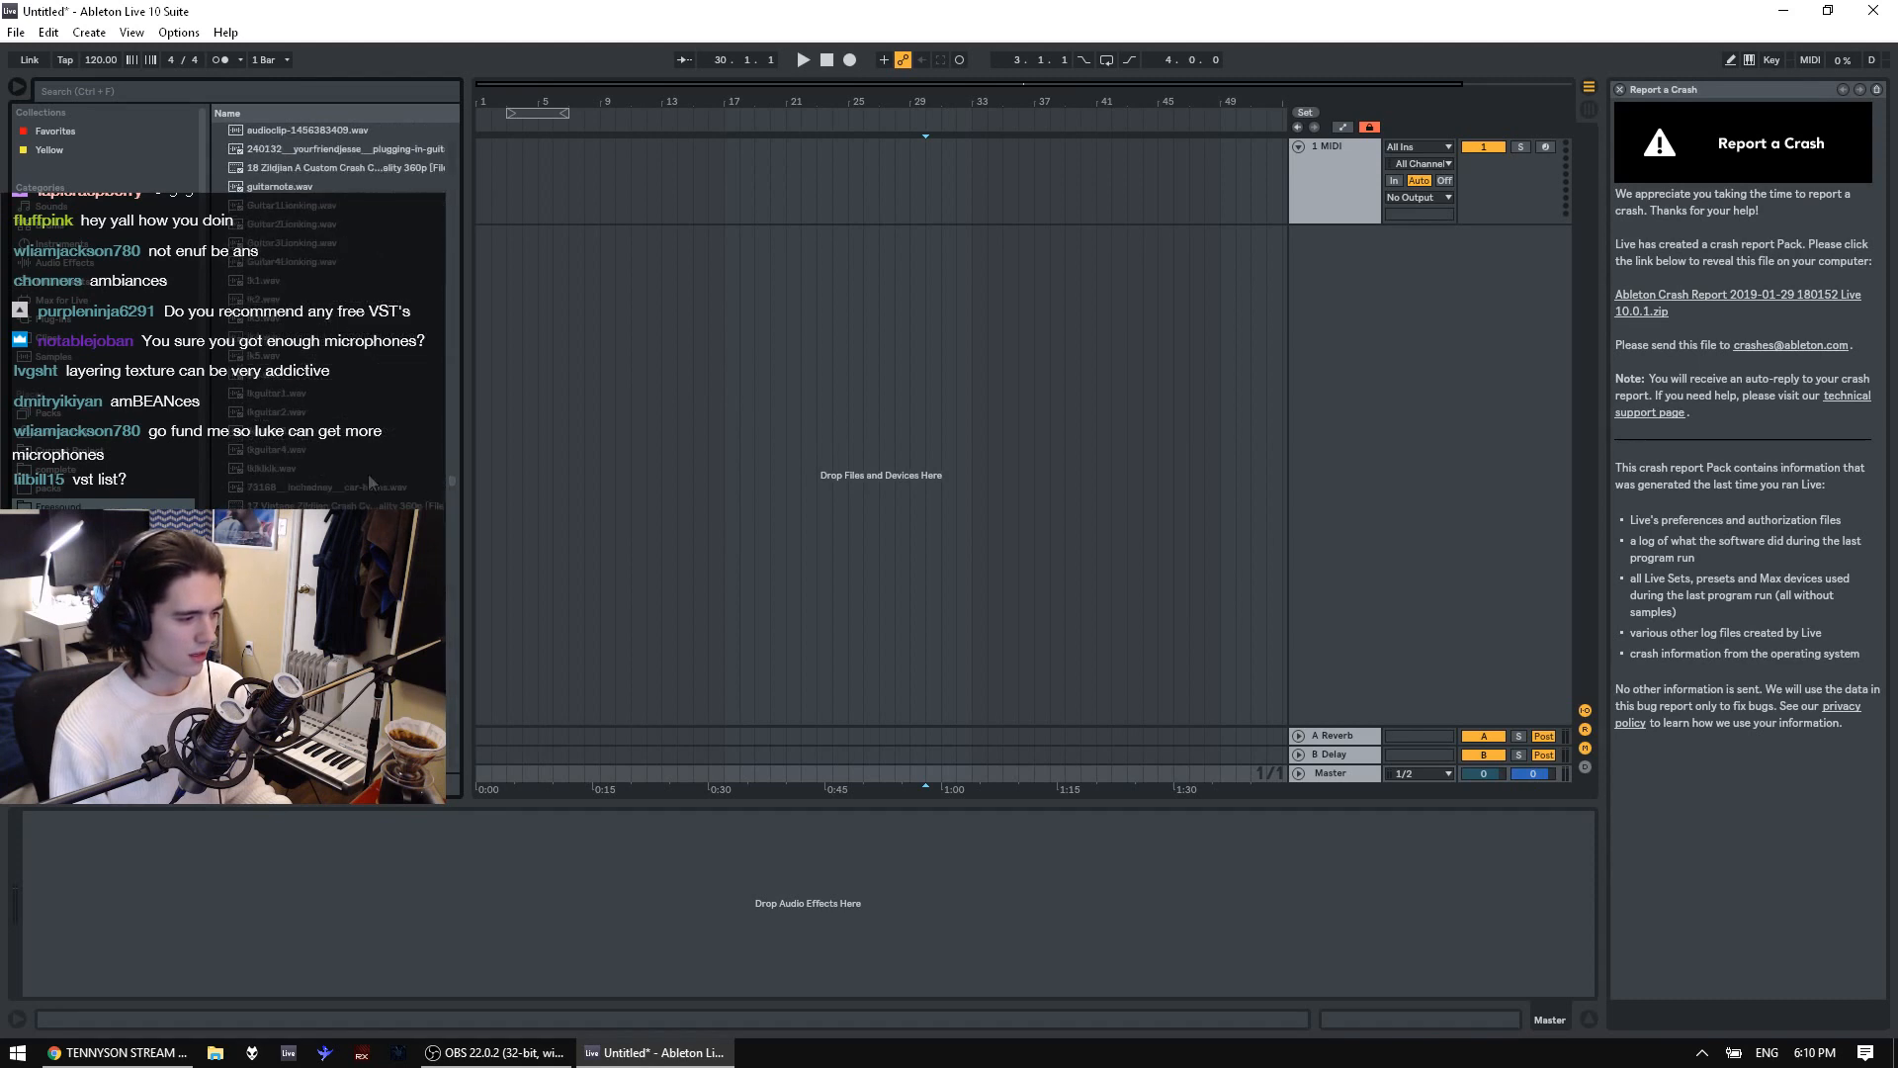
Browse the installed plug-ins and load the Massive synthesizer onto the empty MIDI track
{"action": "left_click", "coordinate": [156, 95]}
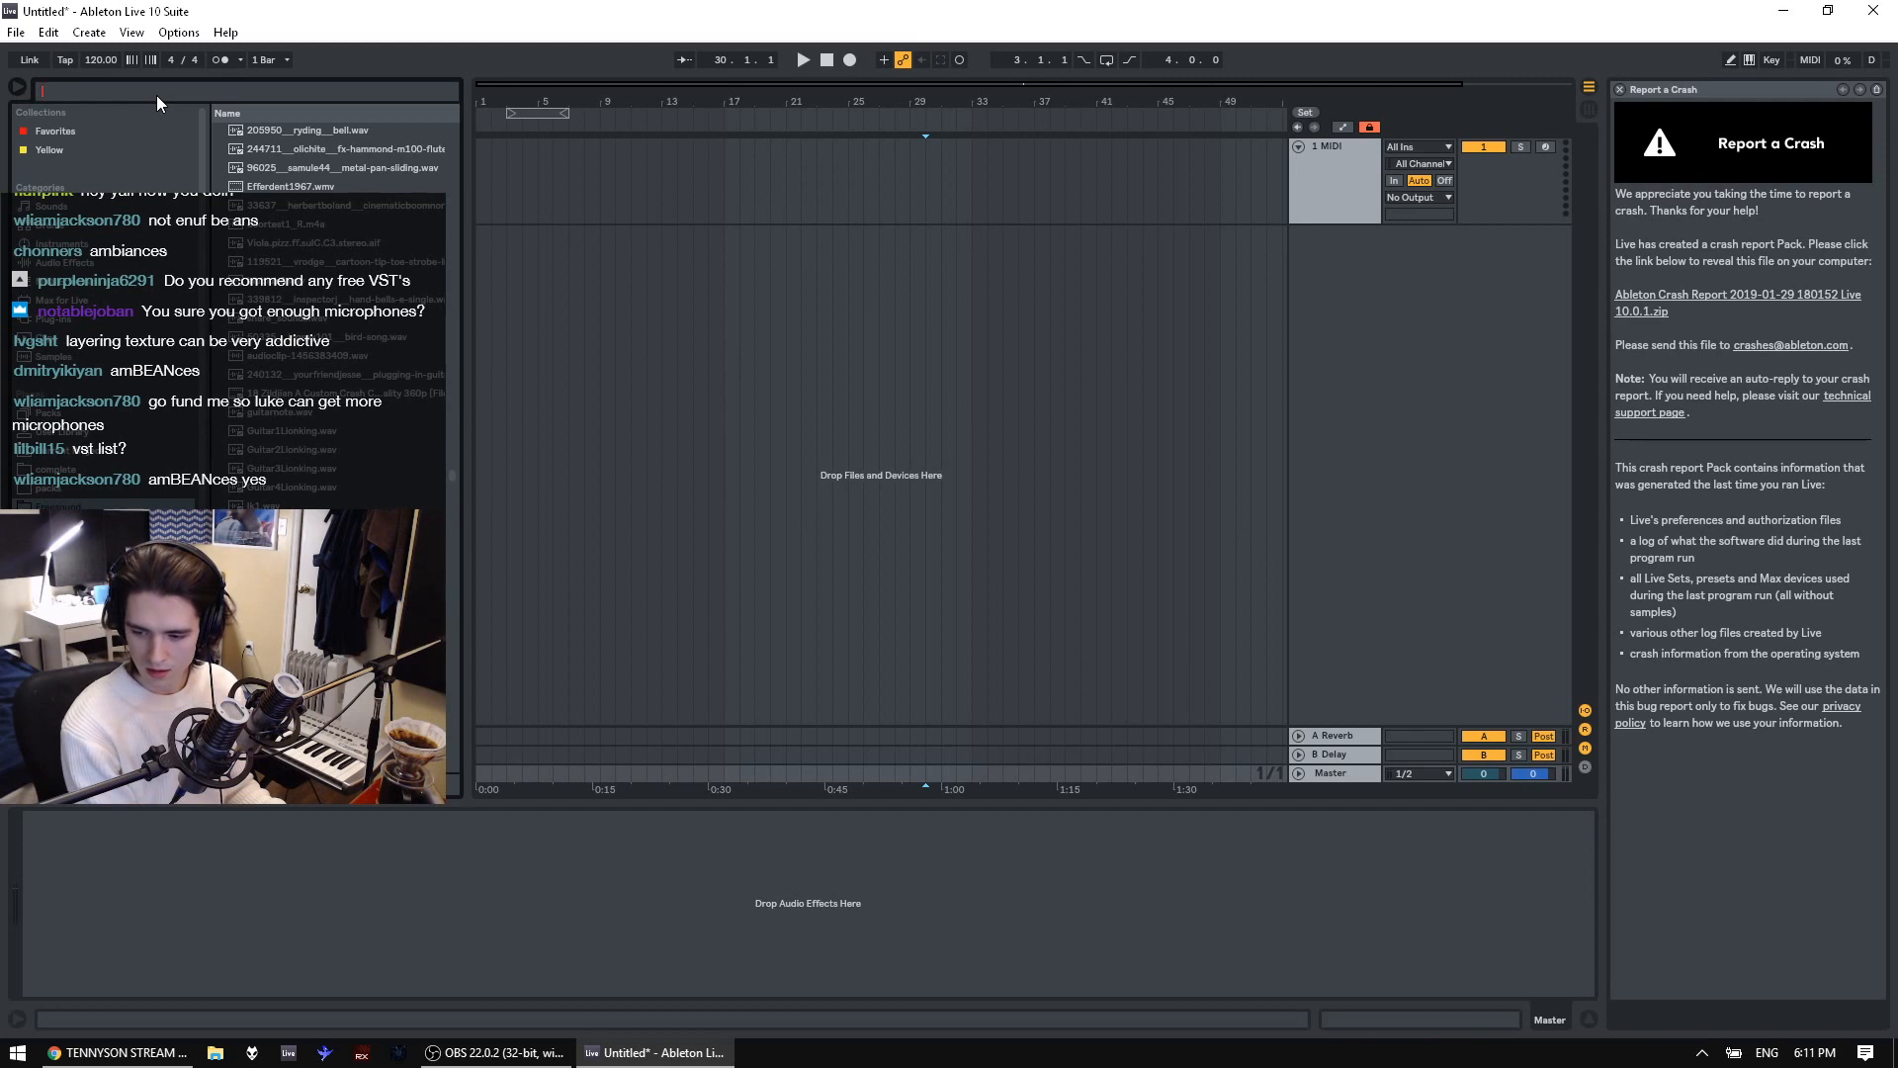
{"action": "left_click", "coordinate": [63, 322]}
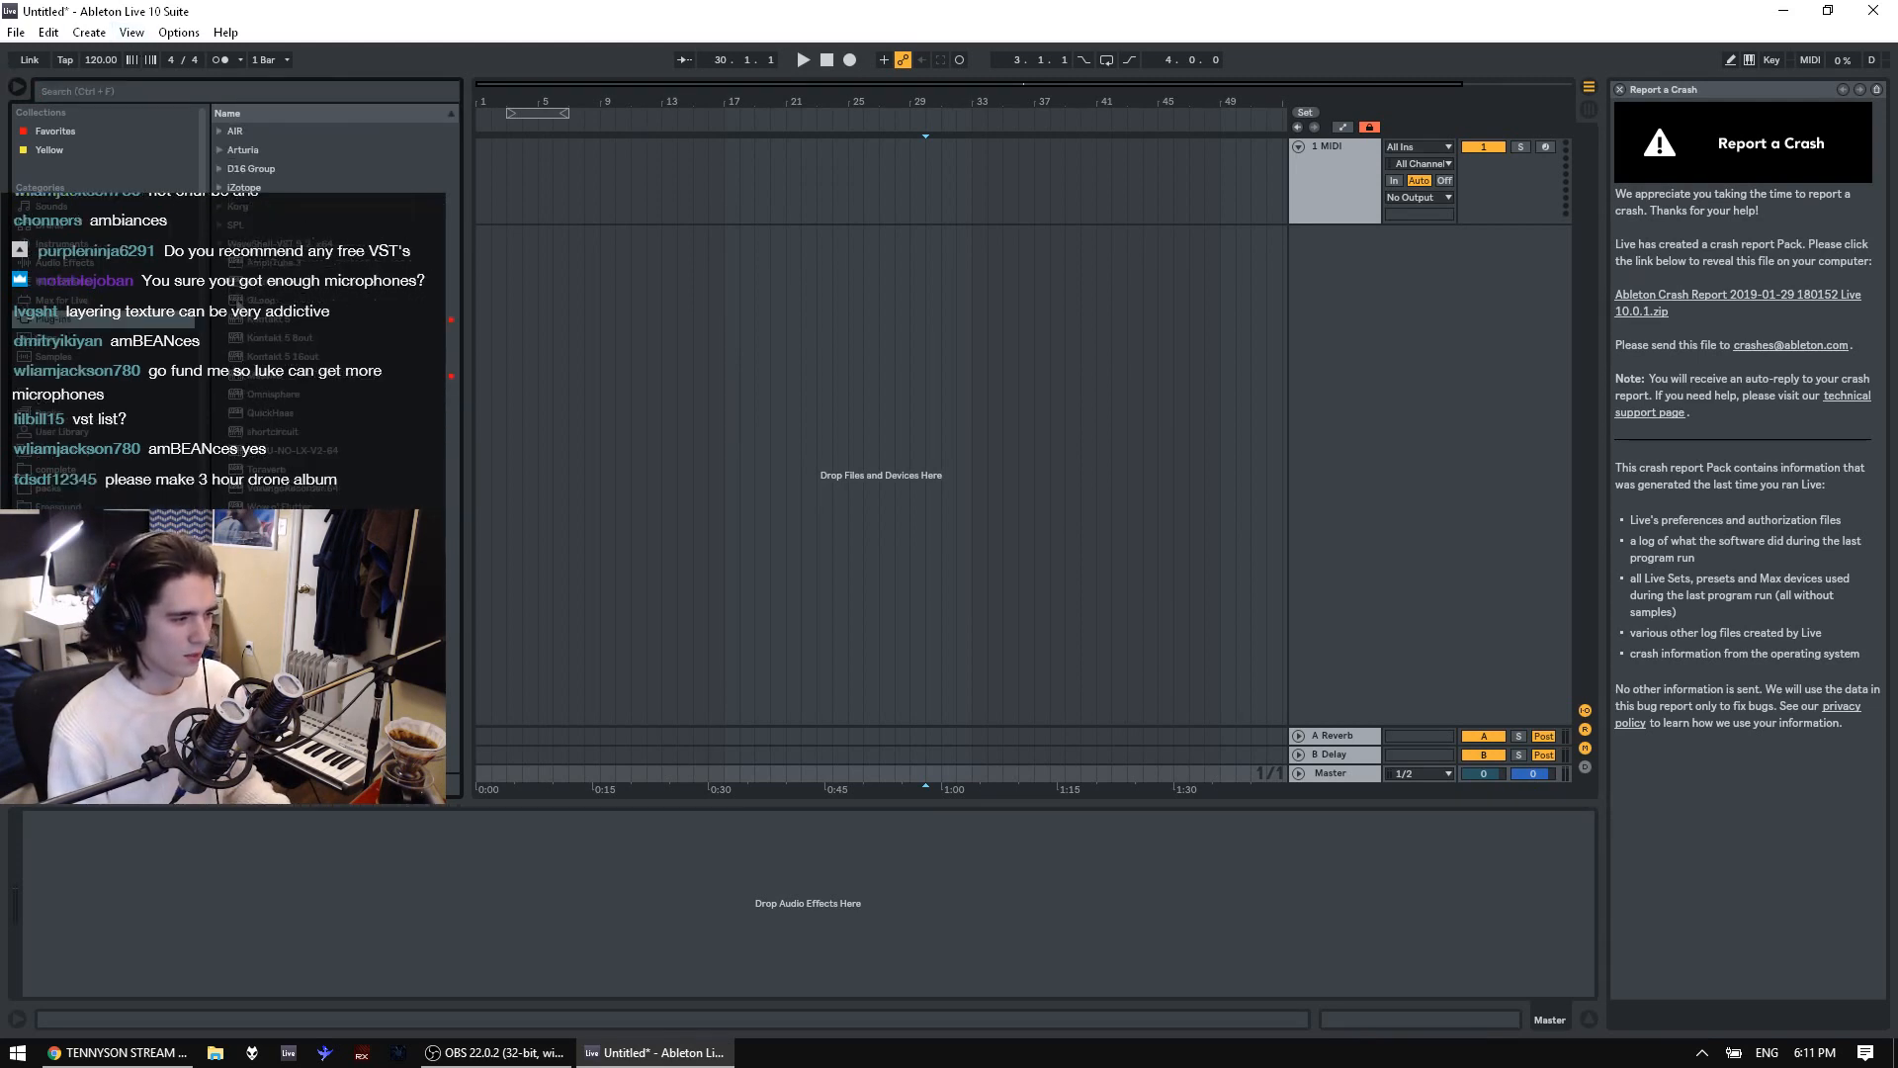
{"action": "left_click", "coordinate": [223, 244]}
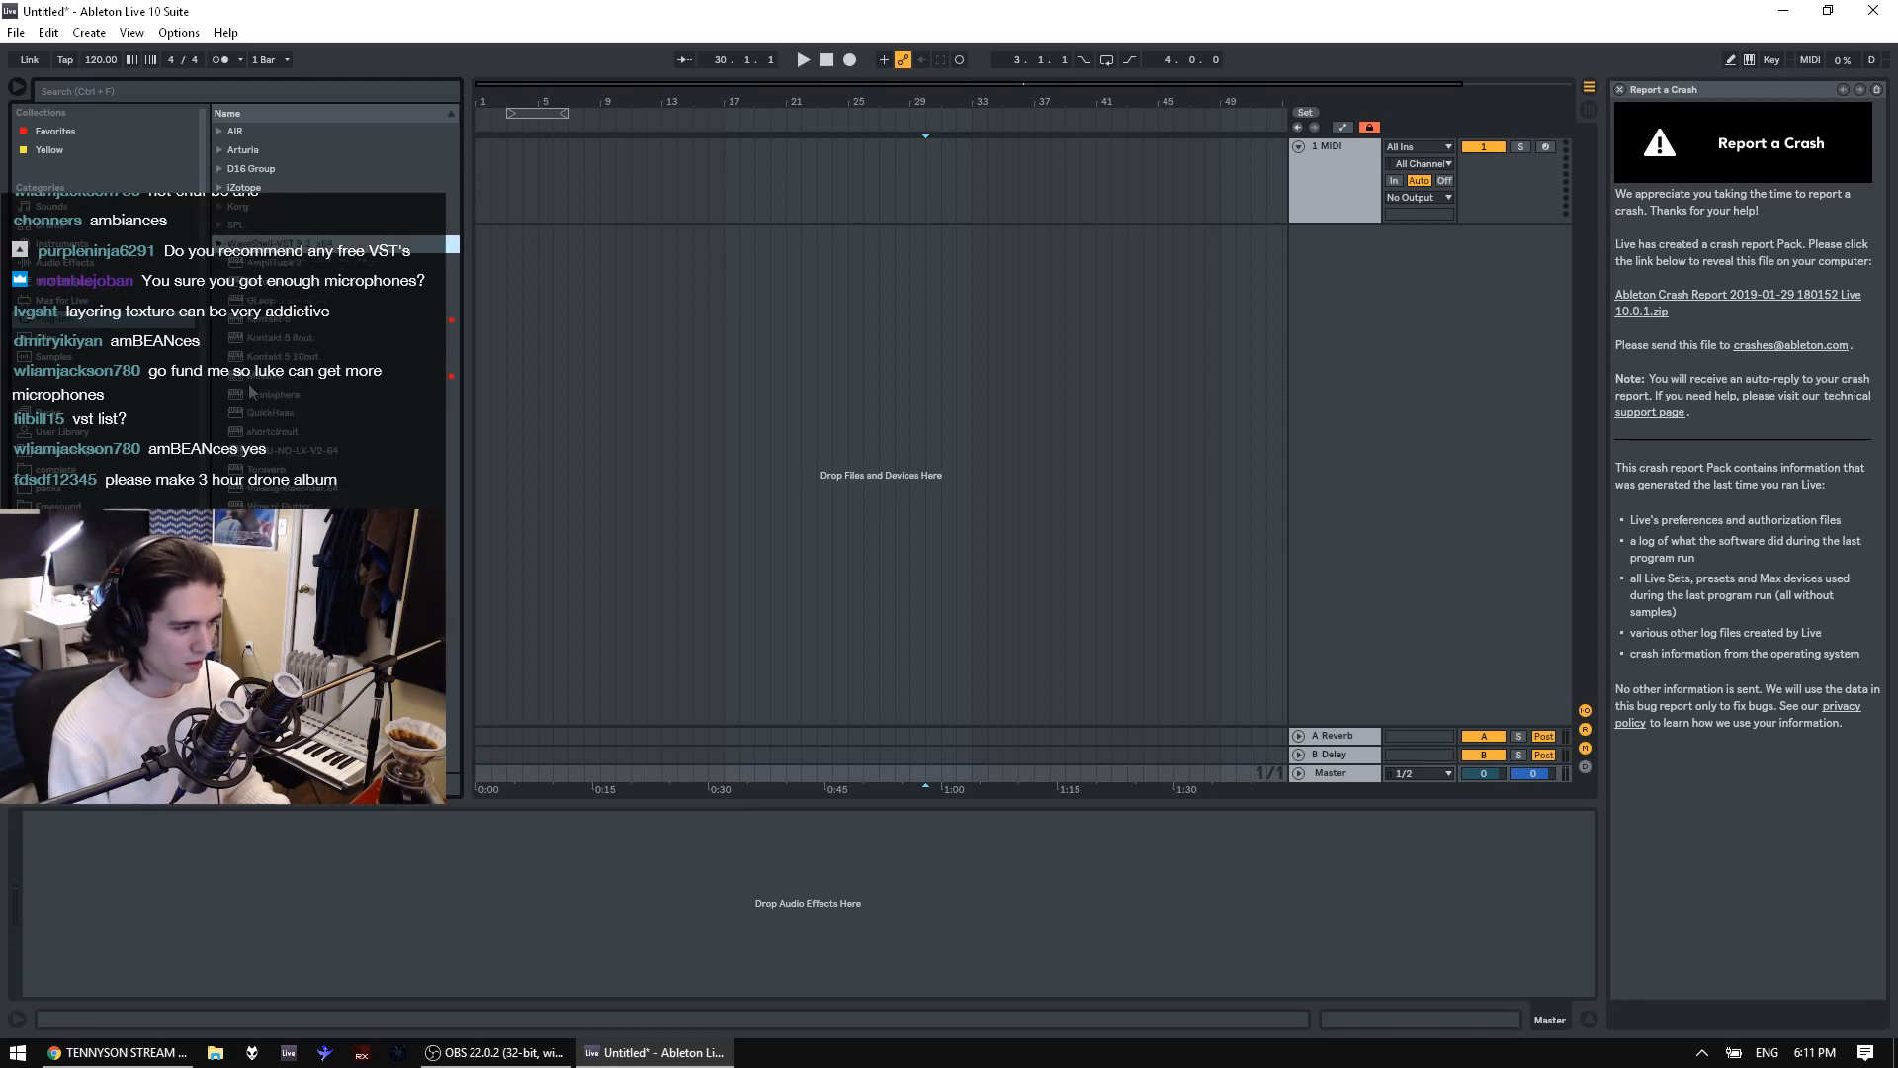
{"action": "left_click", "coordinate": [240, 380]}
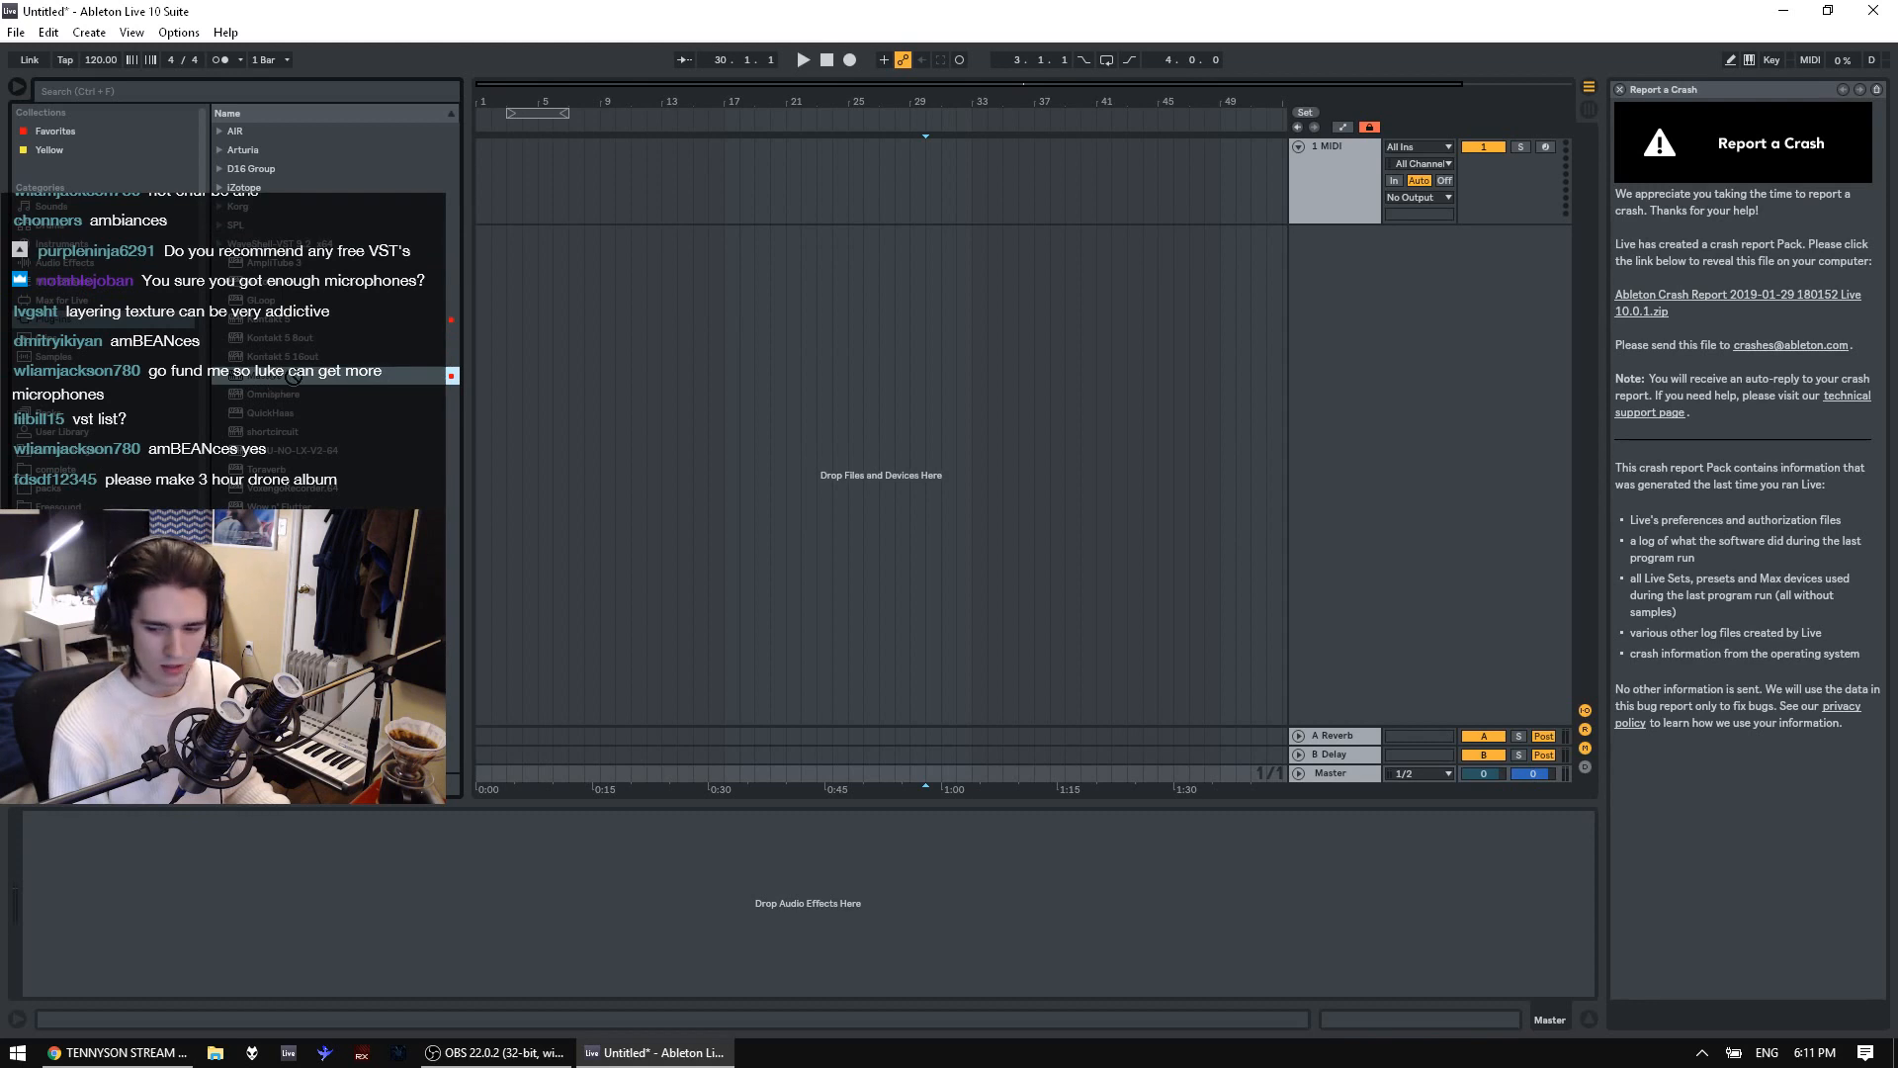
{"action": "left_click_drag", "start_coordinate": [268, 376], "coordinate": [699, 157]}
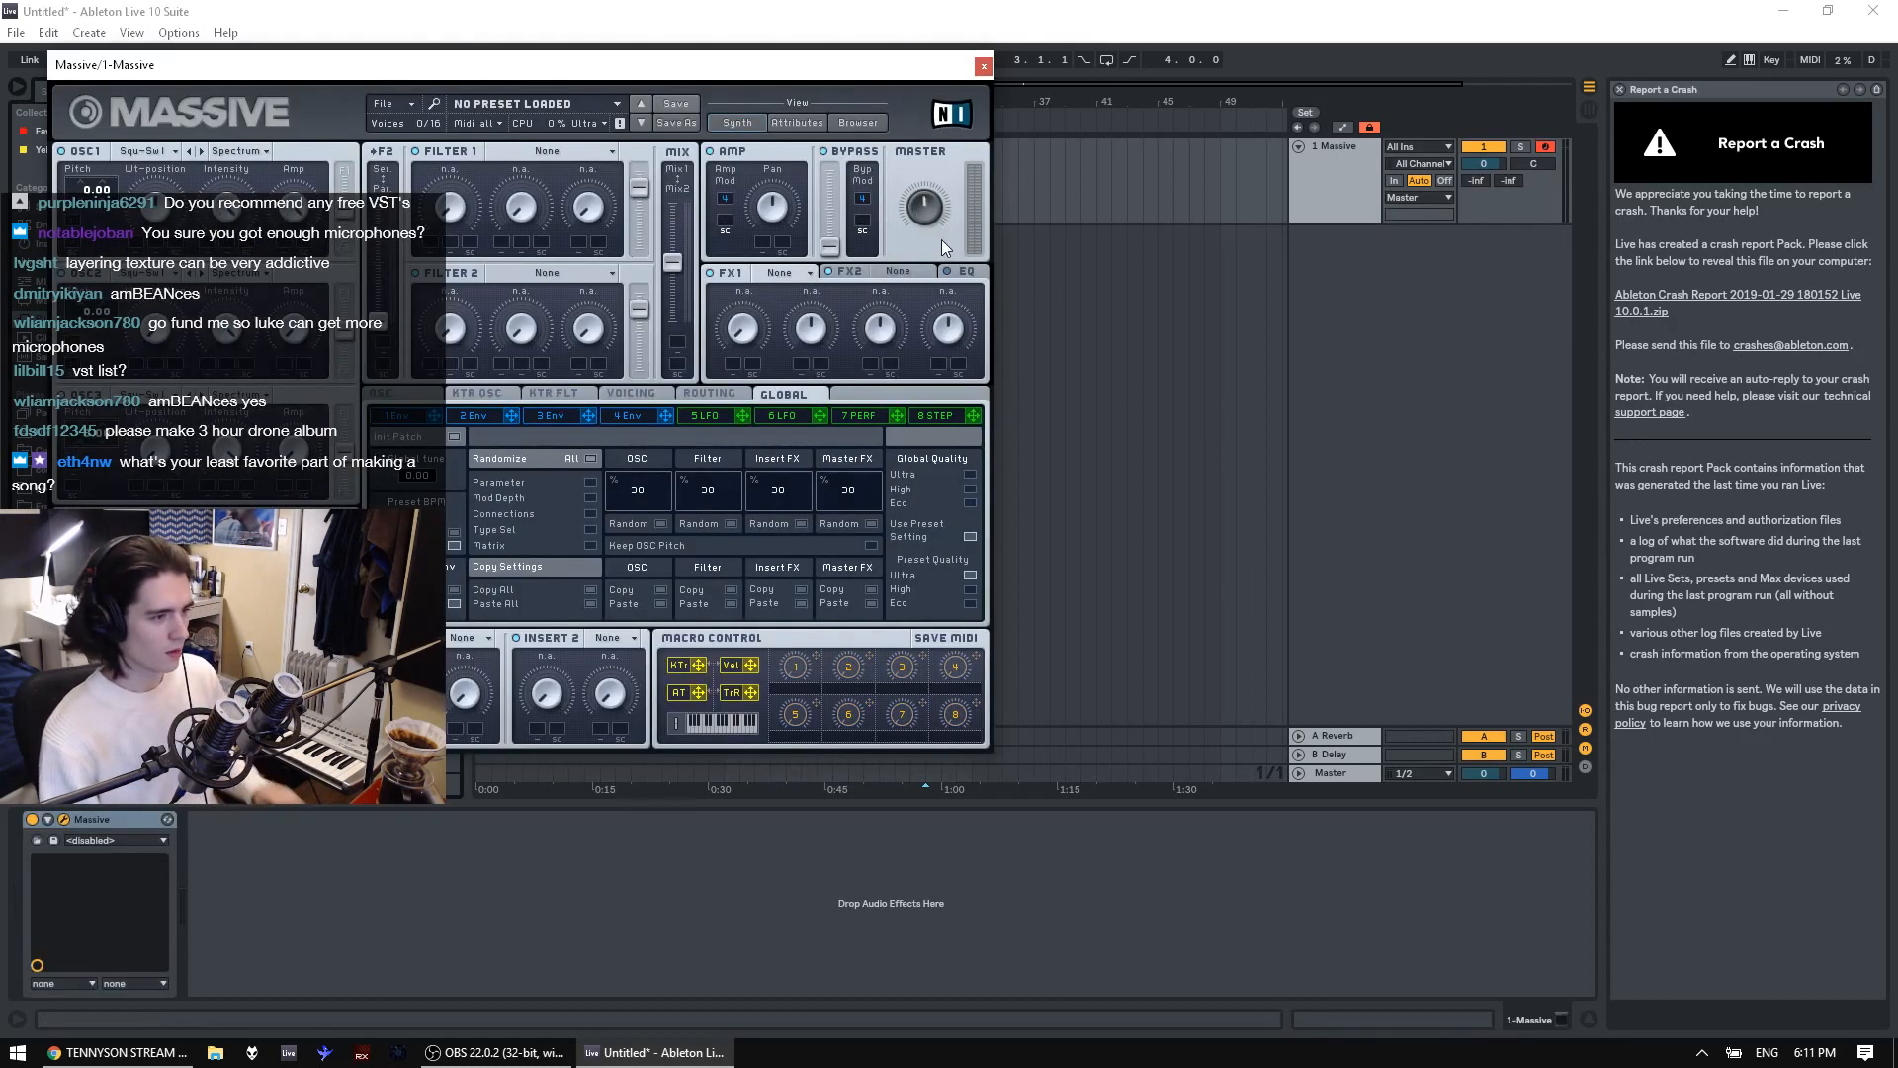
Set Massive's Filter 1 type to Lowpass 4 and display the fourth envelope's settings
{"action": "left_click", "coordinate": [547, 151]}
{"action": "left_click", "coordinate": [524, 184]}
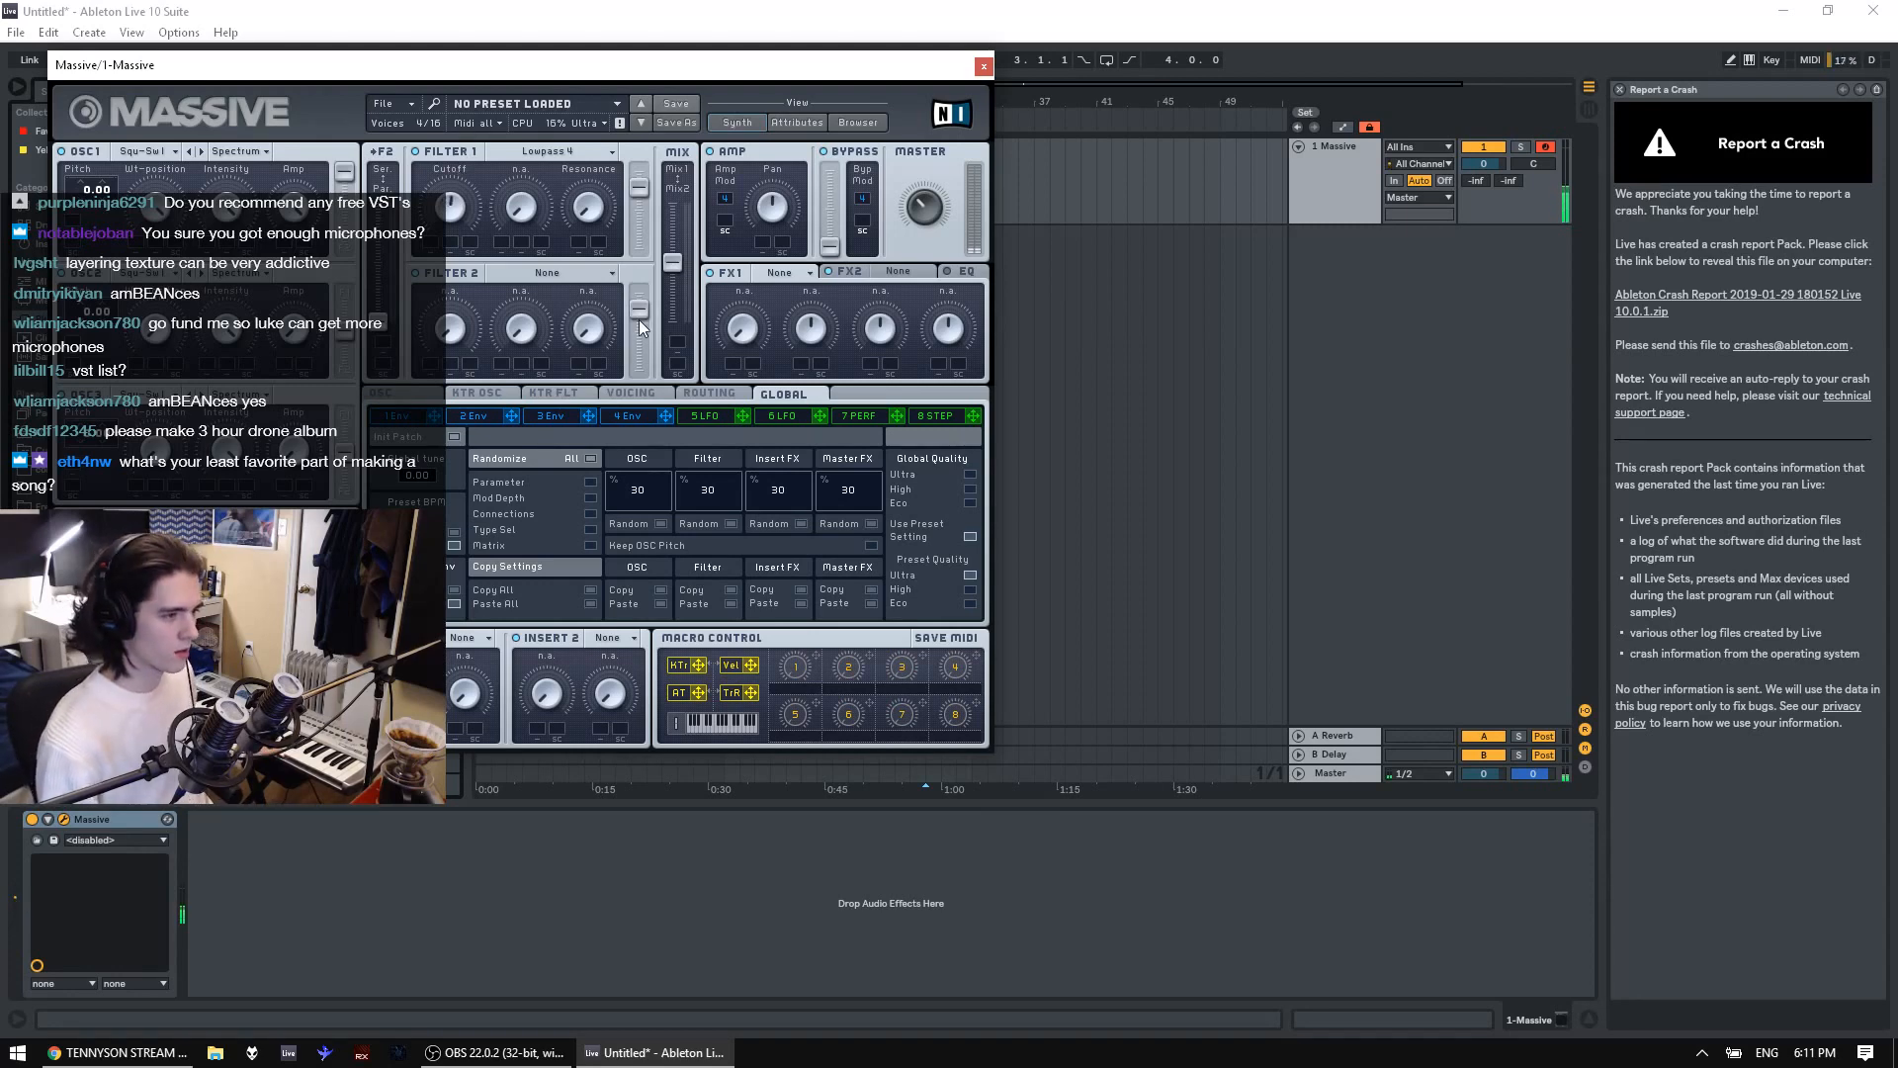
{"action": "left_click", "coordinate": [615, 416]}
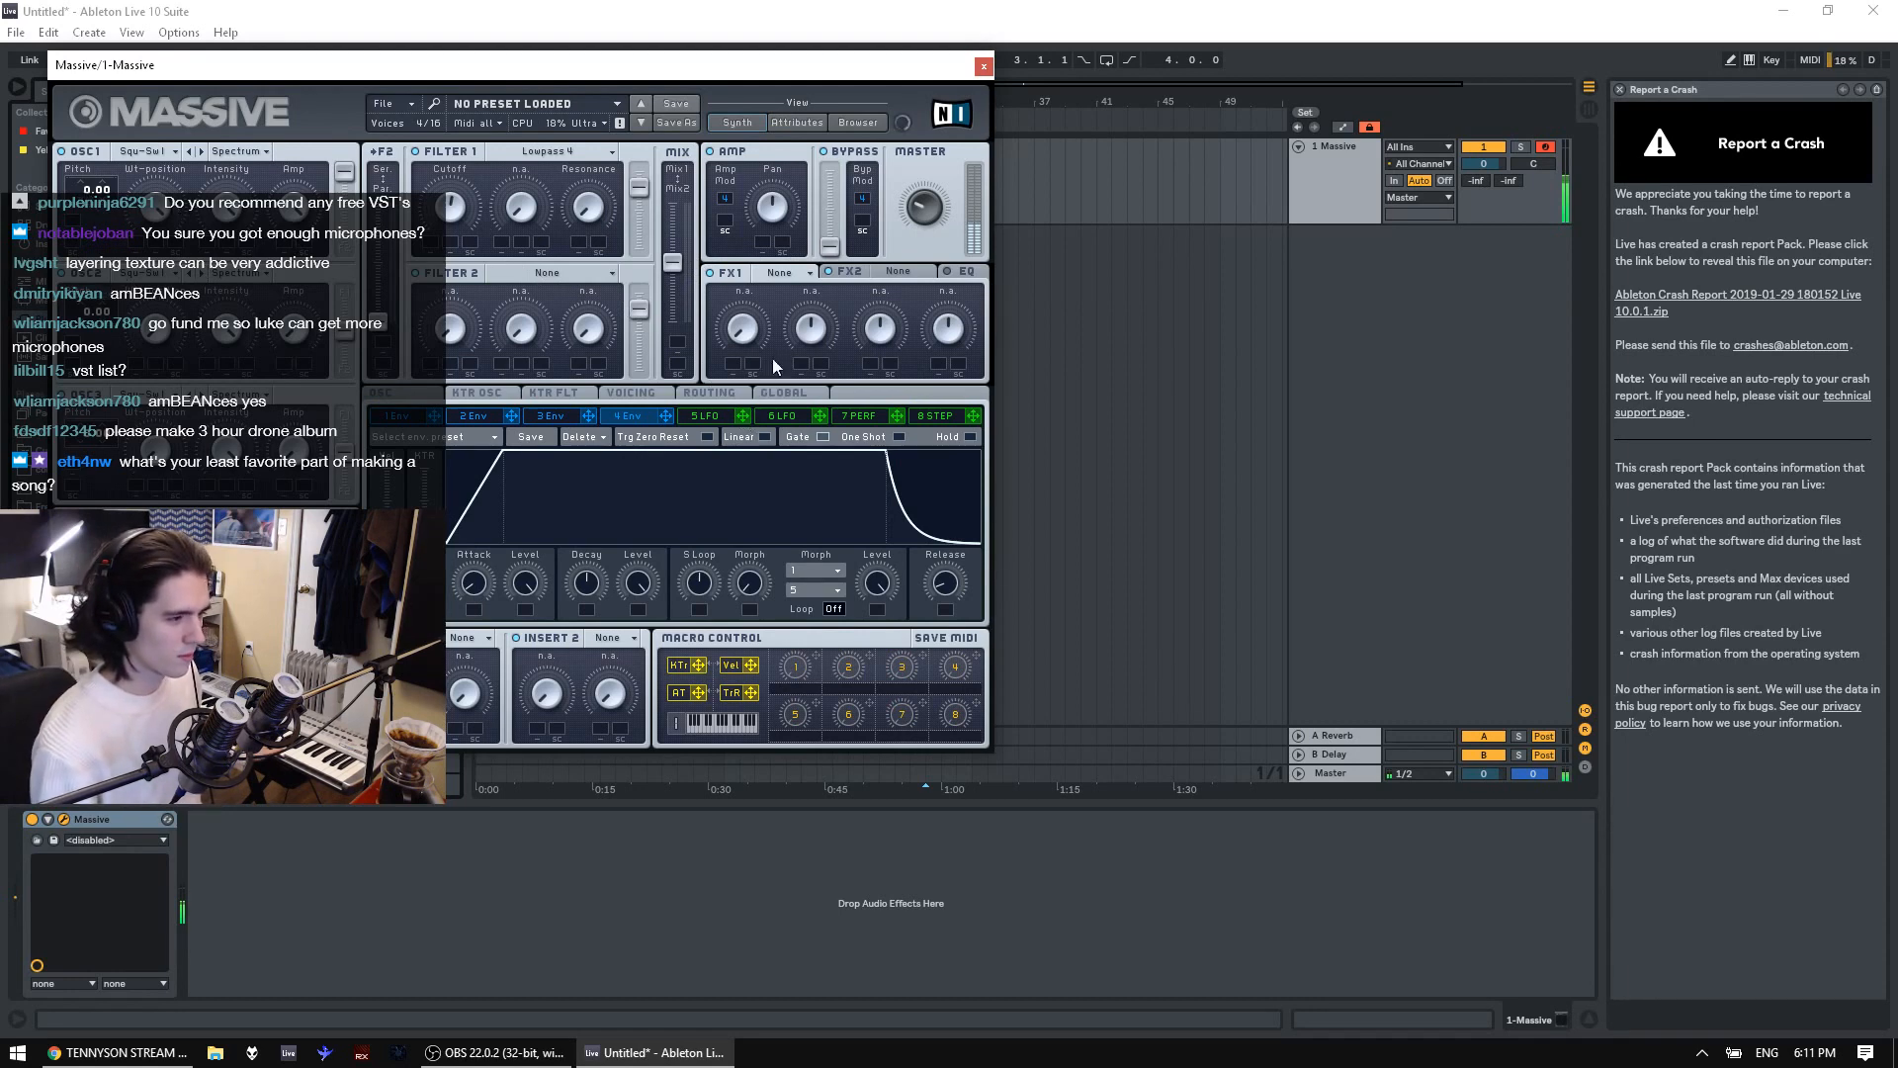
{"action": "left_click_drag", "start_coordinate": [495, 71], "coordinate": [765, 93]}
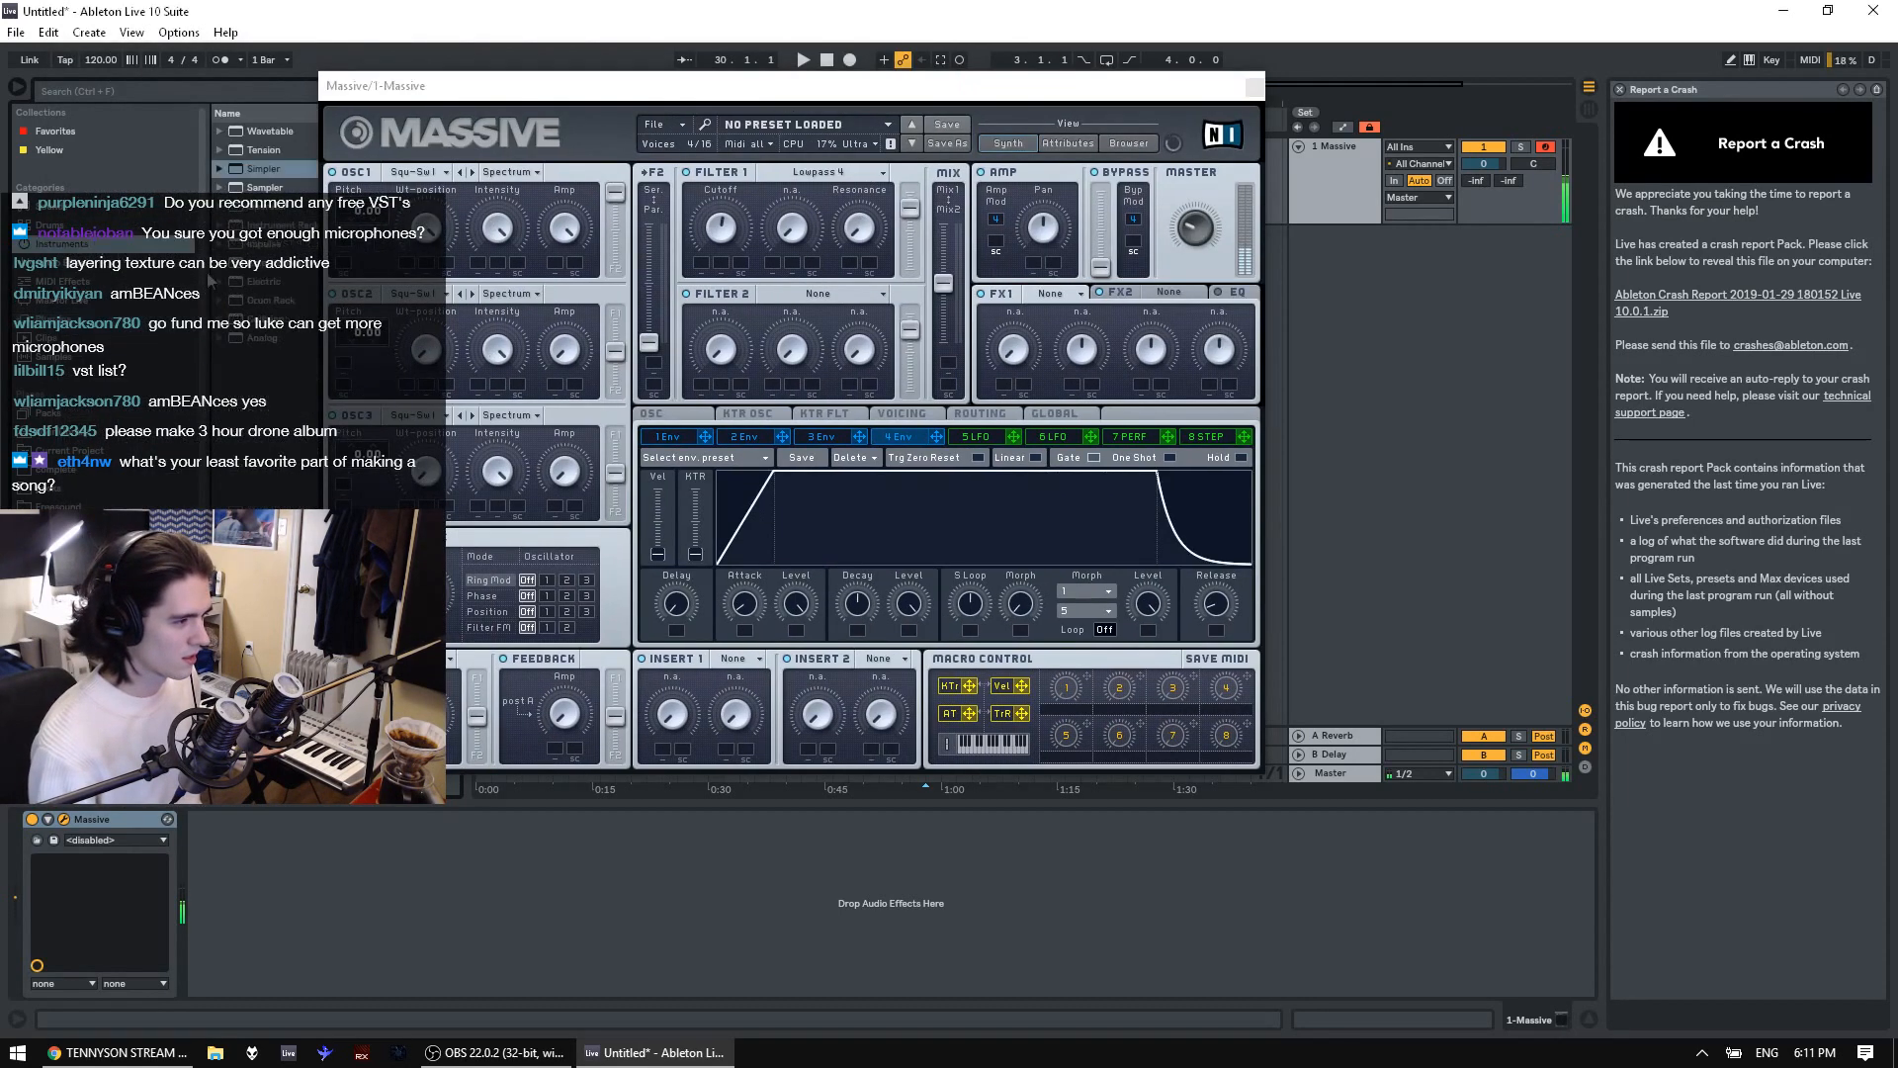
Add the Reverb audio effect after Massive and close the synth's window
{"action": "left_click", "coordinate": [94, 265]}
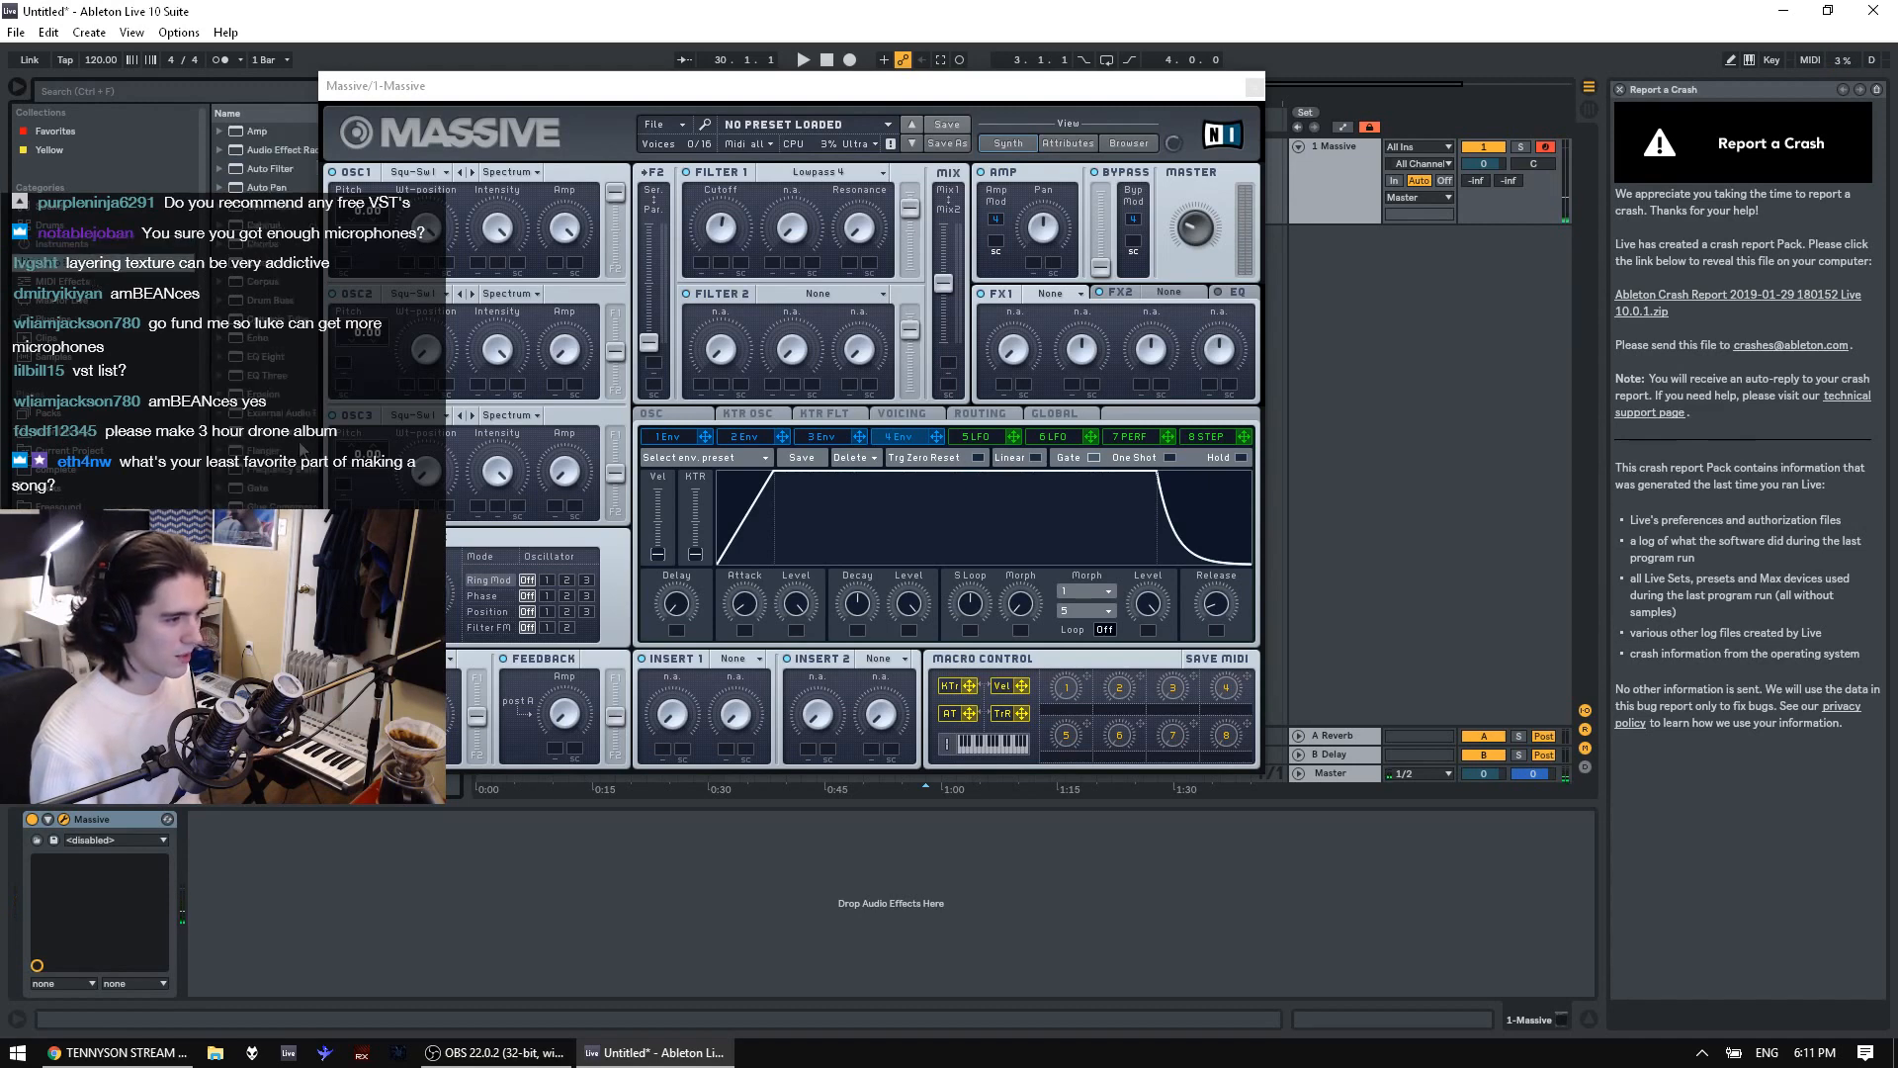
{"action": "left_click_drag", "start_coordinate": [259, 713], "coordinate": [325, 887]}
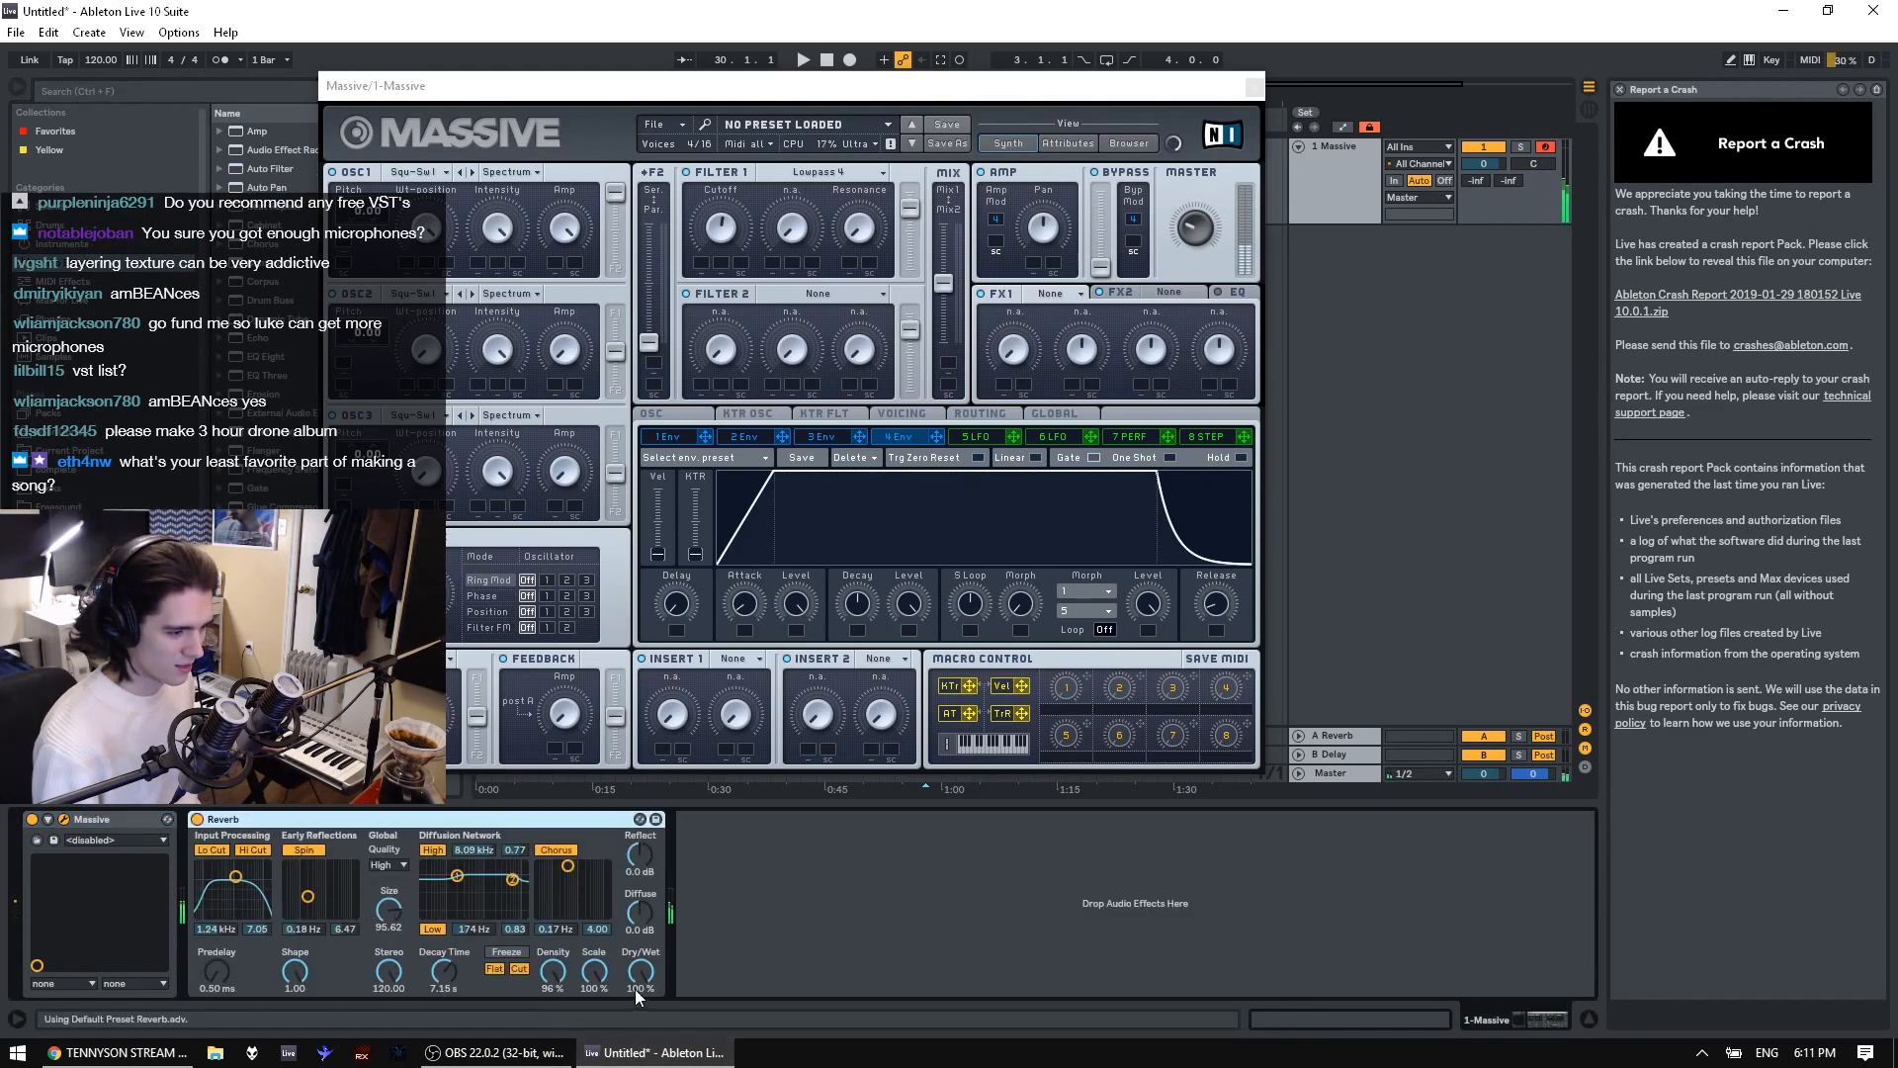
{"action": "left_click", "coordinate": [457, 315]}
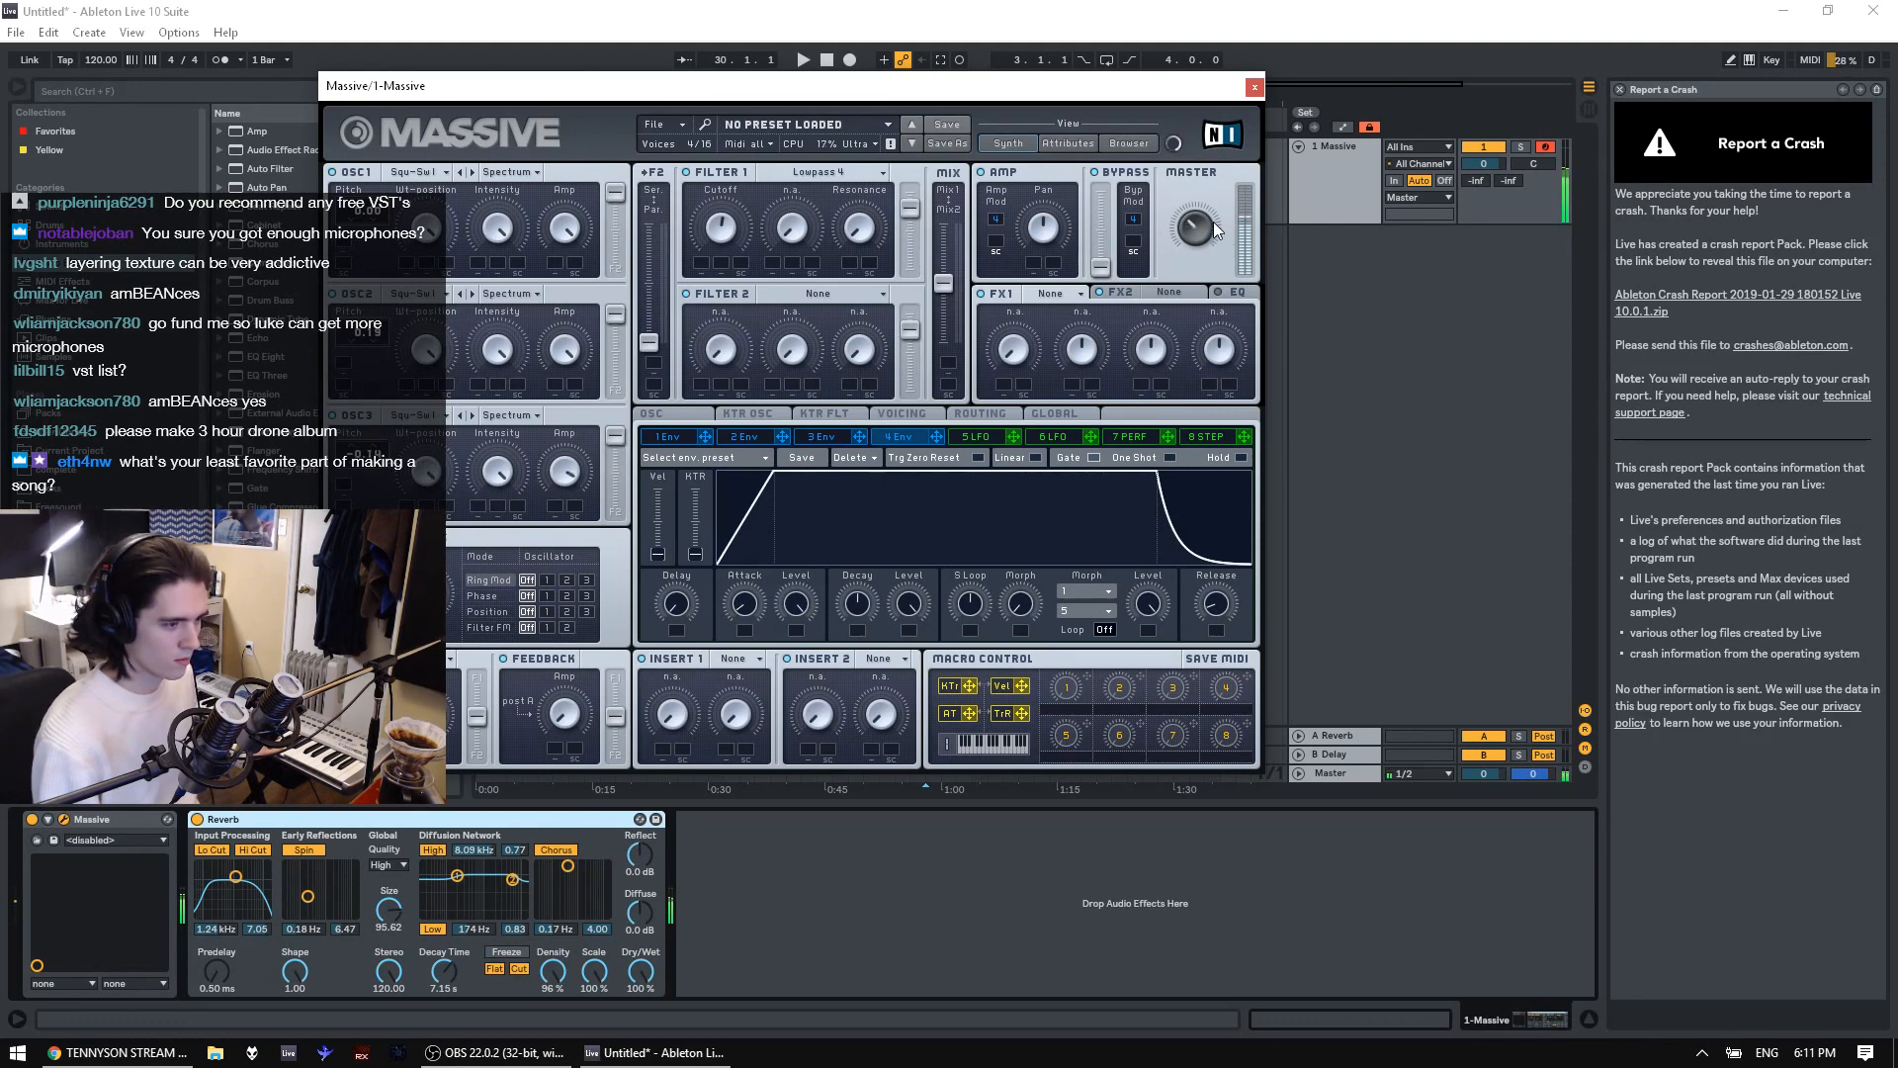
{"action": "left_click", "coordinate": [1253, 87]}
Record a sustained chord on the Massive track, make it a single 13-bar clip and show its notes
{"action": "left_click", "coordinate": [846, 61]}
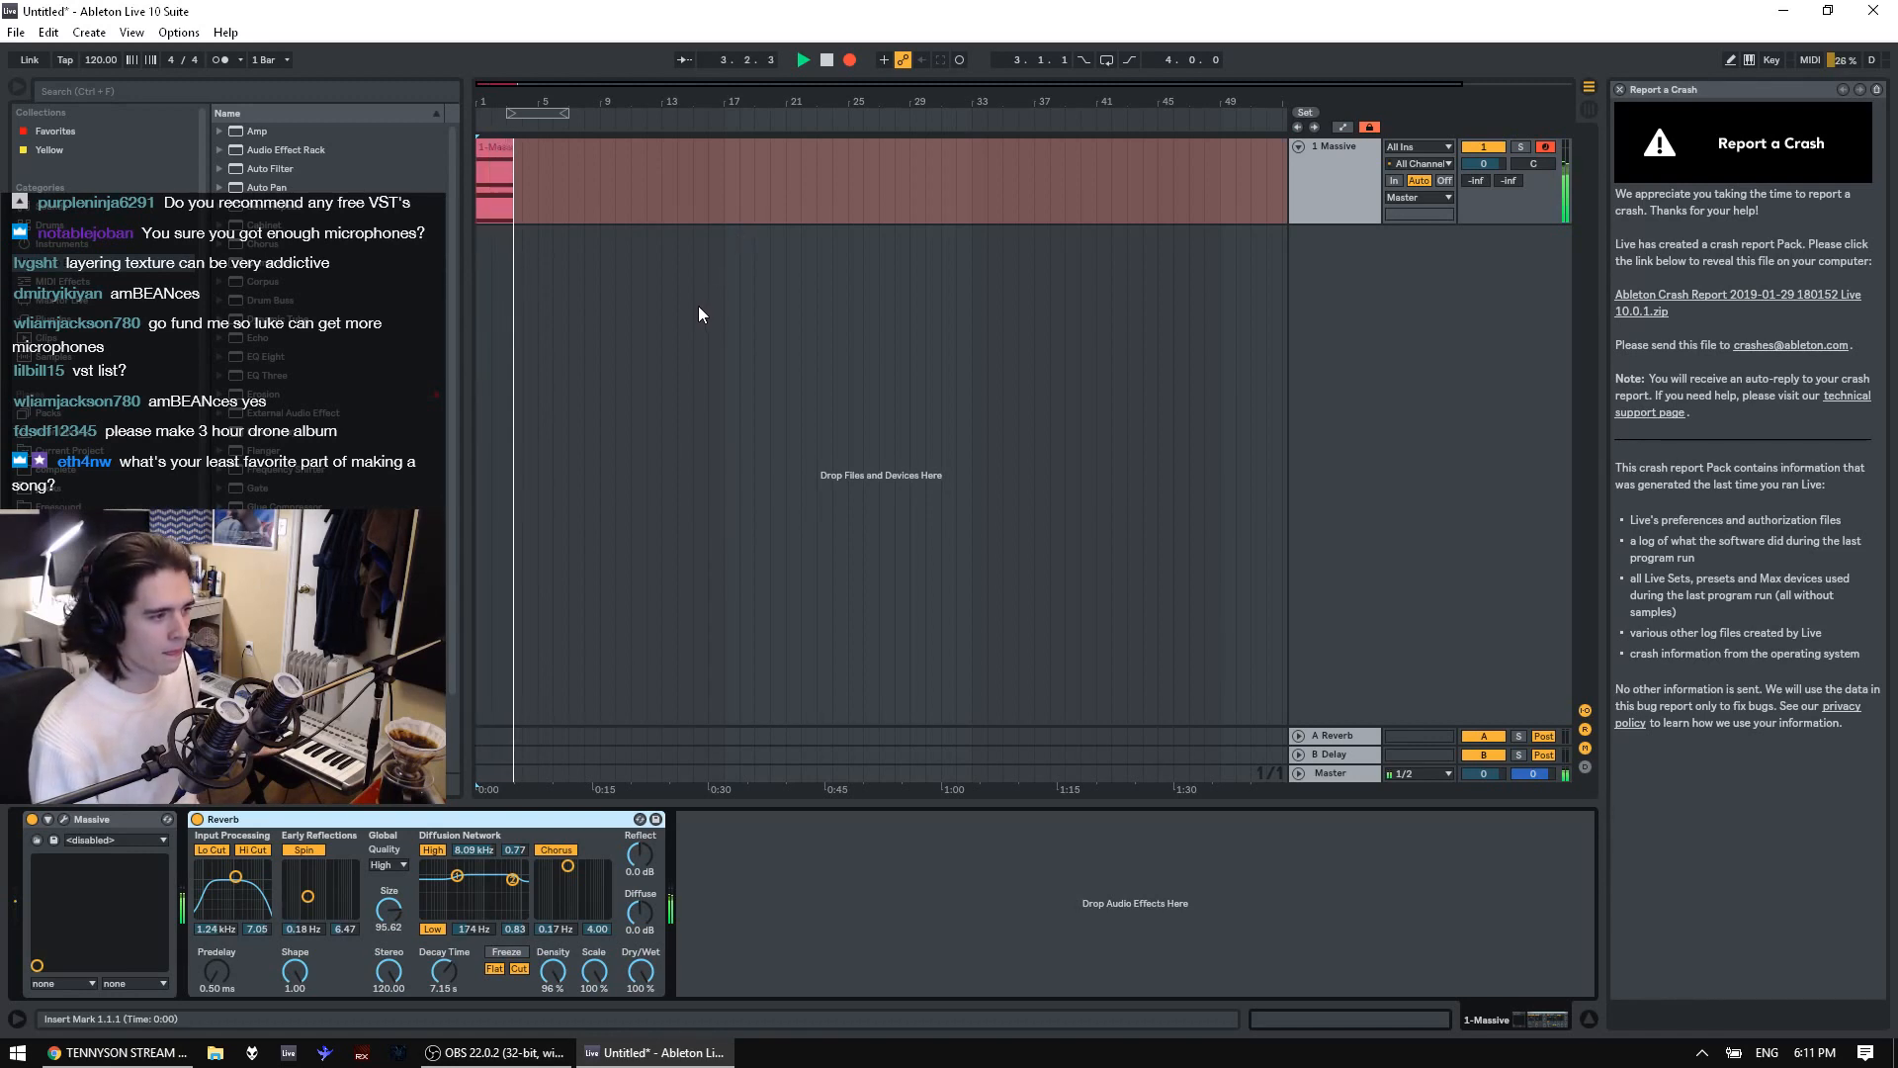
{"action": "key", "text": "space"}
{"action": "left_click_drag", "start_coordinate": [679, 185], "coordinate": [480, 170]}
{"action": "right_click", "coordinate": [570, 165]}
{"action": "left_click", "coordinate": [634, 368]}
{"action": "double_click", "coordinate": [508, 147]}
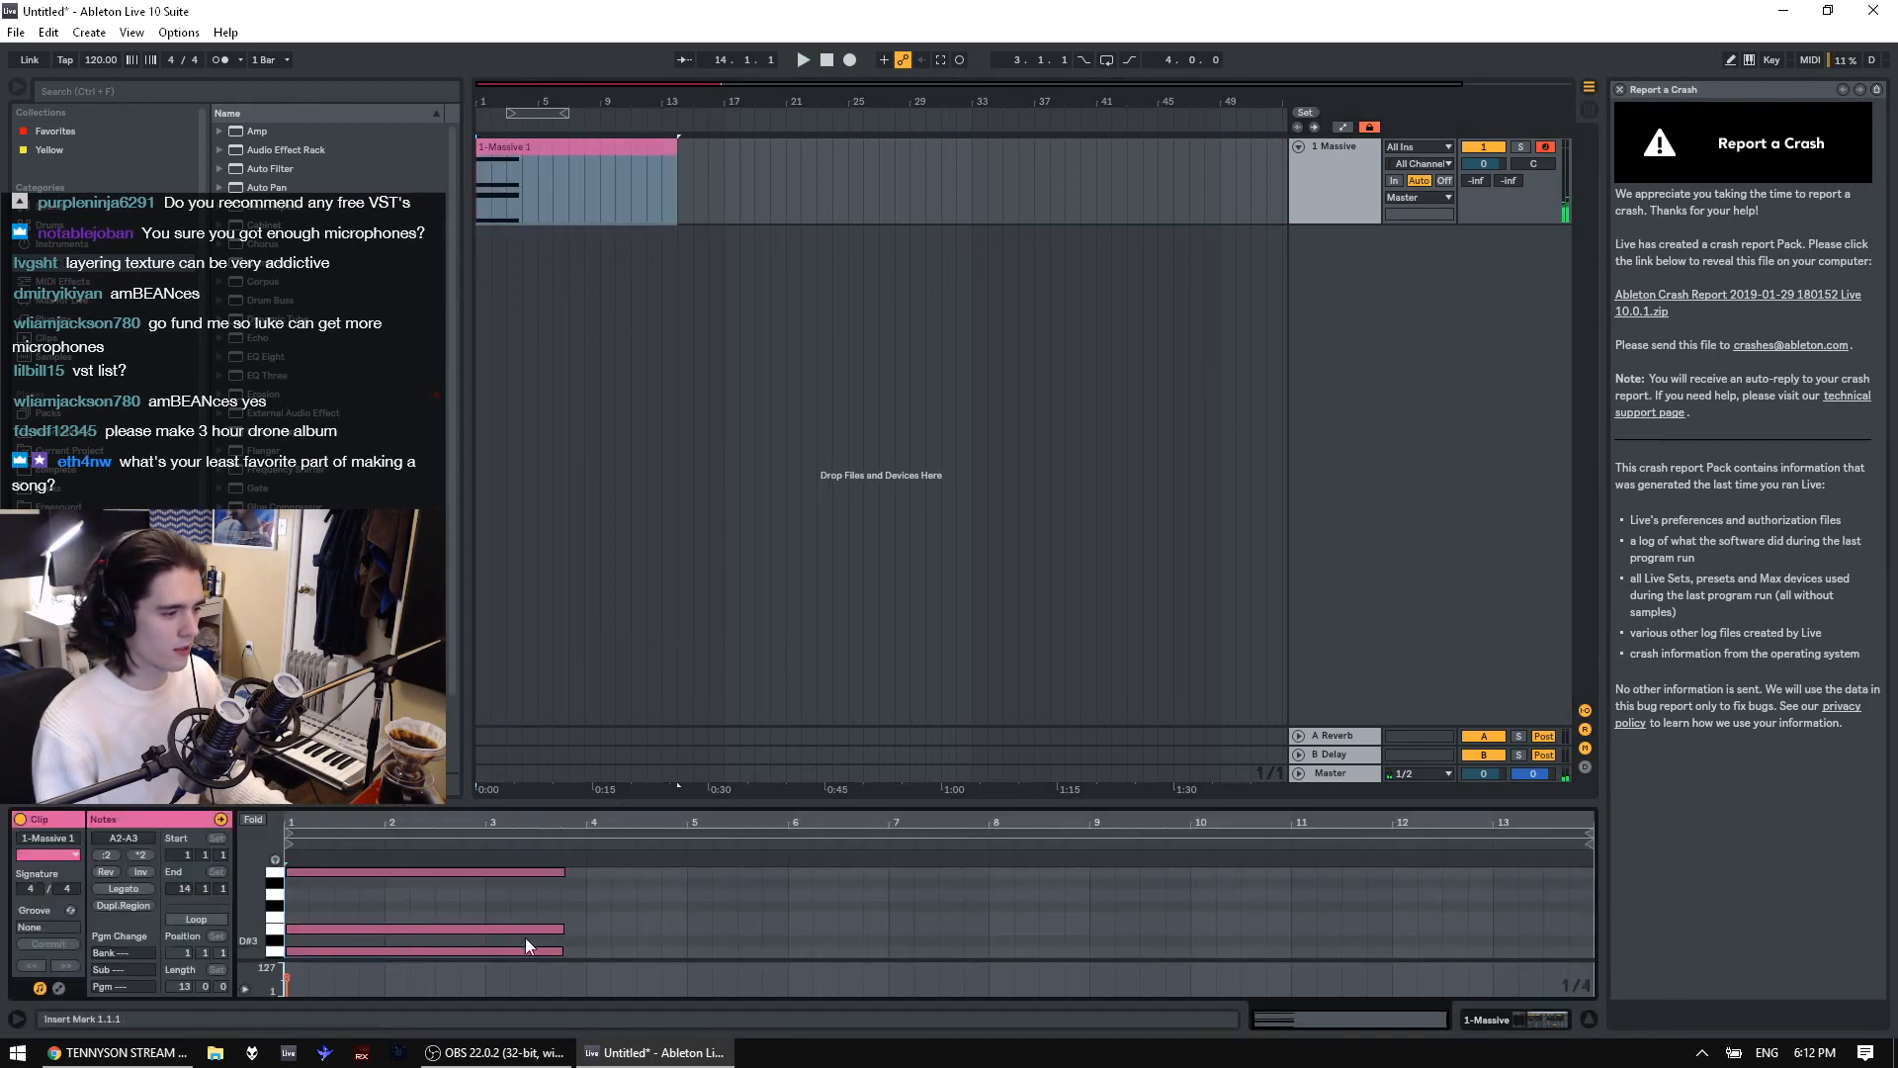
Extend all the chord's notes nearly to the end of the 13-bar clip and briefly play it back
{"action": "key", "text": "ctrl+a"}
{"action": "left_click_drag", "start_coordinate": [1081, 933], "coordinate": [1587, 933]}
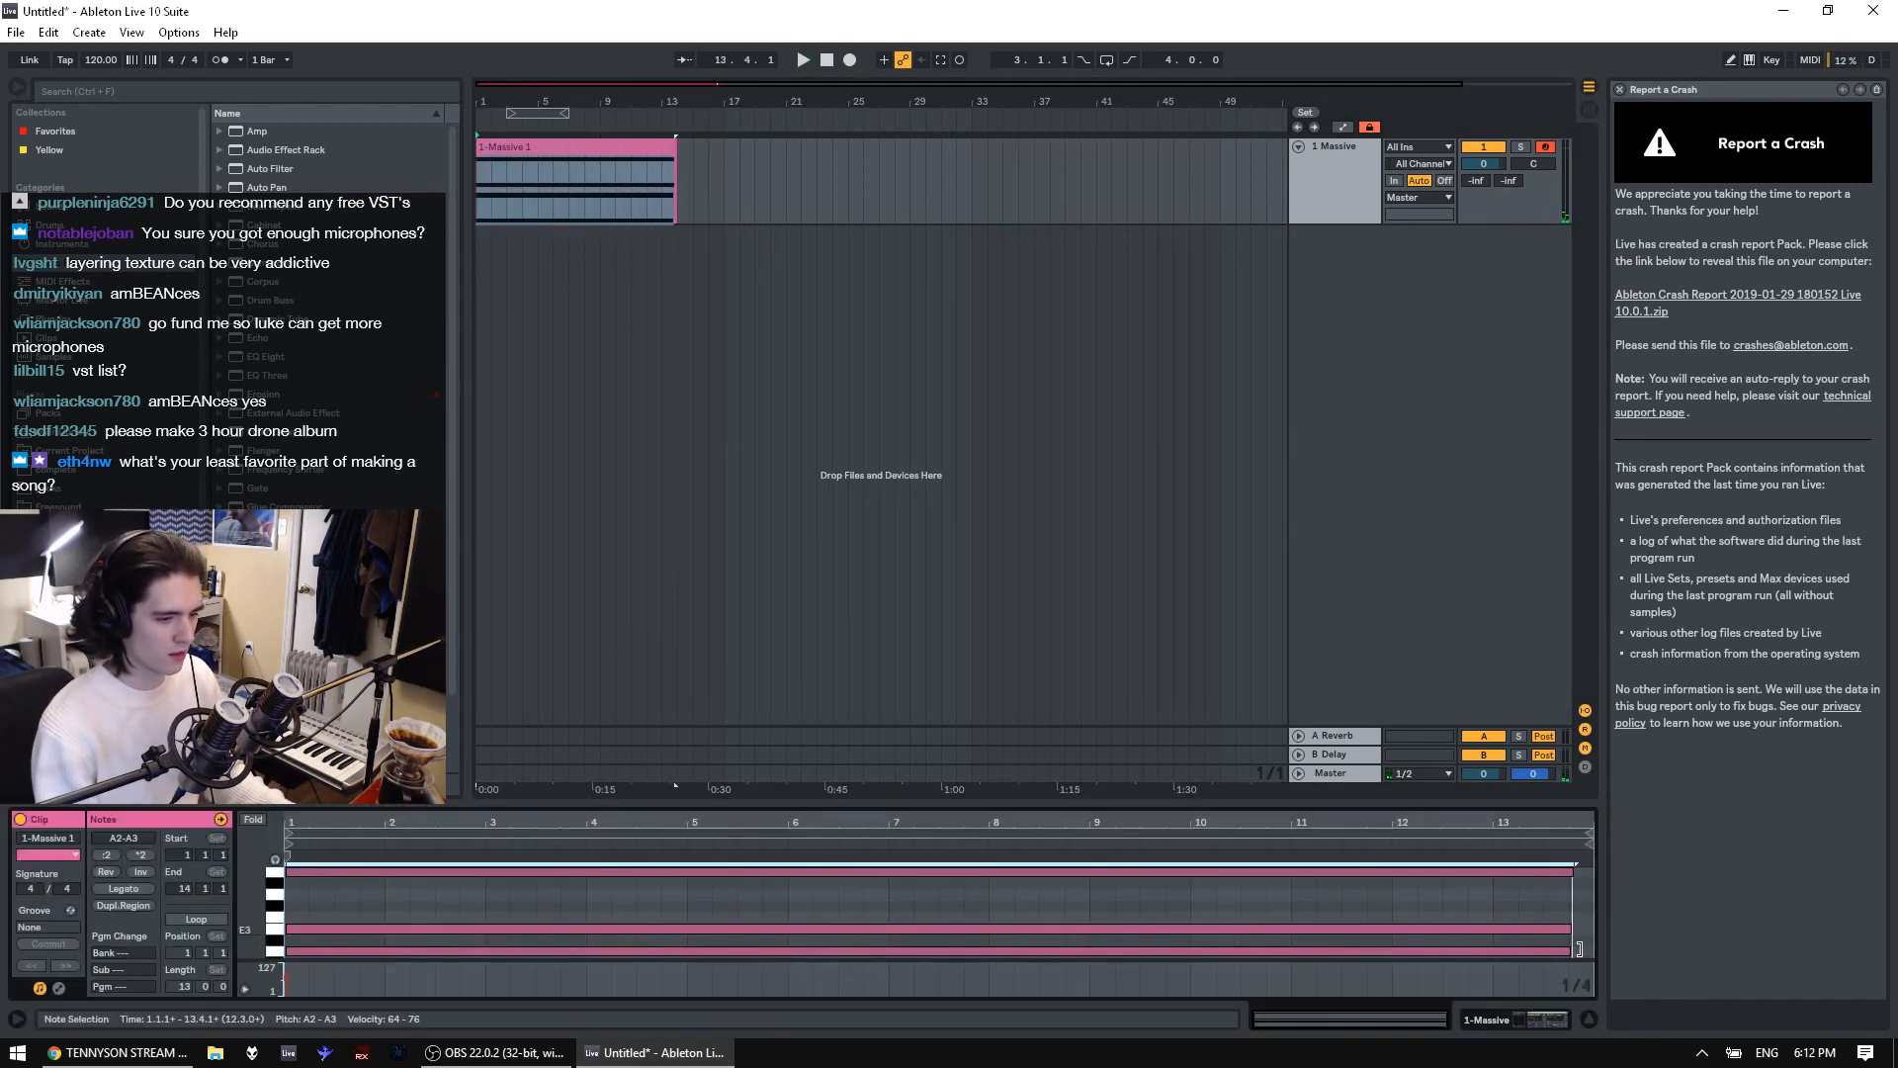
{"action": "key", "text": "space"}
{"action": "key", "text": "space"}
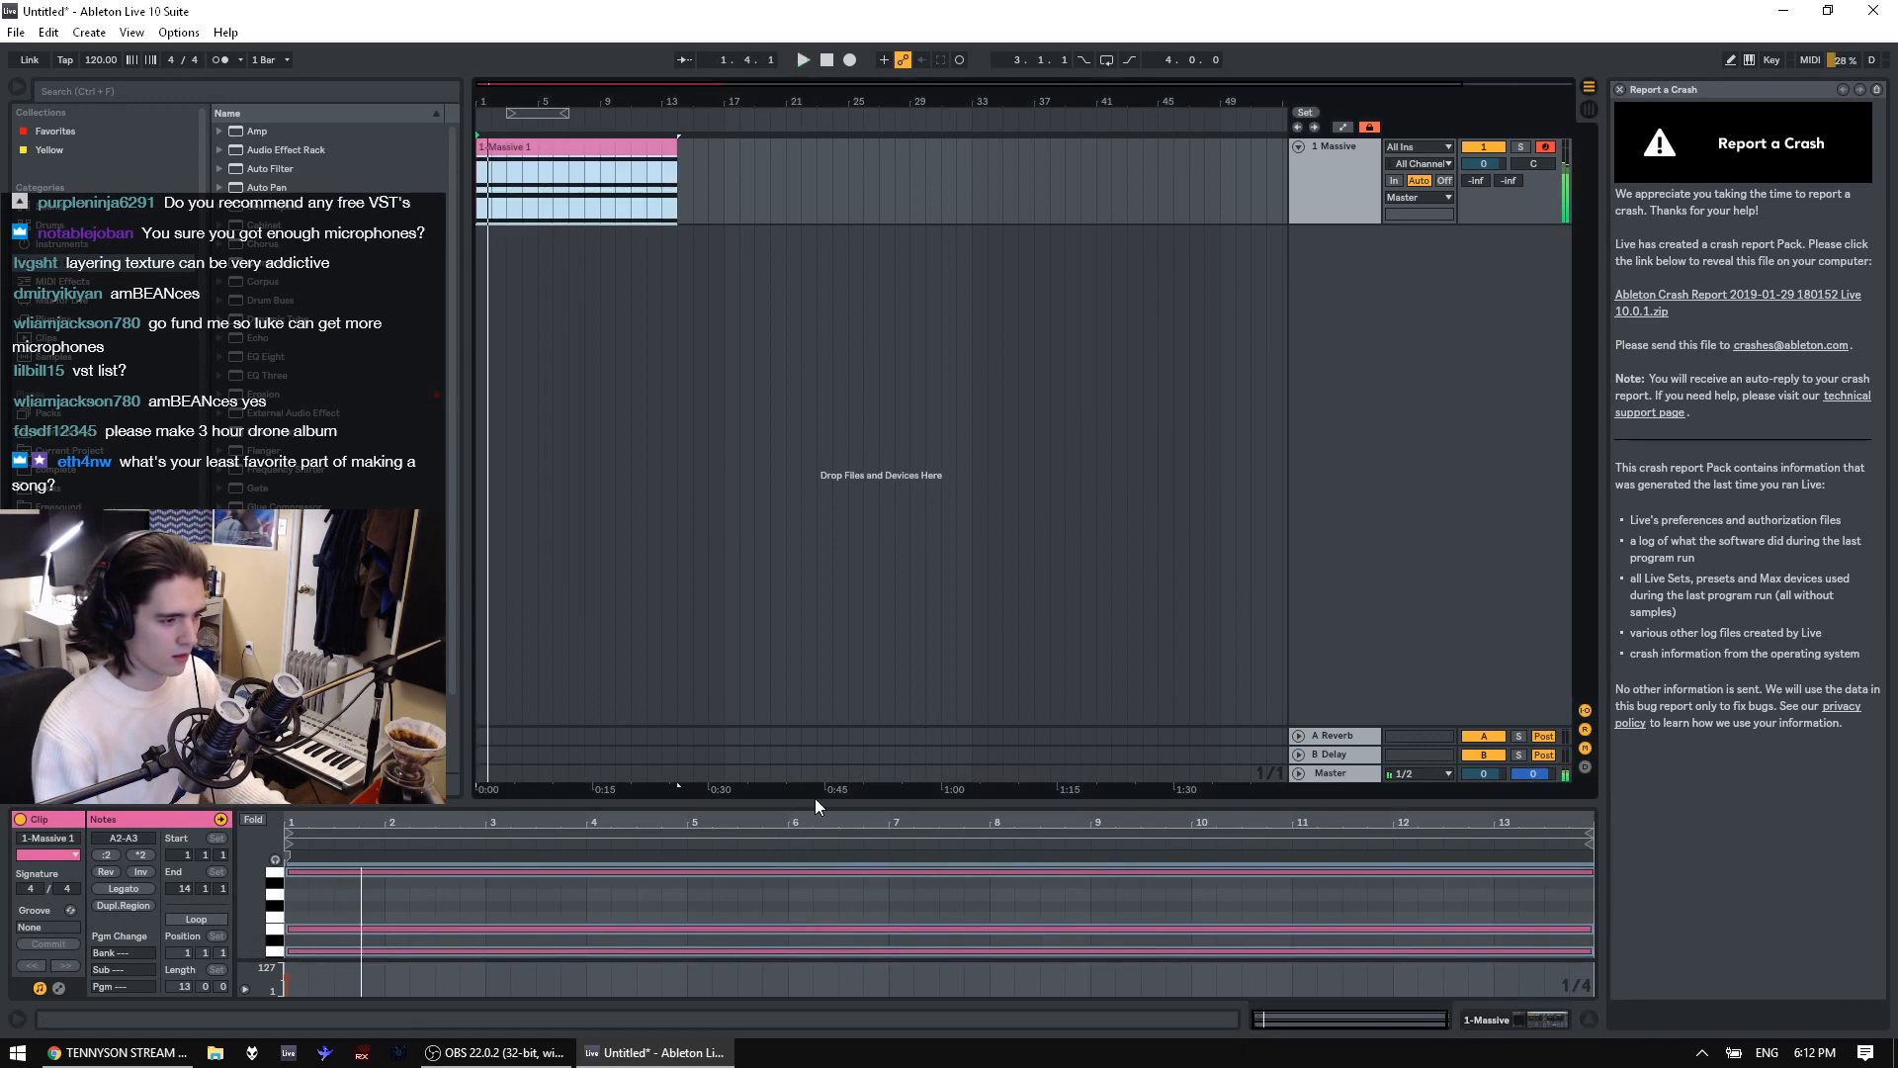
Hide the clip's note editor, play the Massive clip and close the crash report information
{"action": "left_click_drag", "start_coordinate": [817, 807], "coordinate": [797, 916]}
{"action": "left_click", "coordinate": [1313, 145]}
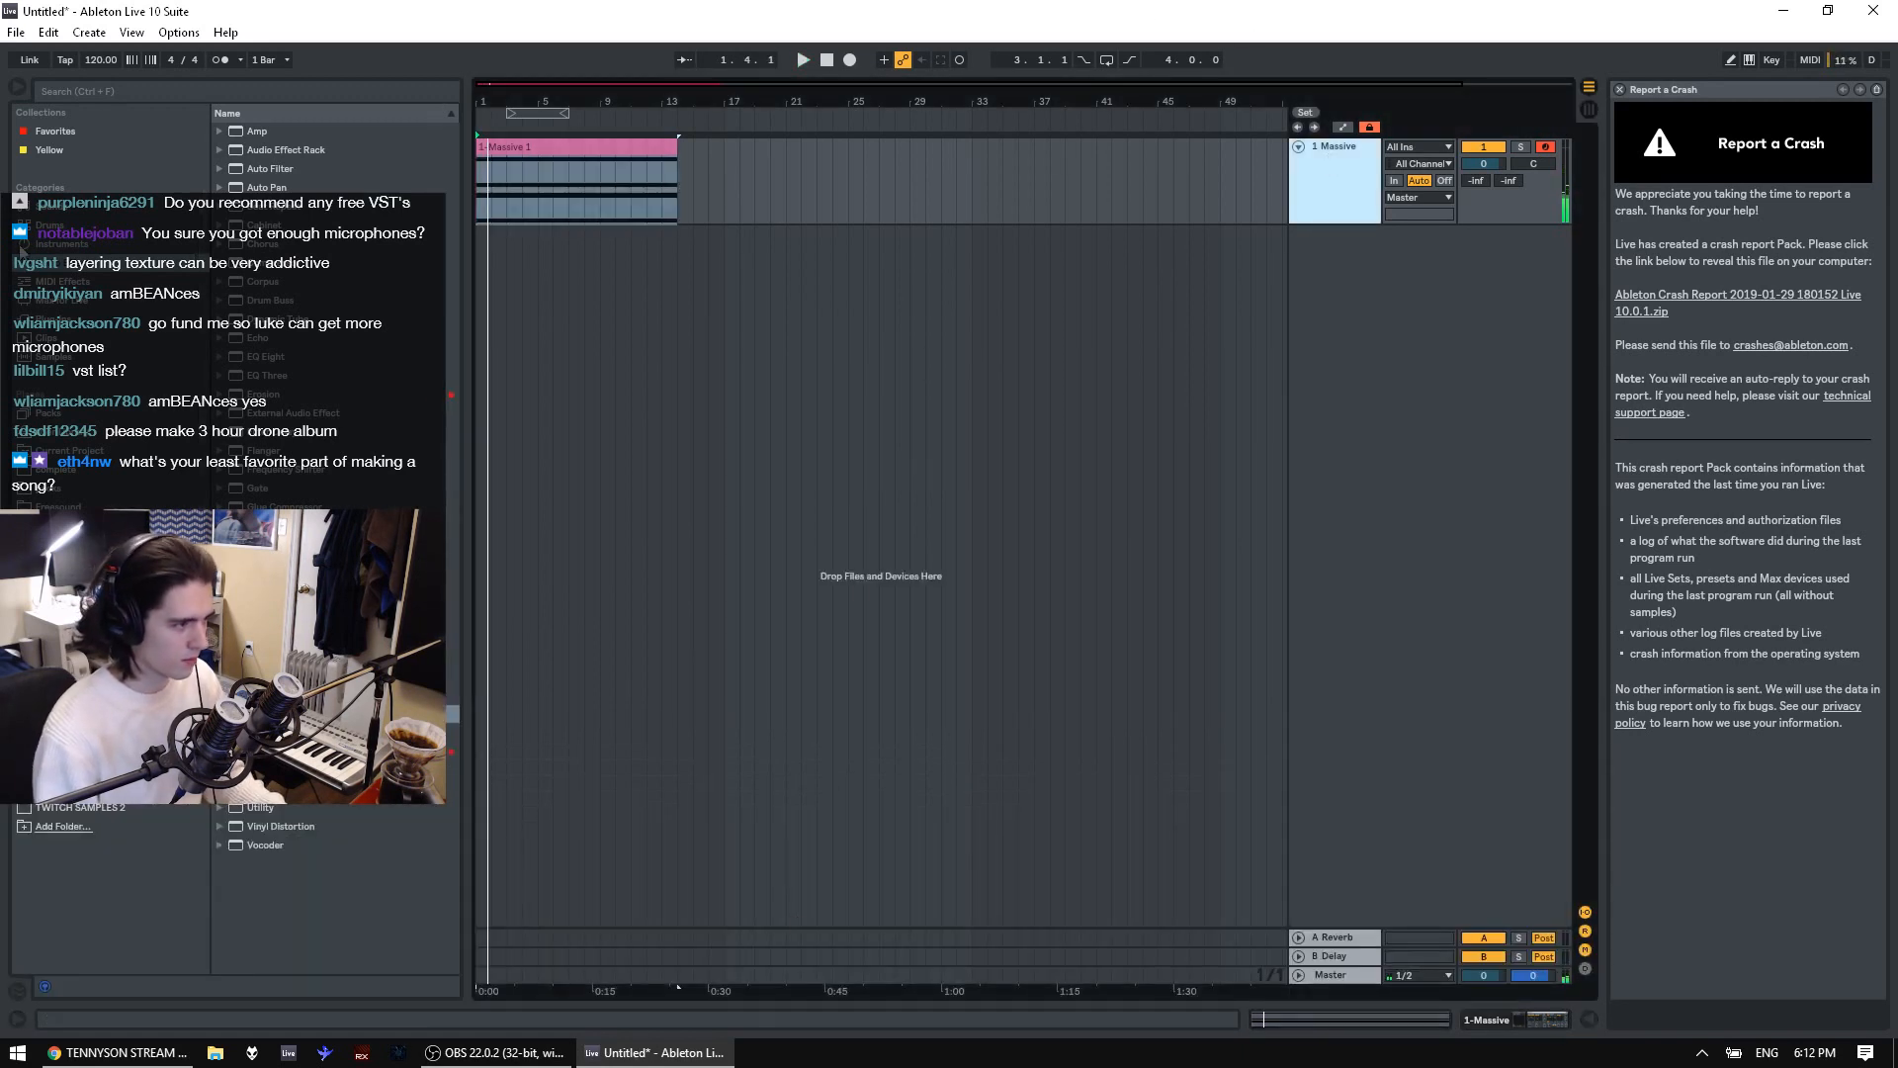
{"action": "left_click", "coordinate": [83, 269]}
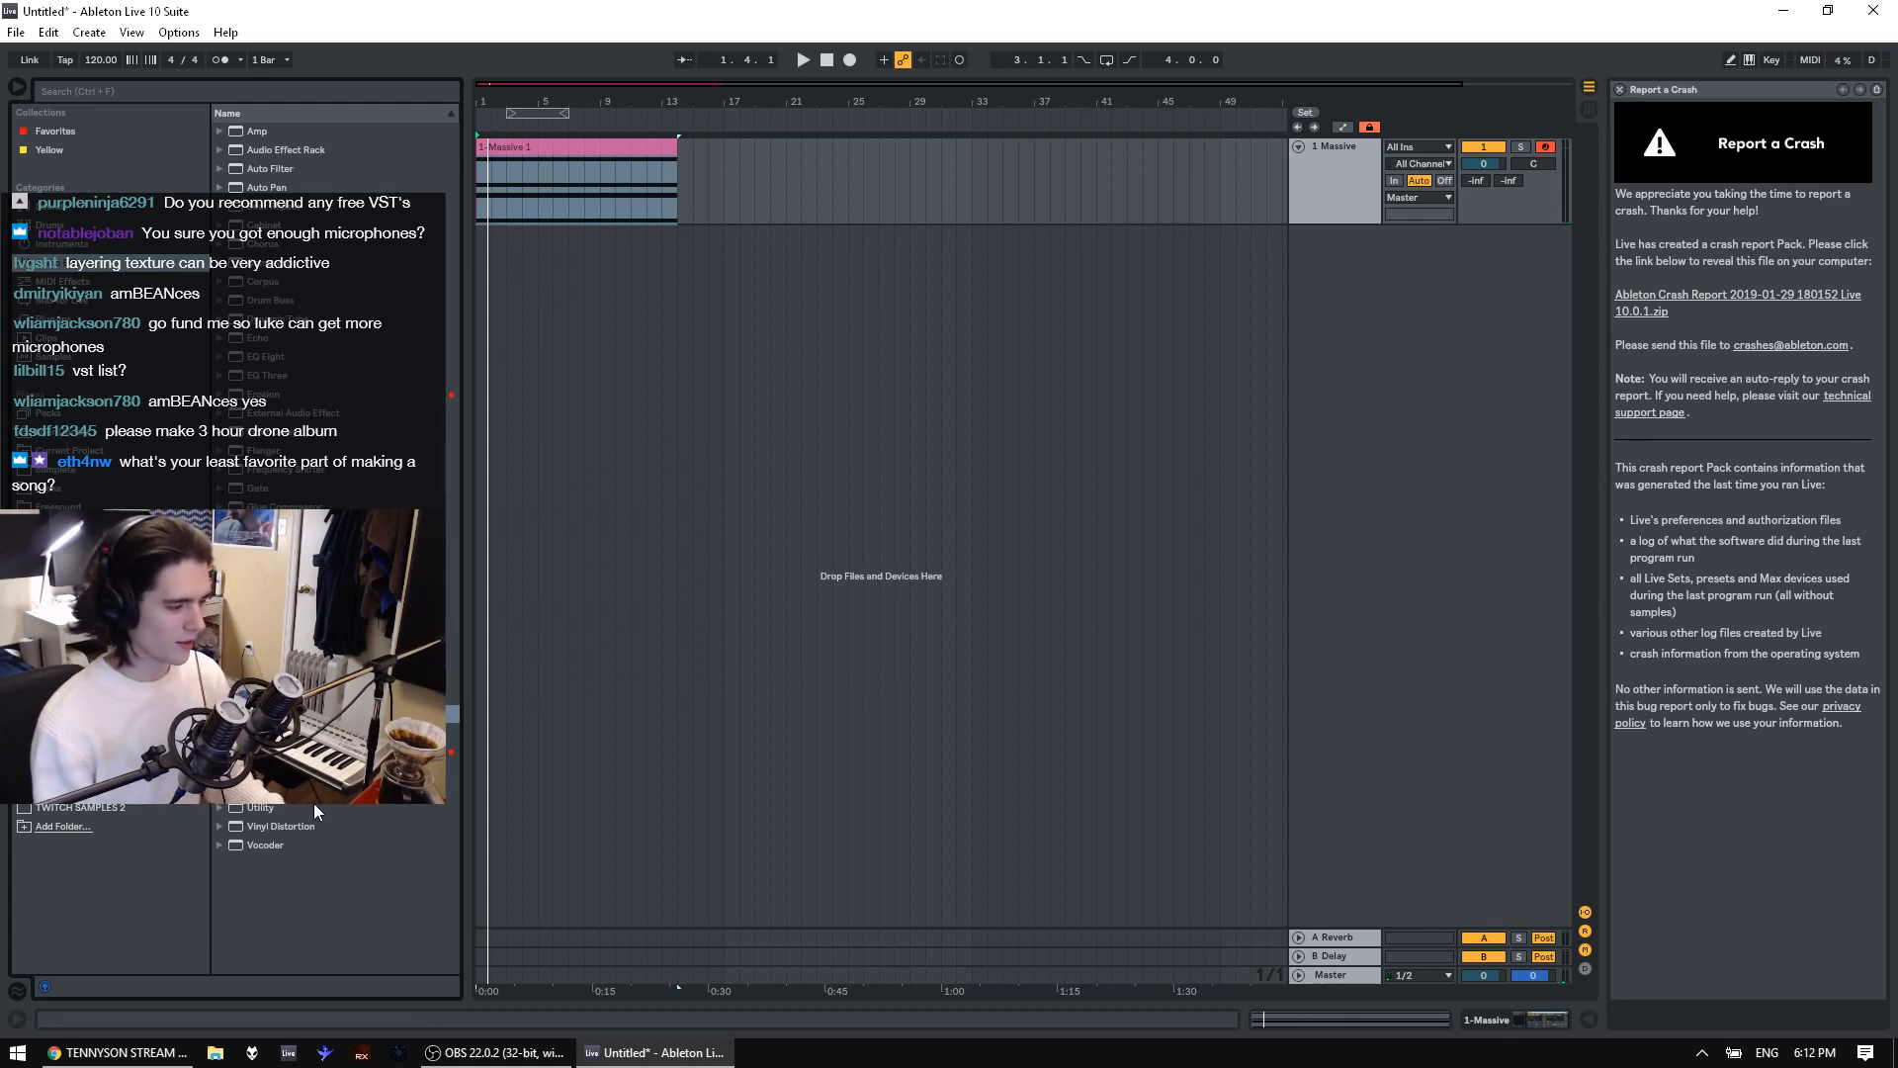
{"action": "left_click", "coordinate": [545, 187]}
{"action": "key", "text": "space"}
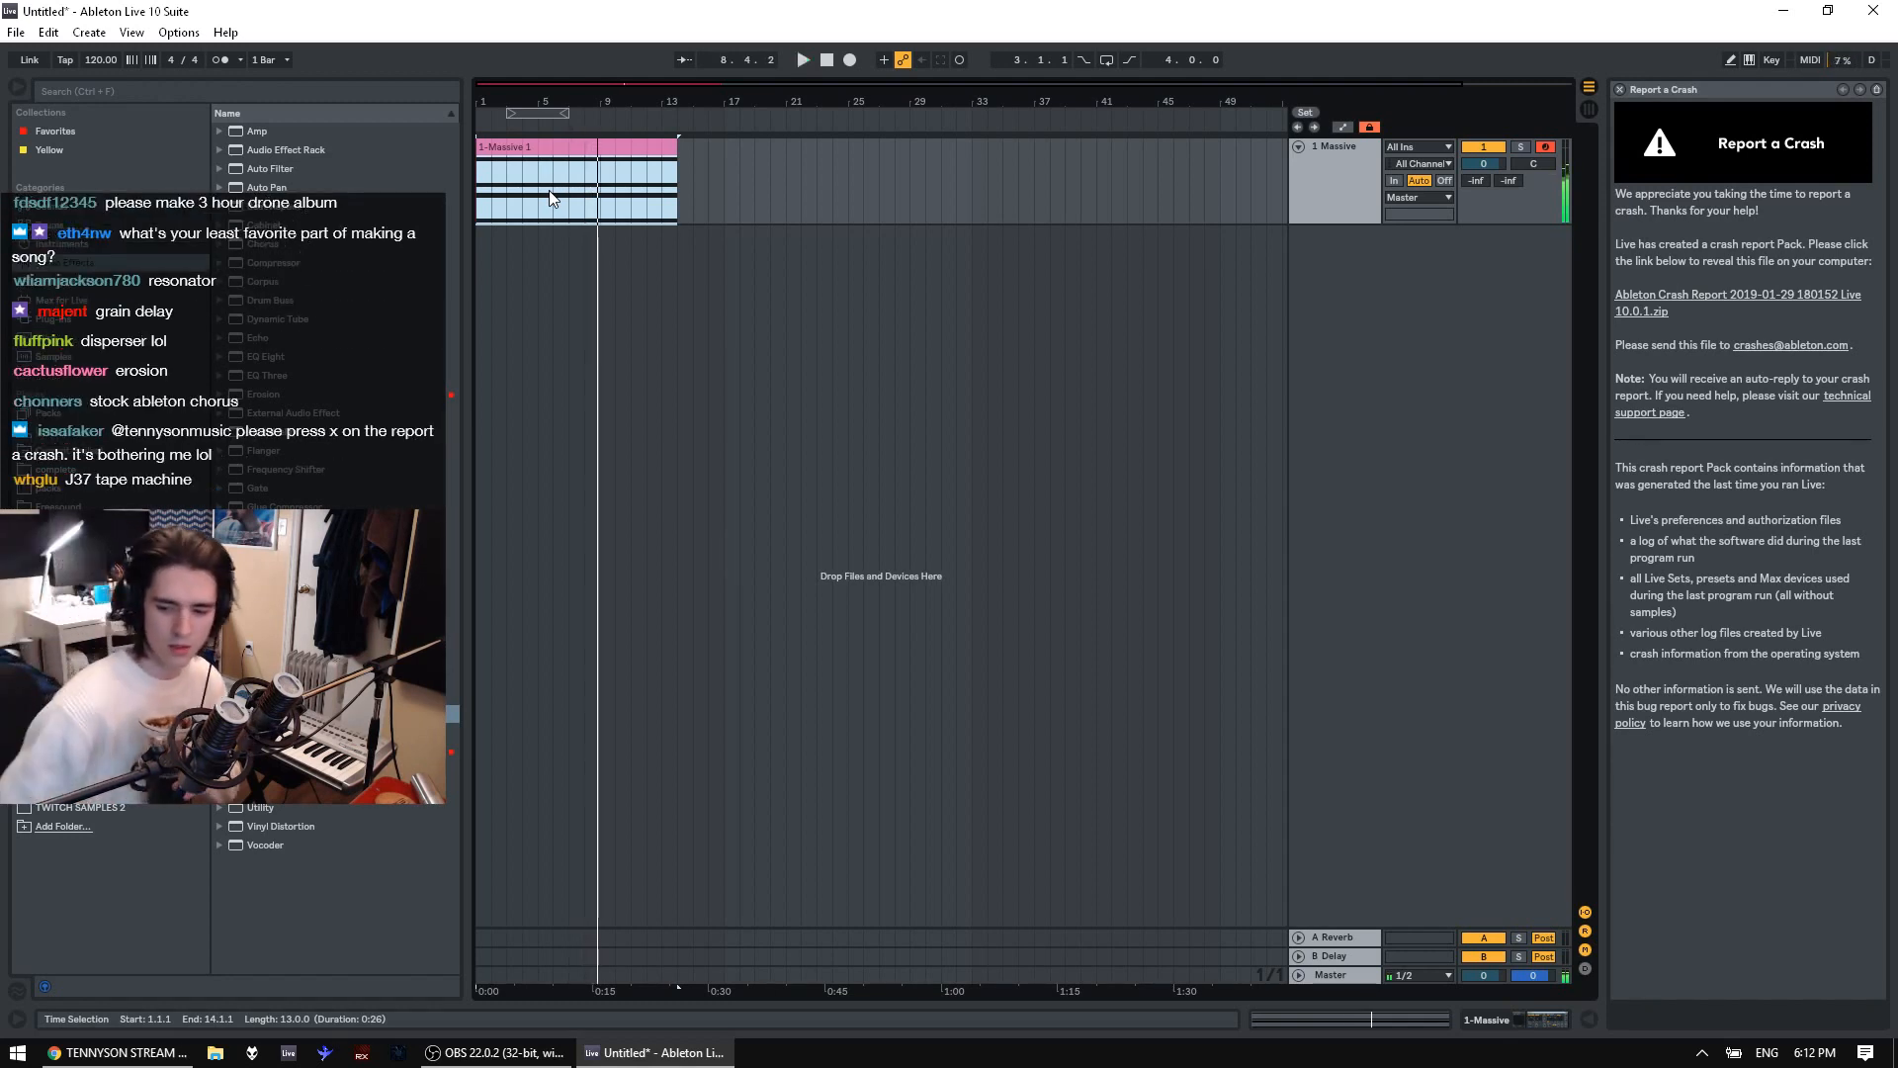
{"action": "left_click", "coordinate": [1619, 89]}
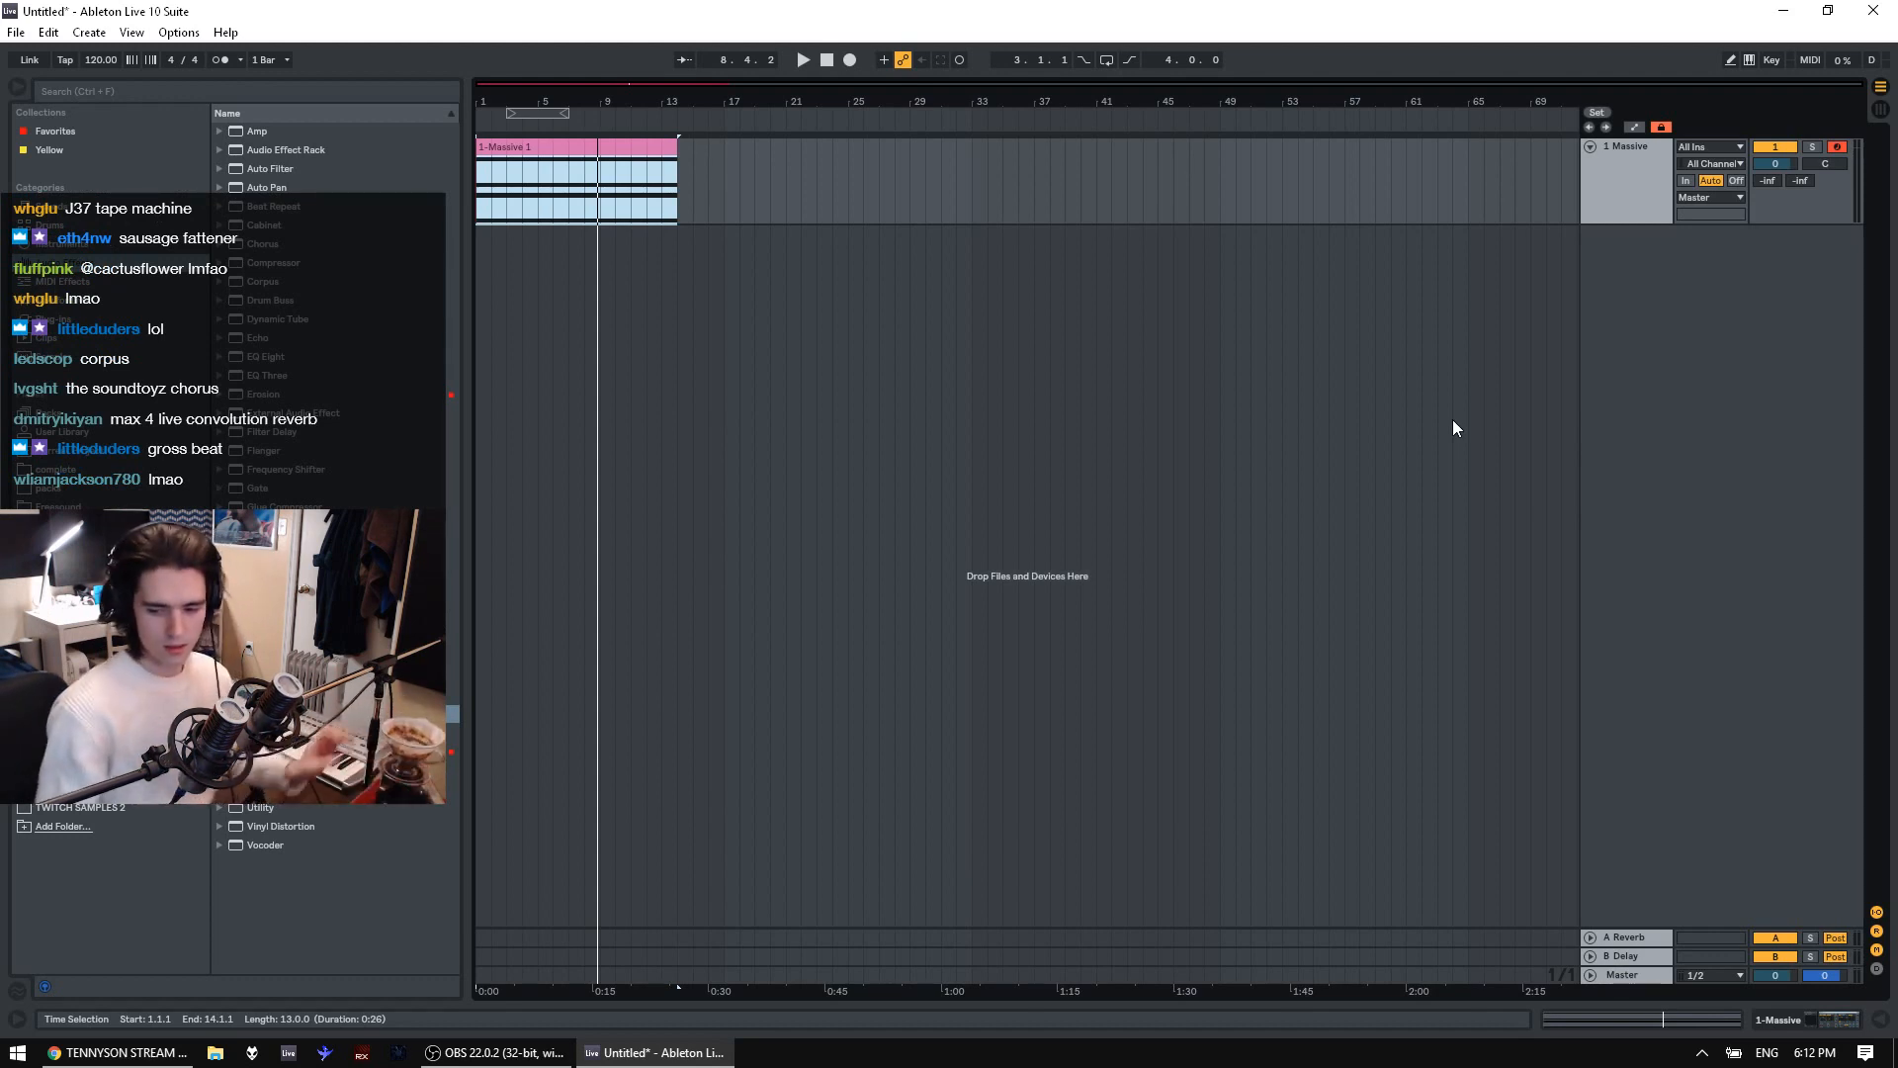
Search for OTT and add the Multiband Dynamics OTT preset to the Massive track
{"action": "left_click", "coordinate": [126, 99]}
{"action": "type", "text": "oTT"}
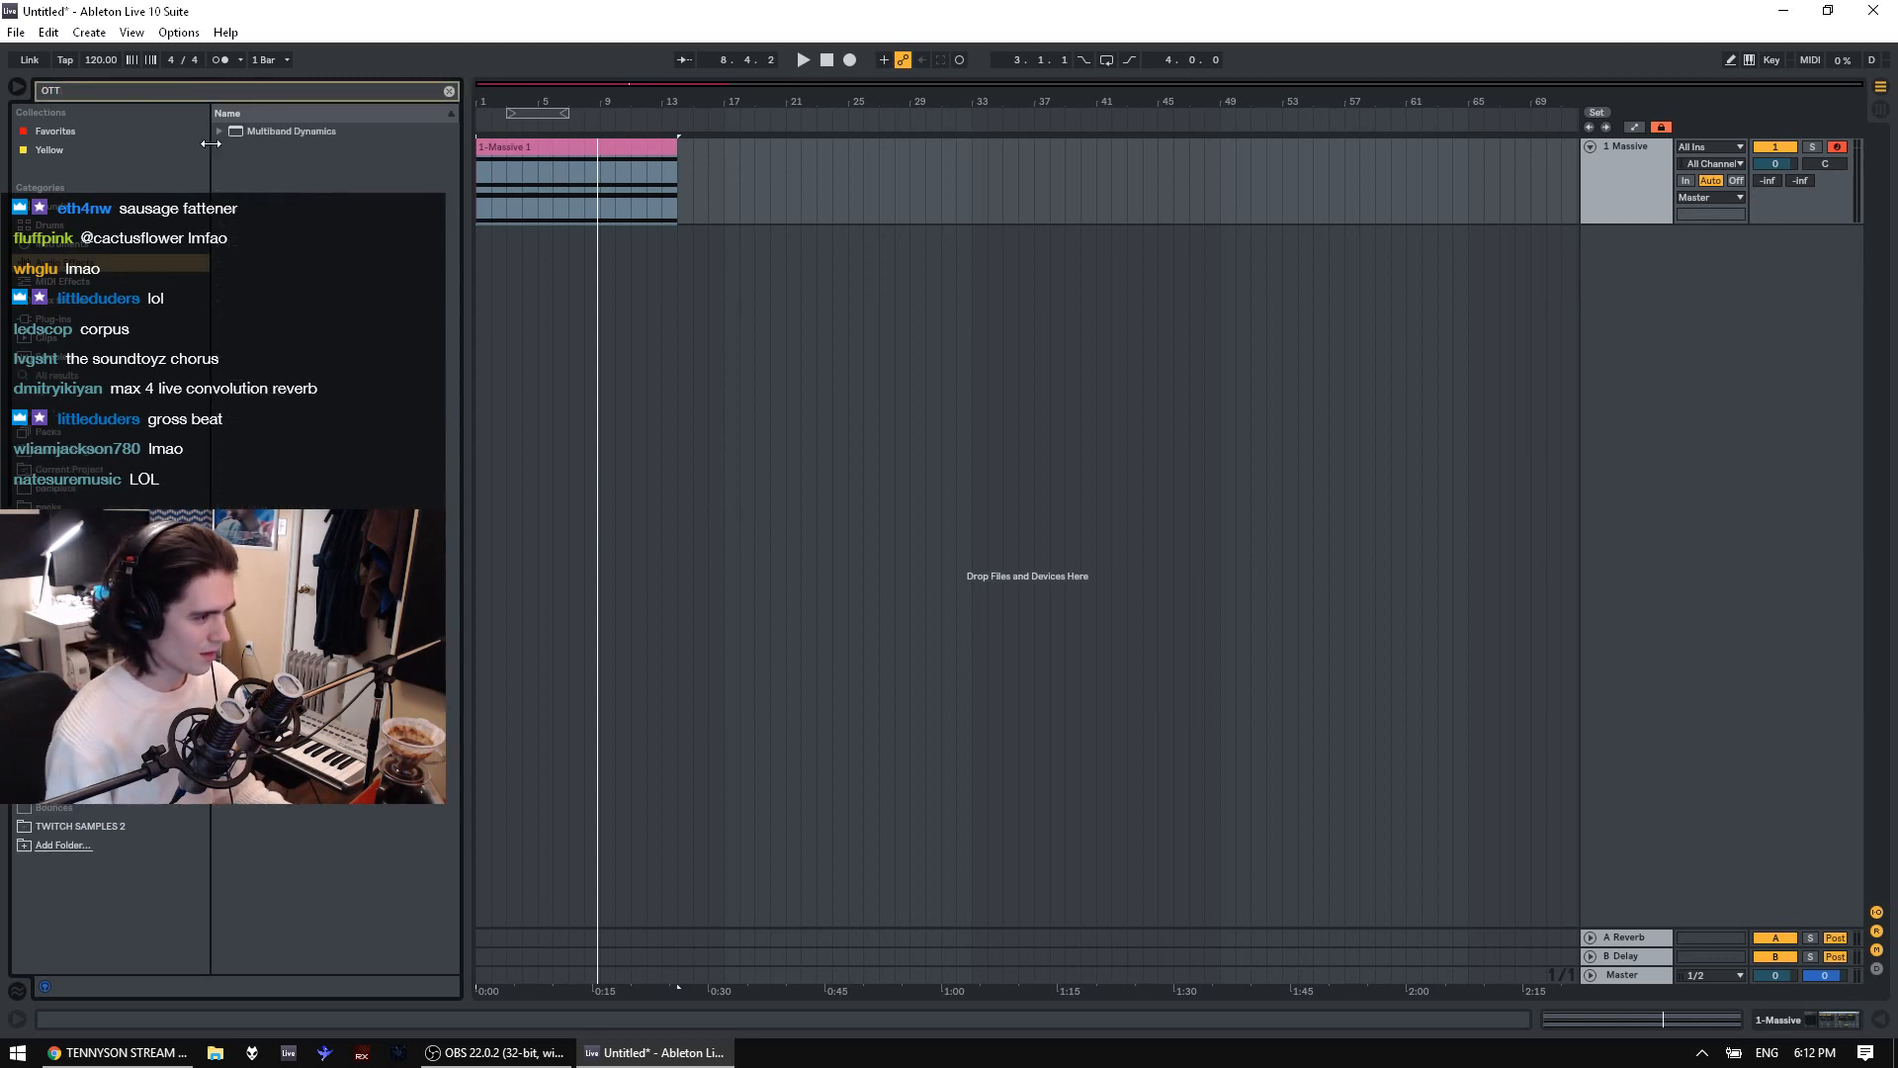
{"action": "left_click", "coordinate": [217, 132]}
{"action": "left_click_drag", "start_coordinate": [245, 152], "coordinate": [622, 219]}
Lower the Massive track's volume to -7.3 dB and audition the clip with OTT bypassed
{"action": "left_click_drag", "start_coordinate": [1775, 164], "coordinate": [1775, 227]}
{"action": "key", "text": "space"}
{"action": "left_click_drag", "start_coordinate": [1776, 163], "coordinate": [1780, 168]}
{"action": "left_click", "coordinate": [686, 818]}
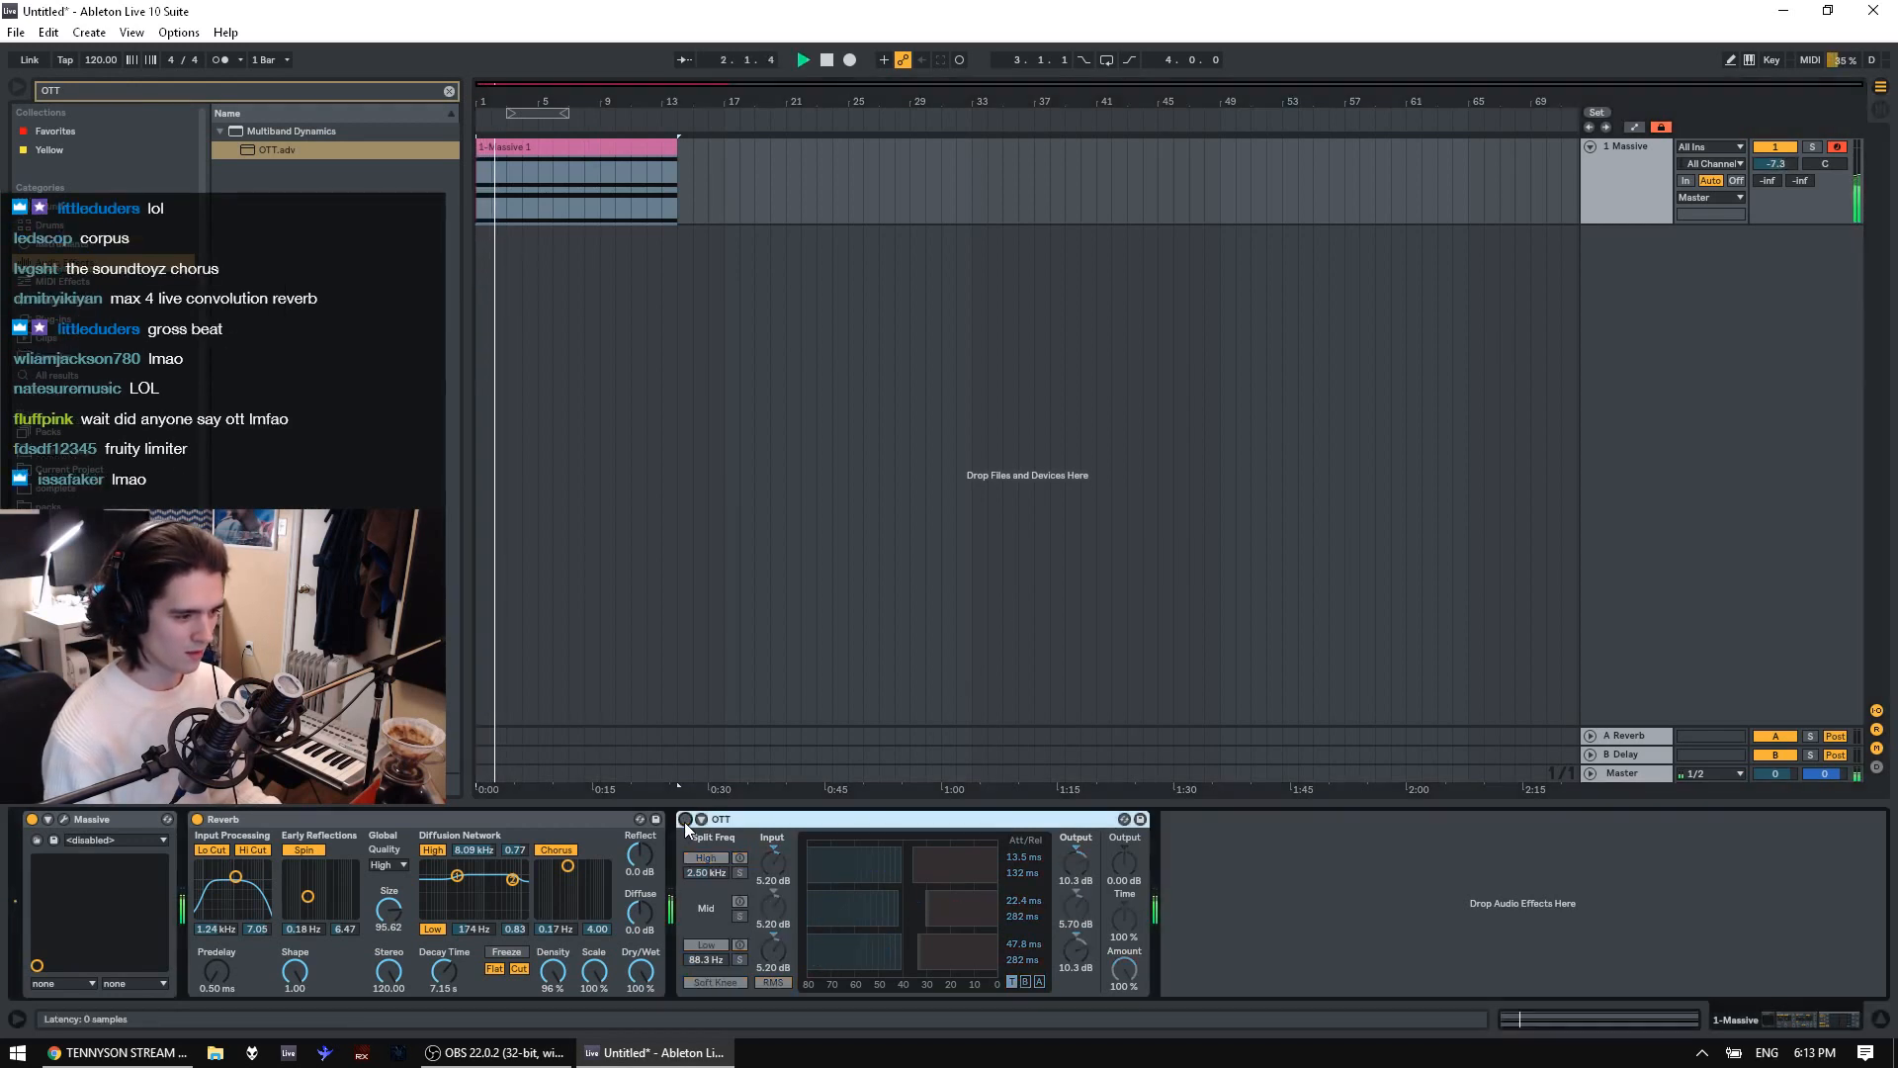
{"action": "left_click", "coordinate": [685, 818]}
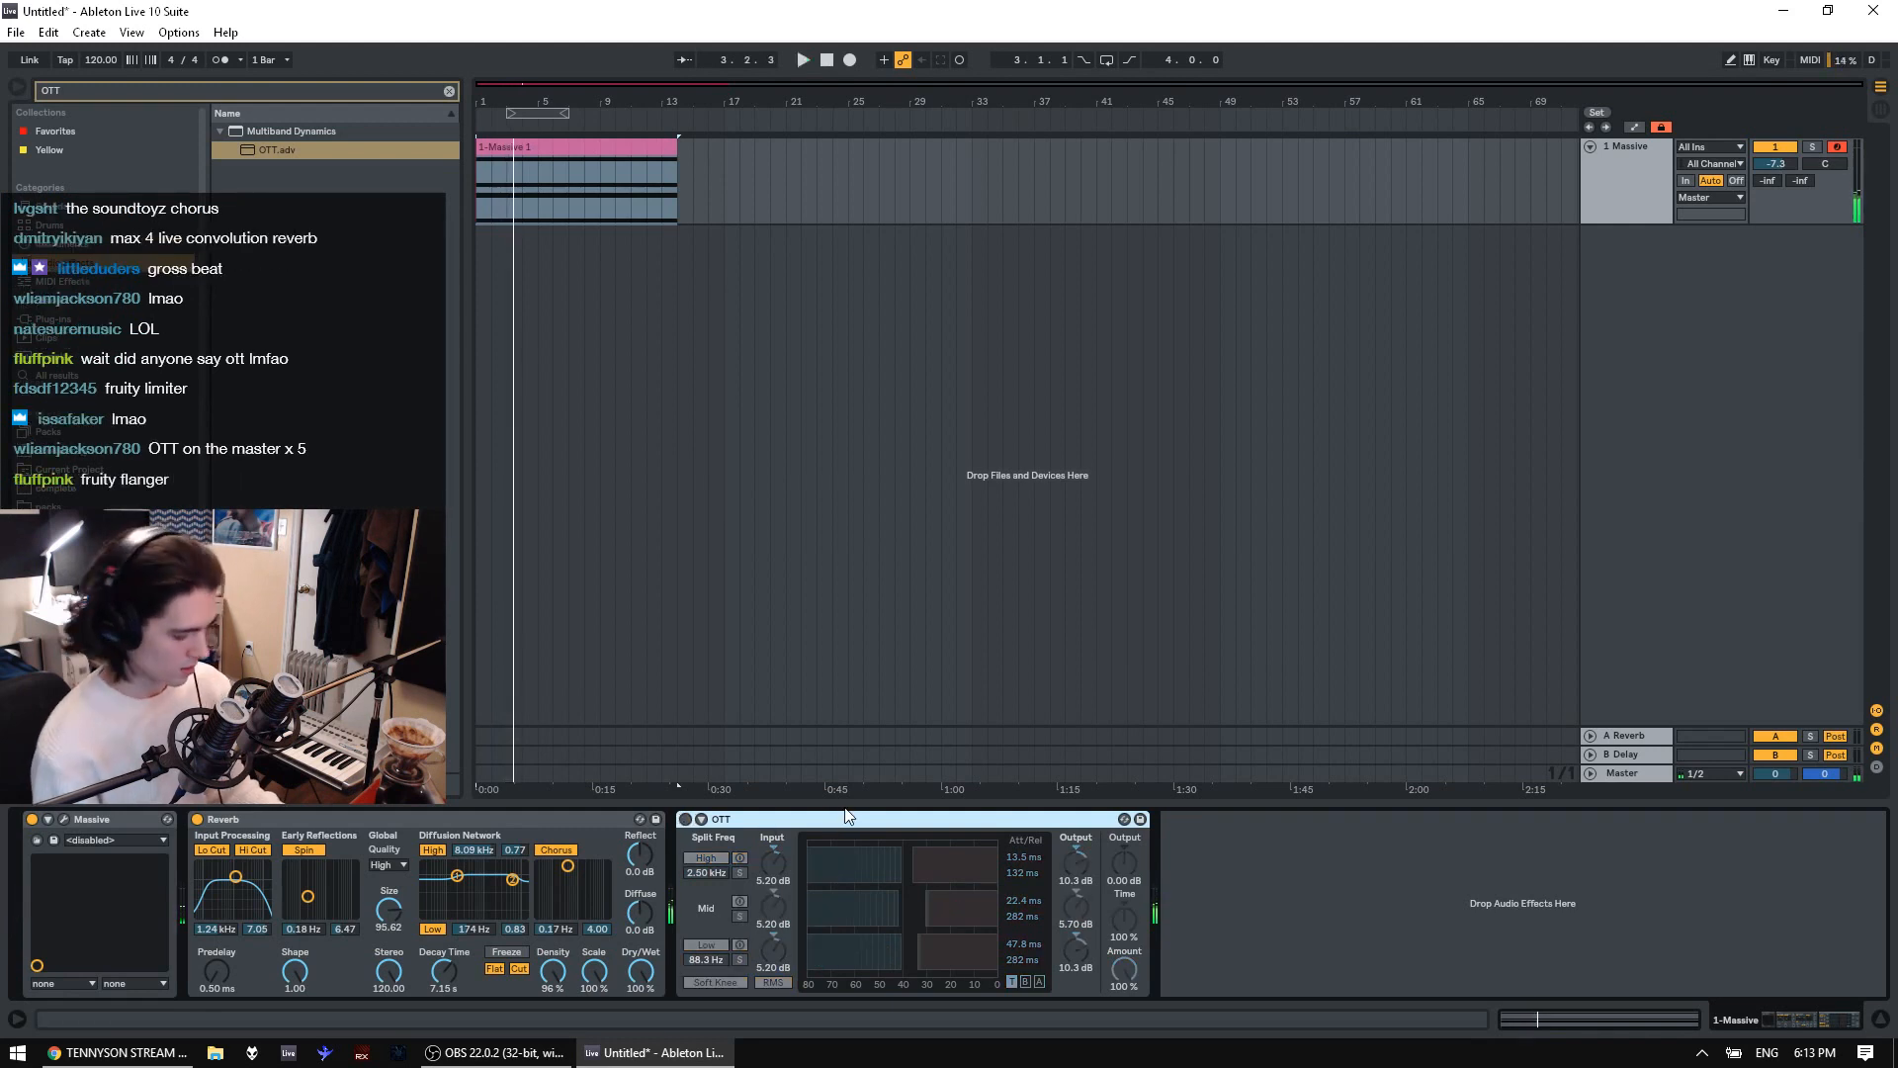
Duplicate the OTT device three times on the Massive track and switch on all four copies during playback
{"action": "key", "text": "ctrl+d"}
{"action": "key", "text": "ctrl+d"}
{"action": "key", "text": "ctrl+d"}
{"action": "key", "text": "space"}
{"action": "left_click", "coordinate": [1412, 819]}
{"action": "left_click", "coordinate": [928, 819]}
{"action": "left_click", "coordinate": [443, 819]}
{"action": "scroll", "coordinate": [698, 878], "scroll_direction": "up", "scroll_amount": 5}
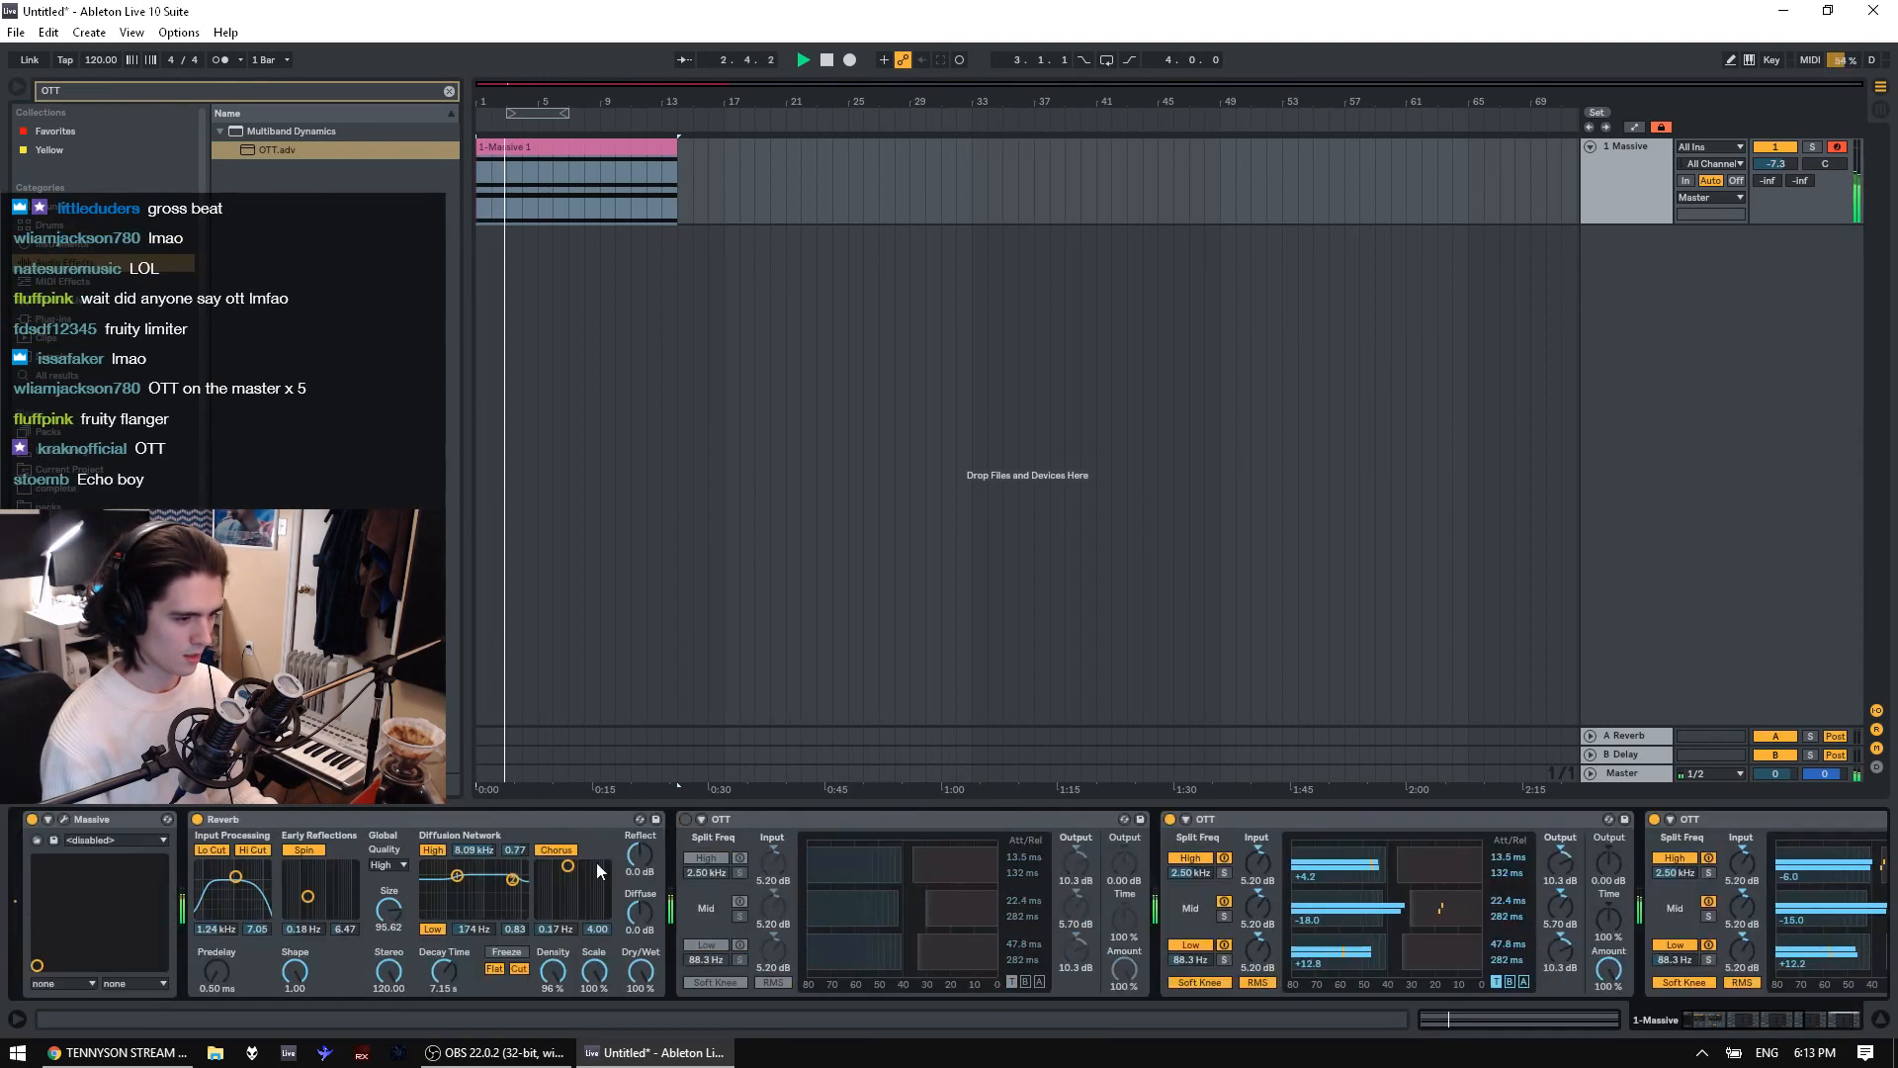
{"action": "left_click", "coordinate": [685, 819]}
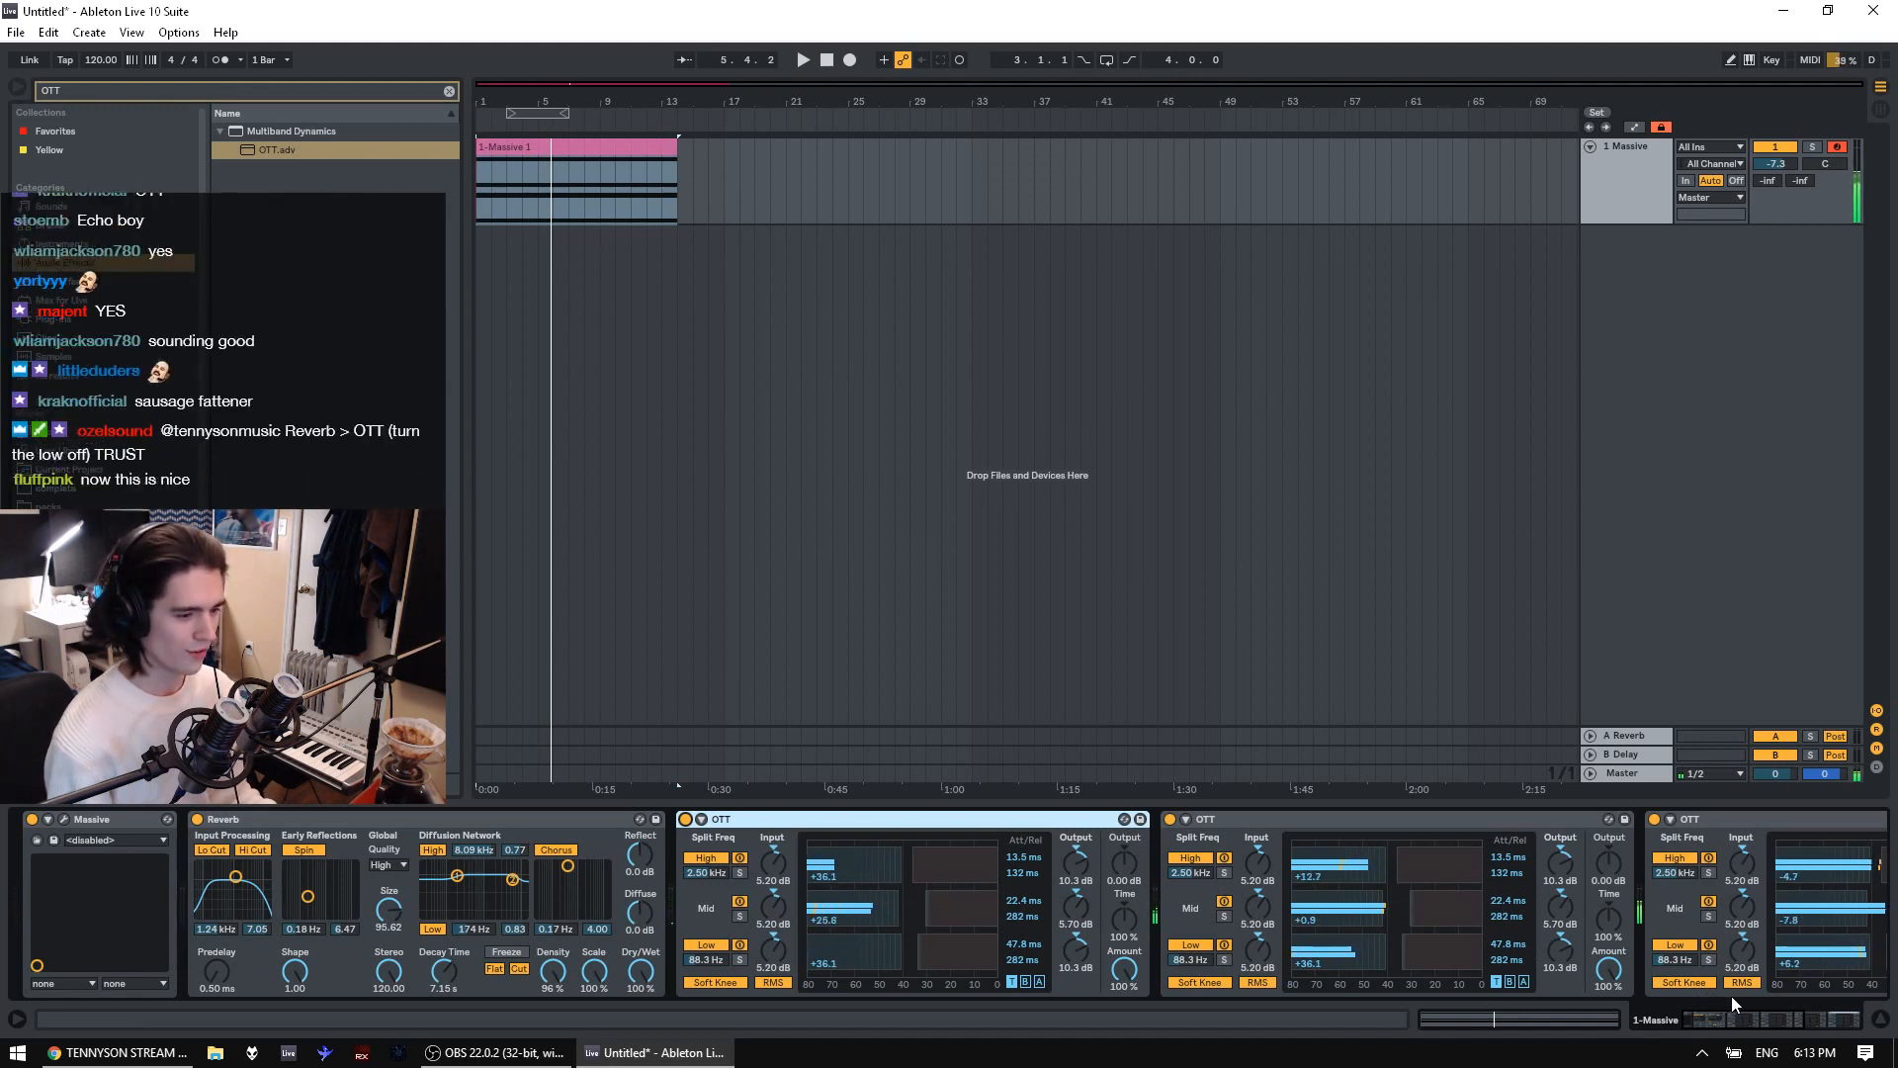
Listen to the chord through the stacked OTT devices and look over the whole effect chain
{"action": "left_click_drag", "start_coordinate": [1752, 1018], "coordinate": [1819, 1018]}
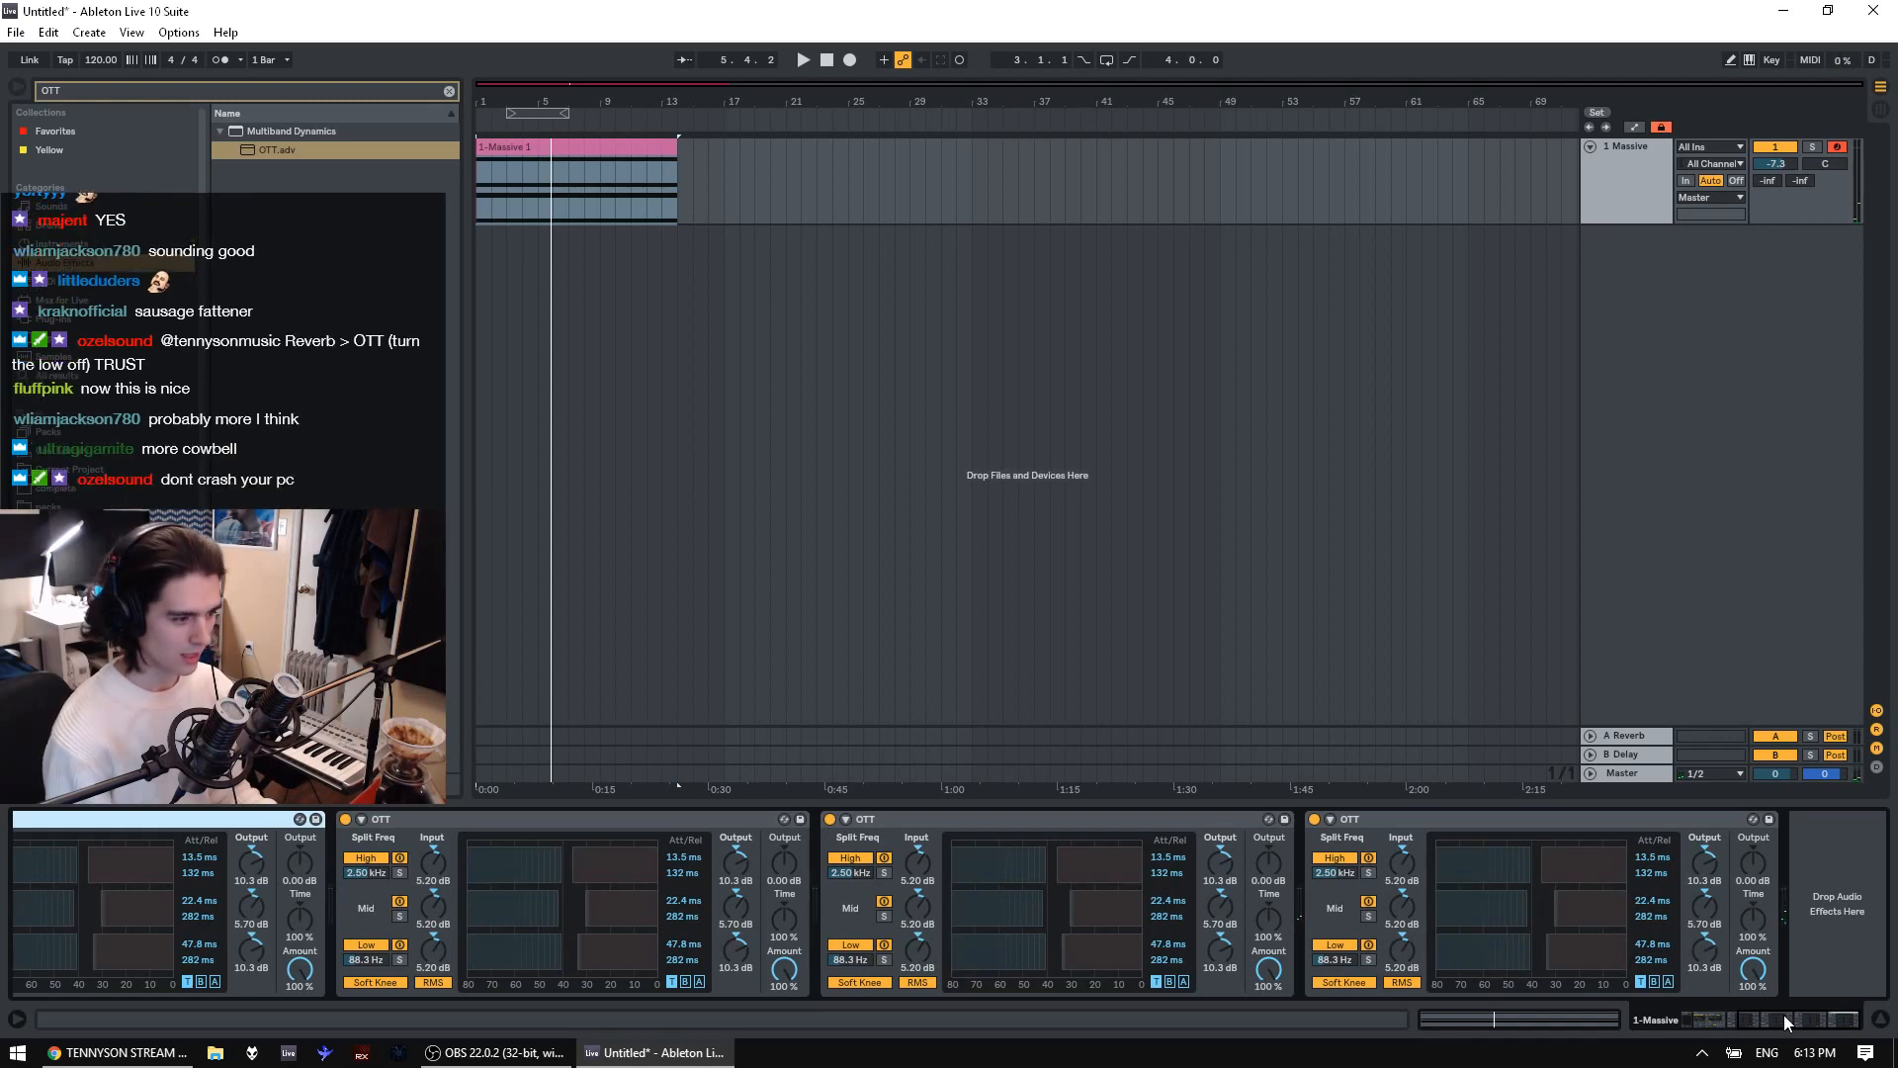
{"action": "left_click_drag", "start_coordinate": [1783, 1014], "coordinate": [1589, 1006]}
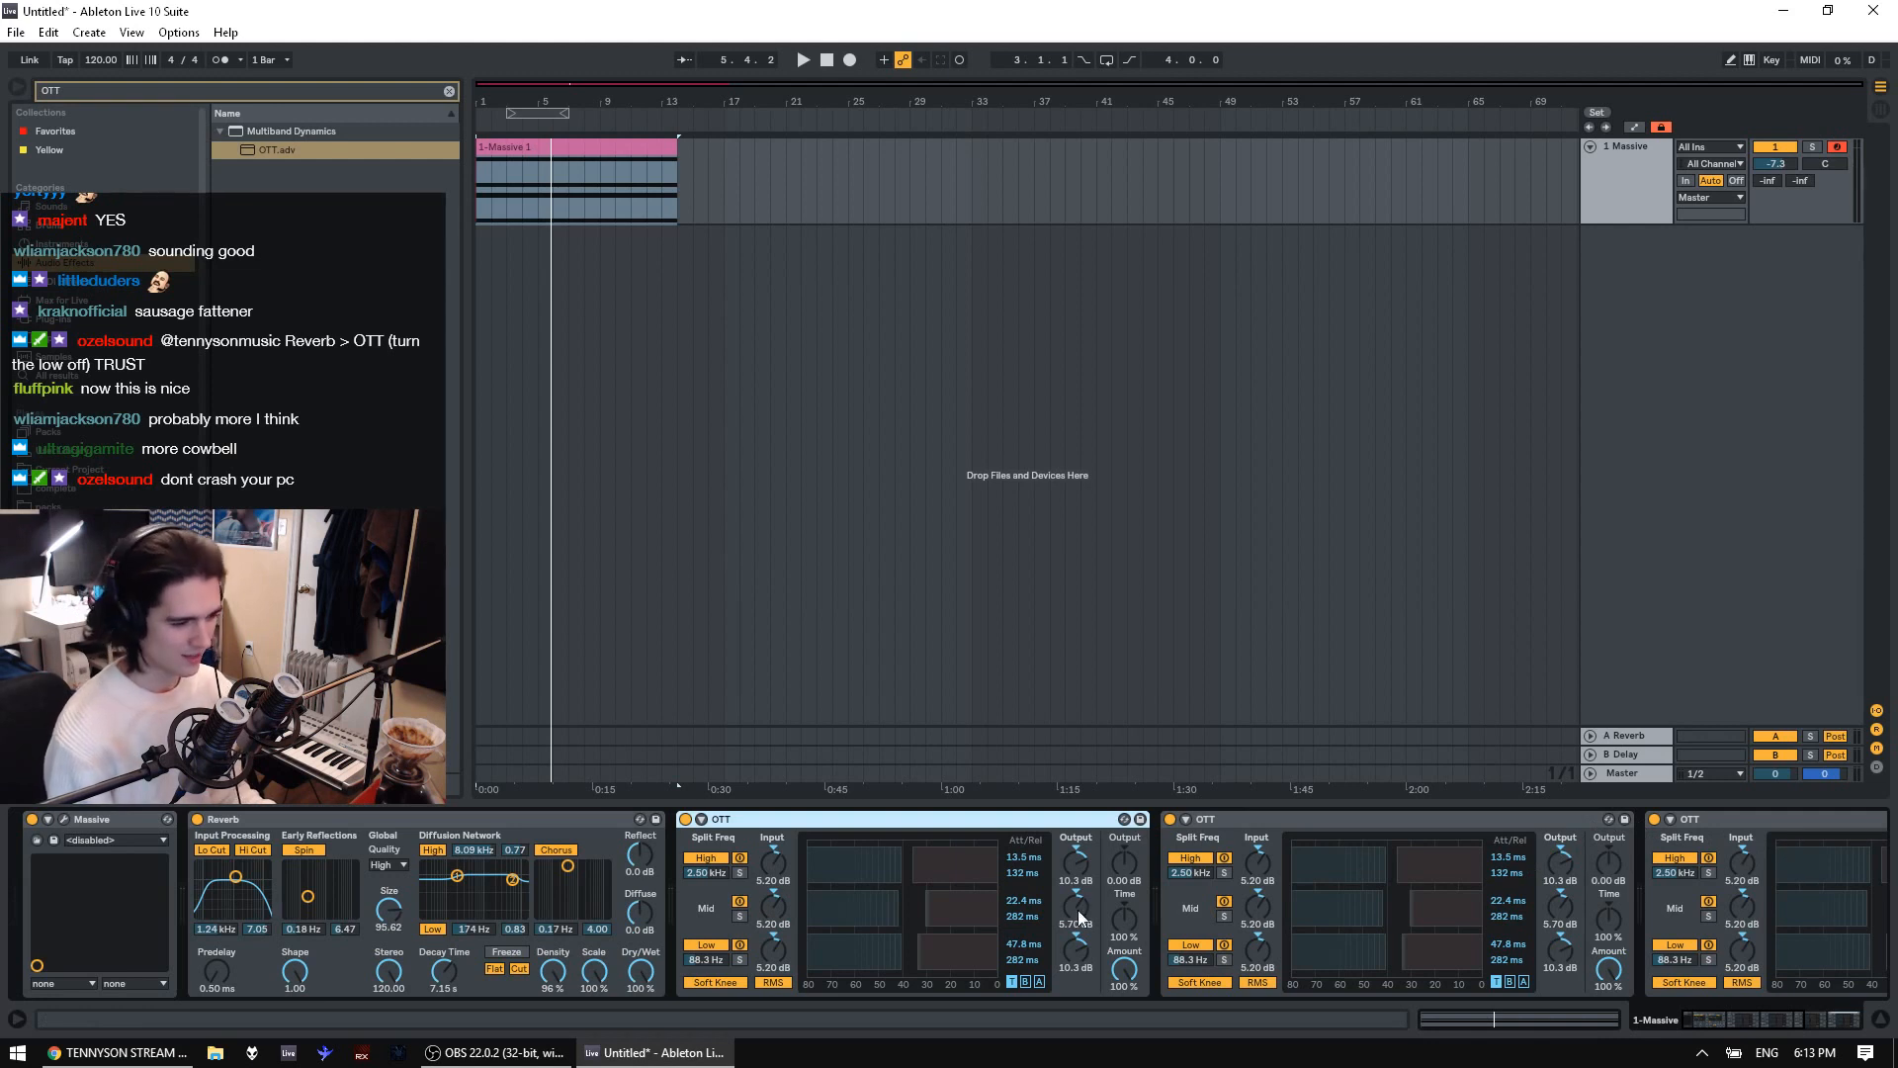
{"action": "key", "text": "space"}
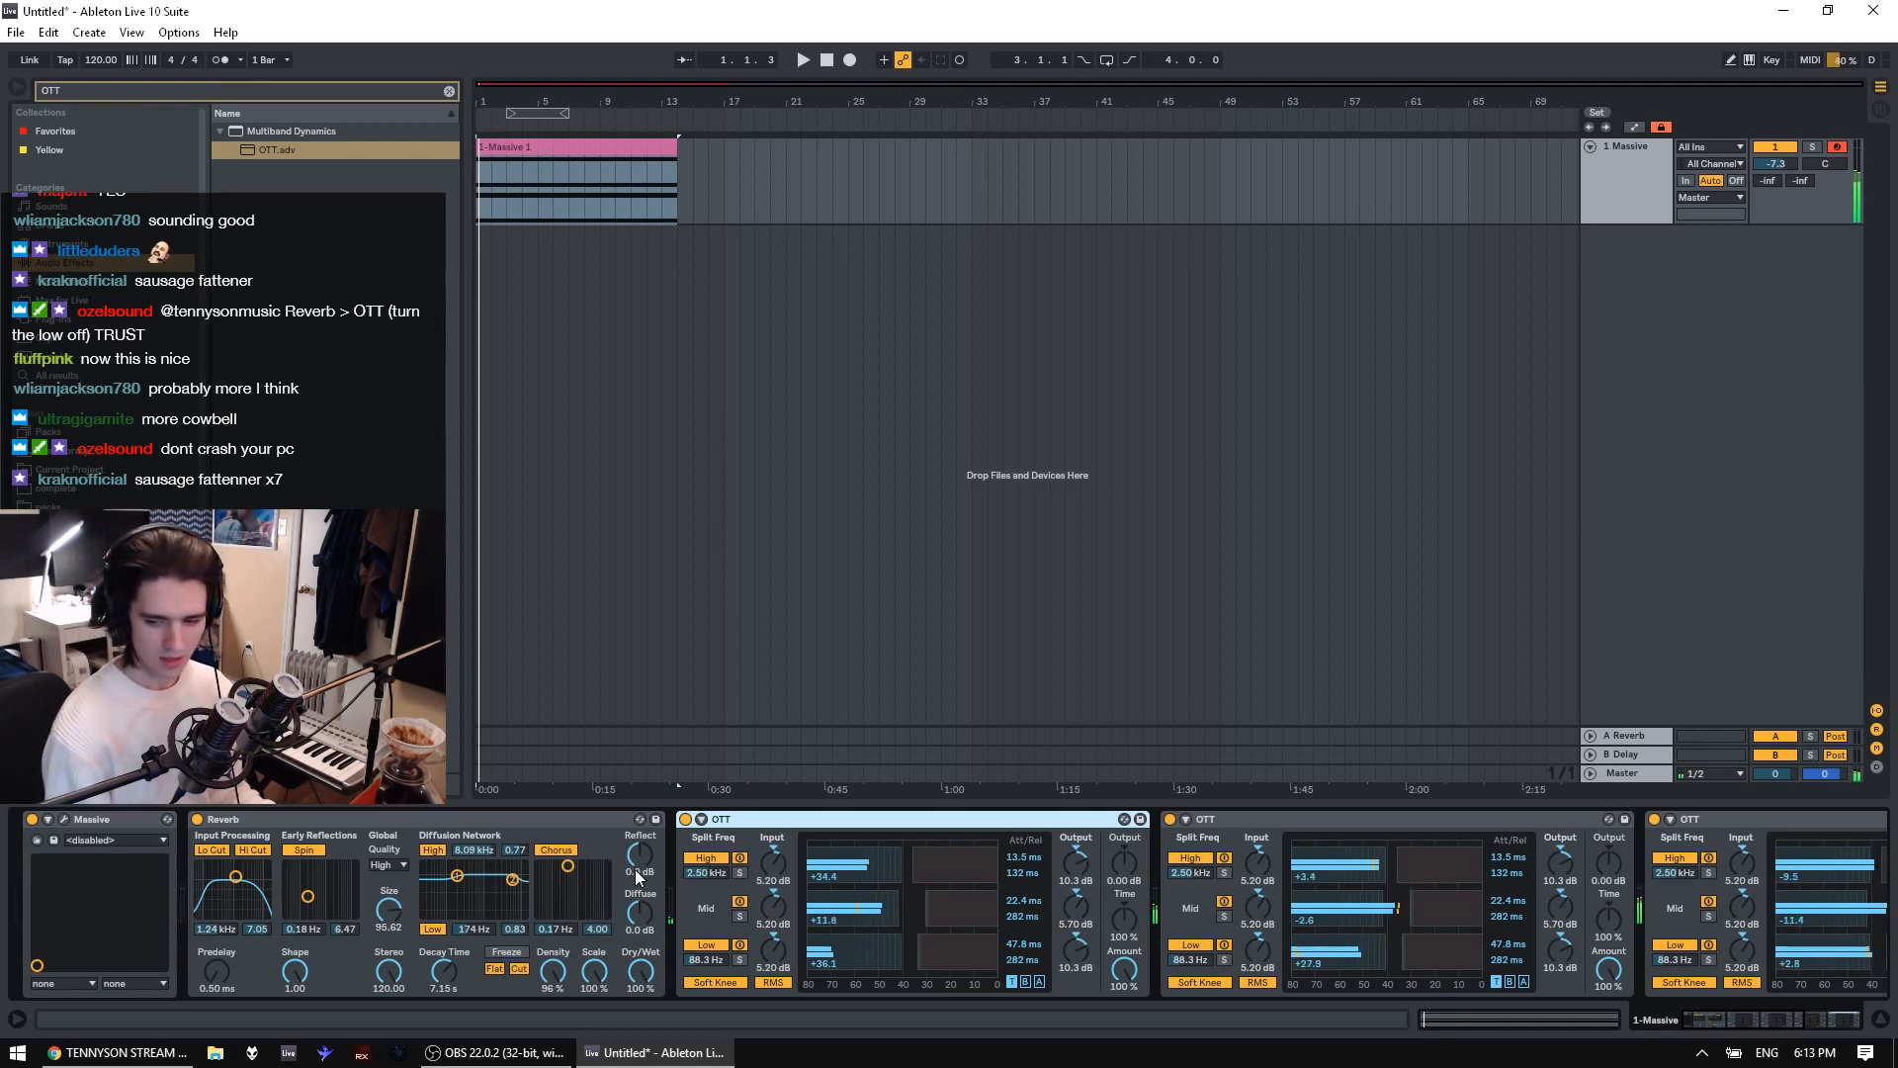
{"action": "left_click", "coordinate": [518, 815]}
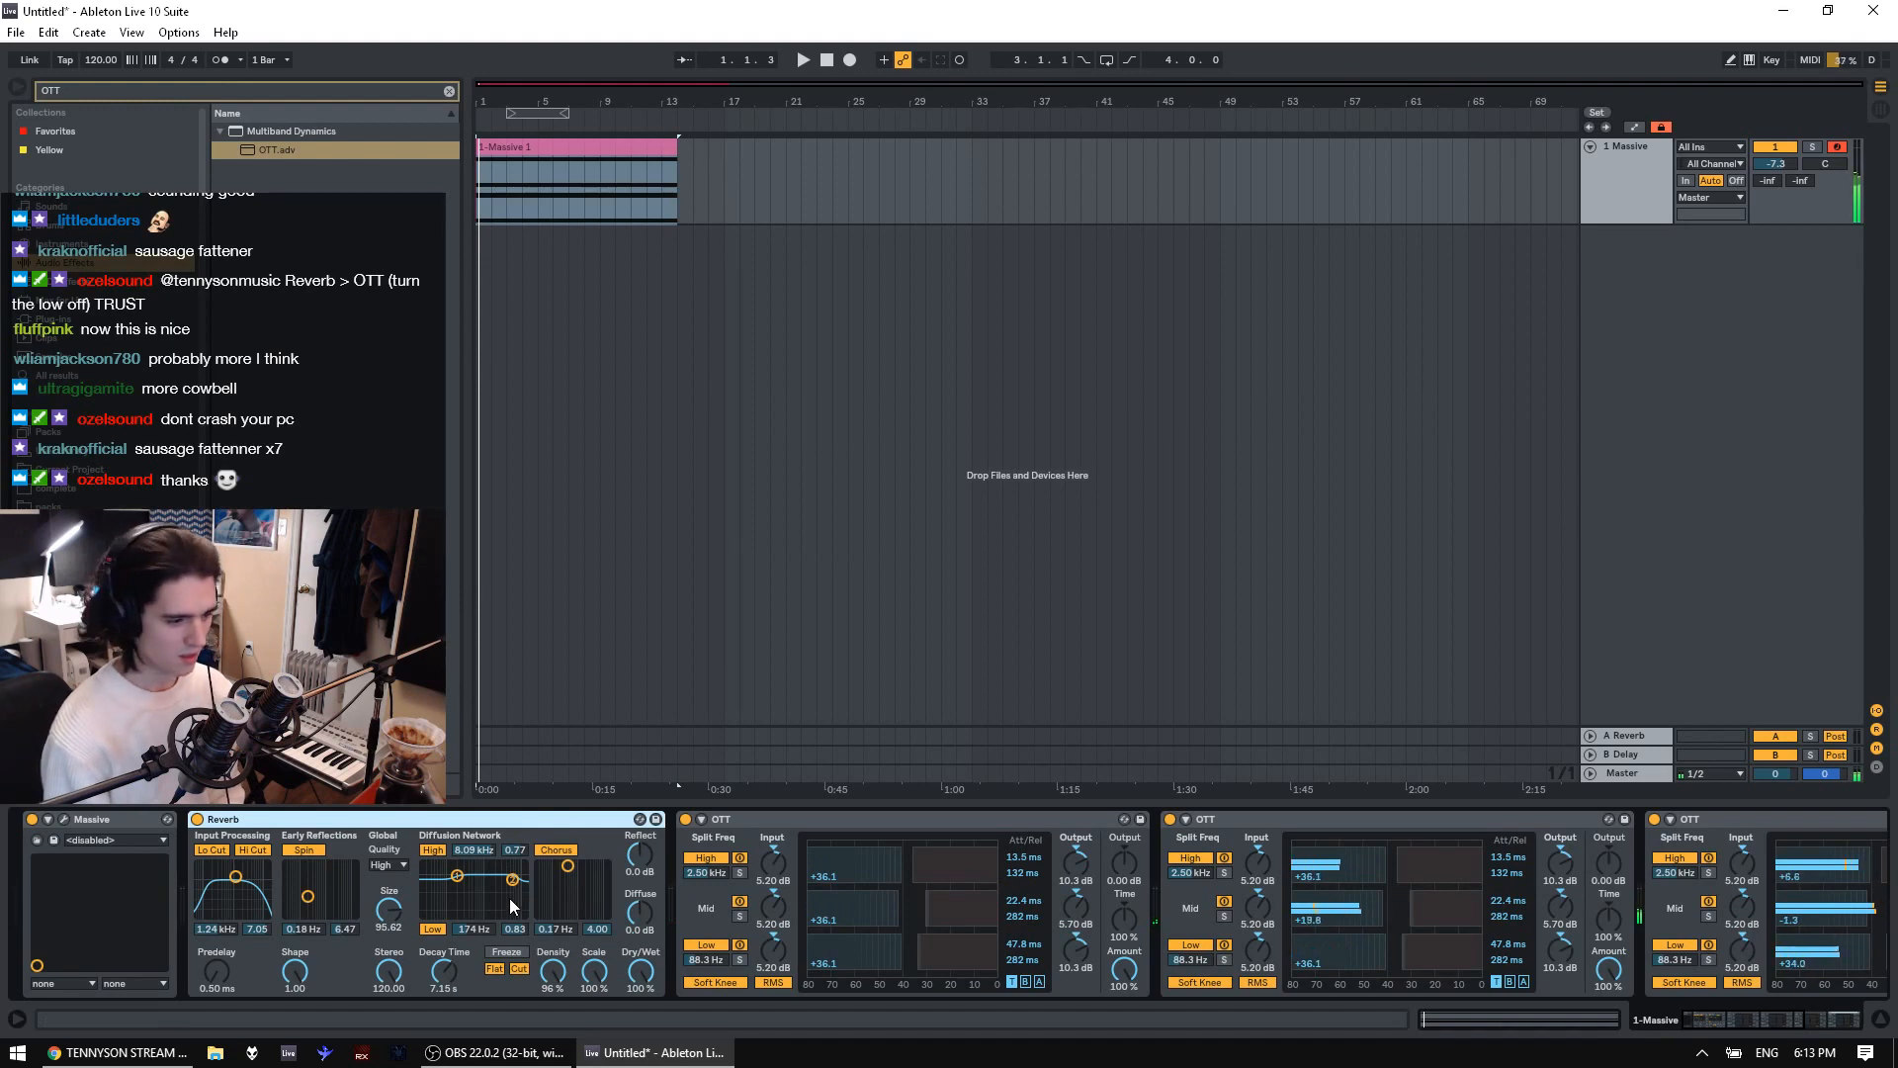
{"action": "left_click_drag", "start_coordinate": [1750, 1019], "coordinate": [1830, 1019]}
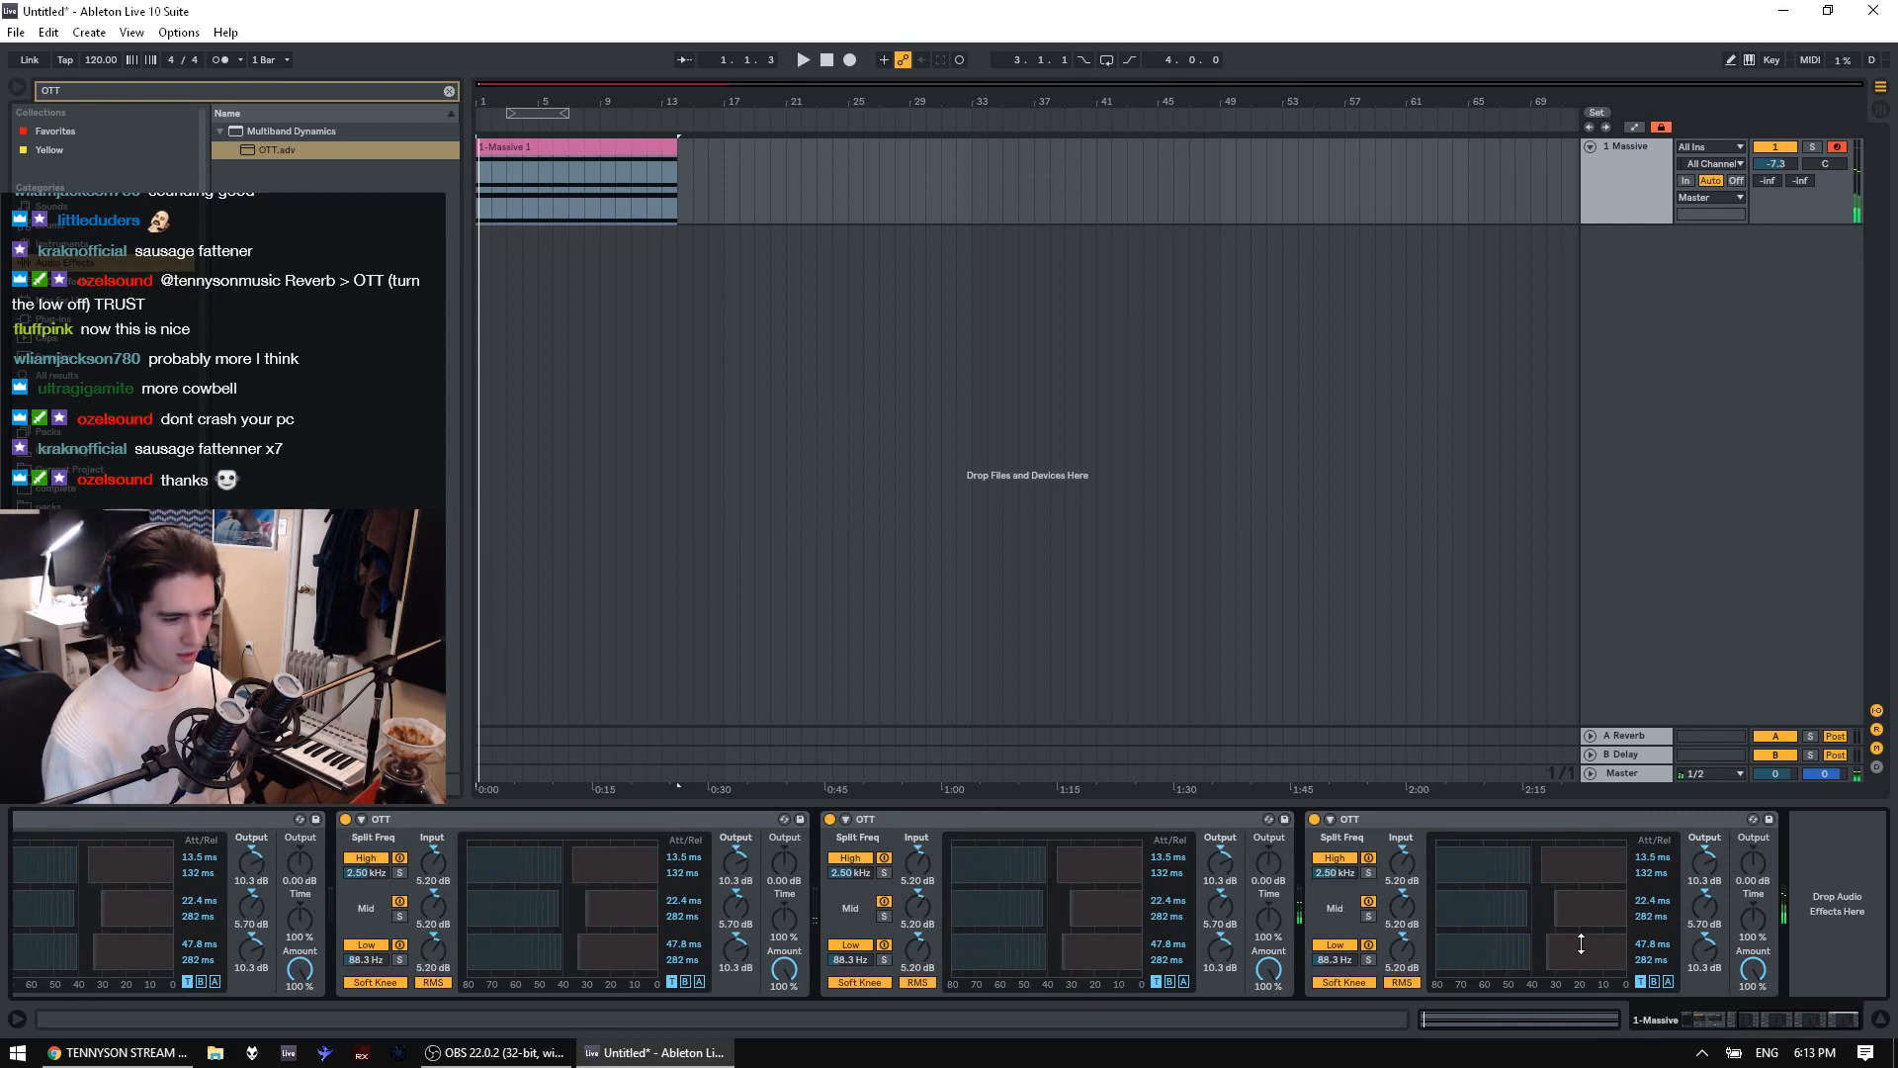
{"action": "left_click_drag", "start_coordinate": [1769, 1014], "coordinate": [1544, 1019]}
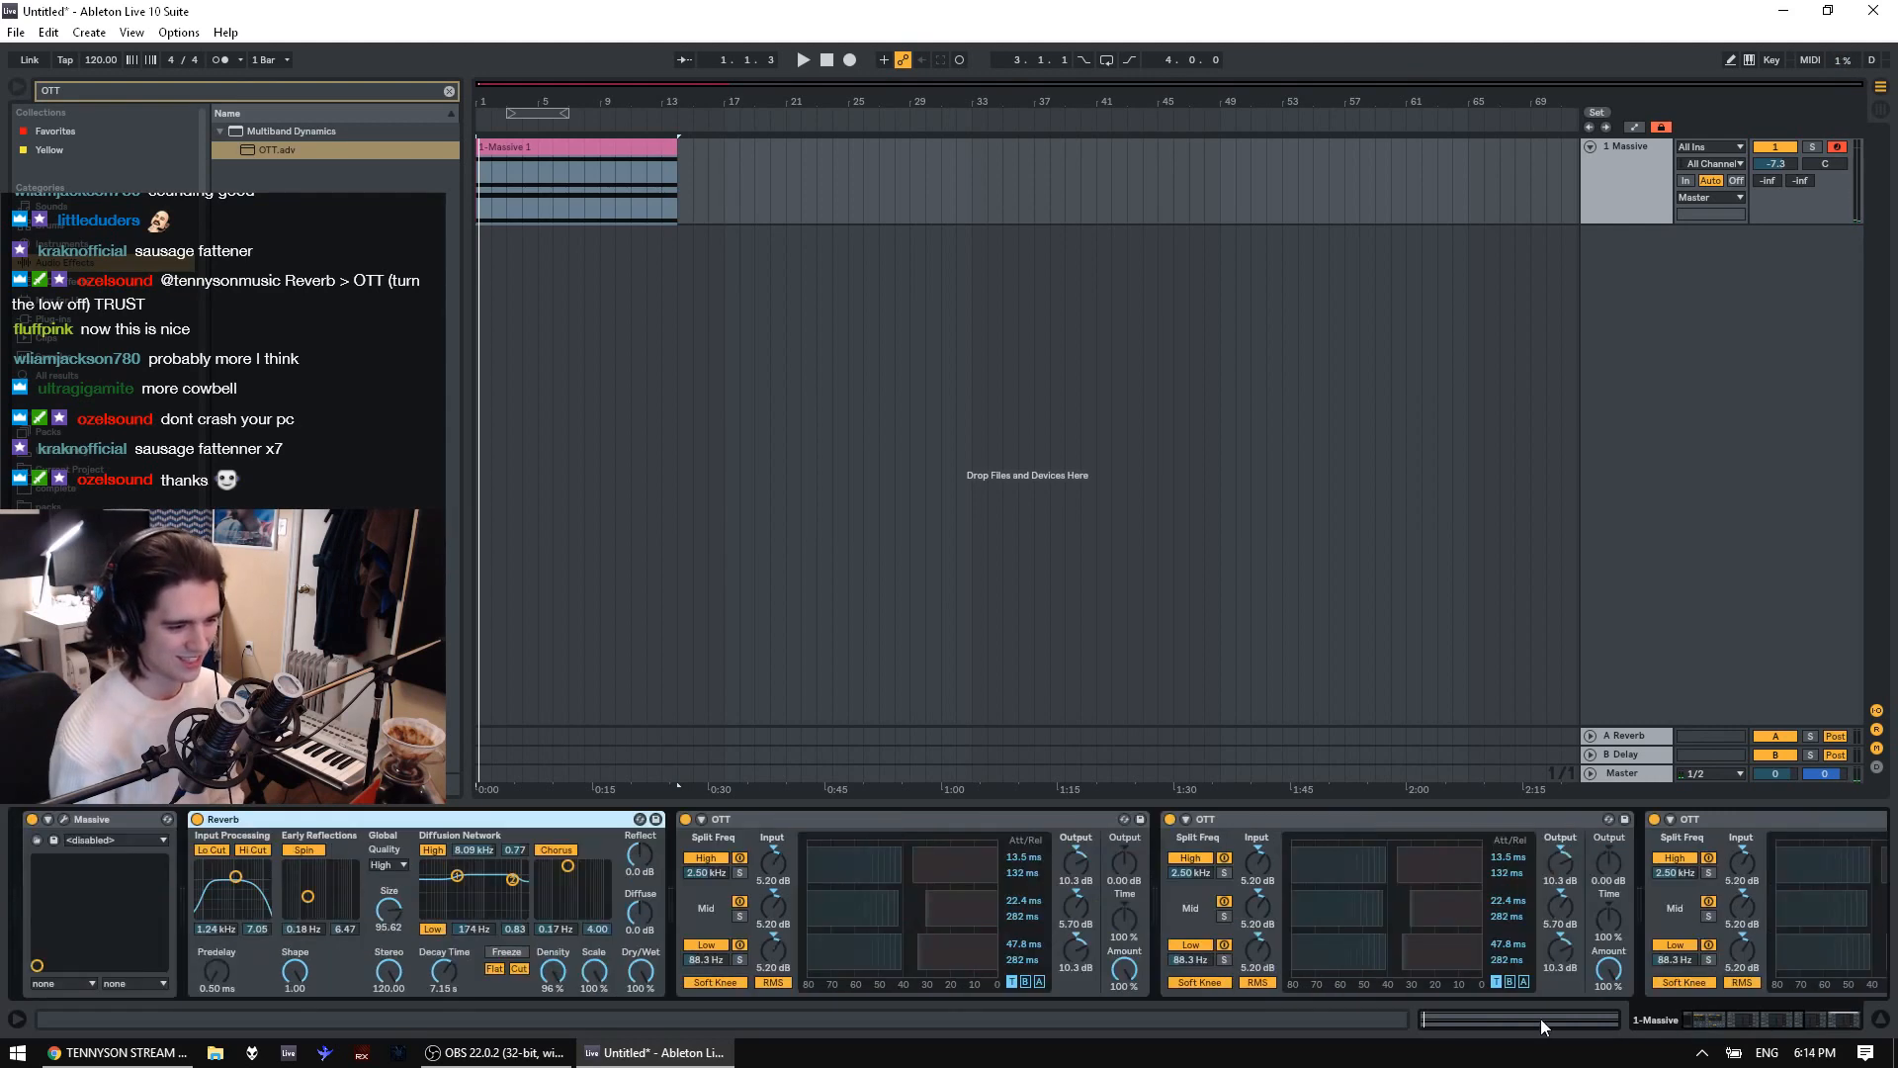
Delete all the OTT devices from the Massive track, keeping the Reverb
{"action": "left_click", "coordinate": [912, 832]}
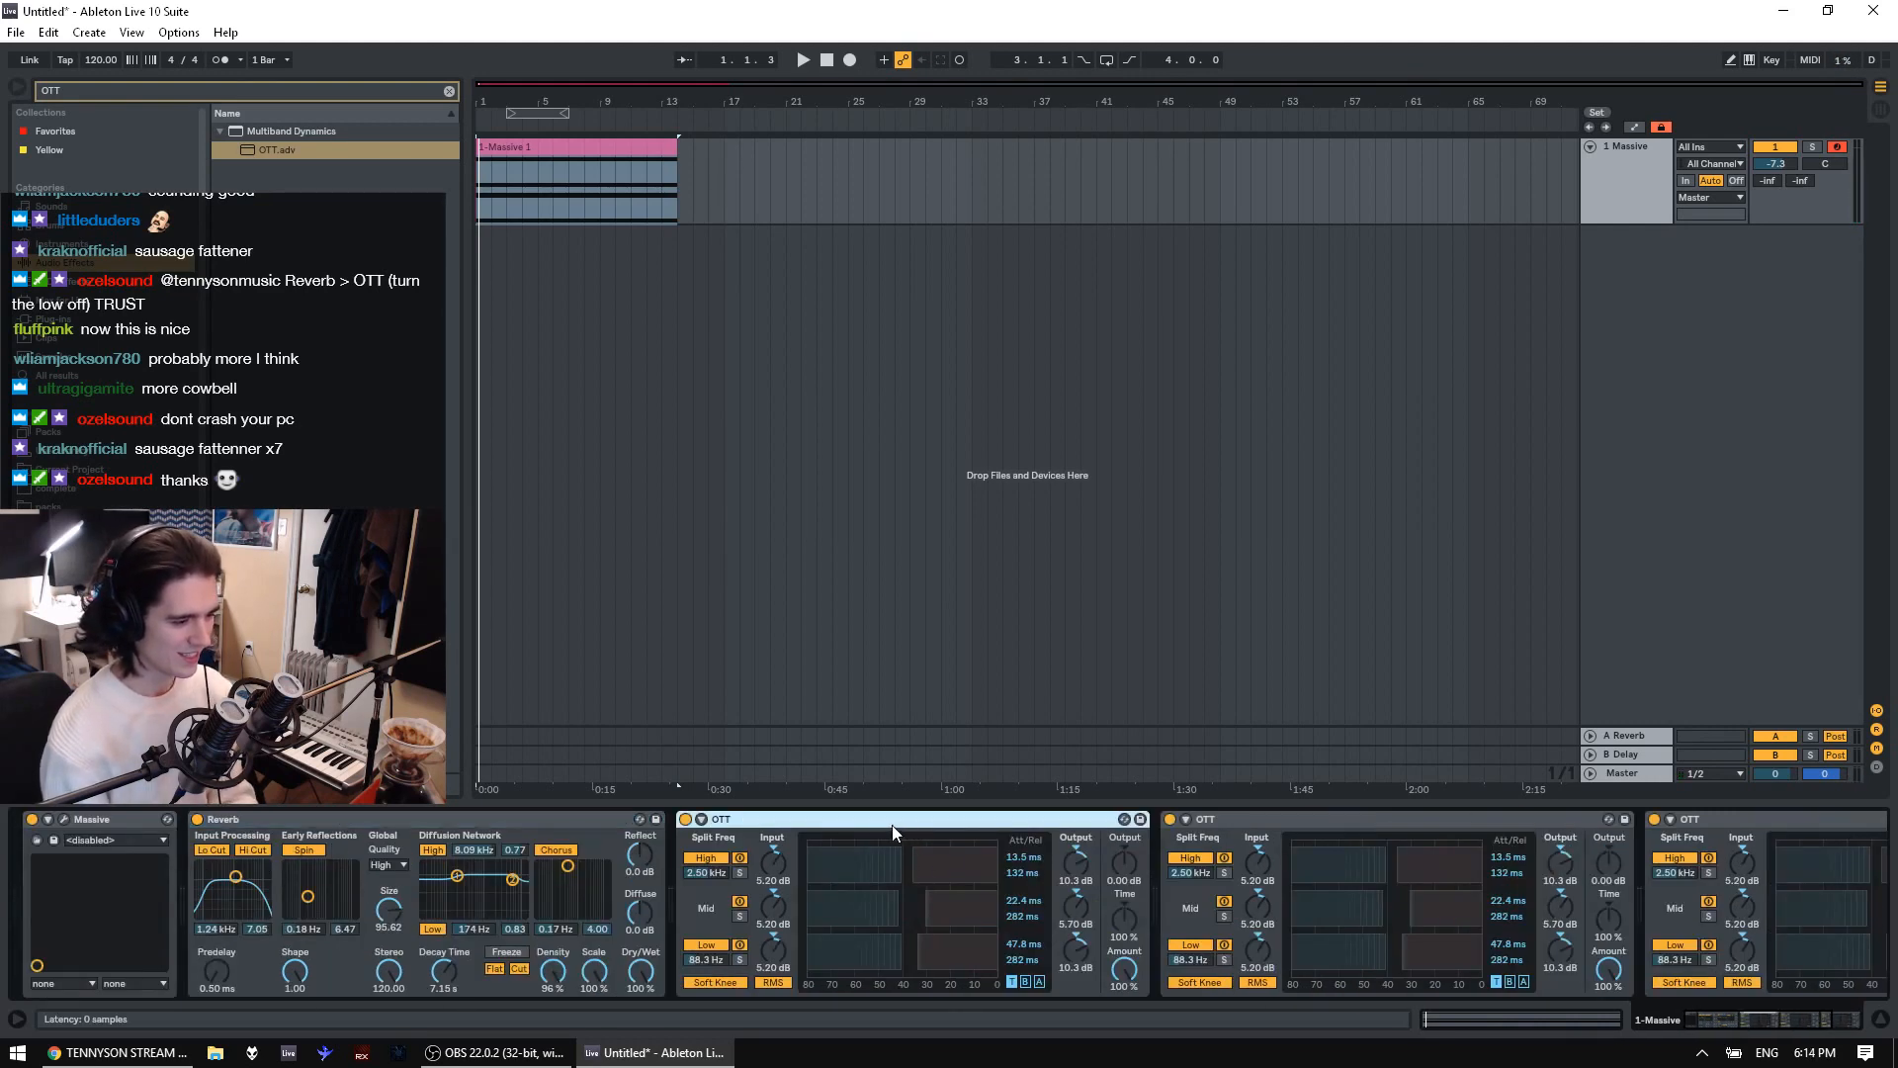
{"action": "key", "text": "Delete"}
{"action": "key", "text": "Delete"}
{"action": "key", "text": "Delete"}
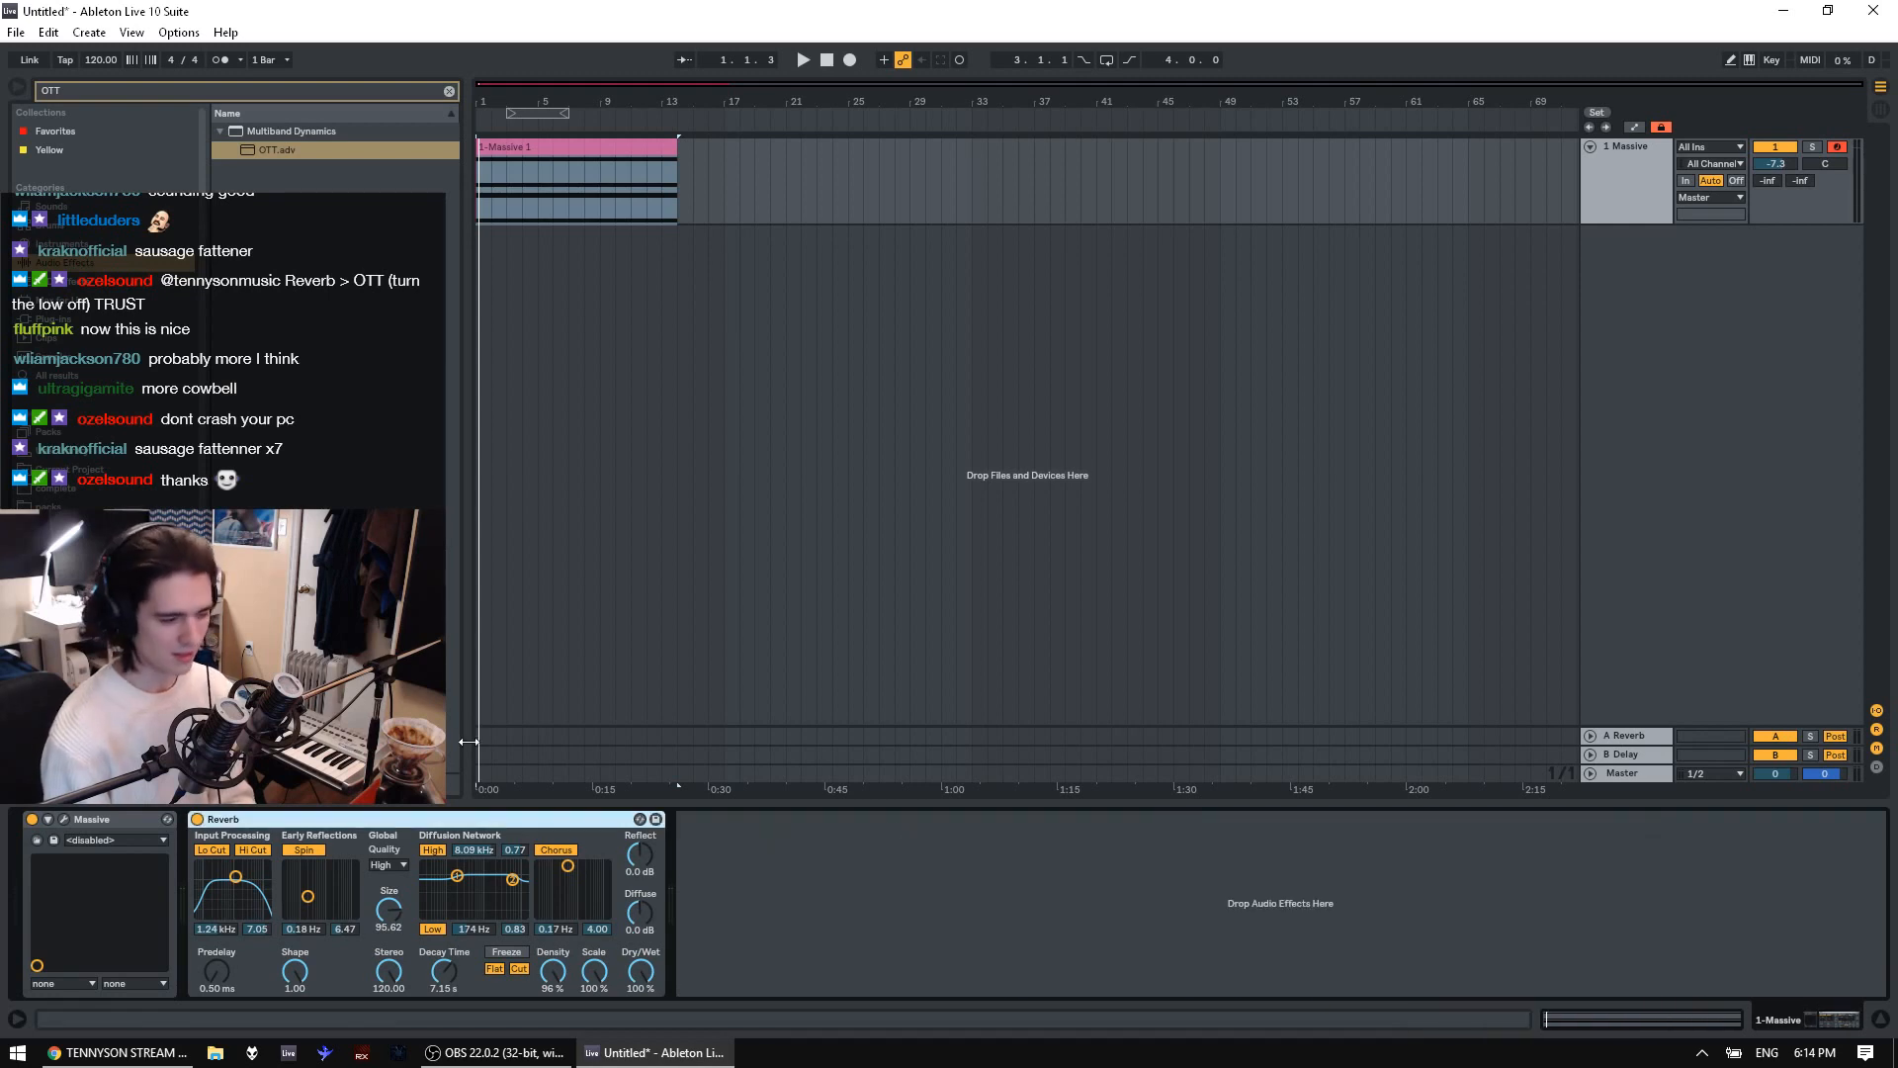
Clear the browser search and add EQ Eight after the Reverb on the Massive track
{"action": "left_click", "coordinate": [448, 92]}
{"action": "left_click", "coordinate": [263, 358]}
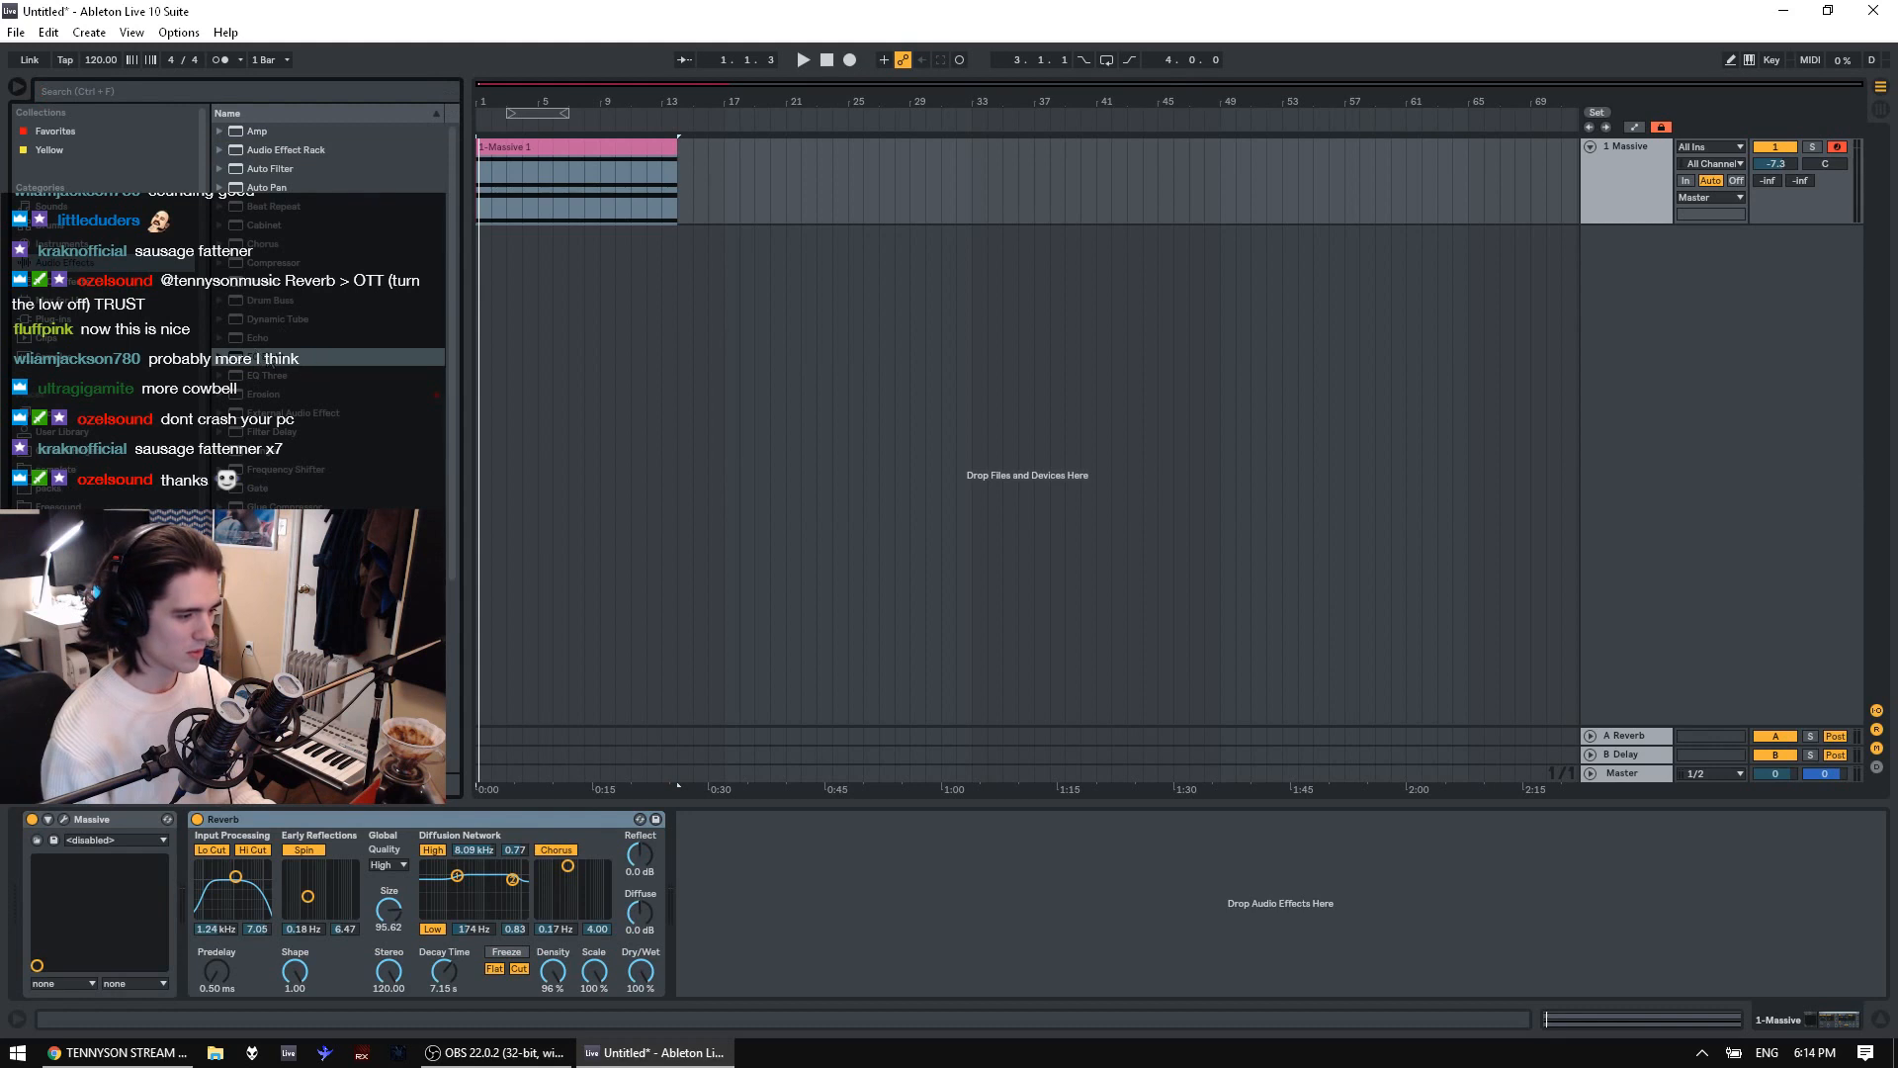
{"action": "left_click_drag", "start_coordinate": [263, 358], "coordinate": [985, 843]}
Boost EQ Eight band 3 on the Massive track by 15 dB at about 2.02 kHz during playback
{"action": "key", "text": "space"}
{"action": "mouse_move", "coordinate": [985, 843]}
{"action": "left_mouse_down"}
{"action": "mouse_move", "coordinate": [944, 848]}
{"action": "mouse_move", "coordinate": [1018, 881]}
{"action": "mouse_move", "coordinate": [999, 874]}
{"action": "mouse_move", "coordinate": [1008, 843]}
{"action": "mouse_move", "coordinate": [980, 836]}
{"action": "left_mouse_up"}
{"action": "key", "text": "space"}
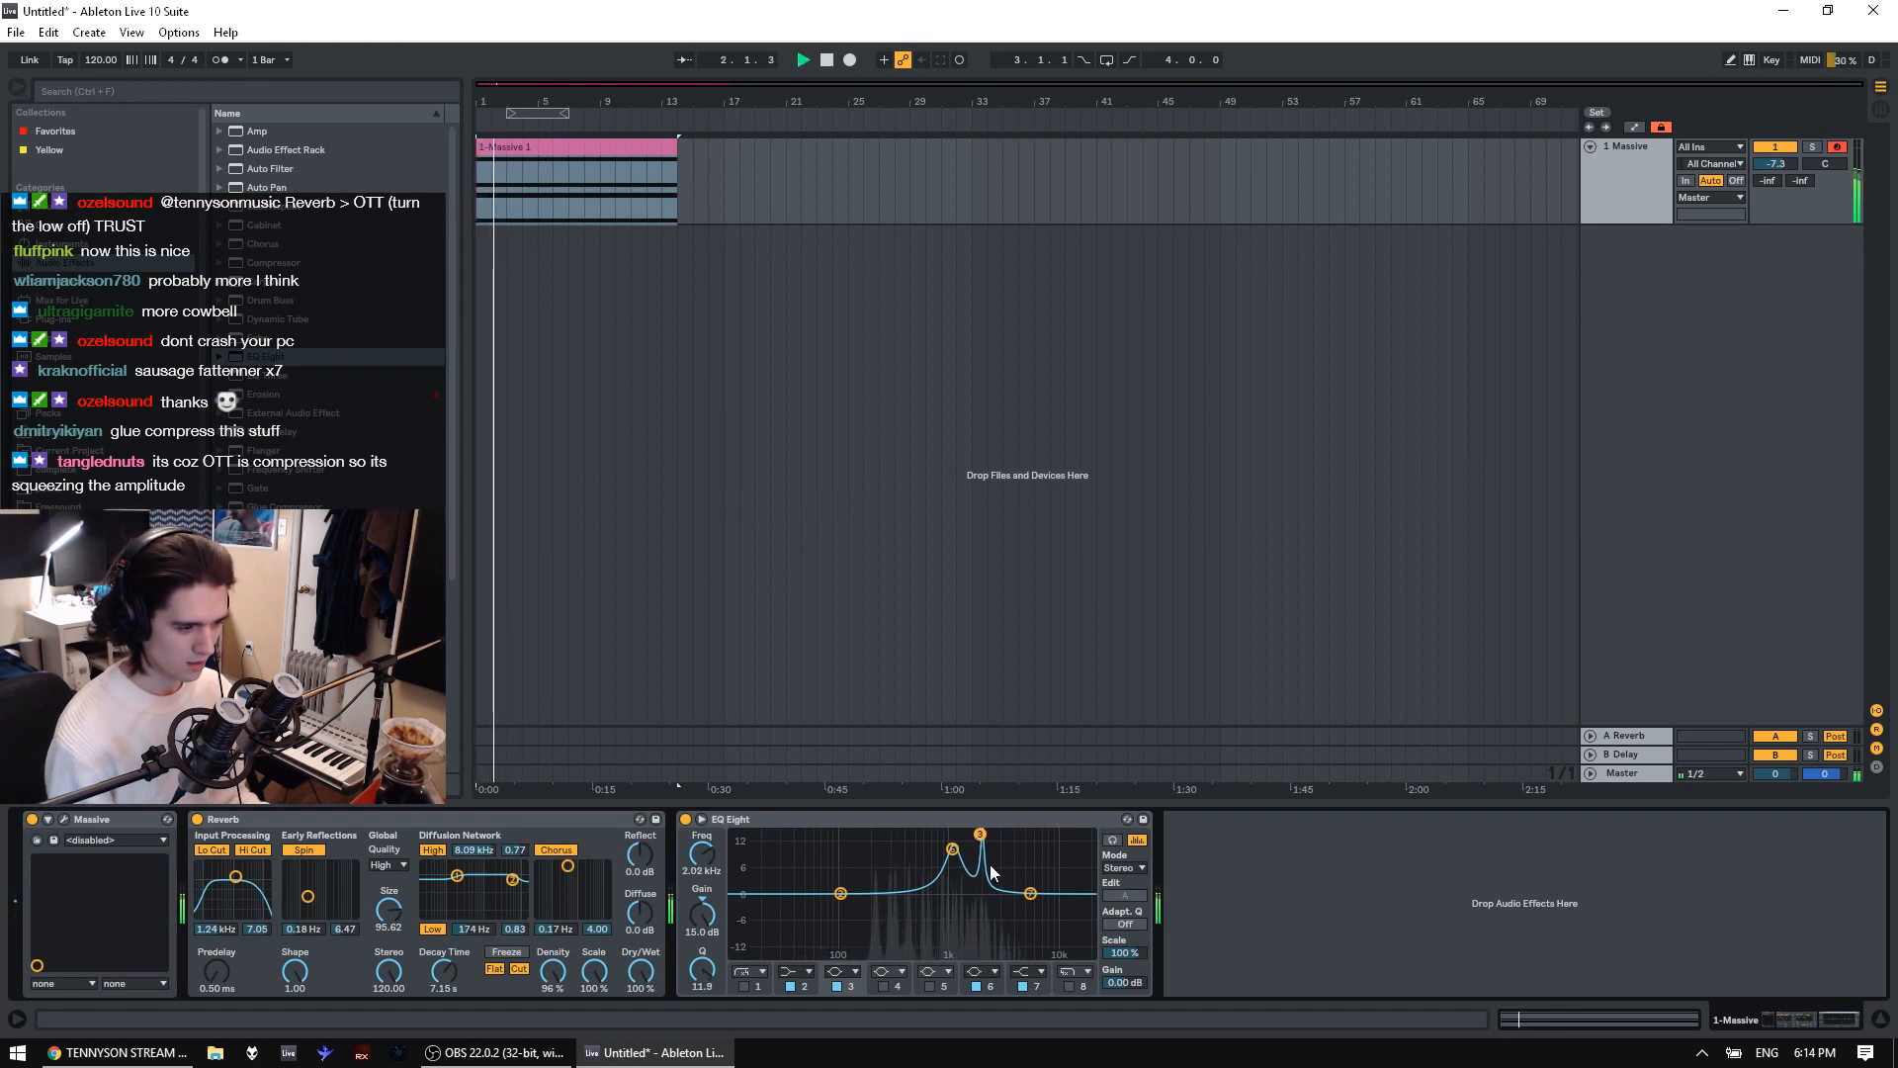
Switch on EQ Eight band 5 and boost it by 15 dB at about 2.11 kHz in the expanded curve display
{"action": "left_click", "coordinate": [932, 988]}
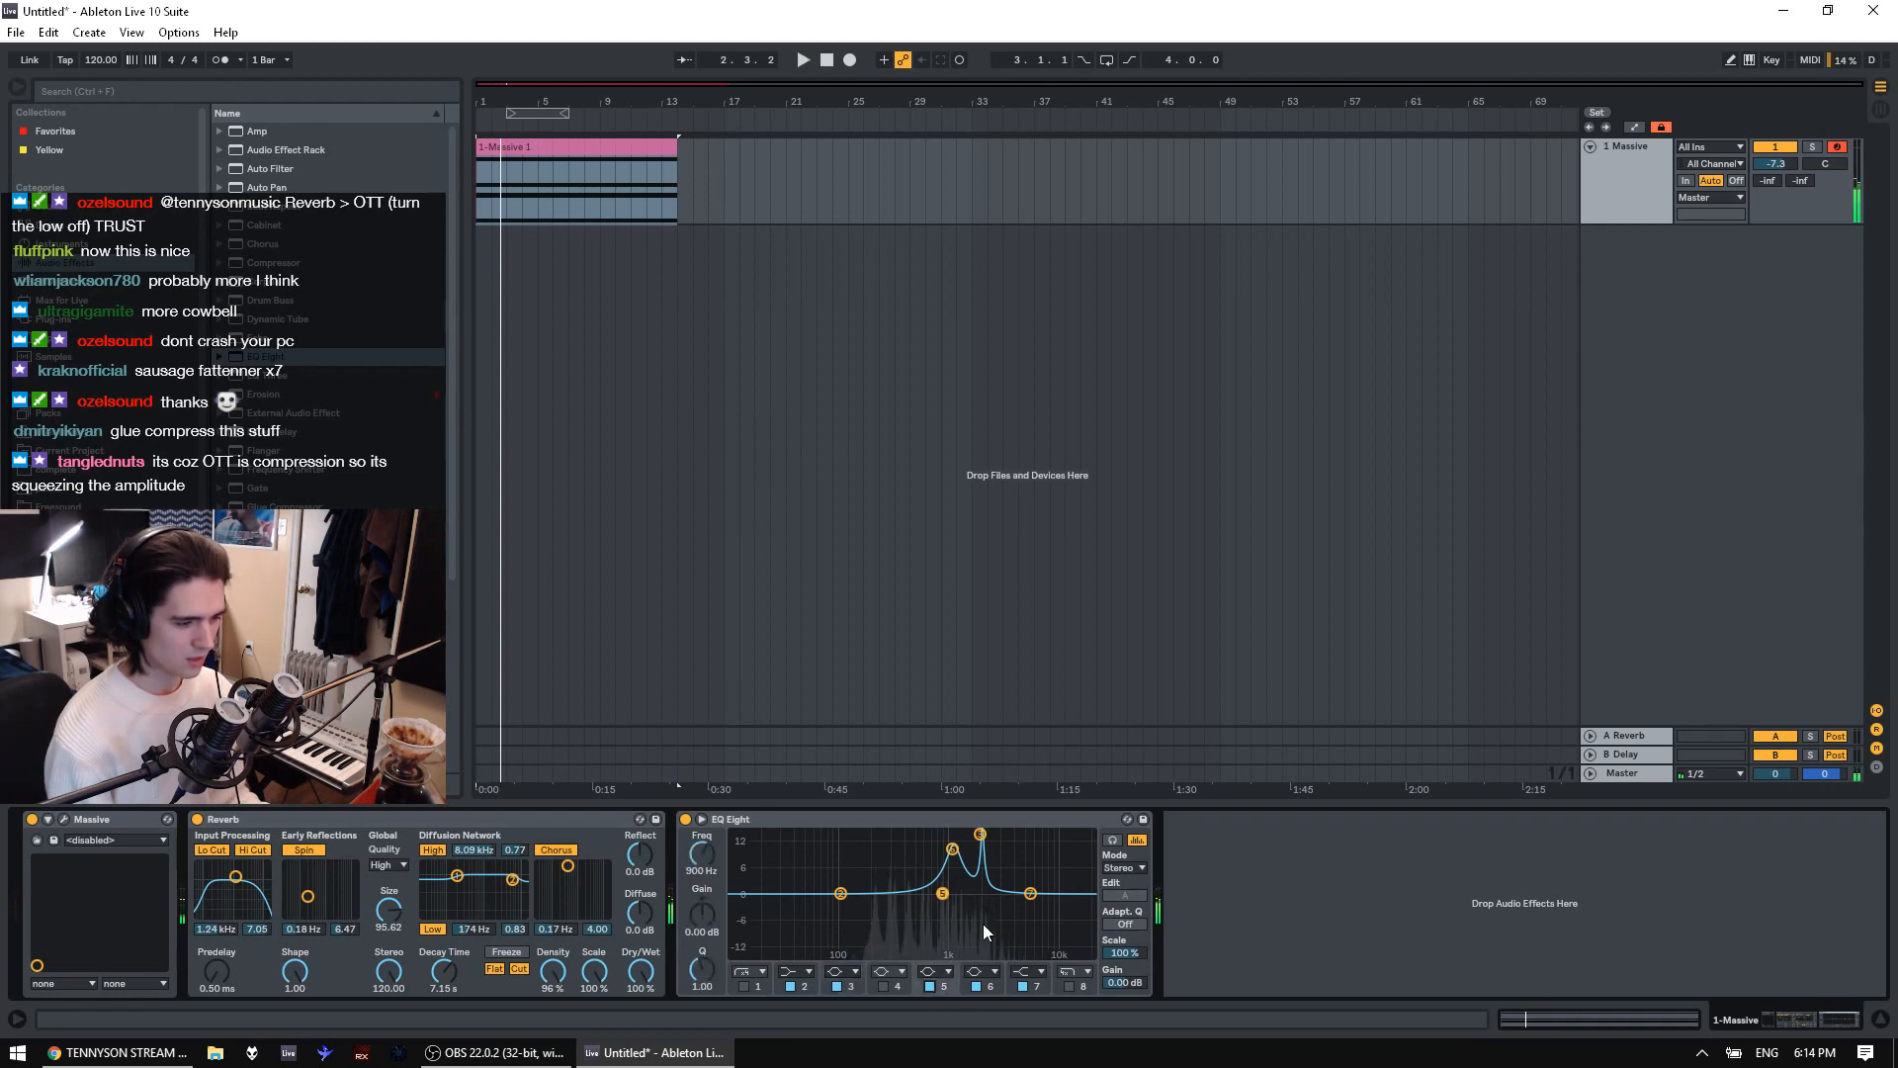
{"action": "double_click", "coordinate": [969, 935]}
{"action": "left_click_drag", "start_coordinate": [1292, 748], "coordinate": [1454, 690]}
{"action": "key", "text": "space"}
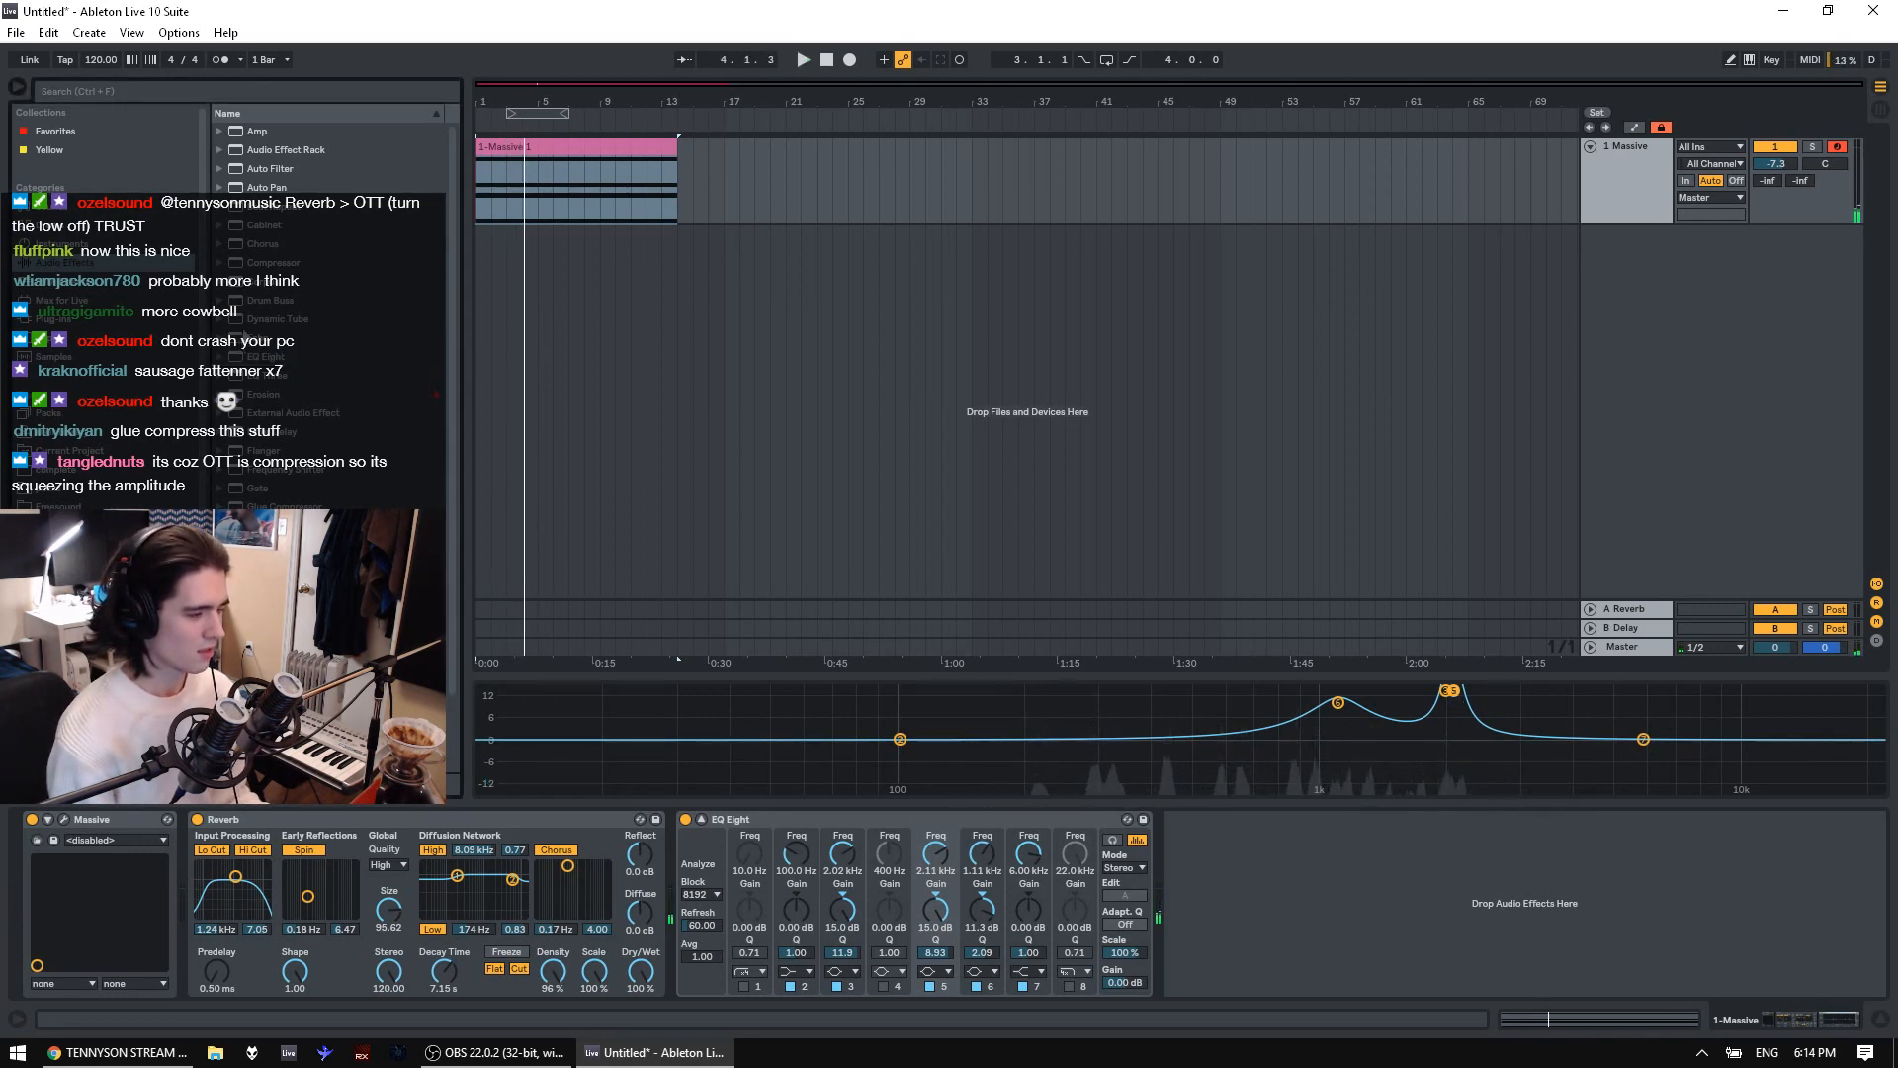
Look into the AIR plug-in folder, then lower the Massive track's volume to -19.6 dB and play the chord
{"action": "left_click", "coordinate": [70, 318]}
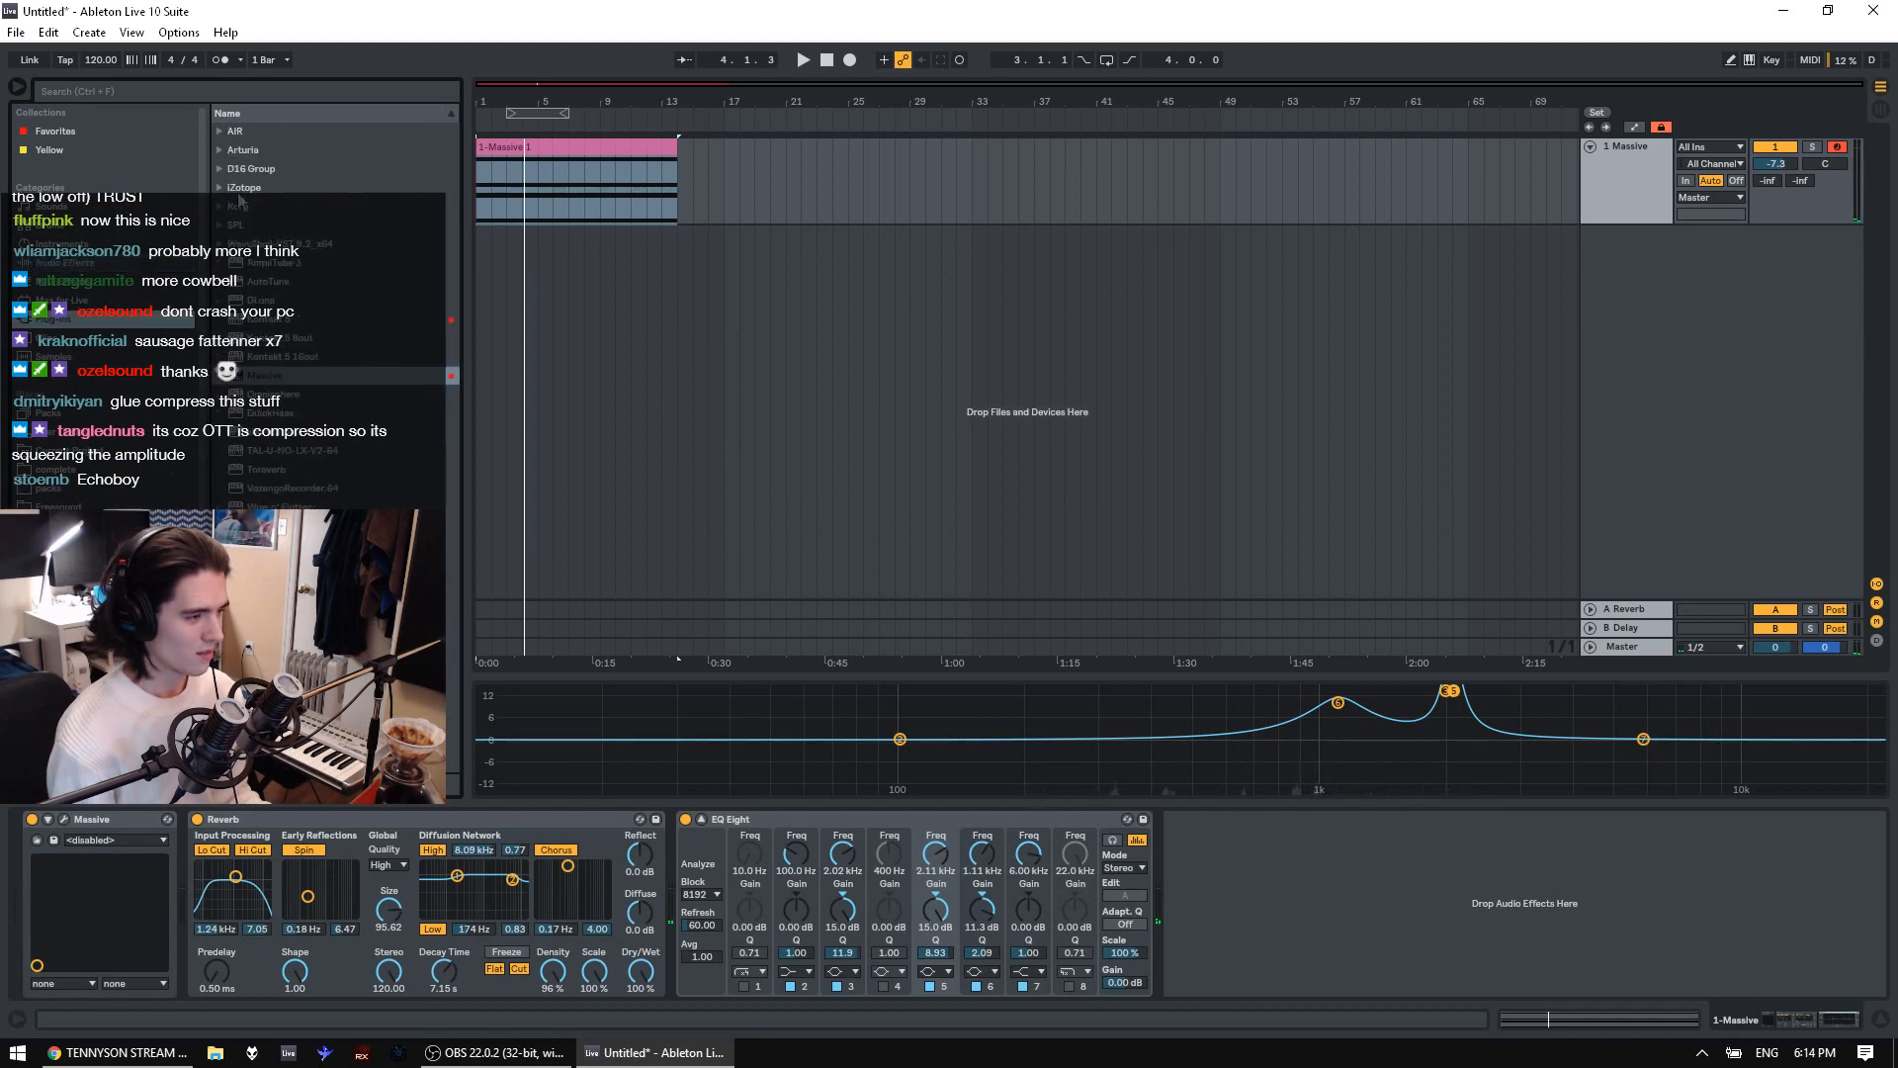
{"action": "left_click", "coordinate": [219, 132]}
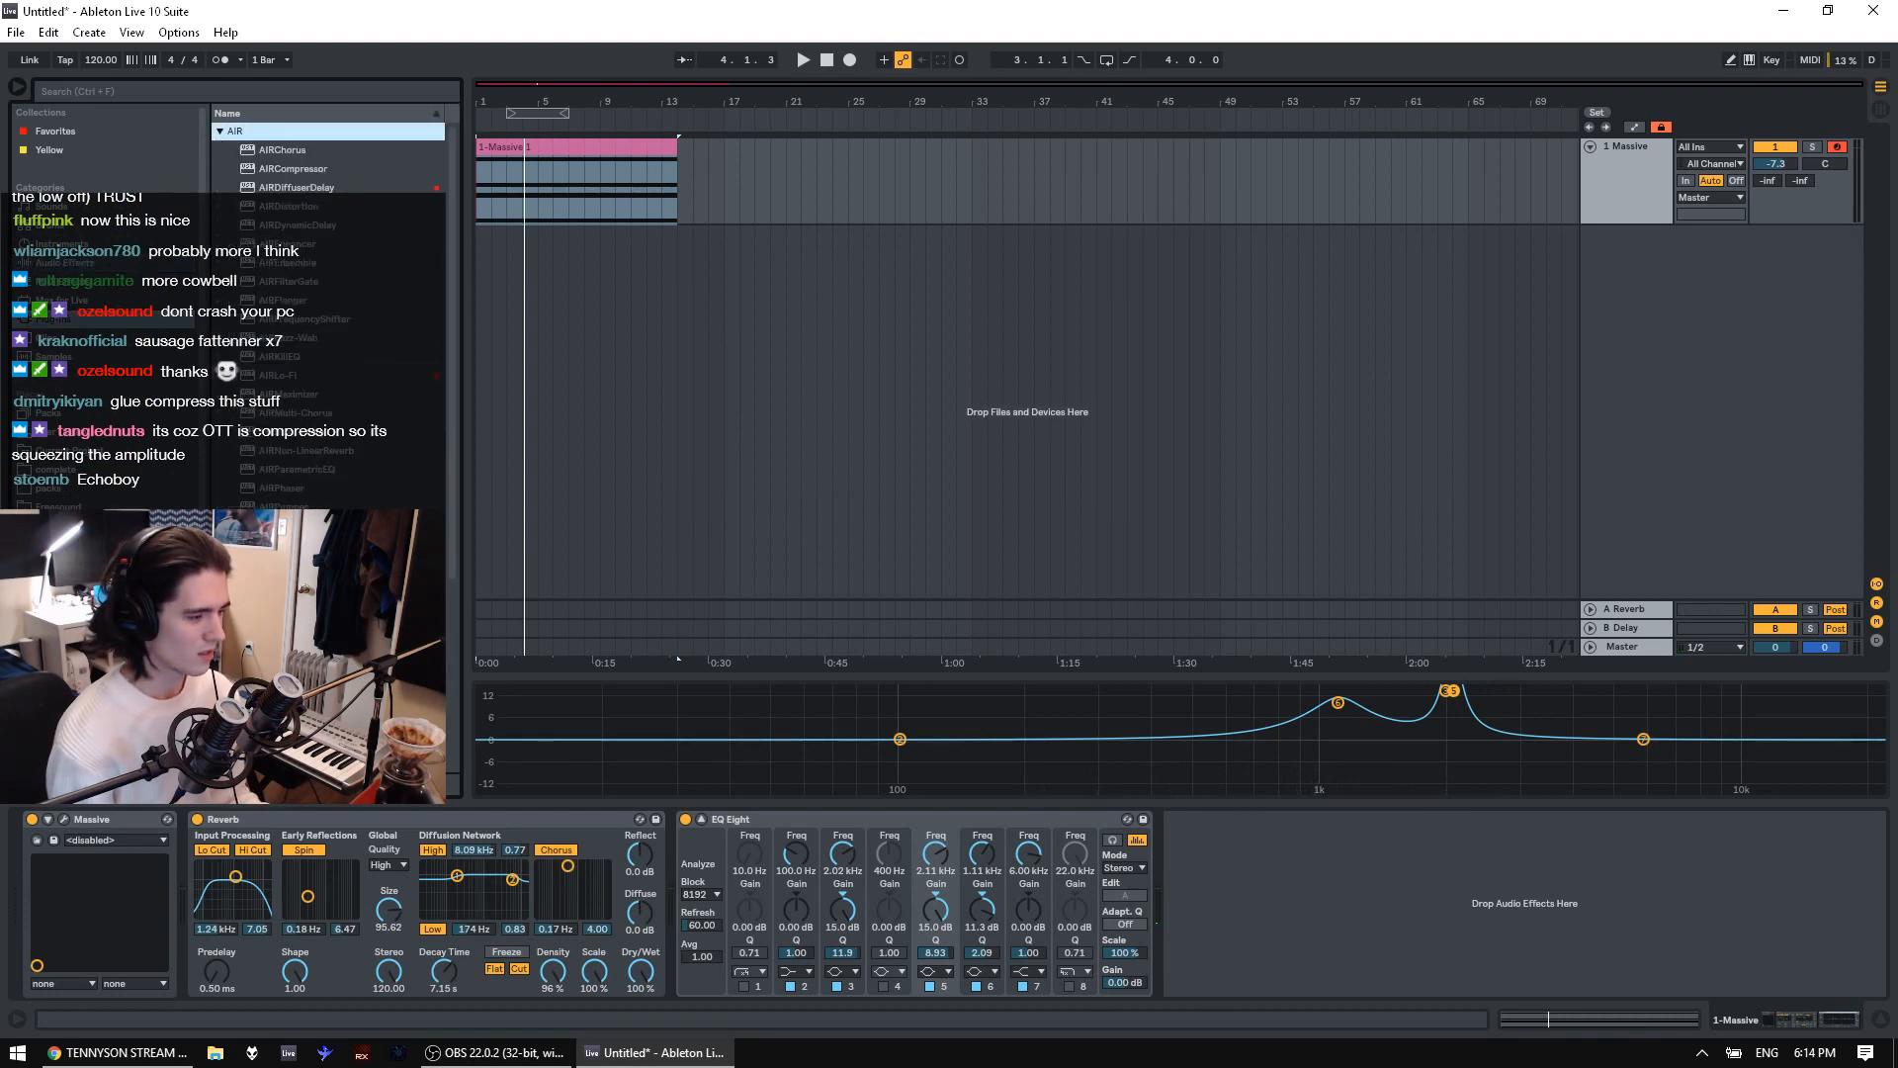
{"action": "left_click_drag", "start_coordinate": [1764, 176], "coordinate": [1764, 227]}
{"action": "key", "text": "space"}
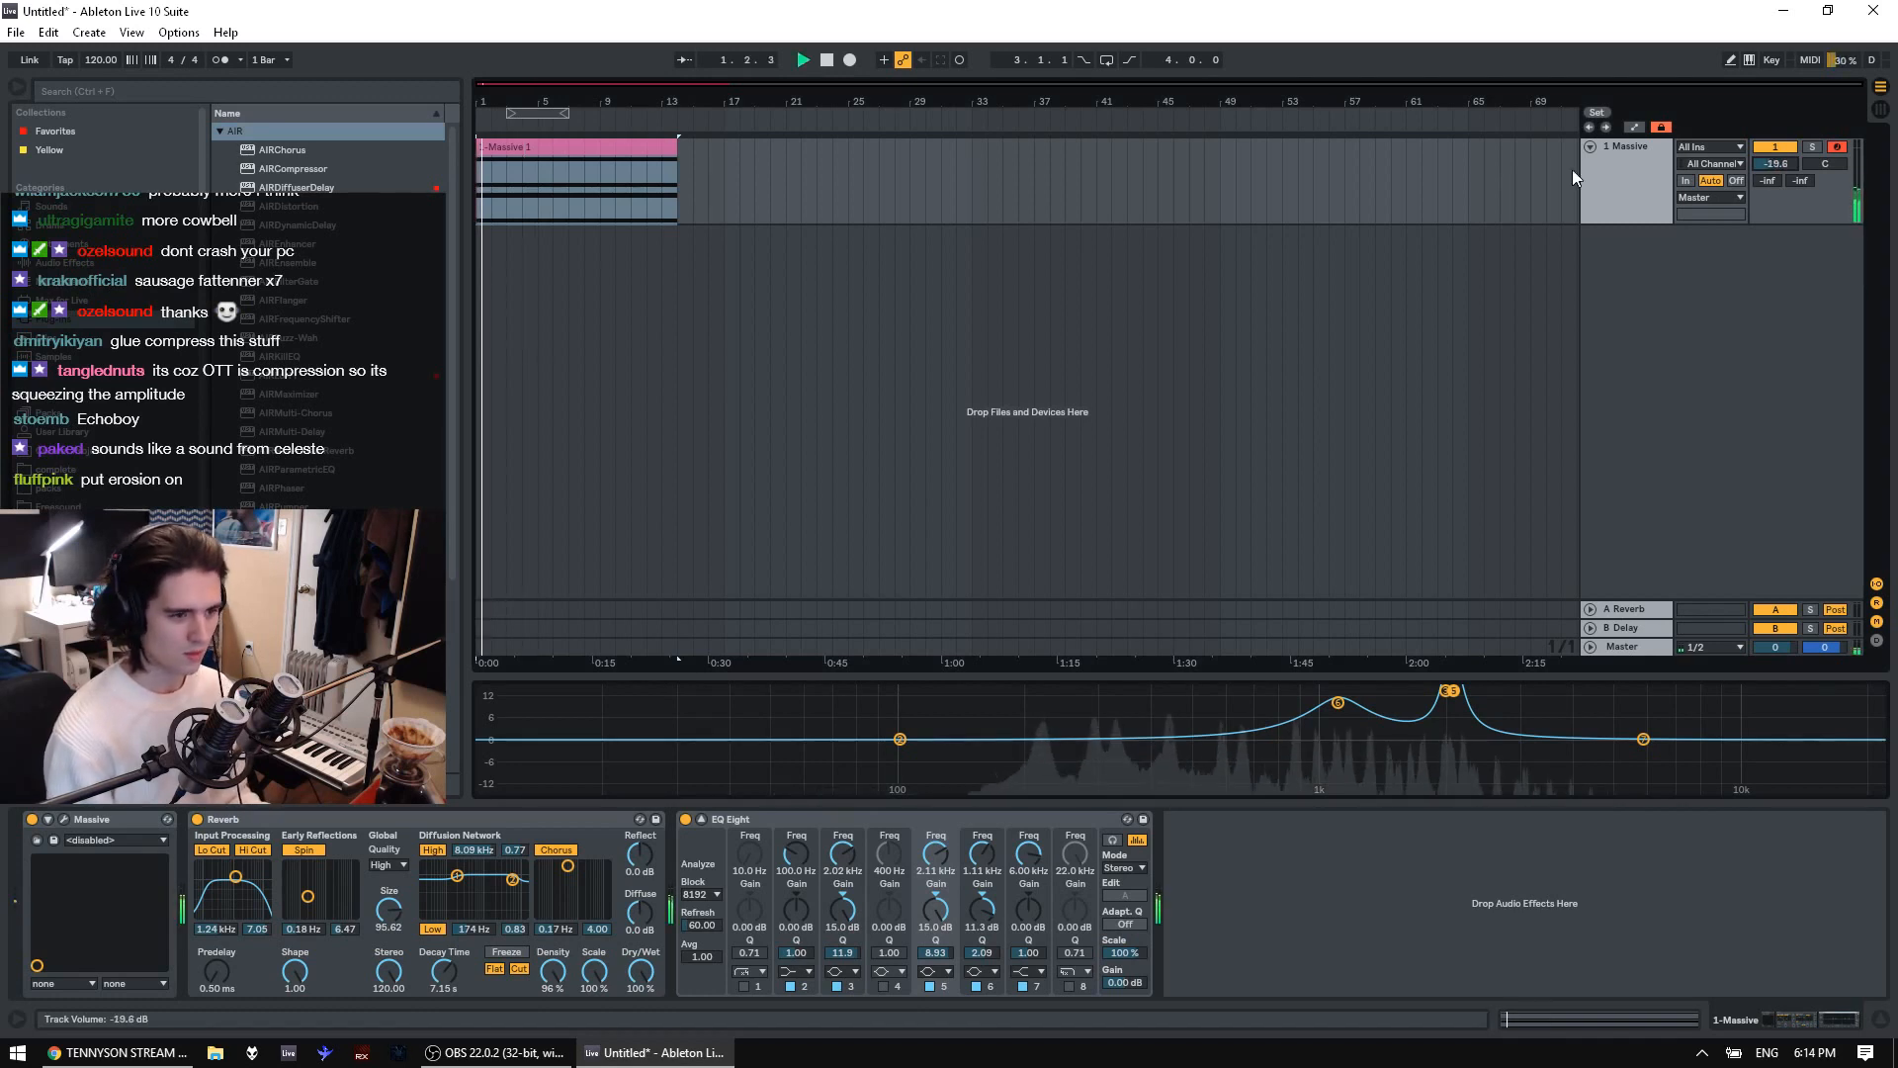
Add the Erosion effect after EQ Eight on the Massive track and audition the chord from the start
{"action": "left_click", "coordinate": [198, 263]}
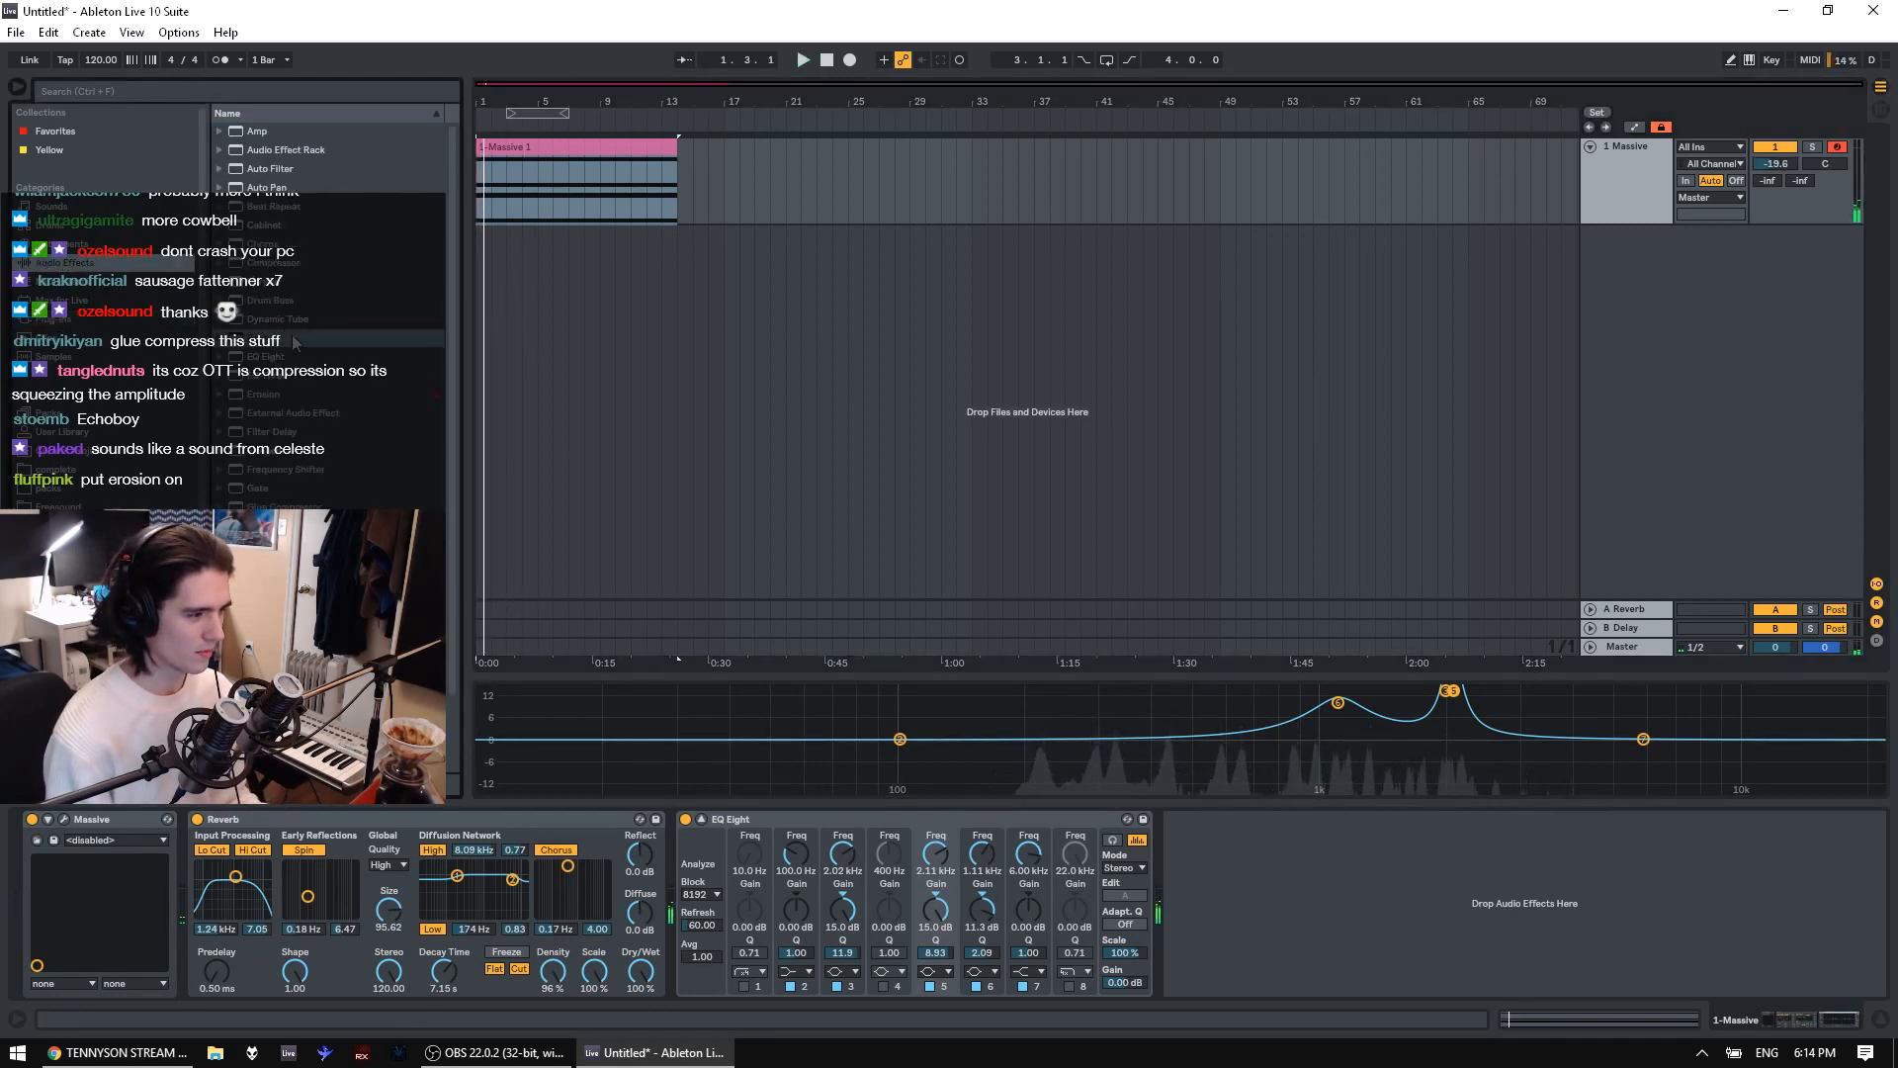
{"action": "left_click_drag", "start_coordinate": [263, 395], "coordinate": [1473, 900]}
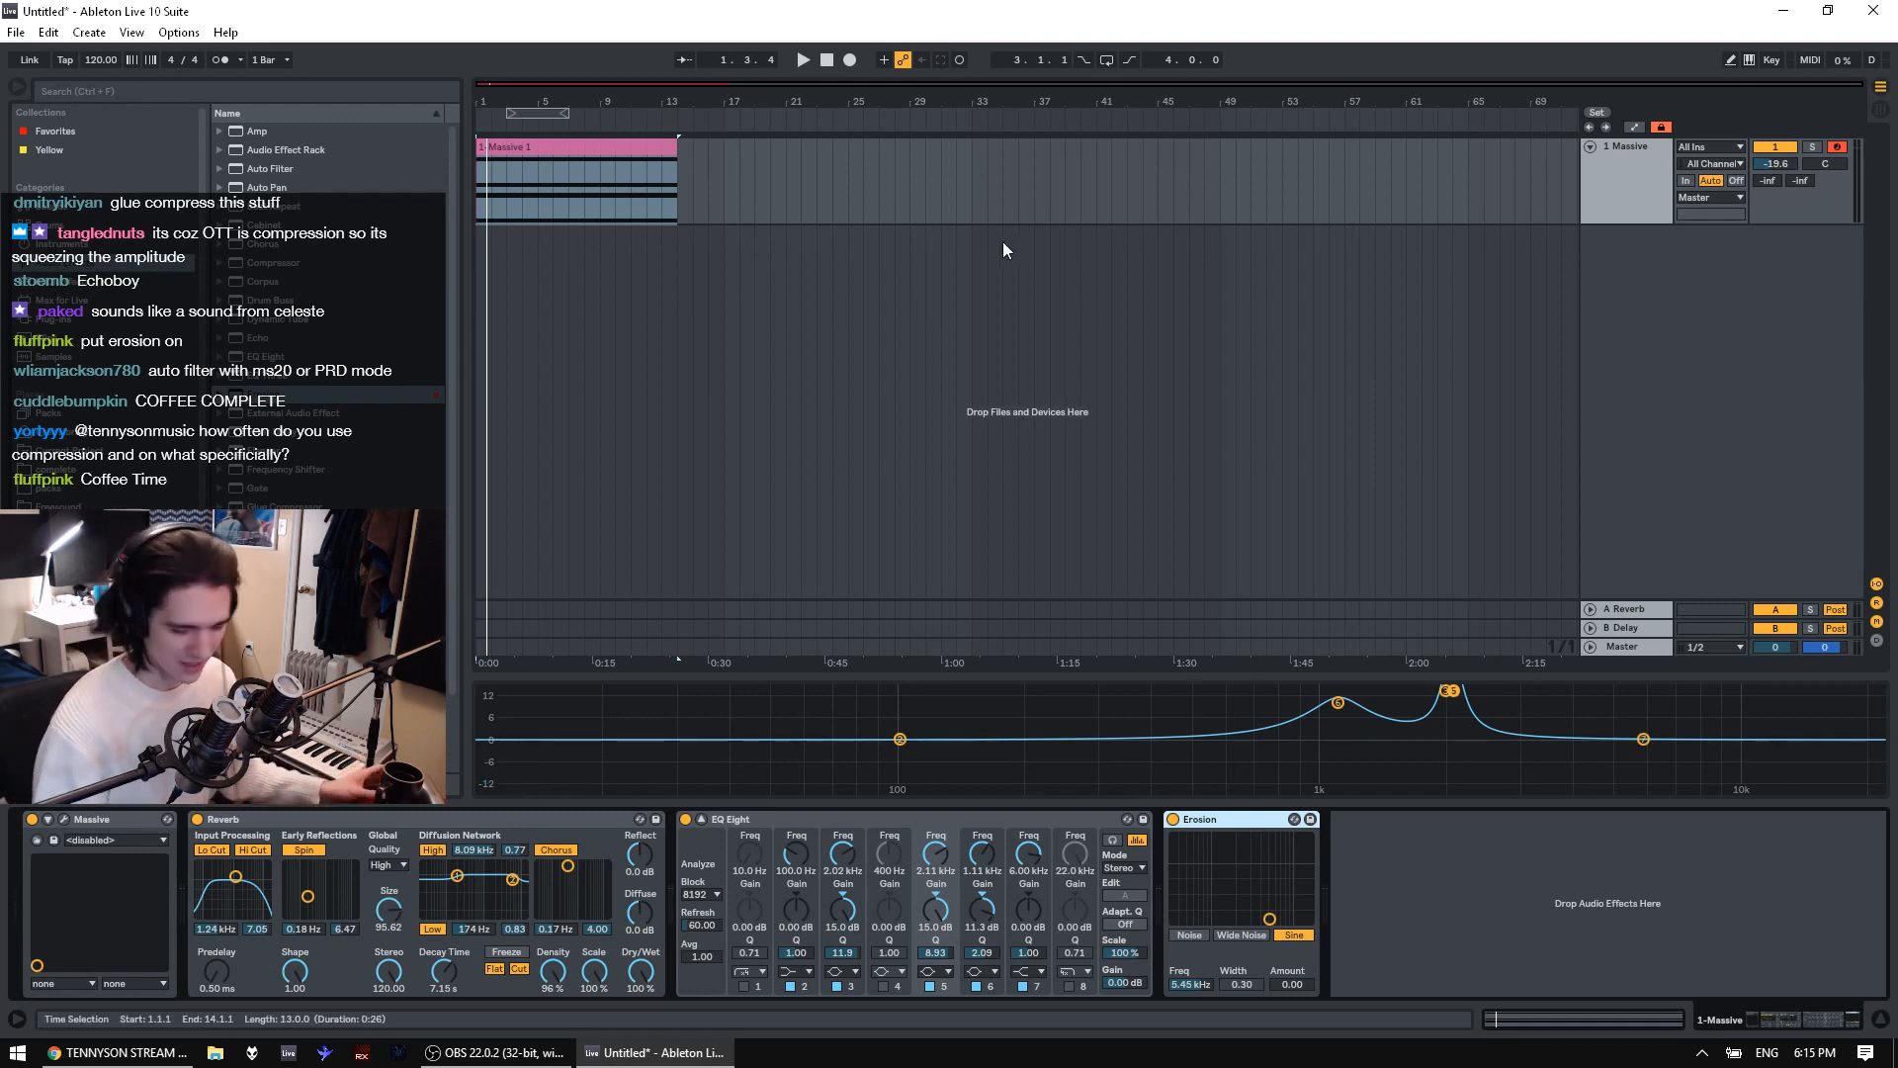
{"action": "key", "text": "space"}
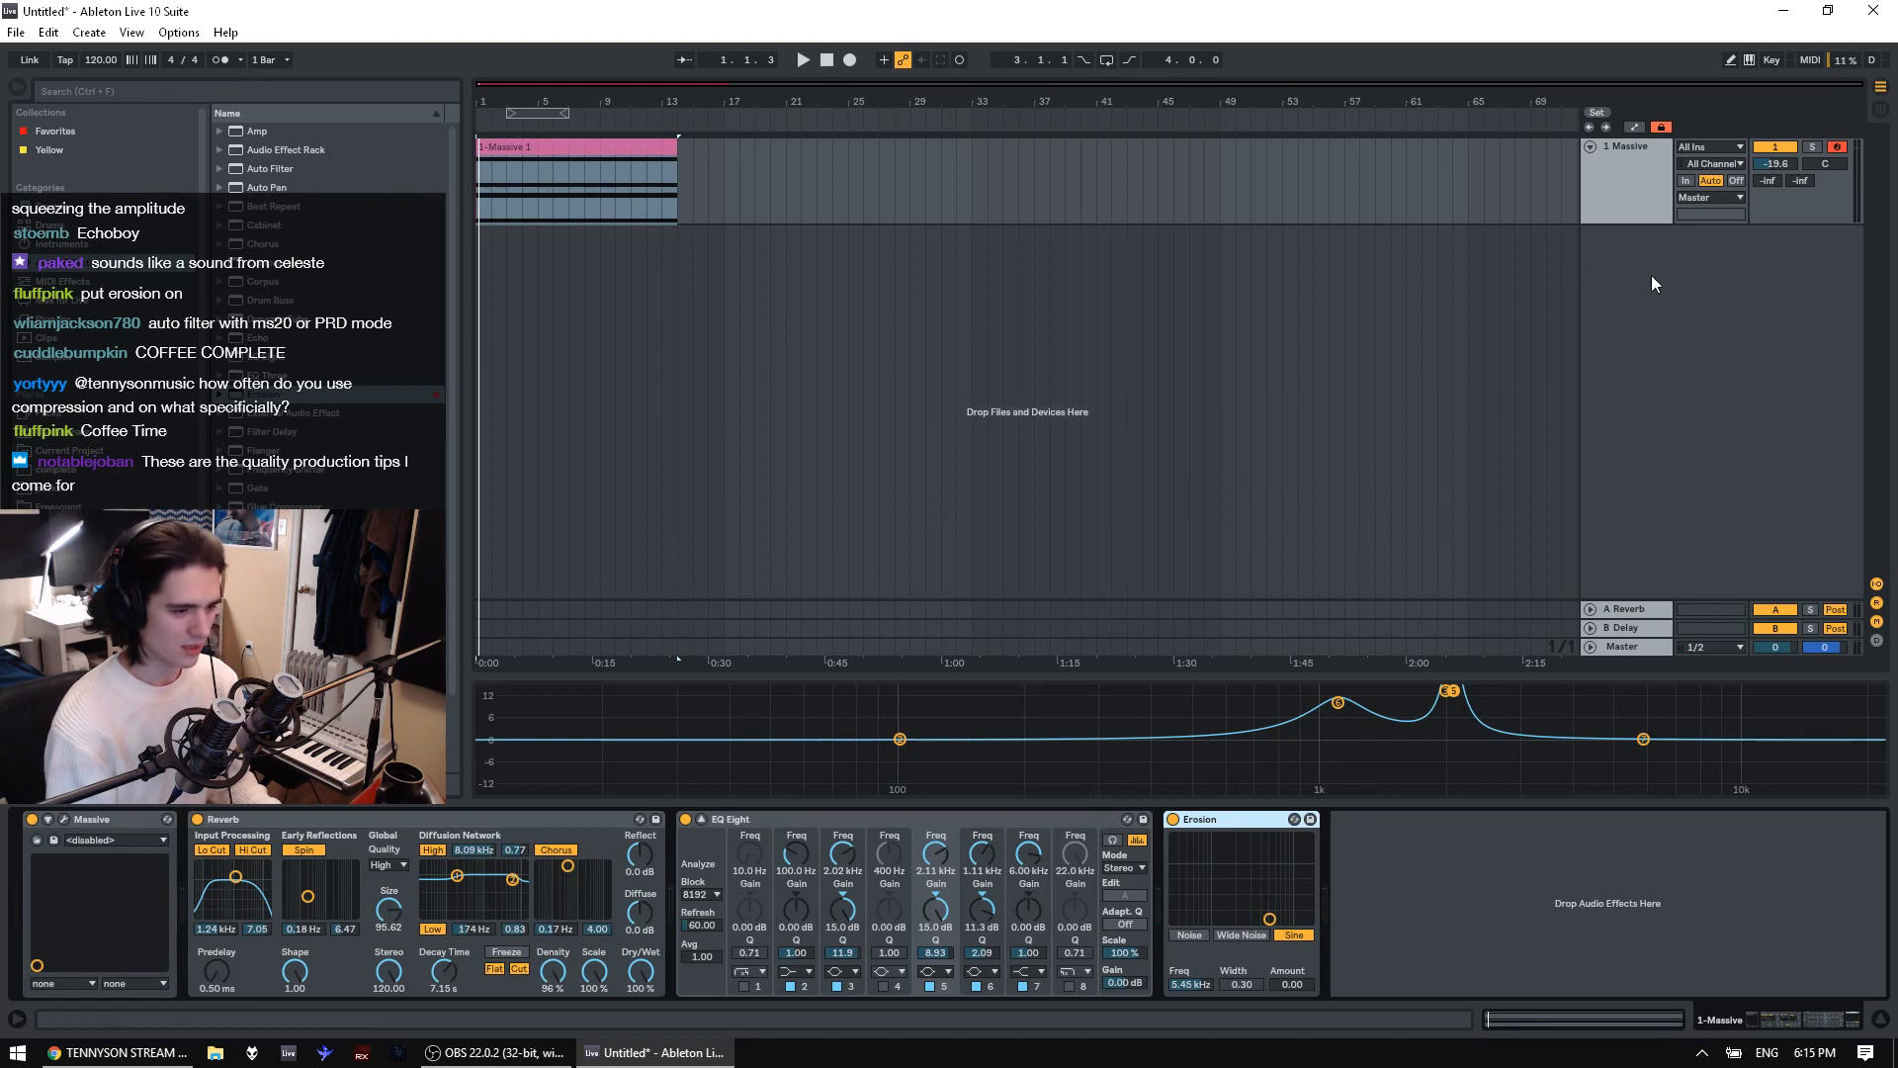
{"action": "left_click", "coordinate": [1624, 194]}
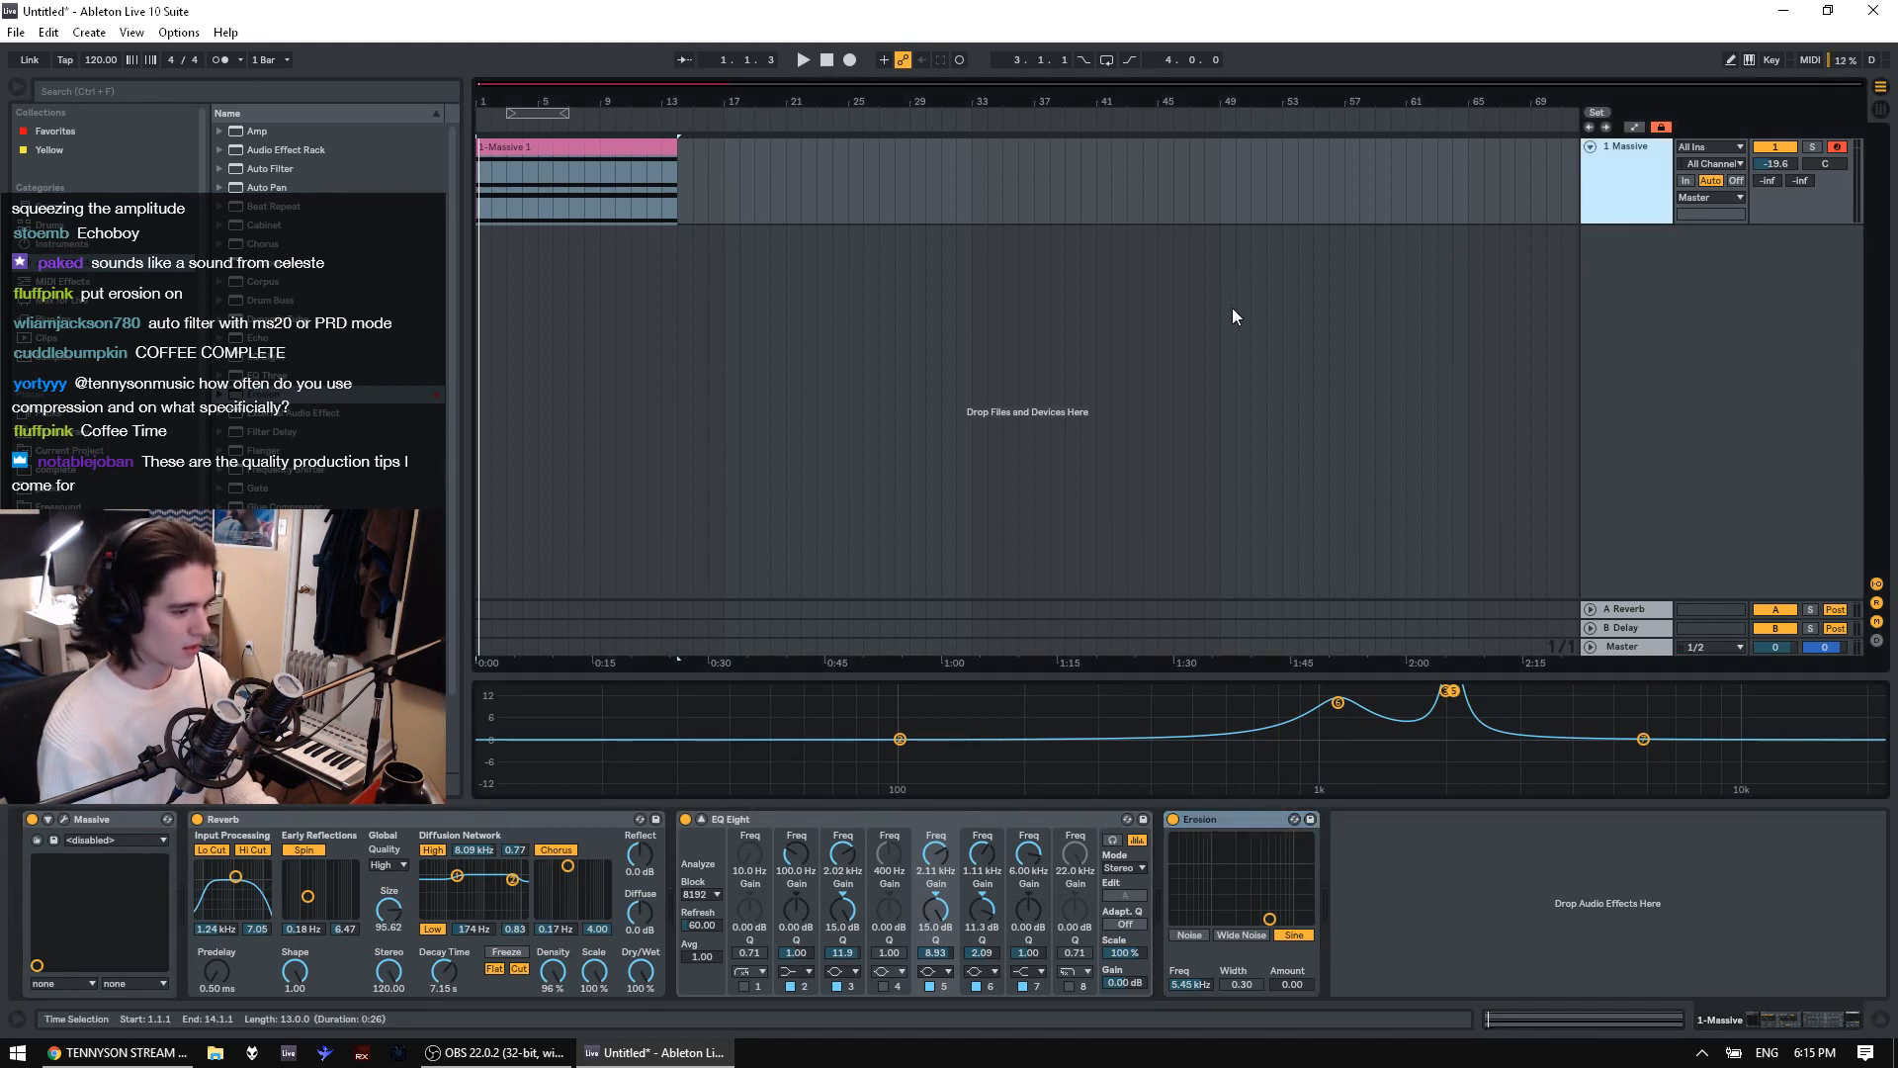
{"action": "key", "text": "space"}
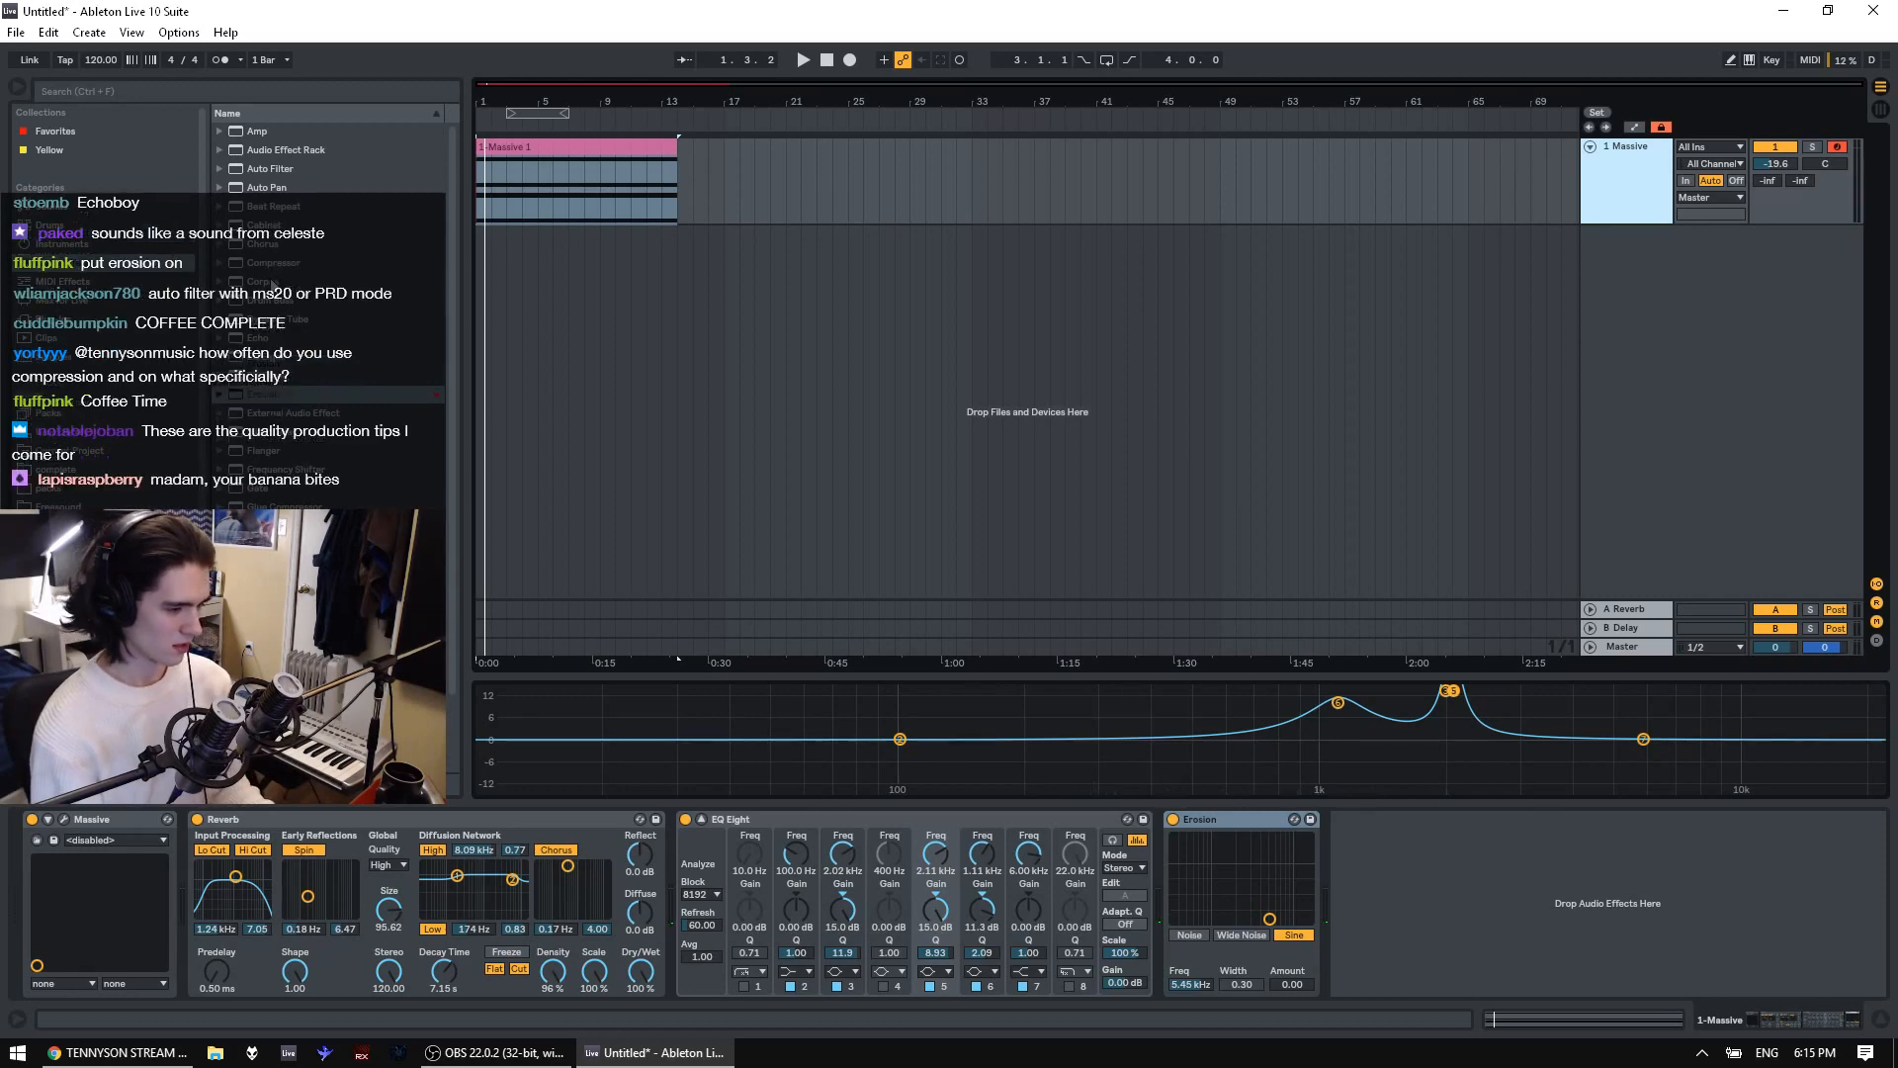
{"action": "double_click", "coordinate": [1076, 716]}
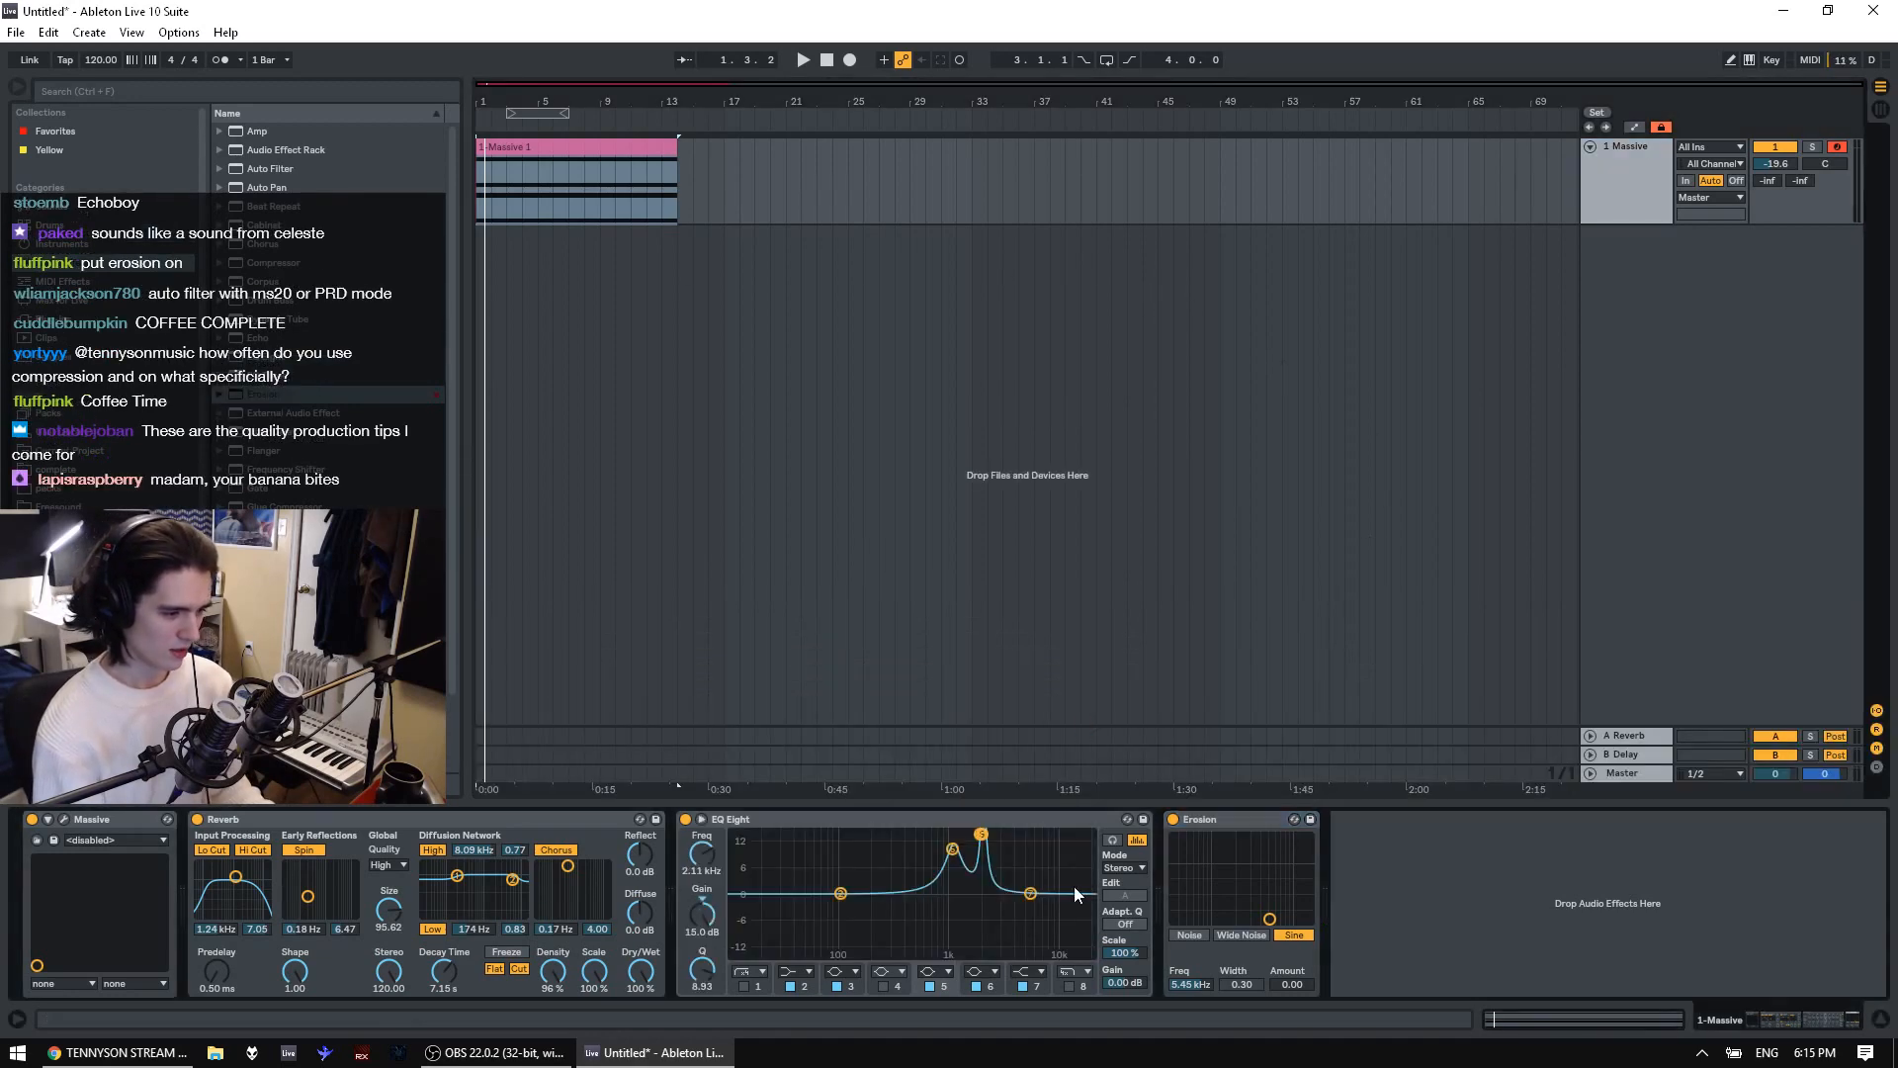
{"action": "double_click", "coordinate": [1058, 856]}
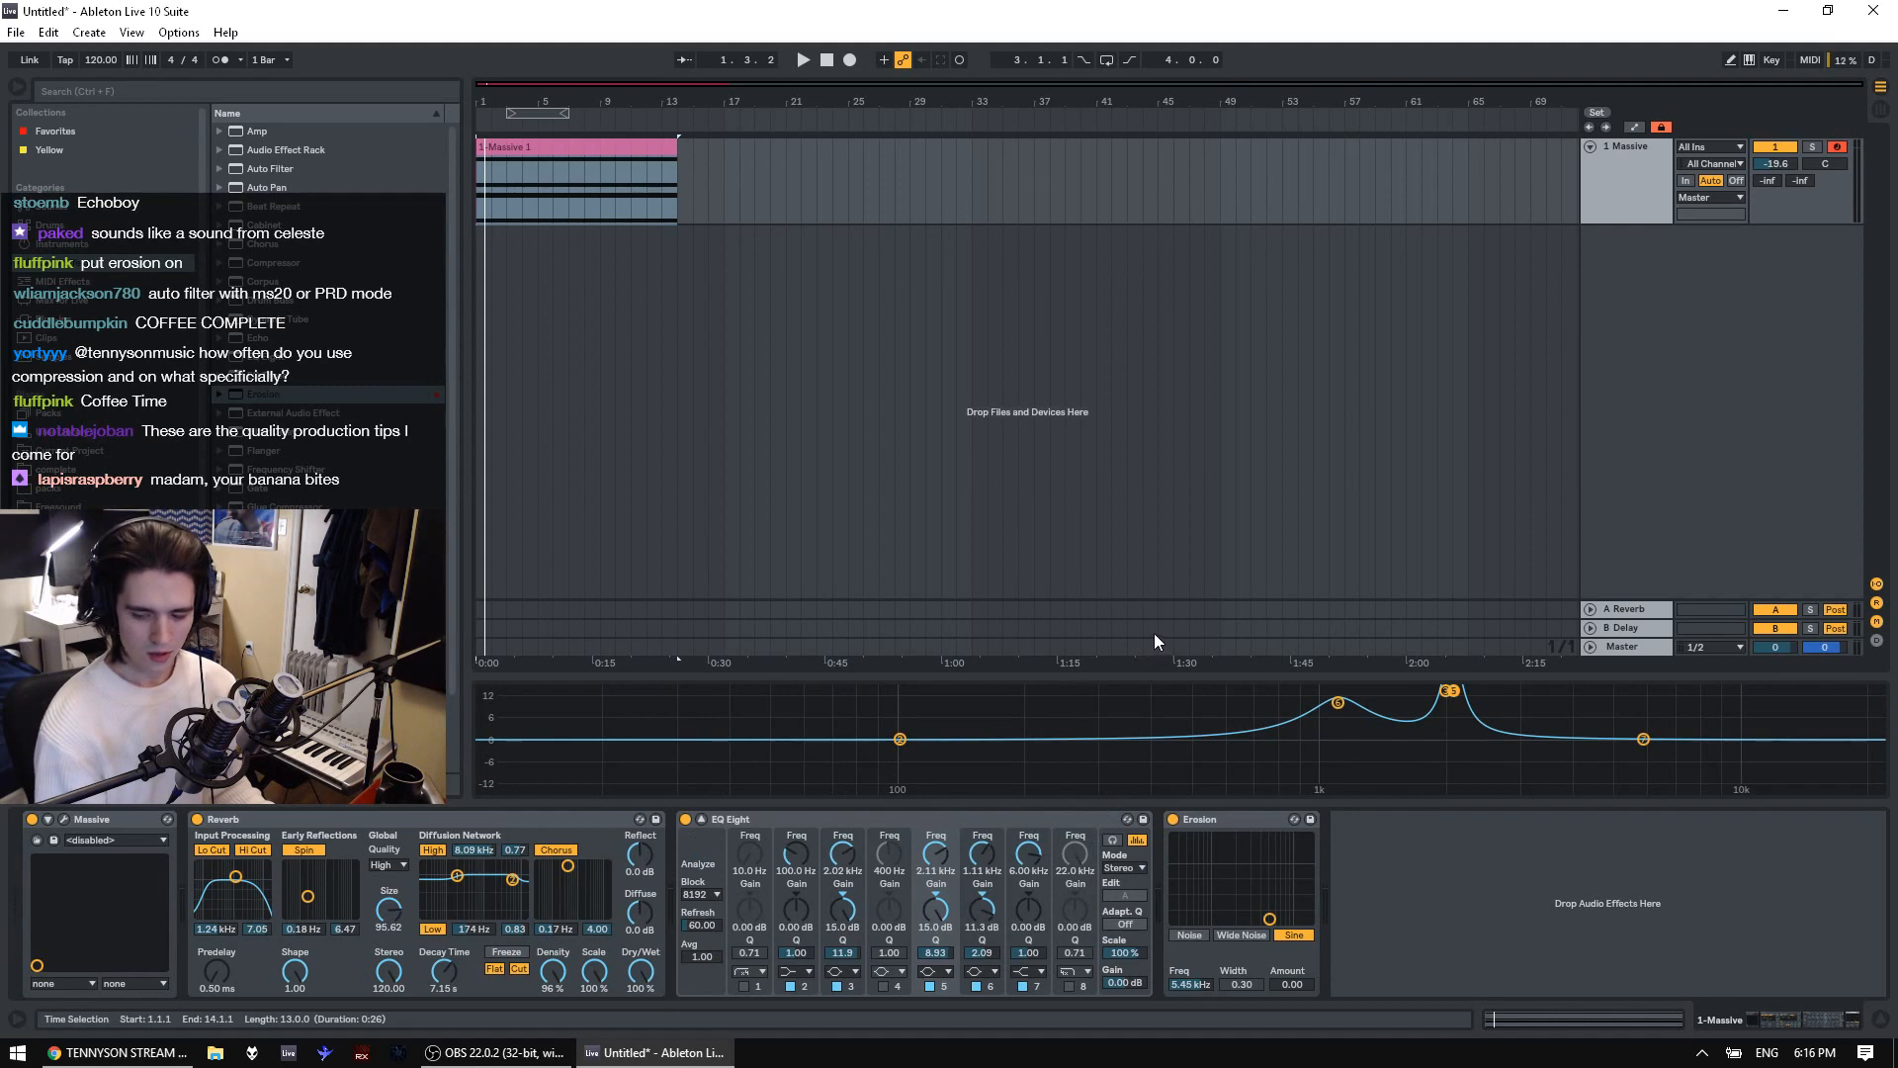
{"action": "left_click", "coordinate": [1611, 157]}
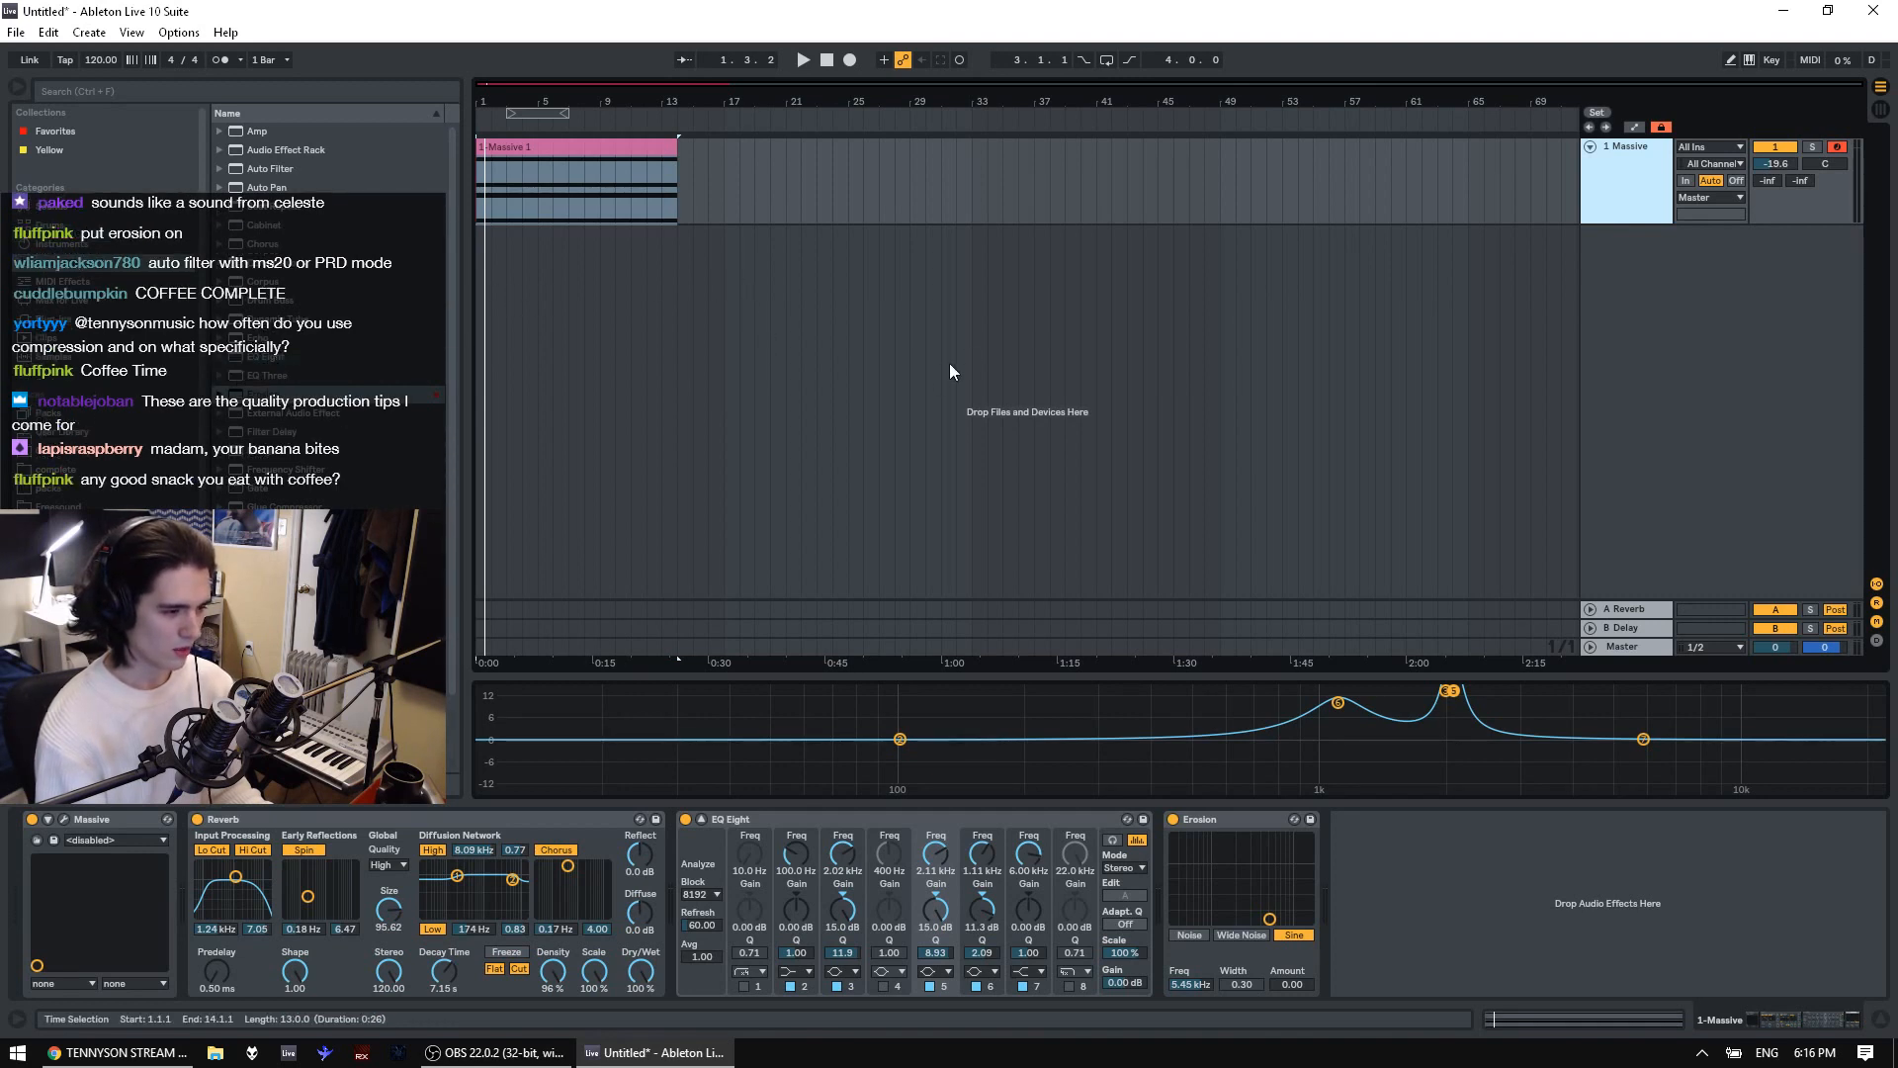
{"action": "left_click_drag", "start_coordinate": [840, 176], "coordinate": [1035, 172]}
{"action": "mouse_move", "coordinate": [908, 180]}
{"action": "left_mouse_down"}
{"action": "mouse_move", "coordinate": [1090, 188]}
{"action": "mouse_move", "coordinate": [922, 197]}
{"action": "left_mouse_up"}
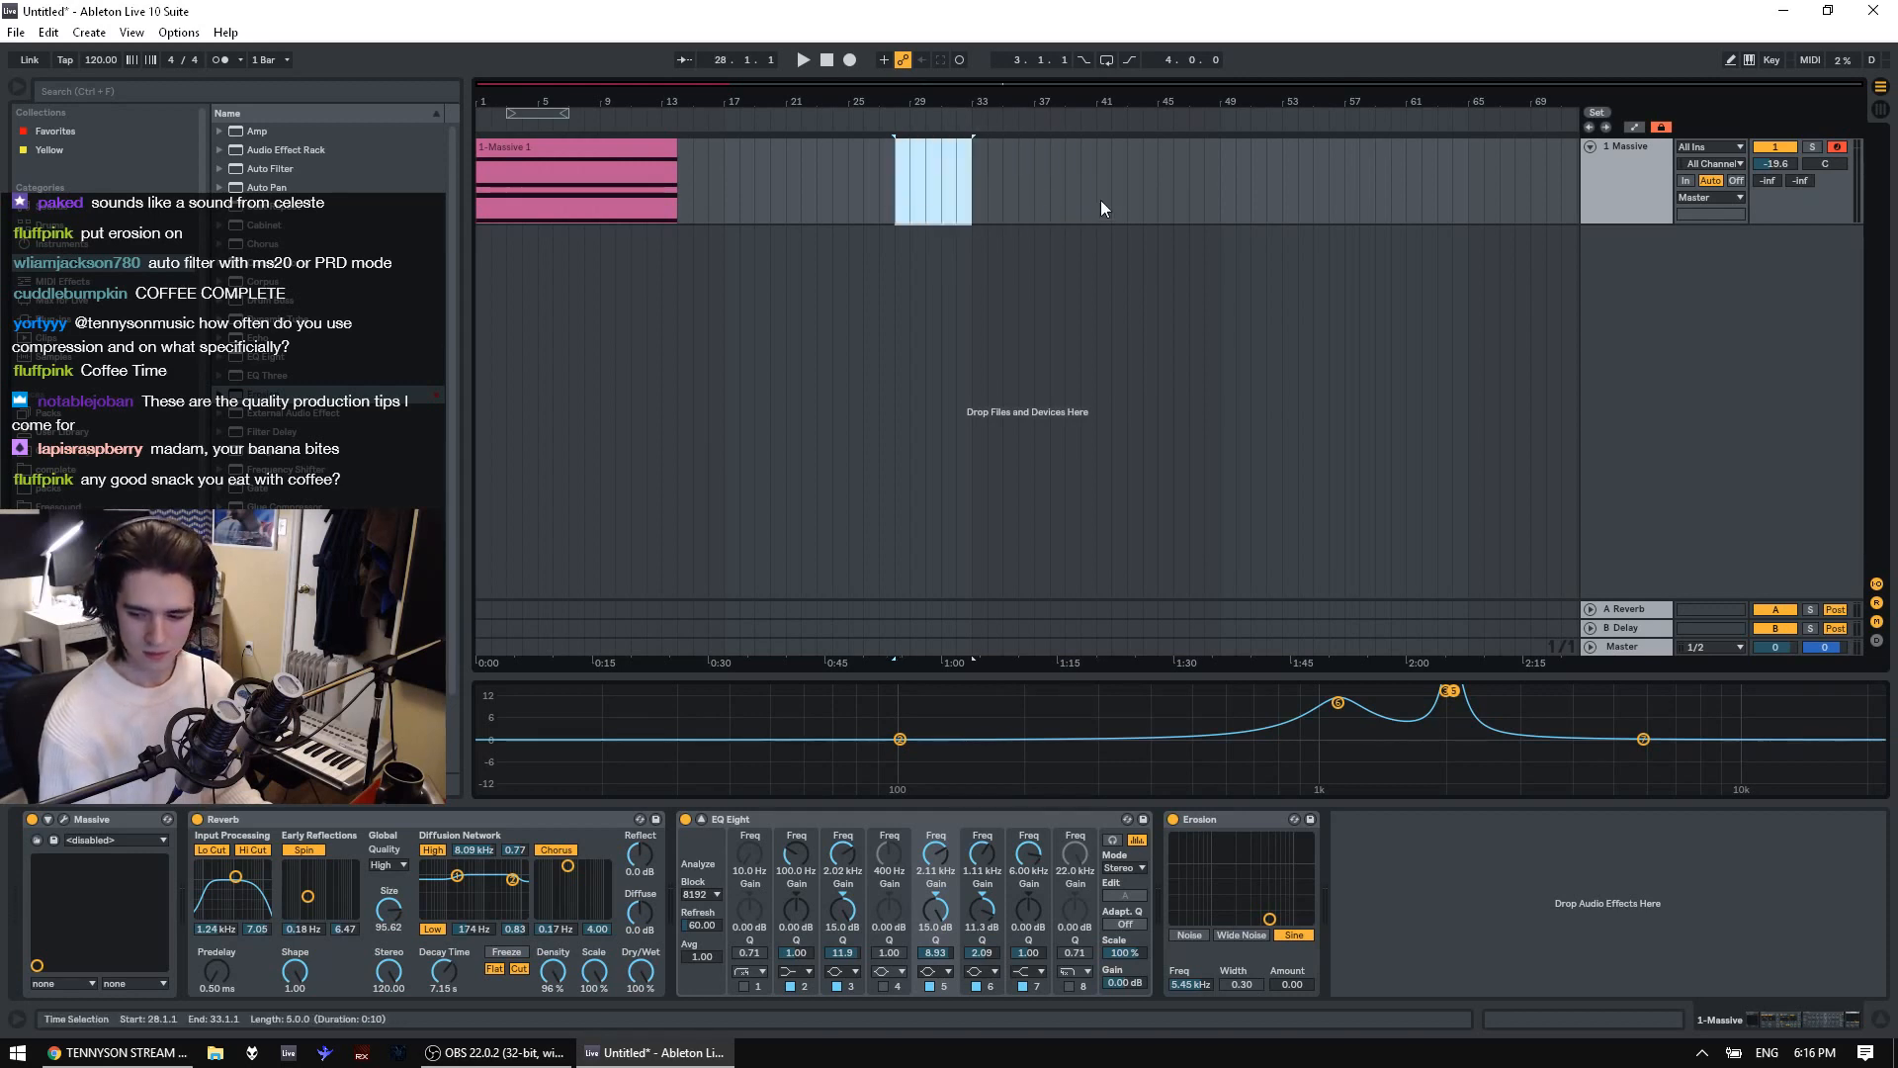
{"action": "left_click_drag", "start_coordinate": [852, 193], "coordinate": [550, 168]}
{"action": "left_click", "coordinate": [550, 168]}
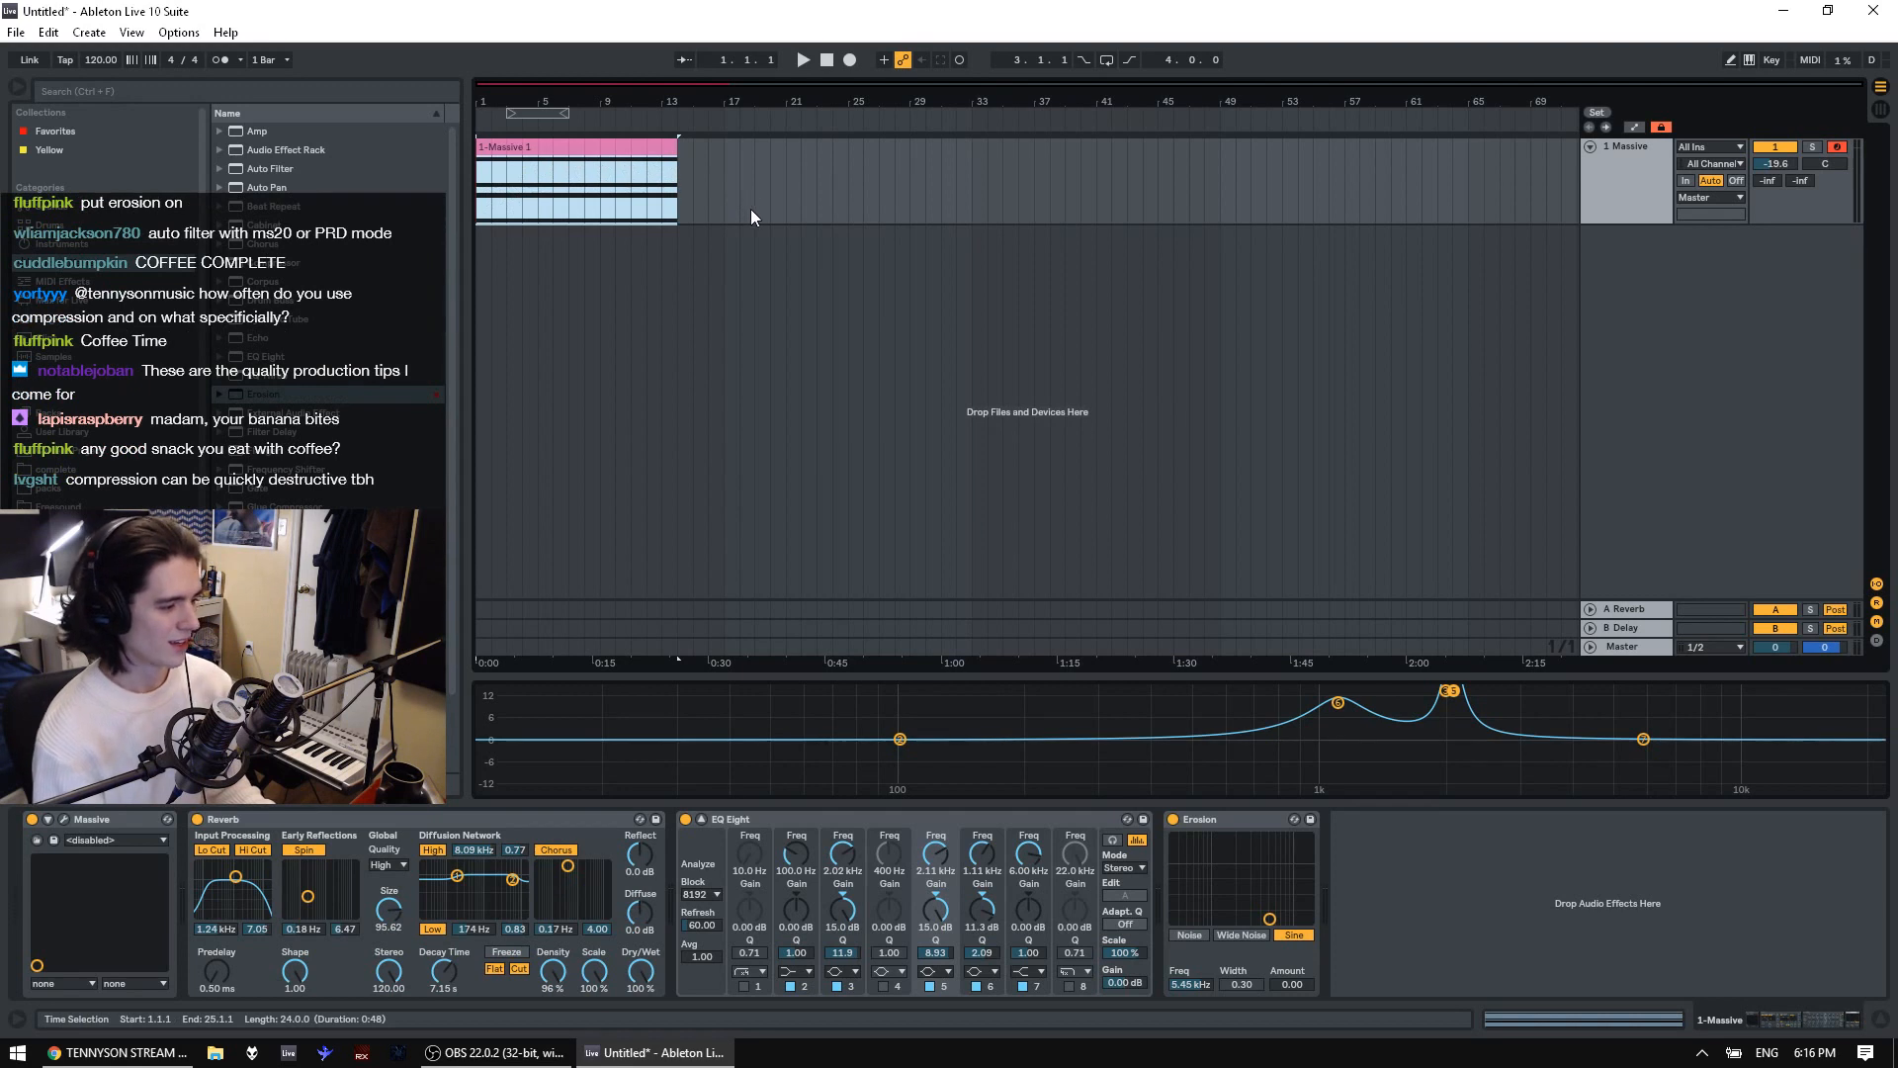
{"action": "key", "text": "space"}
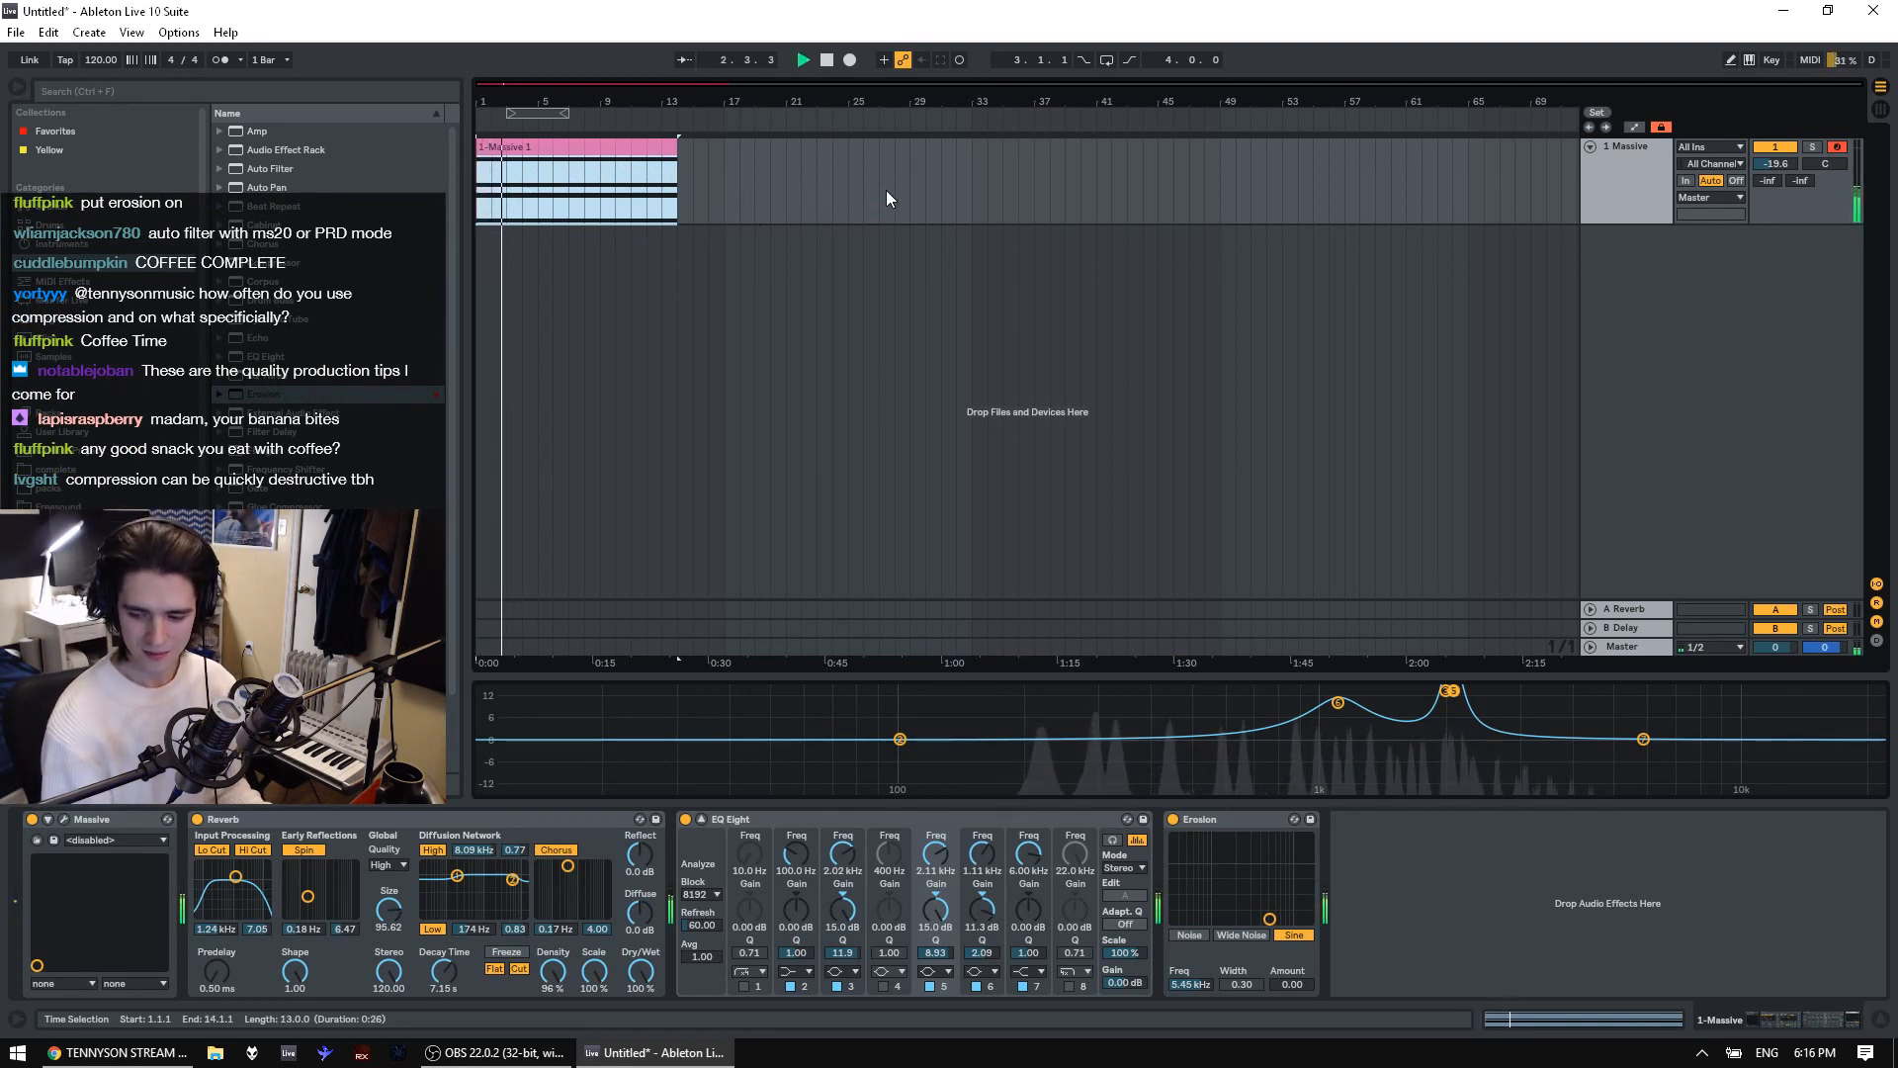
{"action": "left_click_drag", "start_coordinate": [848, 196], "coordinate": [482, 188]}
{"action": "left_click", "coordinate": [552, 148]}
{"action": "left_click_drag", "start_coordinate": [486, 100], "coordinate": [487, 259]}
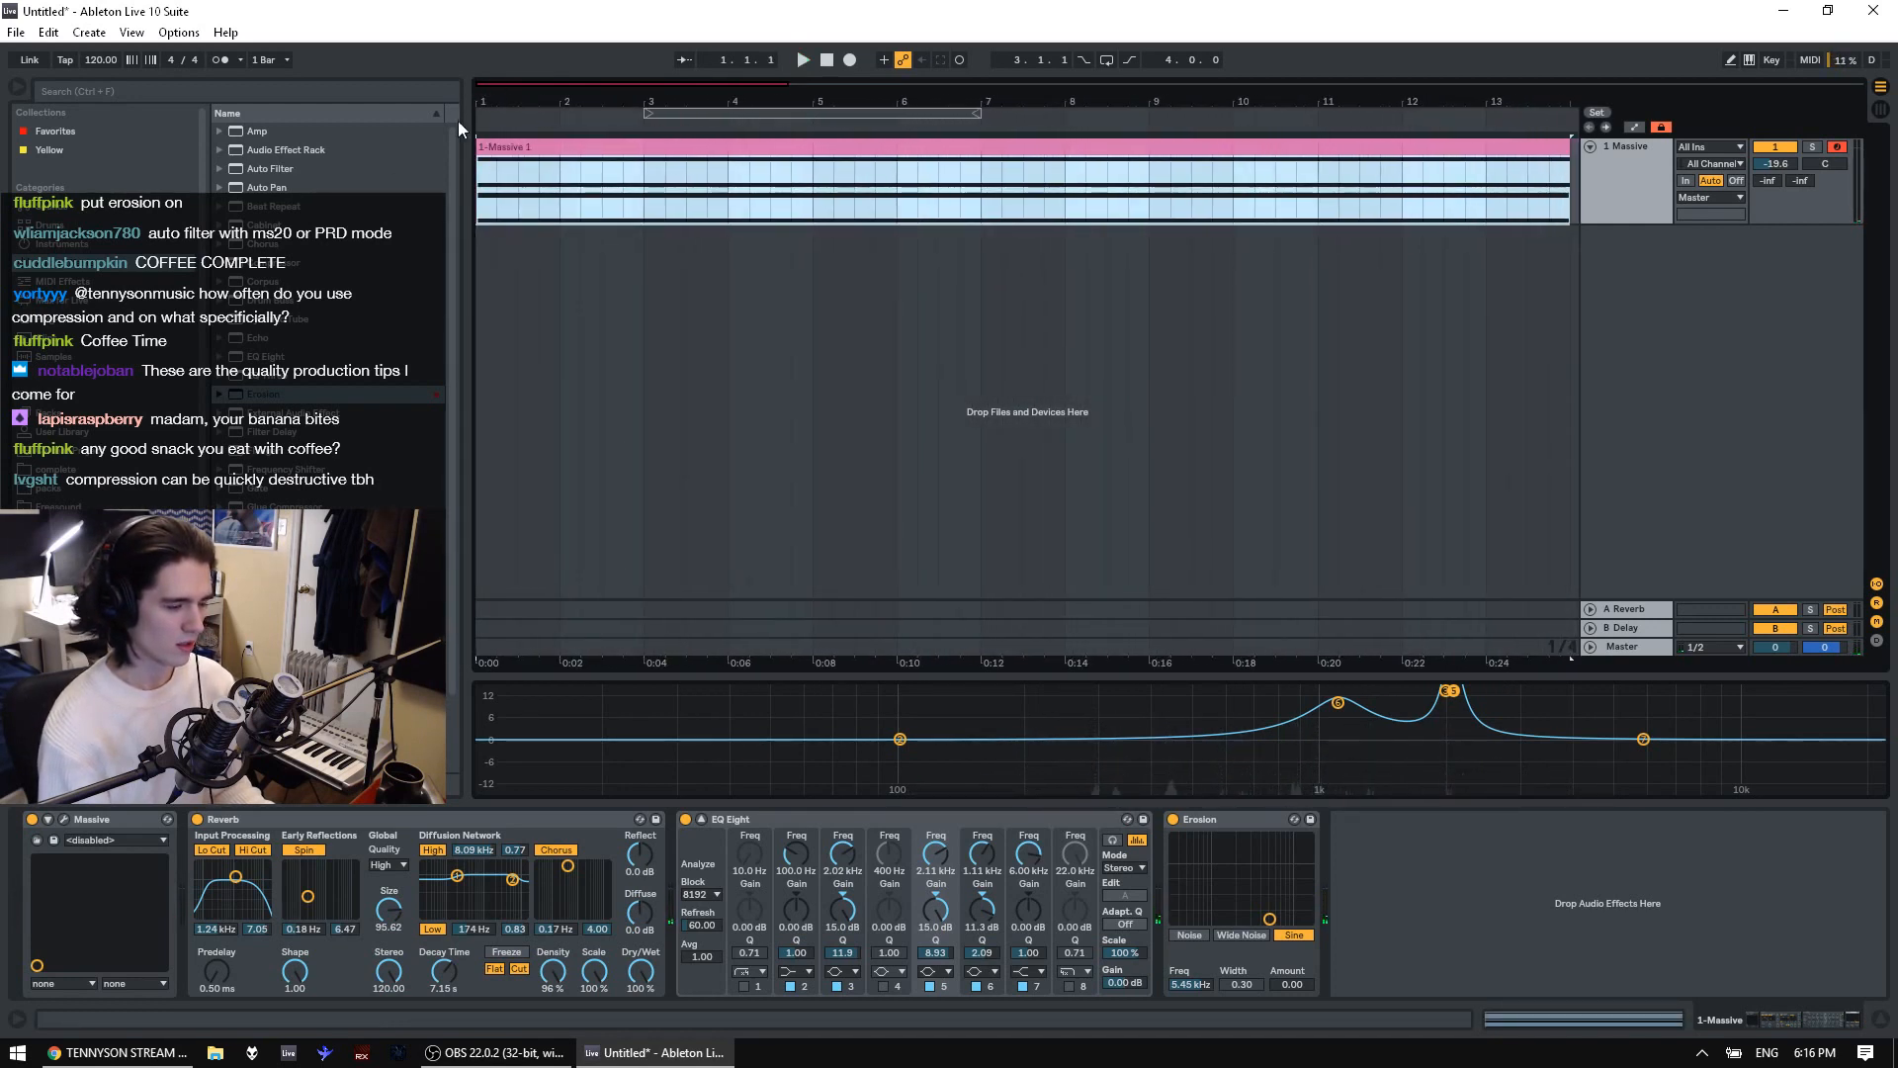
Browse the plug-ins and the music download folder, expanding an album folder to find audio material
{"action": "left_click", "coordinate": [92, 340]}
{"action": "left_click", "coordinate": [93, 320]}
{"action": "scroll", "coordinate": [287, 338], "scroll_direction": "down", "scroll_amount": 1}
{"action": "key", "text": "minus"}
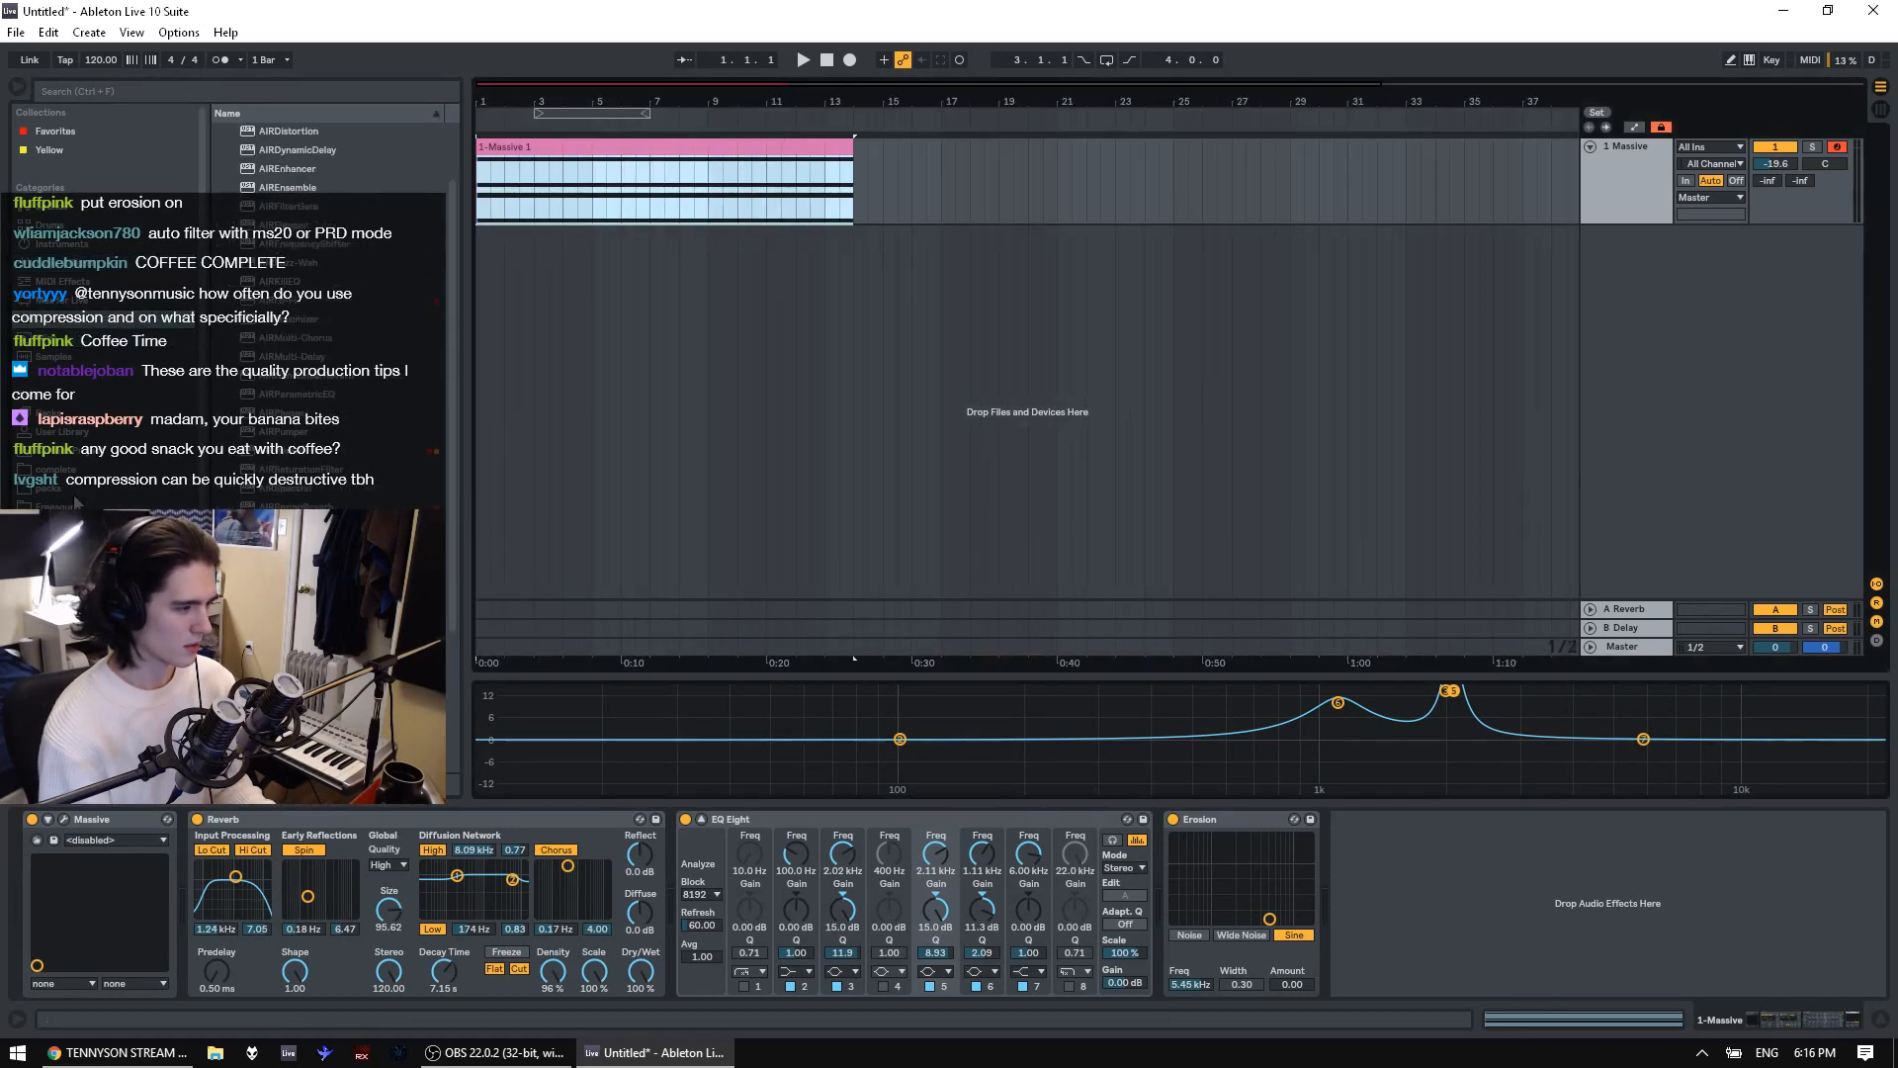
{"action": "left_click", "coordinate": [55, 469]}
{"action": "mouse_move", "coordinate": [452, 149]}
{"action": "left_mouse_down"}
{"action": "mouse_move", "coordinate": [463, 706]}
{"action": "mouse_move", "coordinate": [443, 152]}
{"action": "left_mouse_up"}
{"action": "left_click", "coordinate": [221, 301]}
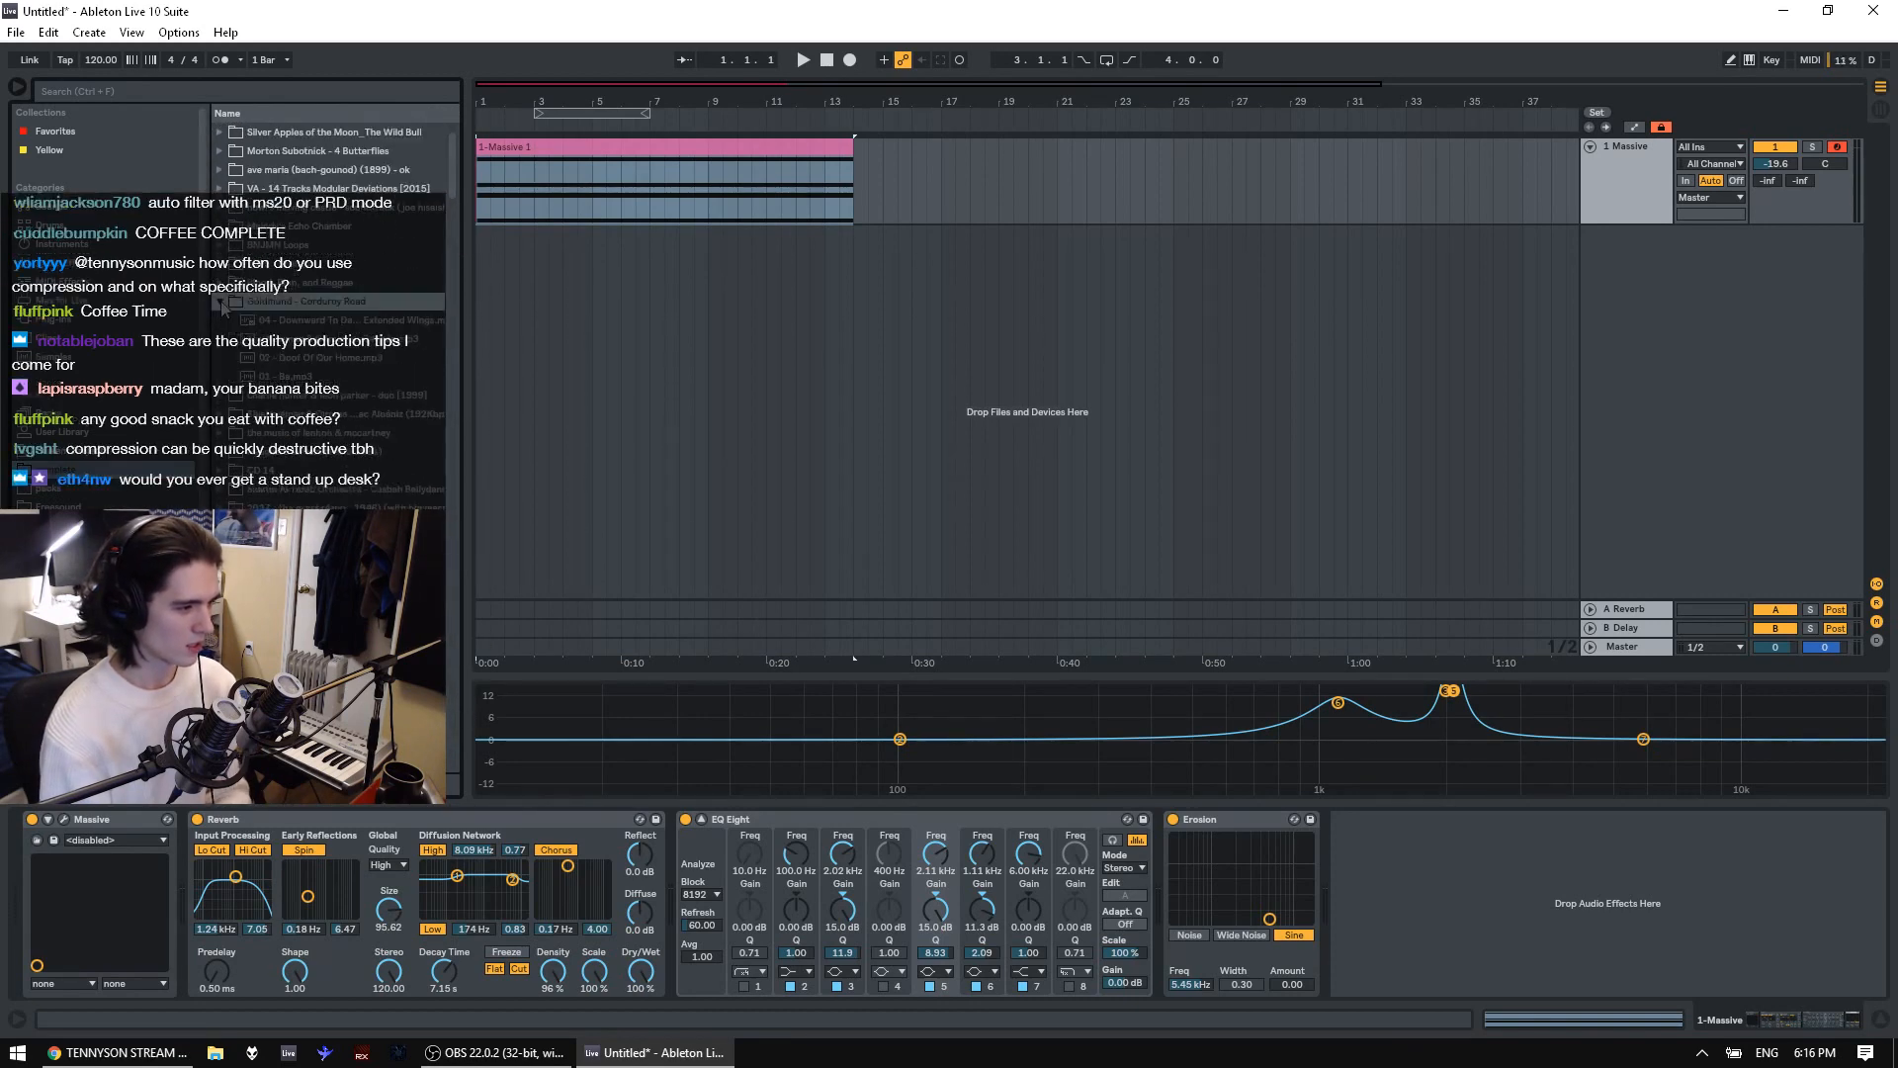
{"action": "left_click", "coordinate": [221, 303]}
{"action": "left_click", "coordinate": [221, 265]}
Audition several mp3 tracks from the expanded album folder, including "08 - Vaadn, vaadn - Gammal laus"
{"action": "left_click", "coordinate": [282, 358]}
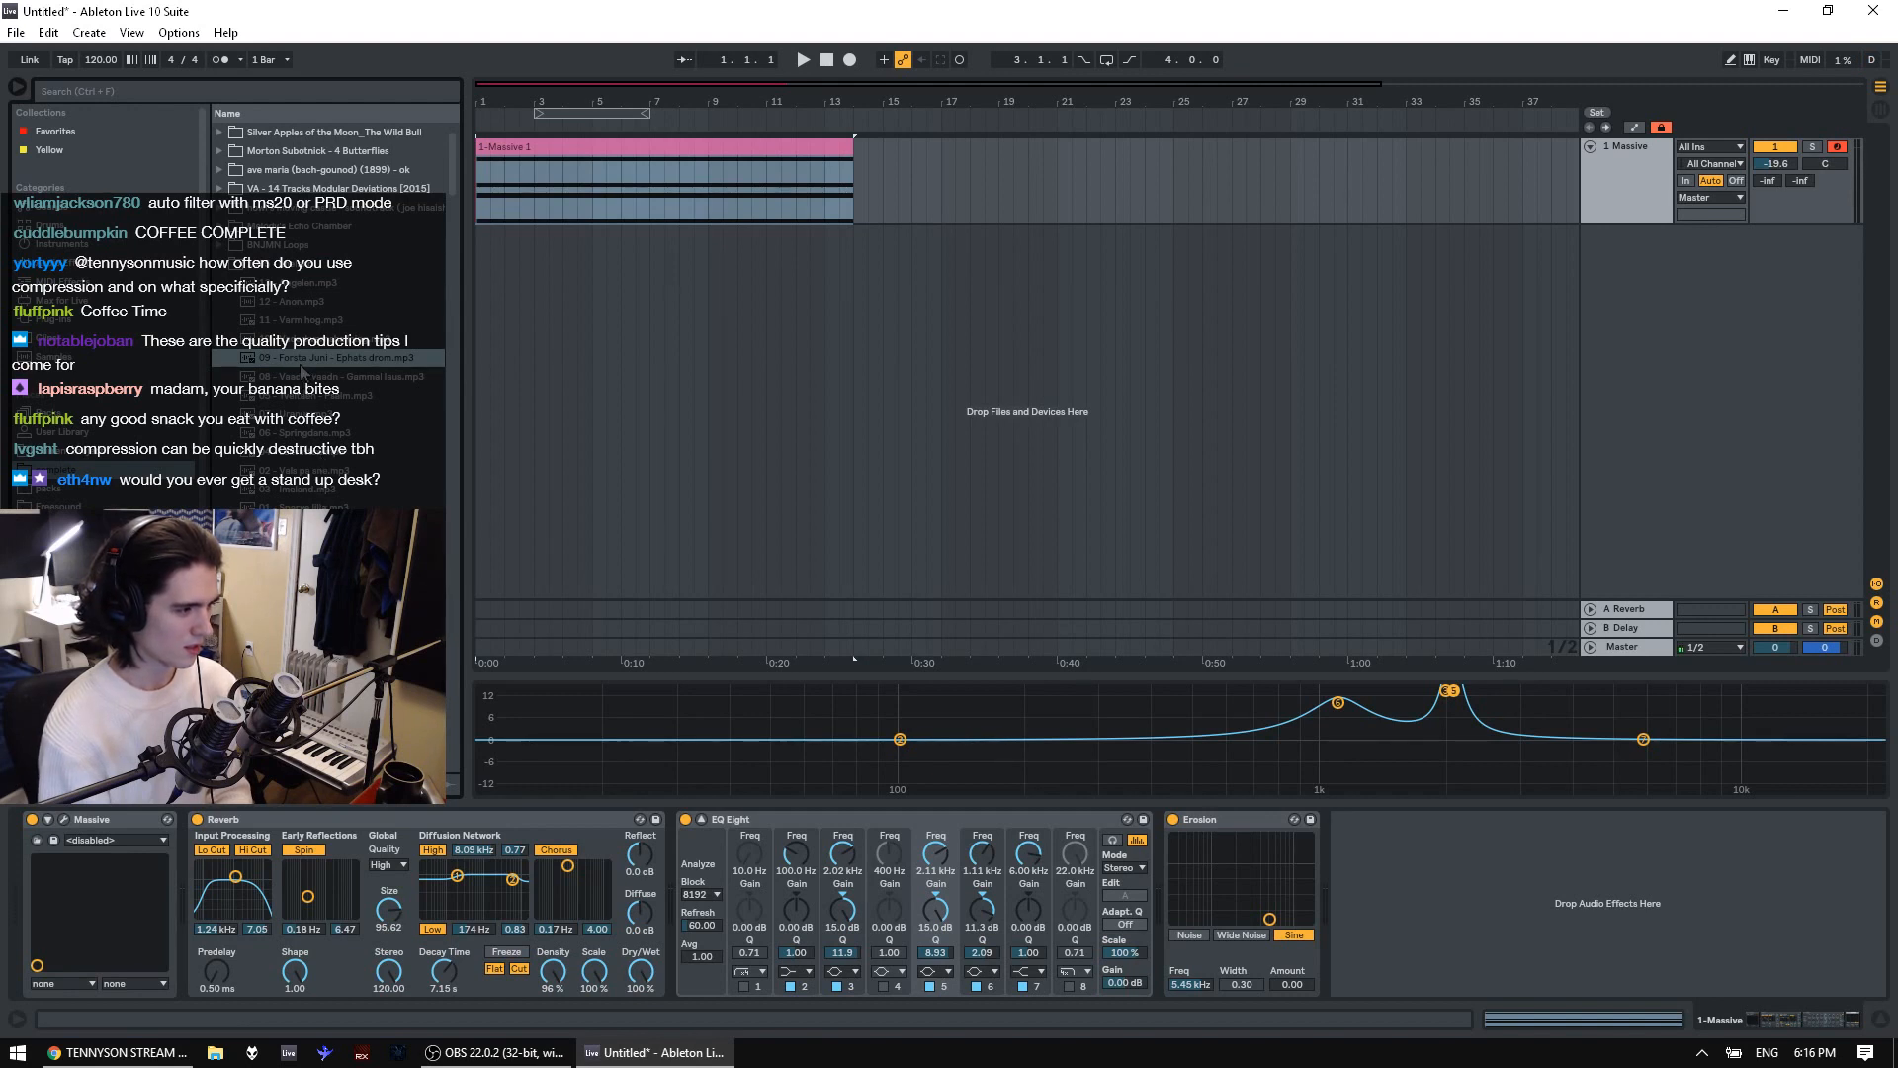
{"action": "left_click", "coordinate": [303, 376]}
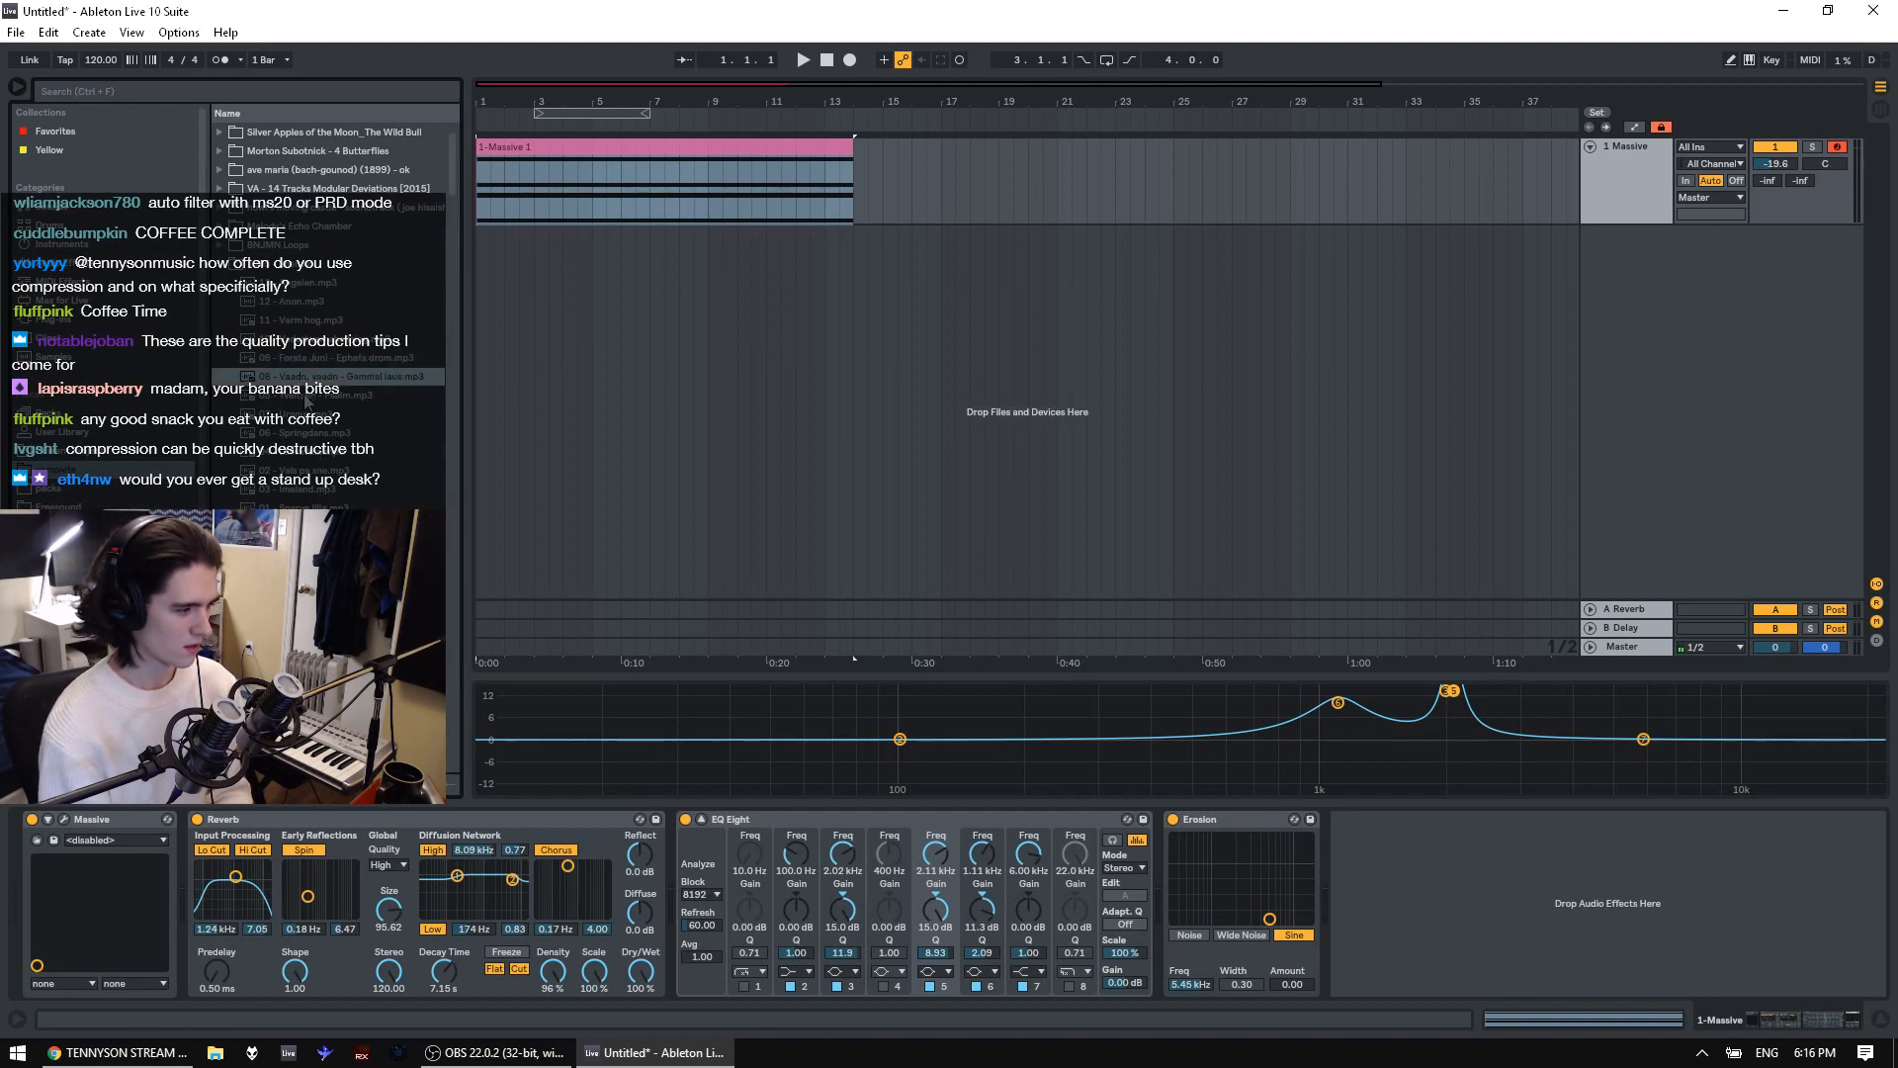
{"action": "left_click", "coordinate": [304, 395]}
{"action": "left_click", "coordinate": [311, 414]}
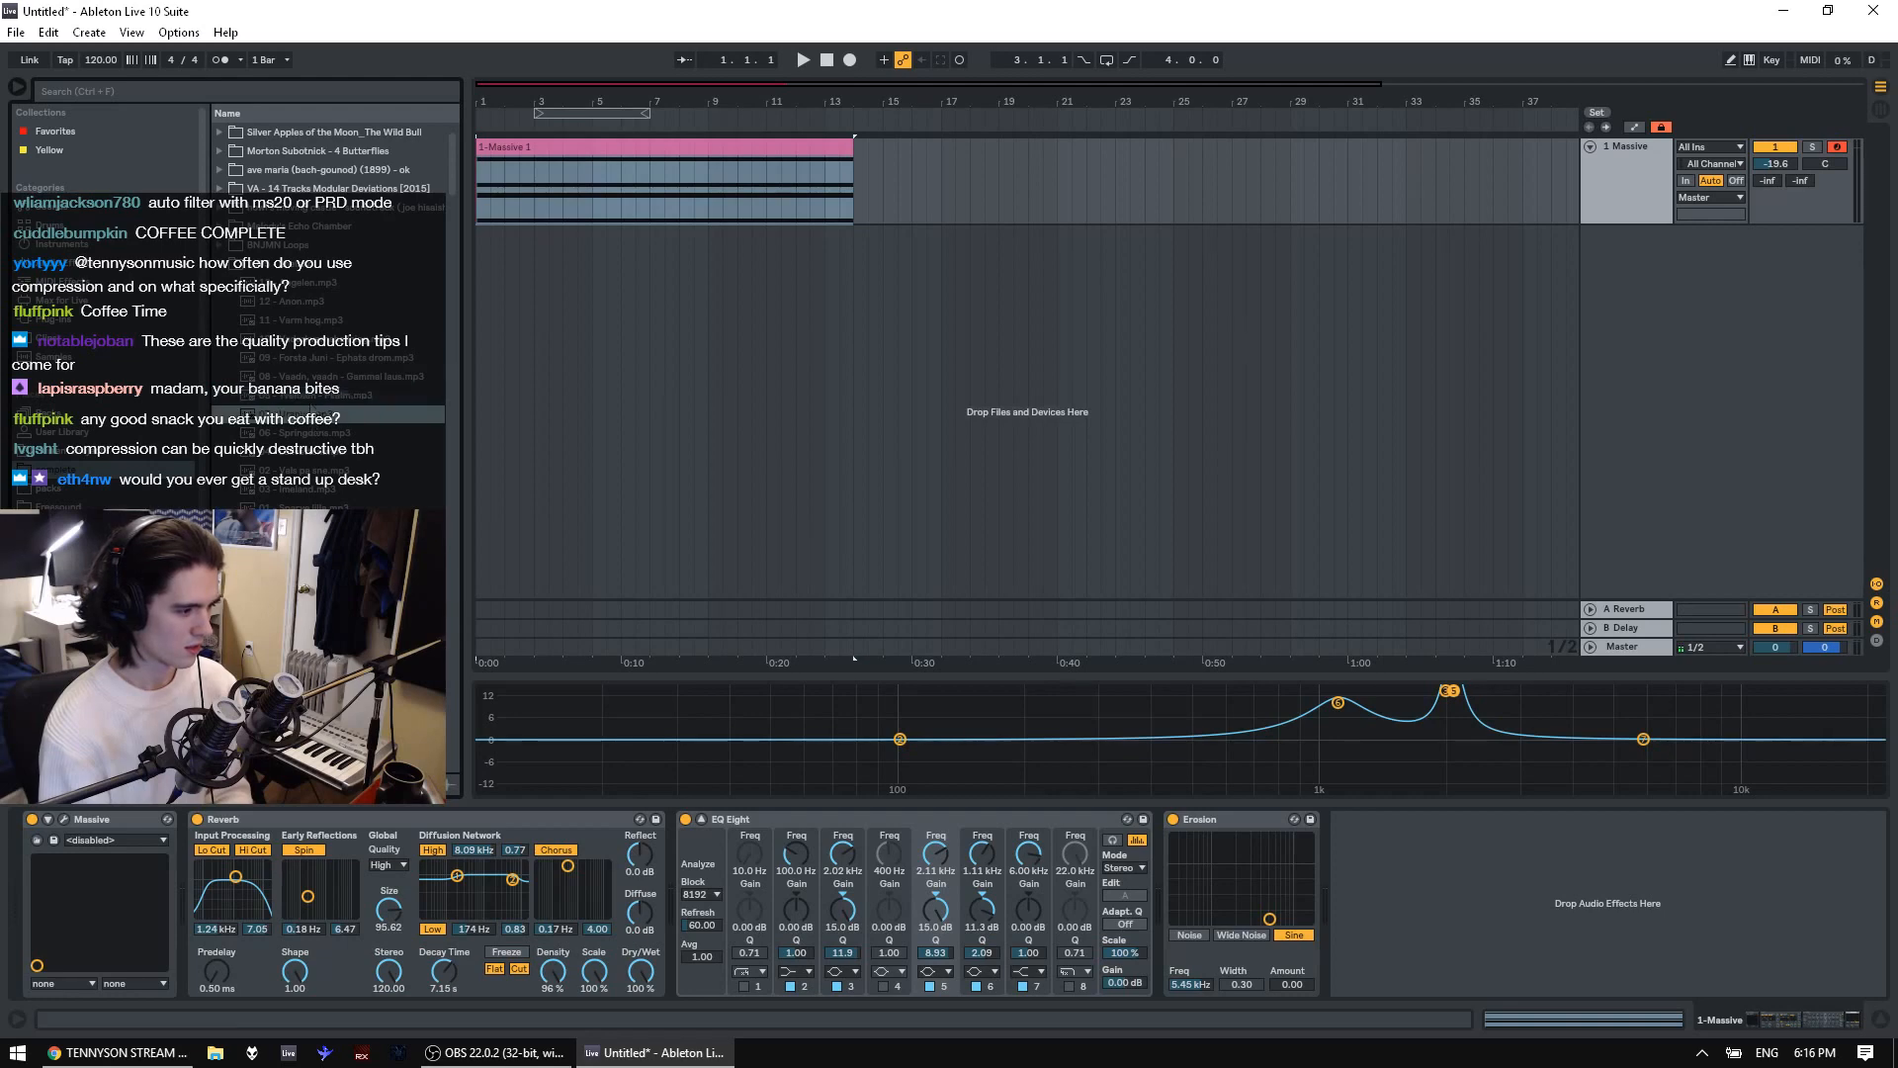
{"action": "left_click", "coordinate": [313, 395]}
Place "08 - Vaadn, vaadn - Gammal laus" on a new audio track at bar 15, with the track volume at -13.8 dB
{"action": "left_click_drag", "start_coordinate": [314, 376], "coordinate": [891, 359]}
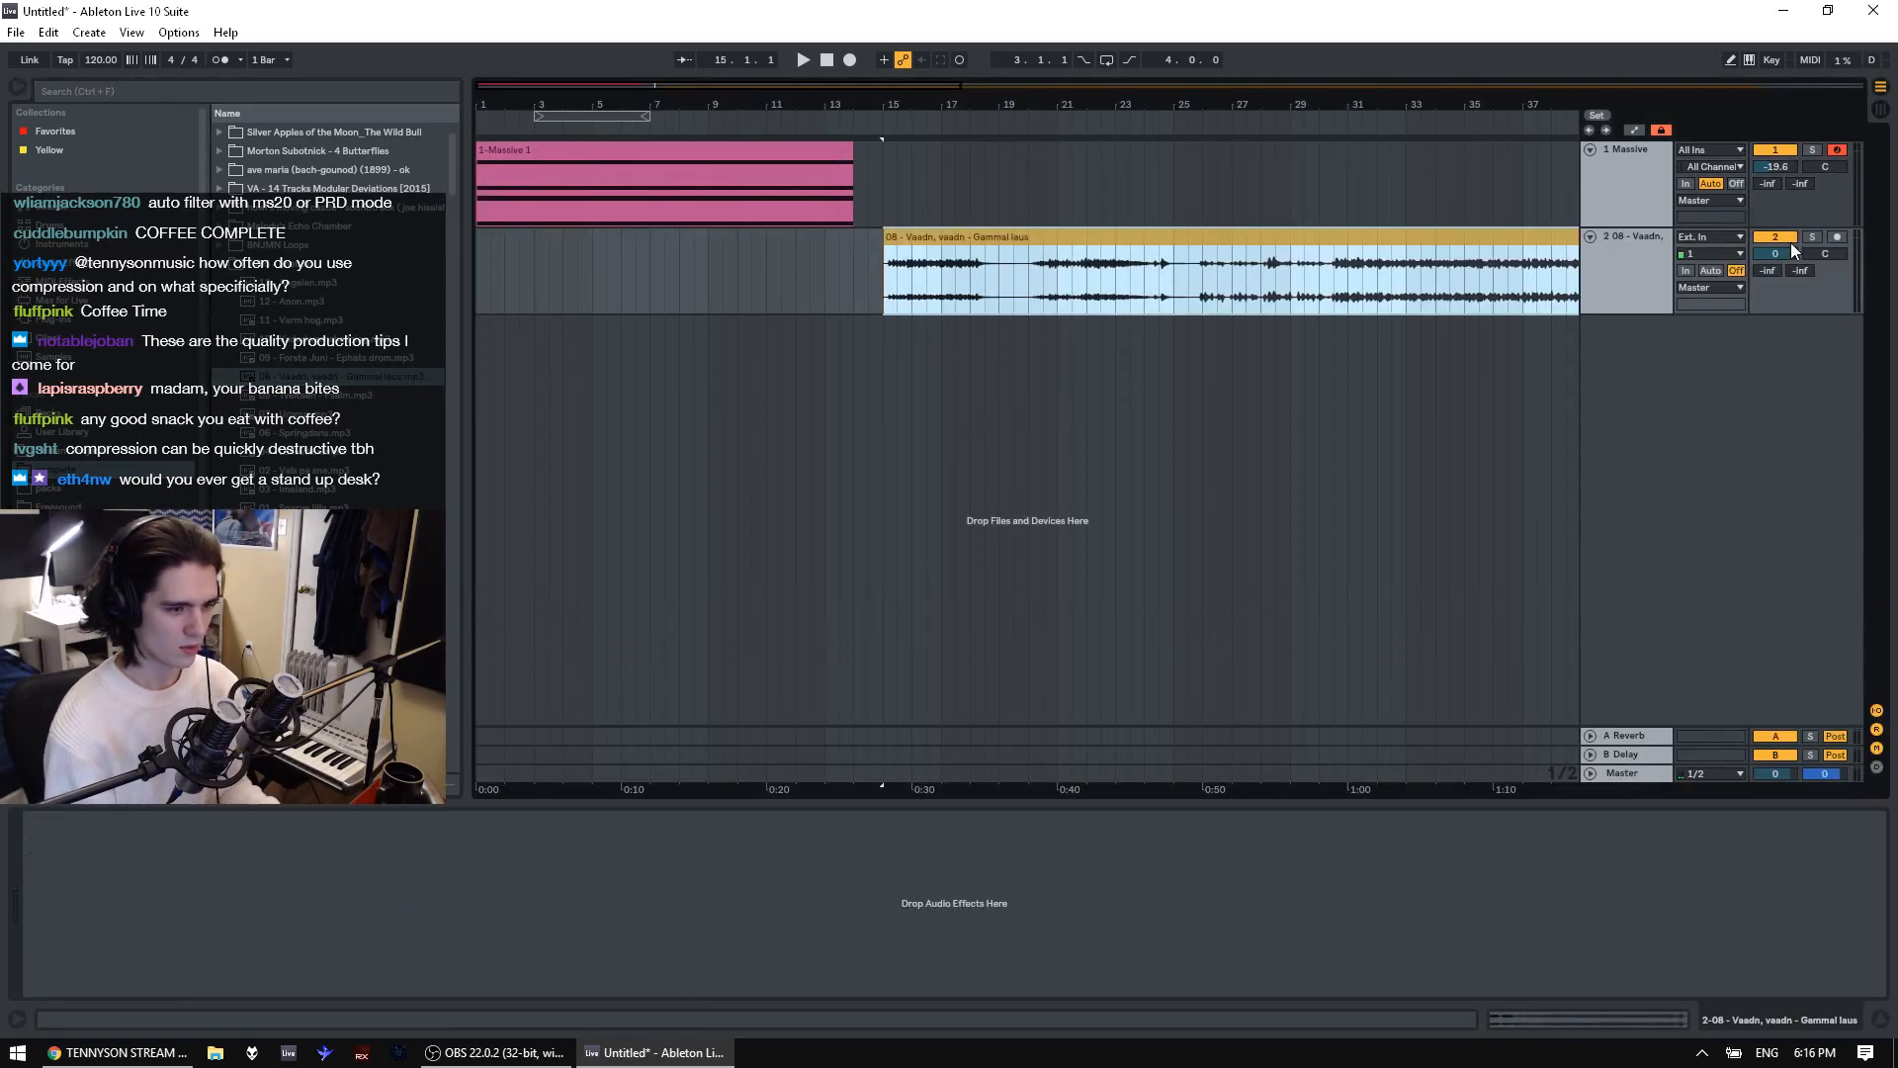
{"action": "key", "text": "space"}
{"action": "double_click", "coordinate": [1051, 258]}
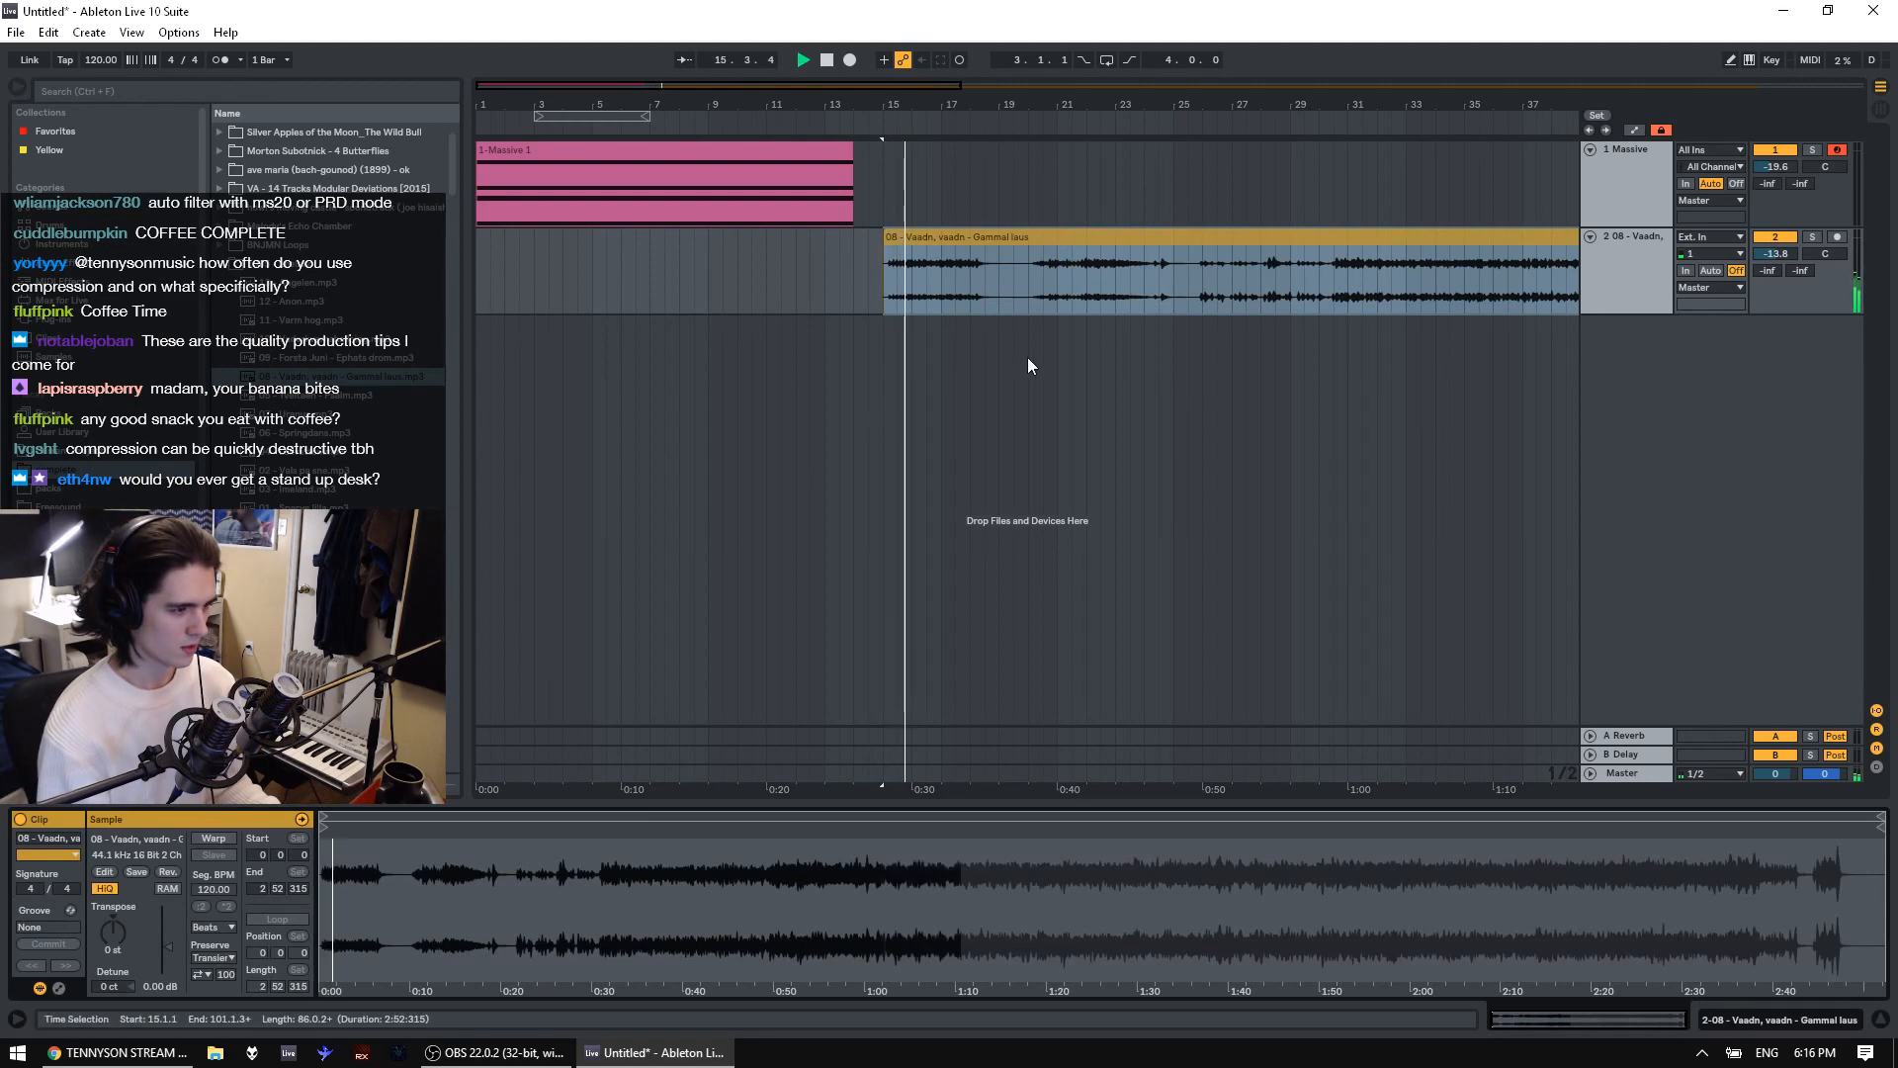
Trim the Vaadn clip to its first four bars, move it to bar 1 and play it with the chord
{"action": "left_click", "coordinate": [1002, 304]}
{"action": "key", "text": "ctrl+e"}
{"action": "left_click", "coordinate": [1064, 253]}
{"action": "key", "text": "Delete"}
{"action": "left_click", "coordinate": [957, 254]}
{"action": "left_click_drag", "start_coordinate": [957, 255], "coordinate": [552, 255]}
{"action": "key", "text": "space"}
{"action": "key", "text": "space"}
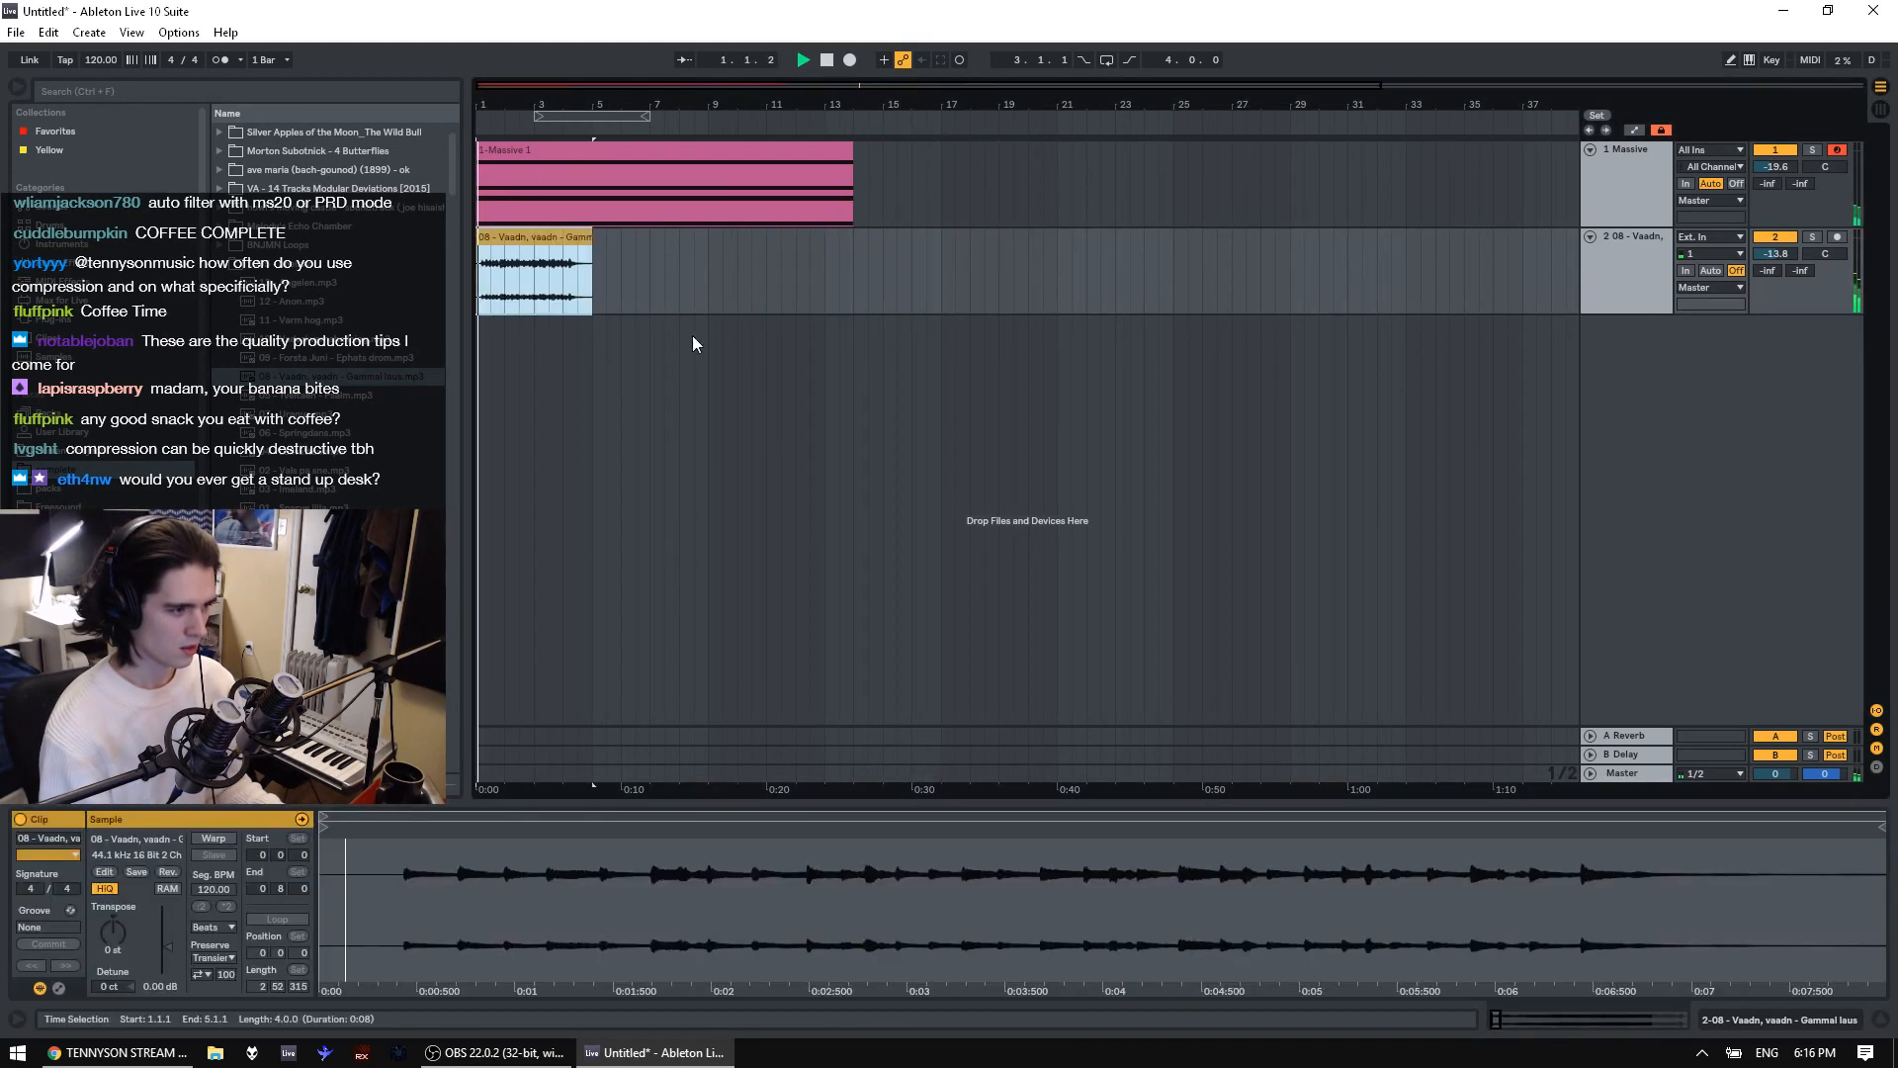
Duplicate the four-bar Vaadn clip twice so three copies run back to back from bar 1
{"action": "left_click", "coordinate": [577, 265]}
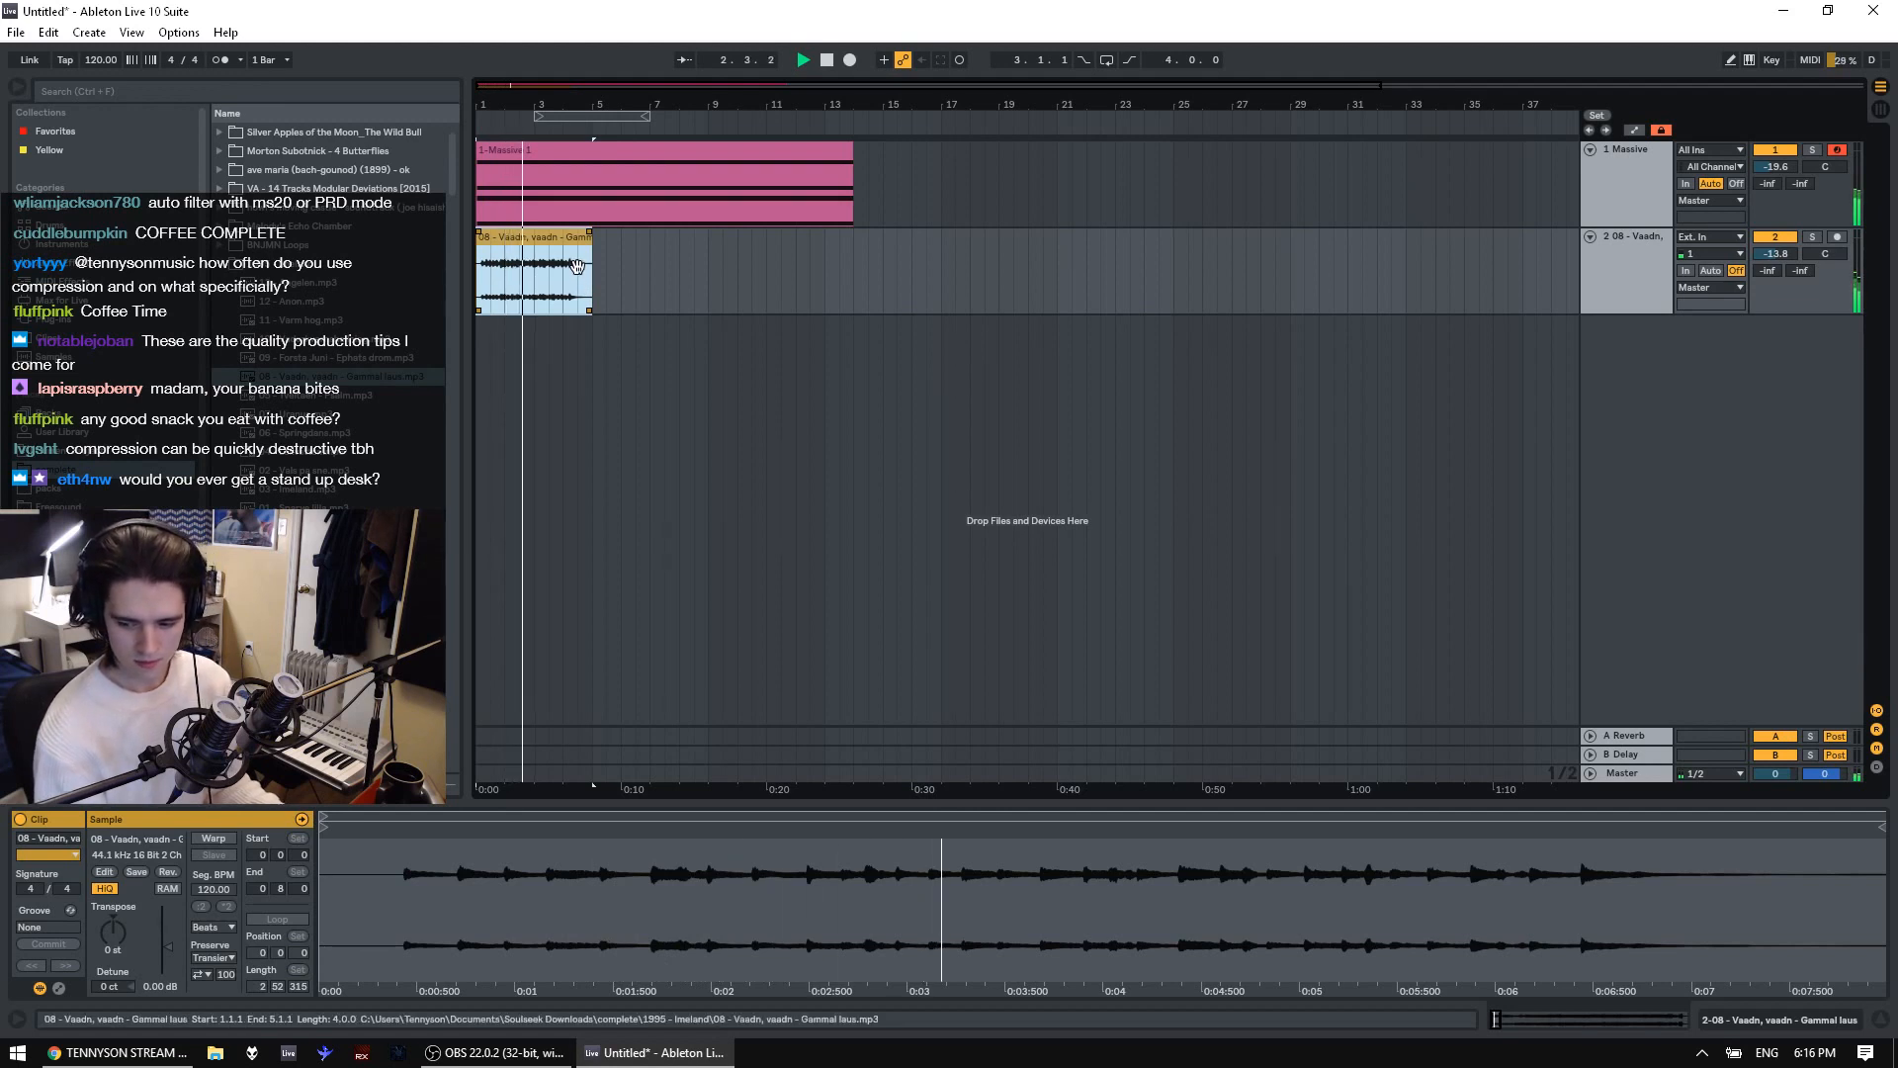
{"action": "key", "text": "ctrl+d"}
{"action": "key", "text": "ctrl+d"}
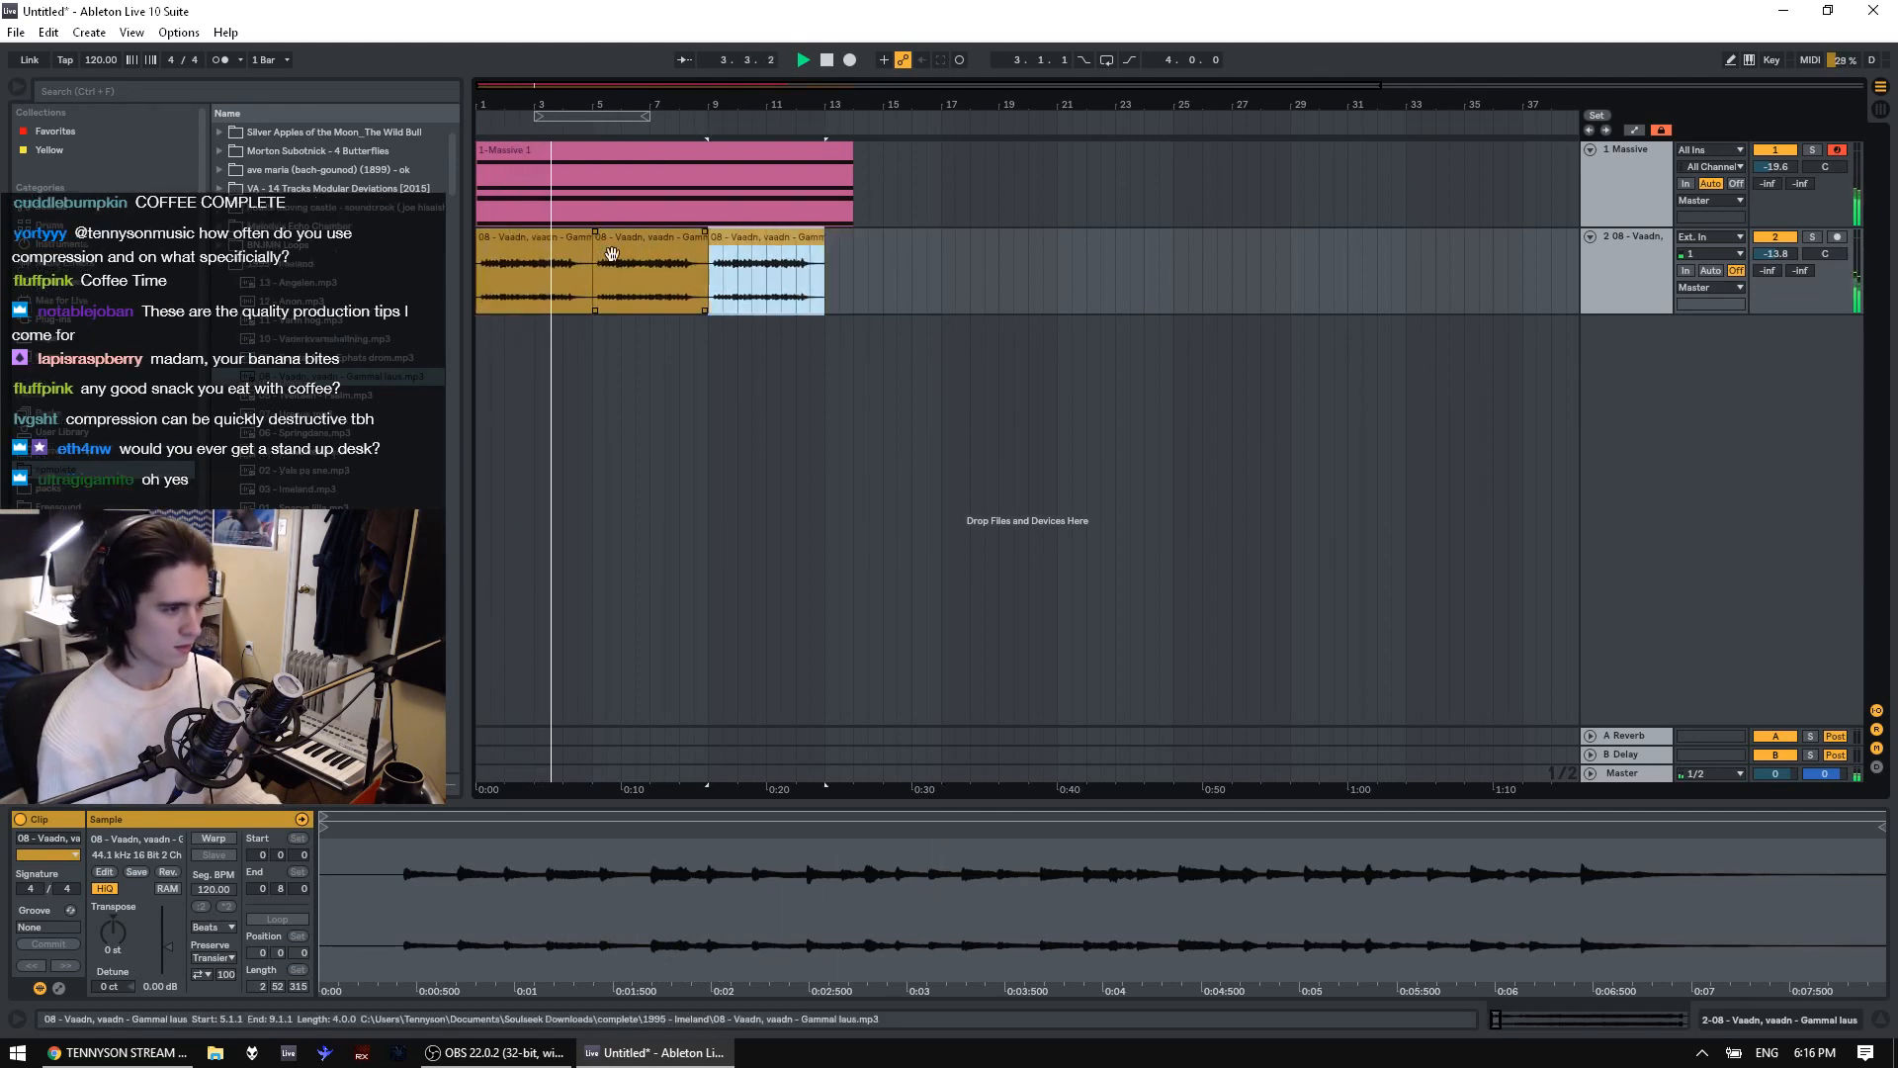
{"action": "left_click", "coordinate": [549, 264], "text": "shift"}
{"action": "key", "text": "space"}
Add Ping Pong Delay to the Vaadn audio track and play the arrangement
{"action": "left_click", "coordinate": [89, 268]}
{"action": "scroll", "coordinate": [326, 316], "scroll_direction": "down", "scroll_amount": 2}
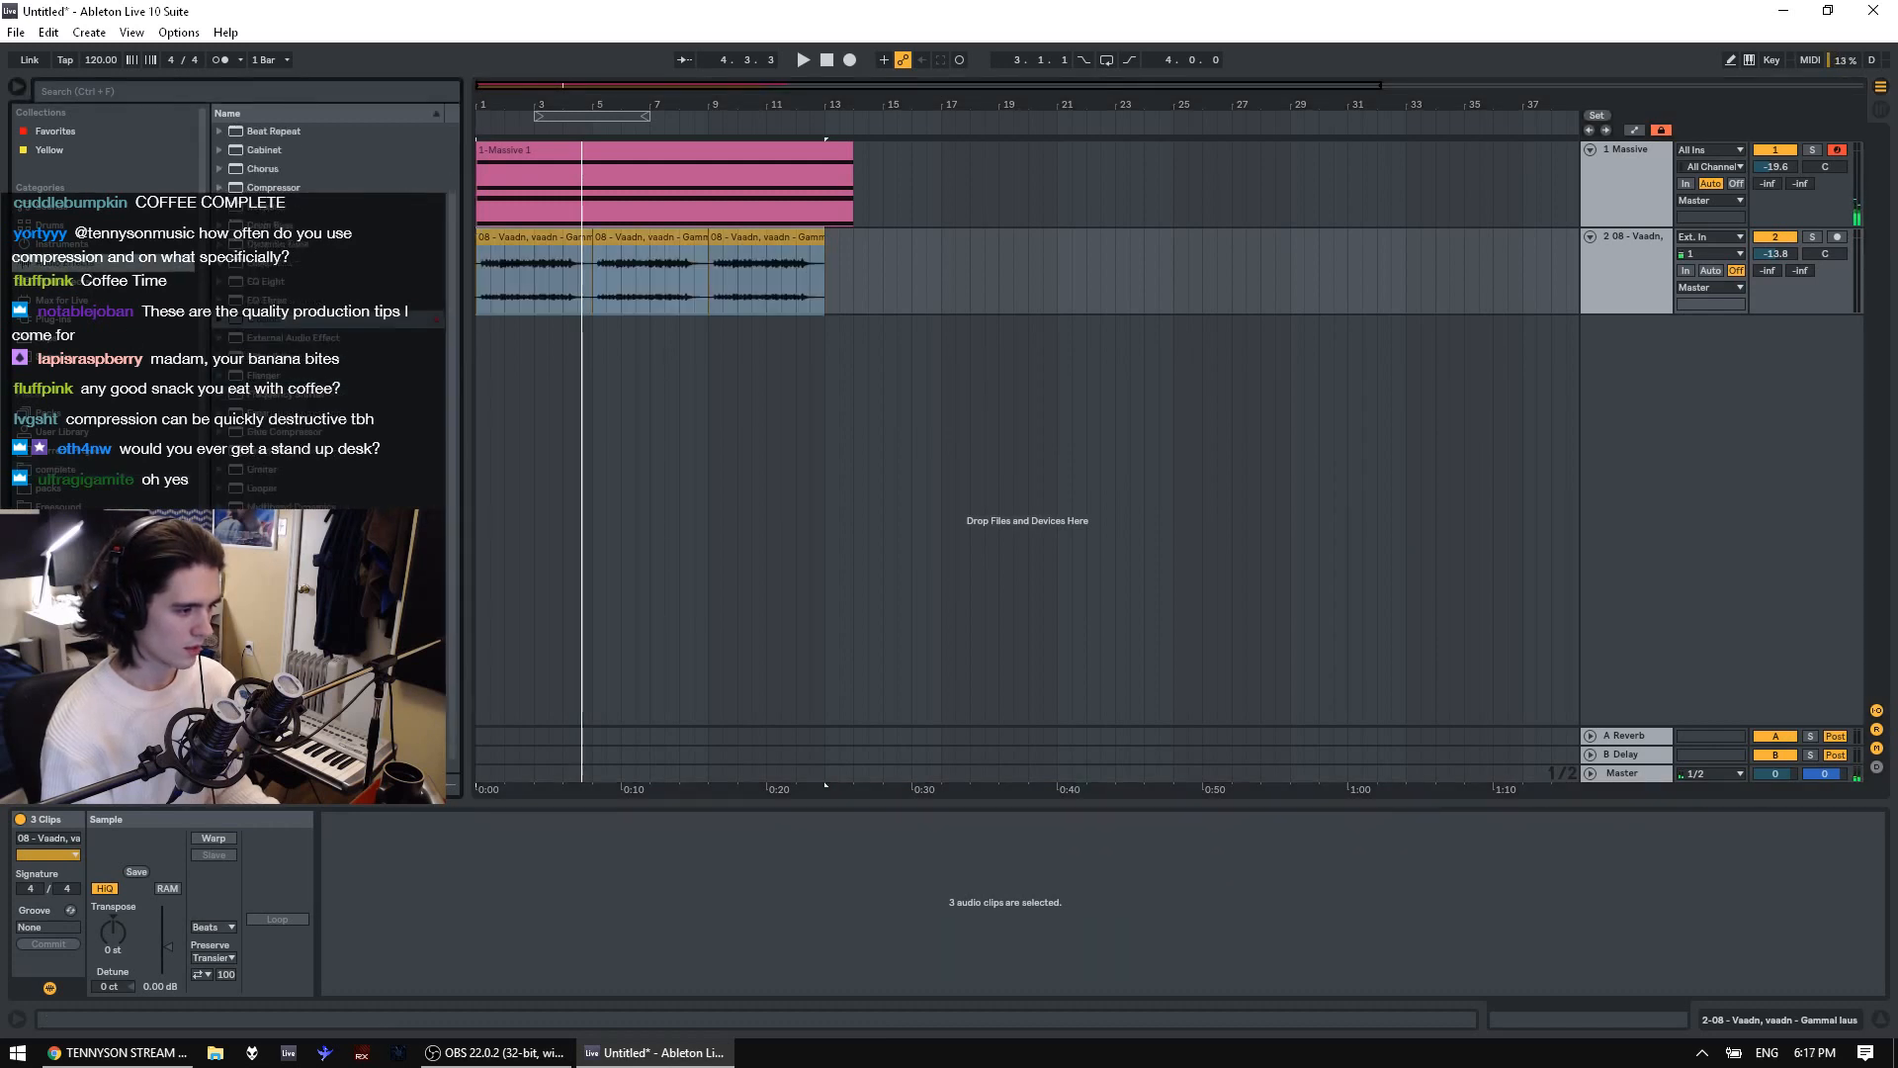
{"action": "scroll", "coordinate": [326, 317], "scroll_direction": "down", "scroll_amount": 1}
{"action": "left_click", "coordinate": [505, 297]}
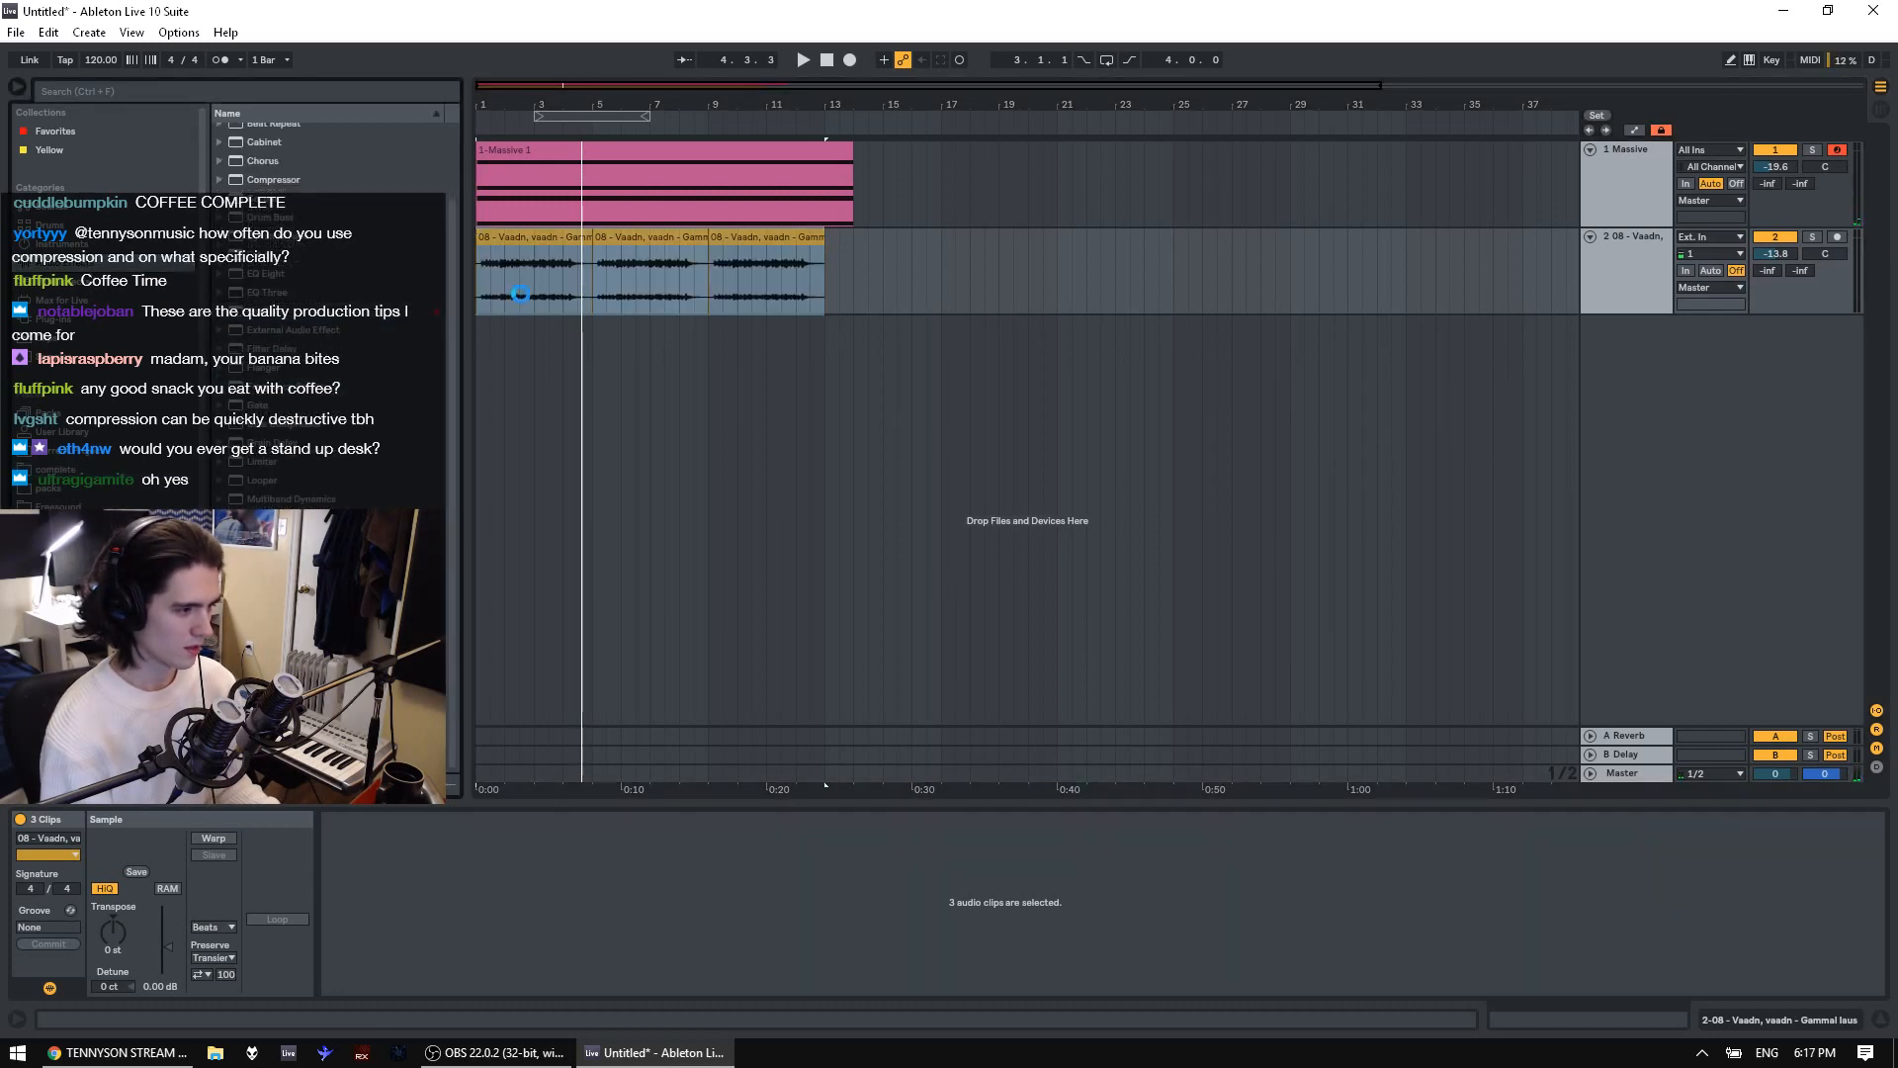
{"action": "key", "text": "space"}
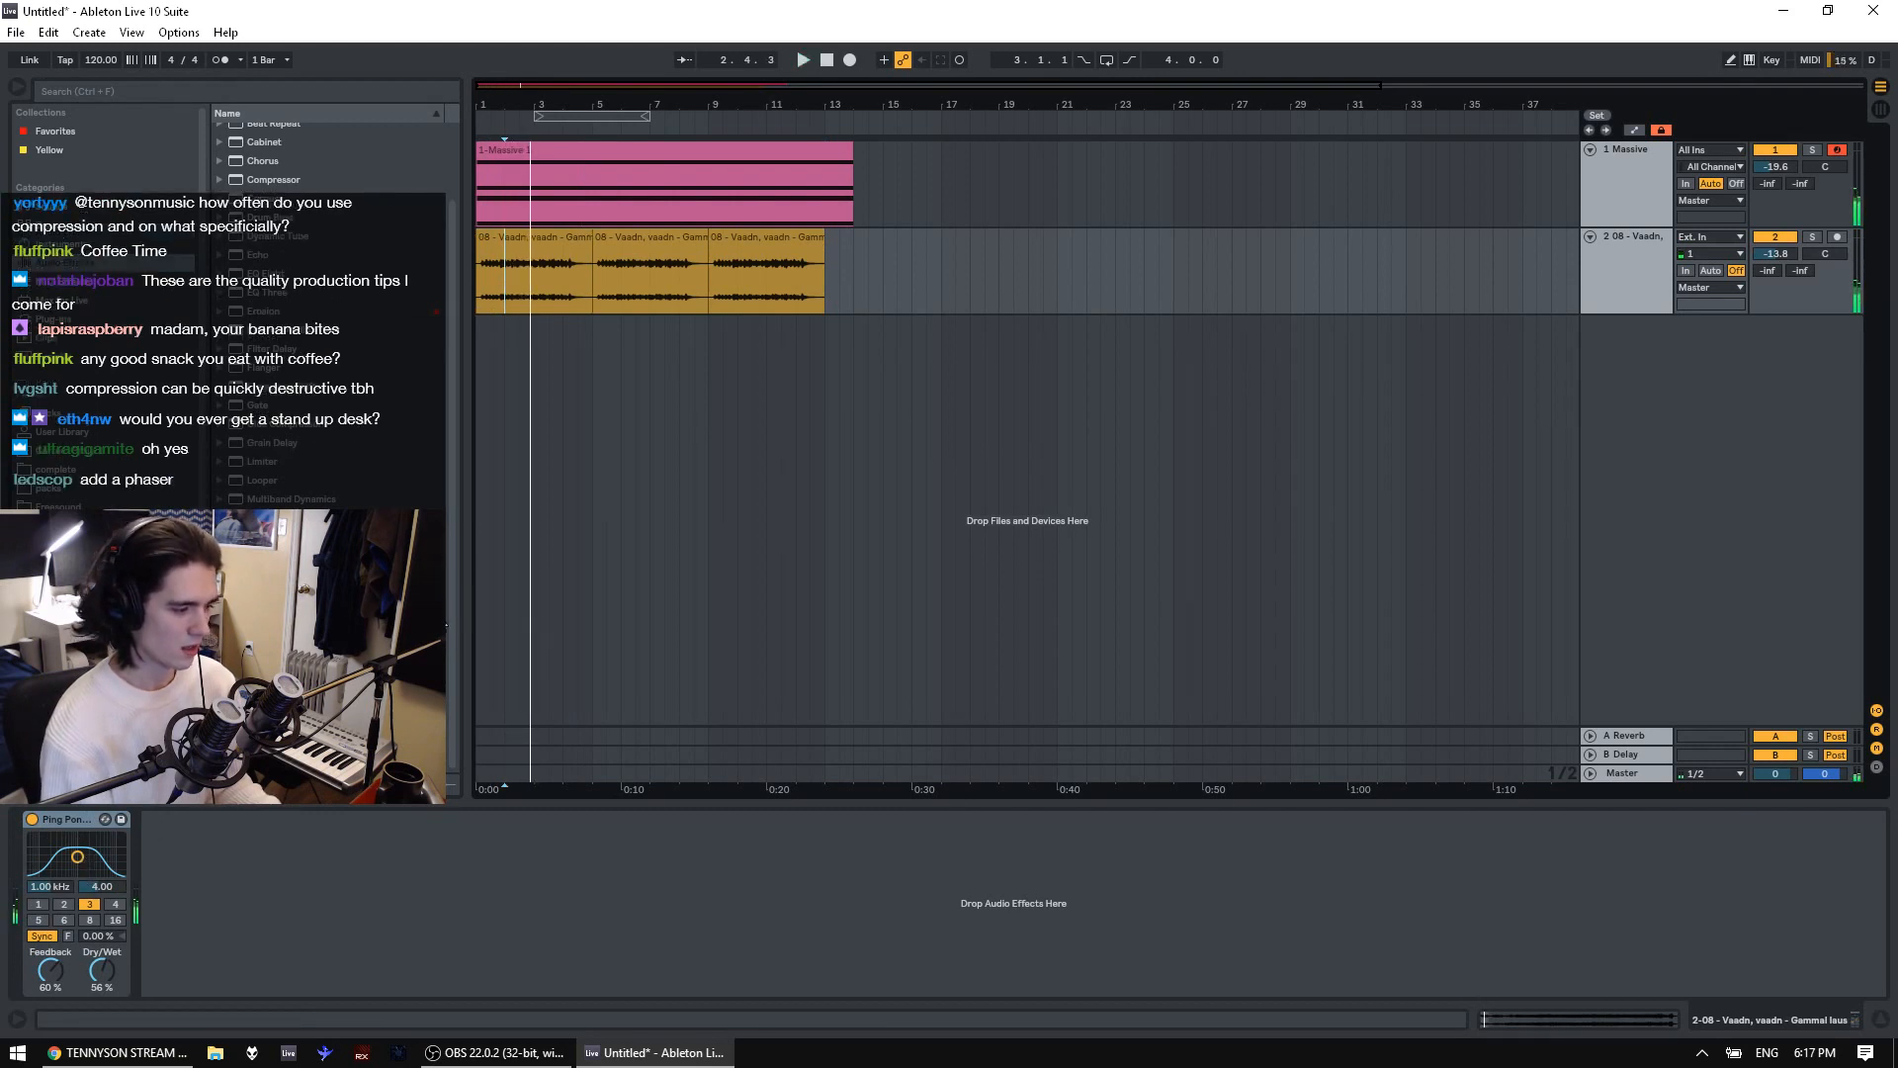
Play the three Vaadn clips from bar 1 and set the Ping Pong Delay's Dry/Wet to 66 %
{"action": "left_click", "coordinate": [559, 238]}
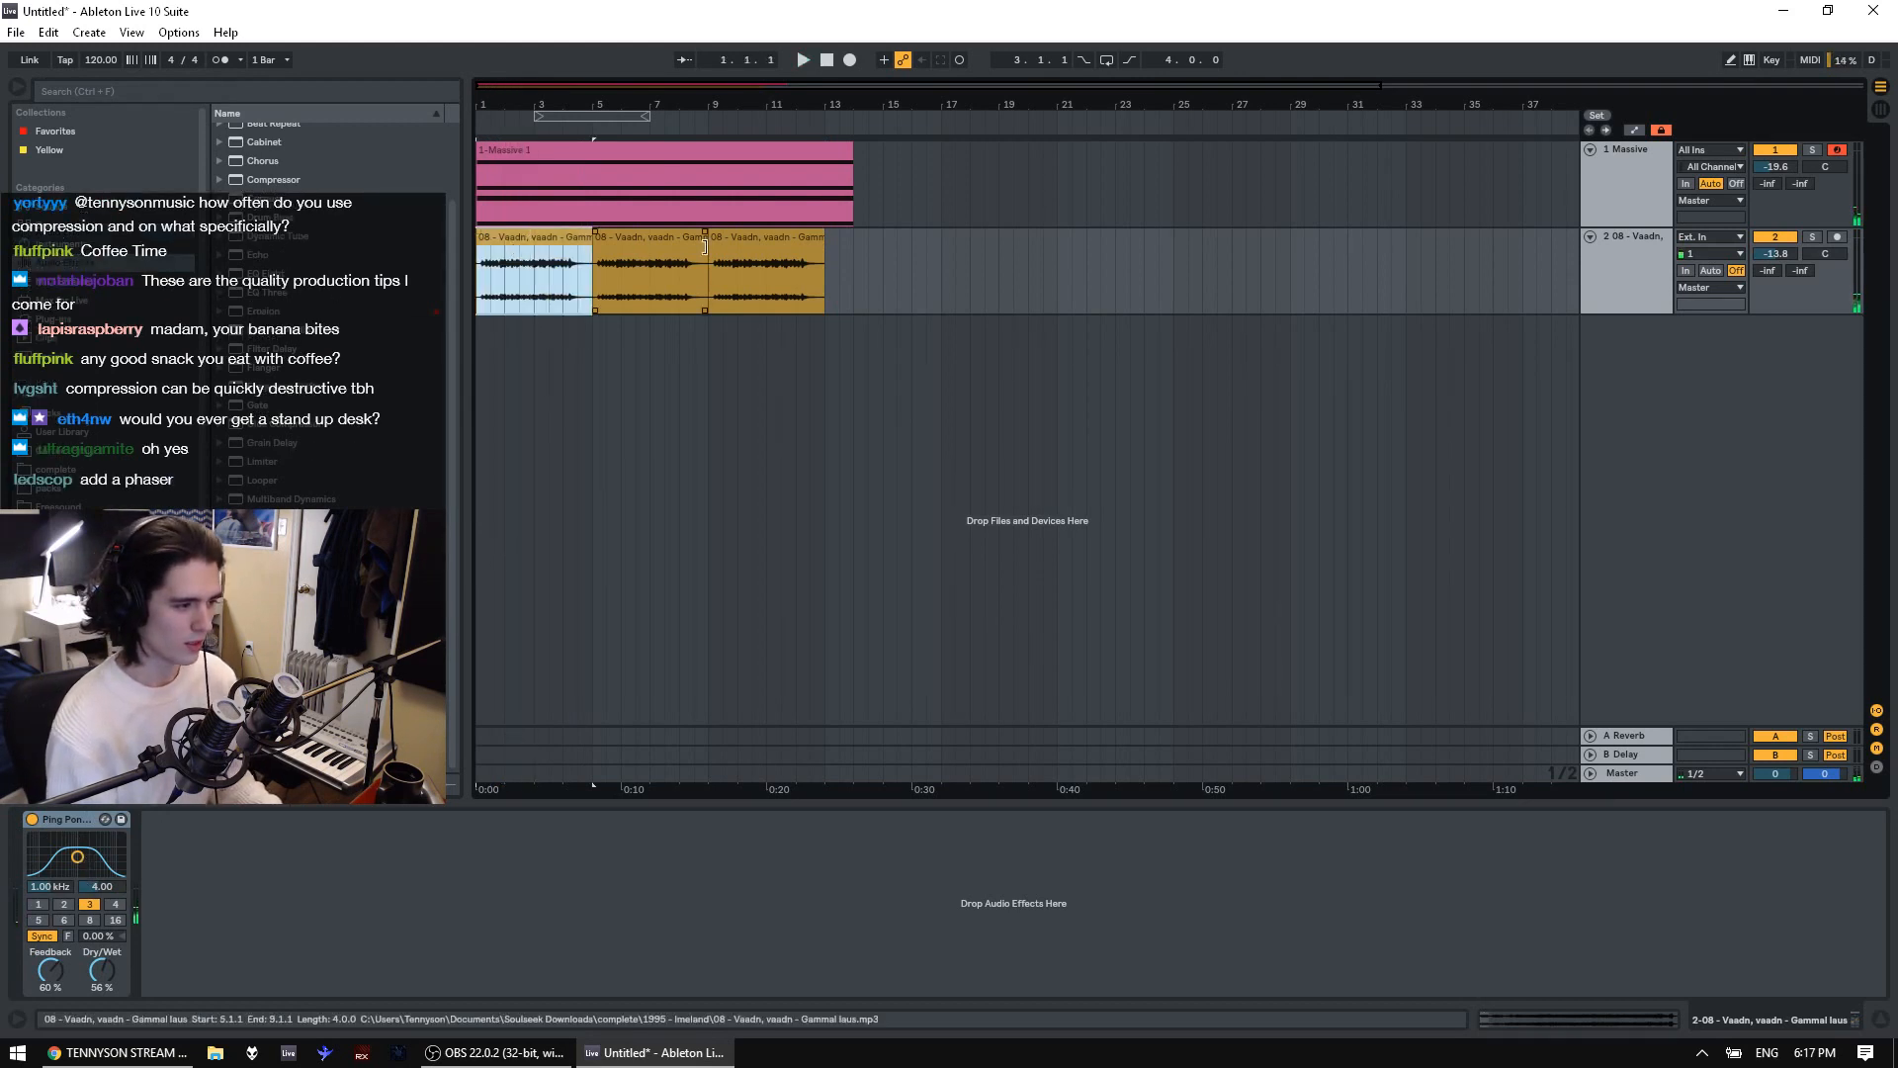
{"action": "left_click", "coordinate": [730, 238], "text": "shift"}
{"action": "key", "text": "space"}
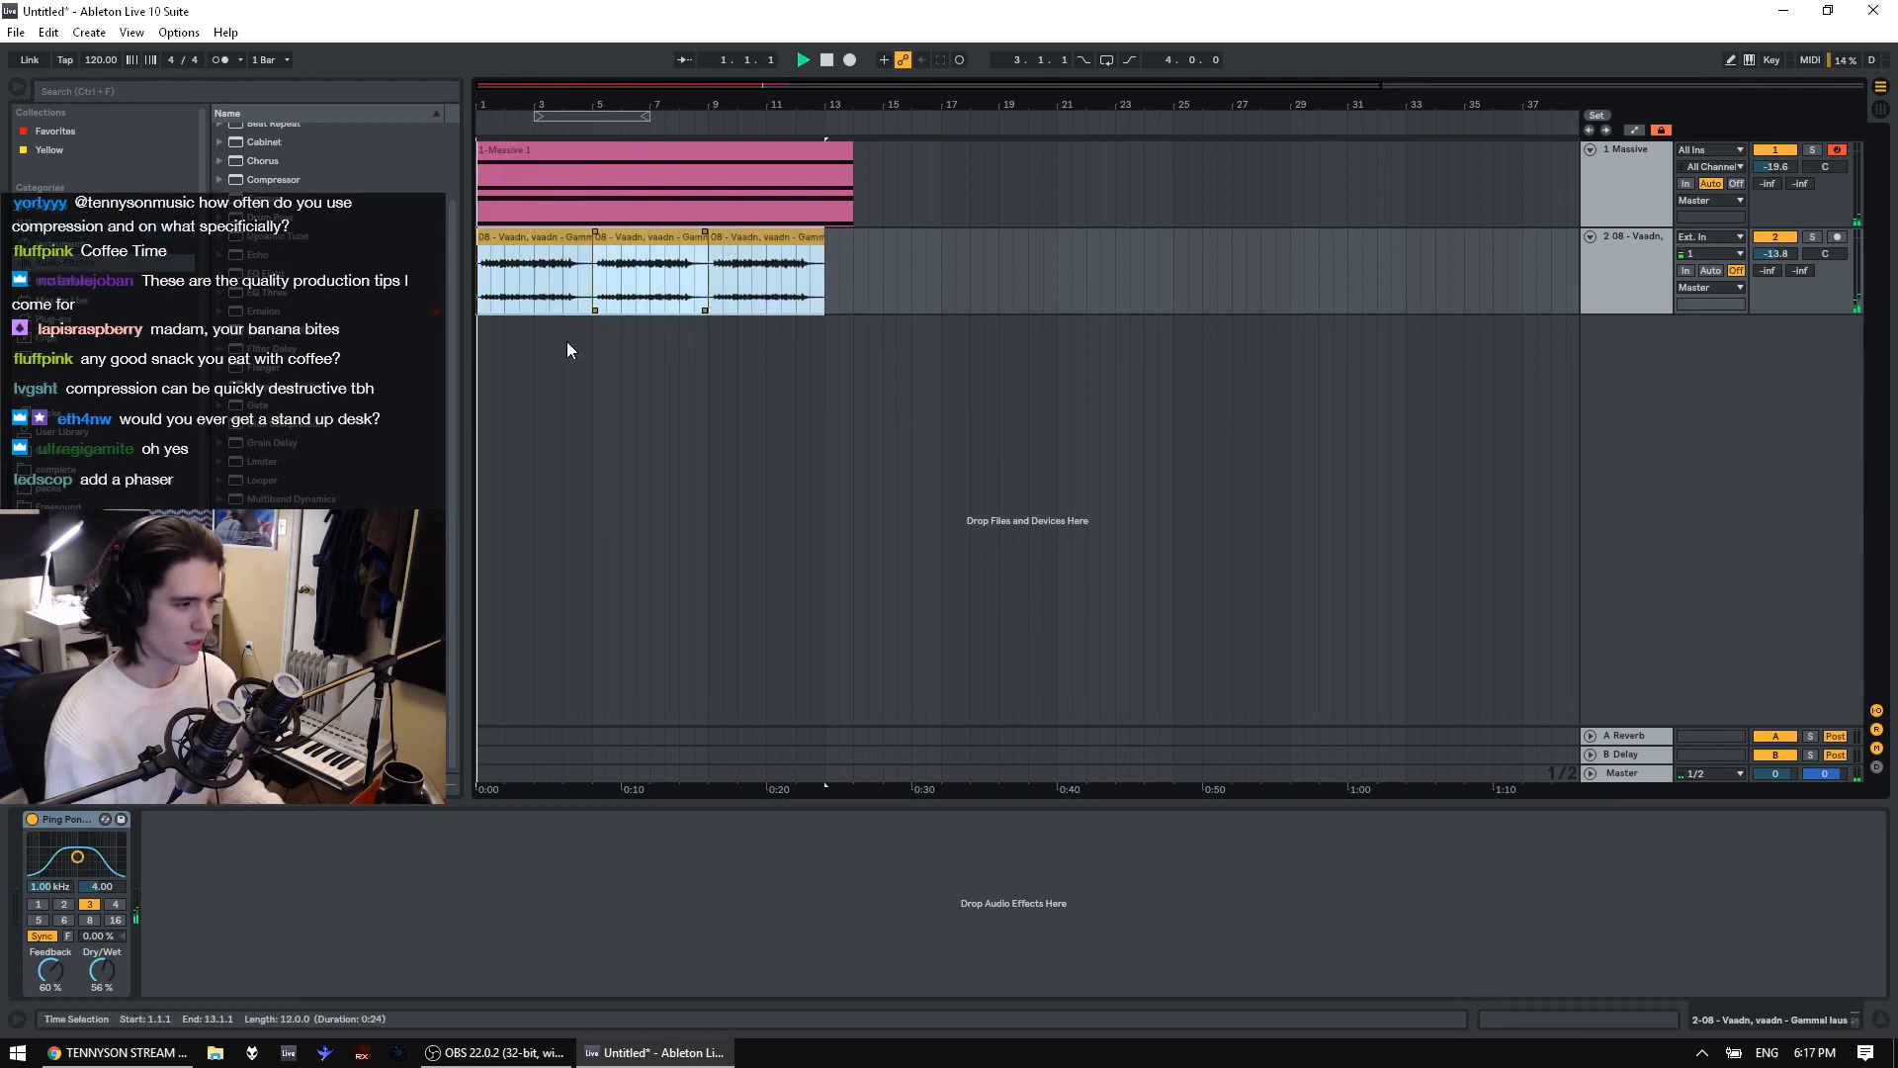
{"action": "left_click", "coordinate": [99, 972]}
{"action": "left_click_drag", "start_coordinate": [99, 972], "coordinate": [98, 974]}
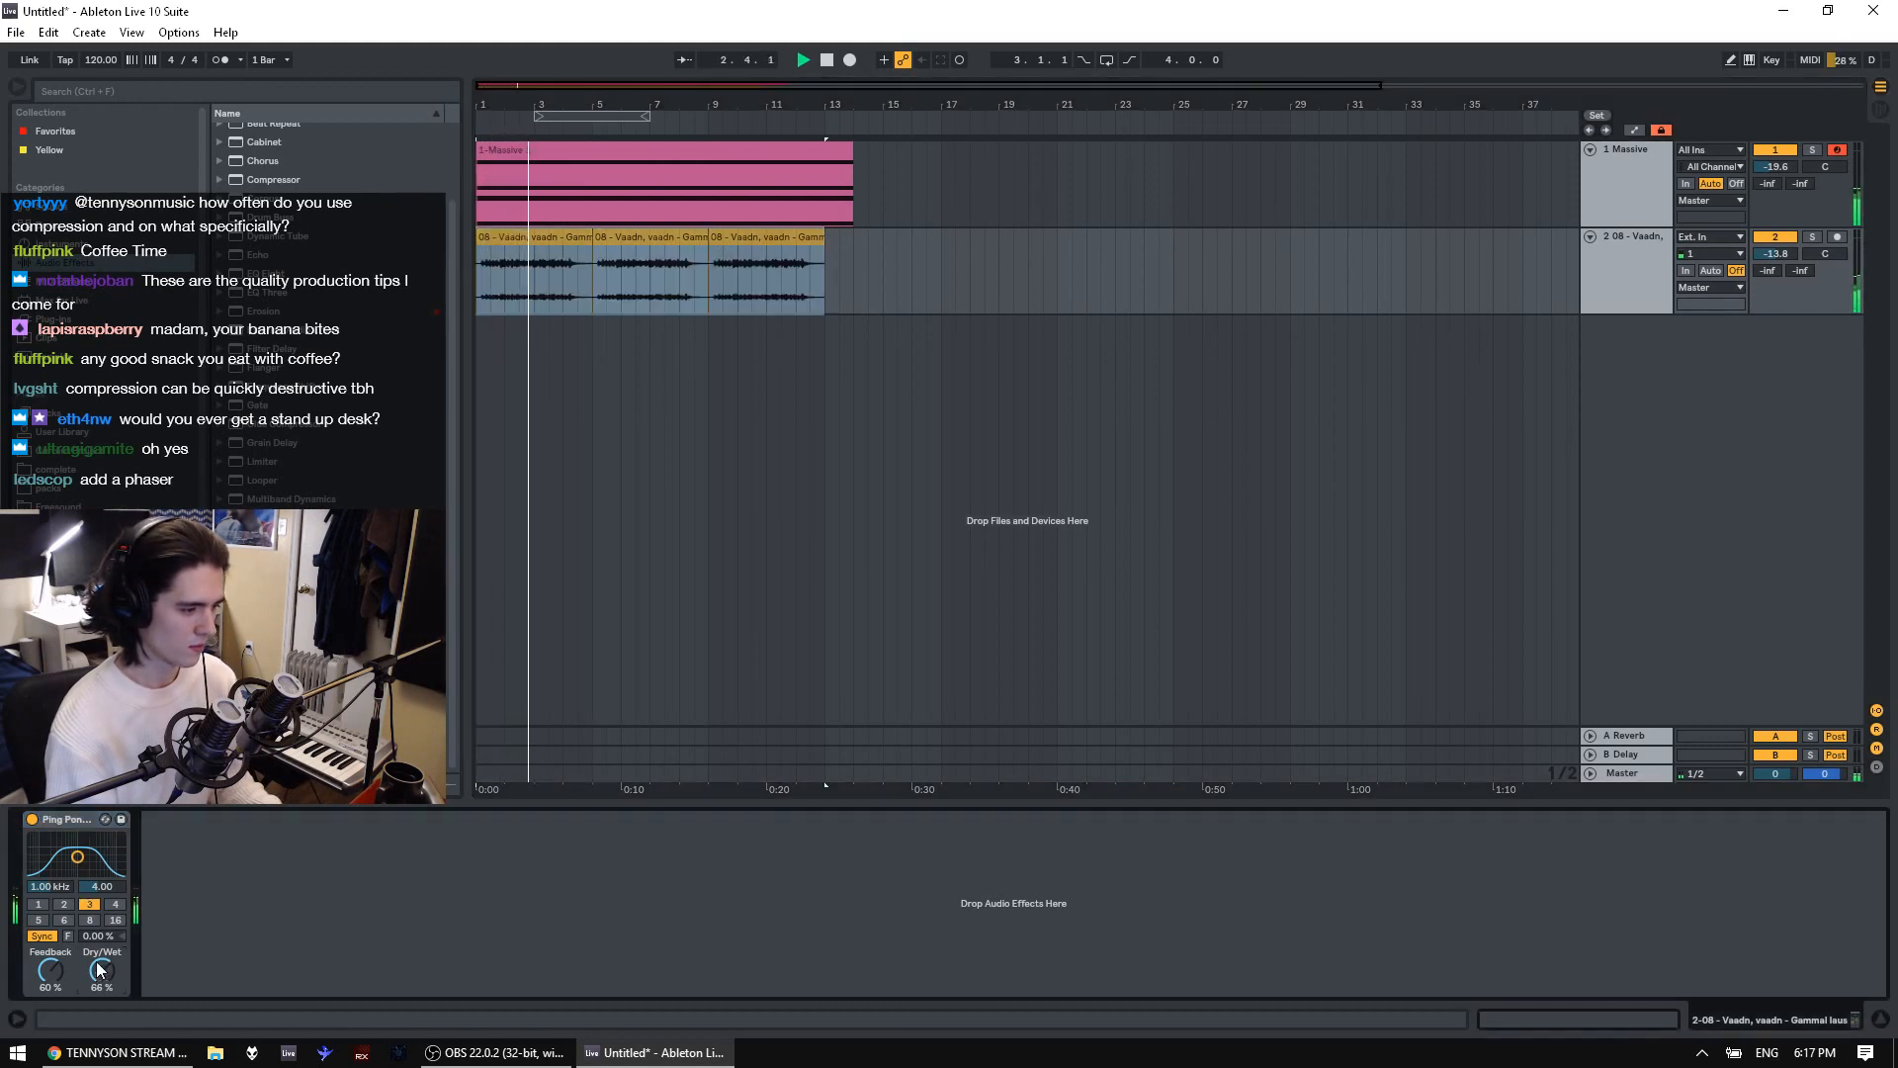
Add EQ Eight after the Ping Pong Delay and boost a band by 15 dB at about 2.06 kHz
{"action": "left_click_drag", "start_coordinate": [265, 273], "coordinate": [593, 272]}
{"action": "left_click_drag", "start_coordinate": [445, 894], "coordinate": [446, 834]}
{"action": "key", "text": "space"}
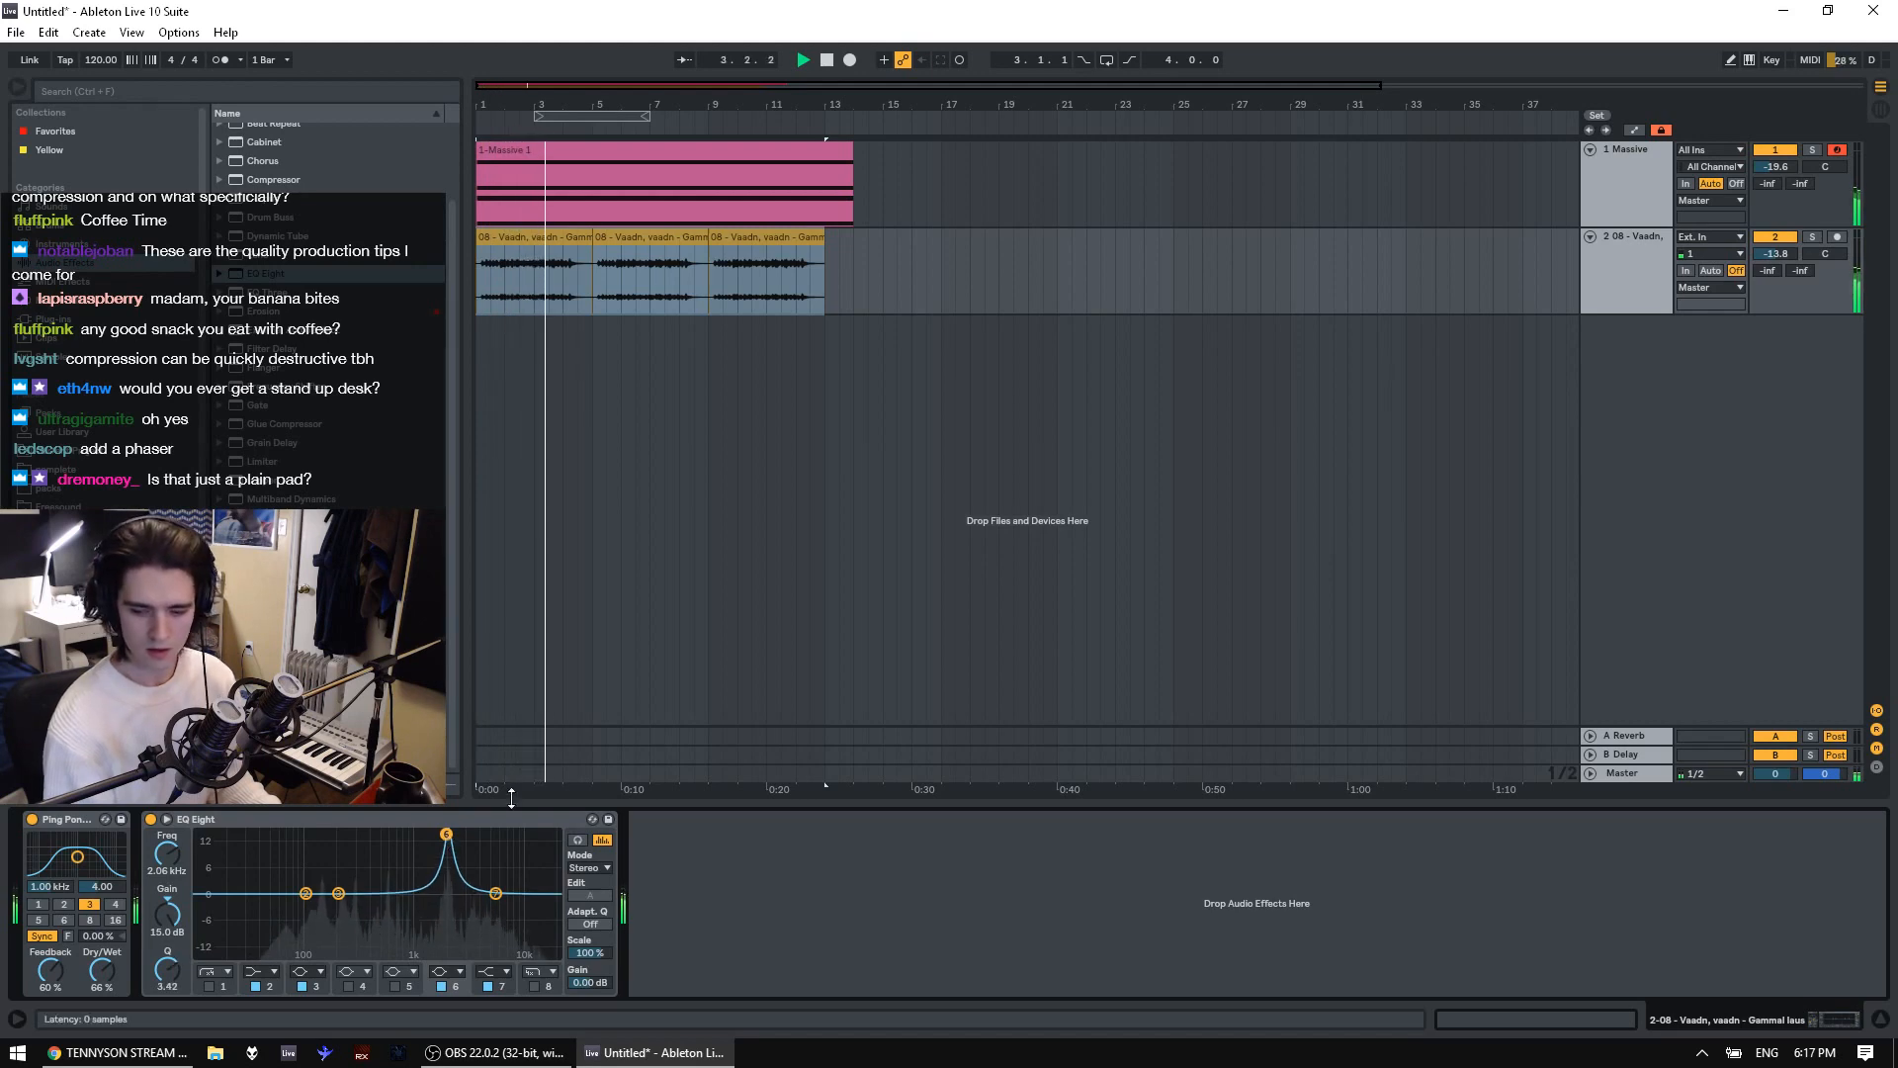
Solo the Massive track, play its clip from bar 1, and check the Massive synth's editor
{"action": "key", "text": "space"}
{"action": "left_click", "coordinate": [1780, 159]}
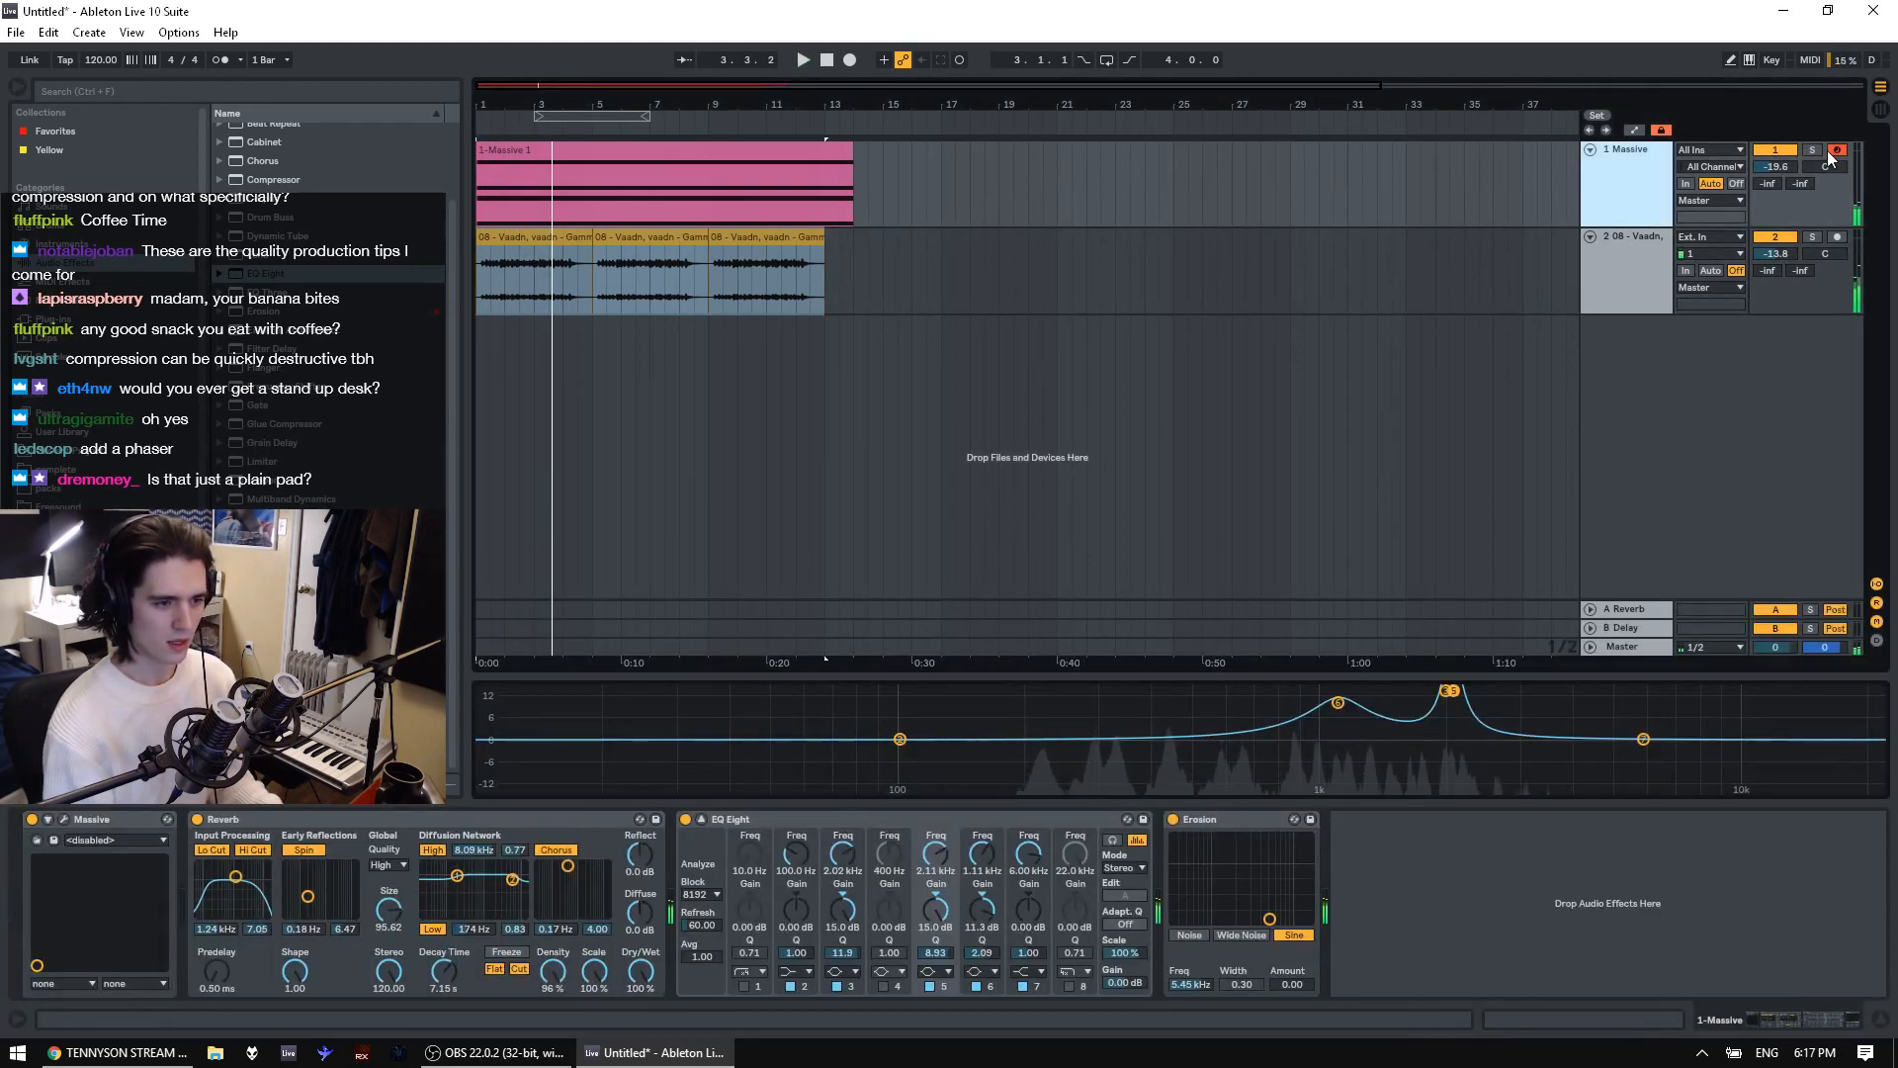
{"action": "left_click", "coordinate": [1812, 149]}
{"action": "left_click", "coordinate": [699, 177]}
{"action": "left_click", "coordinate": [1607, 176]}
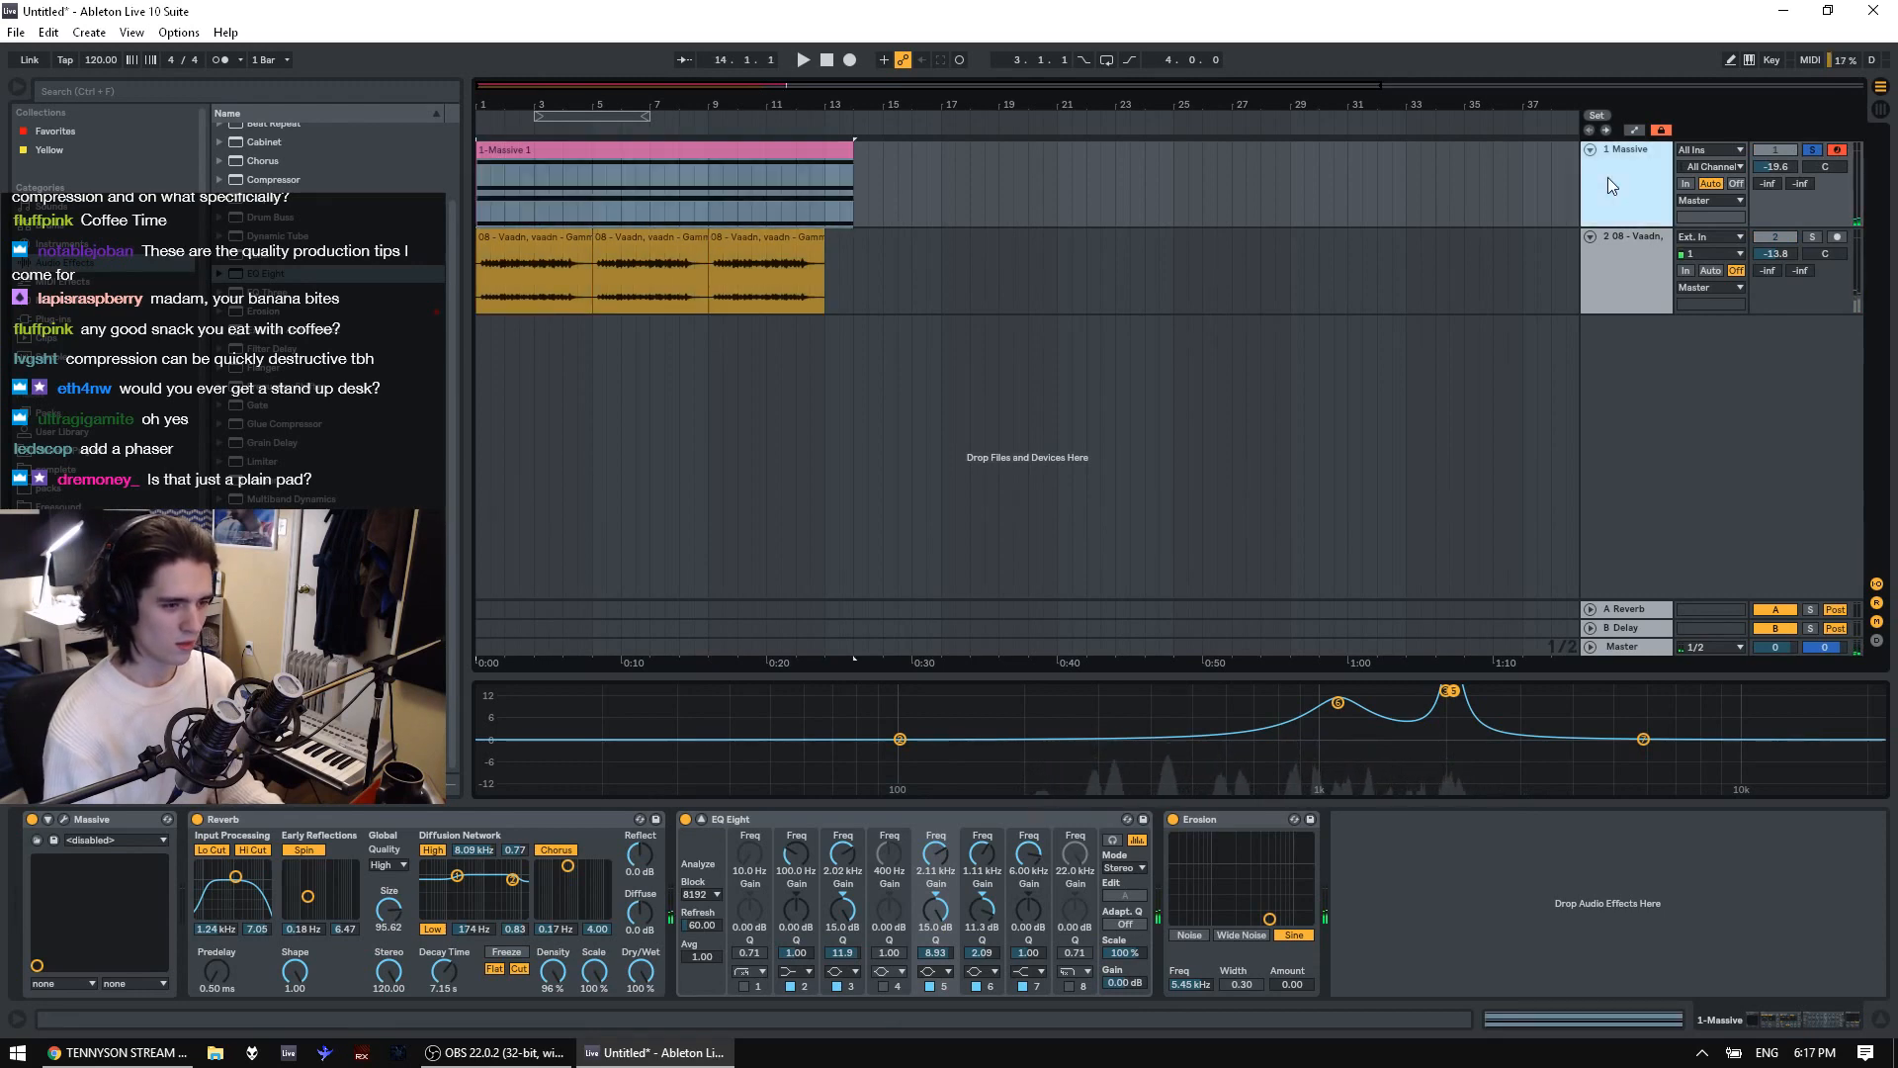
{"action": "key", "text": "space"}
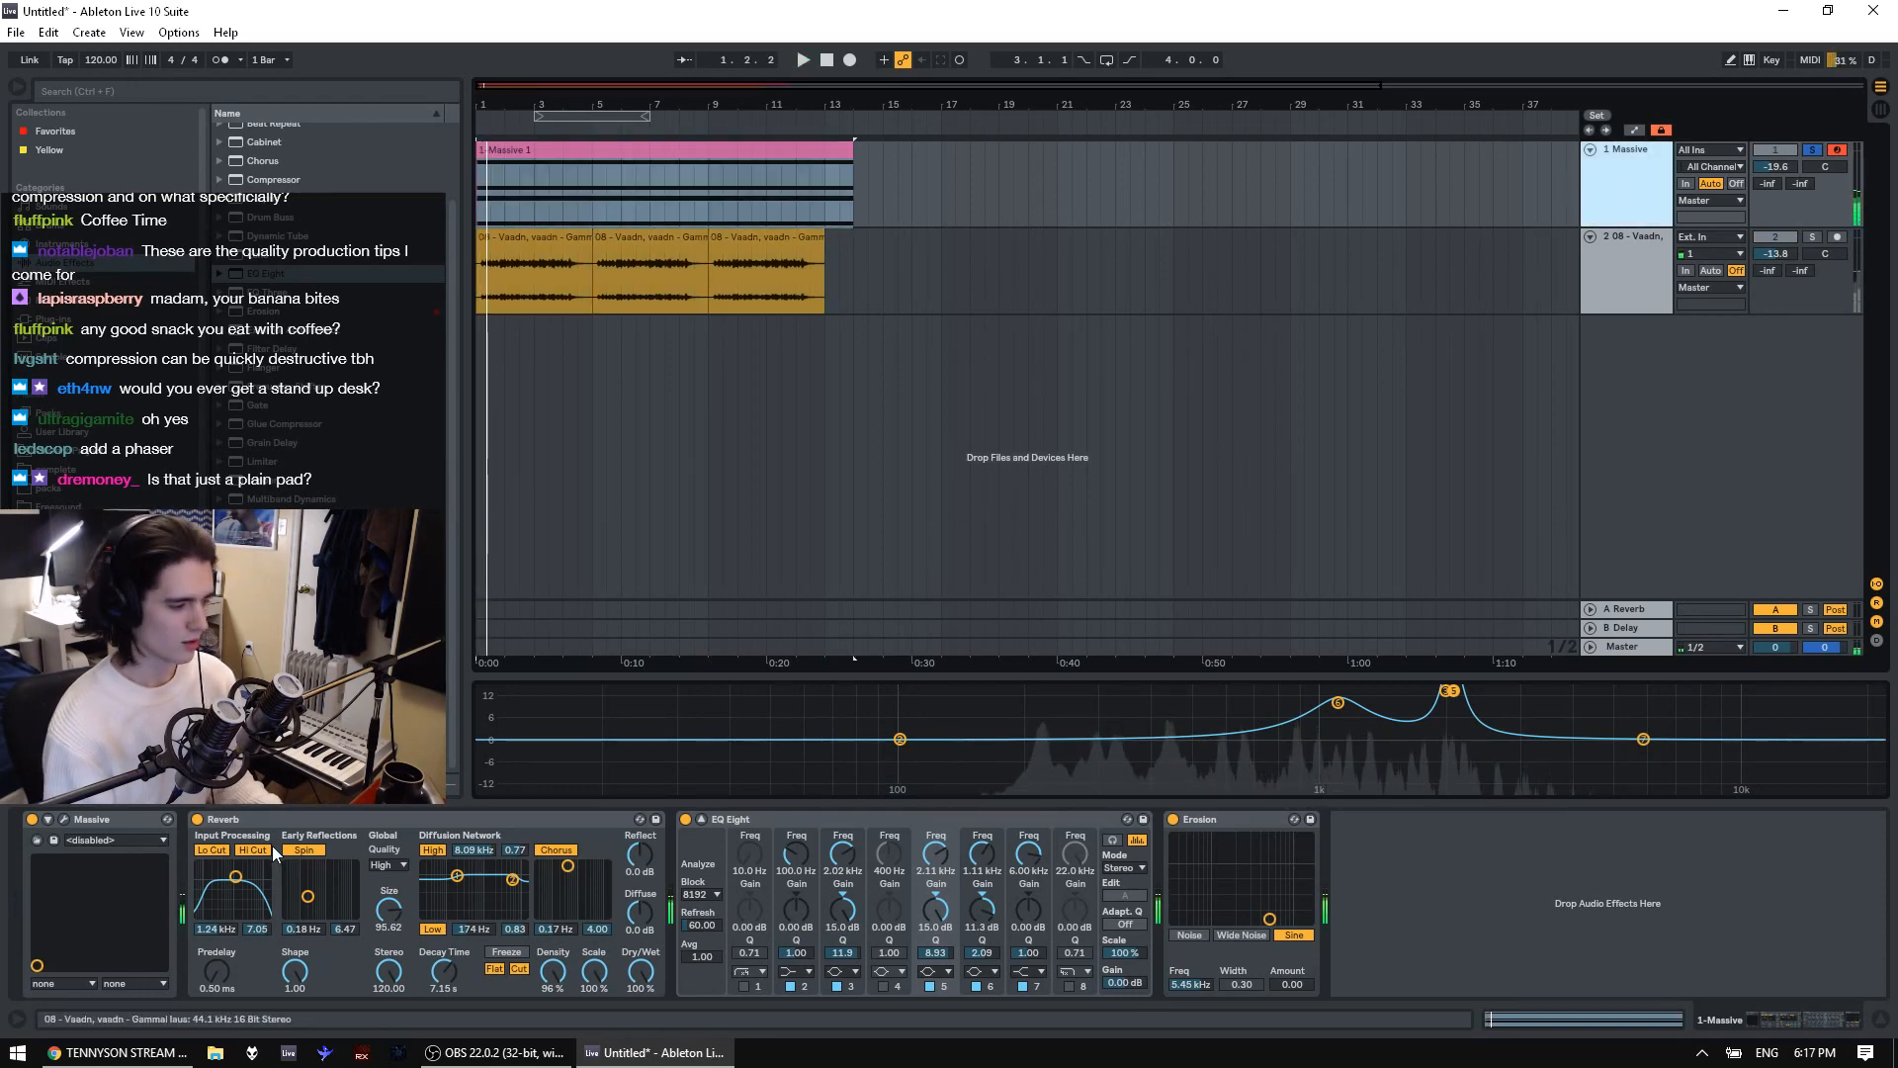
{"action": "left_click", "coordinate": [63, 820]}
{"action": "key", "text": "space"}
{"action": "left_click", "coordinate": [1255, 87]}
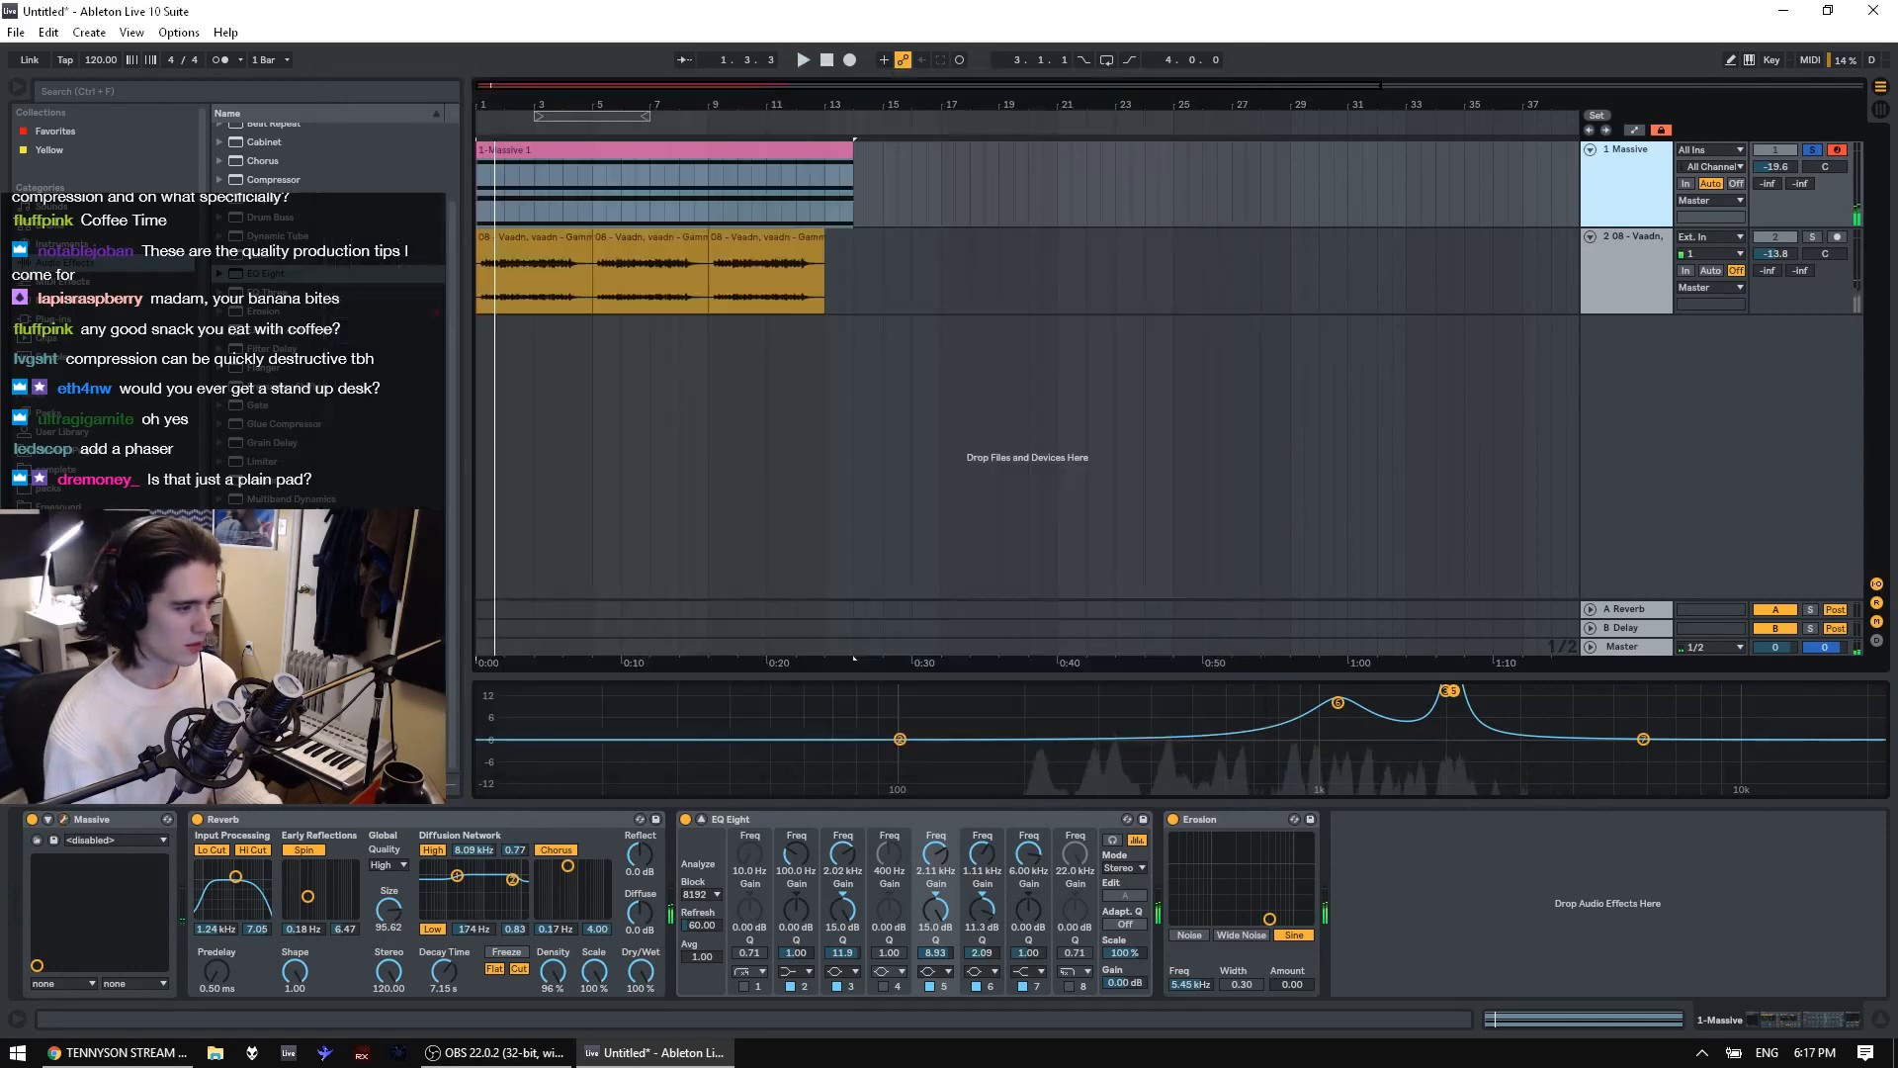
Add AIRReverb after Erosion on the Massive track with infinite reverb time, +100 % out width, 68 % ambience, 91 % density and 25 % mix
{"action": "left_click", "coordinate": [69, 320]}
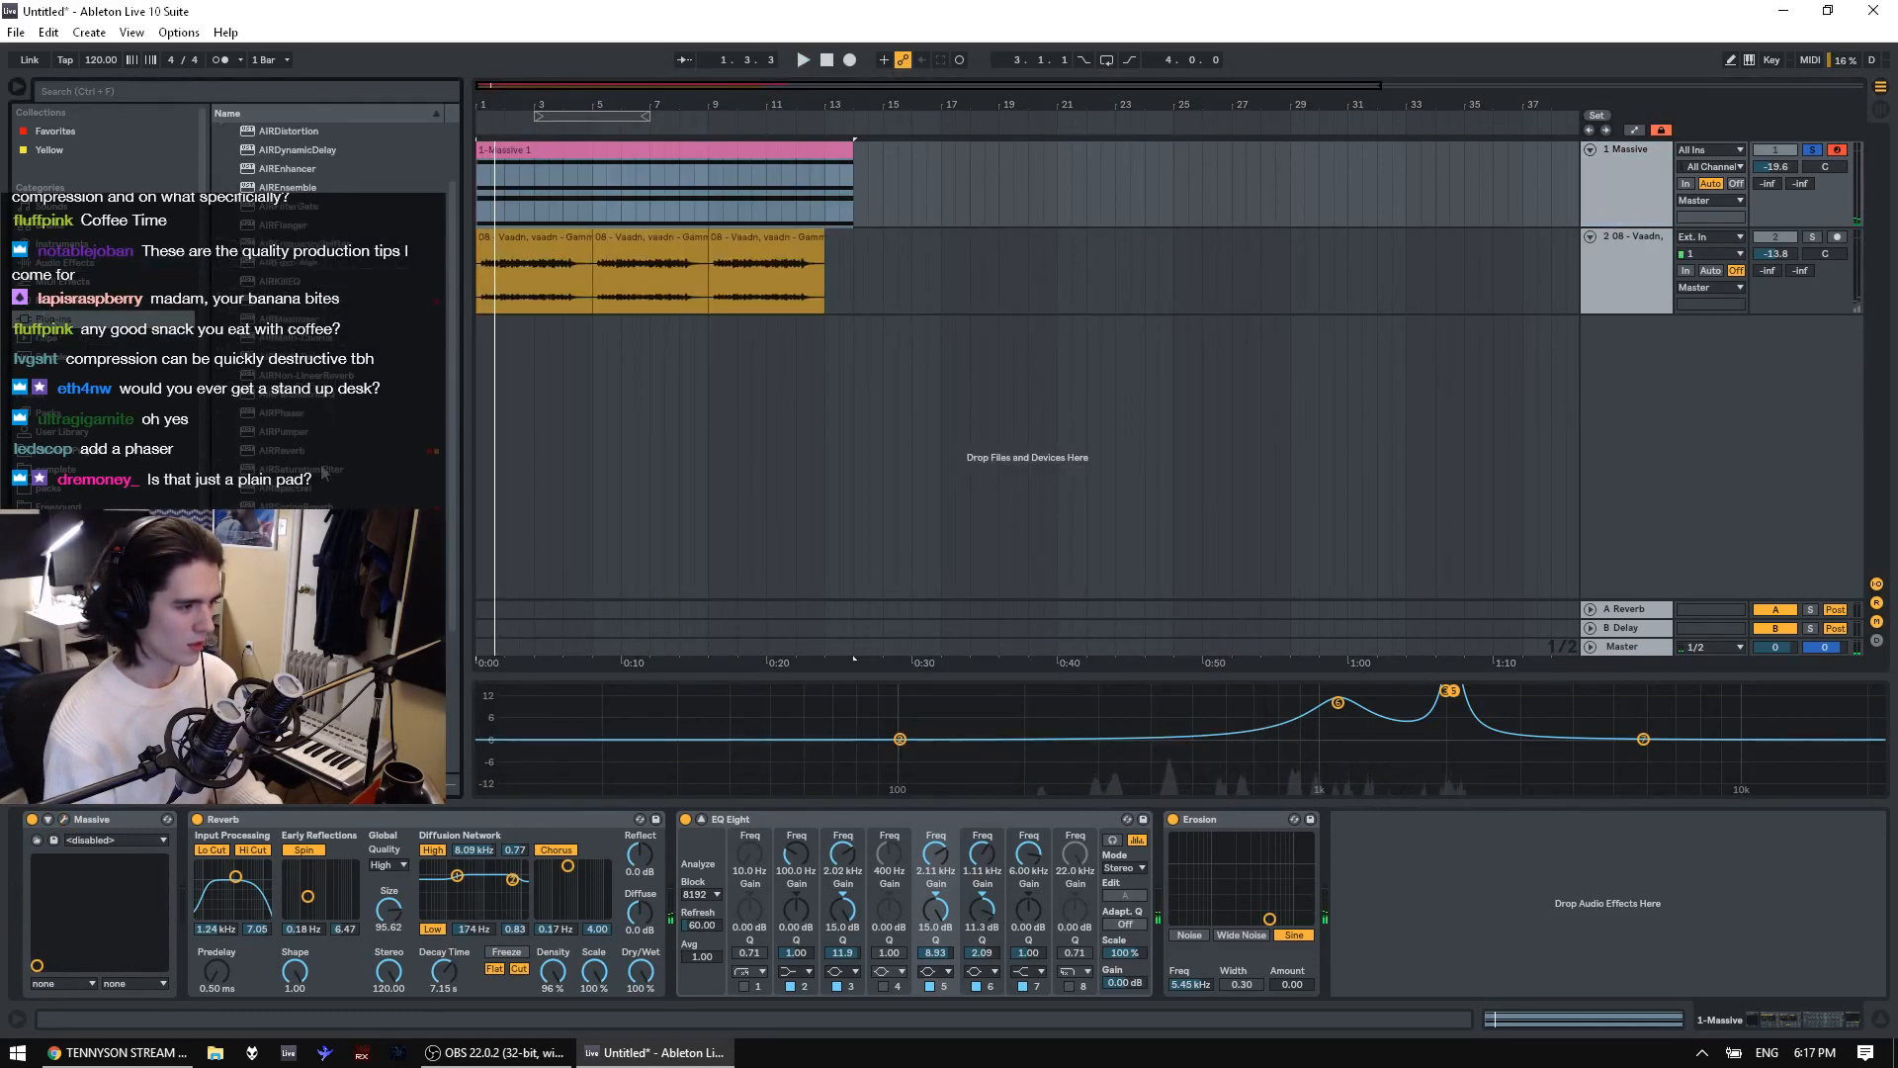
{"action": "left_click_drag", "start_coordinate": [282, 453], "coordinate": [1311, 782]}
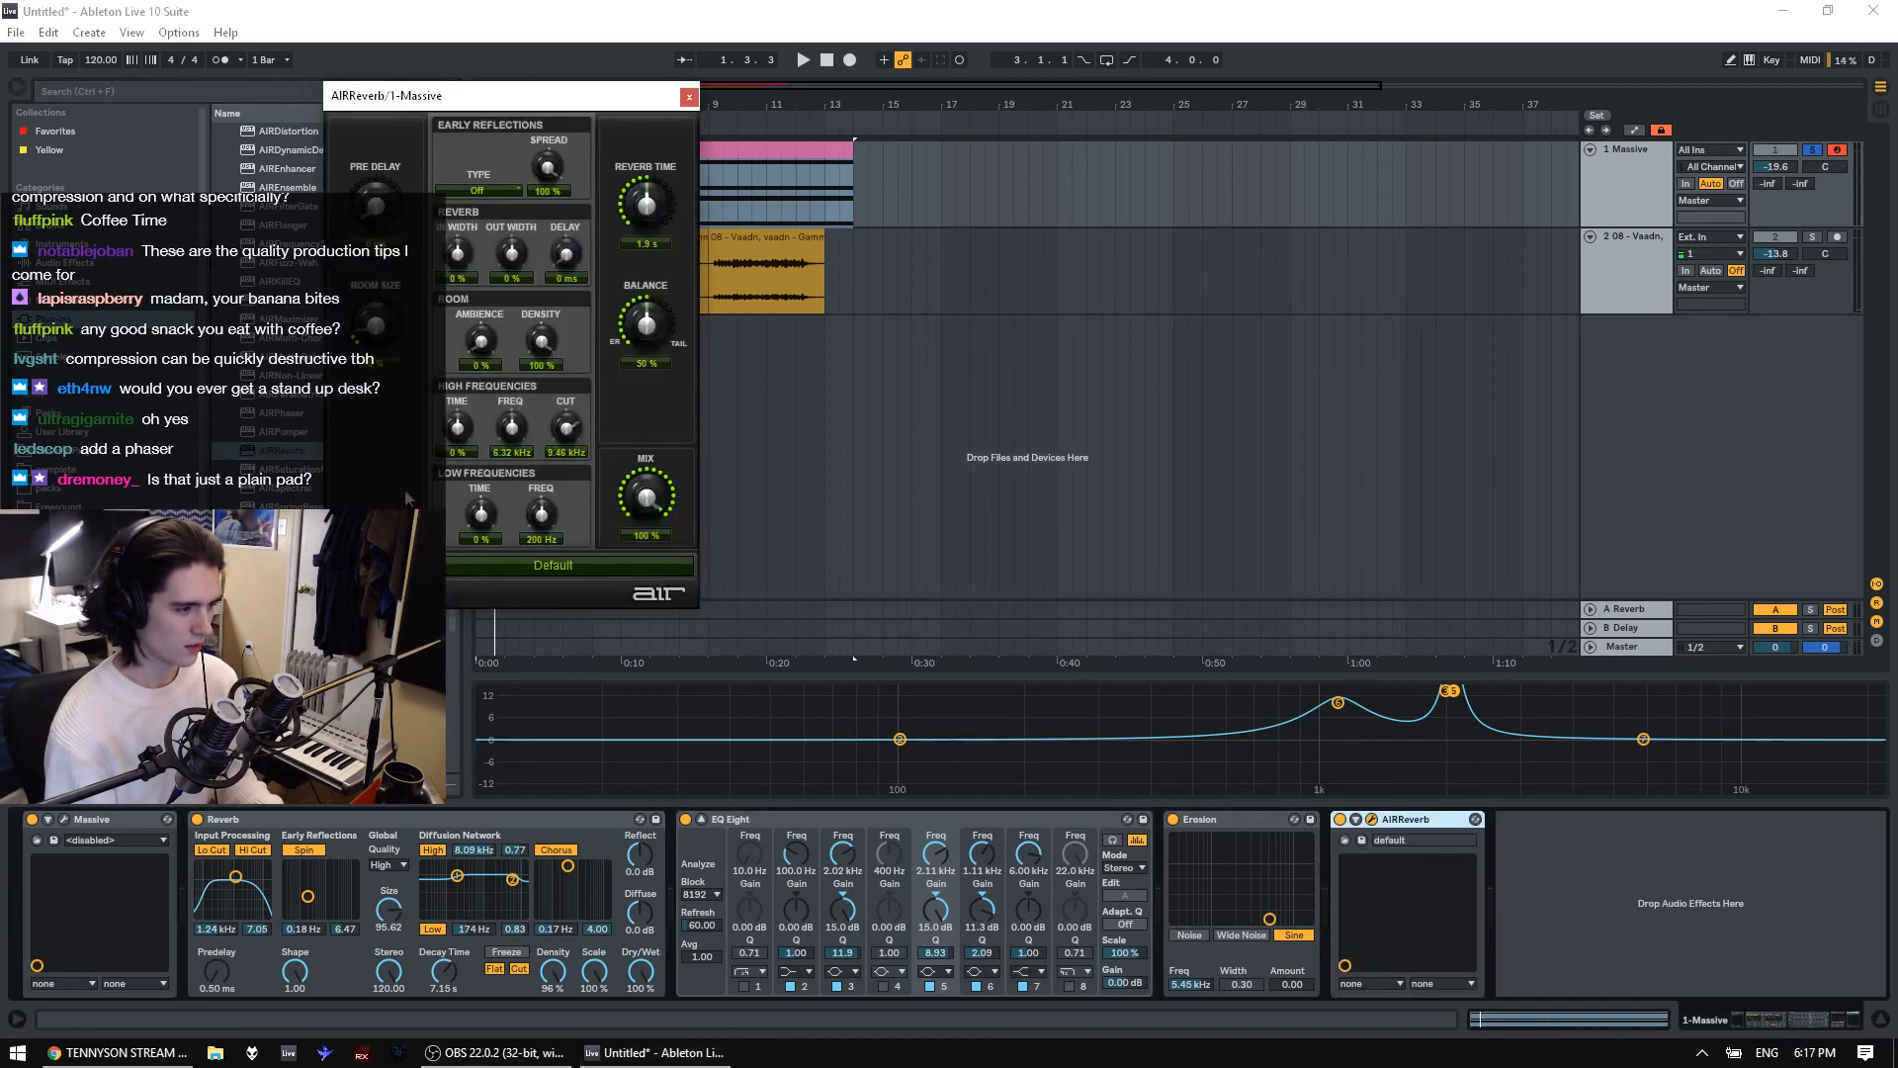
{"action": "key", "text": "space"}
{"action": "left_click_drag", "start_coordinate": [646, 203], "coordinate": [659, 178]}
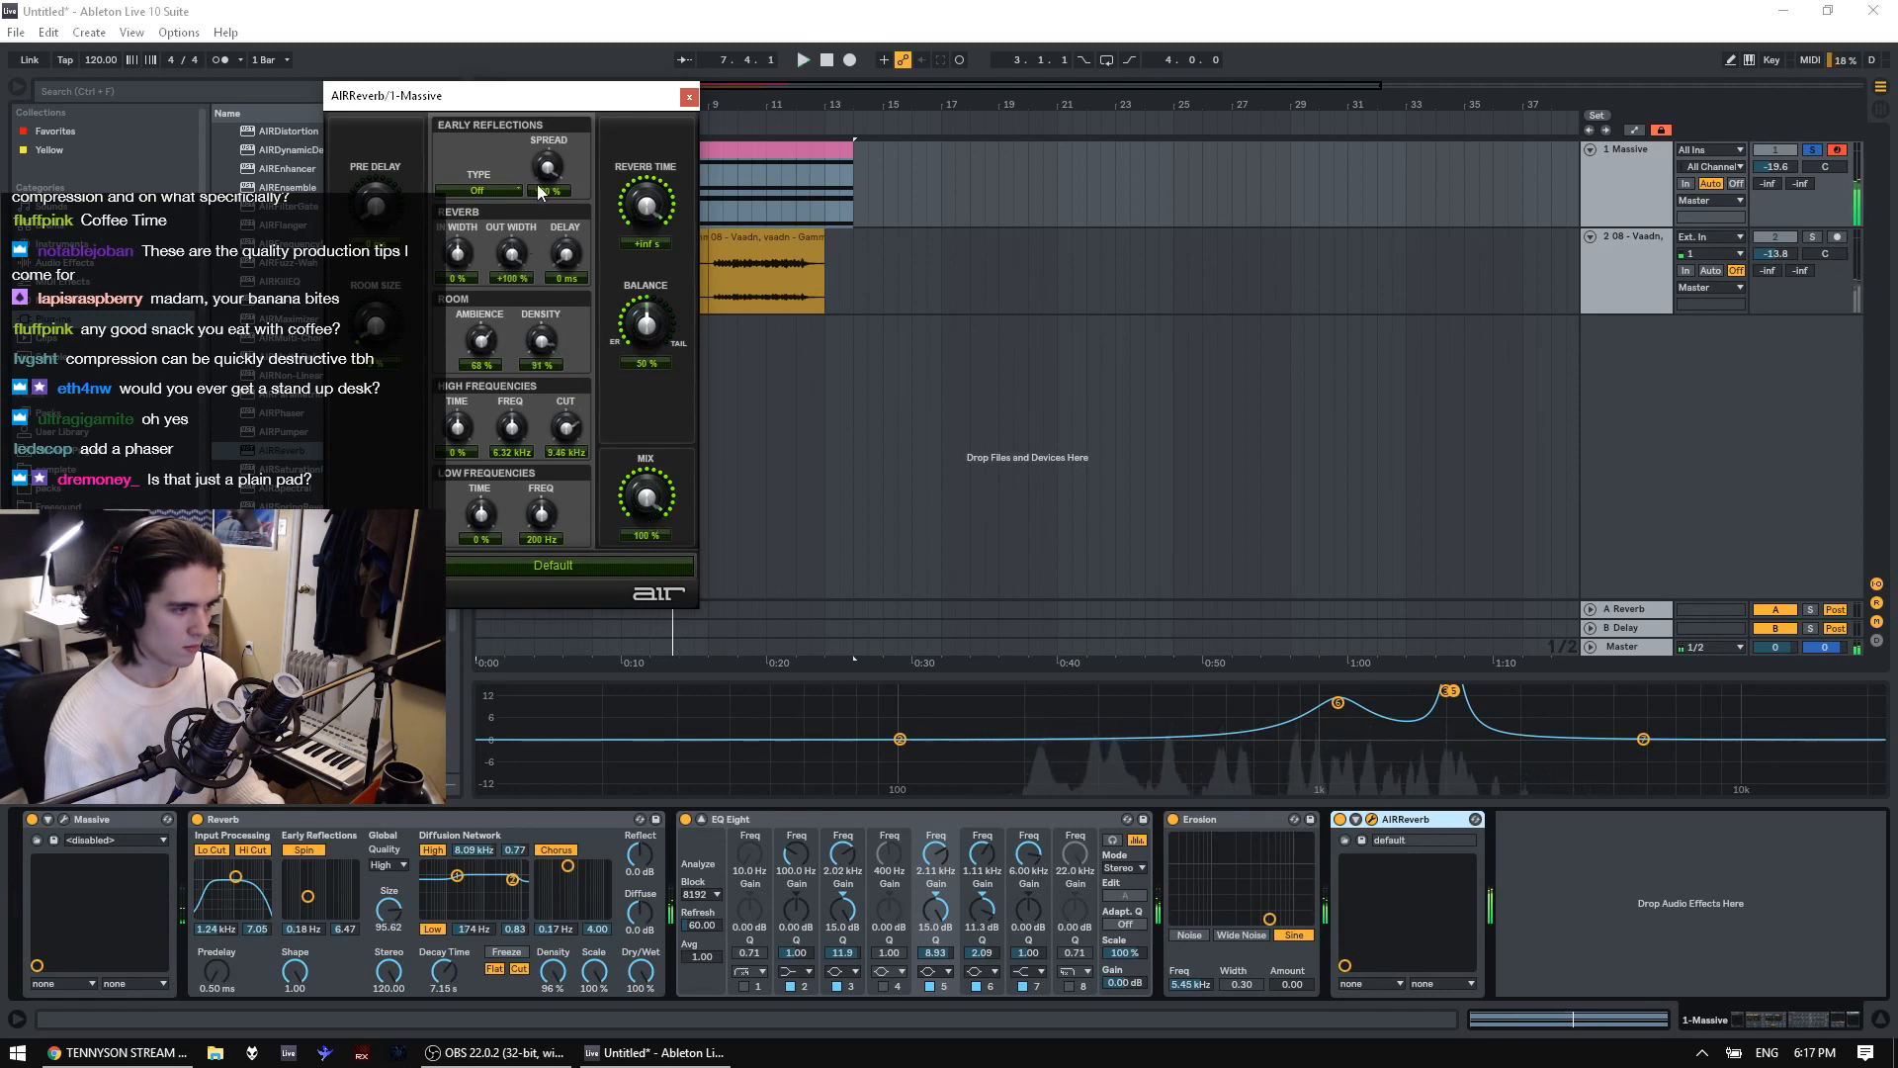
{"action": "key", "text": "space"}
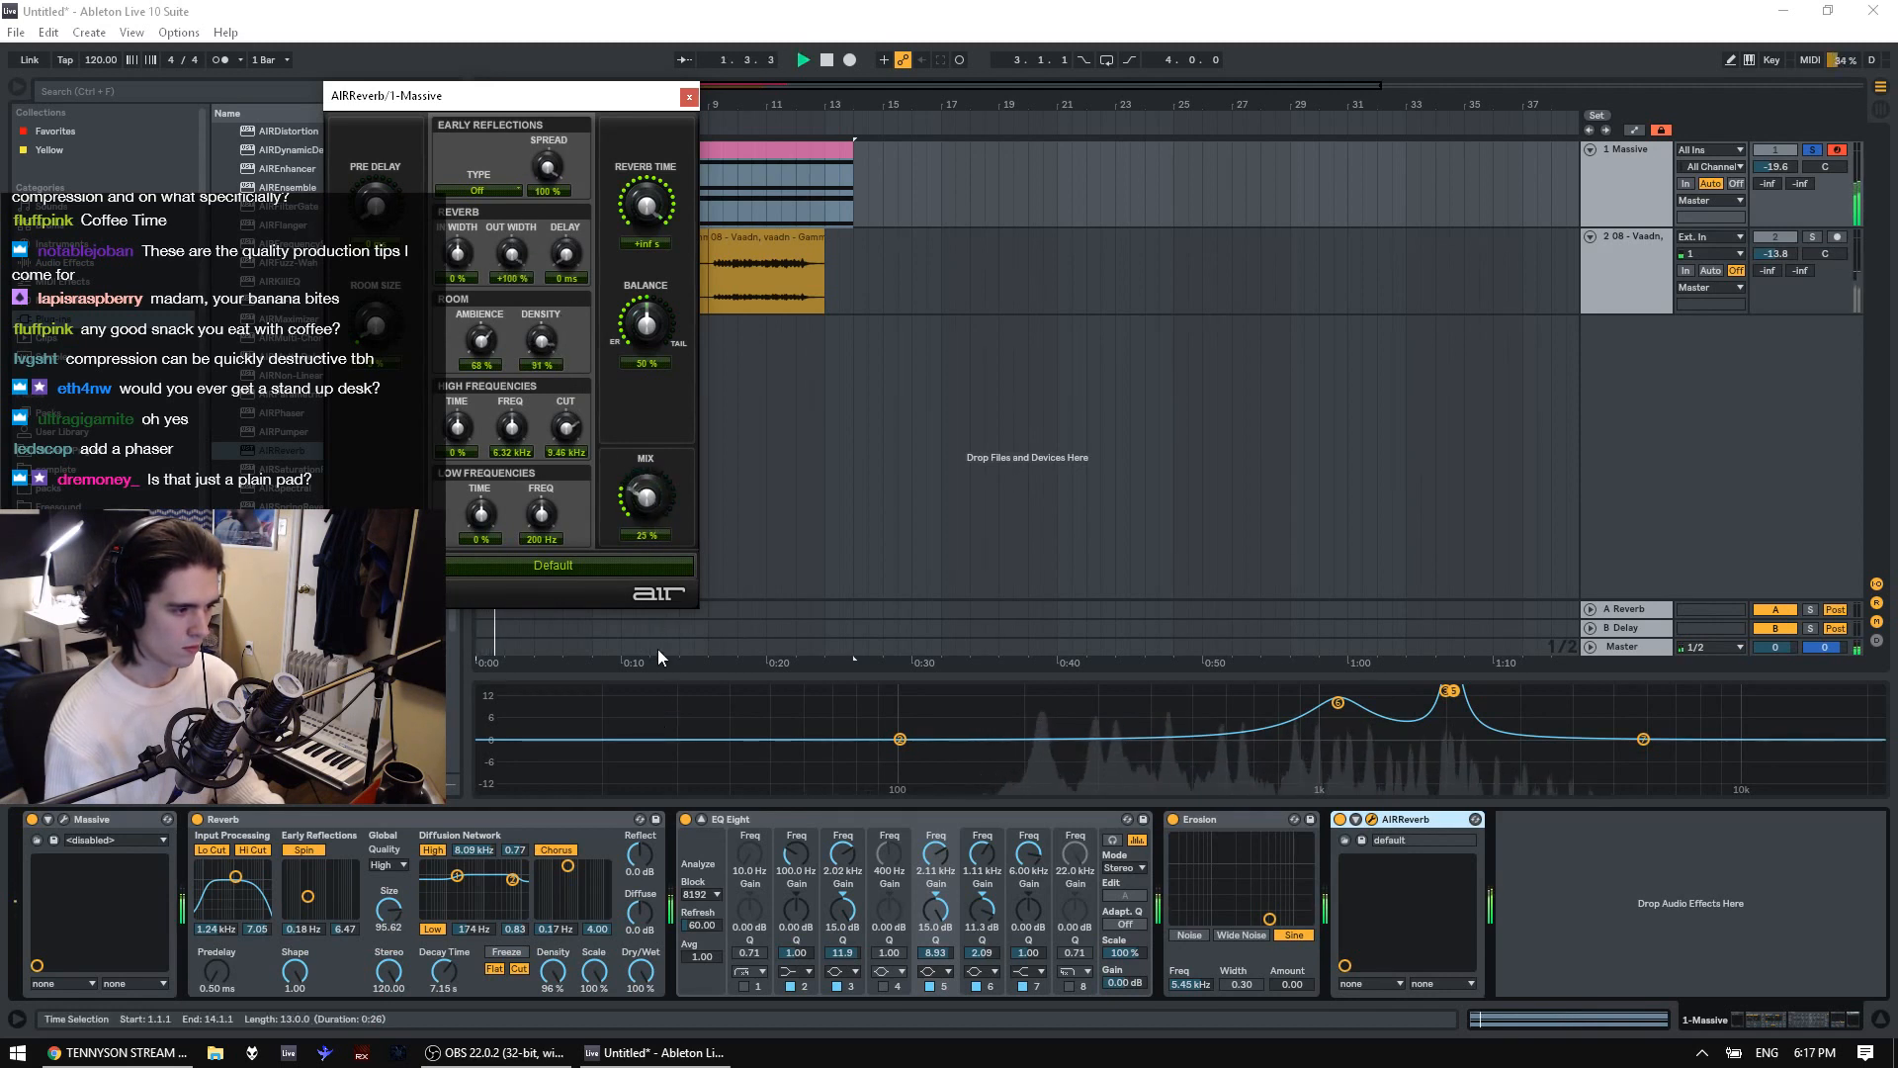
{"action": "key", "text": "space"}
{"action": "left_click", "coordinate": [689, 96]}
Try extending the Massive clip's chord with copies of its lowest note at D2 and D1, and play it
{"action": "left_click", "coordinate": [589, 164]}
{"action": "double_click", "coordinate": [590, 164]}
{"action": "left_click_drag", "start_coordinate": [564, 803], "coordinate": [553, 203]}
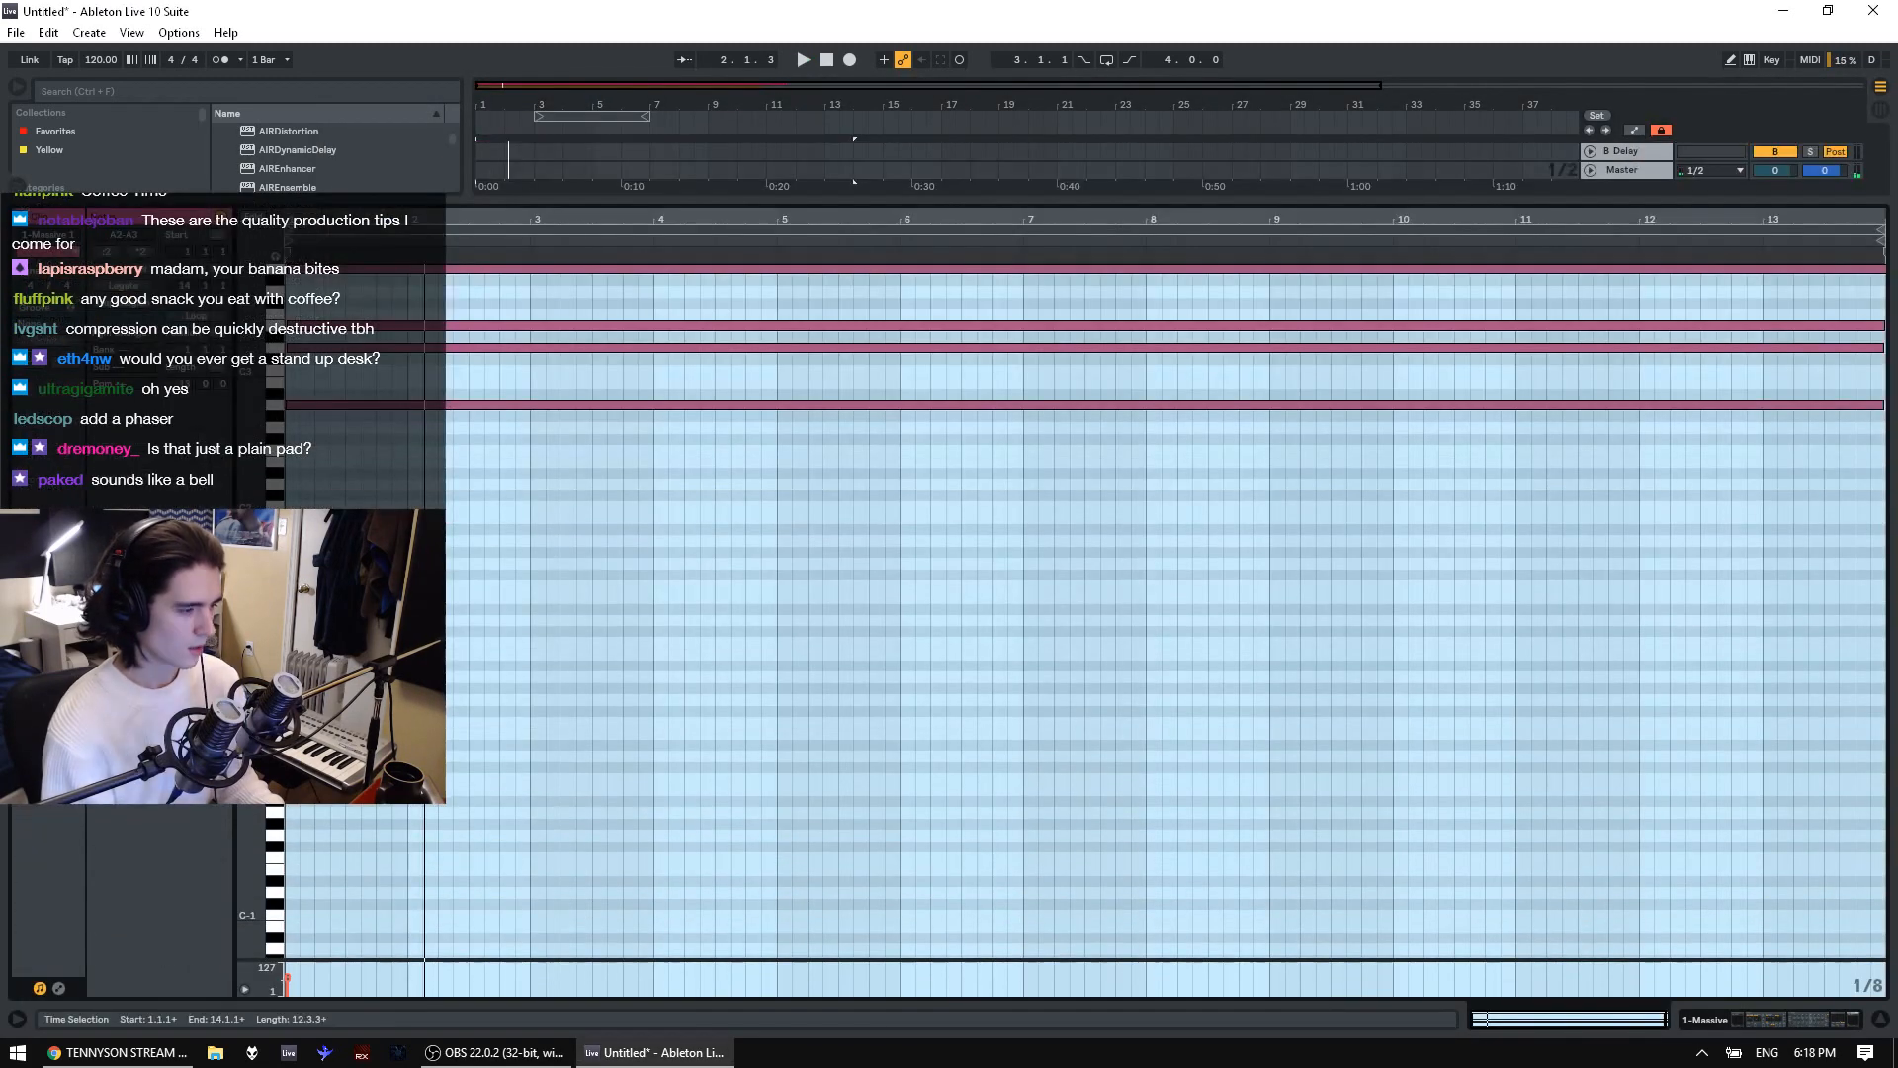
{"action": "left_click", "coordinate": [362, 419]}
{"action": "left_click_drag", "start_coordinate": [312, 406], "coordinate": [321, 620]}
{"action": "key", "text": "space"}
{"action": "key", "text": "space"}
{"action": "key", "text": "space"}
{"action": "key", "text": "space"}
{"action": "key", "text": "space"}
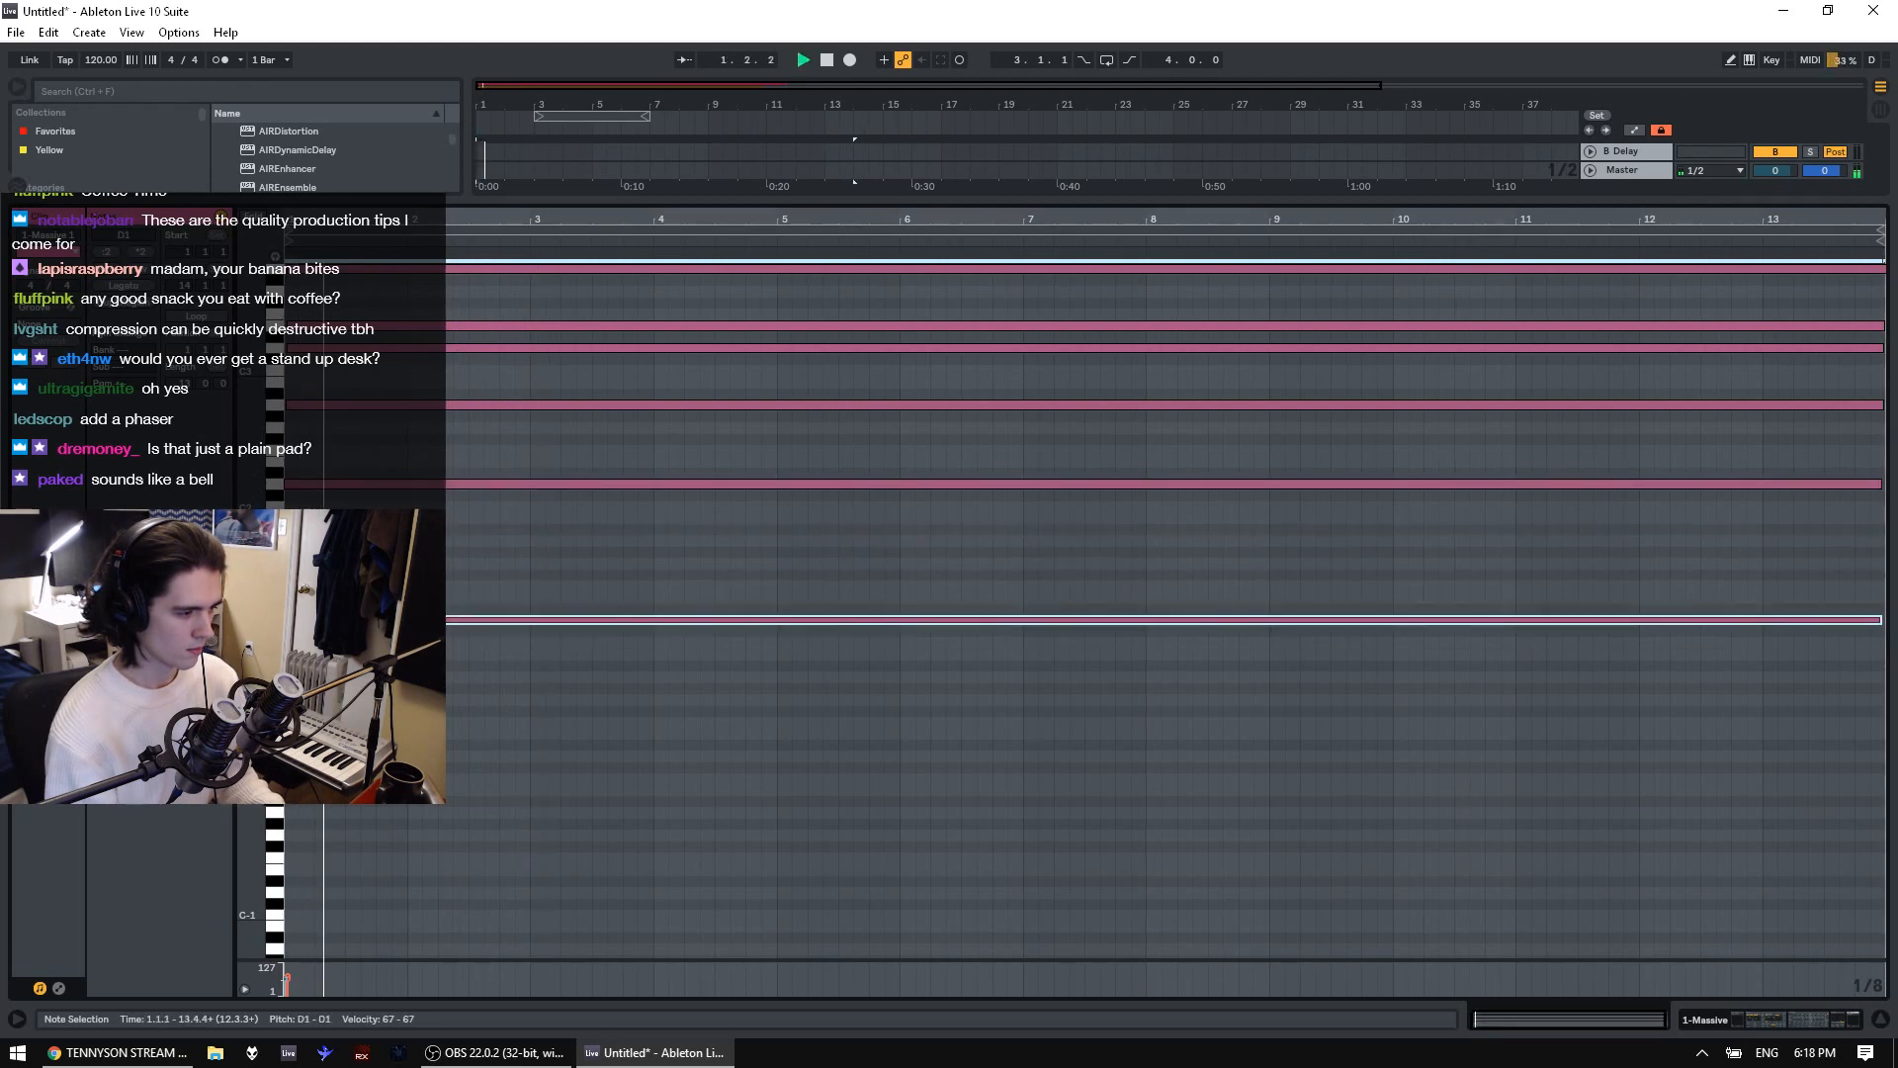
Solo the Vaadn track alongside Massive and delete the low D1 and D2 notes from the Massive clip
{"action": "left_click_drag", "start_coordinate": [1262, 200], "coordinate": [1589, 904]}
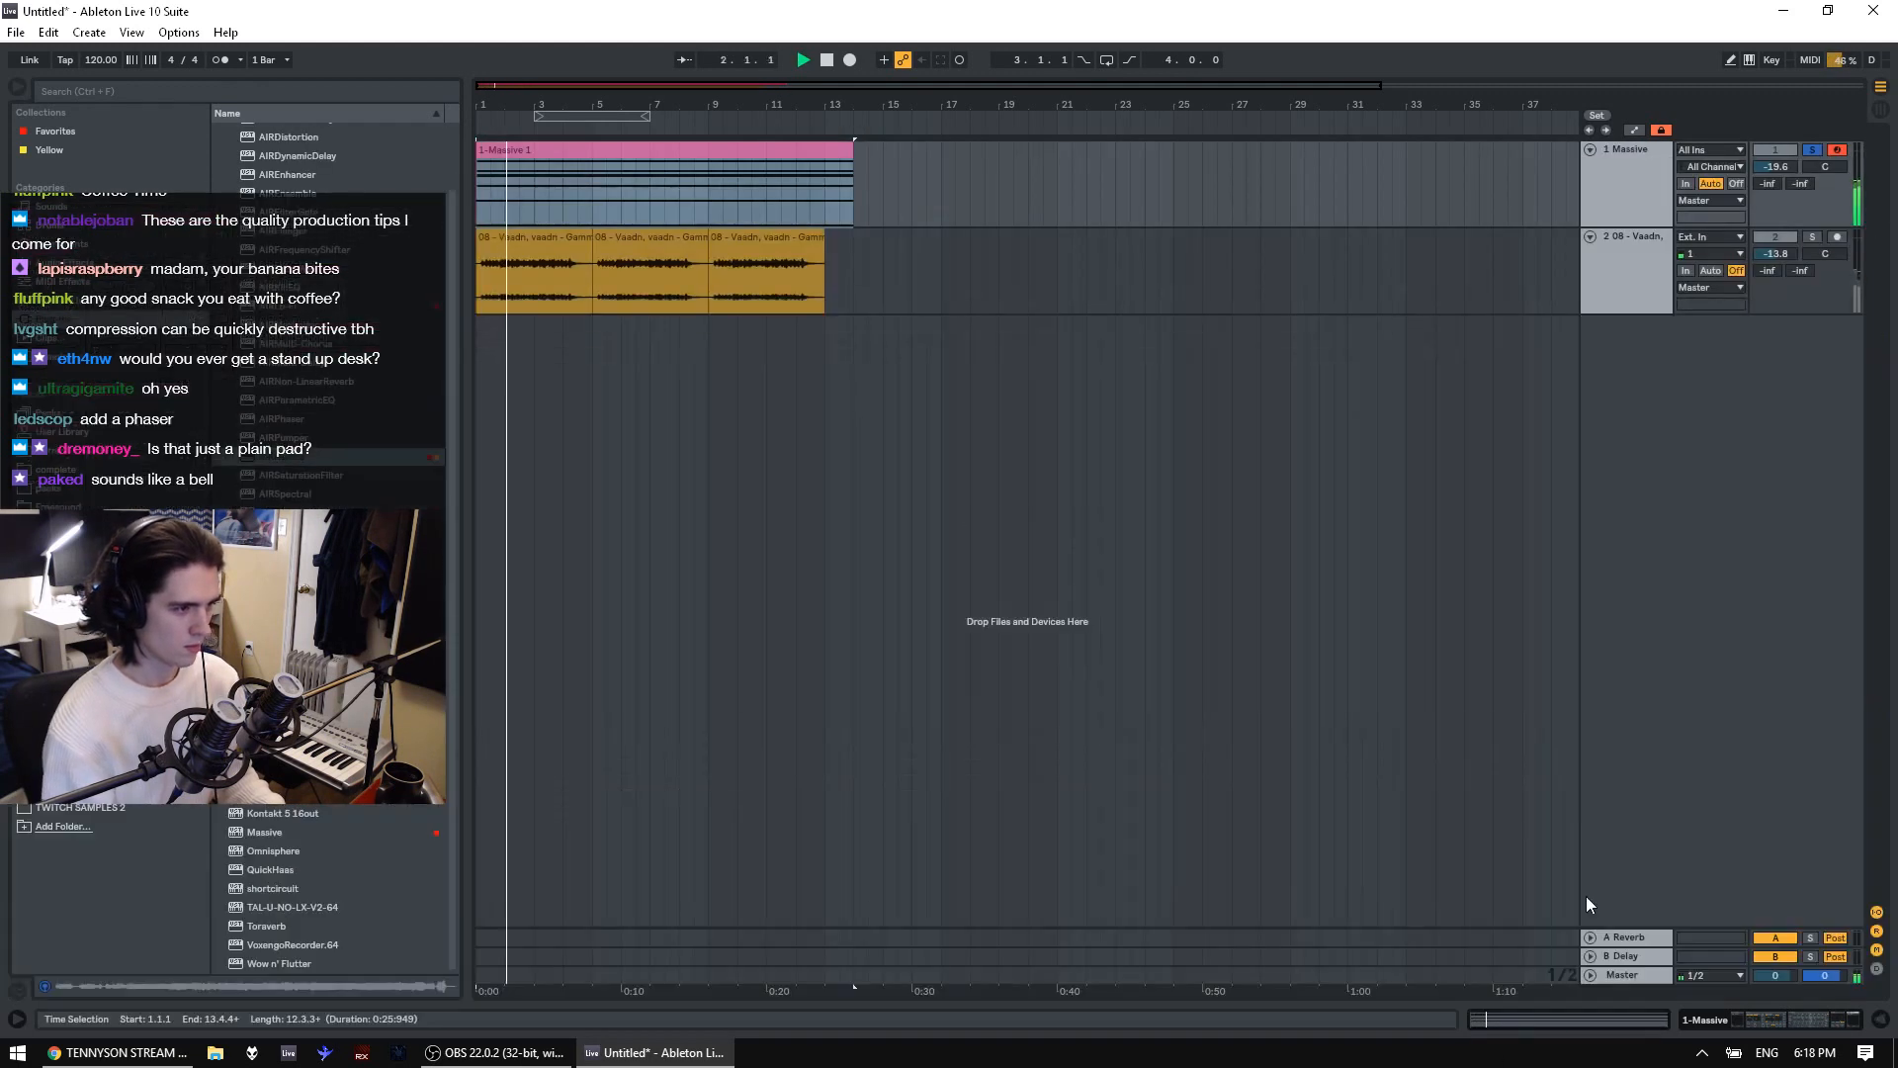
{"action": "left_click", "coordinate": [1813, 239]}
{"action": "double_click", "coordinate": [650, 150]}
{"action": "key", "text": "space"}
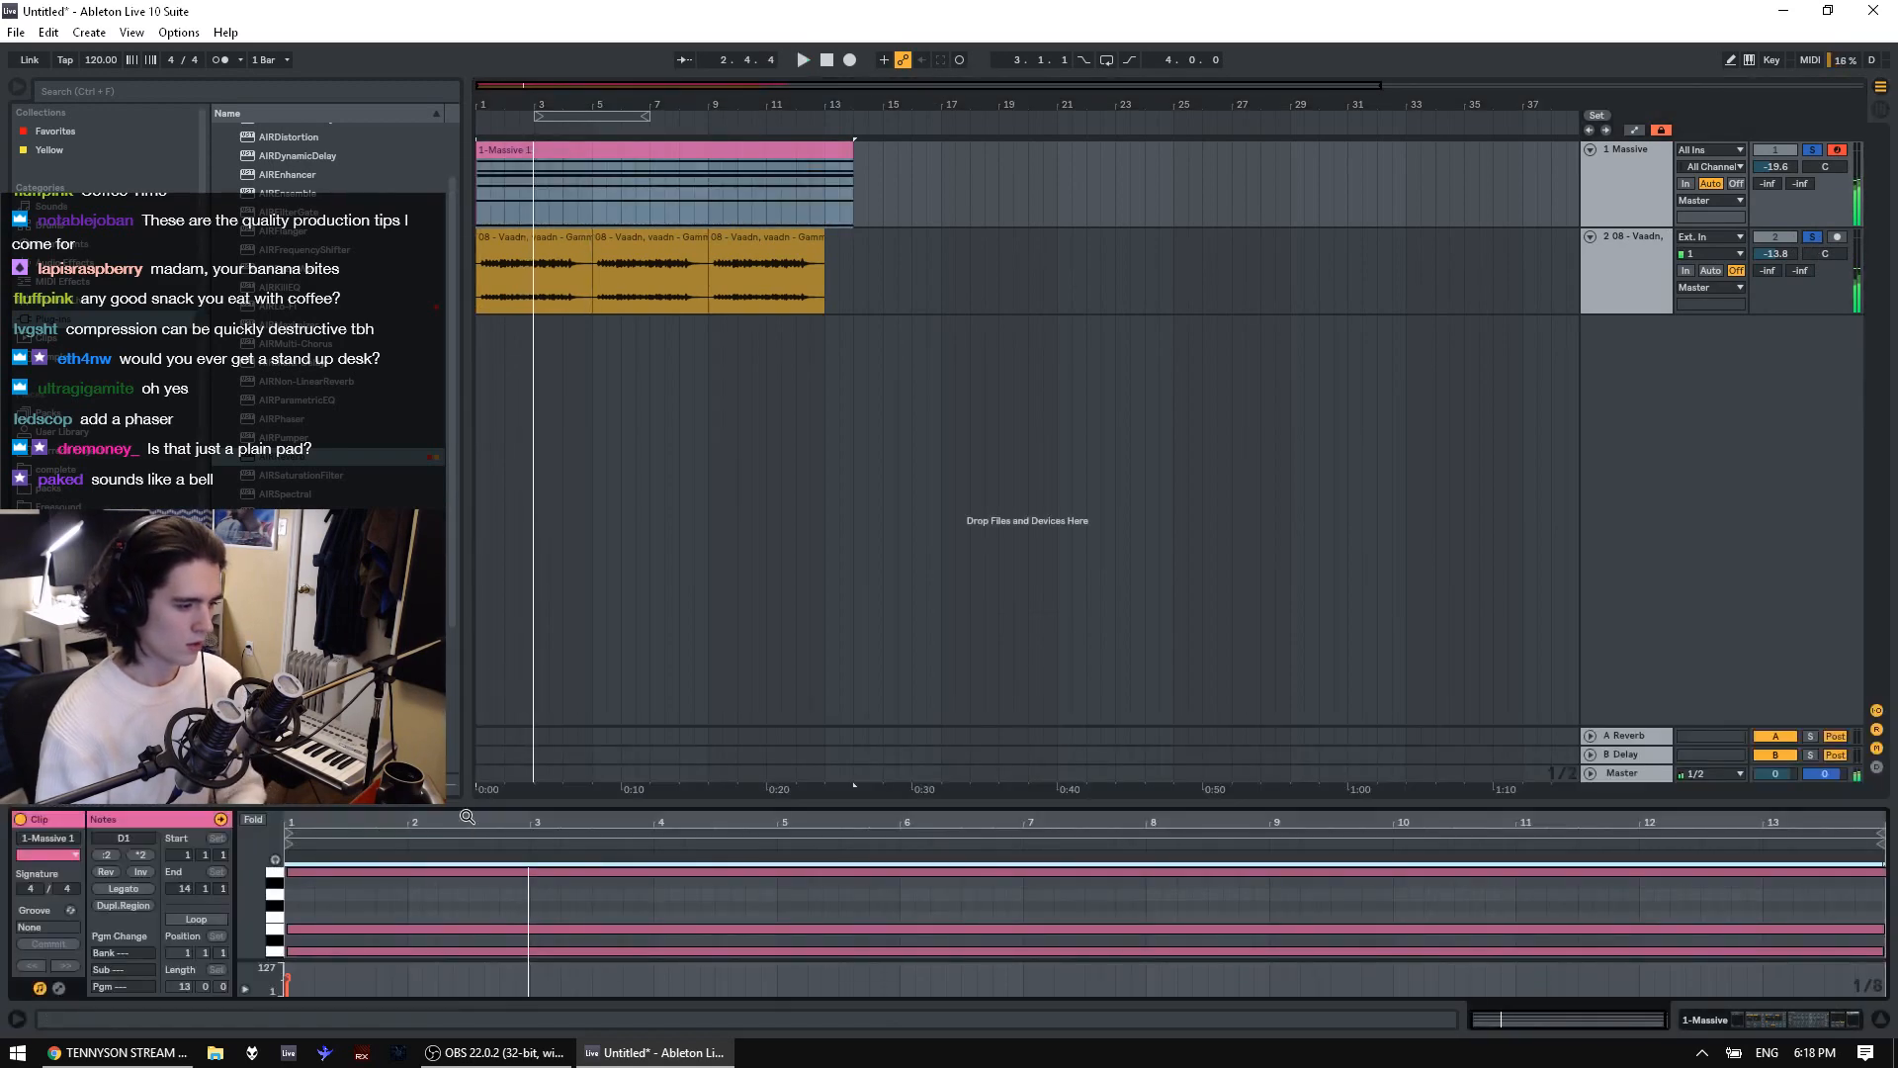
{"action": "left_click_drag", "start_coordinate": [475, 748], "coordinate": [454, 387]}
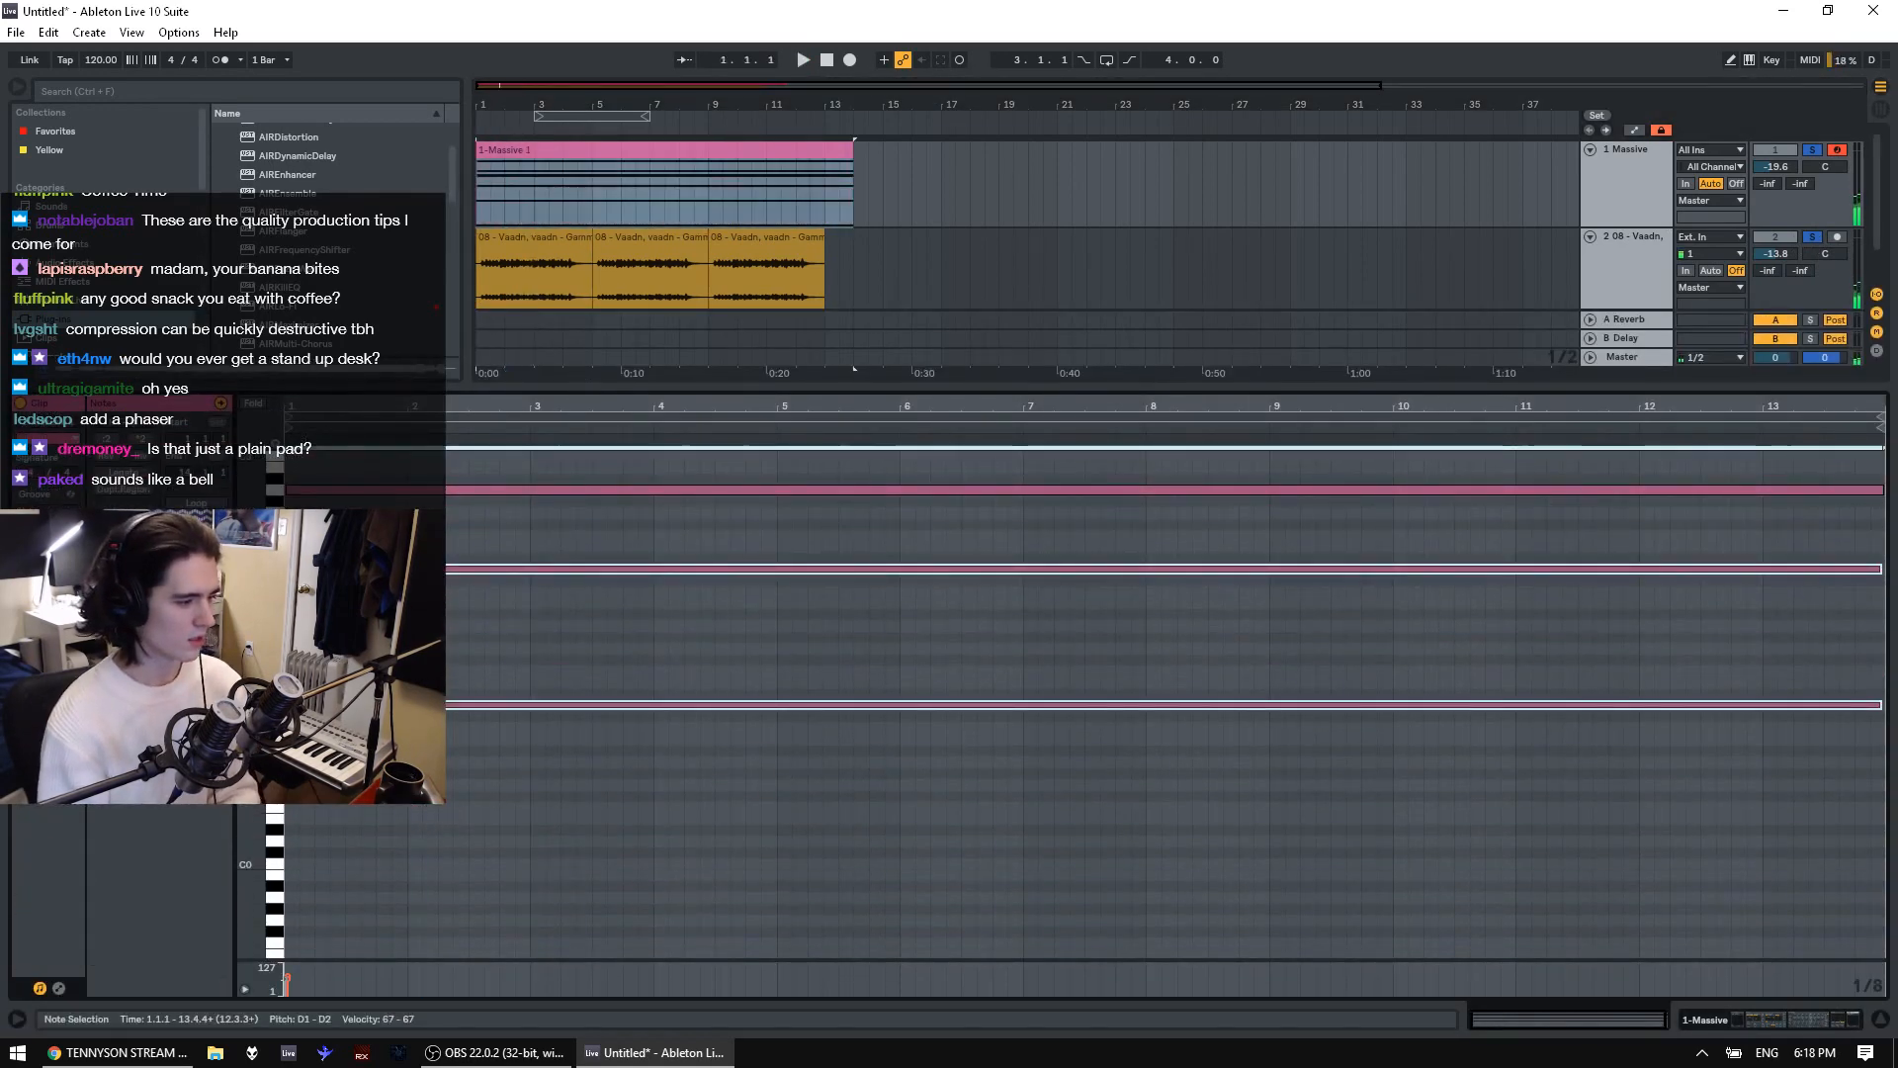
{"action": "key", "text": "ctrl+alt+l"}
Browse the sample folders and place Trombone Concerto (1953) - IV. Allegro on a new audio track from bar 14
{"action": "left_click", "coordinate": [511, 287]}
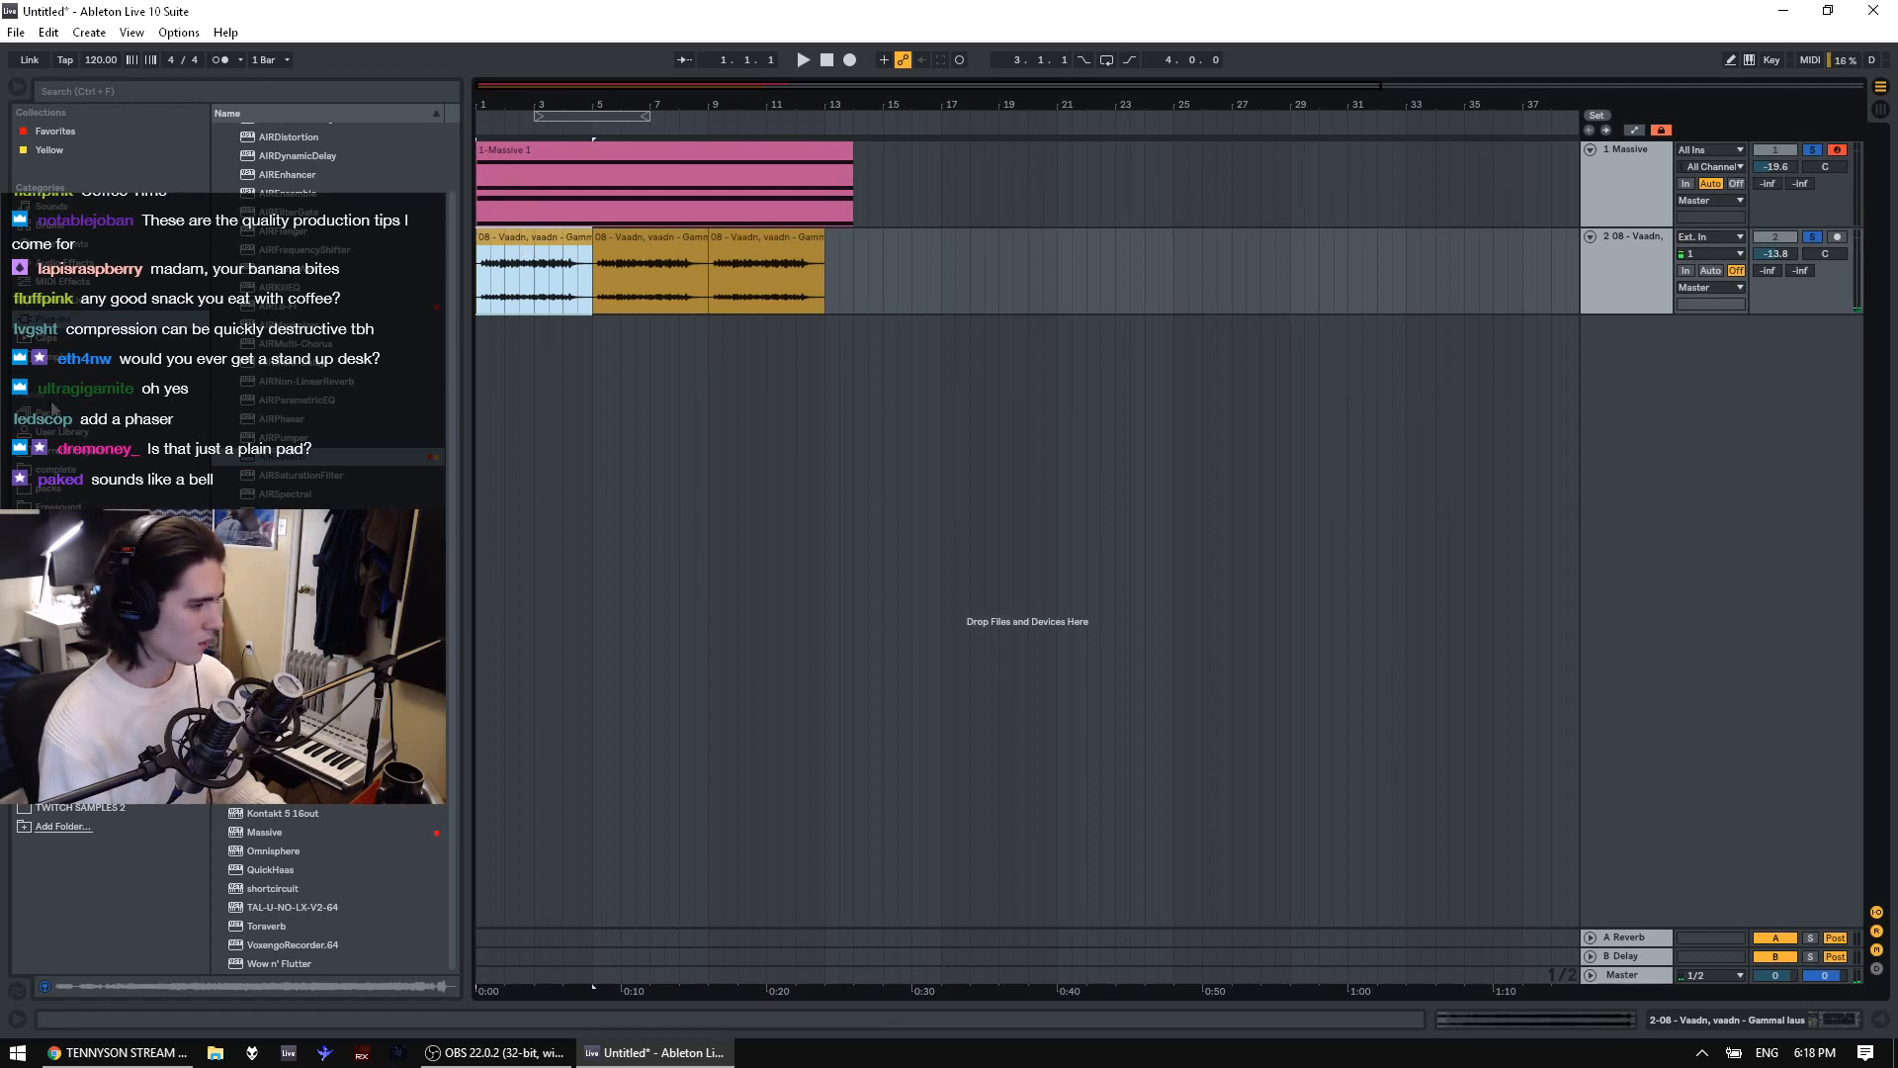
{"action": "left_click", "coordinate": [59, 506]}
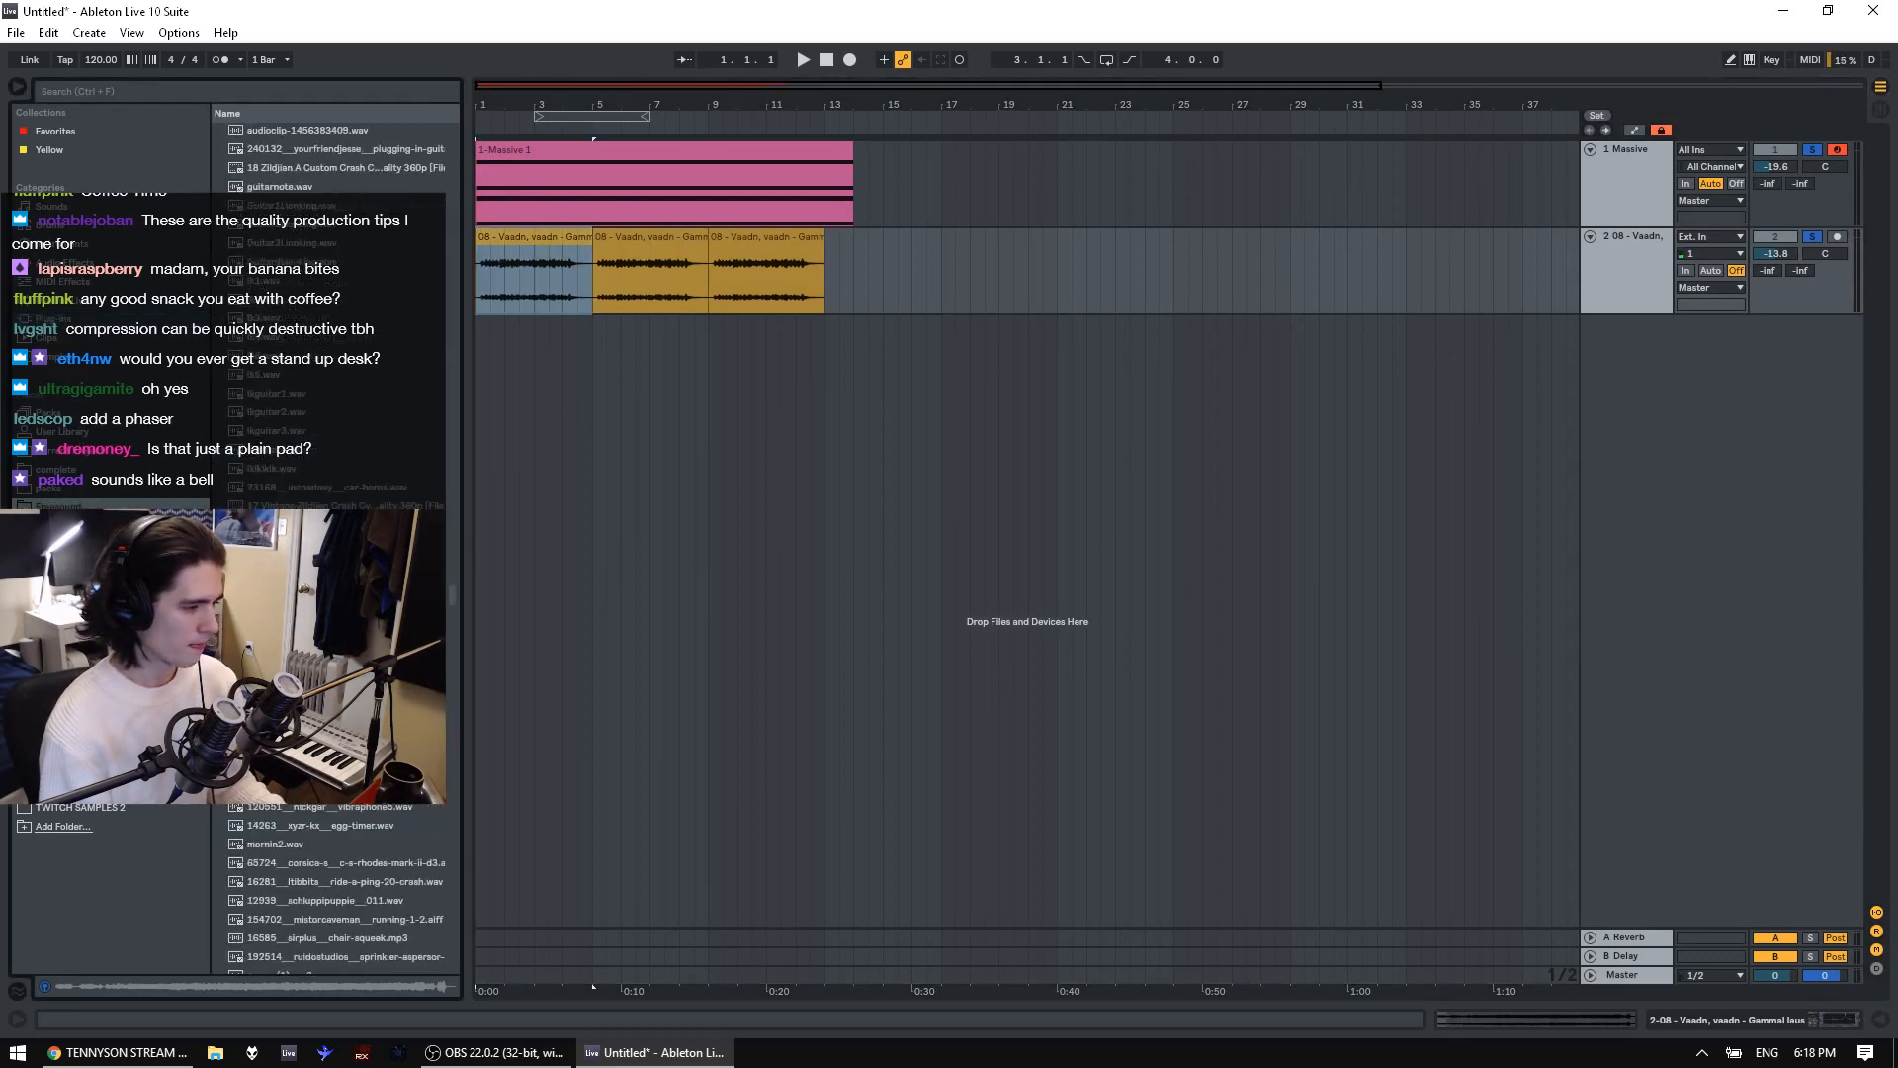
{"action": "left_click", "coordinate": [59, 470]}
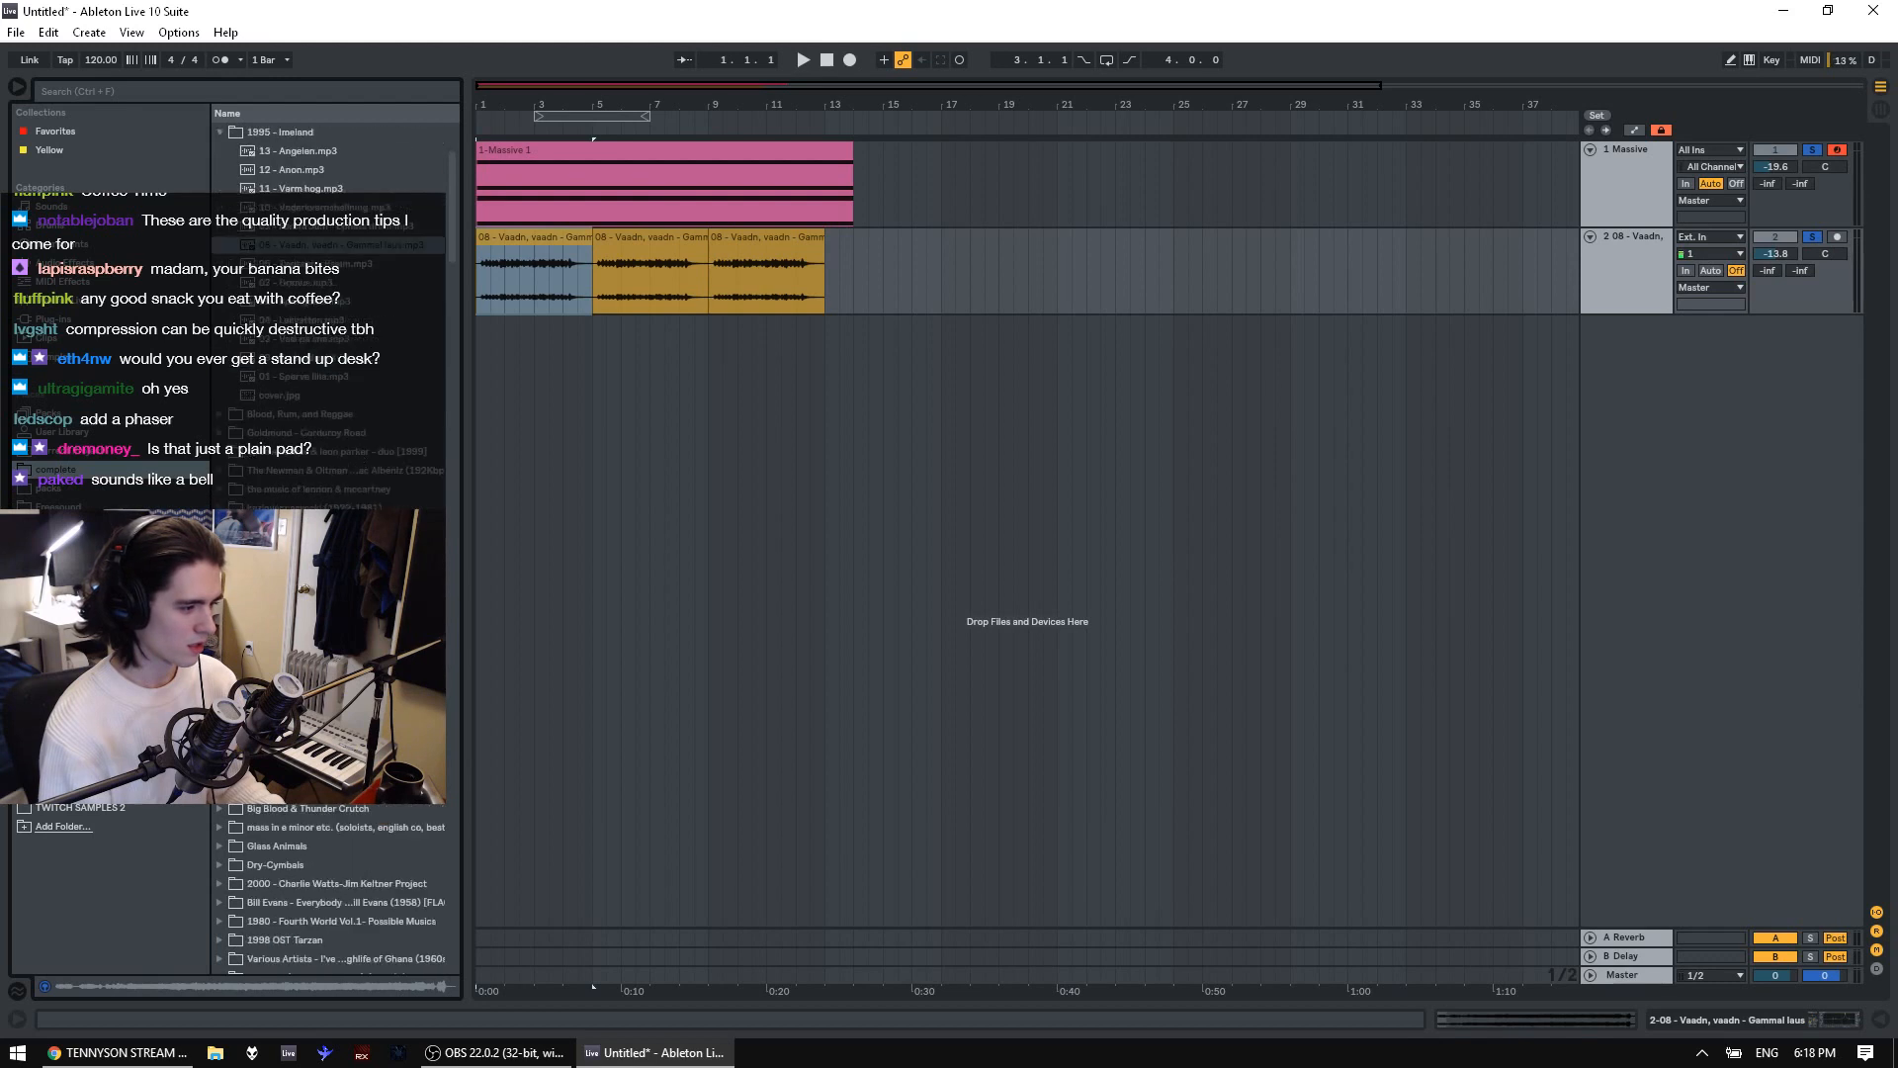
{"action": "left_click", "coordinate": [315, 507]}
{"action": "left_click", "coordinate": [319, 471]}
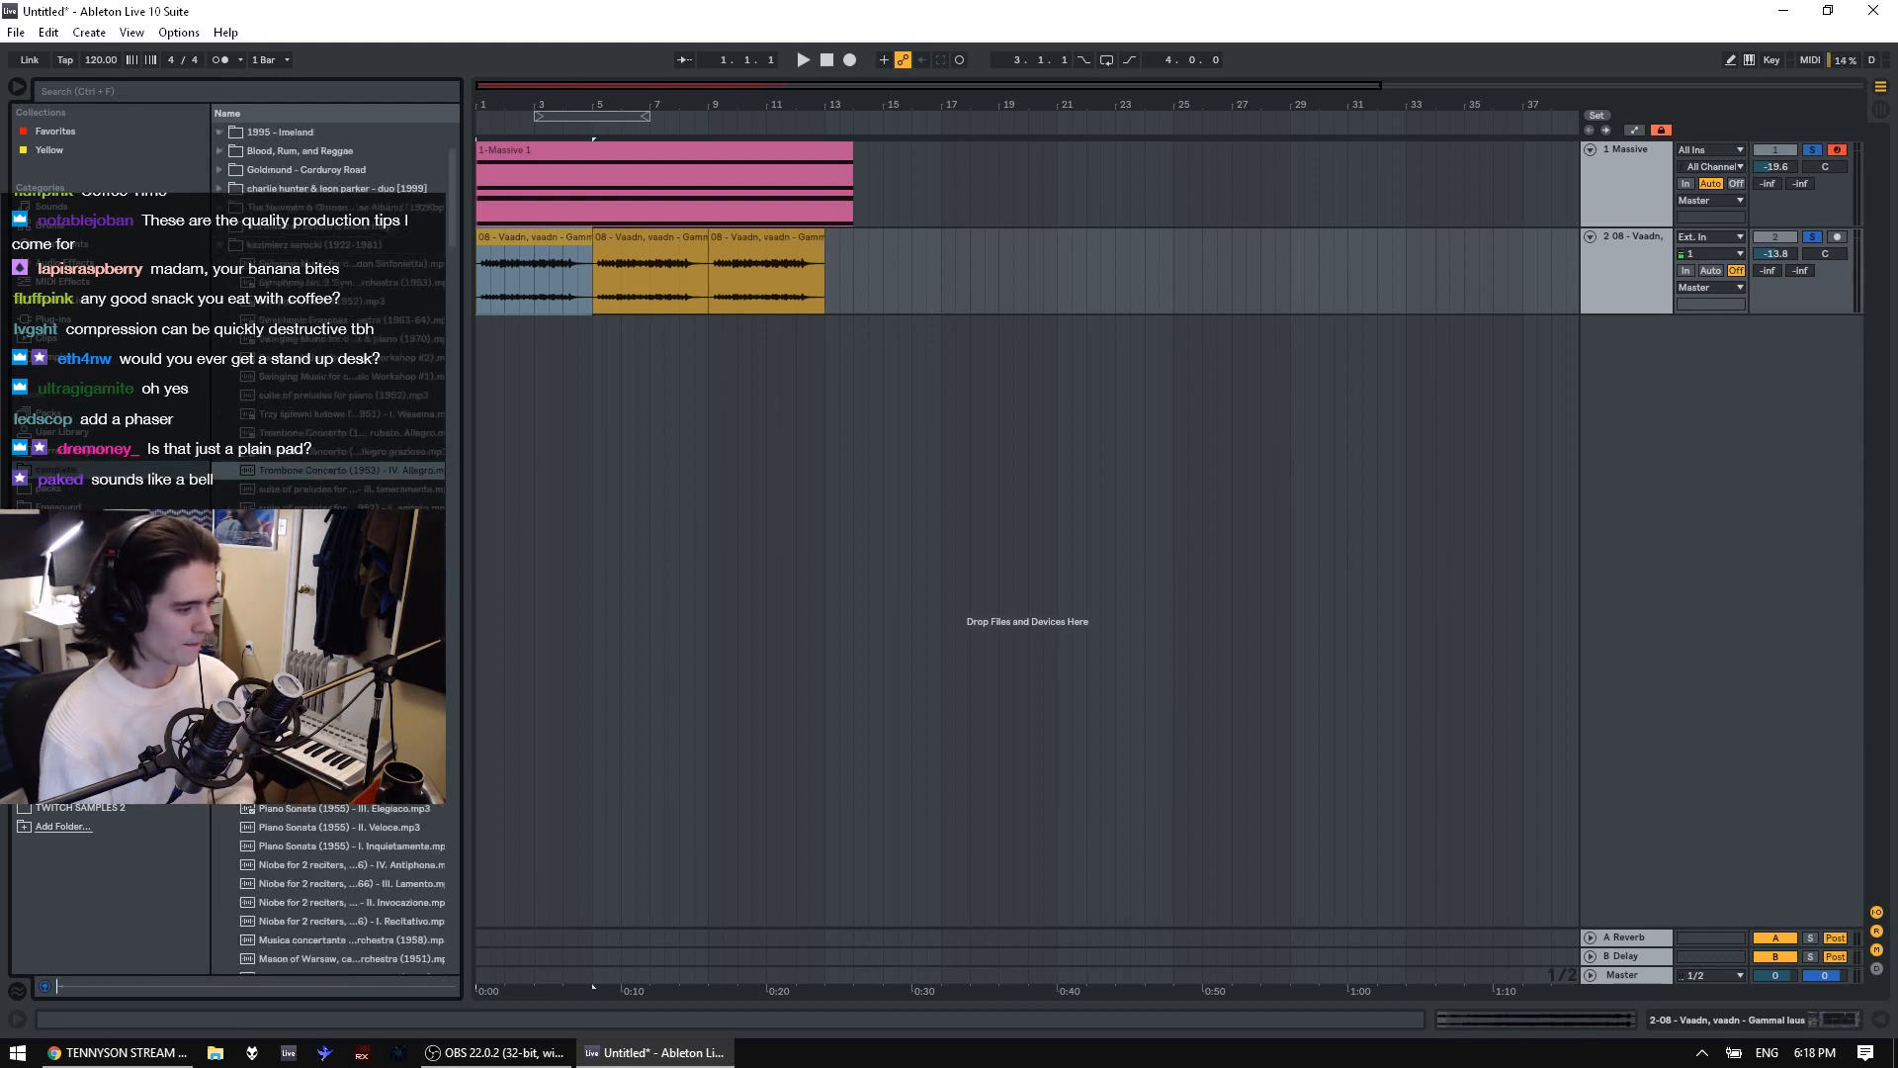
{"action": "left_click_drag", "start_coordinate": [313, 492], "coordinate": [853, 403]}
Audition the Trombone Concerto clip from several positions in the arrangement
{"action": "left_click", "coordinate": [973, 395]}
{"action": "key", "text": "space"}
{"action": "left_click", "coordinate": [1104, 375]}
{"action": "left_click", "coordinate": [1469, 356]}
{"action": "key", "text": "minus"}
{"action": "key", "text": "minus"}
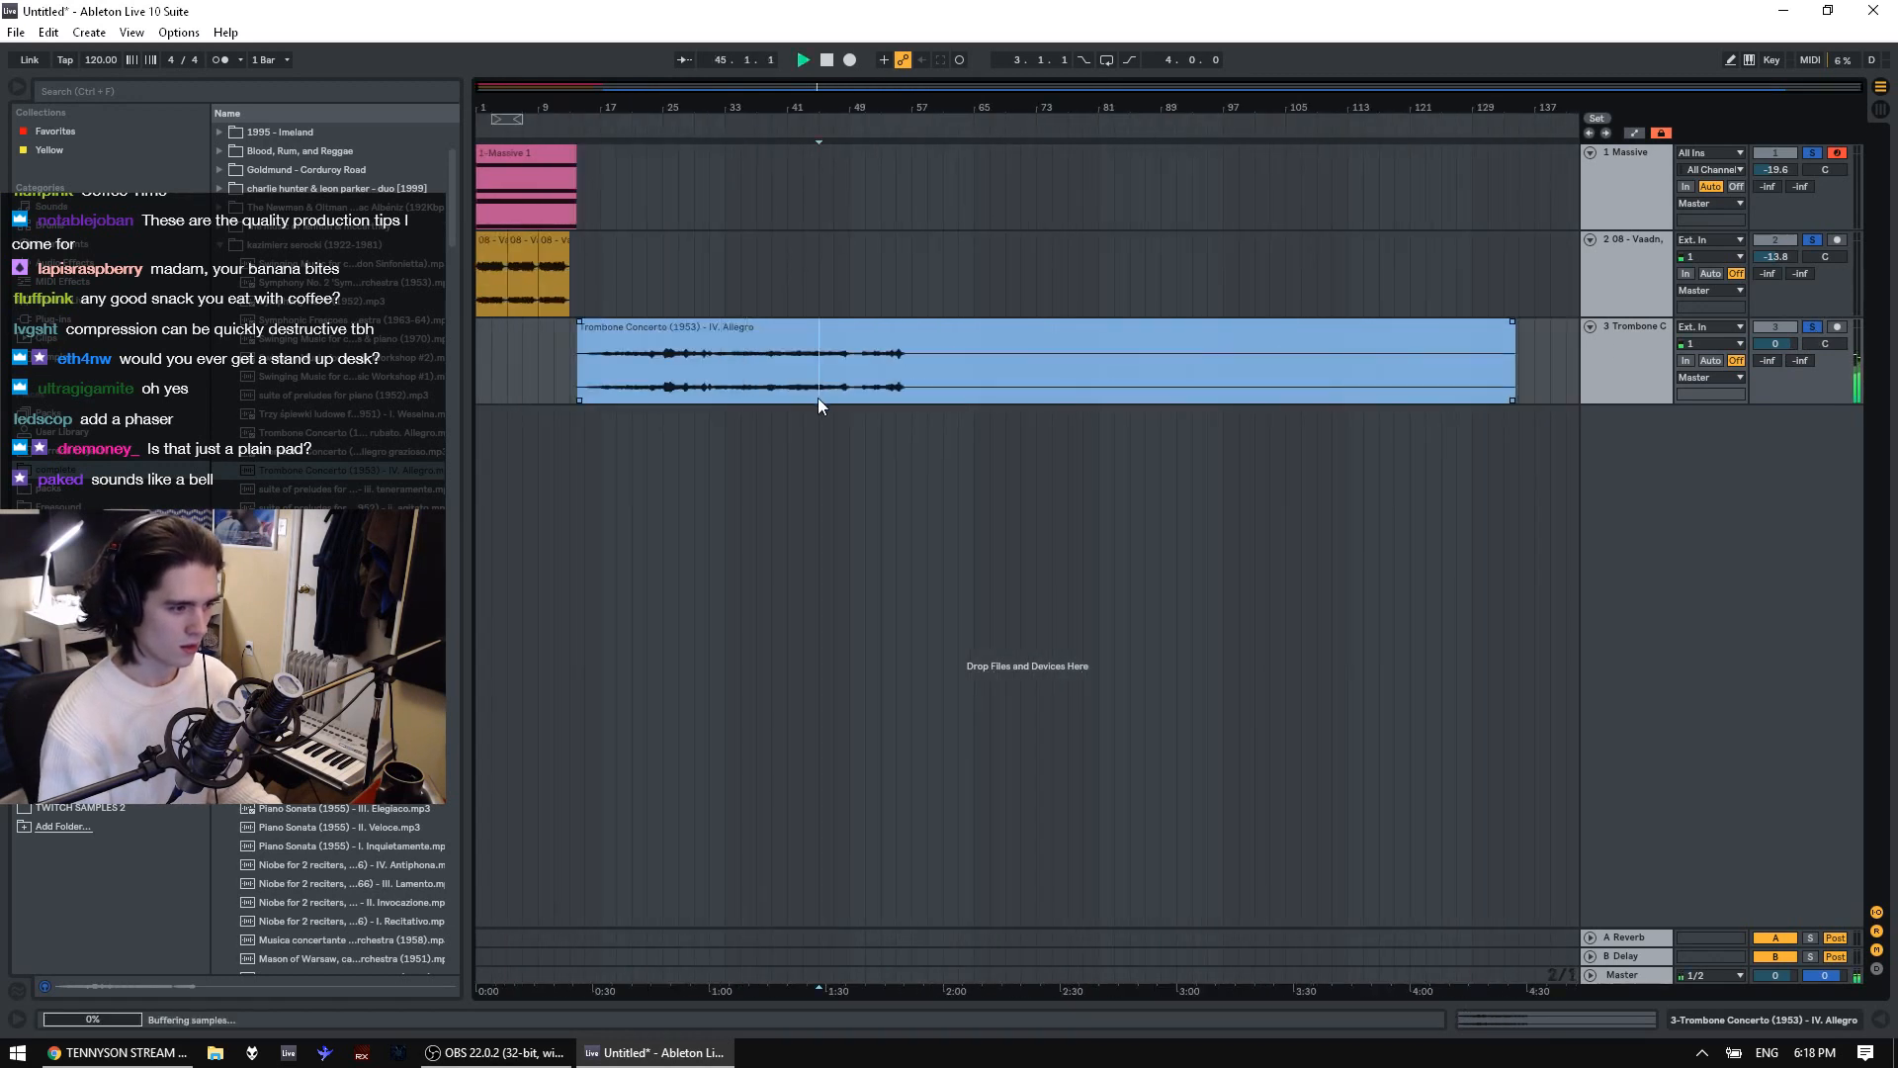
{"action": "left_click", "coordinate": [818, 397]}
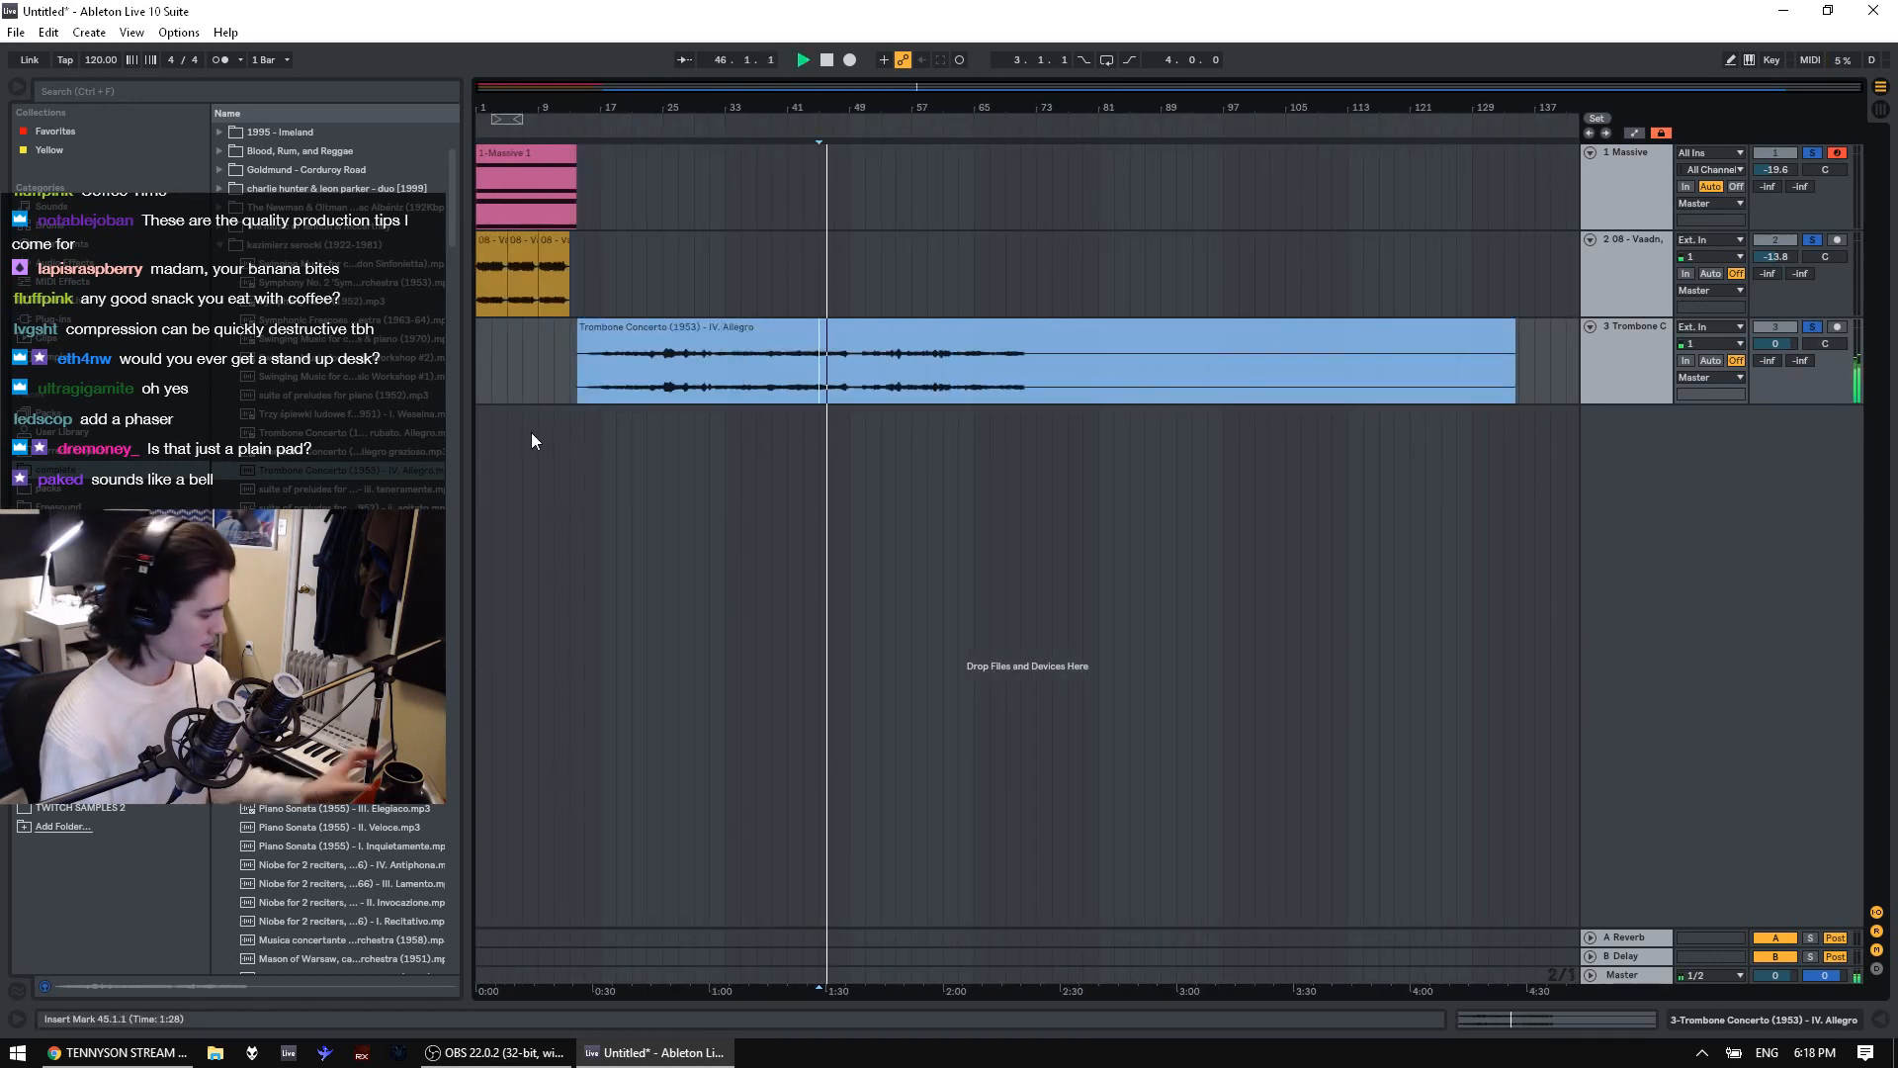
Place suite of preludes for piano (1952) - iii. teneramente at bar 21 on the third track and audition it
{"action": "left_click_drag", "start_coordinate": [346, 489], "coordinate": [631, 390]}
{"action": "key", "text": "space"}
{"action": "key", "text": "space"}
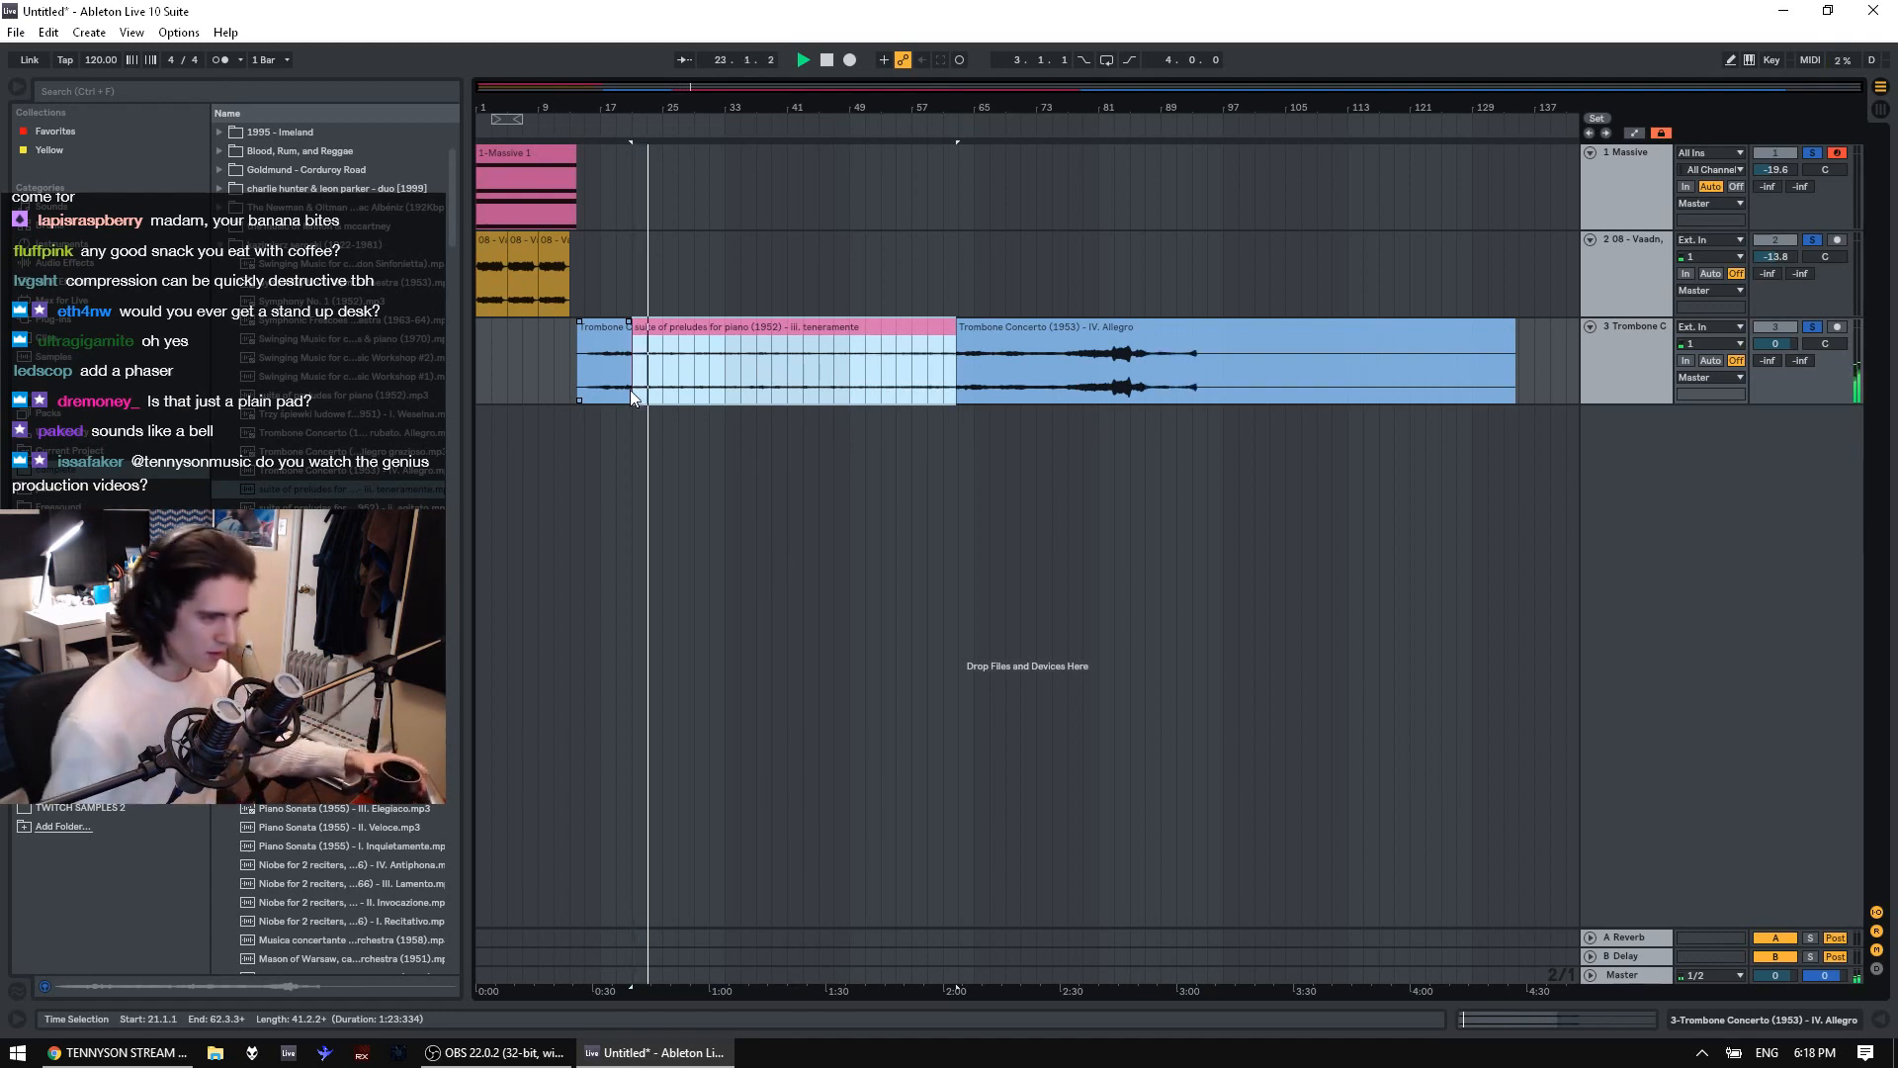
{"action": "left_click", "coordinate": [803, 390]}
Place the pianophonie for piano, electronic sound processors and orchestra recording over the preludes clip and audition it from several positions
{"action": "left_click_drag", "start_coordinate": [336, 790], "coordinate": [692, 373]}
{"action": "left_click", "coordinate": [808, 400]}
{"action": "key", "text": "space"}
{"action": "key", "text": "space"}
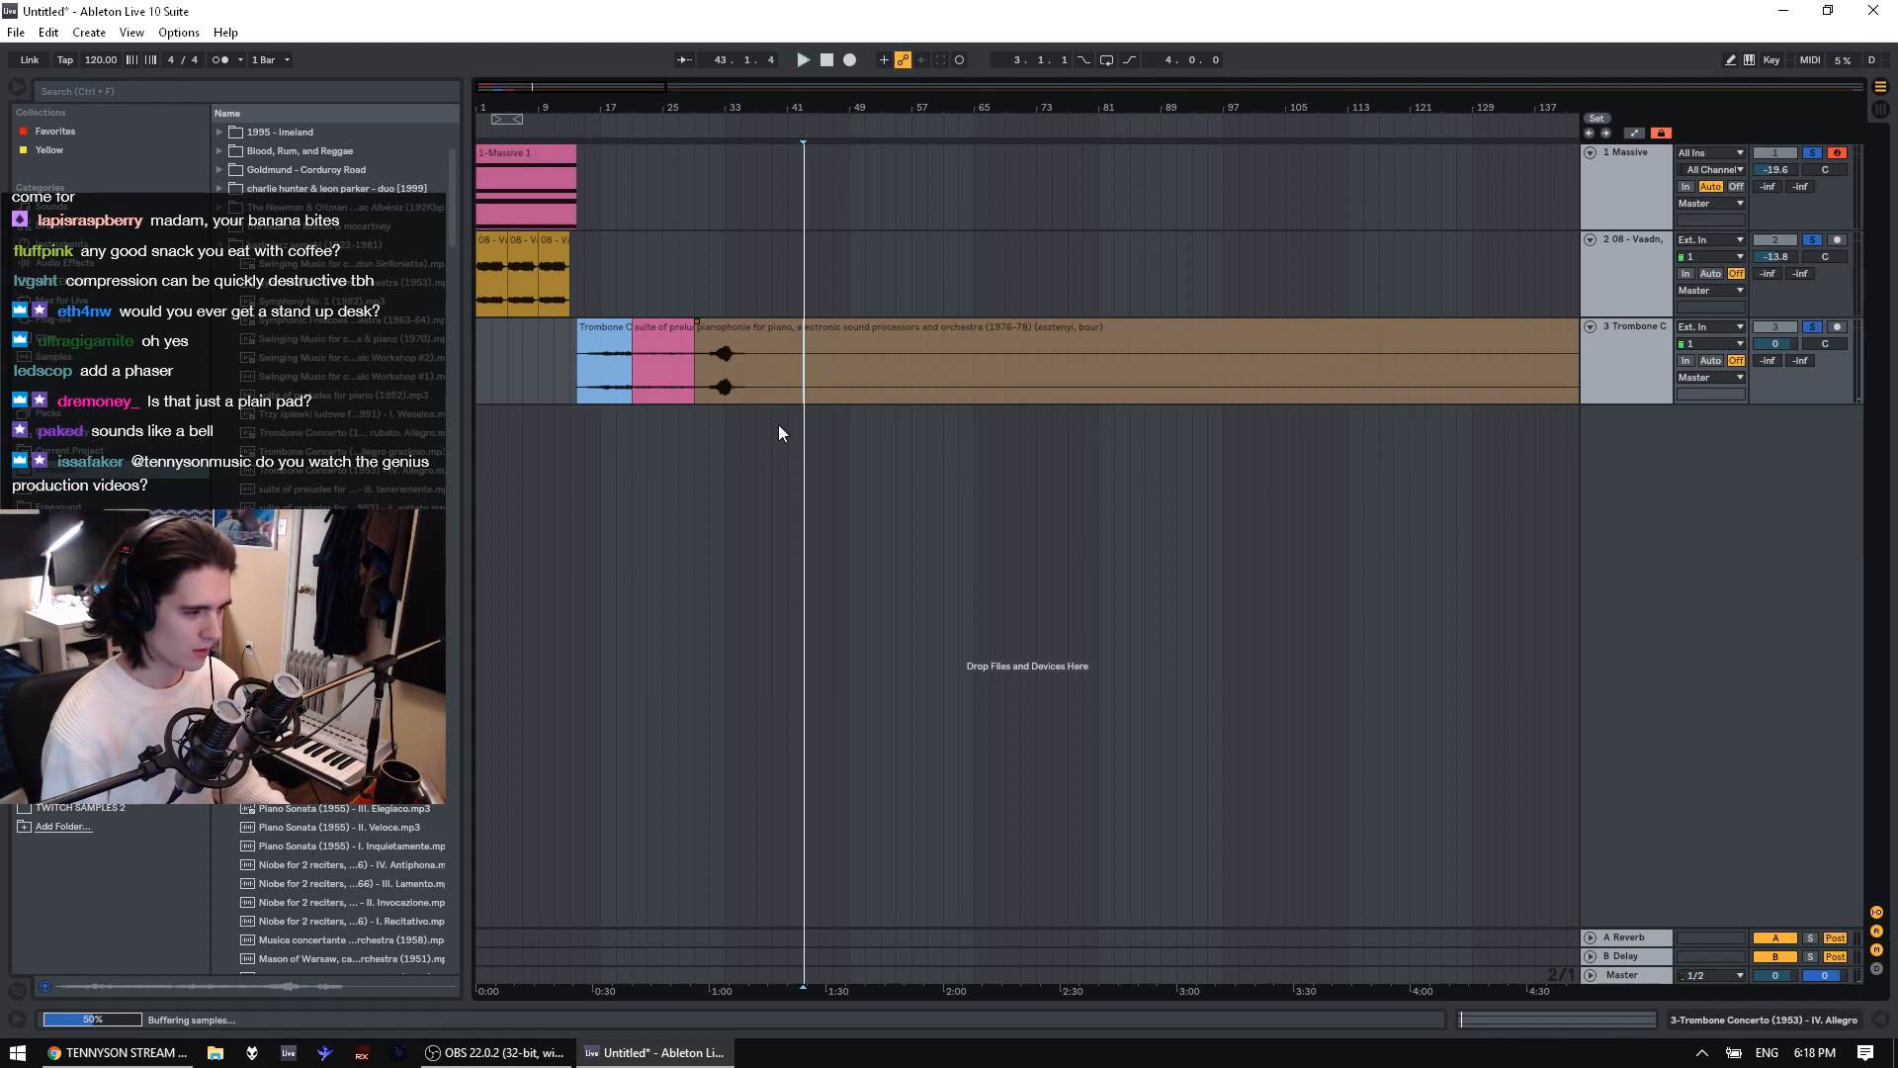
{"action": "left_click", "coordinate": [740, 385]}
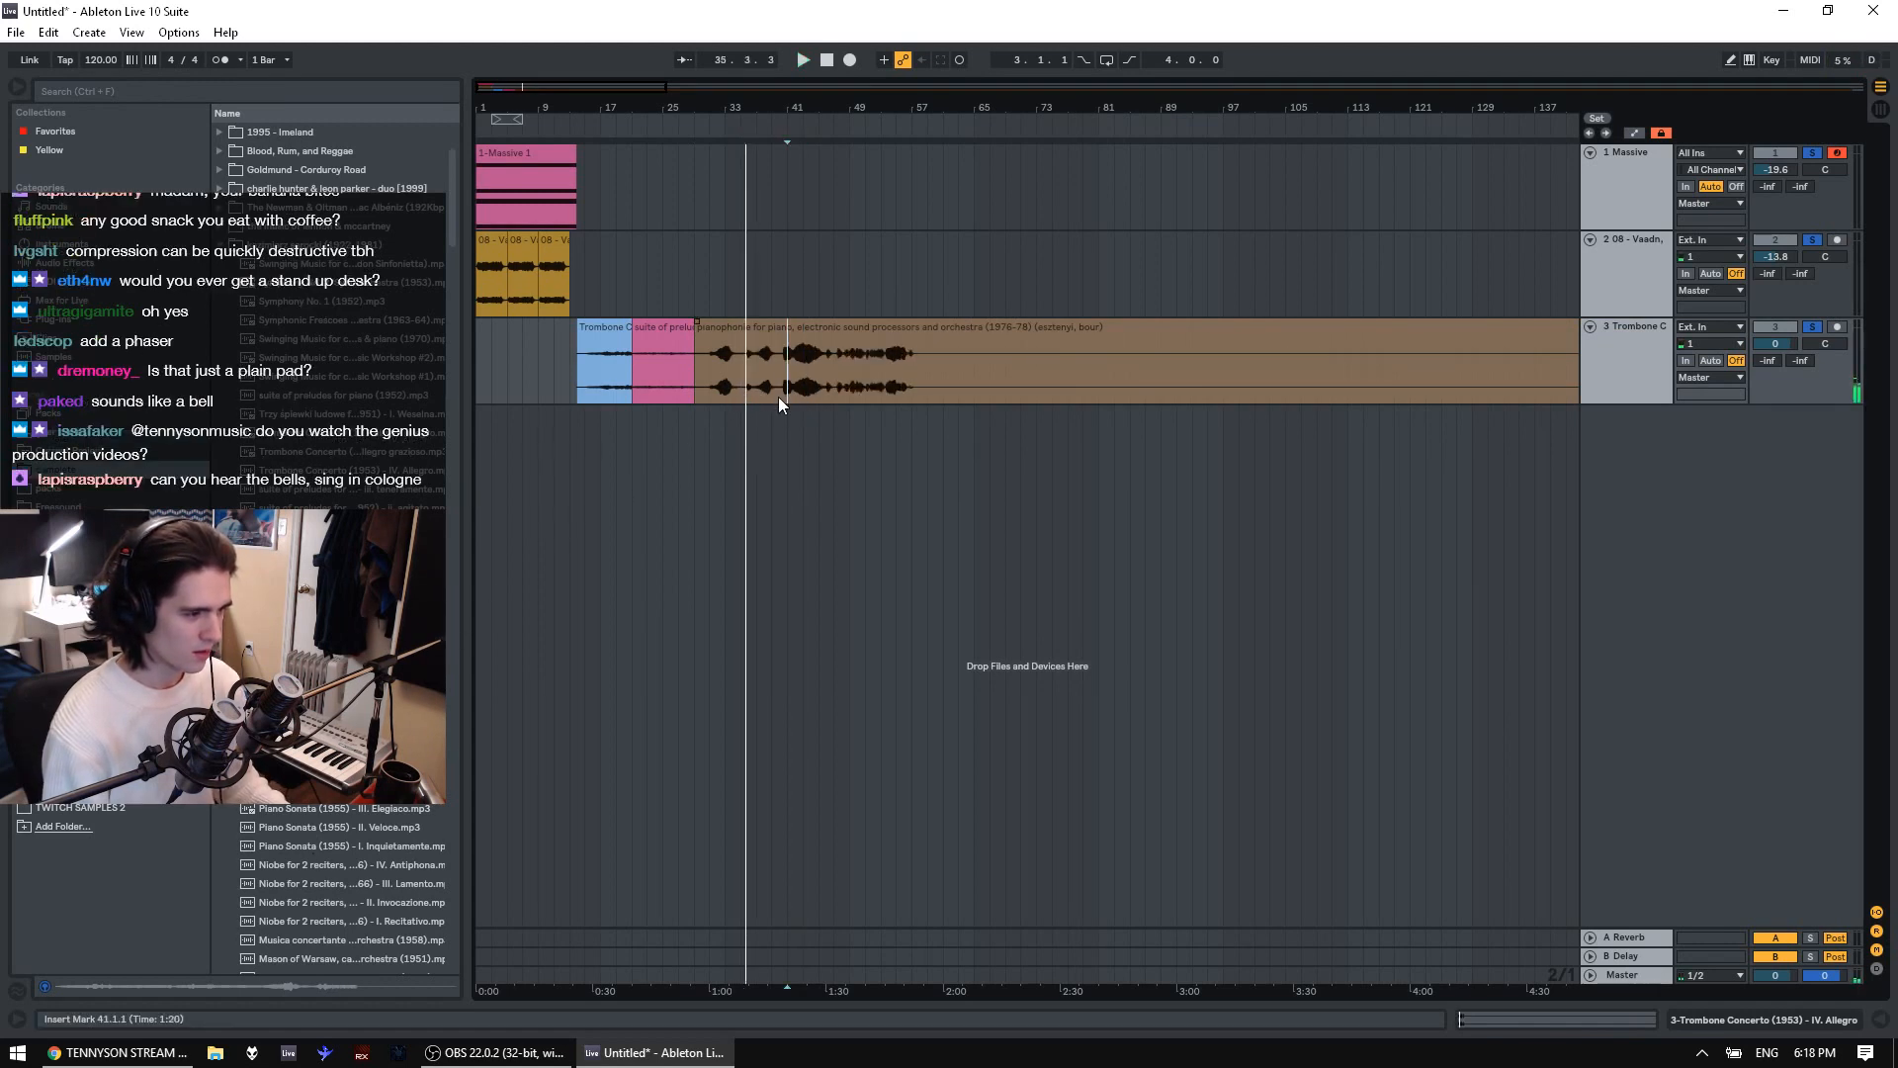
{"action": "left_click", "coordinate": [856, 393]}
Place Piano Sonata (1955) - IV. Barbaro over the pianophonie clip and play it
{"action": "left_click_drag", "start_coordinate": [337, 790], "coordinate": [776, 383]}
{"action": "left_click", "coordinate": [805, 380]}
{"action": "key", "text": "space"}
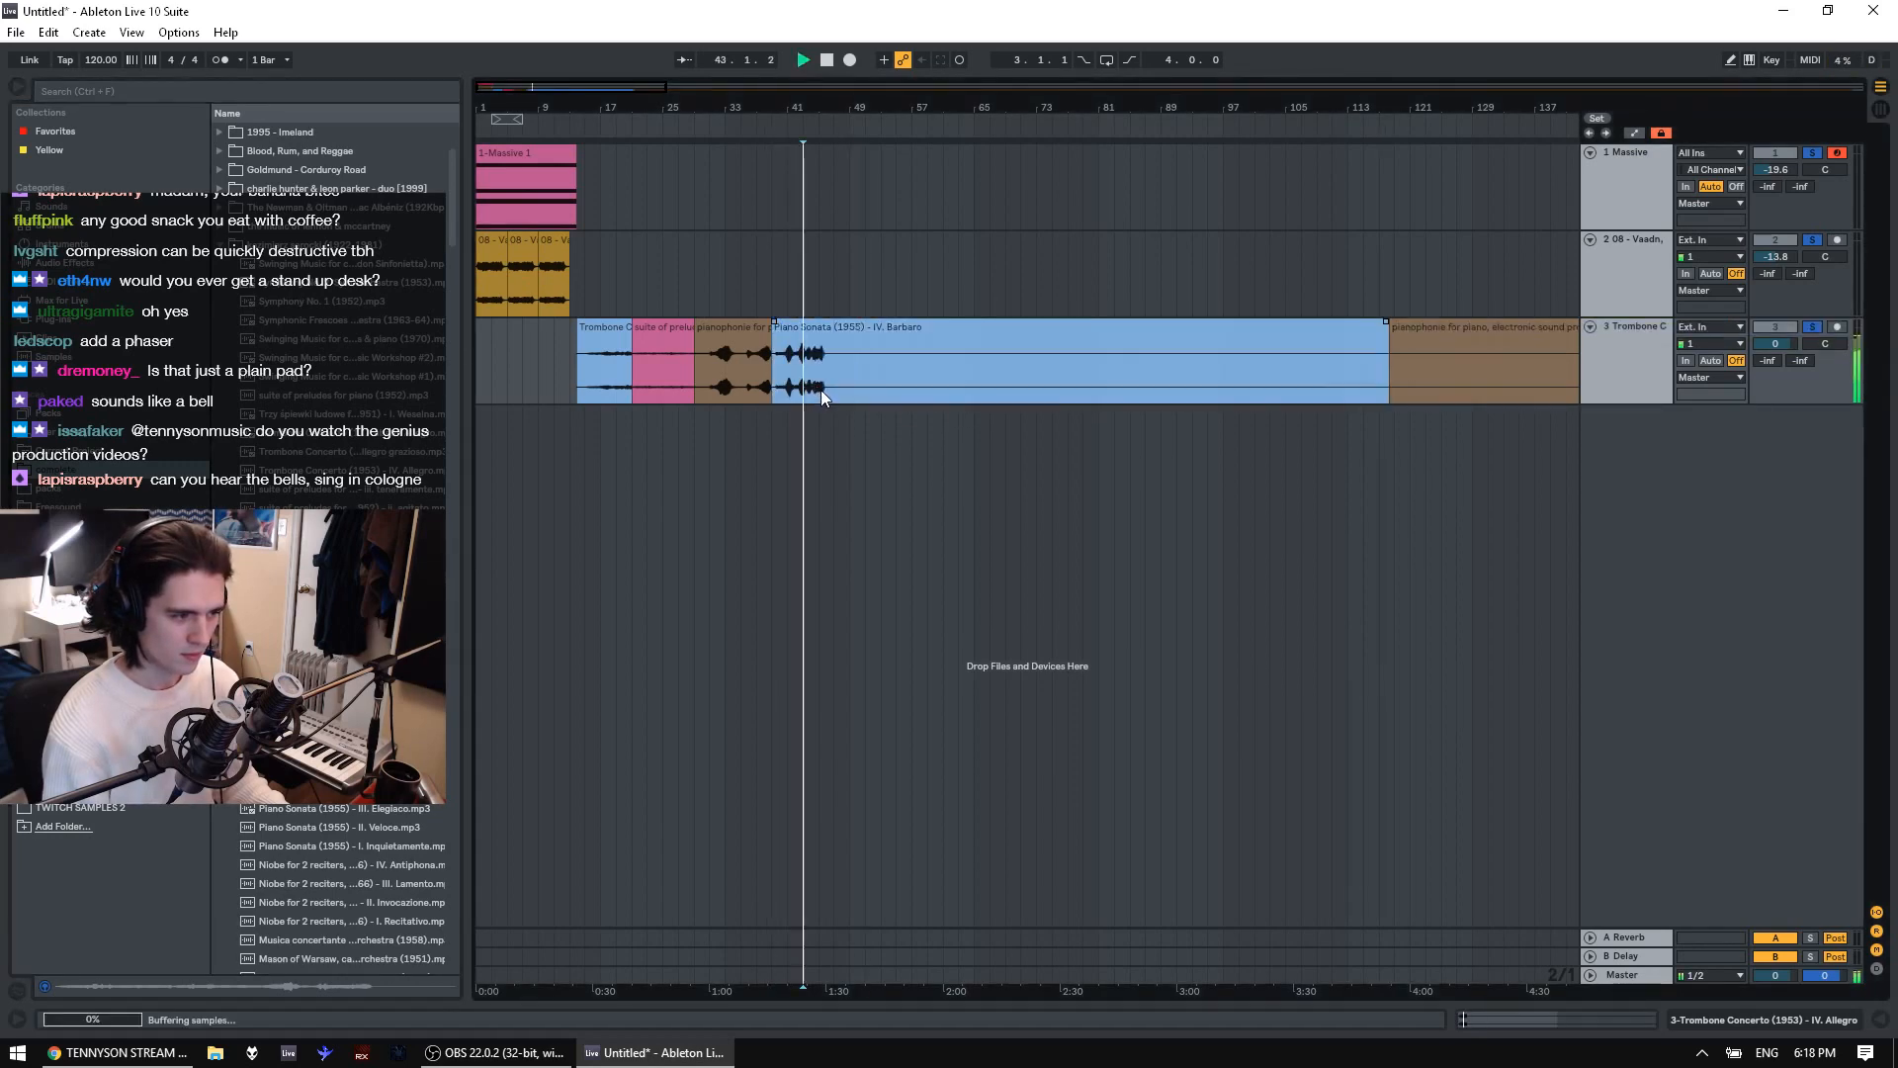
Place Piano Sonata (1955) - I. Inquietamente at bar 31 on the third track and audition it
{"action": "left_click_drag", "start_coordinate": [247, 845], "coordinate": [709, 372]}
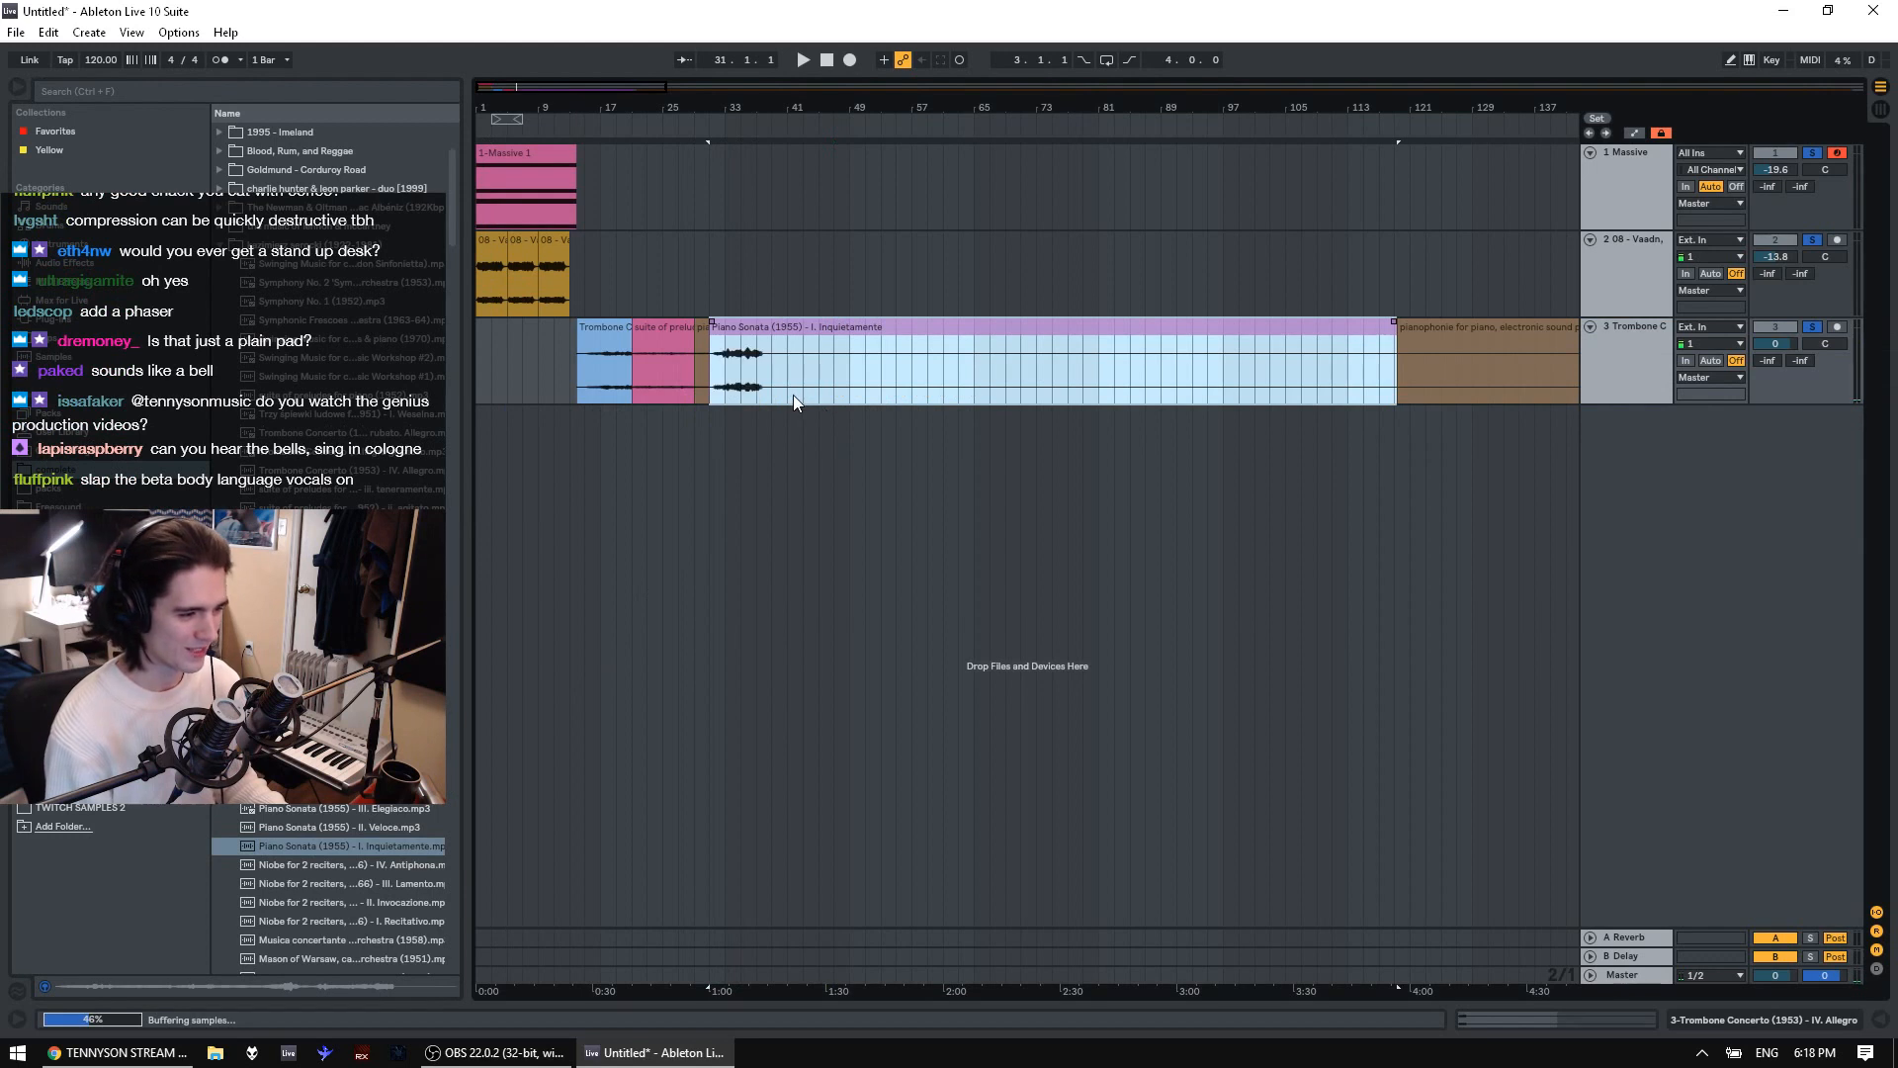
{"action": "left_click", "coordinate": [759, 392]}
{"action": "left_click", "coordinate": [805, 388]}
{"action": "key", "text": "space"}
Place Niobe for 2 reciters, choir and orchestra (1966) - IV. Antiphona at bar 27 on the third track and audition it
{"action": "left_click_drag", "start_coordinate": [275, 868], "coordinate": [713, 389]}
{"action": "left_click", "coordinate": [711, 389]}
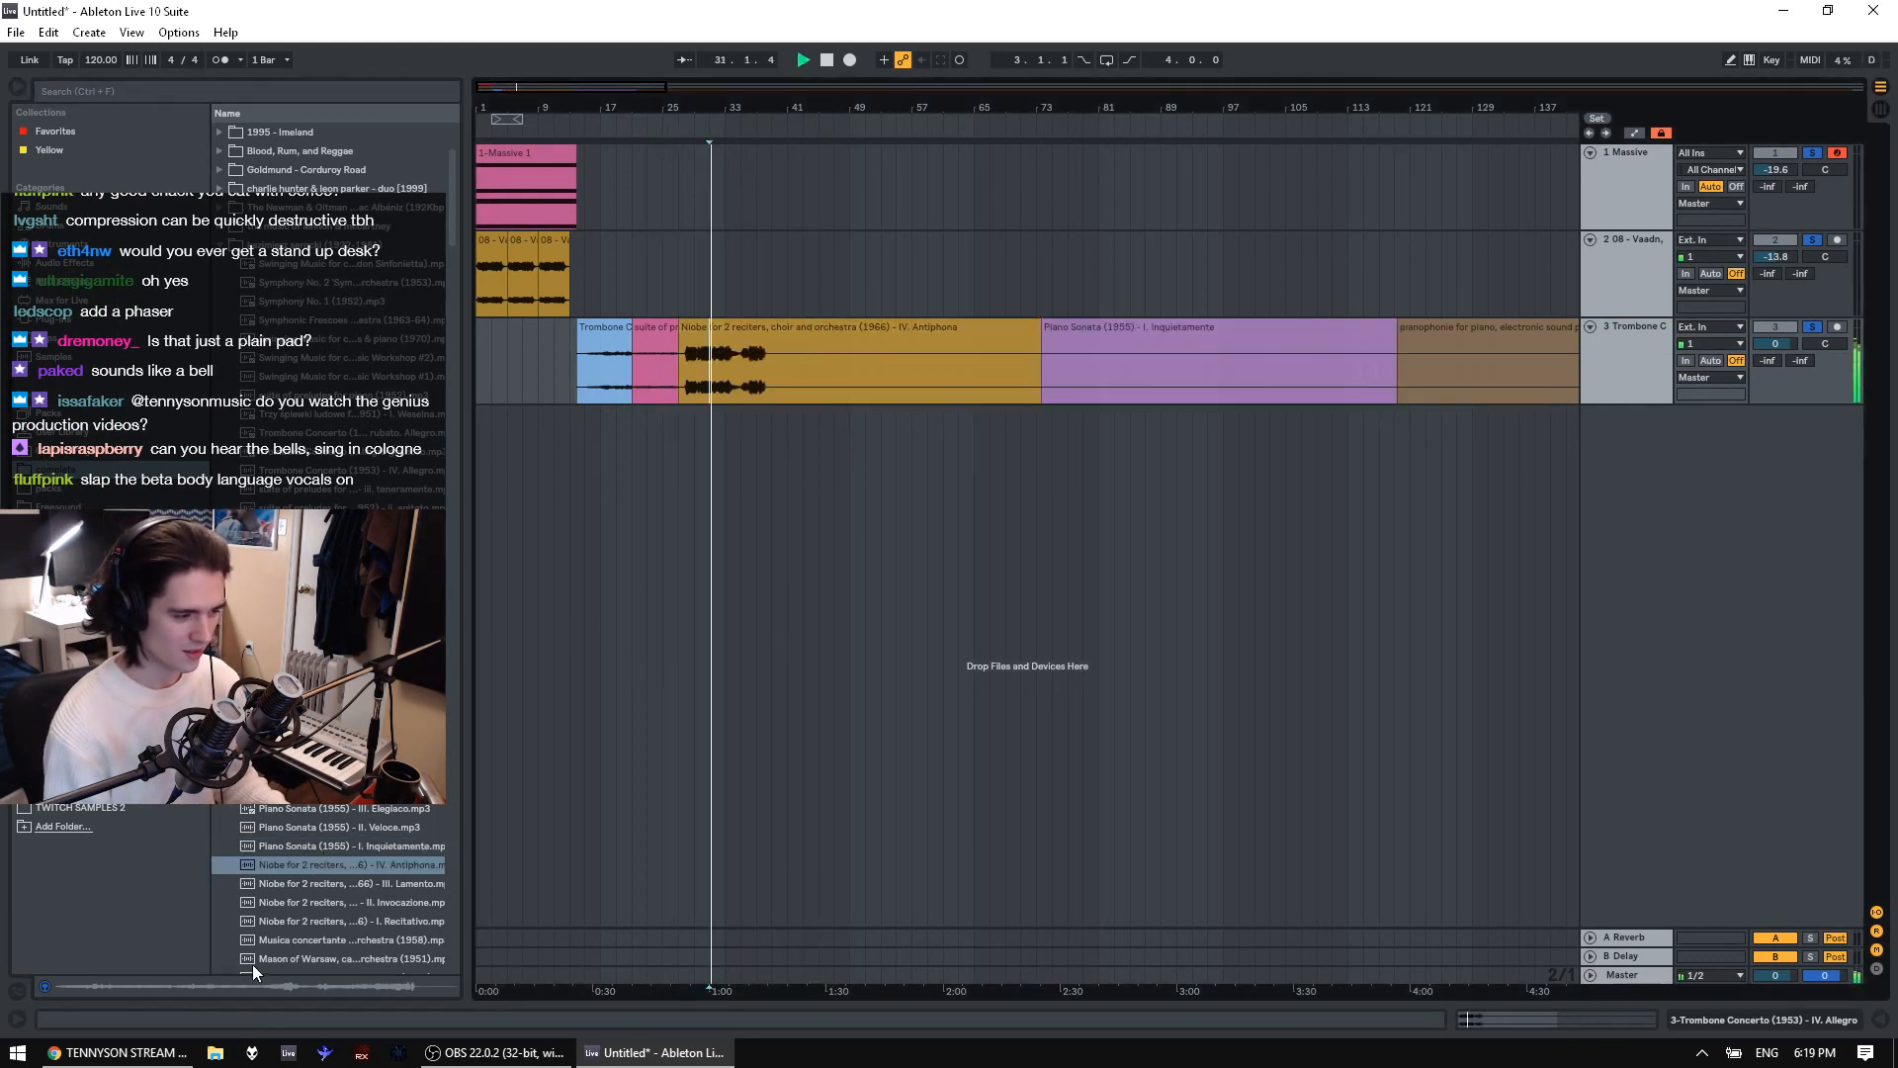
{"action": "scroll", "coordinate": [252, 964], "scroll_direction": "down", "scroll_amount": 1}
{"action": "left_click", "coordinate": [808, 397]}
{"action": "key", "text": "space"}
Place Niobe for 2 reciters, choir and orchestra (1966) - III. Lamento at bar 51 and audition its opening section
{"action": "left_click_drag", "start_coordinate": [316, 832], "coordinate": [906, 395]}
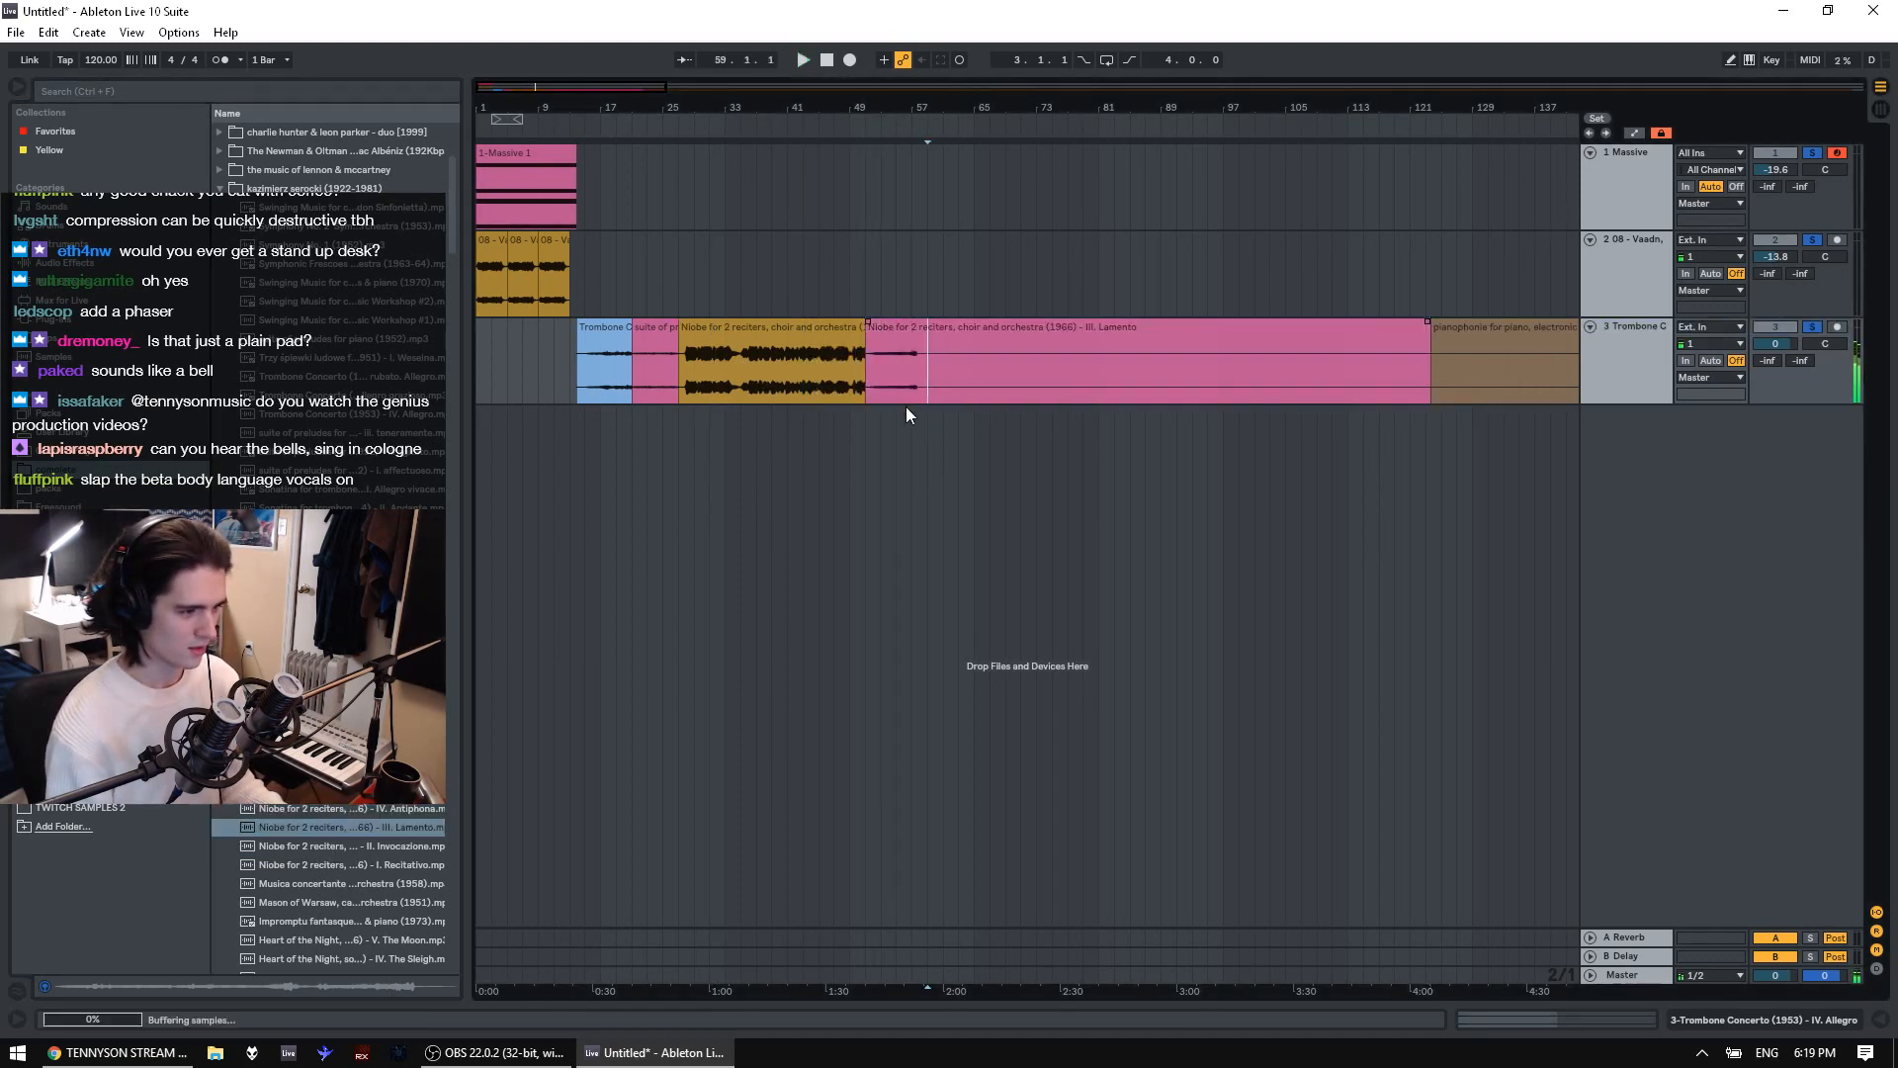
{"action": "left_click", "coordinate": [877, 382]}
{"action": "key", "text": "space"}
{"action": "left_click", "coordinate": [910, 389]}
{"action": "key", "text": "space"}
{"action": "key", "text": "space"}
Audition the middle and closing sections of the Niobe III. Lamento clip from successive positions
{"action": "left_click", "coordinate": [1063, 394]}
{"action": "key", "text": "space"}
{"action": "key", "text": "space"}
{"action": "left_click", "coordinate": [1105, 388]}
{"action": "key", "text": "space"}
{"action": "key", "text": "space"}
{"action": "left_click", "coordinate": [1143, 394]}
{"action": "key", "text": "space"}
{"action": "key", "text": "space"}
{"action": "left_click", "coordinate": [1226, 389]}
{"action": "key", "text": "space"}
{"action": "key", "text": "space"}
{"action": "key", "text": "space"}
{"action": "left_click", "coordinate": [1318, 387]}
{"action": "key", "text": "space"}
{"action": "key", "text": "space"}
{"action": "left_click", "coordinate": [1349, 388]}
{"action": "key", "text": "space"}
{"action": "key", "text": "space"}
{"action": "left_click", "coordinate": [1390, 395]}
{"action": "key", "text": "space"}
Replay the opening of the Niobe III. Lamento clip and play the passage selected from bar 52 to 57
{"action": "left_click", "coordinate": [886, 391]}
{"action": "key", "text": "space"}
{"action": "key", "text": "space"}
{"action": "key", "text": "space"}
{"action": "left_click_drag", "start_coordinate": [894, 108], "coordinate": [893, 188]}
{"action": "left_click_drag", "start_coordinate": [853, 390], "coordinate": [936, 387]}
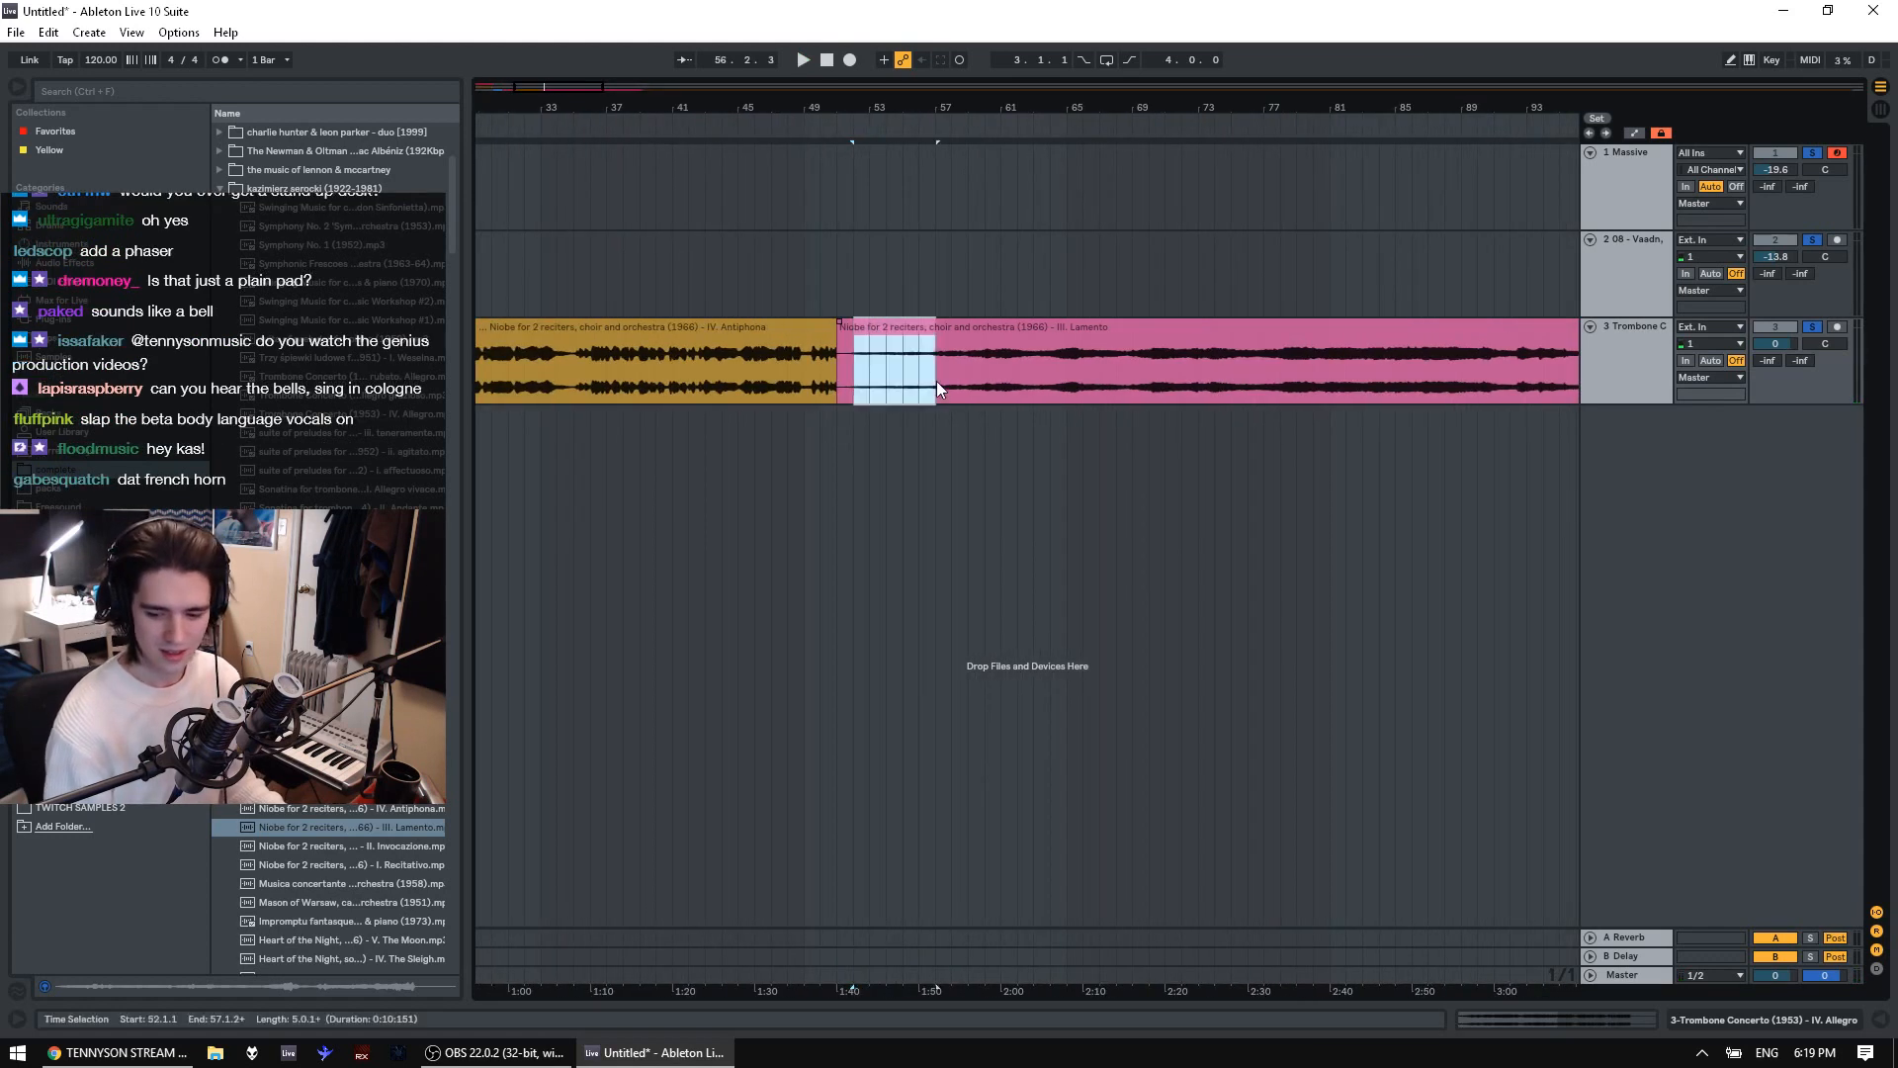
{"action": "key", "text": "space"}
Copy an excerpt of about 4.5 bars from the opening of Niobe III. Lamento to bar 1 of the same track
{"action": "left_click", "coordinate": [870, 392]}
{"action": "left_click_drag", "start_coordinate": [870, 391], "coordinate": [928, 383]}
{"action": "key", "text": "space"}
{"action": "left_click_drag", "start_coordinate": [819, 121], "coordinate": [846, 40]}
{"action": "left_click", "coordinate": [480, 372]}
{"action": "key", "text": "ctrl+v"}
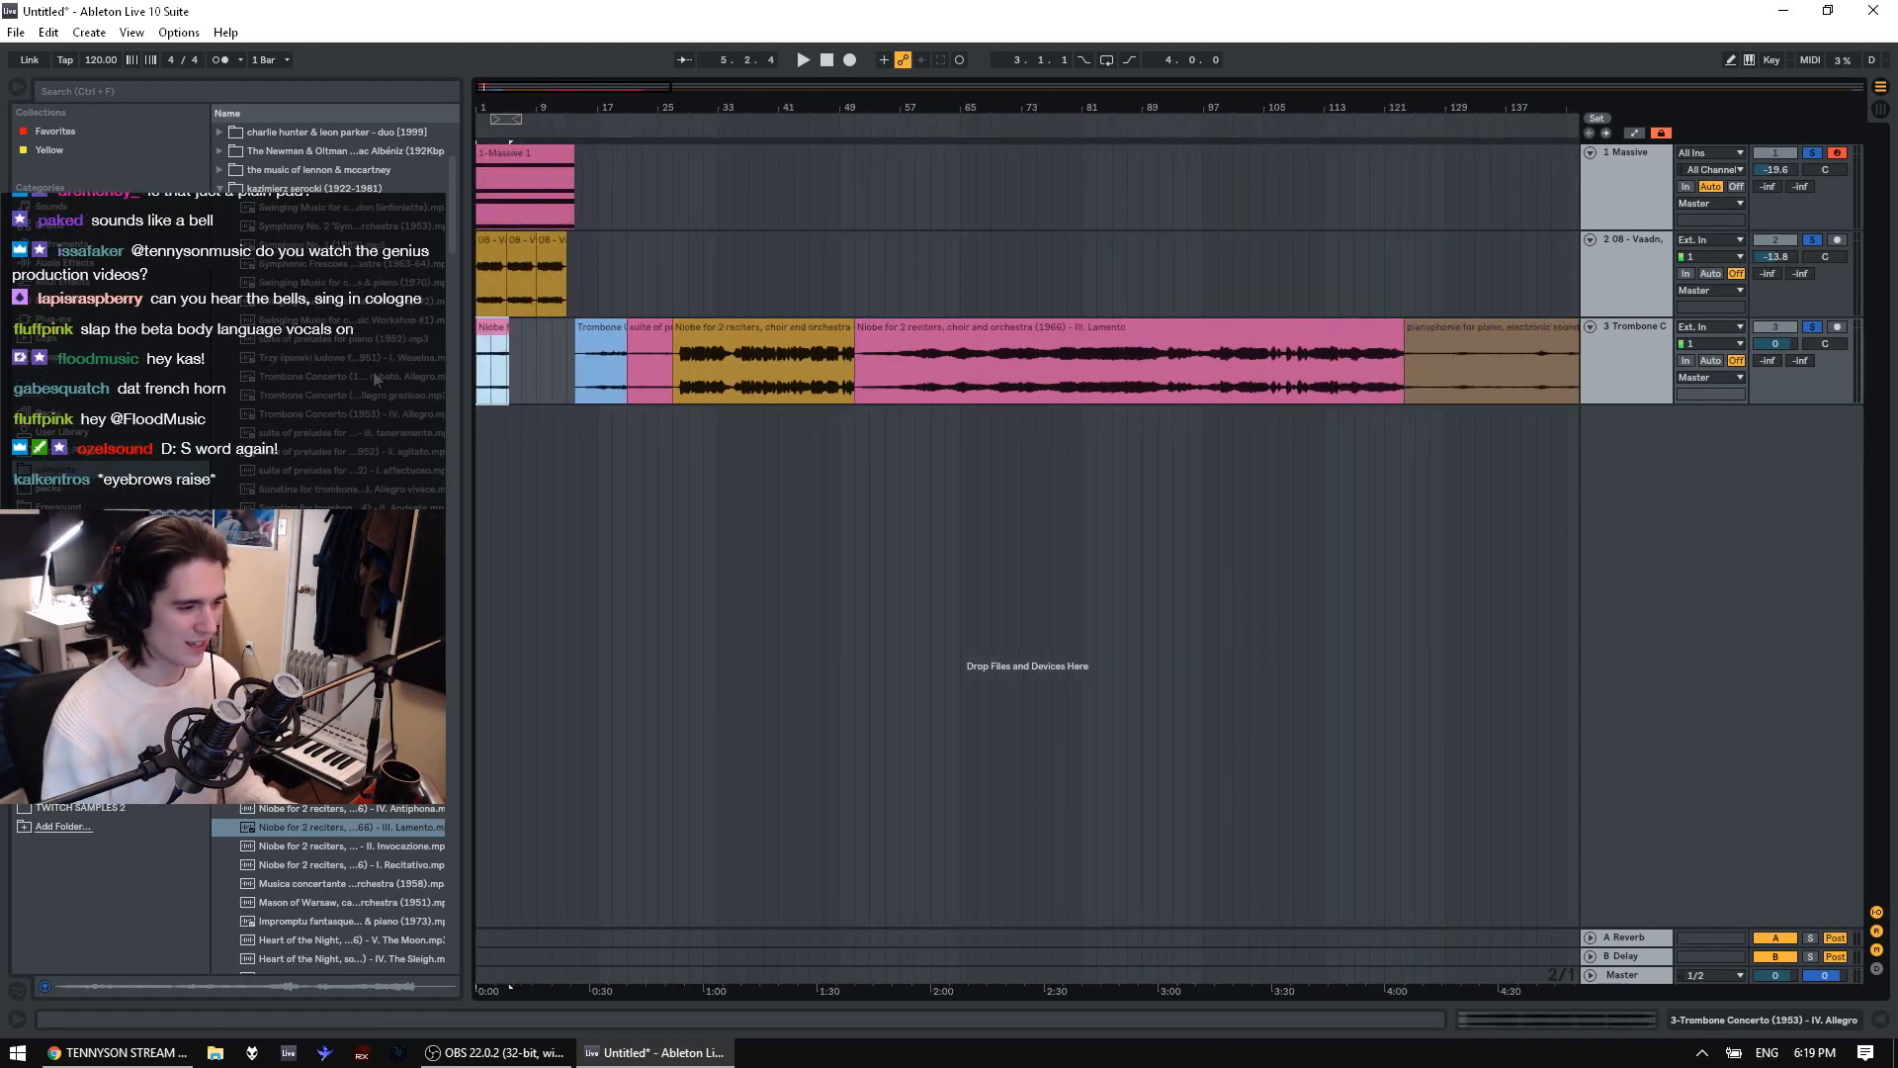
Duplicate the Lamento excerpt so two copies run back to back from bar 1, and play them
{"action": "left_click_drag", "start_coordinate": [495, 120], "coordinate": [526, 367]}
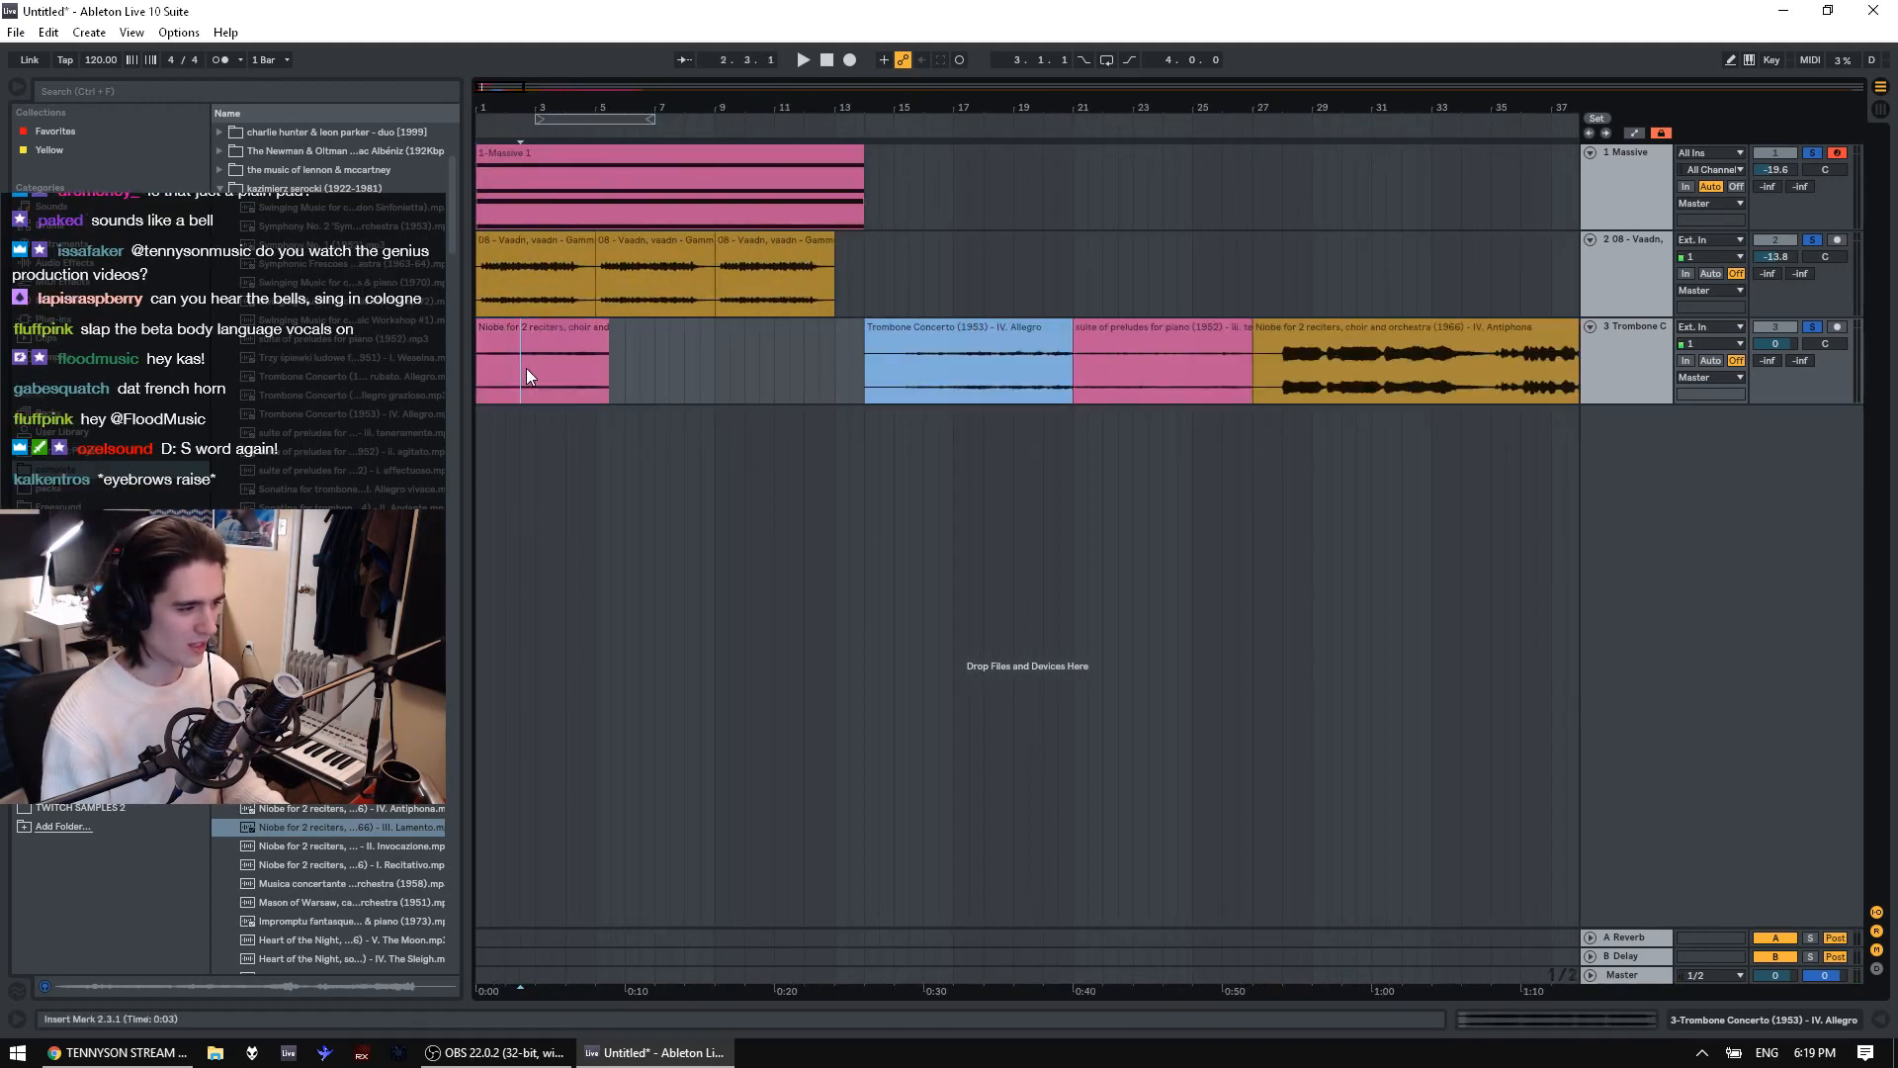
{"action": "key", "text": "ctrl+d"}
{"action": "key", "text": "space"}
{"action": "left_click", "coordinate": [912, 333]}
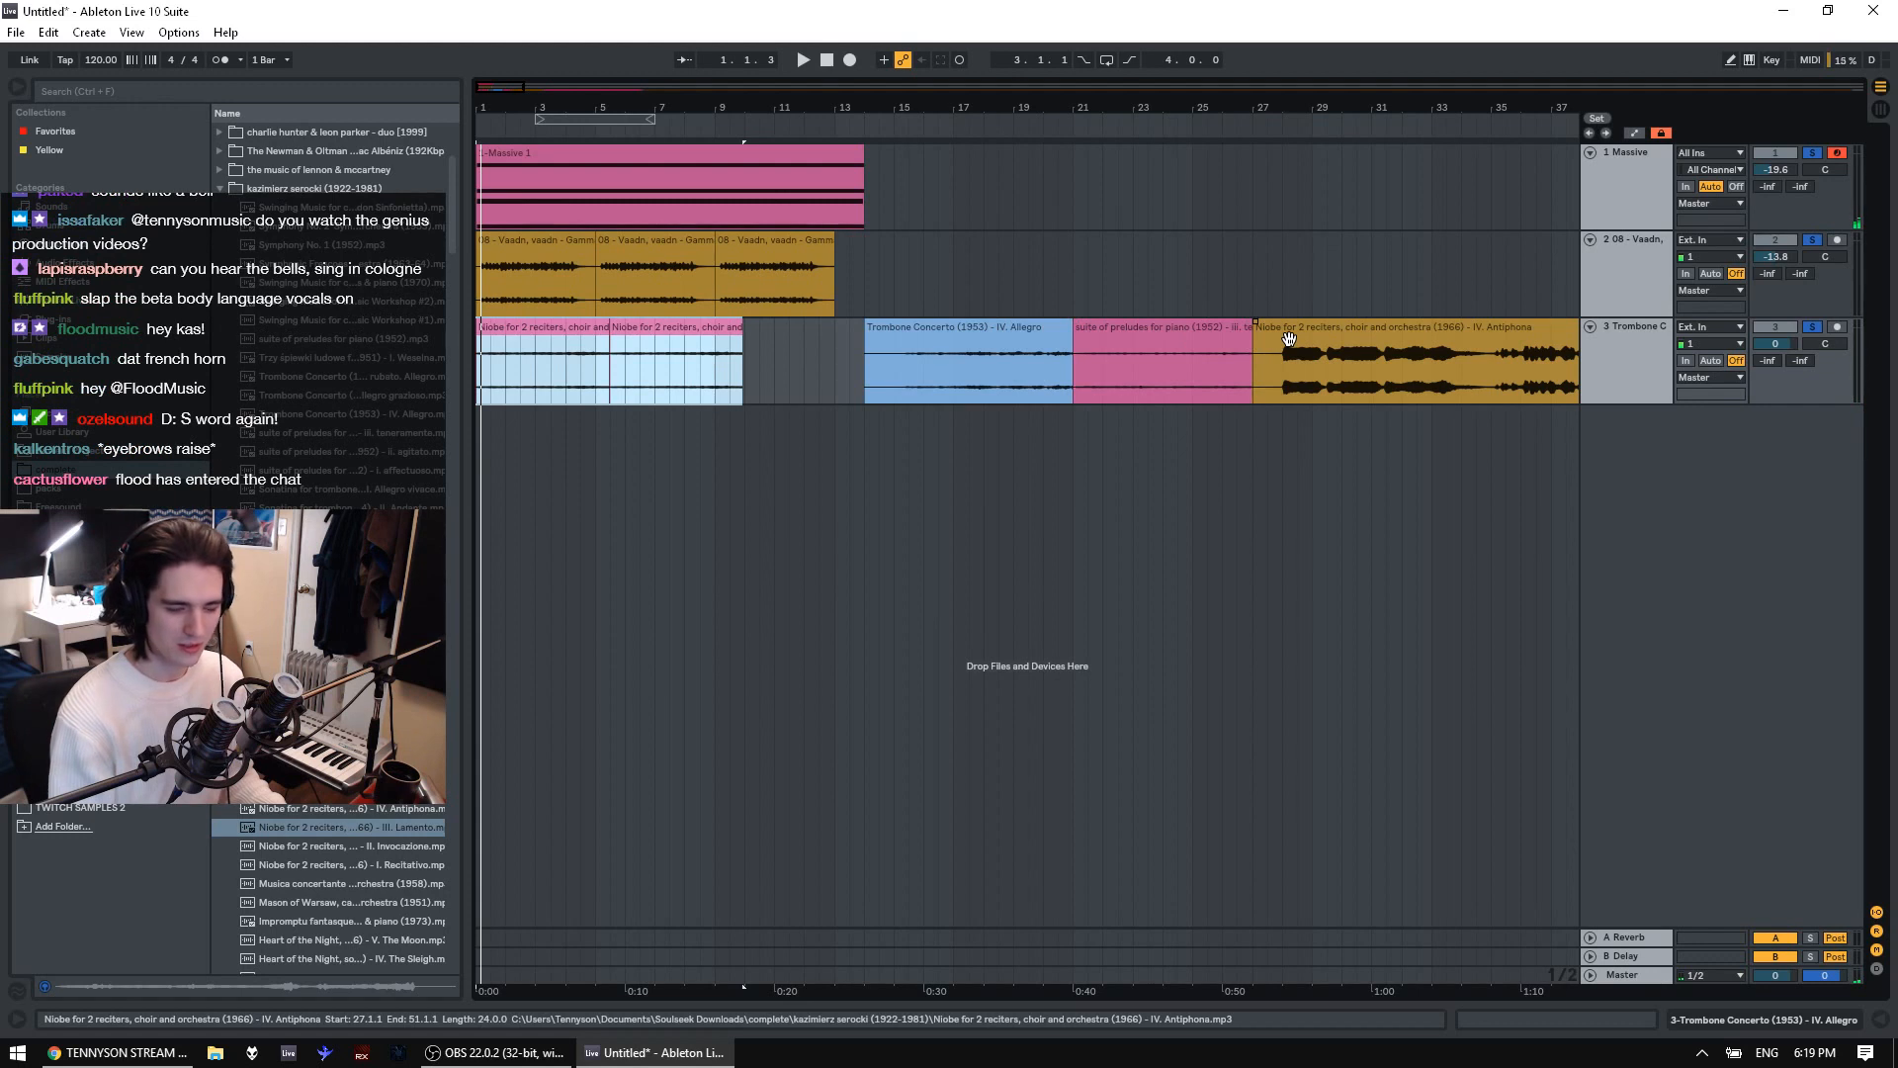
Turn off solo on the Massive and Vaadn tracks and play the Lamento copies alone
{"action": "left_click", "coordinate": [1814, 154]}
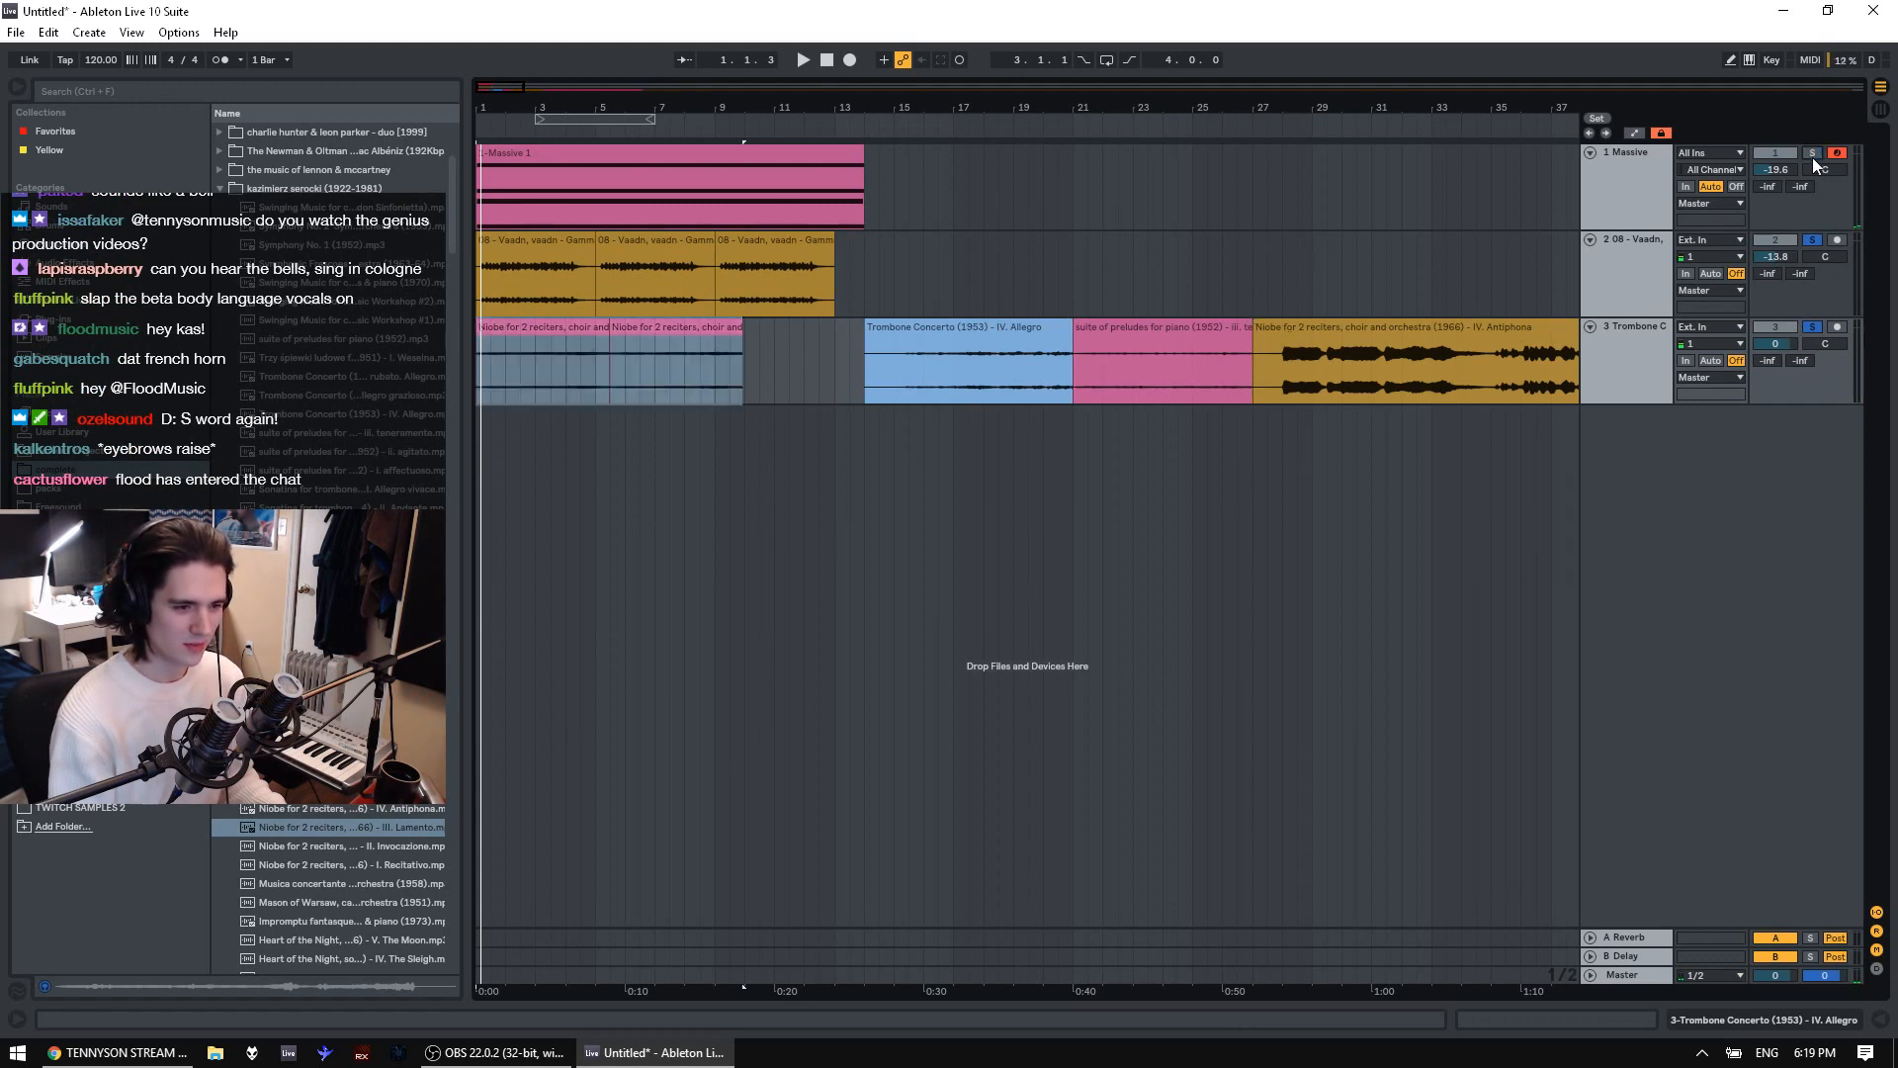
{"action": "left_click", "coordinate": [1815, 241]}
{"action": "left_click", "coordinate": [1812, 328]}
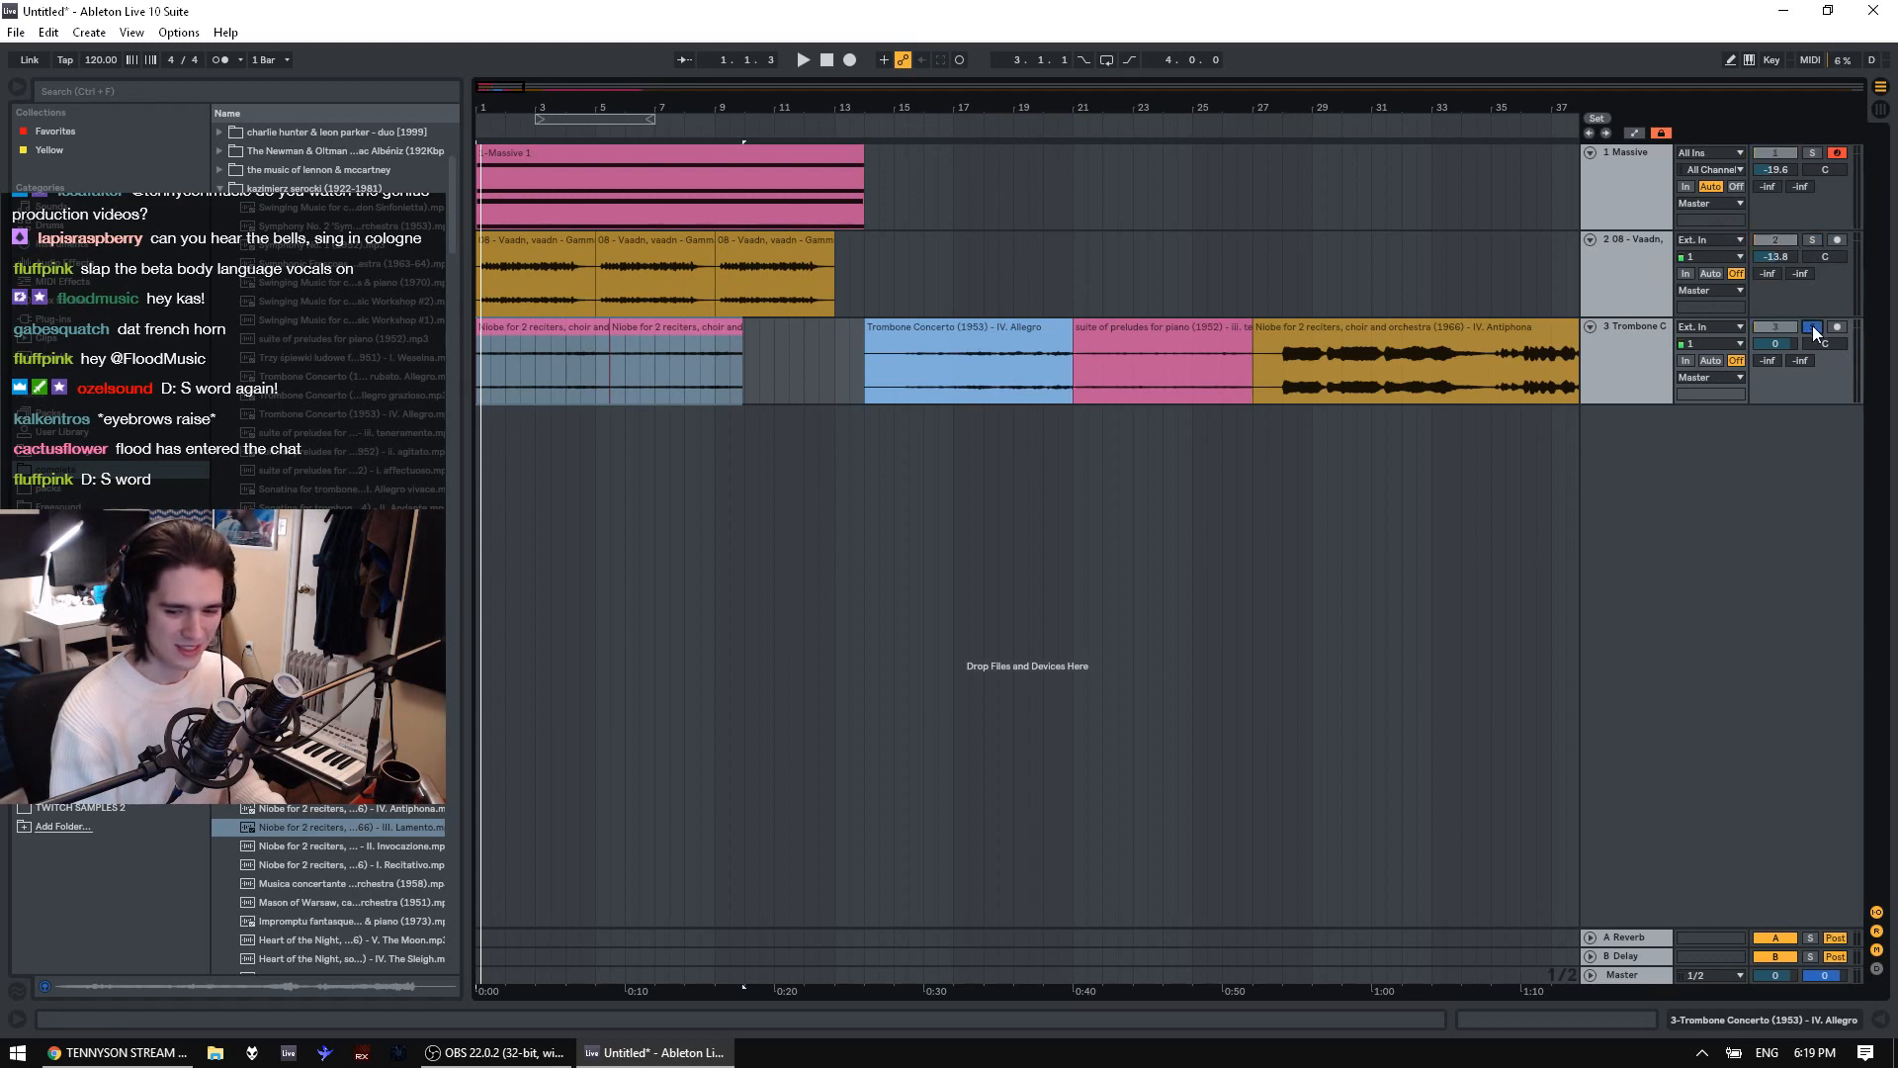
{"action": "key", "text": "space"}
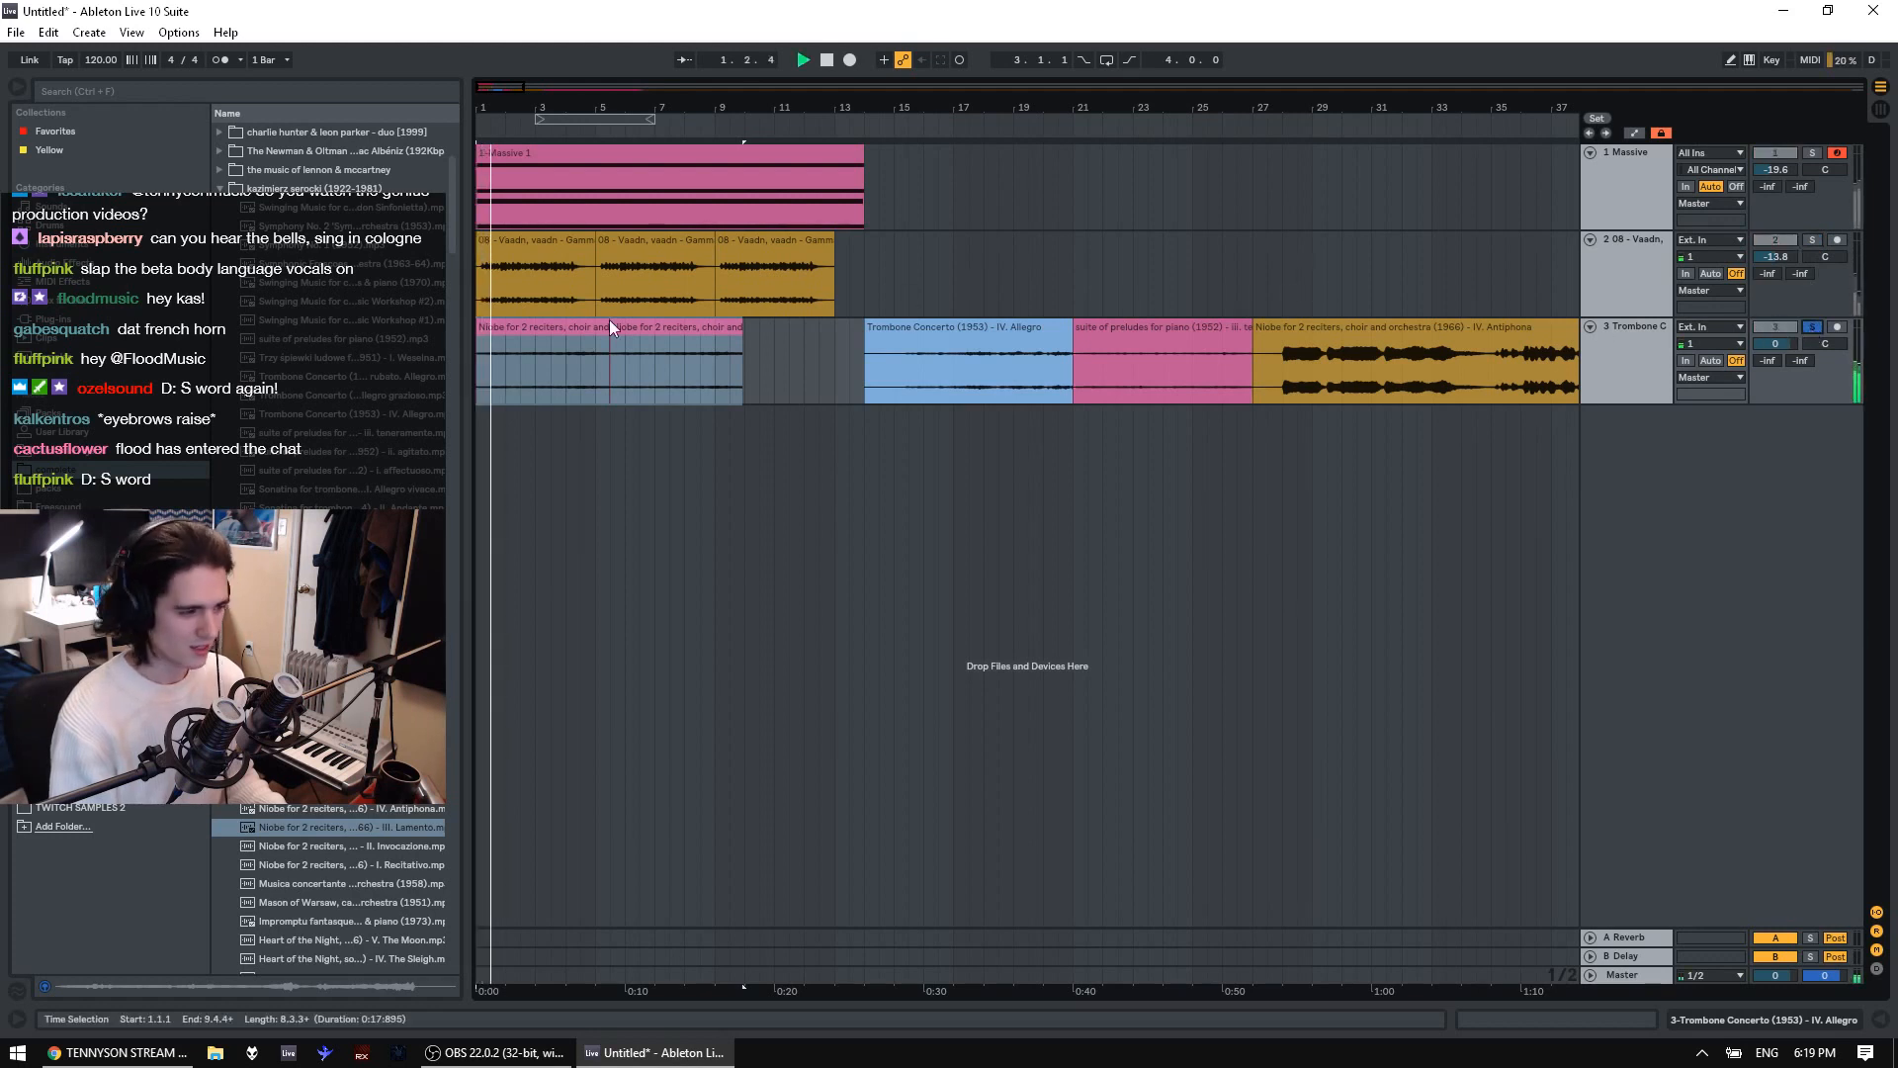
Turn off the third track's solo, select both Lamento copies and play all tracks together from bar 1
{"action": "left_click", "coordinate": [514, 334]}
{"action": "key", "text": "space"}
{"action": "left_click", "coordinate": [1813, 326]}
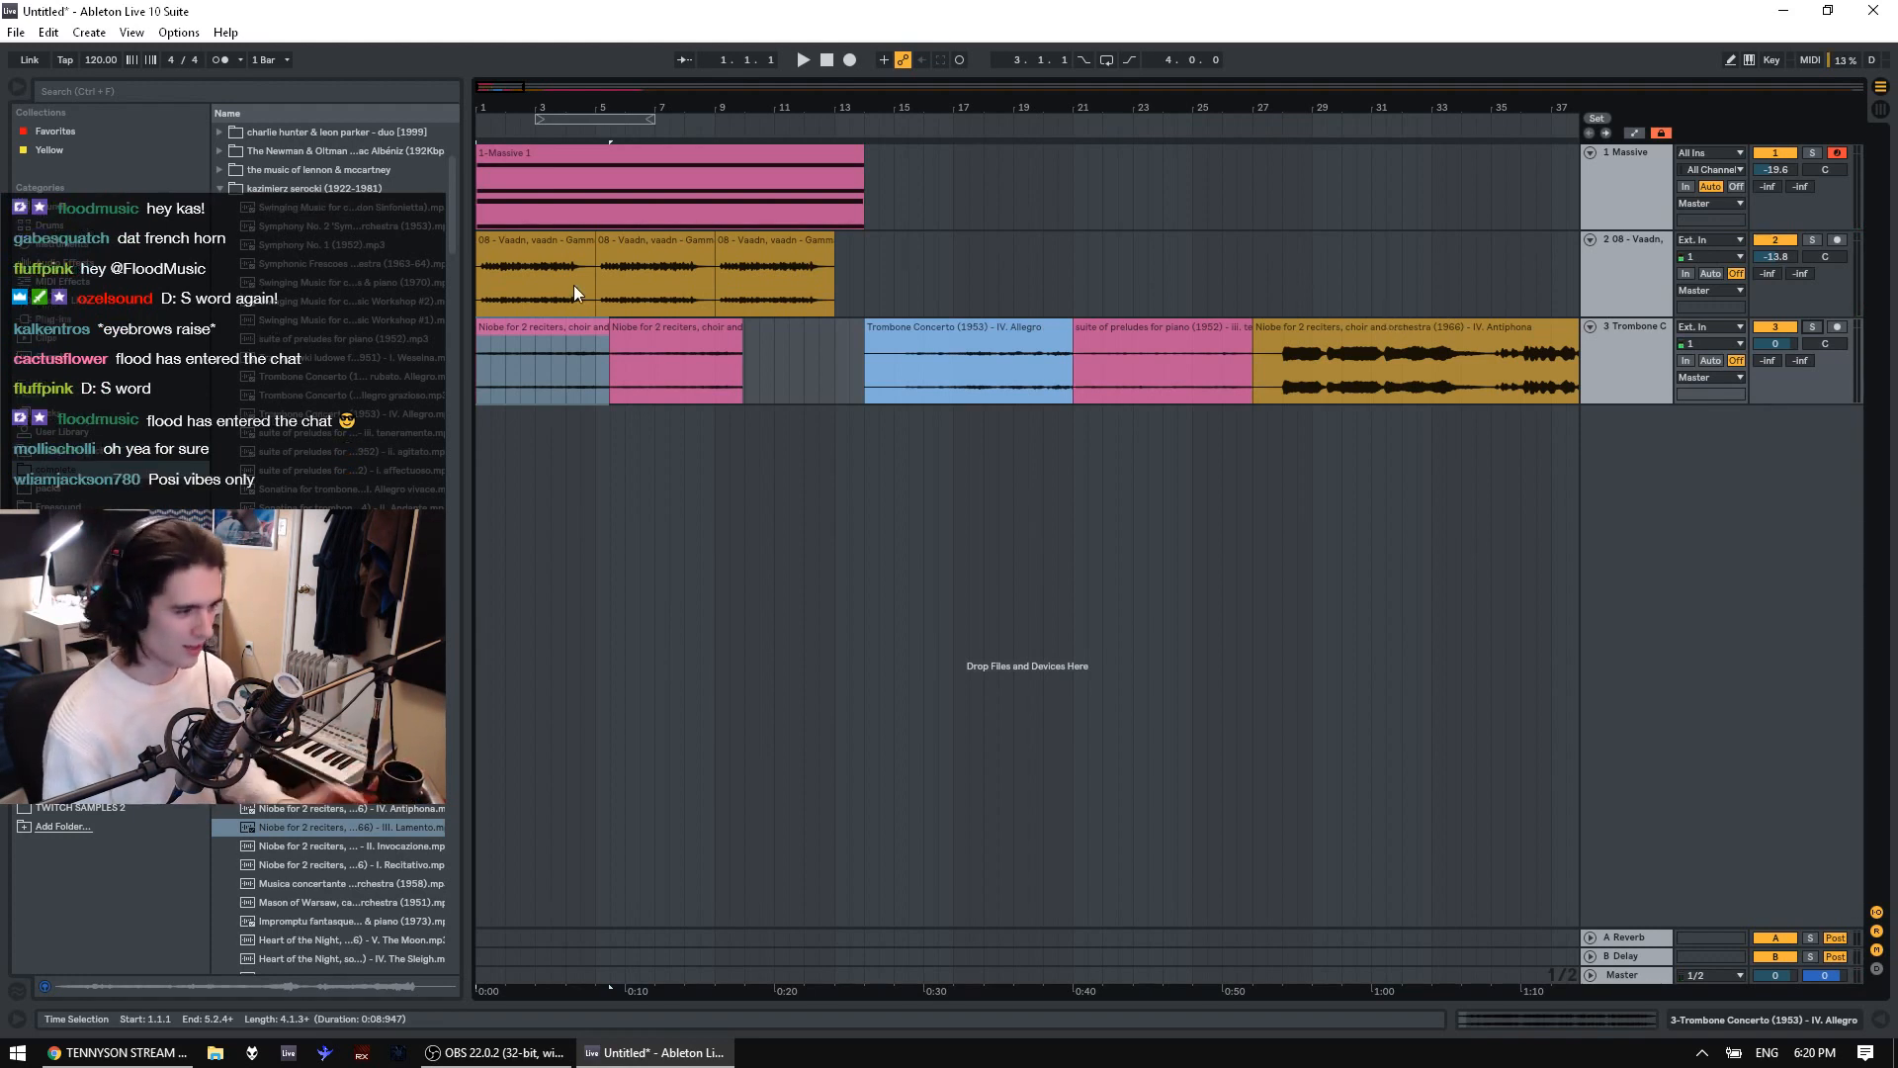
{"action": "left_click", "coordinate": [531, 328]}
{"action": "left_click", "coordinate": [670, 329], "text": "shift"}
{"action": "key", "text": "space"}
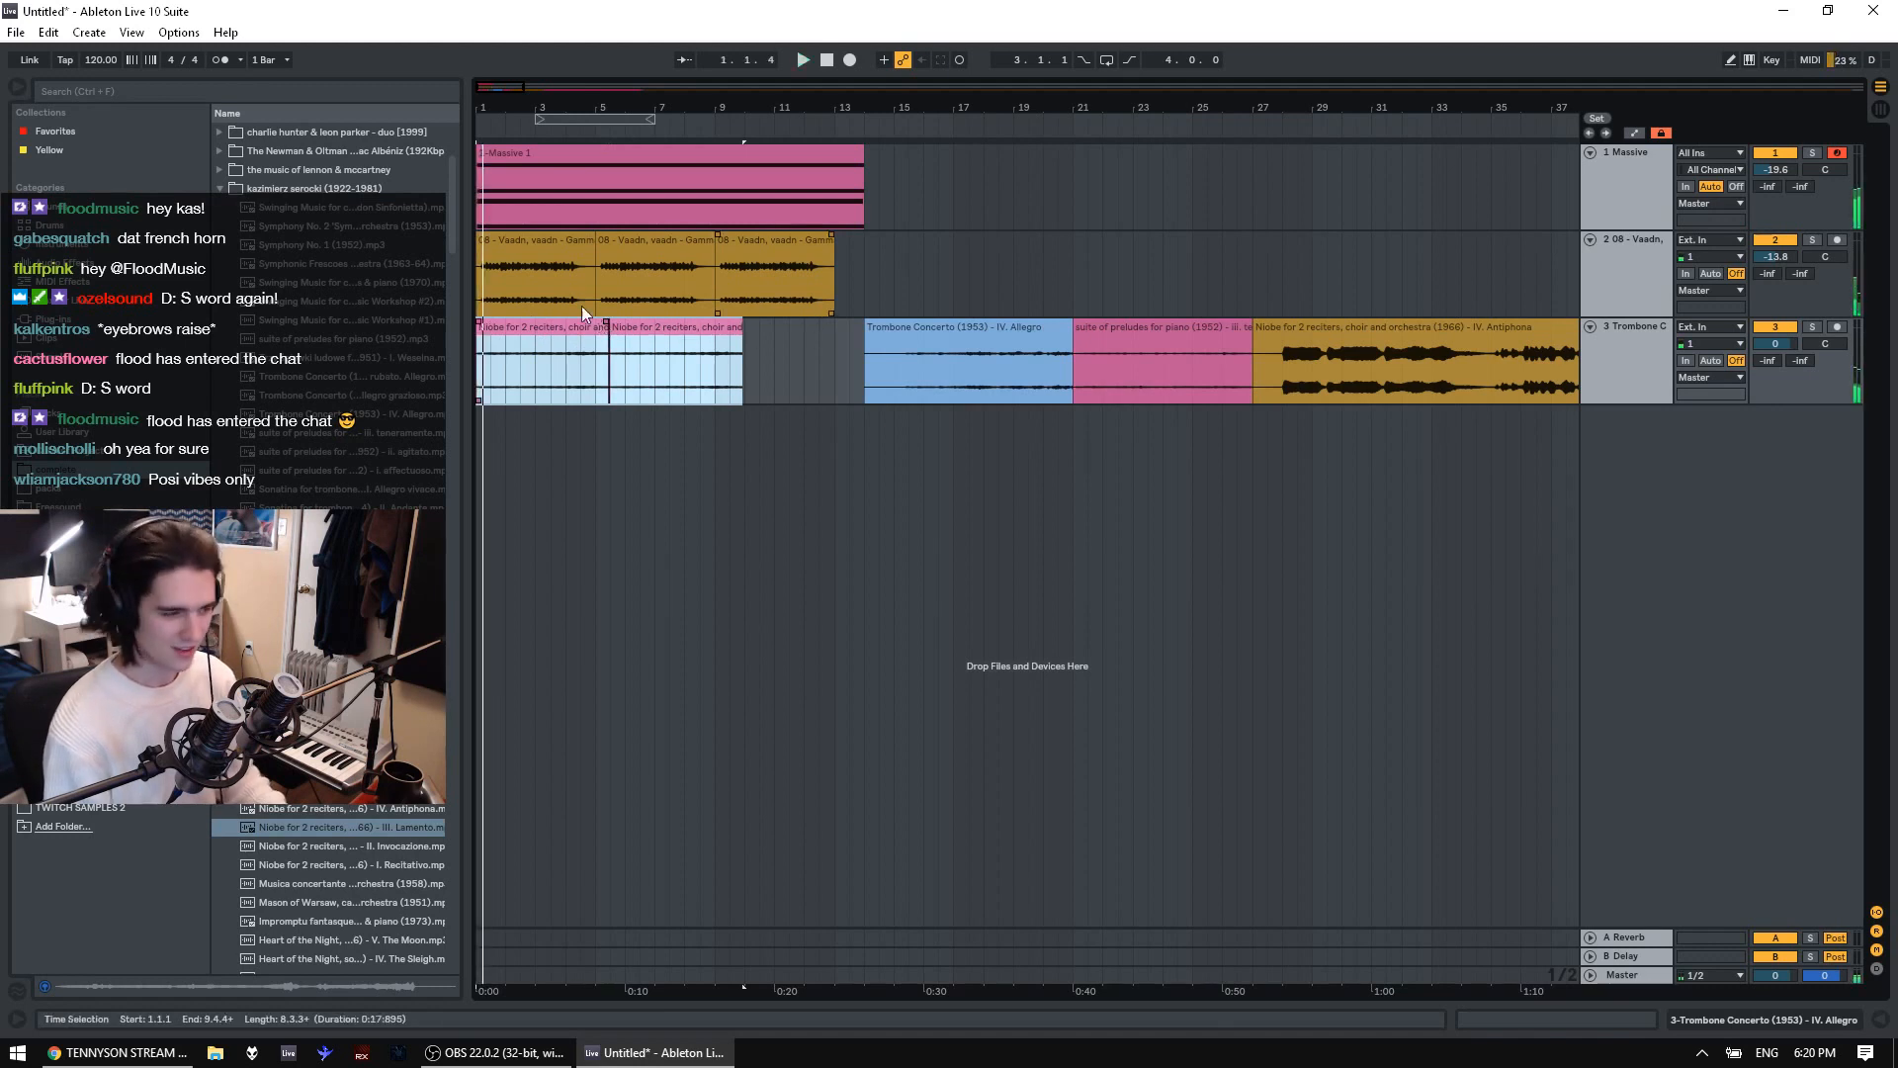
Raise the clip volume of both selected Lamento copies to 6.75 dB while all tracks play
{"action": "key", "text": "space"}
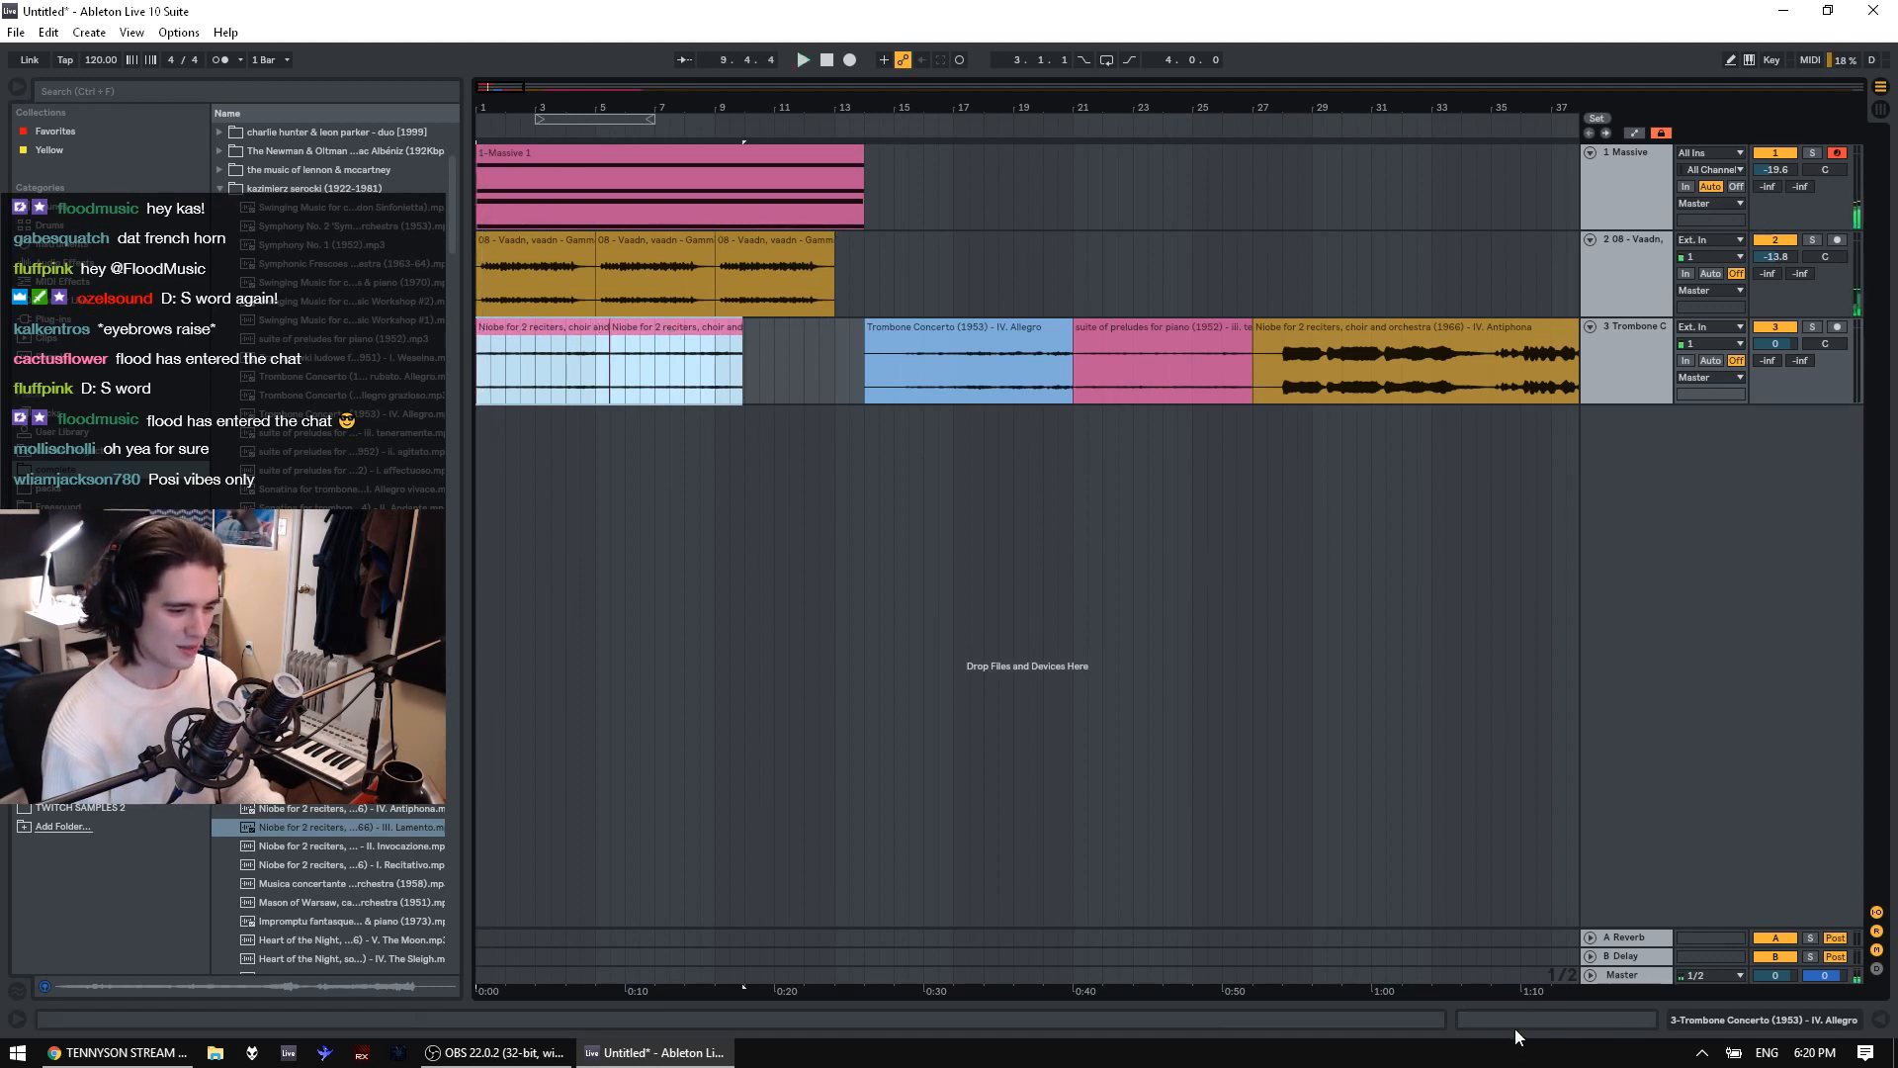
{"action": "key", "text": "ctrl+alt+l"}
{"action": "key", "text": "space"}
{"action": "left_click_drag", "start_coordinate": [168, 948], "coordinate": [168, 929]}
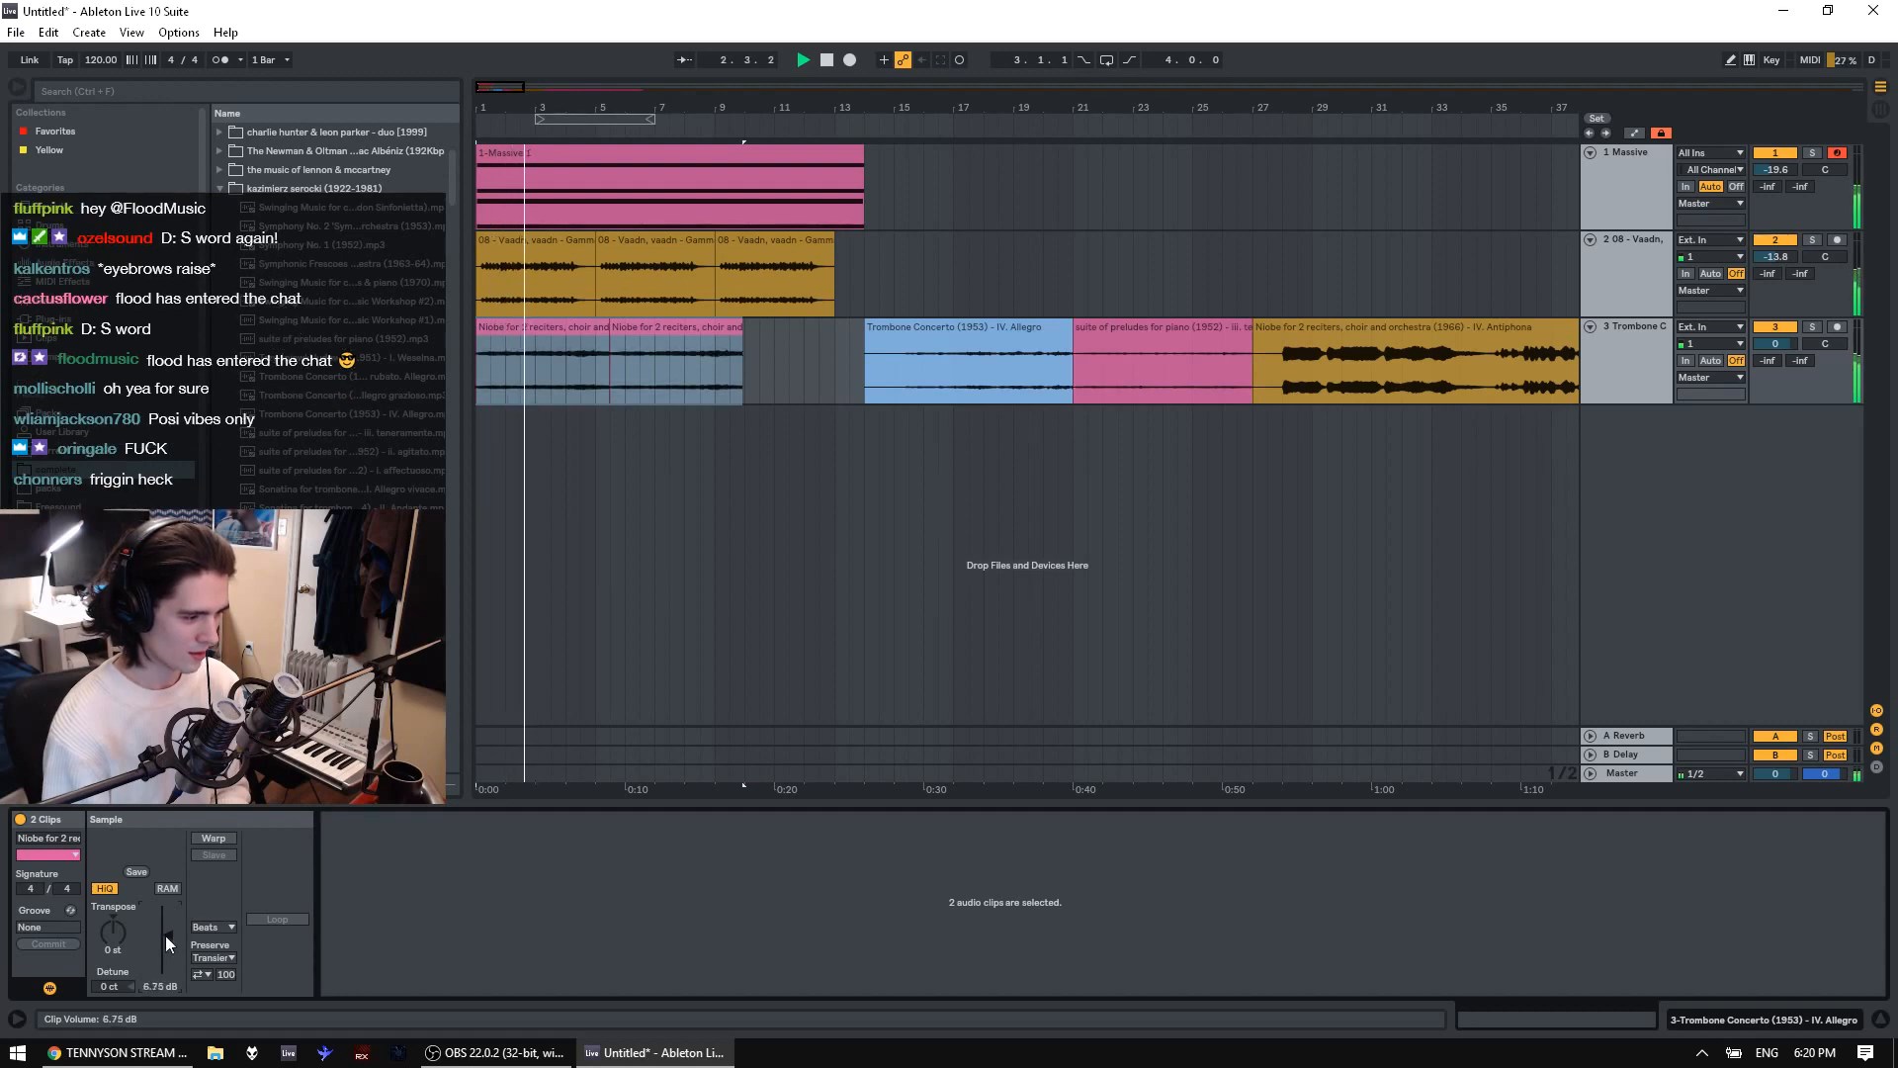
Solo the third track and play the first Lamento copy from bar 1
{"action": "left_click", "coordinate": [1814, 327]}
{"action": "left_click", "coordinate": [544, 366]}
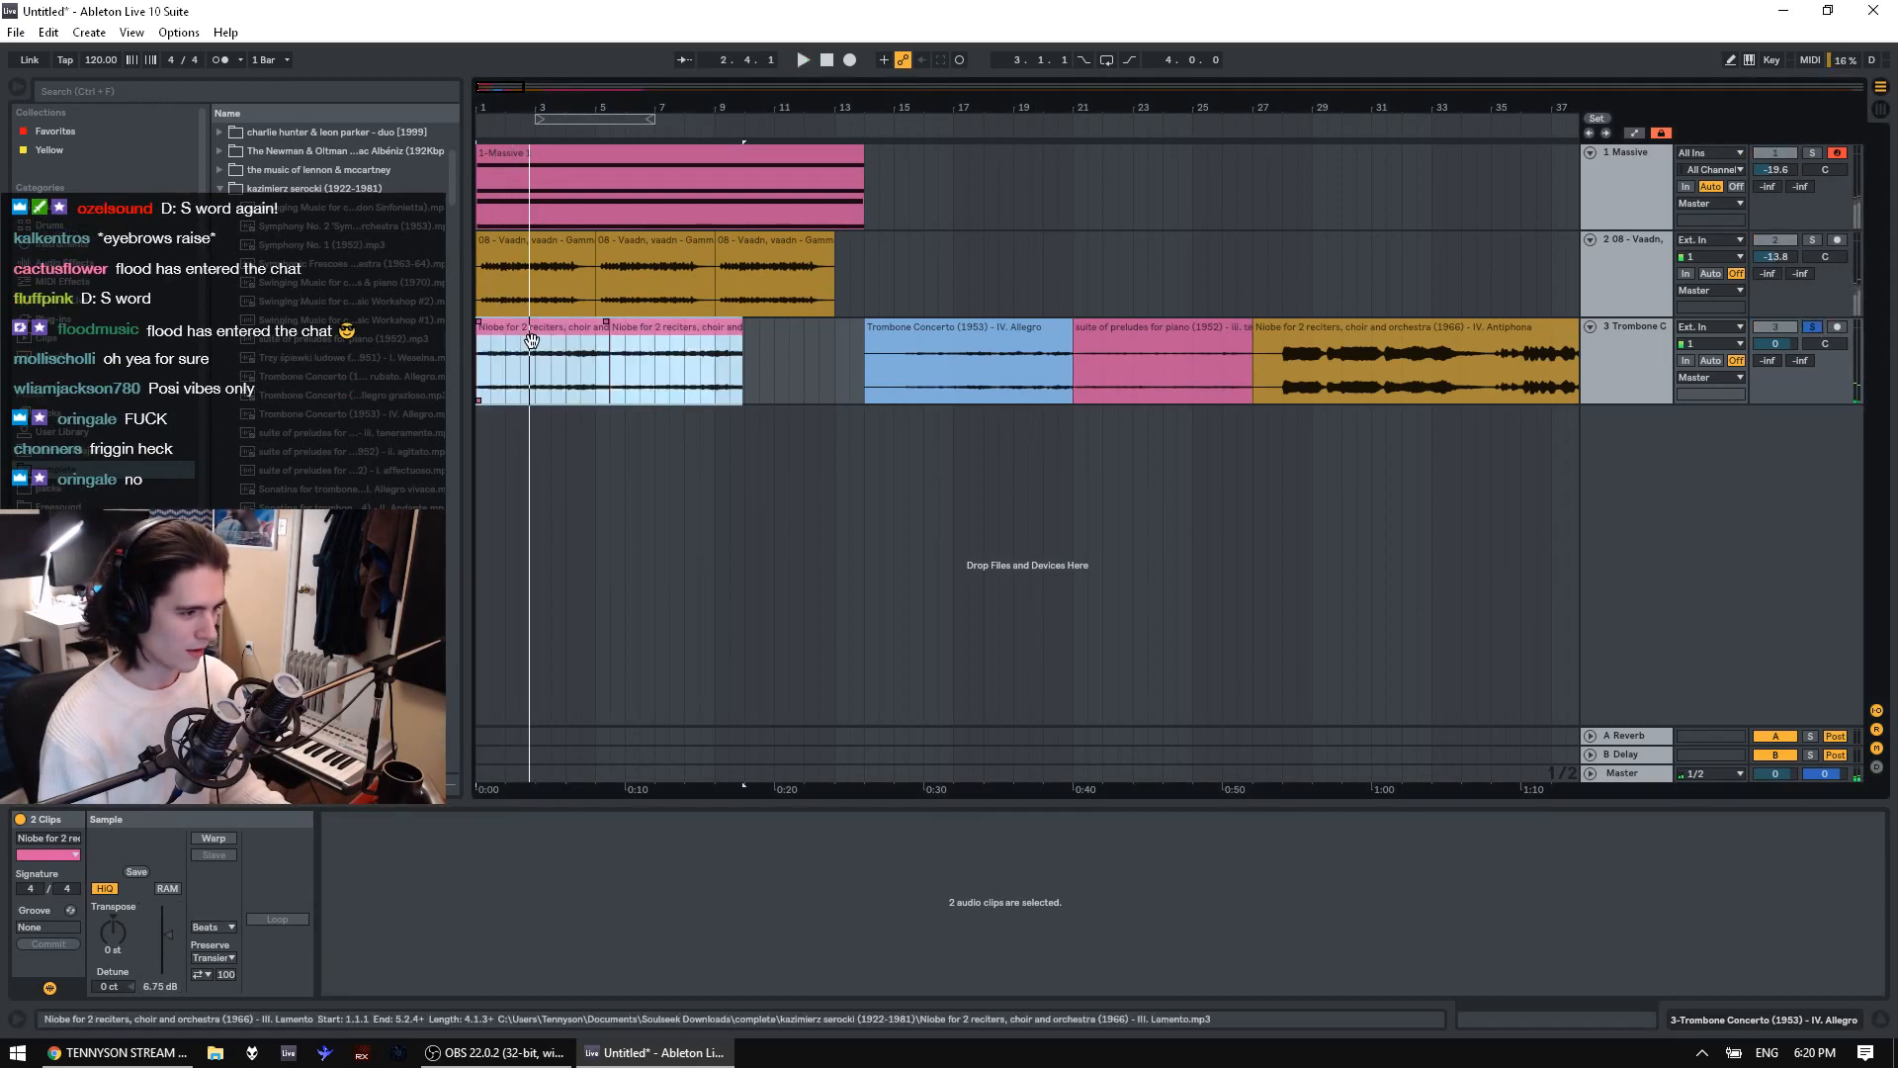
{"action": "left_click_drag", "start_coordinate": [636, 876], "coordinate": [419, 833]}
{"action": "key", "text": "space"}
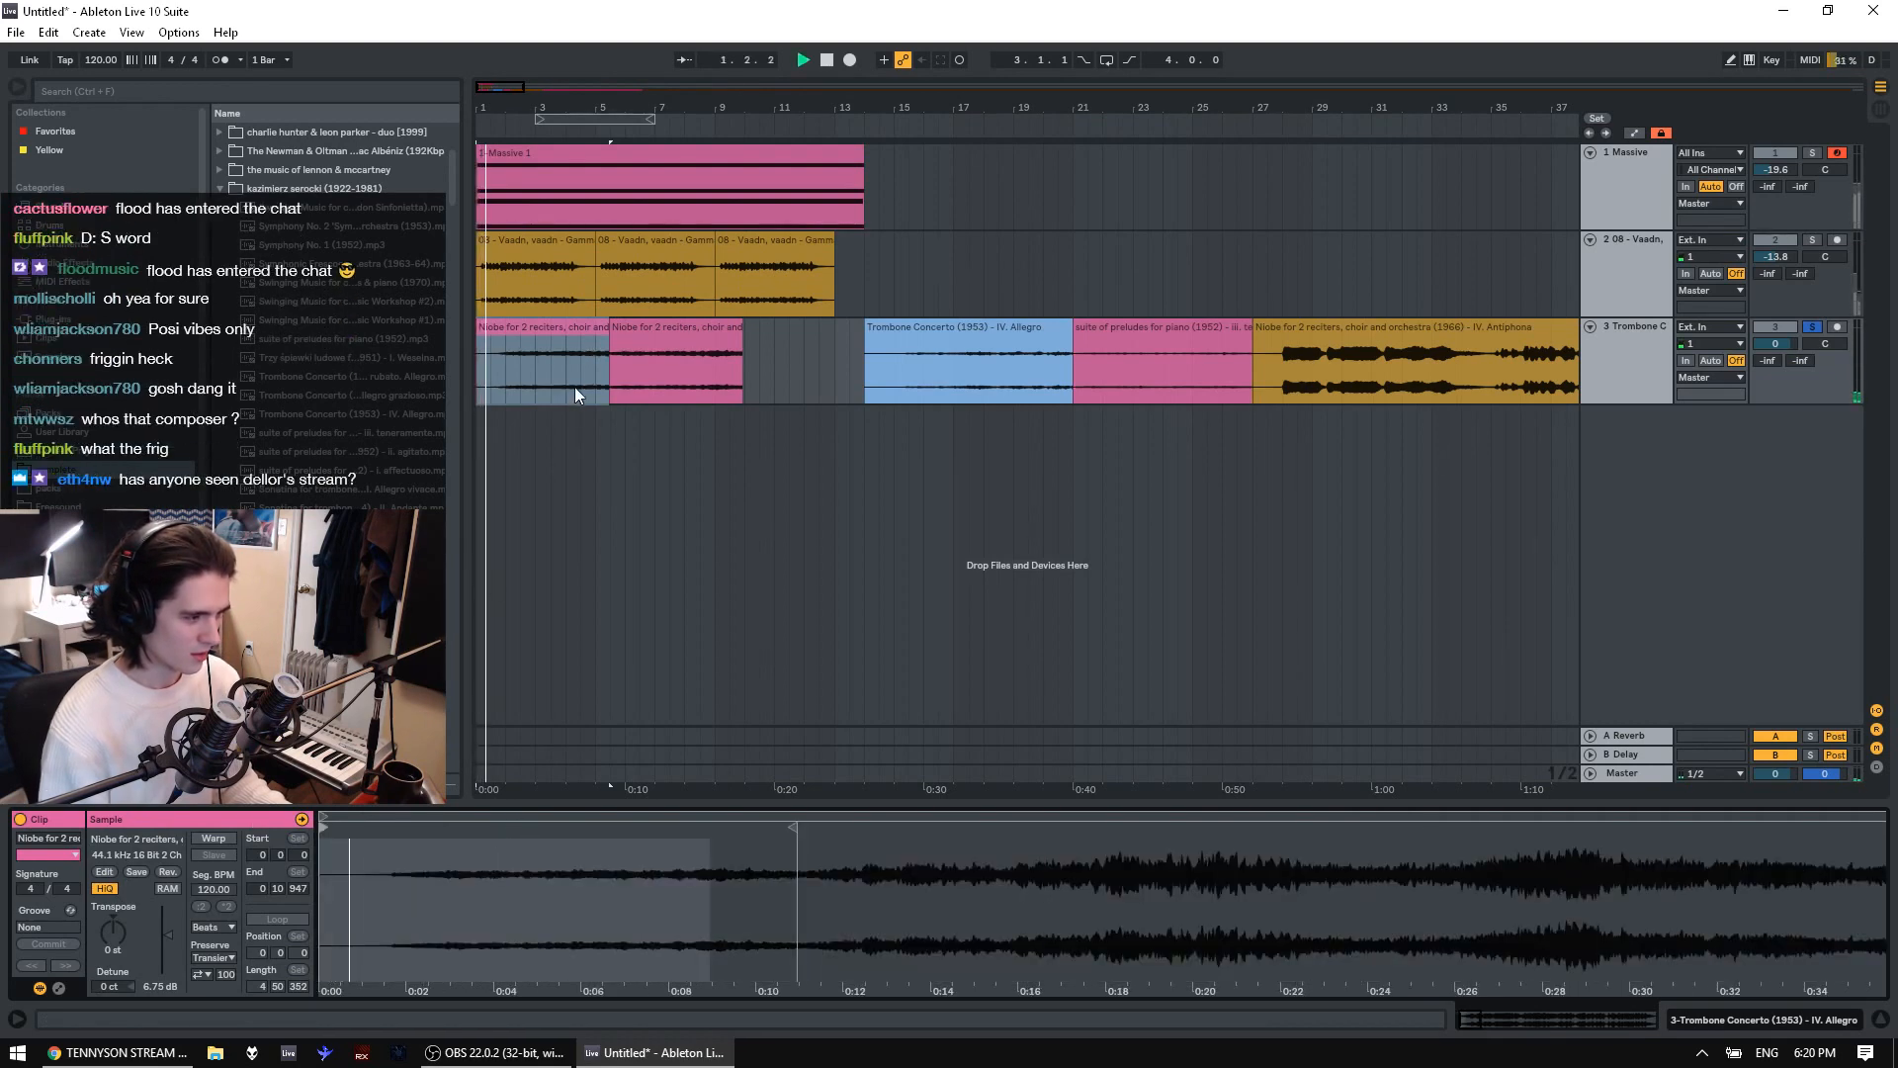
Paste the Lamento excerpt over the Trombone Concerto clip at bar 14 and extend its start back to bar 13
{"action": "left_click", "coordinate": [979, 326]}
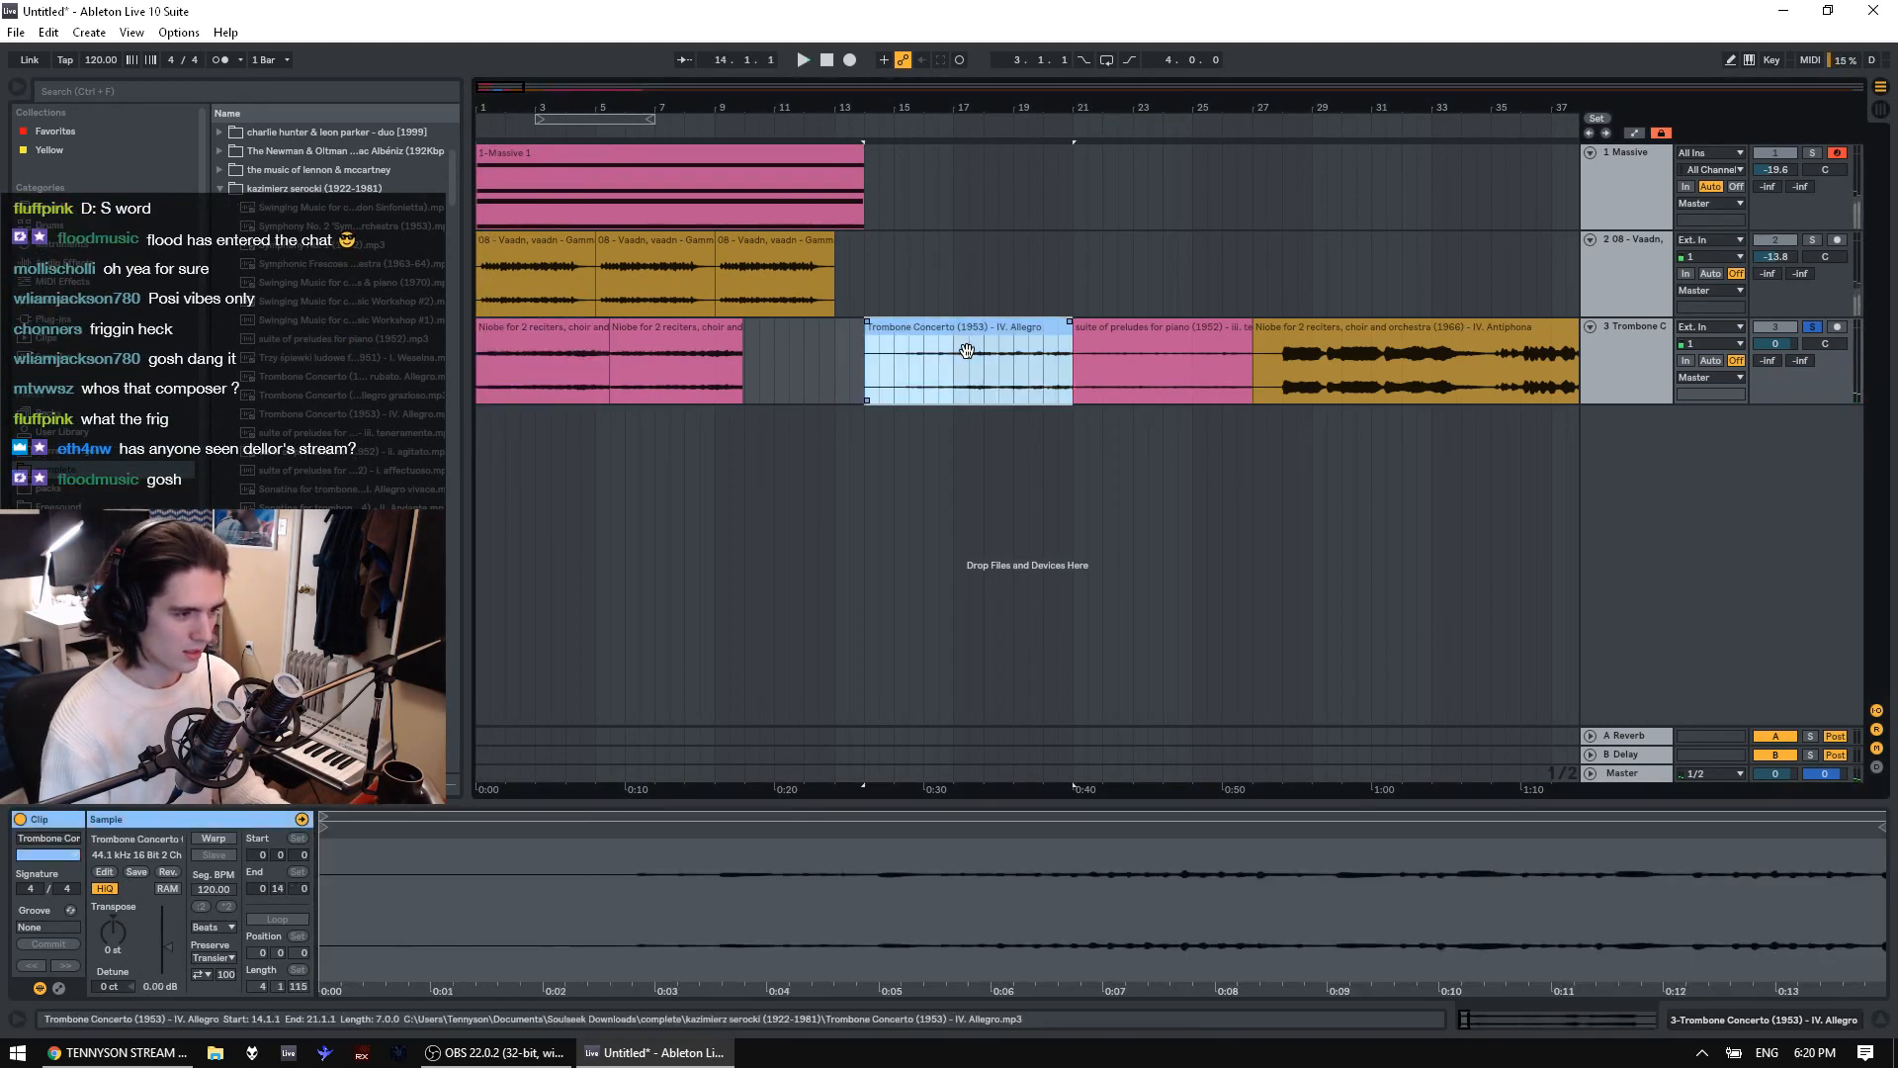
{"action": "key", "text": "ctrl+v"}
{"action": "left_click_drag", "start_coordinate": [867, 346], "coordinate": [835, 351]}
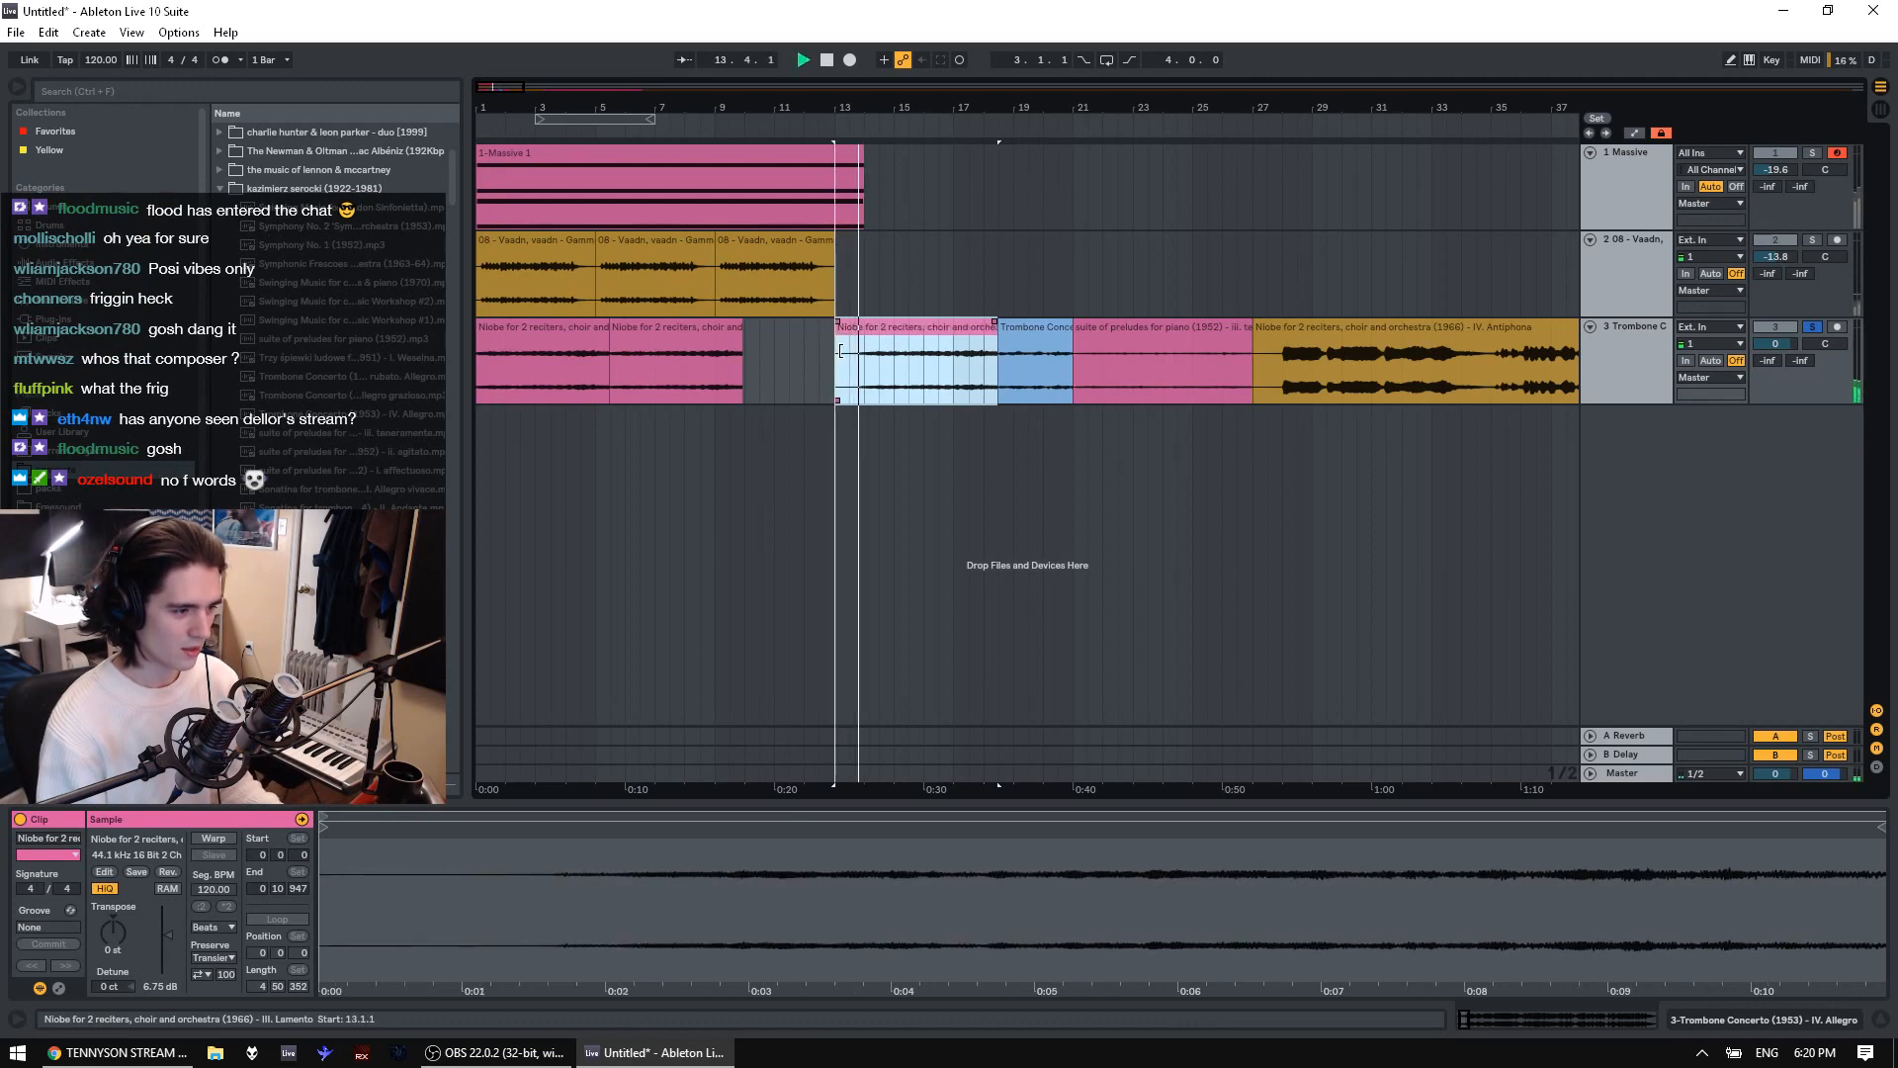
Crop the pasted Lamento clip's sample and play it
{"action": "right_click", "coordinate": [931, 341]}
{"action": "right_click", "coordinate": [738, 861]}
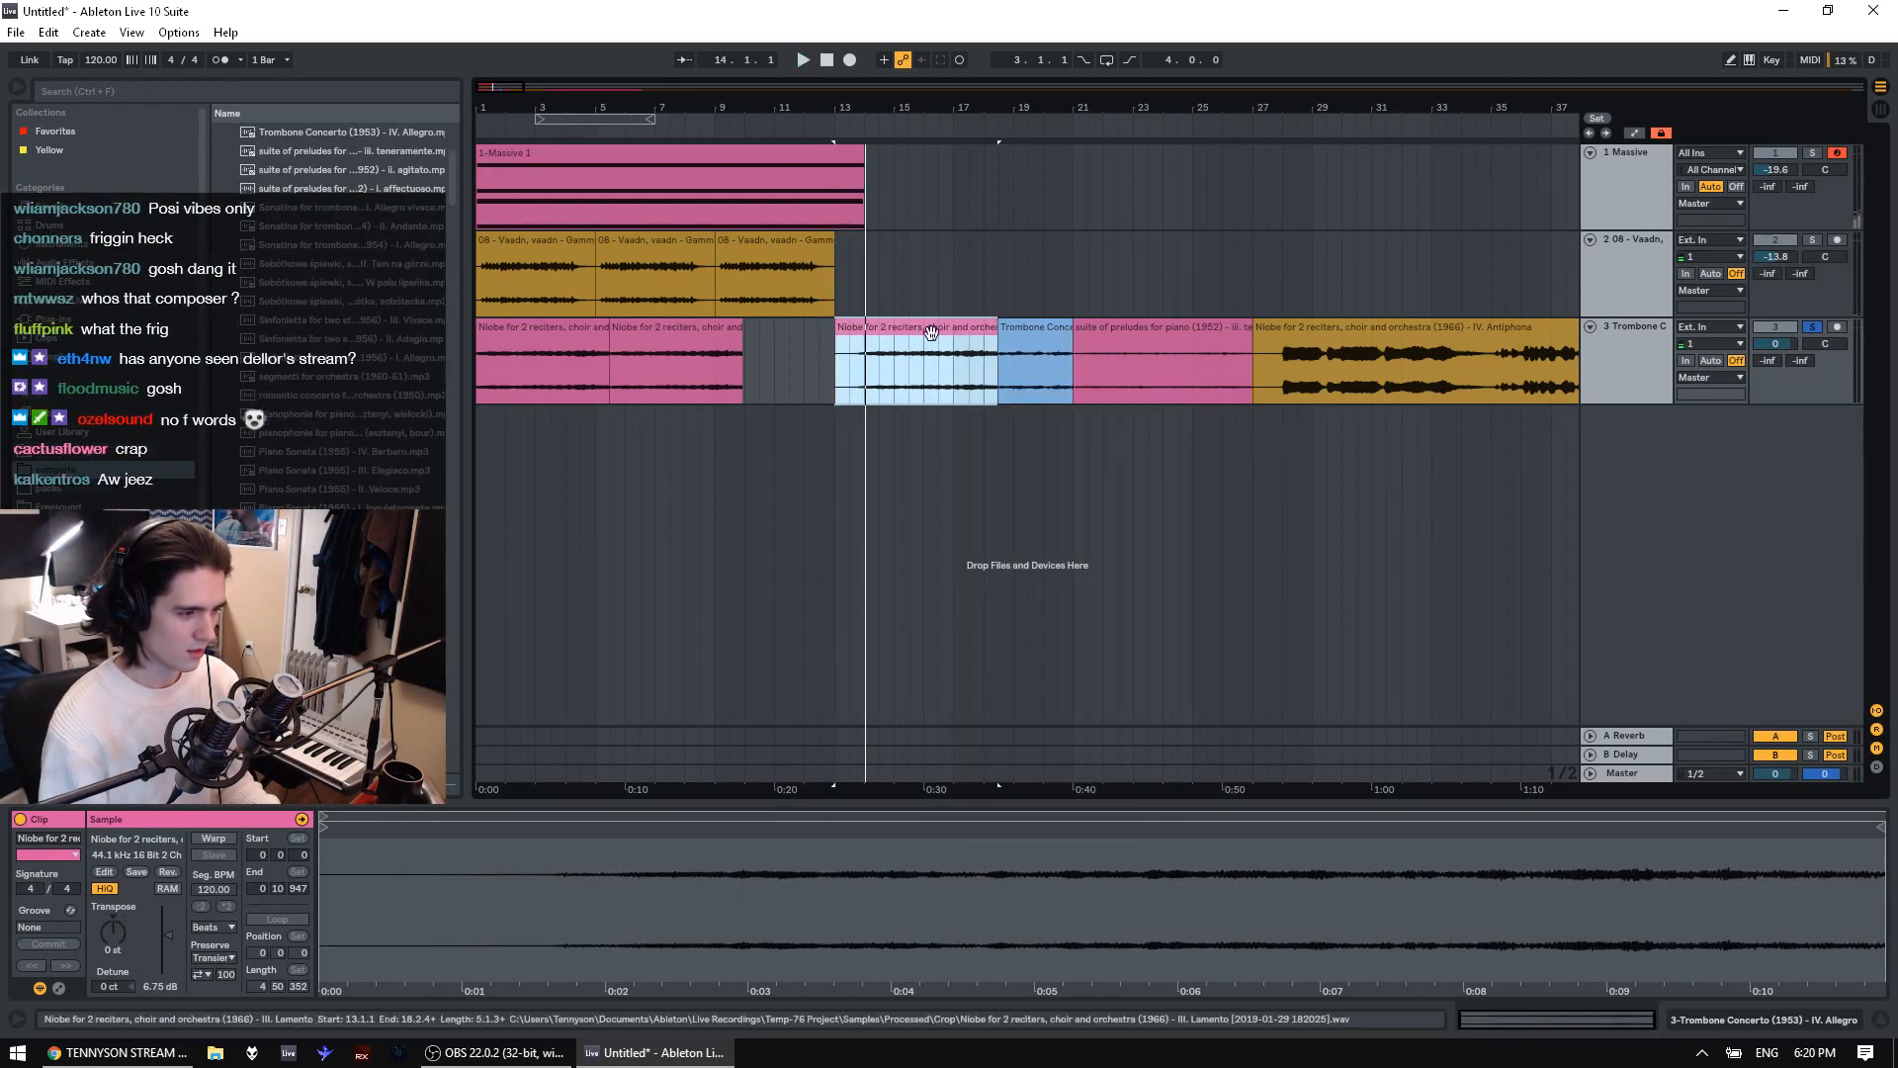
{"action": "left_click", "coordinate": [979, 388]}
{"action": "key", "text": "space"}
Extend the pasted Lamento clip's end to bar 19 and crop its sample to the clip
{"action": "mouse_move", "coordinate": [997, 332]}
{"action": "left_mouse_down"}
{"action": "mouse_move", "coordinate": [1088, 334]}
{"action": "mouse_move", "coordinate": [1014, 334]}
{"action": "left_mouse_up"}
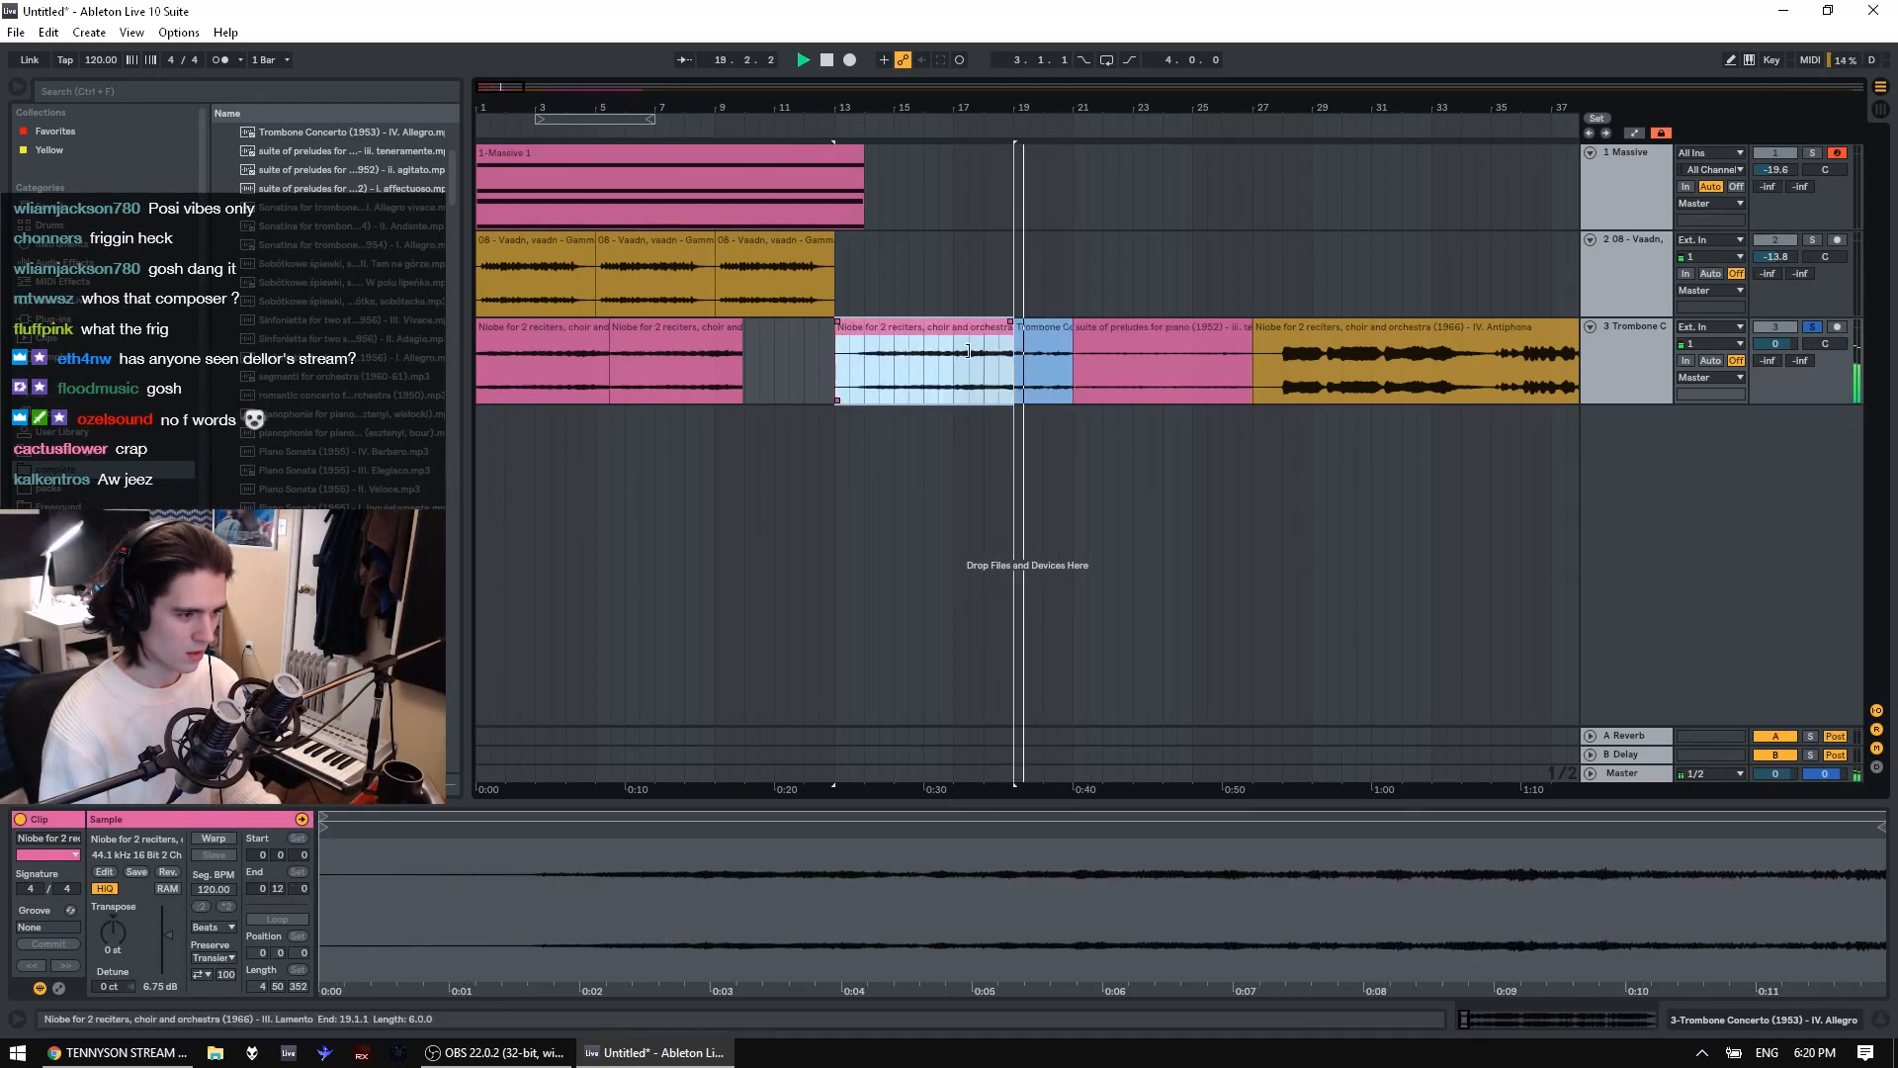
{"action": "key", "text": "space"}
{"action": "right_click", "coordinate": [525, 914]}
{"action": "left_click", "coordinate": [593, 924]}
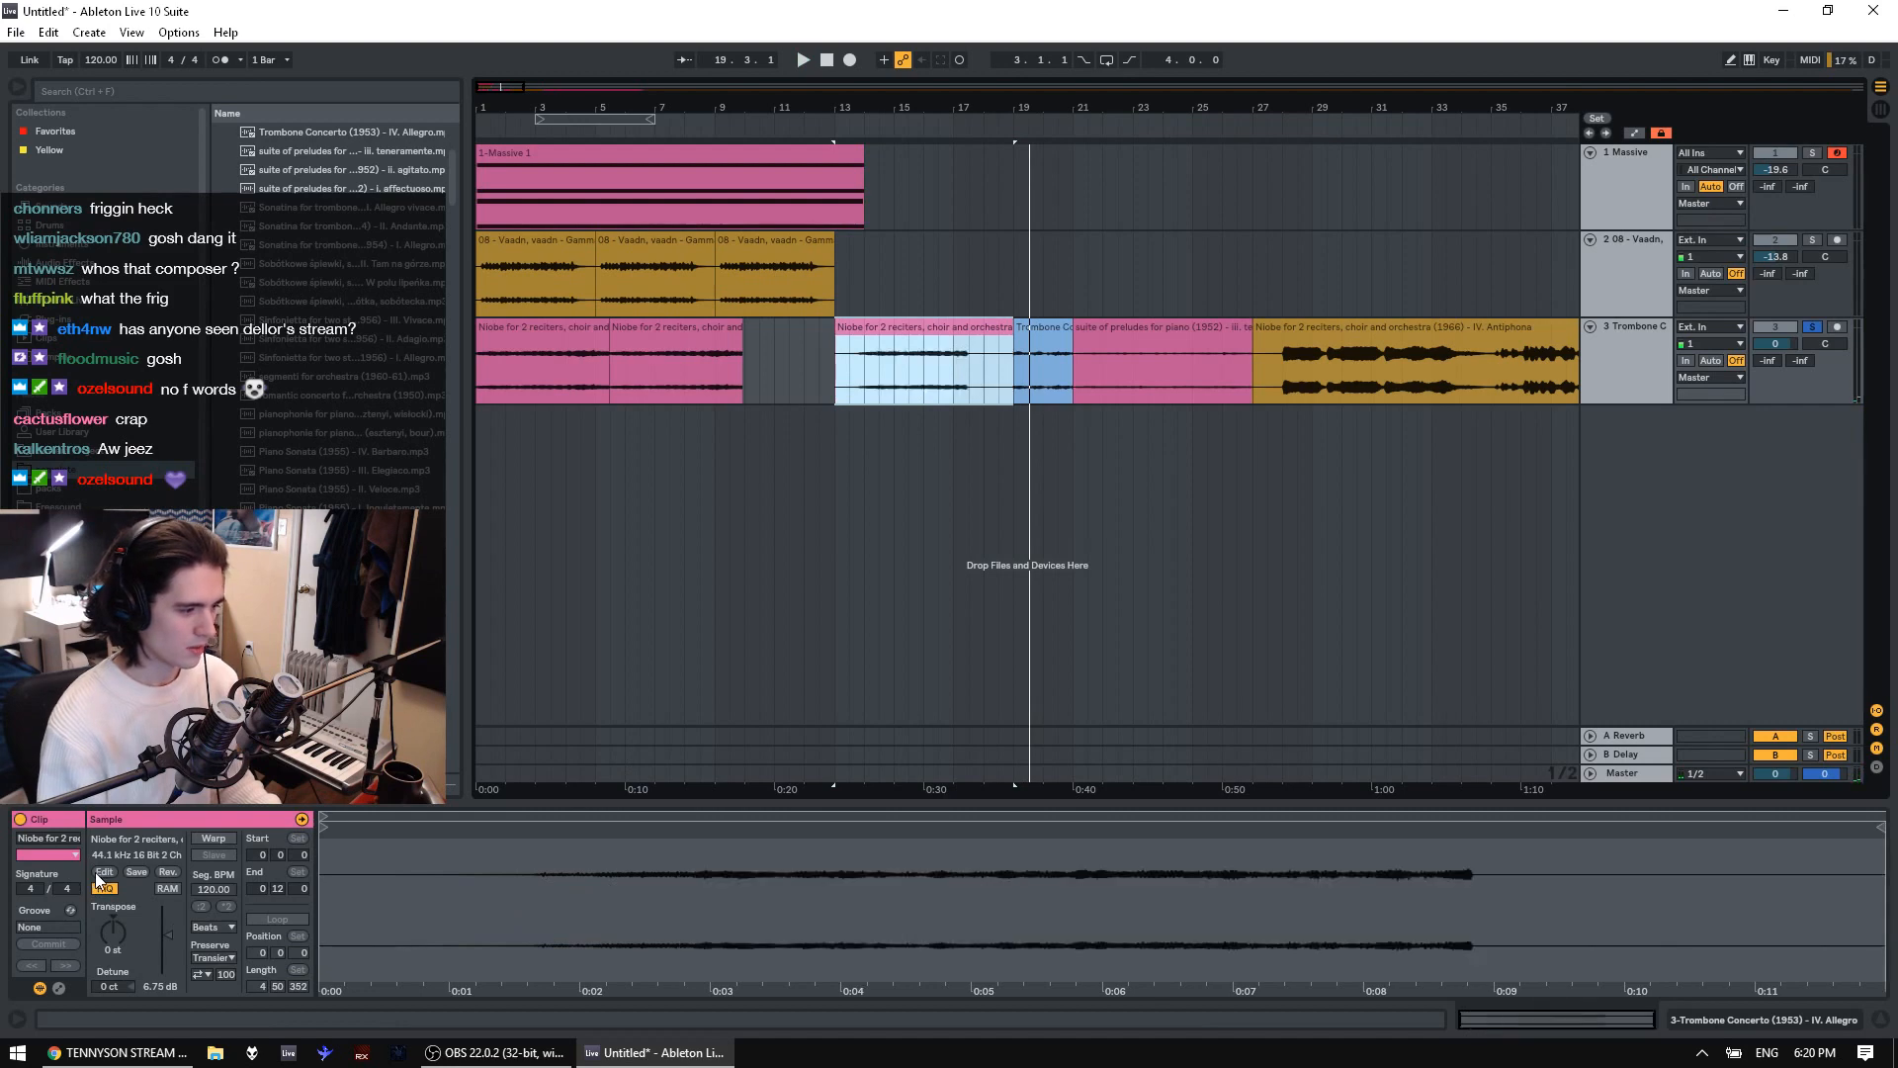
Open the cropped Lamento sample in iZotope RX and shift the spectrogram's colour range to about 46 to 96 dB
{"action": "left_click", "coordinate": [100, 874]}
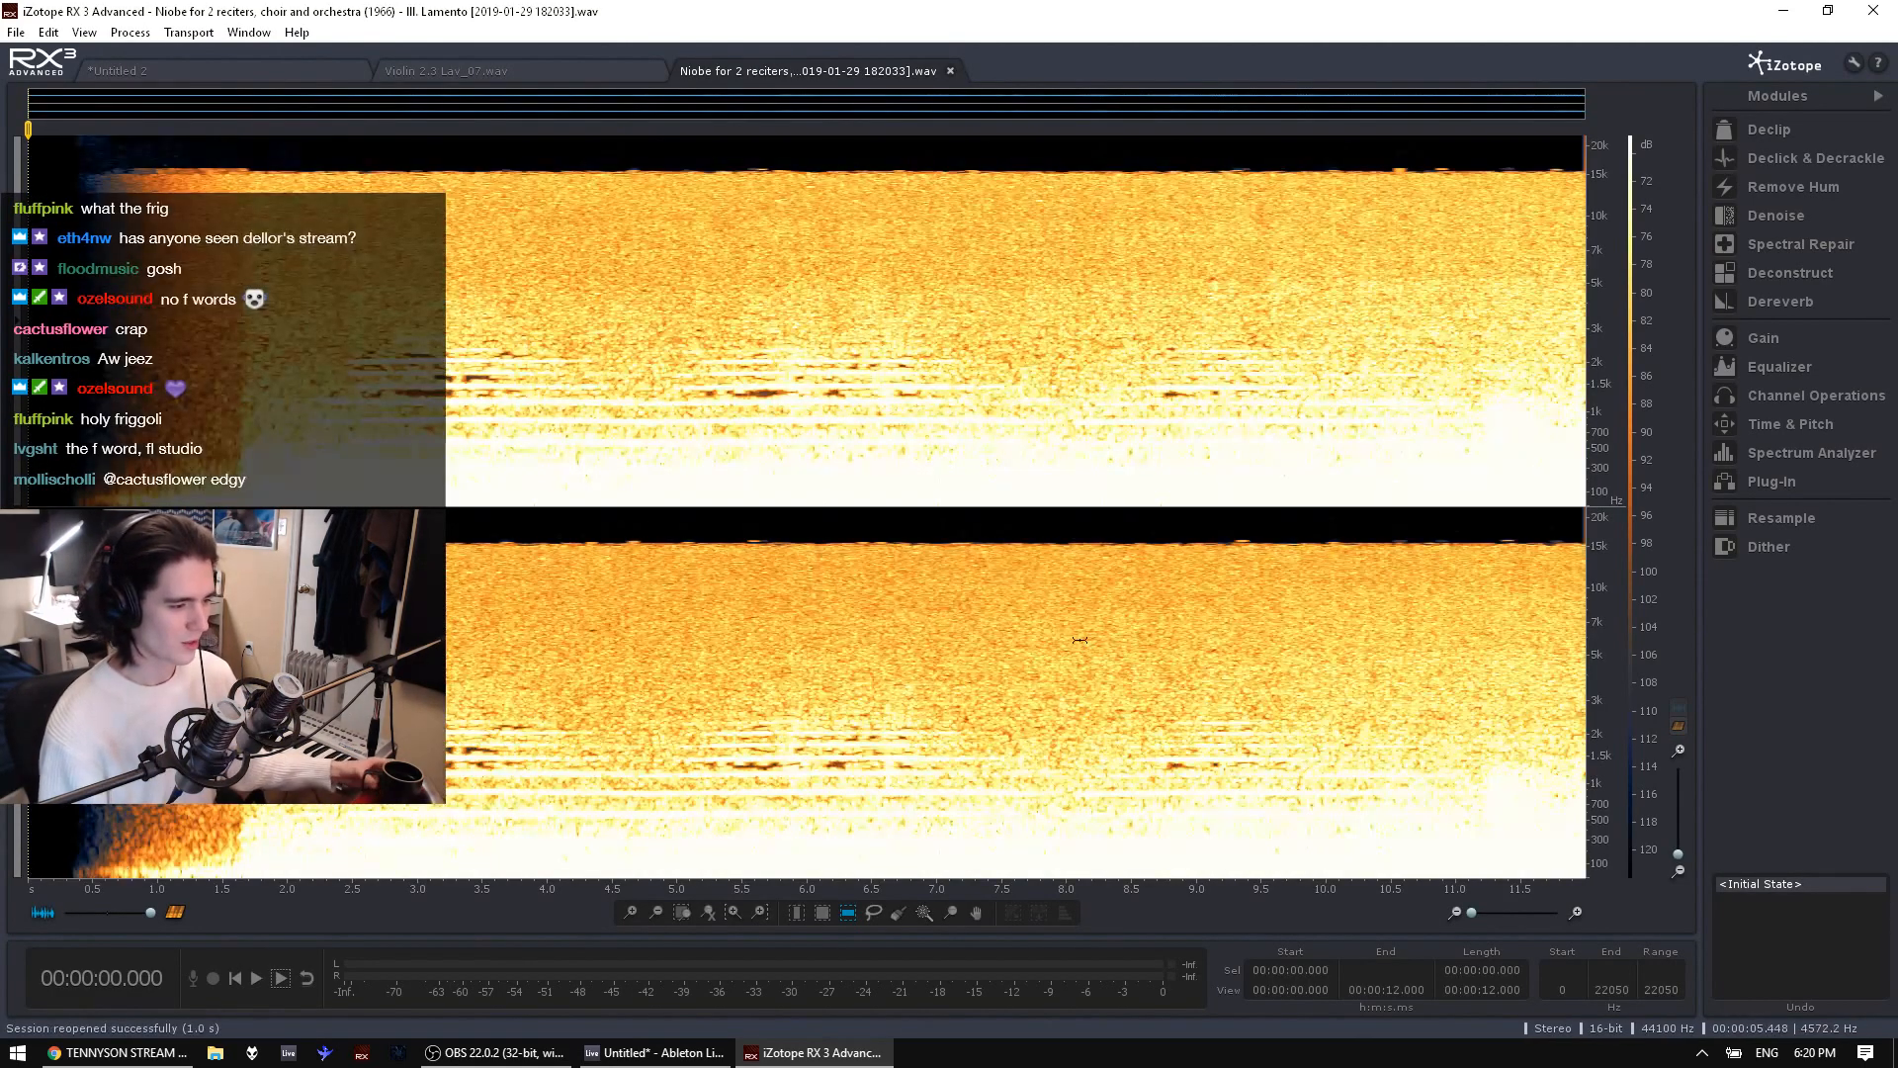
{"action": "left_click_drag", "start_coordinate": [1641, 351], "coordinate": [1628, 679]}
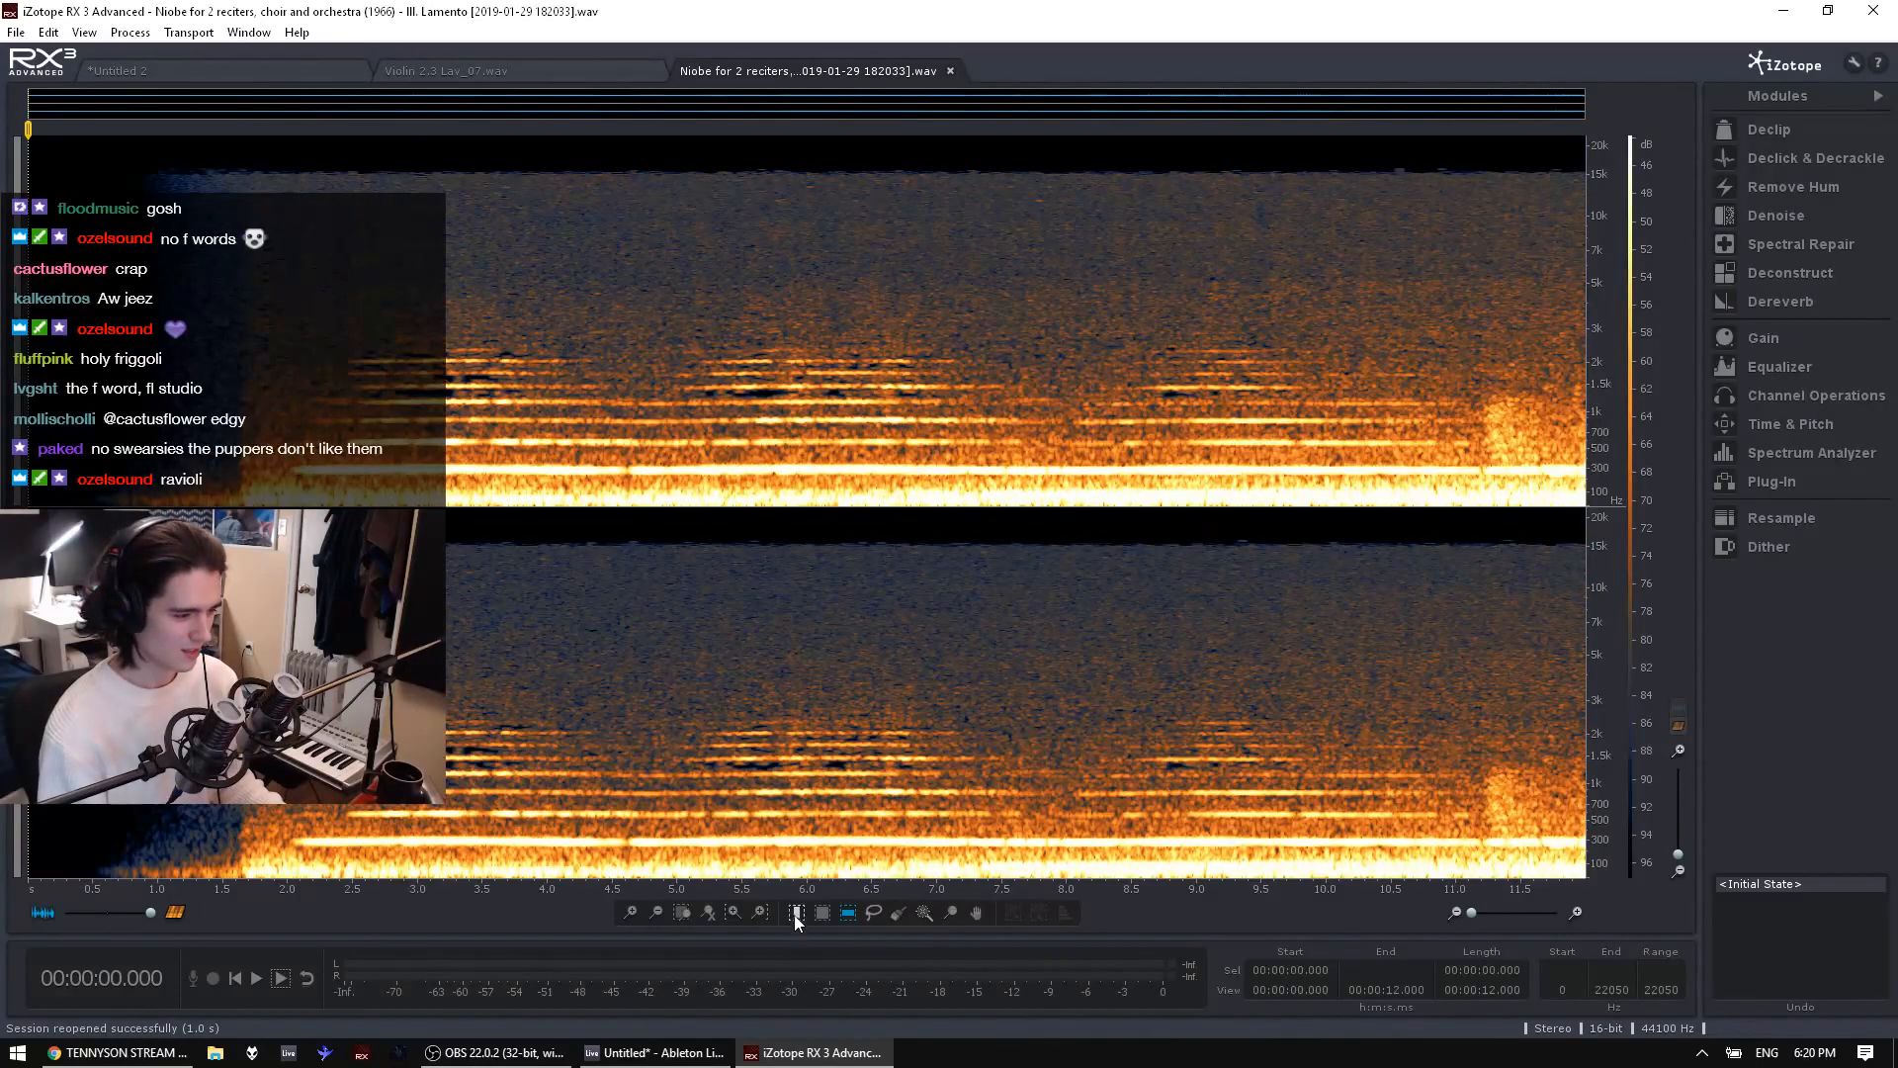
Learn a Denoise profile from the noise at about 1.7 to 2.0 s and apply spectral denoising to the whole file
{"action": "left_click_drag", "start_coordinate": [1028, 346], "coordinate": [1087, 346]}
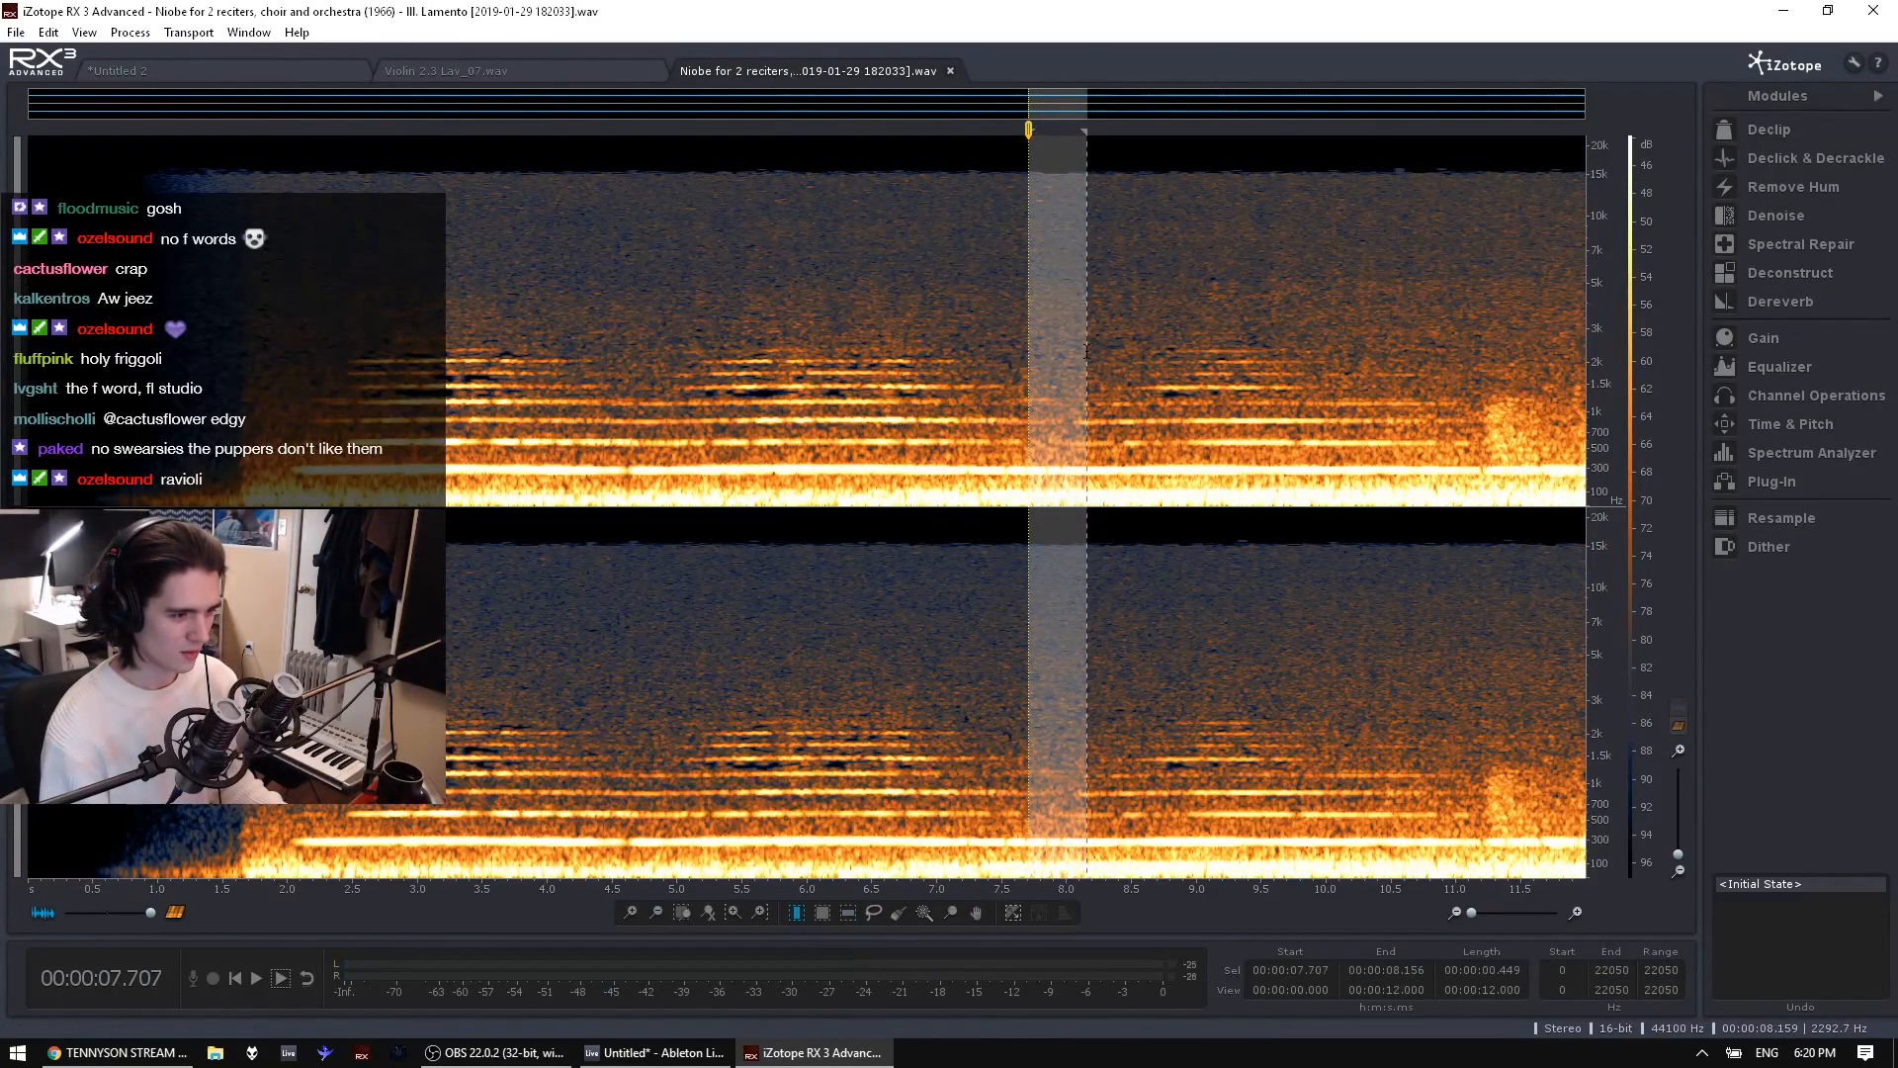
{"action": "key", "text": "space"}
{"action": "left_click_drag", "start_coordinate": [221, 396], "coordinate": [287, 405]}
{"action": "key", "text": "space"}
{"action": "key", "text": "space"}
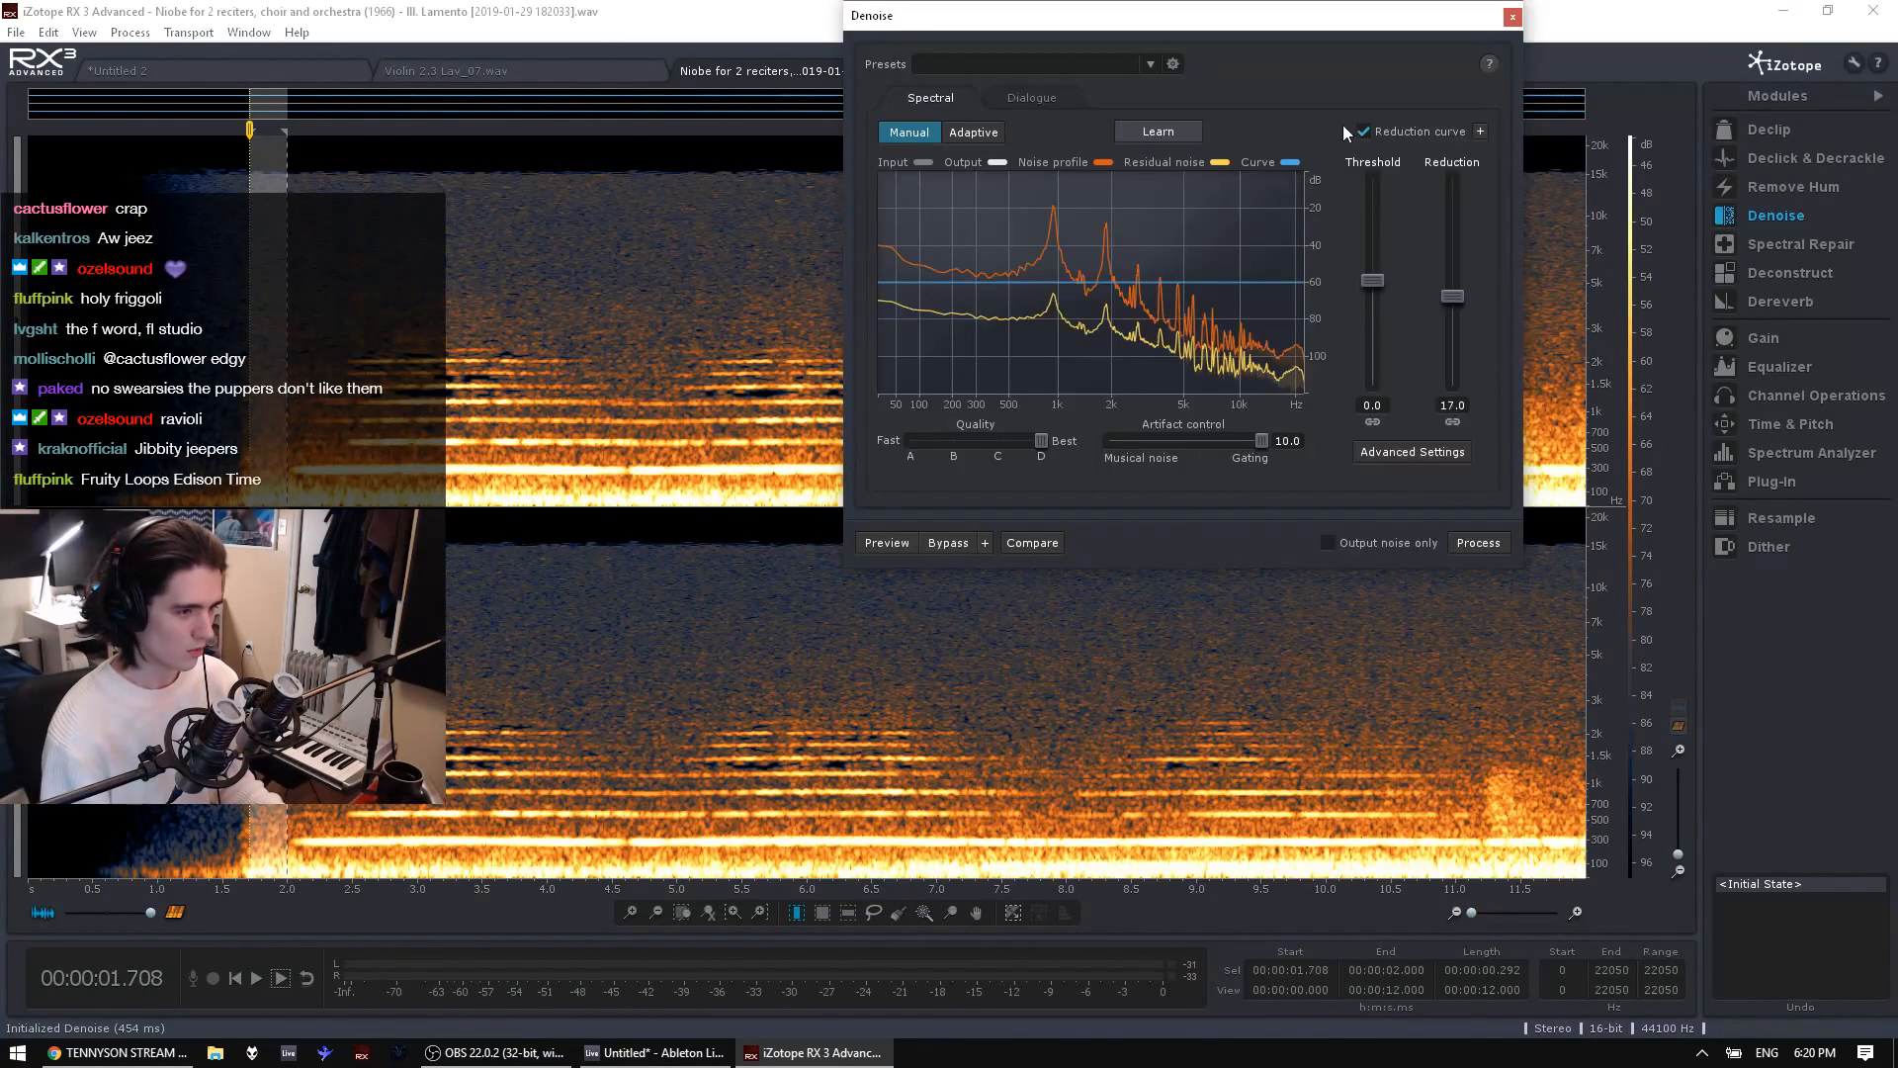
{"action": "left_click", "coordinate": [1158, 131]}
{"action": "key", "text": "ctrl+a"}
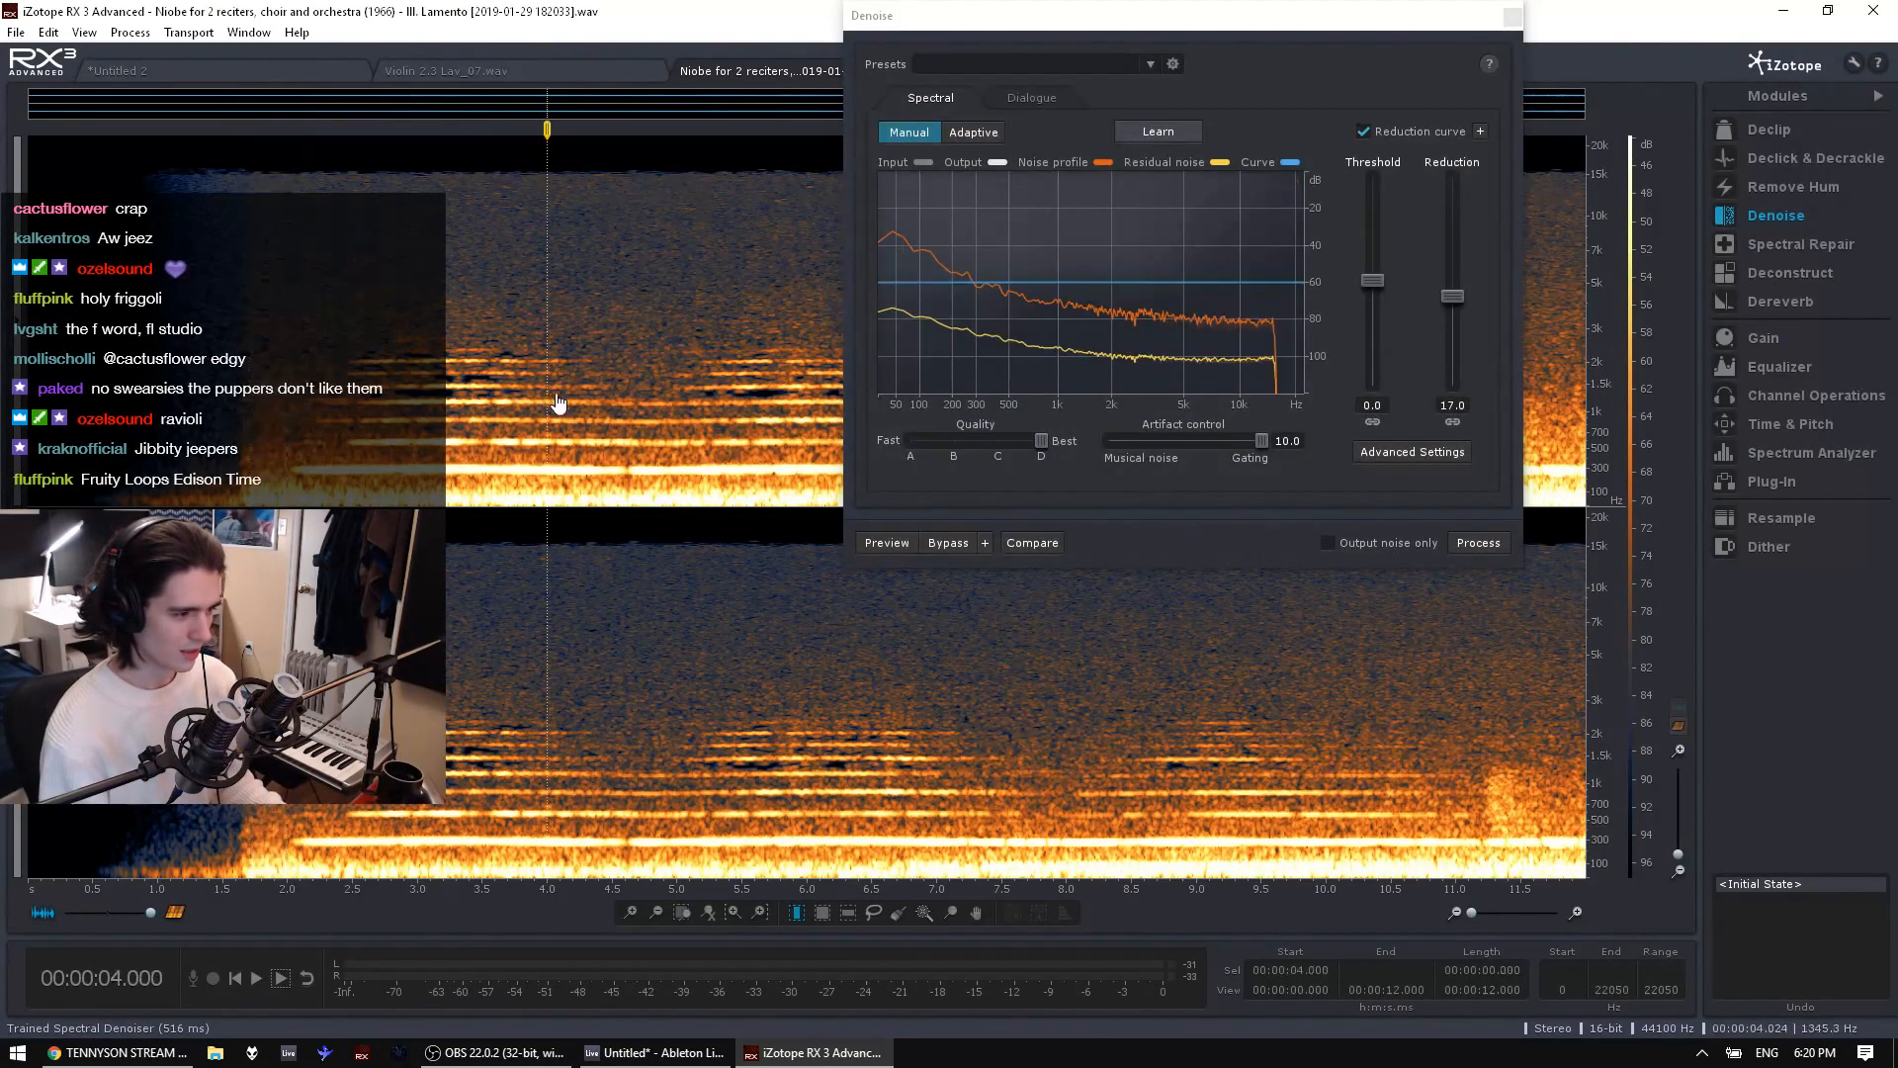
{"action": "left_click", "coordinate": [1494, 552]}
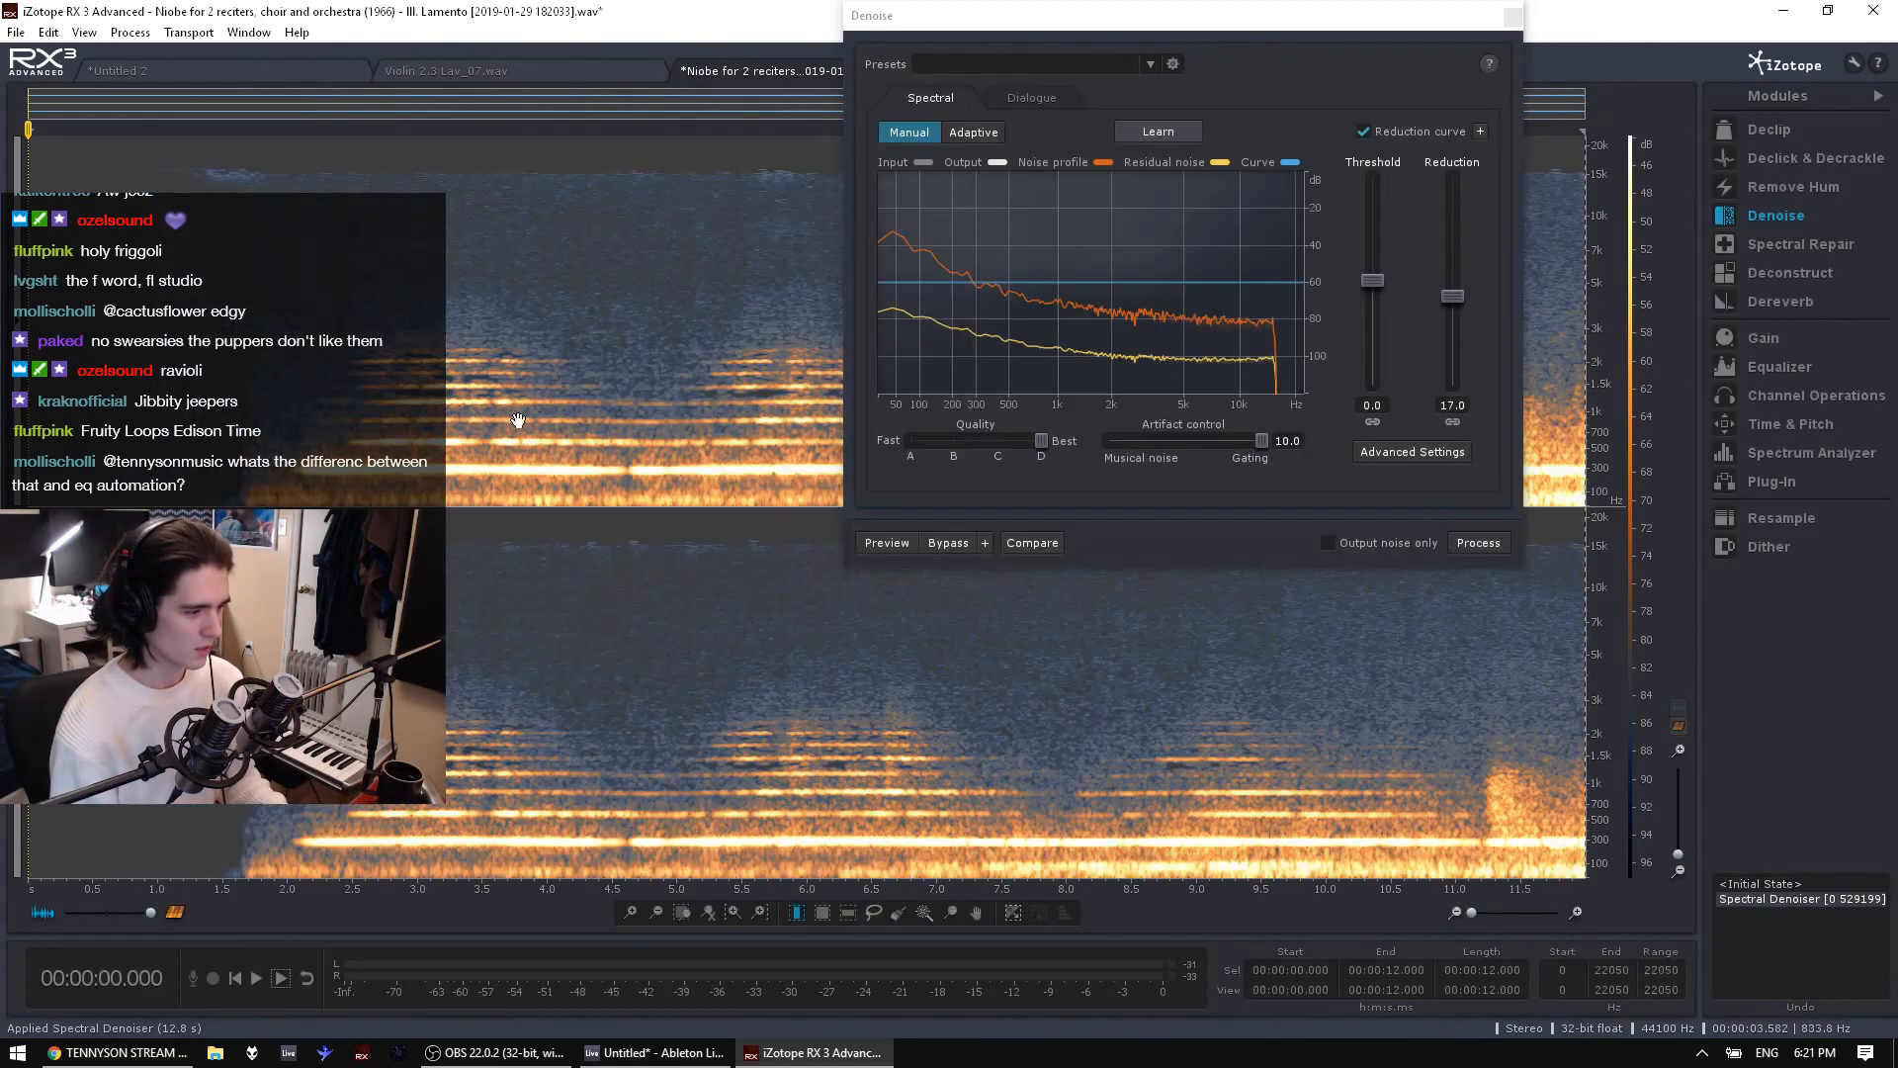
Play the denoised file from about 2.65 s and close the Denoise module
{"action": "left_click", "coordinate": [431, 427]}
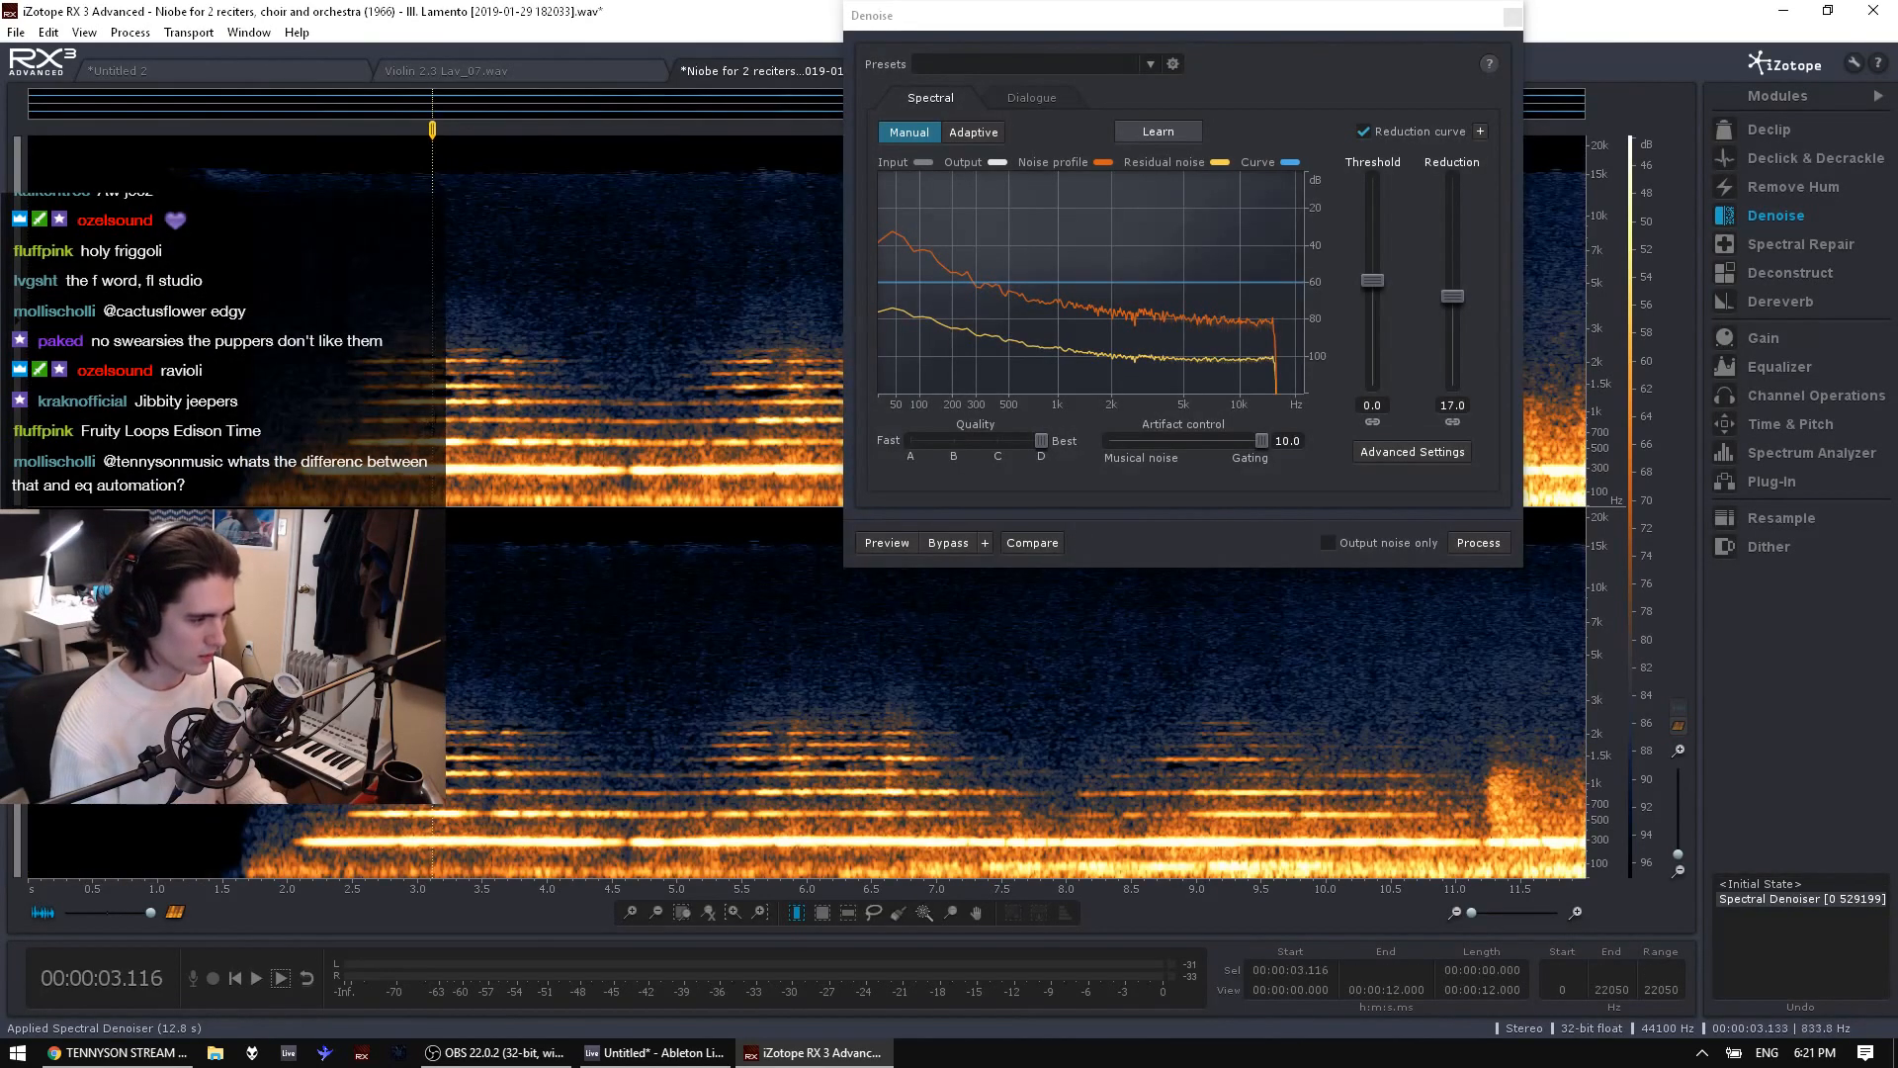
{"action": "left_click_drag", "start_coordinate": [254, 415], "coordinate": [641, 391]}
{"action": "left_click", "coordinate": [459, 346]}
{"action": "left_click", "coordinate": [372, 299]}
{"action": "key", "text": "space"}
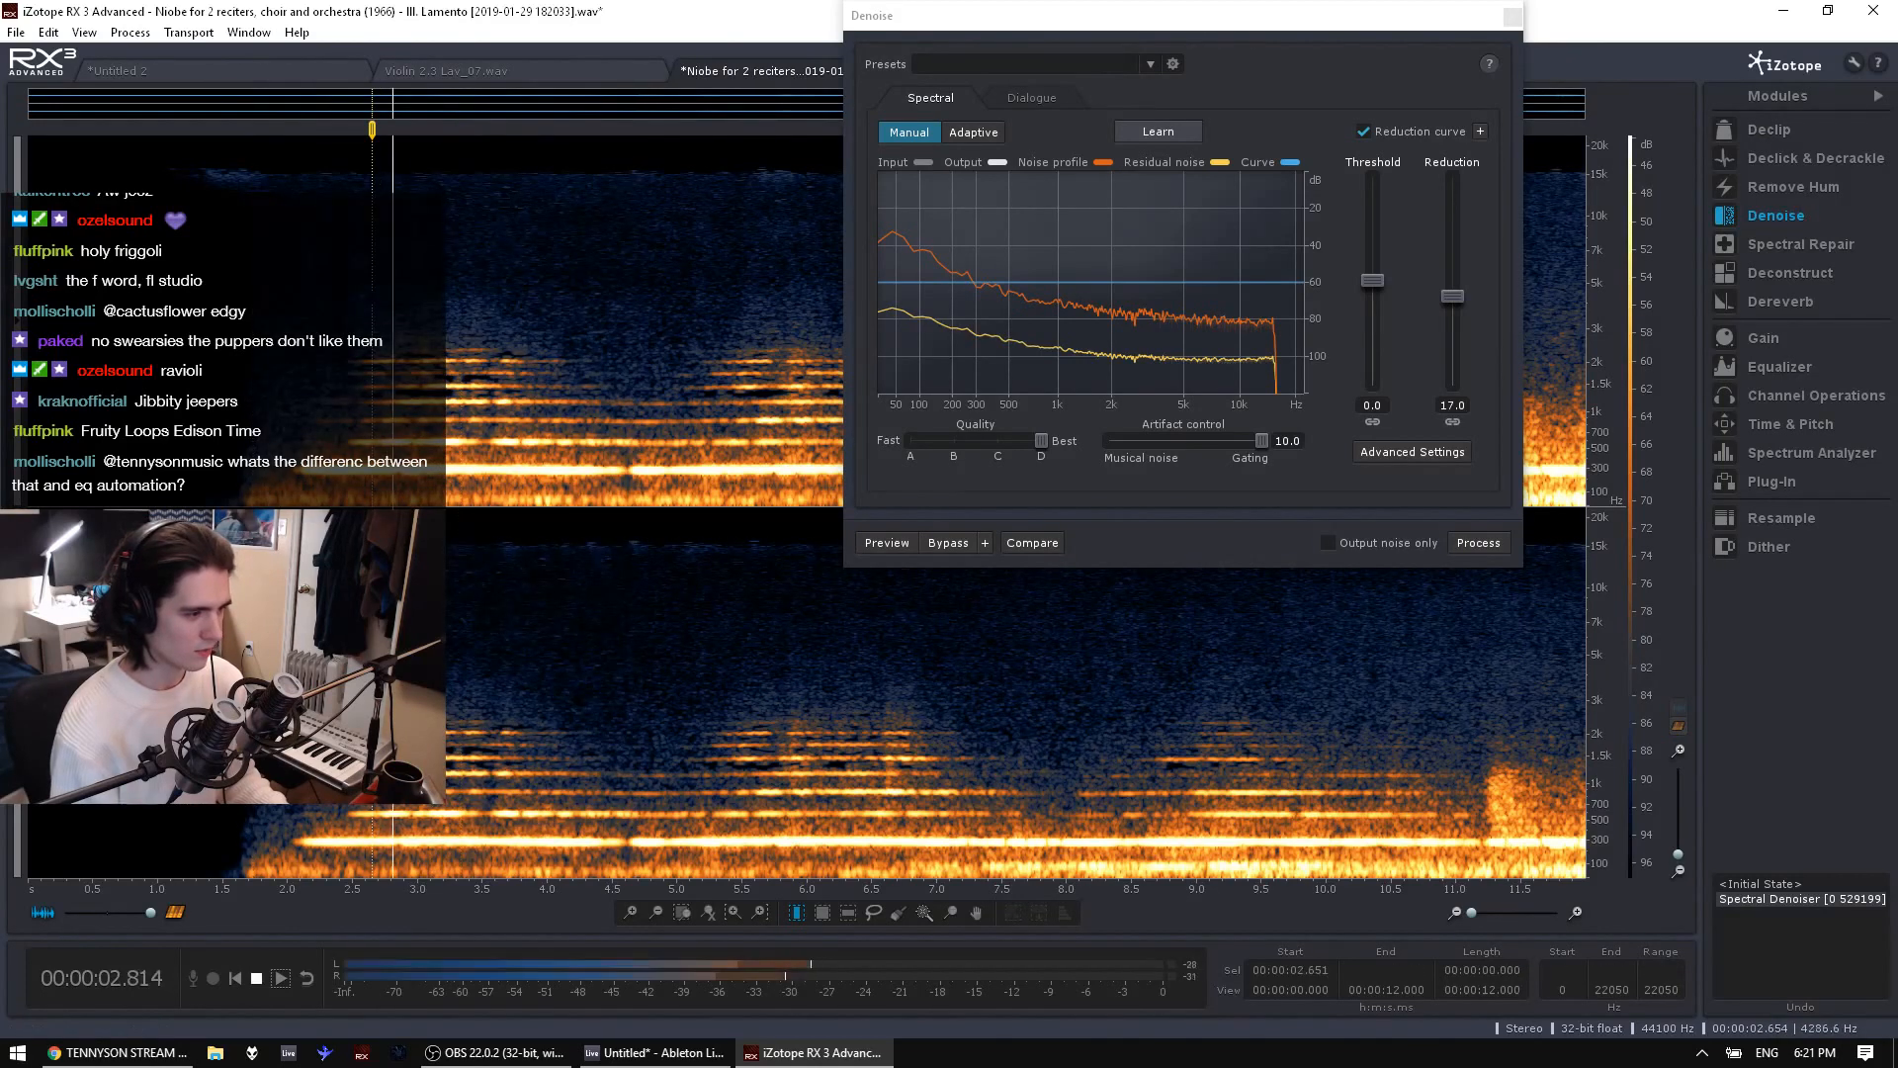
{"action": "left_click_drag", "start_coordinate": [1463, 20], "coordinate": [1575, 386]}
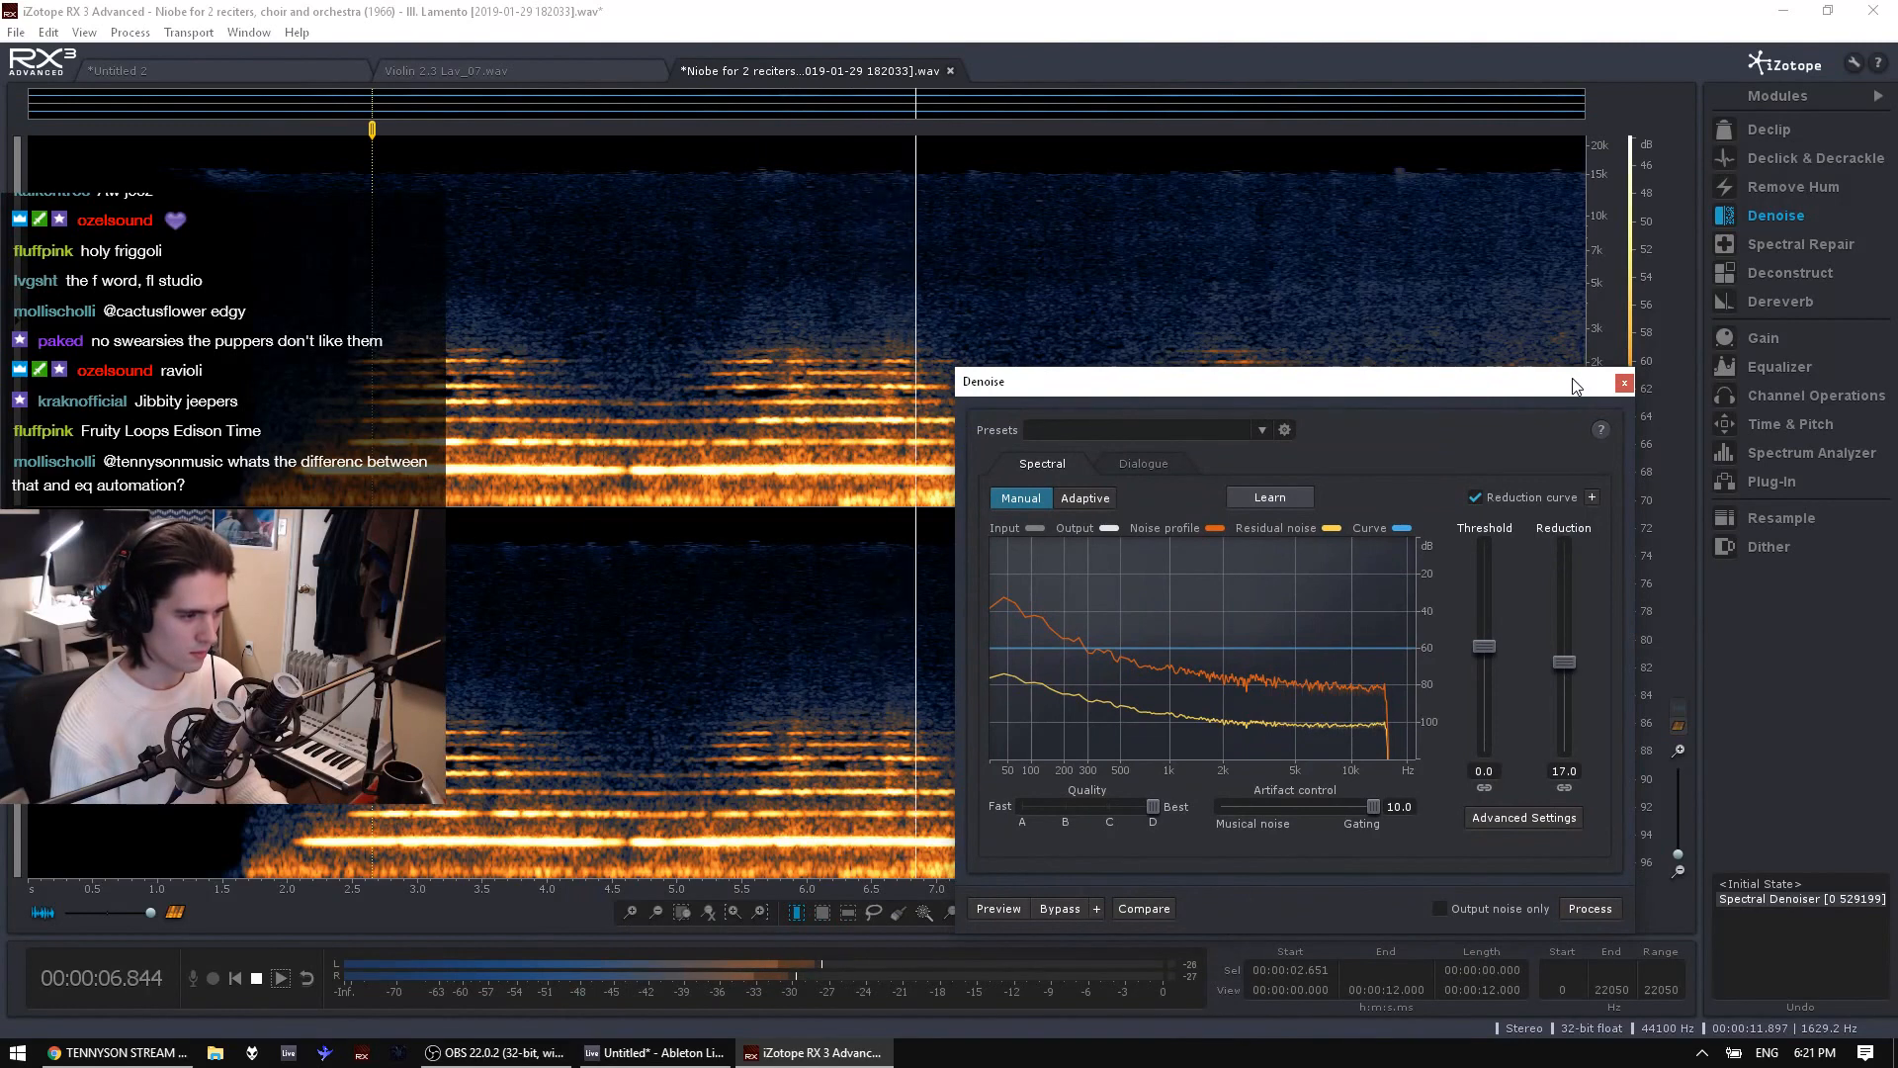
{"action": "key", "text": "space"}
{"action": "left_click", "coordinate": [700, 474]}
{"action": "left_click", "coordinate": [1624, 384]}
Listen to the low frequencies below about 147 Hz between about 8.1 and 11.5 s in isolation
{"action": "left_click_drag", "start_coordinate": [1261, 499], "coordinate": [1224, 535]}
{"action": "left_click_drag", "start_coordinate": [1076, 474], "coordinate": [1515, 474]}
{"action": "key", "text": "space"}
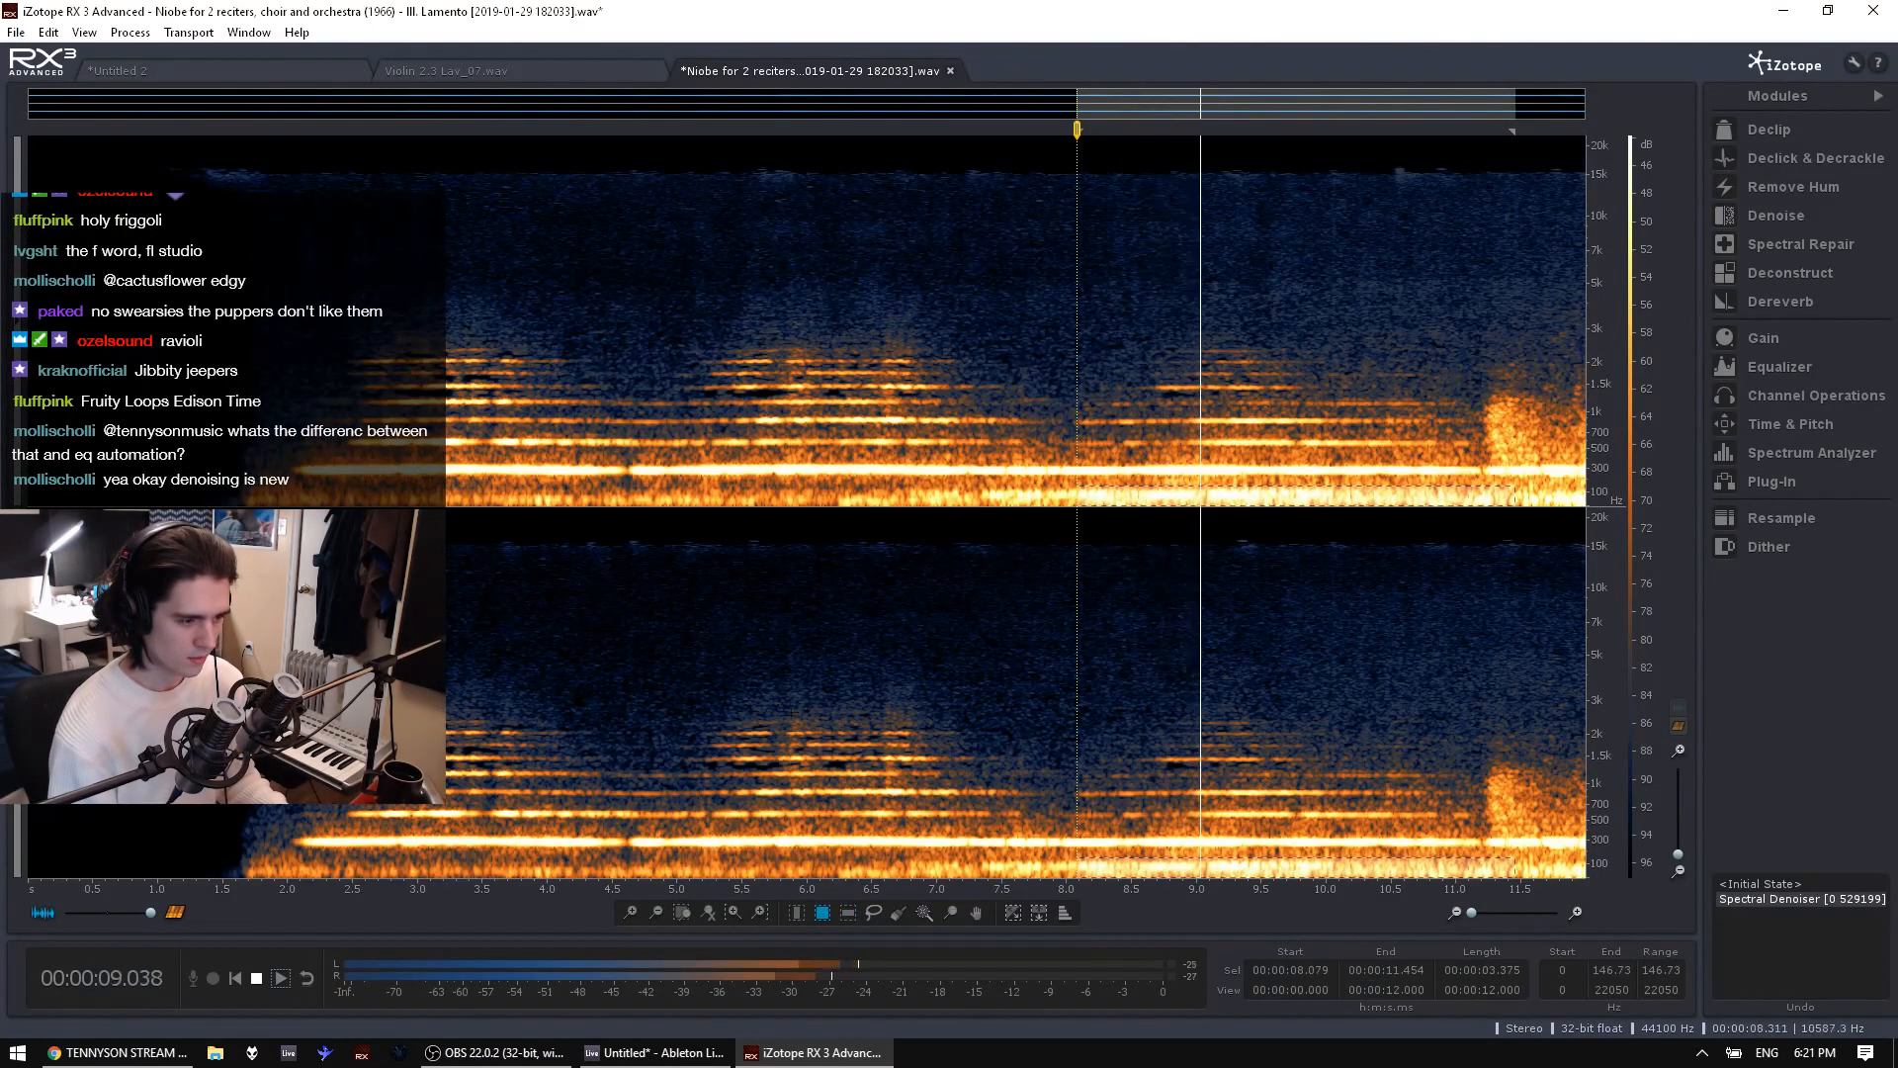
{"action": "left_click", "coordinate": [282, 979]}
{"action": "left_click_drag", "start_coordinate": [1012, 461], "coordinate": [1771, 637]}
{"action": "key", "text": "space"}
Cut all frequencies below about 212 Hz across the whole file and play the result from about 5.7 s
{"action": "left_click", "coordinate": [846, 915]}
{"action": "key", "text": "space"}
{"action": "left_click", "coordinate": [893, 482]}
{"action": "left_click_drag", "start_coordinate": [896, 481], "coordinate": [909, 741]}
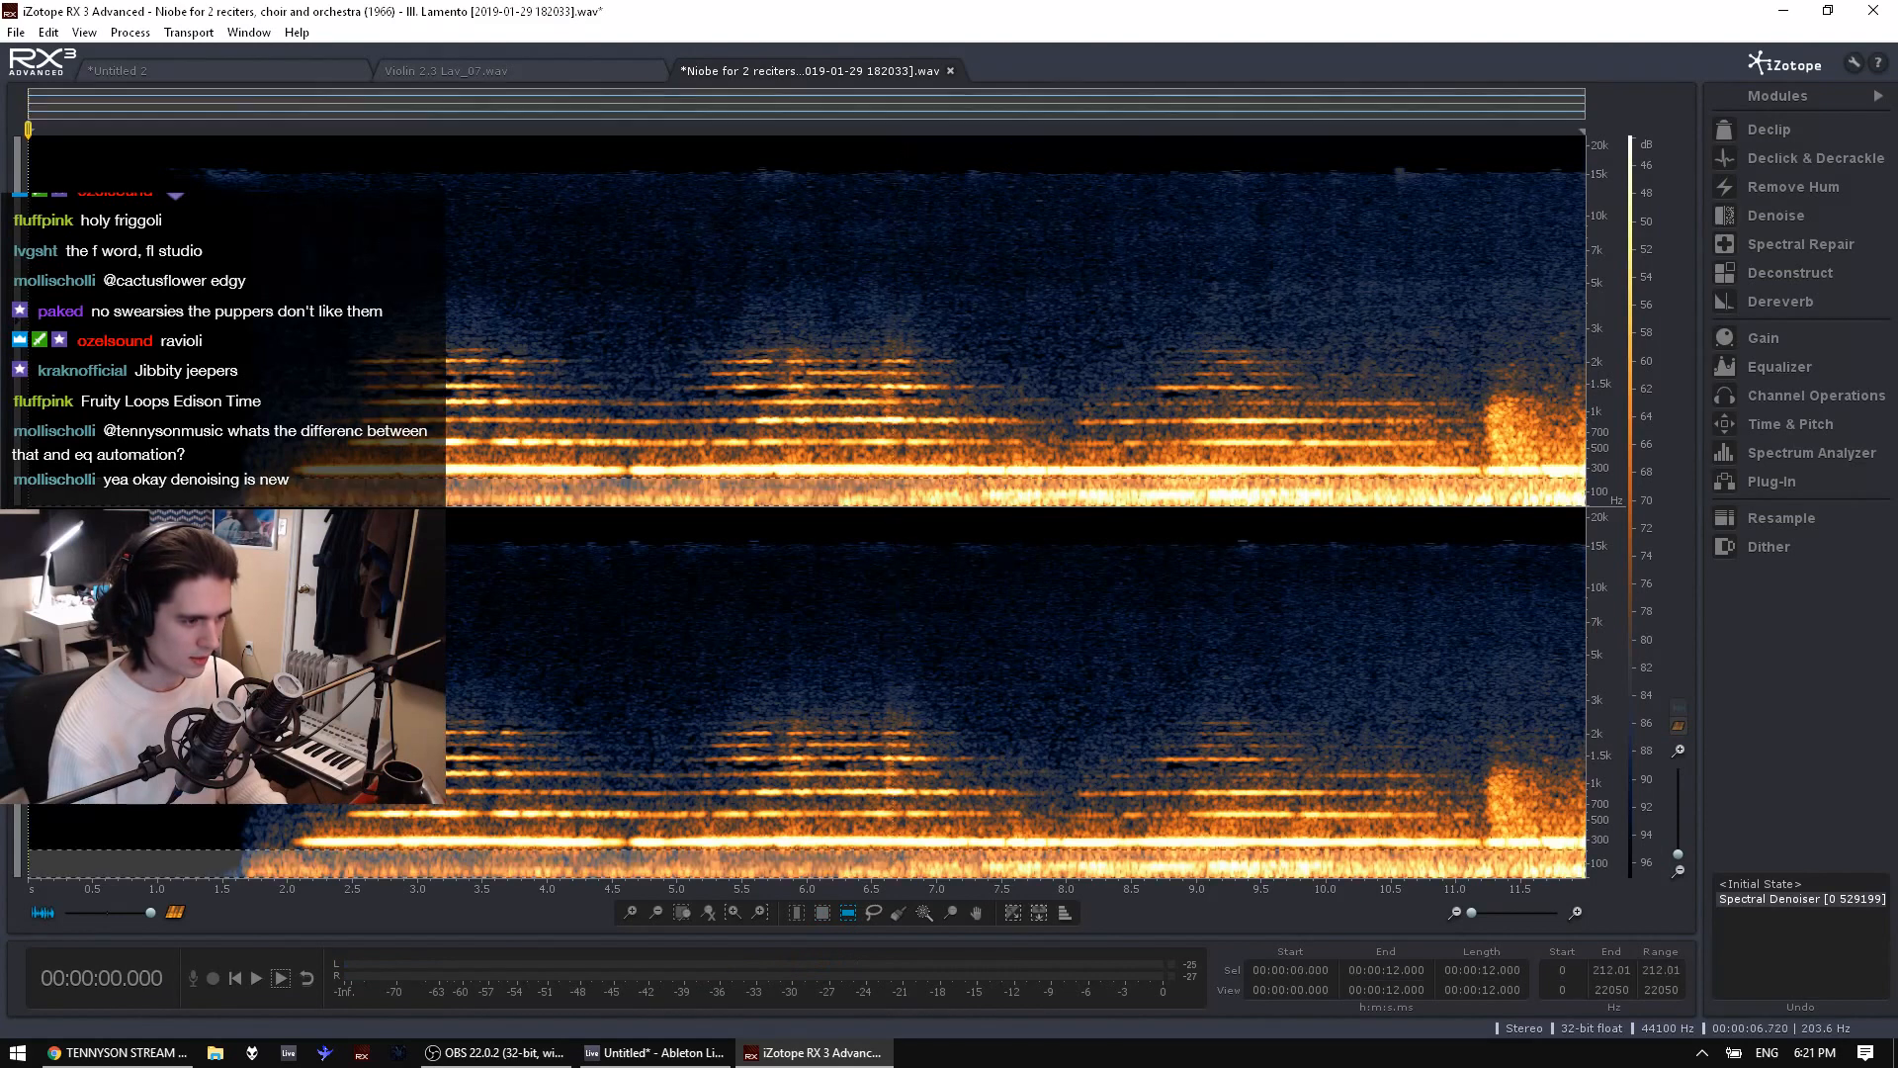
{"action": "key", "text": "ctrl+x"}
{"action": "left_click", "coordinate": [771, 418]}
{"action": "key", "text": "space"}
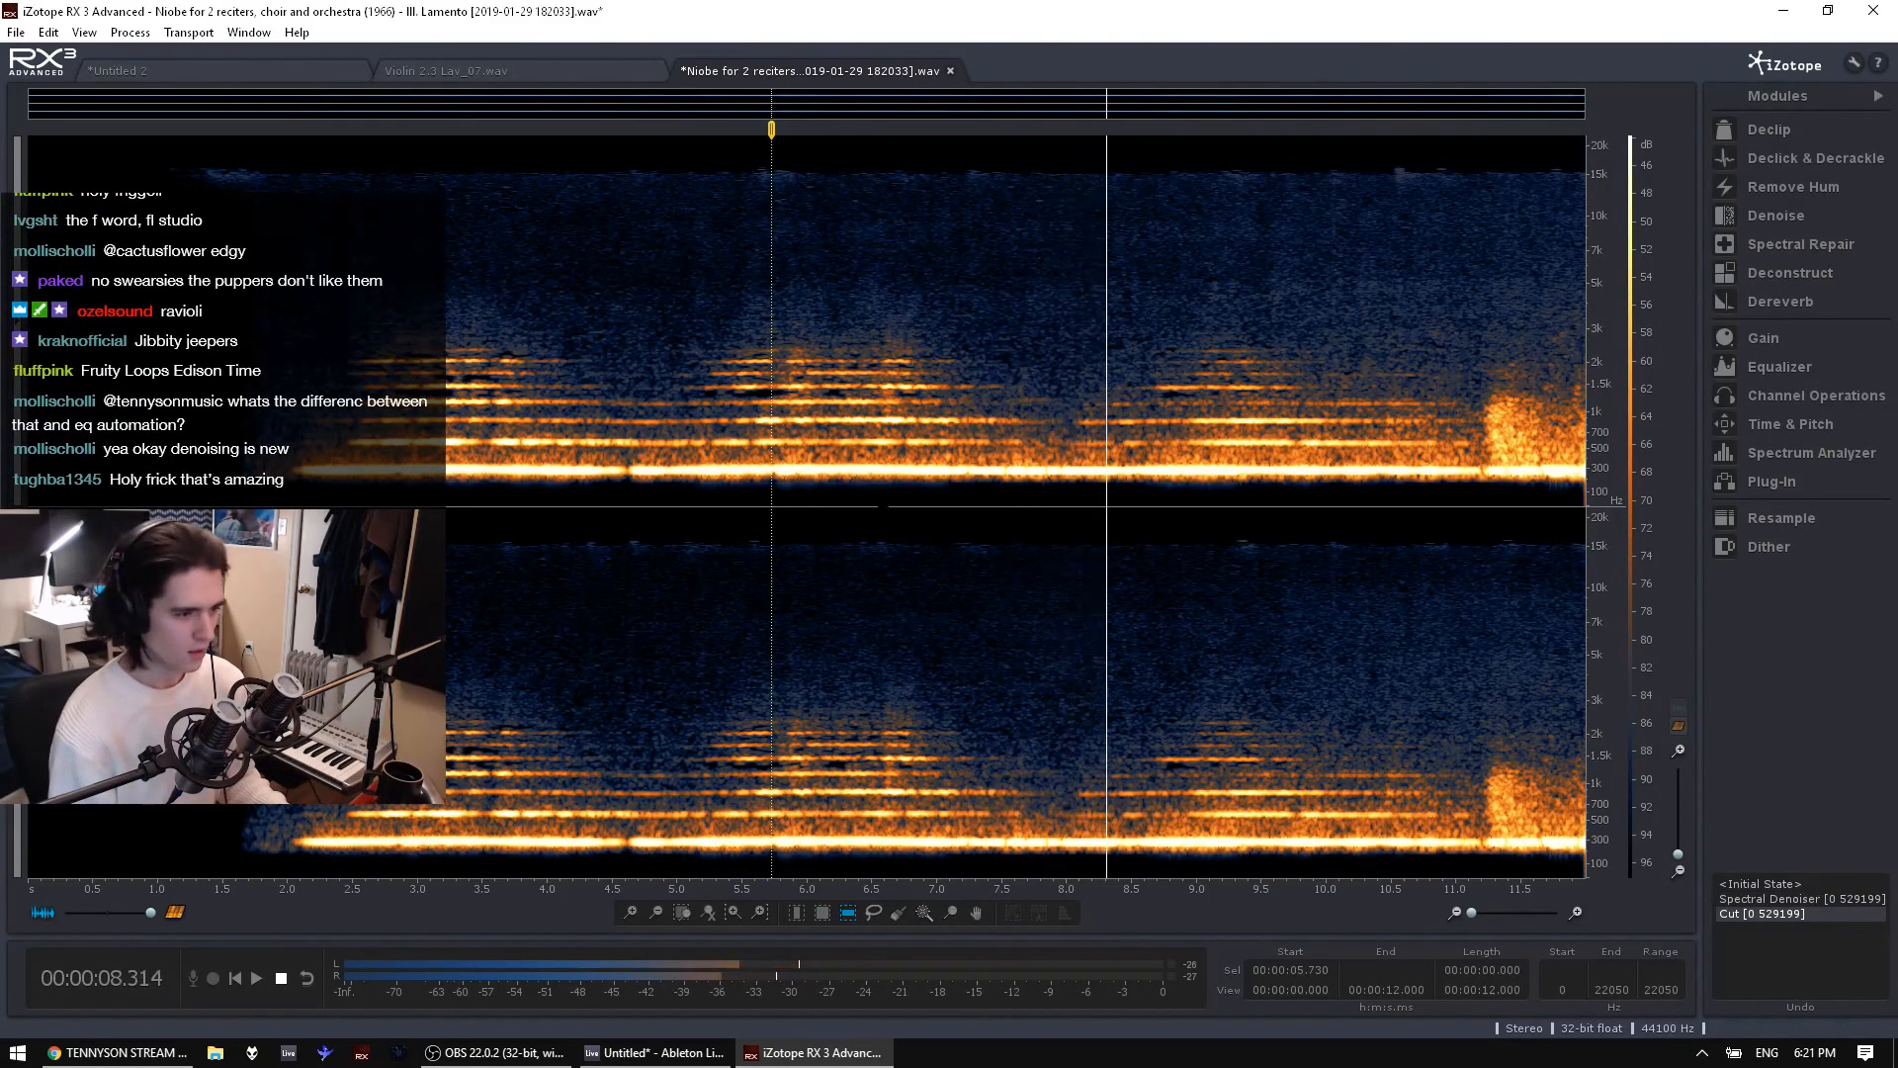
{"action": "key", "text": "space"}
Copy the frequency band from about 147 to 4874 Hz across the whole length into a new file
{"action": "left_click_drag", "start_coordinate": [879, 485], "coordinate": [880, 287]}
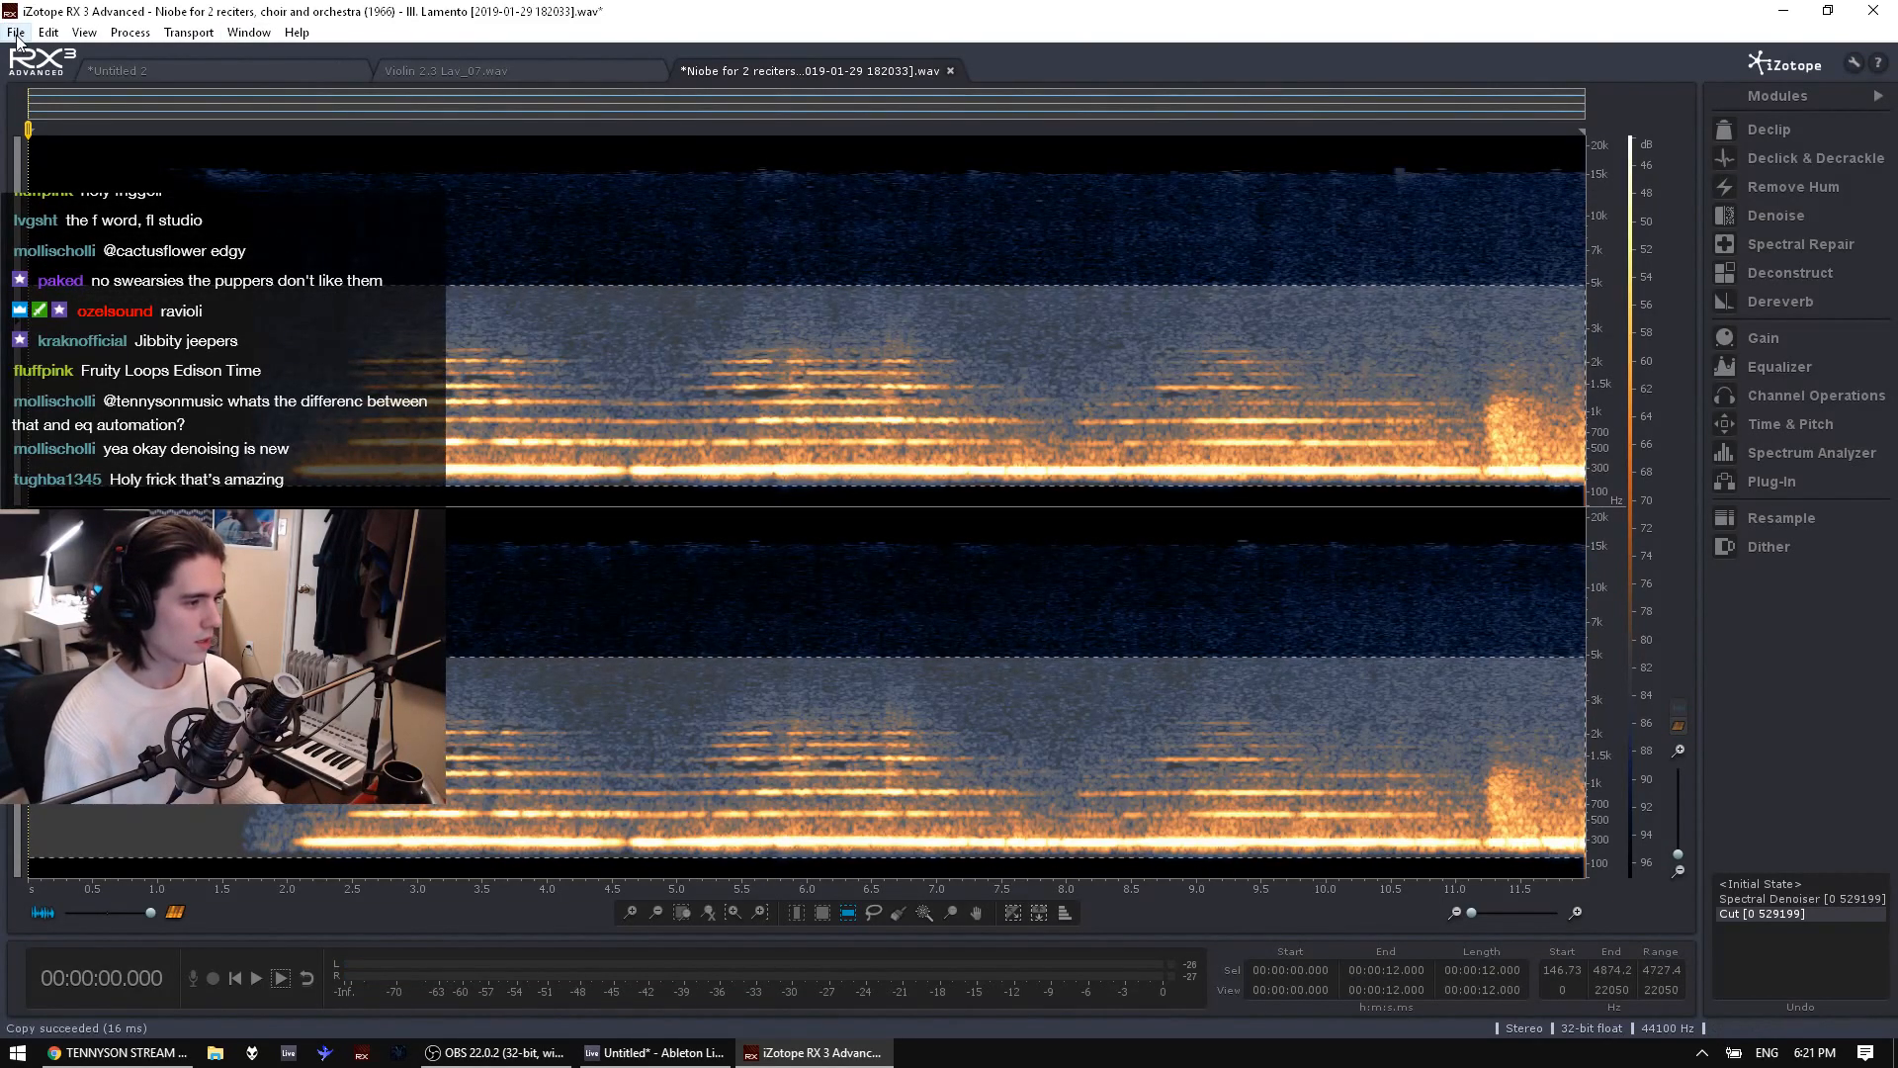
{"action": "key", "text": "ctrl+v"}
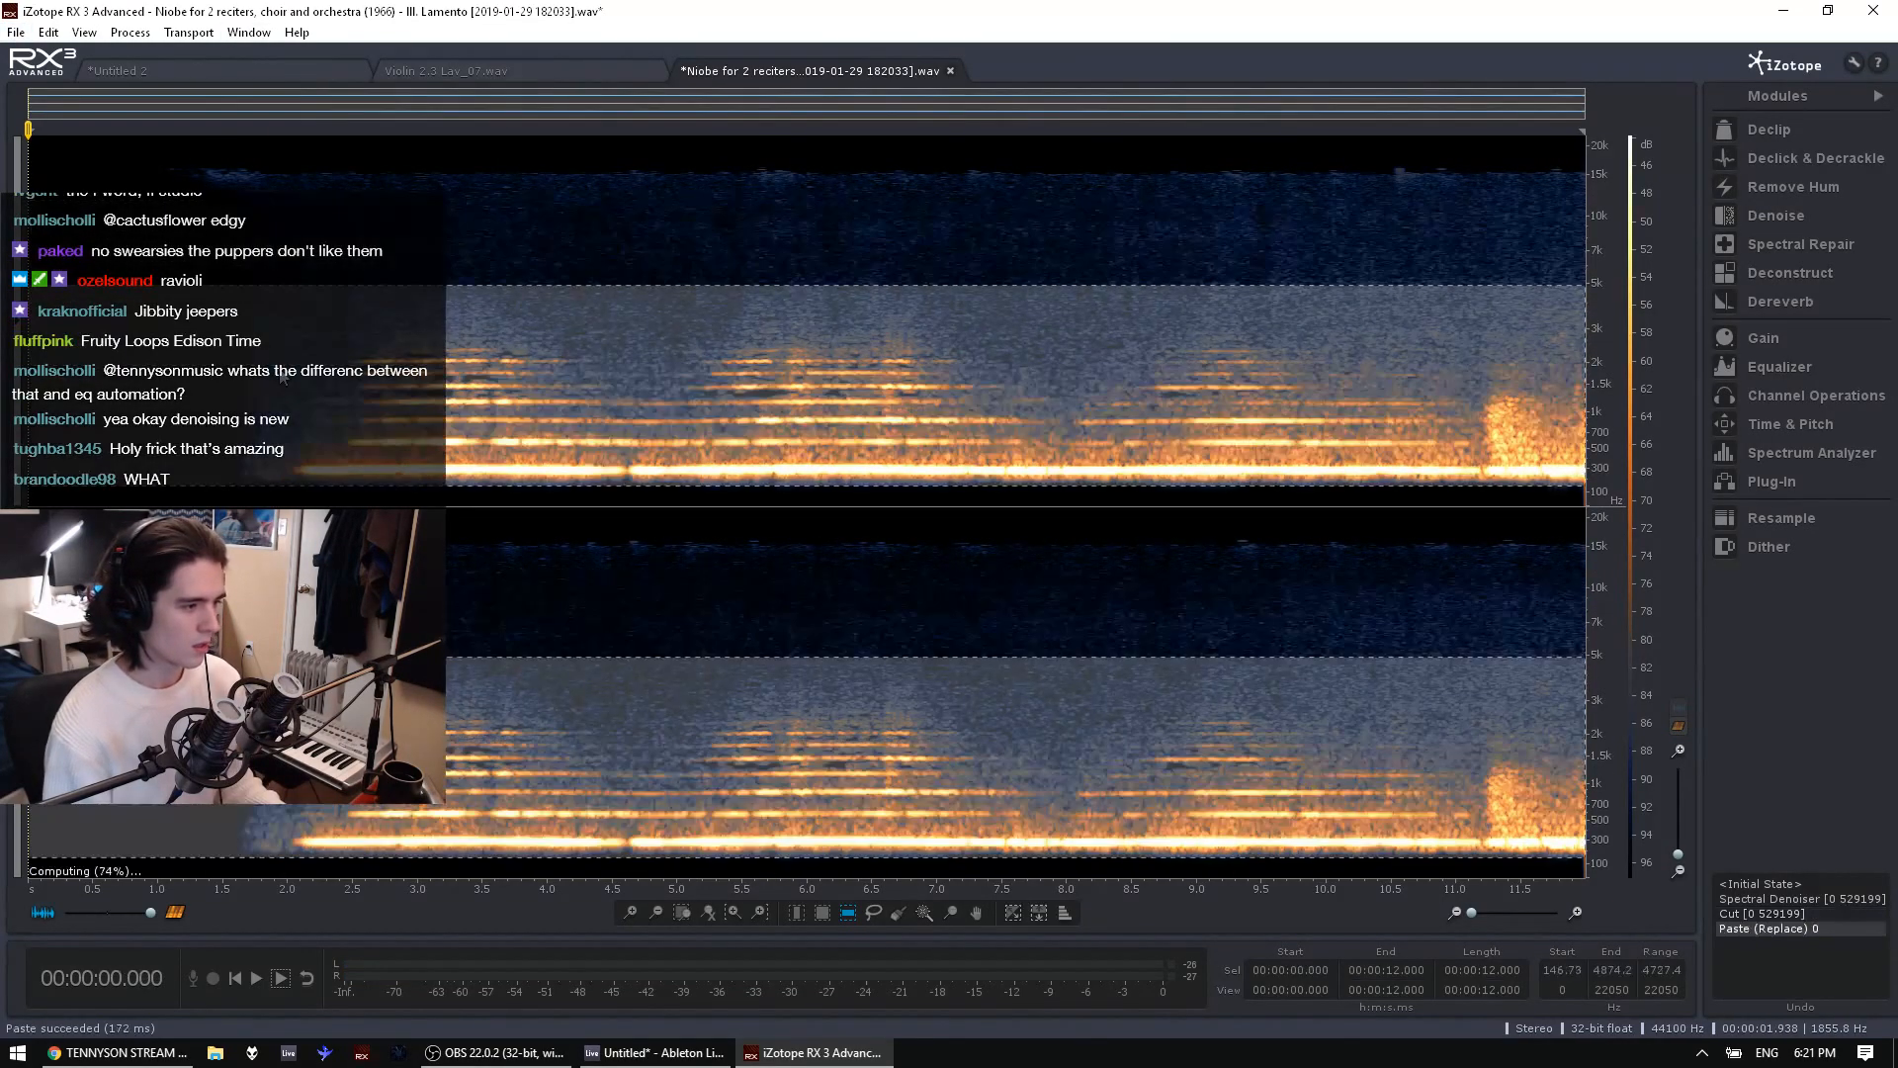
{"action": "key", "text": "ctrl+z"}
{"action": "left_click", "coordinate": [16, 33]}
{"action": "left_click", "coordinate": [69, 76]}
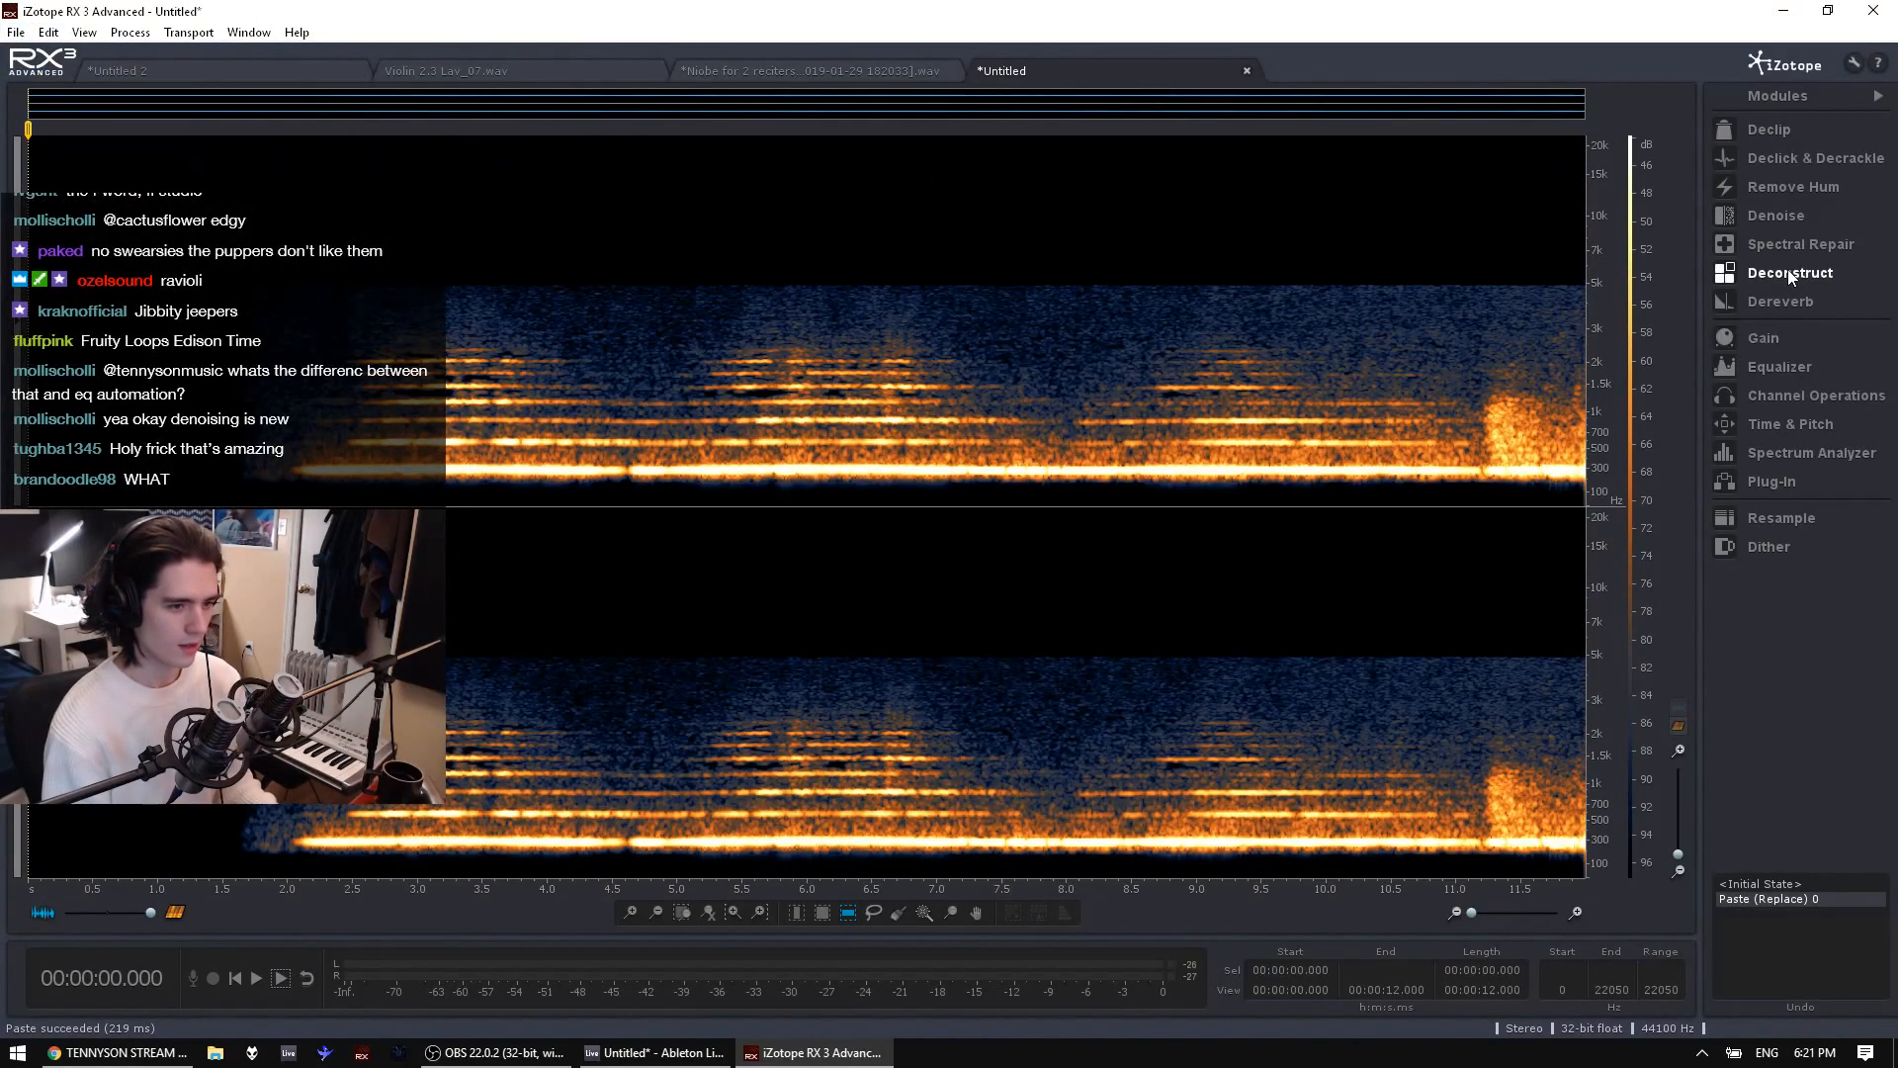
Set a pitch shift of +7 semitones in Time & Pitch and try to apply it to the whole new file
{"action": "left_click", "coordinate": [1784, 424]}
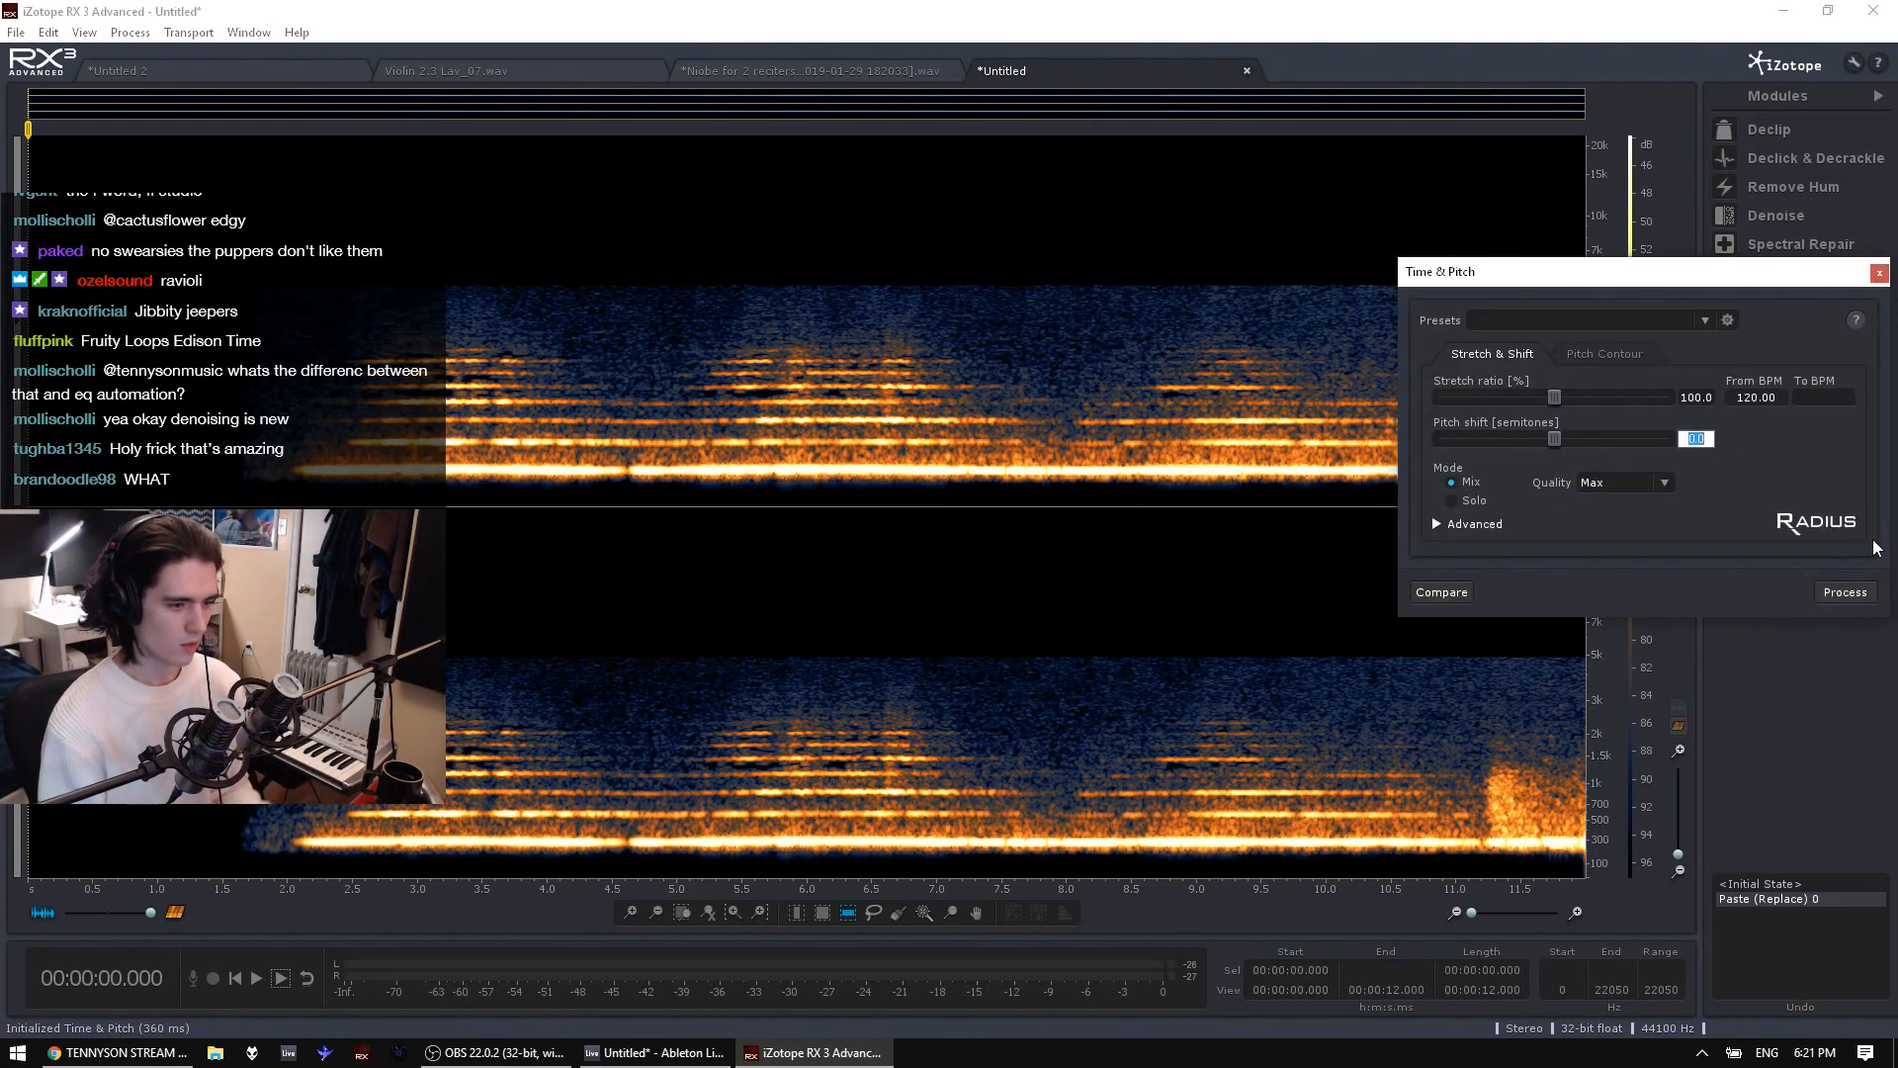
{"action": "type", "text": "7"}
{"action": "left_click", "coordinate": [1845, 593]}
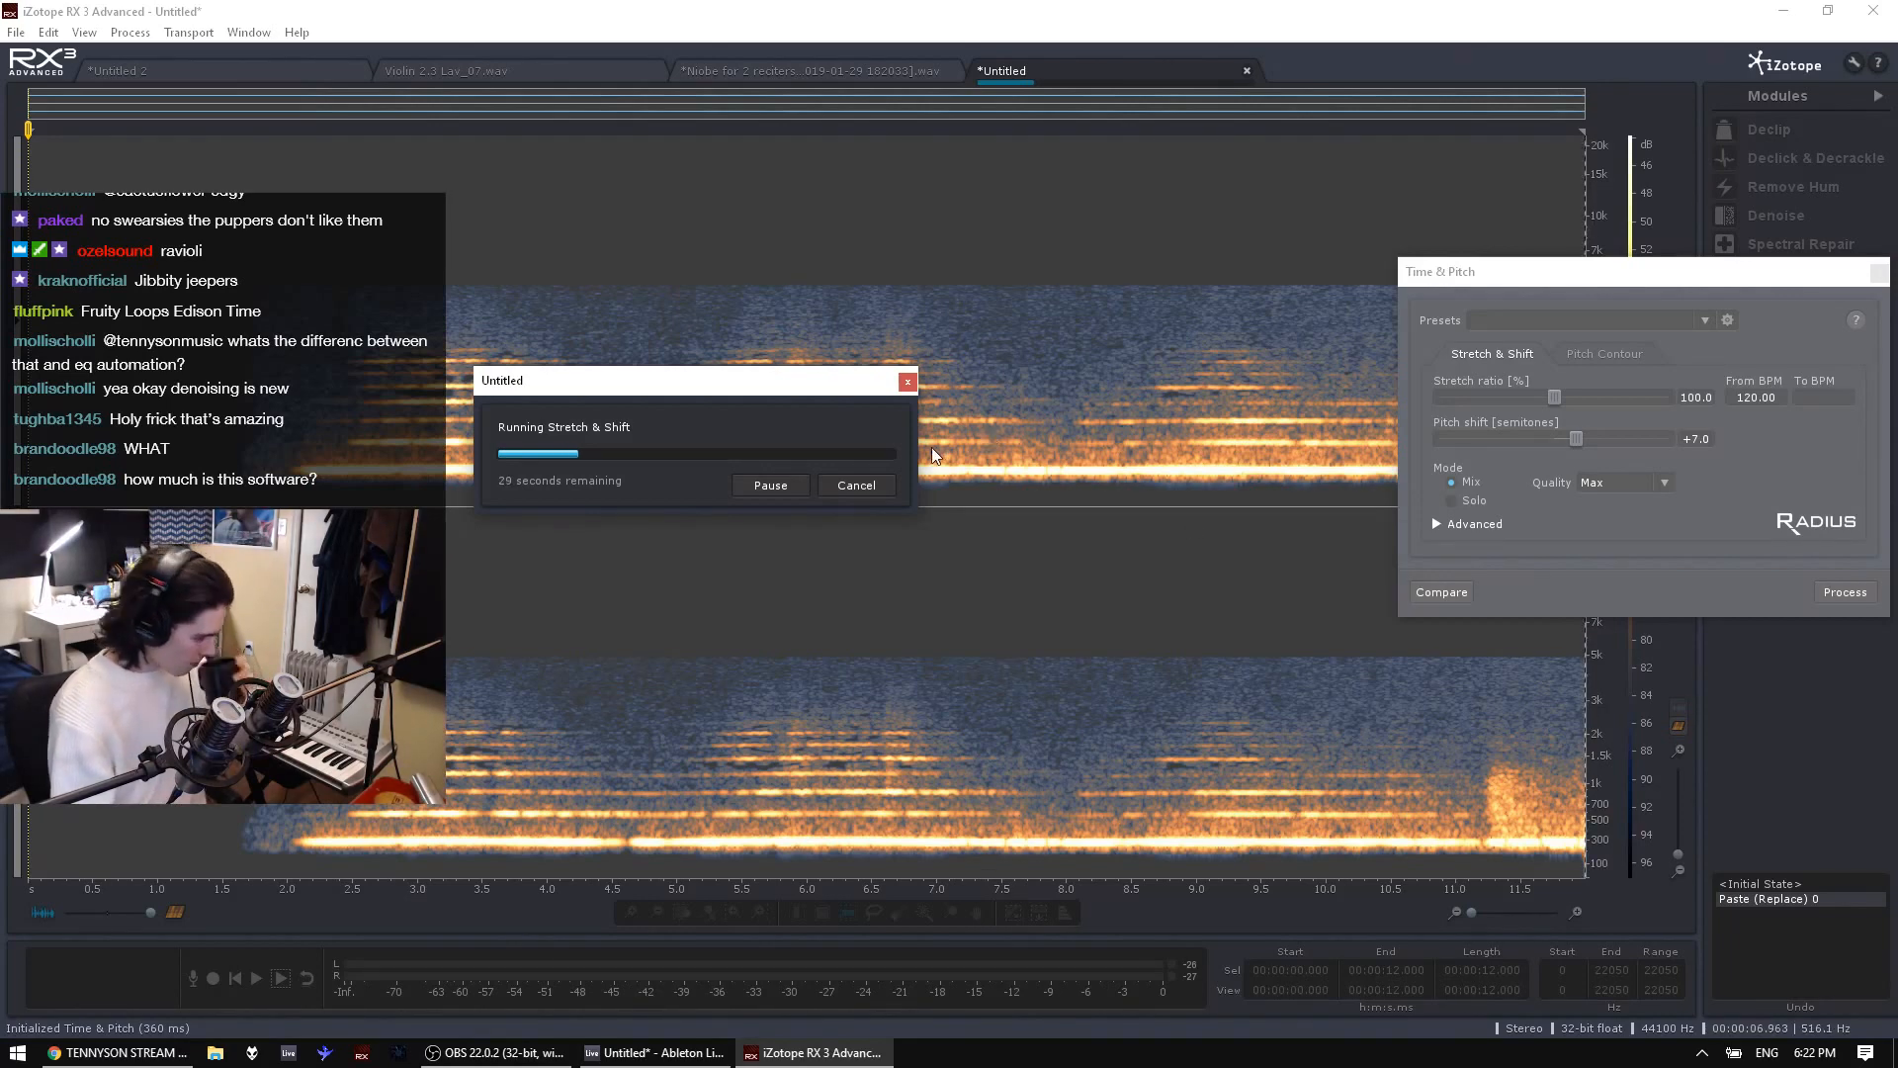
{"action": "left_click", "coordinate": [856, 485]}
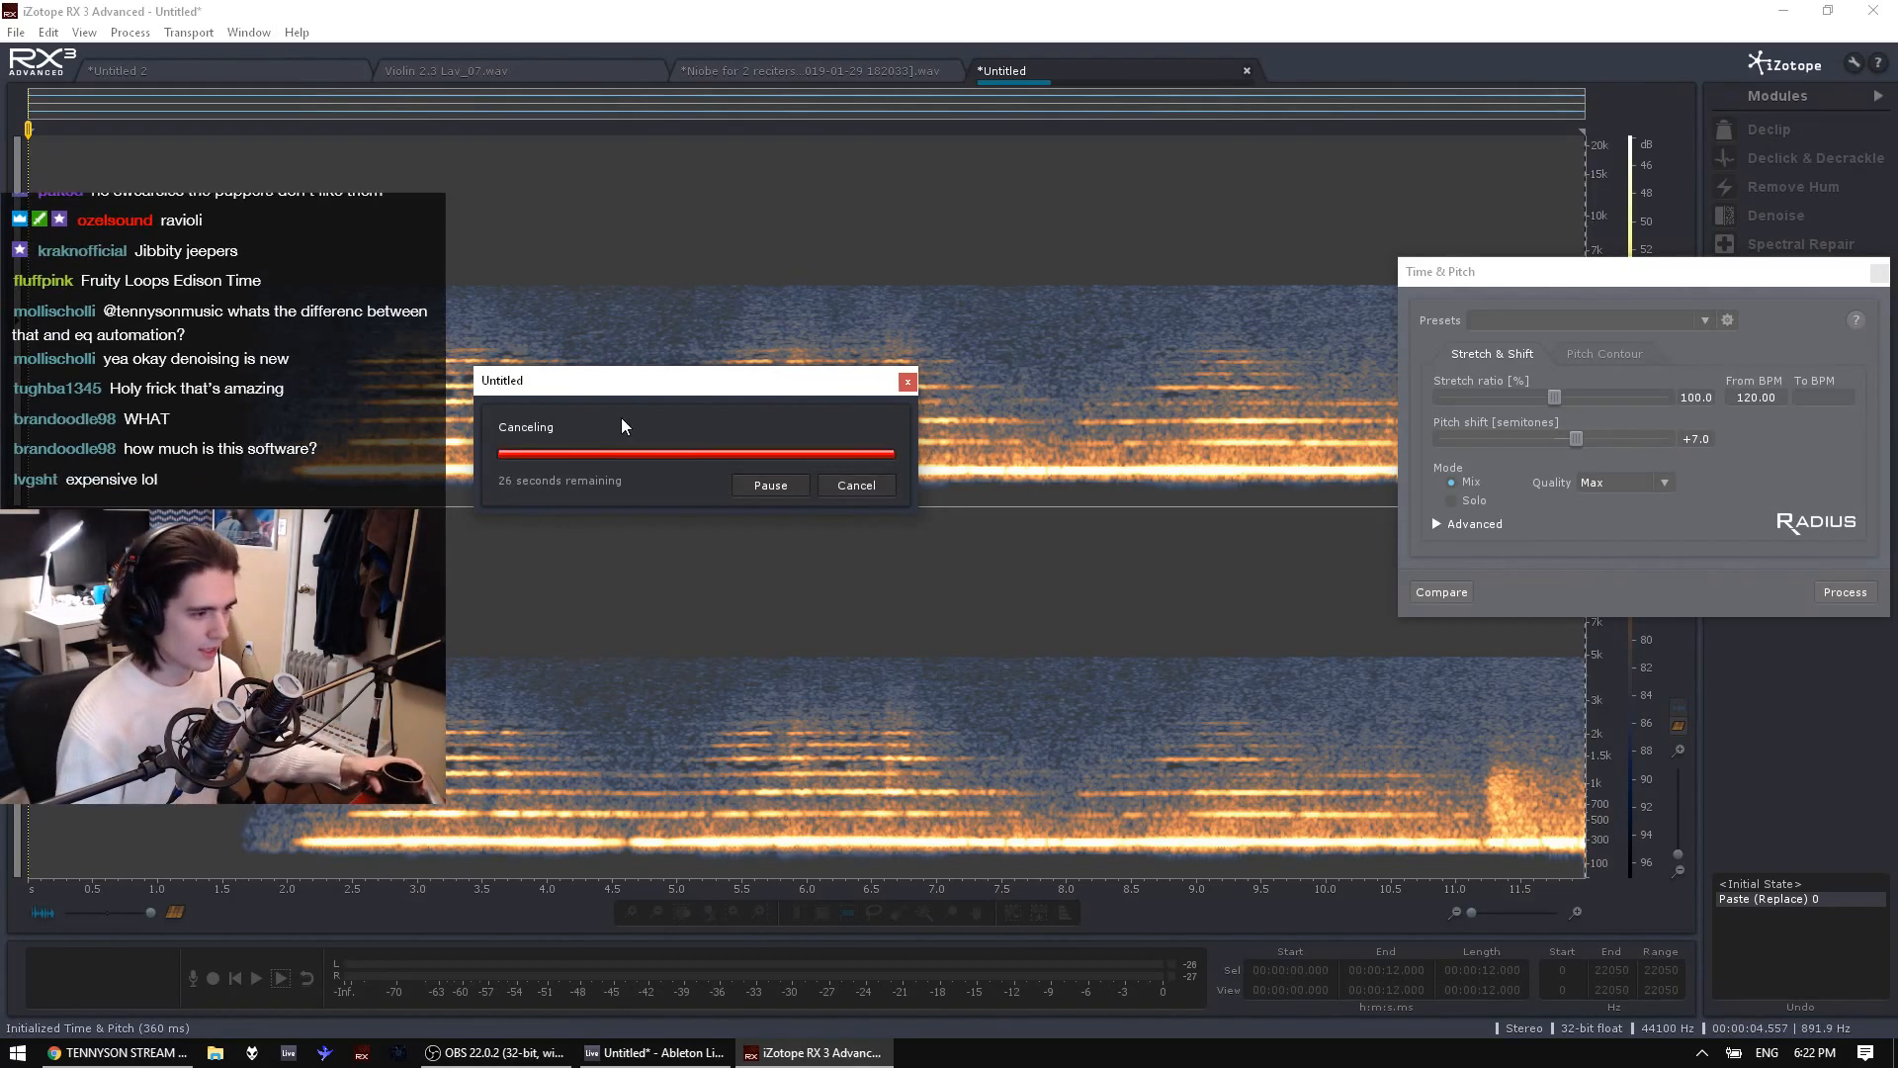
Apply the +7 semitone shift to only the section from about 1.6 to 4.6 s and play it
{"action": "left_click", "coordinate": [630, 403]}
{"action": "double_click", "coordinate": [630, 408]}
{"action": "left_click", "coordinate": [557, 464]}
{"action": "left_click_drag", "start_coordinate": [239, 464], "coordinate": [623, 465]}
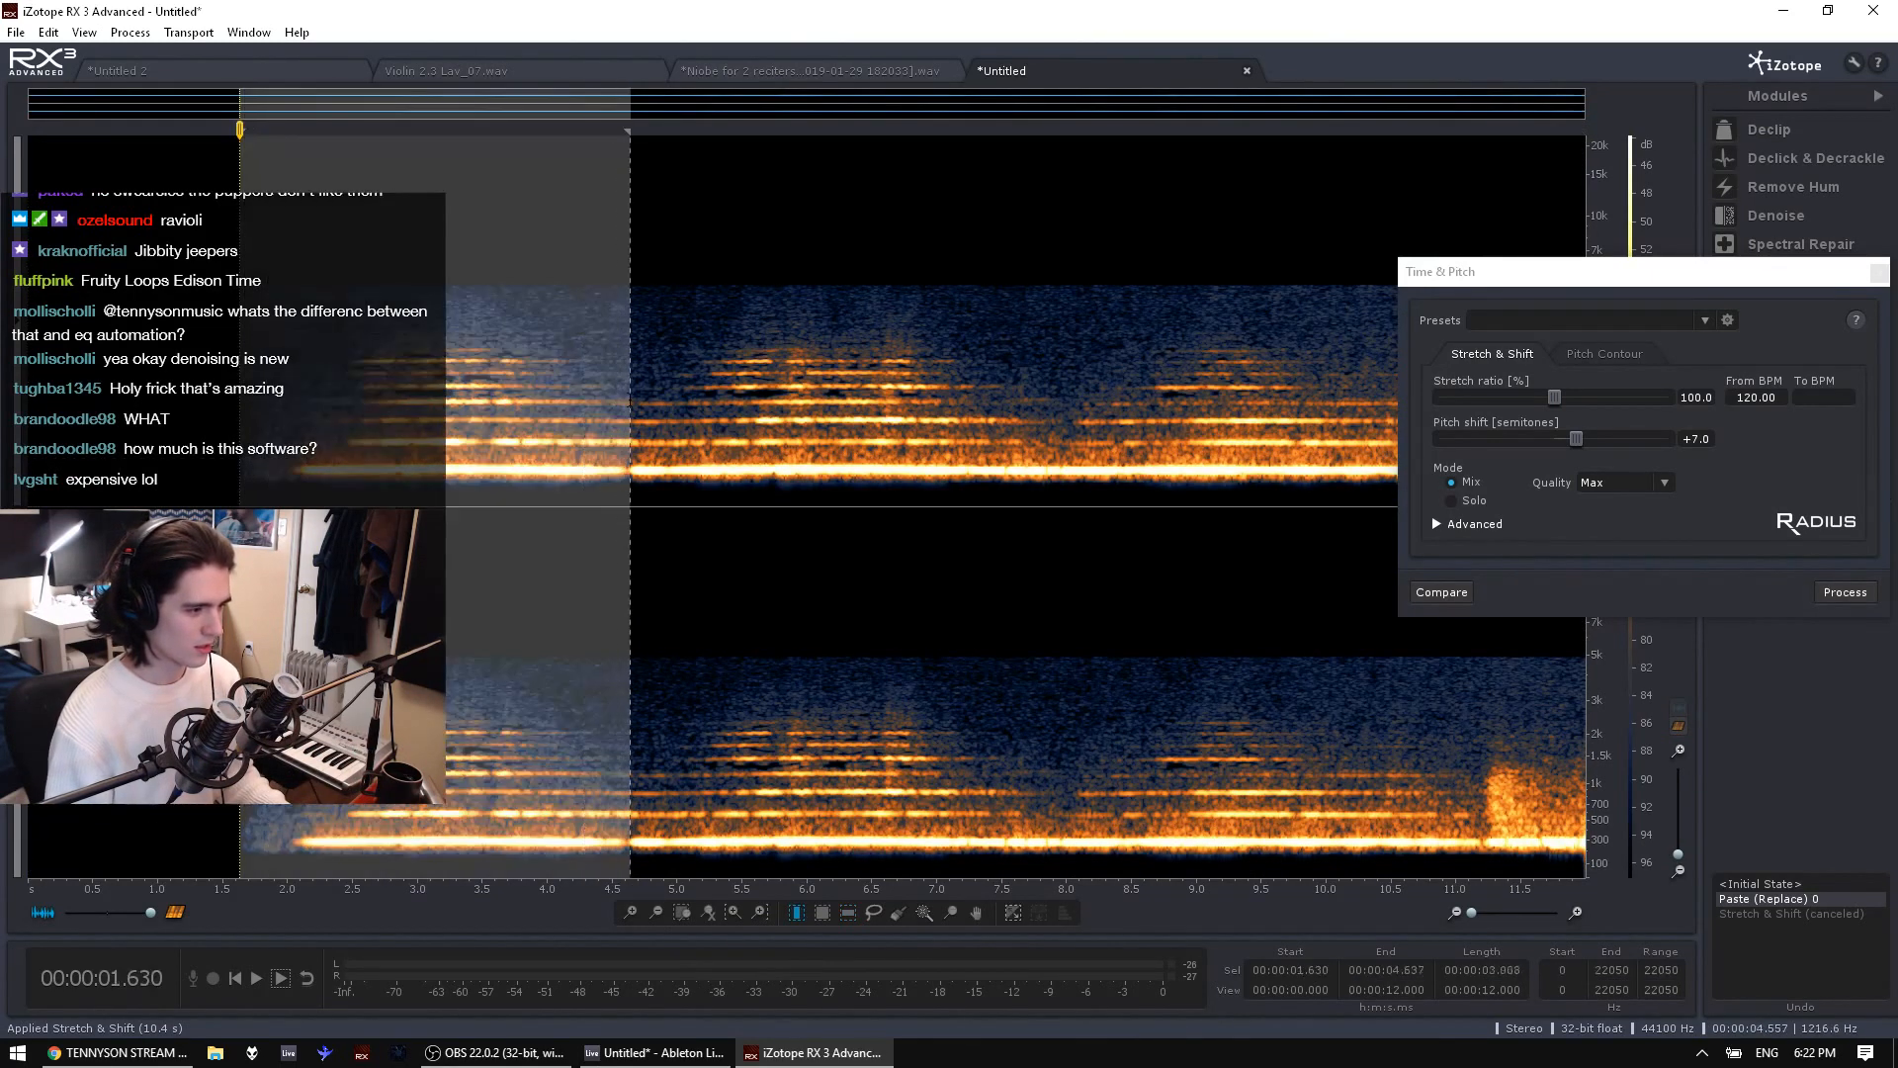
{"action": "left_click", "coordinate": [1850, 596]}
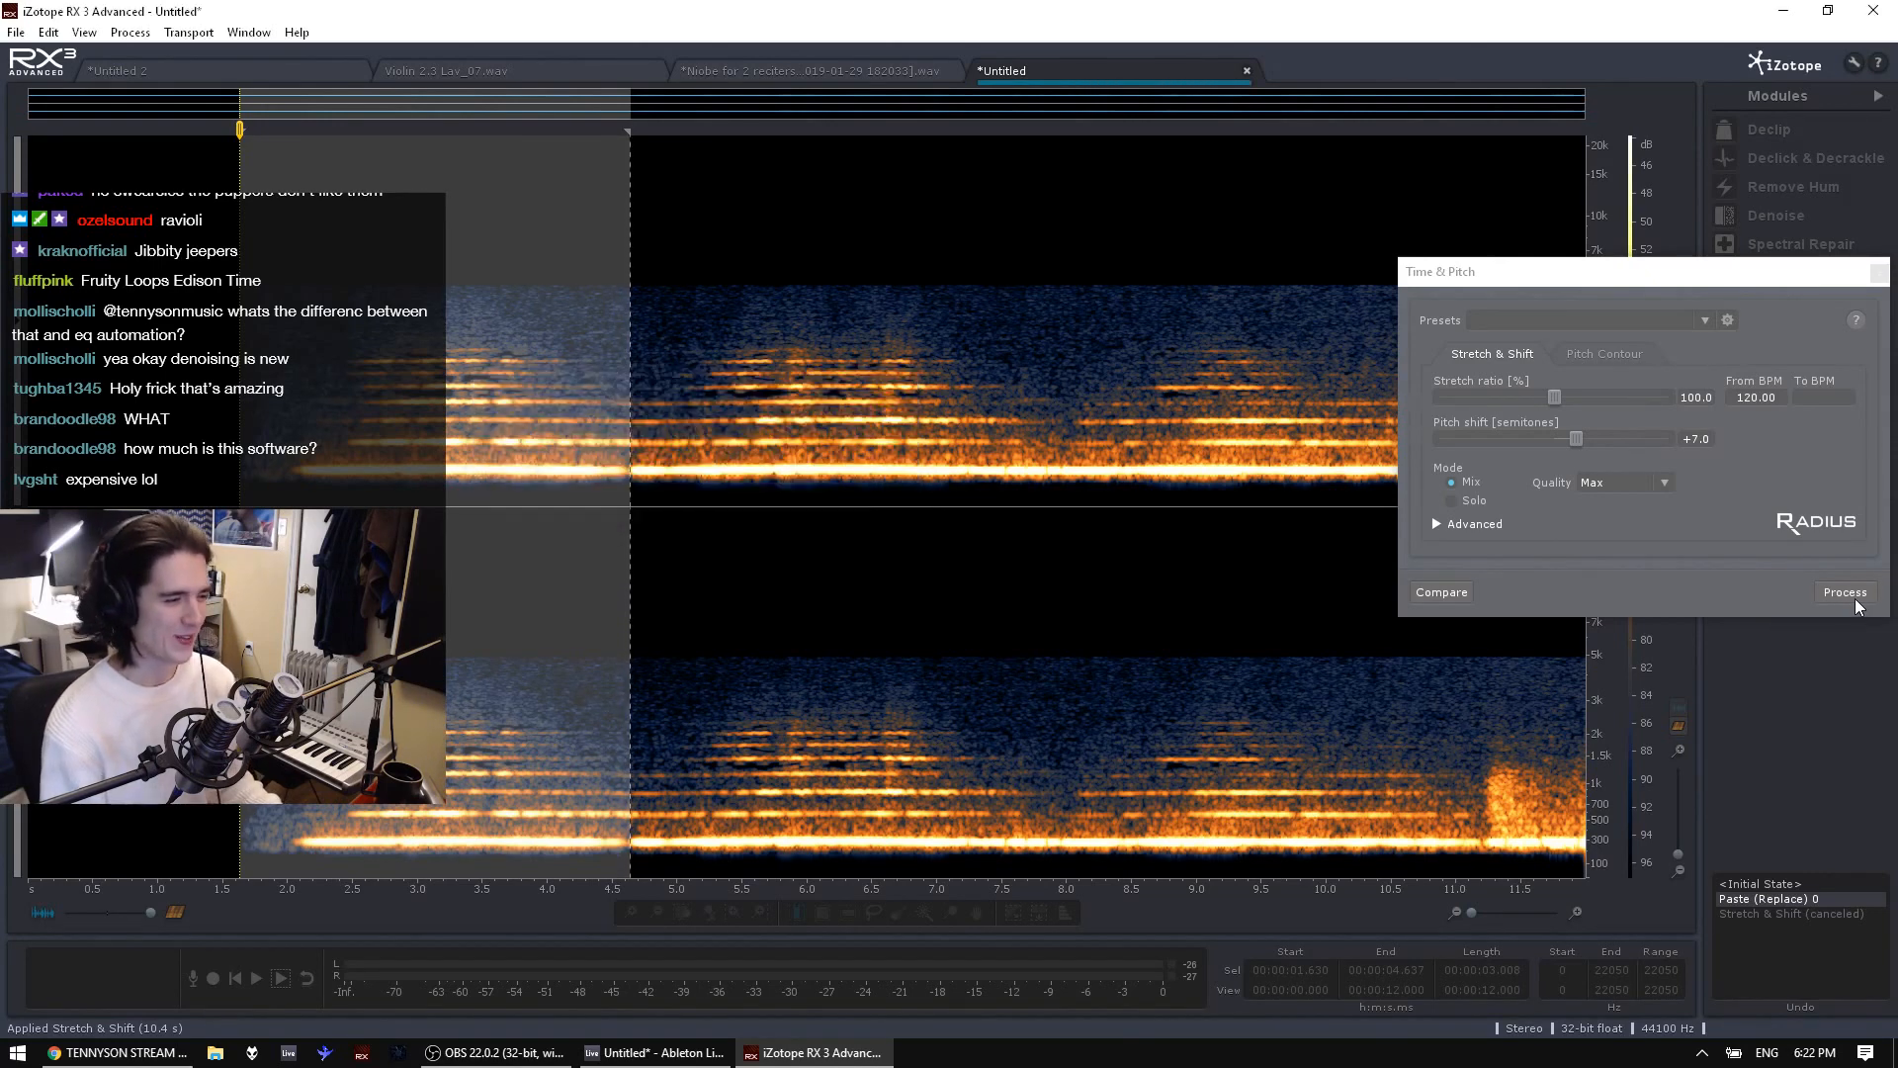
{"action": "key", "text": "space"}
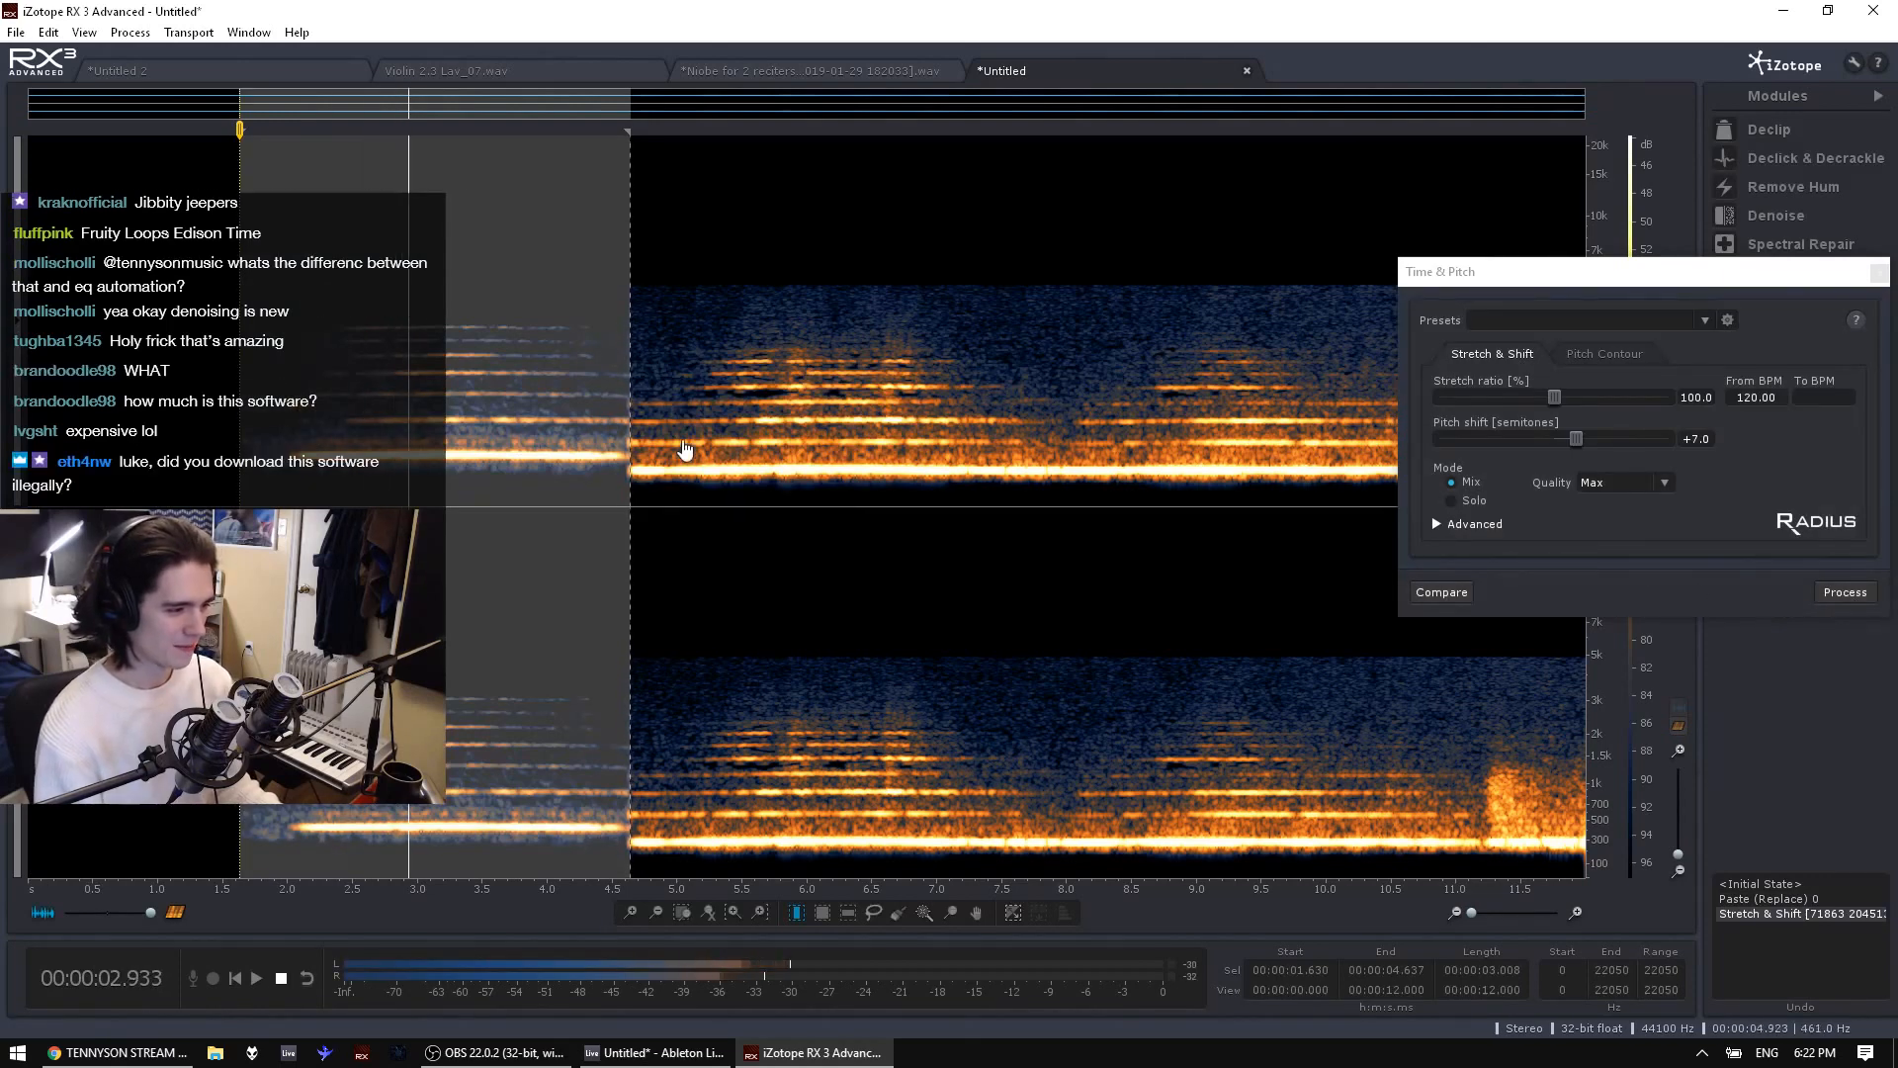
Copy the pitch-shifted section, mix-paste it into the denoised Lamento file at about 2.07 s and play the blend
{"action": "key", "text": "ctrl+c"}
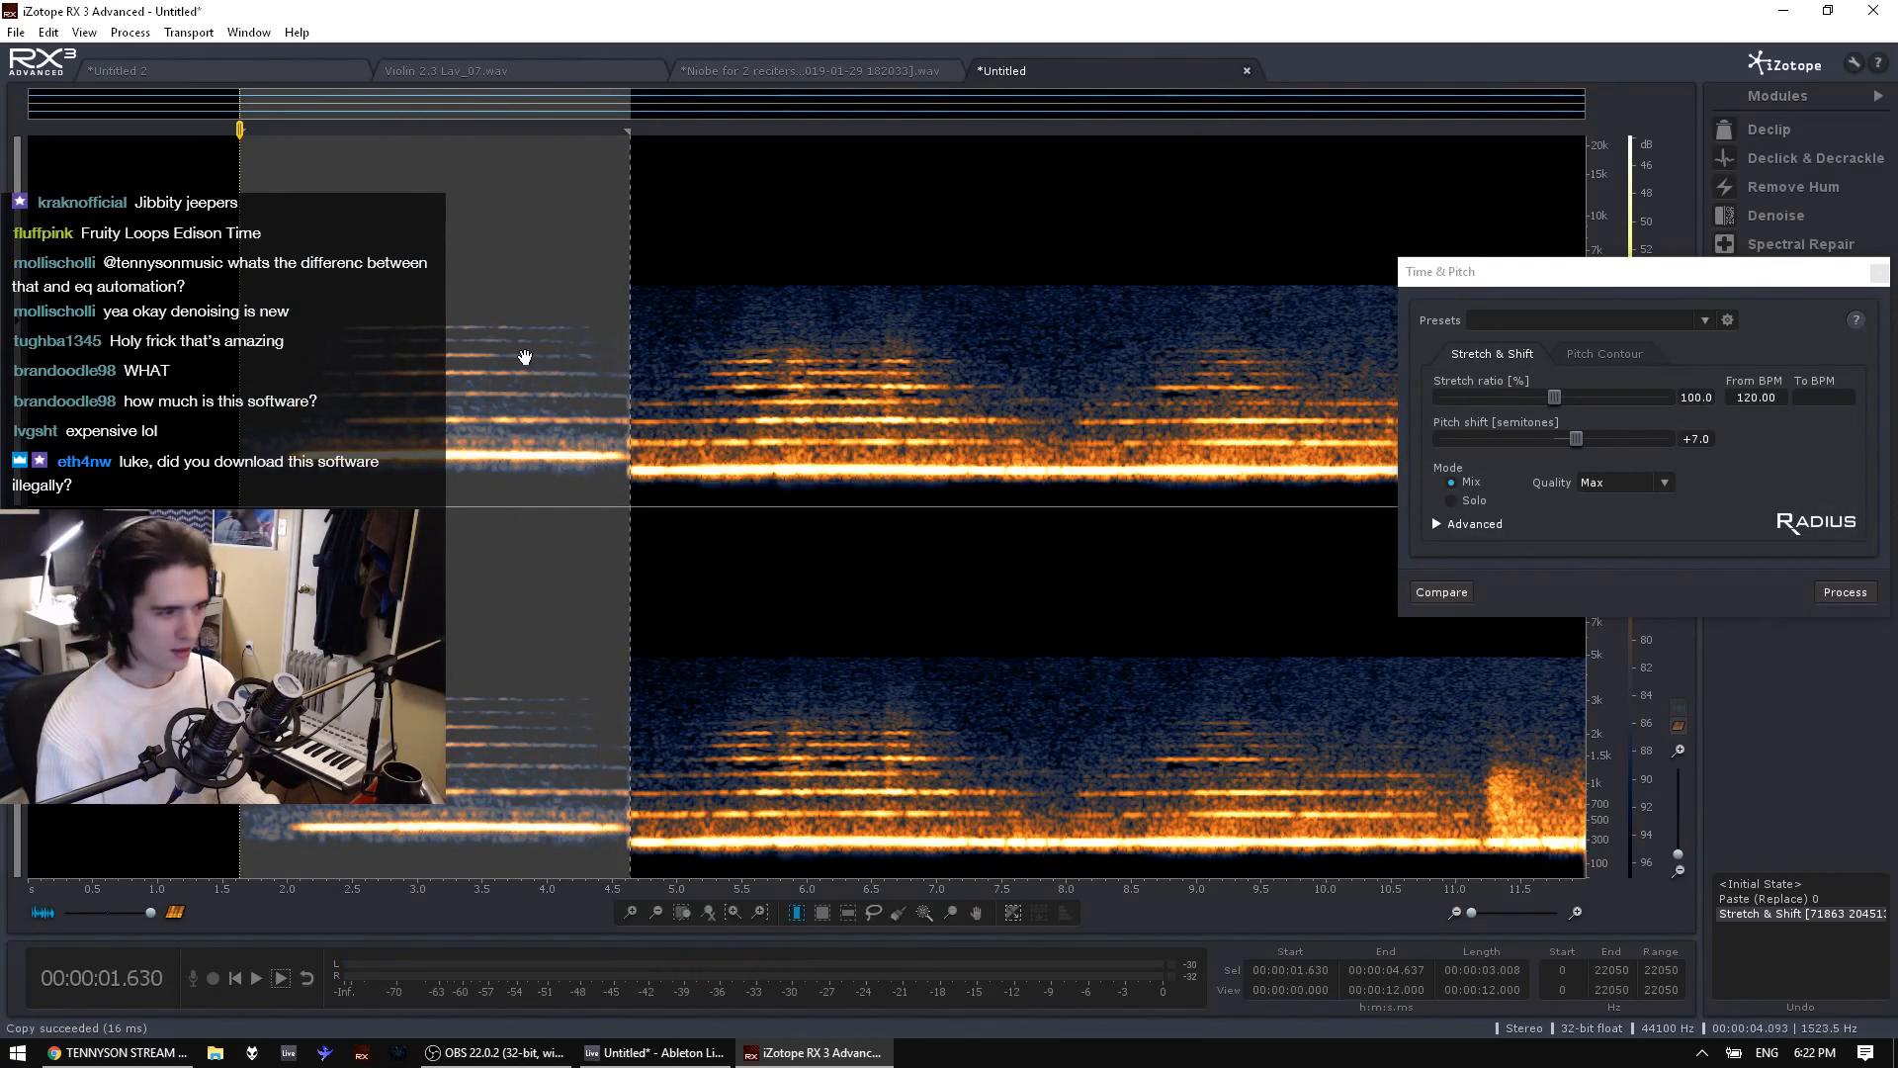
{"action": "left_click", "coordinate": [731, 77]}
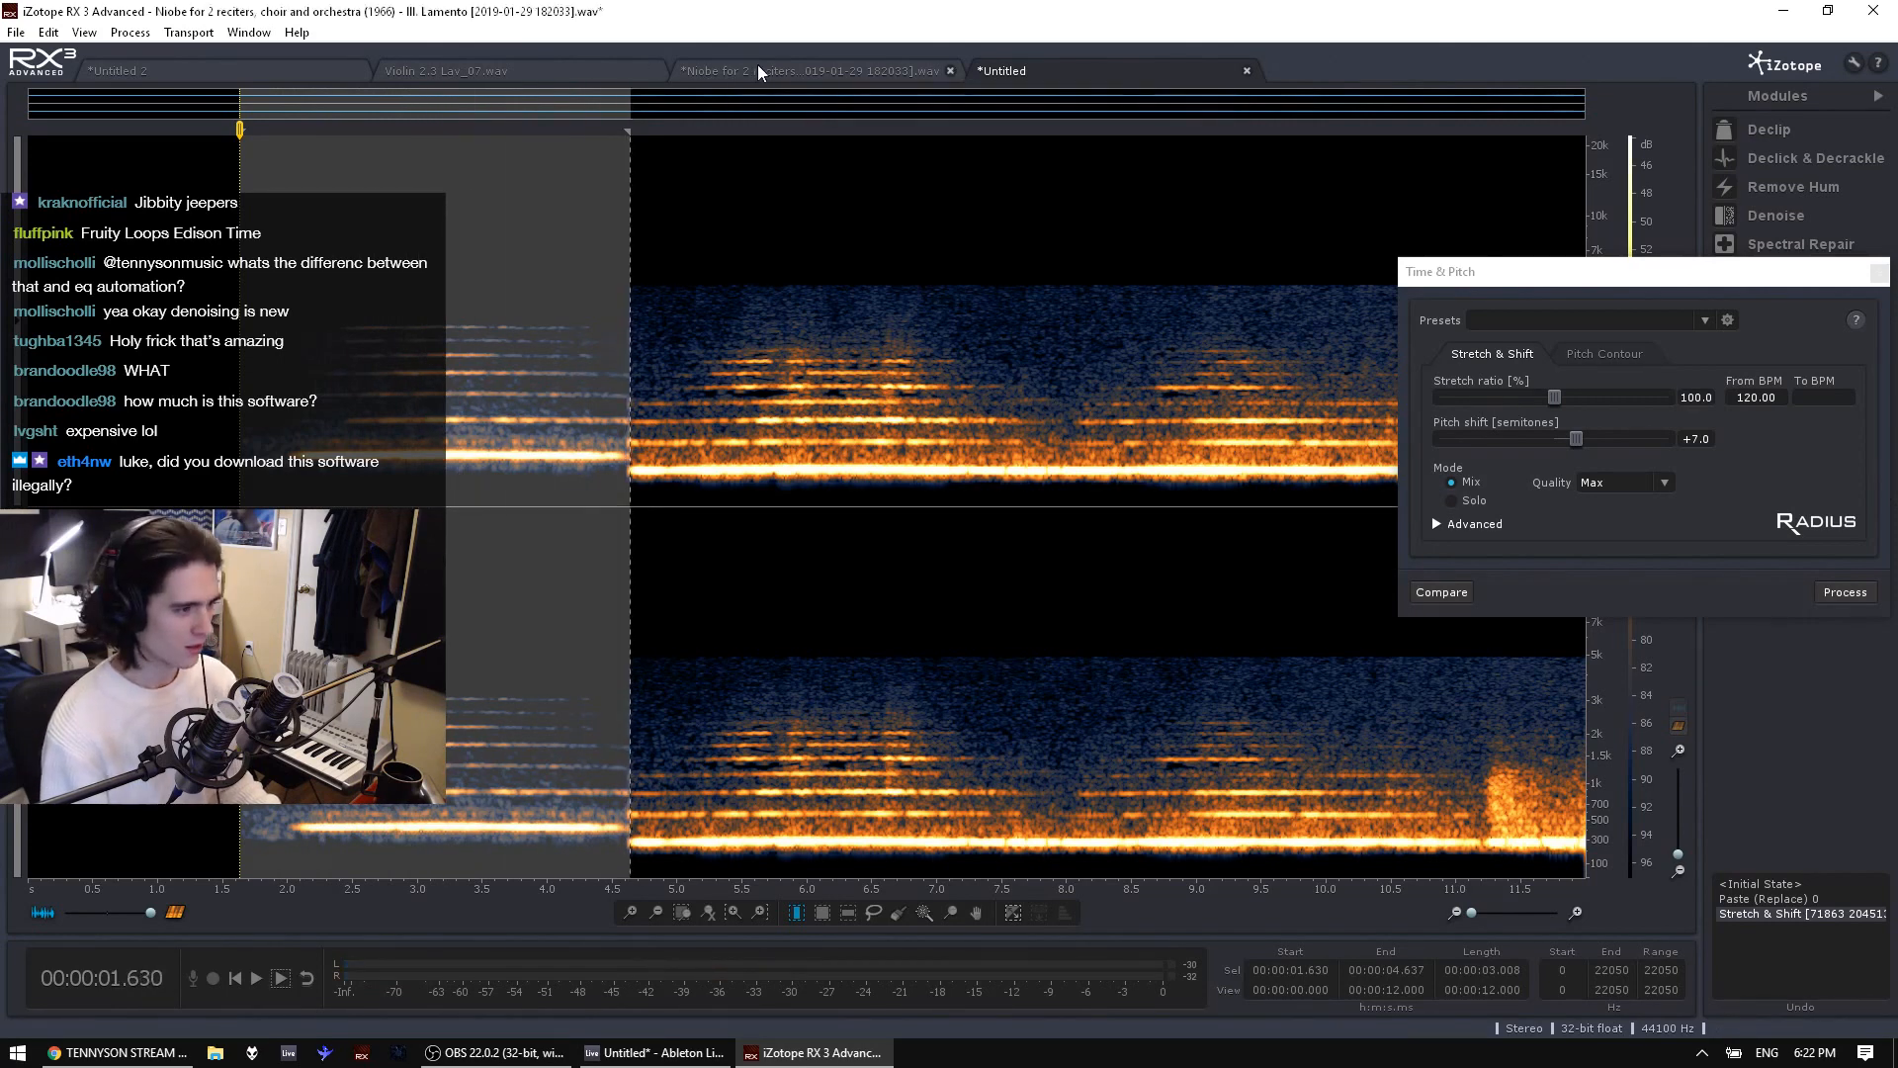
{"action": "left_click", "coordinate": [296, 297]}
{"action": "left_click", "coordinate": [49, 32]}
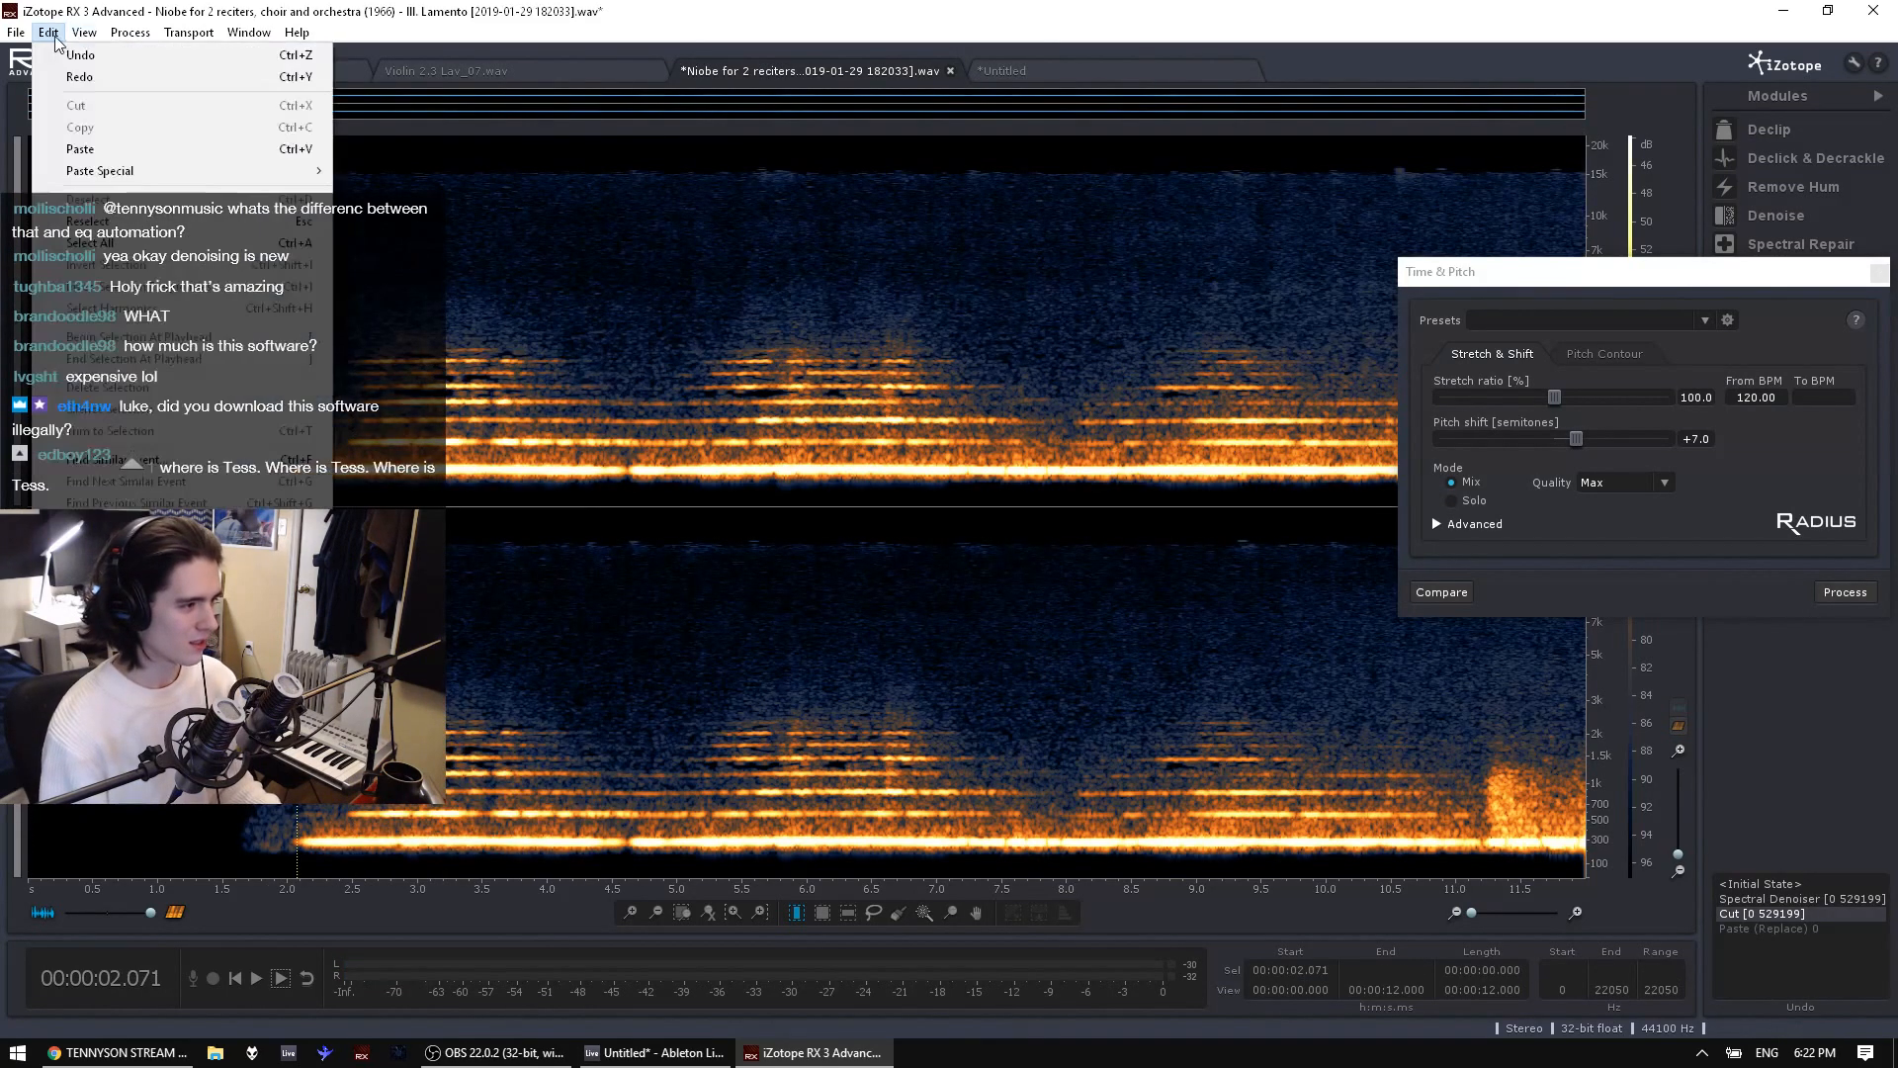
{"action": "mouse_move", "coordinate": [127, 174]}
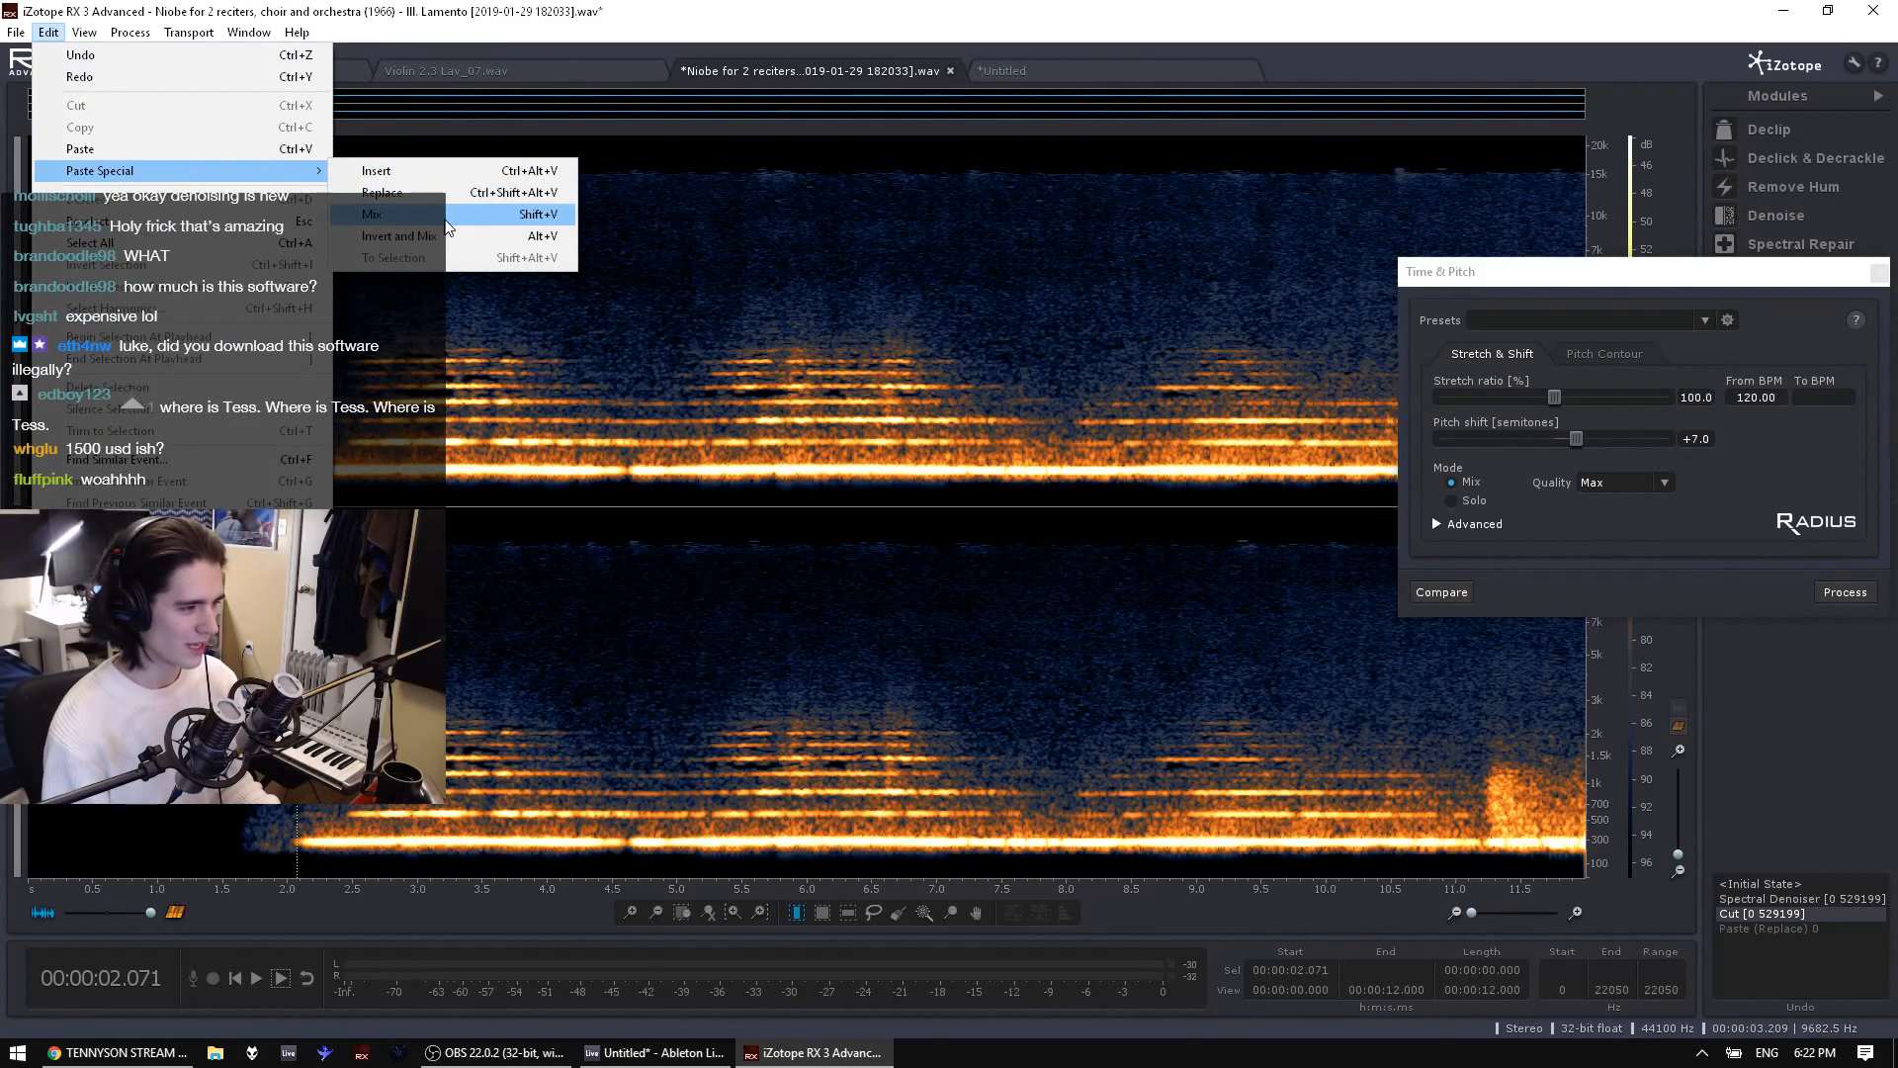
{"action": "left_click", "coordinate": [447, 215]}
{"action": "key", "text": "space"}
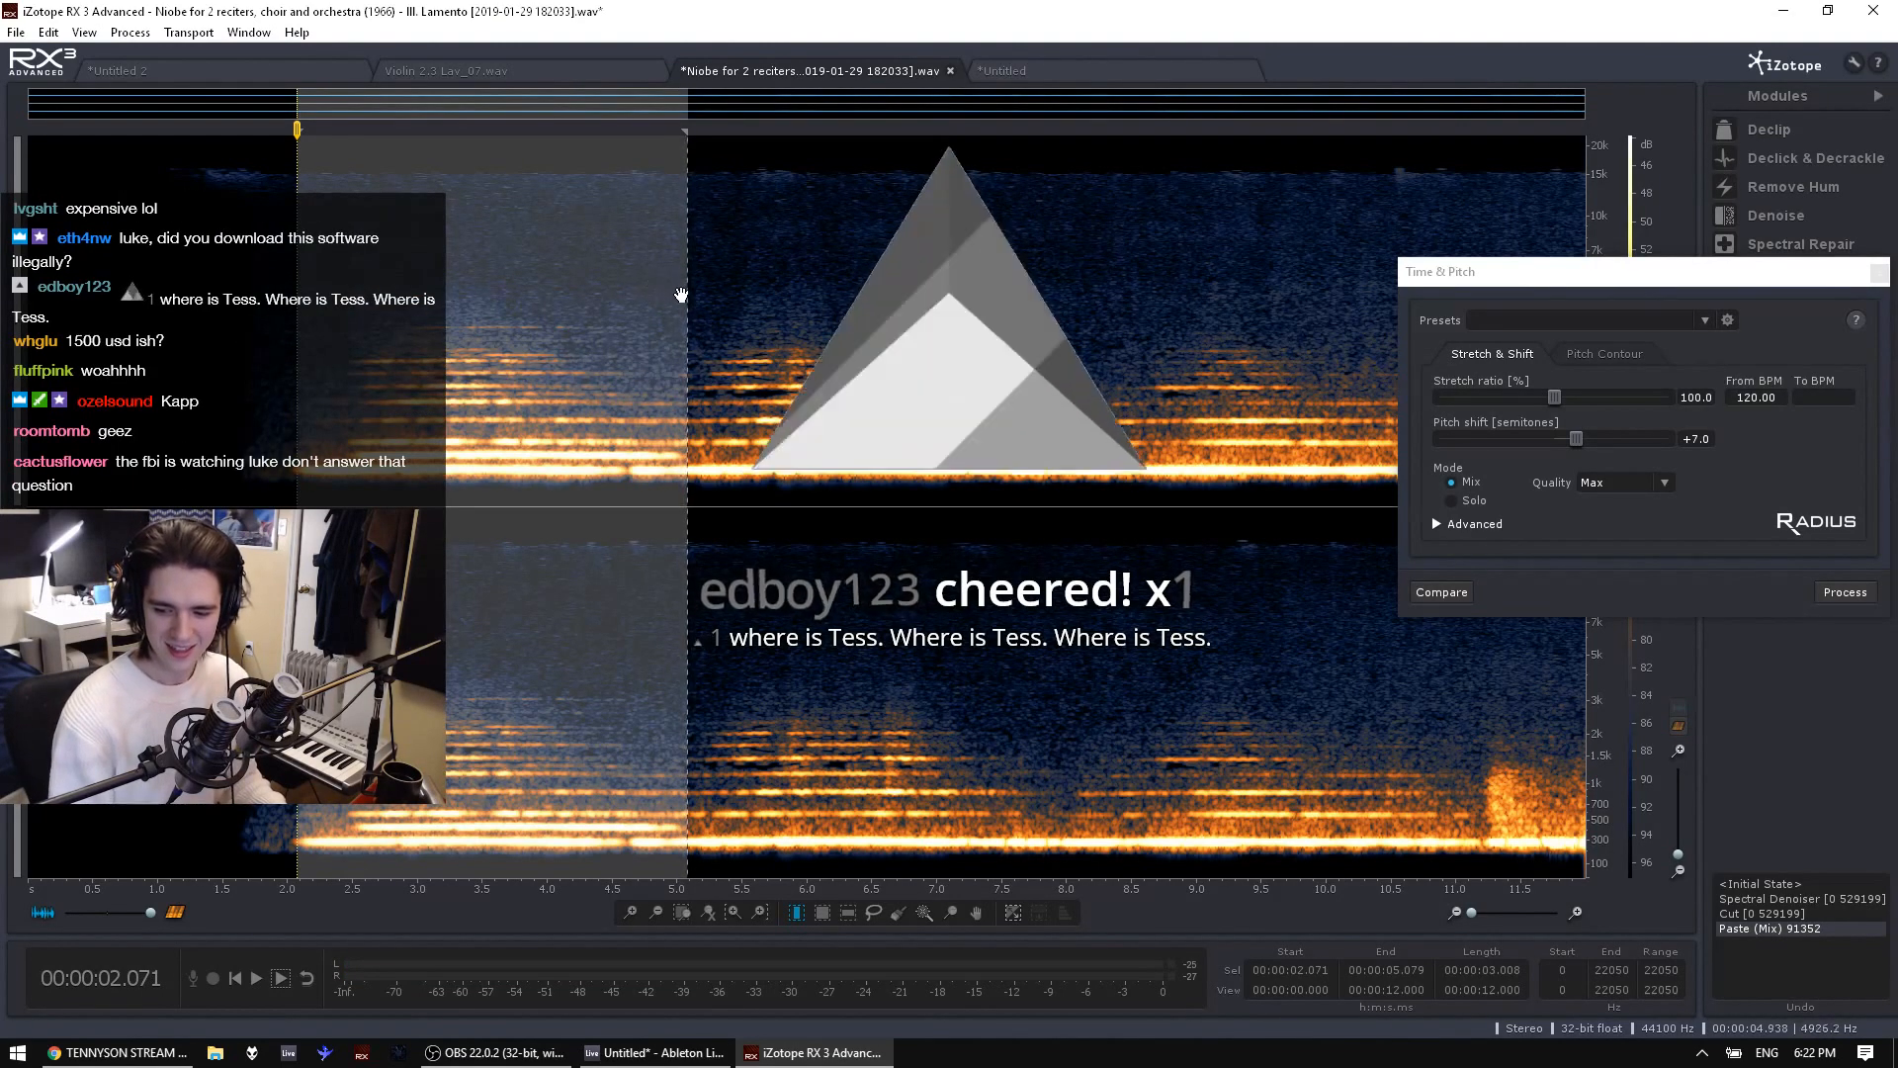
Mix-paste another copy of the pitch-shifted section into the Lamento file at 5.0 s and play it
{"action": "left_click", "coordinate": [676, 373]}
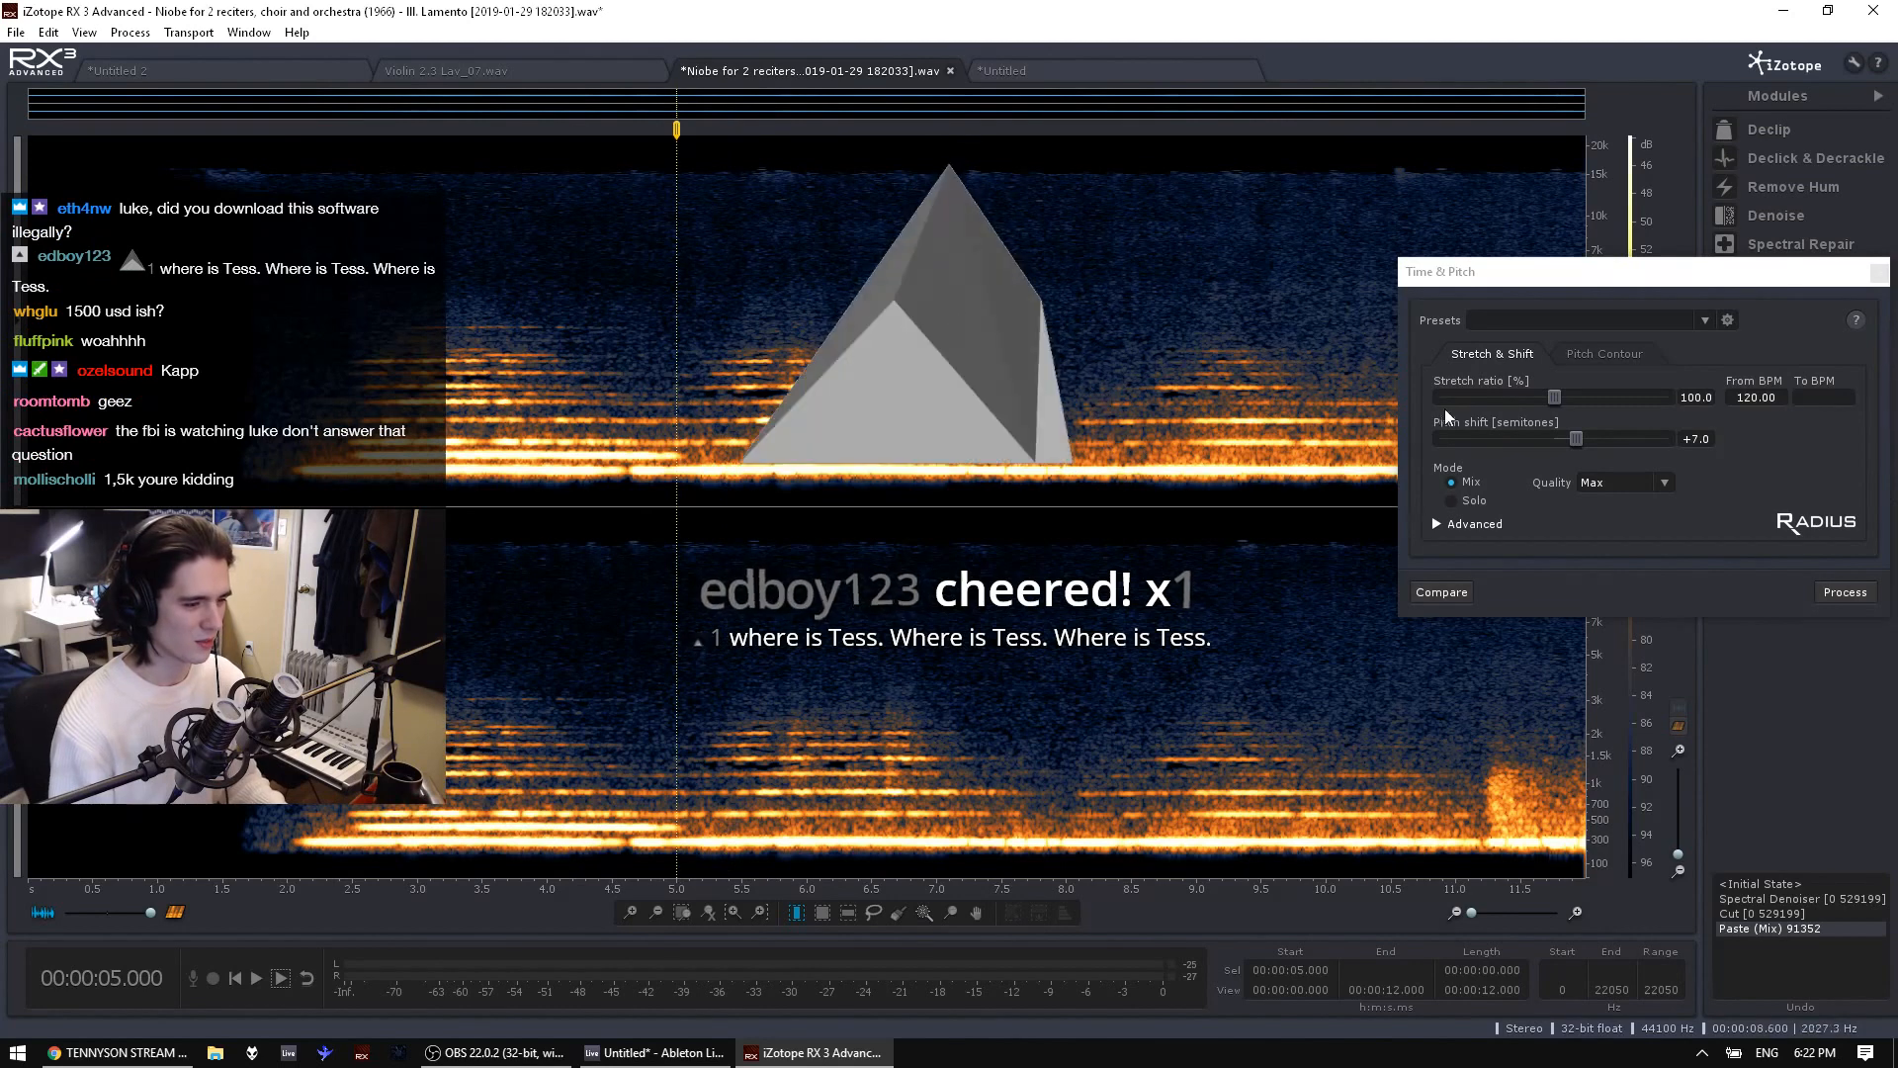
{"action": "left_click", "coordinate": [48, 32]}
{"action": "mouse_move", "coordinate": [198, 170]}
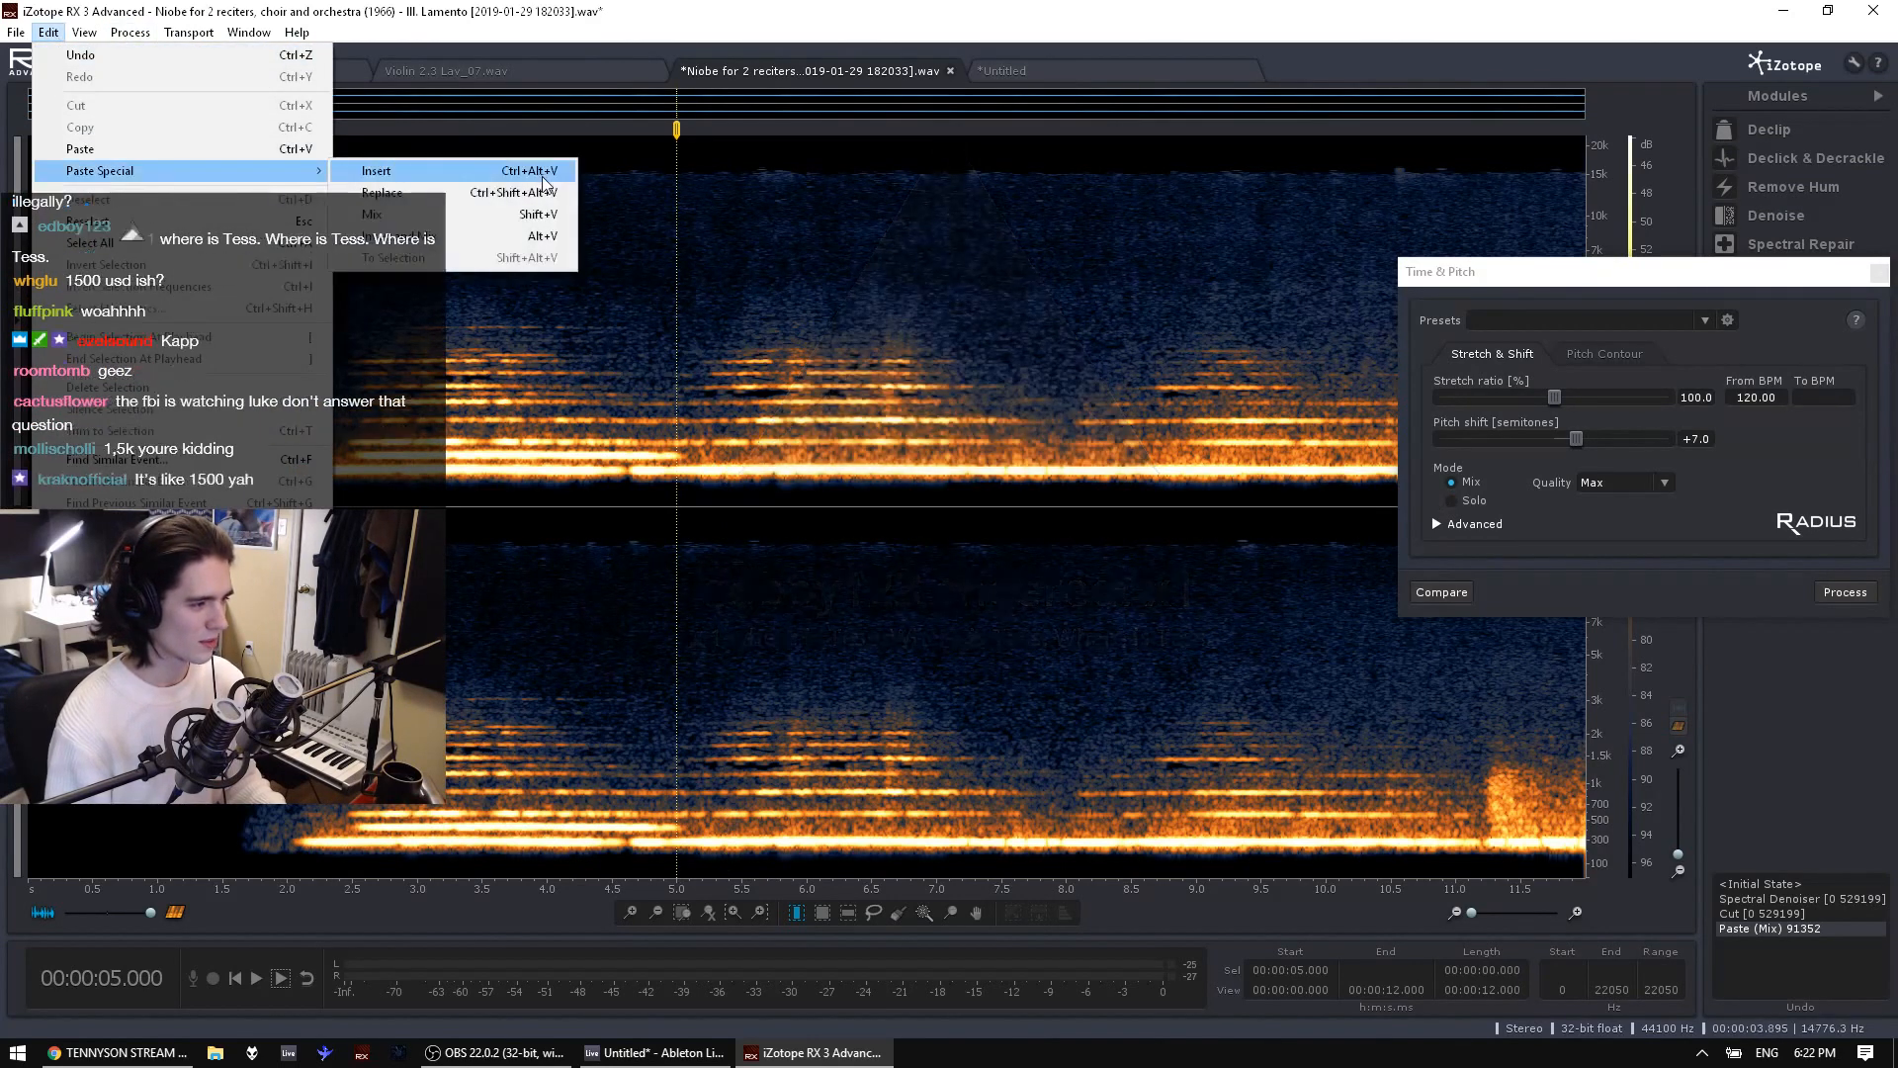
{"action": "left_click", "coordinate": [463, 216]}
{"action": "key", "text": "space"}
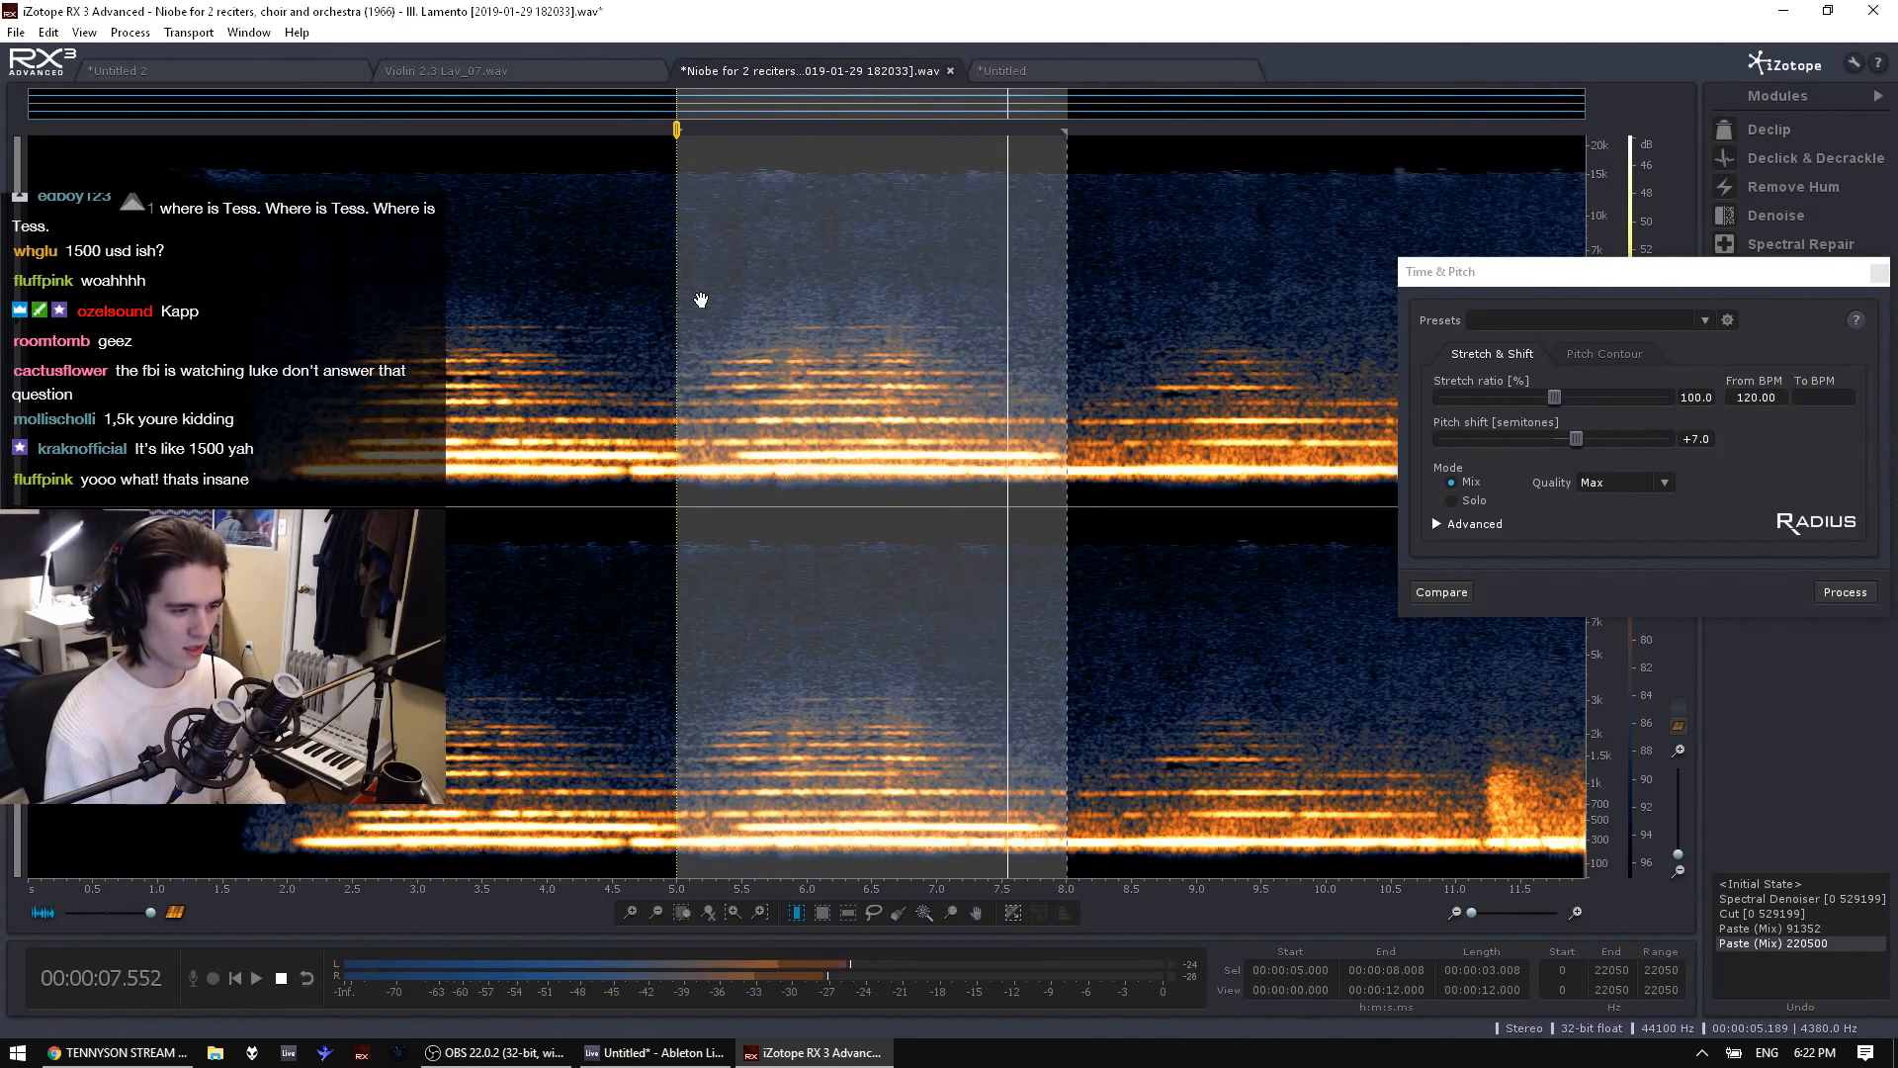
Mix-paste one more copy of the shifted section at 8.0 s and play the layered file from about 1.9 s
{"action": "left_click", "coordinate": [1066, 453]}
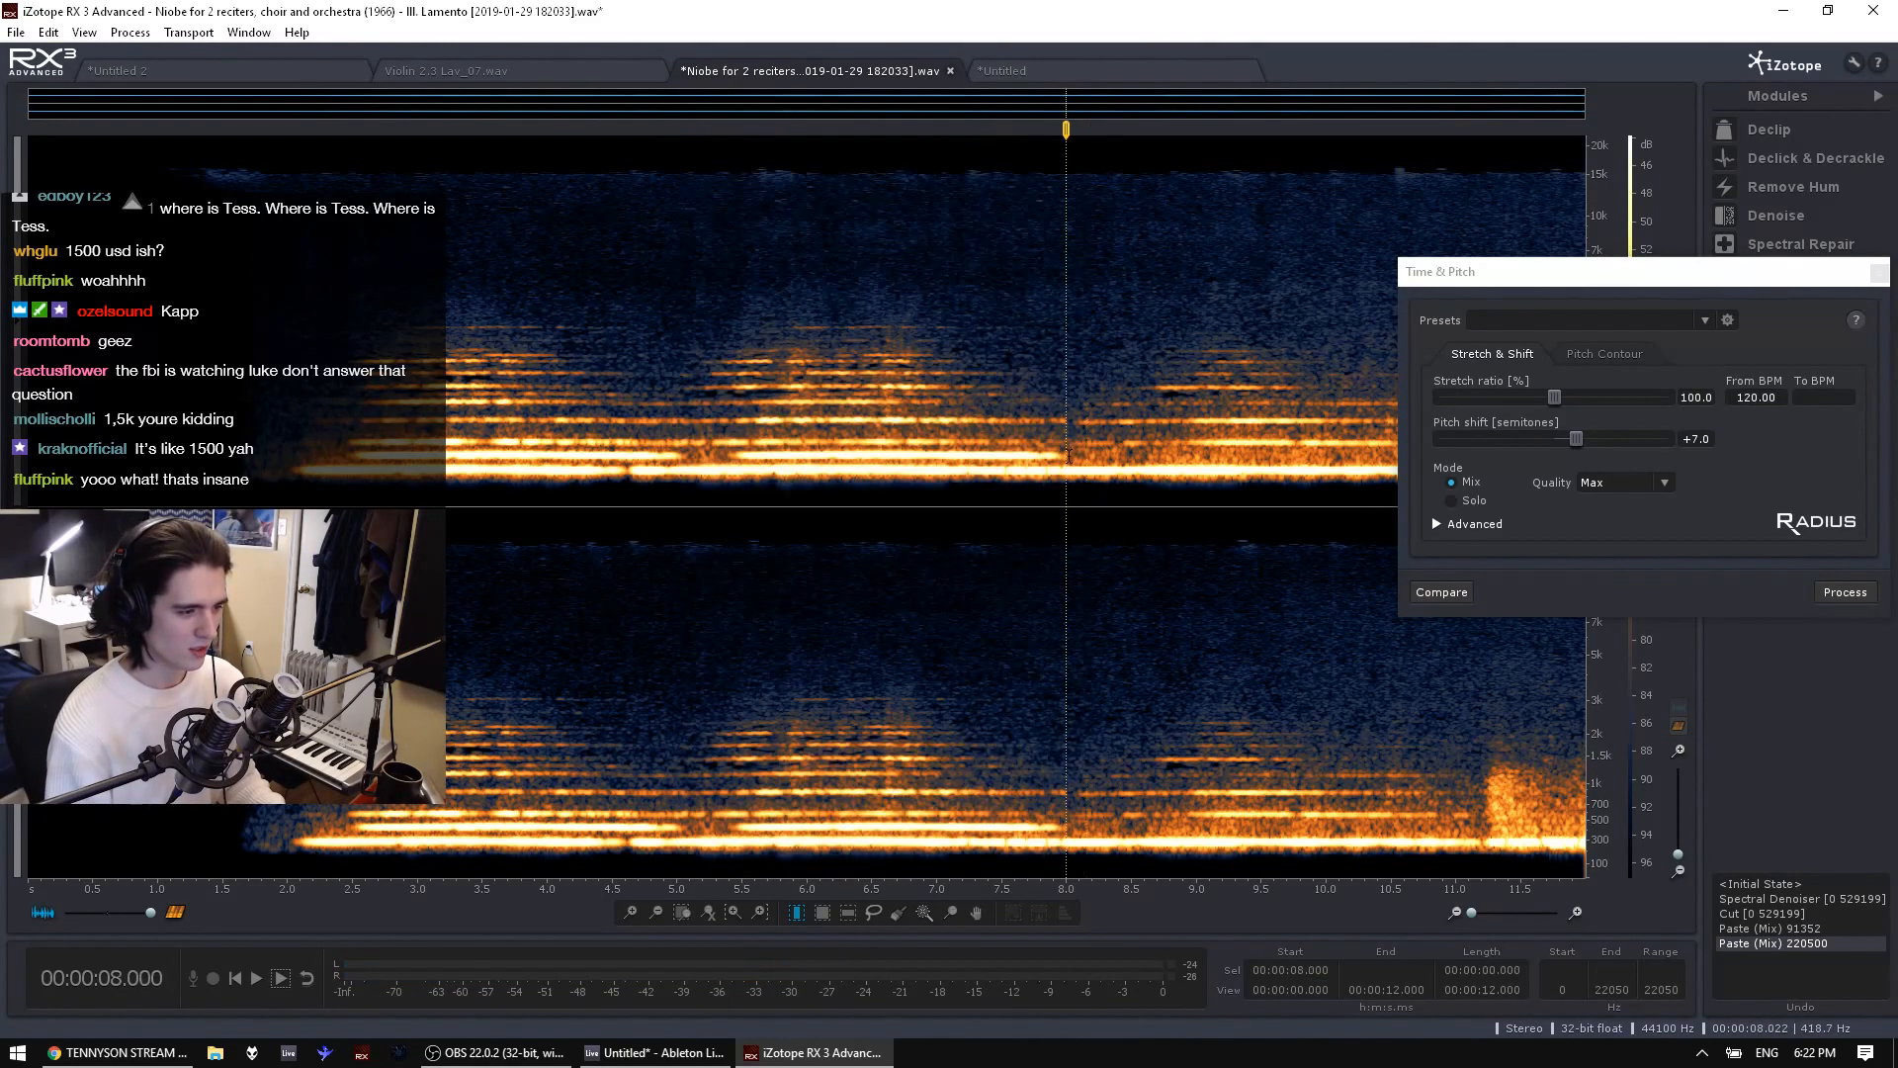
{"action": "left_click", "coordinate": [85, 34]}
{"action": "mouse_move", "coordinate": [45, 32]}
{"action": "mouse_move", "coordinate": [148, 174]}
{"action": "left_click", "coordinate": [385, 214]}
{"action": "left_click", "coordinate": [270, 725]}
{"action": "key", "text": "space"}
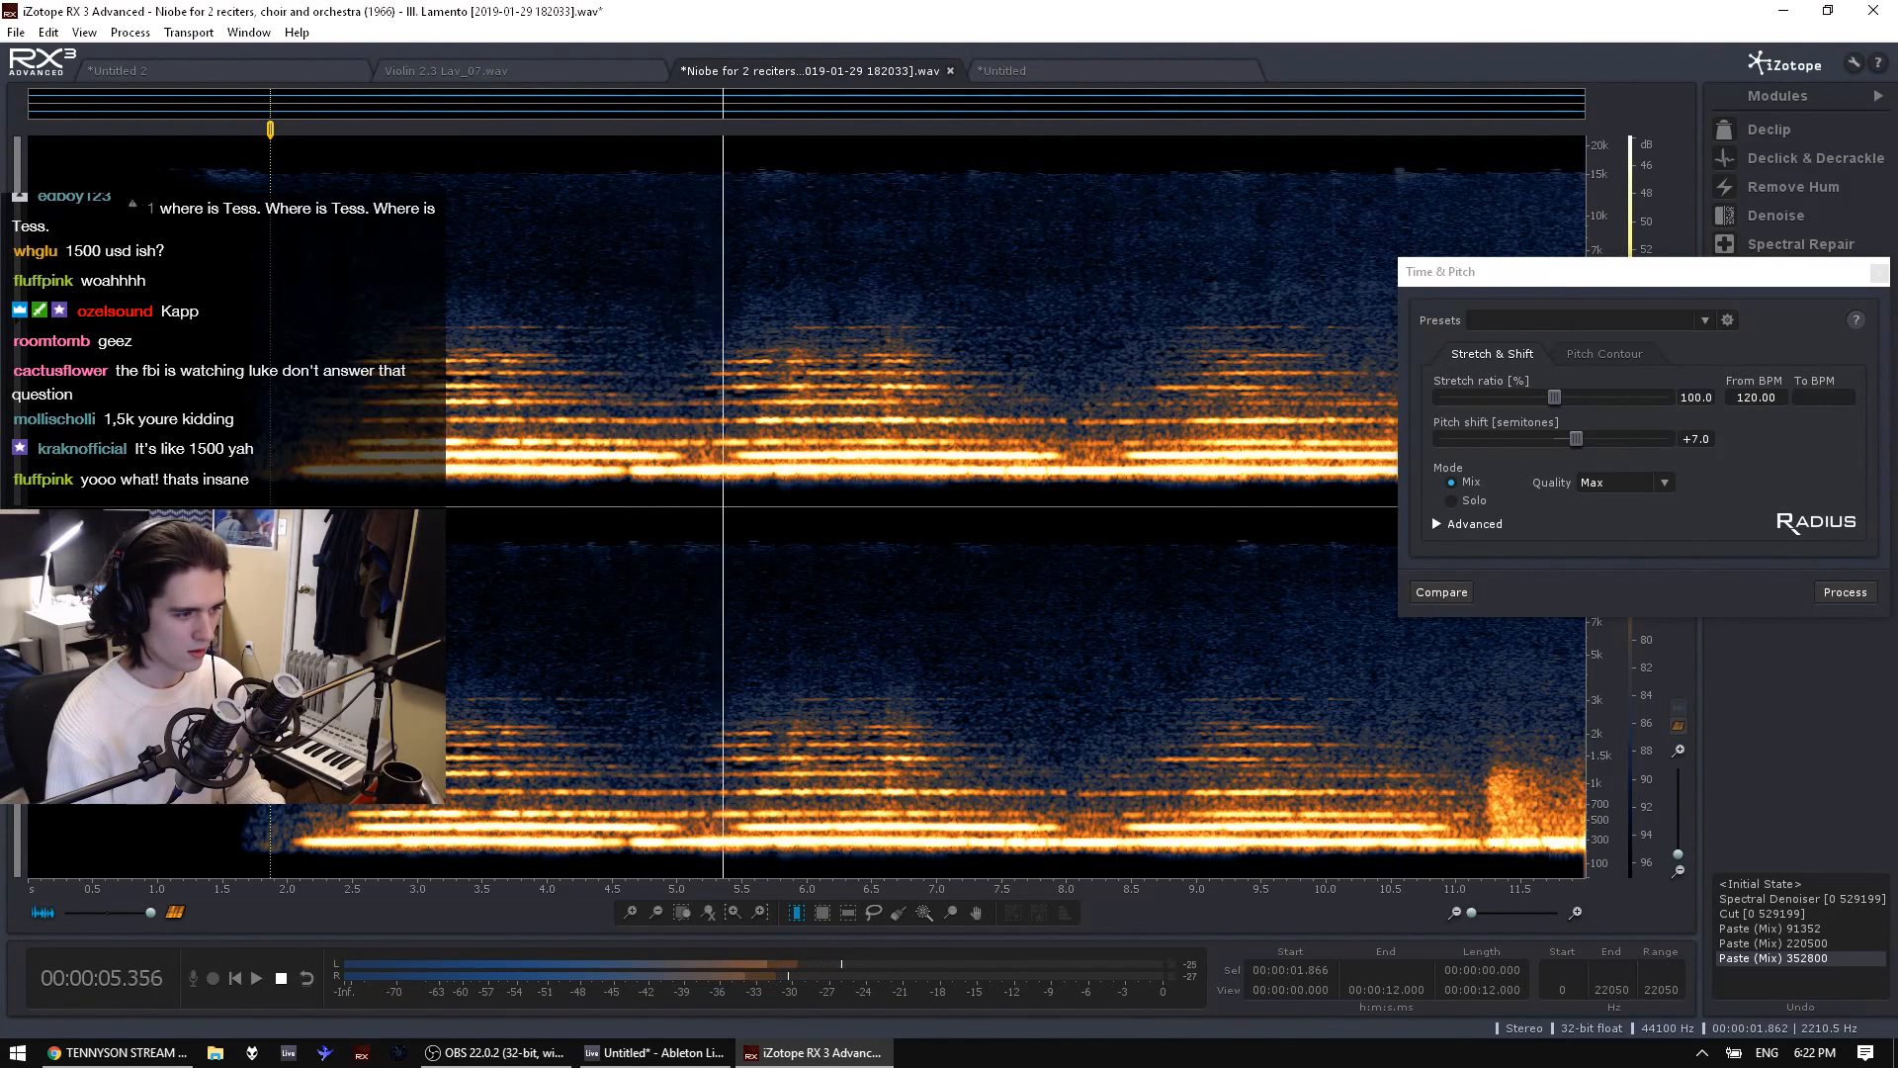
{"action": "key", "text": "space"}
Undo all three mix-pastes of the pitch-shifted section and play the Lamento file
{"action": "key", "text": "ctrl+z"}
{"action": "key", "text": "ctrl+z"}
{"action": "key", "text": "ctrl+z"}
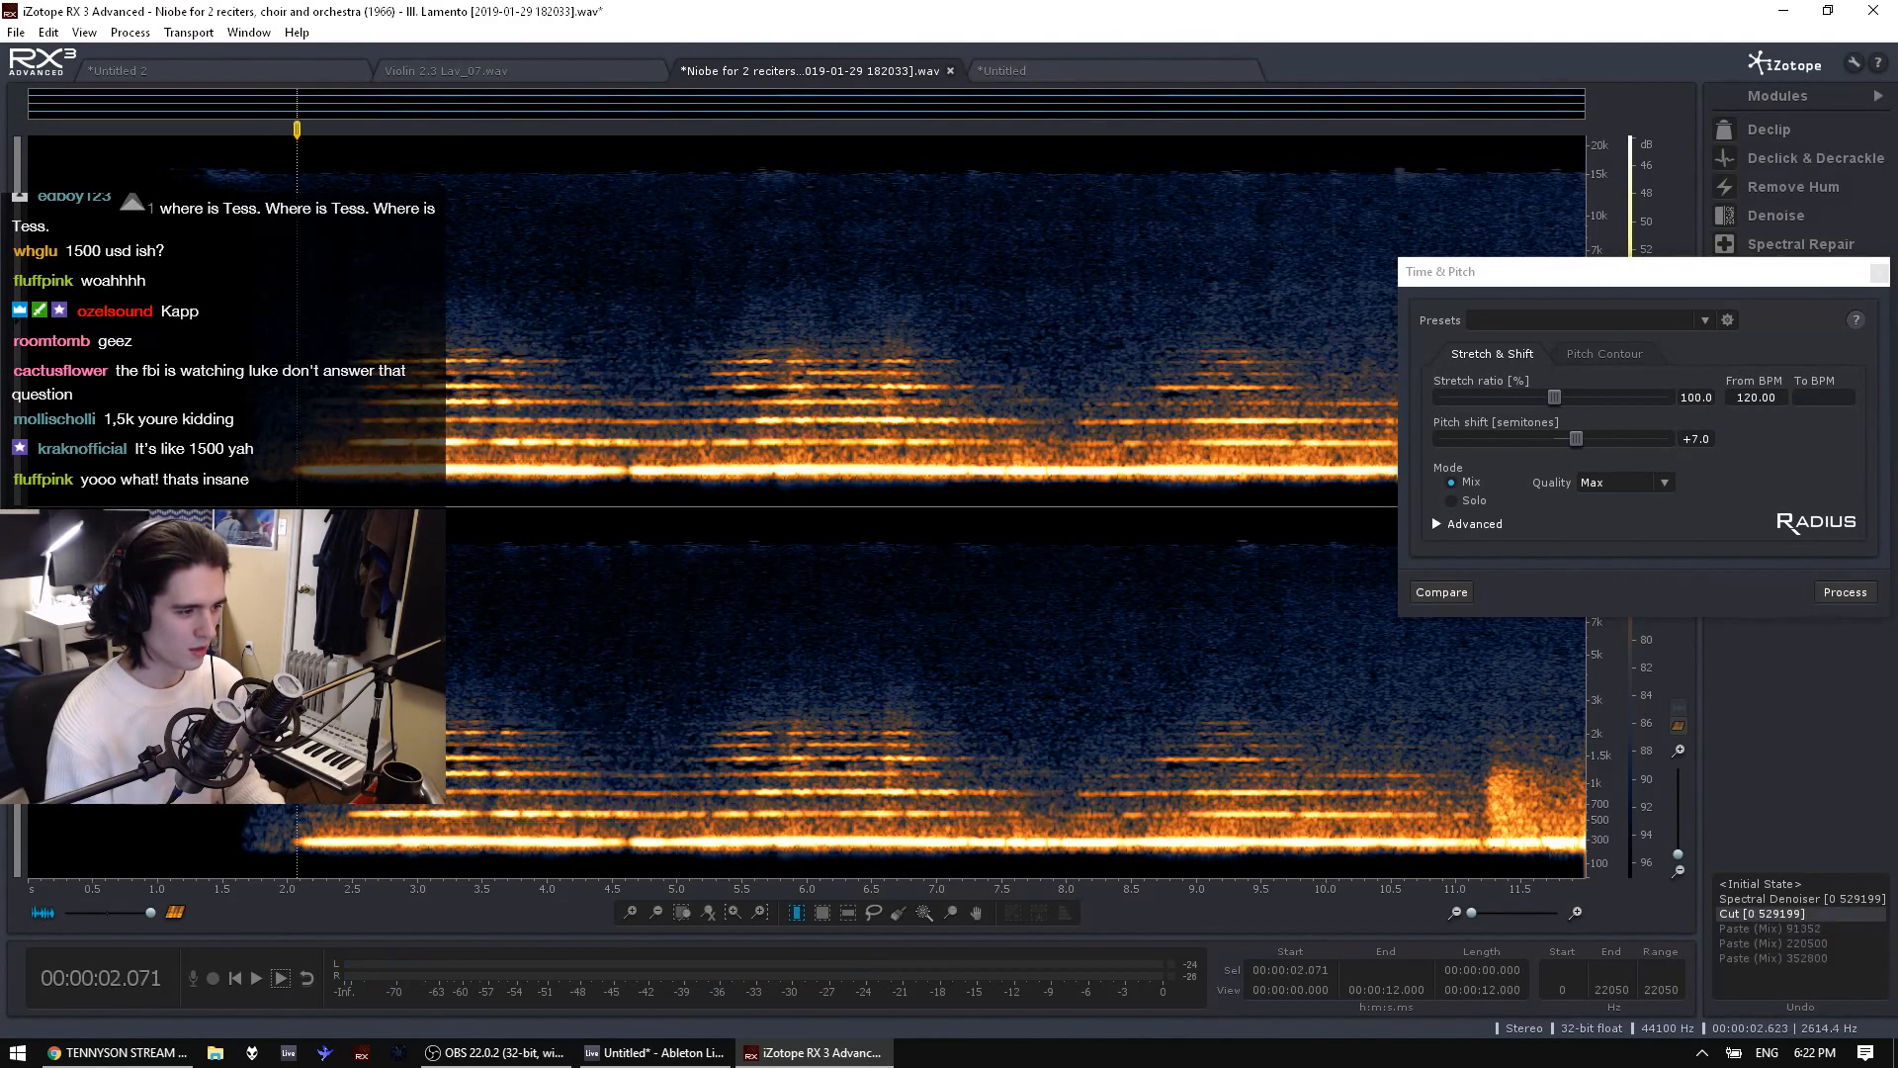
{"action": "key", "text": "space"}
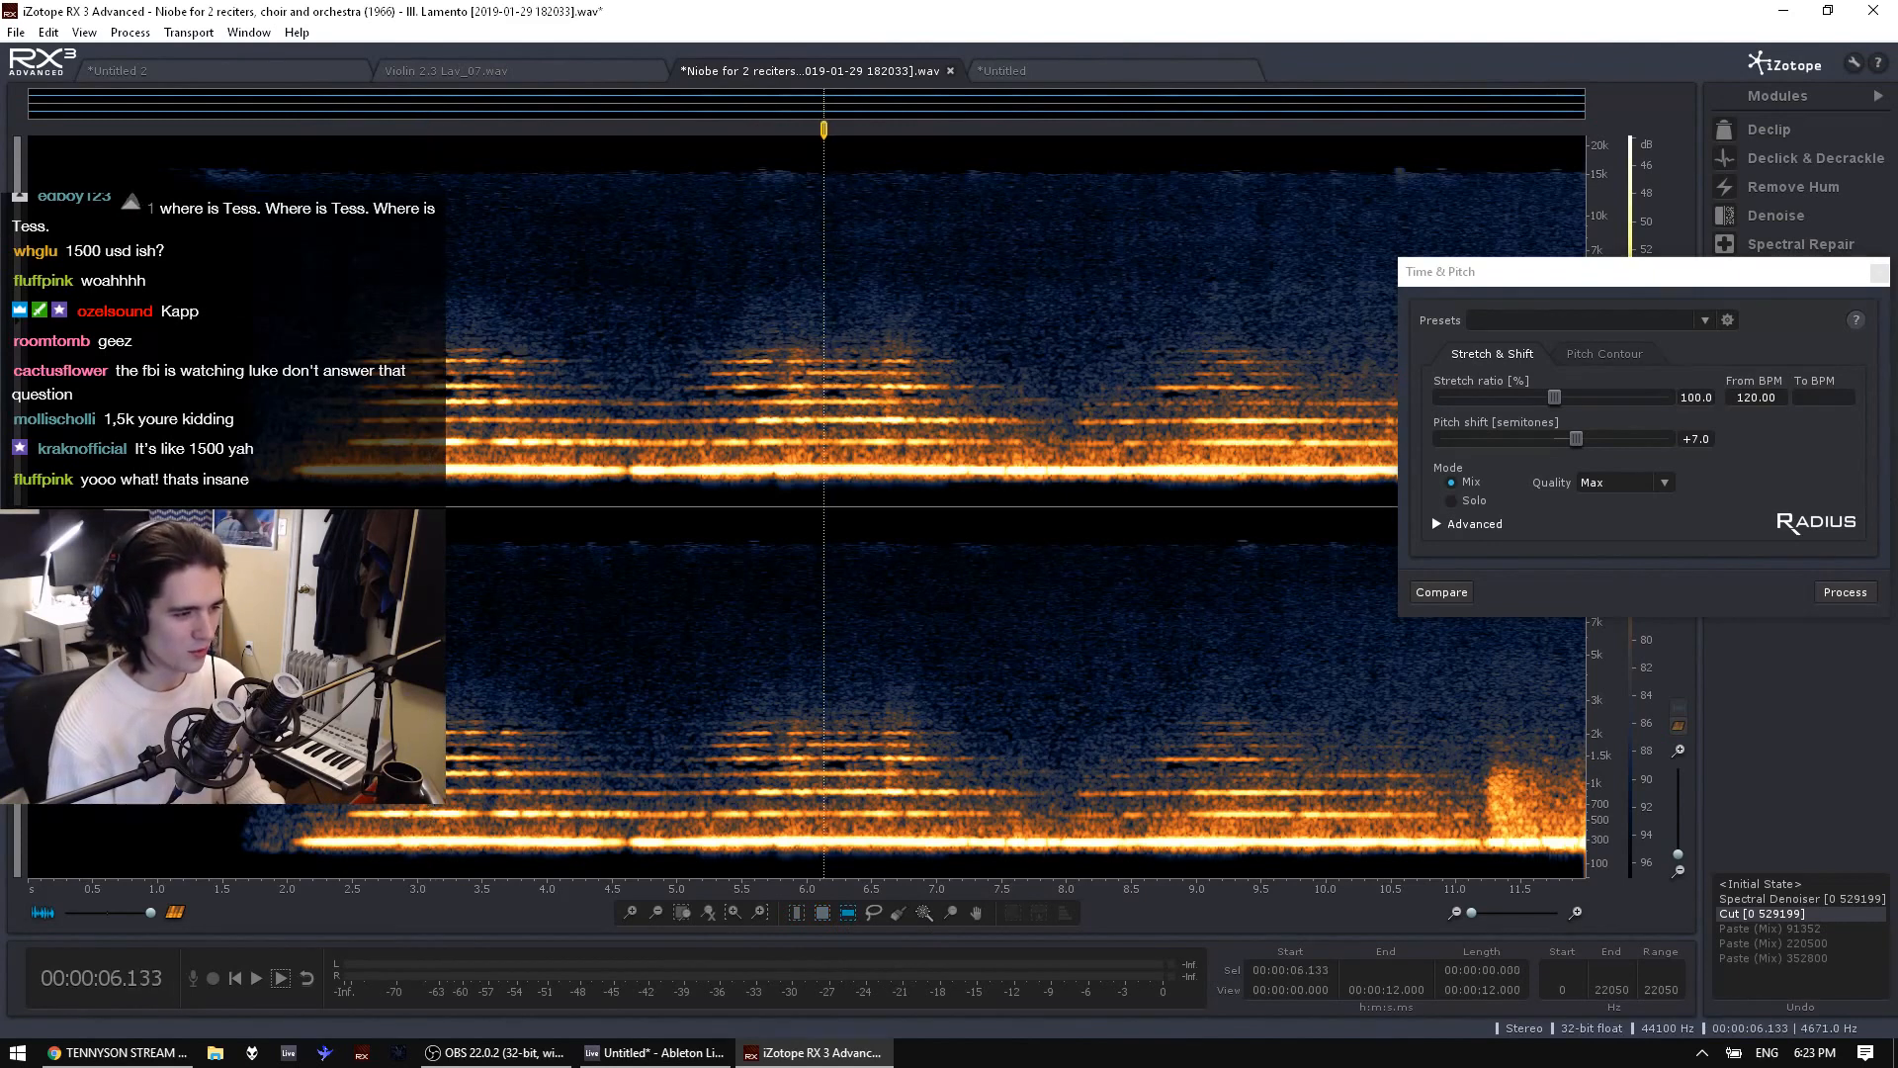
Select the frequencies above about 4150 Hz, close the Time & Pitch window and clear the selection
{"action": "left_click_drag", "start_coordinate": [833, 300], "coordinate": [835, 117]}
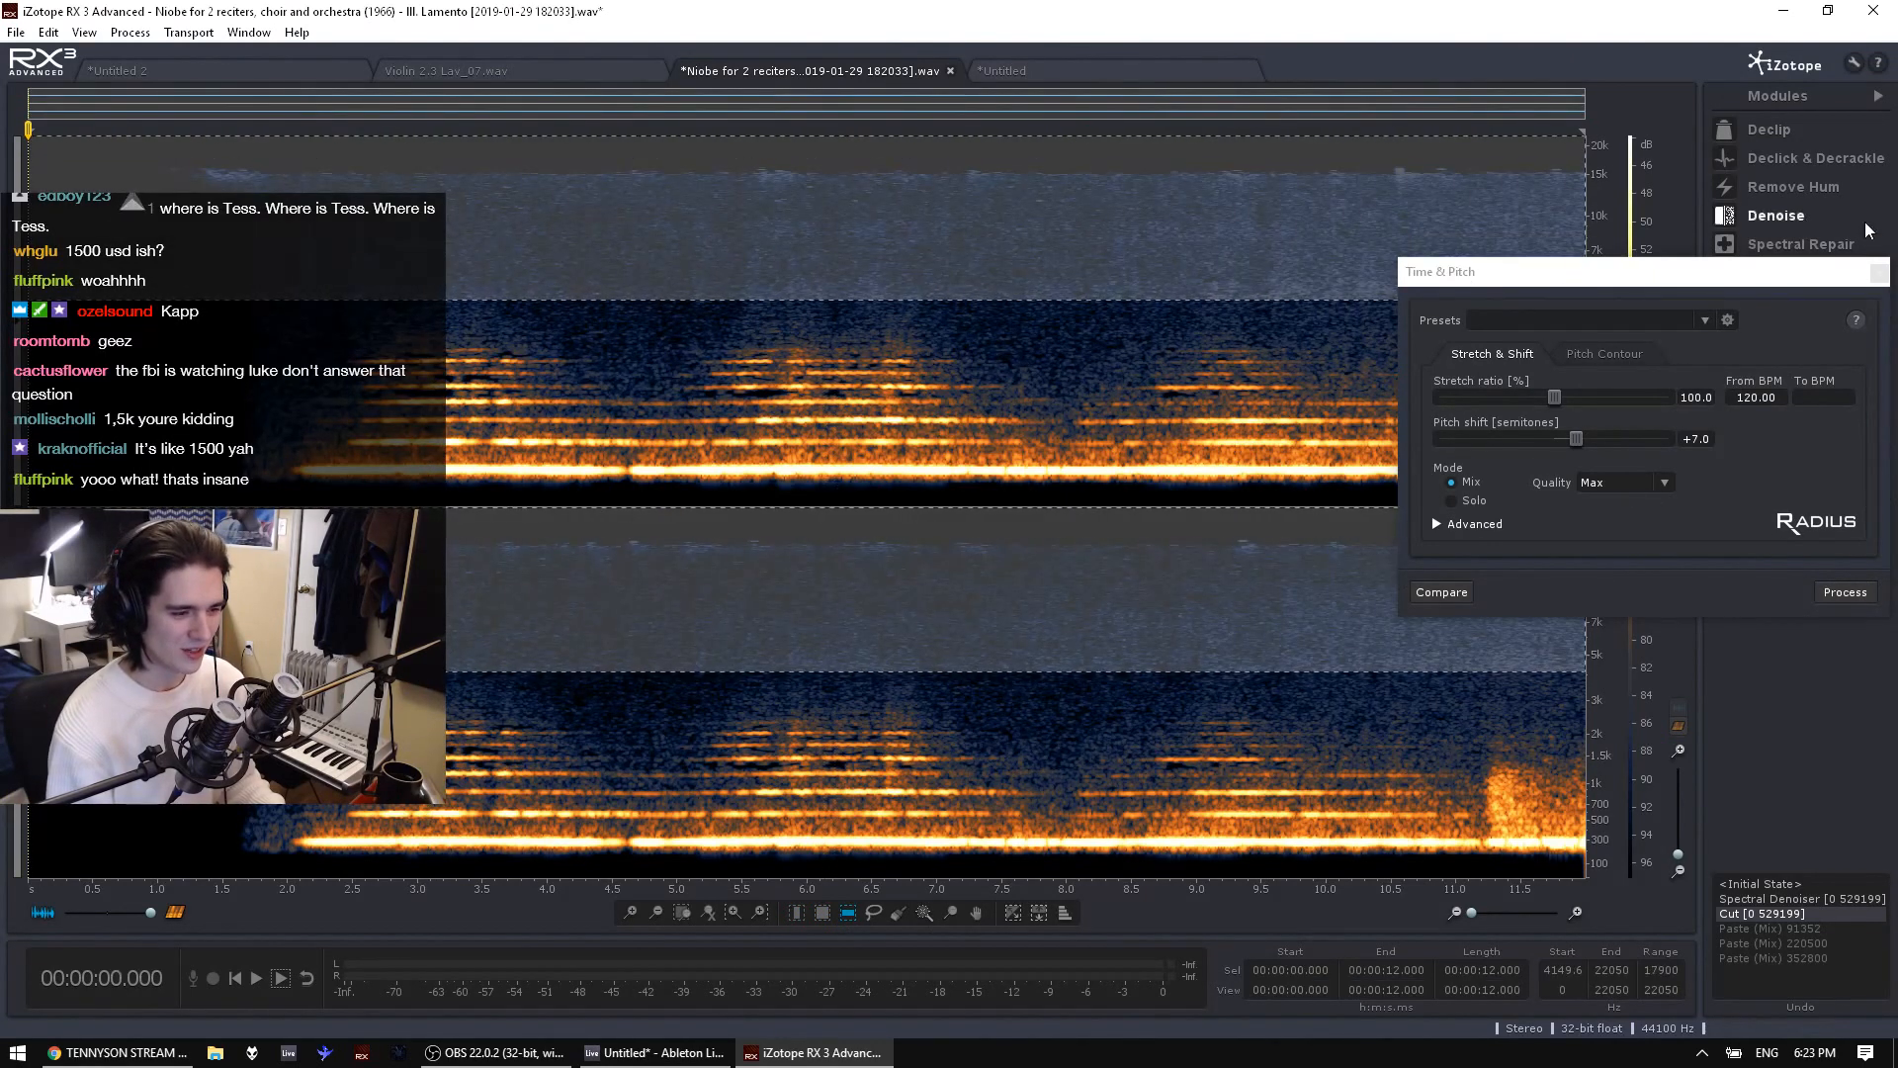
{"action": "left_click", "coordinate": [1879, 273]}
{"action": "left_click", "coordinate": [1131, 442]}
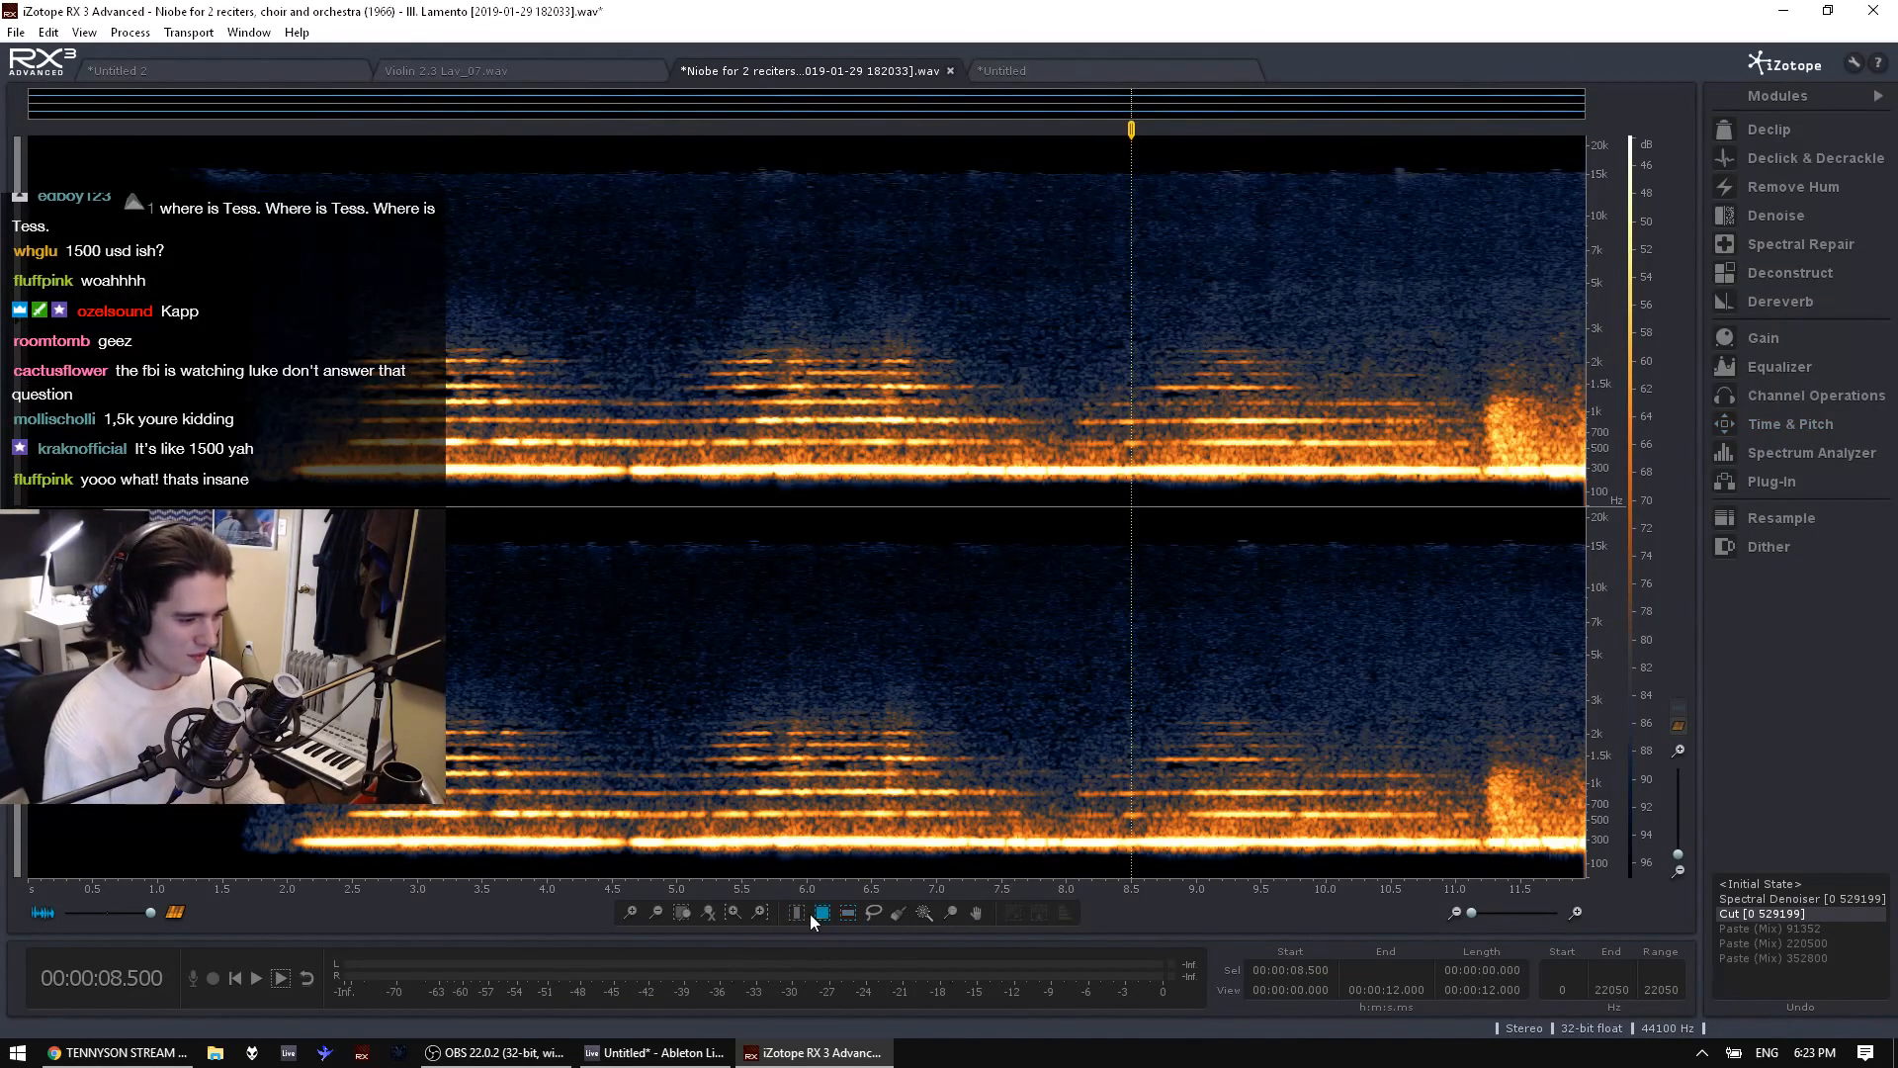
Cut the harmonics block from about 2.7 to 3.6 s, paste it at about 6.6 s and play that passage
{"action": "left_click_drag", "start_coordinate": [662, 430], "coordinate": [1016, 410]}
{"action": "left_click", "coordinate": [729, 374]}
{"action": "left_click_drag", "start_coordinate": [384, 312], "coordinate": [489, 452]}
{"action": "key", "text": "ctrl+x"}
{"action": "left_click", "coordinate": [886, 396]}
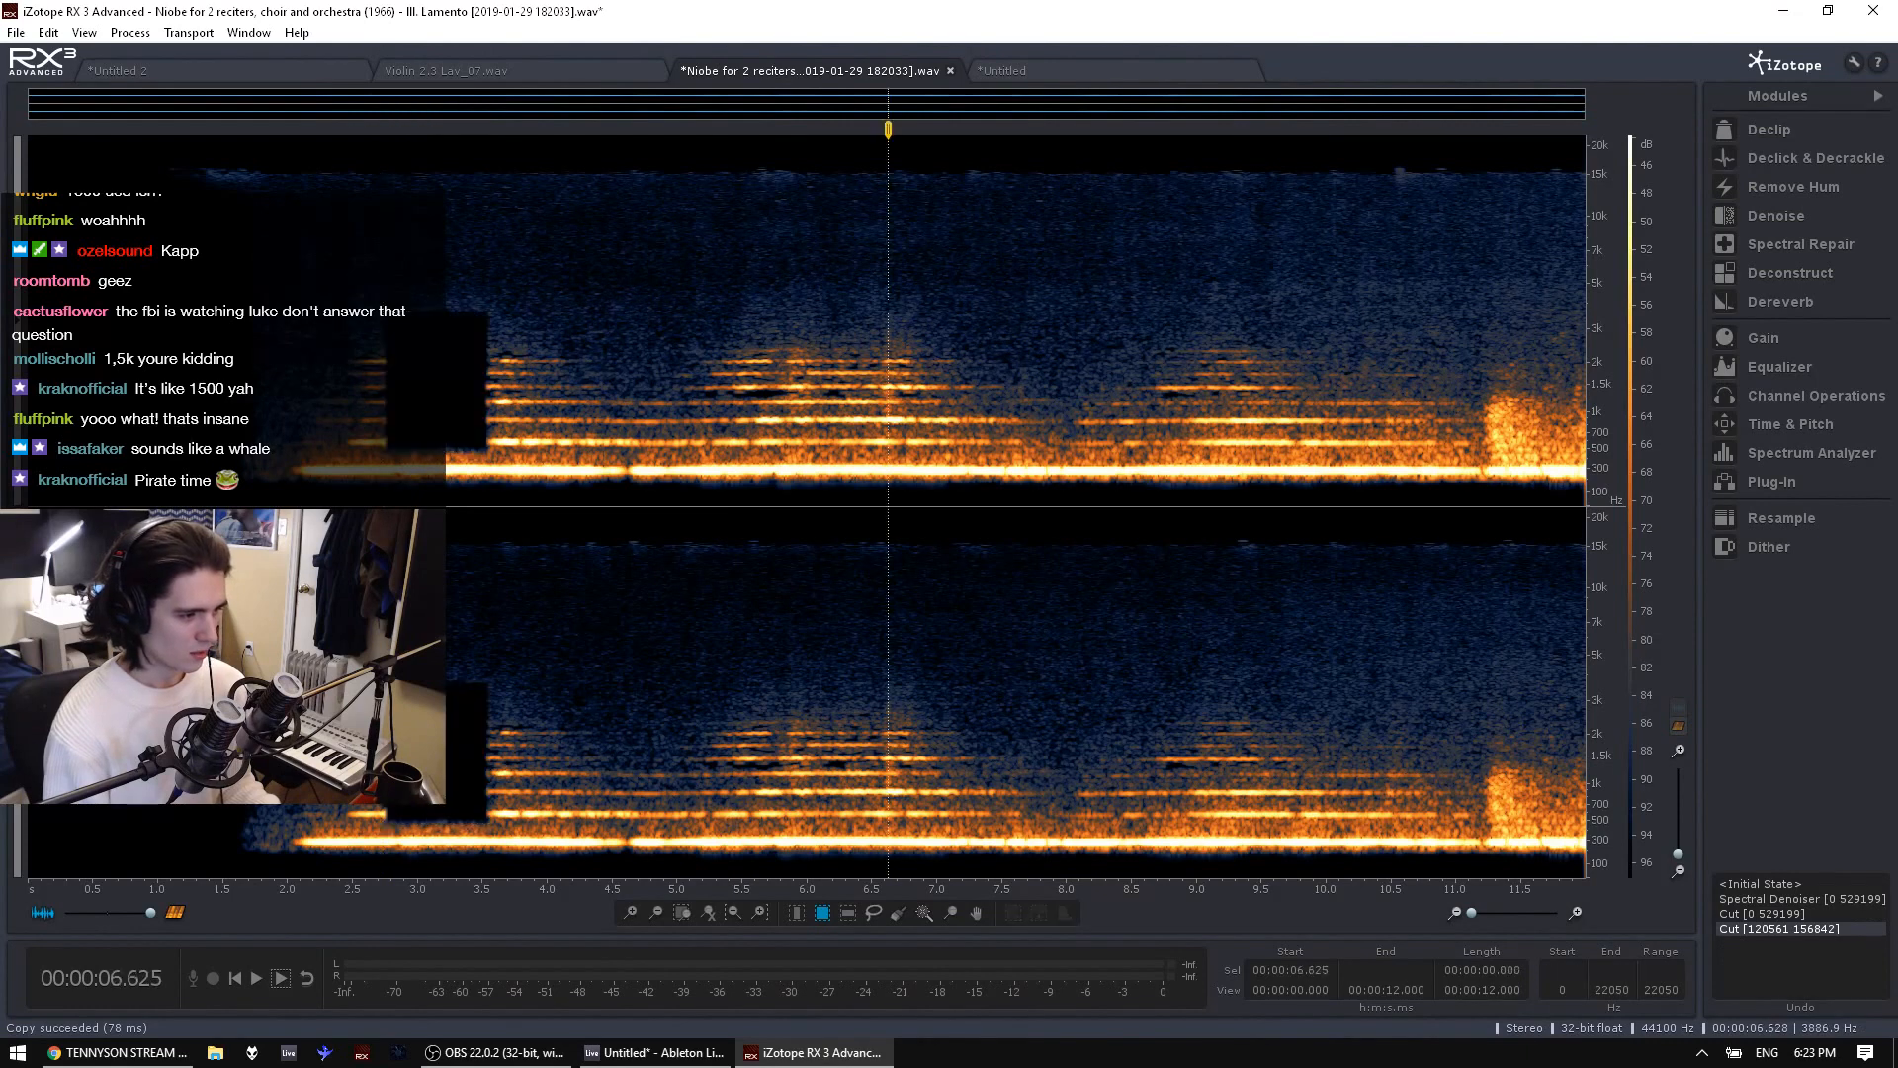
{"action": "key", "text": "ctrl+v"}
{"action": "left_click", "coordinate": [842, 395]}
{"action": "left_click", "coordinate": [752, 395]}
{"action": "key", "text": "space"}
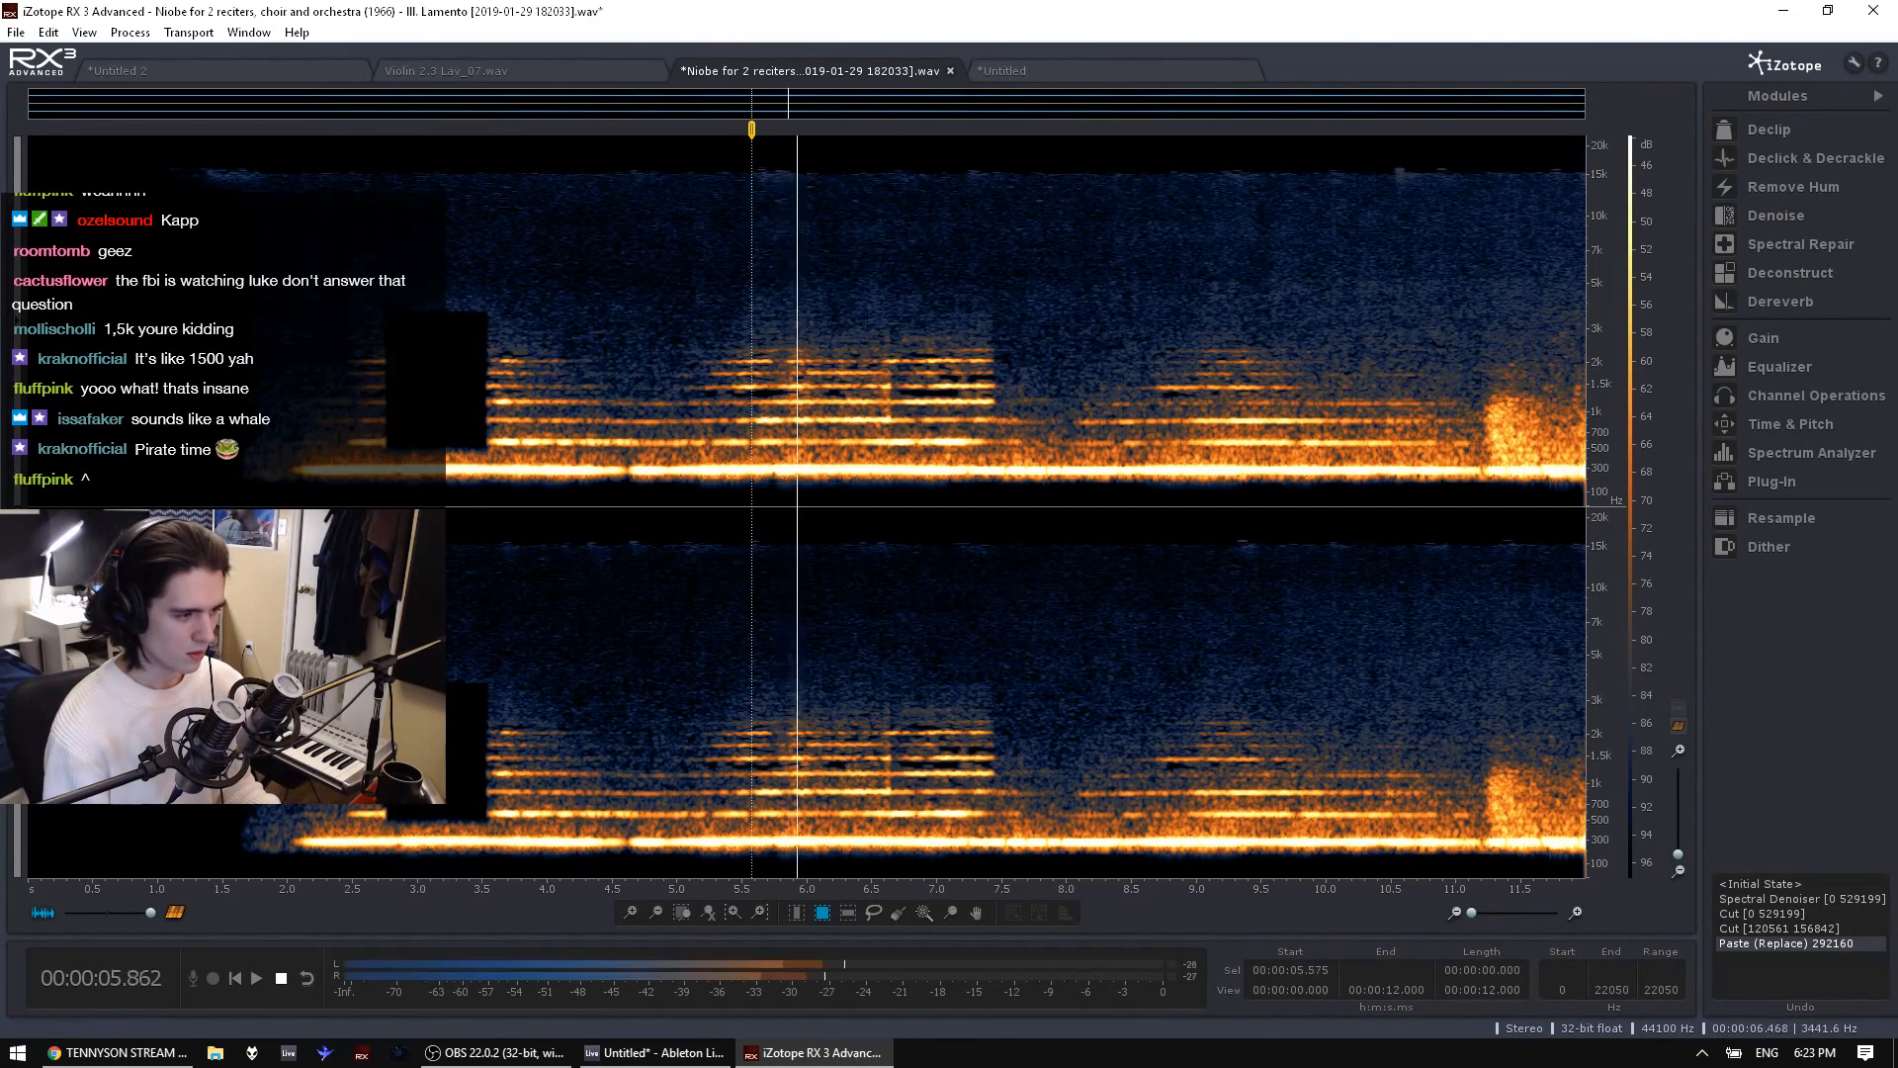
Paste the cut harmonics block again at about 8.6 s and play from 8.5 s
{"action": "left_click", "coordinate": [1148, 395]}
{"action": "key", "text": "ctrl+v"}
{"action": "left_click", "coordinate": [1131, 395]}
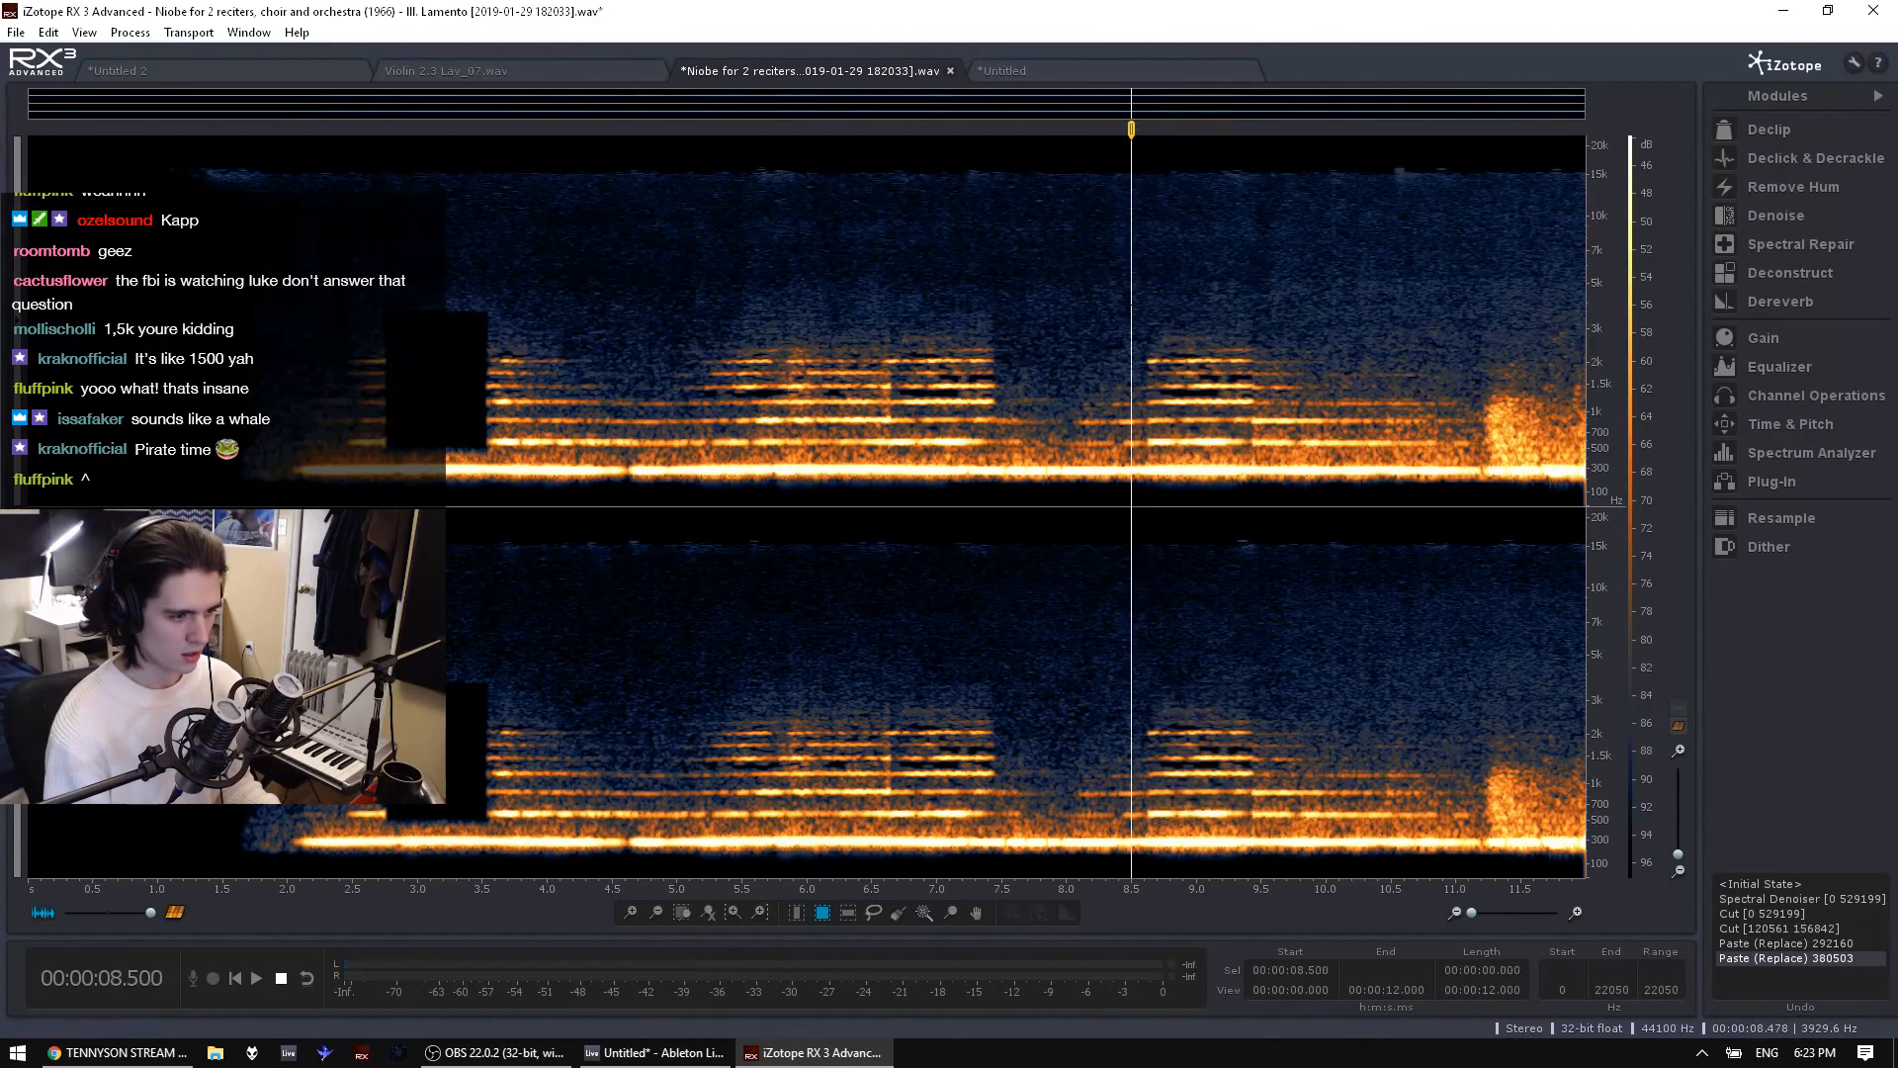
Undo both block pastes and the cut in the Lamento file
{"action": "key", "text": "ctrl+z"}
{"action": "key", "text": "ctrl+z"}
{"action": "key", "text": "ctrl+z"}
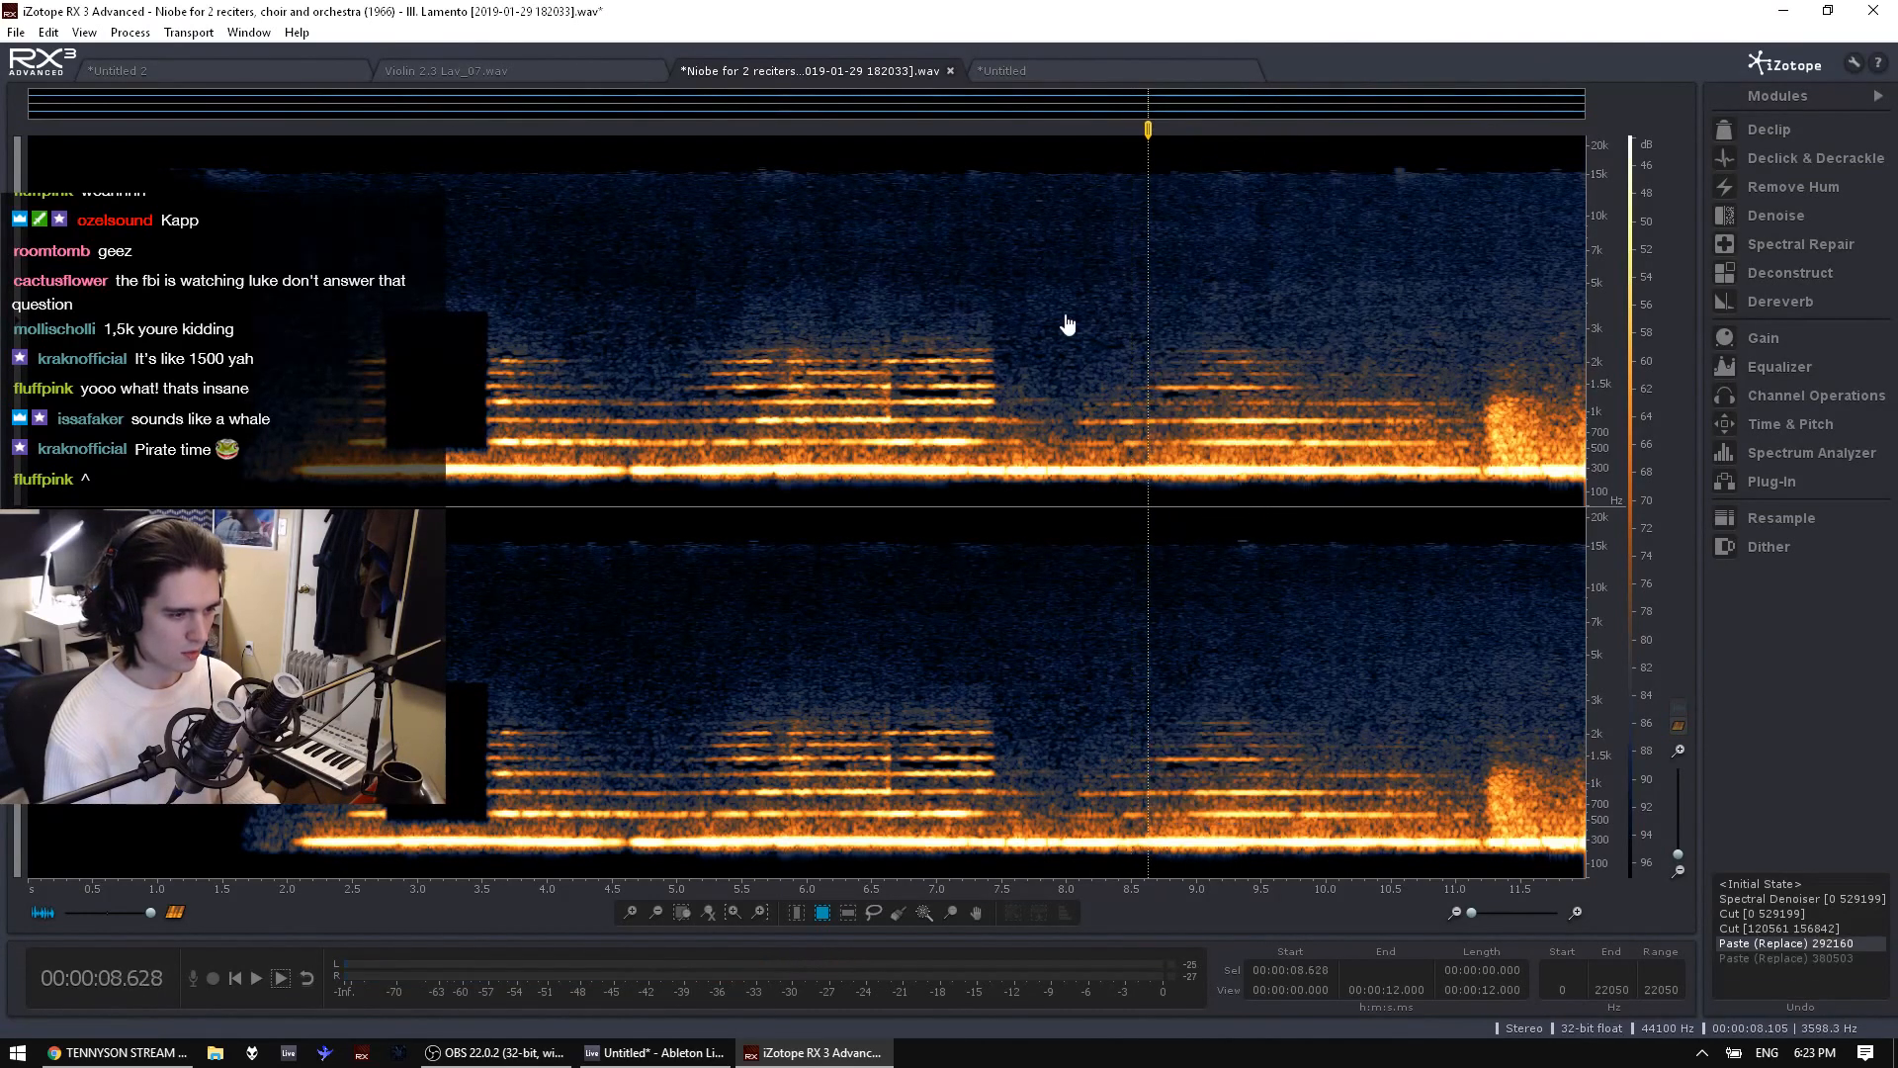
Copy the harmonics block from about 2.9 to 4.2 s and paste it at 6.0 s
{"action": "left_click", "coordinate": [492, 364]}
{"action": "left_click_drag", "start_coordinate": [391, 369], "coordinate": [581, 468]}
{"action": "left_click", "coordinate": [411, 341]}
{"action": "left_click_drag", "start_coordinate": [399, 336], "coordinate": [569, 499]}
{"action": "key", "text": "ctrl+c"}
{"action": "left_click", "coordinate": [830, 218]}
{"action": "left_click_drag", "start_coordinate": [807, 178], "coordinate": [990, 336]}
{"action": "key", "text": "ctrl+v"}
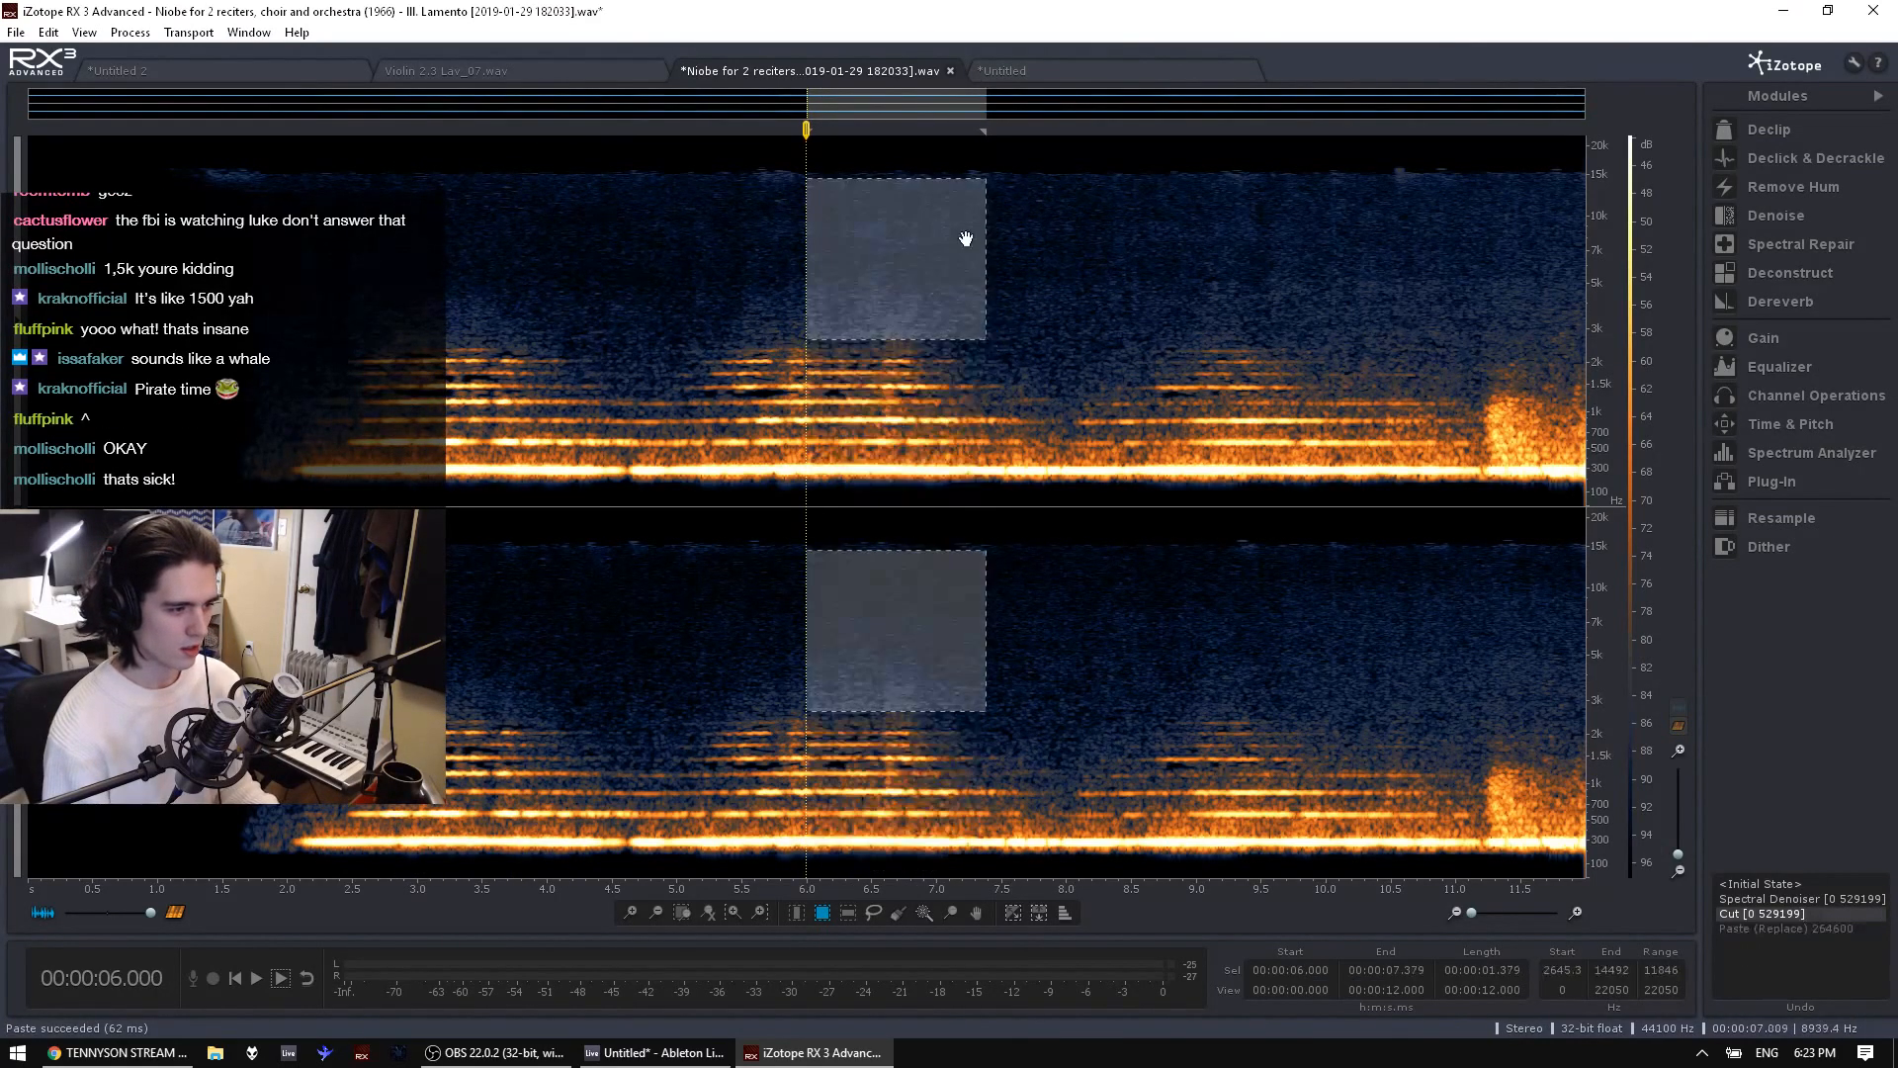
Play the pasted block from about 5.8 s and undo the paste
{"action": "left_click", "coordinate": [777, 308]}
{"action": "key", "text": "space"}
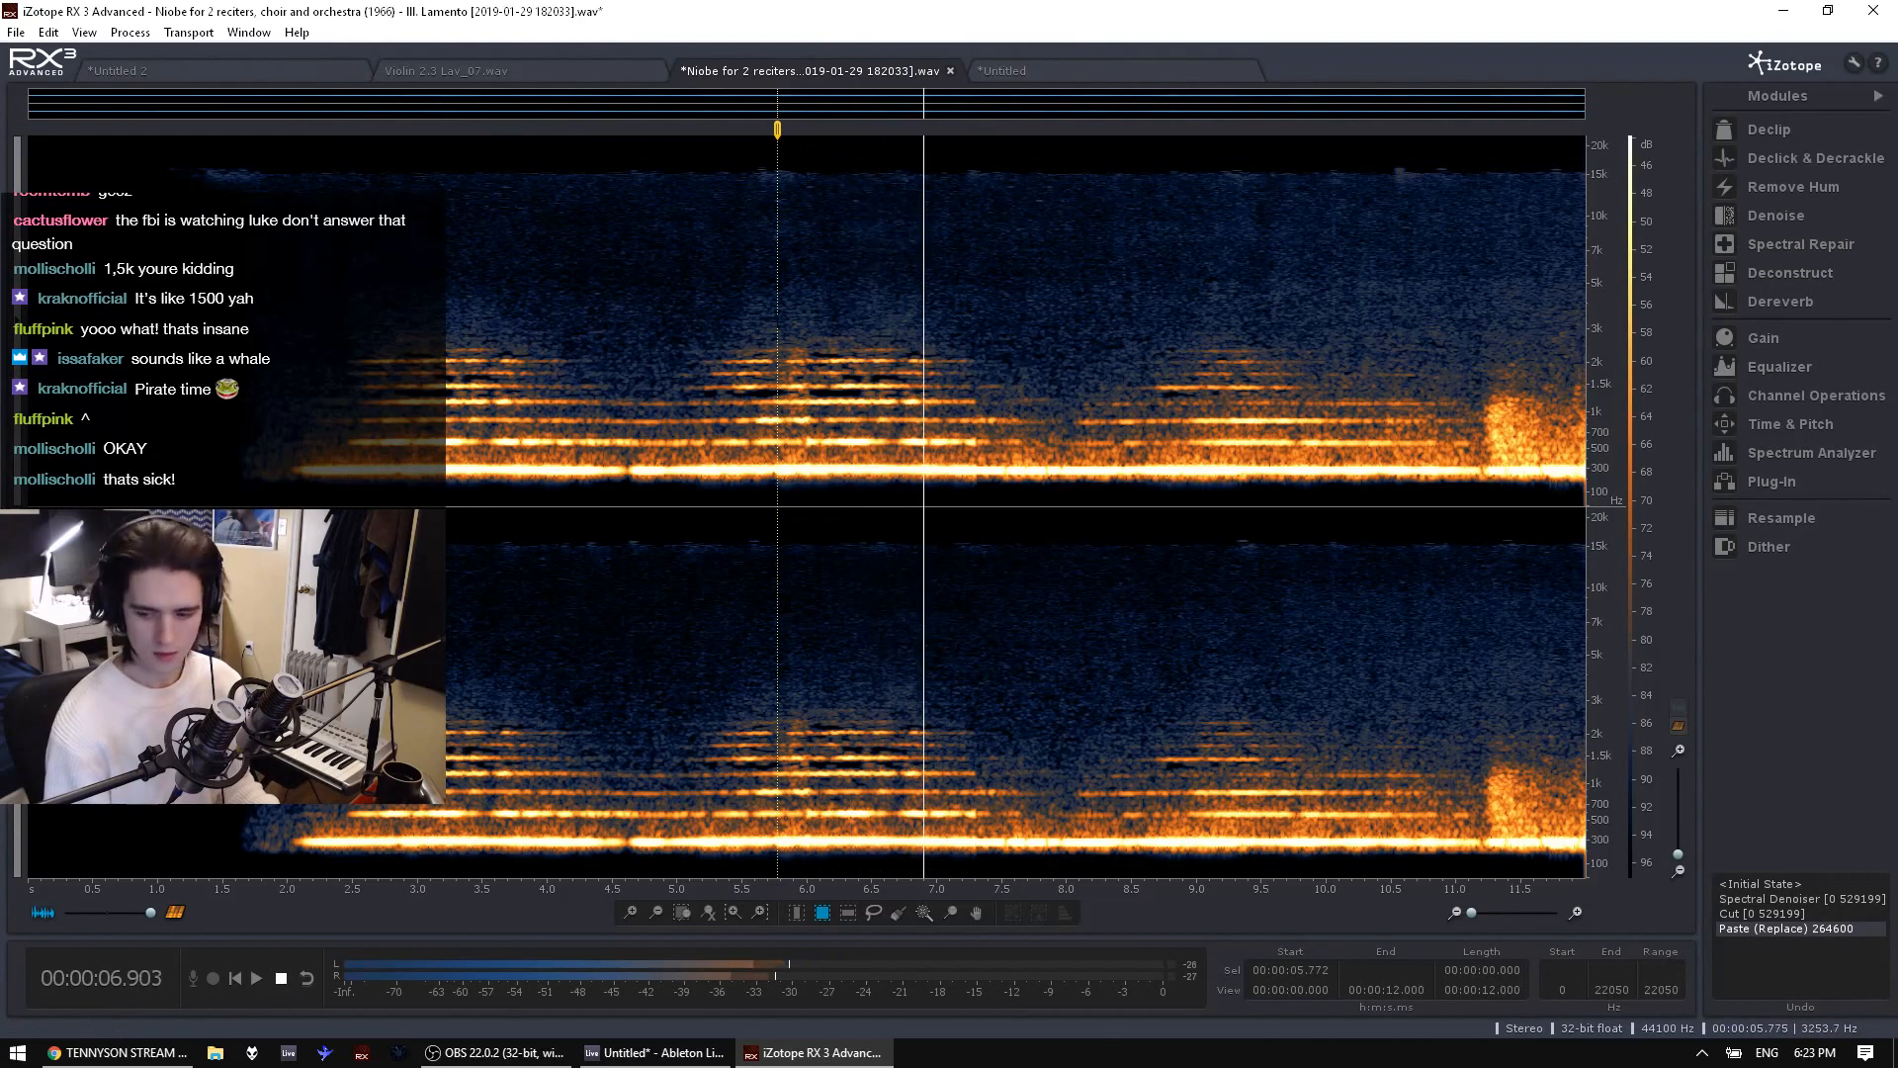
{"action": "key", "text": "ctrl+z"}
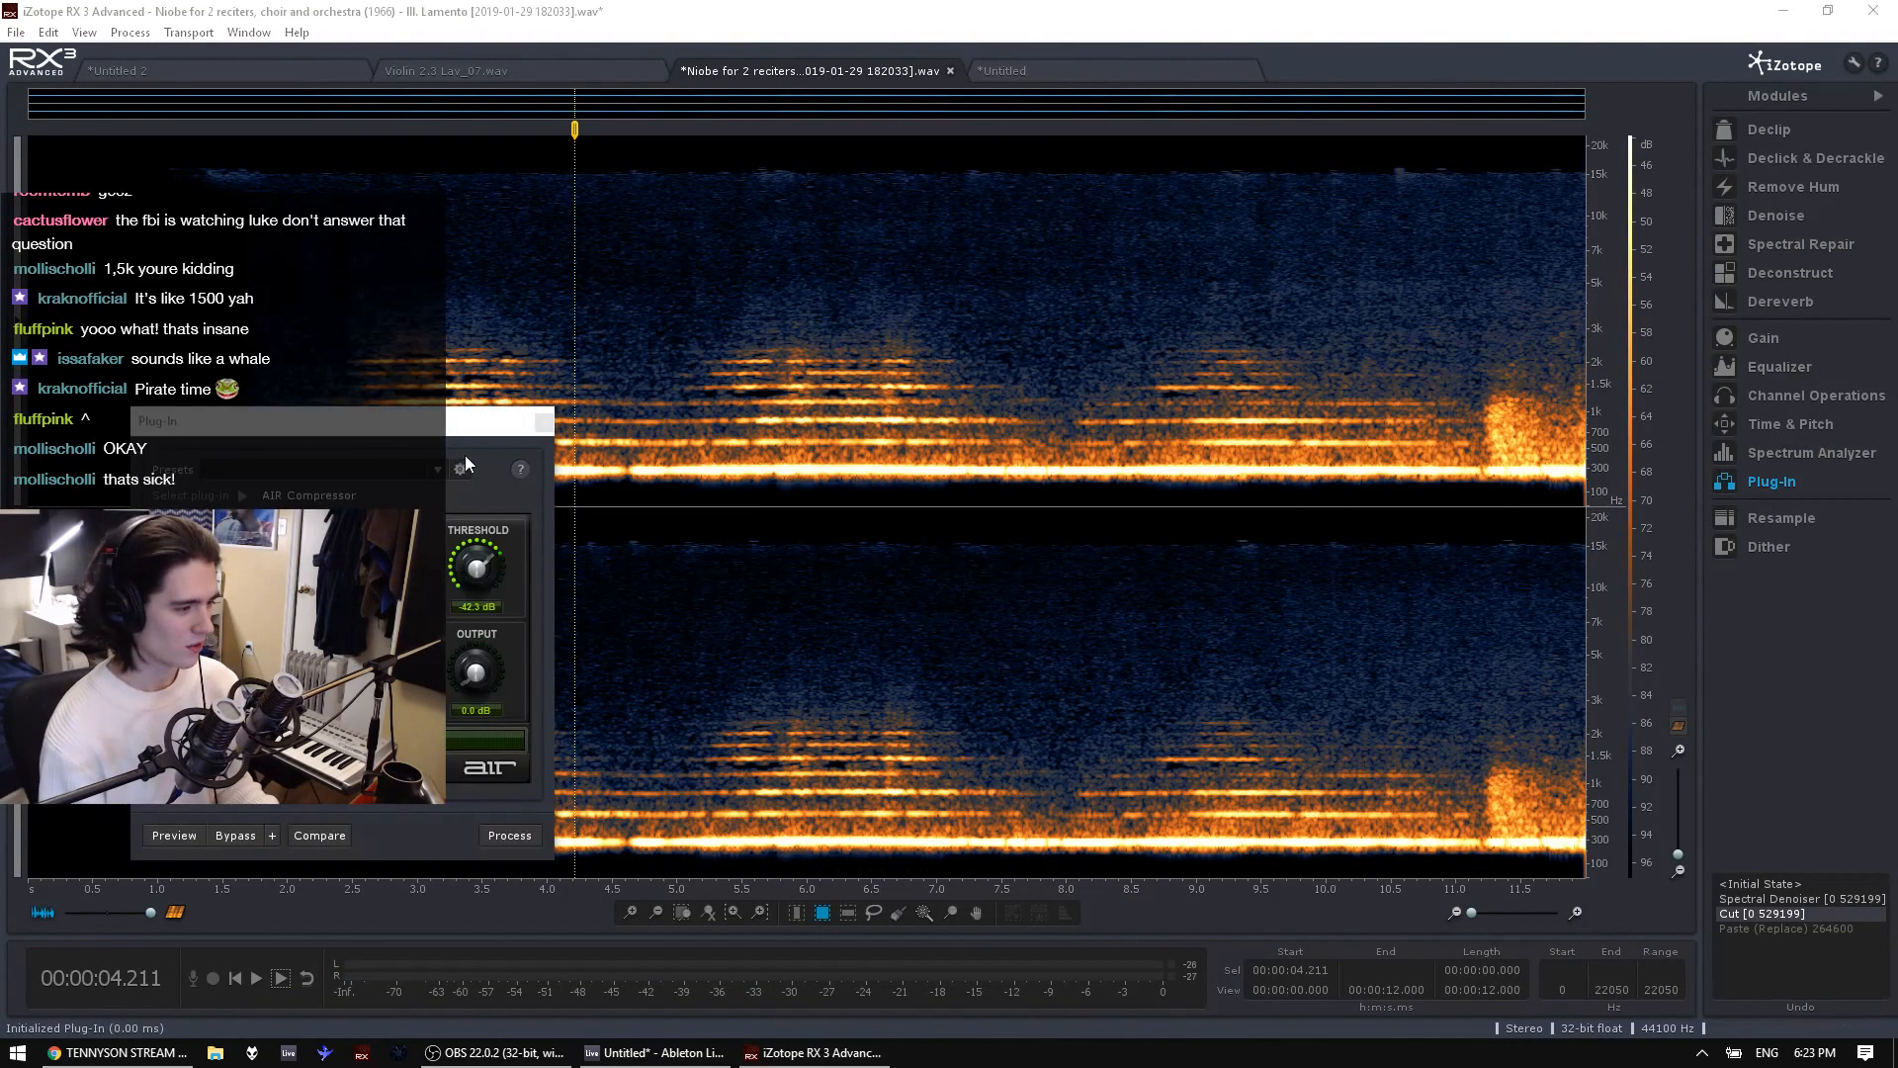
Load AIR SpringReverb in the Plug-In module
{"action": "left_click", "coordinate": [308, 494]}
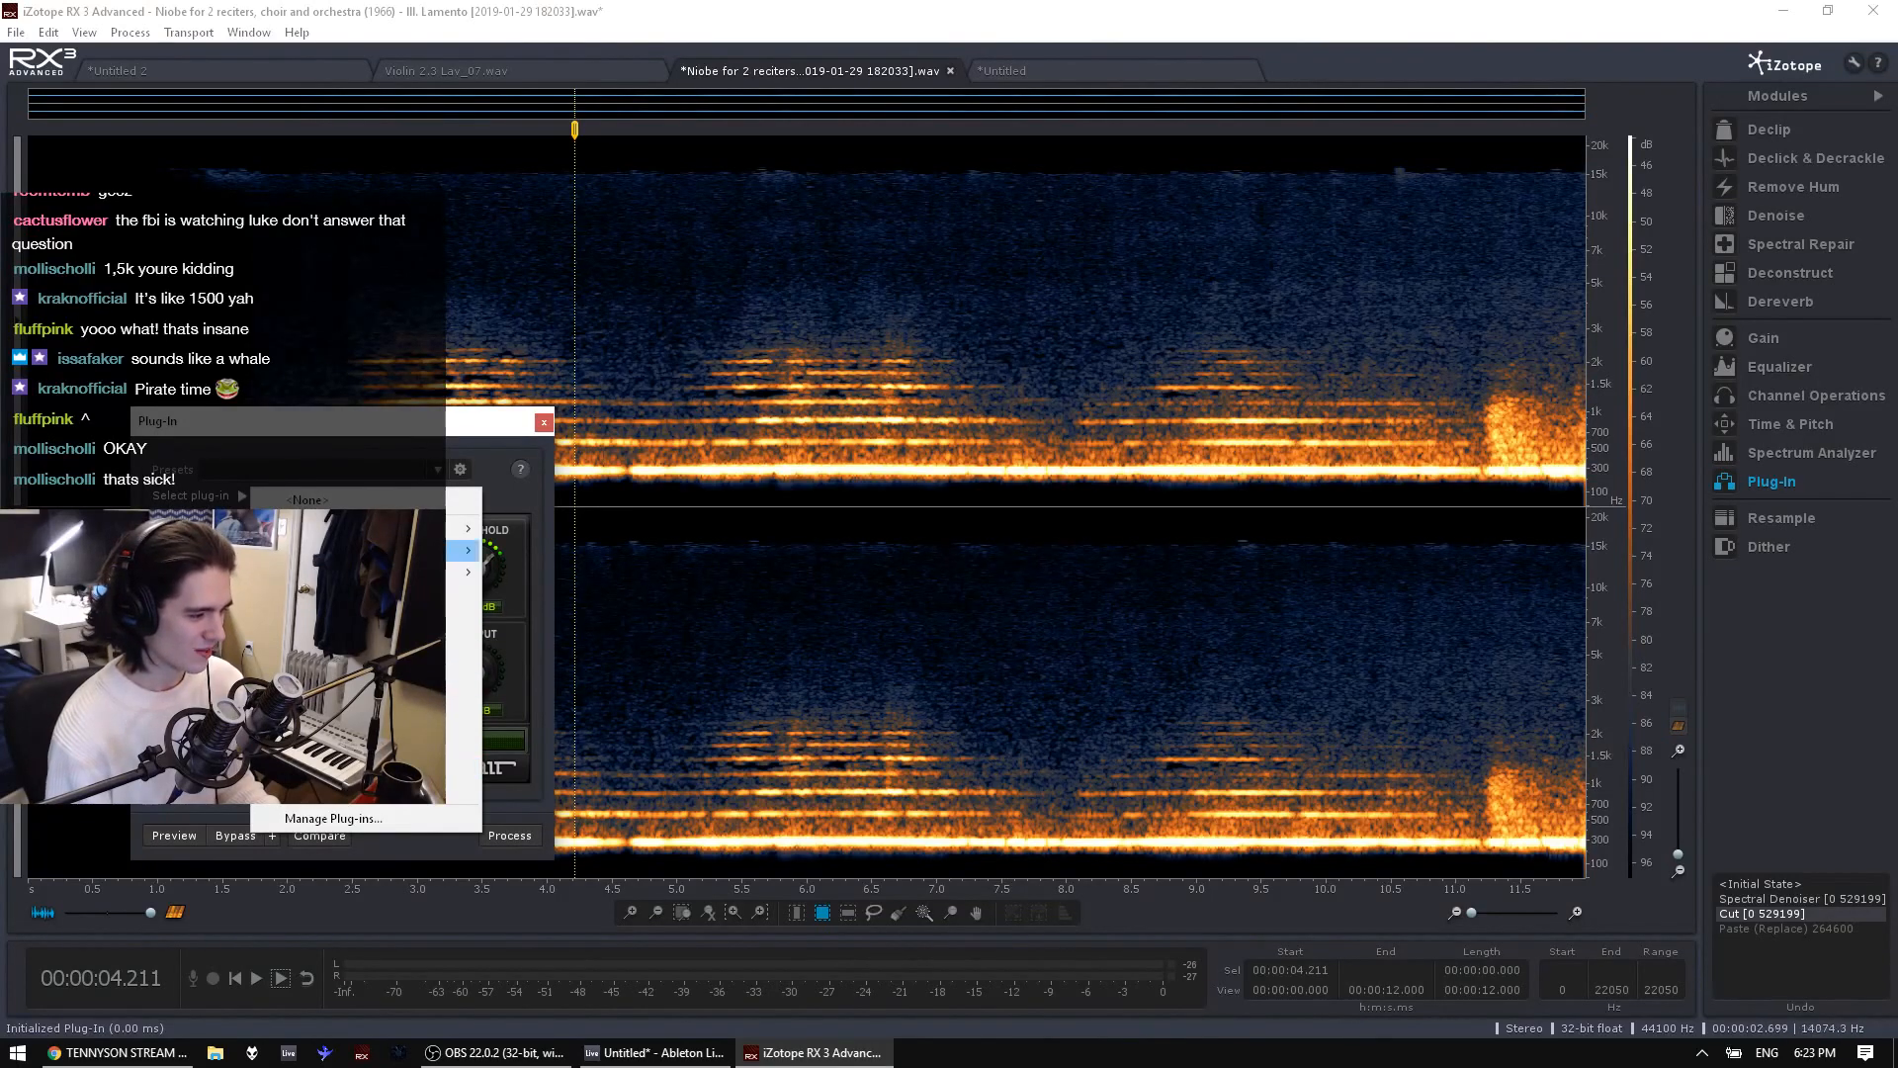
{"action": "mouse_move", "coordinate": [435, 550]}
{"action": "left_click", "coordinate": [567, 961]}
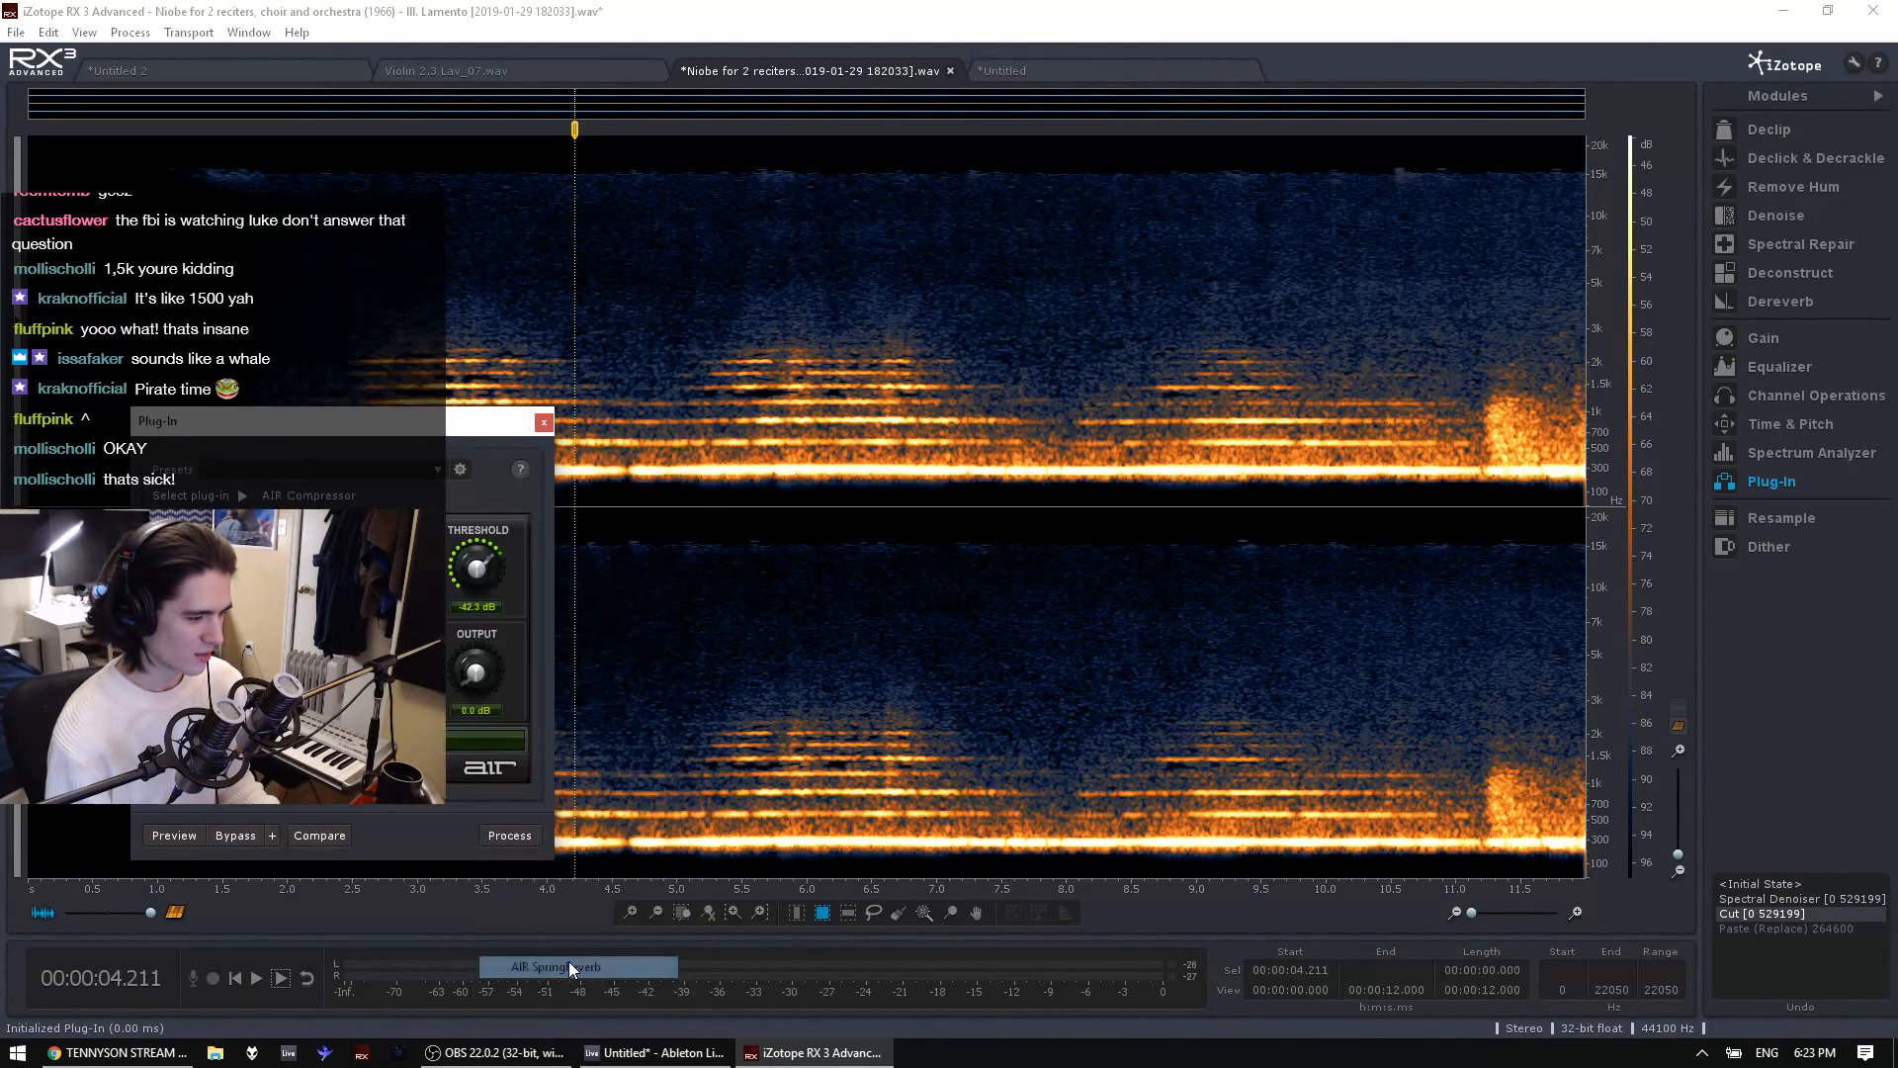
Select five separate time-frequency blocks between about 5.2 and 10.4 s and process them with the spring reverb
{"action": "left_click_drag", "start_coordinate": [701, 316], "coordinate": [756, 509]}
{"action": "left_click_drag", "start_coordinate": [816, 325], "coordinate": [872, 506]}
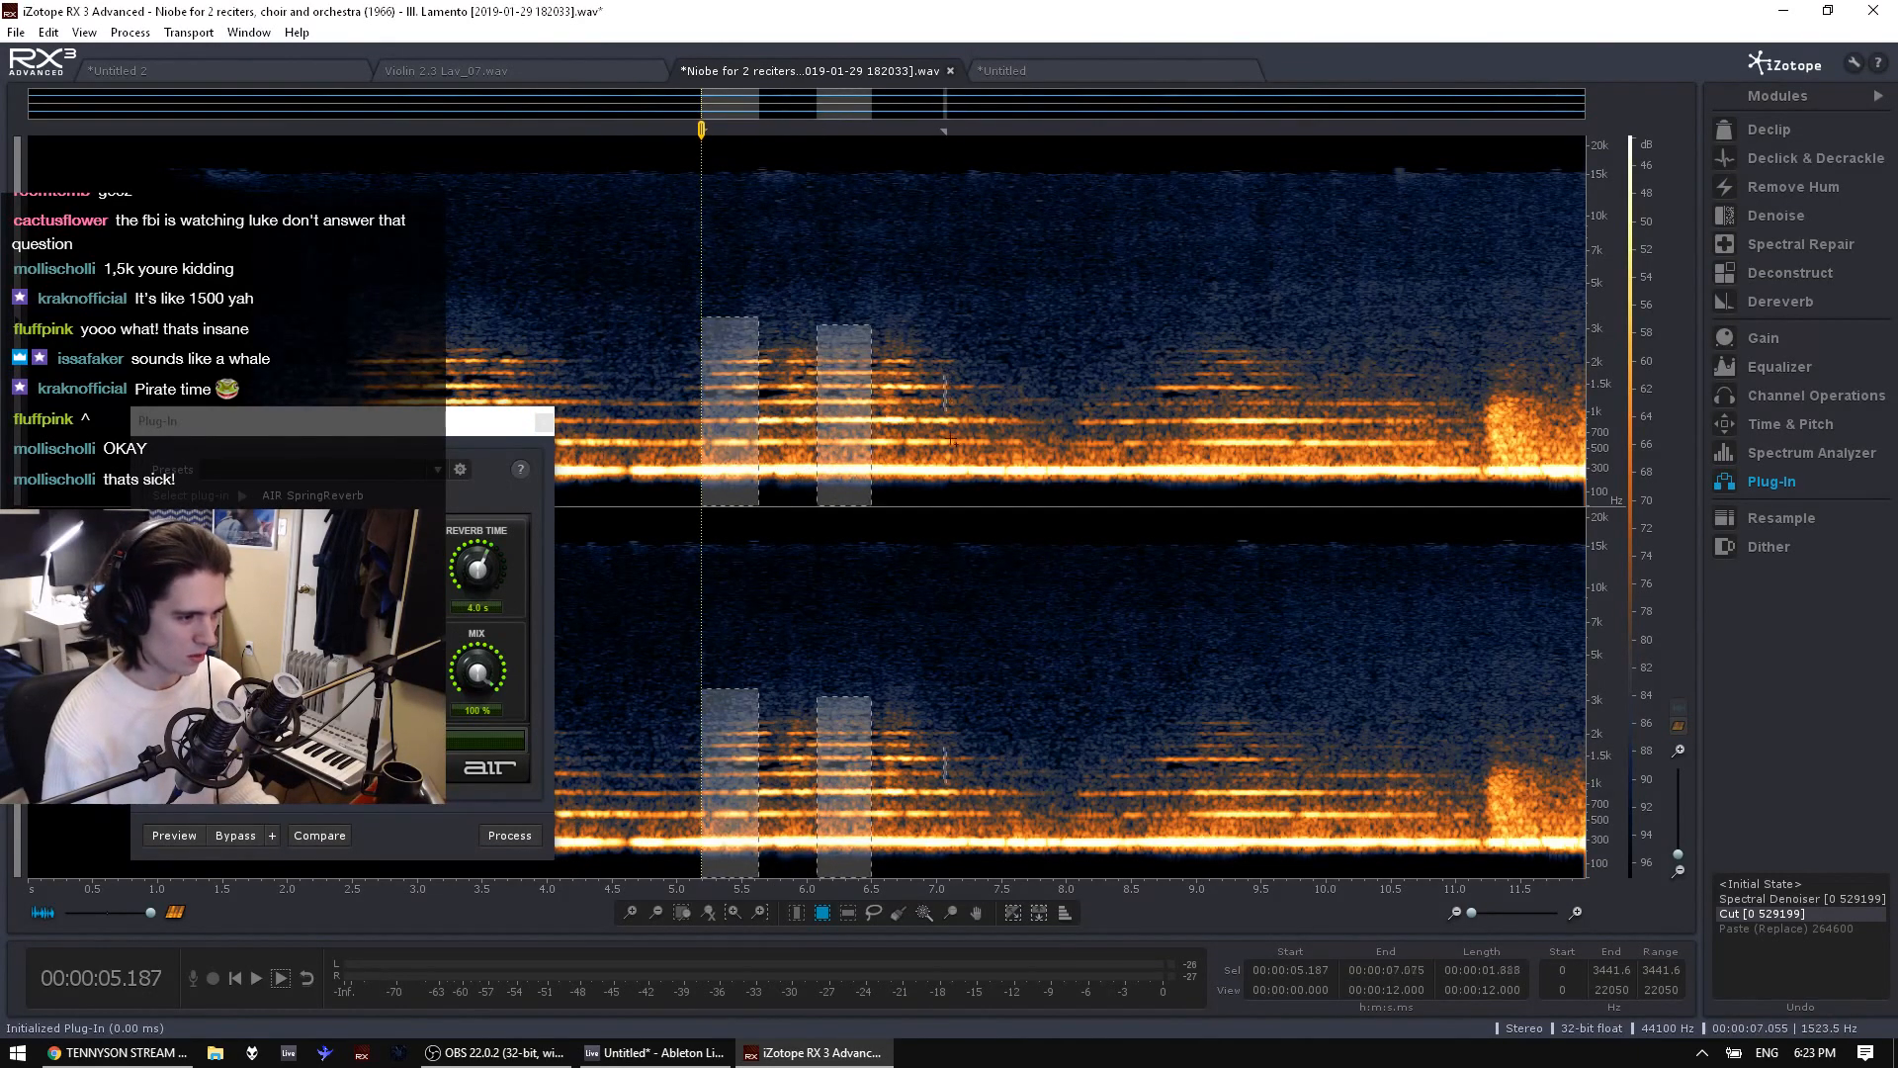
{"action": "left_click_drag", "start_coordinate": [943, 374], "coordinate": [967, 502]}
{"action": "left_click_drag", "start_coordinate": [1131, 338], "coordinate": [1196, 506]}
{"action": "left_click_drag", "start_coordinate": [1291, 338], "coordinate": [1377, 506]}
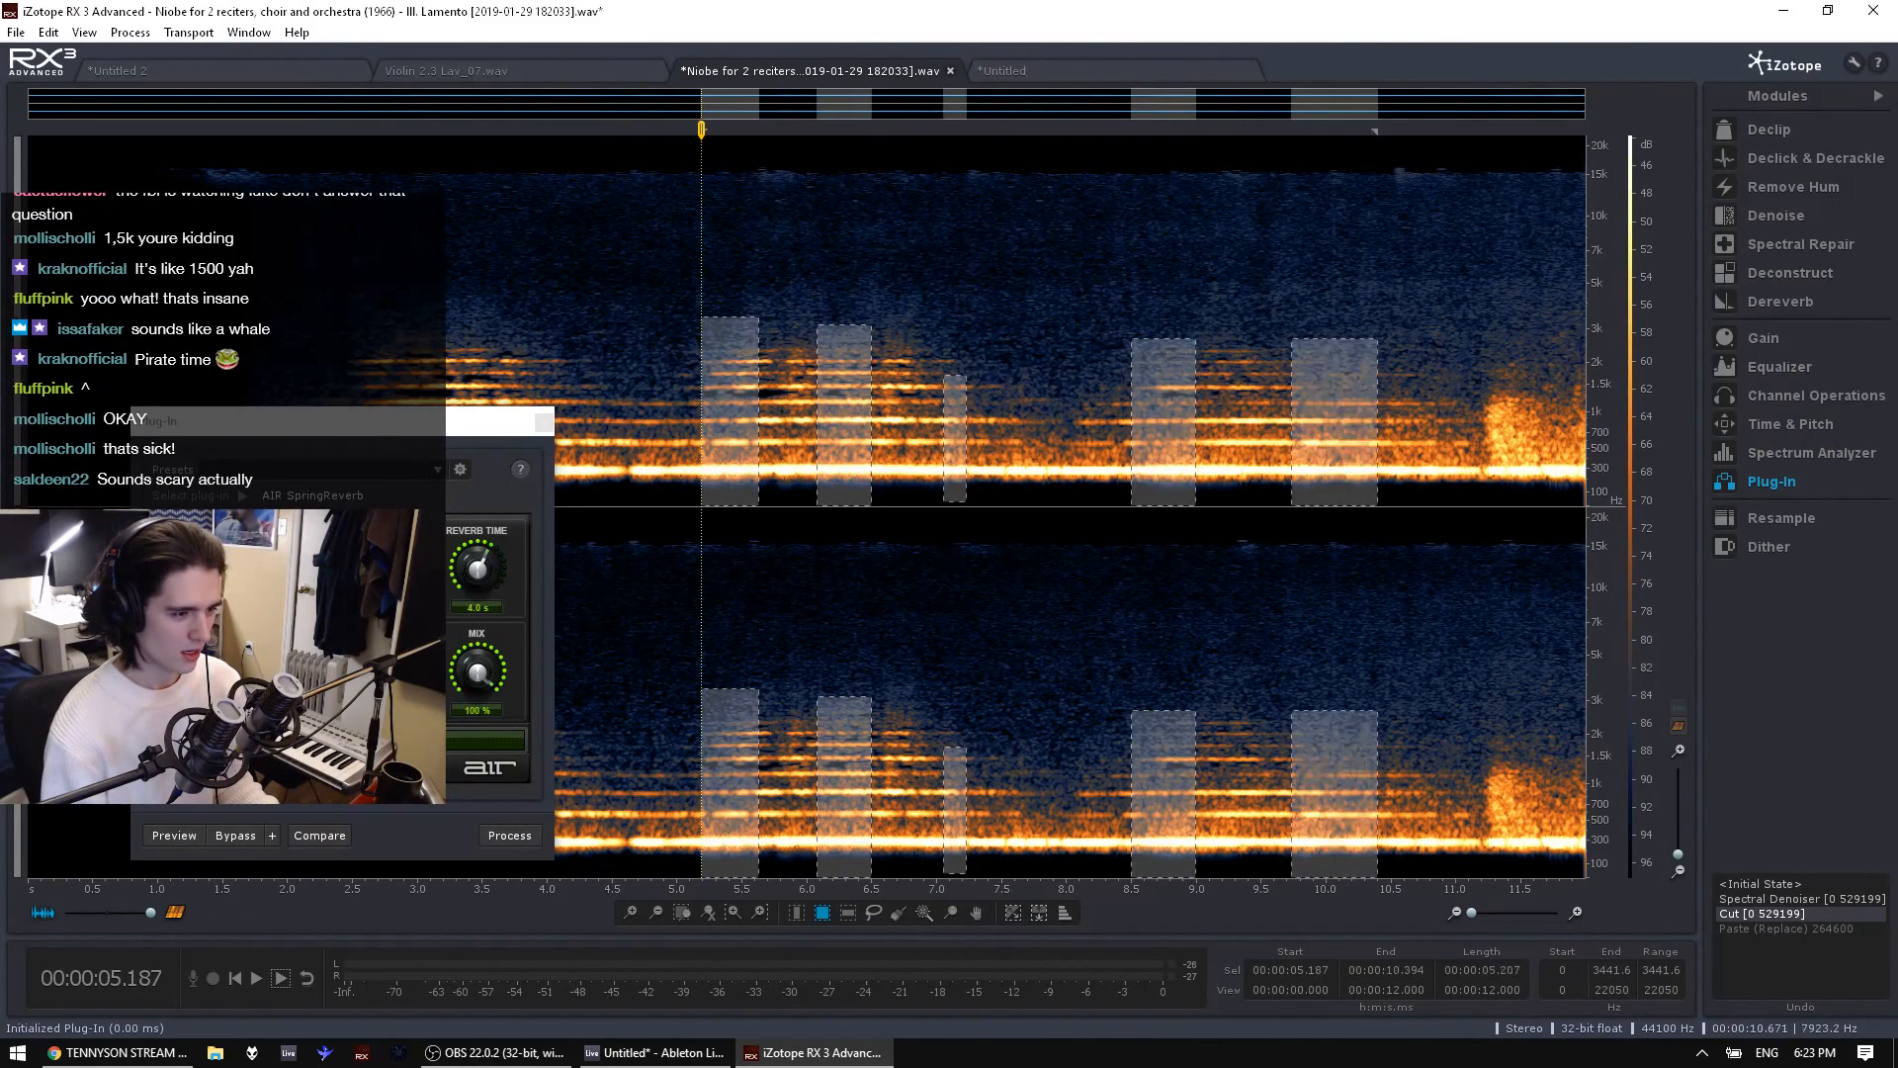
{"action": "left_click", "coordinate": [511, 837]}
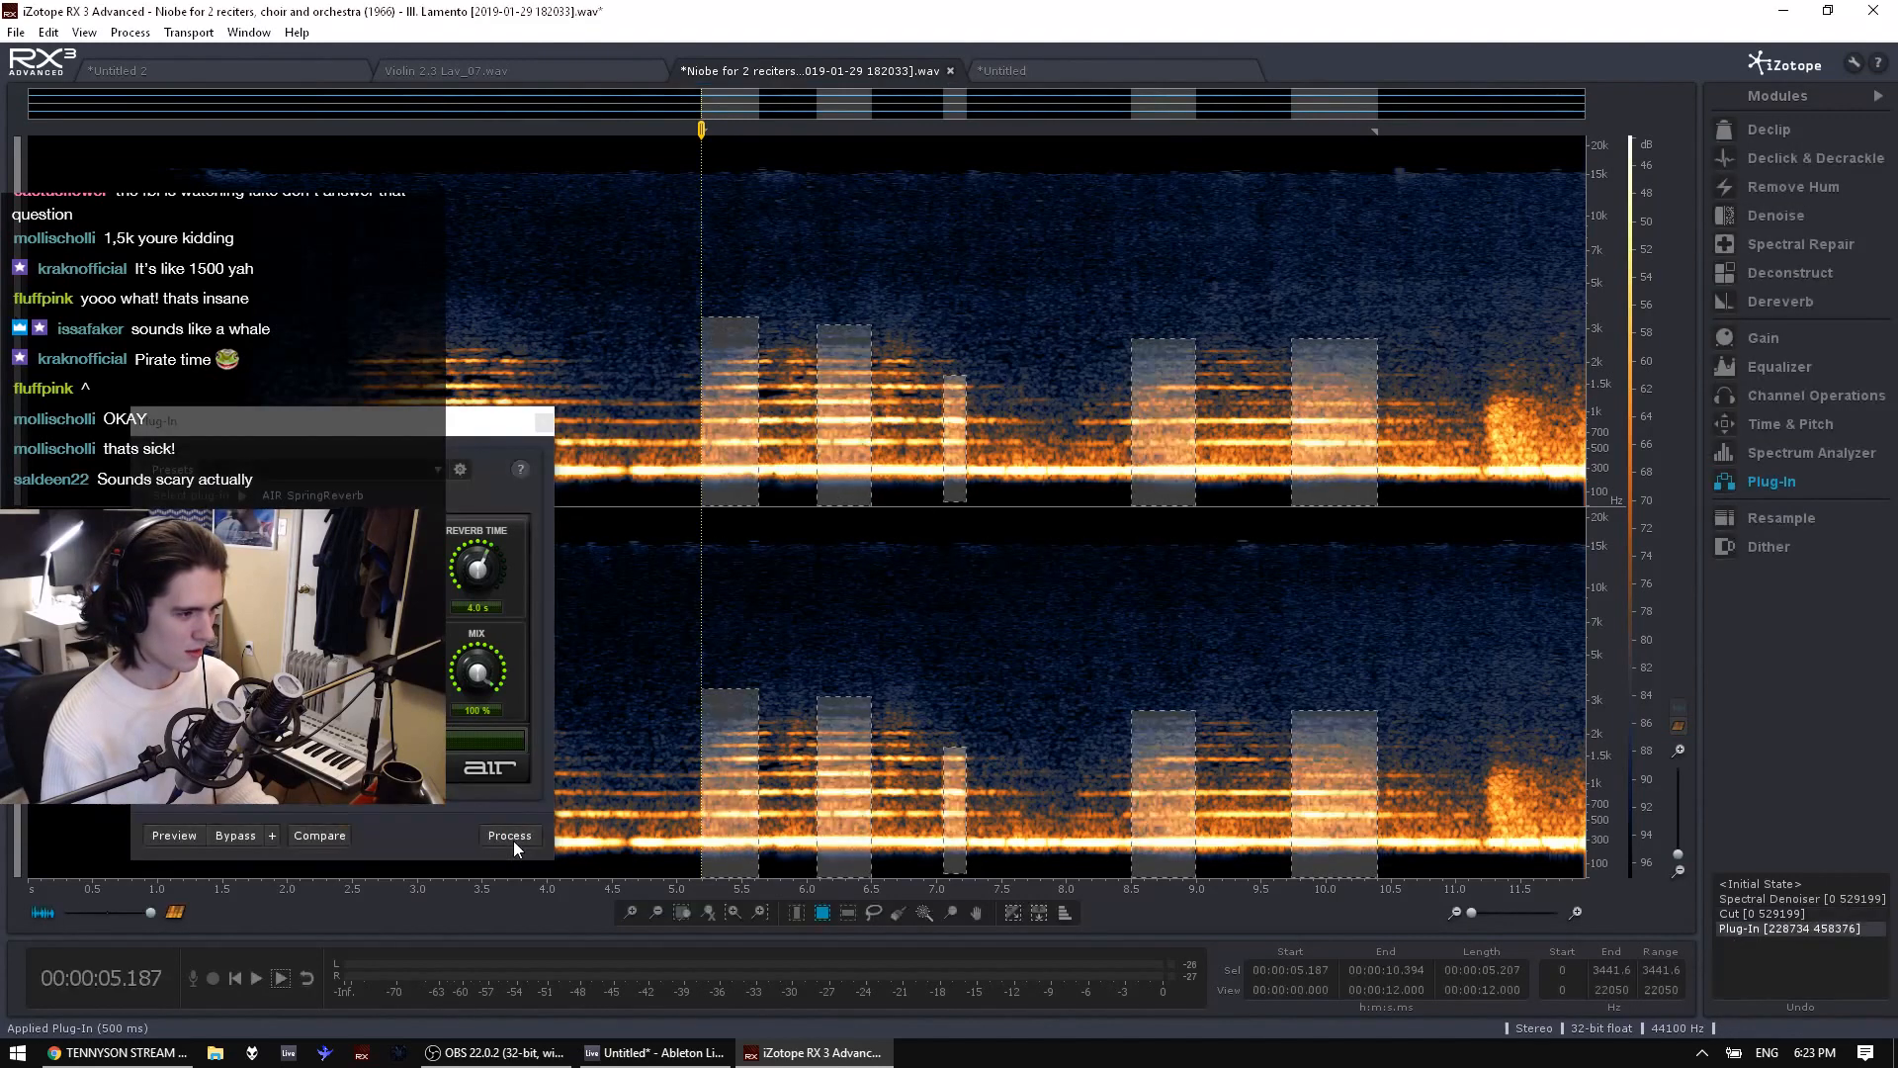
Play the reverberated blocks from about 4.7 s and undo the reverb processing
{"action": "left_click", "coordinate": [637, 313]}
{"action": "key", "text": "space"}
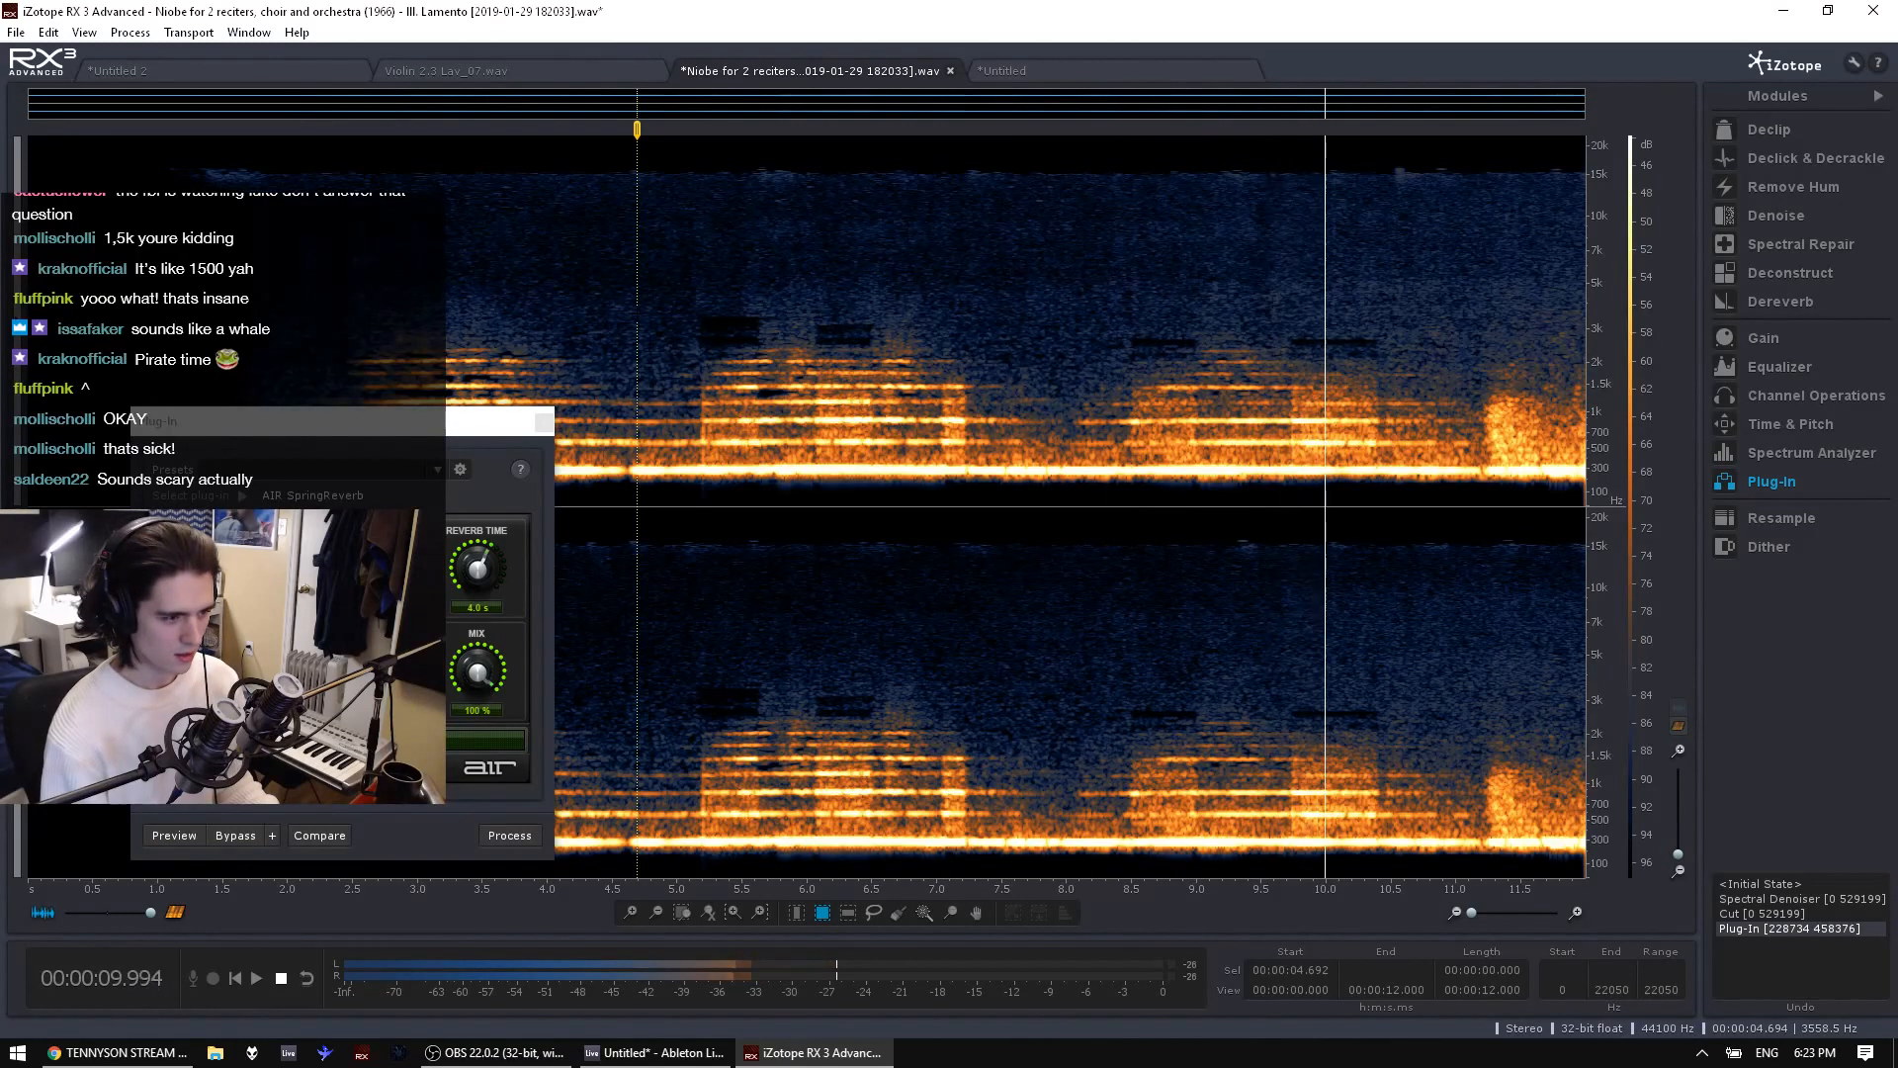
{"action": "key", "text": "space"}
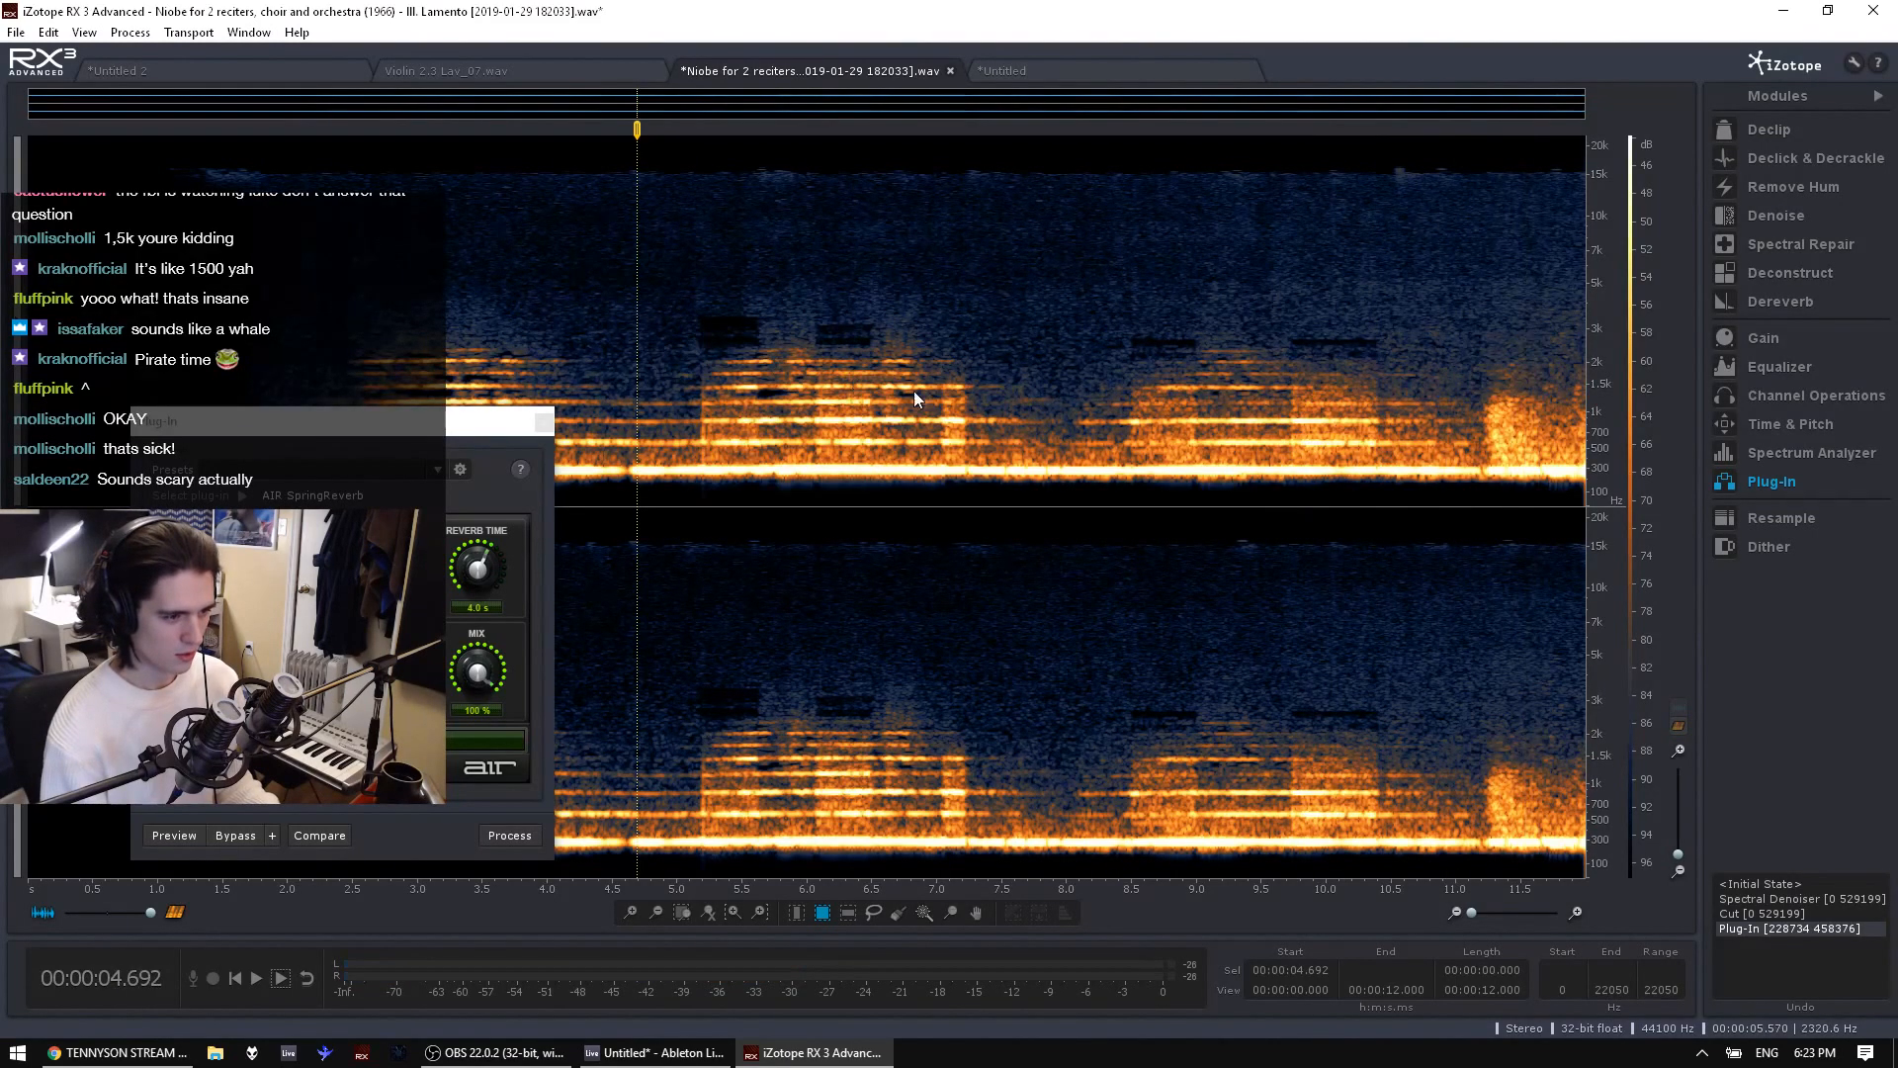
{"action": "key", "text": "ctrl+z"}
Audition the narrow band from about 710 to 940 Hz and play the full sound from about 2.6 s
{"action": "left_click", "coordinate": [991, 426]}
{"action": "key", "text": "ctrl+a"}
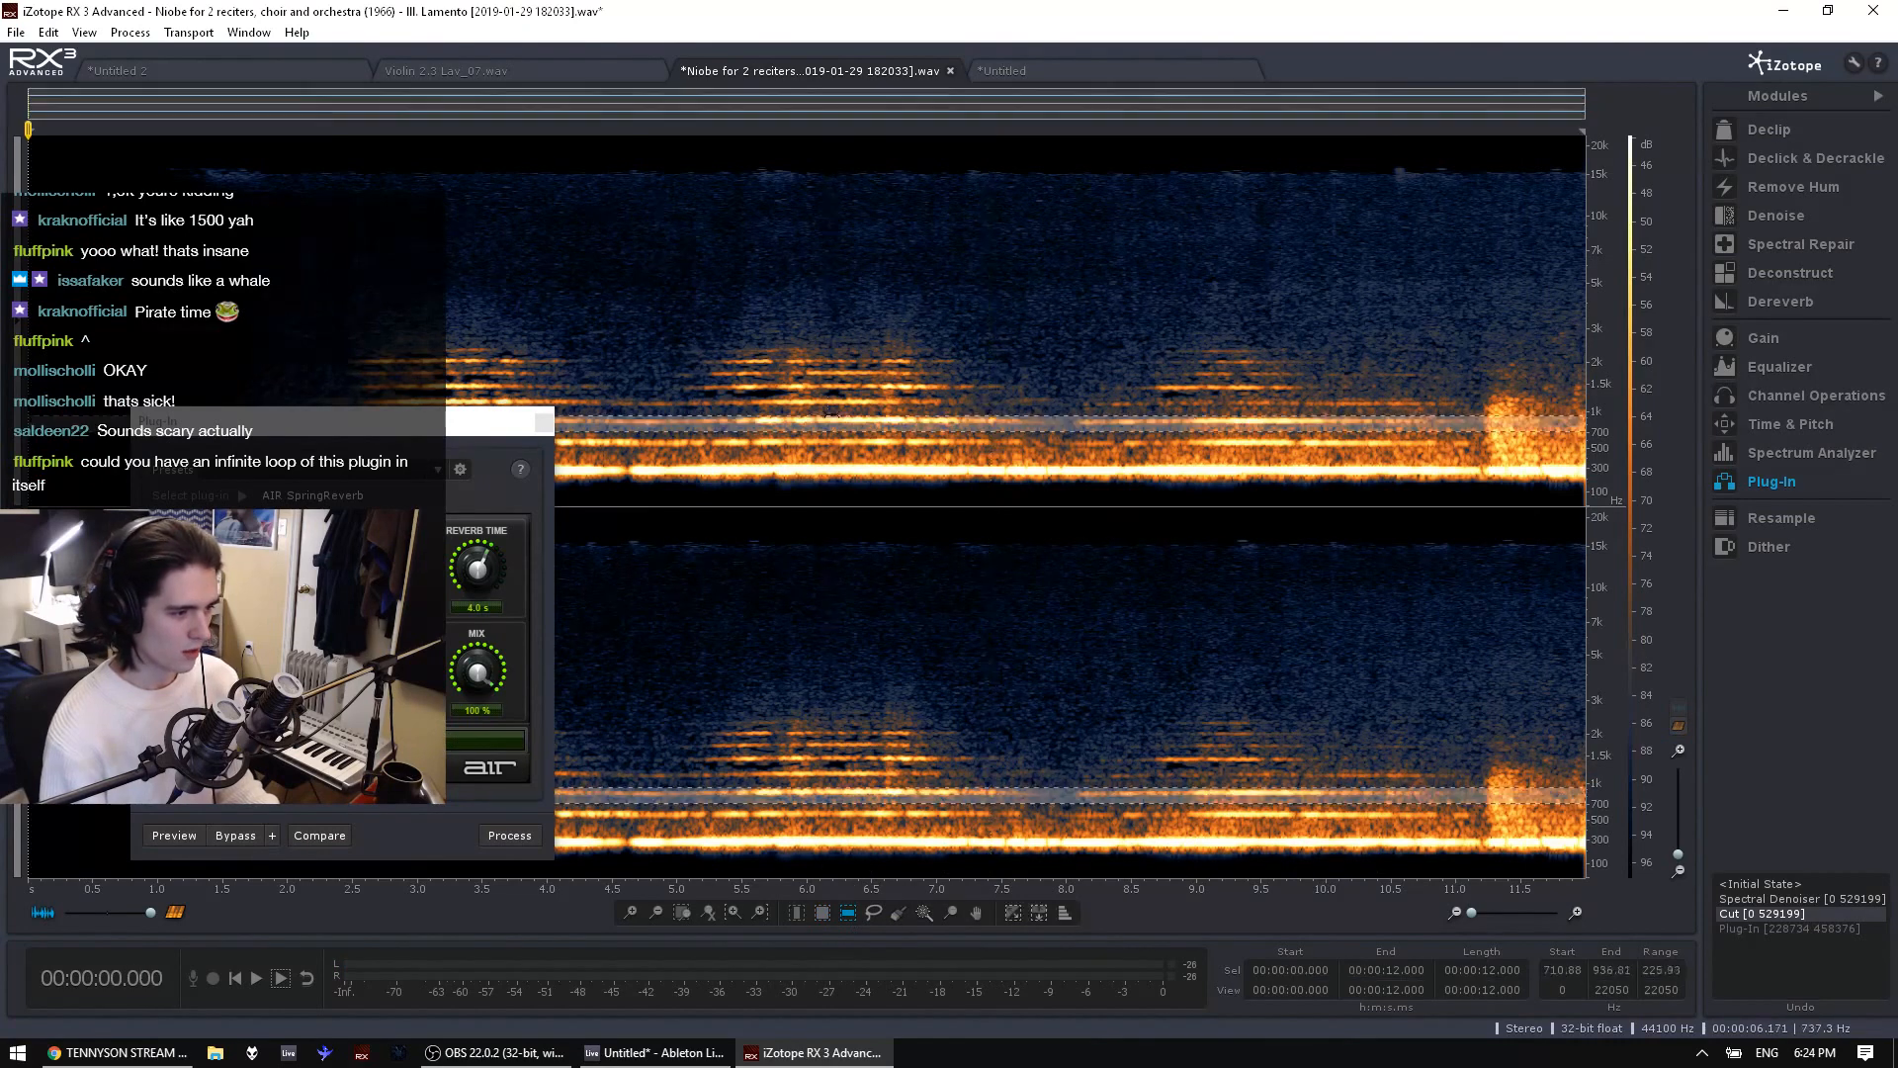
{"action": "key", "text": "space"}
{"action": "key", "text": "space"}
{"action": "left_click", "coordinate": [376, 294]}
{"action": "left_click", "coordinate": [360, 297]}
{"action": "key", "text": "space"}
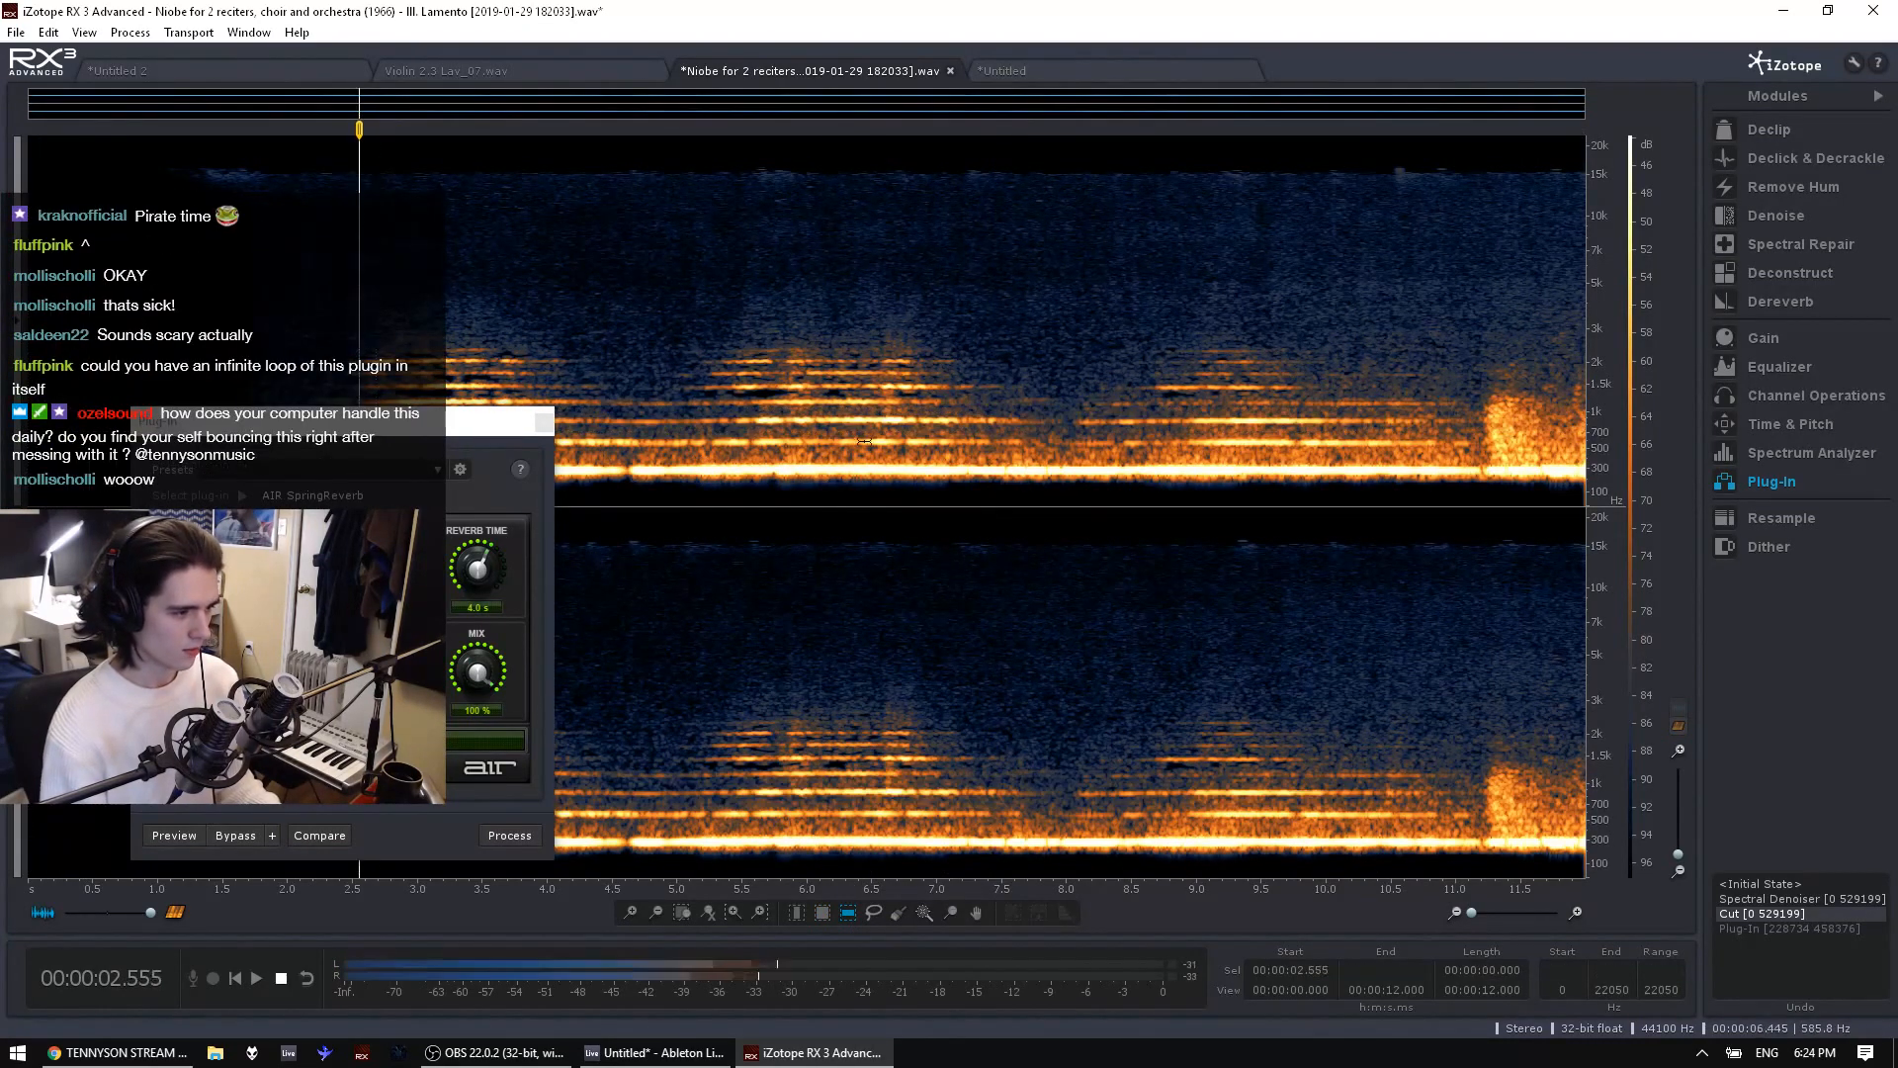
Process only the band from about 764 to 967 Hz across the whole file with AIR SpringReverb and play it
{"action": "left_click_drag", "start_coordinate": [672, 413], "coordinate": [672, 427]}
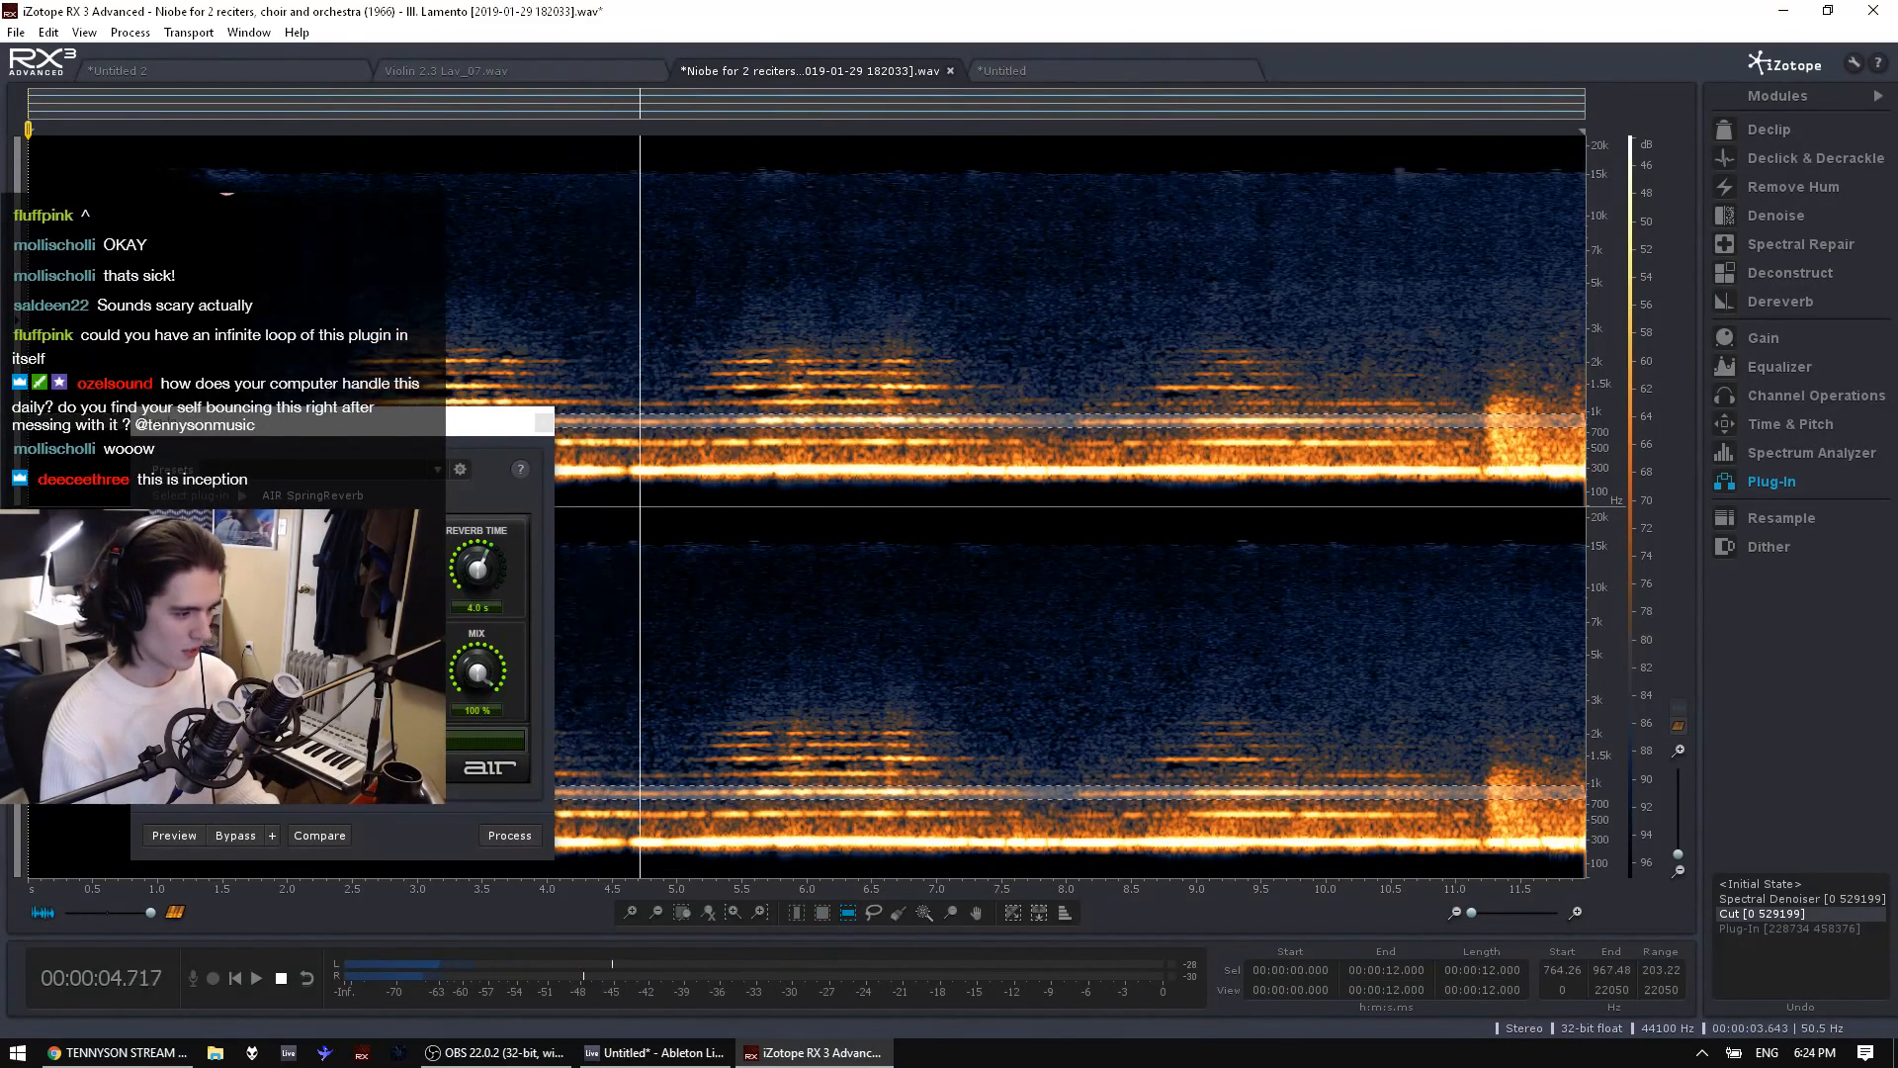
{"action": "left_click", "coordinate": [510, 835]}
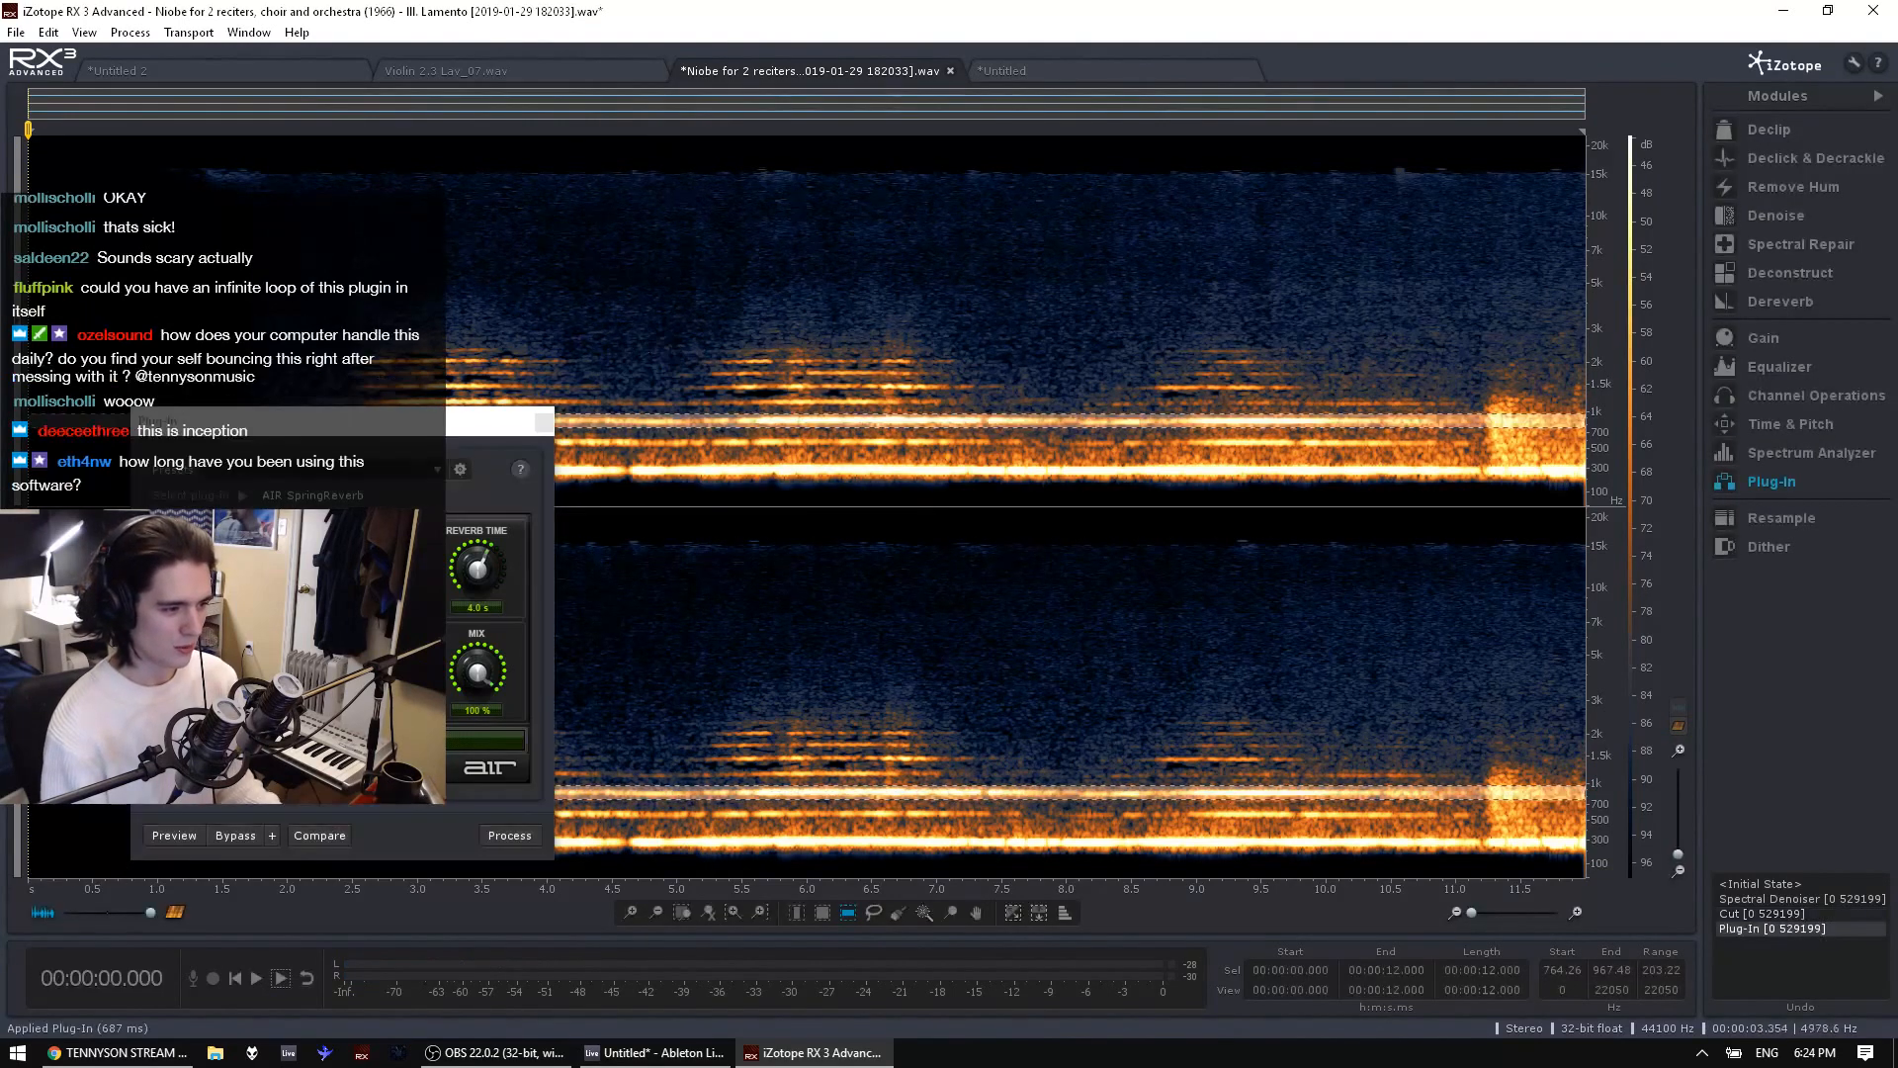
{"action": "key", "text": "space"}
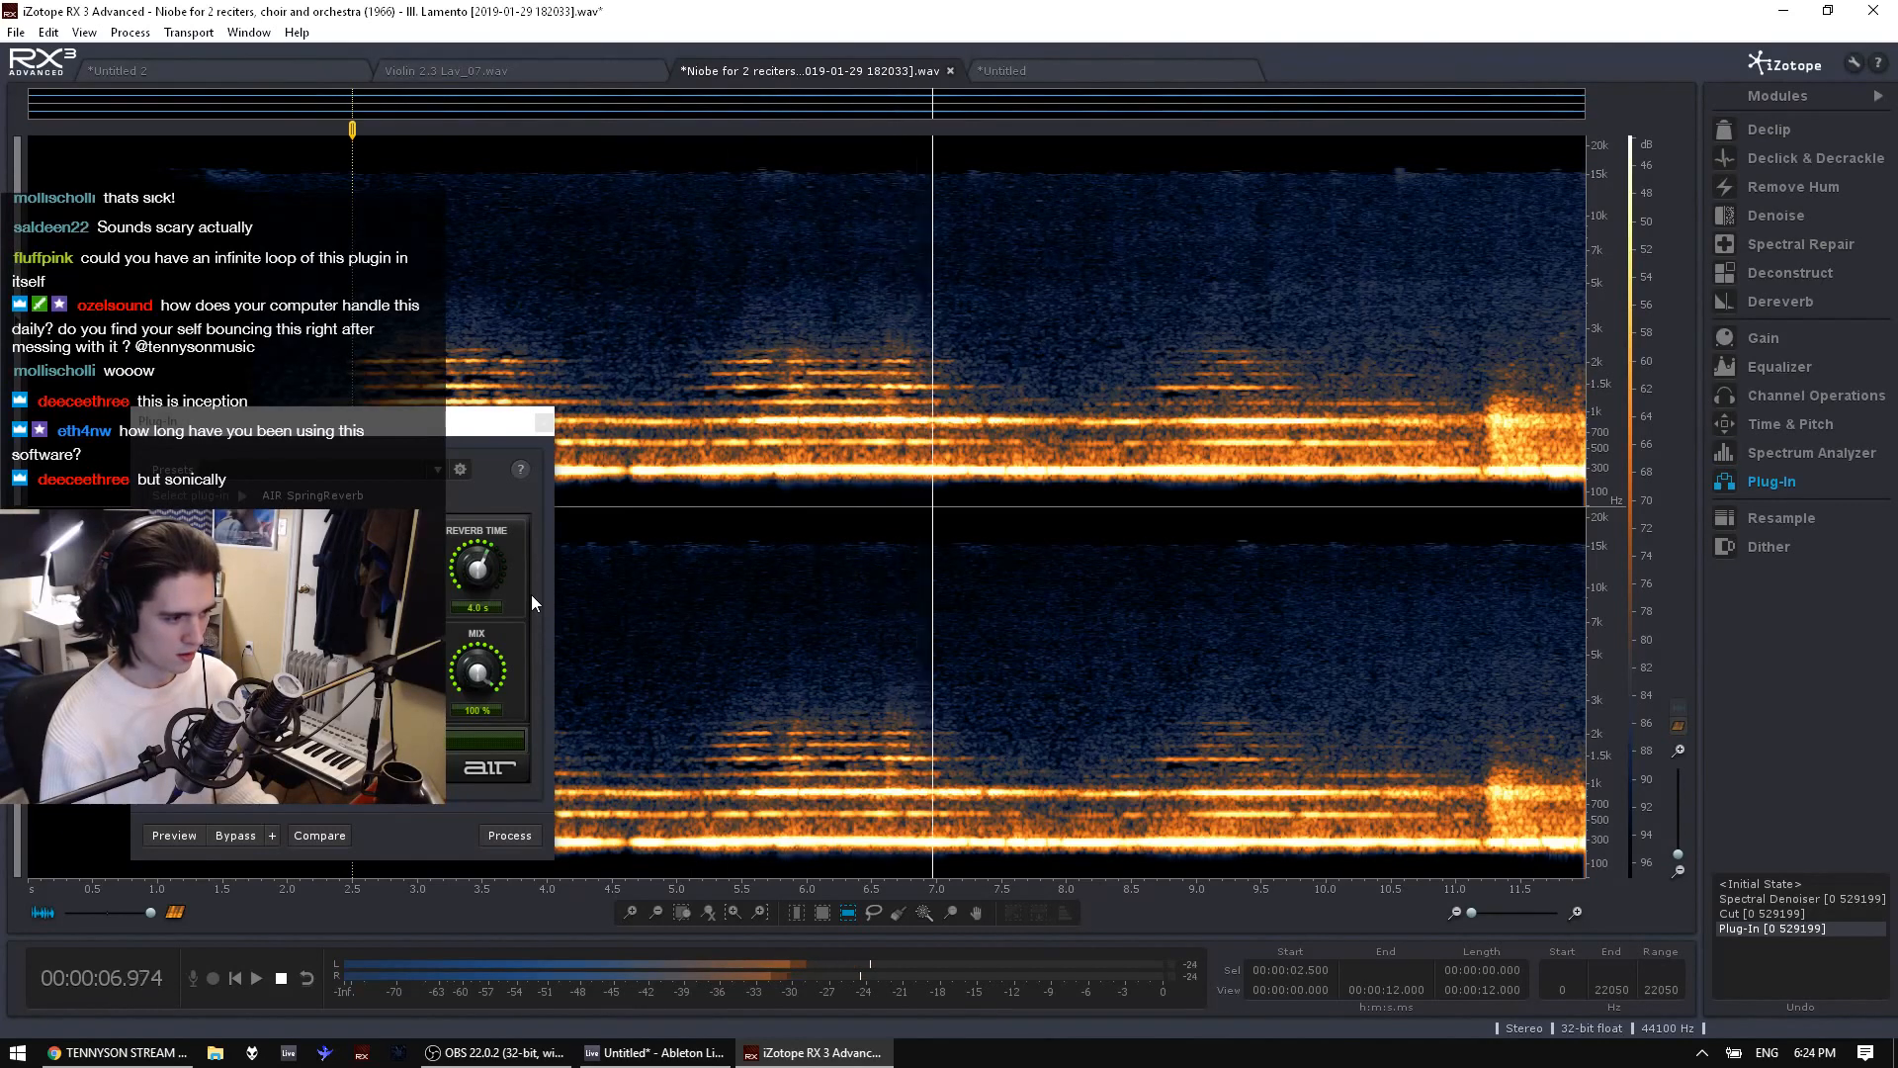
{"action": "key", "text": "space"}
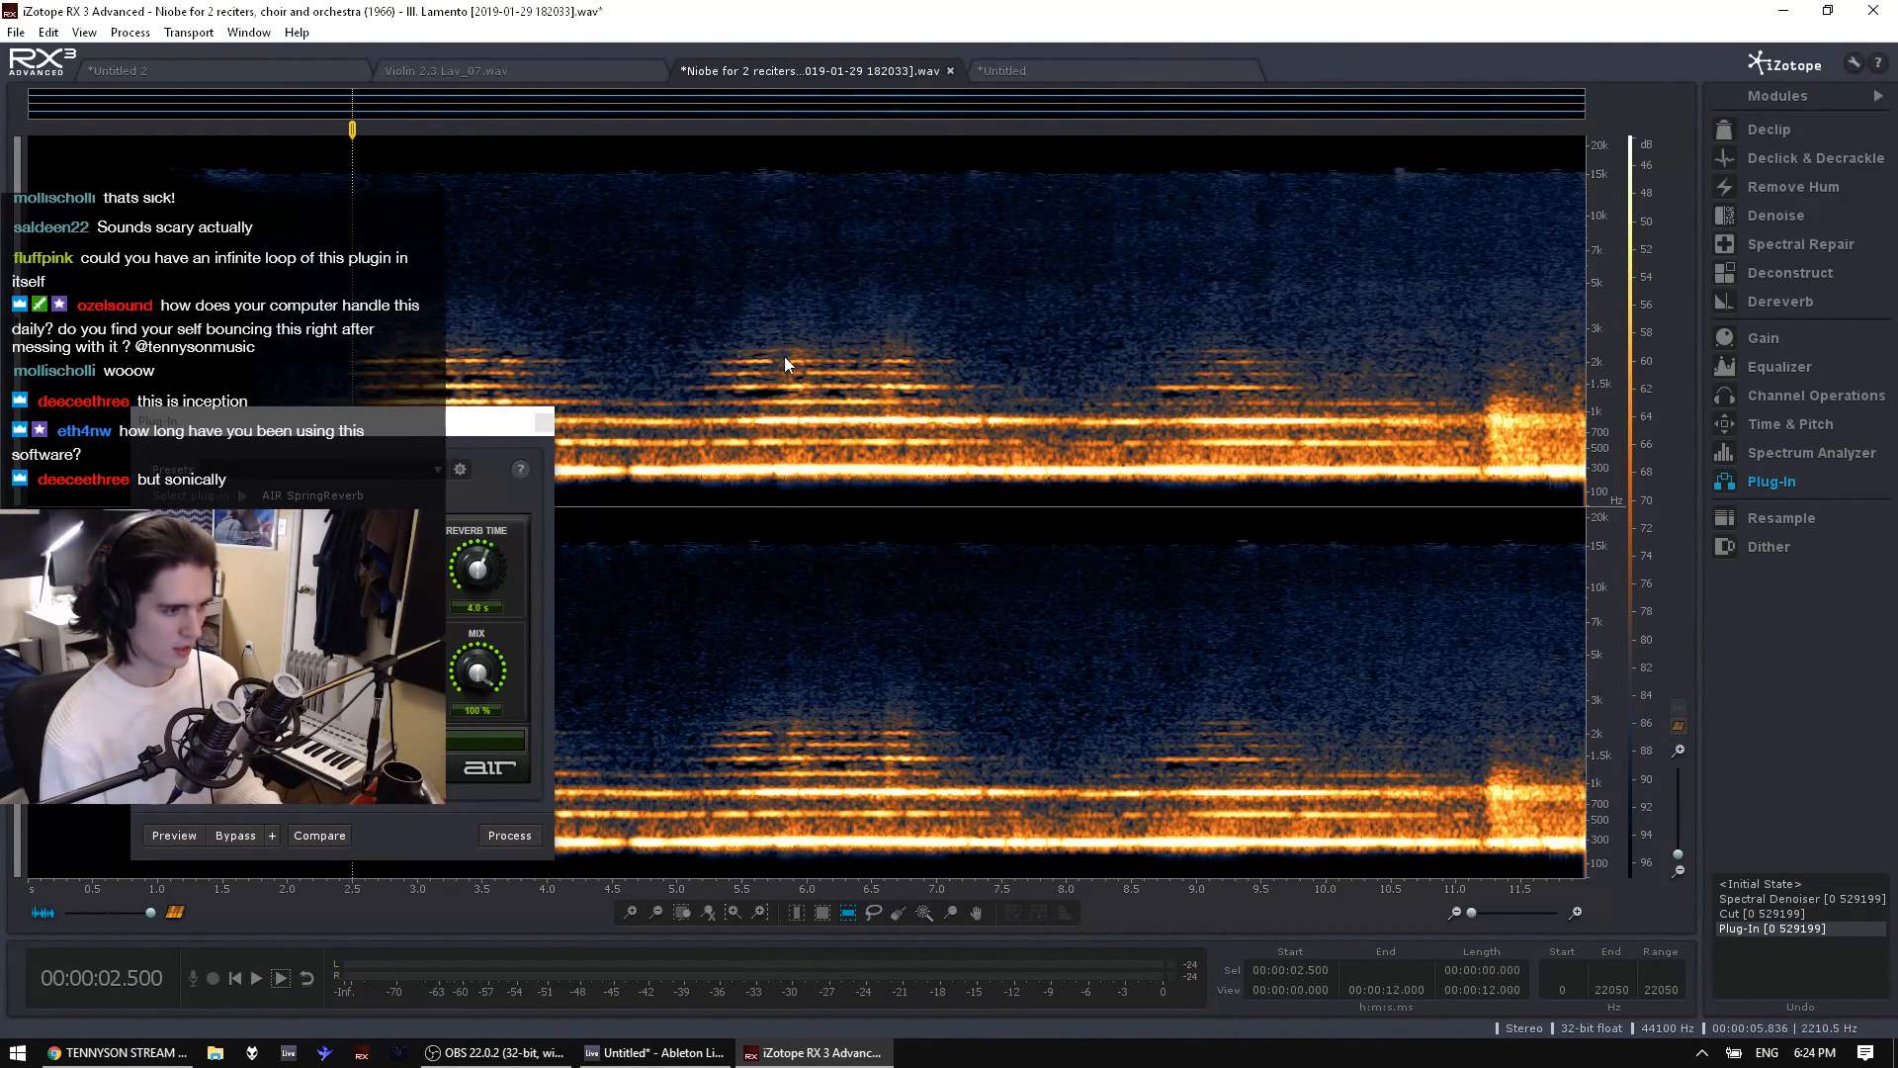
Undo the band reverb and audition other low harmonic bands of the file
{"action": "key", "text": "ctrl+z"}
{"action": "left_click", "coordinate": [767, 425]}
{"action": "key", "text": "space"}
{"action": "key", "text": "space"}
{"action": "left_click", "coordinate": [769, 440]}
{"action": "left_click_drag", "start_coordinate": [822, 438], "coordinate": [821, 404]}
{"action": "left_click", "coordinate": [786, 438]}
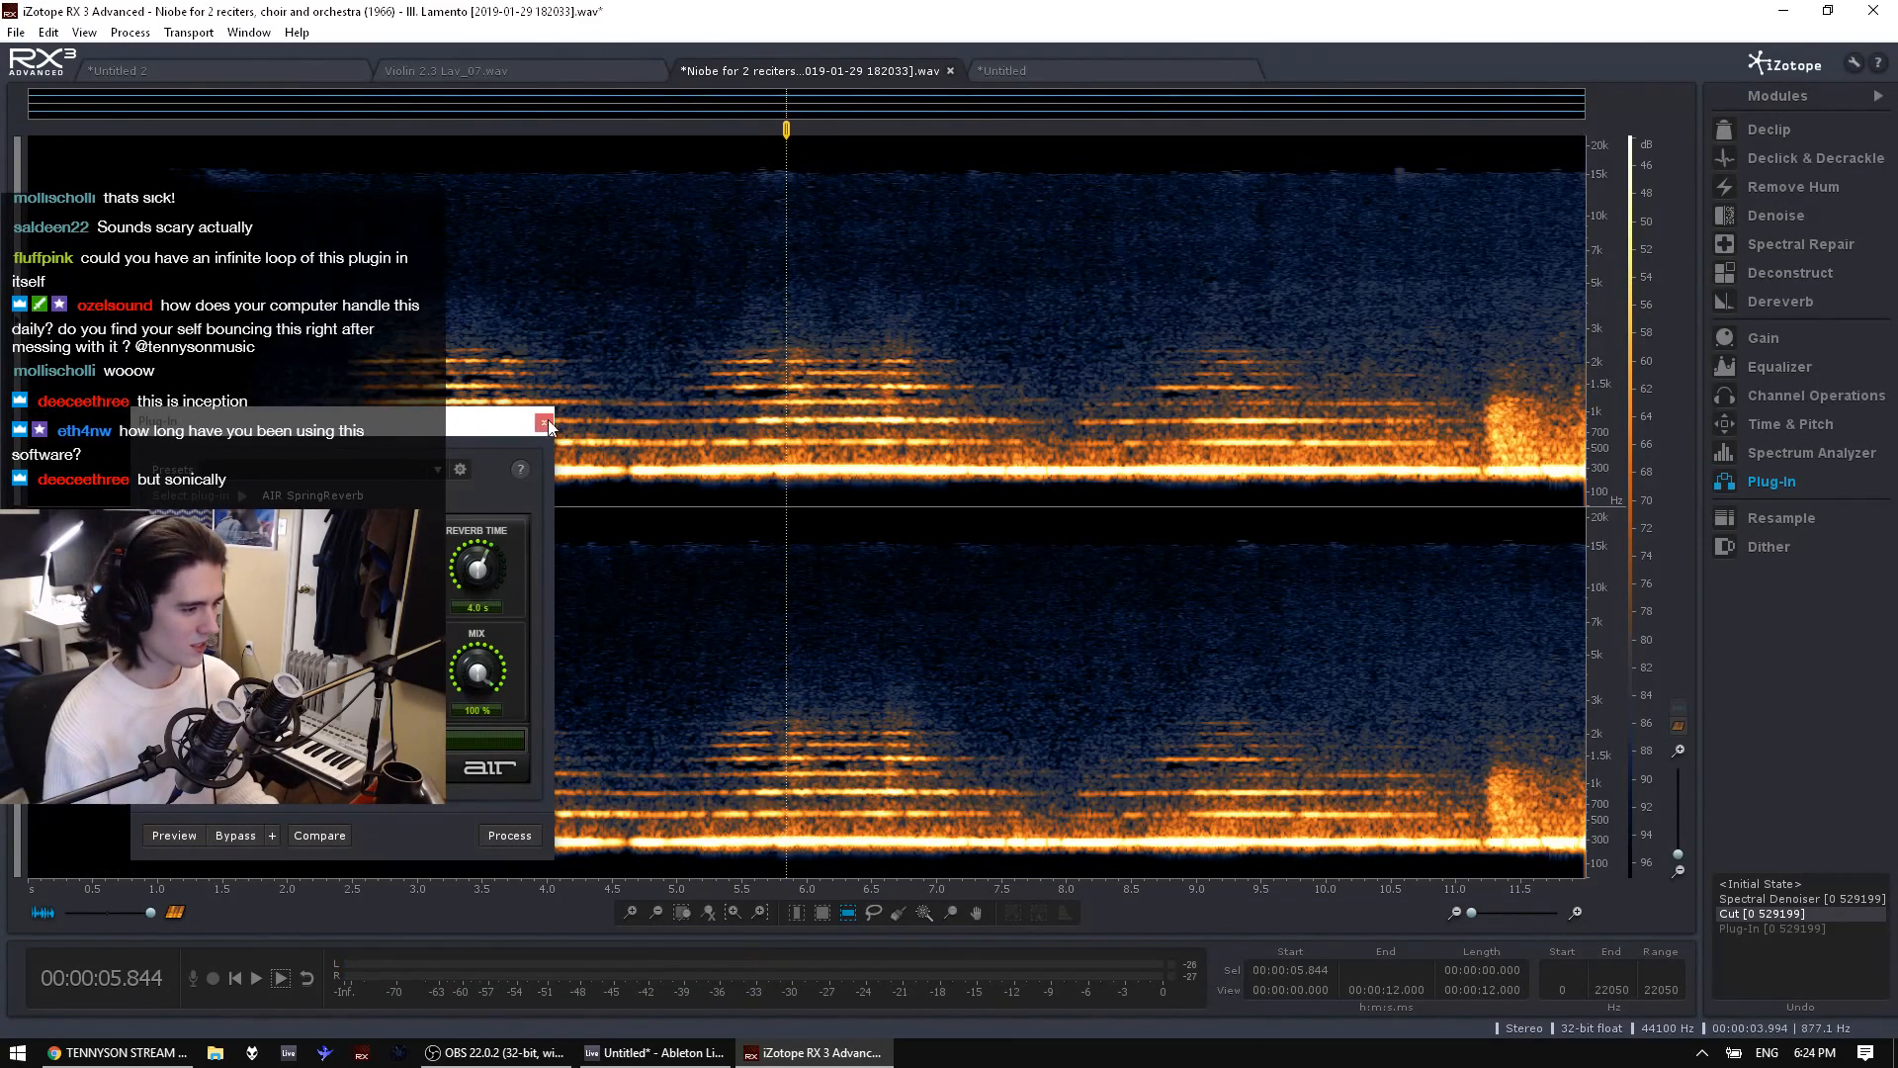
Save the denoised Lamento file without the plug-in effect and exit iZotope RX to return to Ableton Live
{"action": "left_click", "coordinate": [544, 428]}
{"action": "left_click", "coordinate": [602, 359]}
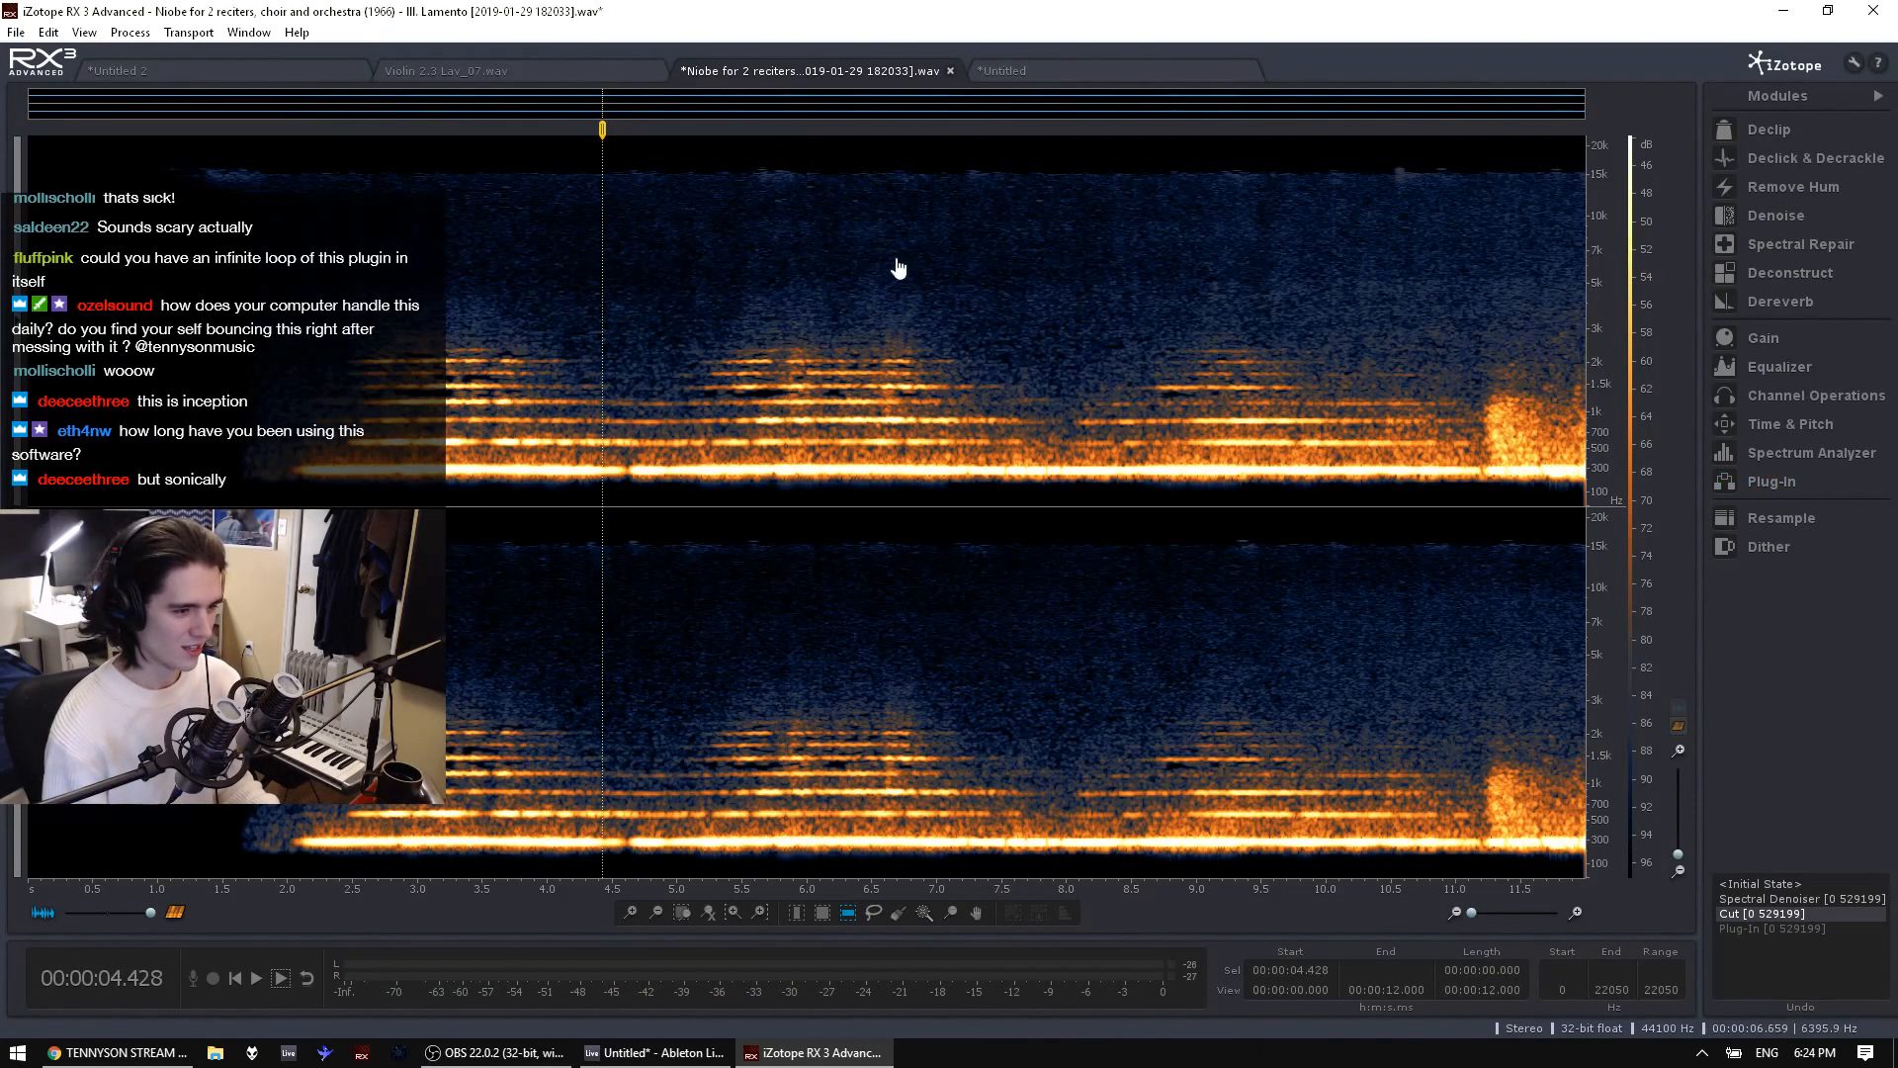
{"action": "key", "text": "ctrl+s"}
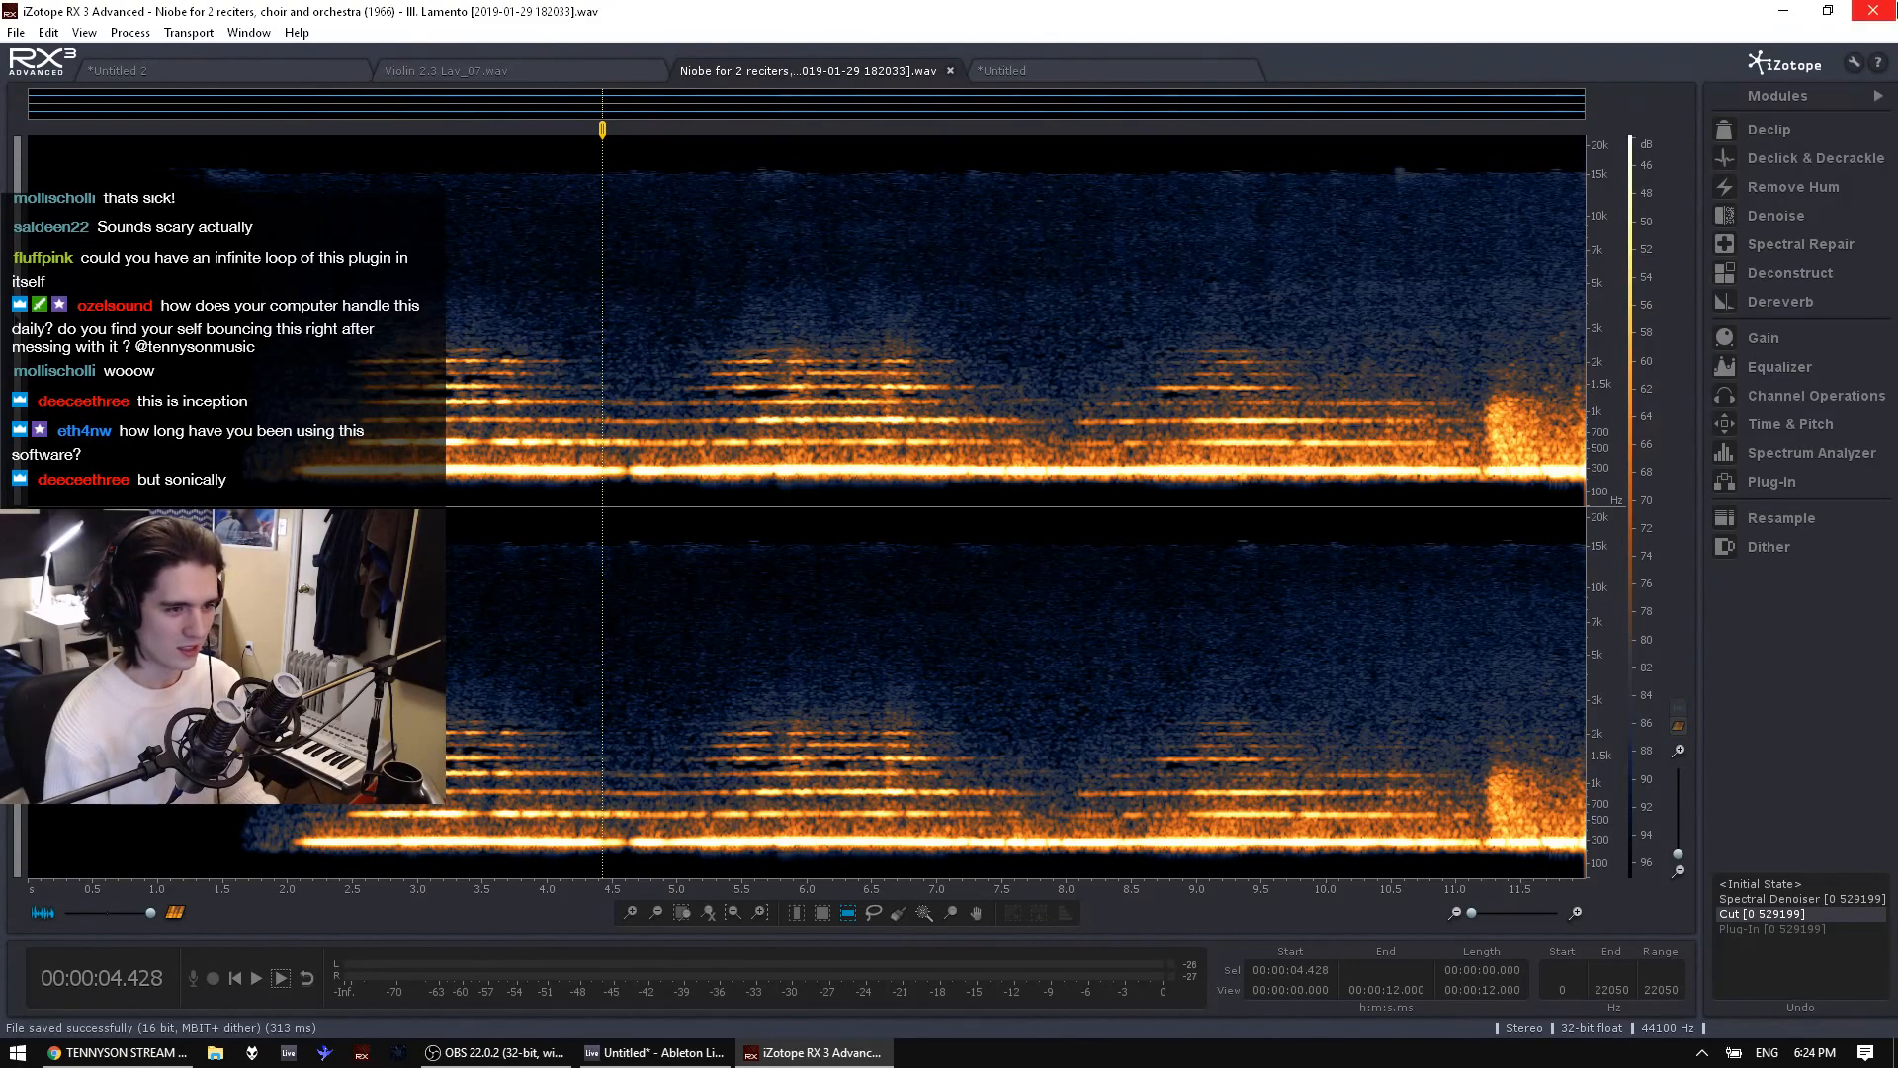
{"action": "left_click", "coordinate": [1874, 11]}
Turn off warping for the edited Niobe clip at bar 13 on track 3 and play it
{"action": "left_click", "coordinate": [910, 380]}
{"action": "left_click", "coordinate": [868, 395]}
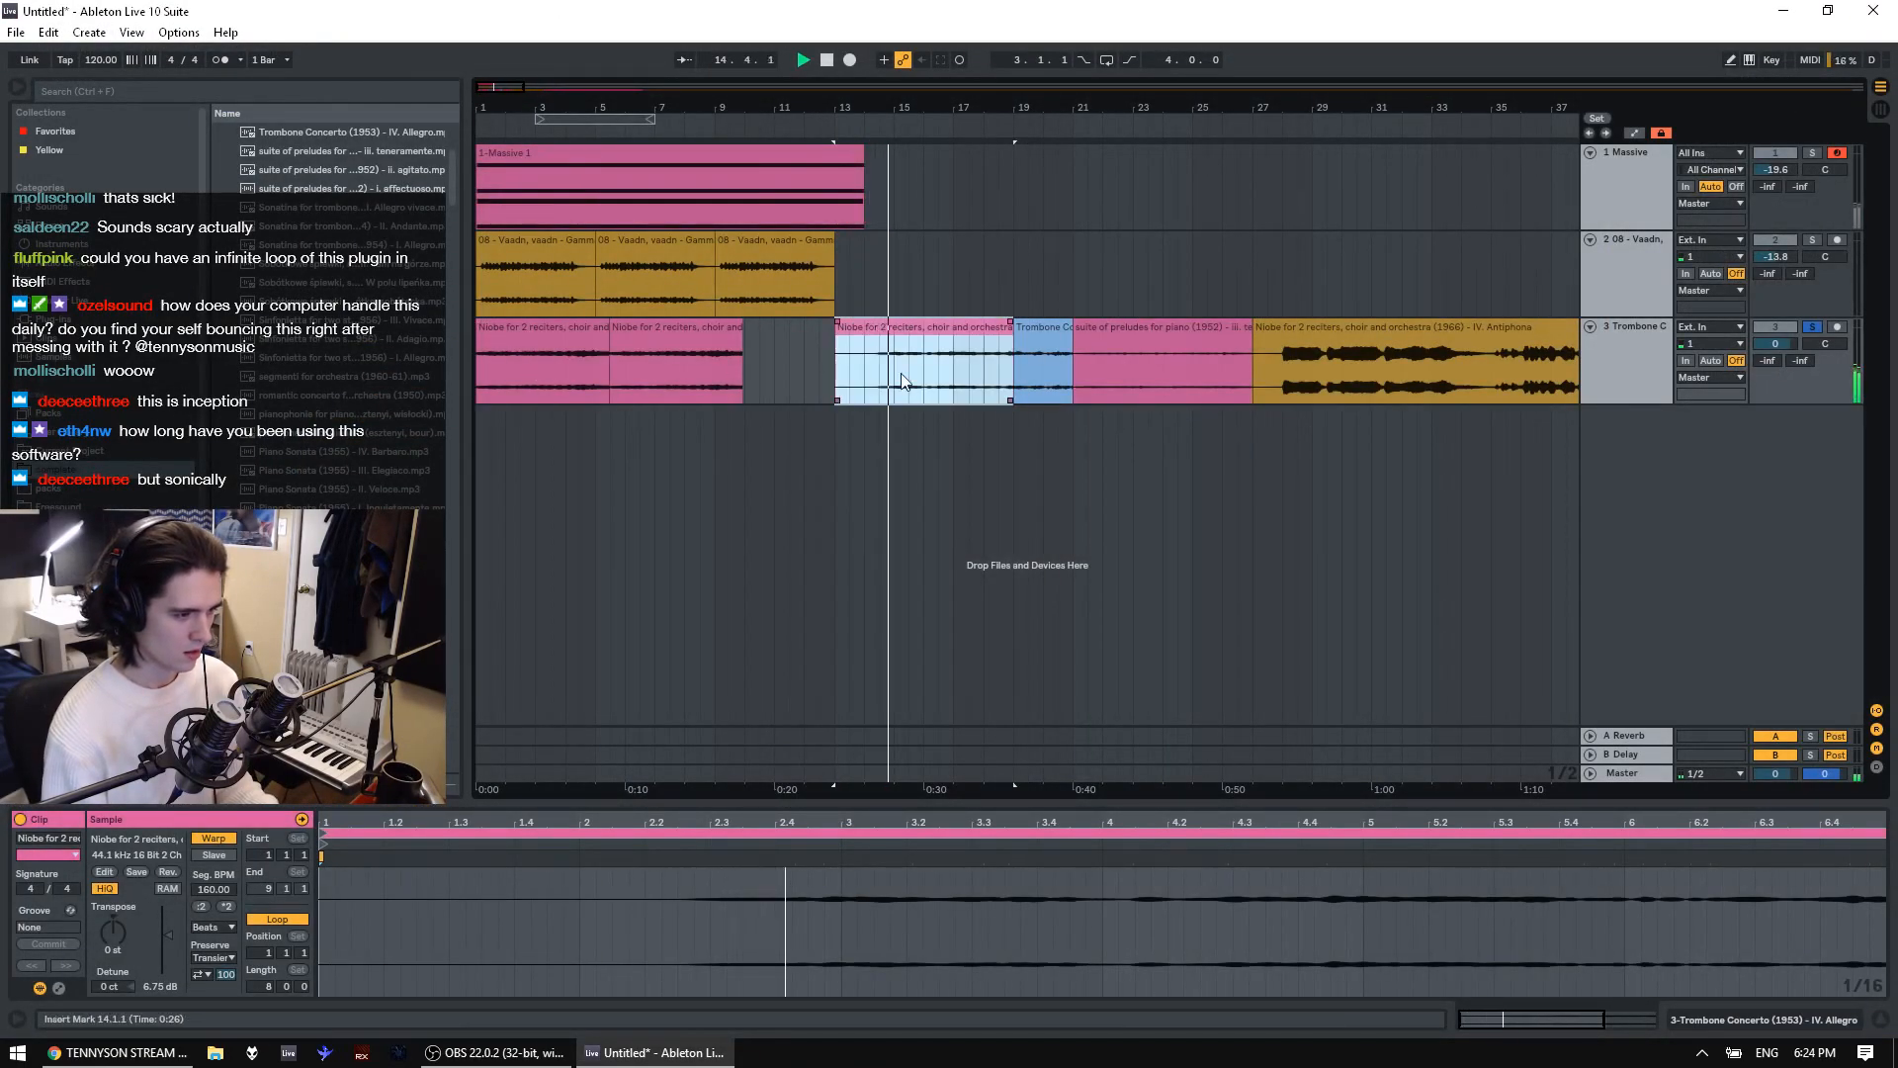
{"action": "left_click", "coordinate": [213, 839]}
{"action": "left_click", "coordinate": [875, 394]}
{"action": "key", "text": "space"}
Cut the Niobe clip from about bar 14 to its end, paste it near the start of track 3 and play
{"action": "double_click", "coordinate": [873, 393]}
{"action": "left_click_drag", "start_coordinate": [864, 390], "coordinate": [966, 341]}
{"action": "key", "text": "ctrl+x"}
{"action": "left_click", "coordinate": [510, 334]}
{"action": "key", "text": "ctrl+v"}
{"action": "key", "text": "space"}
Duplicate the pasted Niobe section so a second copy follows directly after it on track 3
{"action": "key", "text": "ctrl+d"}
{"action": "key", "text": "ctrl+z"}
{"action": "left_click_drag", "start_coordinate": [579, 332], "coordinate": [811, 348]}
{"action": "key", "text": "ctrl+d"}
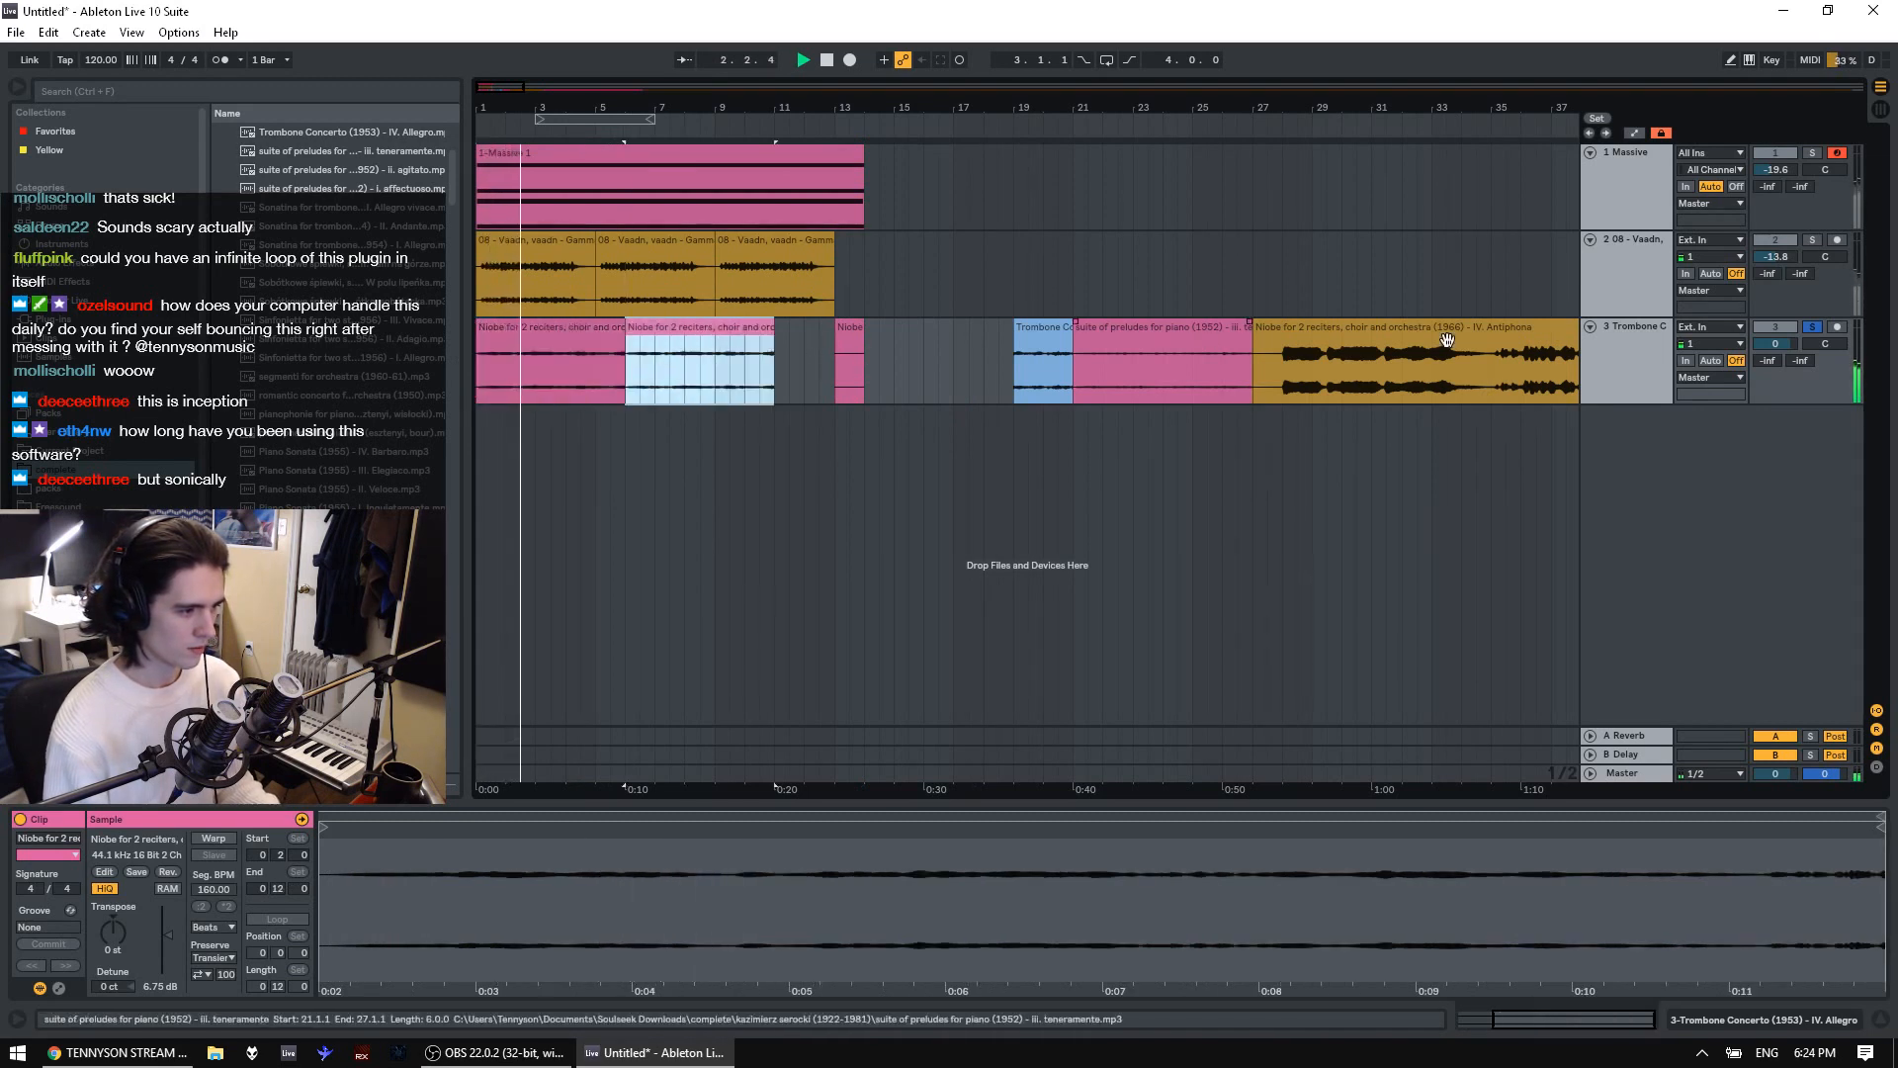
Turn off solo on track 3 and set its volume to 2.0 dB
{"action": "left_click", "coordinate": [1813, 326]}
{"action": "left_click_drag", "start_coordinate": [1782, 344], "coordinate": [1782, 334]}
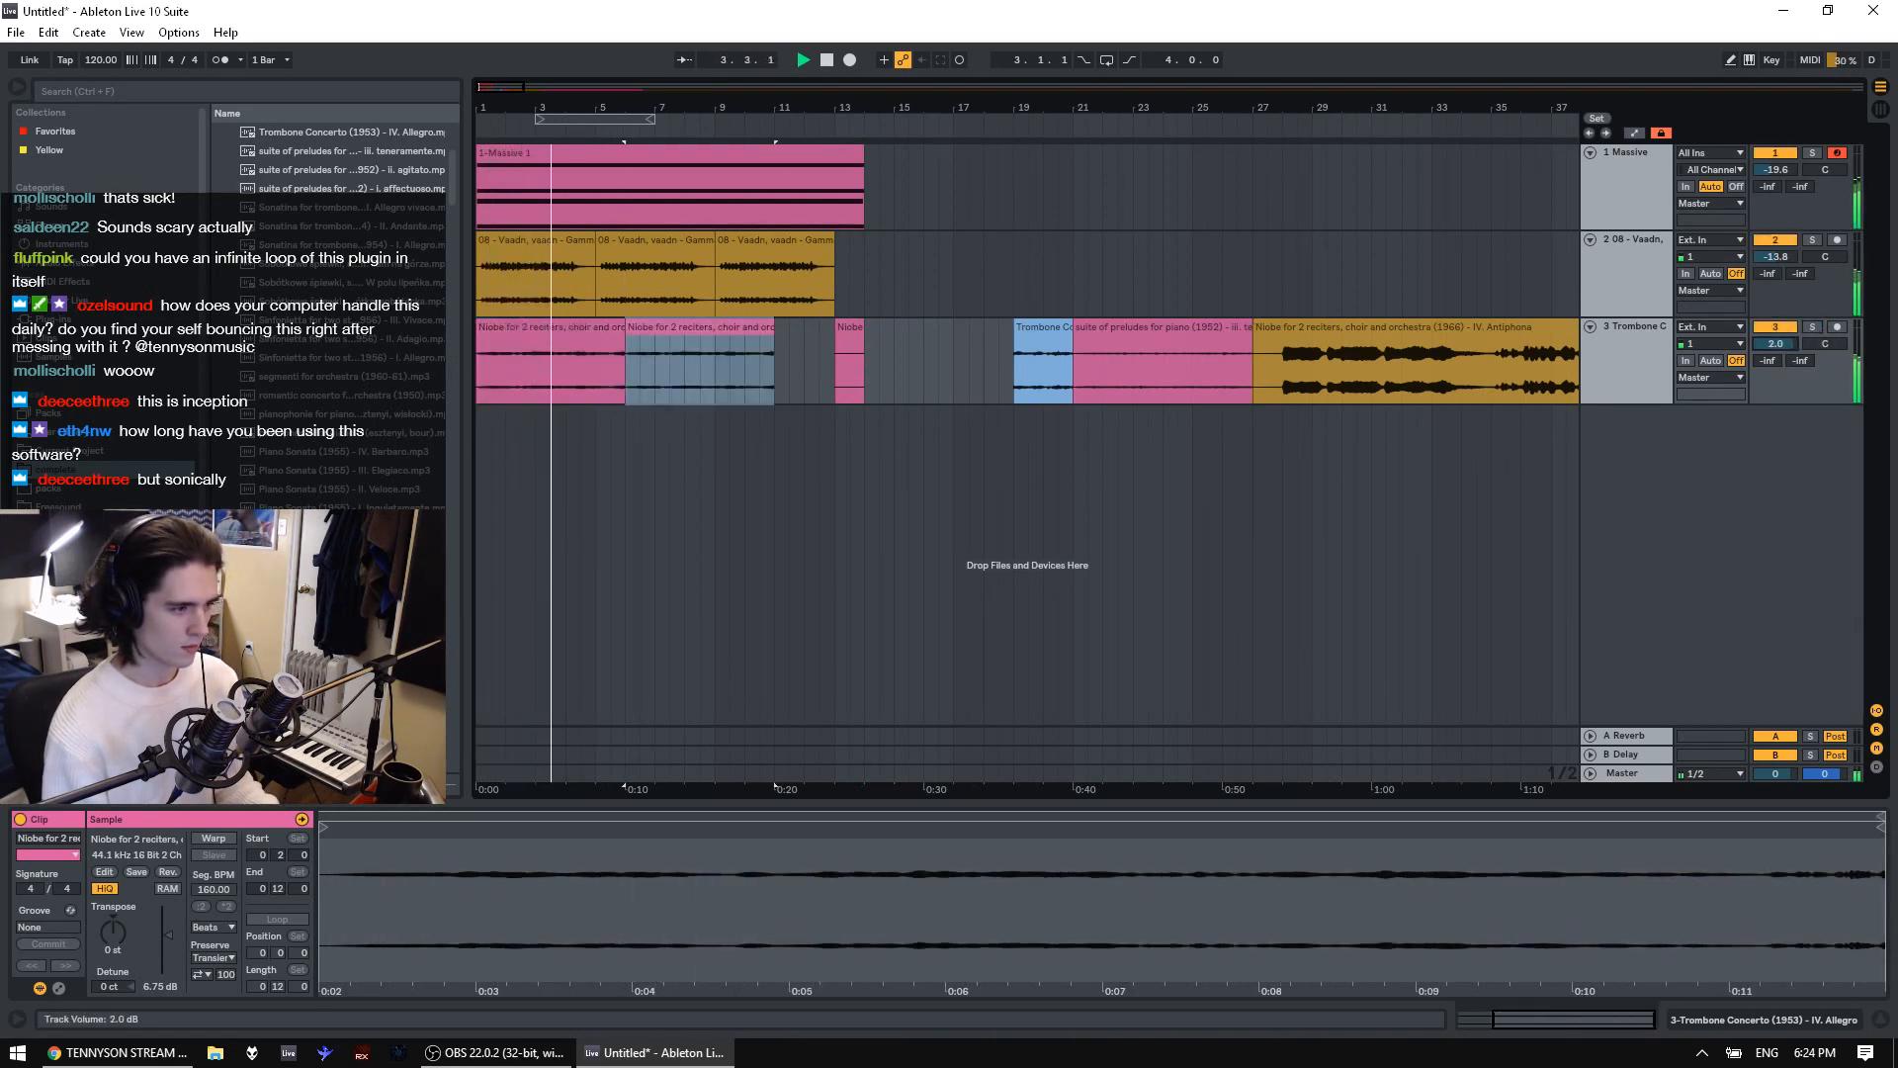
Lower the volume of track 2, the Vaadn sample, to -24.6 dB while the arrangement plays
{"action": "left_click_drag", "start_coordinate": [1775, 256], "coordinate": [1785, 254]}
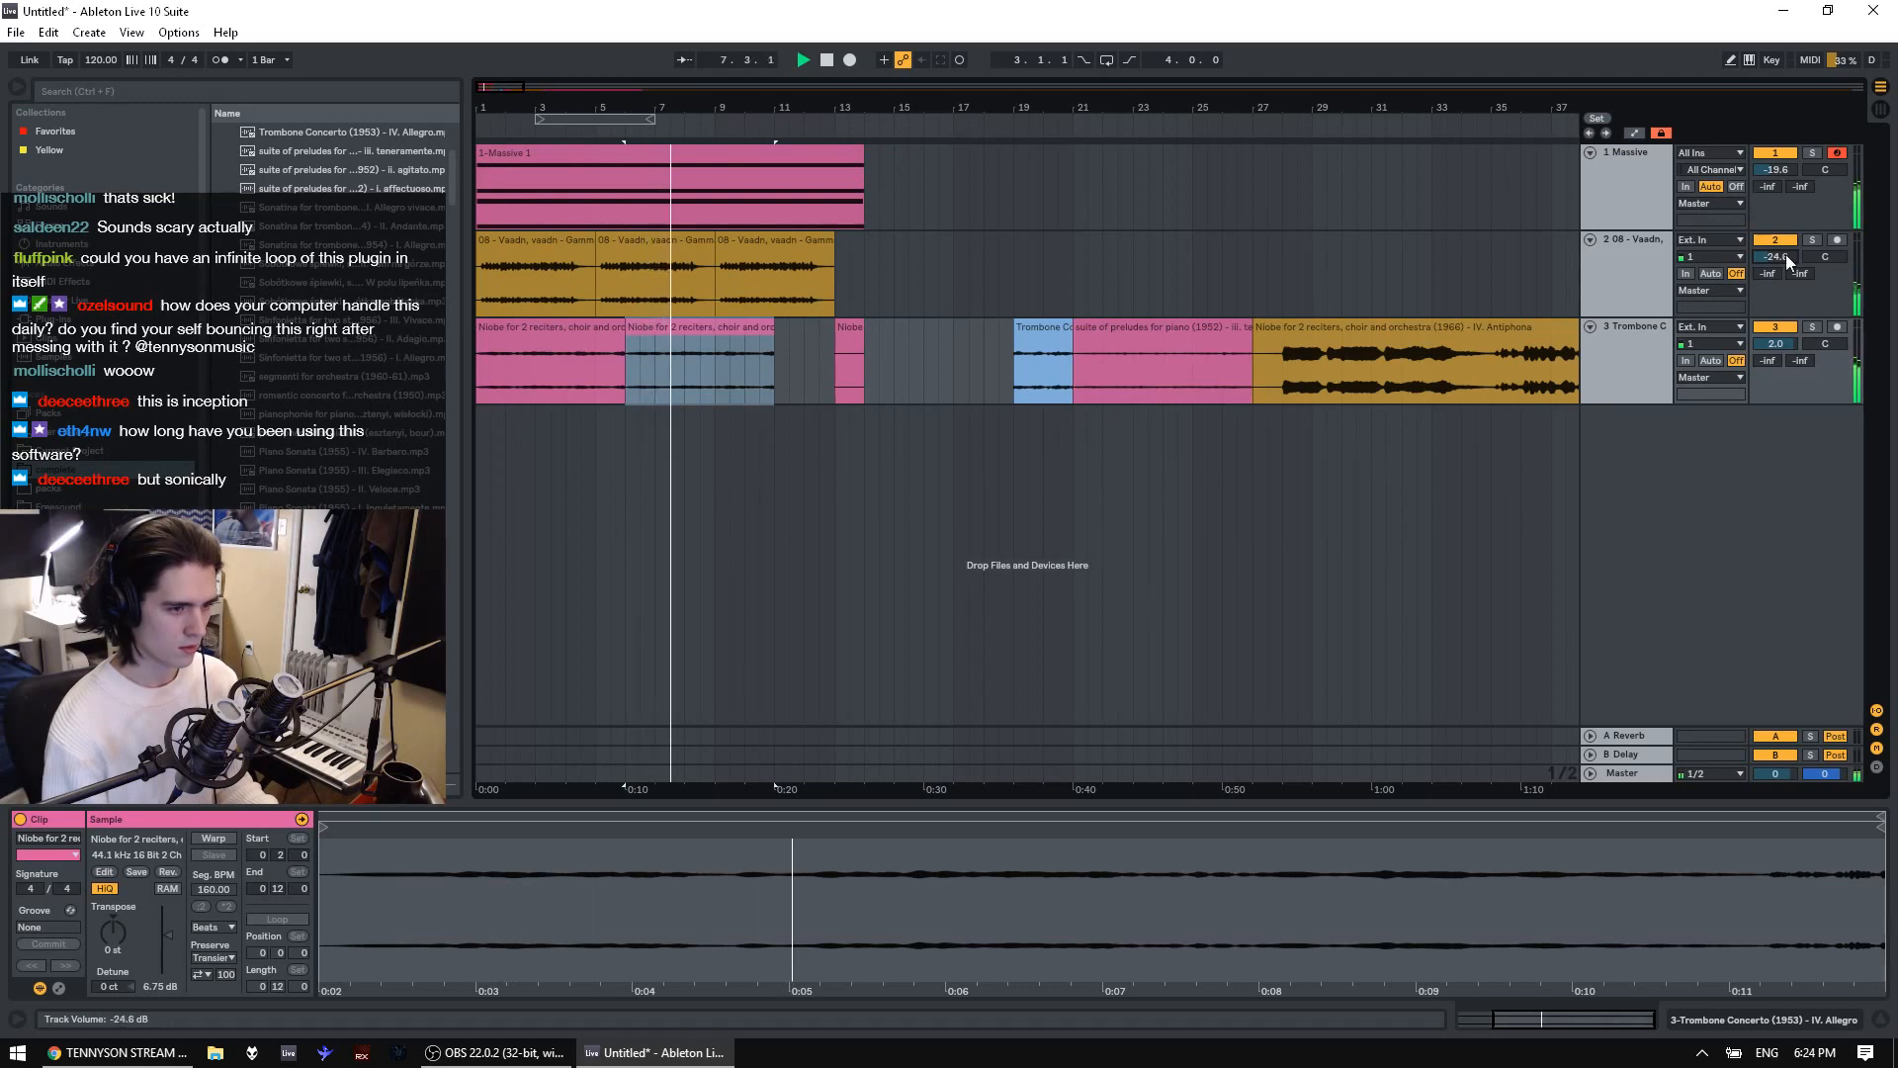
{"action": "left_click", "coordinate": [1641, 346]}
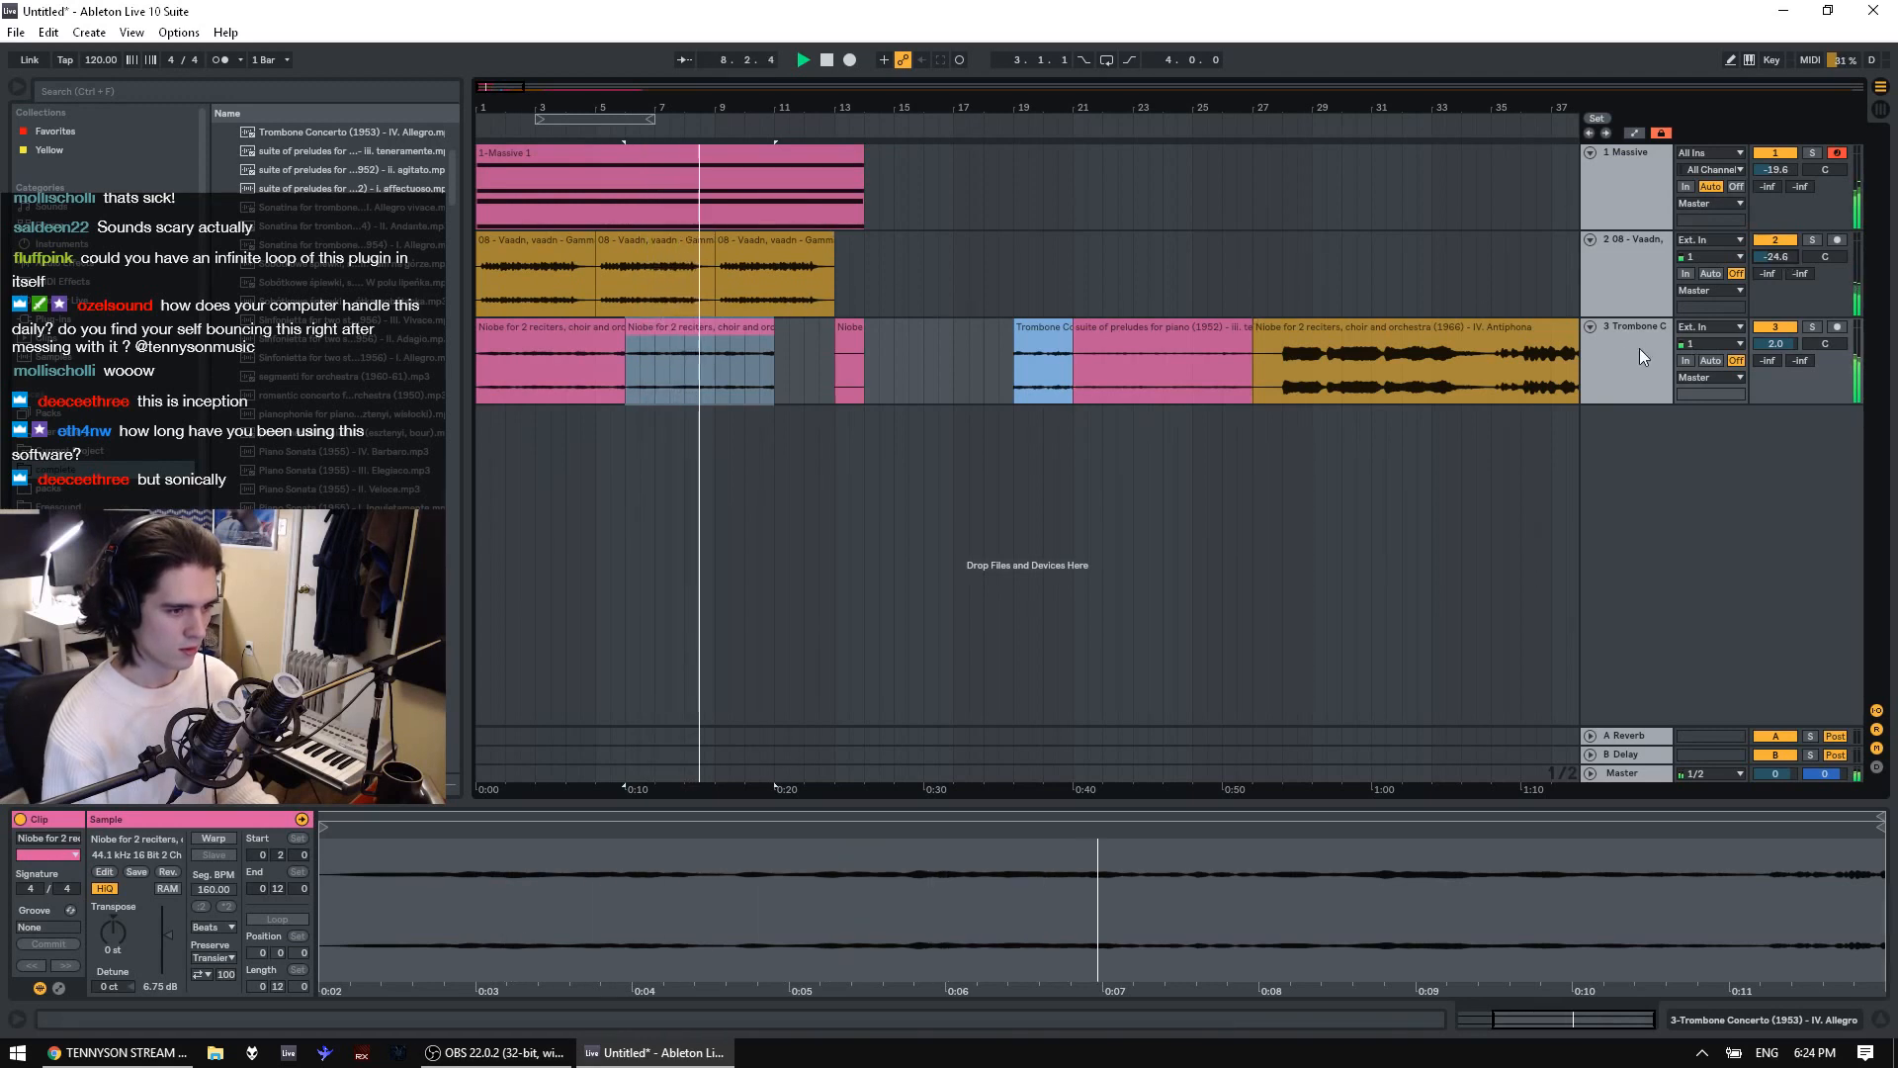
Try a lower volume on the Massive track during playback and undo the change
{"action": "left_click", "coordinate": [551, 154]}
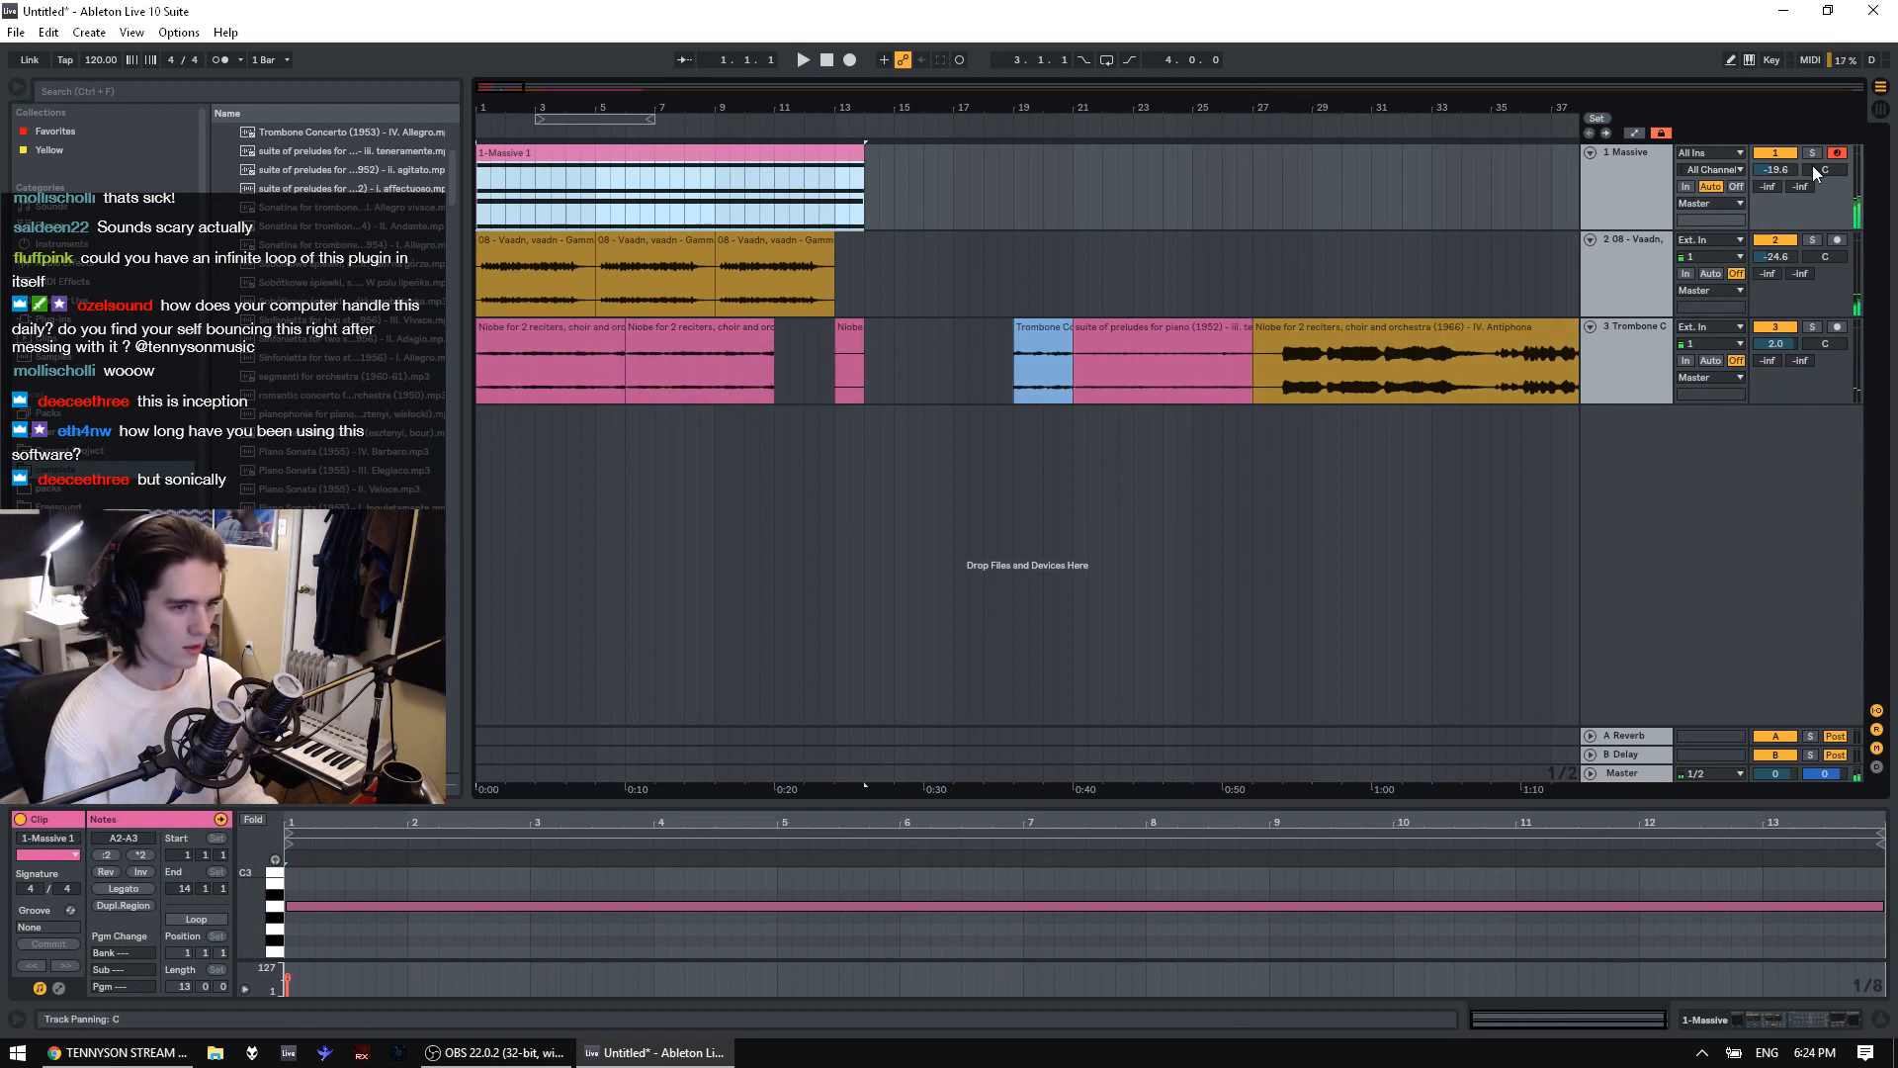
{"action": "left_click_drag", "start_coordinate": [1786, 170], "coordinate": [1786, 186]}
{"action": "key", "text": "space"}
{"action": "key", "text": "space"}
{"action": "key", "text": "ctrl+z"}
Insert an empty audio track below track 3 and open the sample folder in the browser
{"action": "left_click", "coordinate": [1639, 388]}
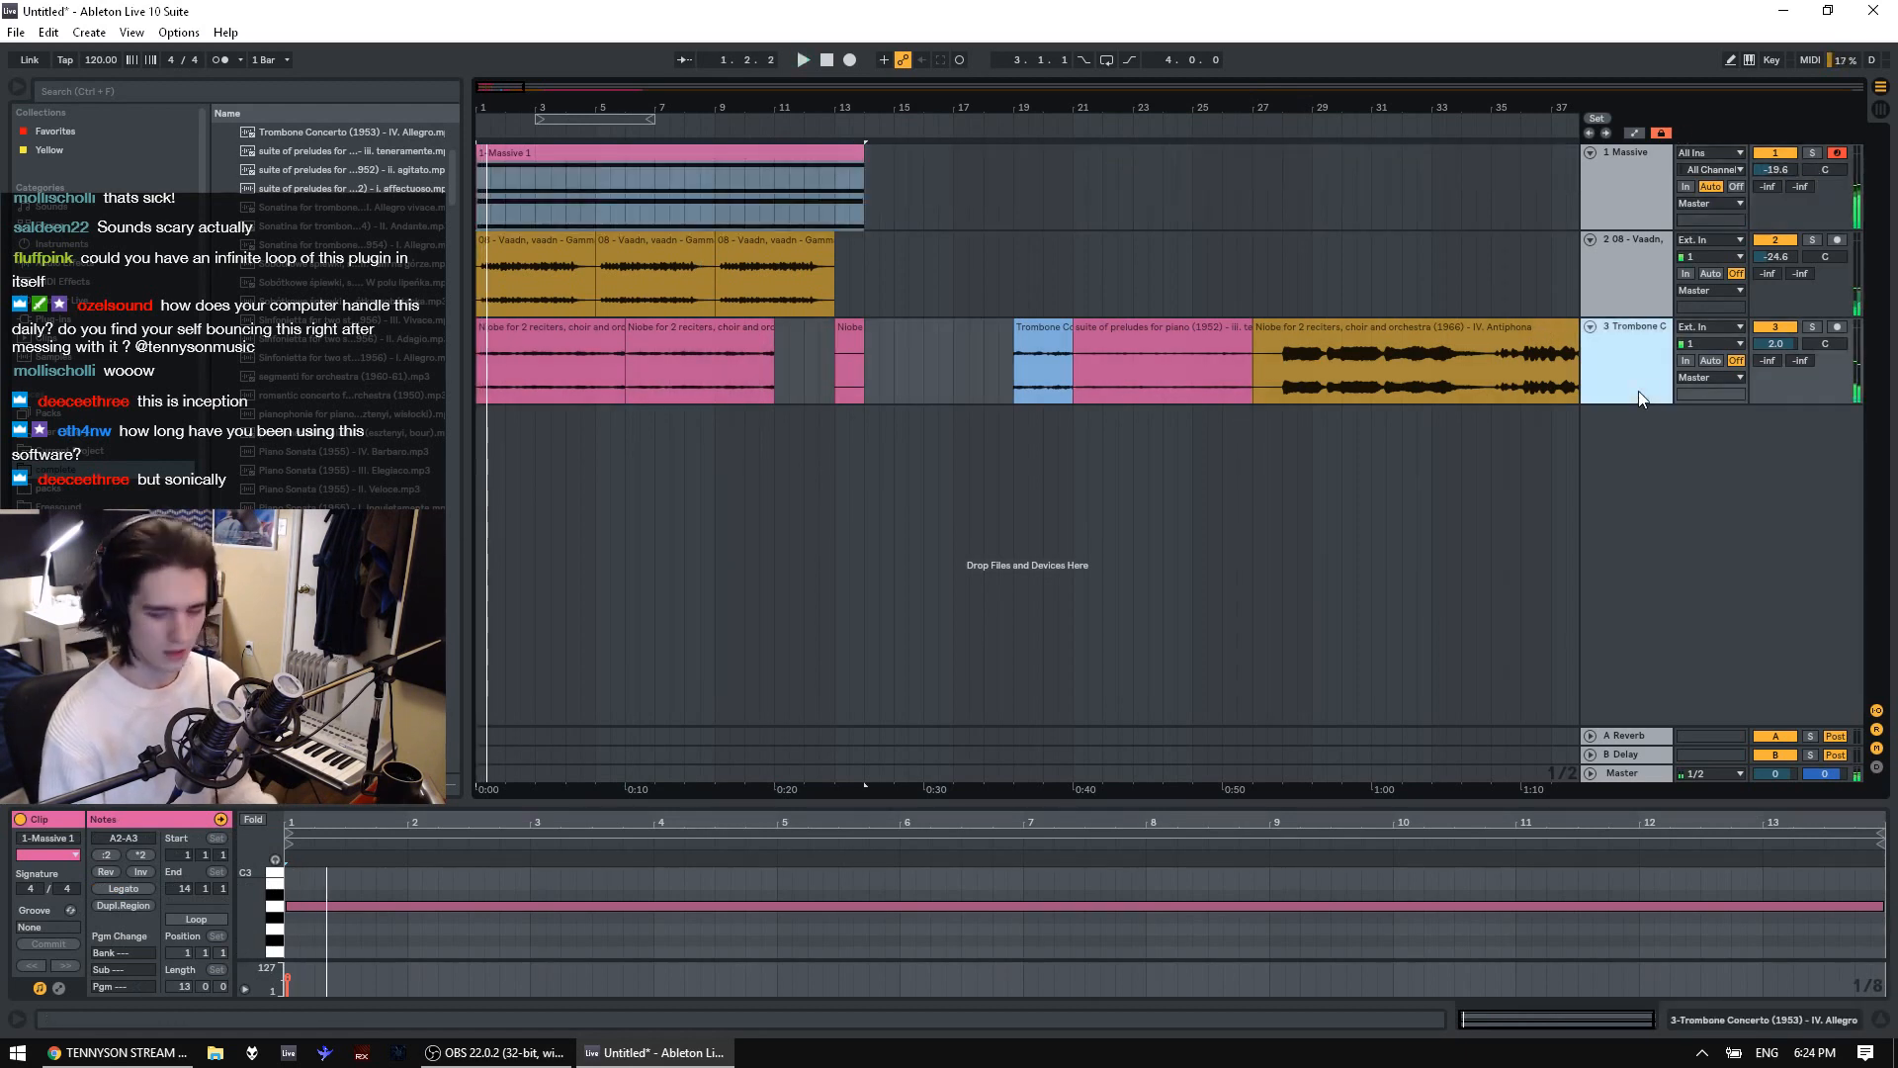
{"action": "key", "text": "ctrl+t"}
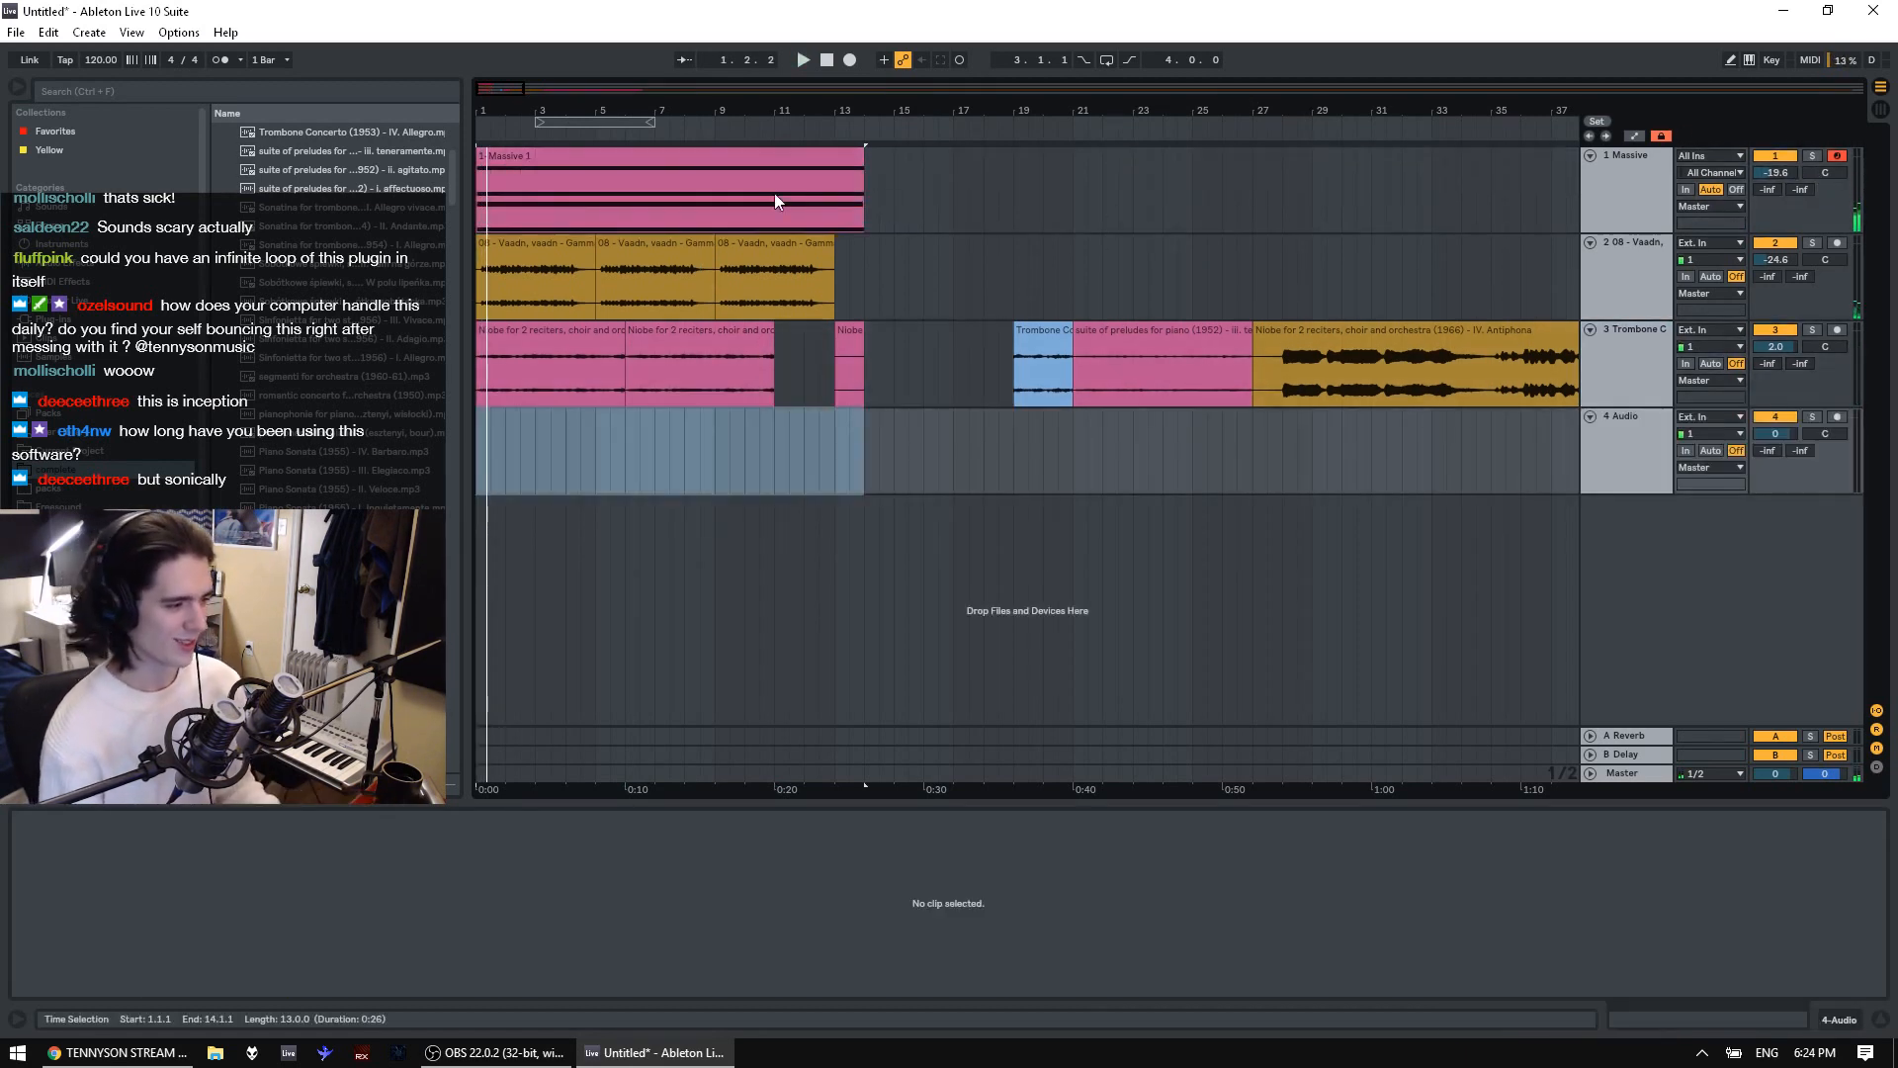
{"action": "scroll", "coordinate": [112, 441], "scroll_direction": "down", "scroll_amount": 2}
{"action": "left_click", "coordinate": [79, 255]}
{"action": "left_click", "coordinate": [277, 382]}
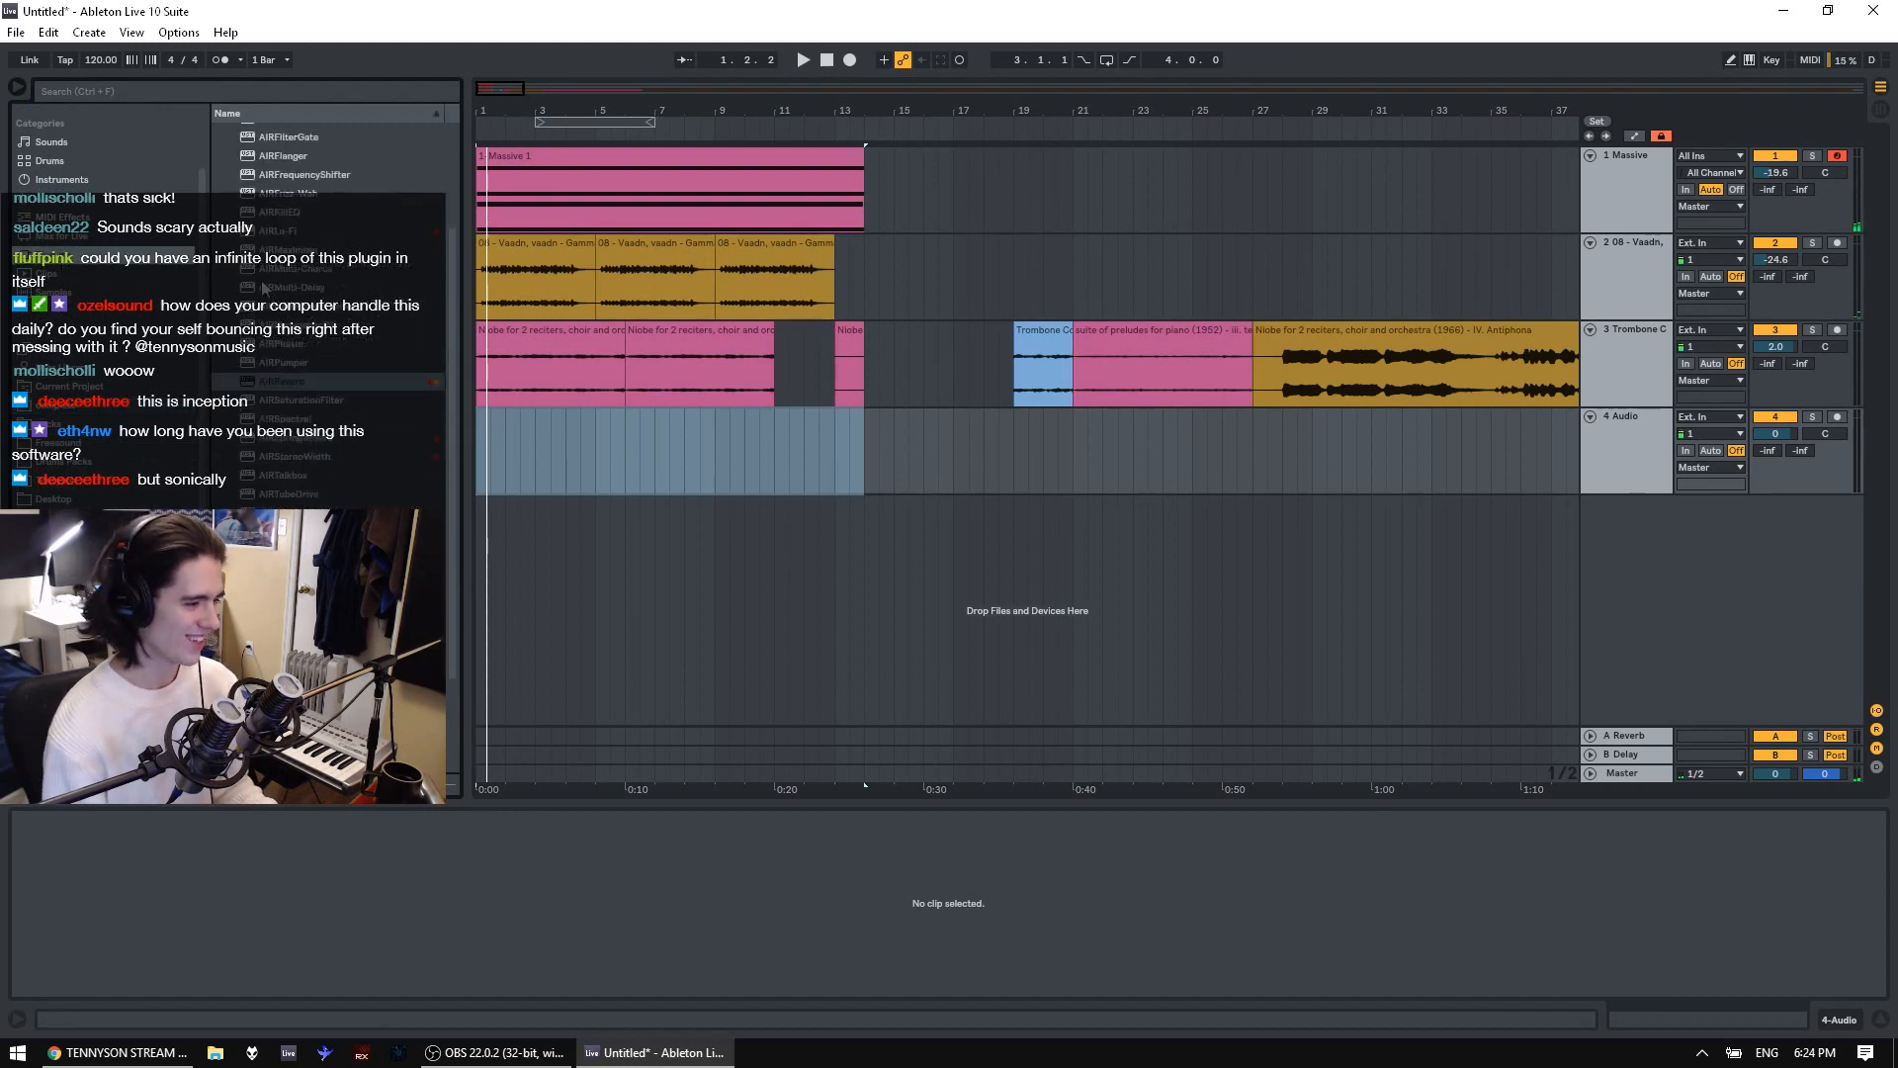
{"action": "left_click", "coordinate": [271, 293]}
{"action": "left_click", "coordinate": [87, 444]}
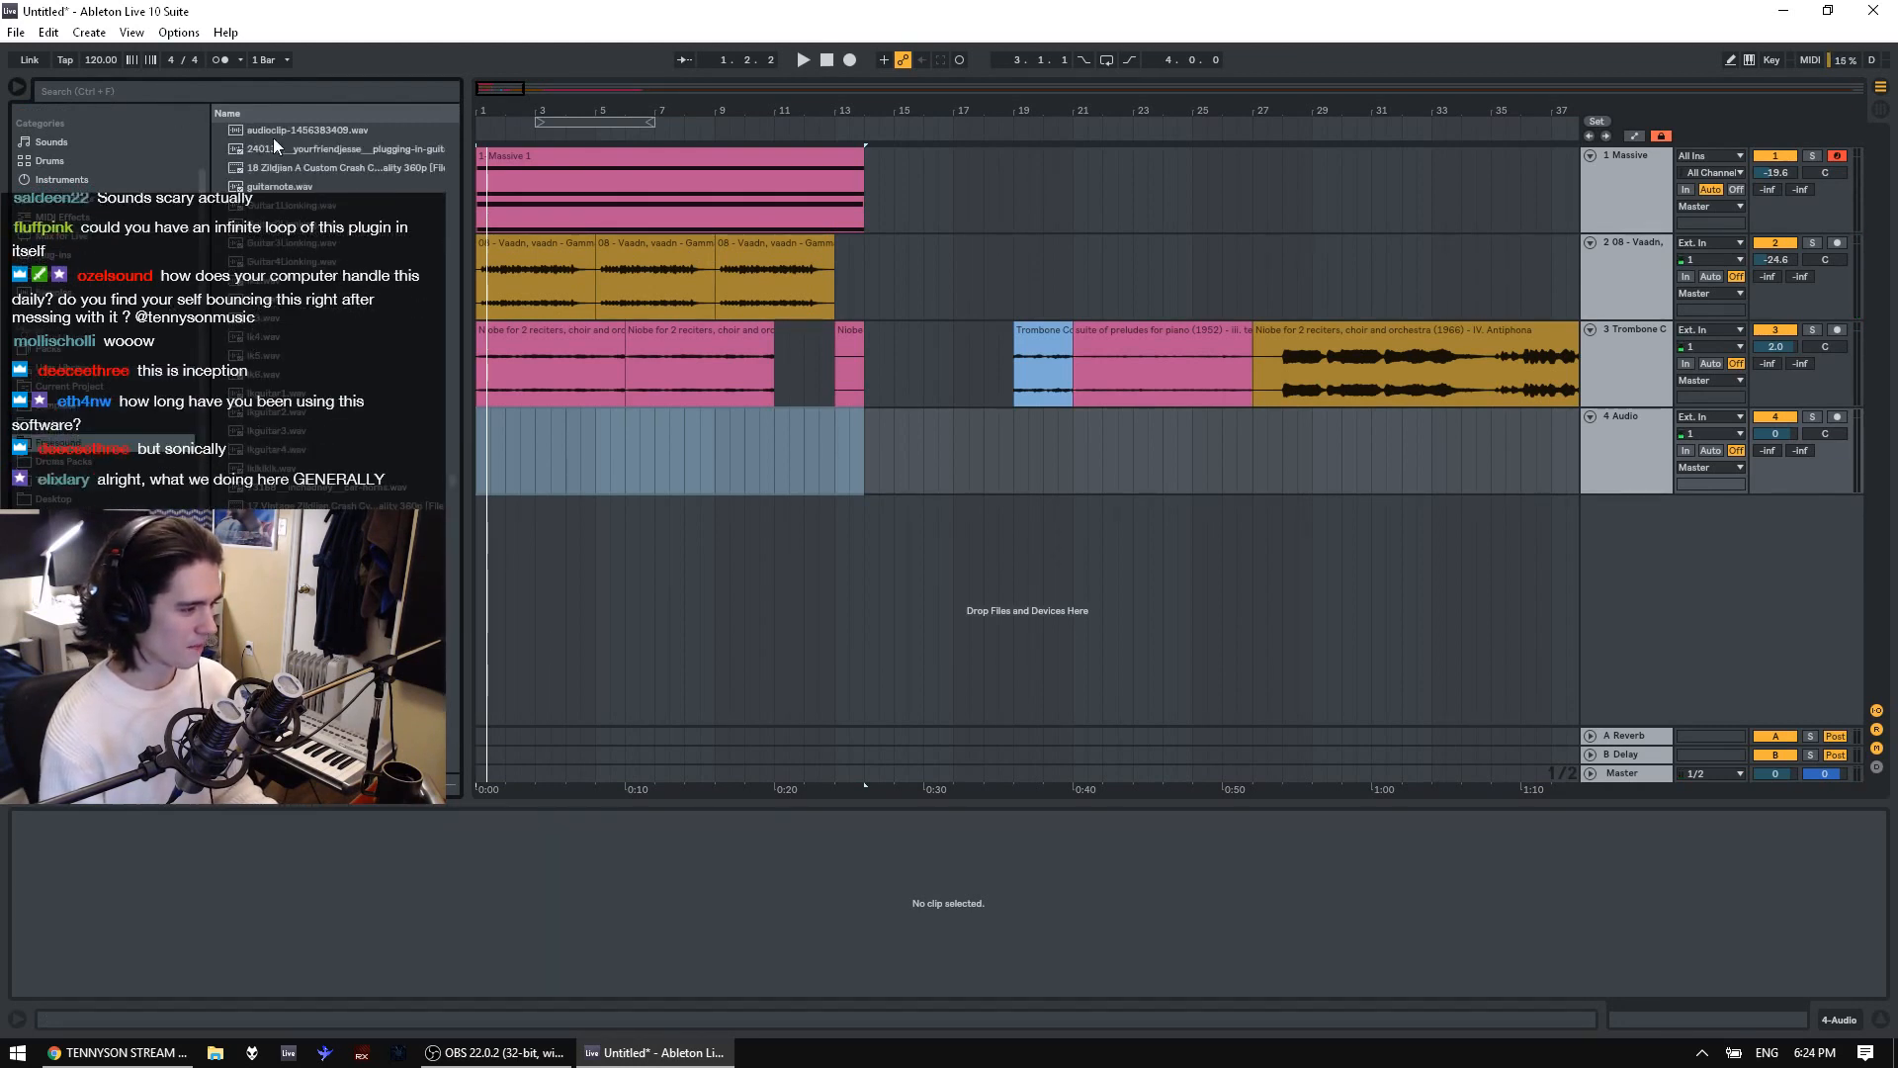
Search the browser for "hum" and place hum.wav at bar 1 on a new audio track below track 4
{"action": "left_click", "coordinate": [227, 87]}
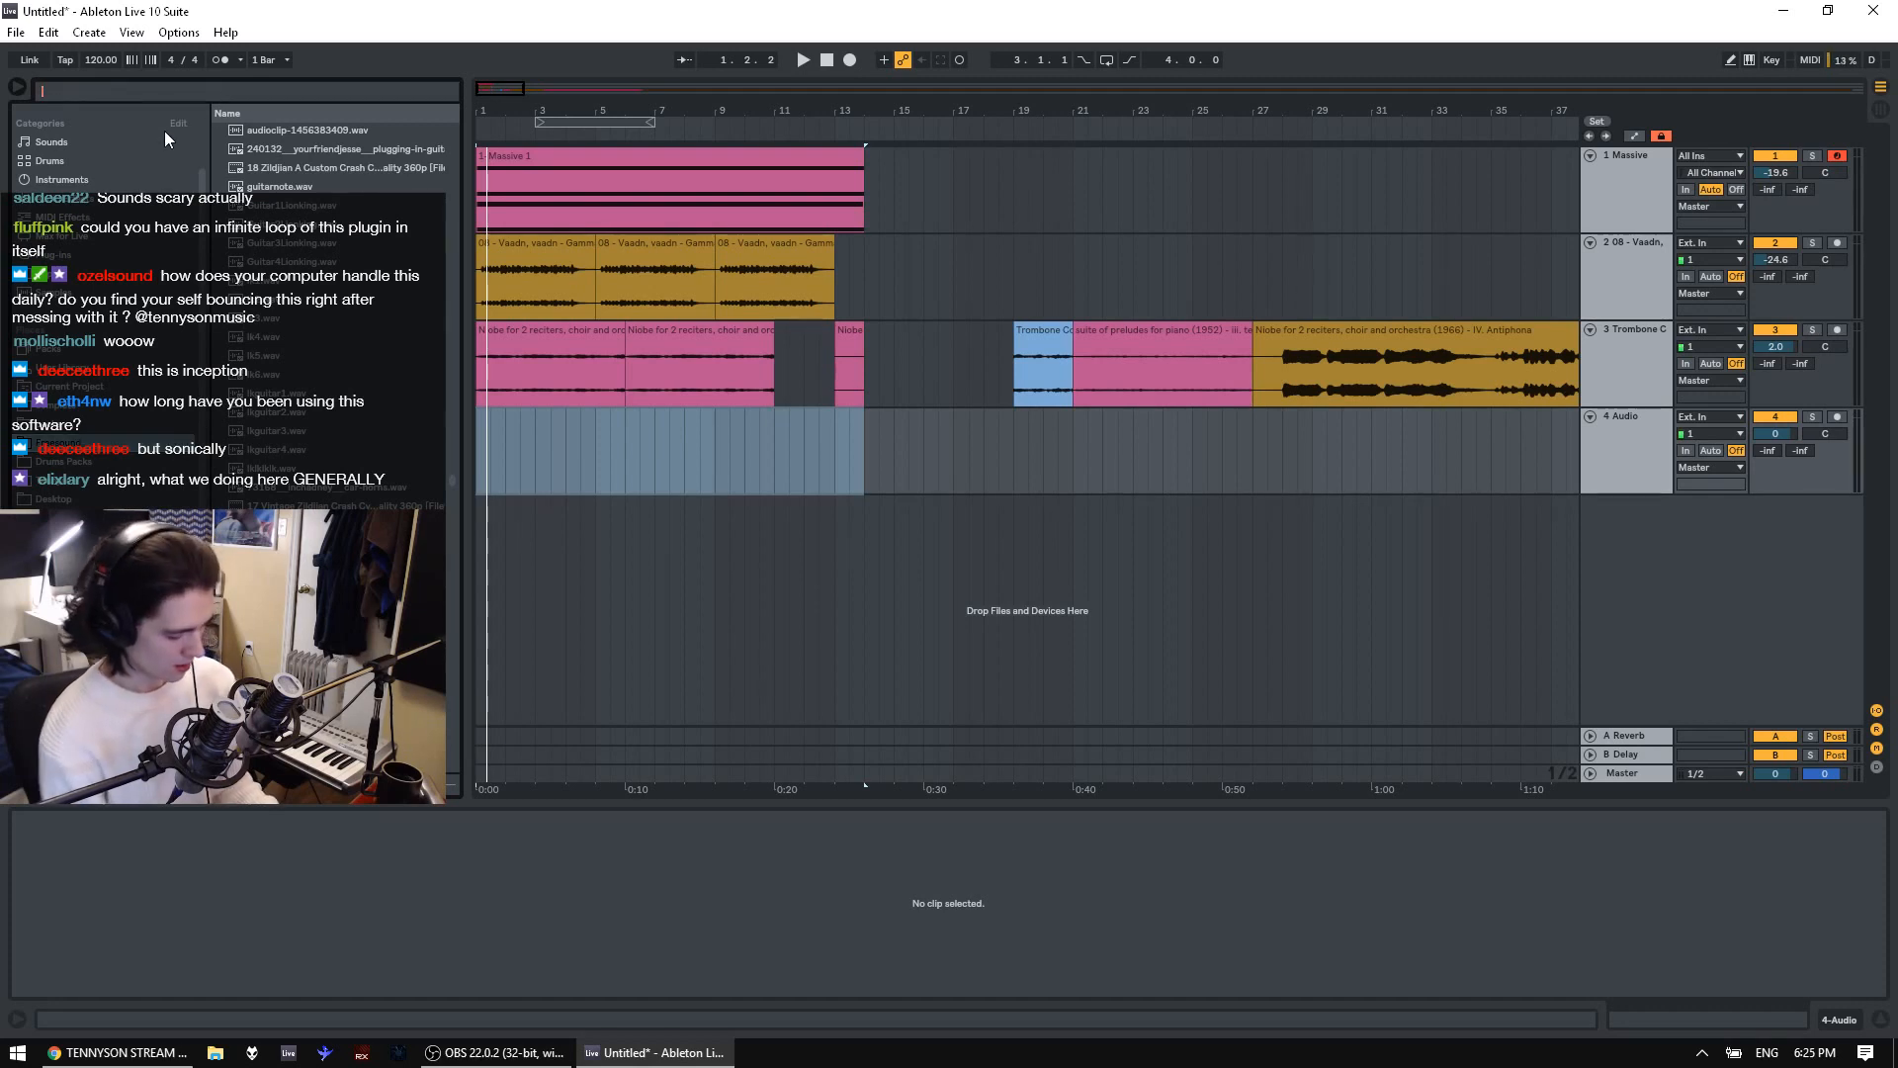
{"action": "type", "text": "hum"}
{"action": "left_click", "coordinate": [273, 188]}
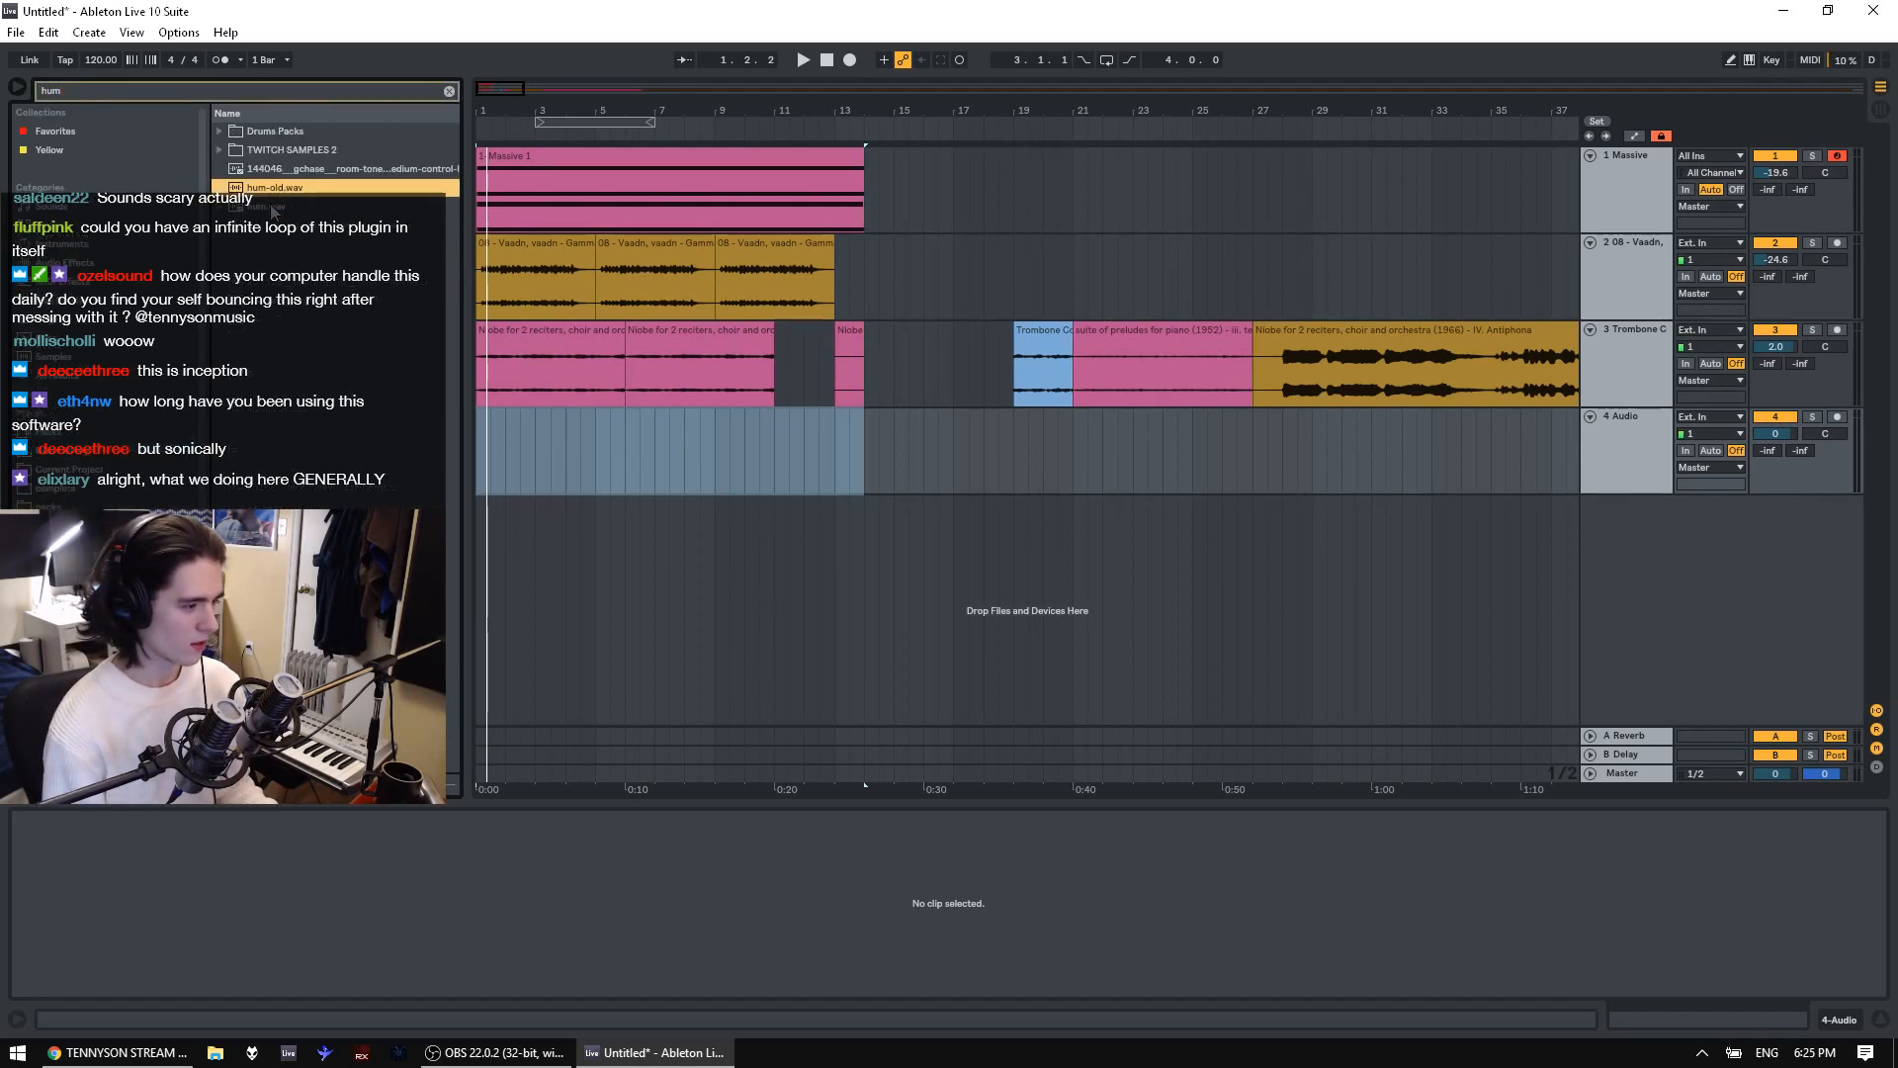
{"action": "left_click", "coordinate": [294, 205]}
{"action": "left_click_drag", "start_coordinate": [294, 205], "coordinate": [478, 519]}
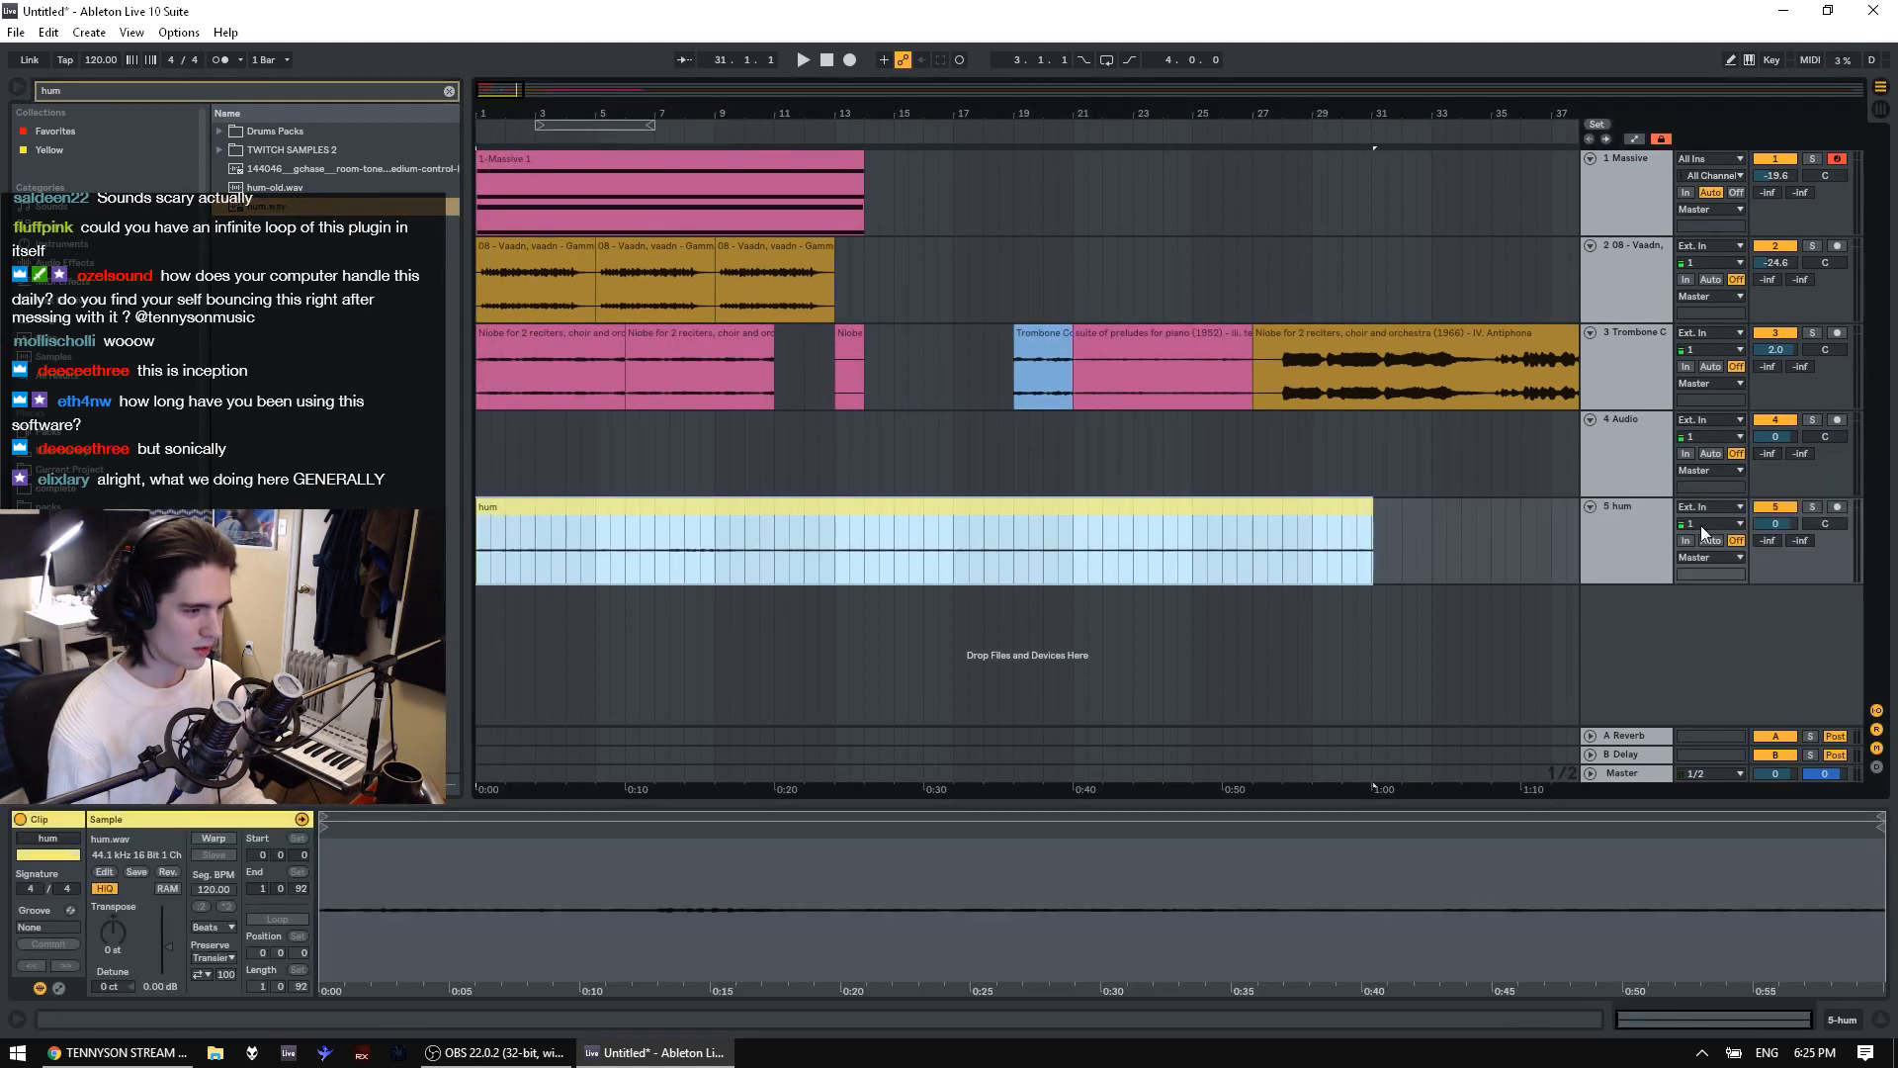
Solo the hum track and play it from the start
{"action": "left_click", "coordinate": [1810, 508]}
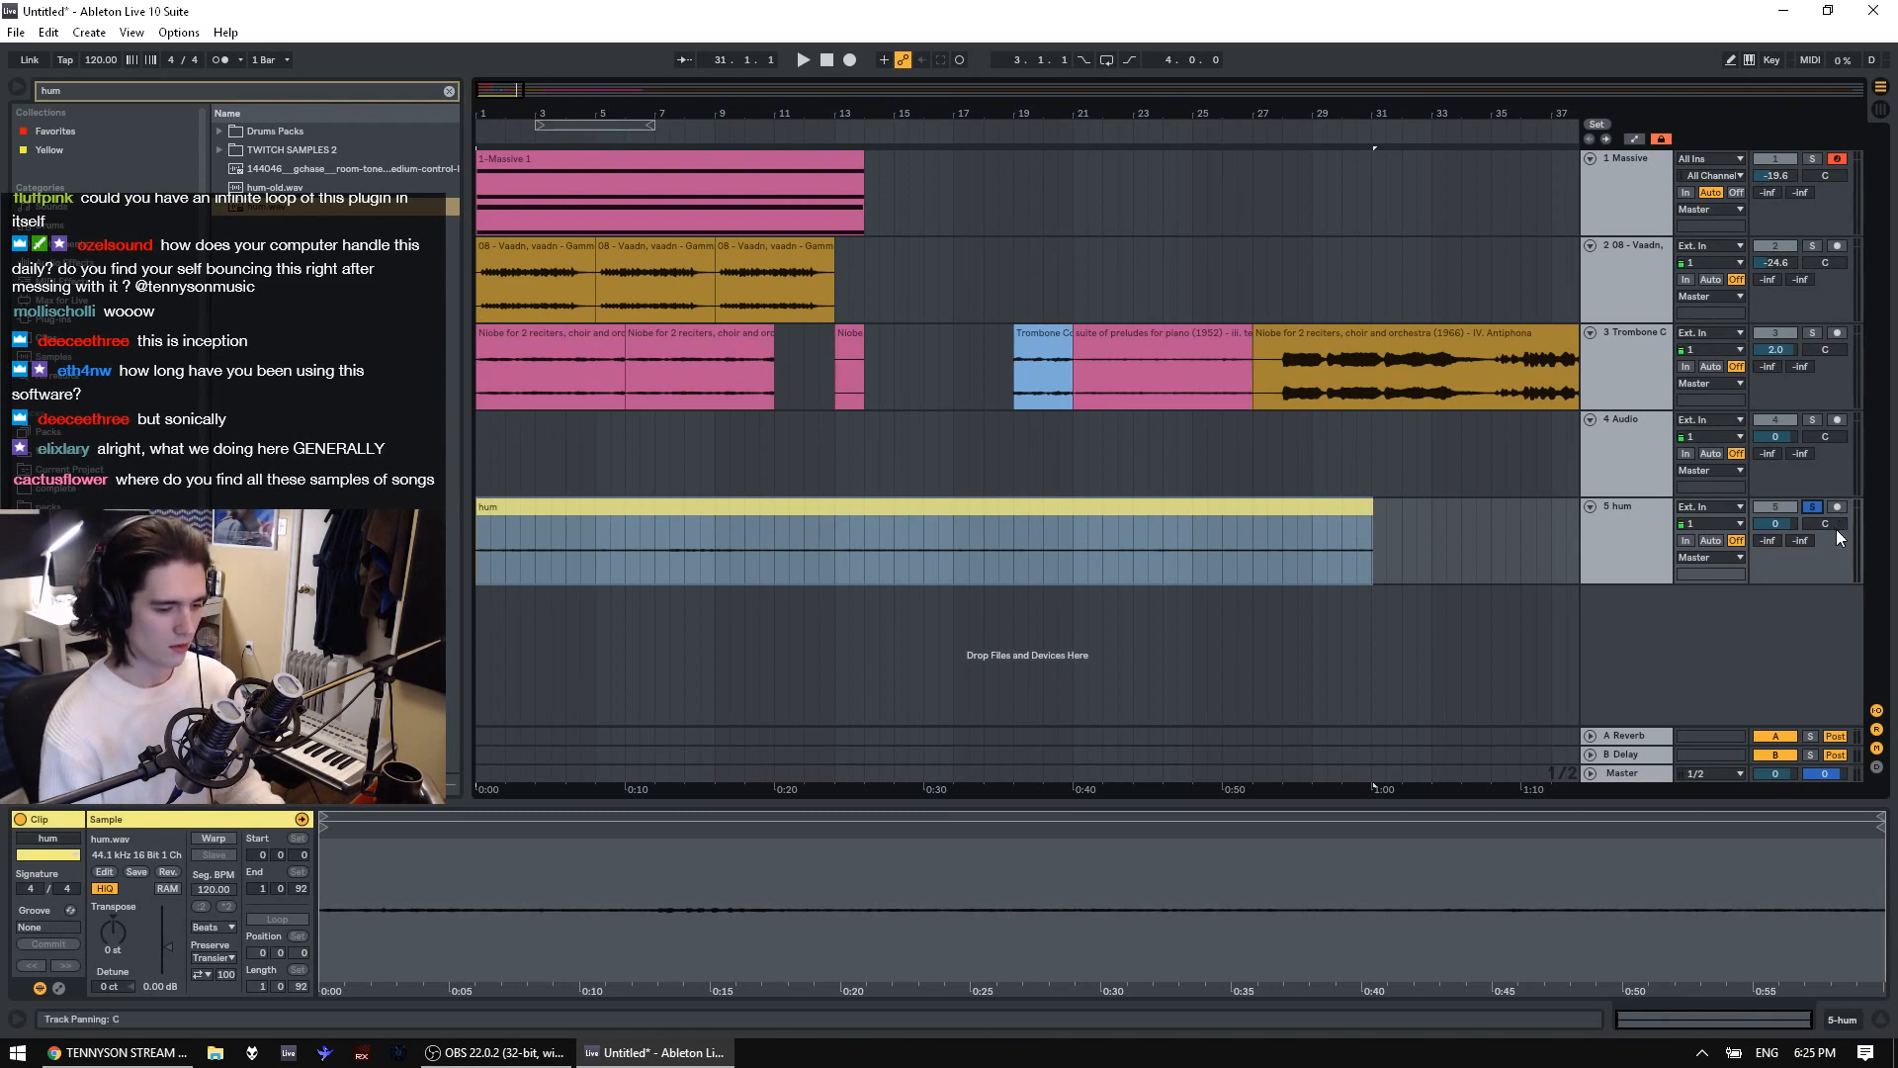
{"action": "key", "text": "space"}
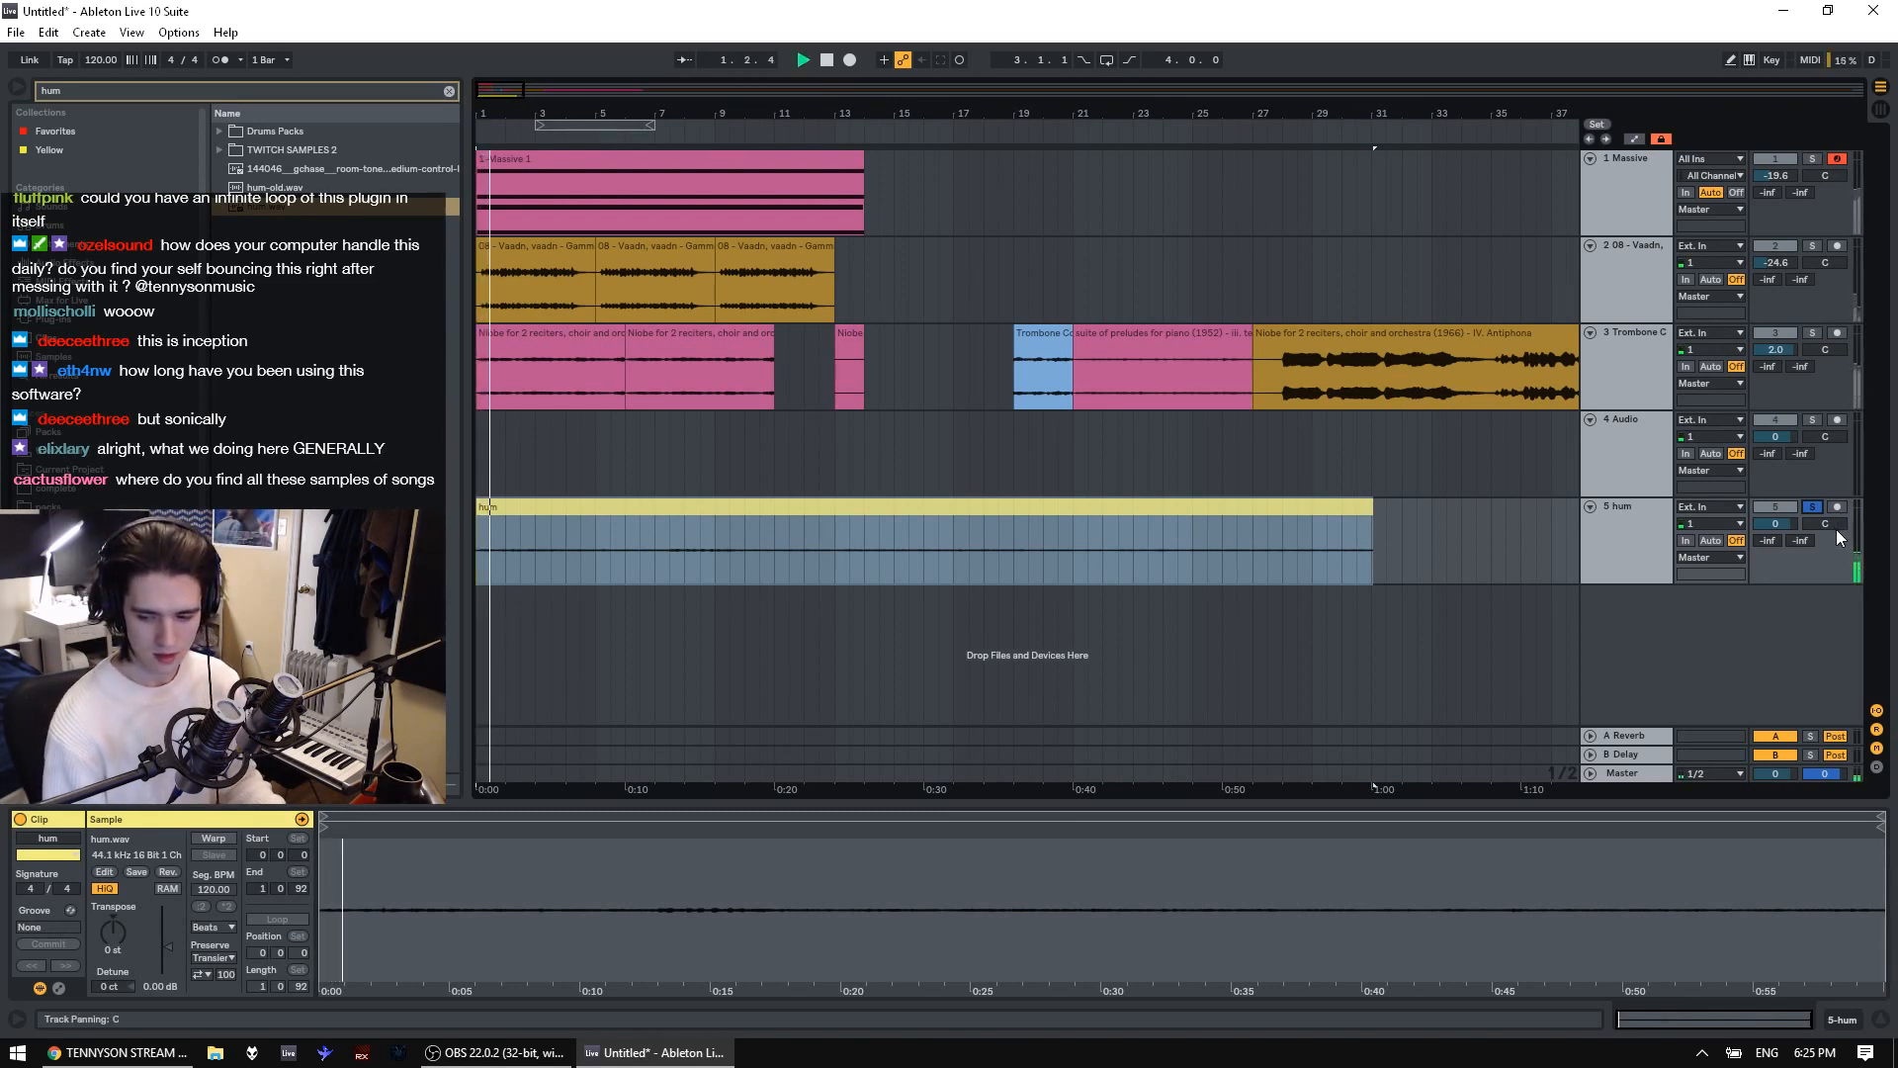
{"action": "left_click", "coordinate": [864, 511]}
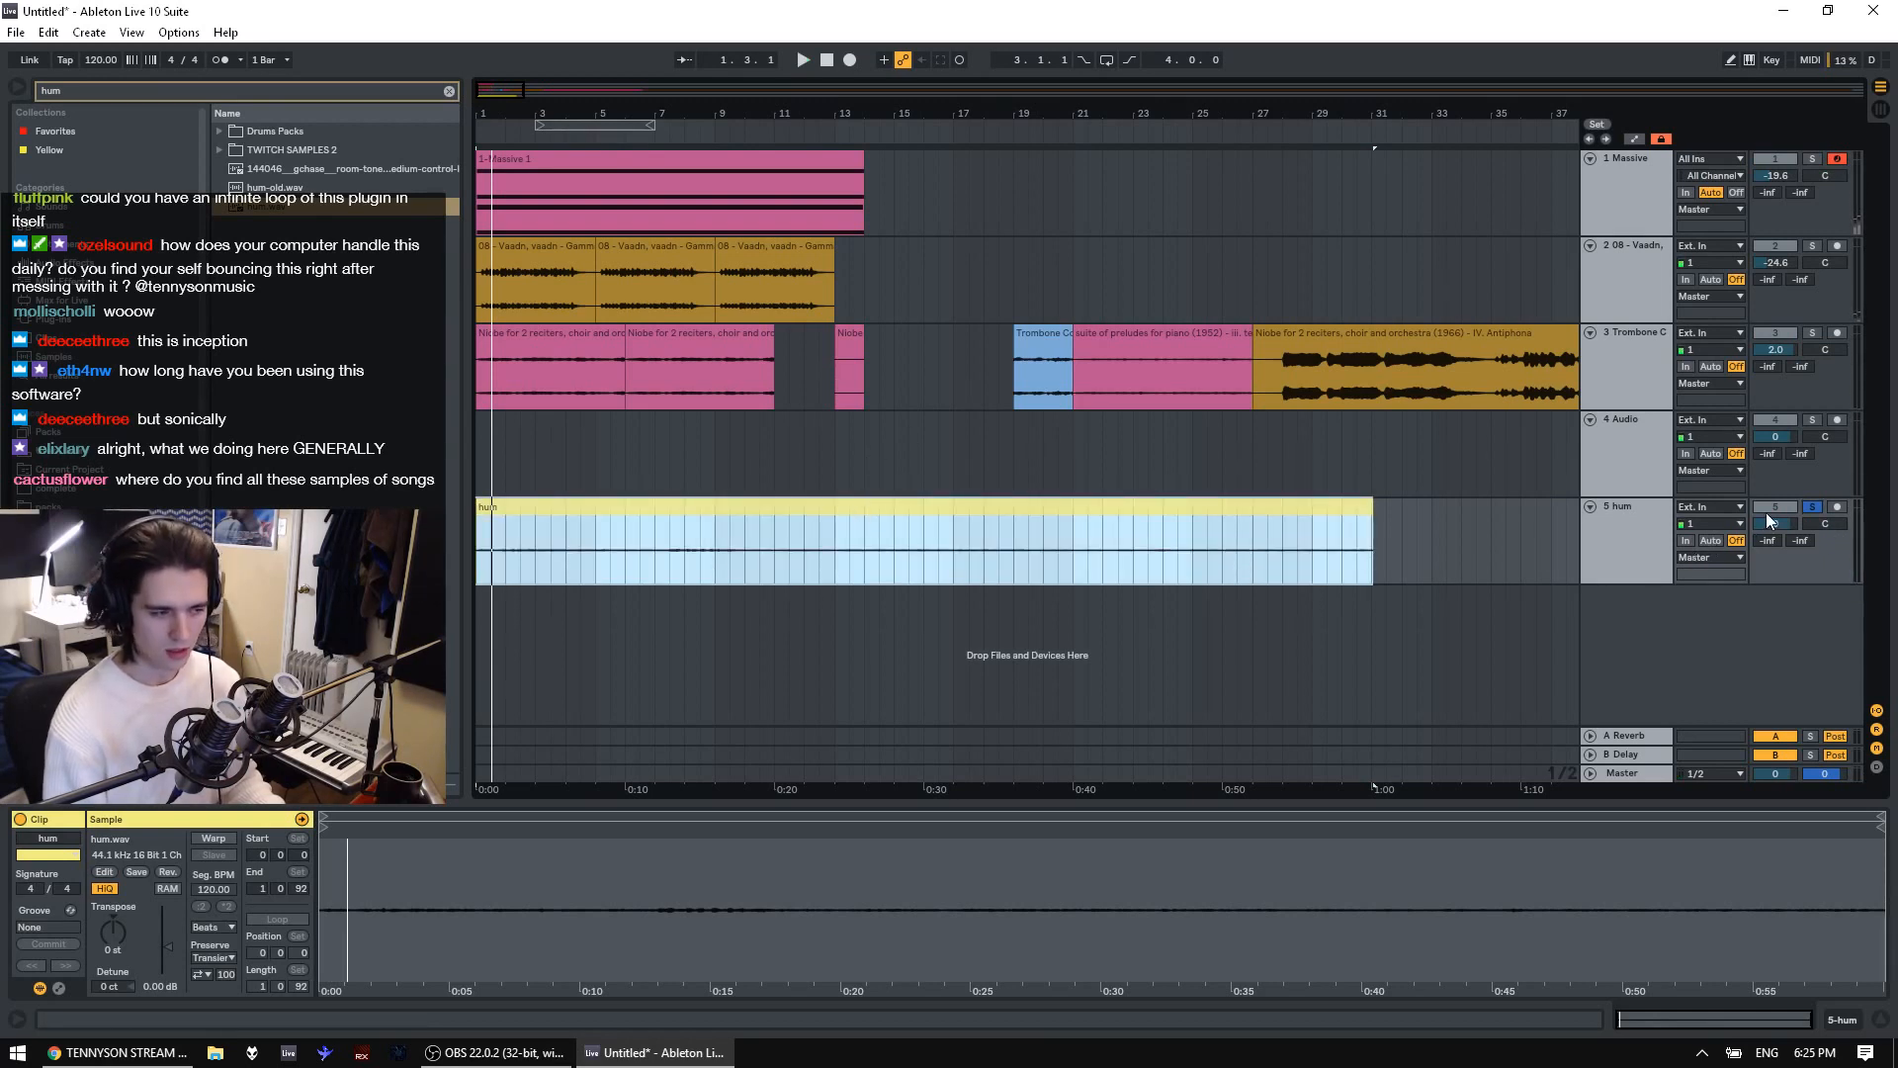
{"action": "key", "text": "space"}
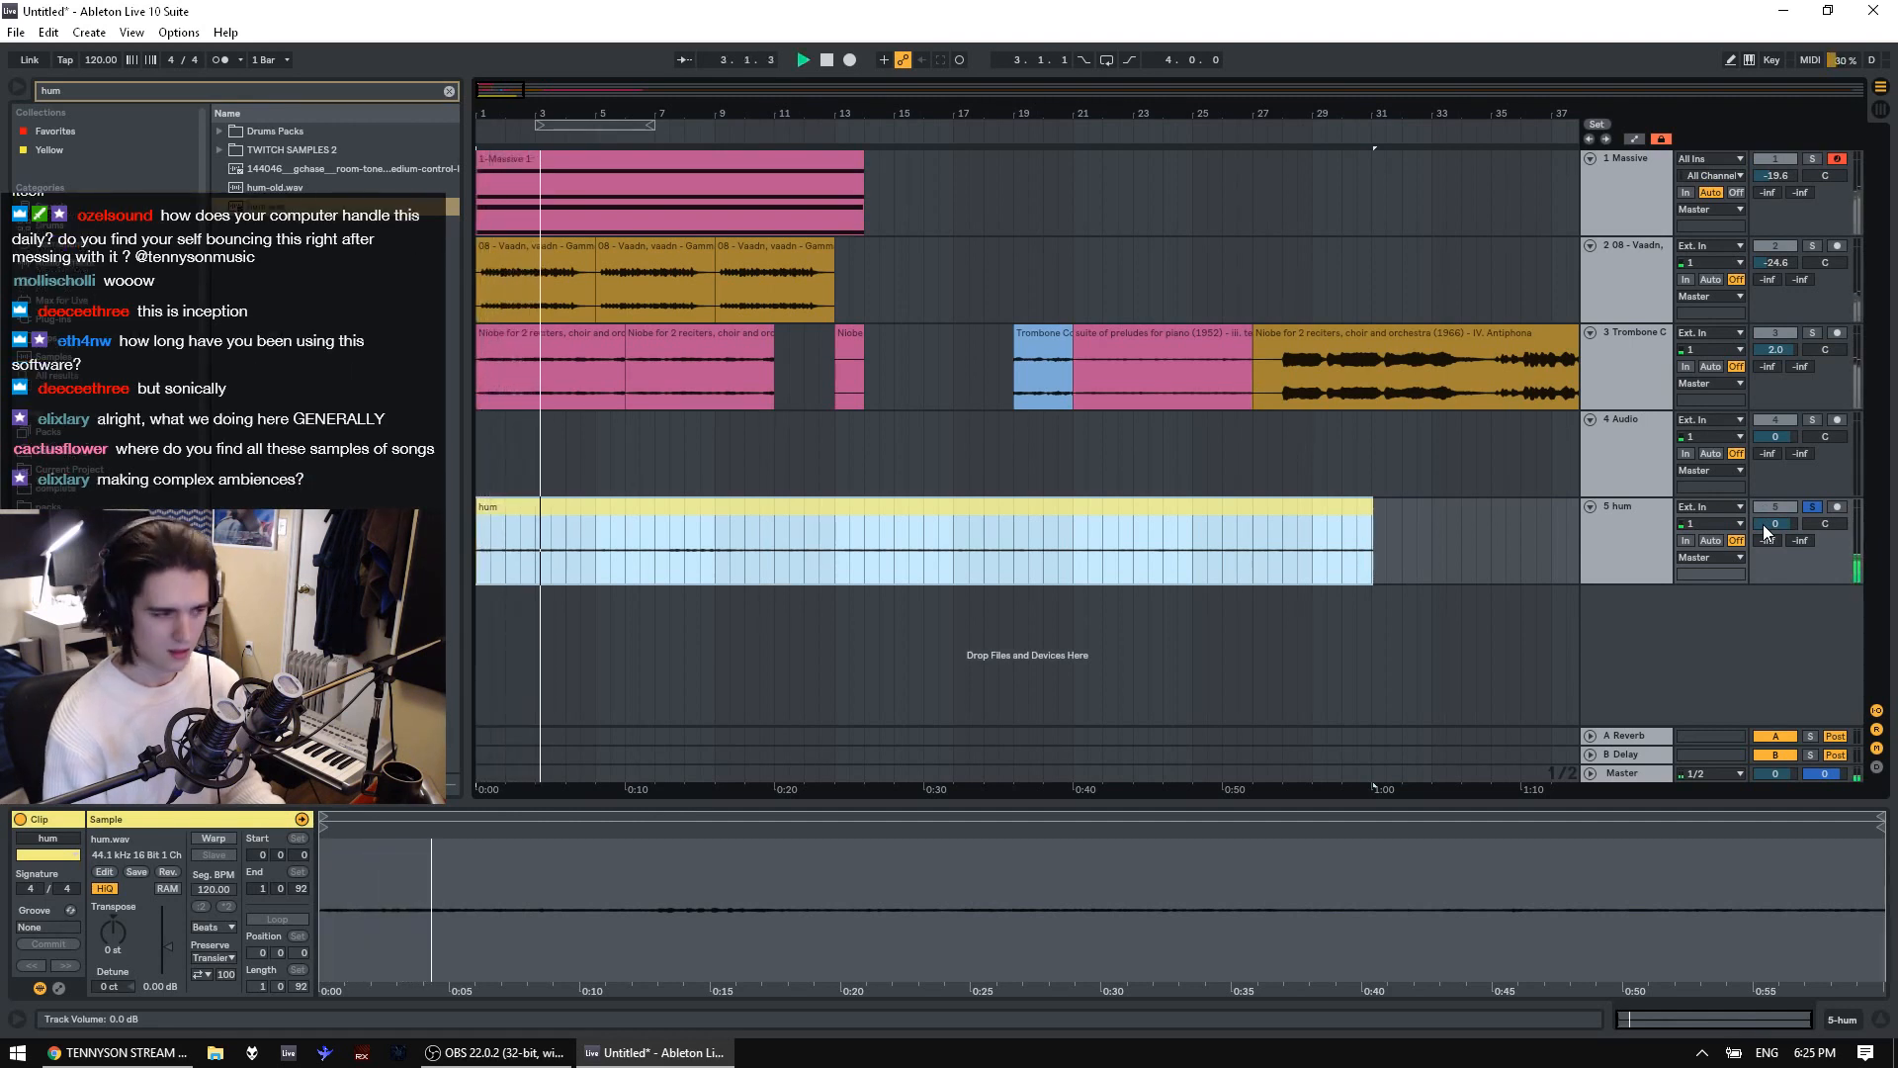
Trim the hum clip by deleting everything from bar 13 to its end
{"action": "left_click", "coordinate": [833, 560]}
{"action": "mouse_move", "coordinate": [1157, 523]}
{"action": "left_mouse_down"}
{"action": "mouse_move", "coordinate": [1309, 526]}
{"action": "mouse_move", "coordinate": [1154, 536]}
{"action": "mouse_move", "coordinate": [1241, 513]}
{"action": "mouse_move", "coordinate": [1193, 536]}
{"action": "left_mouse_up"}
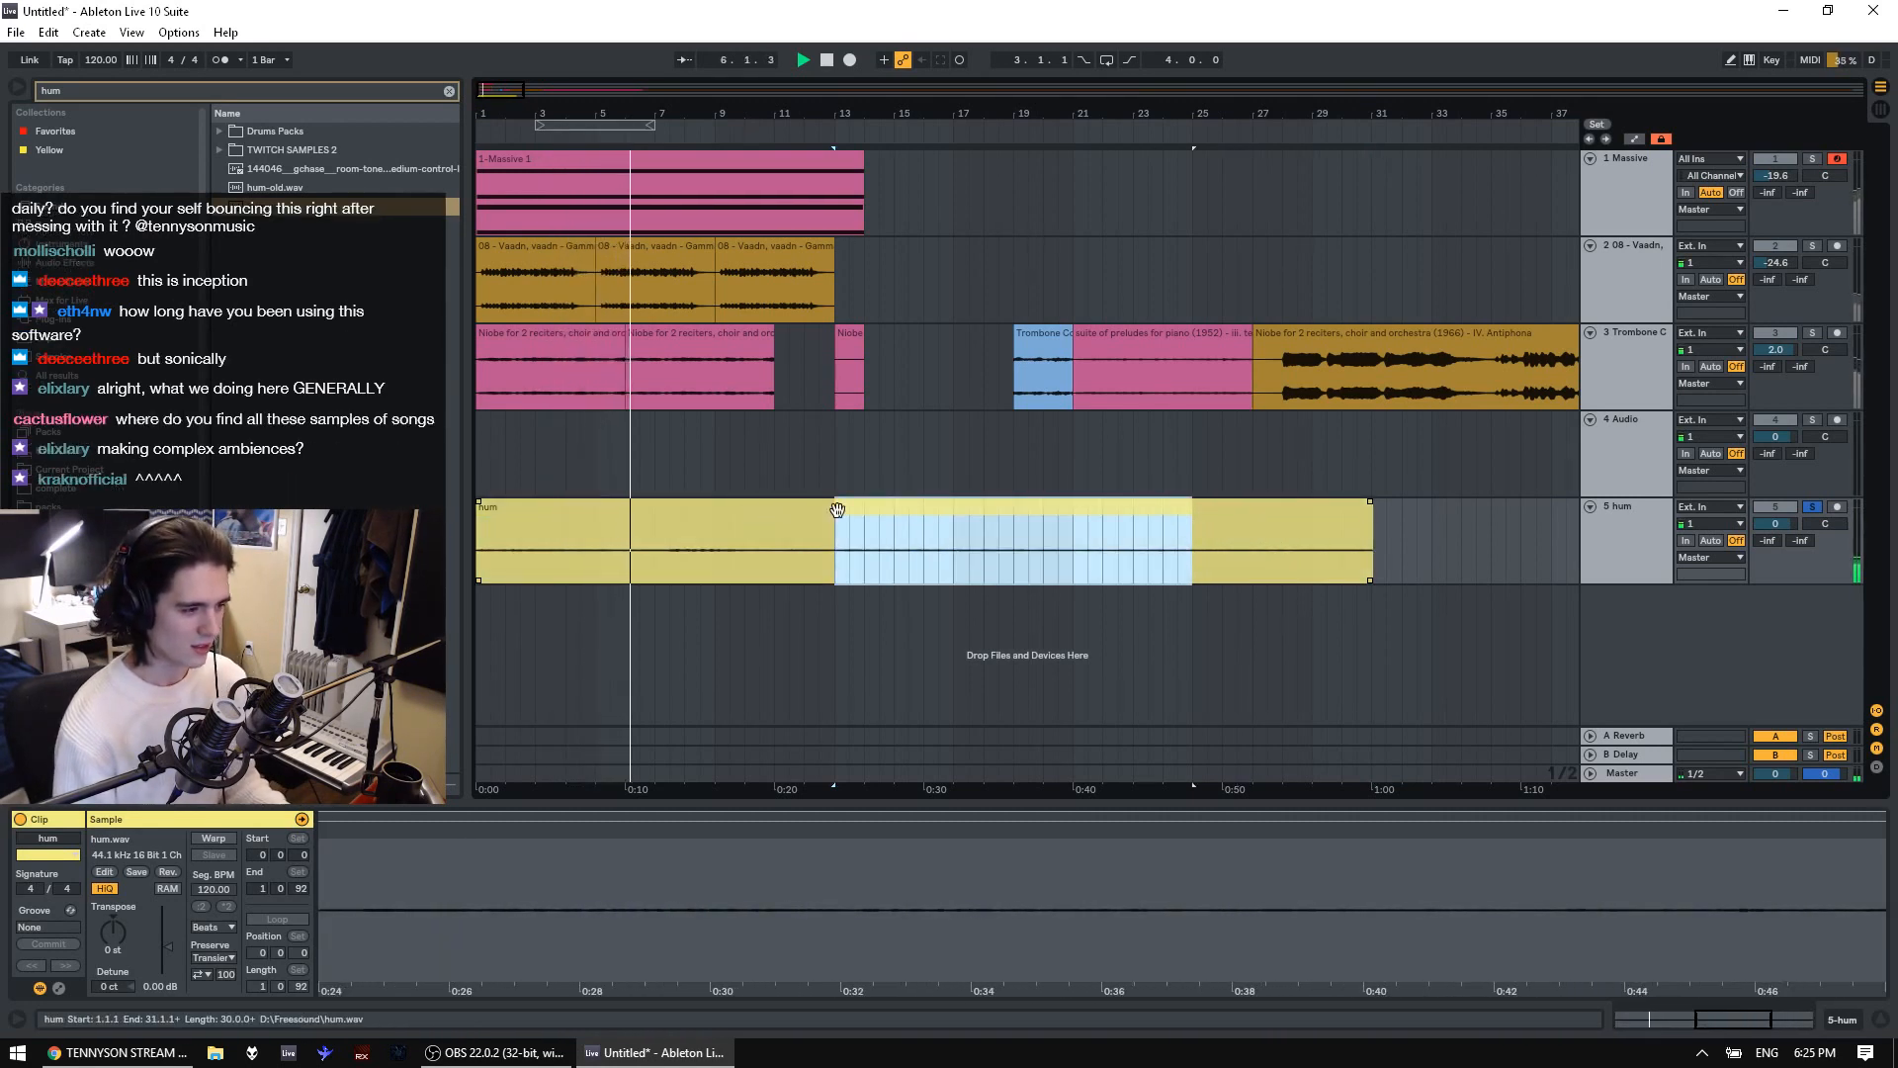
{"action": "key", "text": "Delete"}
{"action": "left_click", "coordinate": [1240, 531]}
{"action": "key", "text": "Delete"}
{"action": "left_click", "coordinate": [739, 531]}
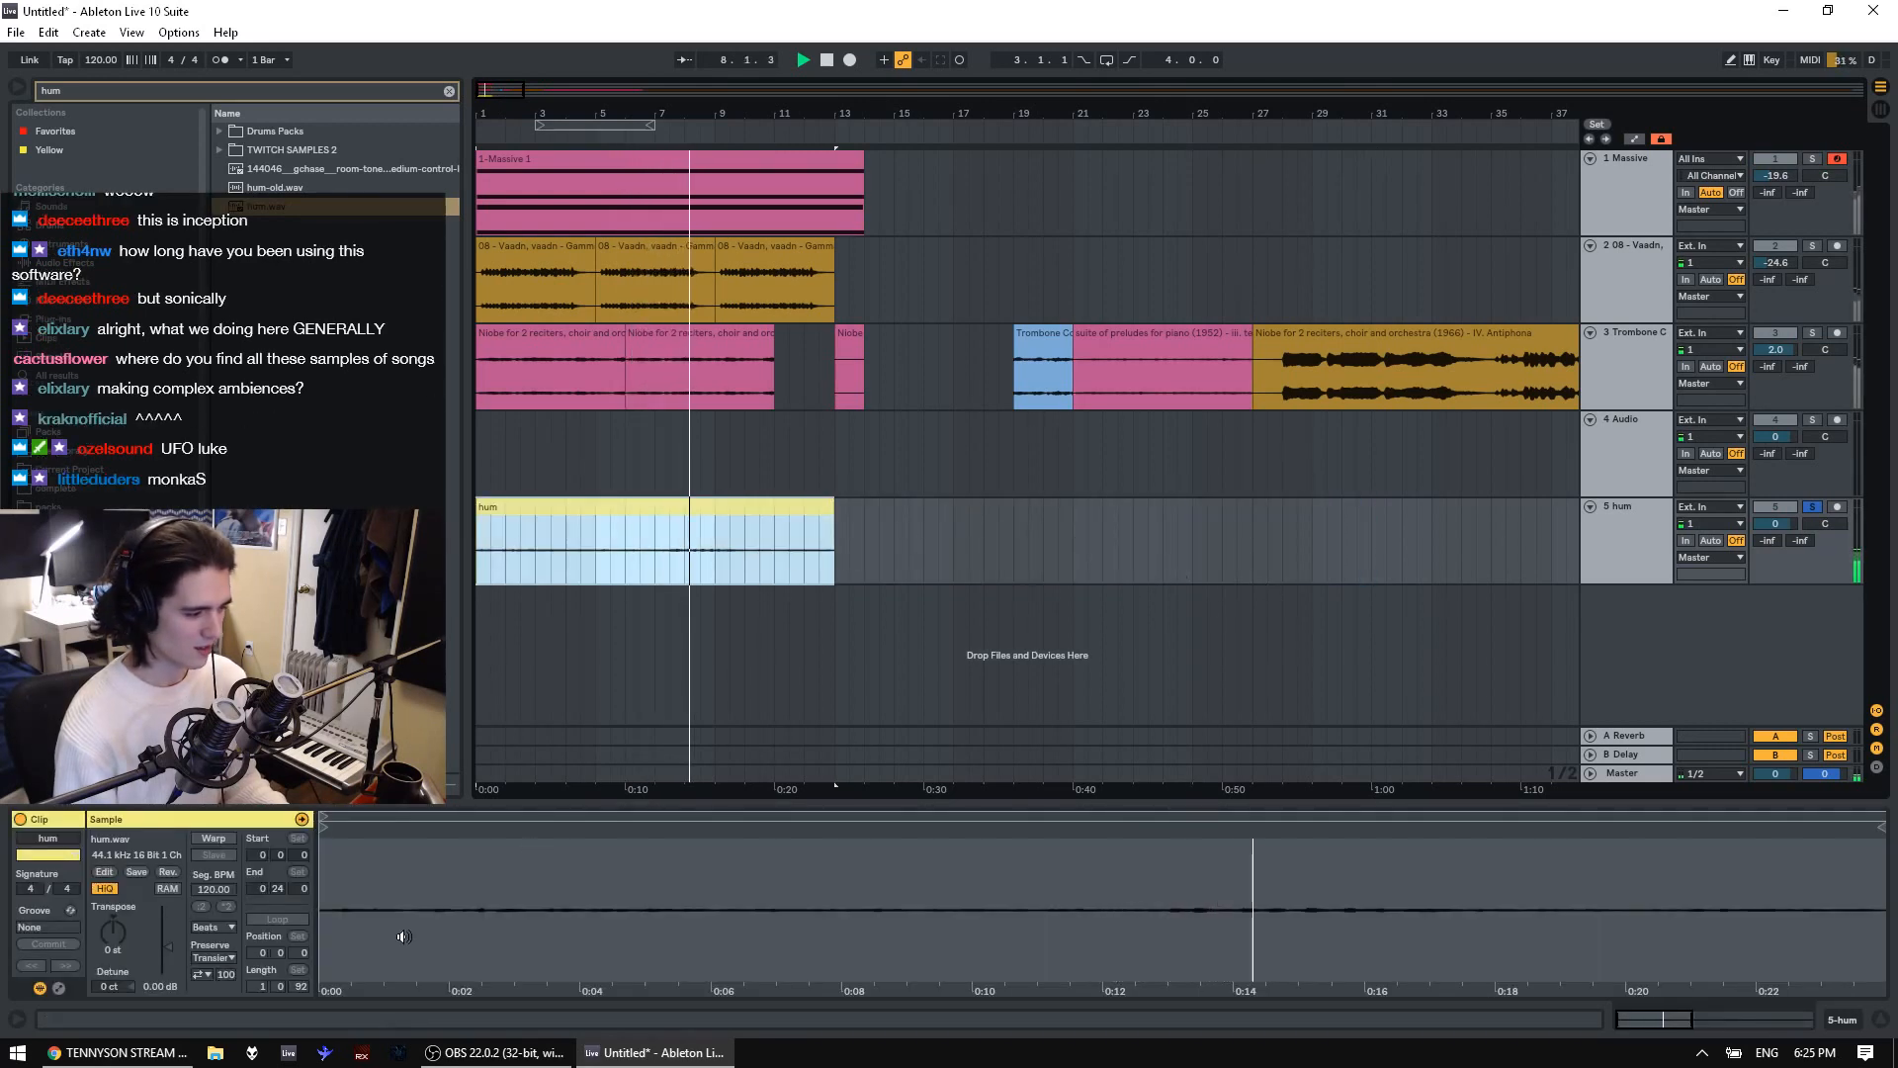
Restart playback and toggle the hum track's solo to compare it with the full mix
{"action": "mouse_move", "coordinate": [158, 1059]}
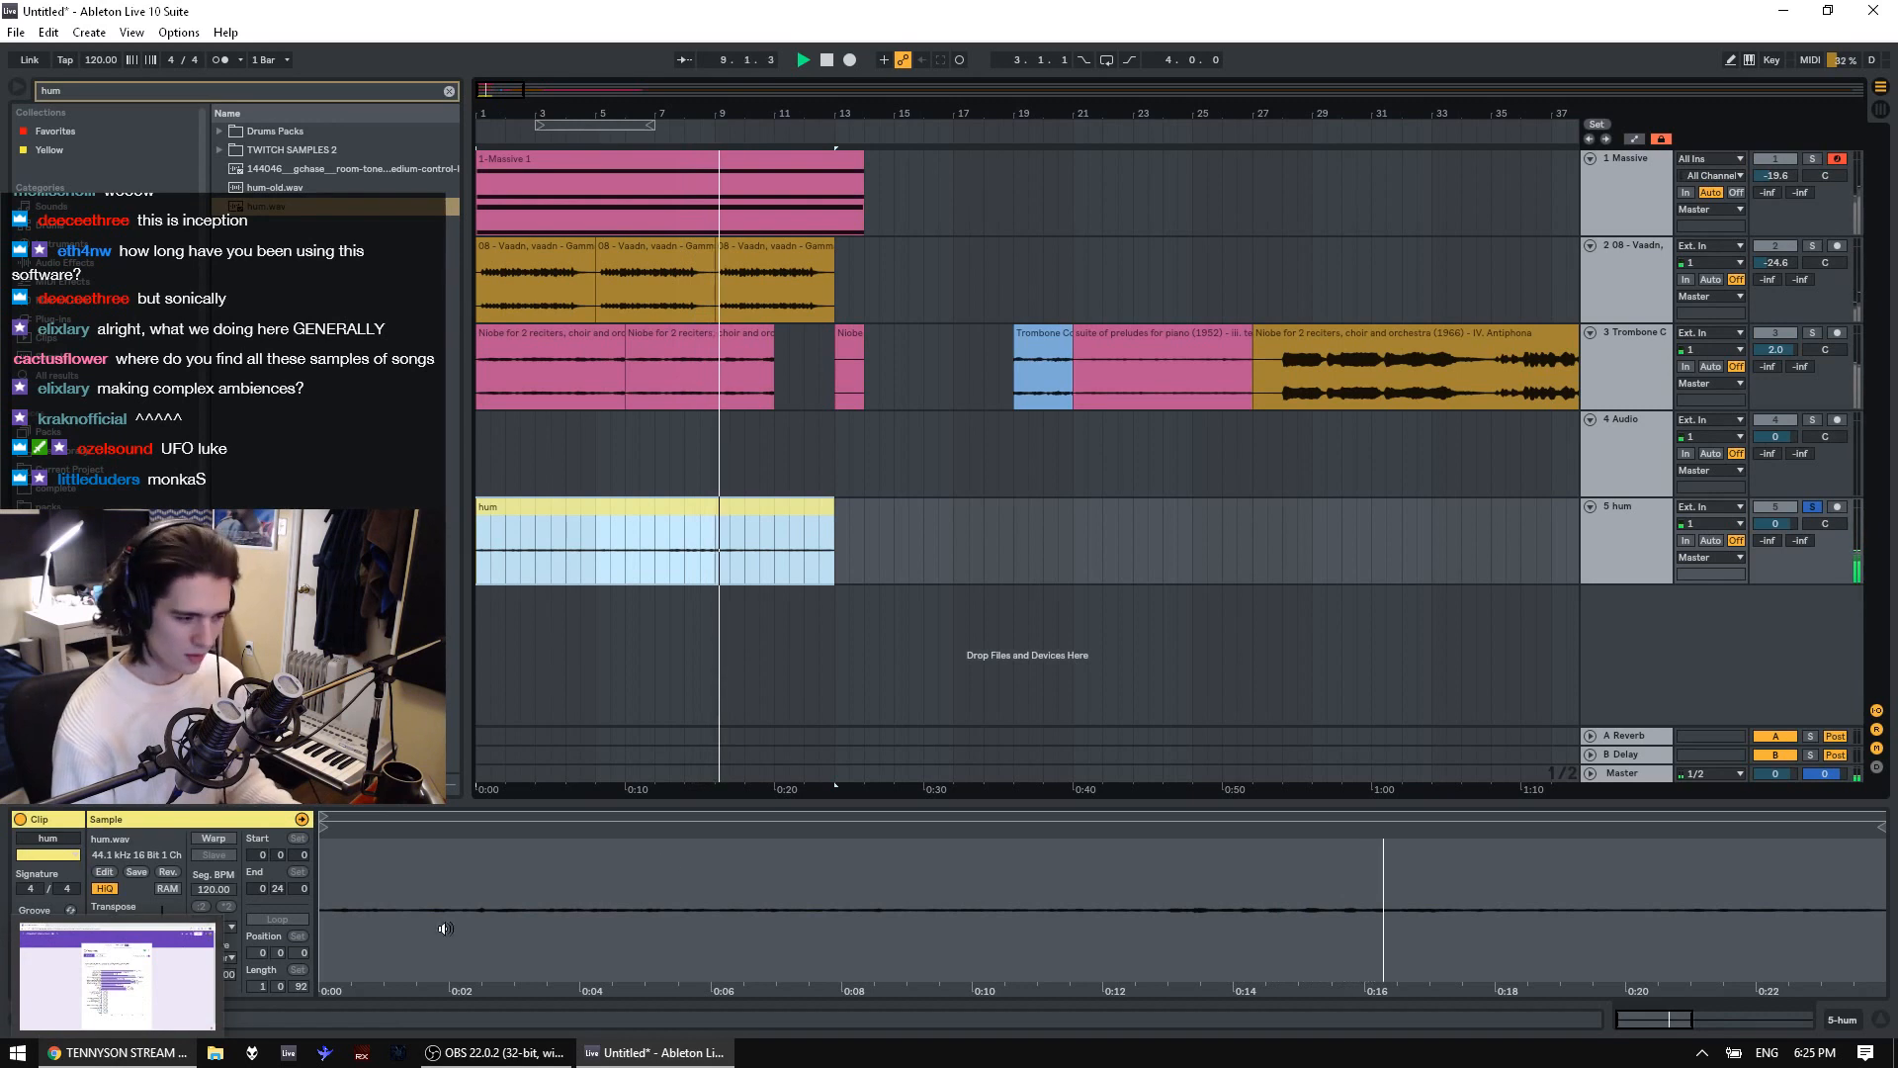
{"action": "mouse_move", "coordinate": [835, 539]}
{"action": "left_mouse_down"}
{"action": "mouse_move", "coordinate": [897, 536]}
{"action": "mouse_move", "coordinate": [834, 536]}
{"action": "left_mouse_up"}
{"action": "key", "text": "space"}
{"action": "left_click", "coordinate": [1812, 507]}
{"action": "left_click", "coordinate": [1808, 508]}
{"action": "key", "text": "space"}
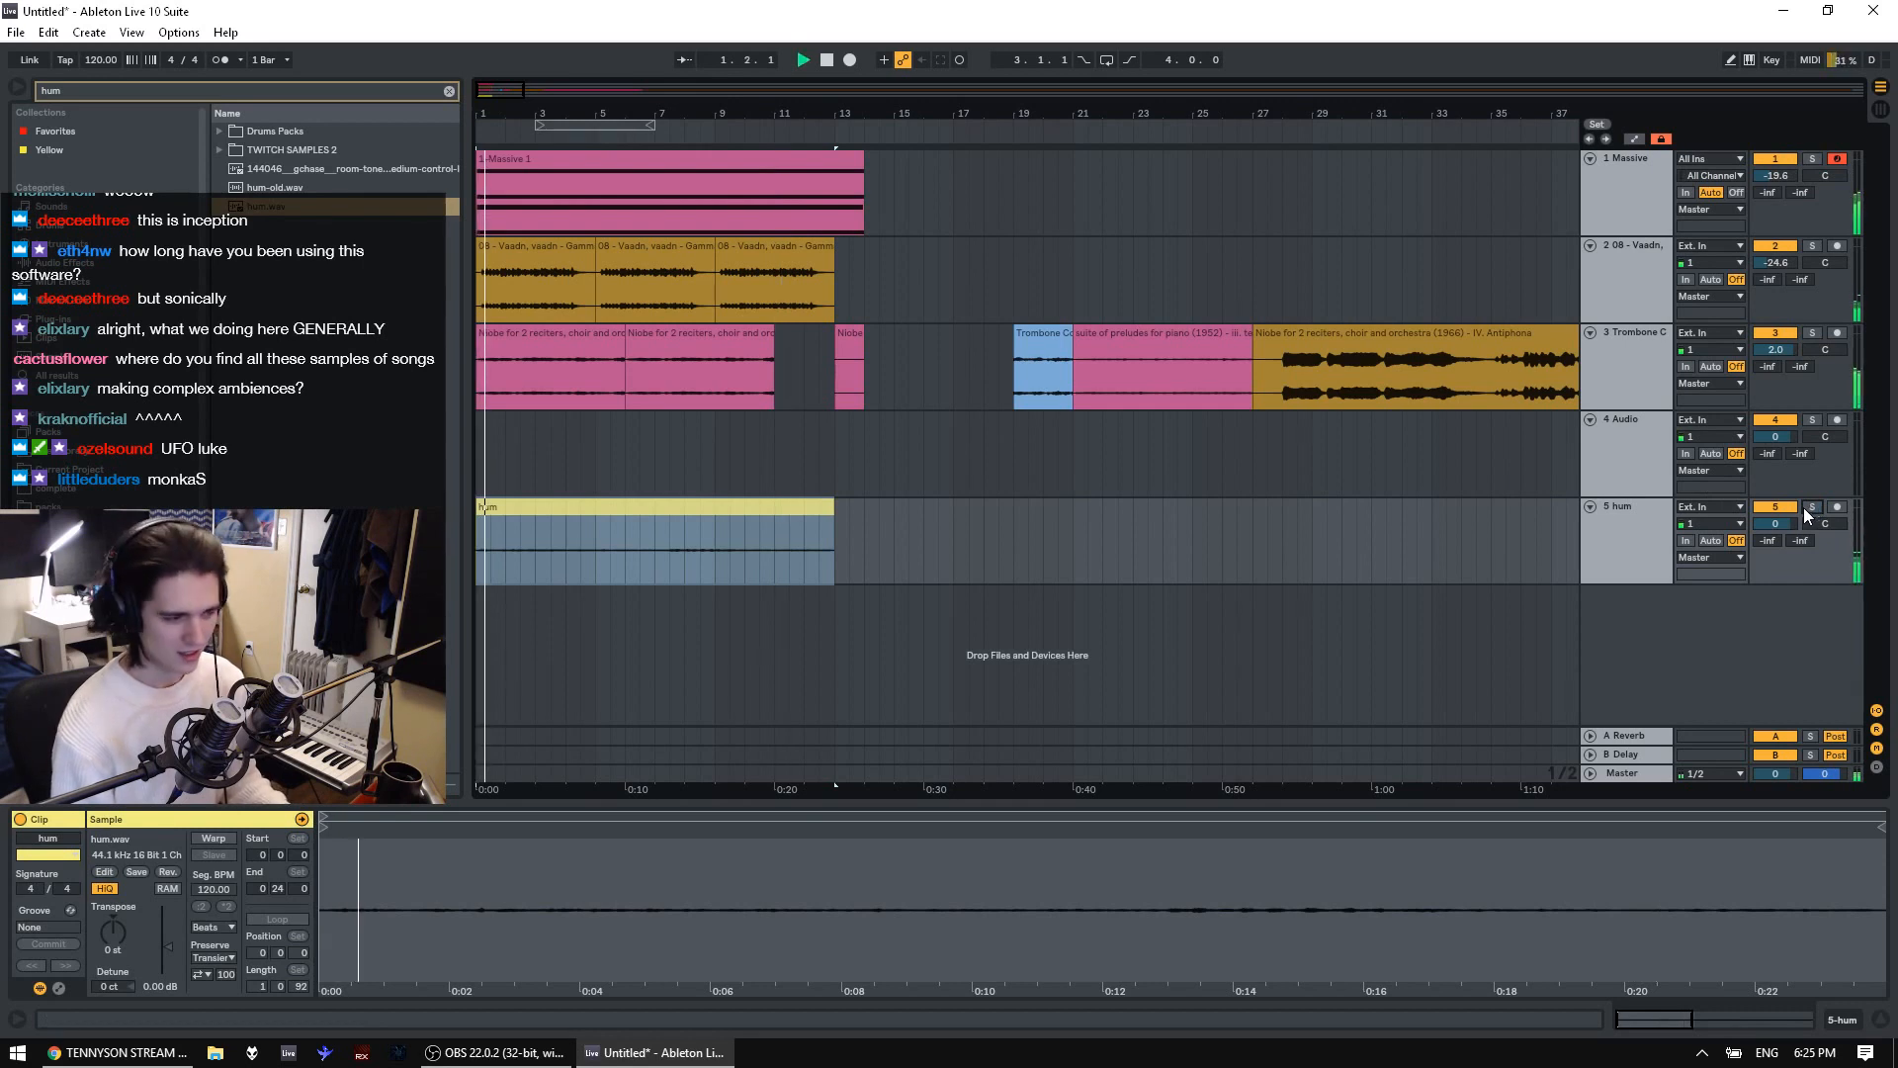
Transpose the hum clip by 1 st, detune it by 35 ct and compare it with the other tracks
{"action": "left_click_drag", "start_coordinate": [113, 936], "coordinate": [114, 927]}
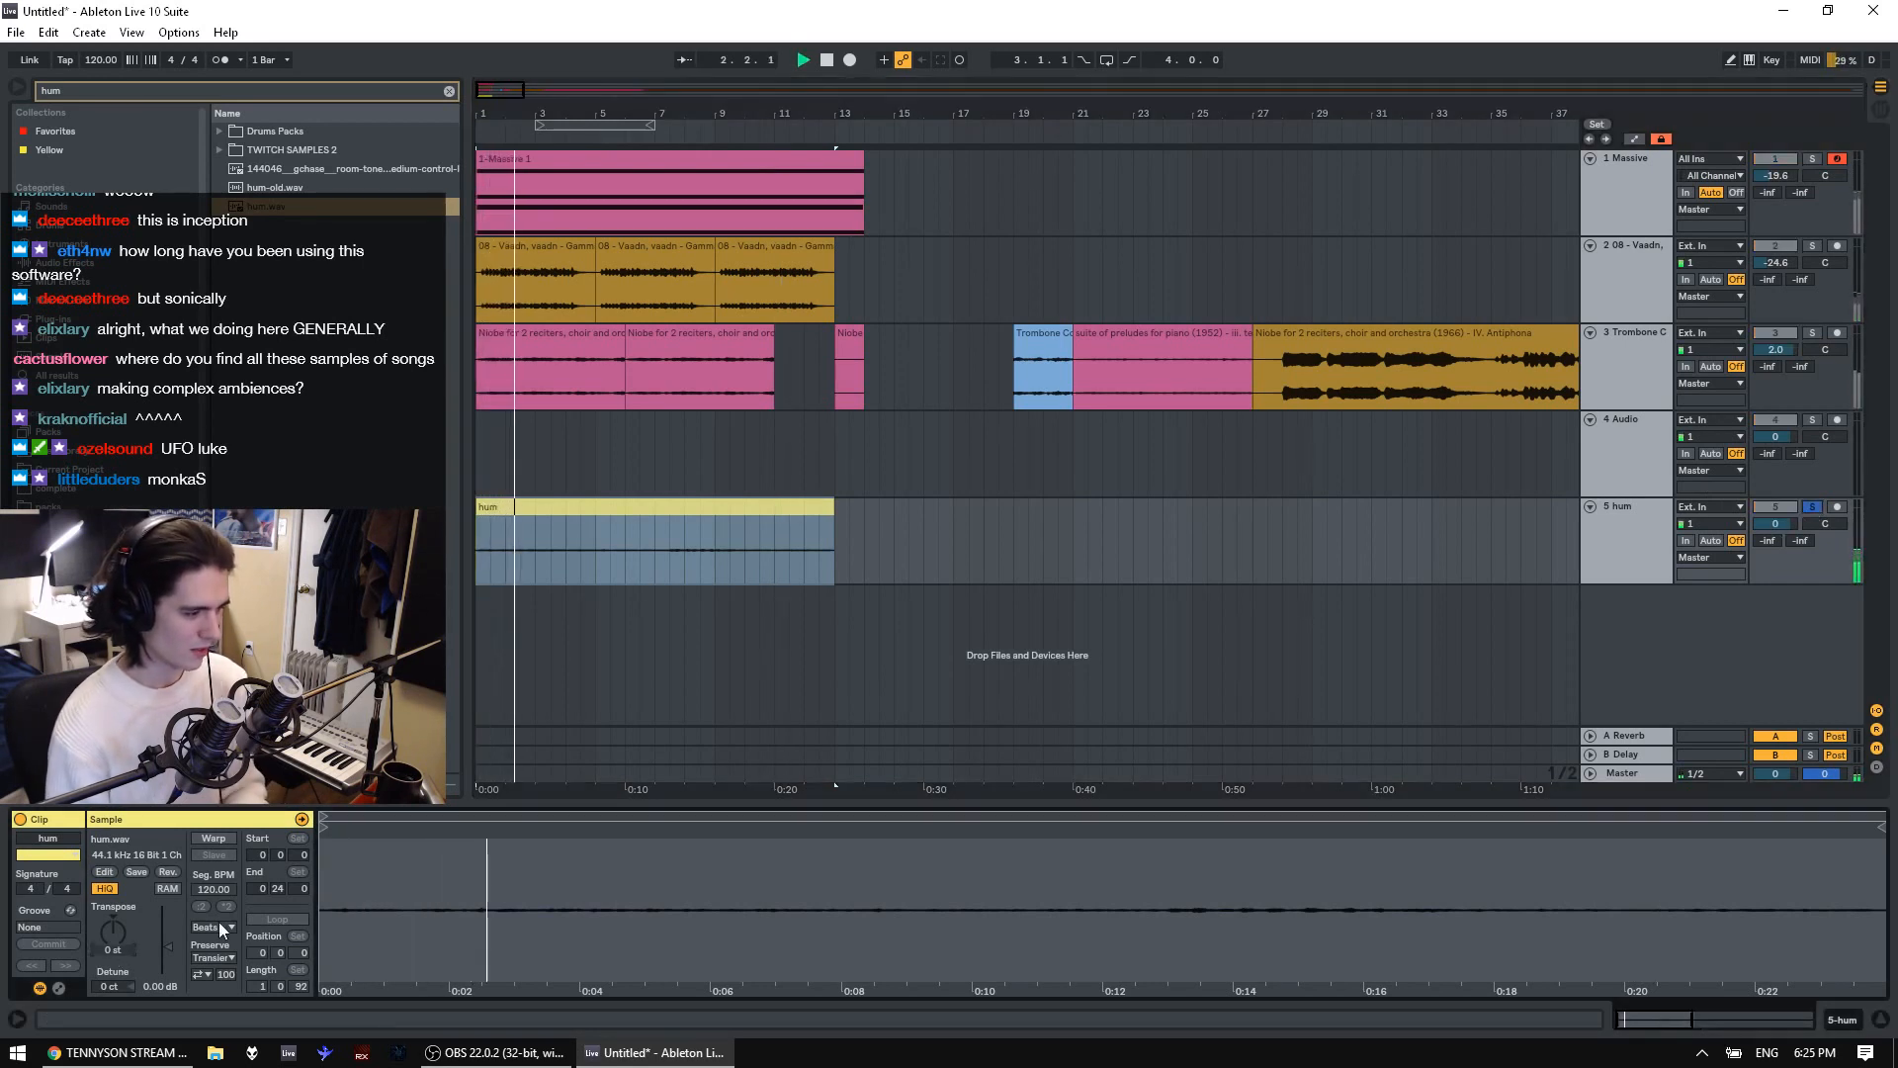
{"action": "left_click_drag", "start_coordinate": [810, 532], "coordinate": [831, 534]}
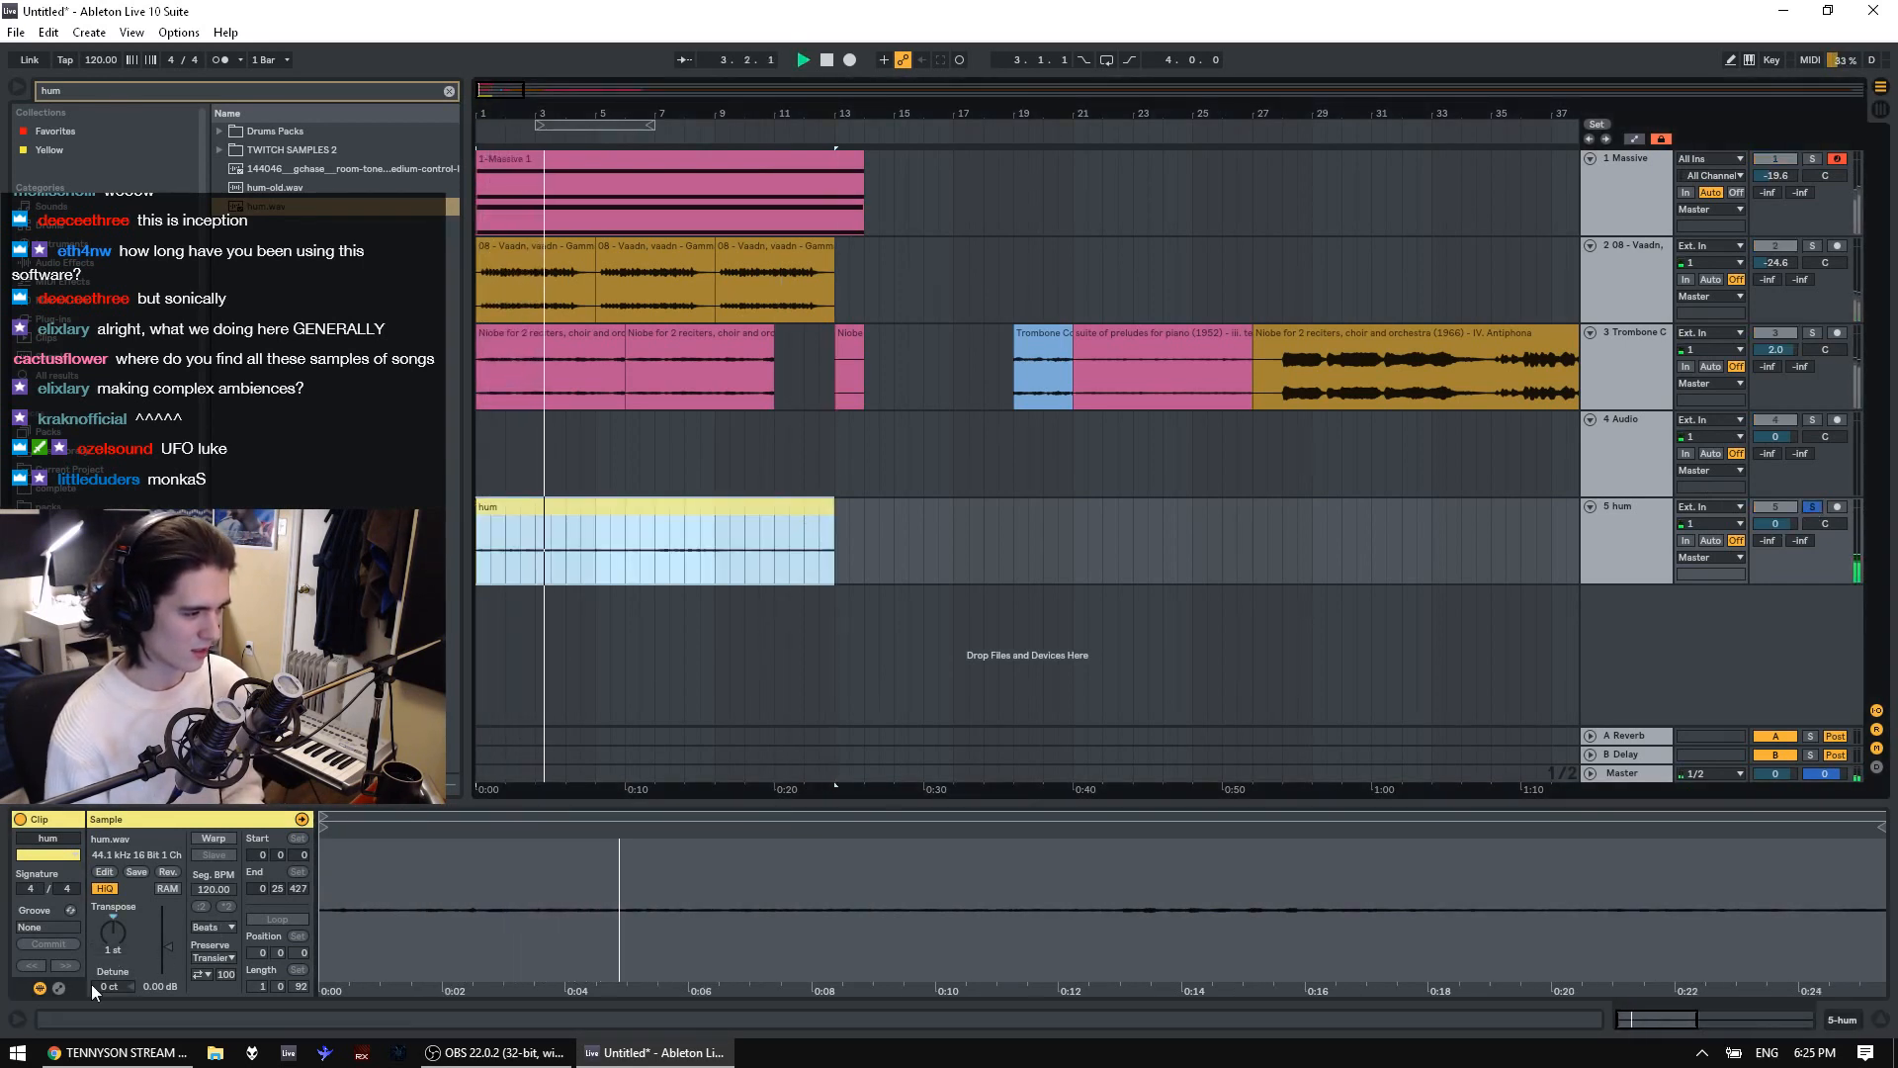
{"action": "left_click_drag", "start_coordinate": [109, 986], "coordinate": [110, 951]}
{"action": "left_click", "coordinate": [1817, 509]}
{"action": "left_click", "coordinate": [1817, 509]}
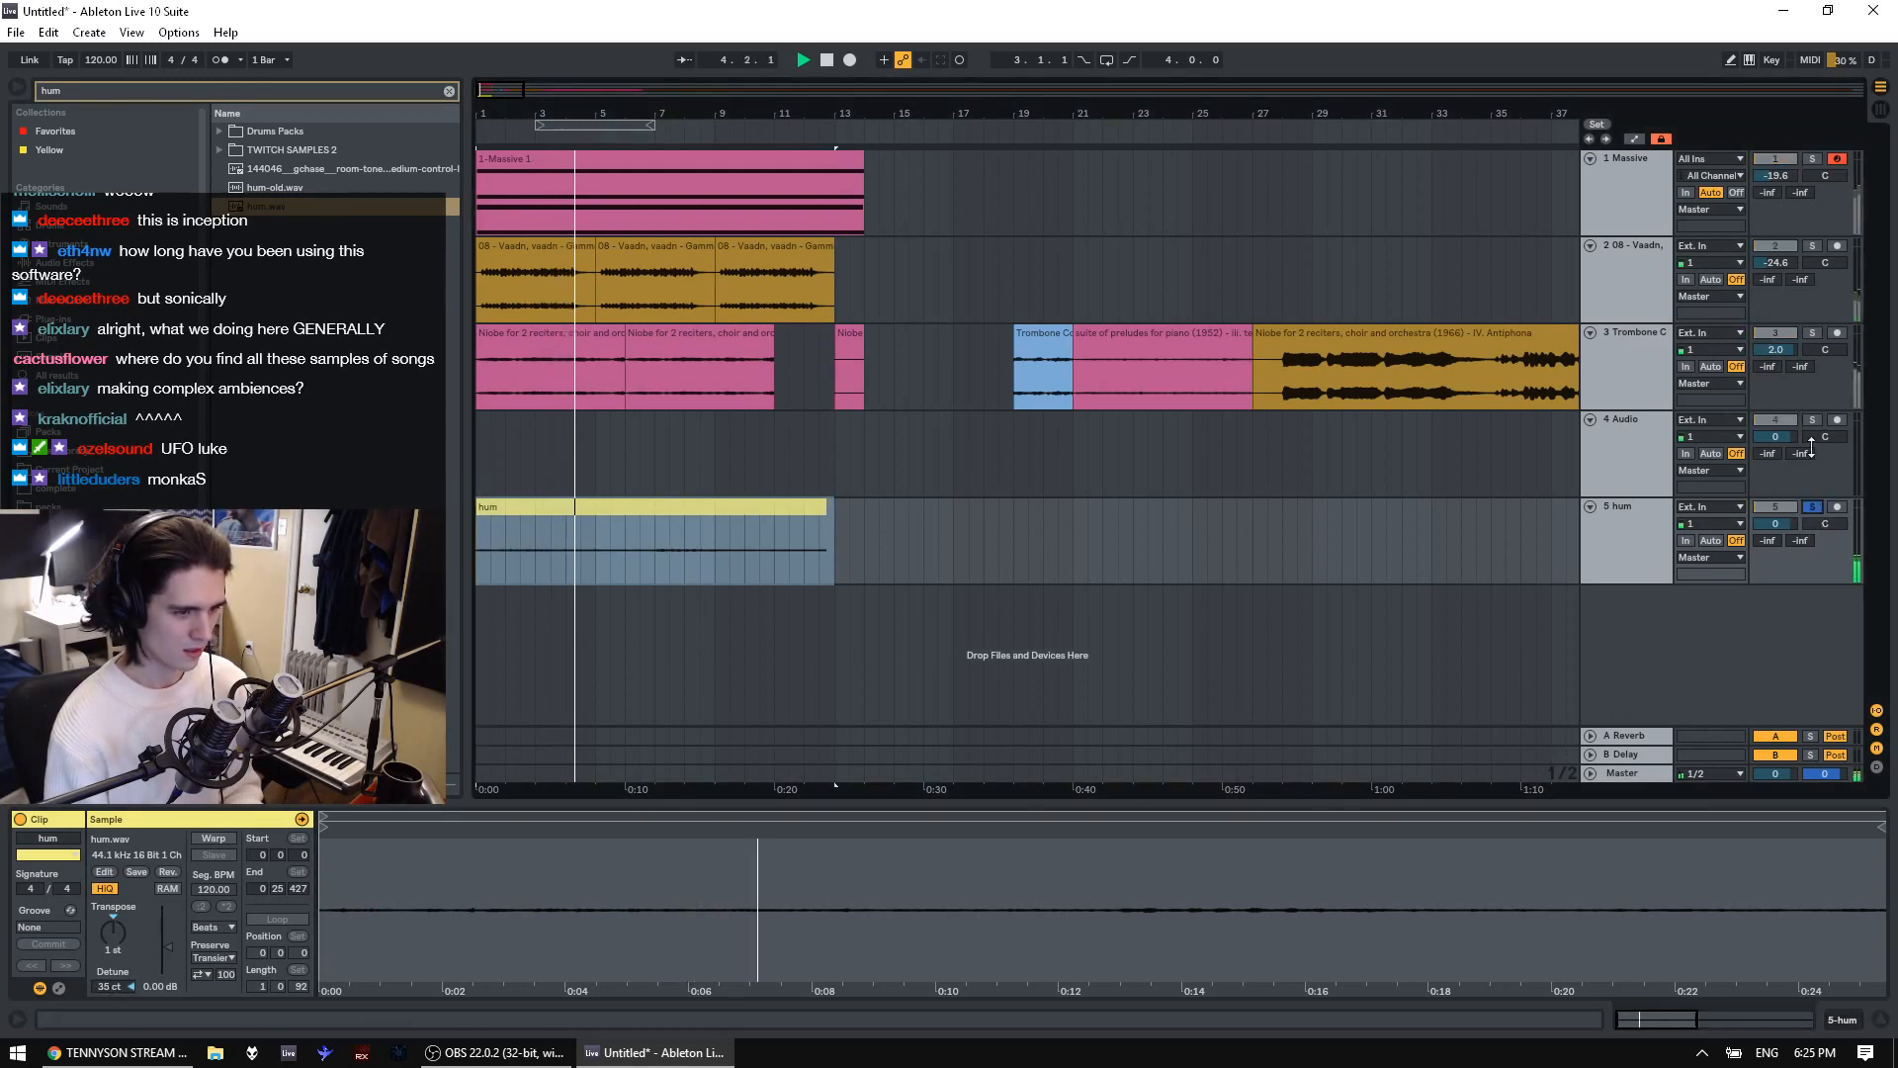
Solo track 3 with the hum, set the hum clip's detune to 26 ct and gain to 4.50 dB, and clear the solos
{"action": "left_click", "coordinate": [1815, 332], "text": "ctrl"}
{"action": "left_click_drag", "start_coordinate": [112, 986], "coordinate": [167, 939]}
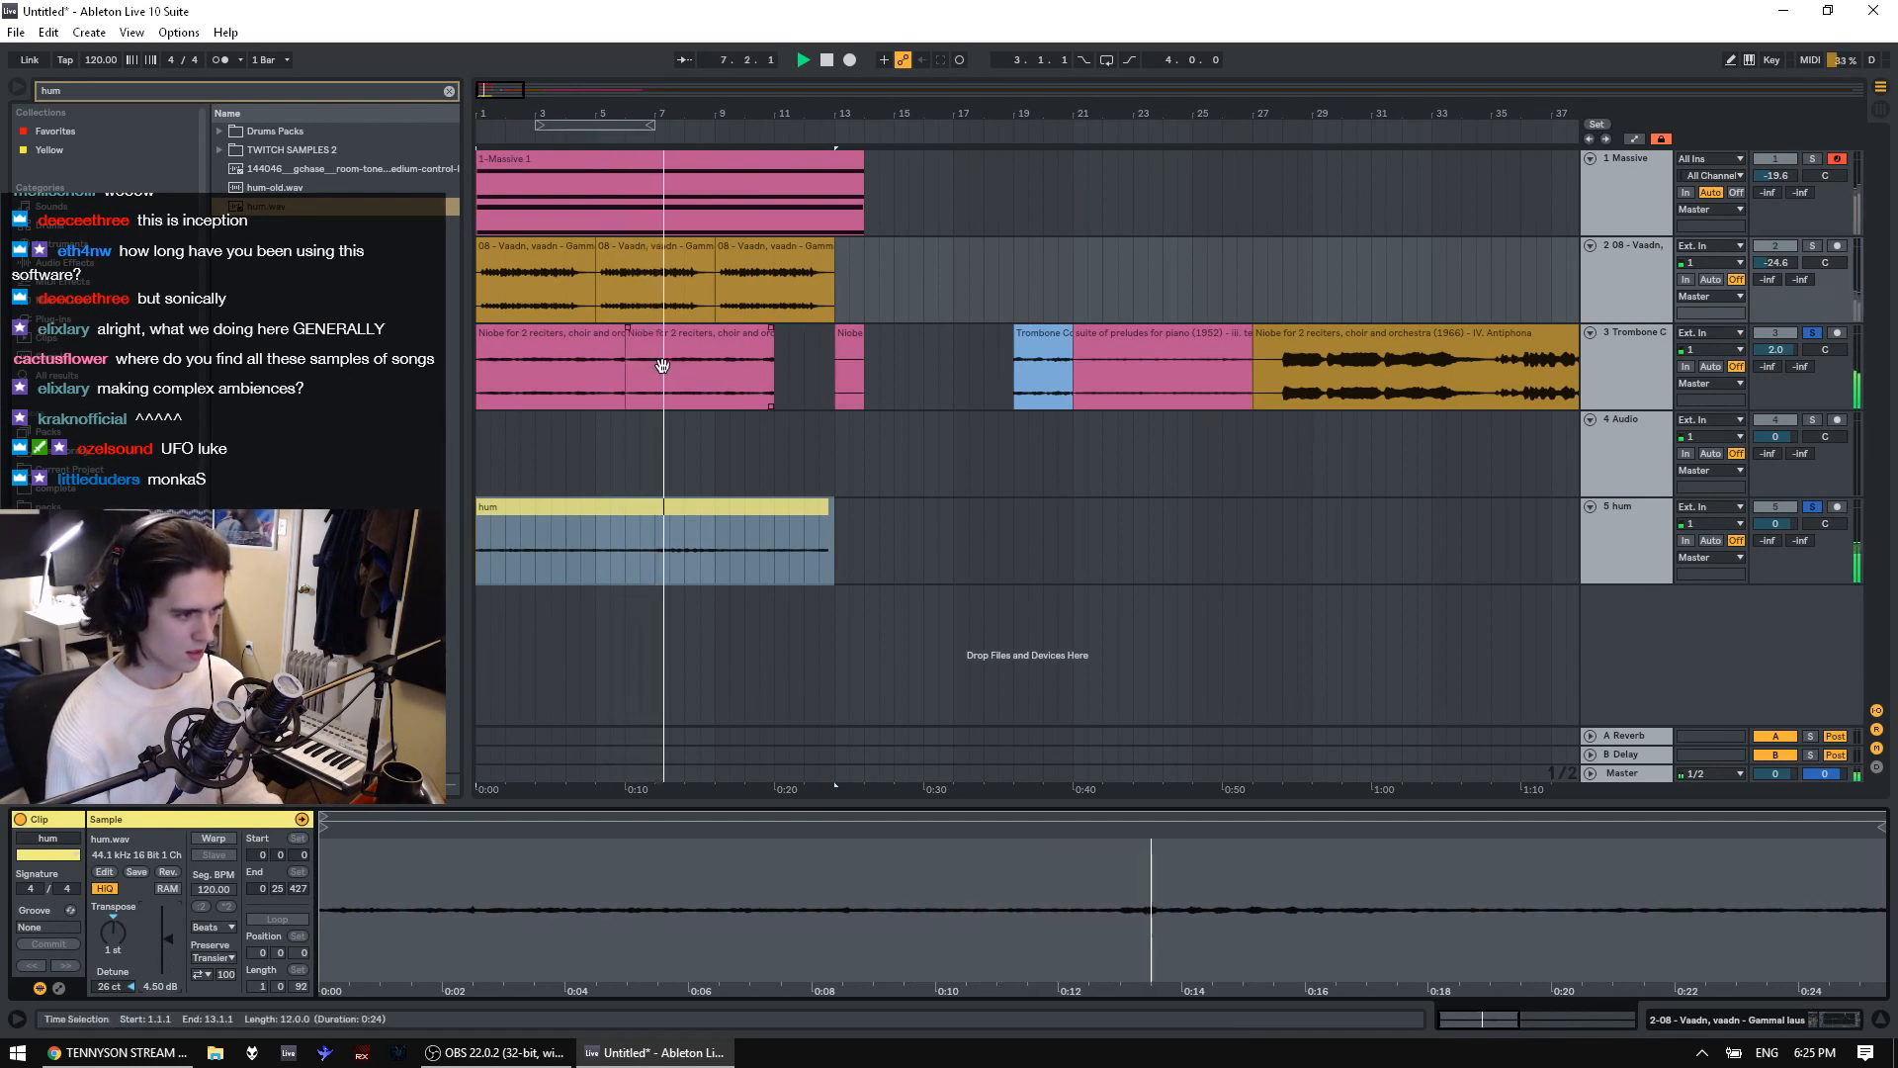
{"action": "left_click", "coordinate": [1815, 333]}
{"action": "key", "text": "space"}
Duplicate the hum track, split the copy's clip and swap its two parts so they meet at about bar 7
{"action": "left_click", "coordinate": [1630, 564]}
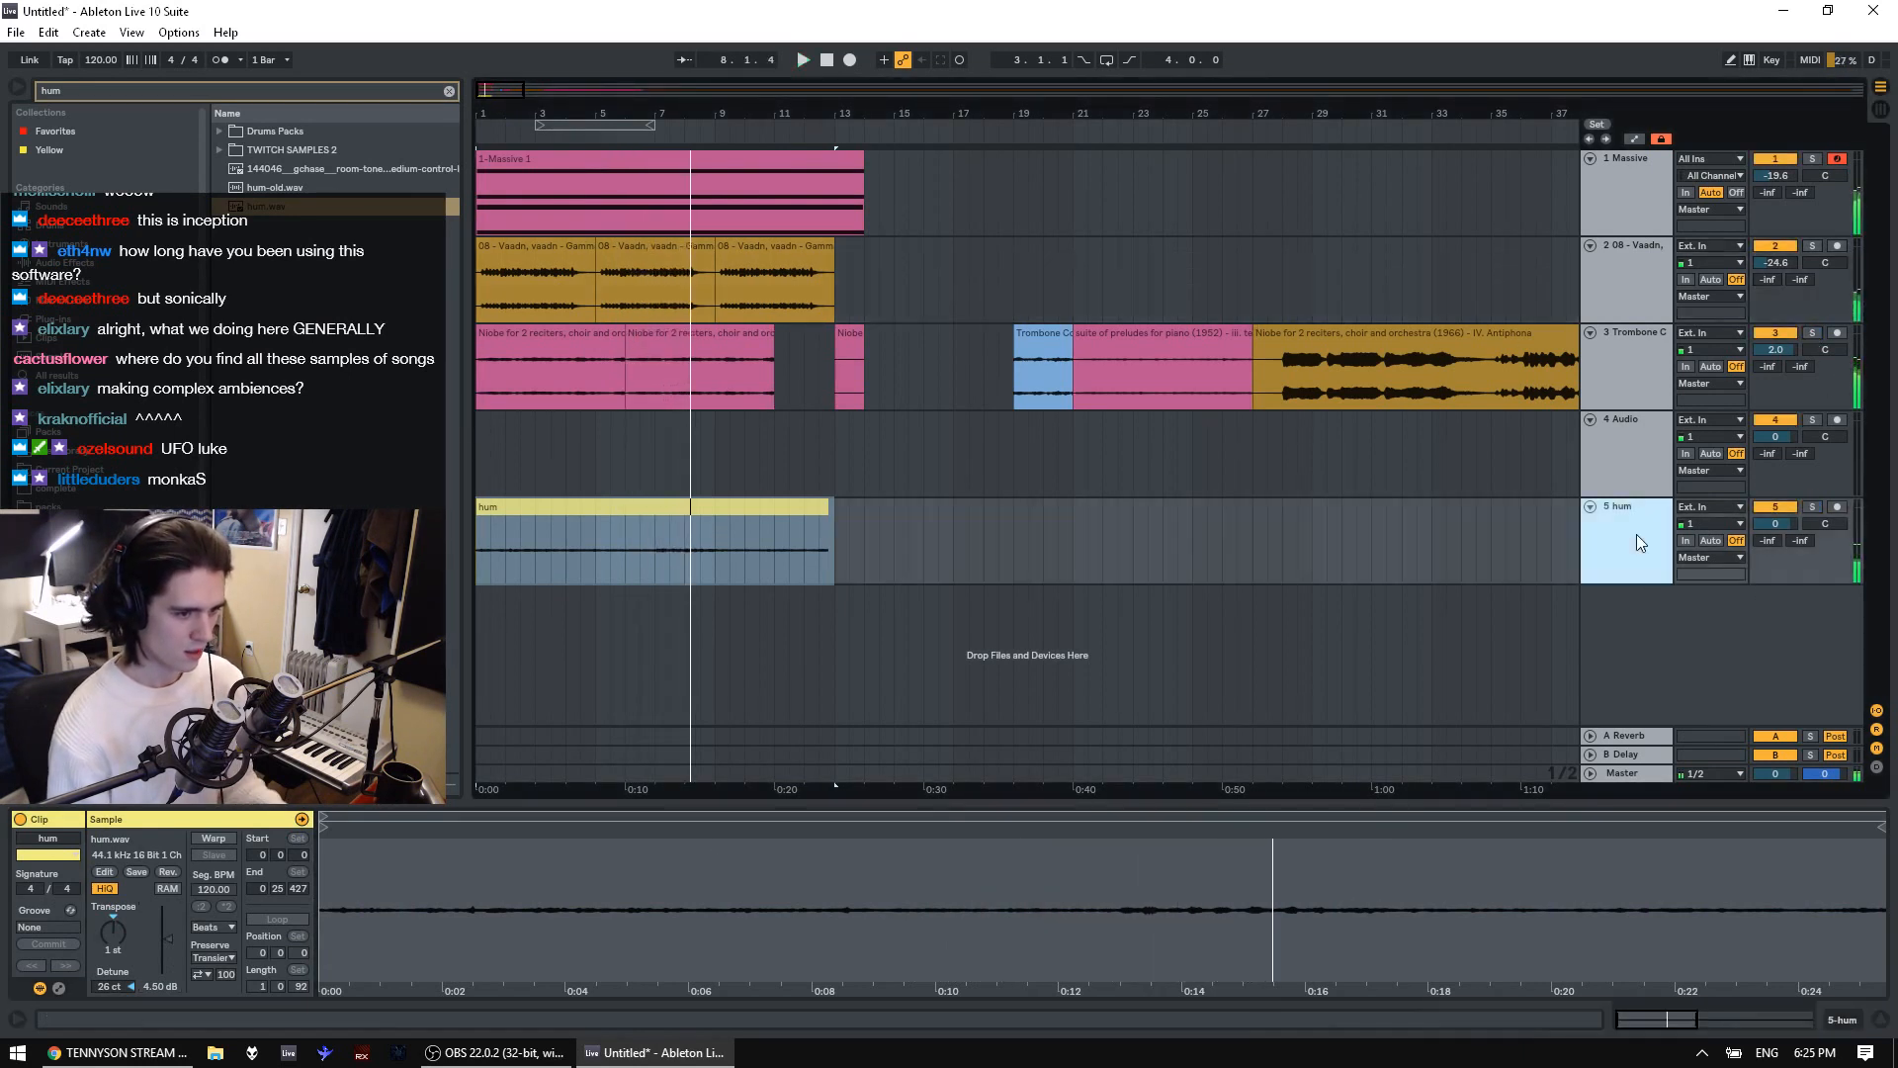
{"action": "key", "text": "ctrl+d"}
{"action": "left_click", "coordinate": [638, 651]}
{"action": "key", "text": "ctrl+e"}
{"action": "key", "text": "Delete"}
{"action": "left_click_drag", "start_coordinate": [878, 642], "coordinate": [484, 644]}
{"action": "key", "text": "ctrl+v"}
{"action": "left_click", "coordinate": [773, 602], "text": "shift"}
{"action": "key", "text": "ctrl+x"}
{"action": "key", "text": "ctrl+v"}
Pan the original hum track to 50L and its copy to 50R, and play the mix
{"action": "left_click", "coordinate": [1807, 516]}
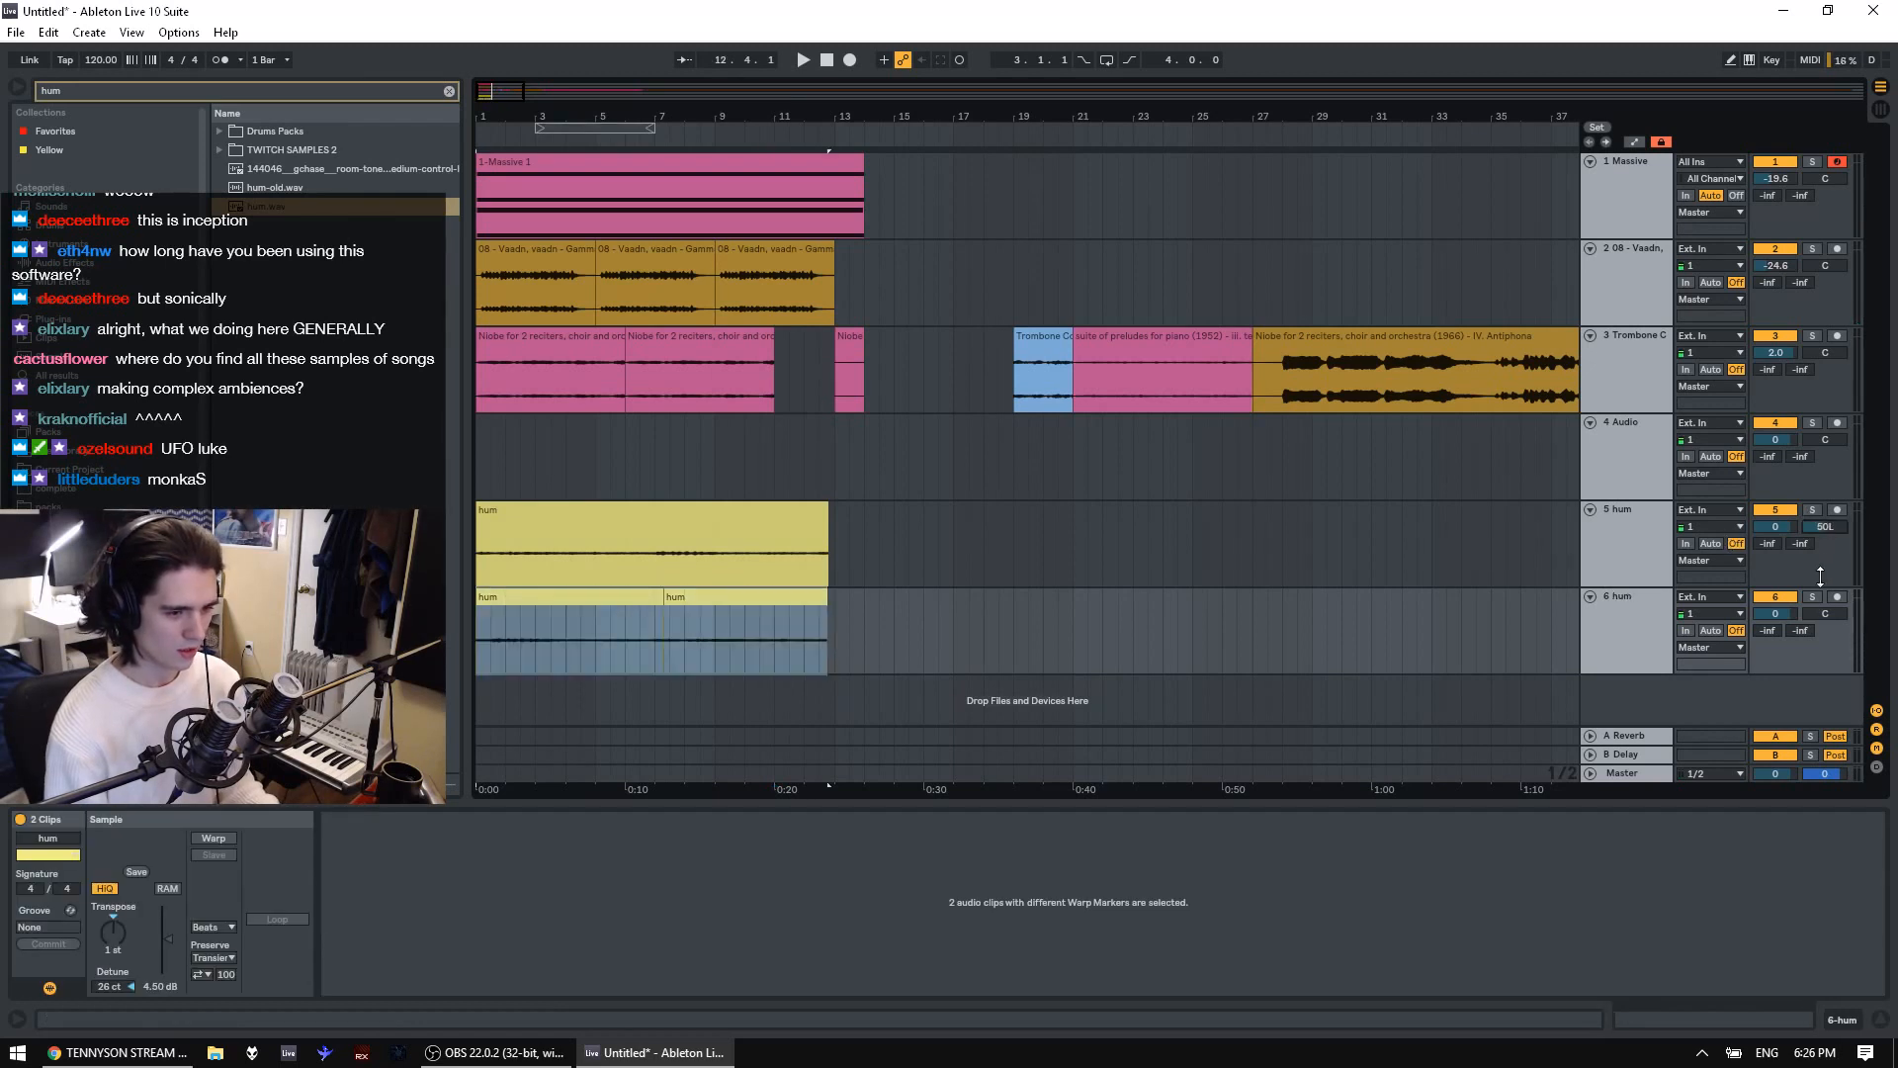
{"action": "key", "text": "space"}
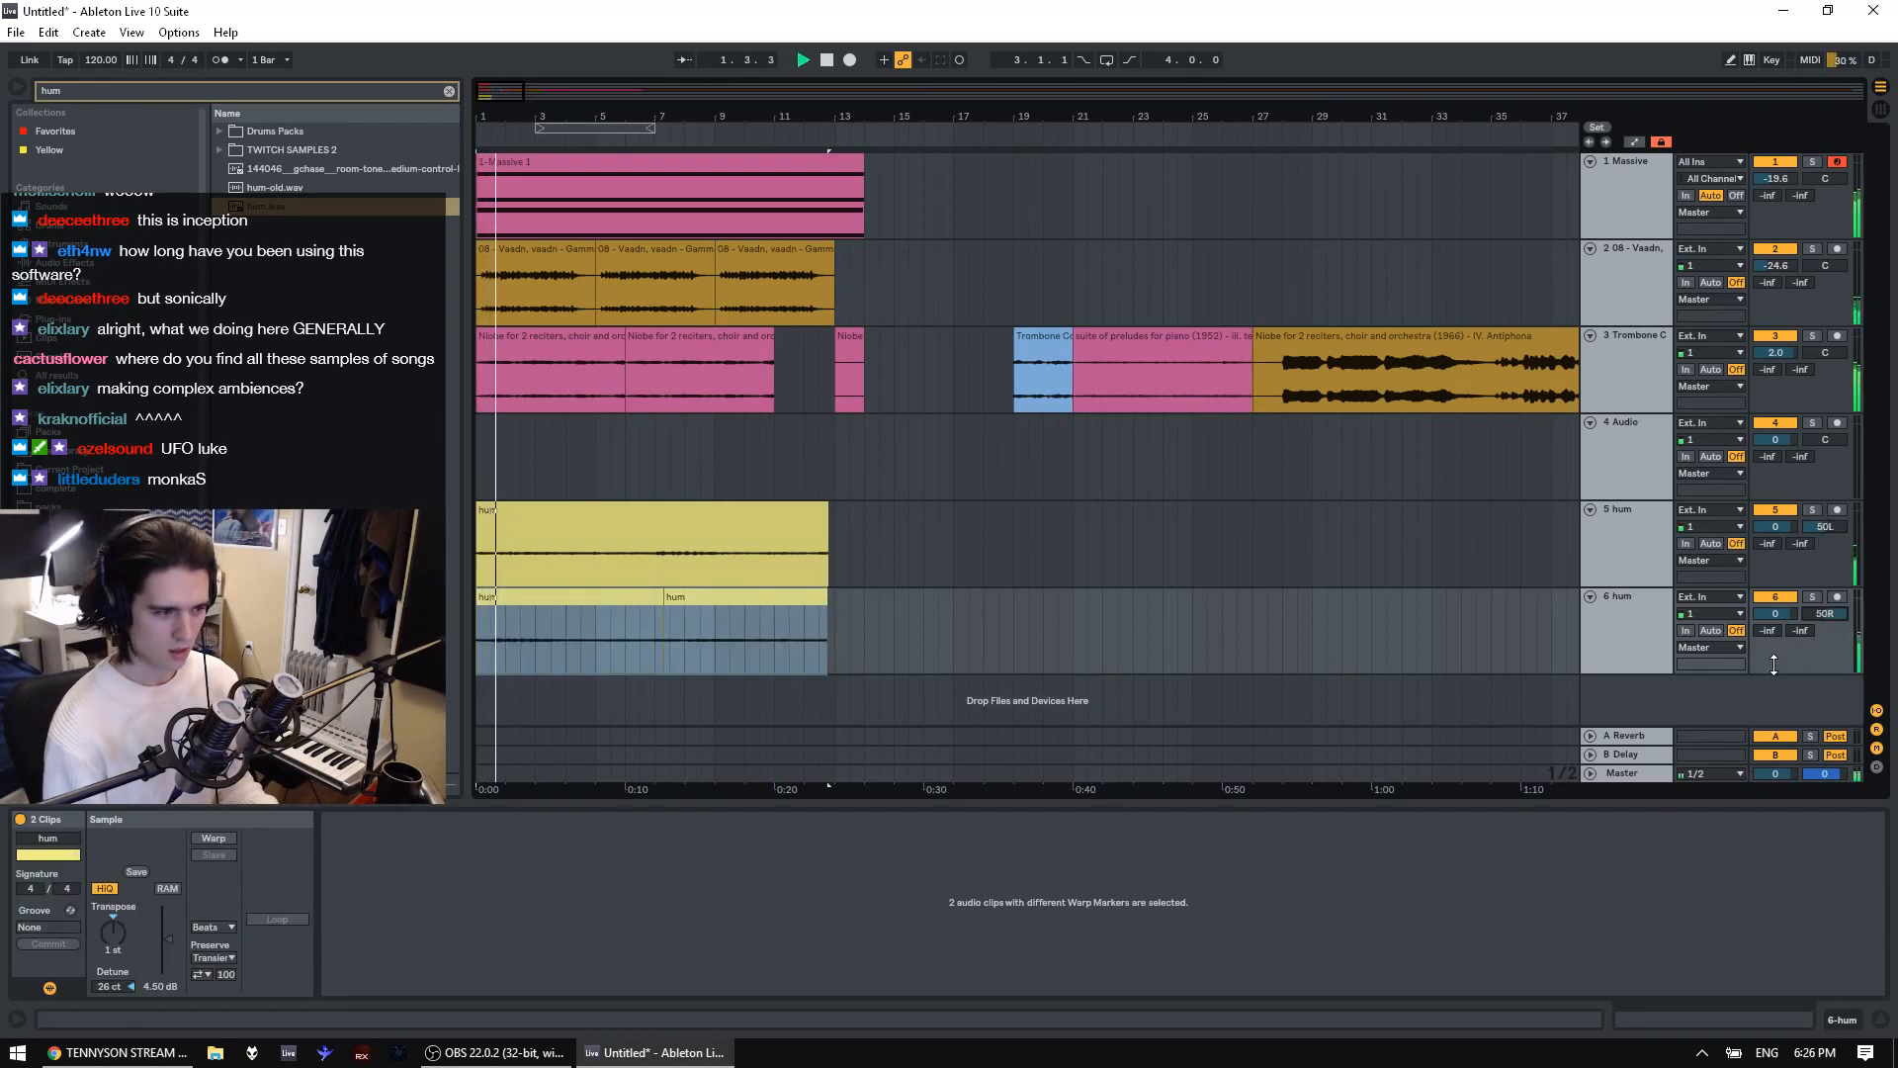
Insert an empty audio track below the second hum track and stop playback
{"action": "left_click", "coordinate": [1651, 630]}
{"action": "key", "text": "ctrl+t"}
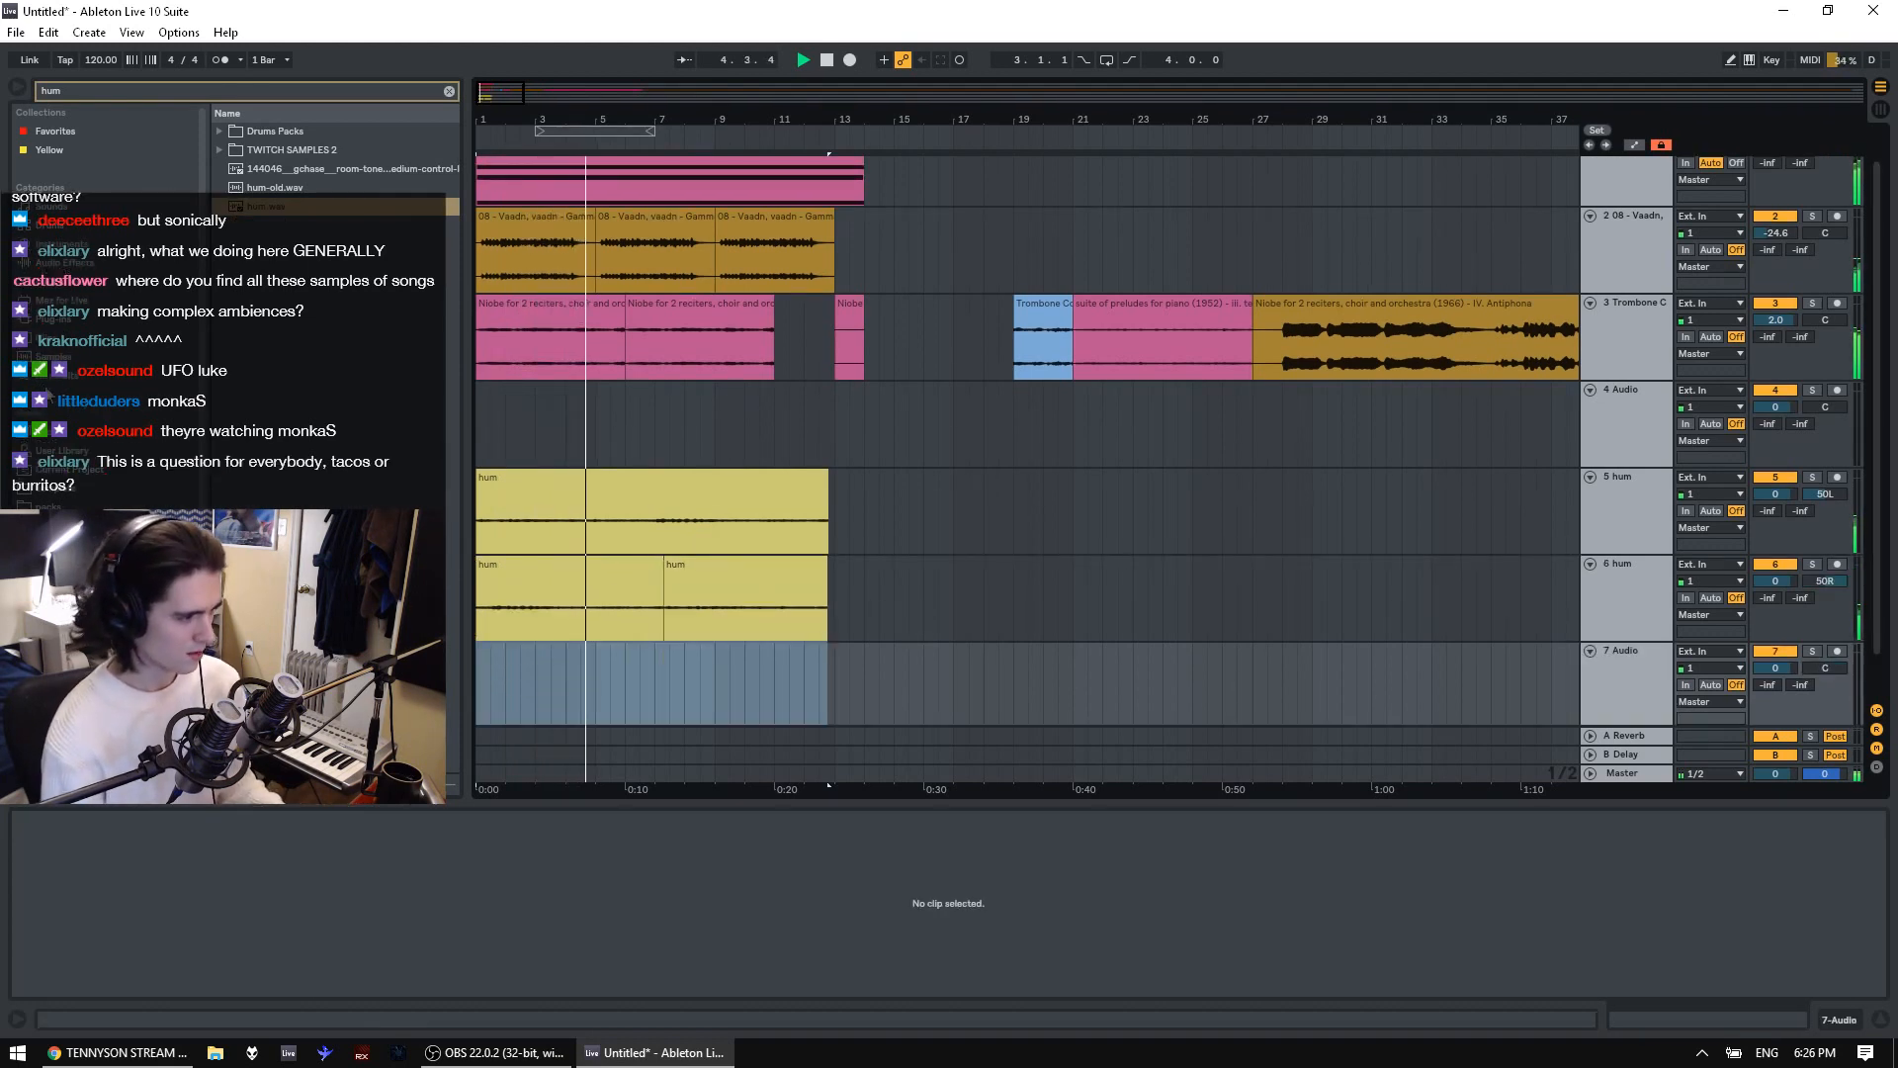
{"action": "key", "text": "space"}
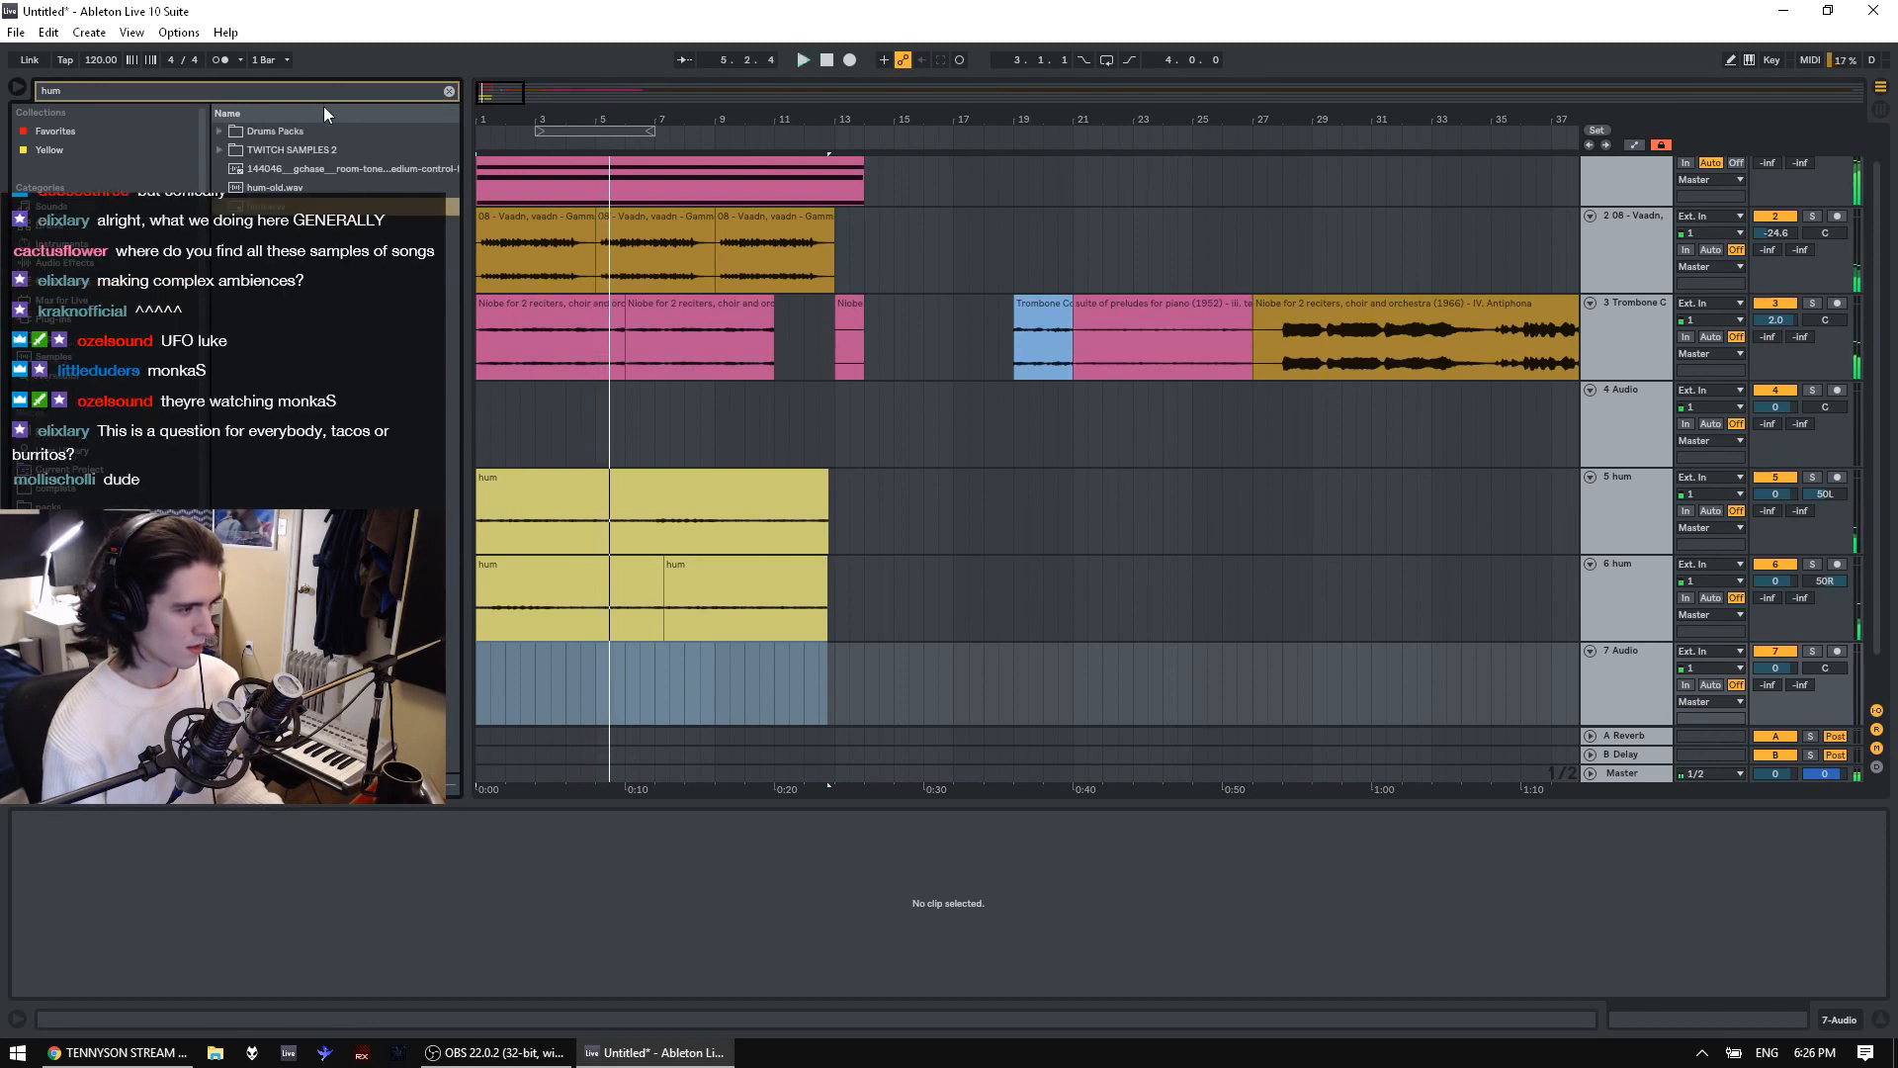
Search the browser for "chimes" and preview the wind chime samples one after another
{"action": "key", "text": "ctrl+f"}
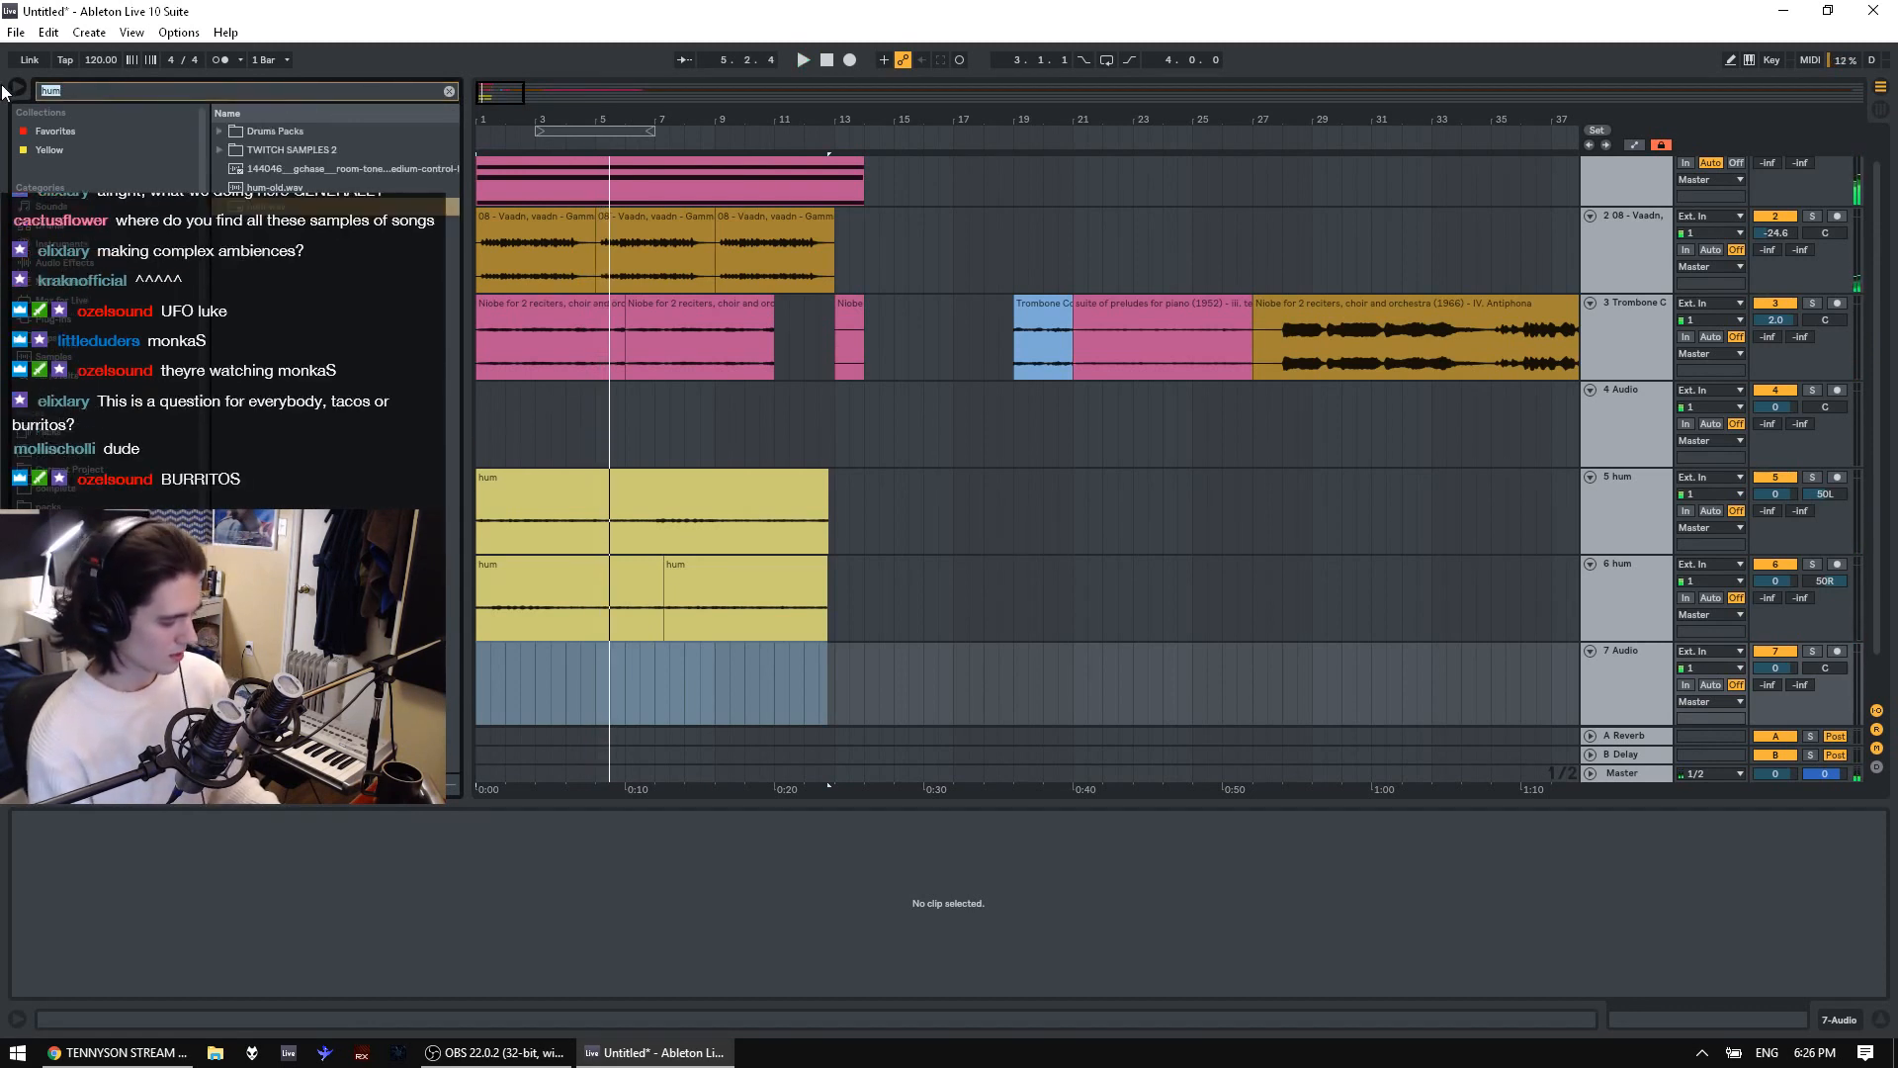
{"action": "type", "text": "chimes"}
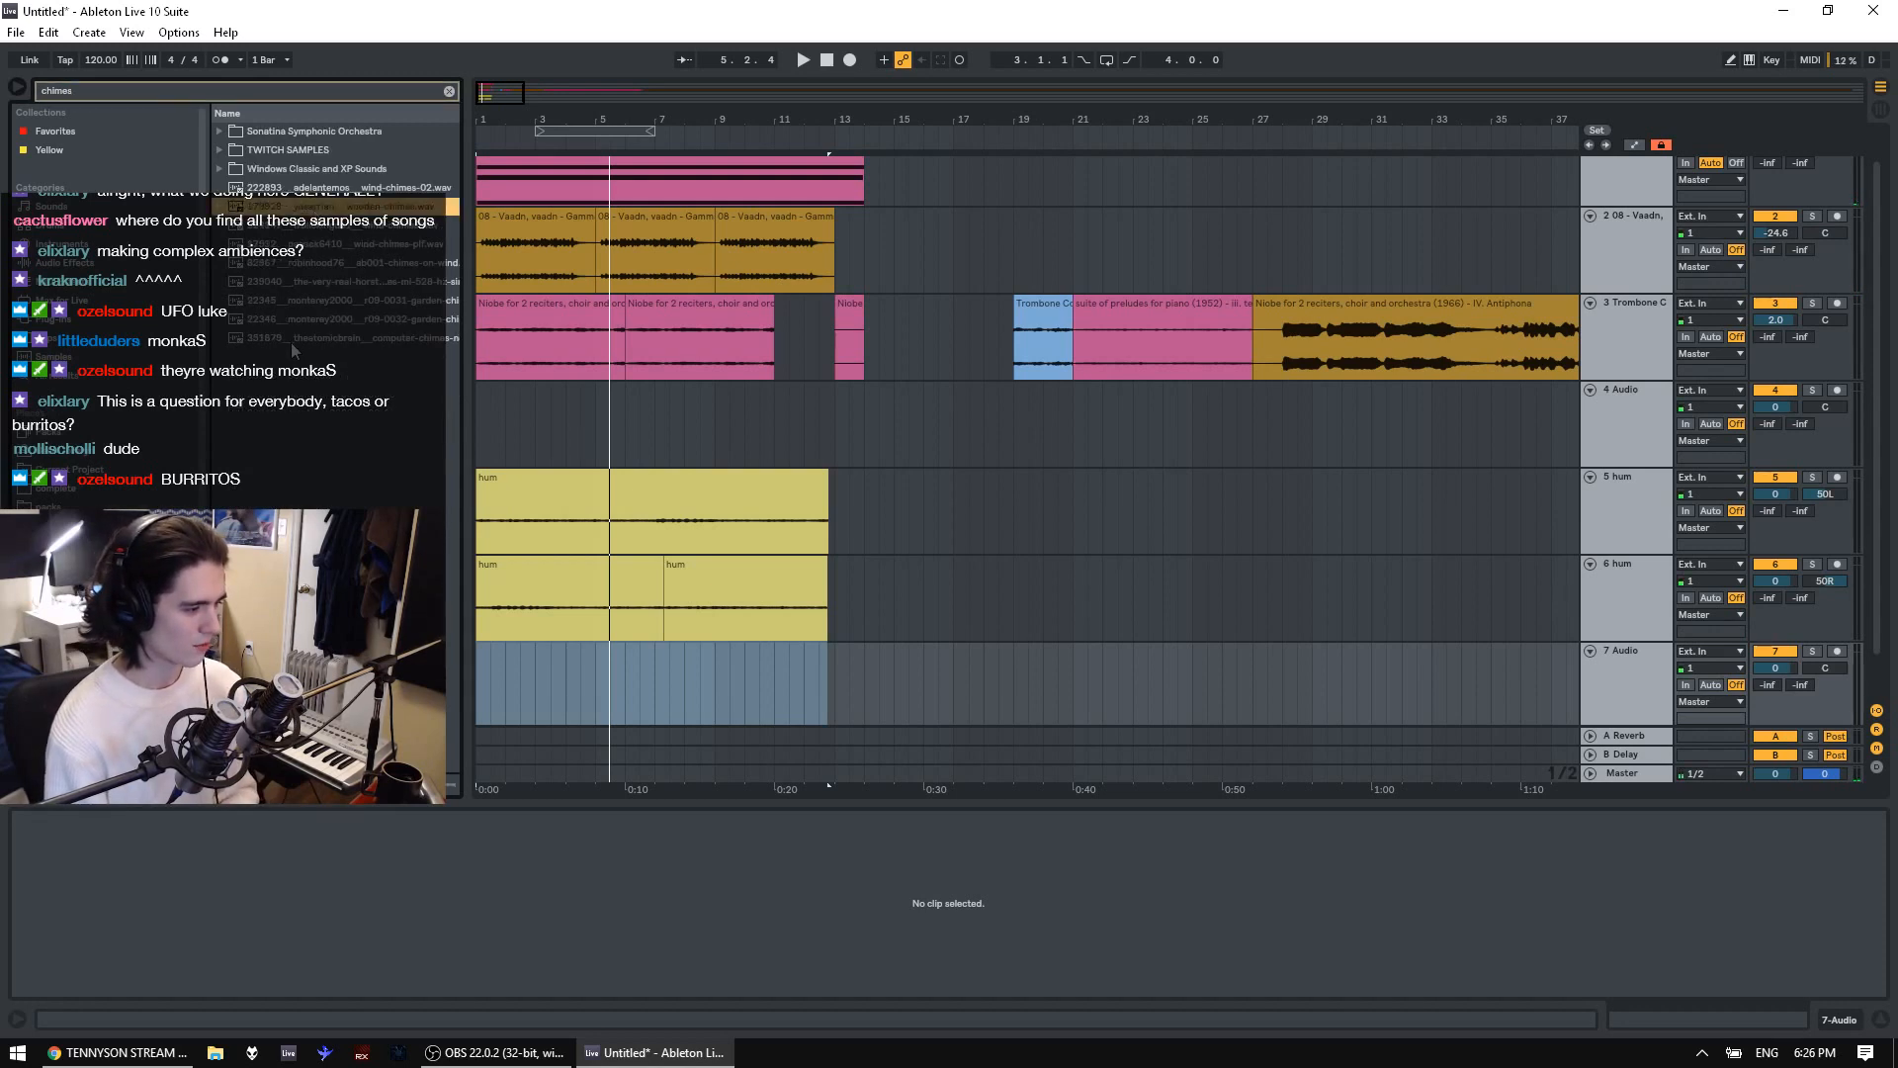
{"action": "key", "text": "Down"}
{"action": "key", "text": "Down"}
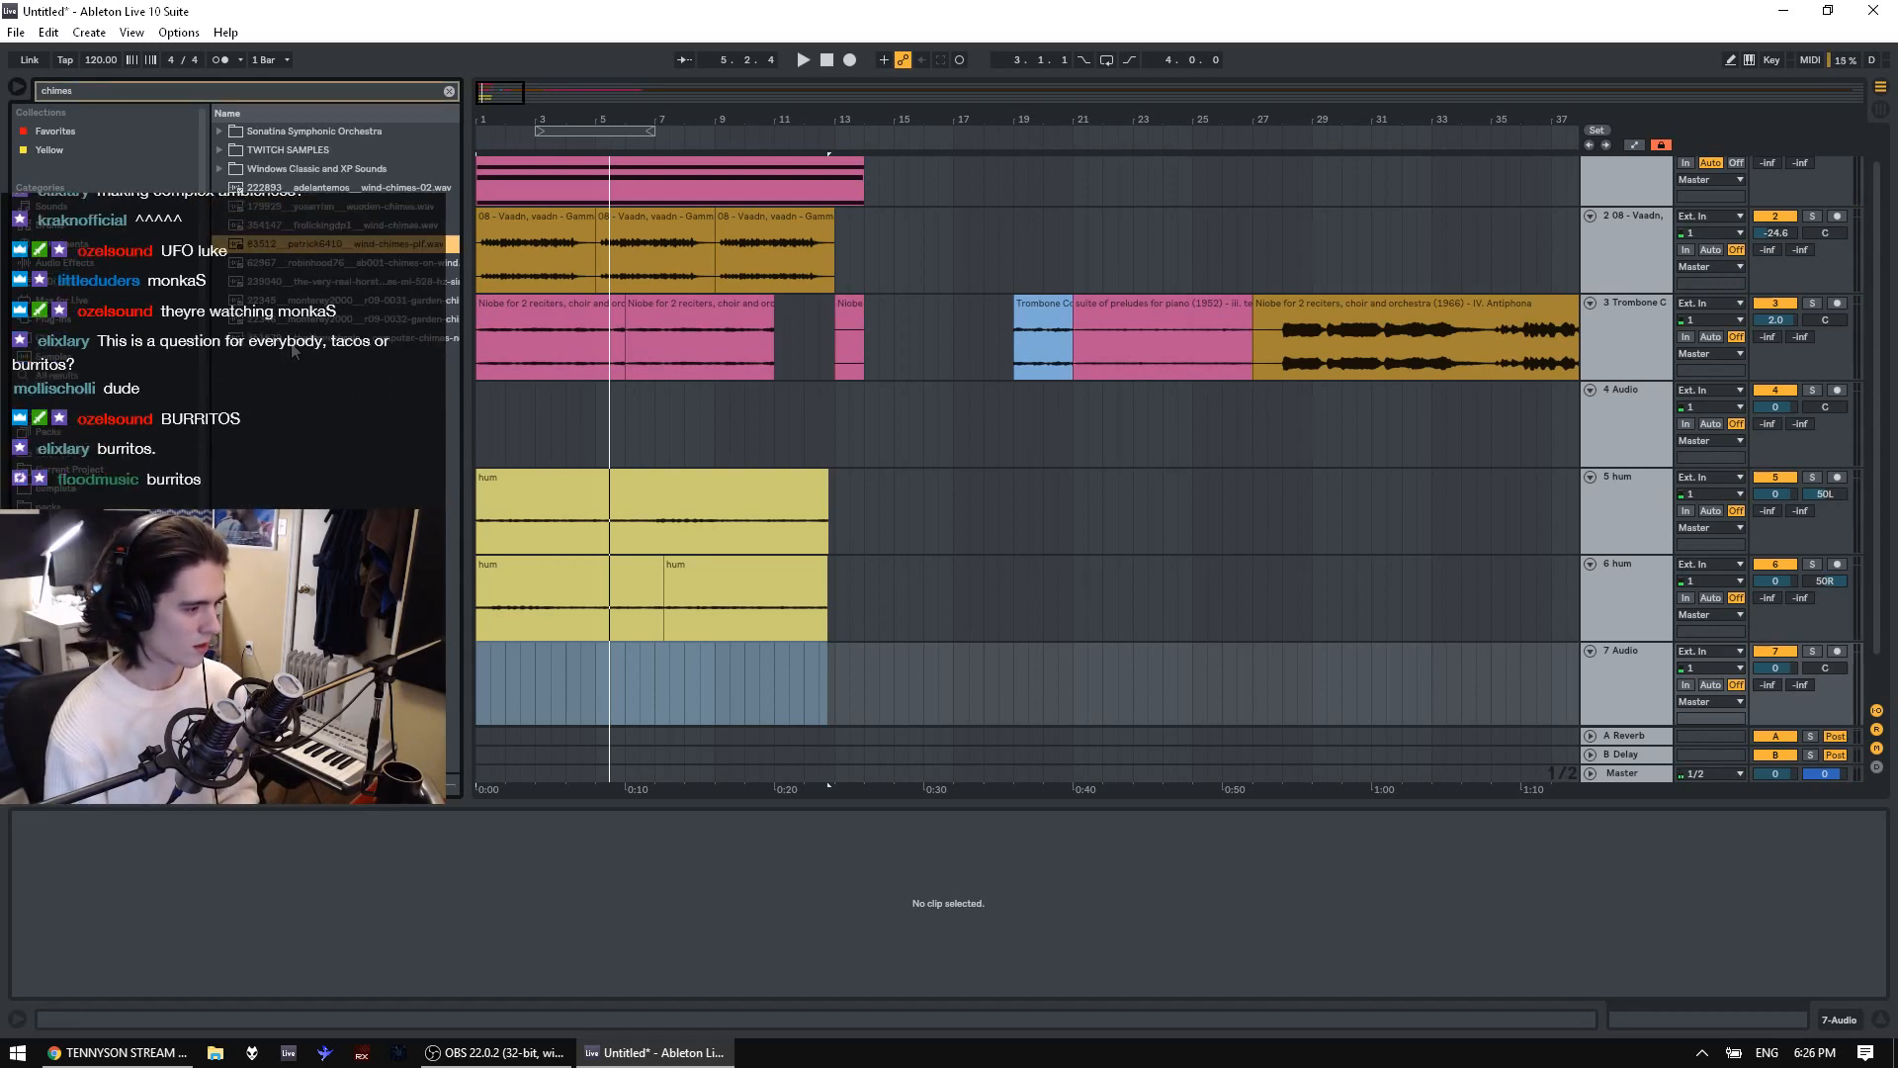
{"action": "key", "text": "Down"}
{"action": "key", "text": "Down"}
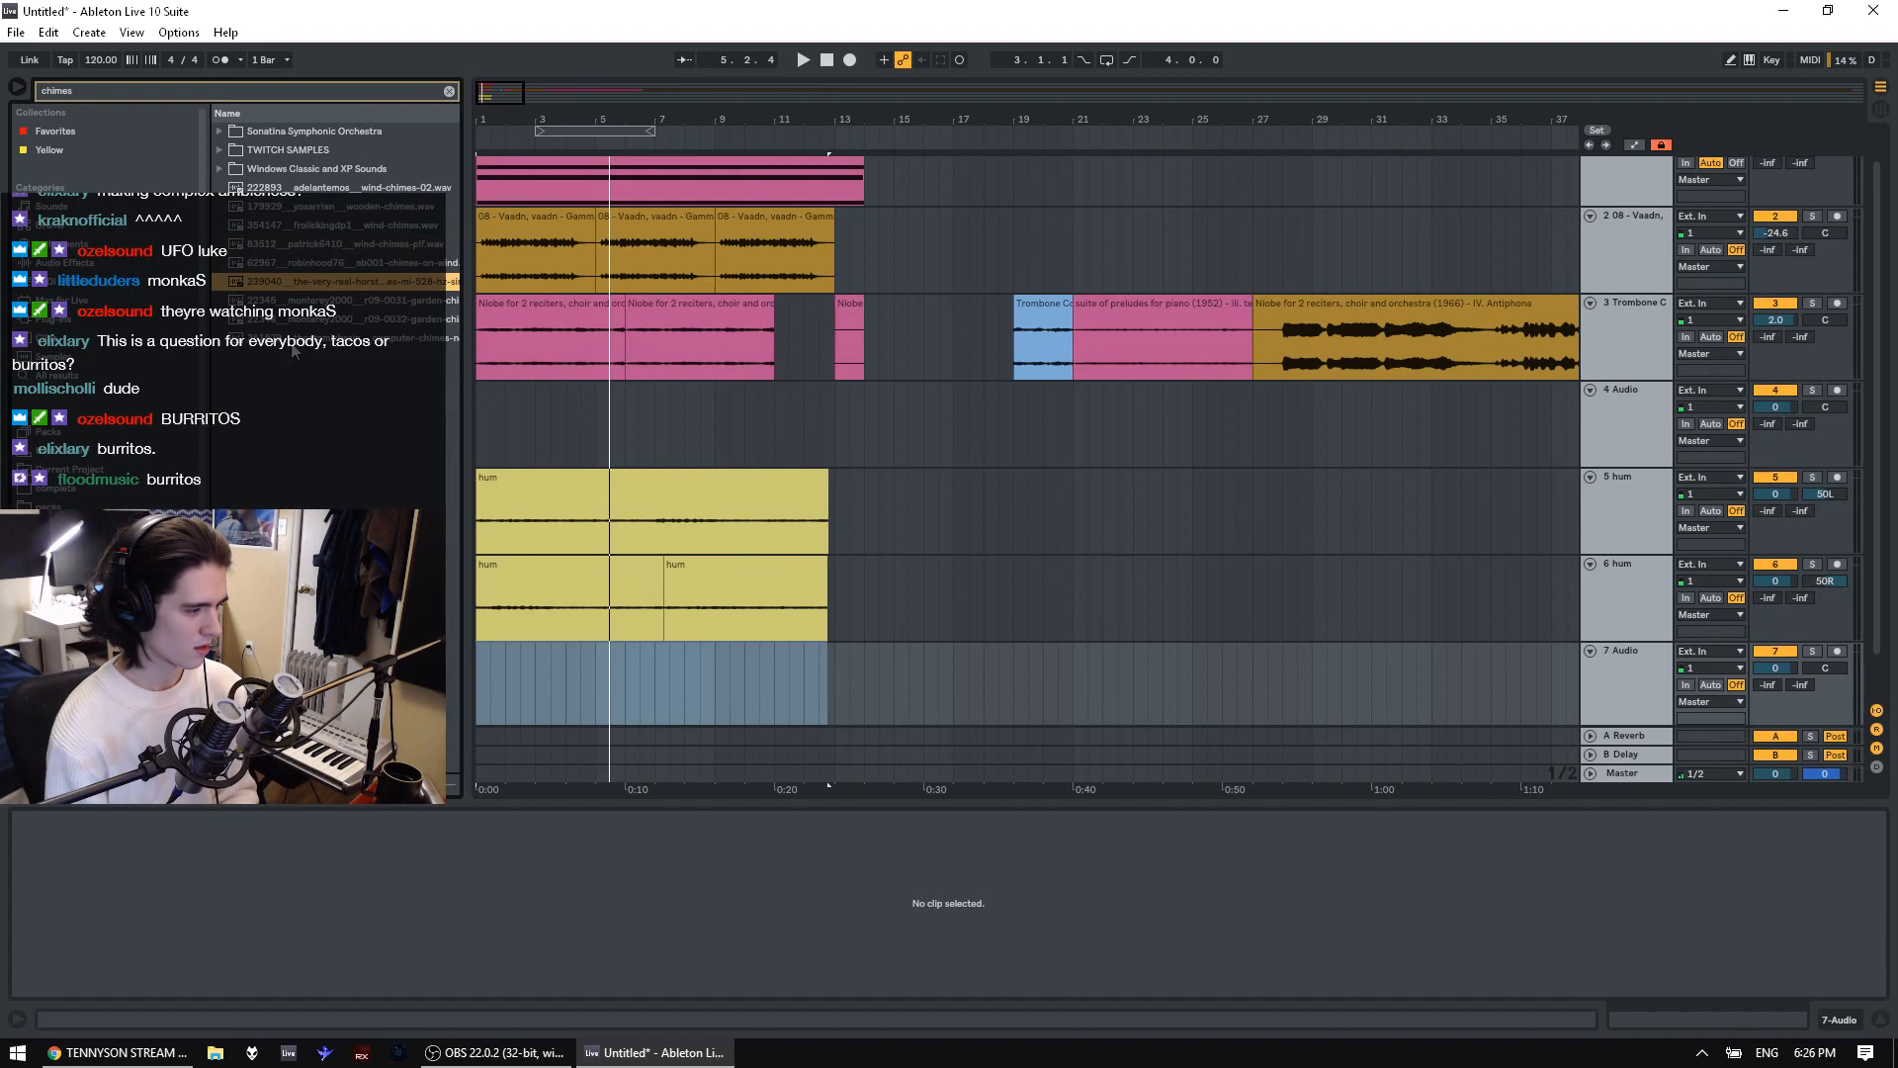
{"action": "key", "text": "Down"}
{"action": "key", "text": "Down"}
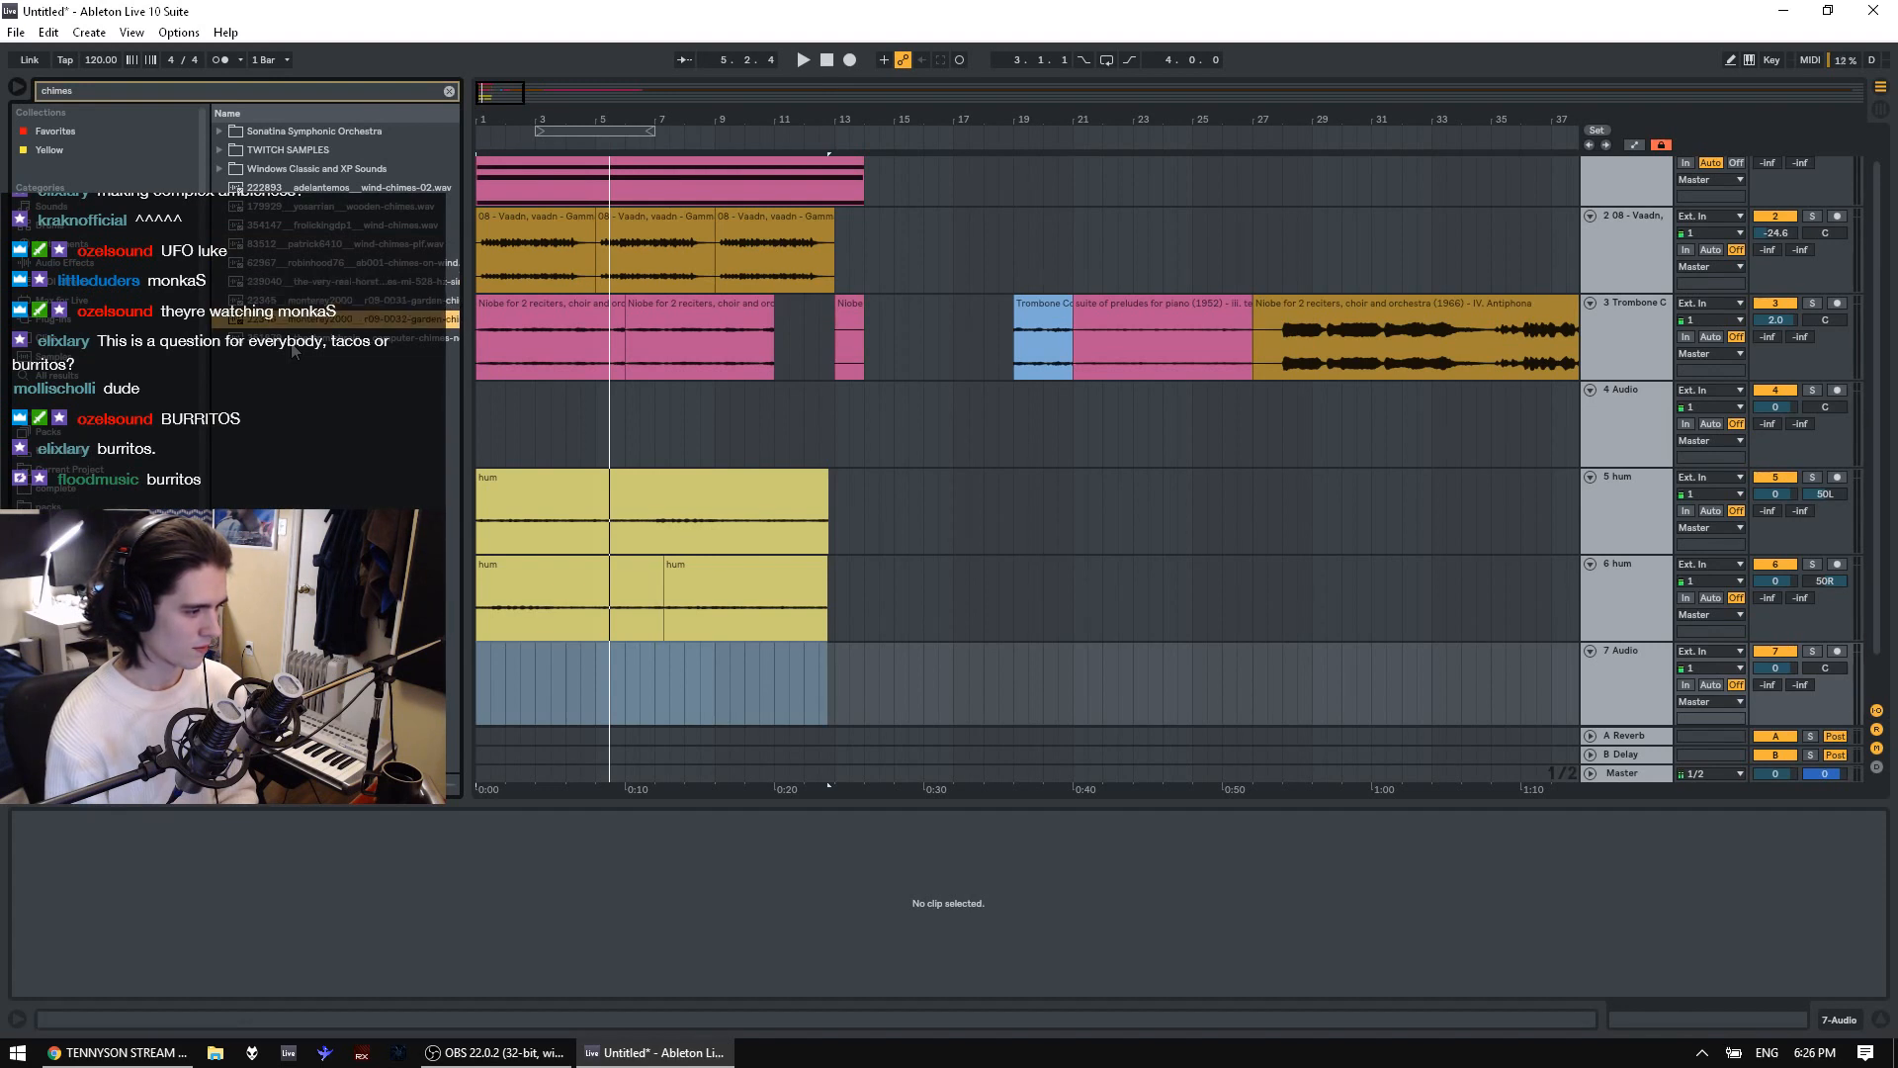
{"action": "key", "text": "Down"}
Expand the Foley folder inside TWITCH SAMPLES and preview its chimes samples, including Chimes2.wav
{"action": "left_click", "coordinate": [226, 151]}
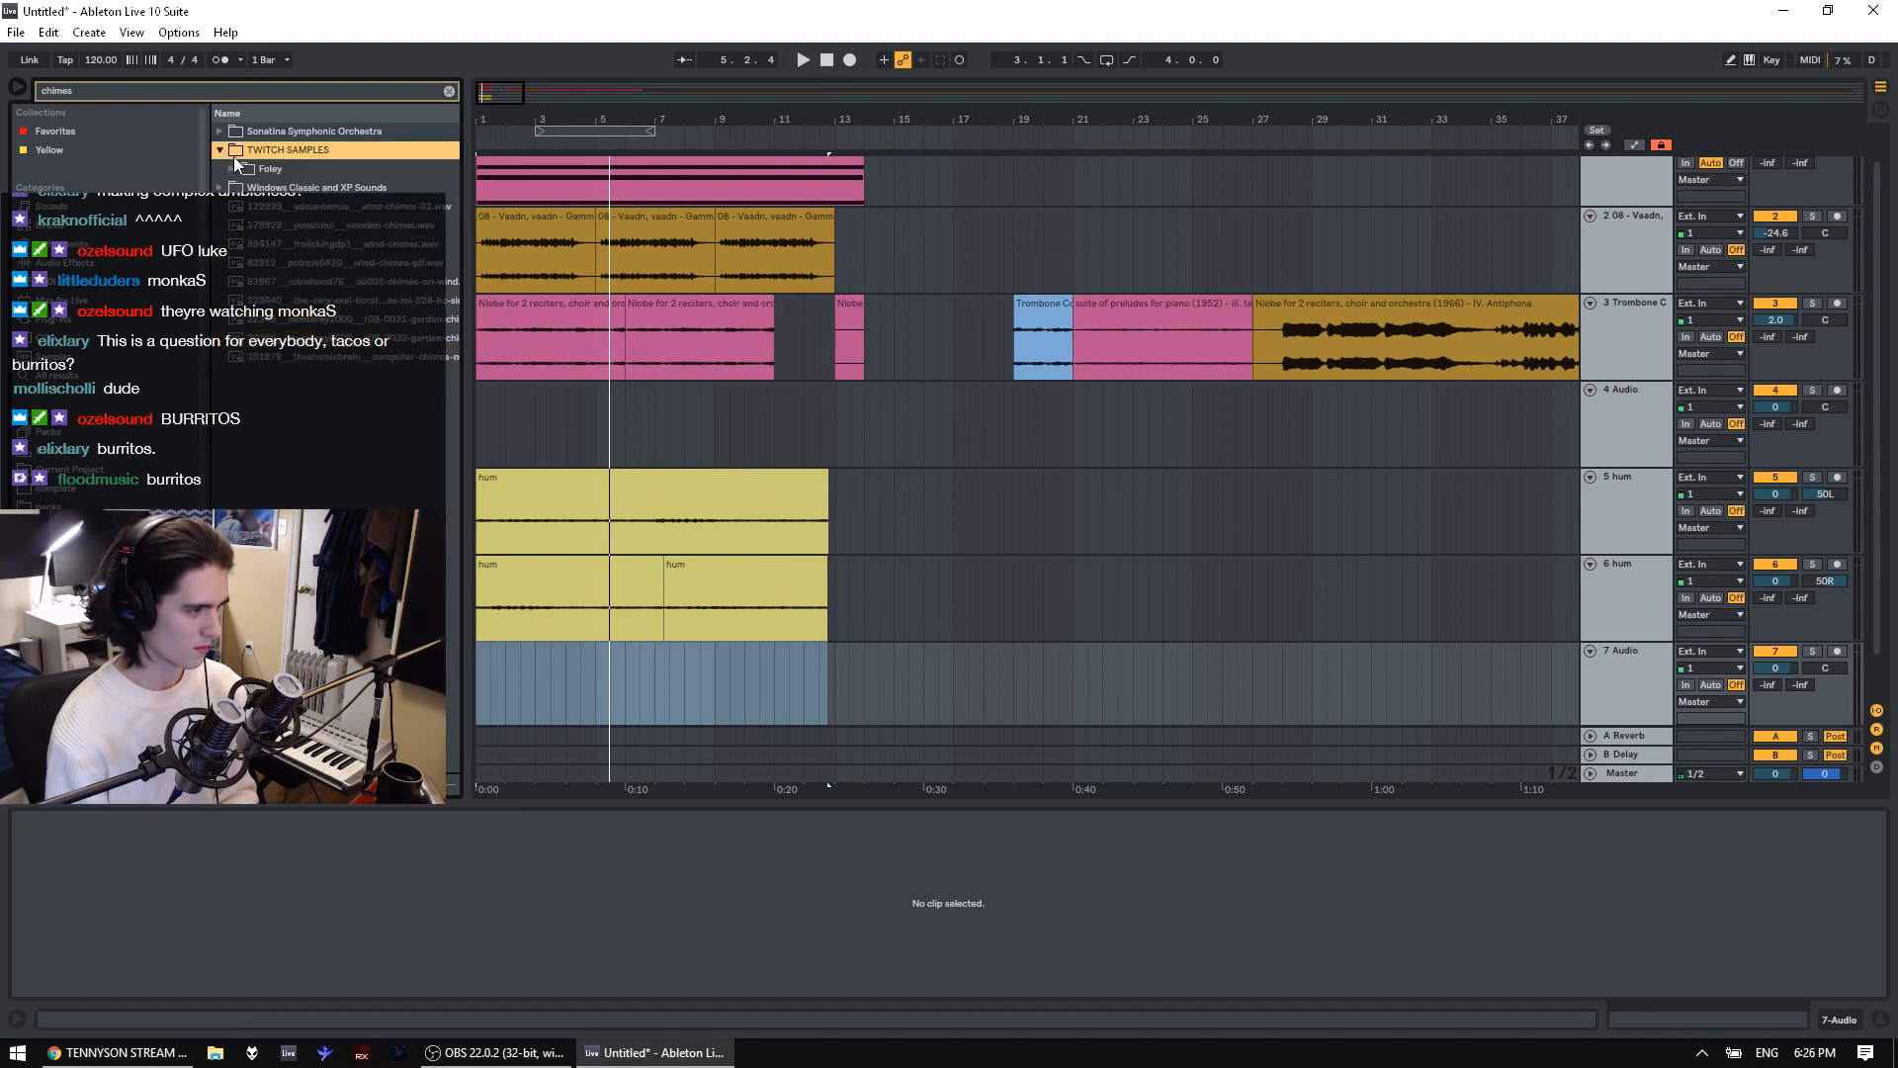
{"action": "left_click", "coordinate": [223, 168]}
{"action": "left_click", "coordinate": [234, 170]}
{"action": "left_click", "coordinate": [283, 208]}
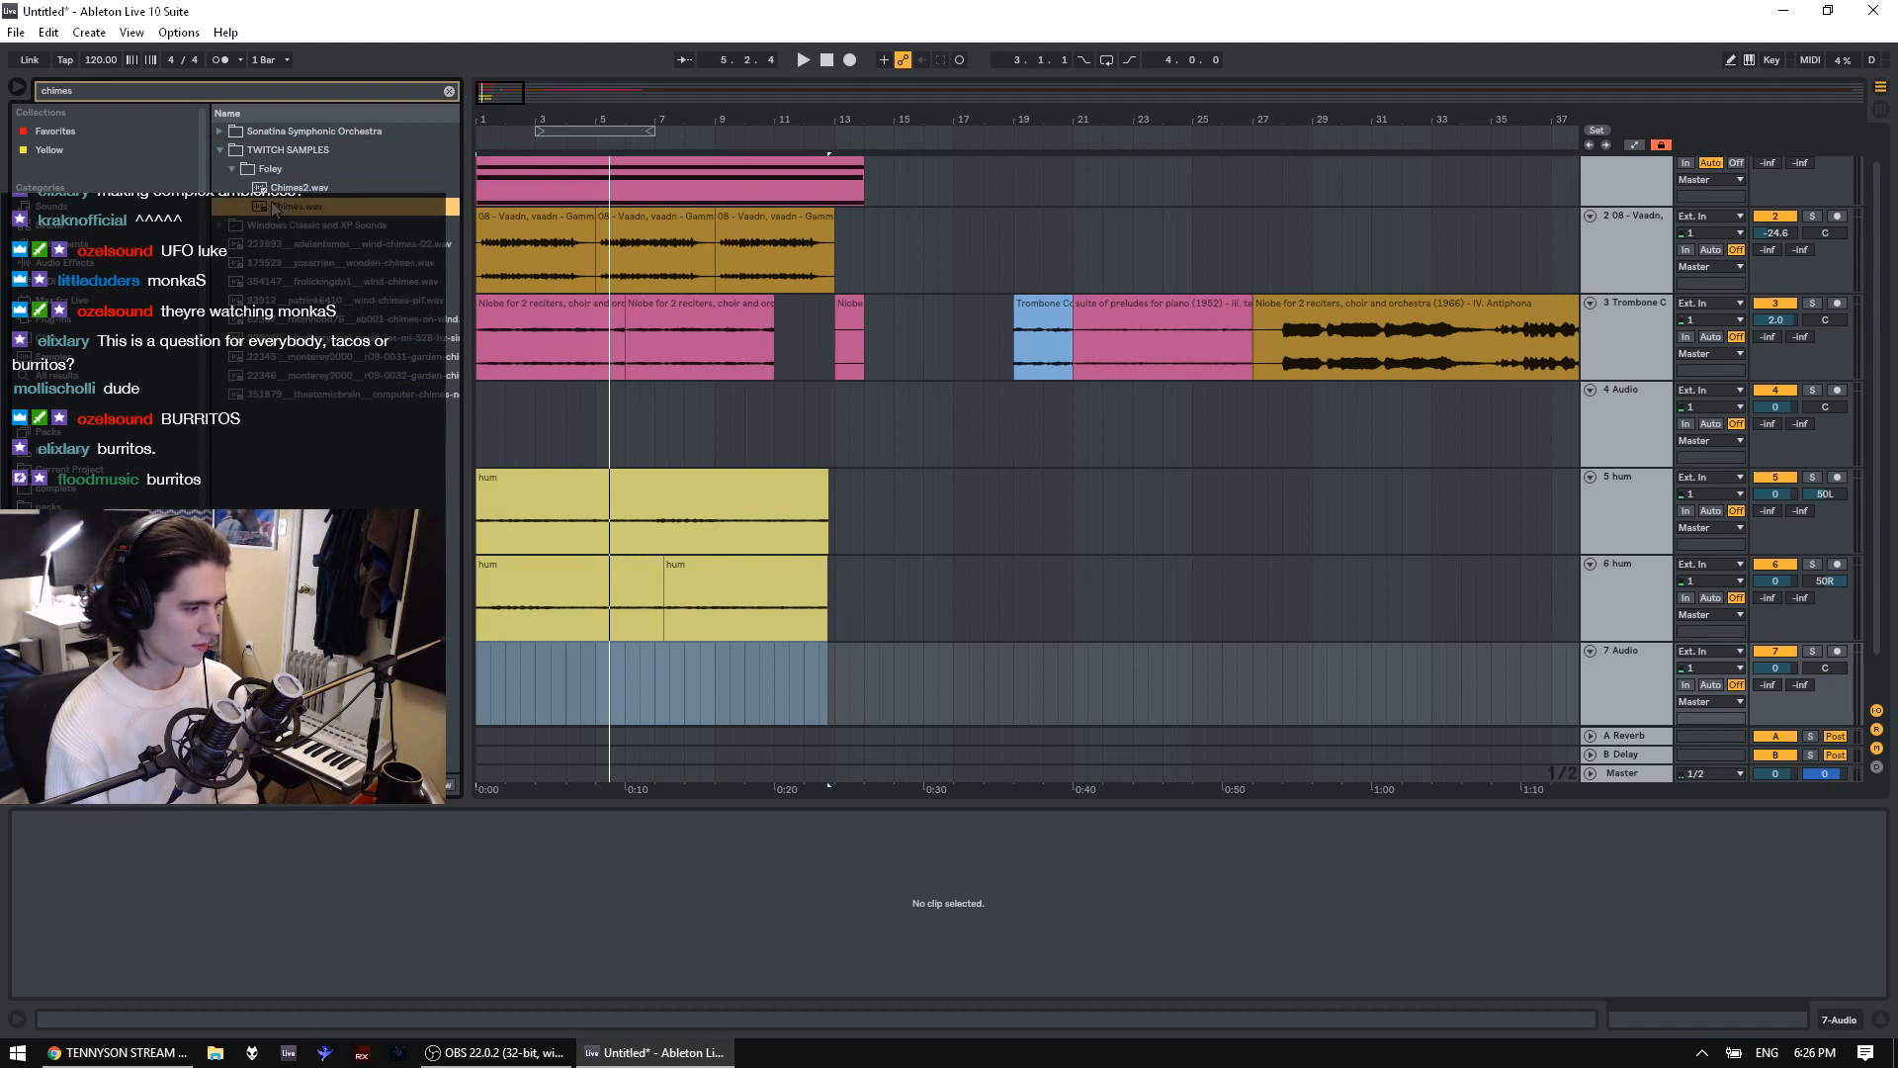
{"action": "key", "text": "Up"}
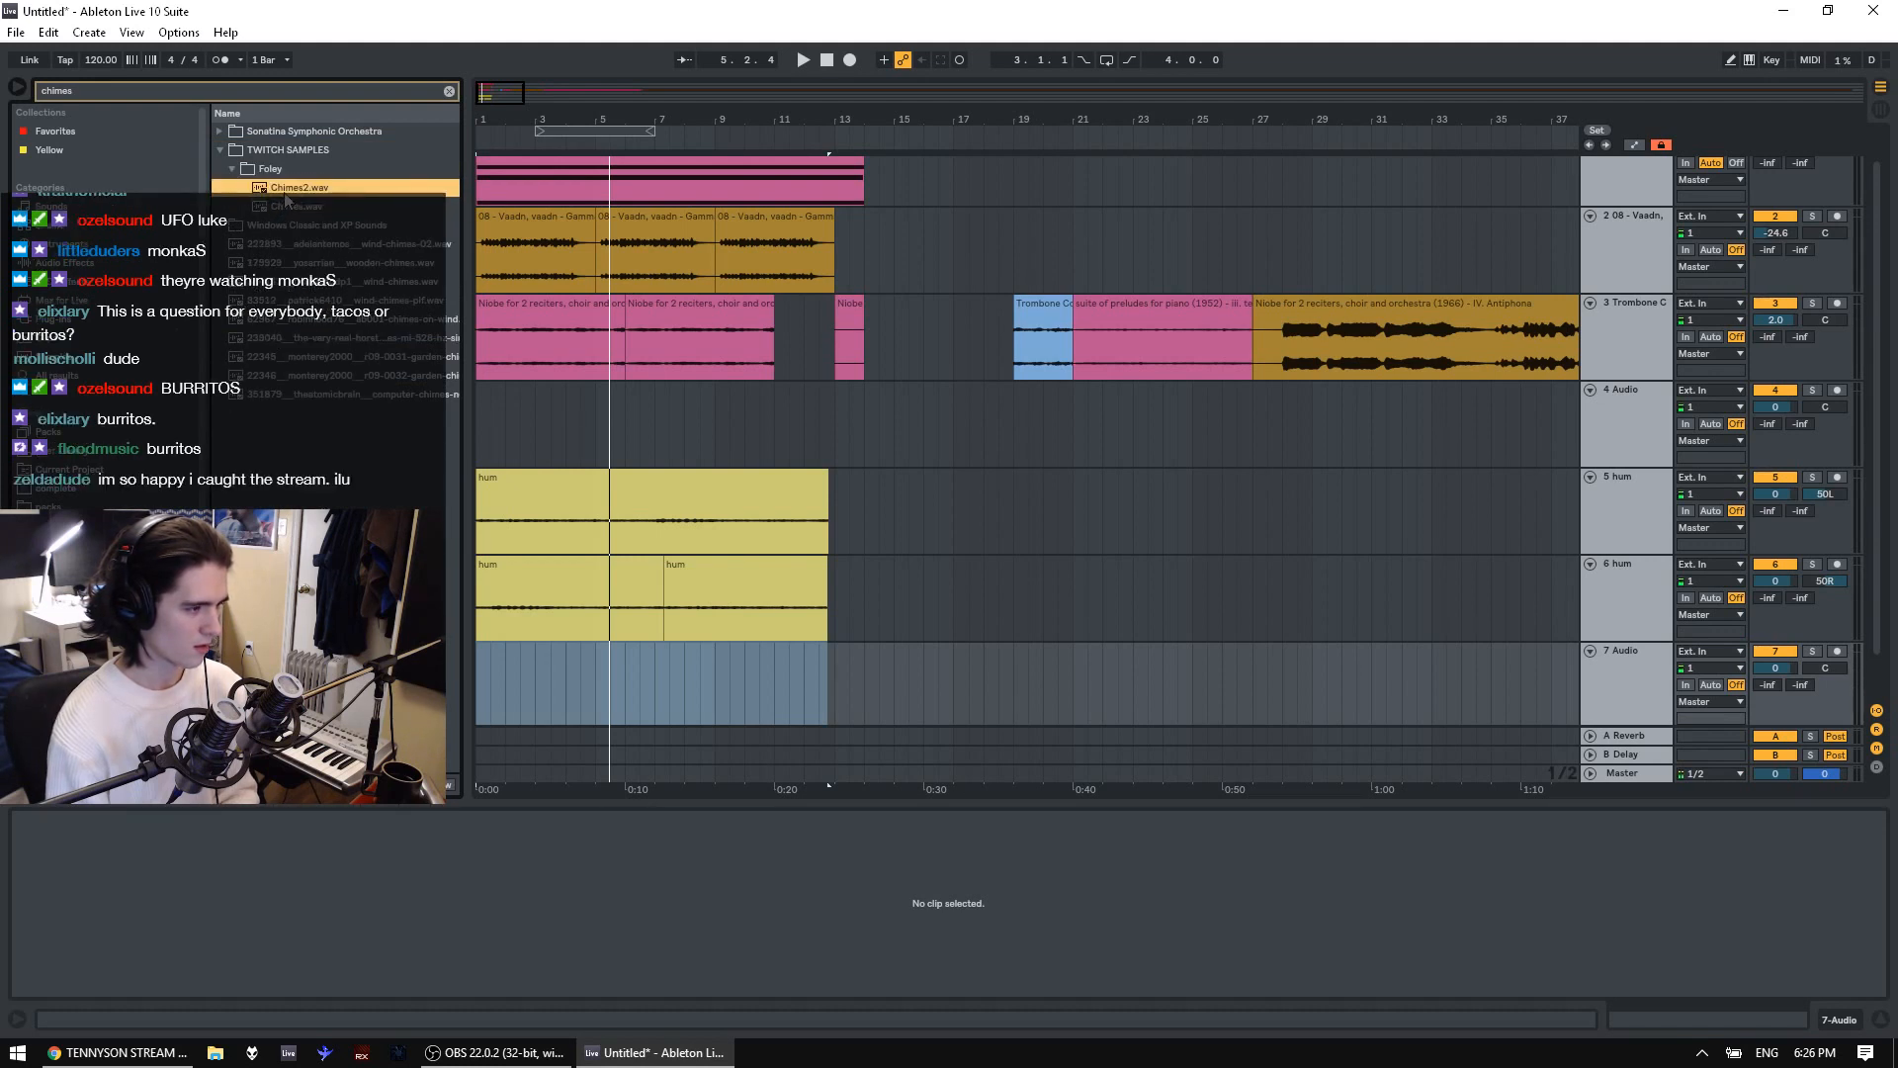
Place Chimes2.wav at the start of track 7, turn its warping off and lower the clip gain to -11.9 dB during playback
{"action": "left_click_drag", "start_coordinate": [244, 185], "coordinate": [483, 668]}
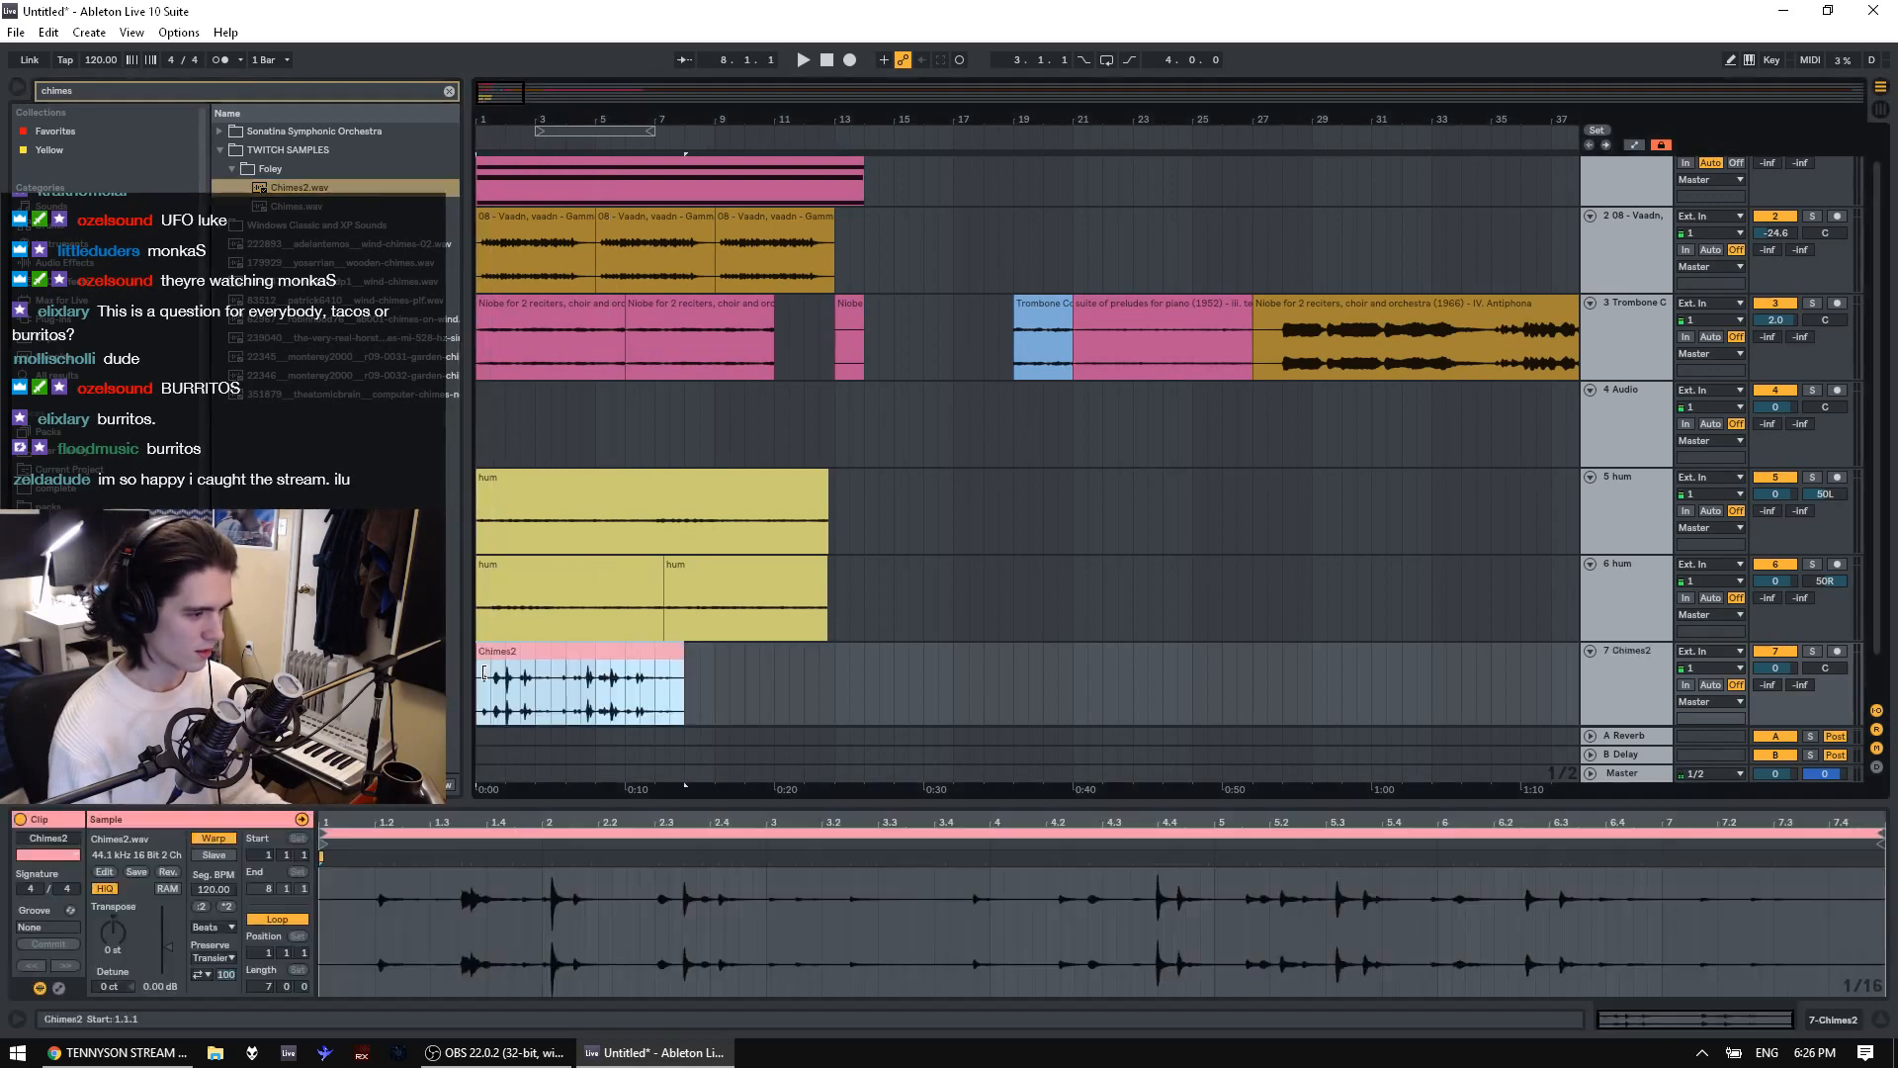
{"action": "left_click", "coordinate": [213, 838]}
{"action": "key", "text": "space"}
{"action": "left_click_drag", "start_coordinate": [167, 948], "coordinate": [167, 959]}
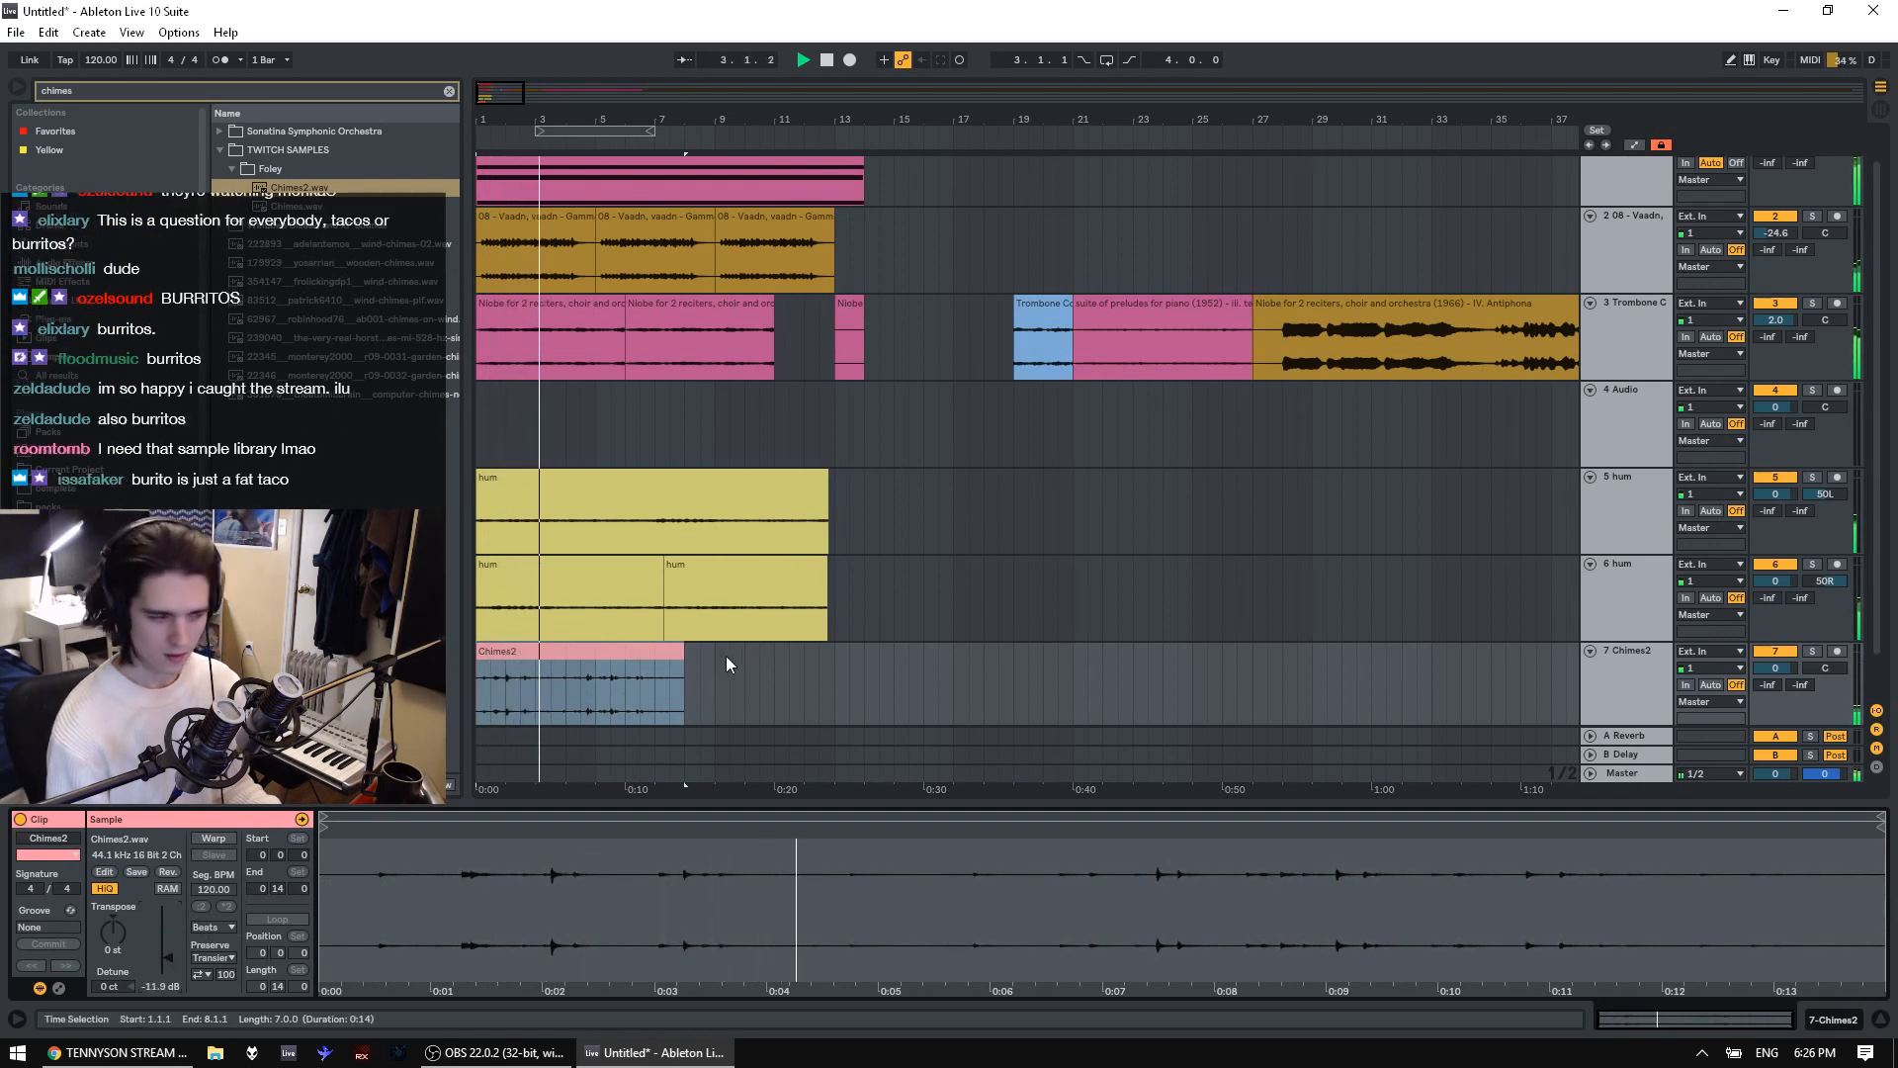
Duplicate the Chimes2 clip directly after itself, and select the three Vaadn clips on track 2
{"action": "left_click", "coordinate": [672, 654]}
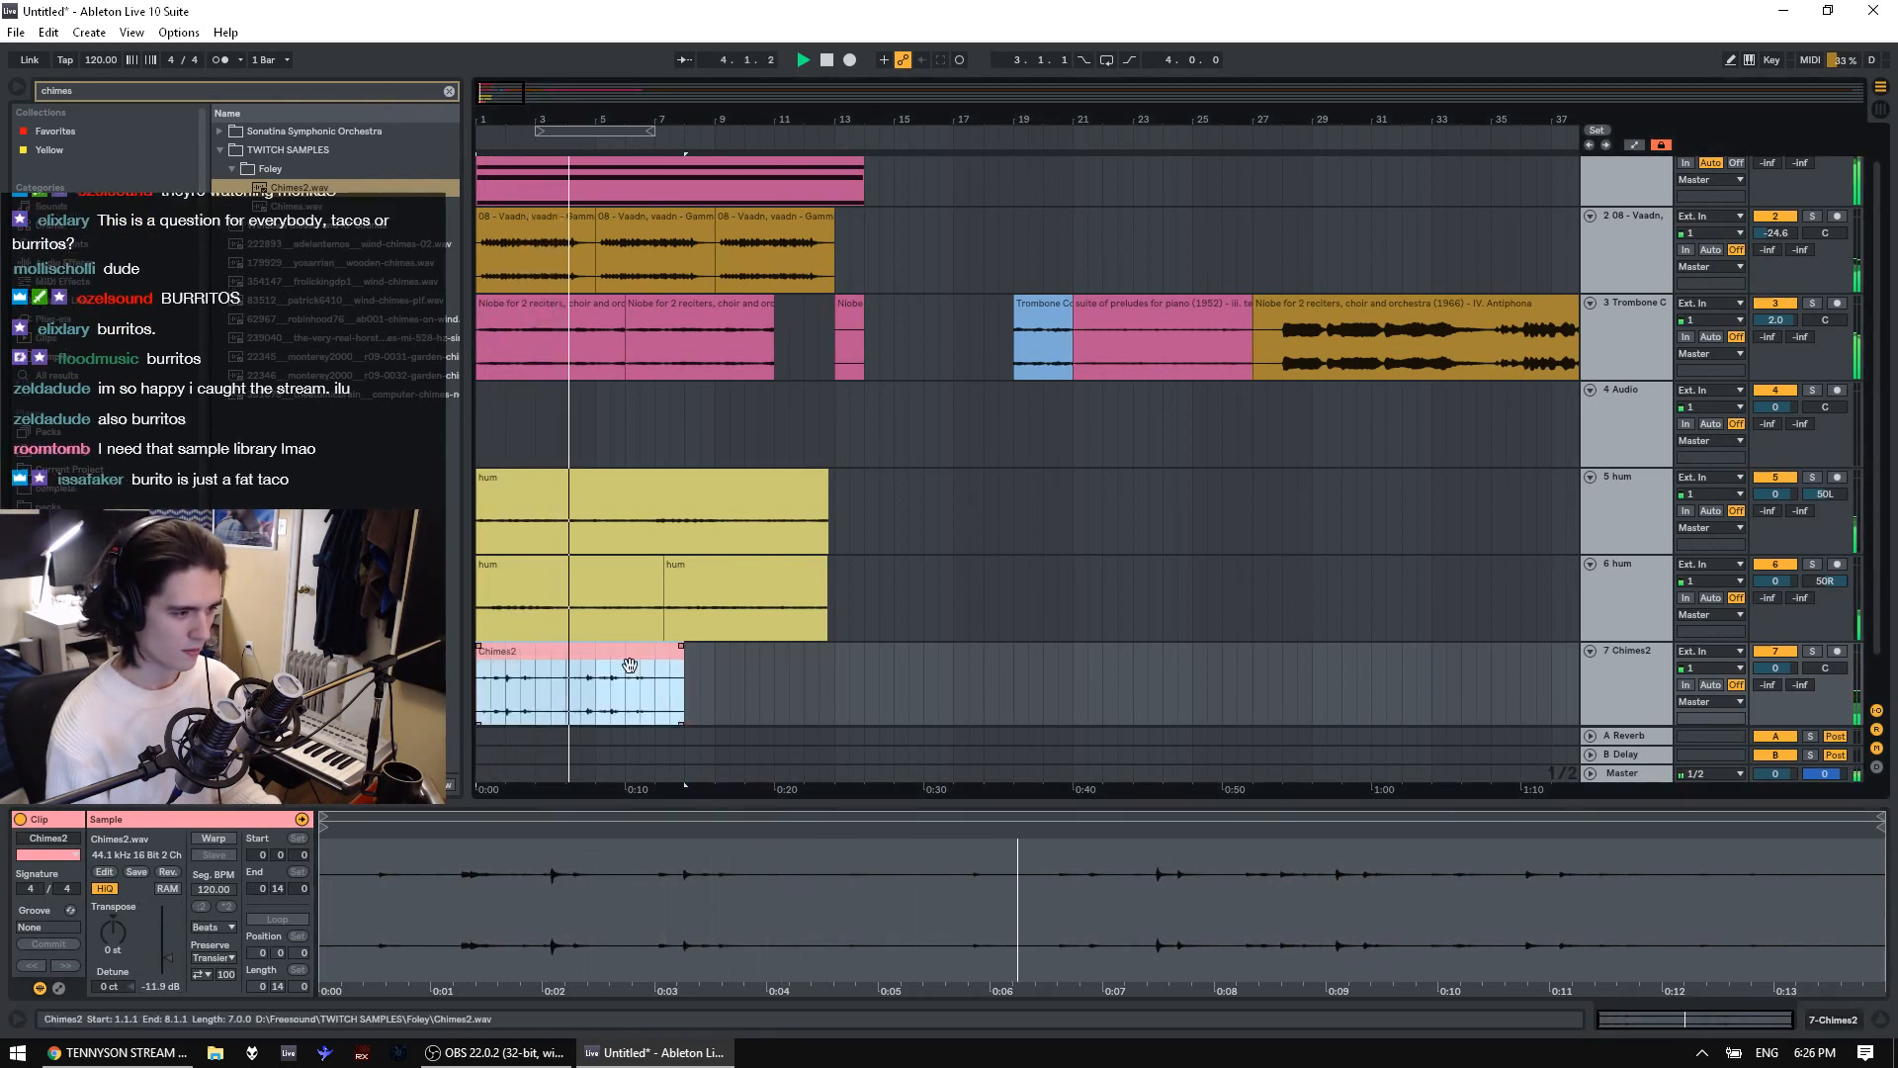
{"action": "key", "text": "ctrl+d"}
{"action": "left_click", "coordinate": [558, 221]}
{"action": "left_click", "coordinate": [748, 217], "text": "shift"}
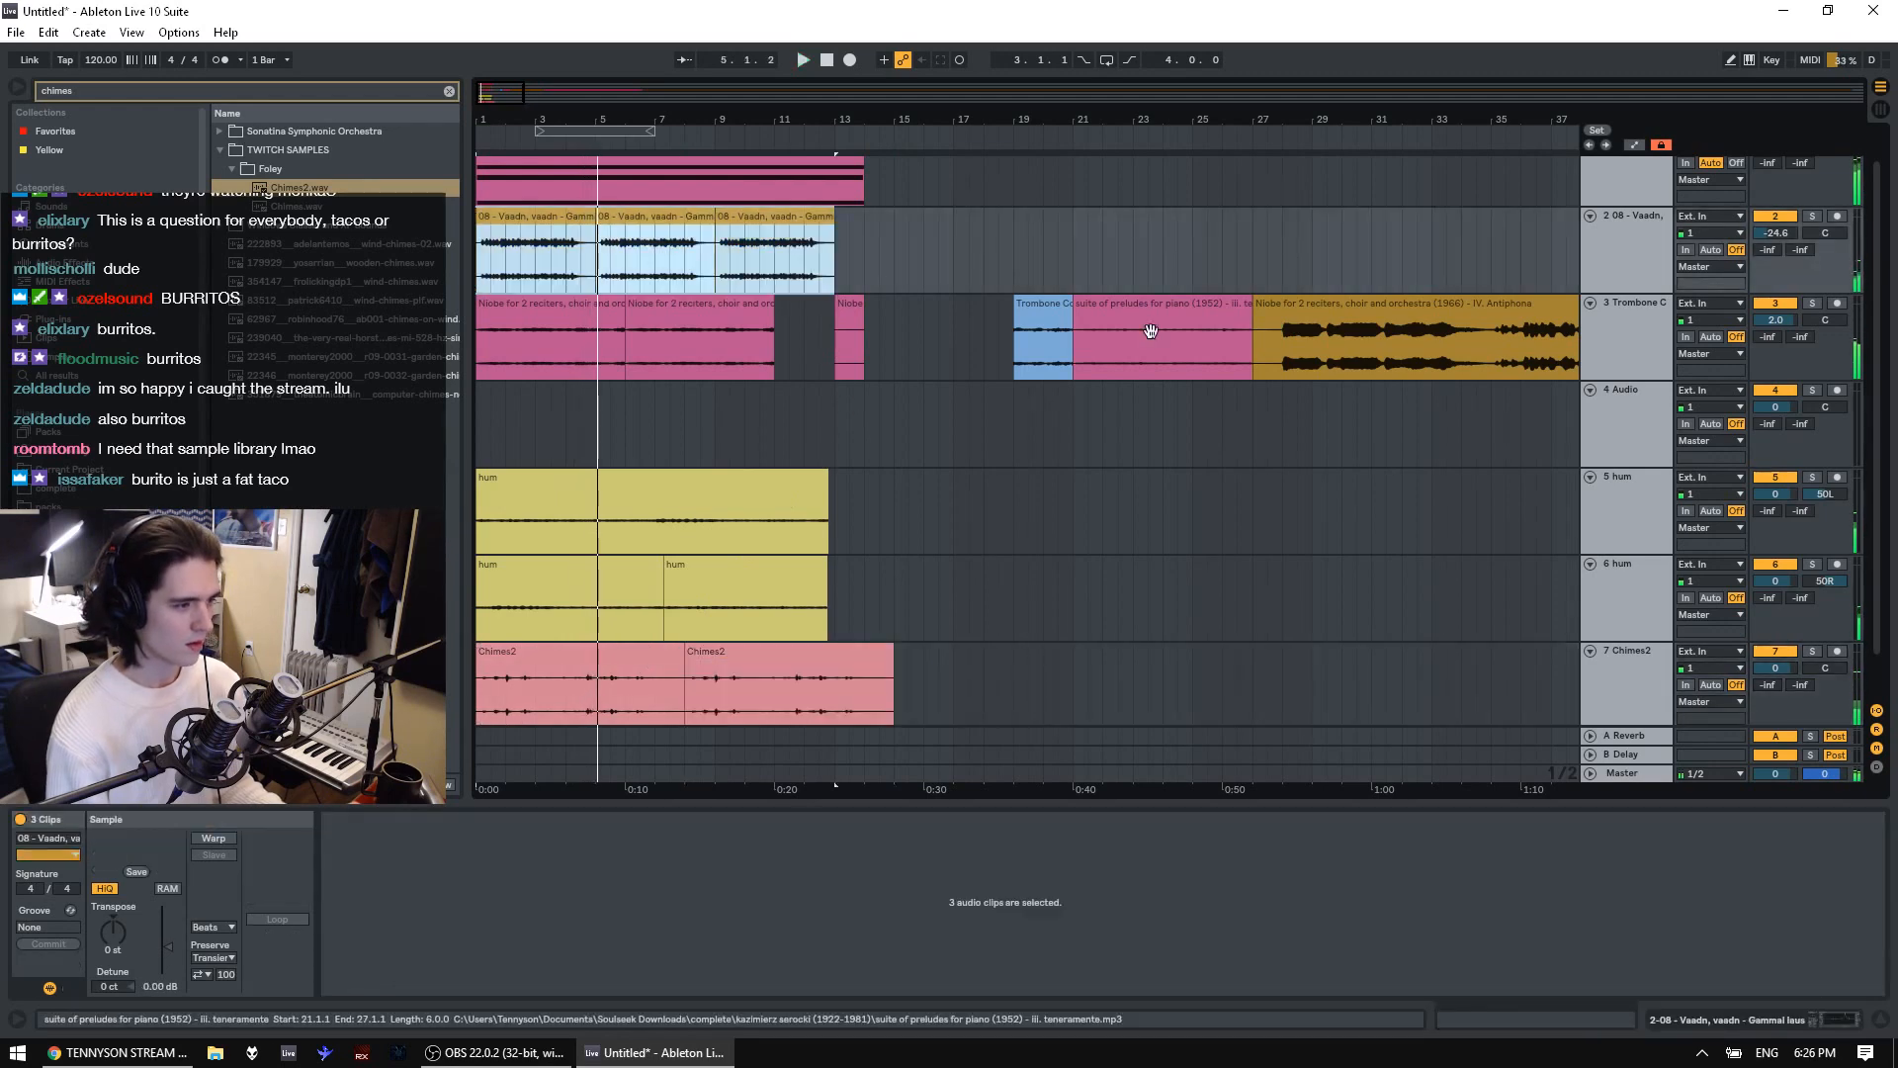
Solo the Massive track and add another EQ Eight at the end of its device chain, after AIRReverb
{"action": "scroll", "coordinate": [1643, 625], "scroll_direction": "up", "scroll_amount": 1}
{"action": "left_click", "coordinate": [1813, 164]}
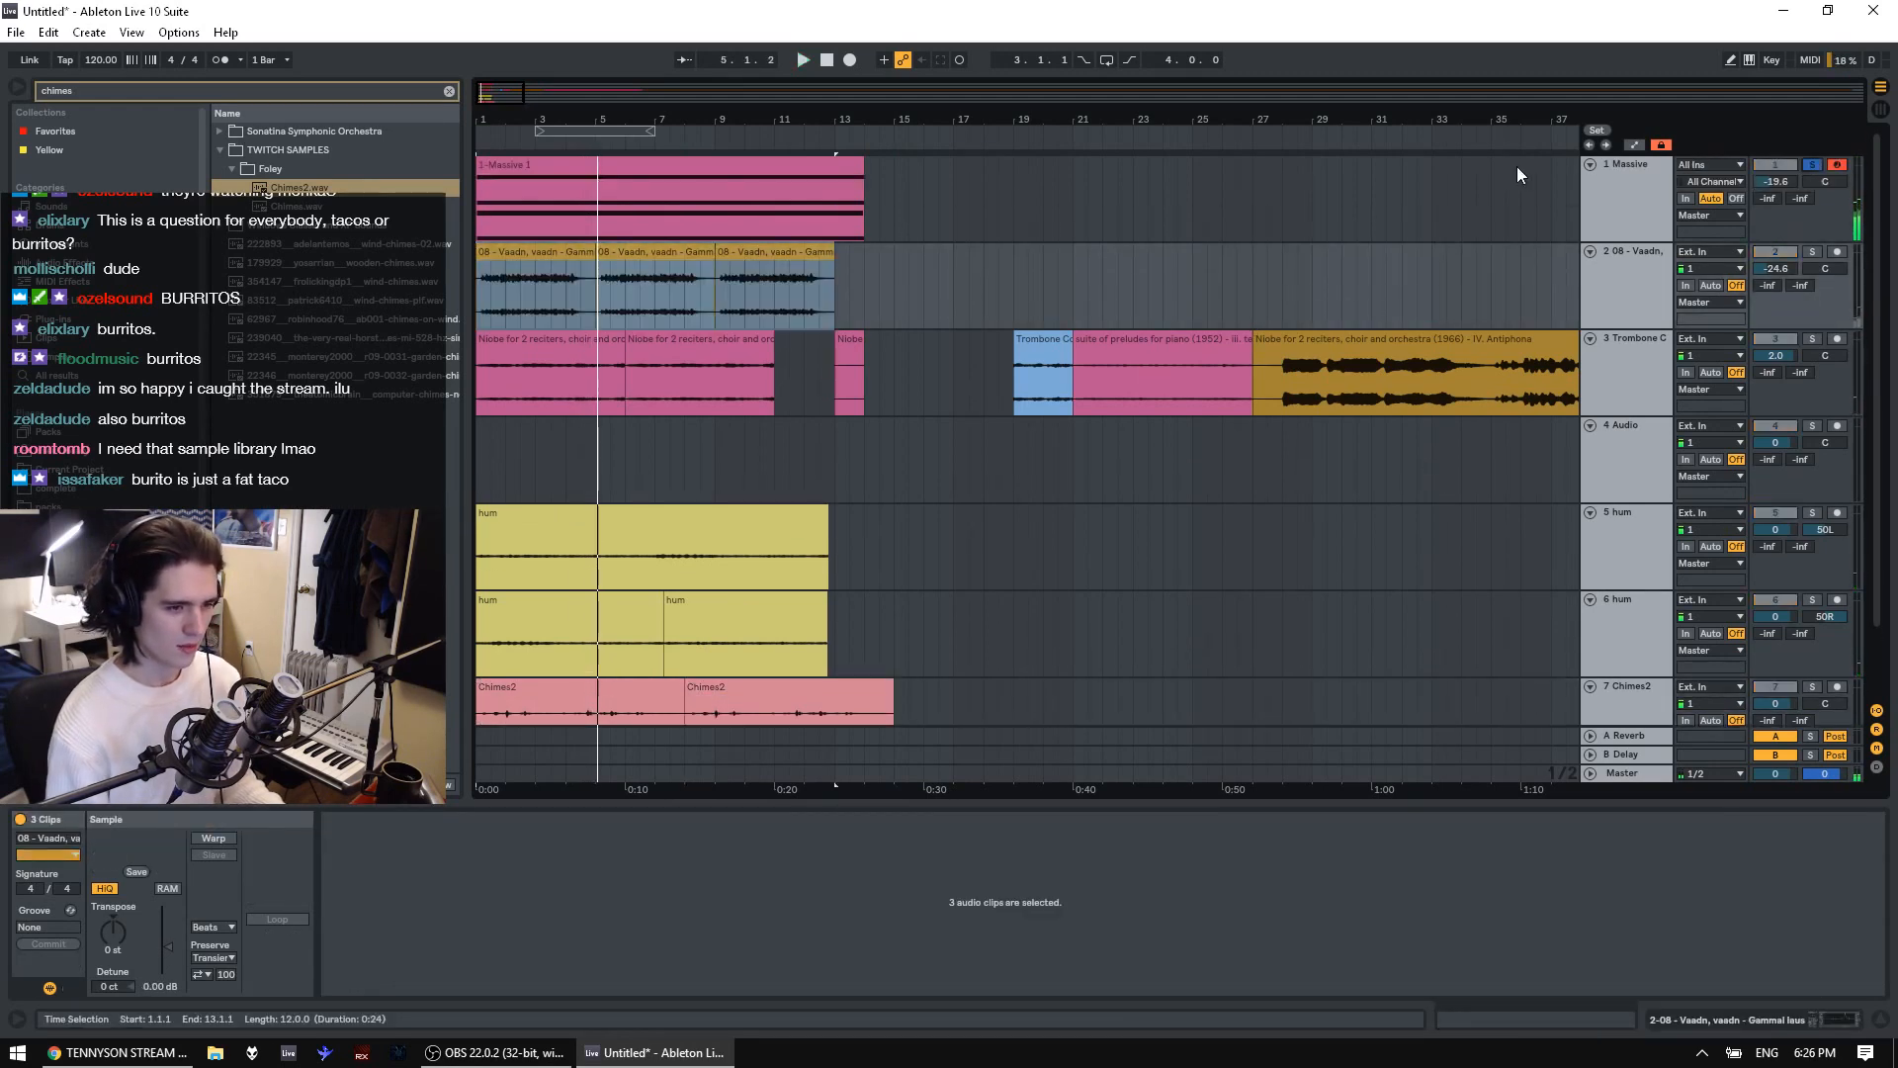
{"action": "left_click", "coordinate": [1611, 193]}
{"action": "left_click", "coordinate": [69, 244]}
{"action": "left_click", "coordinate": [69, 263]}
{"action": "left_click", "coordinate": [449, 91]}
{"action": "left_click_drag", "start_coordinate": [261, 281], "coordinate": [1510, 903]}
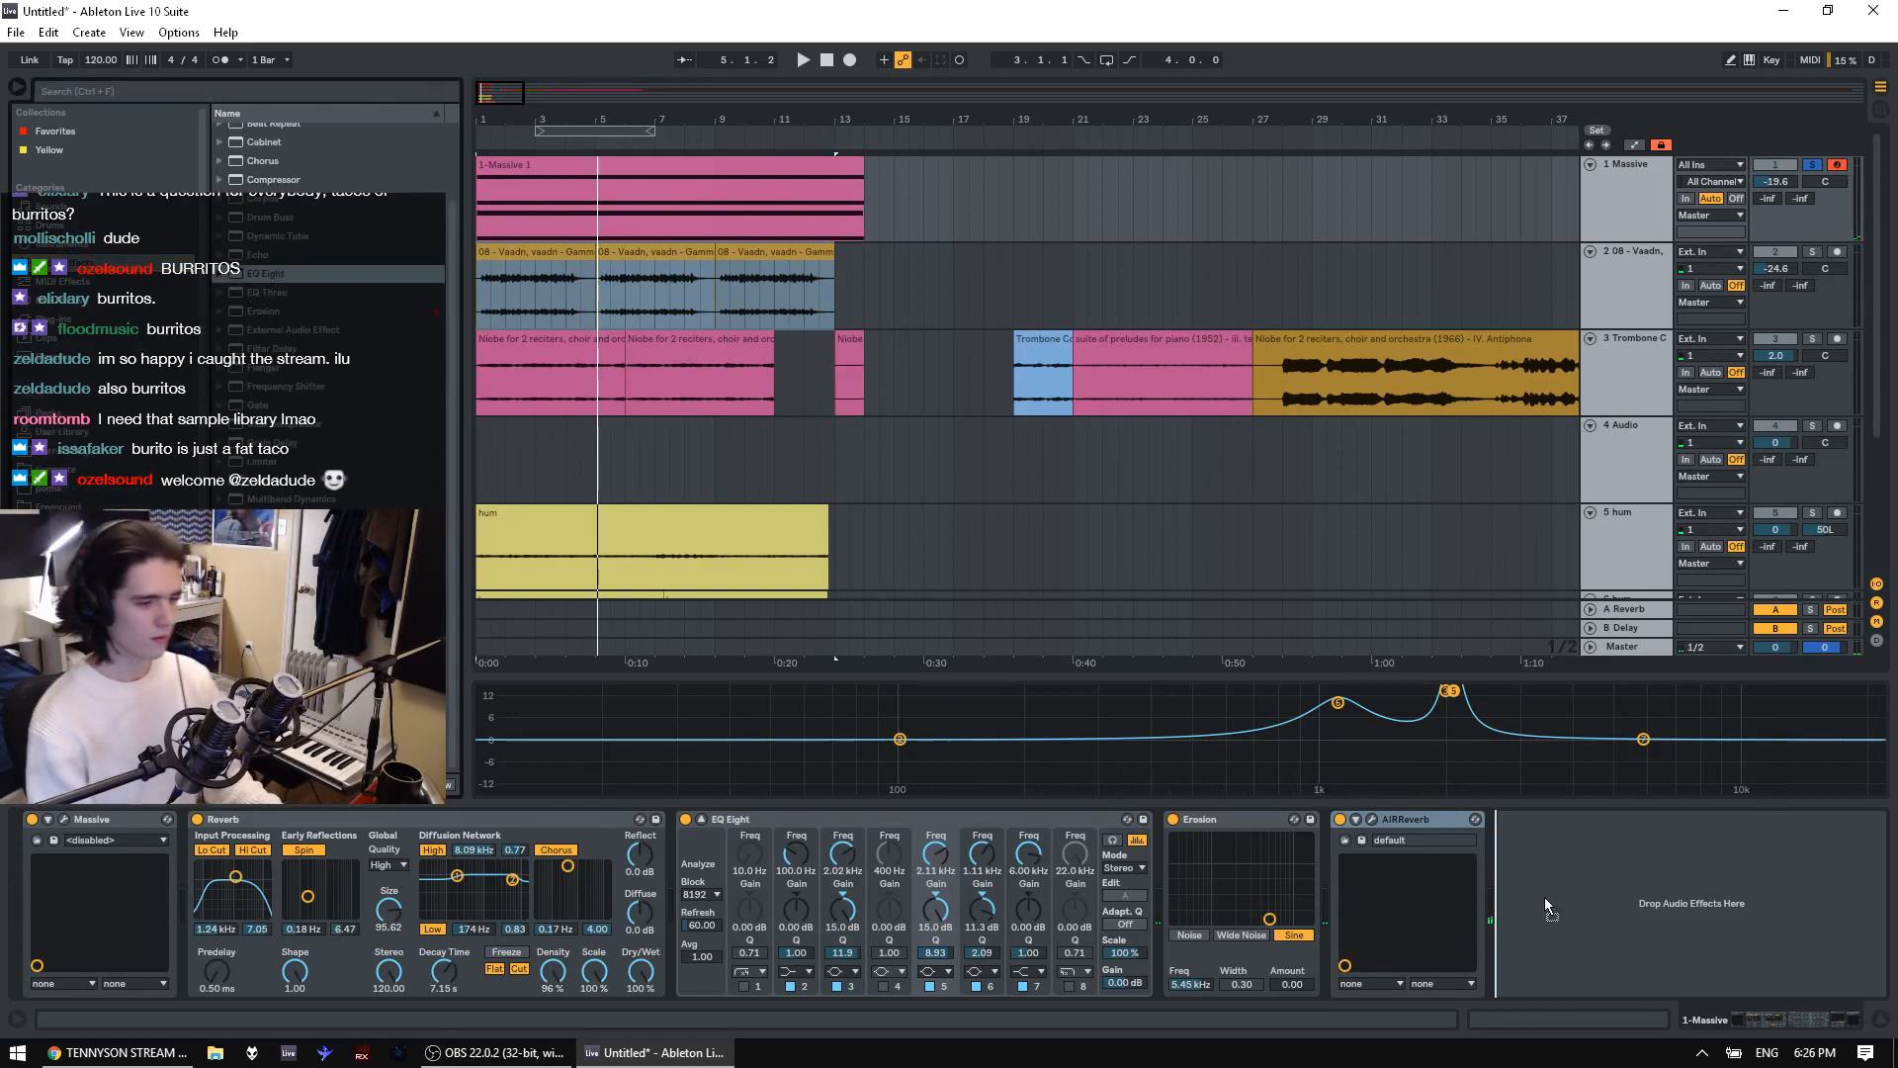
Enable band 8 of the new EQ Eight as a high cut at 2.40 kHz, then unsolo Massive and set its volume to -16.5 dB
{"action": "key", "text": "space"}
{"action": "left_click", "coordinate": [1795, 988]}
{"action": "left_click_drag", "start_coordinate": [1800, 905], "coordinate": [1732, 905]}
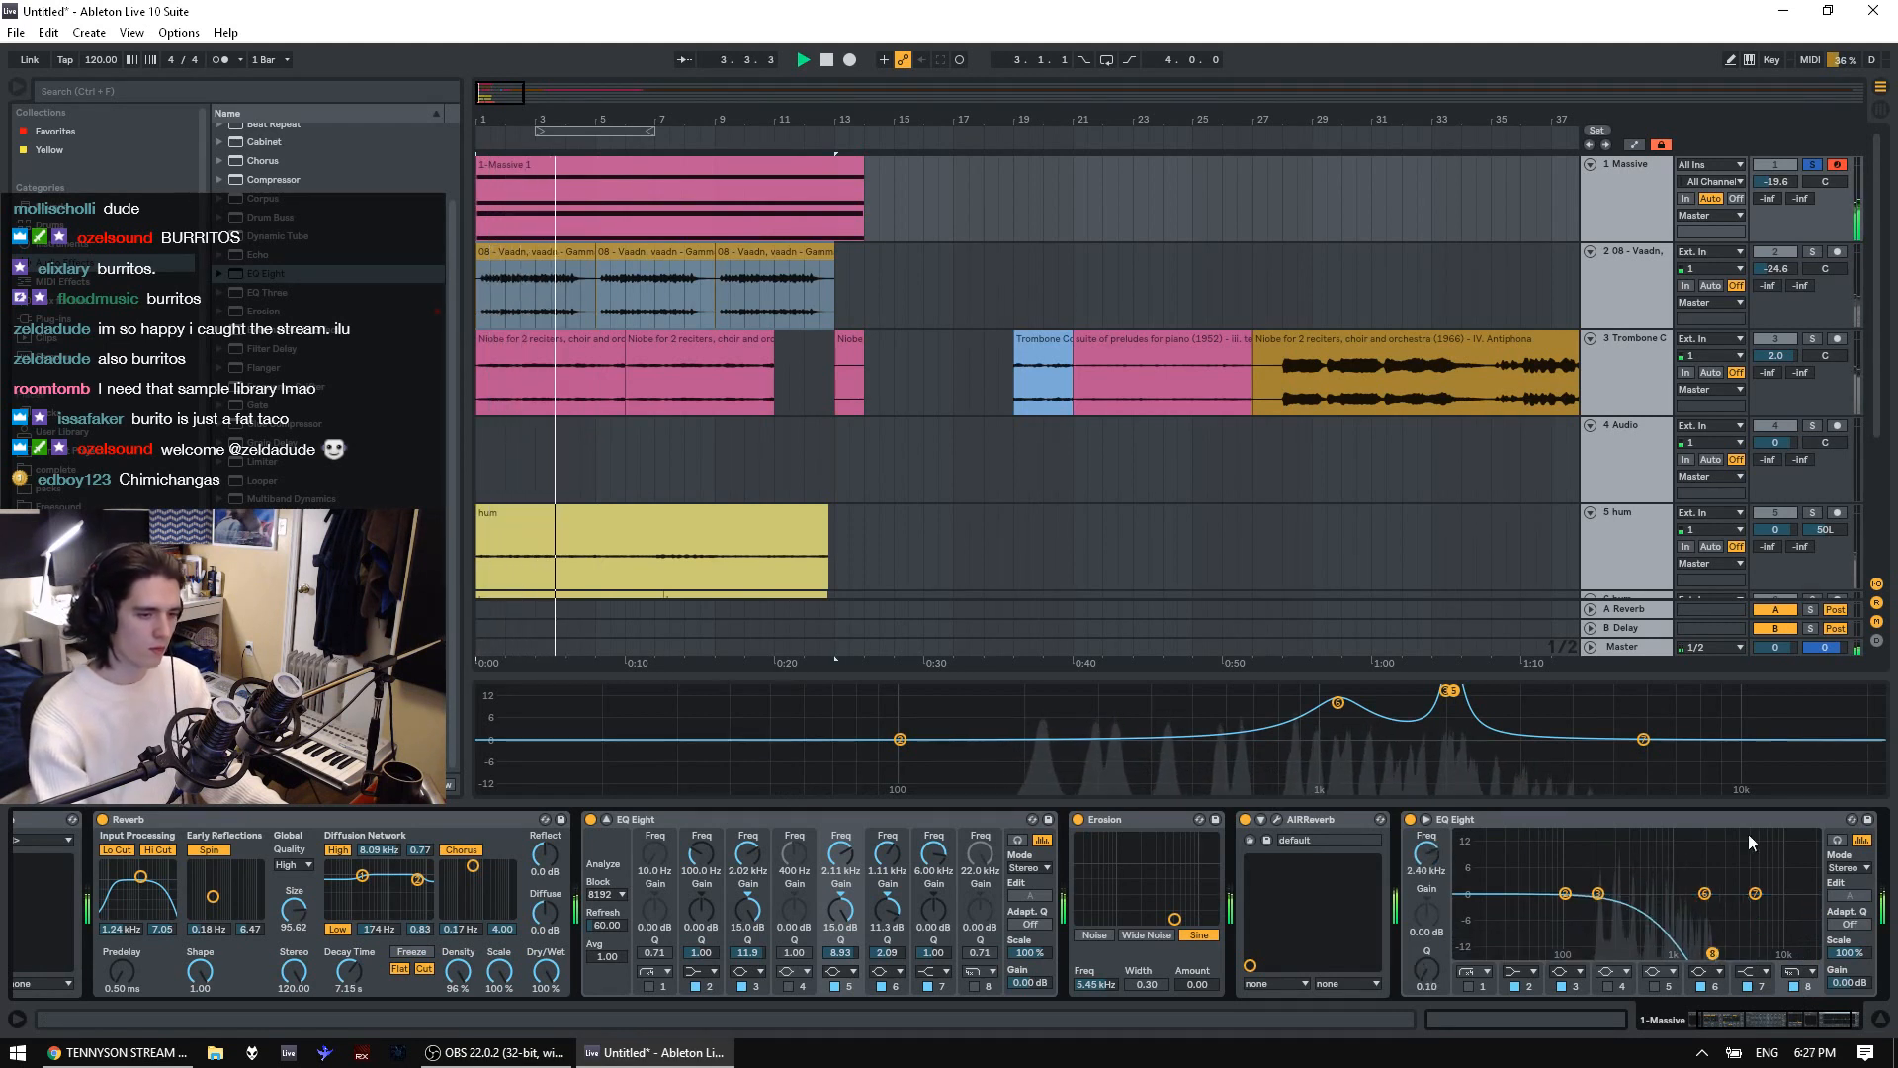
{"action": "left_click", "coordinate": [1812, 165]}
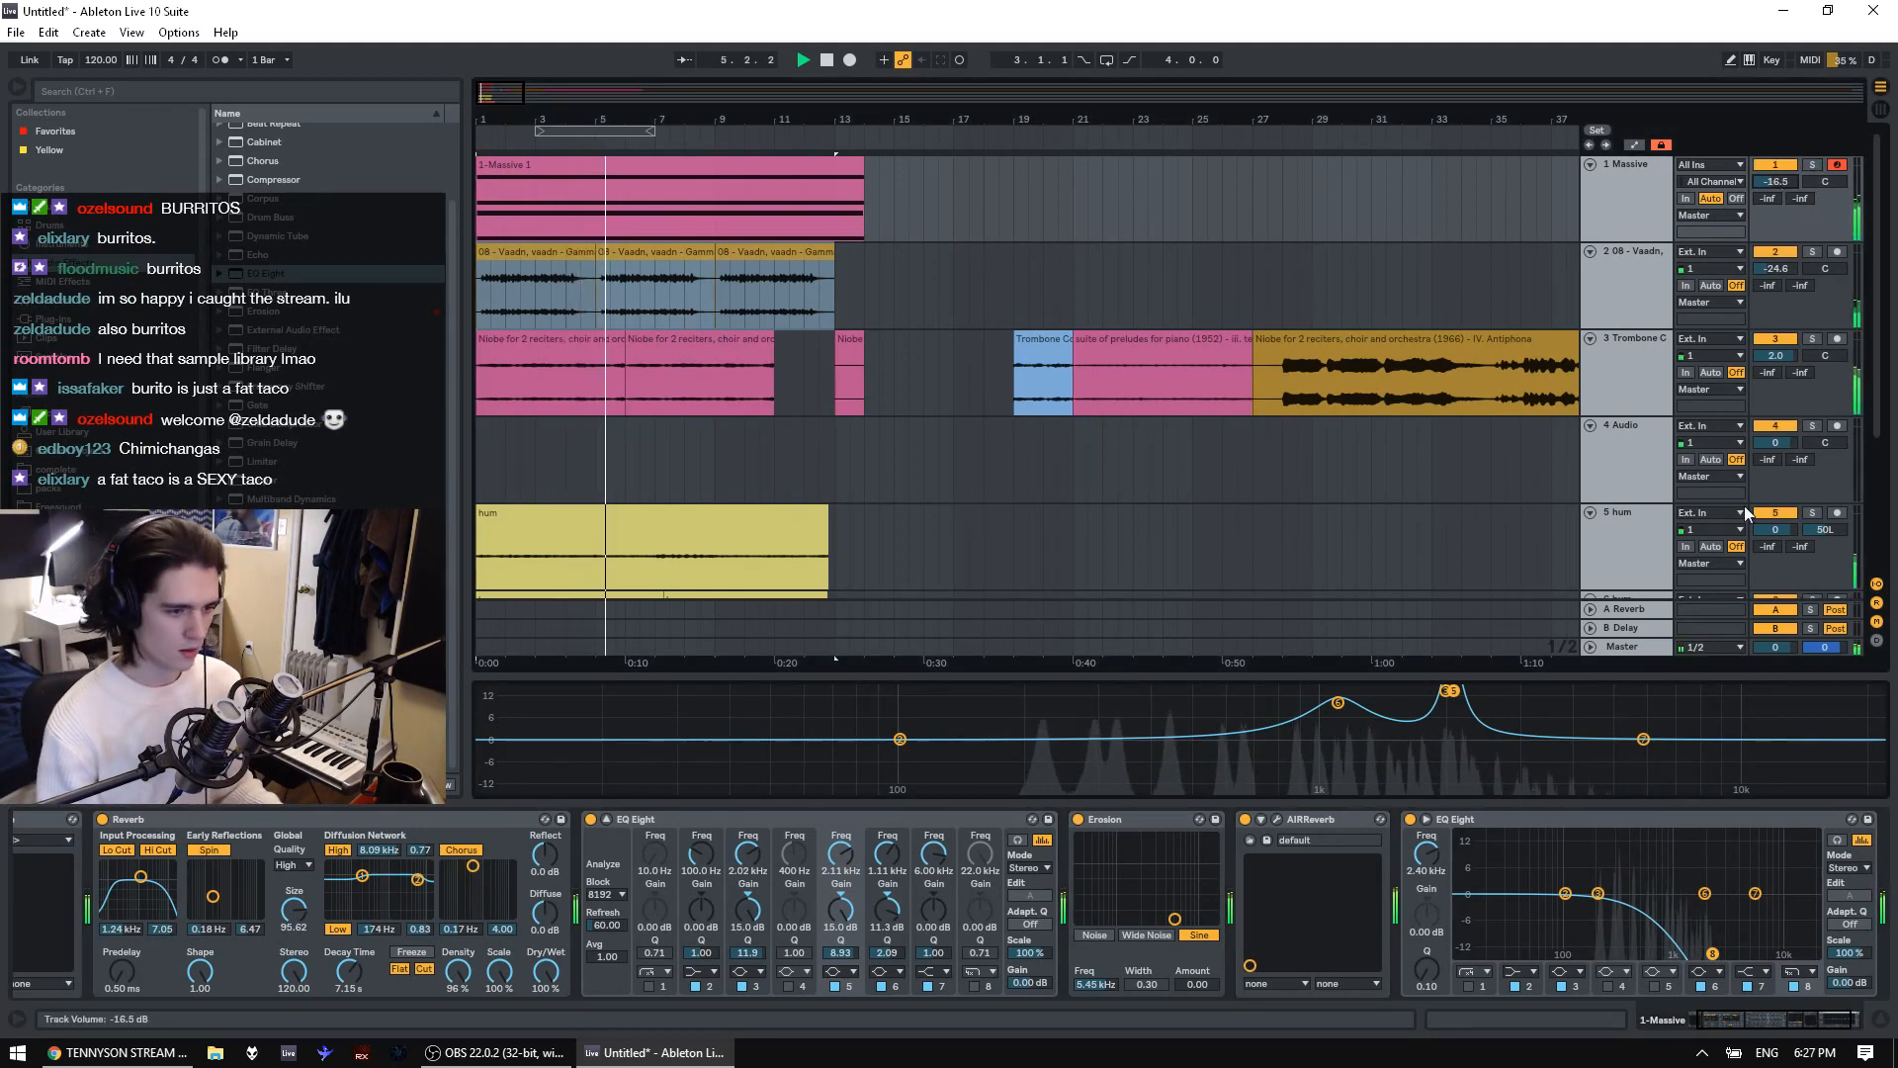
Stop playback and lower both hum tracks together to a volume of -2.7 dB
{"action": "scroll", "coordinate": [1725, 514], "scroll_direction": "down", "scroll_amount": 1}
{"action": "left_click", "coordinate": [1646, 487]}
{"action": "left_click", "coordinate": [1656, 533], "text": "shift"}
{"action": "key", "text": "space"}
{"action": "left_click_drag", "start_coordinate": [952, 583], "coordinate": [495, 460]}
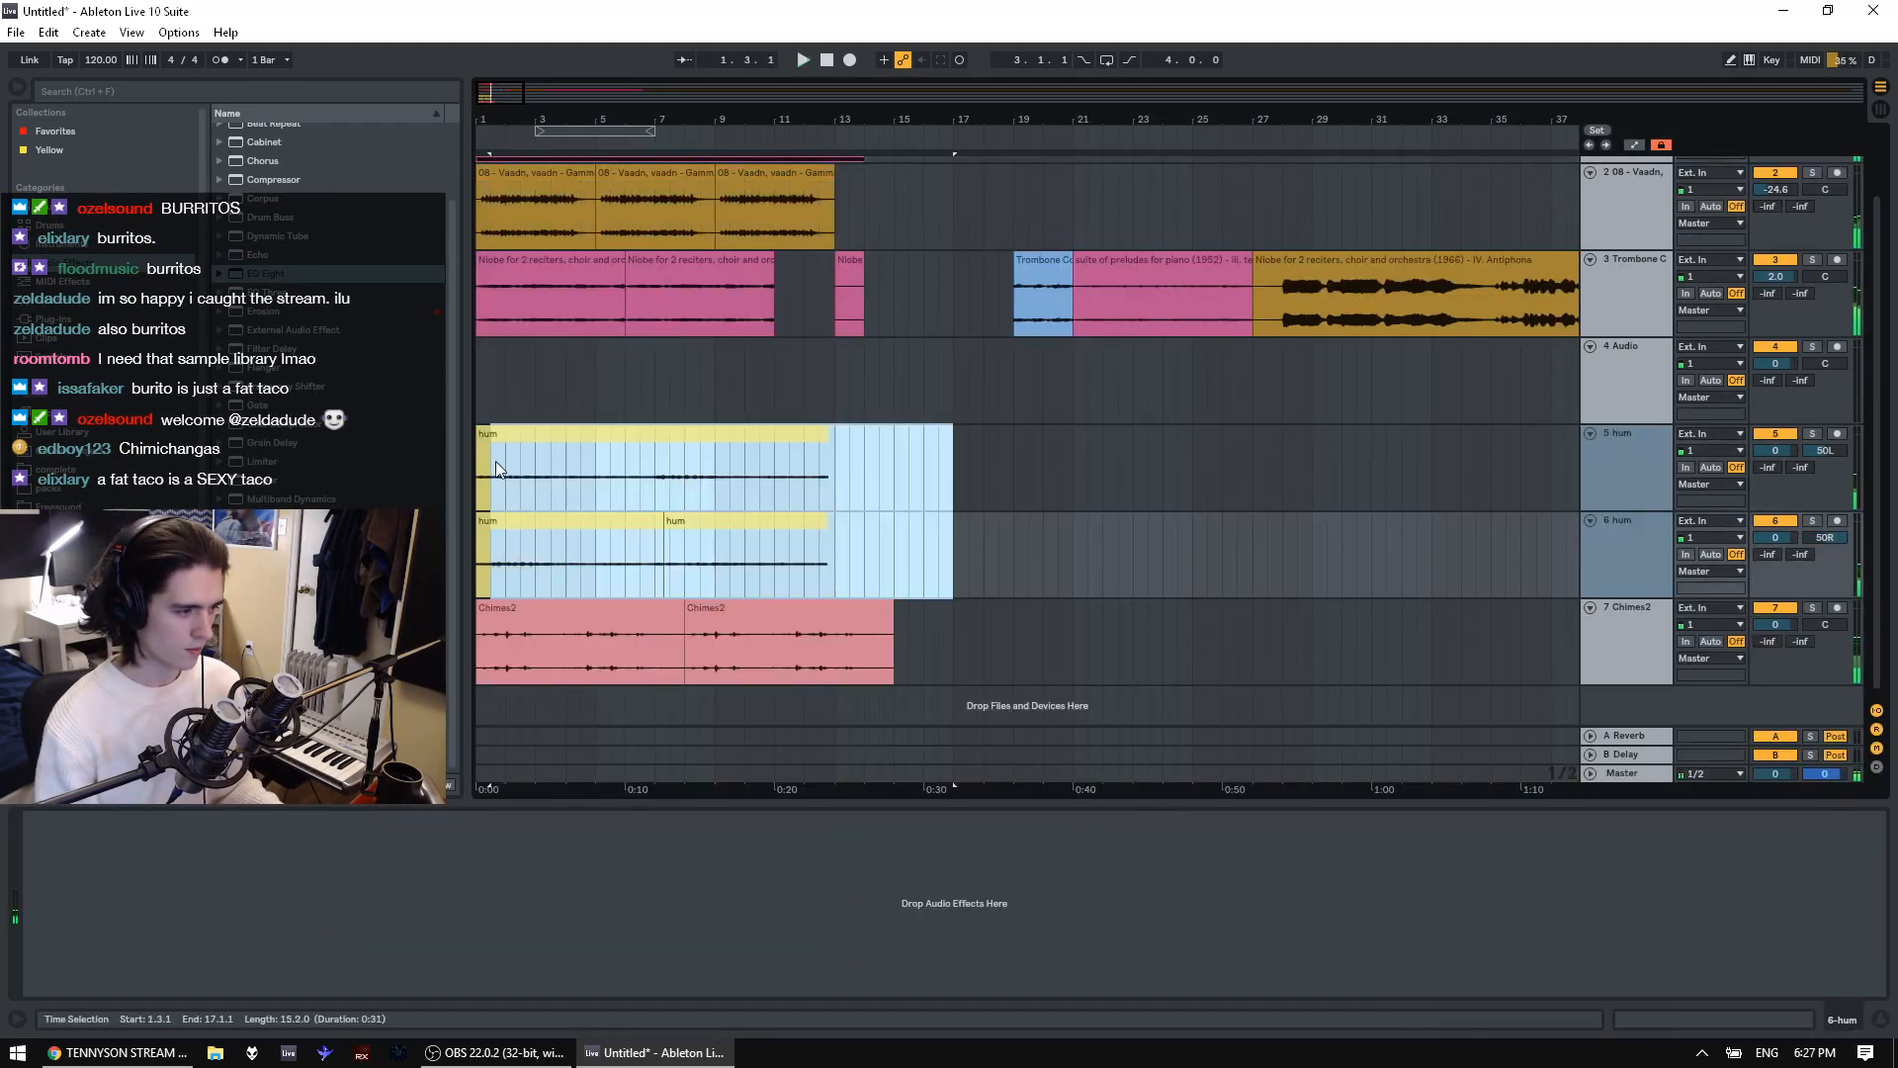
{"action": "left_click_drag", "start_coordinate": [1773, 456], "coordinate": [1774, 541]}
{"action": "left_click", "coordinate": [1659, 561]}
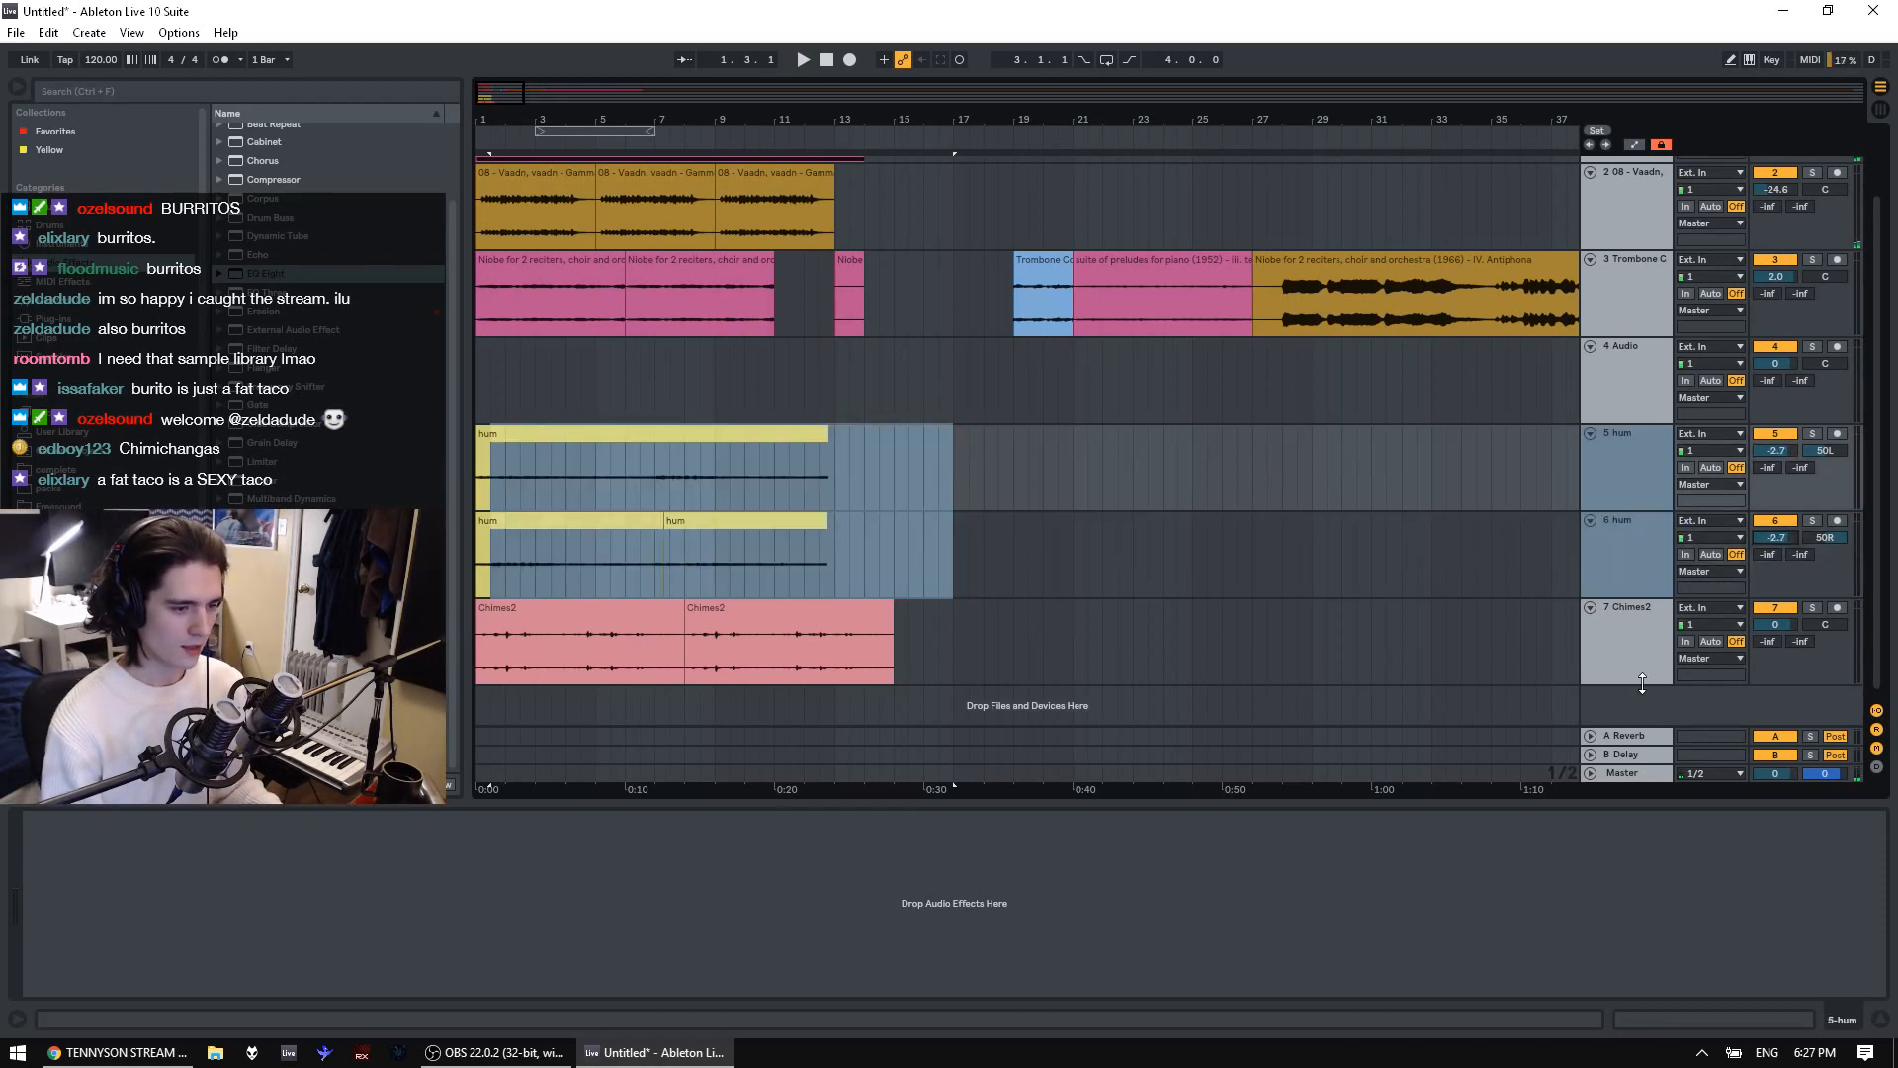
Insert an empty MIDI track below the Chimes2 track and show the plug-ins in the browser
{"action": "left_click", "coordinate": [1586, 666]}
{"action": "key", "text": "ctrl+shift+t"}
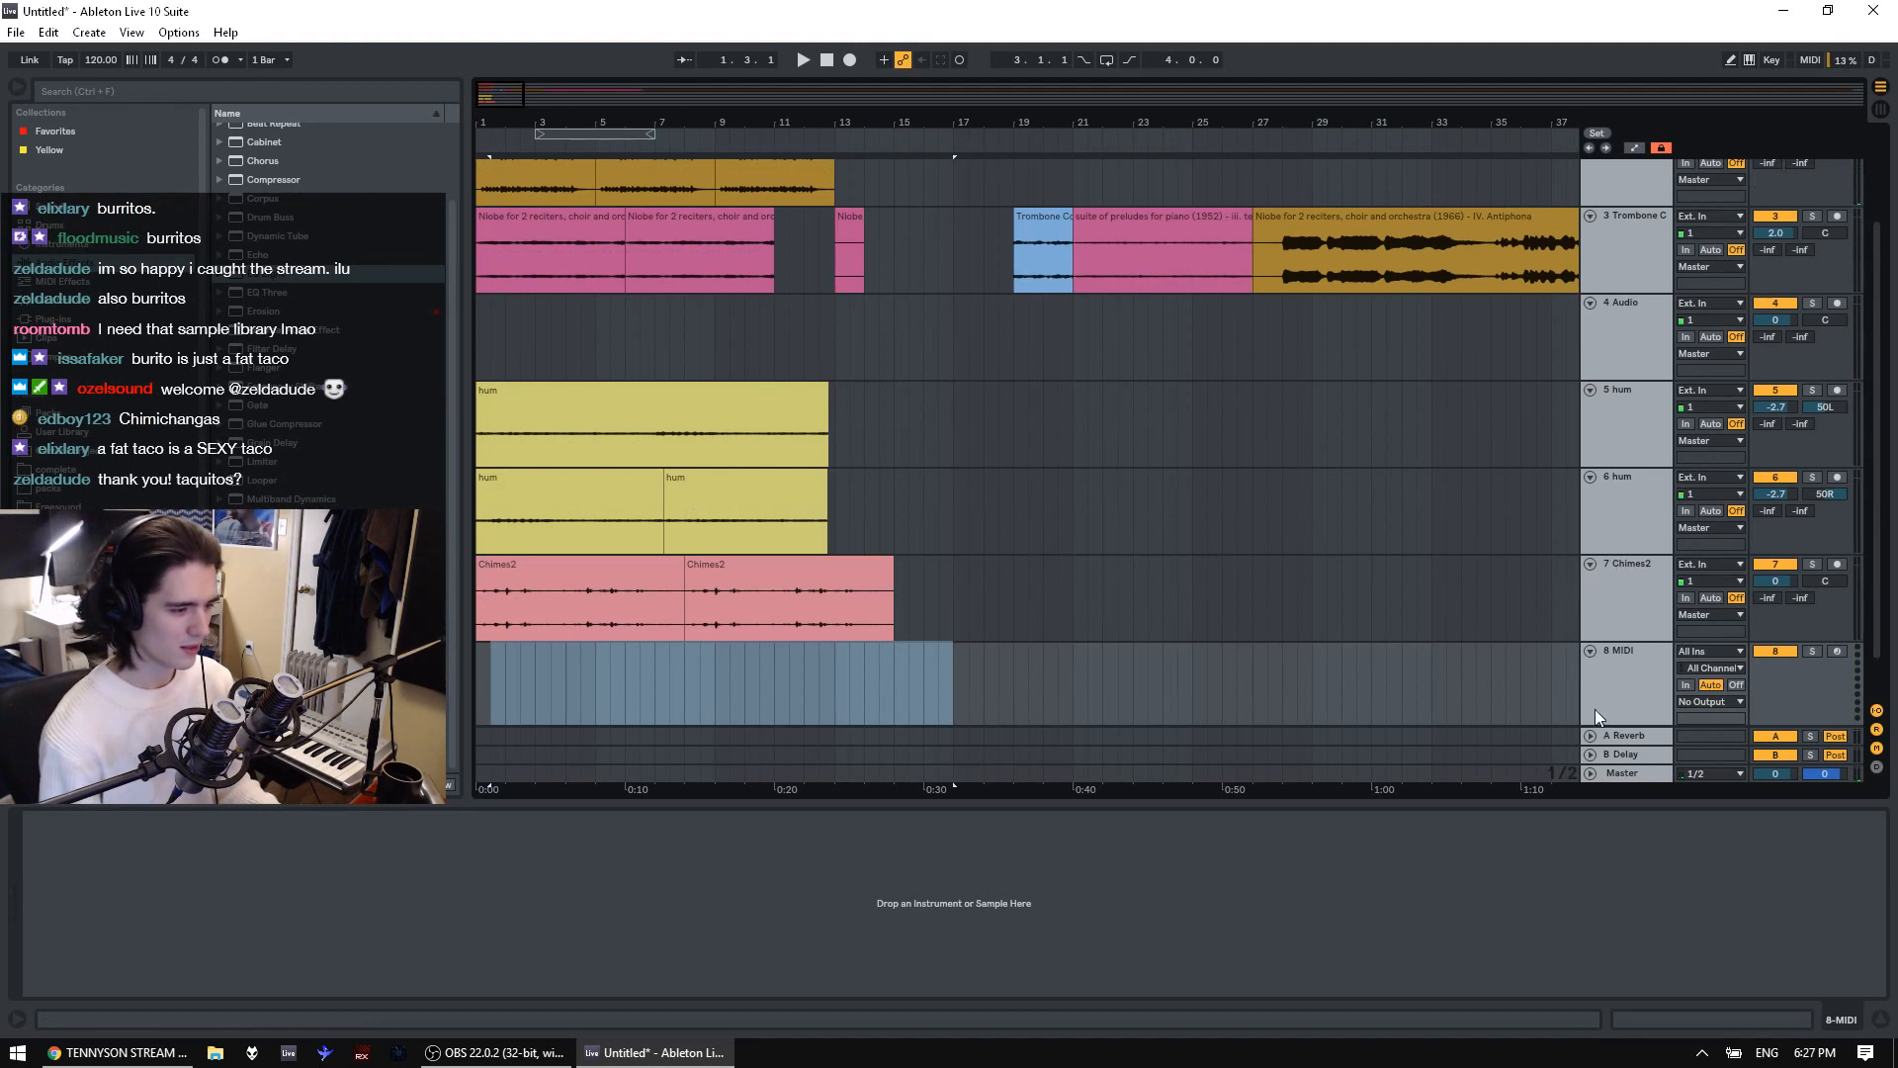
{"action": "left_click", "coordinate": [53, 319]}
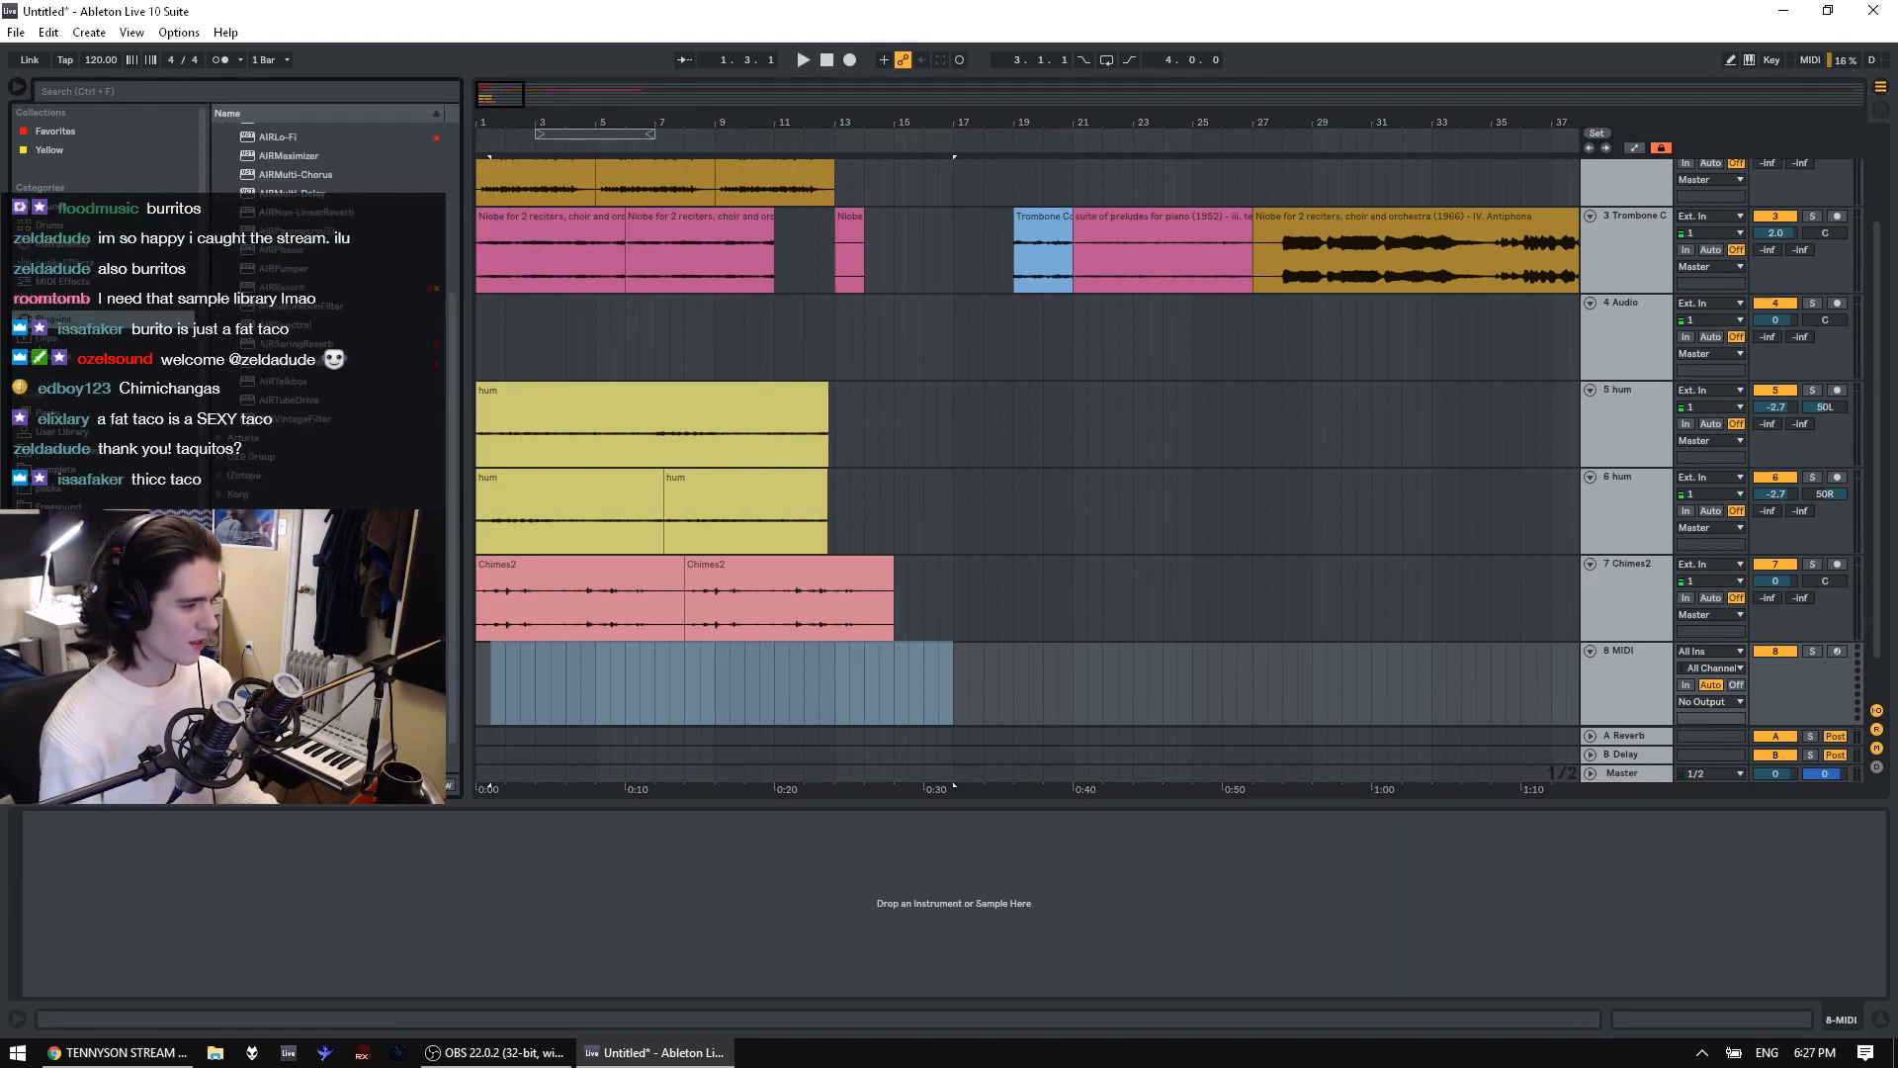
Look through the project folders and expand 2019, 1 january, AI-1 Project and the AI-1 set inside it
{"action": "left_click", "coordinate": [75, 507]}
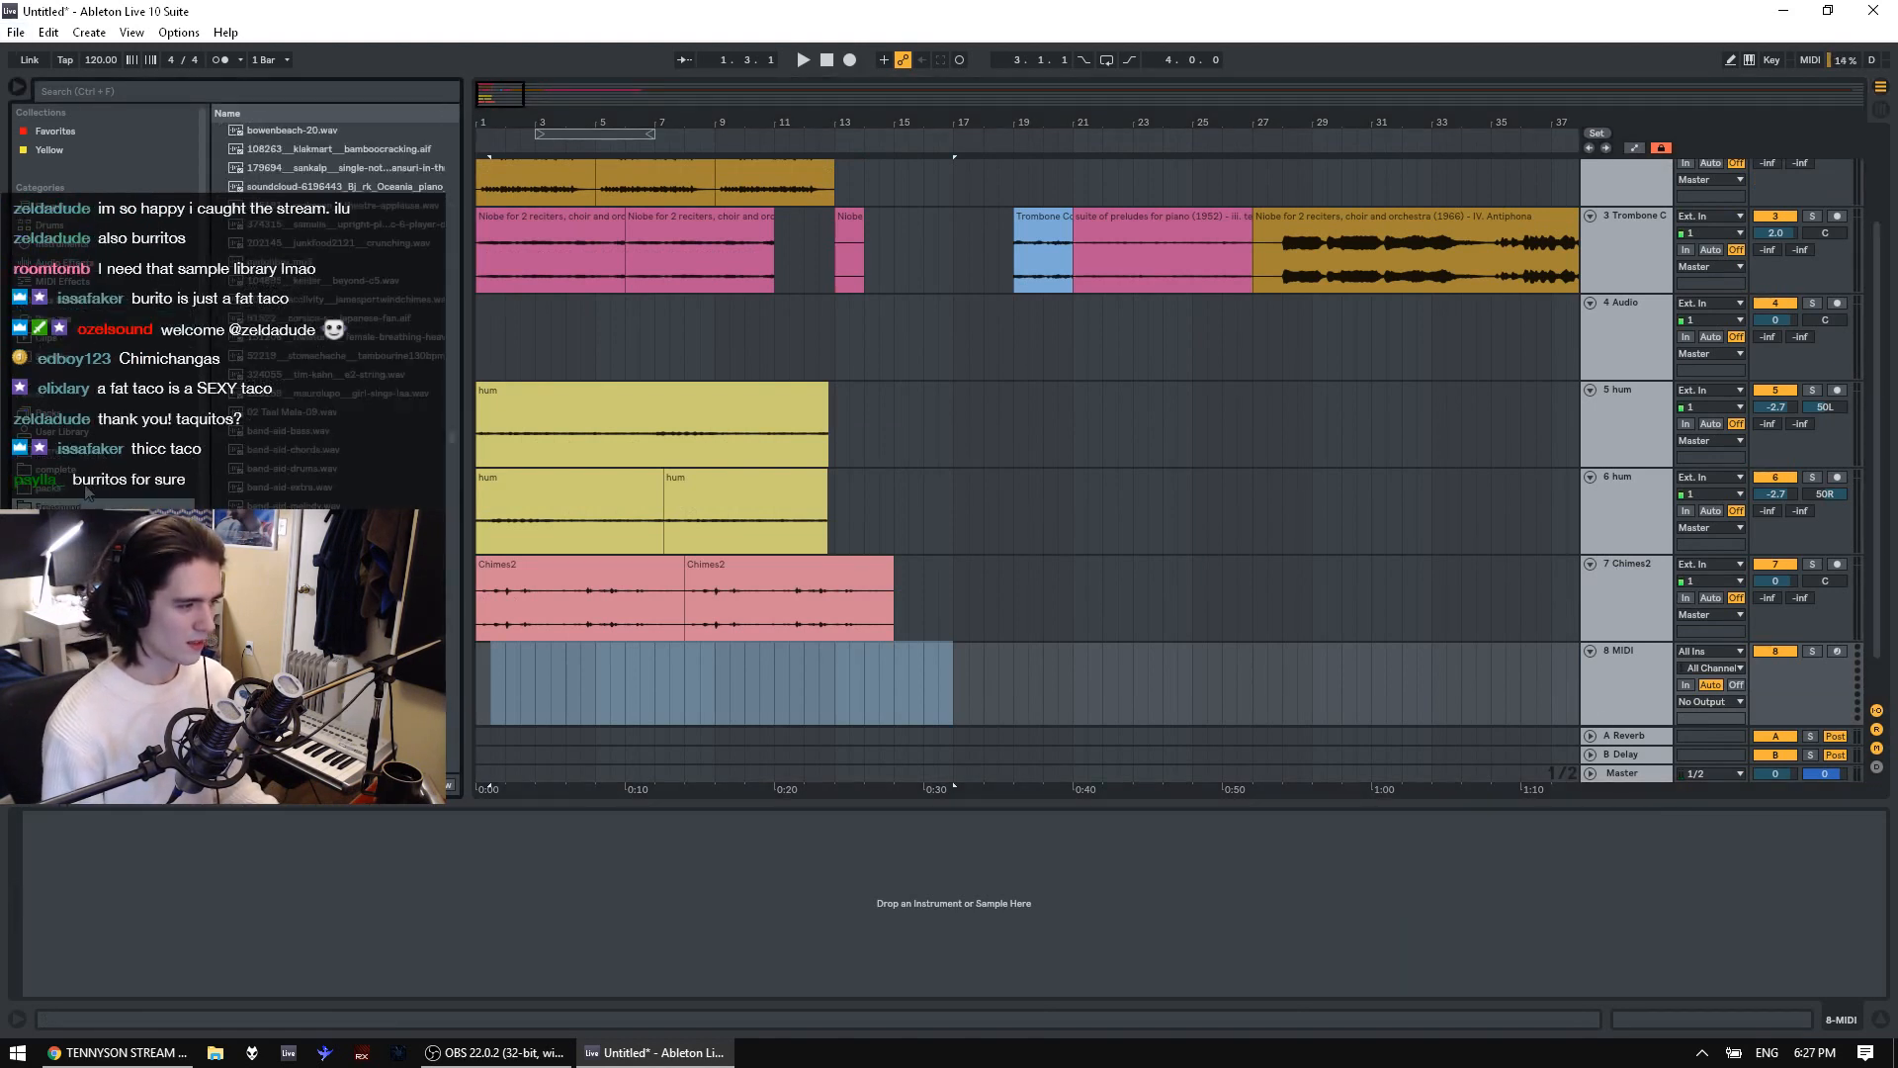
{"action": "left_click", "coordinate": [188, 407]}
{"action": "left_click", "coordinate": [218, 131]}
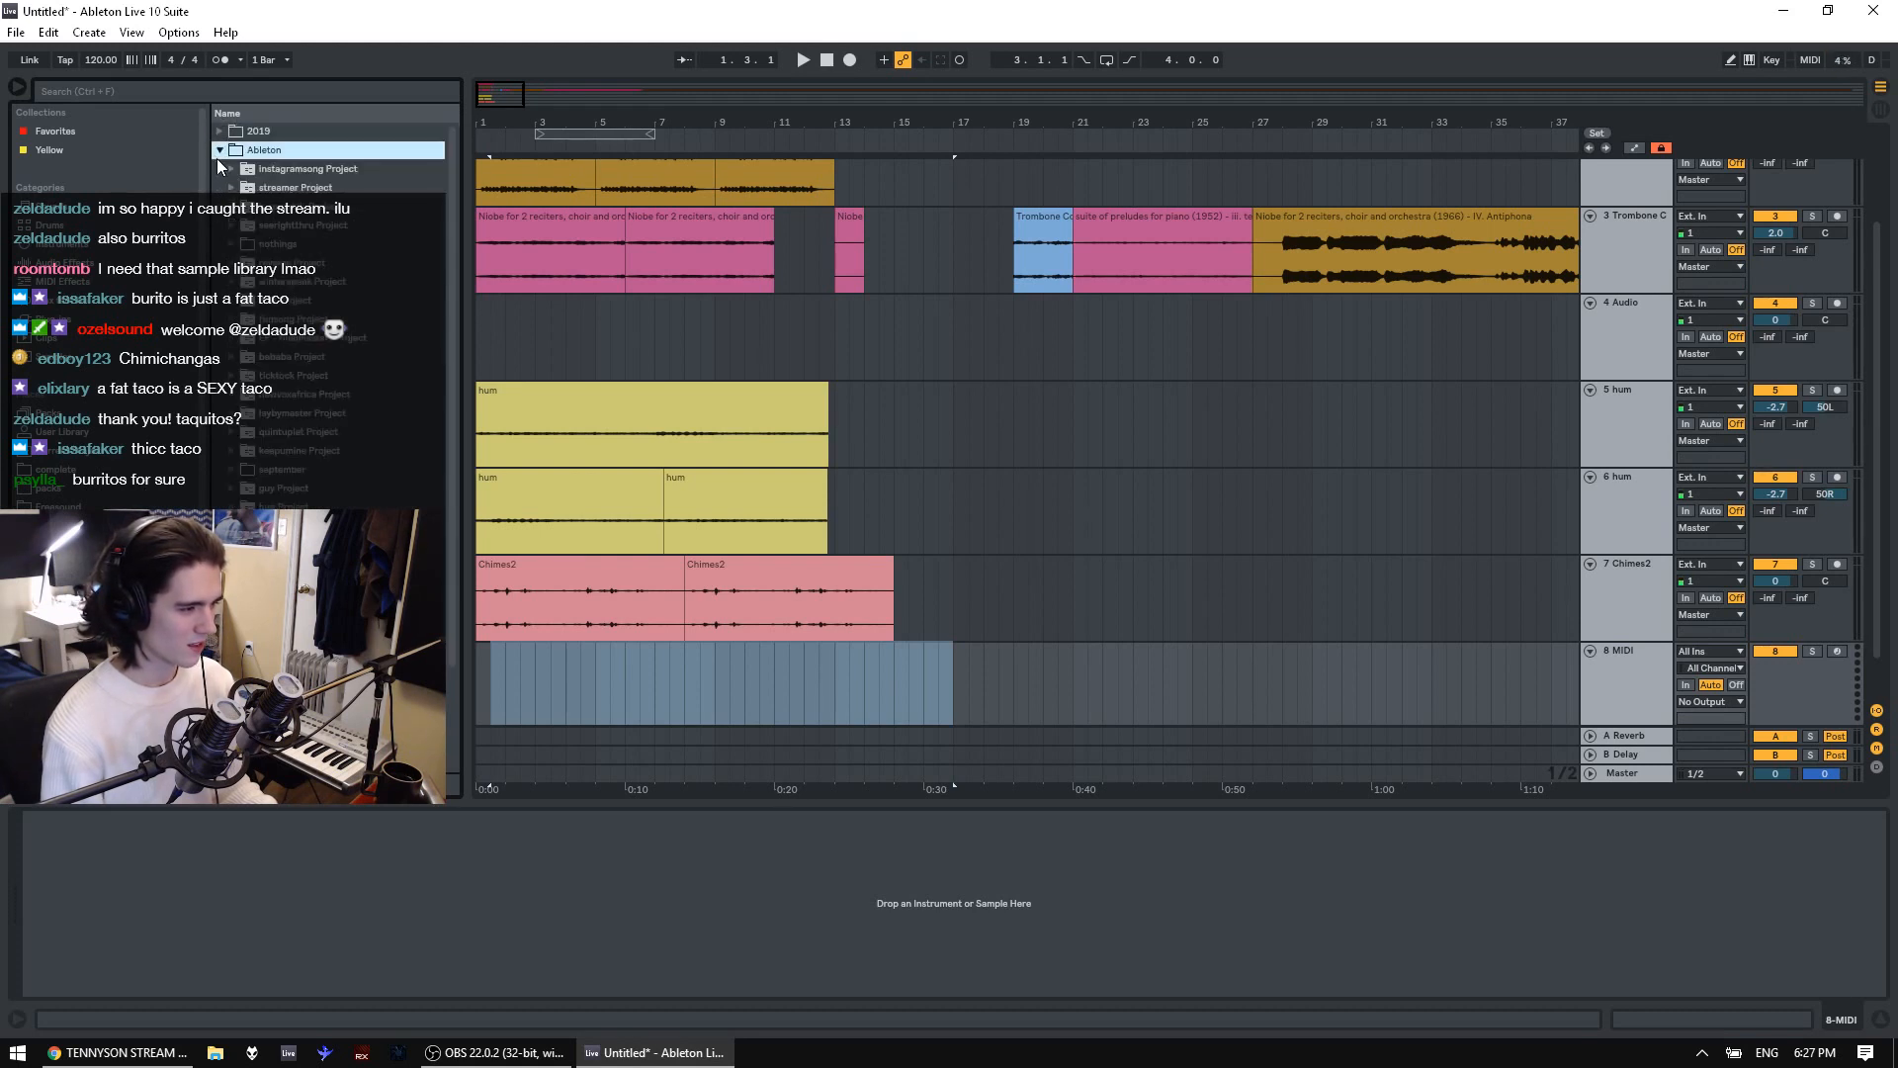
{"action": "left_click", "coordinate": [218, 170]}
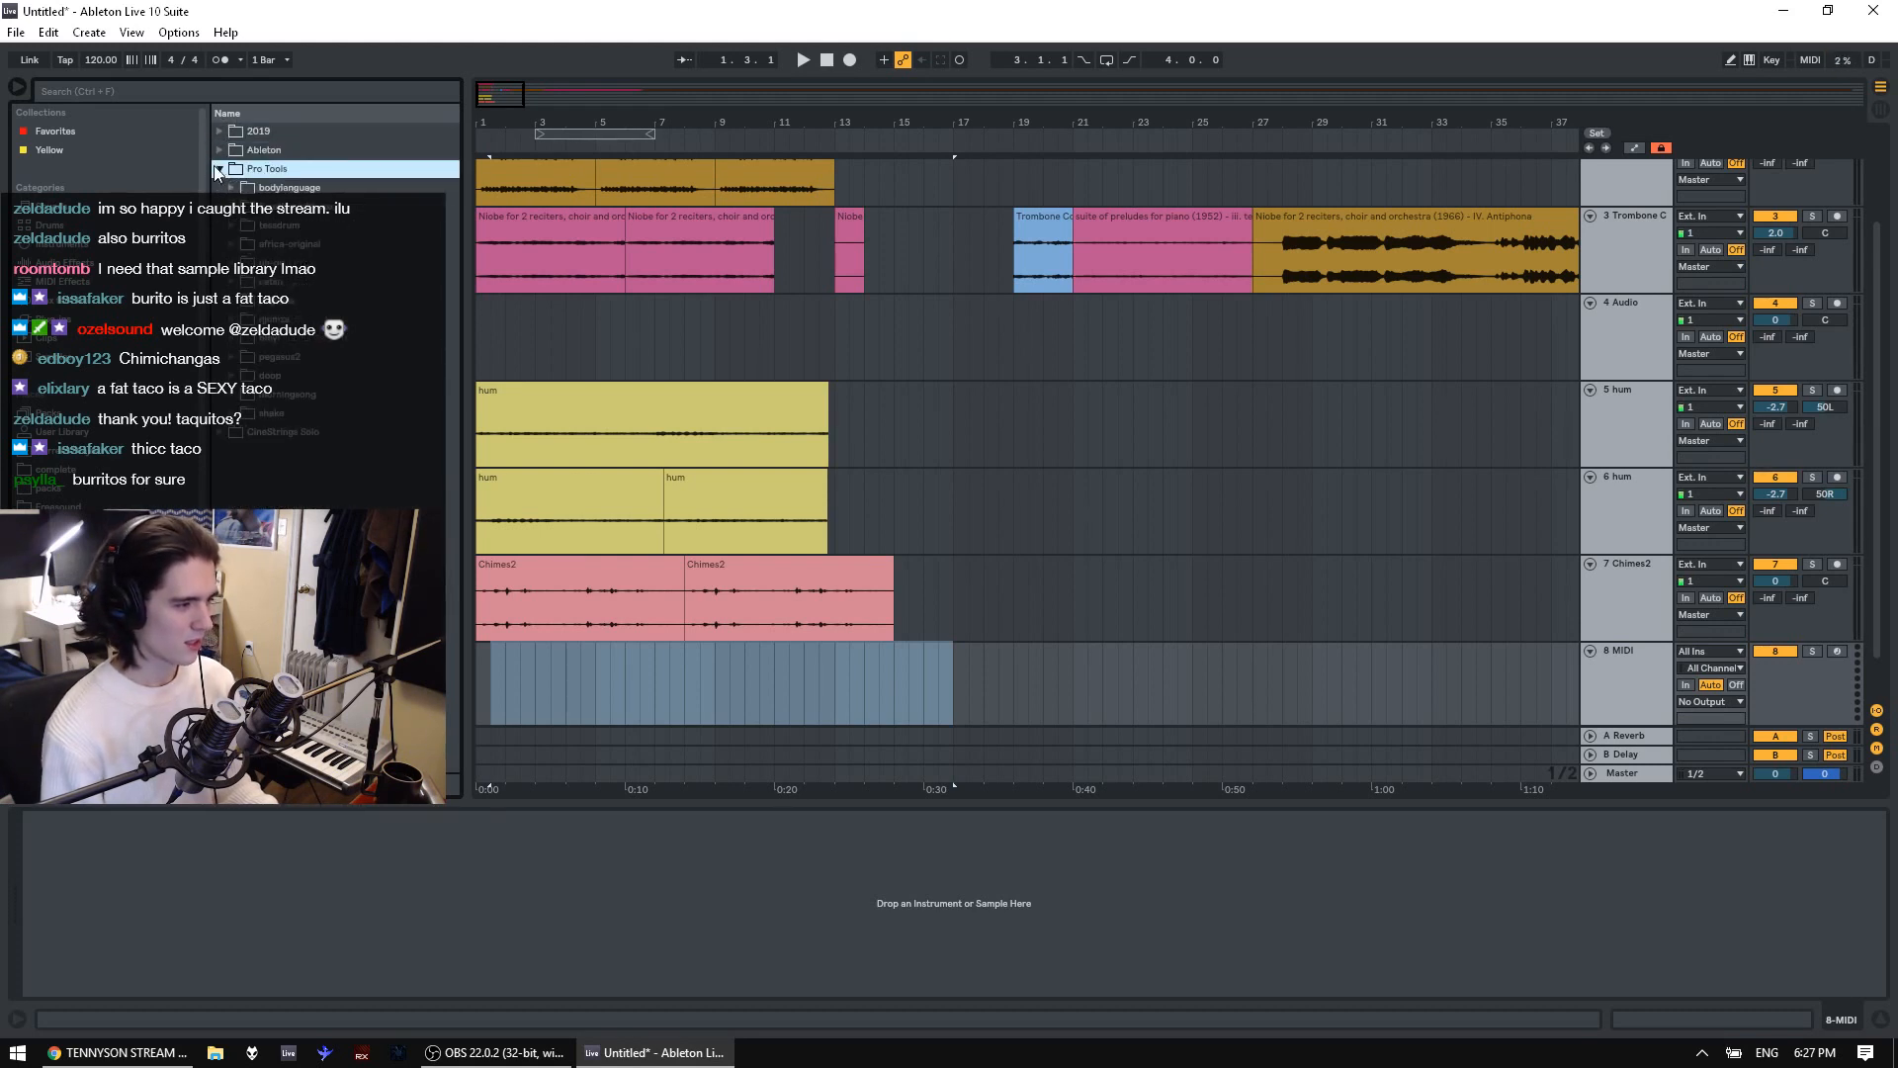
{"action": "left_click", "coordinate": [217, 149]}
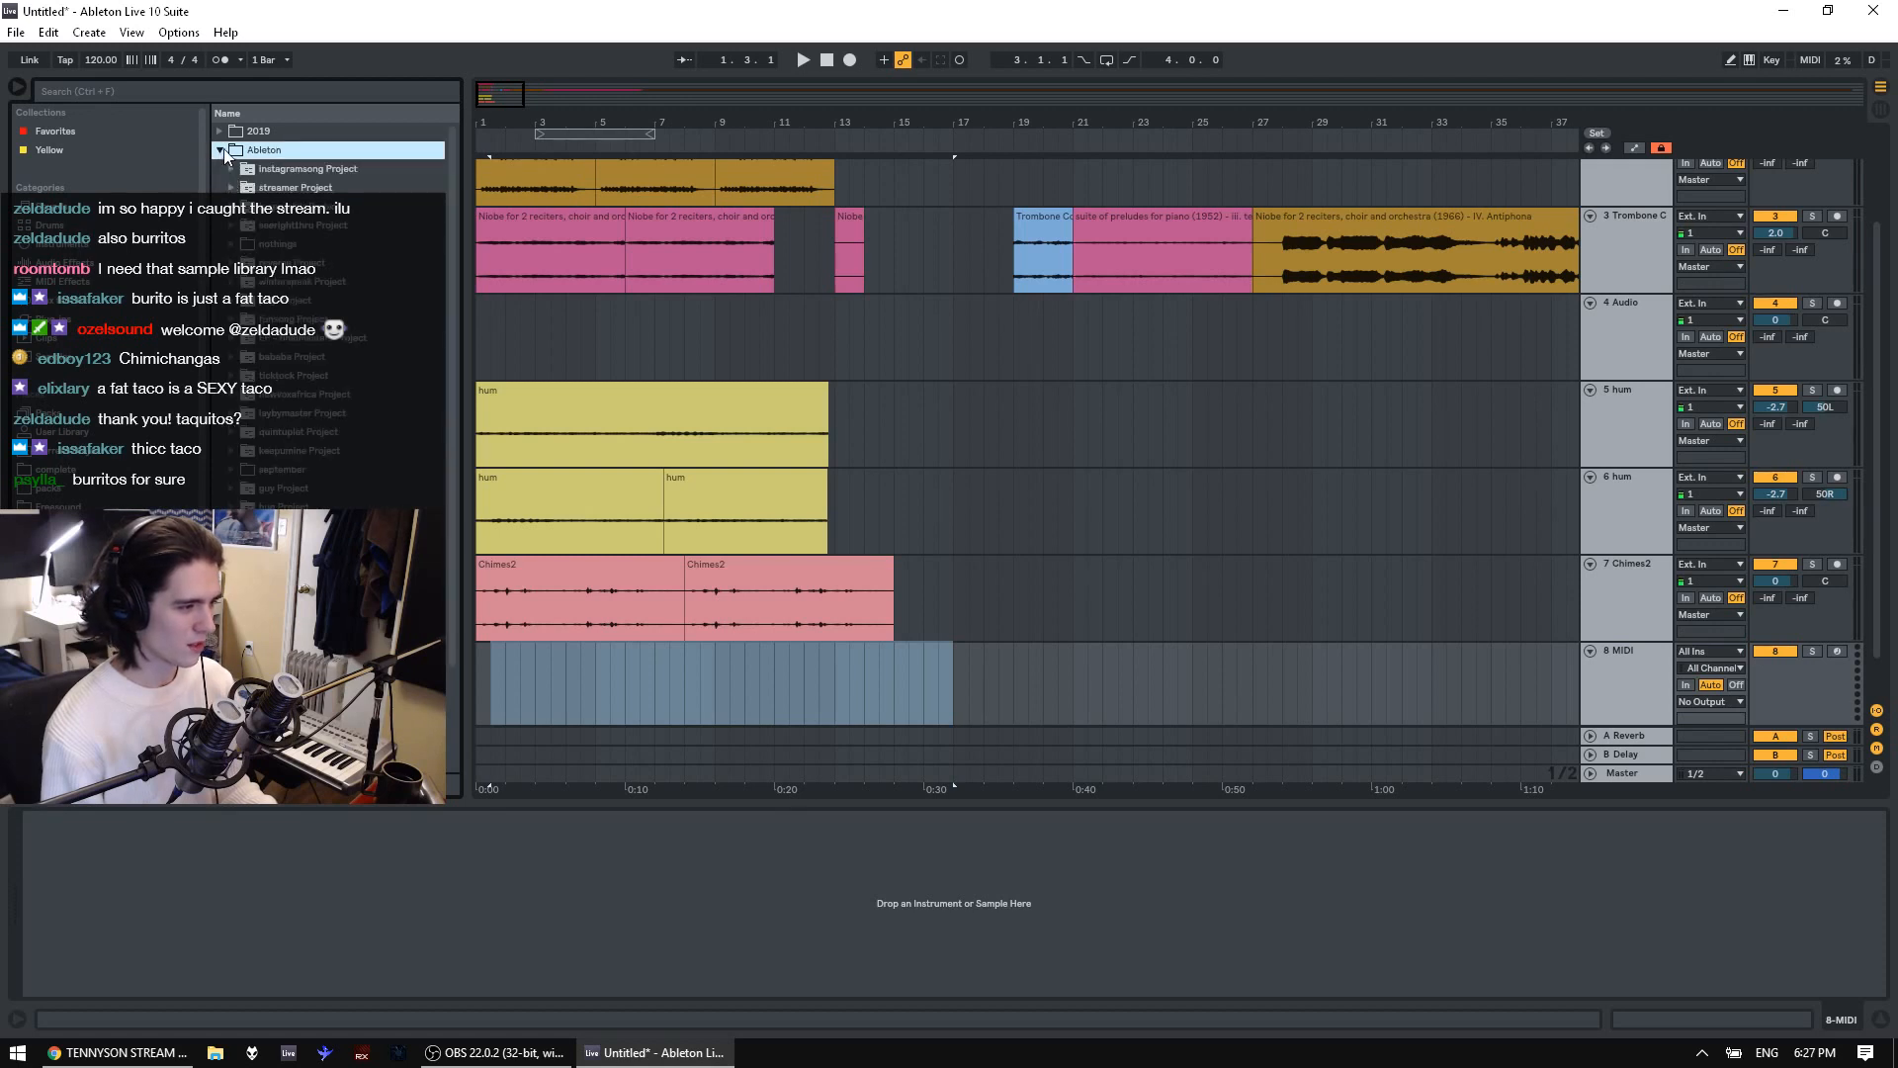
{"action": "left_click", "coordinate": [220, 130]}
{"action": "left_click", "coordinate": [231, 150]}
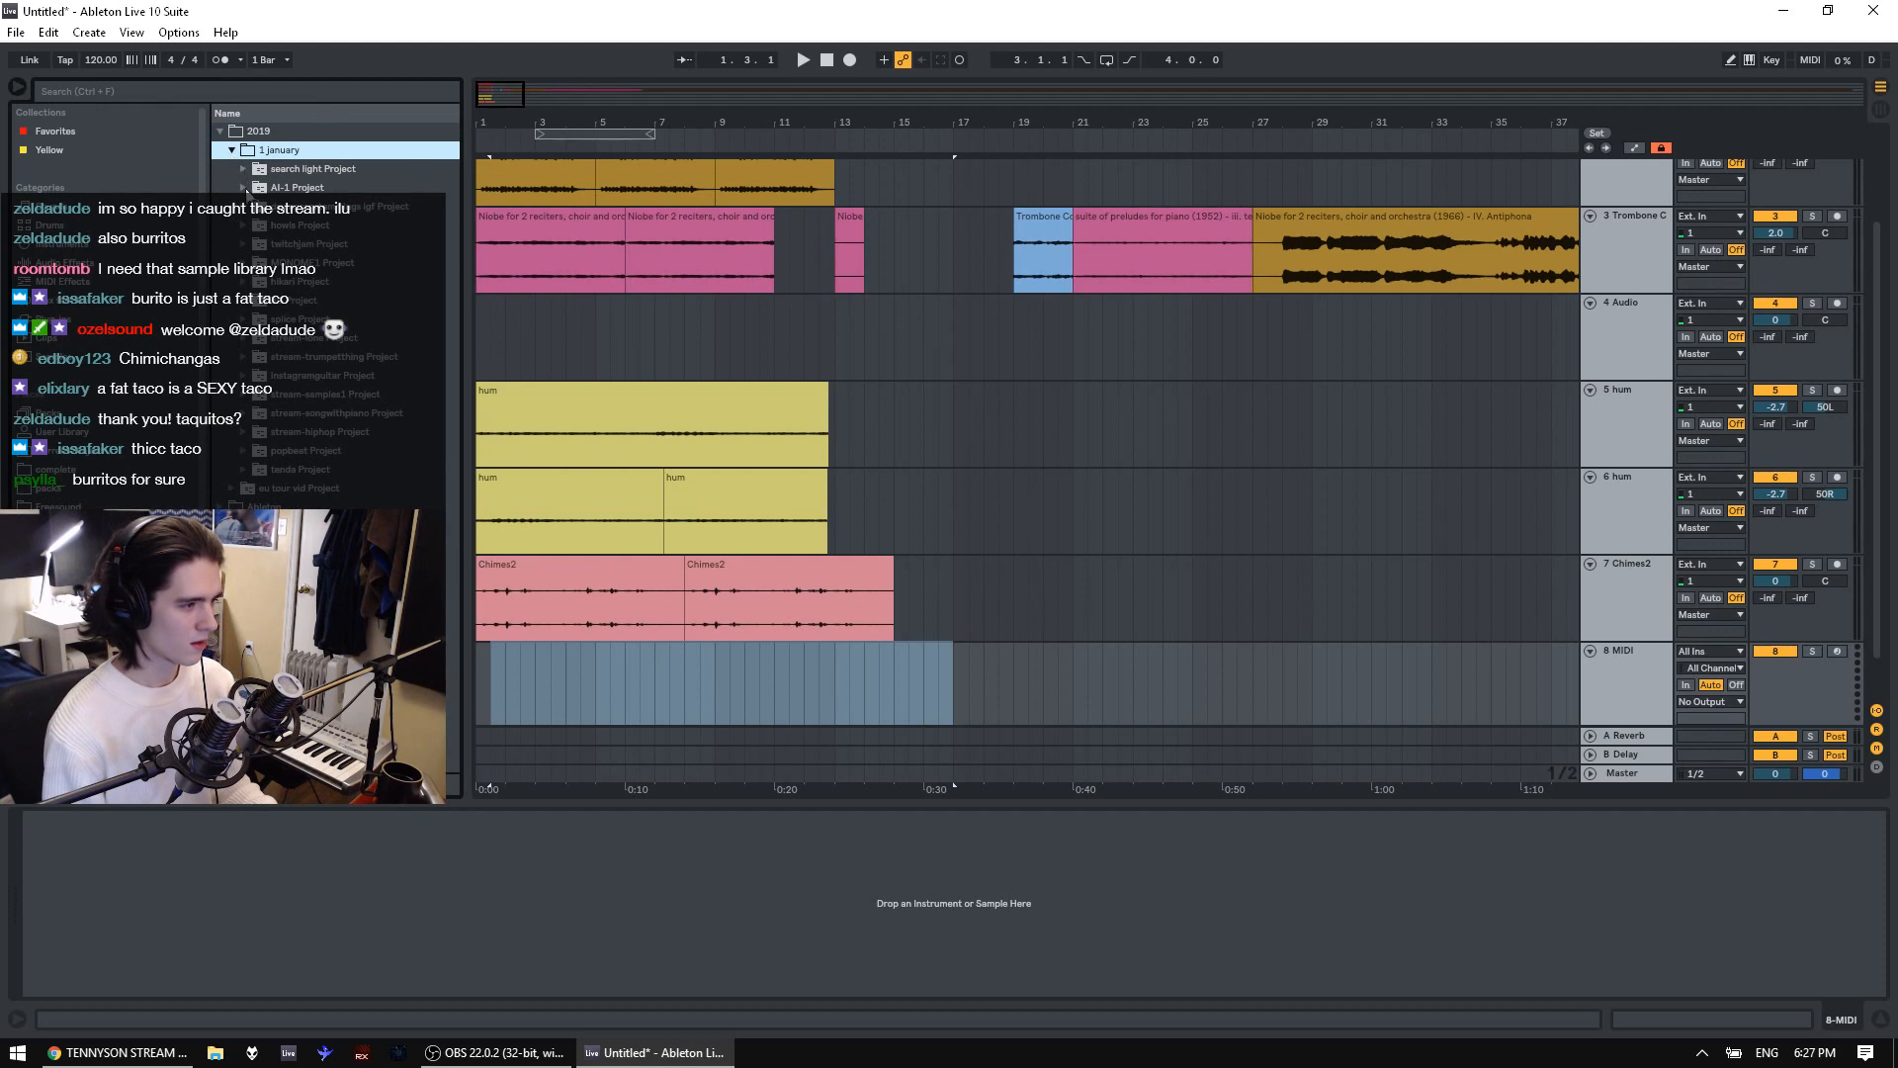
{"action": "left_click", "coordinate": [242, 186]}
{"action": "left_click", "coordinate": [255, 224]}
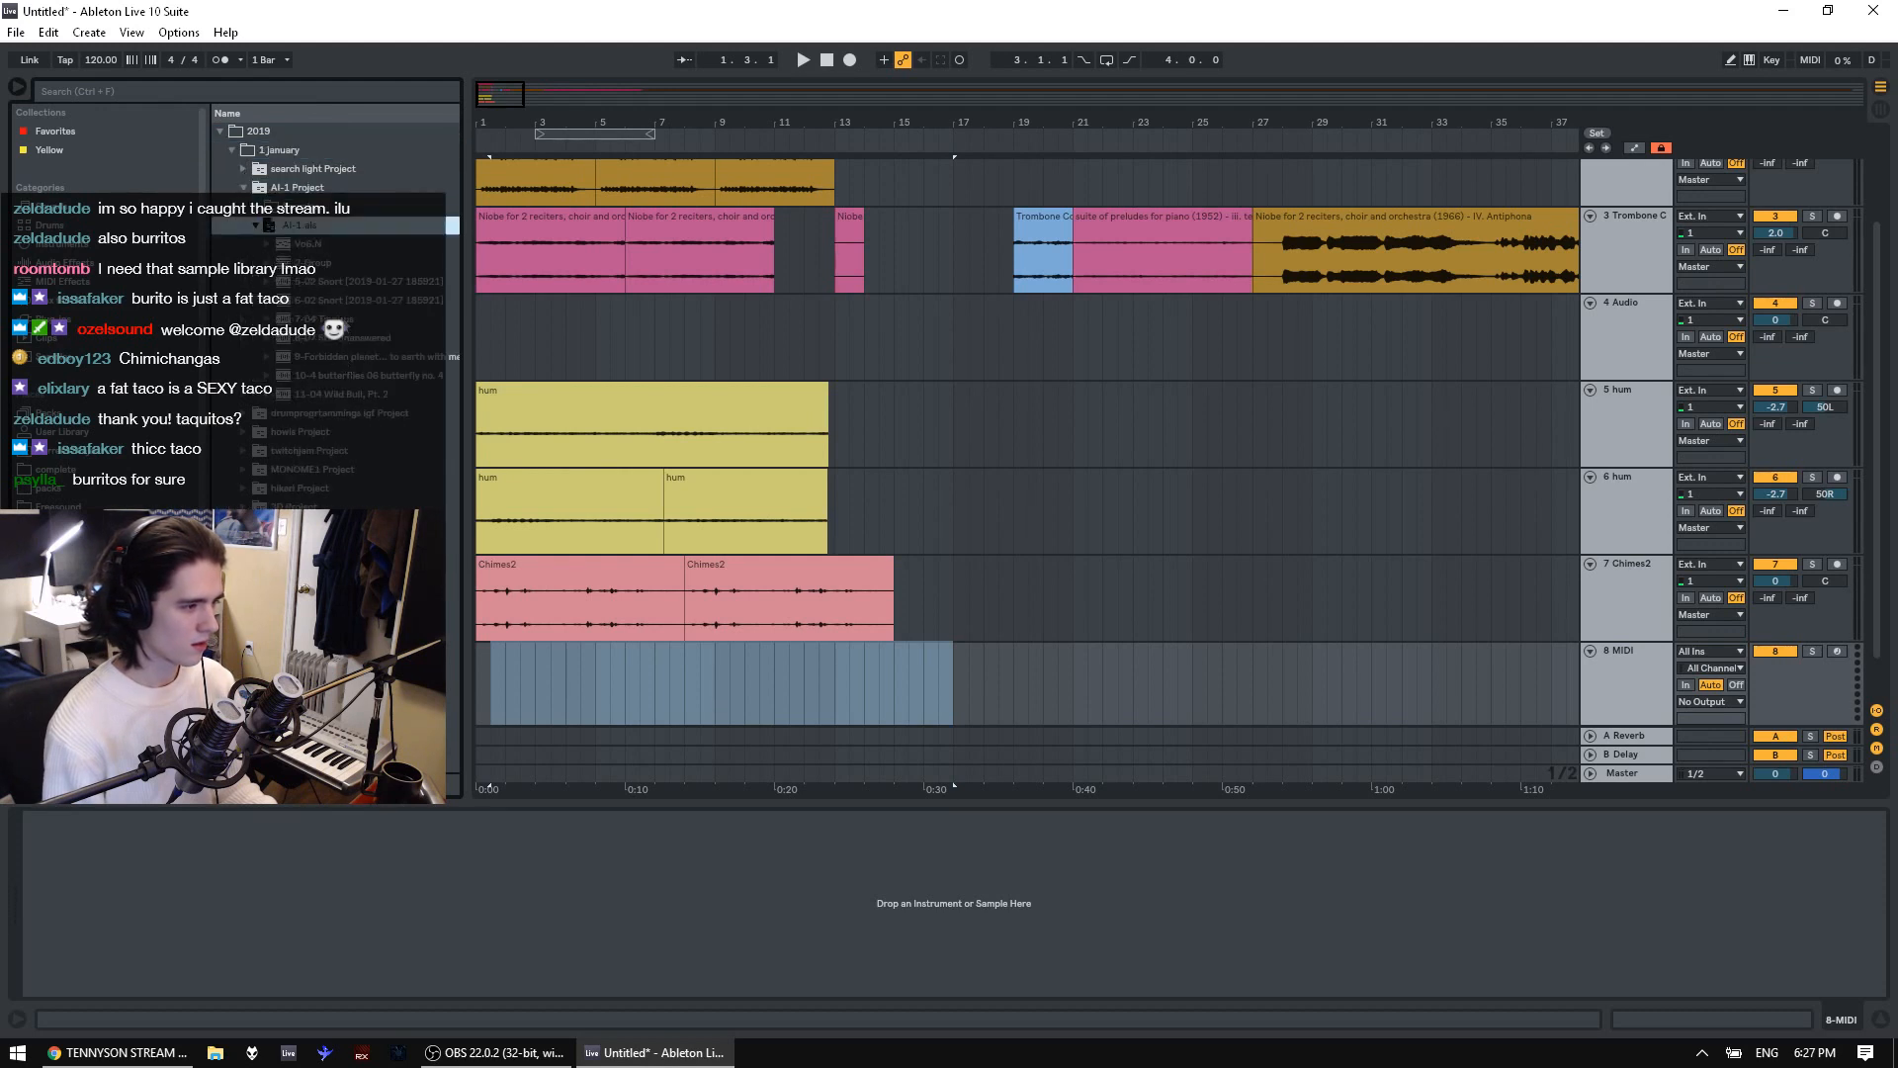
Import the group with the RI-CI.NetL and RI-CI.NetR tracks from the AI-1 set, placing it between Chimes2 and the empty MIDI track
{"action": "left_click", "coordinate": [342, 320]}
{"action": "left_click", "coordinate": [342, 283]}
{"action": "left_click", "coordinate": [342, 301], "text": "shift"}
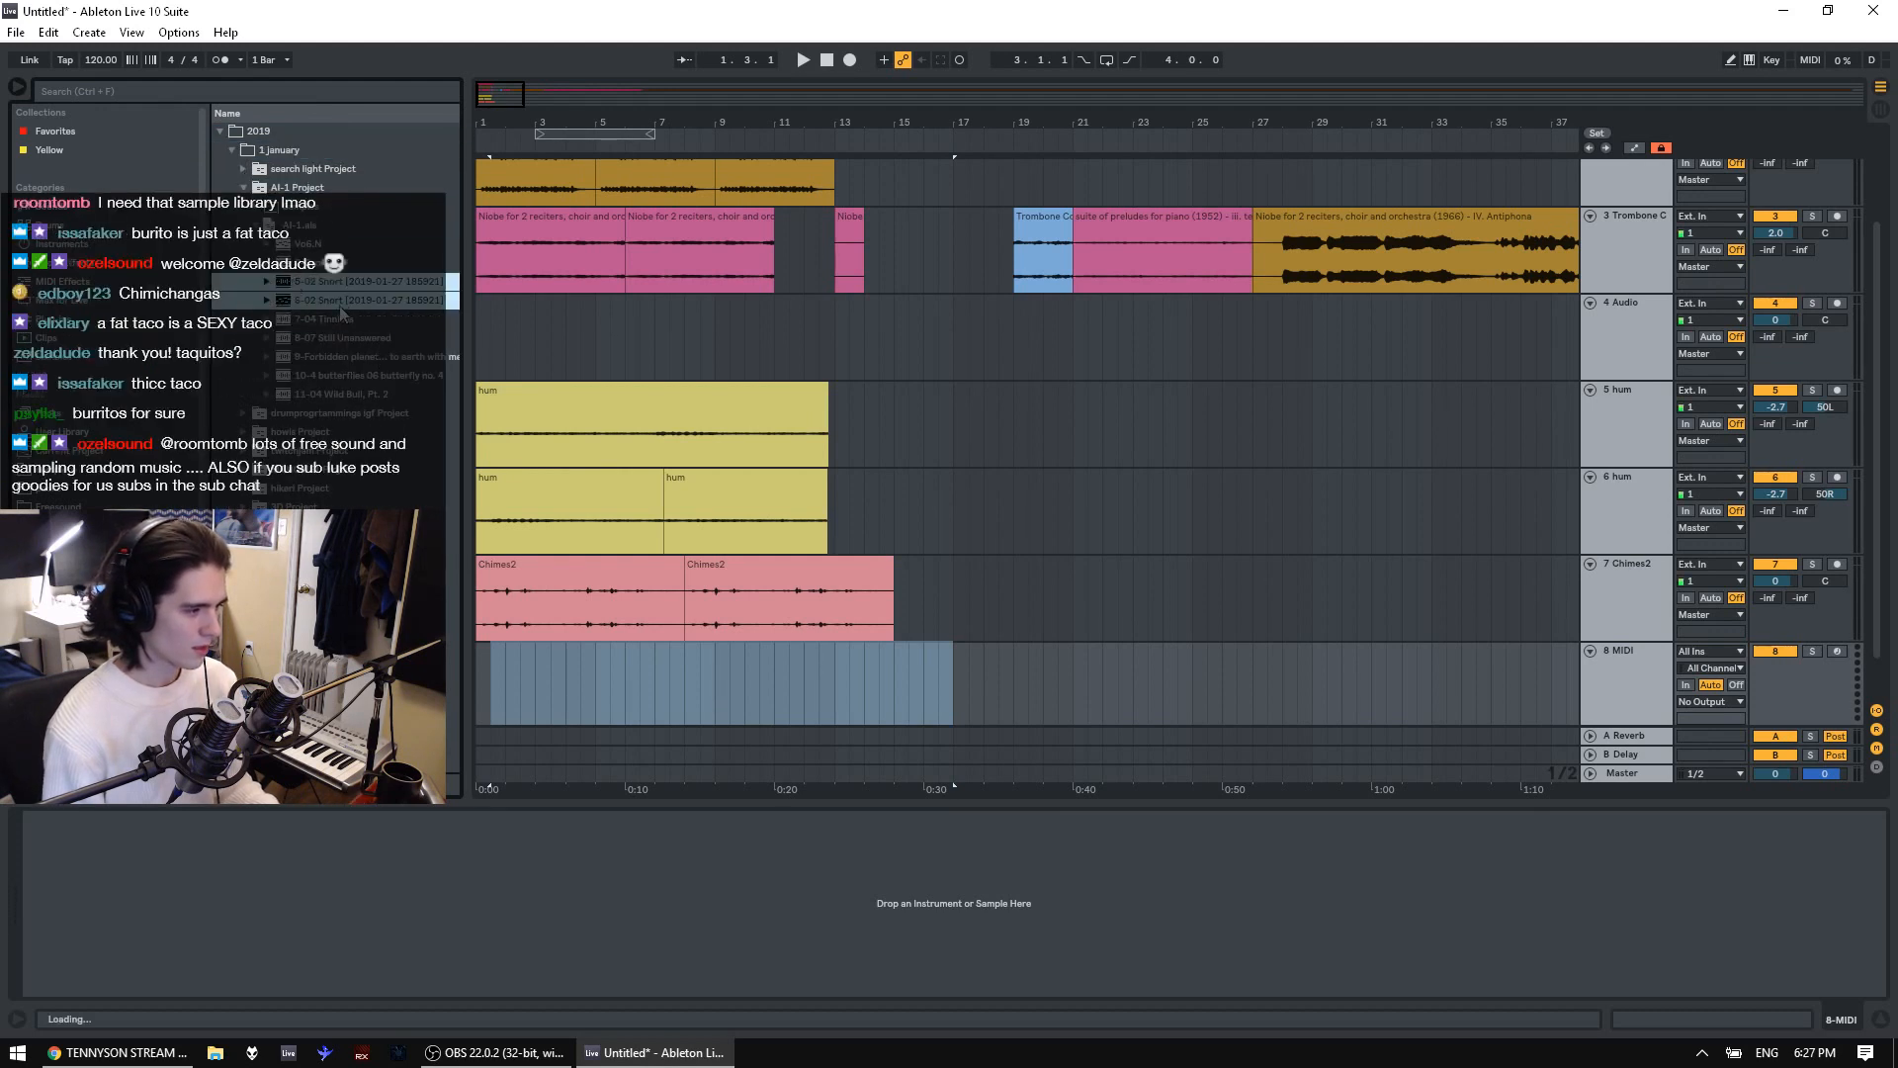
{"action": "left_click", "coordinate": [308, 263]}
{"action": "left_click_drag", "start_coordinate": [1359, 615], "coordinate": [1634, 639]}
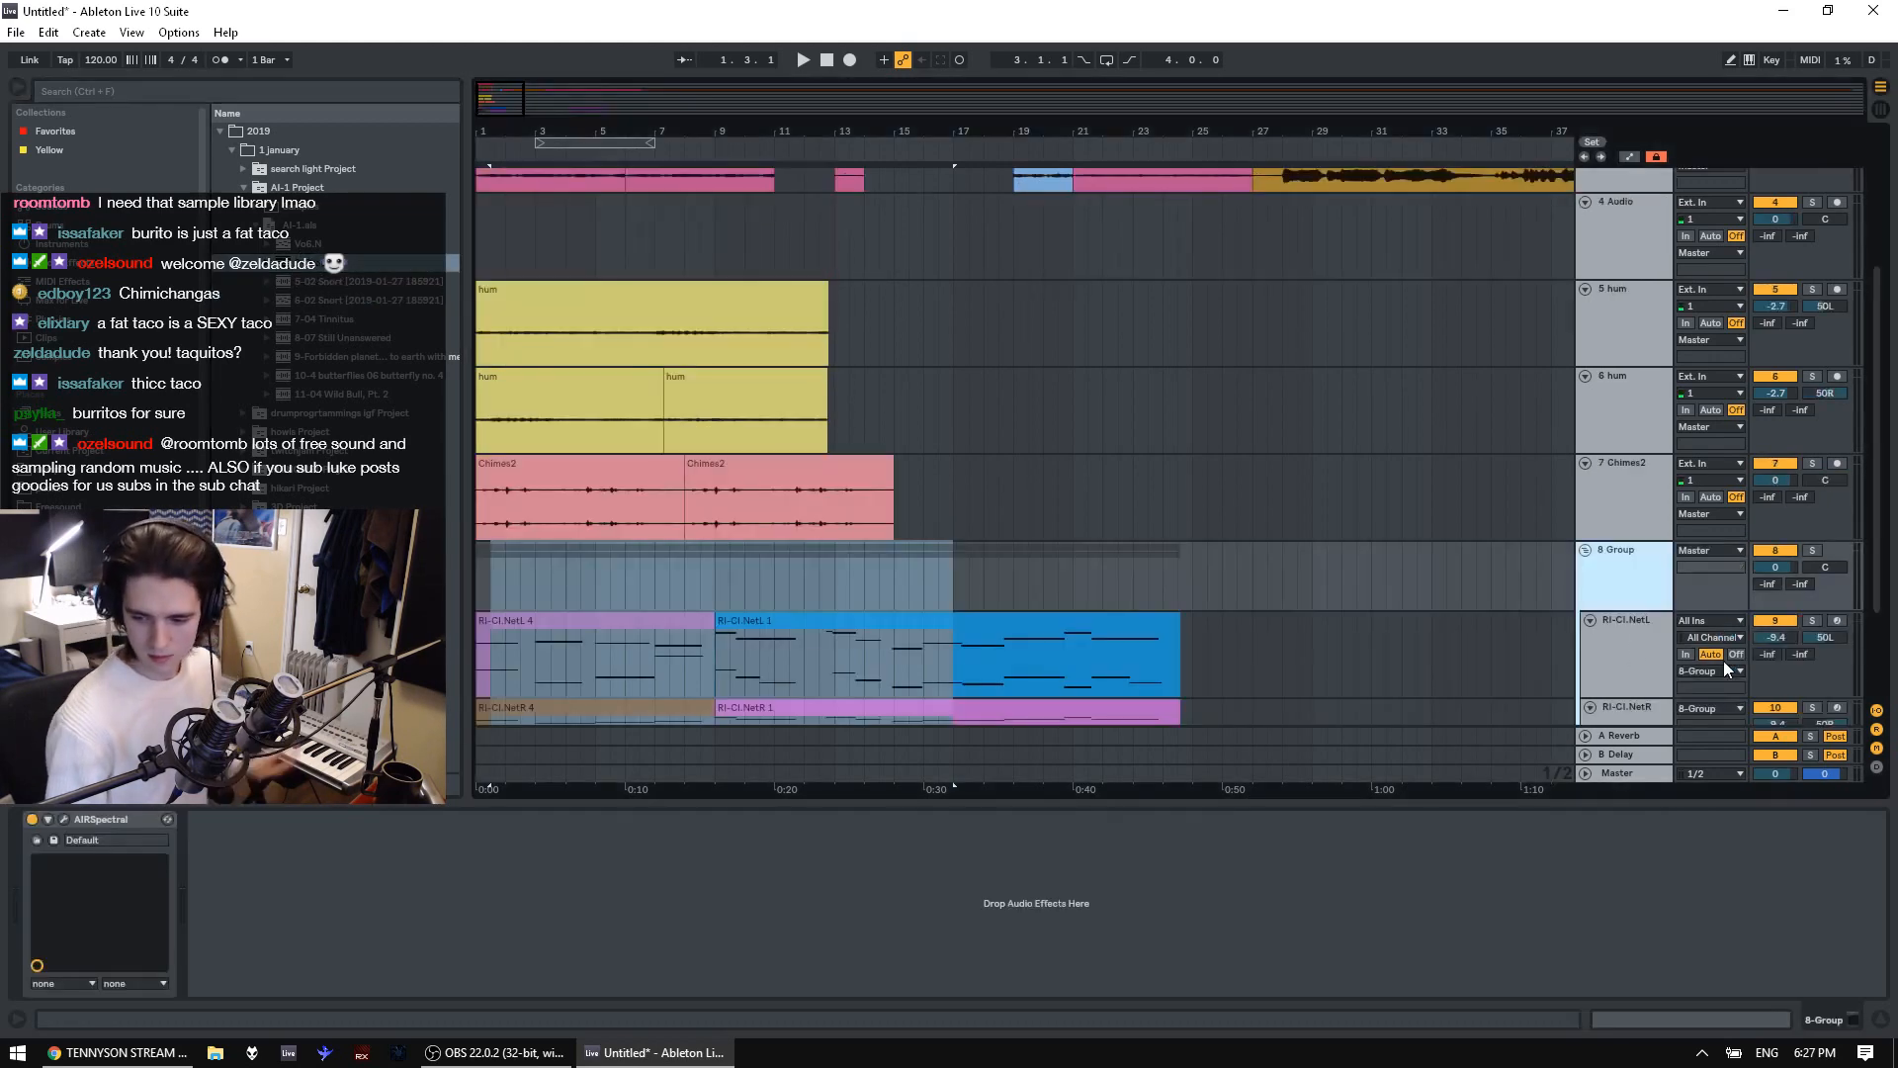
Arm the RI-CI.NetL and RI-CI.NetR tracks together and delete all of their imported MIDI clips
{"action": "scroll", "coordinate": [1825, 560], "scroll_direction": "down", "scroll_amount": 2}
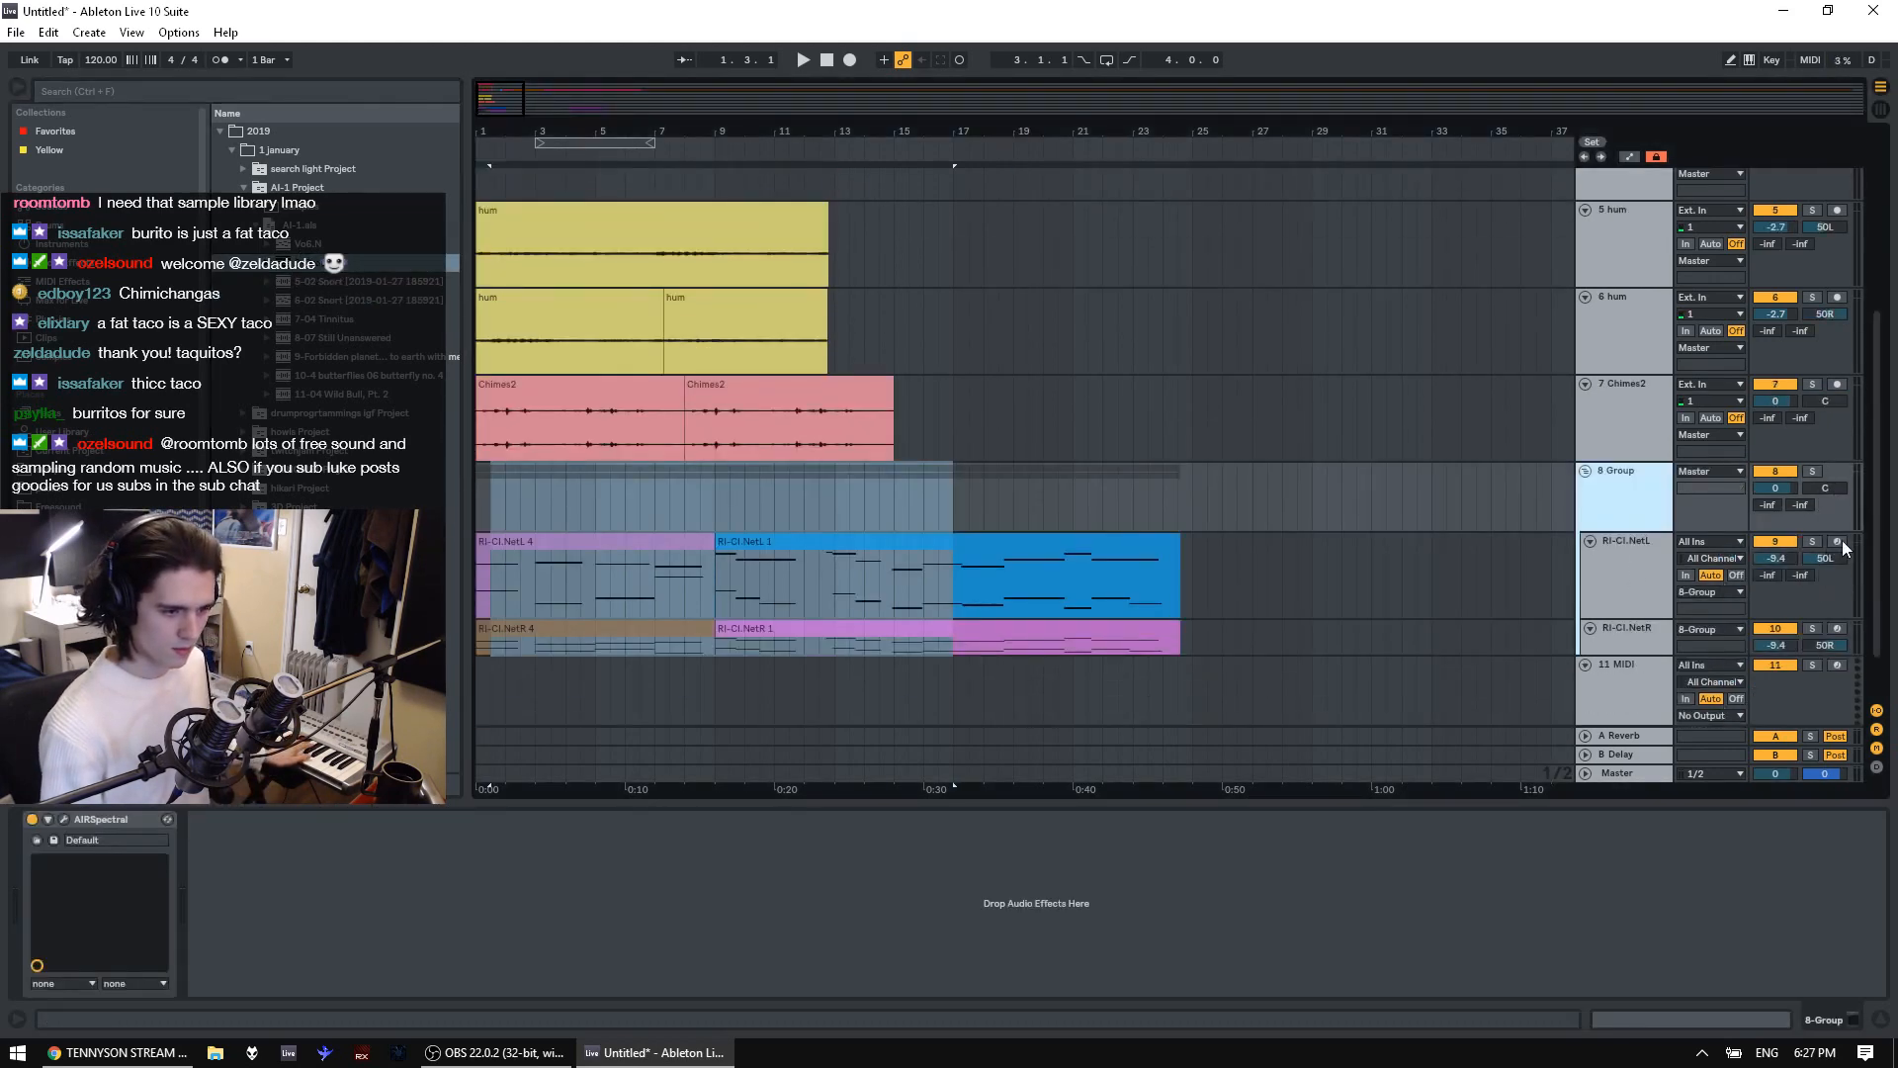
{"action": "left_click", "coordinate": [1841, 547]}
{"action": "scroll", "coordinate": [1834, 551], "scroll_direction": "down", "scroll_amount": 2}
{"action": "left_click", "coordinate": [1834, 531]}
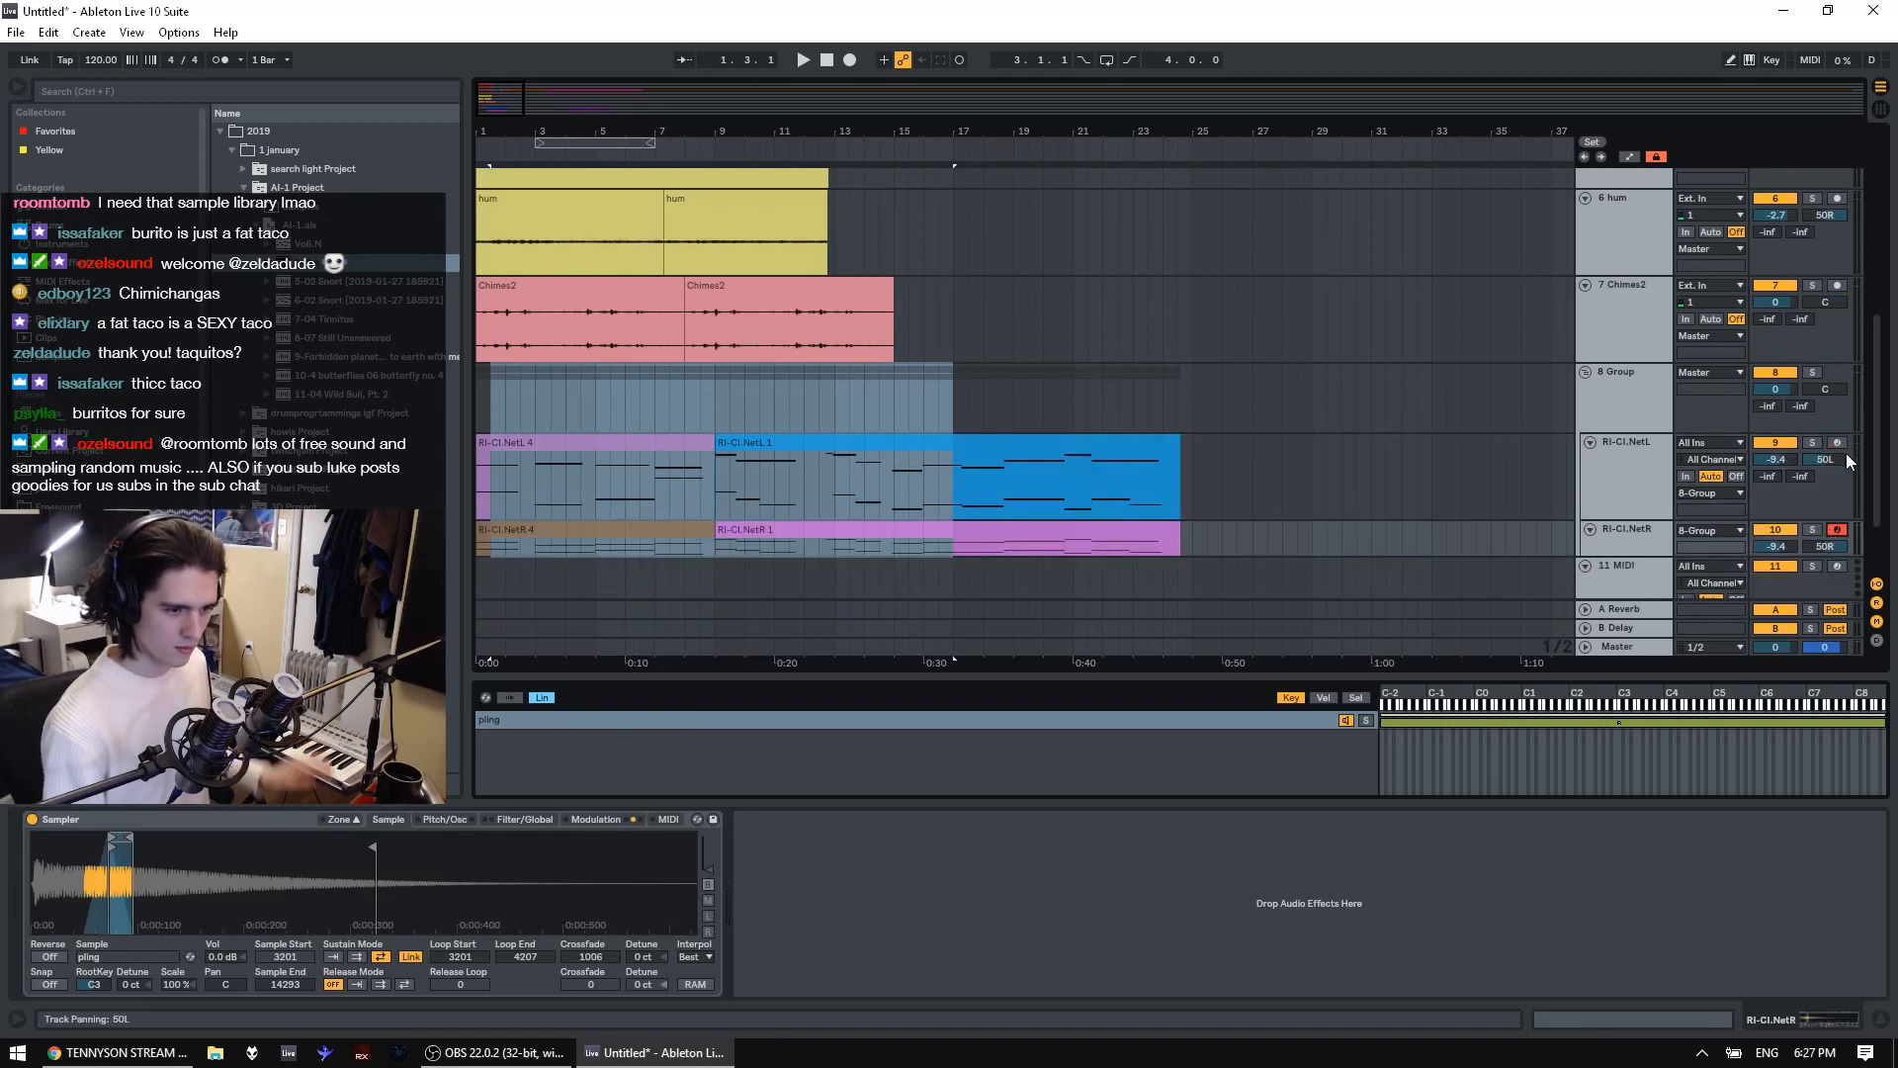
{"action": "scroll", "coordinate": [1277, 521], "scroll_direction": "down", "scroll_amount": 2}
{"action": "left_click_drag", "start_coordinate": [1266, 452], "coordinate": [477, 388]}
{"action": "key", "text": "Delete"}
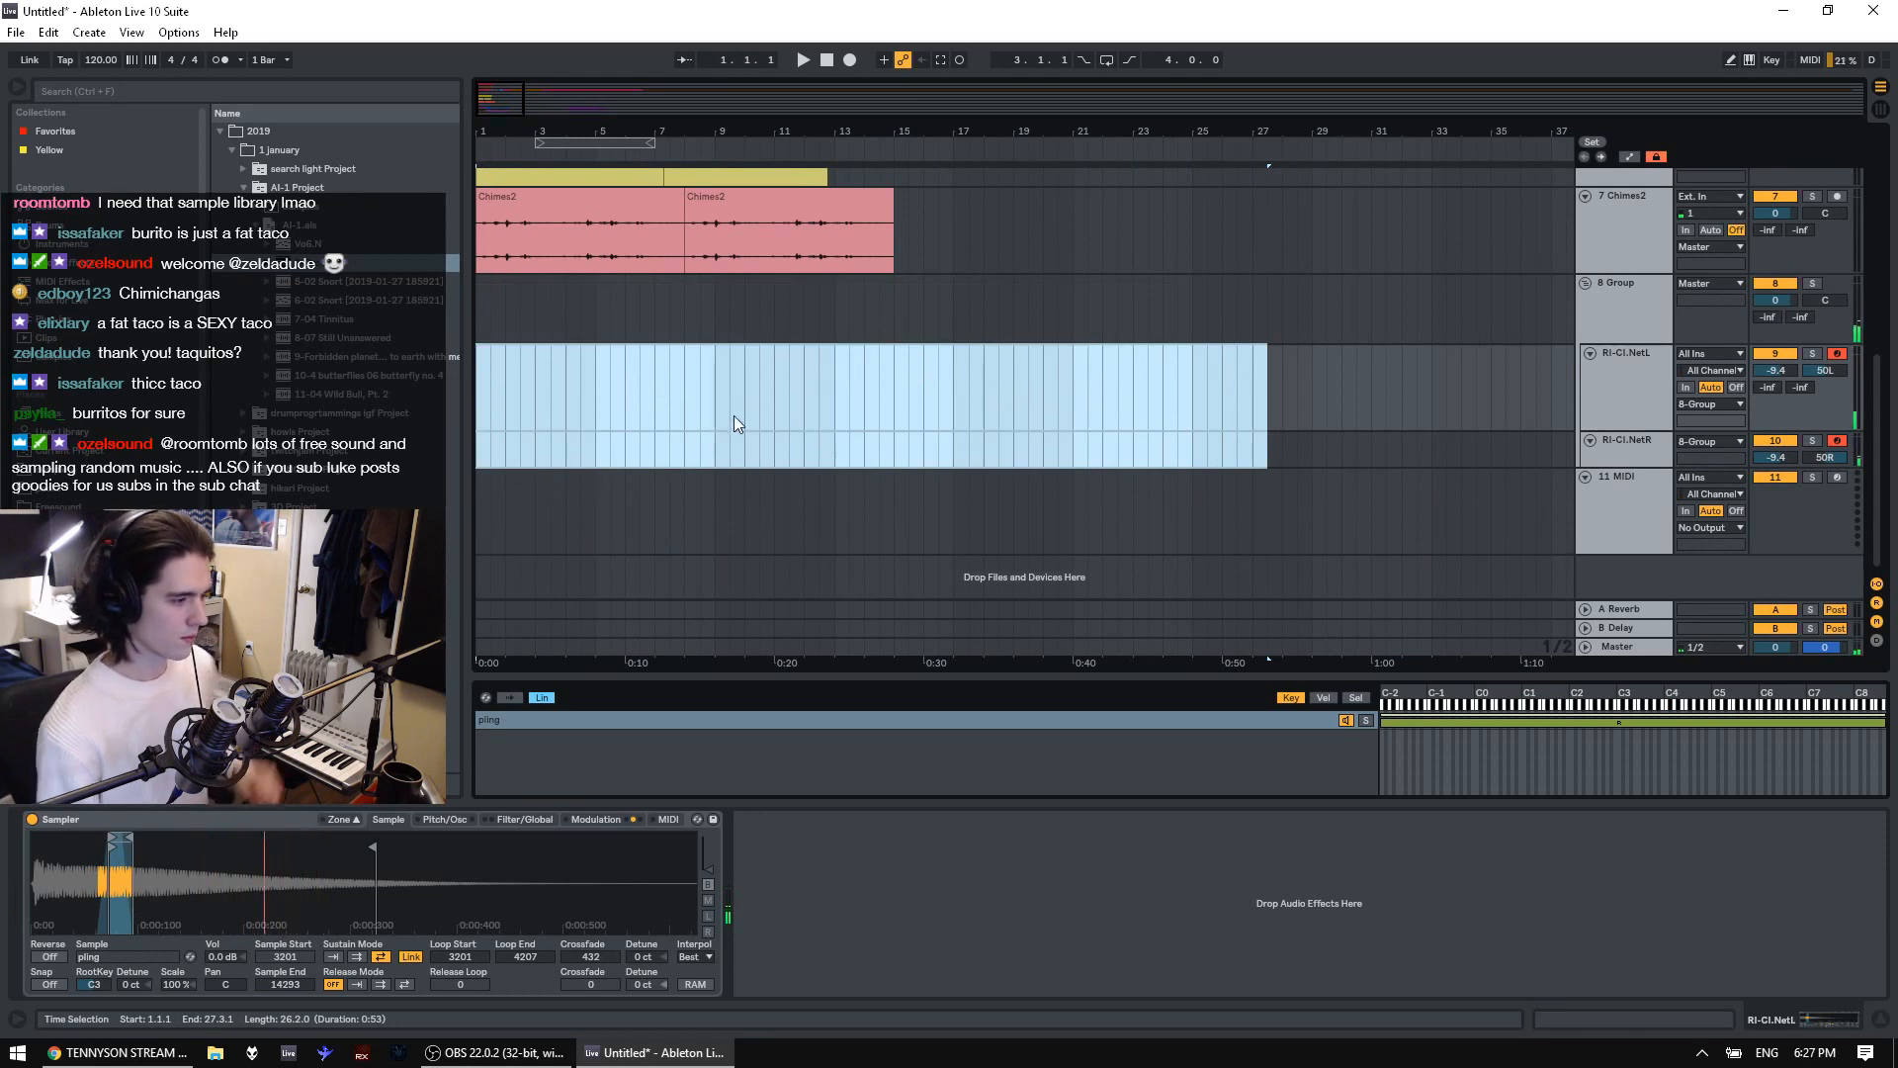
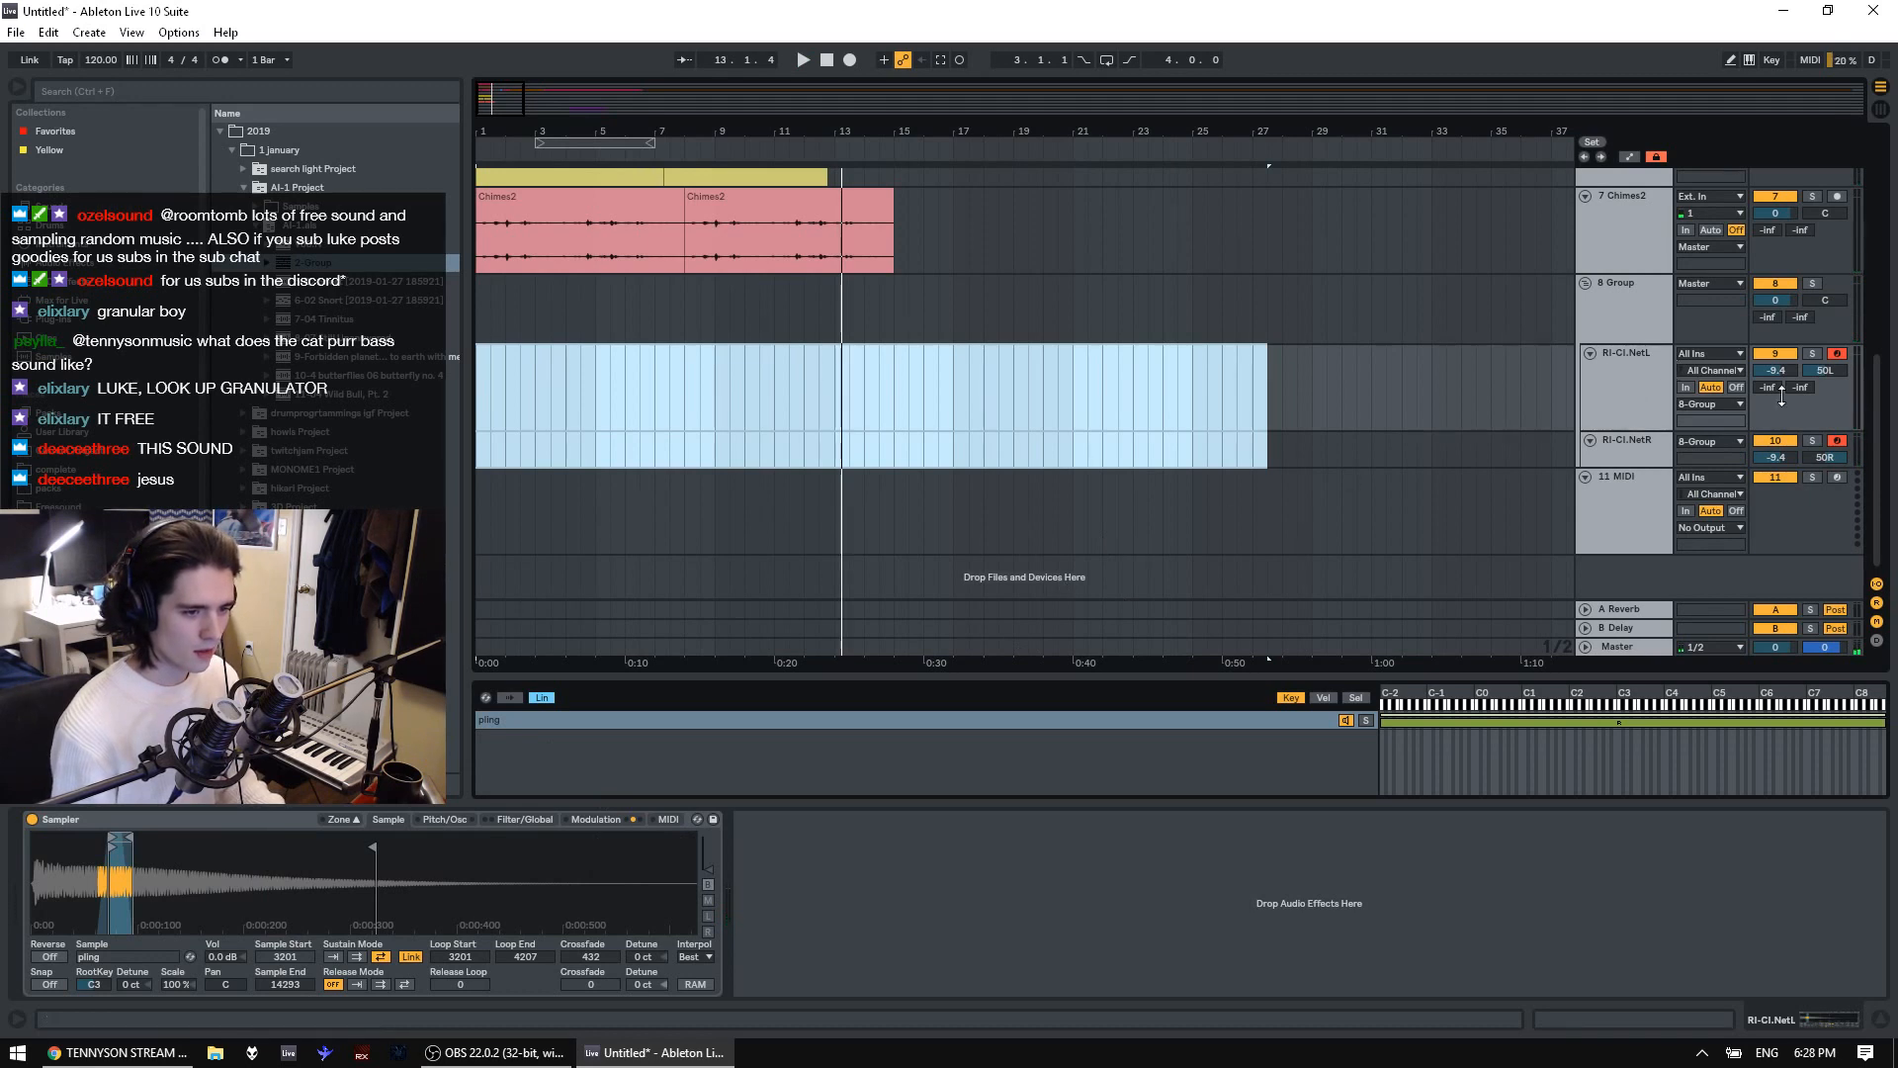
Raise the volume of both RI-CI.Net tracks together to -5.6 dB
{"action": "left_click", "coordinate": [1653, 372]}
{"action": "left_click", "coordinate": [1638, 458], "text": "shift"}
{"action": "left_click_drag", "start_coordinate": [1770, 457], "coordinate": [1769, 445]}
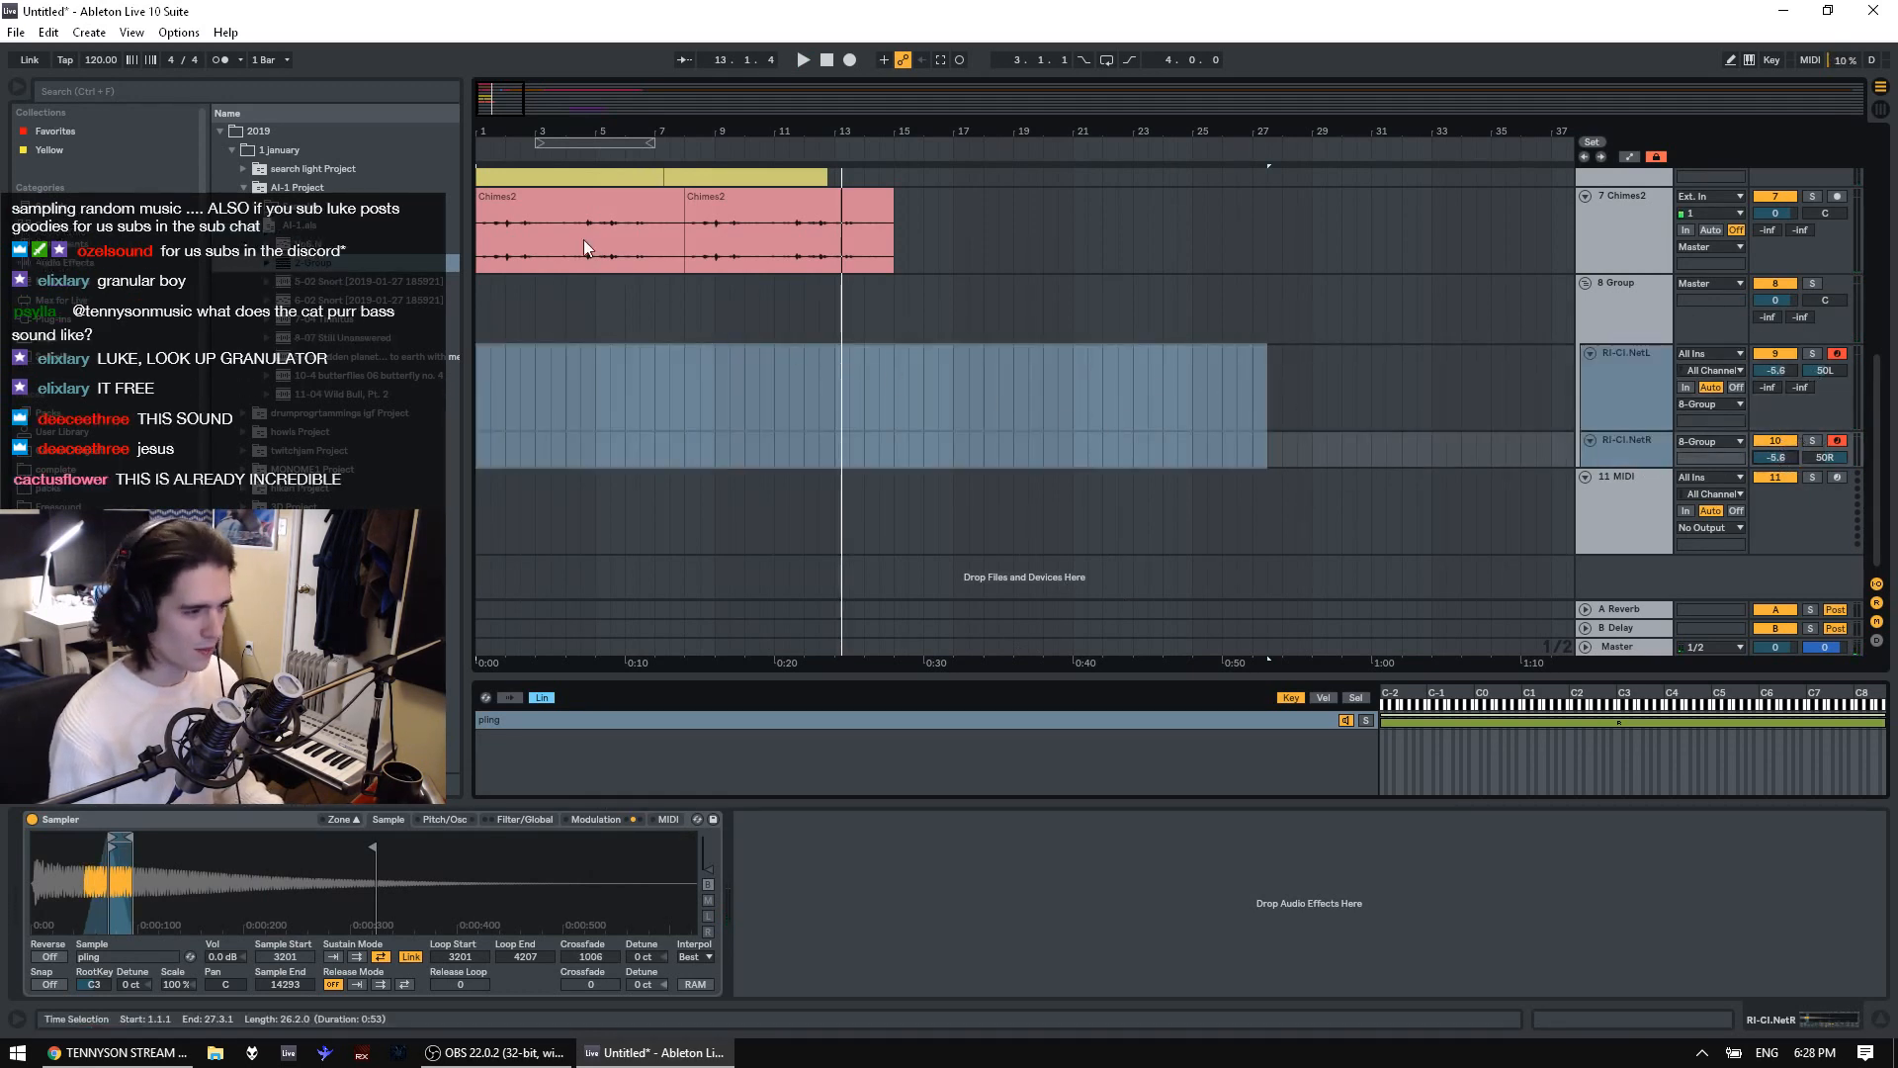
Select both Chimes2 clips and lower the Chimes2 track volume to -2.5 dB
{"action": "left_click", "coordinate": [541, 299]}
{"action": "left_click", "coordinate": [540, 299]}
{"action": "left_click", "coordinate": [508, 382]}
{"action": "left_click", "coordinate": [524, 331]}
{"action": "left_click", "coordinate": [827, 334], "text": "shift"}
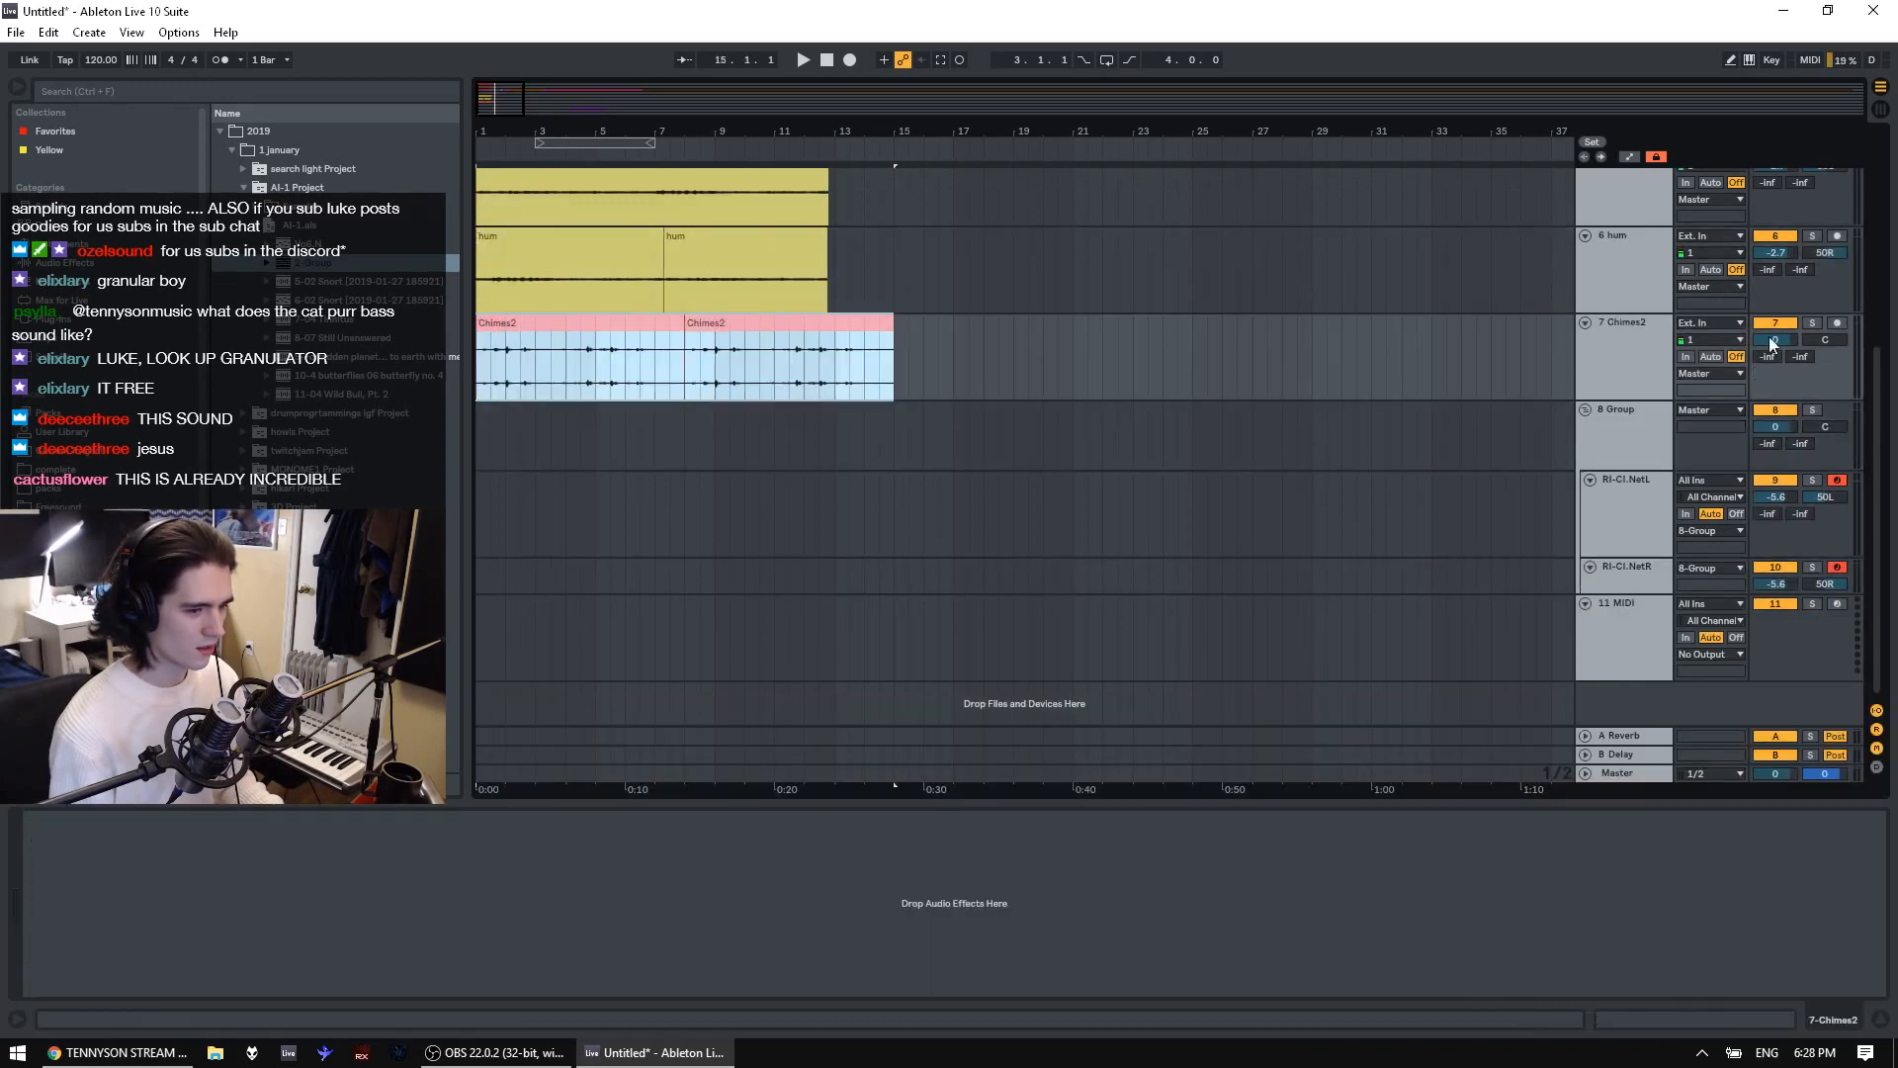
{"action": "left_click_drag", "start_coordinate": [1786, 345], "coordinate": [1785, 358]}
{"action": "left_click_drag", "start_coordinate": [1878, 413], "coordinate": [1877, 339]}
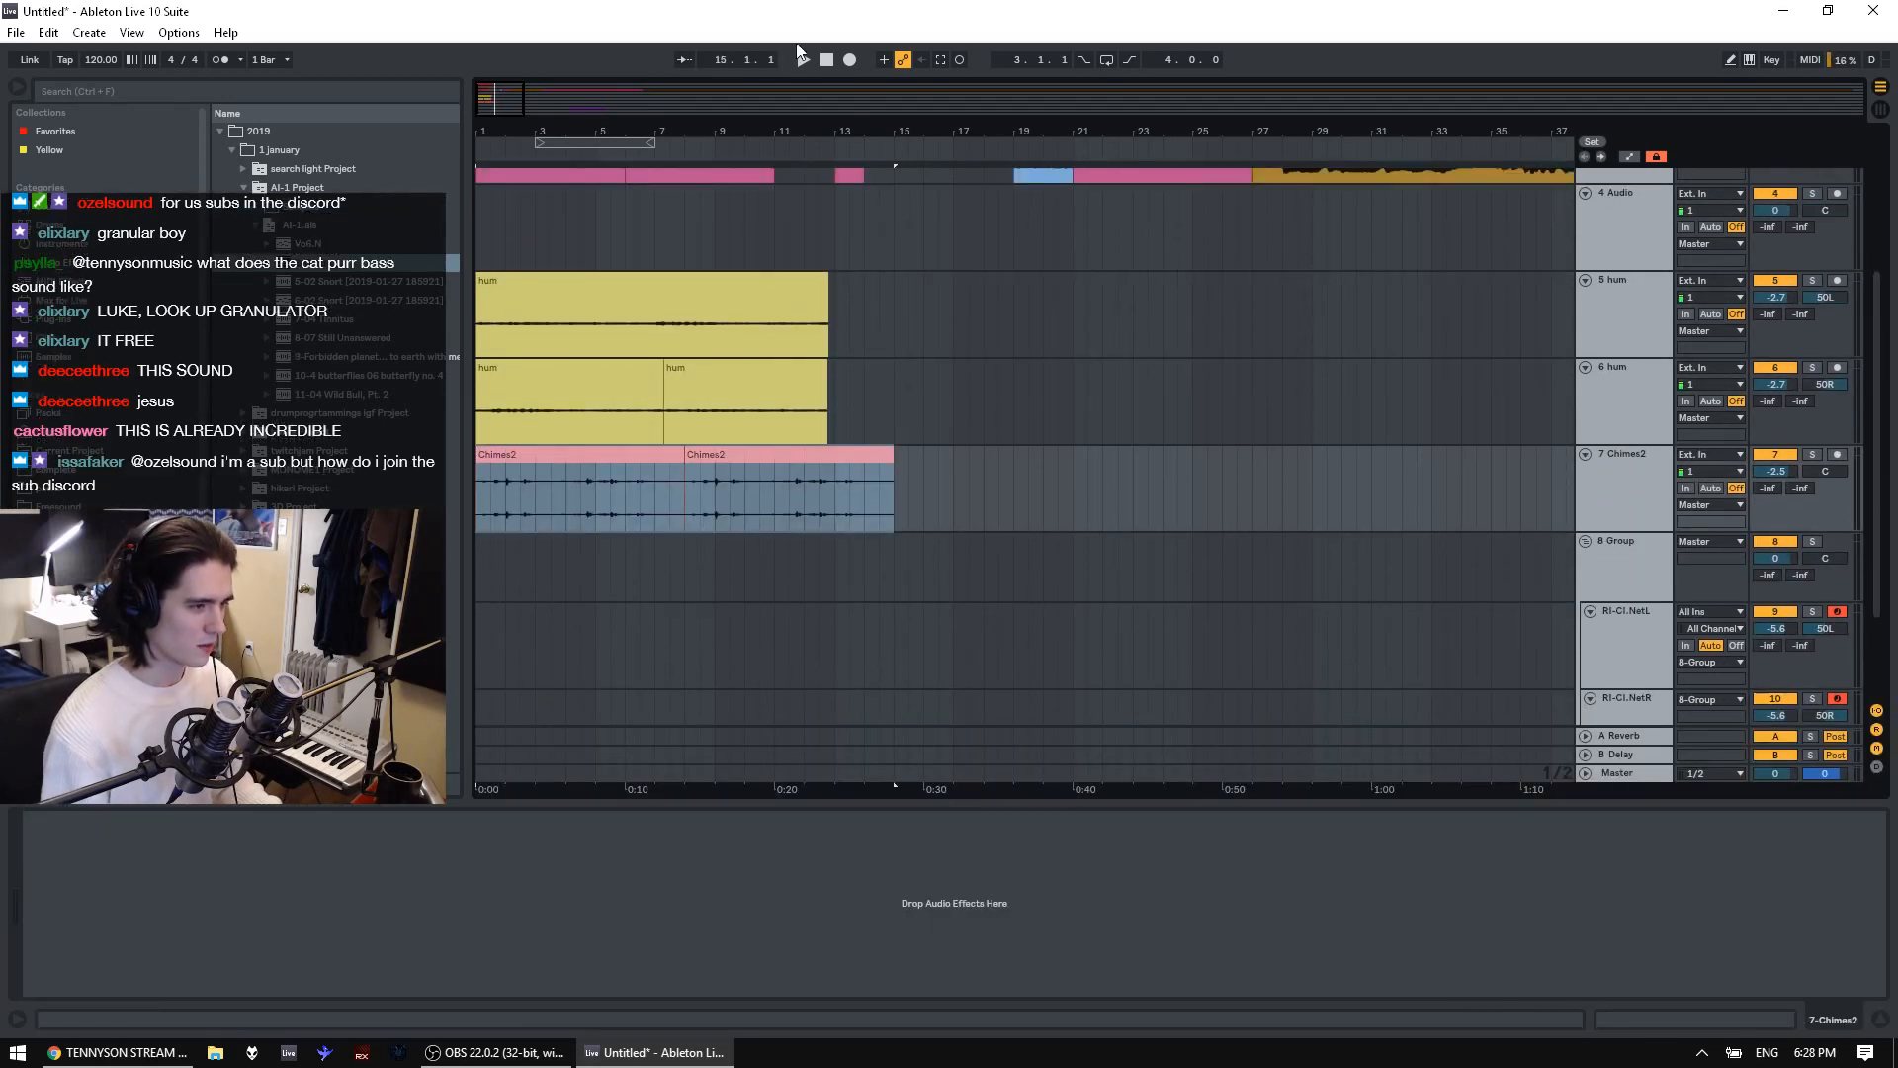
Record a MIDI performance on both armed RI-CI.Net tracks from bar 1 to about bar 11, and stop recording
{"action": "left_click", "coordinate": [849, 61]}
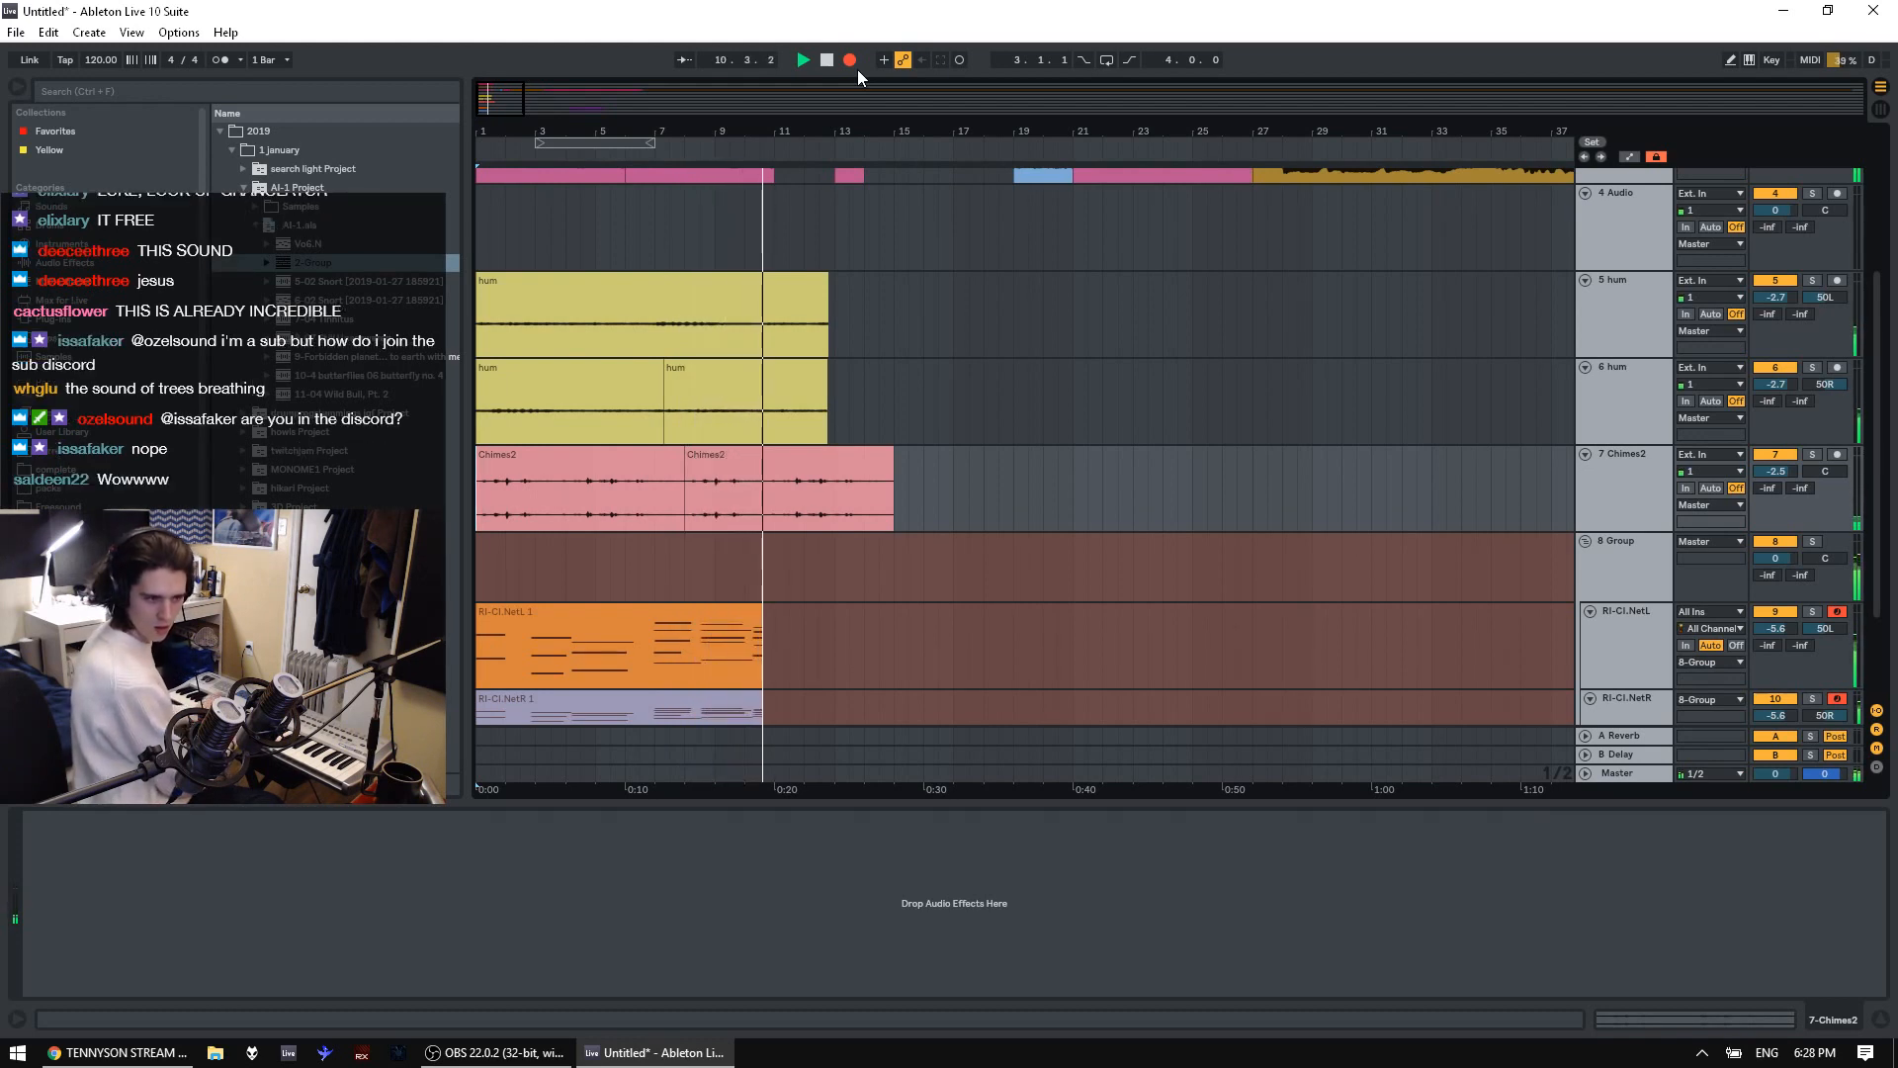
{"action": "key", "text": "space"}
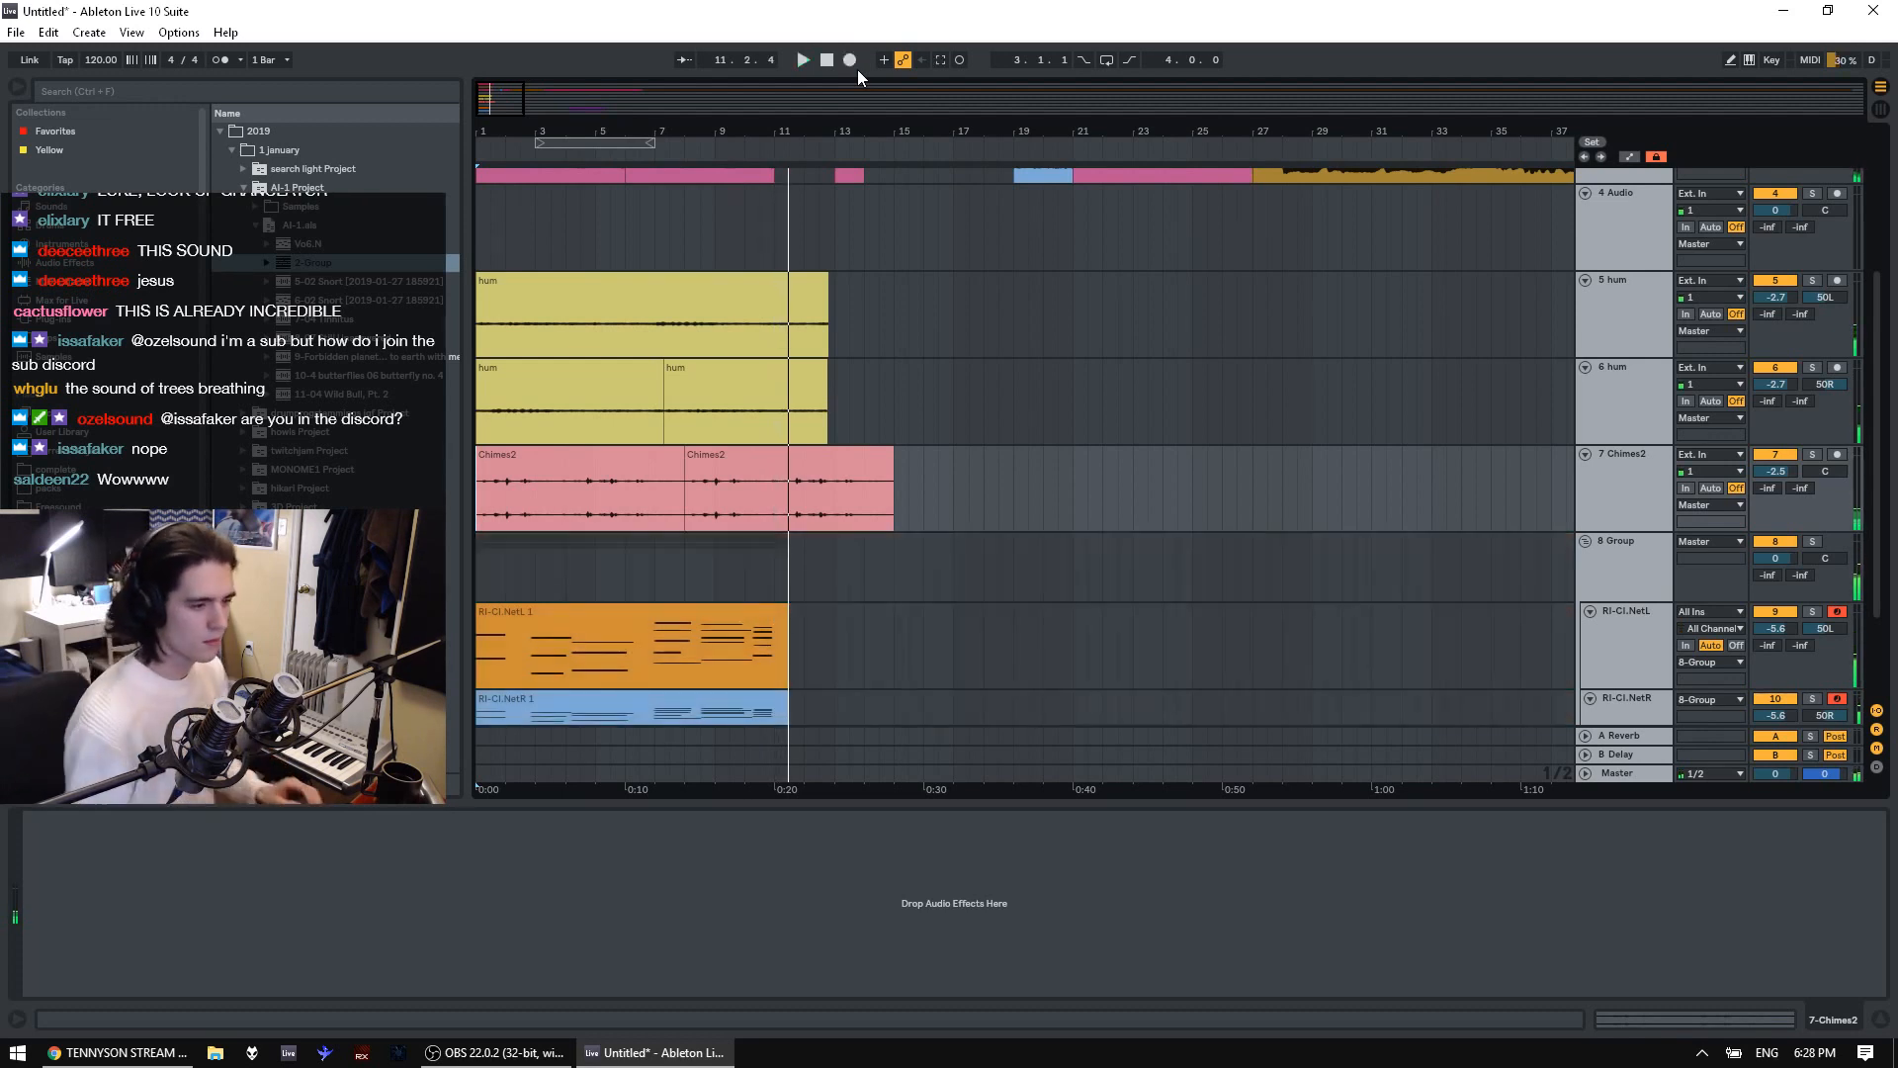
{"action": "key", "text": "ctrl+shift+t"}
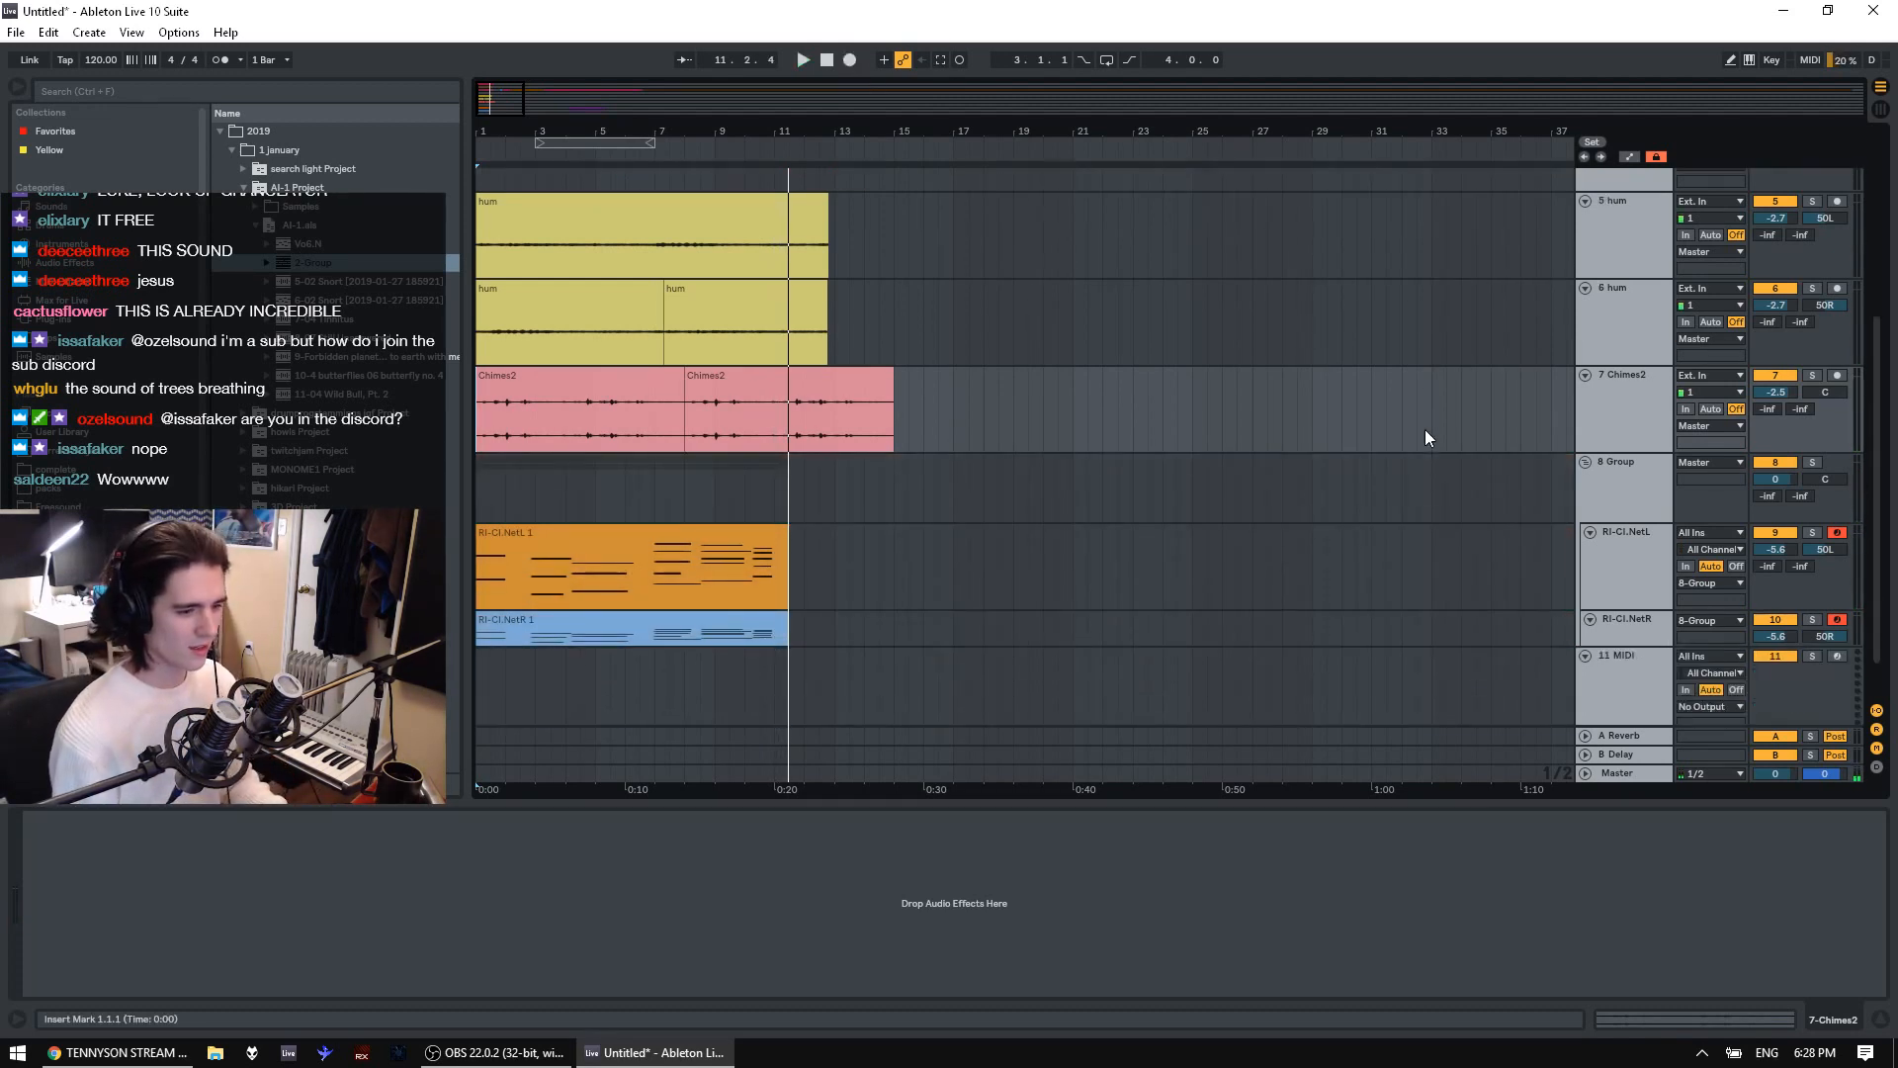
Collapse all tracks in the arrangement and insert an empty audio track below the 11 MIDI track
{"action": "left_click", "coordinate": [1586, 409], "text": "alt"}
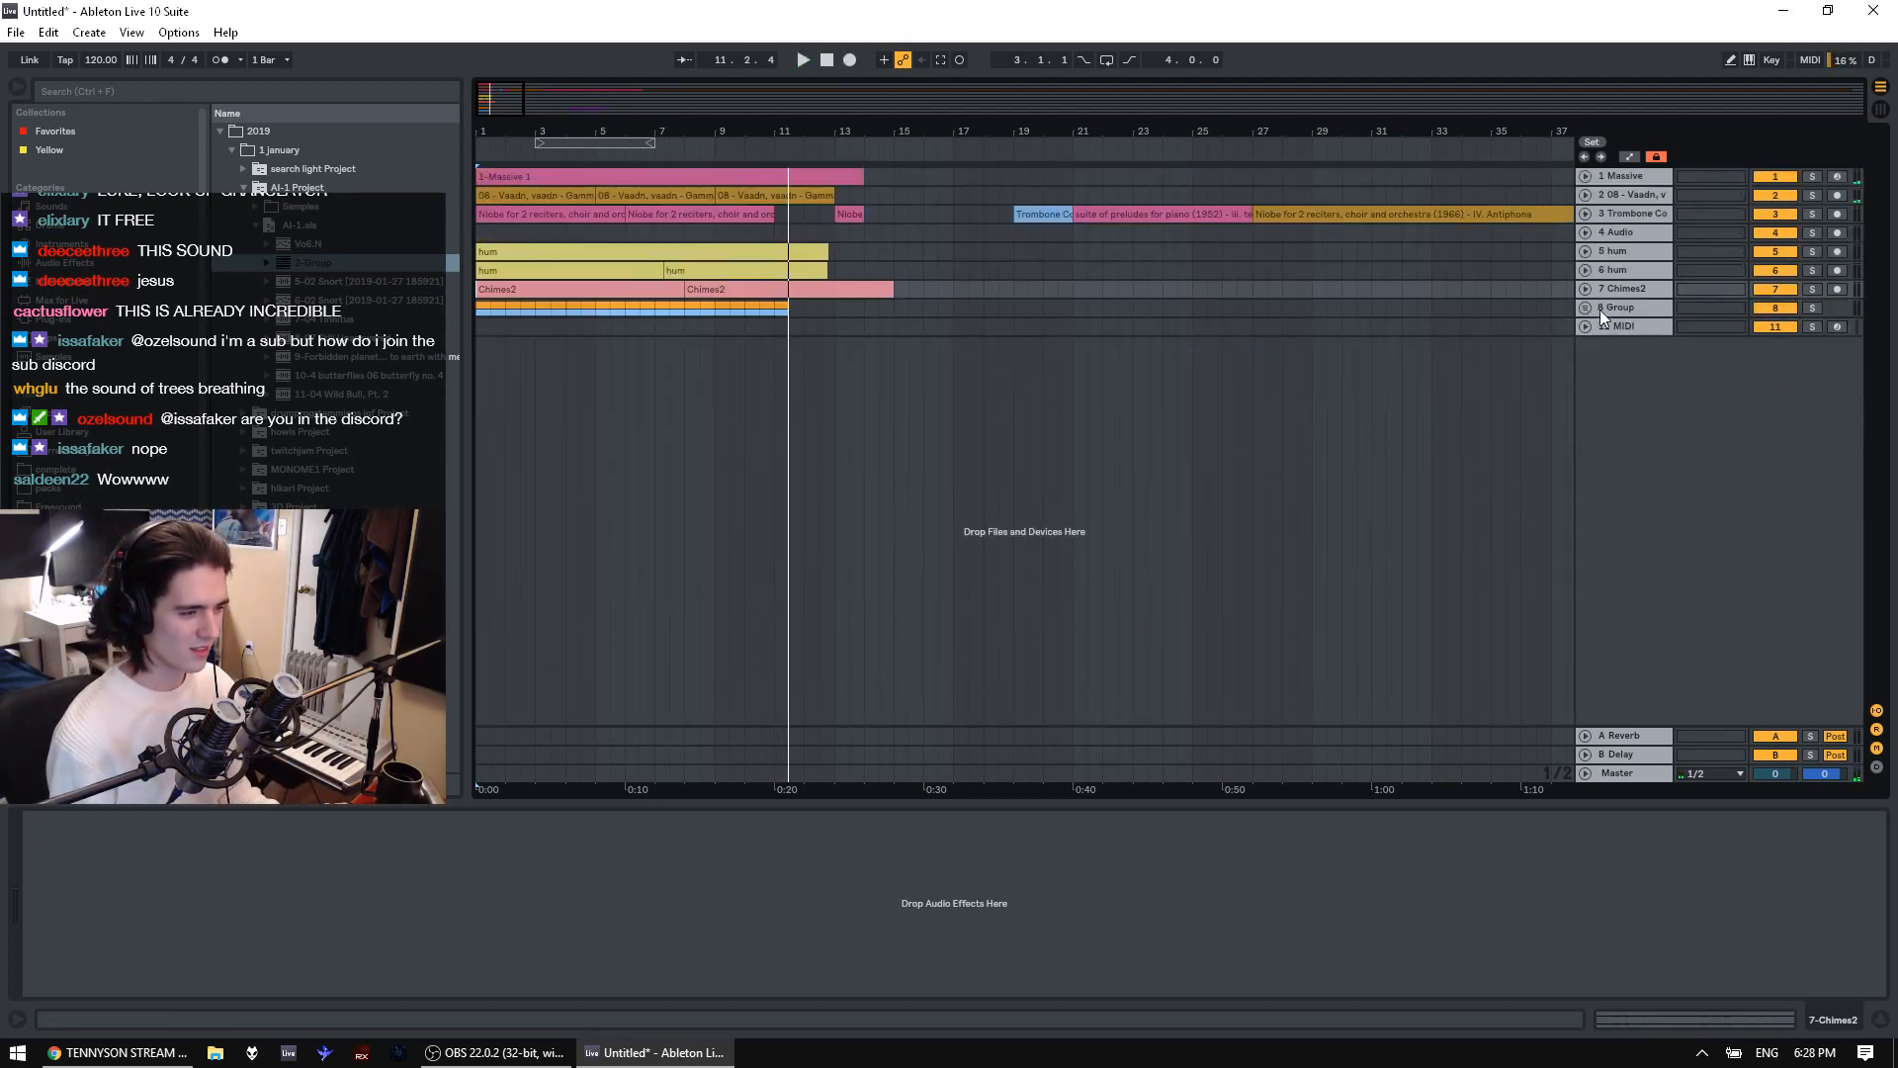
{"action": "left_click", "coordinate": [1631, 329]}
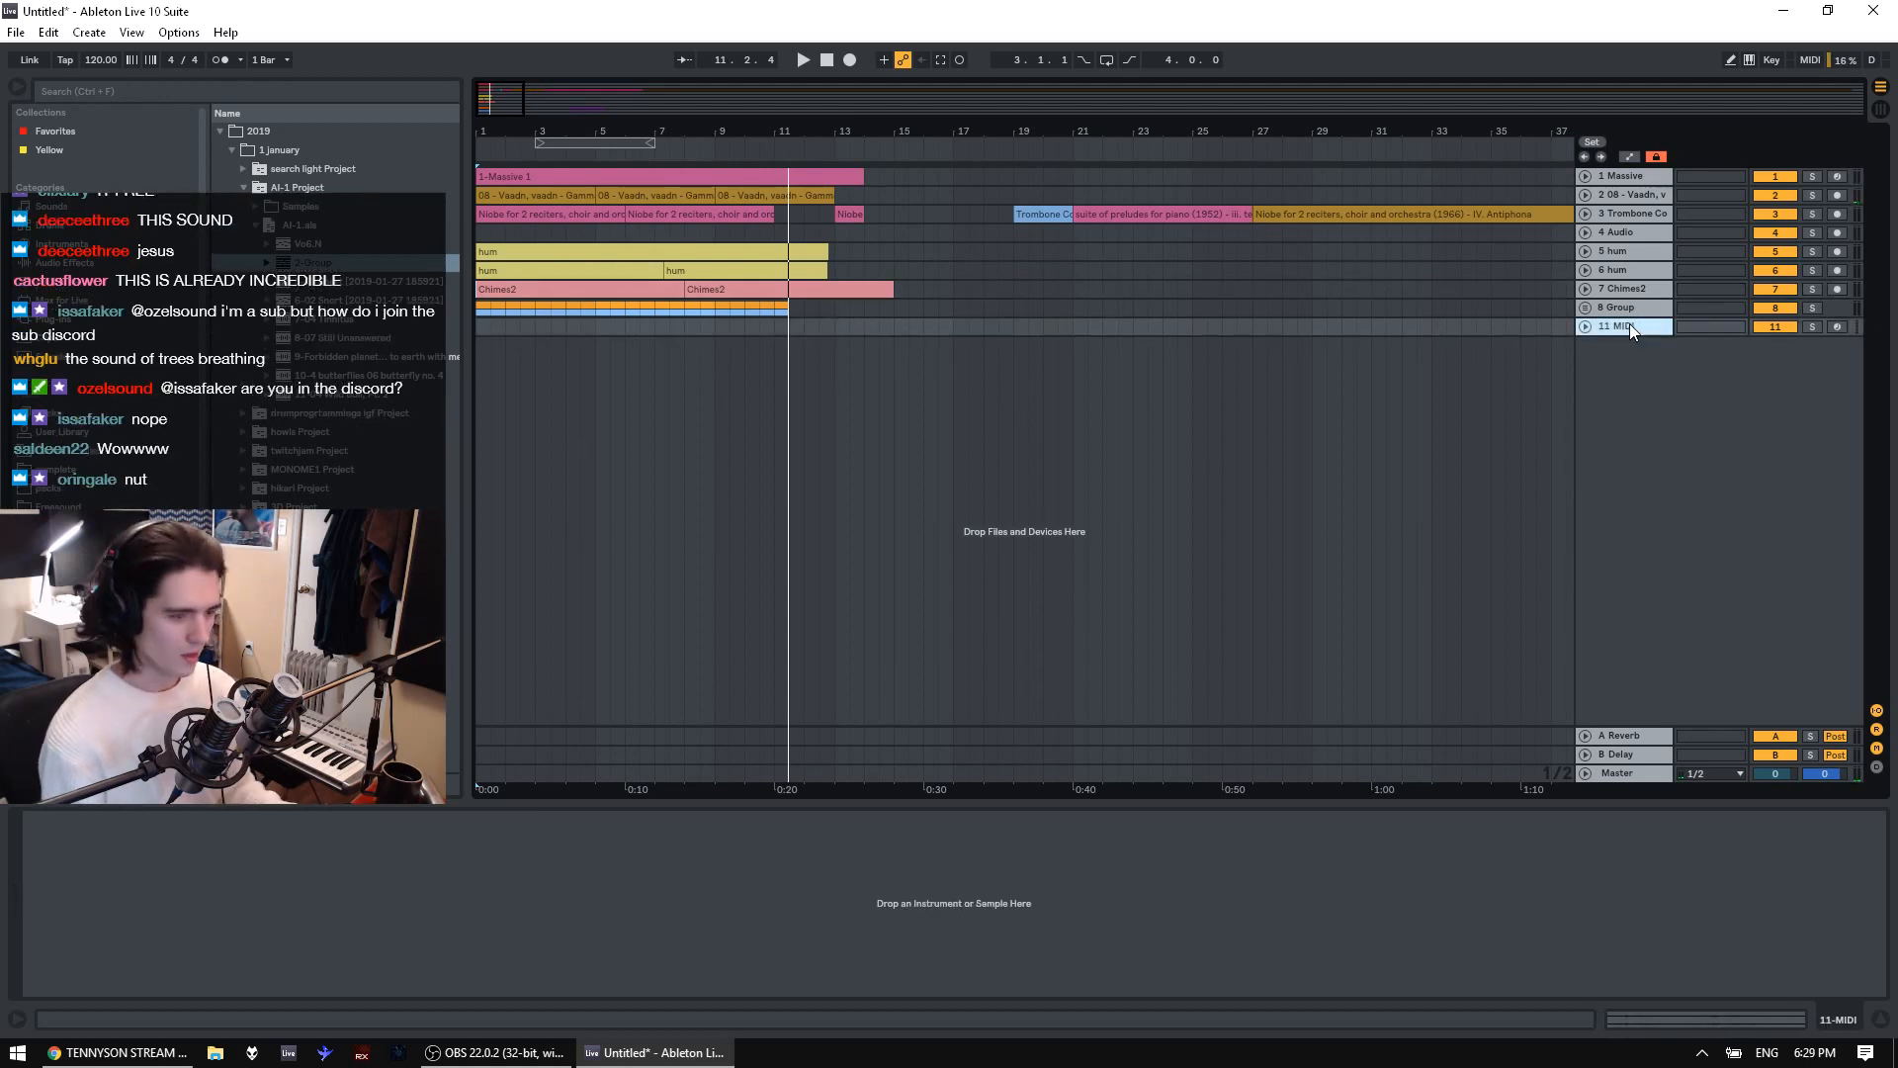
{"action": "key", "text": "ctrl+t"}
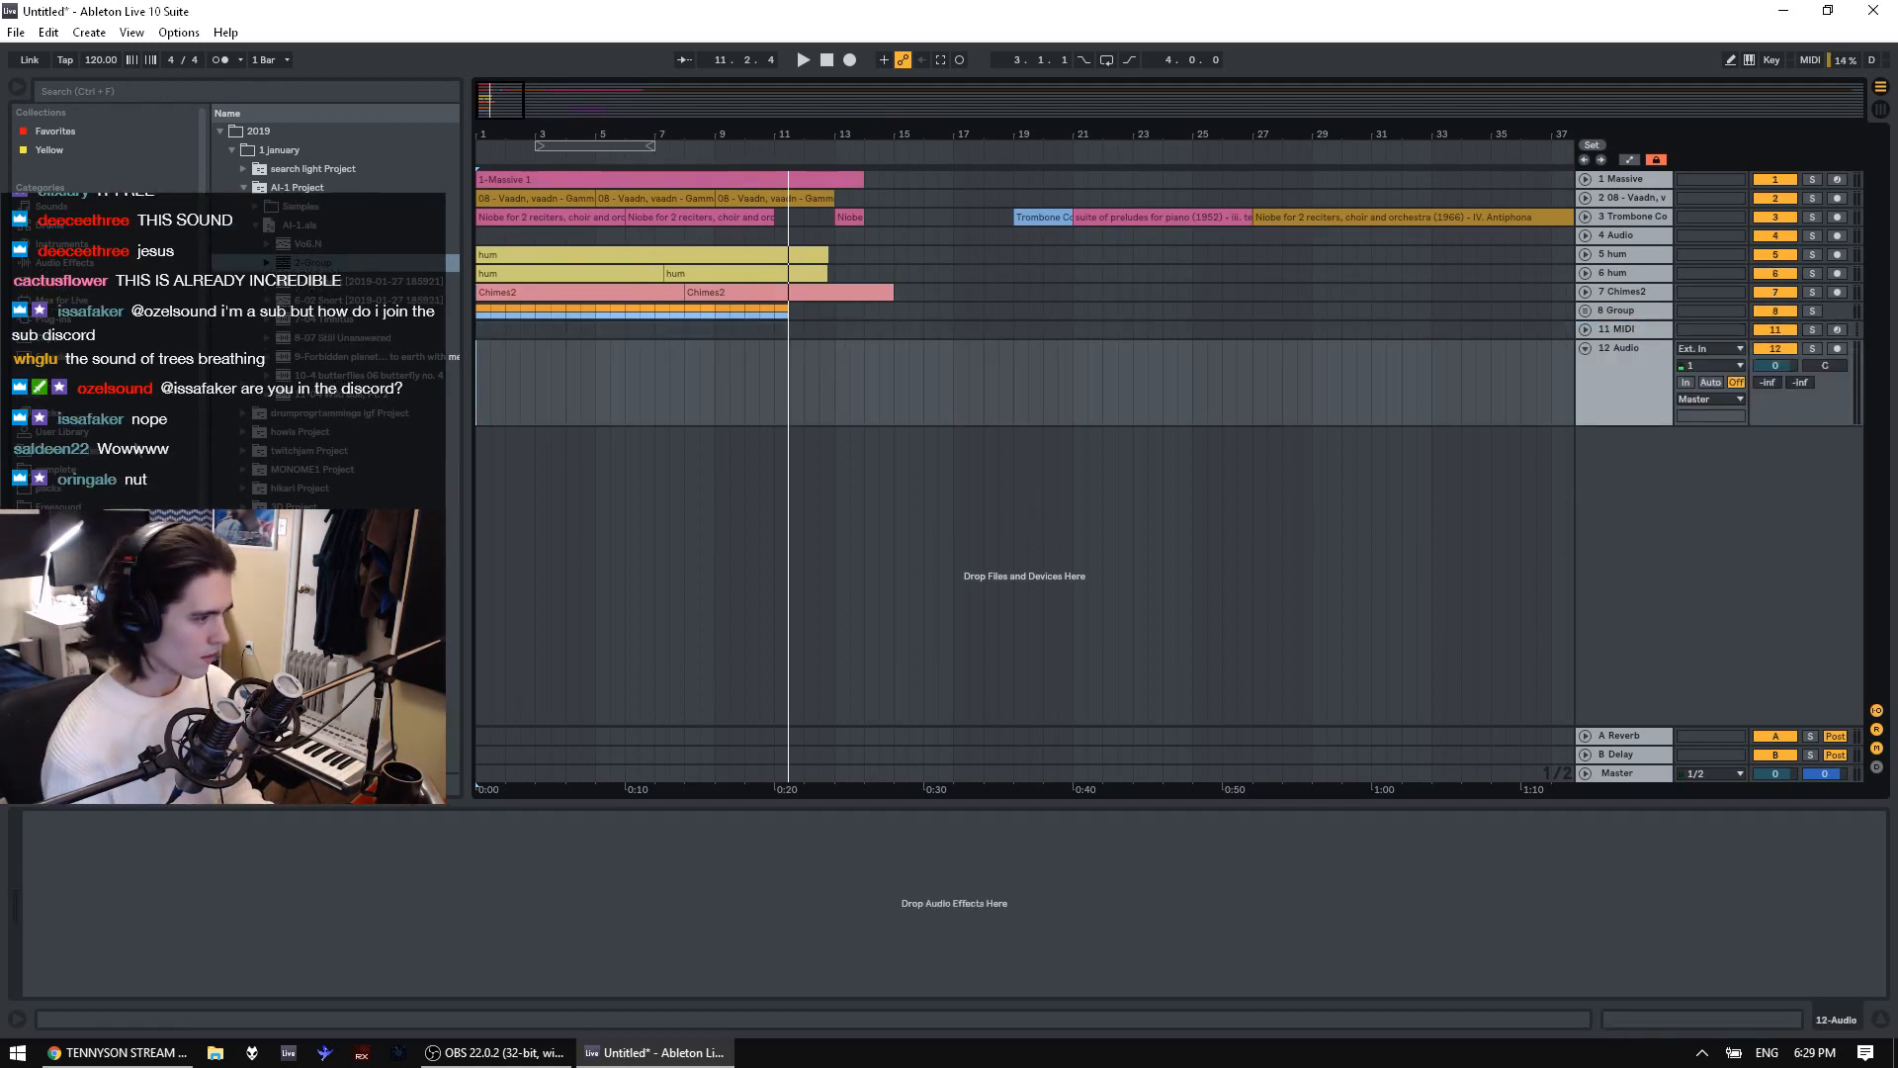
Show the downloaded music folders in the widened browser and sort them by Date Modified, newest first
{"action": "left_click", "coordinate": [61, 505]}
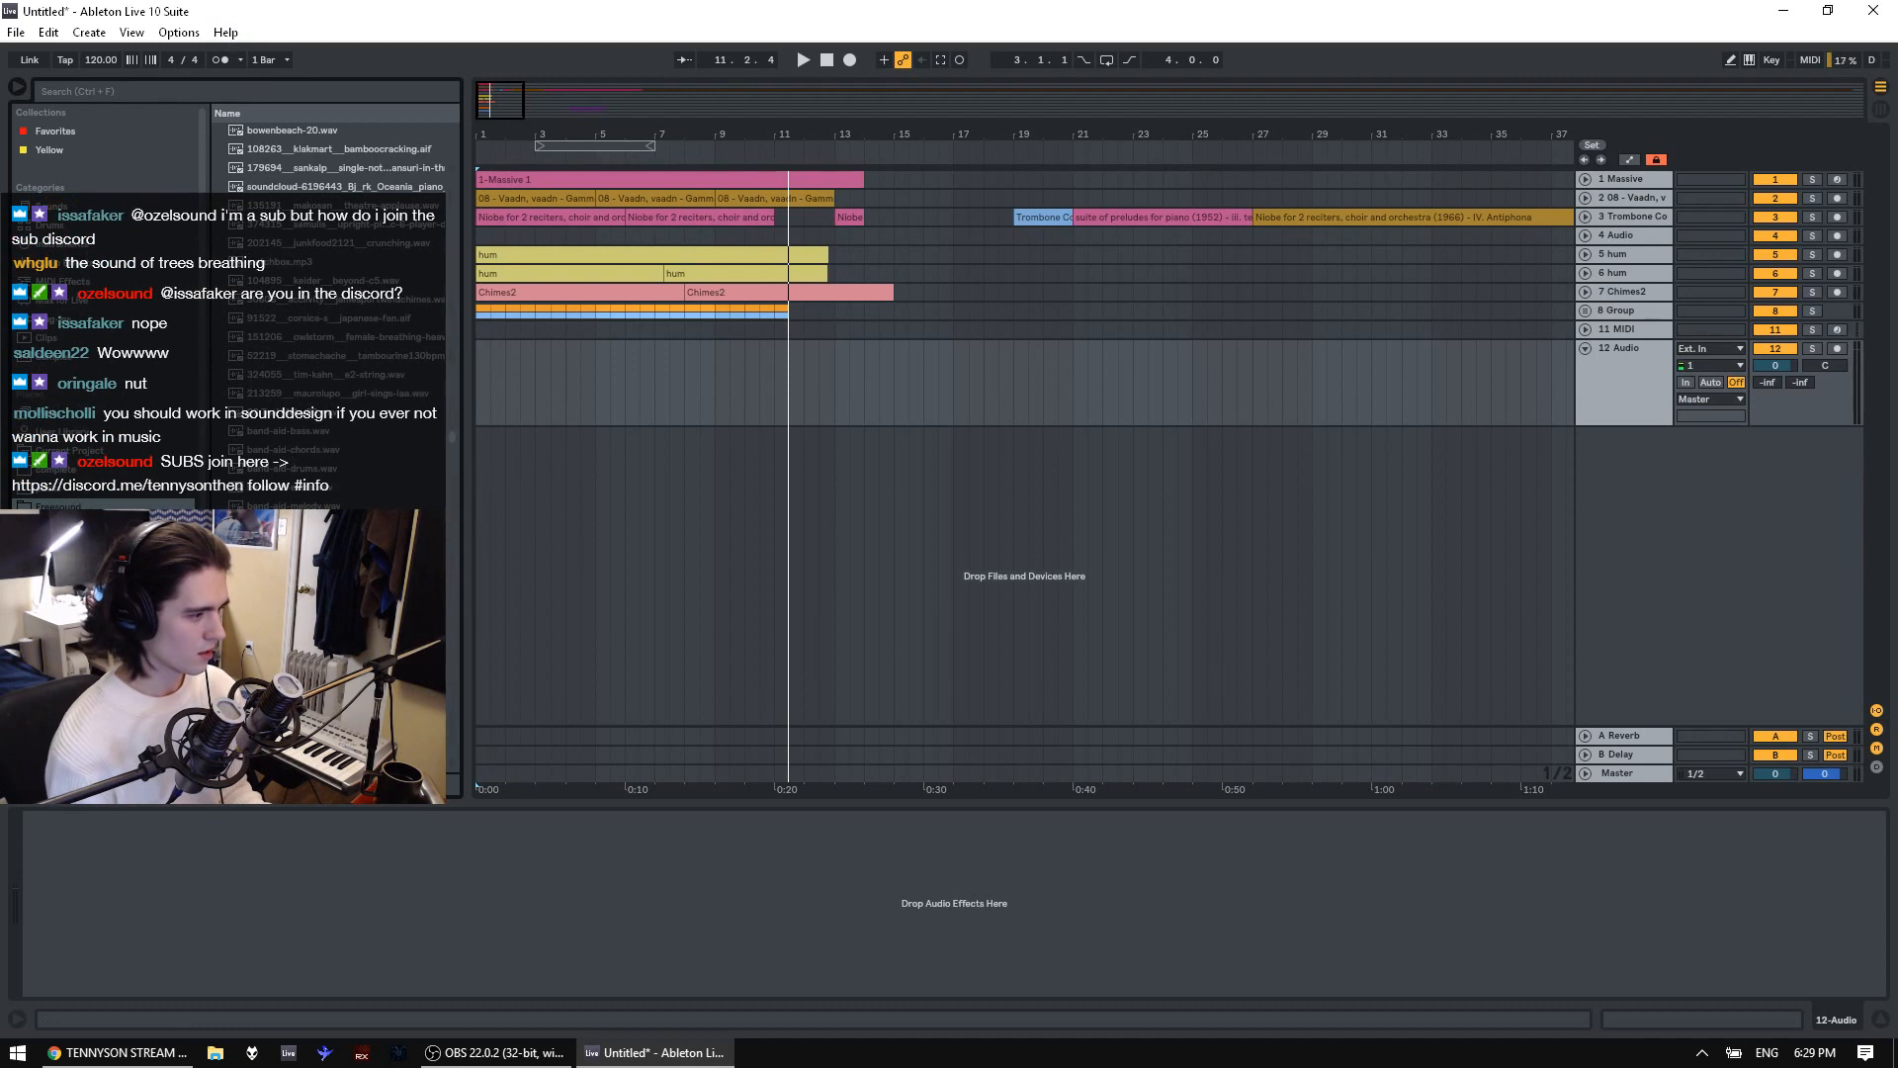
{"action": "left_click", "coordinate": [65, 489]}
{"action": "left_click", "coordinate": [68, 471]}
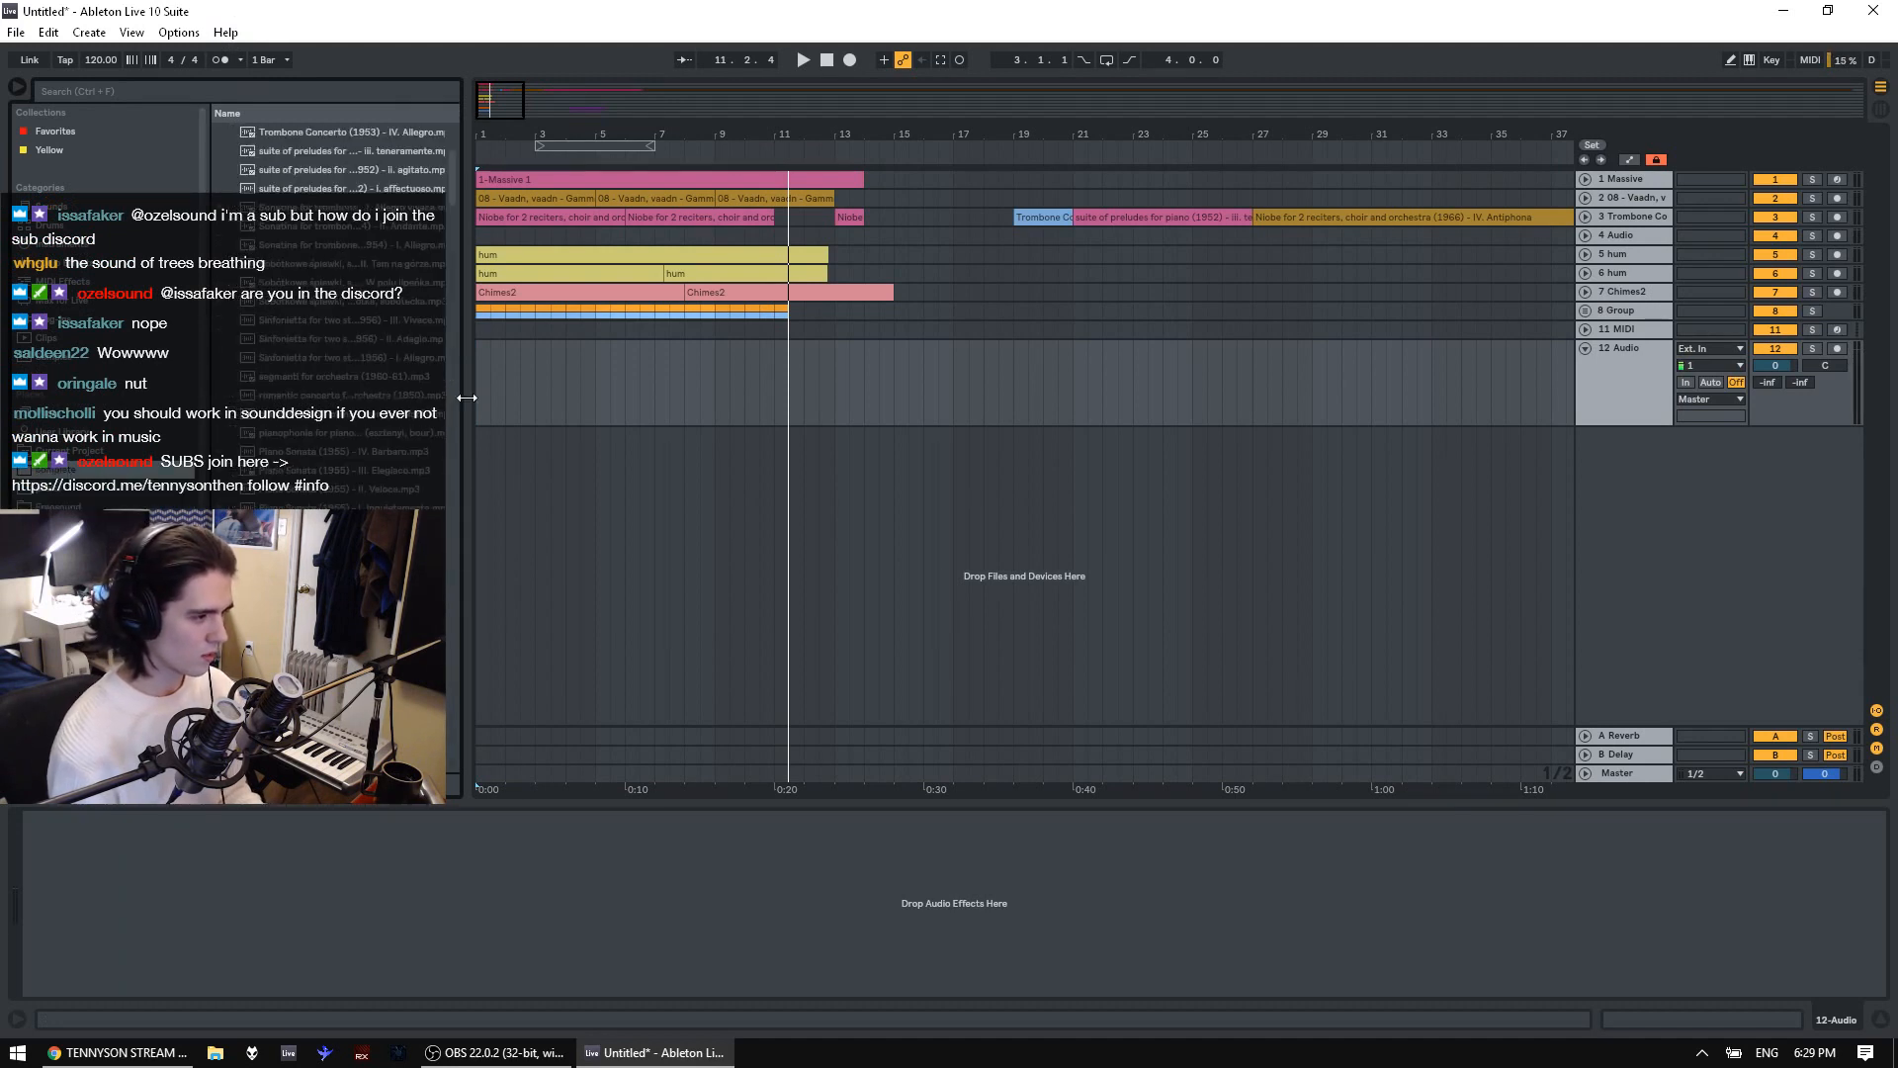
{"action": "left_click_drag", "start_coordinate": [453, 156], "coordinate": [595, 129]}
{"action": "left_click", "coordinate": [491, 112]}
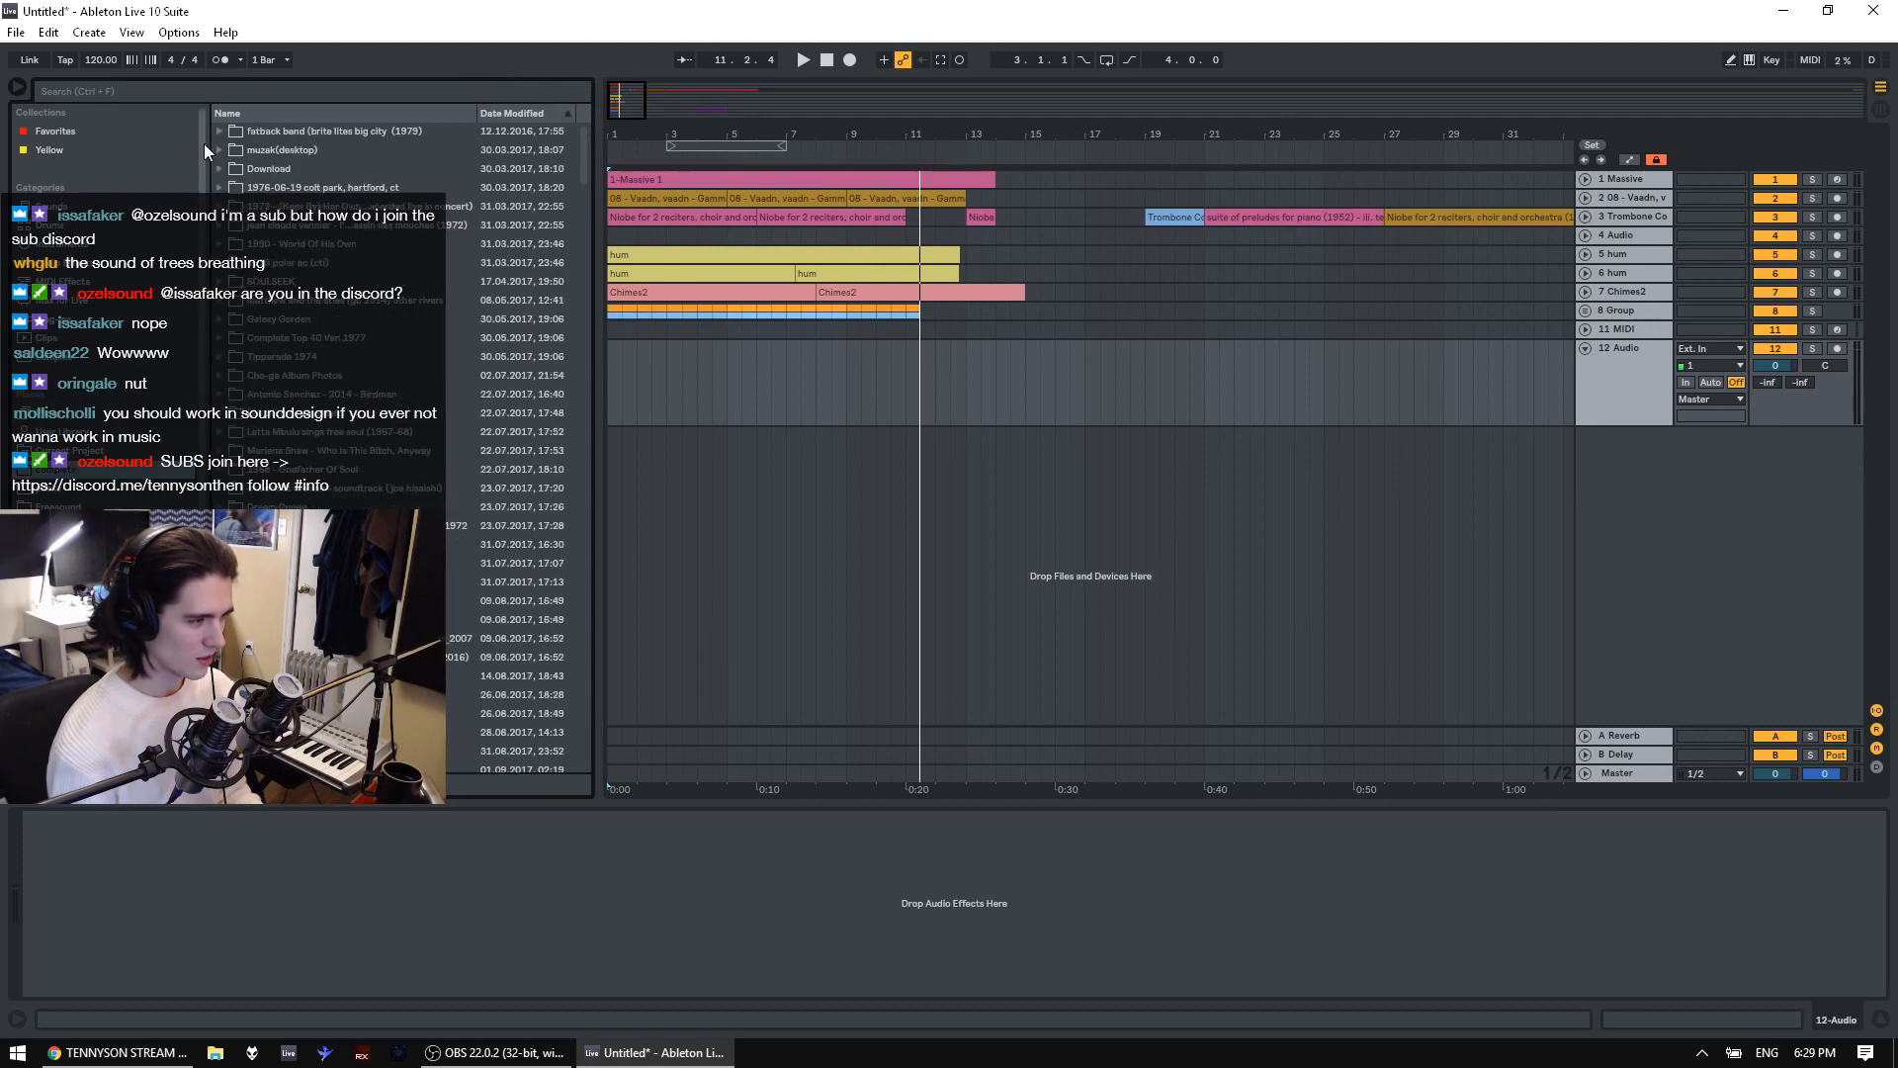
{"action": "left_click", "coordinate": [534, 113]}
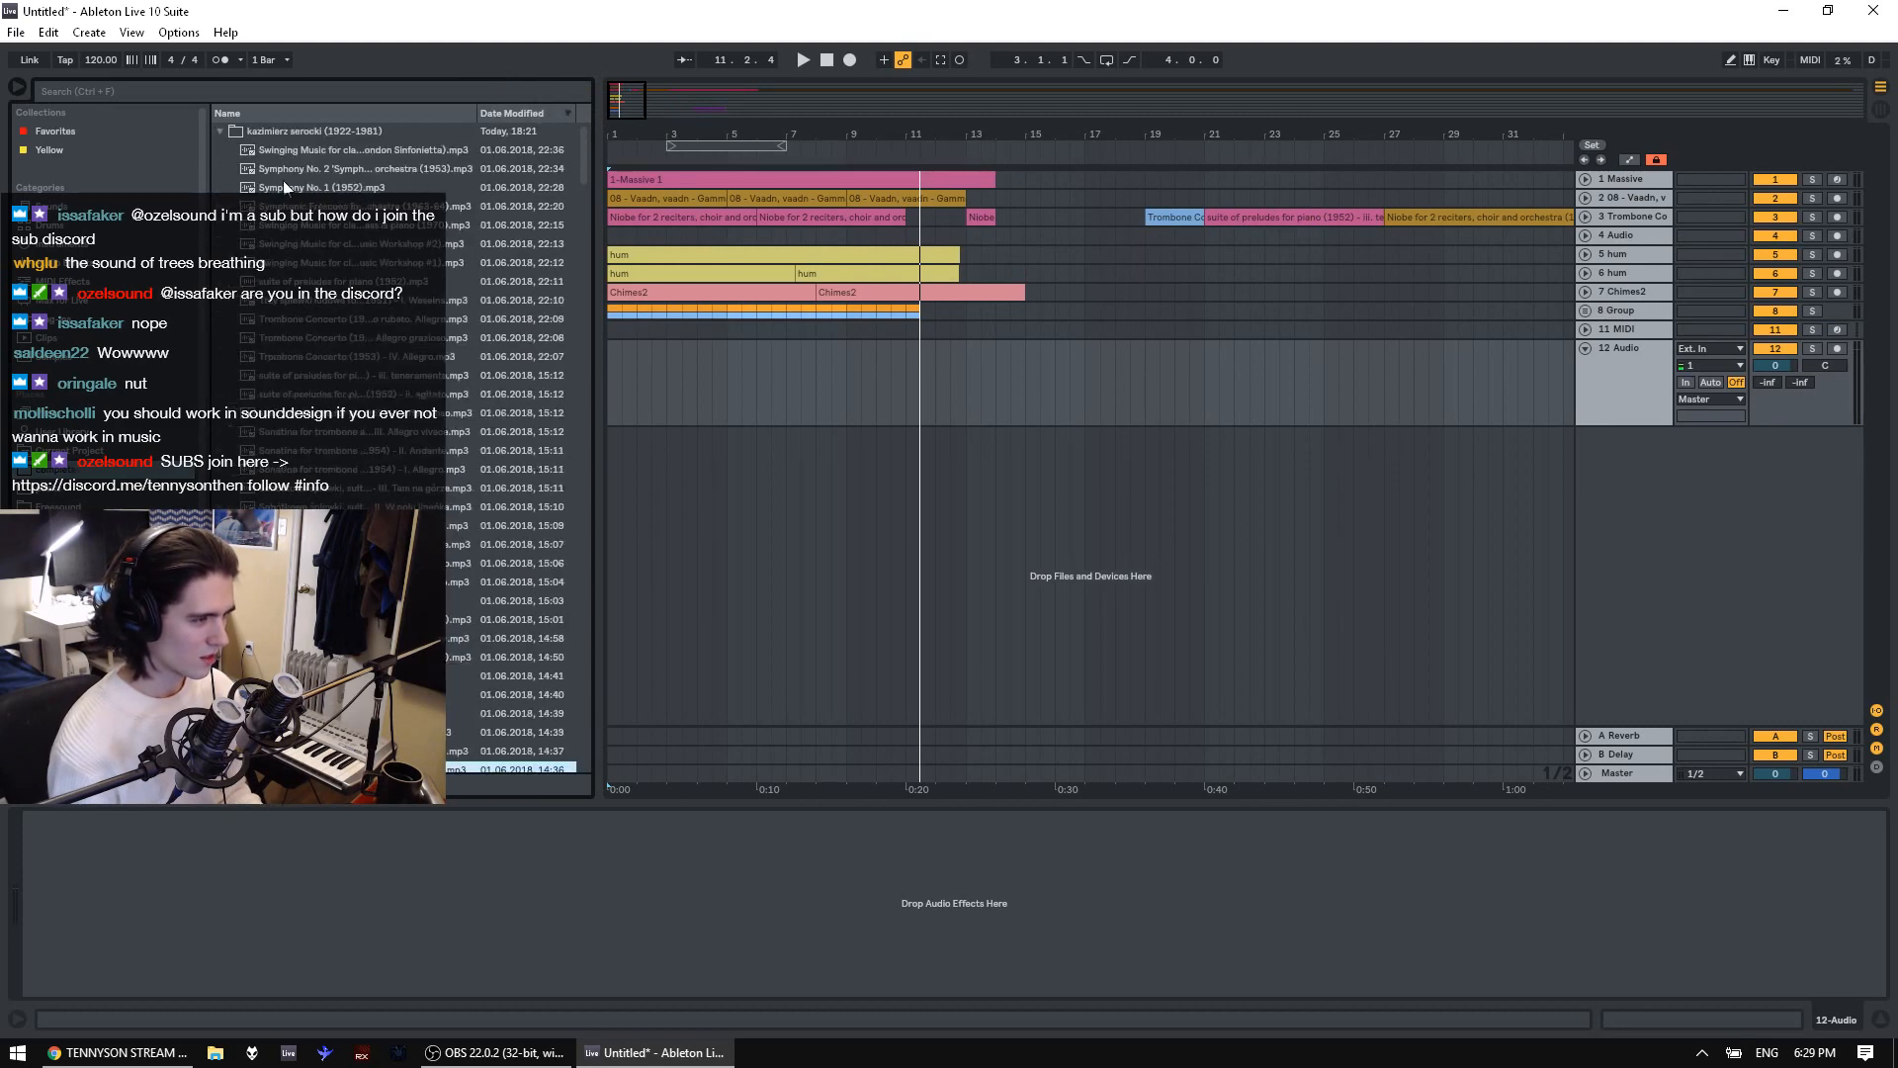
{"action": "left_click", "coordinate": [219, 150]}
{"action": "left_click", "coordinate": [218, 151]}
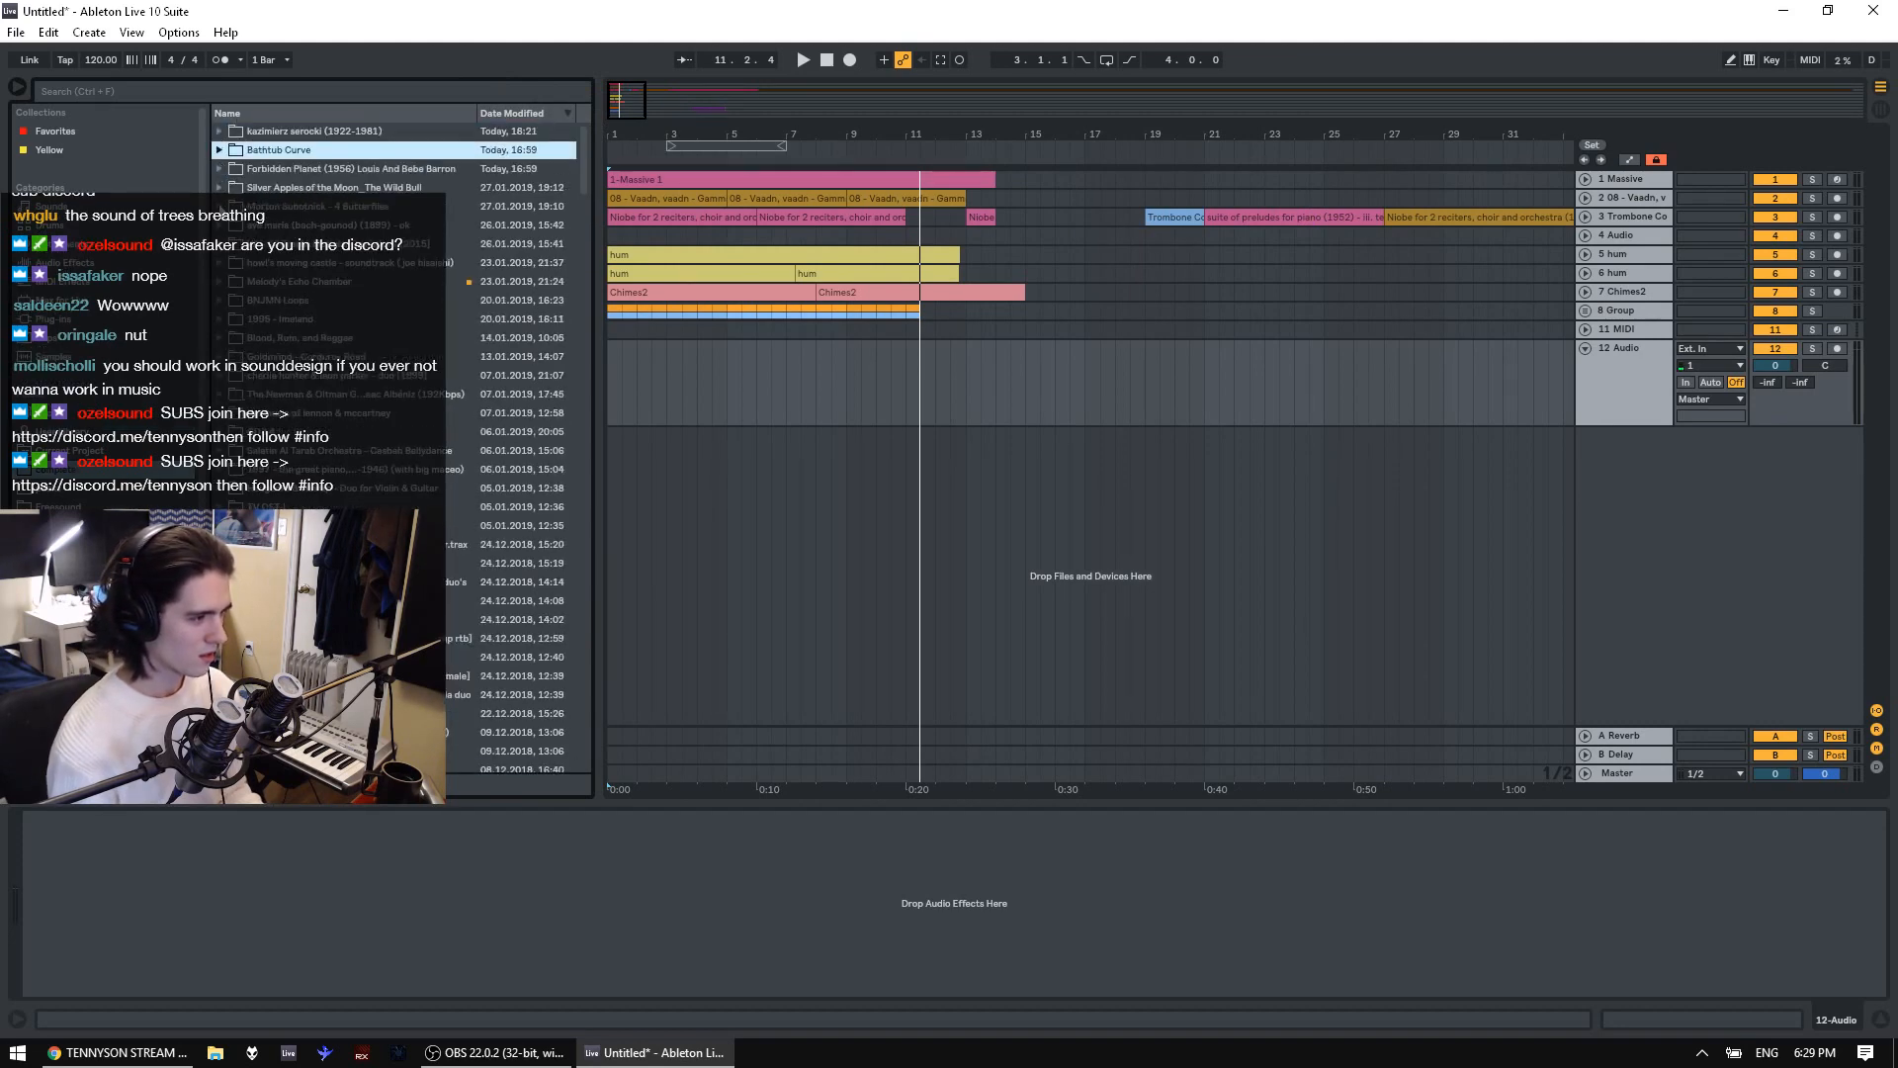
Place the '4 butterflies 05 interlude' sample on the empty audio track at bar 15 and solo that track
{"action": "left_click", "coordinate": [219, 207]}
{"action": "left_click", "coordinate": [299, 246]}
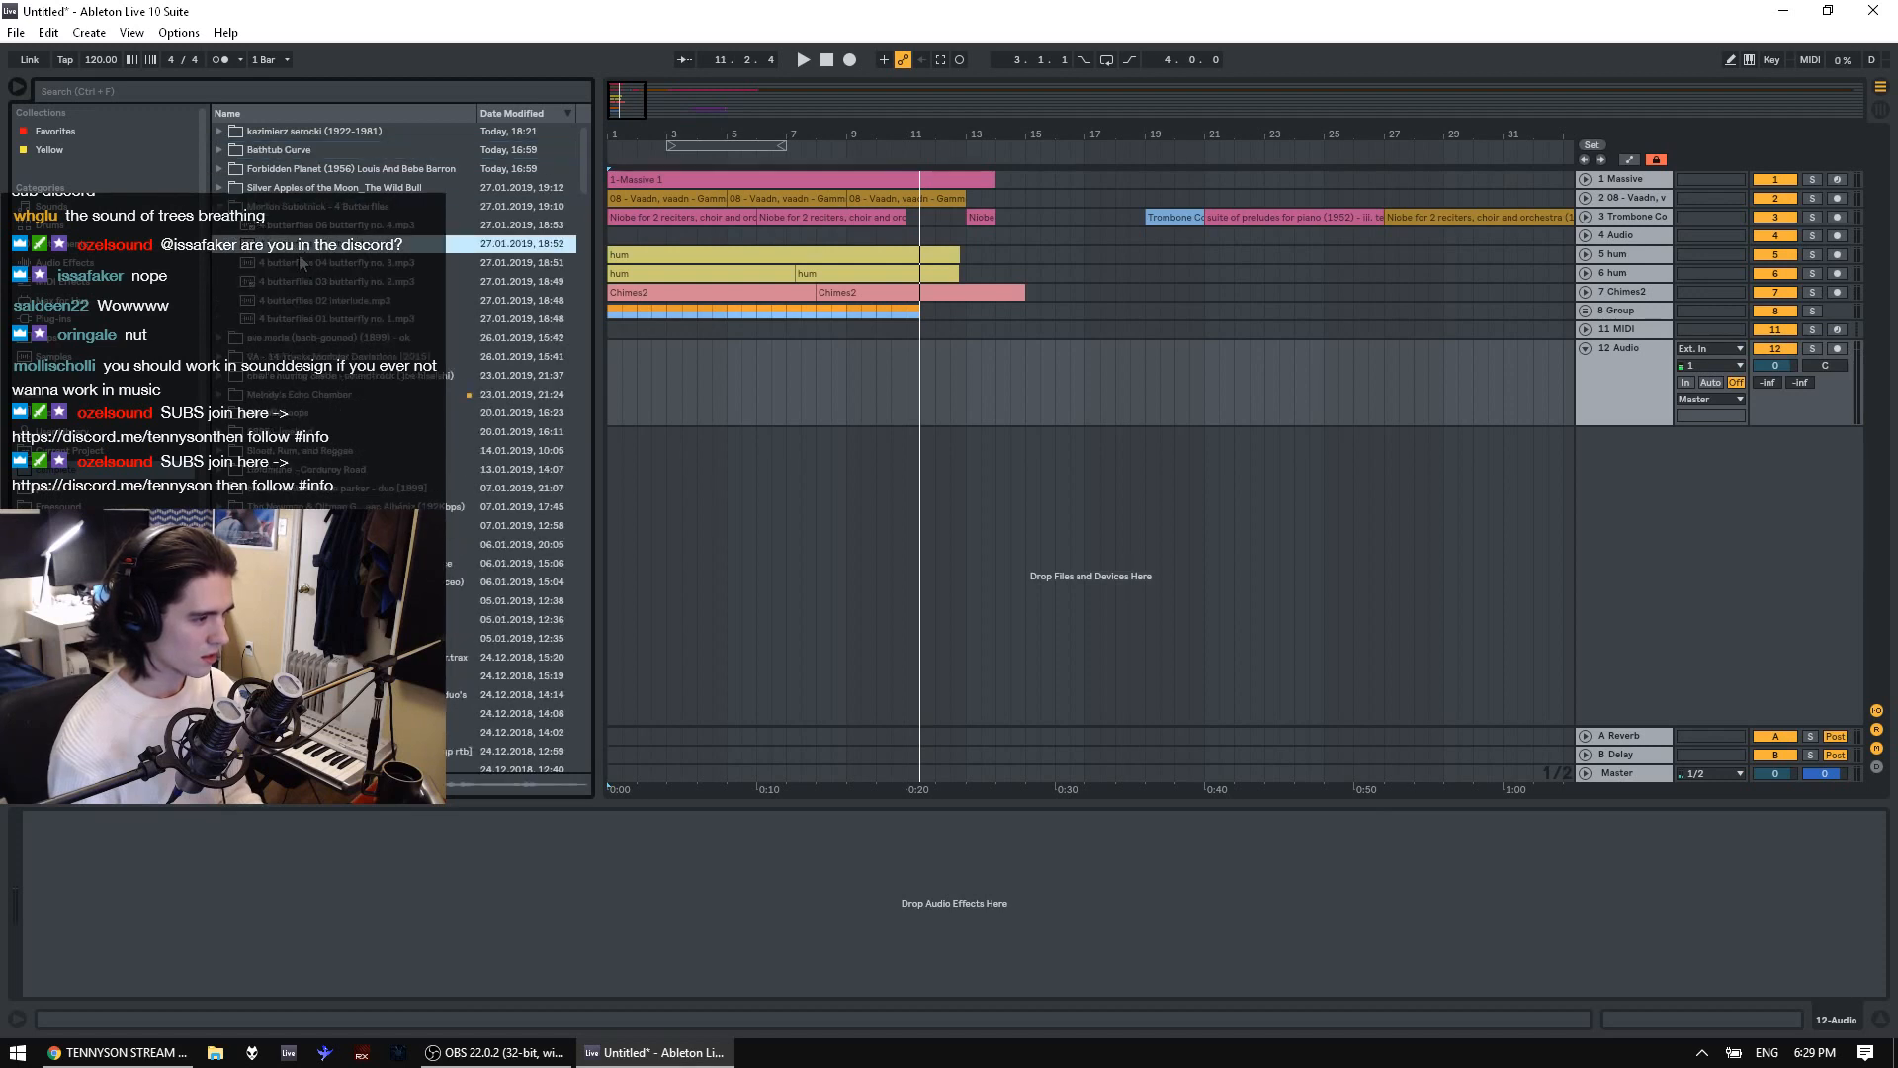
{"action": "left_click_drag", "start_coordinate": [325, 248], "coordinate": [1029, 375]}
{"action": "left_click", "coordinate": [1812, 348]}
{"action": "left_click", "coordinate": [1272, 395]}
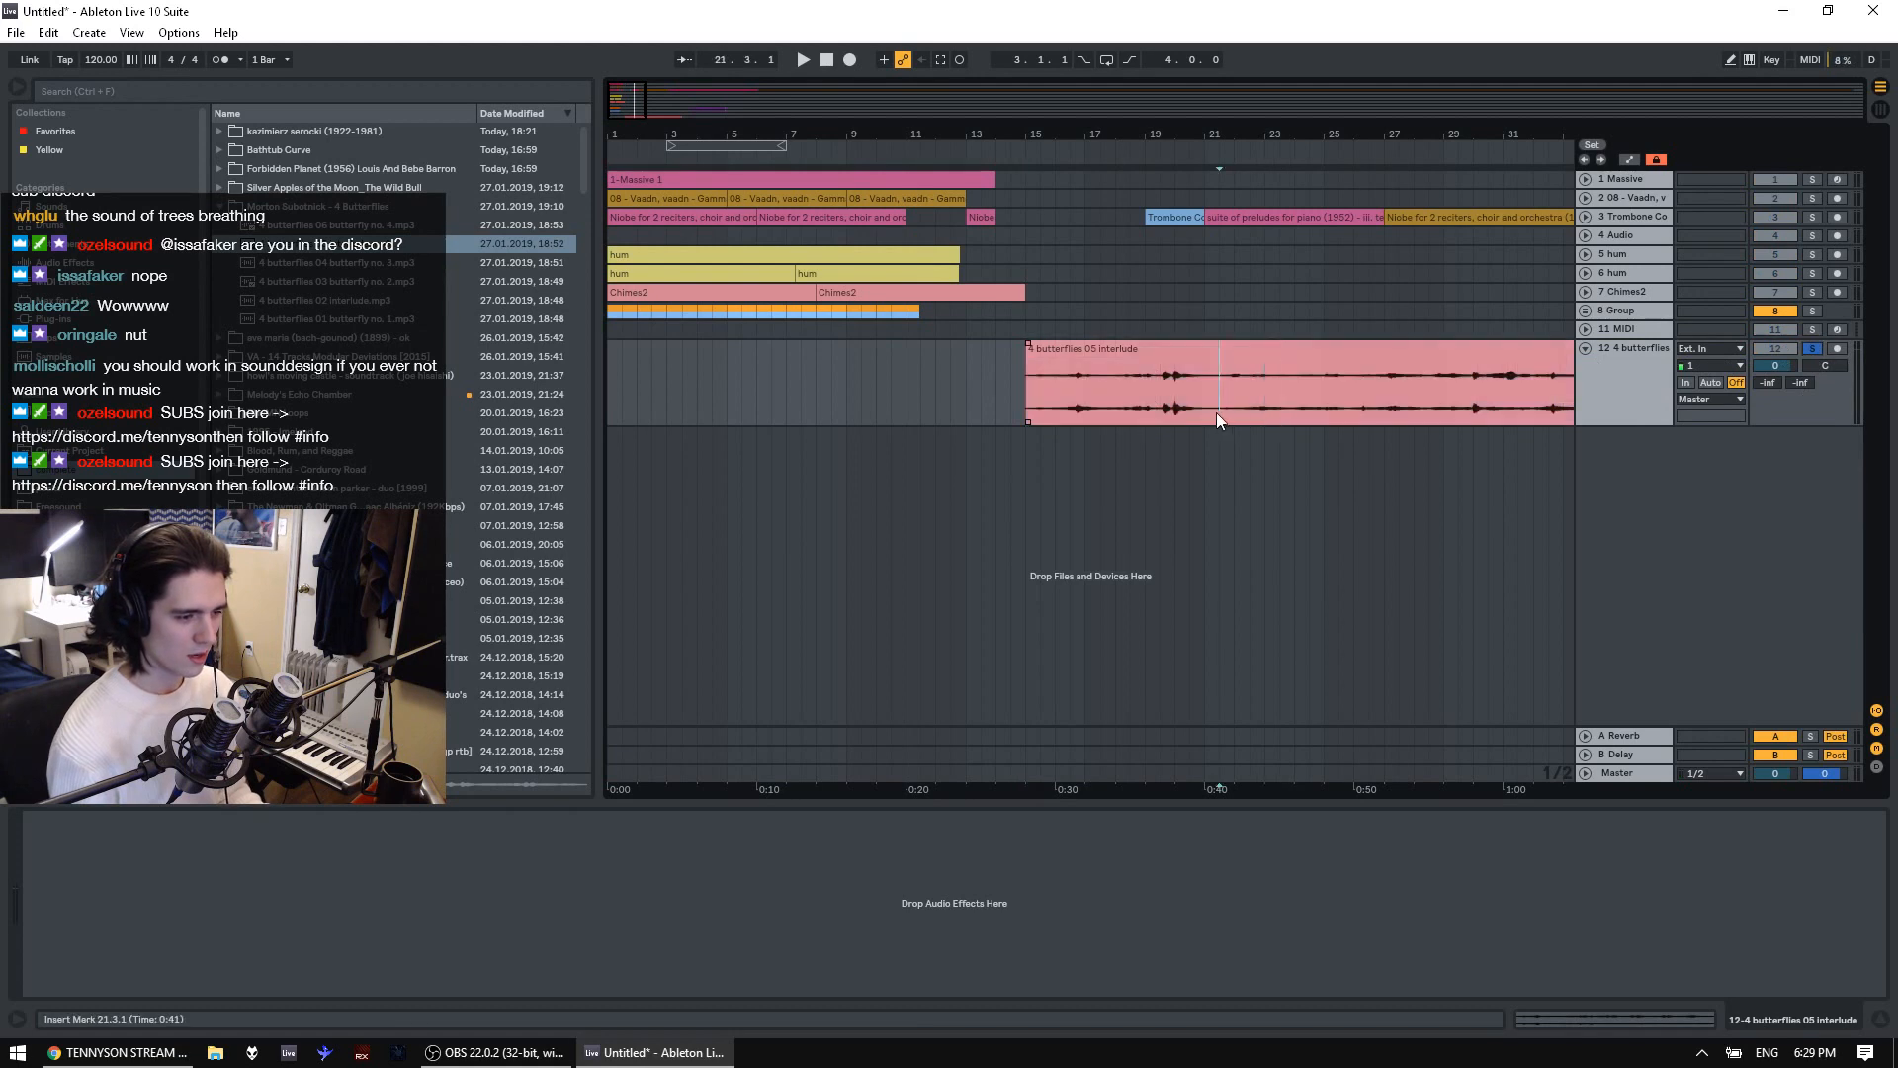
Audition the '4 butterflies 05 interlude' clip from several points along its length
{"action": "key", "text": "space"}
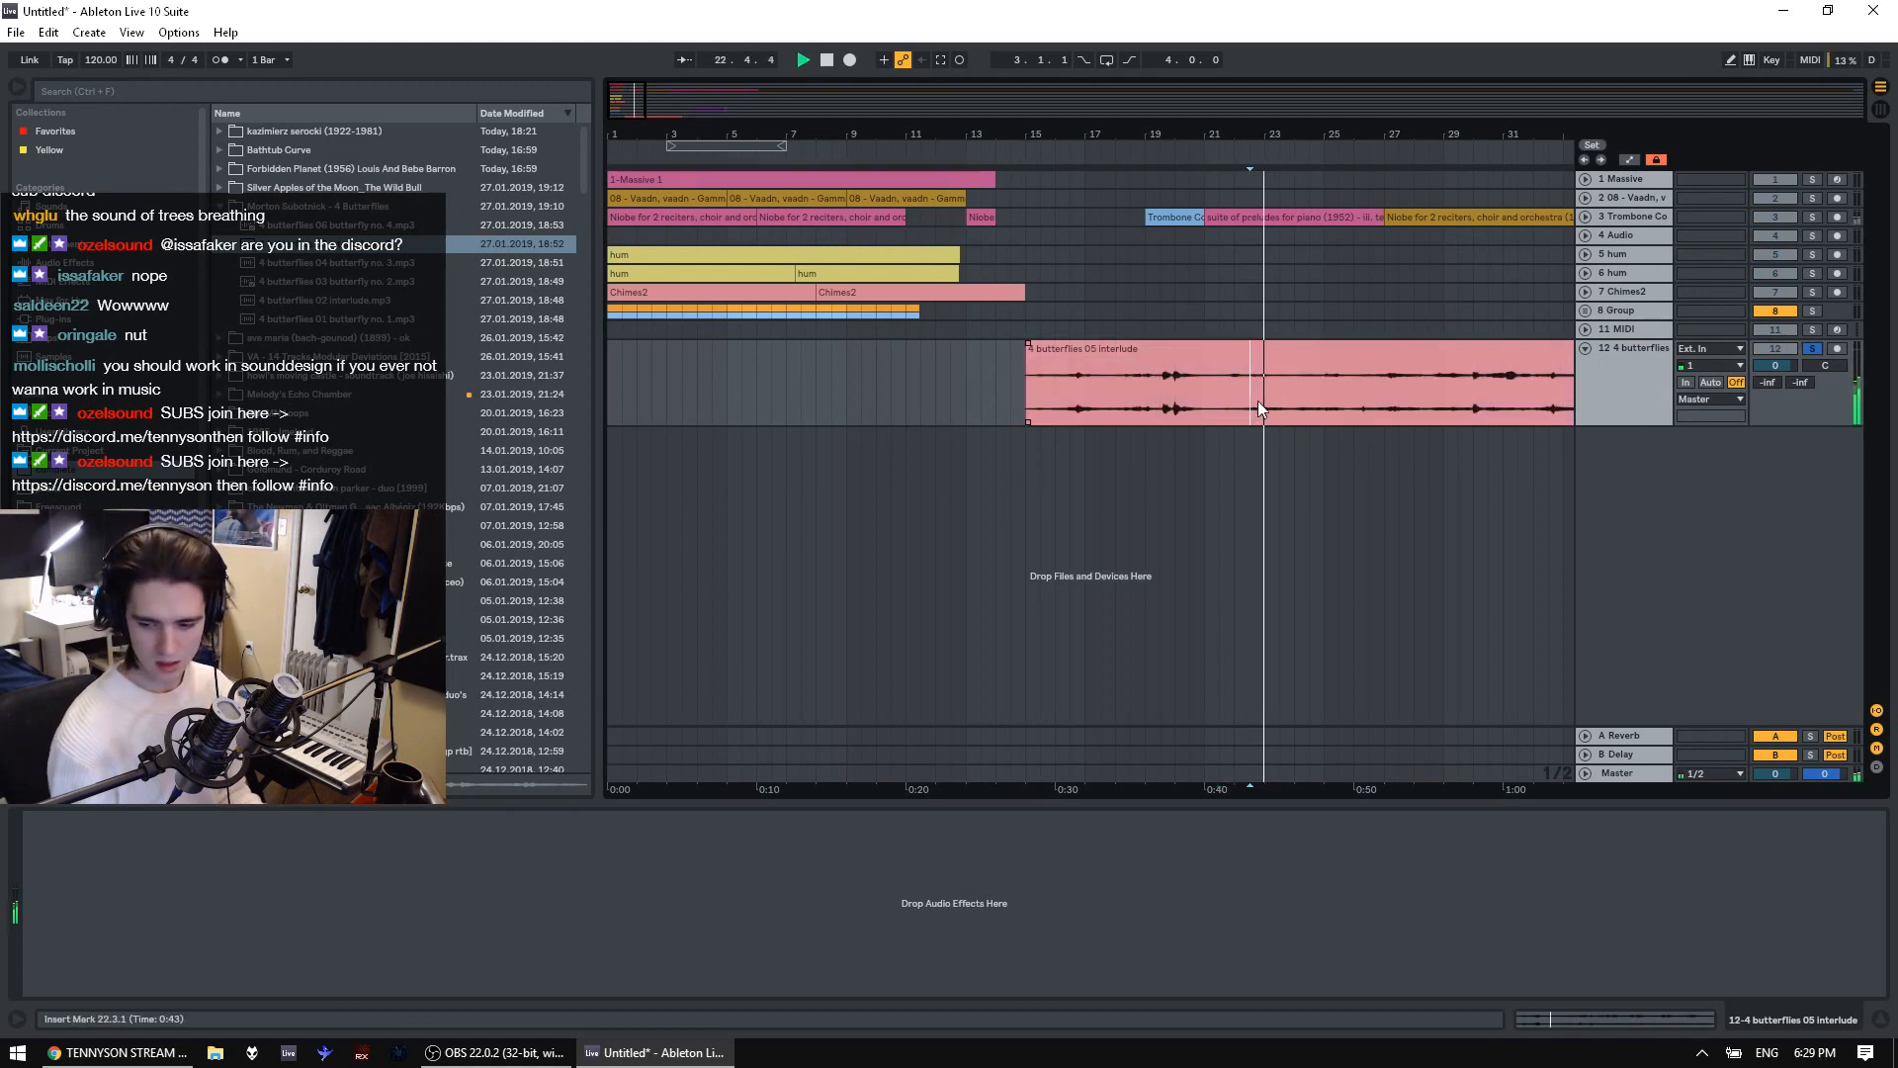
{"action": "left_click", "coordinate": [1424, 384]}
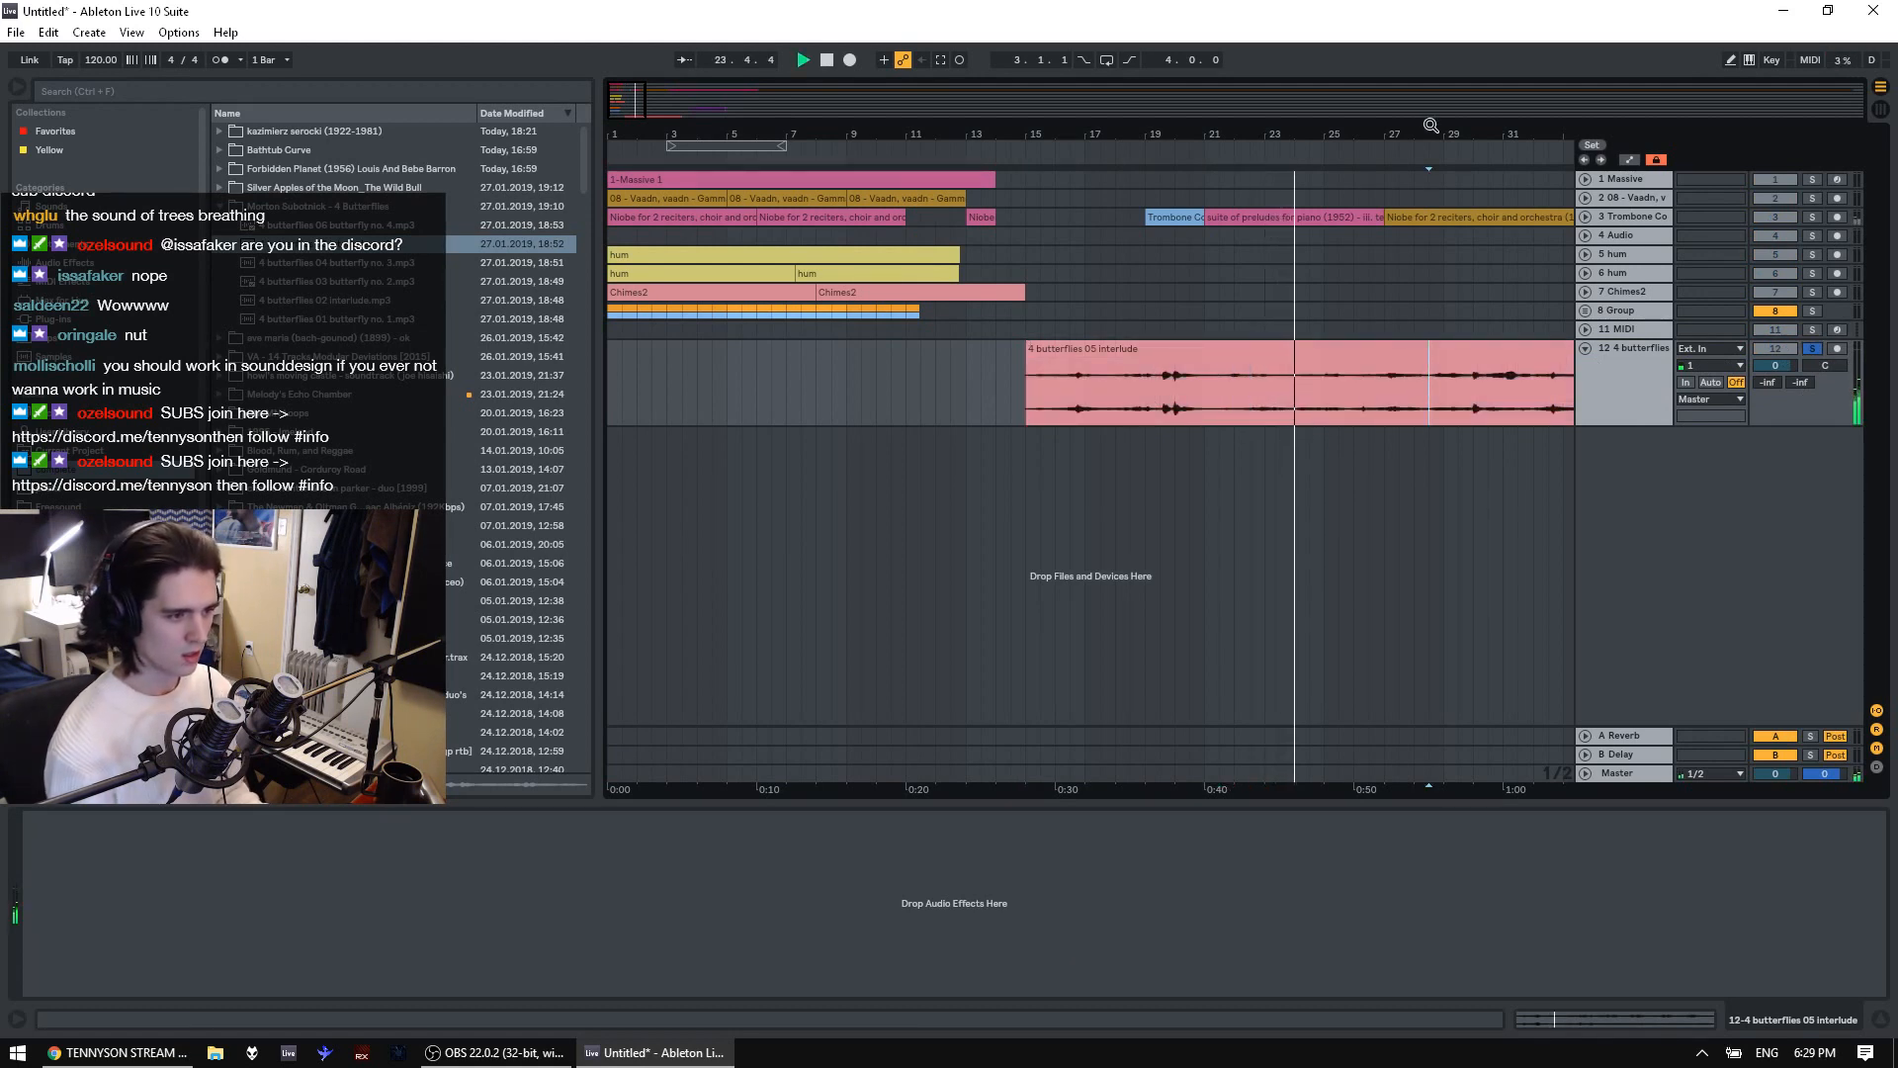
{"action": "left_click_drag", "start_coordinate": [1430, 124], "coordinate": [1430, 60]}
{"action": "left_click", "coordinate": [1126, 395]}
{"action": "key", "text": "space"}
Place '4 butterflies 04 butterfly no. 3' on the soloed track at about bar 21 and audition it
{"action": "left_click_drag", "start_coordinate": [336, 262], "coordinate": [838, 416]}
{"action": "left_click", "coordinate": [846, 414]}
{"action": "key", "text": "space"}
{"action": "left_click", "coordinate": [930, 411]}
{"action": "key", "text": "space"}
{"action": "key", "text": "space"}
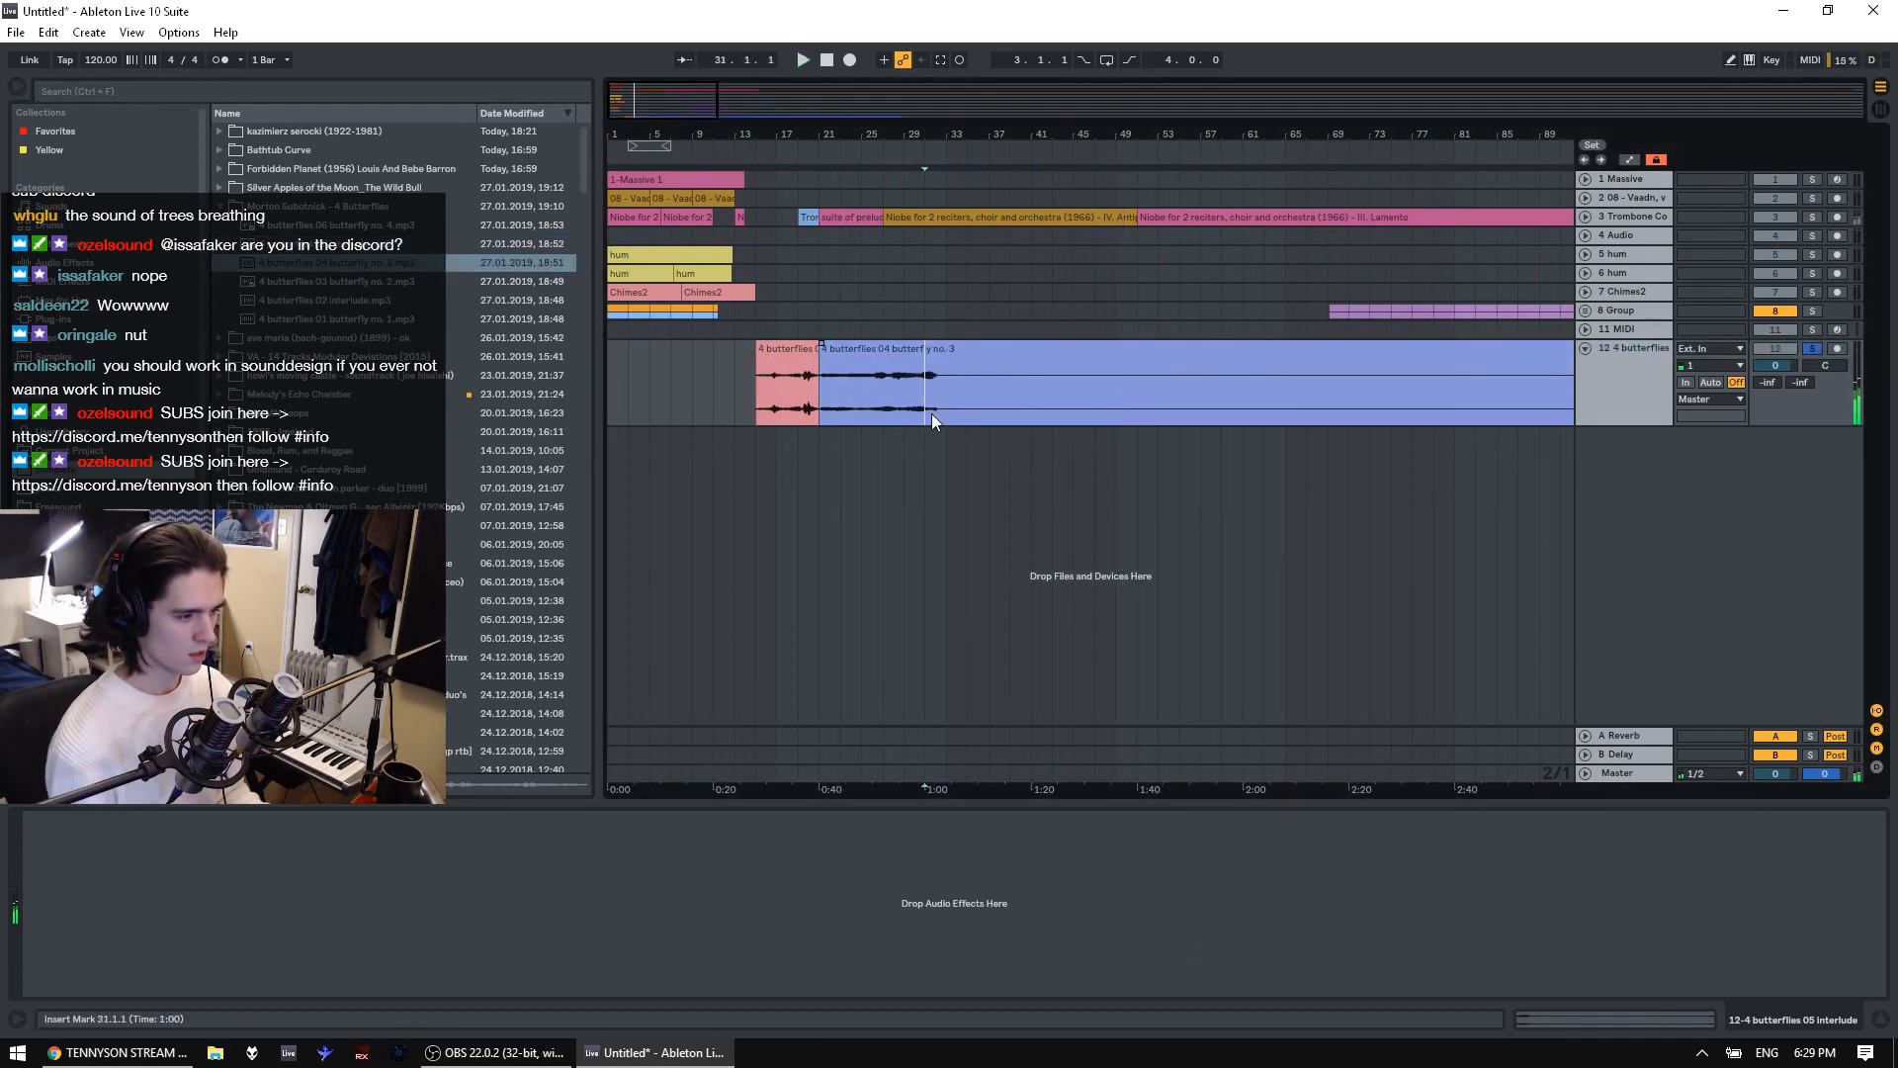
Try '4 butterflies 03 butterfly no. 2' at bar 15 and '4 butterflies 02 interlude' at about bar 21 on the soloed track
{"action": "mouse_move", "coordinate": [336, 281]}
{"action": "left_mouse_down"}
{"action": "mouse_move", "coordinate": [735, 364]}
{"action": "mouse_move", "coordinate": [821, 423]}
{"action": "left_mouse_up"}
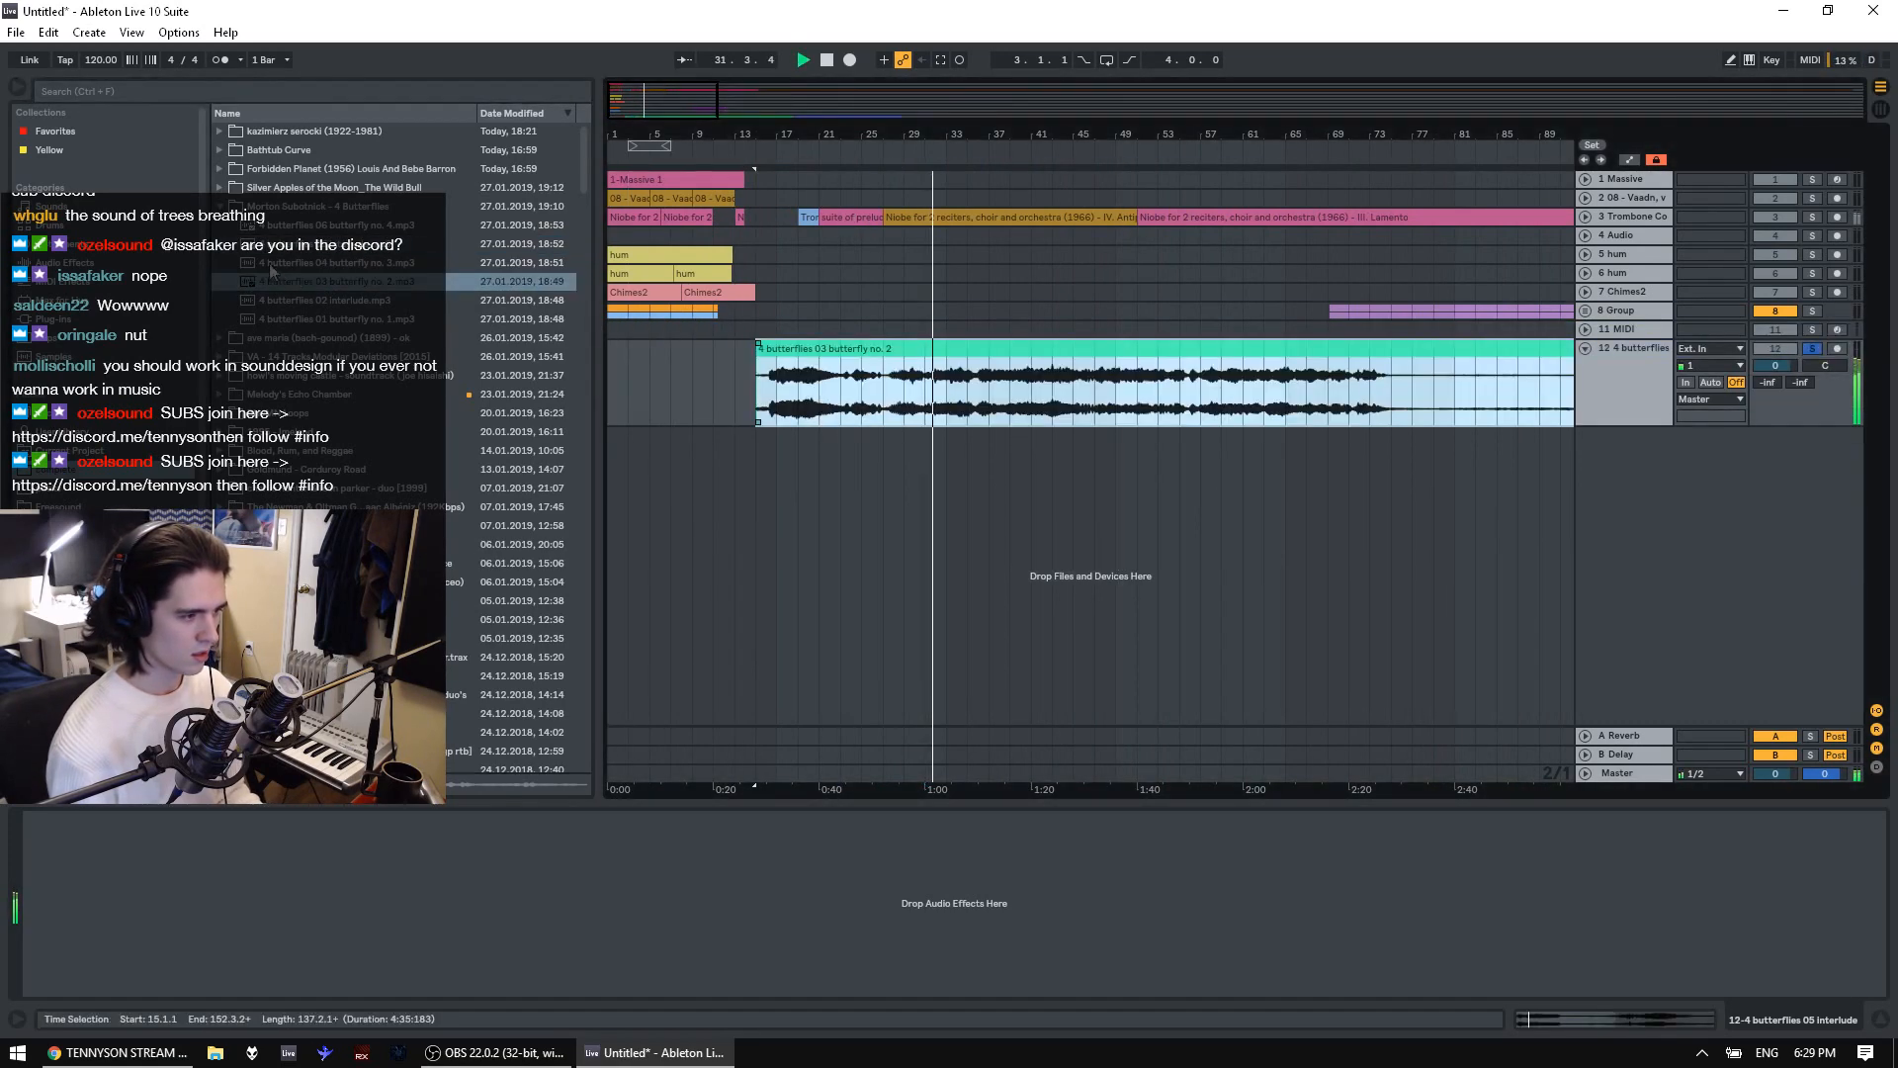
{"action": "left_click", "coordinate": [326, 301]}
{"action": "left_click_drag", "start_coordinate": [336, 304], "coordinate": [858, 395]}
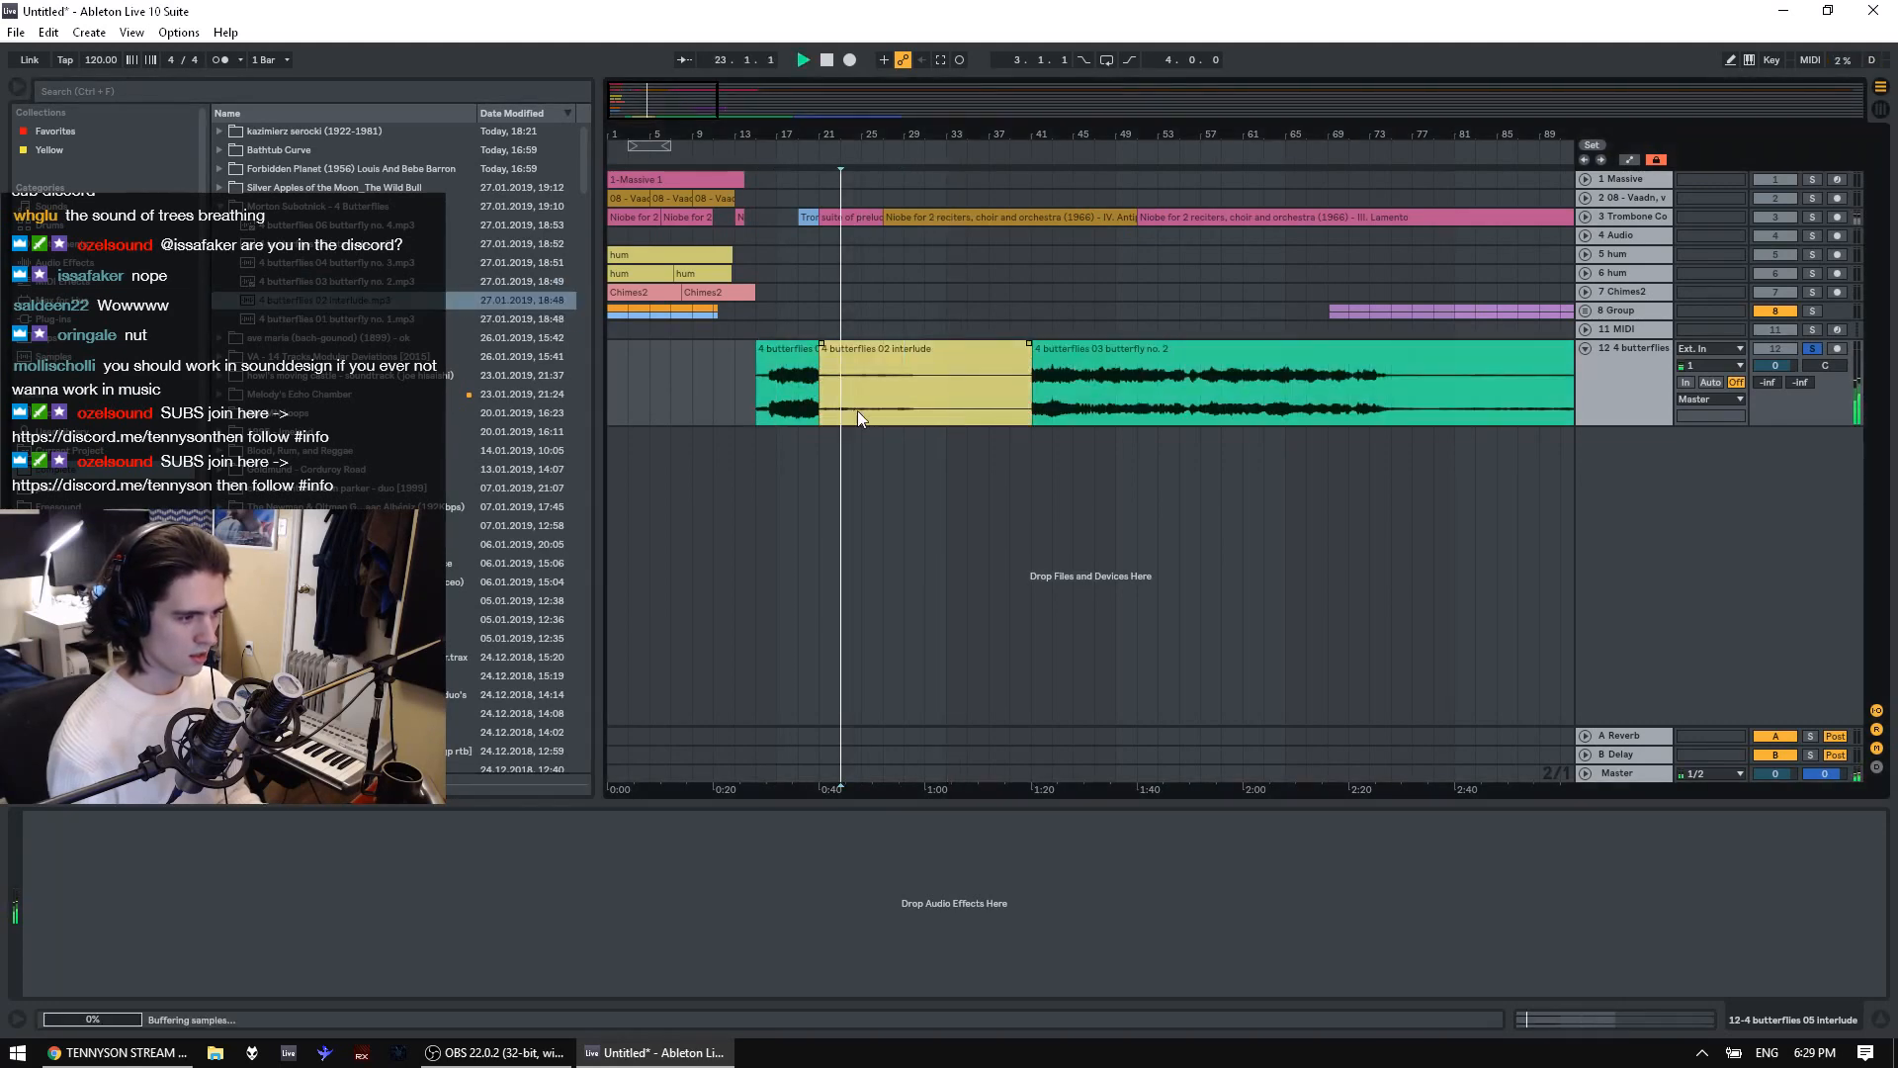
Place '4 butterflies 06 butterfly no. 4' at about bar 19 on the soloed track and audition it from bar 51
{"action": "left_click_drag", "start_coordinate": [326, 224], "coordinate": [949, 418]}
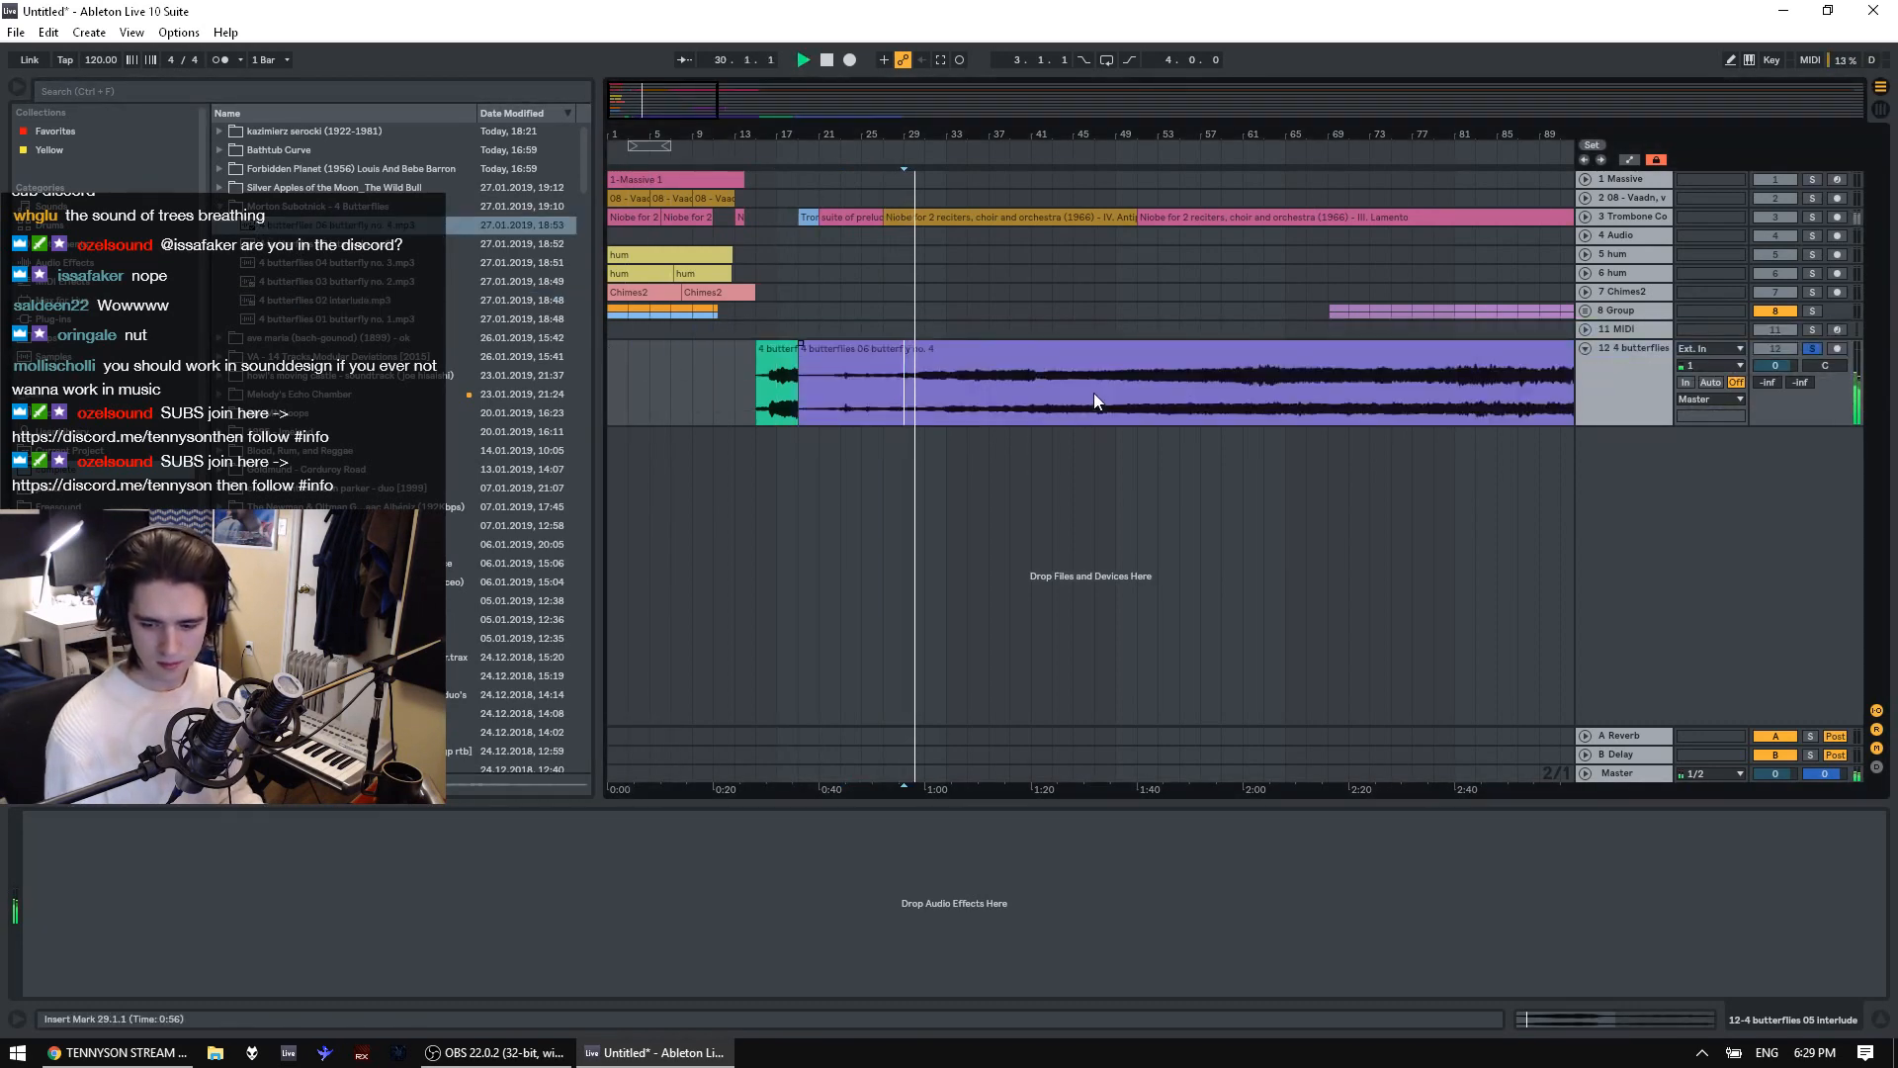
{"action": "left_click", "coordinate": [1137, 408]}
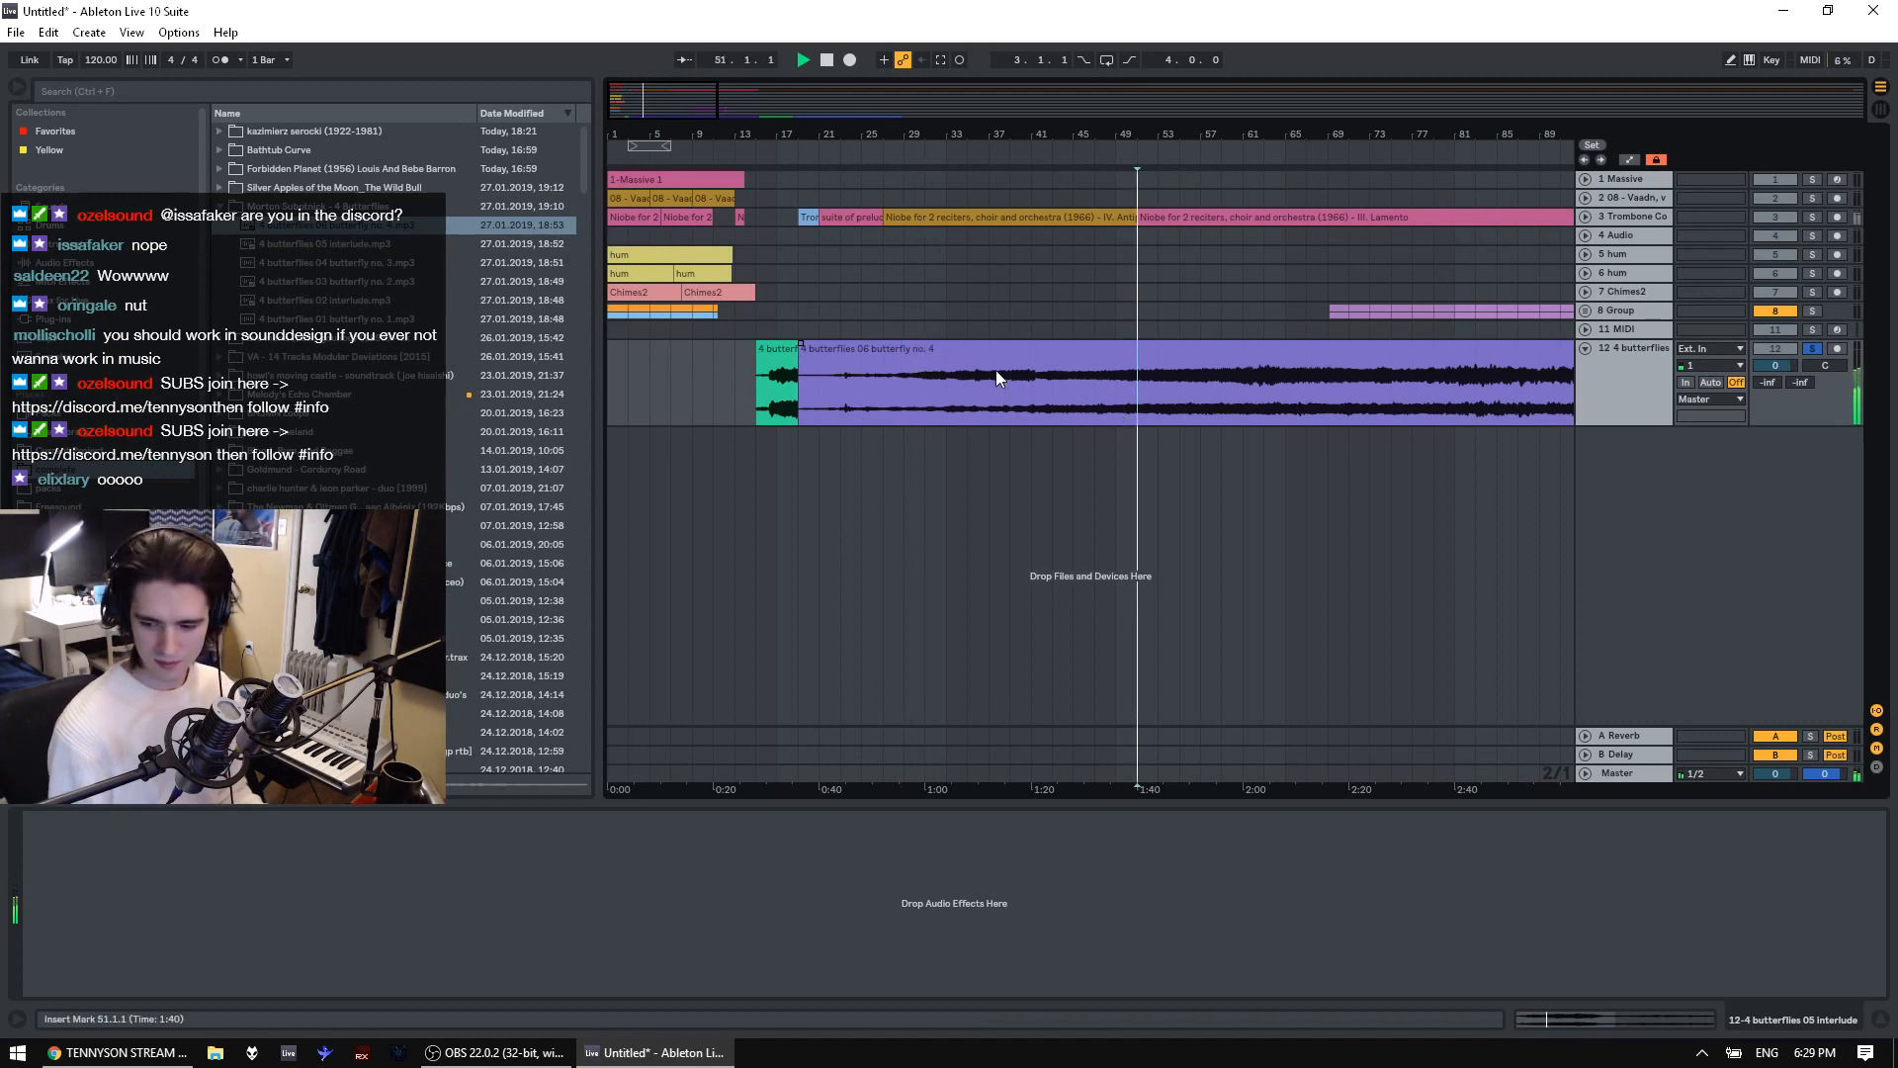
{"action": "left_click", "coordinate": [279, 187]}
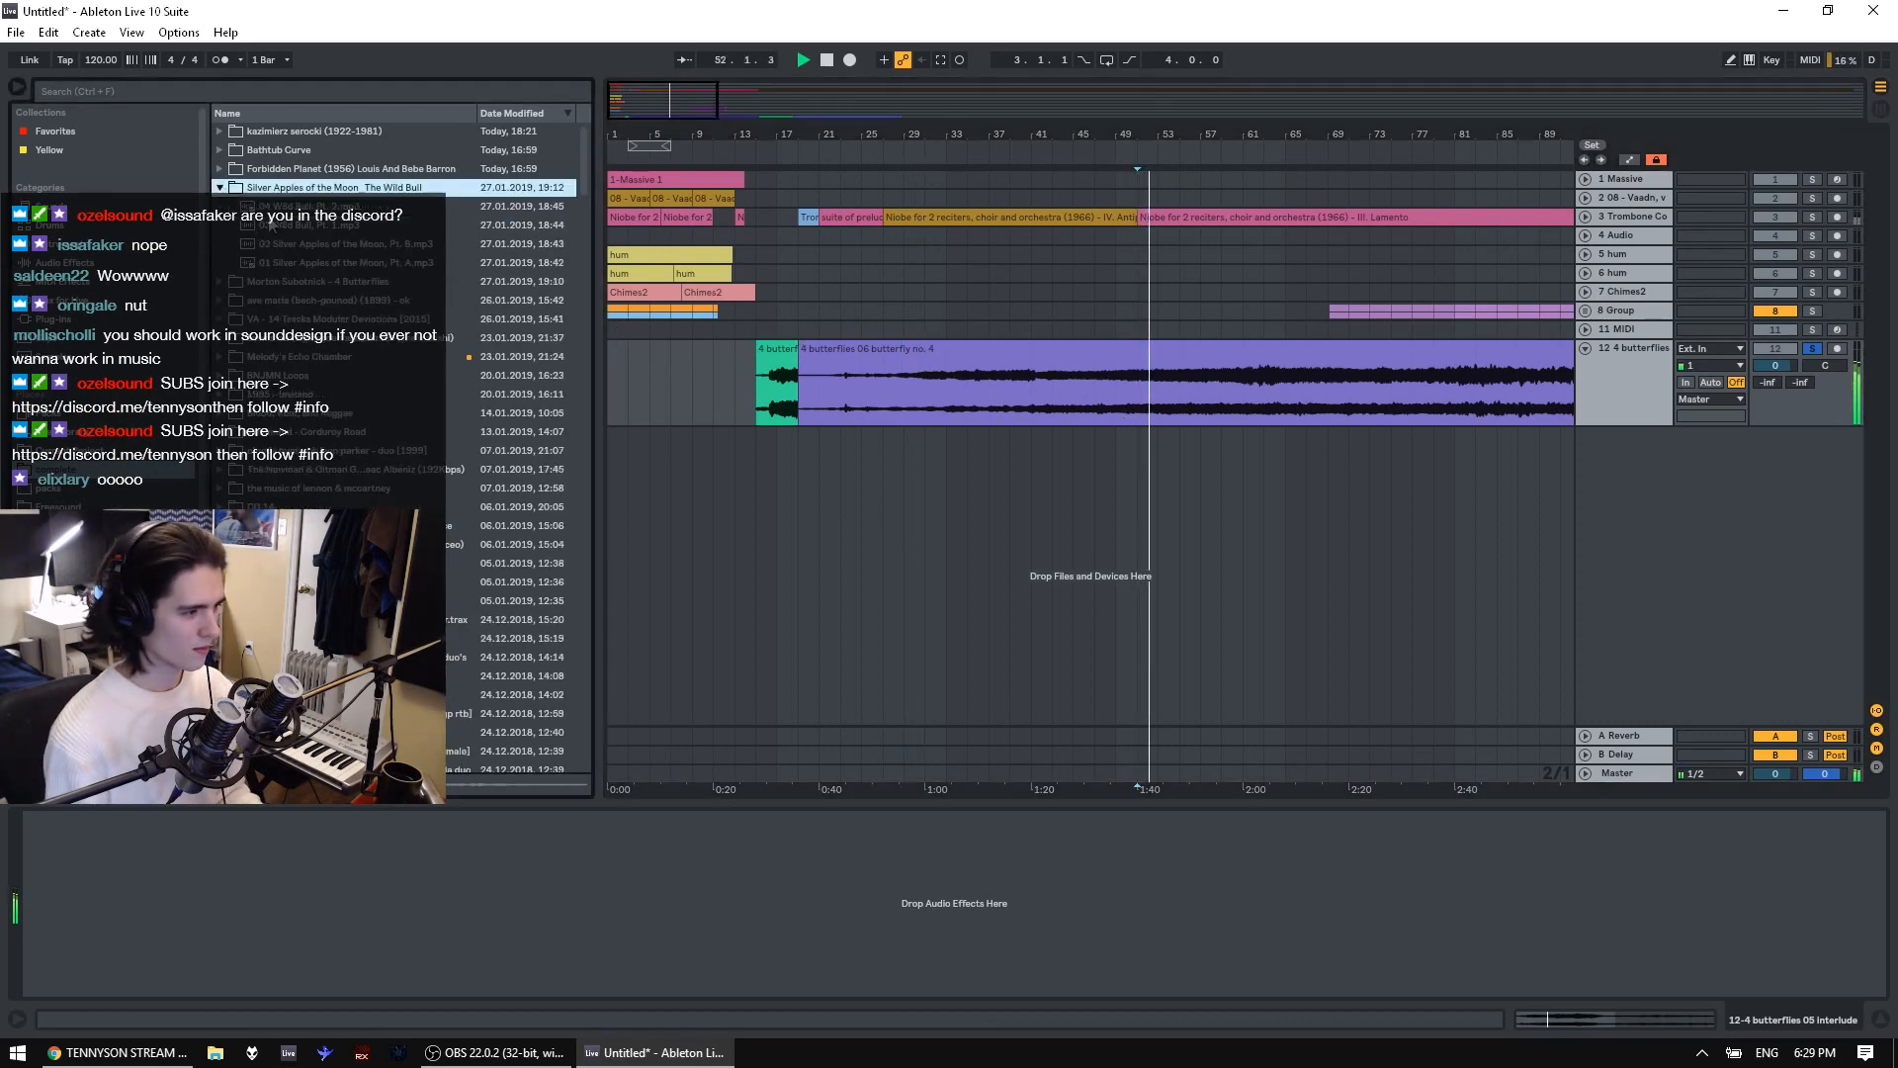
{"action": "left_click_drag", "start_coordinate": [275, 207], "coordinate": [886, 384]}
{"action": "key", "text": "ctrl+z"}
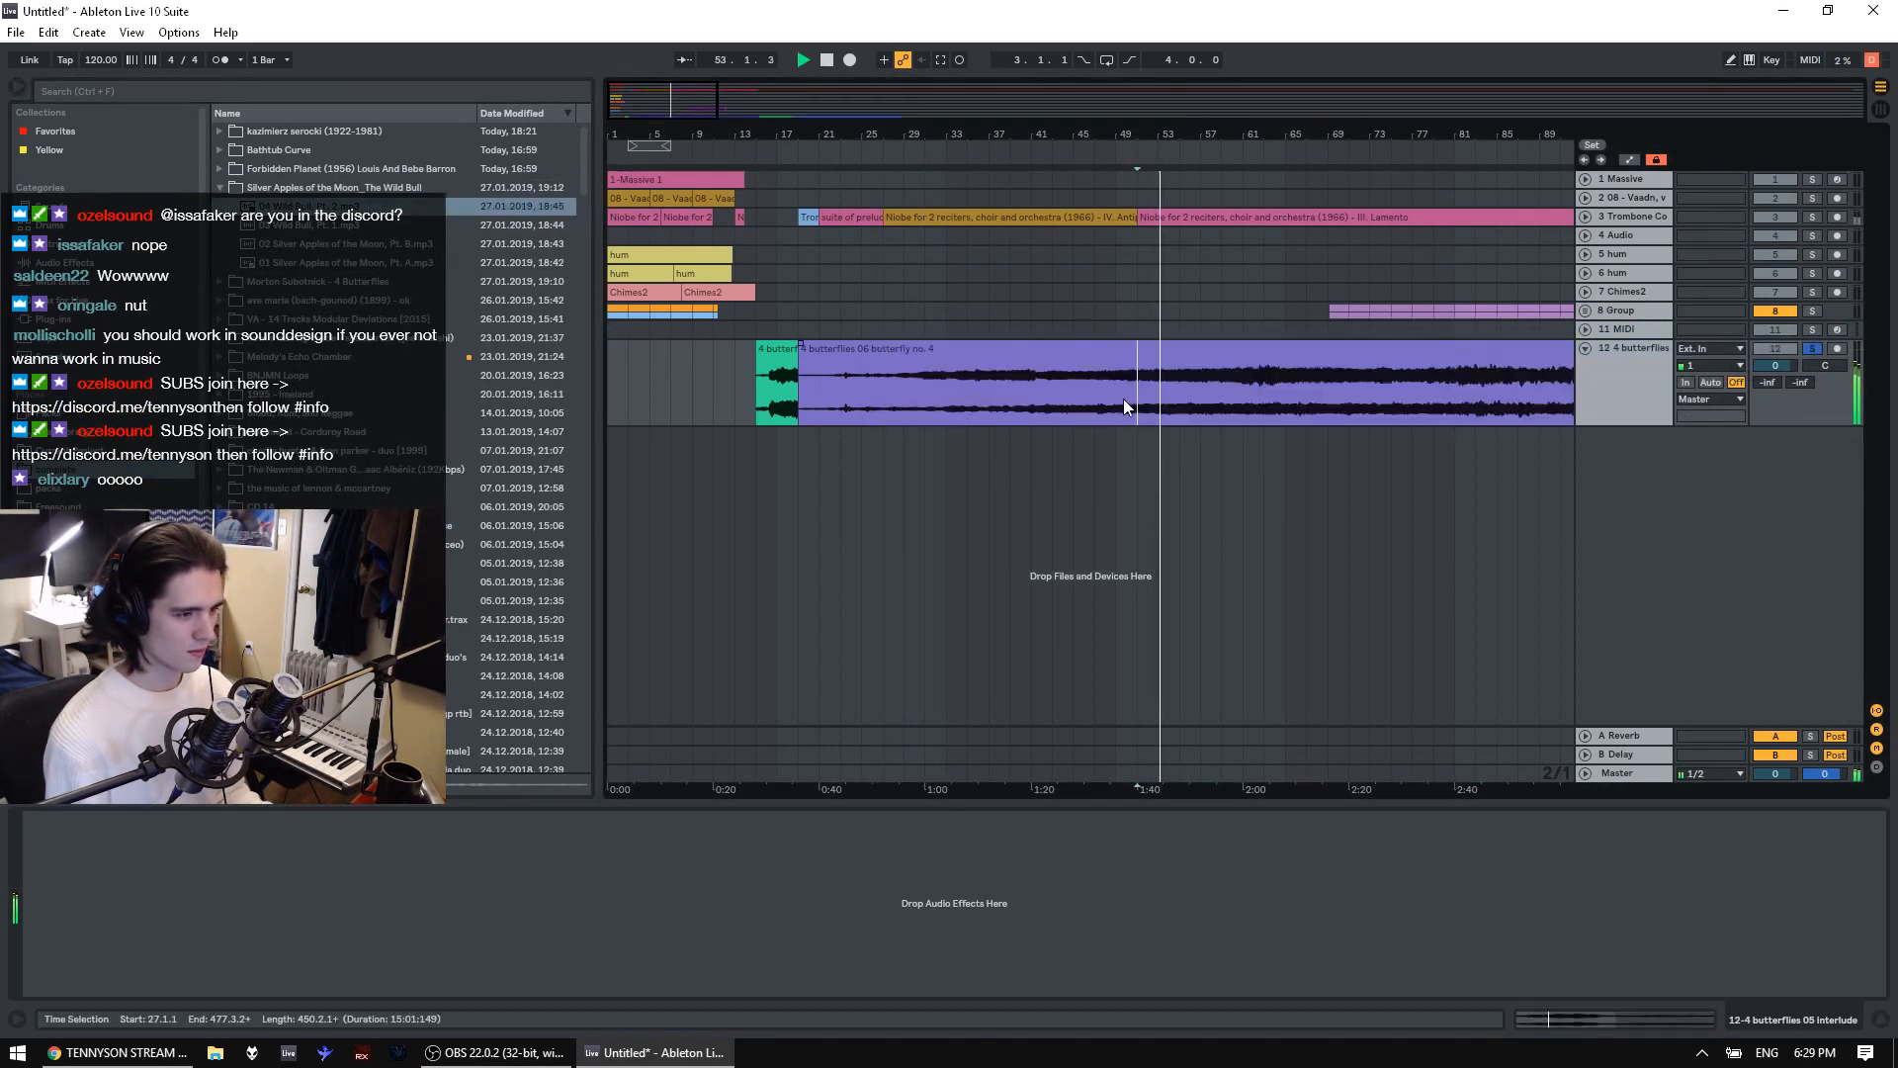
Cut bars 51 to 61 of the 'butterfly no. 4' clip and paste that section at the start of the arrangement
{"action": "left_click_drag", "start_coordinate": [1196, 413], "coordinate": [1243, 406]}
{"action": "key", "text": "ctrl+x"}
{"action": "left_click_drag", "start_coordinate": [692, 388], "coordinate": [554, 395]}
{"action": "key", "text": "ctrl+v"}
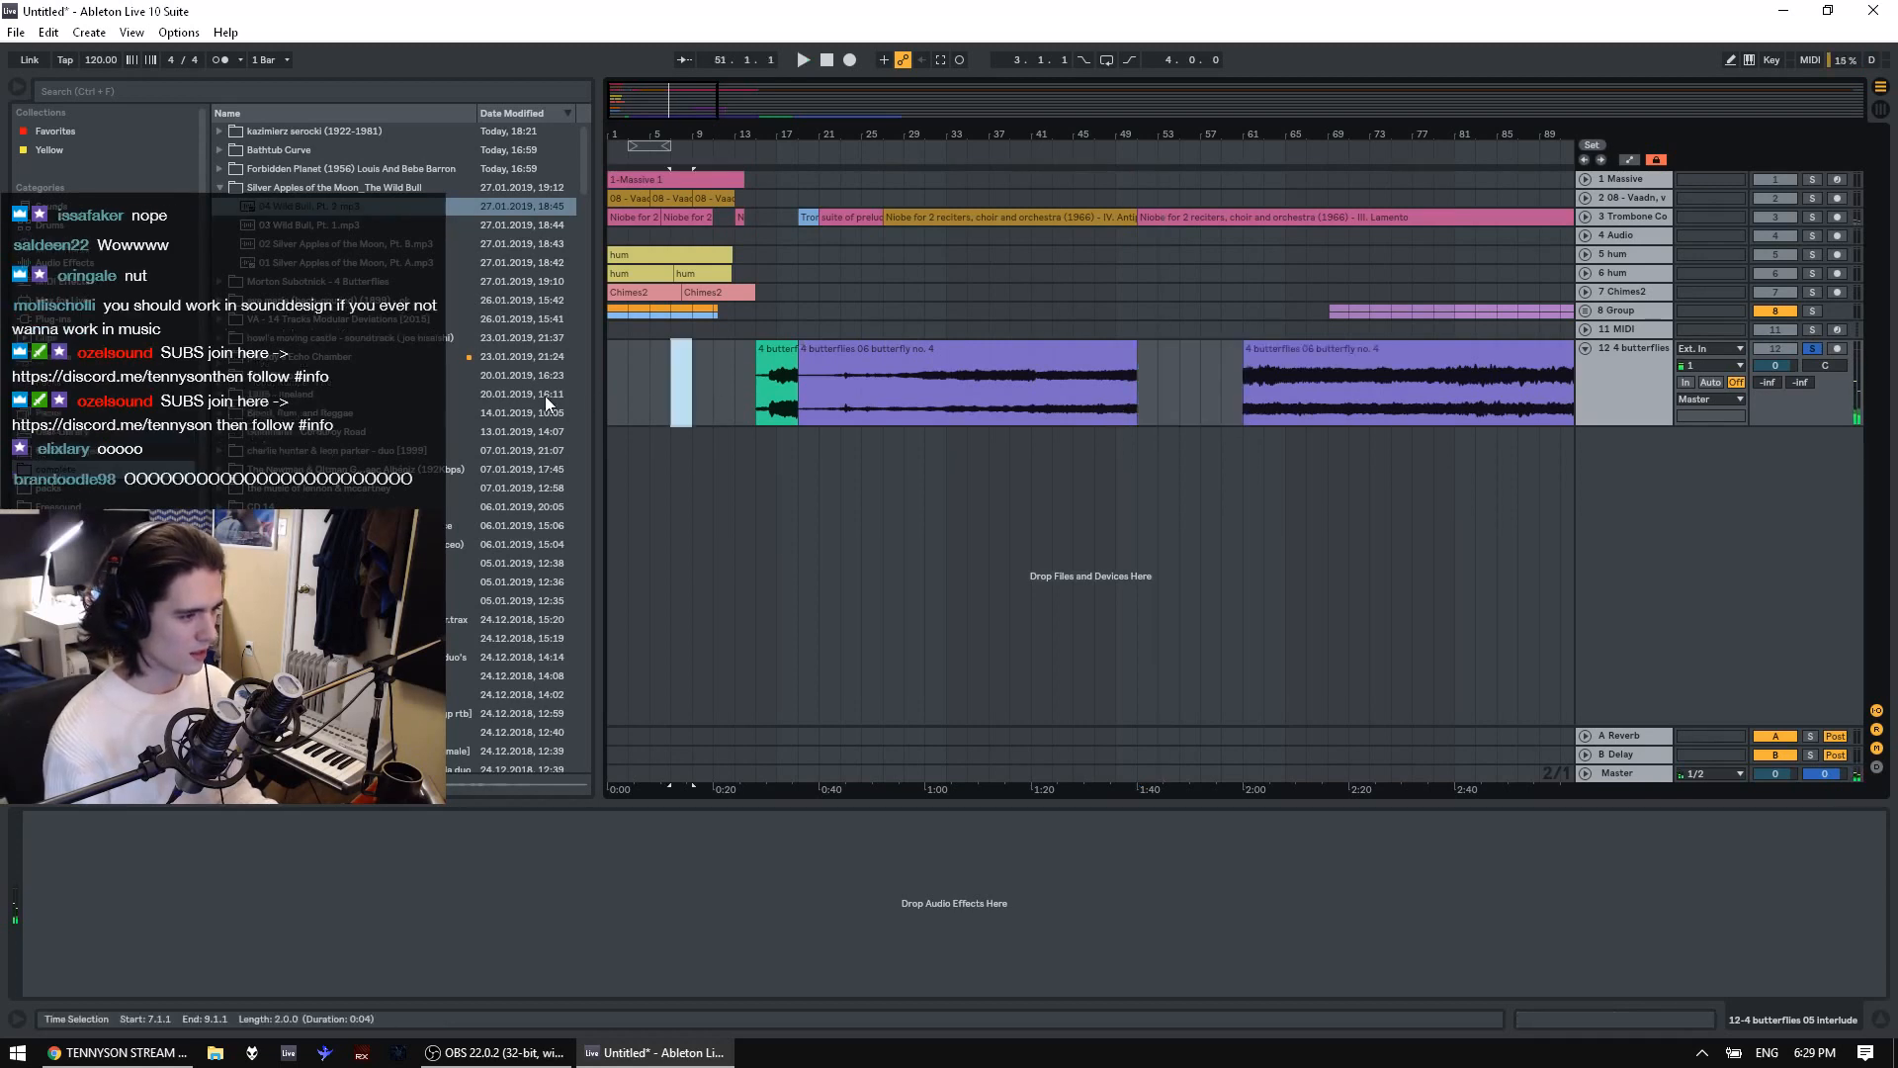
Delete the leftover butterflies clips between bars 15 and 51 and play the moved section from the arrangement's start
{"action": "left_click", "coordinate": [734, 384]}
{"action": "left_click_drag", "start_coordinate": [1189, 393], "coordinate": [737, 393]}
{"action": "key", "text": "Delete"}
{"action": "left_click", "coordinate": [631, 382]}
{"action": "key", "text": "space"}
Add EQ Eight to the butterflies track and set its first band as a low cut at about 900 Hz with Q 1.43
{"action": "left_click", "coordinate": [55, 319]}
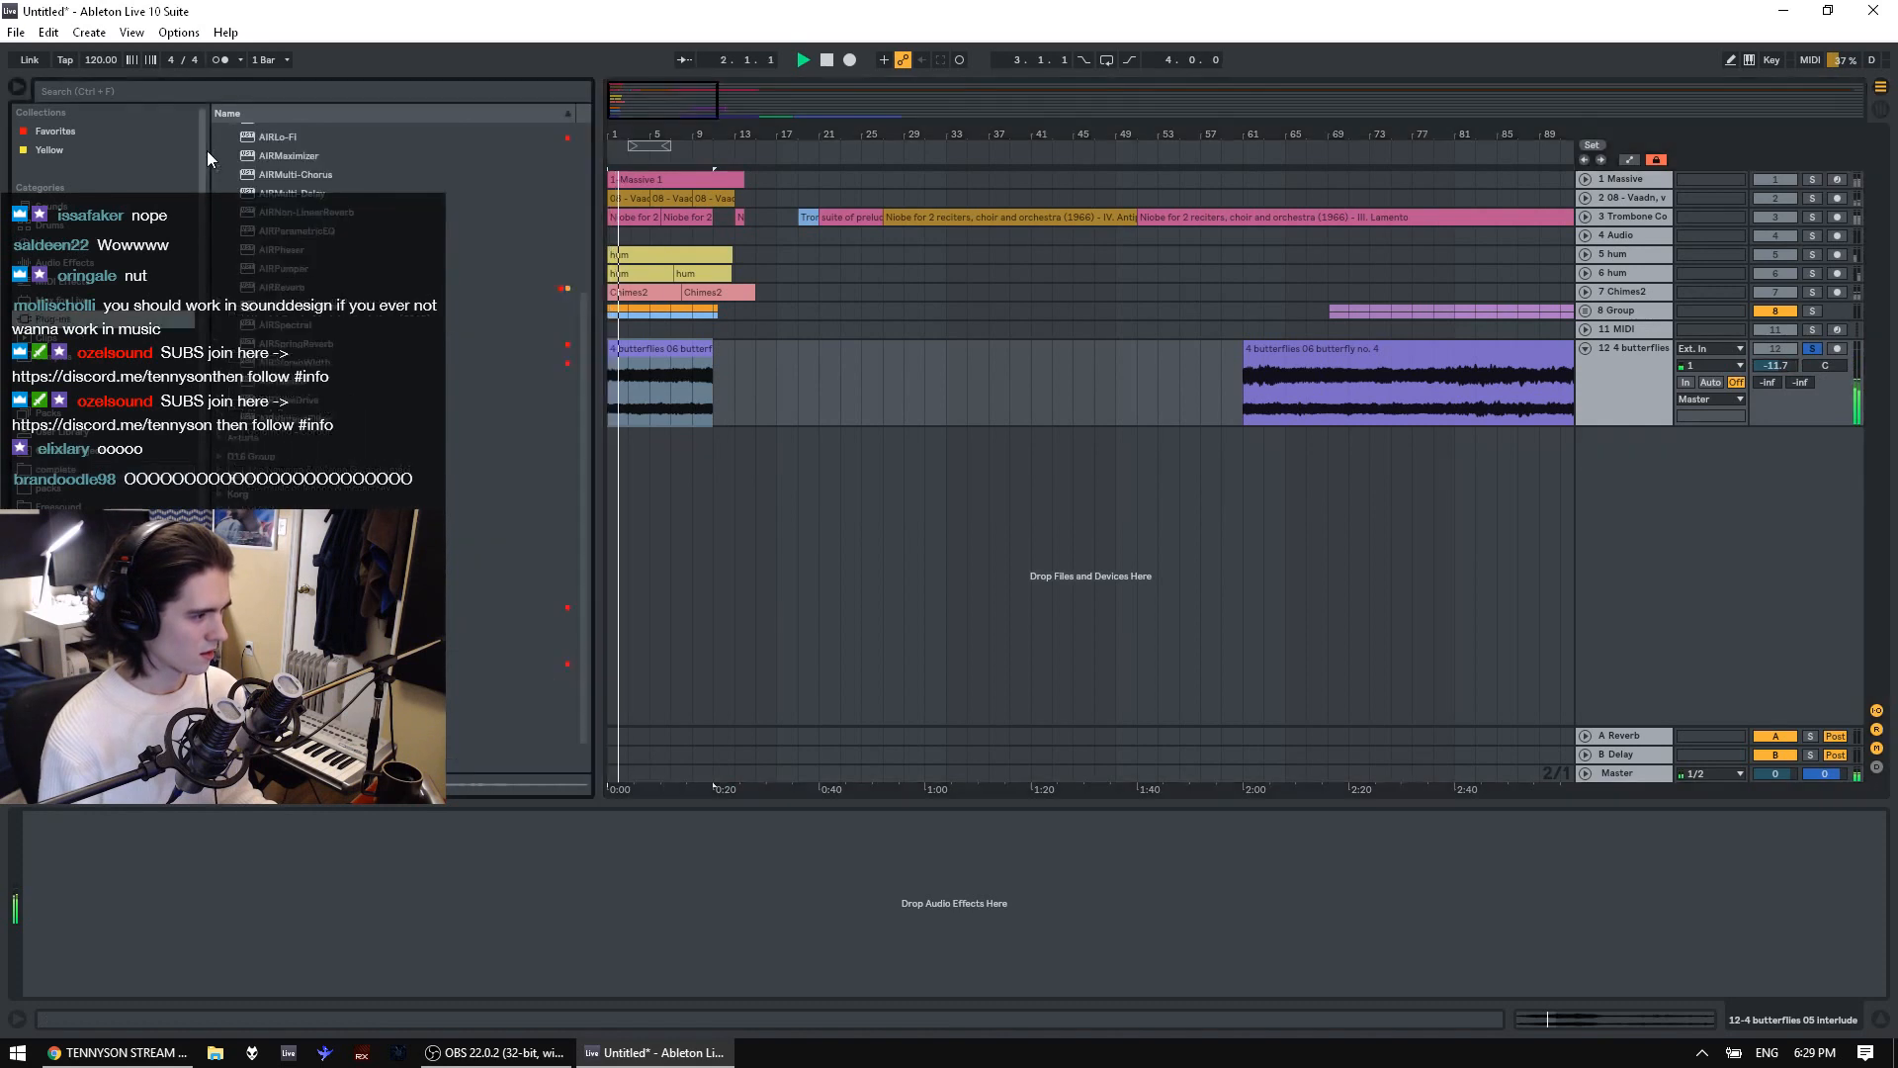
{"action": "left_click", "coordinate": [55, 262]}
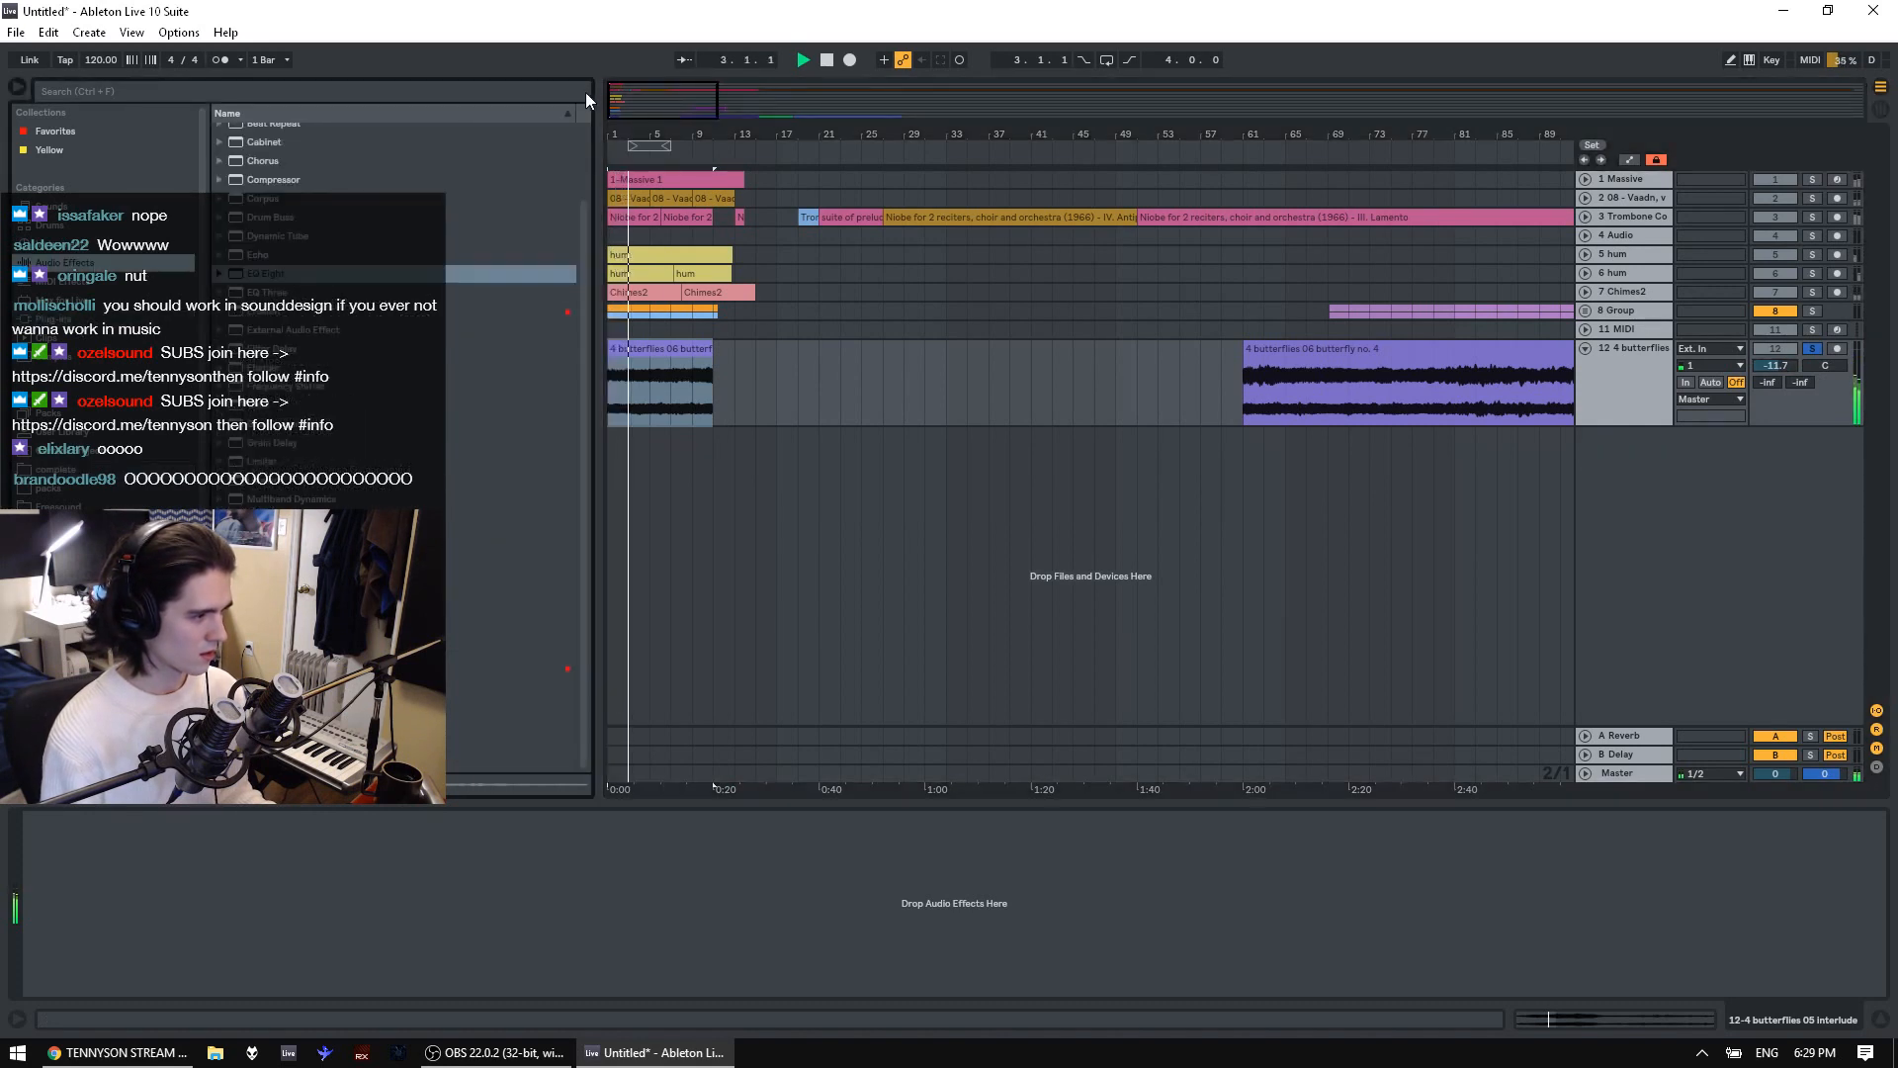
{"action": "left_click_drag", "start_coordinate": [266, 273], "coordinate": [672, 391]}
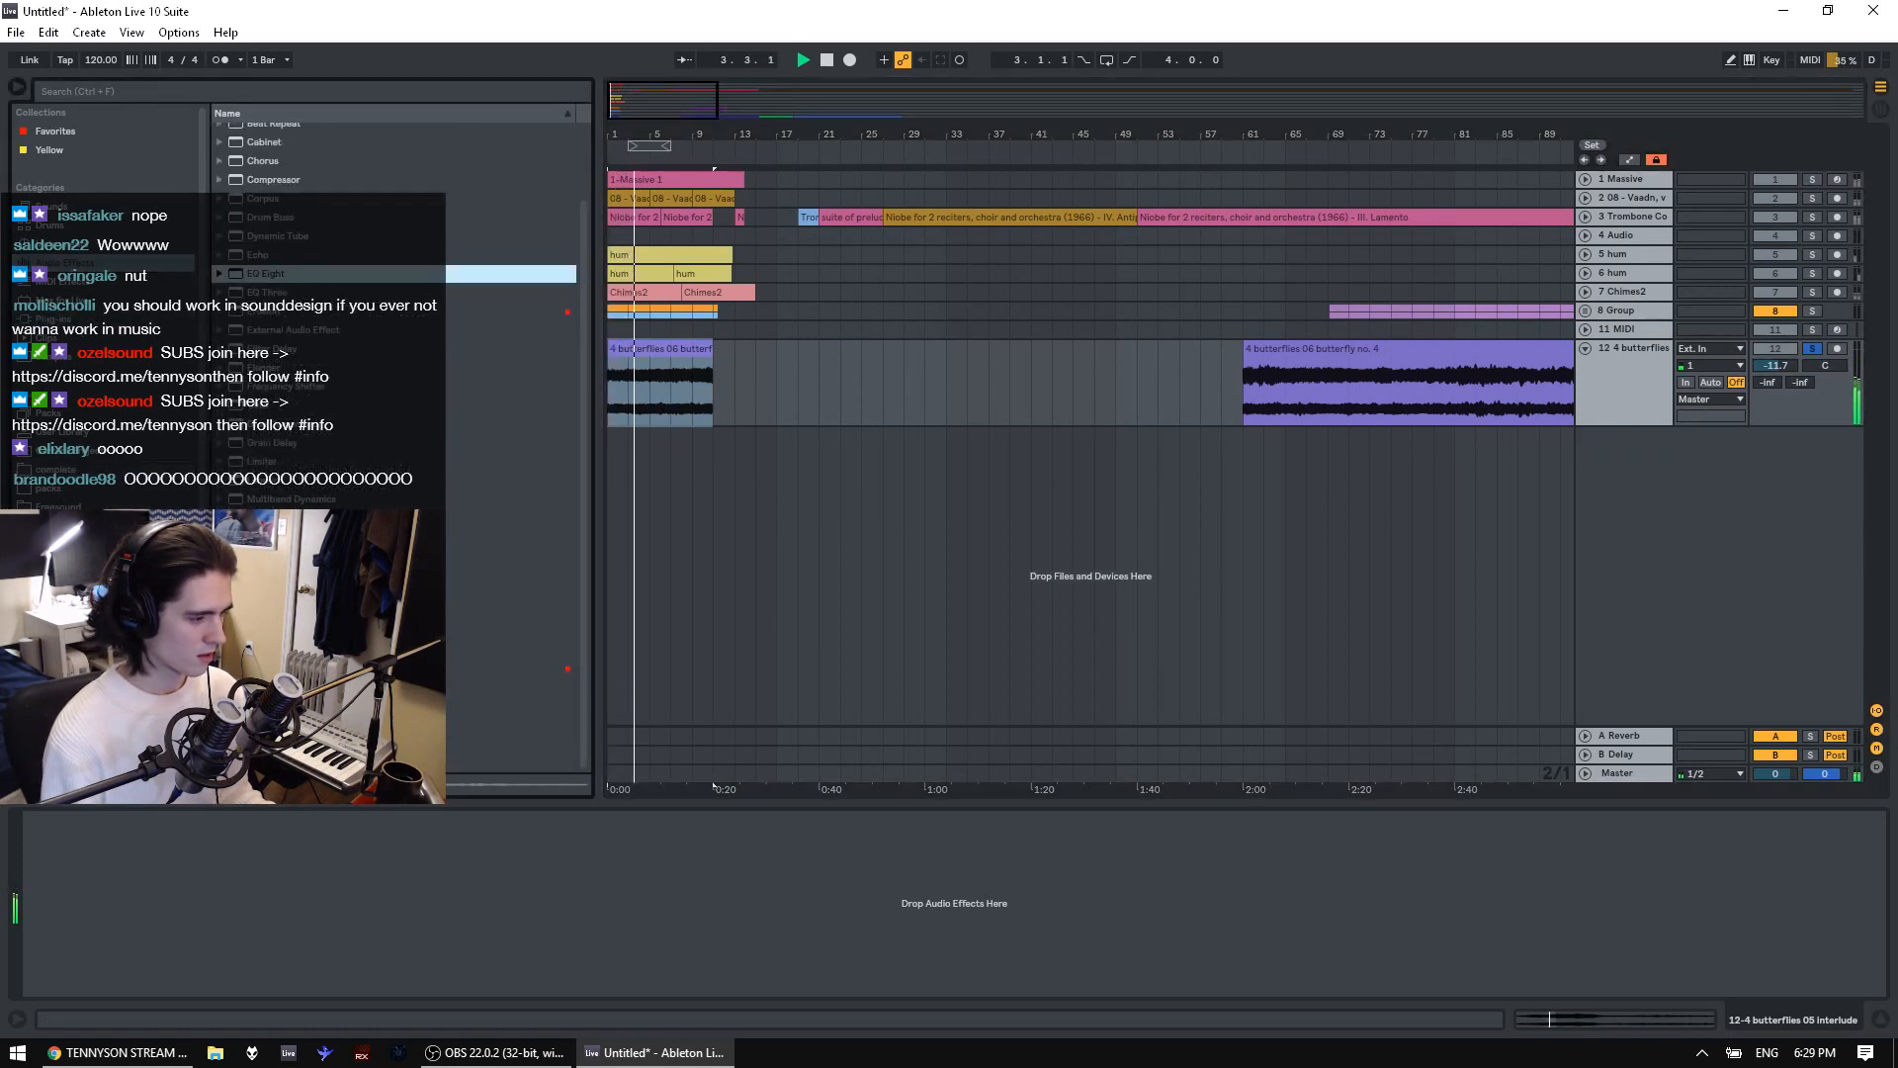
{"action": "left_click_drag", "start_coordinate": [341, 828], "coordinate": [341, 830]}
{"action": "left_click", "coordinate": [83, 984]}
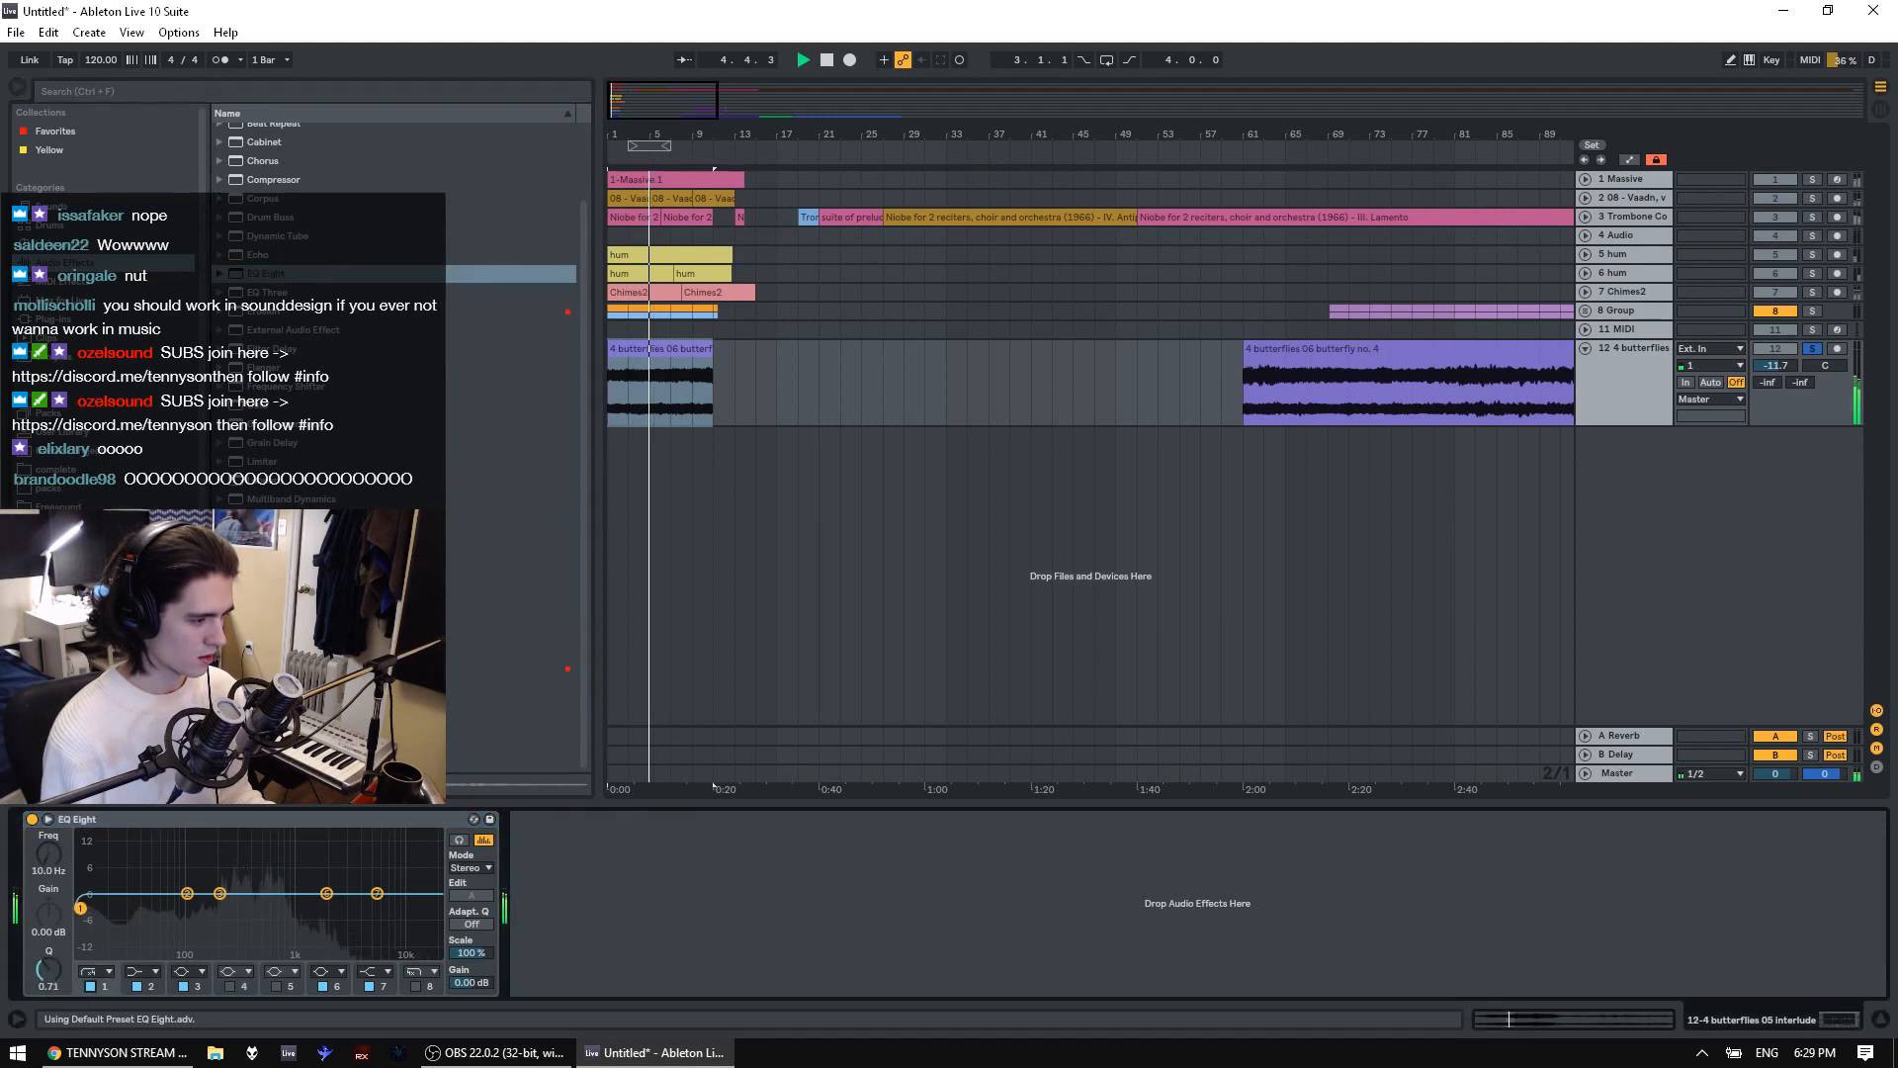
{"action": "left_click_drag", "start_coordinate": [80, 908], "coordinate": [285, 892]}
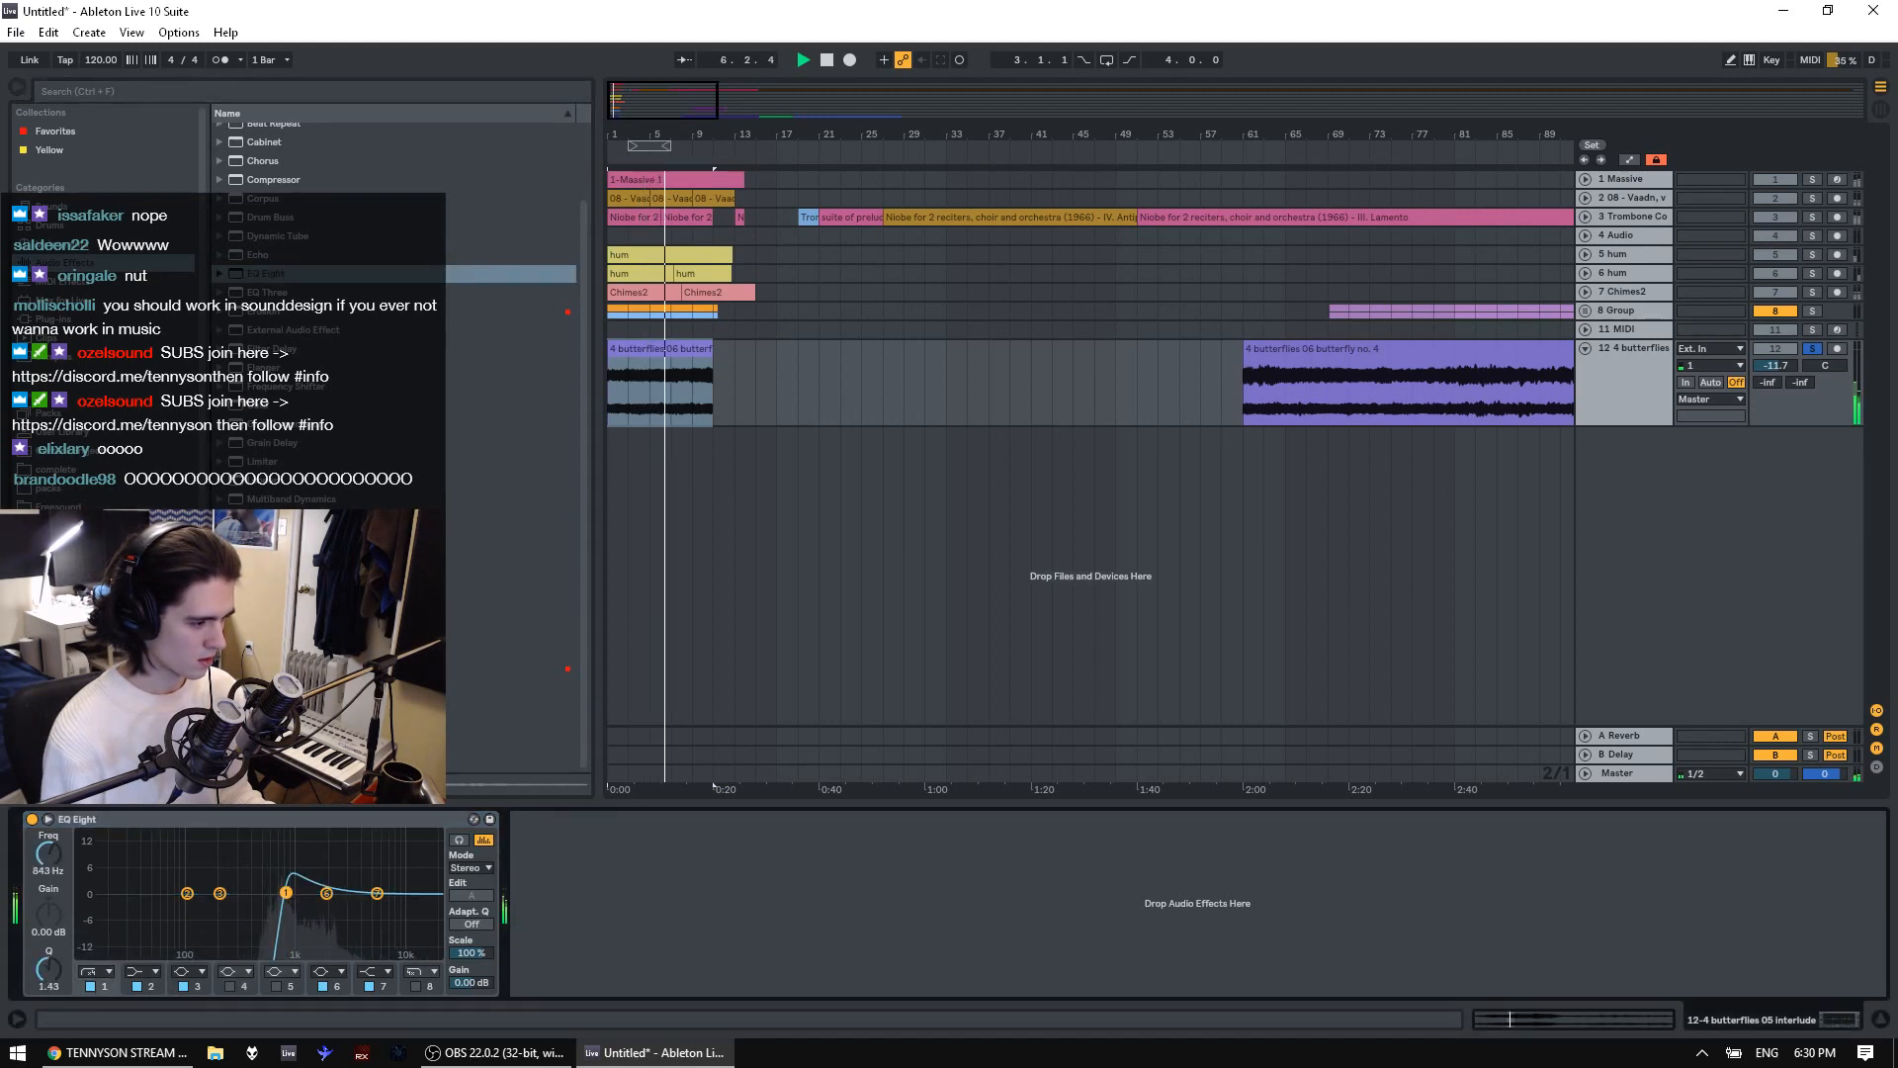
Unsolo the butterflies track, reset its volume and play it with the full mix
{"action": "left_click", "coordinate": [1813, 349]}
{"action": "double_click", "coordinate": [1780, 365]}
{"action": "key", "text": "space"}
{"action": "key", "text": "space"}
Set the opening butterflies clip to 0 st transpose and -38 ct detune, and raise its track volume to 6.0 dB
{"action": "double_click", "coordinate": [657, 371]}
{"action": "mouse_move", "coordinate": [117, 923]}
{"action": "left_mouse_down"}
{"action": "mouse_move", "coordinate": [114, 985]}
{"action": "mouse_move", "coordinate": [114, 957]}
{"action": "left_mouse_up"}
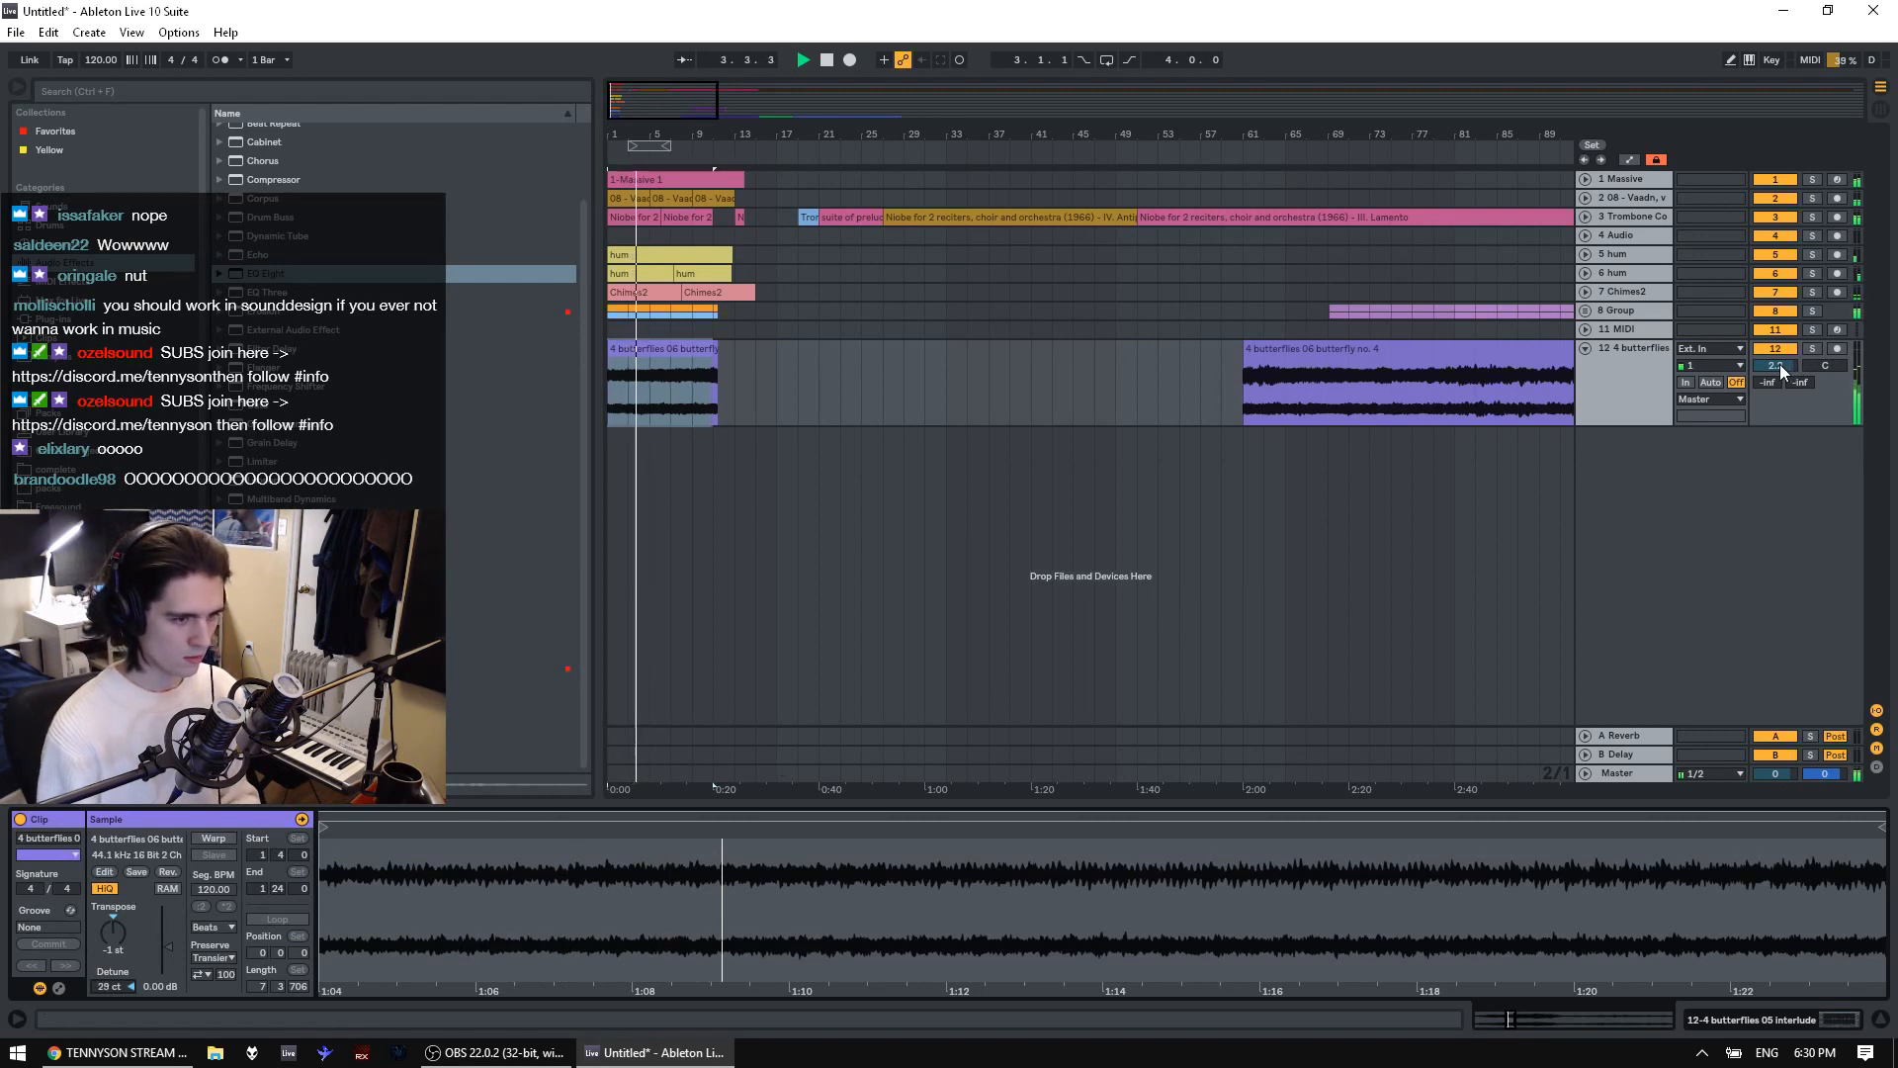
{"action": "scroll", "coordinate": [1782, 370], "scroll_direction": "up", "scroll_amount": 4}
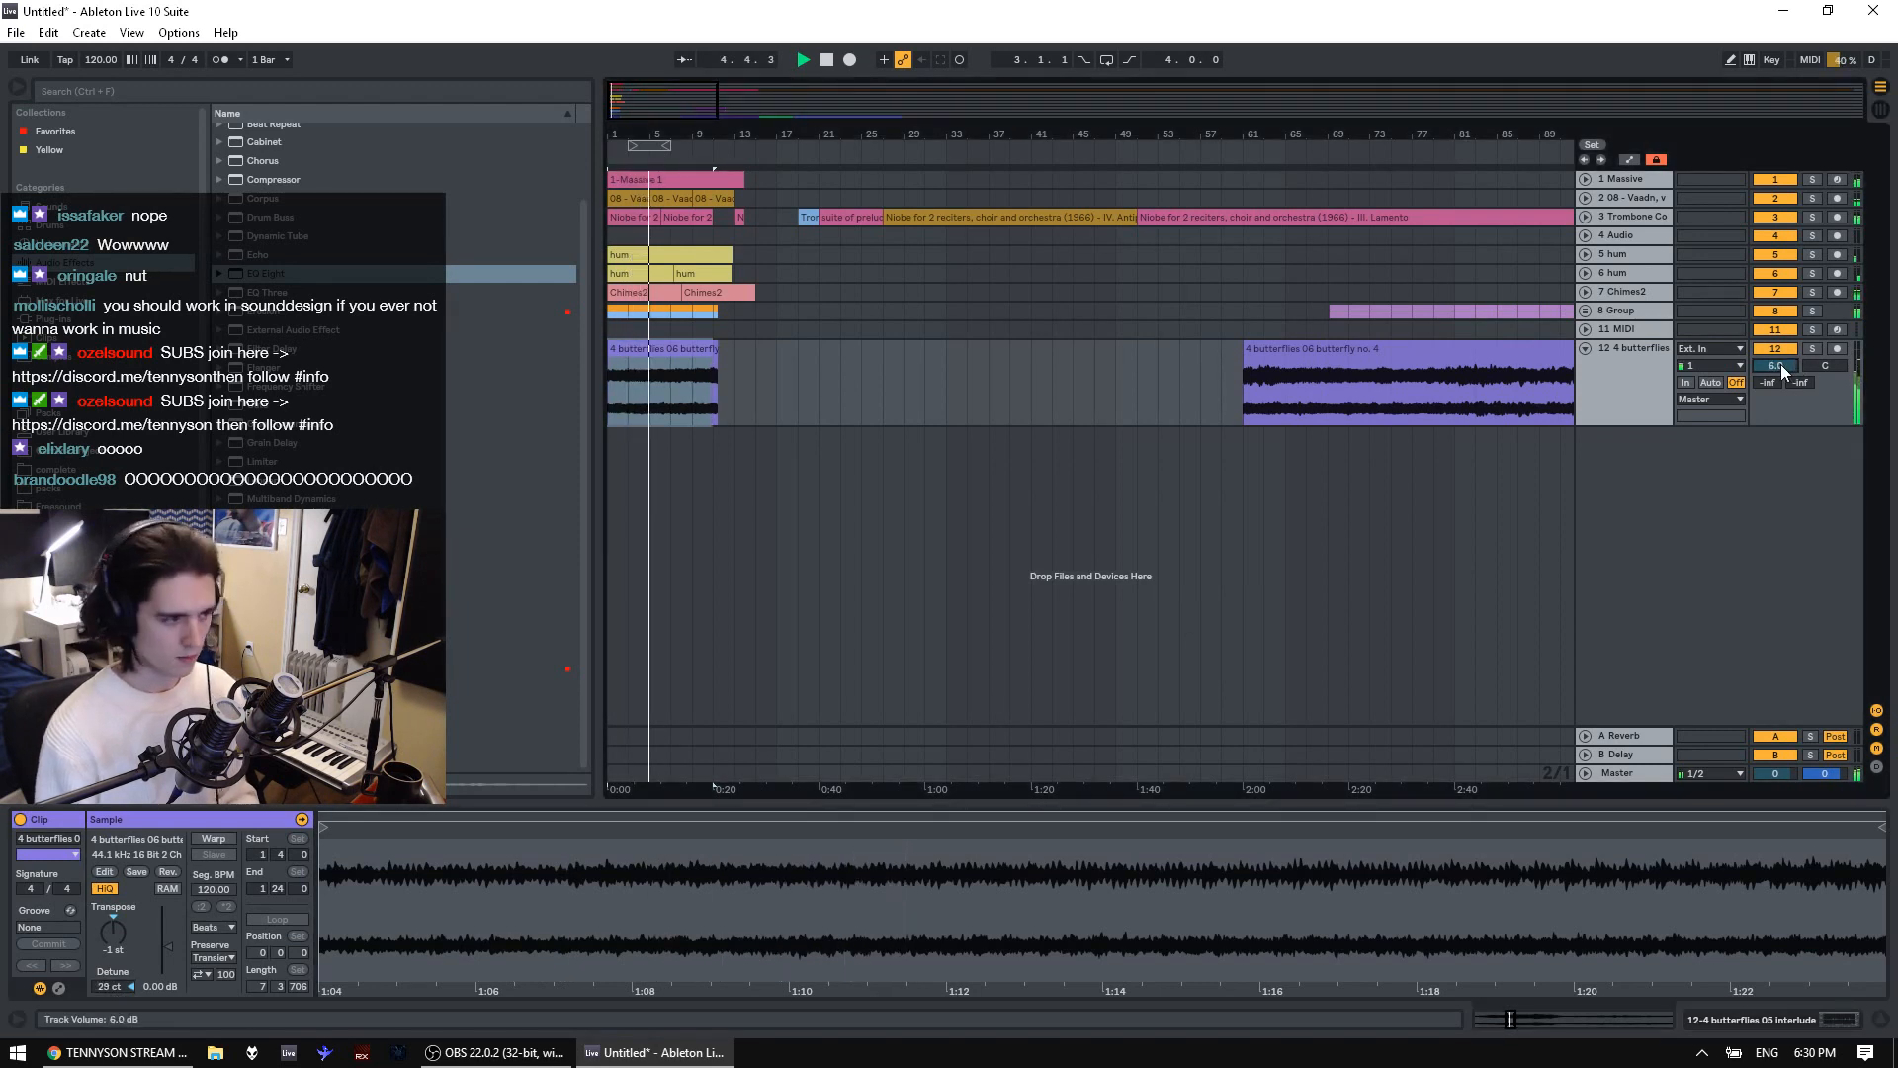
{"action": "mouse_move", "coordinate": [107, 987]}
{"action": "left_mouse_down"}
{"action": "mouse_move", "coordinate": [107, 954]}
{"action": "mouse_move", "coordinate": [109, 989]}
{"action": "left_mouse_up"}
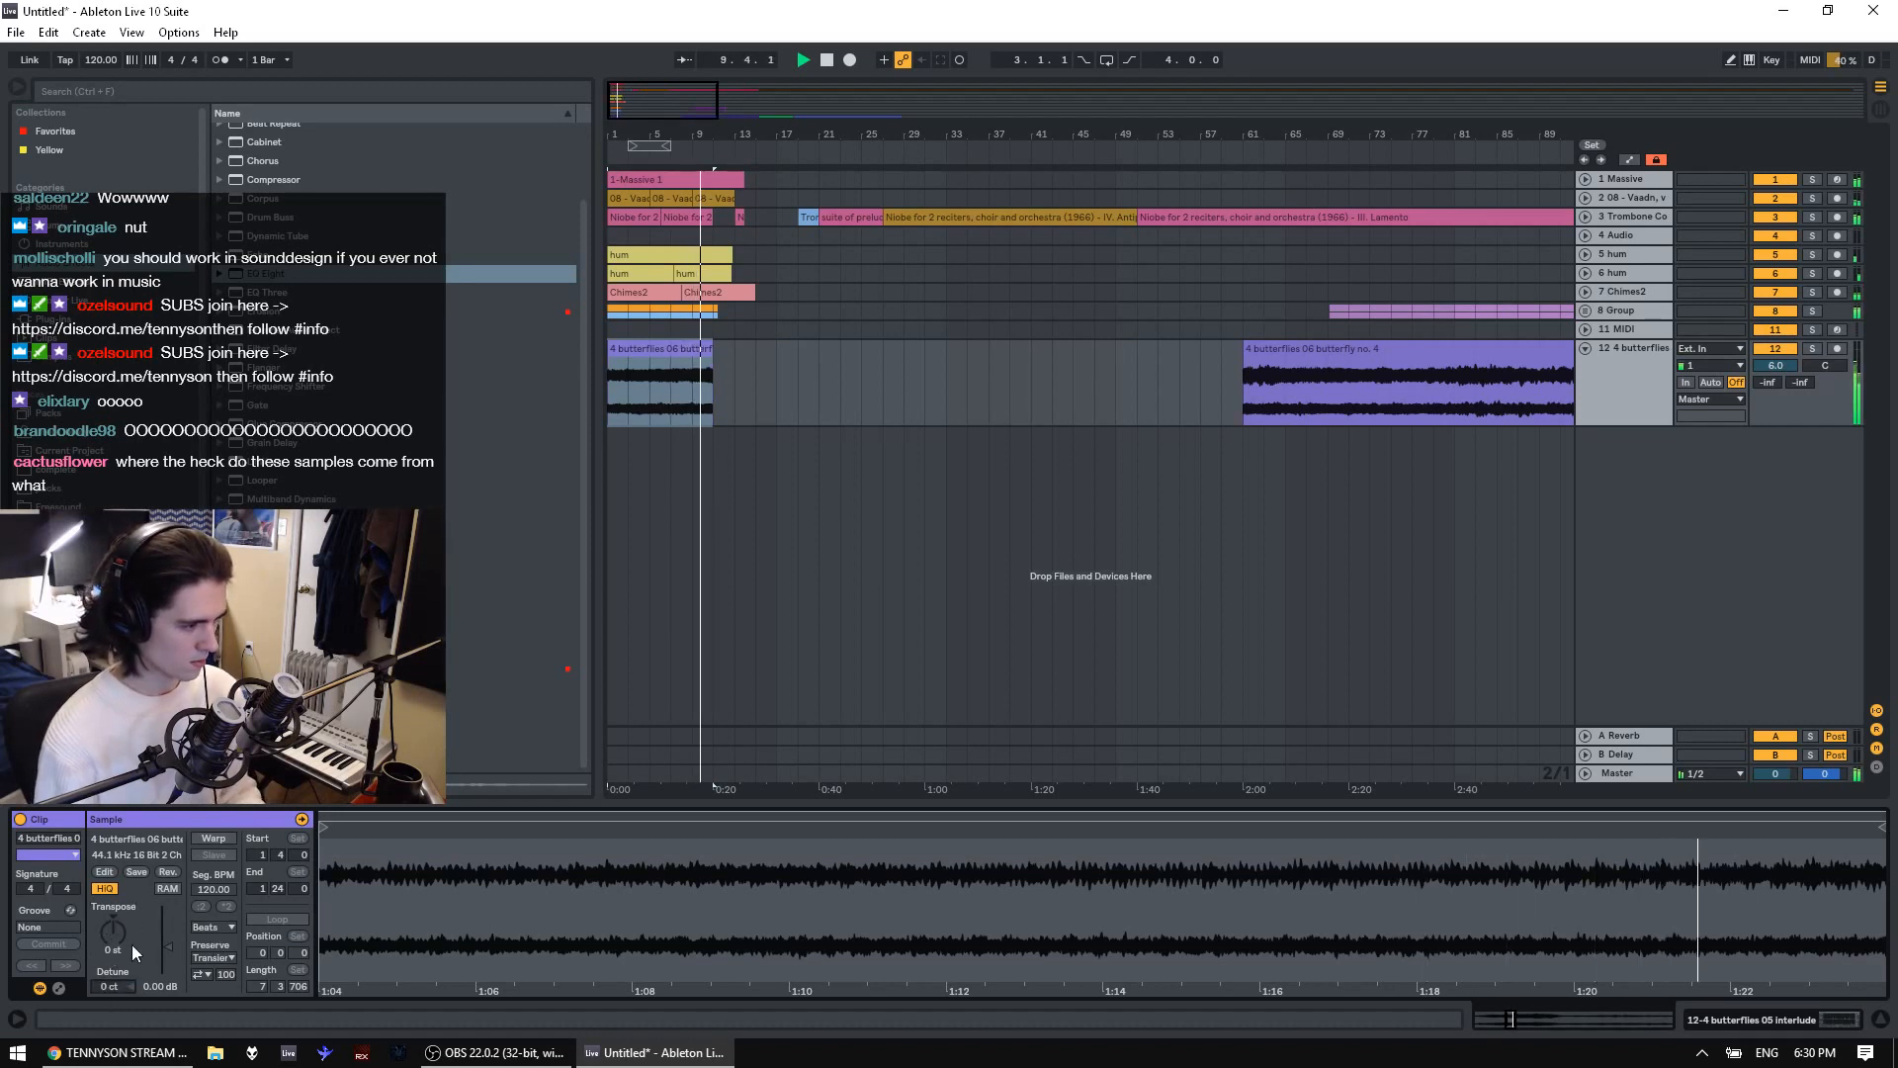
{"action": "left_click_drag", "start_coordinate": [116, 983], "coordinate": [117, 1021]}
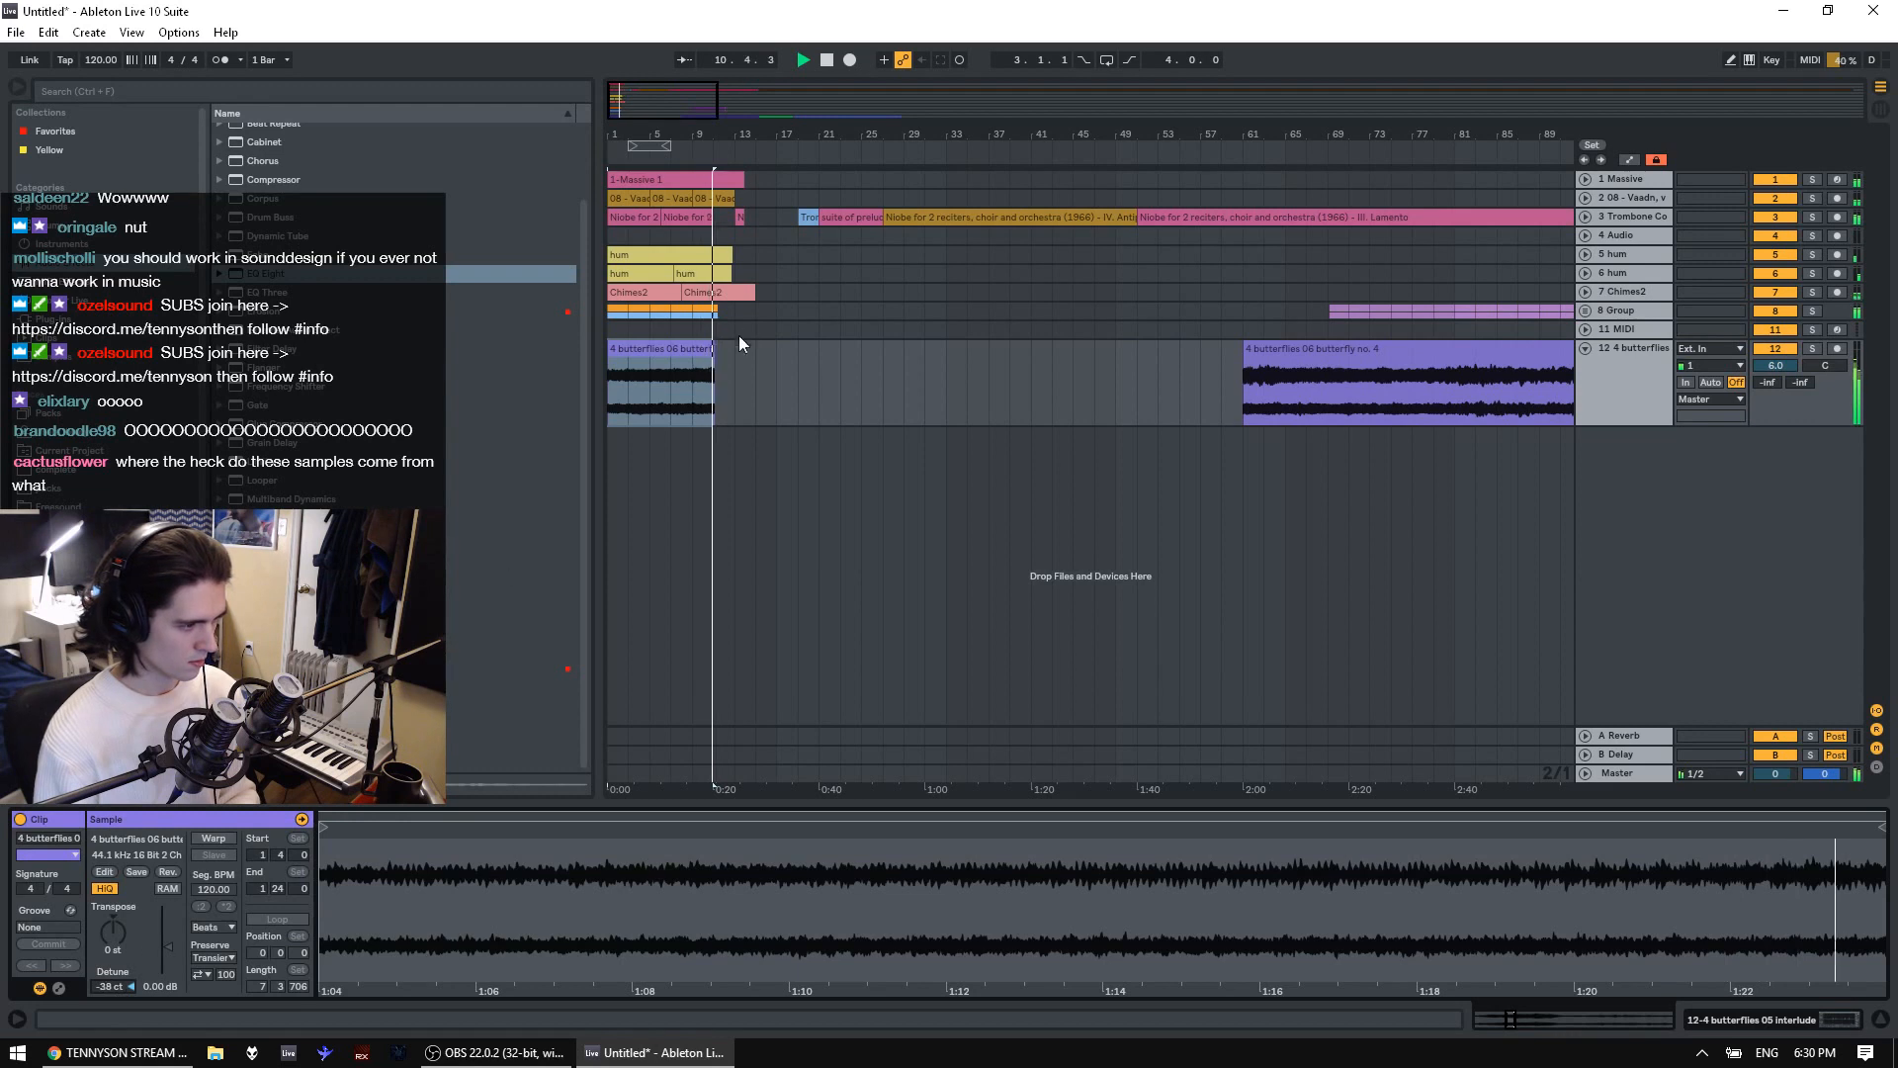
Lower the butterflies track volume to -0.7 dB and audition the 'butterfly no. 4' clip at bar 61
{"action": "left_click", "coordinate": [671, 365]}
{"action": "key", "text": "space"}
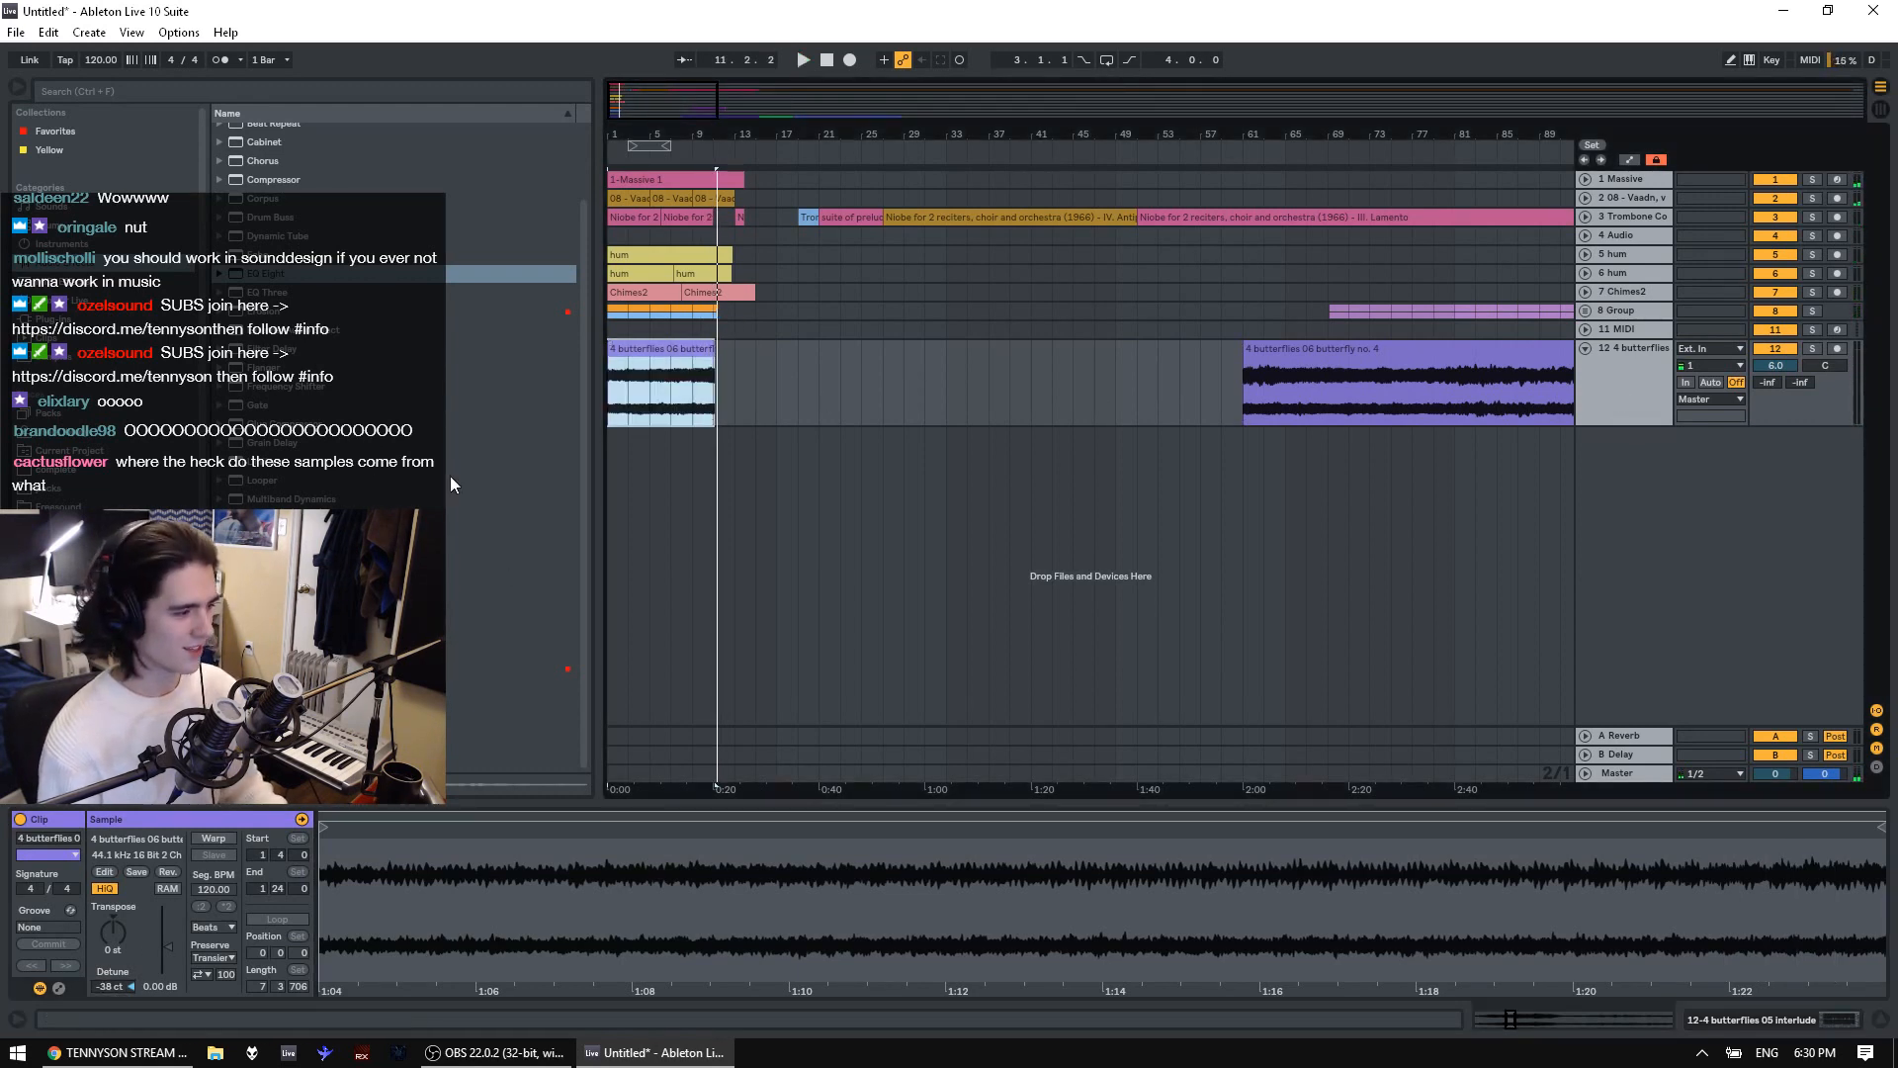
{"action": "left_click", "coordinate": [1423, 351]}
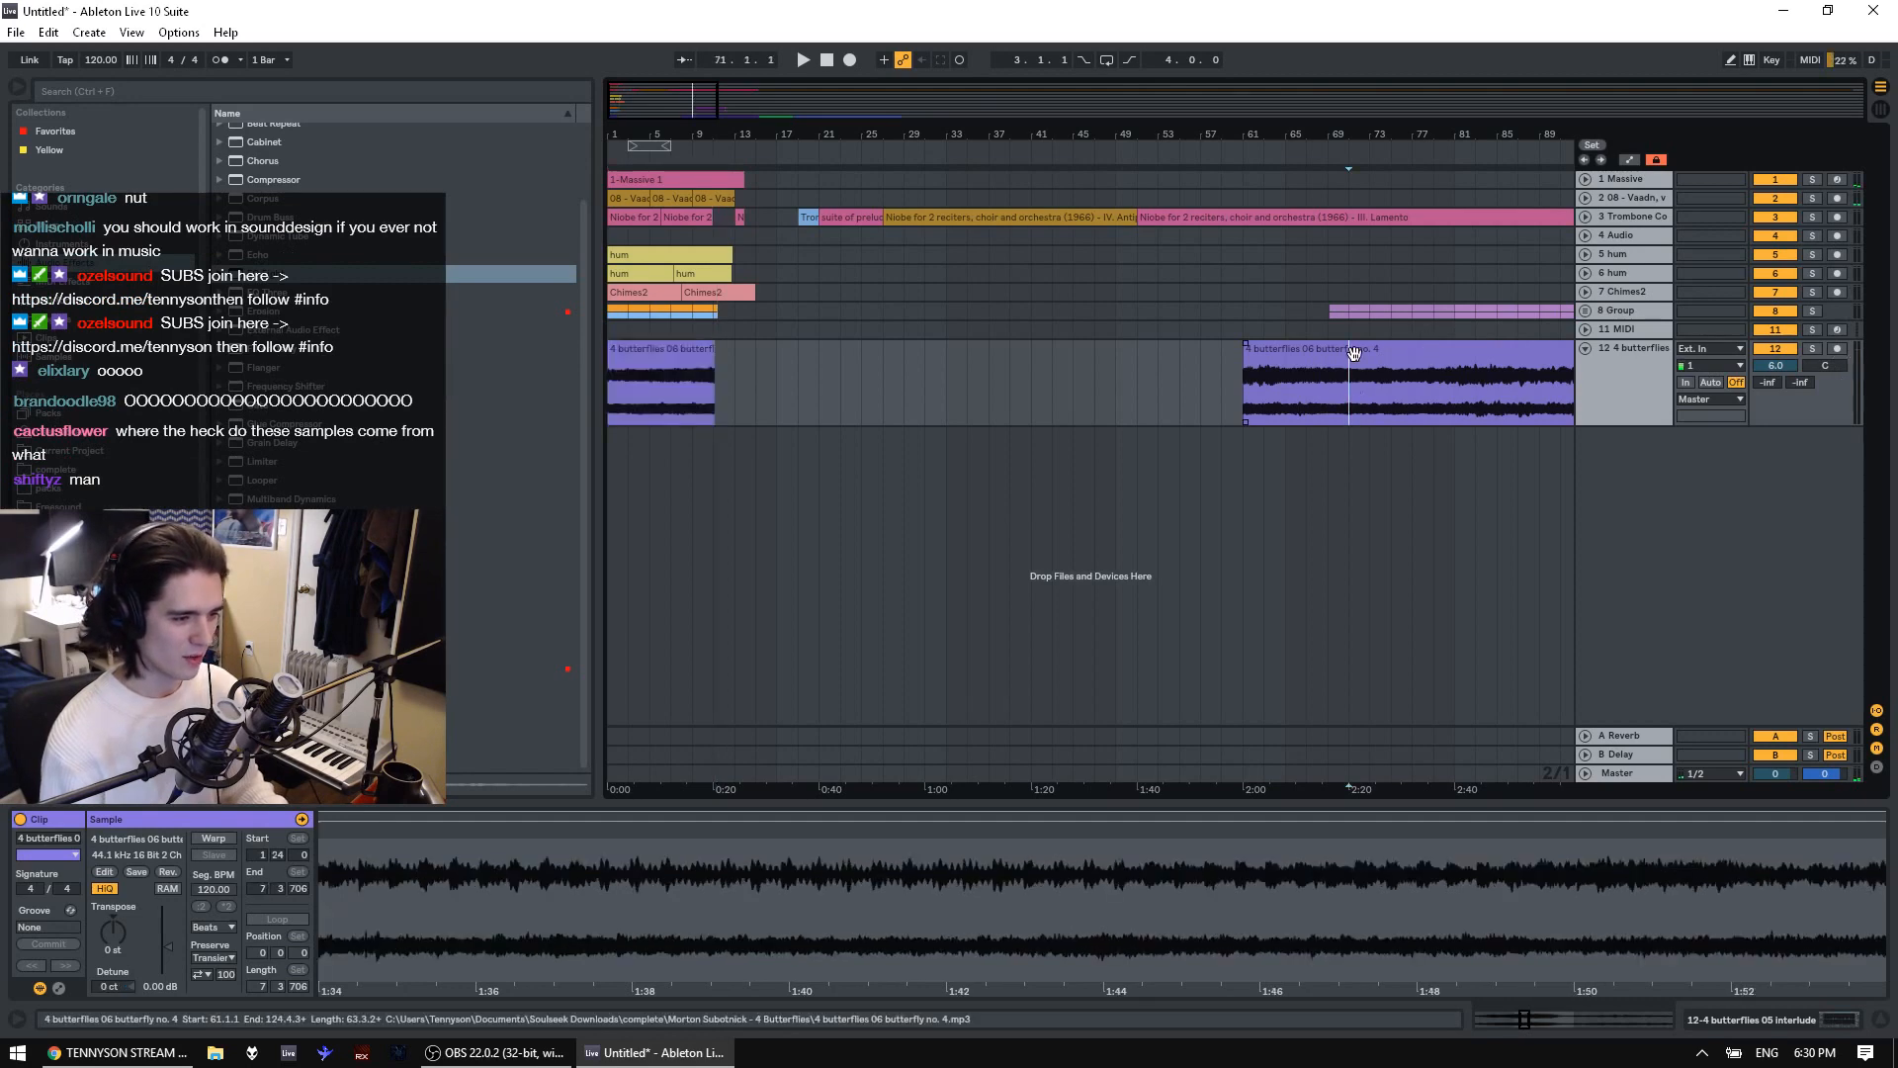
{"action": "left_click_drag", "start_coordinate": [1775, 365], "coordinate": [1776, 385]}
{"action": "key", "text": "space"}
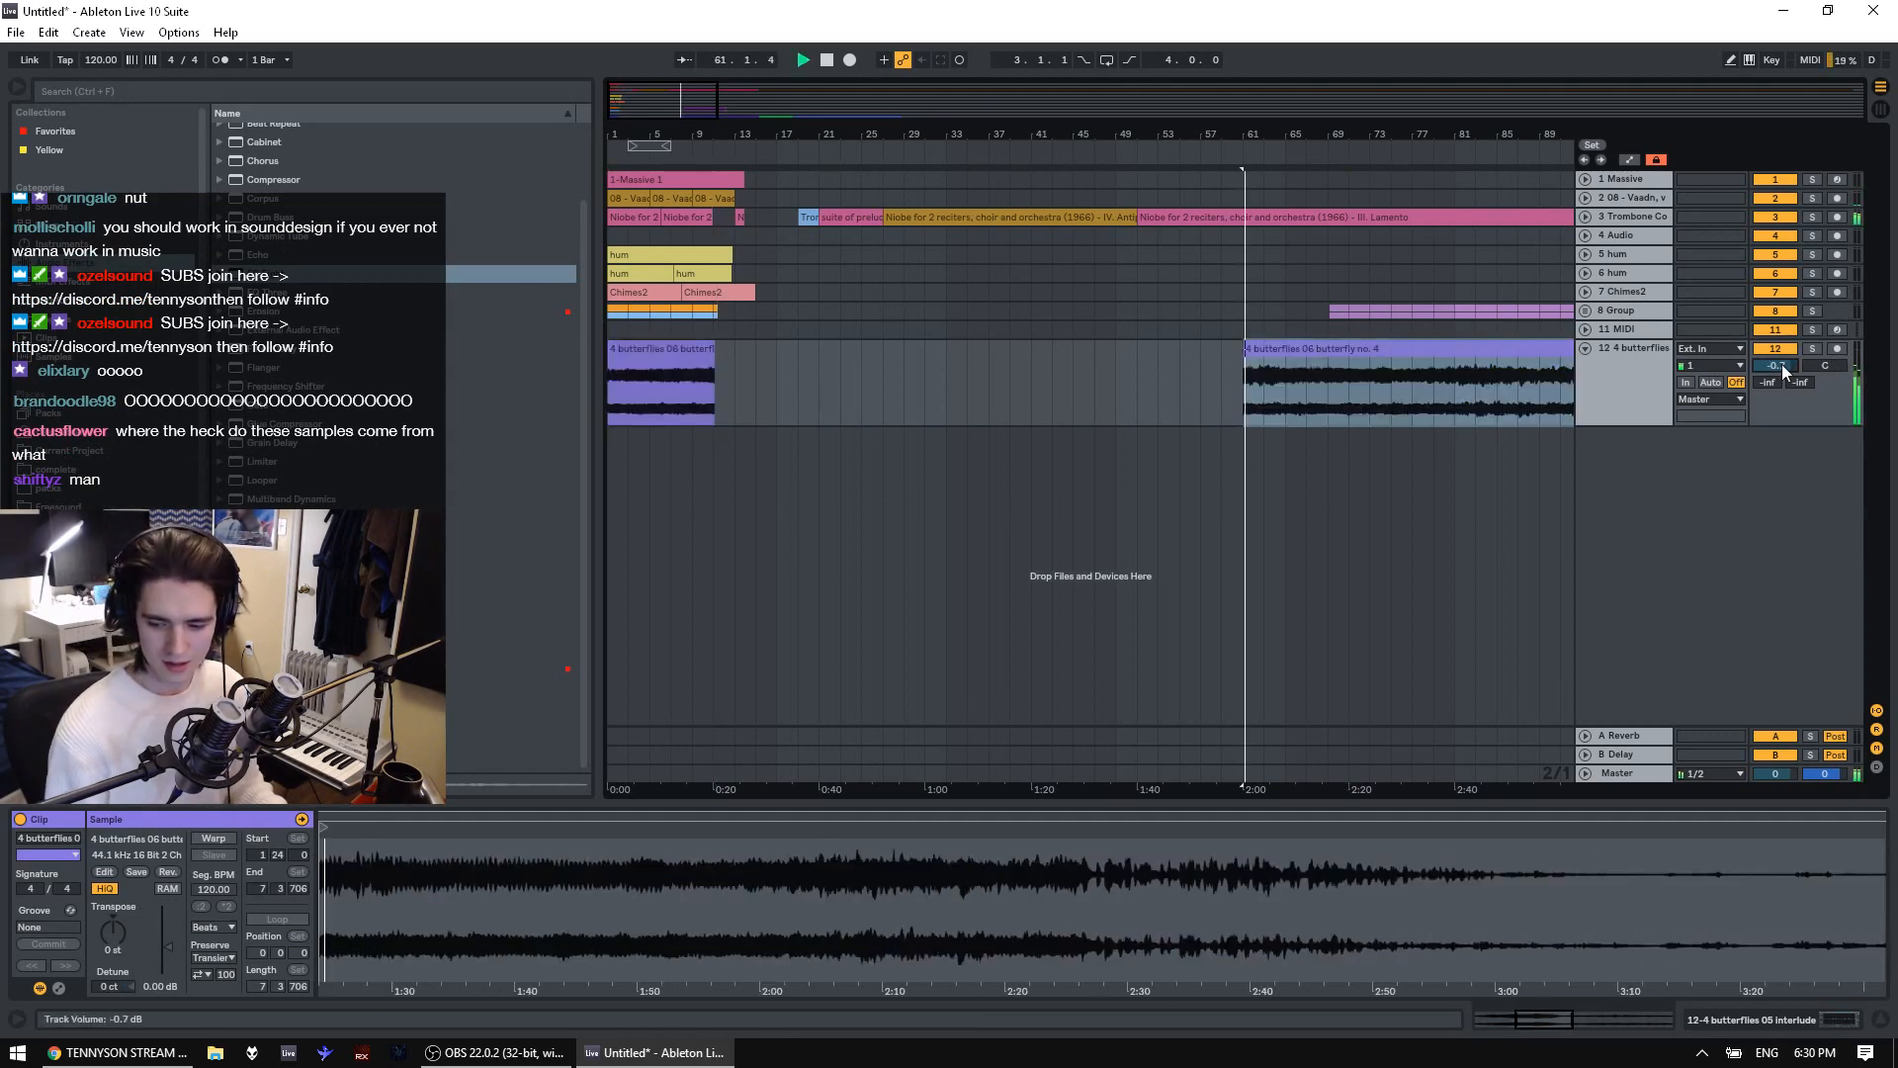
Delete the 'butterfly no. 4' clip at bar 61 and trim the opening clip to end at bar 11
{"action": "left_click", "coordinate": [1303, 349]}
{"action": "key", "text": "Delete"}
{"action": "key", "text": "space"}
{"action": "left_click_drag", "start_coordinate": [756, 395], "coordinate": [425, 413]}
{"action": "key", "text": "Delete"}
{"action": "left_click_drag", "start_coordinate": [616, 126], "coordinate": [616, 188]}
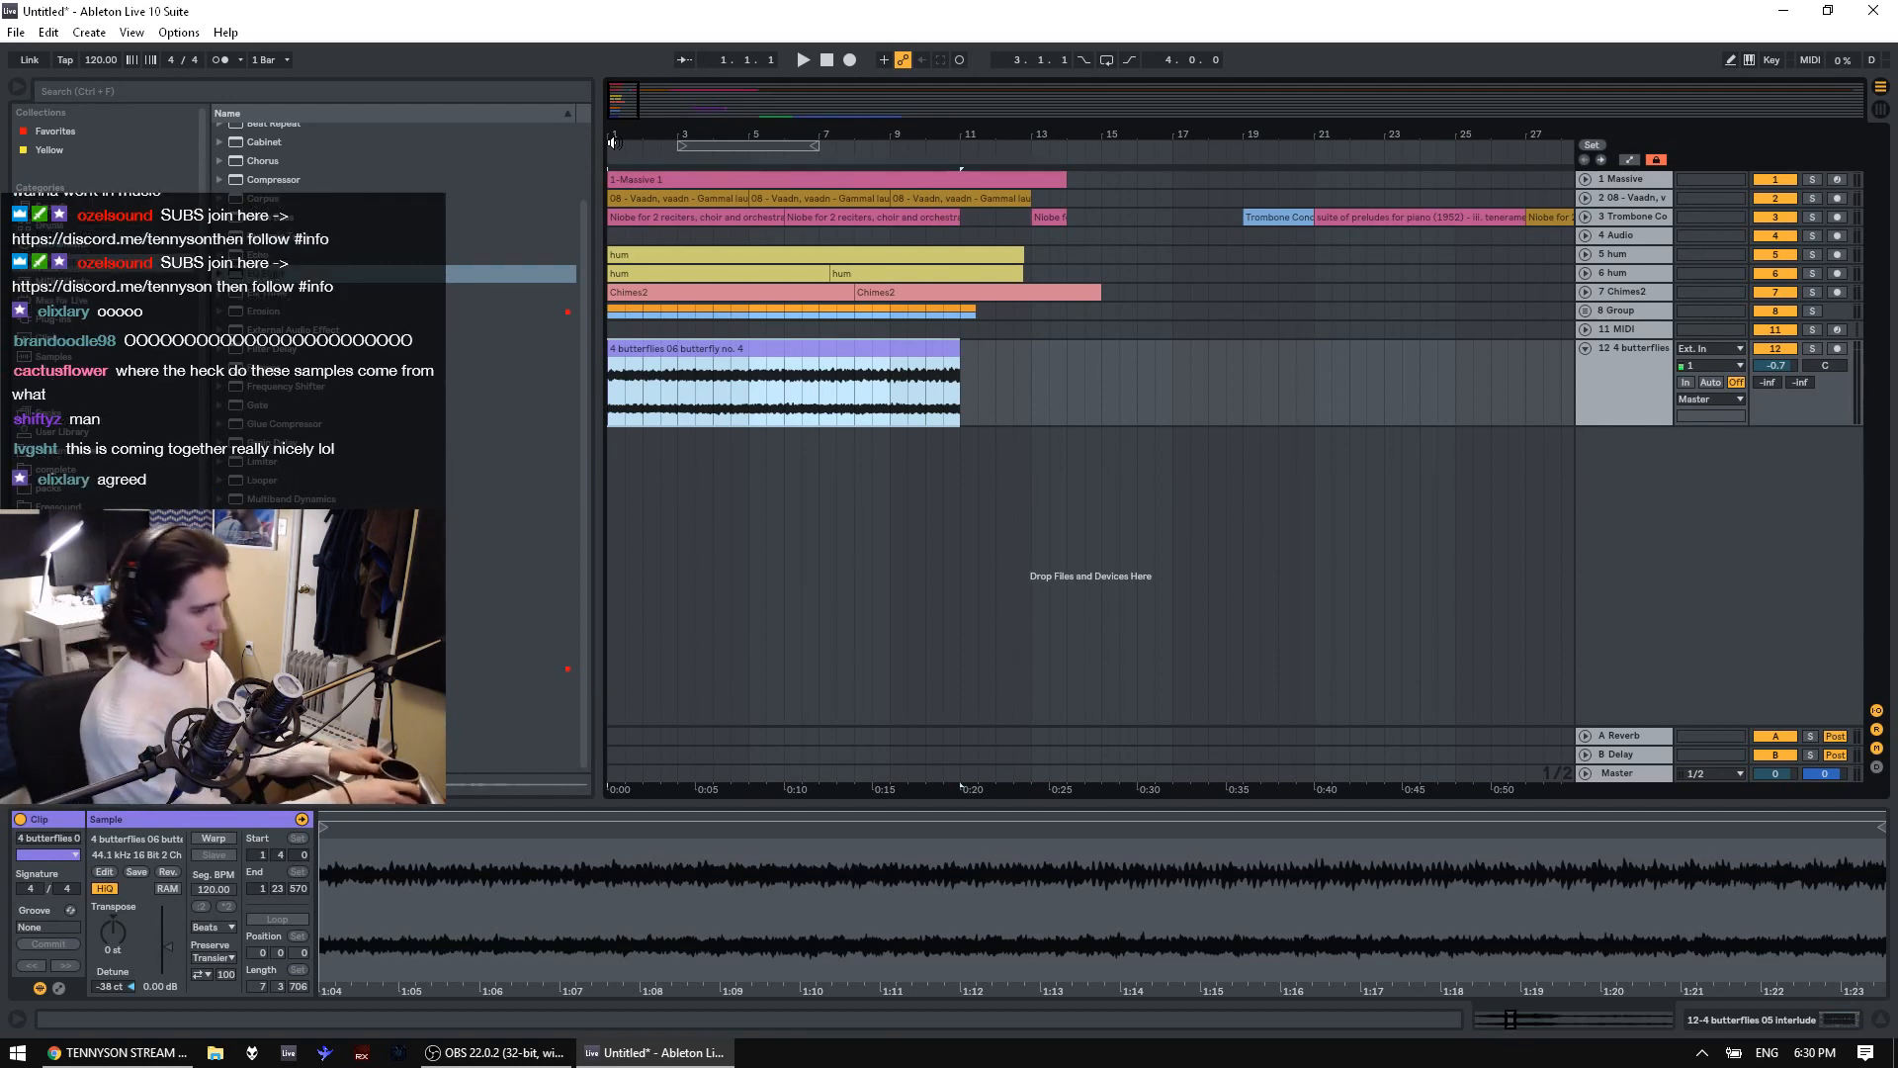
Play the mix from bar 1, solo the butterflies track and select its clip
{"action": "left_click", "coordinate": [1815, 356]}
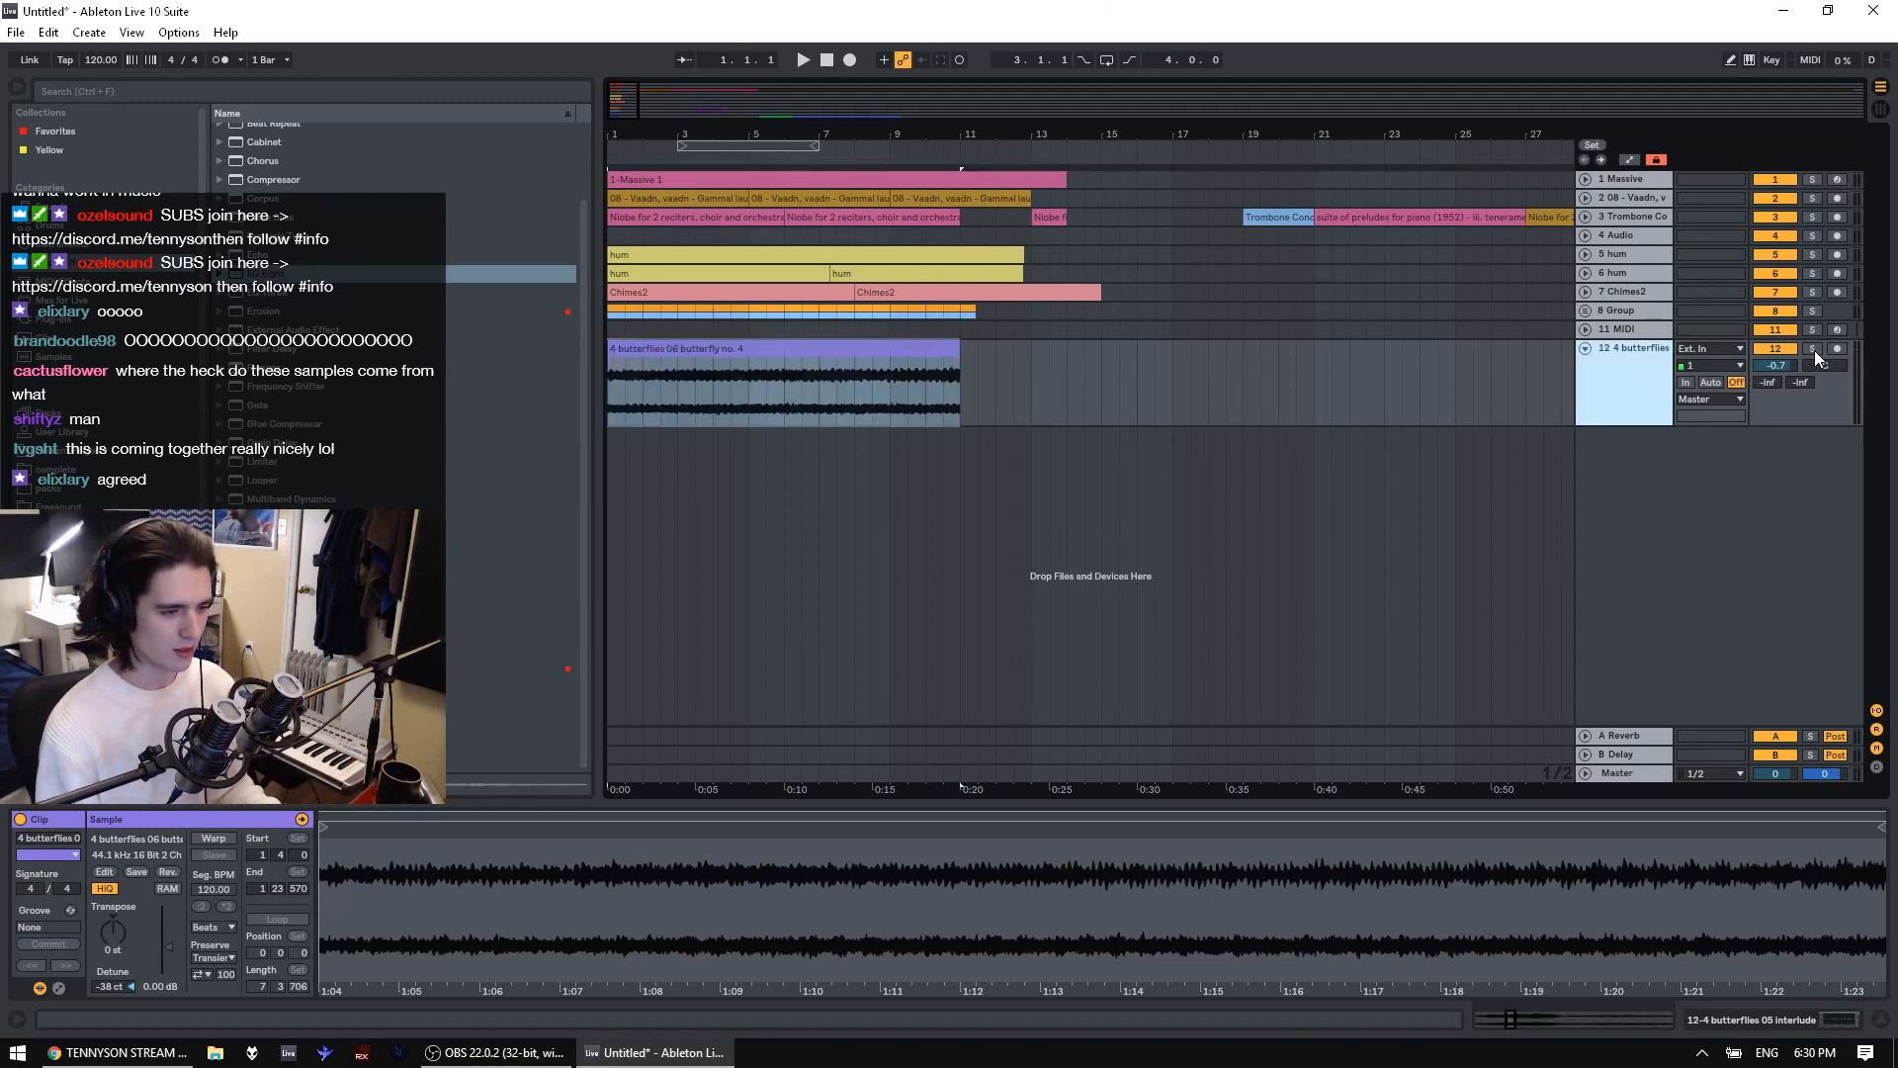
{"action": "key", "text": "space"}
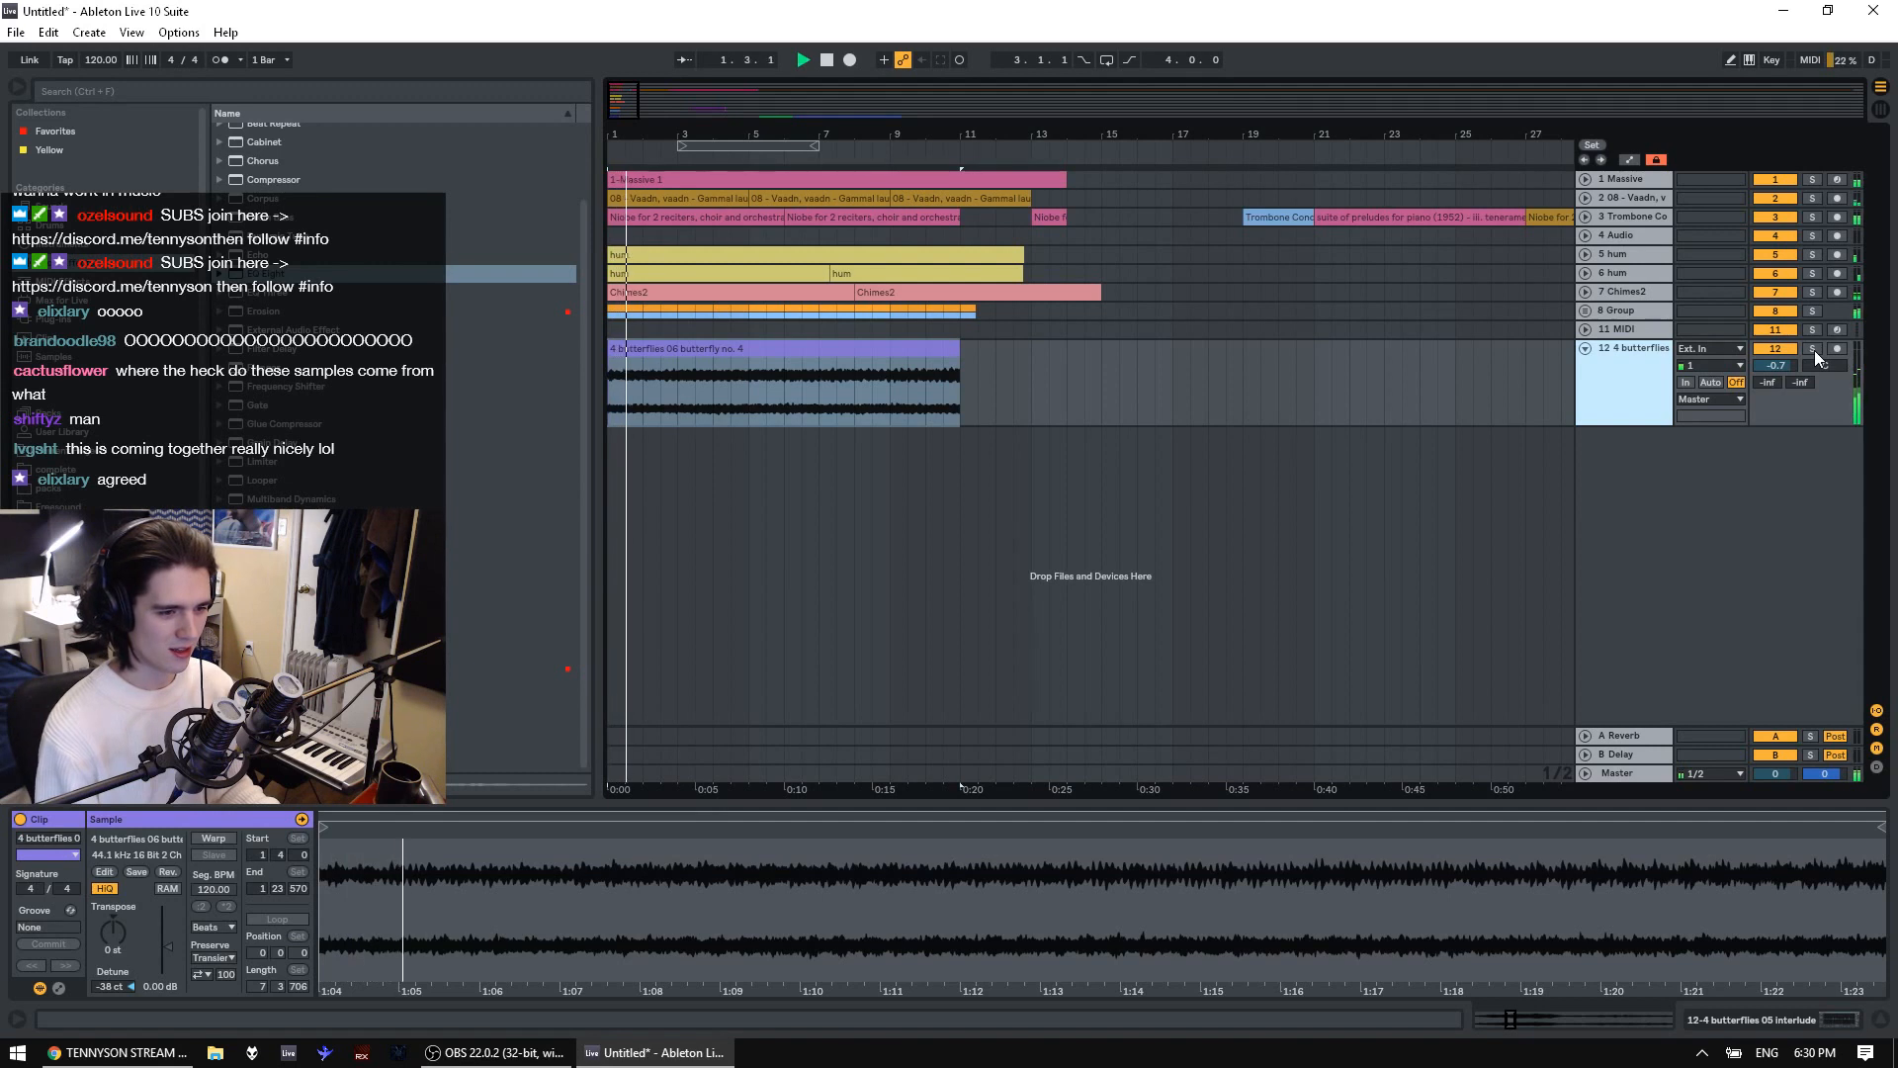
{"action": "left_click", "coordinate": [1813, 350]}
{"action": "left_click", "coordinate": [677, 349]}
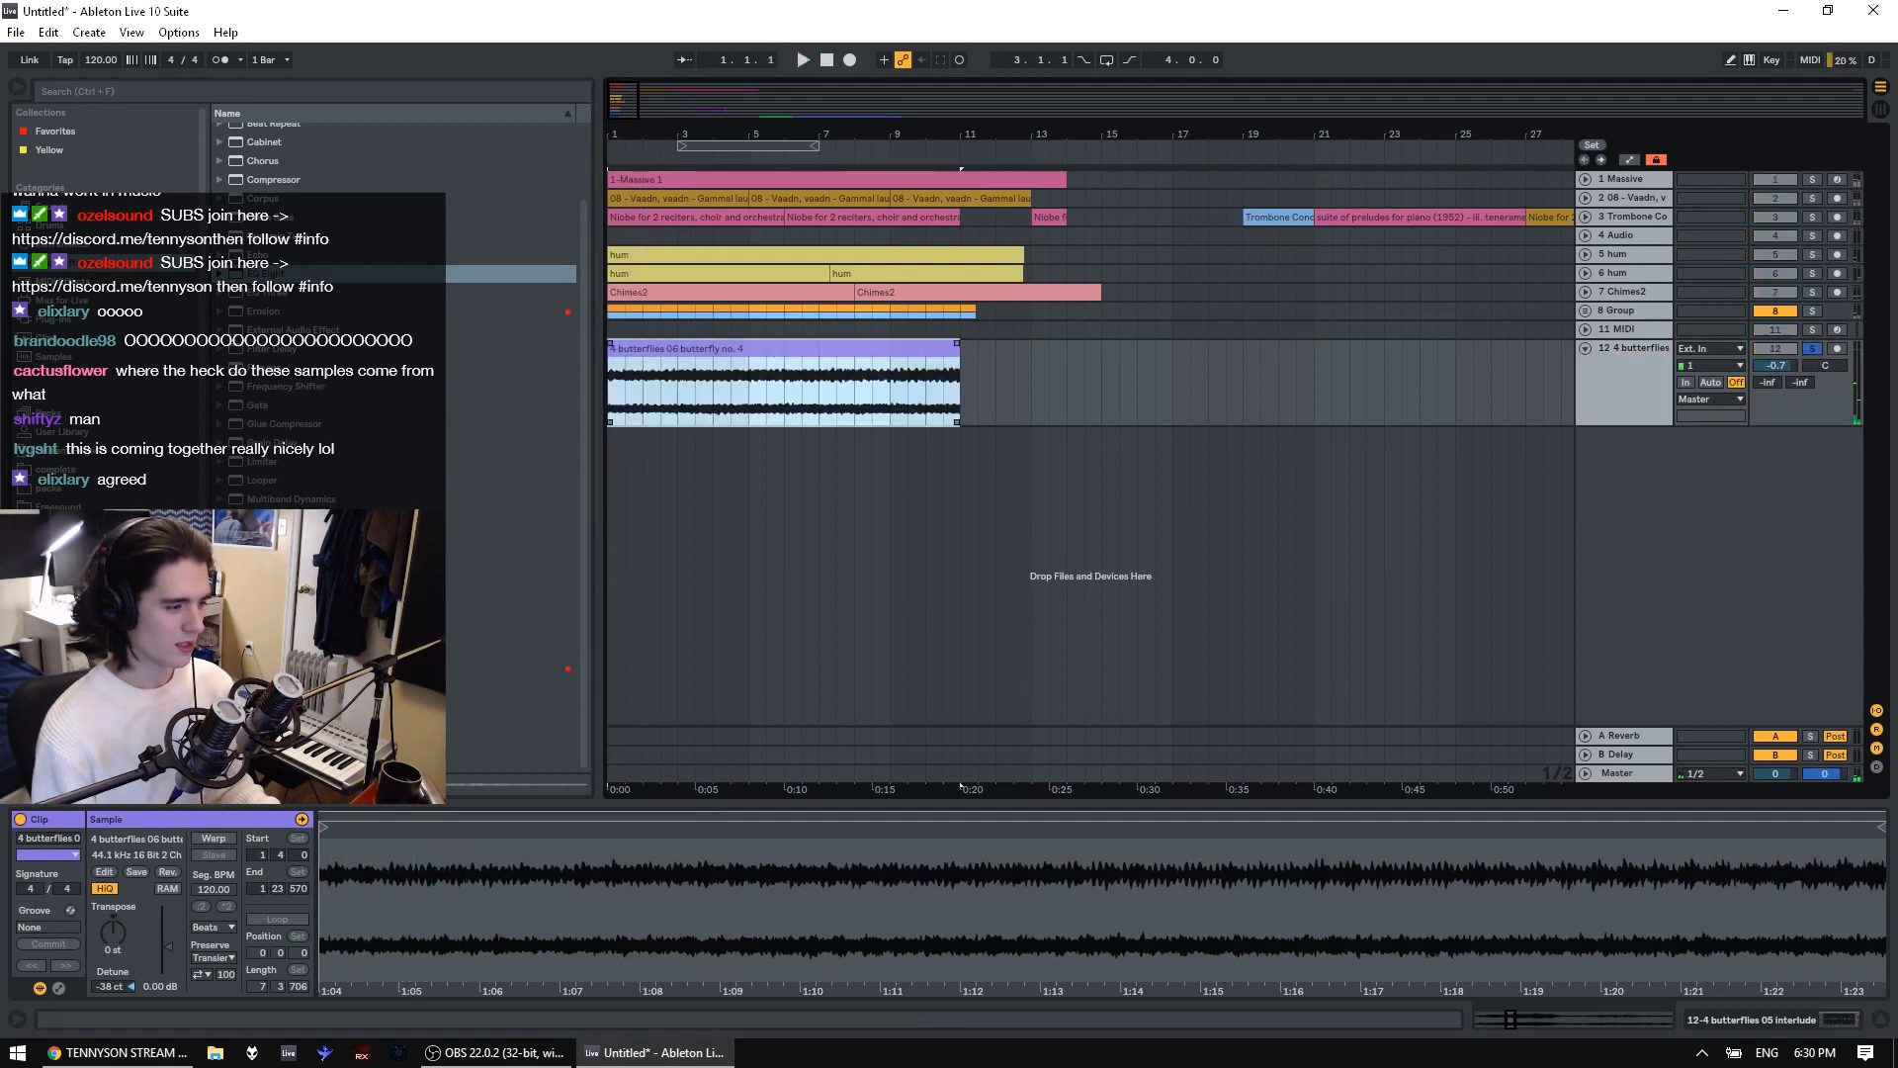
Turn off EQ Eight on the soloed butterflies track and play the clip without it
{"action": "left_click", "coordinate": [1631, 348]}
{"action": "left_click", "coordinate": [31, 820]}
{"action": "key", "text": "space"}
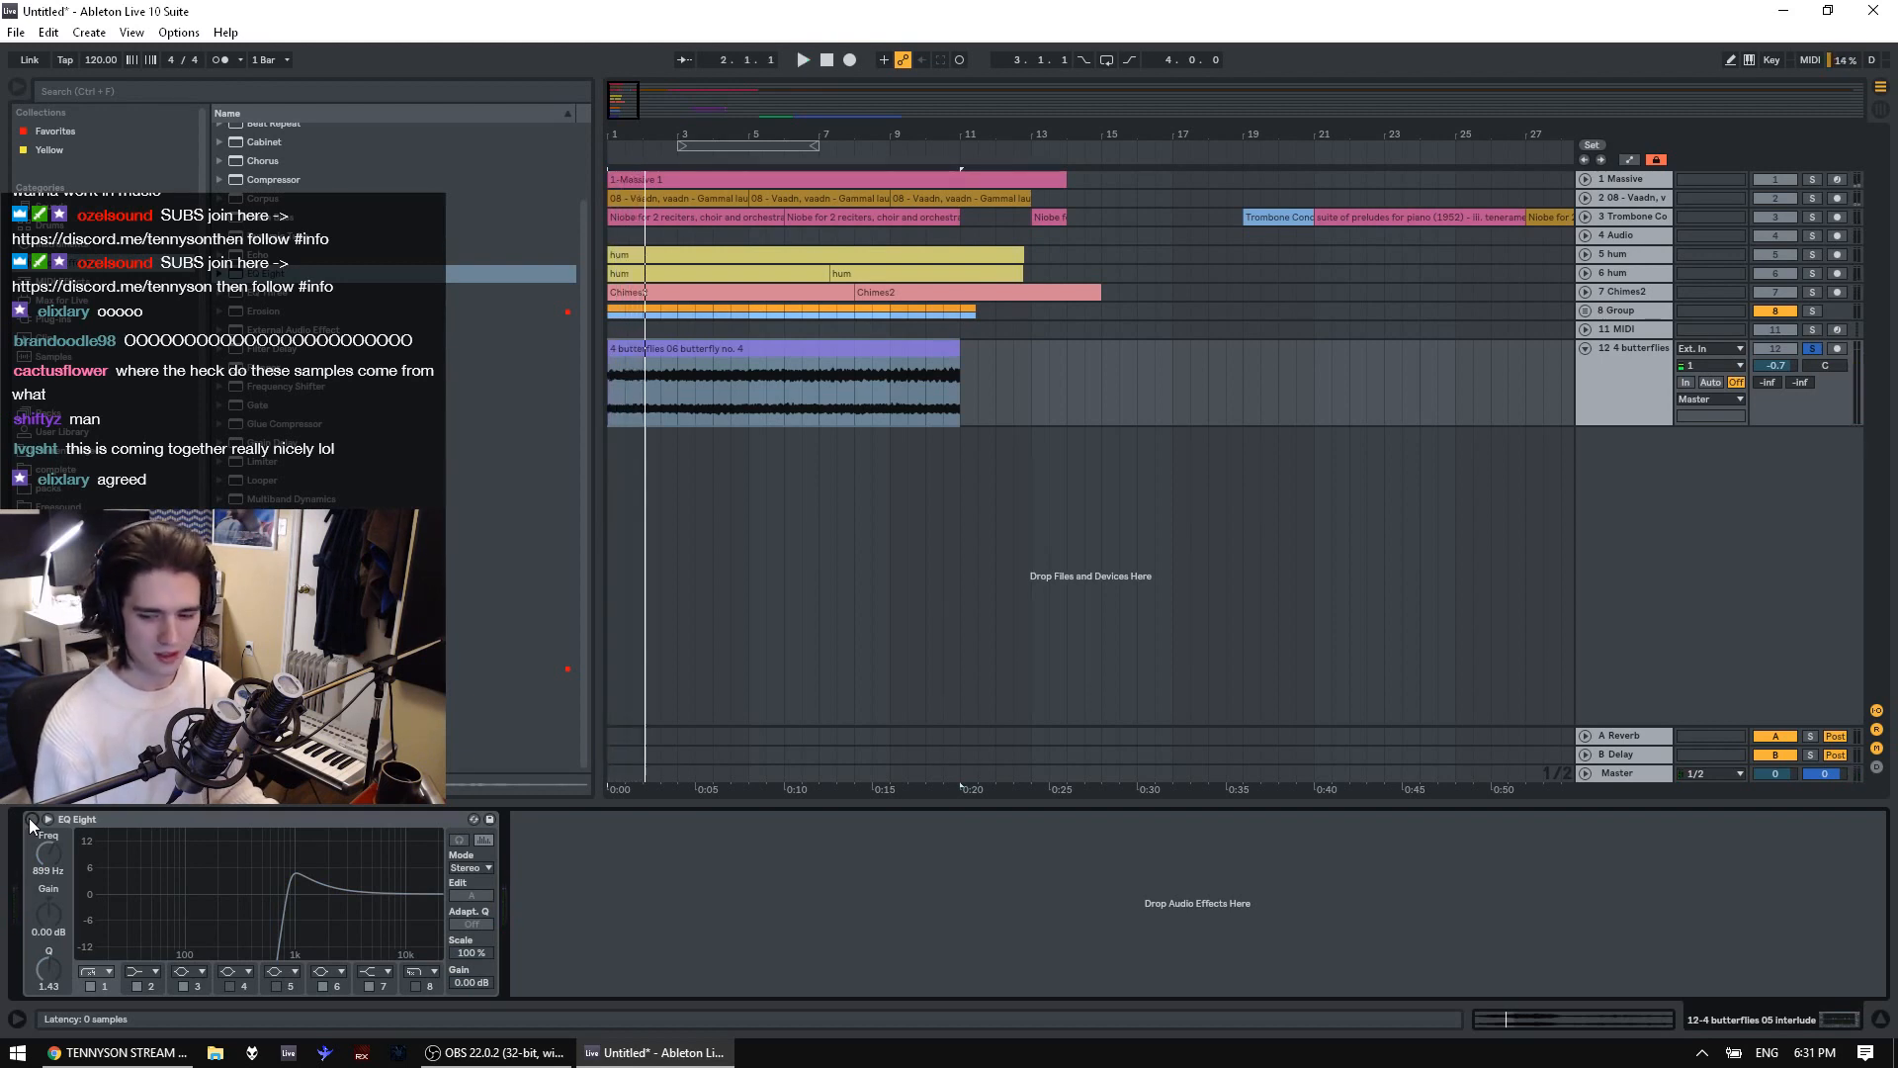
{"action": "key", "text": "space"}
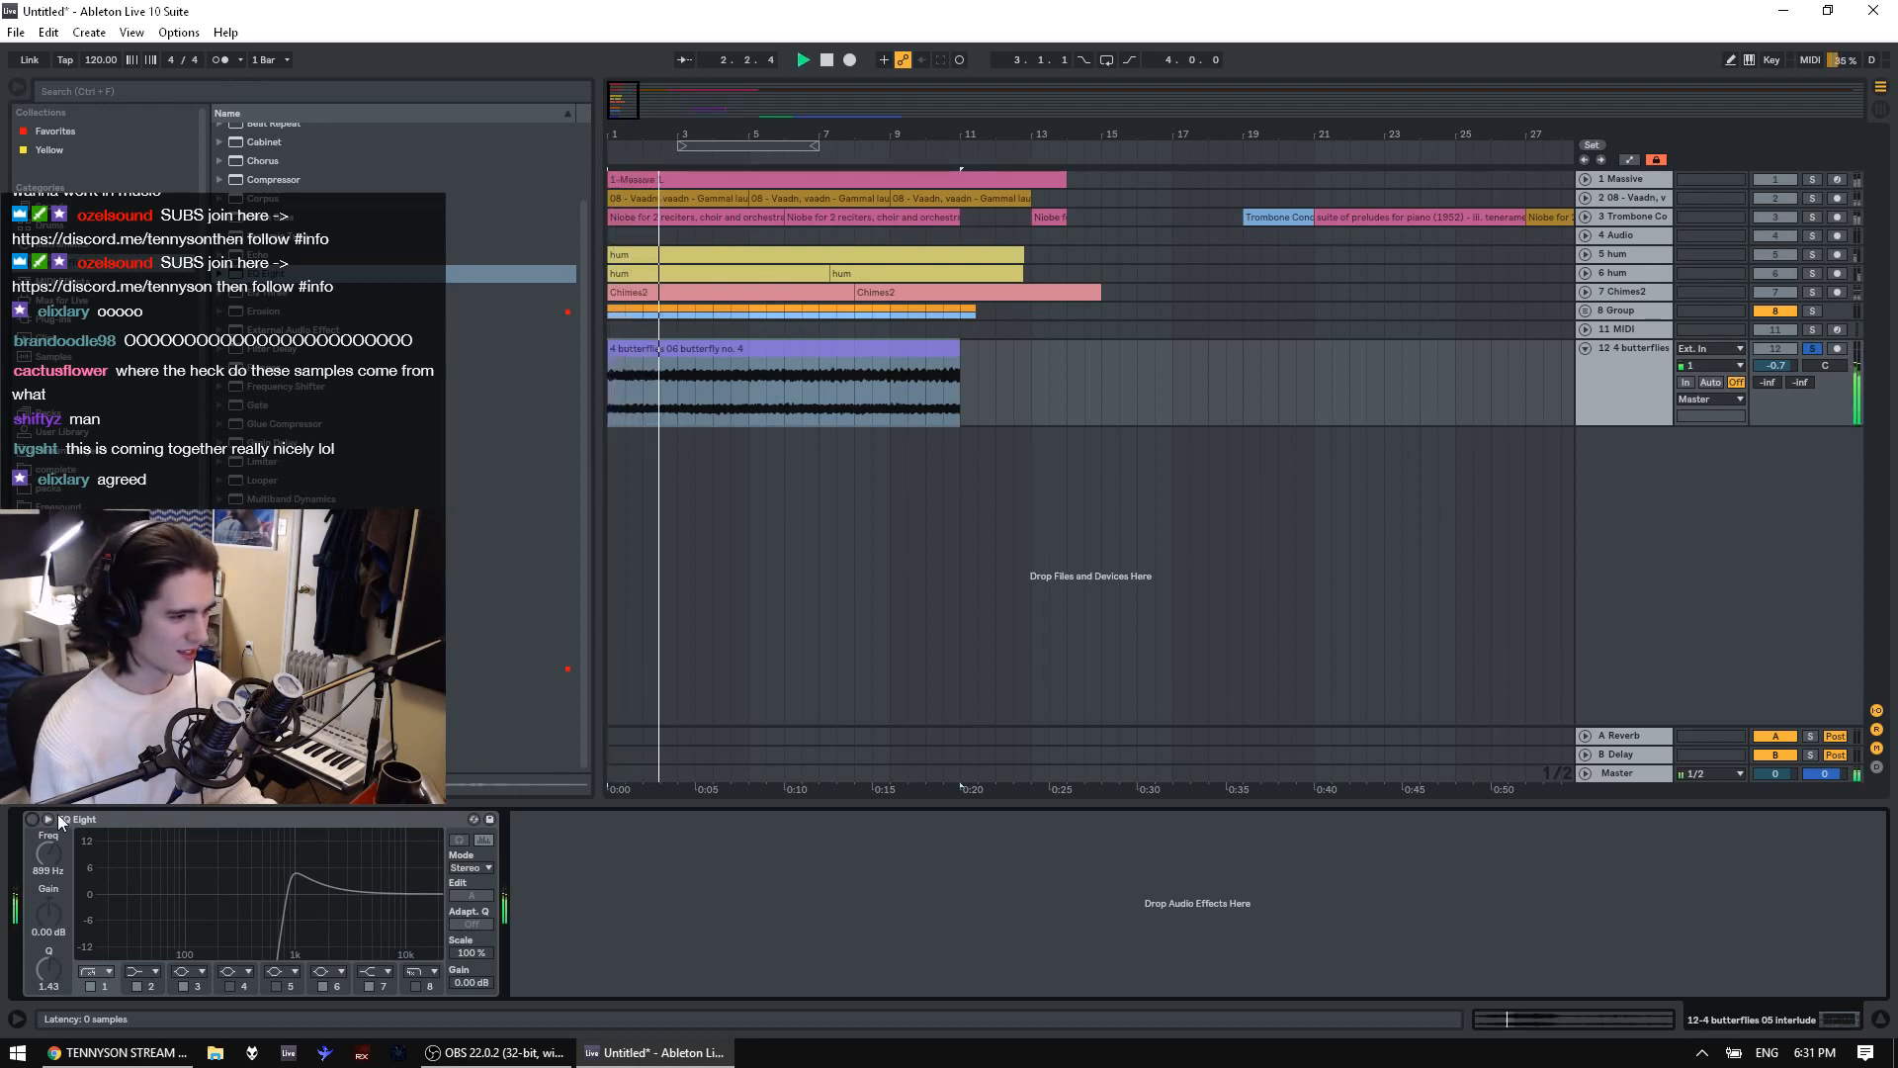
Turn EQ Eight back on for the butterflies track, replay from bar 1 and unsolo the track
{"action": "key", "text": "space"}
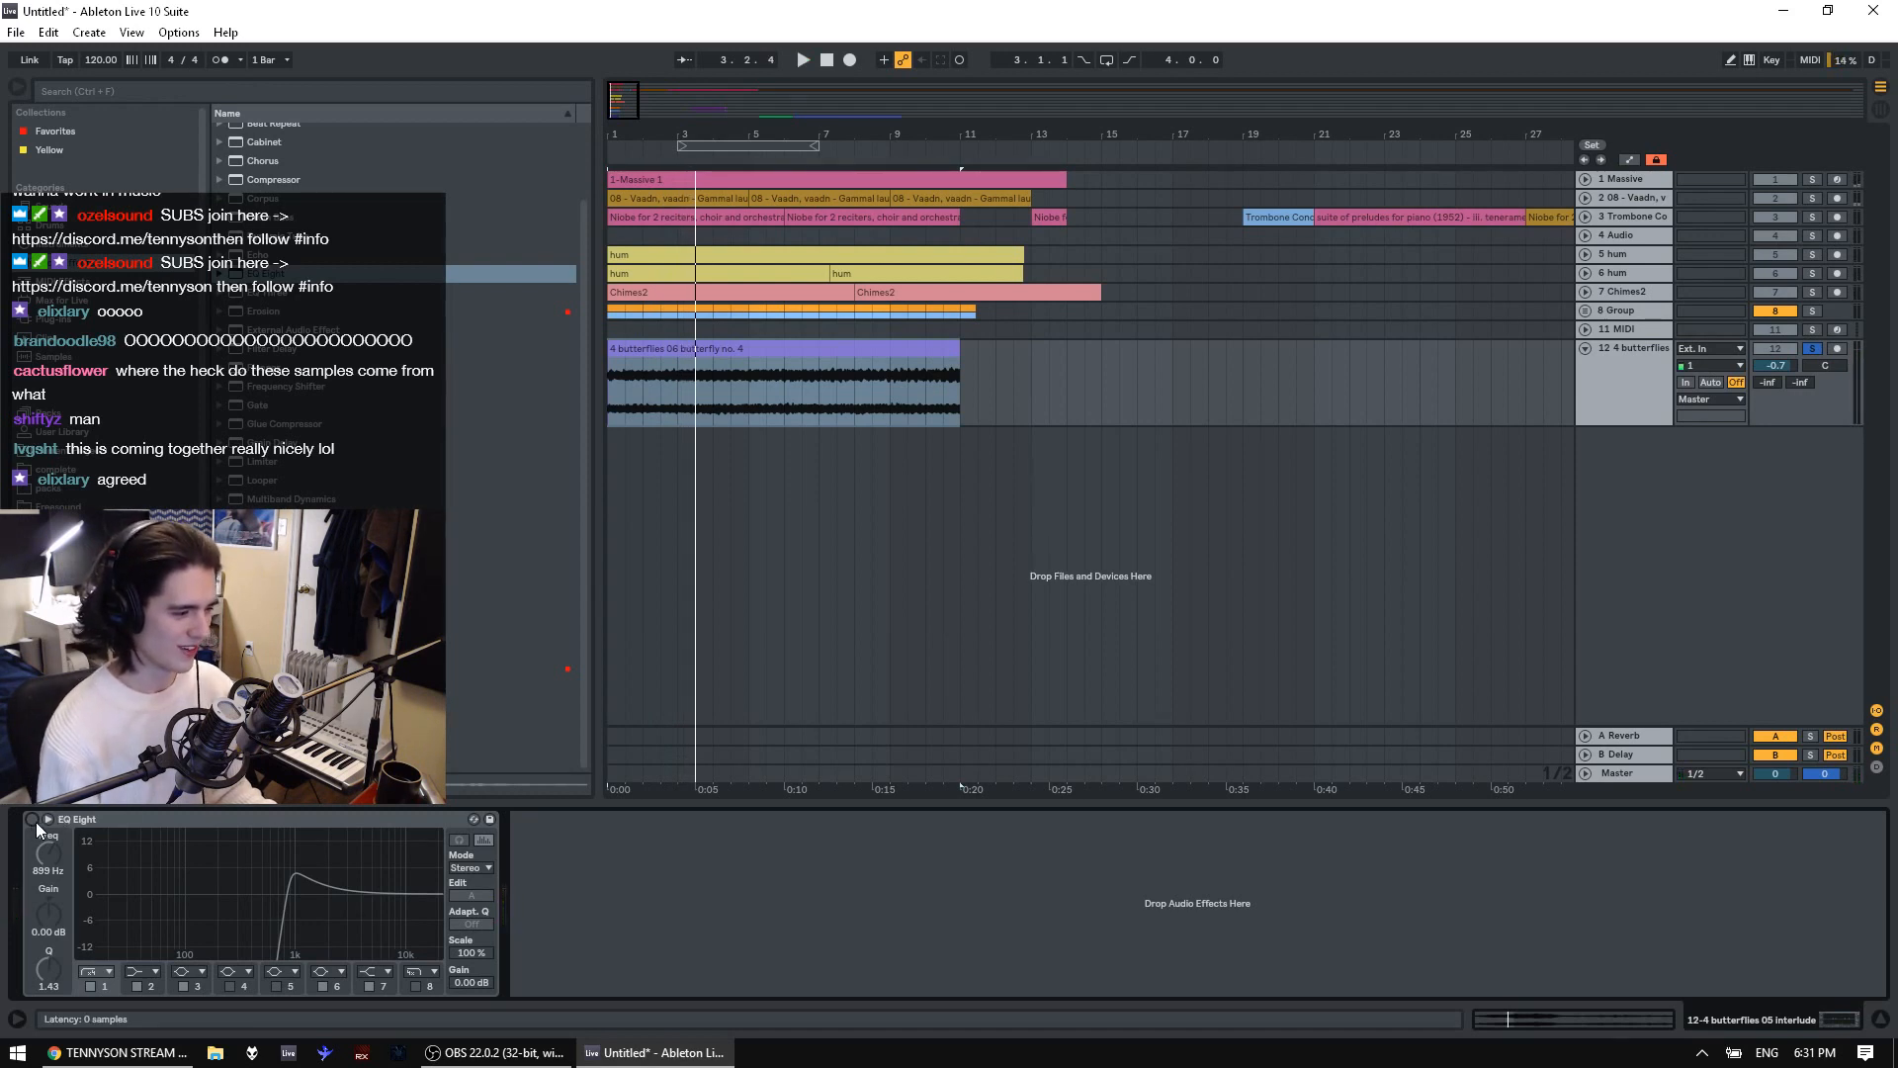
{"action": "left_click", "coordinate": [36, 821]}
{"action": "key", "text": "space"}
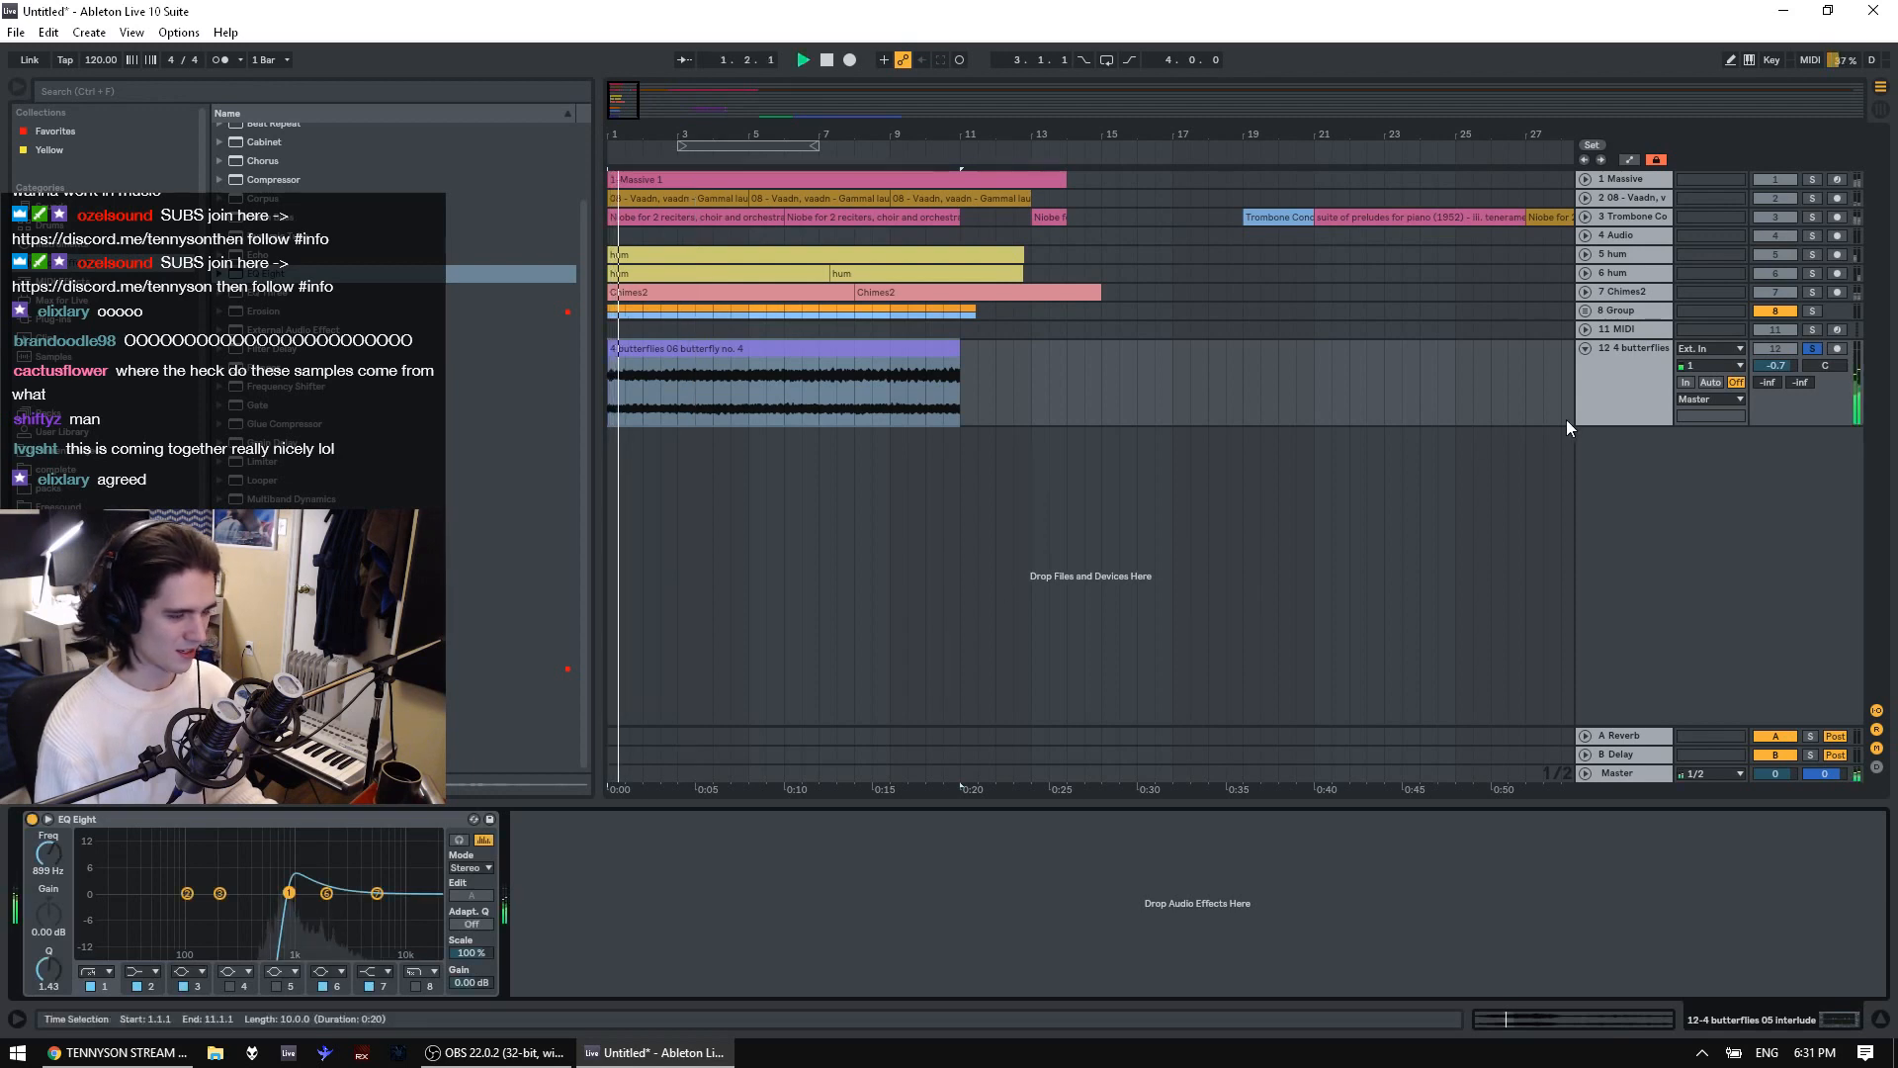
{"action": "left_click", "coordinate": [1812, 348]}
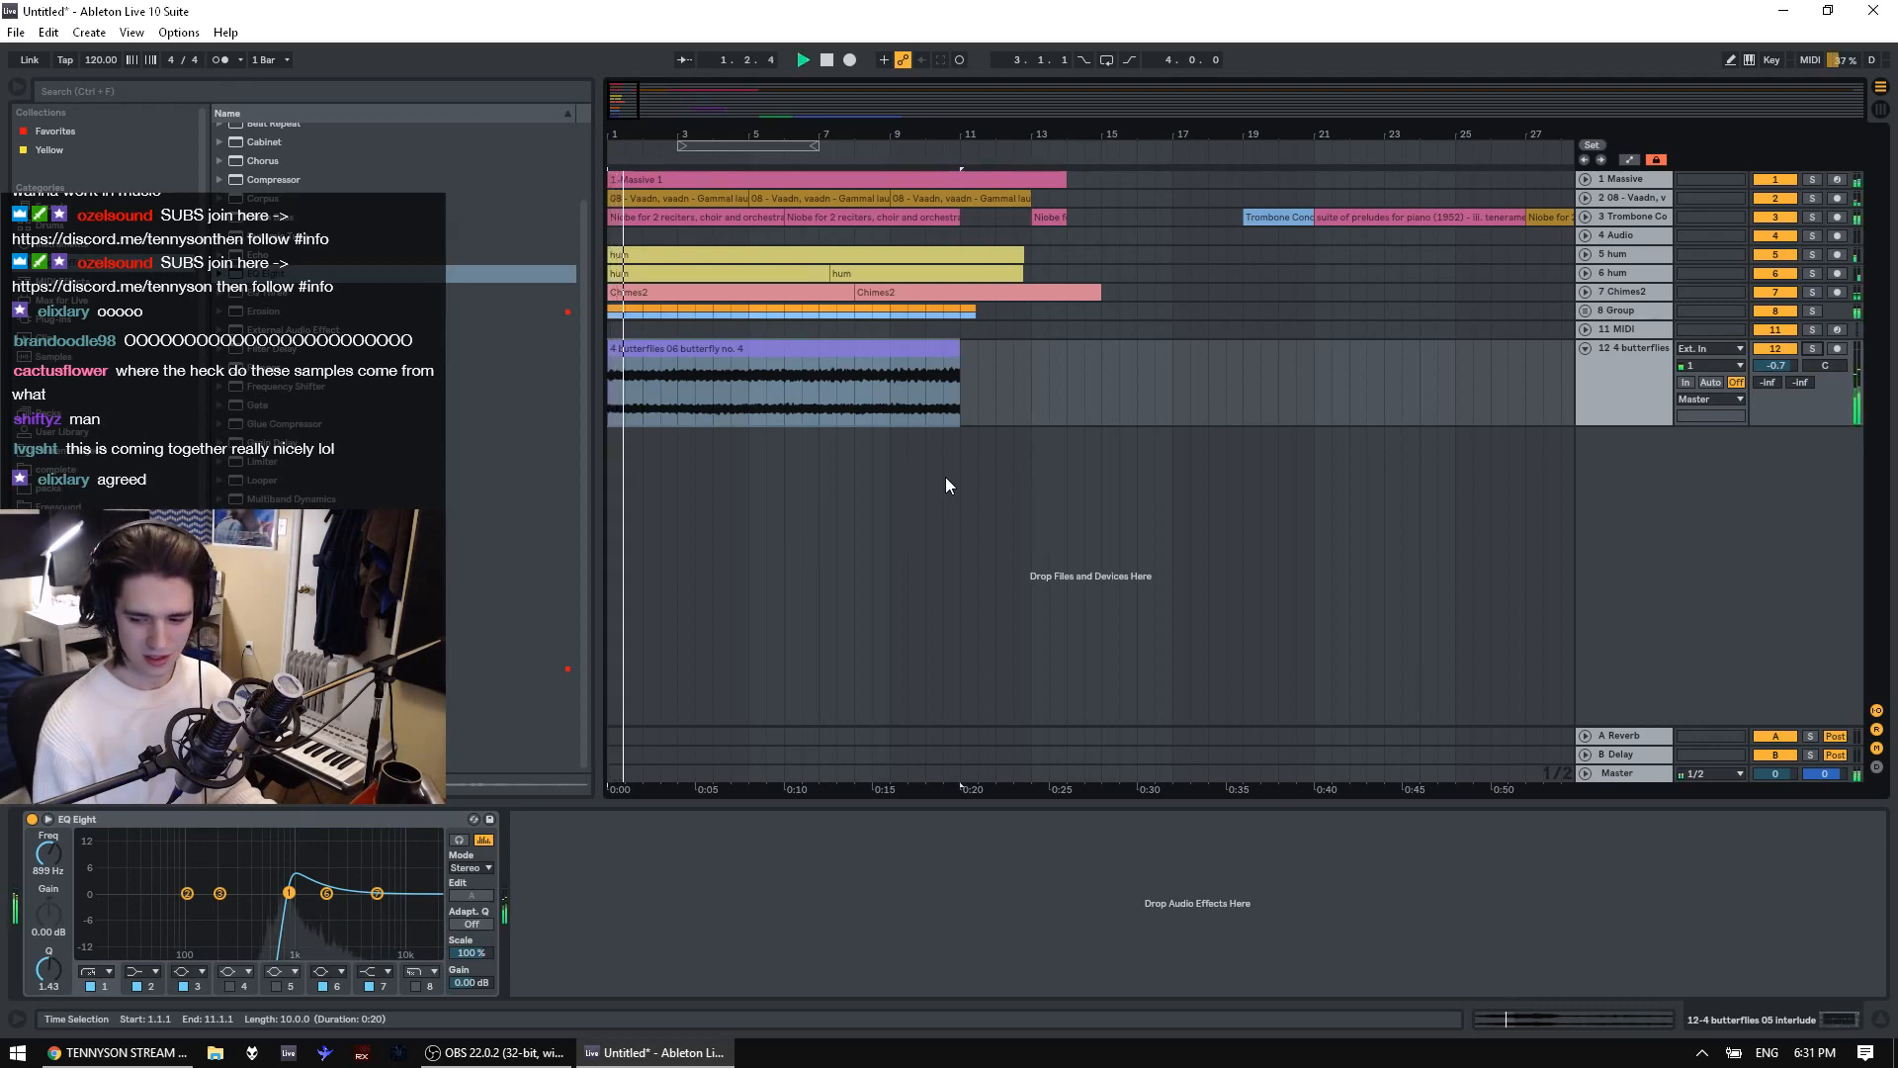
Set the 'butterfly no. 4' clip's detune to -23 ct and solo the butterflies track
{"action": "left_click", "coordinate": [856, 361]}
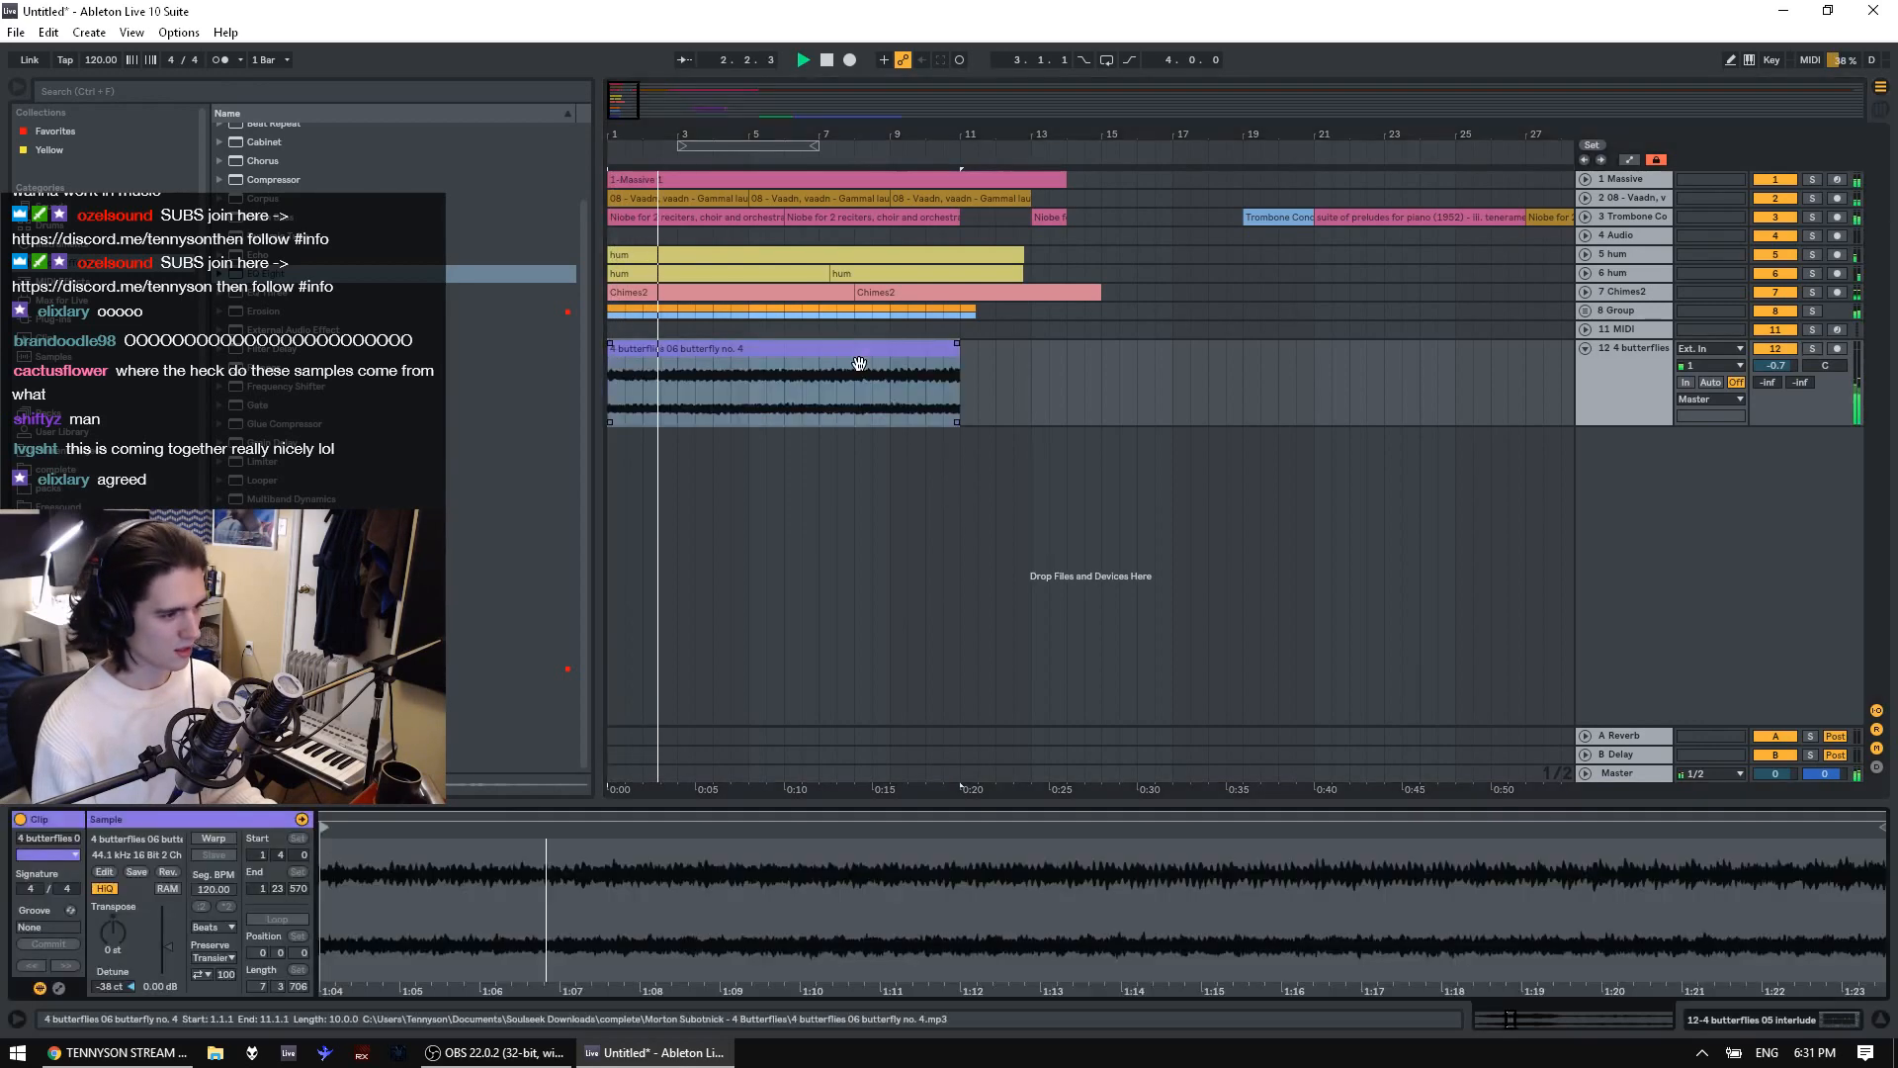
{"action": "left_click_drag", "start_coordinate": [110, 987], "coordinate": [110, 981]}
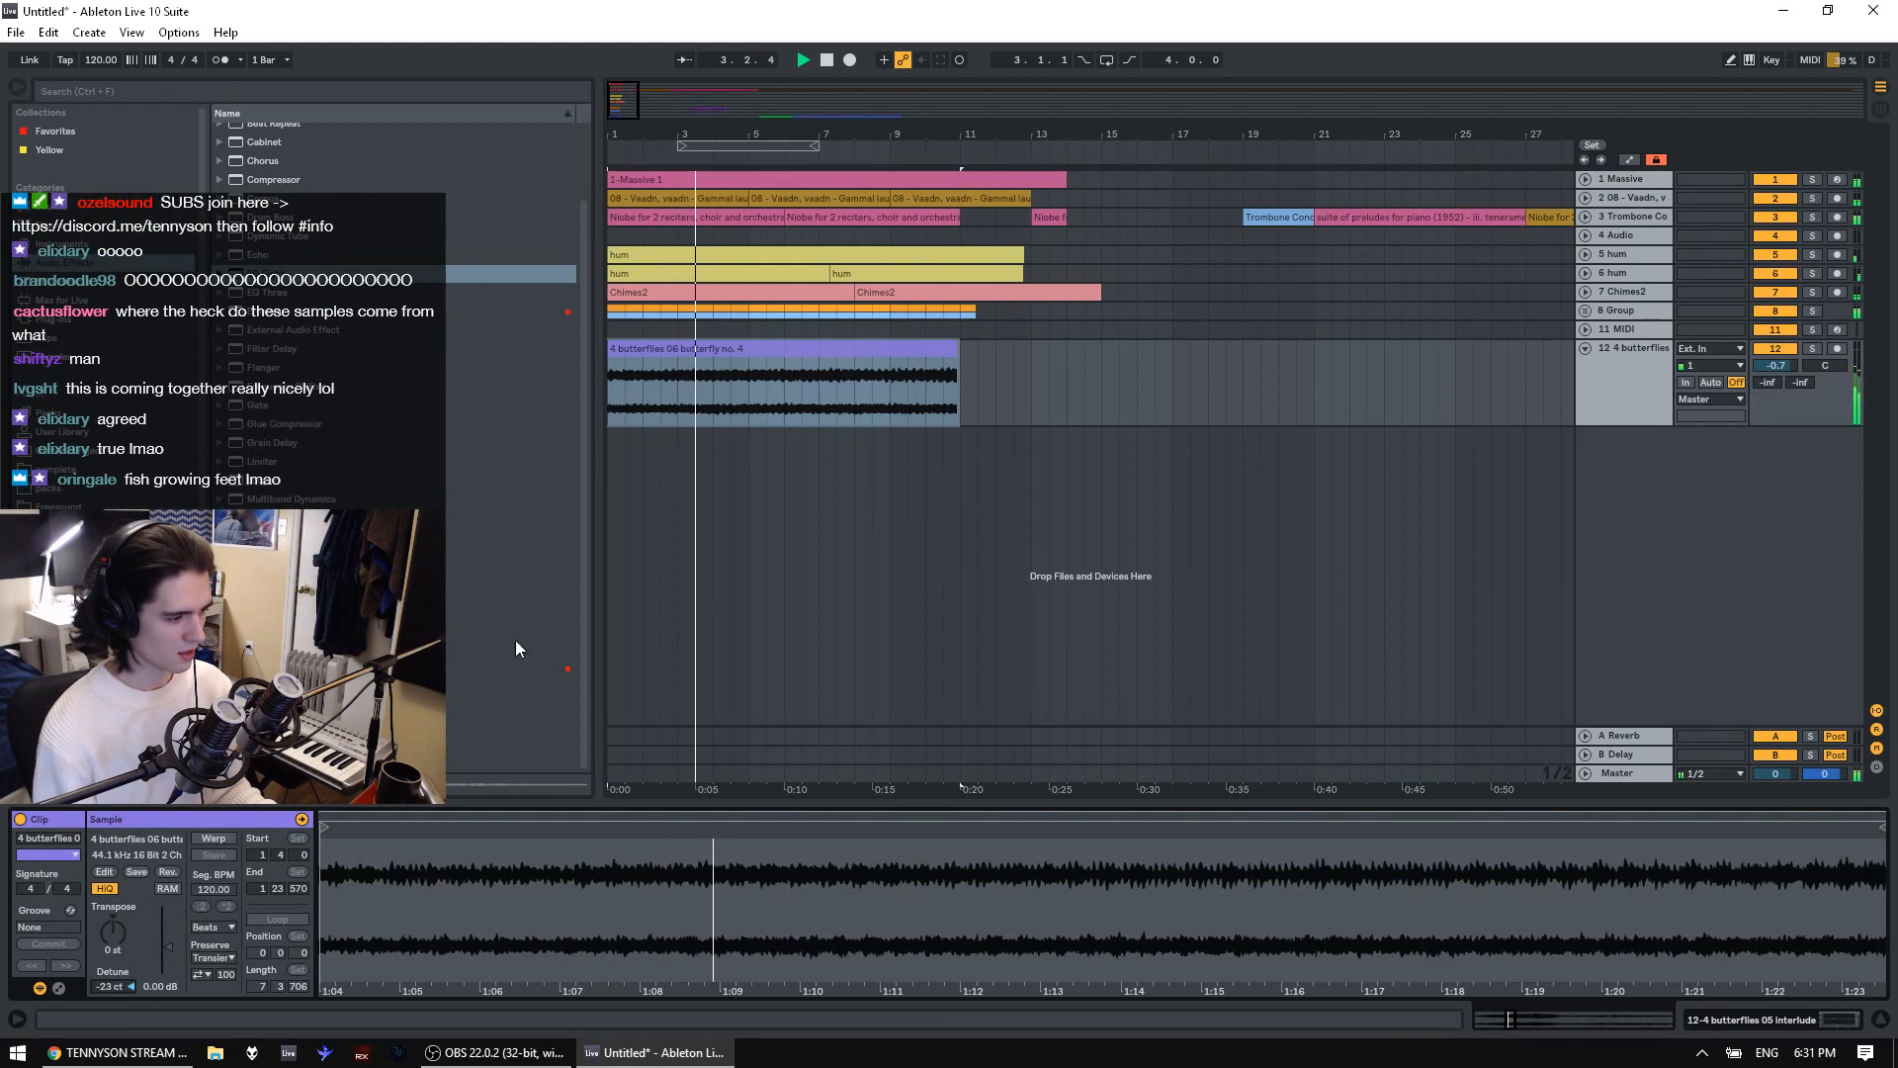
{"action": "key", "text": "space"}
{"action": "left_click", "coordinate": [1812, 349]}
{"action": "left_click", "coordinate": [287, 686]}
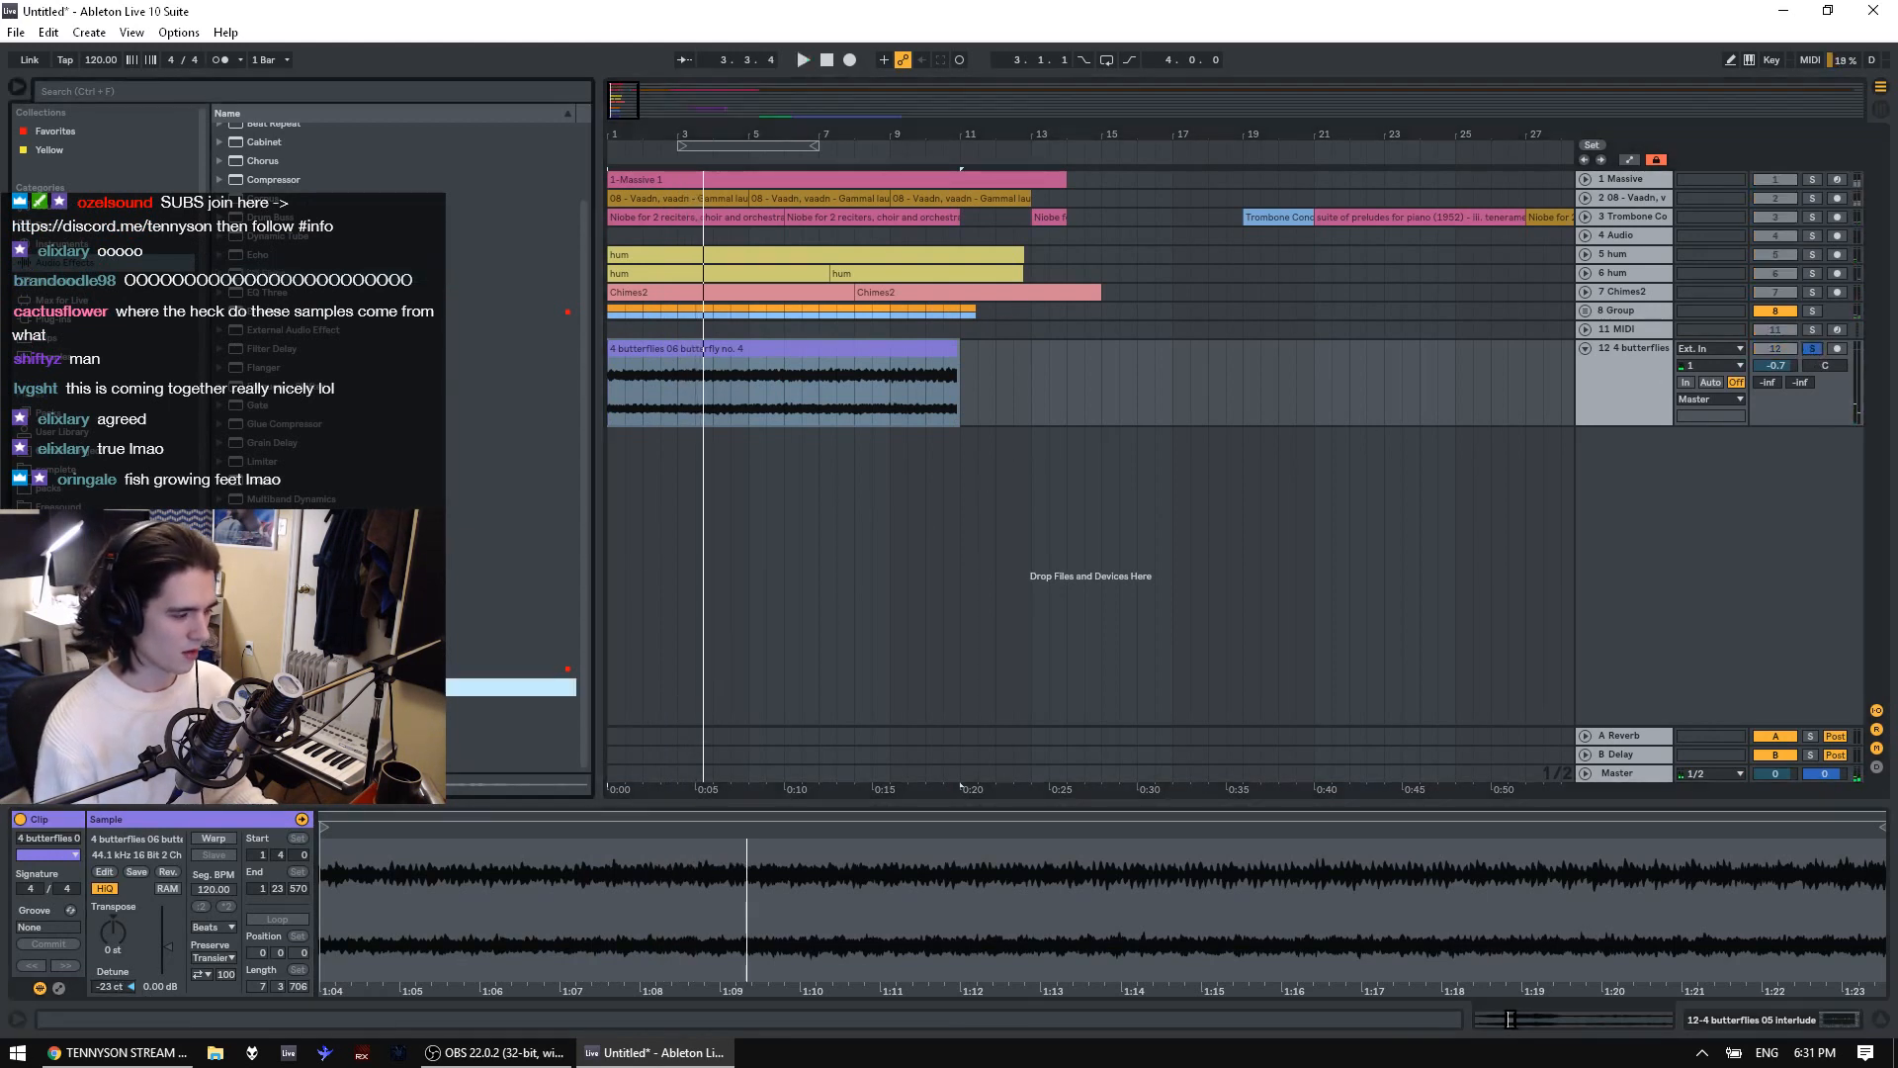
{"action": "left_click", "coordinate": [286, 612]}
{"action": "left_click", "coordinate": [286, 593]}
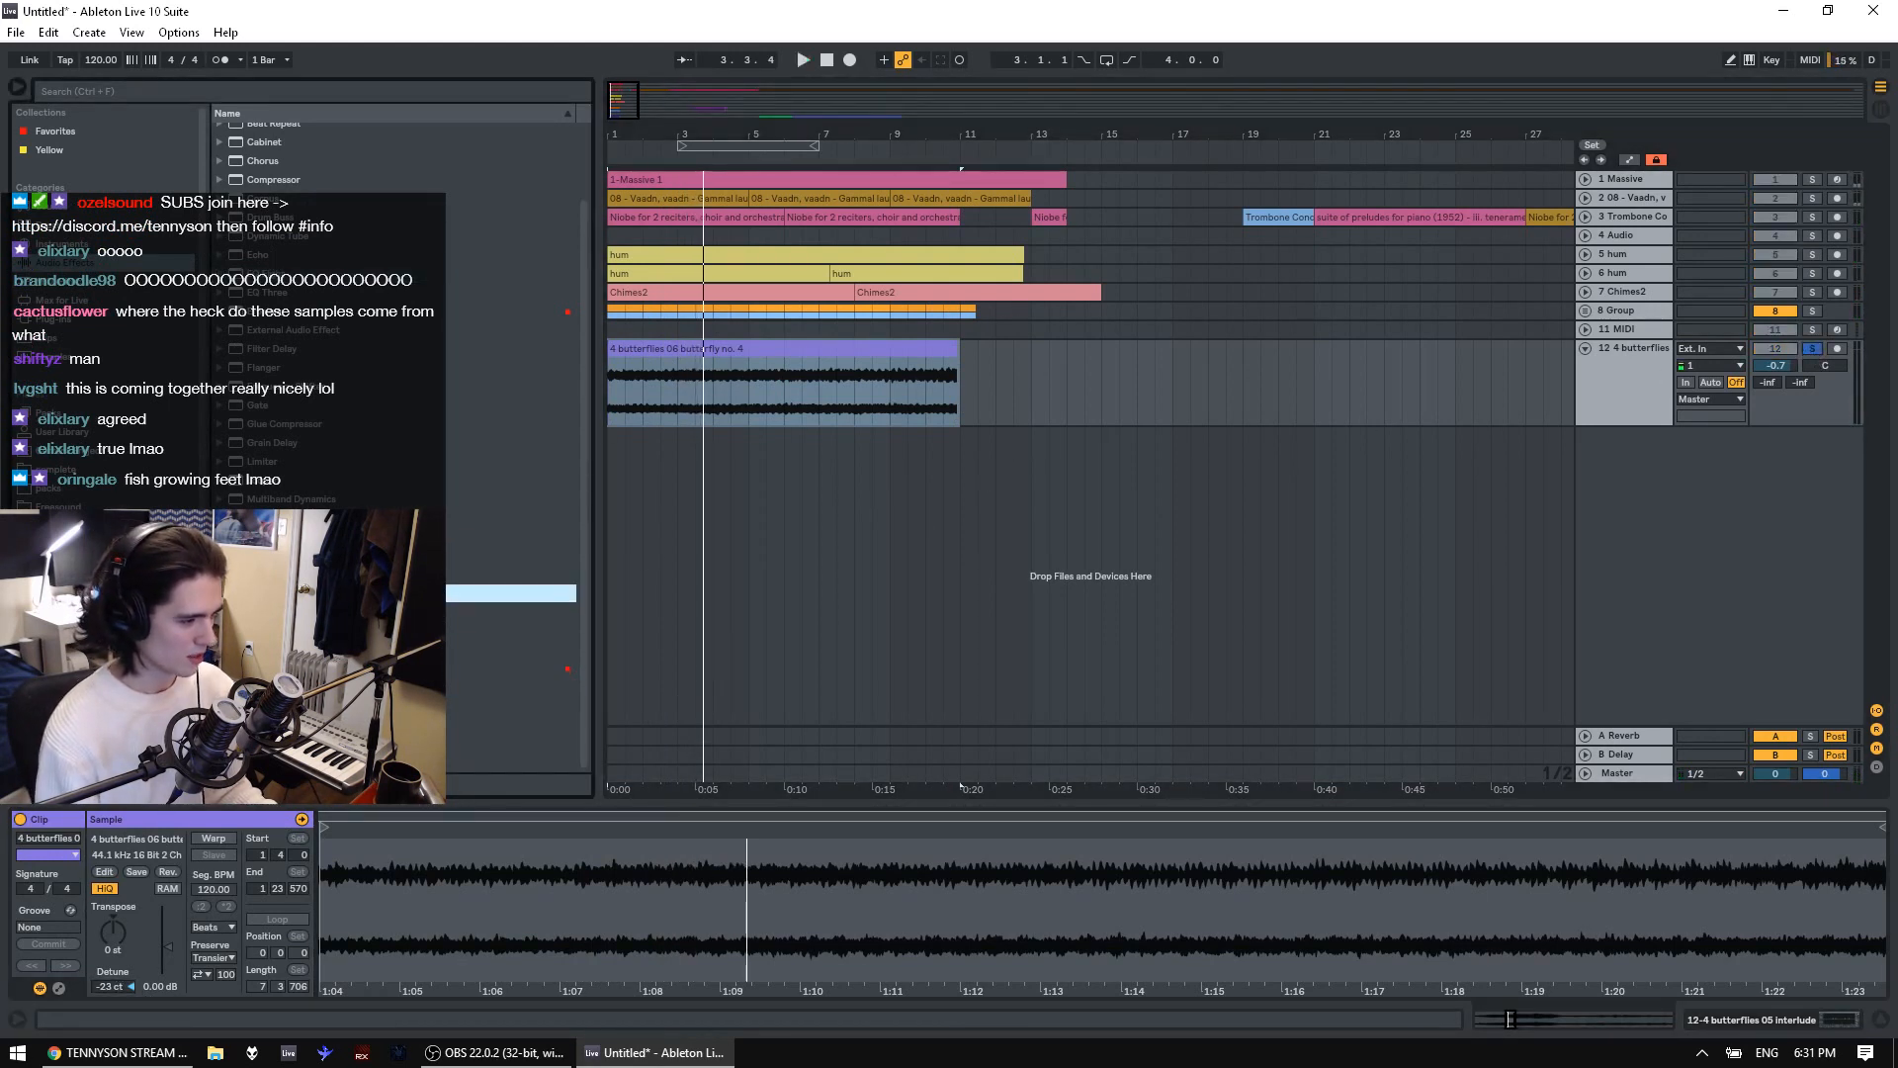
Try reversing the 'butterfly no. 4' clip and compare it soloed and within the mix
{"action": "double_click", "coordinate": [684, 348]}
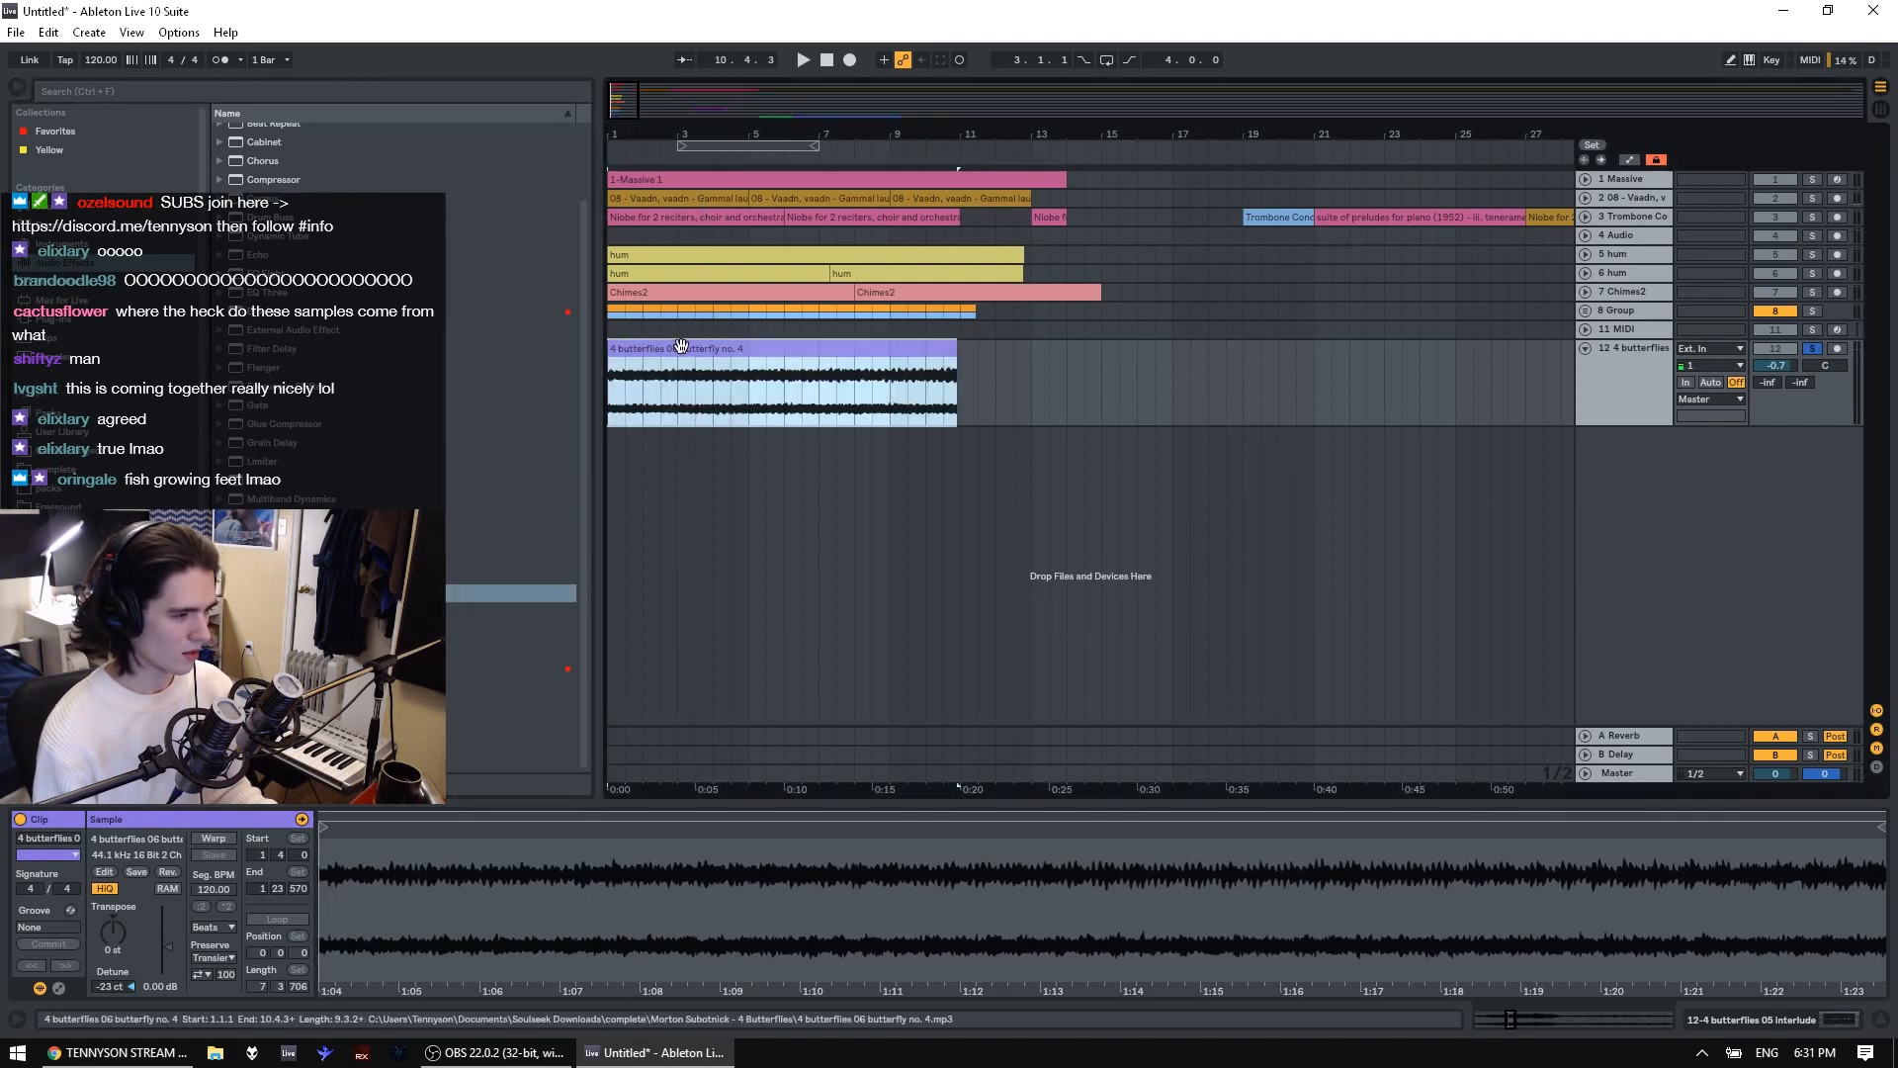
{"action": "left_click", "coordinate": [168, 872]}
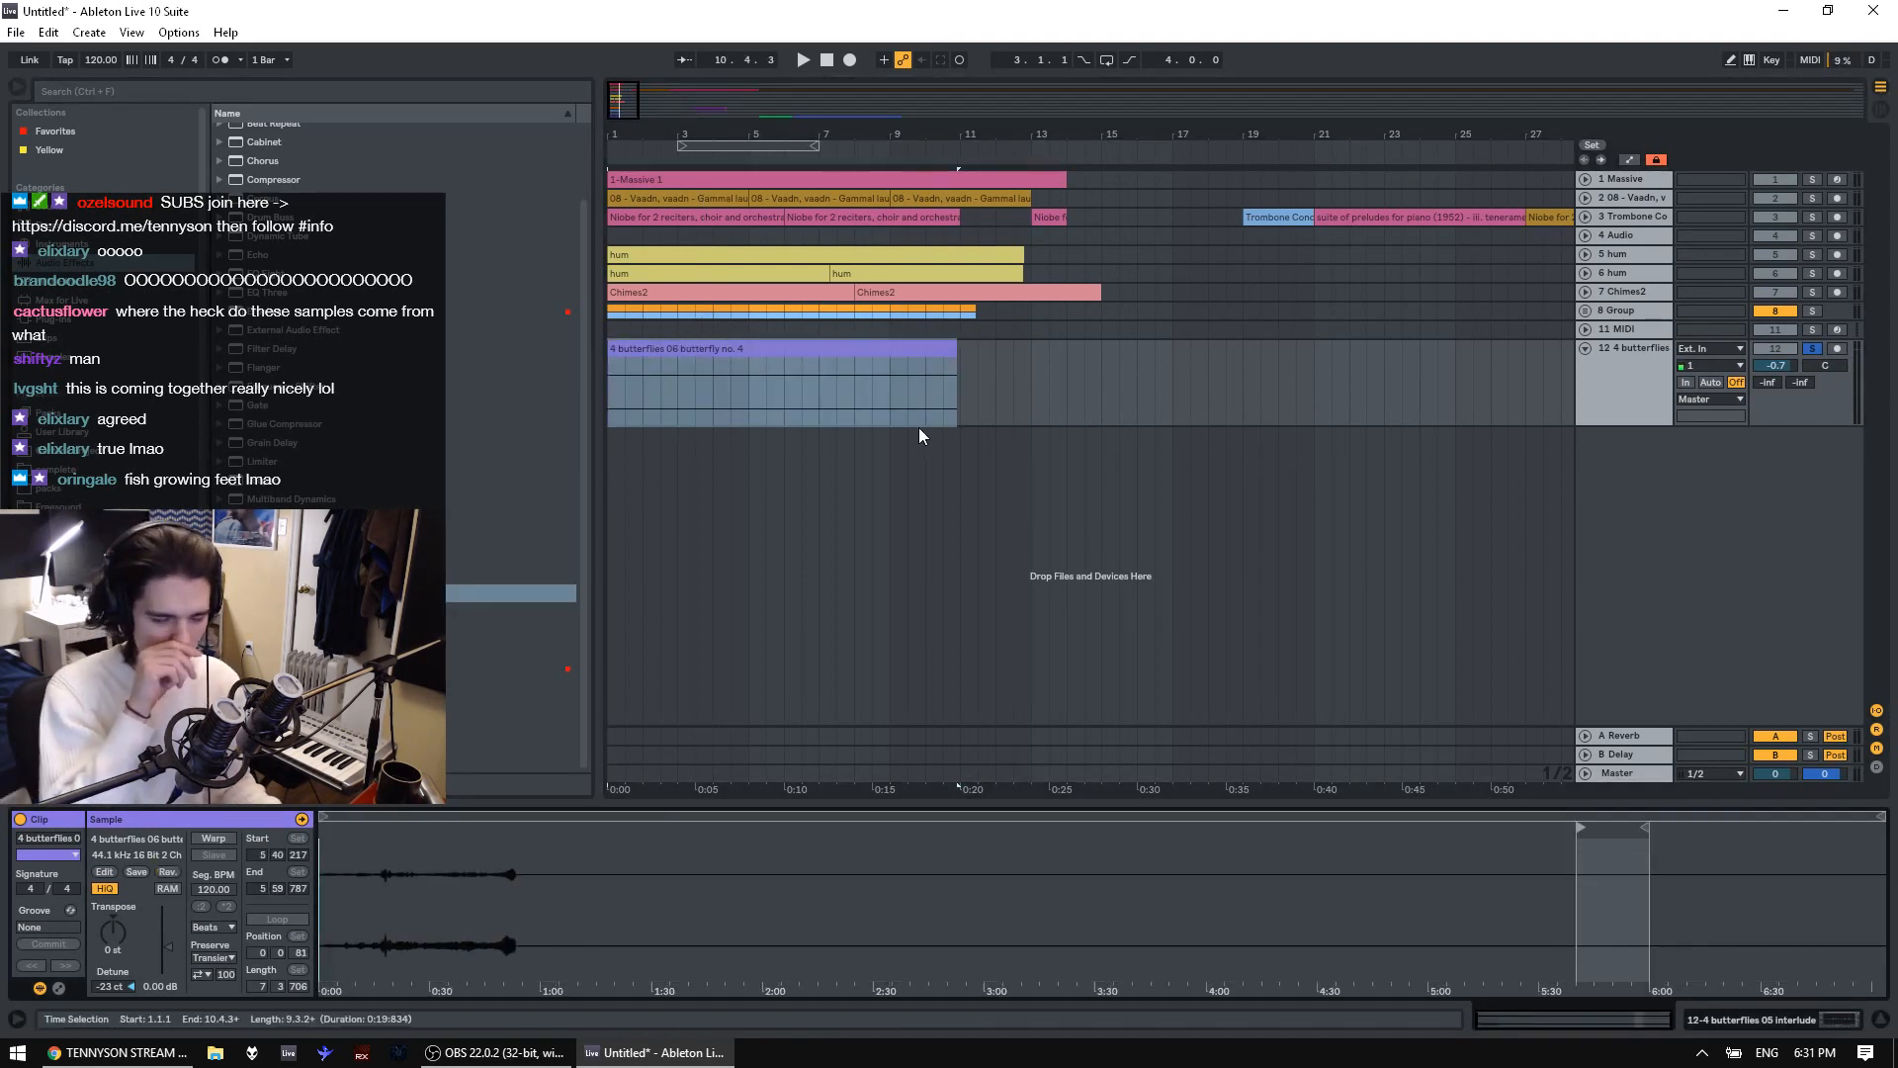
{"action": "key", "text": "space"}
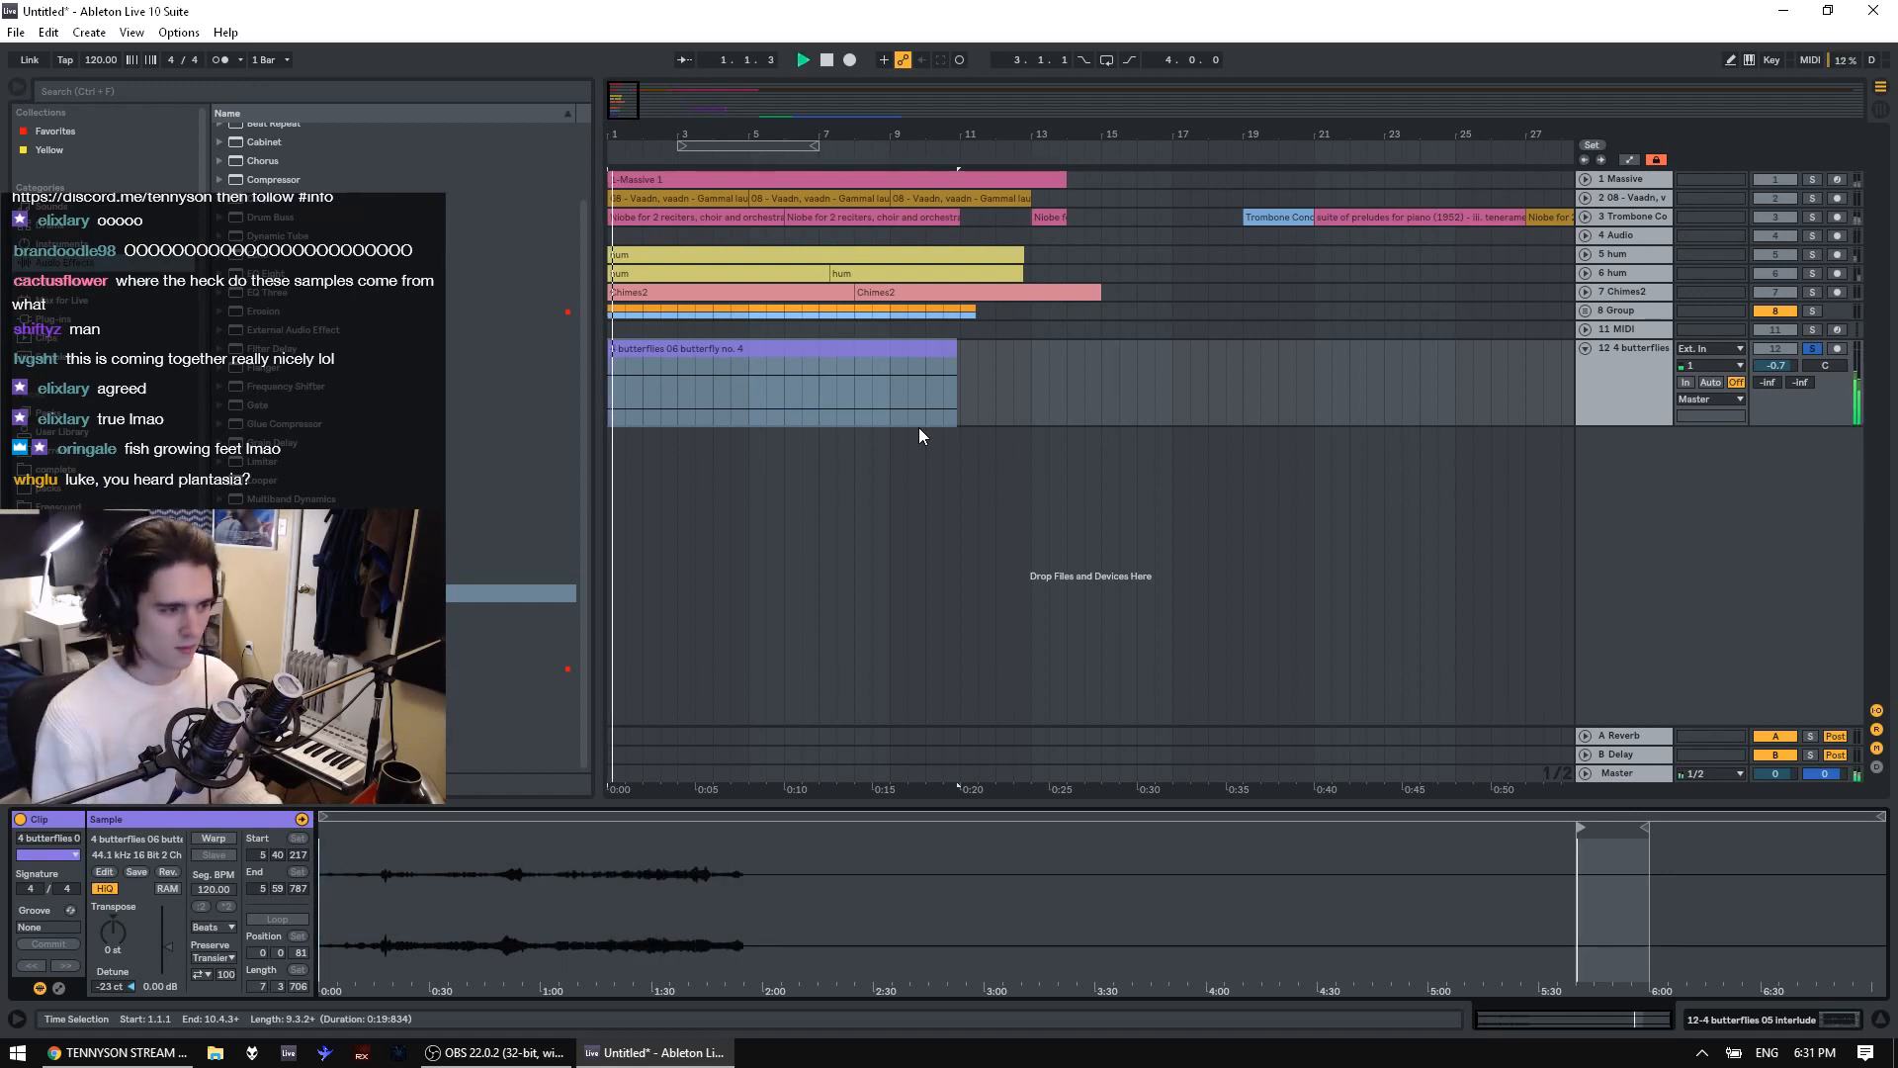
{"action": "left_click", "coordinate": [1810, 348]}
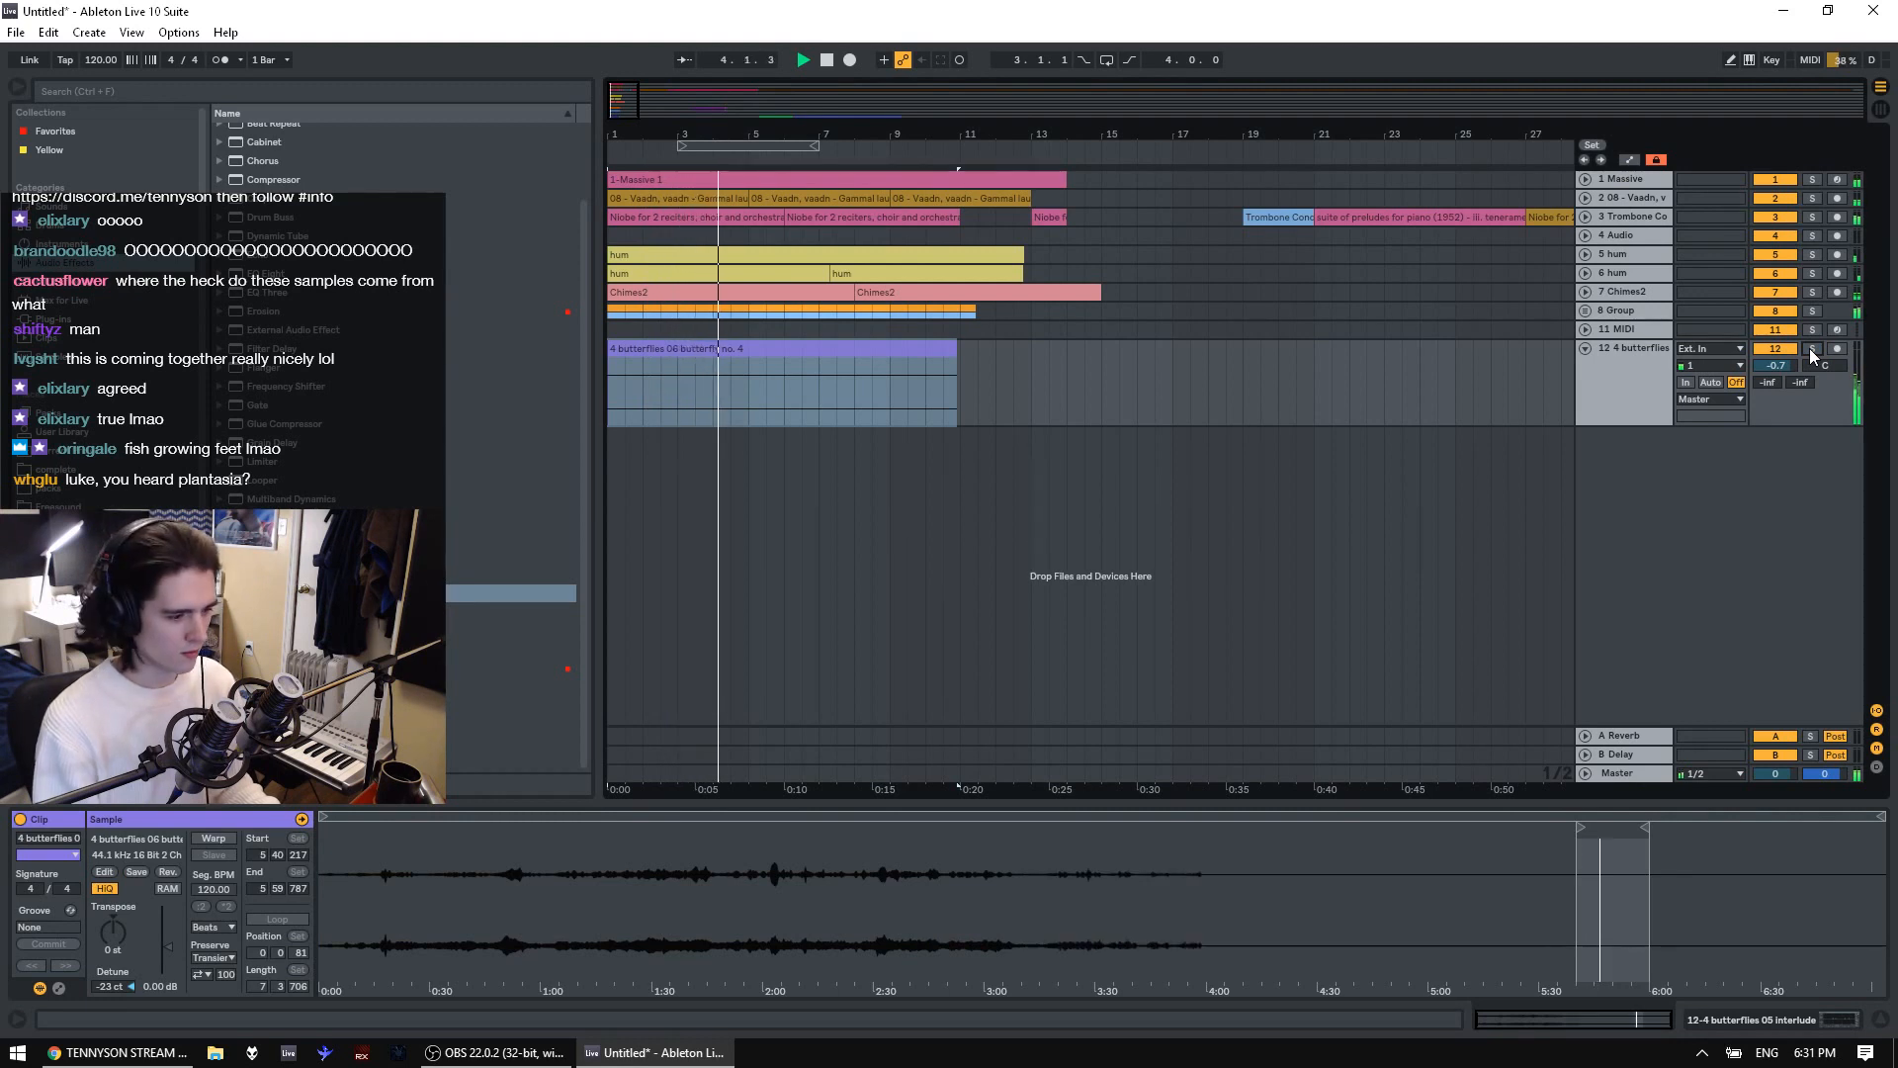
{"action": "left_click", "coordinate": [1809, 348]}
{"action": "key", "text": "space"}
{"action": "key", "text": "ctrl+z"}
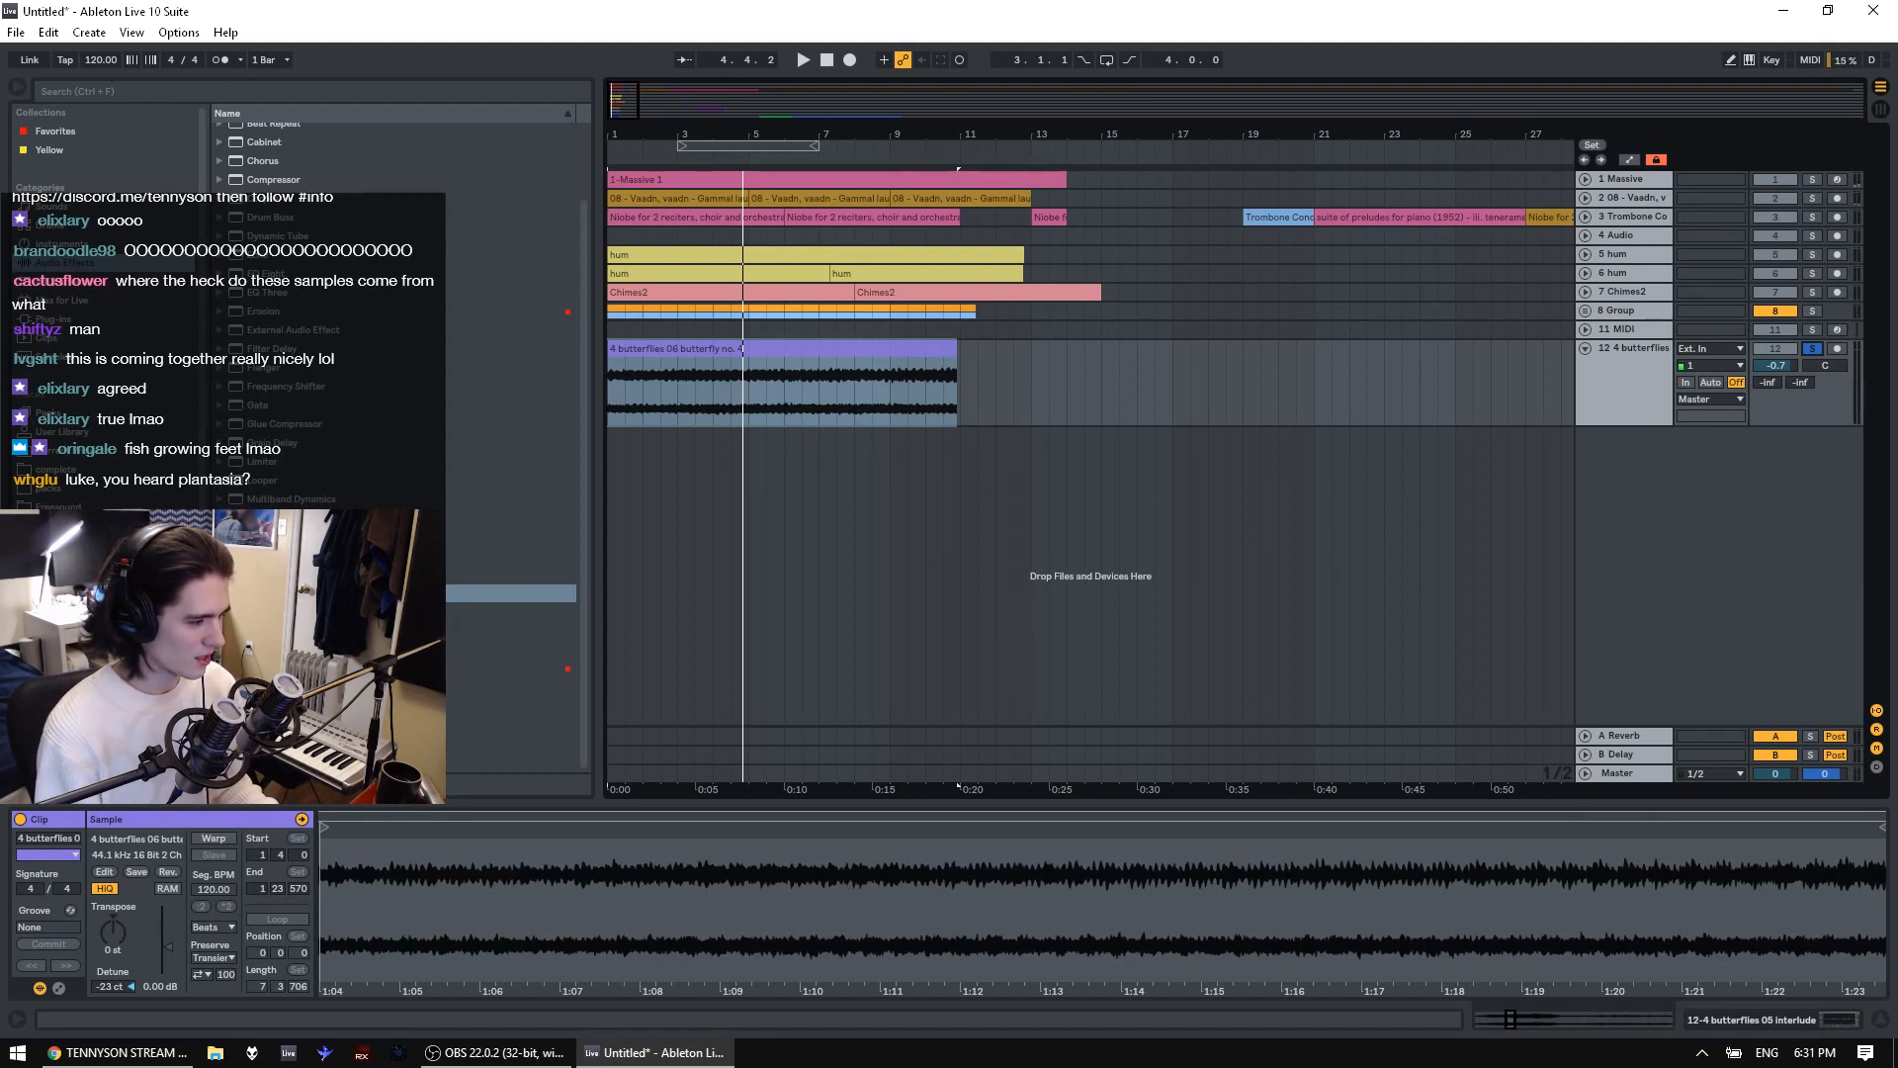
Add Resonators after EQ Eight on the butterflies track and play it from bar 1
{"action": "left_click_drag", "start_coordinate": [346, 611], "coordinate": [1285, 386]}
{"action": "key", "text": "space"}
{"action": "key", "text": "space"}
Set the Resonators note to F#3, decay to 33.3, filter frequency to 1.20 kHz and color to 100
{"action": "left_click_drag", "start_coordinate": [639, 893], "coordinate": [638, 901]}
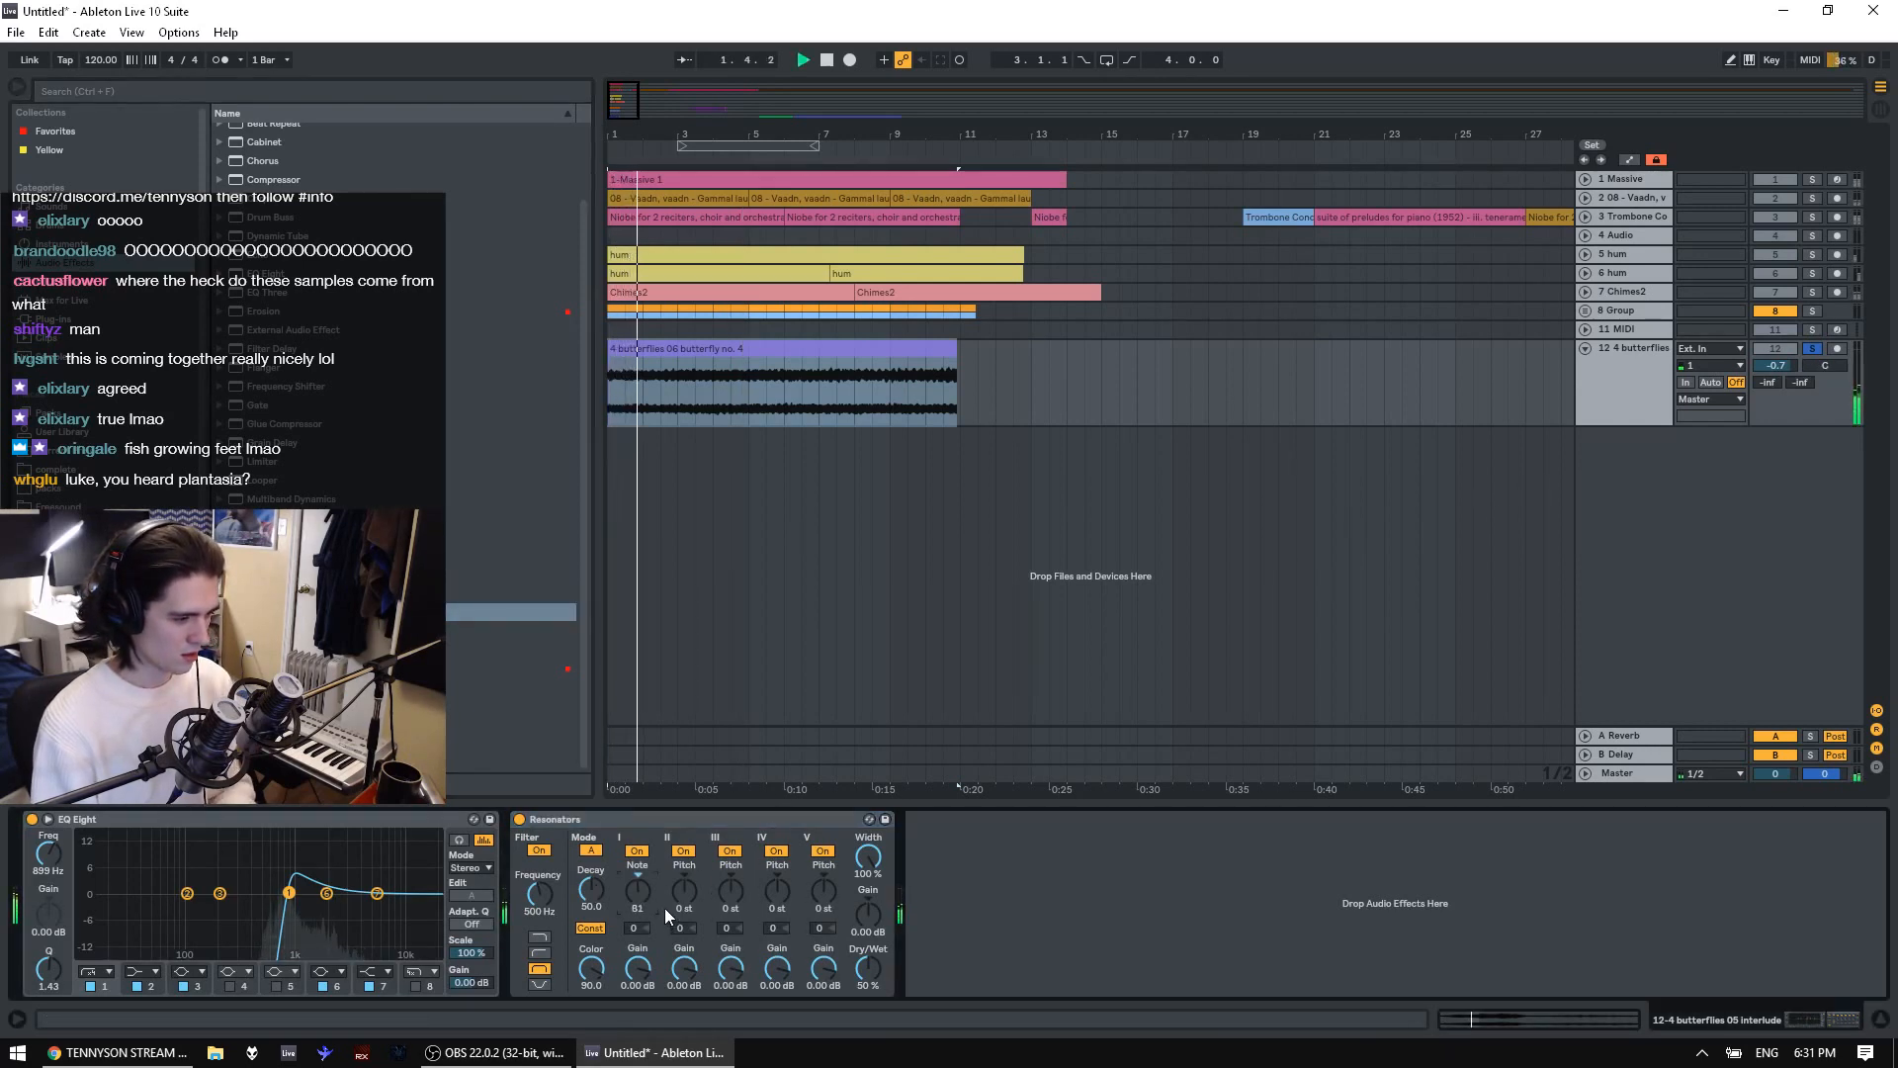
{"action": "key", "text": "Up"}
{"action": "key", "text": "Up"}
{"action": "key", "text": "Up"}
{"action": "key", "text": "Up"}
{"action": "key", "text": "Up"}
{"action": "key", "text": "Up"}
{"action": "key", "text": "Up"}
{"action": "key", "text": "Up"}
{"action": "key", "text": "Up"}
{"action": "key", "text": "Up"}
{"action": "key", "text": "Up"}
{"action": "key", "text": "Up"}
{"action": "key", "text": "Up"}
{"action": "key", "text": "Up"}
{"action": "key", "text": "Up"}
{"action": "key", "text": "Up"}
{"action": "key", "text": "Up"}
{"action": "key", "text": "Up"}
{"action": "key", "text": "Up"}
{"action": "left_click_drag", "start_coordinate": [596, 894], "coordinate": [545, 866]}
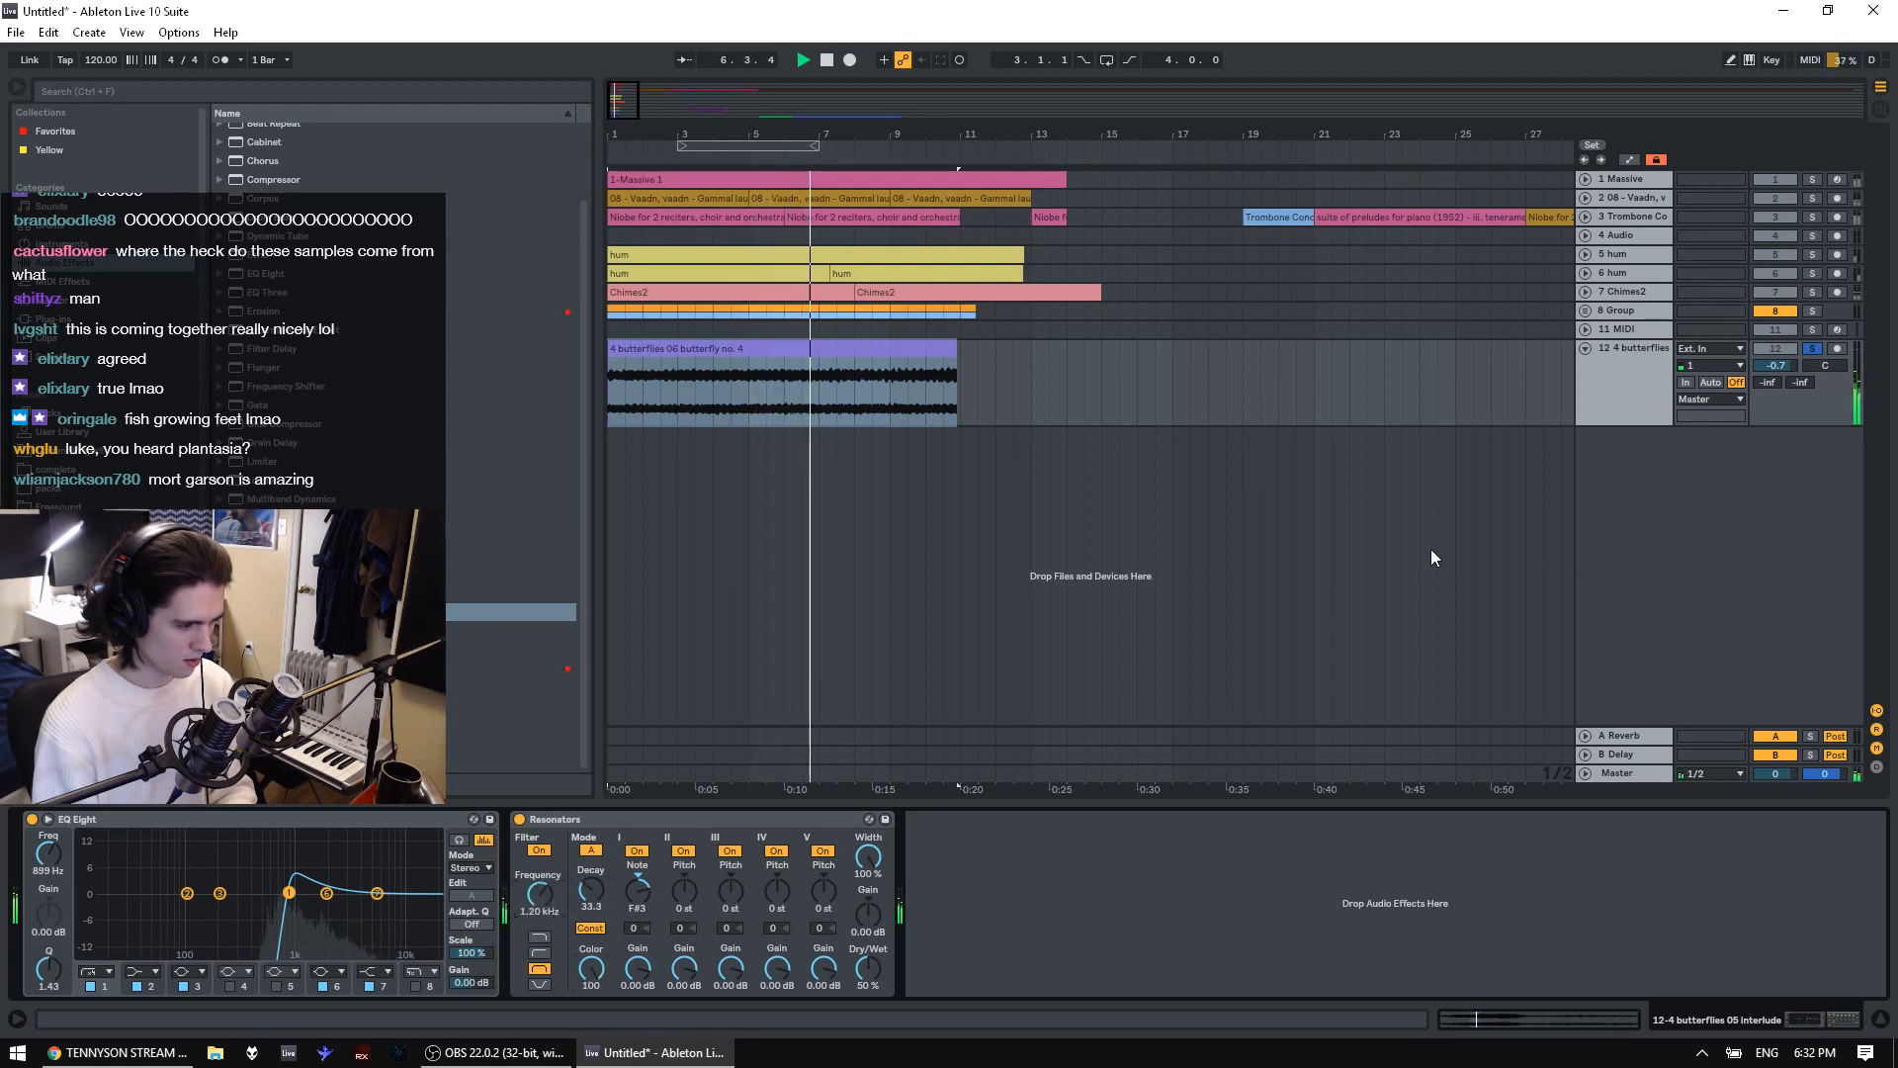
Set the butterflies track volume to 1.3 dB and the Resonators dry/wet to 37%, and audition it unsoloed in the mix
{"action": "left_click_drag", "start_coordinate": [1794, 366], "coordinate": [1793, 348]}
{"action": "mouse_move", "coordinate": [870, 967]}
{"action": "left_mouse_down"}
{"action": "mouse_move", "coordinate": [870, 992]}
{"action": "mouse_move", "coordinate": [885, 974]}
{"action": "left_mouse_up"}
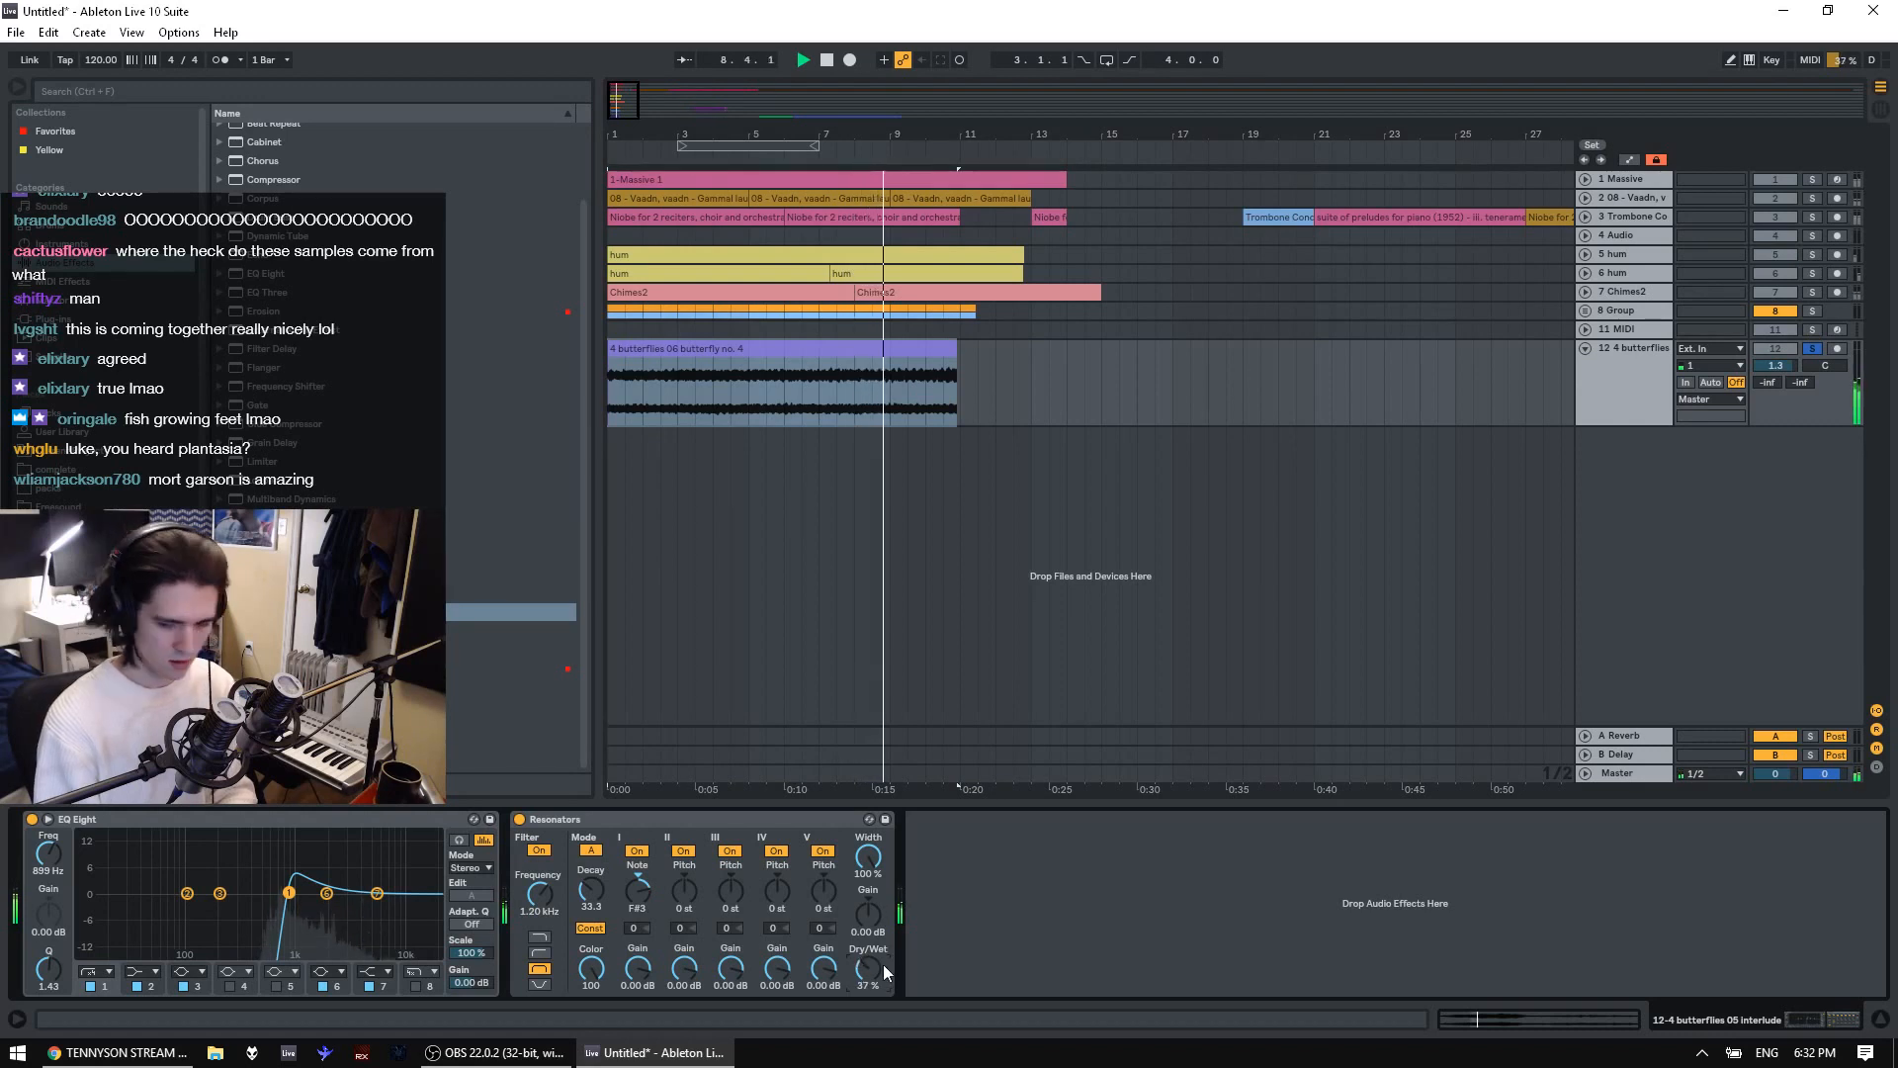
{"action": "left_click", "coordinate": [1817, 348]}
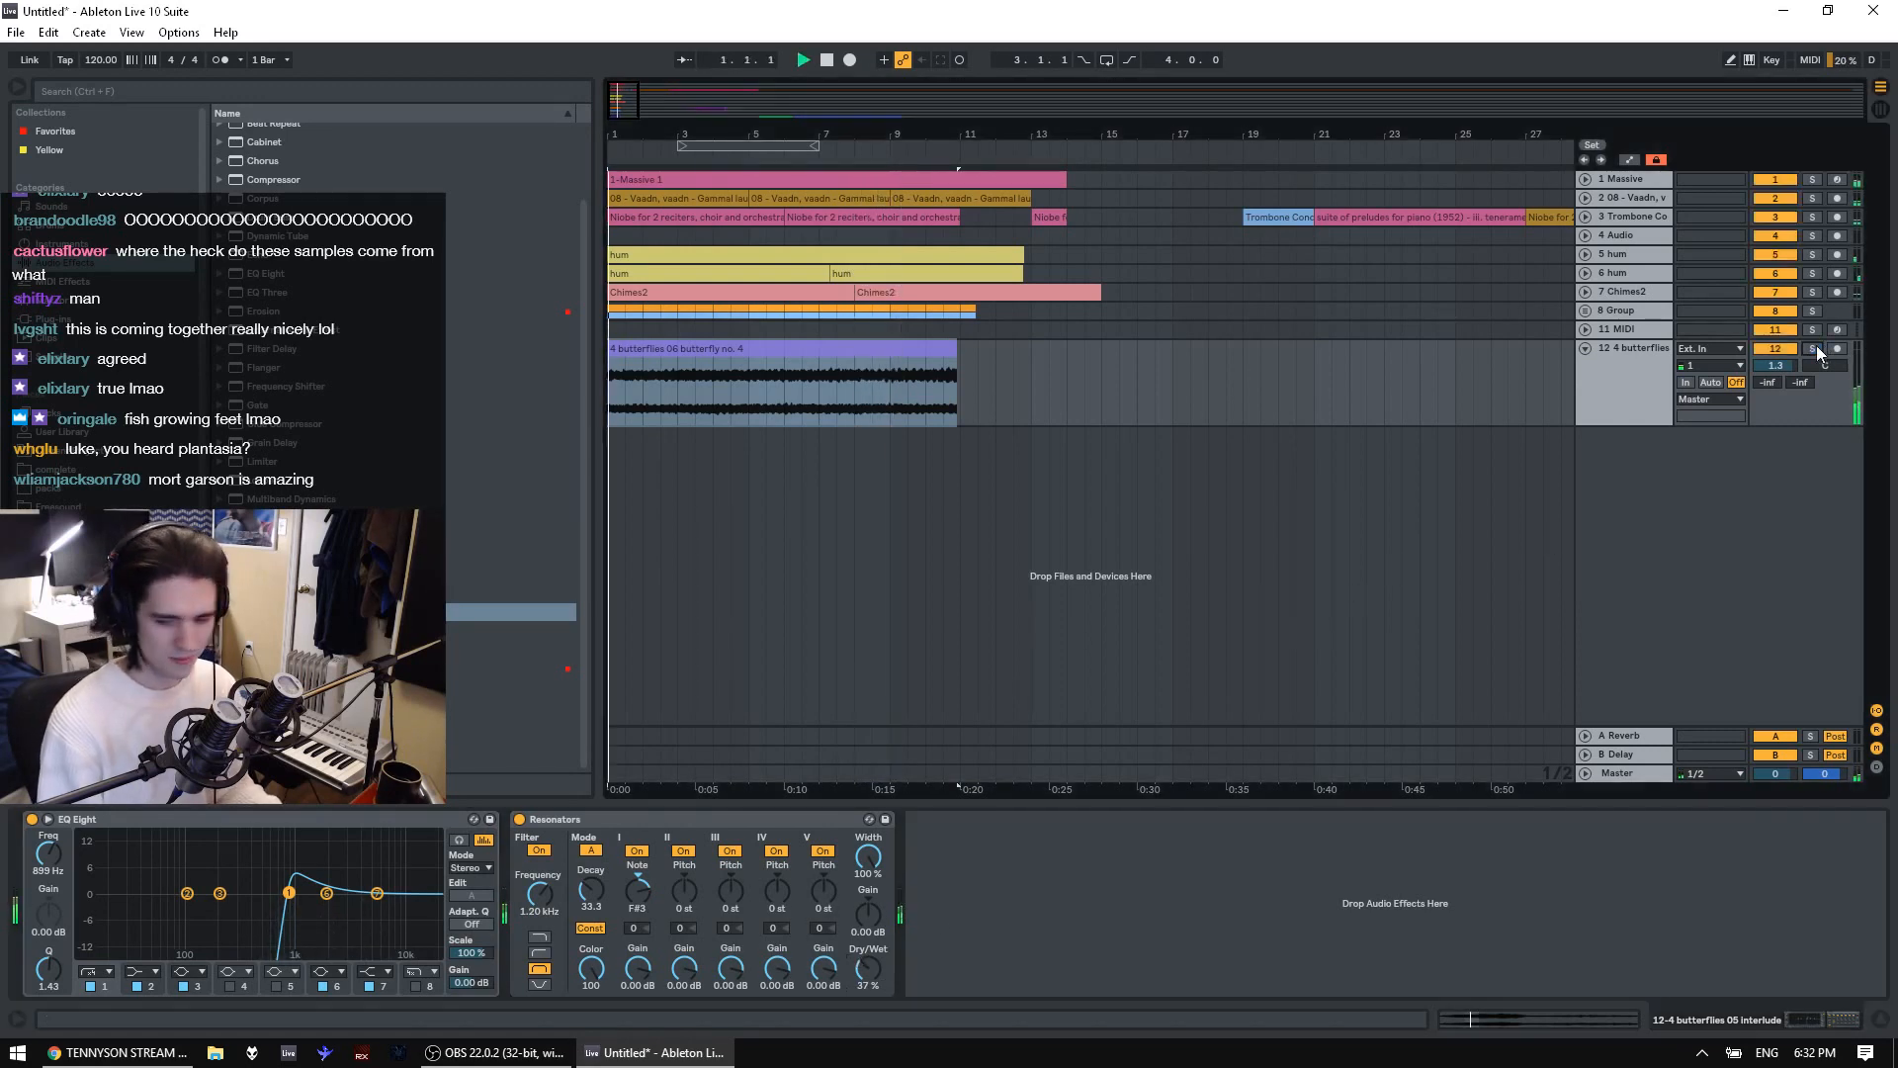
{"action": "key", "text": "space"}
{"action": "key", "text": "space"}
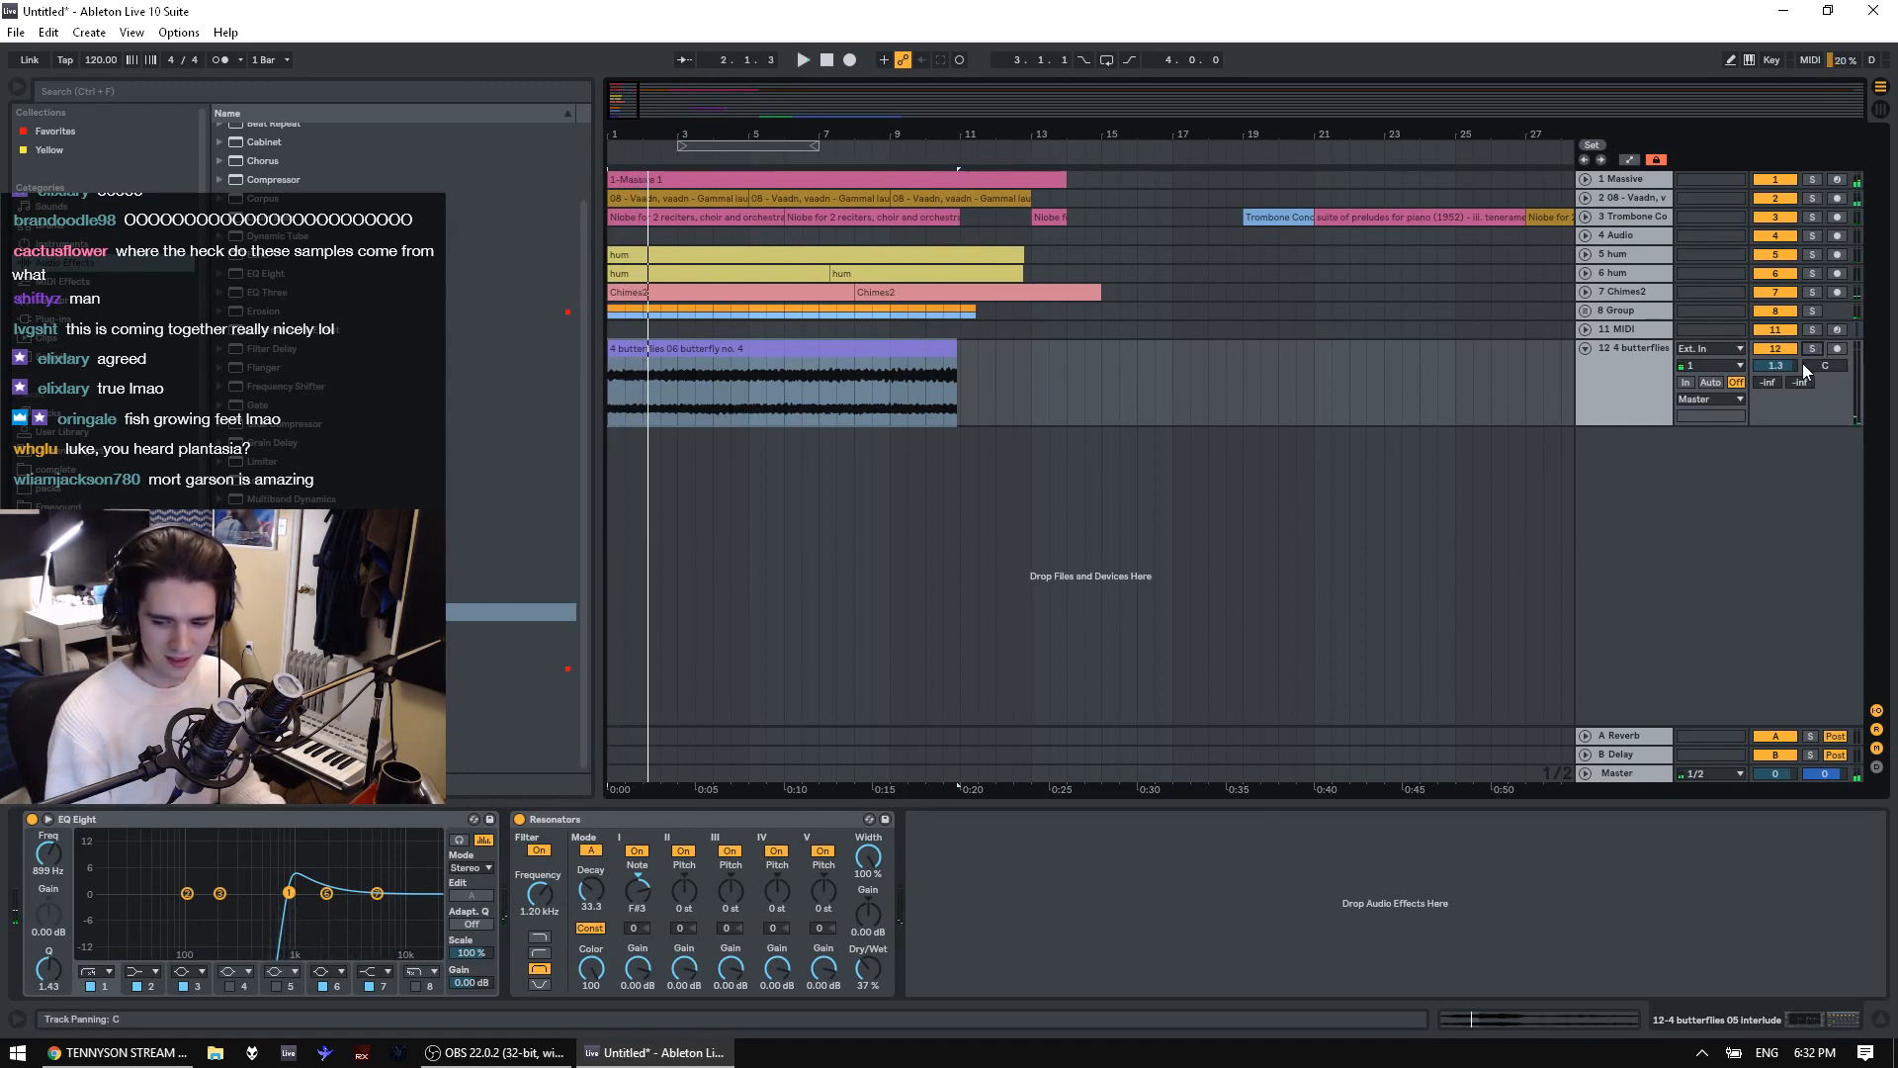
{"action": "key", "text": "space"}
{"action": "key", "text": "space"}
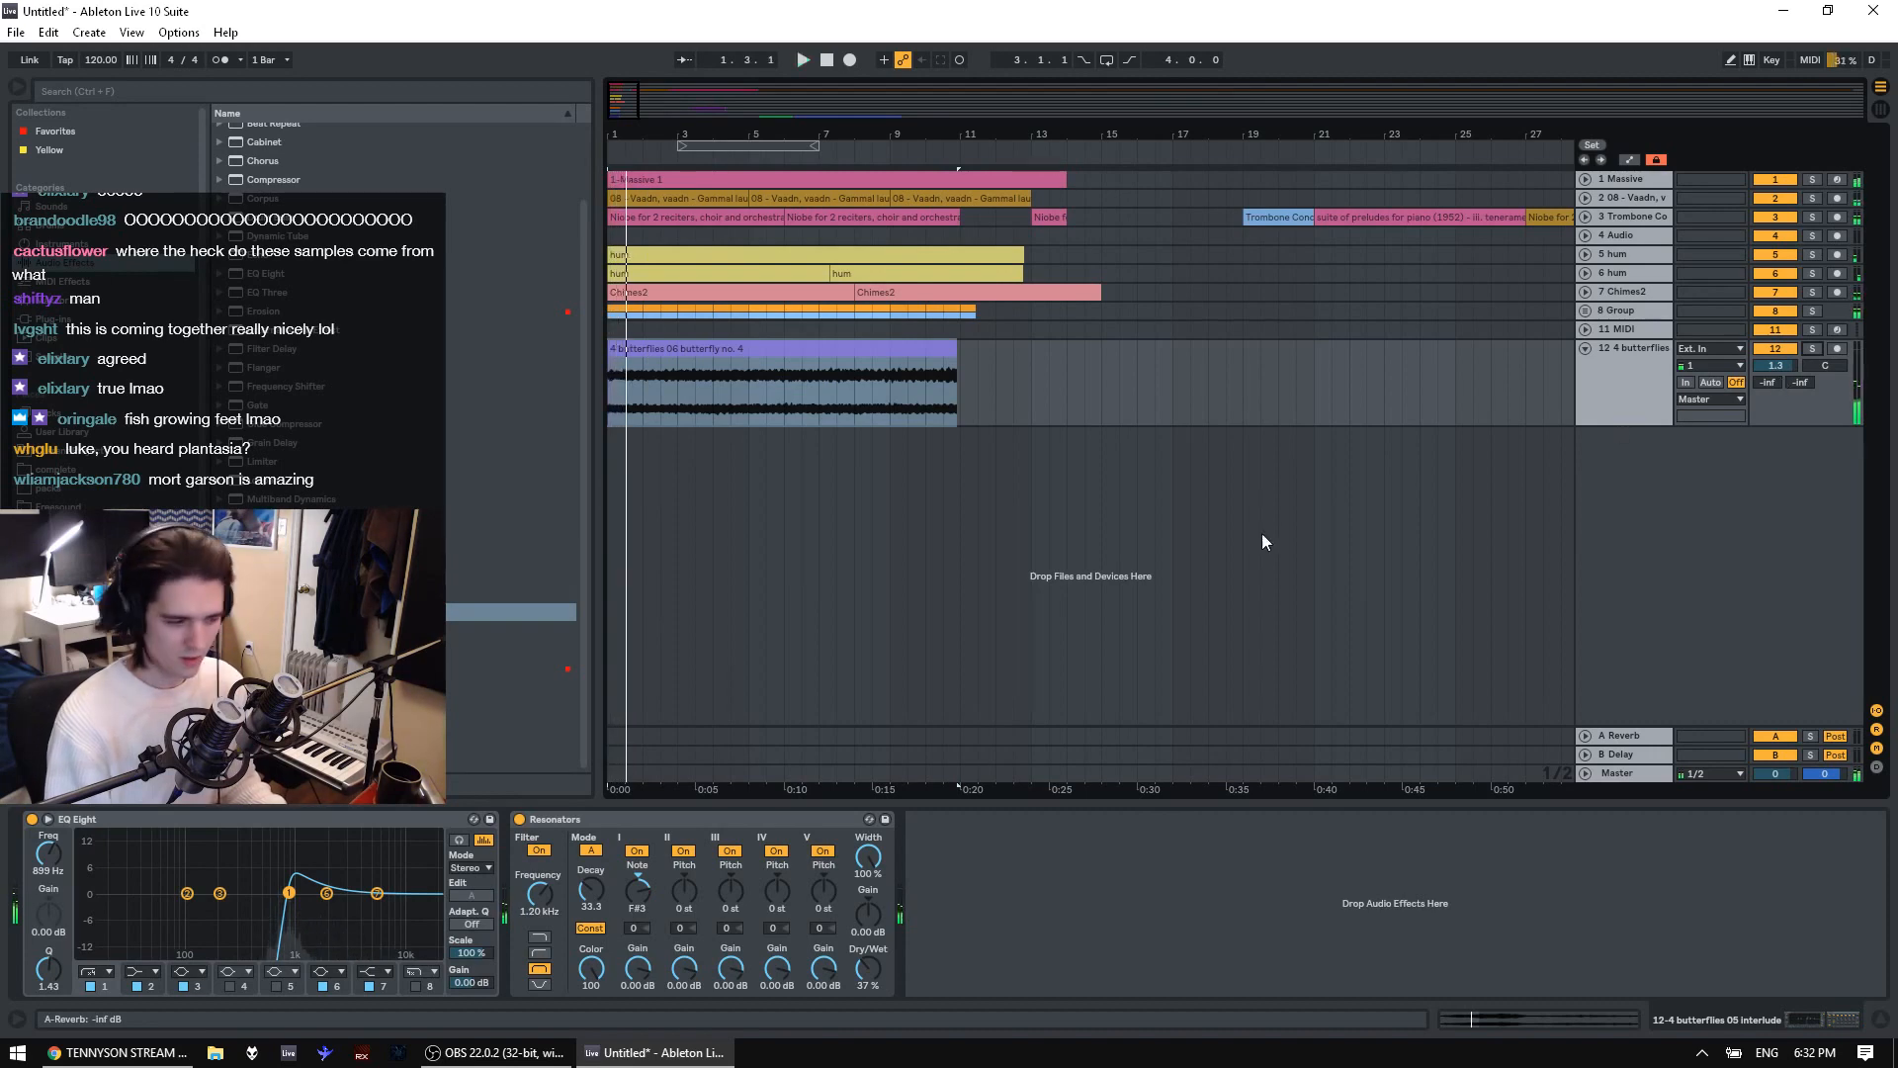
Open Notepad and write the note 'plant plantasia'
{"action": "key", "text": "super+r"}
{"action": "type", "text": "notepad"}
{"action": "key", "text": "Return"}
{"action": "type", "text": "plant plantasia"}
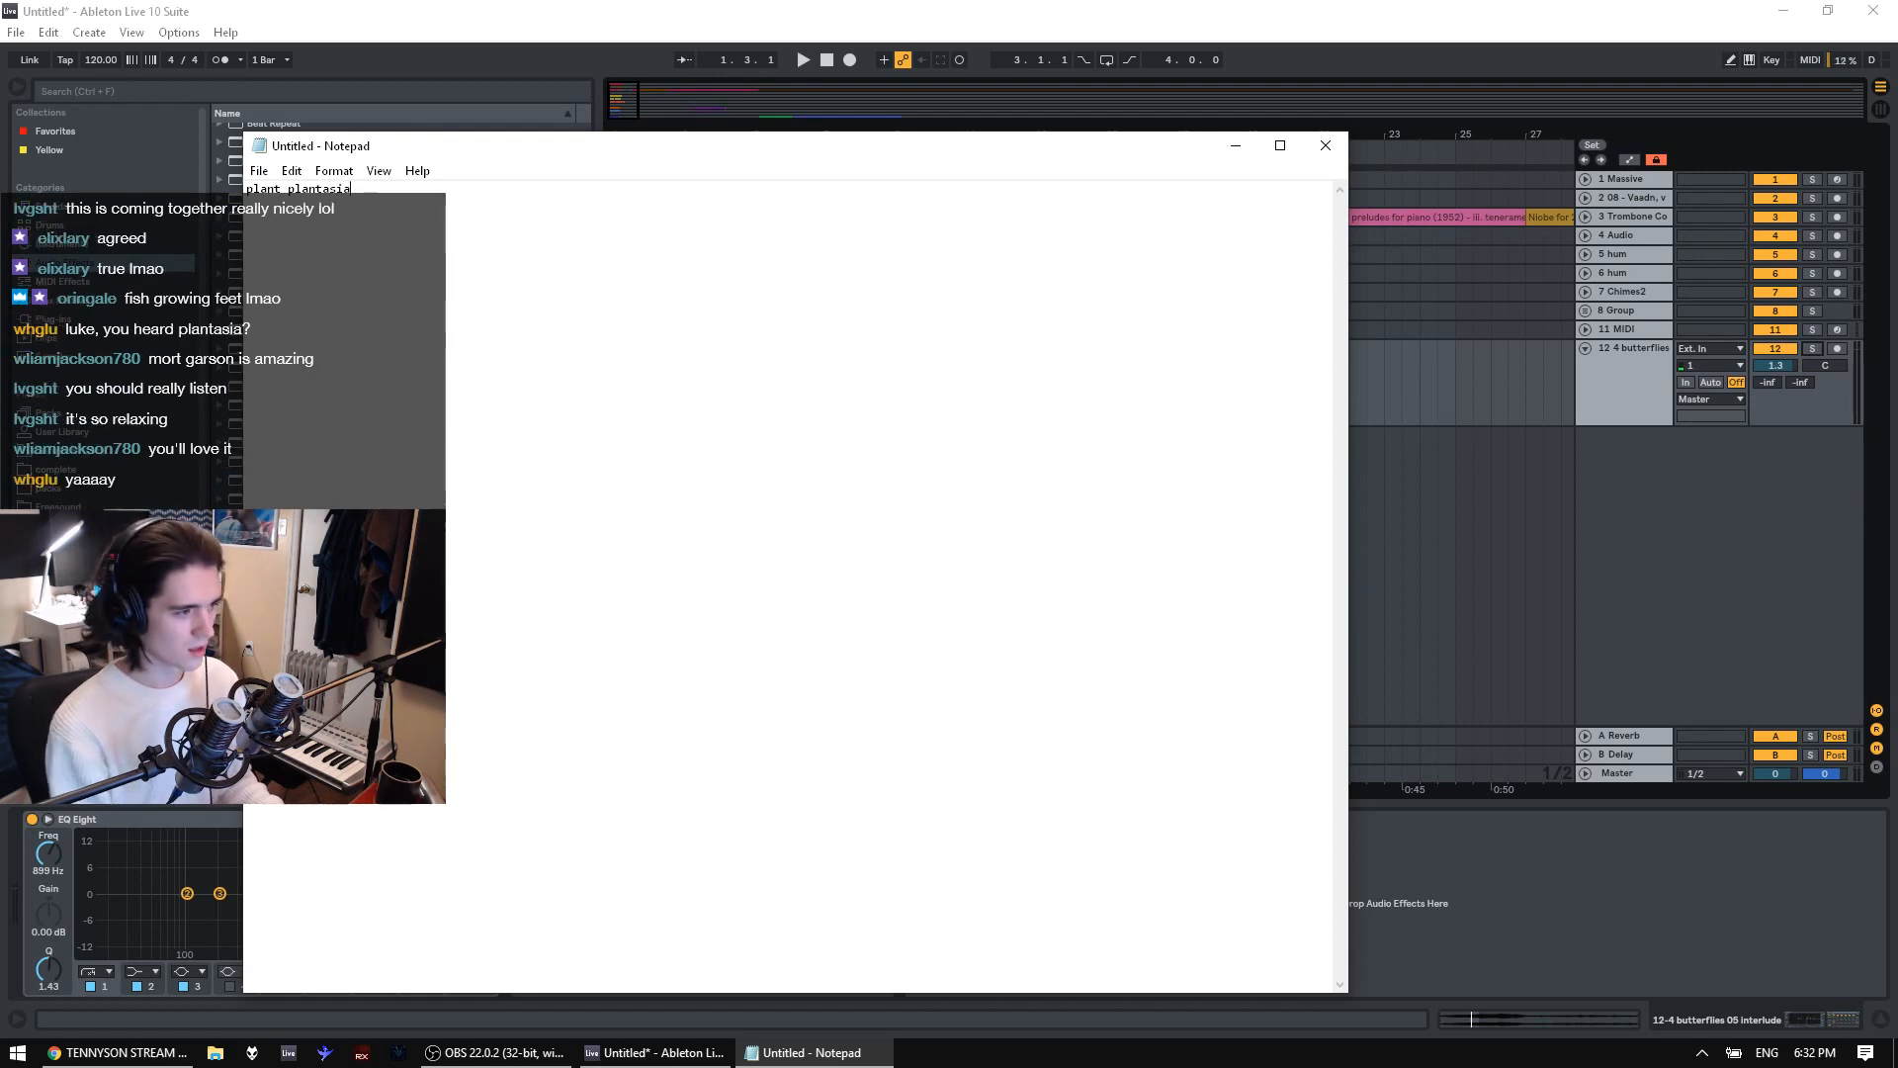
Switch back to Ableton Live, audition the mix and select bars 1 to 9 on the butterflies track
{"action": "left_click", "coordinate": [623, 1053]}
{"action": "key", "text": "space"}
{"action": "left_click", "coordinate": [763, 400]}
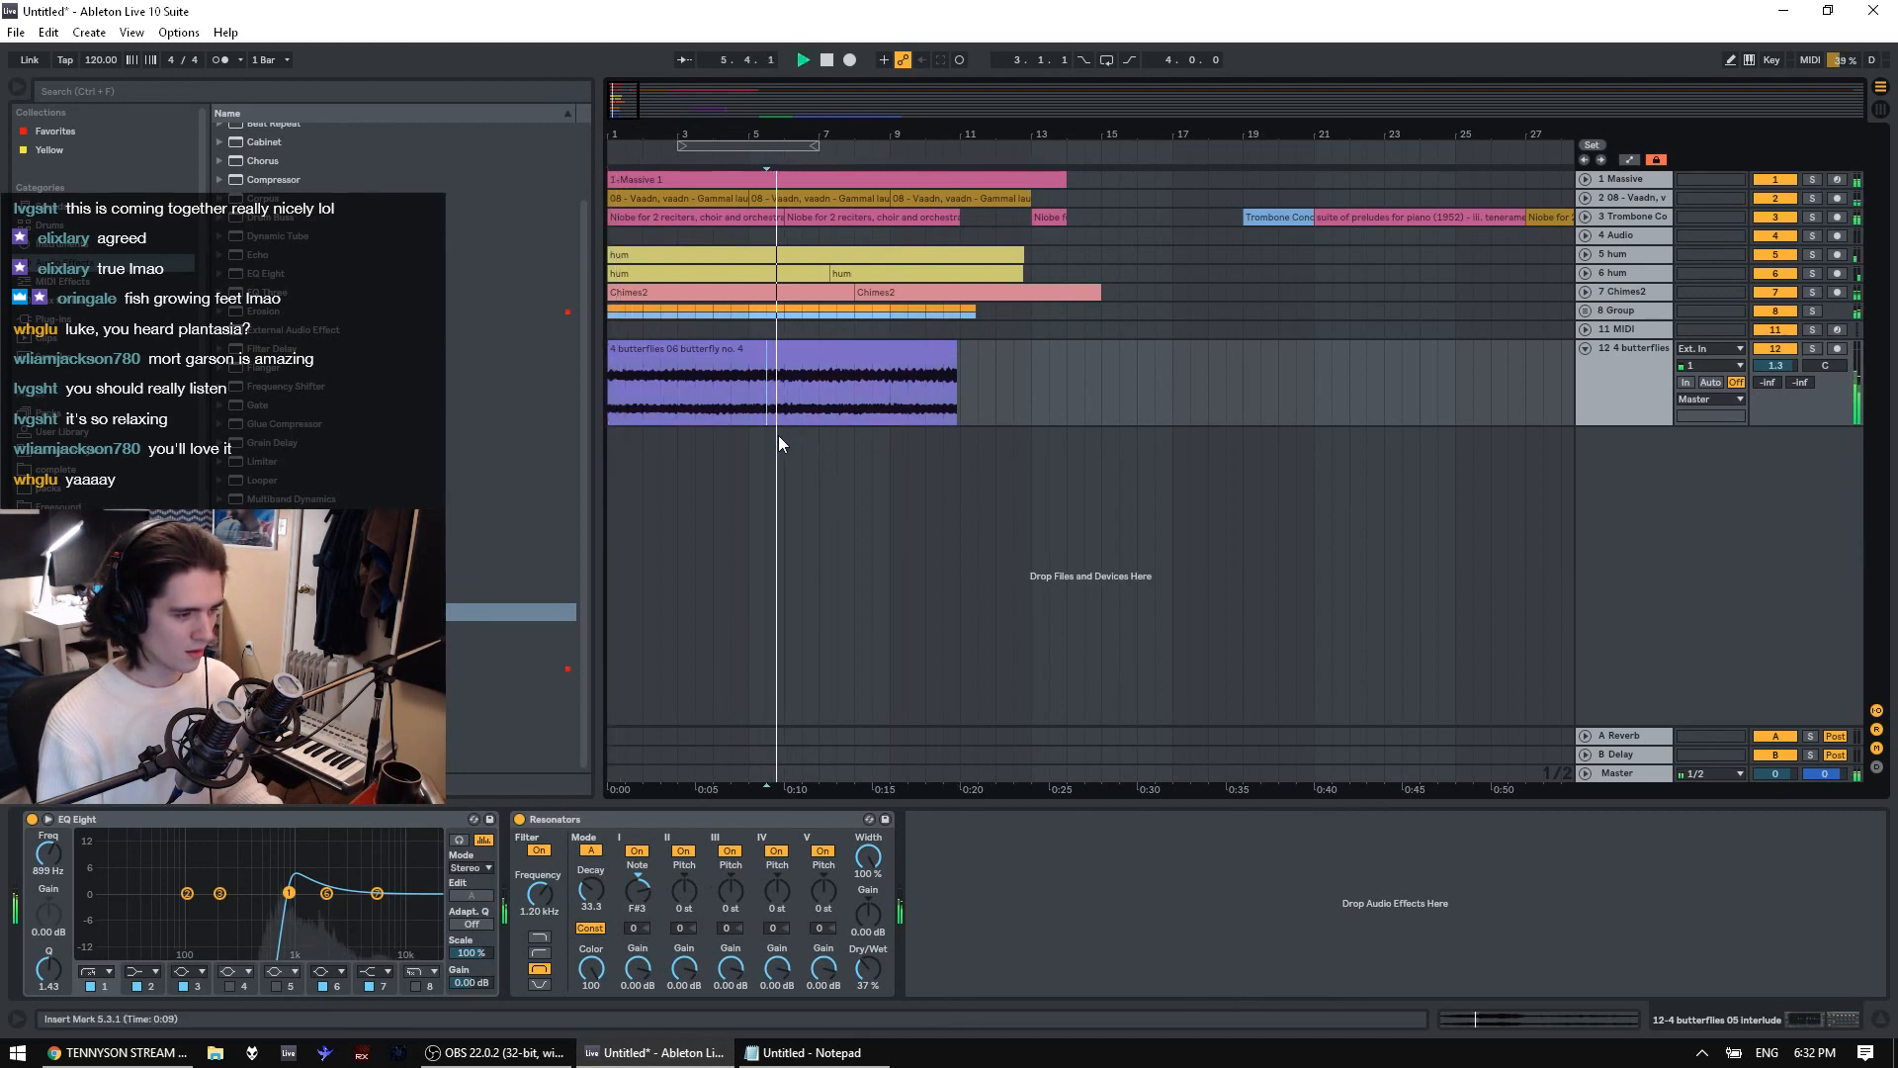
{"action": "key", "text": "space"}
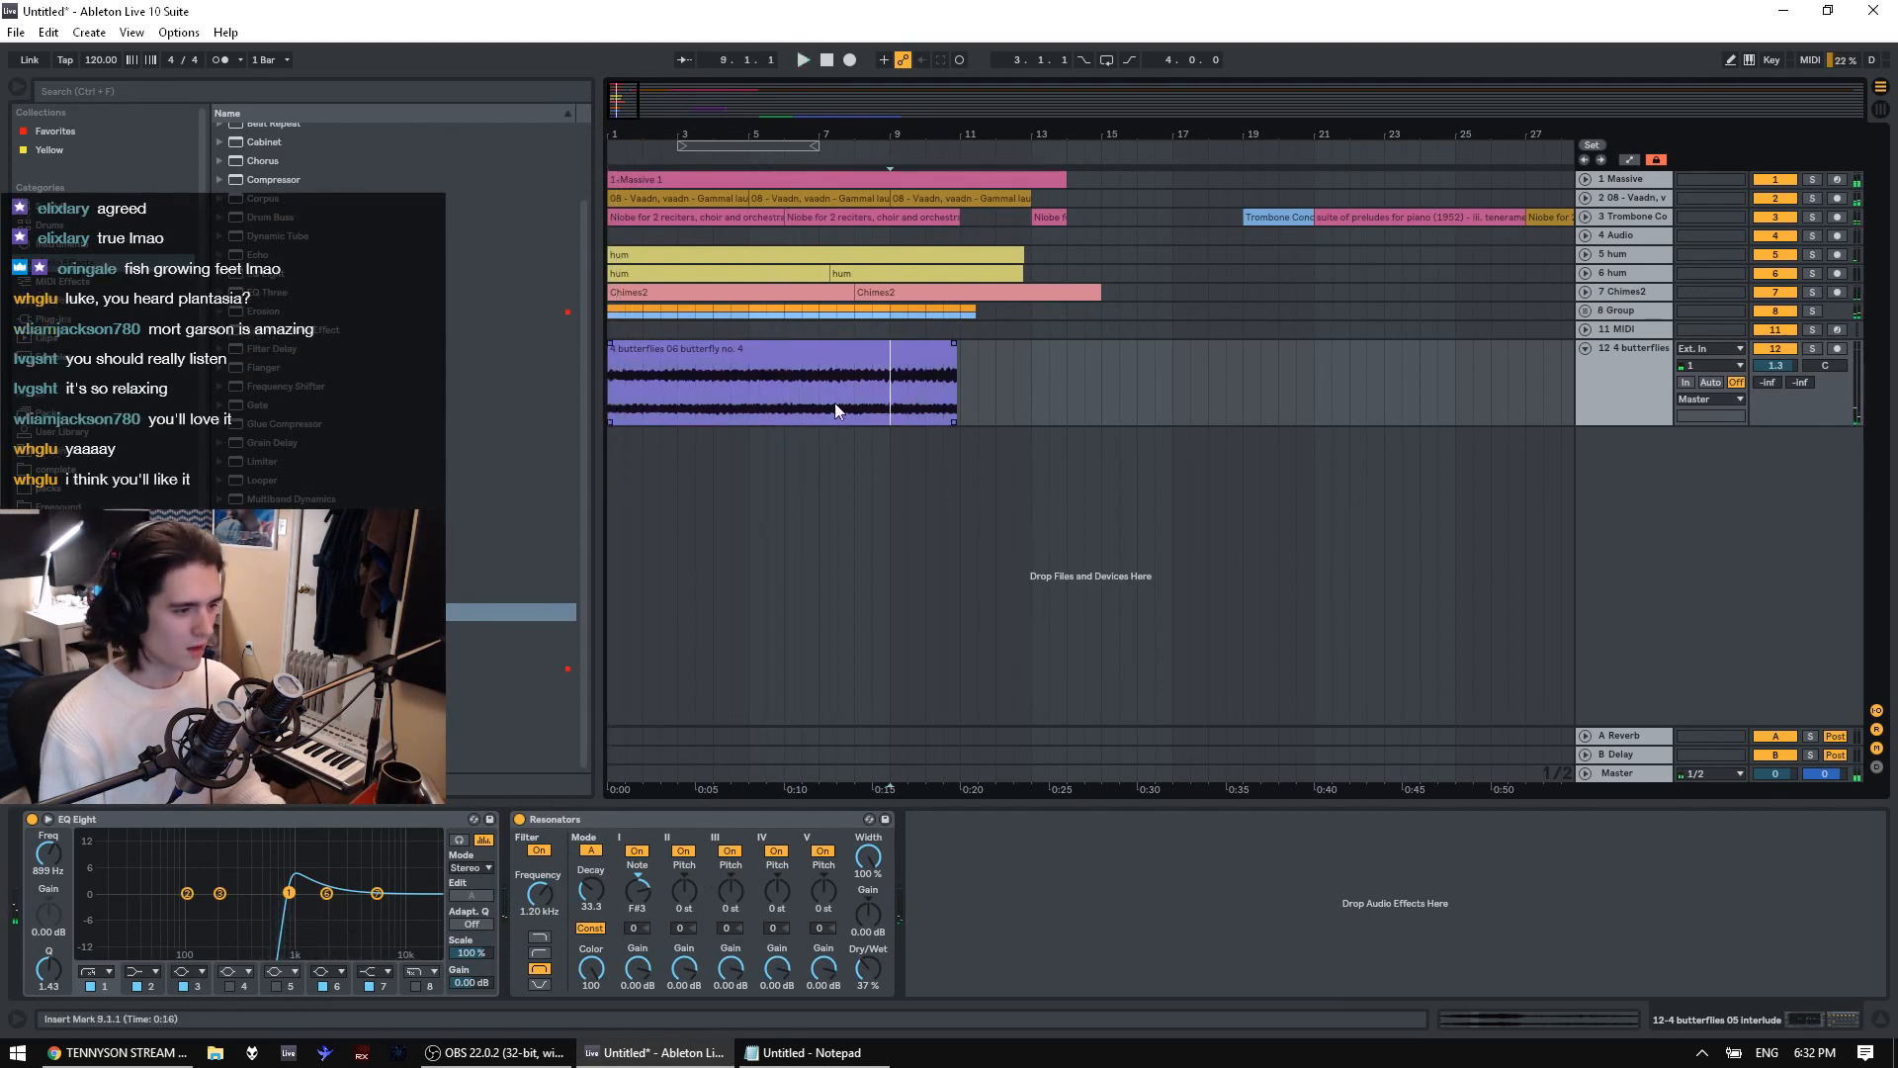
{"action": "left_click_drag", "start_coordinate": [887, 397], "coordinate": [476, 395]}
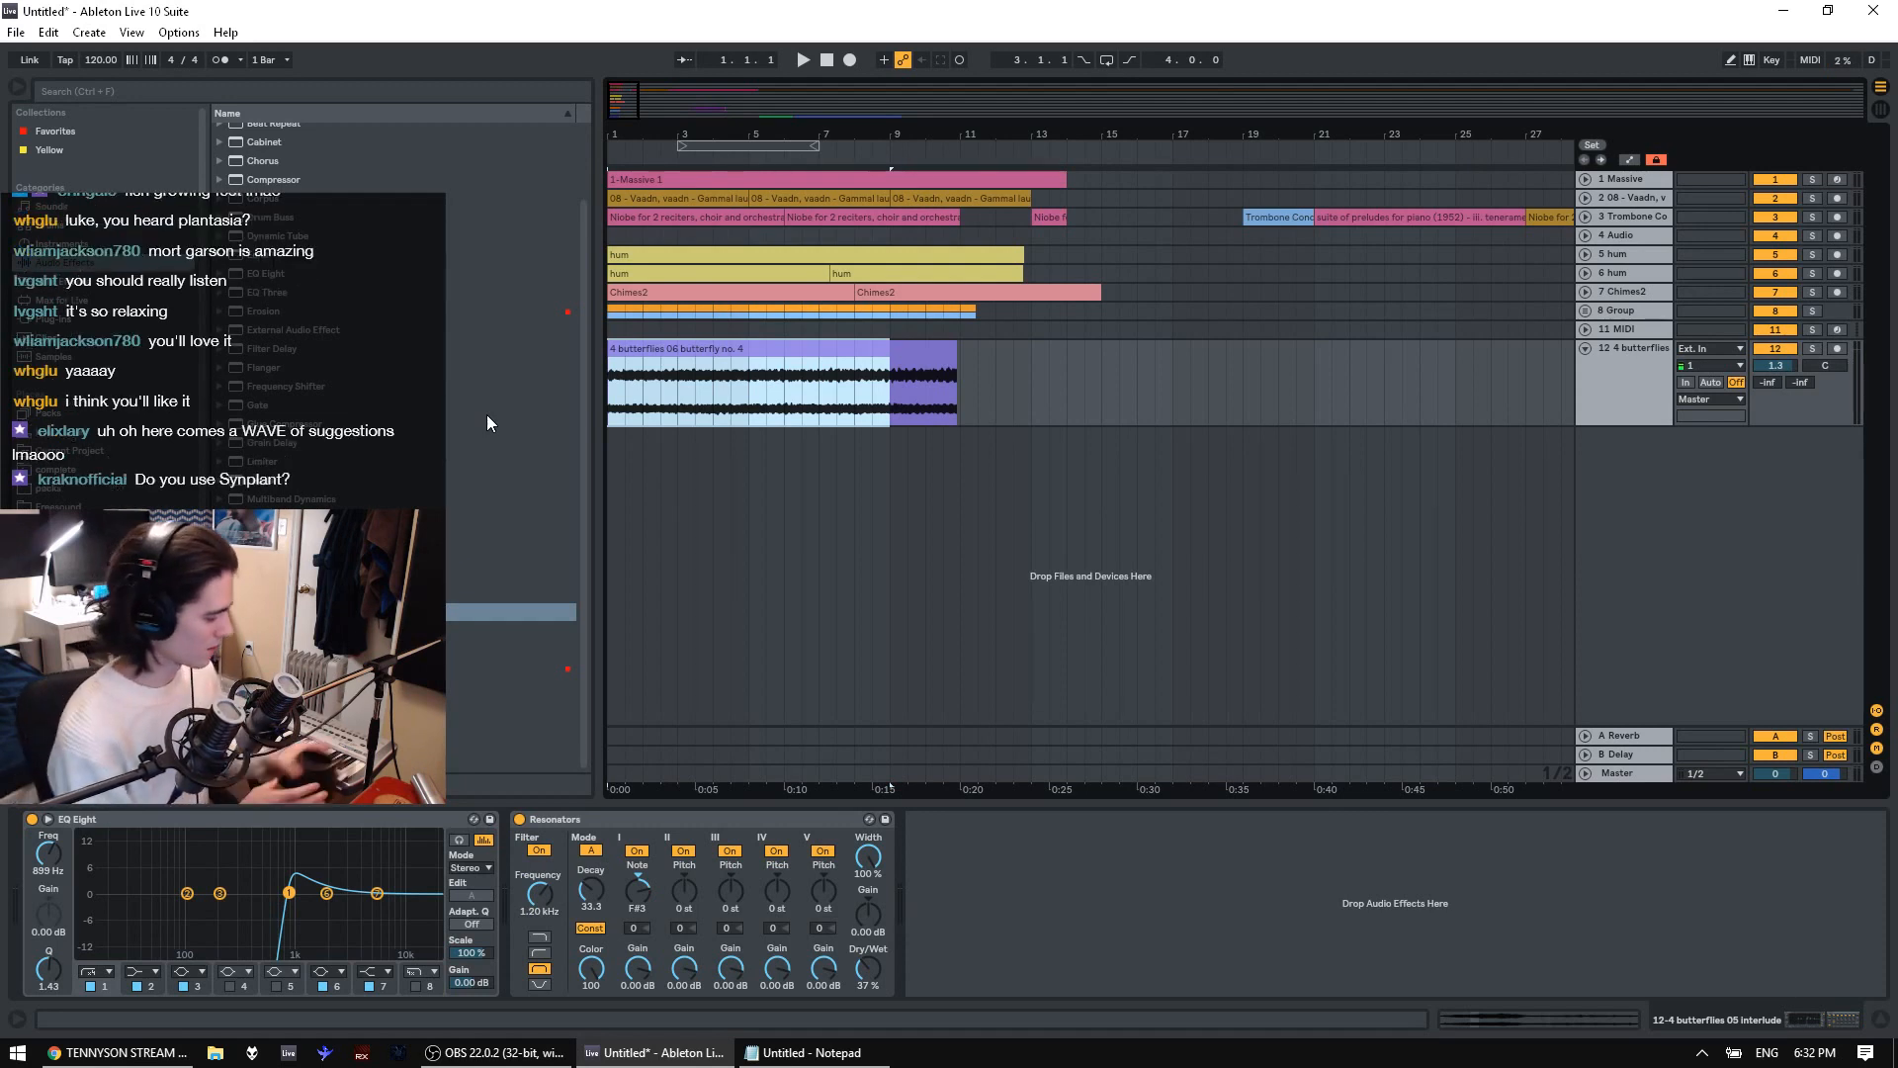
Open the Drones sample folder, place the cloudkingdom drone at bar 16.3 on a new track and solo it
{"action": "left_click", "coordinate": [69, 582]}
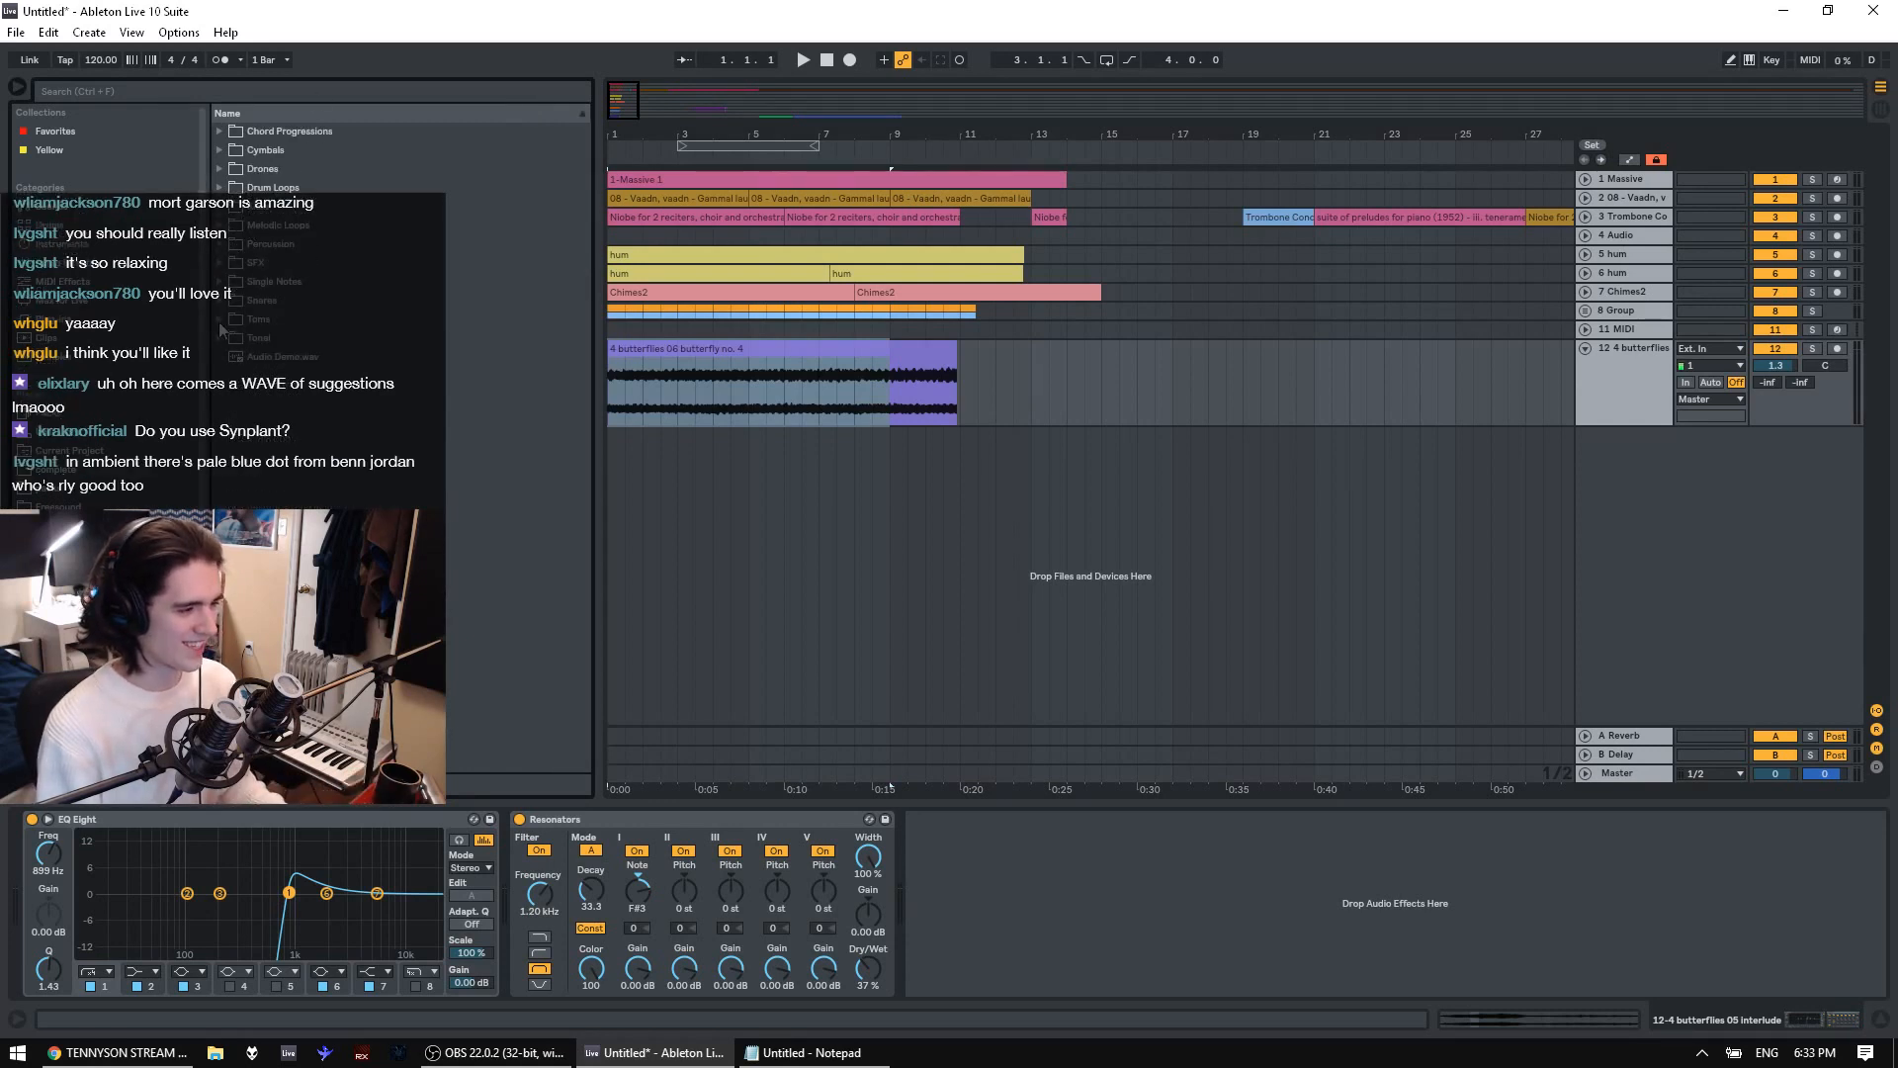
{"action": "left_click", "coordinate": [218, 169]}
{"action": "left_click_drag", "start_coordinate": [296, 187], "coordinate": [1157, 445]}
{"action": "left_click", "coordinate": [1809, 414]}
Place the dreamweaver drone at bar 16.3 on another new track, set the cloudkingdom track to -14.7 dB and play
{"action": "left_click_drag", "start_coordinate": [356, 206], "coordinate": [1170, 534]}
{"action": "left_click_drag", "start_coordinate": [1775, 431], "coordinate": [1776, 475]}
{"action": "key", "text": "space"}
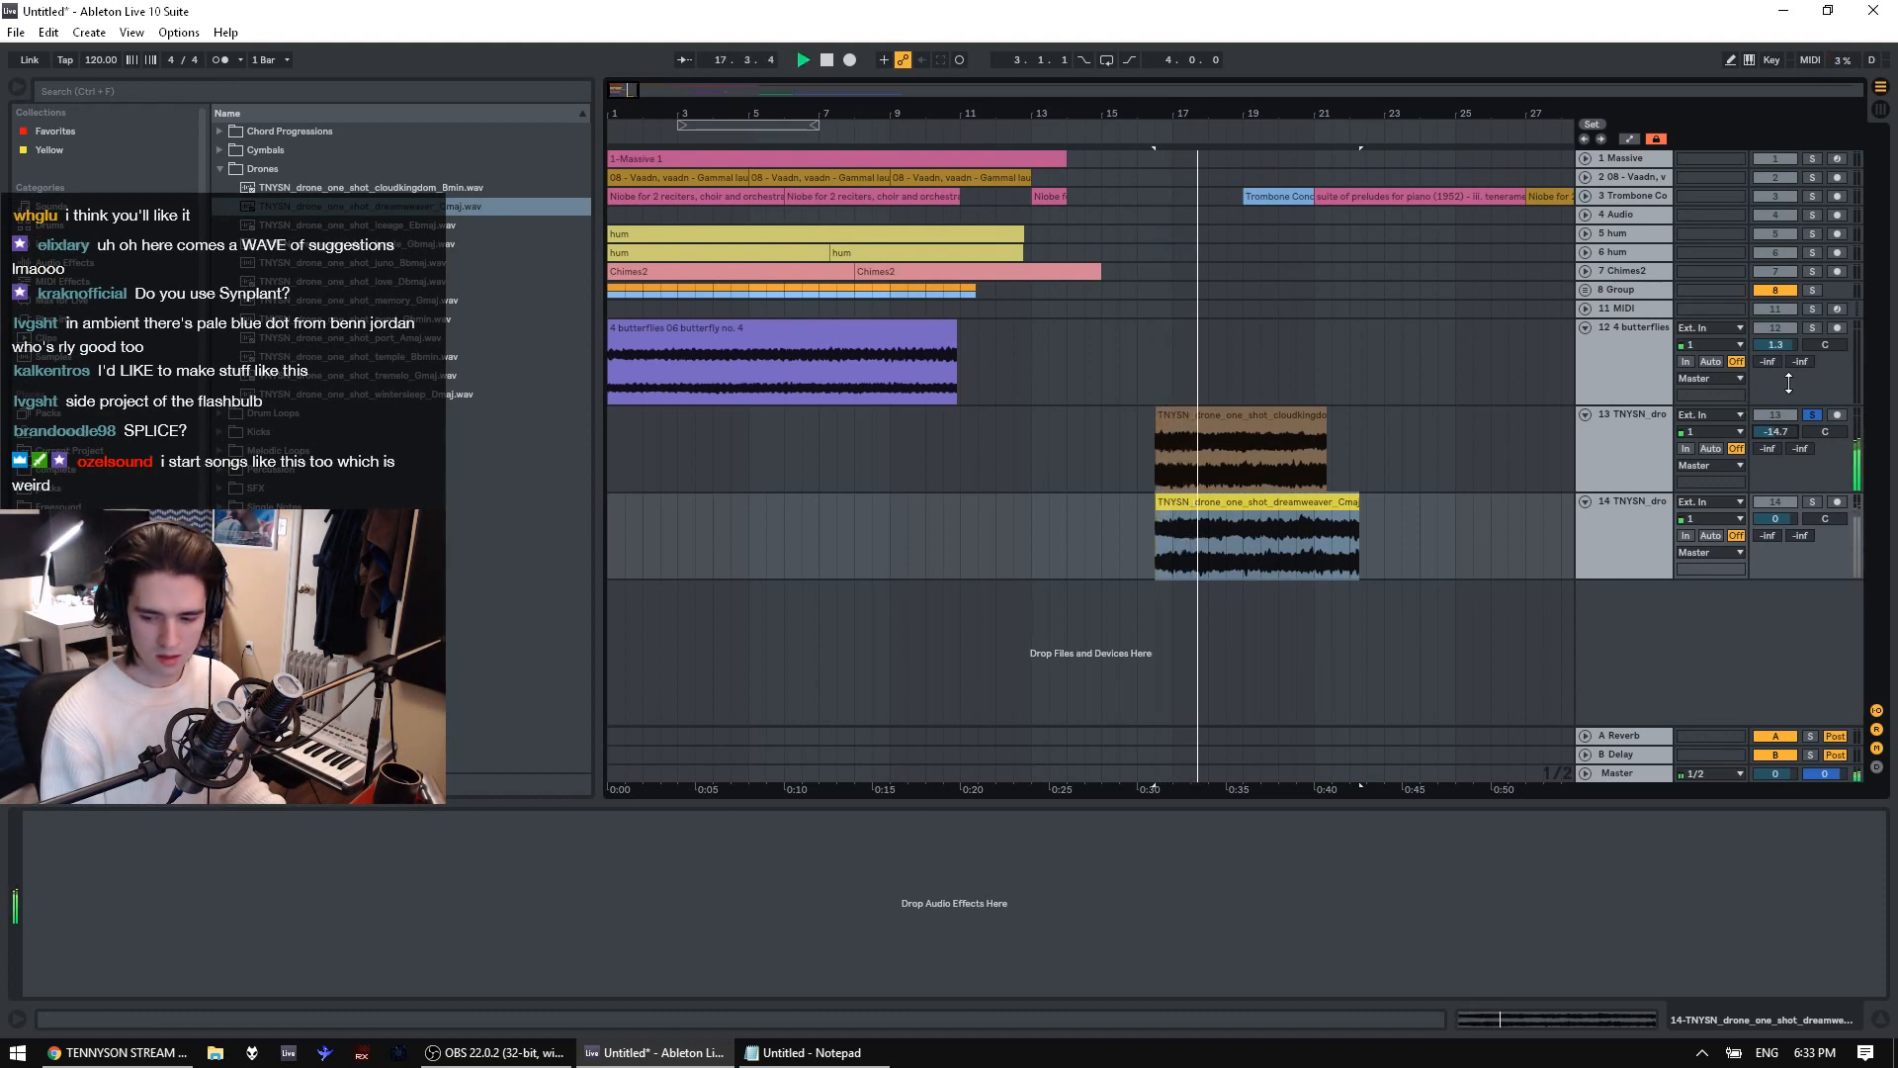
Solo only the dreamweaver track, set its volume to -18.6 dB and replay its clip
{"action": "left_click", "coordinate": [1812, 501]}
{"action": "left_click", "coordinate": [1814, 414]}
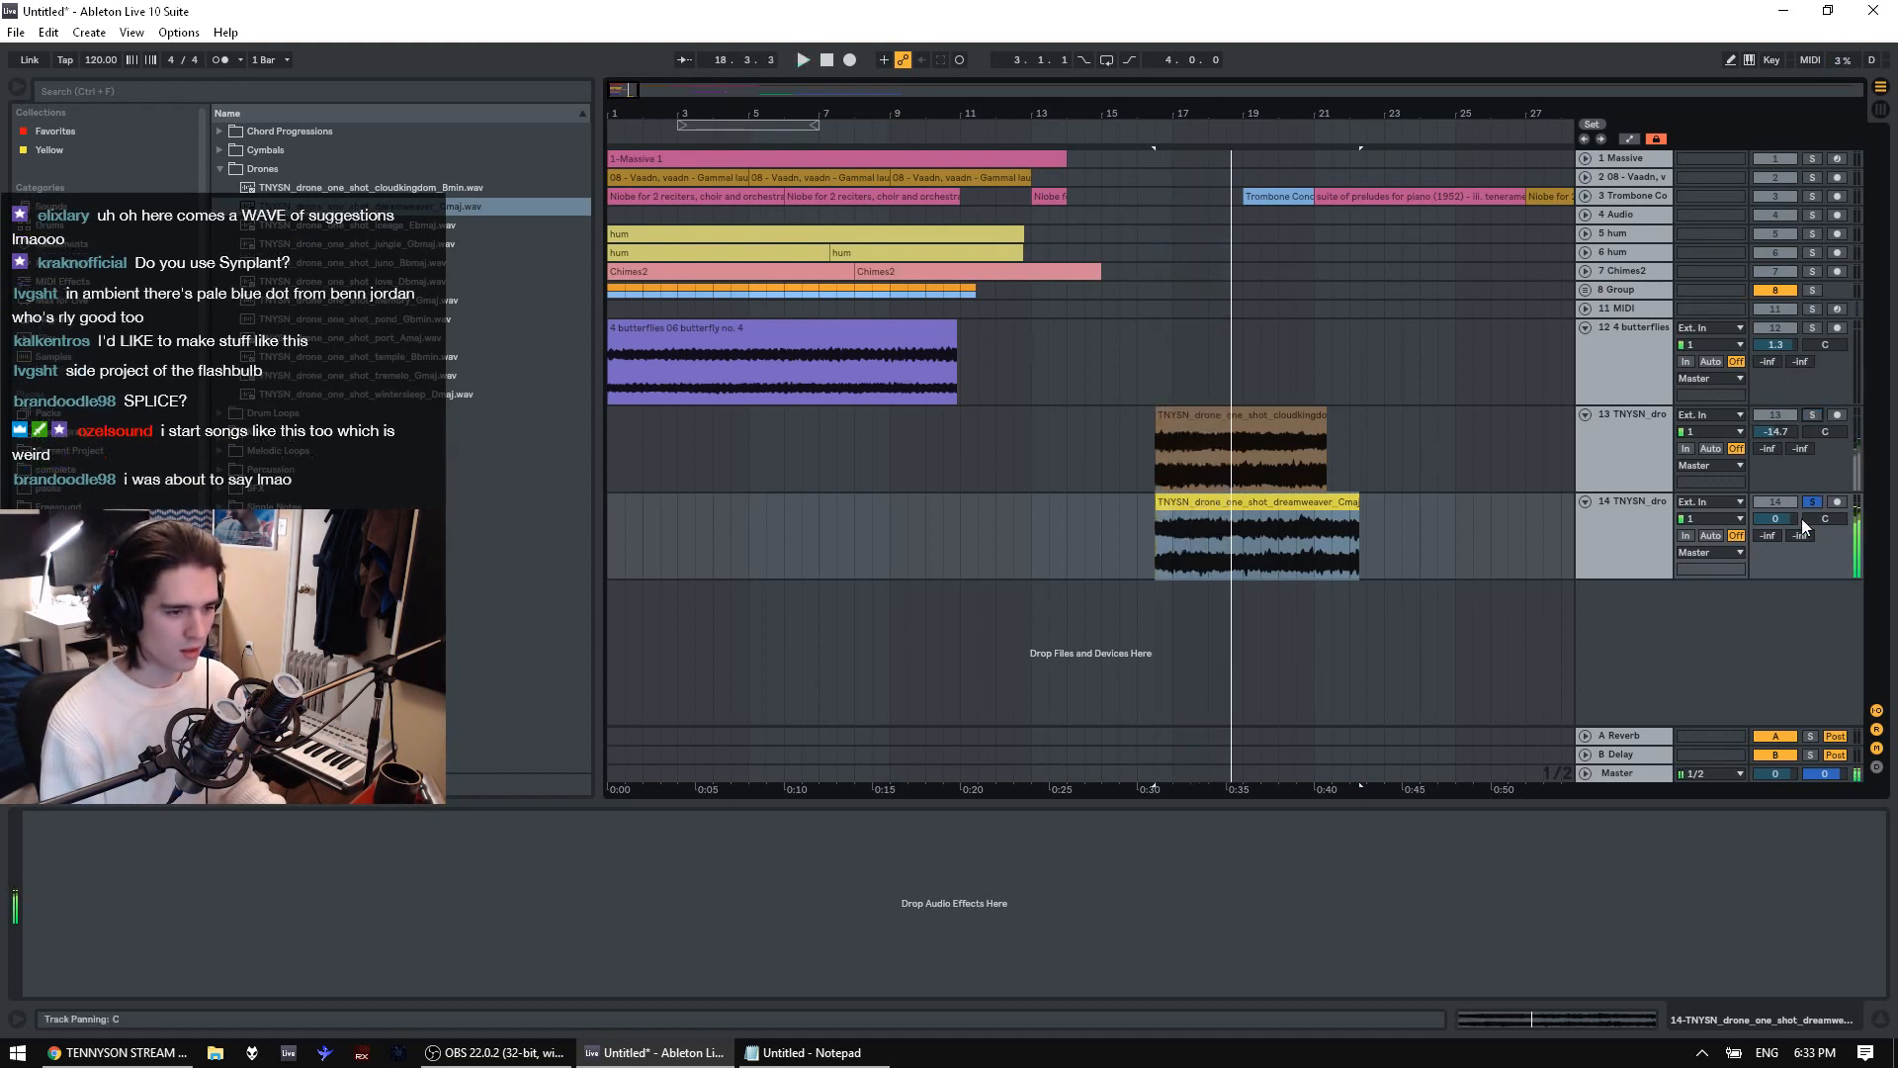
{"action": "left_click_drag", "start_coordinate": [1775, 518], "coordinate": [1775, 510]}
{"action": "left_click", "coordinate": [1263, 571]}
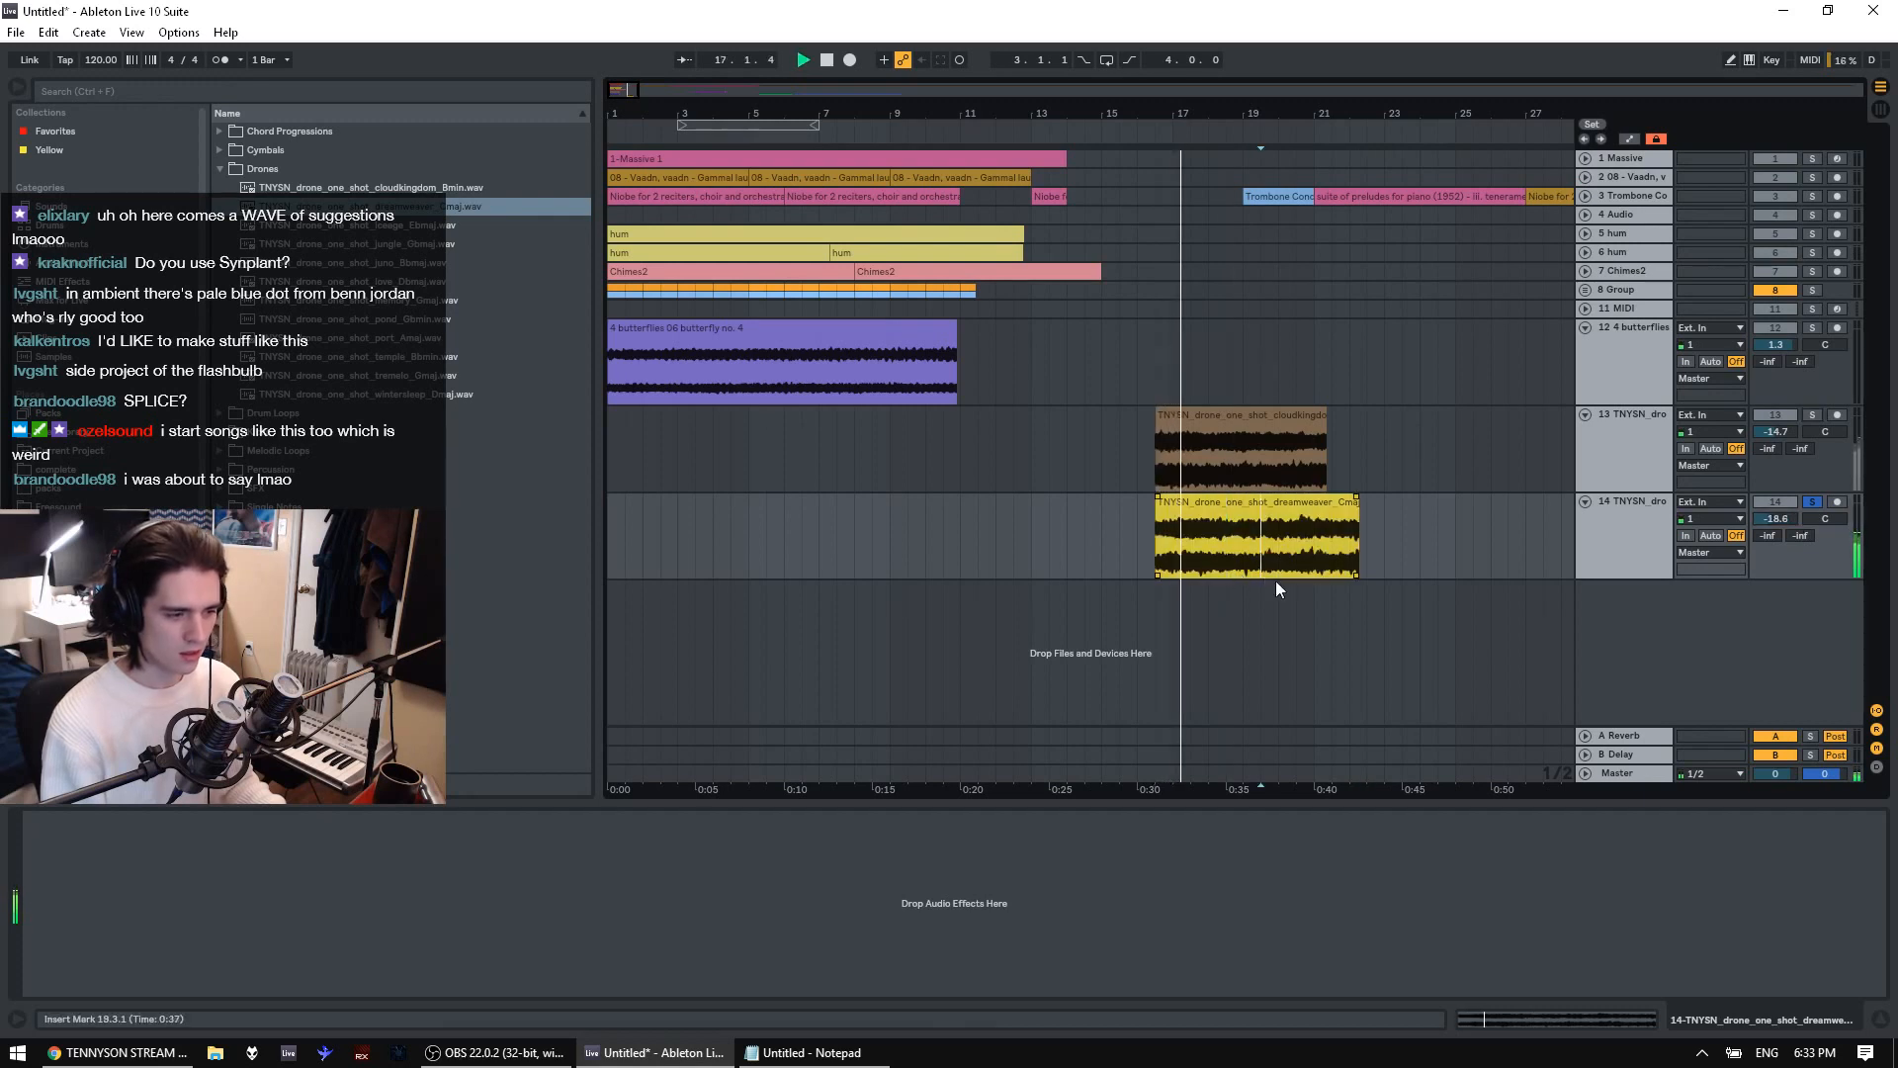
Add the drone sample listed after dreamweaver to the dreamweaver track at bar 18 and play it
{"action": "left_click_drag", "start_coordinate": [416, 225], "coordinate": [1222, 568]}
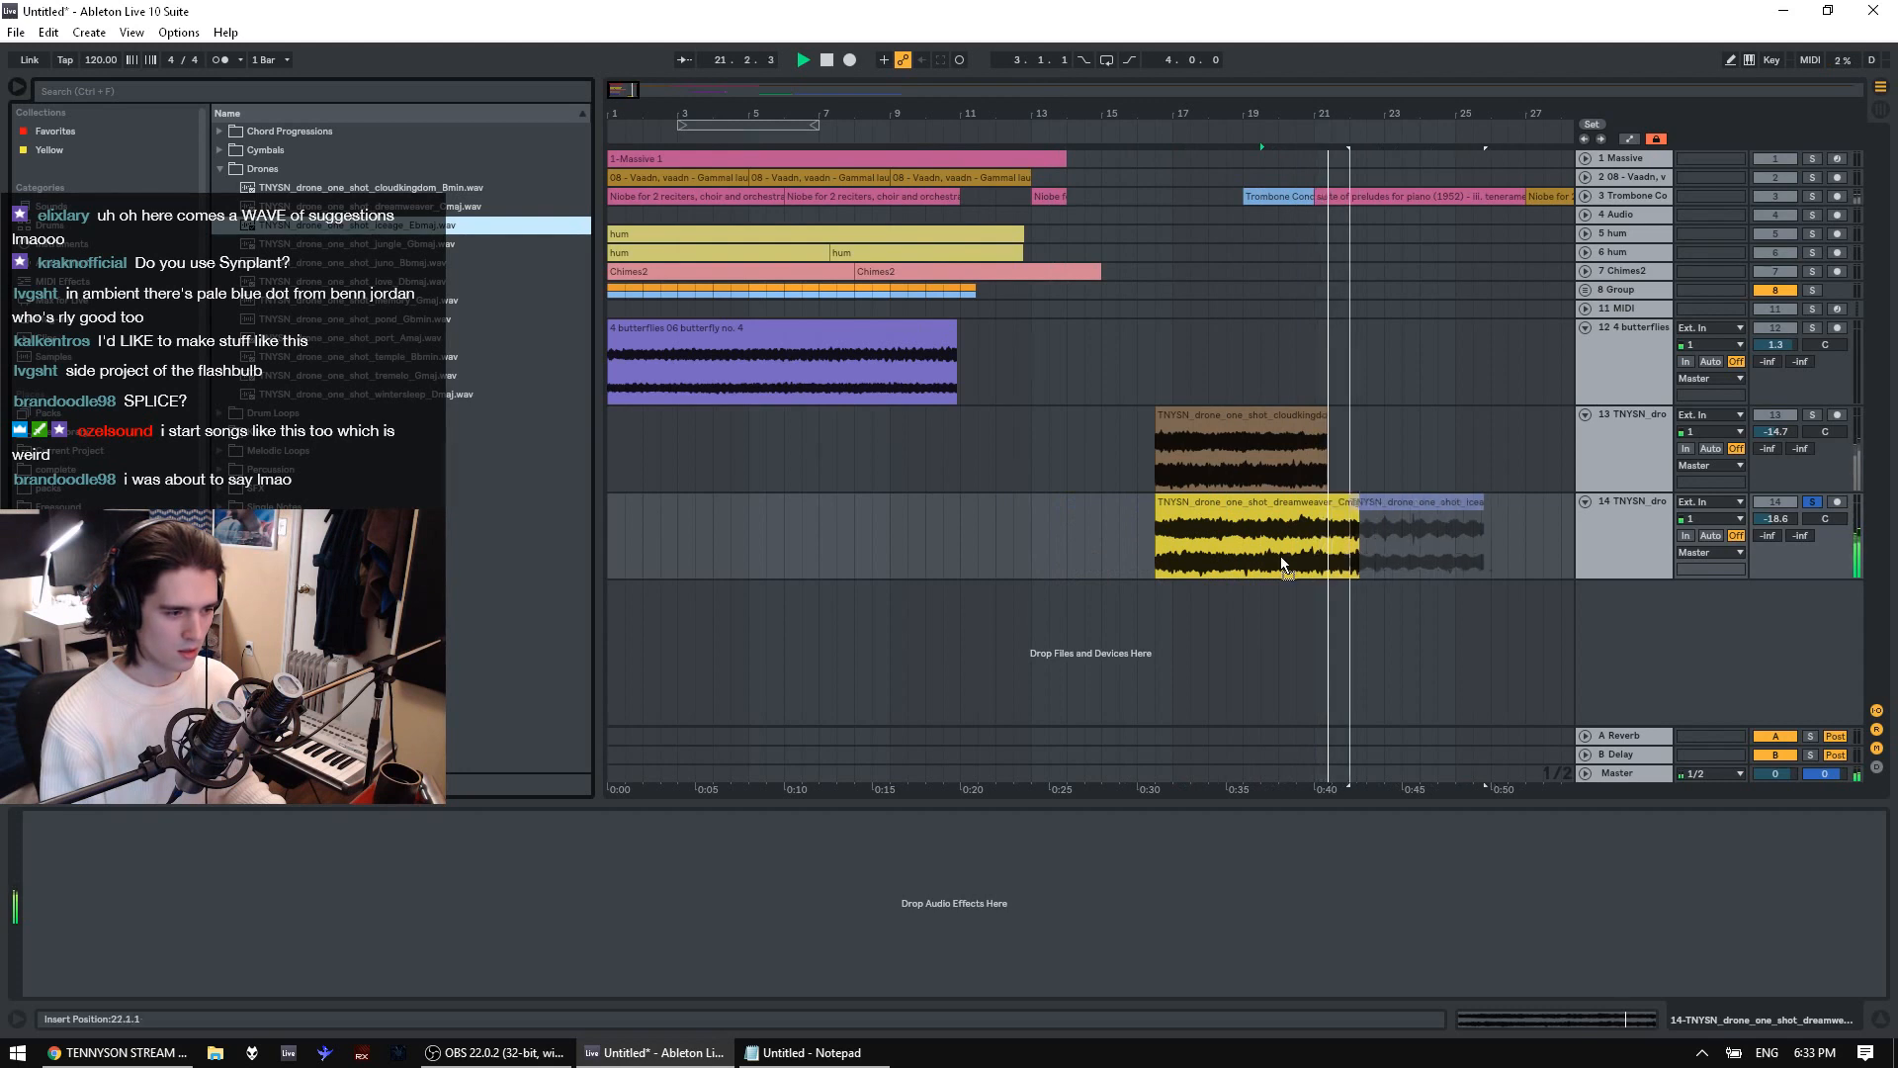
{"action": "key", "text": "space"}
{"action": "key", "text": "space"}
{"action": "left_click_drag", "start_coordinate": [1273, 524], "coordinate": [1342, 525]}
Audition the jungle drone and the following two drone samples on the dreamweaver track, placing the last one at bar 22
{"action": "left_click_drag", "start_coordinate": [282, 244], "coordinate": [1278, 565]}
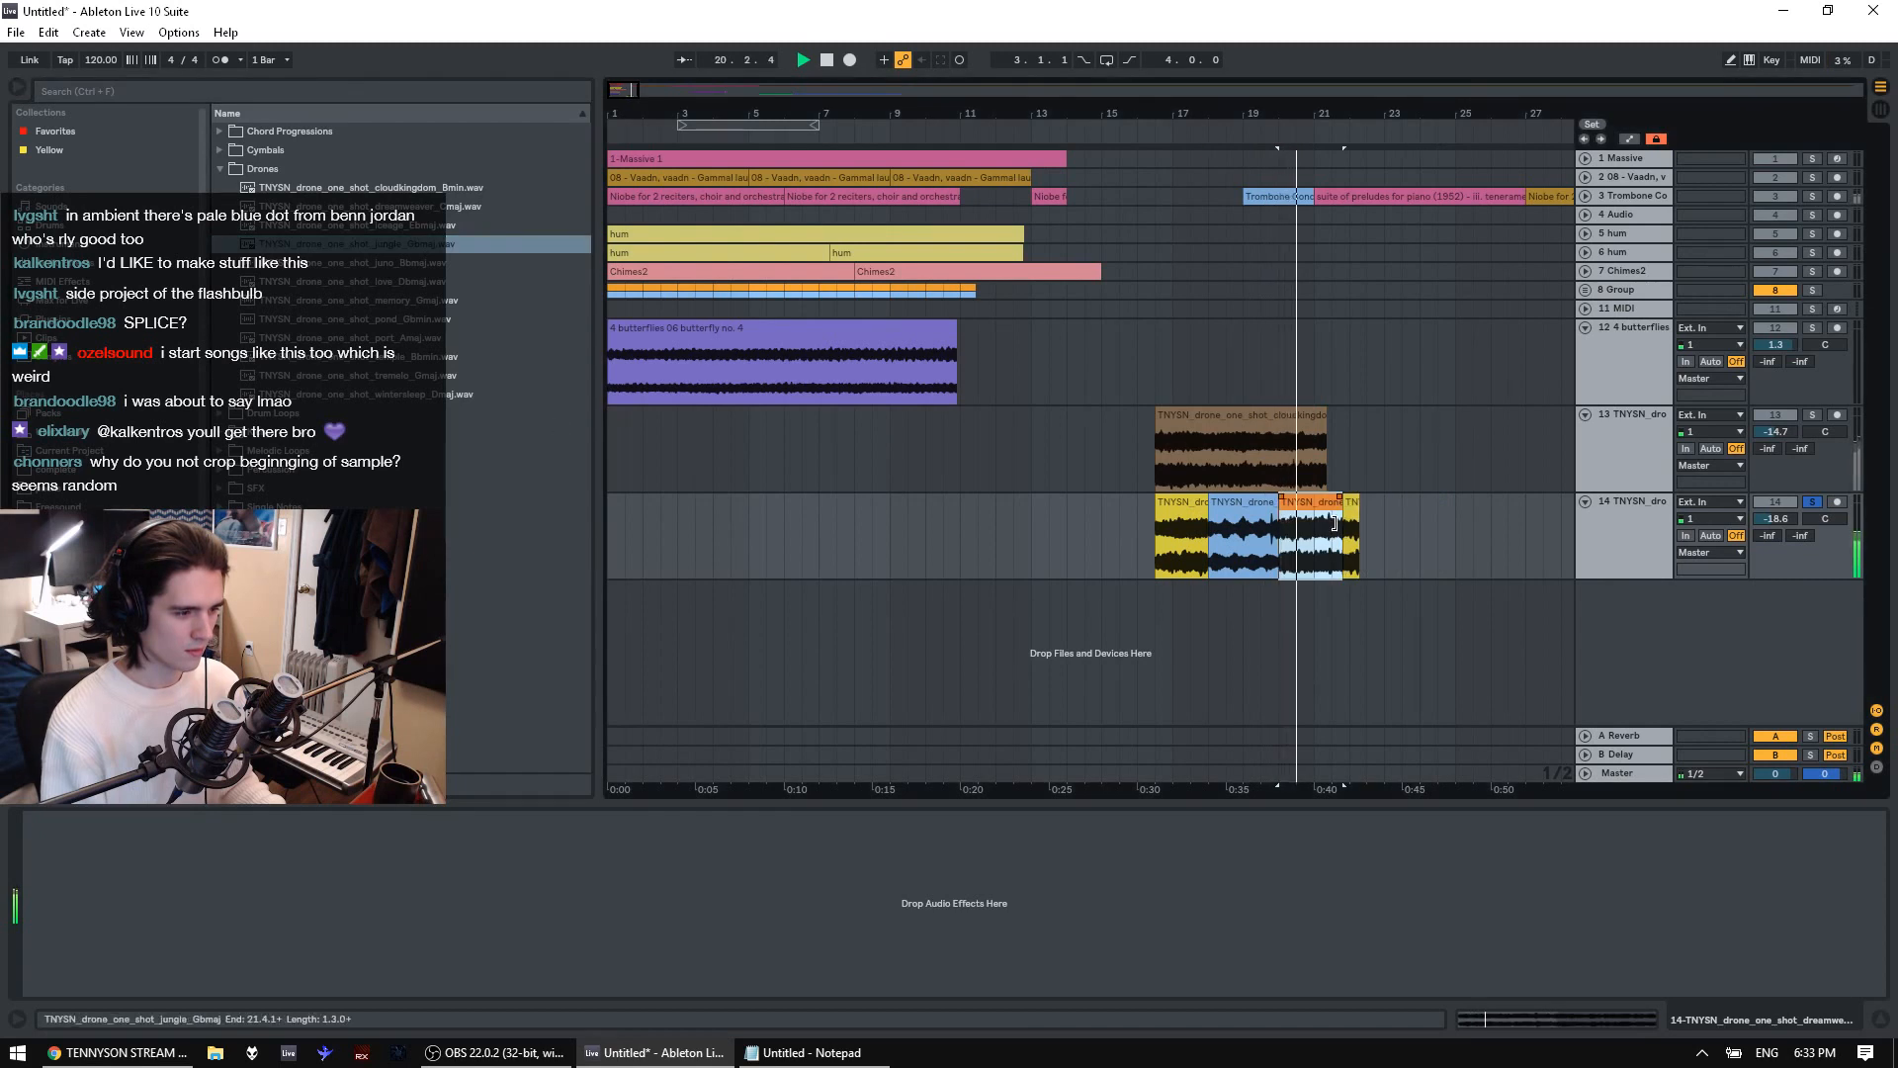
{"action": "left_click_drag", "start_coordinate": [296, 262], "coordinate": [1285, 540]}
{"action": "left_click_drag", "start_coordinate": [297, 281], "coordinate": [1355, 560]}
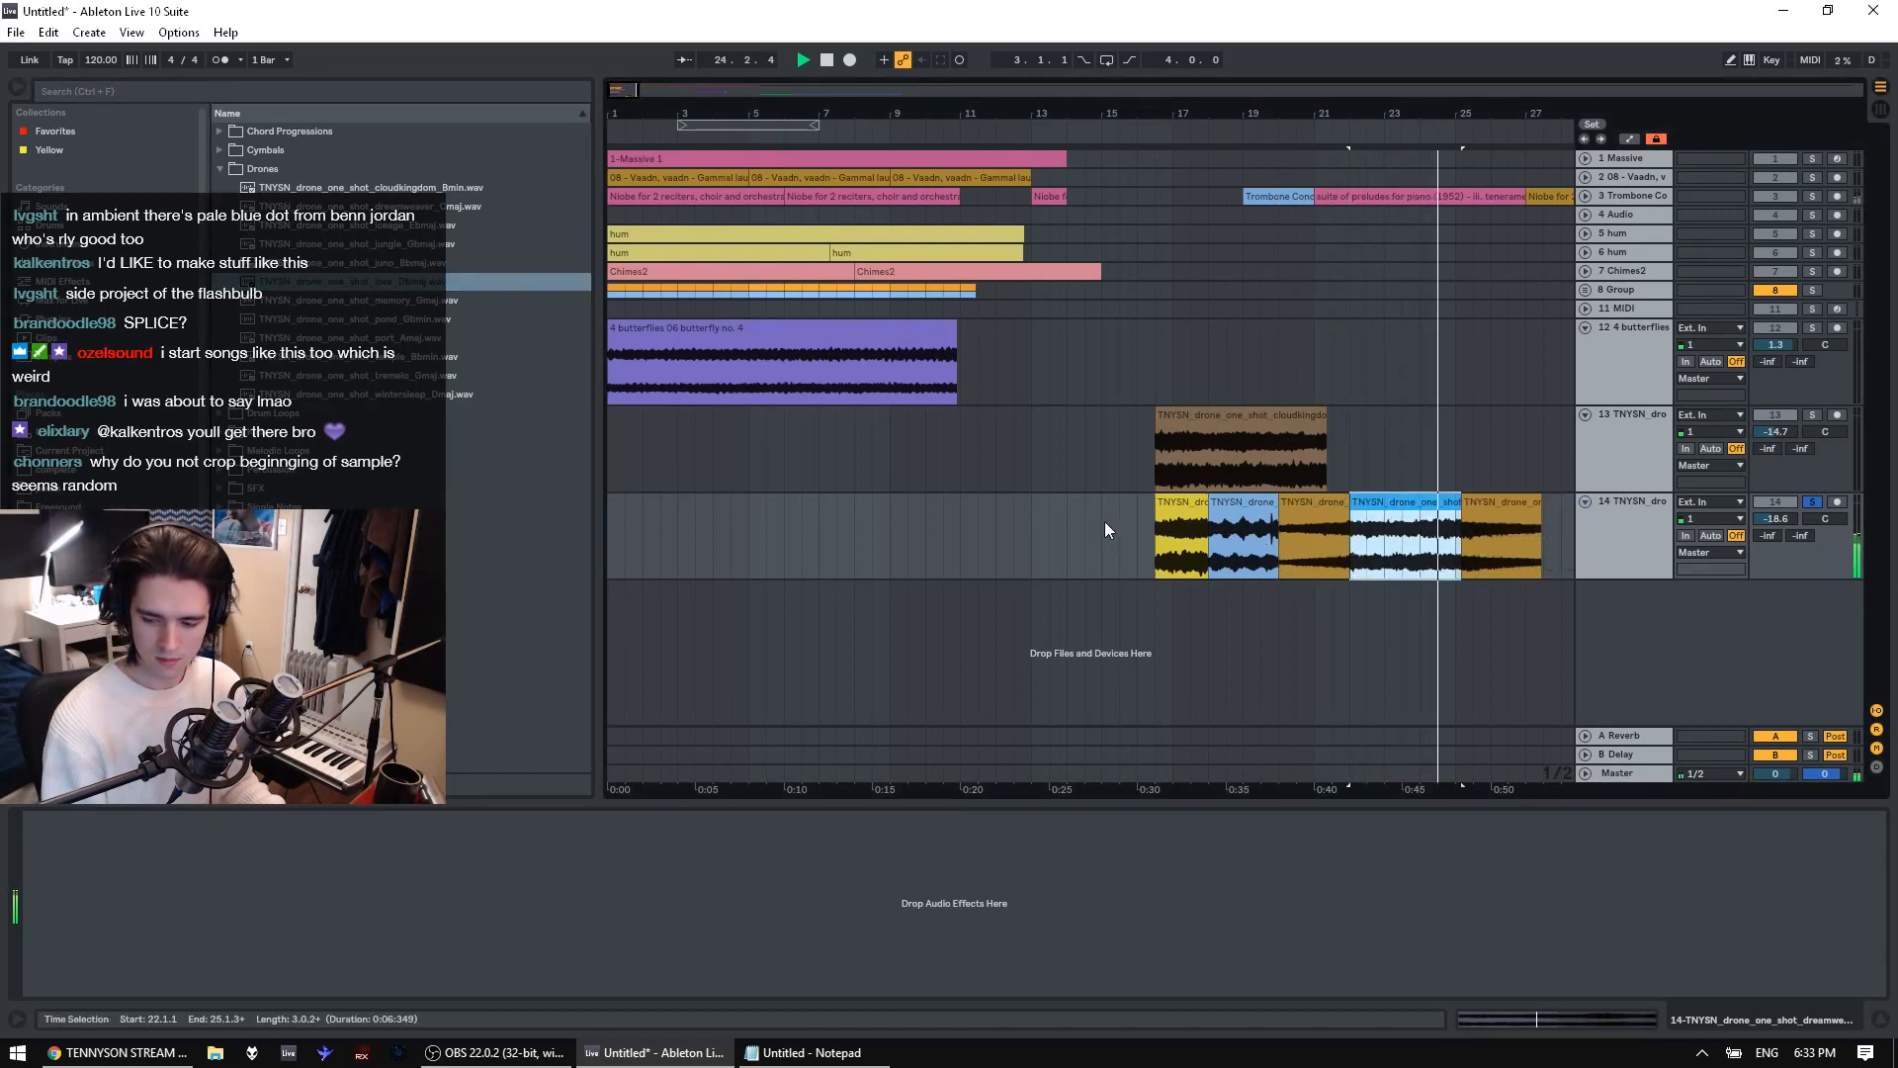
{"action": "key", "text": "space"}
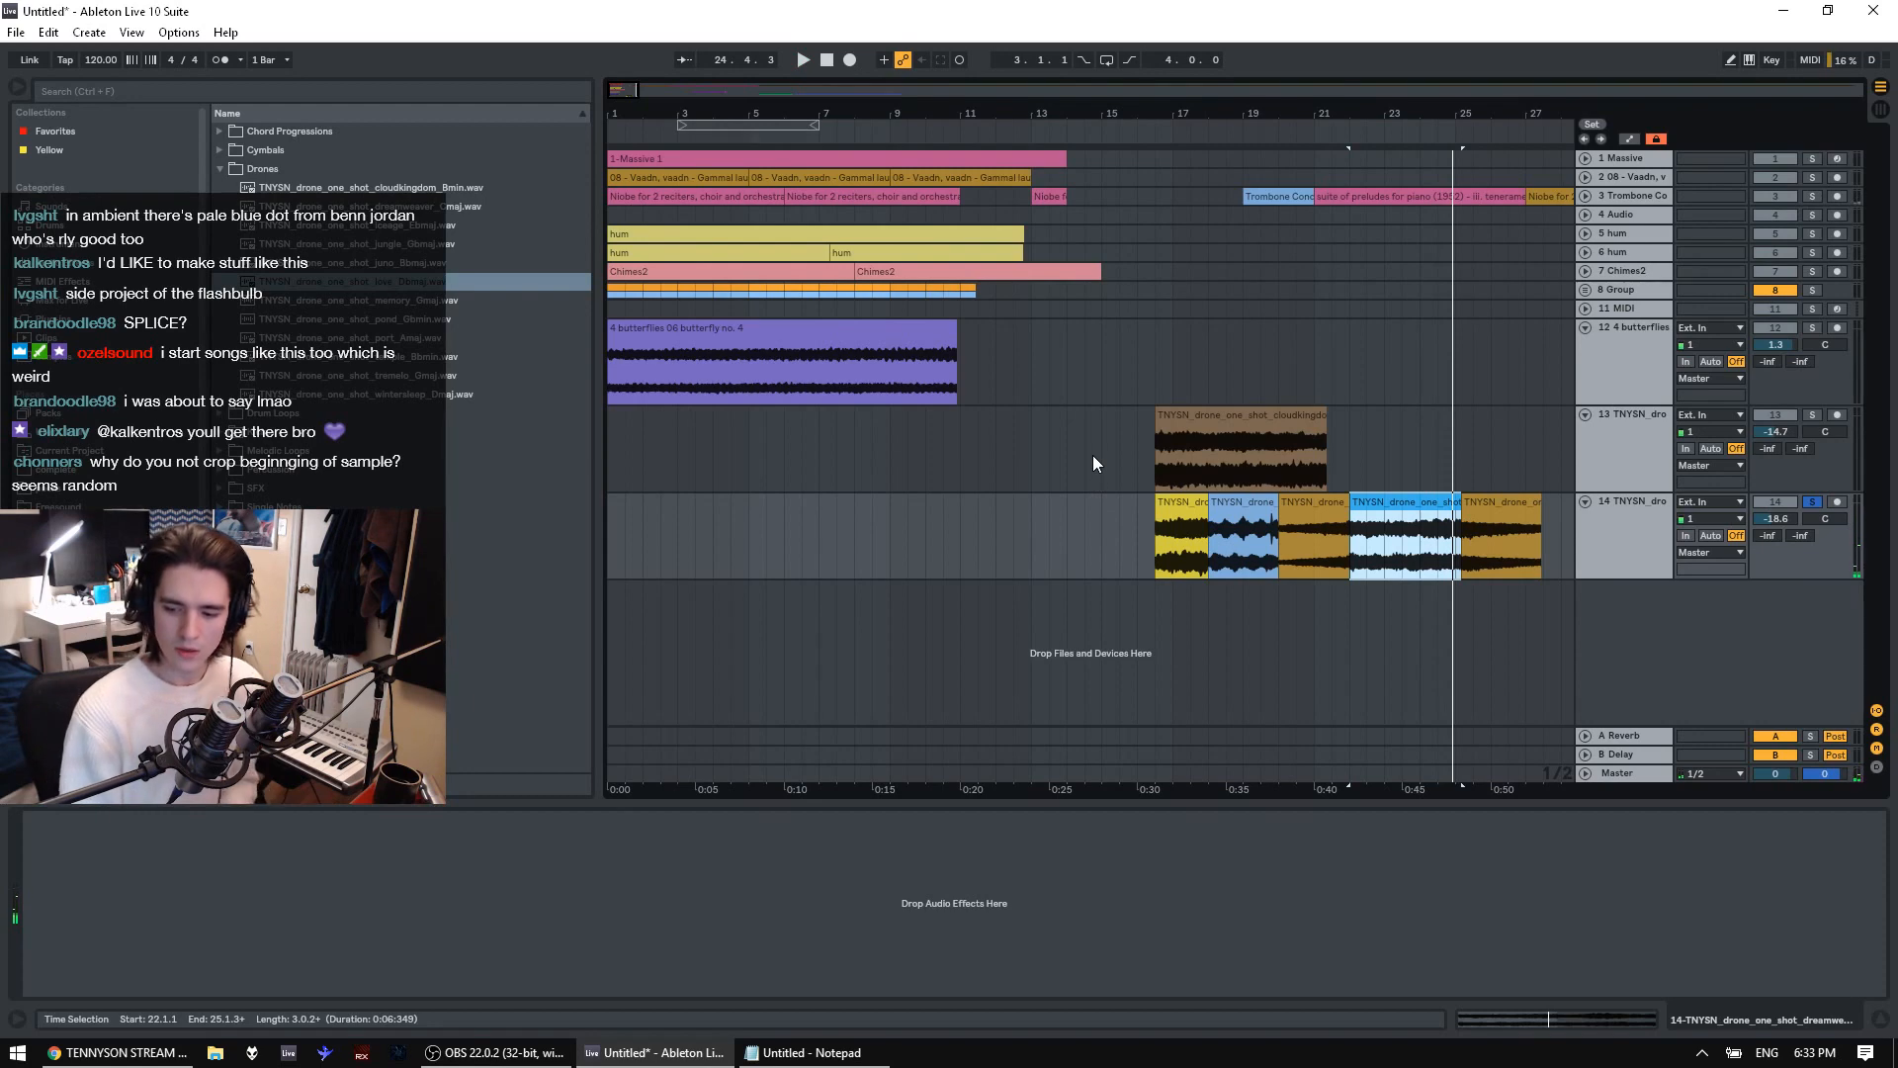
Select the dreamweaver clip at bar 16.3 and play the soloed drone track from there
{"action": "left_click", "coordinate": [1658, 352]}
{"action": "key", "text": "space"}
{"action": "key", "text": "space"}
{"action": "left_click", "coordinate": [1183, 502]}
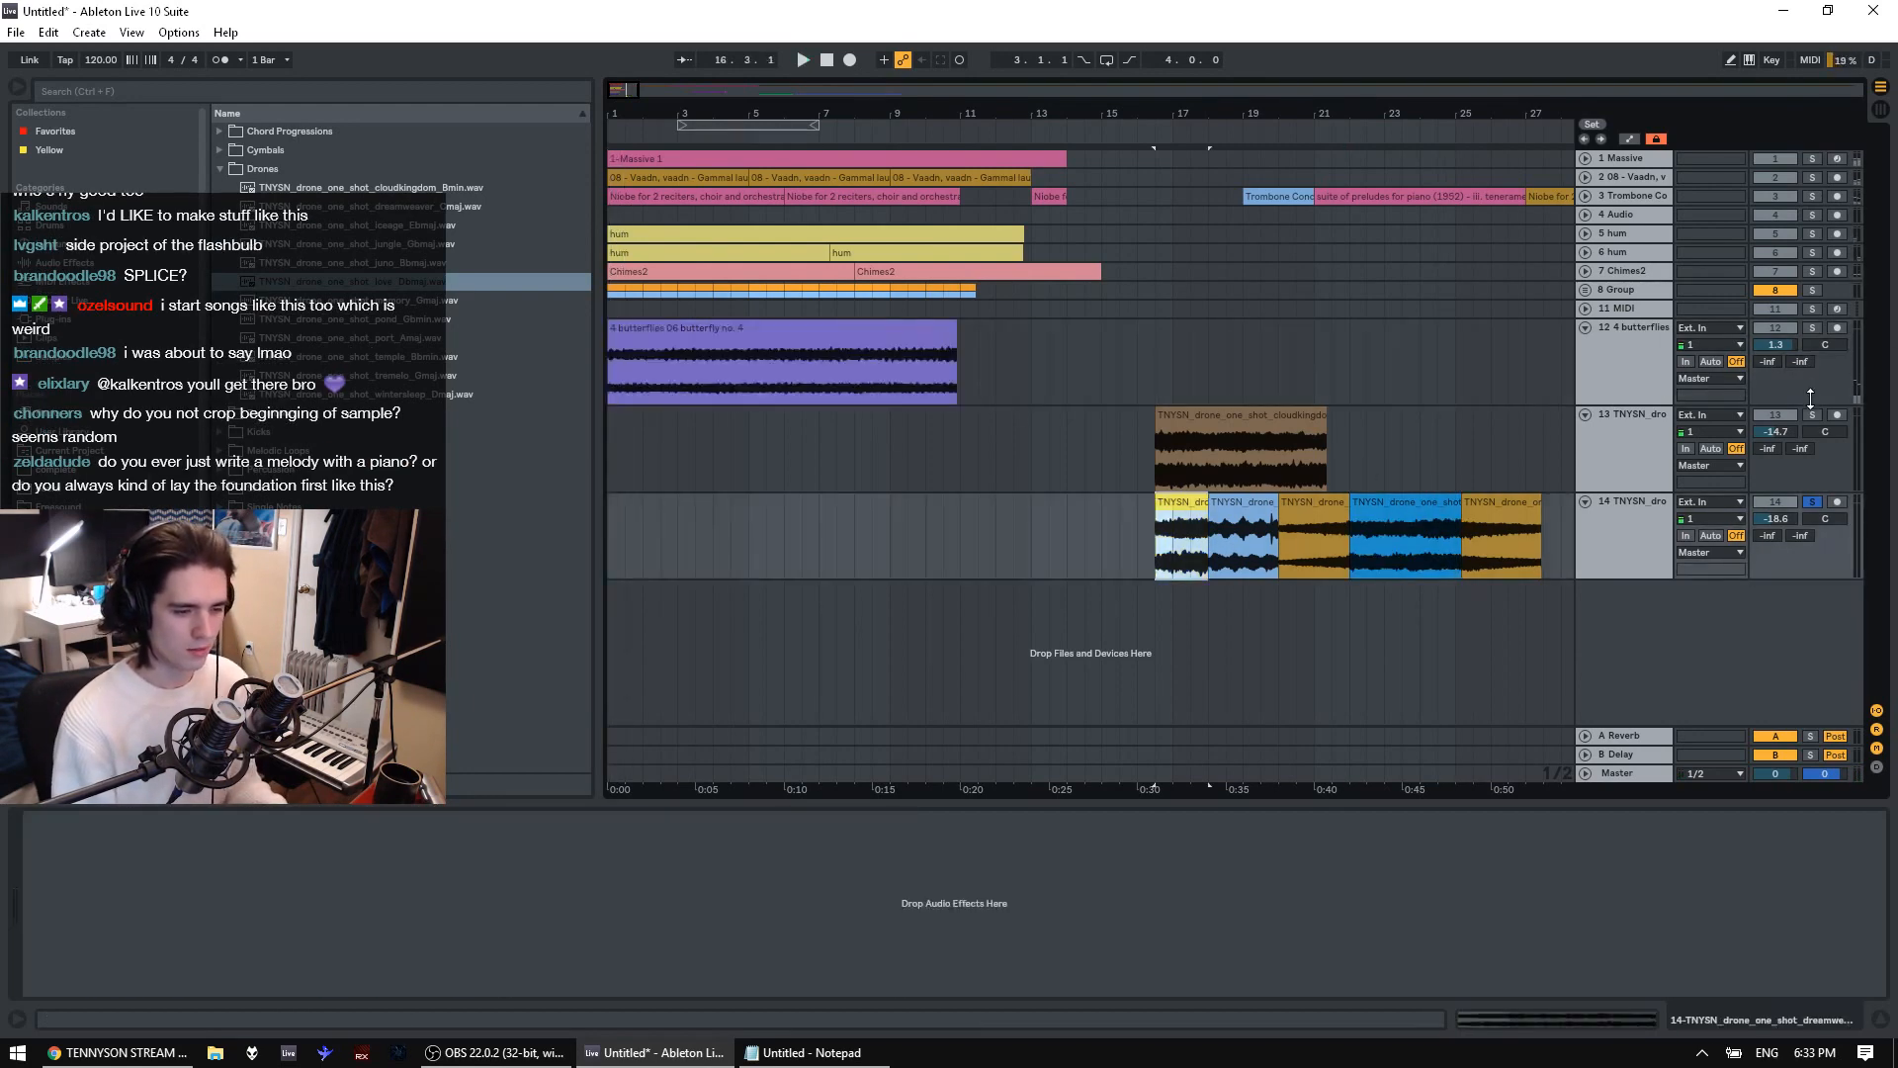
{"action": "key", "text": "space"}
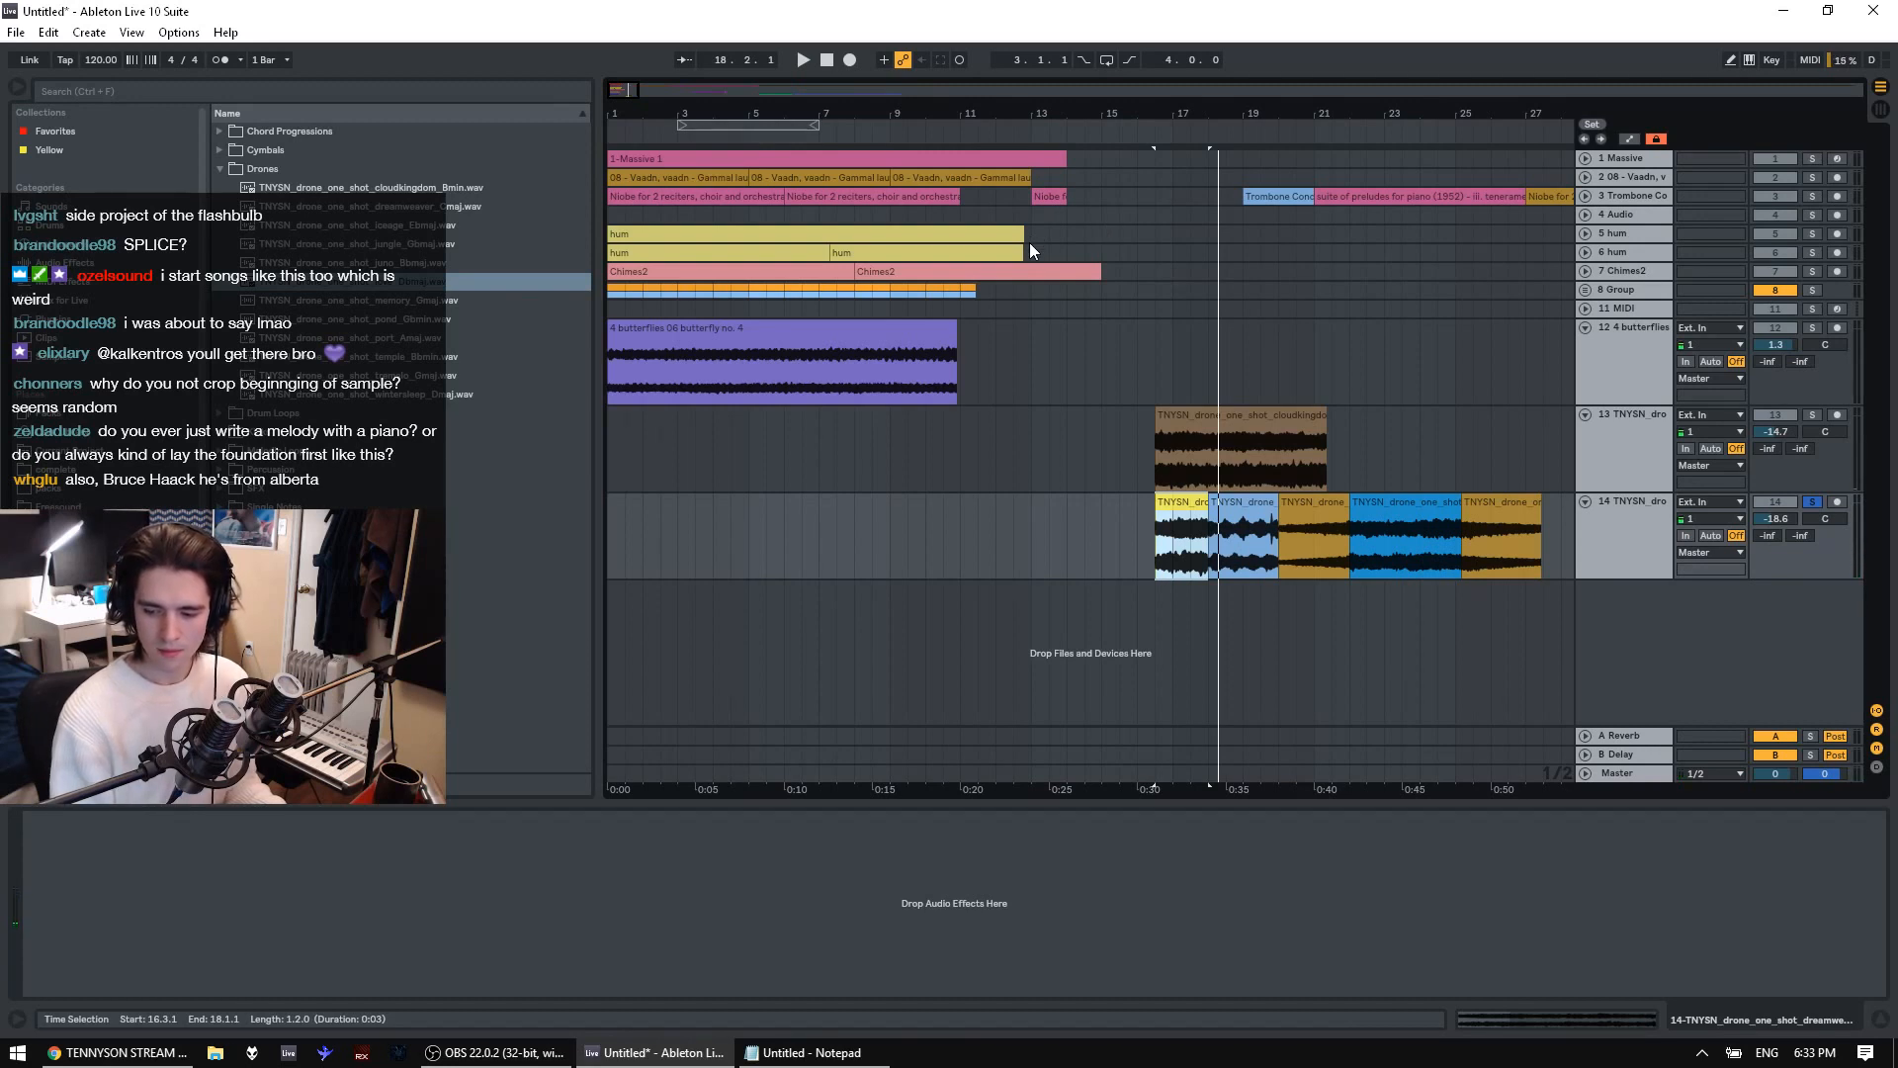
Switch to the Notepad list, add "bruce haack" as a new line and return to the Live set
{"action": "left_click", "coordinate": [791, 1052]}
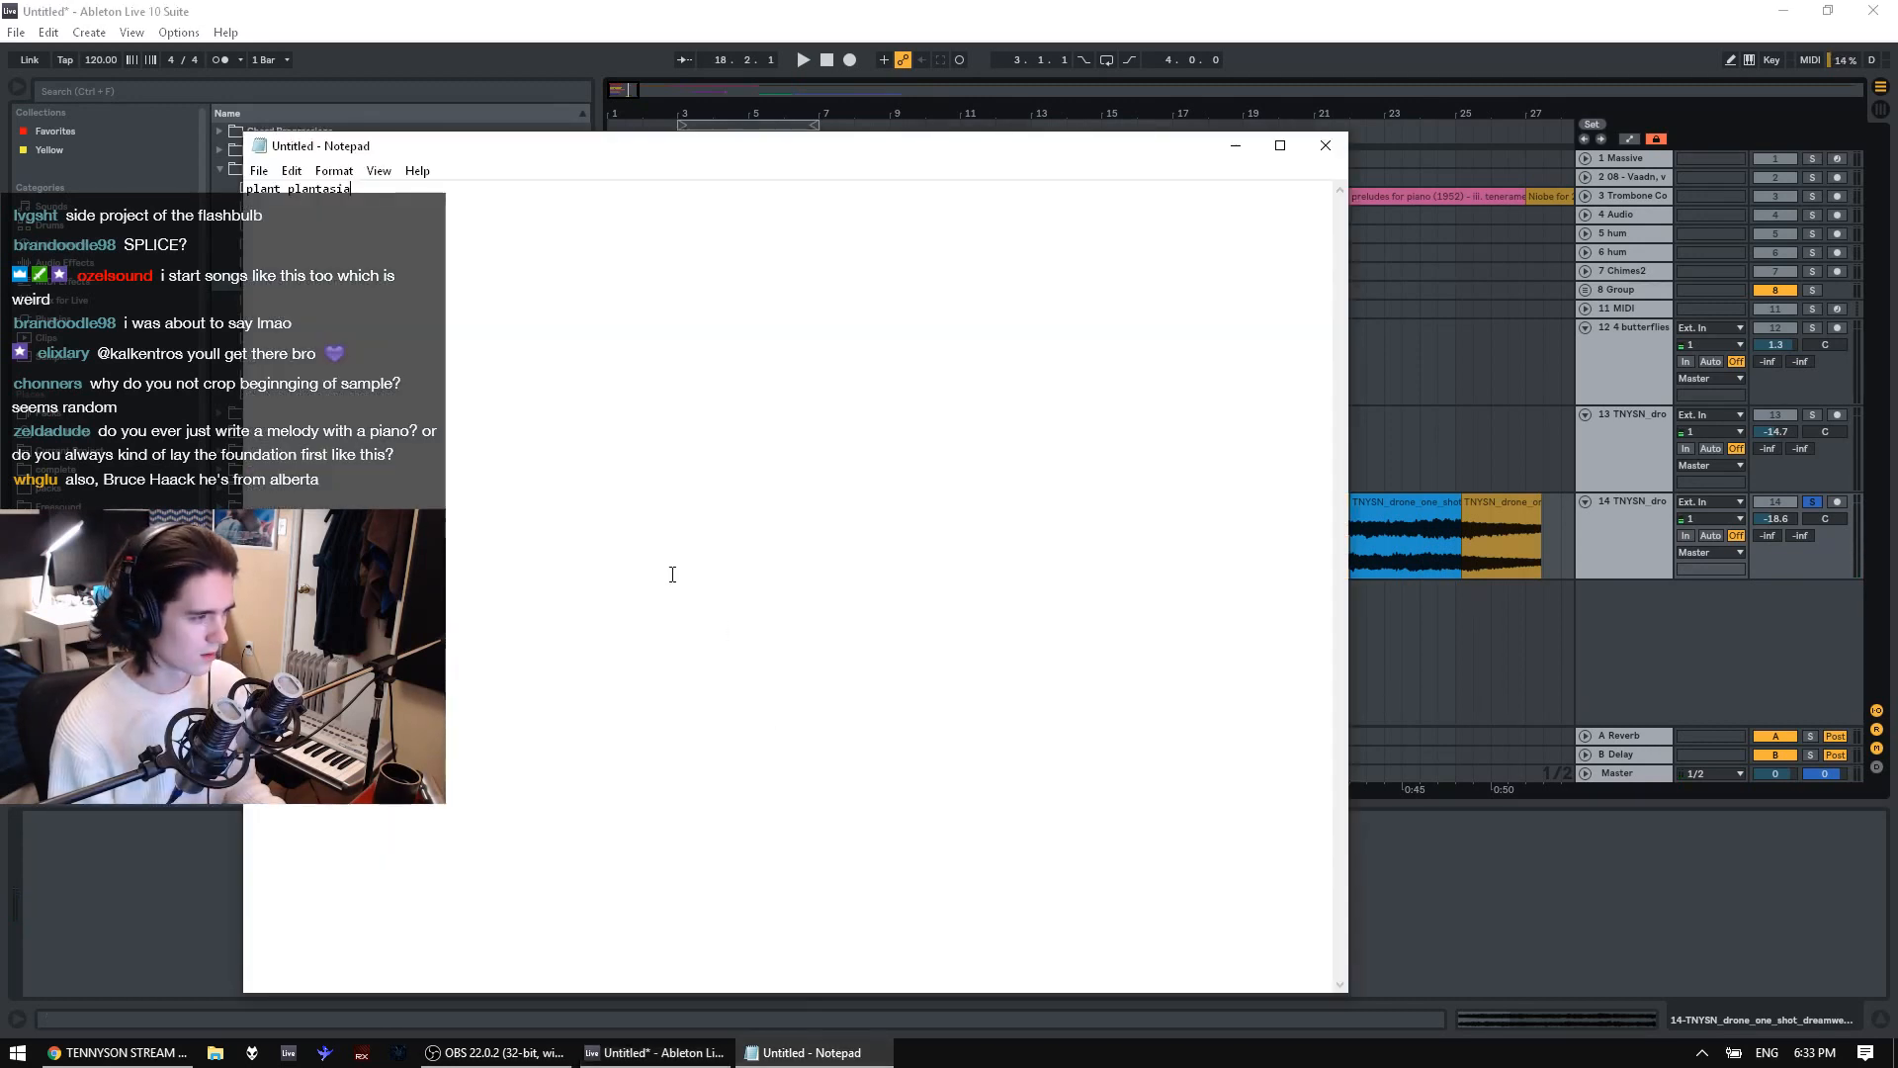
{"action": "key", "text": "Return"}
{"action": "type", "text": "bruc"}
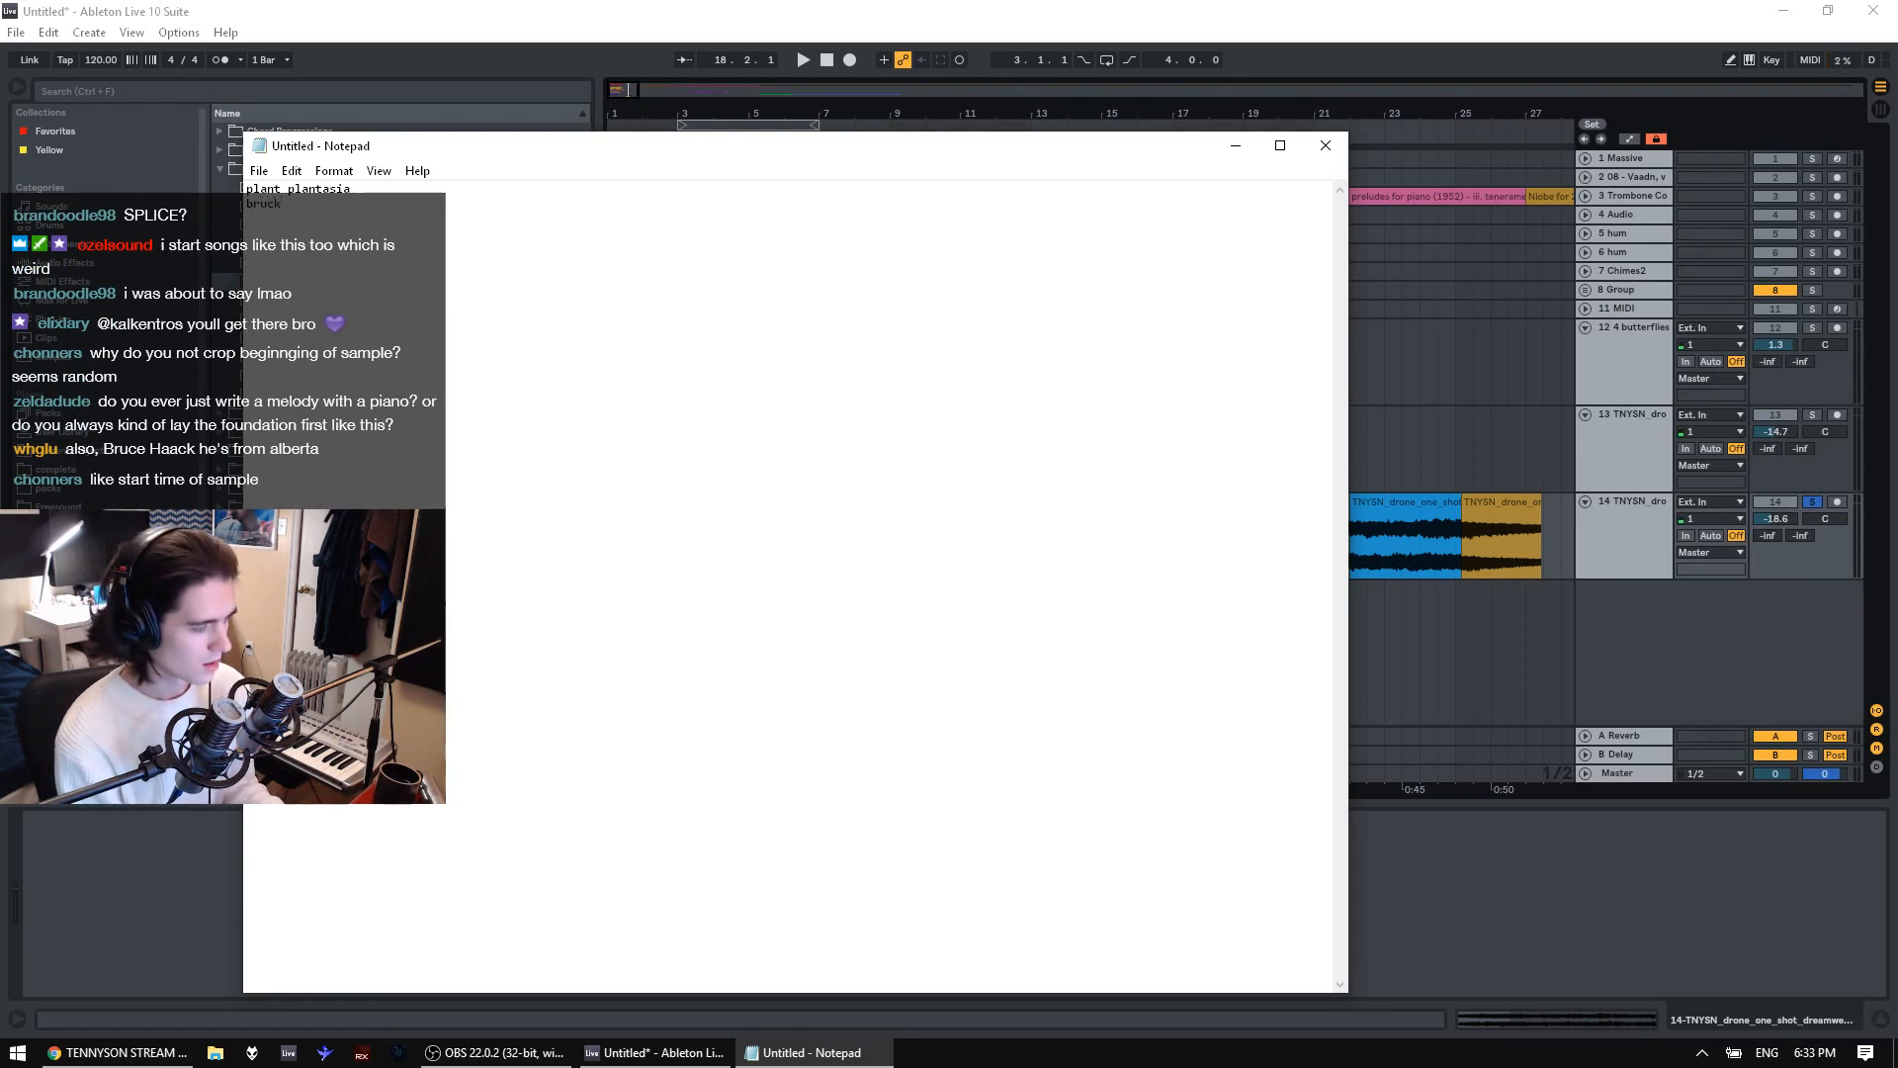
{"action": "key", "text": "BackSpace"}
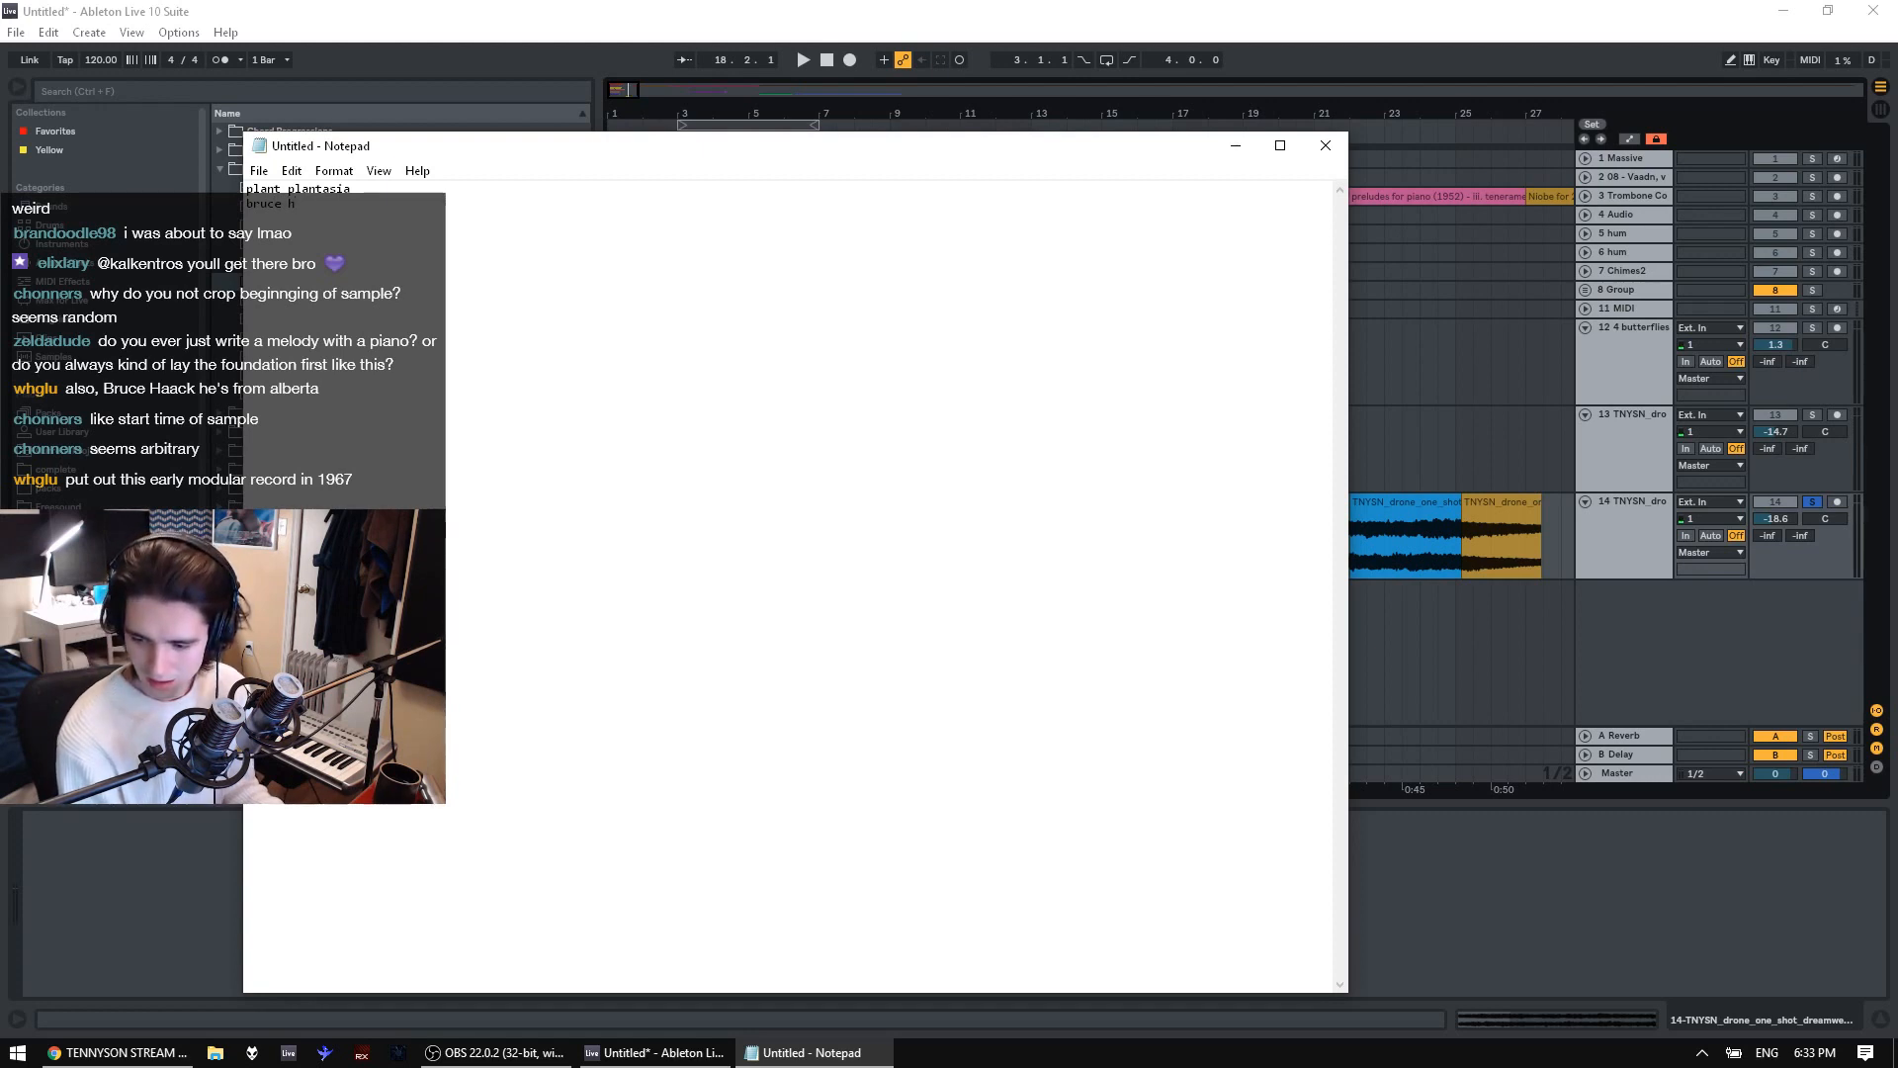
{"action": "type", "text": "ce haack"}
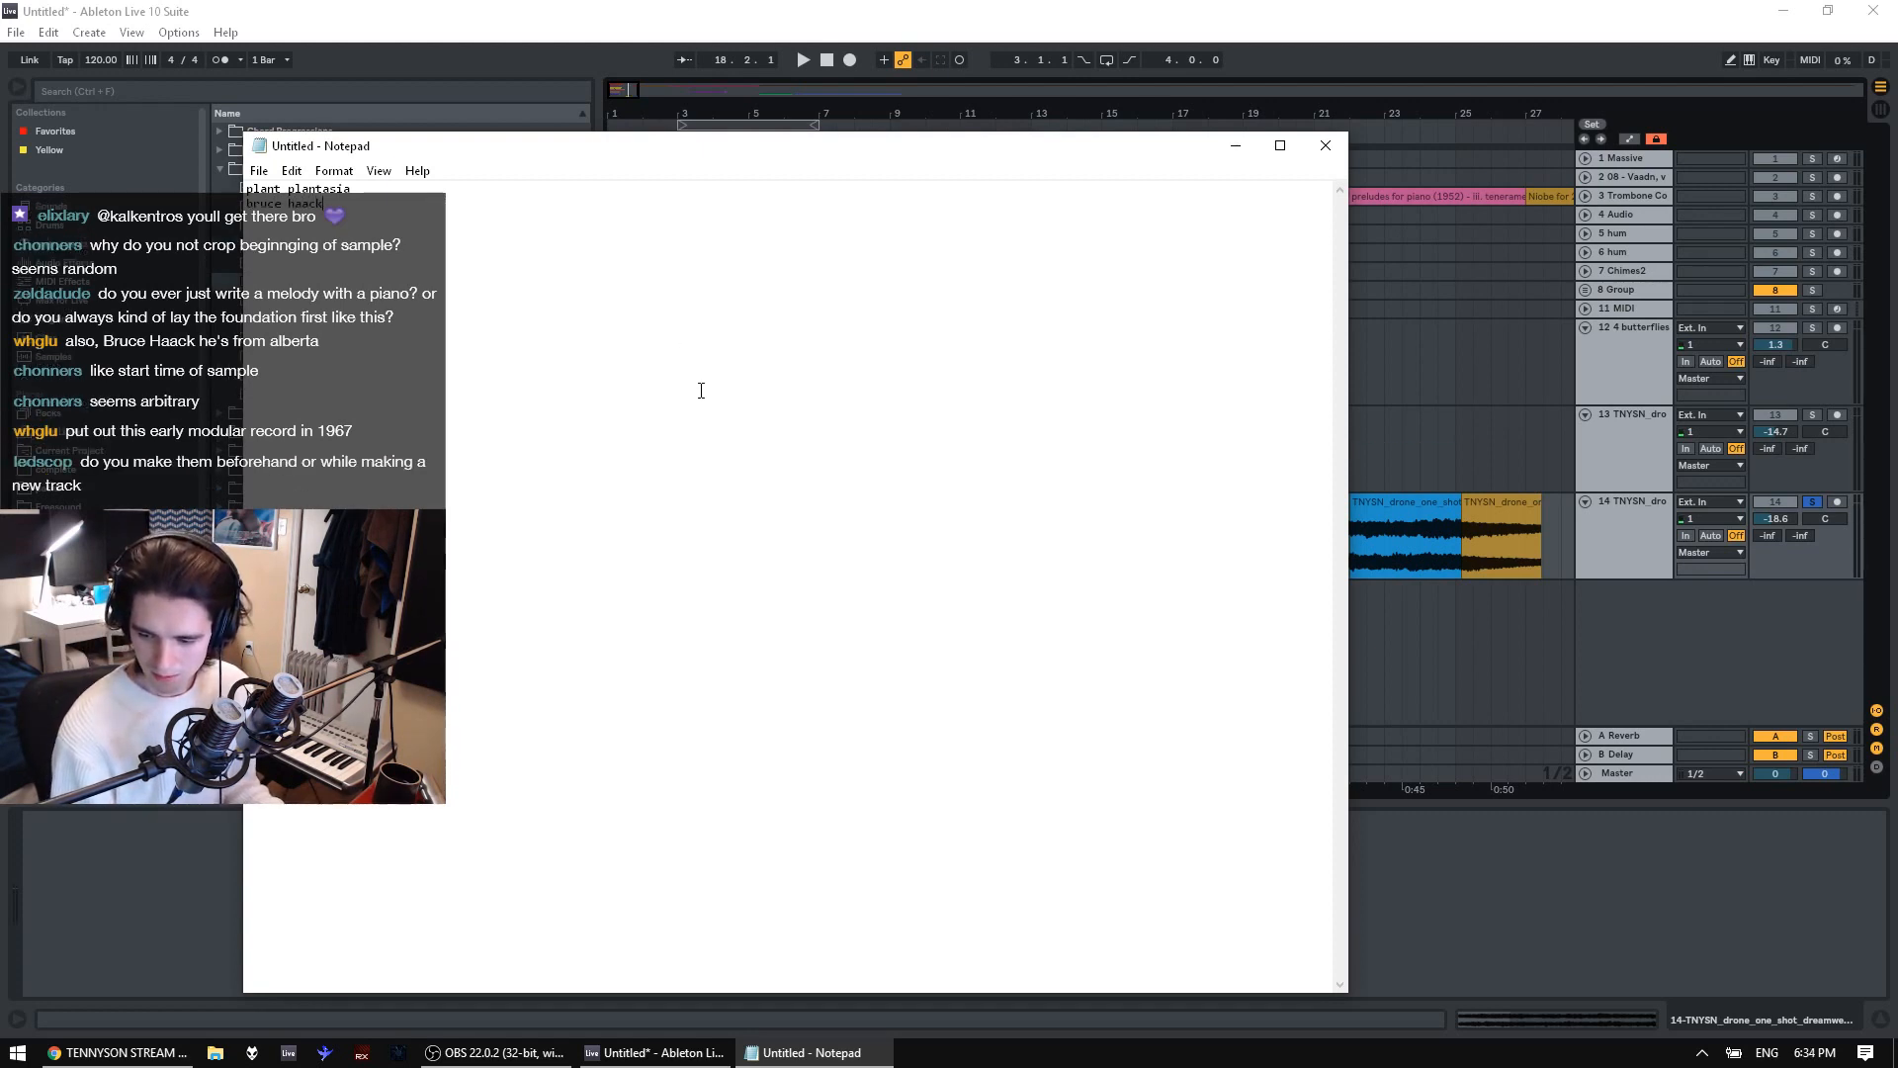
{"action": "left_click", "coordinate": [870, 10]}
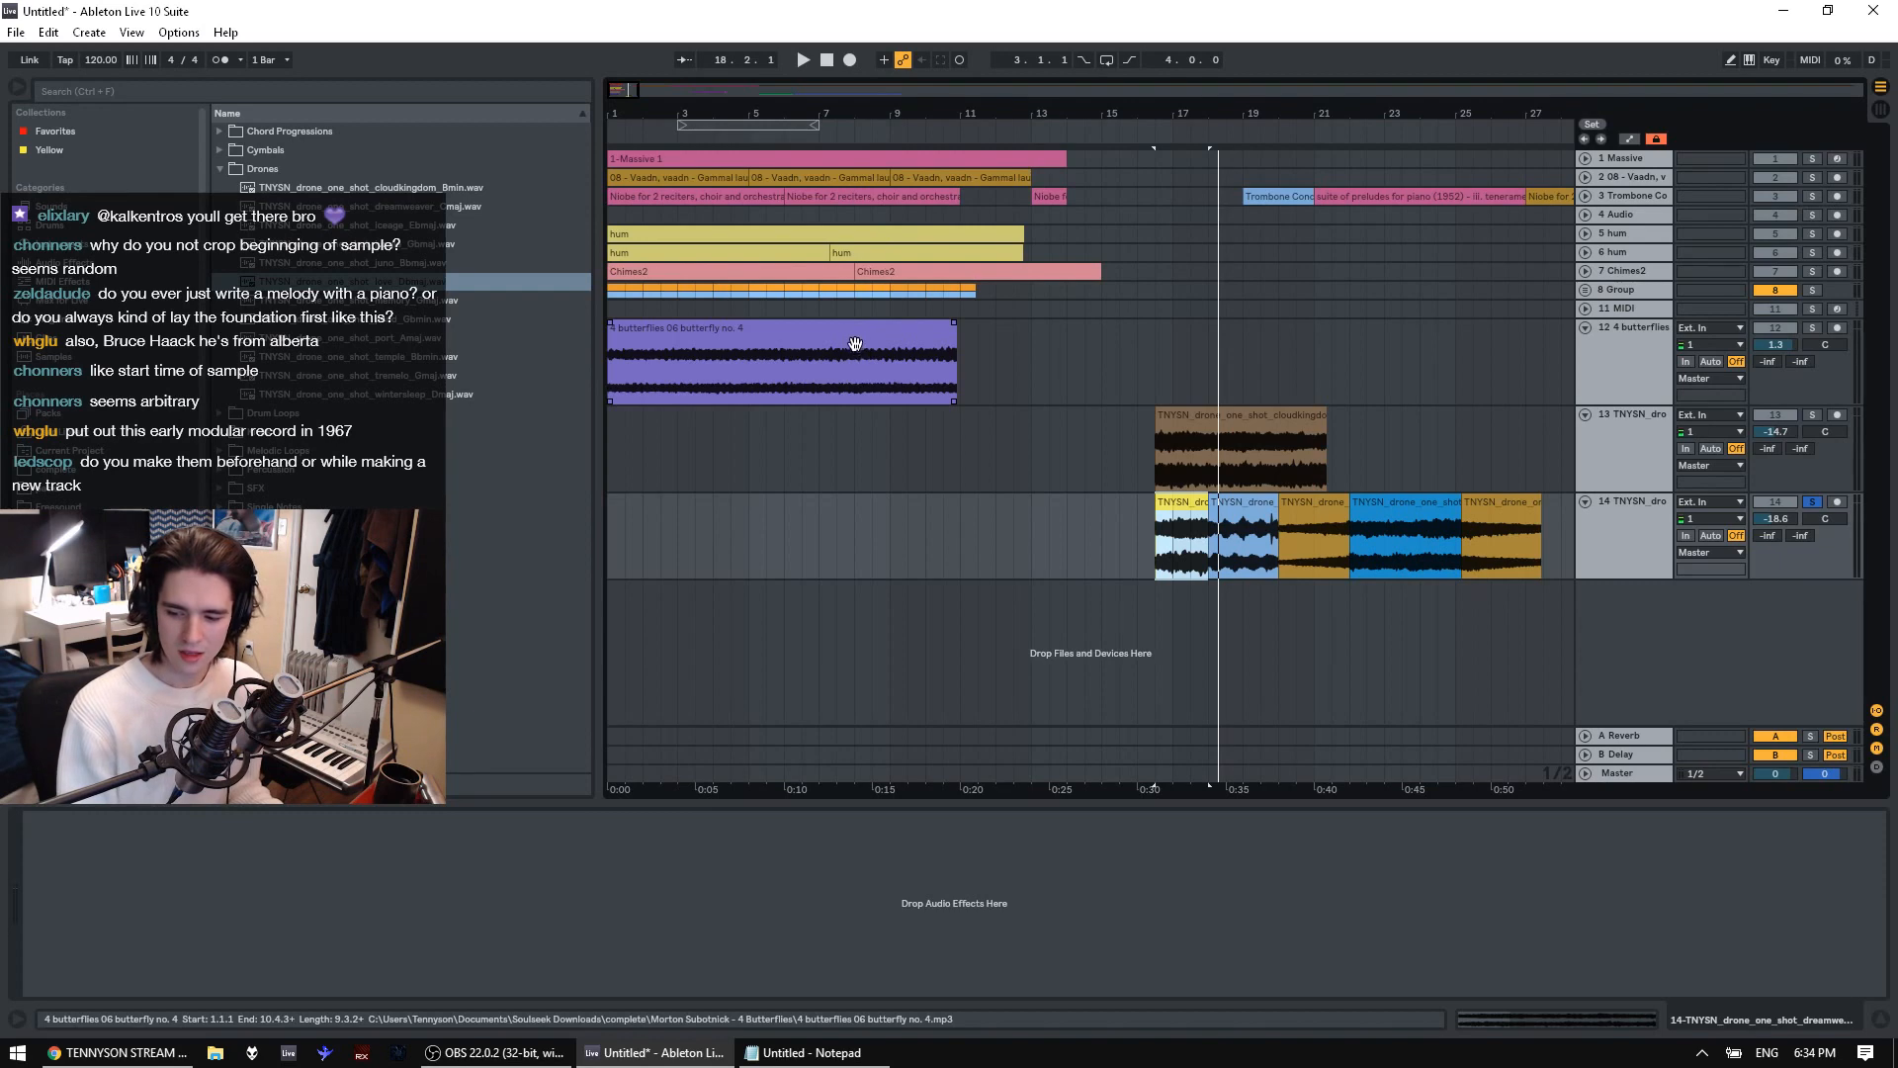
Unsolo the dreamweaver drone track and play the full mix from the start of the 4 butterflies clip
{"action": "left_click", "coordinate": [756, 327]}
{"action": "key", "text": "space"}
{"action": "key", "text": "space"}
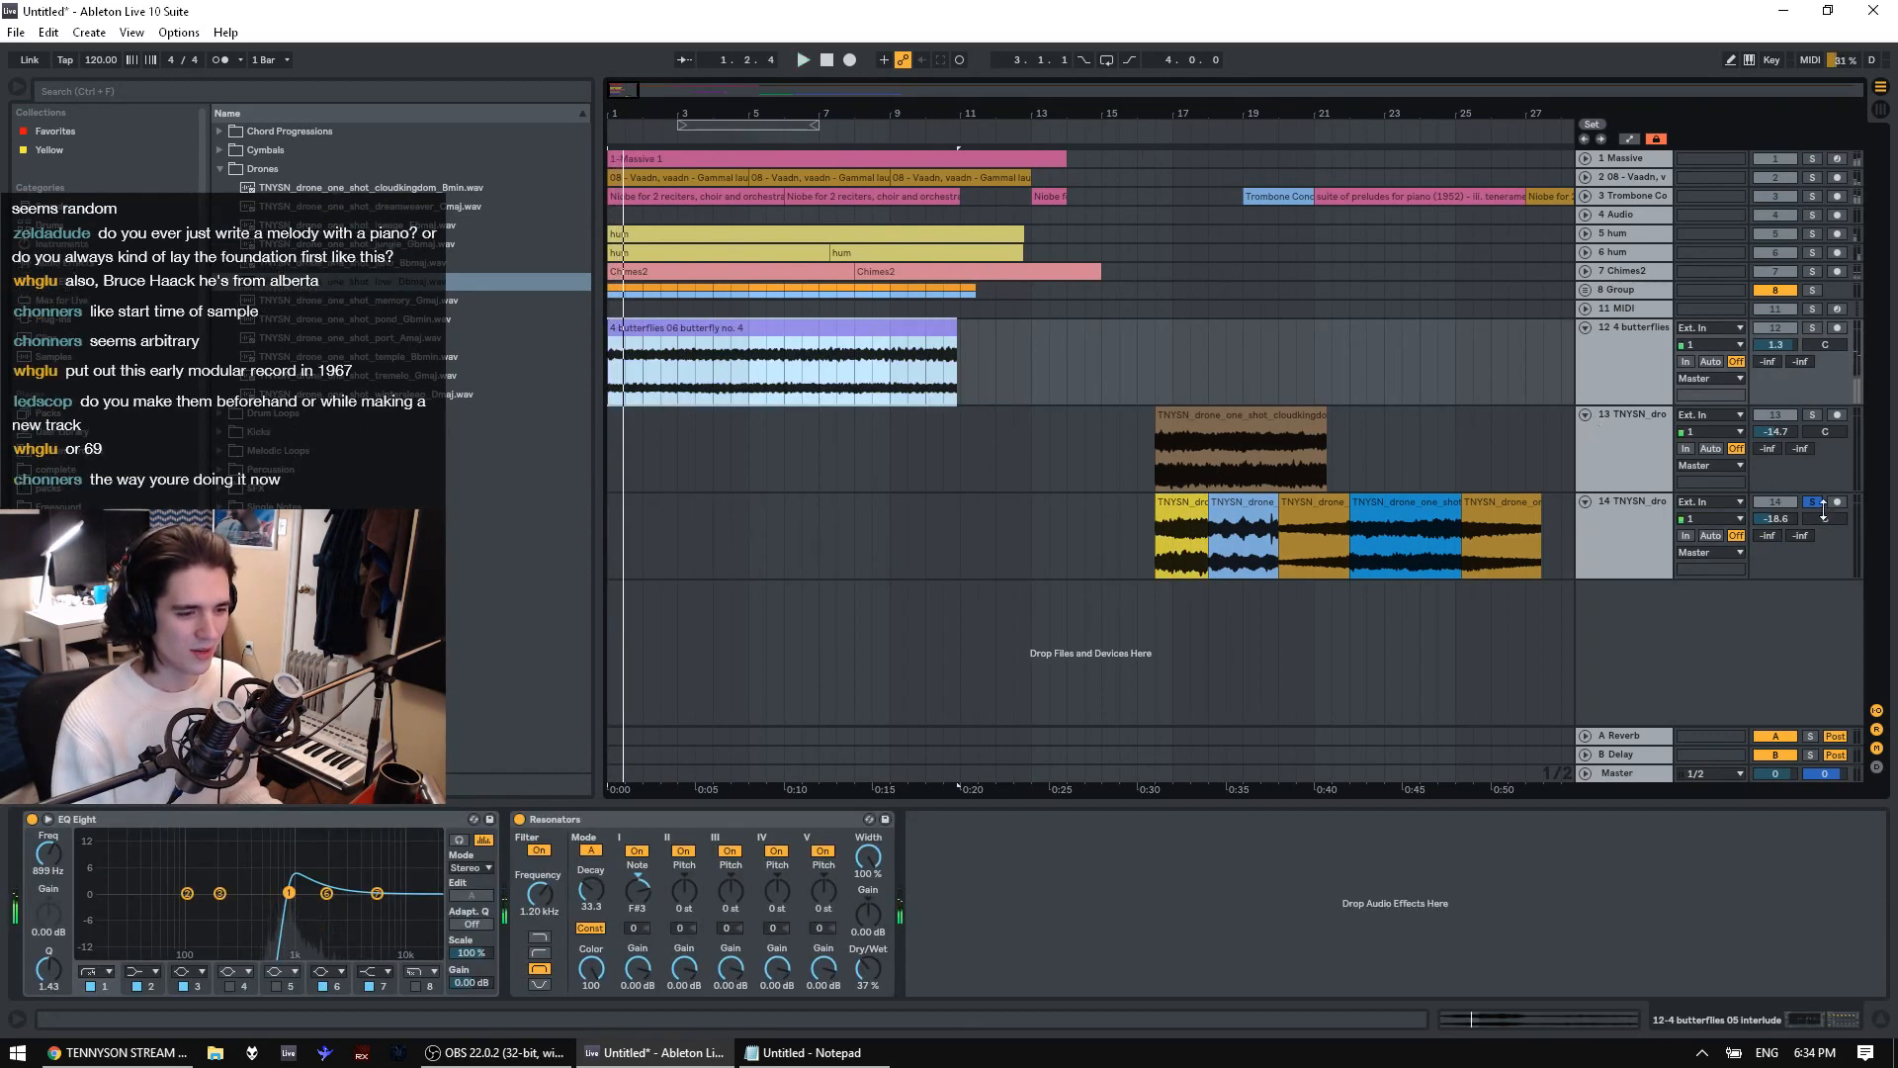
{"action": "left_click", "coordinate": [1813, 501]}
{"action": "key", "text": "space"}
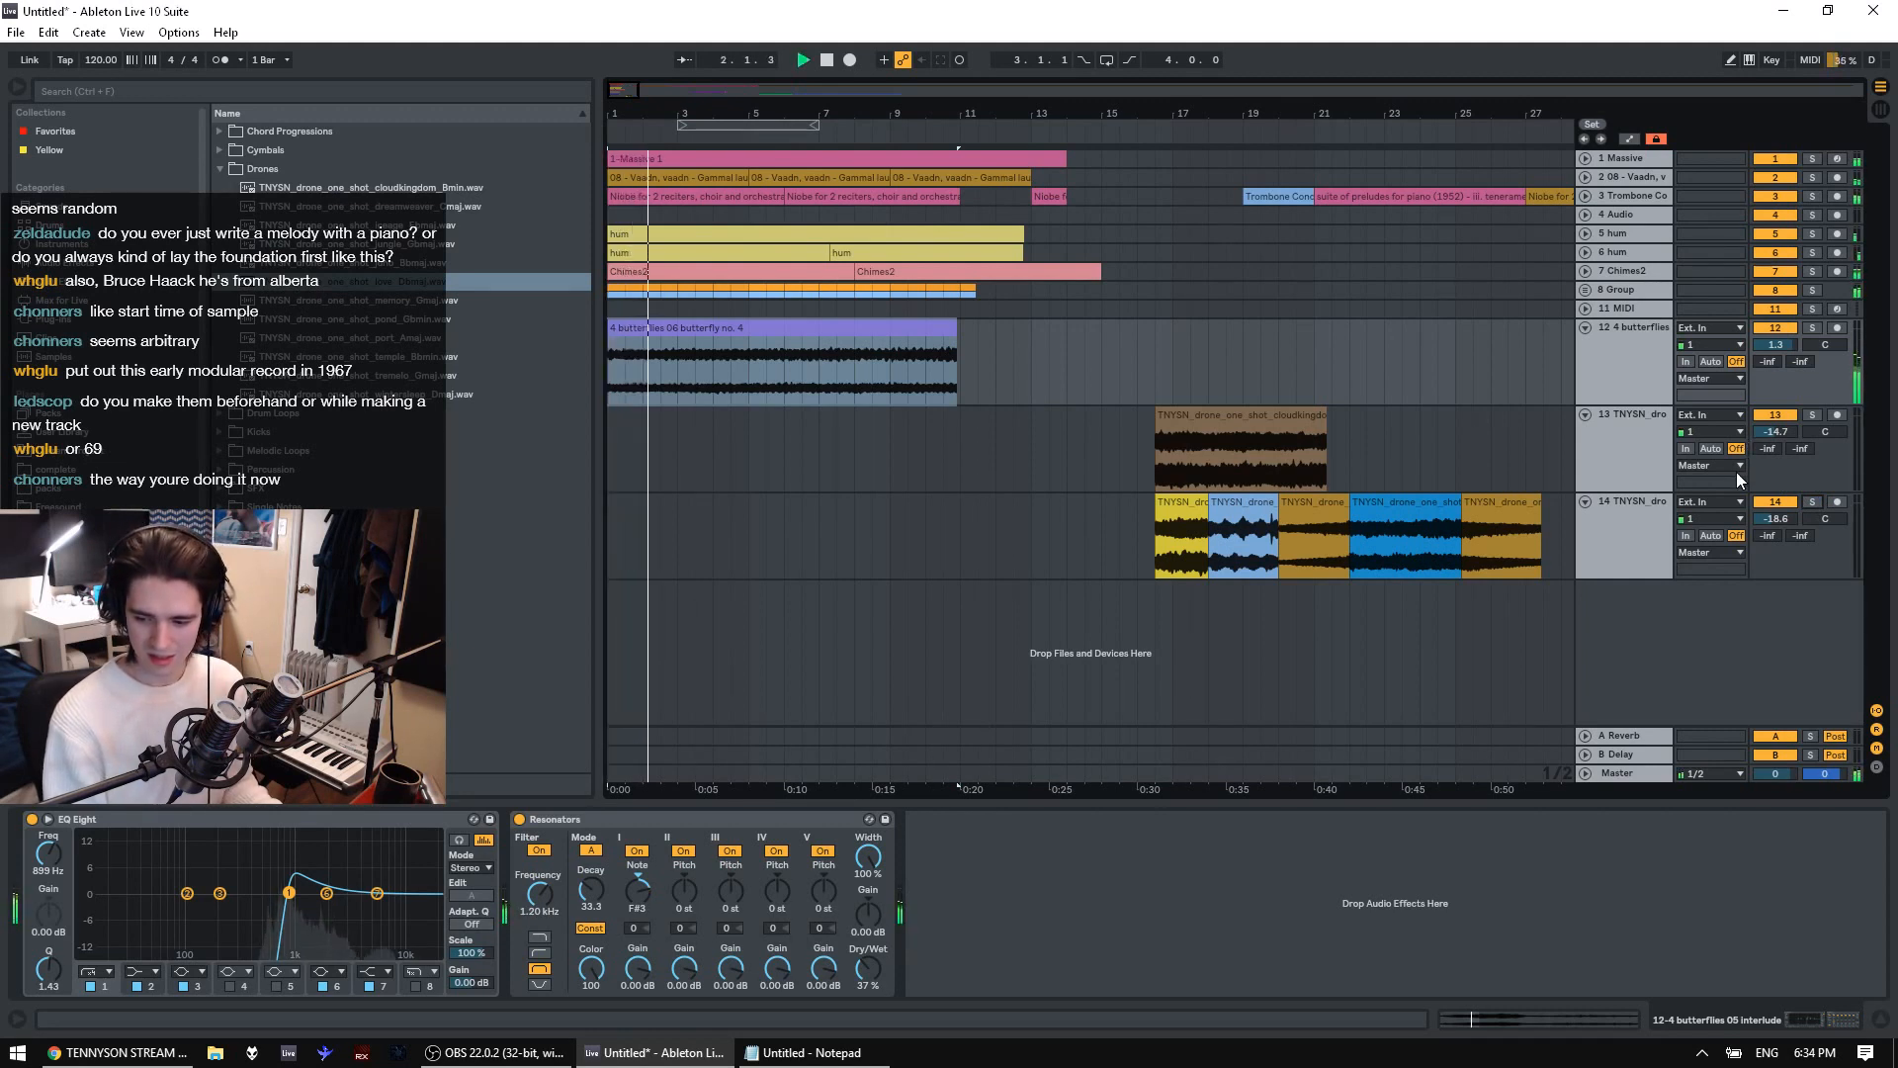
{"action": "key", "text": "space"}
Try moving the sample region of the soloed 4 butterflies clip to about 3:30 in the recording
{"action": "double_click", "coordinate": [761, 358]}
{"action": "left_click_drag", "start_coordinate": [749, 909], "coordinate": [749, 870]}
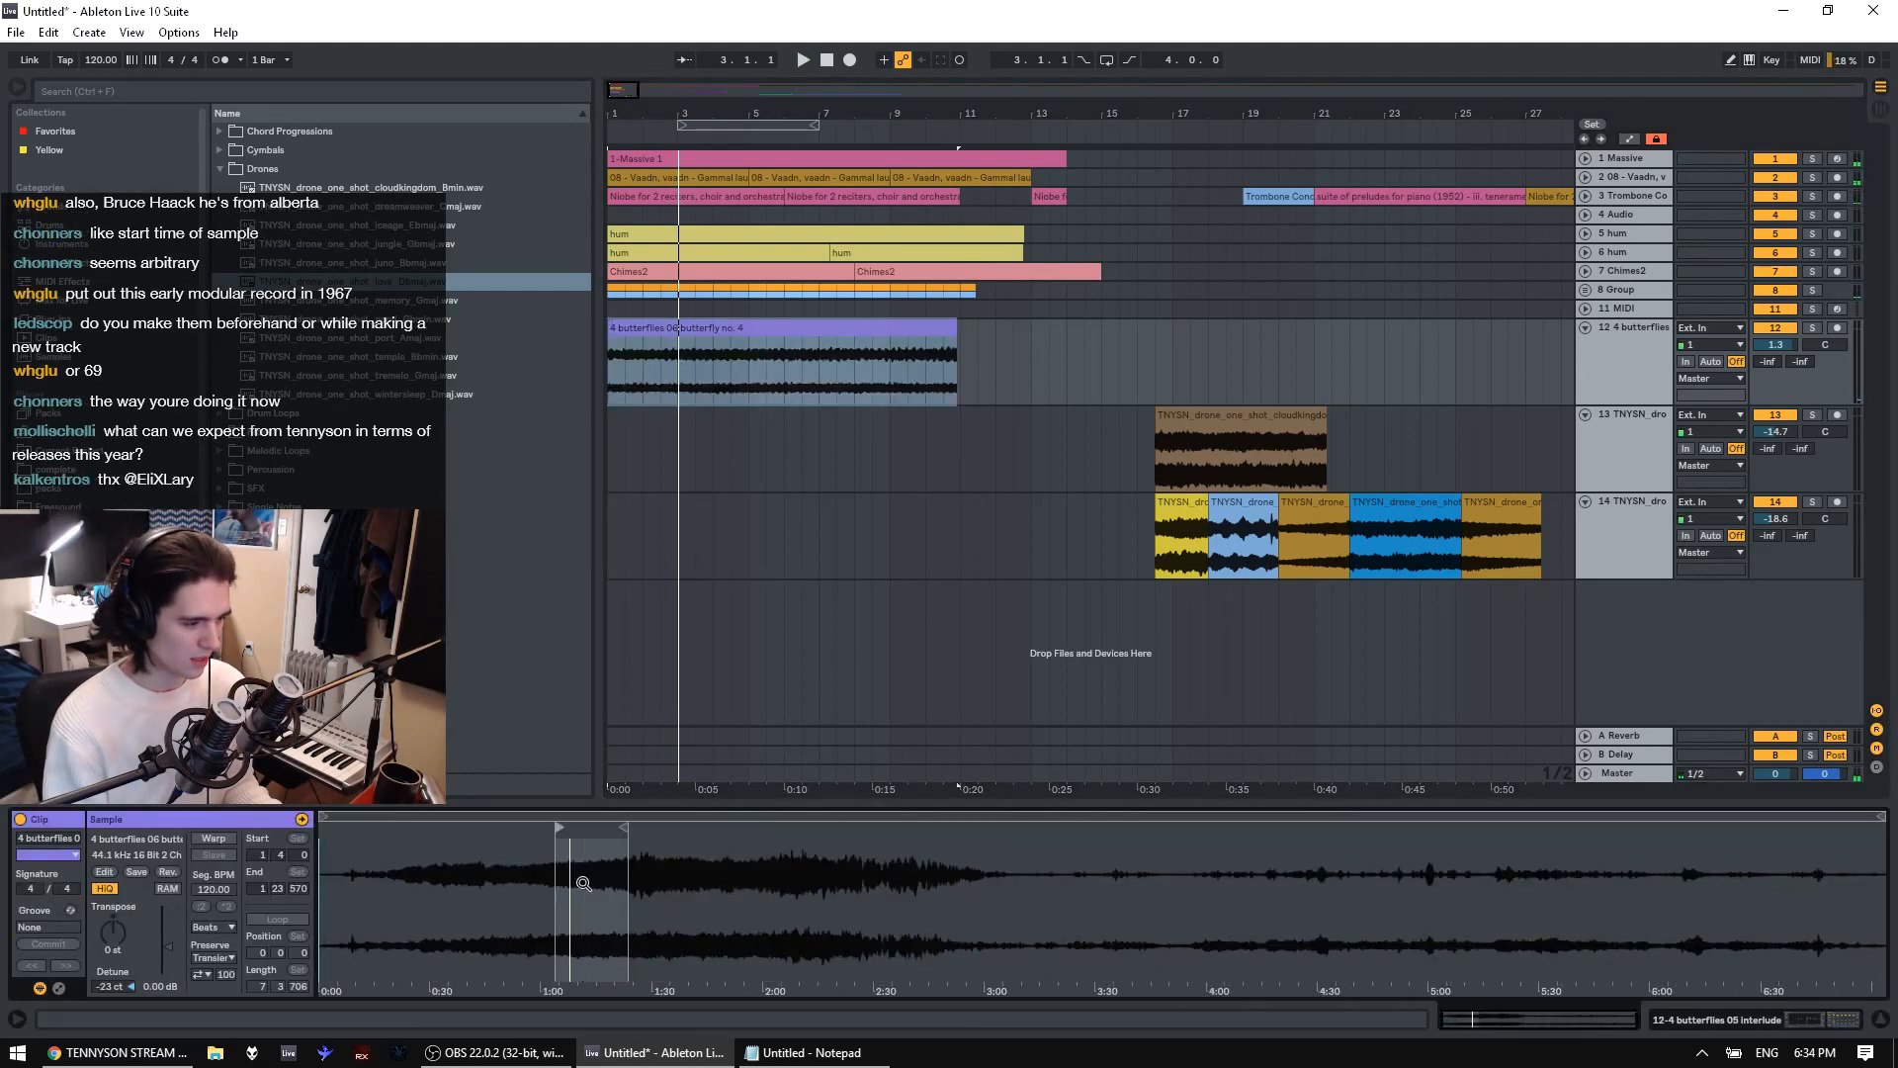
{"action": "left_click", "coordinate": [1814, 327]}
{"action": "left_click", "coordinate": [559, 828]}
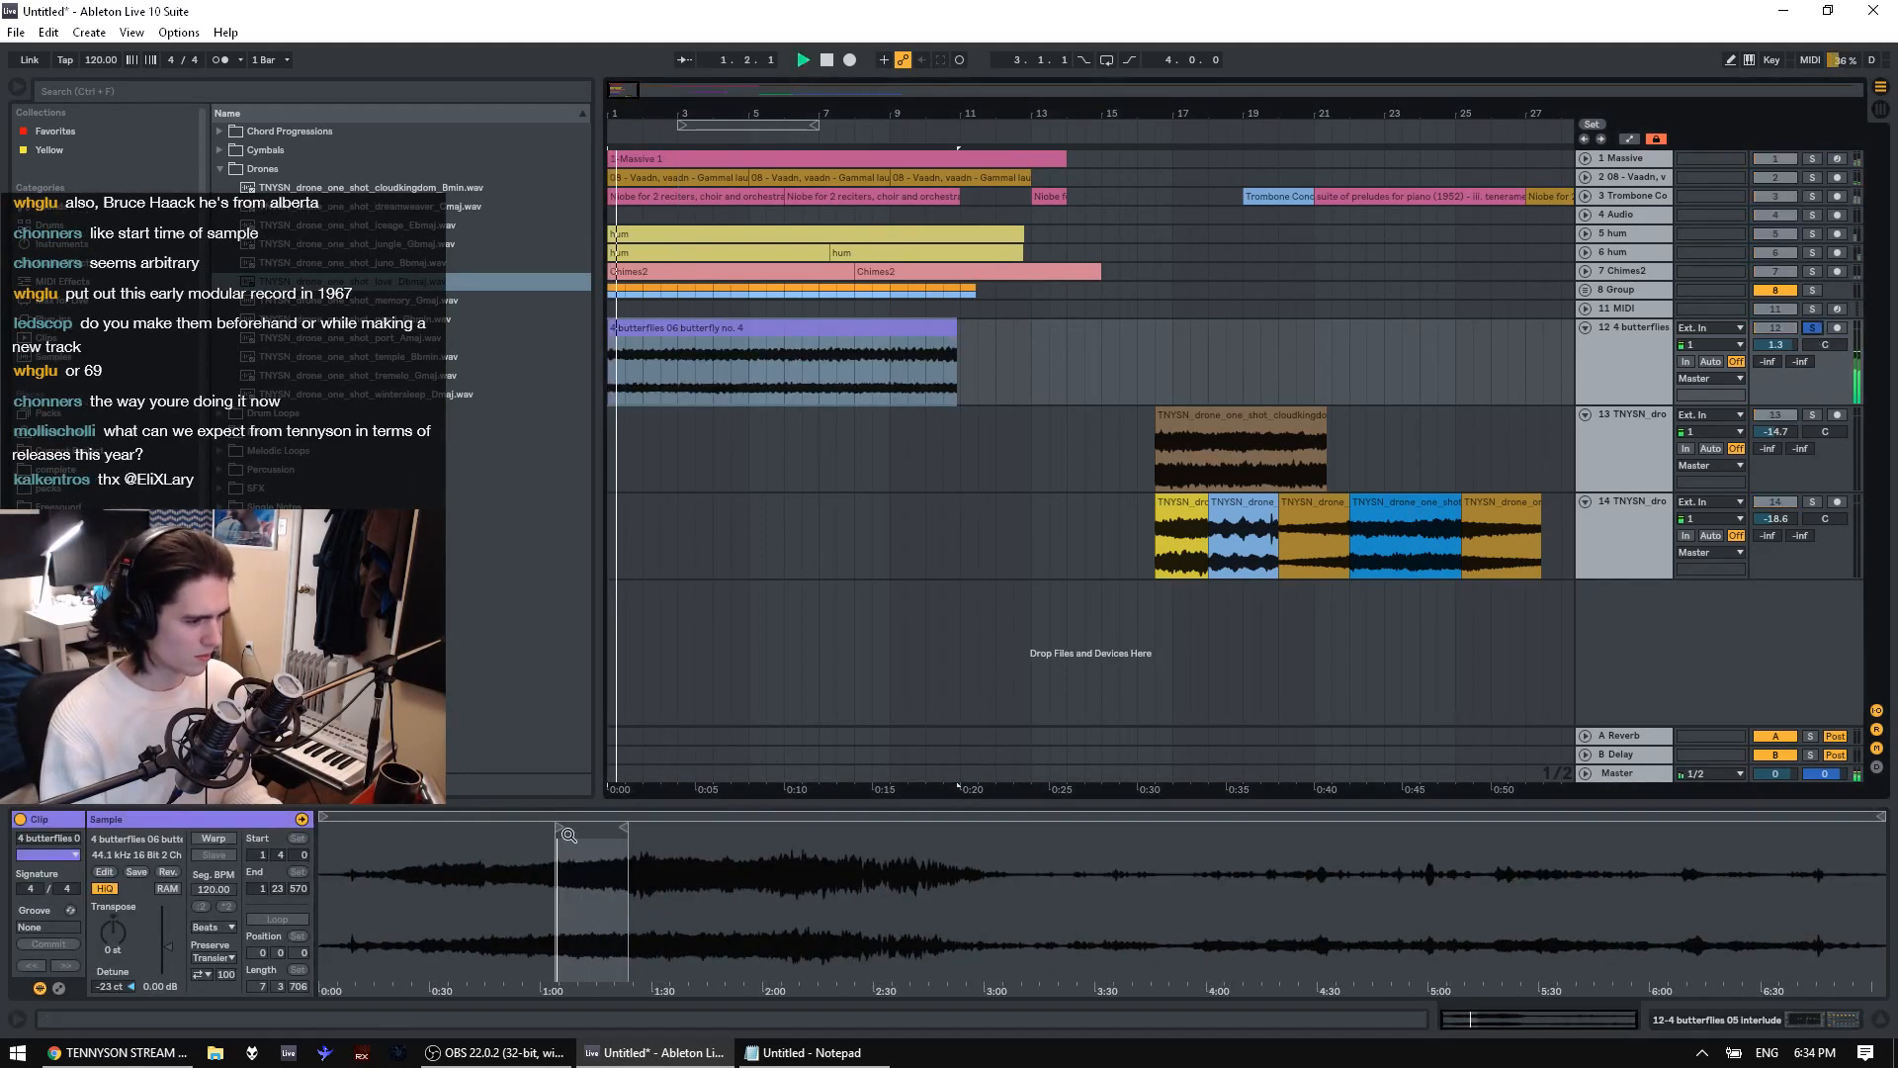
{"action": "mouse_move", "coordinate": [559, 829]}
{"action": "left_mouse_down"}
{"action": "mouse_move", "coordinate": [465, 840]}
{"action": "mouse_move", "coordinate": [545, 849]}
{"action": "mouse_move", "coordinate": [393, 850]}
{"action": "mouse_move", "coordinate": [1270, 875]}
{"action": "mouse_move", "coordinate": [1101, 878]}
{"action": "left_mouse_up"}
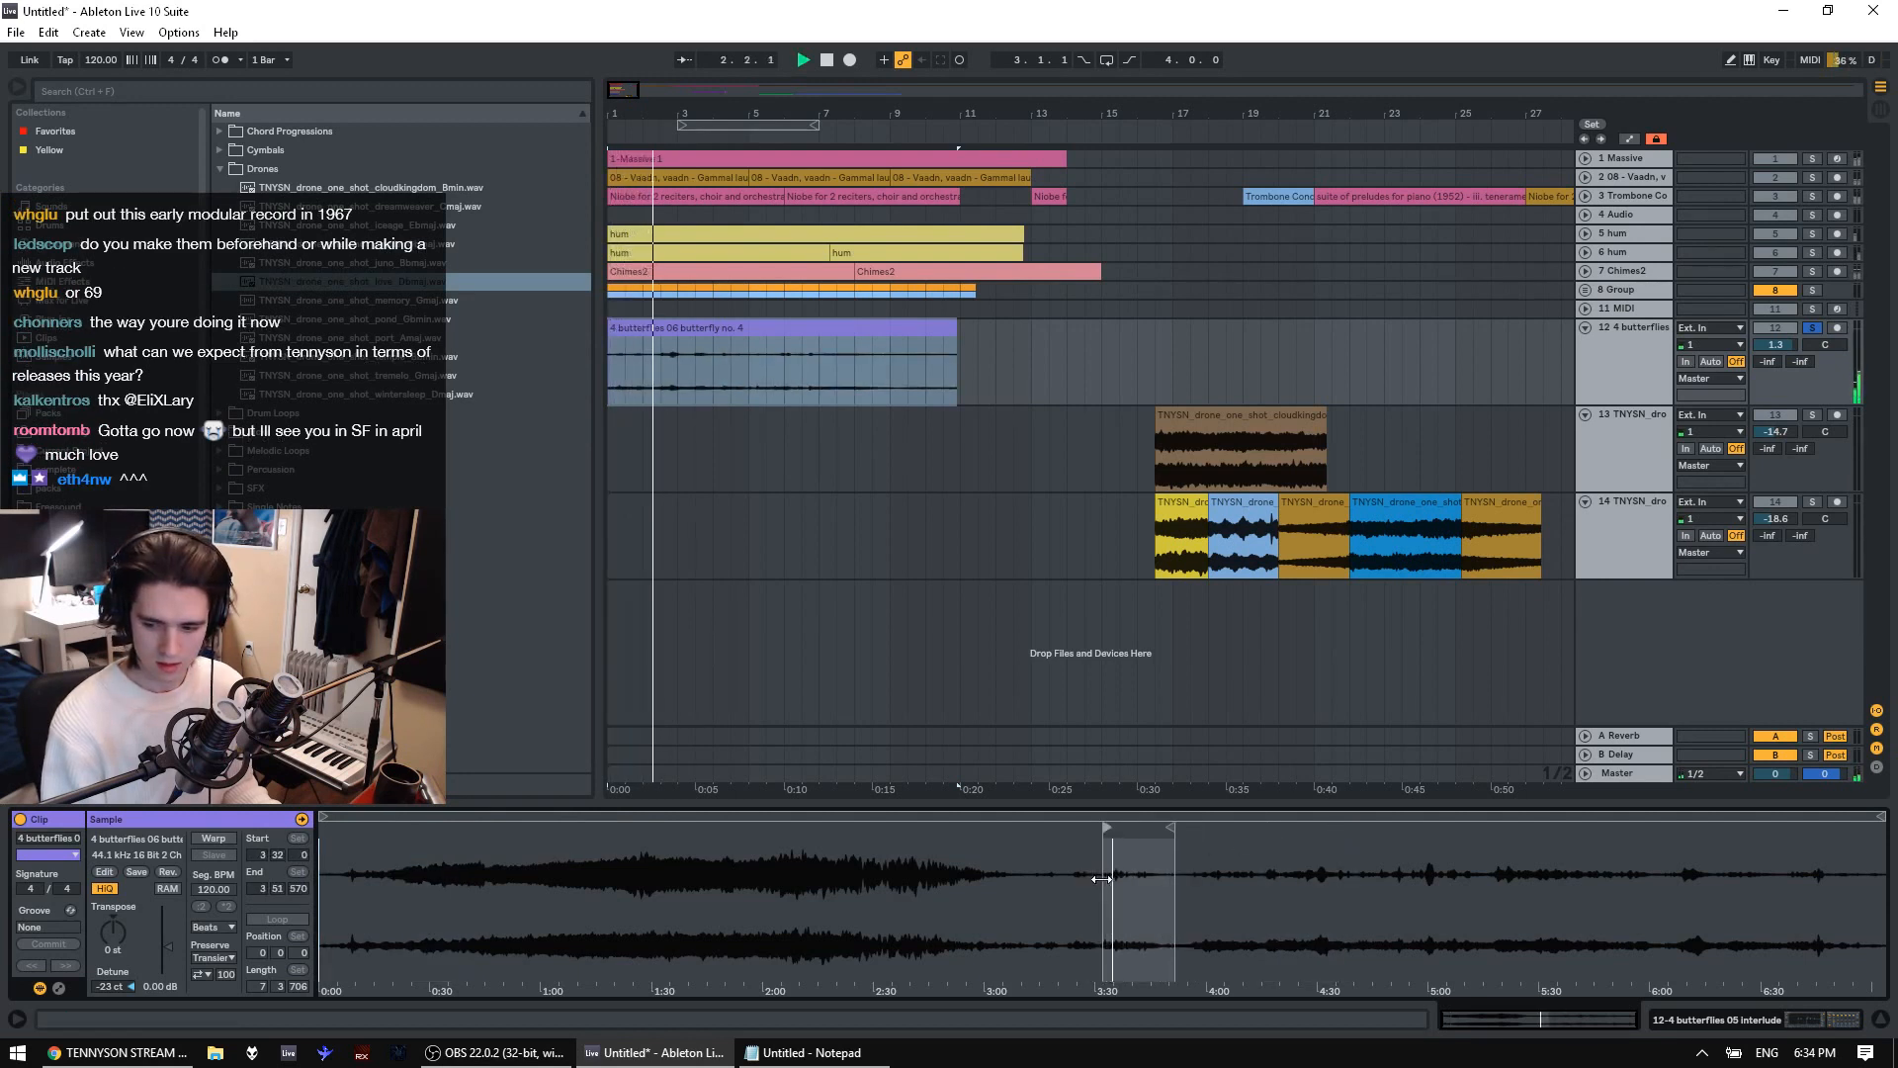
{"action": "left_click_drag", "start_coordinate": [1102, 878], "coordinate": [1059, 811]}
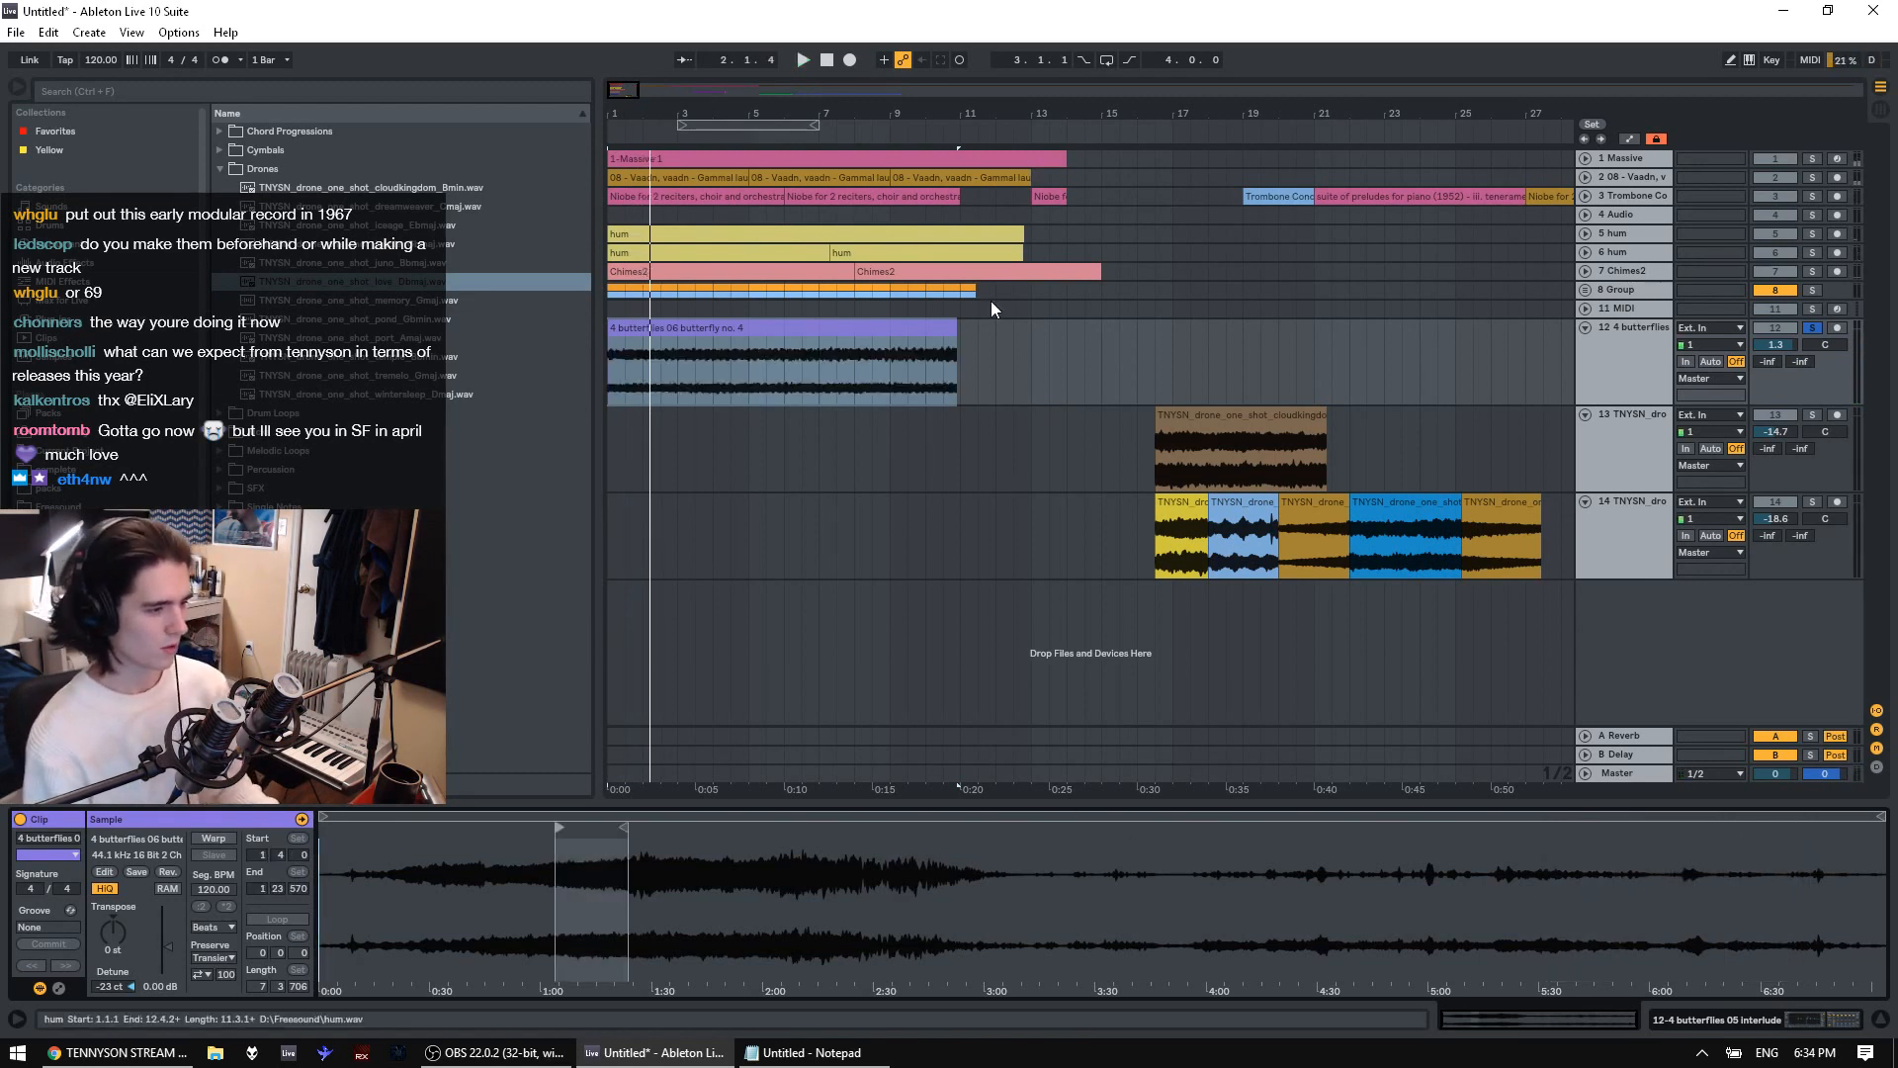
{"action": "left_click", "coordinate": [1812, 329]}
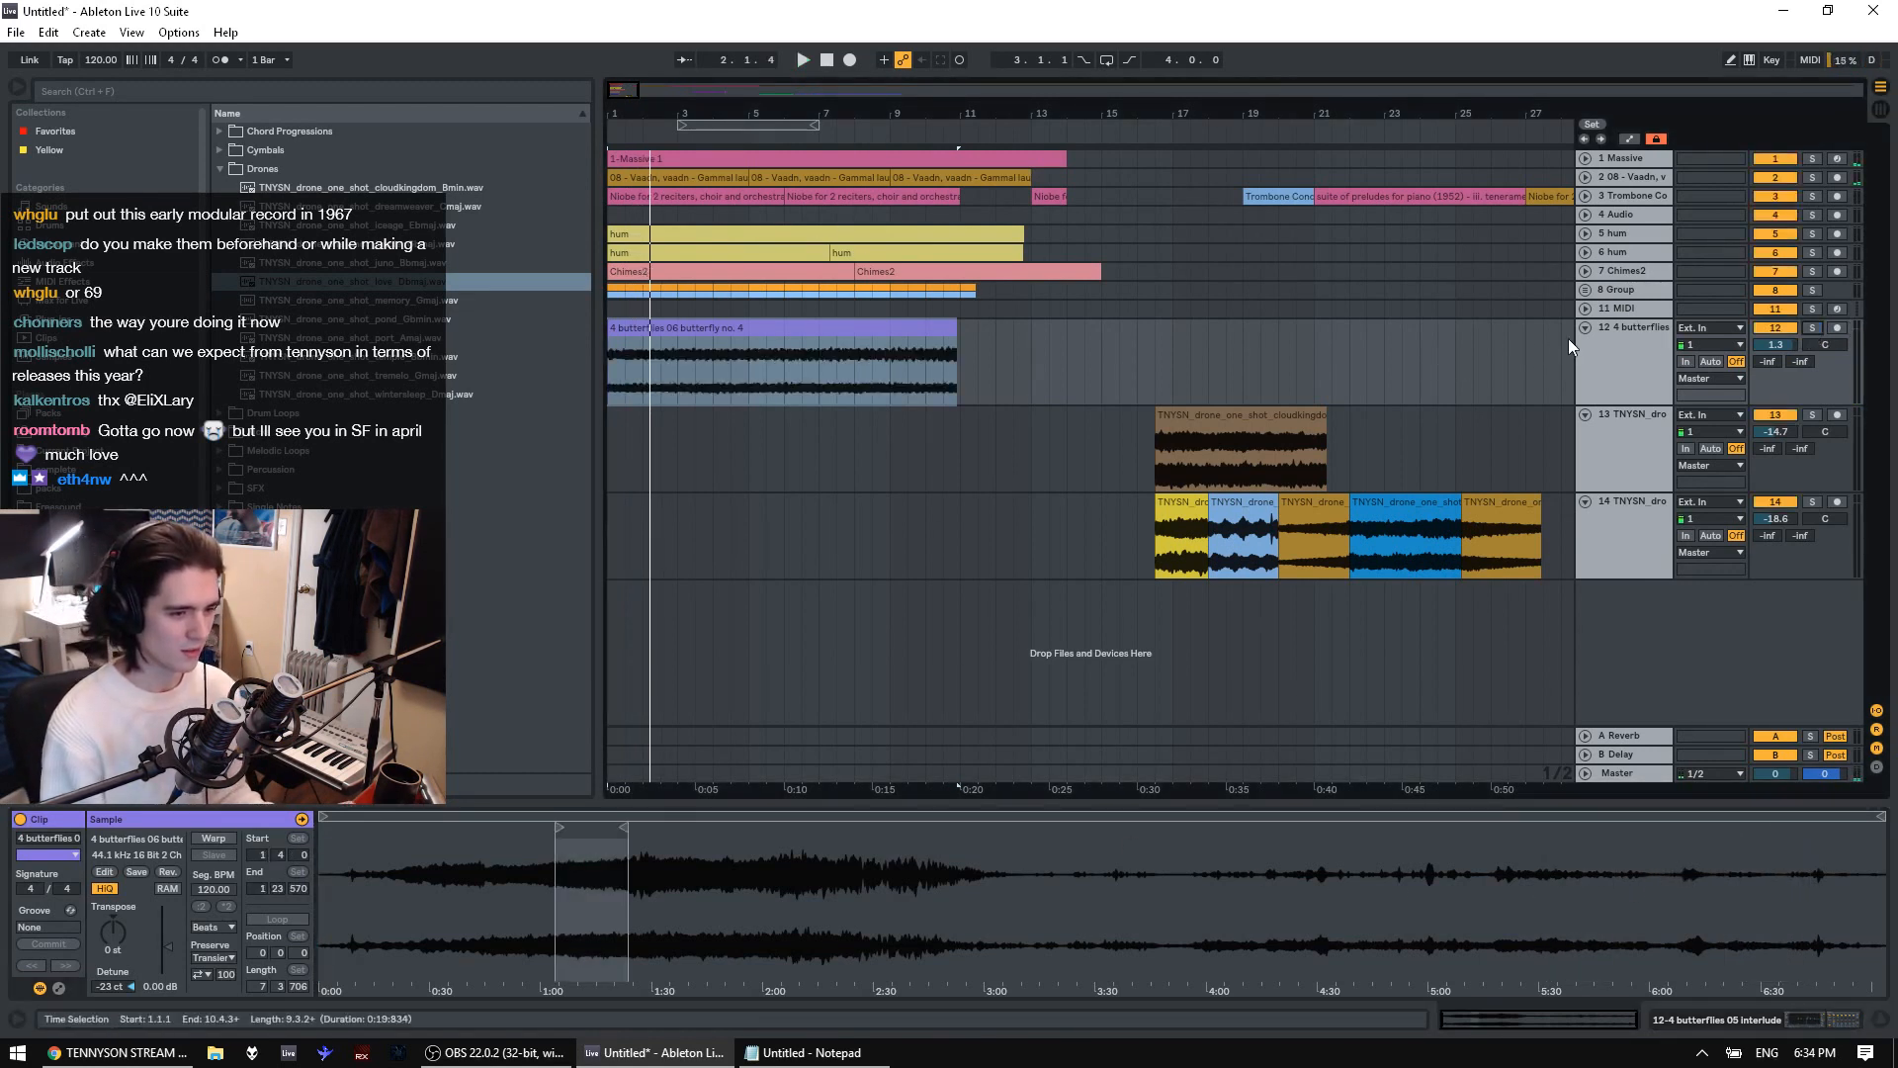
Collapse all the unfolded tracks and play the whole arrangement from the start
{"action": "left_click", "coordinate": [1583, 328], "text": "alt"}
{"action": "key", "text": "space"}
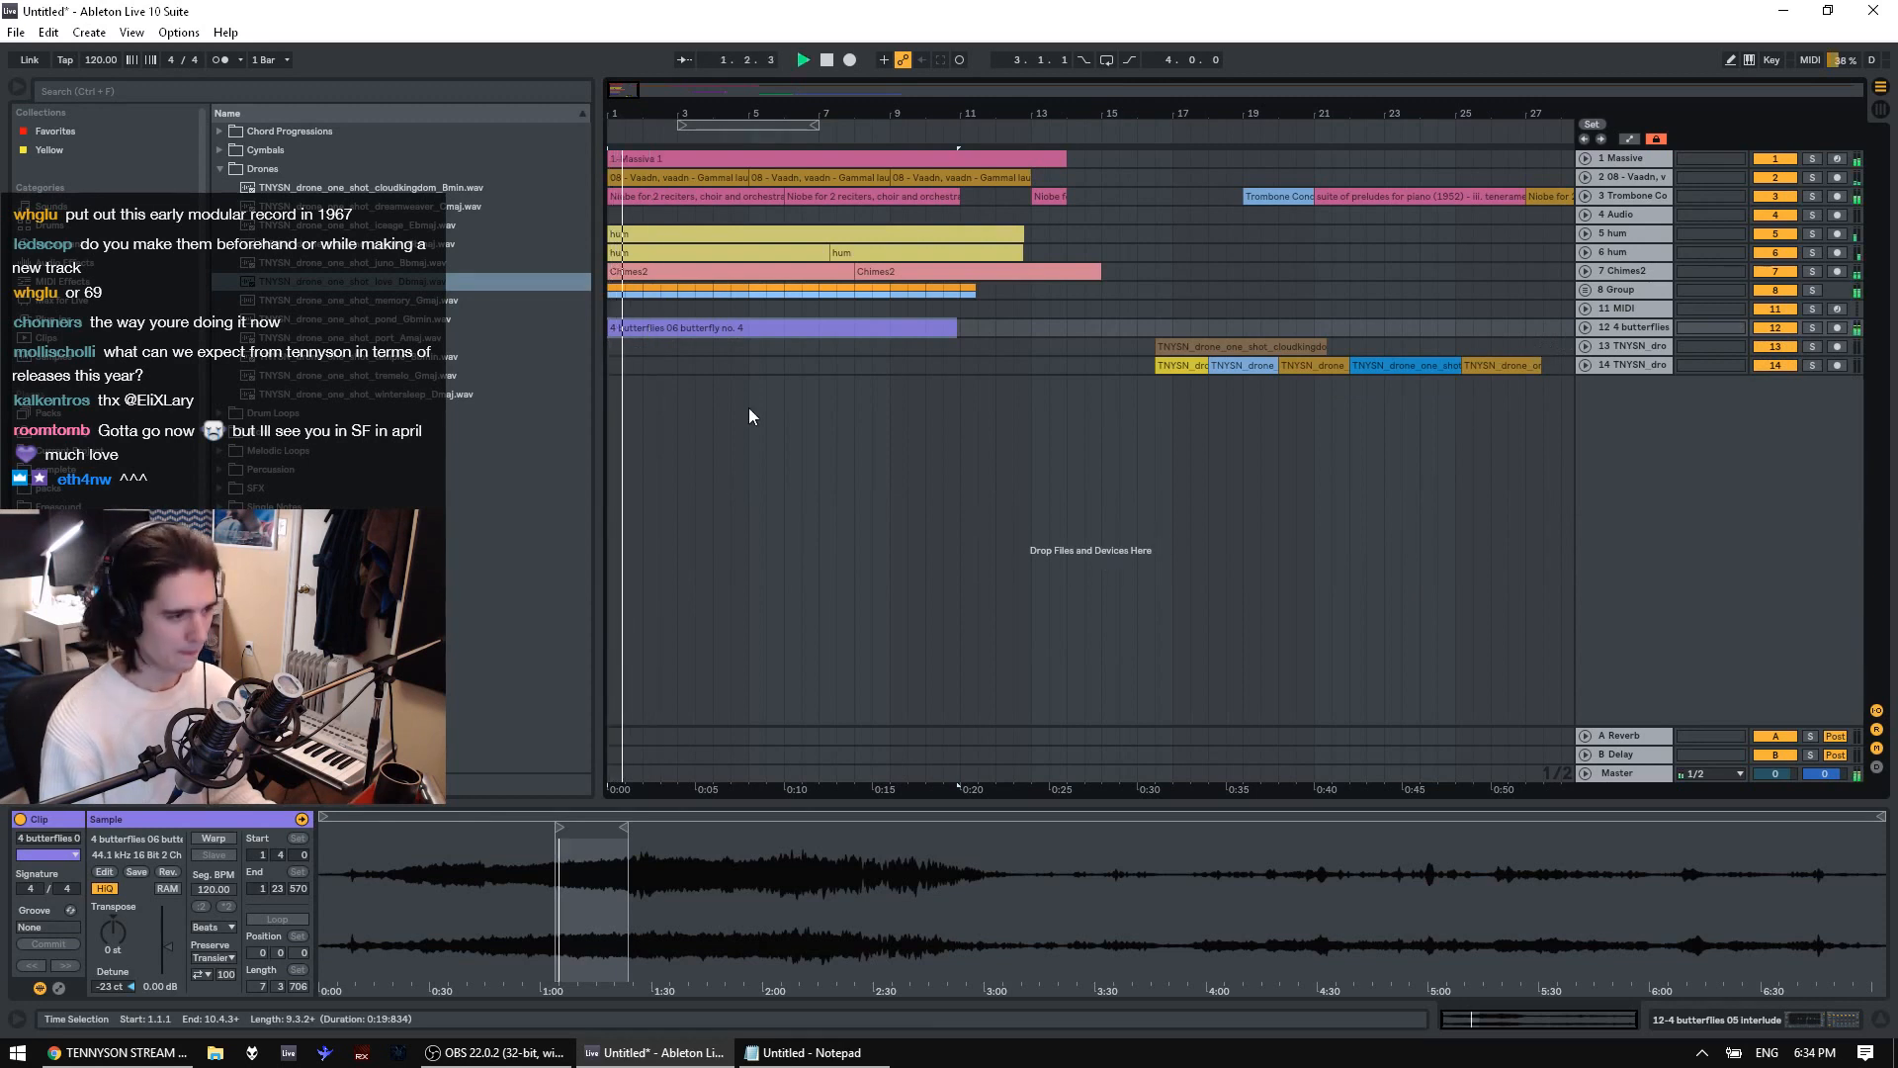
{"action": "right_click", "coordinate": [1626, 413]}
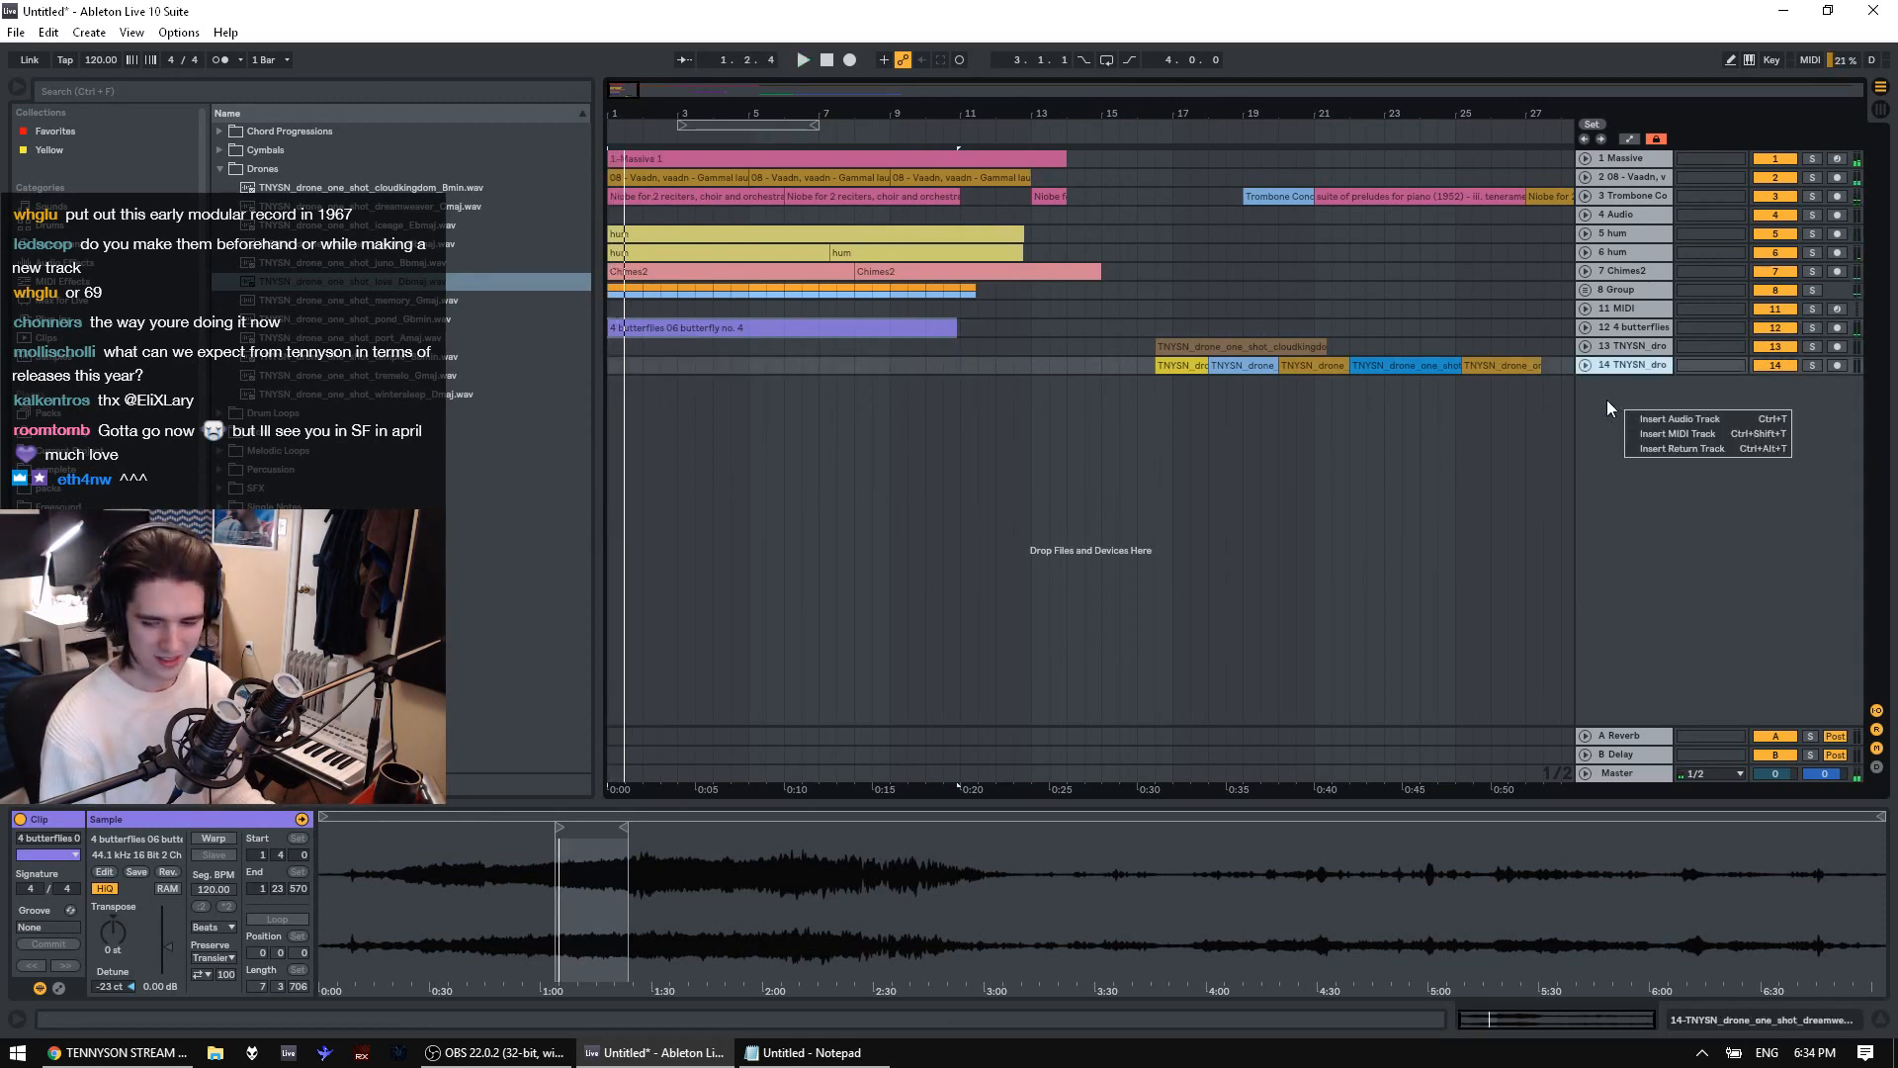
{"action": "left_click", "coordinate": [1768, 515]}
{"action": "key", "text": "space"}
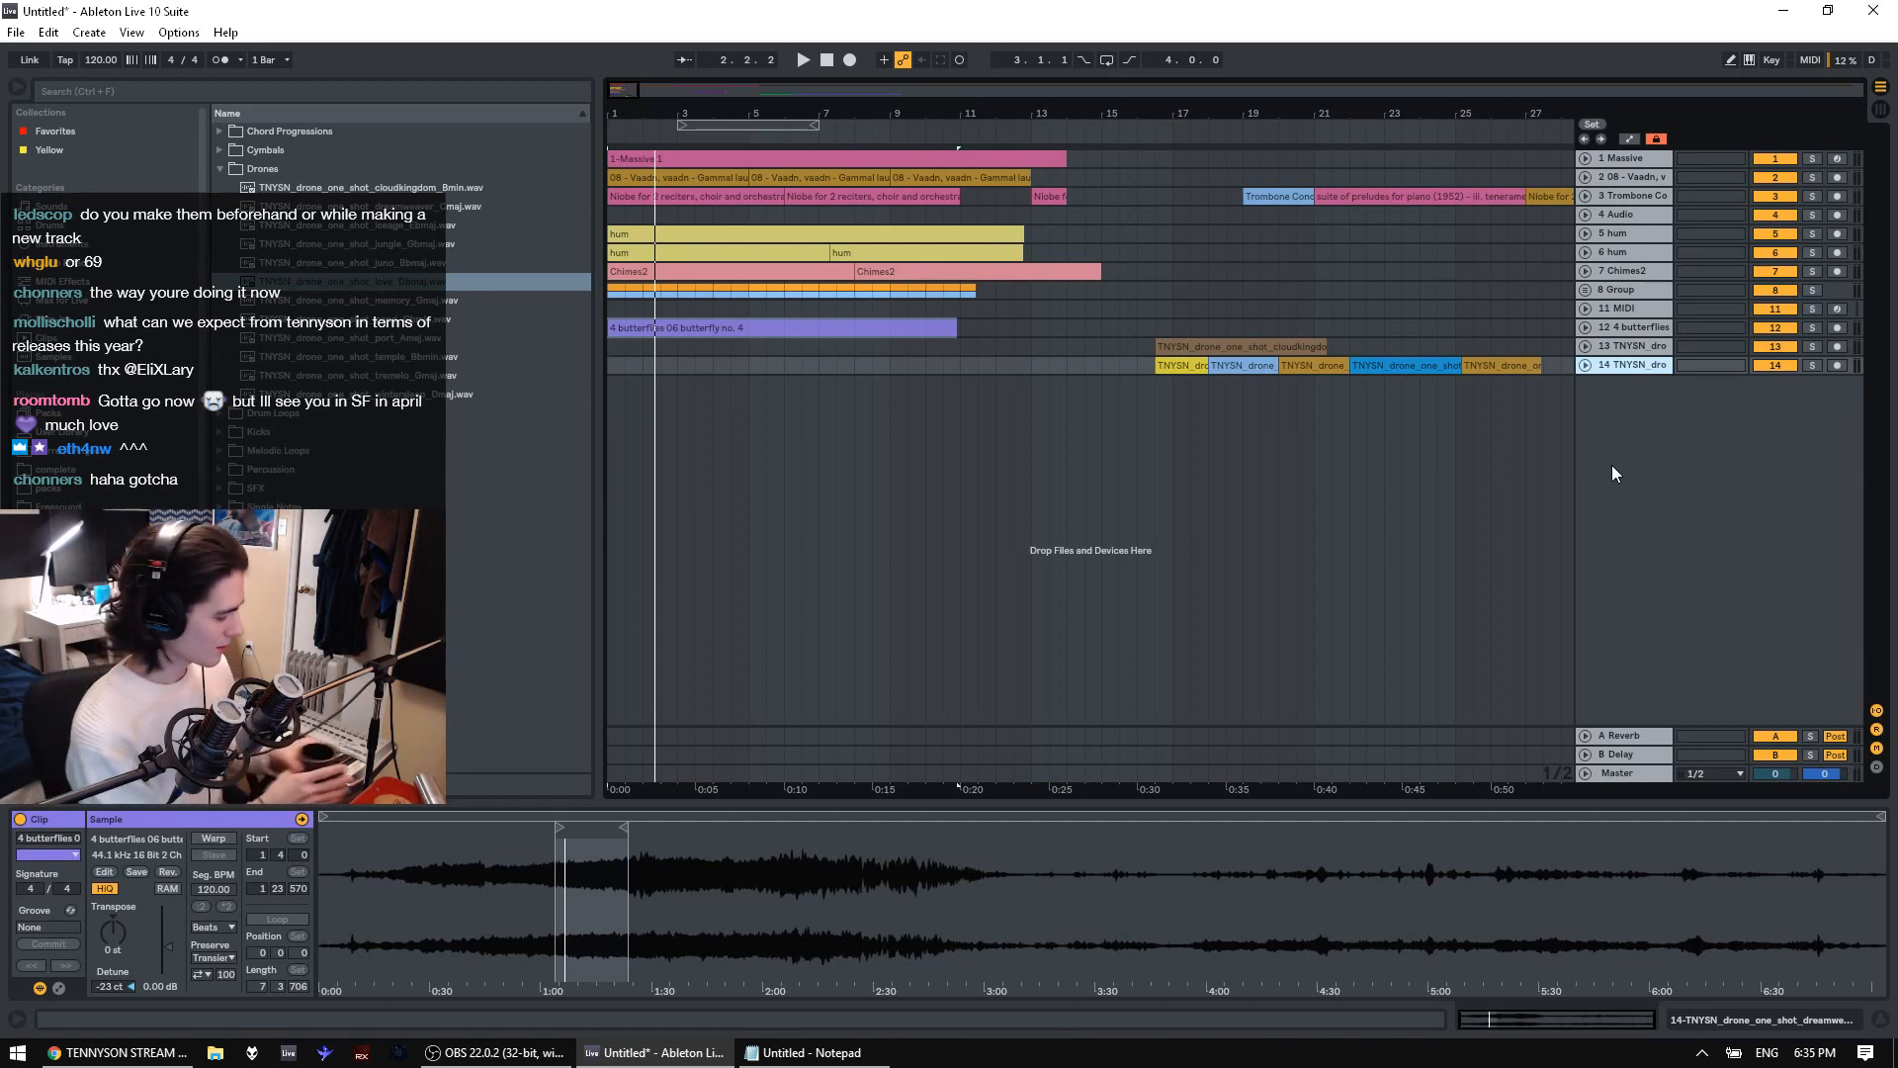
{"action": "key", "text": "space"}
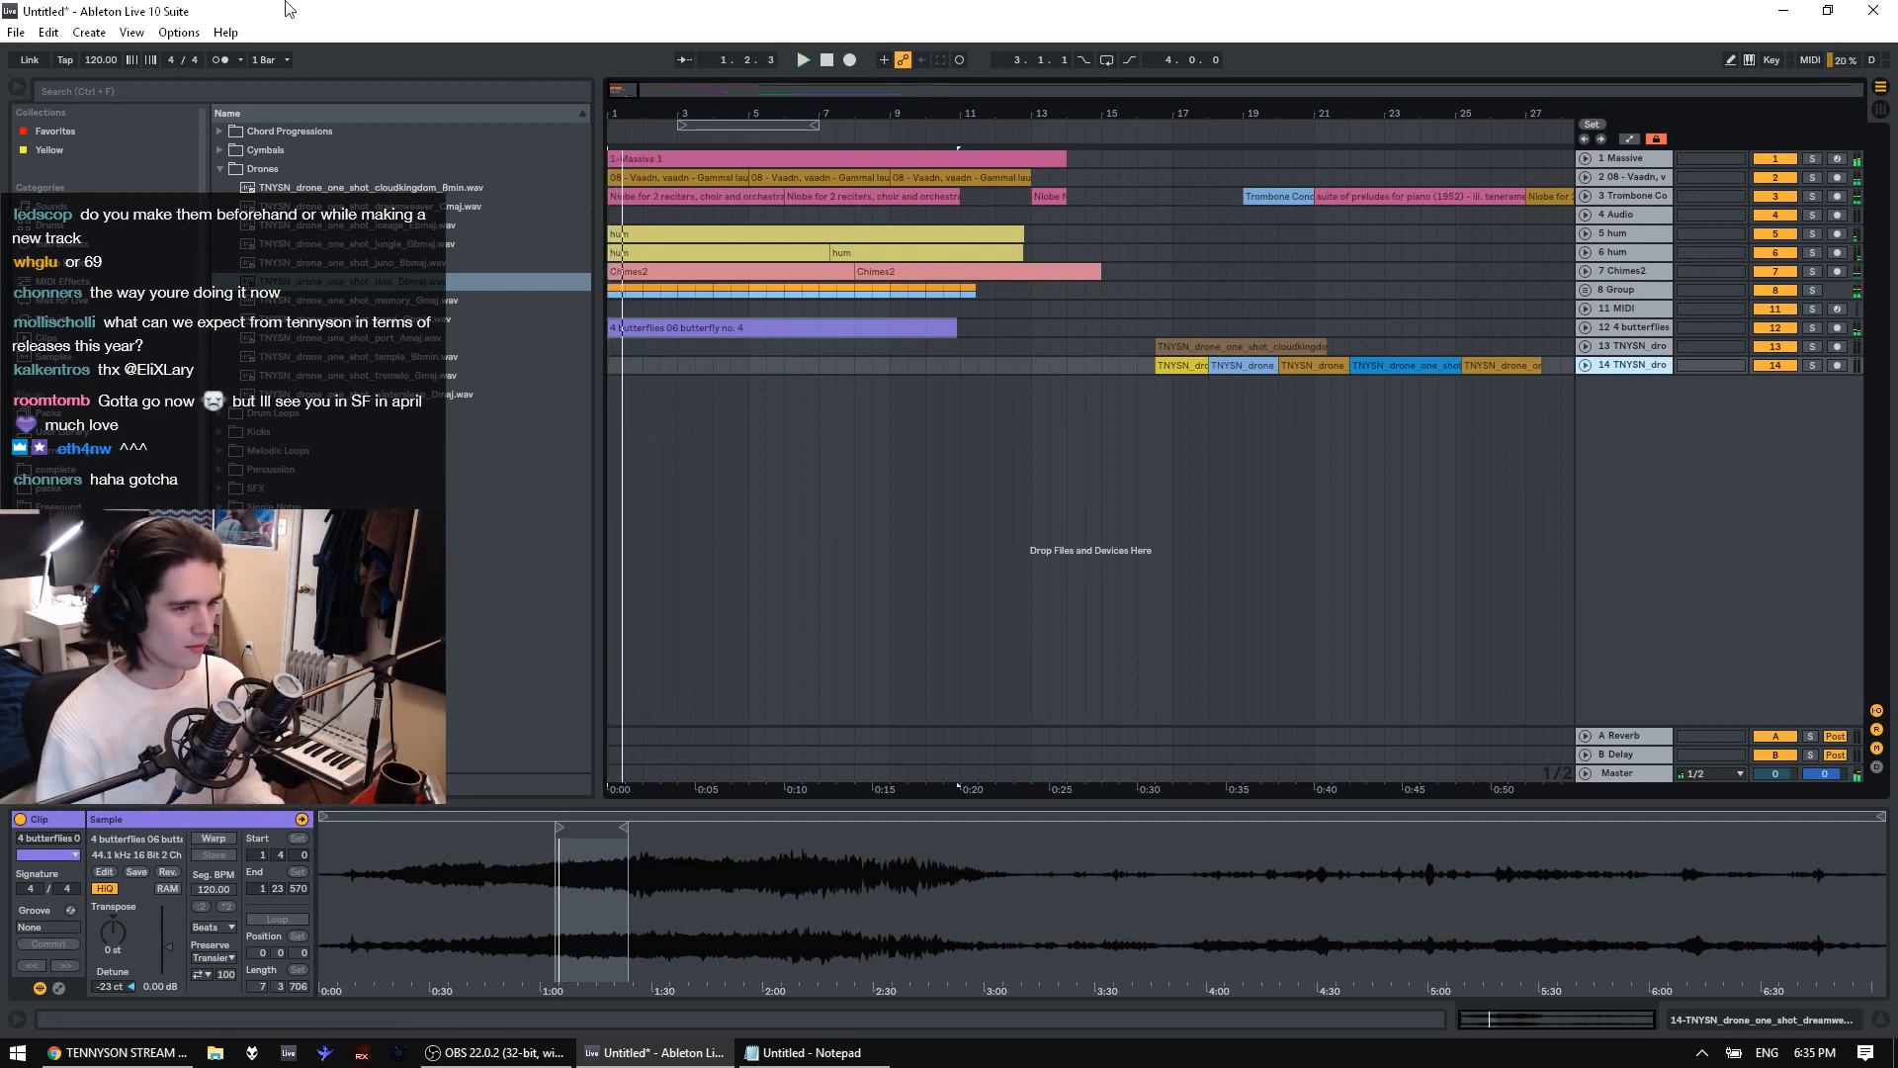
Save the Live Set as streamdrone in the 1 january project folder
{"action": "left_click", "coordinate": [16, 33]}
{"action": "left_click", "coordinate": [198, 234]}
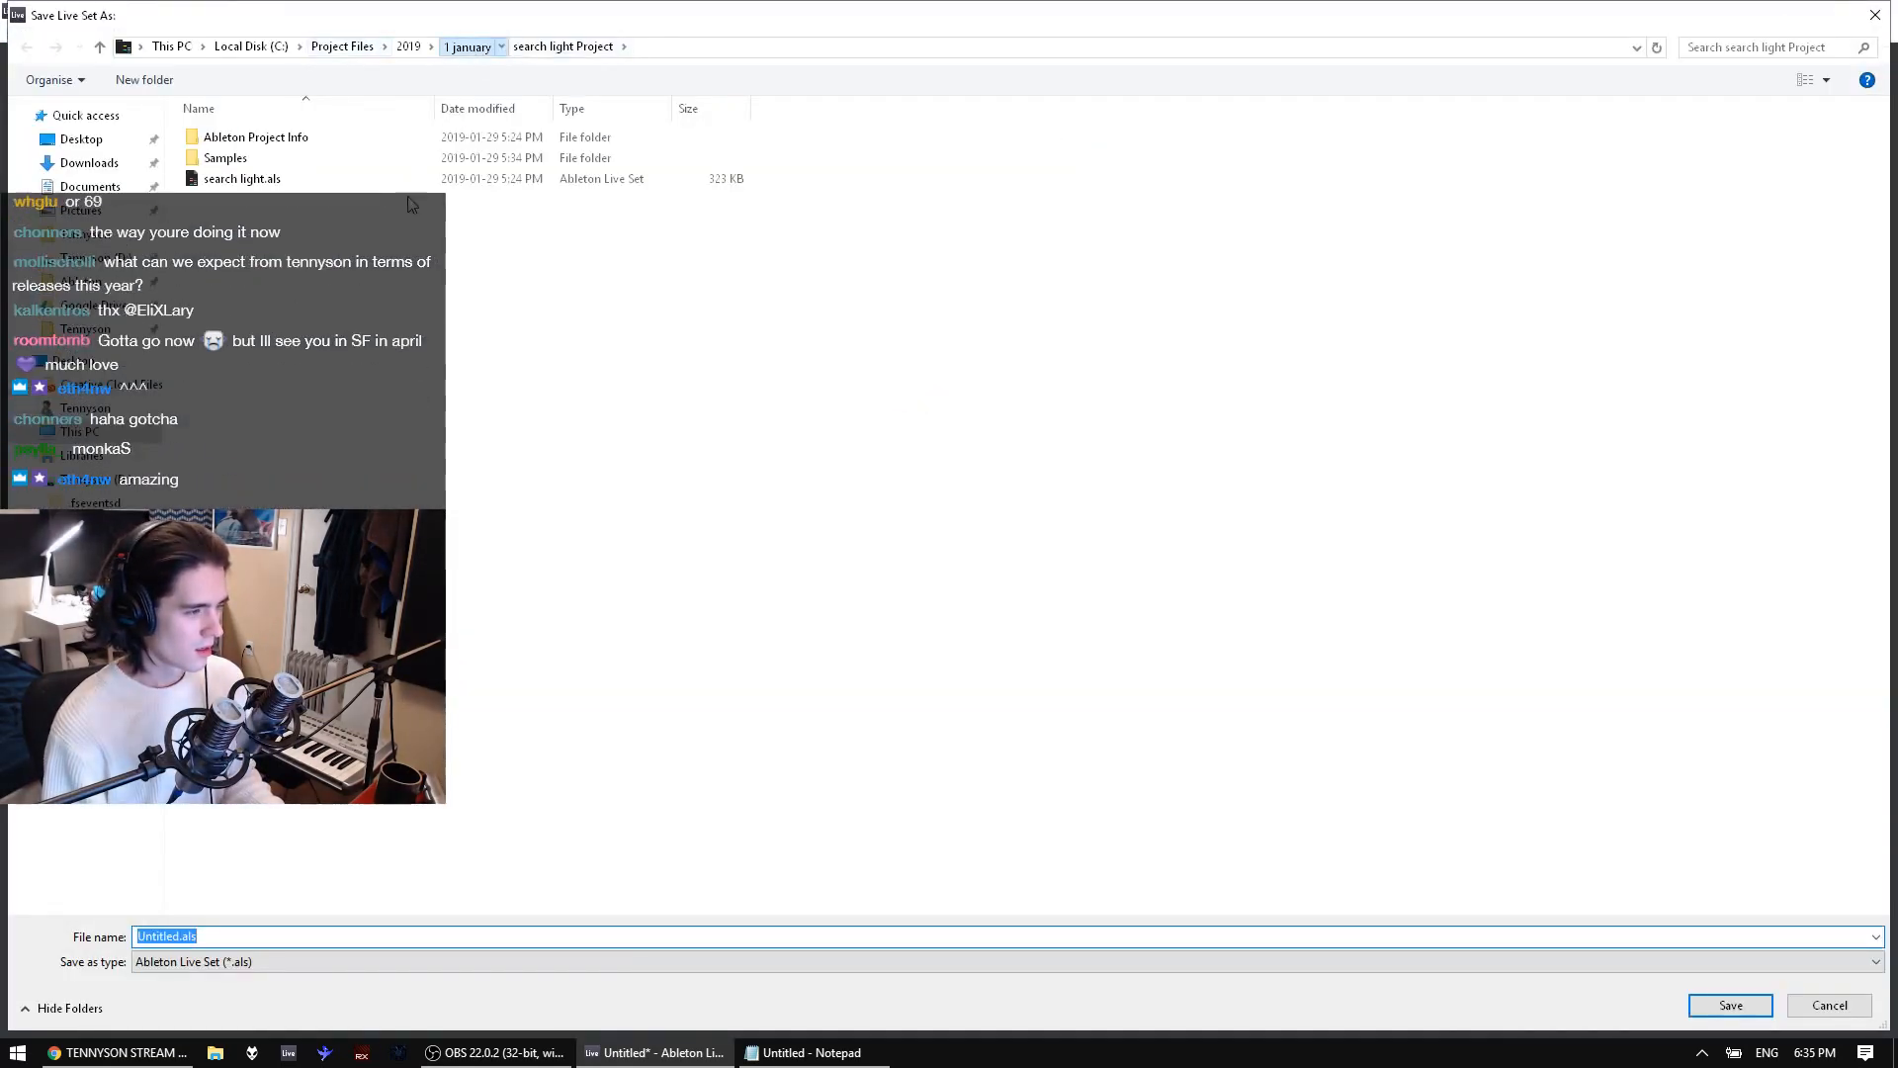
{"action": "left_click", "coordinate": [467, 46]}
{"action": "type", "text": "streamdrone"}
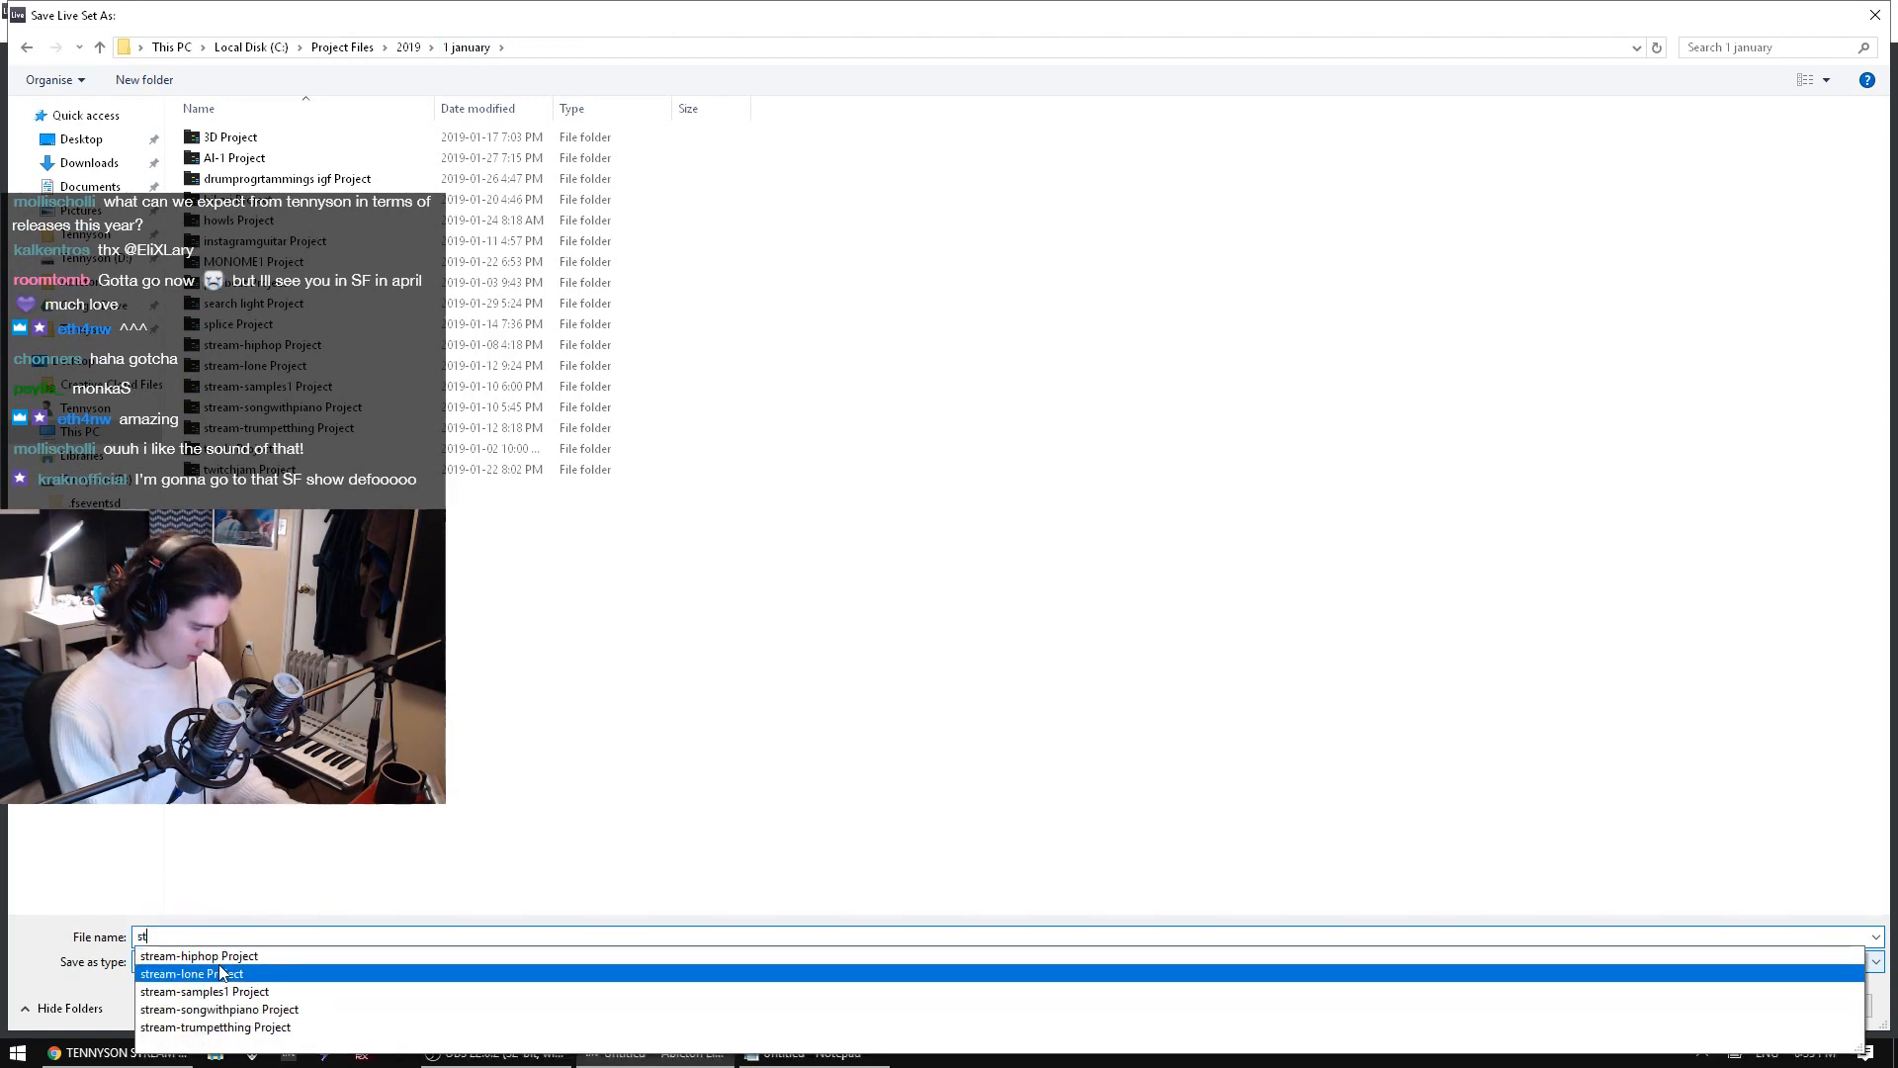
{"action": "key", "text": "Return"}
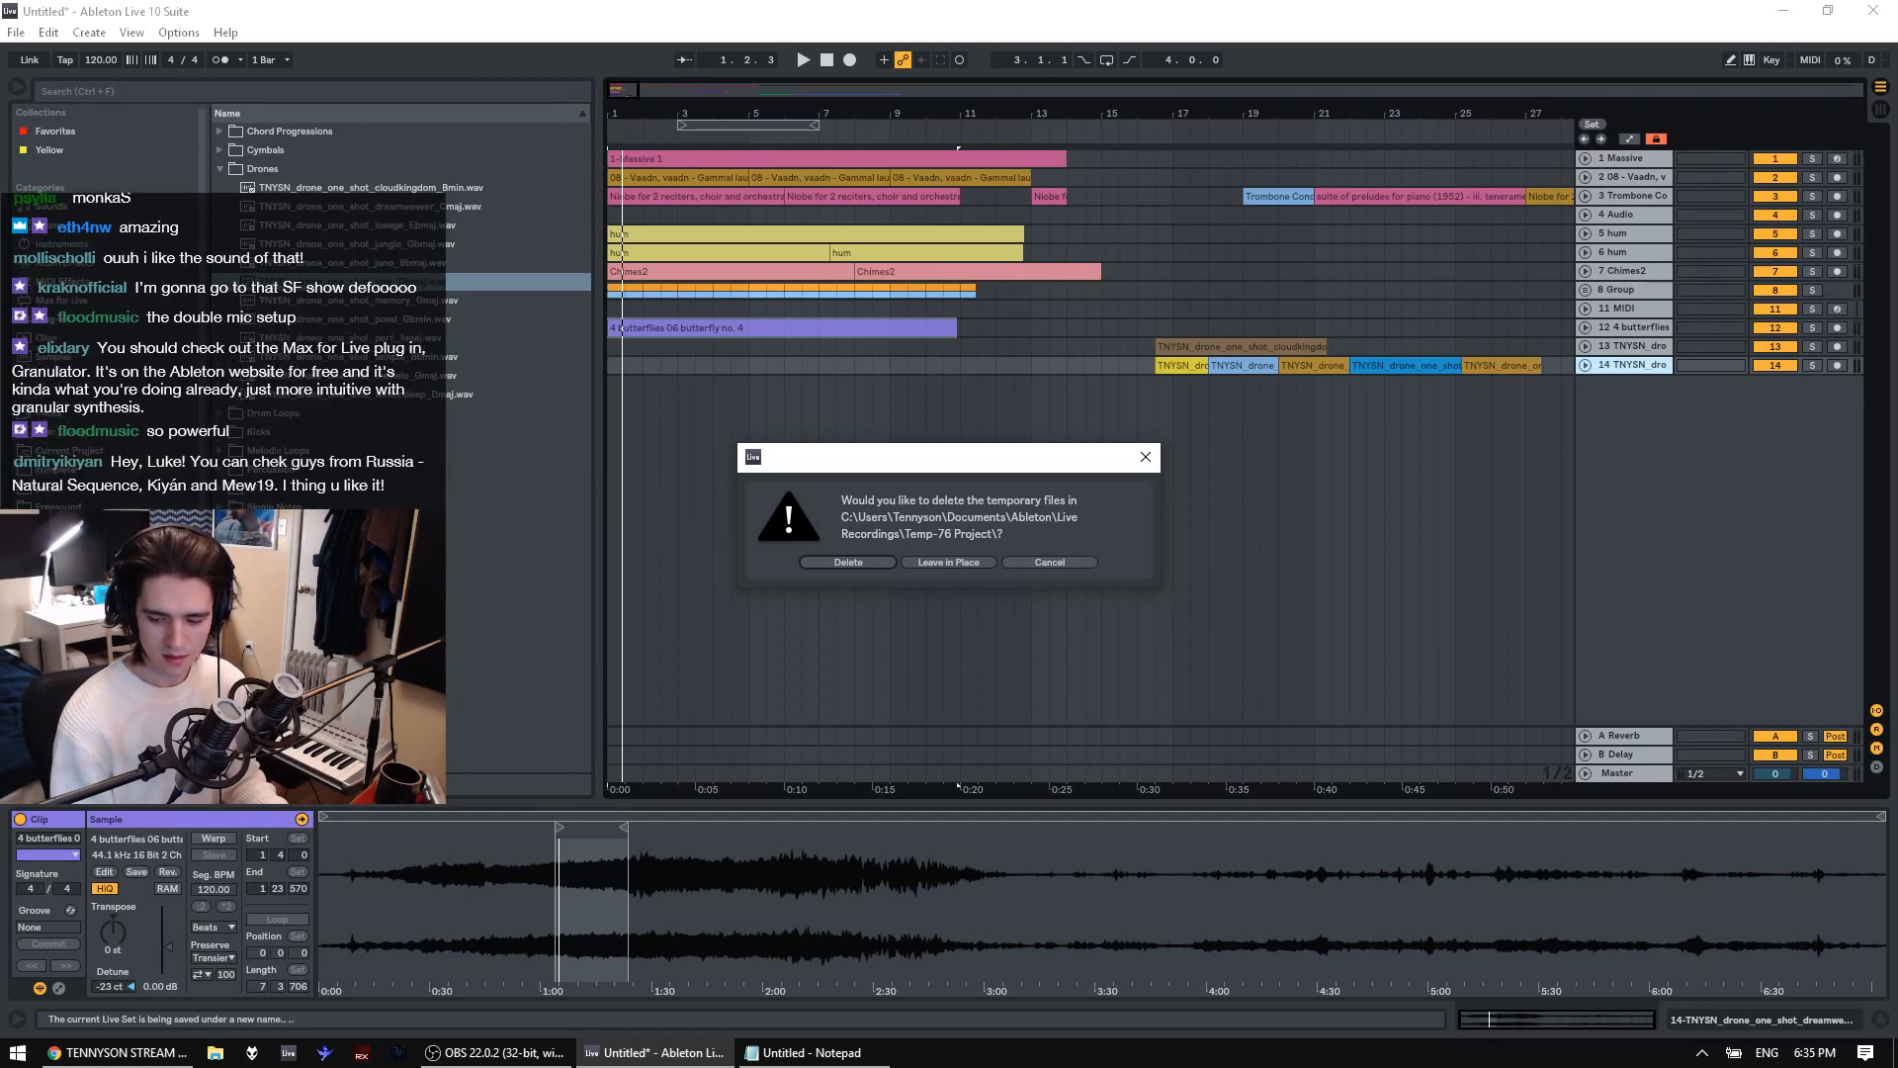
Add a line for the suggested granular plug-in to the Notepad list and delete the temporary project files
{"action": "left_click", "coordinate": [815, 1051]}
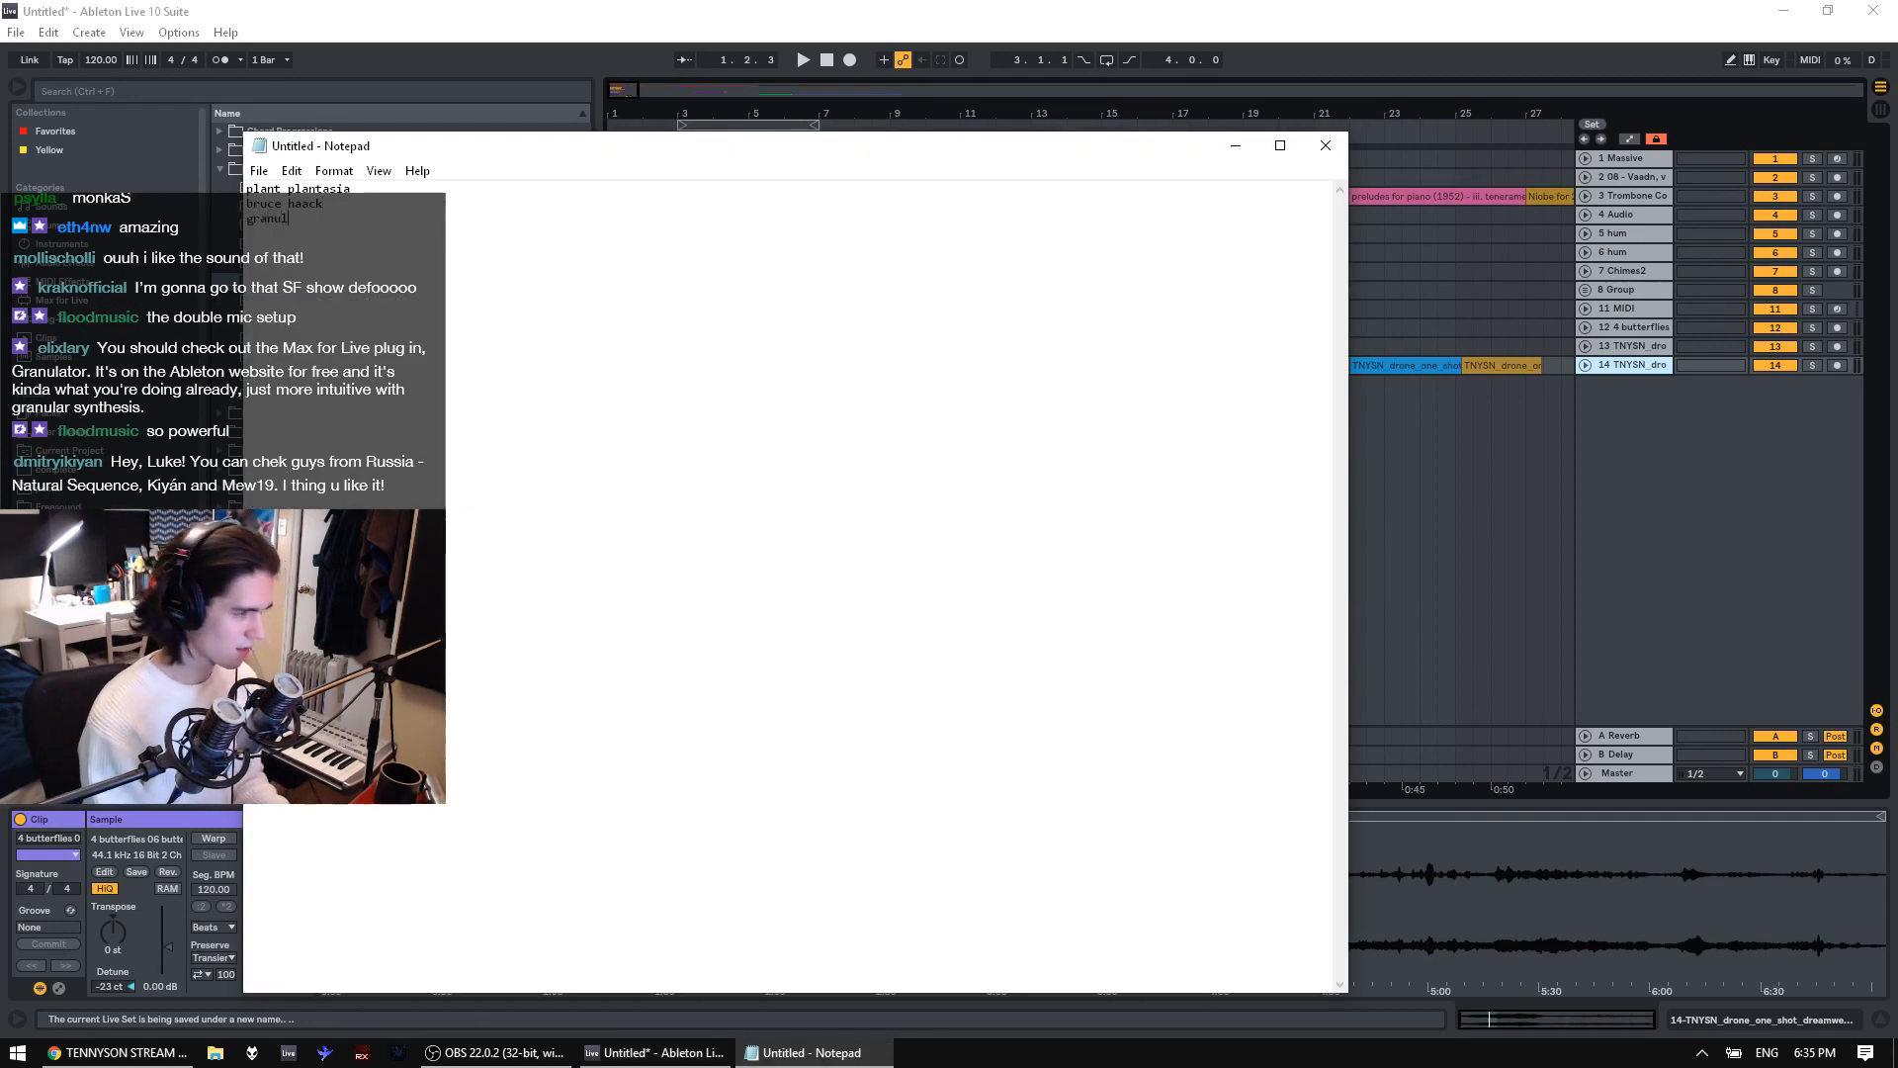
{"action": "left_click", "coordinate": [1627, 332]}
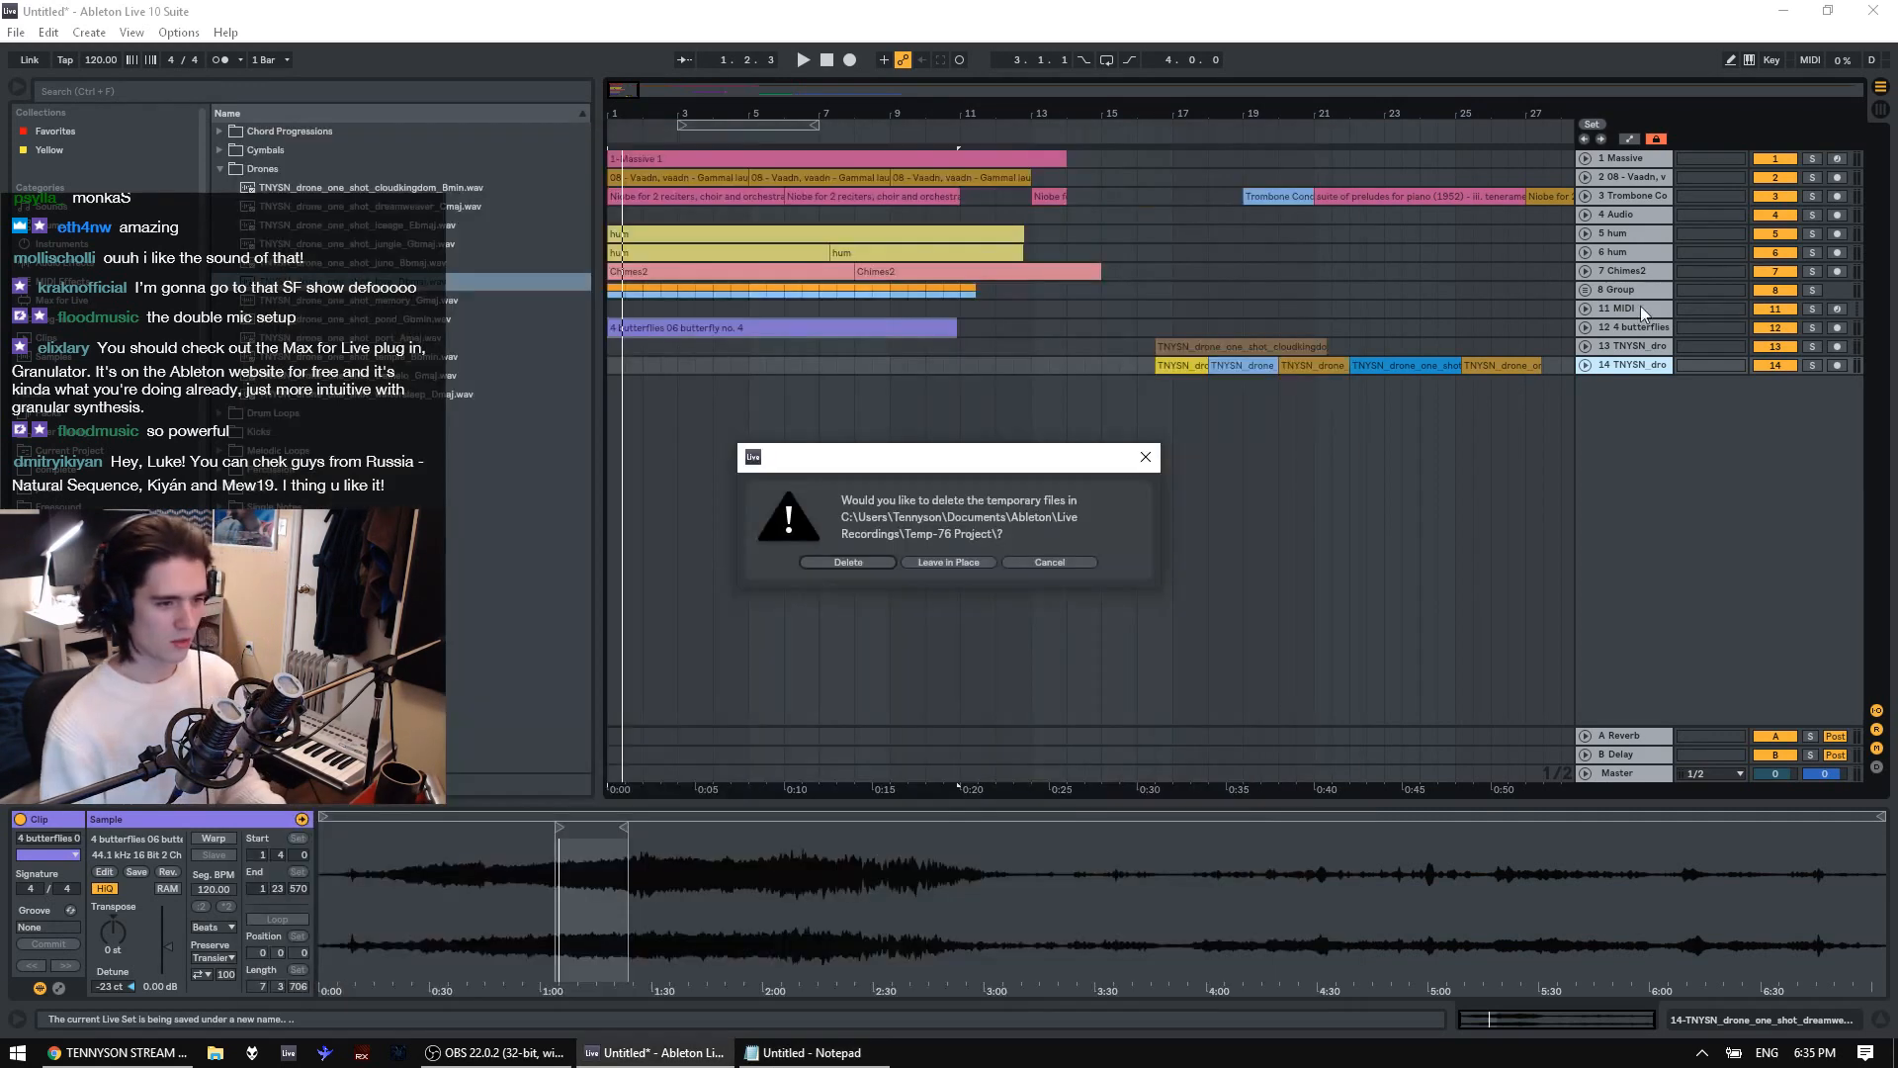
{"action": "left_click", "coordinate": [835, 563]}
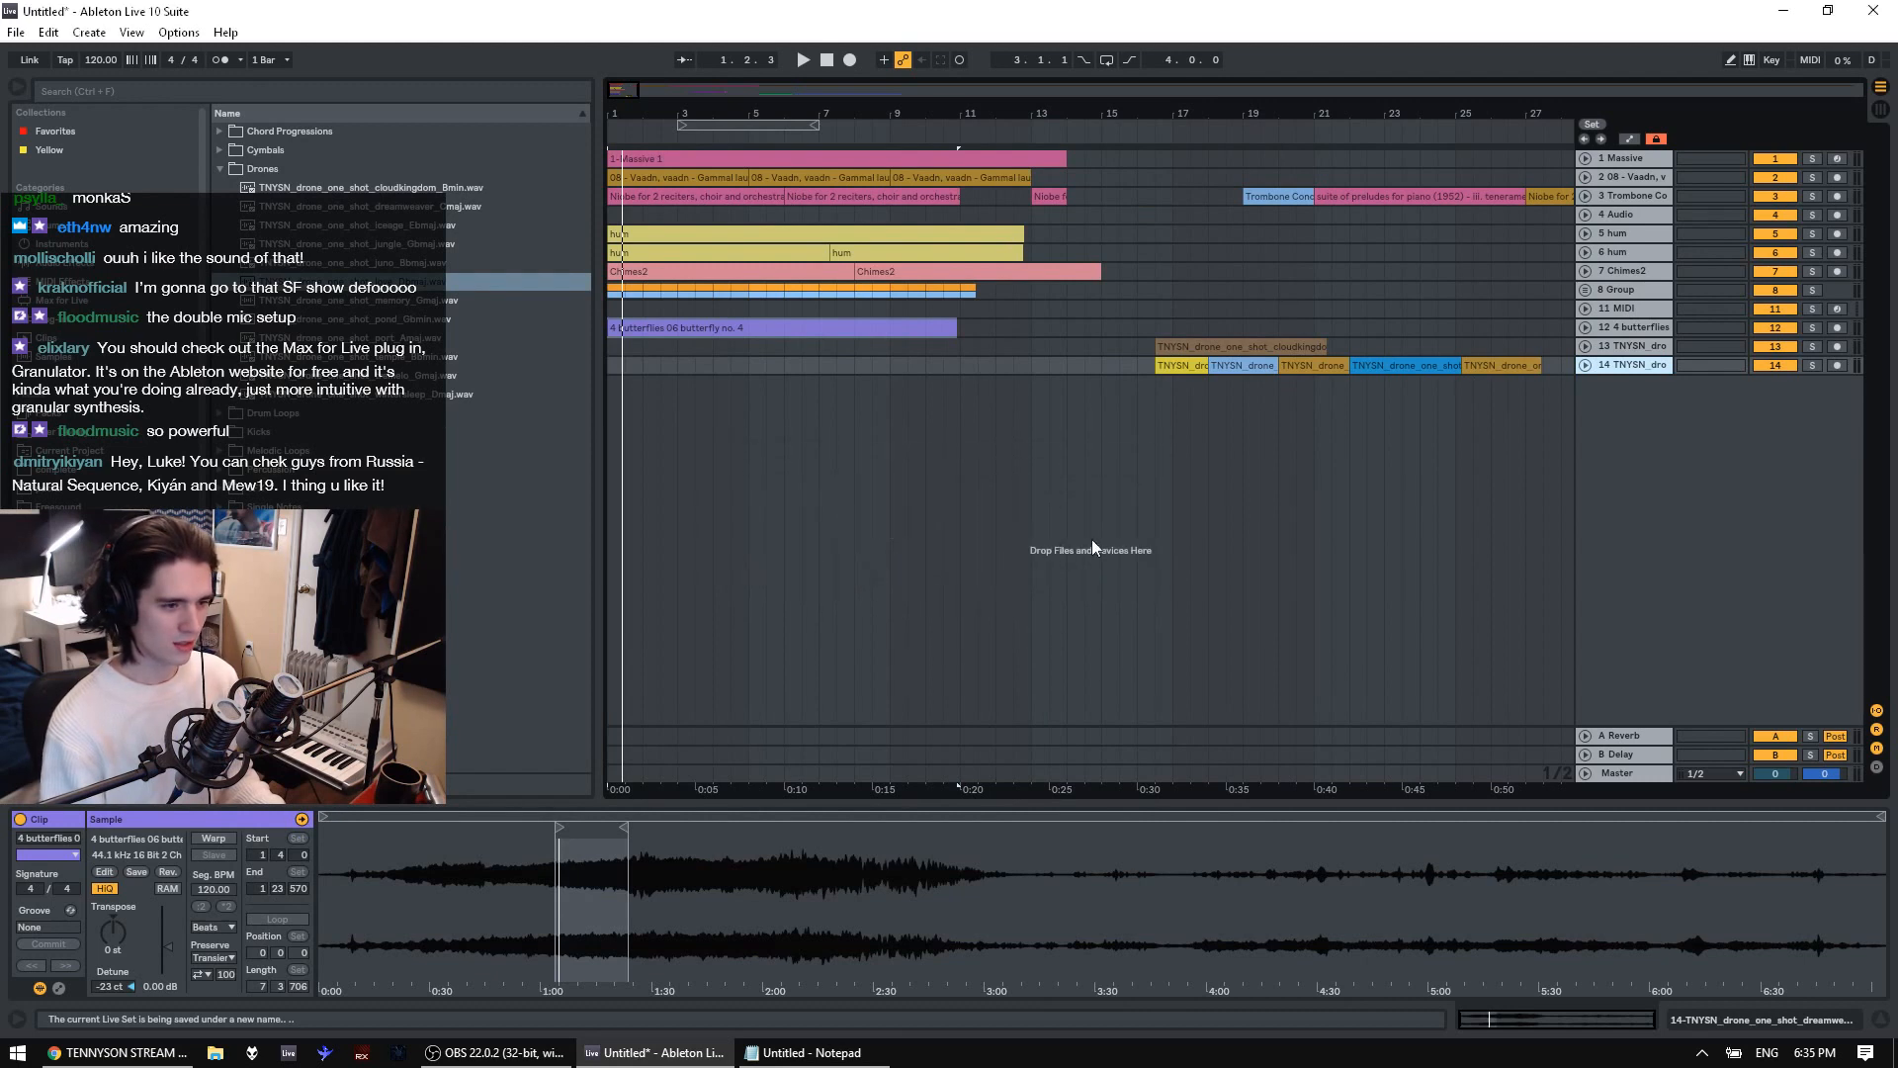
Unfold and solo the Group track, play it and show the Sampler on its RI-Cl.NetL track
{"action": "left_click", "coordinate": [1649, 308]}
{"action": "left_click", "coordinate": [1652, 290]}
{"action": "left_click", "coordinate": [1641, 270]}
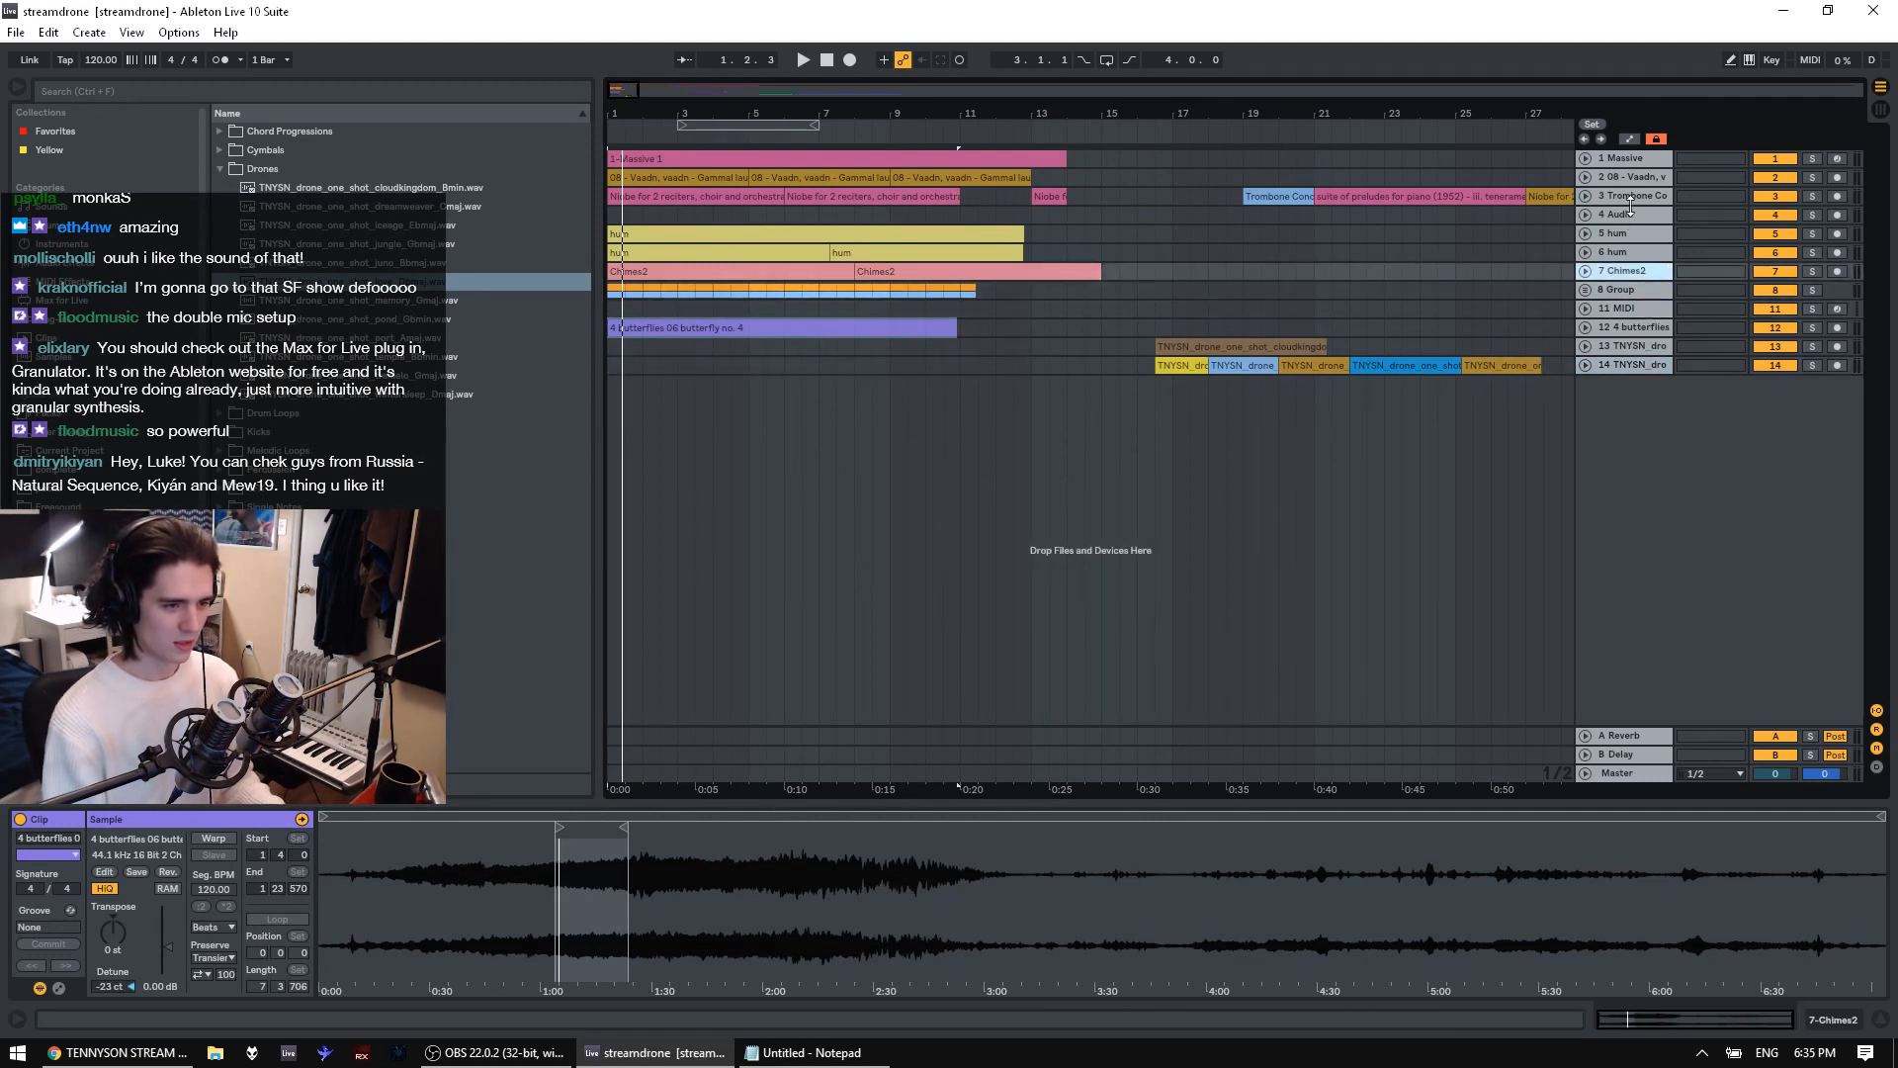
{"action": "left_click", "coordinate": [1617, 176]}
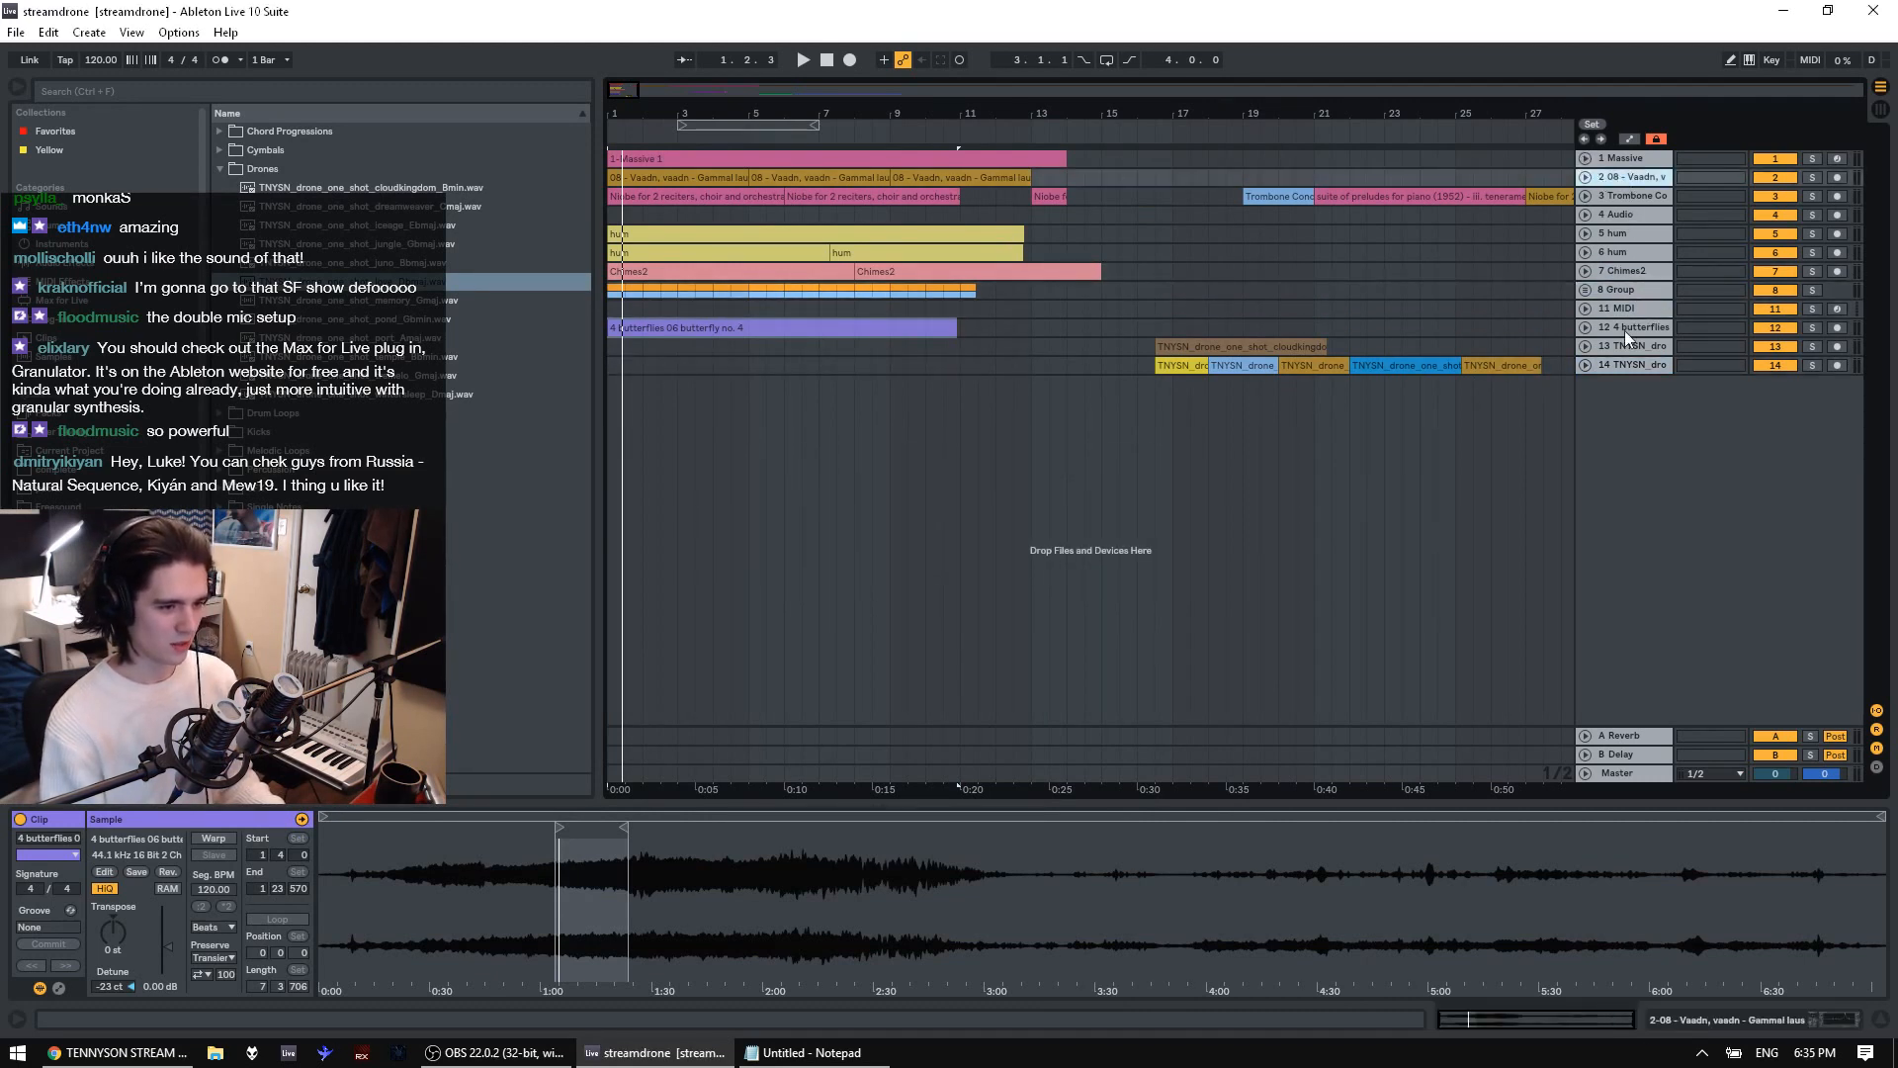
{"action": "left_click", "coordinate": [1596, 291]}
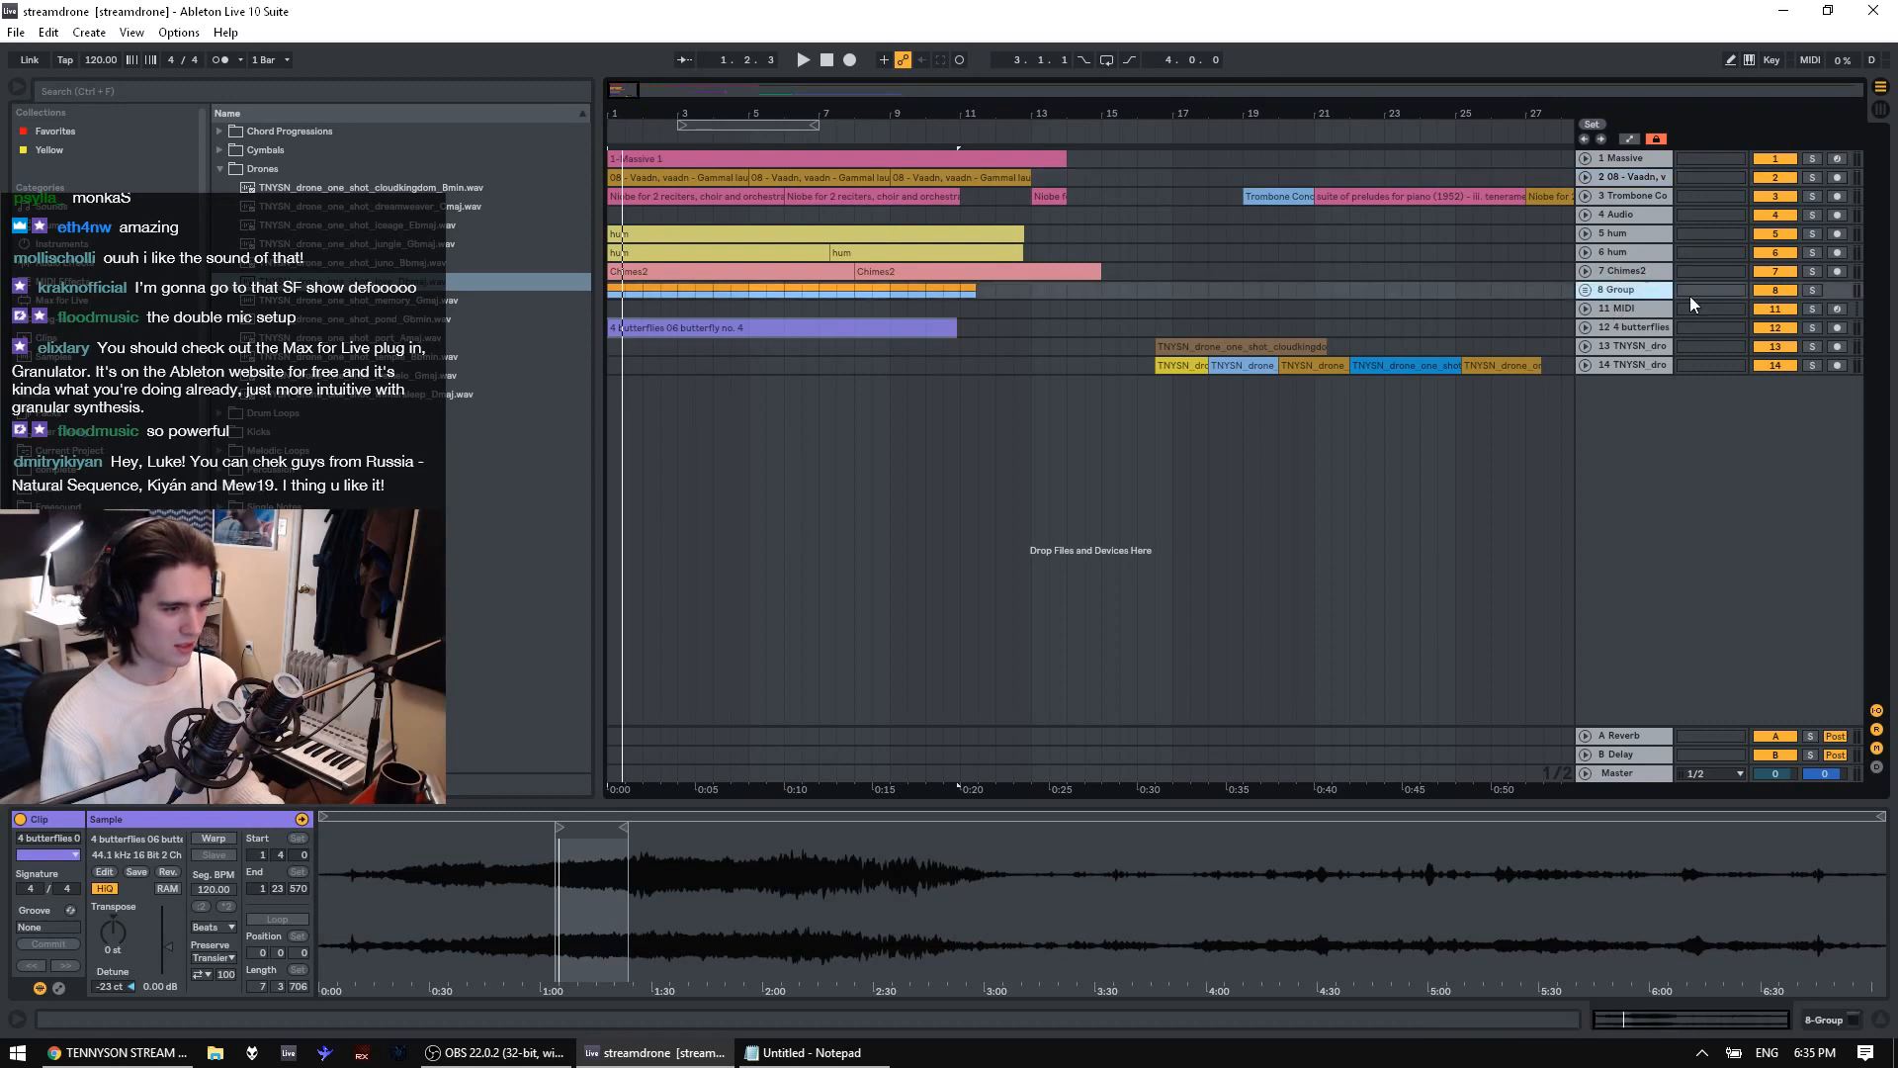
{"action": "left_click", "coordinate": [1584, 288]}
{"action": "key", "text": "space"}
{"action": "left_click", "coordinate": [1813, 291]}
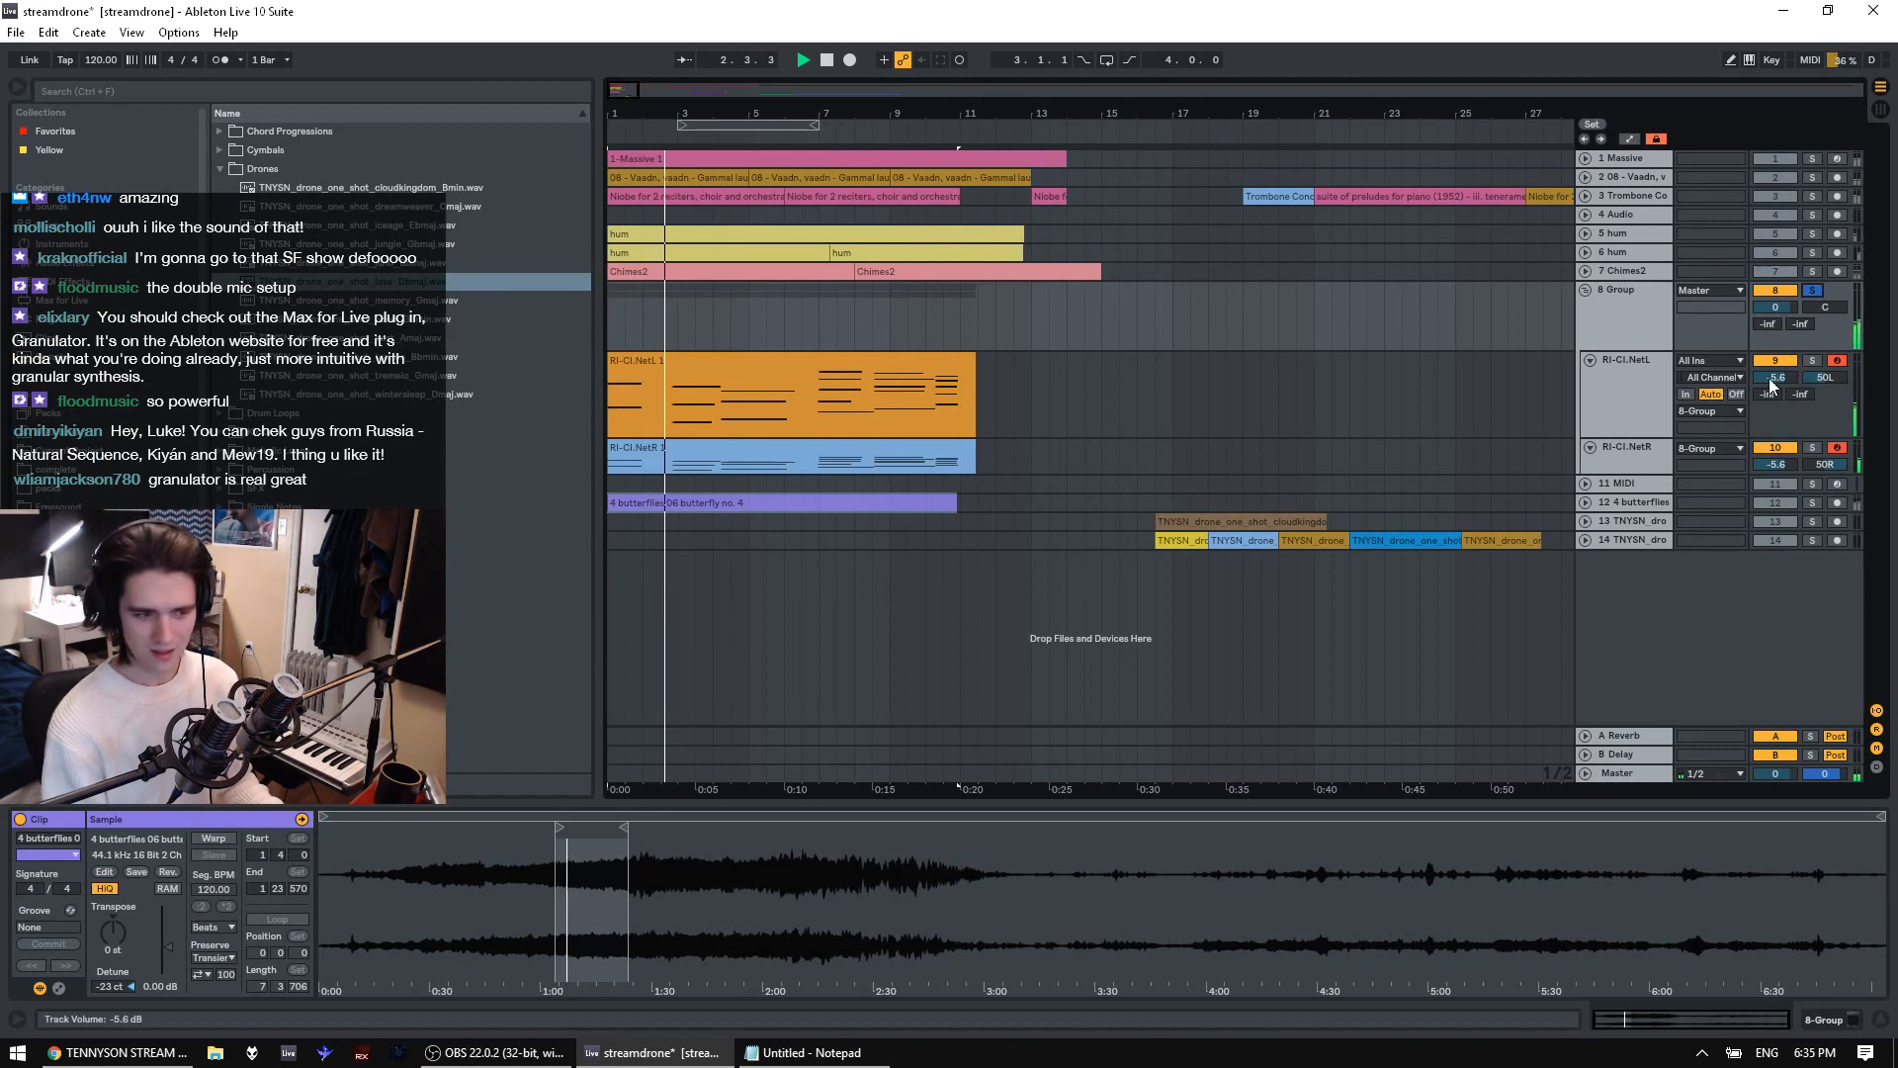
{"action": "left_click", "coordinate": [1629, 390]}
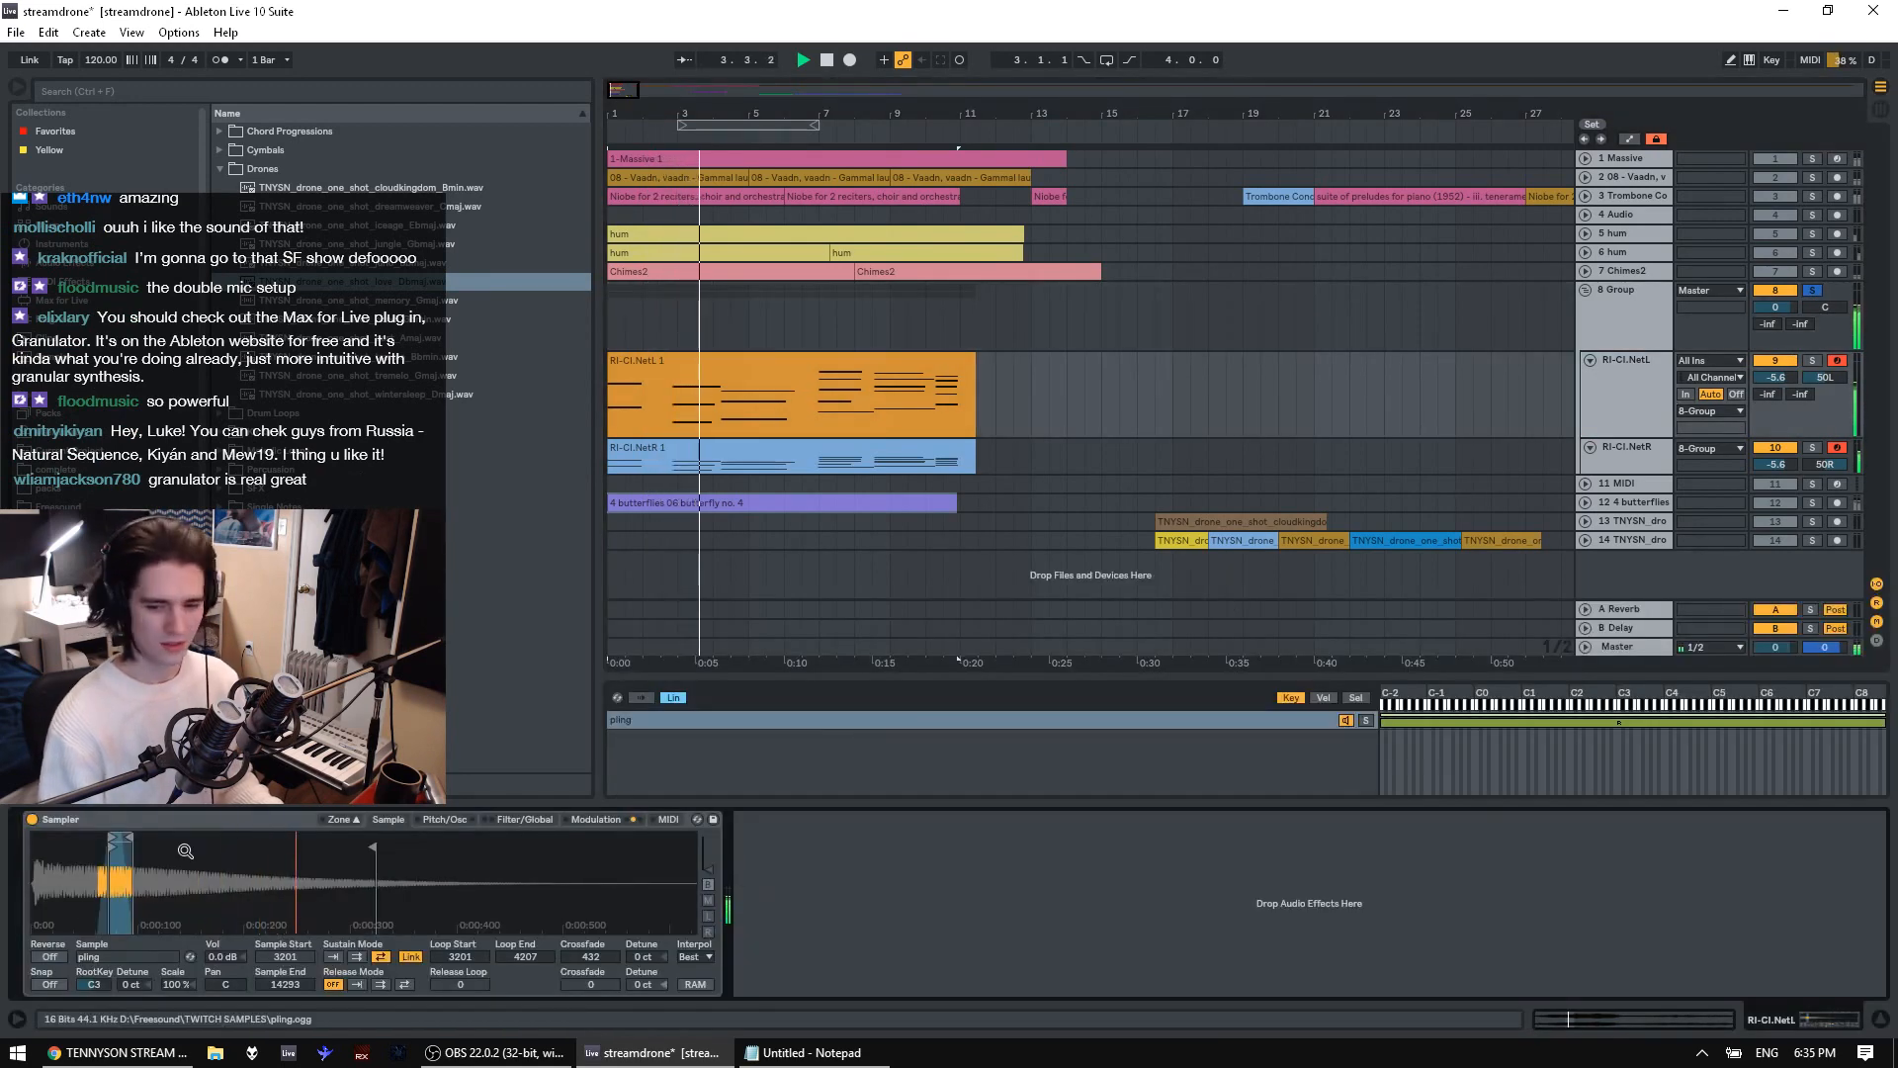
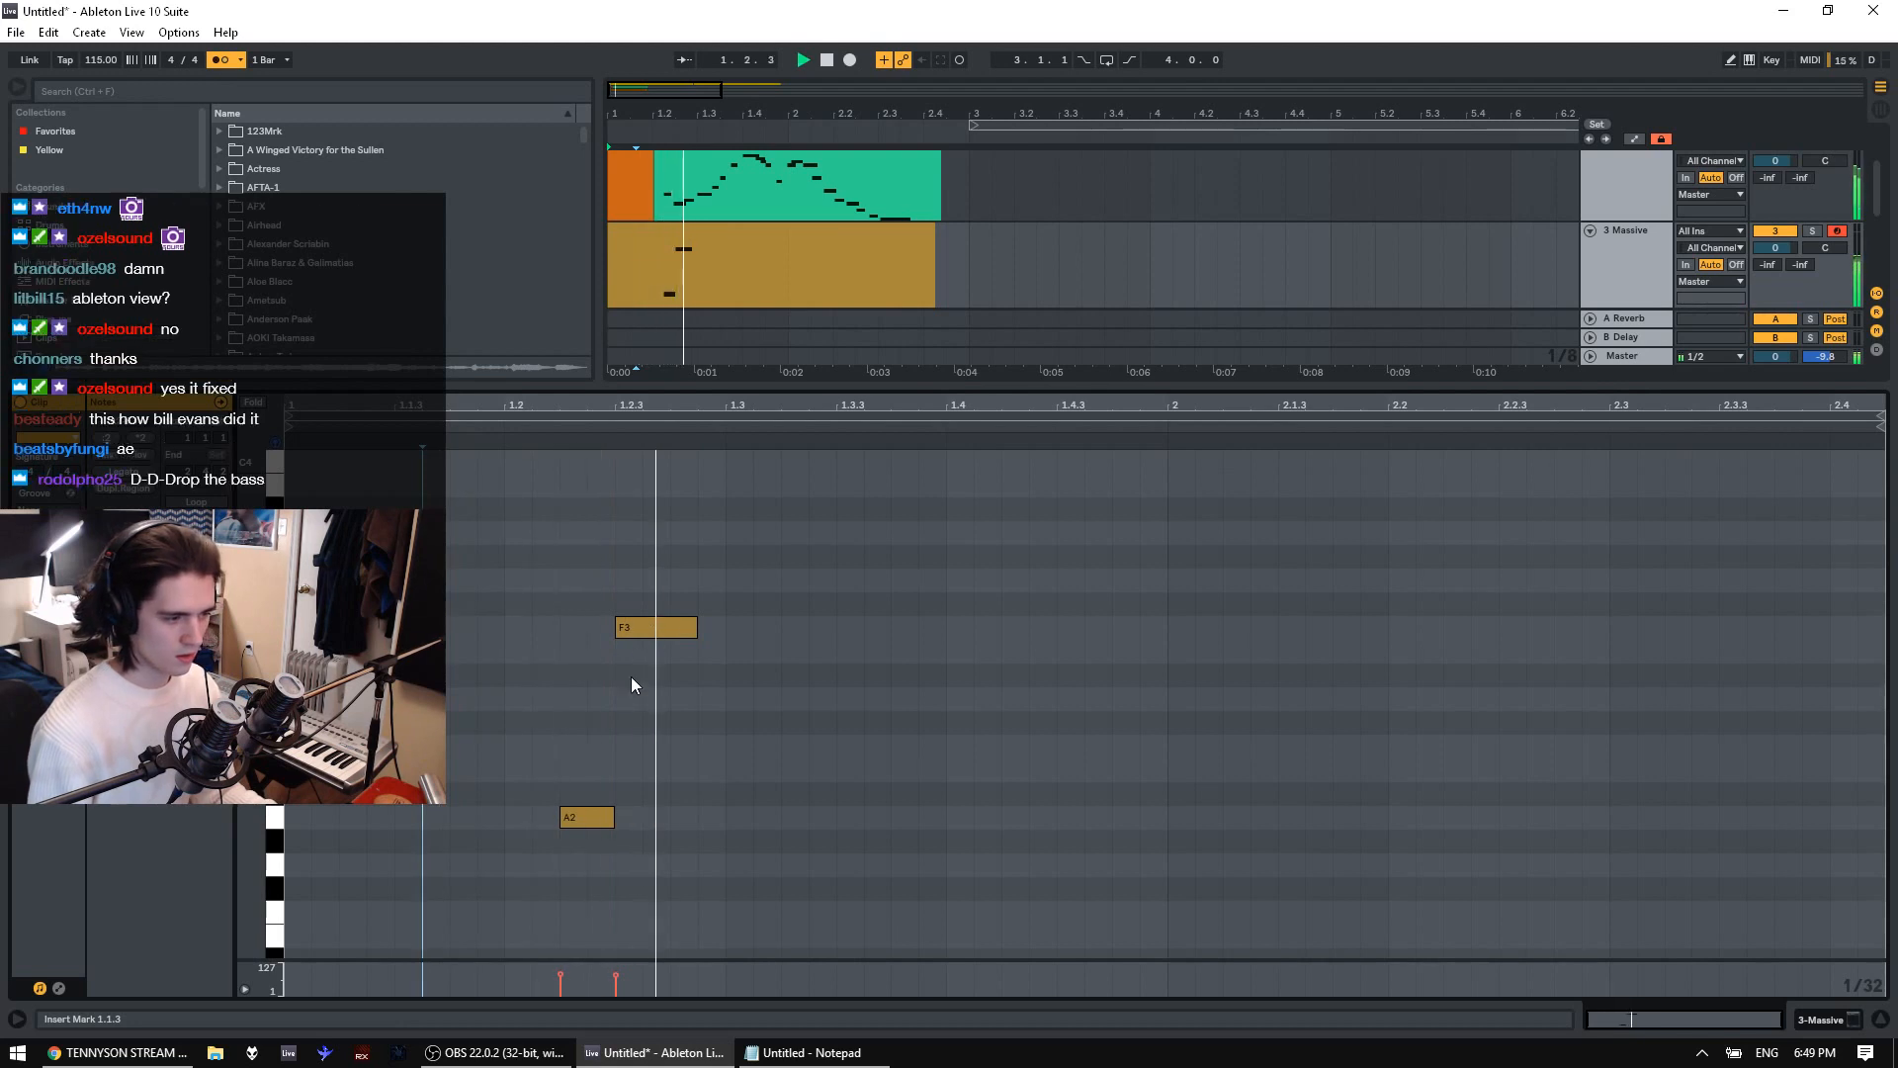
Lower the F3 bass note in the Massive clip to a shorter E3 and add a short F#3 after it
{"action": "left_click_drag", "start_coordinate": [645, 631], "coordinate": [698, 635]}
{"action": "left_click", "coordinate": [339, 678]}
{"action": "key", "text": "space"}
{"action": "key", "text": "space"}
{"action": "left_click", "coordinate": [680, 634]}
{"action": "double_click", "coordinate": [686, 635]}
Nudge the opening A2 bass note slightly later and replay the phrase from 1.1.4
{"action": "left_click", "coordinate": [422, 682]}
{"action": "key", "text": "space"}
{"action": "left_click_drag", "start_coordinate": [577, 845], "coordinate": [590, 846]}
{"action": "left_click", "coordinate": [449, 804]}
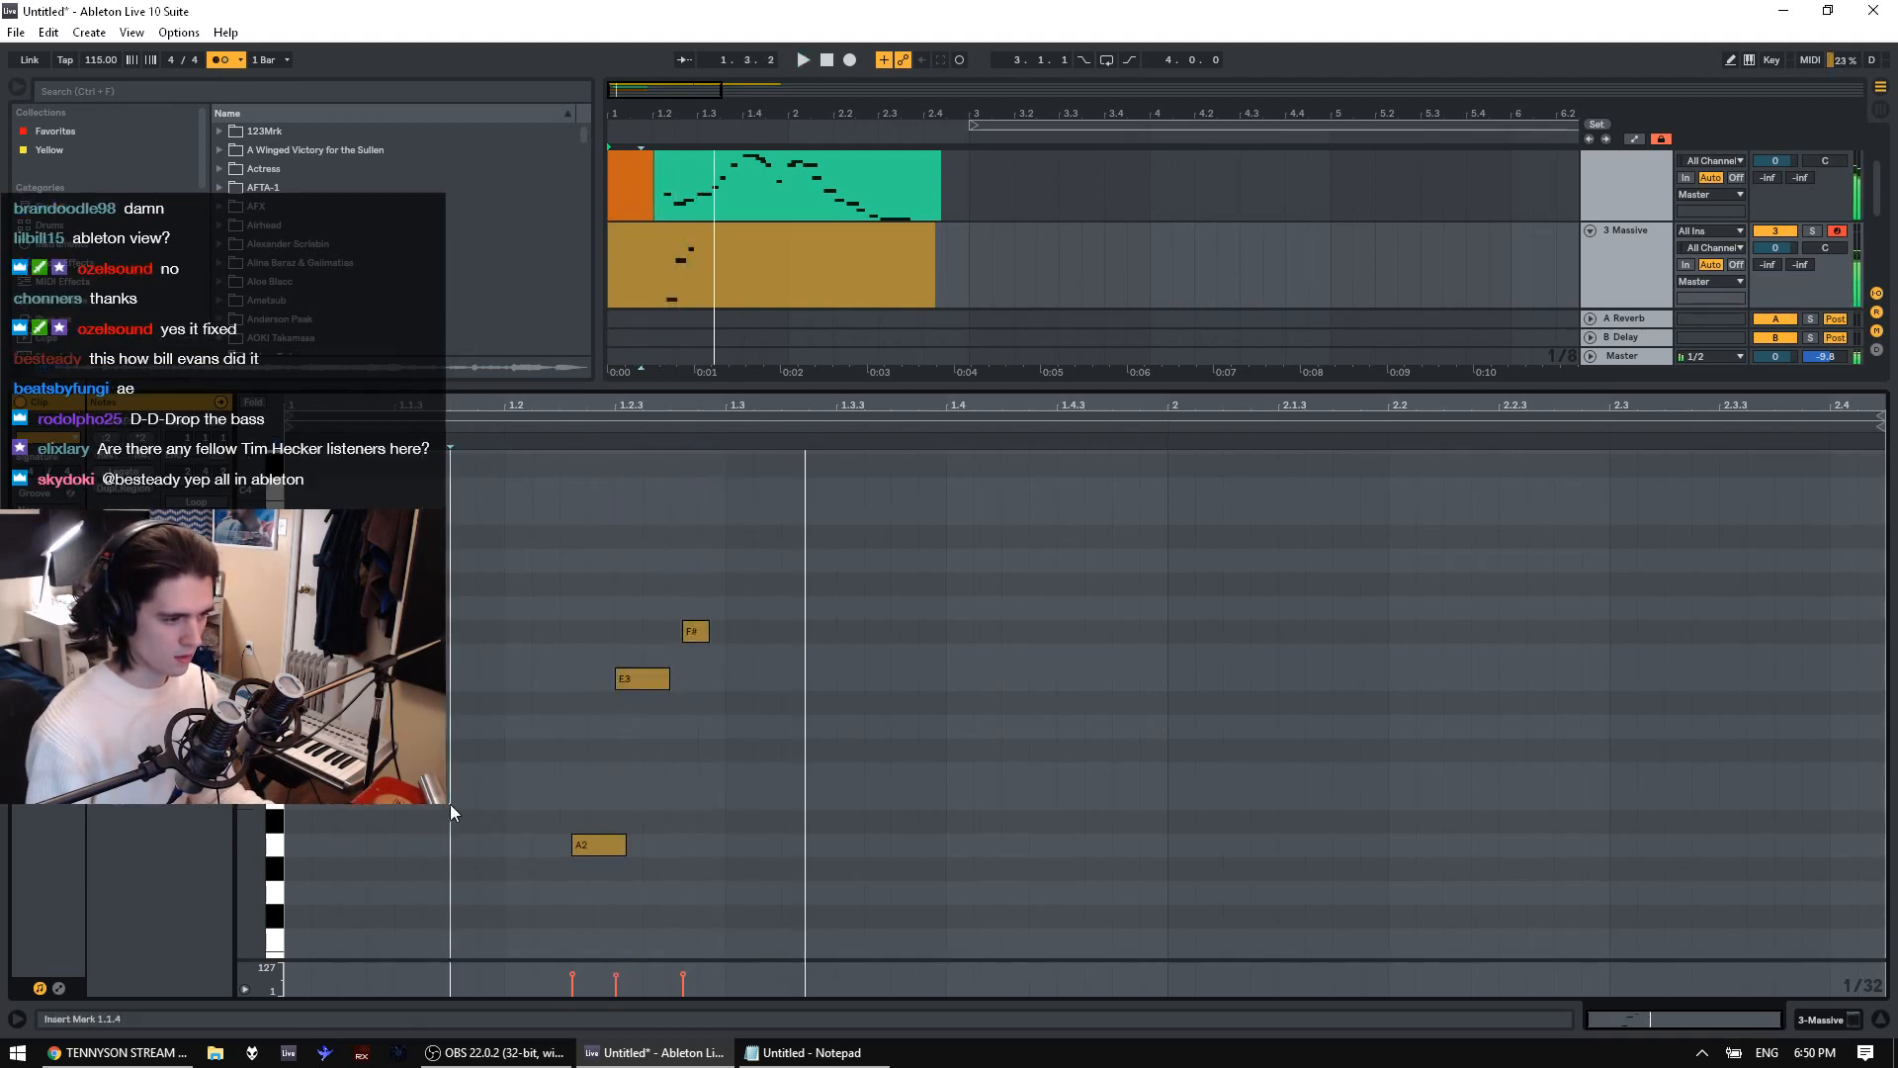
{"action": "key", "text": "space"}
{"action": "key", "text": "space"}
{"action": "key", "text": "space"}
Add a G#3 bass note at 1.3.1, lengthen it to end at 1.3.4 and play the line
{"action": "double_click", "coordinate": [739, 584]}
{"action": "left_click_drag", "start_coordinate": [748, 583], "coordinate": [761, 443]}
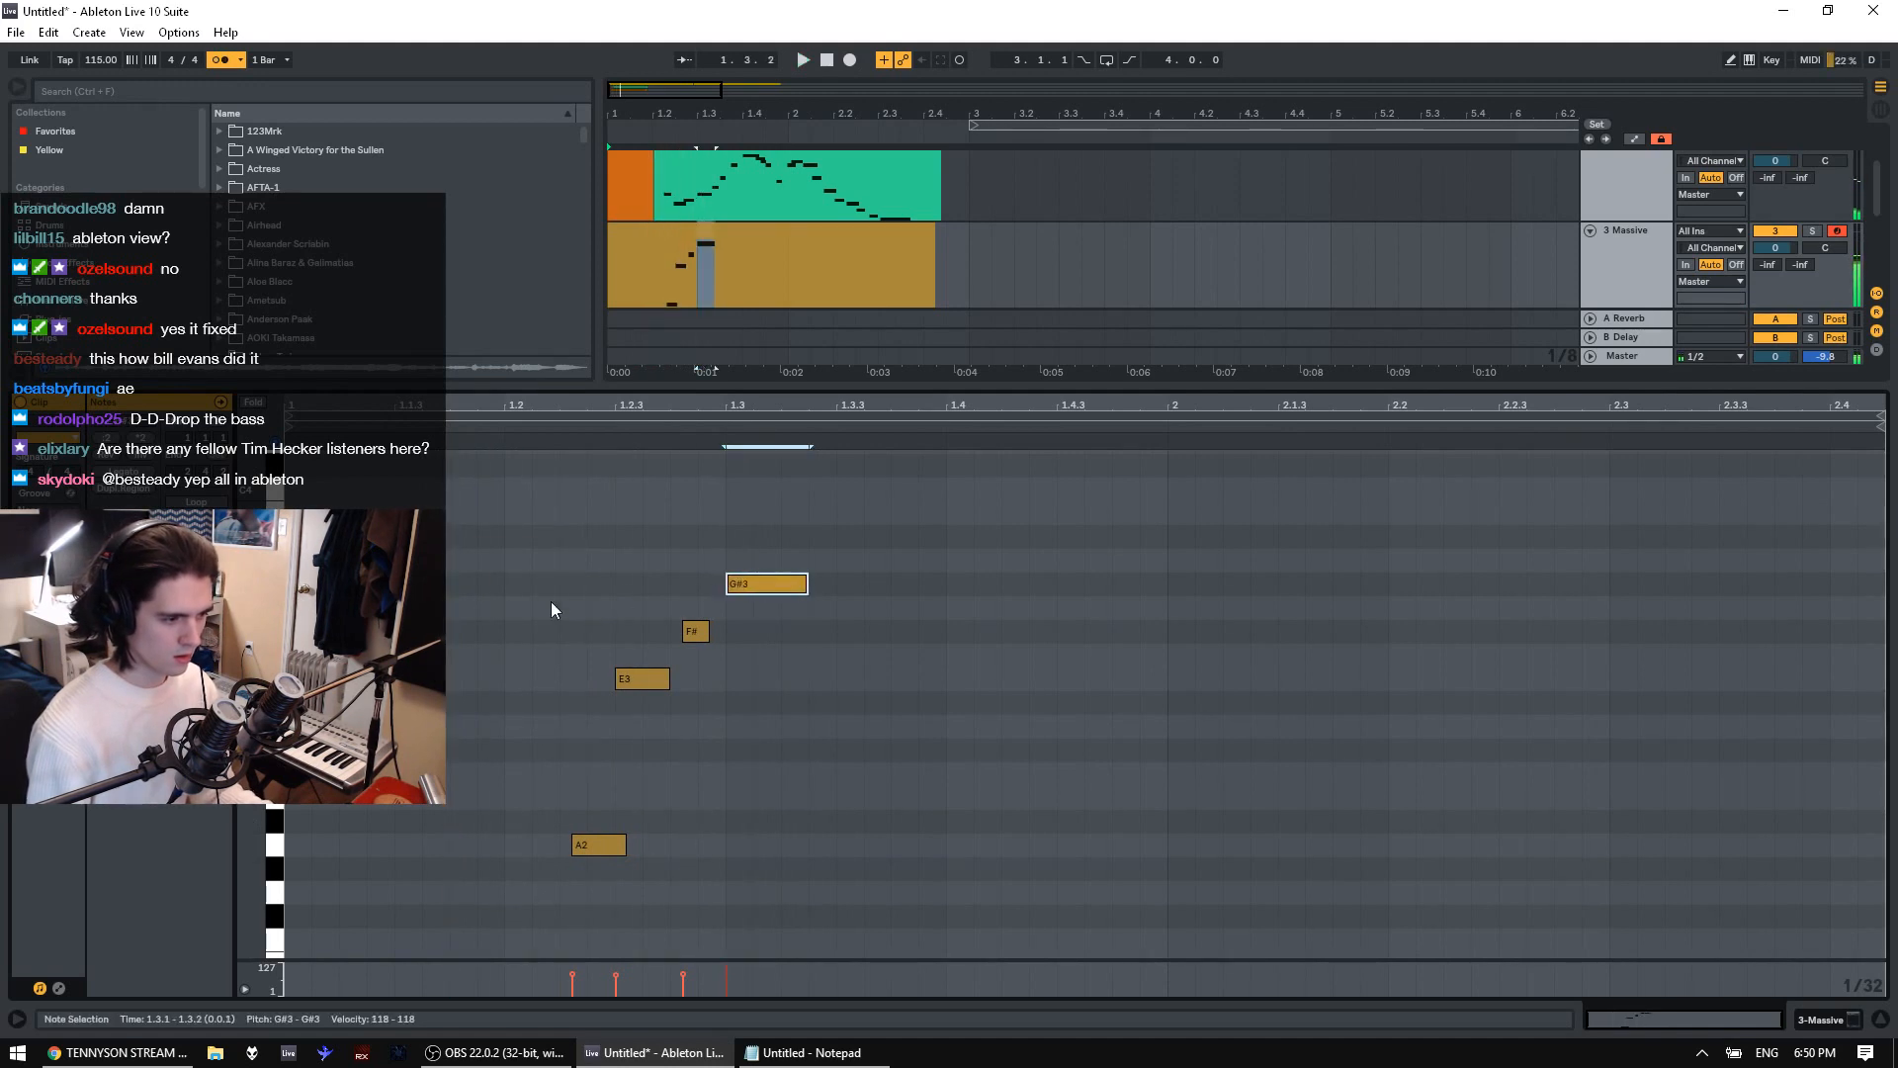
{"action": "left_click", "coordinate": [543, 605]}
{"action": "key", "text": "space"}
{"action": "scroll", "coordinate": [692, 637], "scroll_direction": "up", "scroll_amount": 2}
{"action": "key", "text": "space"}
{"action": "left_click_drag", "start_coordinate": [807, 699], "coordinate": [892, 699]}
{"action": "left_click", "coordinate": [561, 704]}
{"action": "key", "text": "space"}
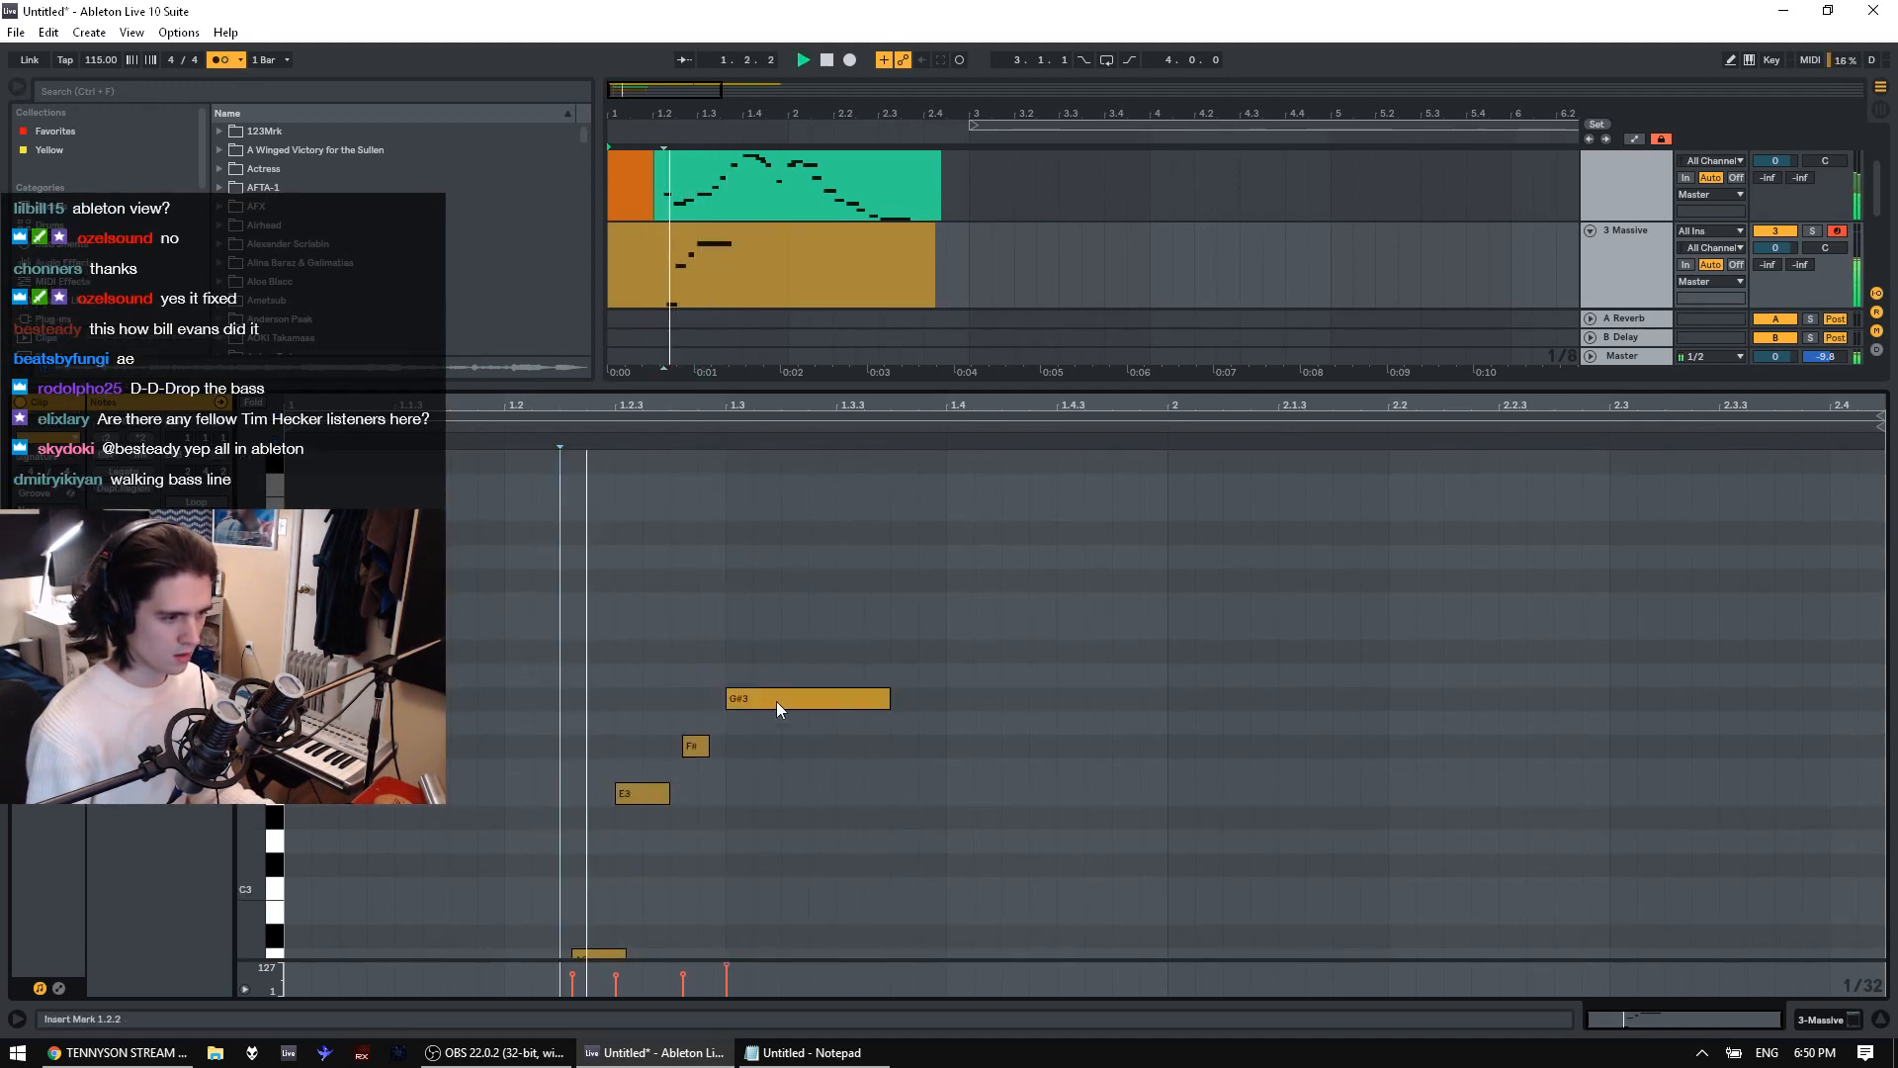
{"action": "scroll", "coordinate": [841, 687], "scroll_direction": "down", "scroll_amount": 2}
{"action": "key", "text": "space"}
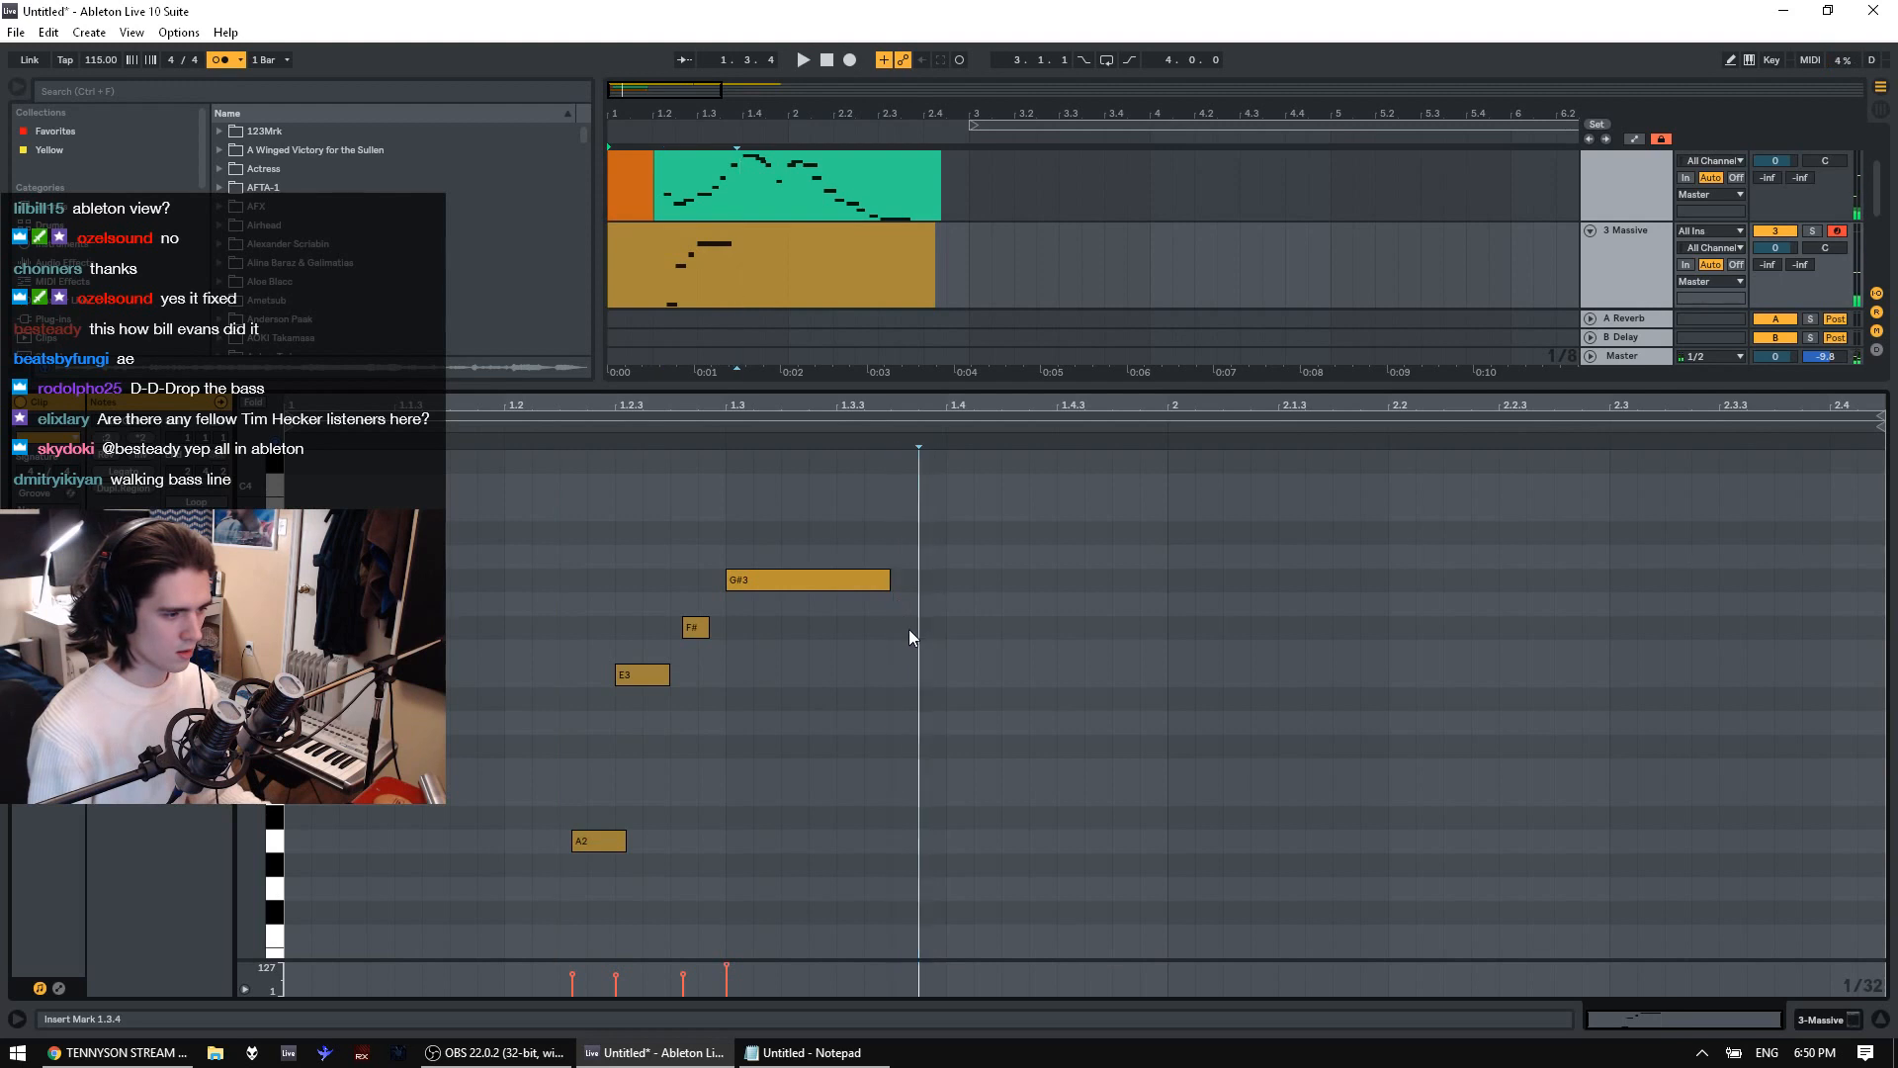
Add a short F#3 right after the long G#3 and play the phrase back
{"action": "double_click", "coordinate": [911, 629]}
{"action": "left_click", "coordinate": [607, 715]}
{"action": "key", "text": "space"}
{"action": "key", "text": "space"}
{"action": "left_click", "coordinate": [951, 735]}
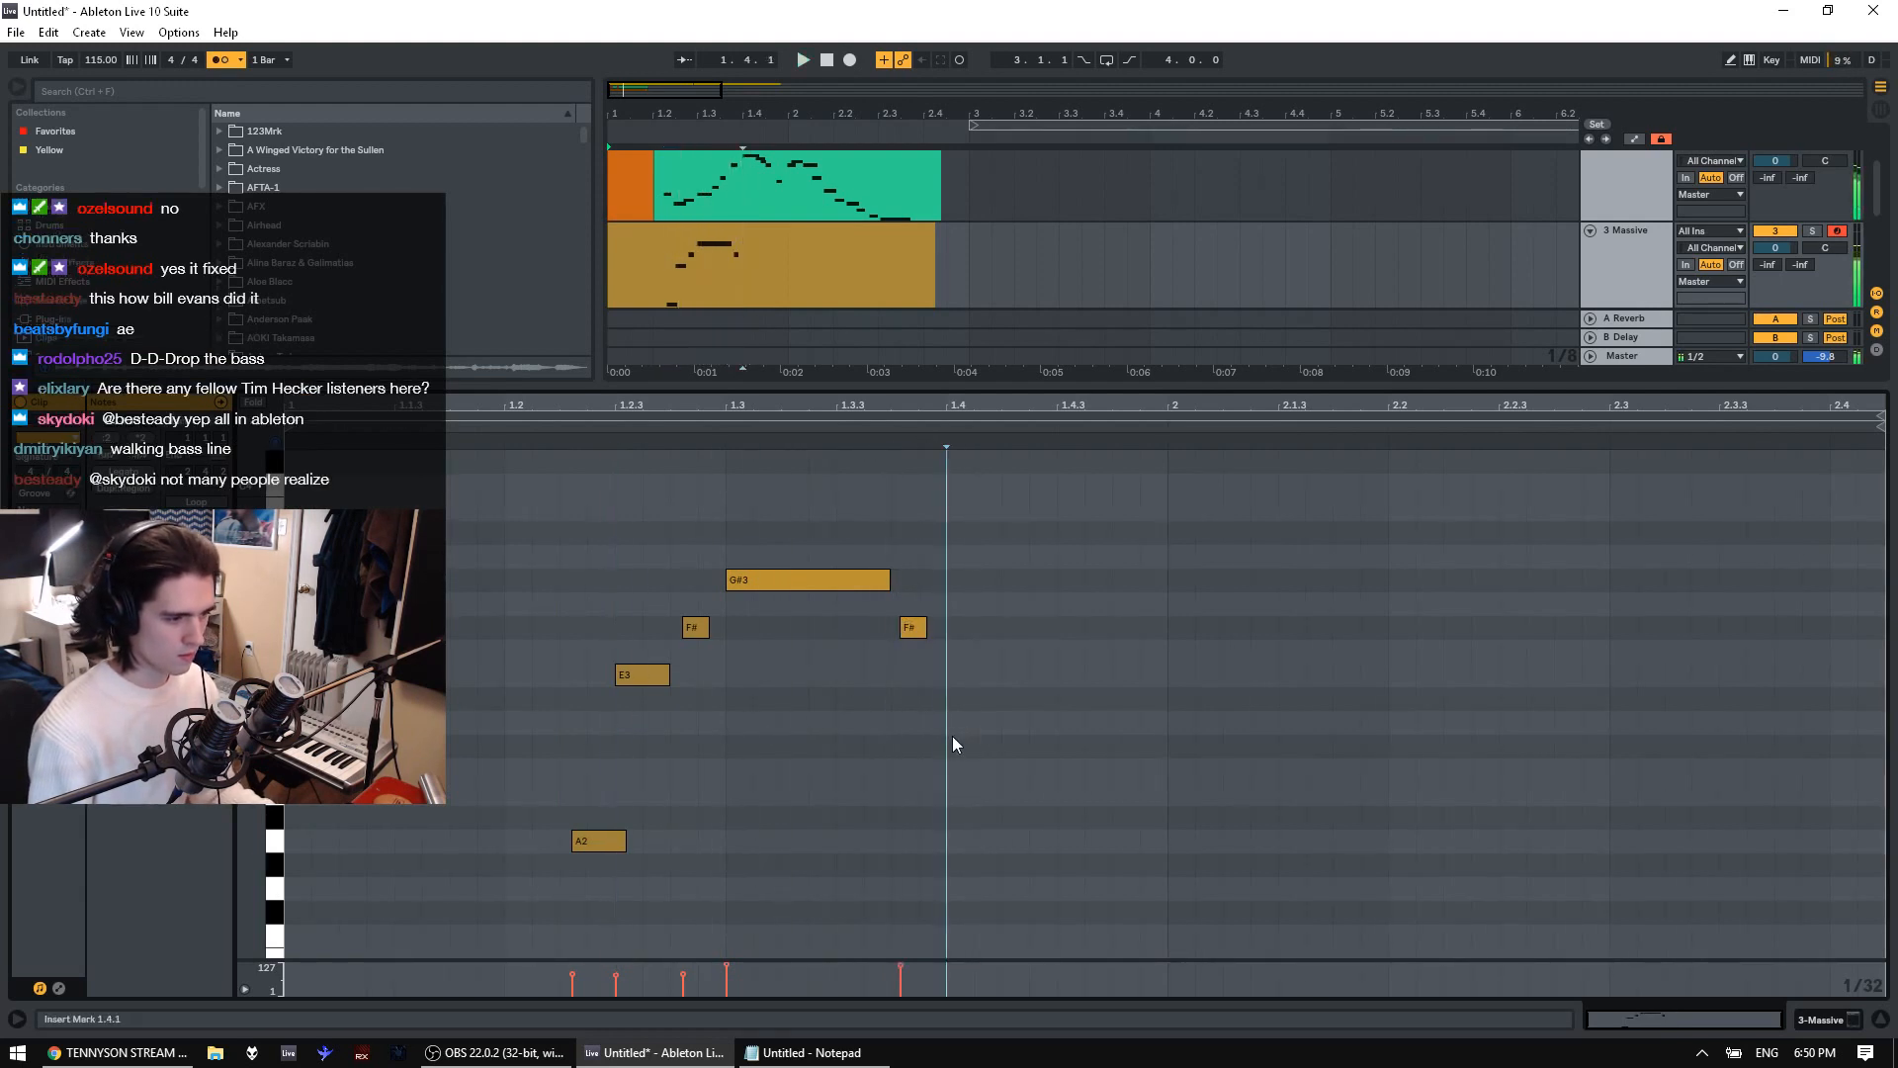
Add an F3 at 1.4.1 and an A2 just after 1.4.2, and replay the bass line from 1.1.4
{"action": "double_click", "coordinate": [959, 698]}
{"action": "mouse_move", "coordinate": [973, 700]}
{"action": "left_mouse_down"}
{"action": "mouse_move", "coordinate": [1028, 702]}
{"action": "mouse_move", "coordinate": [982, 654]}
{"action": "mouse_move", "coordinate": [1029, 679]}
{"action": "mouse_move", "coordinate": [1025, 870]}
{"action": "mouse_move", "coordinate": [1025, 846]}
{"action": "mouse_move", "coordinate": [1126, 850]}
{"action": "mouse_move", "coordinate": [1075, 849]}
{"action": "left_mouse_up"}
{"action": "double_click", "coordinate": [1022, 677]}
{"action": "left_click", "coordinate": [811, 720]}
{"action": "key", "text": "space"}
{"action": "key", "text": "space"}
{"action": "left_click", "coordinate": [733, 834]}
{"action": "key", "text": "space"}
{"action": "key", "text": "space"}
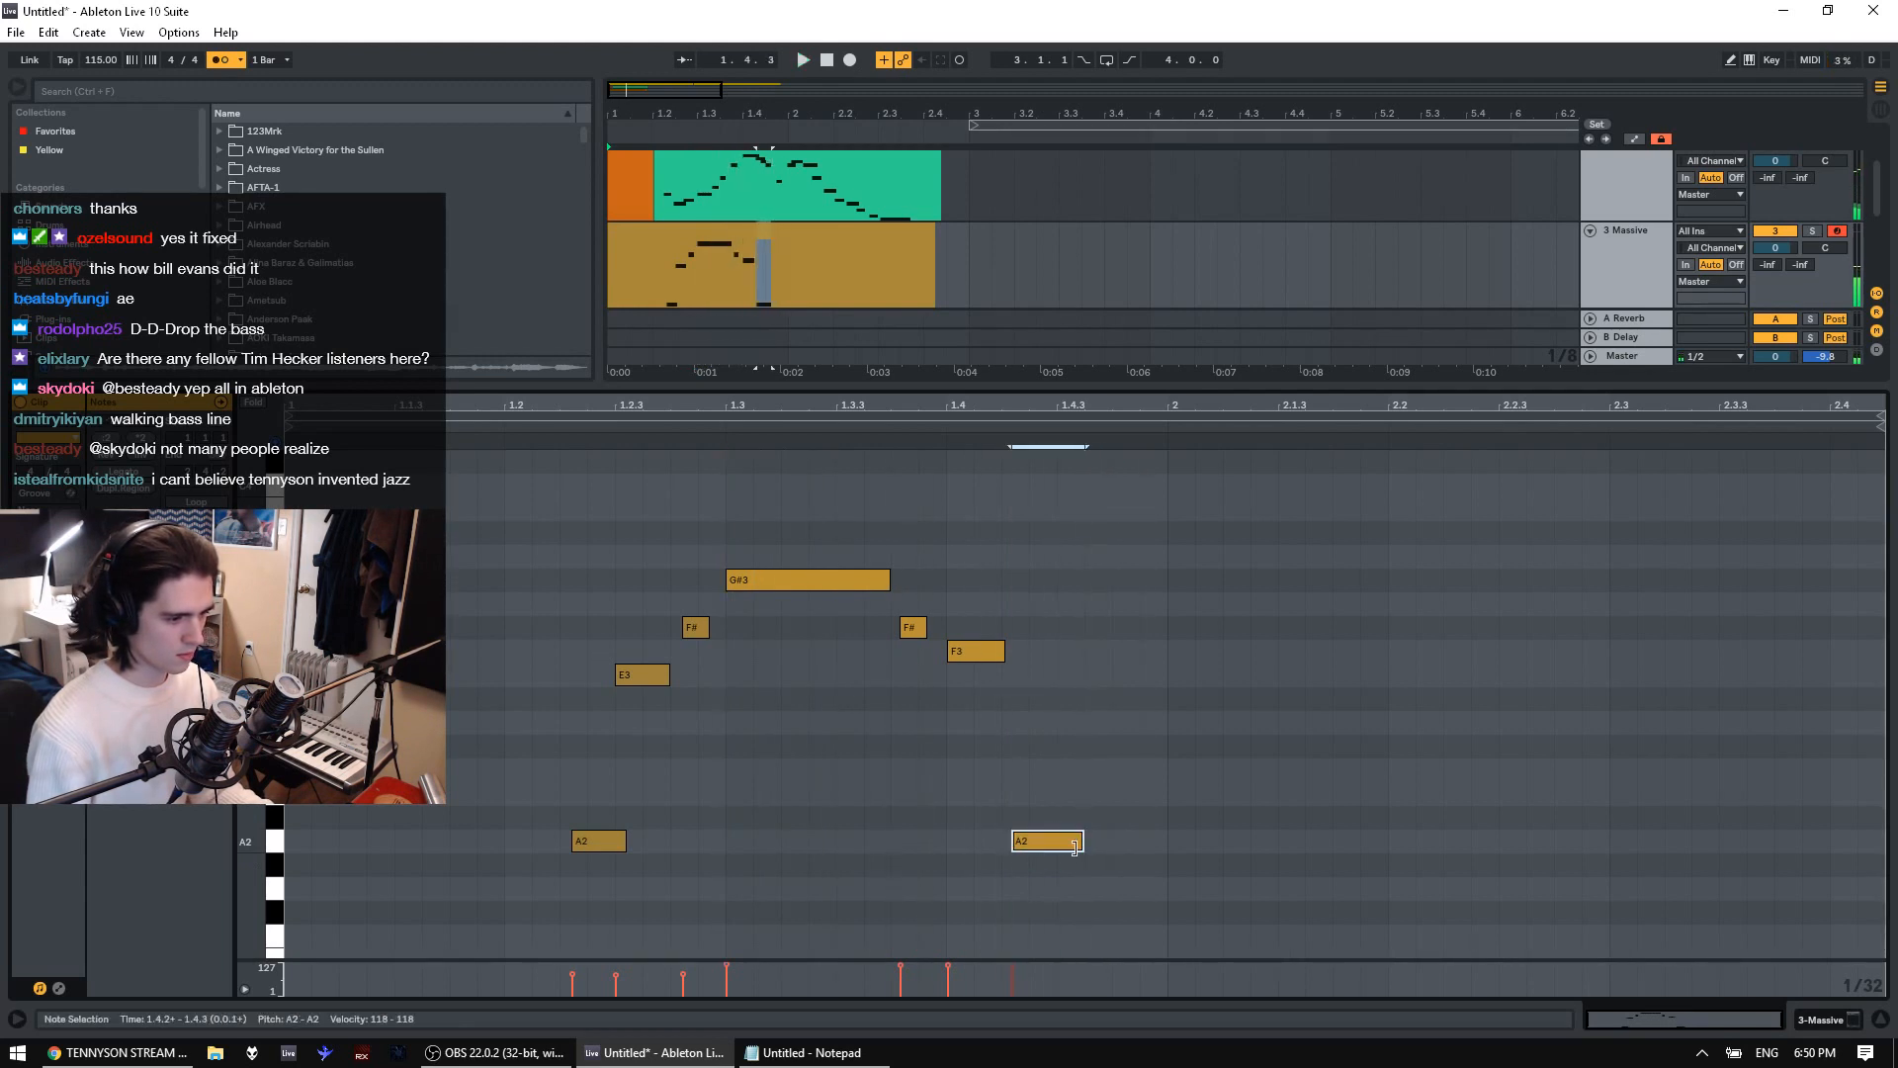
{"action": "left_click", "coordinate": [486, 827]}
{"action": "key", "text": "space"}
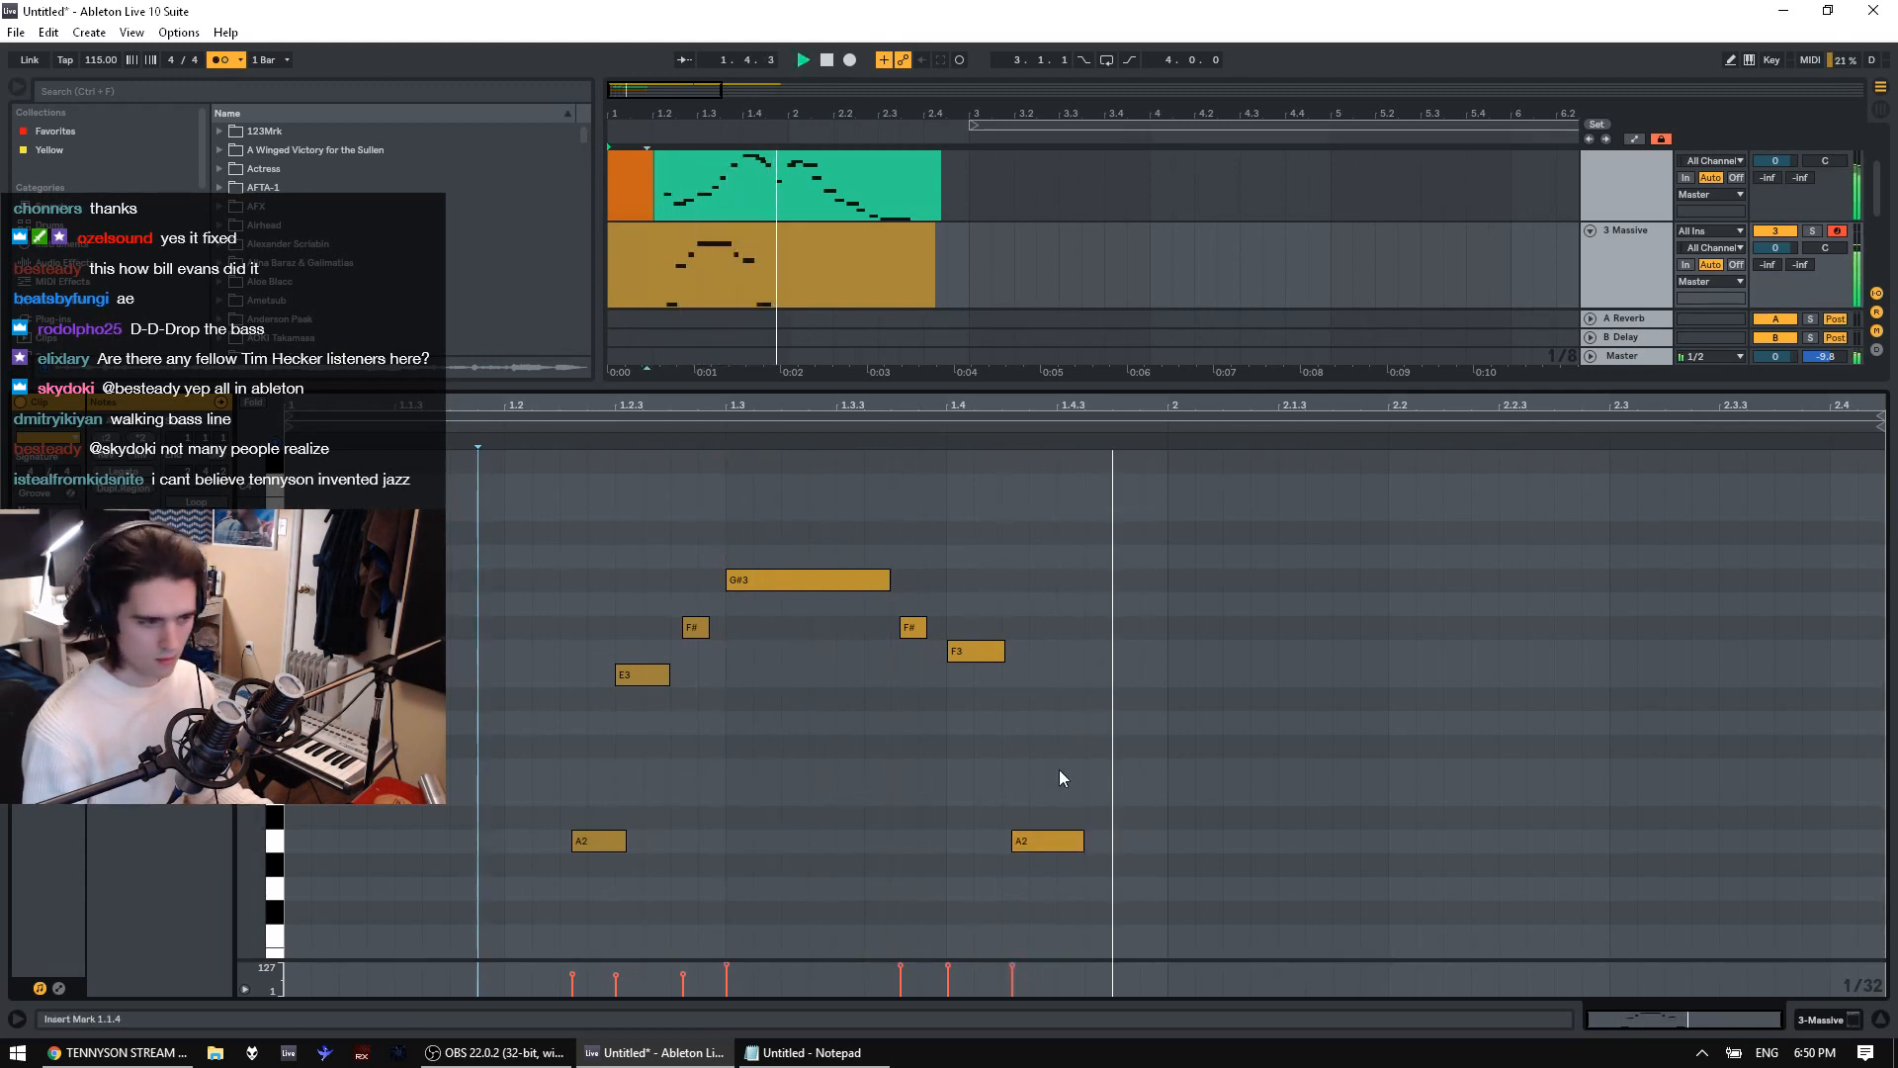
Add a G#3 bass note at 1.4.4, extend it to end at 2.1.1 and replay the phrase from 1.3.4
{"action": "key", "text": "space"}
{"action": "left_click", "coordinate": [867, 840]}
{"action": "key", "text": "space"}
{"action": "key", "text": "space"}
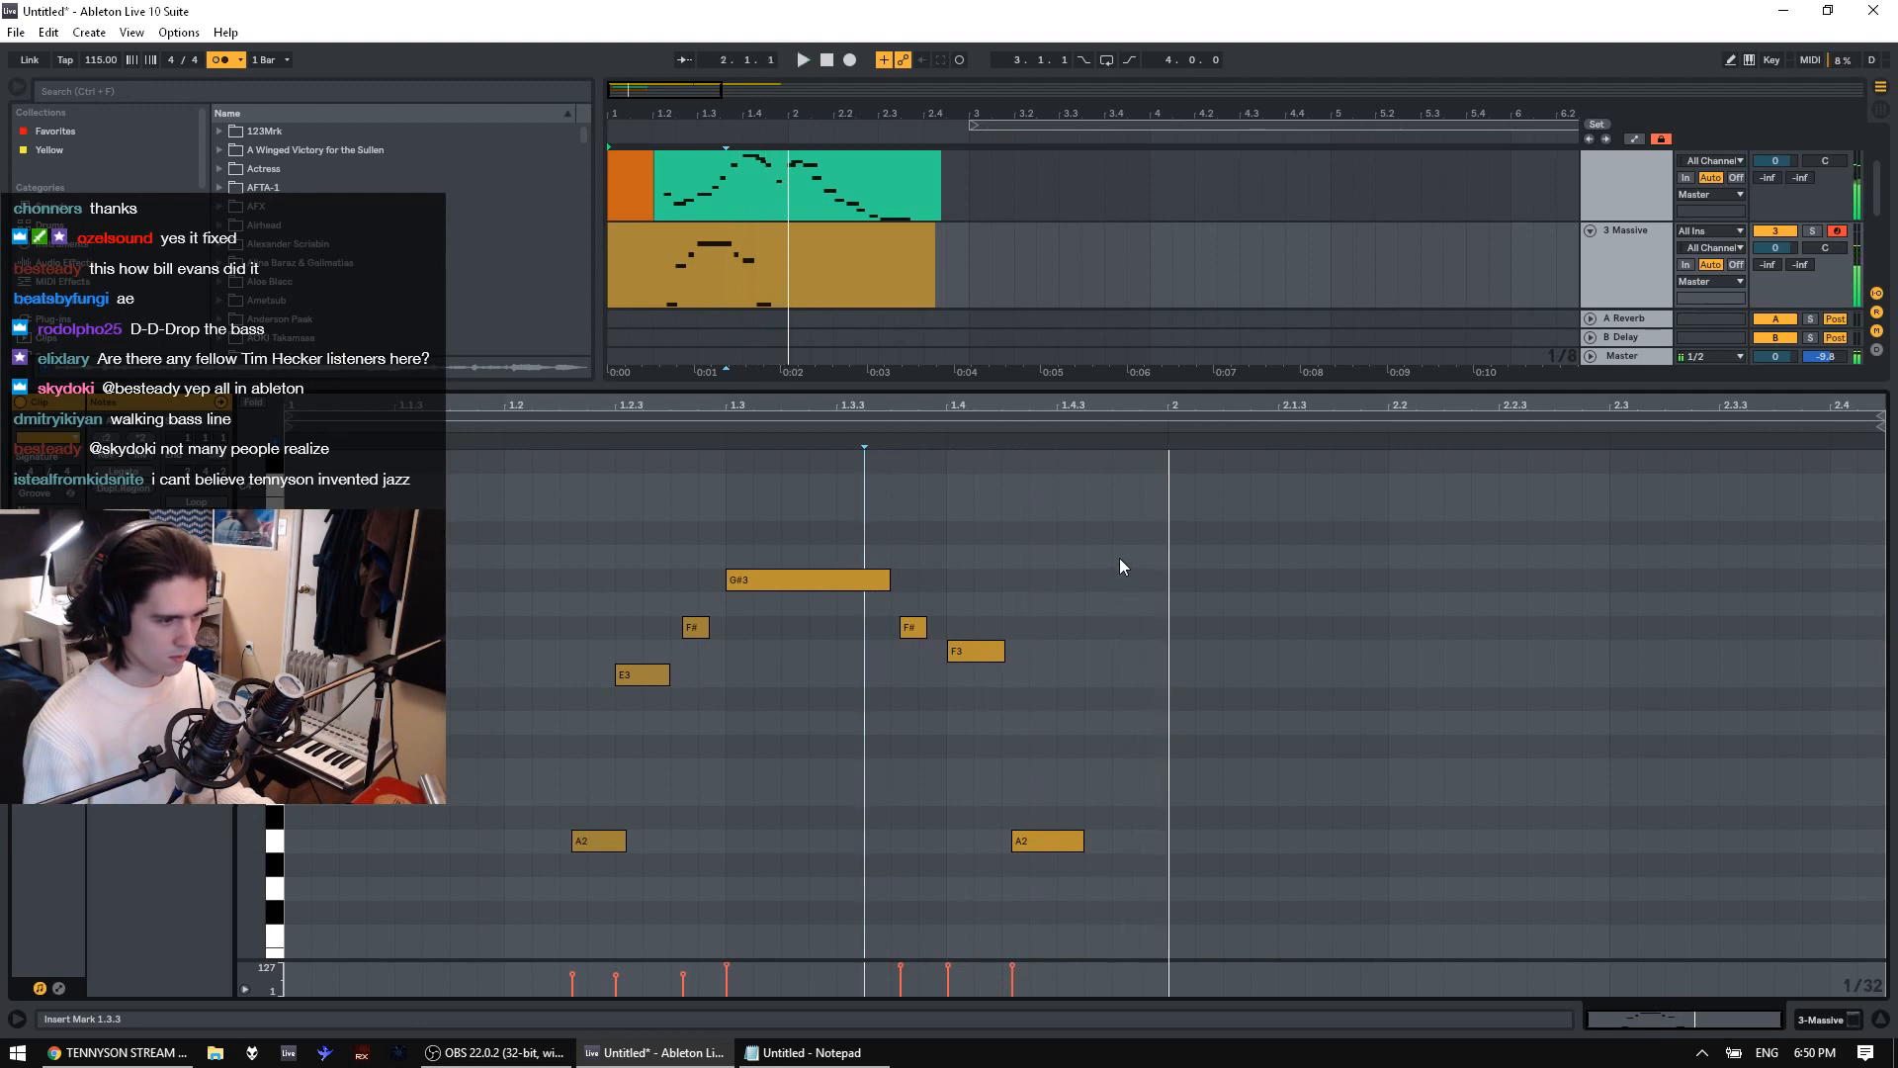
{"action": "double_click", "coordinate": [1124, 576]}
{"action": "left_click_drag", "start_coordinate": [1138, 576], "coordinate": [1166, 574]}
{"action": "left_click", "coordinate": [883, 564]}
{"action": "key", "text": "space"}
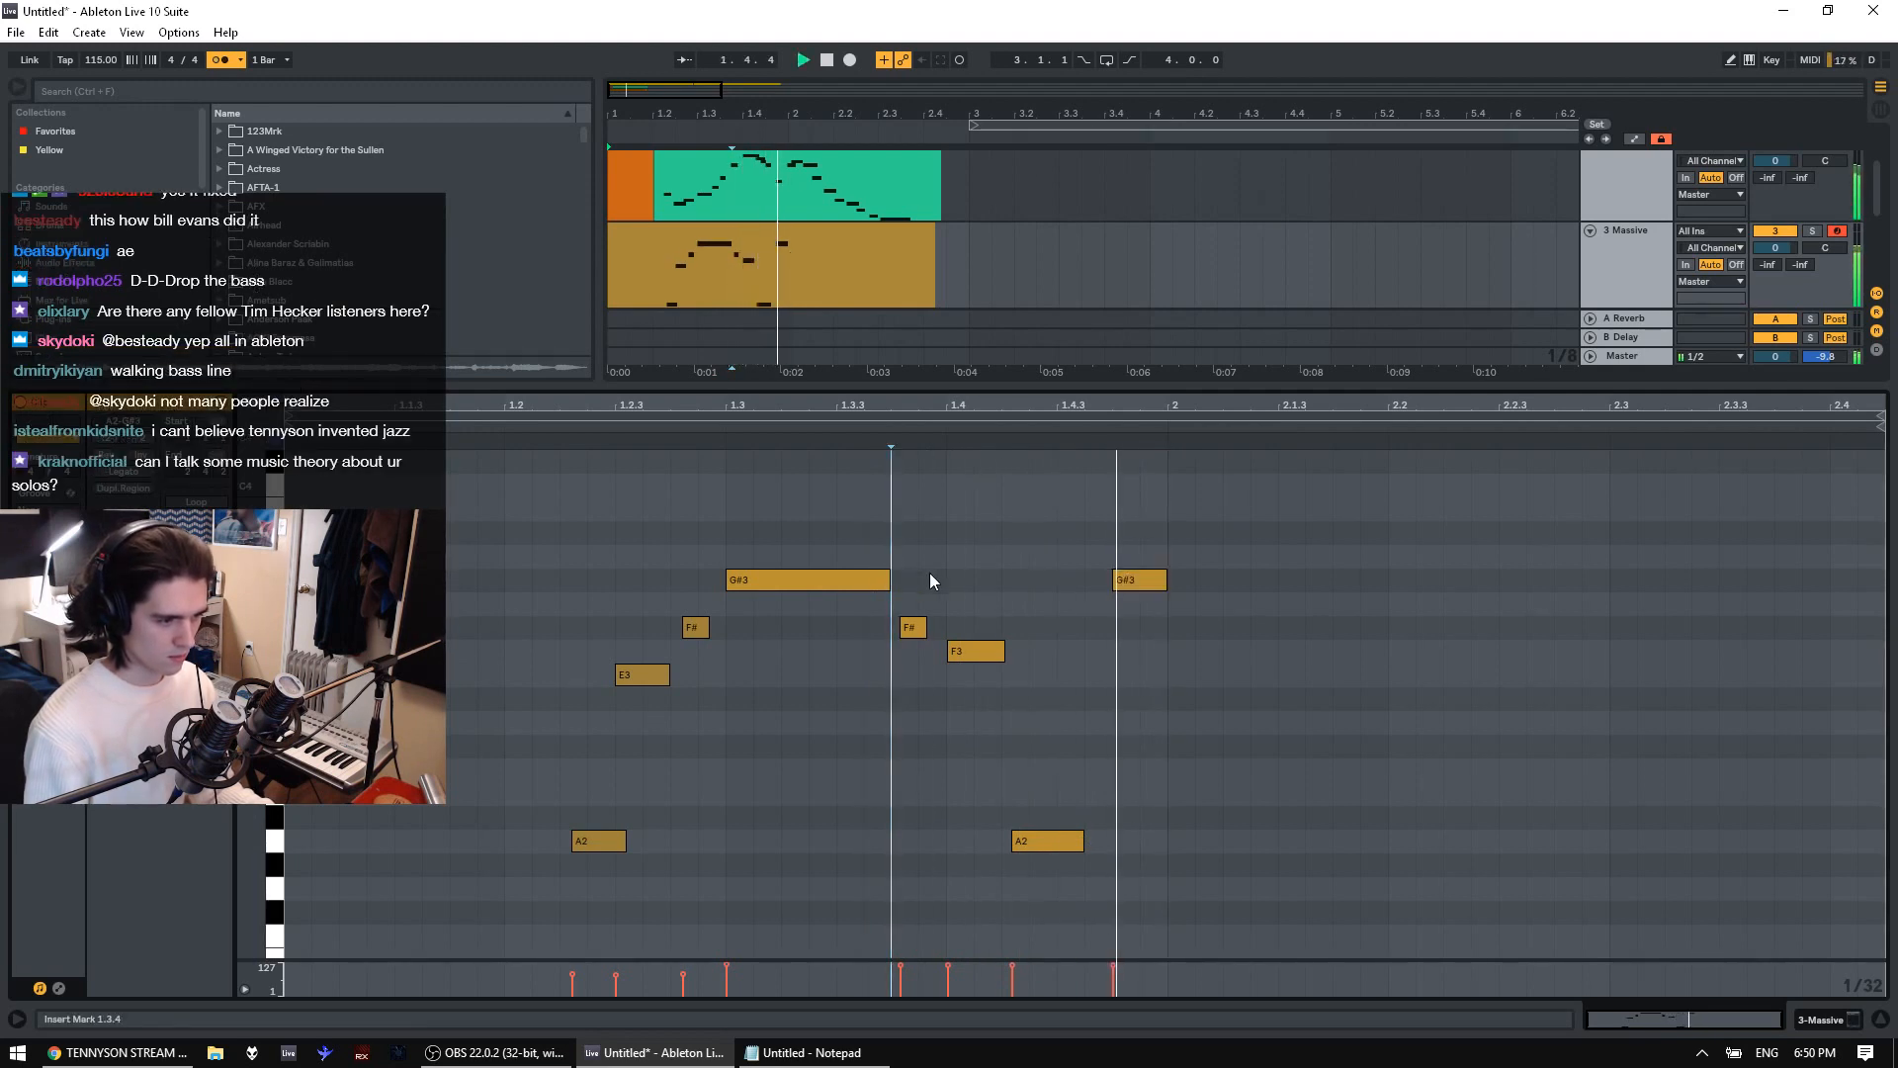
Add a note at 2.1.1, raise it and the preceding note to G#3 and A3, and audition the pair
{"action": "key", "text": "space"}
{"action": "double_click", "coordinate": [1189, 603]}
{"action": "scroll", "coordinate": [1201, 623], "scroll_direction": "up", "scroll_amount": 2}
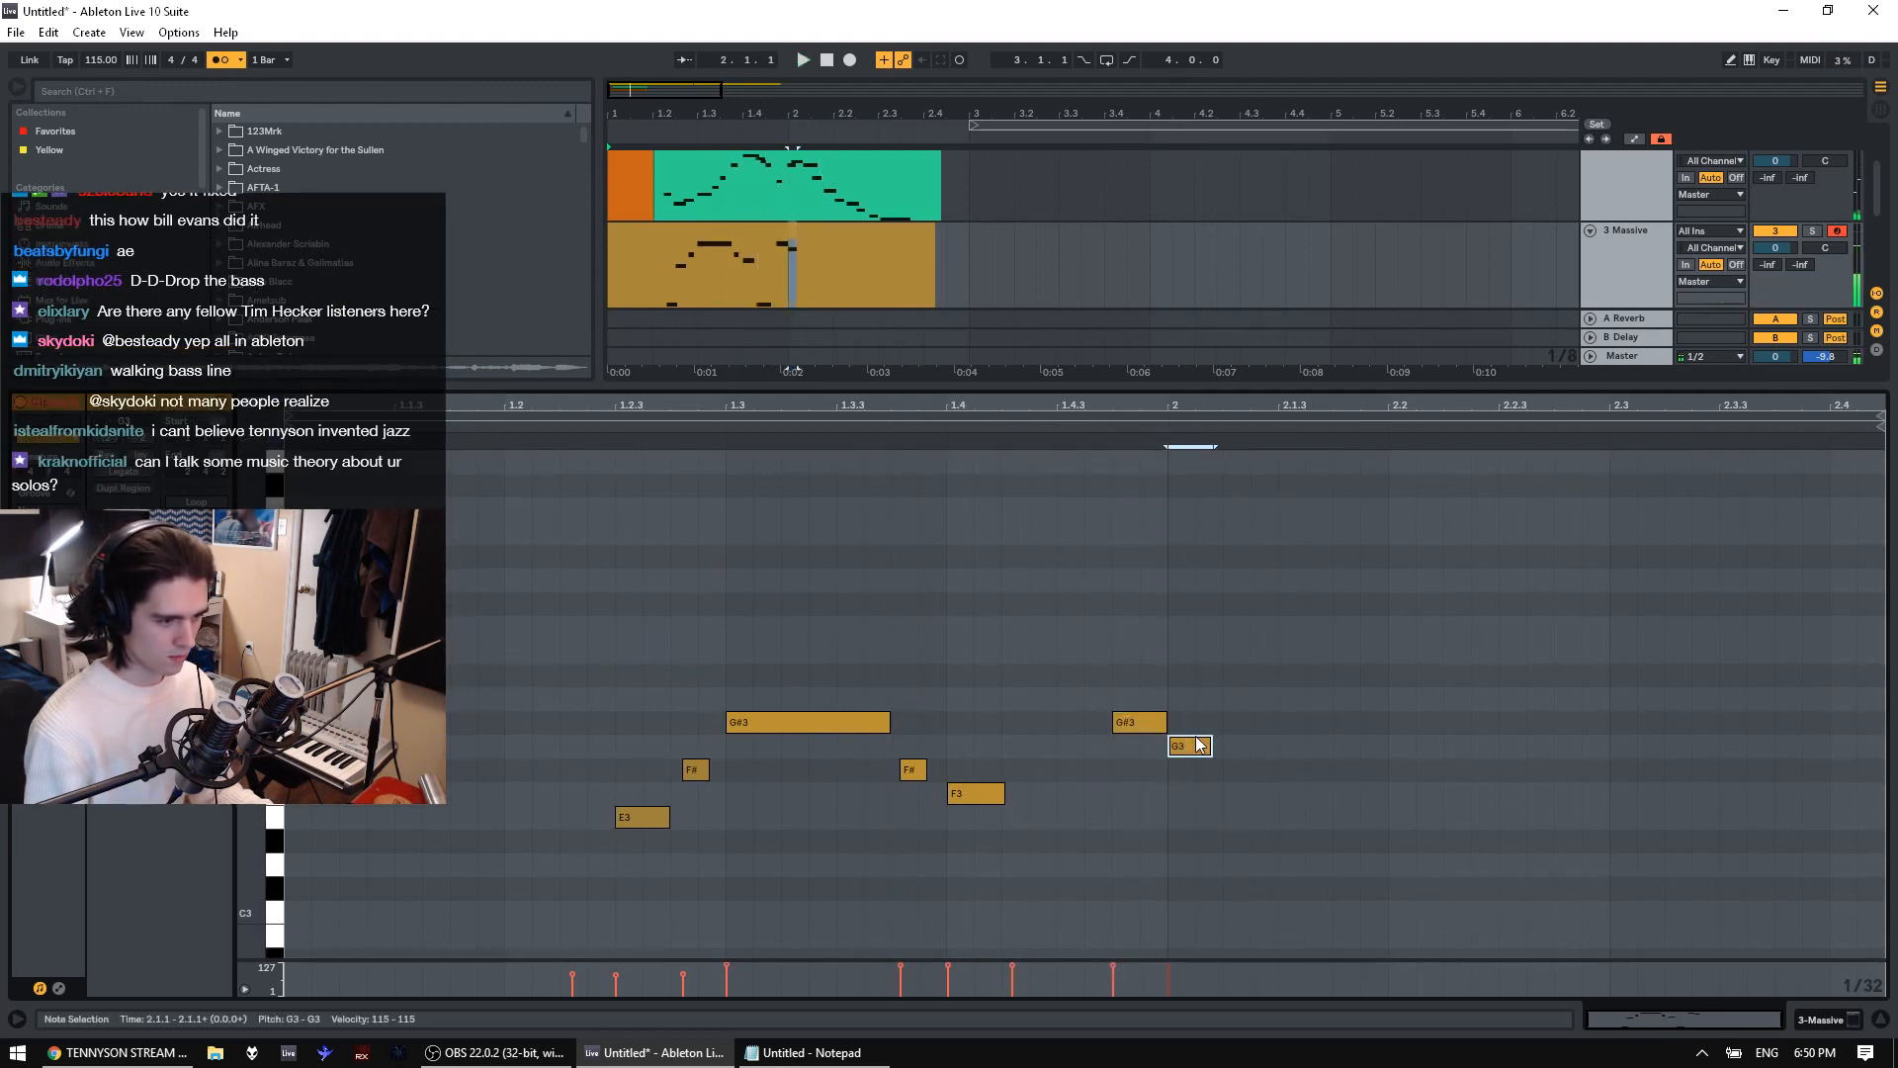
{"action": "left_click_drag", "start_coordinate": [1197, 742], "coordinate": [1130, 713]}
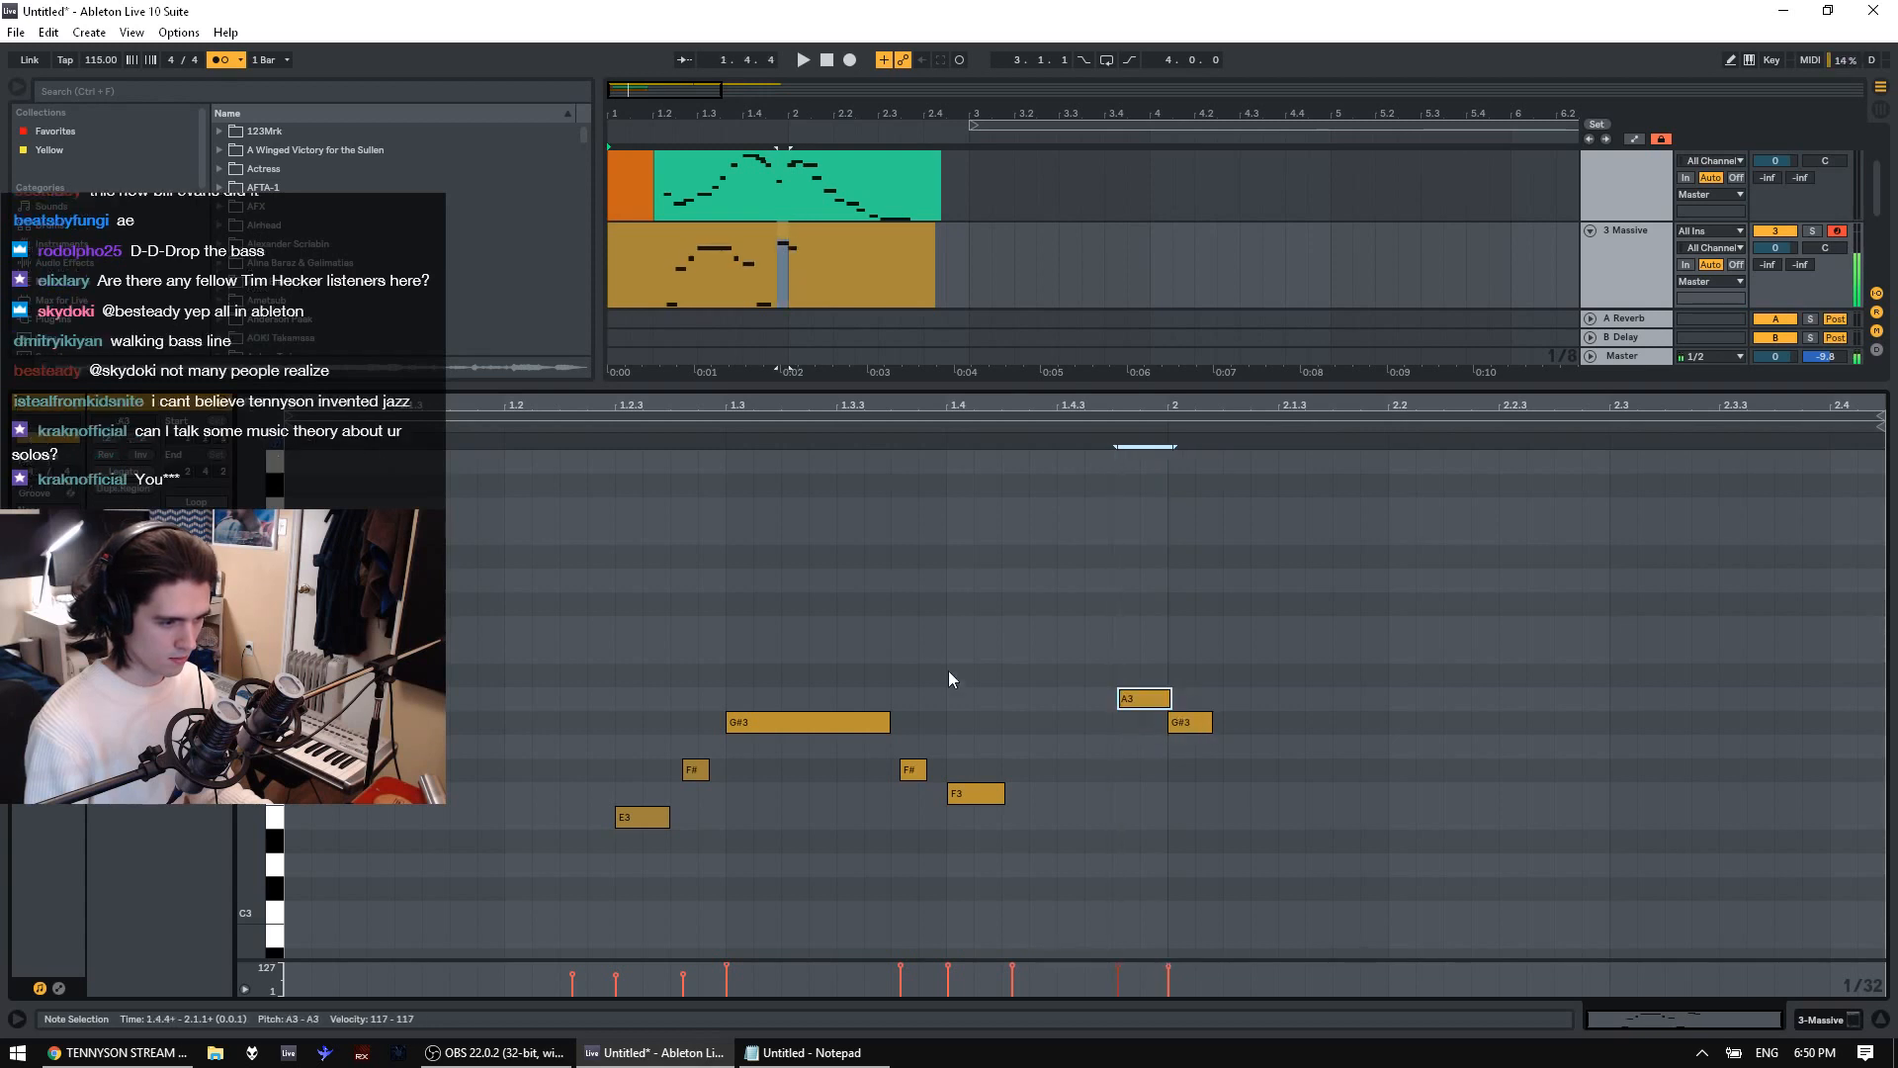
{"action": "key", "text": "space"}
{"action": "key", "text": "space"}
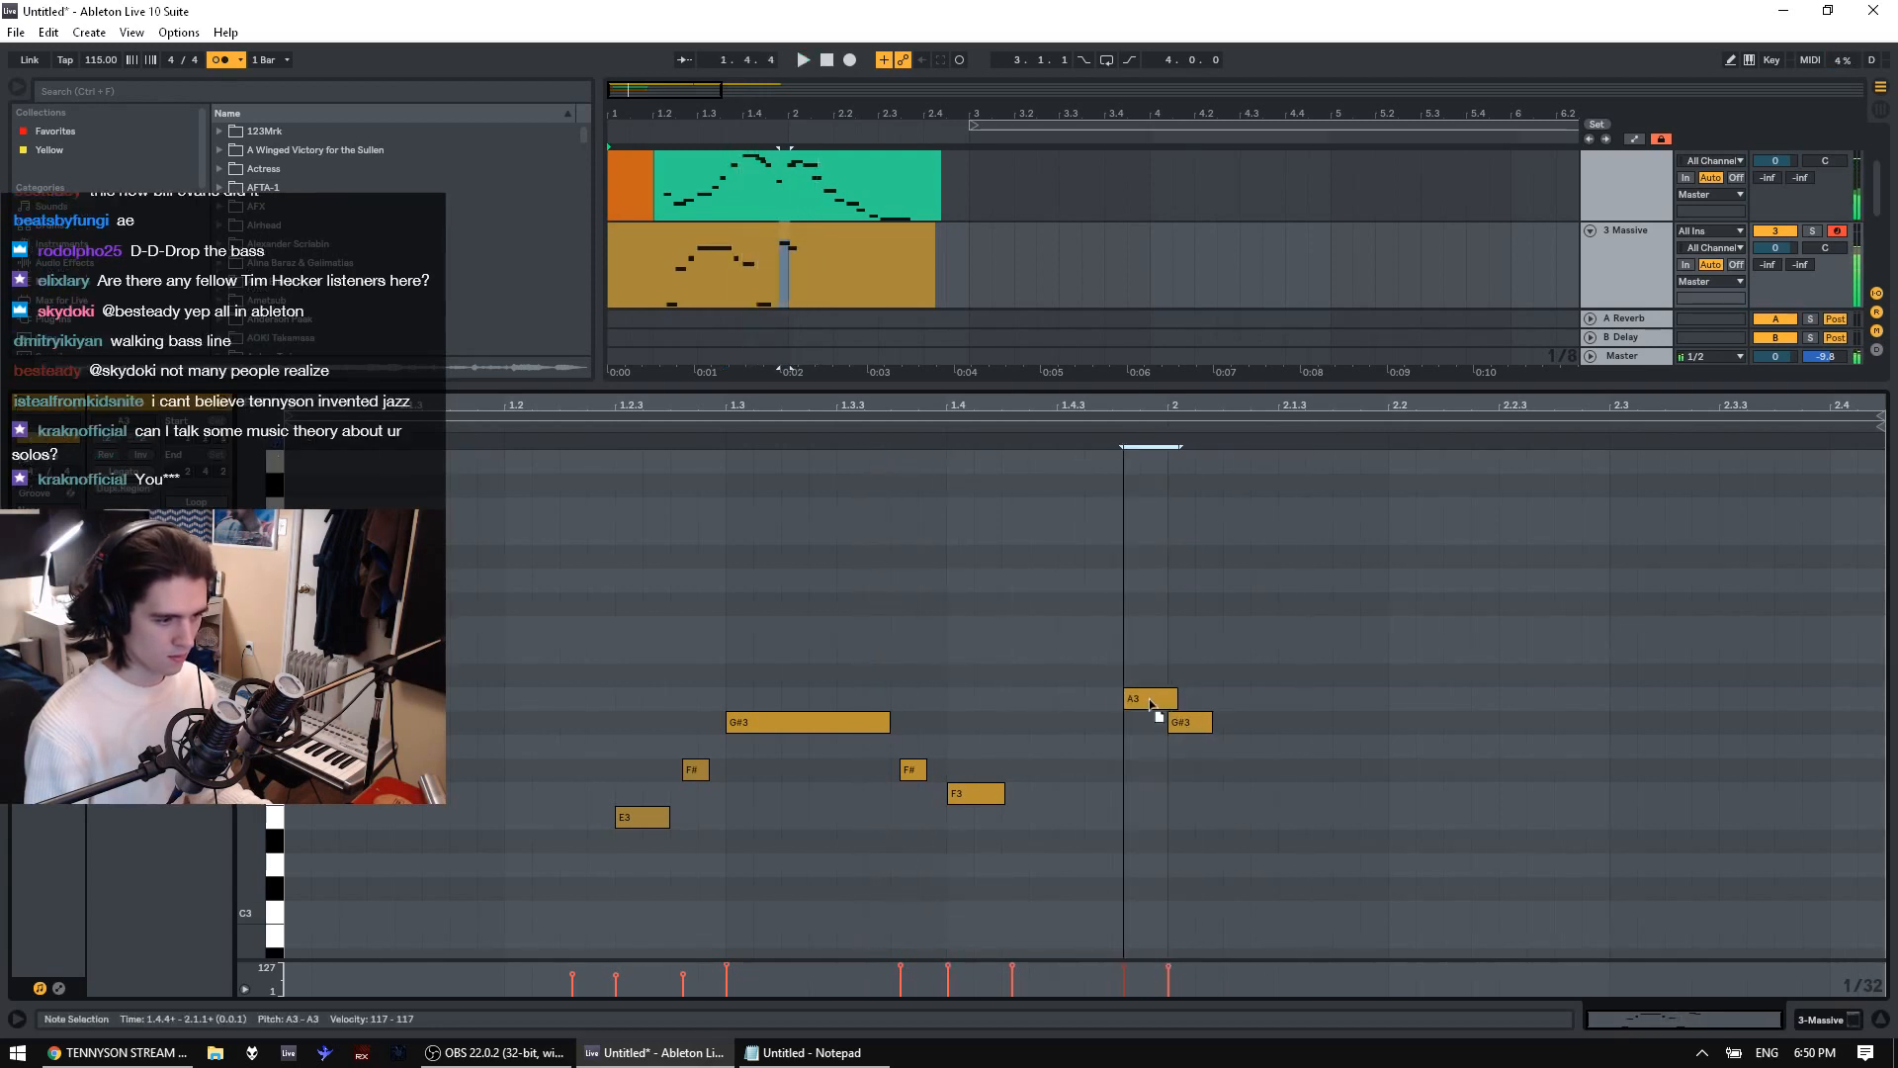
Add a long G#2 just after 2.1.2 and play the bass line from 1.4.3
{"action": "double_click", "coordinate": [1237, 461]}
{"action": "left_click_drag", "start_coordinate": [1239, 472], "coordinate": [1245, 448]}
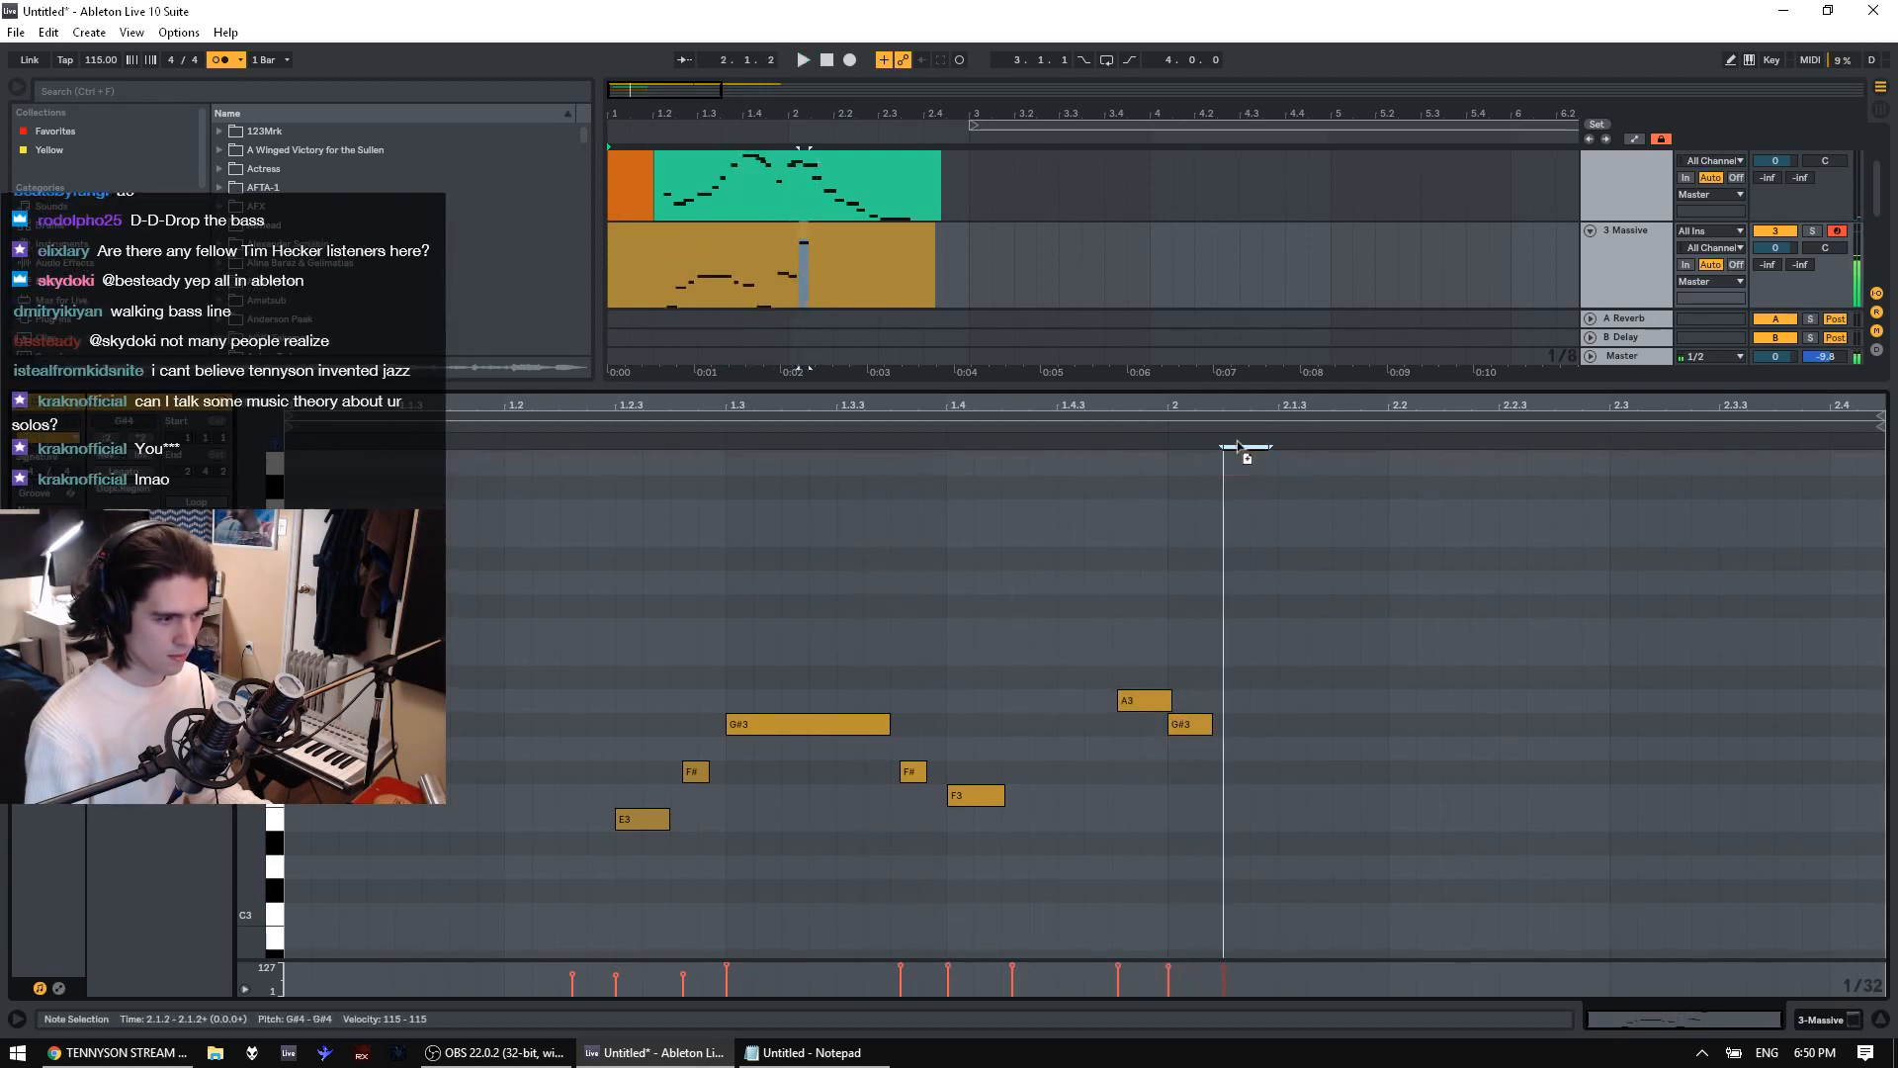
{"action": "scroll", "coordinate": [1118, 541], "scroll_direction": "up", "scroll_amount": 2}
{"action": "left_click_drag", "start_coordinate": [1253, 561], "coordinate": [1437, 779]}
{"action": "left_click", "coordinate": [1052, 867]}
{"action": "key", "text": "space"}
{"action": "left_click_drag", "start_coordinate": [1008, 825], "coordinate": [1028, 822]}
{"action": "left_click_drag", "start_coordinate": [1236, 777], "coordinate": [1247, 778]}
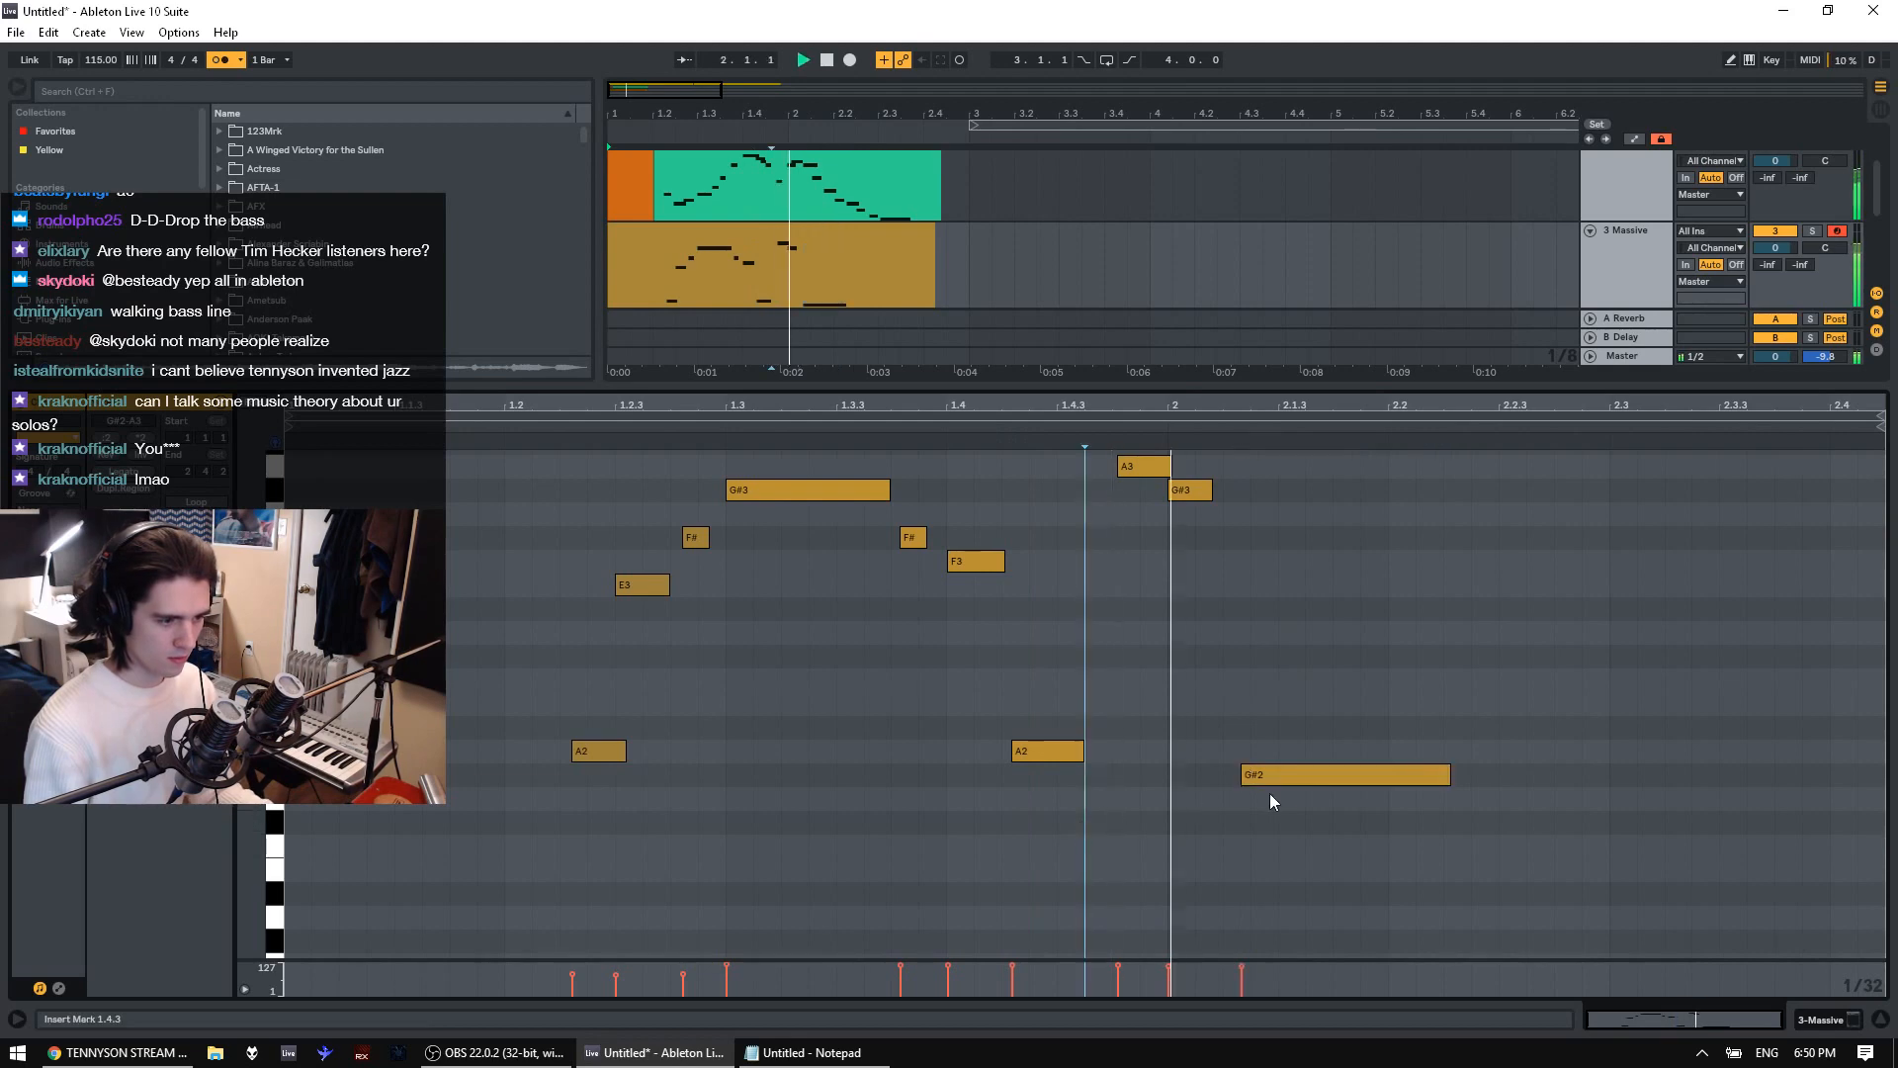
Shorten the long G#2 to end at 2.2.1 and replay the bass line from 1.1.4
{"action": "left_click_drag", "start_coordinate": [1446, 775], "coordinate": [1387, 775]}
{"action": "left_click", "coordinate": [641, 805]}
{"action": "key", "text": "space"}
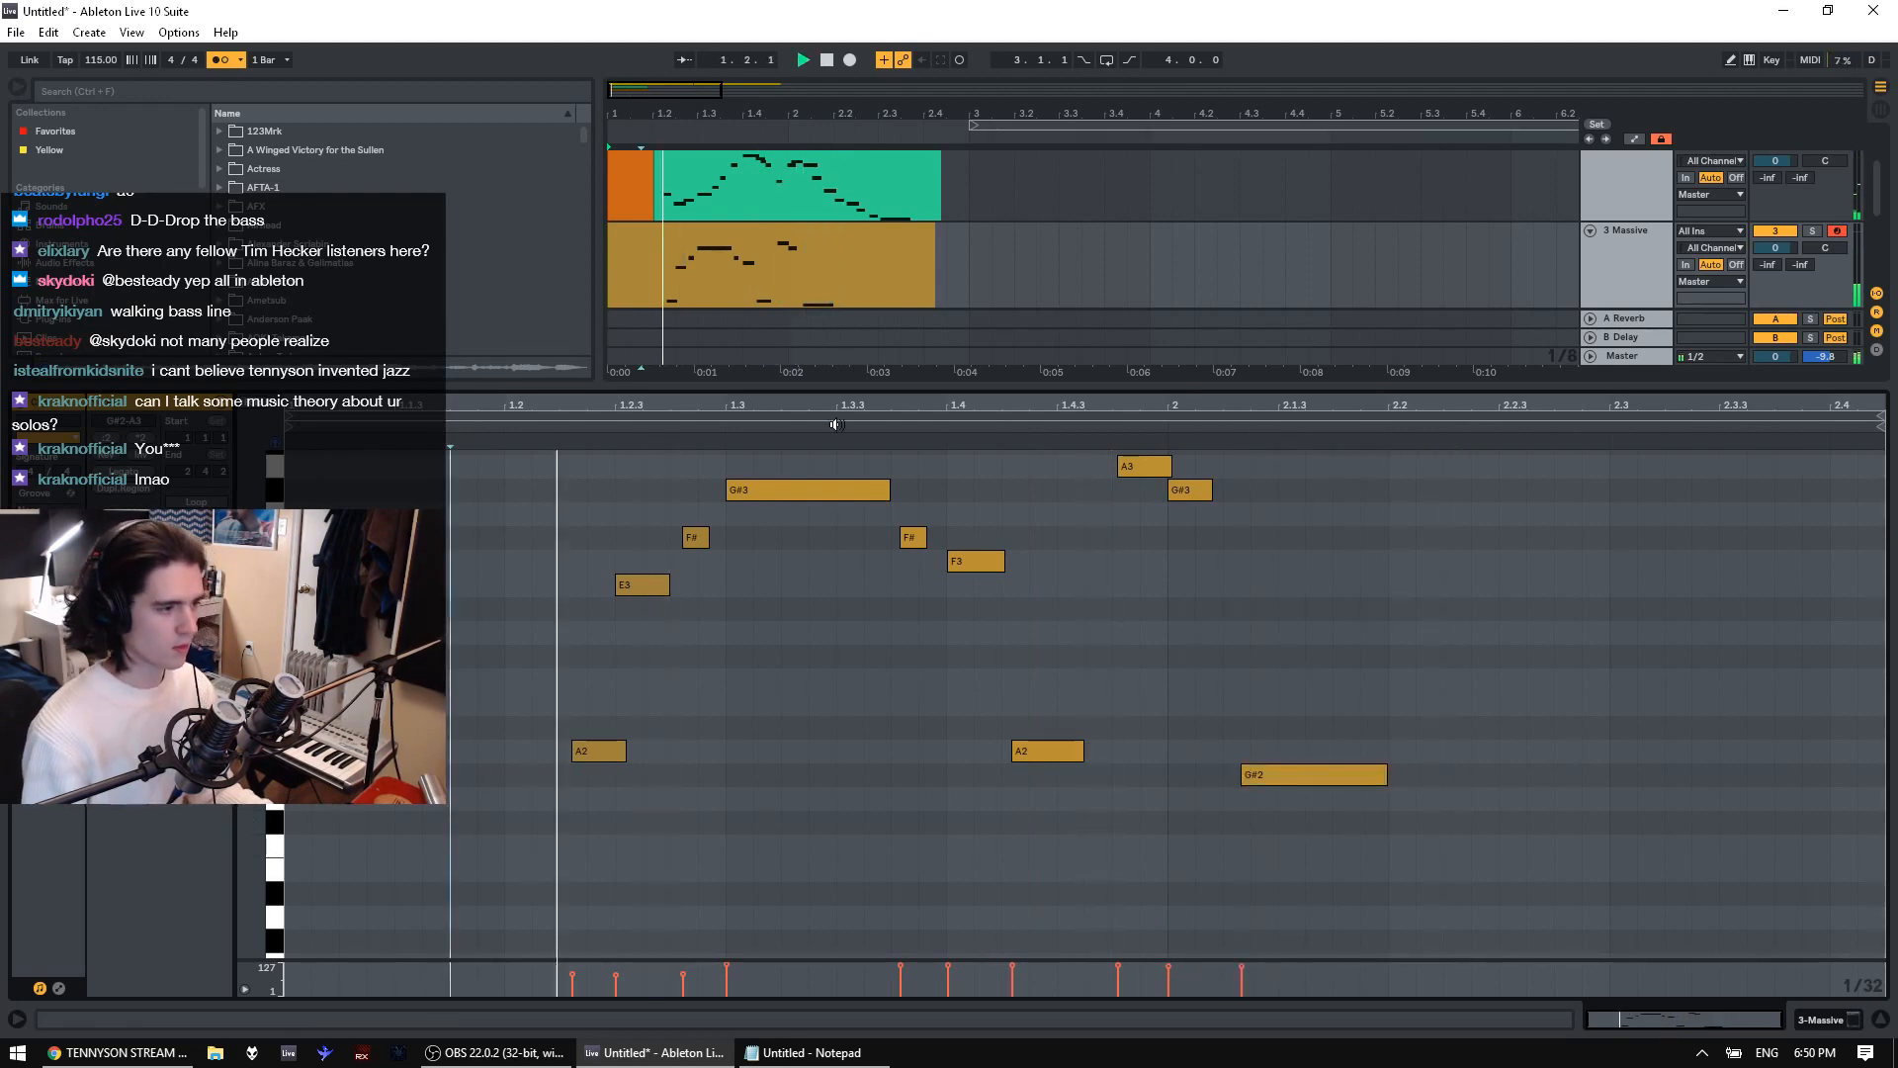
{"action": "mouse_move", "coordinate": [811, 404]}
{"action": "left_mouse_down"}
{"action": "mouse_move", "coordinate": [811, 664]}
{"action": "mouse_move", "coordinate": [810, 404]}
{"action": "left_mouse_up"}
{"action": "key", "text": "space"}
Trim the G#2 to 2.1.3, add an A#2 there and a C3 from 2.2.1 to 2.2.3, and audition the notes
{"action": "left_click", "coordinate": [1301, 780]}
{"action": "double_click", "coordinate": [1323, 728]}
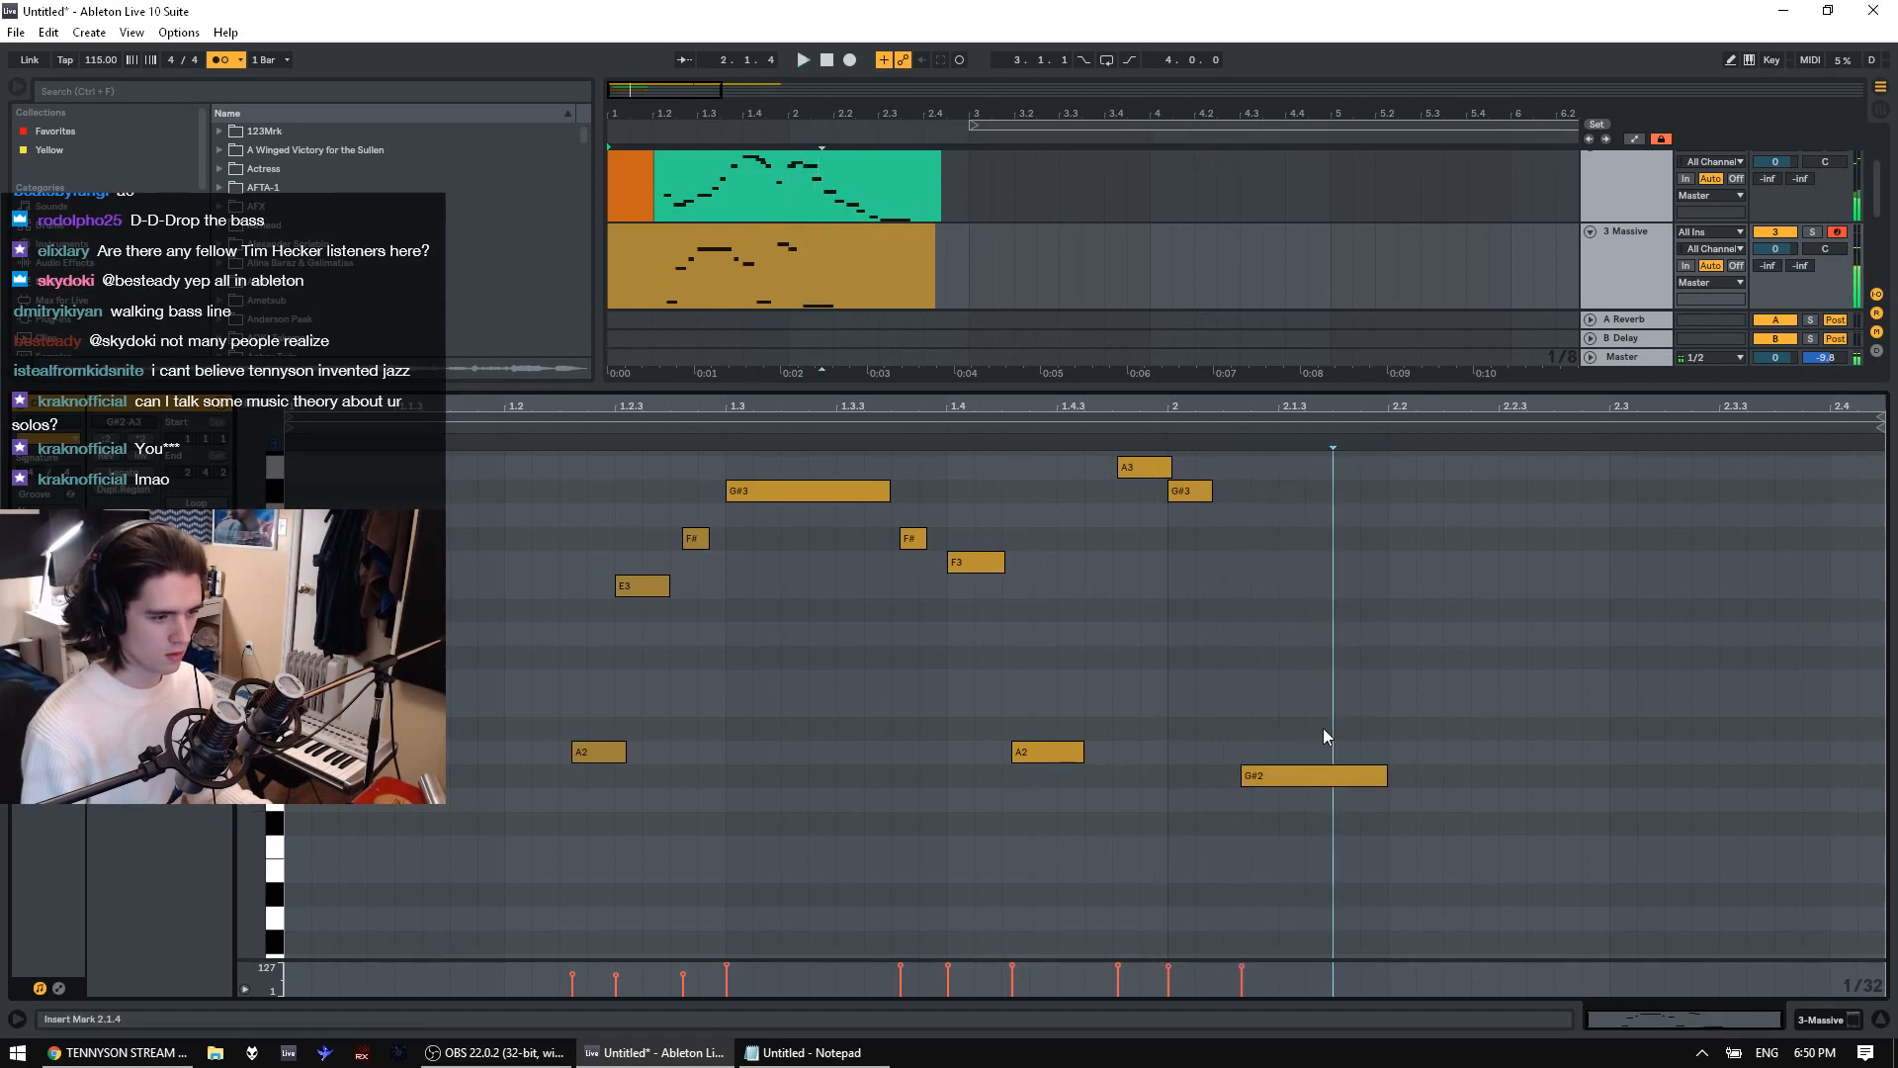
{"action": "left_click_drag", "start_coordinate": [1340, 732], "coordinate": [1496, 684]}
{"action": "left_click", "coordinate": [1091, 758]}
{"action": "key", "text": "space"}
{"action": "key", "text": "space"}
{"action": "left_click", "coordinate": [1318, 733]}
{"action": "left_click", "coordinate": [1137, 668]}
{"action": "key", "text": "space"}
{"action": "key", "text": "space"}
Add an F#3 from 2.2.3 to 2.3.1 and play back the rising bass notes
{"action": "left_click_drag", "start_coordinate": [1426, 681], "coordinate": [1534, 505]}
{"action": "left_click", "coordinate": [1380, 546]}
{"action": "key", "text": "space"}
{"action": "key", "text": "space"}
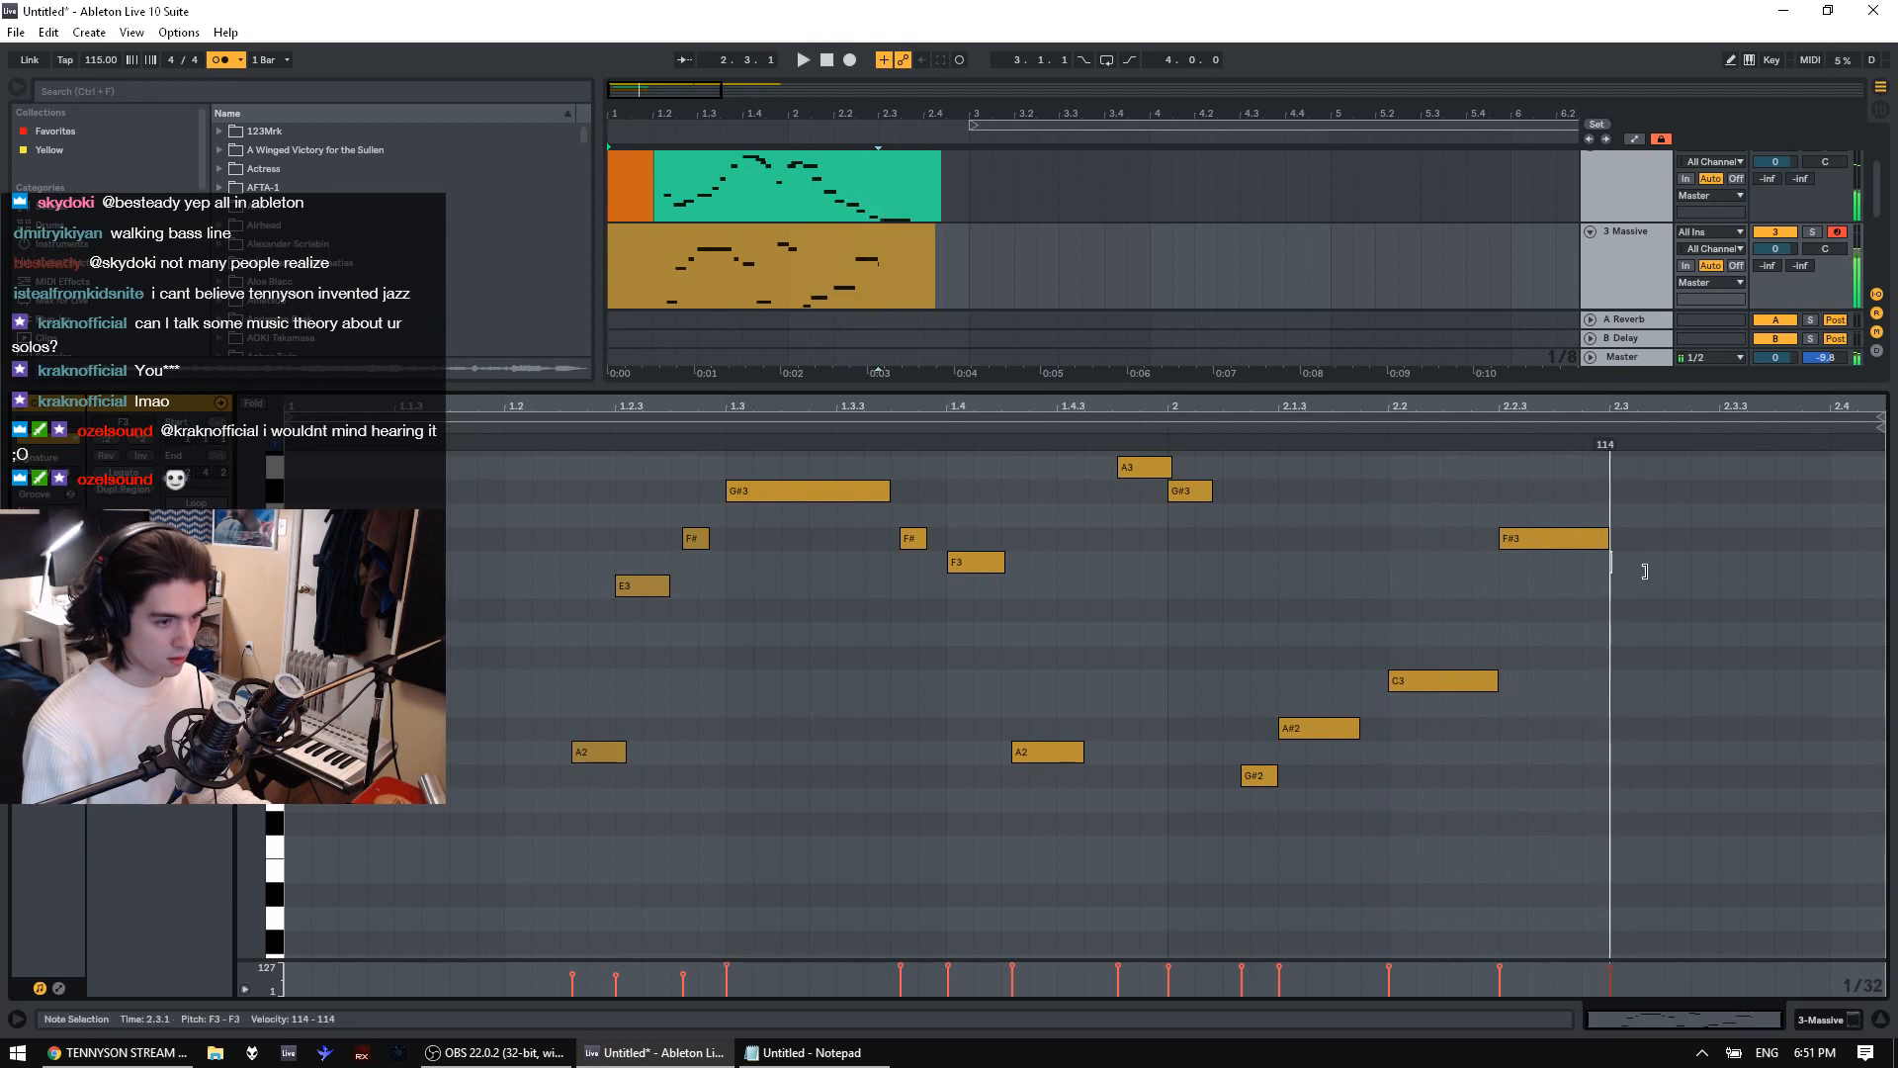
Add an F3 at 2.3.1 followed by the closing bass notes up to 2.4, and play the ending
{"action": "double_click", "coordinate": [1641, 564]}
{"action": "left_click_drag", "start_coordinate": [1626, 567], "coordinate": [1856, 680]}
{"action": "left_click", "coordinate": [1473, 680]}
{"action": "key", "text": "space"}
Collapse the note editor, mute the Rhodes track and play the piano melody with the Massive bass
{"action": "left_click", "coordinate": [1056, 435]}
{"action": "left_click_drag", "start_coordinate": [929, 386], "coordinate": [890, 1020]}
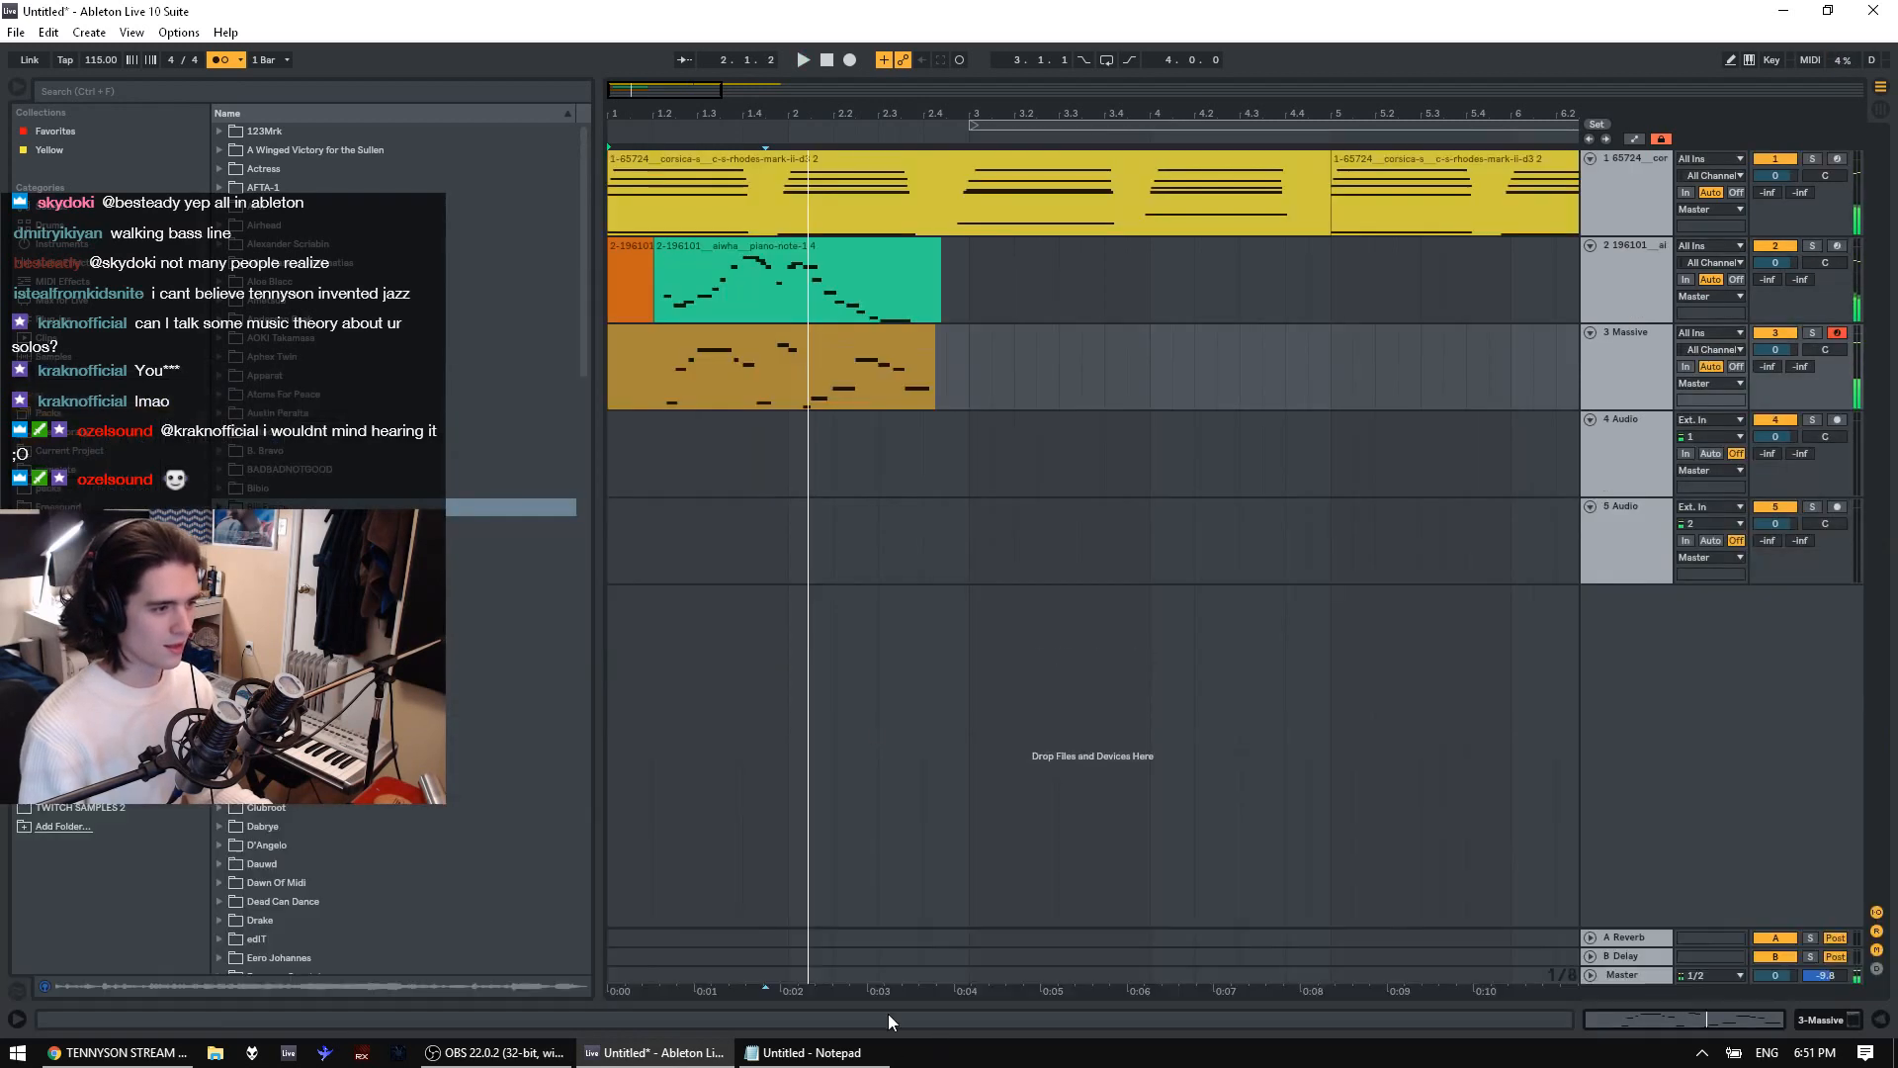
{"action": "left_click", "coordinate": [889, 160]}
{"action": "left_click", "coordinate": [1777, 158]}
{"action": "key", "text": "space"}
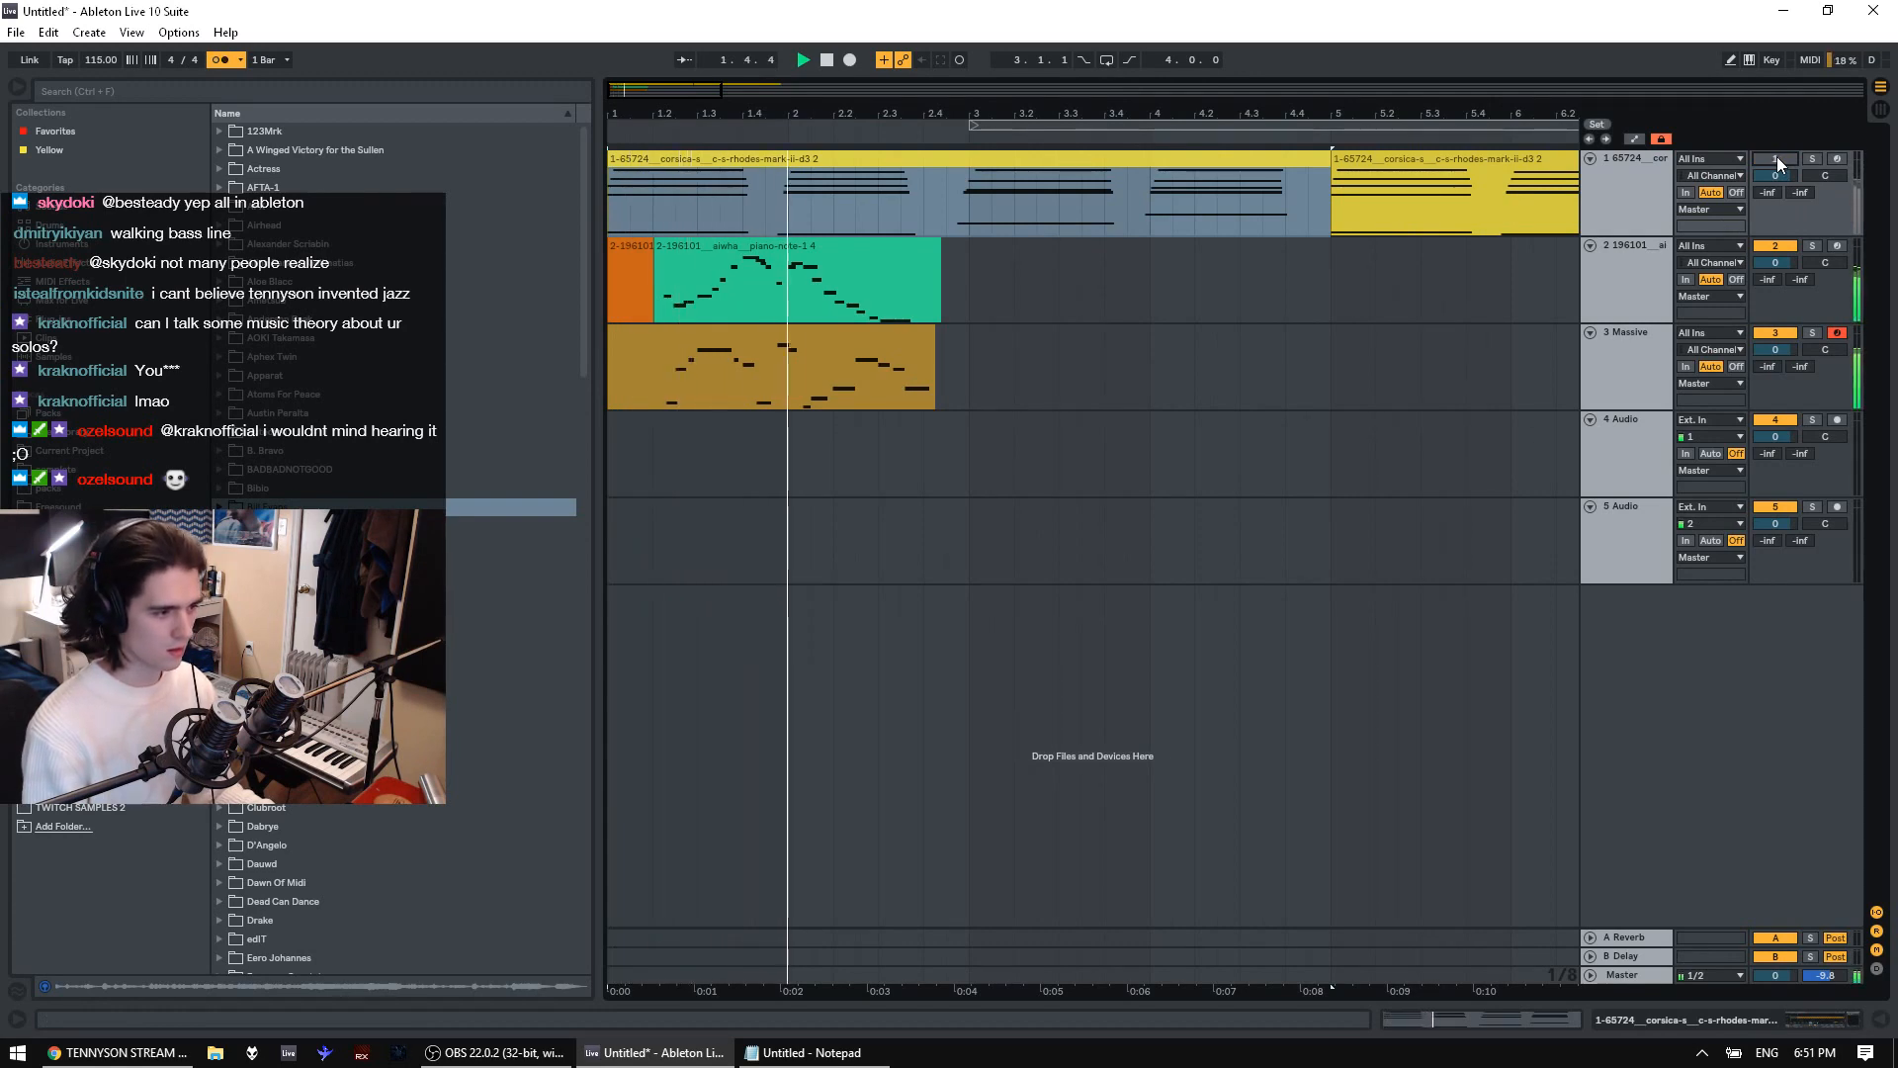
Open the piano melody clip in an enlarged note editor, delete its final long C2 and replay from 2.1.2
{"action": "double_click", "coordinate": [851, 340]}
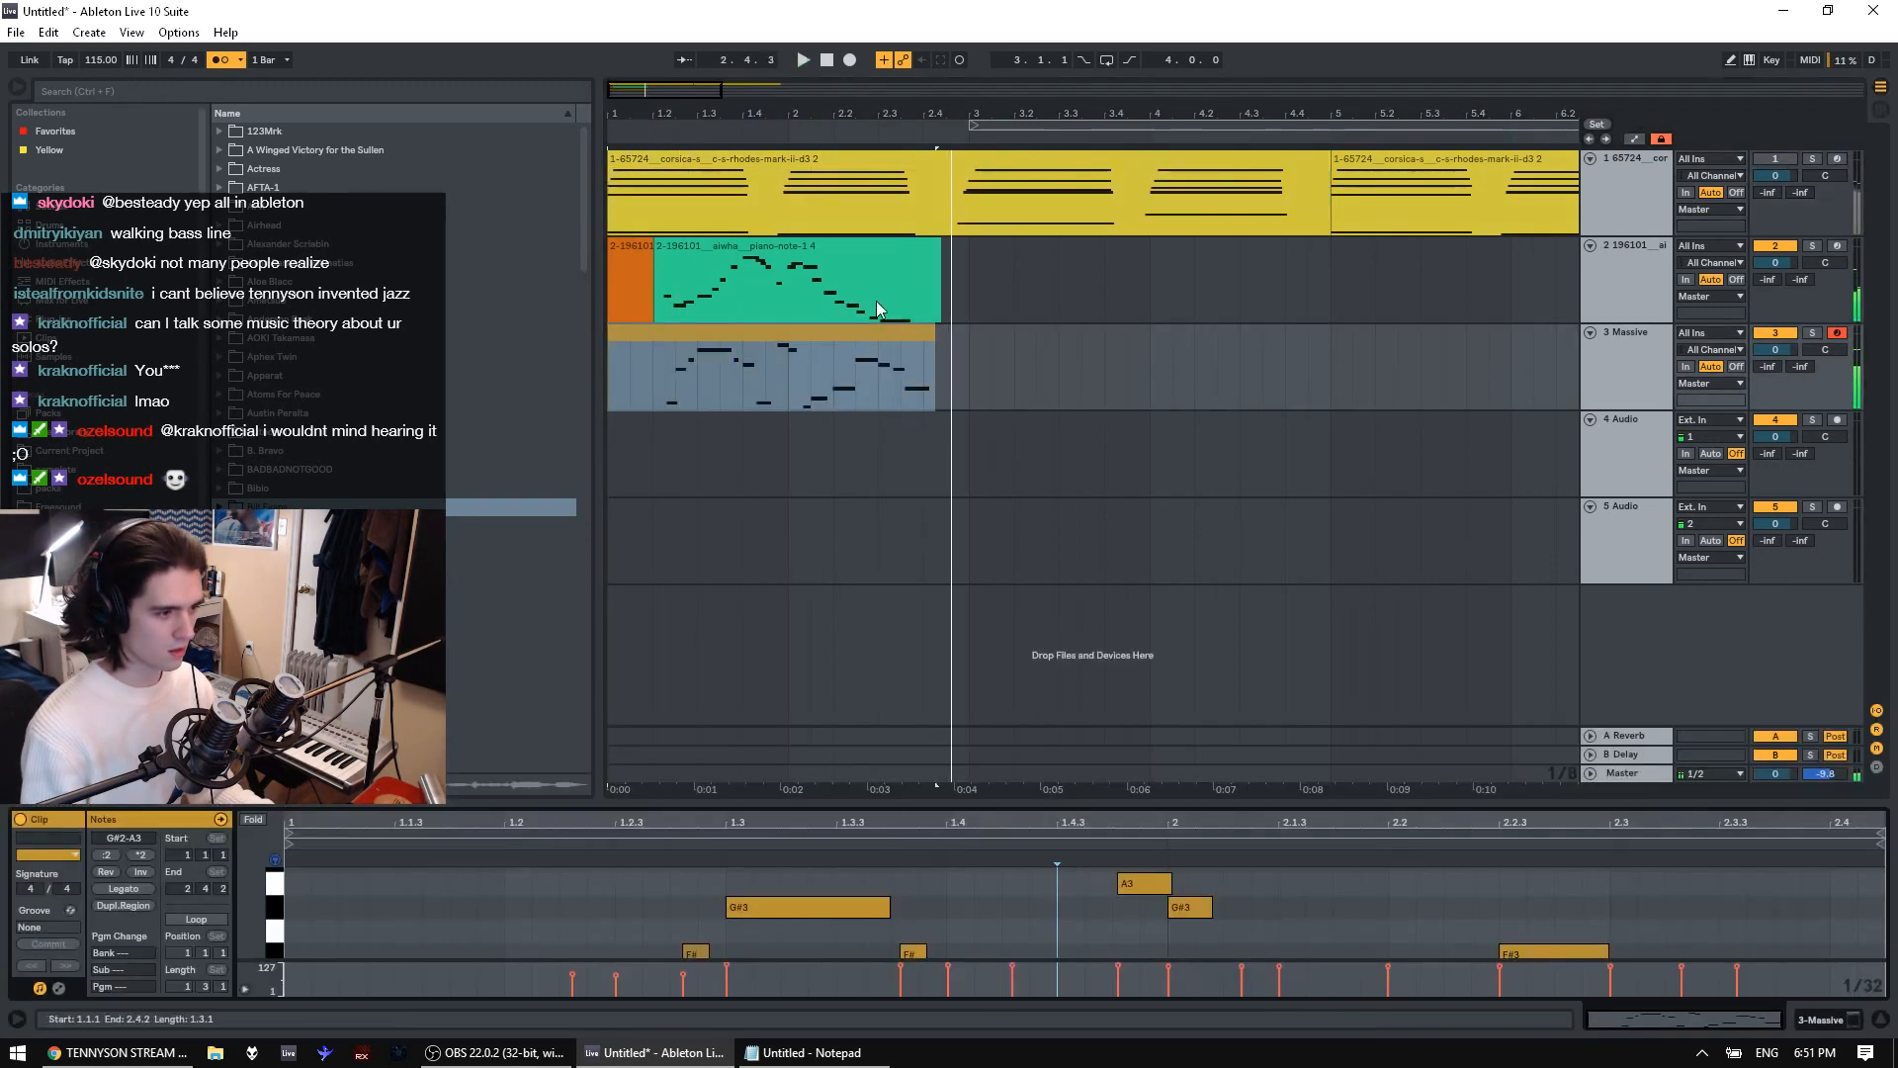
{"action": "left_click", "coordinate": [866, 300]}
{"action": "key", "text": "space"}
{"action": "key", "text": "space"}
{"action": "key", "text": "space"}
{"action": "left_click_drag", "start_coordinate": [1256, 801], "coordinate": [1257, 255]}
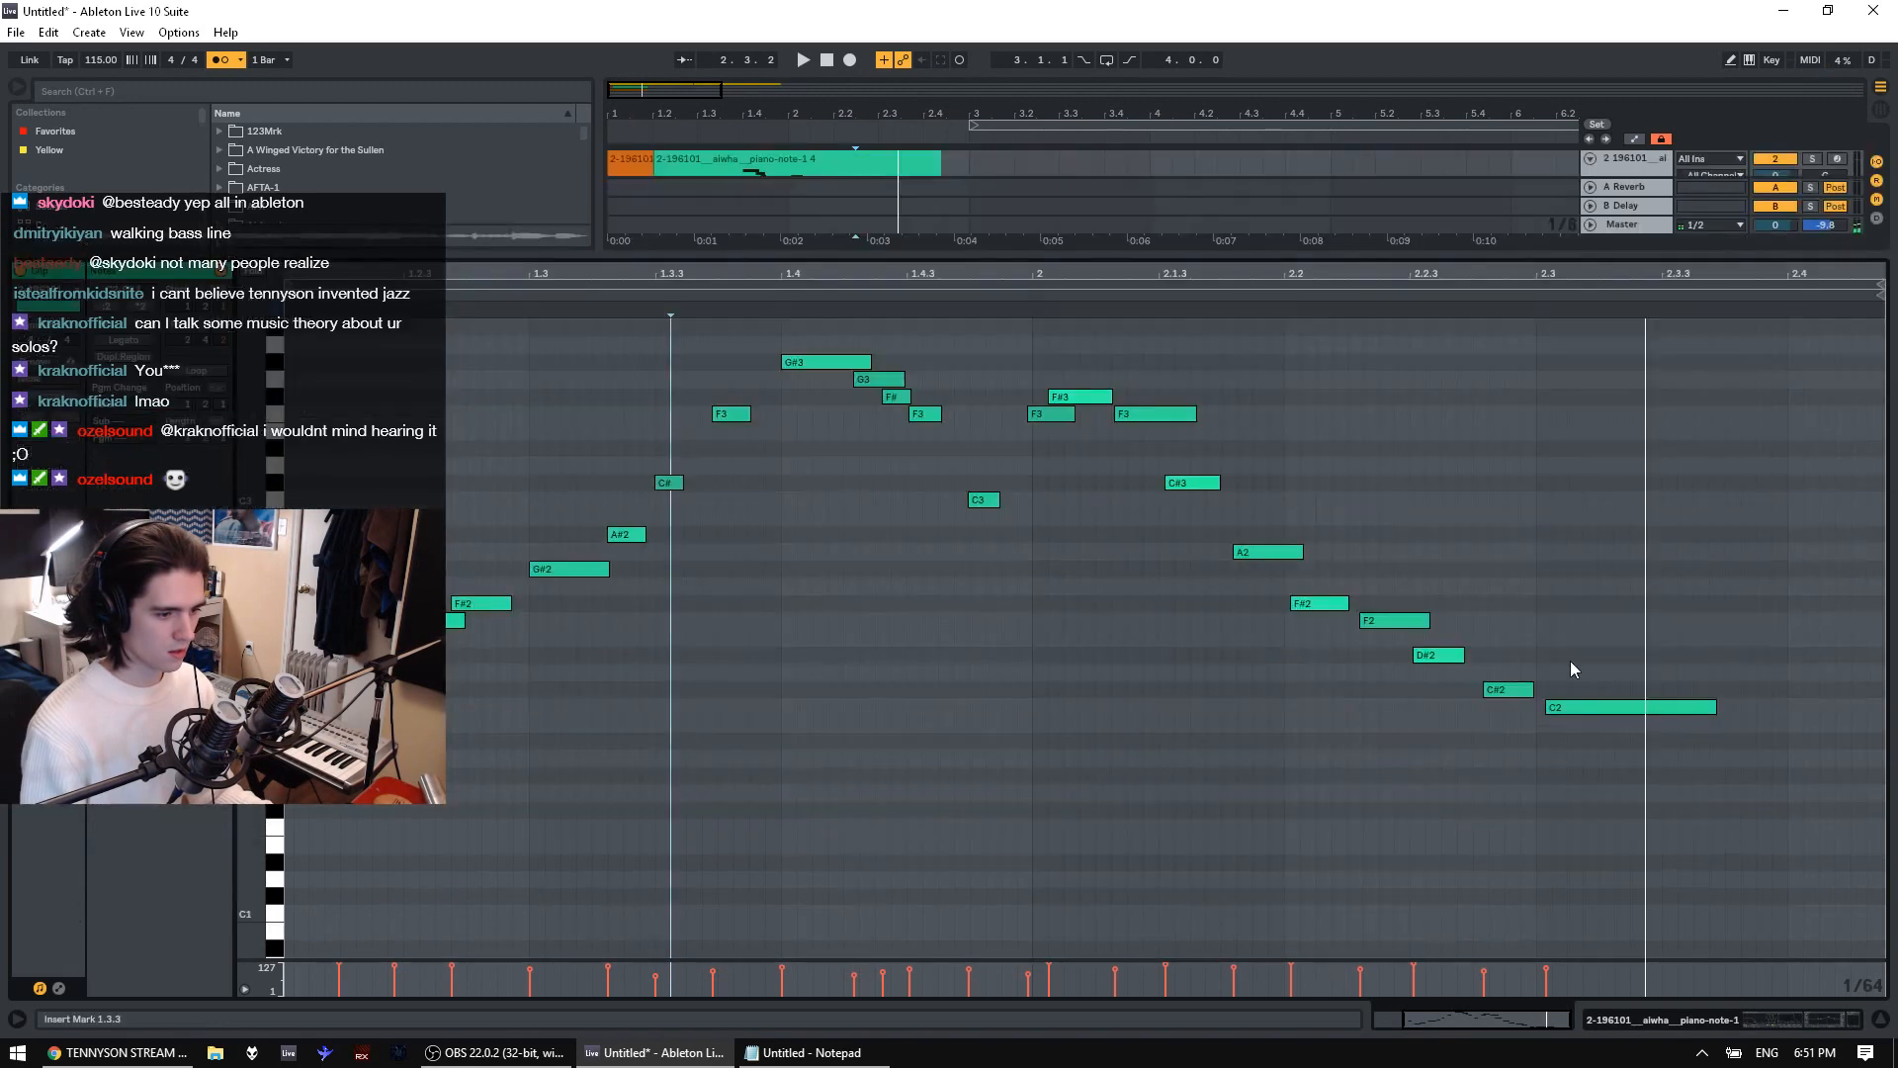
{"action": "left_click", "coordinate": [1572, 703]}
{"action": "left_click", "coordinate": [1125, 746]}
{"action": "key", "text": "space"}
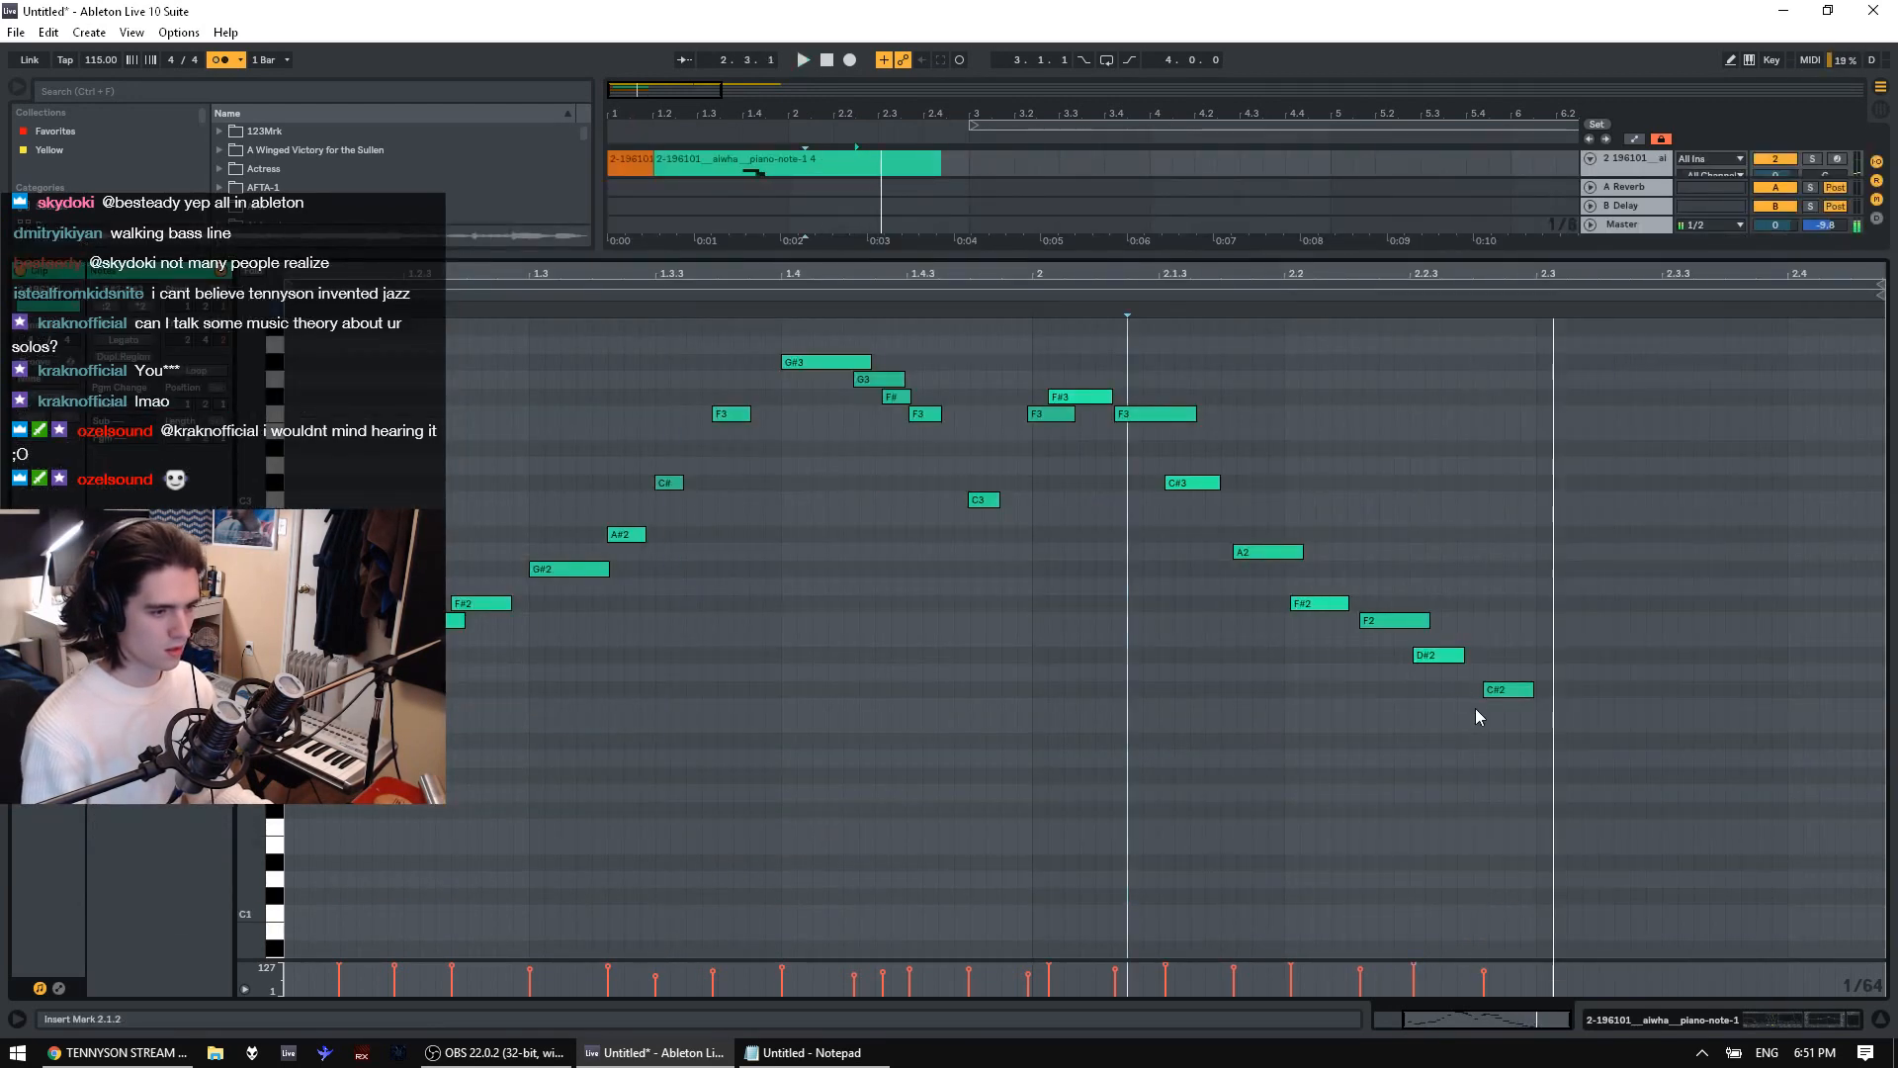
{"action": "key", "text": "space"}
Collapse the piano clip's editor and play the arrangement from 2.1.1
{"action": "left_click_drag", "start_coordinate": [1222, 731], "coordinate": [1212, 728]}
{"action": "left_click_drag", "start_coordinate": [1195, 253], "coordinate": [1095, 922]}
{"action": "left_click", "coordinate": [786, 294]}
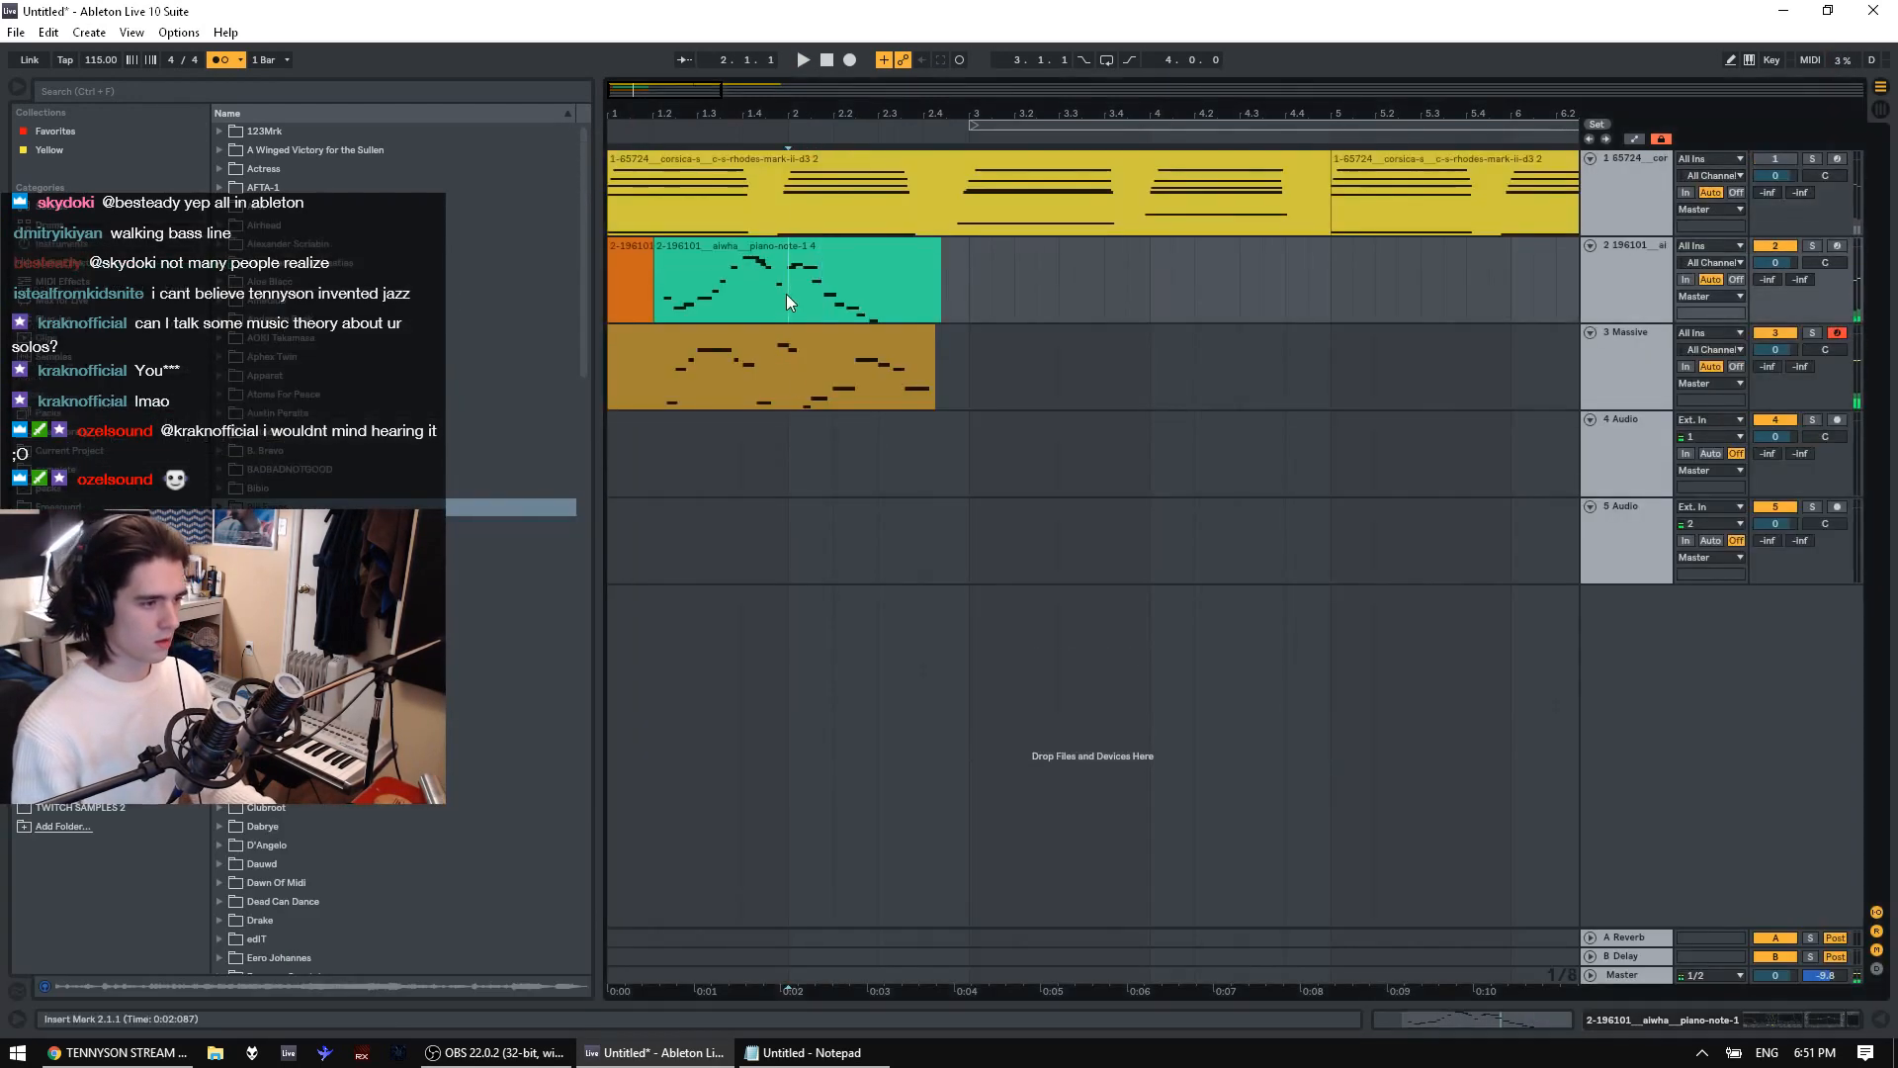
{"action": "key", "text": "space"}
Arm the piano track, record a new MIDI take over the melody from about 2.1.2, and play it back
{"action": "left_click", "coordinate": [1836, 246]}
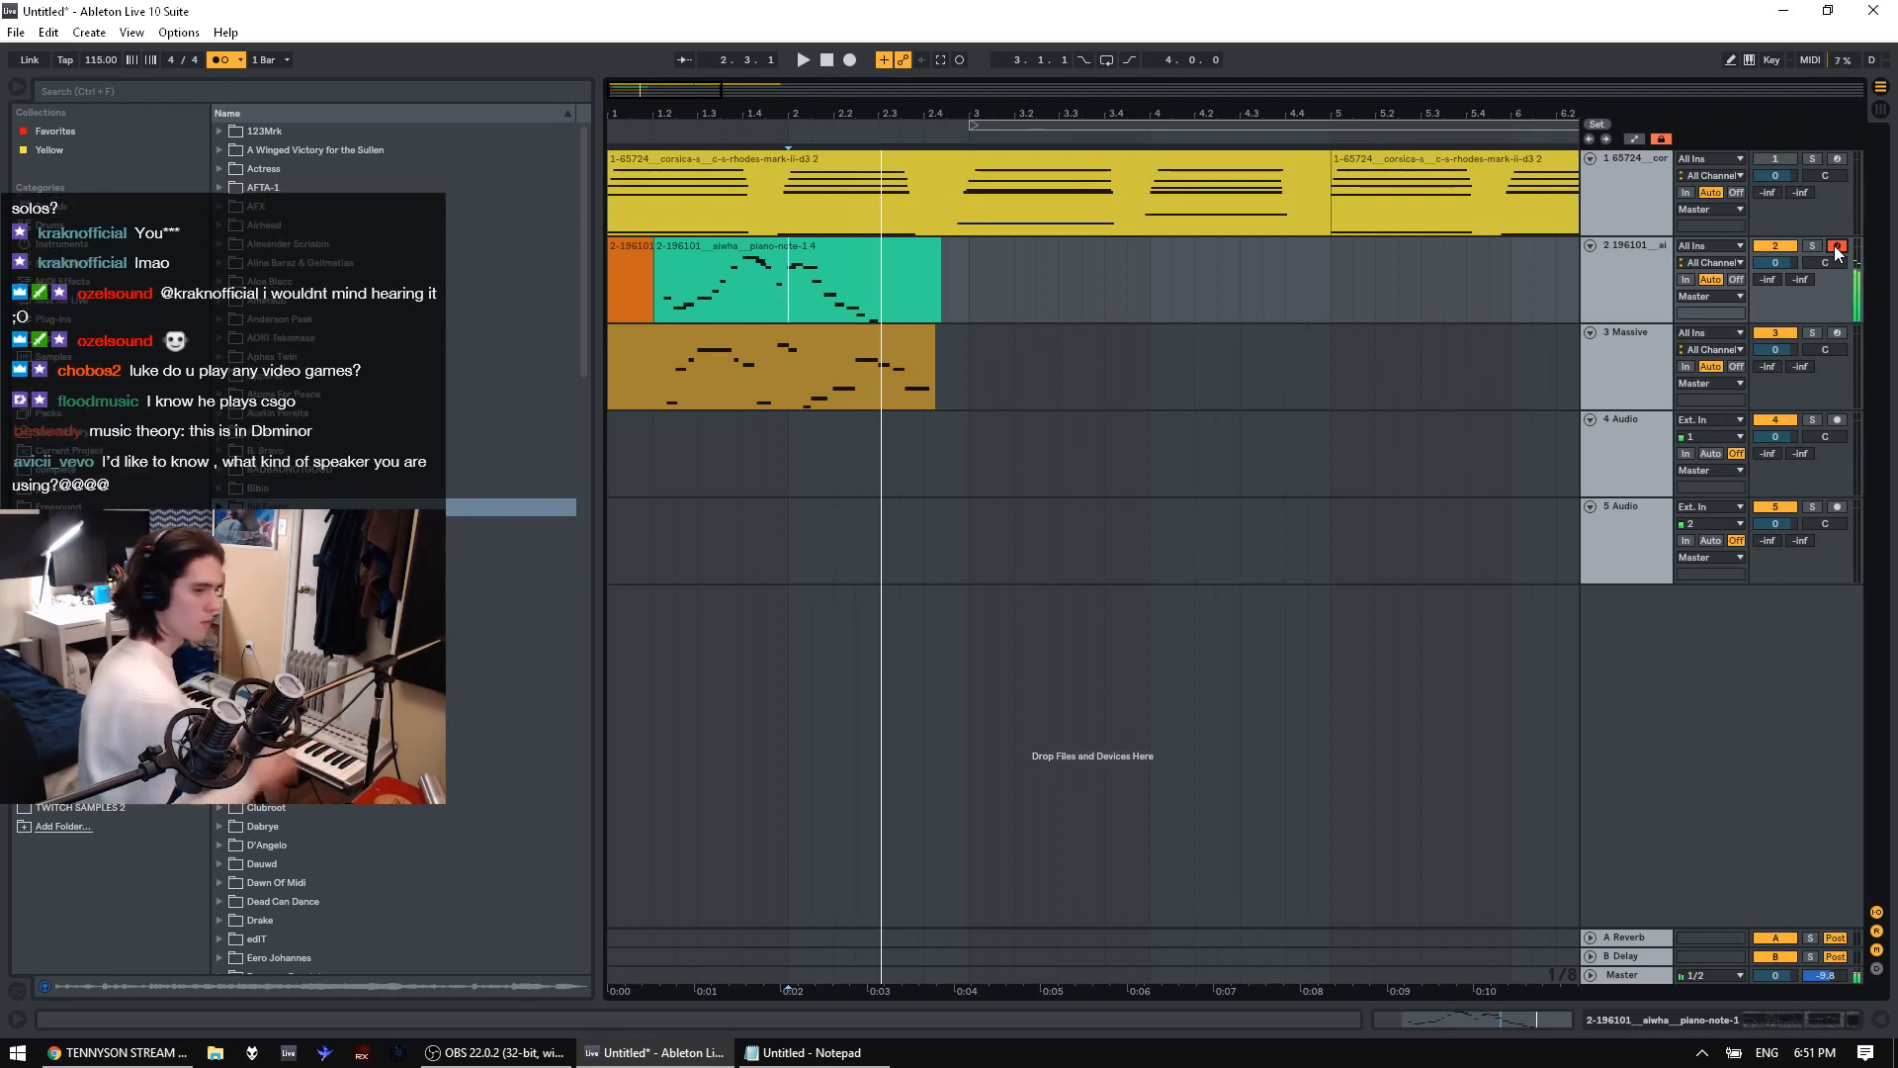
{"action": "key", "text": "space"}
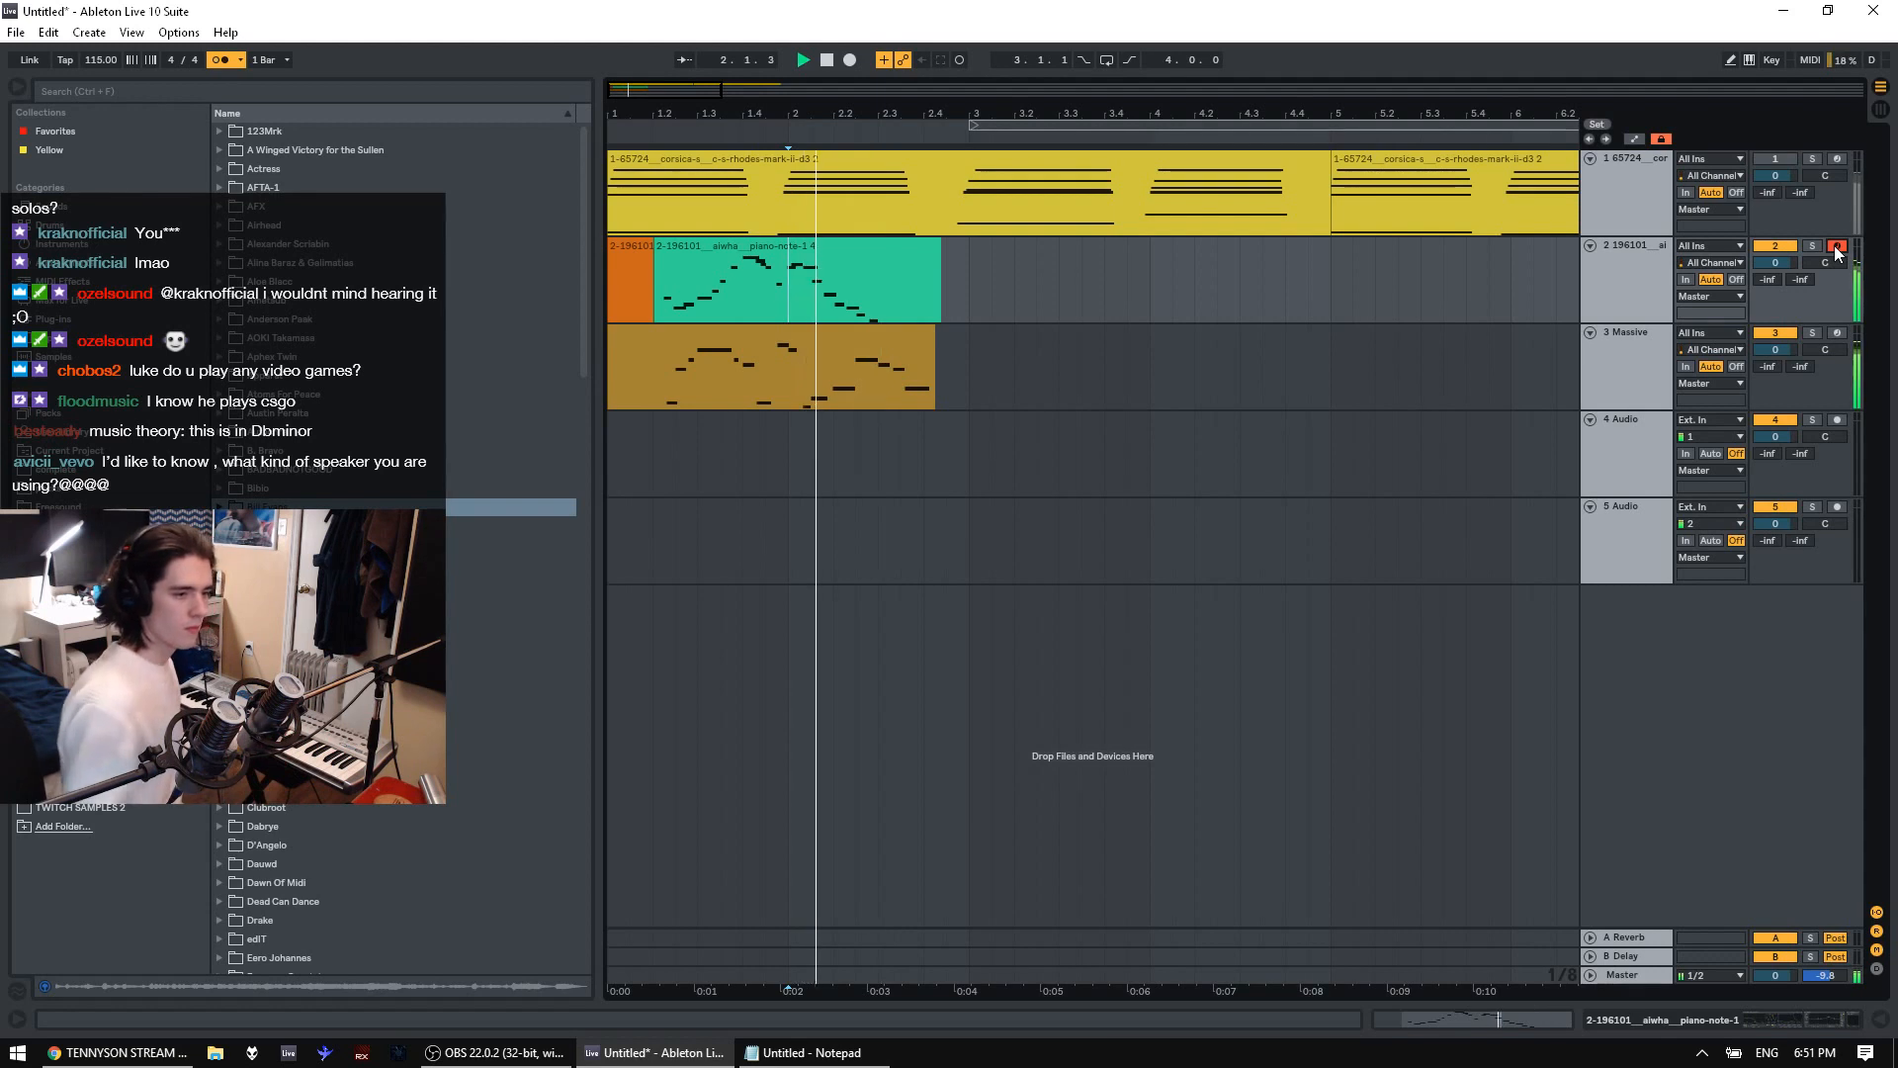
{"action": "left_click", "coordinate": [851, 59]}
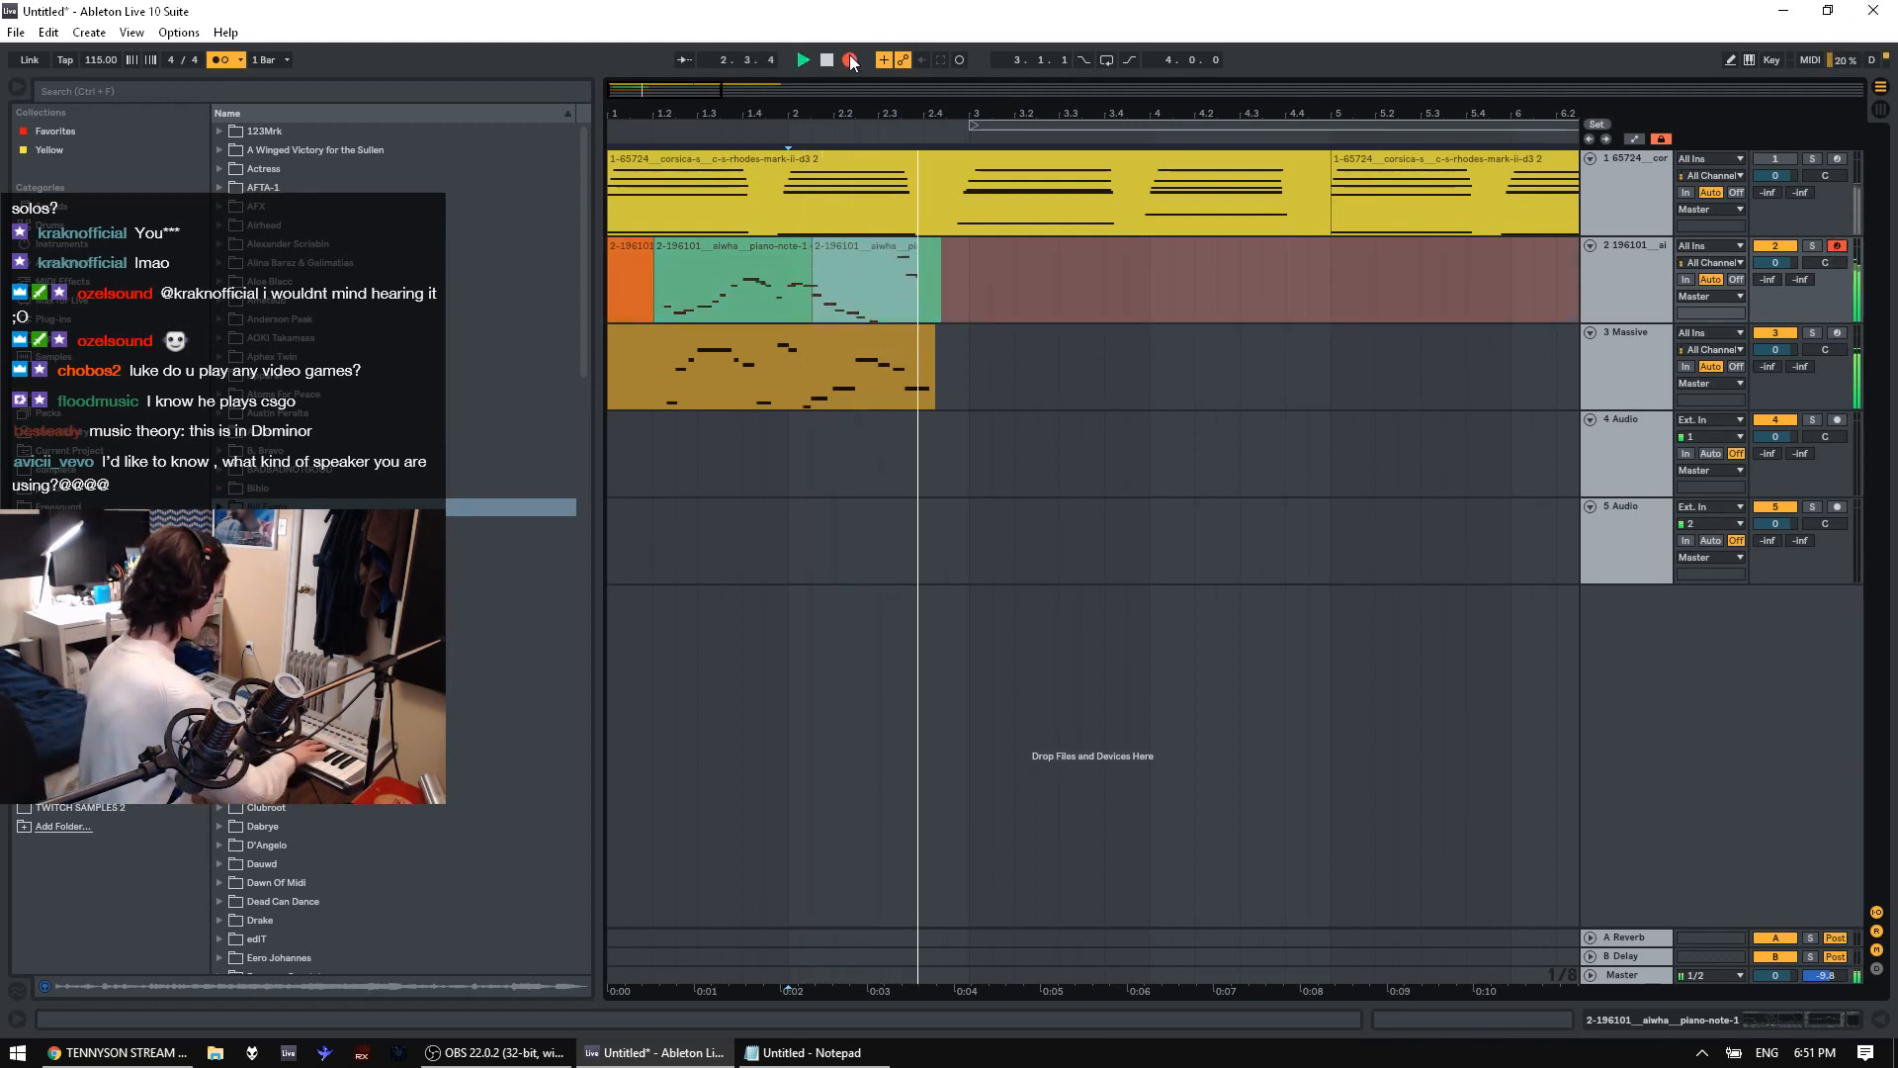
{"action": "left_click", "coordinate": [850, 59]}
{"action": "left_click", "coordinate": [803, 60]}
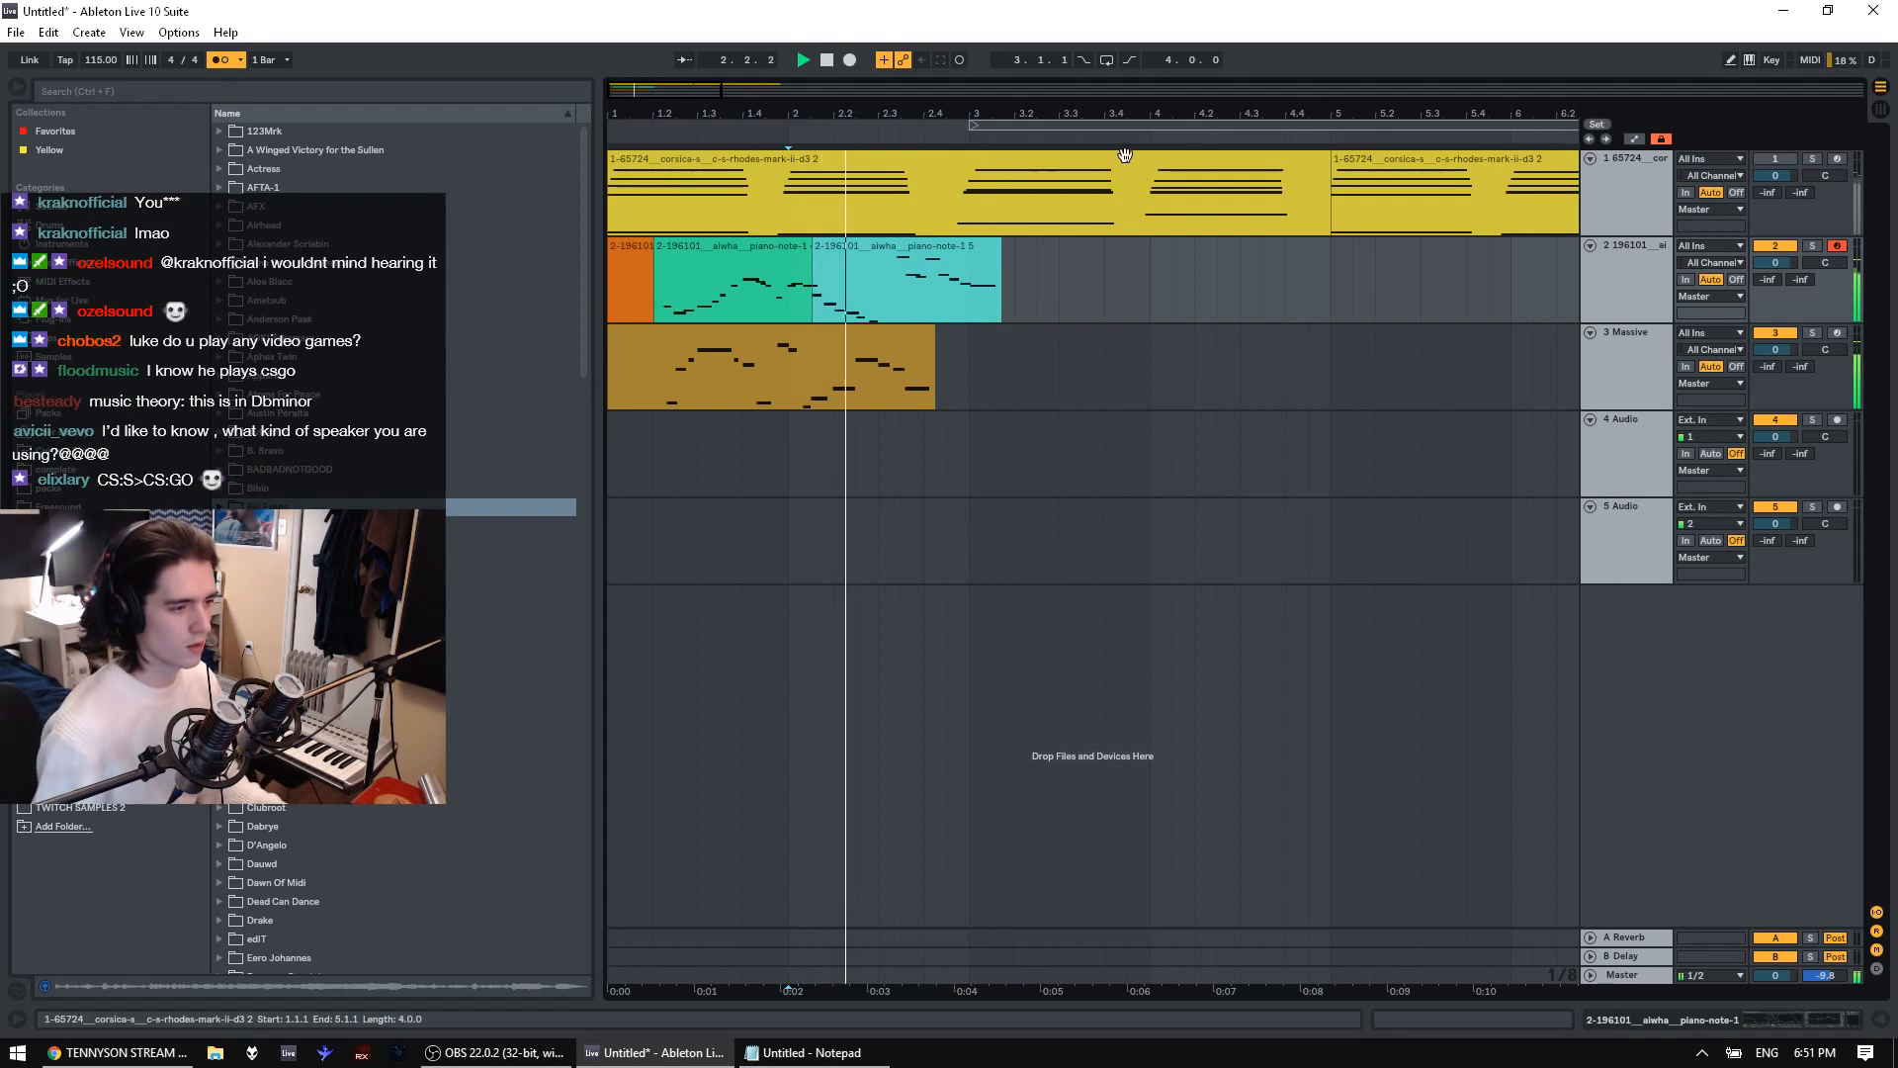
Extend the Massive clip on track 3 to 3.3.3 and open its notes for editing
{"action": "left_click", "coordinate": [908, 356]}
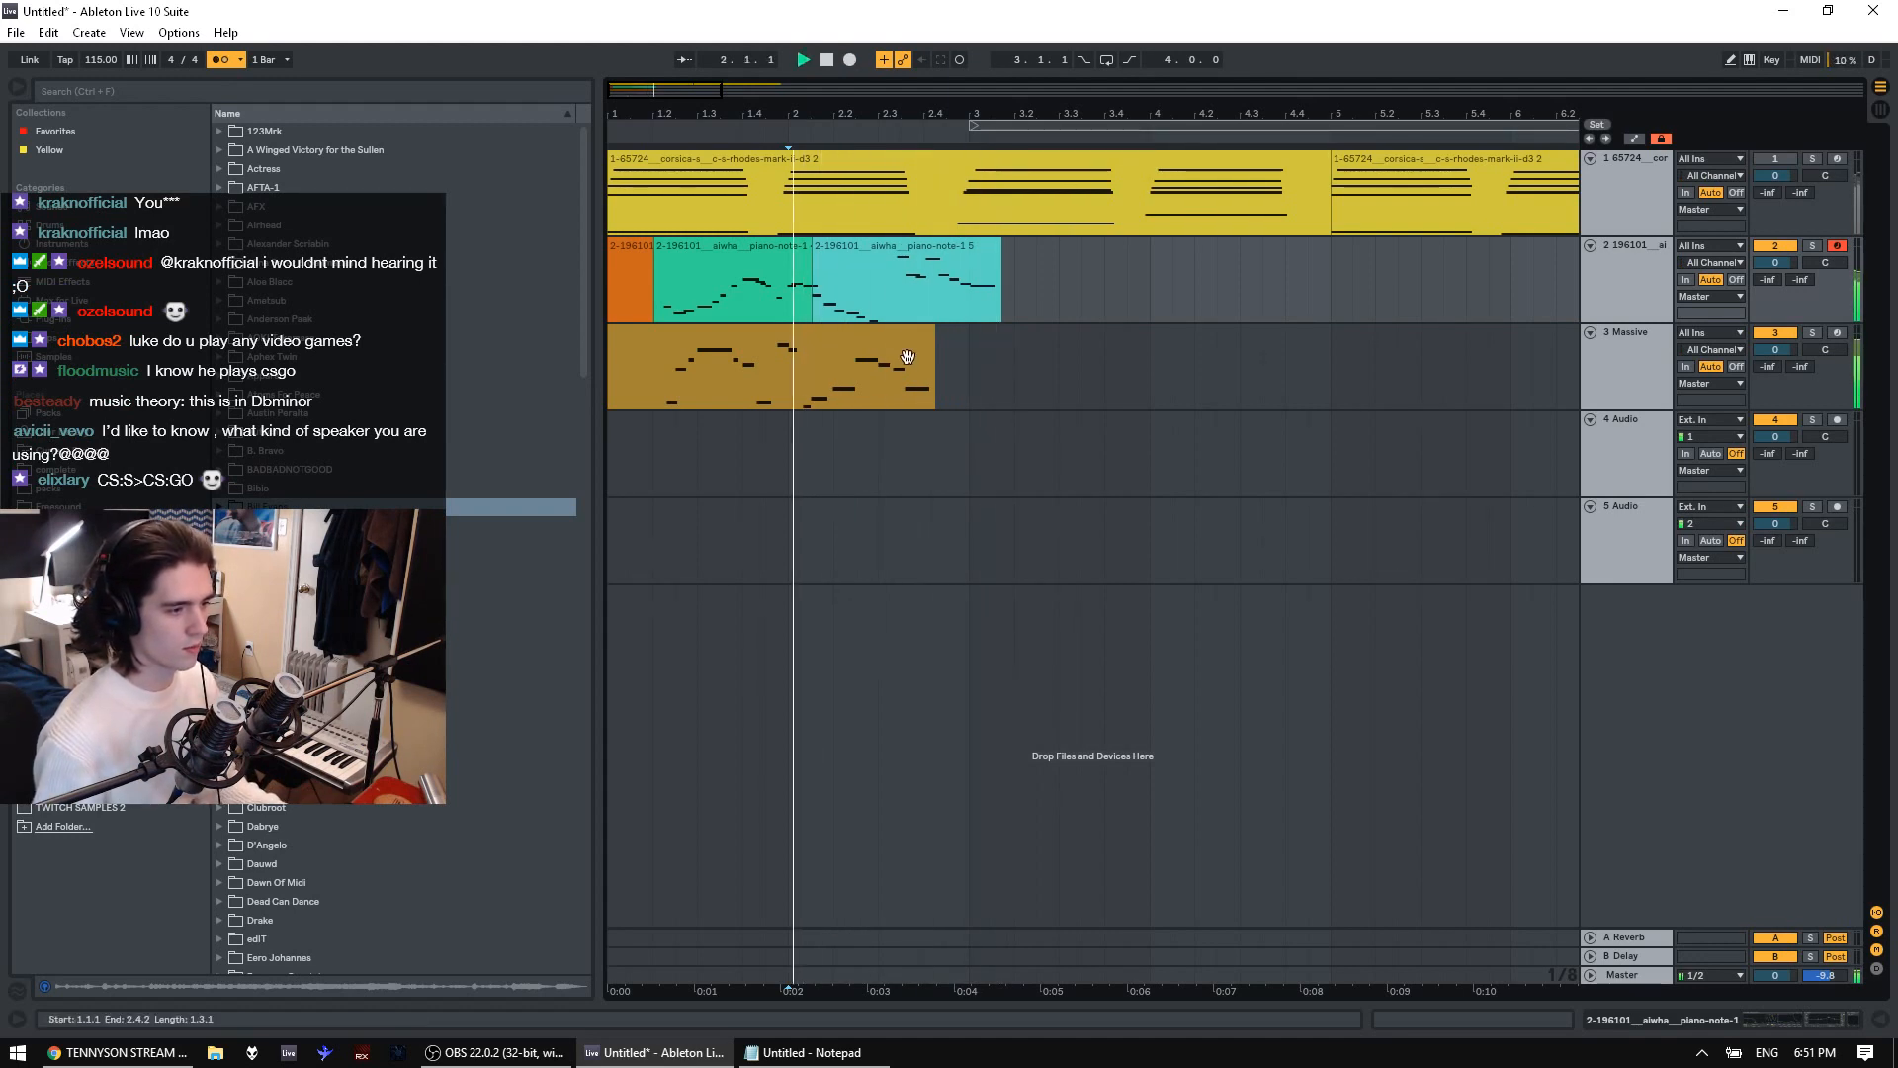
{"action": "left_click", "coordinate": [907, 356]}
{"action": "right_click", "coordinate": [901, 366]}
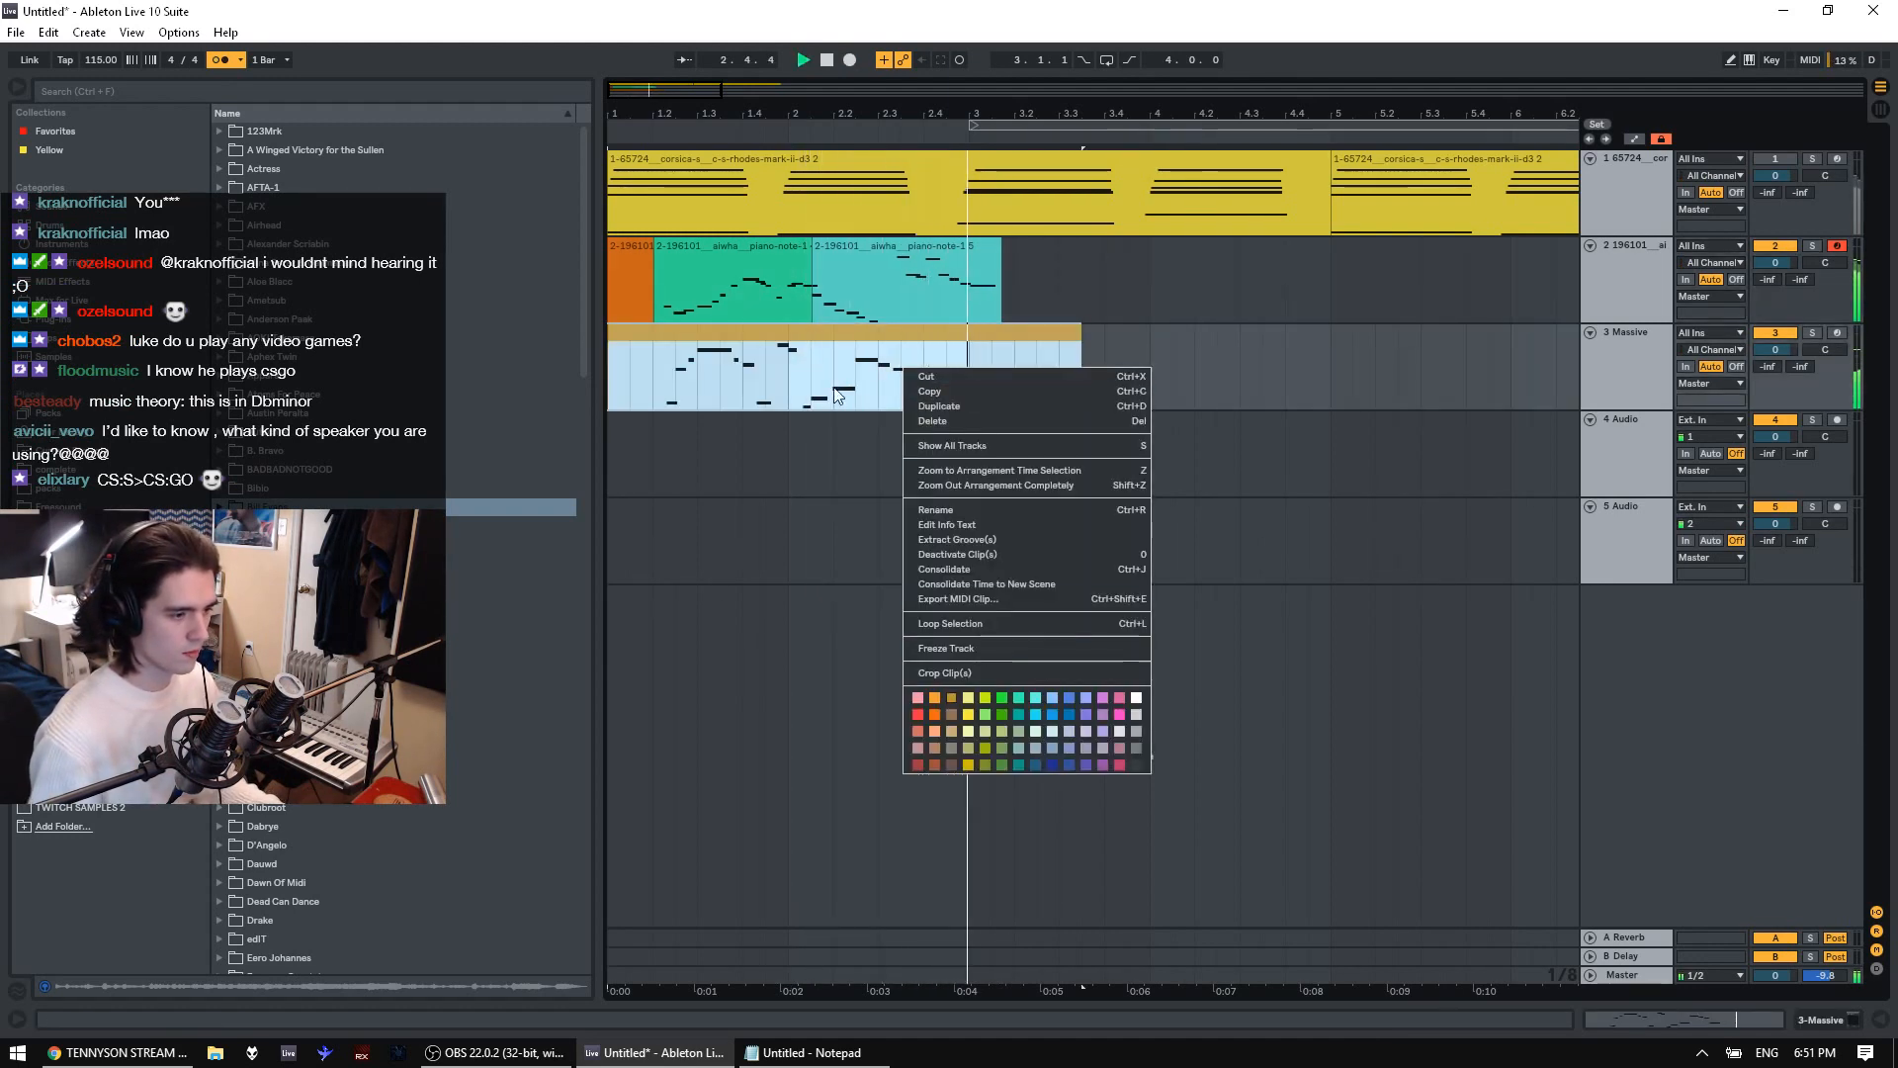
{"action": "left_click", "coordinate": [835, 395]}
{"action": "double_click", "coordinate": [922, 333]}
Enlarge the note editor and play back the Massive melody from just after bar 2
{"action": "key", "text": "space"}
{"action": "key", "text": "space"}
{"action": "left_click", "coordinate": [1005, 921]}
{"action": "key", "text": "space"}
{"action": "key", "text": "space"}
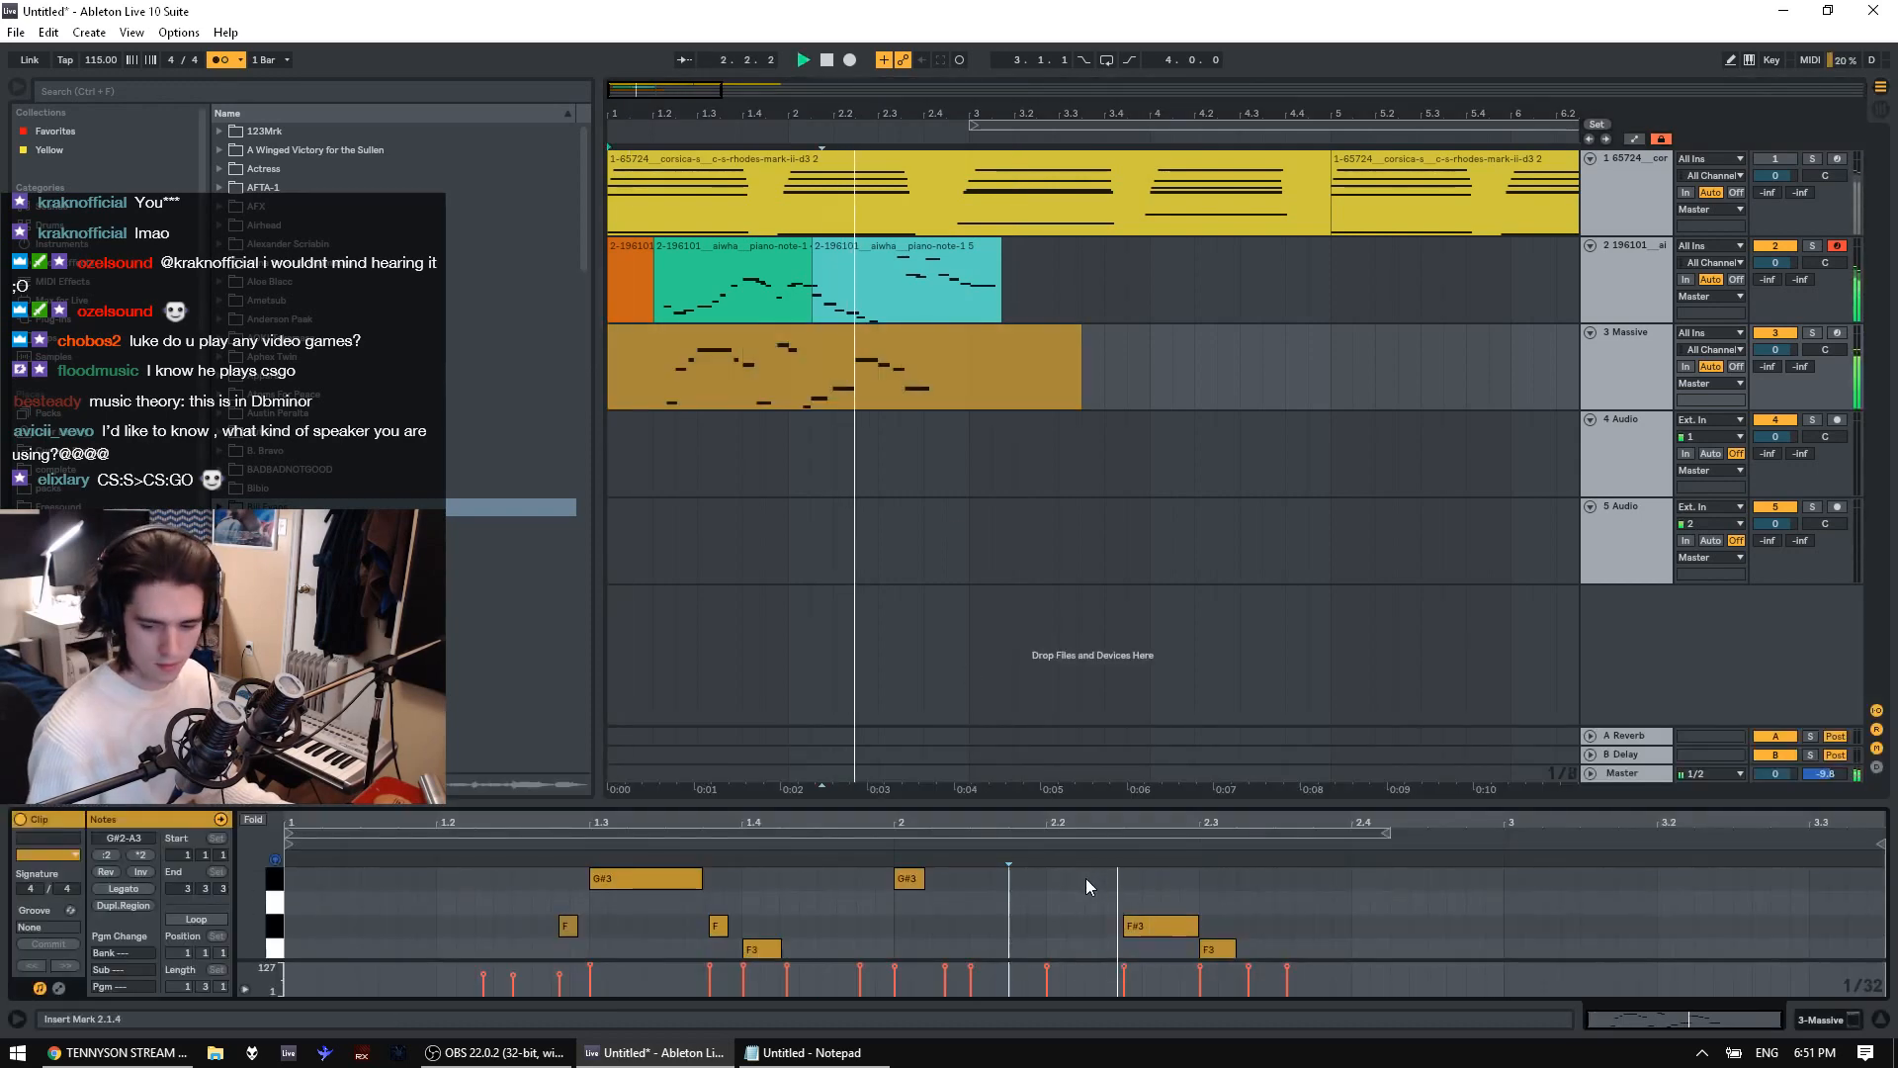
{"action": "key", "text": "space"}
{"action": "left_click_drag", "start_coordinate": [1198, 800], "coordinate": [1147, 361]}
{"action": "left_click", "coordinate": [976, 756]}
{"action": "key", "text": "space"}
{"action": "scroll", "coordinate": [1196, 708], "scroll_direction": "up", "scroll_amount": 2}
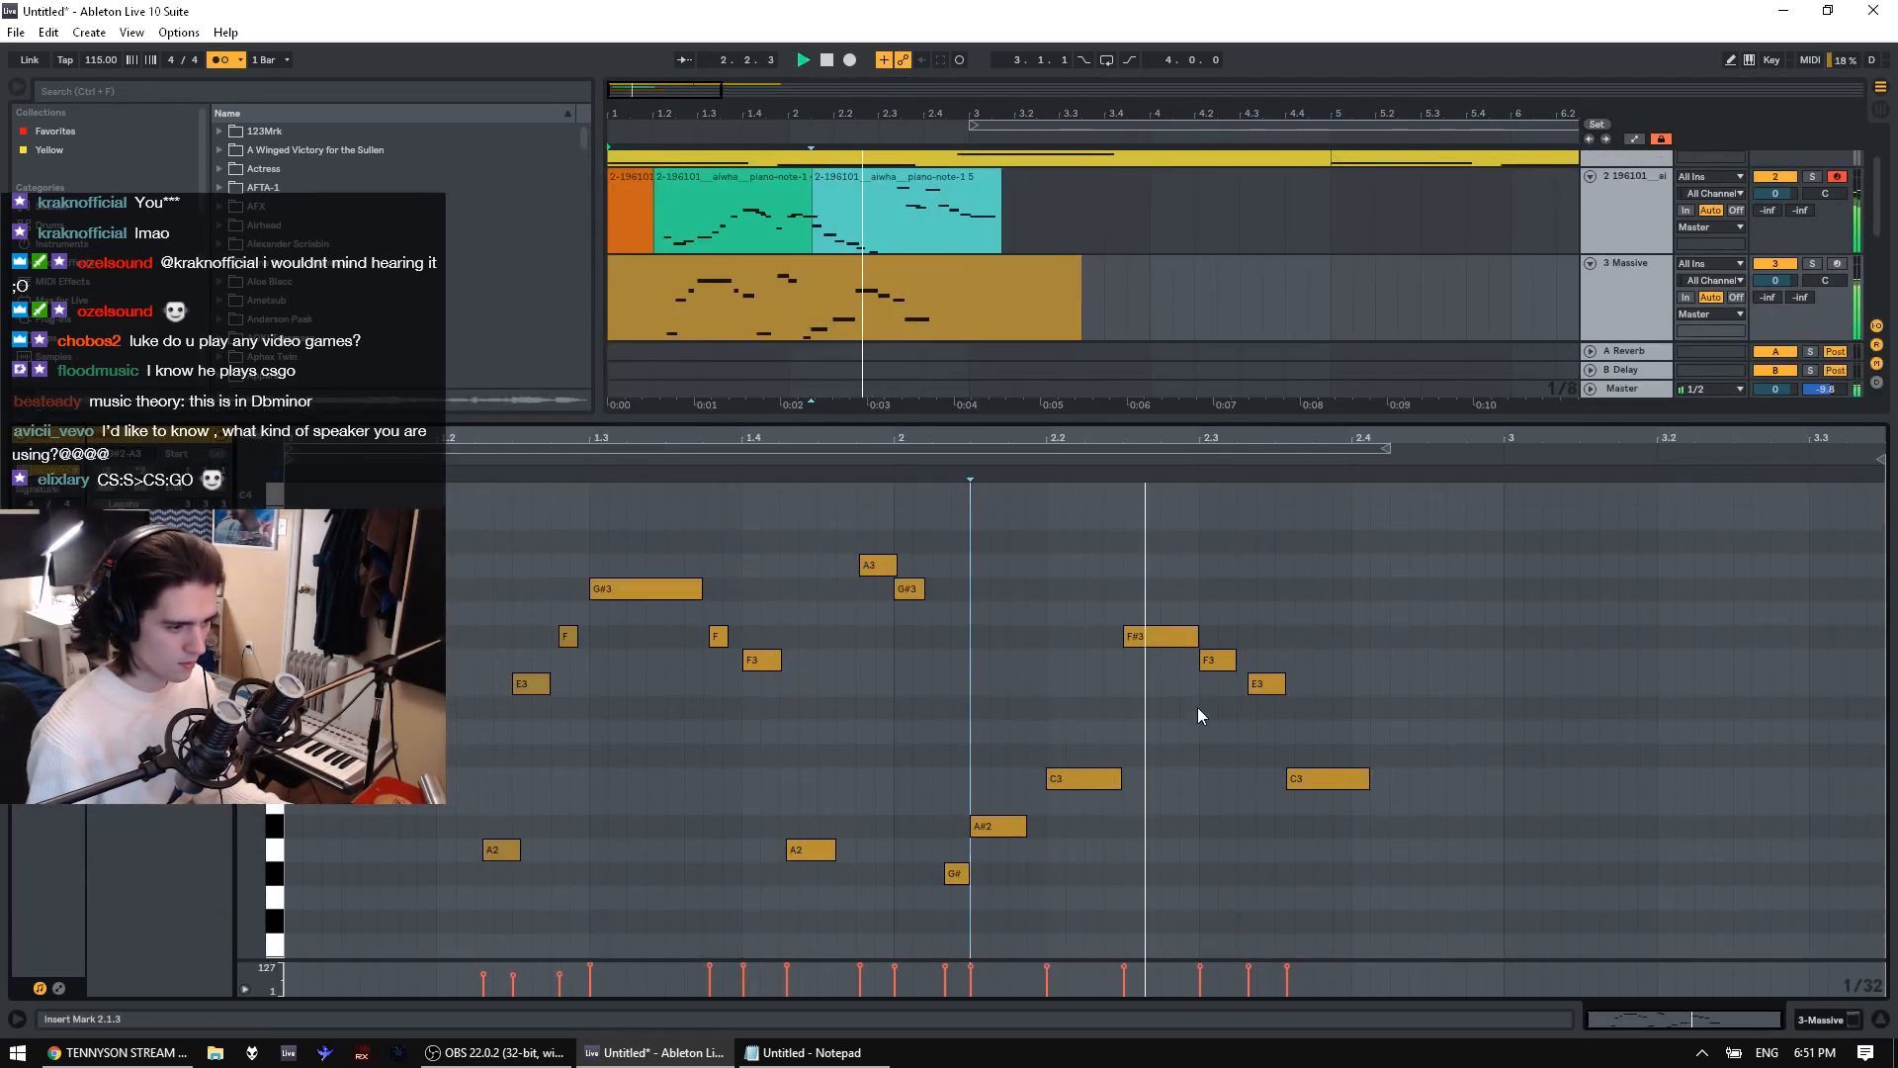
Move the melody's last C3 note down to G#2 and slightly earlier, and play back the result
{"action": "key", "text": "space"}
{"action": "left_click", "coordinate": [1321, 779]}
{"action": "left_click_drag", "start_coordinate": [1312, 785], "coordinate": [1311, 874]}
{"action": "left_click", "coordinate": [1153, 856]}
{"action": "key", "text": "space"}
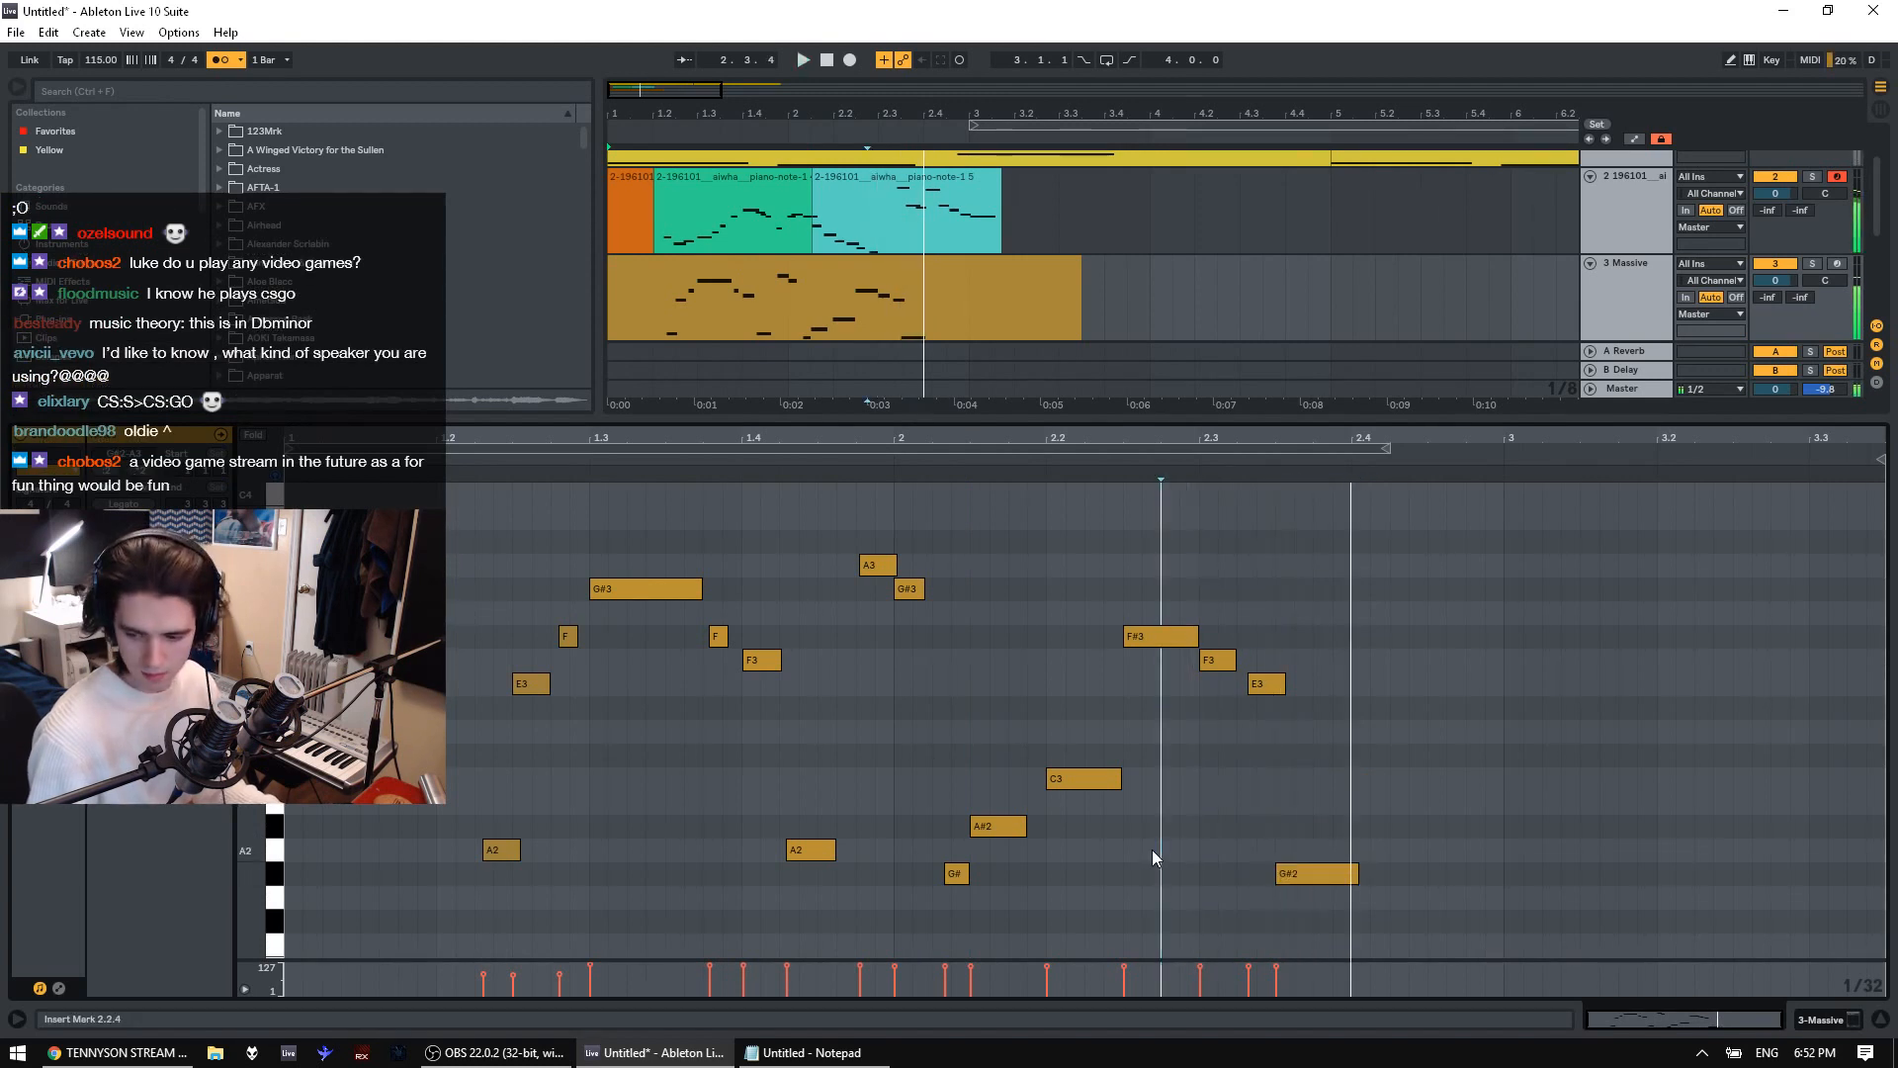
{"action": "key", "text": "space"}
Play the melody from 1.4.4 and nudge its last E3 note slightly earlier
{"action": "left_click", "coordinate": [880, 623]}
{"action": "left_click", "coordinate": [858, 621]}
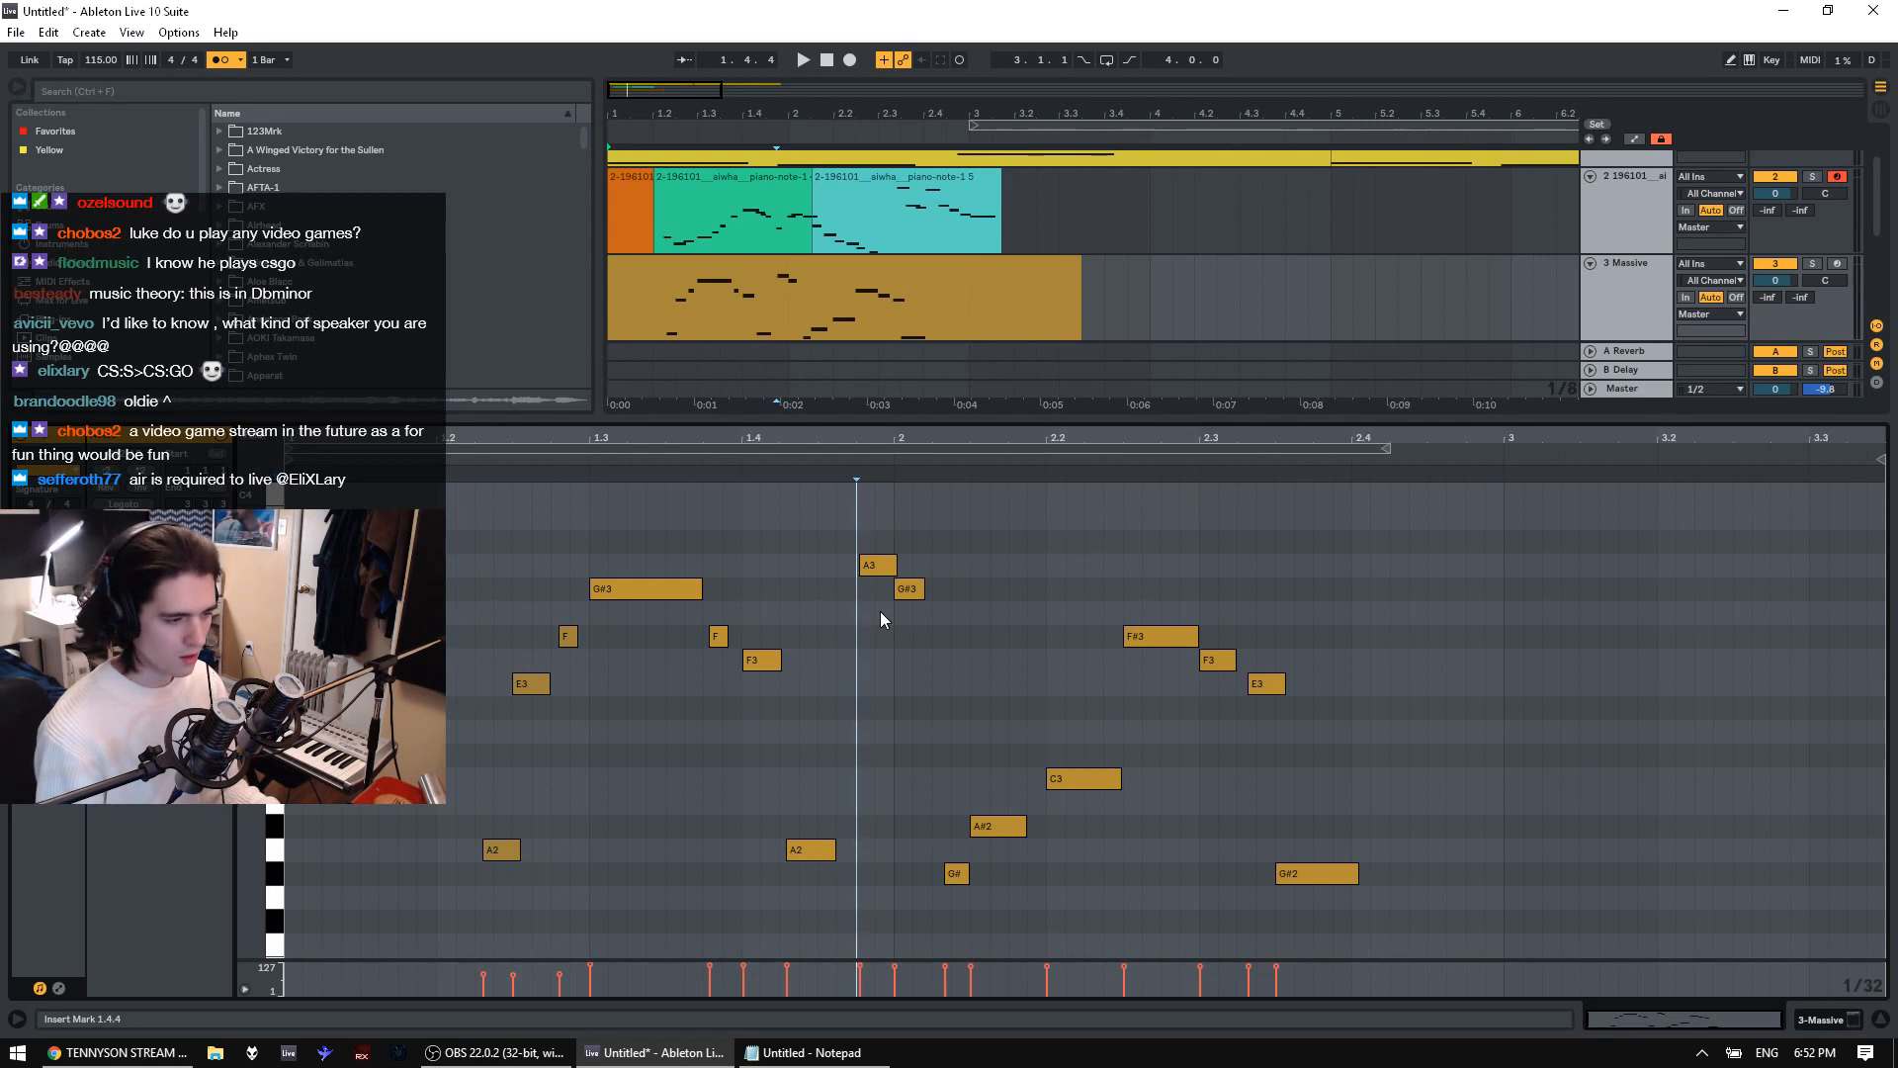
{"action": "key", "text": "space"}
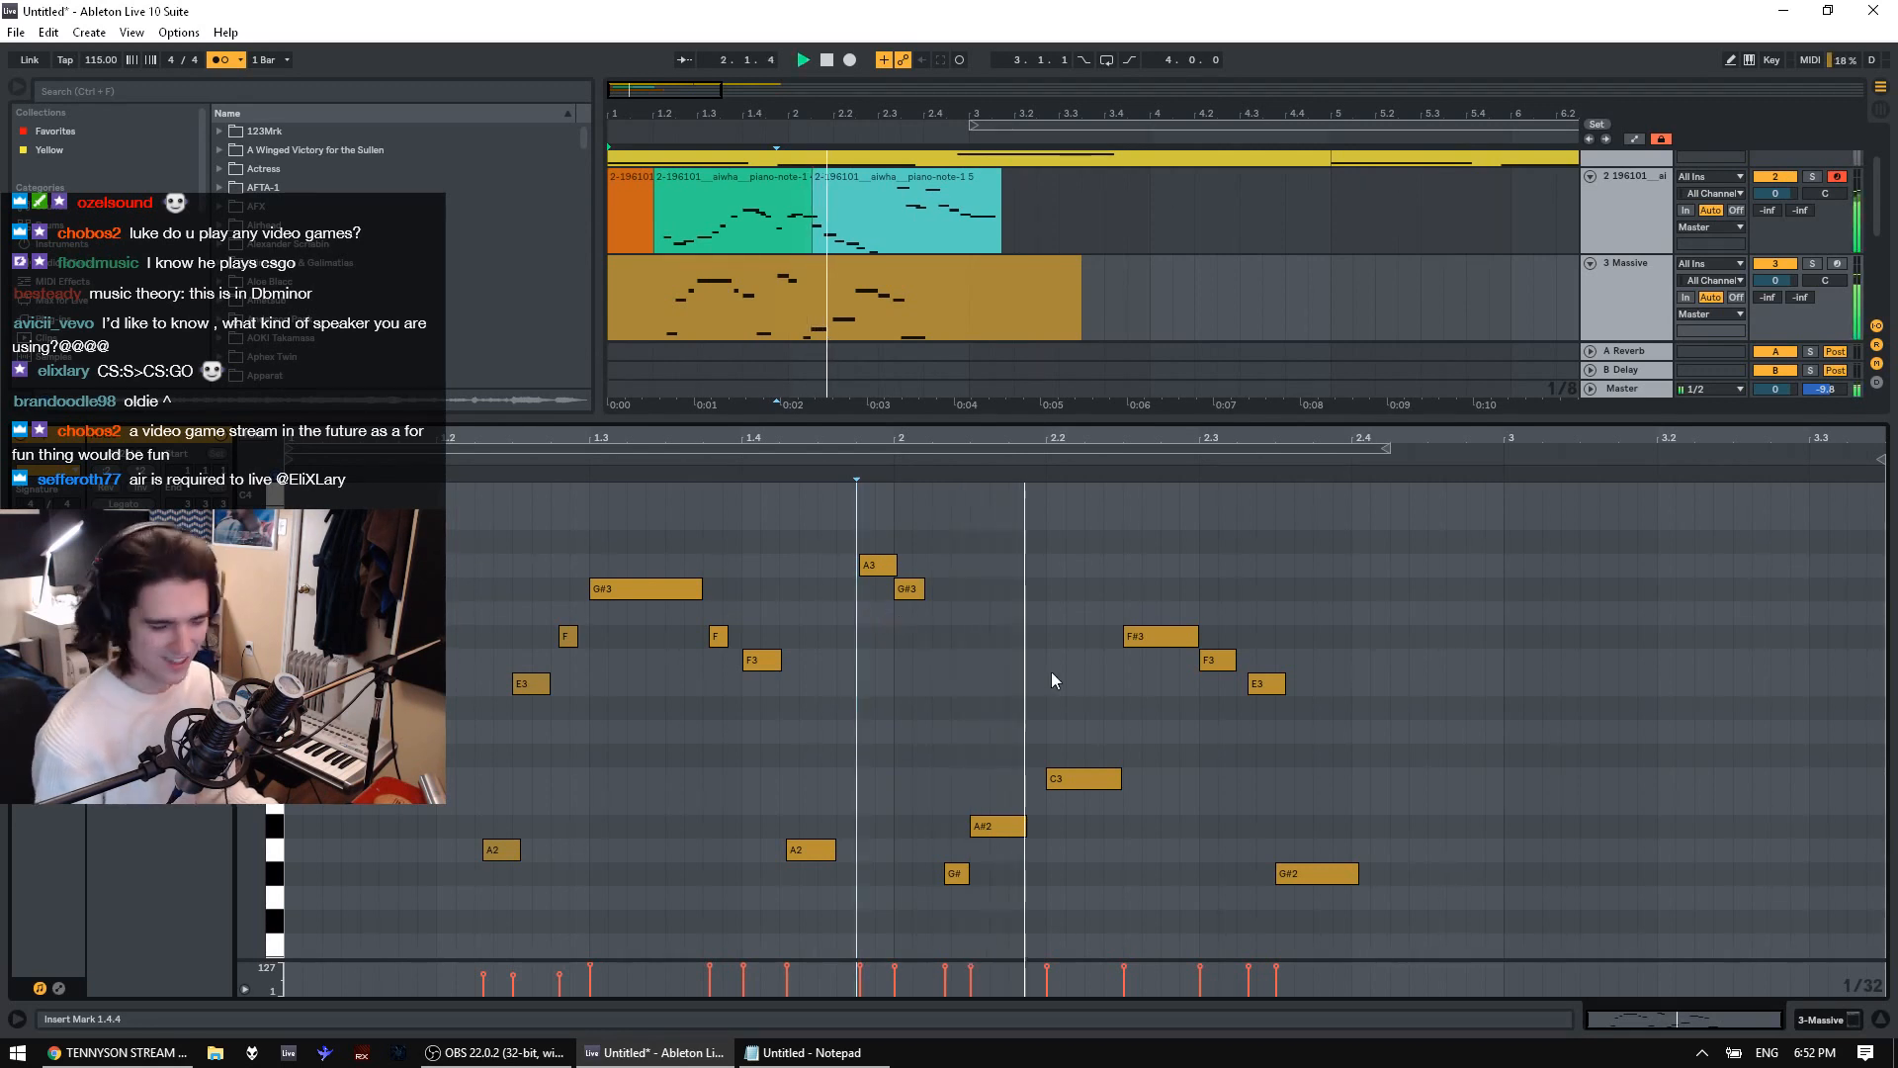
{"action": "key", "text": "space"}
{"action": "left_click", "coordinate": [1180, 712]}
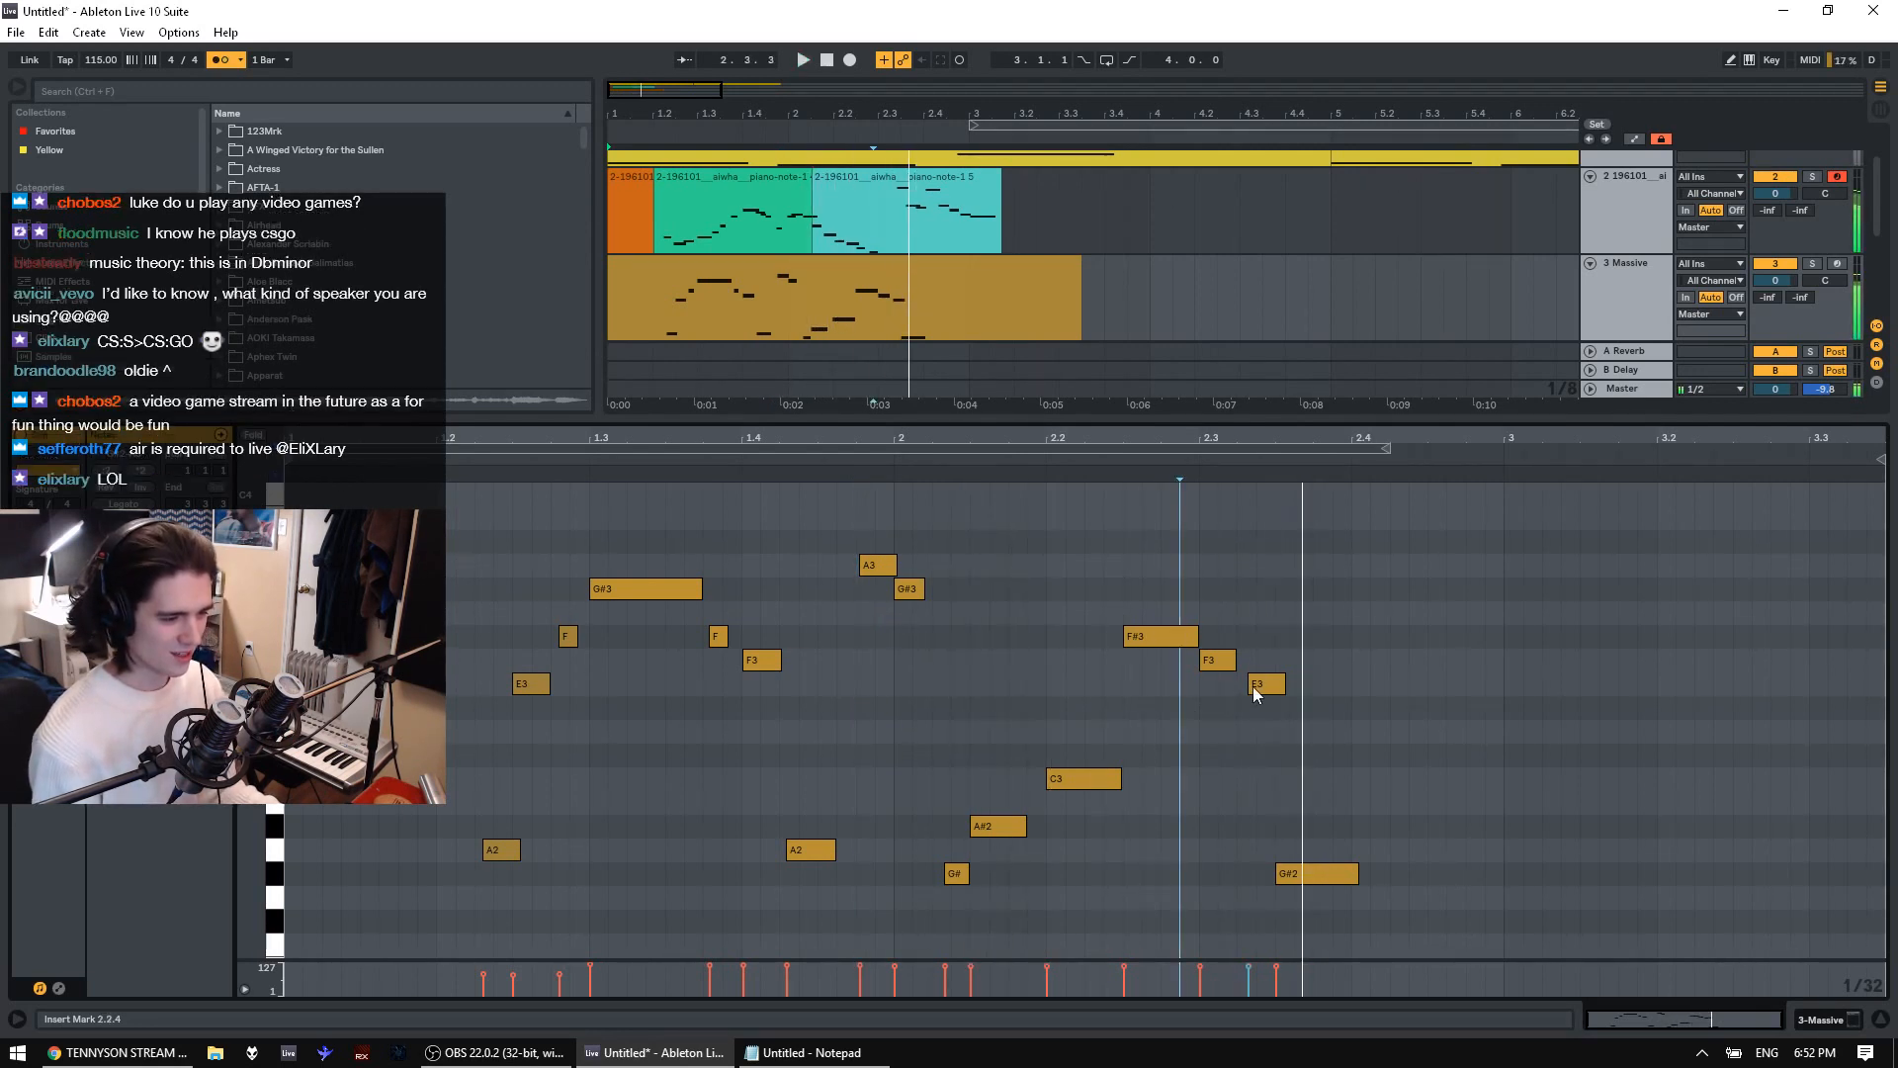
{"action": "left_click_drag", "start_coordinate": [1256, 686], "coordinate": [1251, 686]}
{"action": "left_click", "coordinate": [1046, 707]}
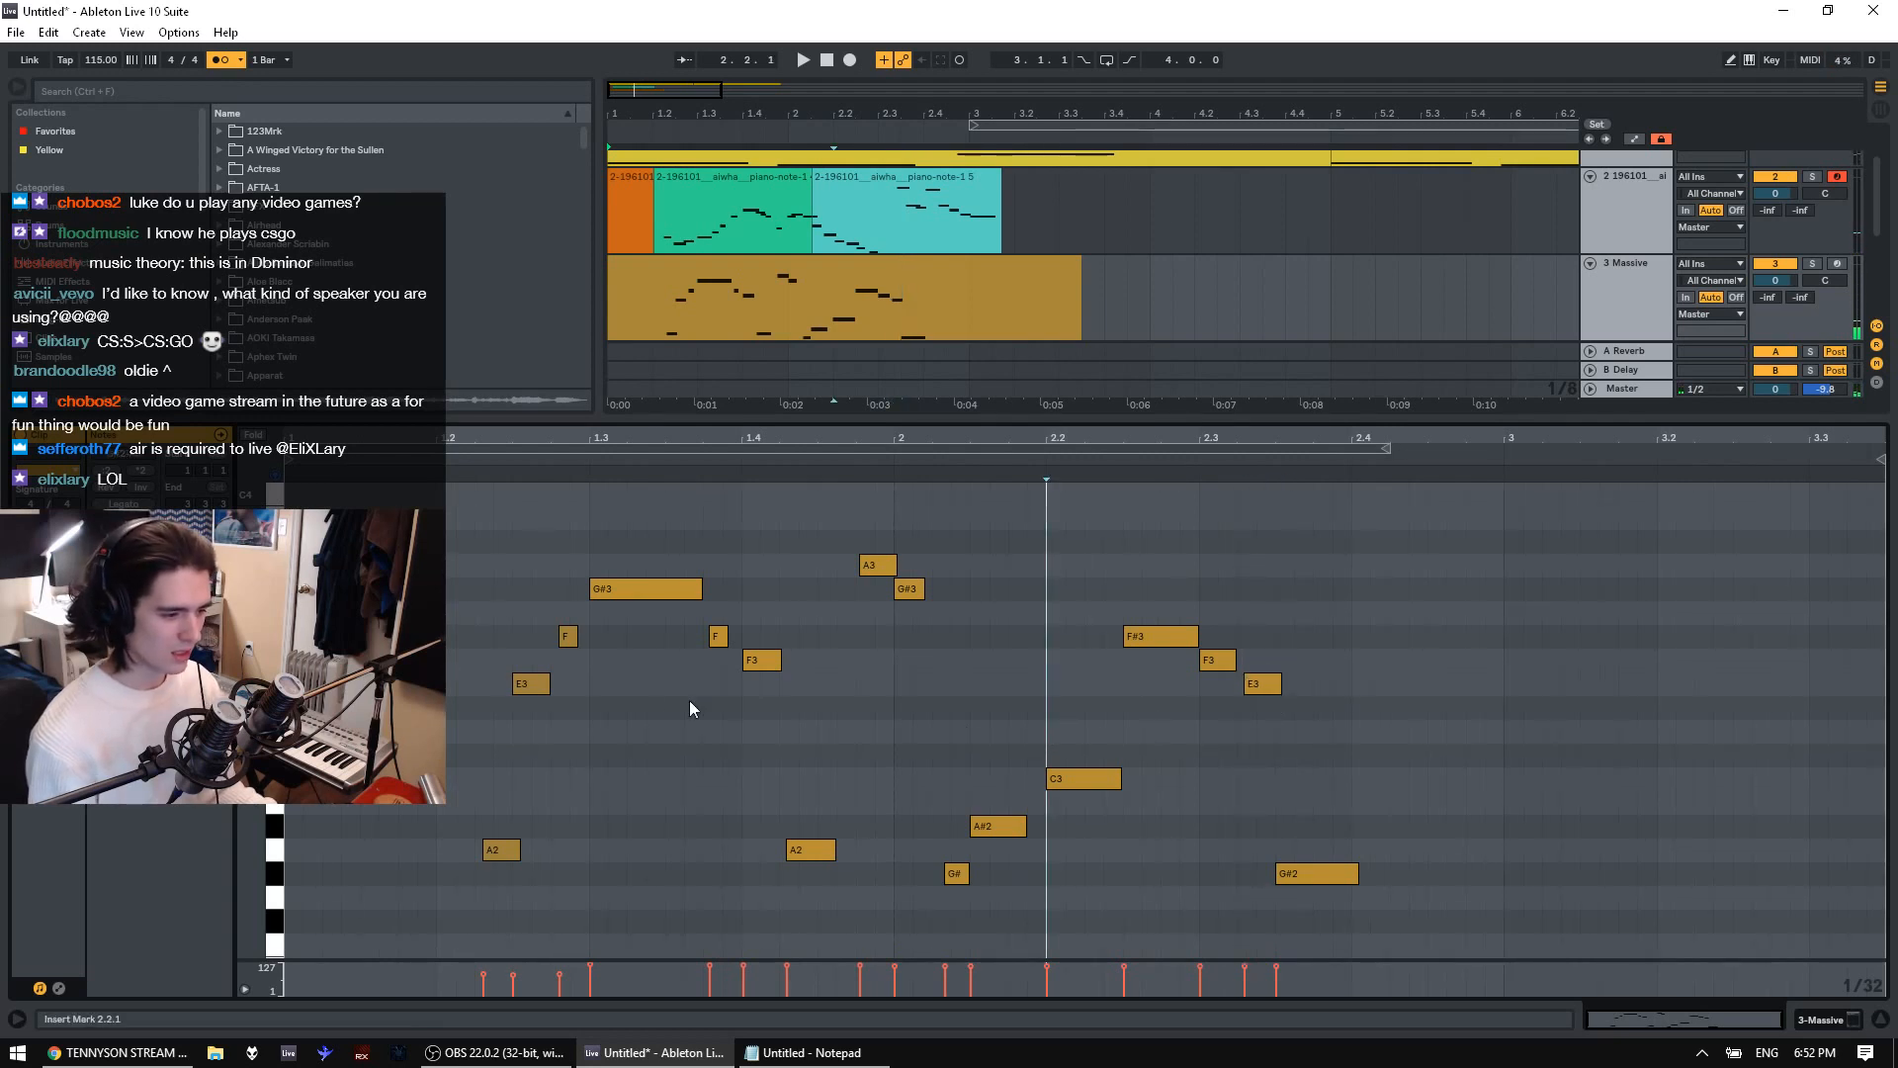
Play the melody from 1.2.1, inspect the piano clips' notes on track 2, and play the range from 2.1.1 to 3.1.1
{"action": "left_click", "coordinate": [495, 703]}
{"action": "left_click", "coordinate": [458, 696]}
{"action": "key", "text": "space"}
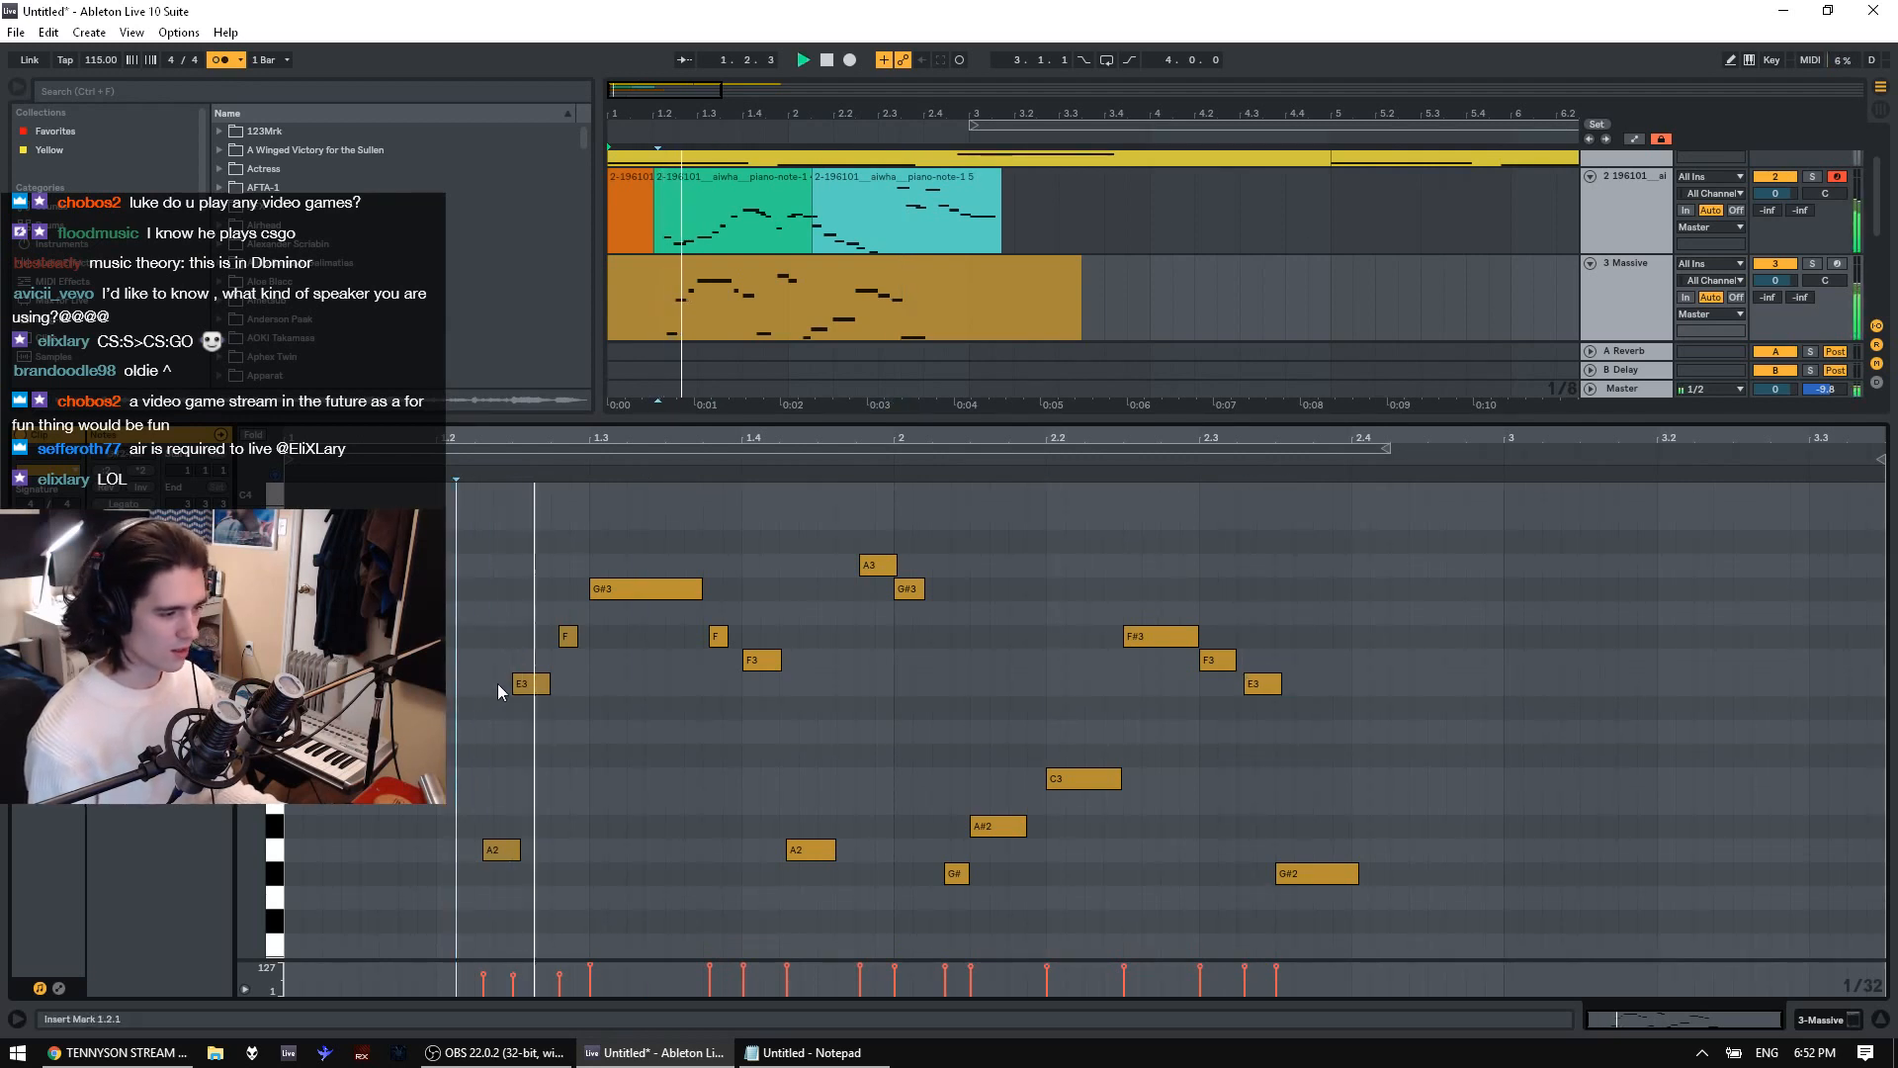
{"action": "left_click_drag", "start_coordinate": [676, 213], "coordinate": [773, 236]}
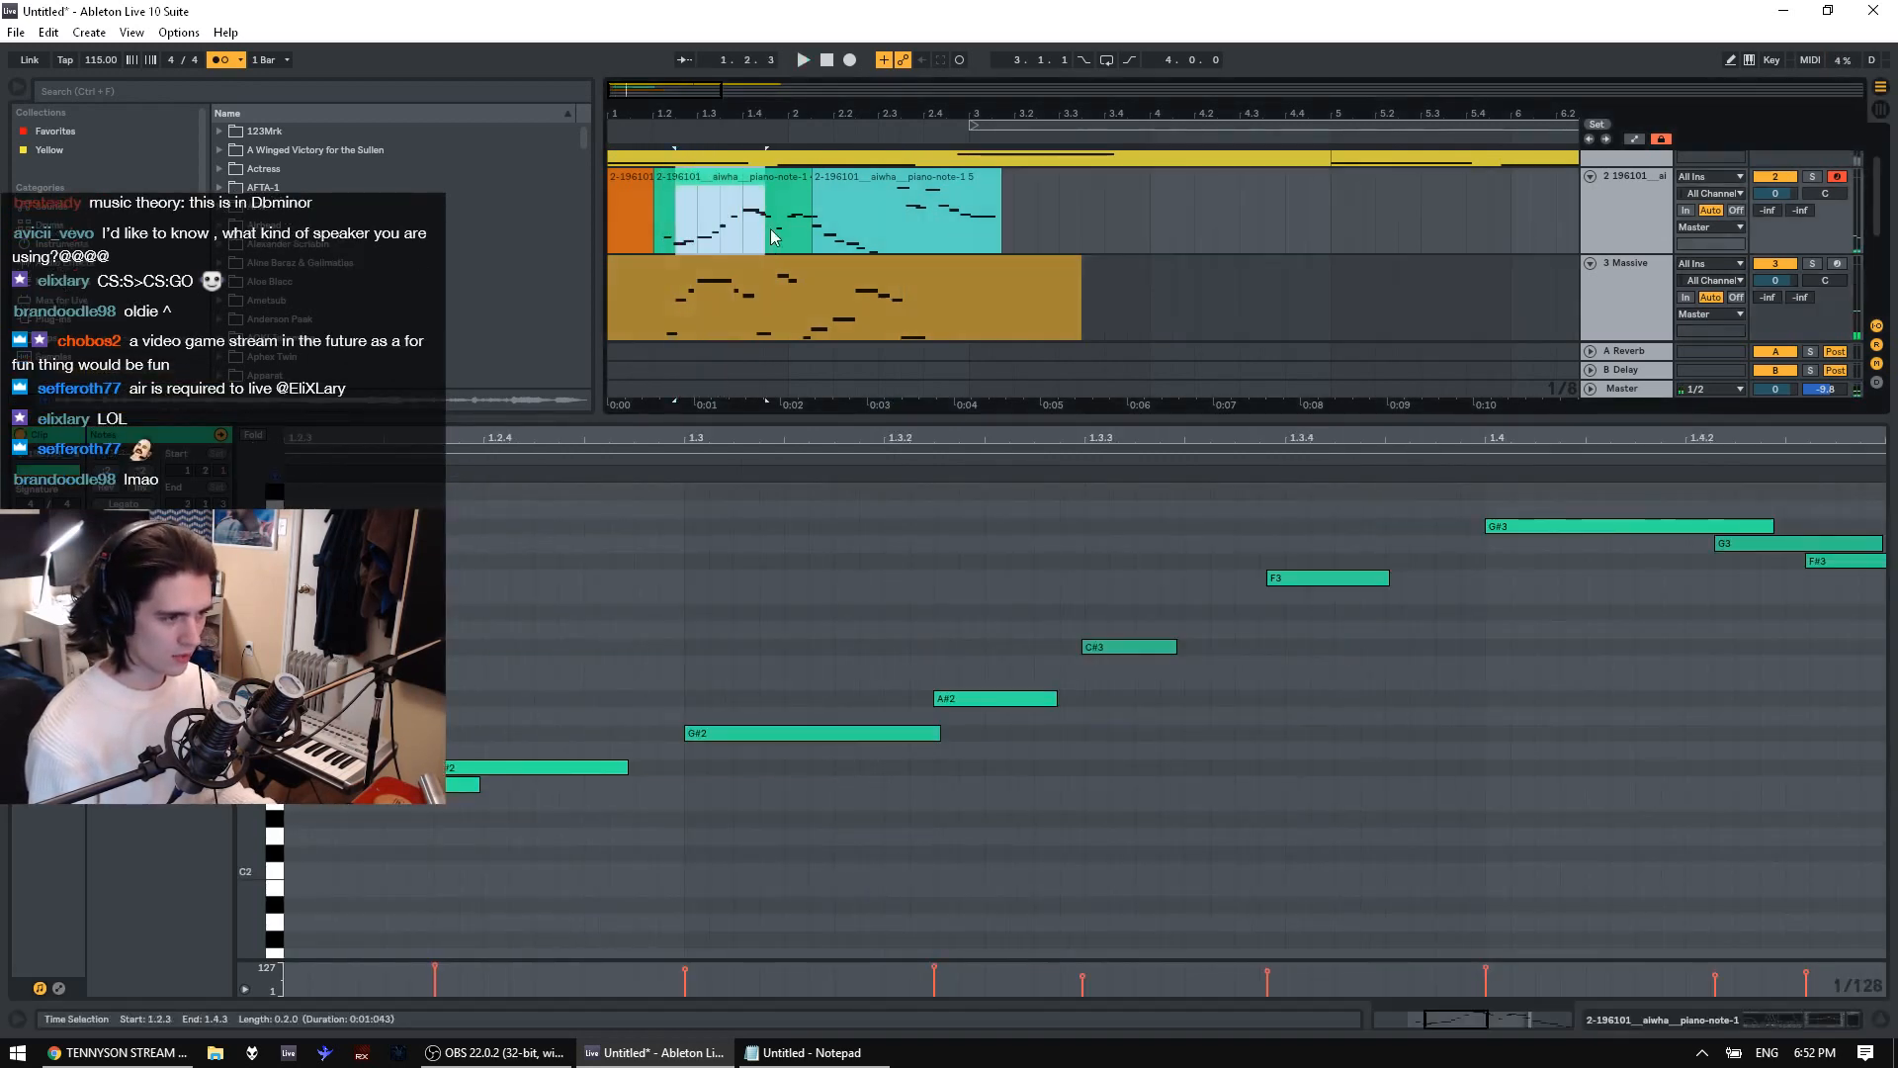
{"action": "left_click", "coordinate": [882, 235]}
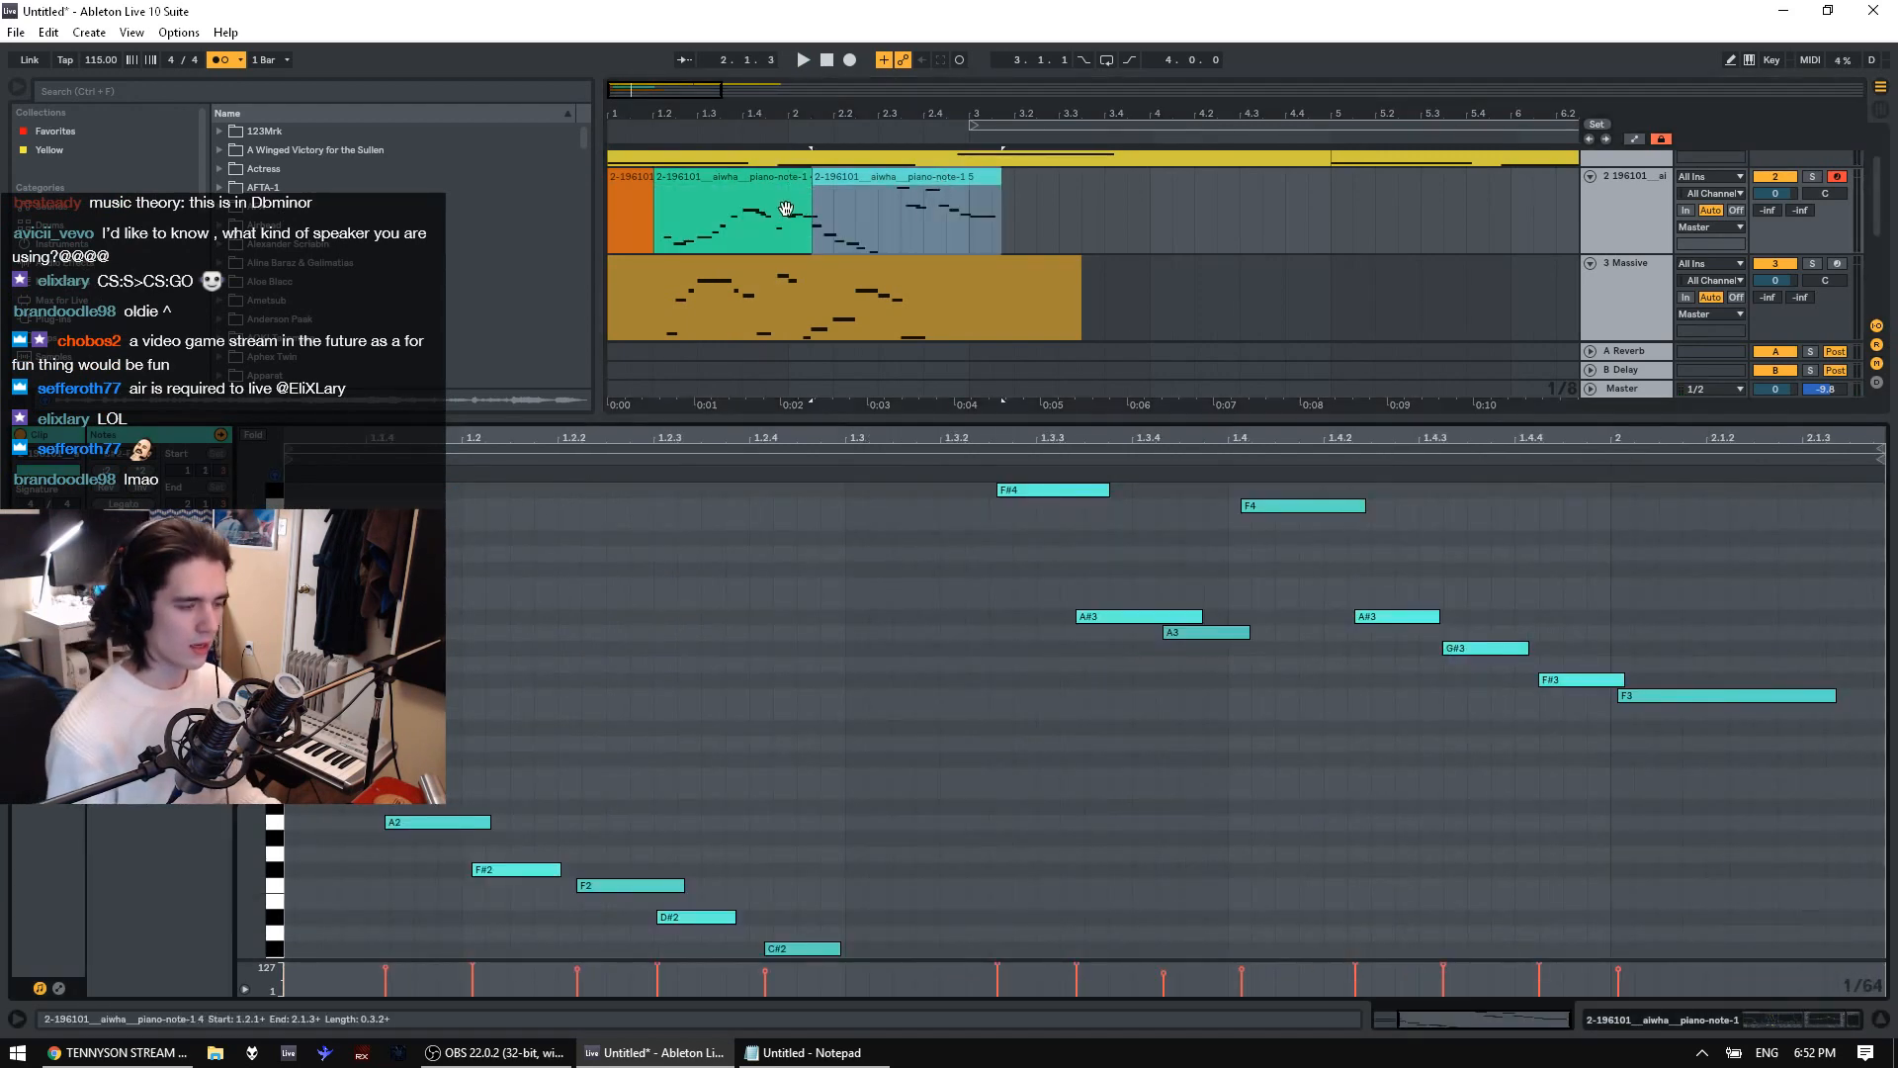
{"action": "left_click_drag", "start_coordinate": [810, 236], "coordinate": [976, 217]}
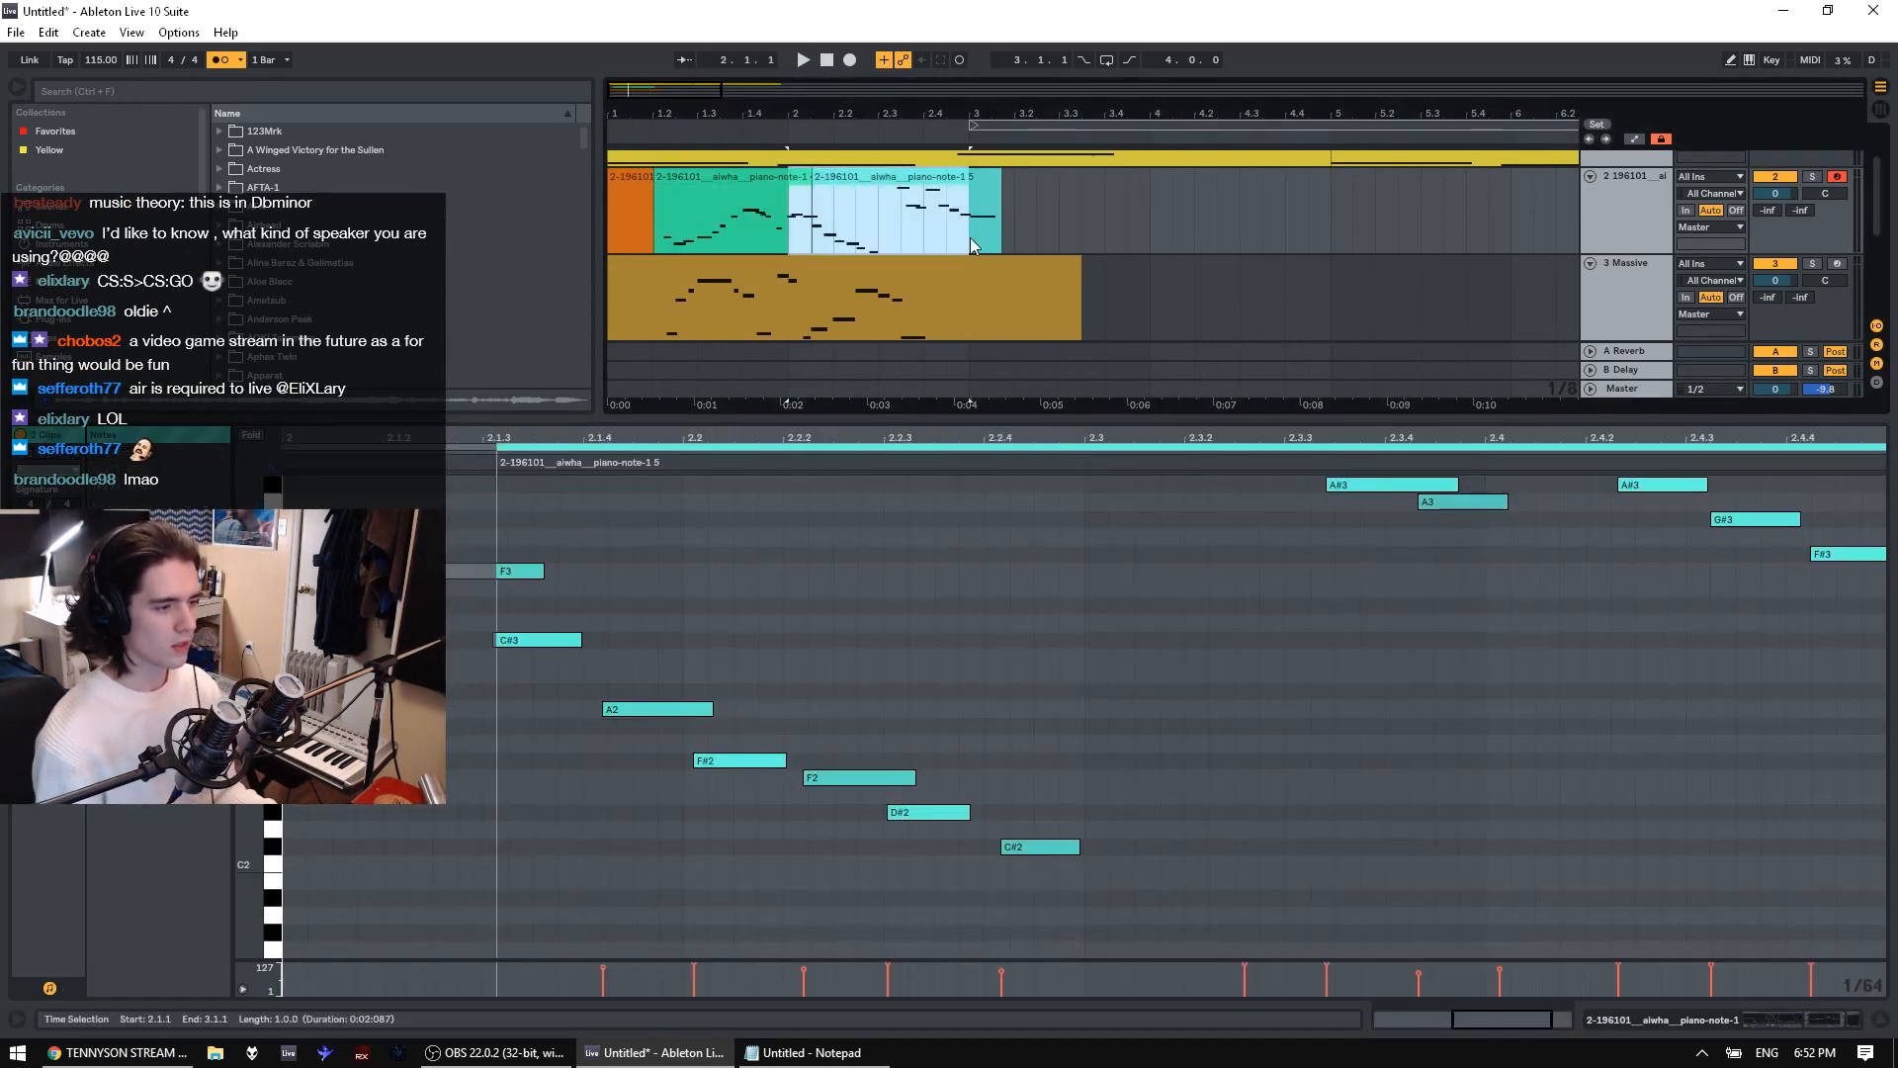
{"action": "key", "text": "space"}
{"action": "key", "text": "space"}
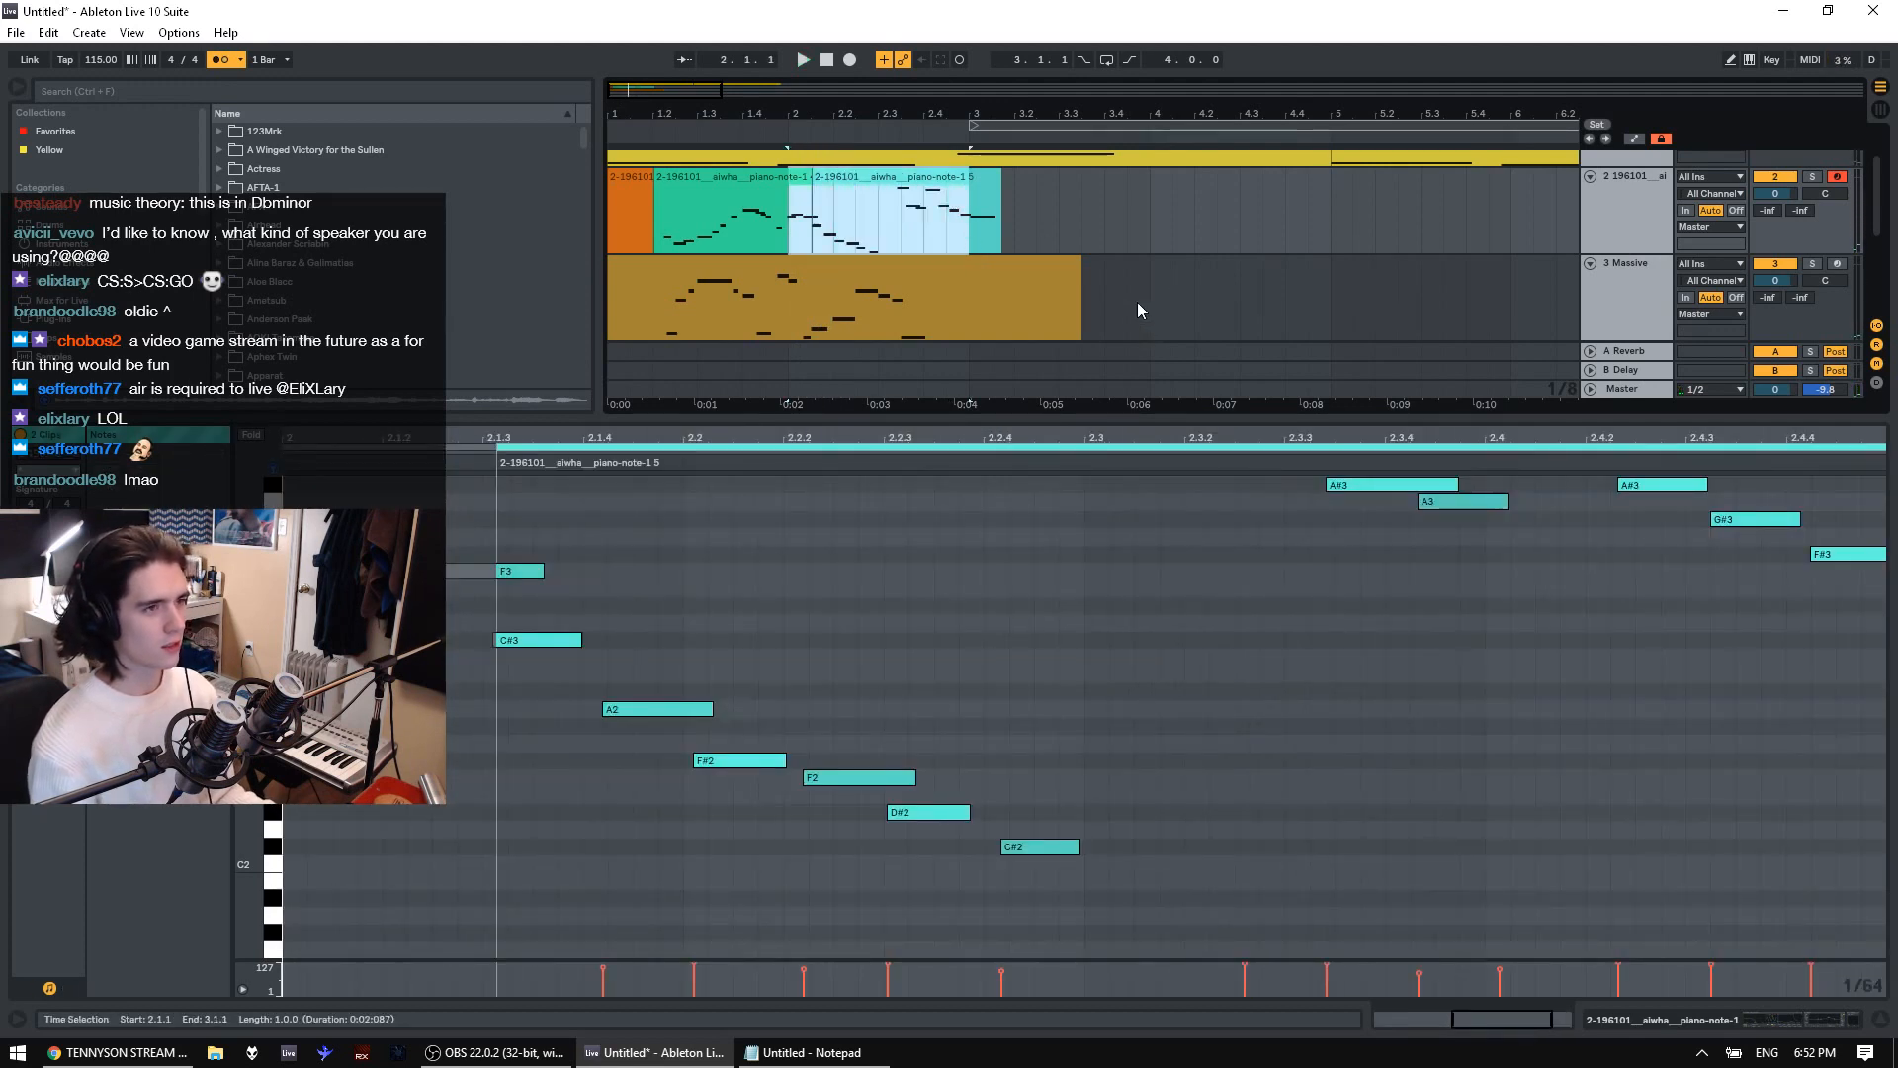
Shrink the note editor, select 2.1.1 to 2.2.1 in the Massive clip, and play from there repeatedly
{"action": "left_click_drag", "start_coordinate": [1051, 423], "coordinate": [1051, 598]}
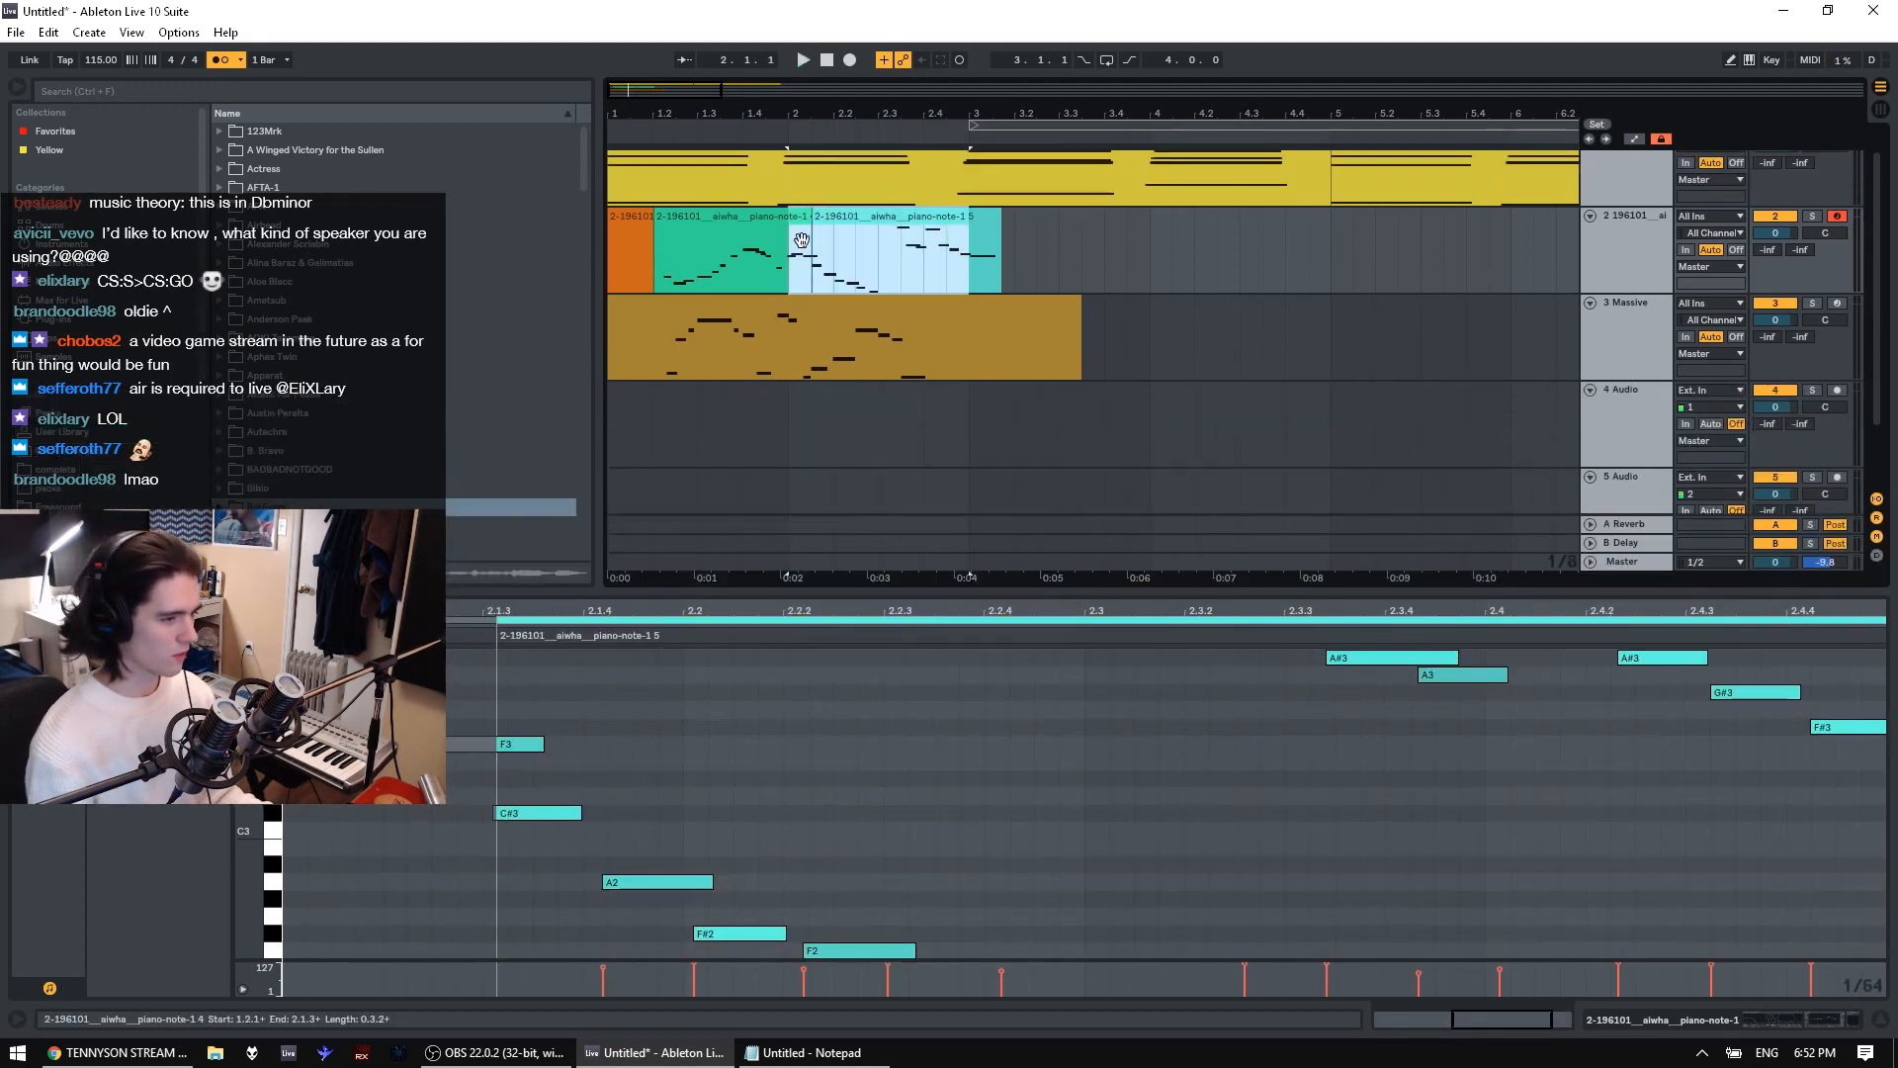
{"action": "scroll", "coordinate": [801, 241], "scroll_direction": "up", "scroll_amount": 1}
{"action": "left_click_drag", "start_coordinate": [791, 346], "coordinate": [829, 350]}
{"action": "key", "text": "space"}
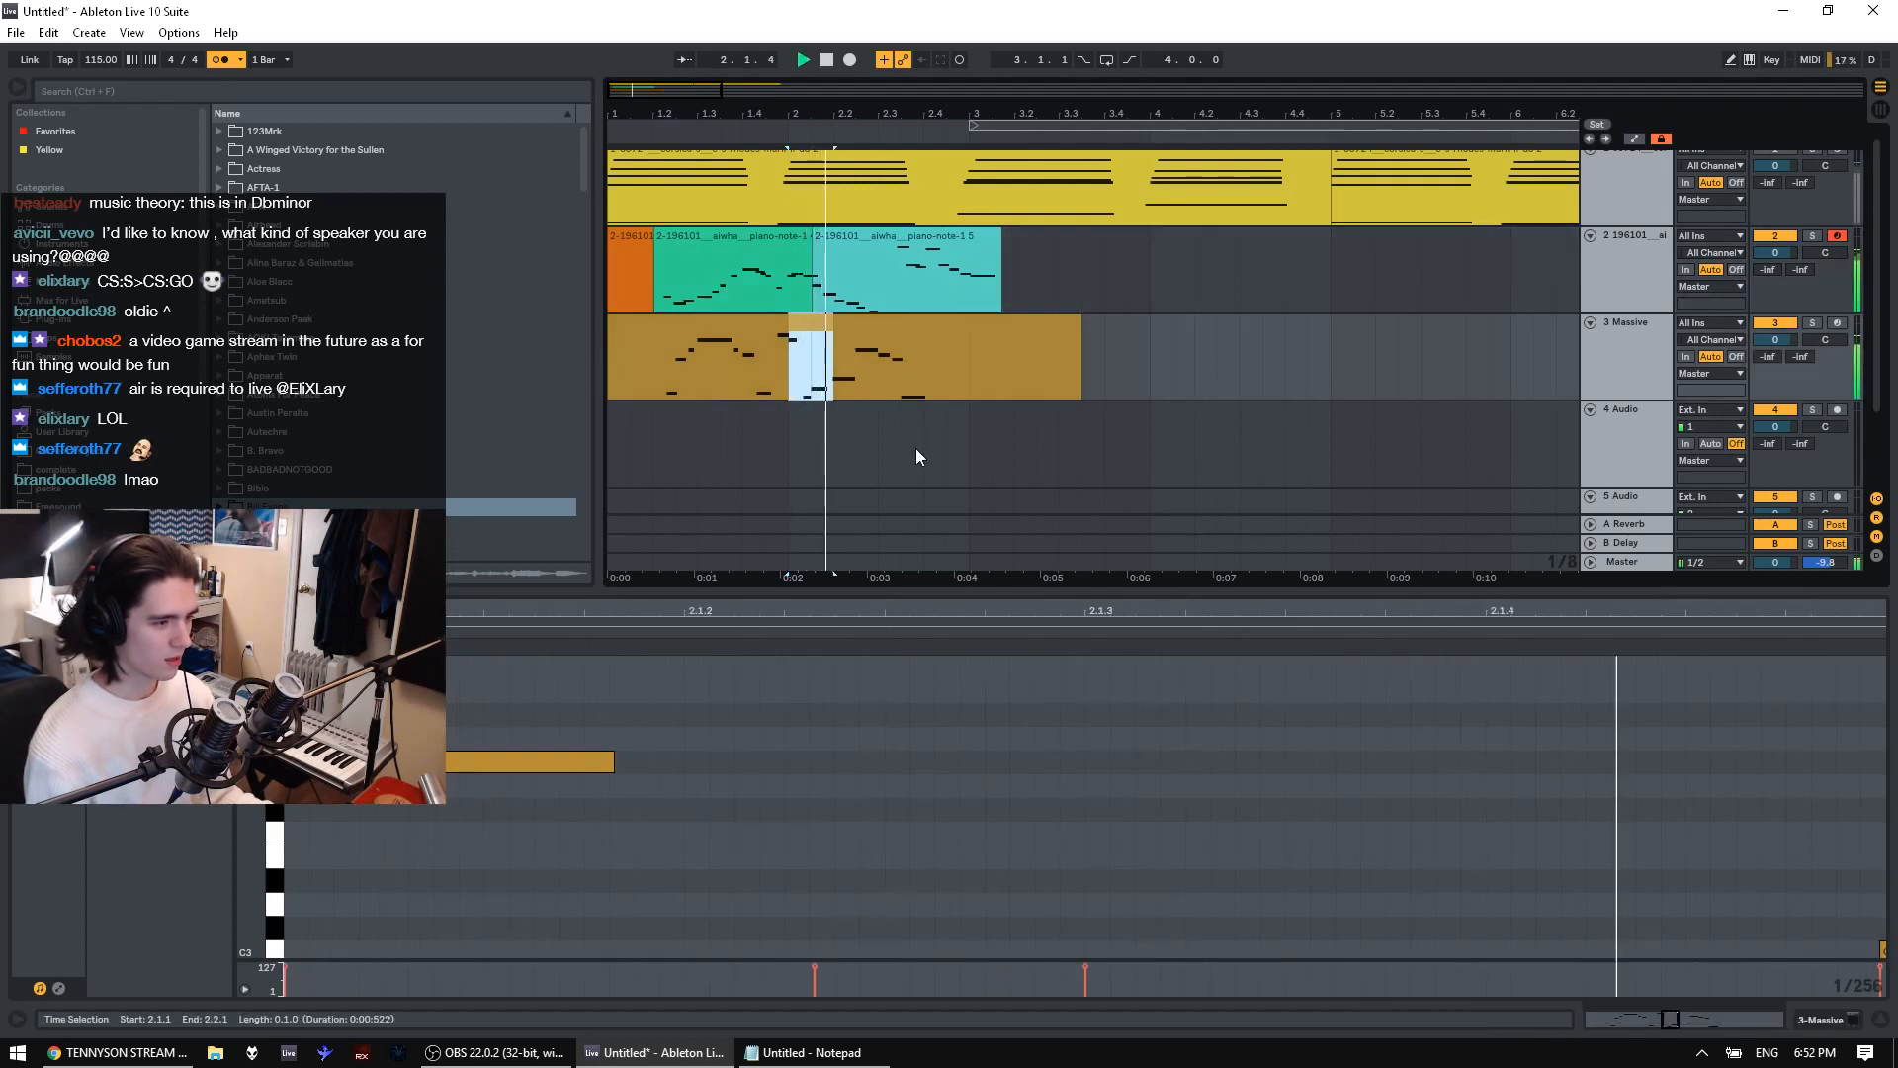
{"action": "key", "text": "space"}
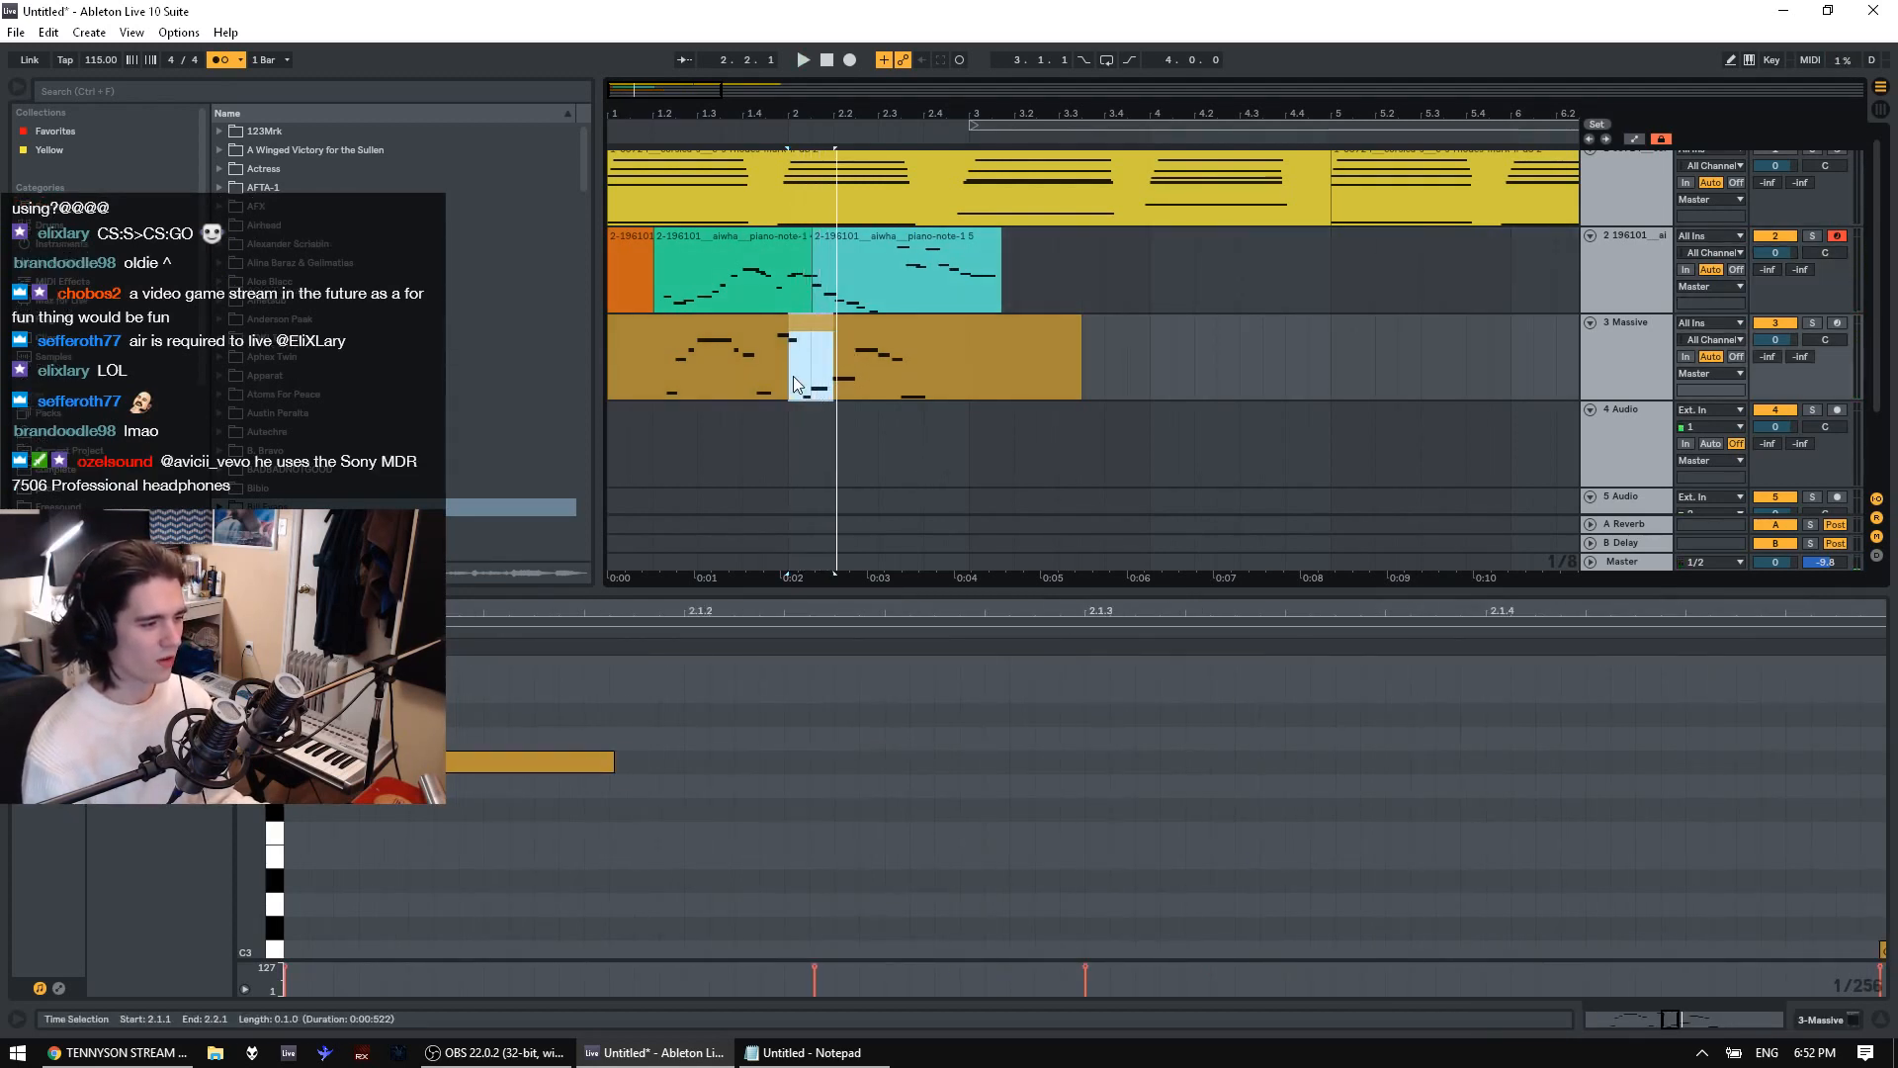
{"action": "key", "text": "space"}
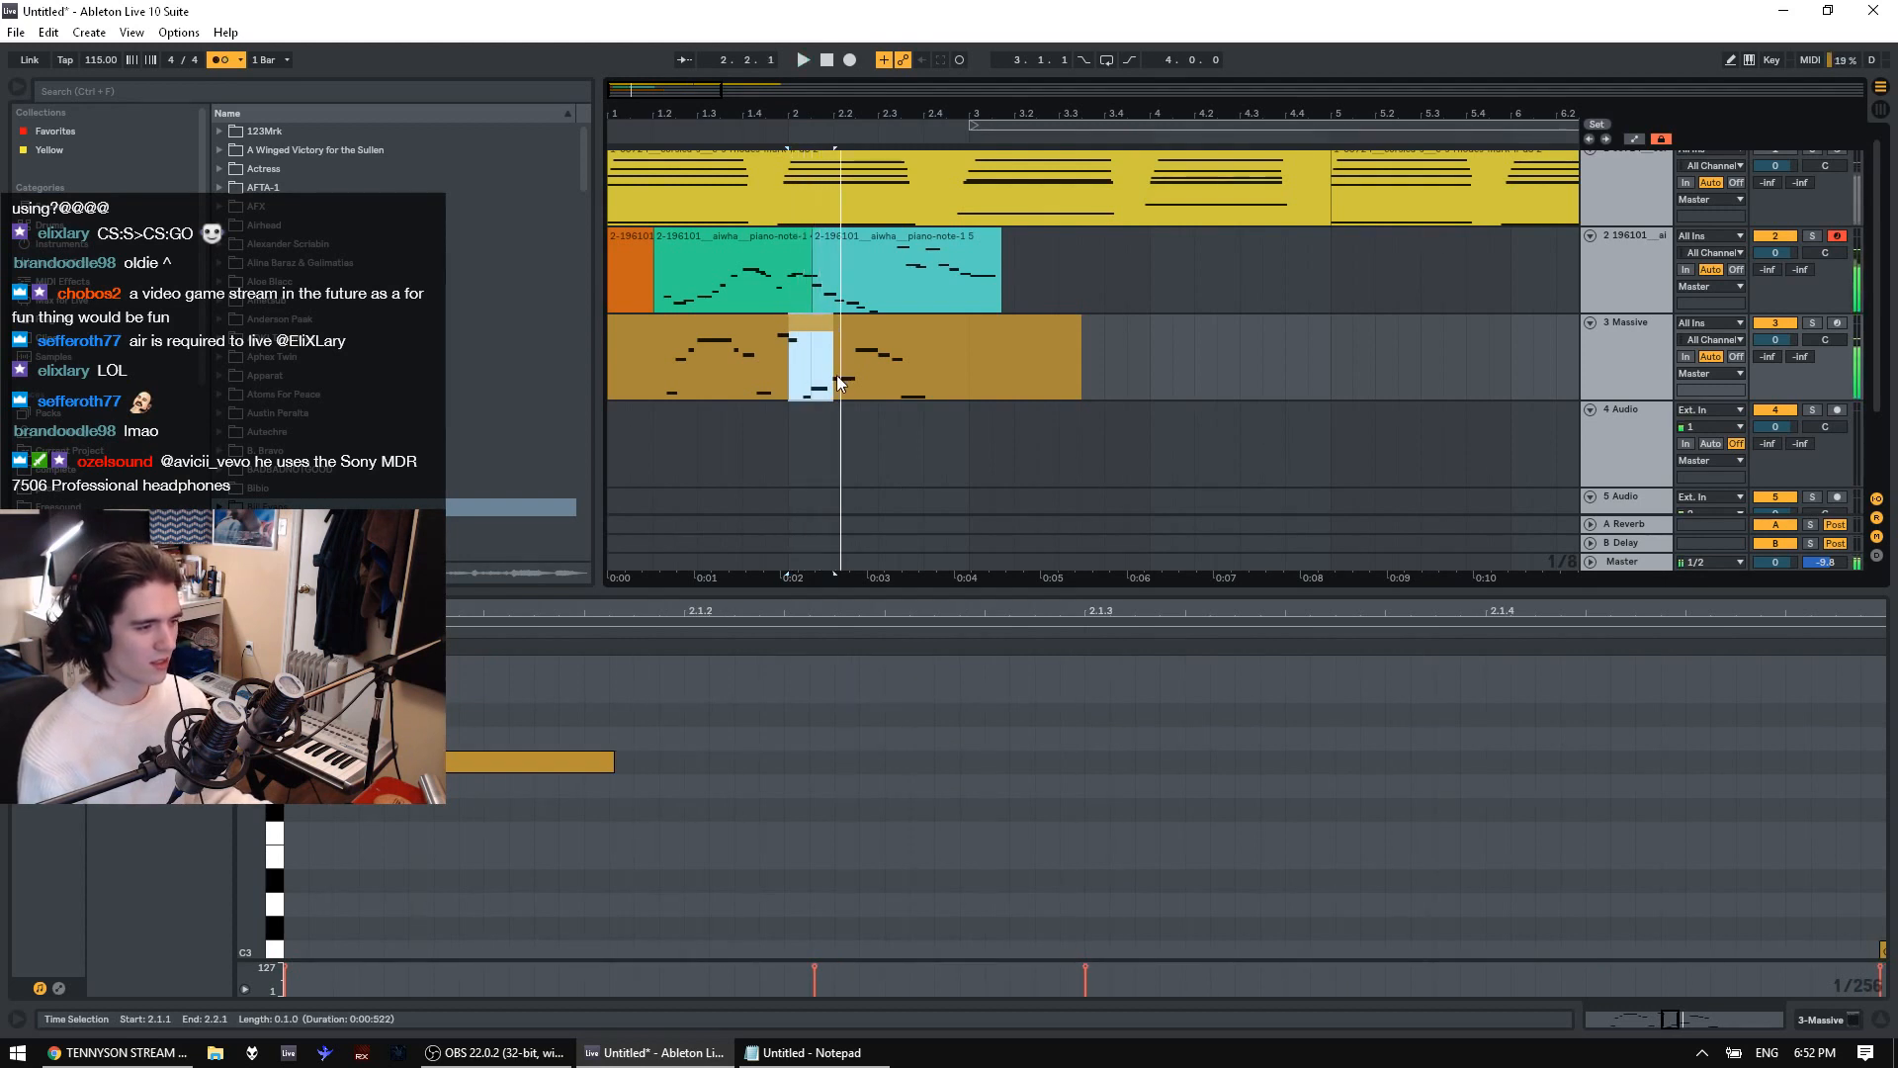
{"action": "scroll", "coordinate": [823, 370], "scroll_direction": "up", "scroll_amount": 1}
{"action": "scroll", "coordinate": [823, 346], "scroll_direction": "down", "scroll_amount": 4}
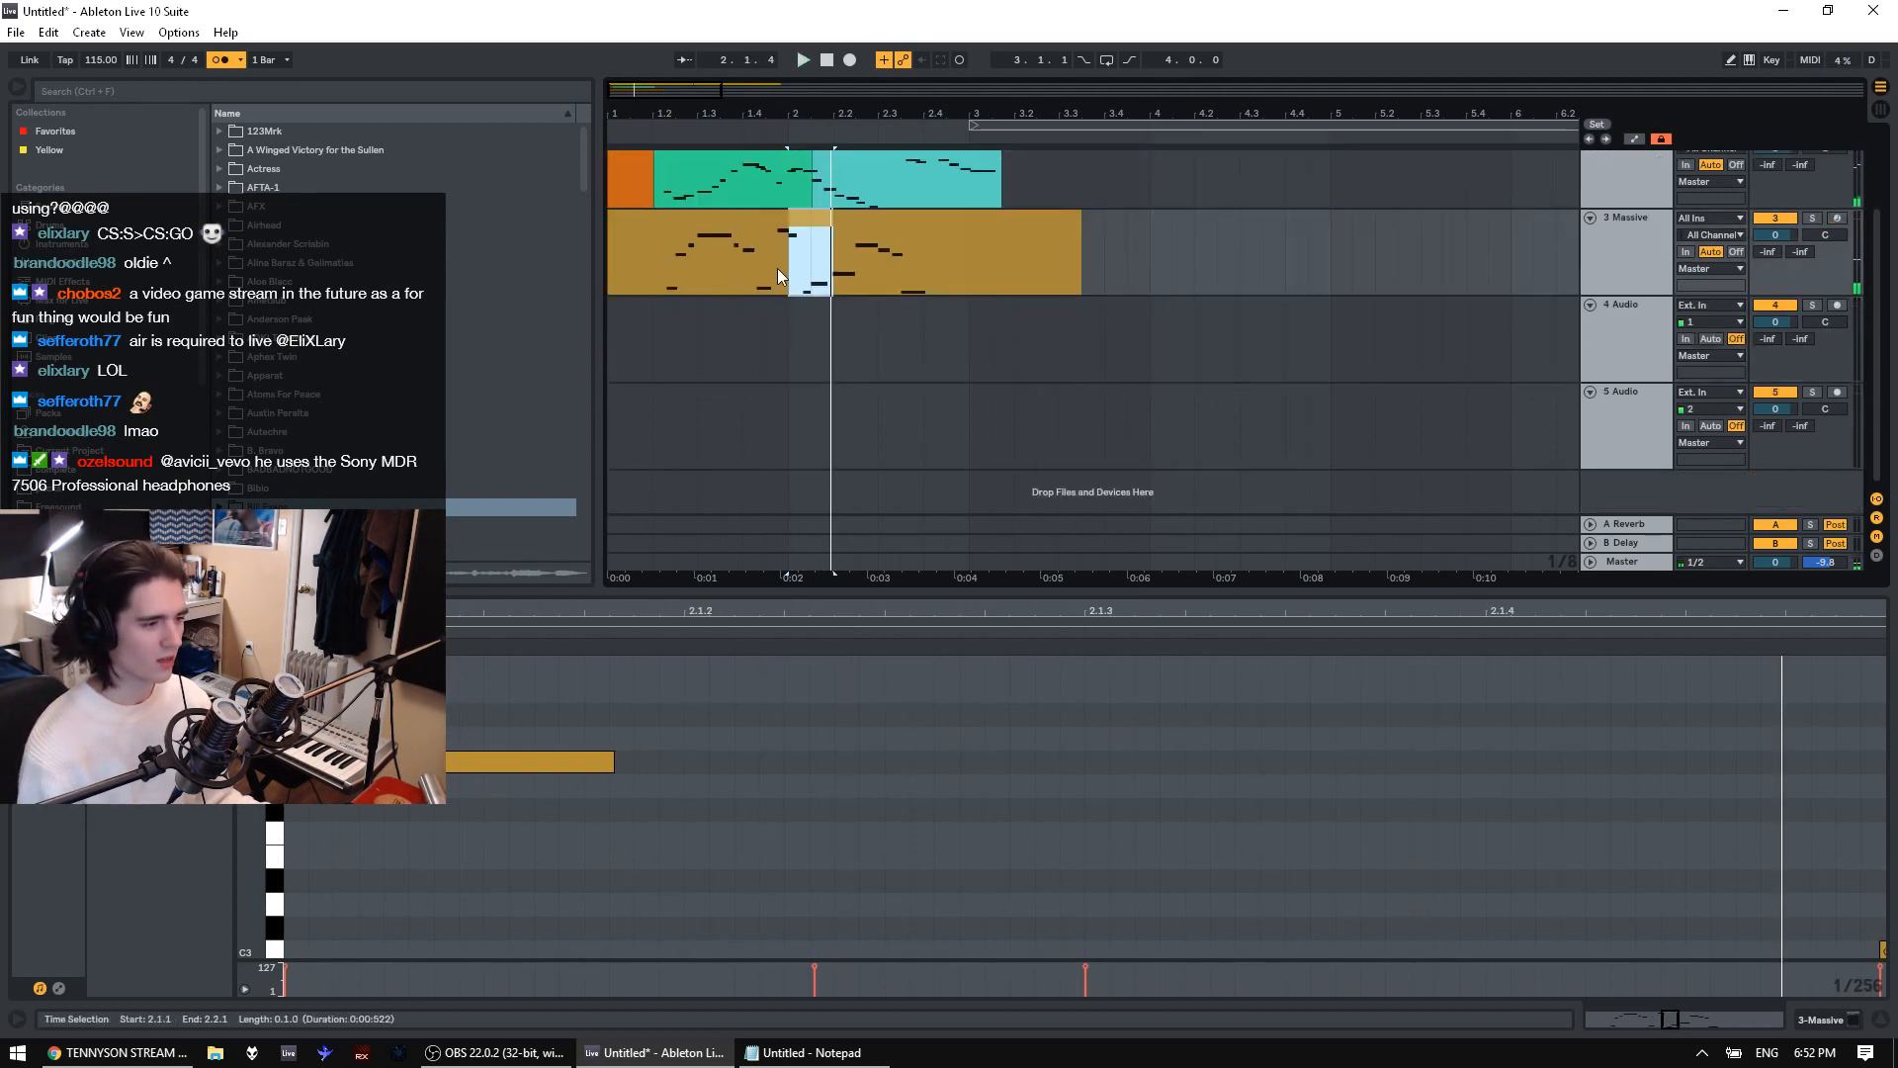
{"action": "scroll", "coordinate": [884, 312], "scroll_direction": "up", "scroll_amount": 3}
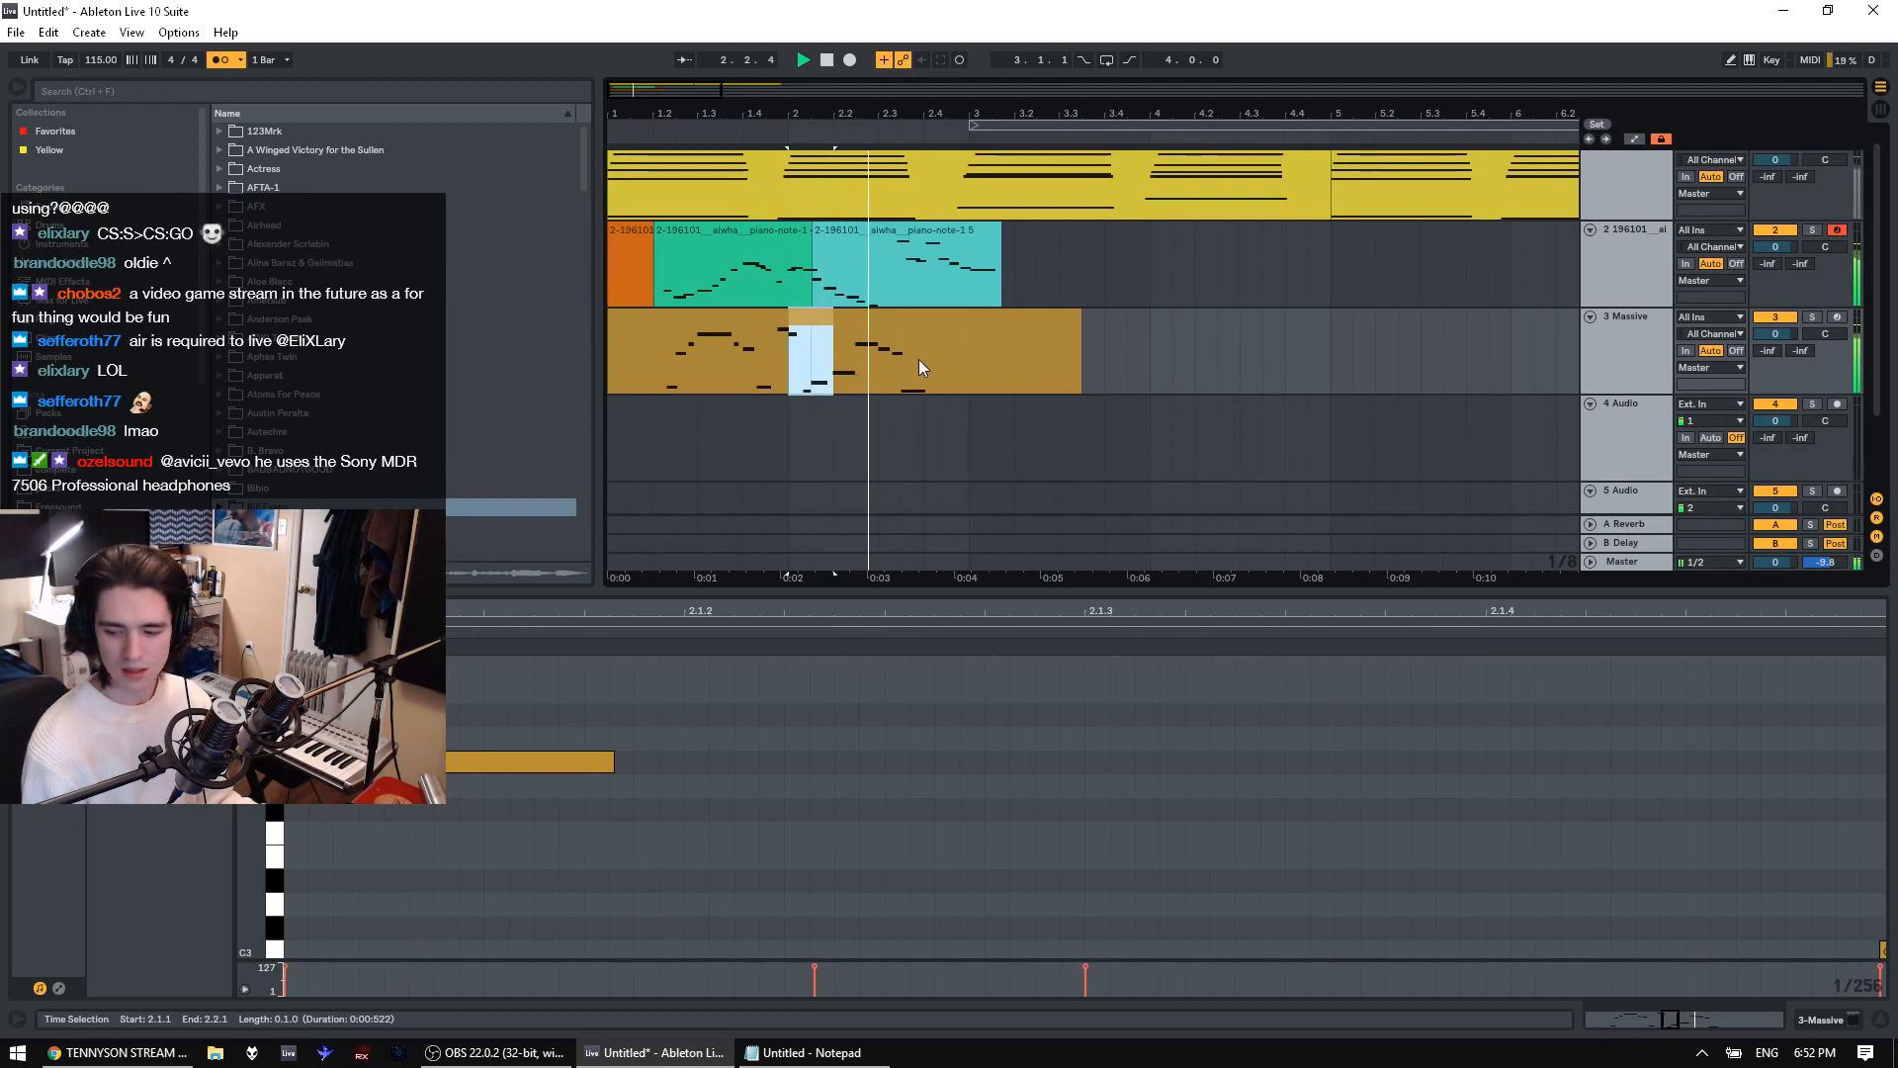
Reopen the whole Massive clip in an enlarged note editor and play the melody through its ending
{"action": "left_click", "coordinate": [972, 320]}
{"action": "key", "text": "space"}
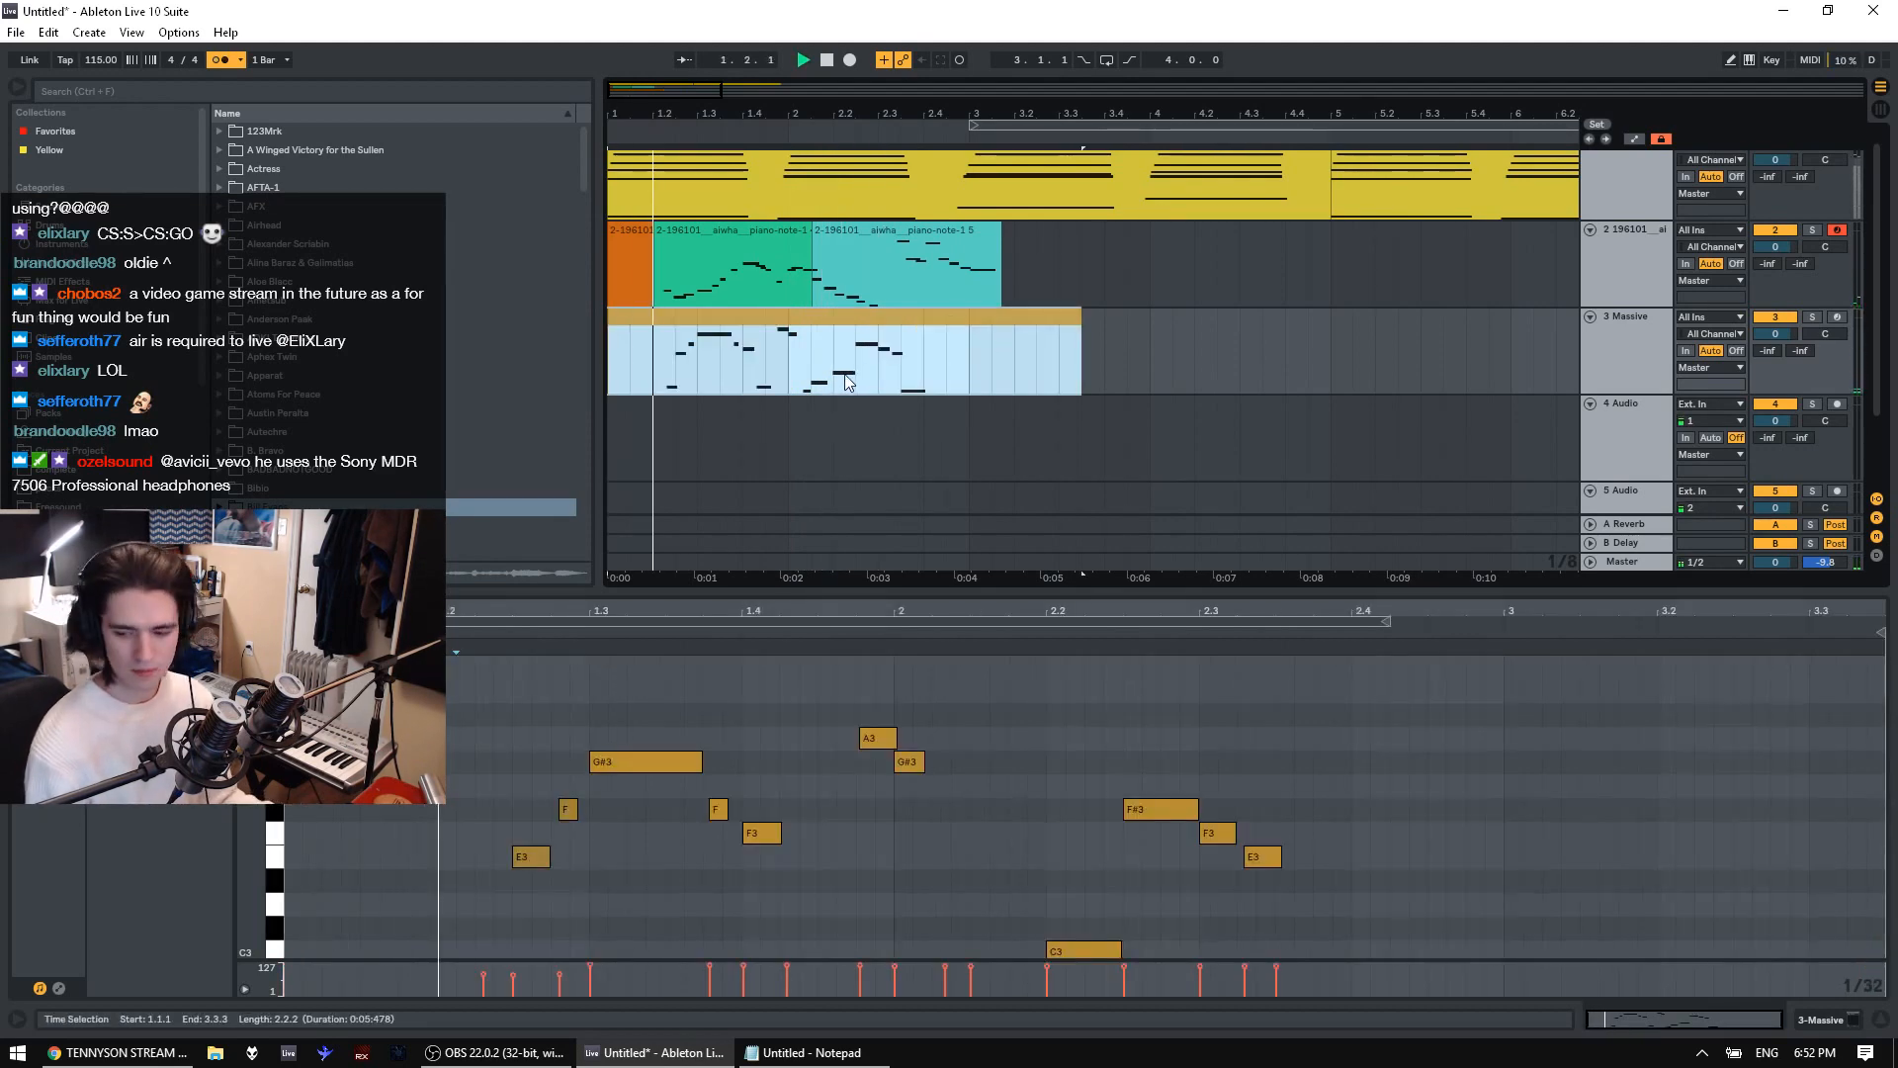
{"action": "double_click", "coordinate": [901, 366]}
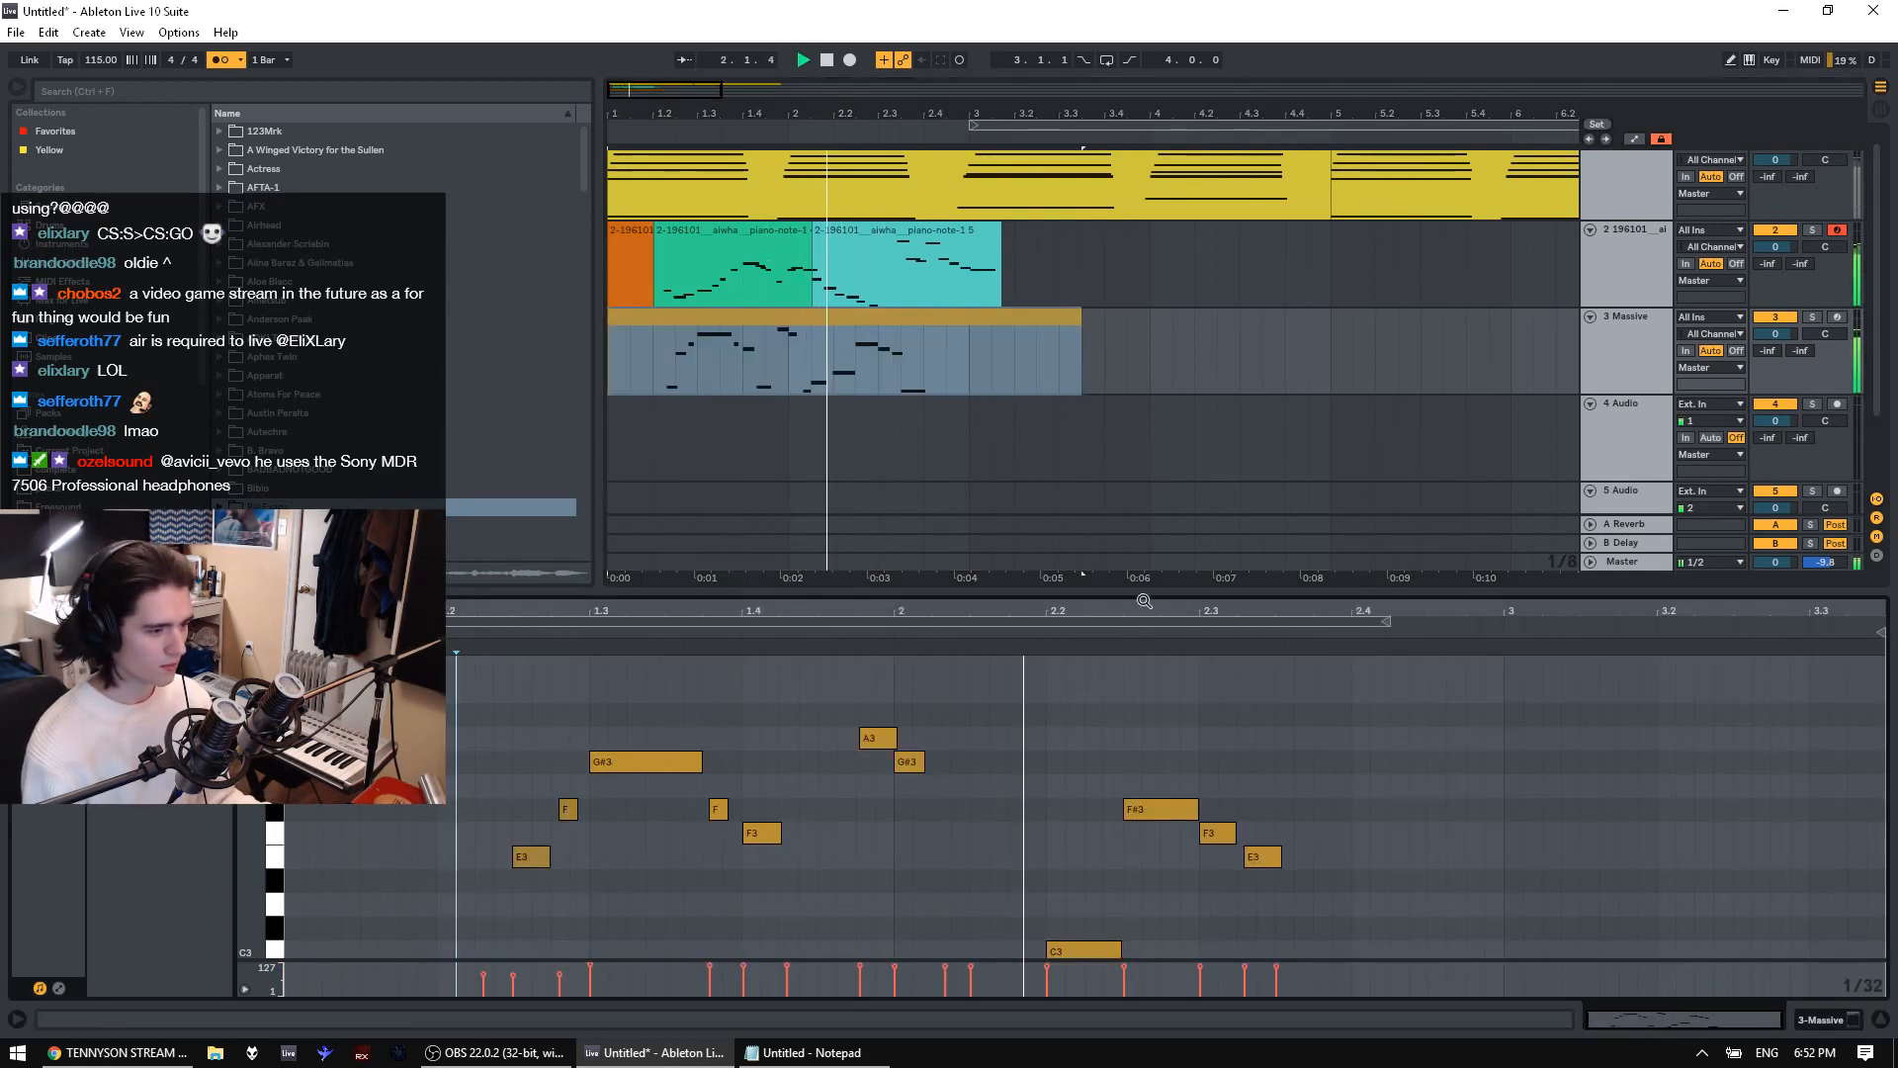
{"action": "left_click_drag", "start_coordinate": [1144, 594], "coordinate": [1166, 271]}
{"action": "key", "text": "space"}
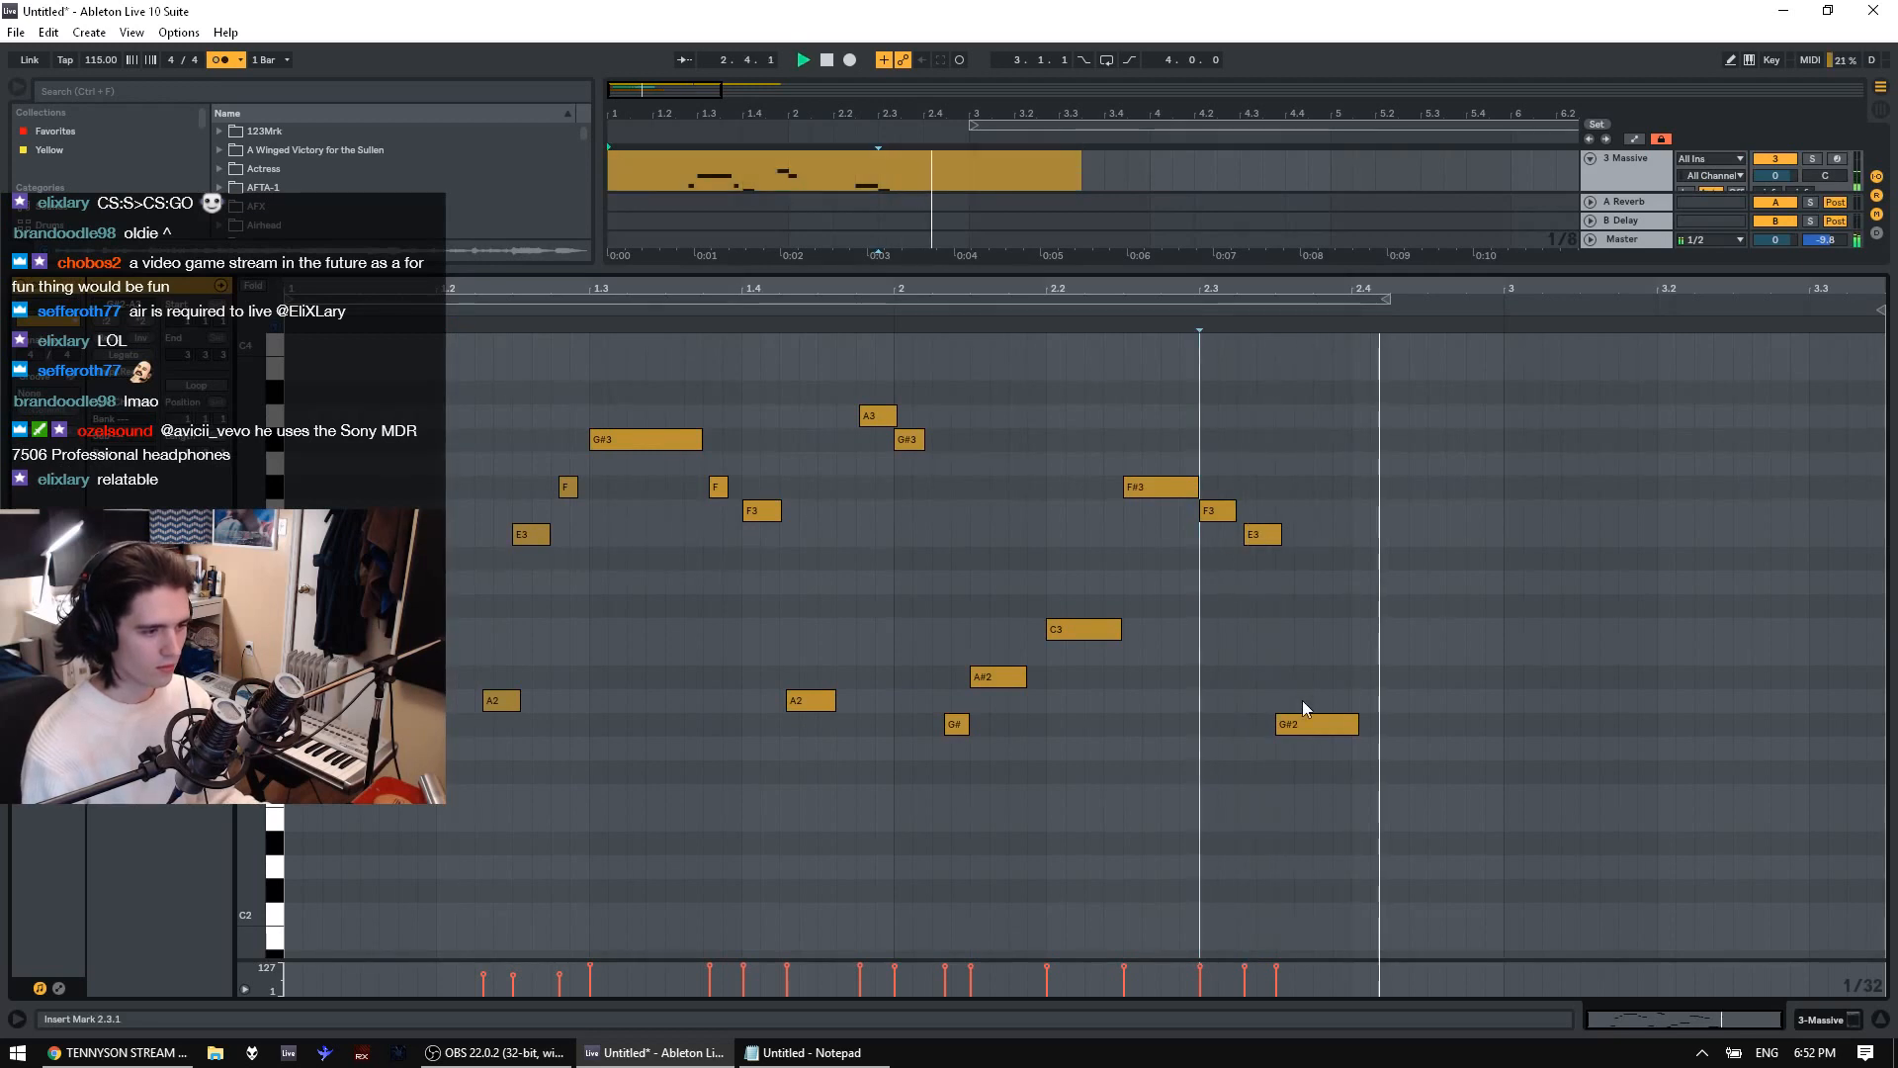
Delete the final G#2 note from the Massive melody
{"action": "left_click", "coordinate": [1307, 723]}
{"action": "key", "text": "Delete"}
{"action": "left_click", "coordinate": [1295, 573]}
{"action": "scroll", "coordinate": [1295, 573], "scroll_direction": "up", "scroll_amount": 3}
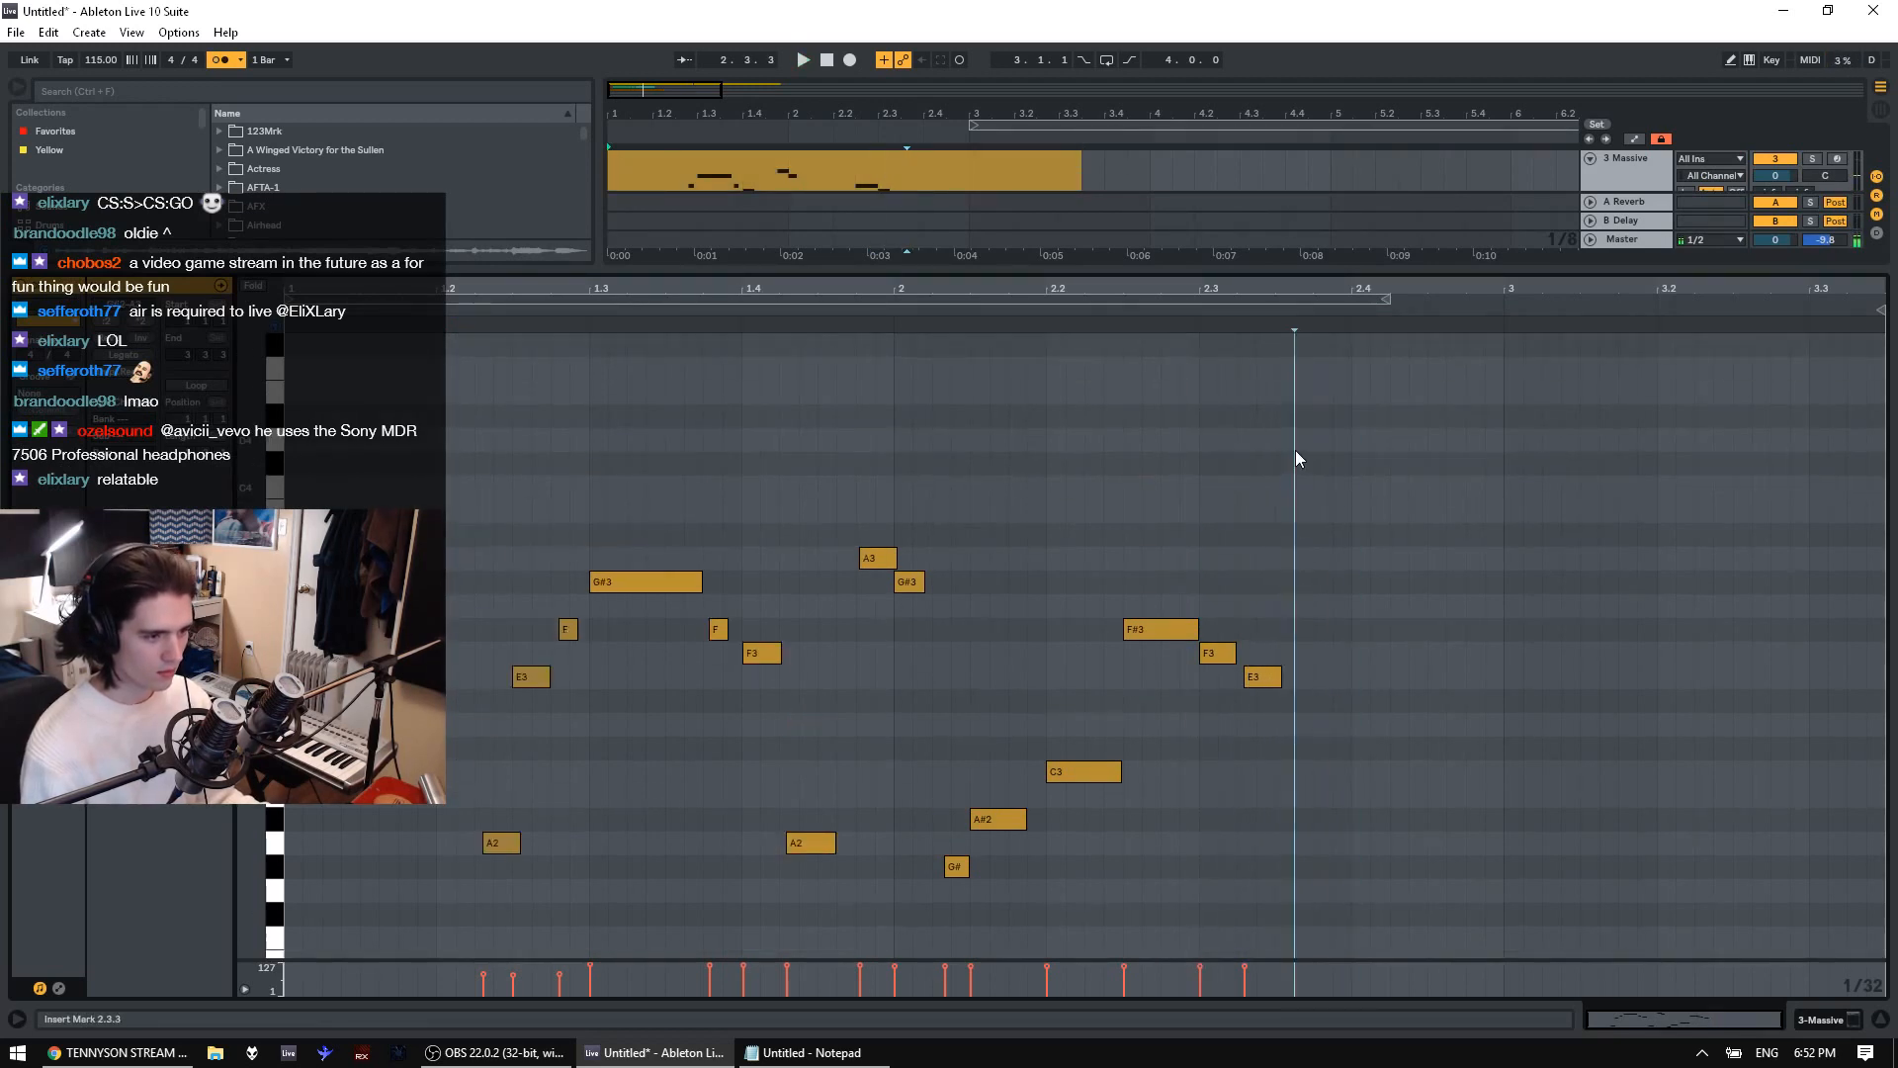
Raise the last E3 note to D#4, follow it with short G#3, C3 and C4 notes, and play the phrase
{"action": "mouse_move", "coordinate": [1268, 680]}
{"action": "left_mouse_down"}
{"action": "mouse_move", "coordinate": [1270, 417]}
{"action": "mouse_move", "coordinate": [1333, 802]}
{"action": "mouse_move", "coordinate": [1377, 484]}
{"action": "mouse_move", "coordinate": [1371, 510]}
{"action": "left_mouse_up"}
{"action": "left_click", "coordinate": [1183, 449]}
{"action": "scroll", "coordinate": [1277, 524], "scroll_direction": "up", "scroll_amount": 1}
{"action": "left_click", "coordinate": [1088, 613]}
{"action": "key", "text": "space"}
{"action": "key", "text": "space"}
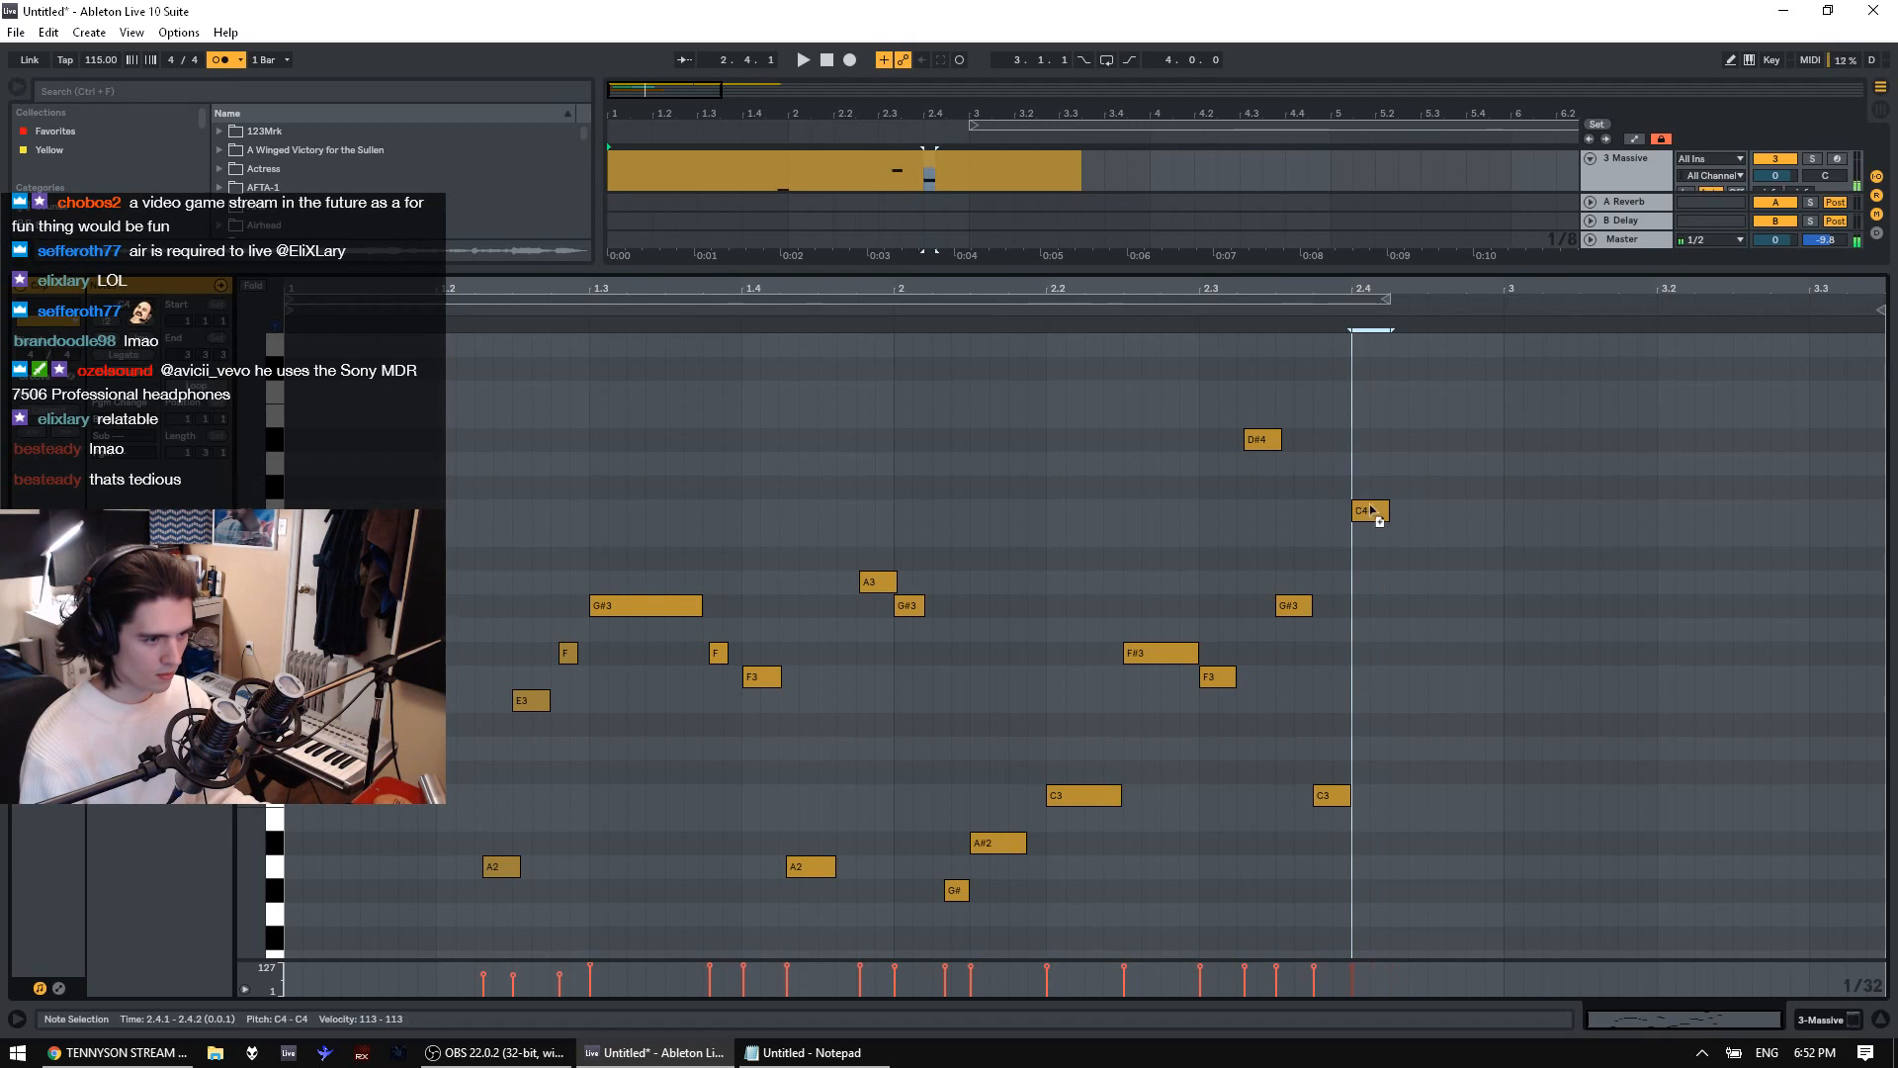
{"action": "key", "text": "space"}
{"action": "key", "text": "space"}
Try shifting the last G#3 note slightly later and replay the ending phrase
{"action": "left_click", "coordinate": [1294, 607]}
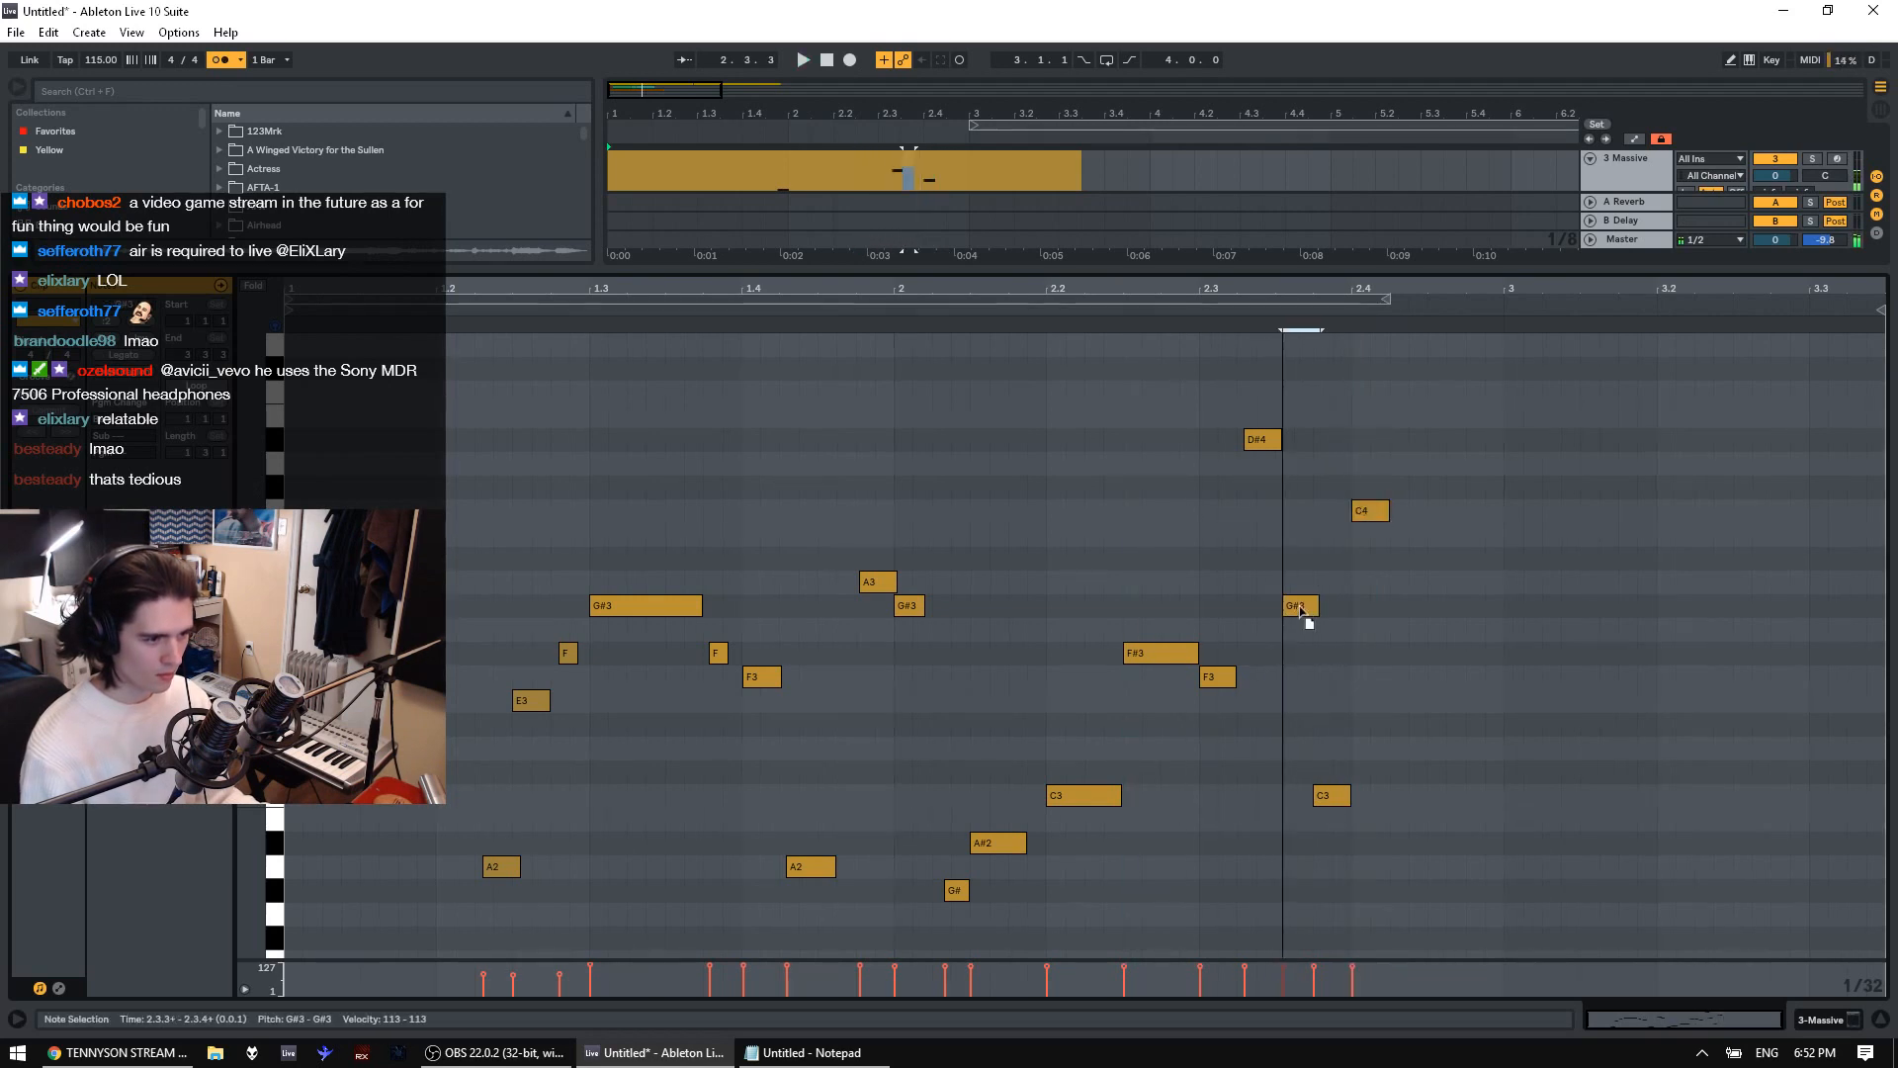
{"action": "left_click", "coordinate": [1322, 801]}
{"action": "left_click", "coordinate": [1164, 793]}
{"action": "key", "text": "space"}
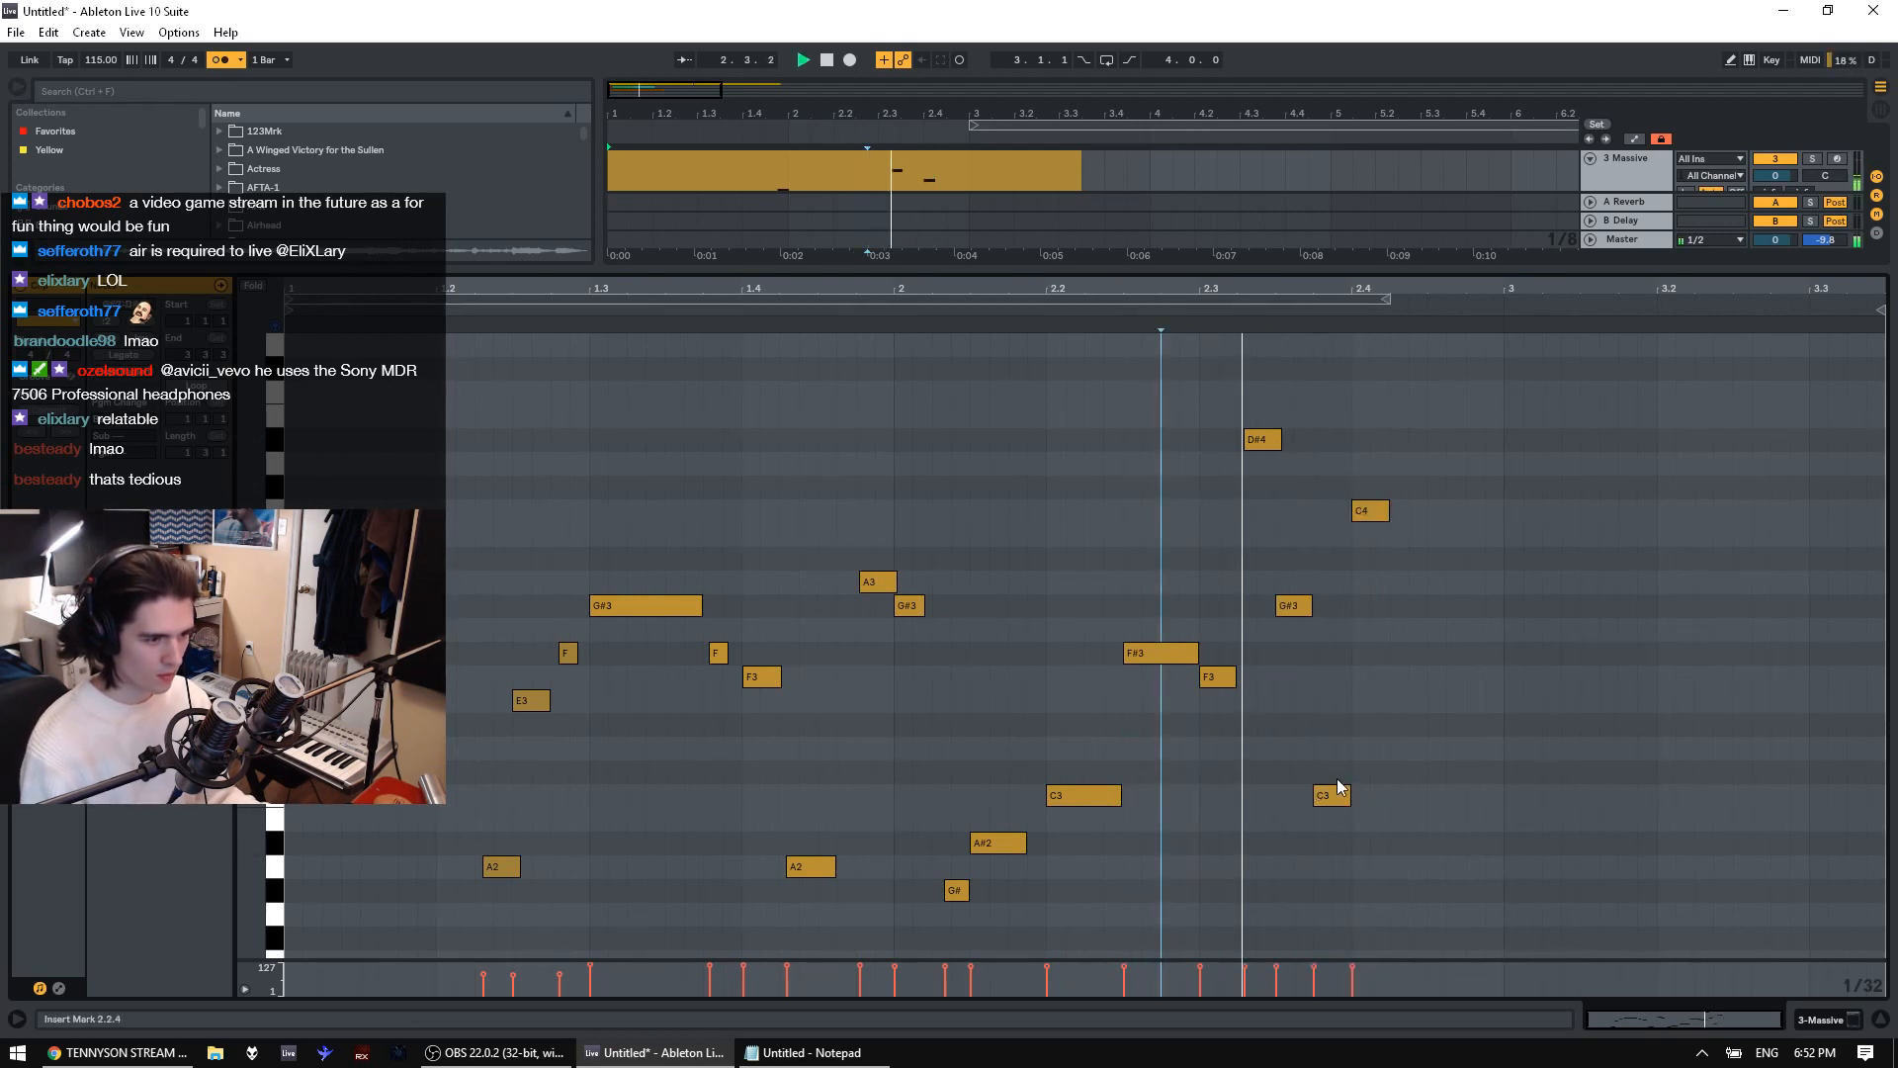
{"action": "key", "text": "space"}
Nudge the last C3 note slightly later and play back the ending phrase
{"action": "left_click_drag", "start_coordinate": [1334, 795], "coordinate": [1344, 796]}
{"action": "left_click", "coordinate": [1144, 807]}
{"action": "key", "text": "space"}
{"action": "key", "text": "space"}
Add a short D#3 note after the C4 and a G#2 note reaching to the start of bar 3, and audition them
{"action": "mouse_move", "coordinate": [1374, 512]}
{"action": "left_mouse_down"}
{"action": "mouse_move", "coordinate": [1412, 726]}
{"action": "mouse_move", "coordinate": [1453, 727]}
{"action": "mouse_move", "coordinate": [1444, 888]}
{"action": "mouse_move", "coordinate": [1502, 893]}
{"action": "left_mouse_up"}
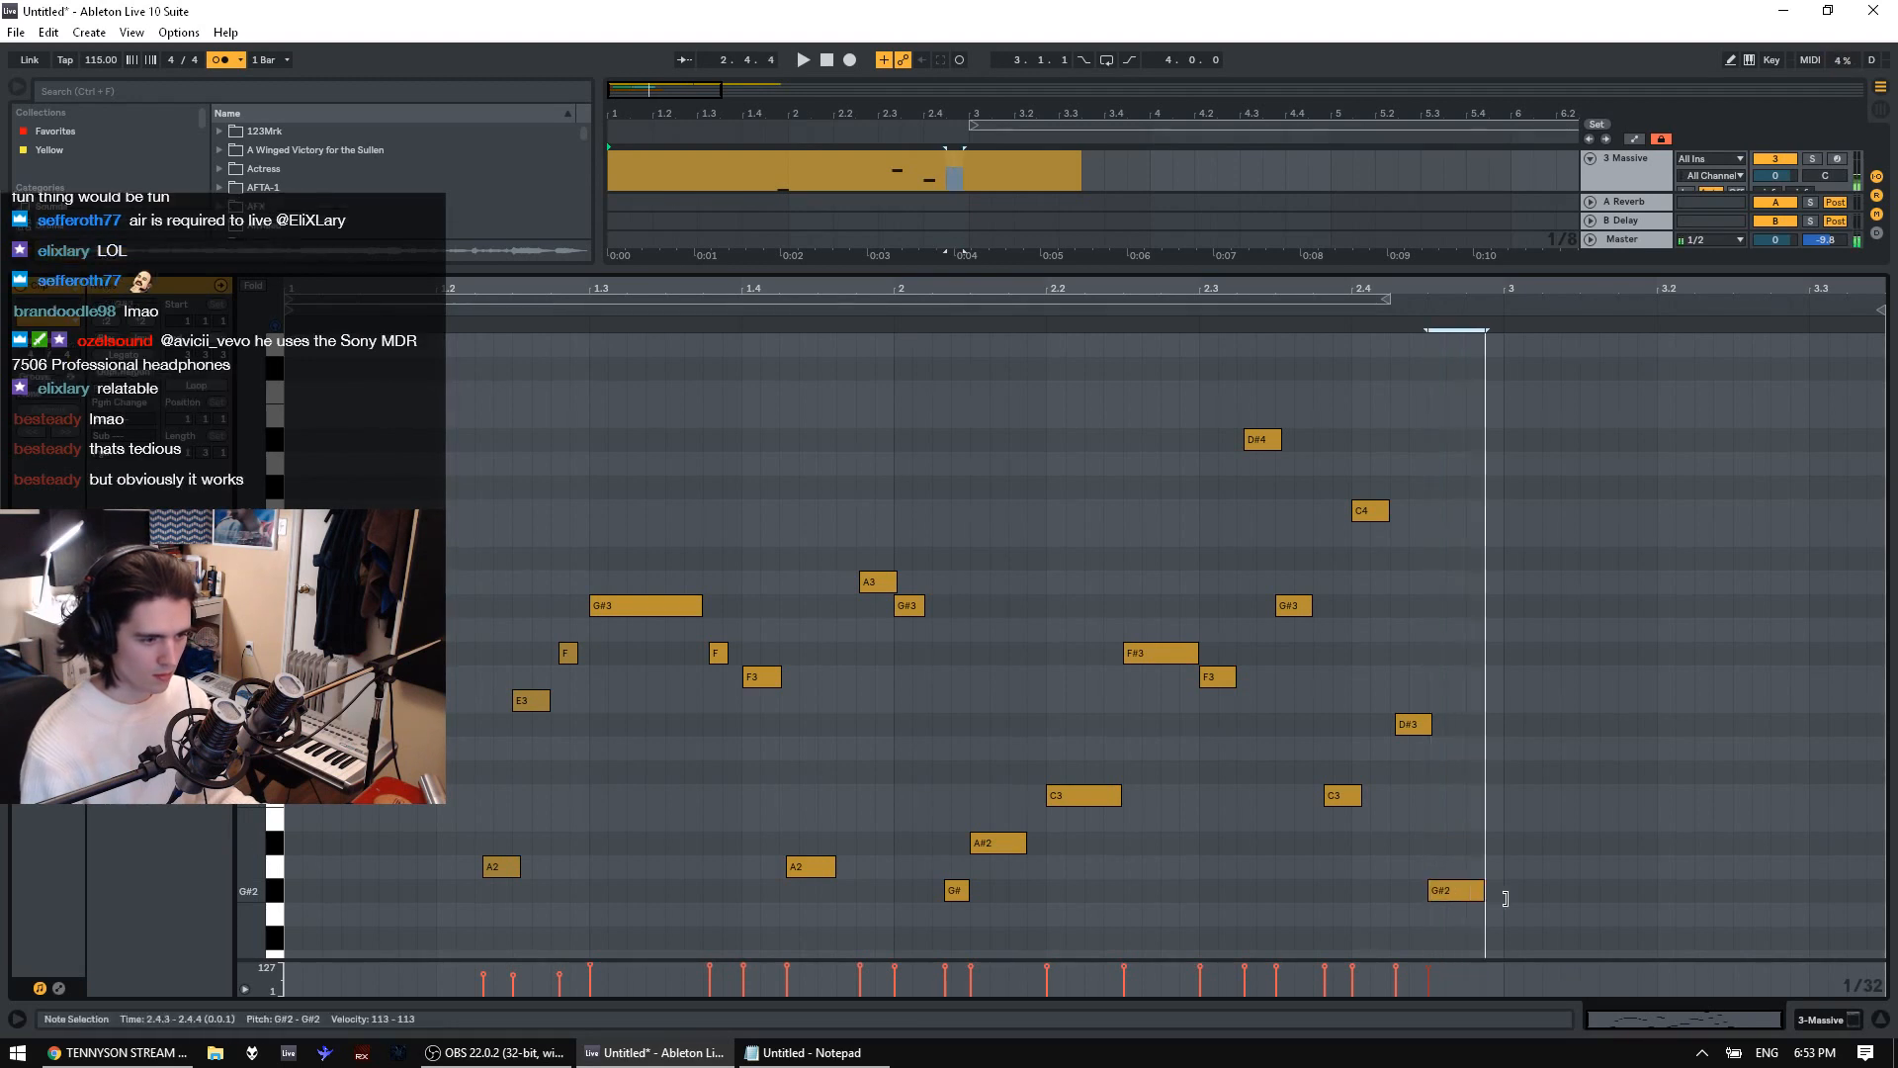
{"action": "left_click", "coordinate": [1242, 900]}
{"action": "key", "text": "space"}
Add a C#3 note about three sixteenths long at the start of bar 3 and play the phrase
{"action": "double_click", "coordinate": [1516, 638]}
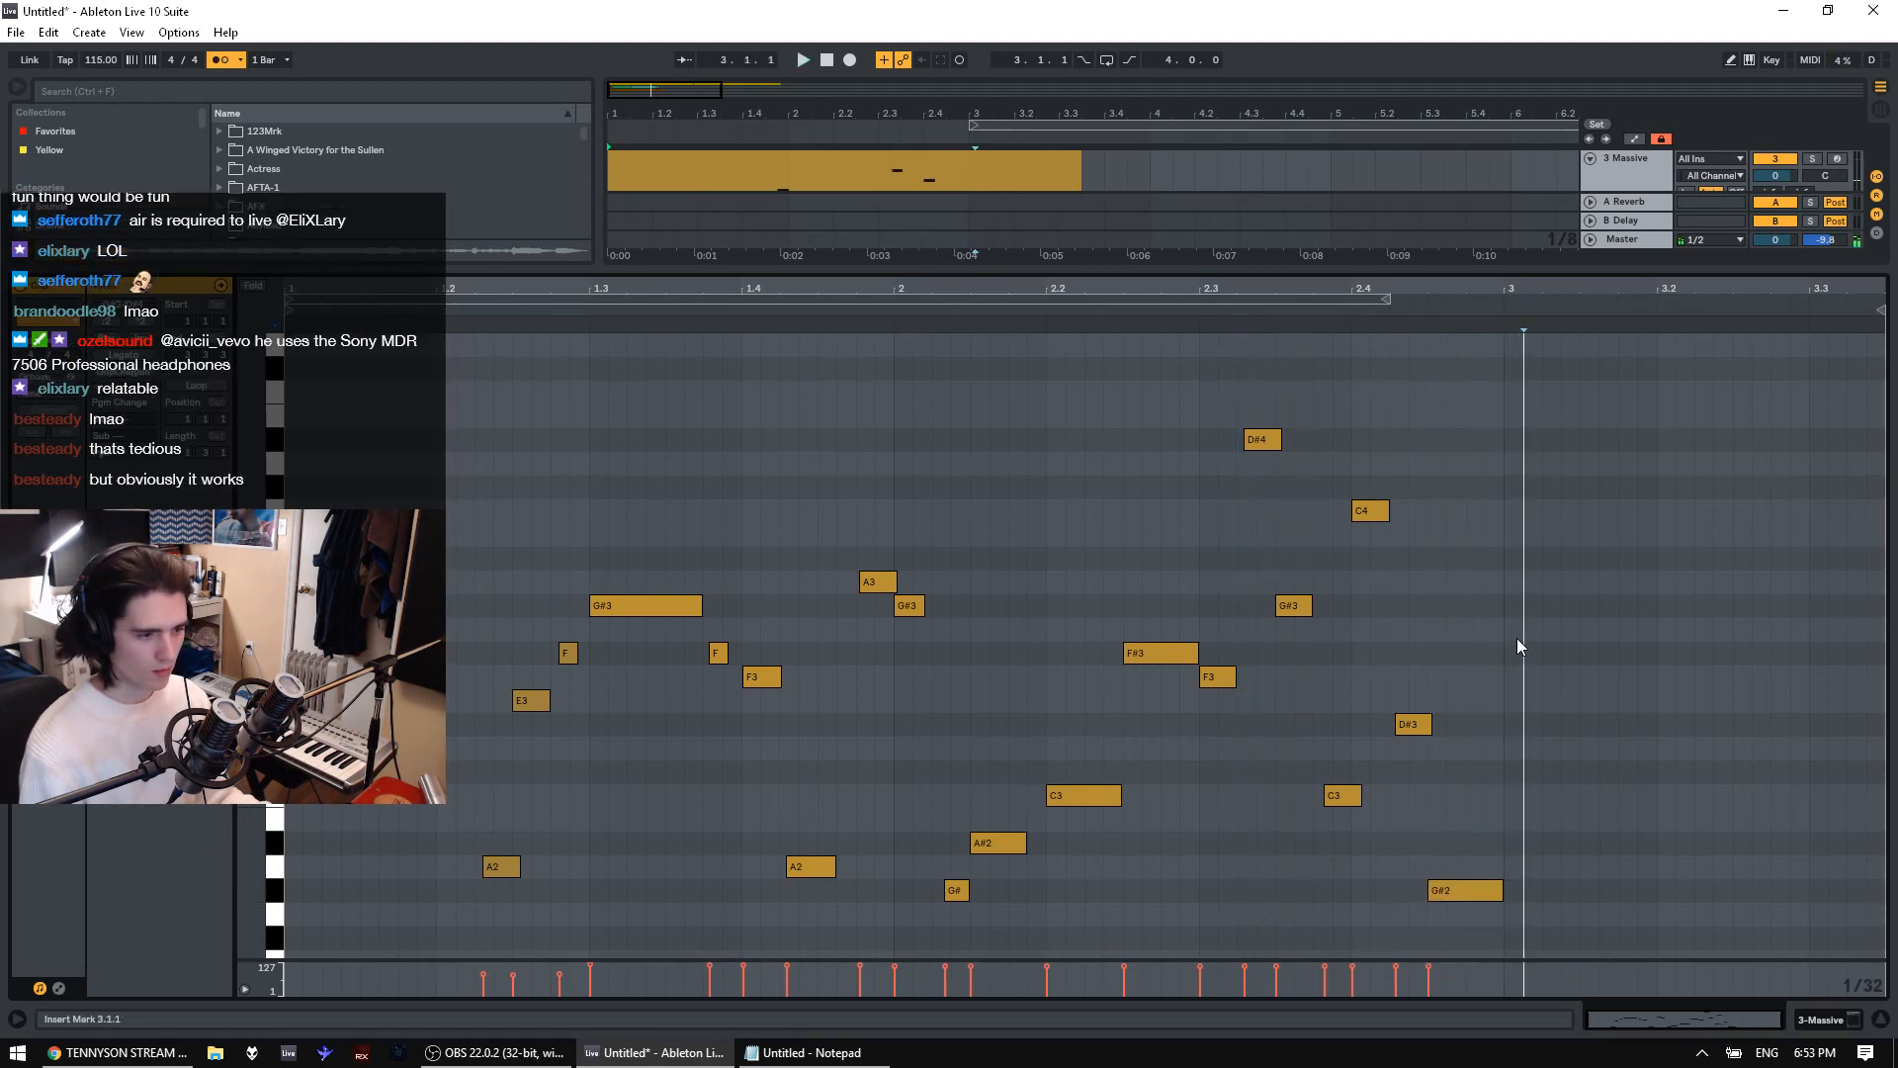
{"action": "mouse_move", "coordinate": [1544, 633]}
{"action": "left_mouse_down"}
{"action": "mouse_move", "coordinate": [1526, 773]}
{"action": "mouse_move", "coordinate": [1619, 778]}
{"action": "left_mouse_up"}
{"action": "left_click_drag", "start_coordinate": [1239, 818], "coordinate": [1231, 818]}
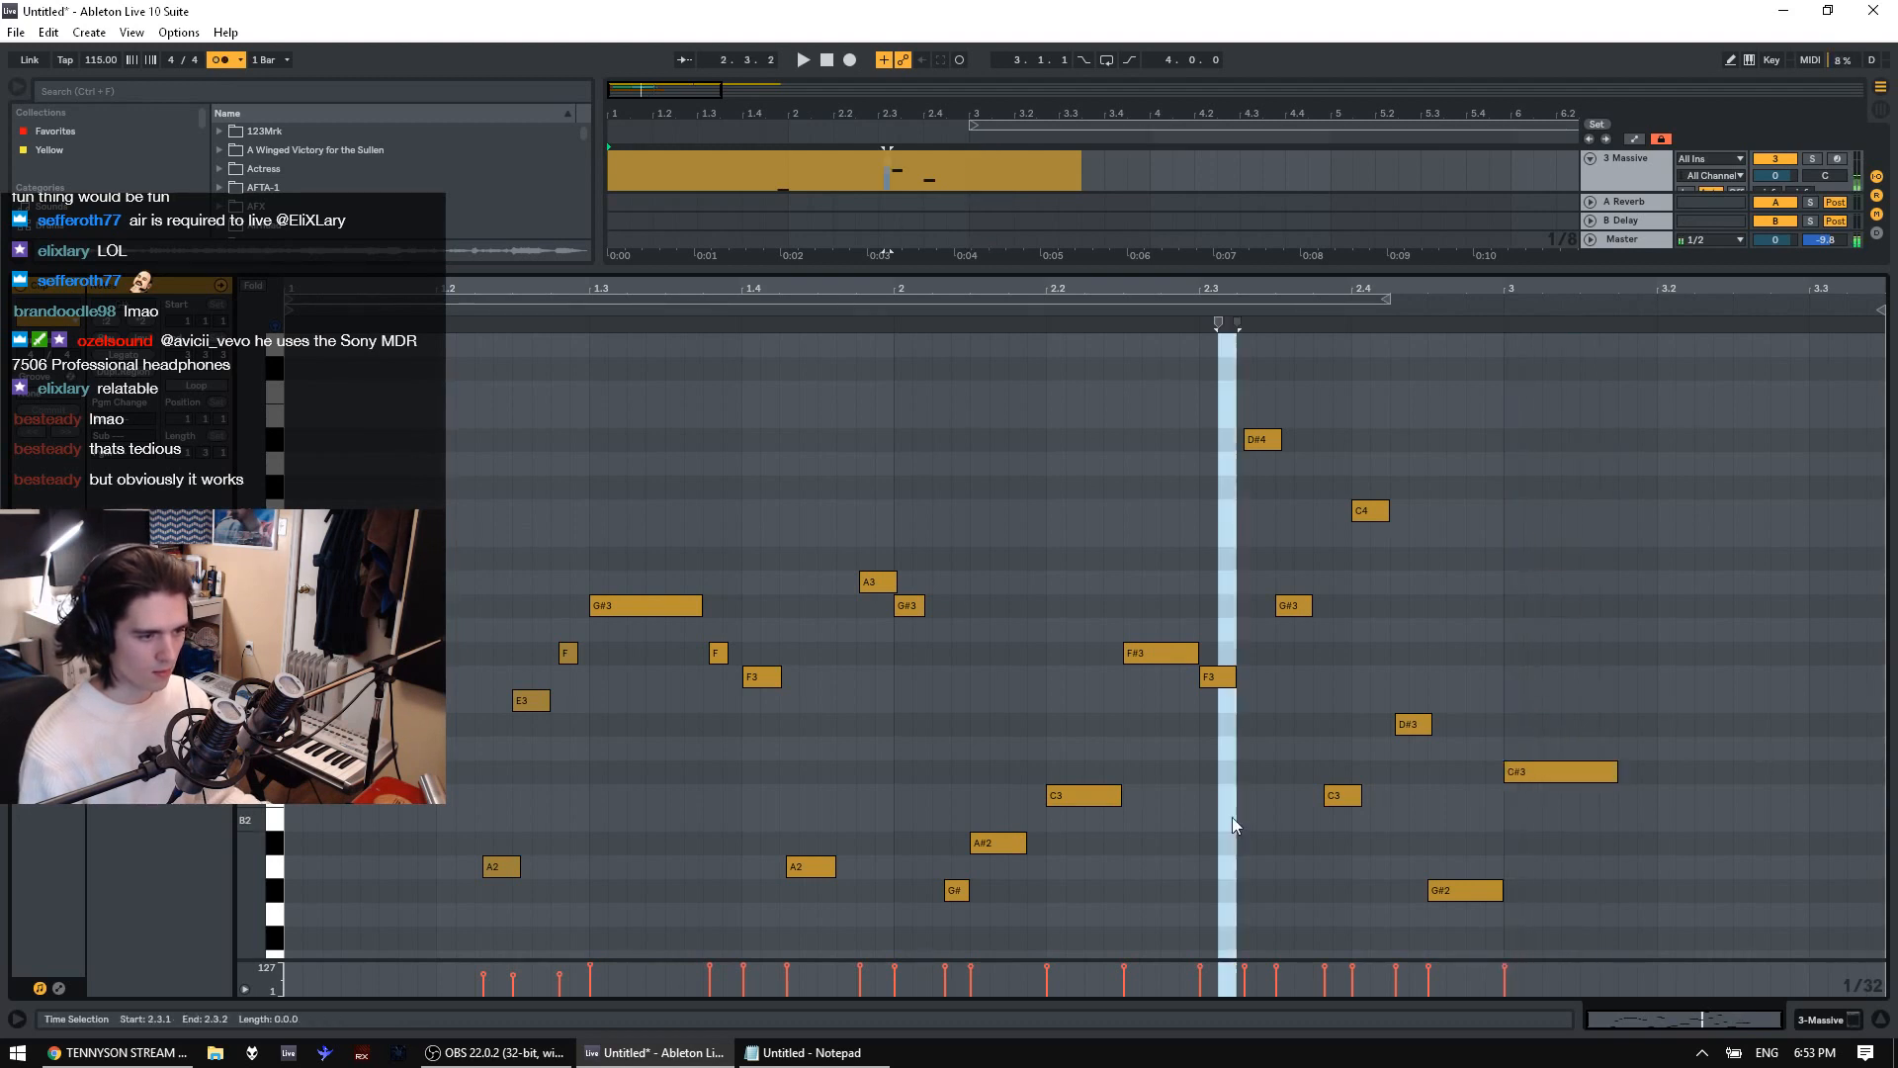
{"action": "left_click", "coordinate": [1105, 817]}
{"action": "key", "text": "space"}
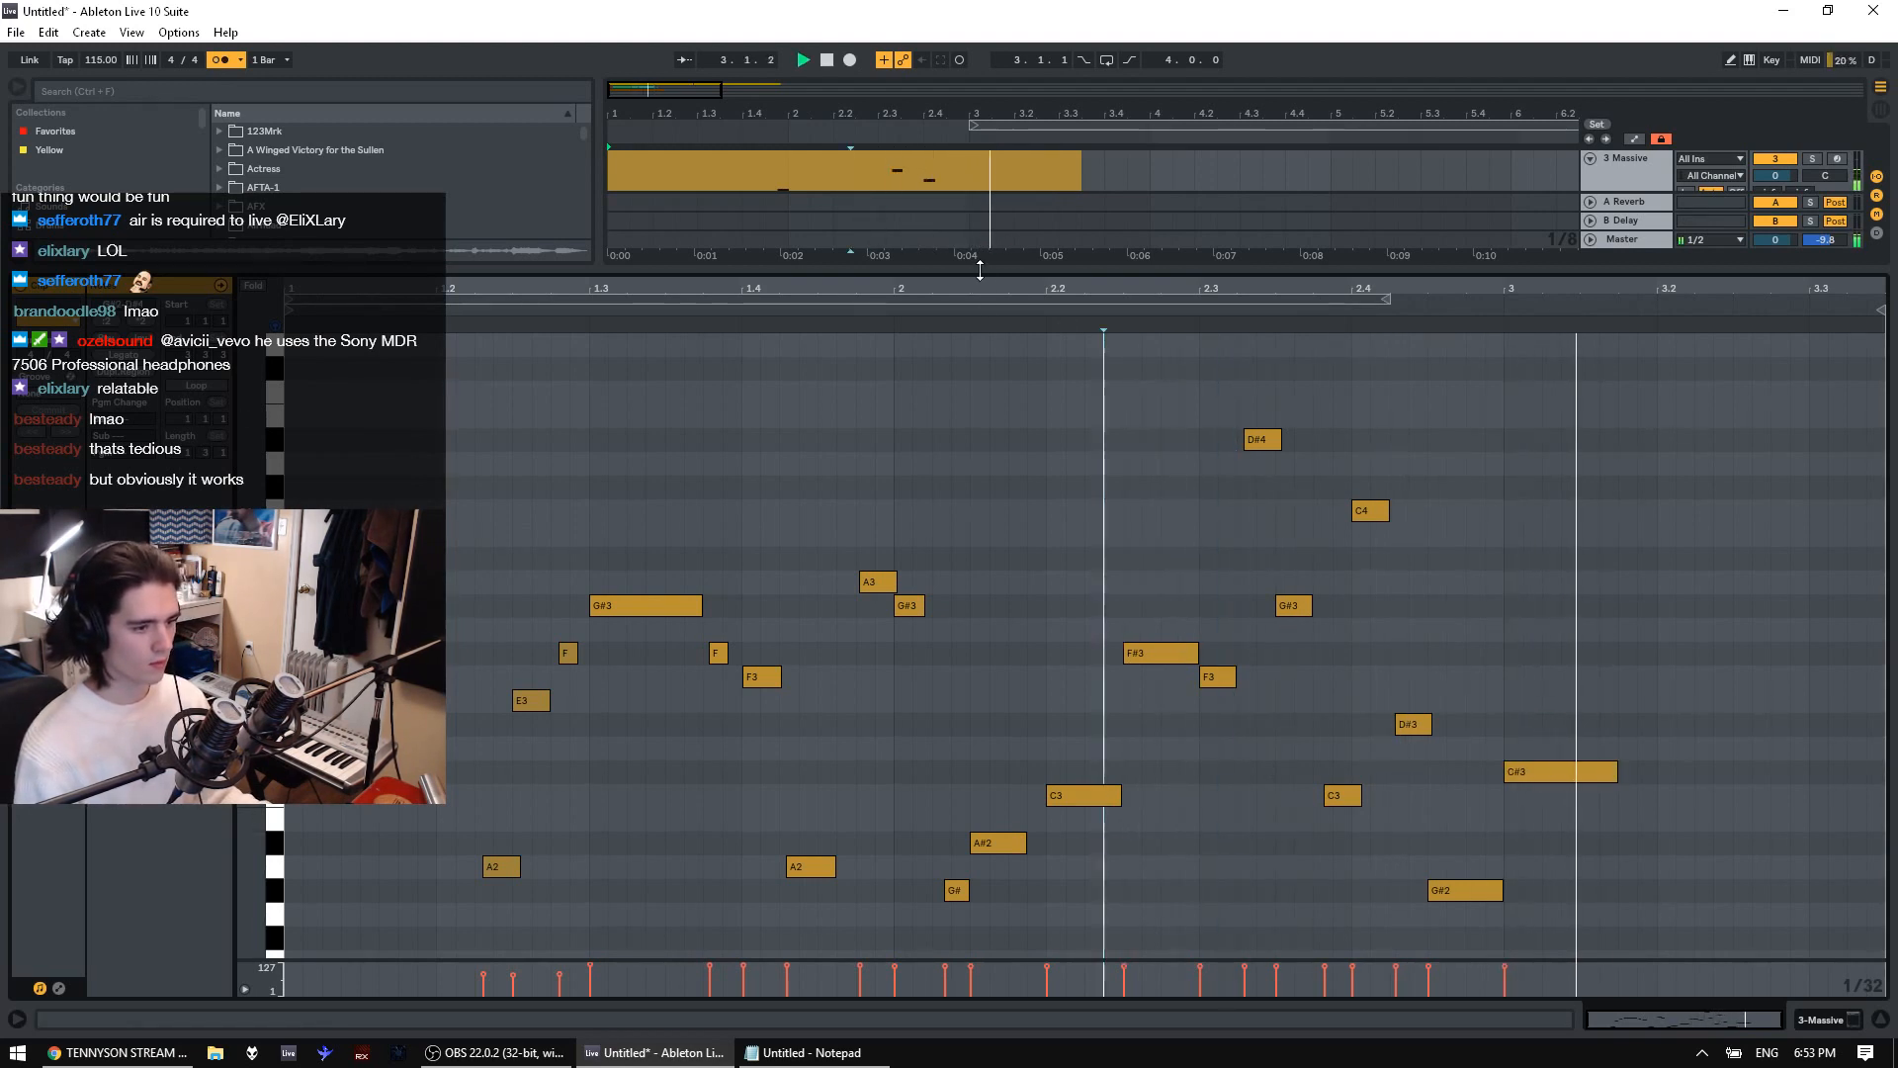
Collapse the note editor, reactivate the Rhodes track, and play its chords from the beginning together with the melody
{"action": "left_click_drag", "start_coordinate": [979, 273], "coordinate": [850, 870]}
{"action": "key", "text": "space"}
{"action": "left_click", "coordinate": [751, 154]}
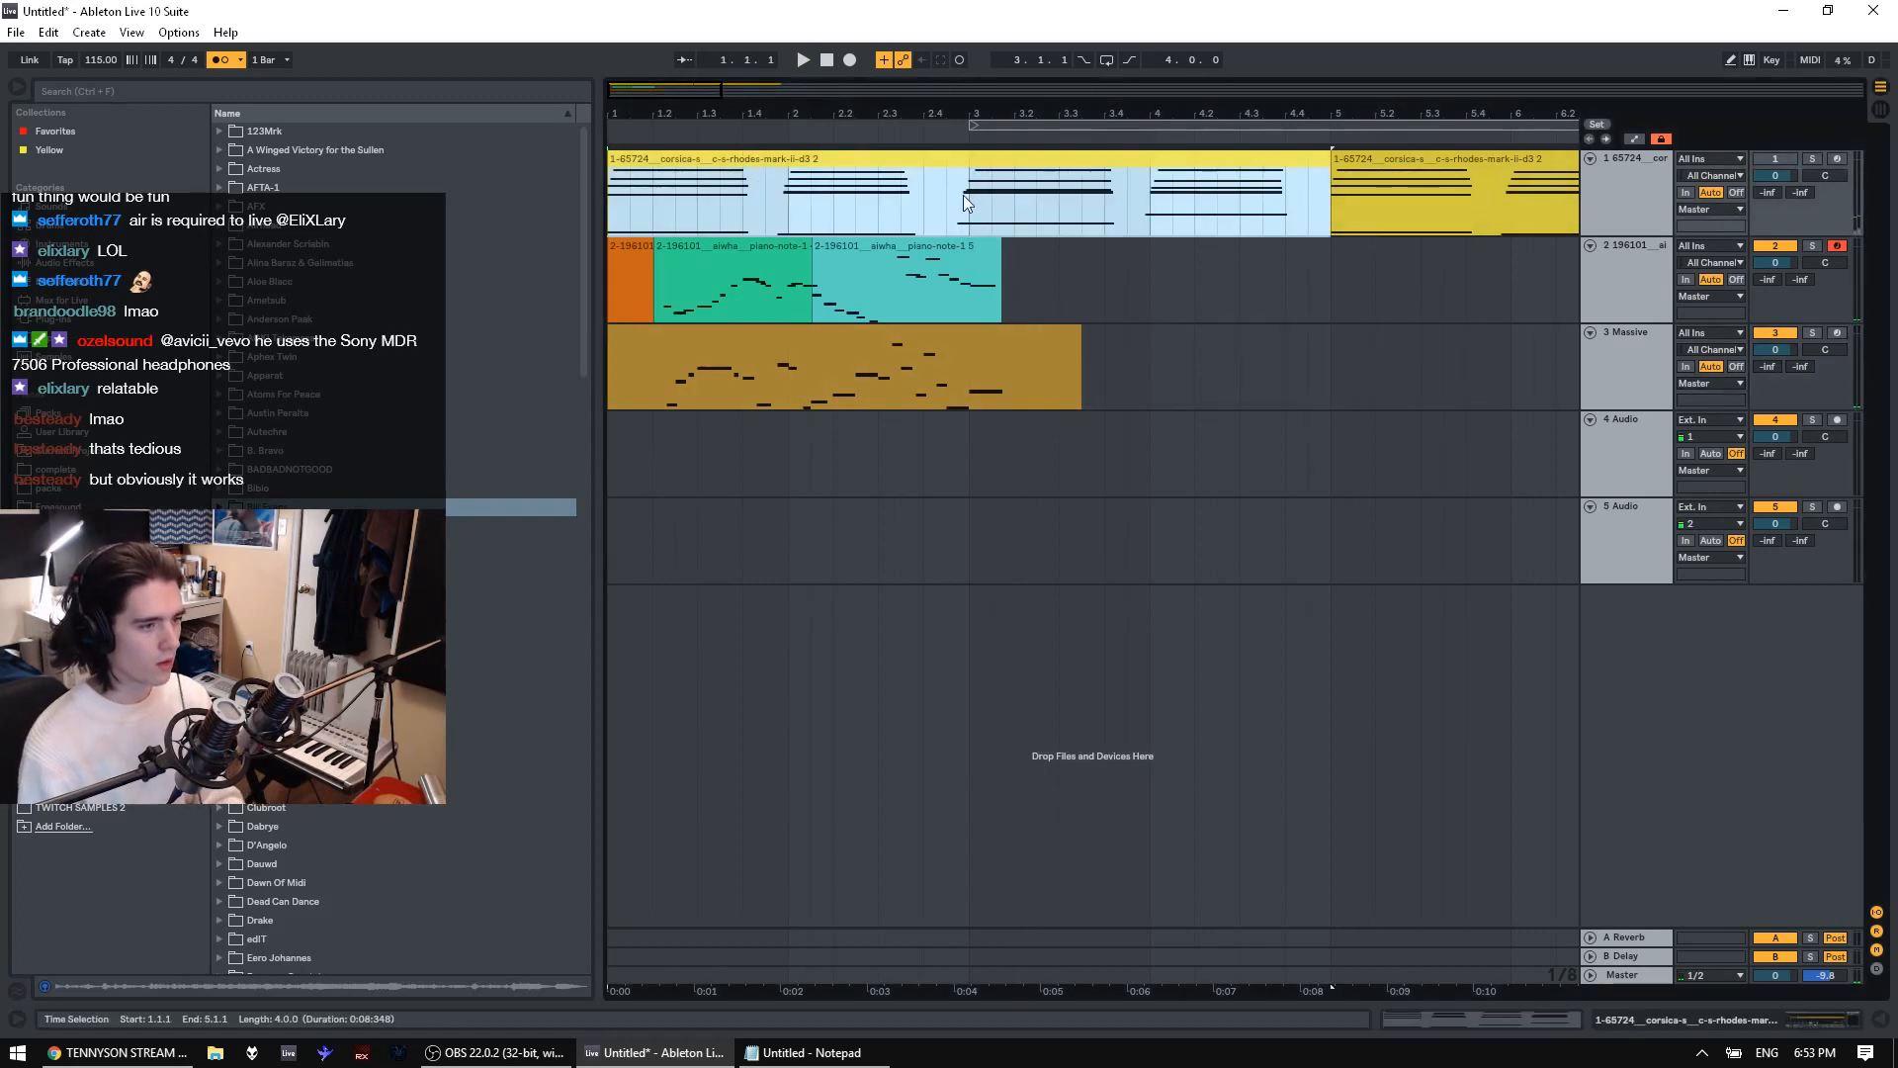
{"action": "left_click", "coordinate": [948, 215]}
{"action": "left_click", "coordinate": [989, 220]}
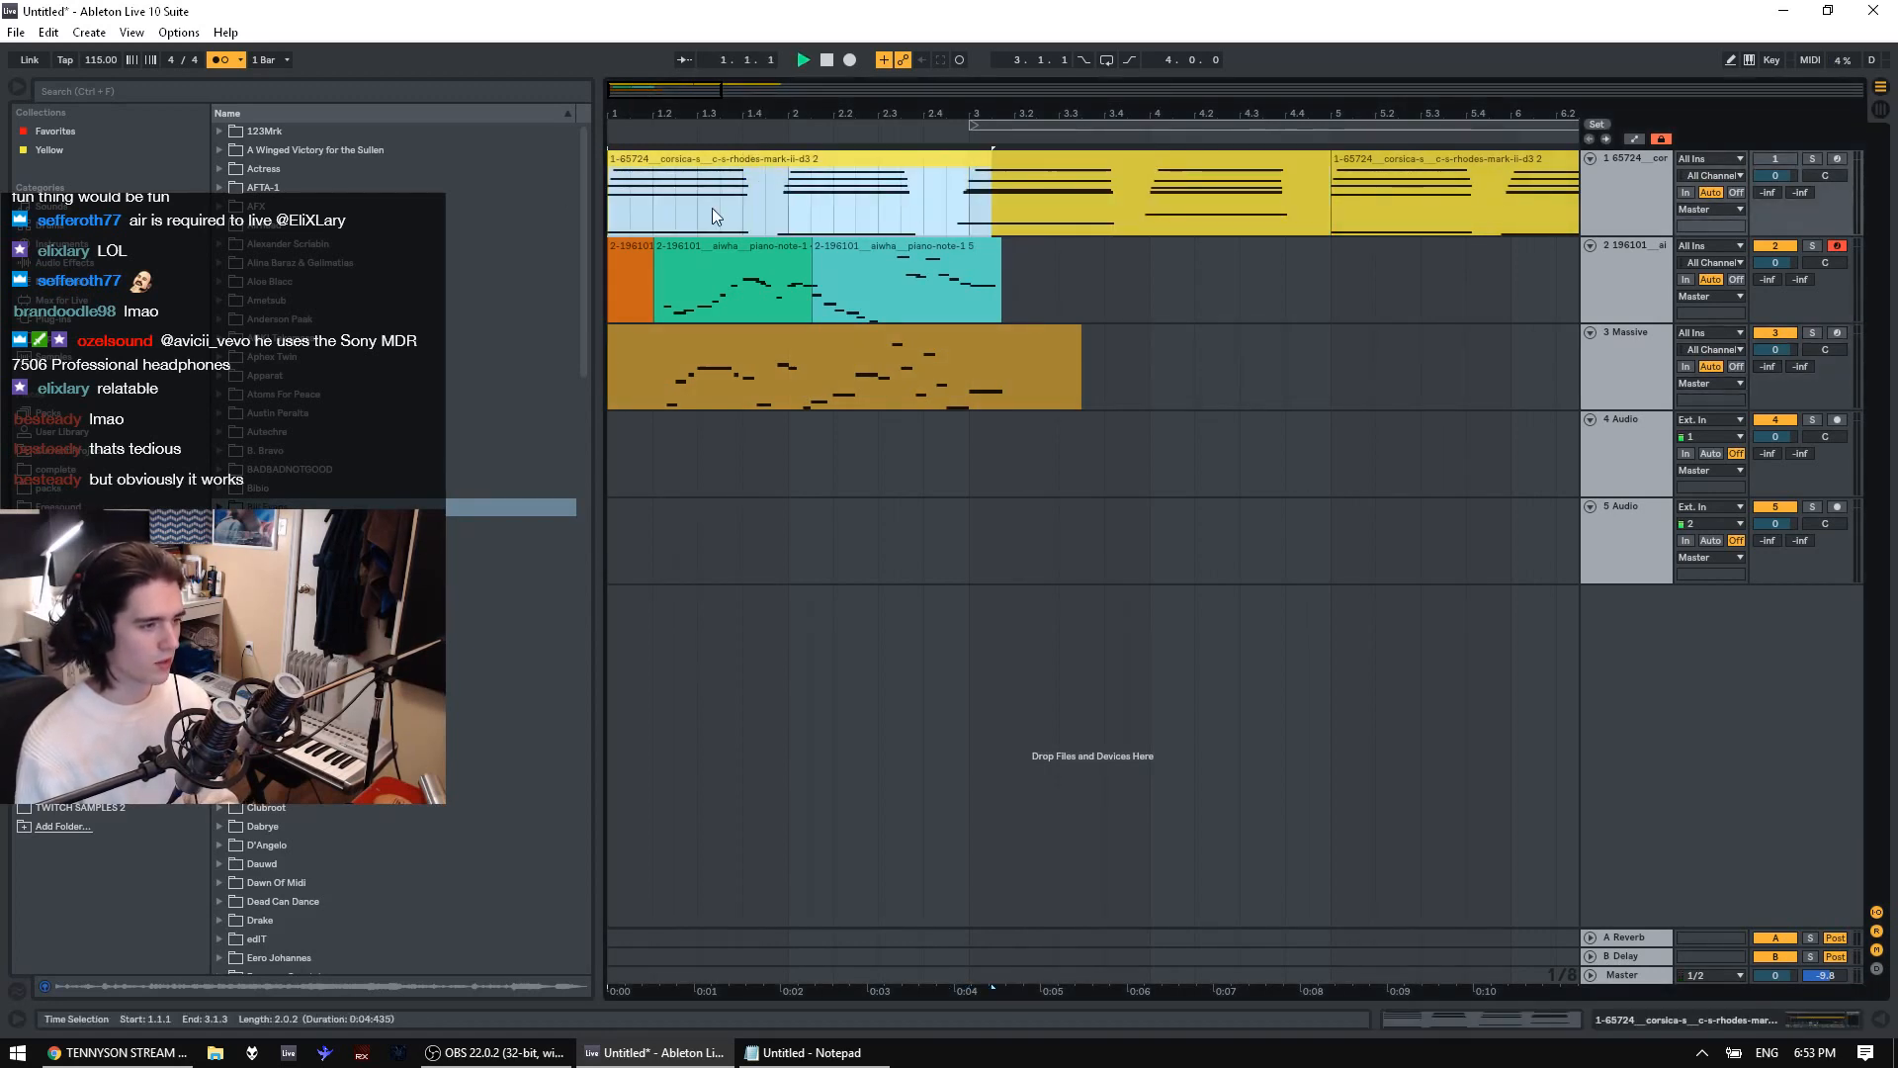
{"action": "left_click_drag", "start_coordinate": [953, 216], "coordinate": [593, 211]}
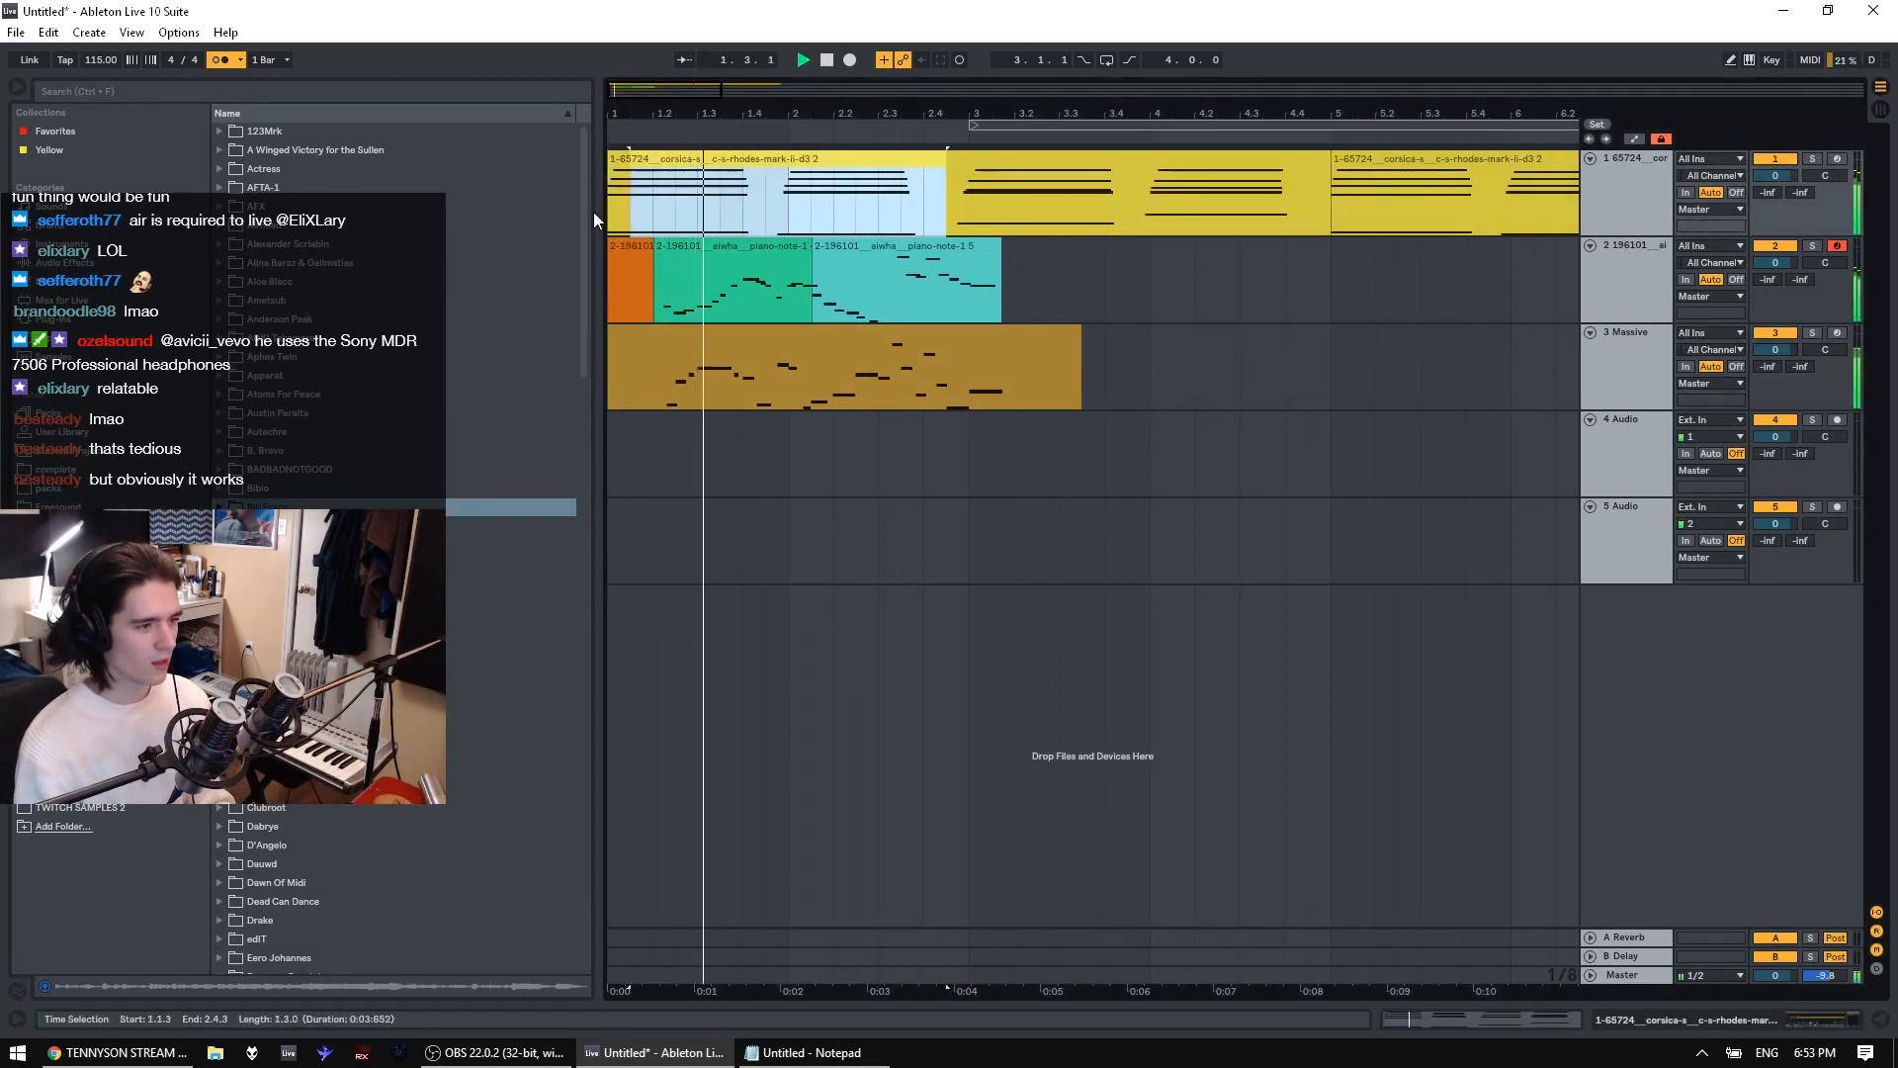
{"action": "left_click", "coordinate": [694, 172]}
{"action": "key", "text": "space"}
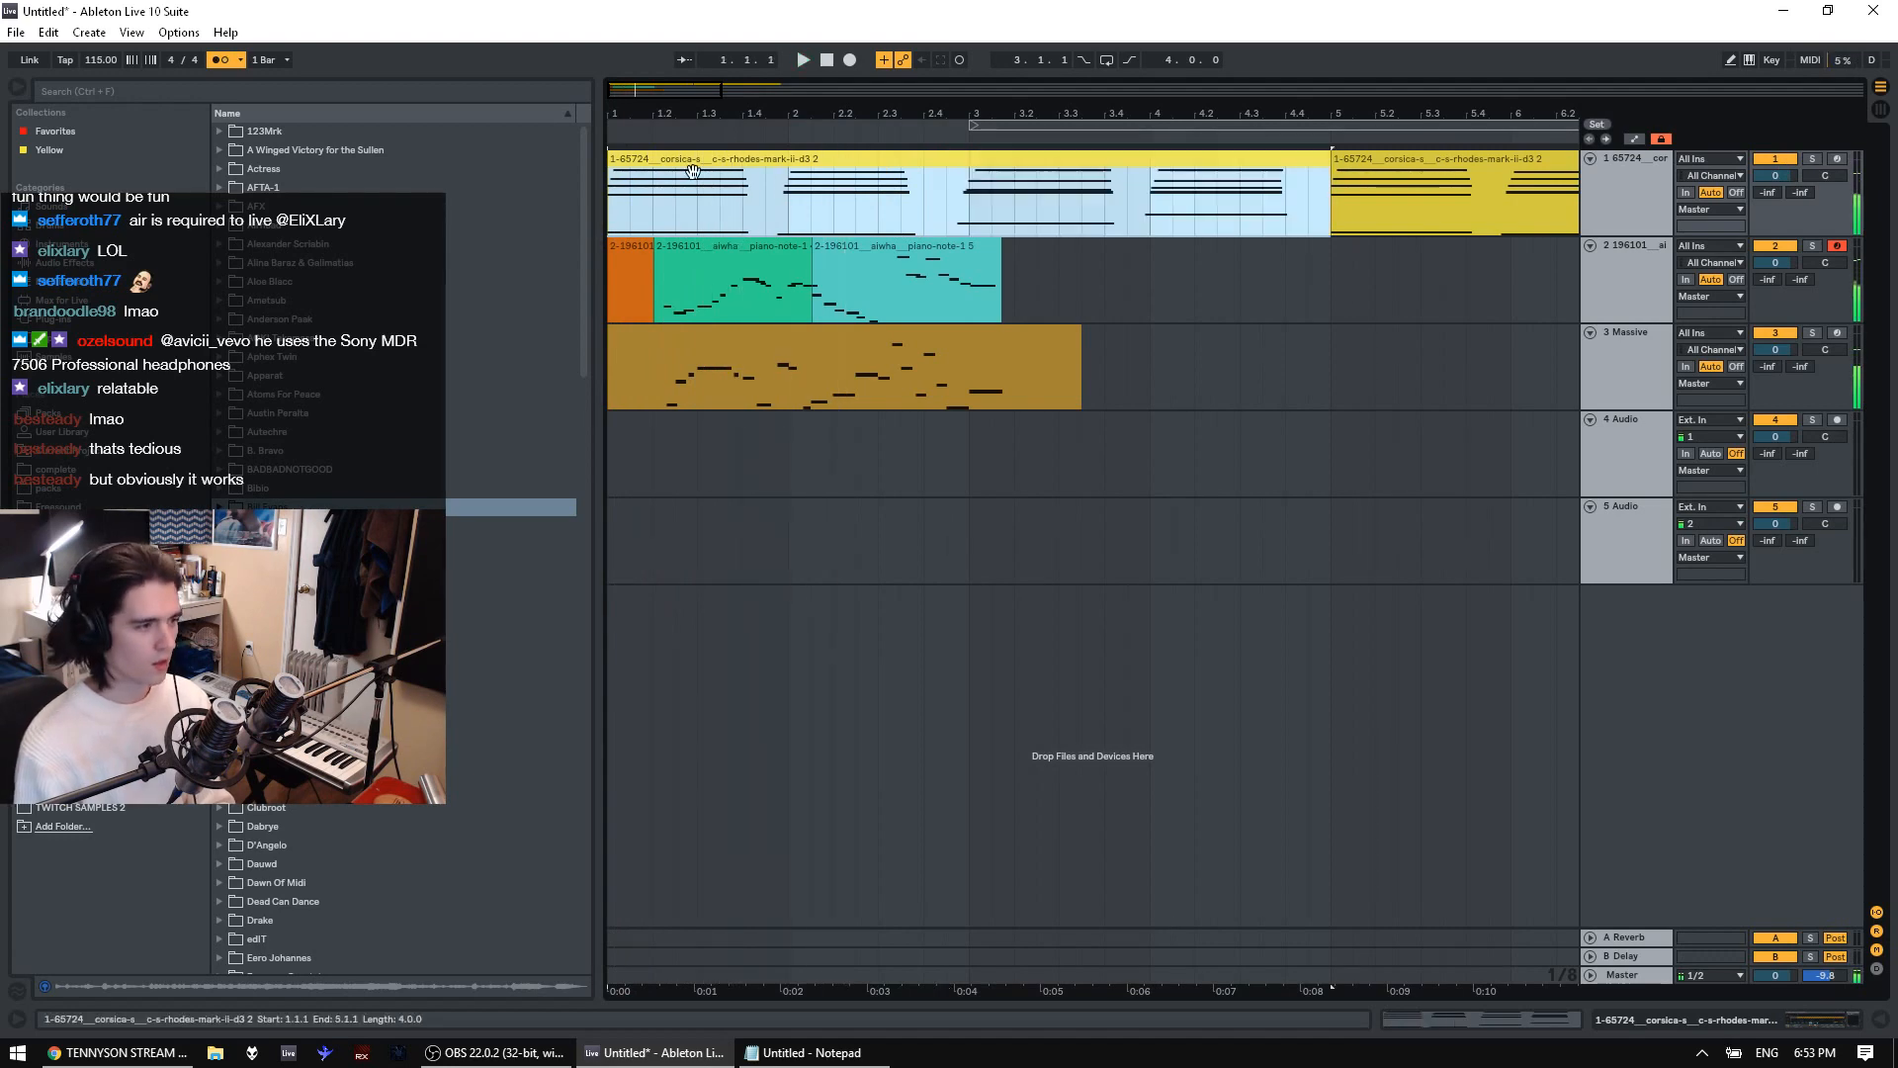
Open the Massive clip in an enlarged note editor, solo the Massive track, and play its melody from the beginning
{"action": "double_click", "coordinate": [694, 172]}
{"action": "left_click", "coordinate": [635, 345]}
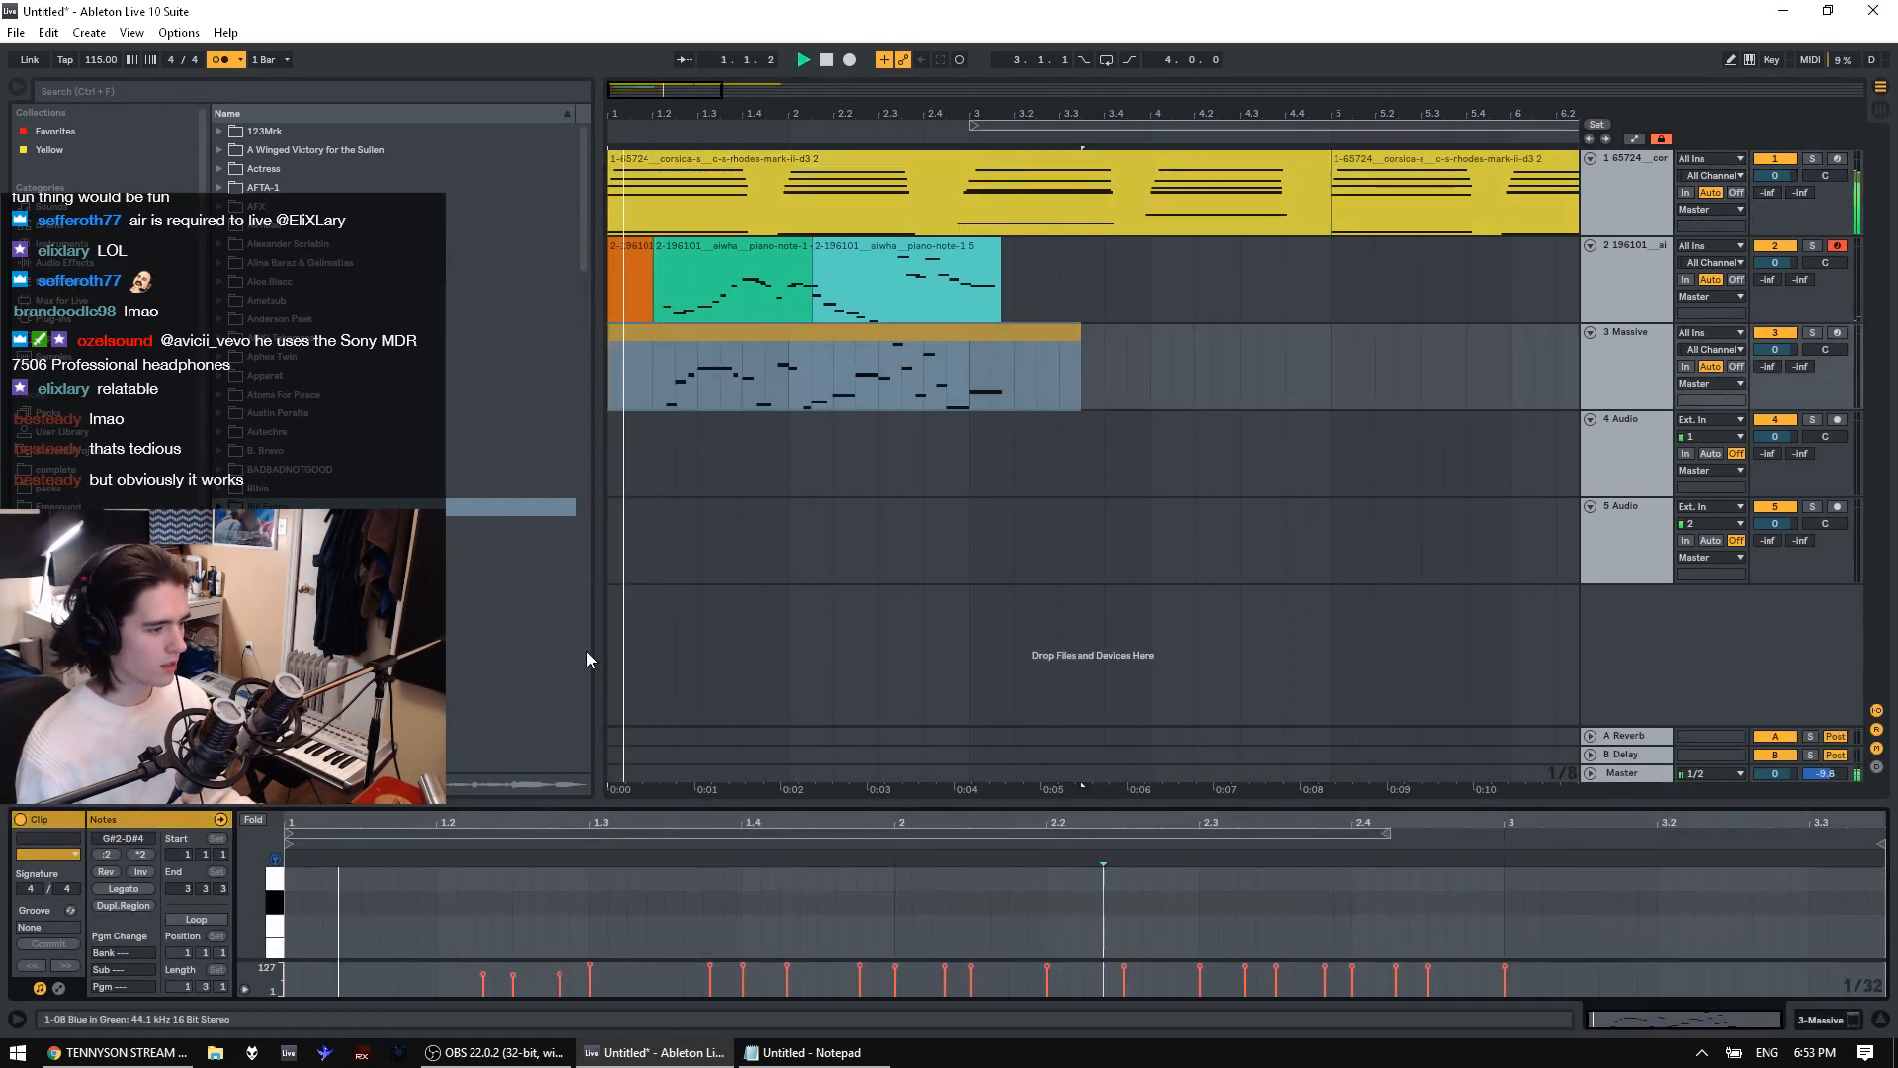
{"action": "key", "text": "space"}
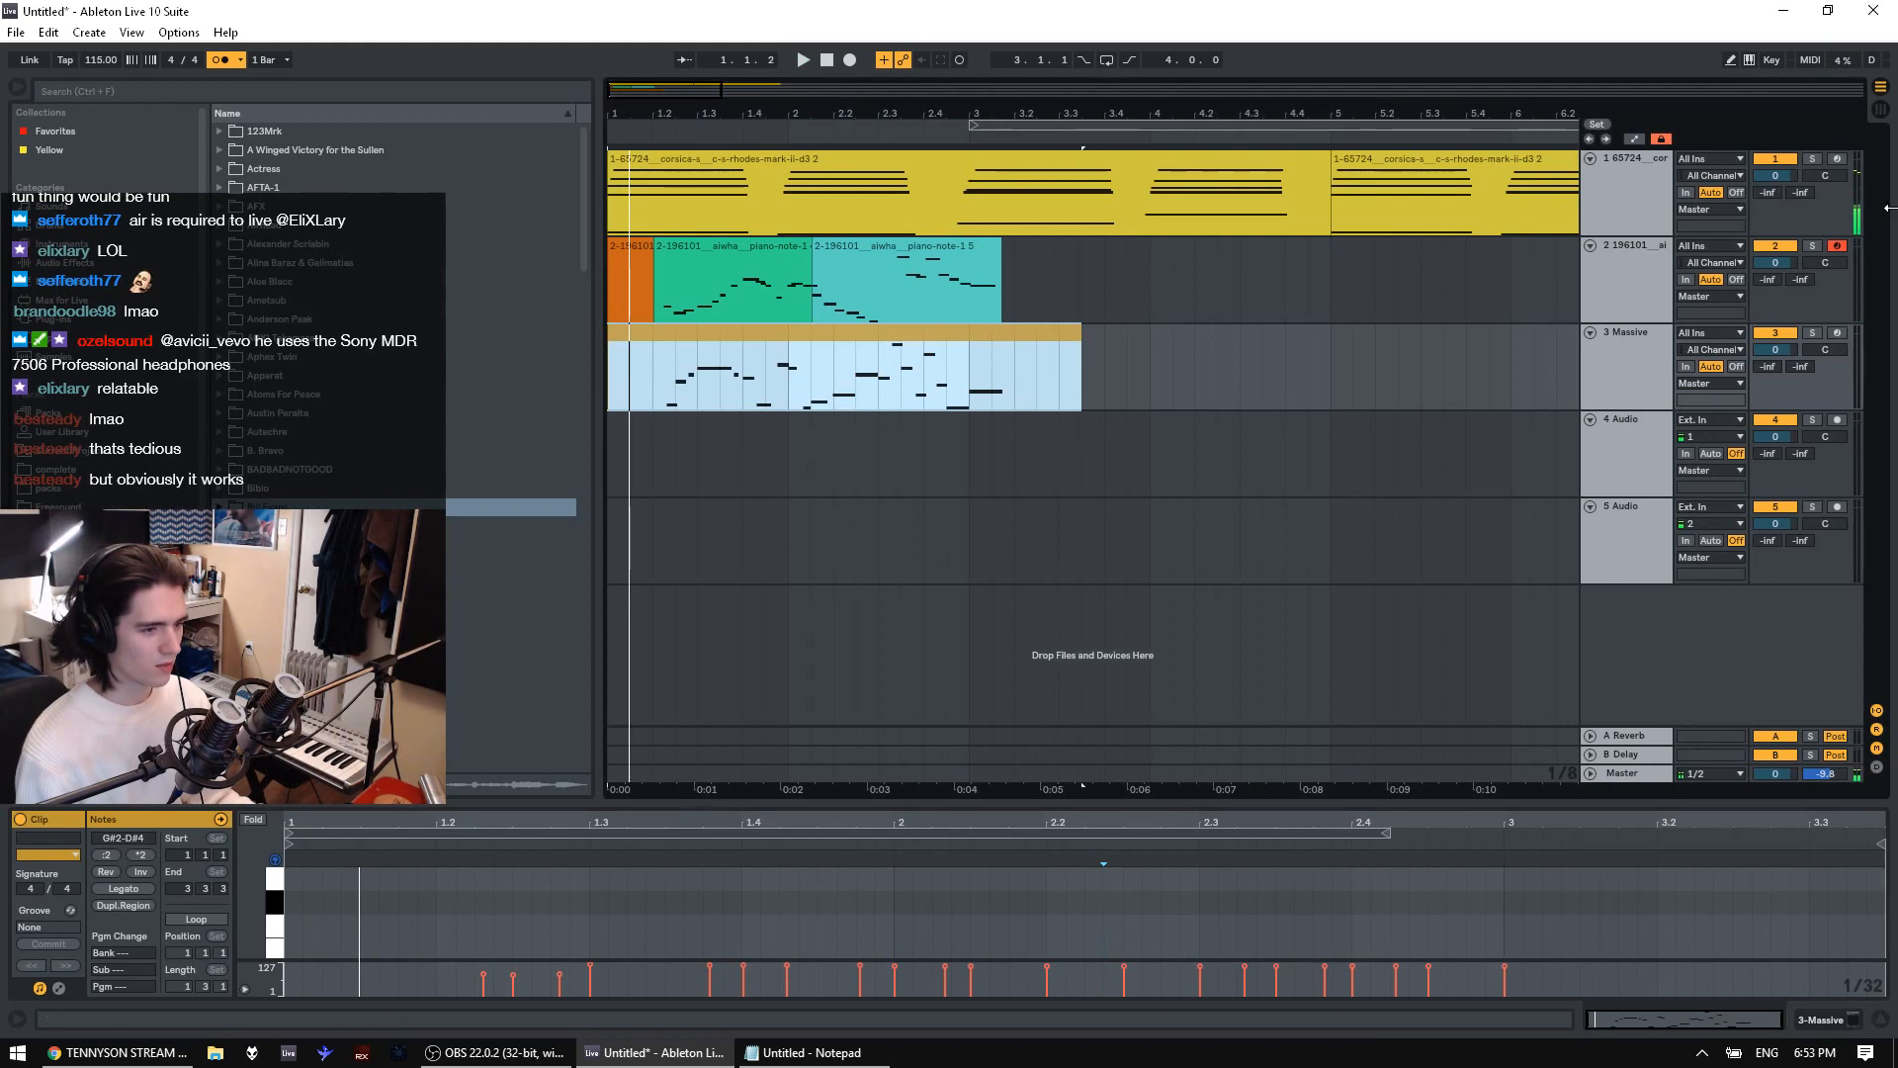
{"action": "left_click", "coordinate": [1812, 333]}
{"action": "key", "text": "space"}
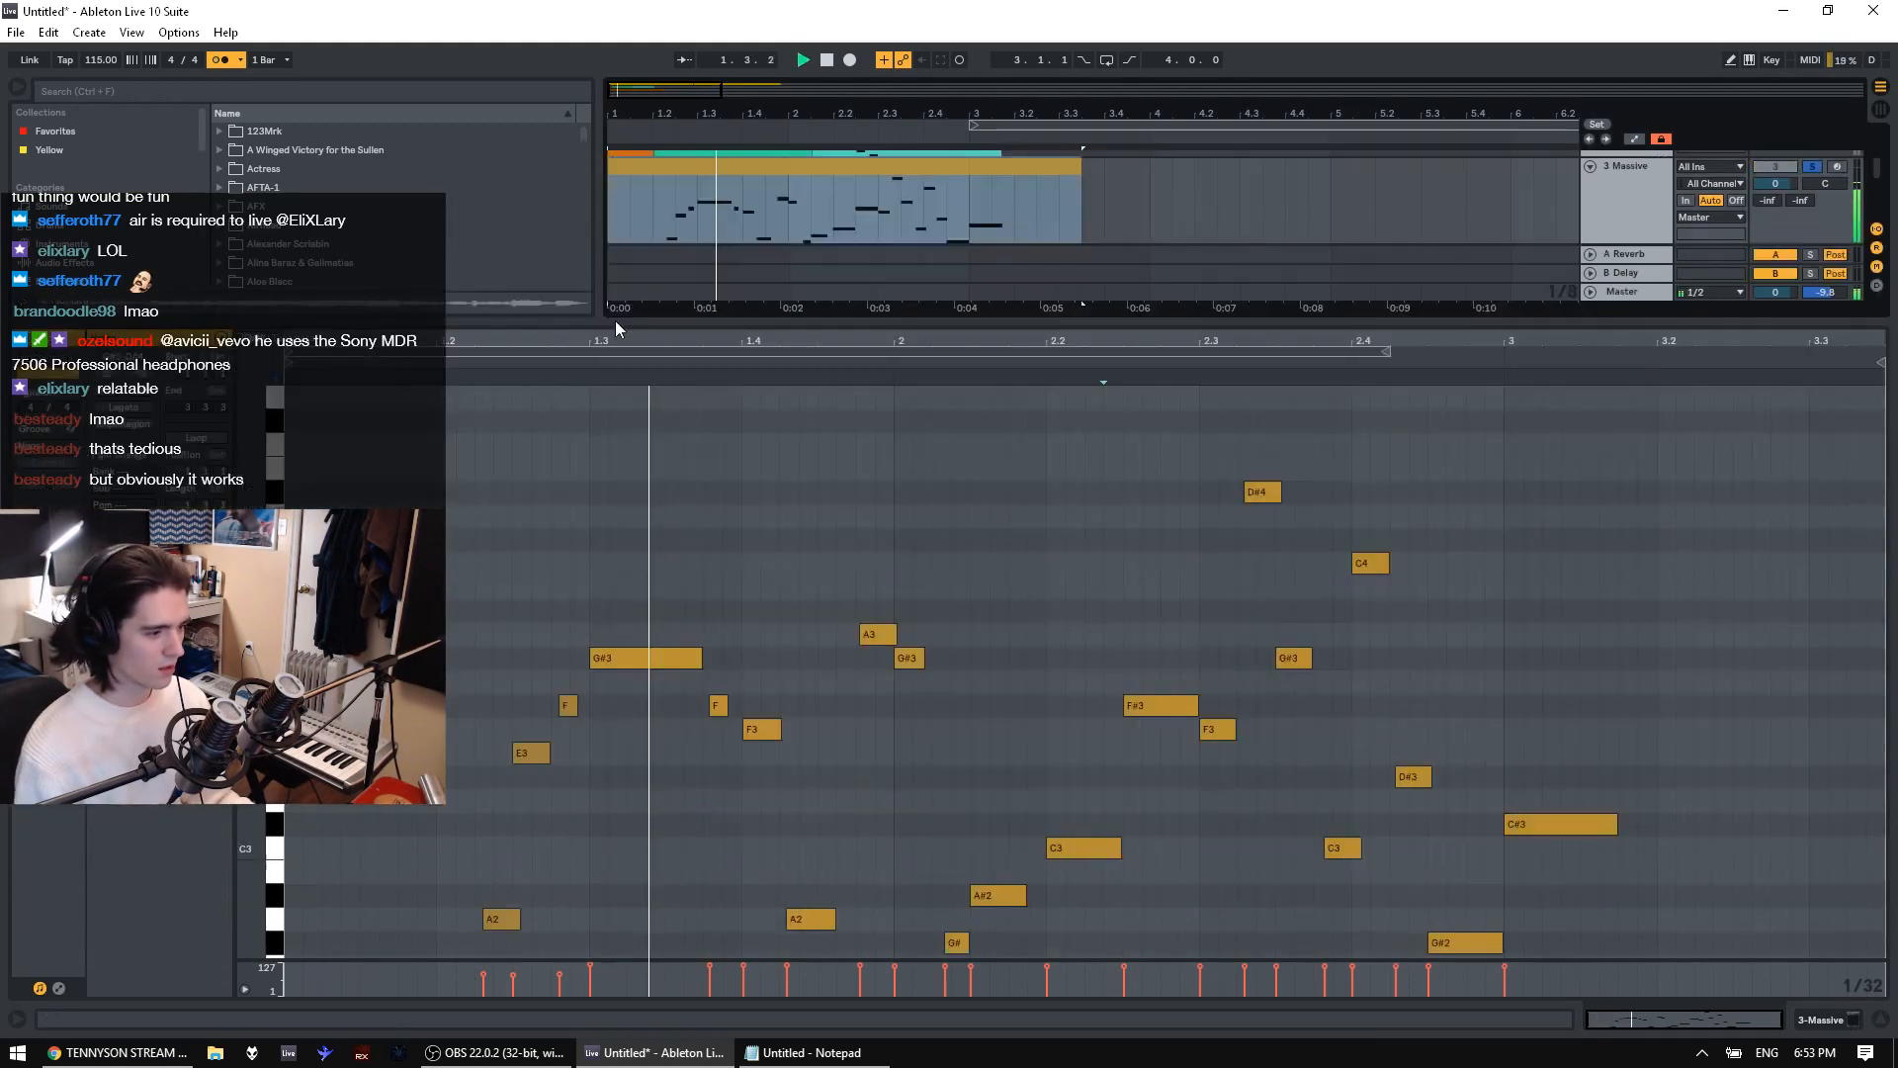
{"action": "left_click_drag", "start_coordinate": [850, 806], "coordinate": [850, 324]}
{"action": "scroll", "coordinate": [299, 832], "scroll_direction": "down", "scroll_amount": 1}
{"action": "key", "text": "space"}
Add a note about three sixteenths long near the start of bar 1, set its pitch to E3, and audition it
{"action": "double_click", "coordinate": [359, 828]}
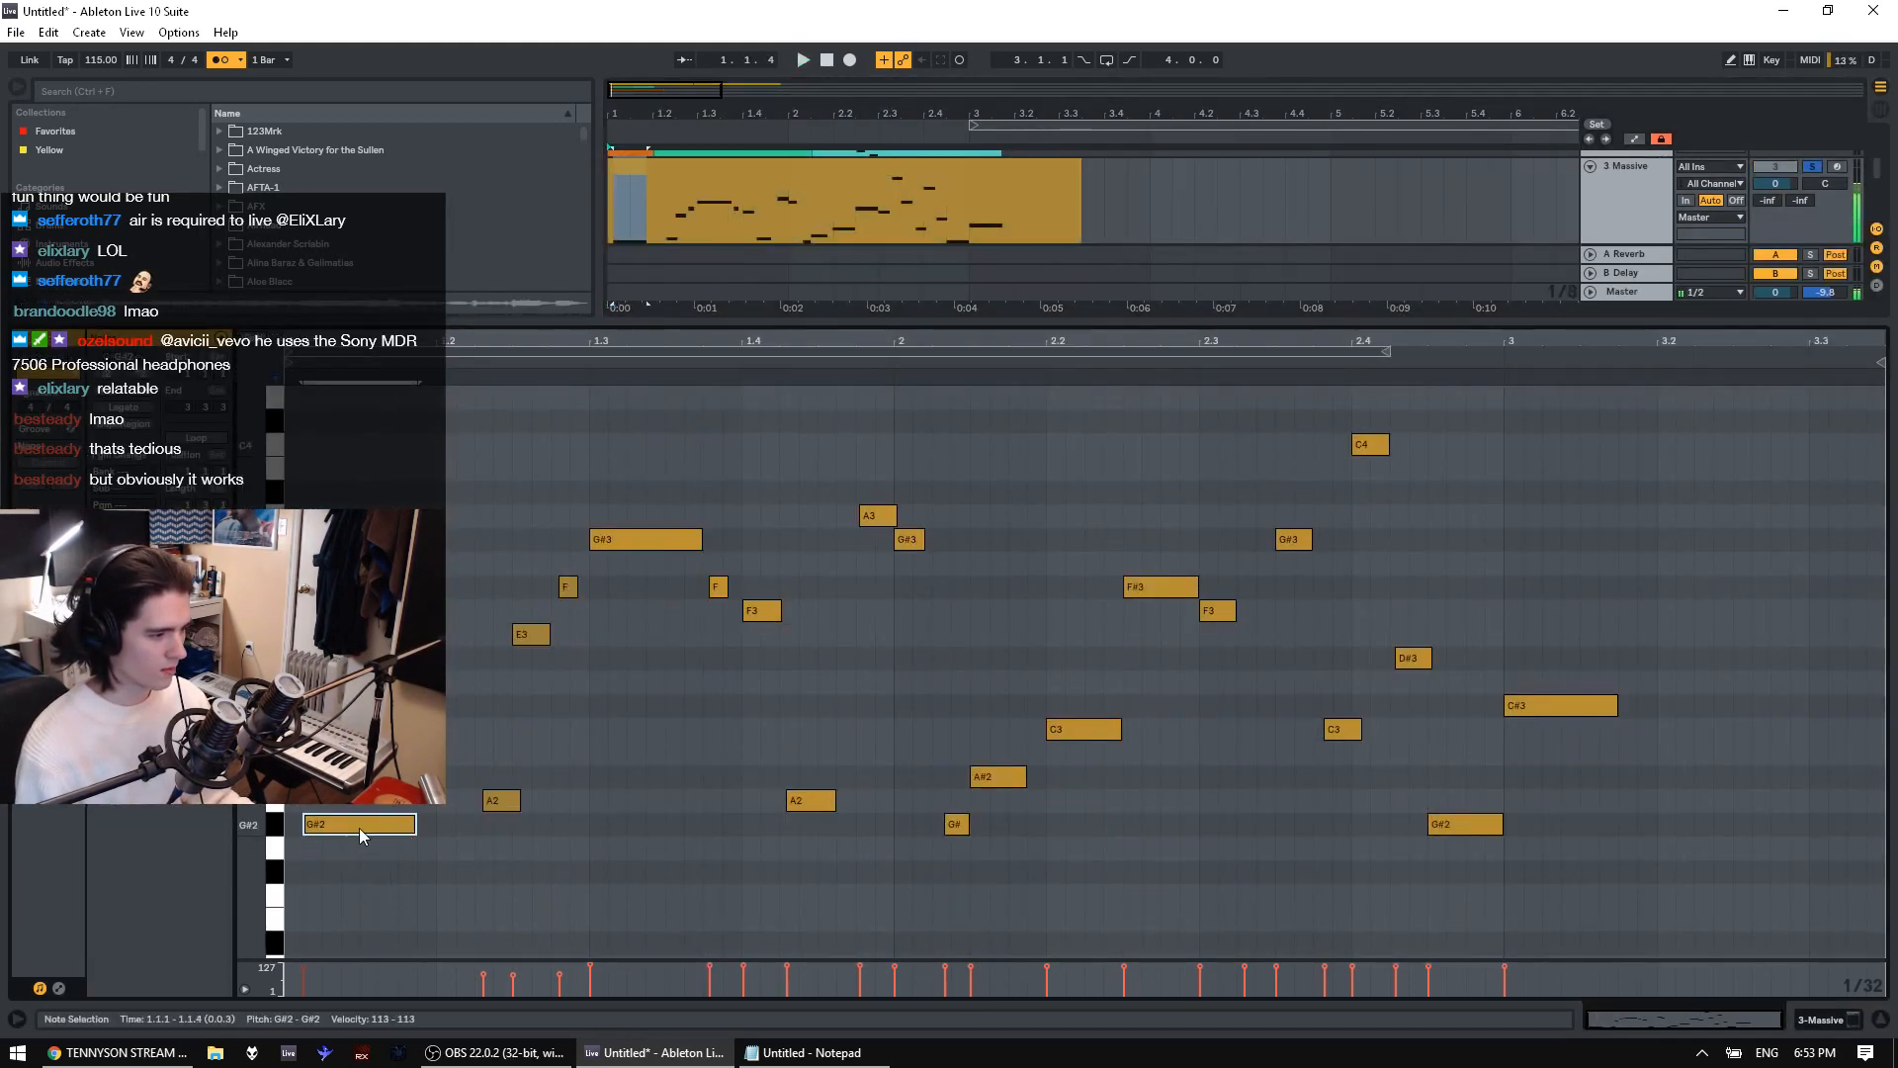
{"action": "mouse_move", "coordinate": [350, 806]}
{"action": "left_mouse_down"}
{"action": "mouse_move", "coordinate": [351, 855]}
{"action": "mouse_move", "coordinate": [344, 809]}
{"action": "left_mouse_up"}
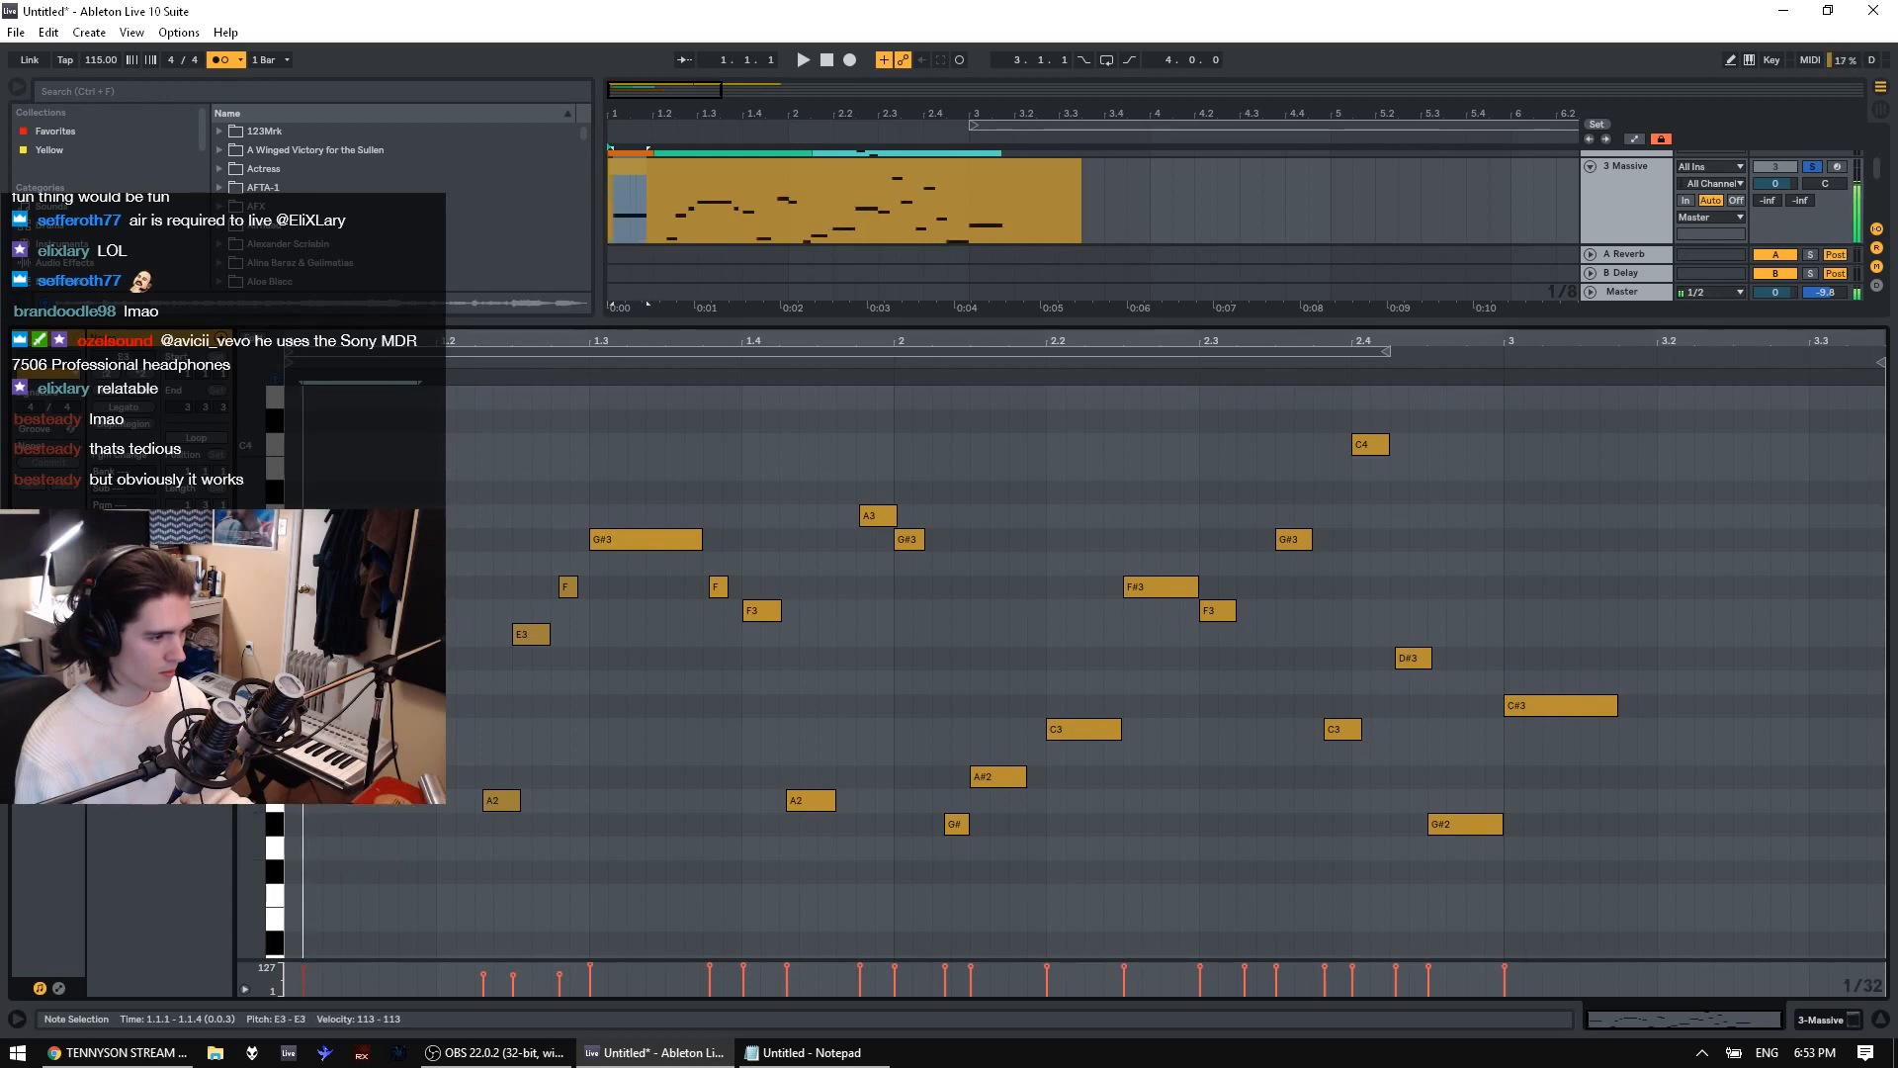
{"action": "key", "text": "space"}
Solo the piano track and replay its opening from the start of bar 1
{"action": "scroll", "coordinate": [1810, 170], "scroll_direction": "up", "scroll_amount": 1}
{"action": "left_click", "coordinate": [1812, 159]}
{"action": "key", "text": "space"}
{"action": "key", "text": "space"}
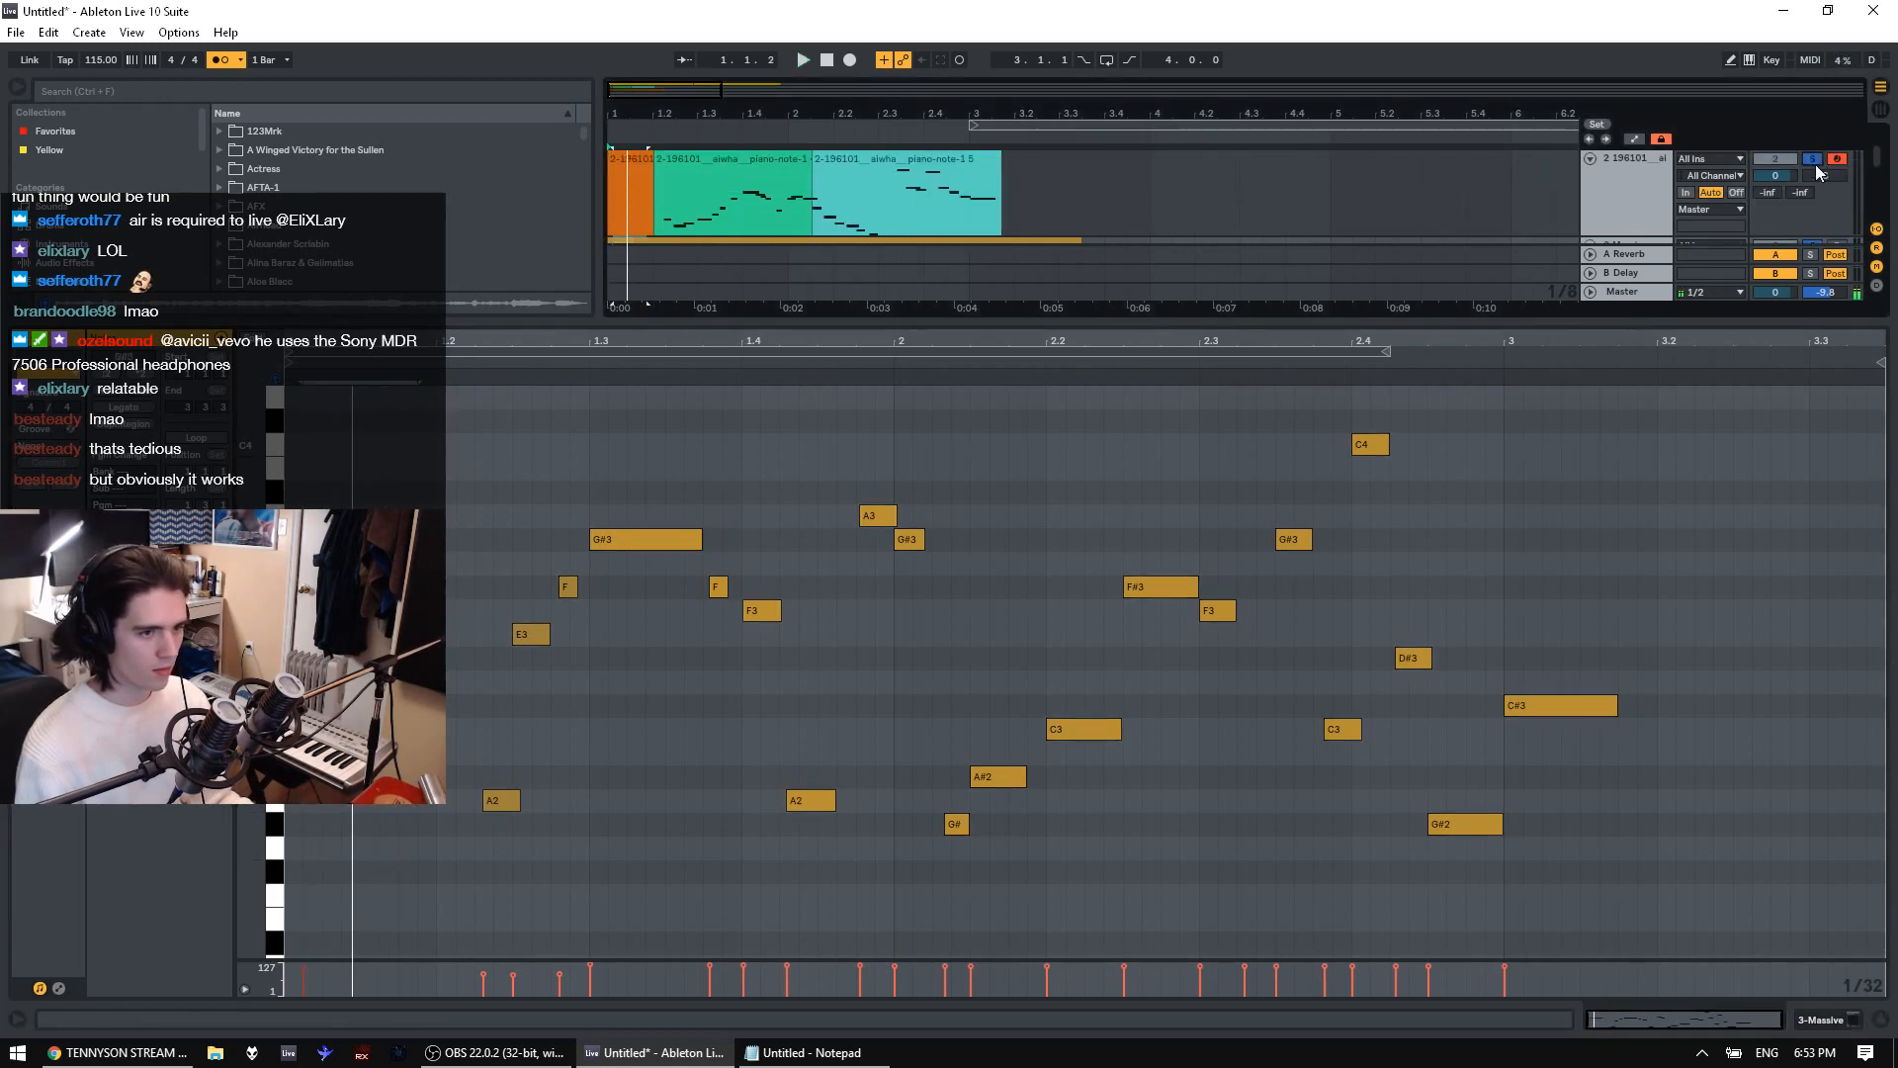
{"action": "key", "text": "space"}
{"action": "key", "text": "space"}
{"action": "key", "text": "space"}
Solo the Rhodes track and listen to its first chord
{"action": "scroll", "coordinate": [1737, 201], "scroll_direction": "up", "scroll_amount": 2}
{"action": "left_click", "coordinate": [1815, 154]}
{"action": "key", "text": "space"}
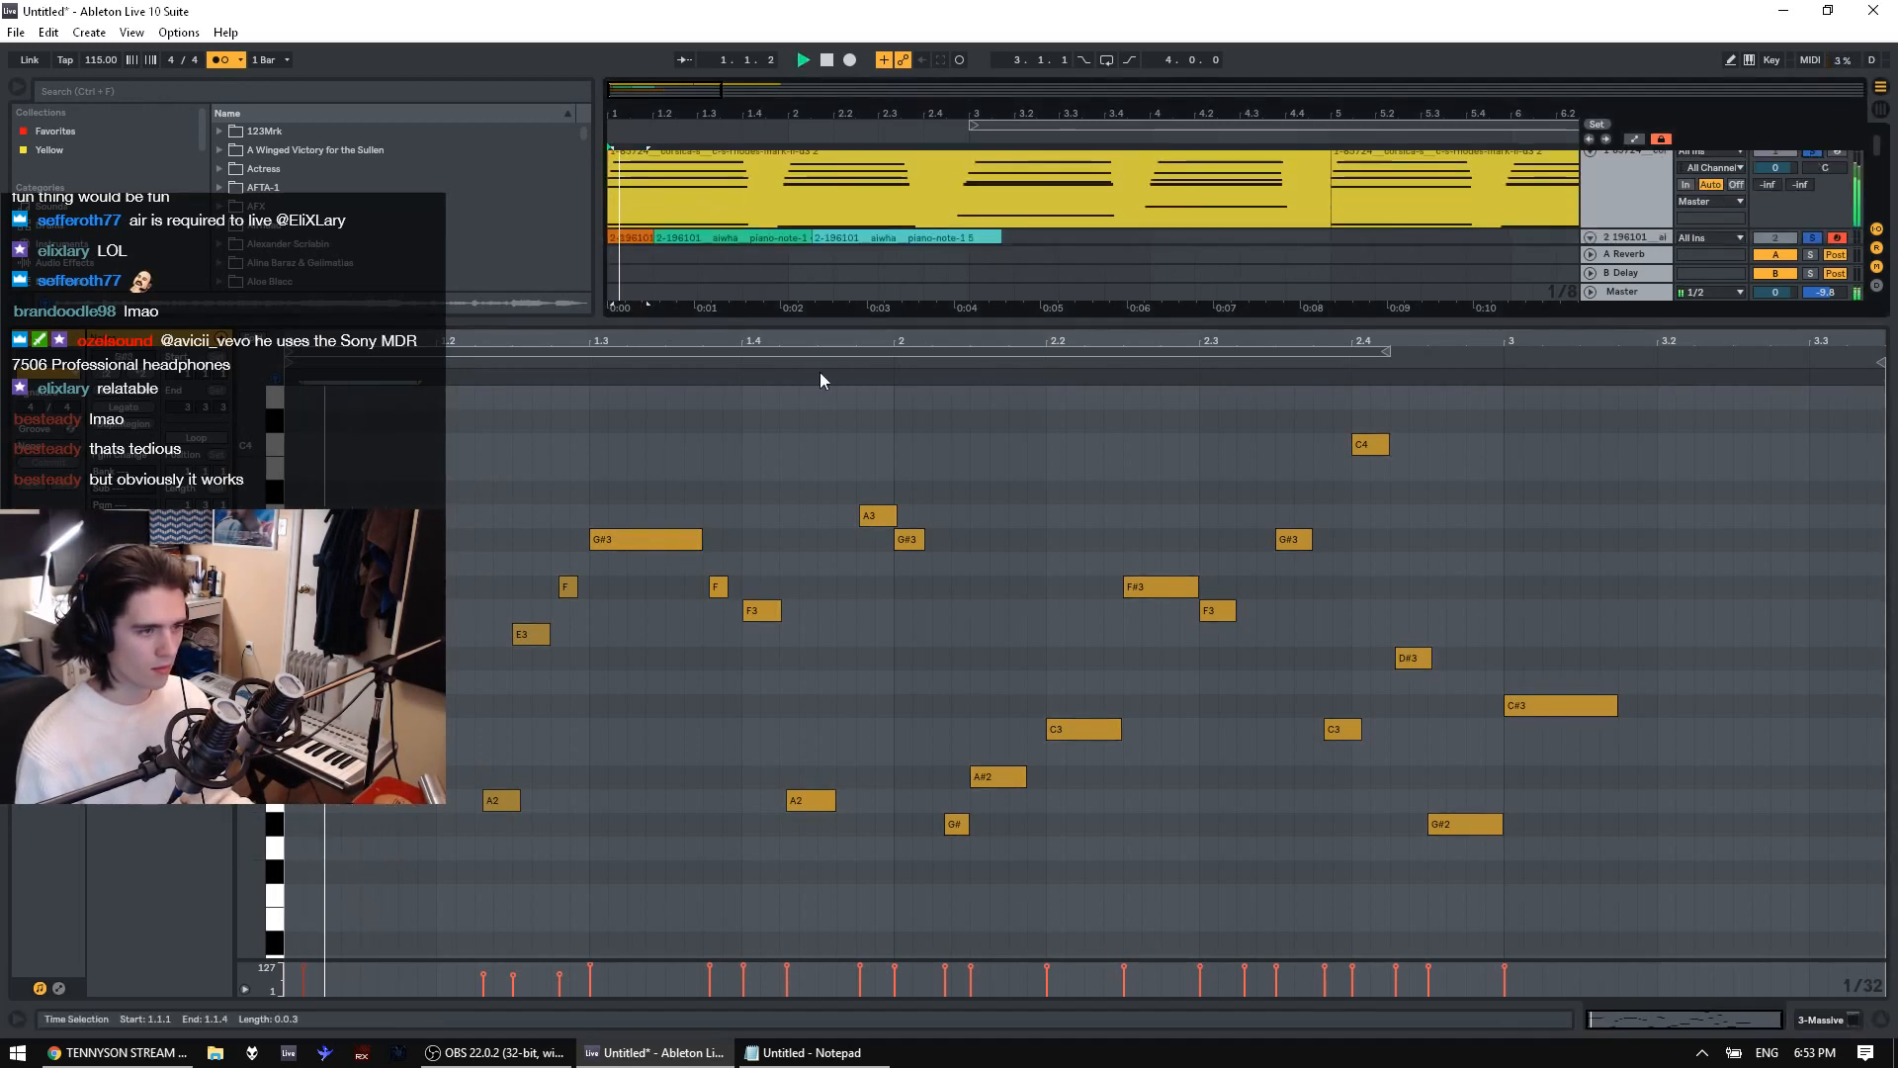
{"action": "key", "text": "space"}
Shift the opening Massive note slightly earlier to the very start of bar 1 and replay the Rhodes chord
{"action": "left_click_drag", "start_coordinate": [356, 540], "coordinate": [337, 587]}
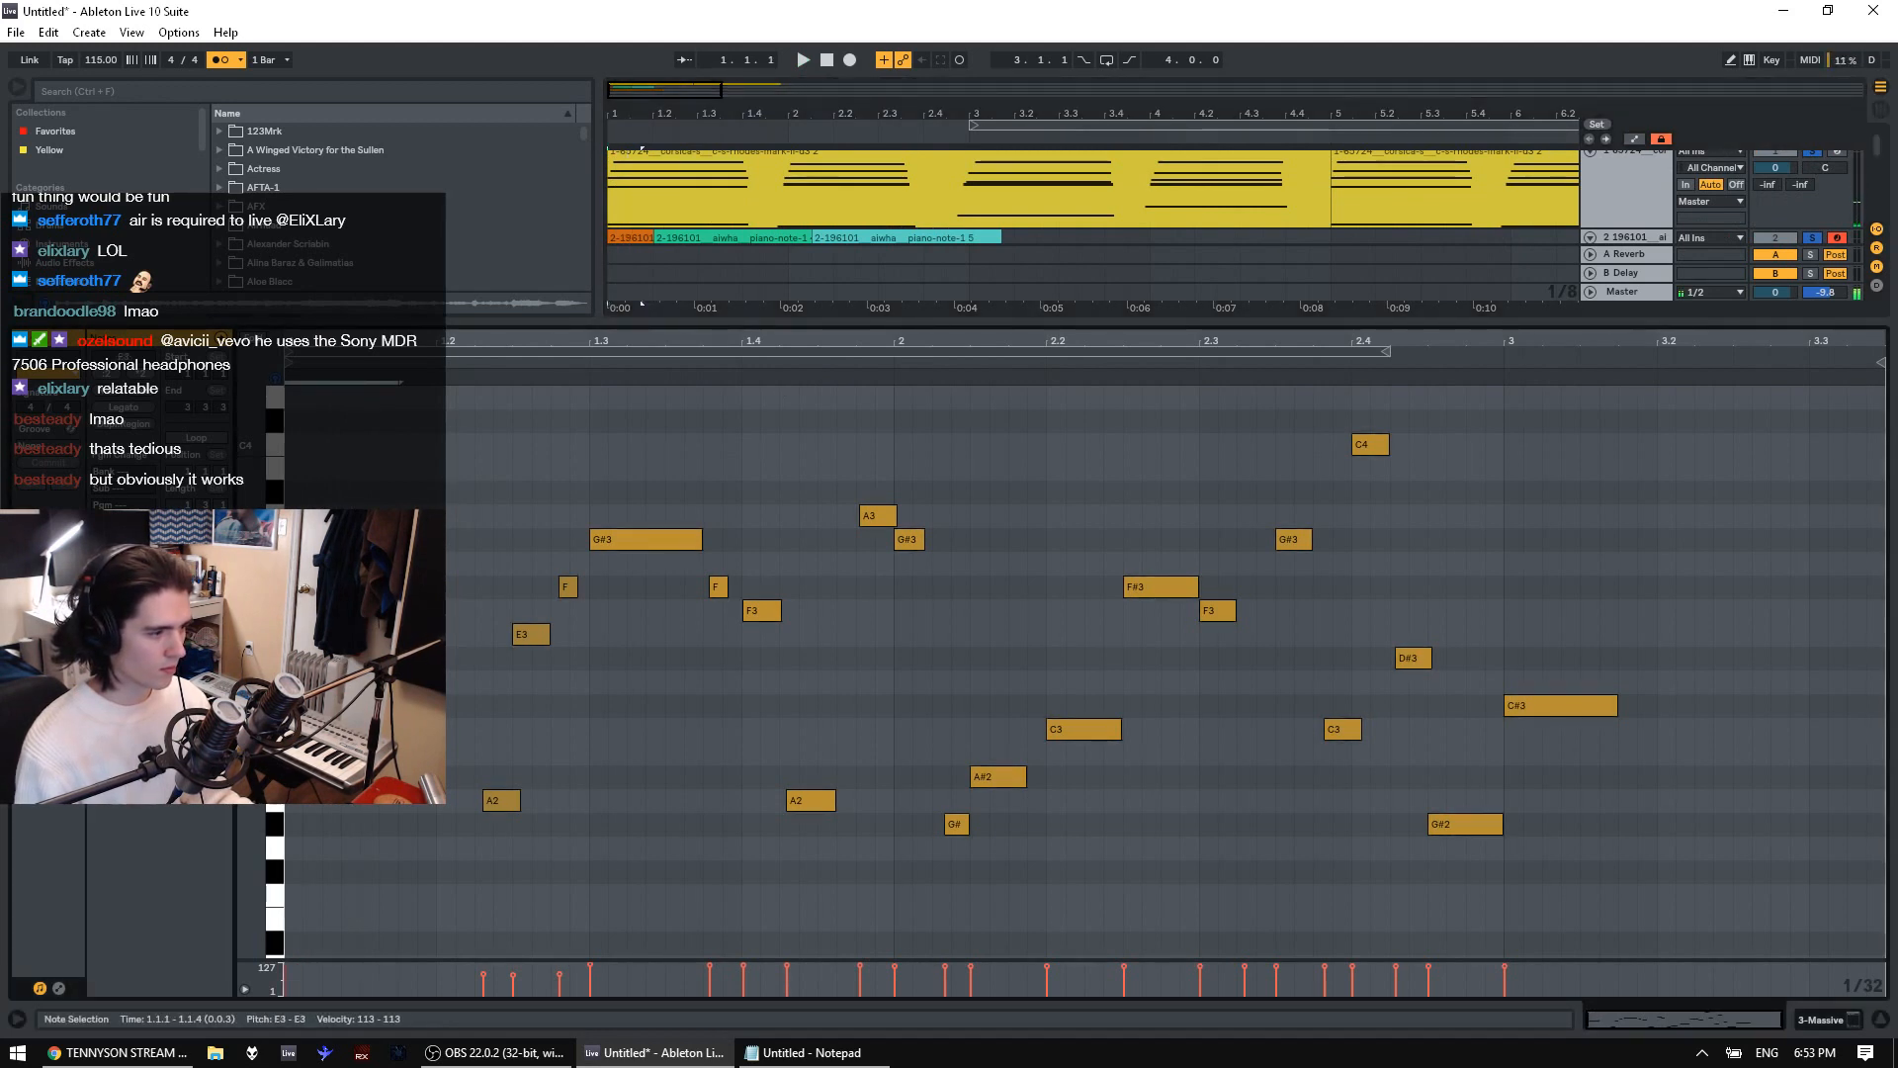
{"action": "key", "text": "space"}
{"action": "key", "text": "space"}
{"action": "key", "text": "space"}
{"action": "key", "text": "space"}
{"action": "key", "text": "space"}
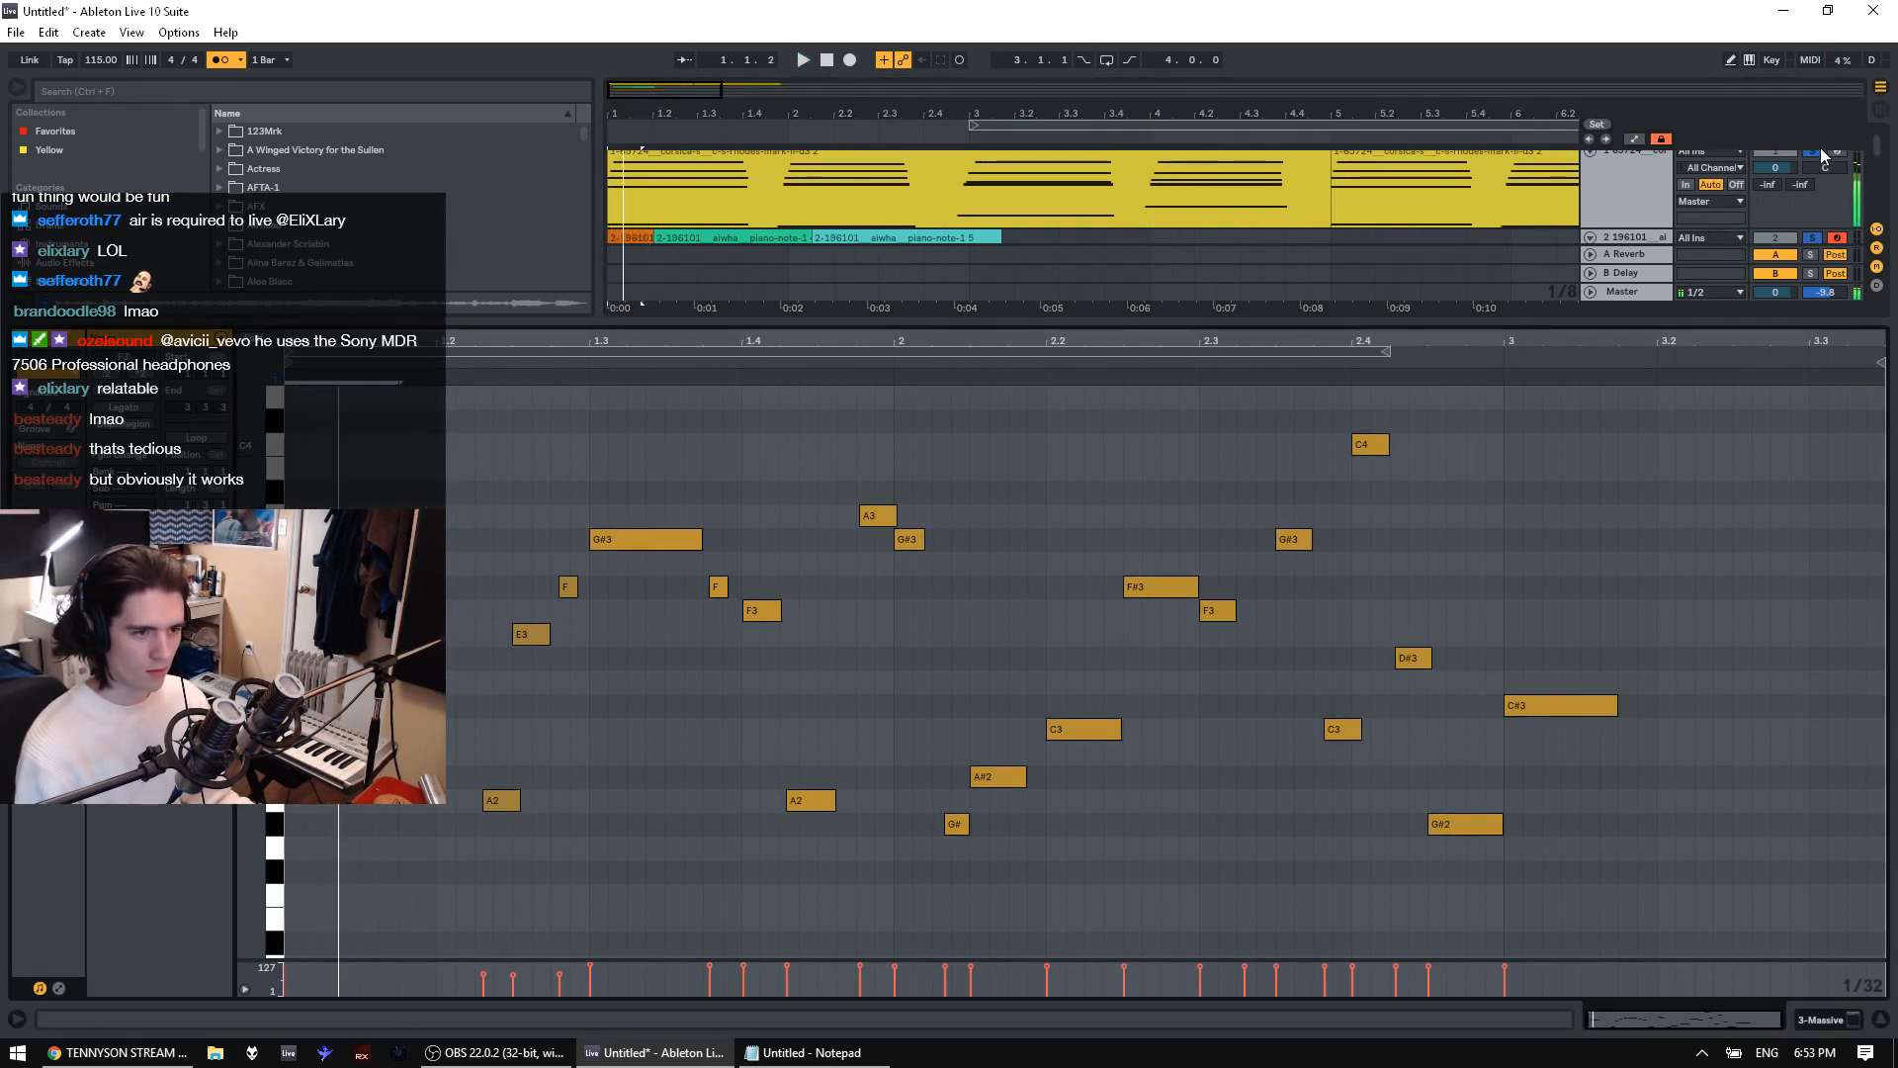
Turn off the Rhodes solo and play all tracks together from the beginning
{"action": "left_click", "coordinate": [1819, 154]}
{"action": "left_click", "coordinate": [1818, 153]}
{"action": "key", "text": "space"}
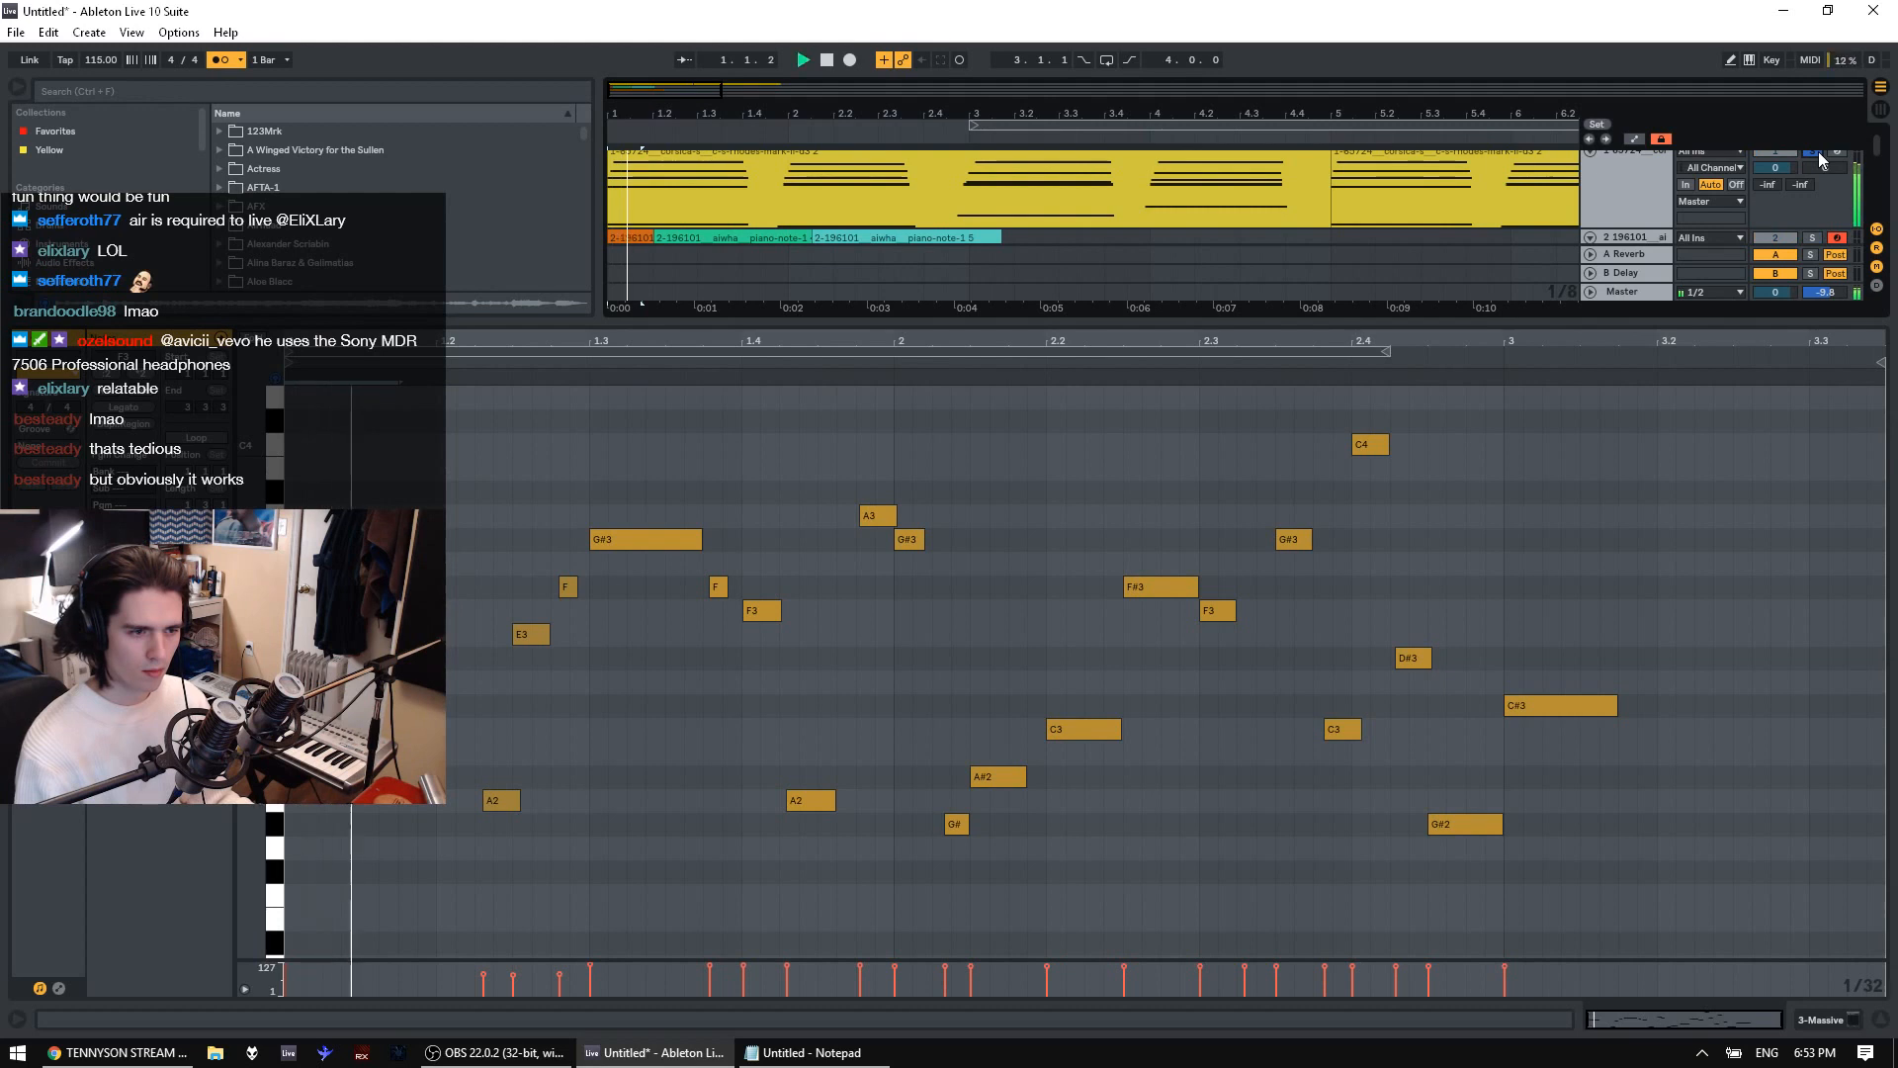
{"action": "key", "text": "space"}
{"action": "left_click", "coordinate": [1818, 152]}
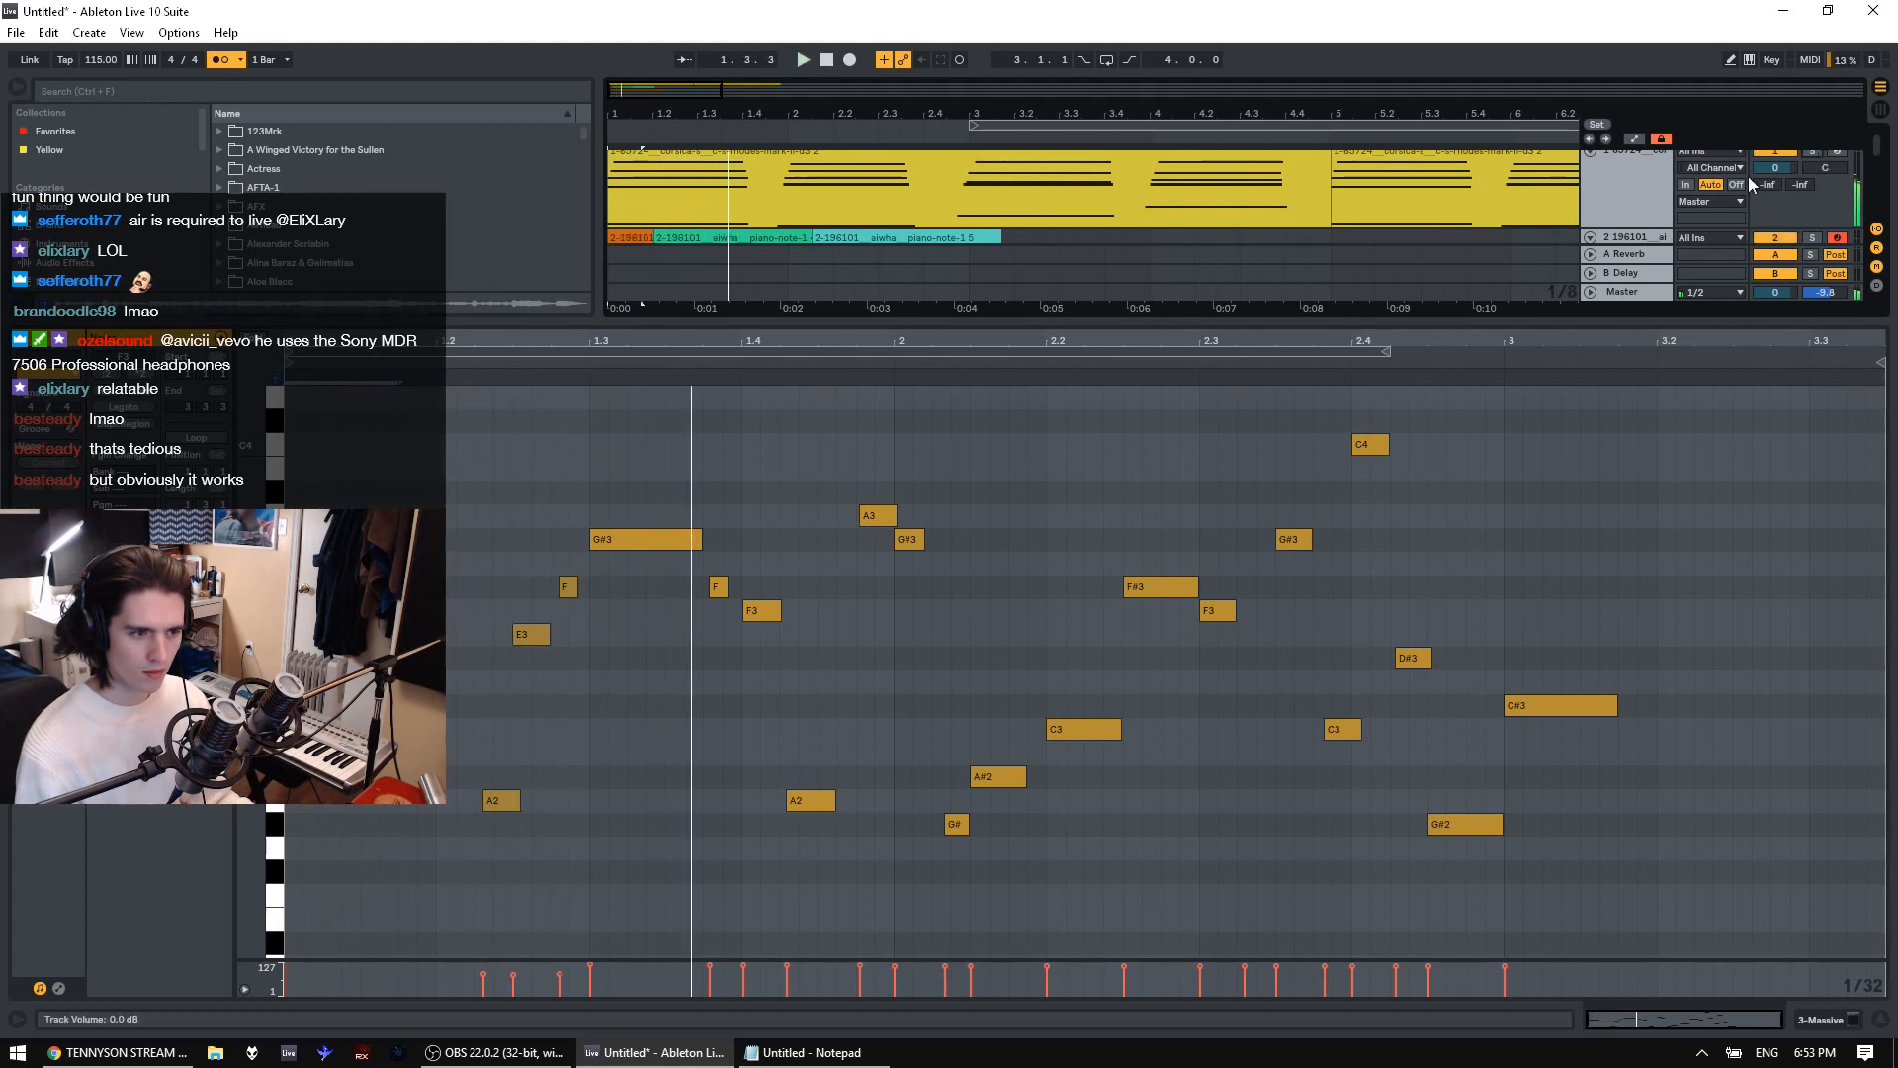
{"action": "key", "text": "space"}
{"action": "key", "text": "space"}
Replay the opening with the chords and move the first Massive note to A2
{"action": "left_click", "coordinate": [341, 611]}
{"action": "left_click", "coordinate": [1811, 153]}
{"action": "key", "text": "space"}
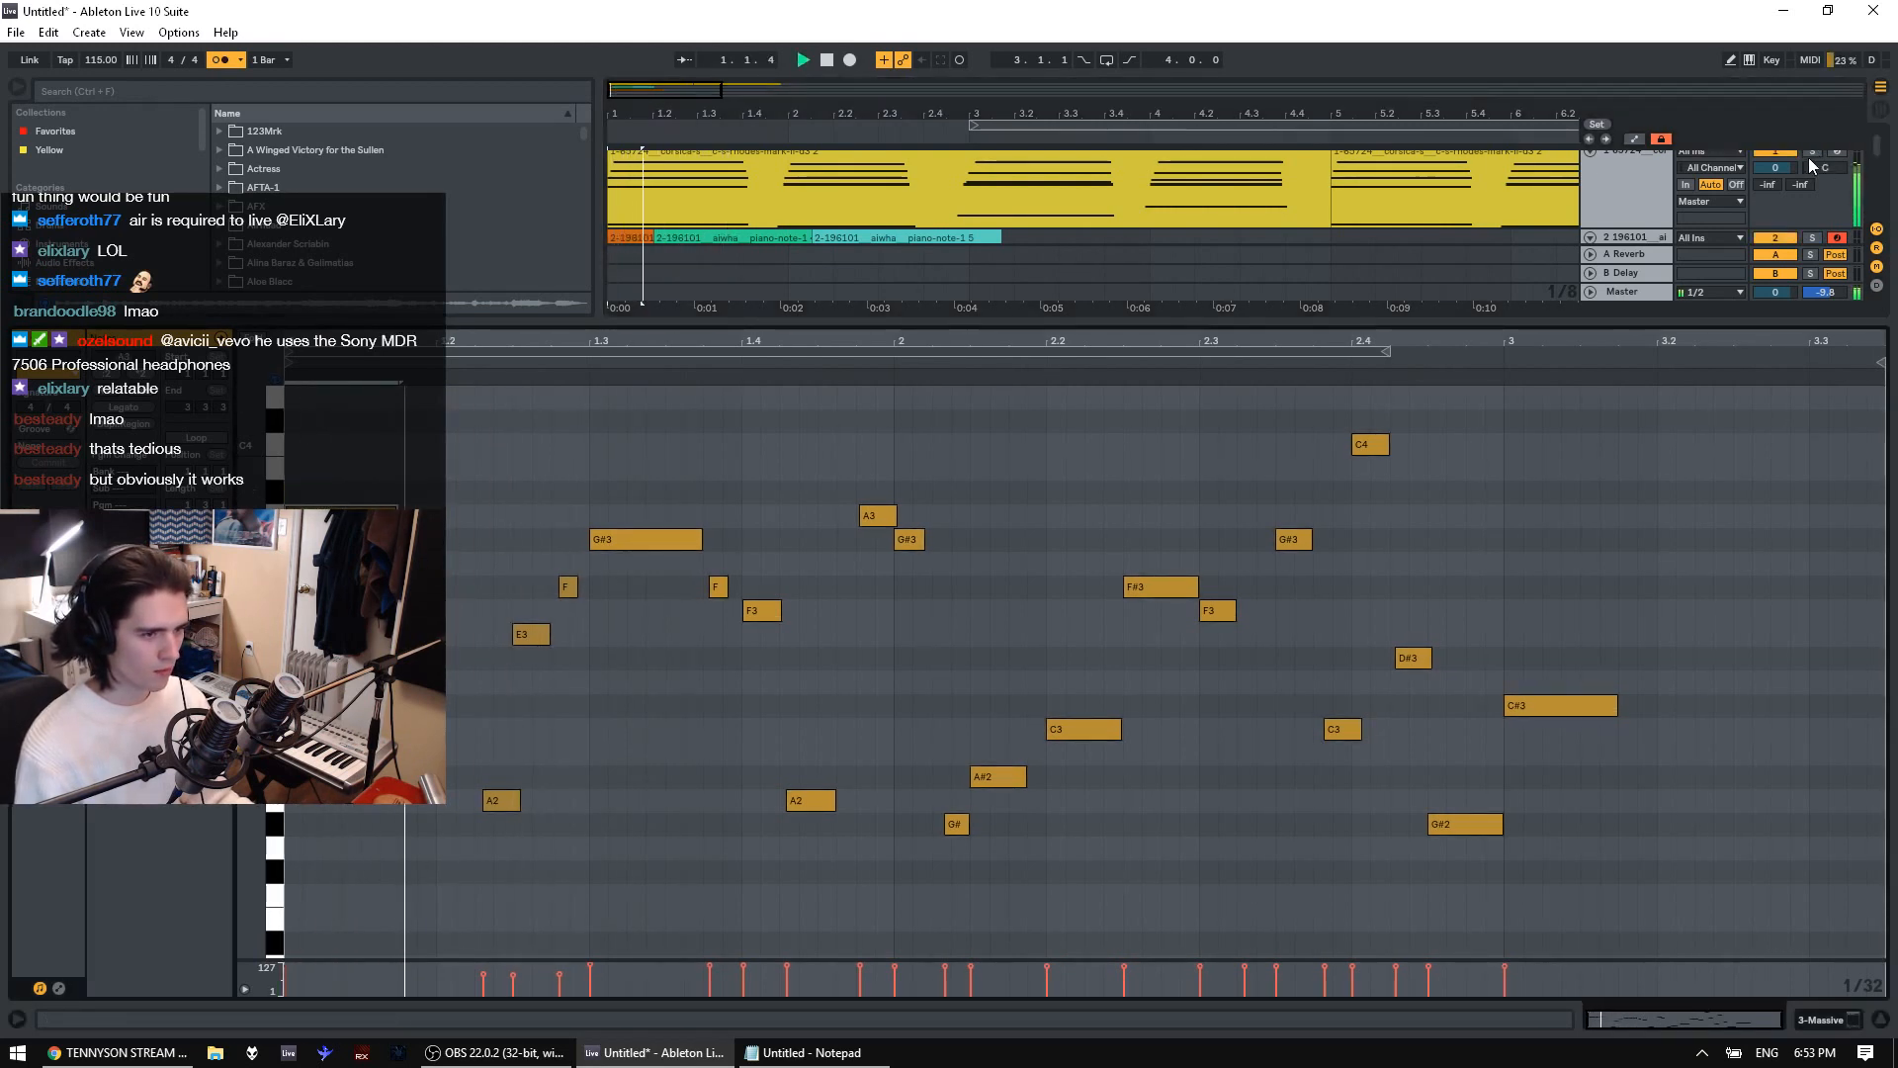
{"action": "left_click", "coordinate": [1811, 152]}
{"action": "key", "text": "space"}
{"action": "key", "text": "space"}
{"action": "key", "text": "space"}
{"action": "key", "text": "space"}
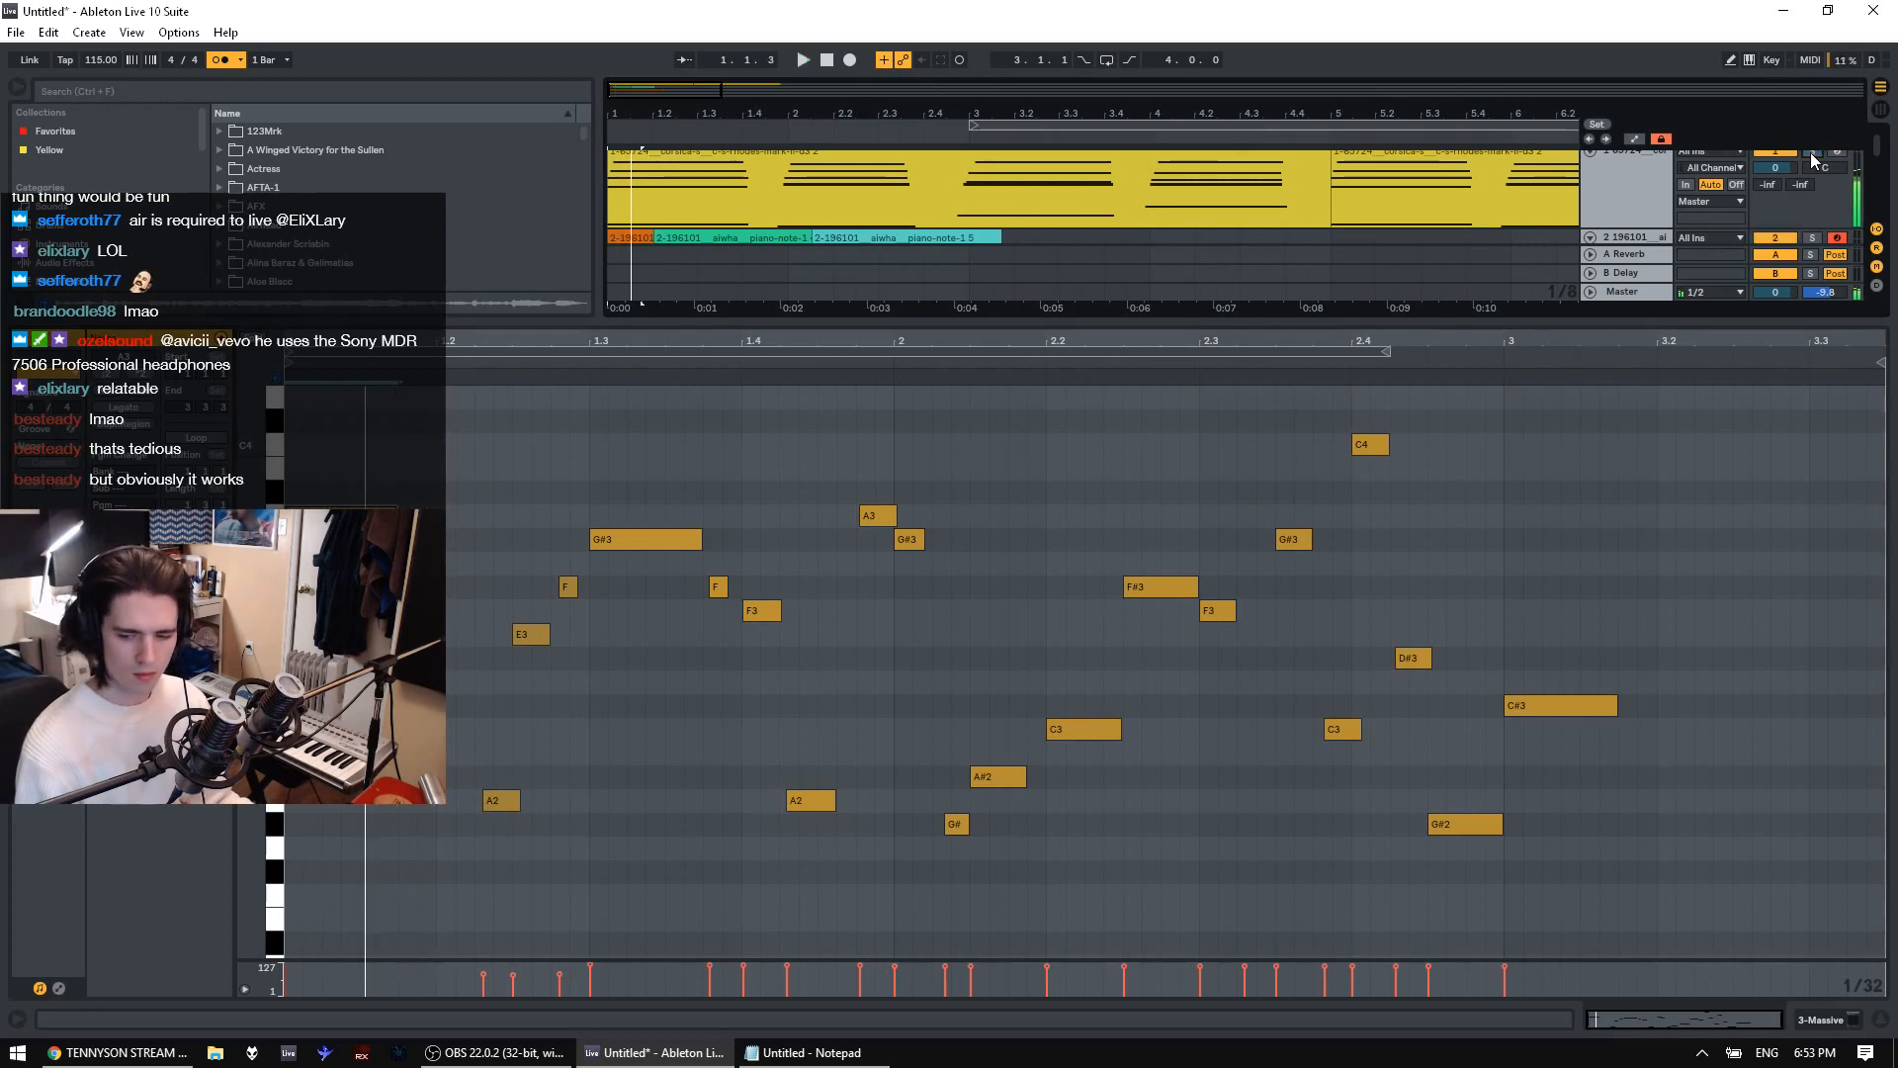
{"action": "key", "text": "space"}
{"action": "key", "text": "space"}
{"action": "key", "text": "space"}
{"action": "left_click_drag", "start_coordinate": [341, 515], "coordinate": [346, 804]}
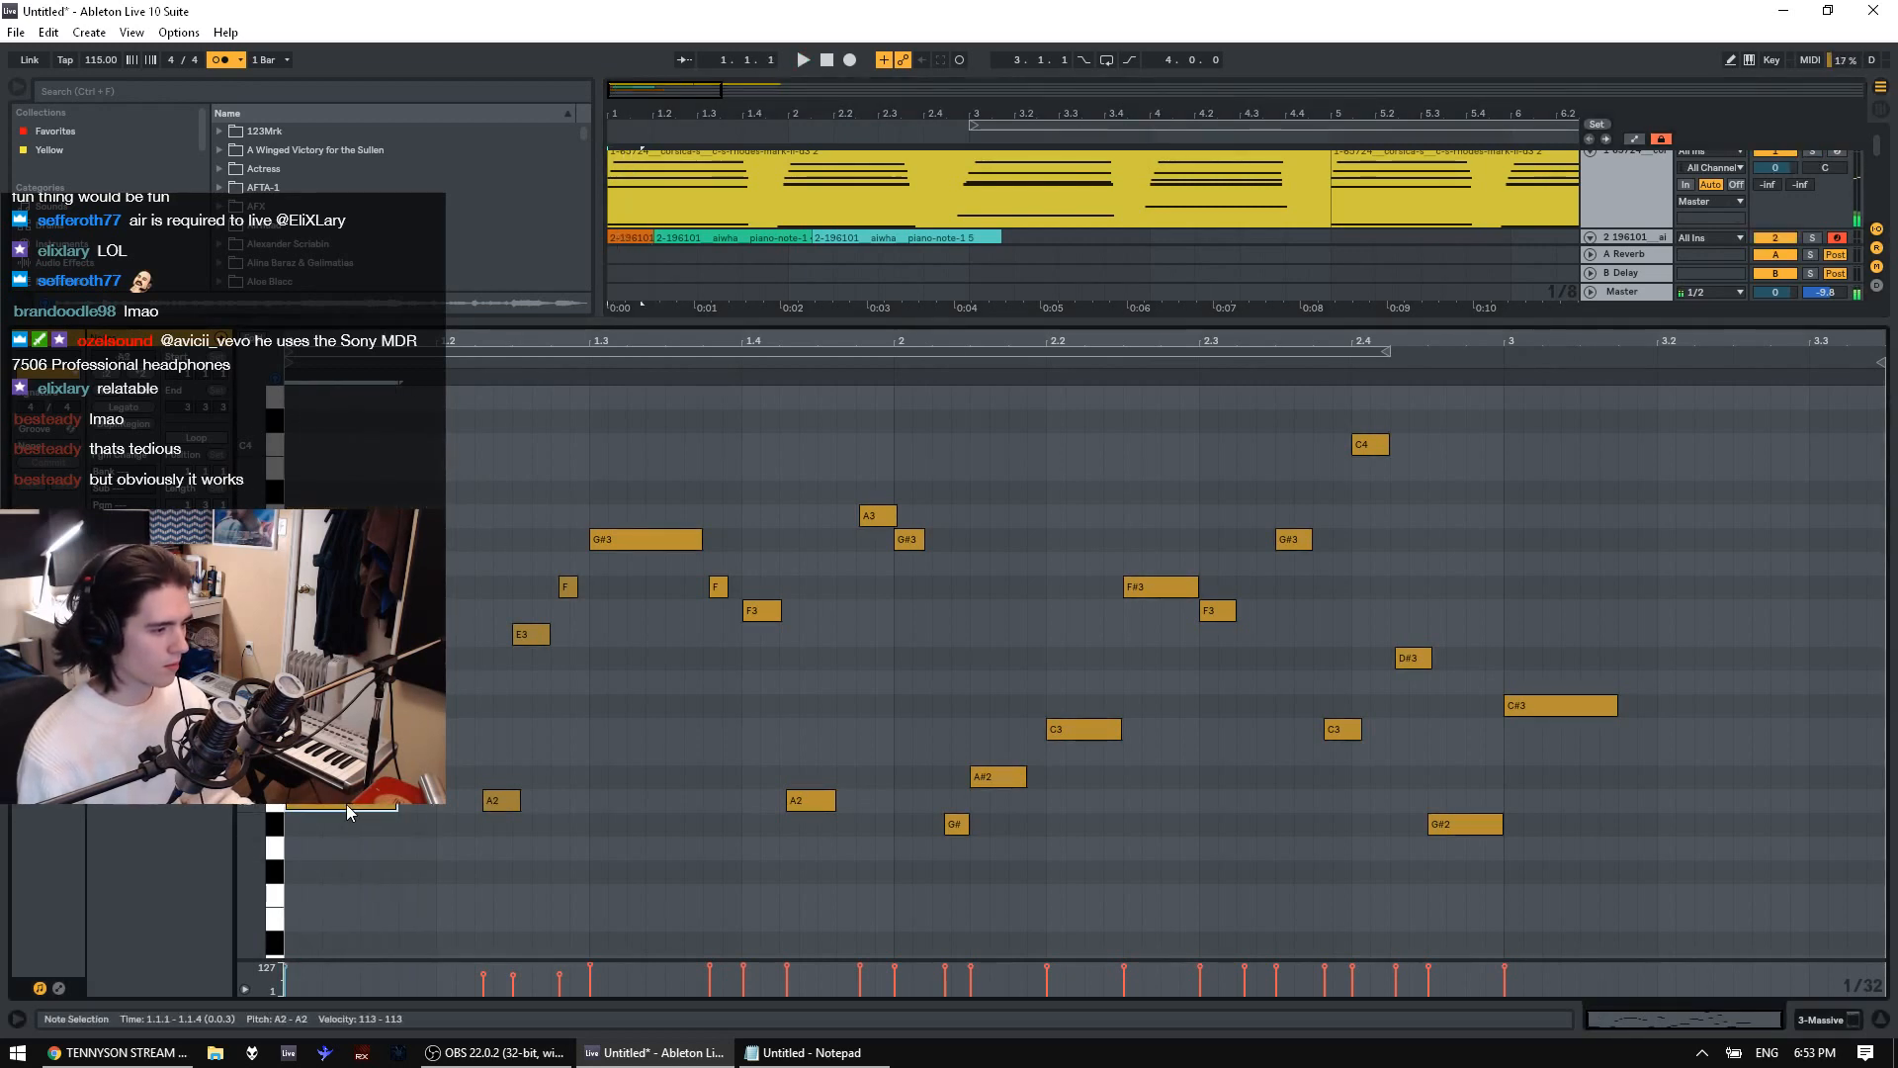
Open the first Rhodes clip and shorten all notes of its first two chords to brief stabs
{"action": "left_click", "coordinate": [1146, 186]}
{"action": "key", "text": "space"}
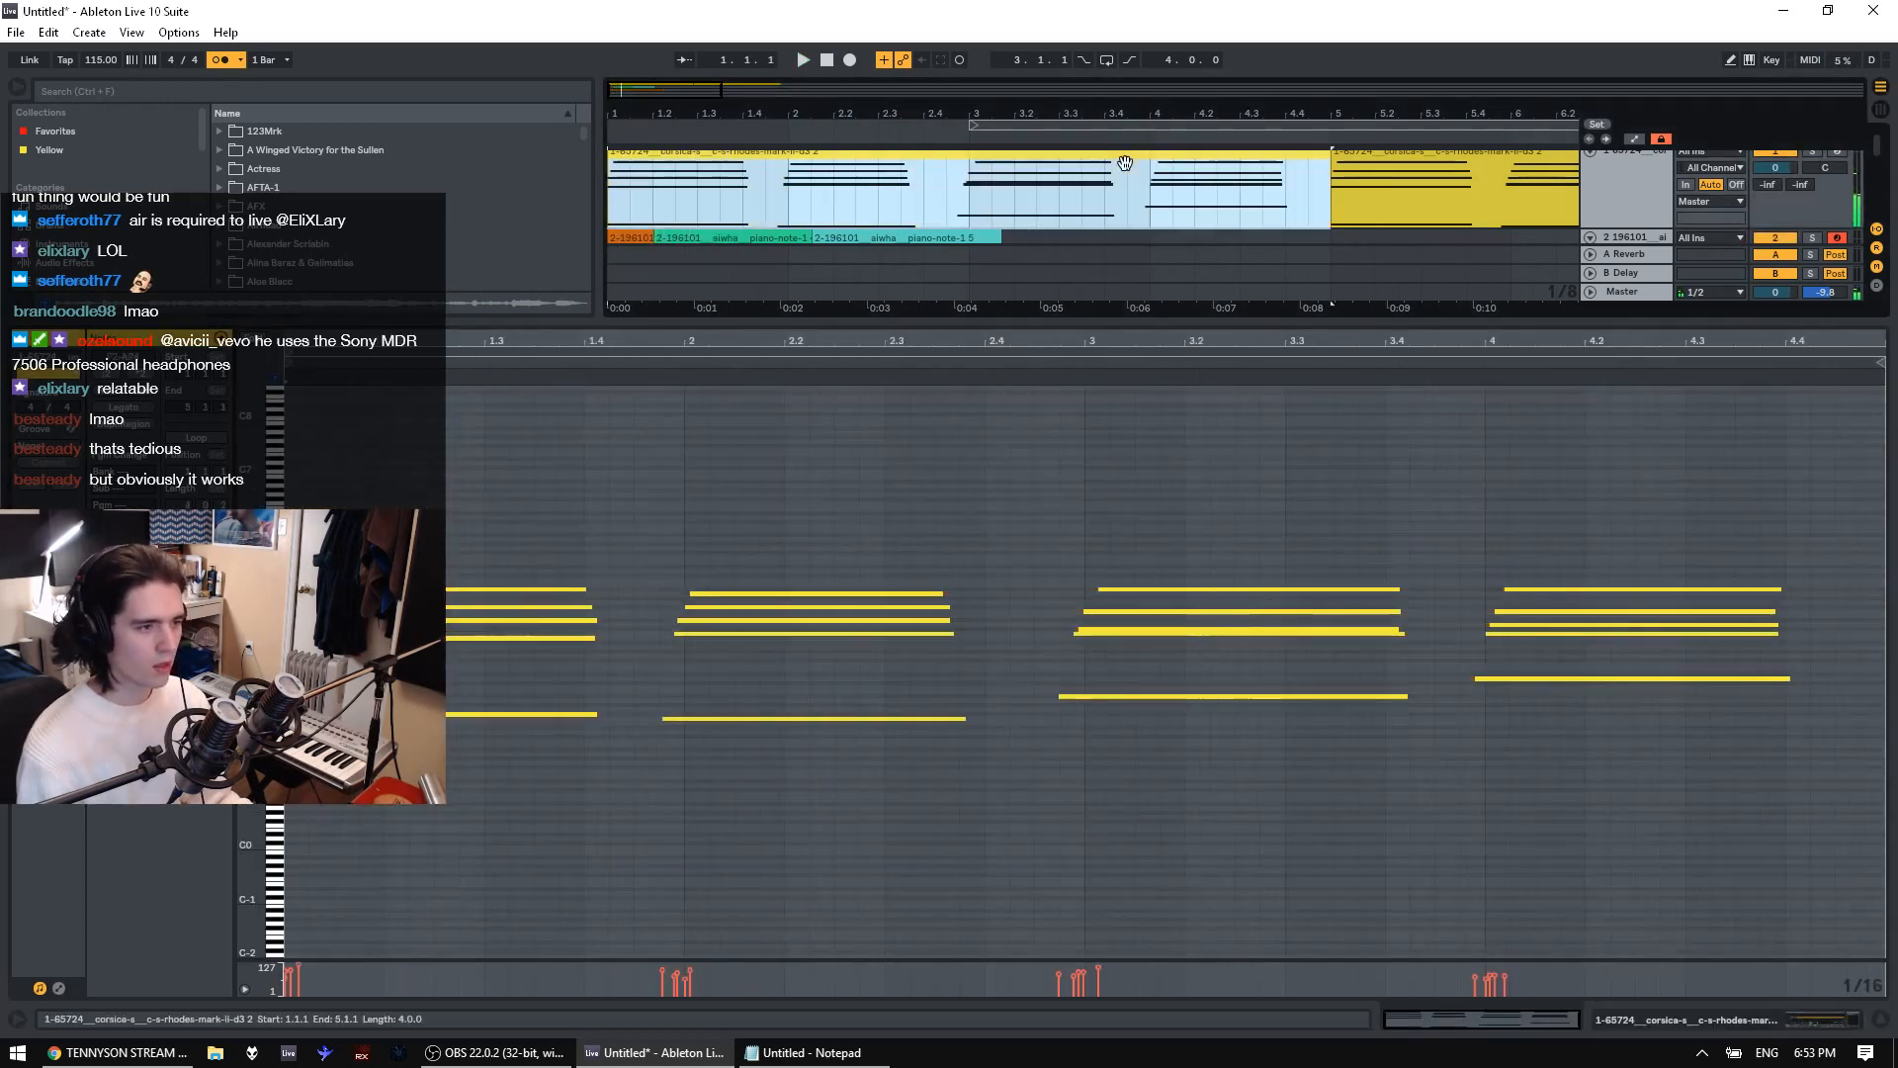
{"action": "left_click_drag", "start_coordinate": [969, 820], "coordinate": [396, 578]}
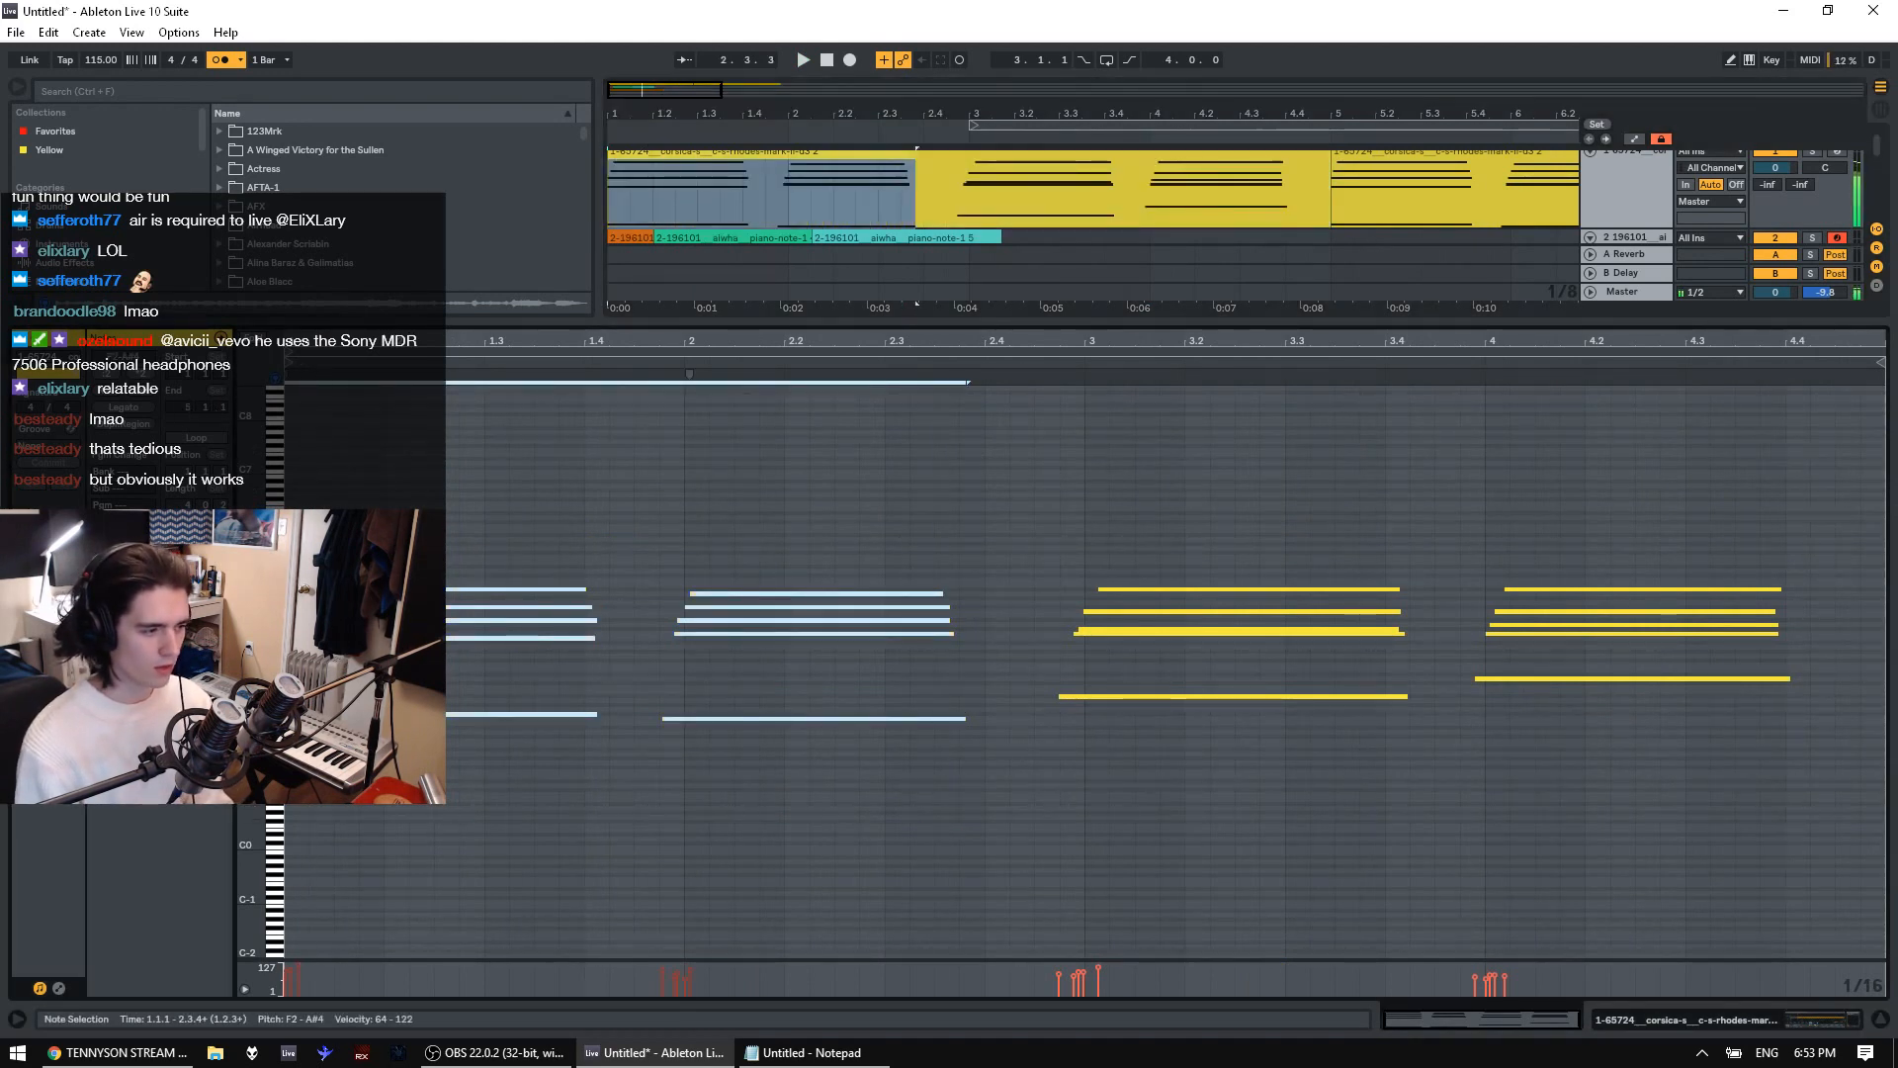
{"action": "key", "text": "plus"}
{"action": "key", "text": "plus"}
{"action": "left_click_drag", "start_coordinate": [1161, 770], "coordinate": [1350, 584]}
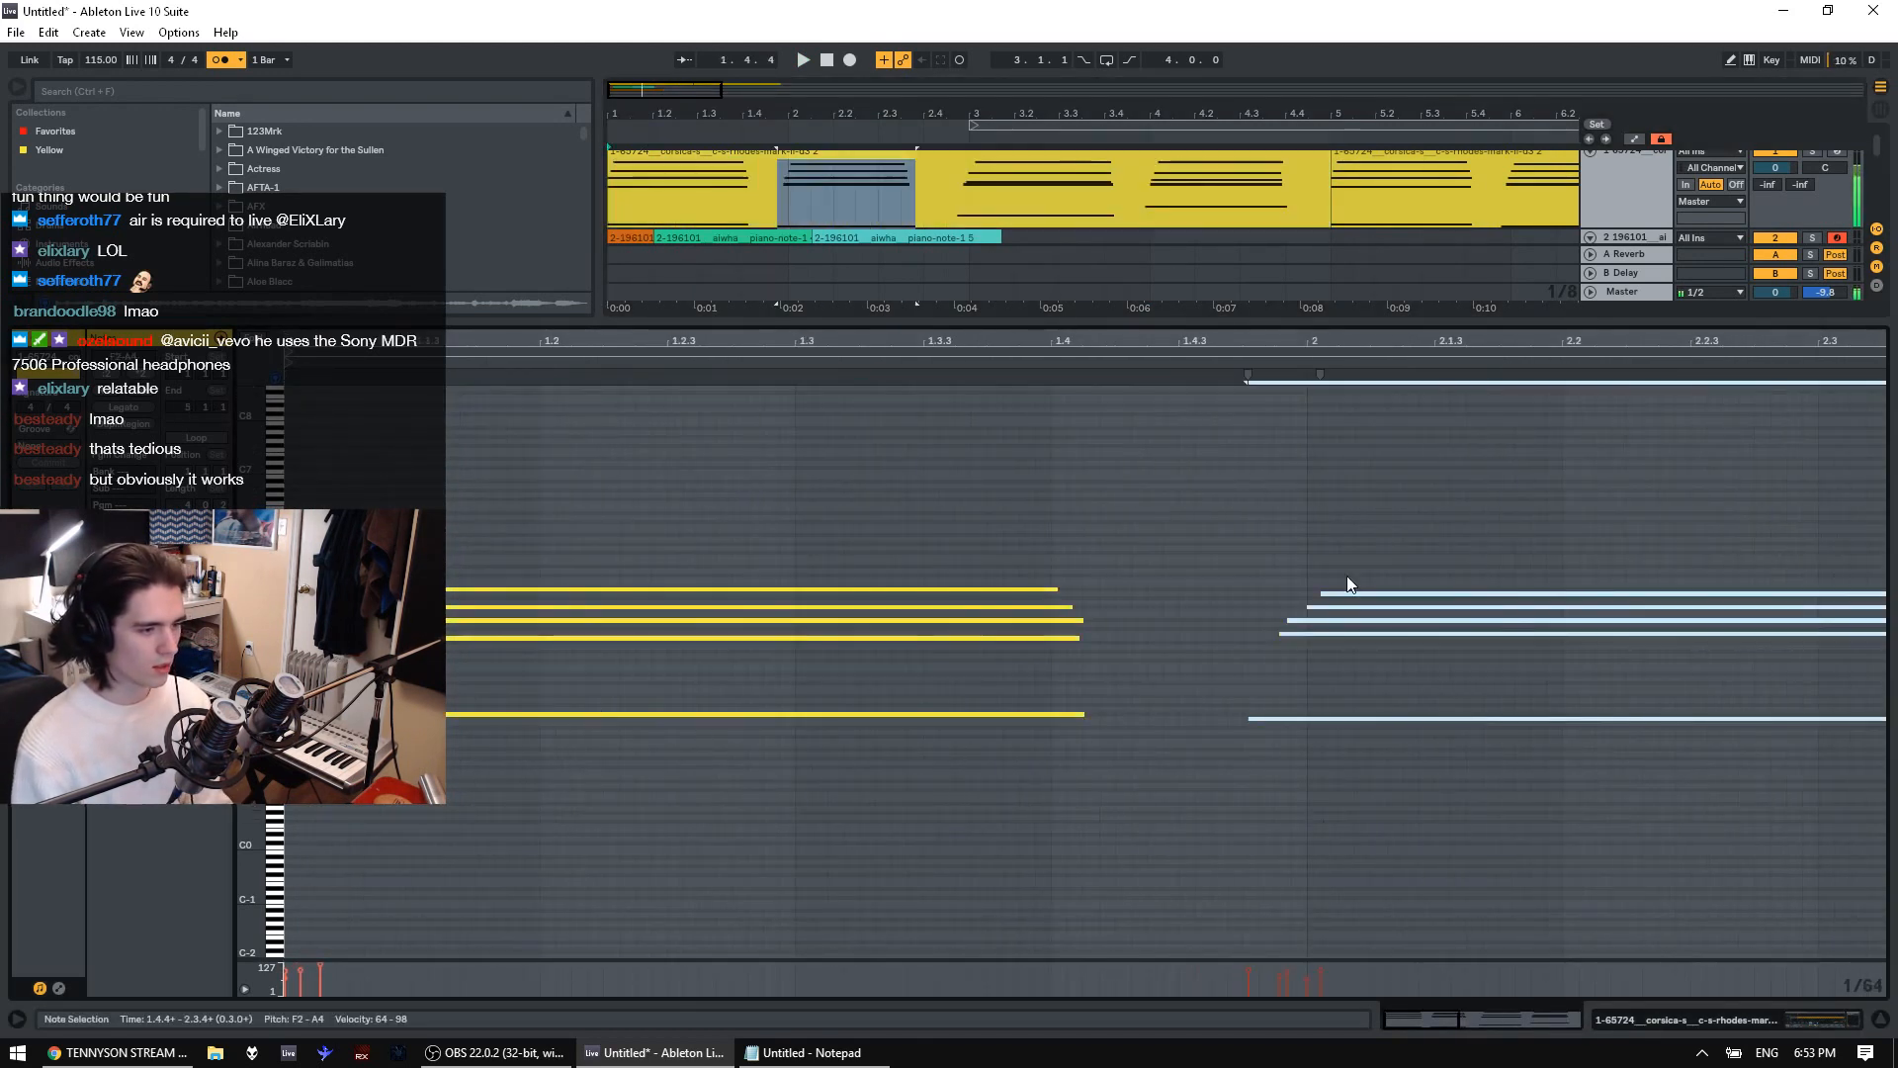
{"action": "left_click", "coordinate": [1127, 810]}
{"action": "key", "text": "ctrl+a"}
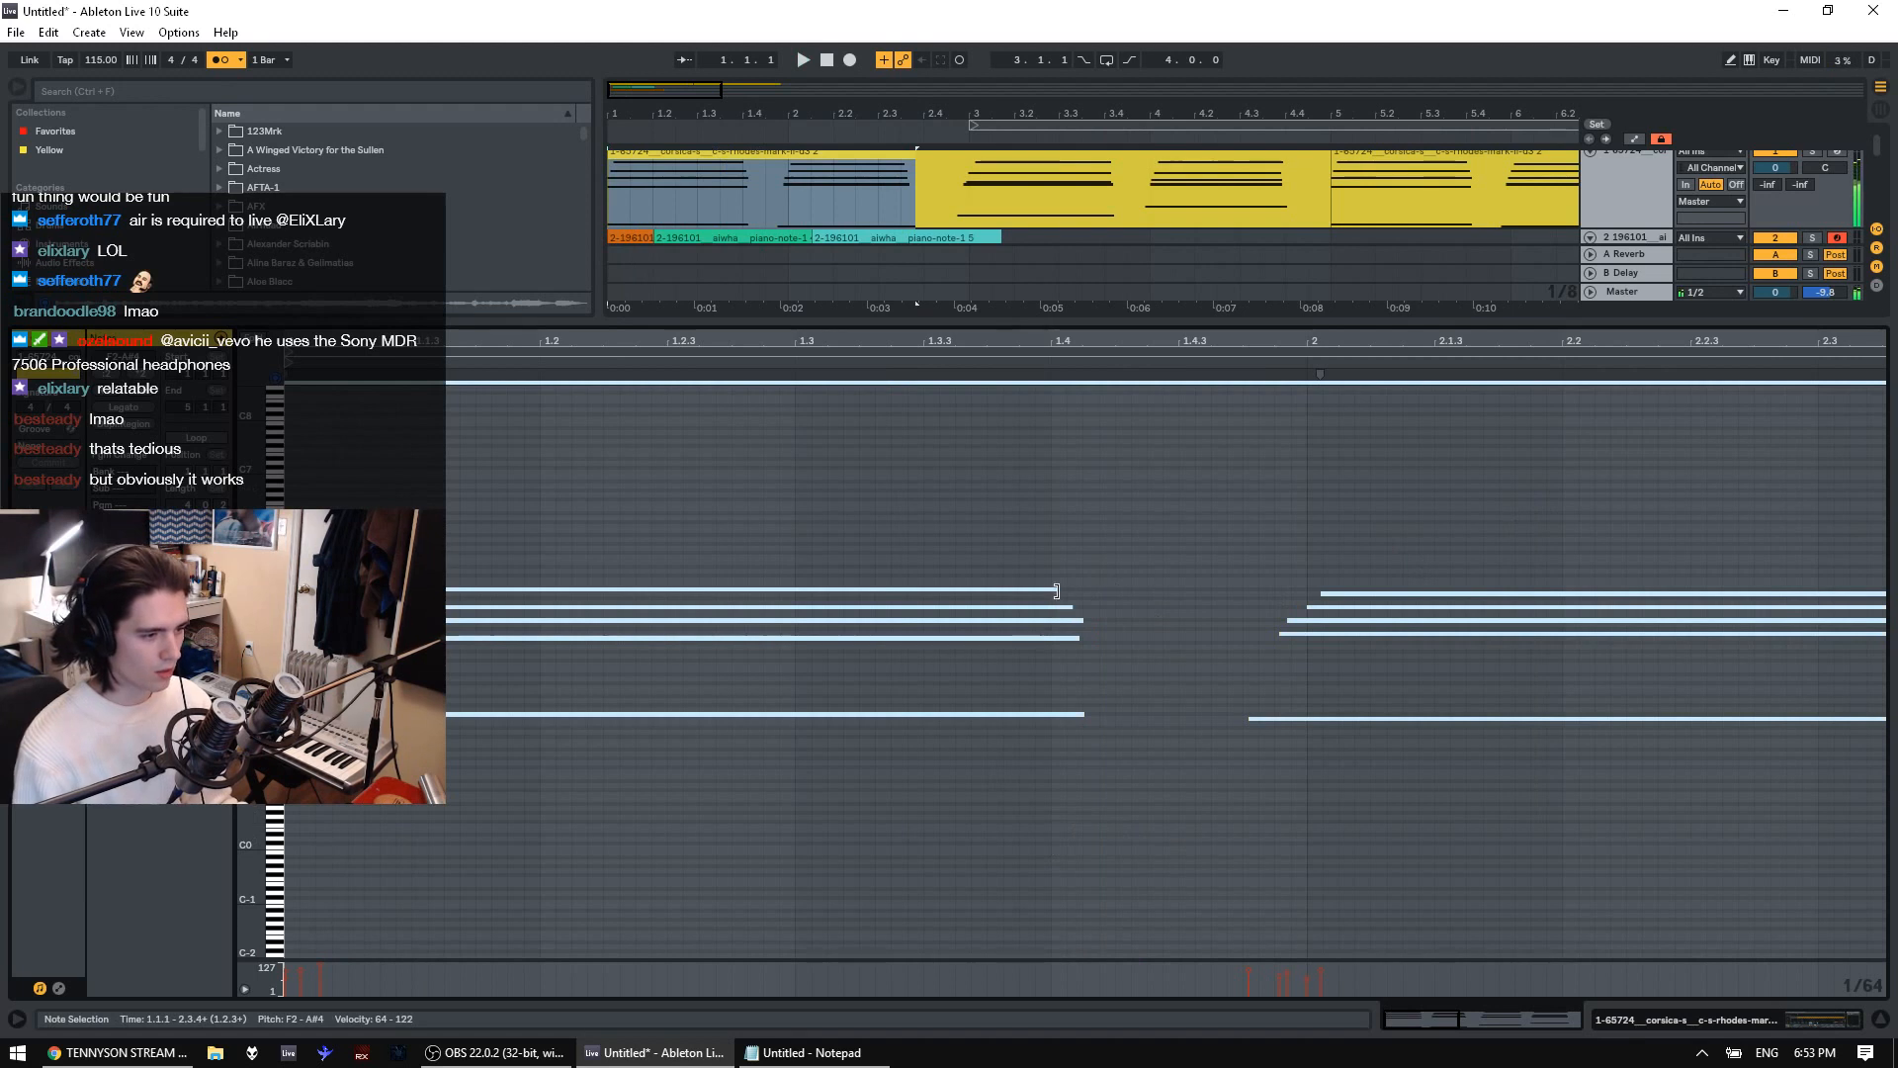
{"action": "left_click_drag", "start_coordinate": [1057, 590], "coordinate": [322, 590]}
Move the shortened first Rhodes chord to 1.1.4 and play the result
{"action": "left_click_drag", "start_coordinate": [420, 762], "coordinate": [331, 601]}
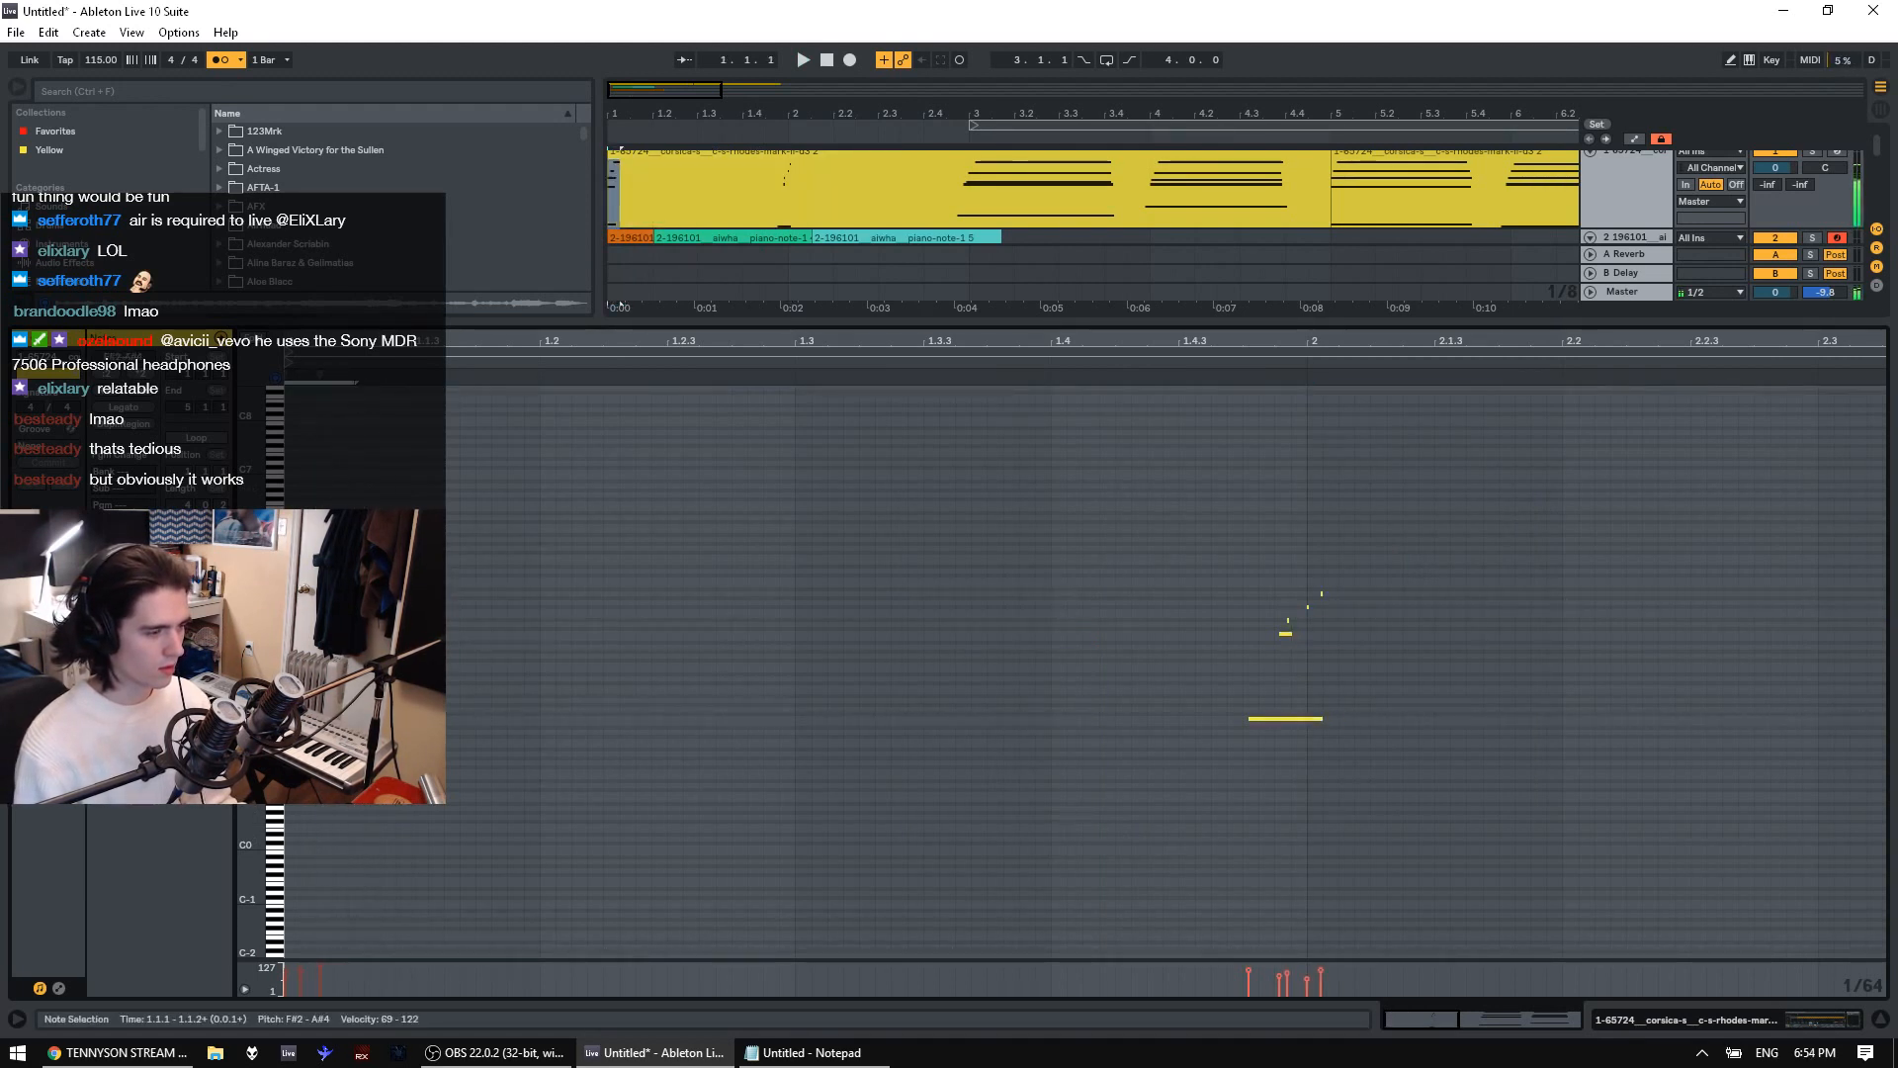
{"action": "left_click", "coordinate": [415, 613]}
{"action": "left_click", "coordinate": [351, 587]}
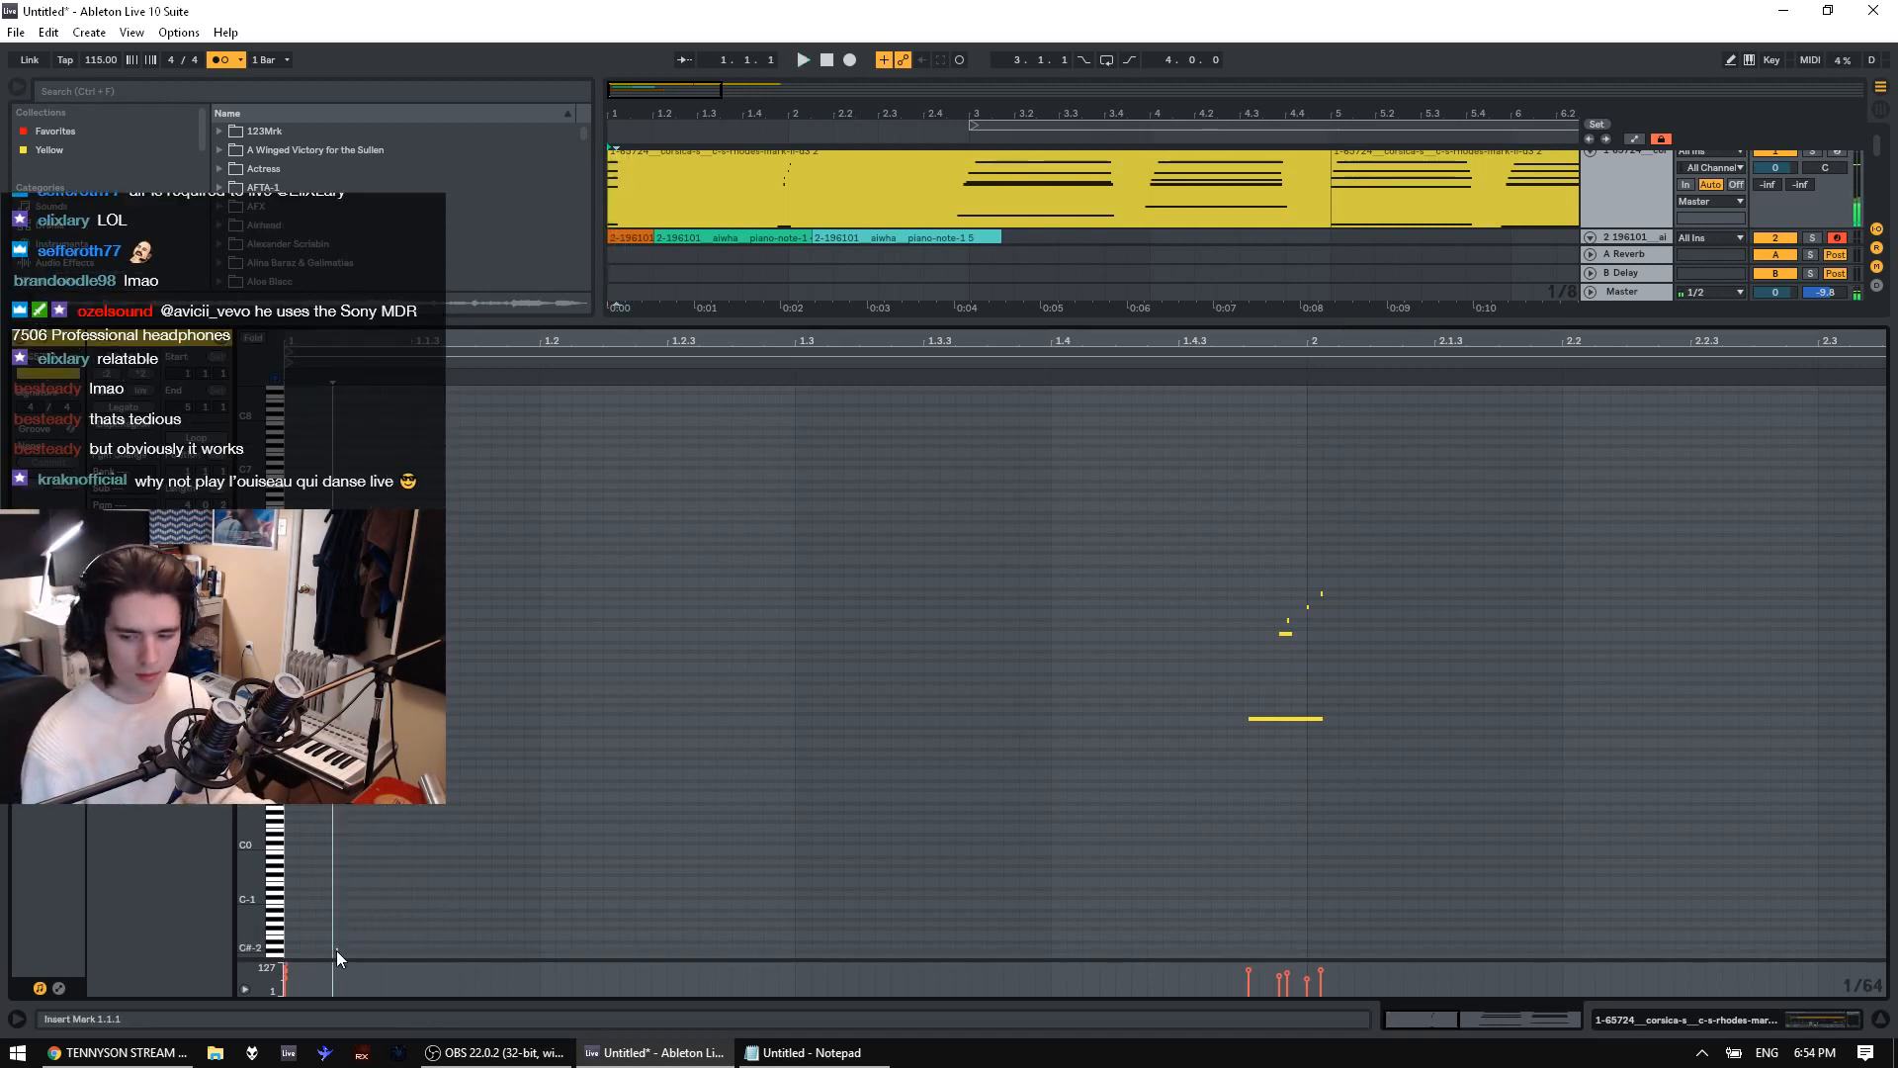
{"action": "left_click_drag", "start_coordinate": [336, 951], "coordinate": [506, 589]}
{"action": "key", "text": "space"}
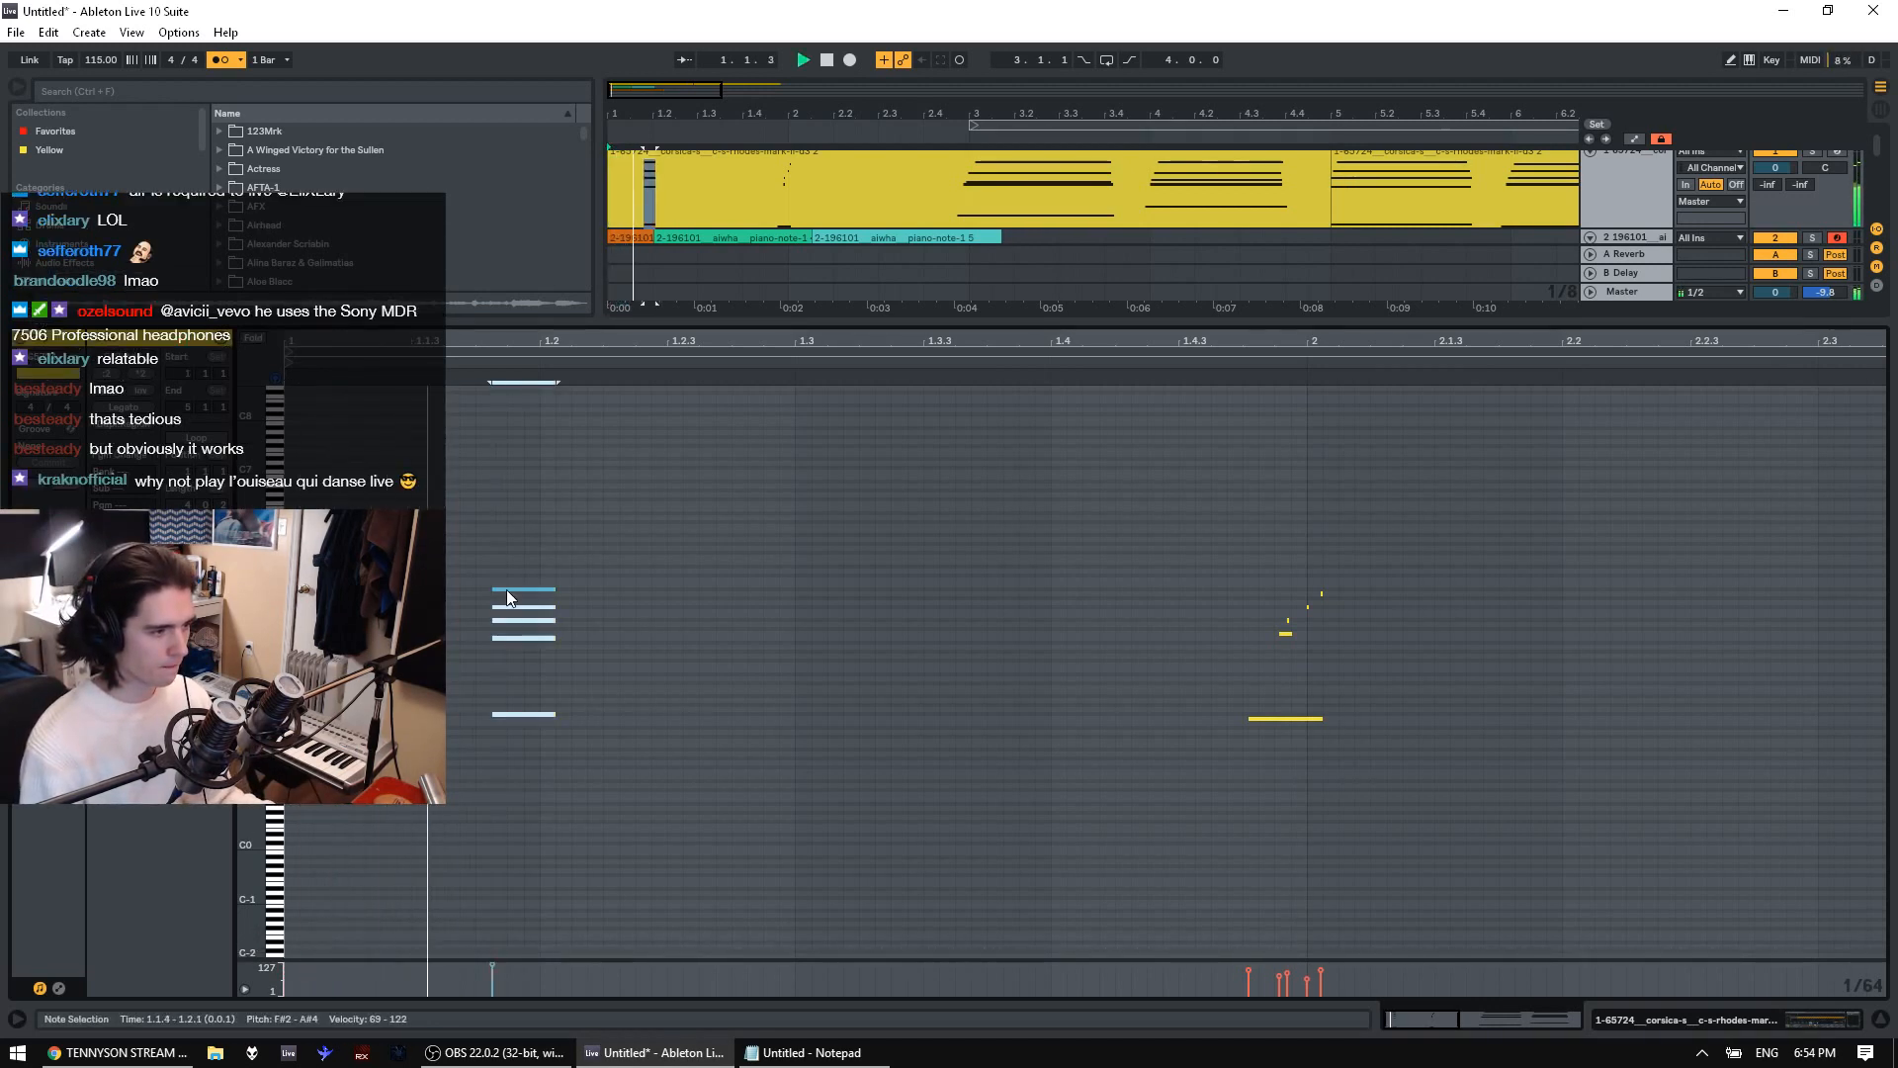
{"action": "key", "text": "space"}
{"action": "key", "text": "space"}
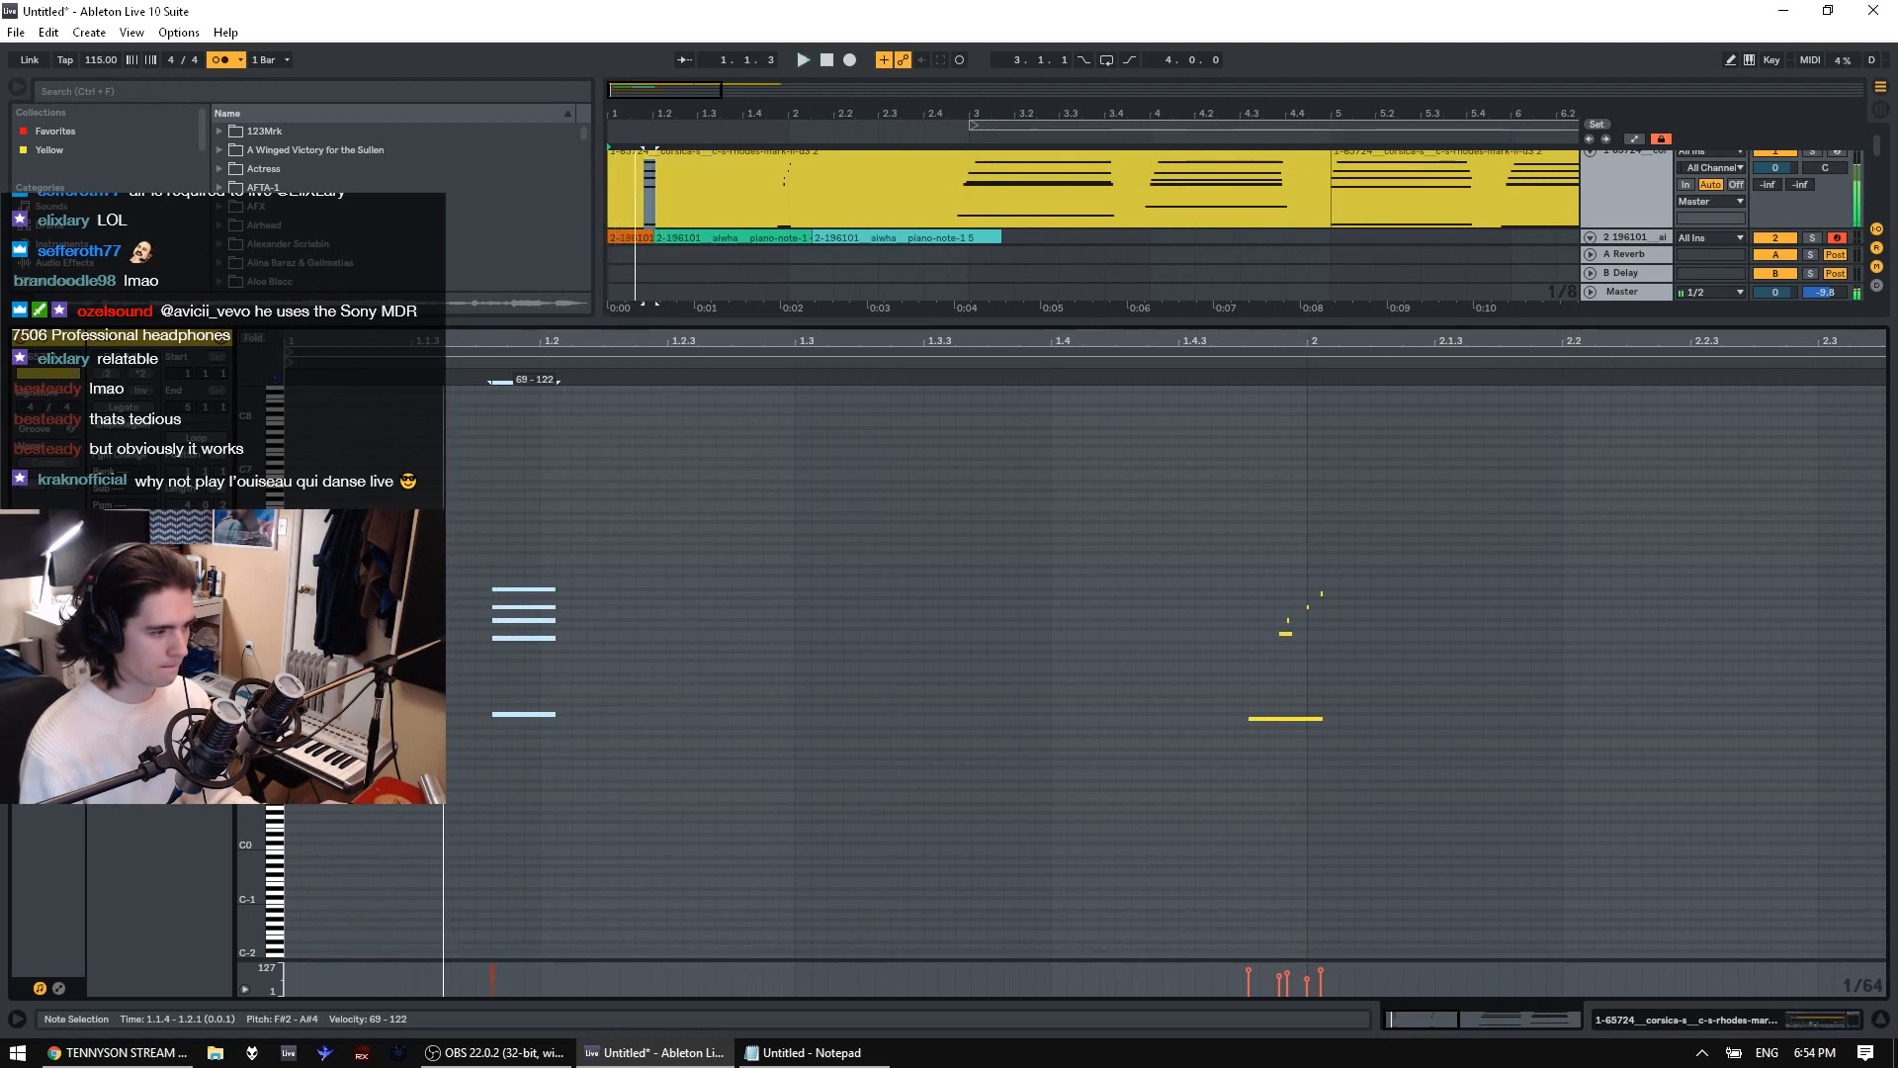
Delete the F#2 bass note beneath the shortened Rhodes chord and play the opening
{"action": "left_click_drag", "start_coordinate": [250, 682], "coordinate": [282, 719]}
{"action": "left_click_drag", "start_coordinate": [557, 848], "coordinate": [504, 737]}
{"action": "key", "text": "Delete"}
{"action": "left_click", "coordinate": [348, 731]}
{"action": "key", "text": "space"}
{"action": "scroll", "coordinate": [507, 652], "scroll_direction": "up", "scroll_amount": 4}
{"action": "key", "text": "space"}
Move the remaining four-note Rhodes chord to 1.2.2, set the editing grid to 1/16, and play it
{"action": "left_click_drag", "start_coordinate": [516, 527], "coordinate": [526, 708]}
{"action": "left_click_drag", "start_coordinate": [514, 614], "coordinate": [623, 619]}
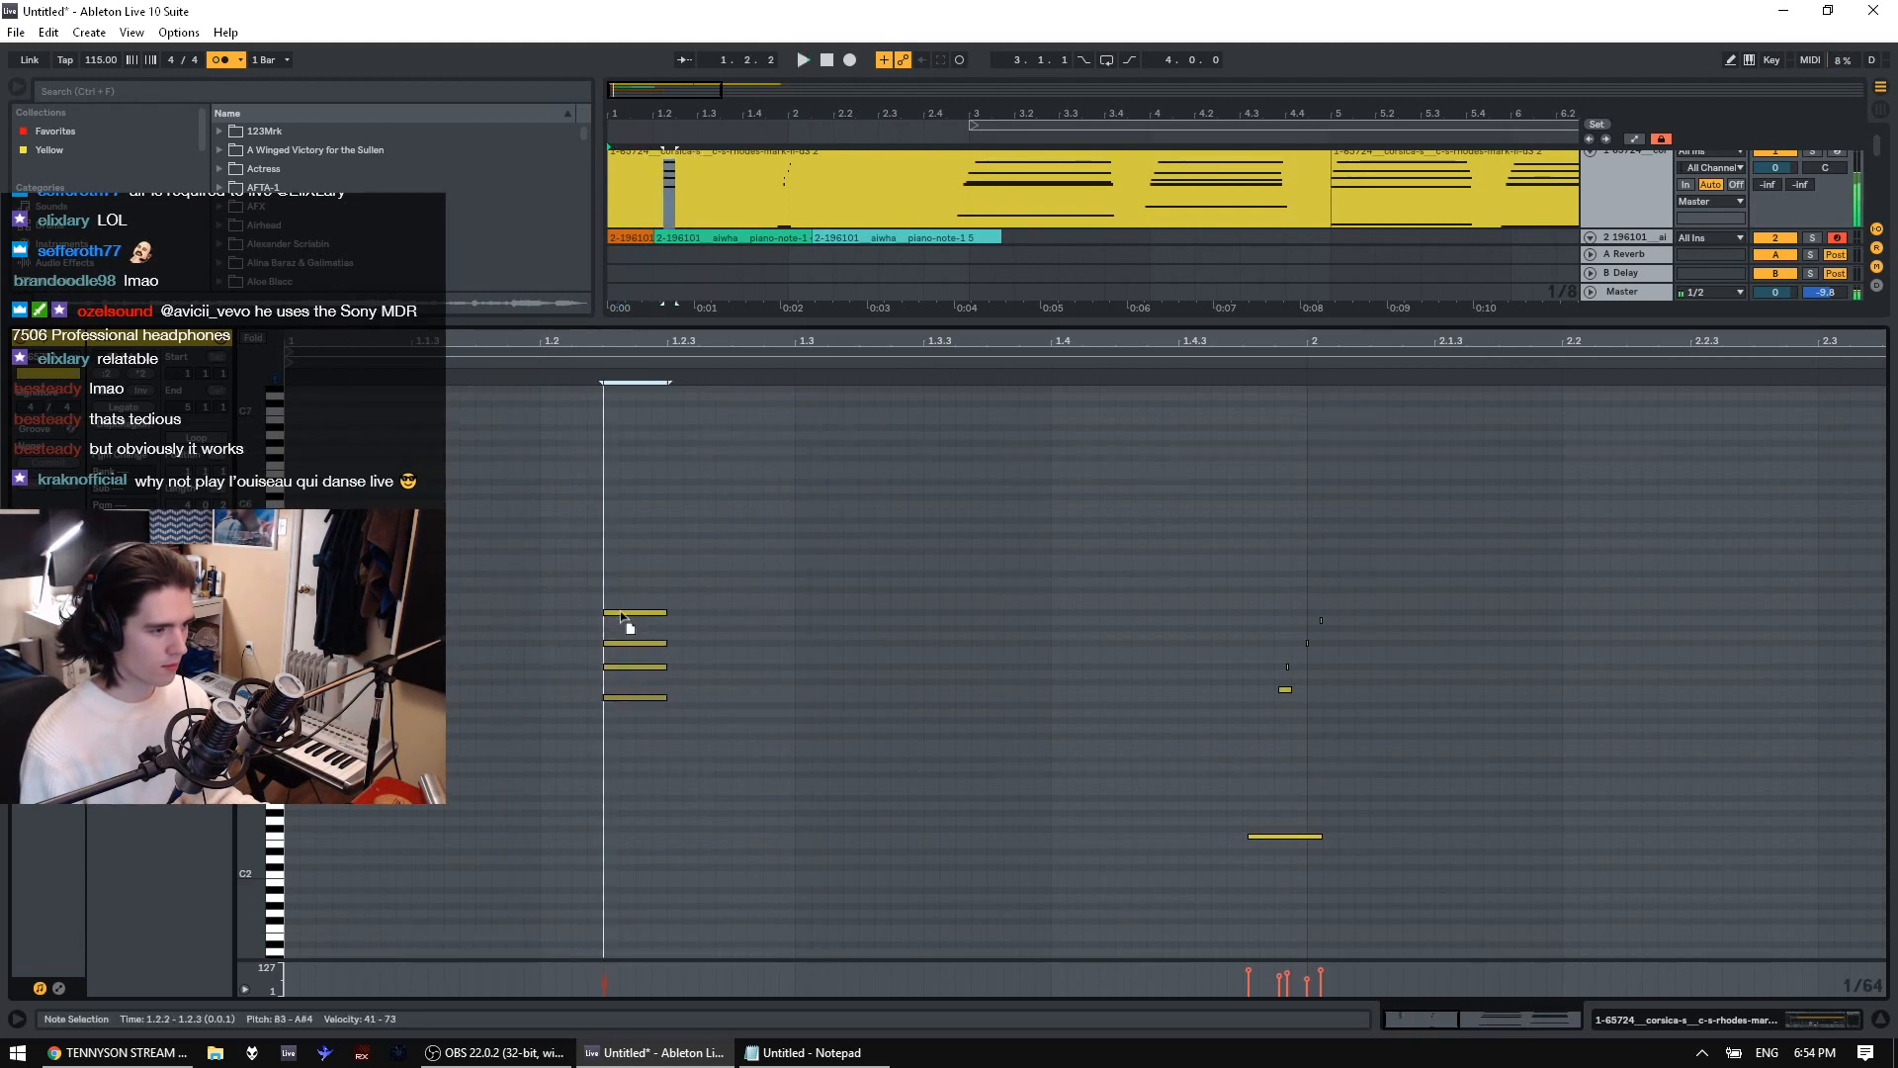
{"action": "right_click", "coordinate": [516, 626]}
{"action": "left_click", "coordinate": [642, 915]}
{"action": "left_click", "coordinate": [412, 732]}
{"action": "key", "text": "space"}
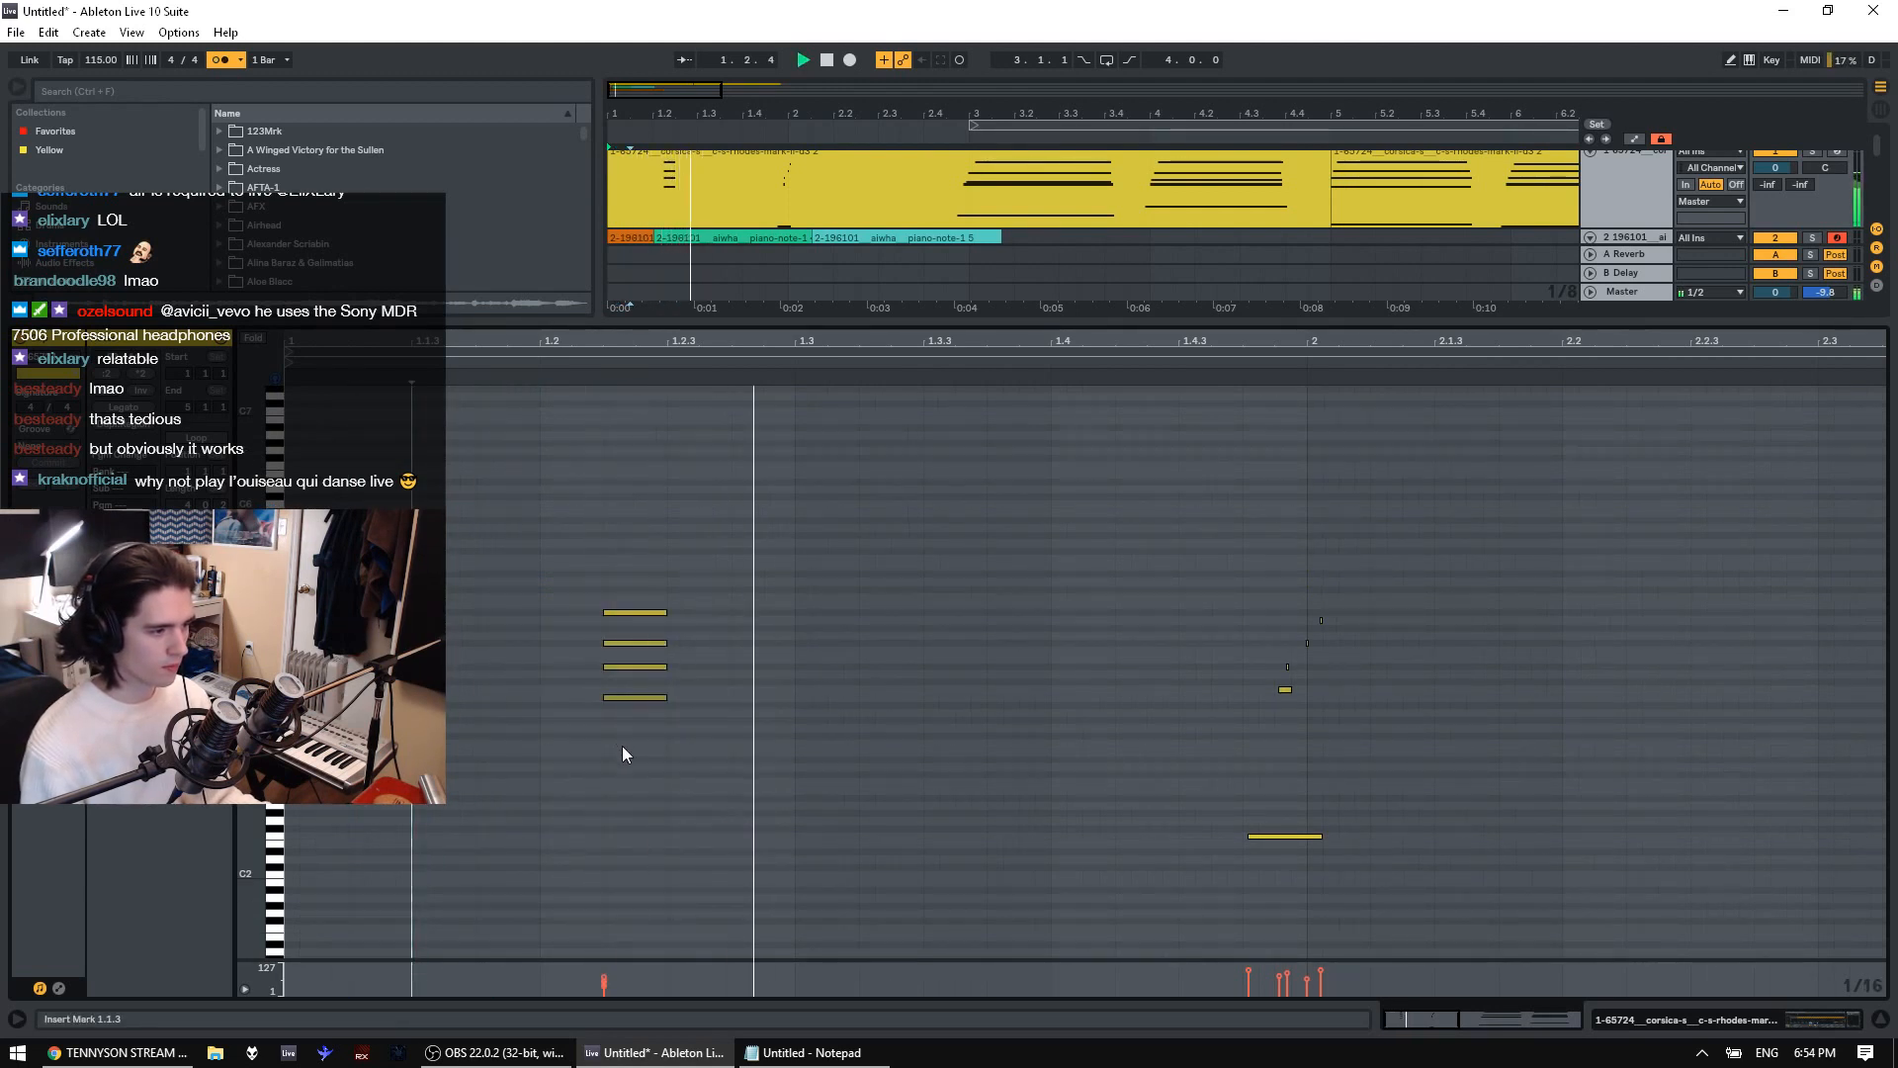
{"action": "key", "text": "space"}
Nudge the four-note Rhodes chord slightly later and audition its new timing
{"action": "left_click_drag", "start_coordinate": [621, 746], "coordinate": [625, 612]}
{"action": "left_click", "coordinate": [476, 647]}
{"action": "key", "text": "space"}
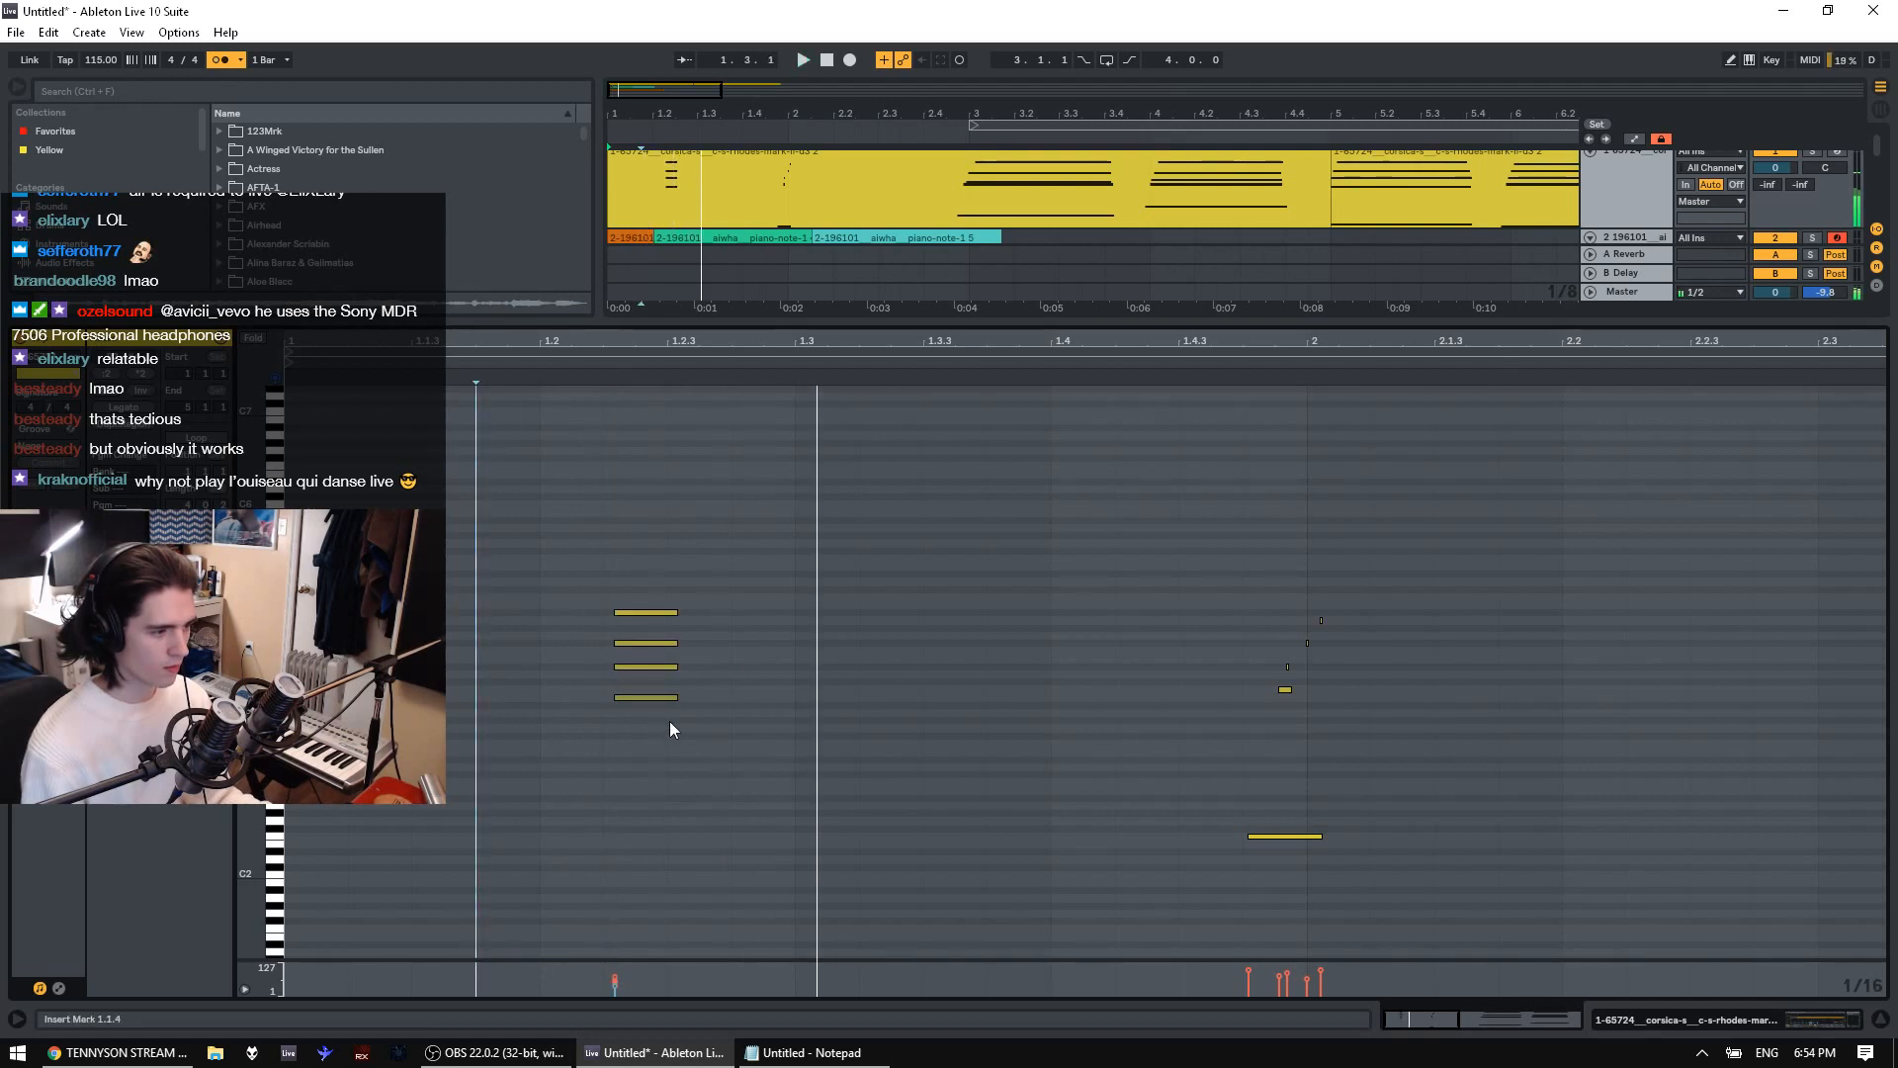
{"action": "key", "text": "space"}
Build a one-sixteenth Rhodes chord of D#5, A#4 and F4 just after 1.3.2
{"action": "left_click", "coordinate": [859, 582]}
{"action": "double_click", "coordinate": [870, 576]}
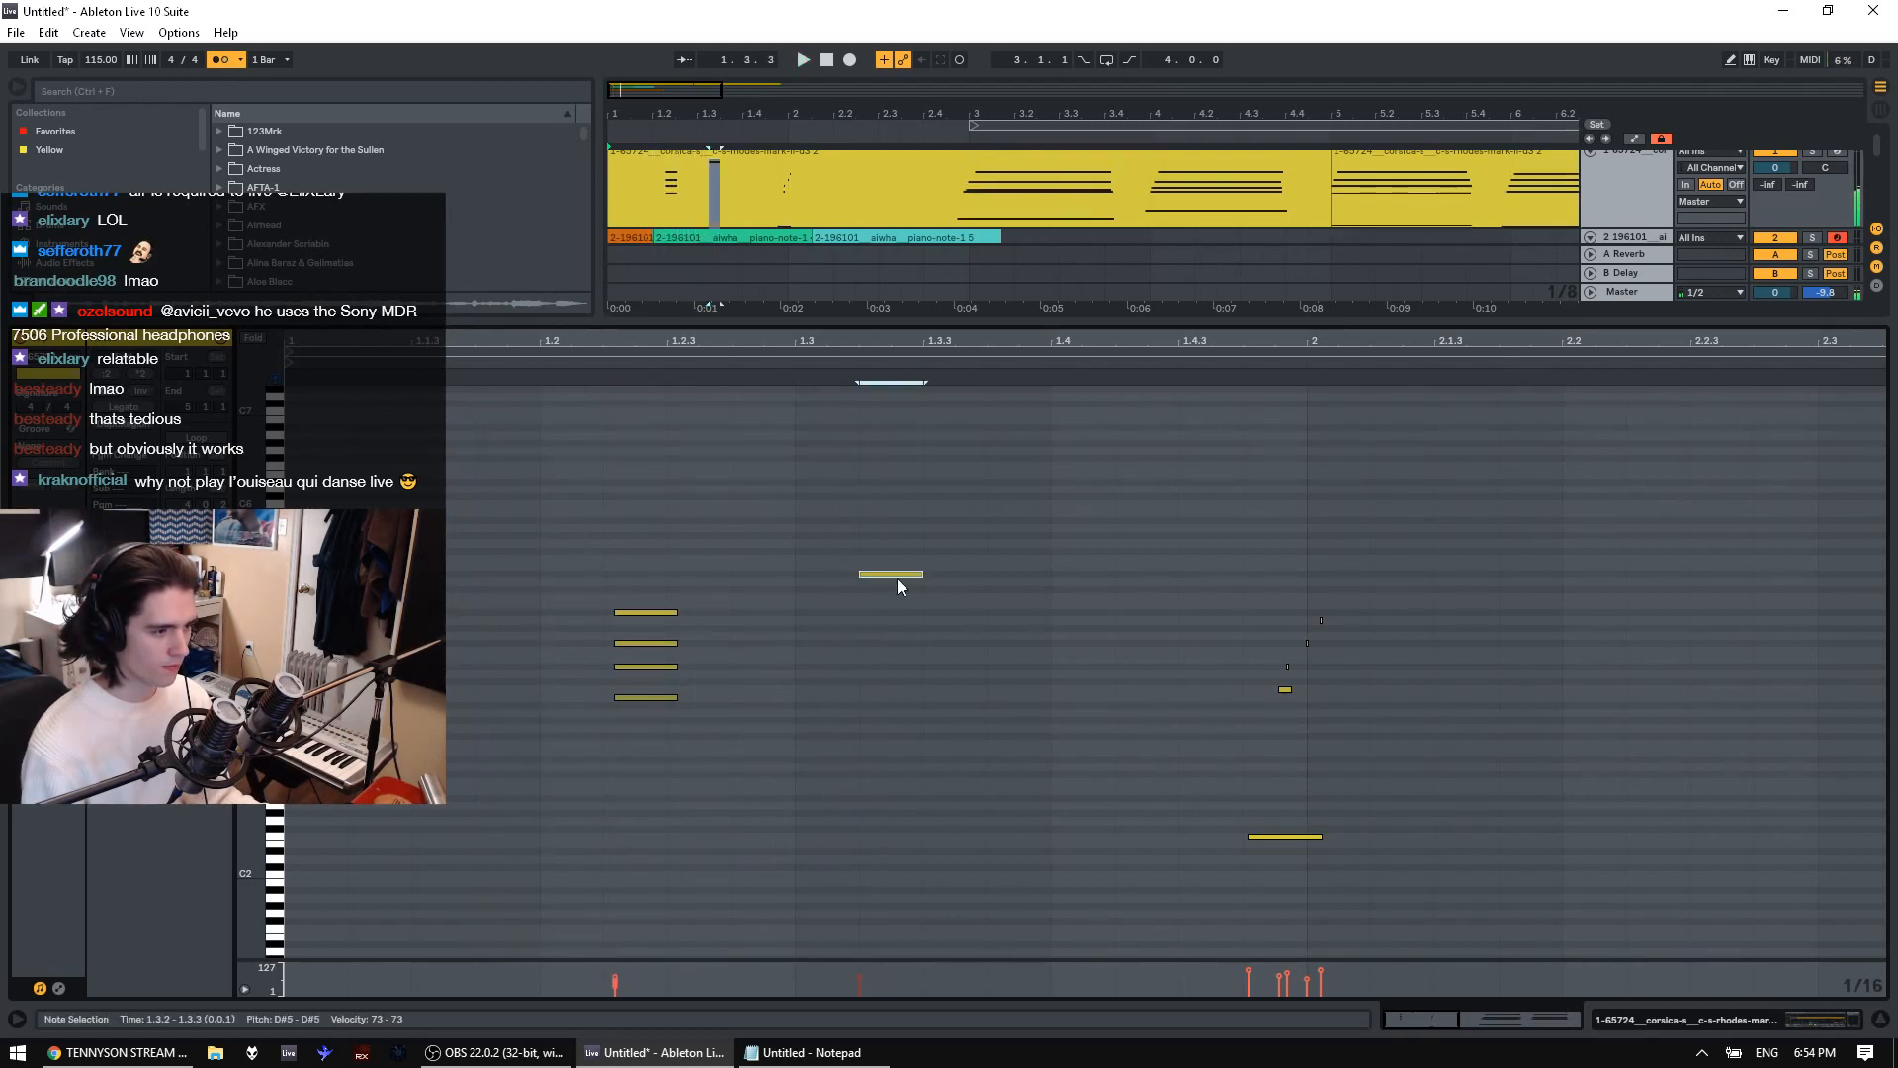
{"action": "left_click_drag", "start_coordinate": [888, 620], "coordinate": [889, 623]}
{"action": "left_click_drag", "start_coordinate": [889, 575], "coordinate": [893, 614]}
{"action": "left_click_drag", "start_coordinate": [250, 617], "coordinate": [307, 617]}
Add a two-sixteenths Rhodes chord of C#5, G#4 and D#4 at 1.4.1 and play the phrase
{"action": "left_click_drag", "start_coordinate": [886, 607], "coordinate": [1178, 556]}
{"action": "left_click", "coordinate": [727, 684]}
{"action": "key", "text": "space"}
{"action": "key", "text": "space"}
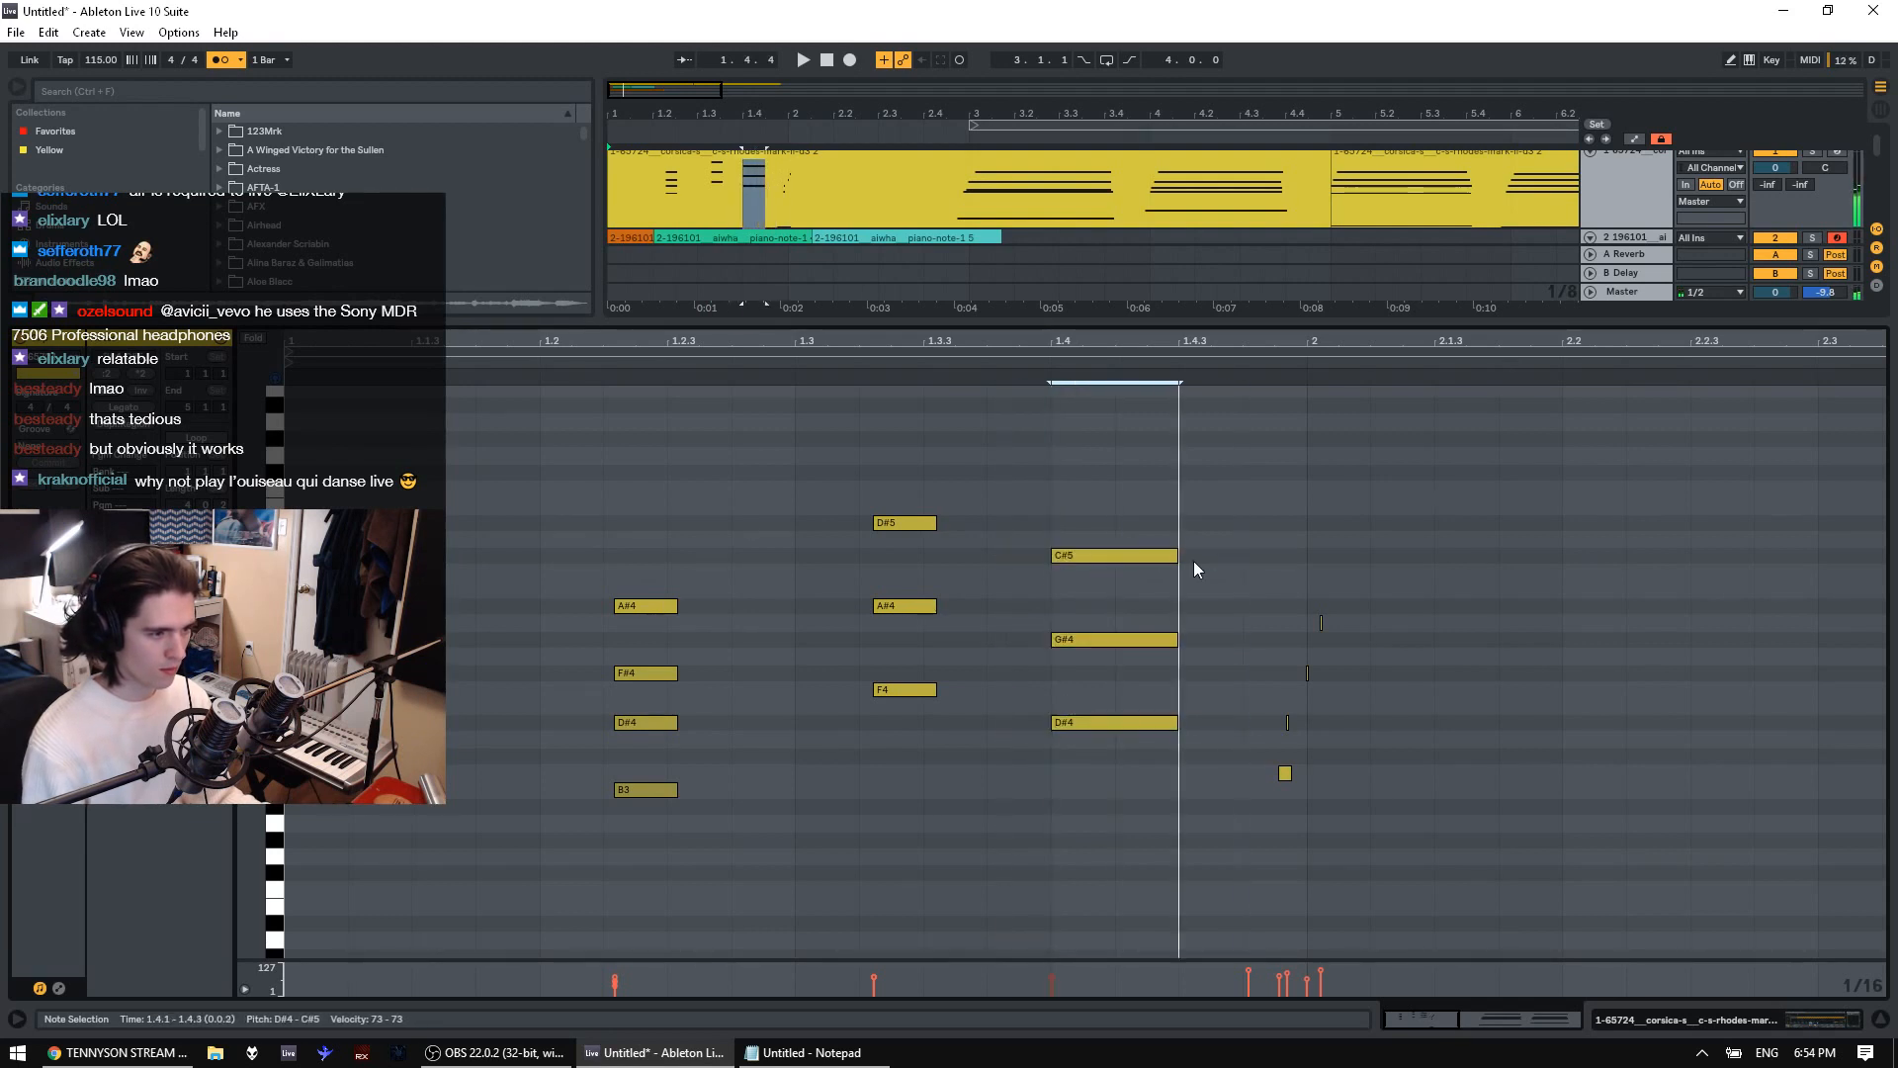
{"action": "left_click", "coordinate": [476, 533]}
{"action": "key", "text": "space"}
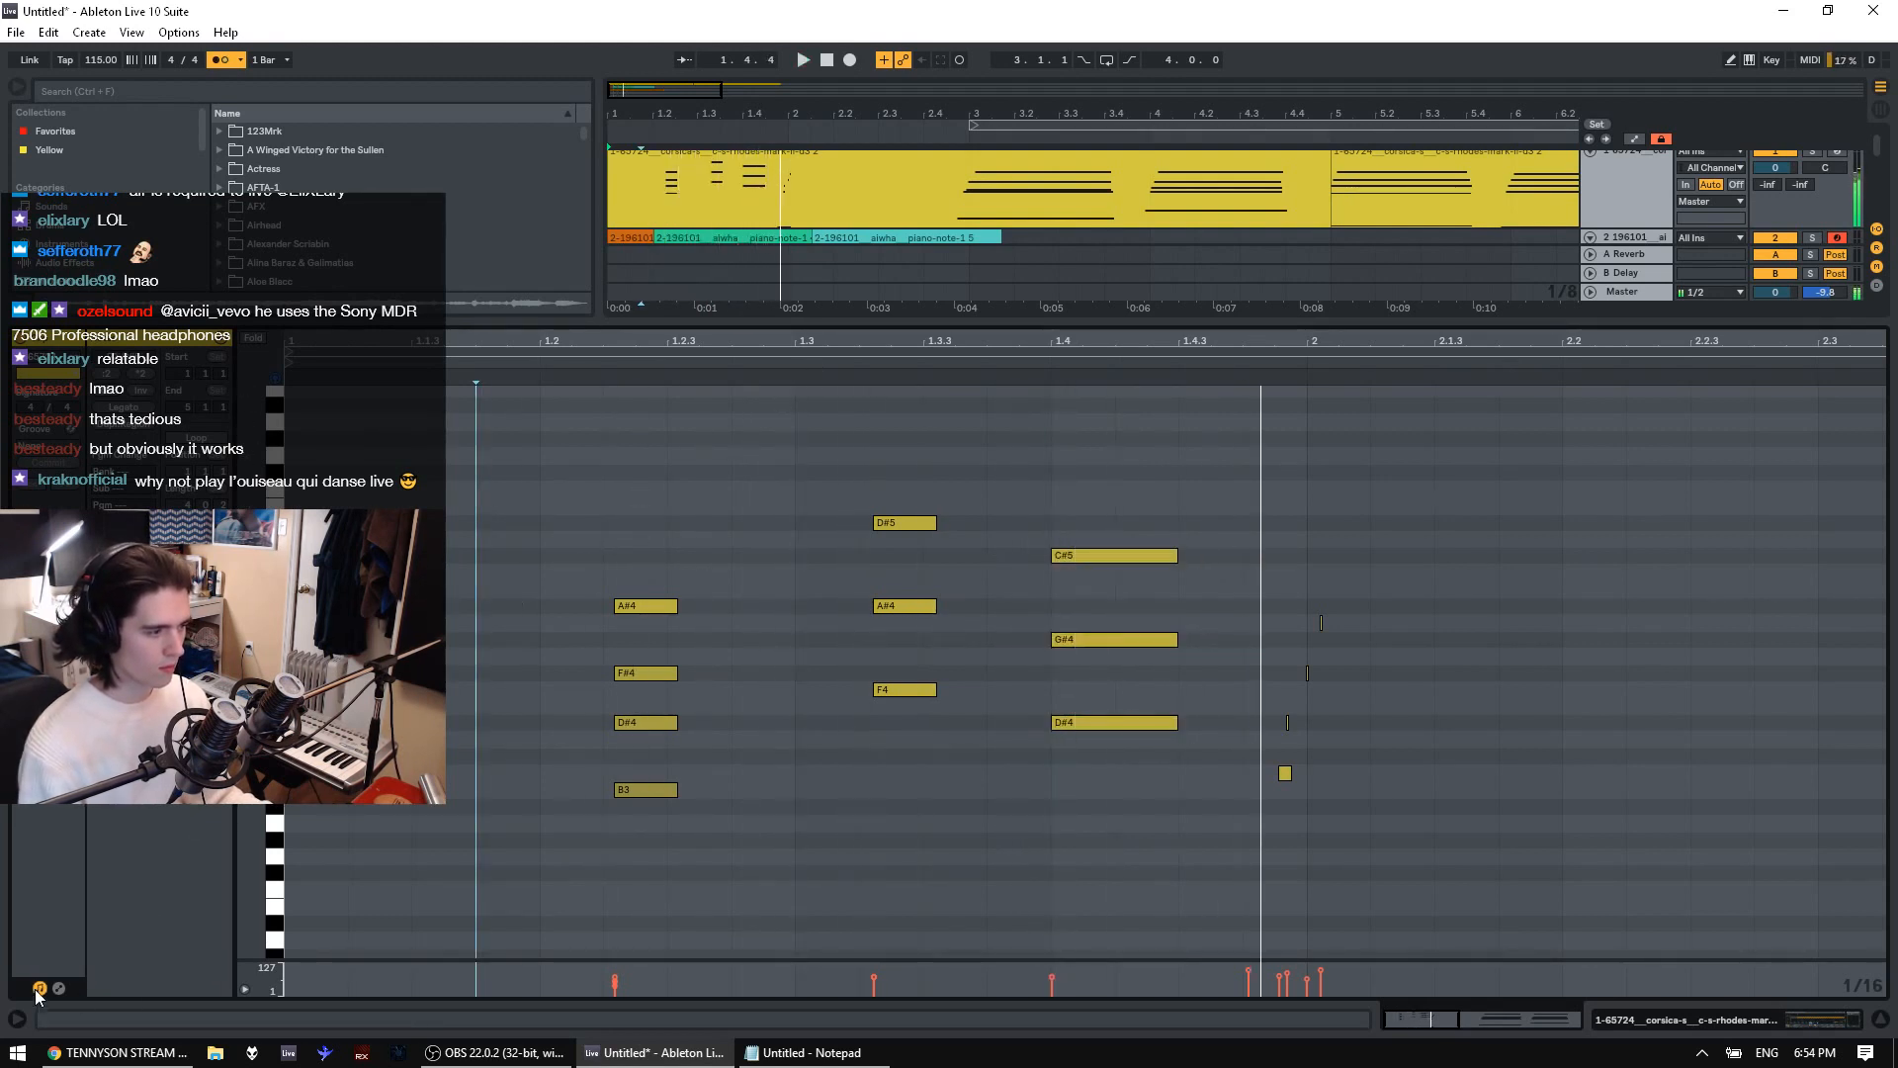
Delete the hold pedal (64) automation in the Rhodes clip's envelopes, check the channel pressure envelope, and return to the notes
{"action": "left_click", "coordinate": [58, 987]}
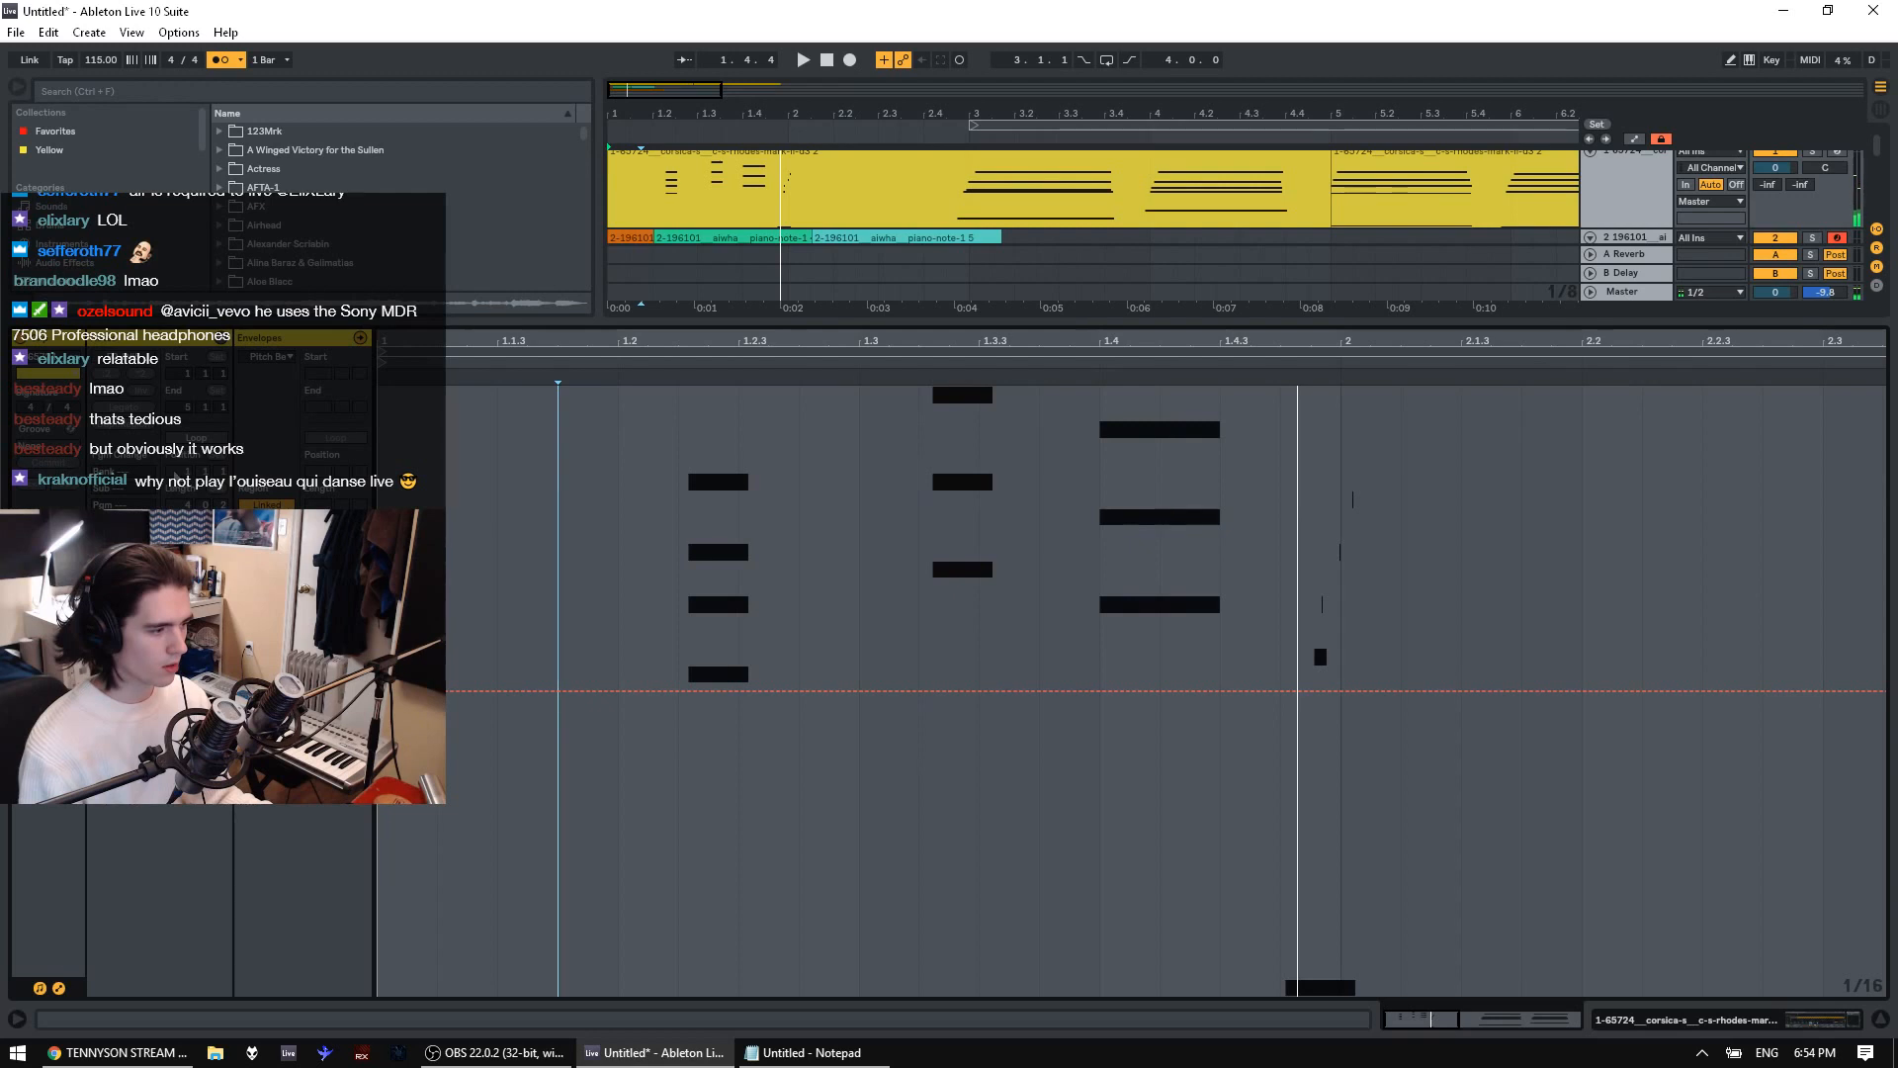
{"action": "left_click", "coordinate": [259, 356]}
{"action": "left_click", "coordinate": [313, 404]}
{"action": "left_click", "coordinate": [662, 565]}
{"action": "key", "text": "ctrl+a"}
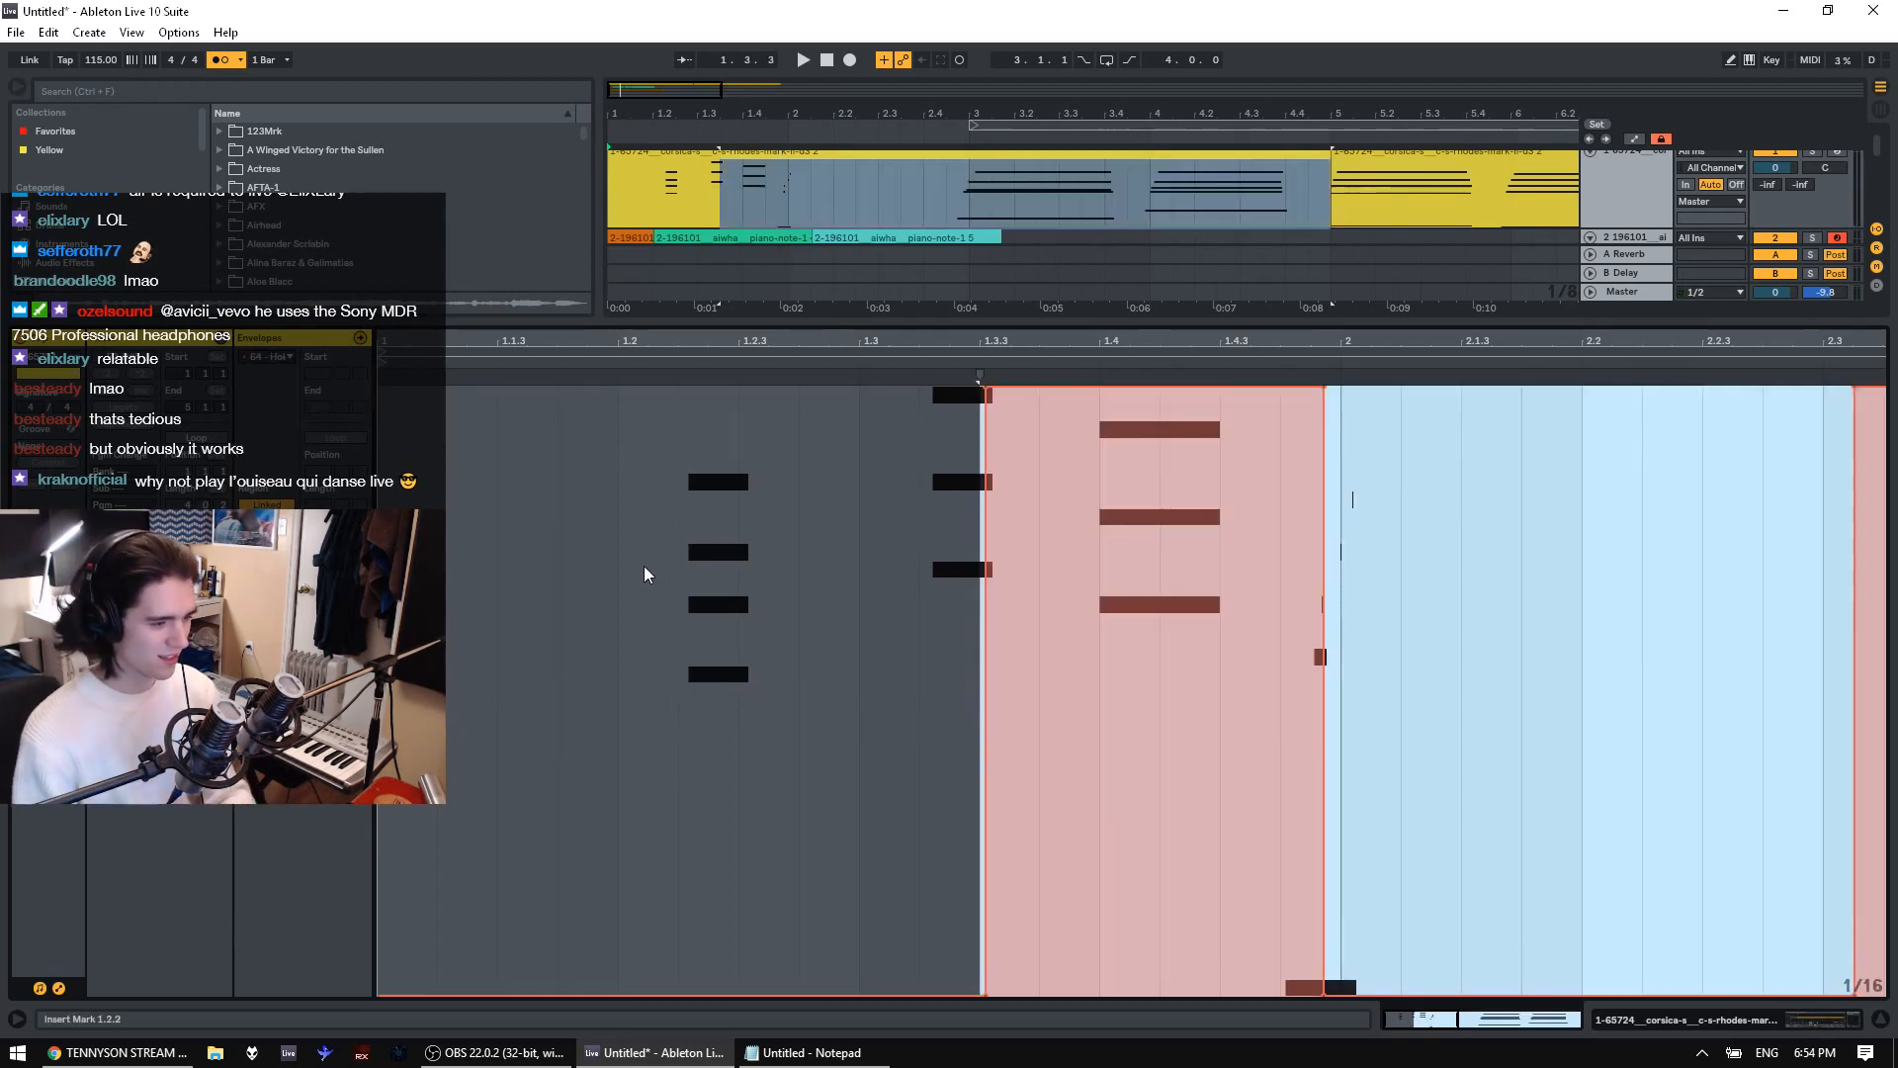
{"action": "key", "text": "Delete"}
{"action": "key", "text": "space"}
{"action": "left_click", "coordinate": [265, 357]}
{"action": "left_click", "coordinate": [265, 371]}
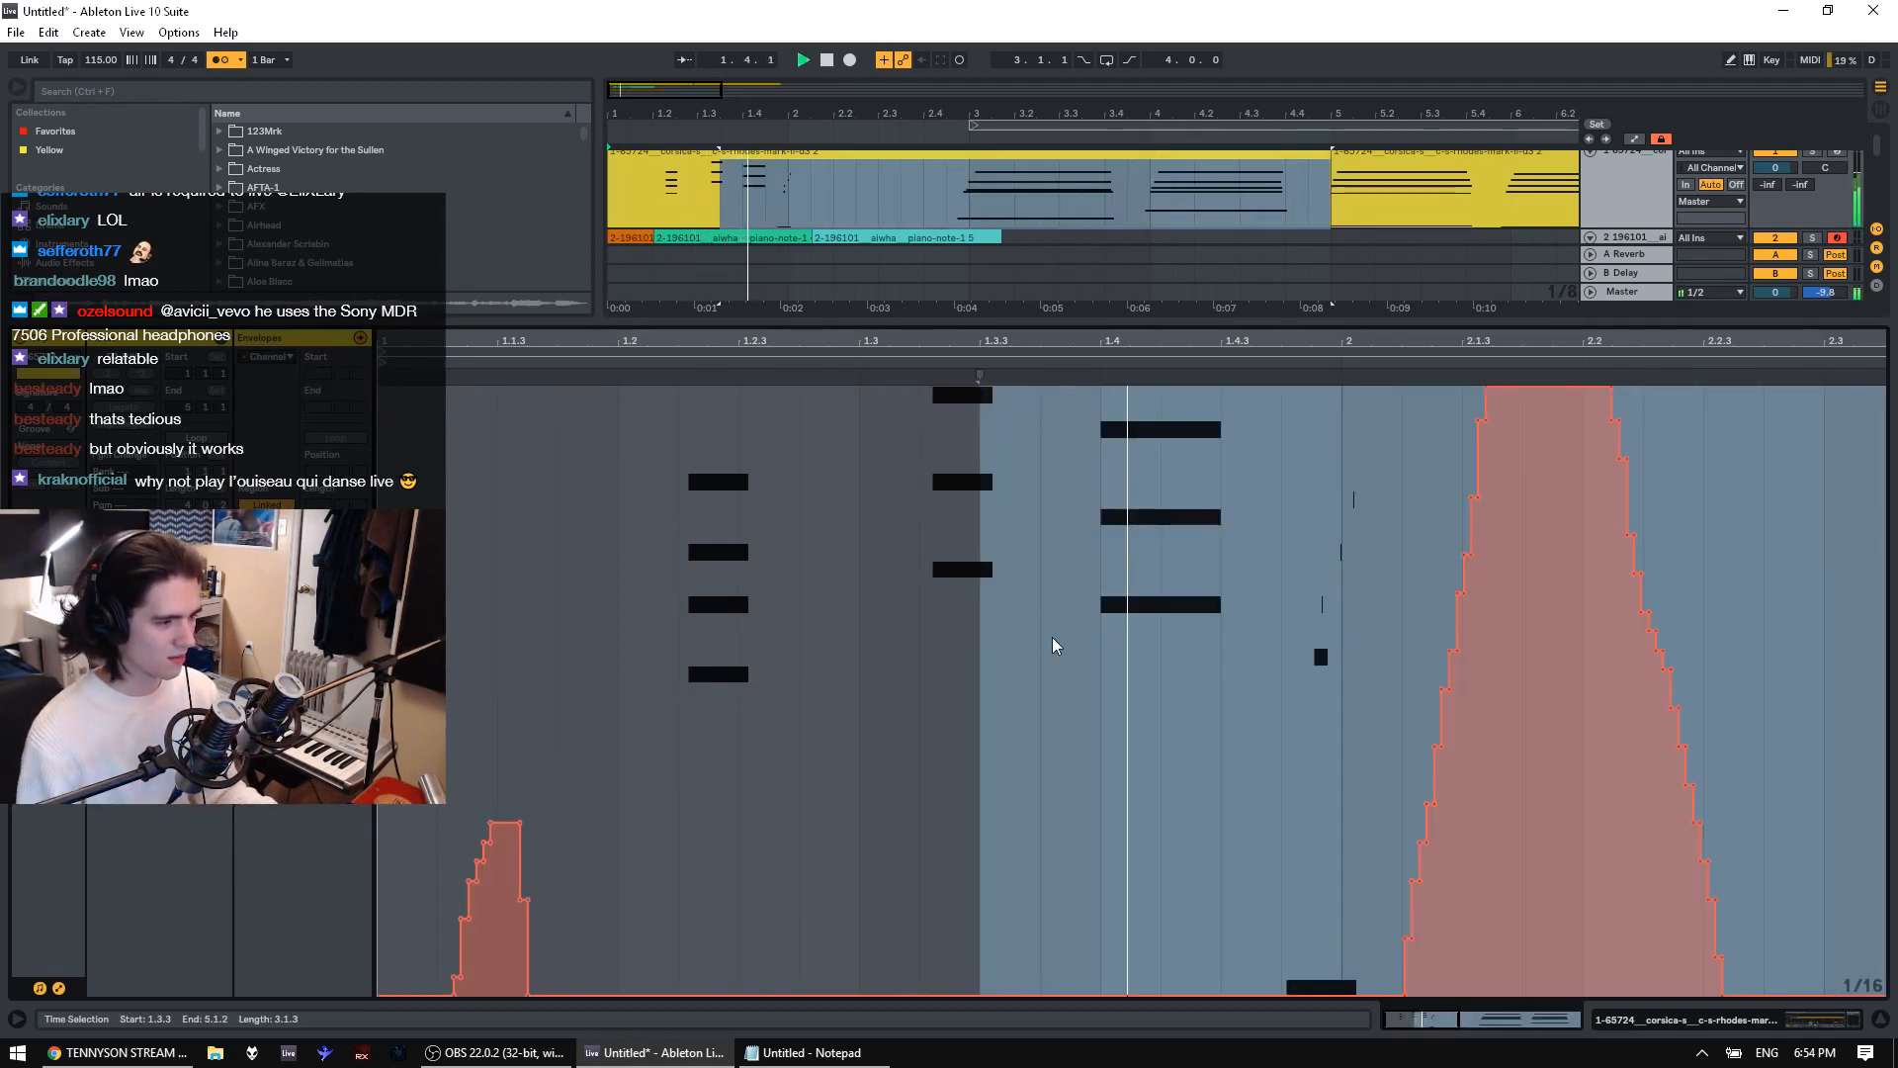
{"action": "left_click", "coordinate": [57, 987]}
Play the Rhodes chords from 1.2.2 and again from just before the chord at 1.4.1
{"action": "left_click", "coordinate": [797, 825]}
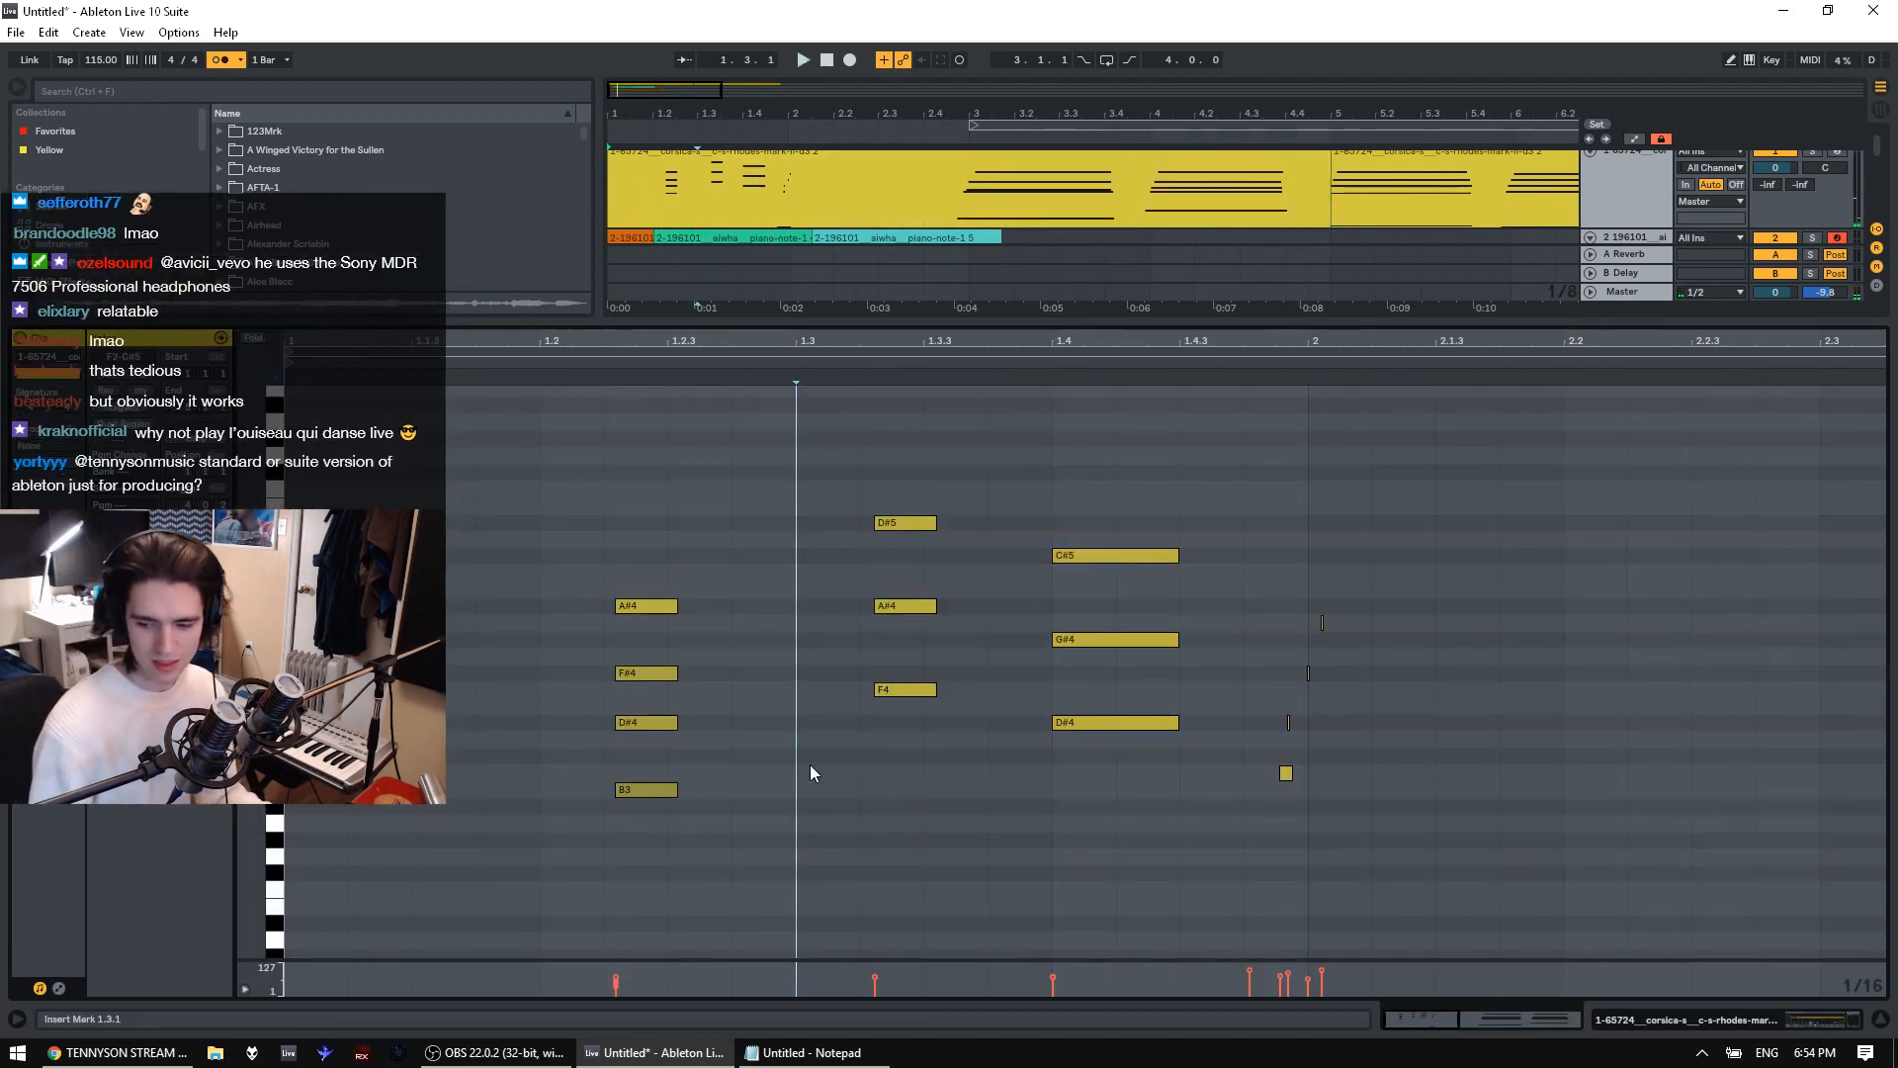
{"action": "left_click", "coordinate": [583, 669]}
{"action": "key", "text": "space"}
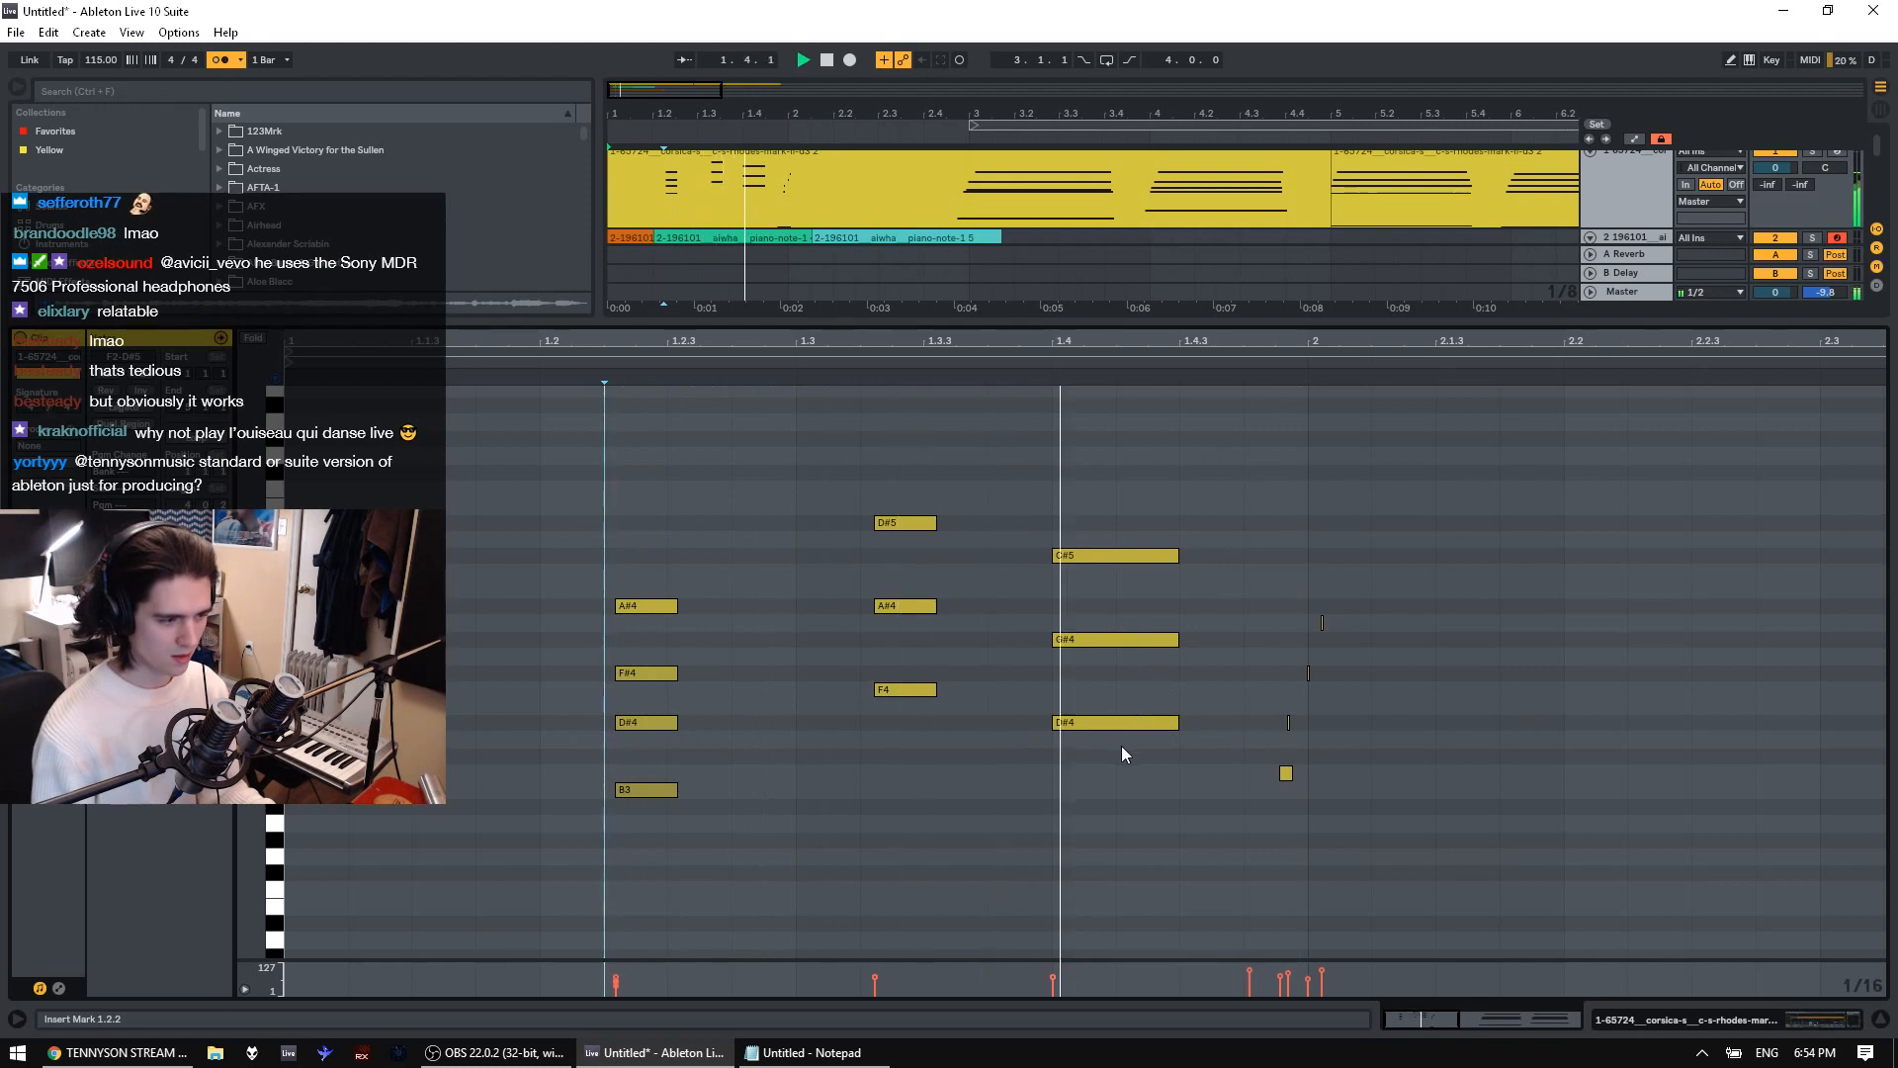
{"action": "key", "text": "space"}
{"action": "left_click_drag", "start_coordinate": [1133, 755], "coordinate": [1119, 470]}
{"action": "left_click", "coordinate": [998, 534]}
{"action": "key", "text": "space"}
{"action": "key", "text": "space"}
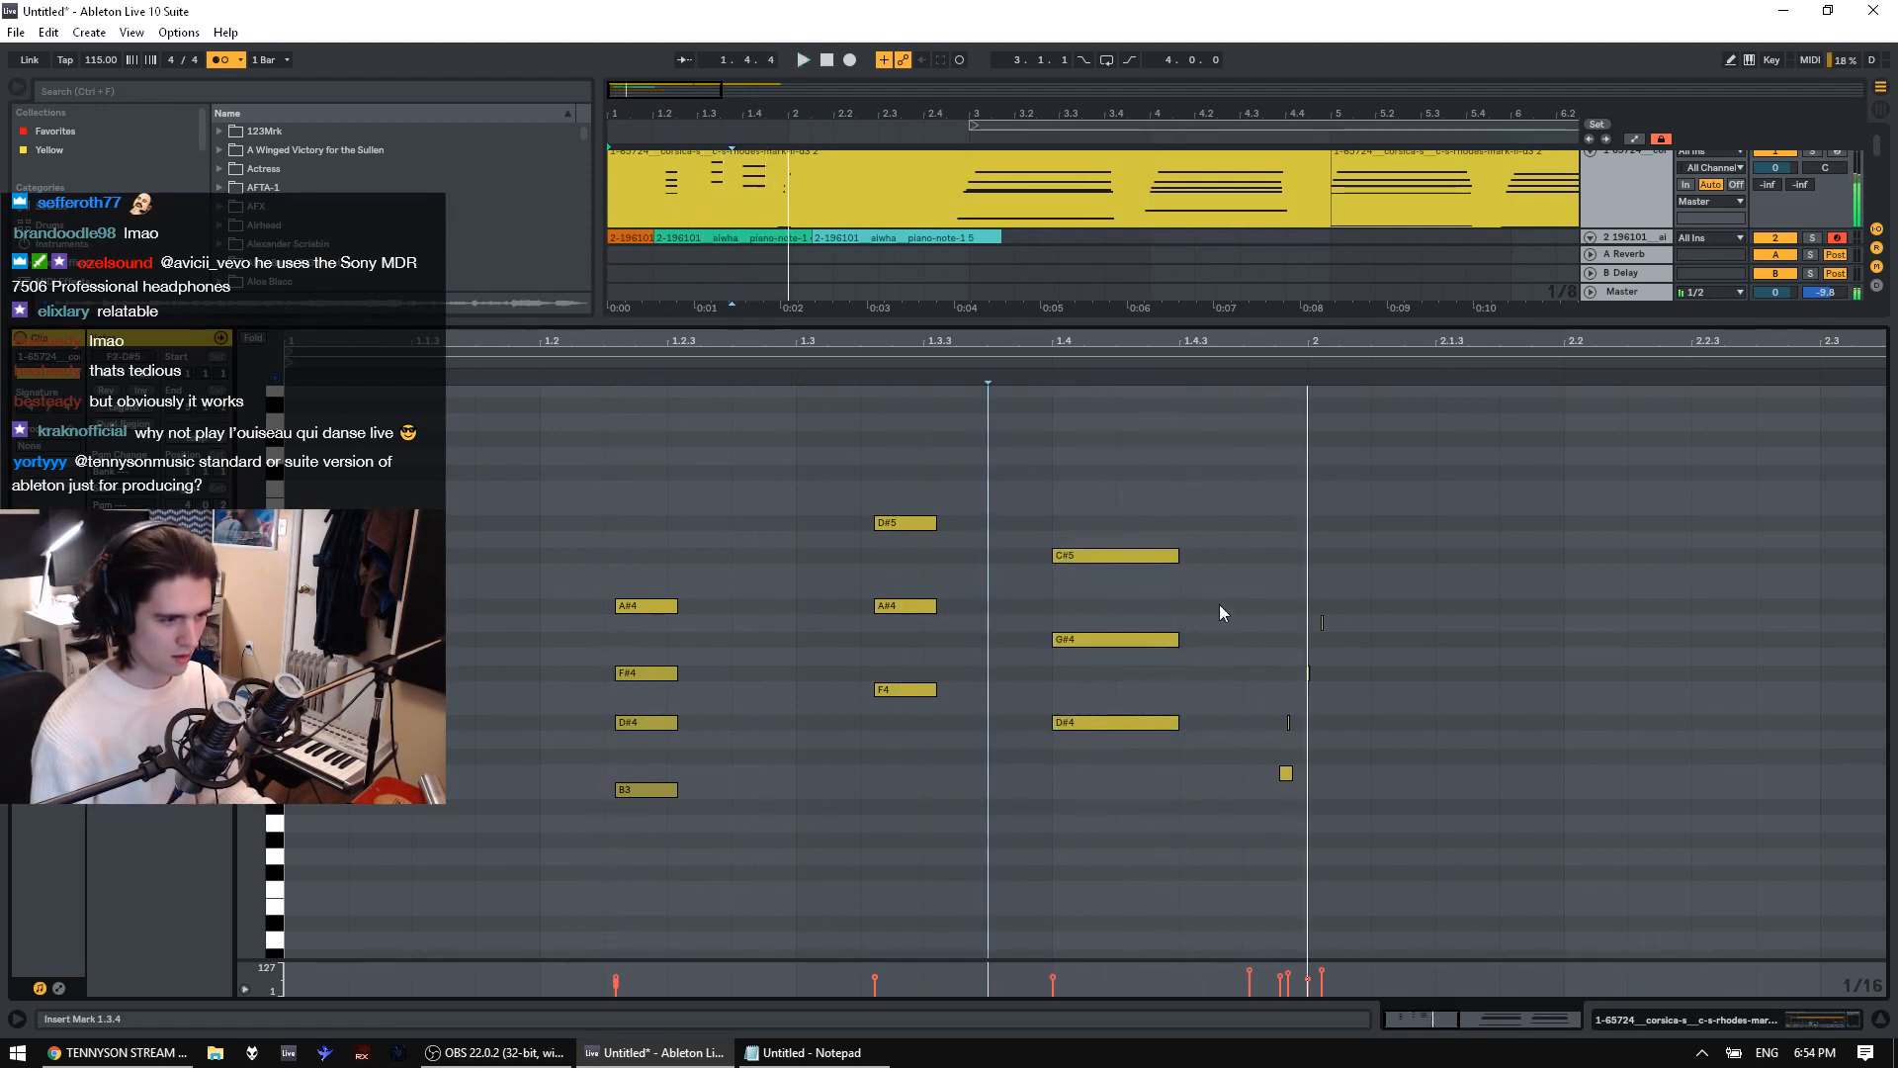
Build a one-sixteenth Rhodes chord of B4, F#4 and D#4 at 1.4.4 and play it
{"action": "left_click", "coordinate": [1263, 593]}
{"action": "double_click", "coordinate": [1269, 590]}
{"action": "double_click", "coordinate": [1285, 690]}
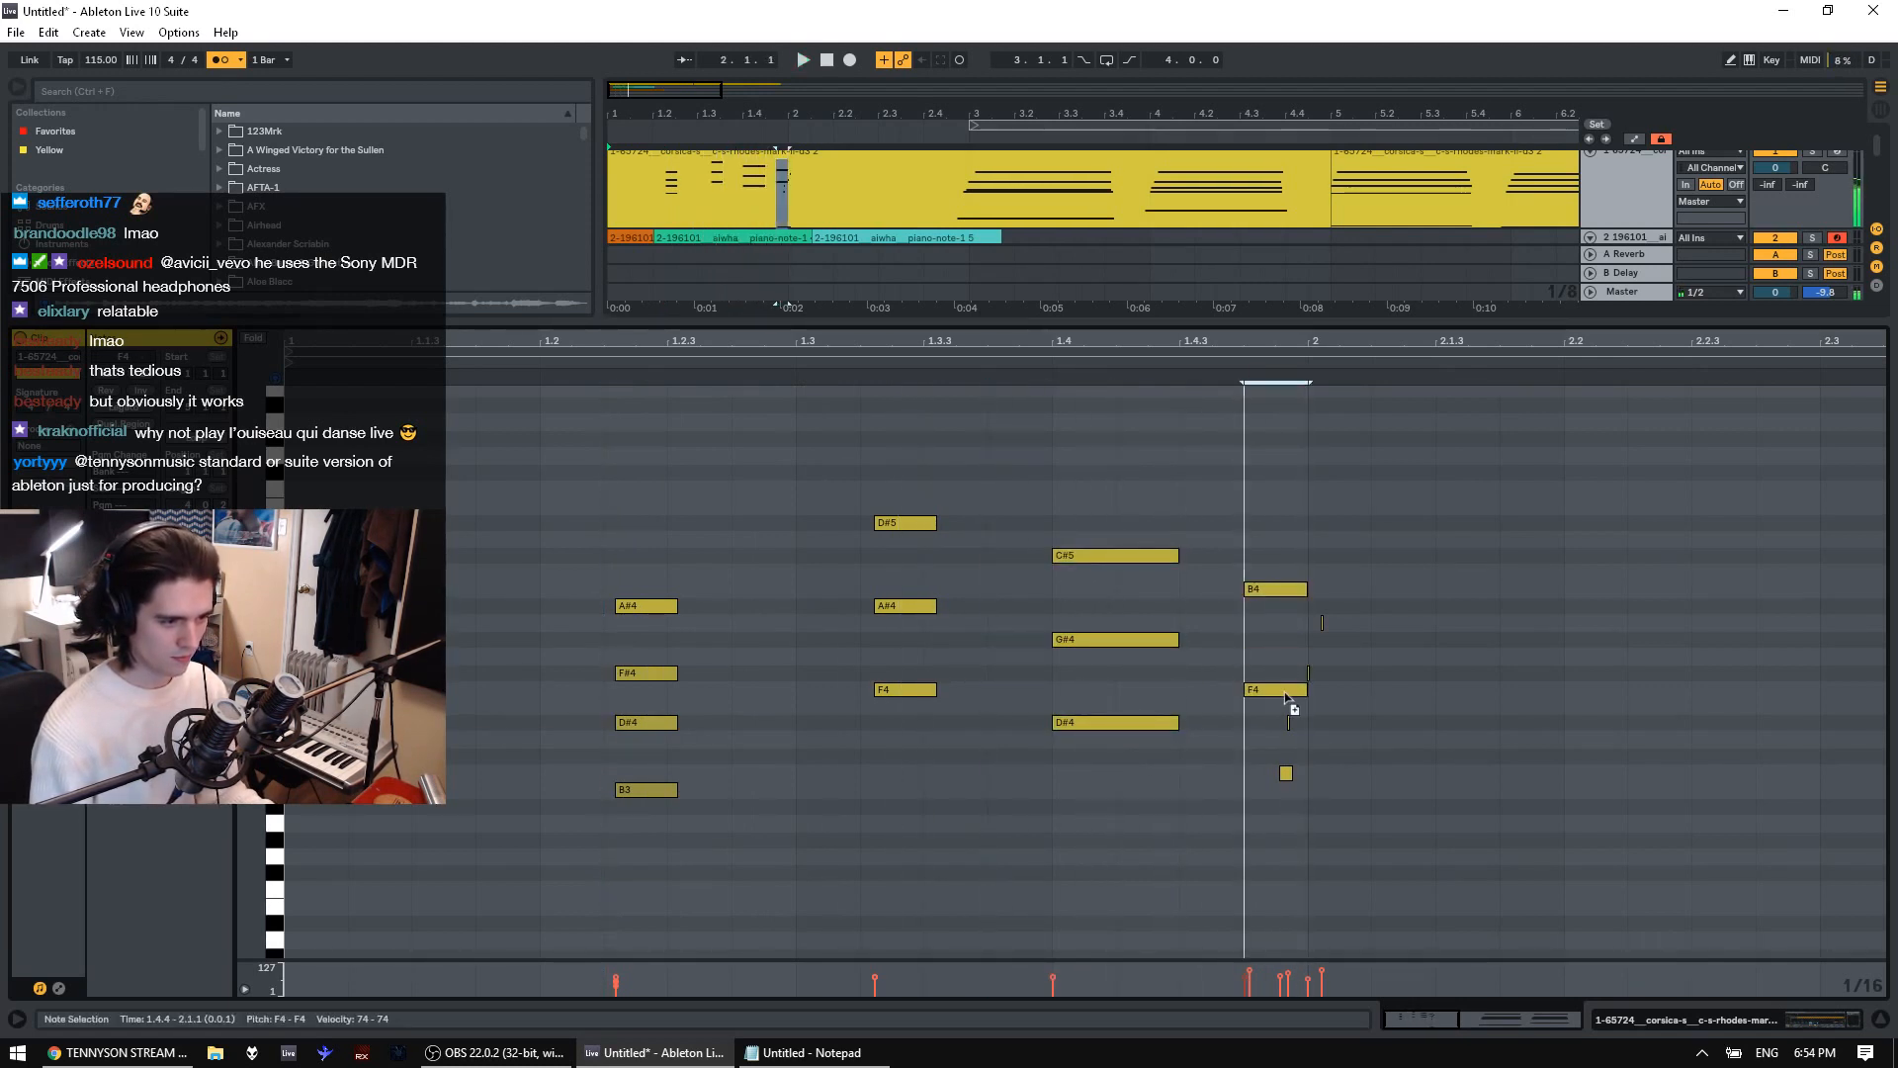
{"action": "left_click_drag", "start_coordinate": [1283, 673], "coordinate": [1288, 727]}
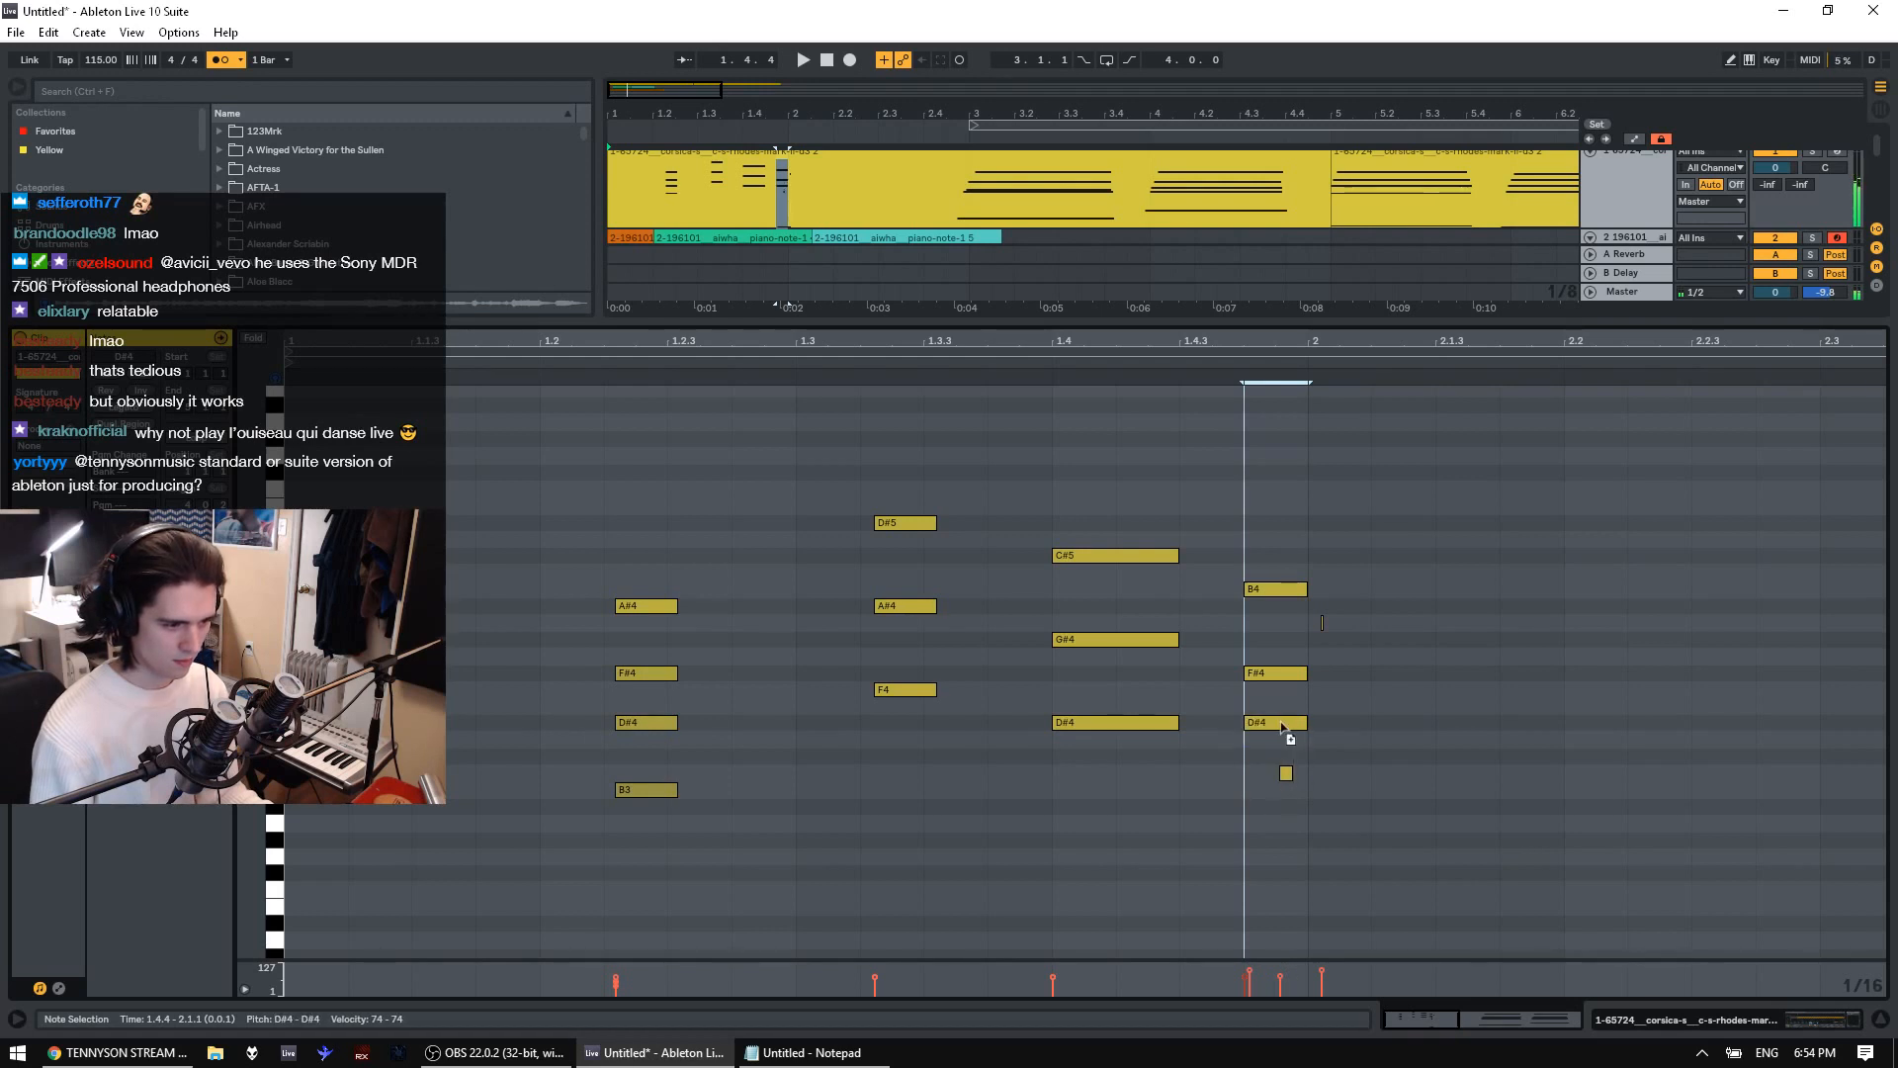
{"action": "left_click", "coordinate": [1191, 798]}
{"action": "key", "text": "space"}
{"action": "key", "text": "space"}
Delete the stray short notes just before and after the start of bar 2, then play from 1.4.1
{"action": "left_click_drag", "start_coordinate": [1254, 791], "coordinate": [1310, 753]}
{"action": "key", "text": "Delete"}
{"action": "left_click_drag", "start_coordinate": [1317, 661], "coordinate": [1378, 573]}
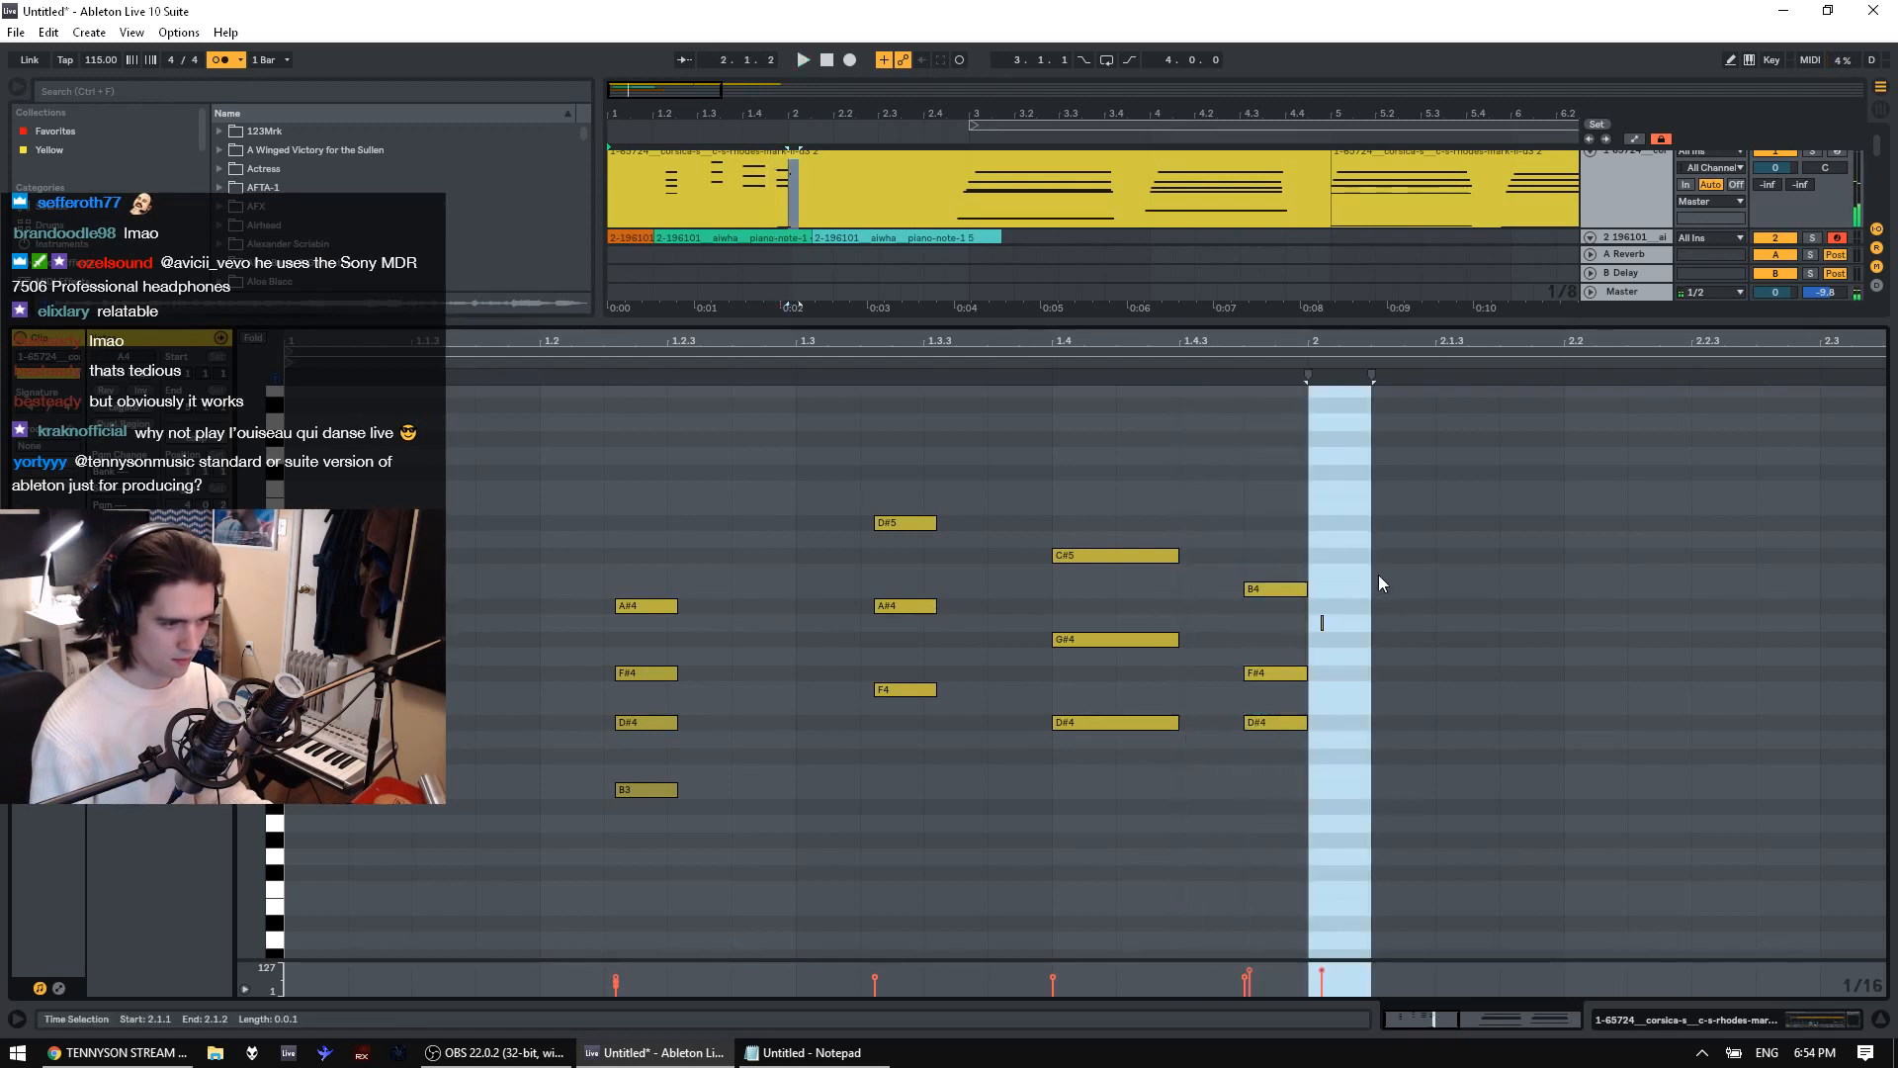
{"action": "key", "text": "Delete"}
{"action": "left_click", "coordinate": [1056, 739]}
{"action": "key", "text": "space"}
{"action": "key", "text": "space"}
Add a one-sixteenth chord of A#4, F4 and D4 at 2.1.1 and play the transition into it
{"action": "left_click_drag", "start_coordinate": [1265, 768], "coordinate": [1342, 611]}
{"action": "left_click", "coordinate": [1192, 674]}
{"action": "key", "text": "space"}
{"action": "key", "text": "space"}
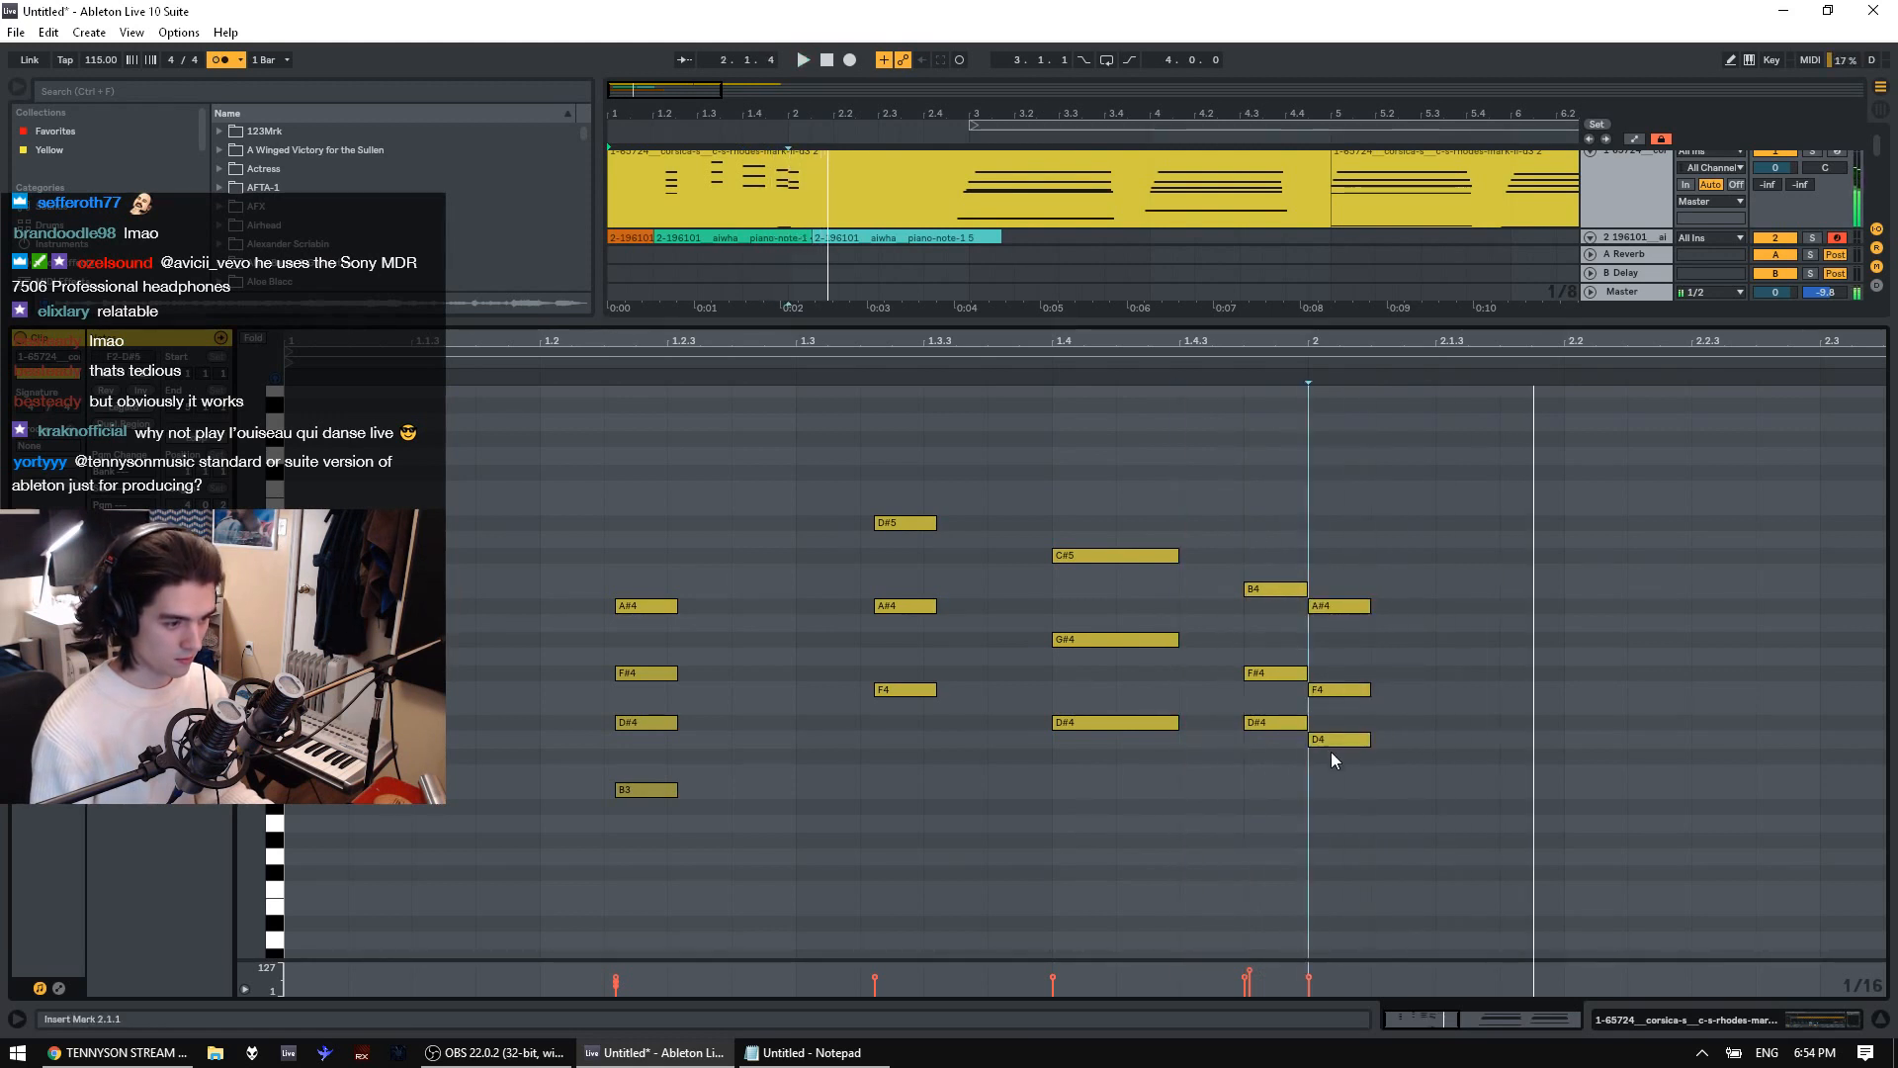
Revoice the 2.1.1 chord as D#5, C#5, C5 and A4, move it to 2.1.2, and play from 1.4.4
{"action": "left_click_drag", "start_coordinate": [1323, 741], "coordinate": [1321, 753]}
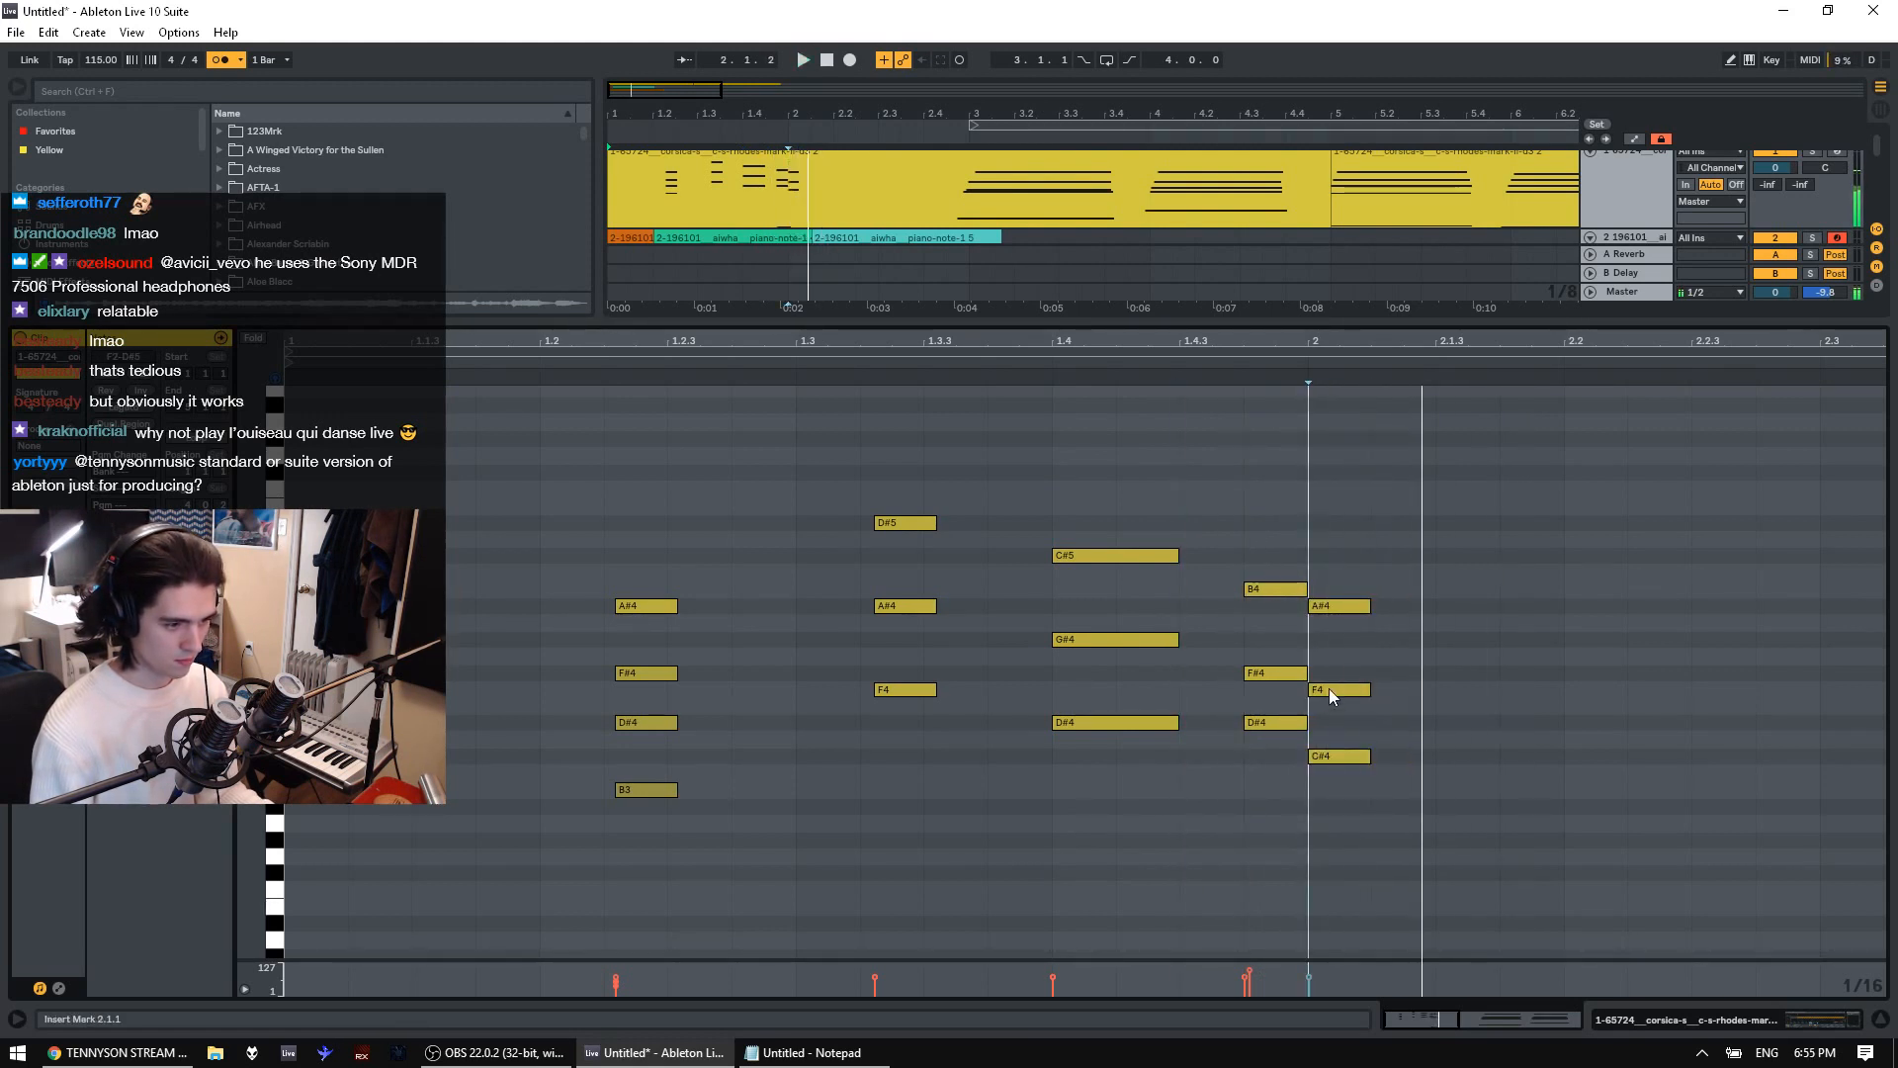
{"action": "left_click_drag", "start_coordinate": [1328, 688], "coordinate": [1318, 584]}
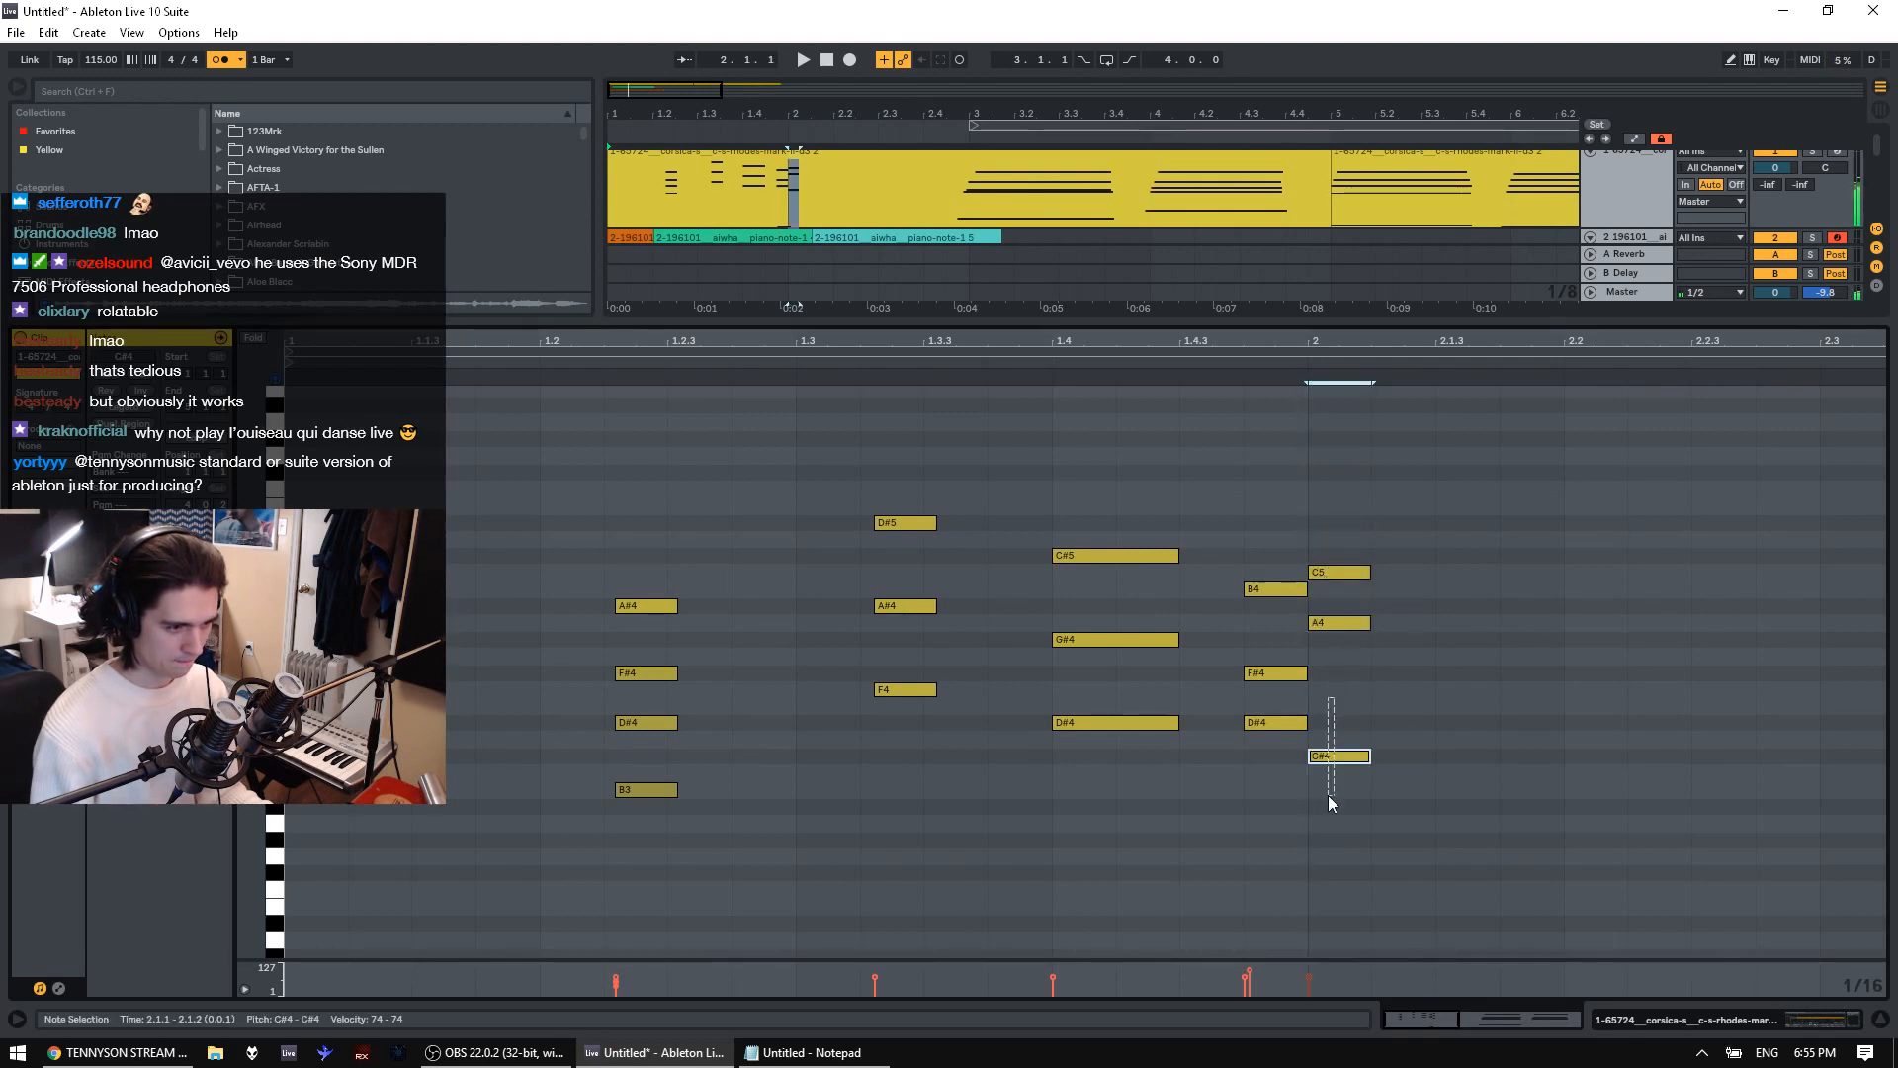
{"action": "left_click_drag", "start_coordinate": [1327, 795], "coordinate": [1399, 581]}
{"action": "left_click_drag", "start_coordinate": [1388, 778], "coordinate": [1390, 524]}
{"action": "left_click", "coordinate": [1260, 513]}
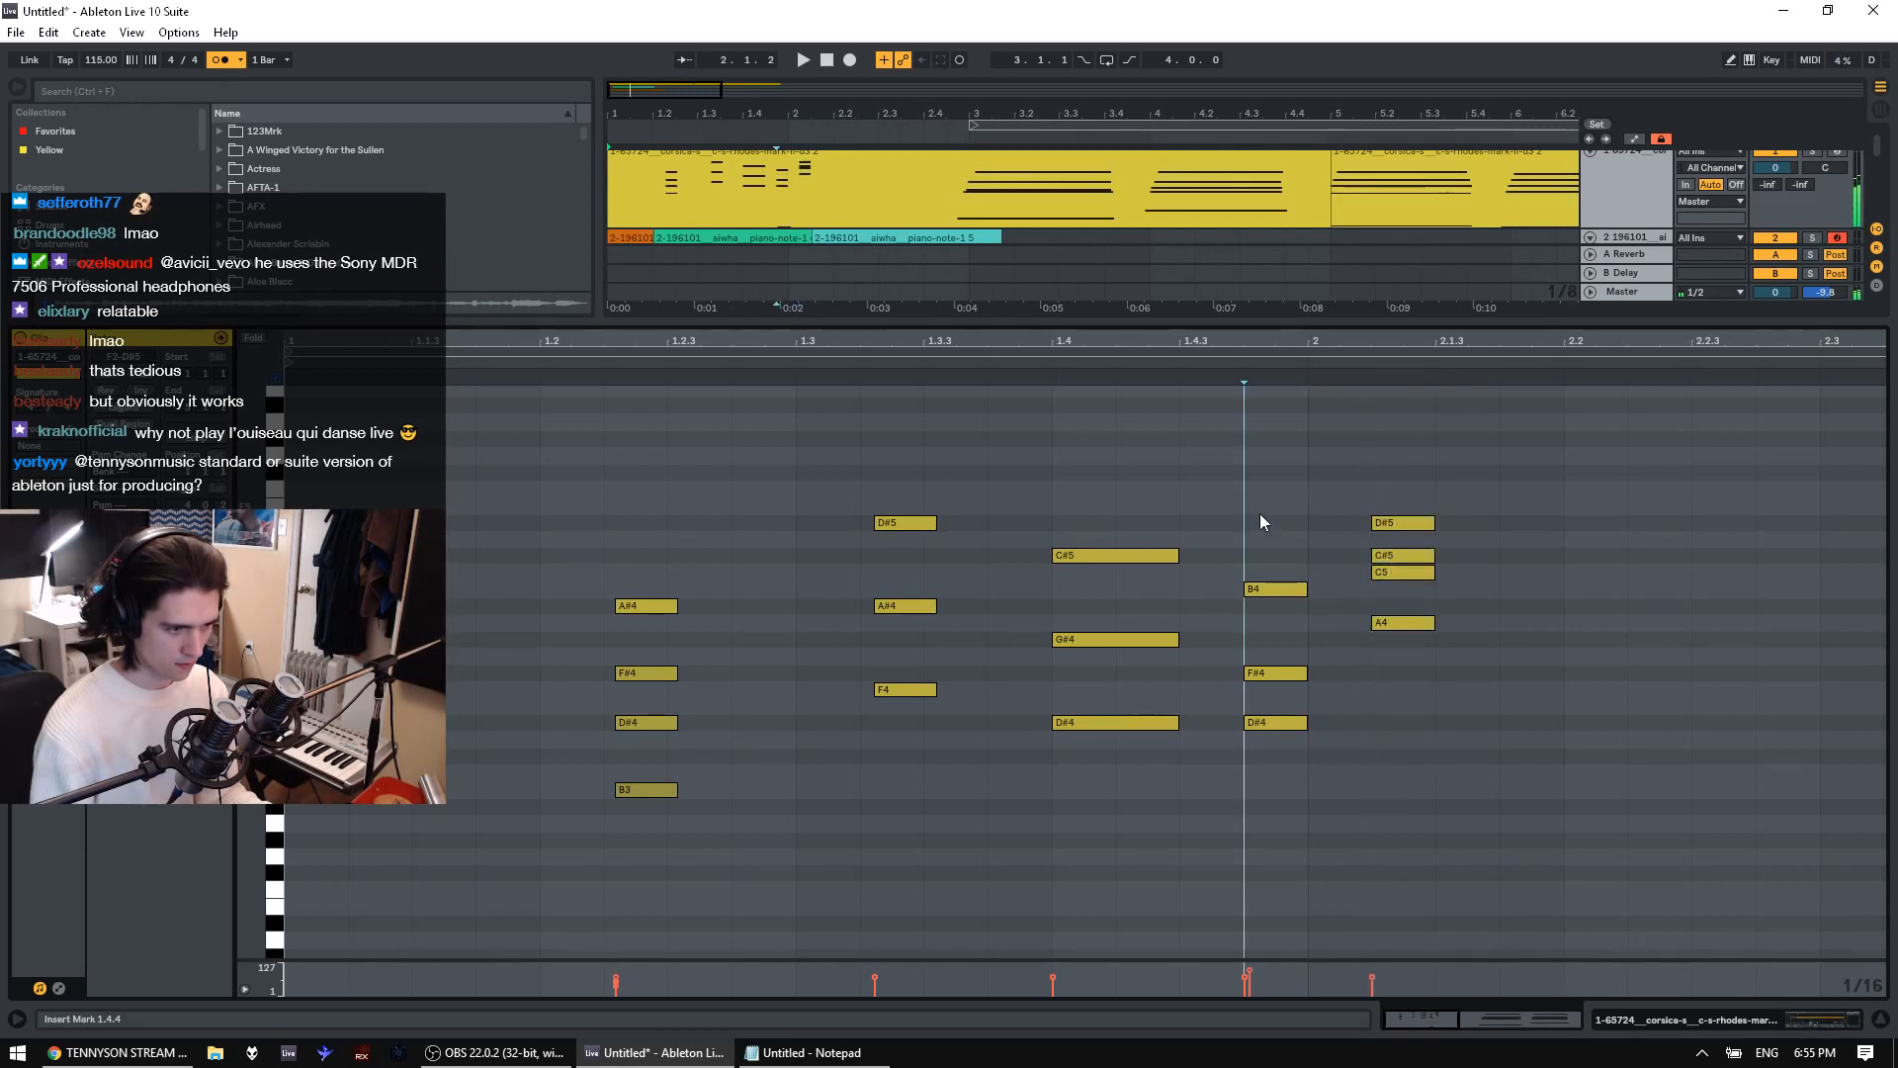
{"action": "key", "text": "space"}
{"action": "key", "text": "space"}
Move the D#5, C#5, C5 and A4 chord to 2.1.3 and play the phrase from 1.2.1
{"action": "left_click_drag", "start_coordinate": [1409, 643], "coordinate": [1396, 502]}
{"action": "key", "text": "Right"}
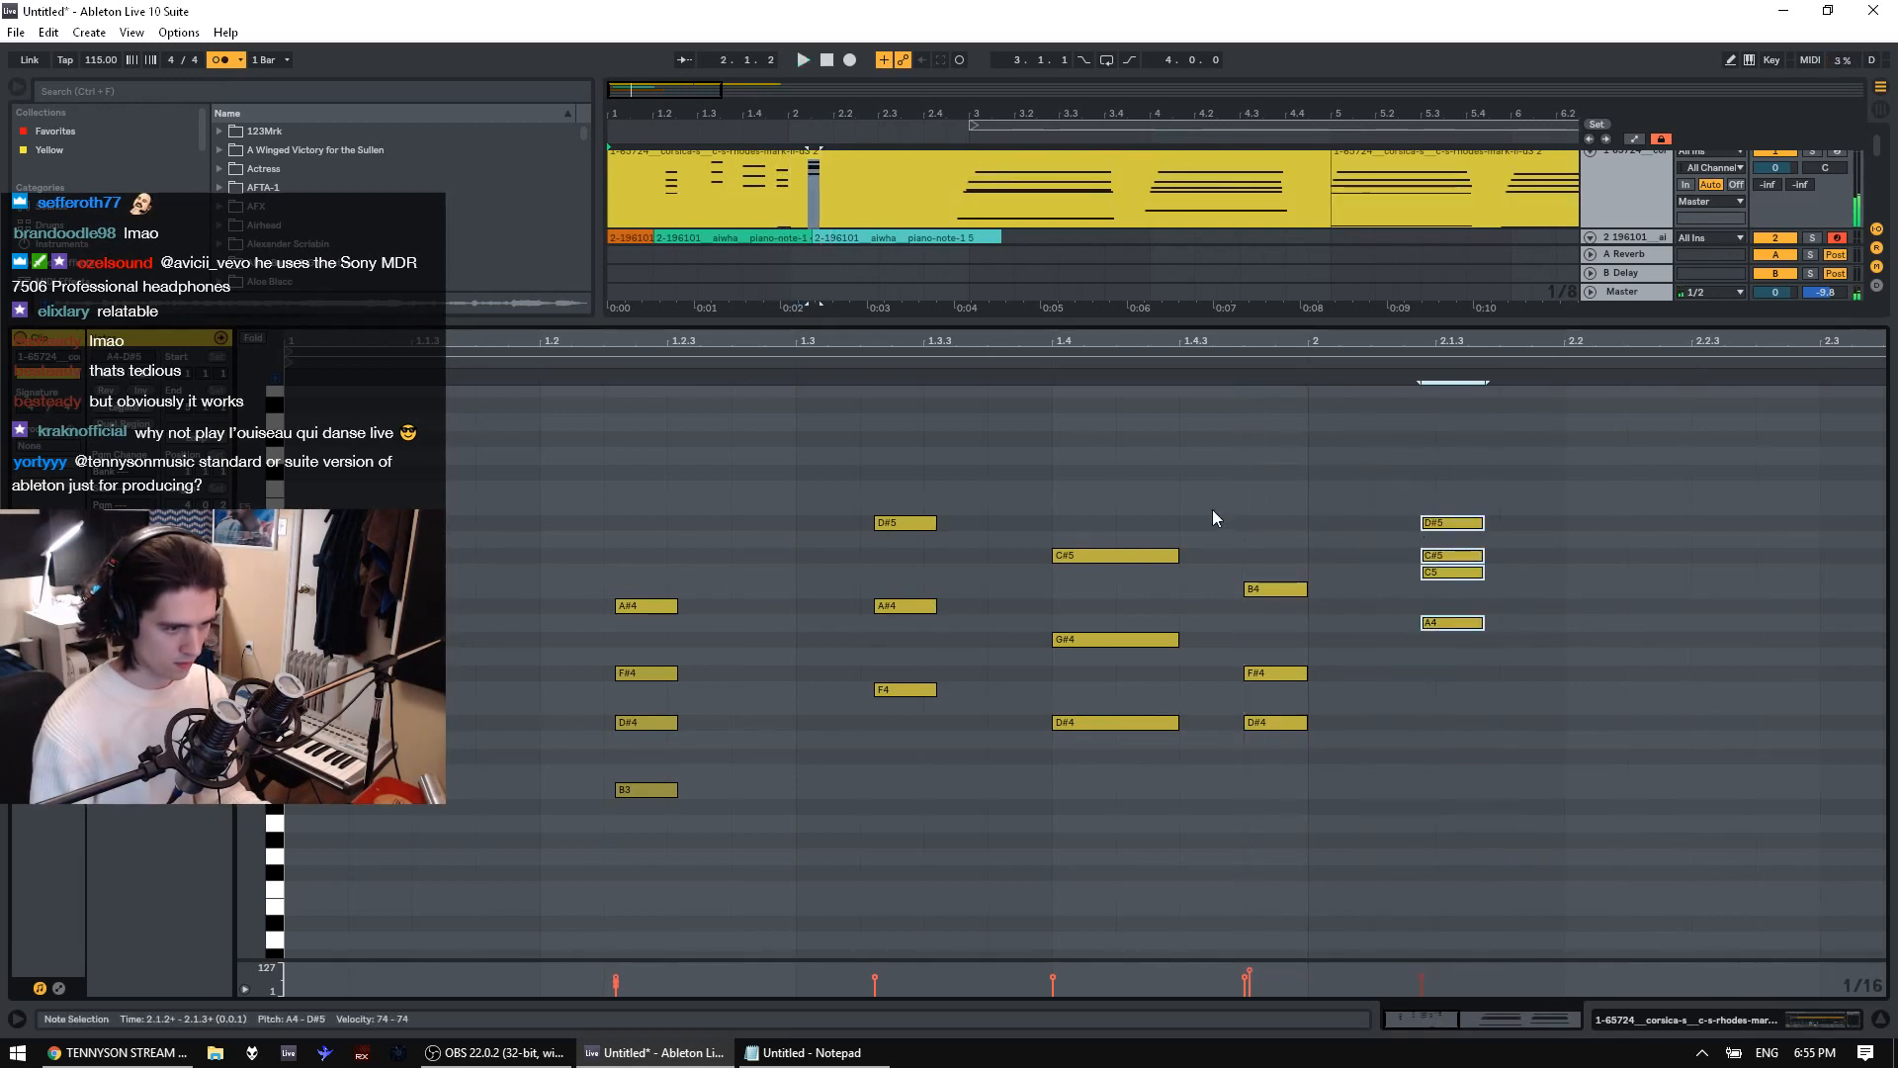
{"action": "key", "text": "space"}
{"action": "key", "text": "space"}
{"action": "left_click", "coordinate": [1147, 686]}
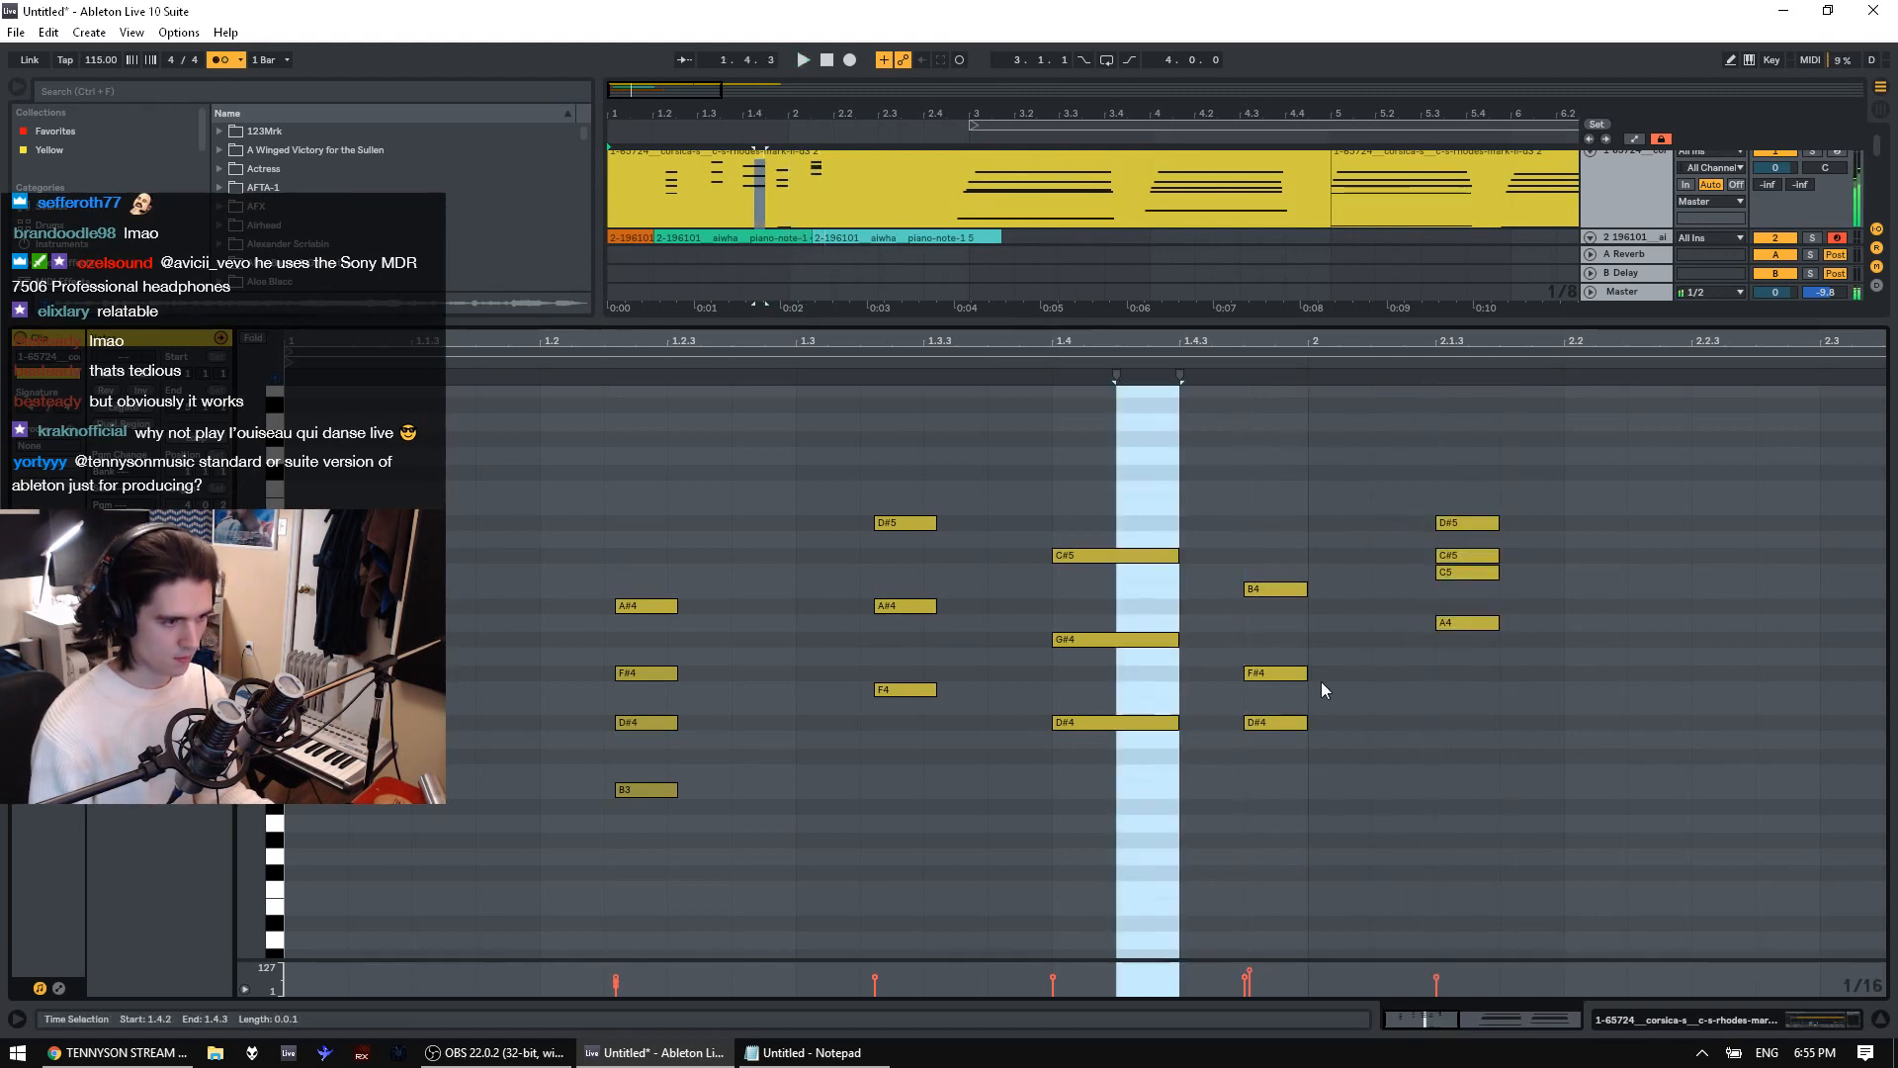
{"action": "left_click", "coordinate": [956, 852]}
{"action": "left_click", "coordinate": [548, 870]}
{"action": "key", "text": "space"}
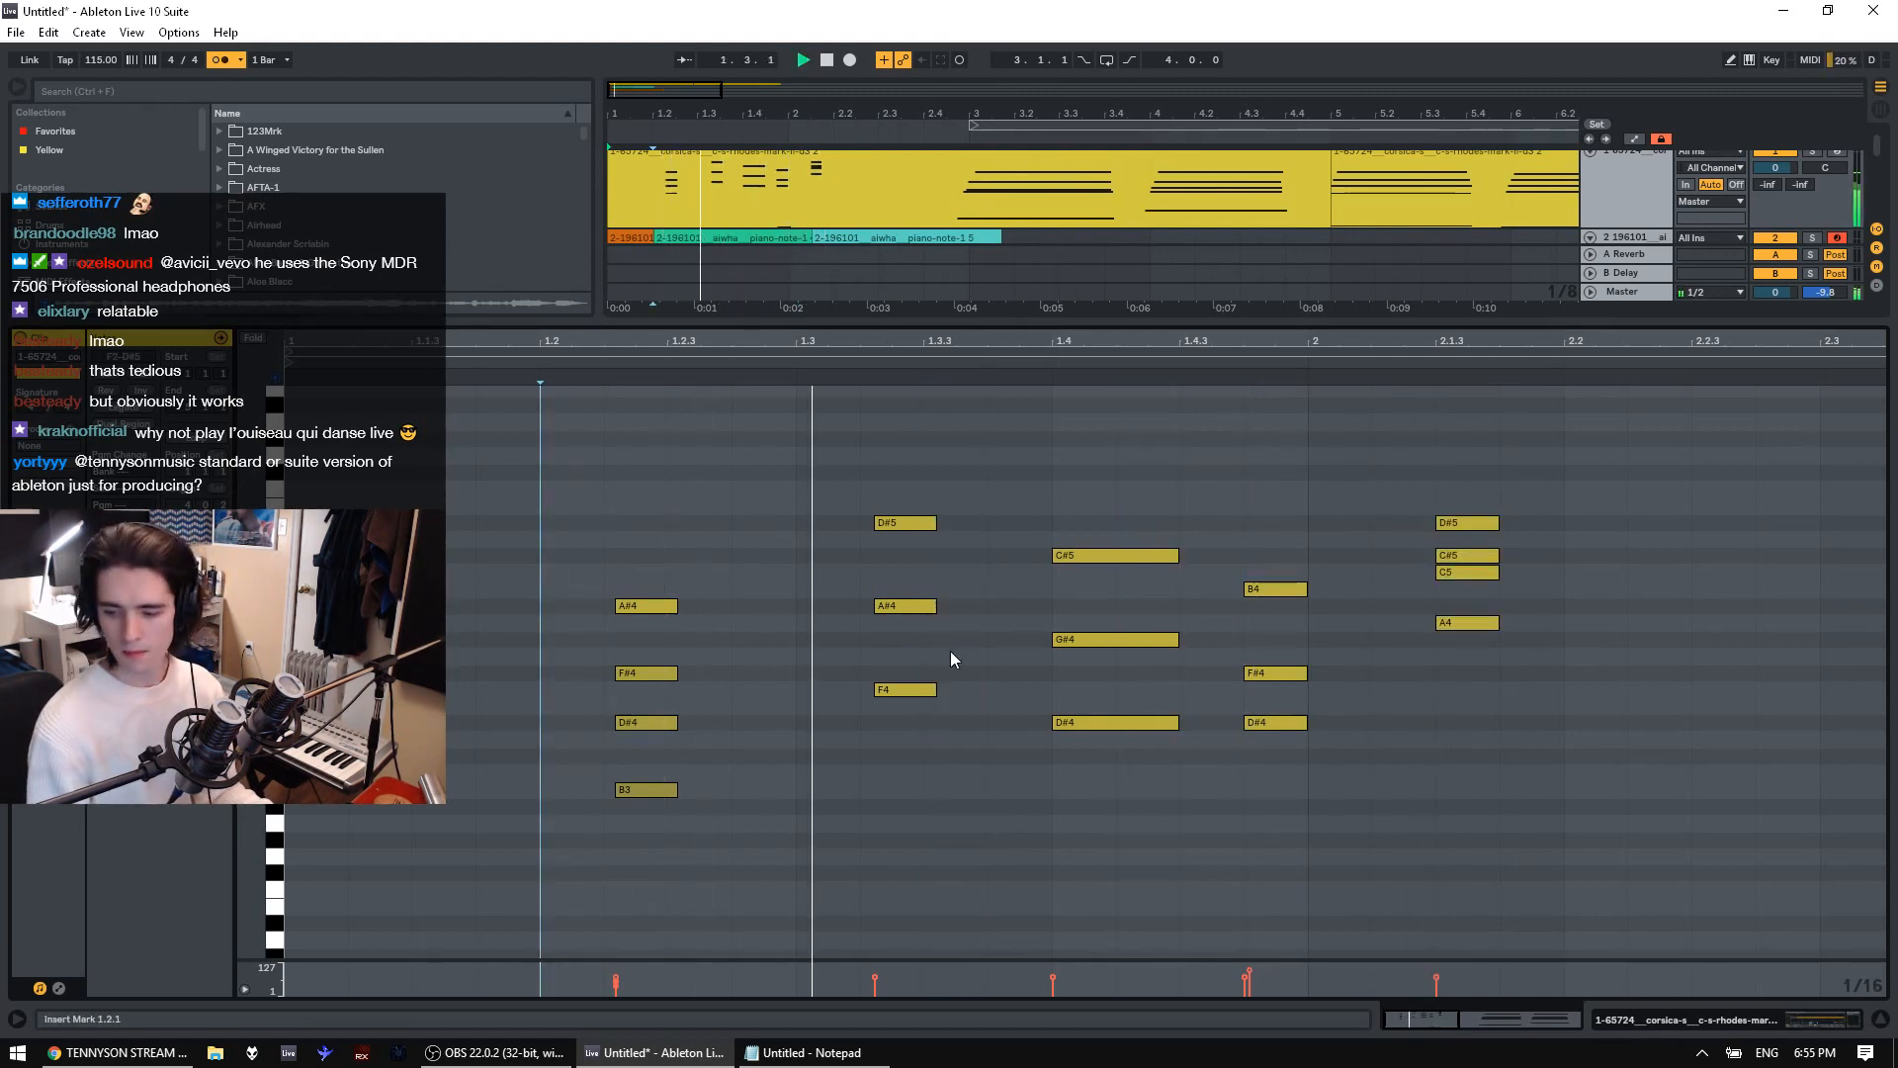
{"action": "key", "text": "space"}
Lower the velocity of the chord at 1.4.4 to 21, nudge it slightly later, and play from 1.3.4
{"action": "left_click_drag", "start_coordinate": [1308, 767], "coordinate": [1303, 596]}
{"action": "left_click", "coordinate": [992, 682]}
{"action": "key", "text": "space"}
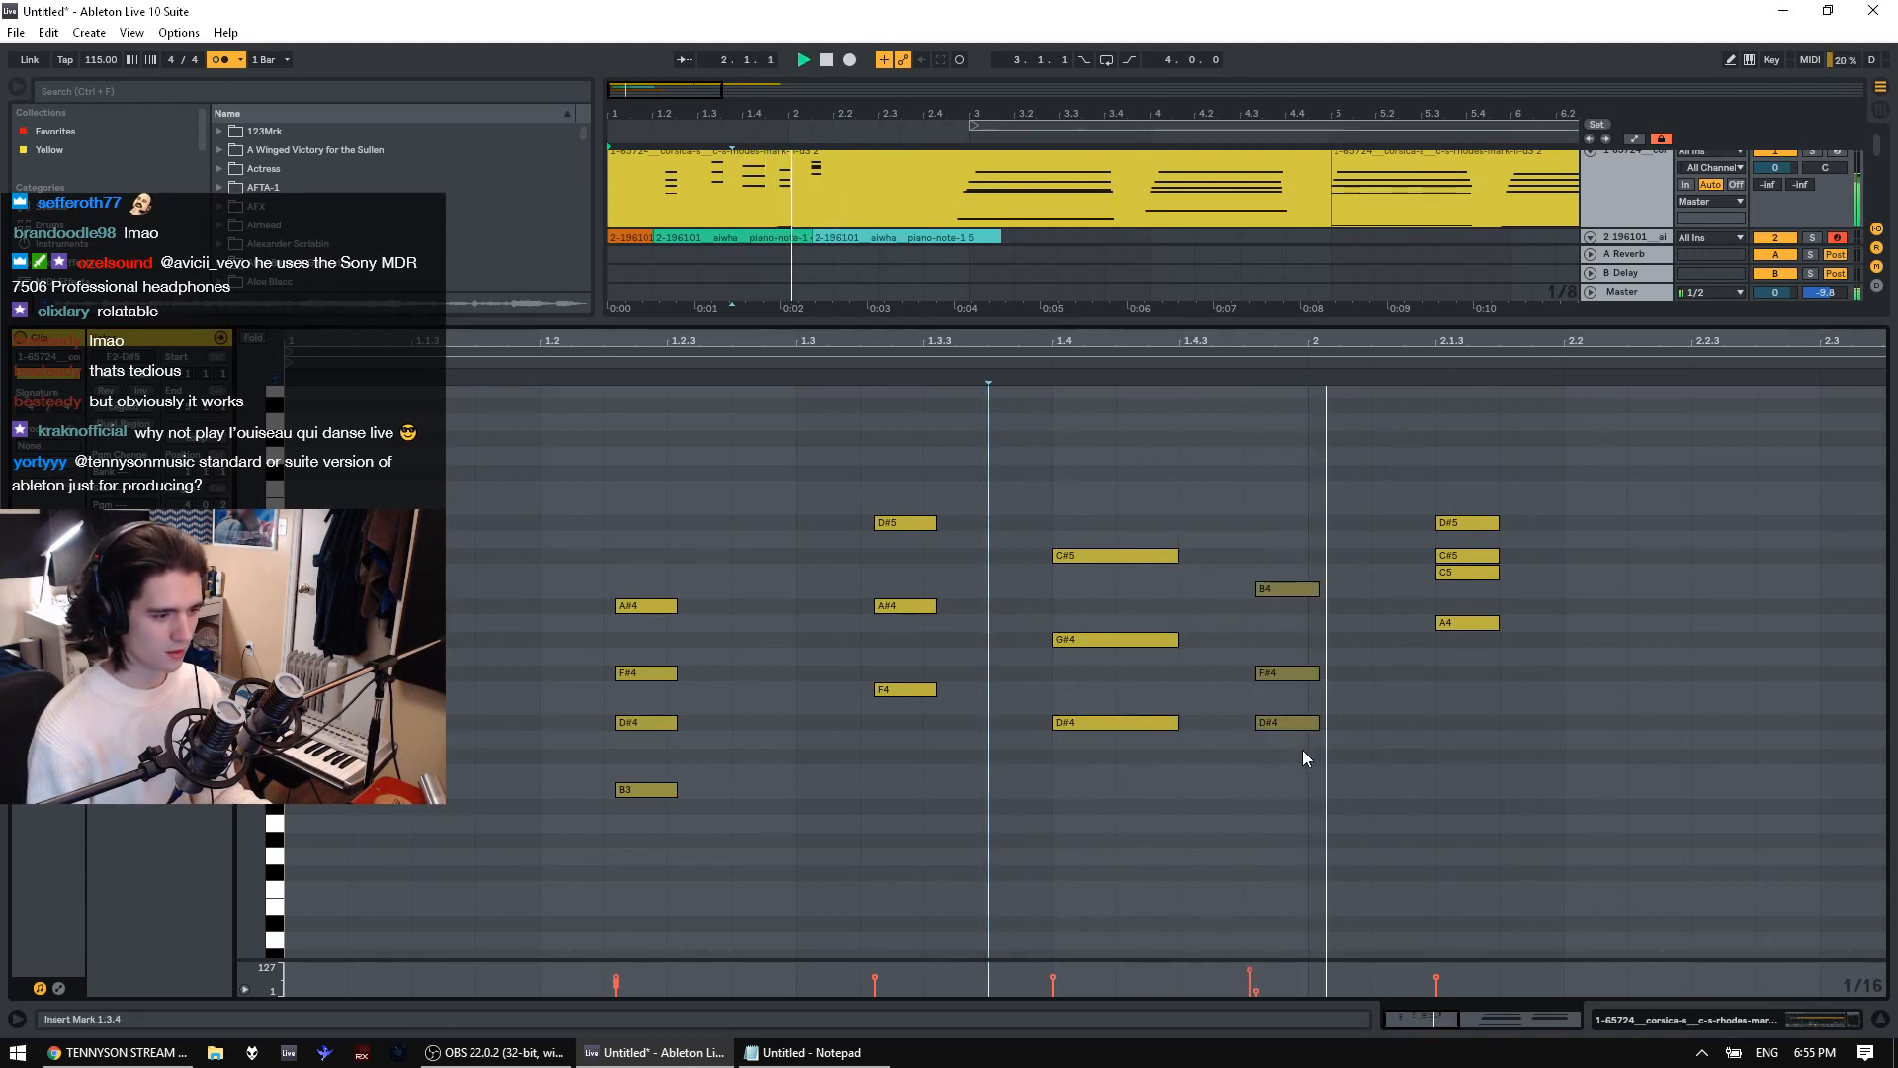
{"action": "key", "text": "space"}
Move the quiet chord to 2.1.1, revoice it as A#4, F4 and D#4, and play it in context
{"action": "left_click_drag", "start_coordinate": [1307, 765], "coordinate": [1296, 516]}
{"action": "left_click_drag", "start_coordinate": [1307, 590], "coordinate": [1337, 606]}
{"action": "left_click", "coordinate": [1335, 590]}
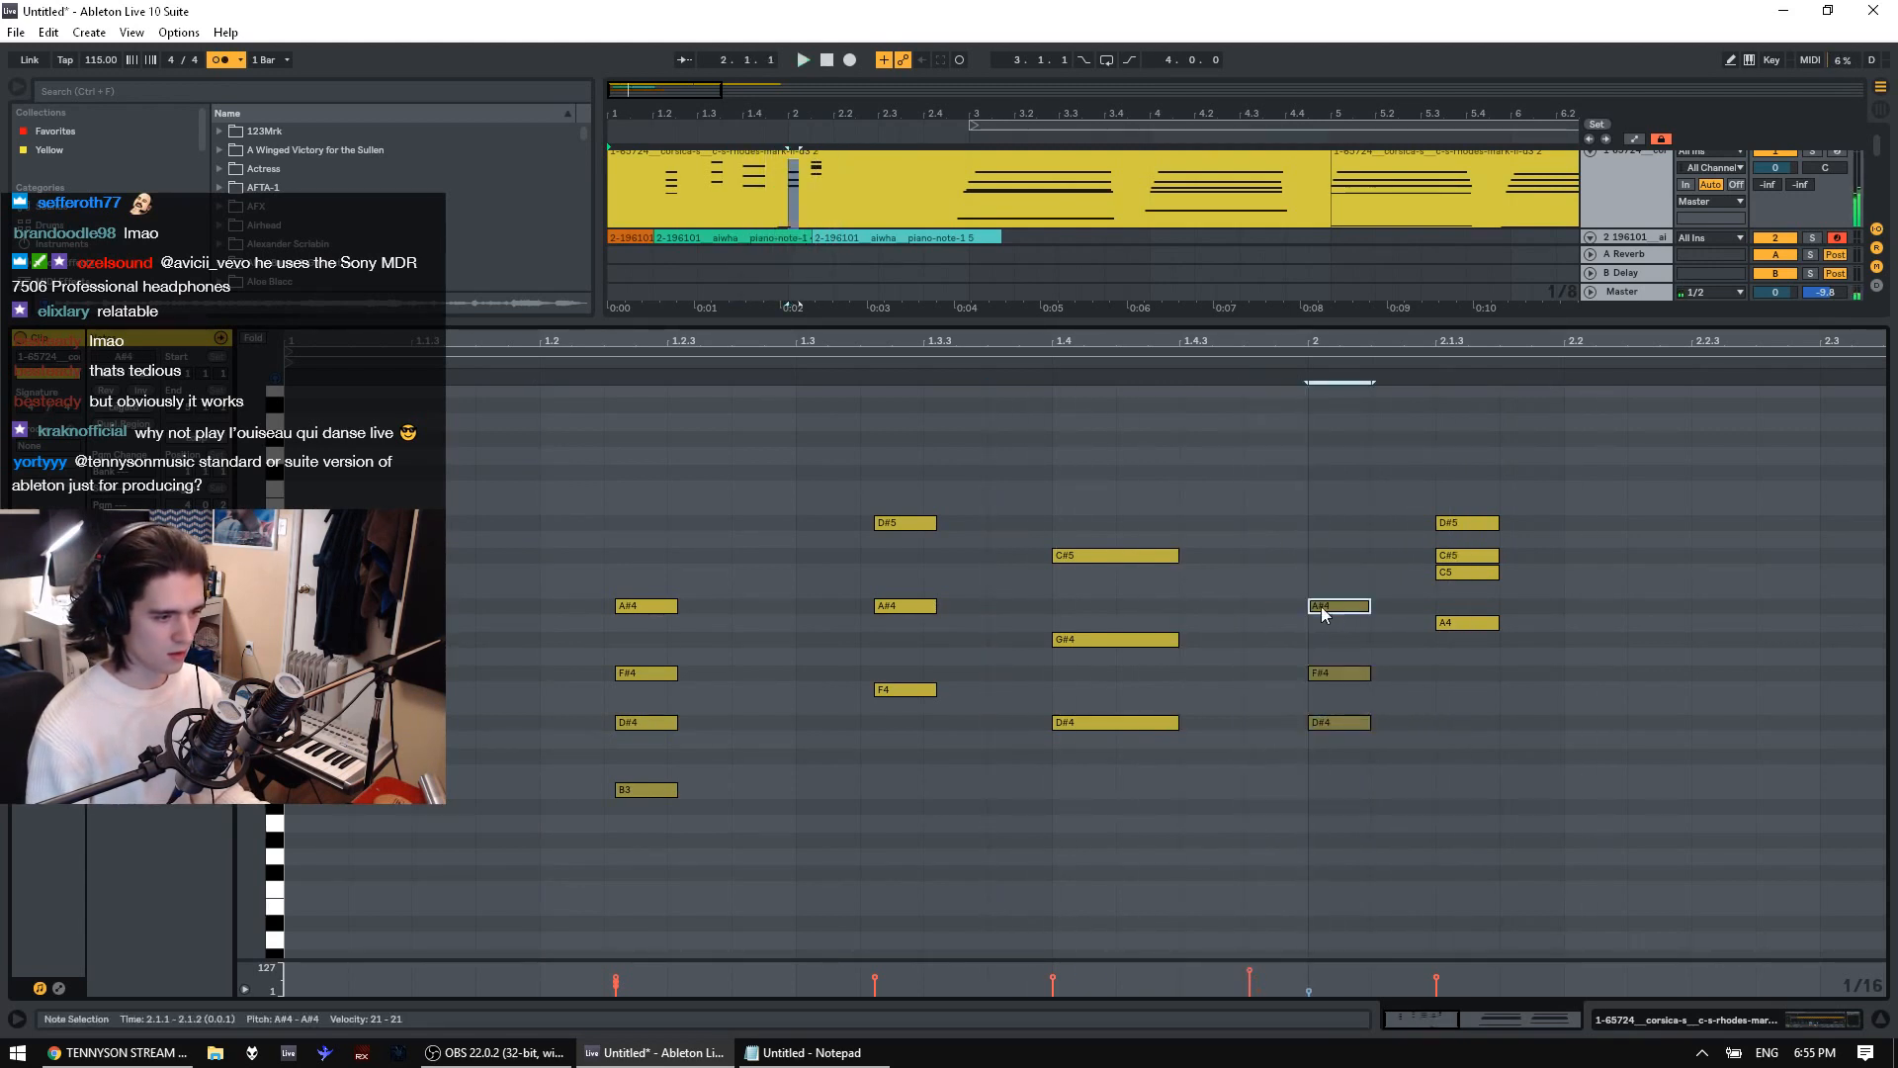
{"action": "left_click_drag", "start_coordinate": [1332, 675], "coordinate": [1325, 692]}
{"action": "left_click", "coordinate": [1310, 753]}
{"action": "key", "text": "space"}
{"action": "key", "text": "space"}
{"action": "key", "text": "space"}
{"action": "key", "text": "space"}
Move the four-note chord to just after 2.1.4 and add a three-sixteenths chord of A4, F#4, F4 and C4 at 2.2.3
{"action": "left_click_drag", "start_coordinate": [1434, 728], "coordinate": [1542, 539]}
{"action": "key", "text": "space"}
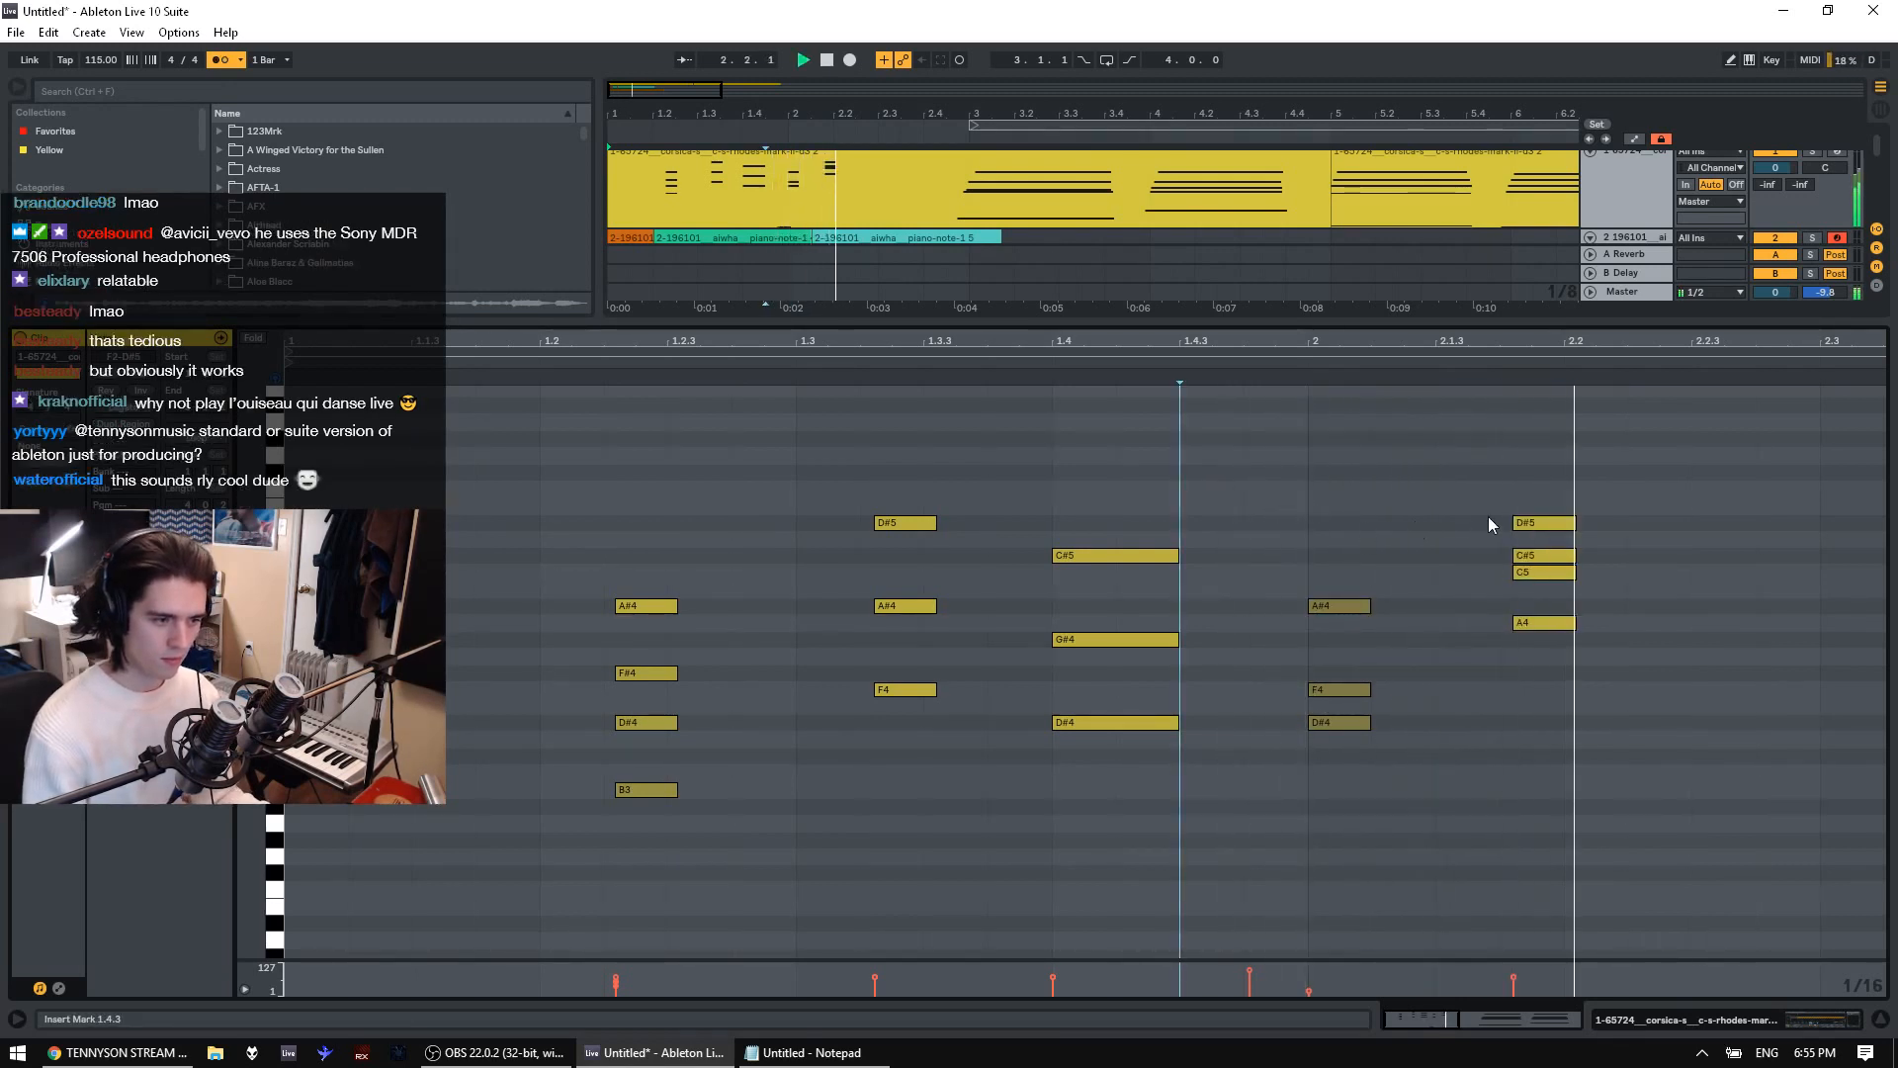
{"action": "left_click_drag", "start_coordinate": [1544, 633], "coordinate": [1713, 751]}
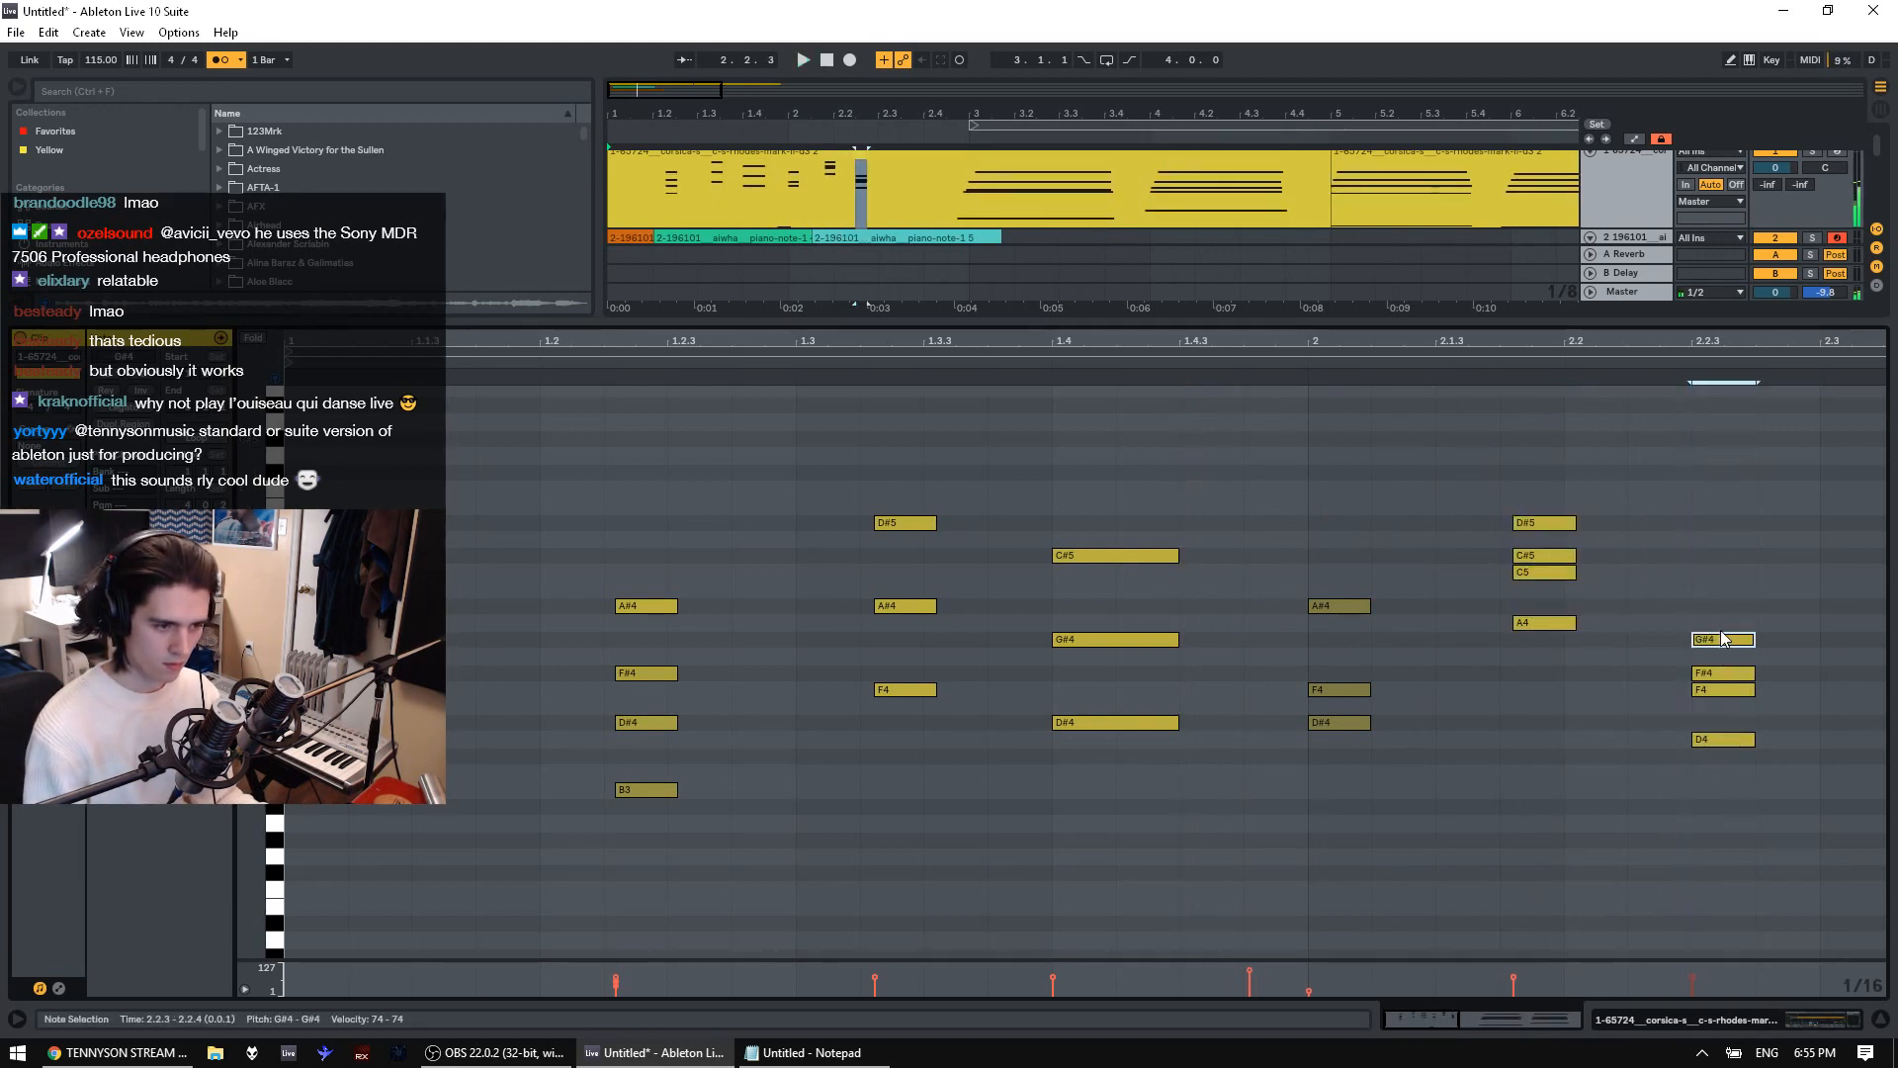
{"action": "left_click_drag", "start_coordinate": [1722, 638], "coordinate": [1721, 630]}
{"action": "left_click_drag", "start_coordinate": [1715, 741], "coordinate": [1718, 774]}
{"action": "left_click", "coordinate": [1536, 791]}
{"action": "key", "text": "space"}
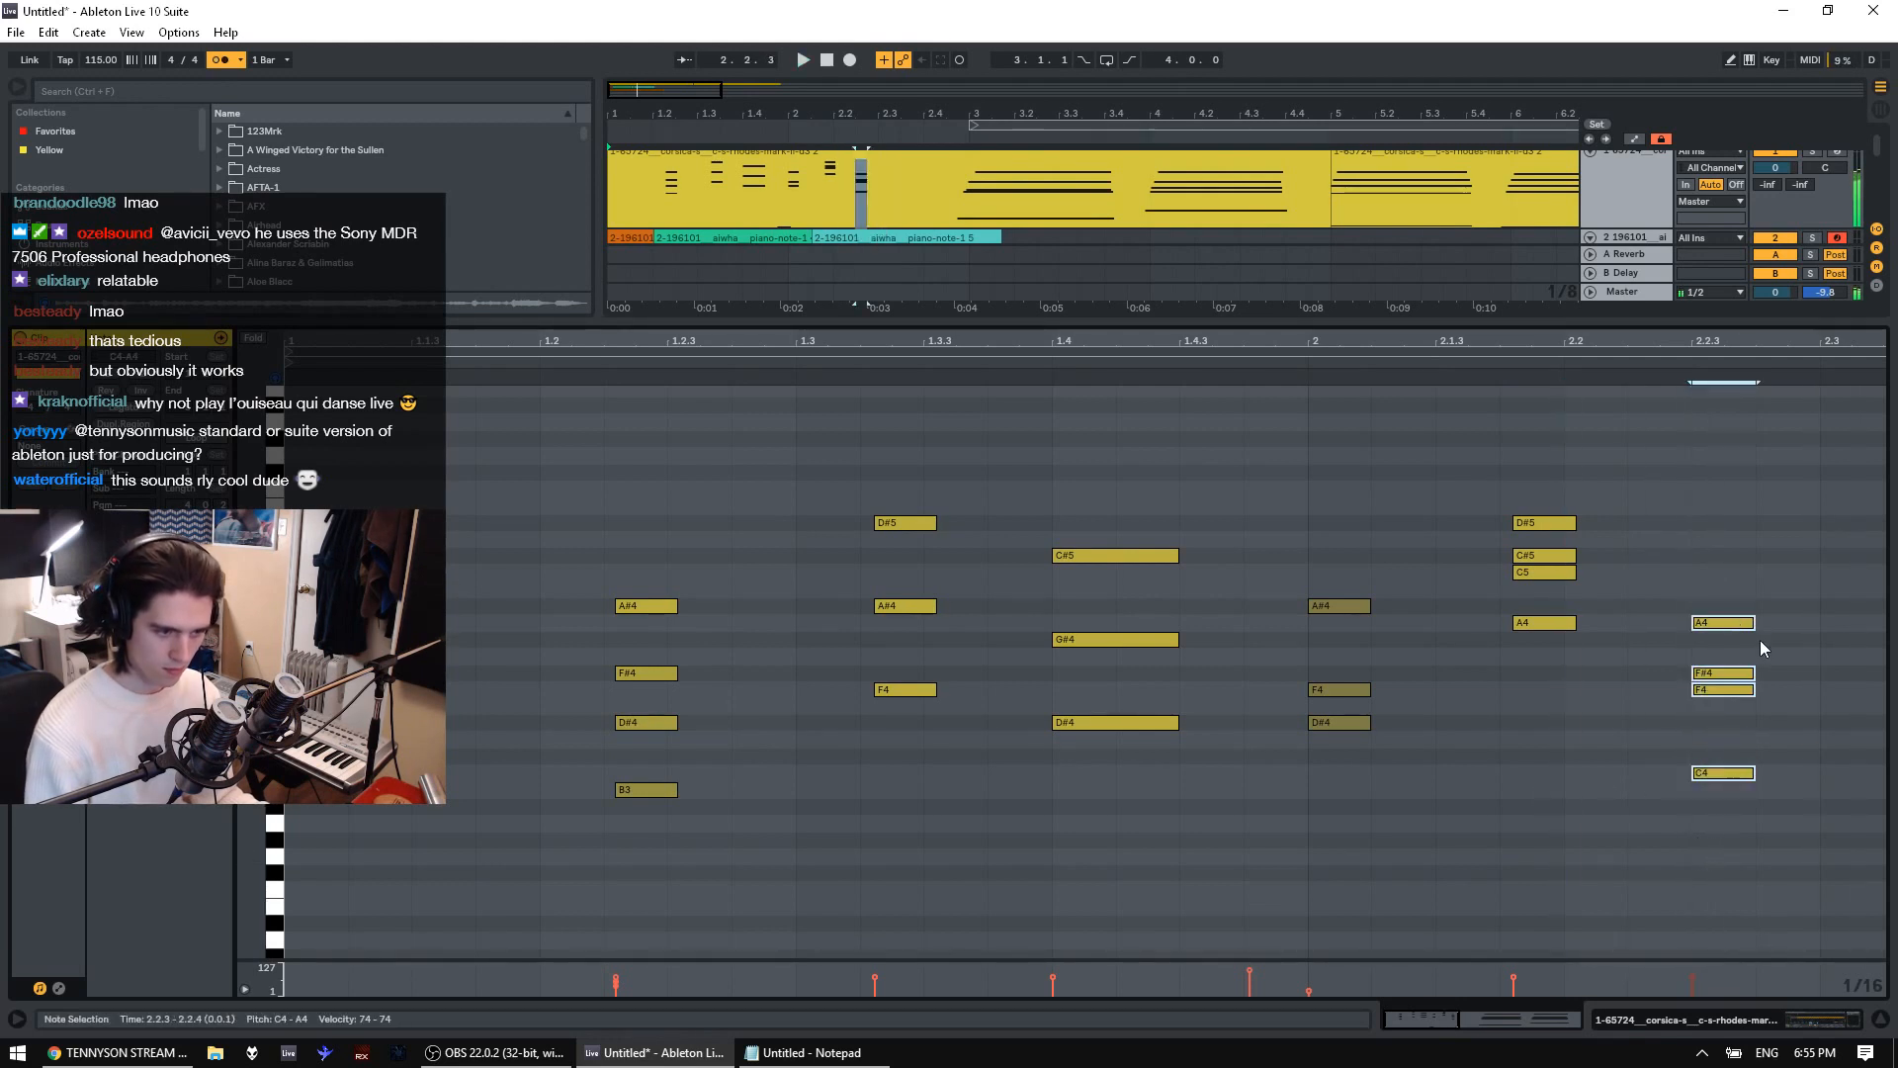
{"action": "left_click_drag", "start_coordinate": [1756, 625], "coordinate": [1883, 633]}
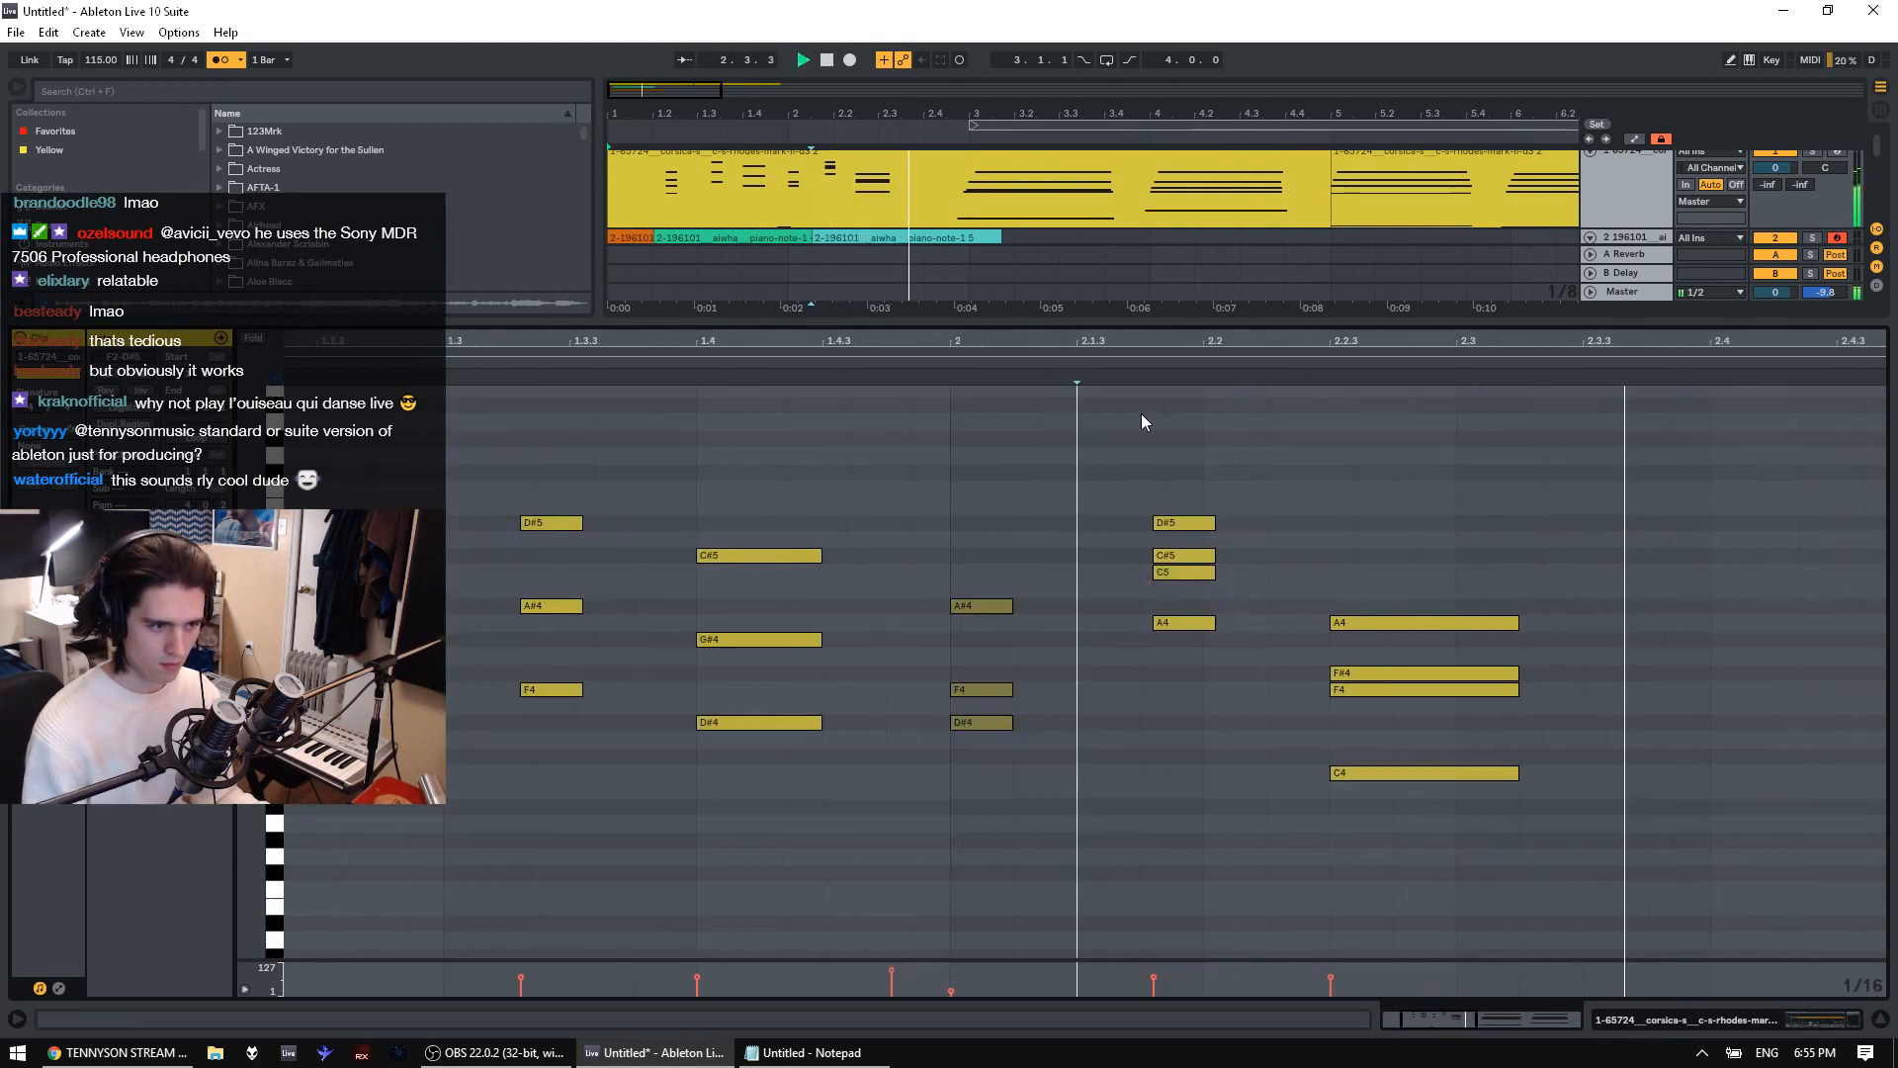
{"action": "key", "text": "space"}
Play the Rhodes chords from 1.4.4 and 1.3.1, and reopen the Rhodes clip's notes
{"action": "left_click", "coordinate": [919, 529]}
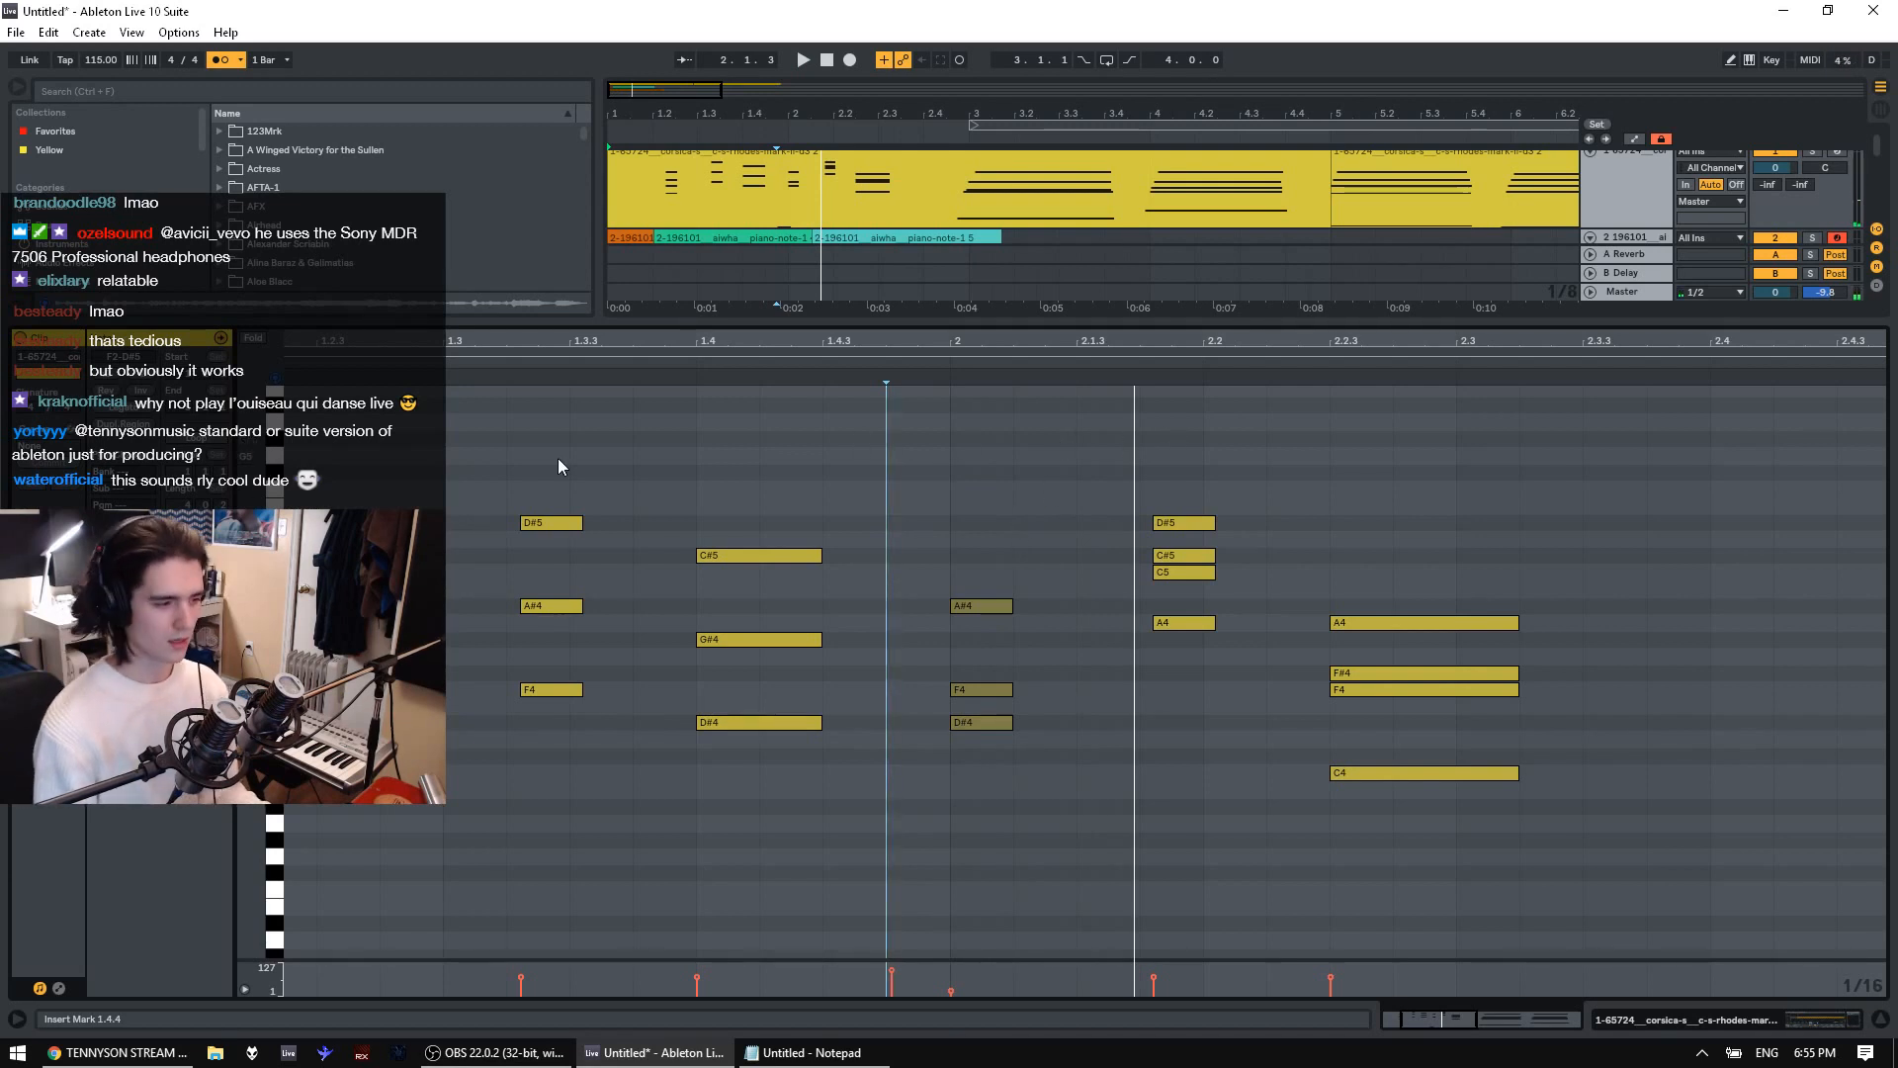
{"action": "left_click", "coordinate": [532, 451]}
{"action": "left_click", "coordinate": [459, 464]}
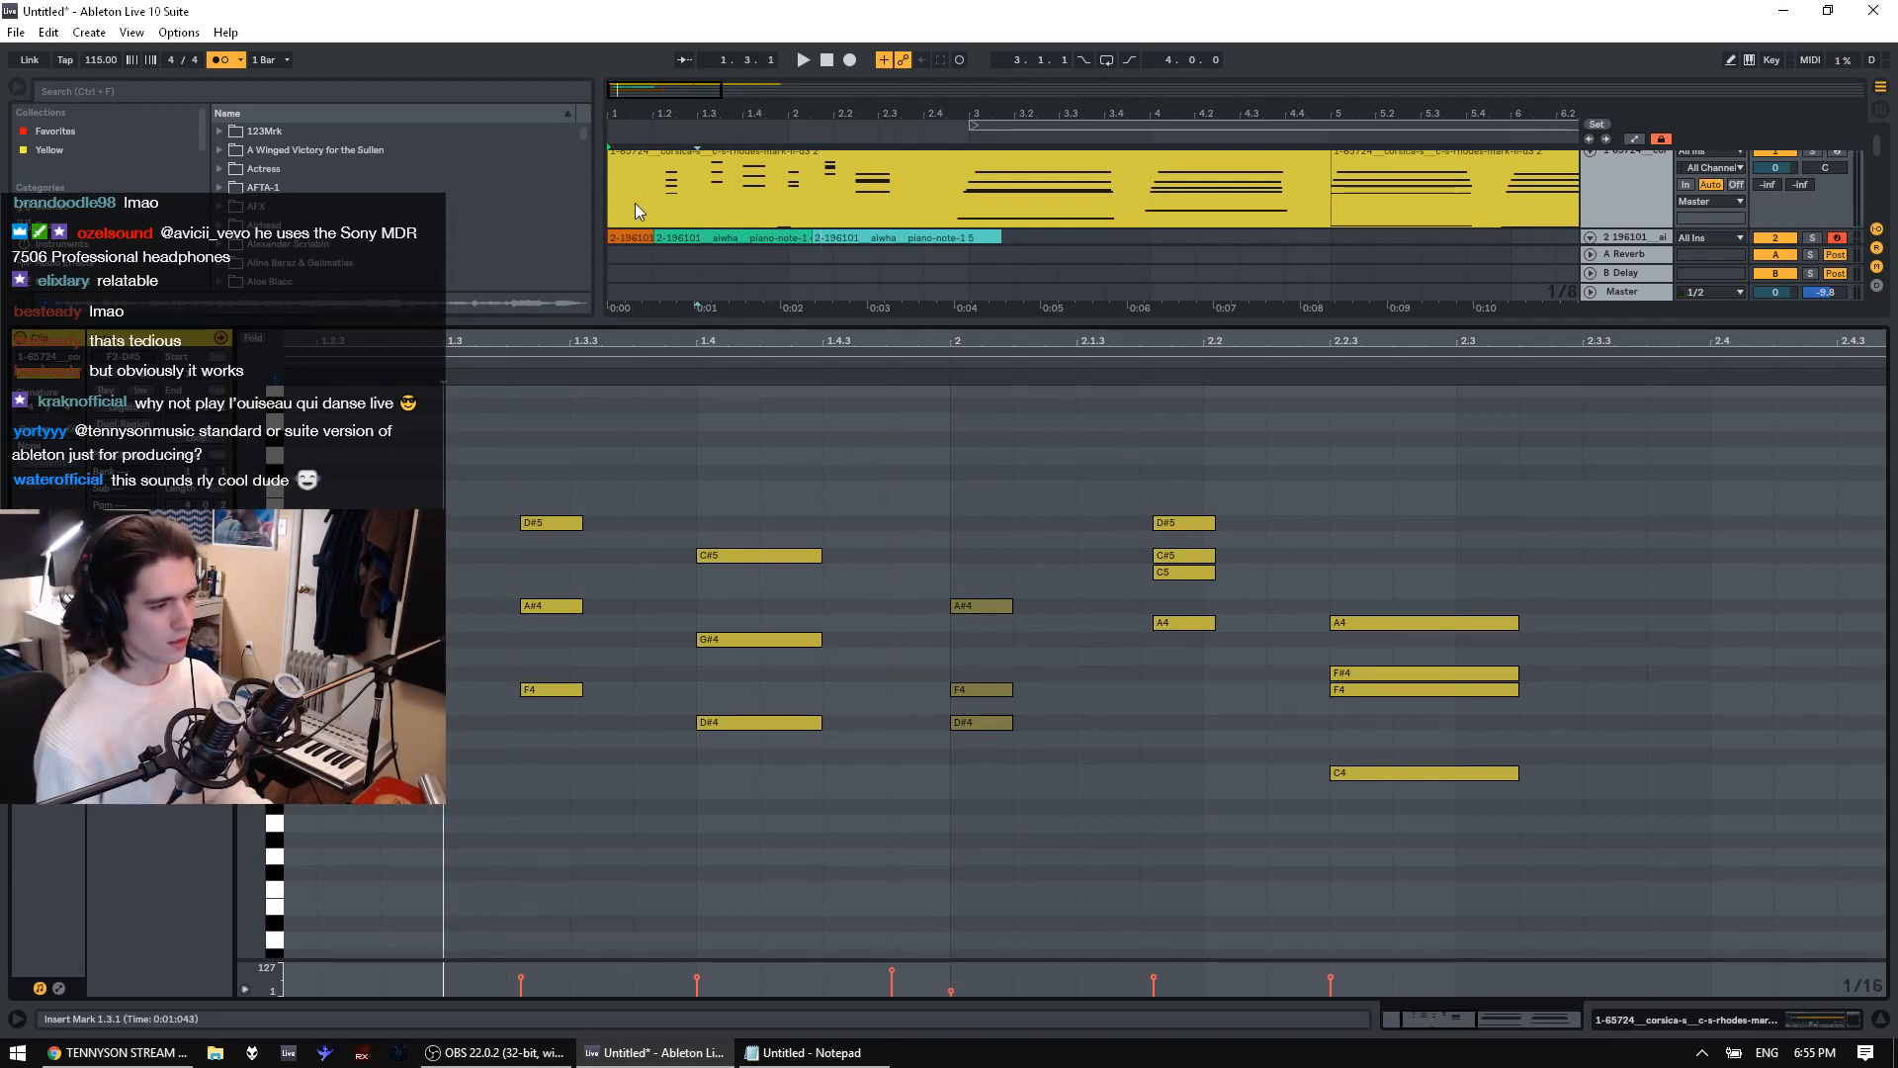
{"action": "left_click", "coordinate": [674, 199]}
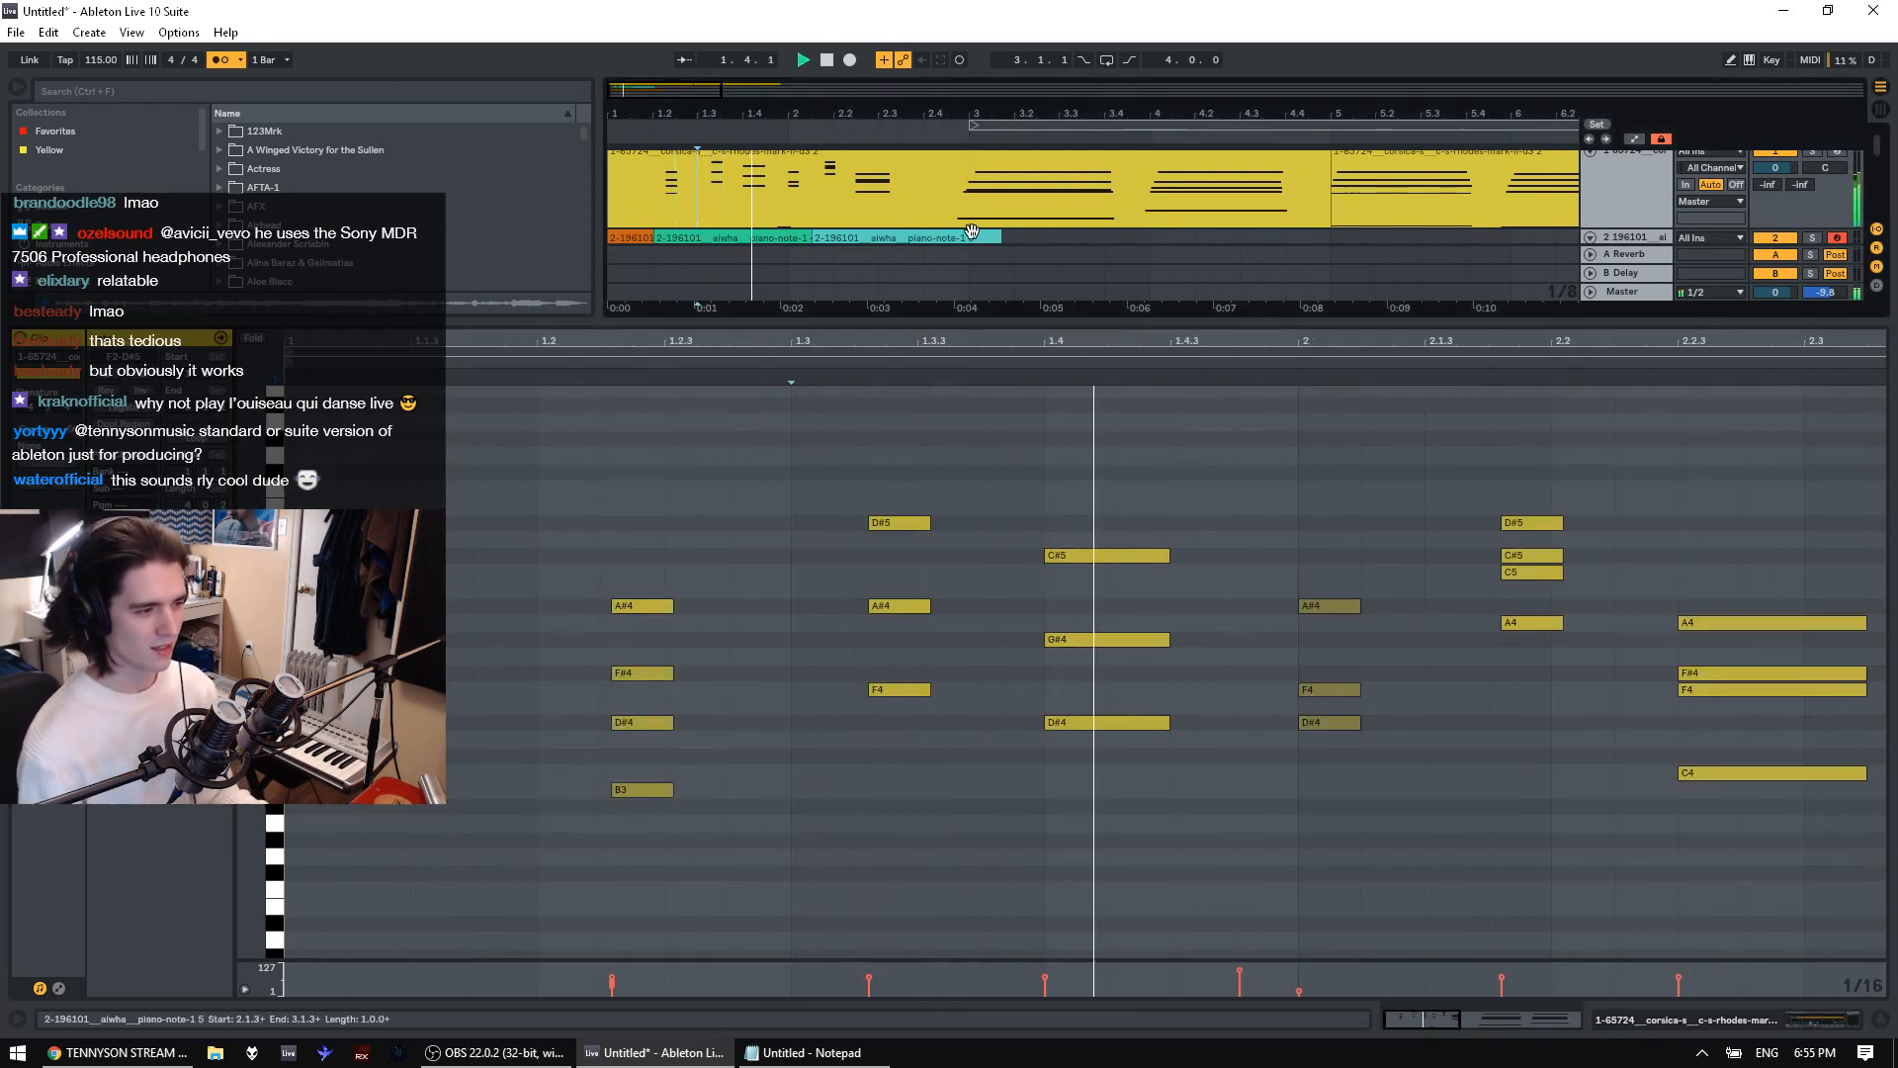
{"action": "double_click", "coordinate": [866, 178]}
{"action": "key", "text": "space"}
Try a second three-sixteenths chord of A#4, G4, F#4 and C#4 at 2.3.3 and play it
{"action": "left_click_drag", "start_coordinate": [865, 872], "coordinate": [974, 613]}
{"action": "left_click", "coordinate": [685, 550]}
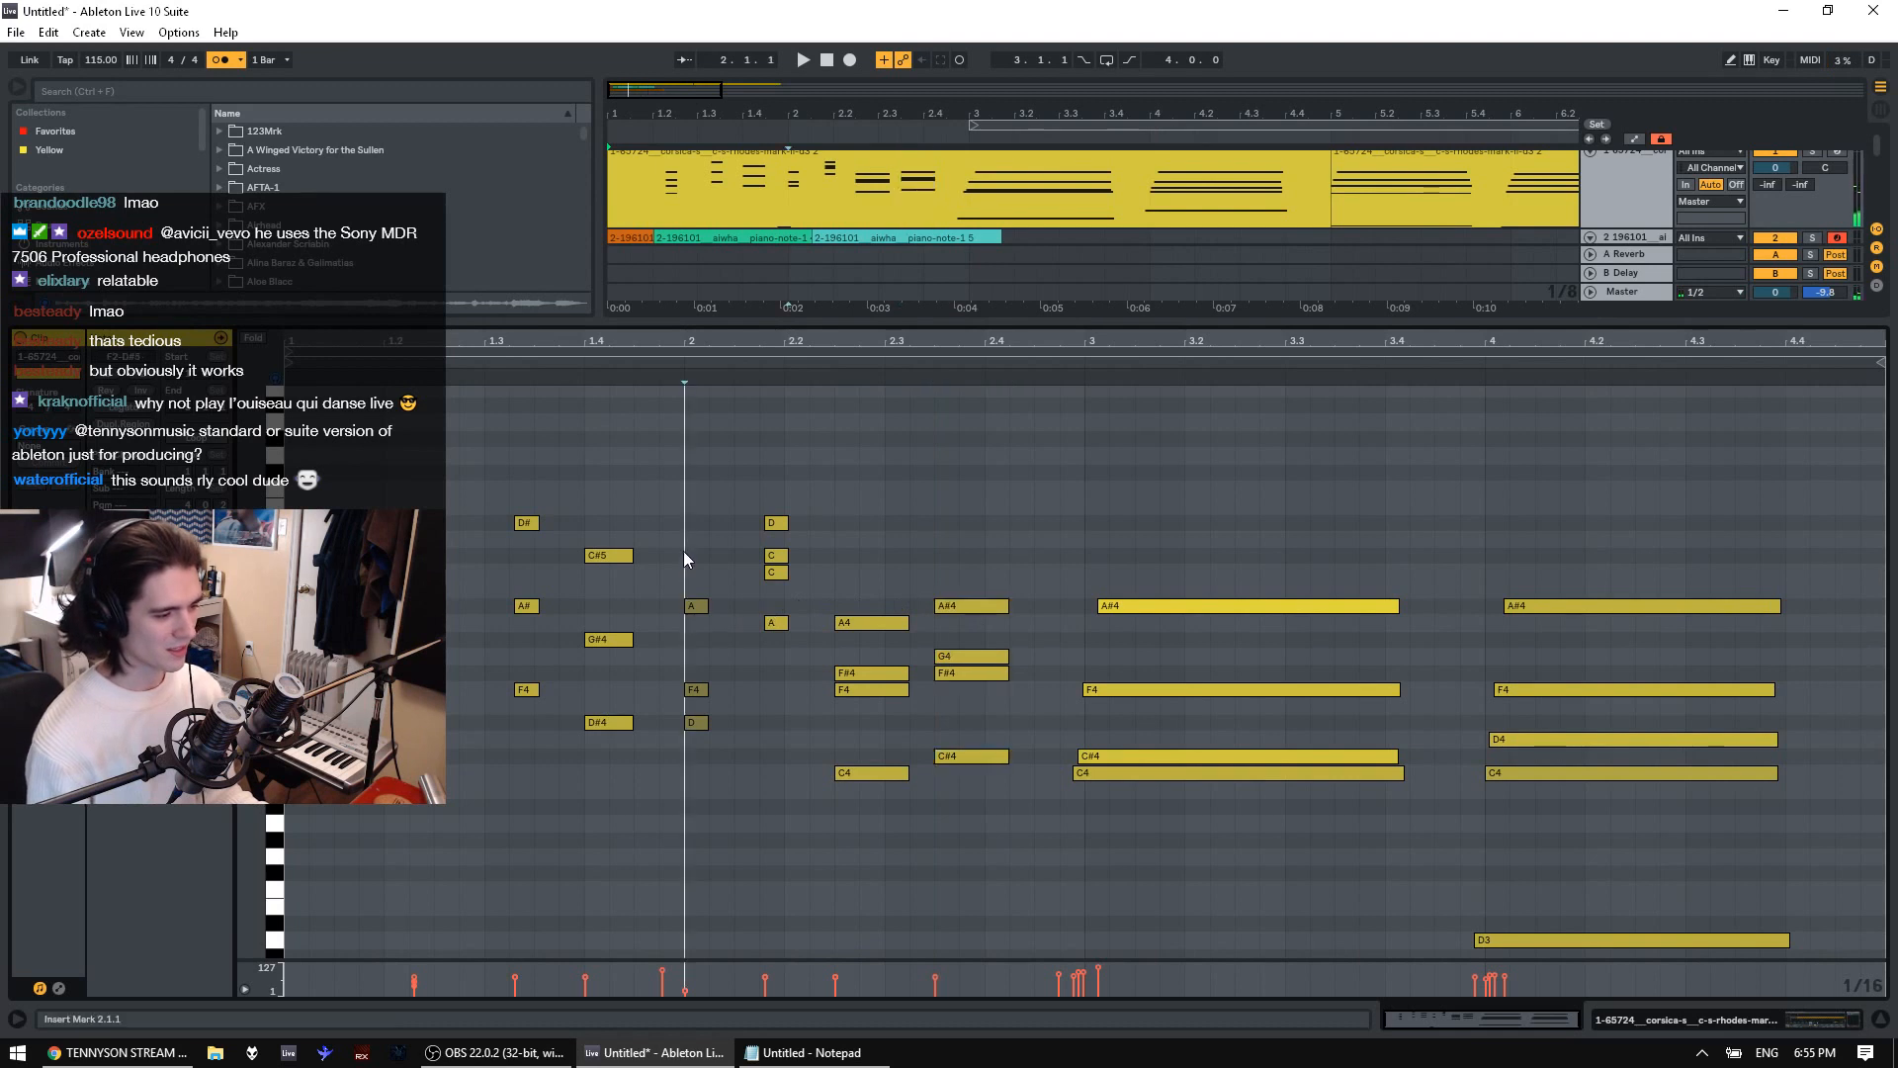
{"action": "key", "text": "space"}
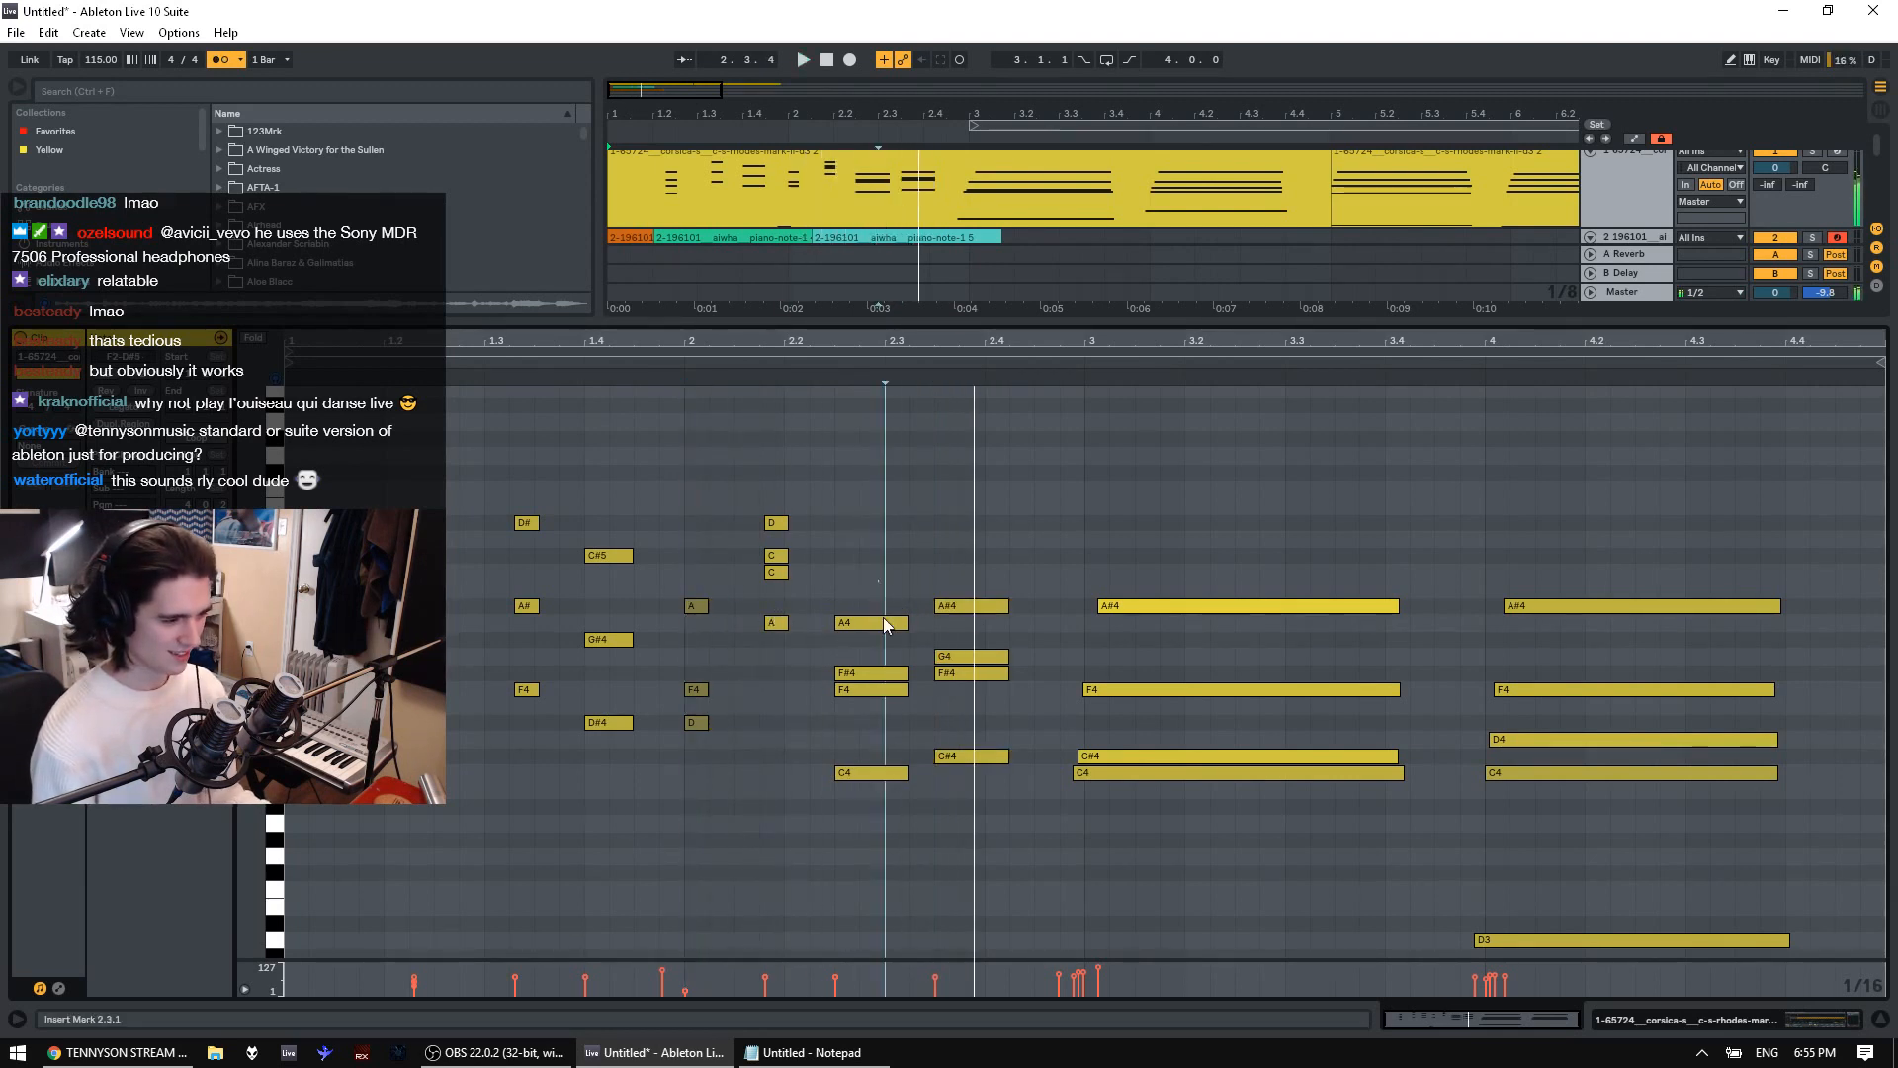
{"action": "key", "text": "space"}
Delete the chord at 2.3.3, move the chord before it to 2.2.4 at a lower velocity, and play from 1.2.1
{"action": "mouse_move", "coordinate": [879, 605]}
{"action": "left_mouse_down"}
{"action": "mouse_move", "coordinate": [872, 777]}
{"action": "mouse_move", "coordinate": [897, 777]}
{"action": "mouse_move", "coordinate": [949, 597]}
{"action": "mouse_move", "coordinate": [906, 781]}
{"action": "mouse_move", "coordinate": [880, 798]}
{"action": "mouse_move", "coordinate": [882, 571]}
{"action": "mouse_move", "coordinate": [880, 651]}
{"action": "left_mouse_up"}
{"action": "left_click", "coordinate": [709, 781]}
{"action": "key", "text": "Delete"}
{"action": "left_click", "coordinate": [569, 780]}
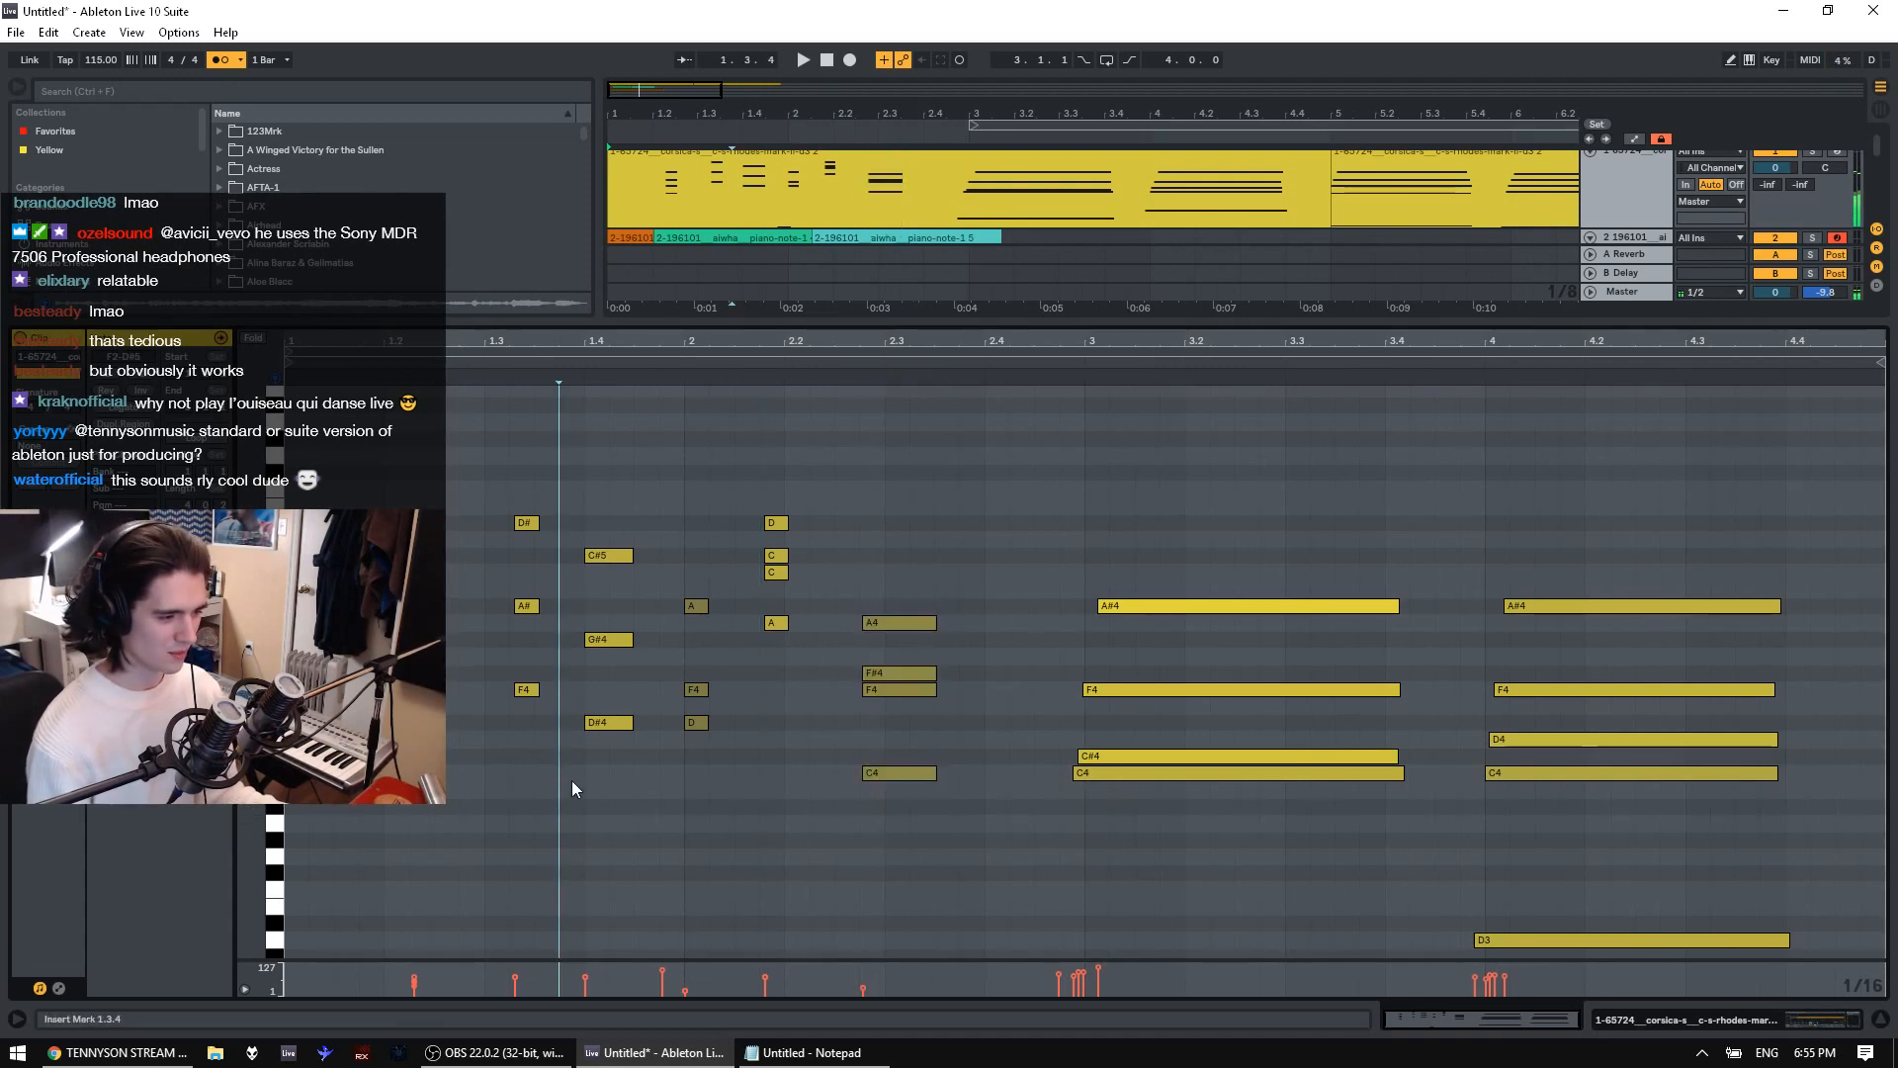
{"action": "left_click", "coordinate": [384, 757]}
{"action": "key", "text": "space"}
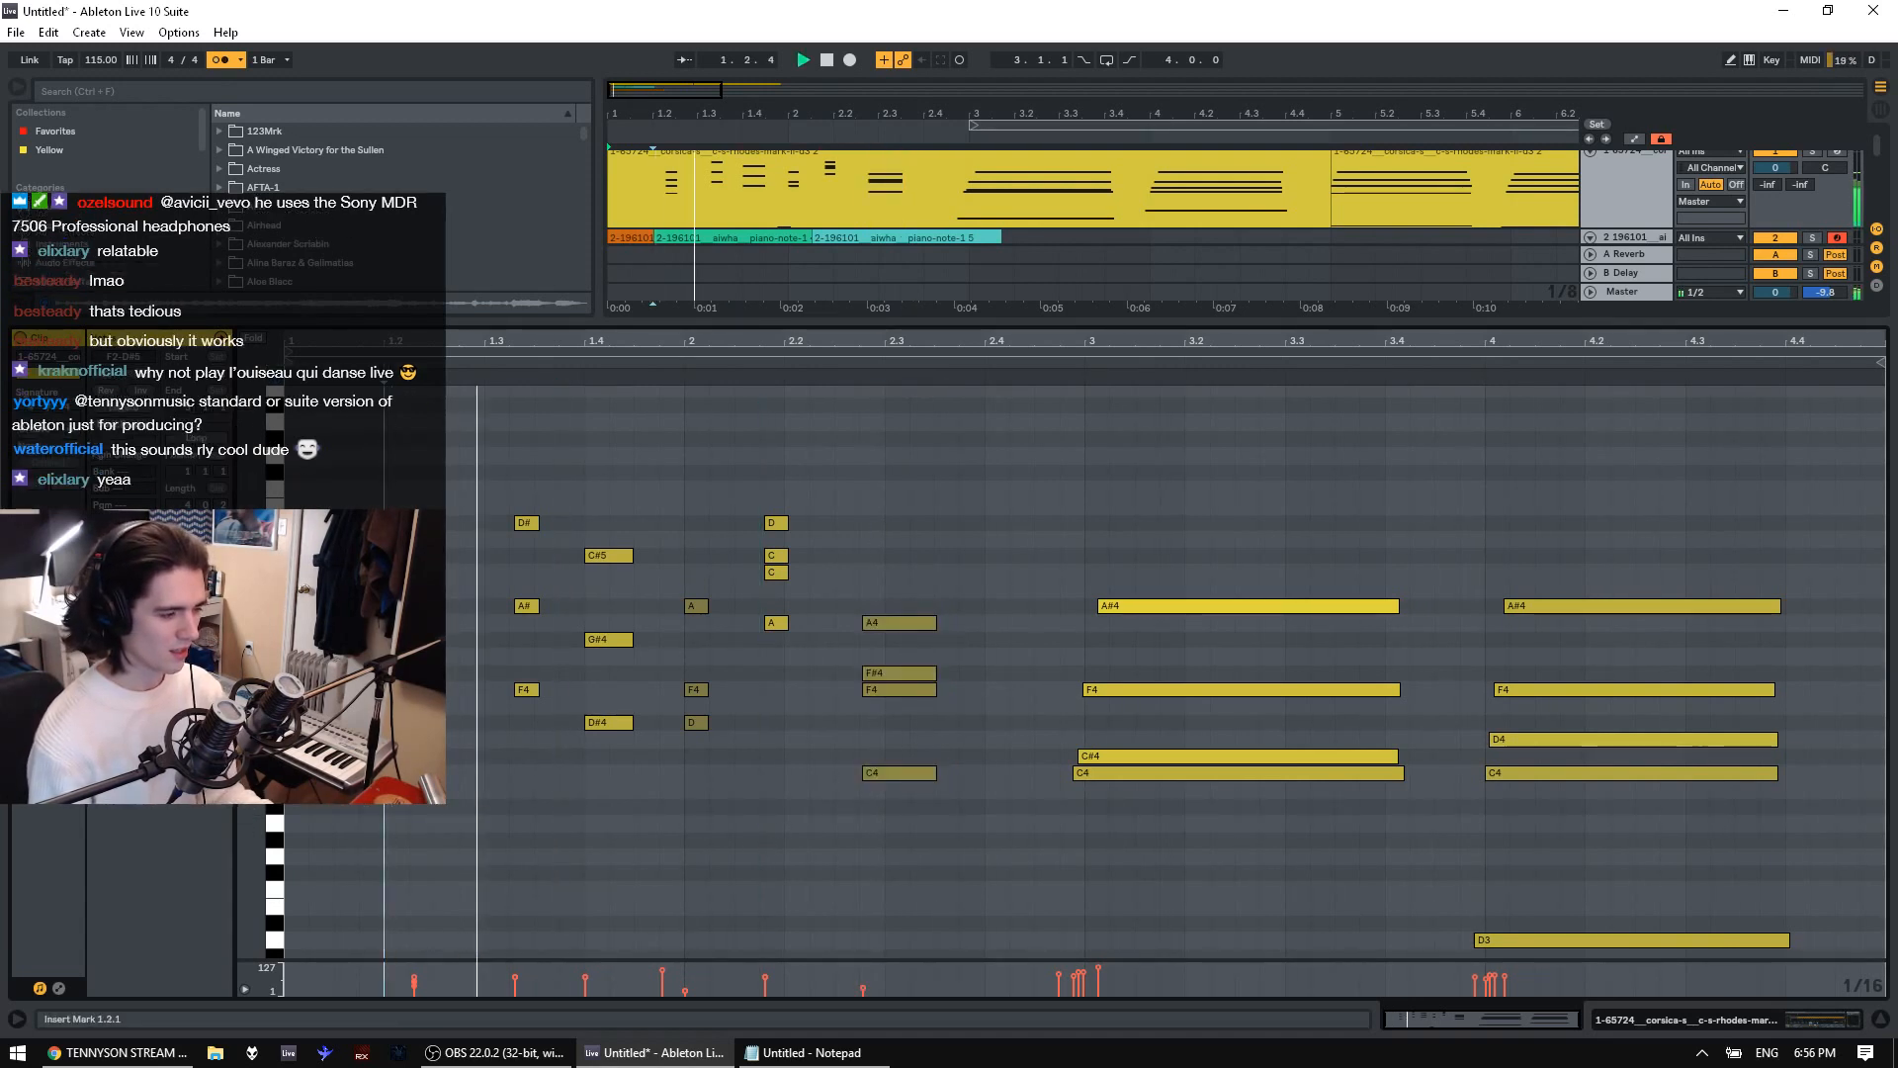
{"action": "key", "text": "space"}
Play the Rhodes phrase repeatedly from 1.2.1 and 1.4.1 to judge the chord rhythm
{"action": "left_click", "coordinate": [474, 553]}
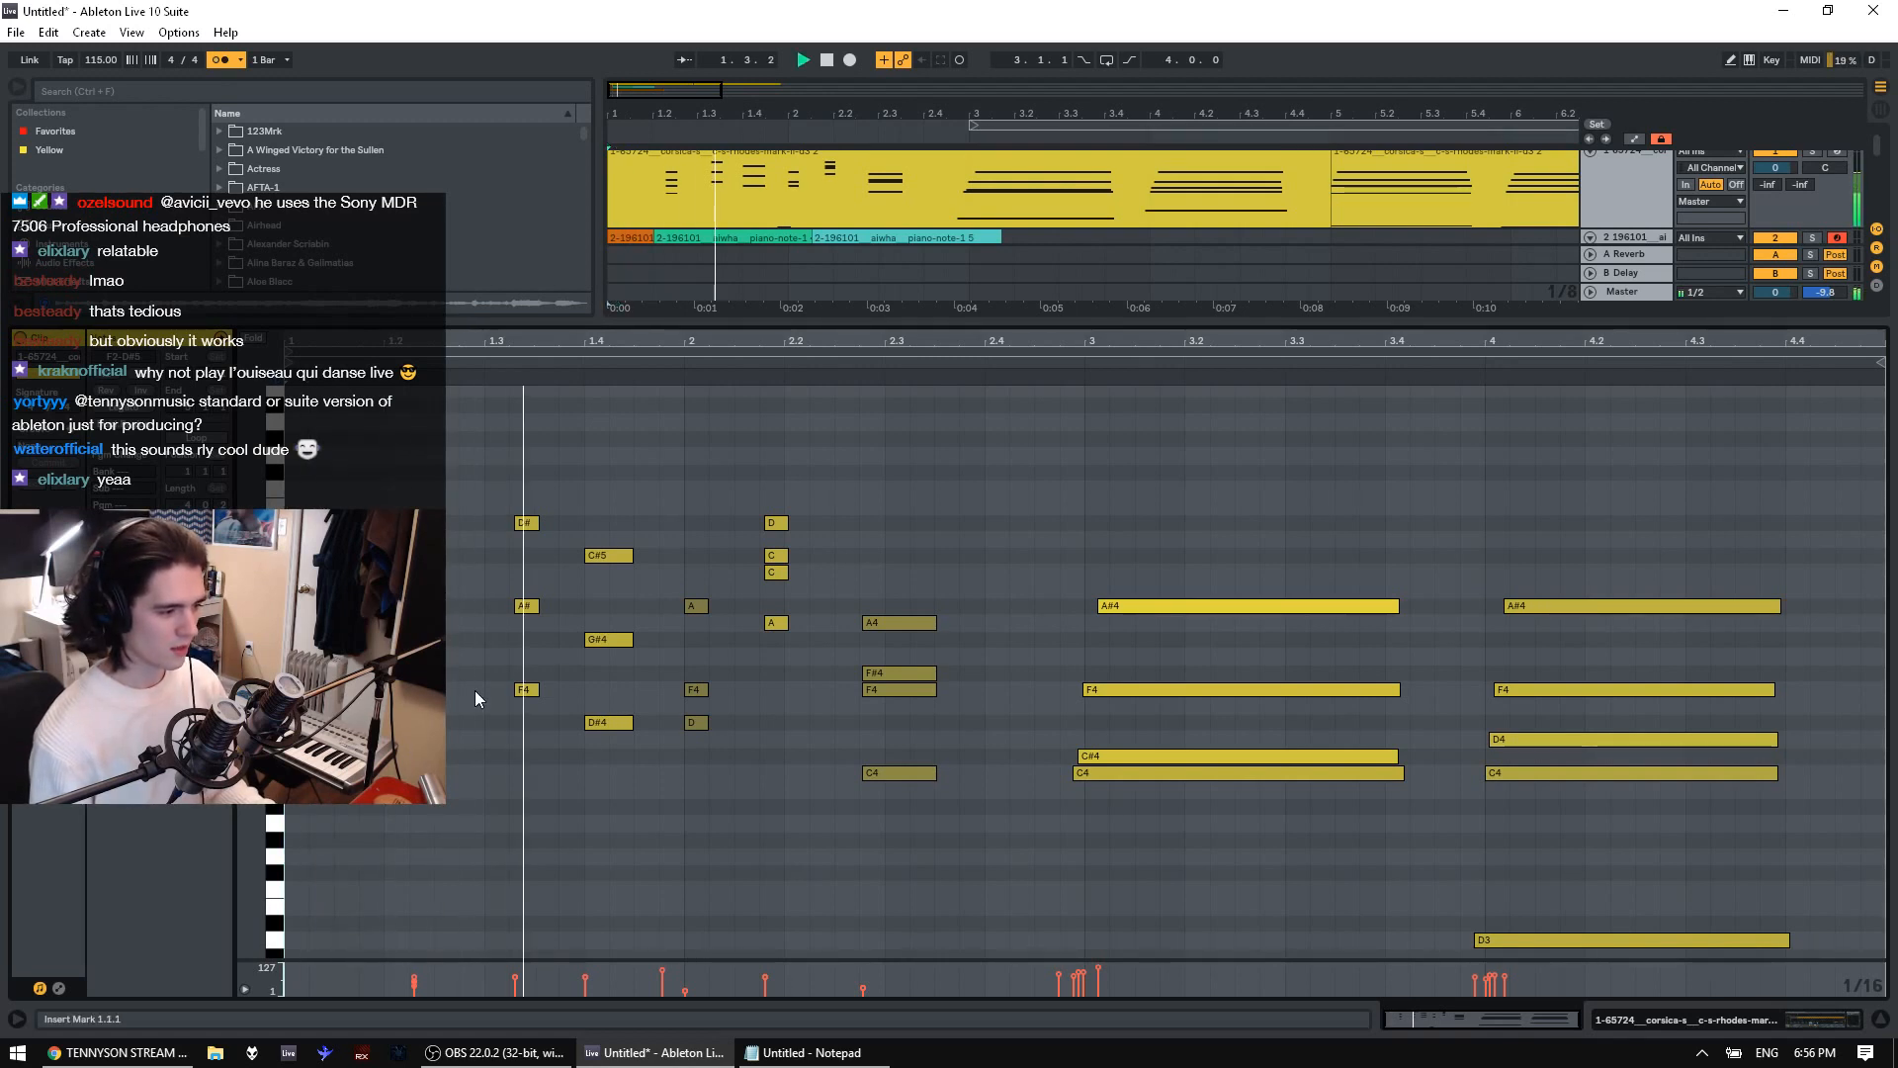
{"action": "key", "text": "space"}
{"action": "left_click_drag", "start_coordinate": [381, 840], "coordinate": [429, 839]}
{"action": "key", "text": "space"}
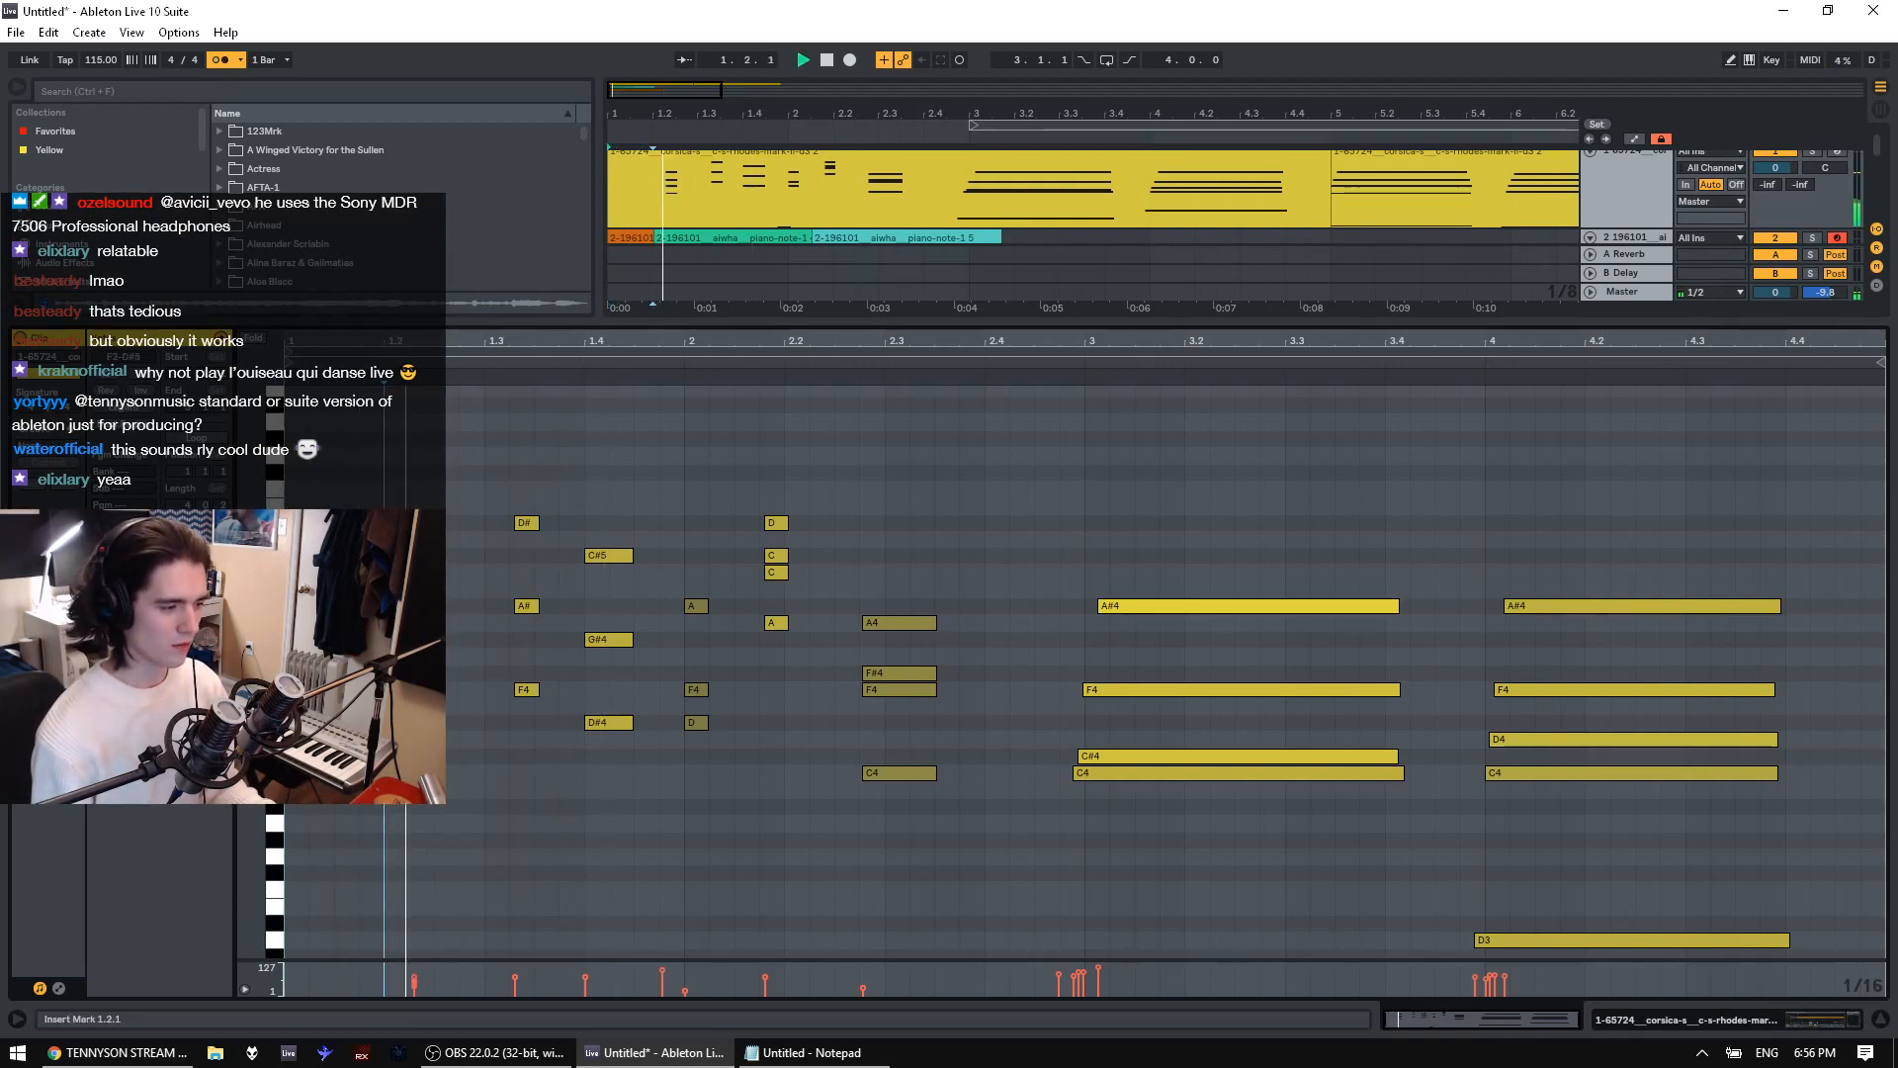
{"action": "left_click", "coordinate": [585, 777]}
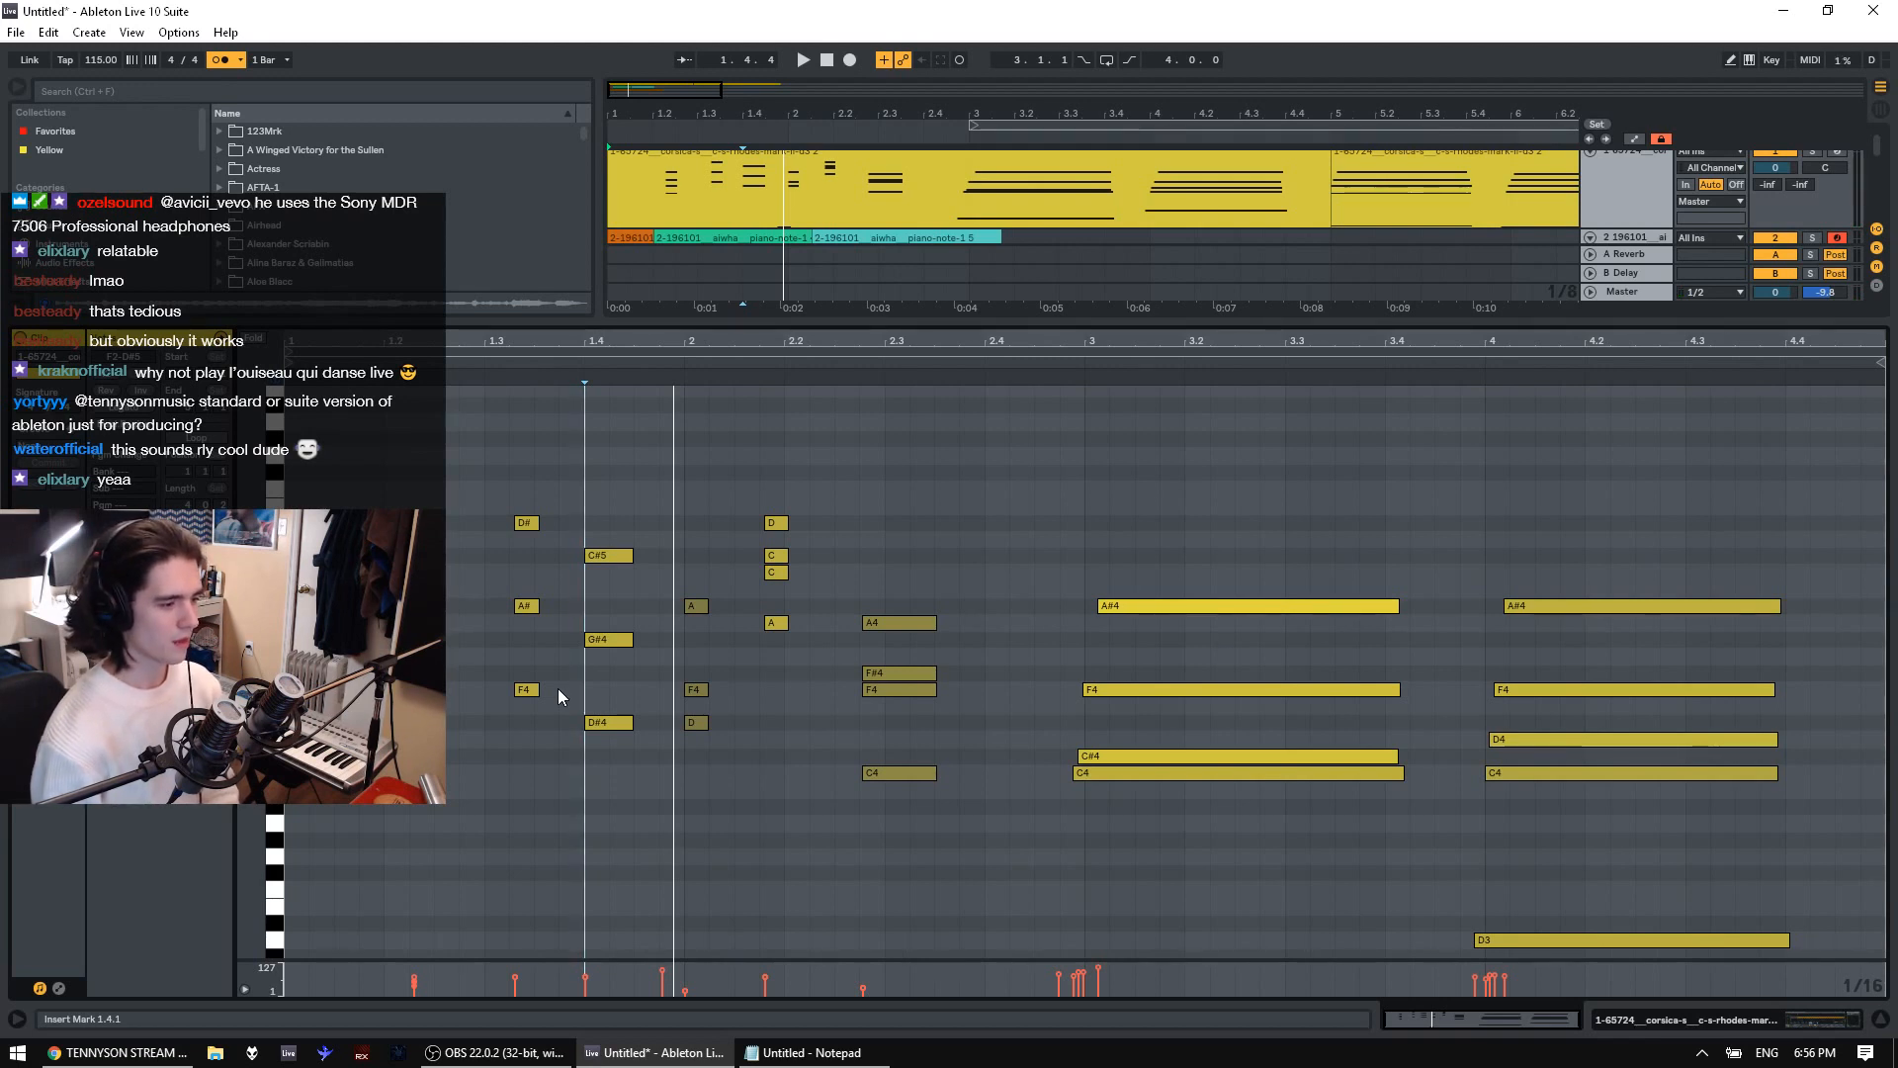
{"action": "left_click_drag", "start_coordinate": [407, 506], "coordinate": [876, 550]}
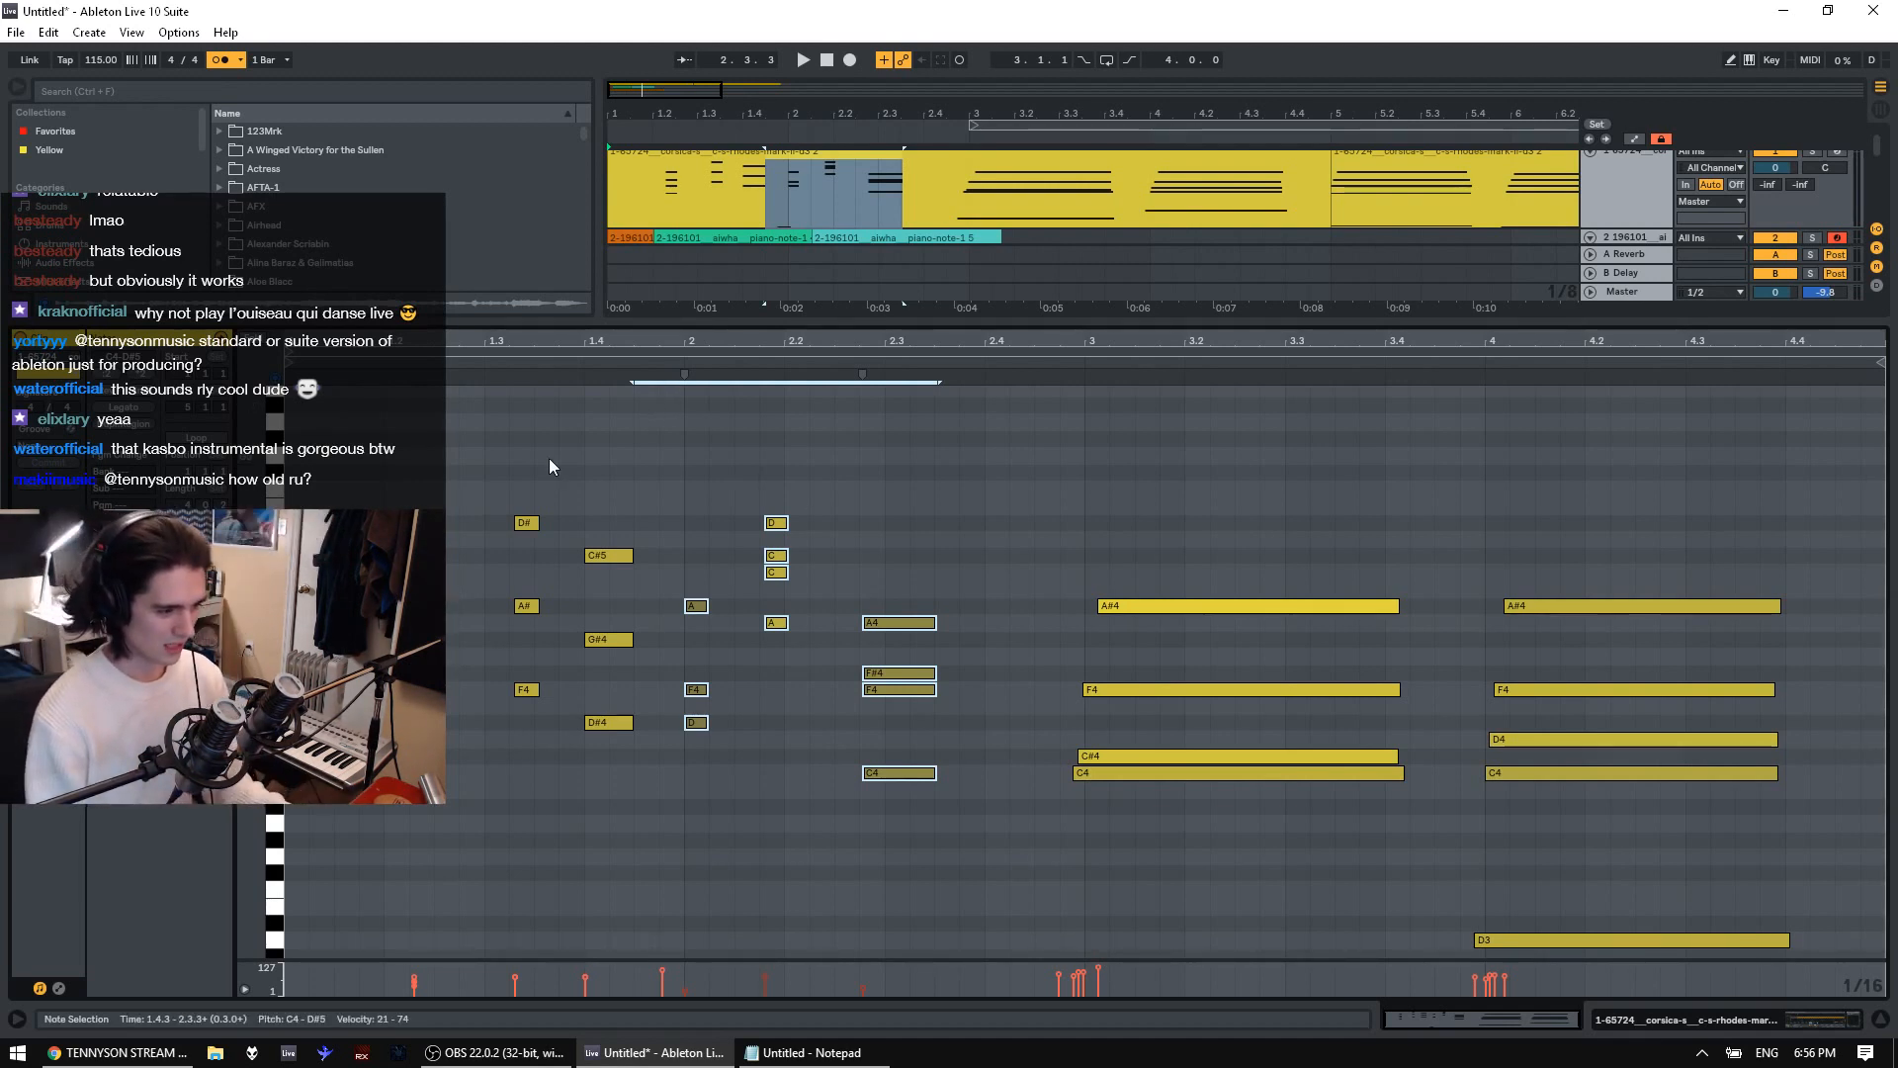
{"action": "left_click", "coordinate": [384, 465]}
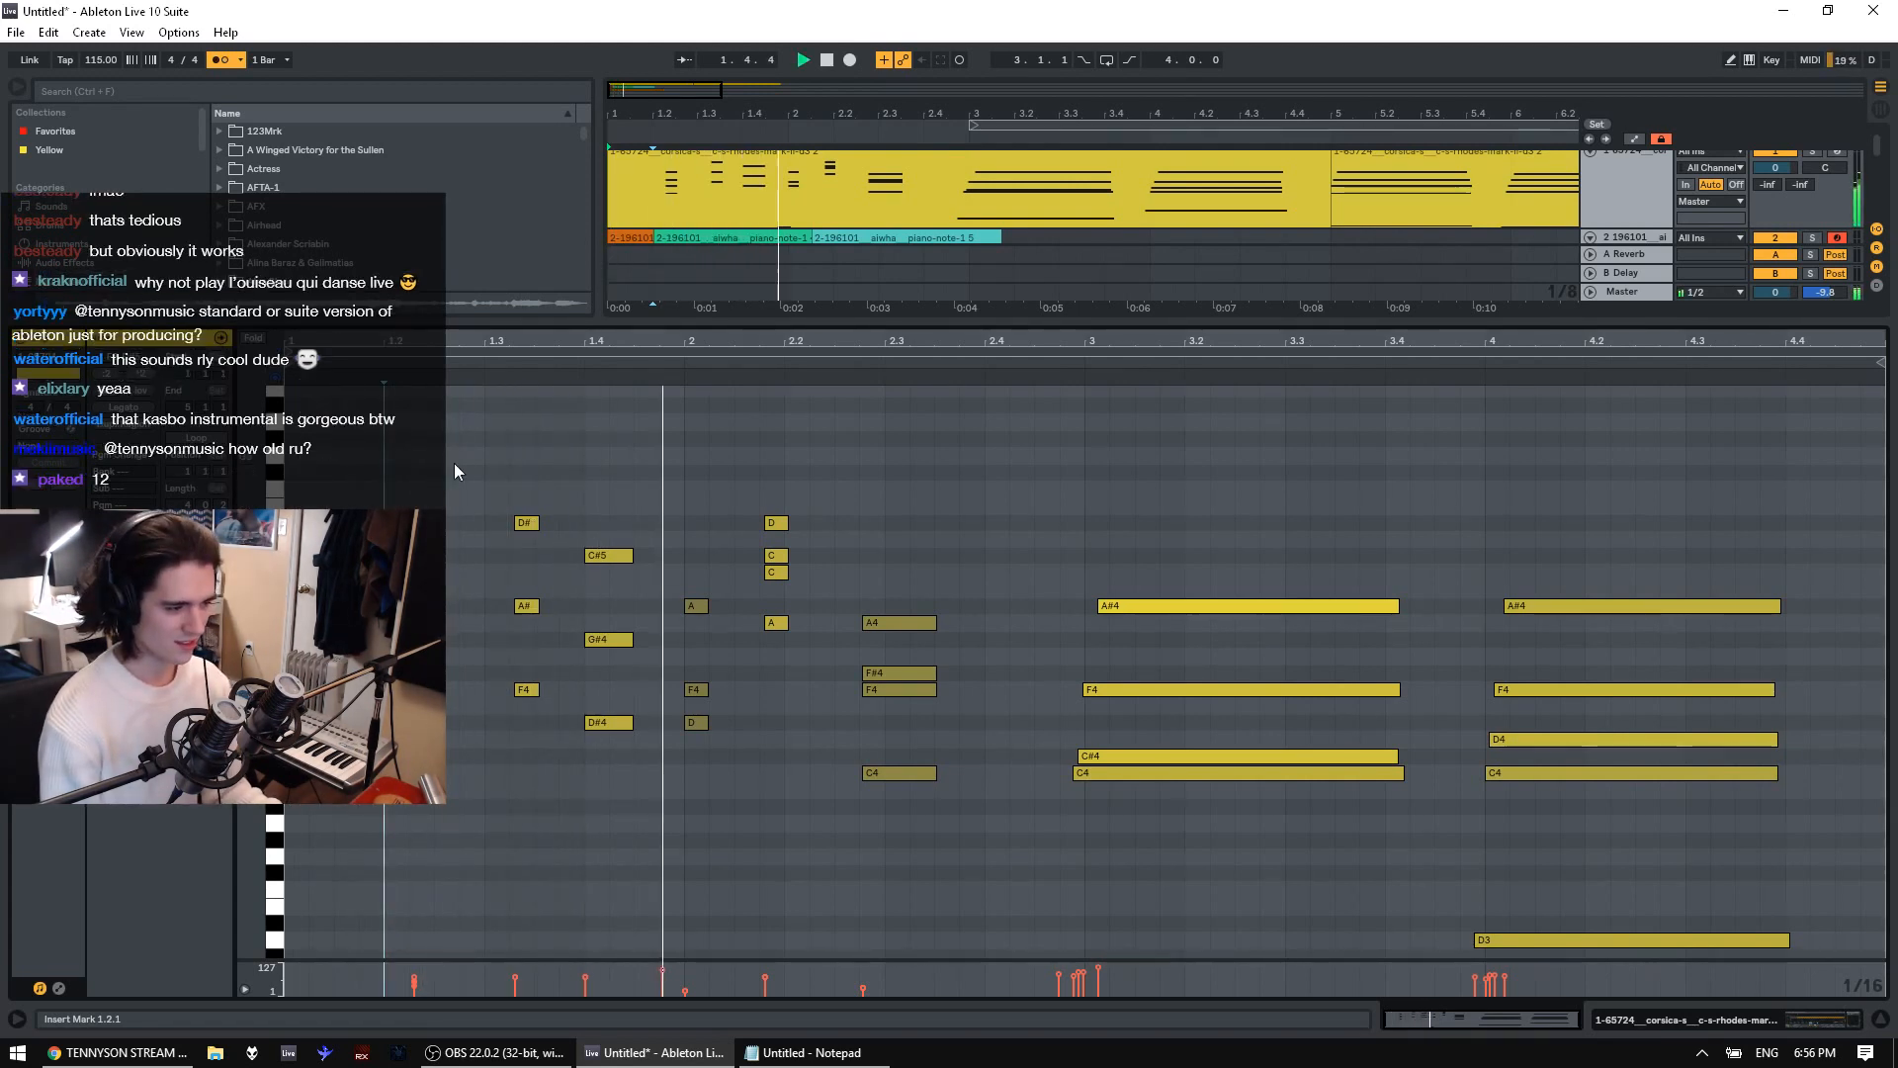
Move the A4, F#4, F4 and C4 chord to 2.3.1 and play from the start of bar 2
{"action": "mouse_move", "coordinate": [851, 598]}
{"action": "left_mouse_down"}
{"action": "mouse_move", "coordinate": [913, 813]}
{"action": "mouse_move", "coordinate": [933, 537]}
{"action": "left_mouse_up"}
{"action": "left_click", "coordinate": [682, 820]}
{"action": "key", "text": "space"}
{"action": "key", "text": "space"}
Add a three-sixteenths chord of D#5, C5, A#4 and F#4 at 2.3.4 and play it
{"action": "left_click_drag", "start_coordinate": [918, 621], "coordinate": [987, 524]}
{"action": "left_click", "coordinate": [986, 542]}
{"action": "left_click", "coordinate": [986, 524]}
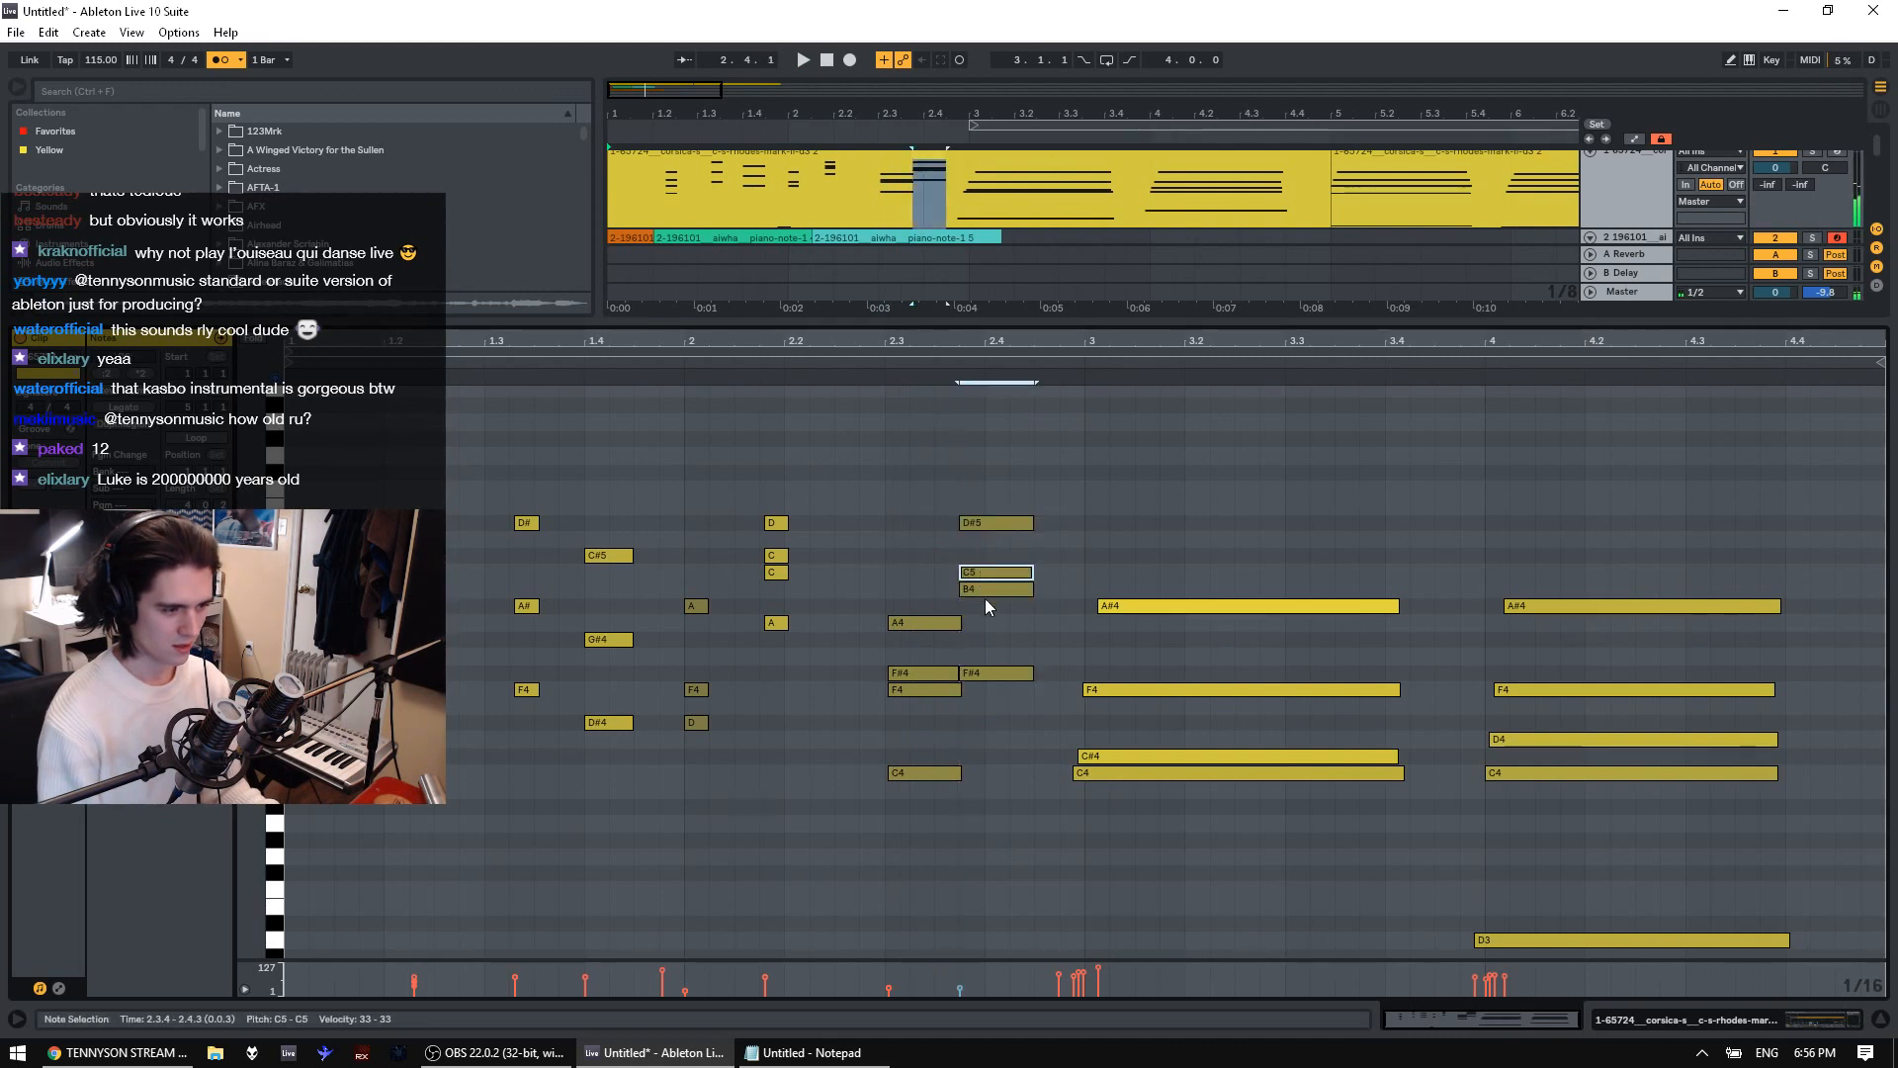
{"action": "left_click", "coordinate": [987, 601]}
{"action": "left_click_drag", "start_coordinate": [977, 591], "coordinate": [979, 610]}
{"action": "left_click", "coordinate": [994, 690]}
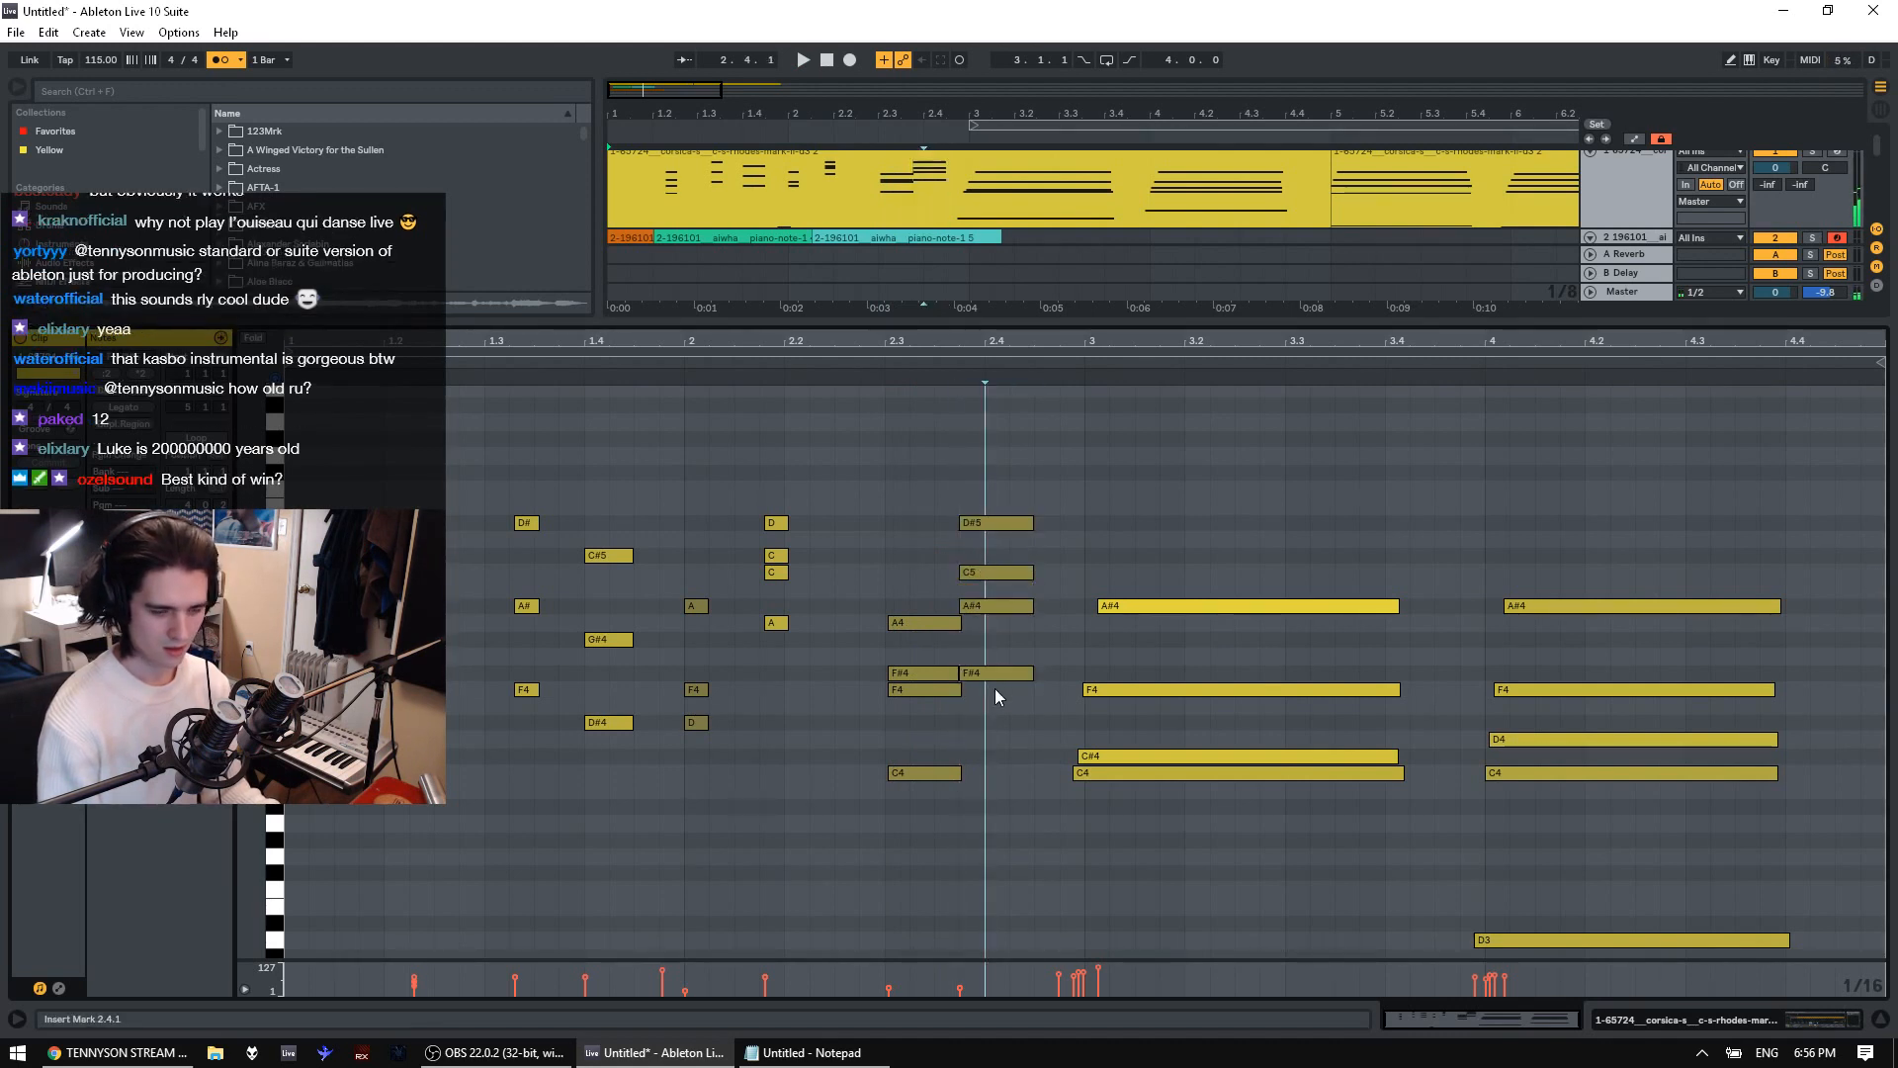
{"action": "left_click", "coordinate": [993, 674]}
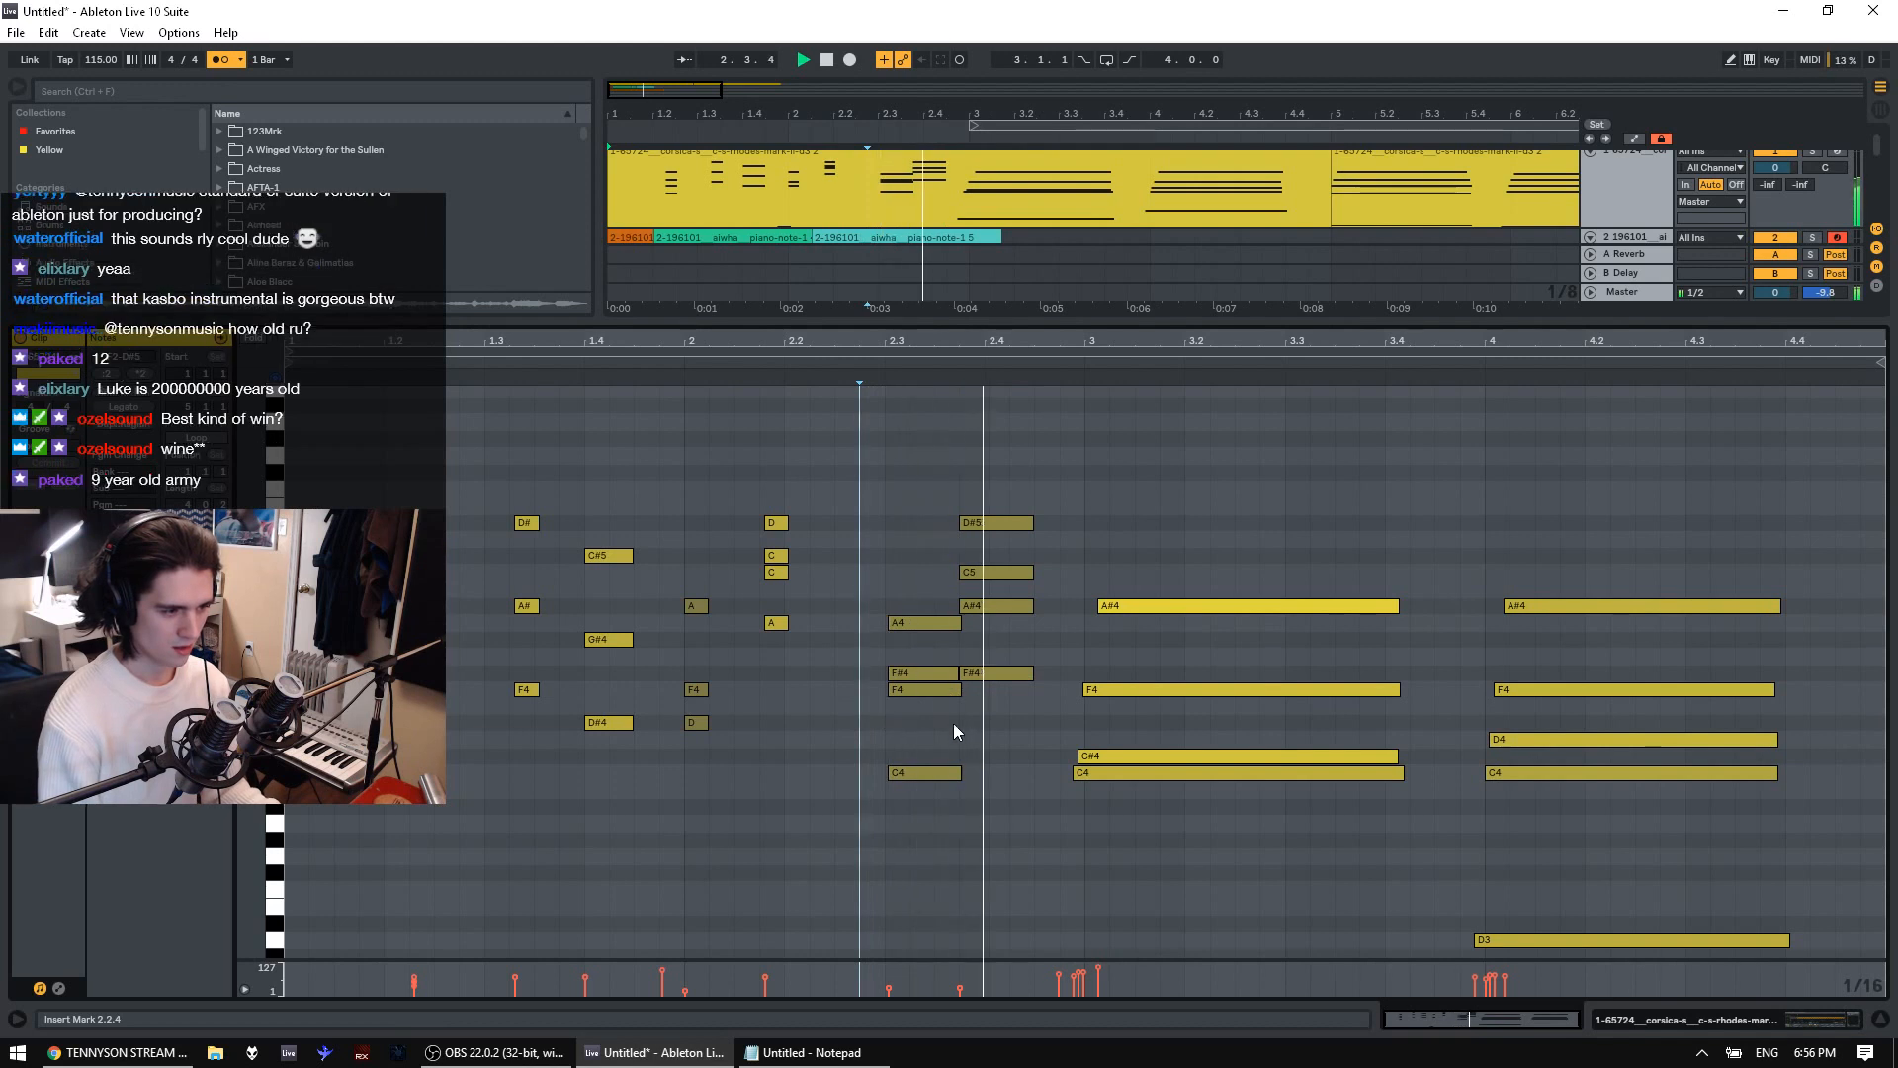
Move the chord at 2.3.4 to 2.4.1, extend it to one beat, and revoice it as F5, C5, F#4 and F3
{"action": "left_click_drag", "start_coordinate": [984, 735], "coordinate": [977, 488]}
{"action": "left_click", "coordinate": [977, 522]}
{"action": "left_click", "coordinate": [982, 571]}
{"action": "left_click_drag", "start_coordinate": [977, 609], "coordinate": [984, 493]}
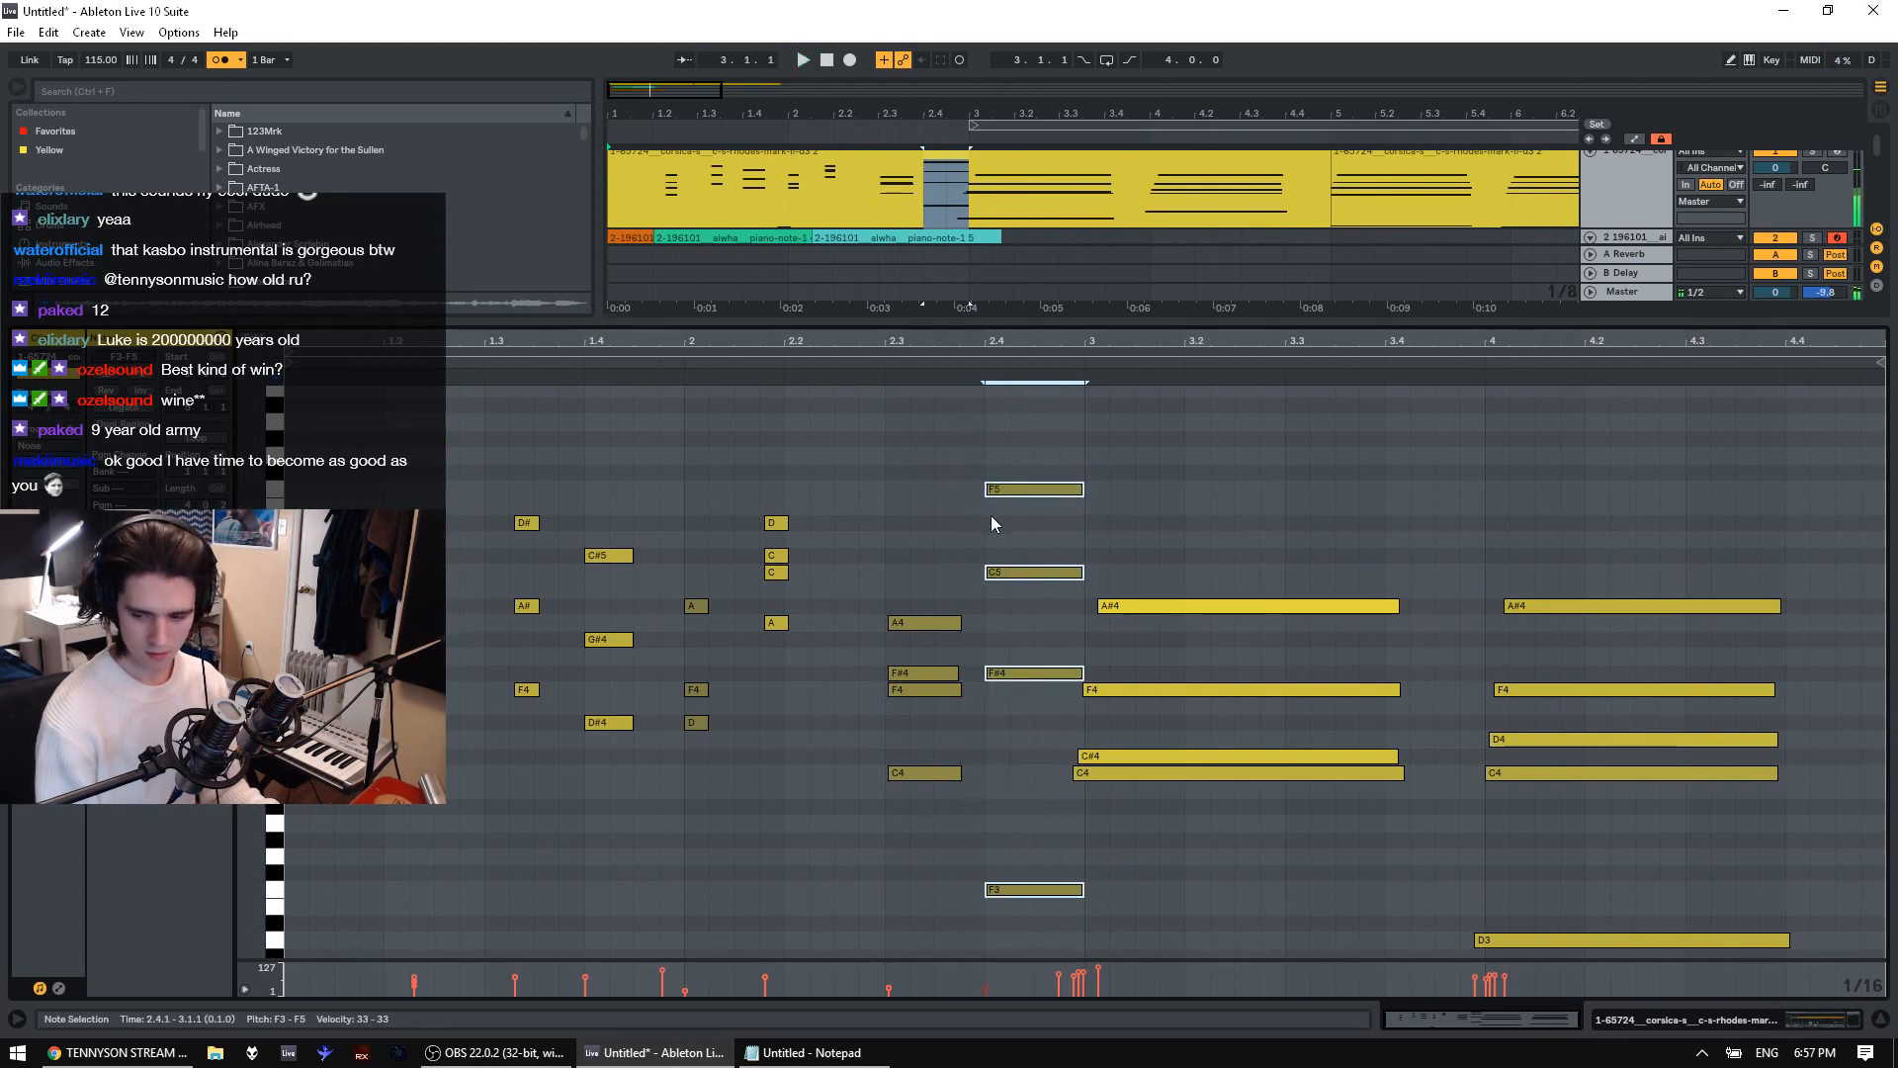
Shorten the long held chord at the start of bar 3 to a short stab and play from 2.4.2
{"action": "left_click", "coordinate": [1161, 643]}
{"action": "left_click_drag", "start_coordinate": [1166, 593], "coordinate": [1114, 811]}
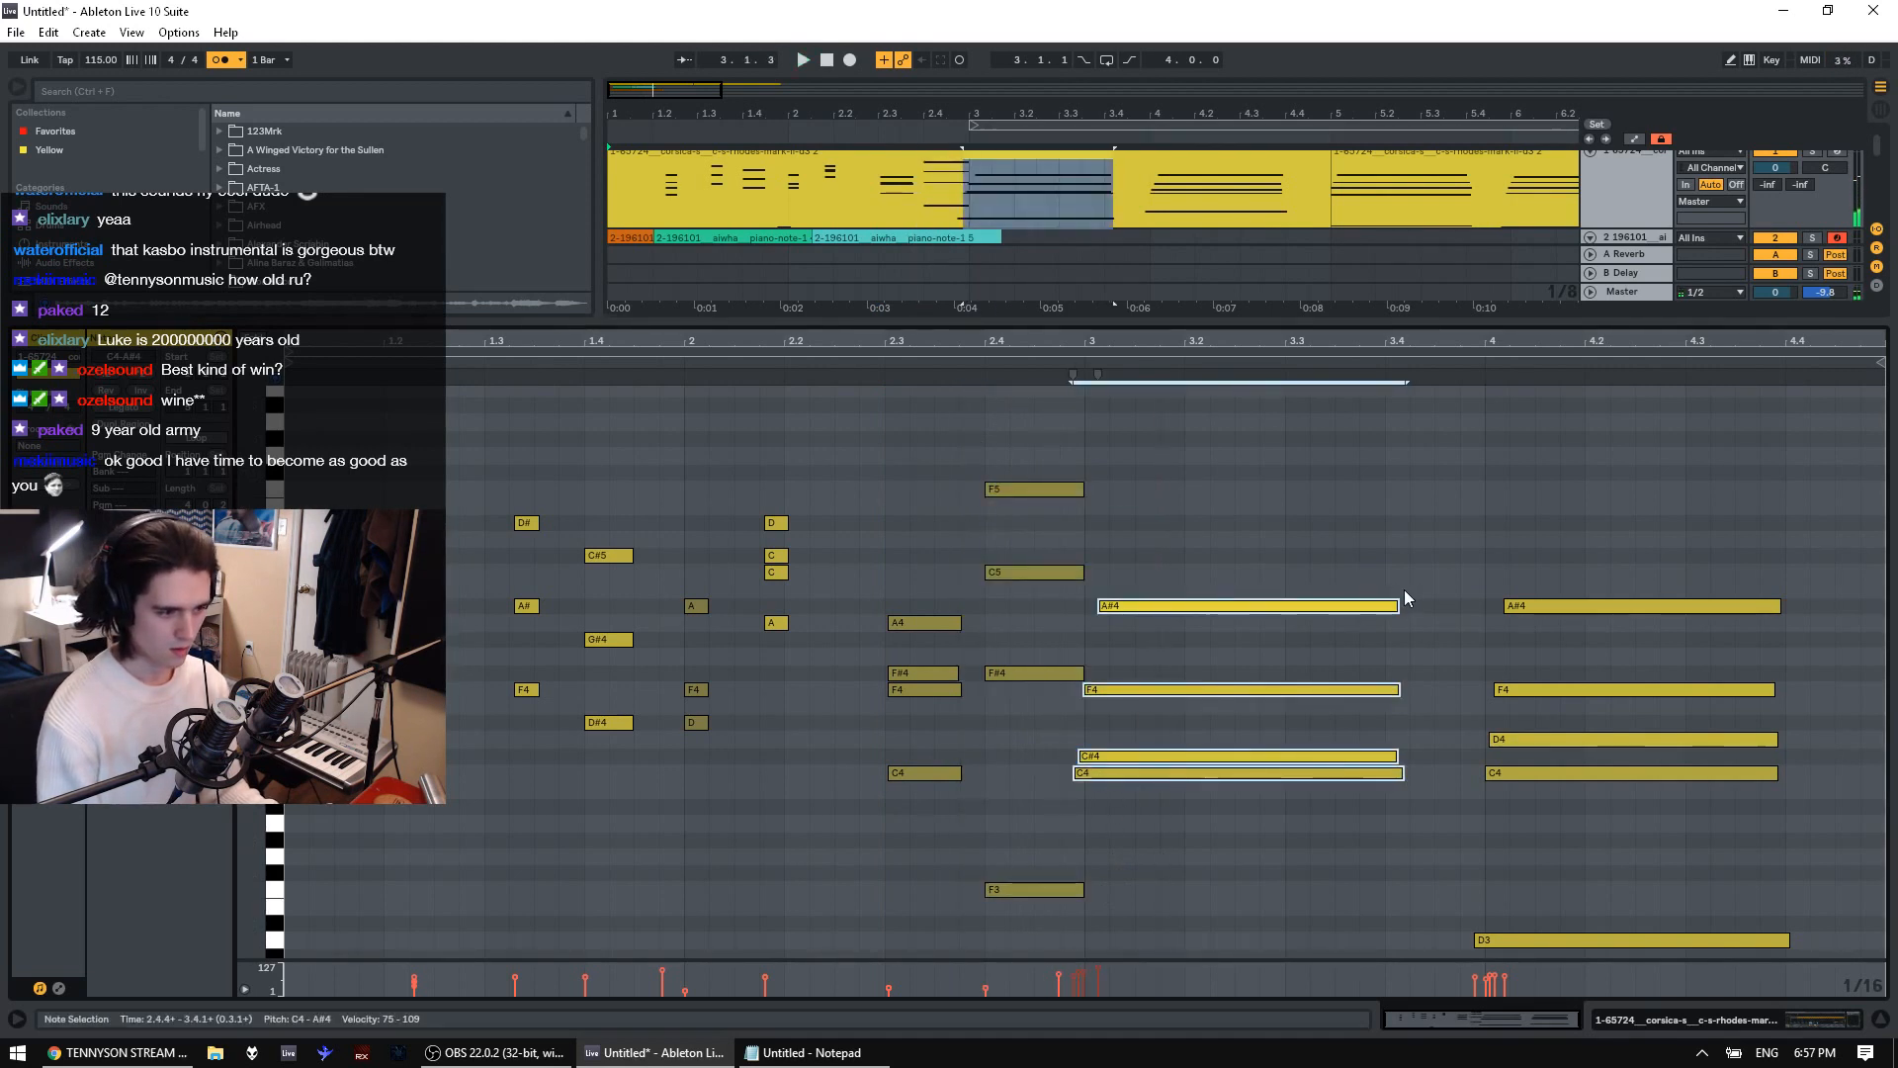
{"action": "left_click_drag", "start_coordinate": [1397, 605], "coordinate": [1113, 637]}
{"action": "left_click", "coordinate": [1010, 779]}
{"action": "key", "text": "space"}
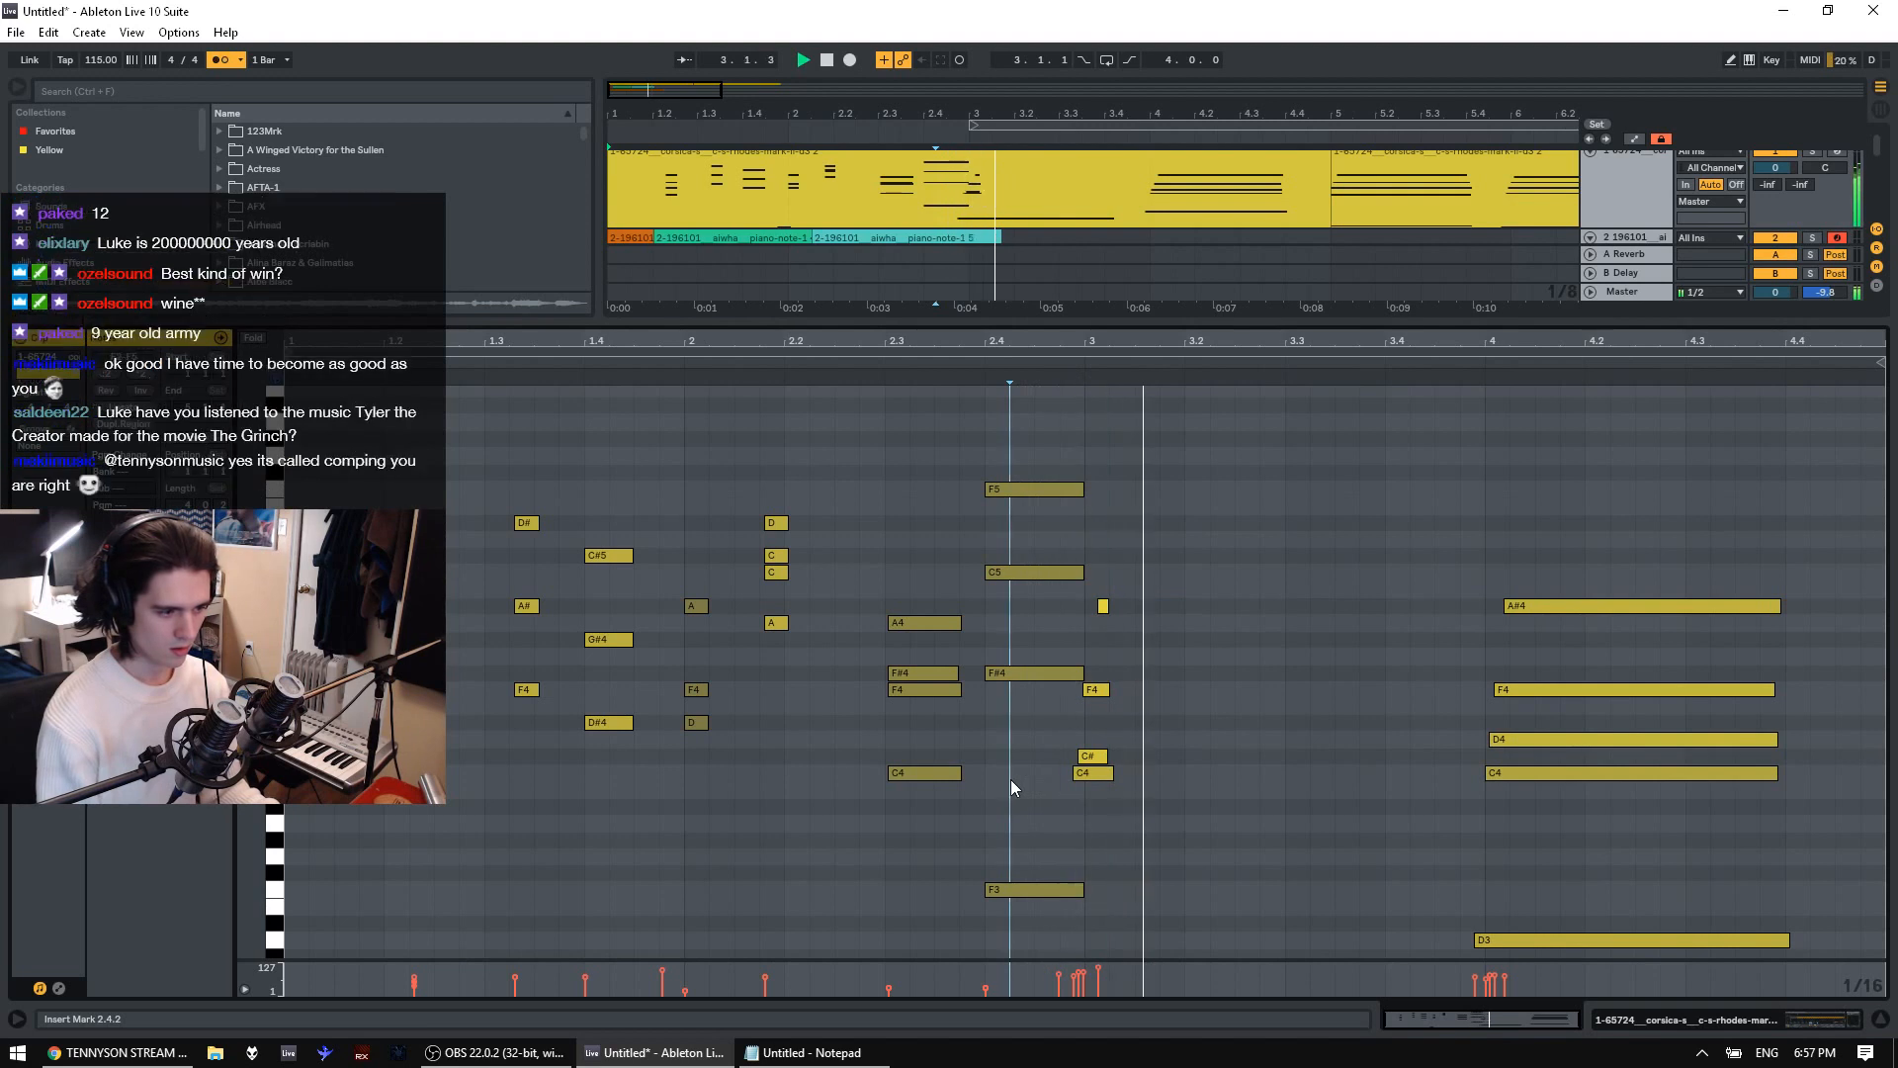
{"action": "key", "text": "space"}
Move the early C4 and C#4 notes of the bar 3 stab later so C4 starts at 3.1.1, and play it
{"action": "left_click_drag", "start_coordinate": [1089, 791], "coordinate": [1108, 761]}
{"action": "left_click", "coordinate": [1008, 779]}
{"action": "key", "text": "space"}
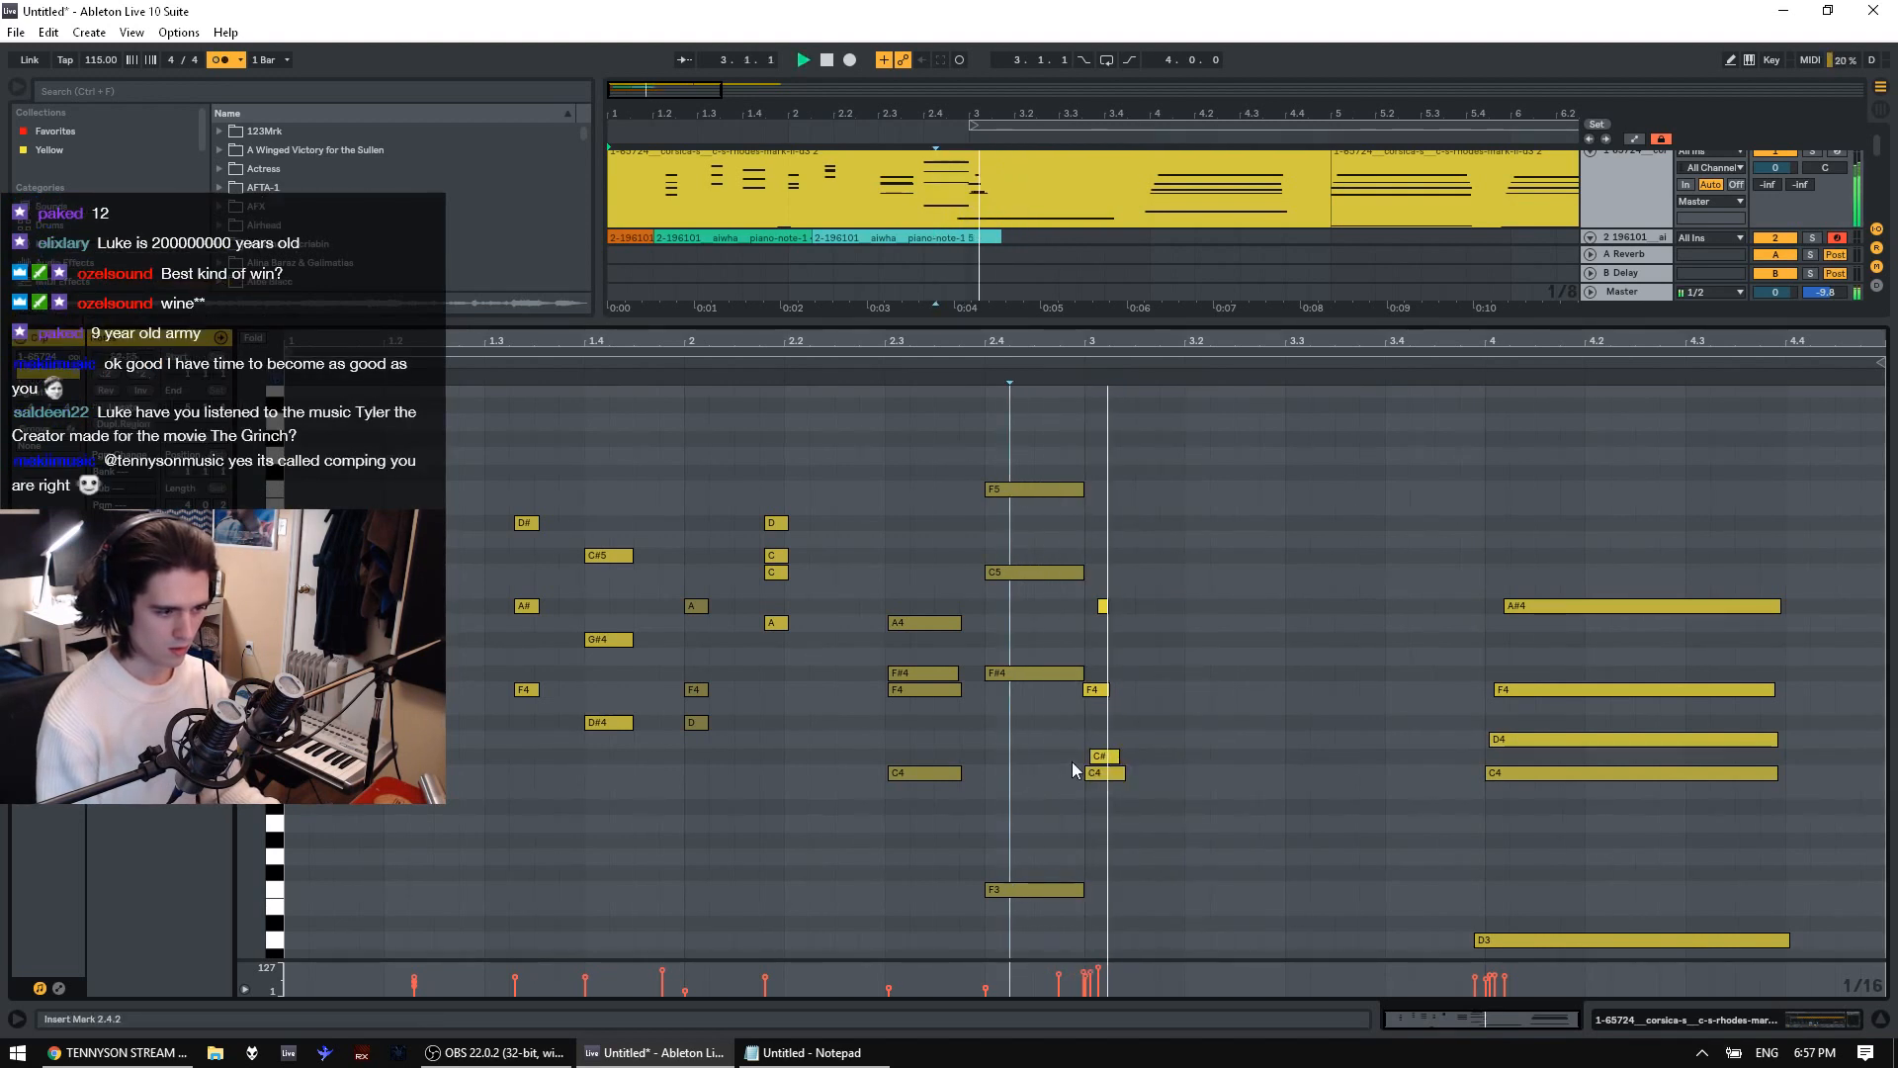
Start the bar 3 stab's A#4 note slightly earlier and play the chord from 2.4.3
{"action": "key", "text": "space"}
{"action": "left_click_drag", "start_coordinate": [1108, 604], "coordinate": [1100, 609]}
{"action": "left_click", "coordinate": [1036, 617]}
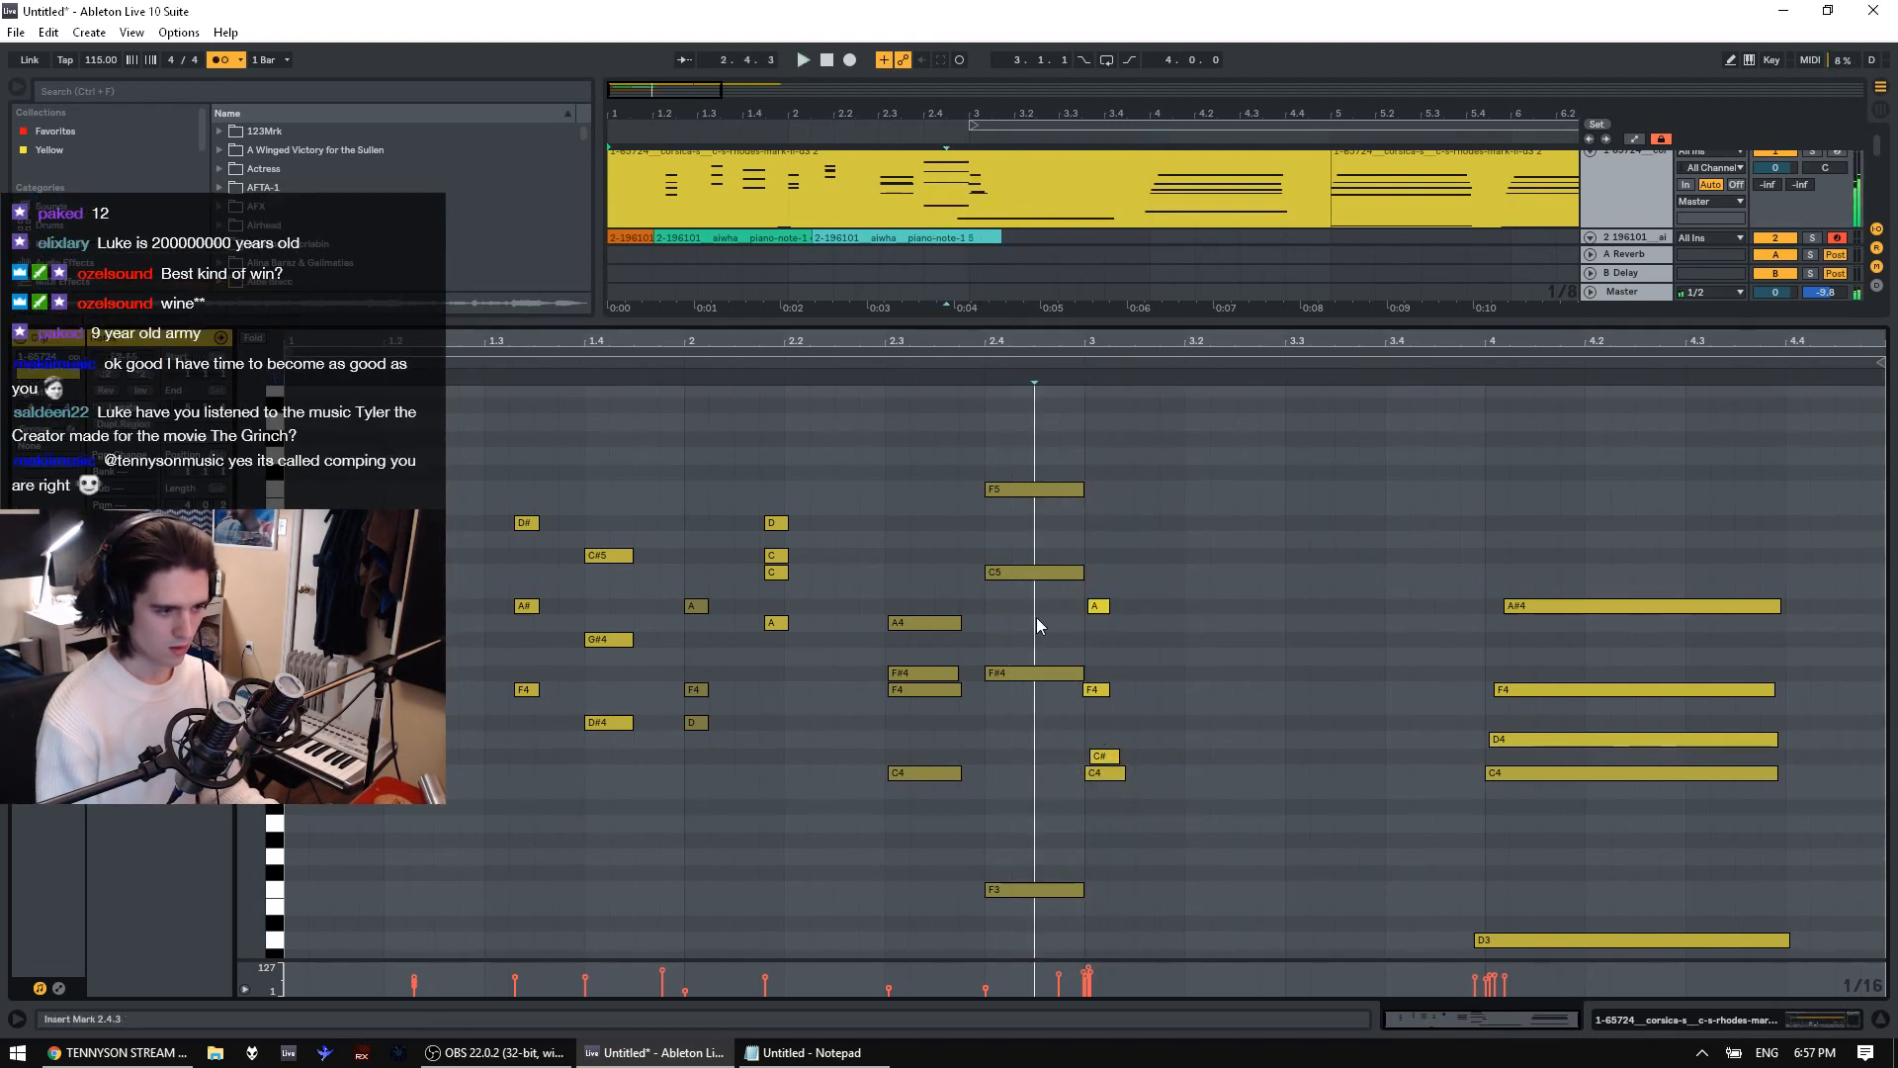
{"action": "key", "text": "space"}
{"action": "key", "text": "space"}
{"action": "left_click", "coordinate": [890, 773]}
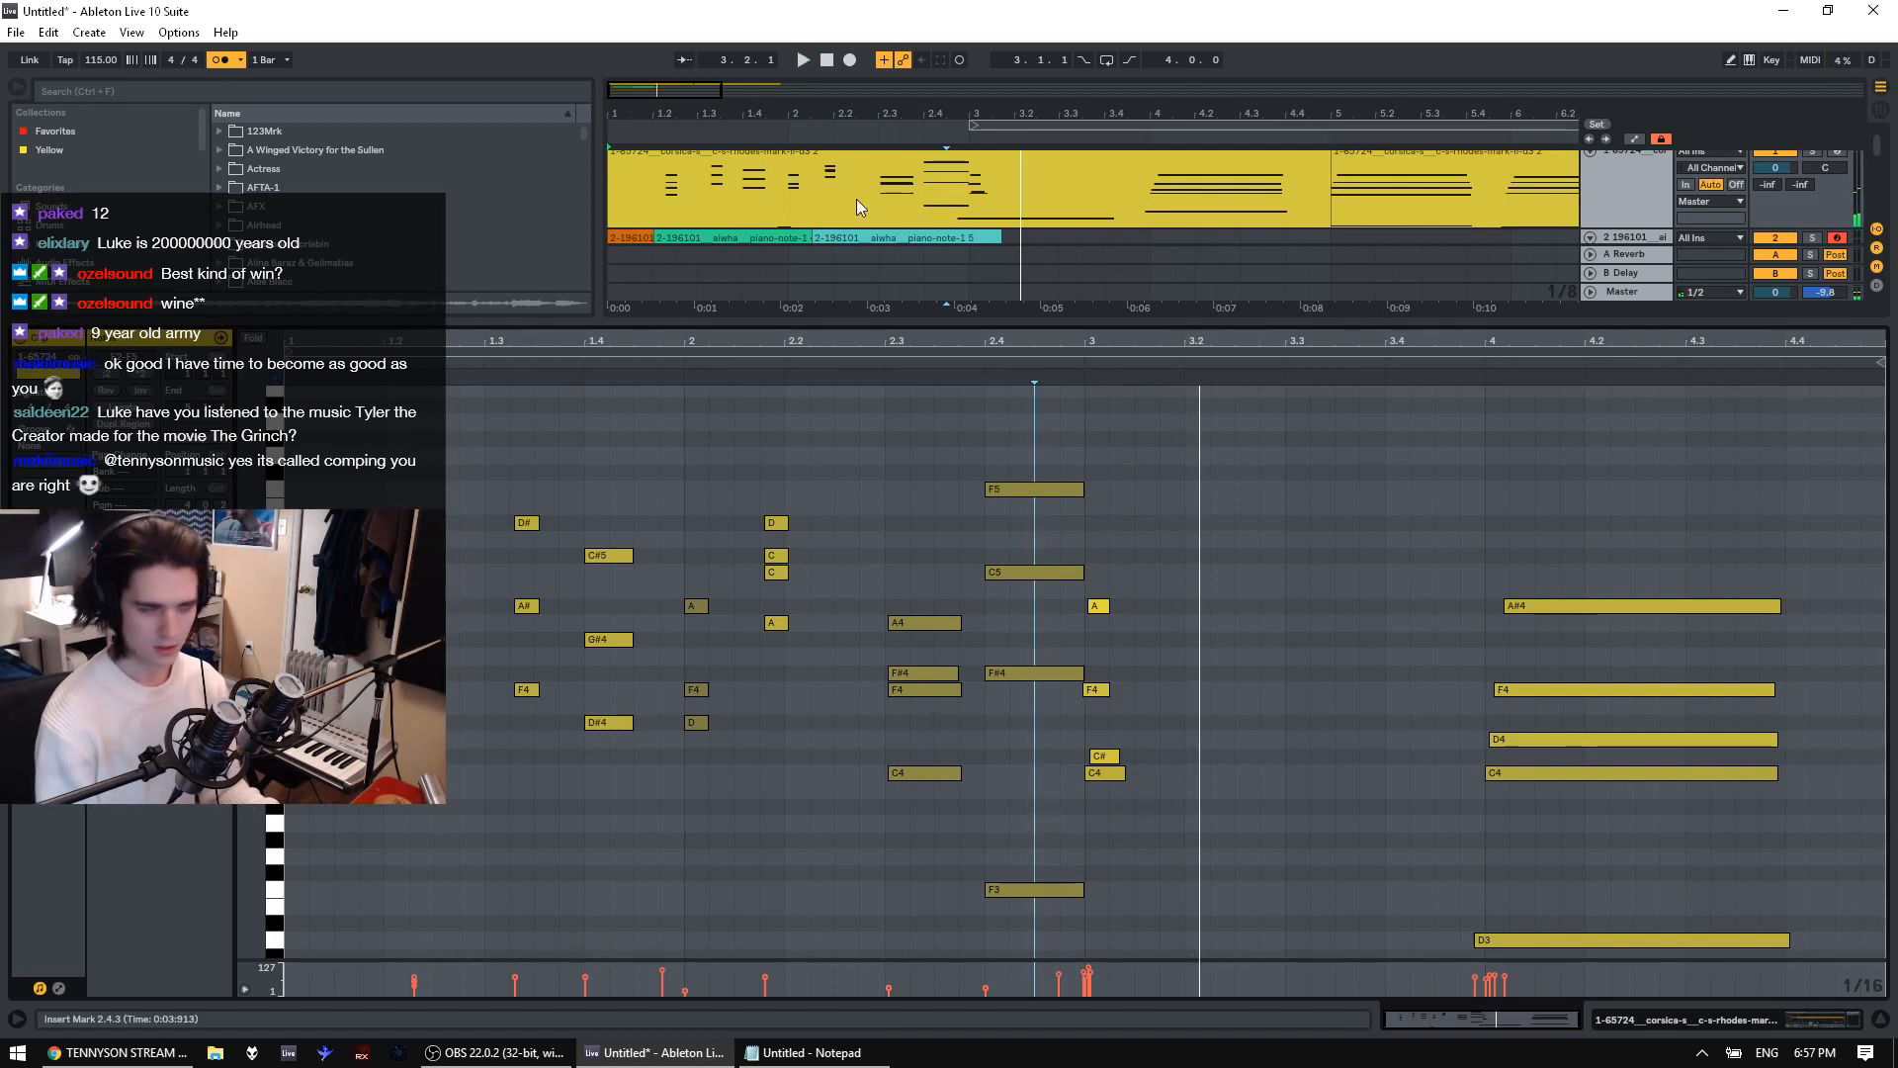
Return to the full arrangement, play its opening, and select the piano note track
{"action": "left_click_drag", "start_coordinate": [839, 330], "coordinate": [840, 989]}
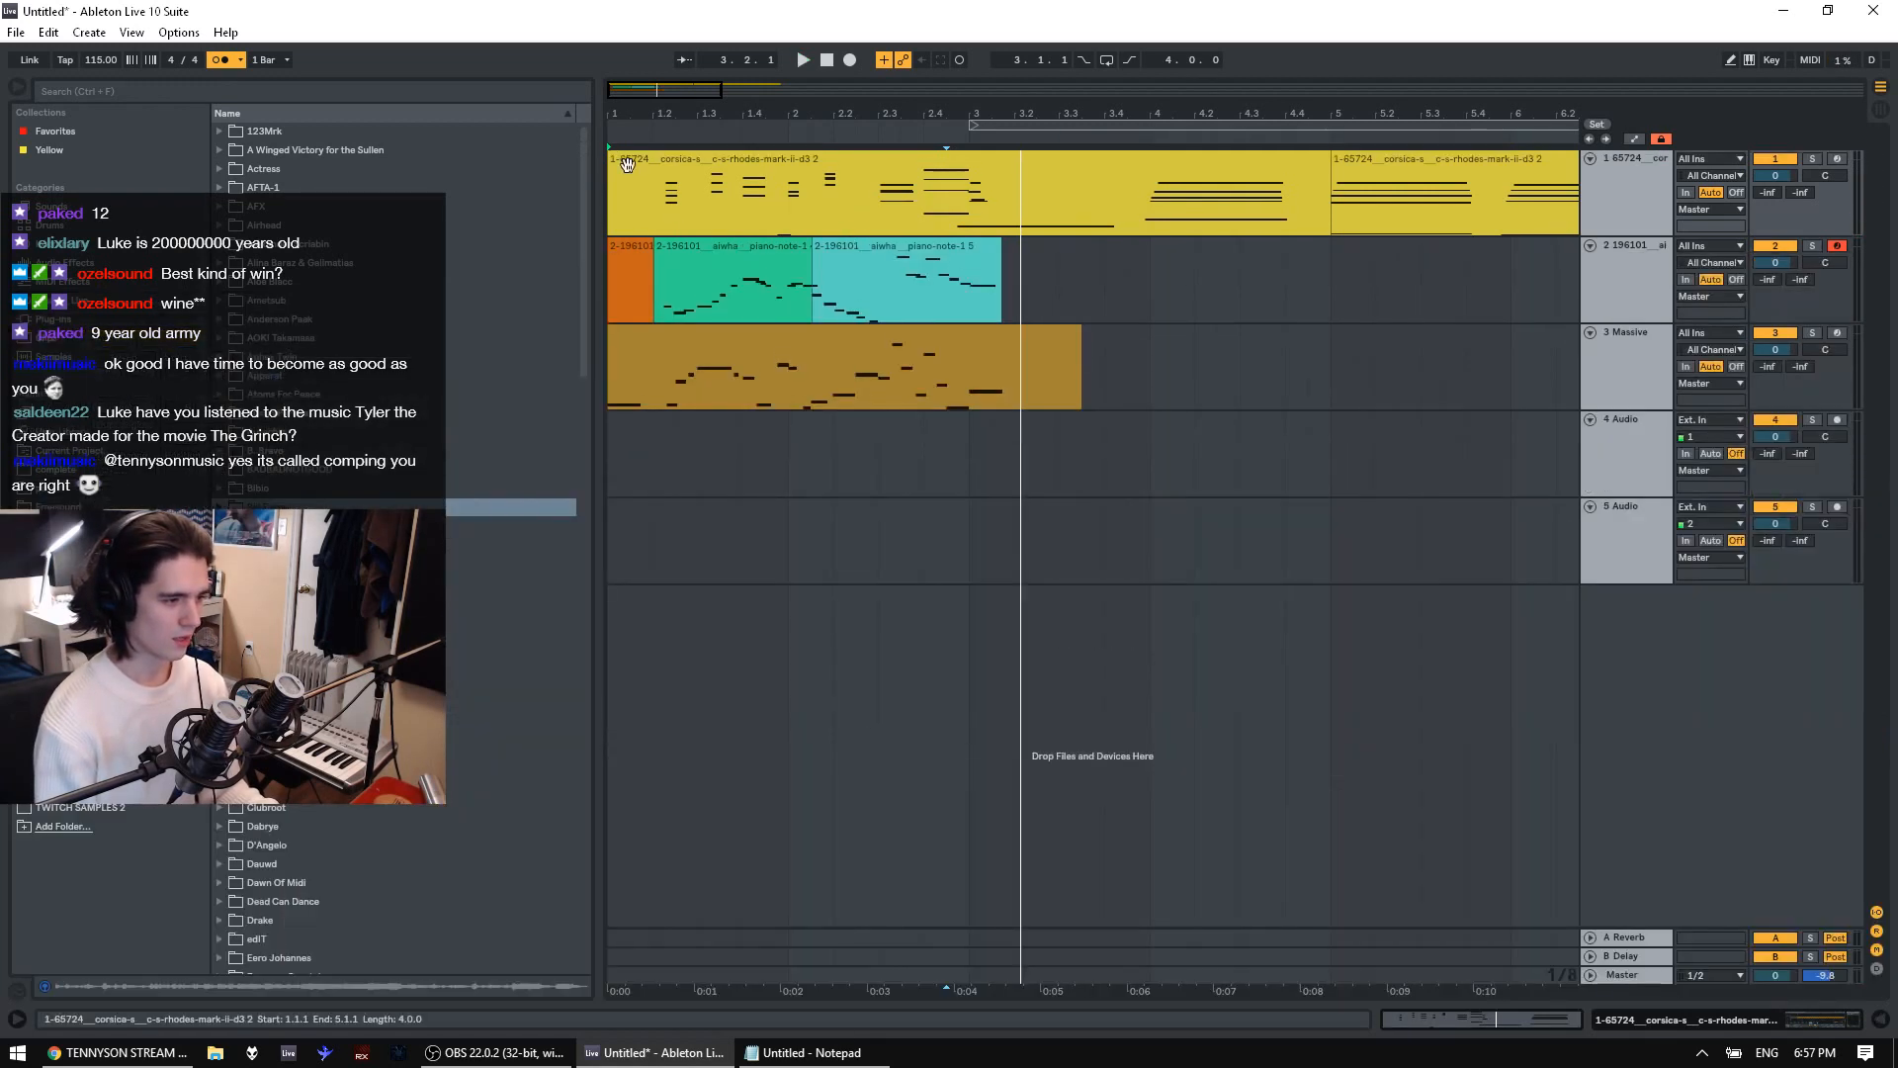
{"action": "left_click", "coordinate": [664, 174]}
{"action": "key", "text": "space"}
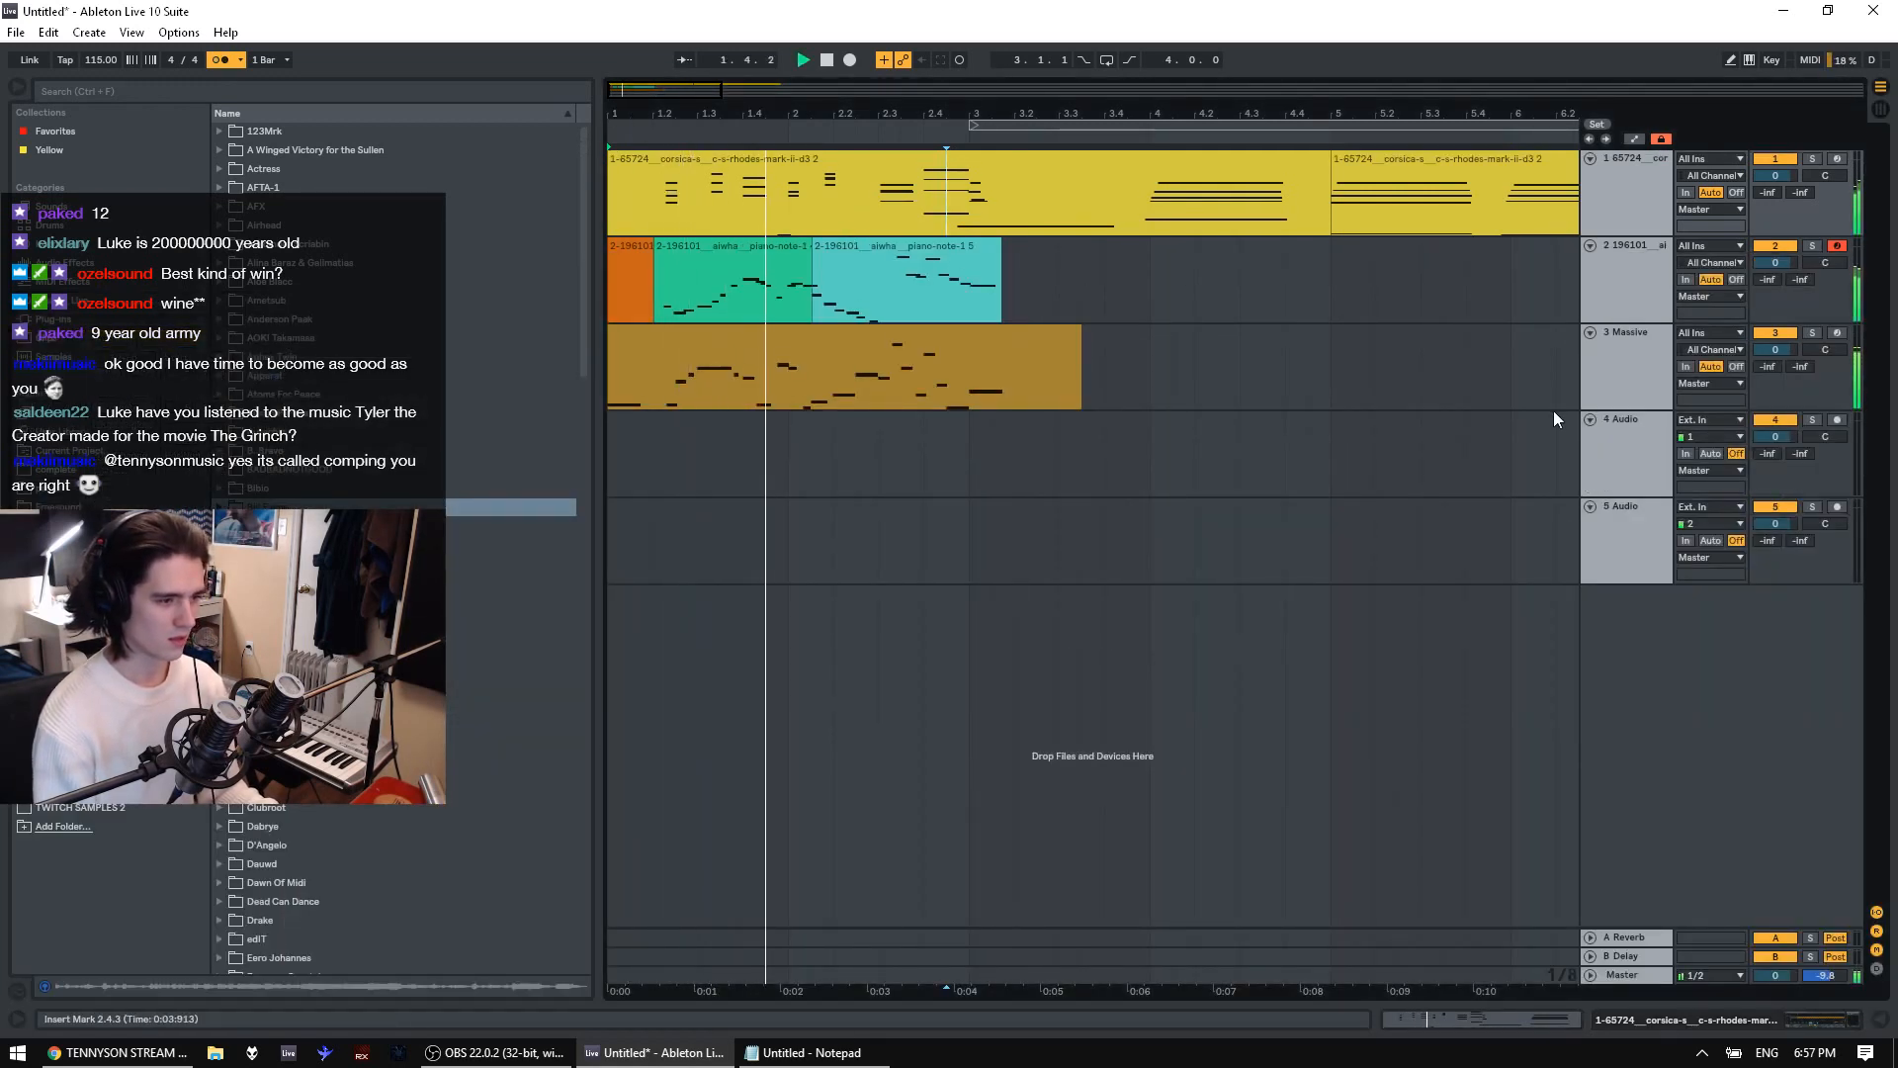
{"action": "key", "text": "space"}
{"action": "left_click", "coordinate": [766, 246]}
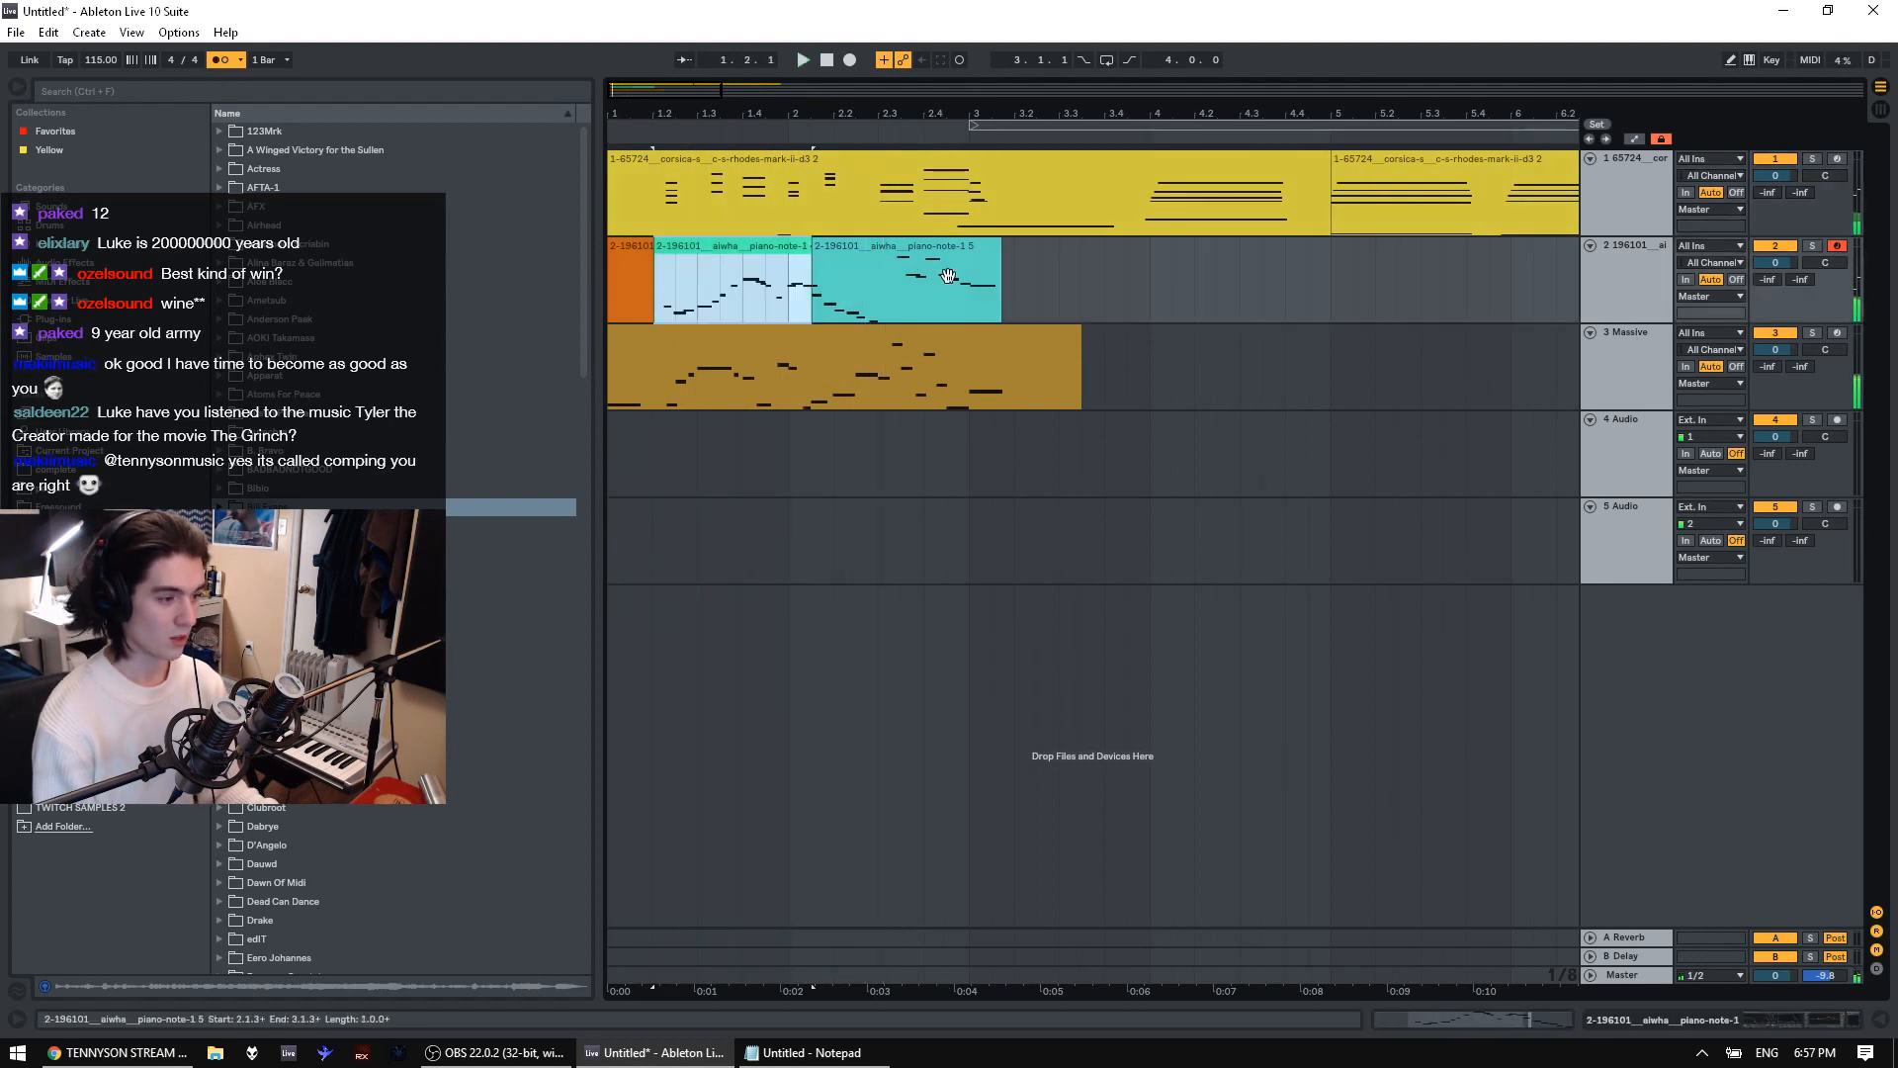
{"action": "left_click", "coordinate": [880, 247]}
{"action": "left_click", "coordinate": [1627, 272]}
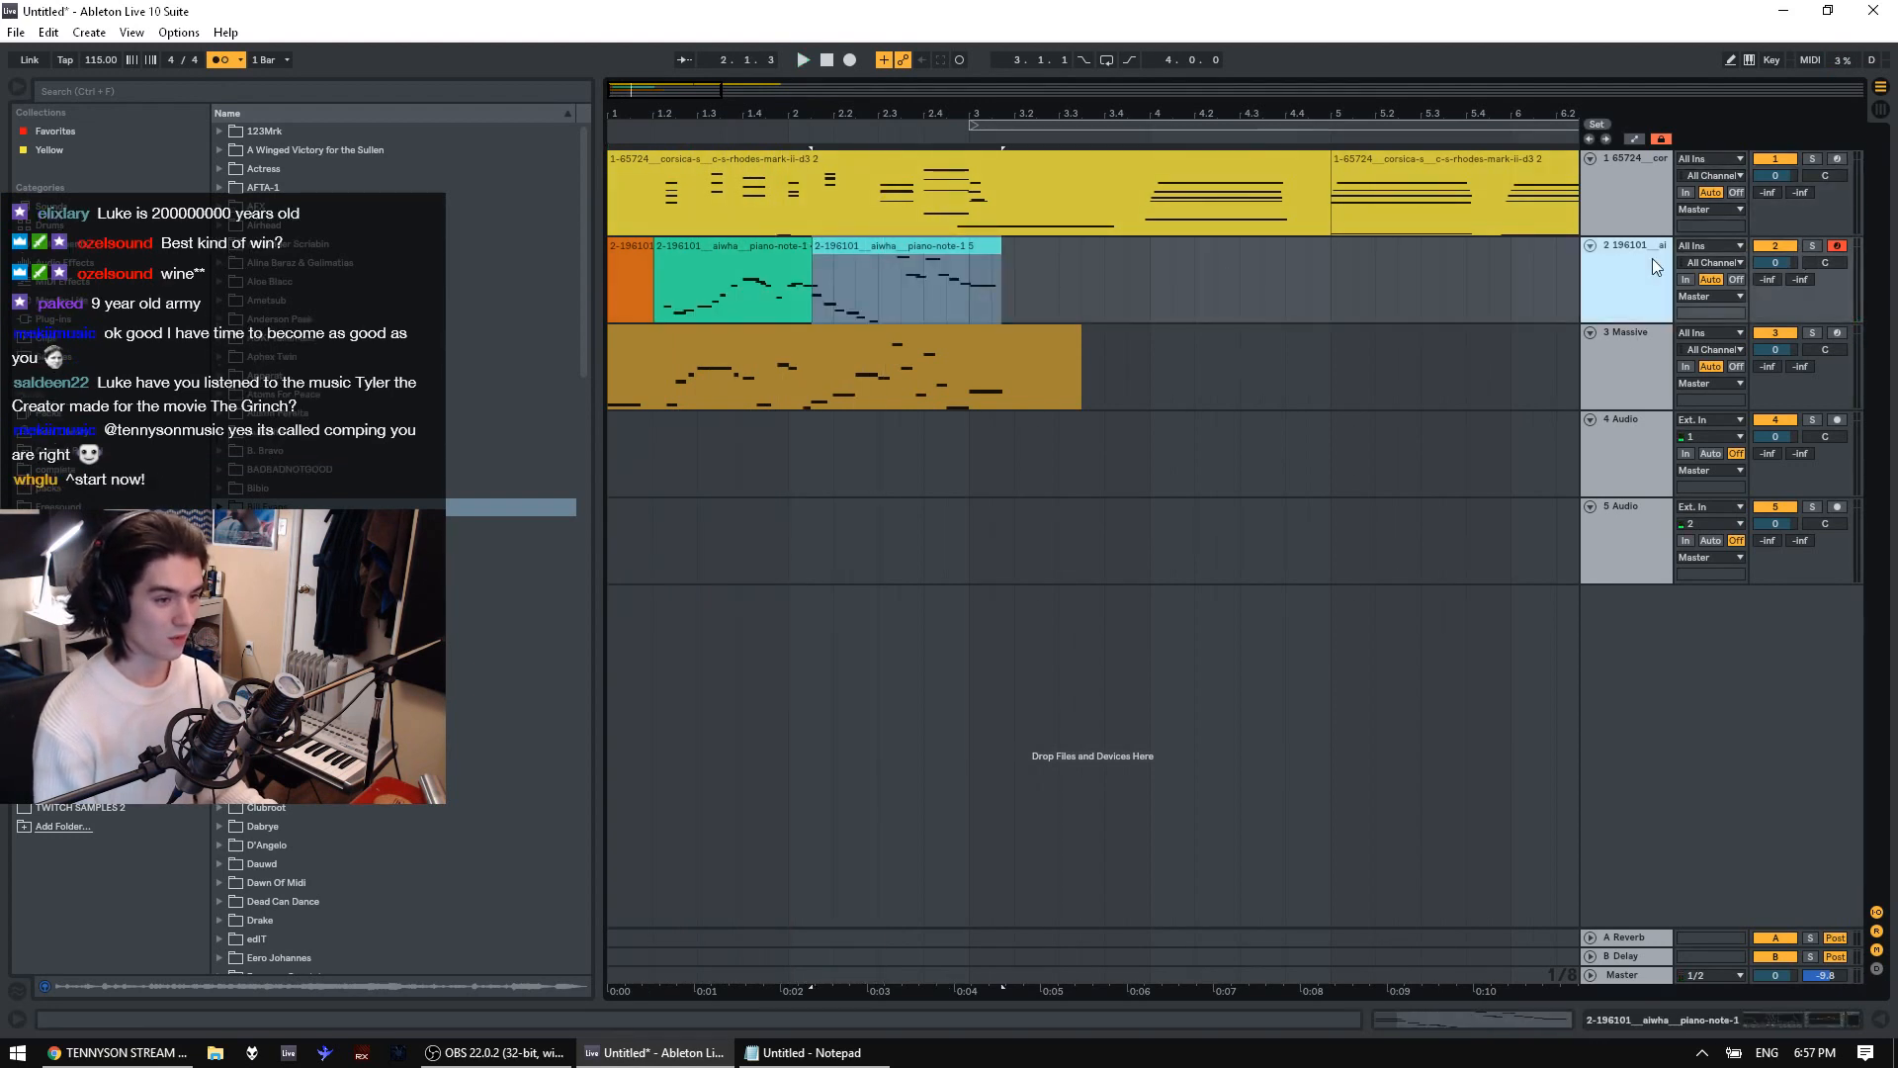
Browse the sample folders and audition samples inside the pancake folder for a replacement piano sound
{"action": "left_click", "coordinate": [94, 317]}
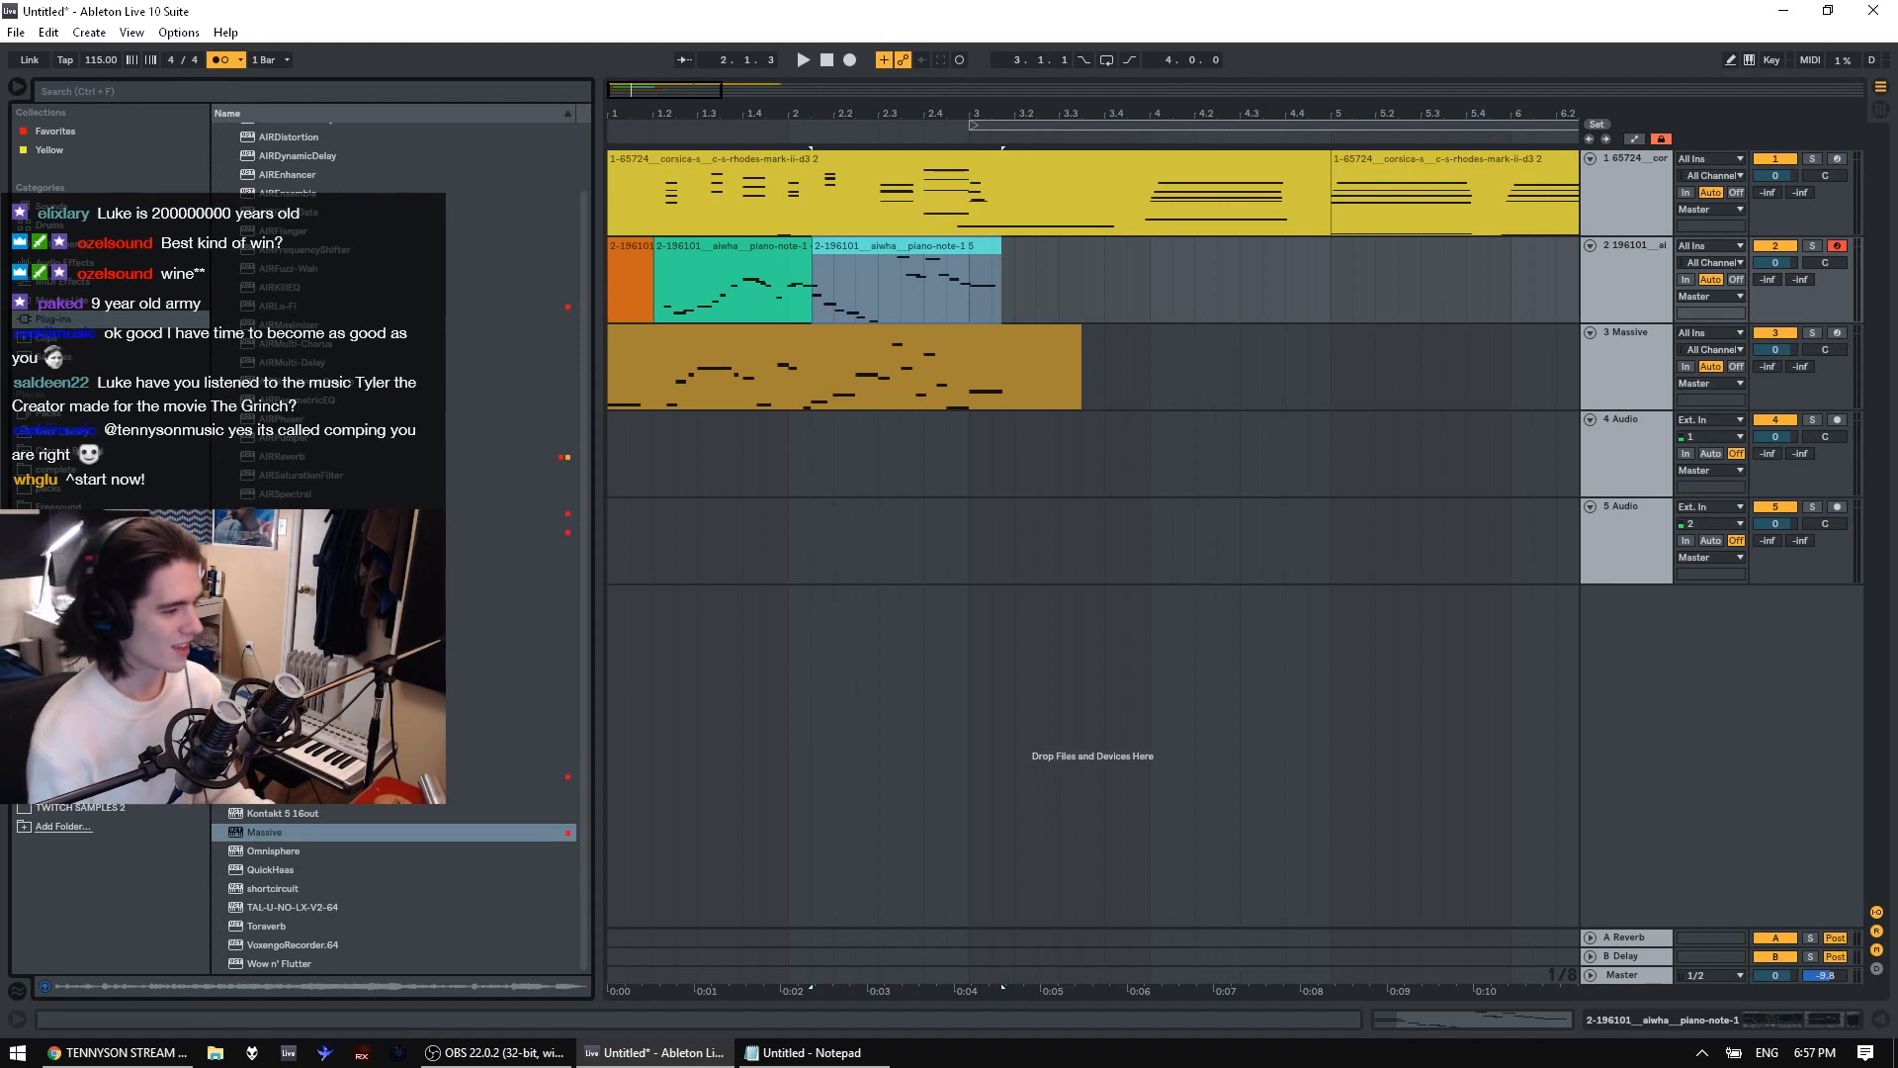
{"action": "left_click", "coordinate": [63, 505]}
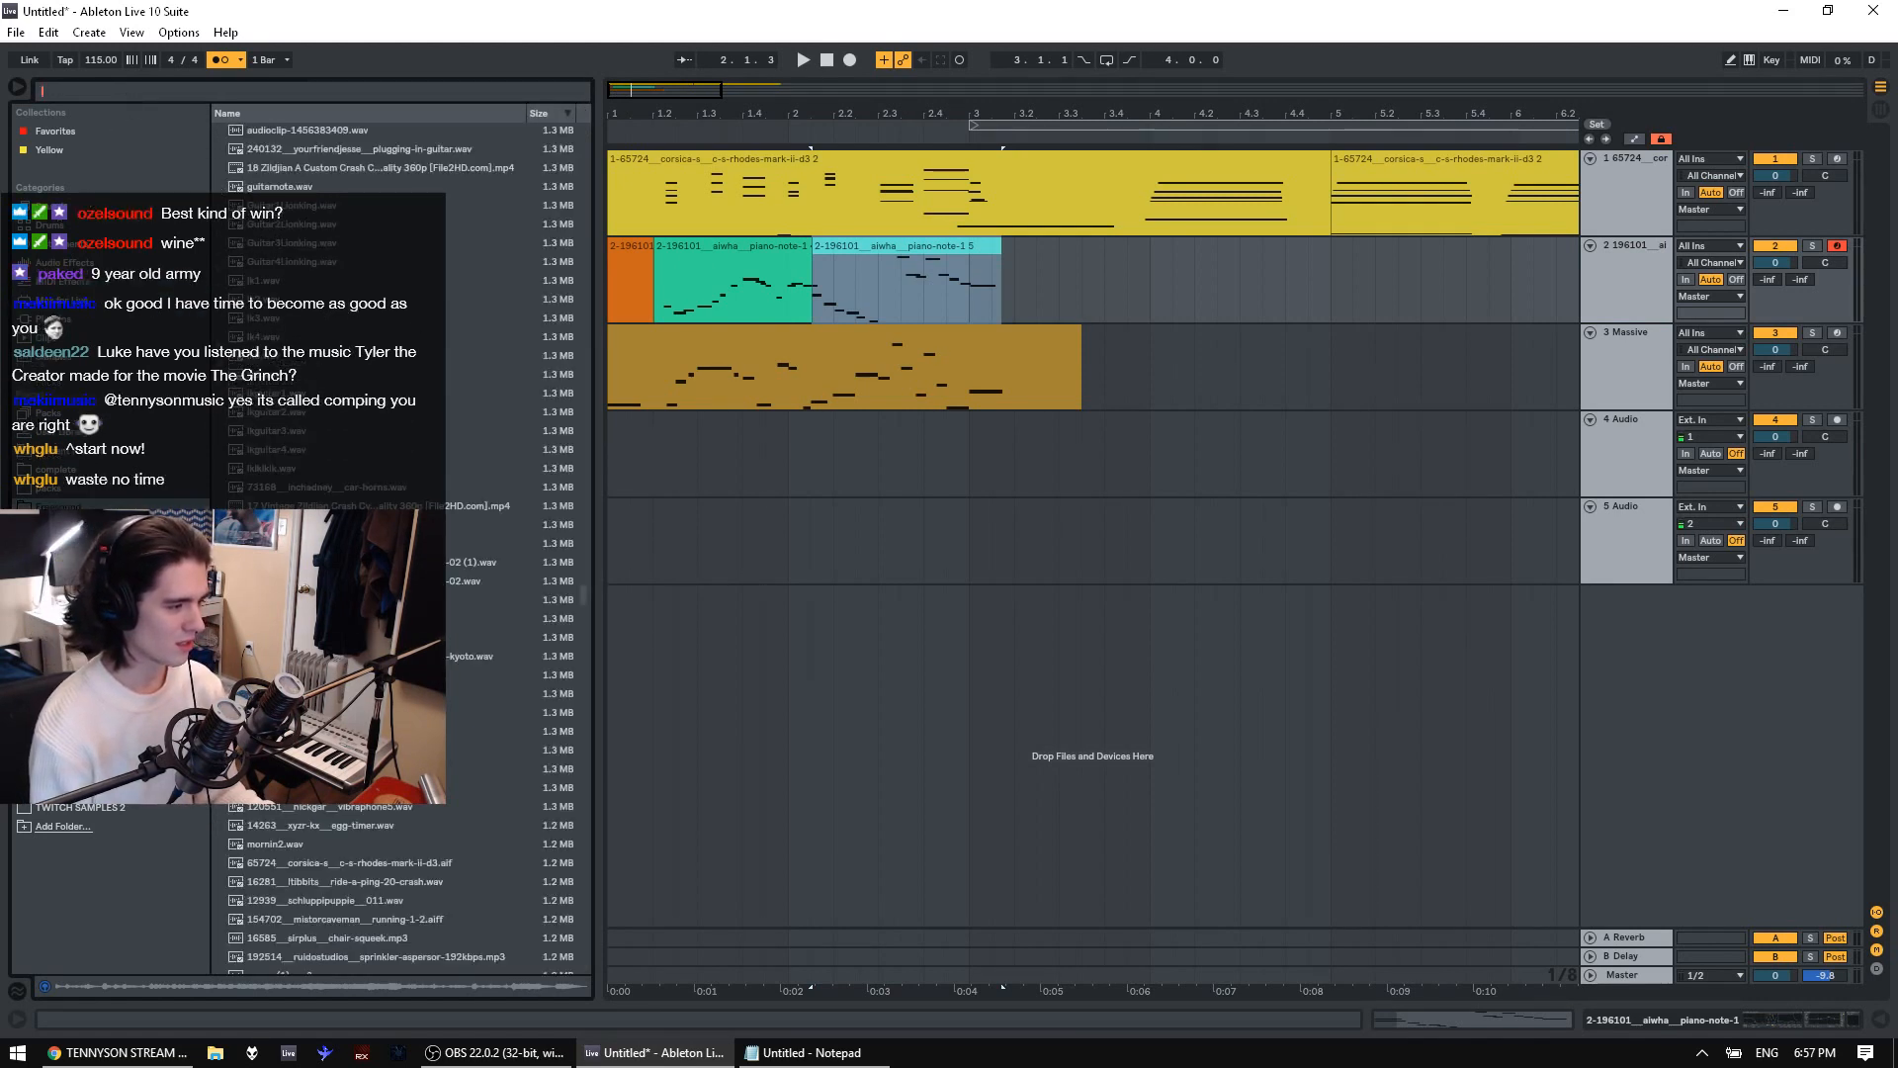
{"action": "left_click", "coordinate": [75, 638]}
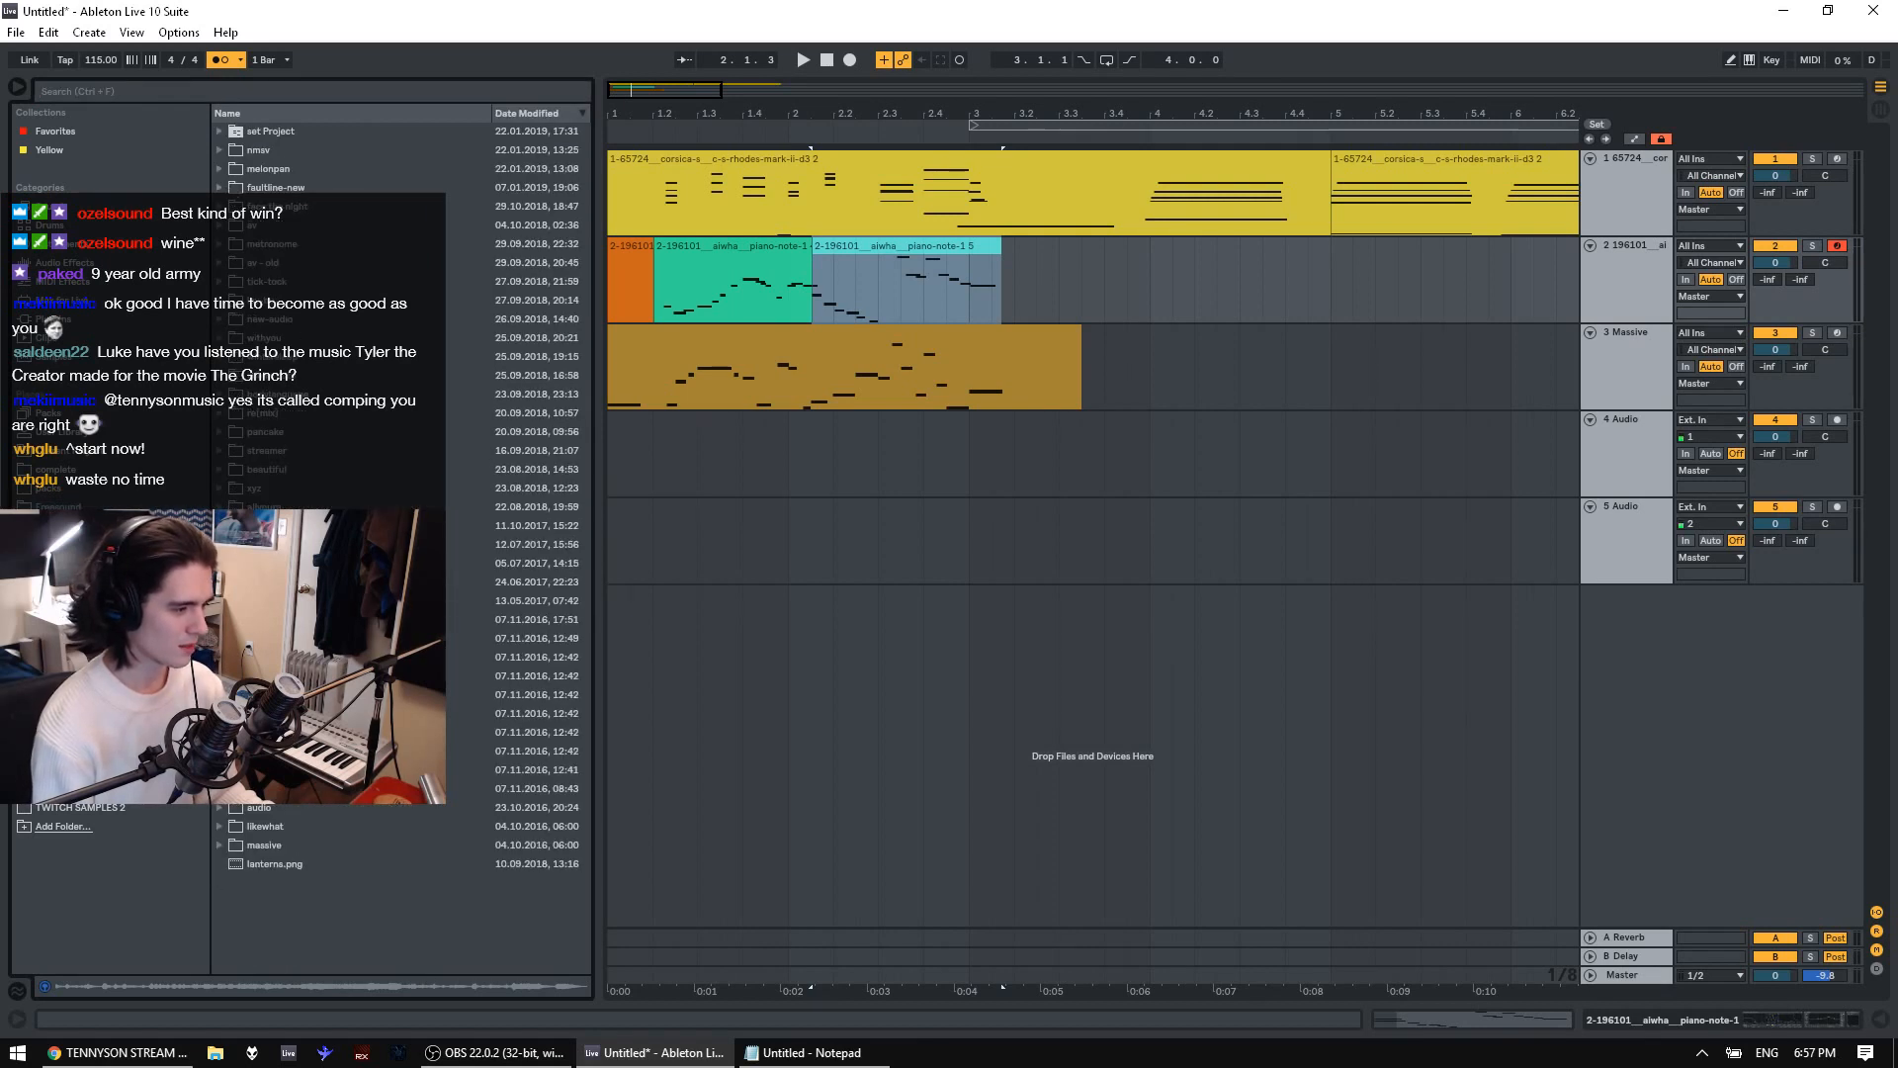
{"action": "left_click", "coordinate": [226, 435]}
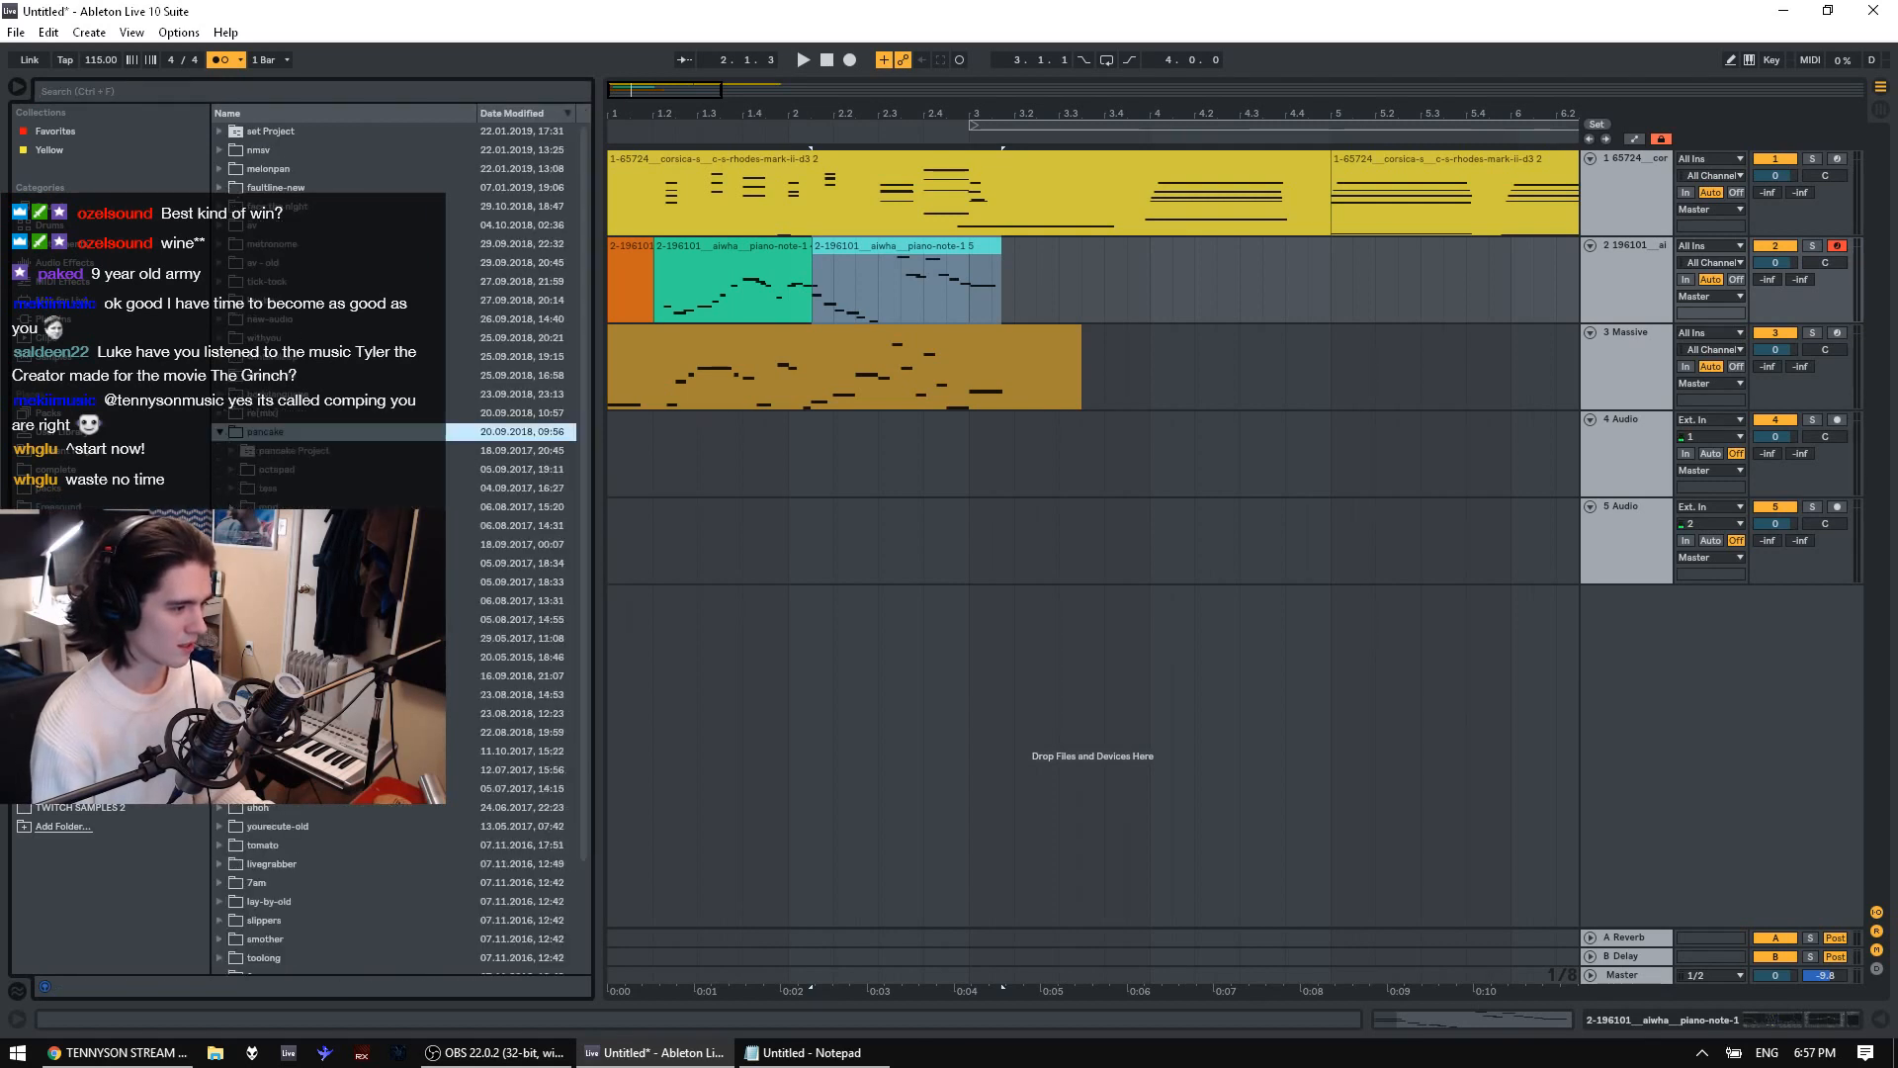
{"action": "left_click", "coordinate": [232, 526]}
{"action": "left_click", "coordinate": [243, 563]}
{"action": "left_click", "coordinate": [243, 583]}
{"action": "left_click", "coordinate": [243, 620]}
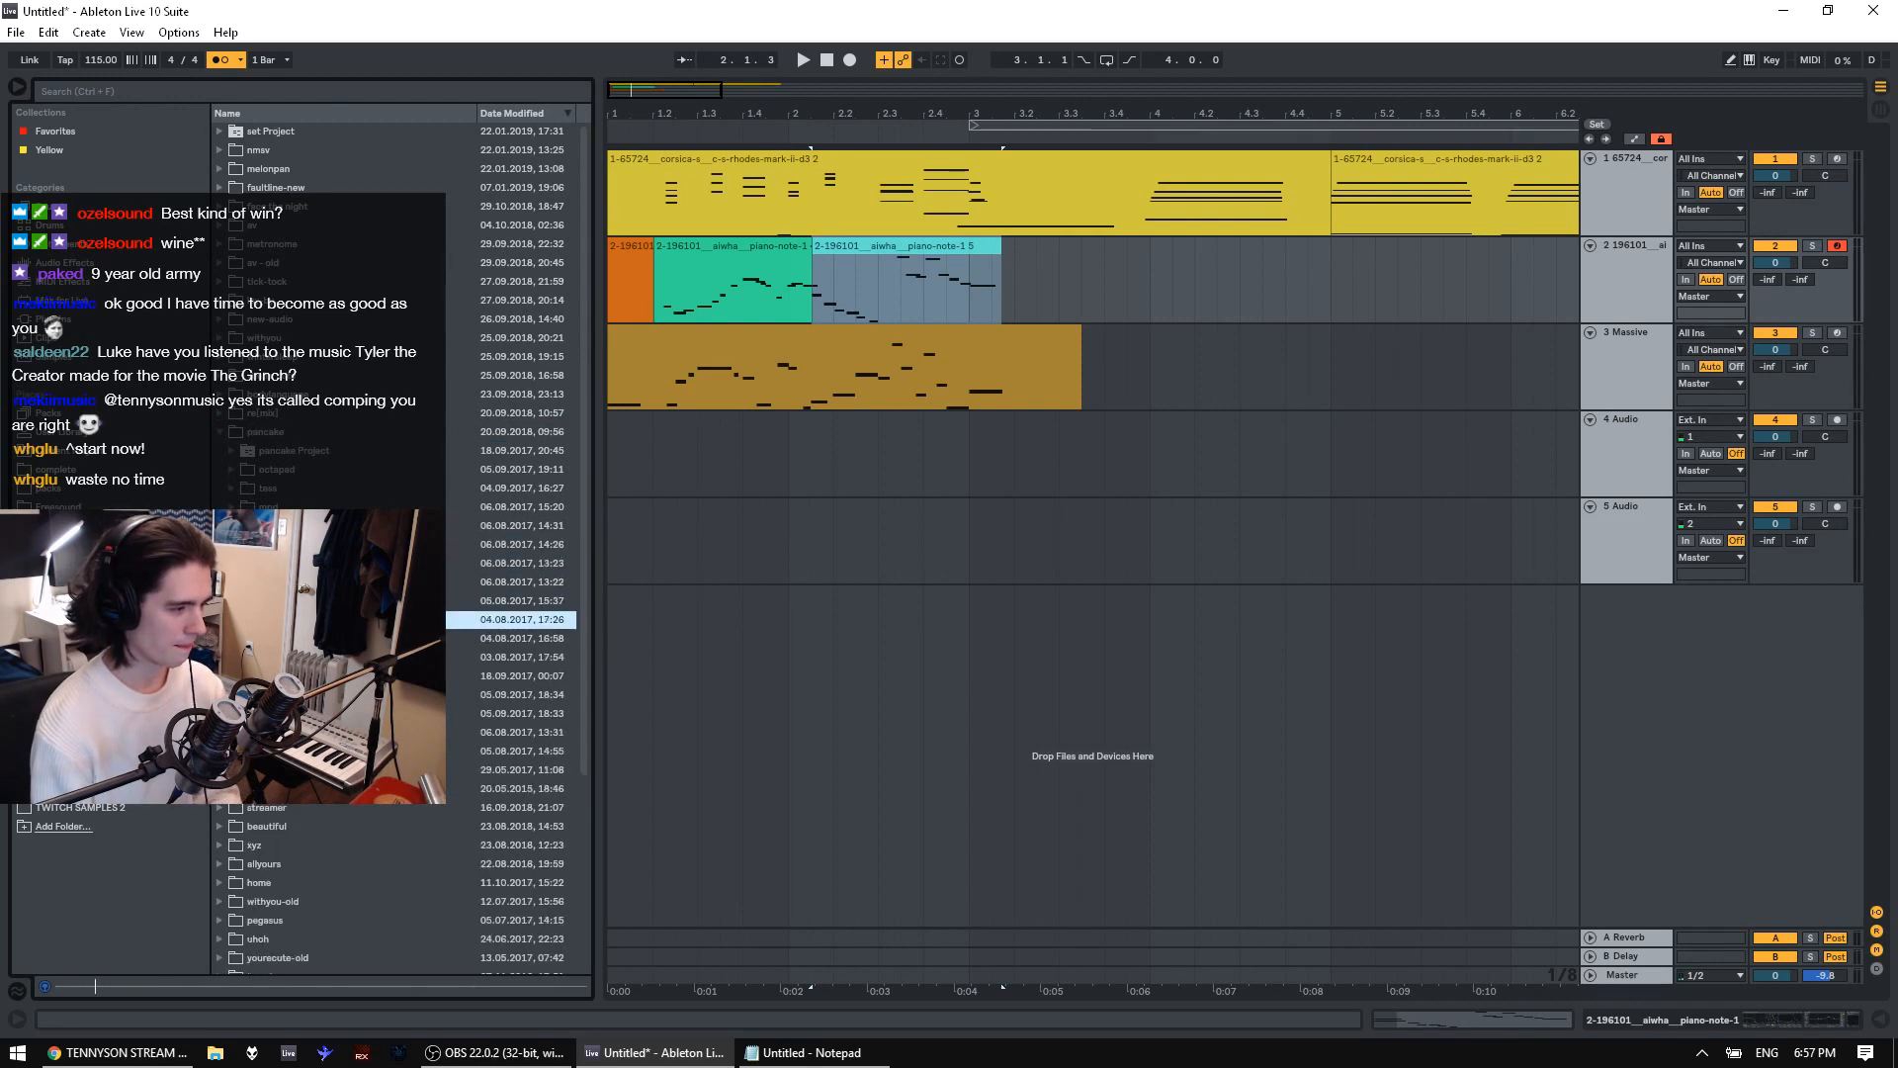
{"action": "left_click", "coordinate": [243, 639]}
{"action": "left_click", "coordinate": [259, 656]}
{"action": "left_click", "coordinate": [259, 544]}
{"action": "left_click", "coordinate": [259, 731]}
{"action": "left_click", "coordinate": [259, 713]}
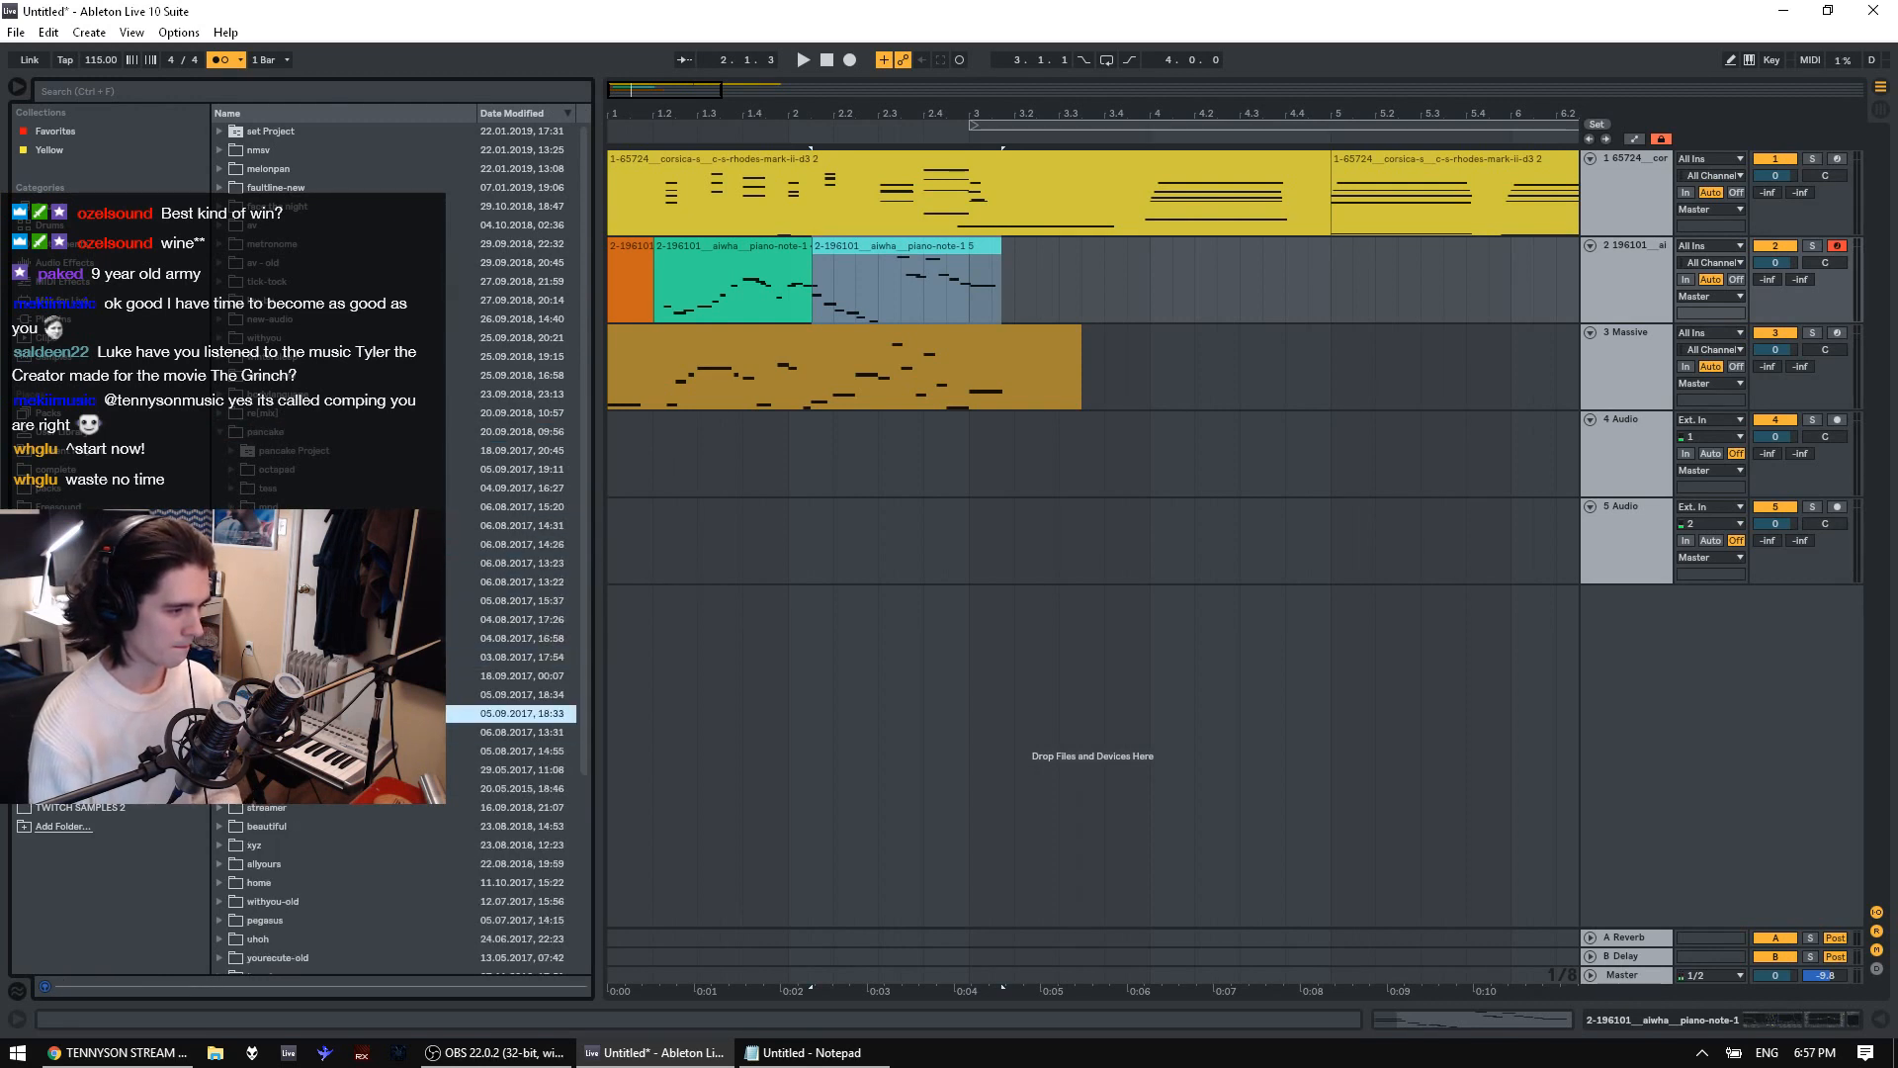
{"action": "left_click", "coordinate": [259, 694]}
{"action": "left_click", "coordinate": [259, 769]}
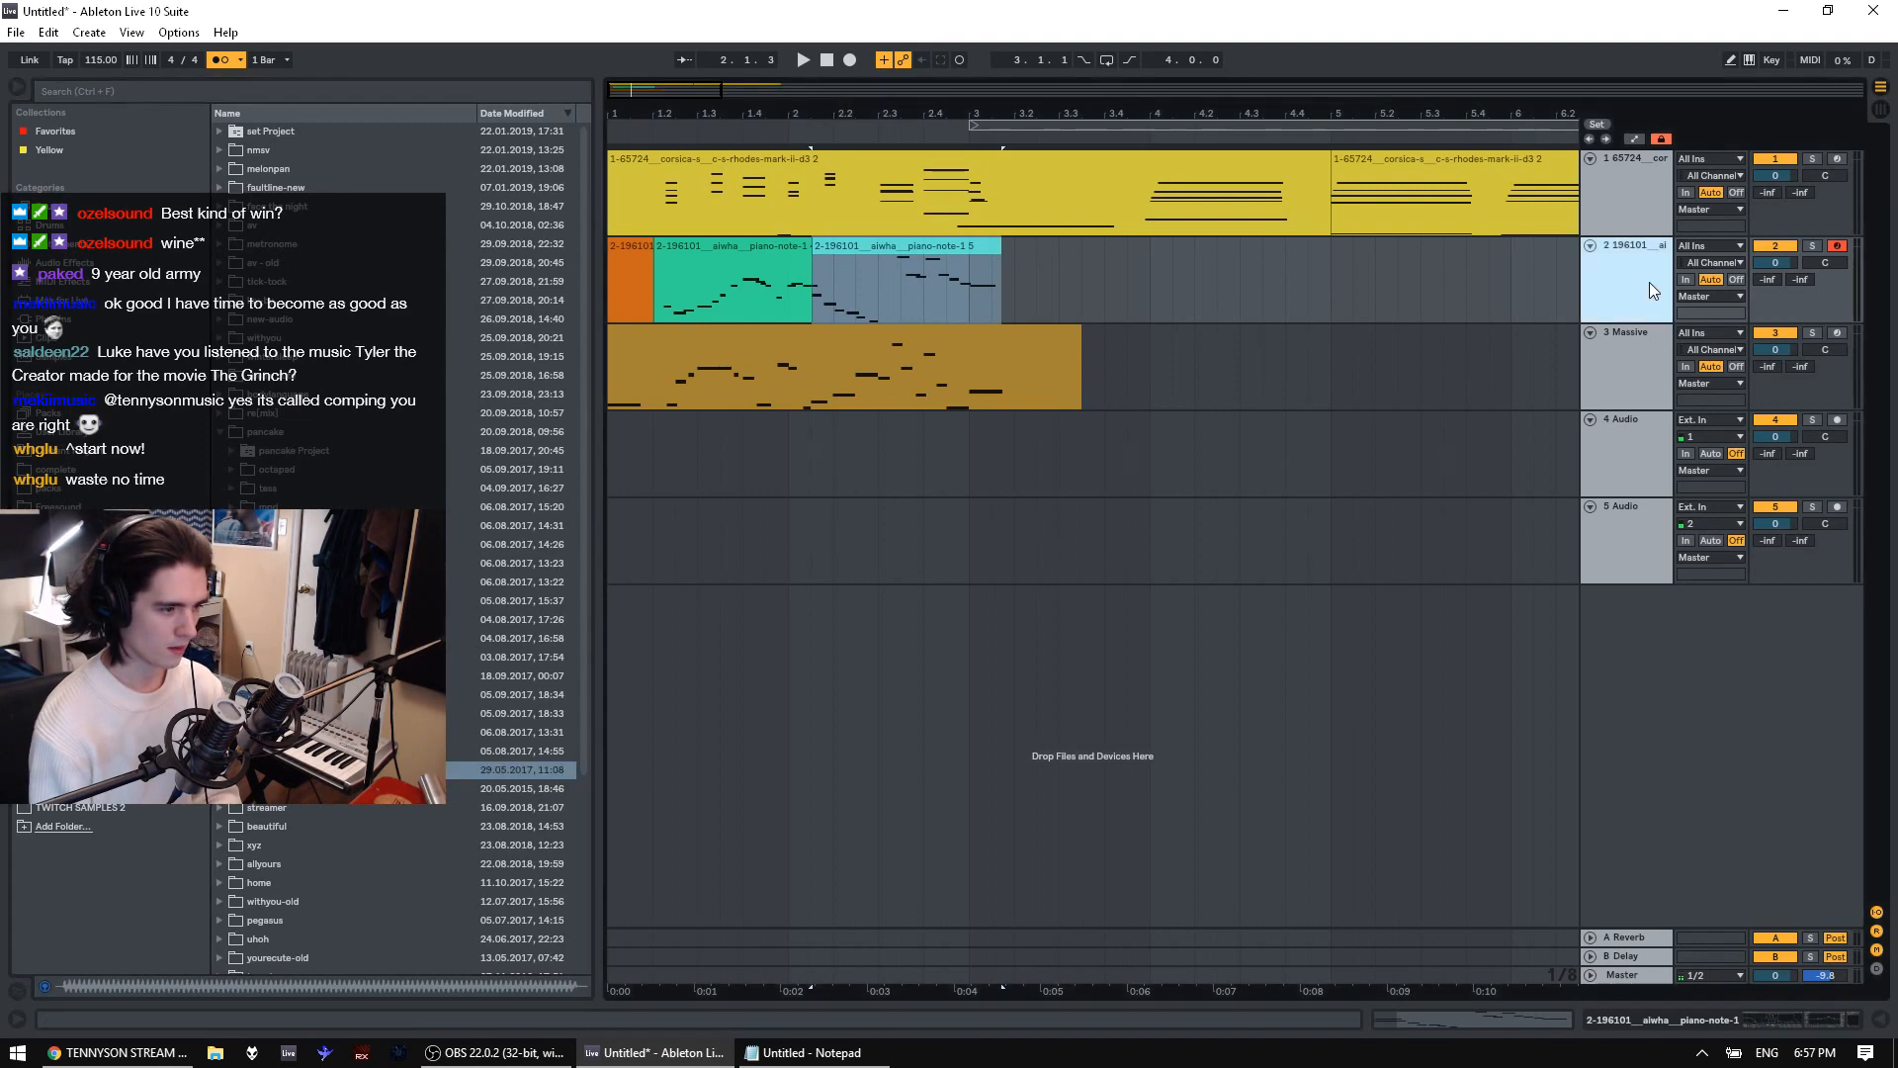
Replace the piano track's sampler, EQ Eight and AIRReverb with the 23 FARFISA-1-1 sample, and play it
{"action": "double_click", "coordinate": [1649, 282]}
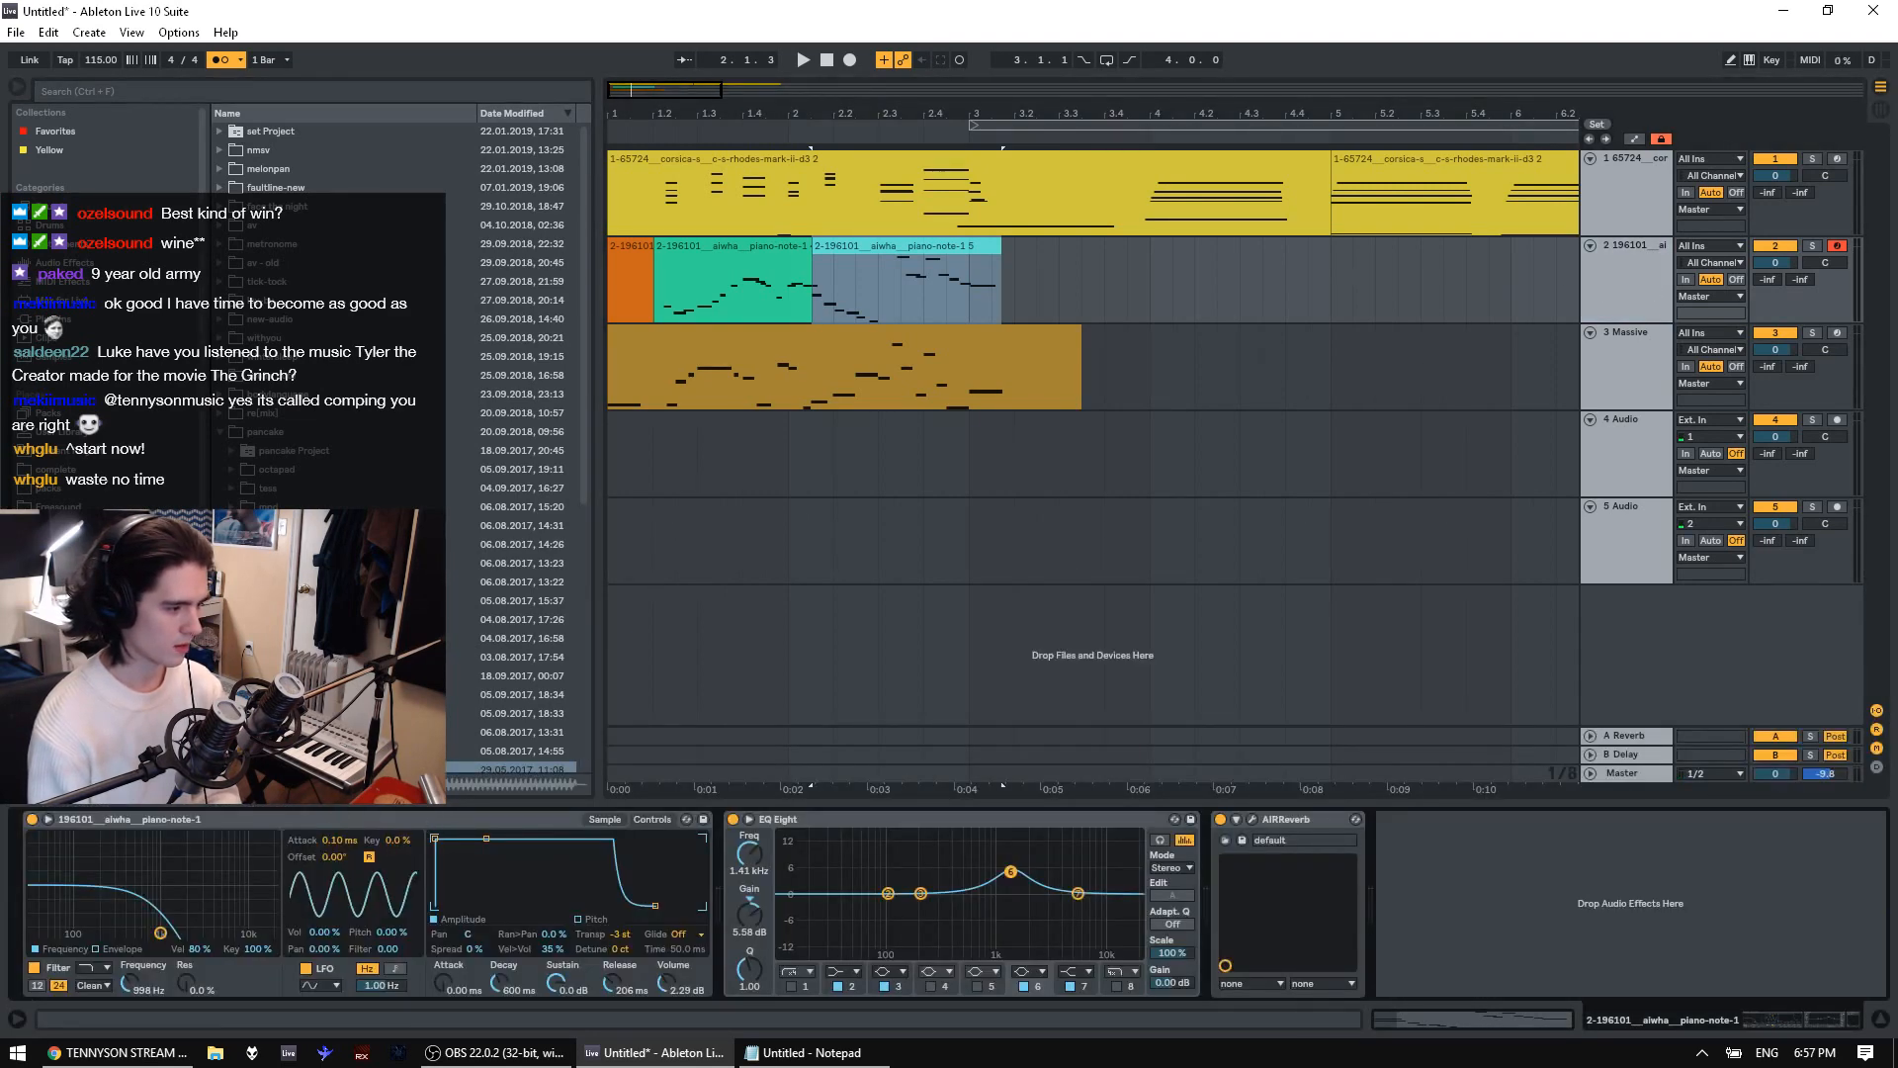
{"action": "left_click", "coordinate": [619, 820]}
{"action": "key", "text": "Delete"}
{"action": "key", "text": "Delete"}
{"action": "key", "text": "Delete"}
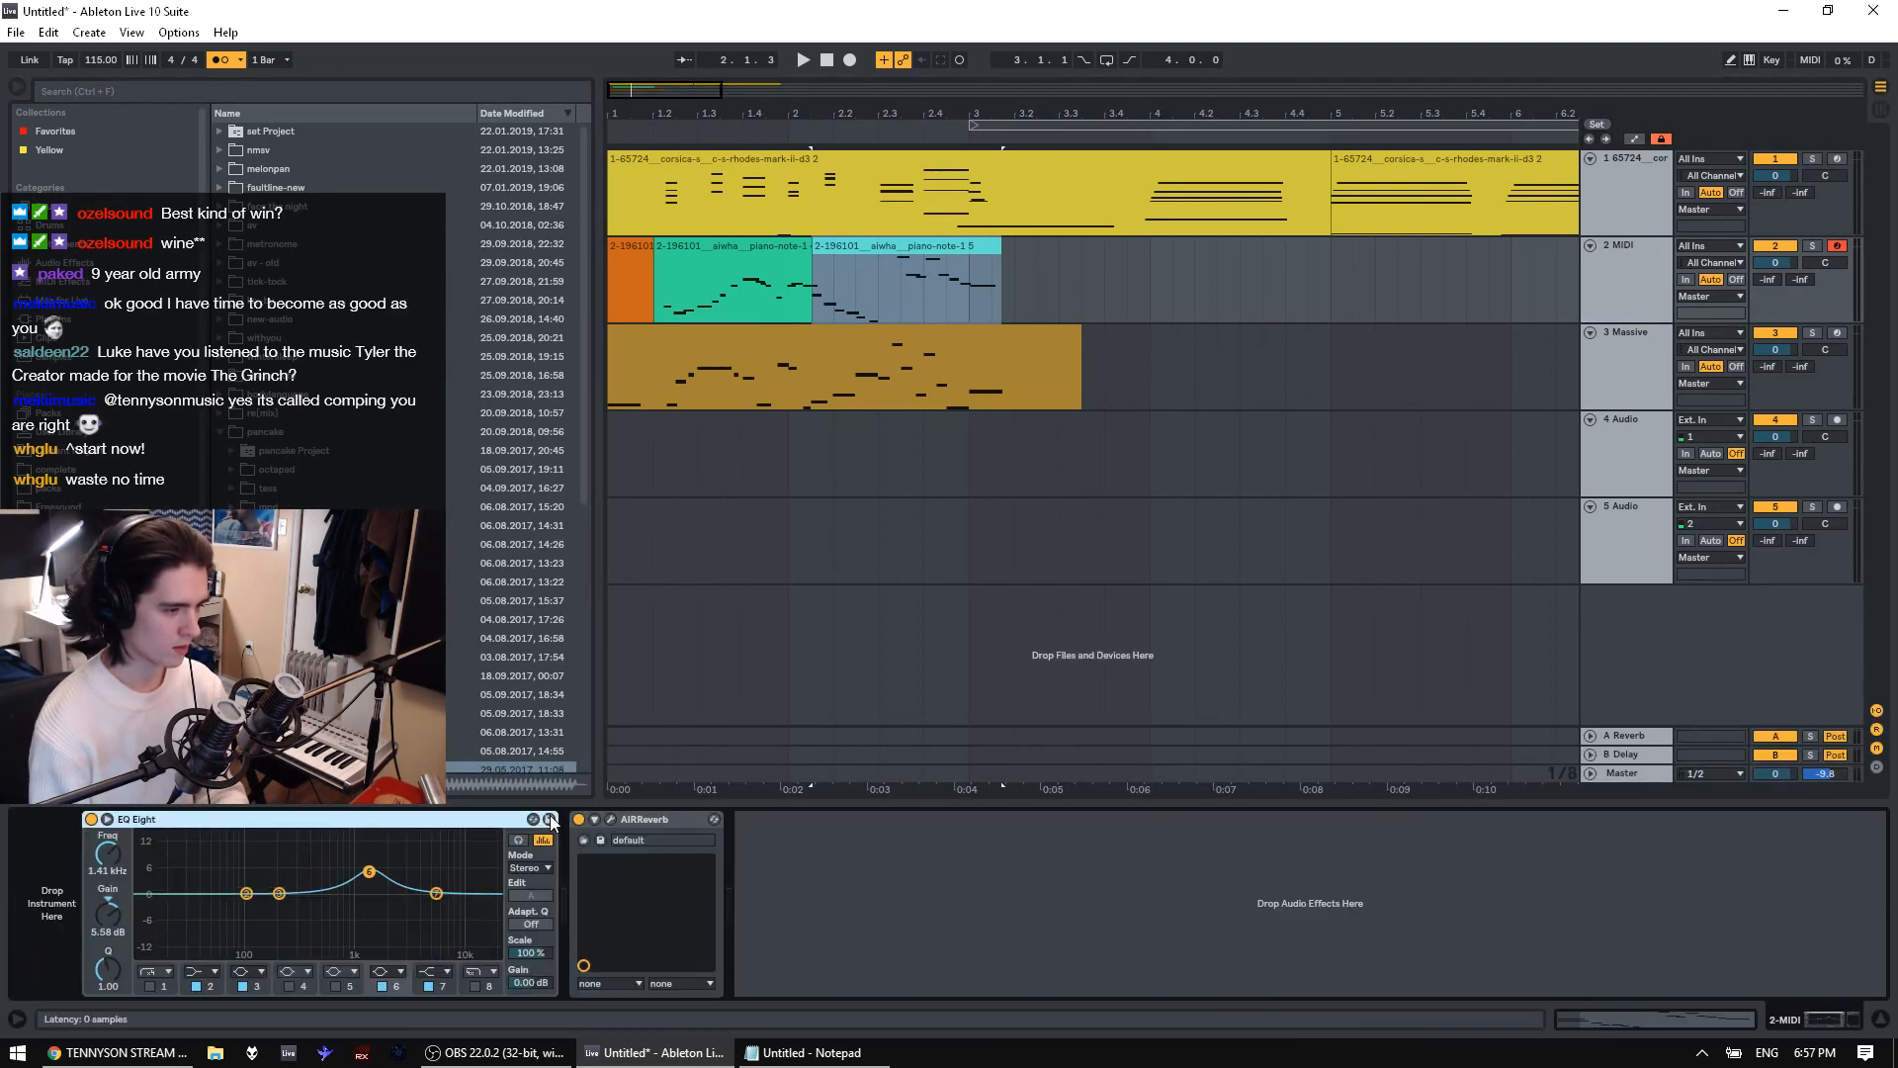
{"action": "left_click_drag", "start_coordinate": [259, 761], "coordinate": [647, 823]}
{"action": "key", "text": "space"}
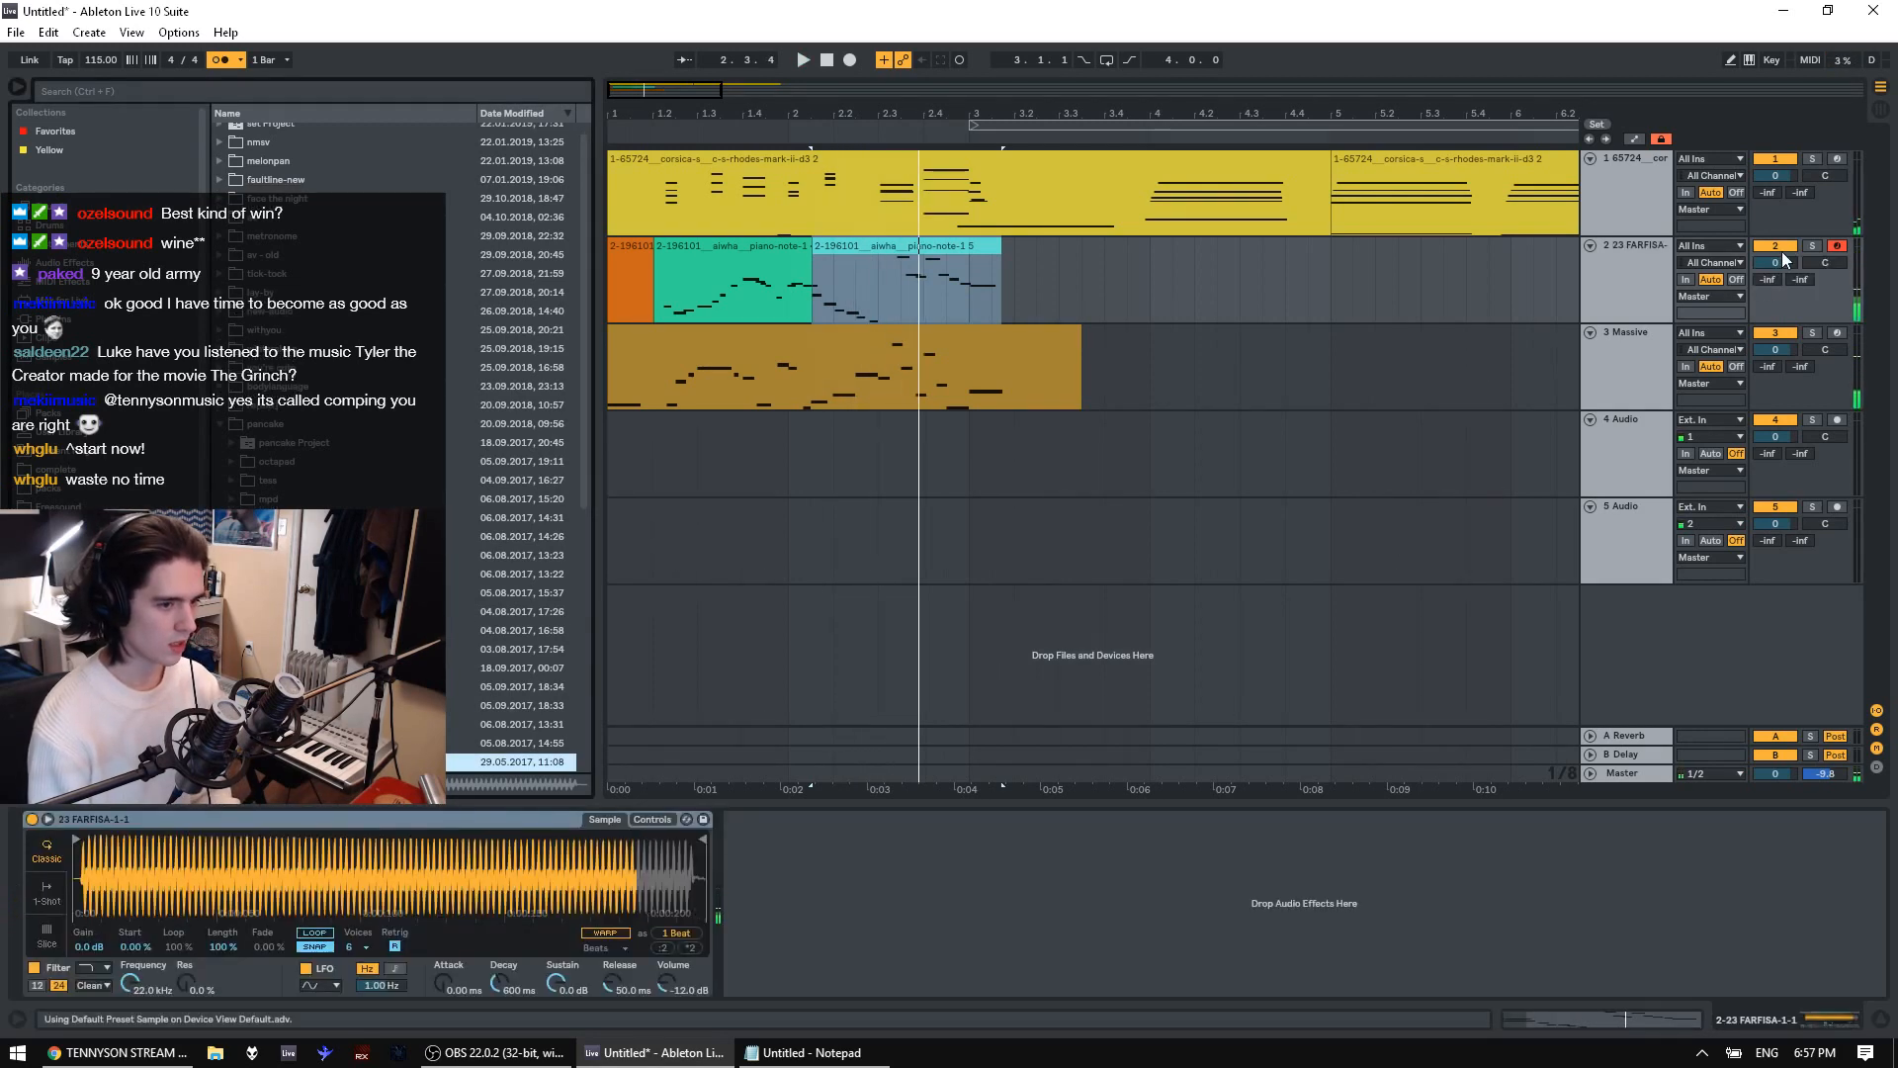
Show the Farfisa sampler's controls and set its track volume to -23.0 dB while playing
{"action": "left_click_drag", "start_coordinate": [1782, 260], "coordinate": [1782, 346]}
{"action": "key", "text": "space"}
{"action": "left_click", "coordinate": [655, 819]}
{"action": "key", "text": "space"}
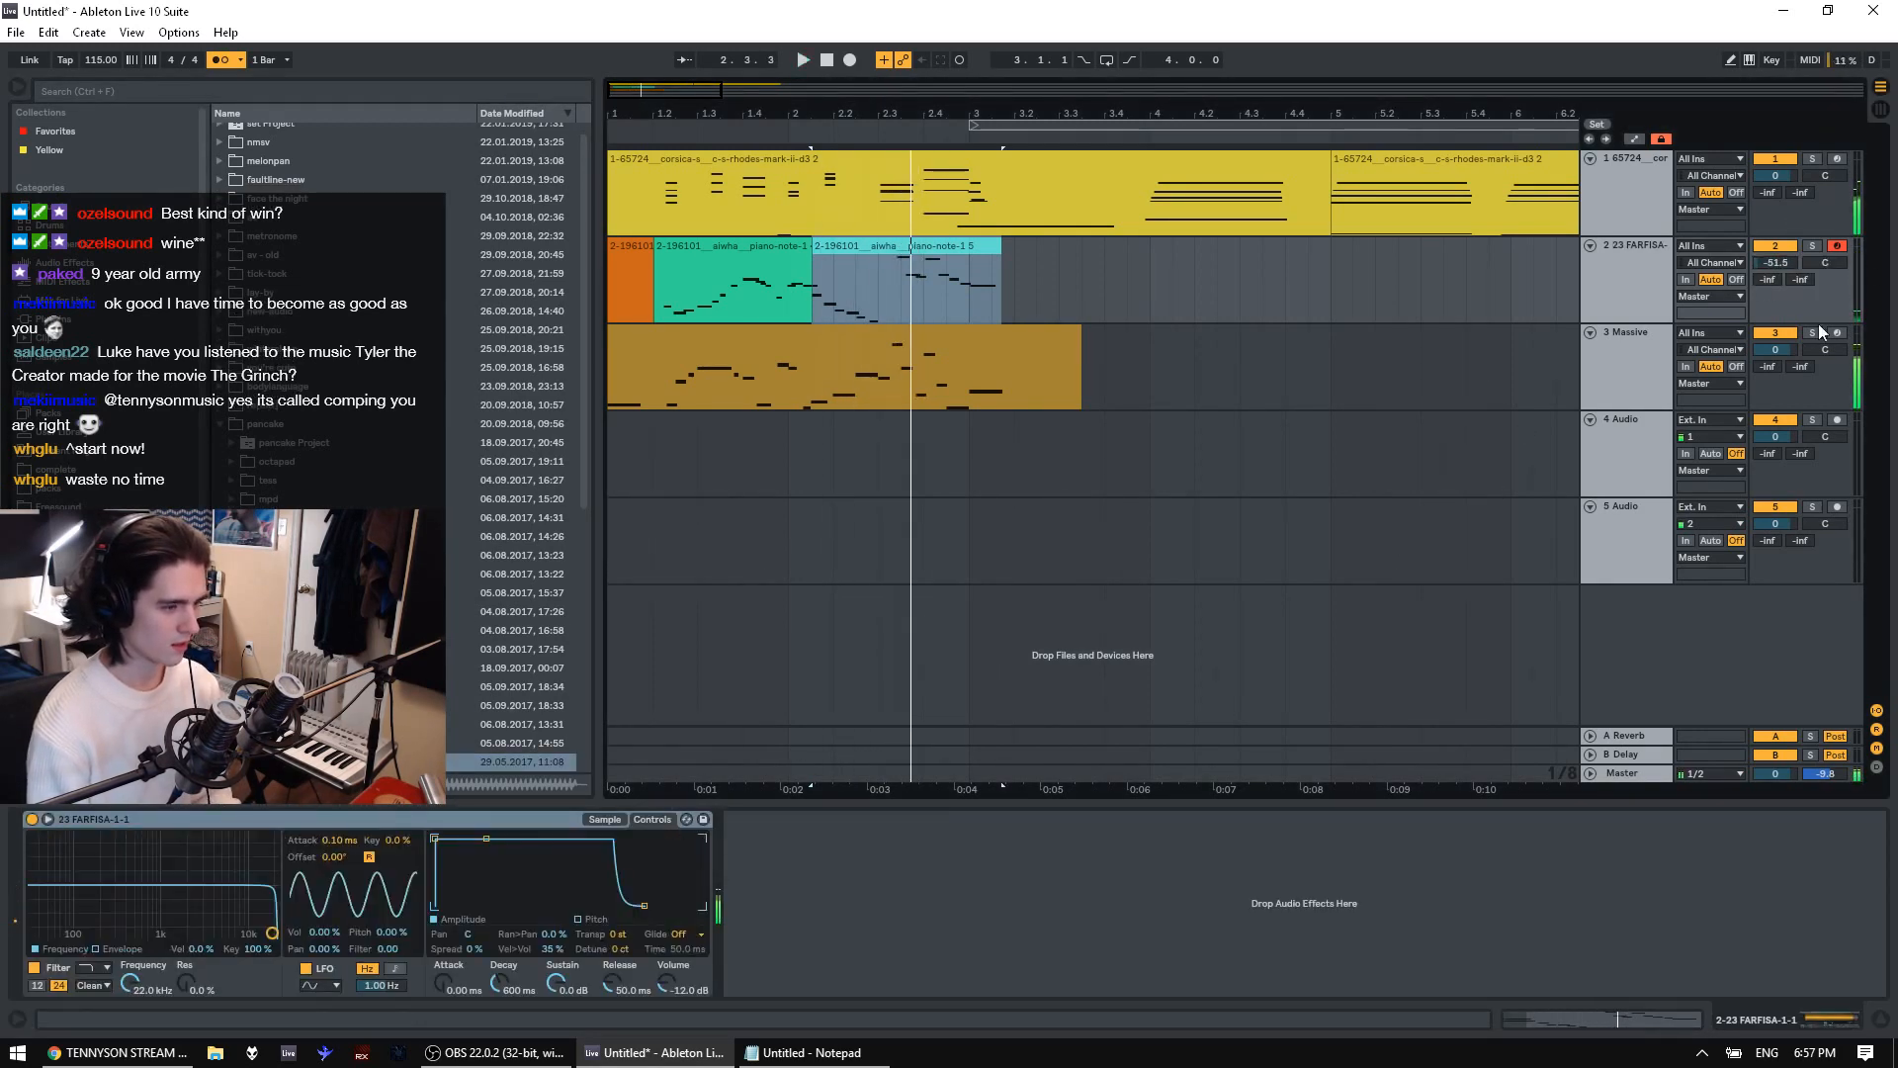
{"action": "key", "text": "space"}
{"action": "left_click_drag", "start_coordinate": [1787, 263], "coordinate": [1787, 227]}
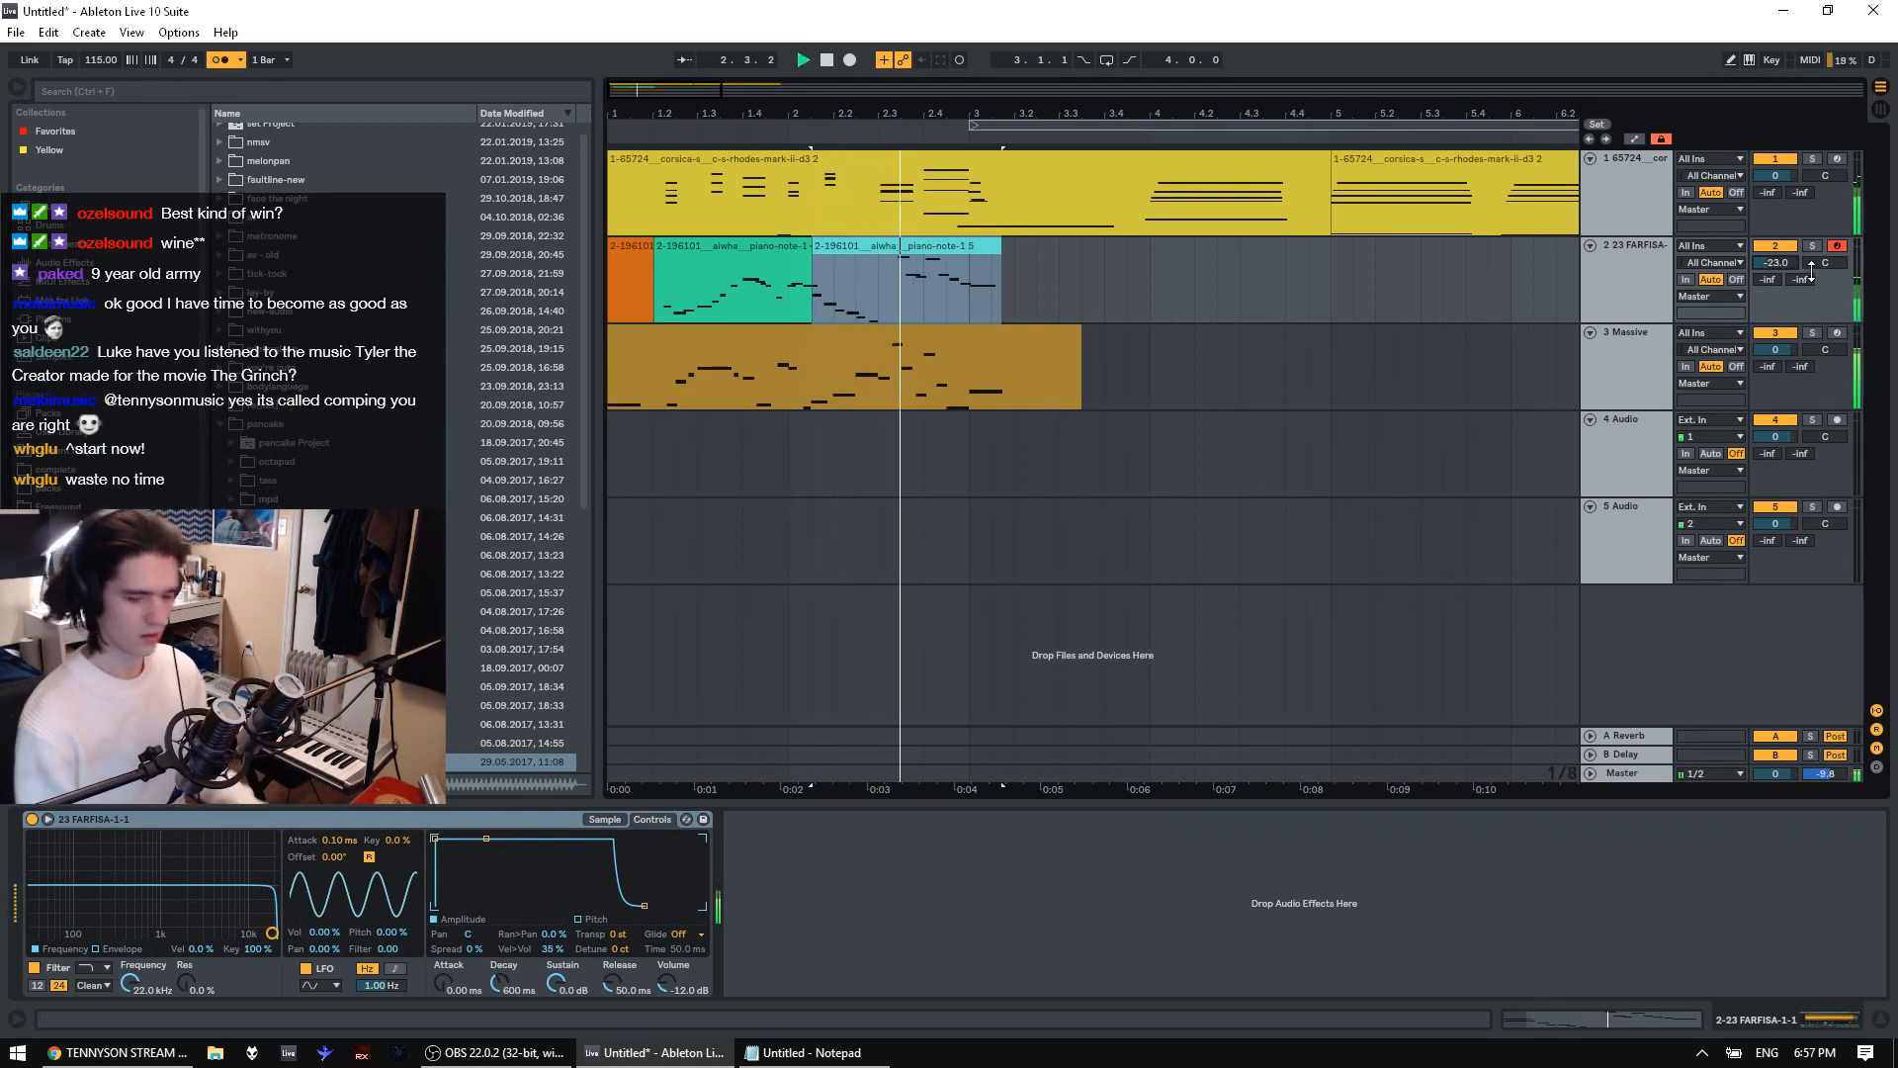
{"action": "key", "text": "space"}
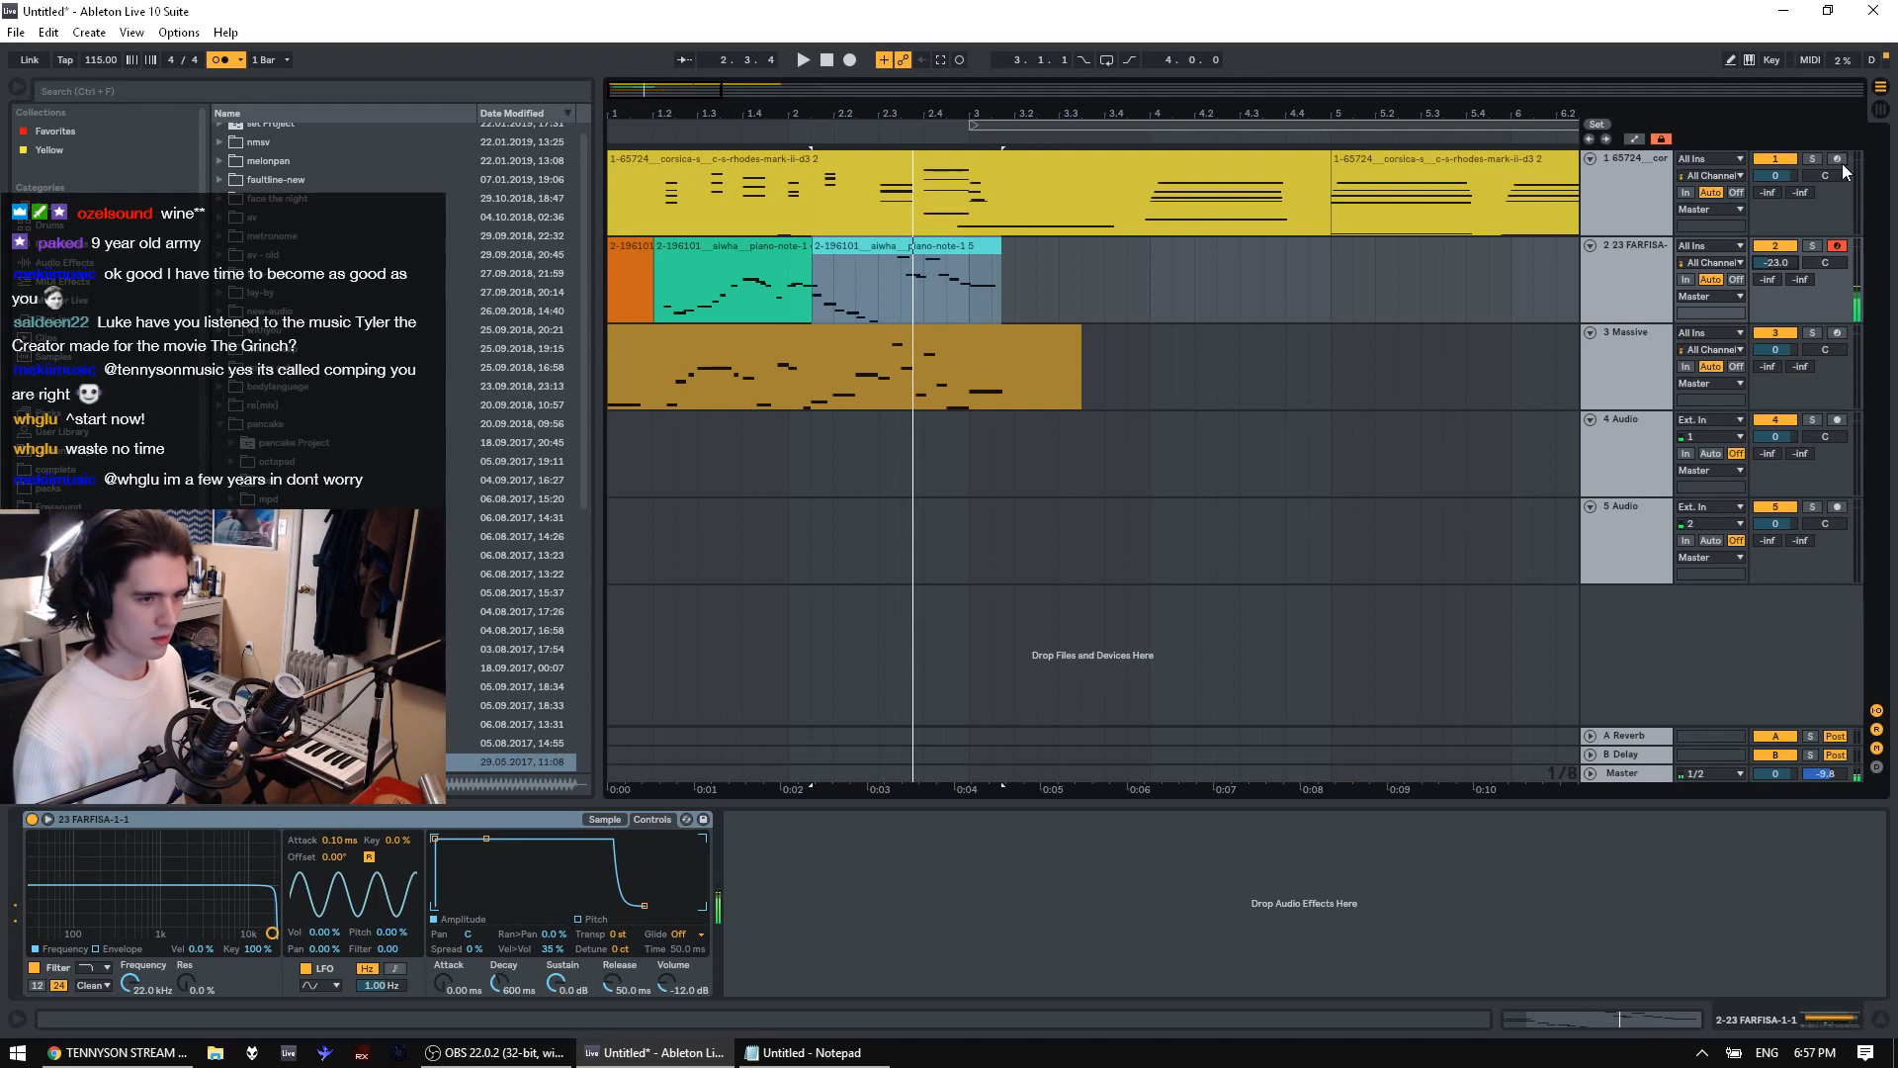
Transpose the Farfisa sampler by -8 st, alternating record arming between the Rhodes and Farfisa tracks to compare pitch
{"action": "left_click", "coordinate": [1839, 160]}
{"action": "left_click", "coordinate": [1837, 246]}
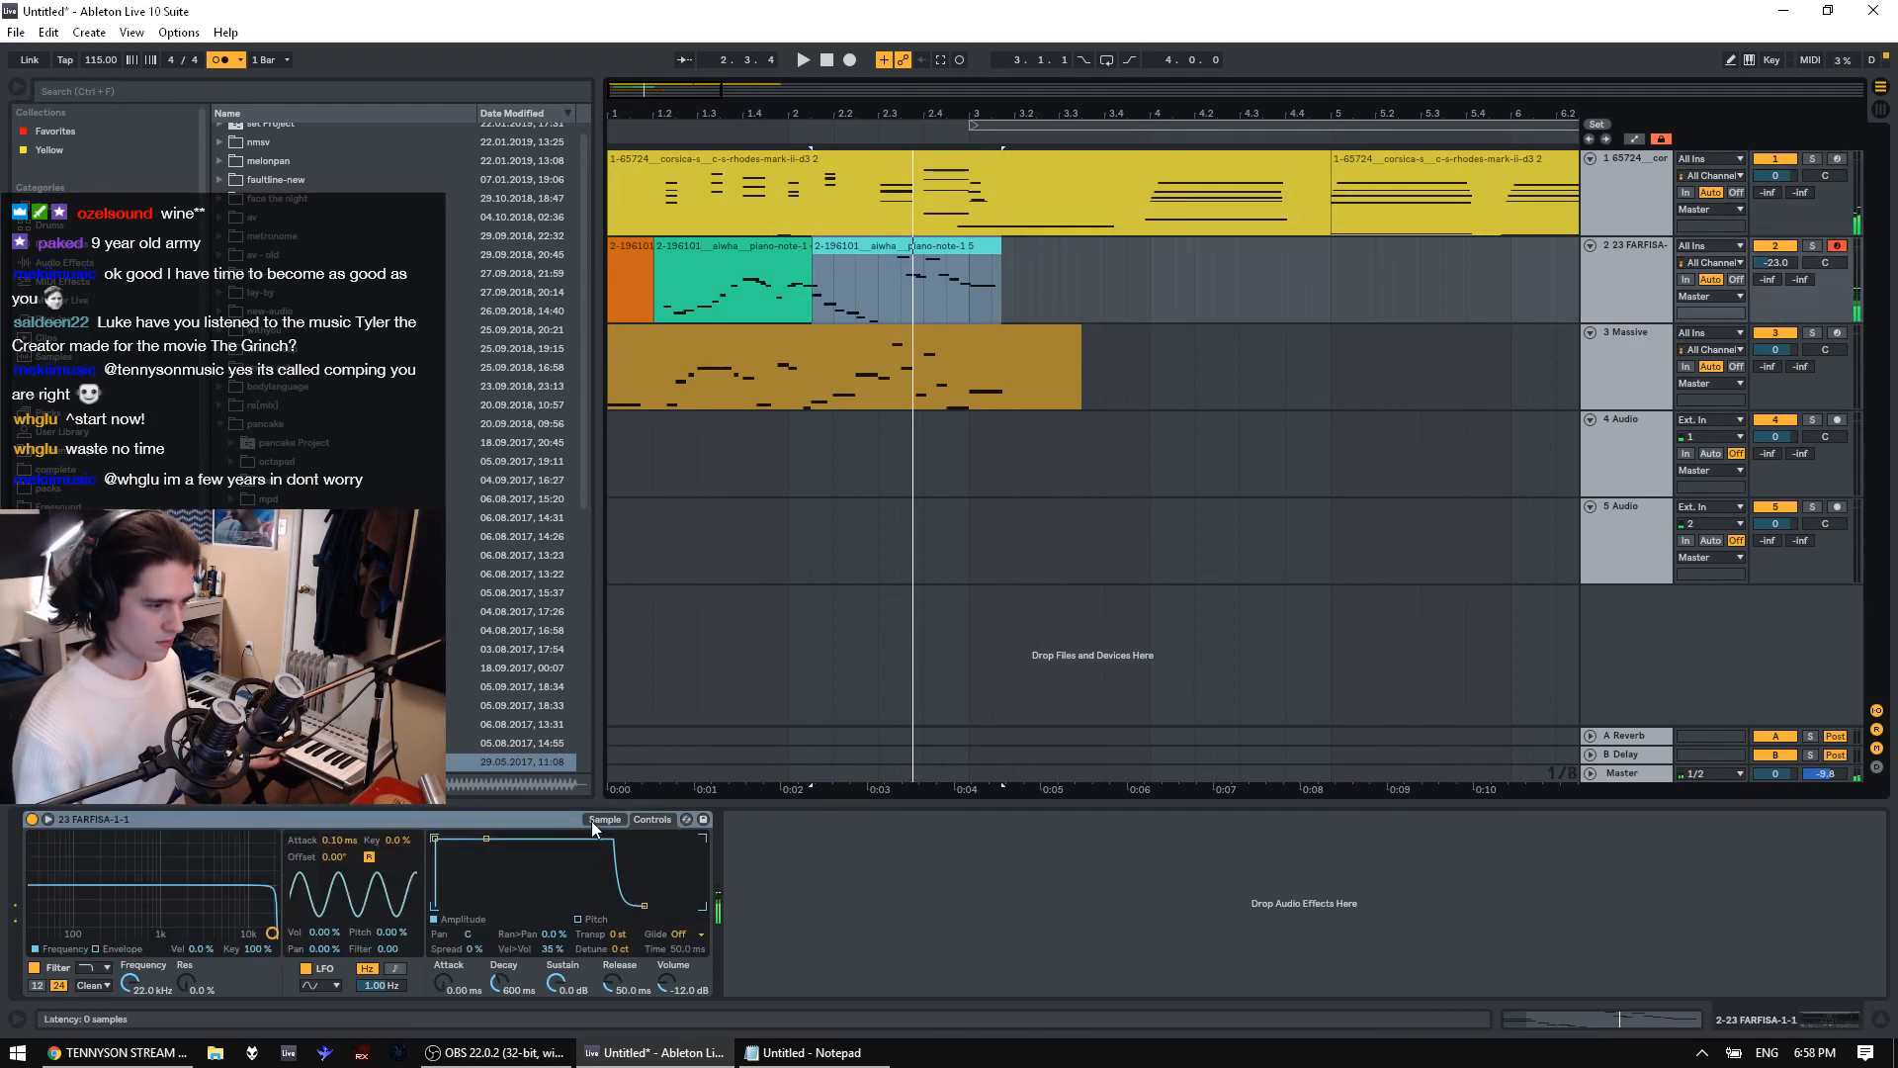
{"action": "left_click", "coordinate": [646, 819]}
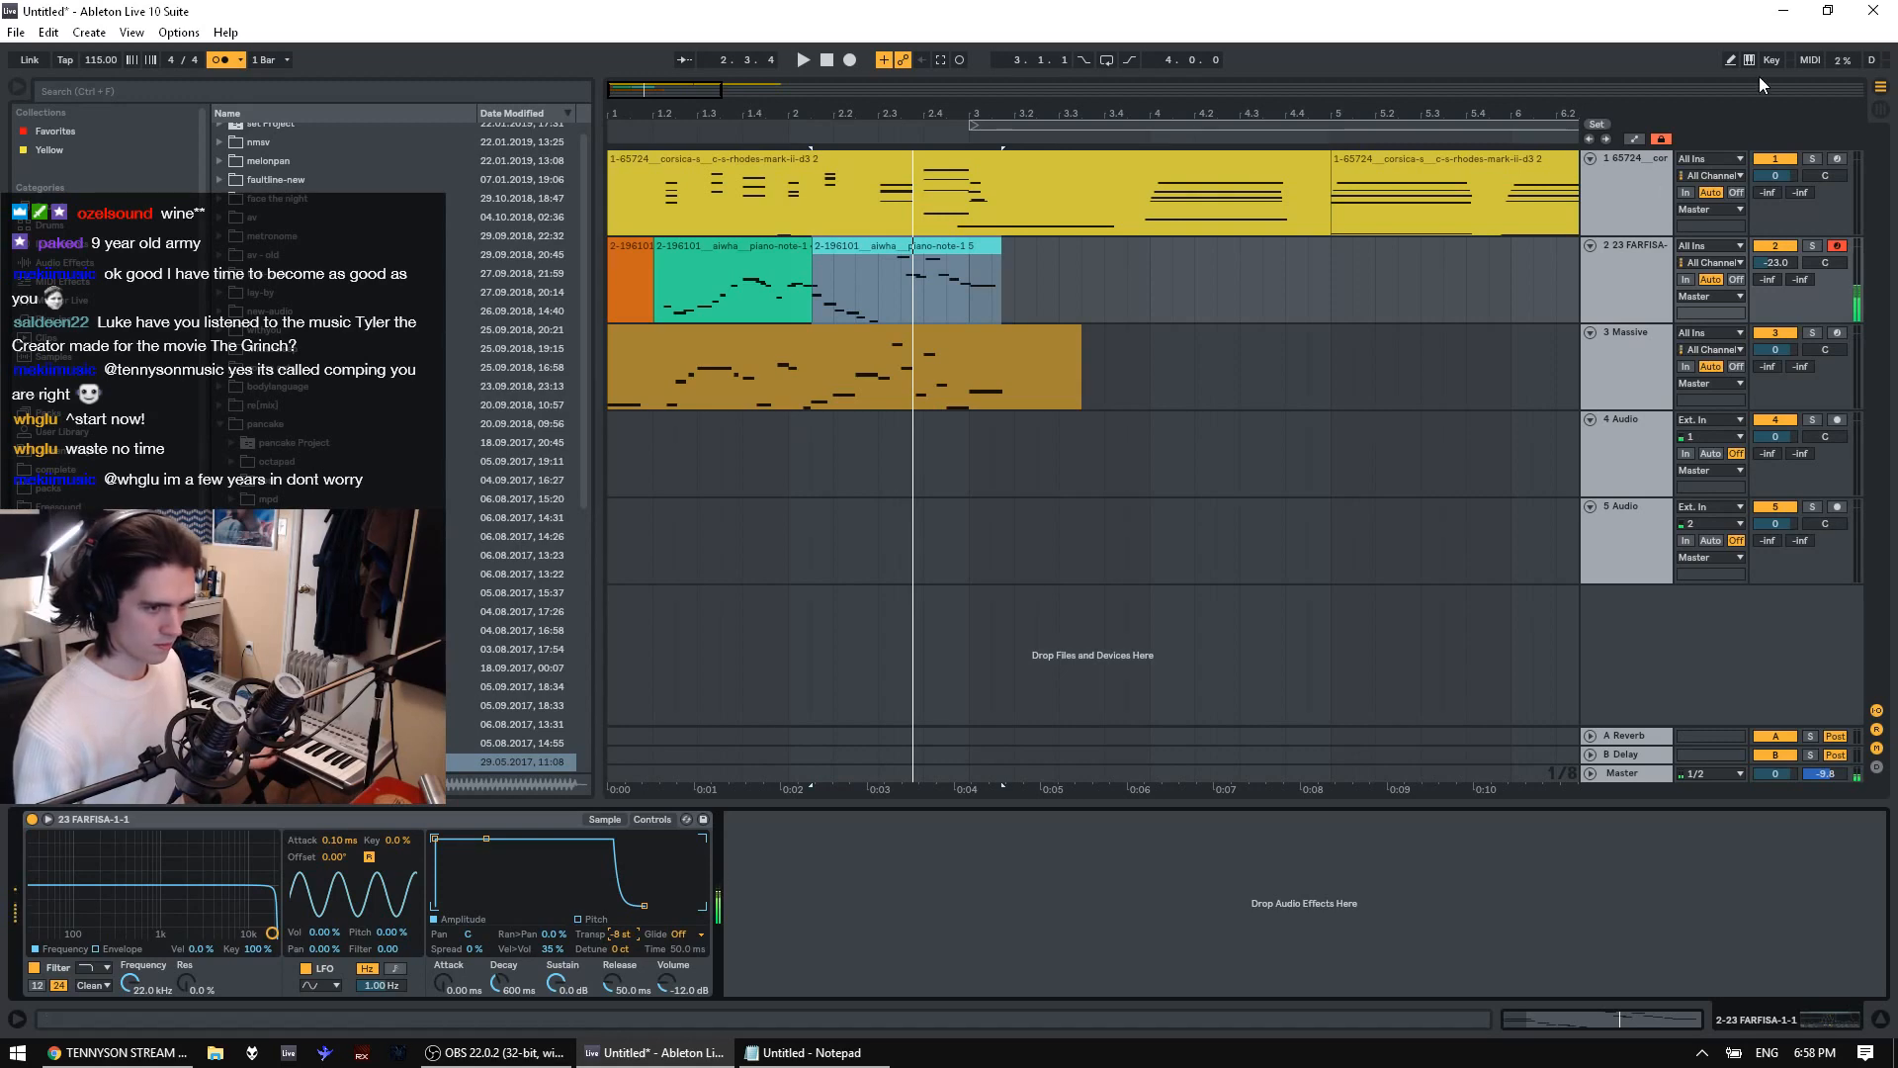
{"action": "left_click", "coordinate": [1835, 161]}
{"action": "left_click", "coordinate": [1839, 246]}
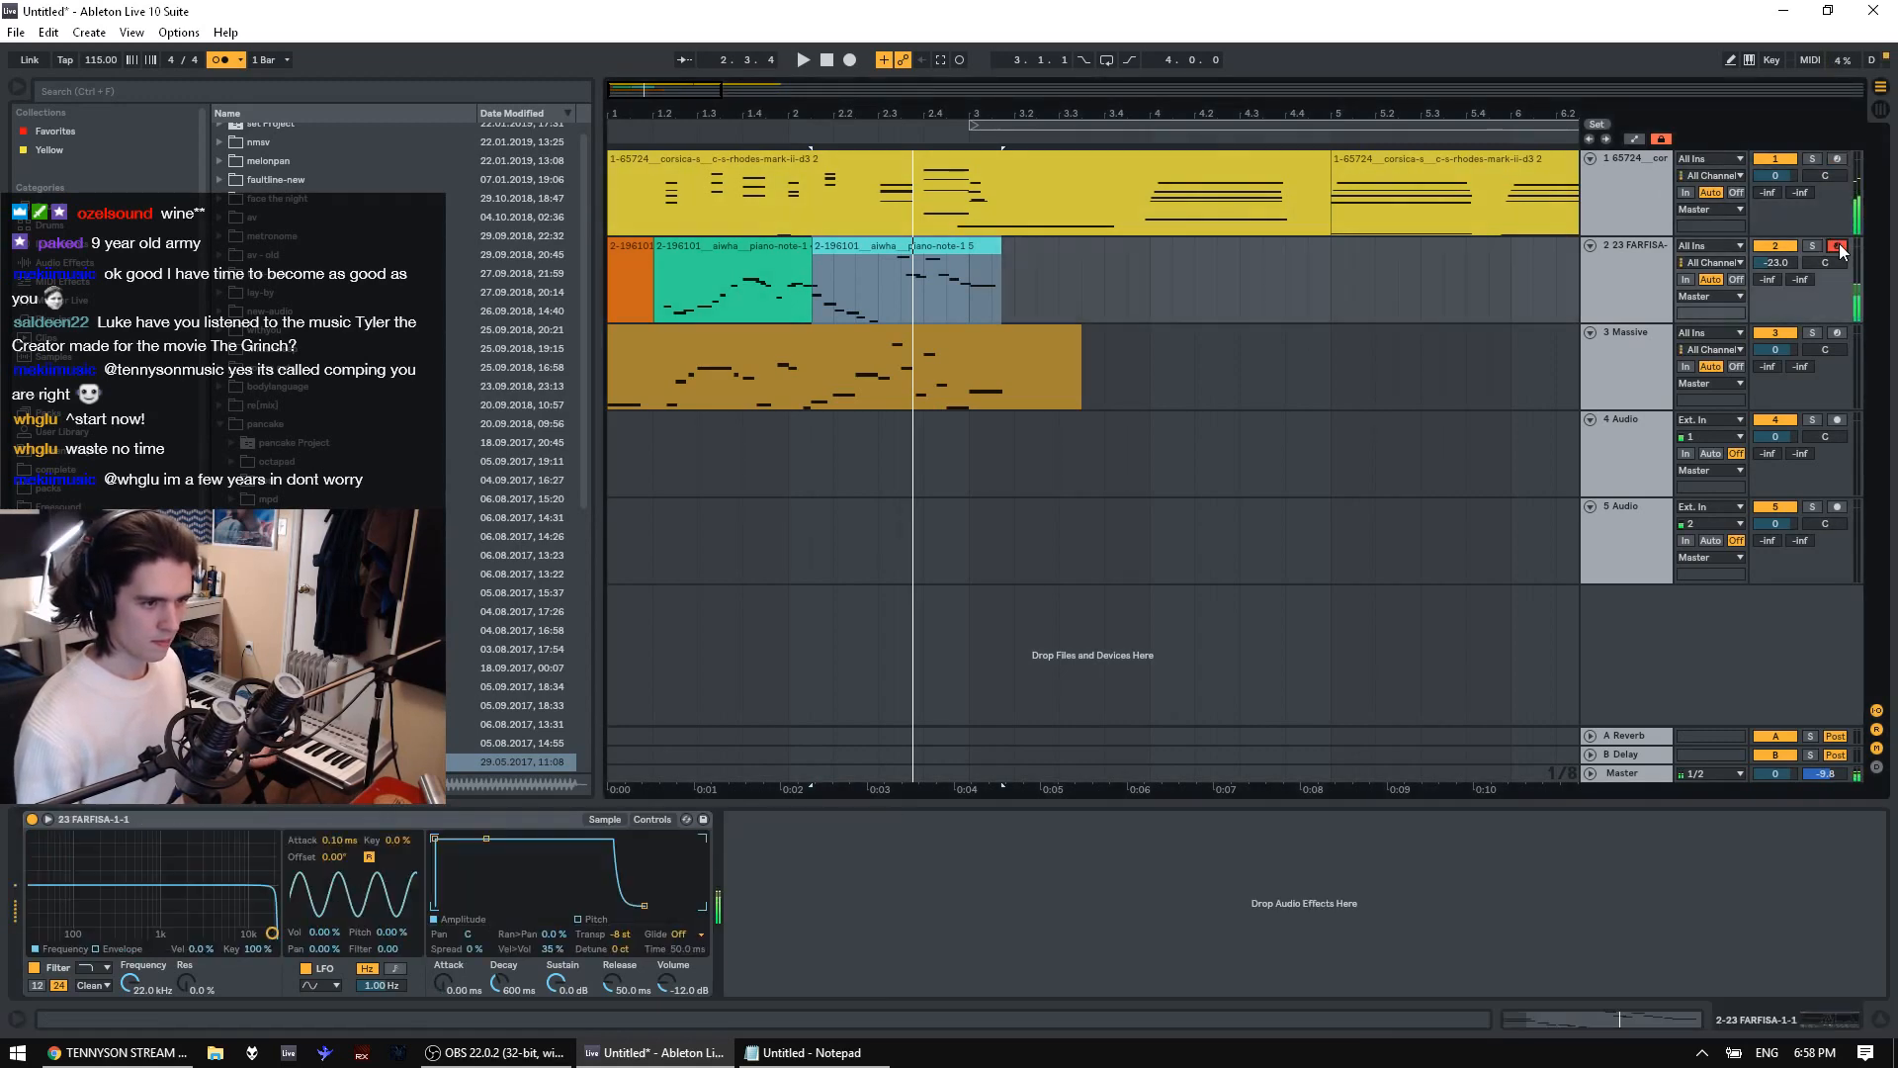
Raise the Farfisa track volume to -11.9 dB during playback and replay the arrangement from near the start
{"action": "left_click", "coordinate": [675, 314]}
{"action": "key", "text": "space"}
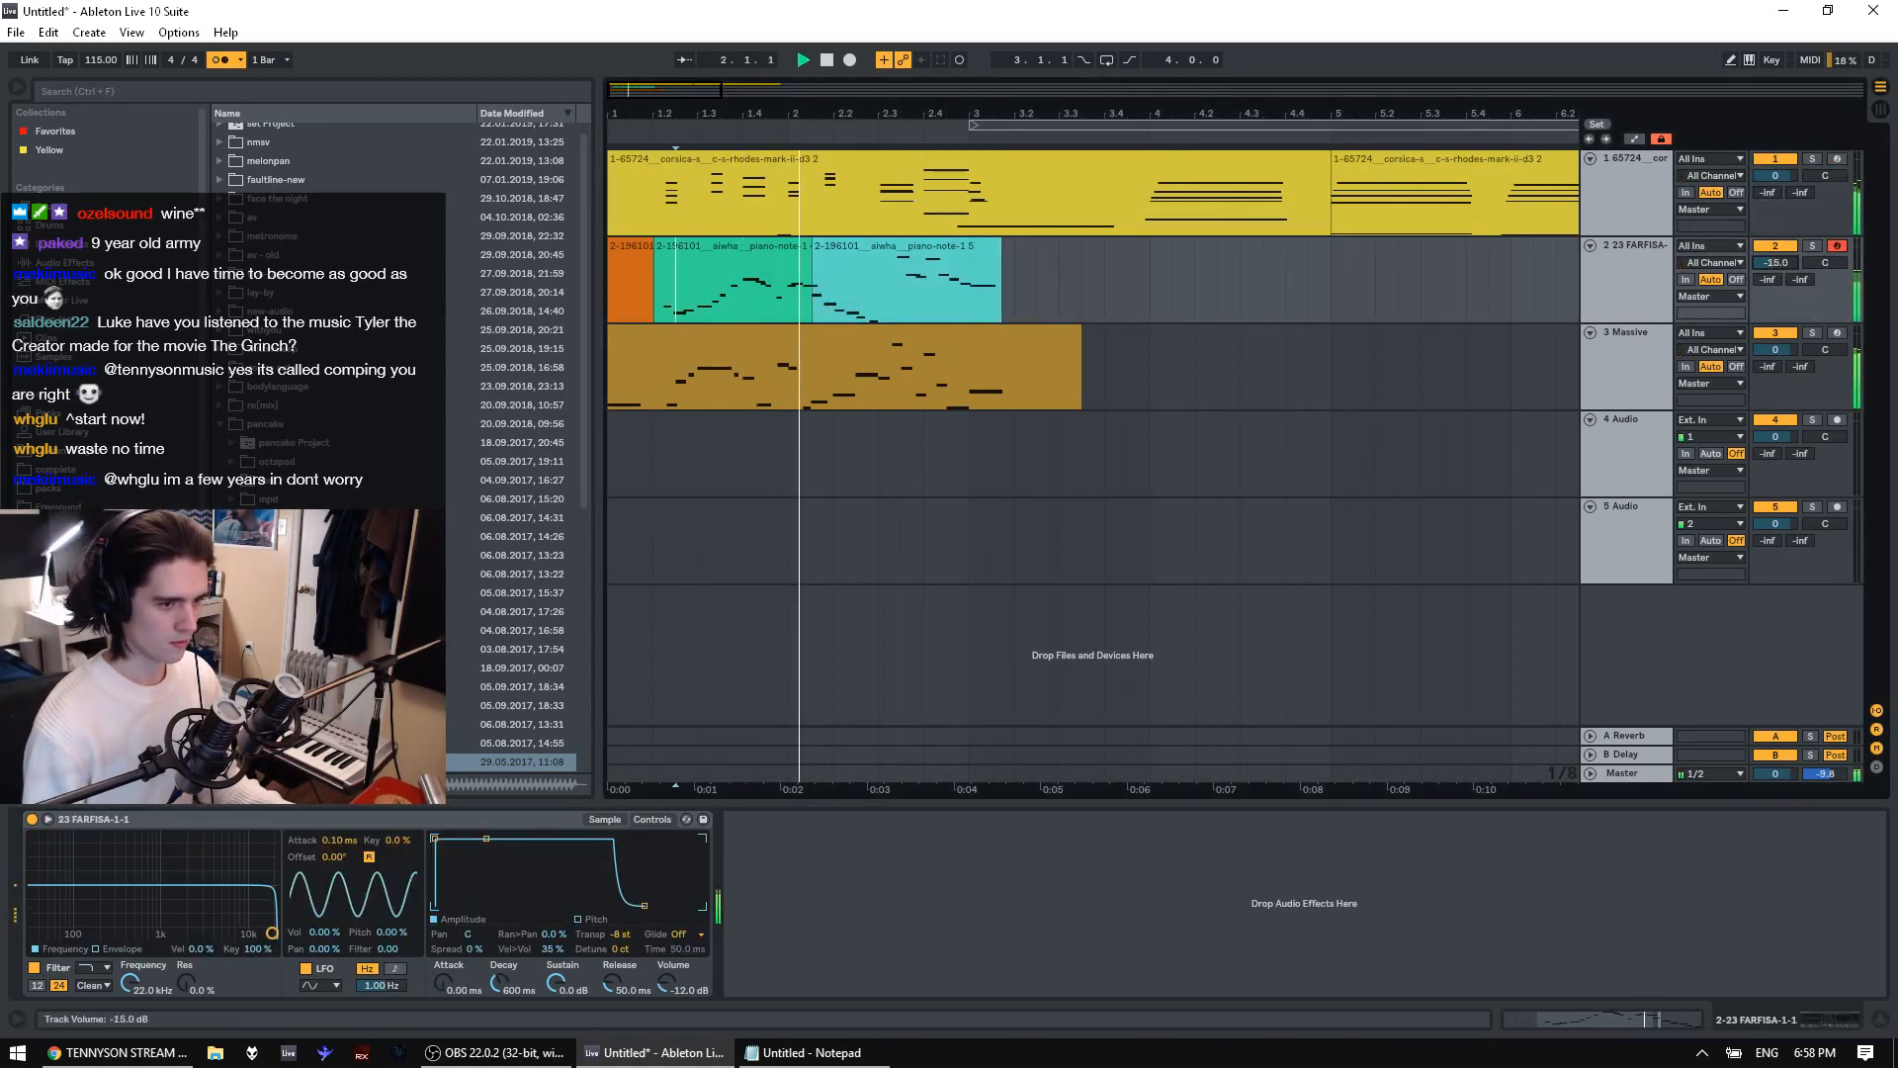
{"action": "left_click_drag", "start_coordinate": [1777, 263], "coordinate": [1777, 249]}
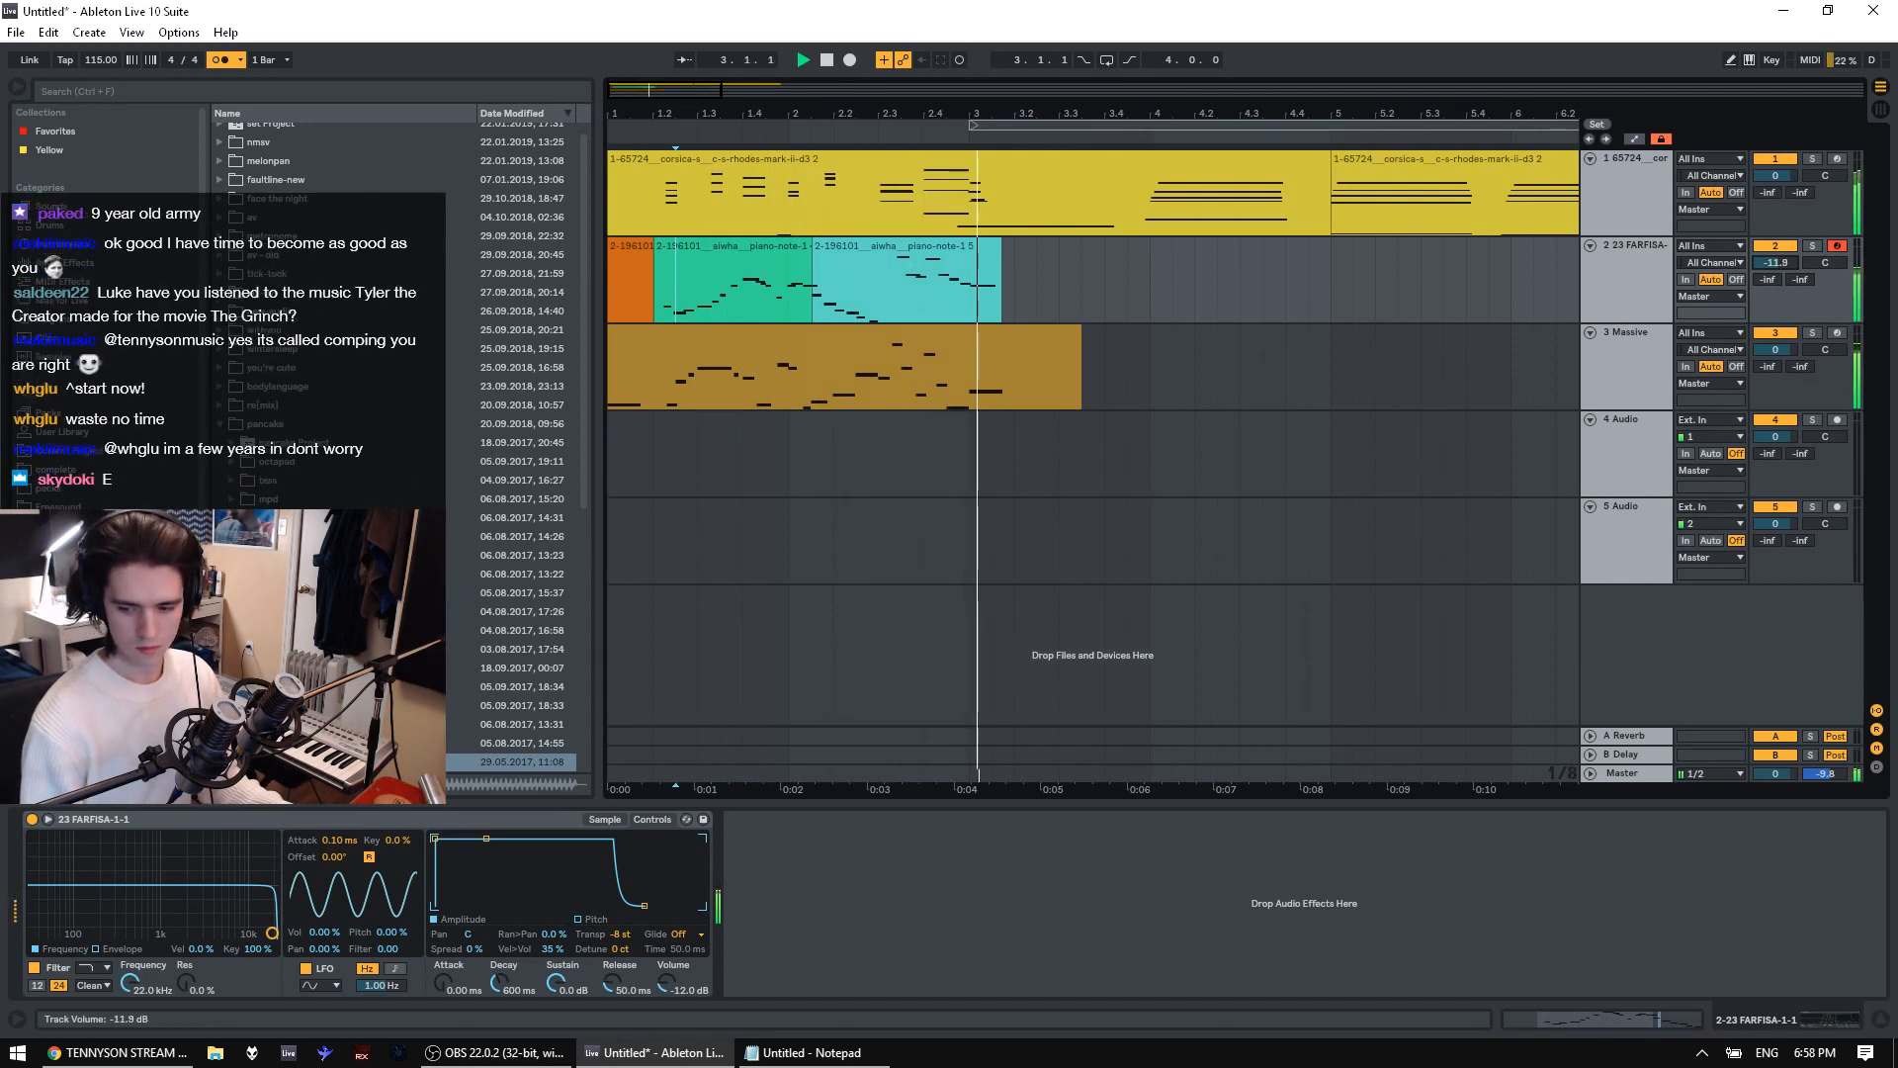
{"action": "key", "text": "space"}
{"action": "left_click", "coordinate": [652, 310]}
{"action": "key", "text": "space"}
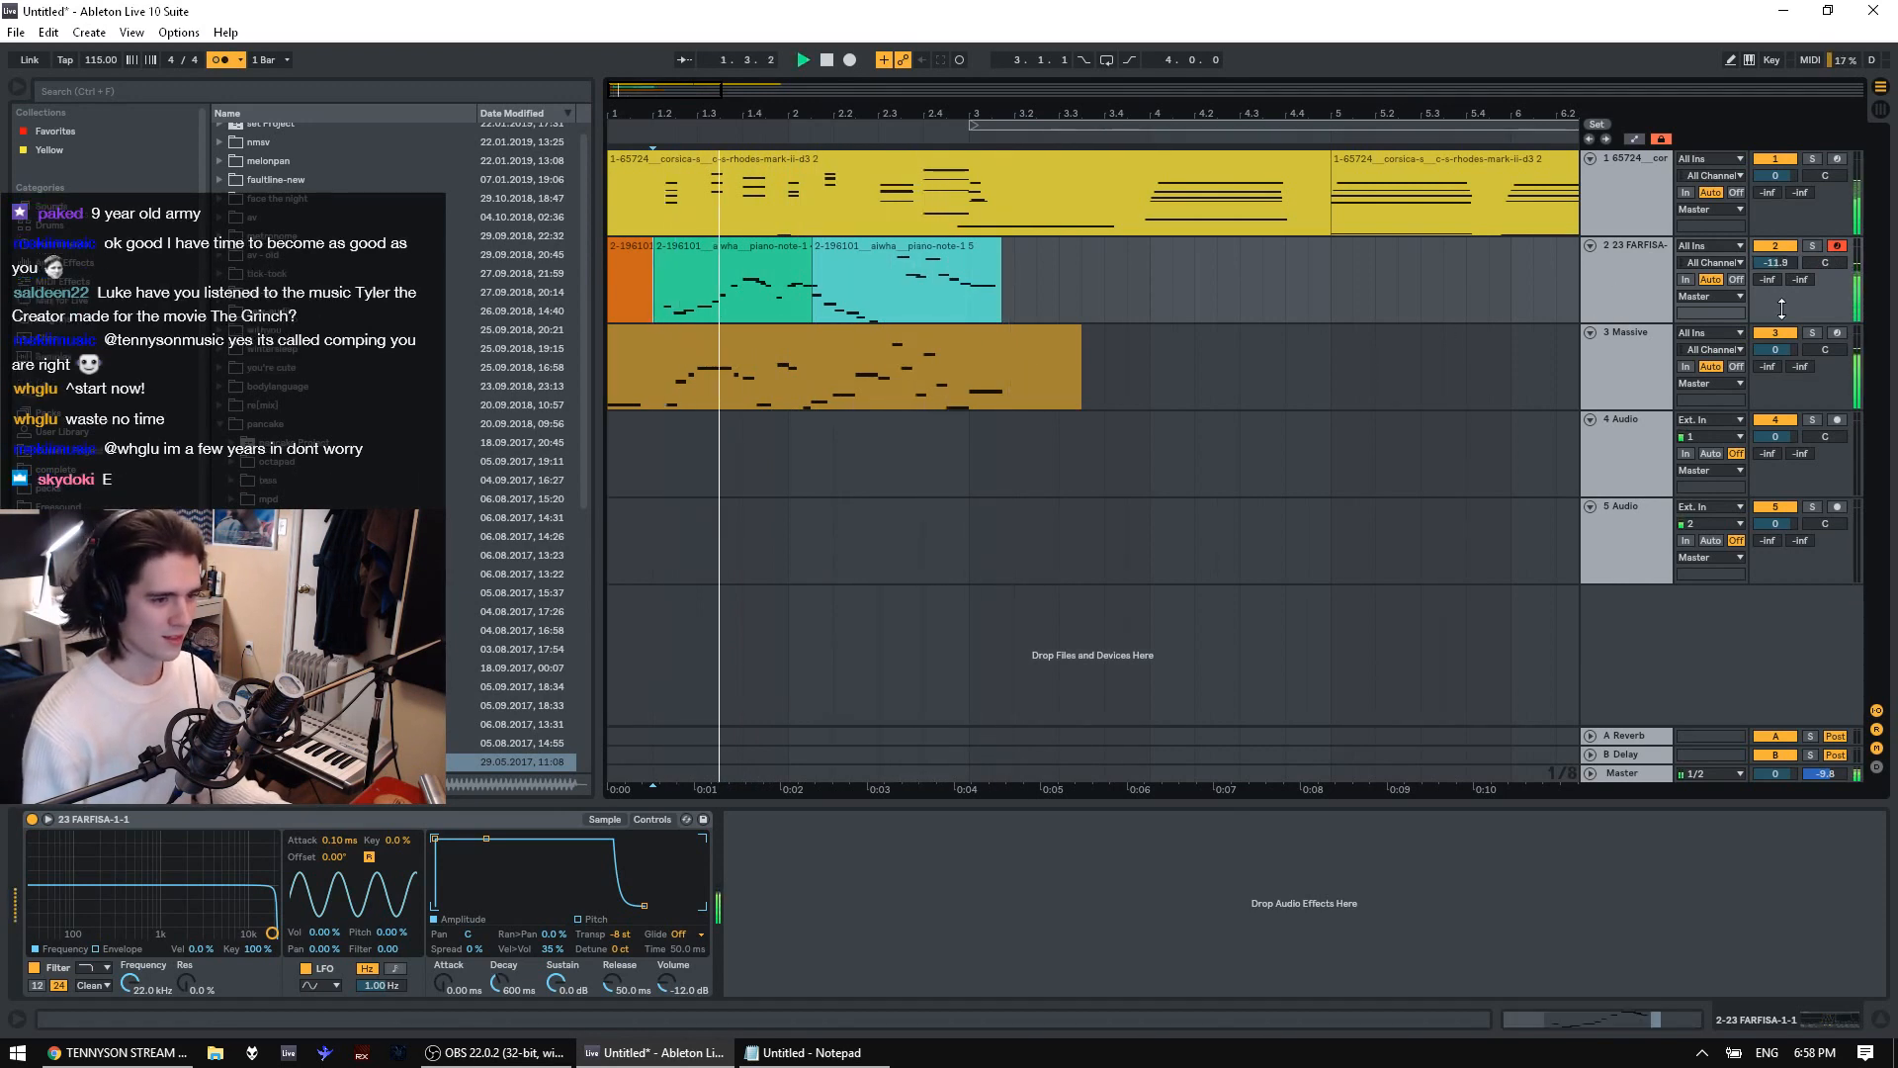
Set the Massive track volume to -2.3 dB, solo it, and show its devices
{"action": "left_click_drag", "start_coordinate": [1782, 346], "coordinate": [1782, 357]}
{"action": "left_click", "coordinate": [1813, 333]}
{"action": "left_click", "coordinate": [1633, 348]}
{"action": "key", "text": "space"}
Find Vinyl Distortion in the audio effects, add it after Massive, and set its pinch to 0.09 at 250 Hz
{"action": "left_click", "coordinate": [96, 246]}
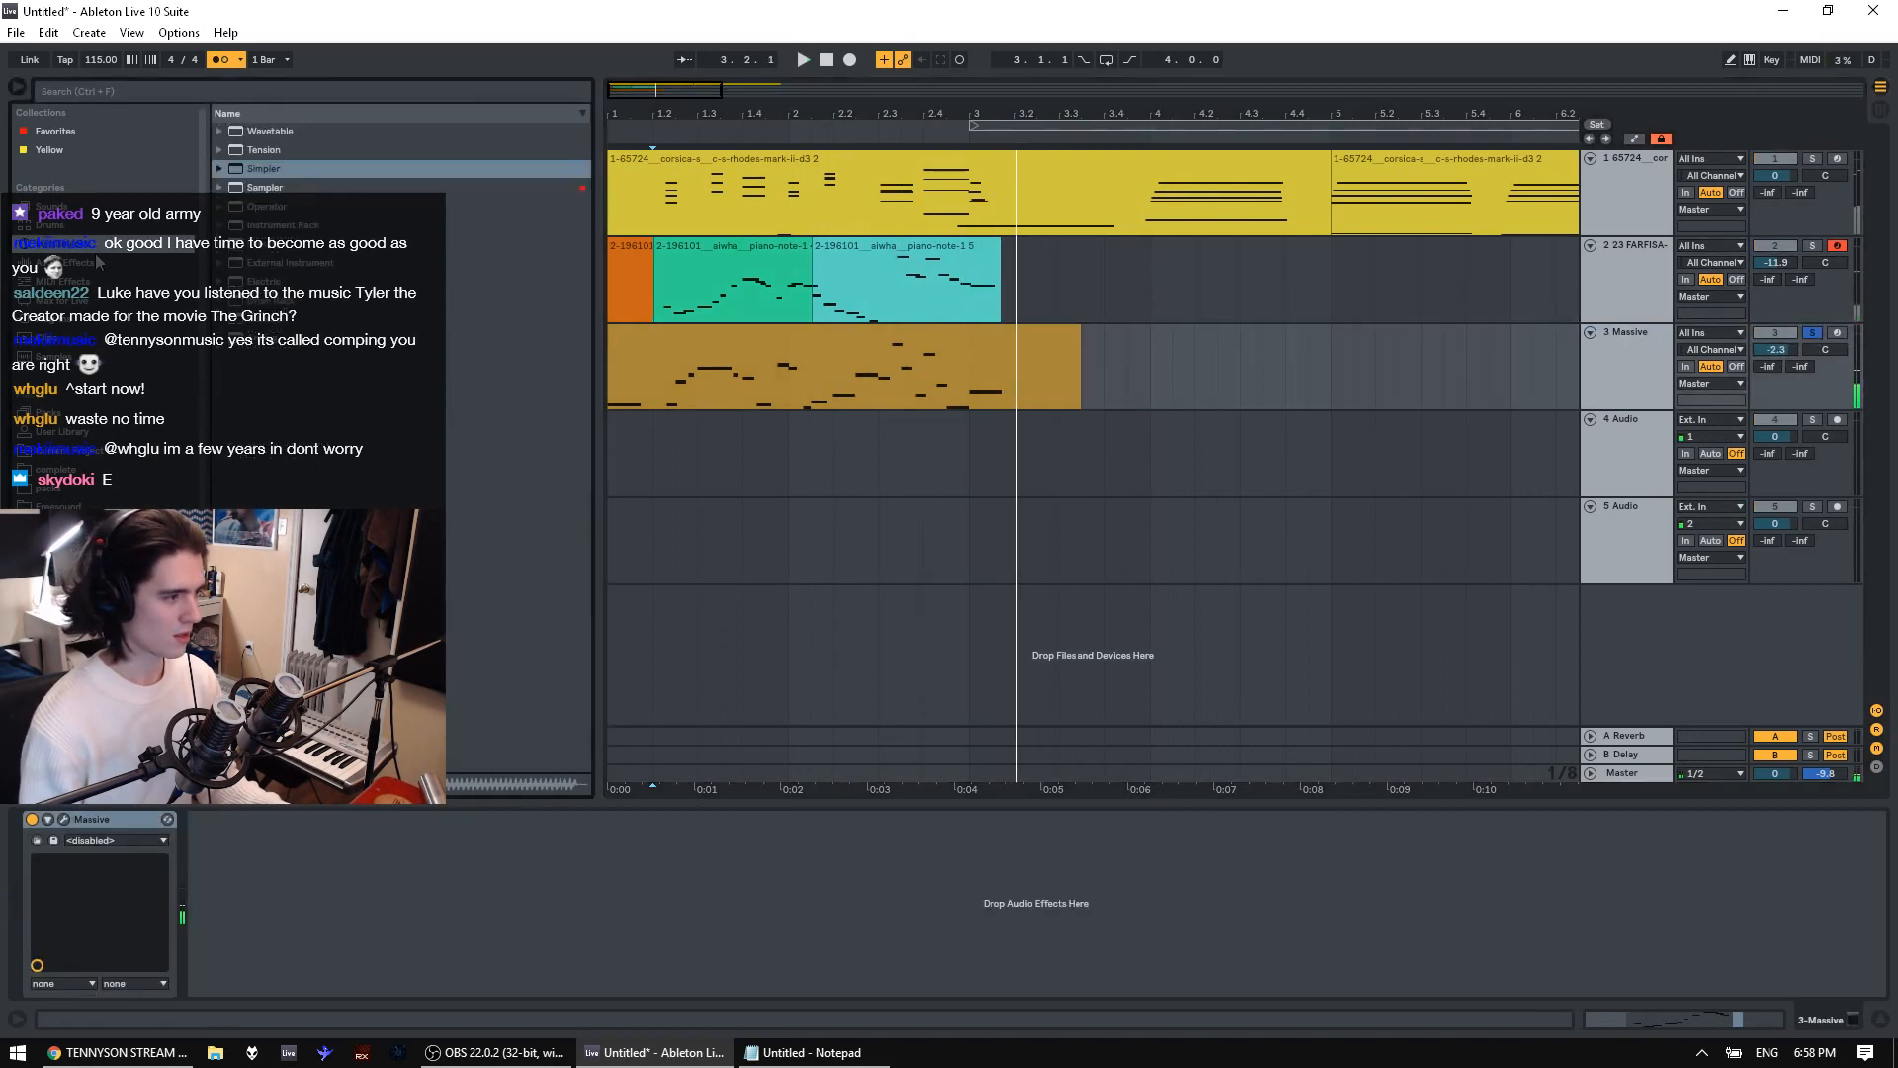
{"action": "left_click", "coordinate": [560, 89]}
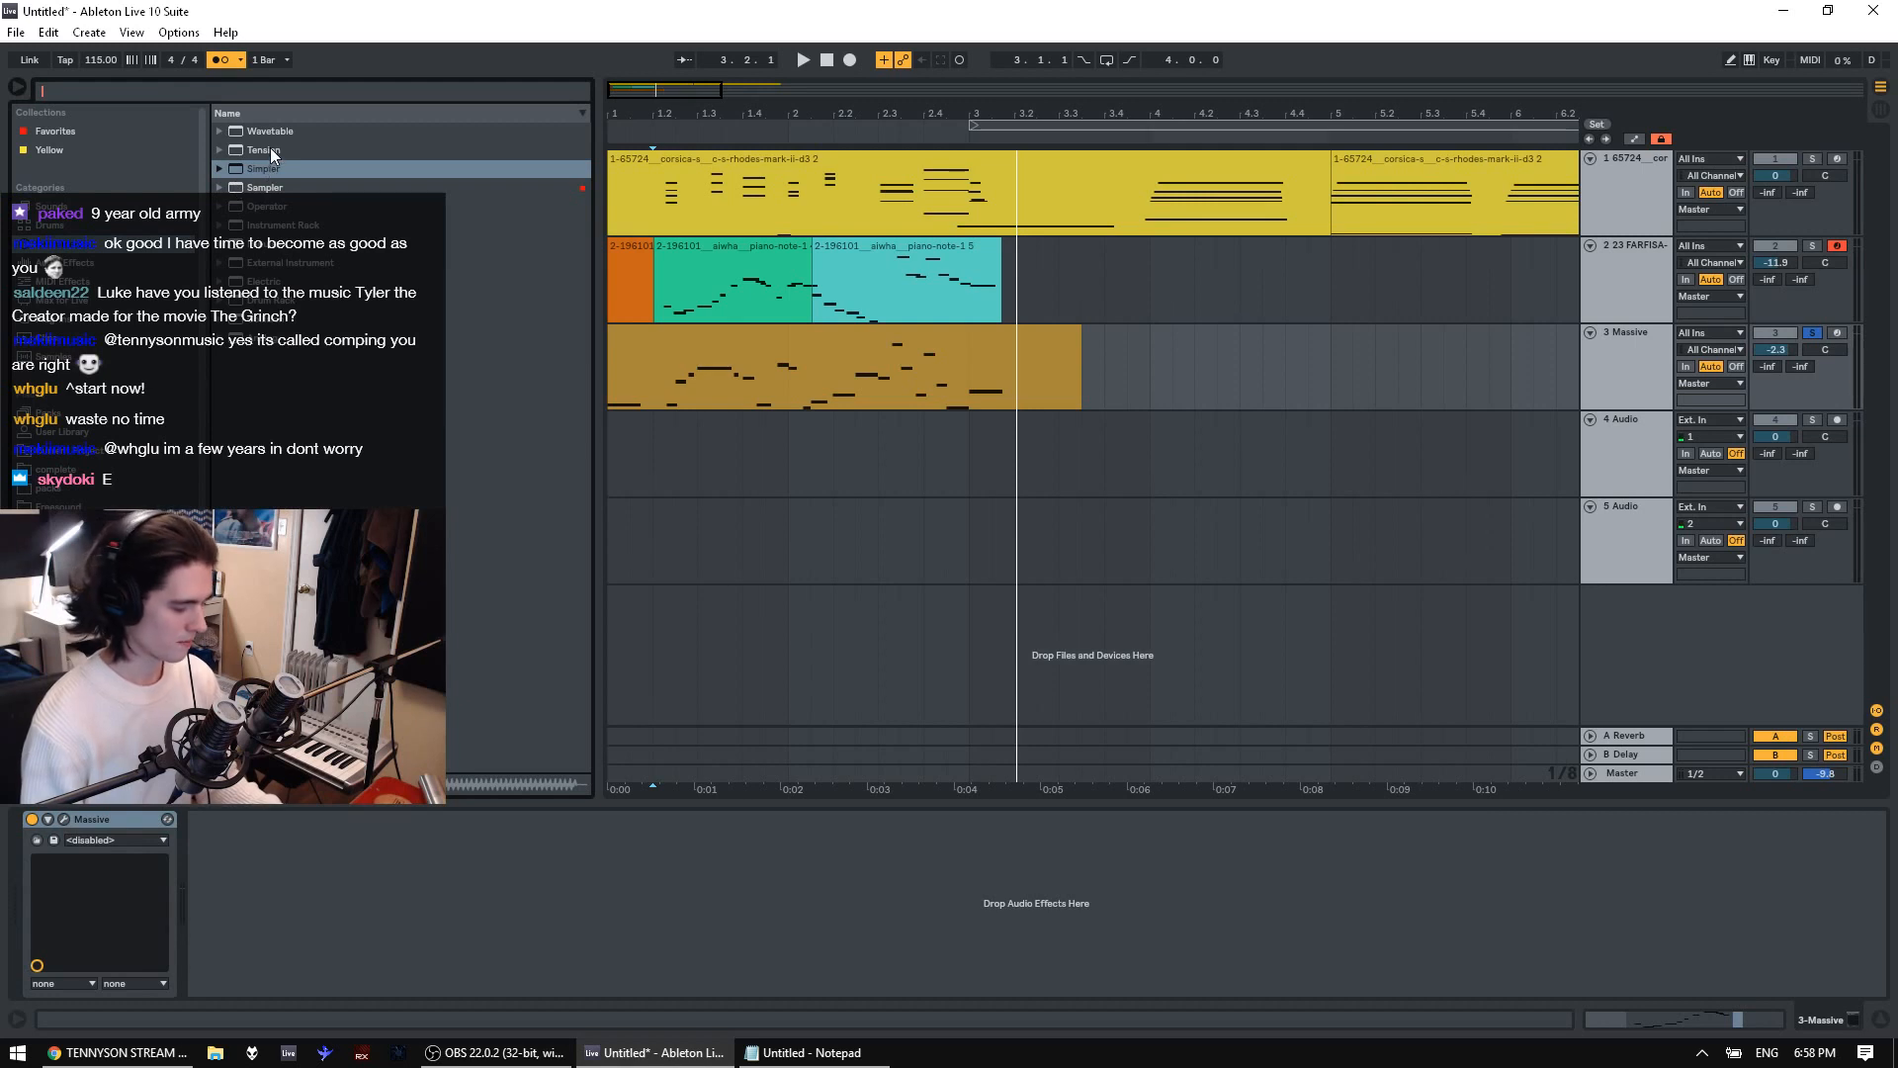
{"action": "type", "text": "vinyl"}
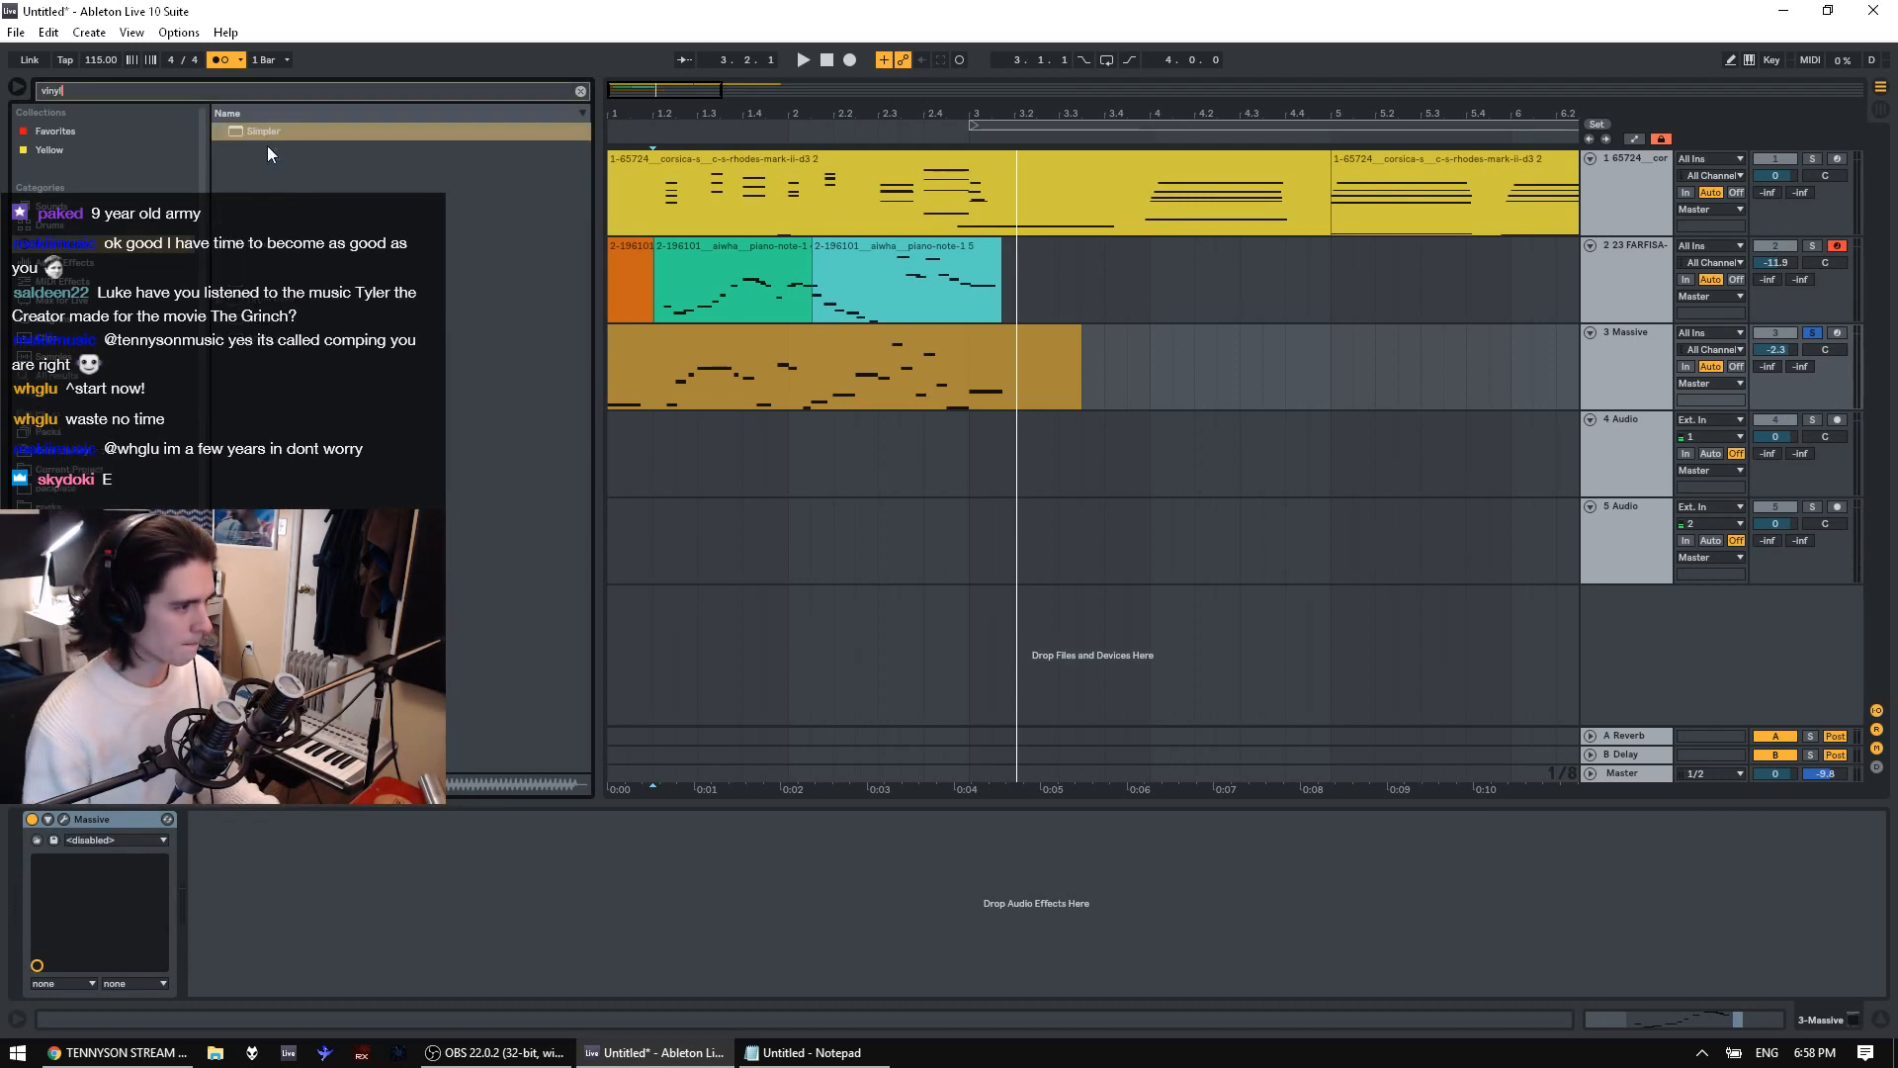
{"action": "left_click", "coordinate": [88, 257]}
{"action": "left_click_drag", "start_coordinate": [267, 153], "coordinate": [362, 905]}
{"action": "key", "text": "space"}
{"action": "left_click_drag", "start_coordinate": [240, 958], "coordinate": [243, 966]}
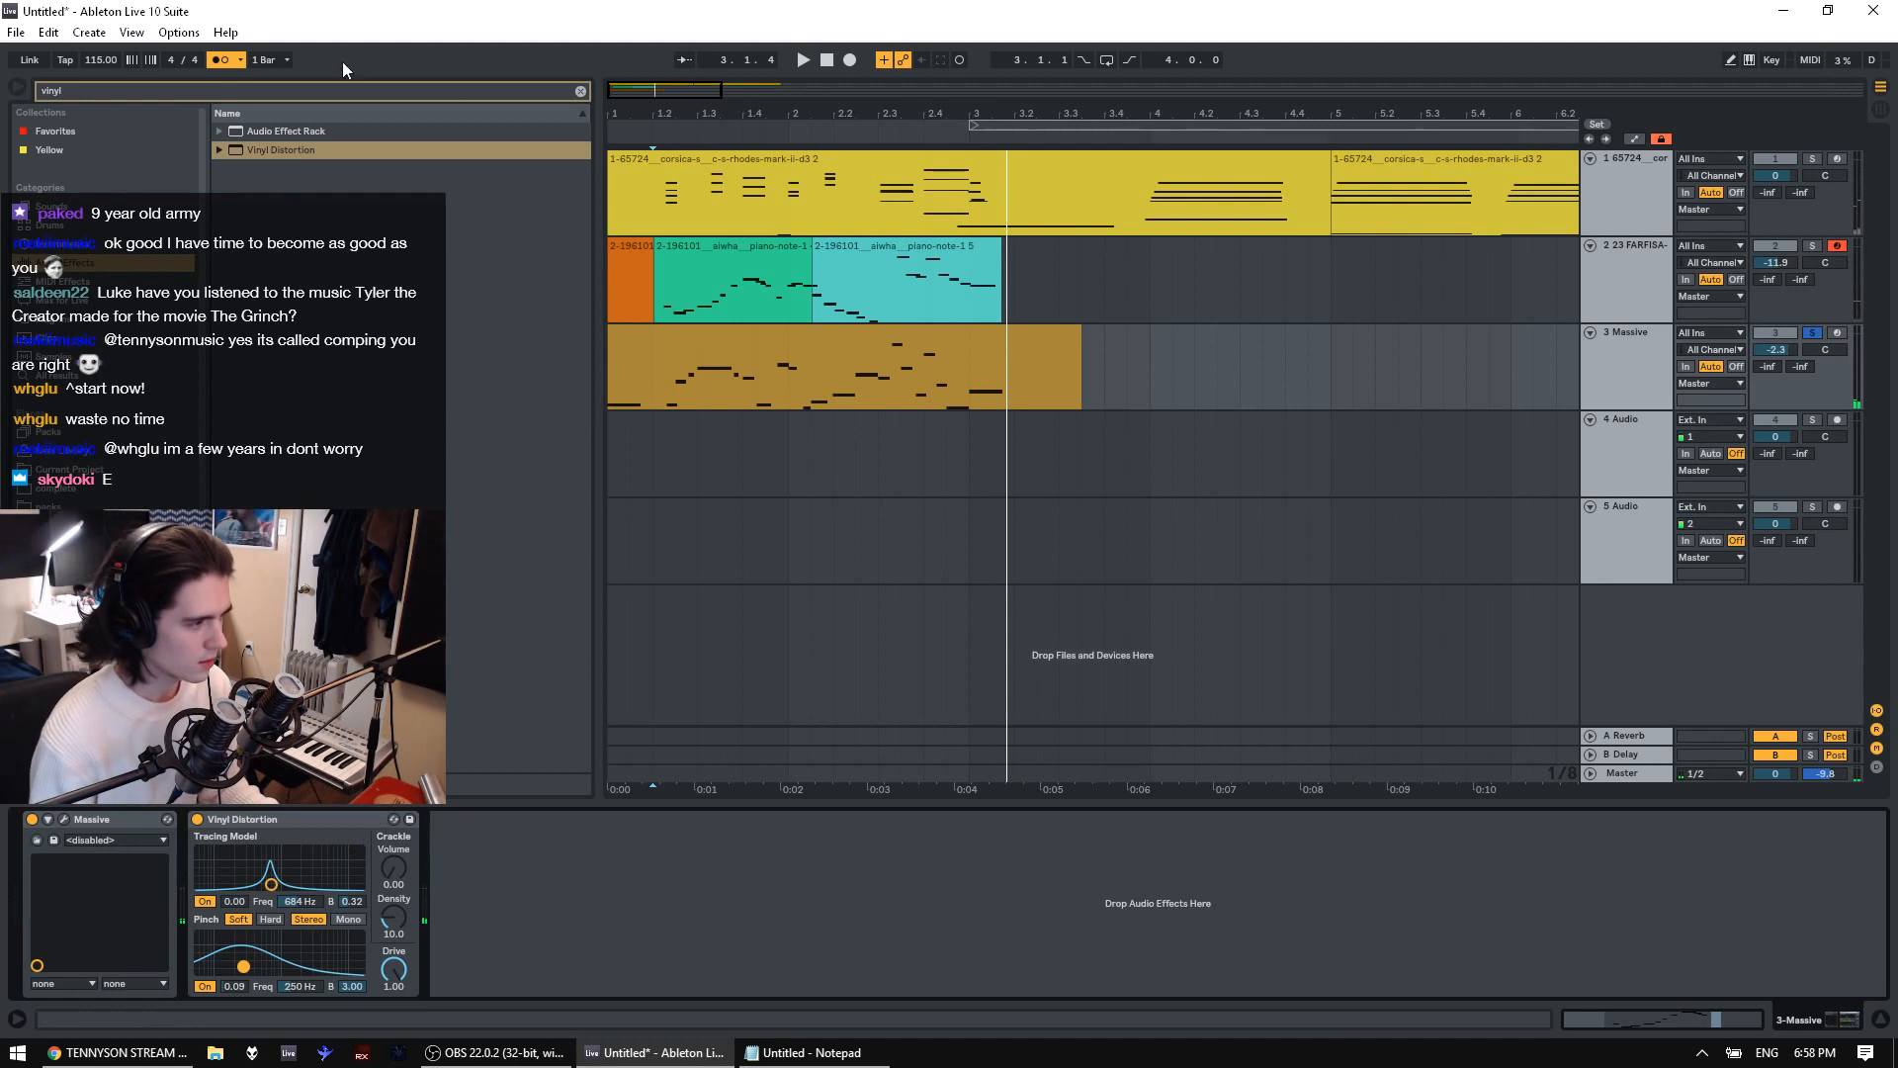
Add a Utility after Vinyl Distortion on the Massive track, switch it to Mono, and play the result
{"action": "left_click", "coordinate": [581, 92]}
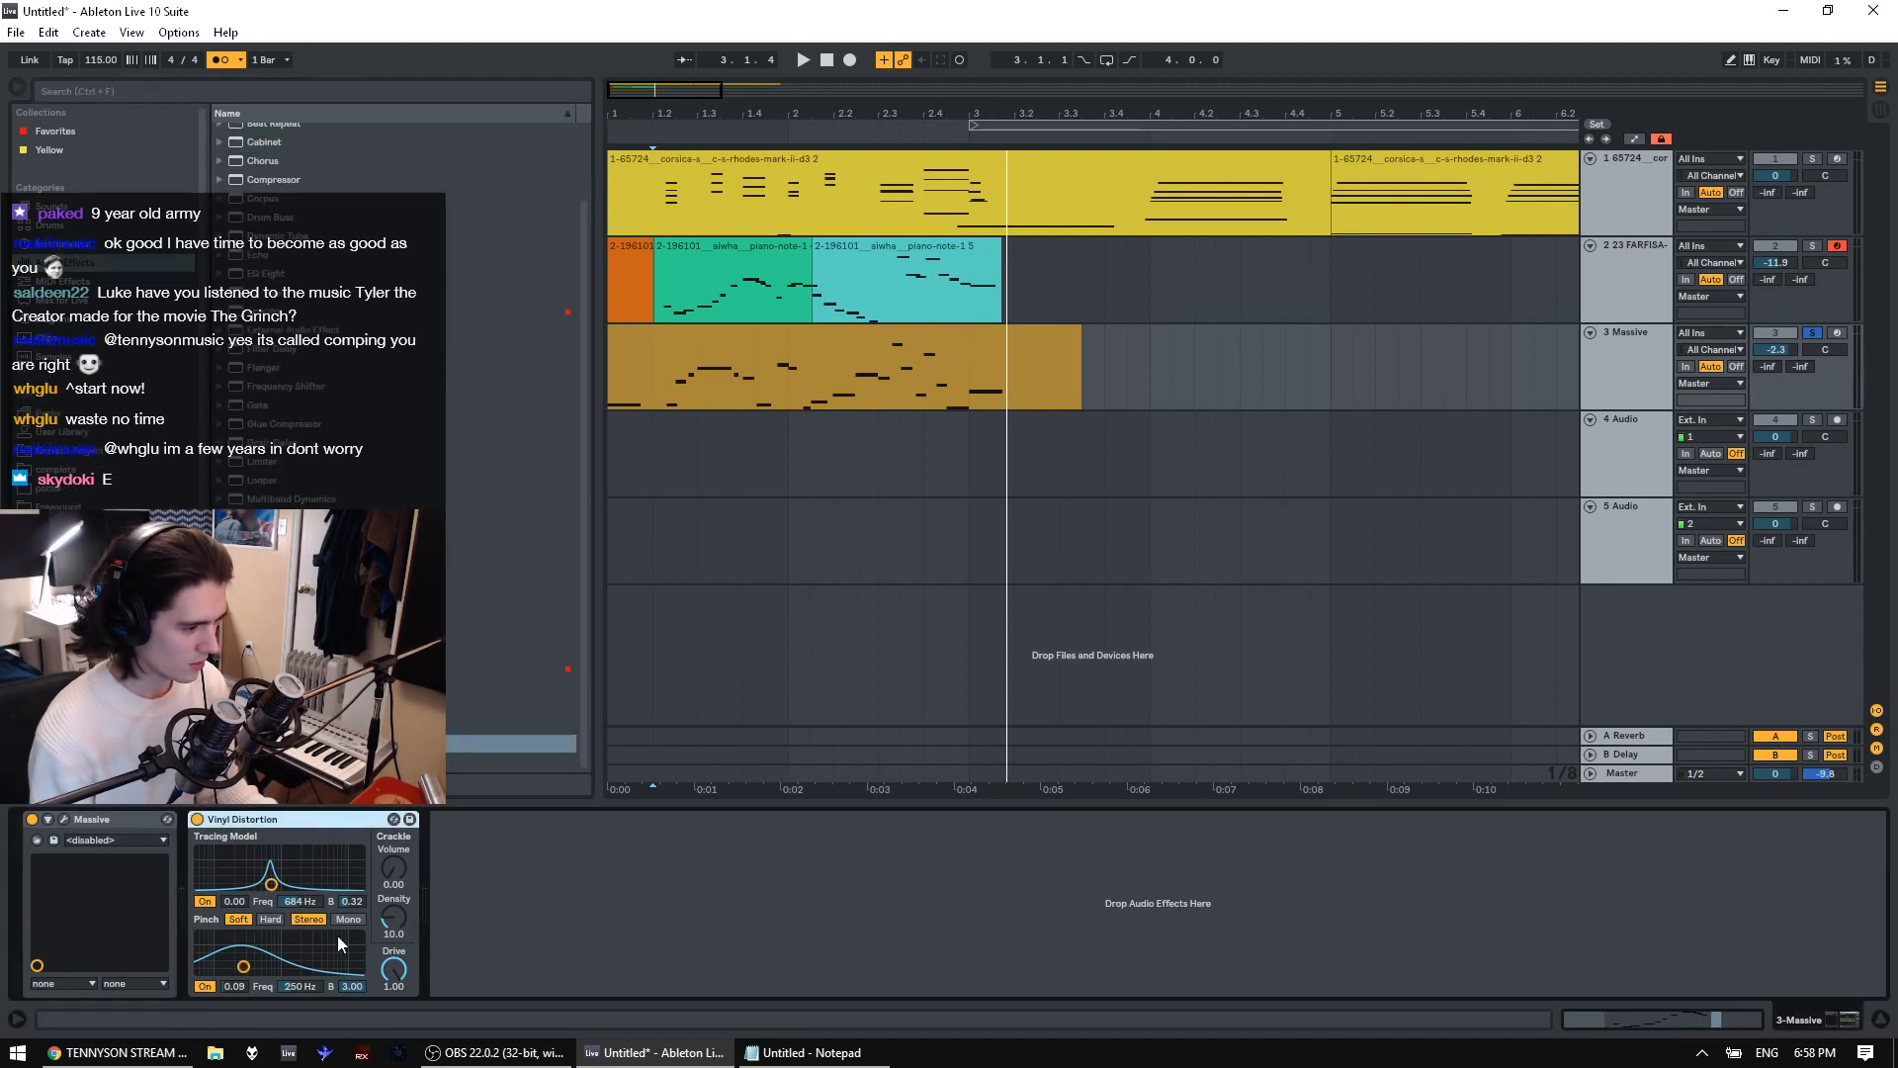
{"action": "key", "text": "space"}
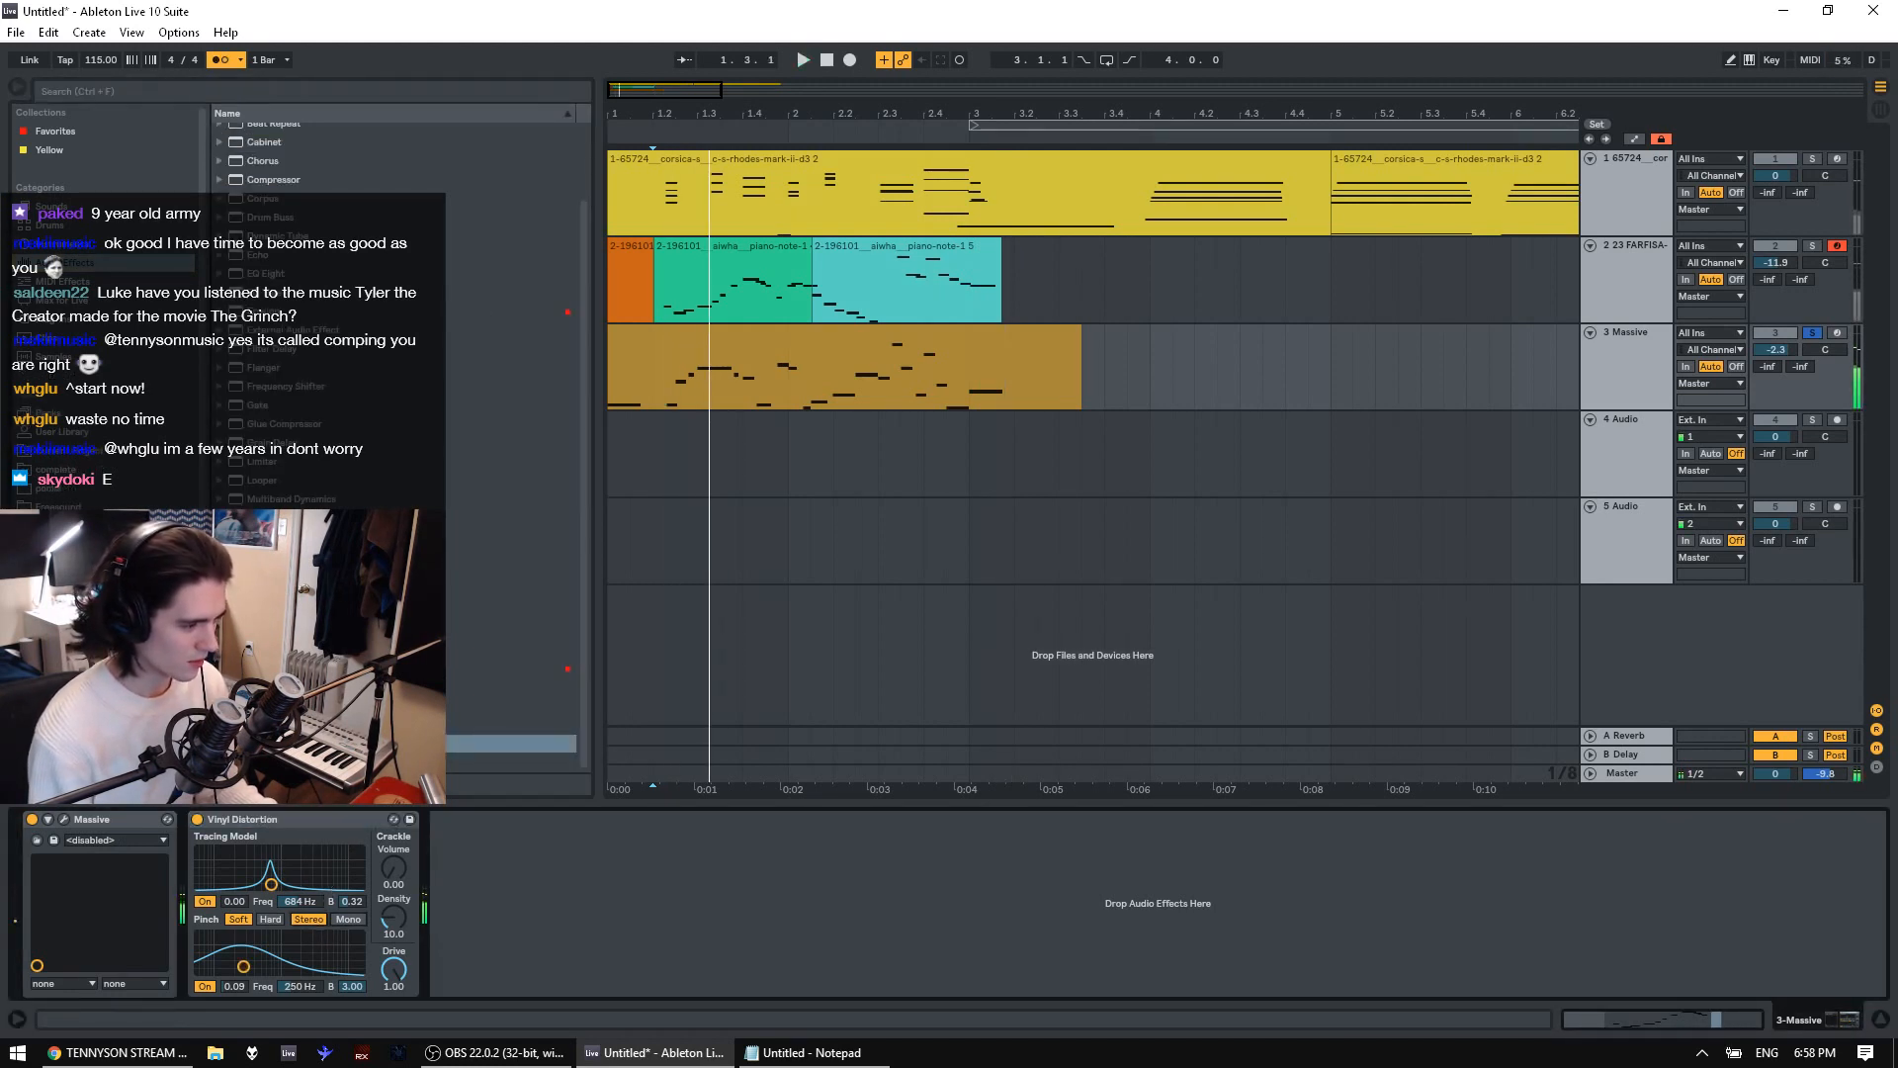
{"action": "left_click_drag", "start_coordinate": [511, 724], "coordinate": [500, 864]}
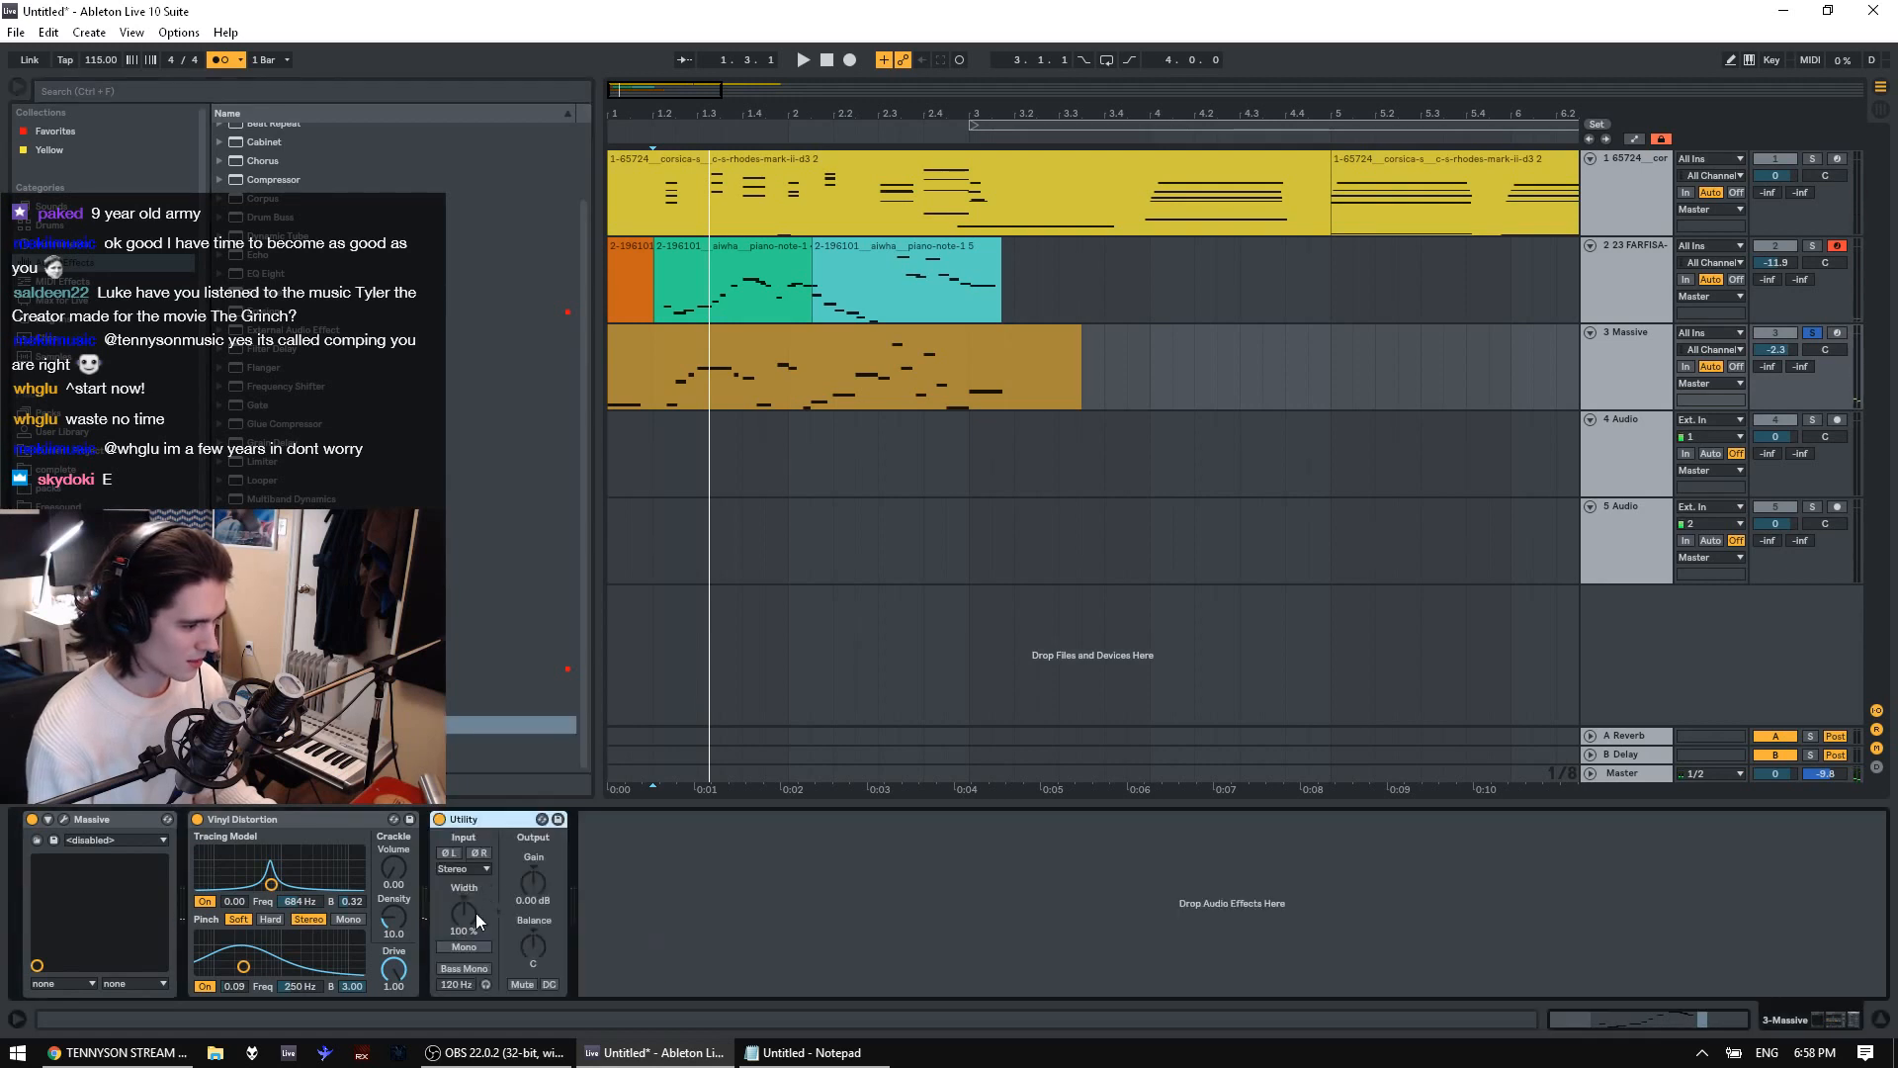
{"action": "left_click", "coordinate": [471, 945]}
{"action": "key", "text": "space"}
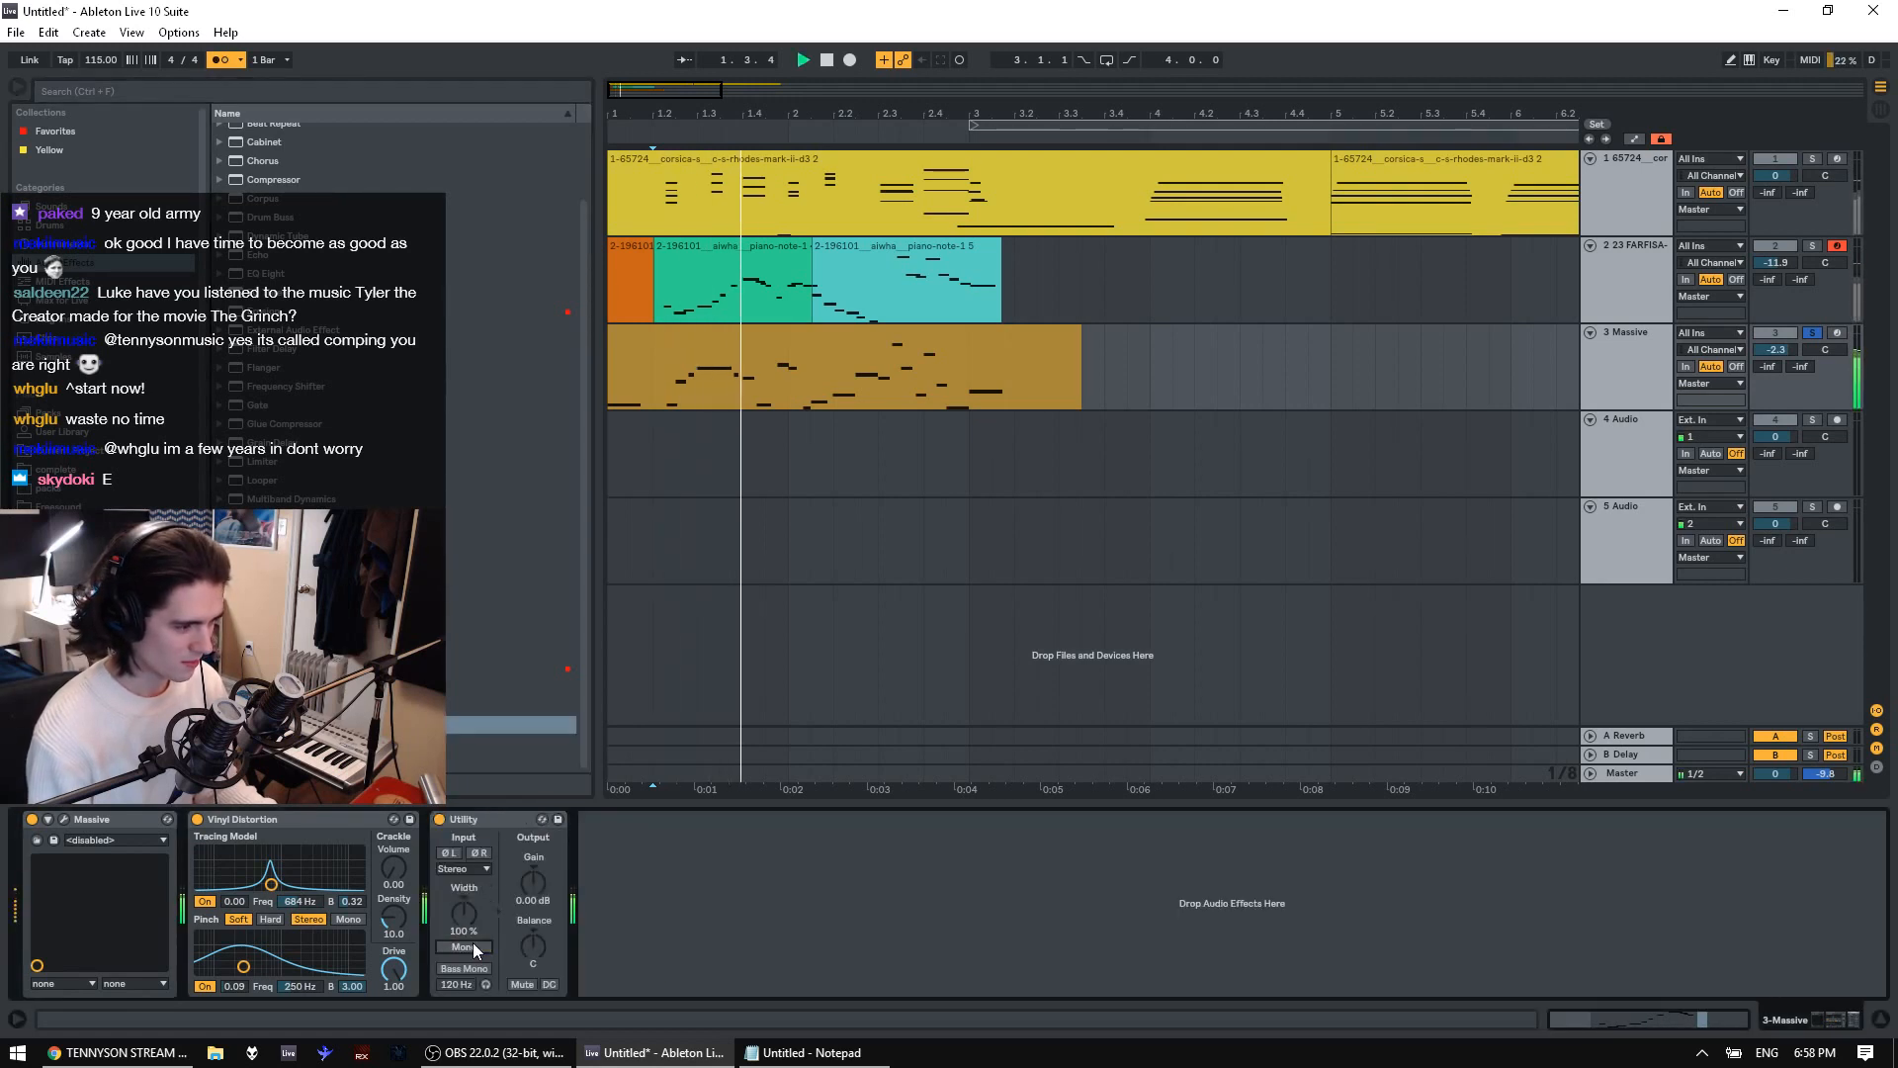
{"action": "left_click", "coordinate": [473, 945]}
{"action": "key", "text": "space"}
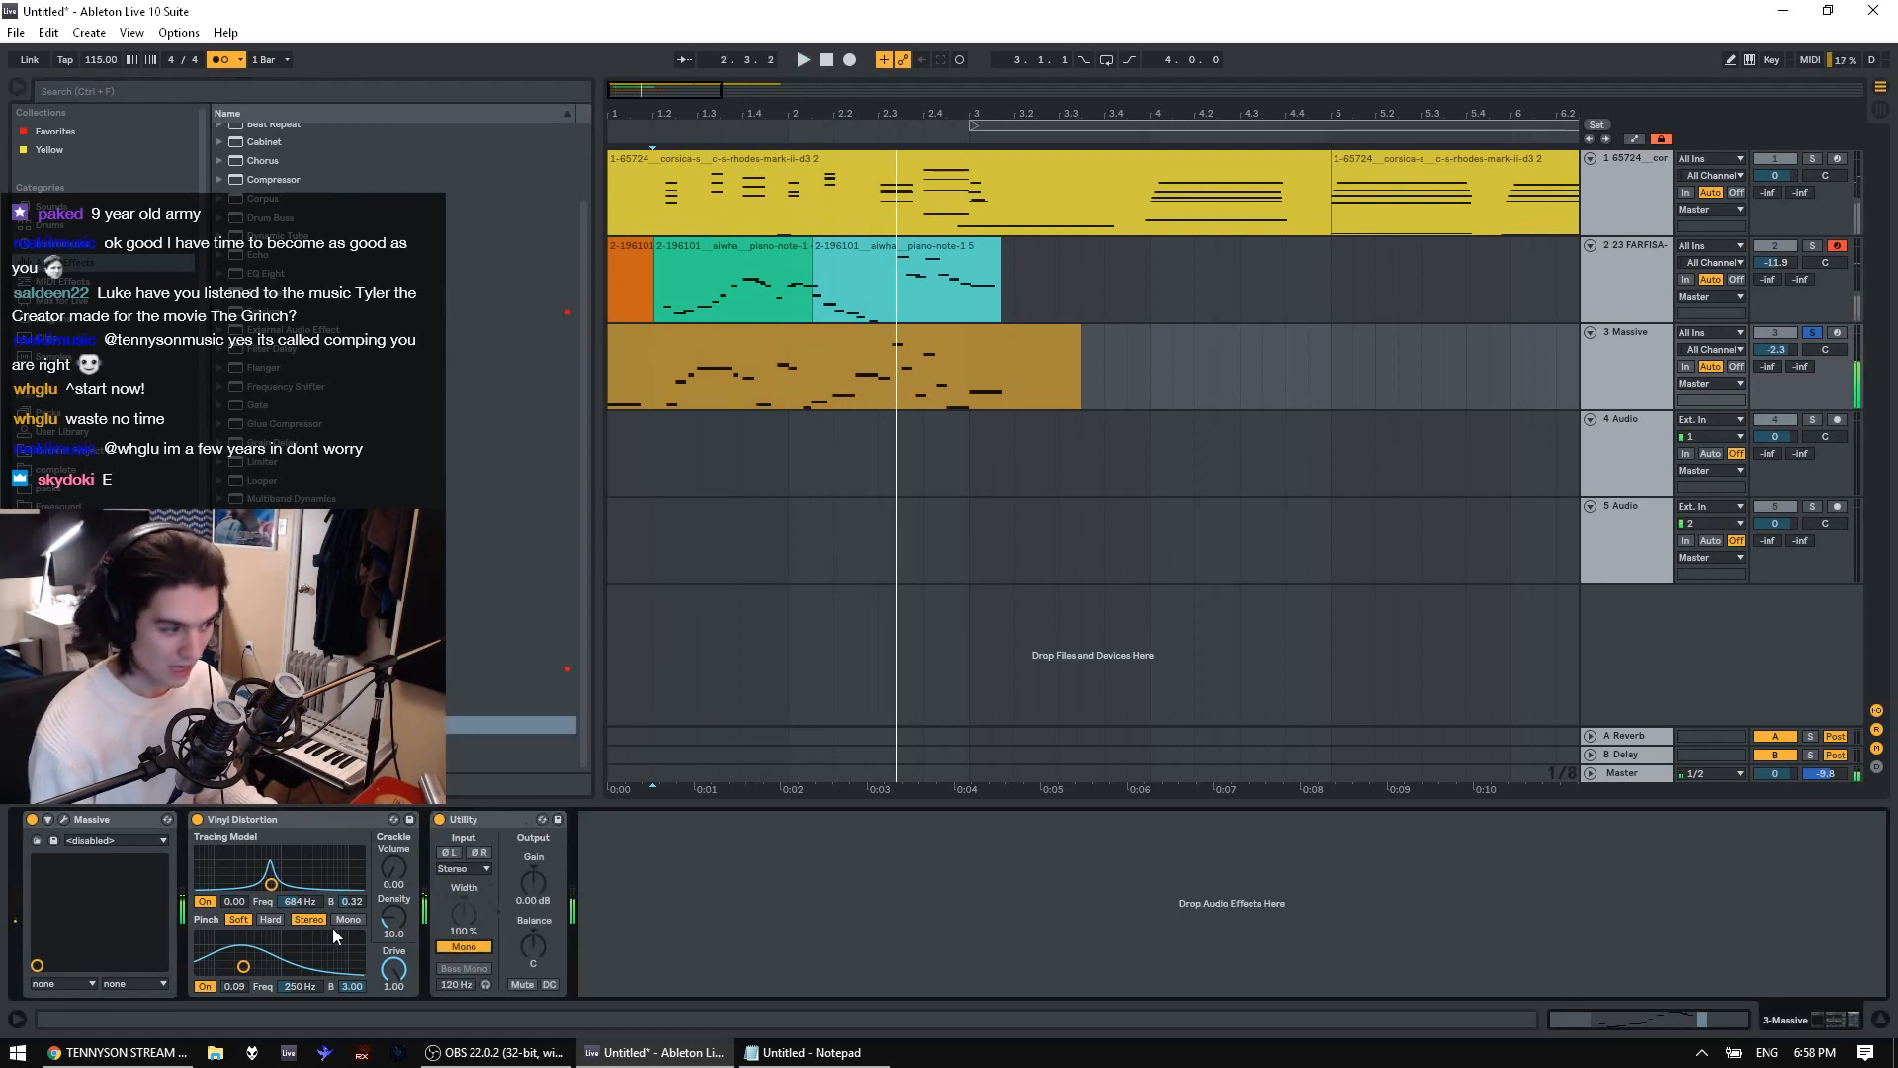
{"action": "key", "text": "space"}
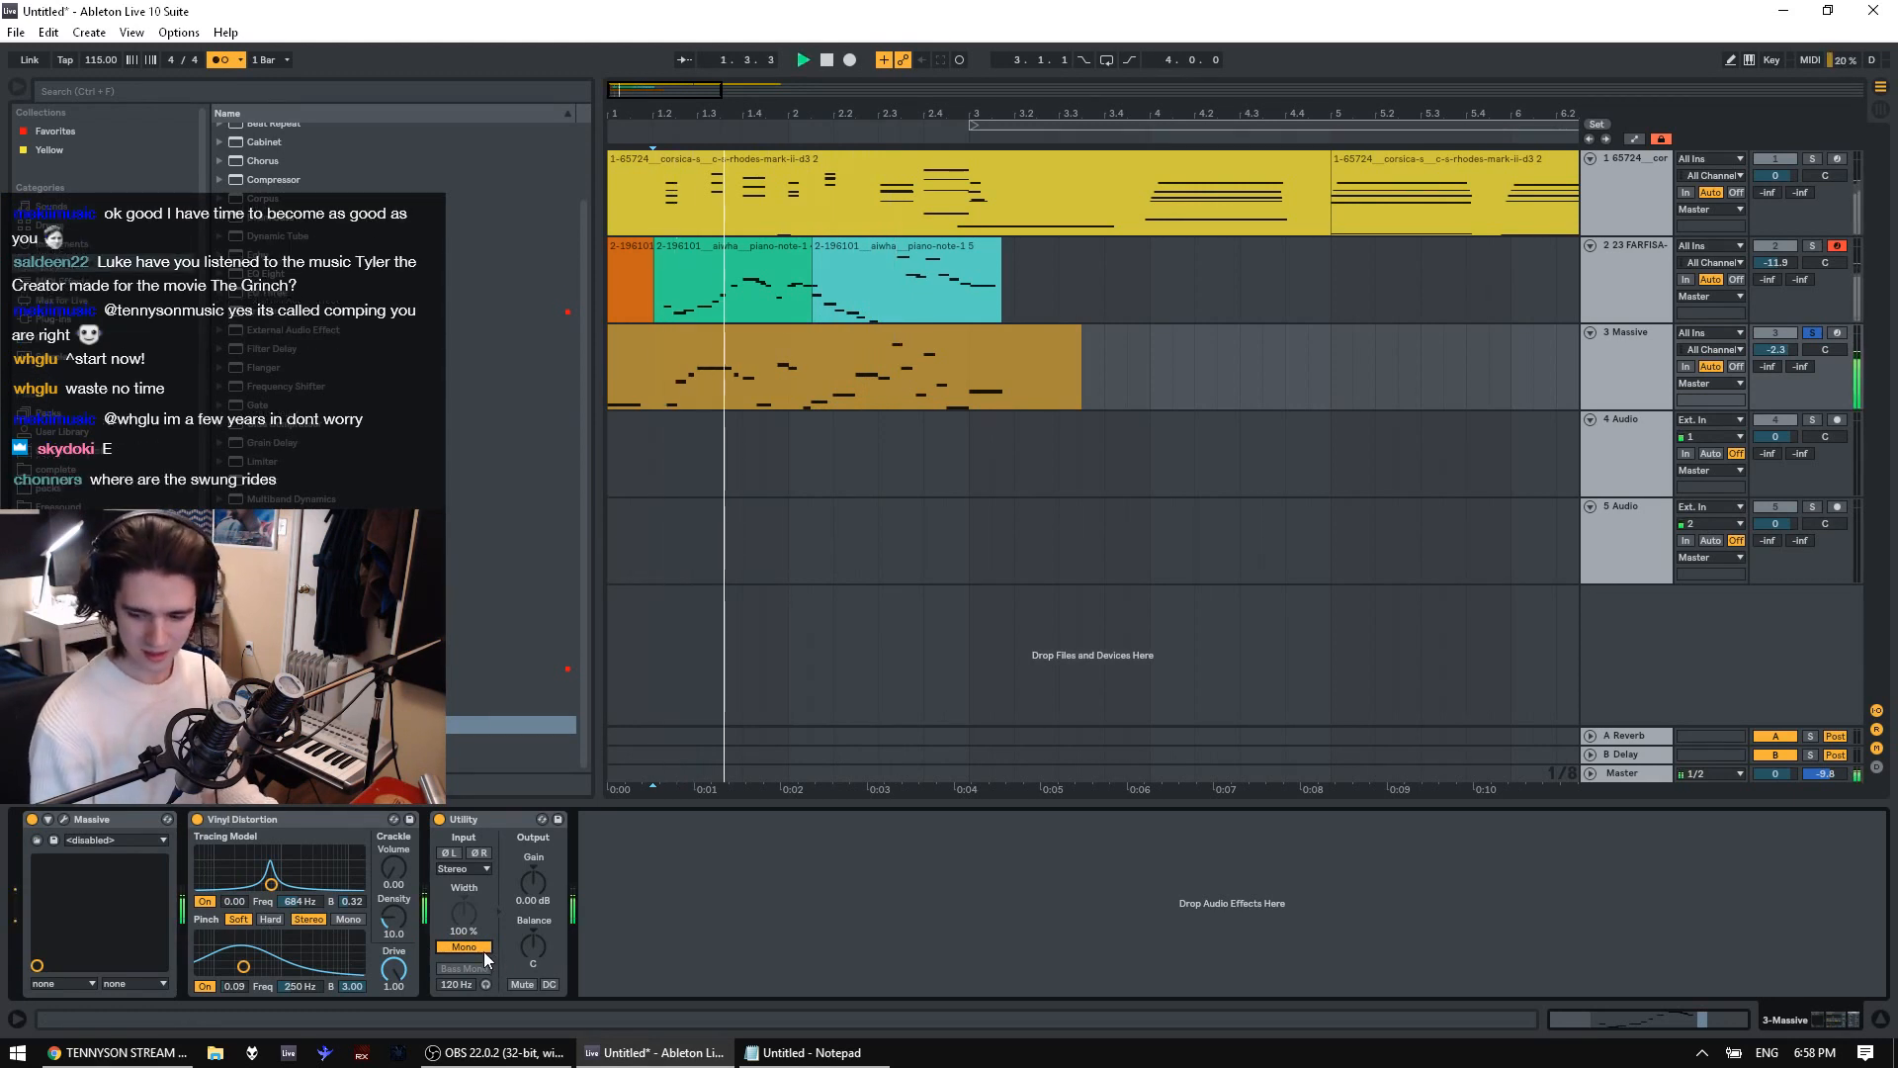
Remove the Utility from the Massive track, take the track off solo, and play the full arrangement from the start
{"action": "left_click", "coordinate": [484, 952]}
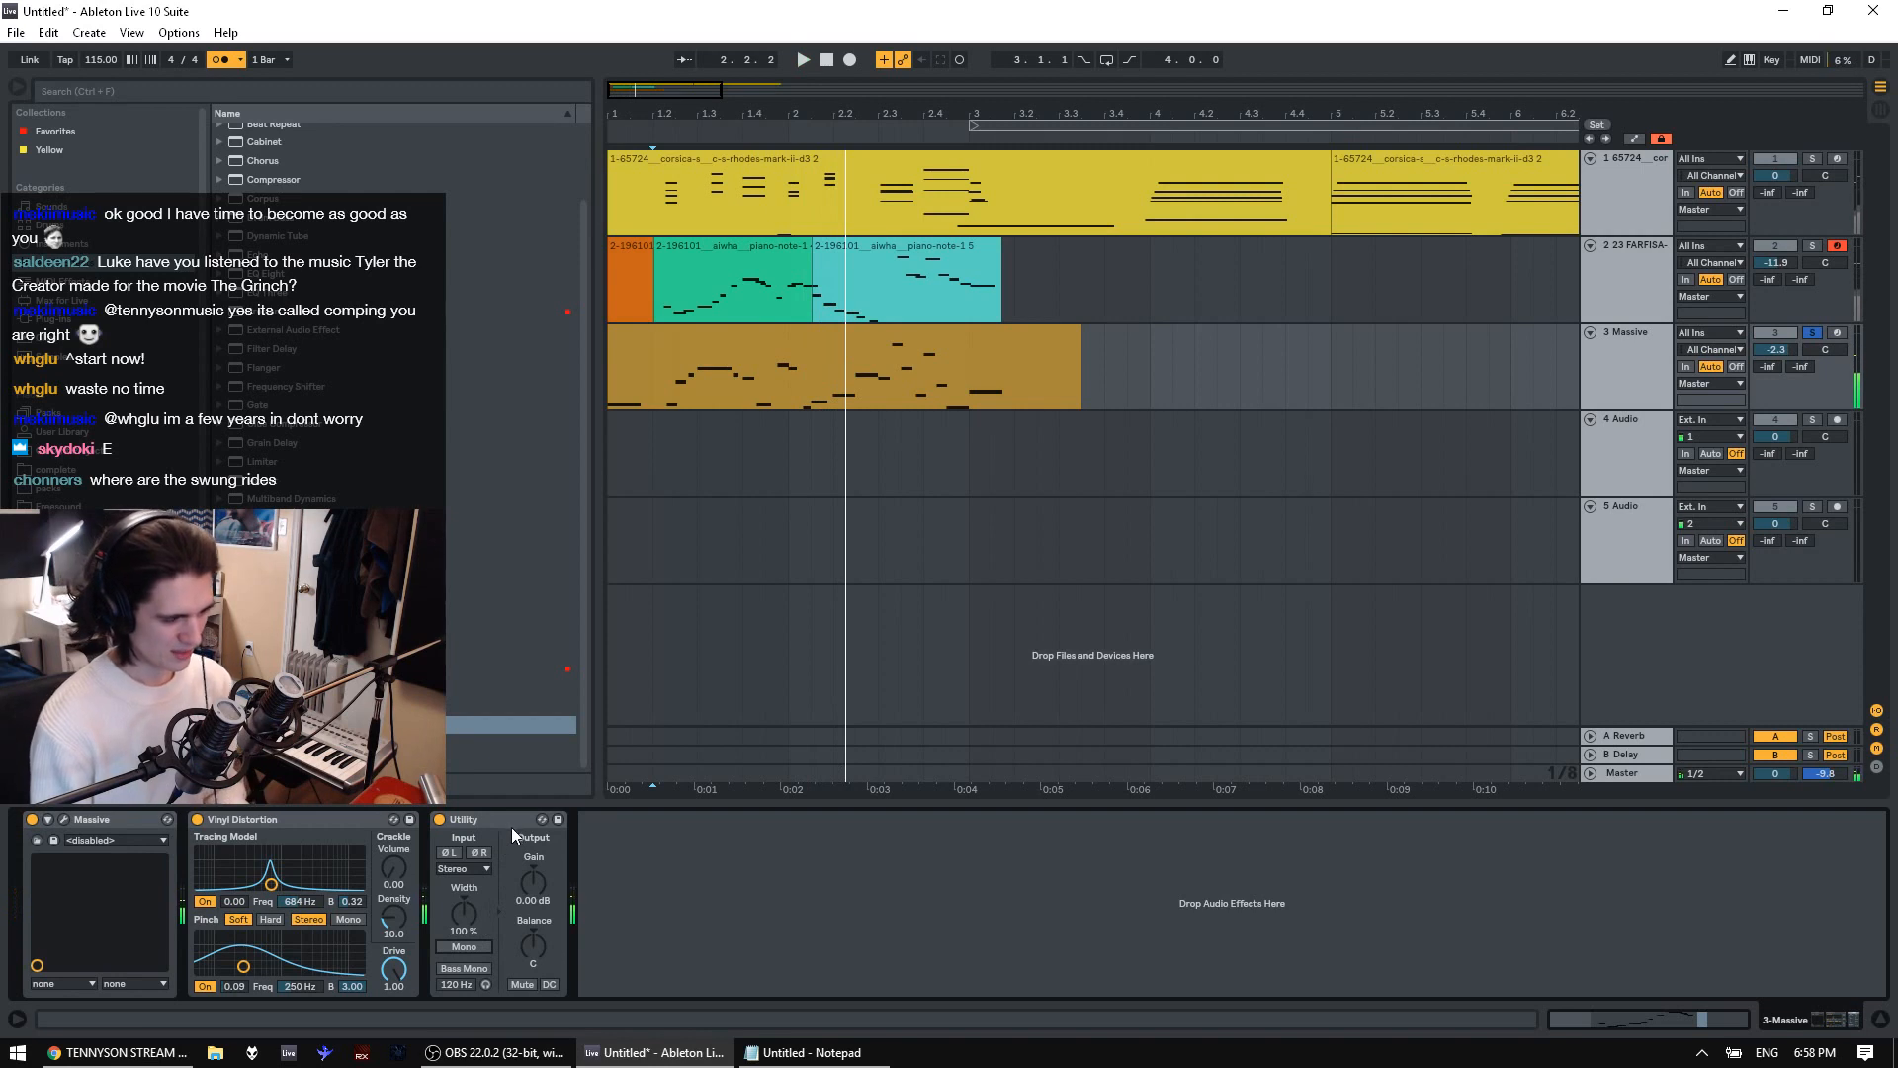
{"action": "left_click", "coordinate": [510, 821]}
{"action": "key", "text": "Delete"}
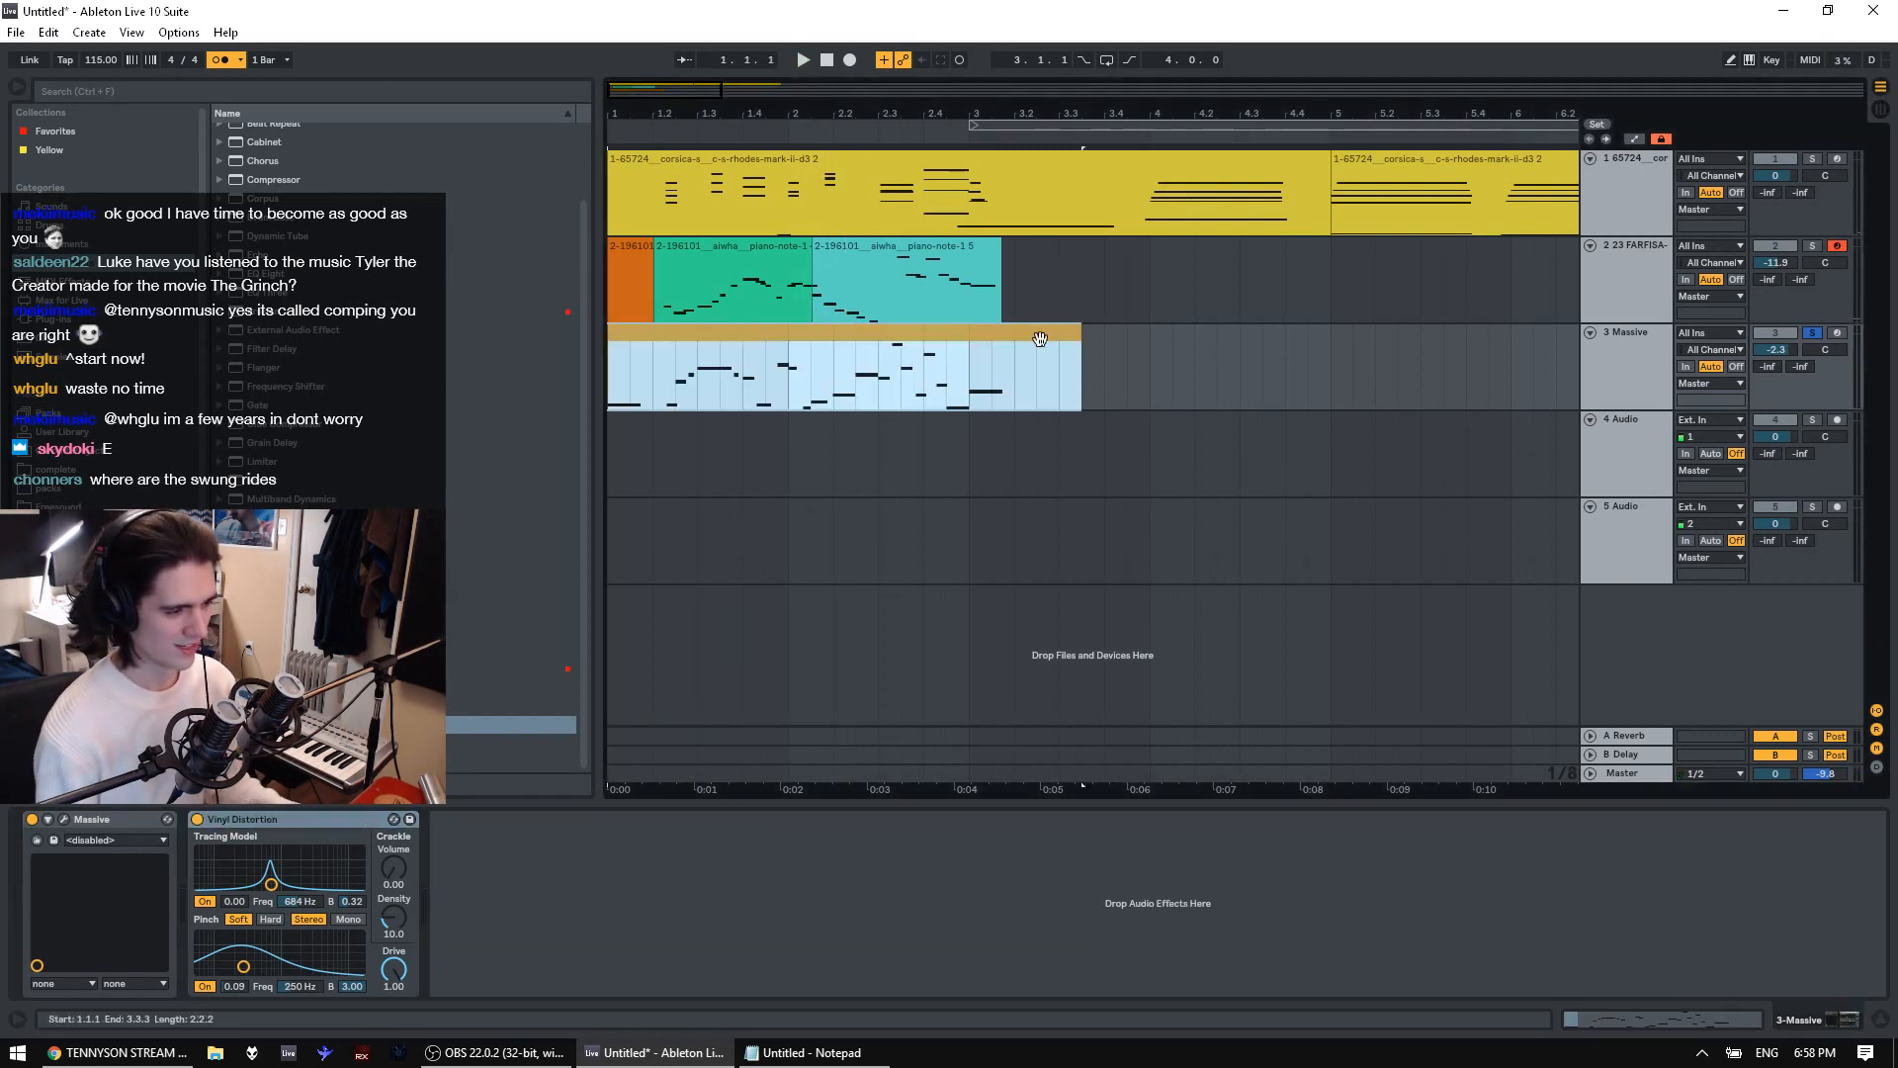
{"action": "key", "text": "space"}
{"action": "left_click", "coordinate": [1038, 394]}
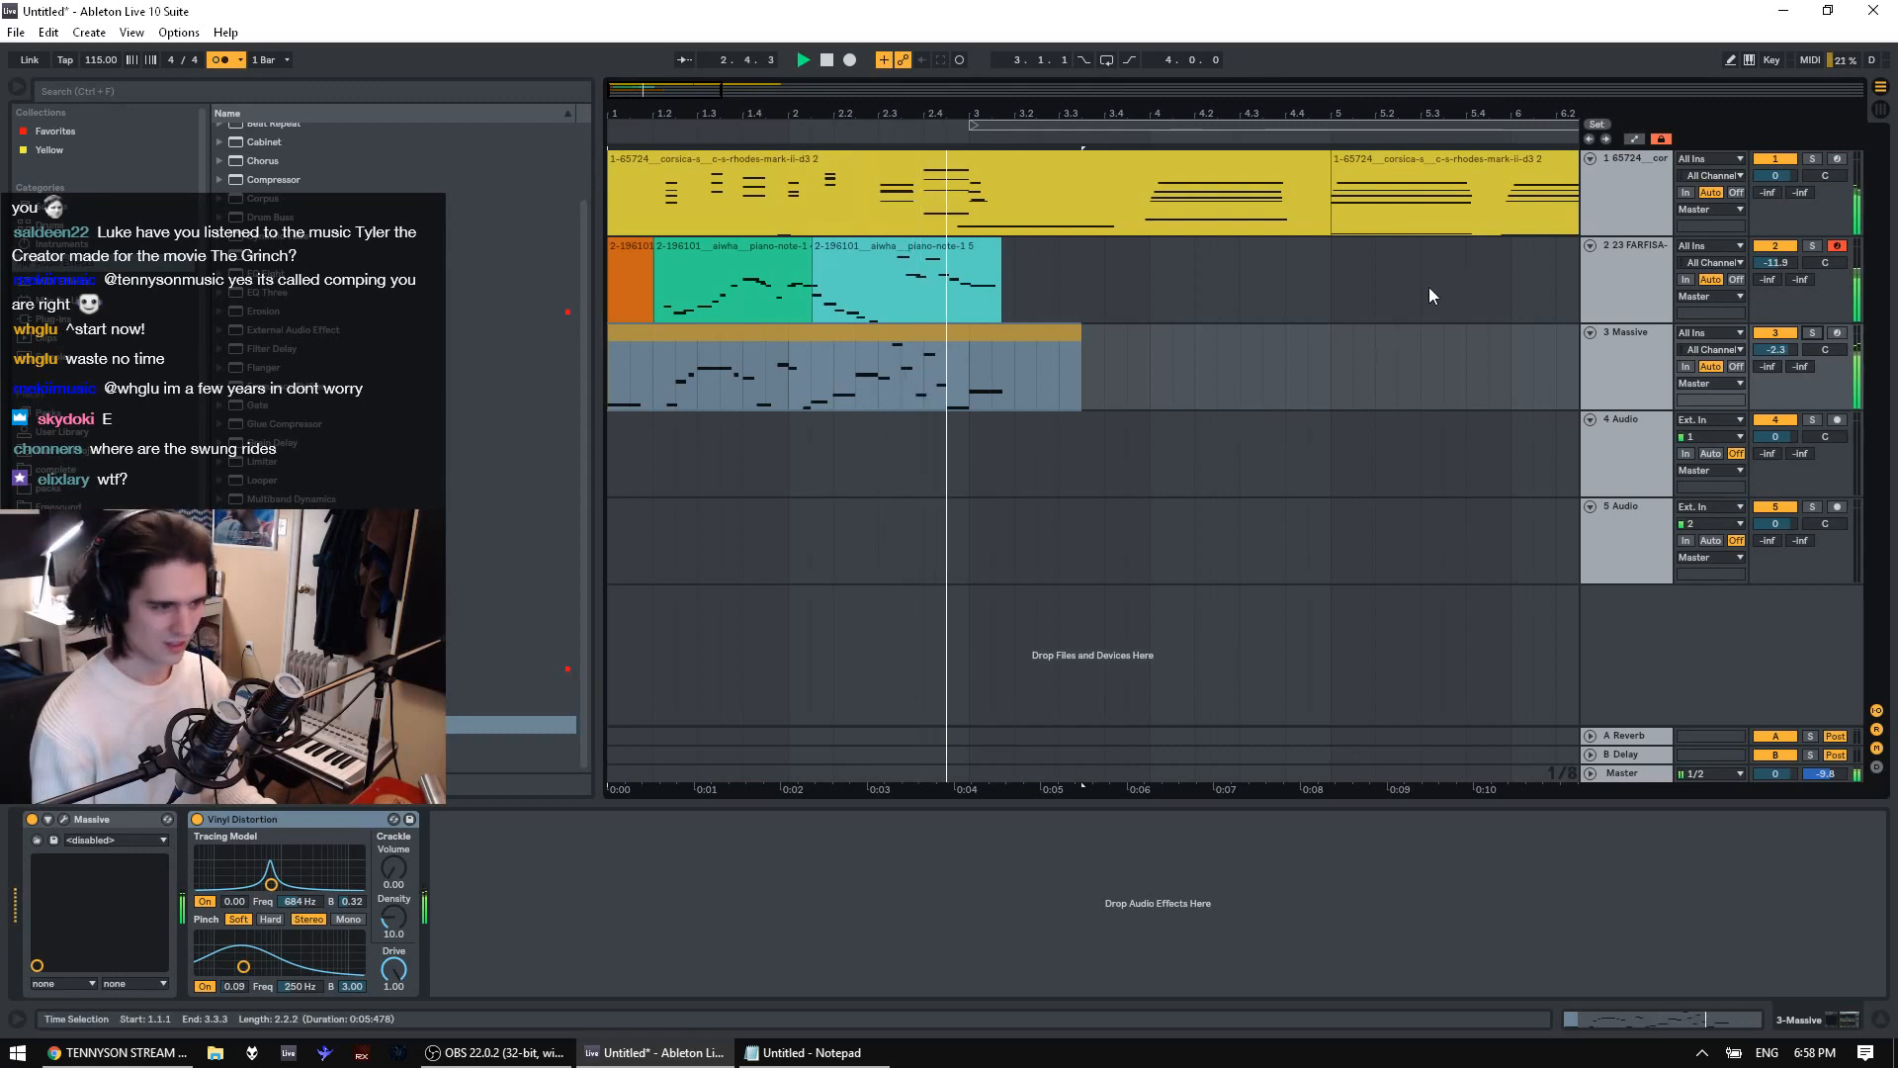
{"action": "key", "text": "space"}
Try a Simple Delay after Vinyl Distortion on the Massive track, play the arrangement, and delete the delay
{"action": "left_click", "coordinate": [1644, 368]}
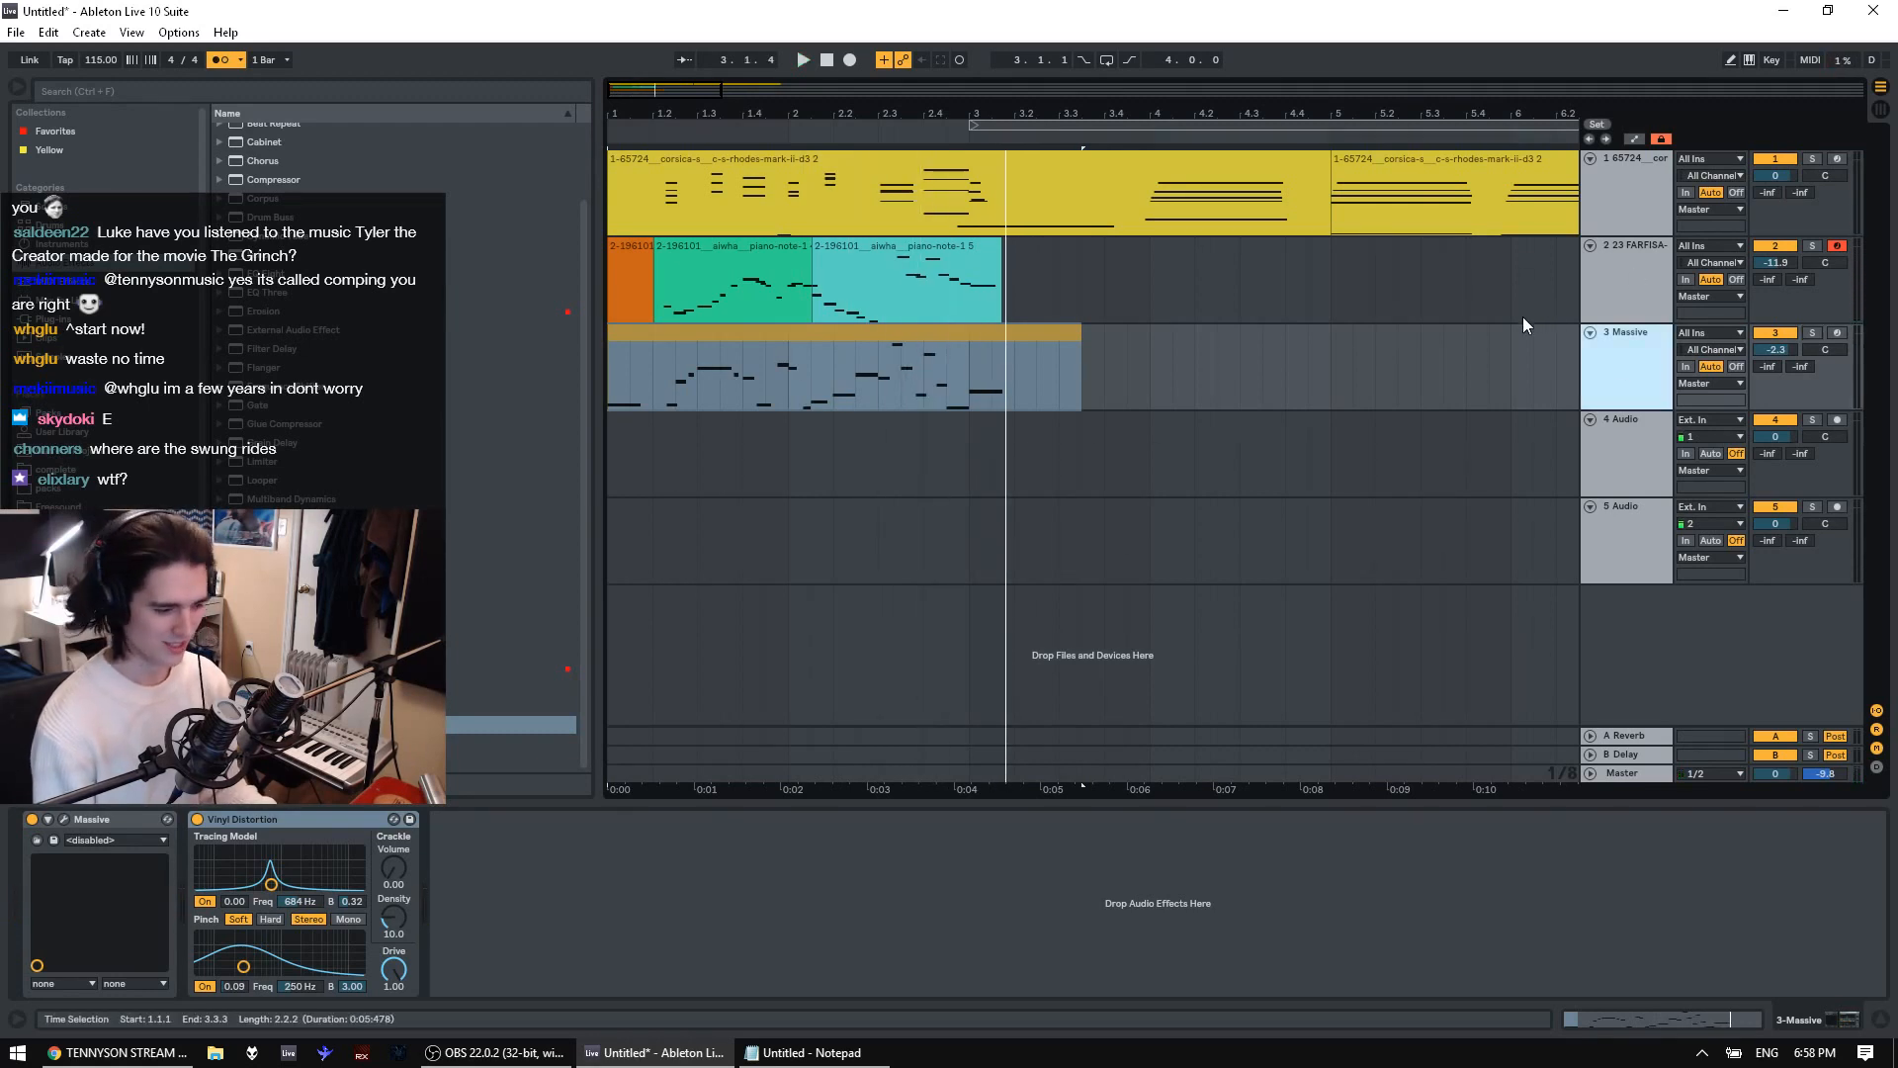
{"action": "left_click_drag", "start_coordinate": [415, 669], "coordinate": [548, 839]}
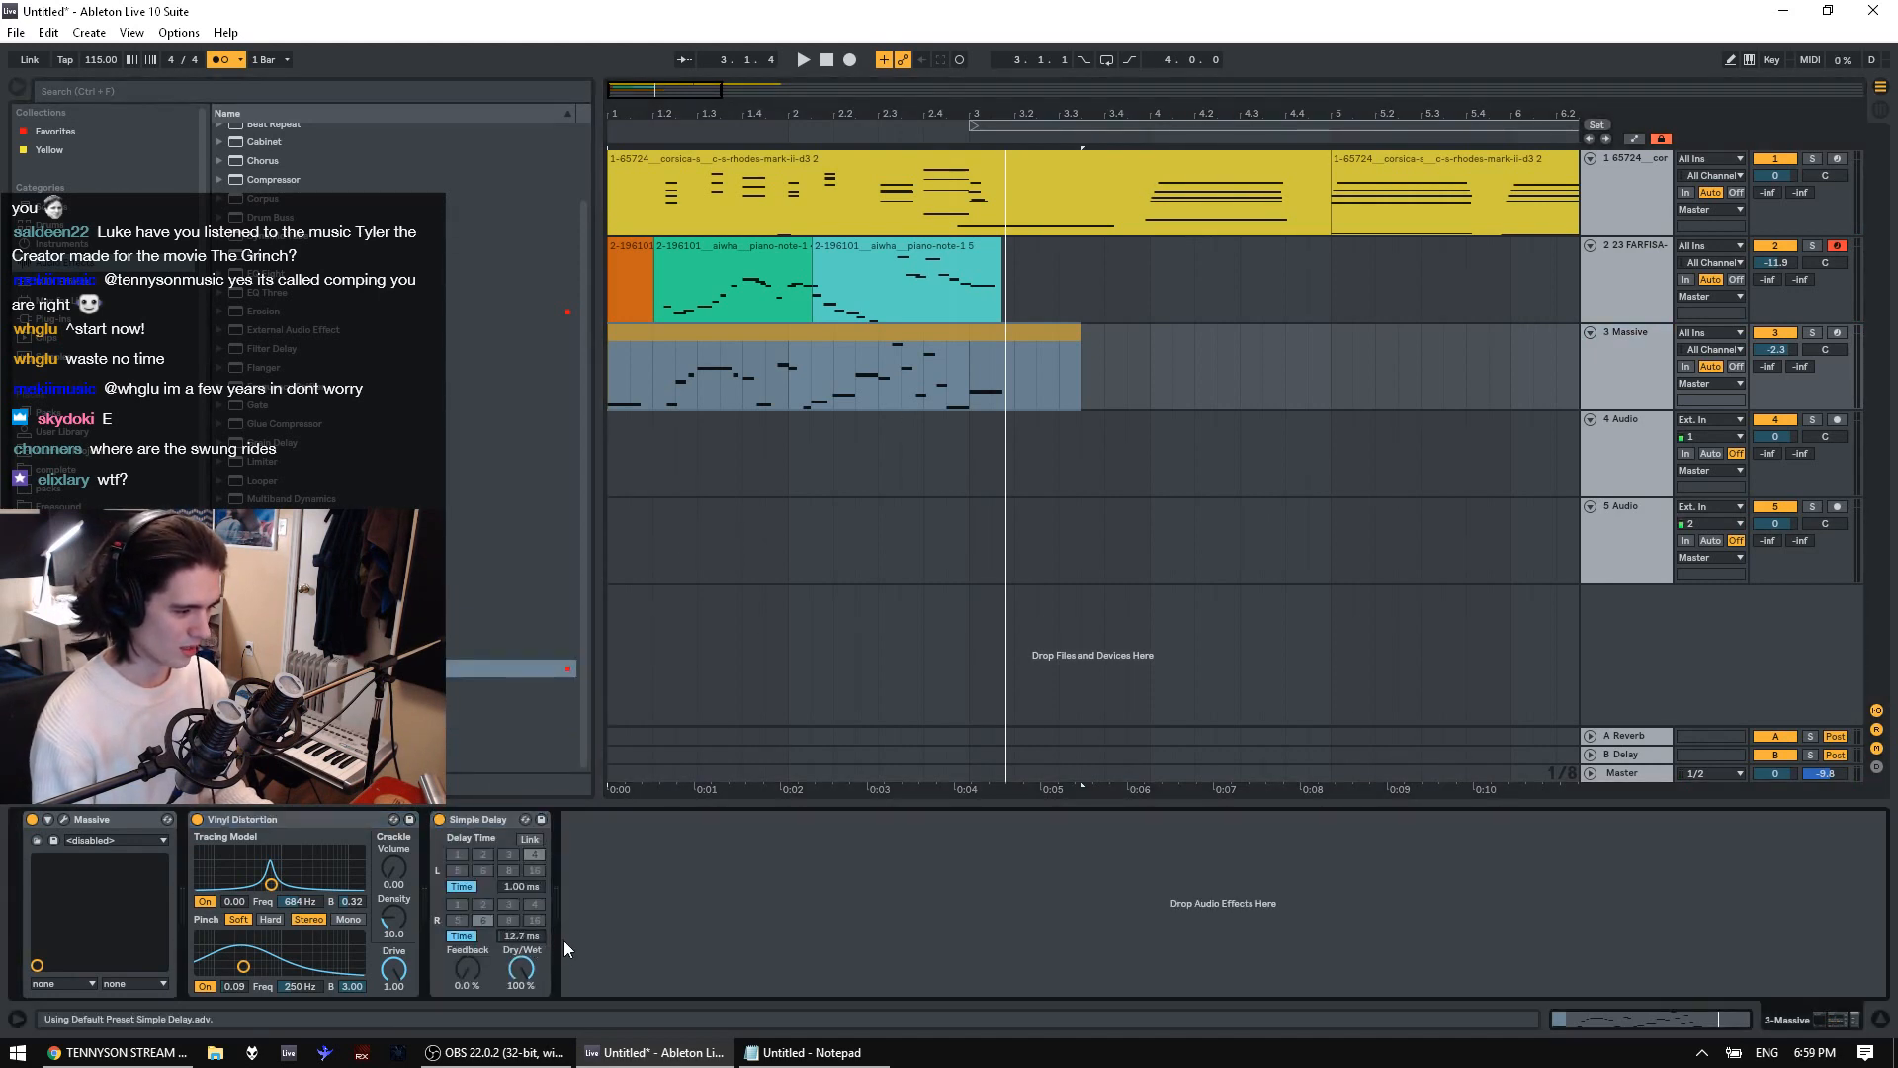
{"action": "left_click", "coordinate": [672, 404]}
{"action": "key", "text": "space"}
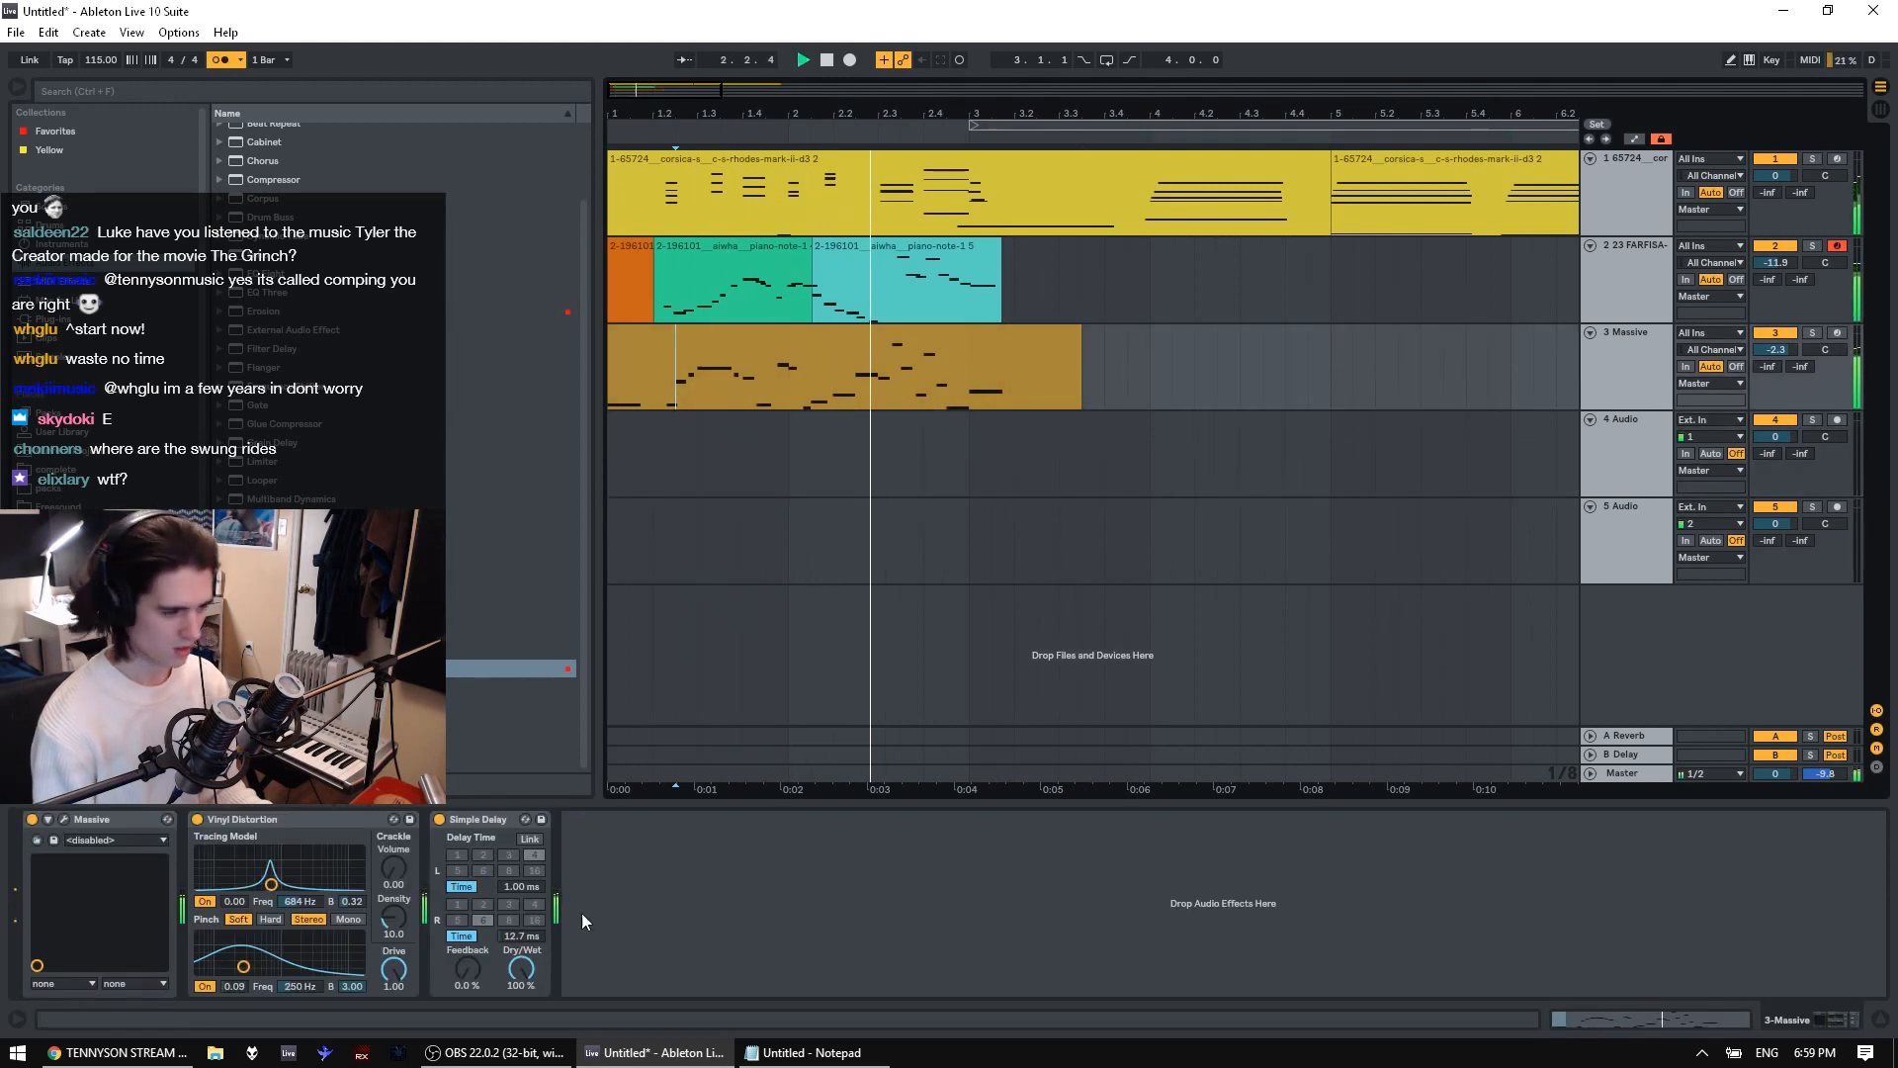
{"action": "left_click", "coordinate": [486, 819]}
{"action": "key", "text": "Delete"}
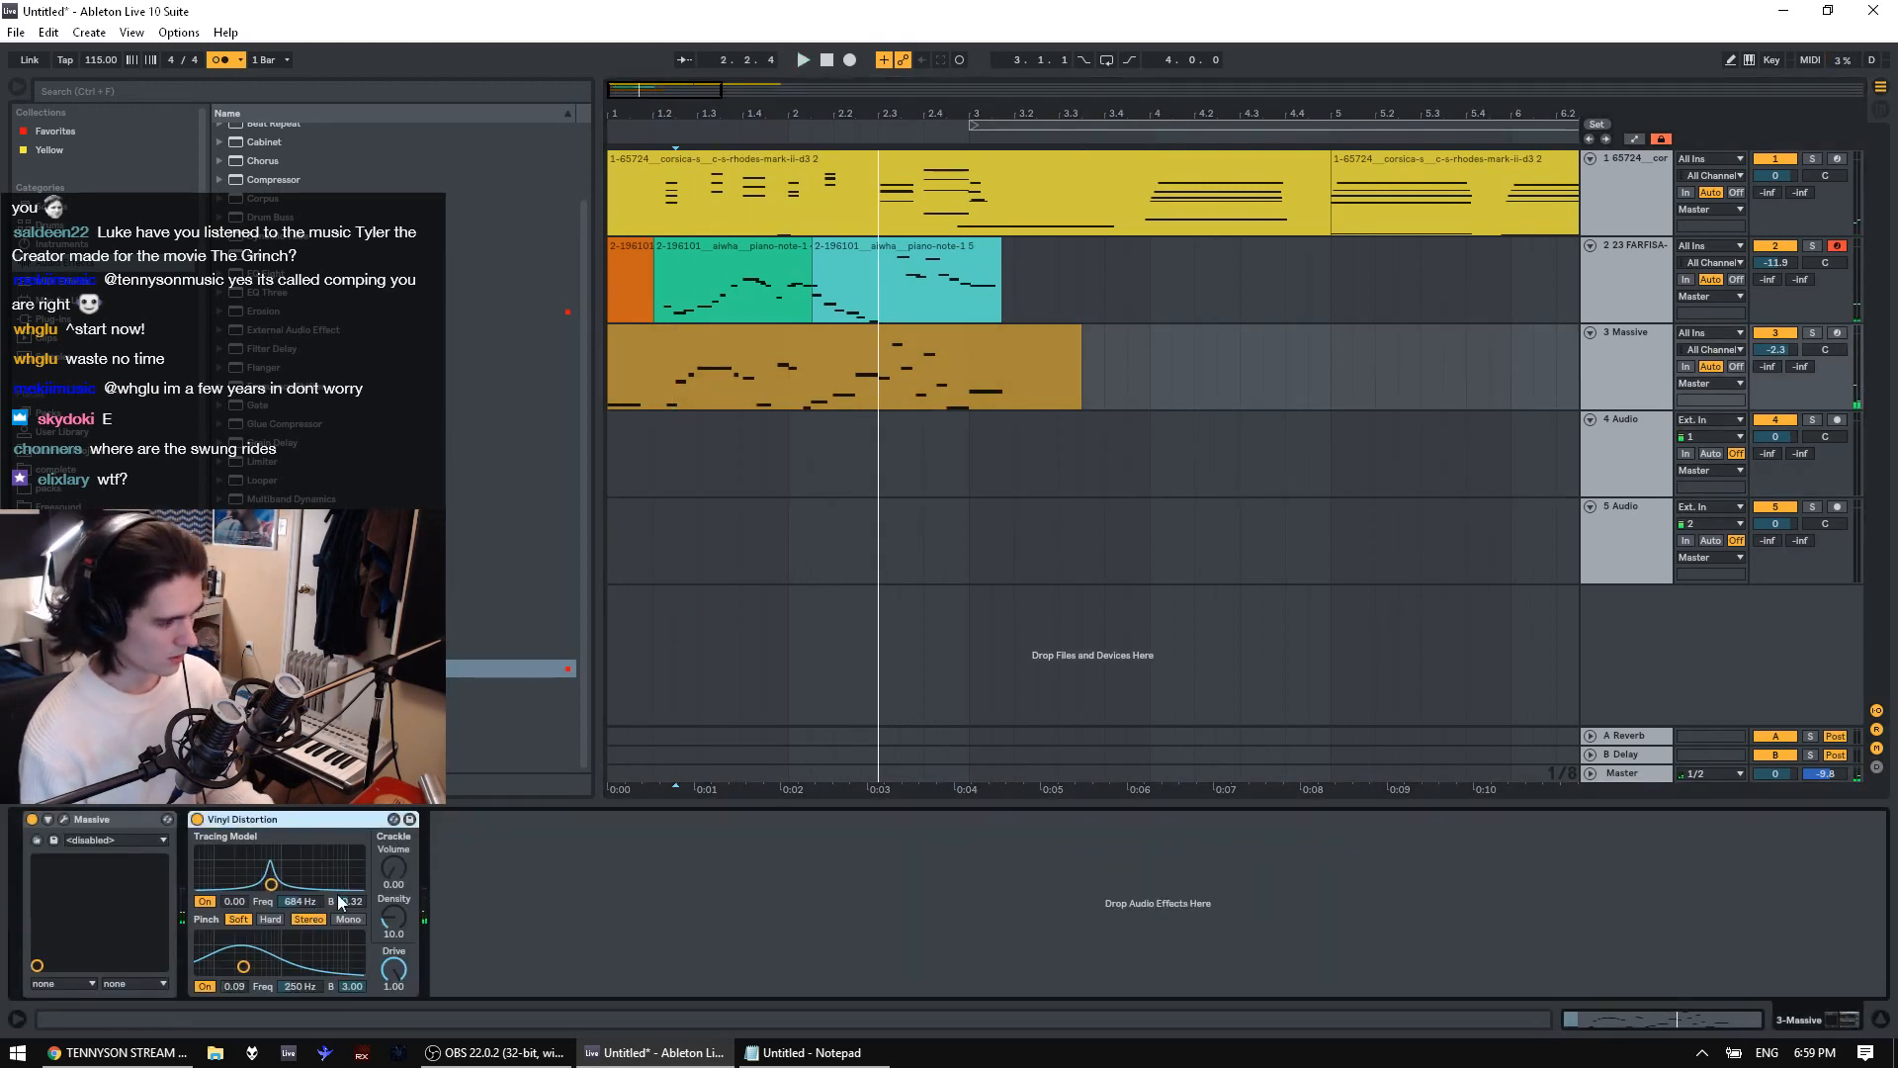
Group Vinyl Distortion into an Audio Effect Rack, duplicate its chain, and solo the Massive track during playback
{"action": "key", "text": "ctrl+g"}
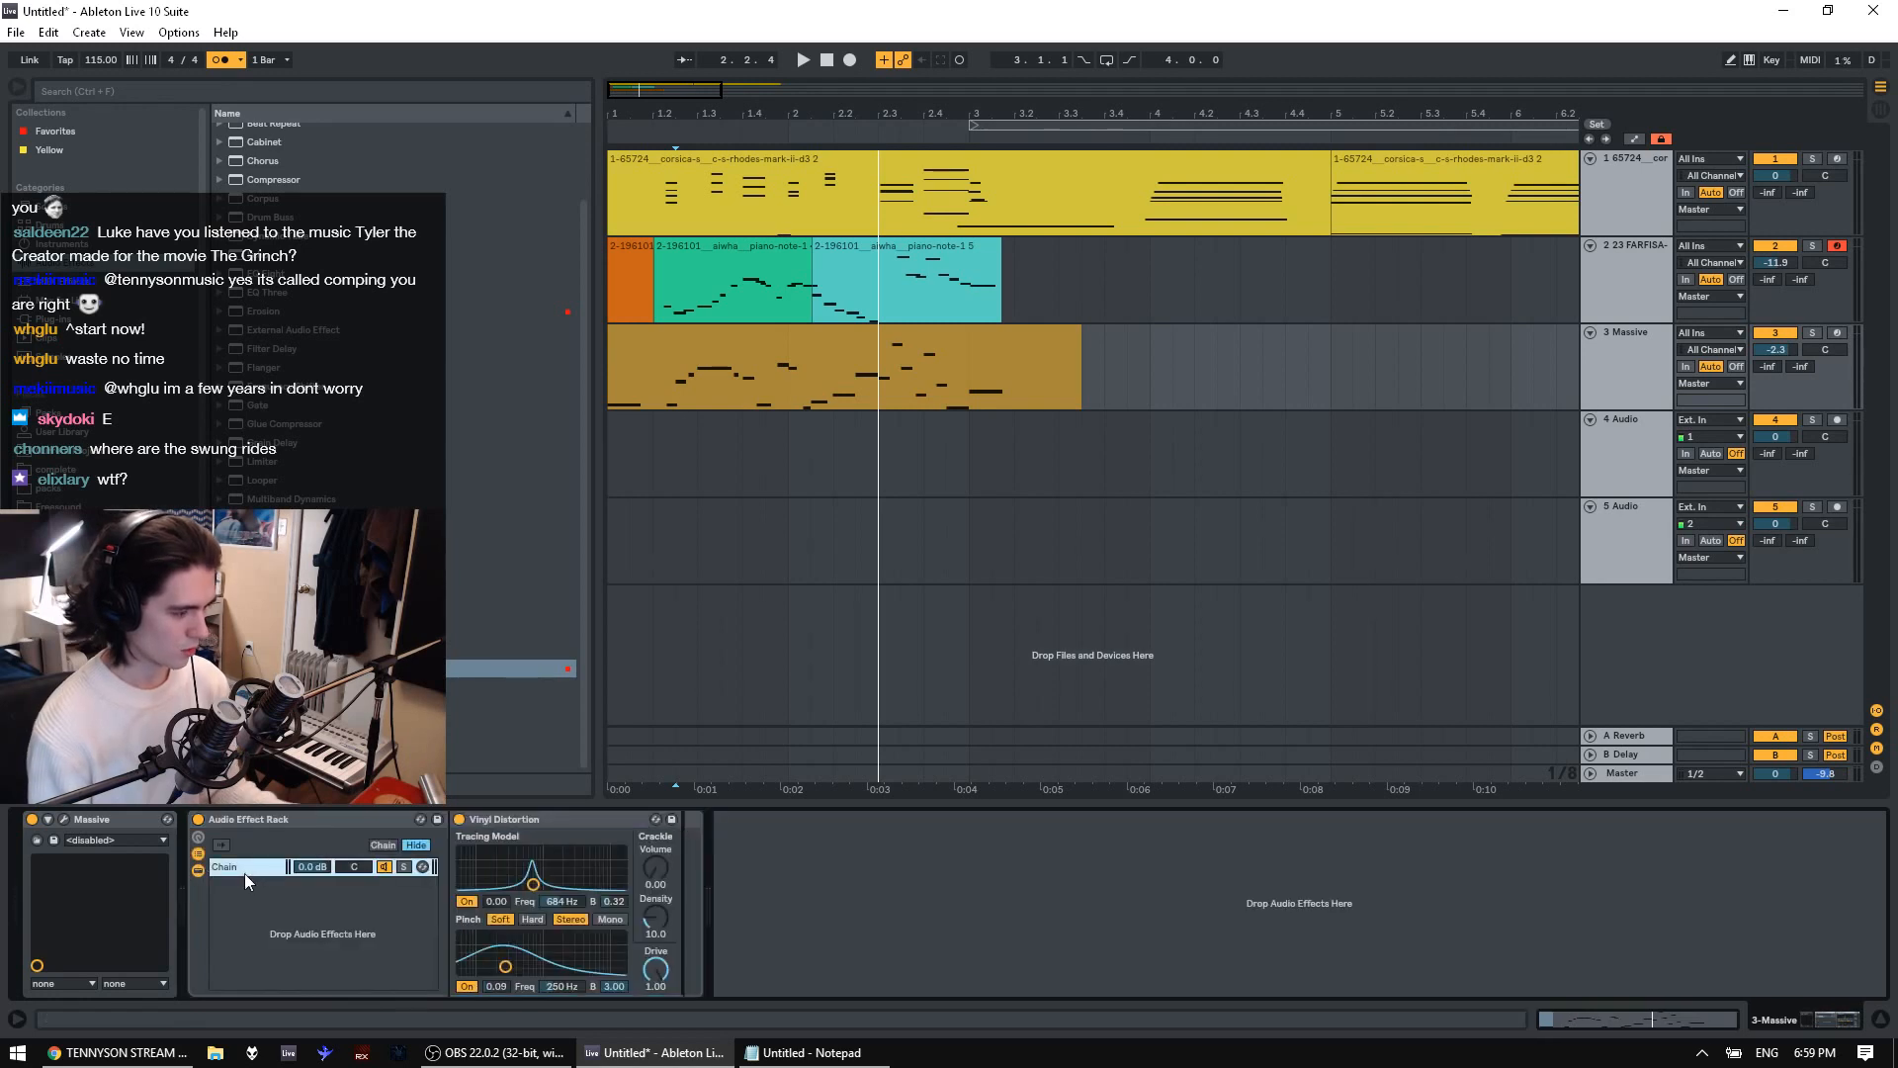
{"action": "key", "text": "ctrl+d"}
{"action": "key", "text": "space"}
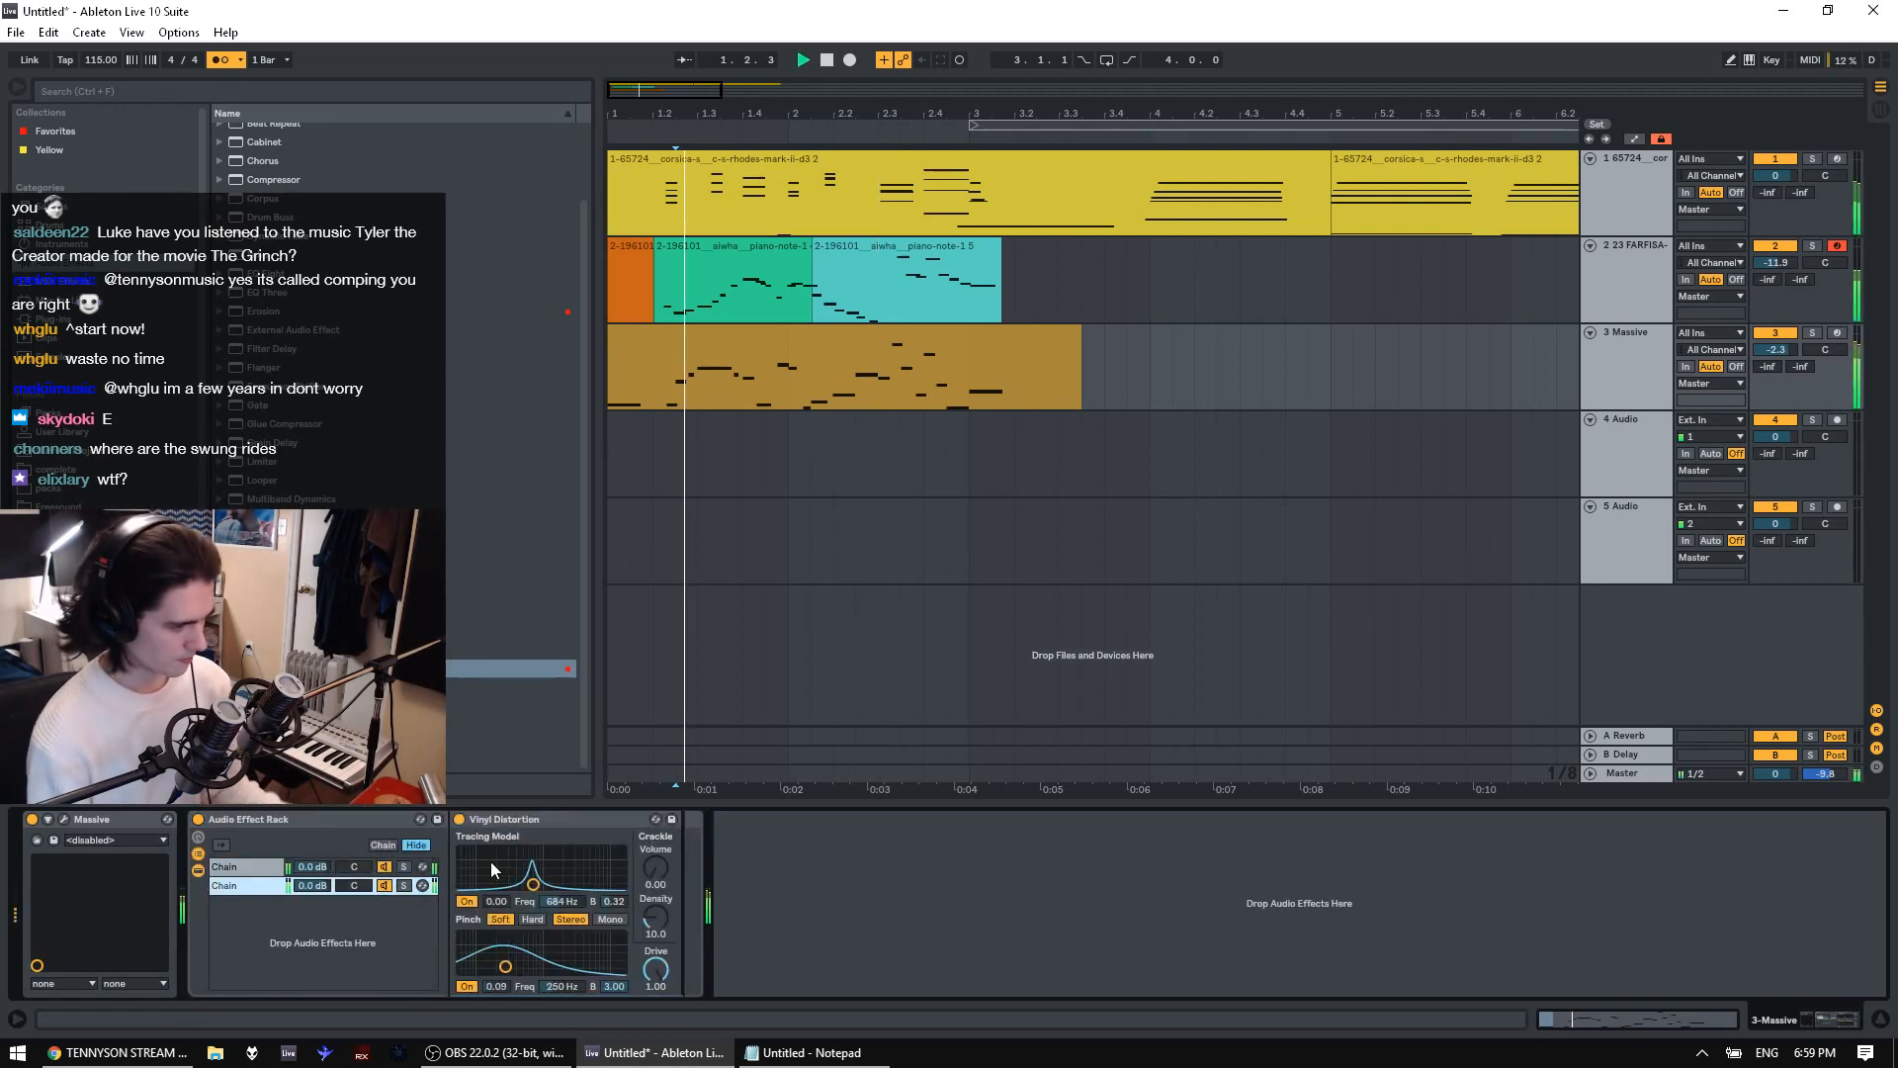
{"action": "left_click", "coordinate": [1812, 332]}
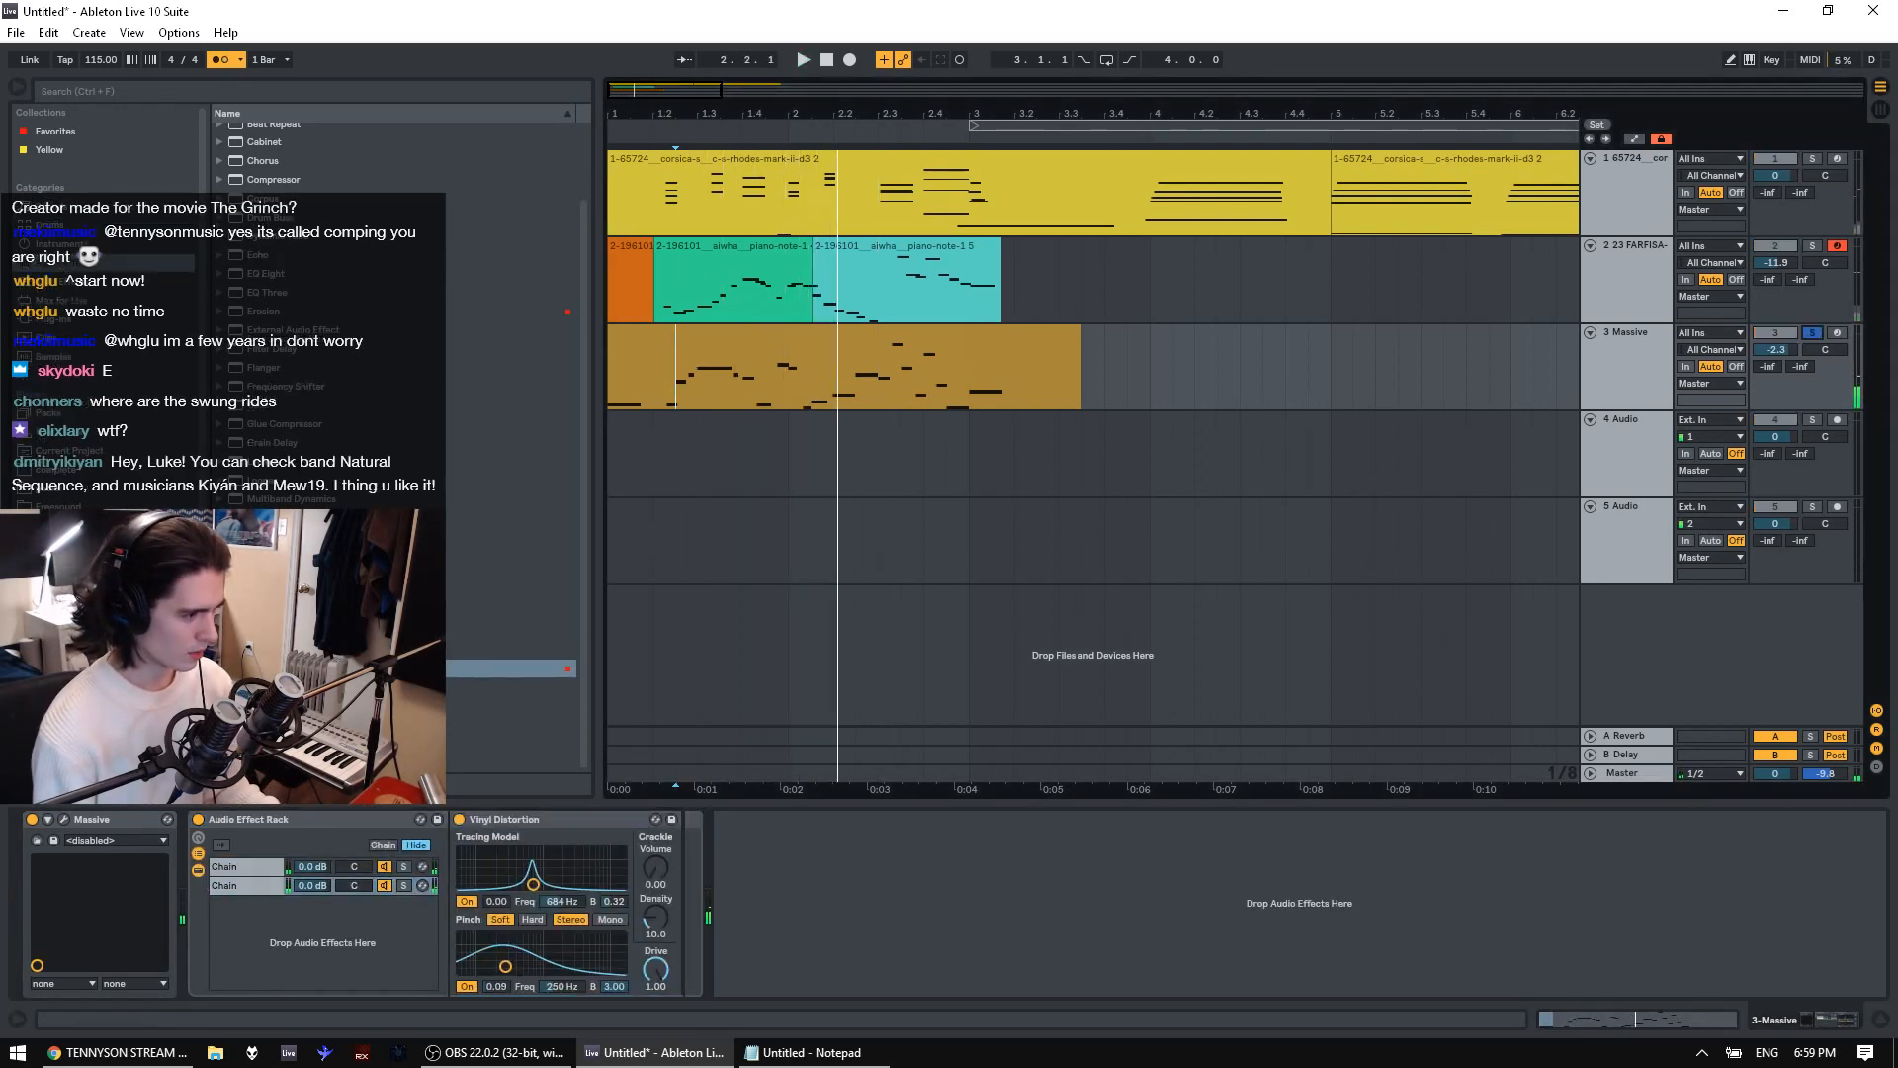
Add a Utility after the rack on the Massive track, set its width to 0%, and play the track
{"action": "left_click", "coordinate": [287, 725]}
{"action": "mouse_move", "coordinate": [287, 743]}
{"action": "left_mouse_down"}
{"action": "mouse_move", "coordinate": [760, 860]}
{"action": "mouse_move", "coordinate": [803, 943]}
{"action": "left_mouse_up"}
{"action": "key", "text": "space"}
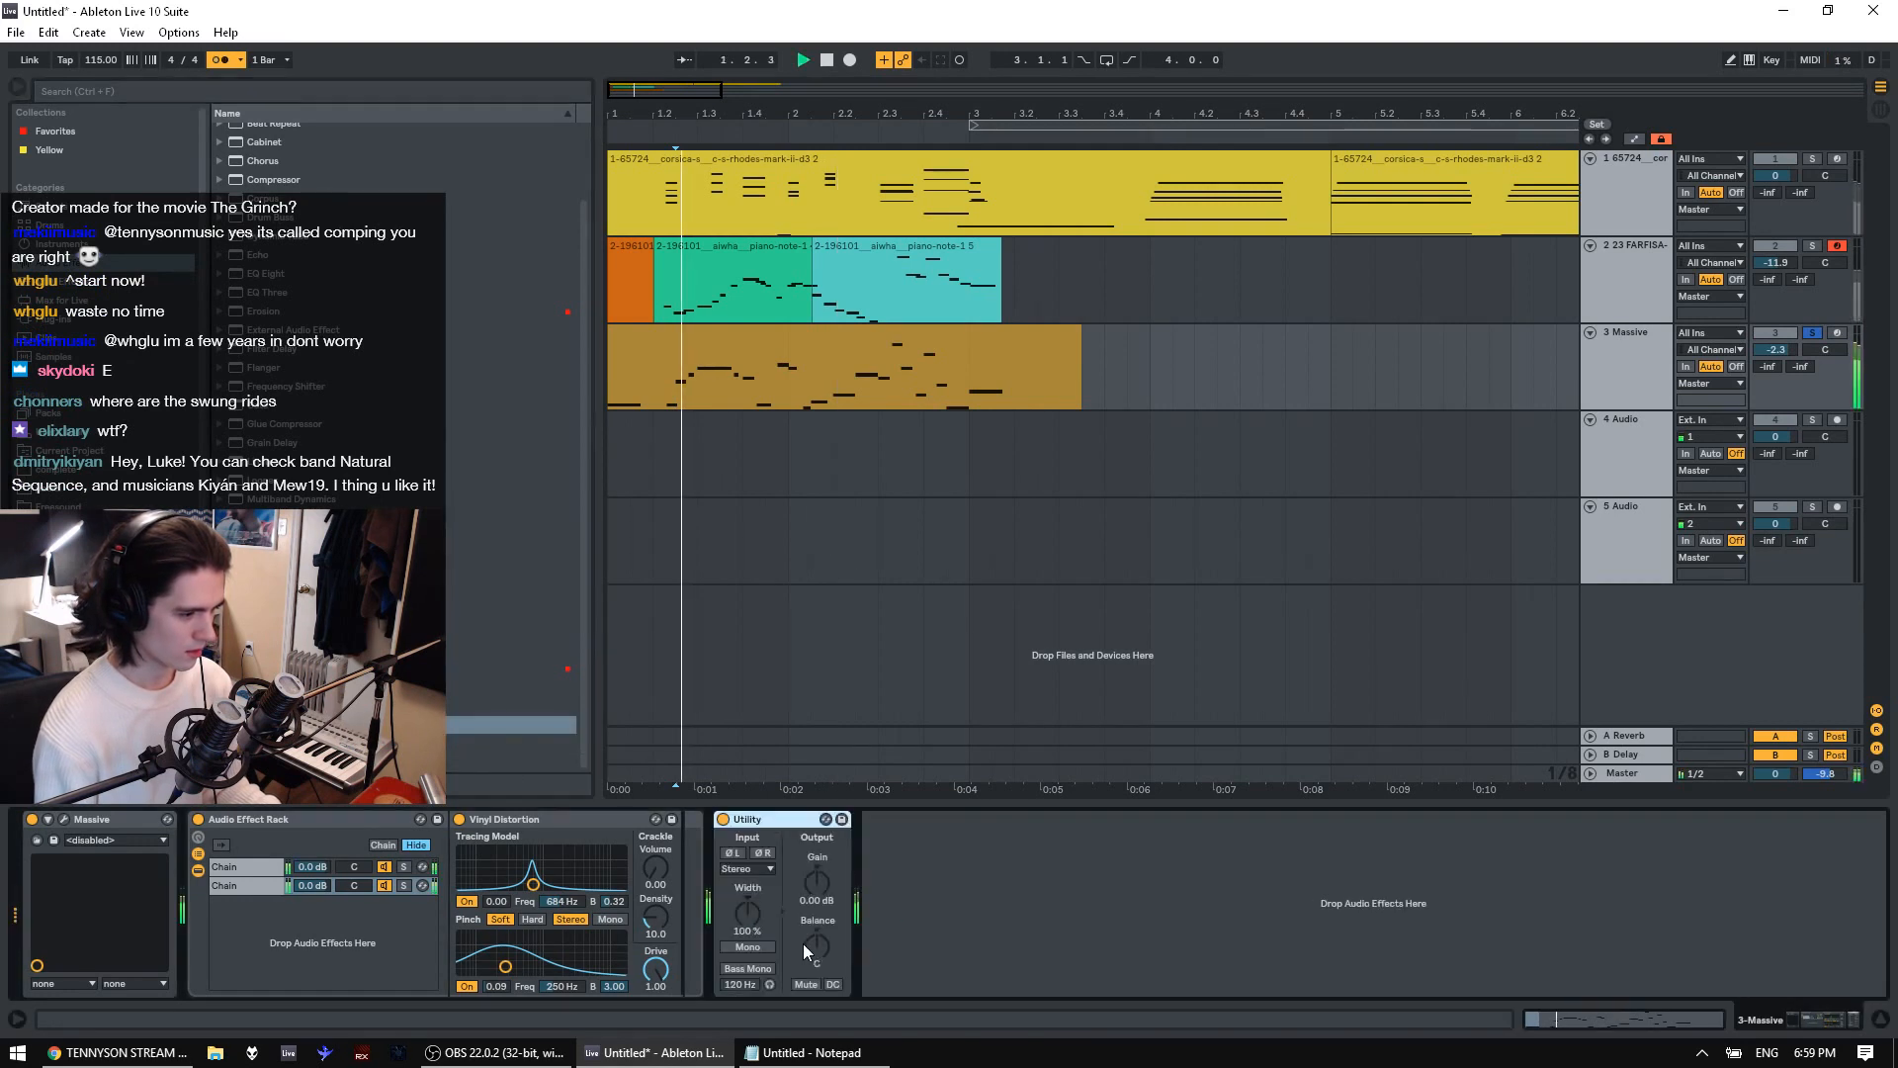
{"action": "key", "text": "space"}
{"action": "key", "text": "space"}
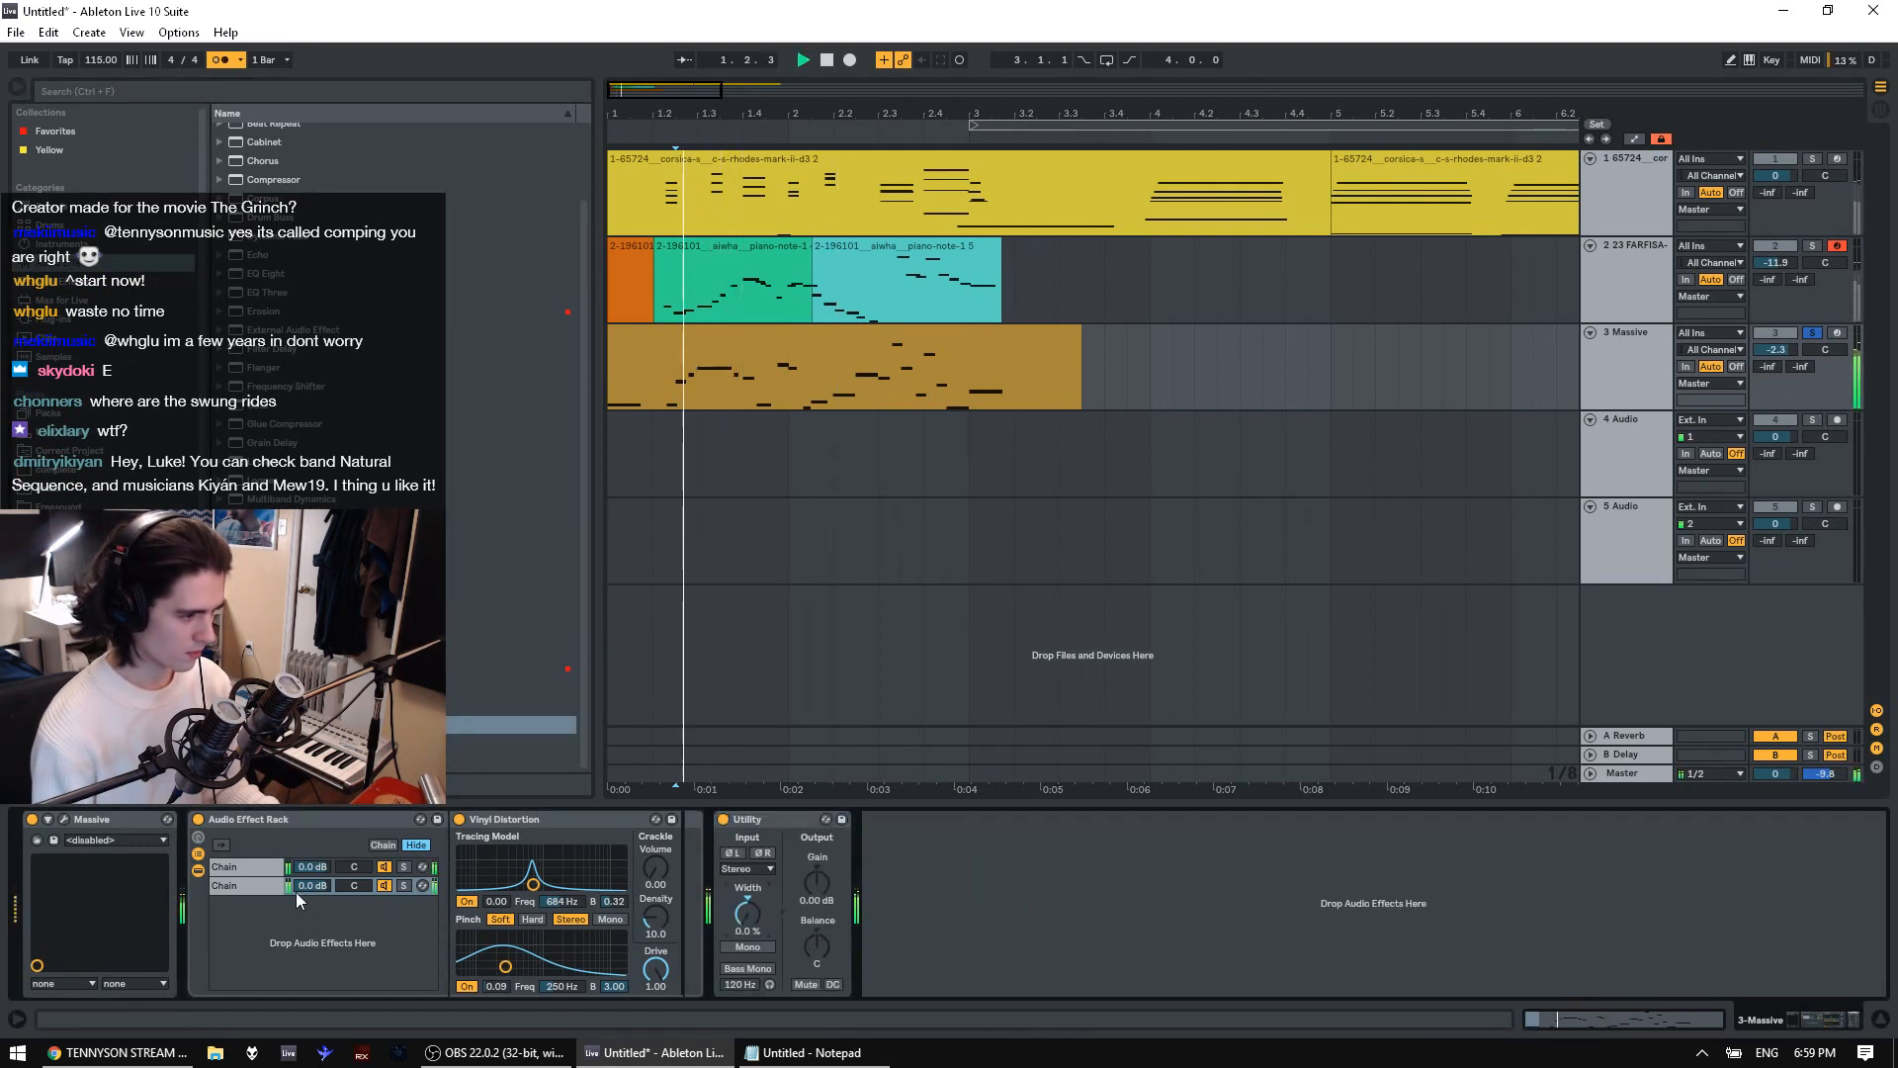
{"action": "key", "text": "space"}
Pan the two rack chains to 50L and 50R, and set the second chain's pinch to 0.24 at 500 Hz
{"action": "left_click_drag", "start_coordinate": [354, 867], "coordinate": [359, 826]}
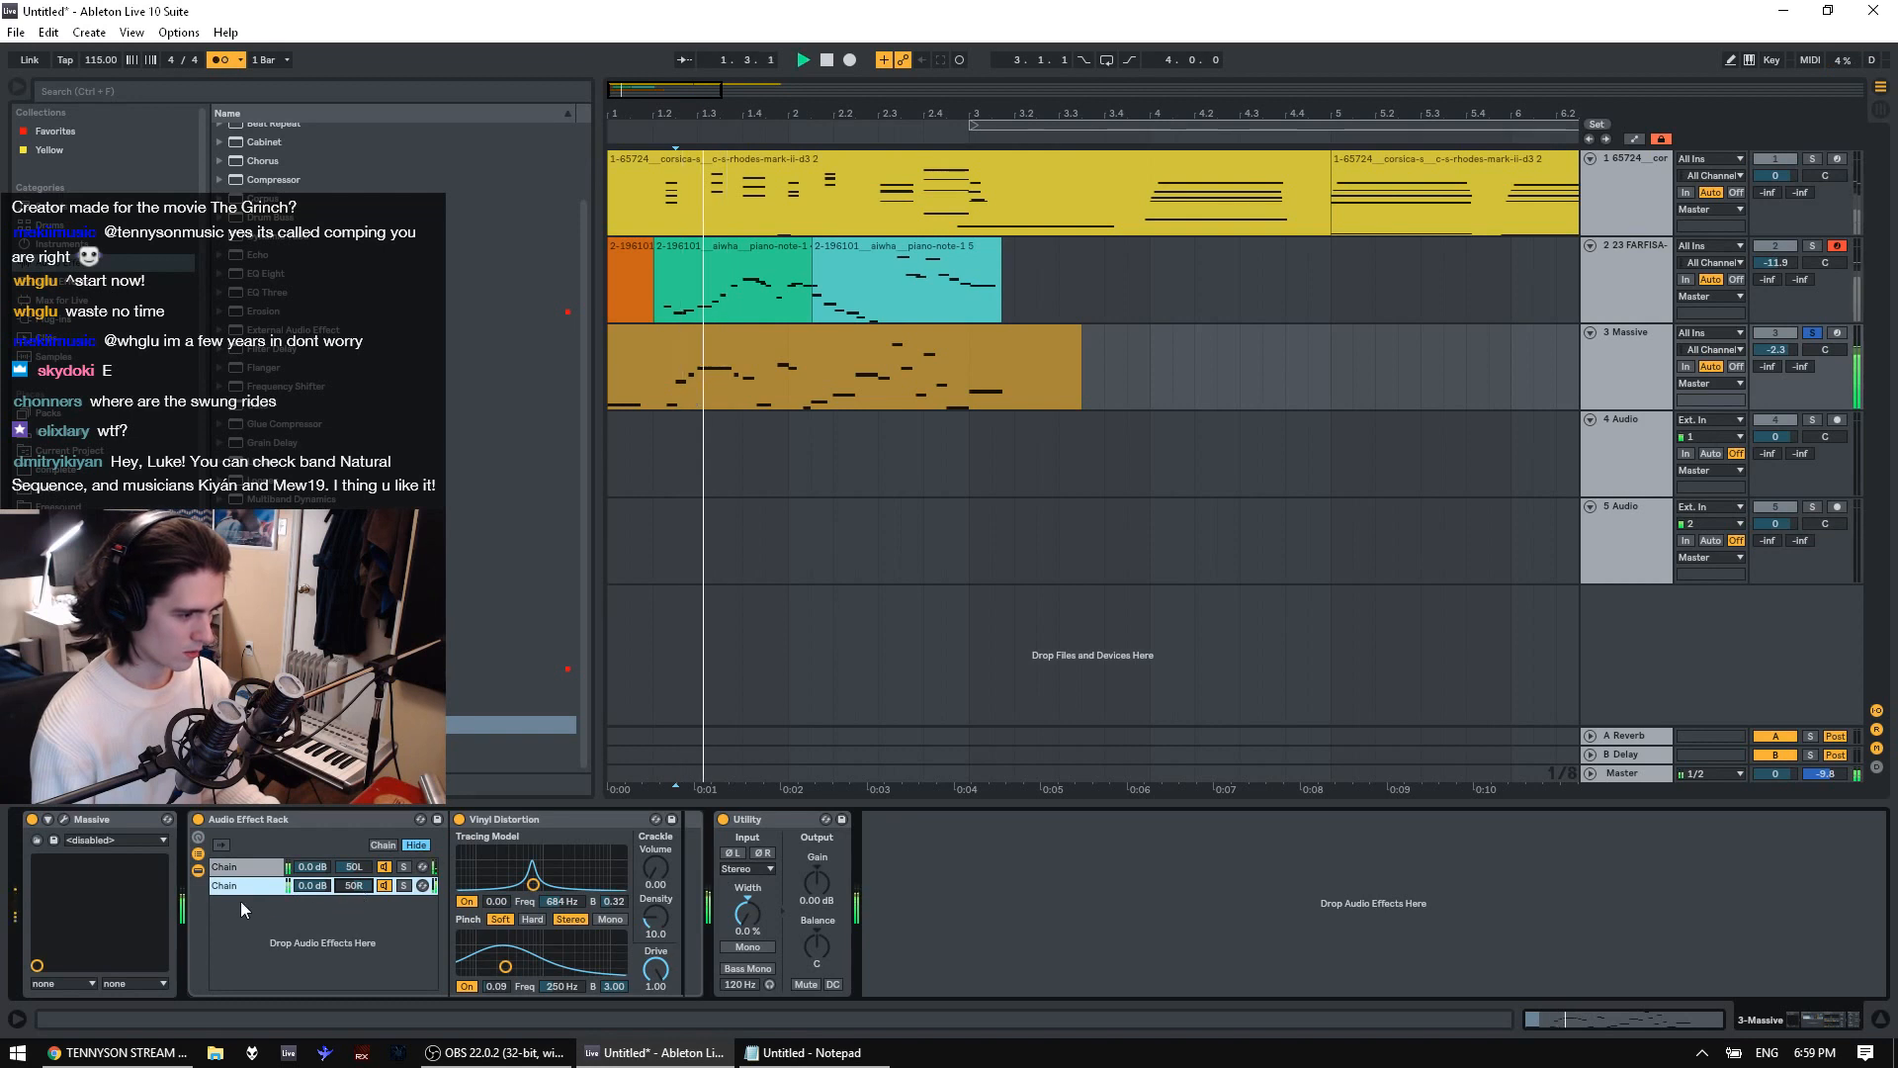
{"action": "left_click_drag", "start_coordinate": [505, 966], "coordinate": [524, 961]}
{"action": "key", "text": "space"}
{"action": "left_click", "coordinate": [257, 864]}
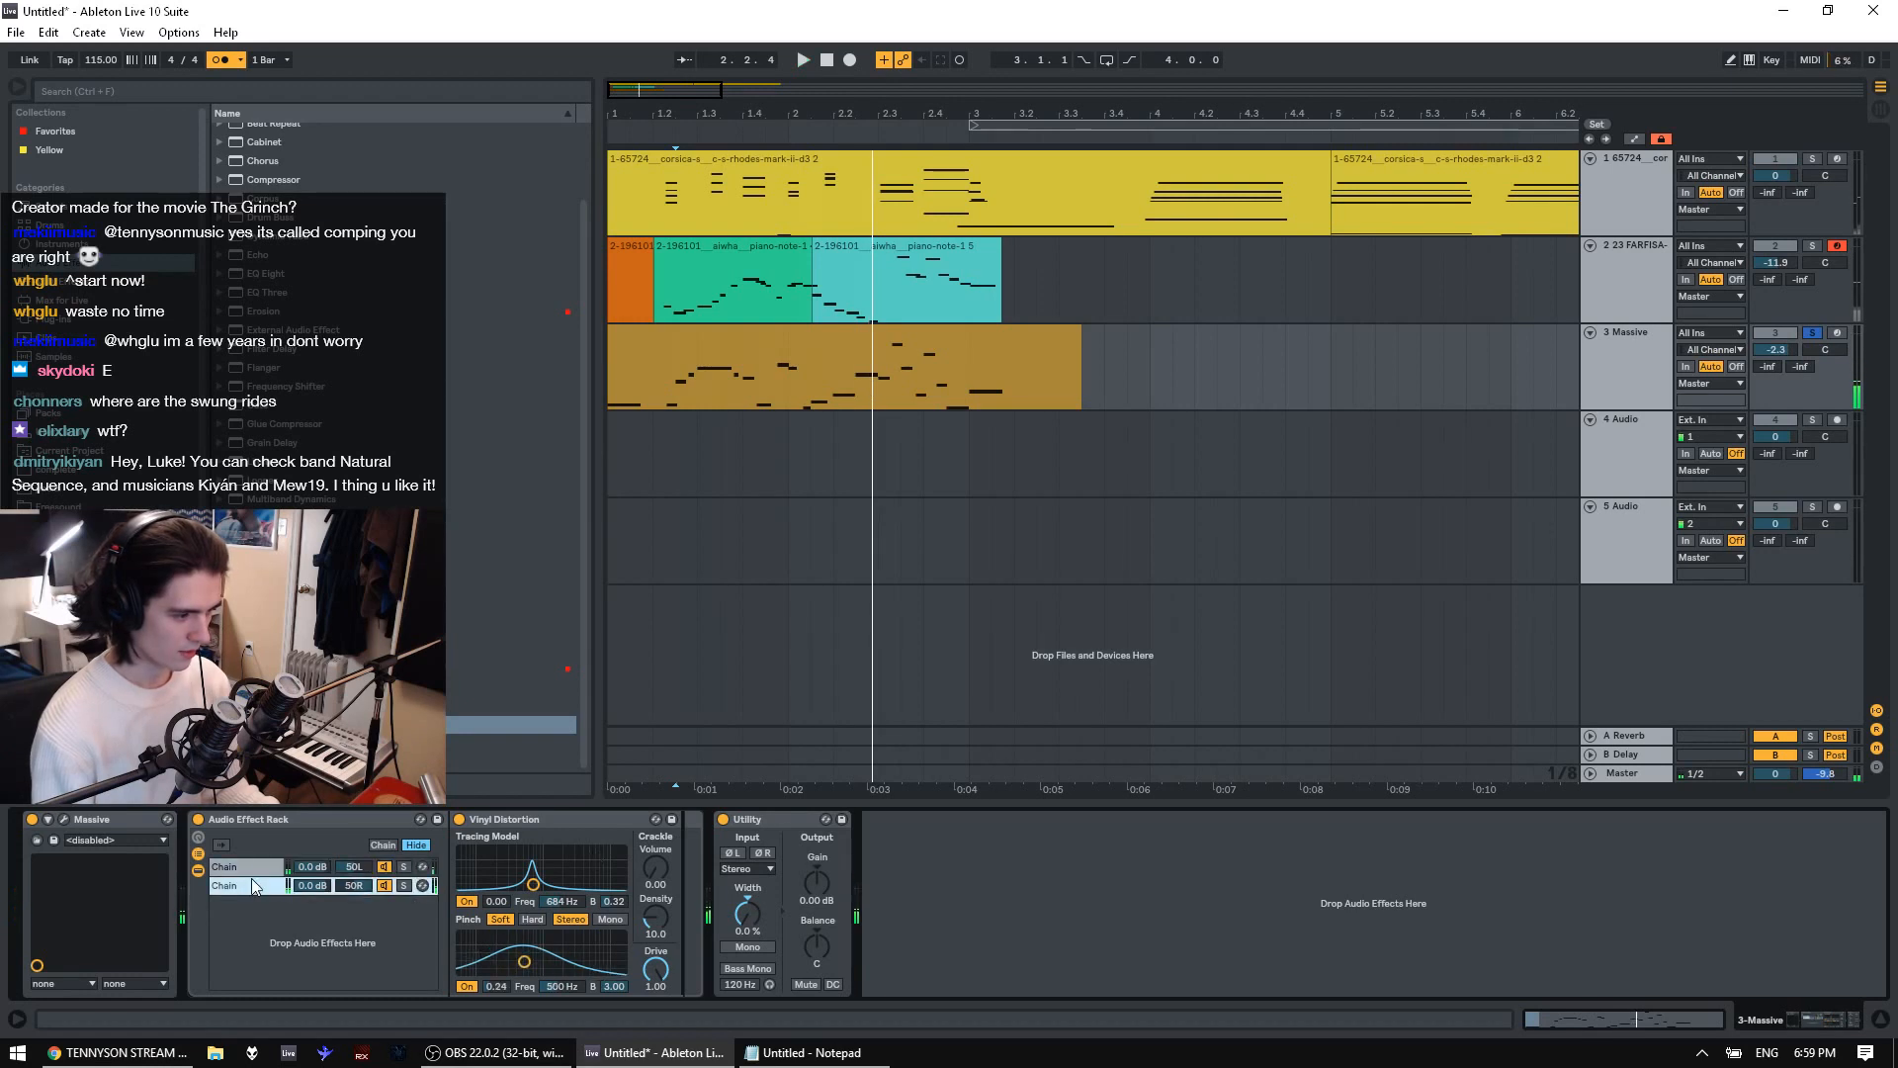
{"action": "left_click", "coordinate": [274, 886]}
{"action": "key", "text": "space"}
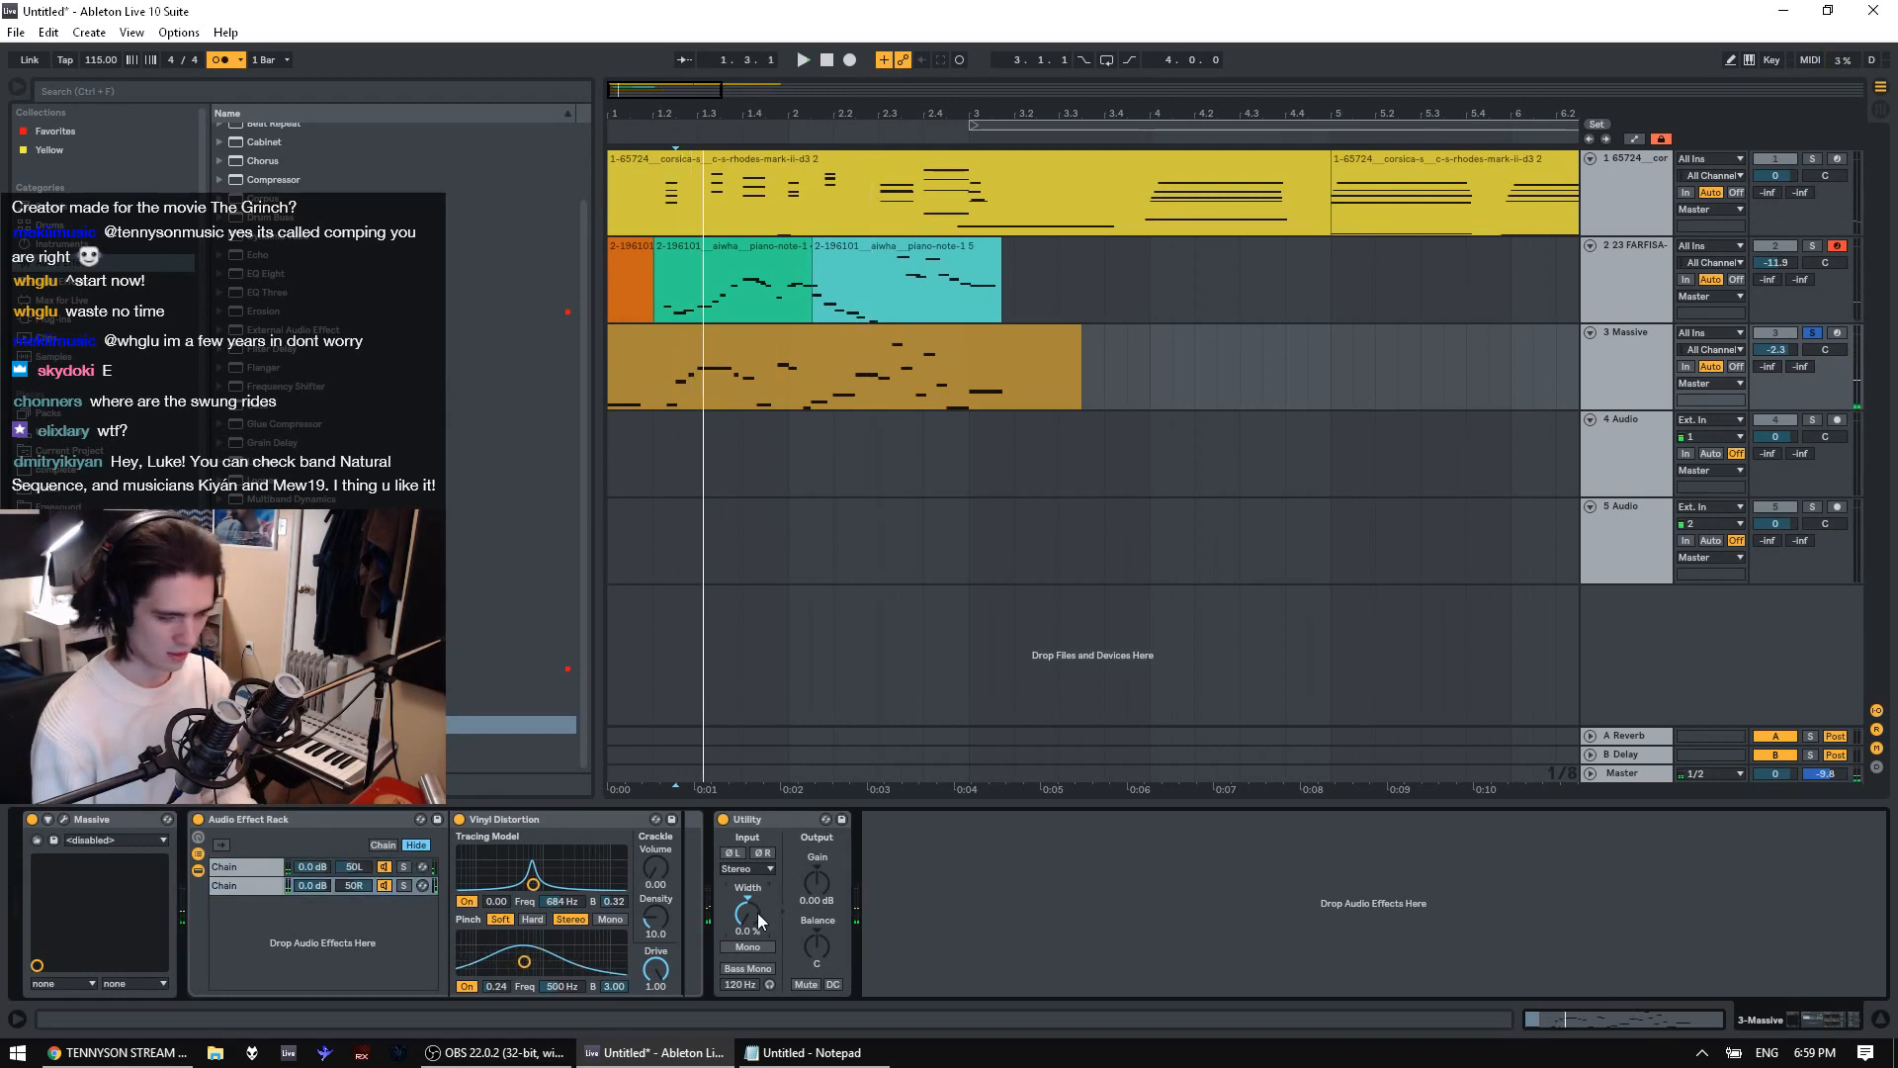
Set the Utility width to 100% and the second chain's Vinyl Distortion pinch to 0.12 at about 465 Hz during playback
{"action": "key", "text": "space"}
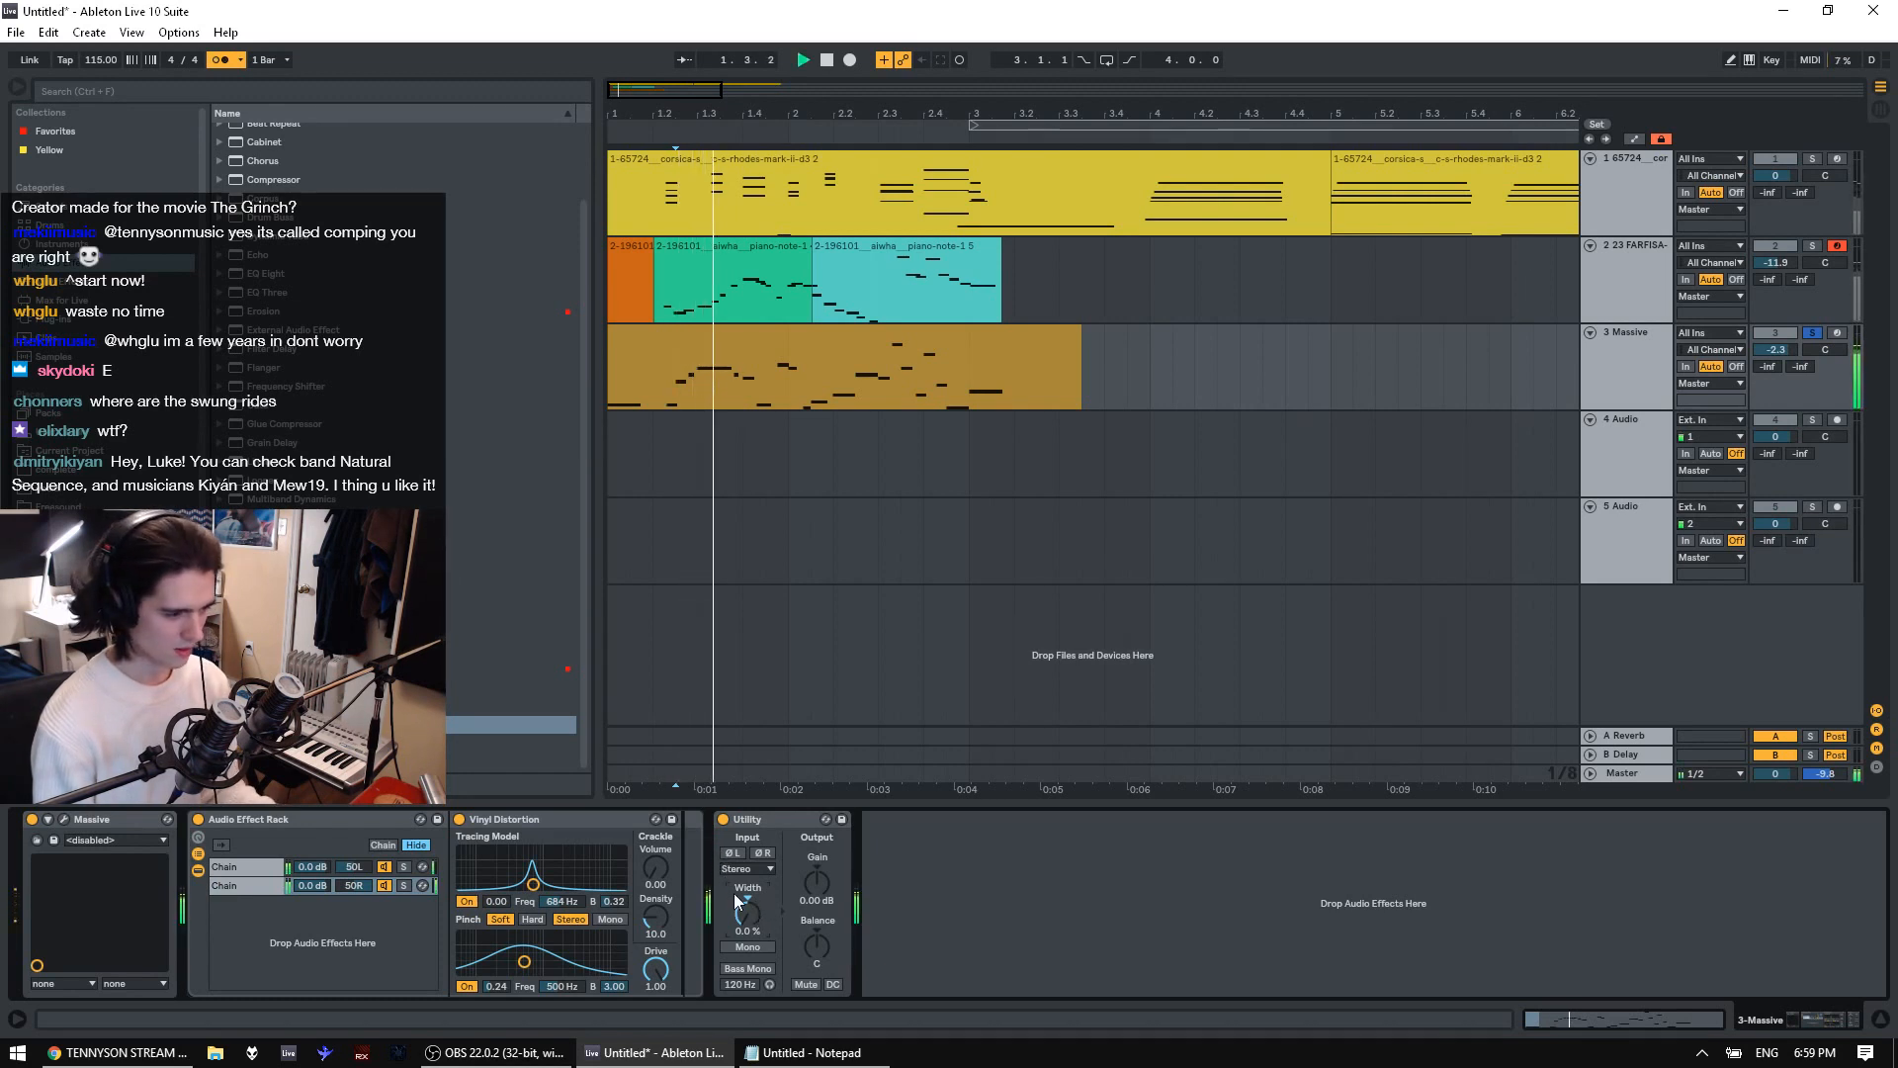
{"action": "left_click", "coordinate": [748, 899]}
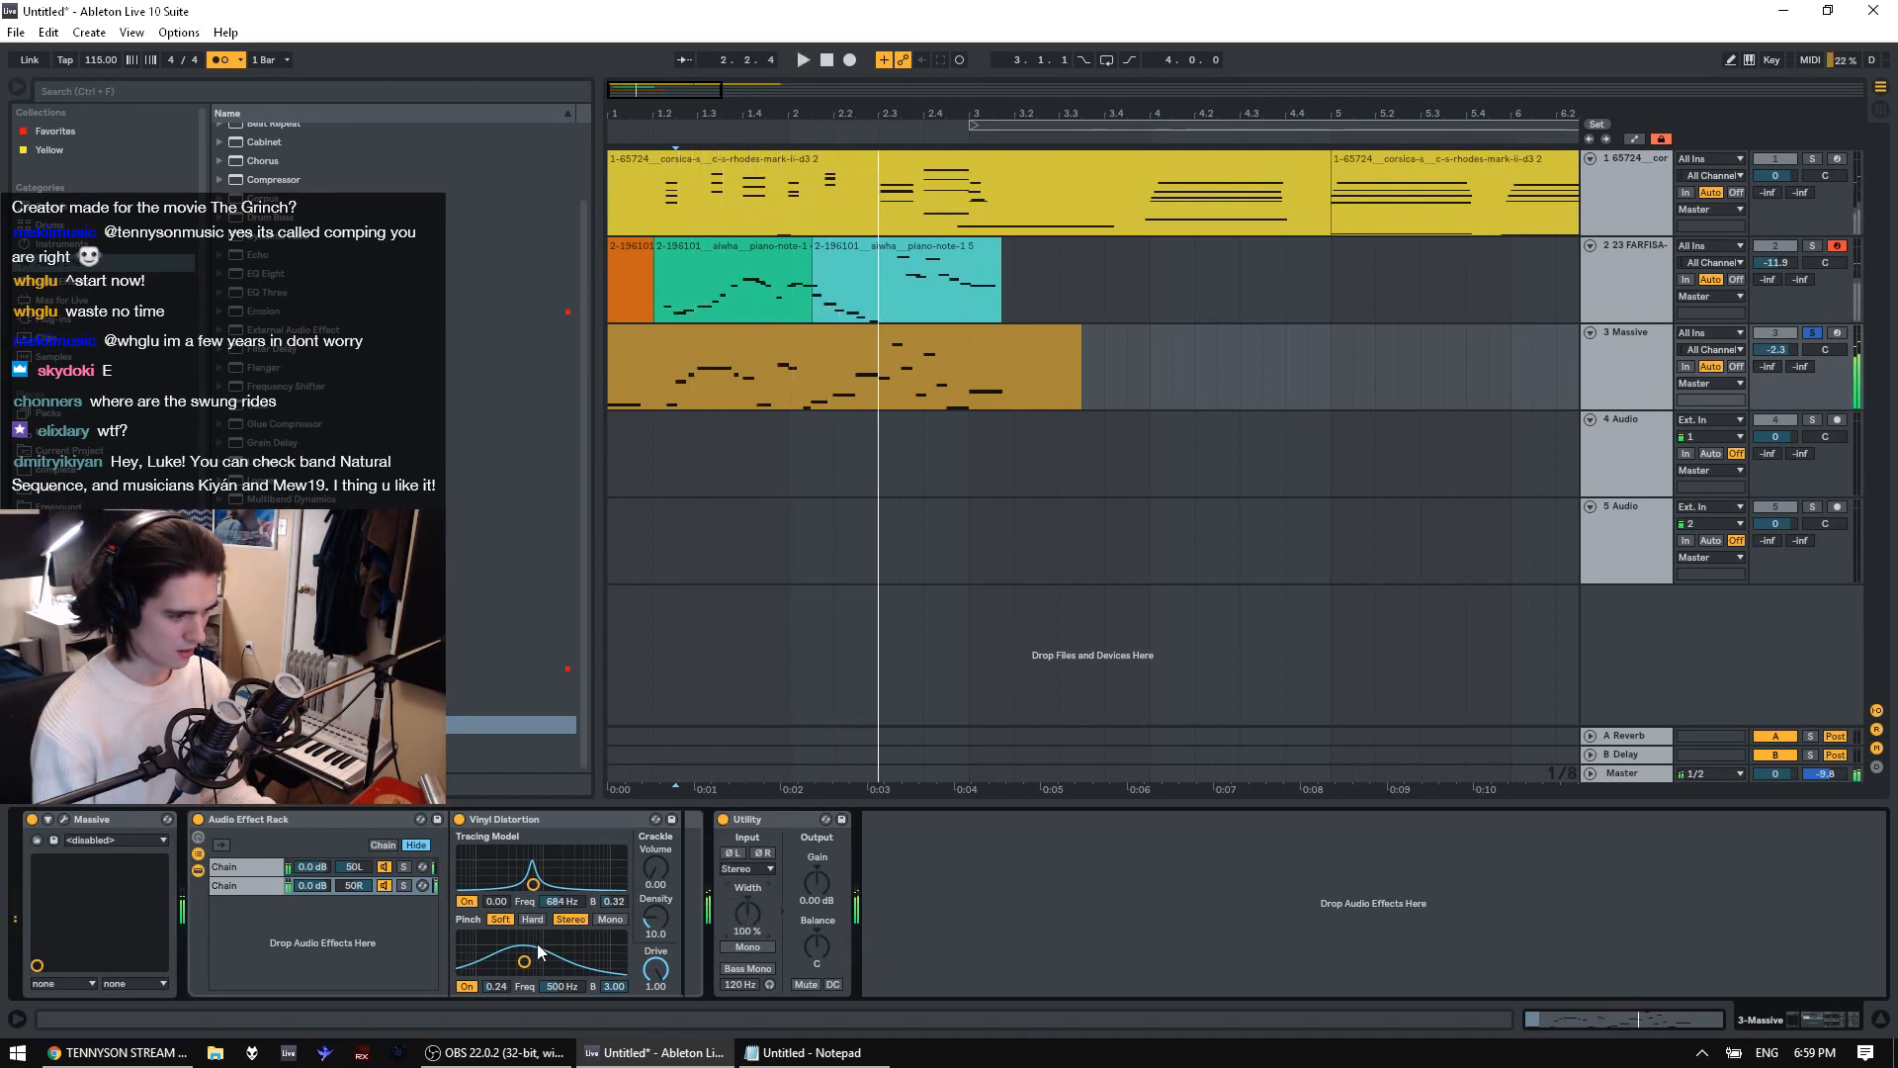
{"action": "key", "text": "space"}
{"action": "key", "text": "space"}
{"action": "left_click_drag", "start_coordinate": [524, 961], "coordinate": [522, 963]}
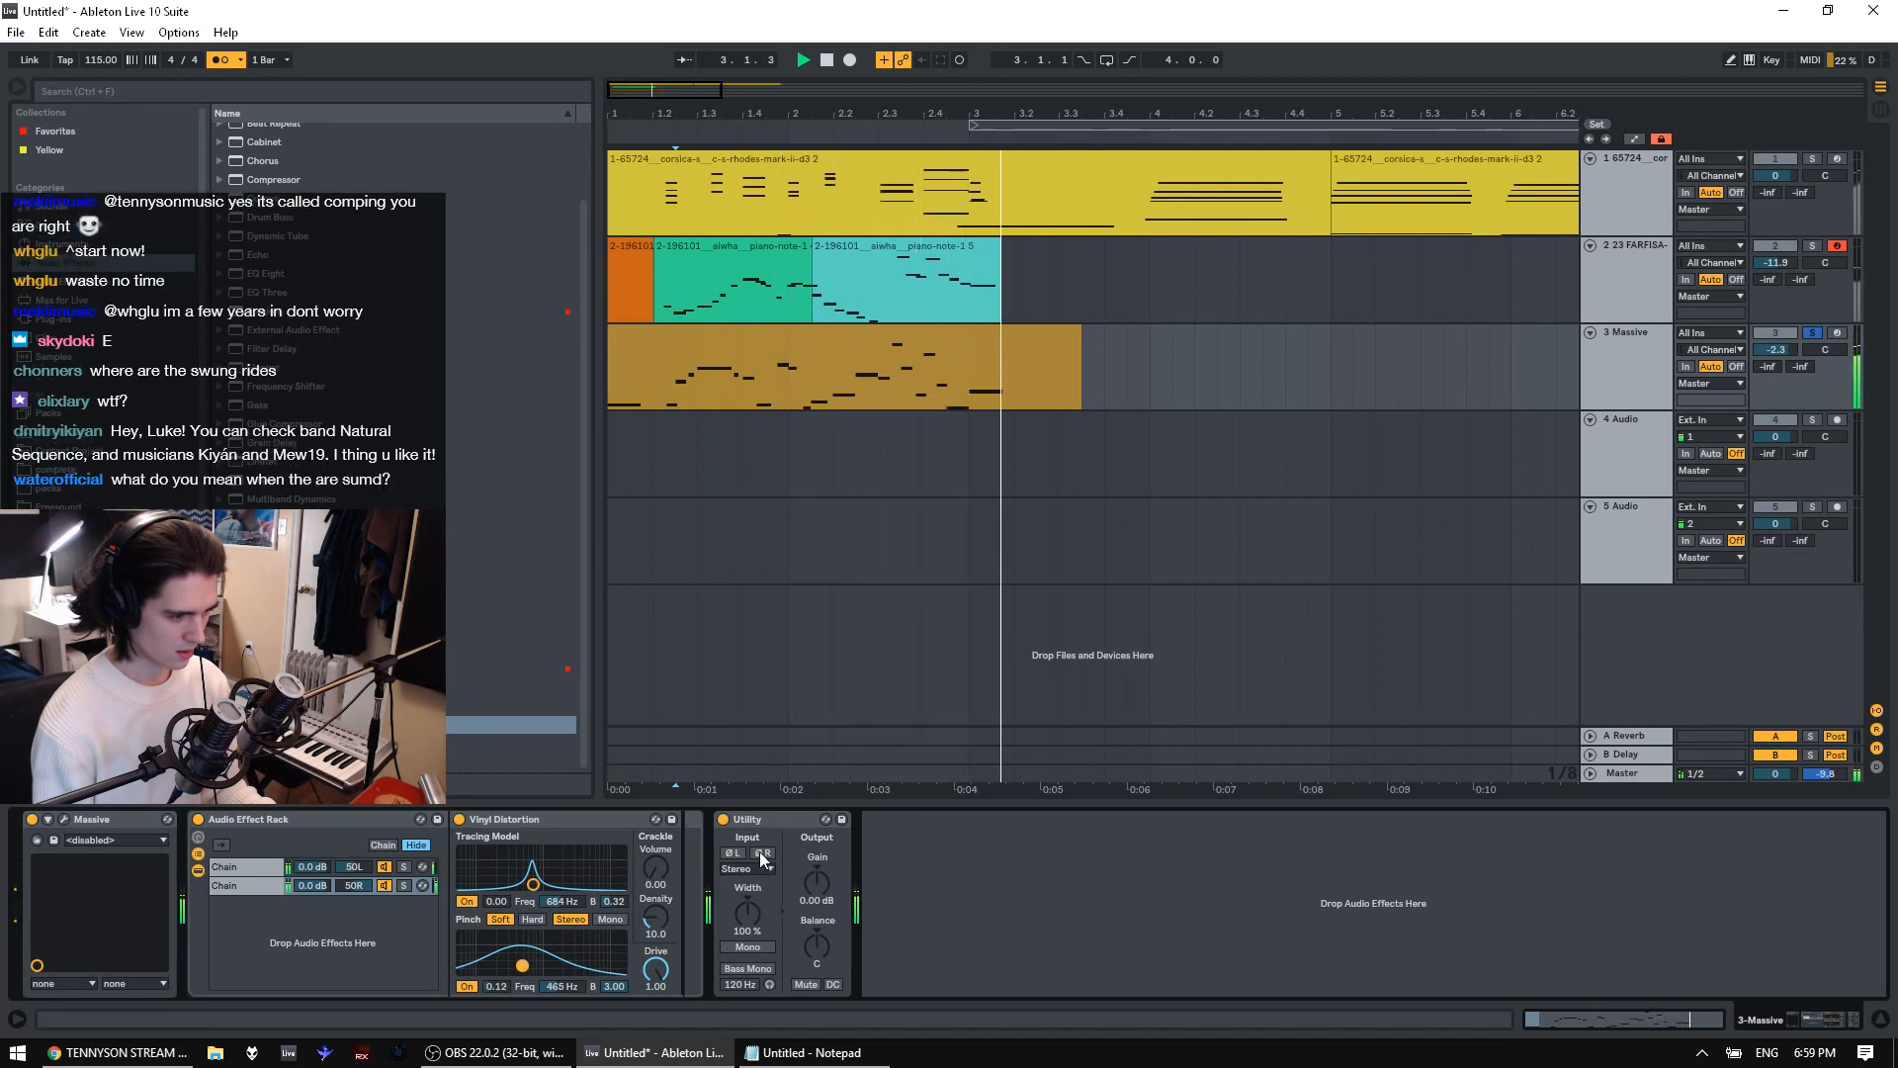
Audition the Massive track with the Utility width at 0%, delete the Utility, and replay the track
{"action": "key", "text": "space"}
{"action": "key", "text": "space"}
{"action": "left_click_drag", "start_coordinate": [743, 917], "coordinate": [743, 1018]}
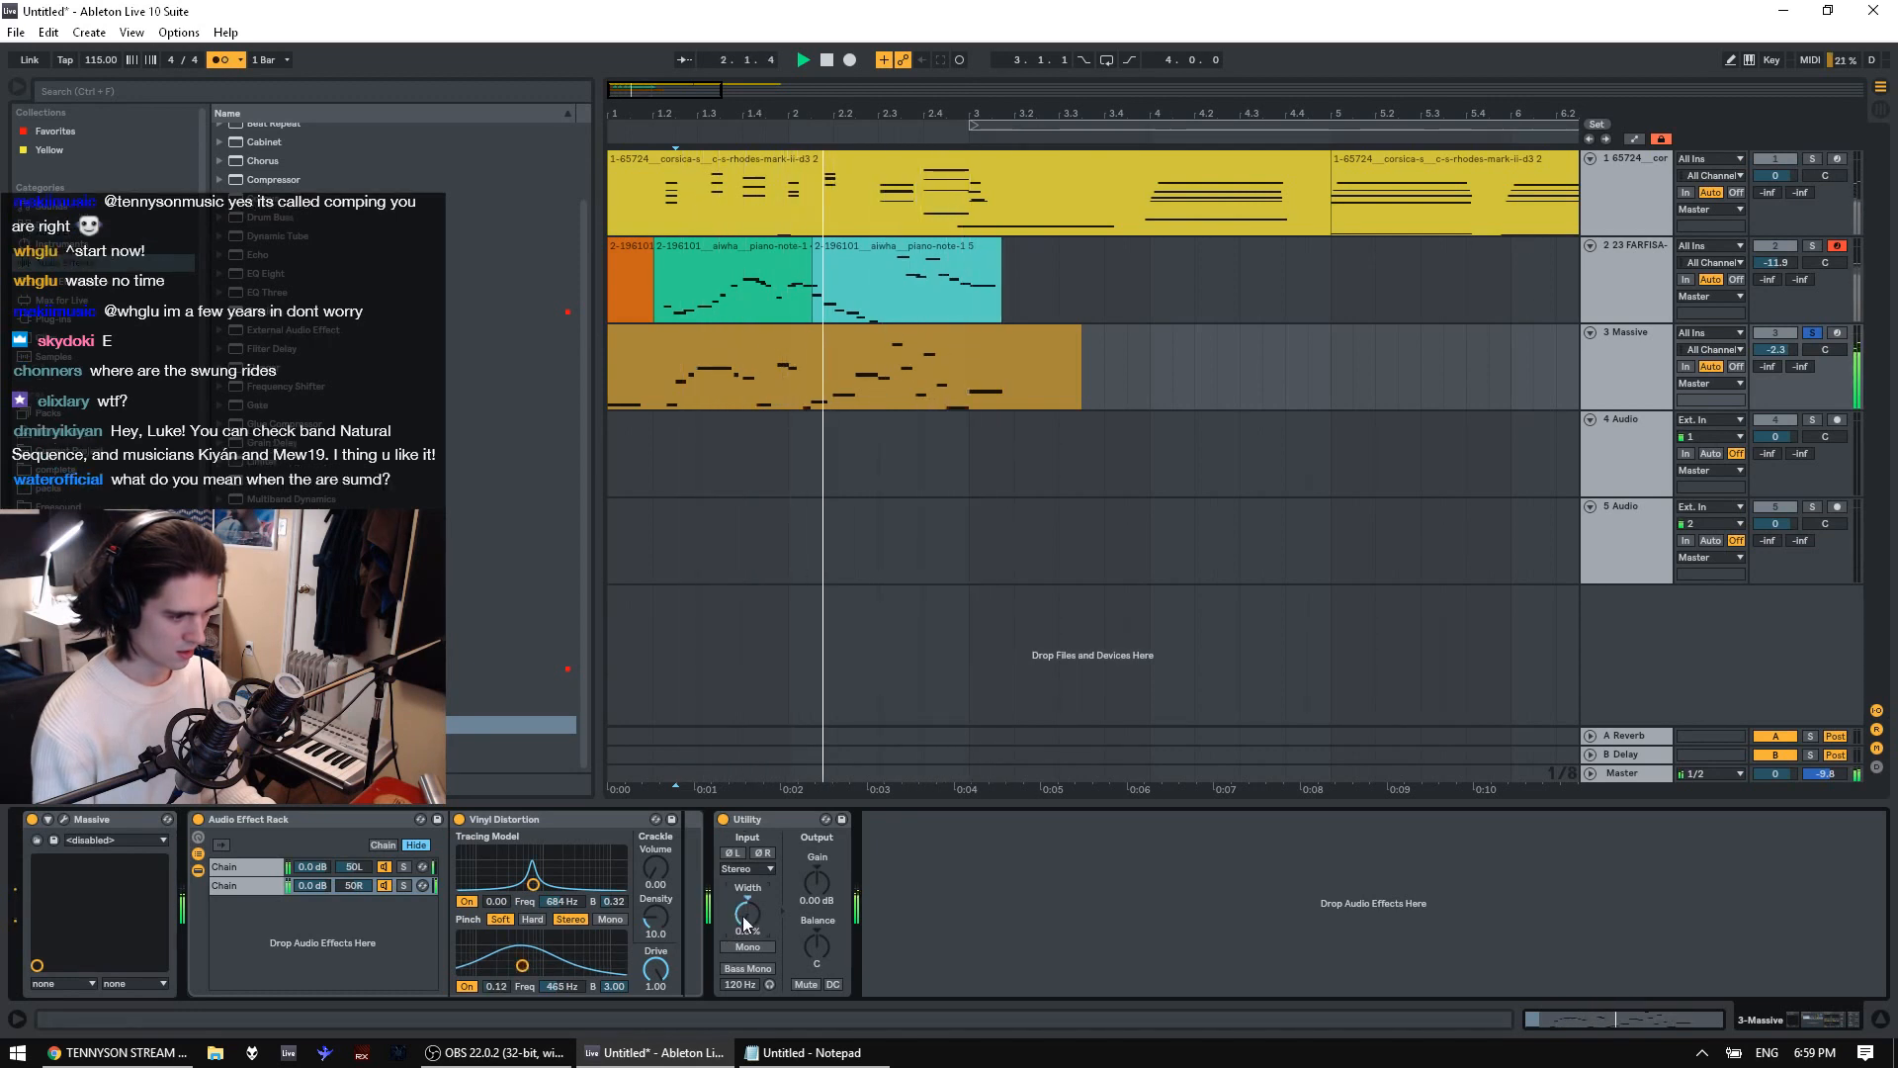
{"action": "left_click", "coordinate": [786, 817]}
{"action": "key", "text": "Delete"}
{"action": "key", "text": "space"}
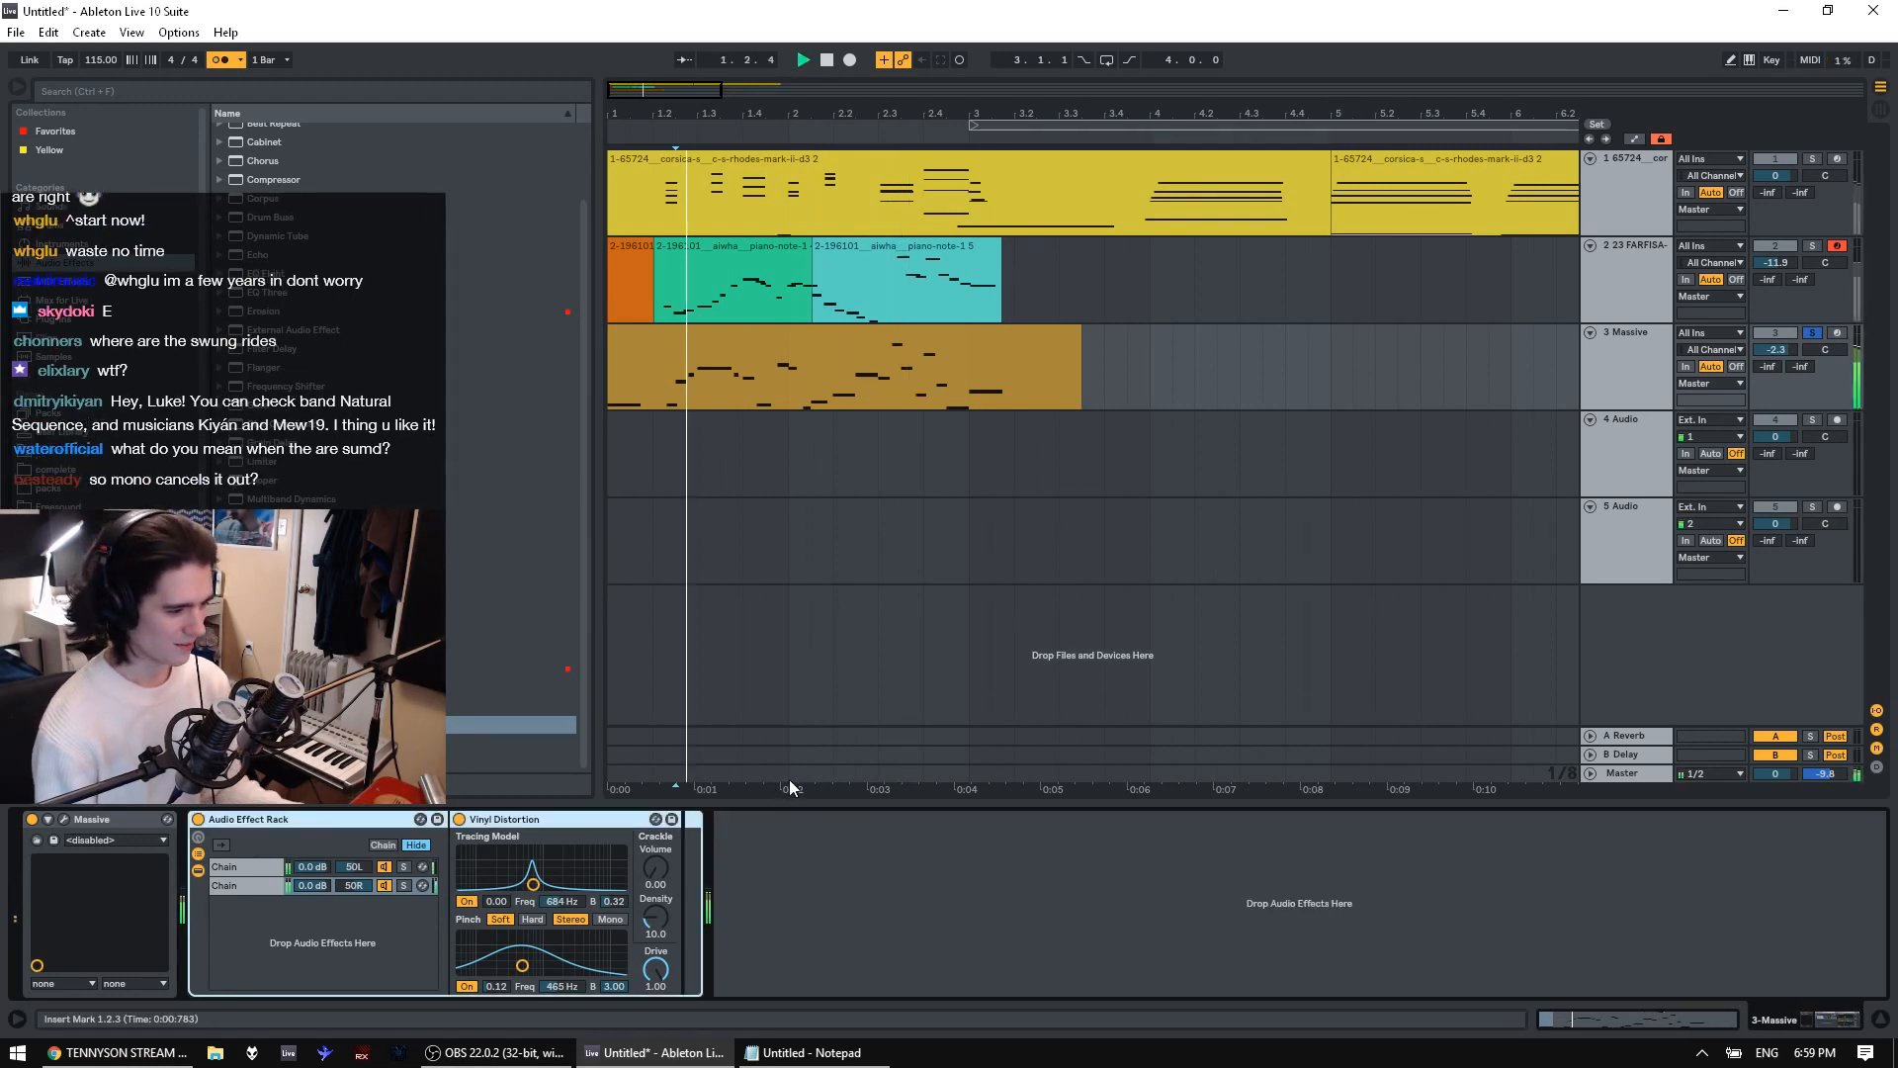
Compare the two rack chains and set the second chain's Vinyl Distortion pinch frequency to 1.00 kHz, playing the result
{"action": "left_click", "coordinate": [238, 869]}
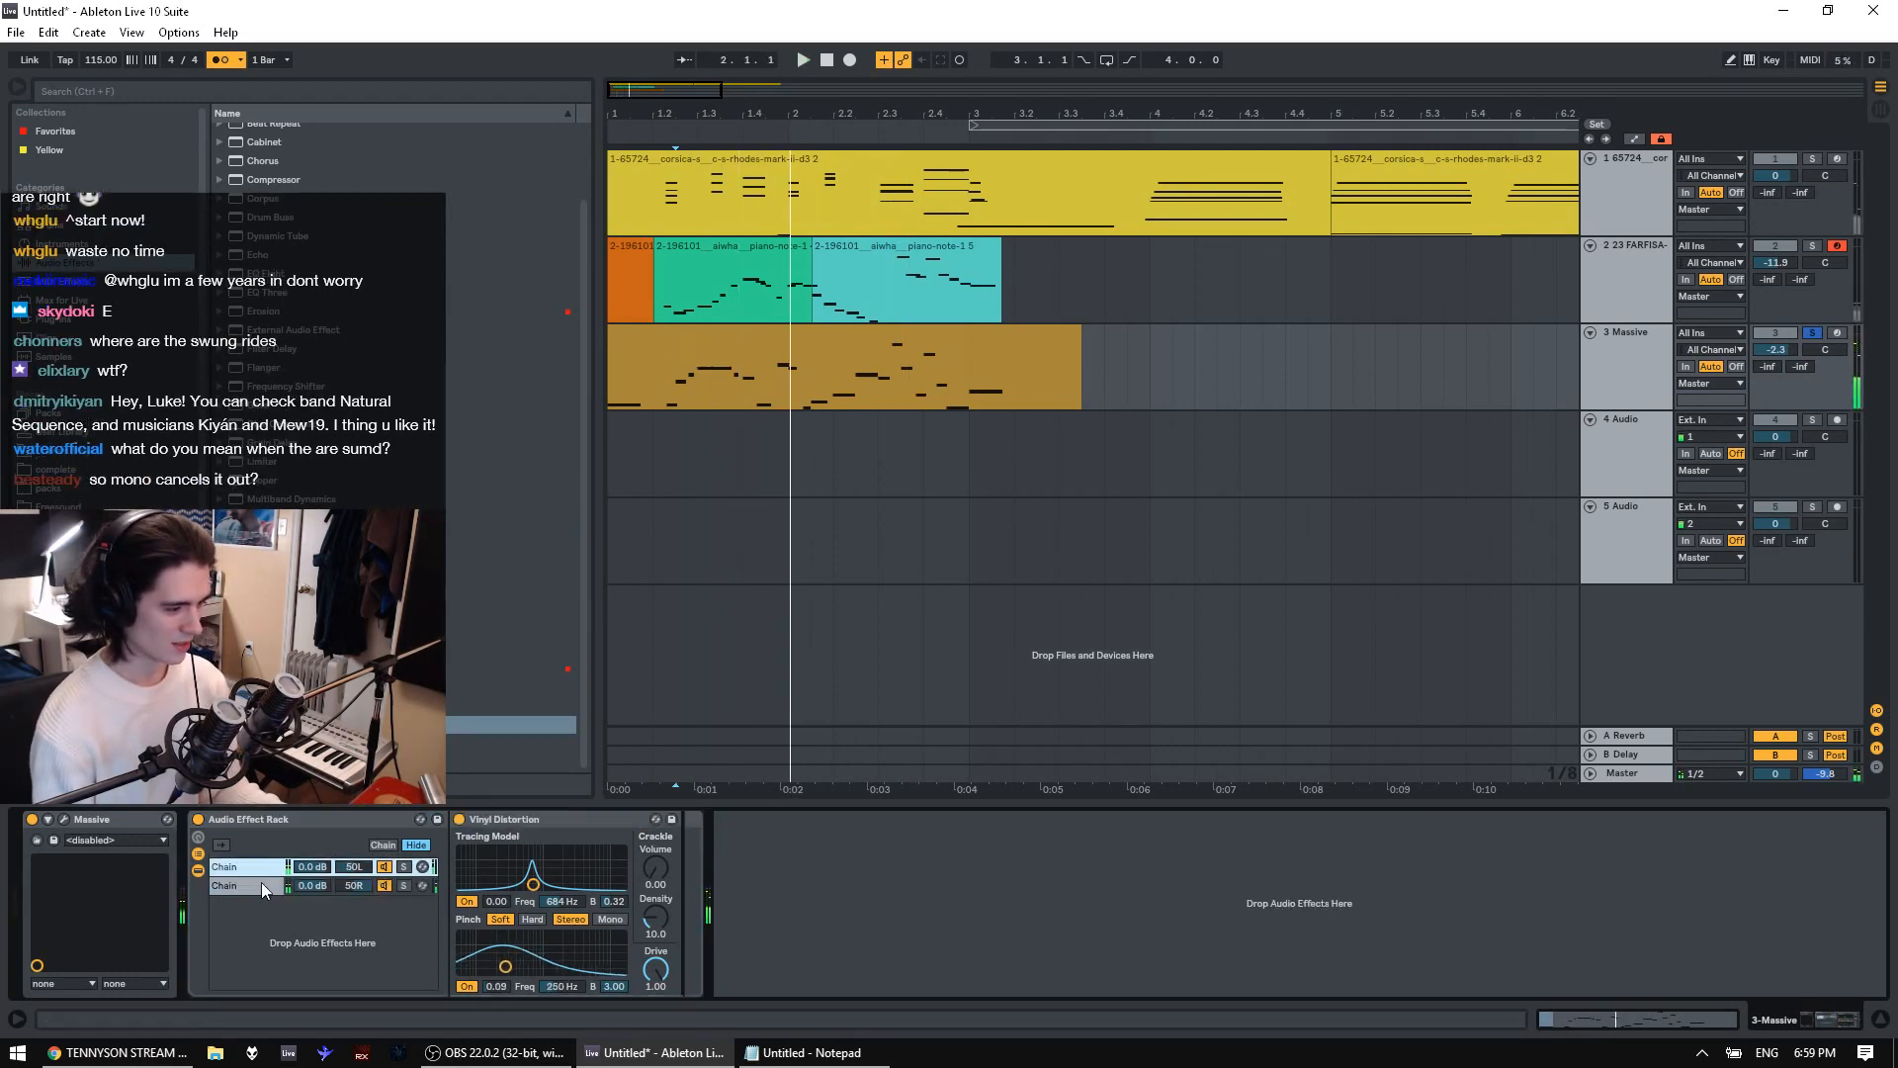
{"action": "left_click", "coordinate": [273, 884]}
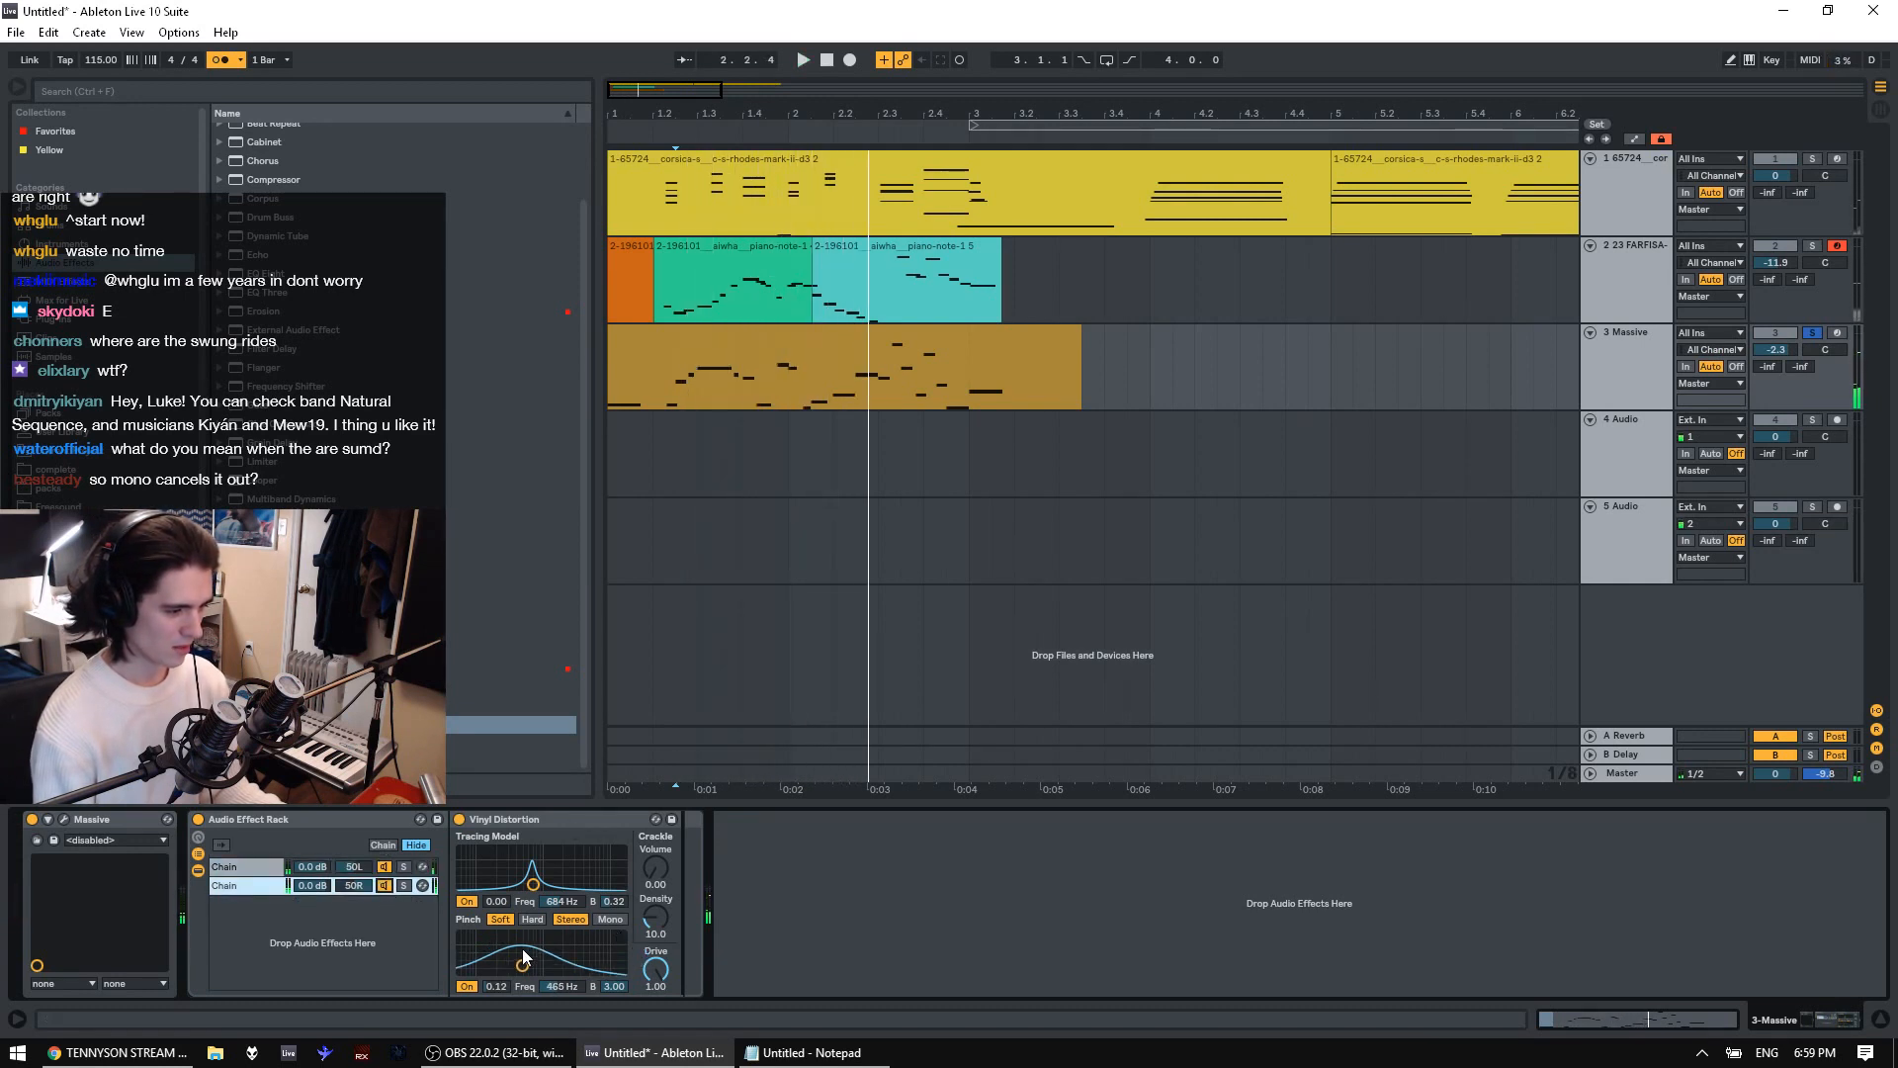
{"action": "left_click_drag", "start_coordinate": [523, 961], "coordinate": [543, 965]}
{"action": "key", "text": "space"}
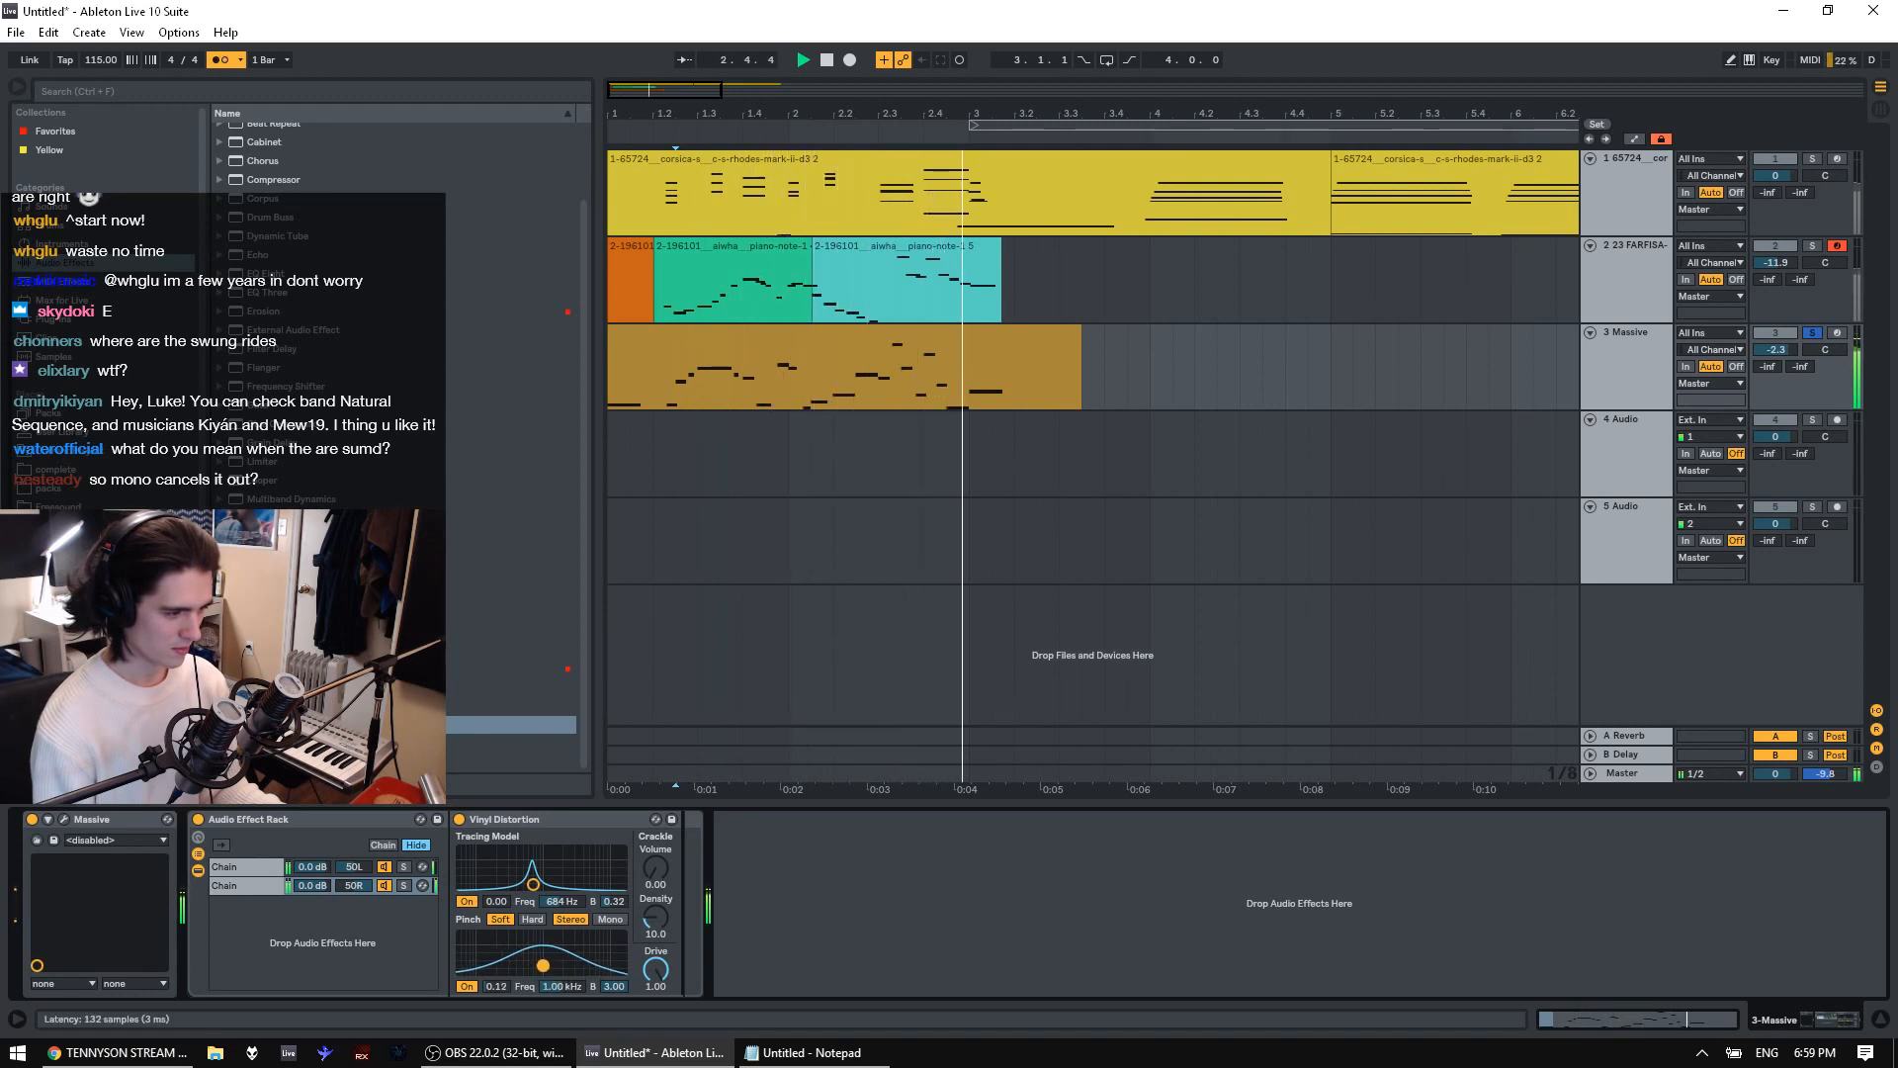
Place another Utility after the rack and lower its width to 0% while the Massive track plays
{"action": "key", "text": "space"}
{"action": "left_click_drag", "start_coordinate": [297, 725], "coordinate": [880, 959]}
{"action": "key", "text": "space"}
{"action": "left_click_drag", "start_coordinate": [752, 910], "coordinate": [752, 988]}
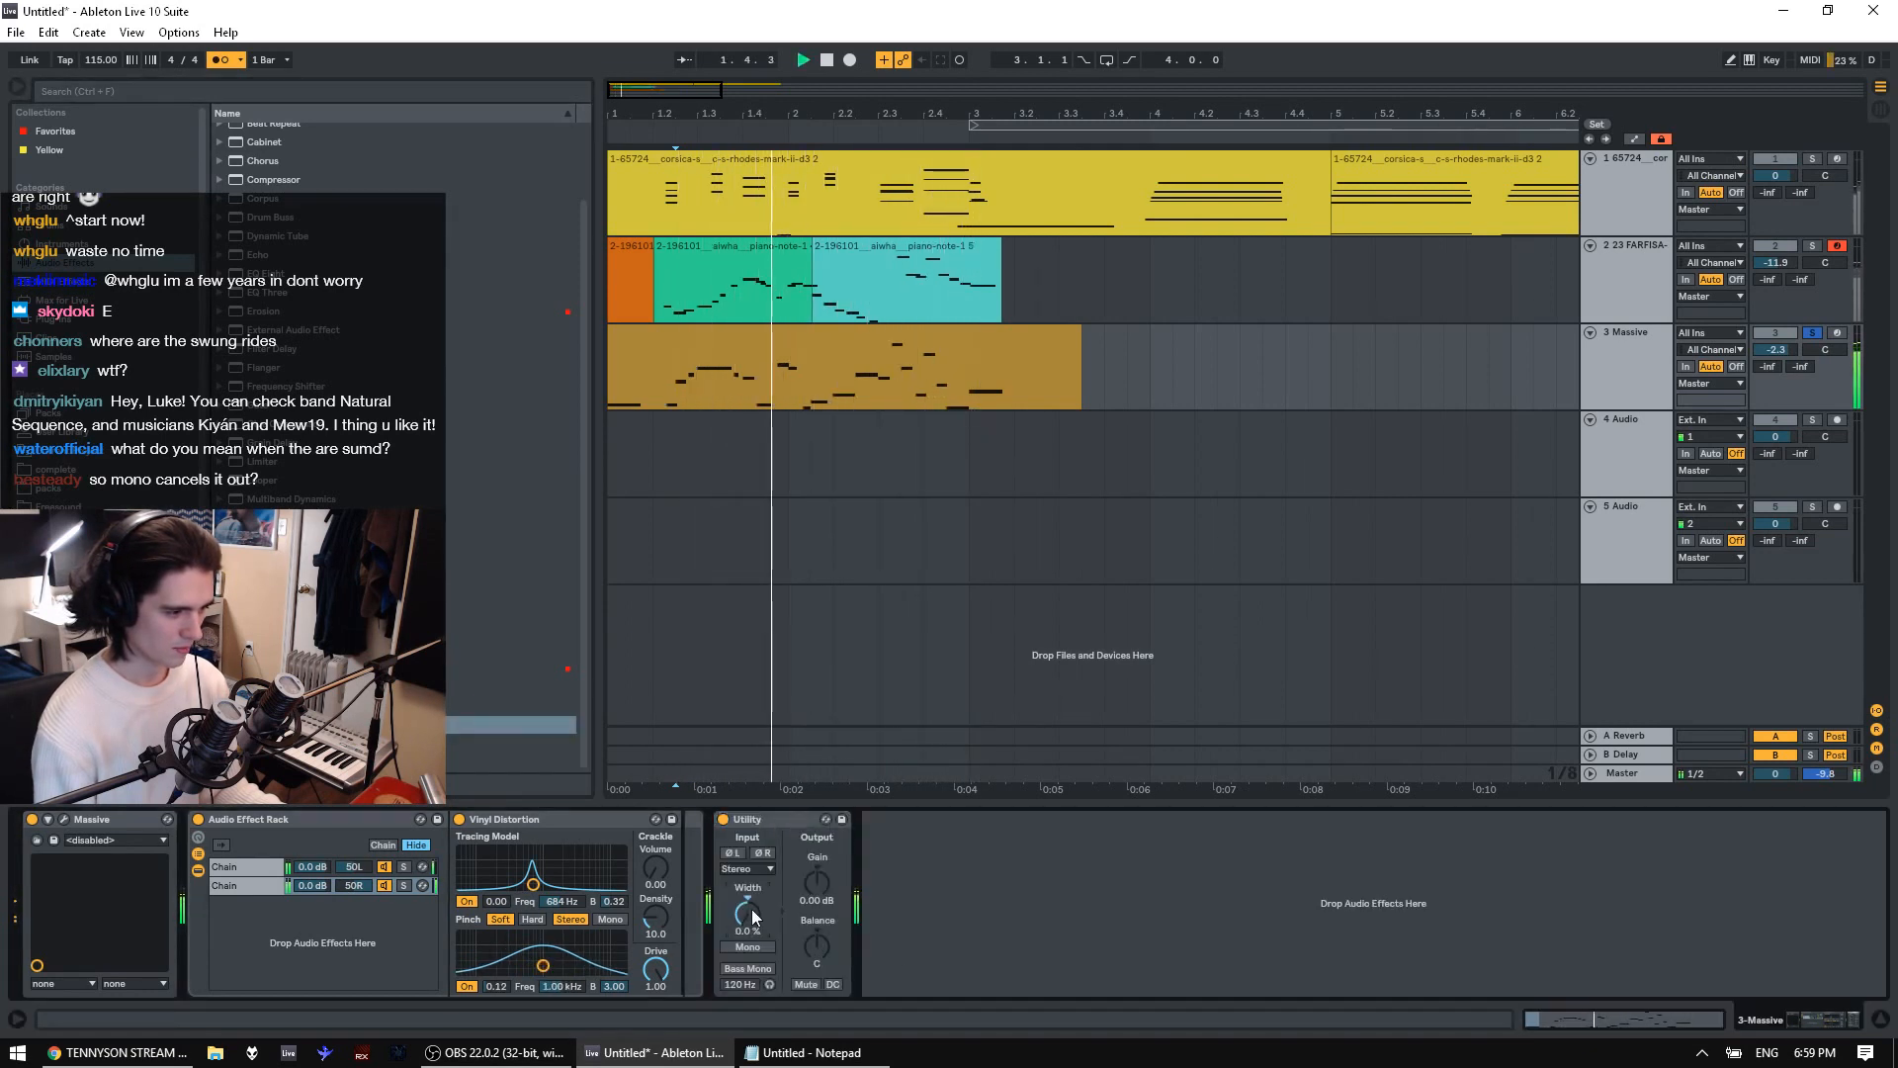
Bypass and re-enable the second chain's Vinyl Distortion, toggle the Utility during playback, and delete the Utility
{"action": "left_click", "coordinate": [461, 820]}
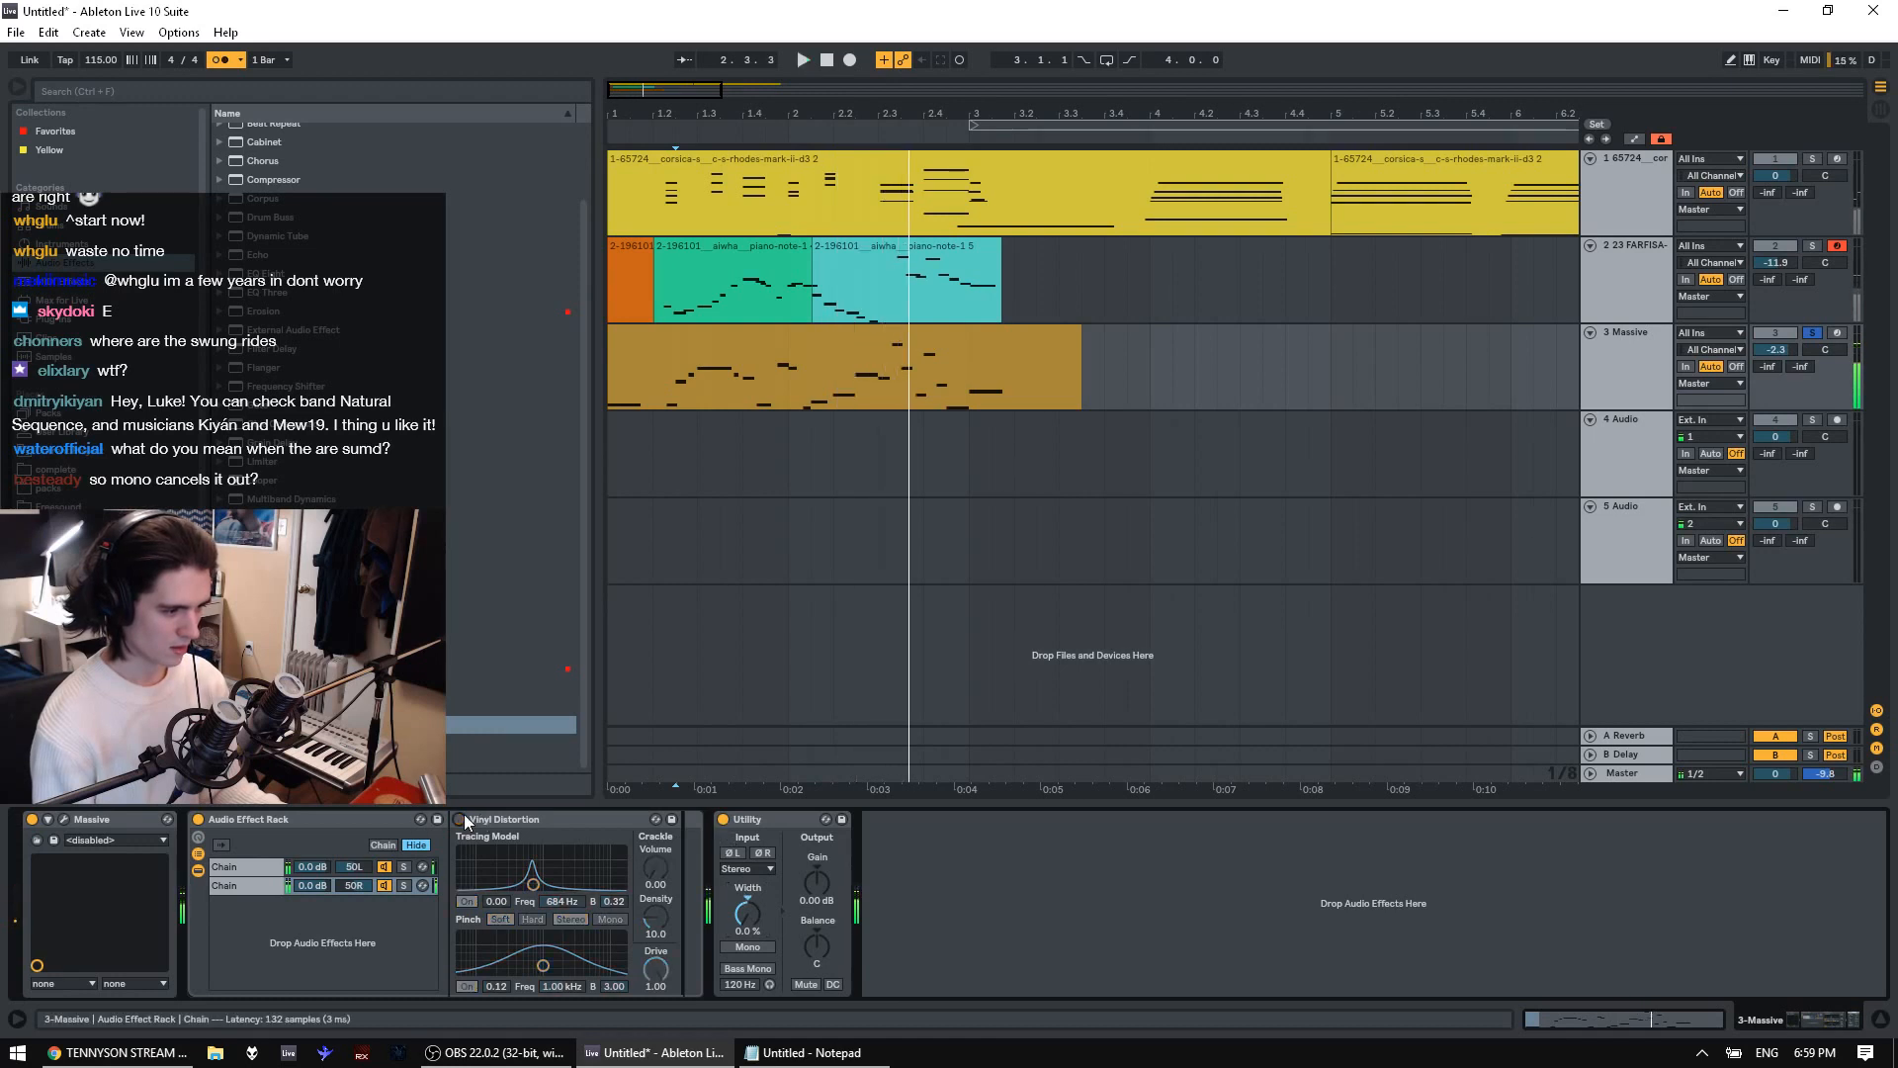
{"action": "left_click", "coordinate": [461, 819]}
{"action": "key", "text": "space"}
{"action": "left_click", "coordinate": [723, 819]}
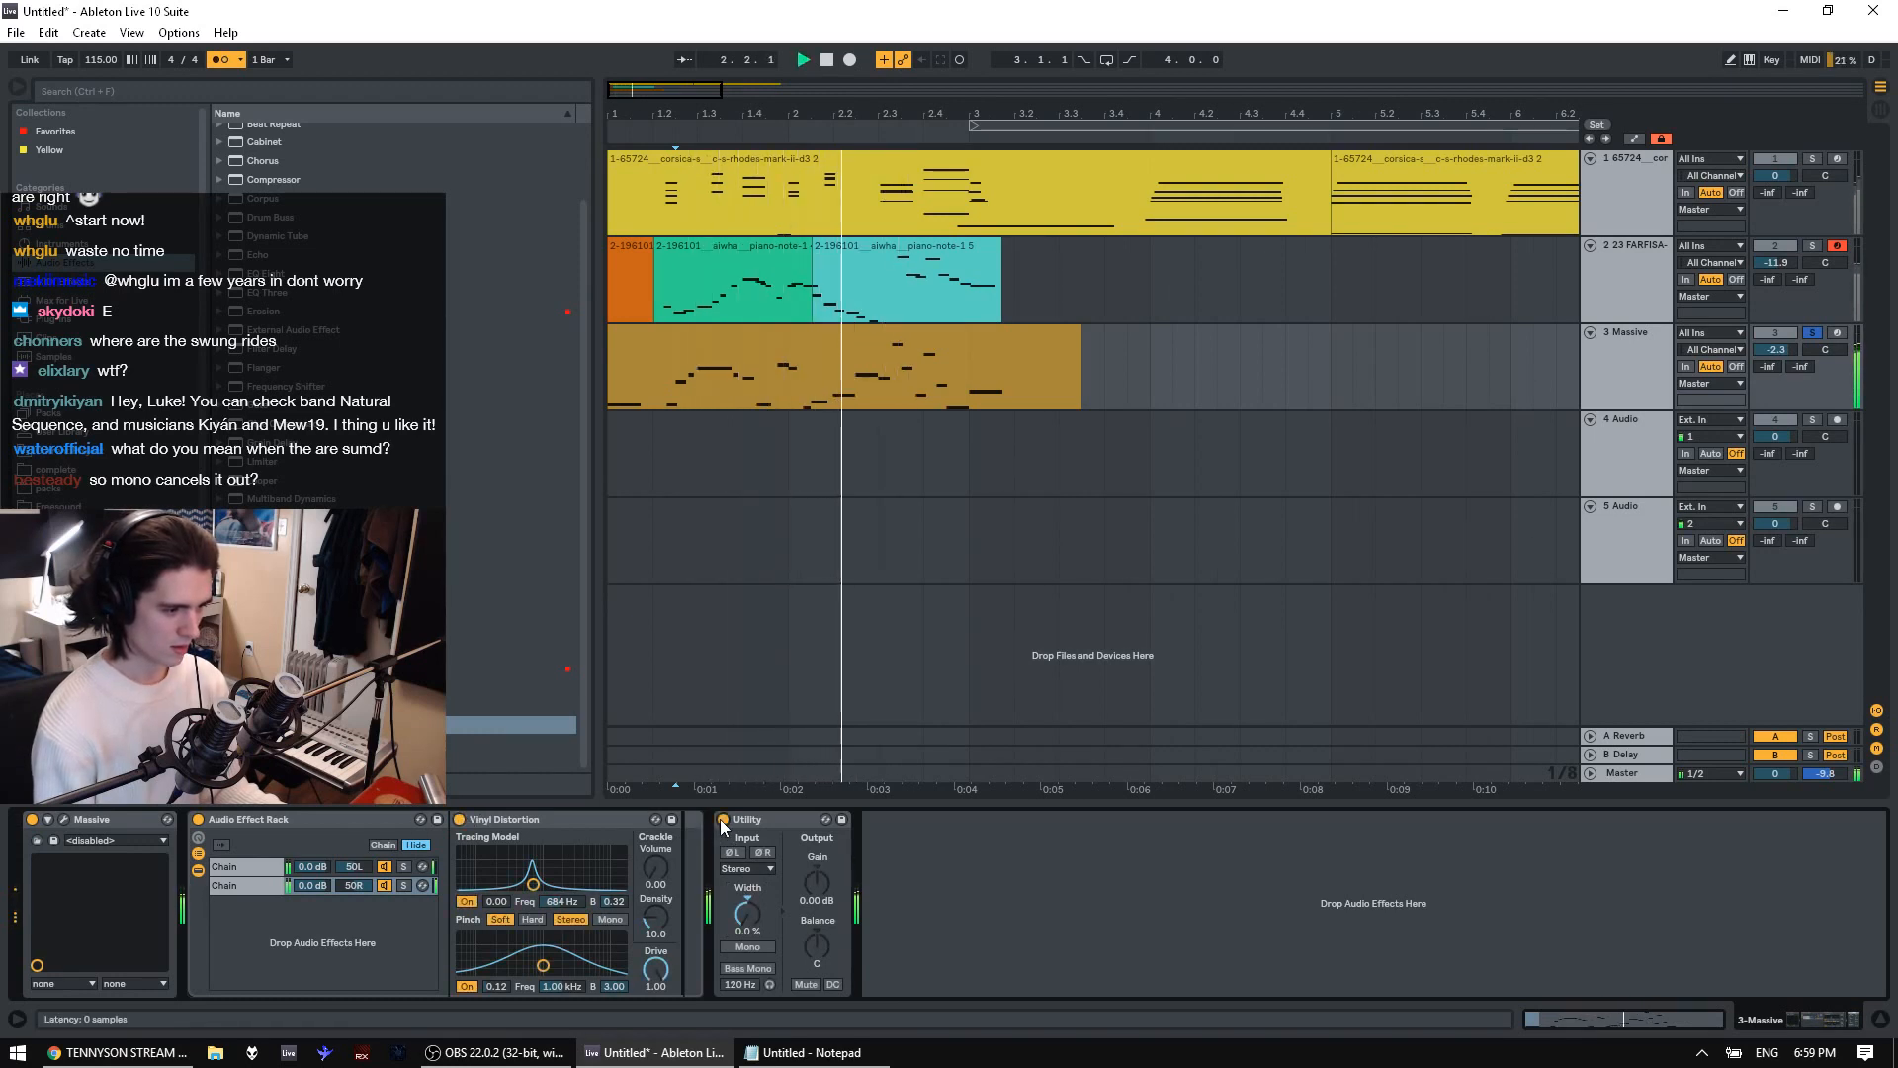
{"action": "left_click", "coordinate": [773, 819]}
{"action": "key", "text": "Delete"}
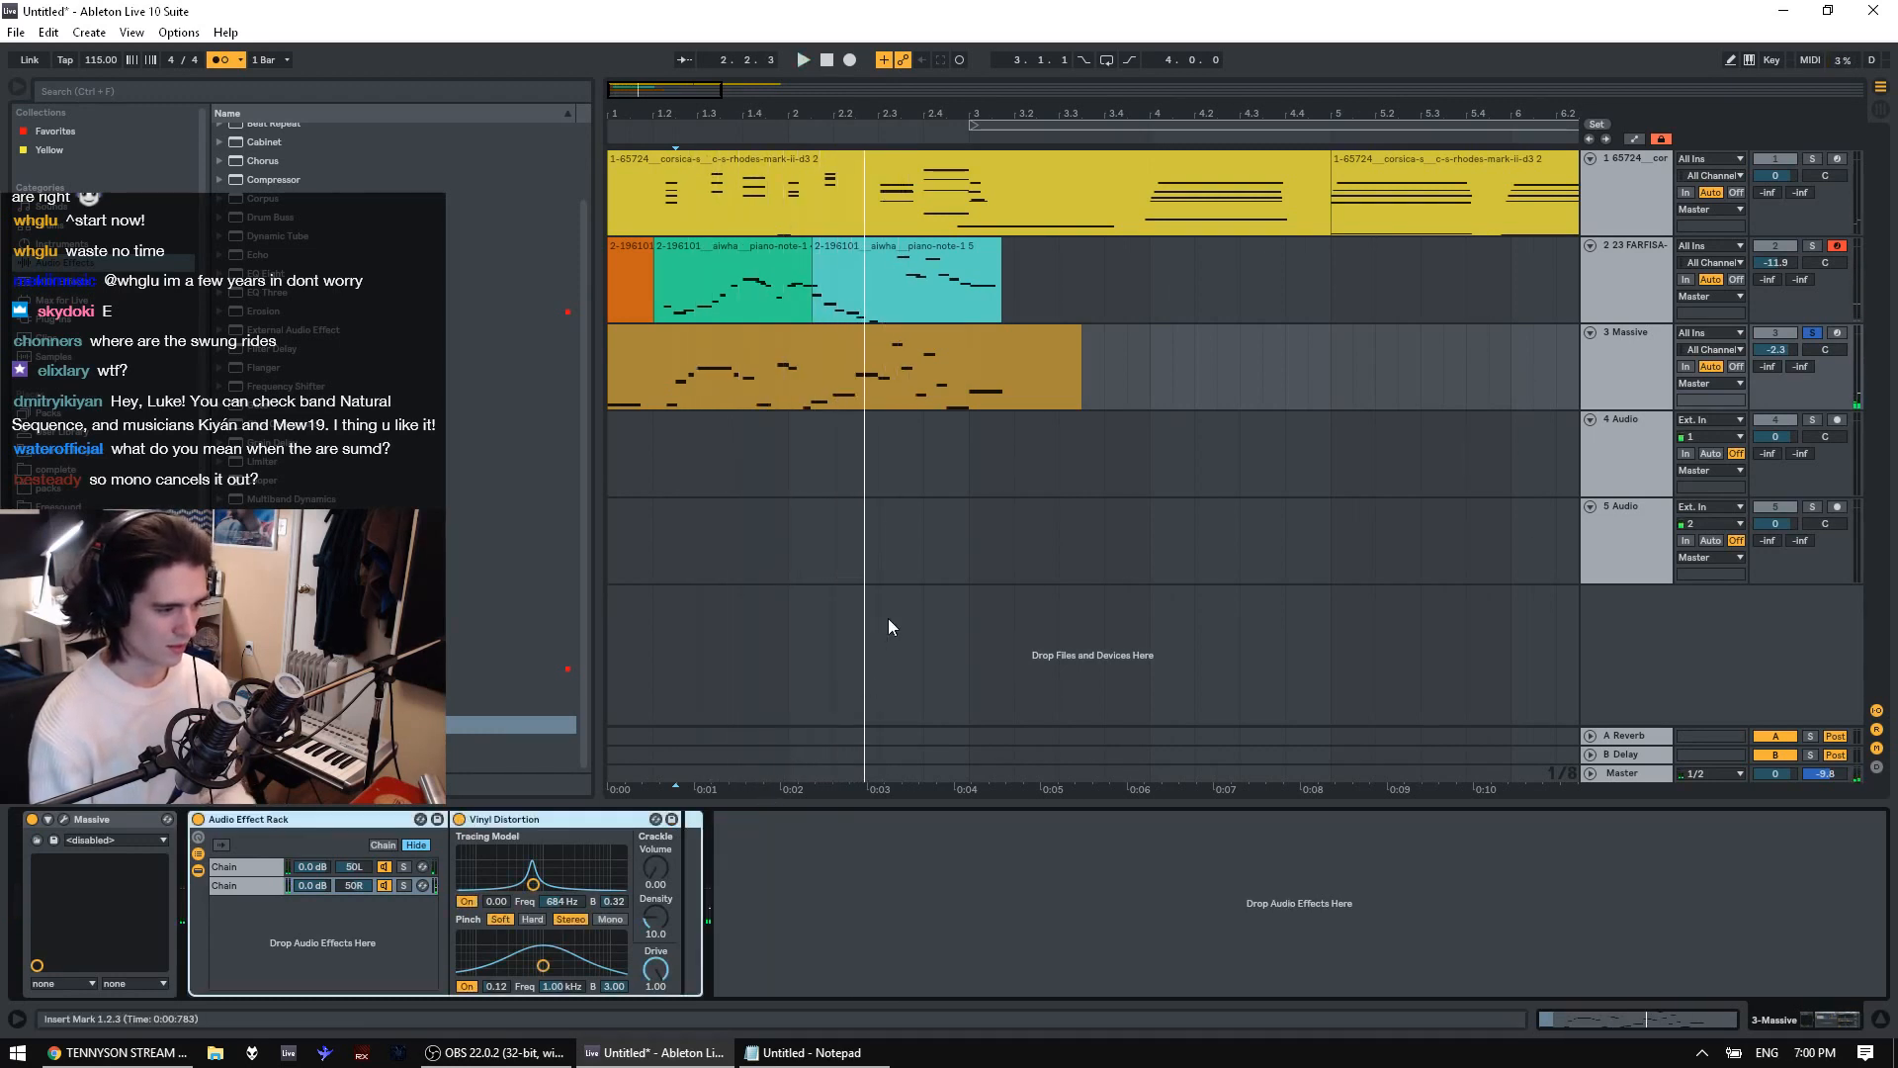
Play the Massive clip from 1.2.1 and switch the second chain's Vinyl Distortion pinch to Mono
{"action": "left_click", "coordinate": [675, 392]}
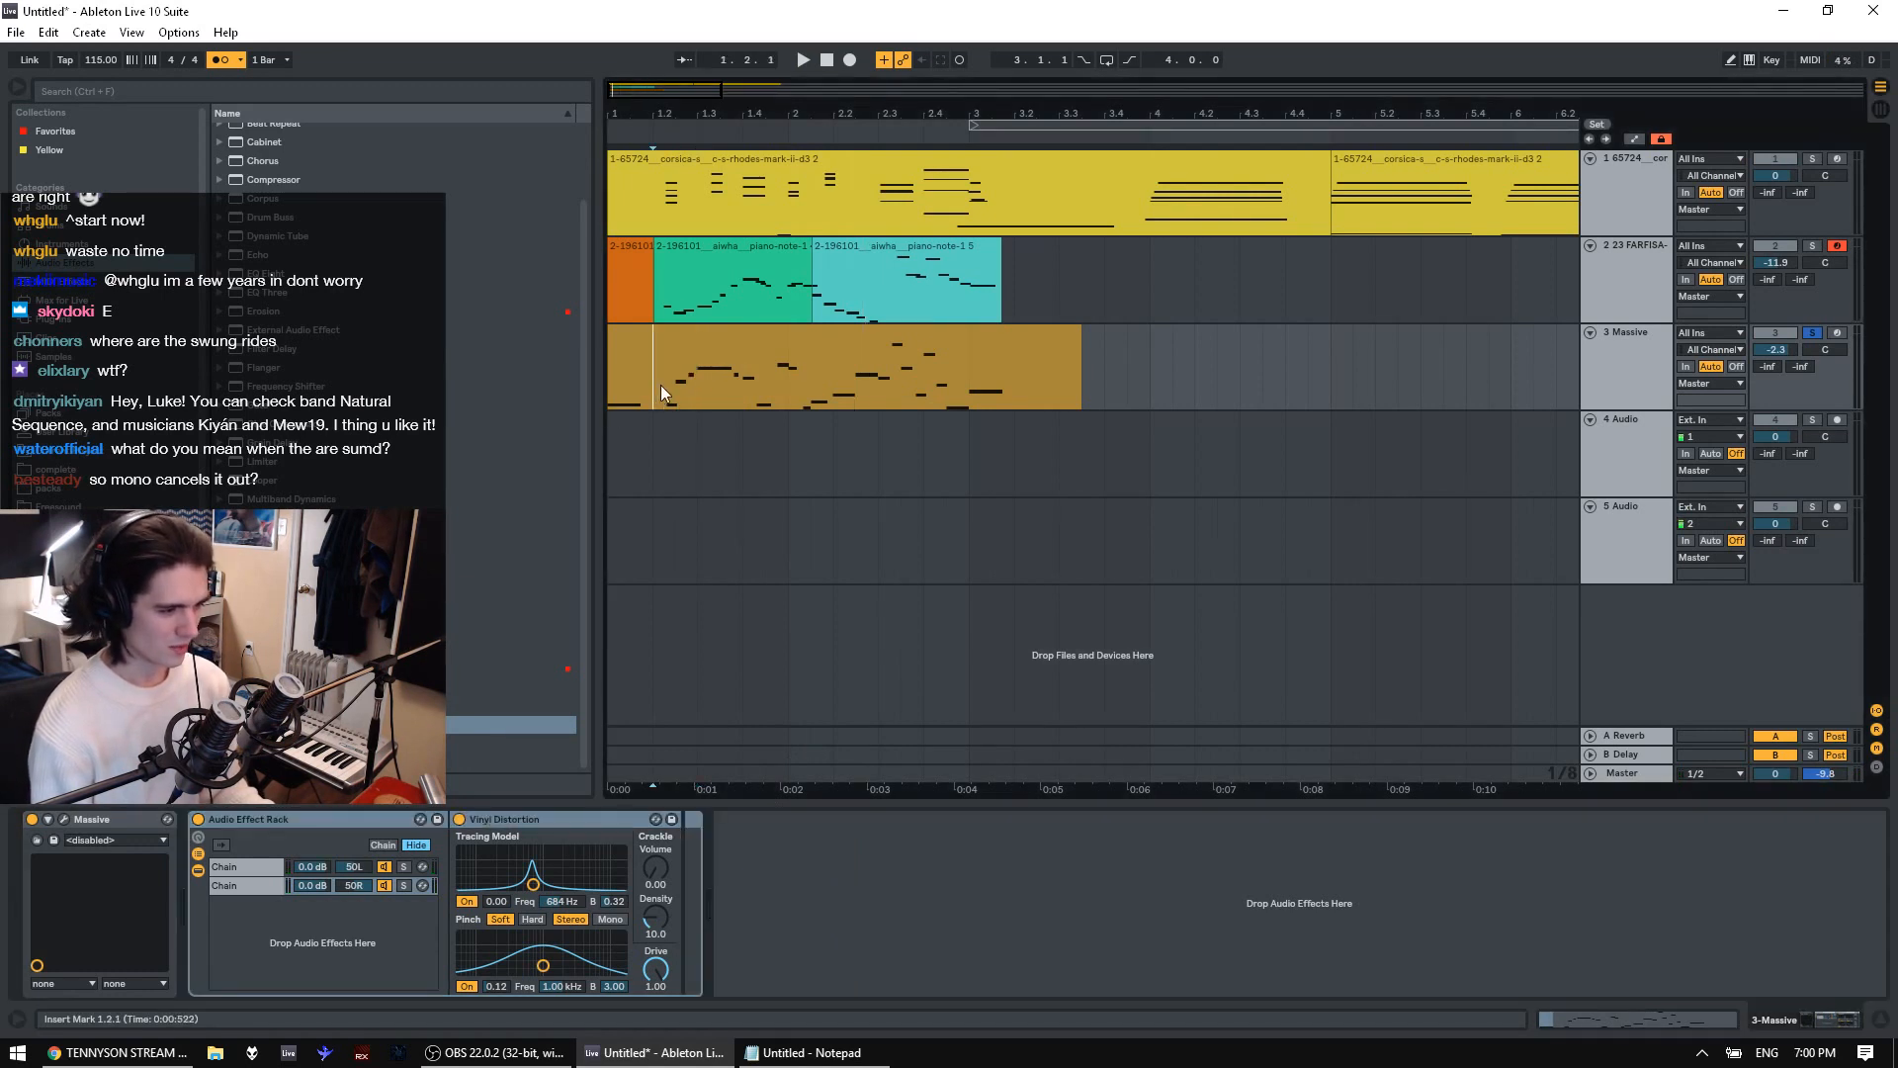
{"action": "left_click_drag", "start_coordinate": [660, 384], "coordinate": [1066, 383]}
{"action": "key", "text": "space"}
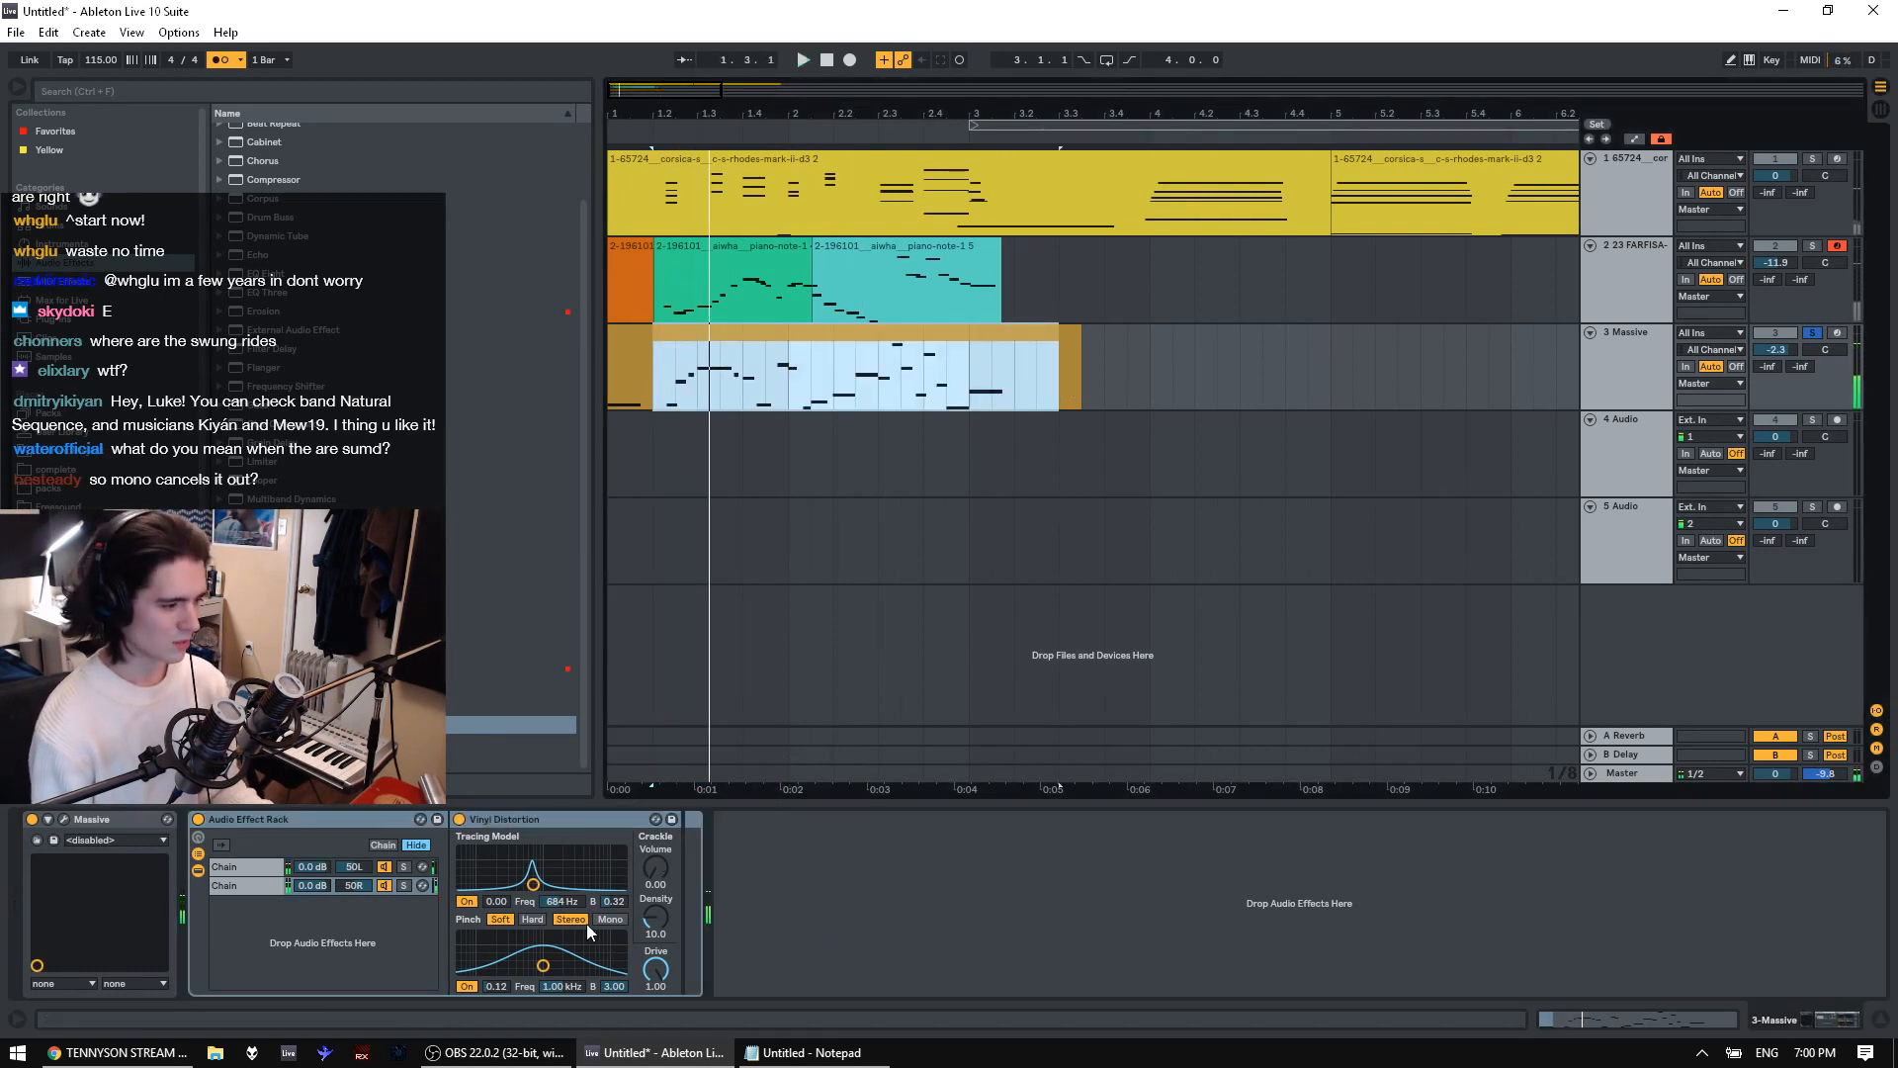
{"action": "left_click", "coordinate": [543, 818]}
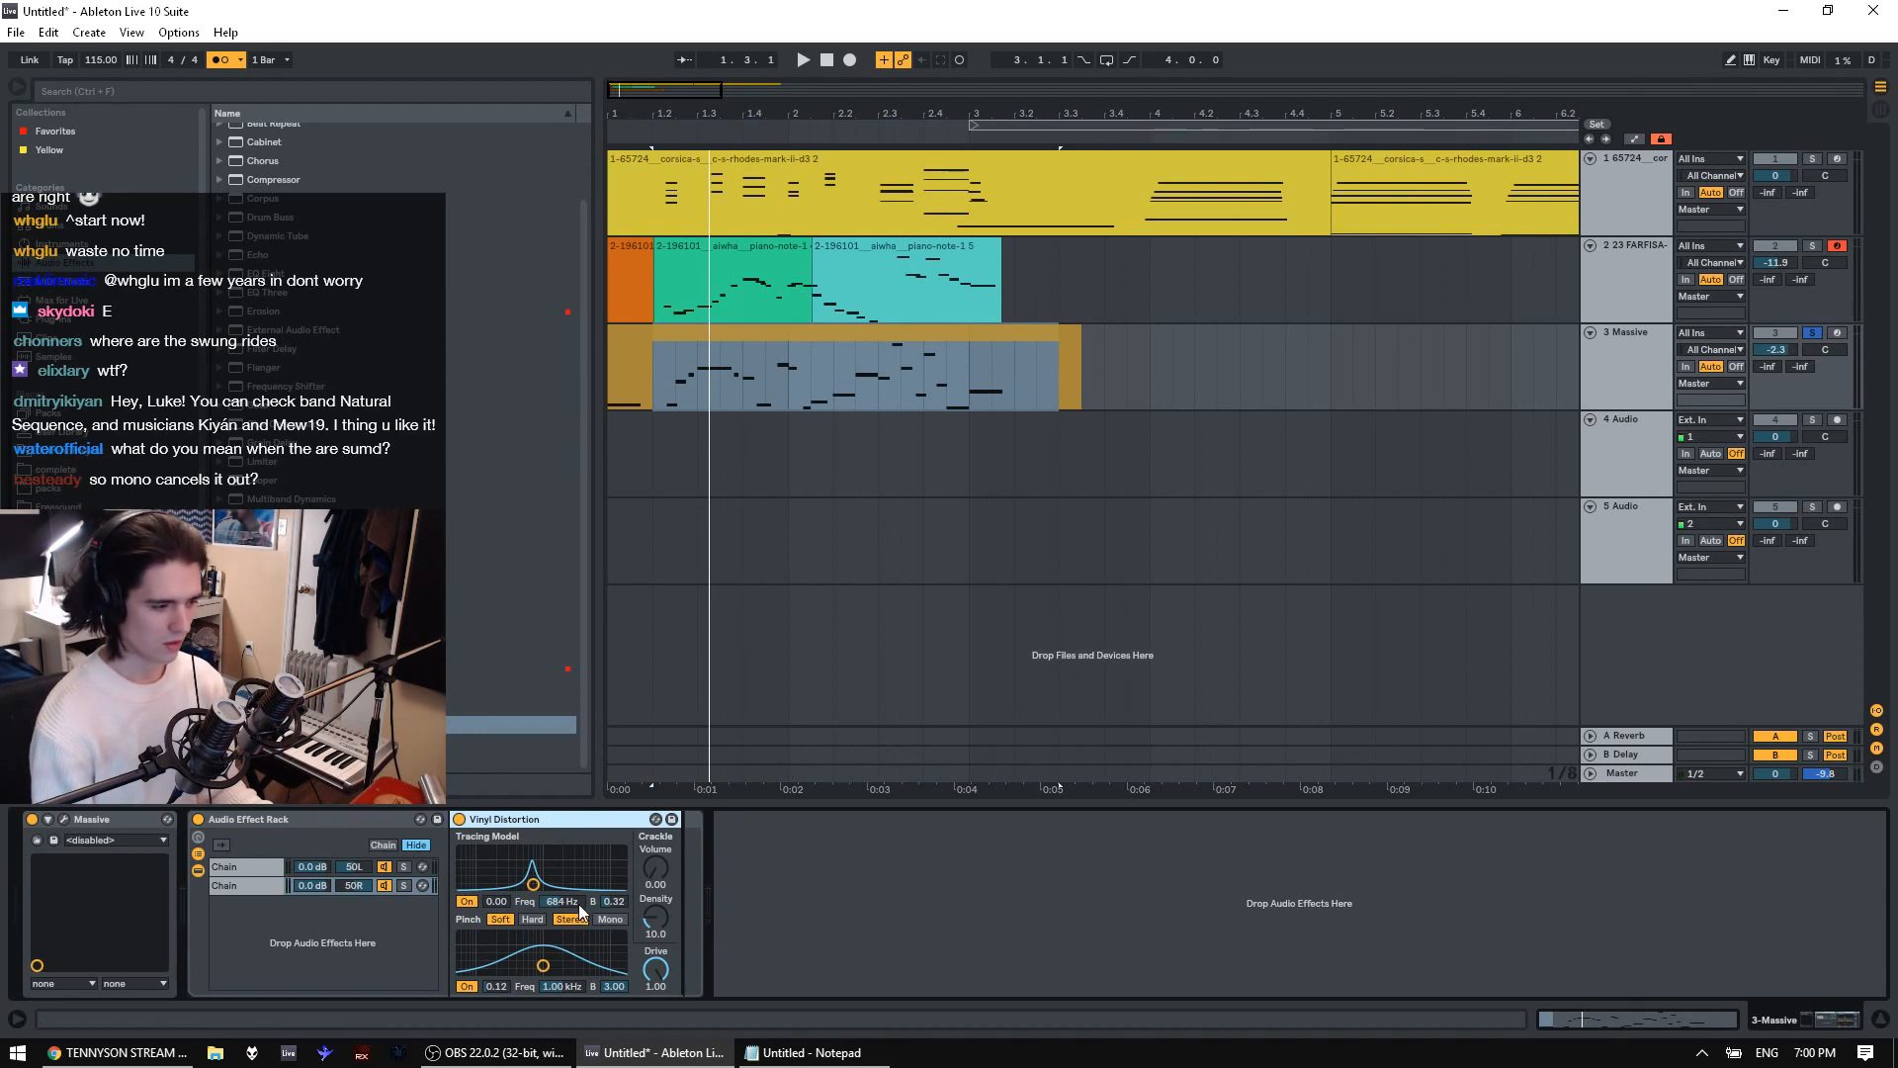
{"action": "left_click", "coordinate": [611, 920]}
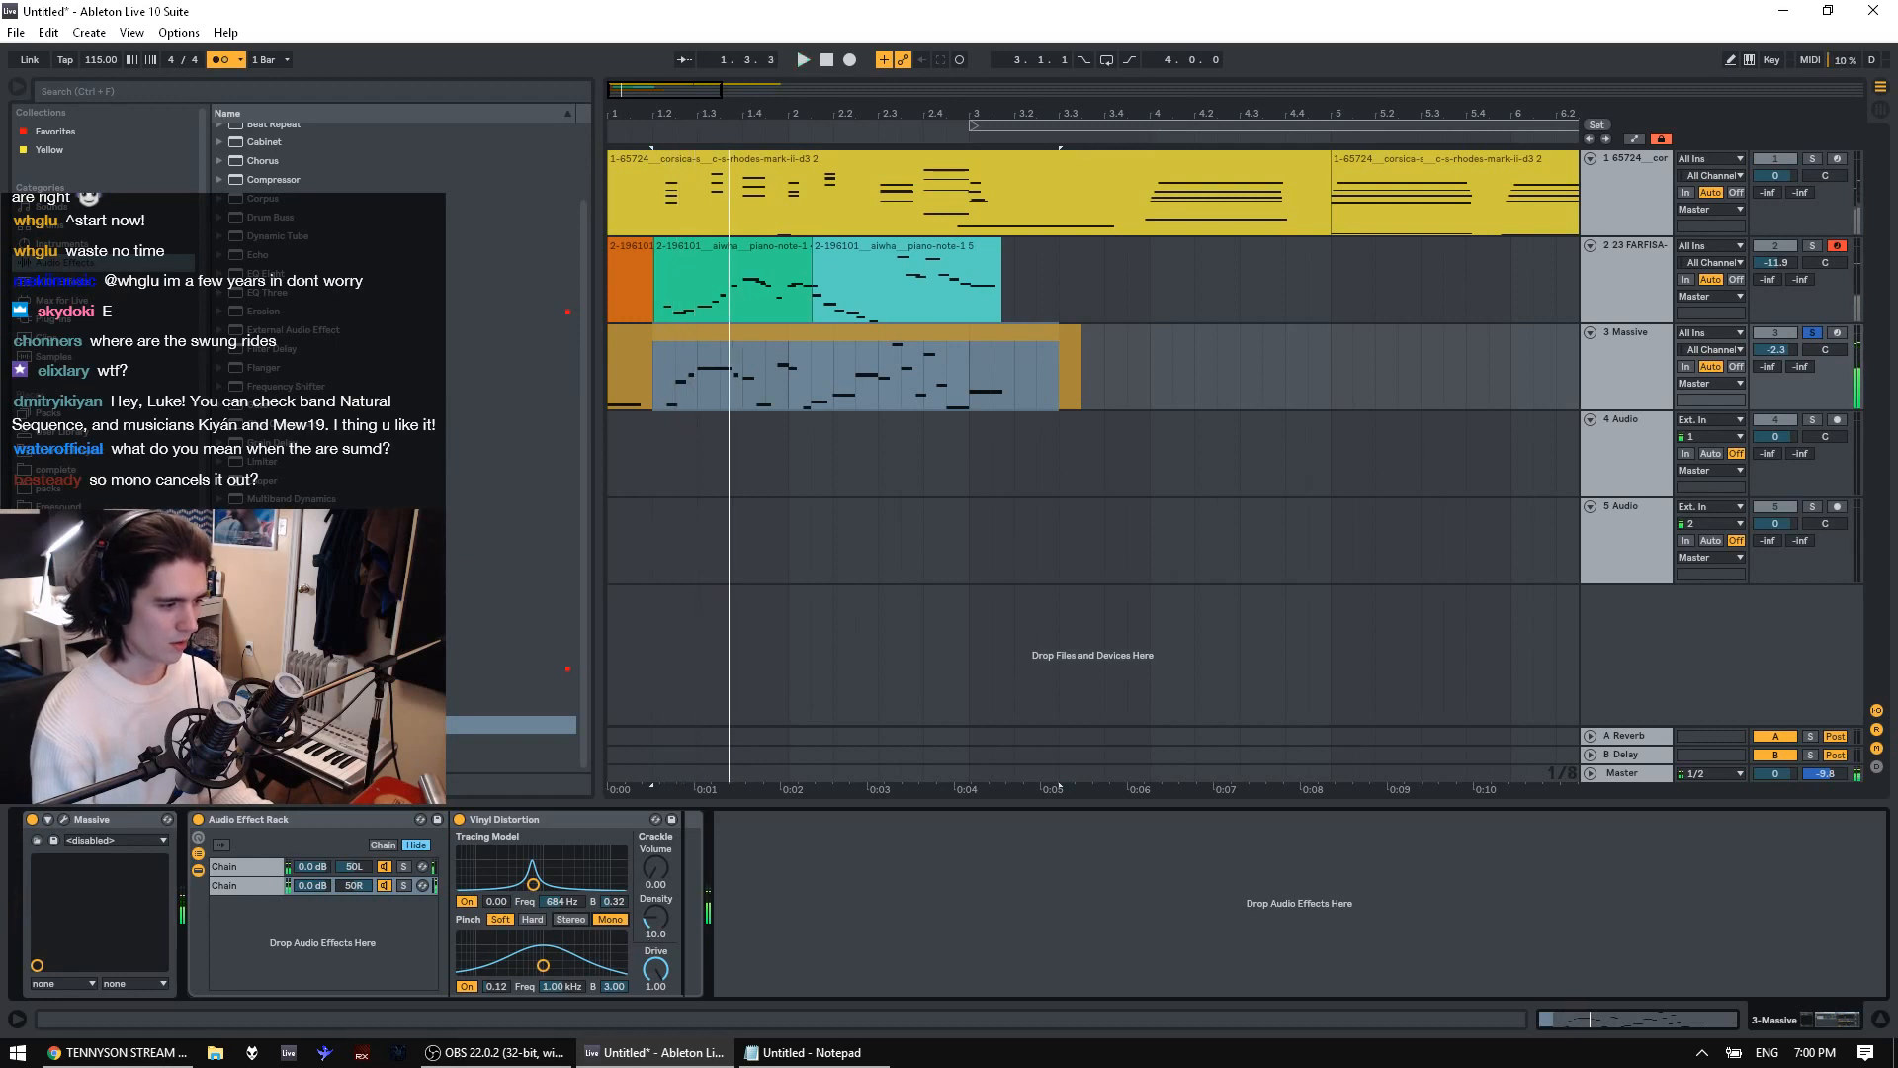
Add a Utility after Vinyl Distortion inside the rack's second chain, invert its right-channel phase, and play it
{"action": "left_click", "coordinate": [305, 887]}
{"action": "left_click_drag", "start_coordinate": [277, 724], "coordinate": [672, 920]}
{"action": "left_click", "coordinate": [254, 890]}
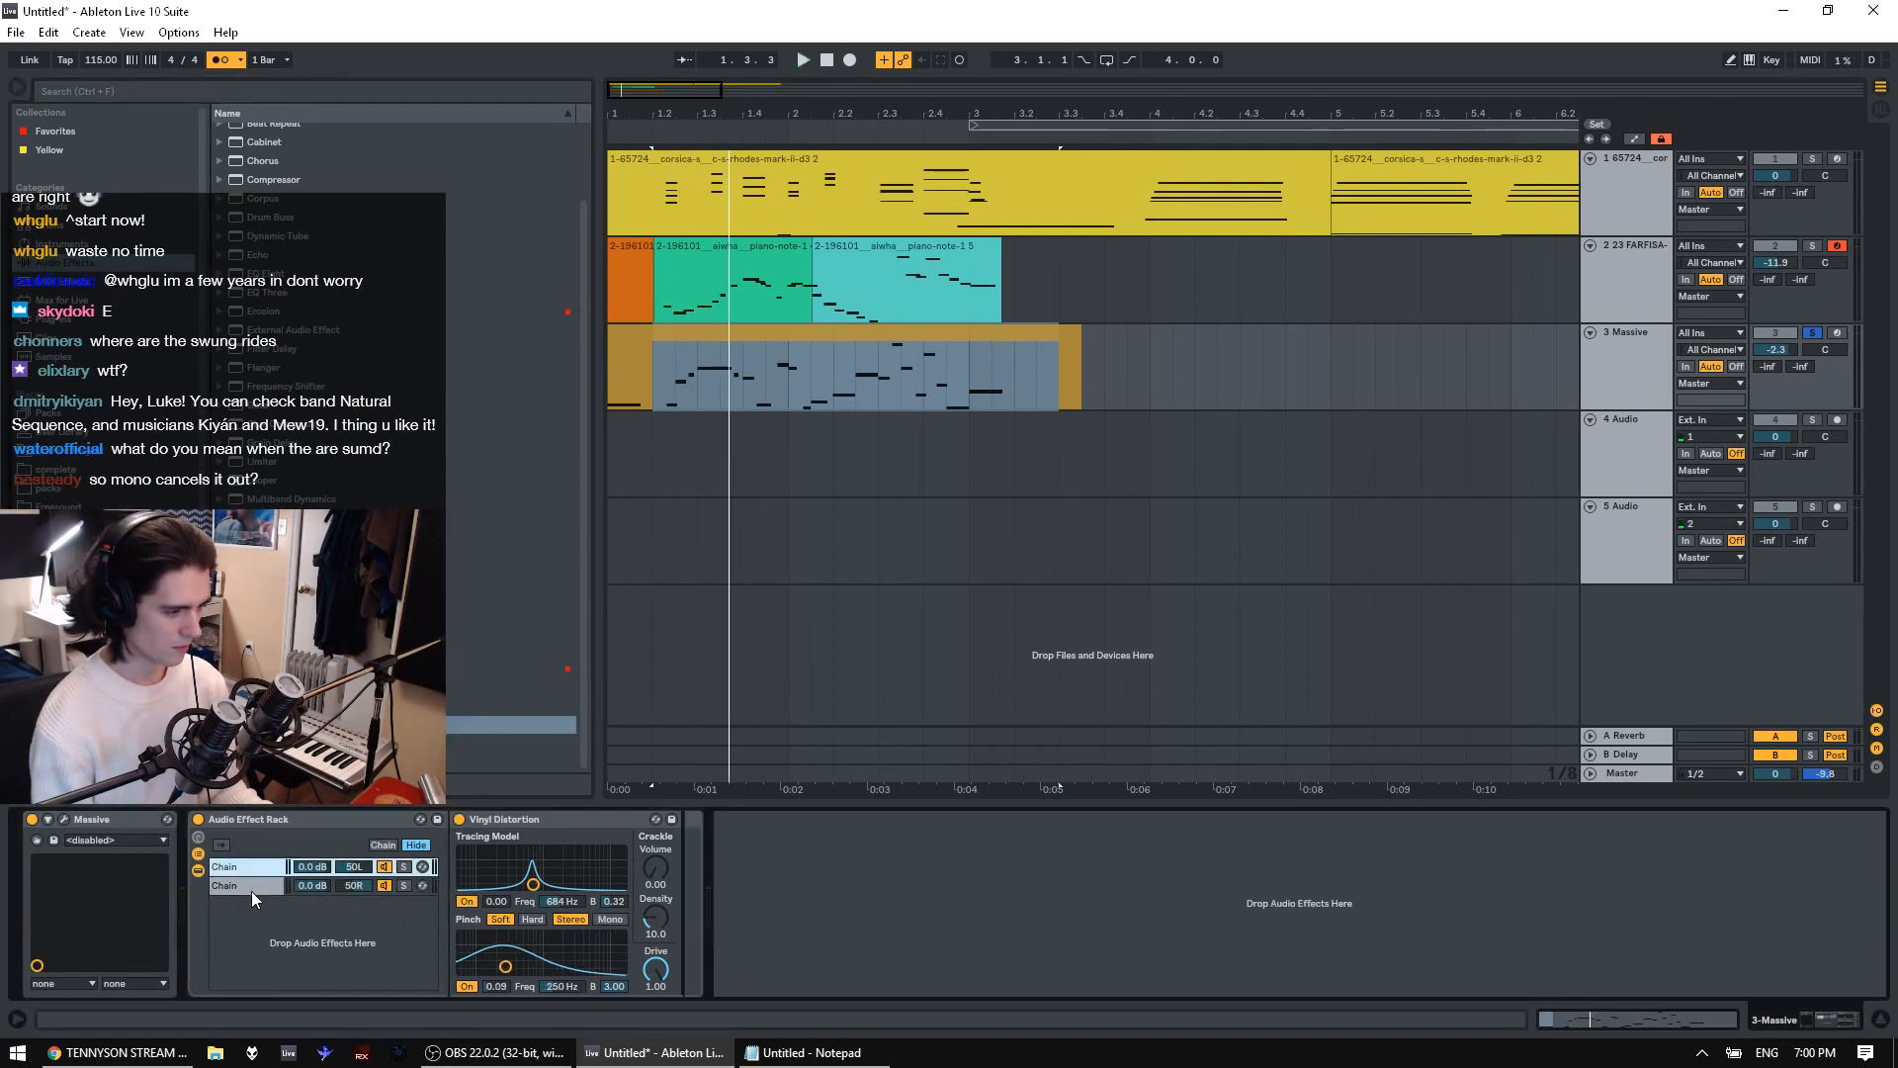
{"action": "left_click", "coordinate": [731, 854]}
{"action": "key", "text": "space"}
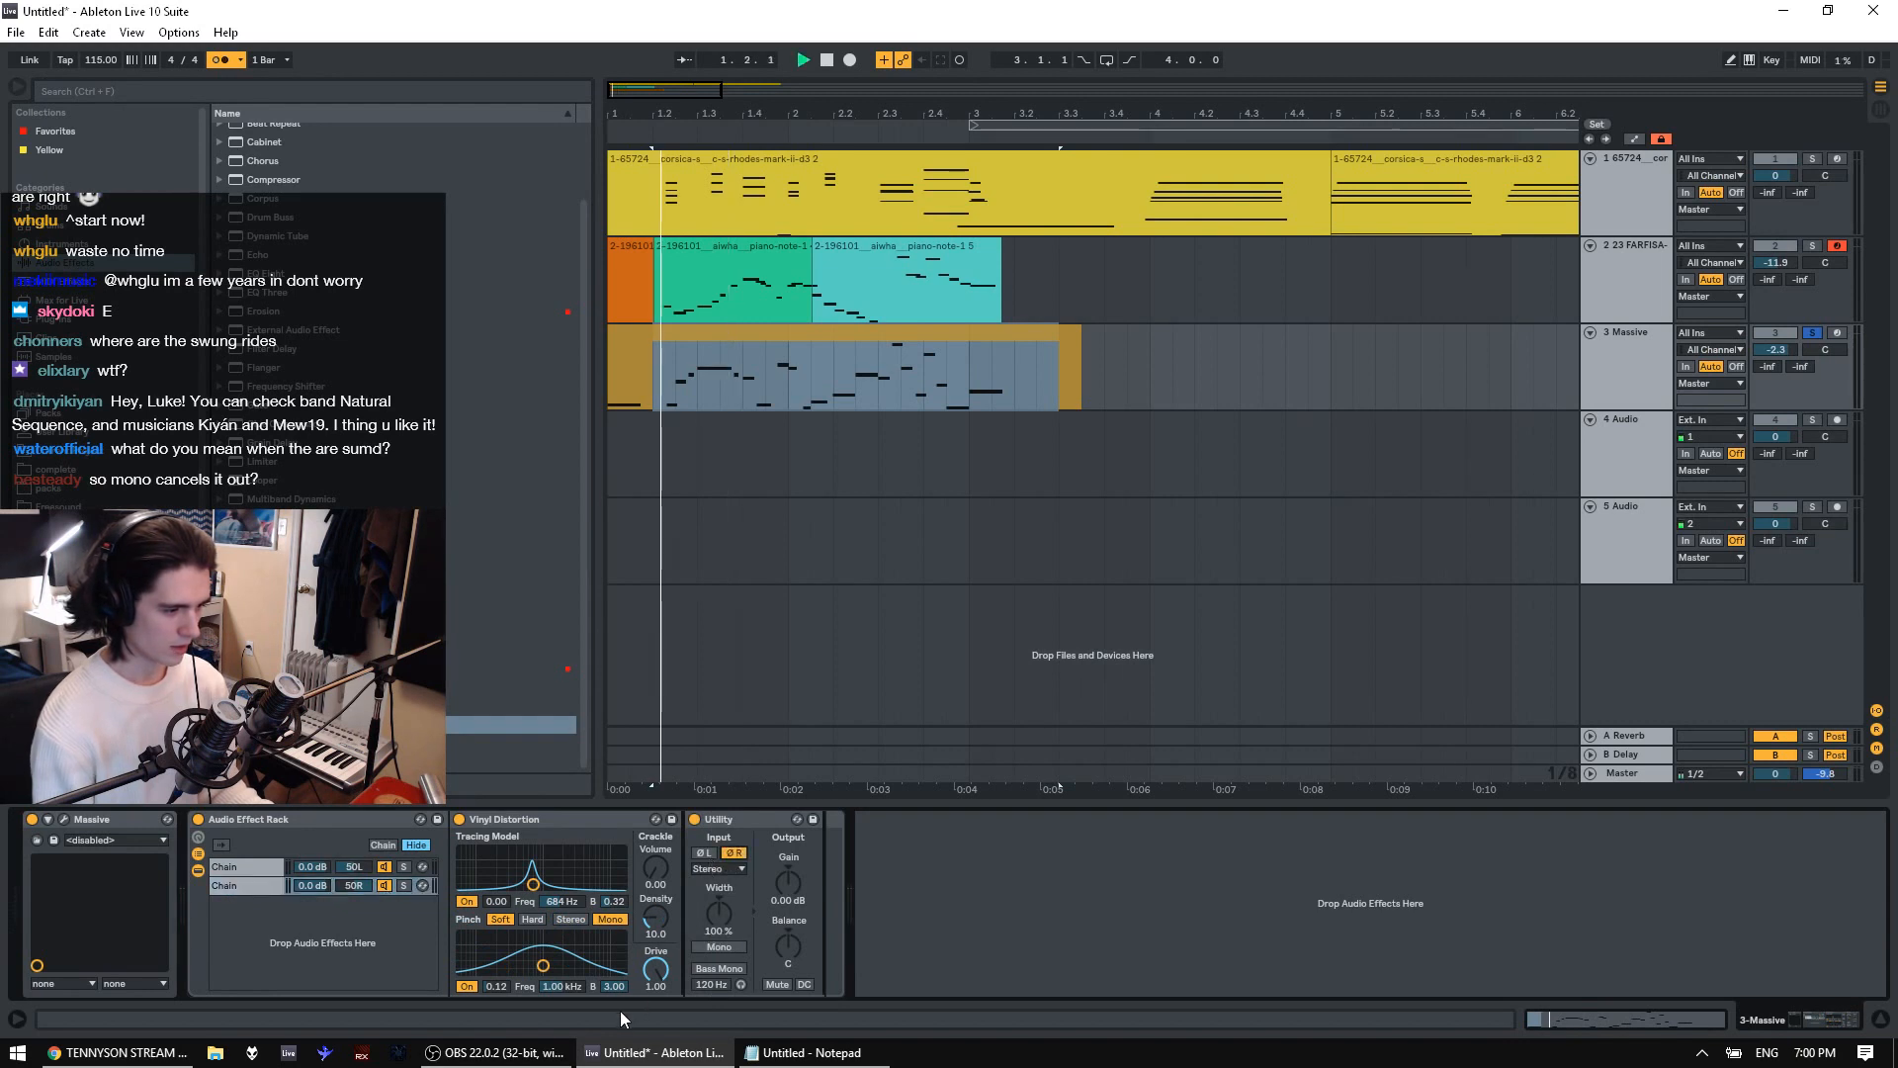
Turn off the Utility's right-channel phase inversion, replay the Massive track, and delete the Utility from the second chain
{"action": "left_click", "coordinate": [739, 853]}
{"action": "key", "text": "space"}
{"action": "key", "text": "space"}
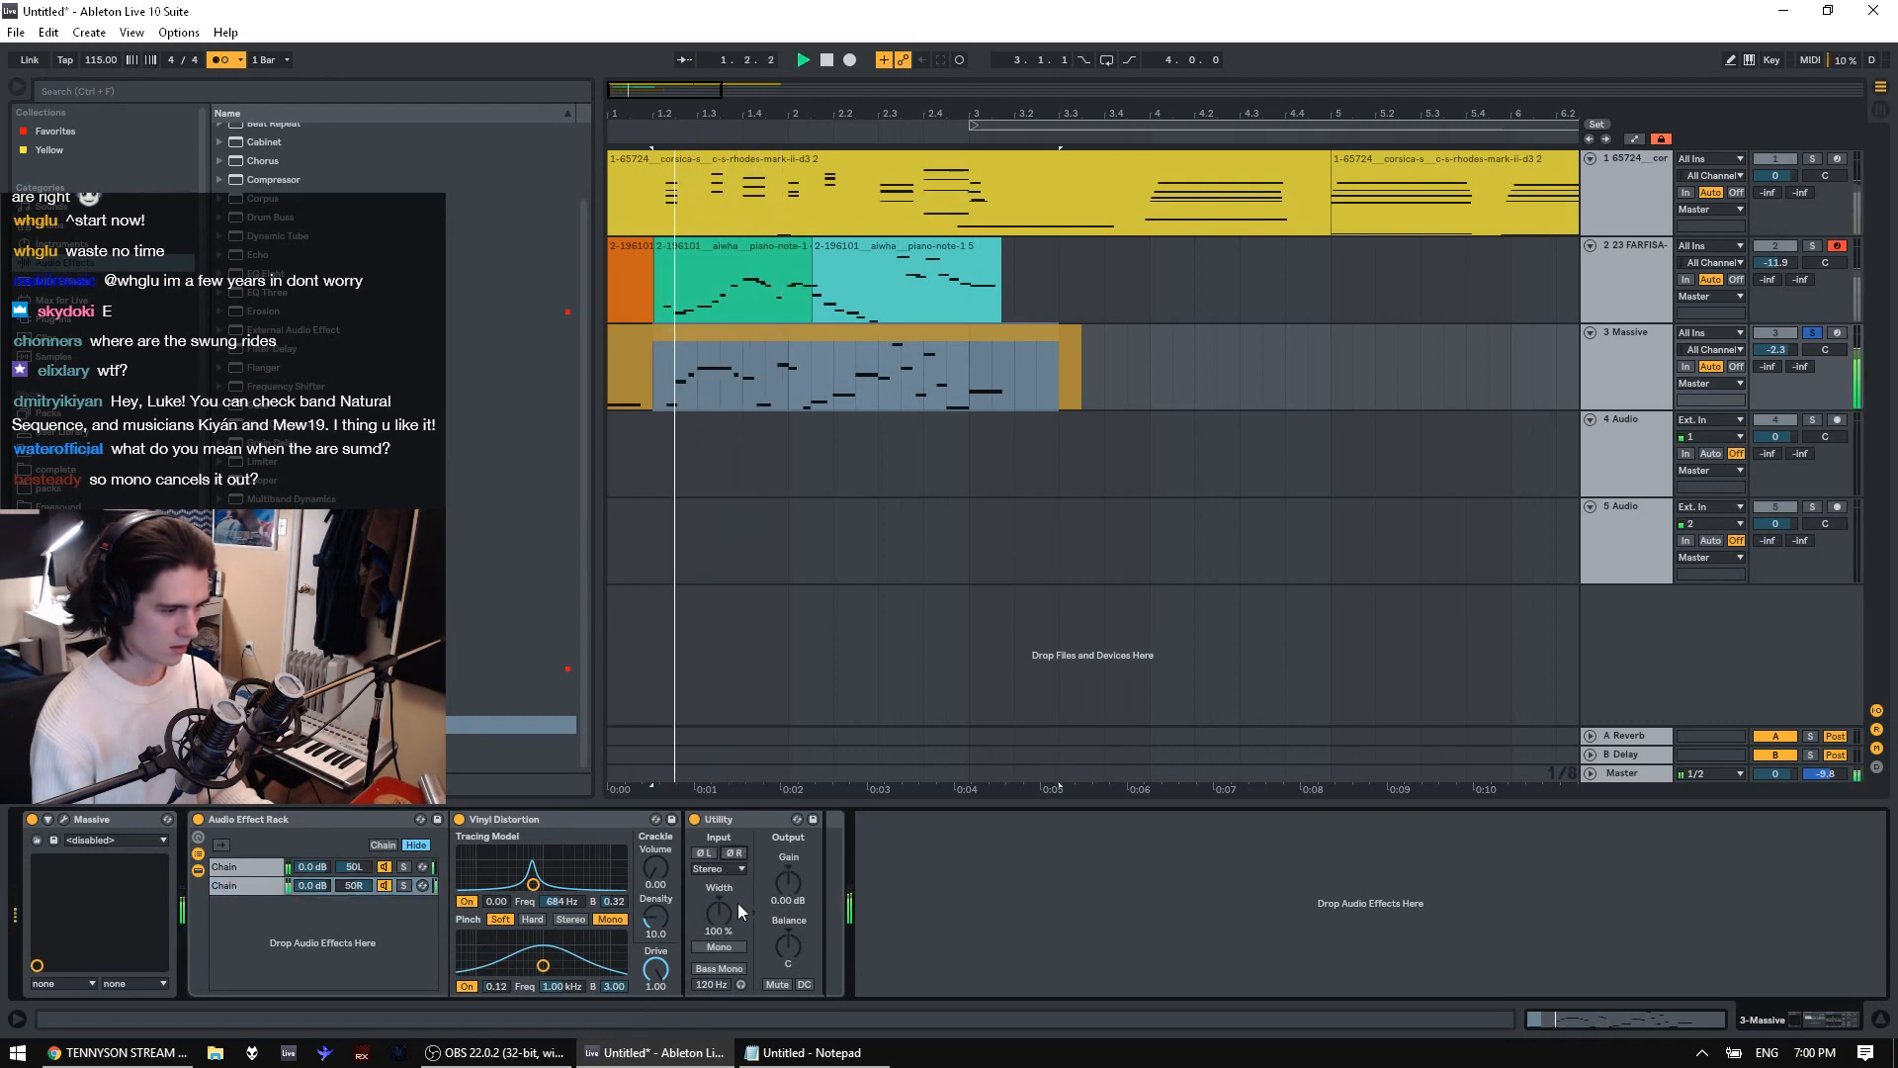
{"action": "key", "text": "space"}
{"action": "left_click", "coordinate": [736, 820]}
{"action": "key", "text": "Delete"}
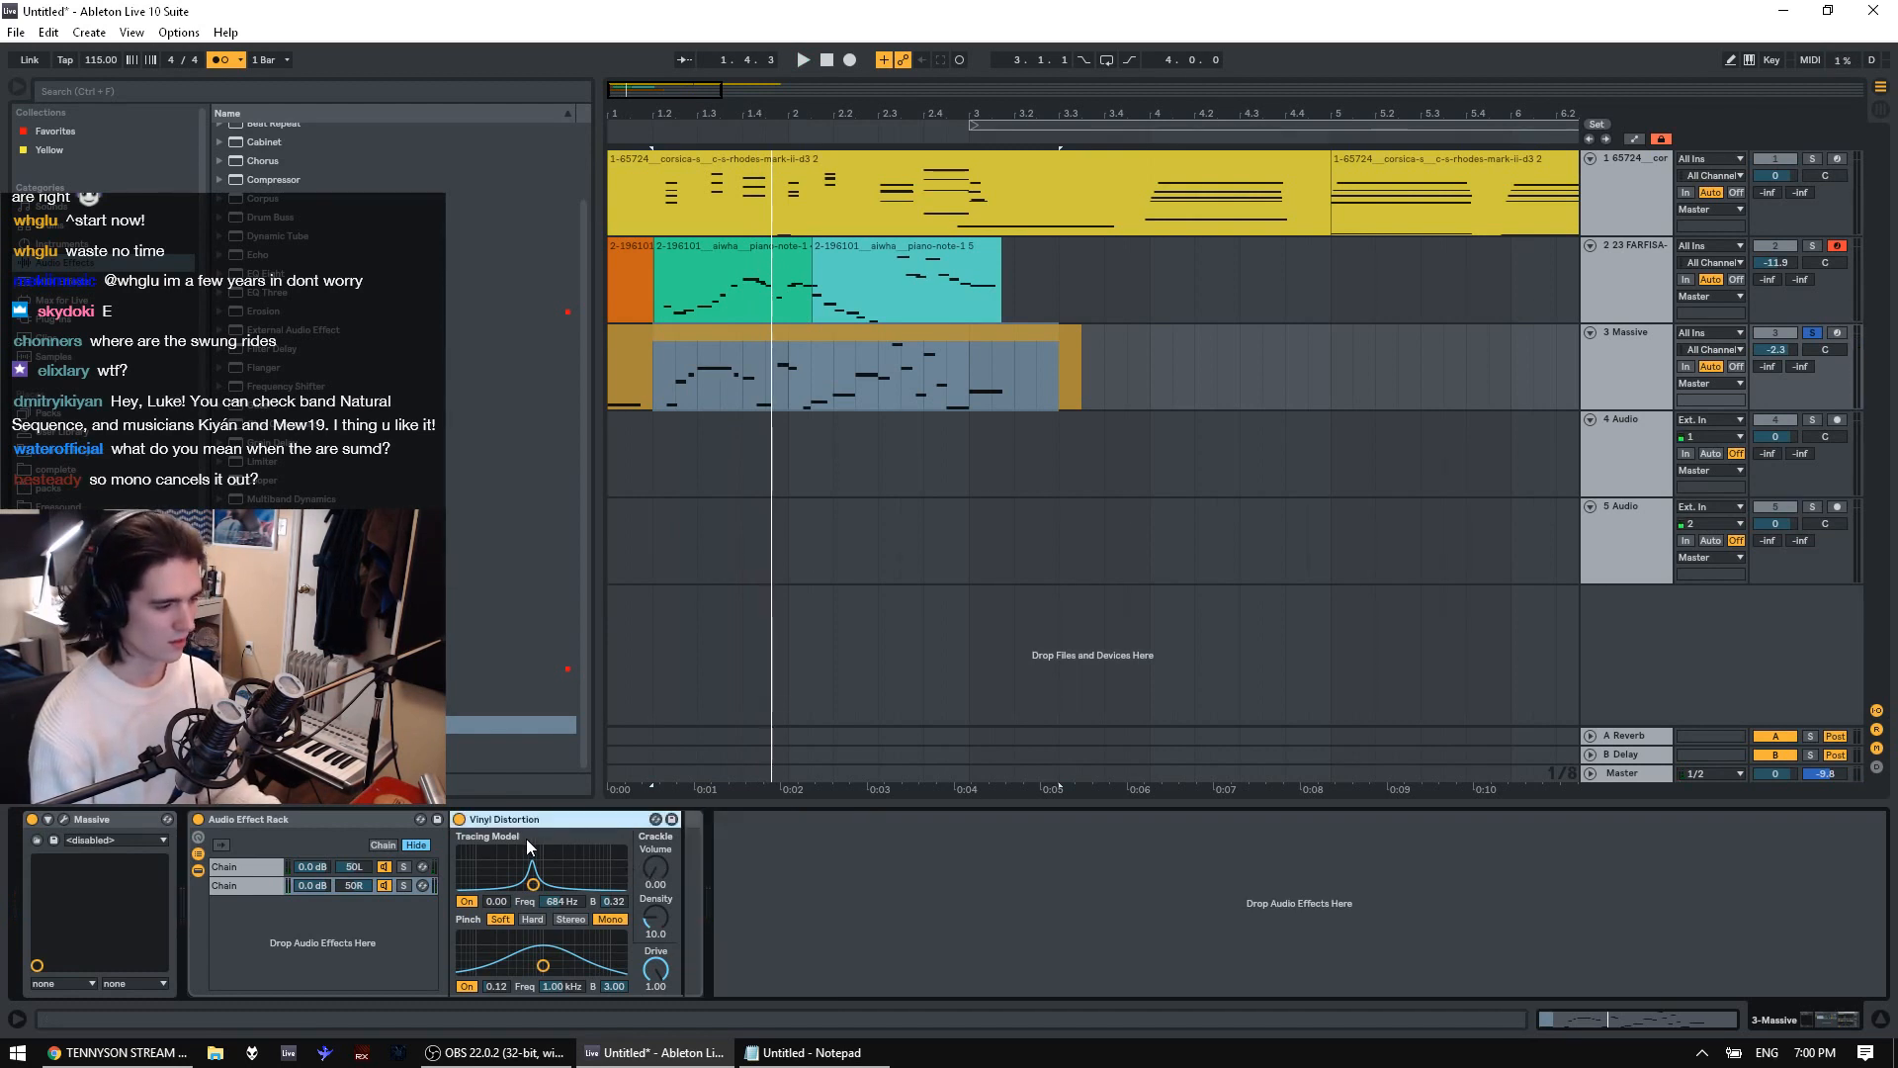
Play the arrangement, un-solo the Massive track and set the Farfisa track's volume to -11.8 dB
{"action": "key", "text": "space"}
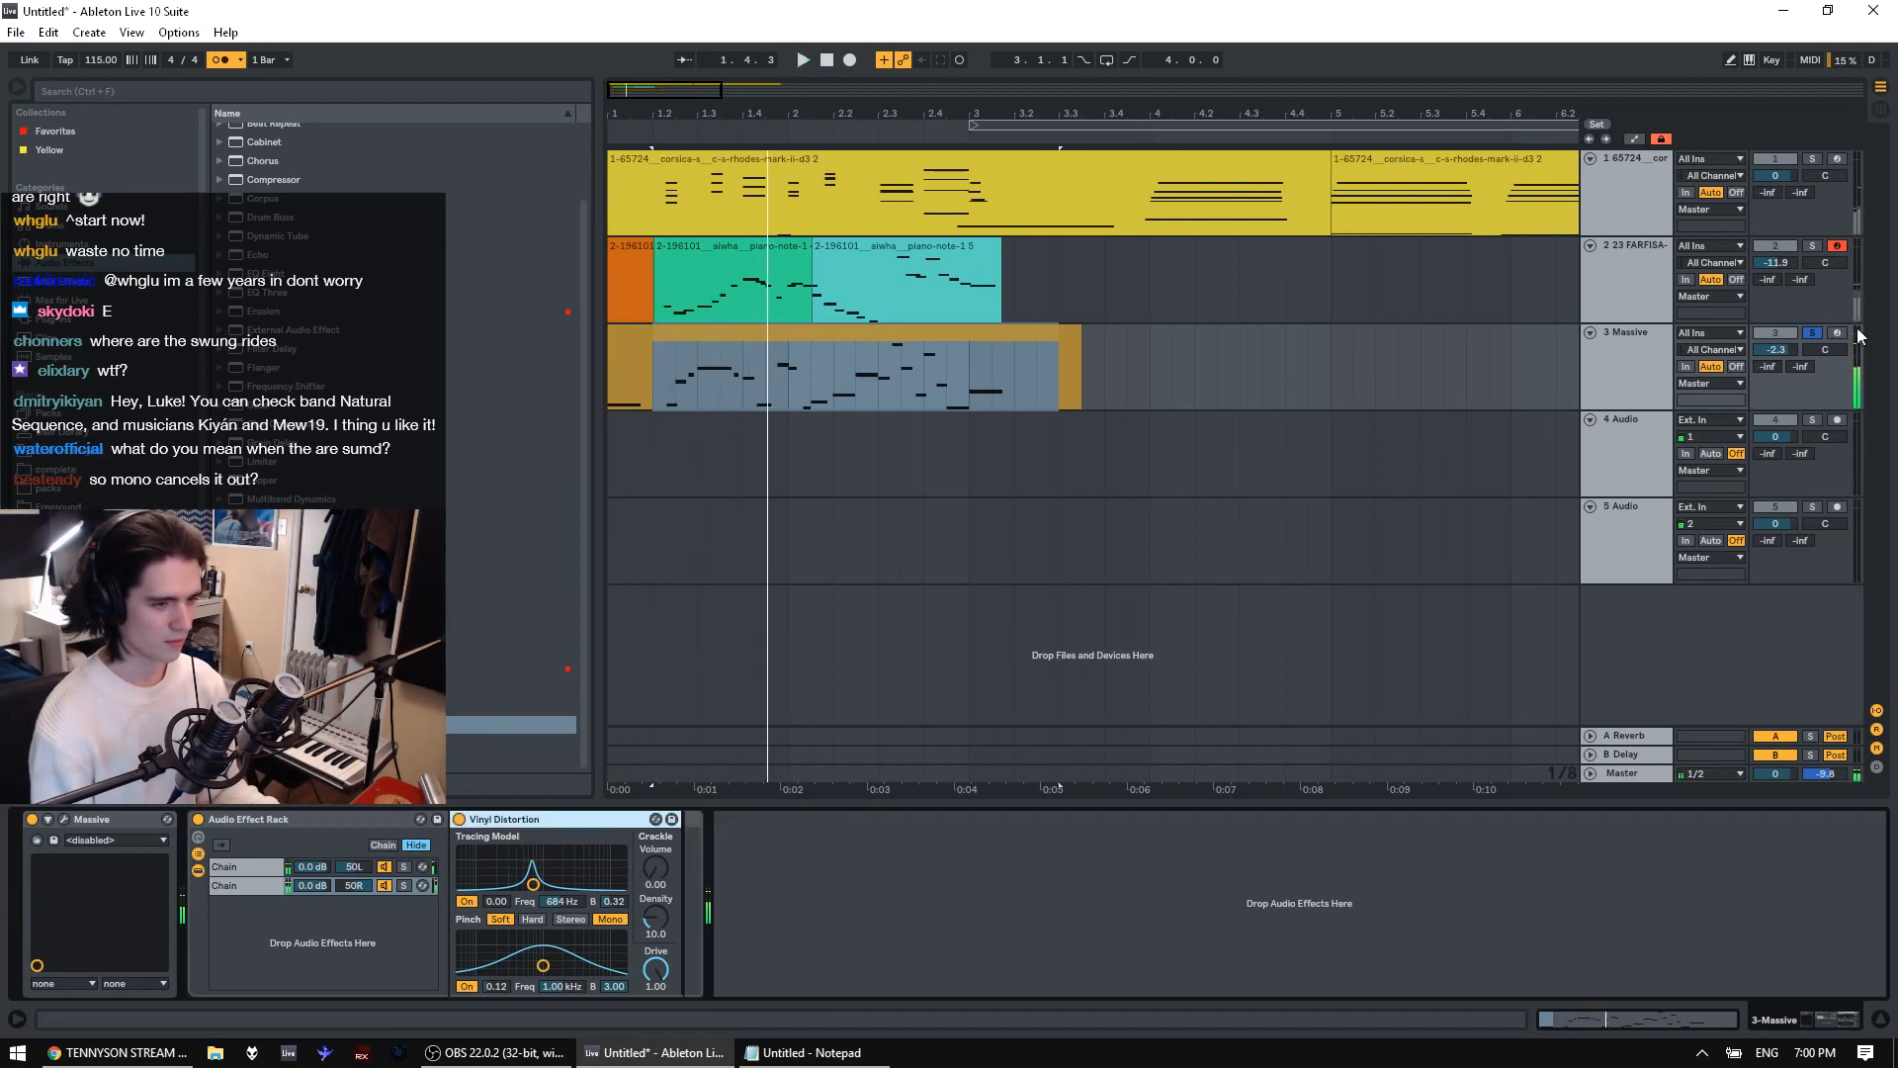
{"action": "left_click", "coordinate": [1812, 333]}
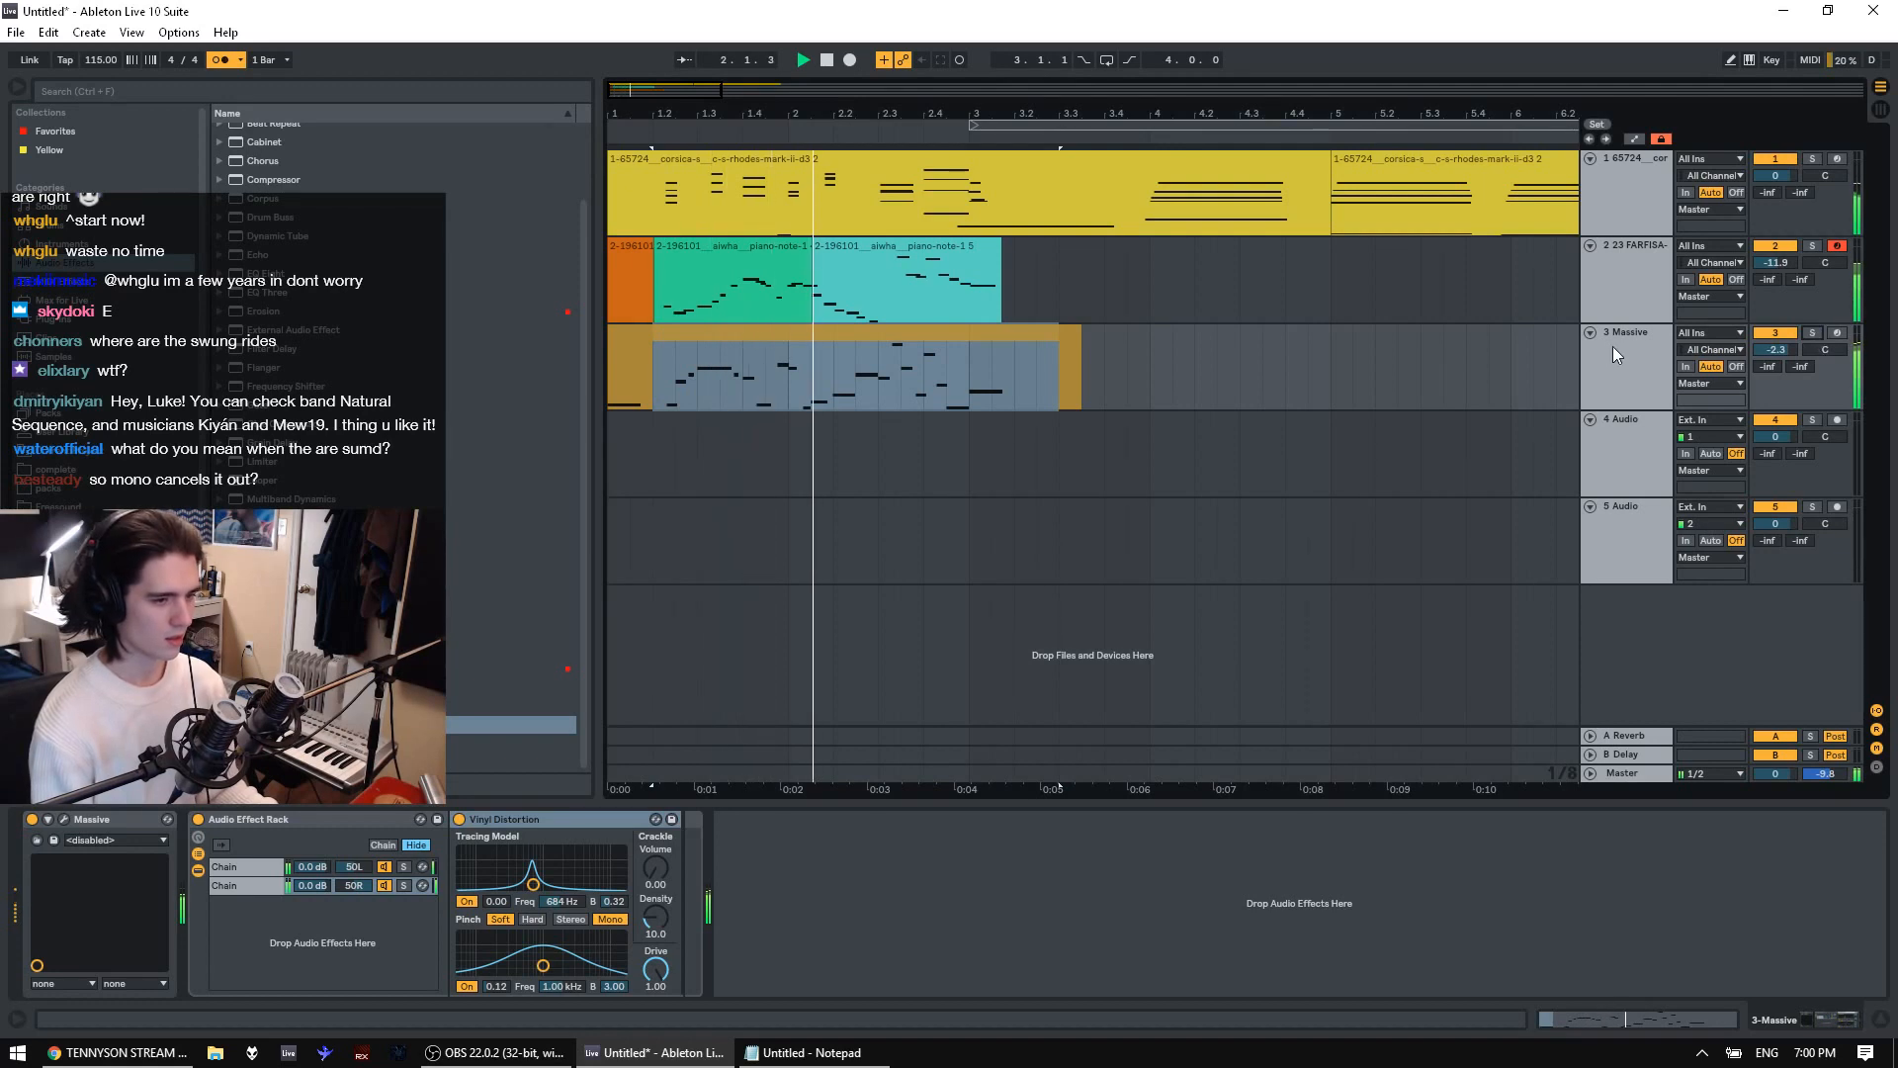
{"action": "left_click_drag", "start_coordinate": [1770, 264], "coordinate": [1769, 263]}
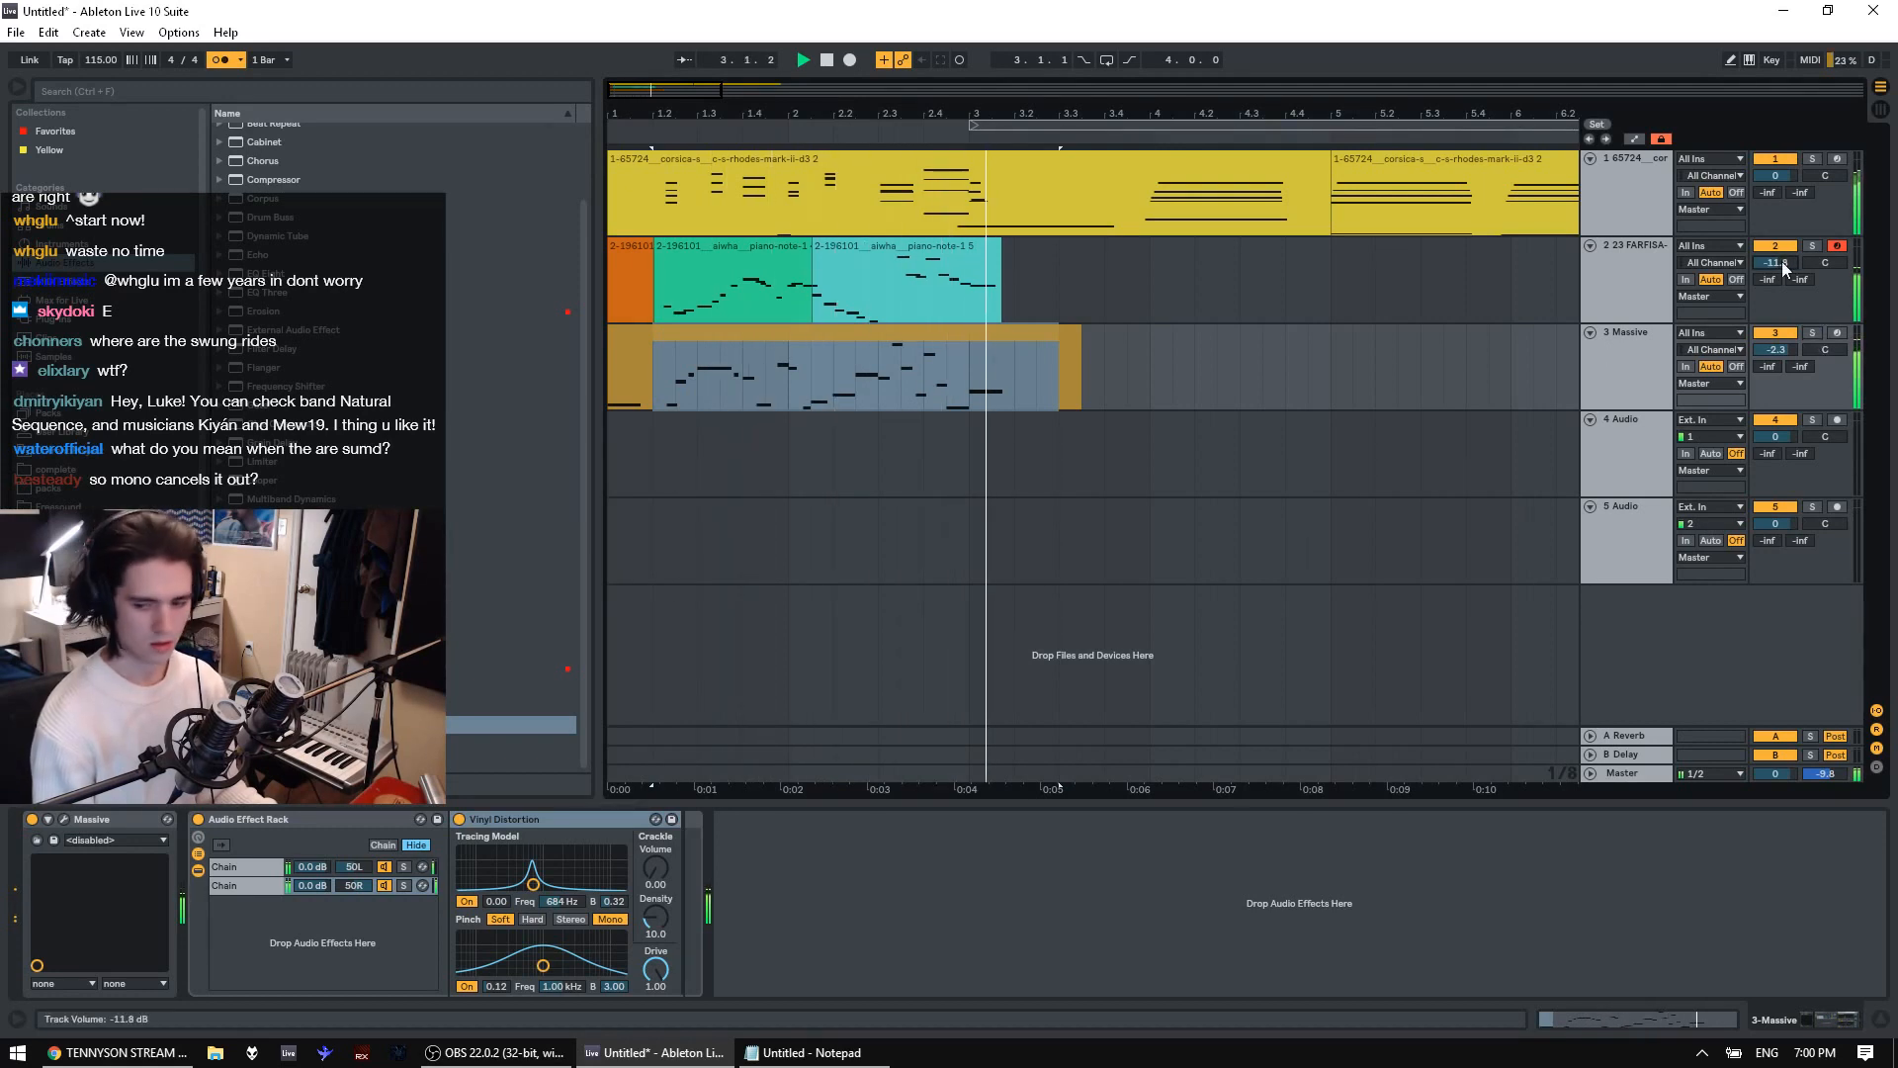
Insert an audio track below the Massive track and search the browser for "ride"
{"action": "left_click", "coordinate": [1644, 379]}
{"action": "key", "text": "ctrl+t"}
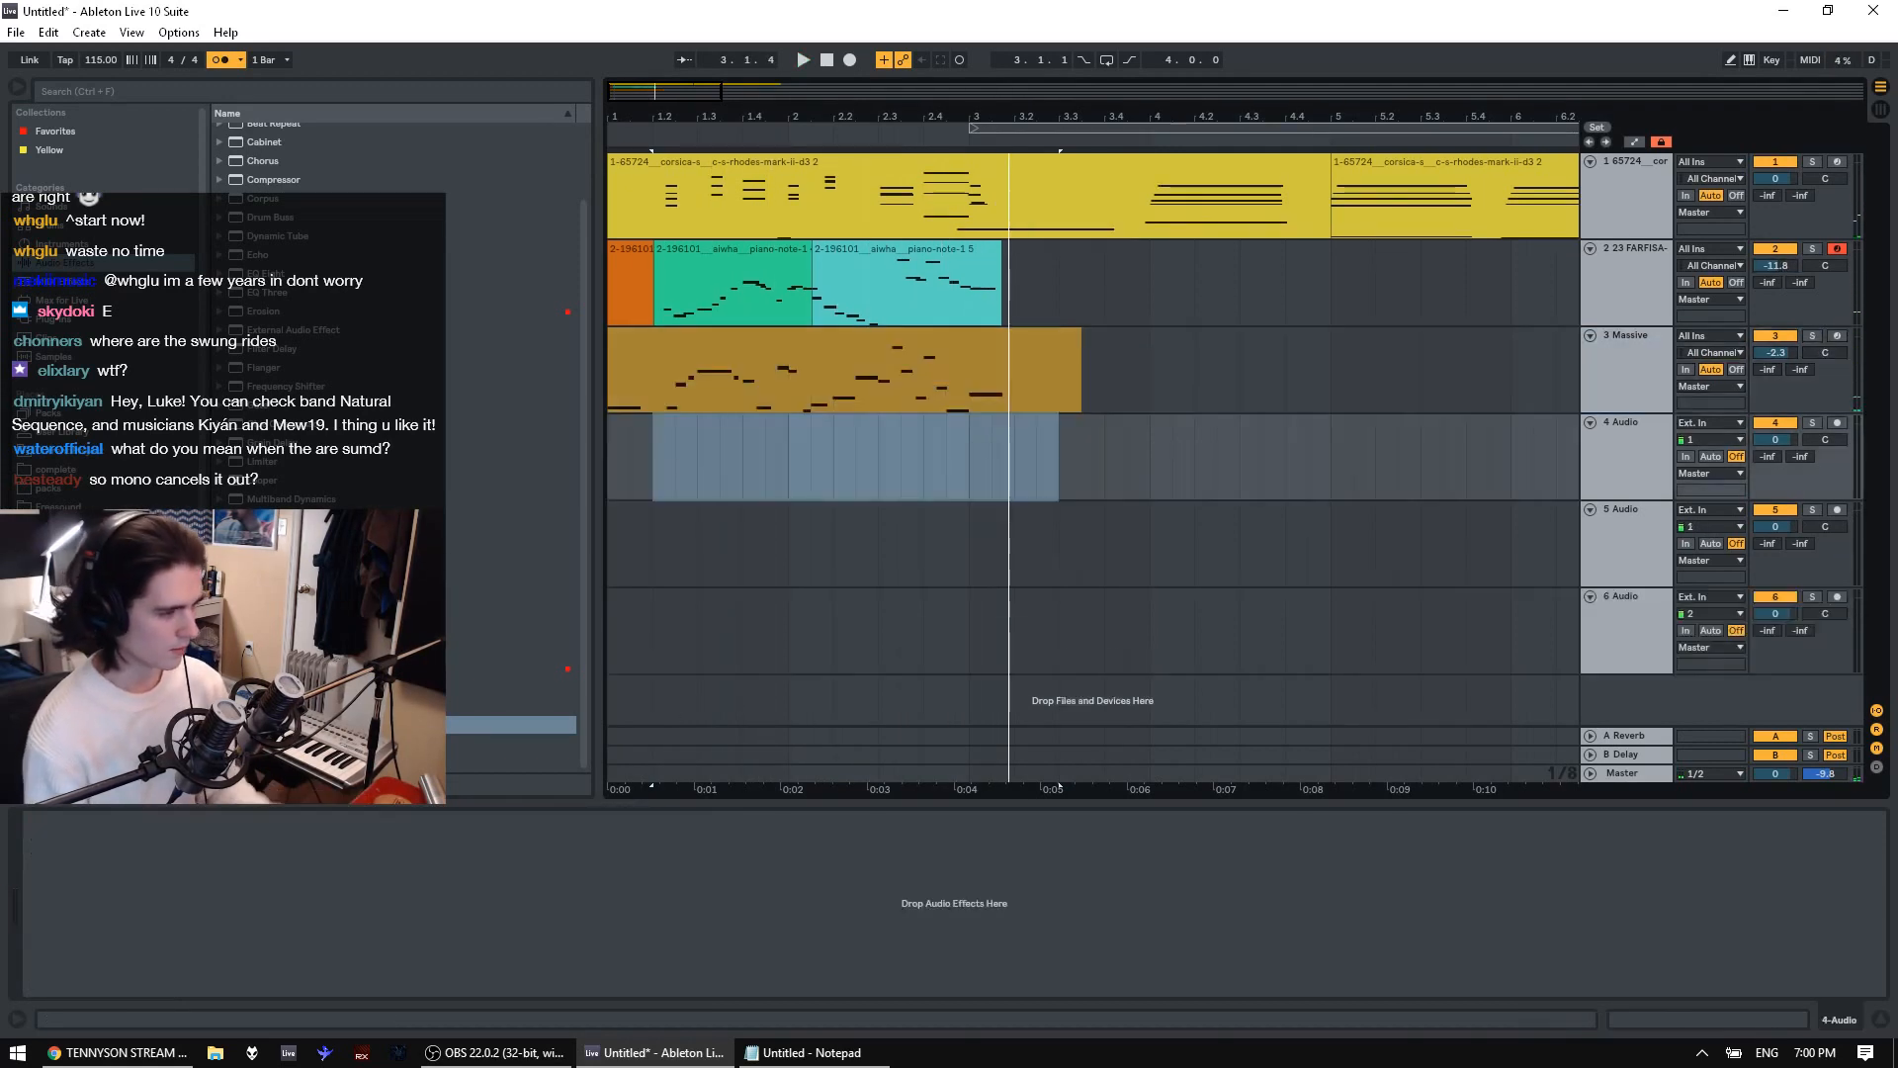
{"action": "left_click", "coordinate": [92, 89]}
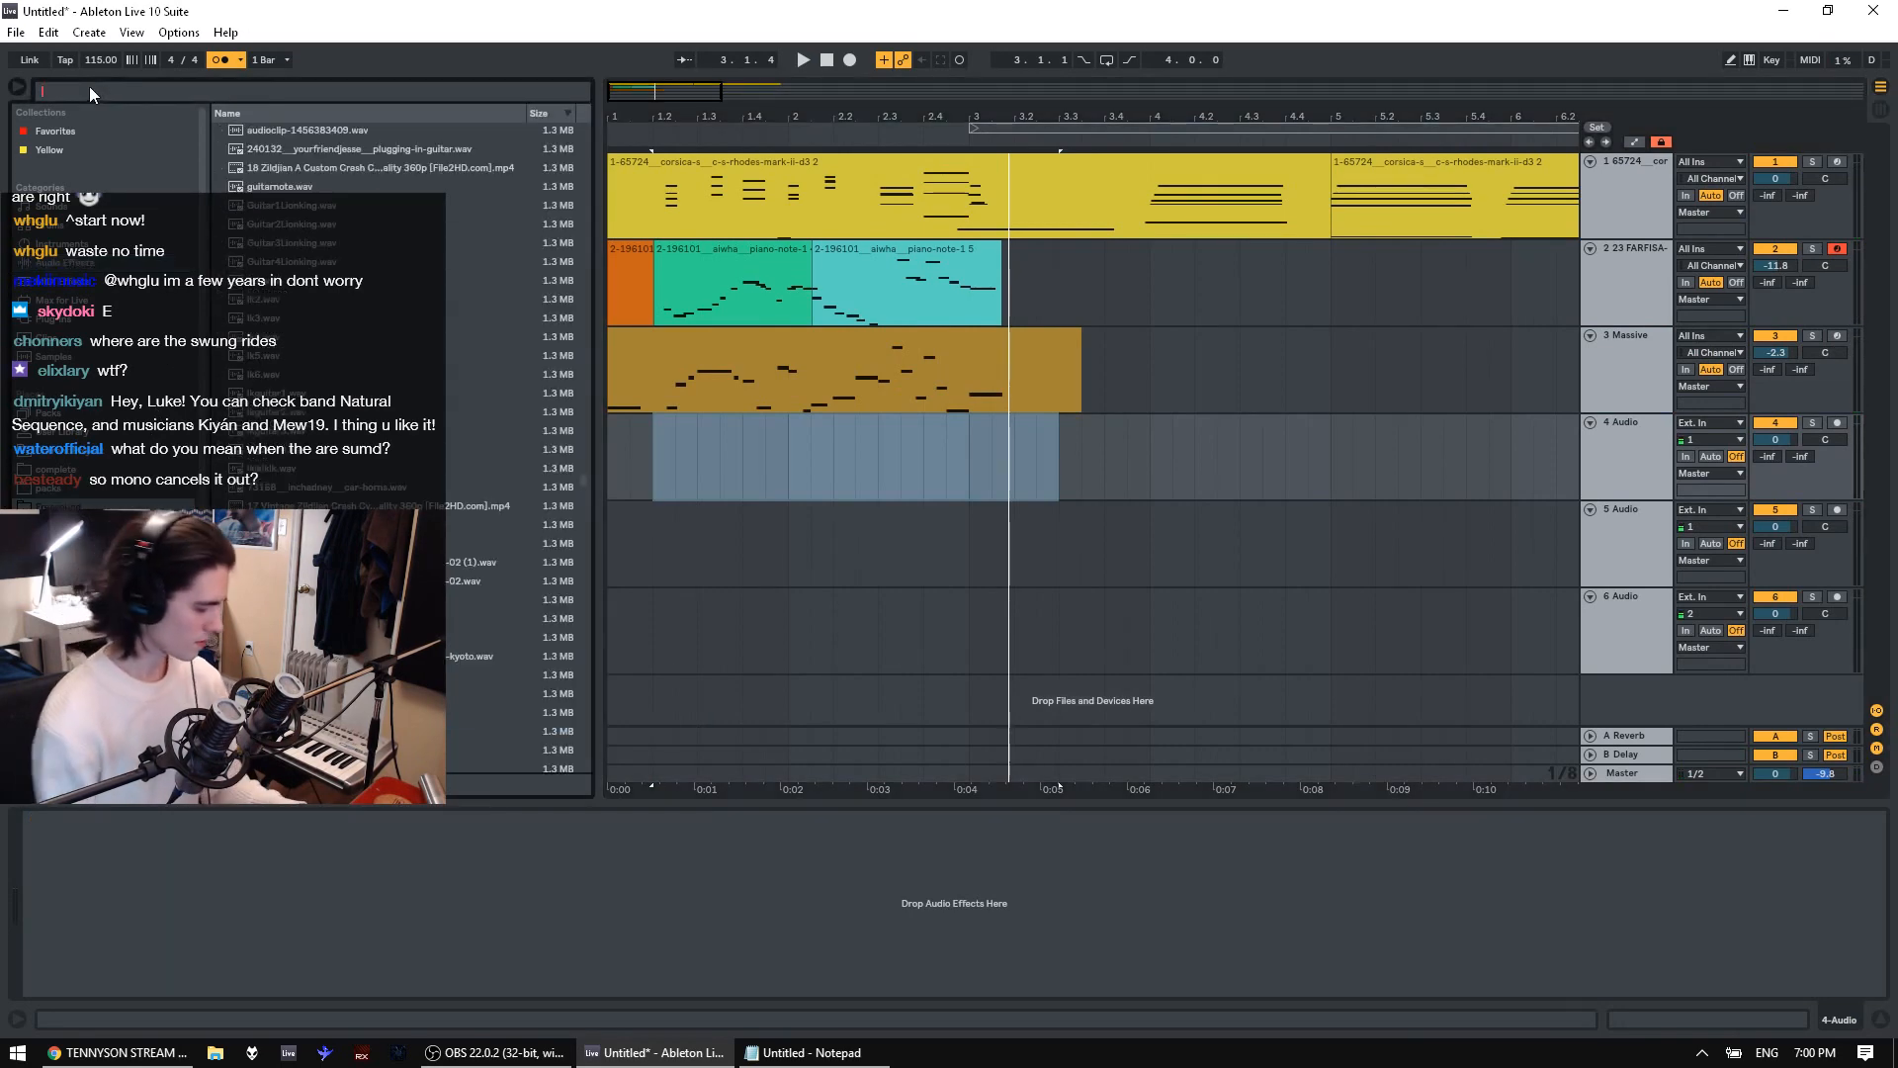
{"action": "type", "text": "riu"}
{"action": "key", "text": "BackSpace"}
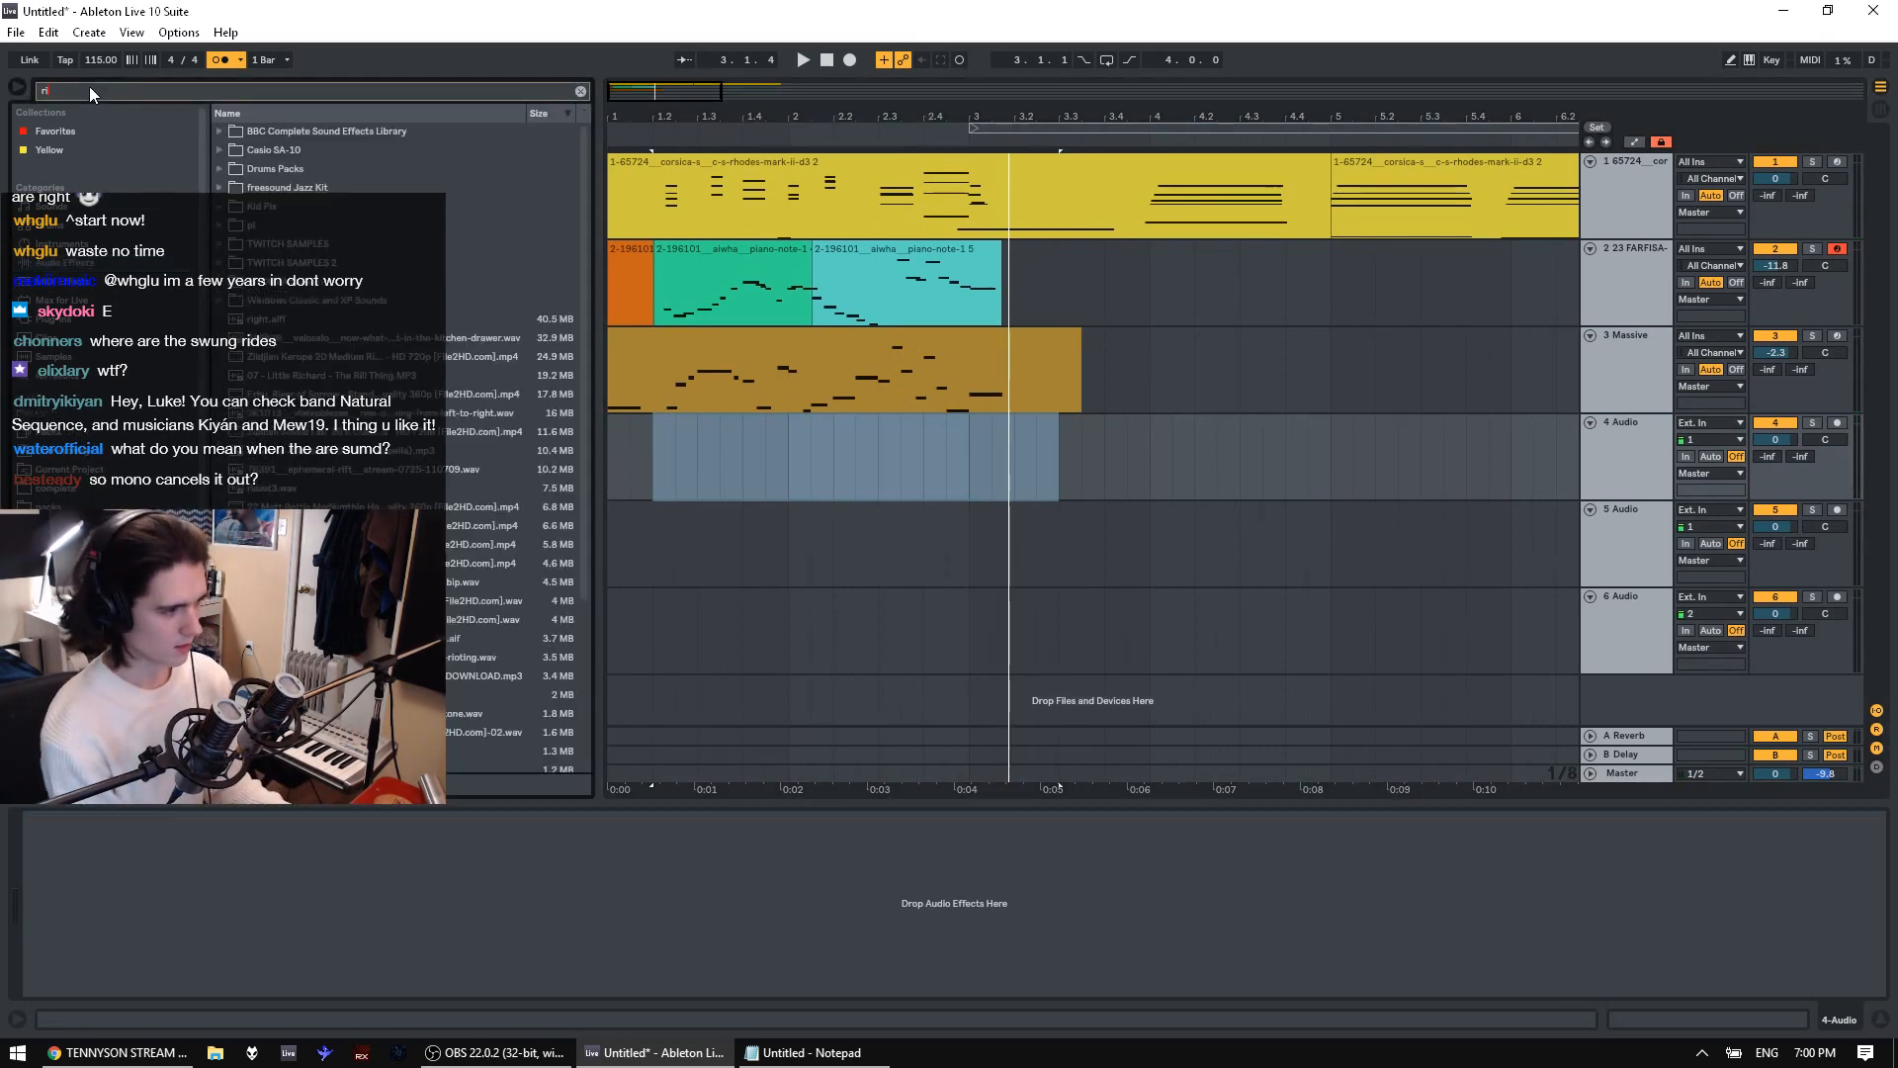
{"action": "type", "text": "de"}
Audition the ride cymbal files in the search results, from the large Zildjian recordings to MEINL 22 Byzance Dark Stadium Ride
{"action": "left_click", "coordinate": [417, 300]}
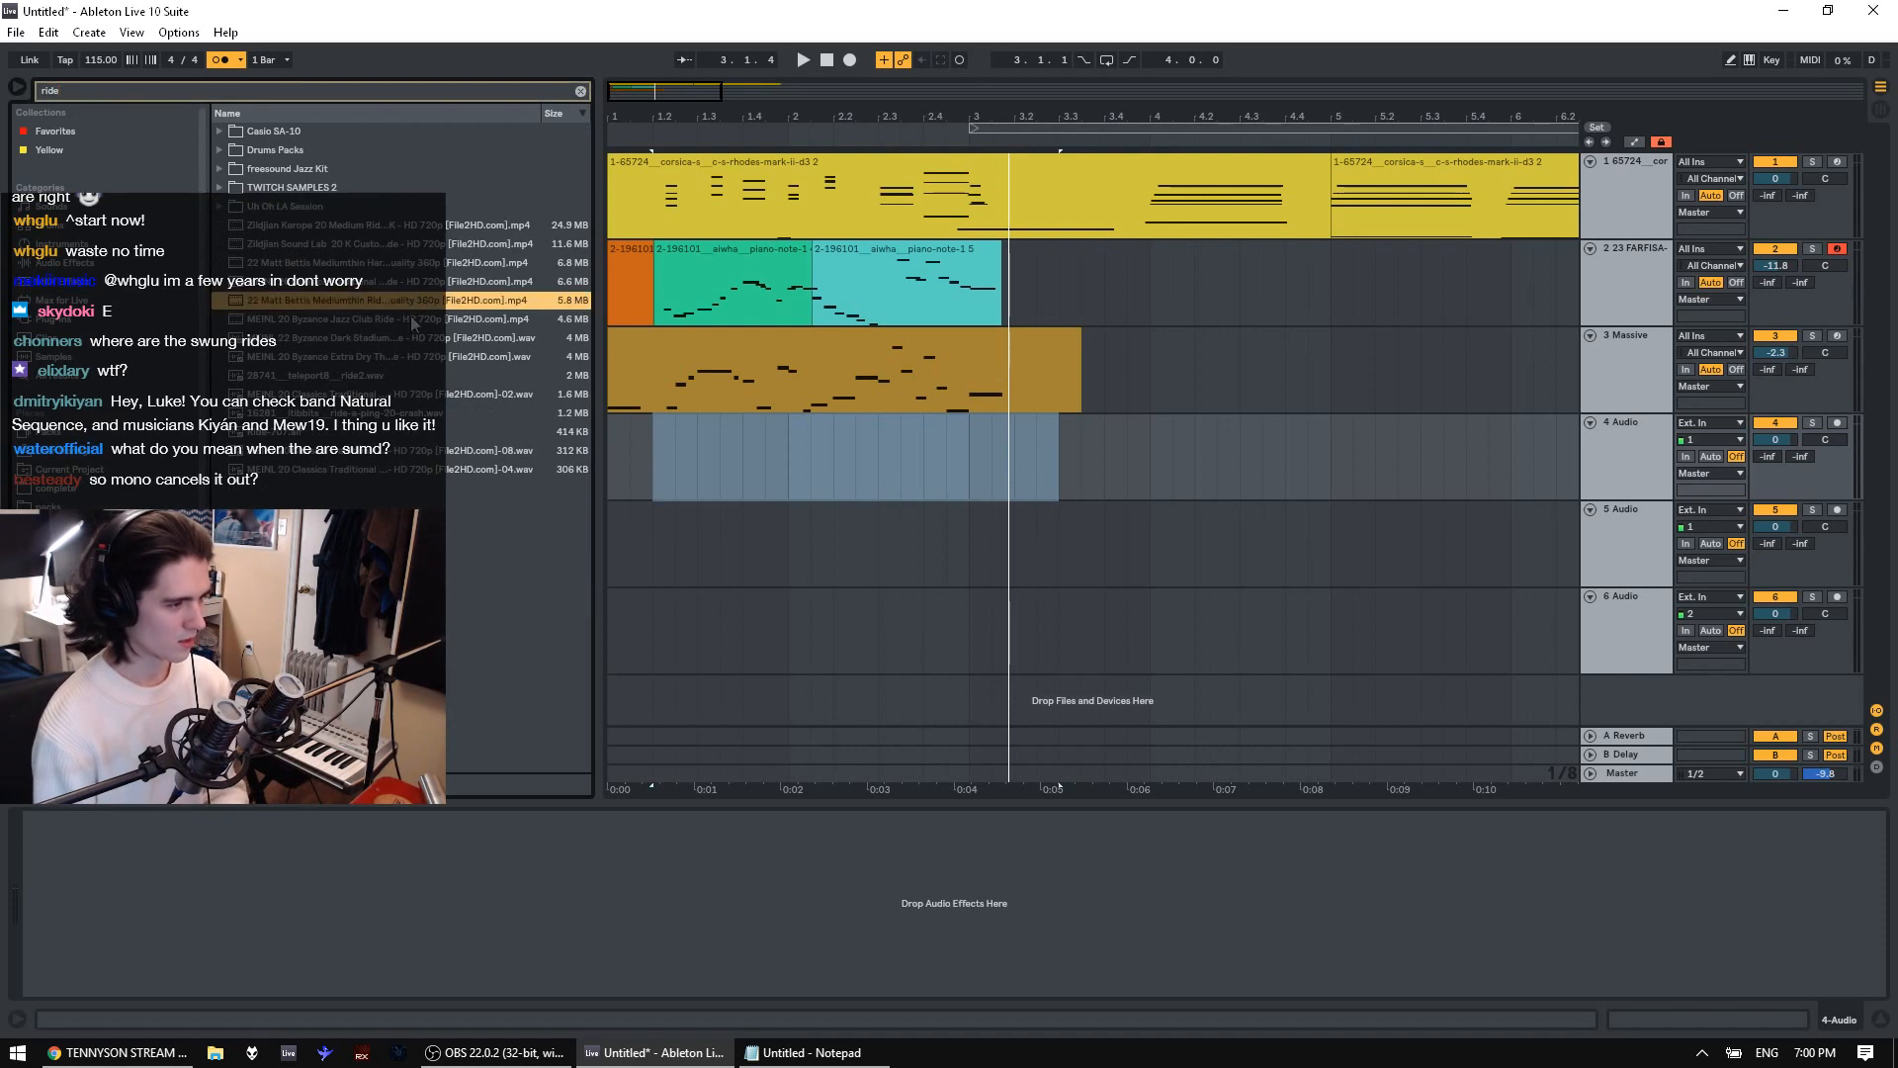
{"action": "key", "text": "Up"}
{"action": "key", "text": "Up"}
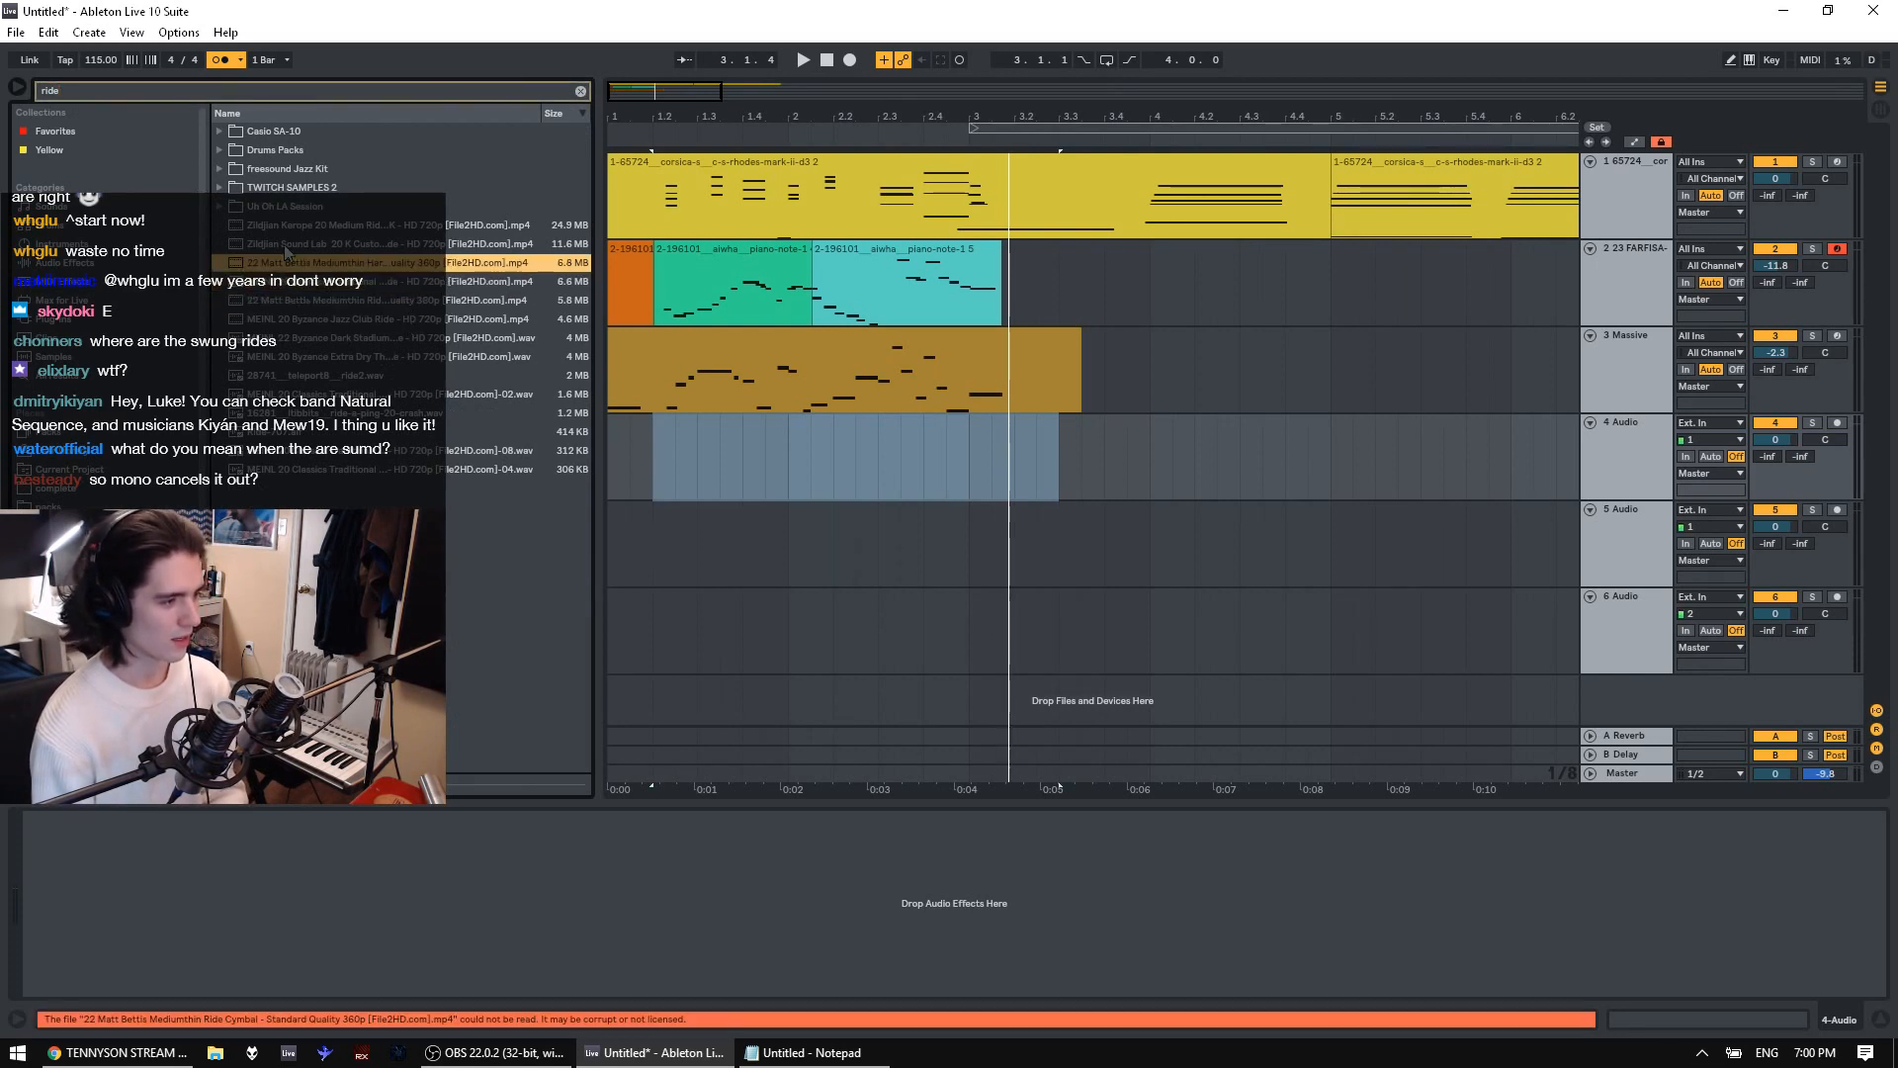
{"action": "key", "text": "Up"}
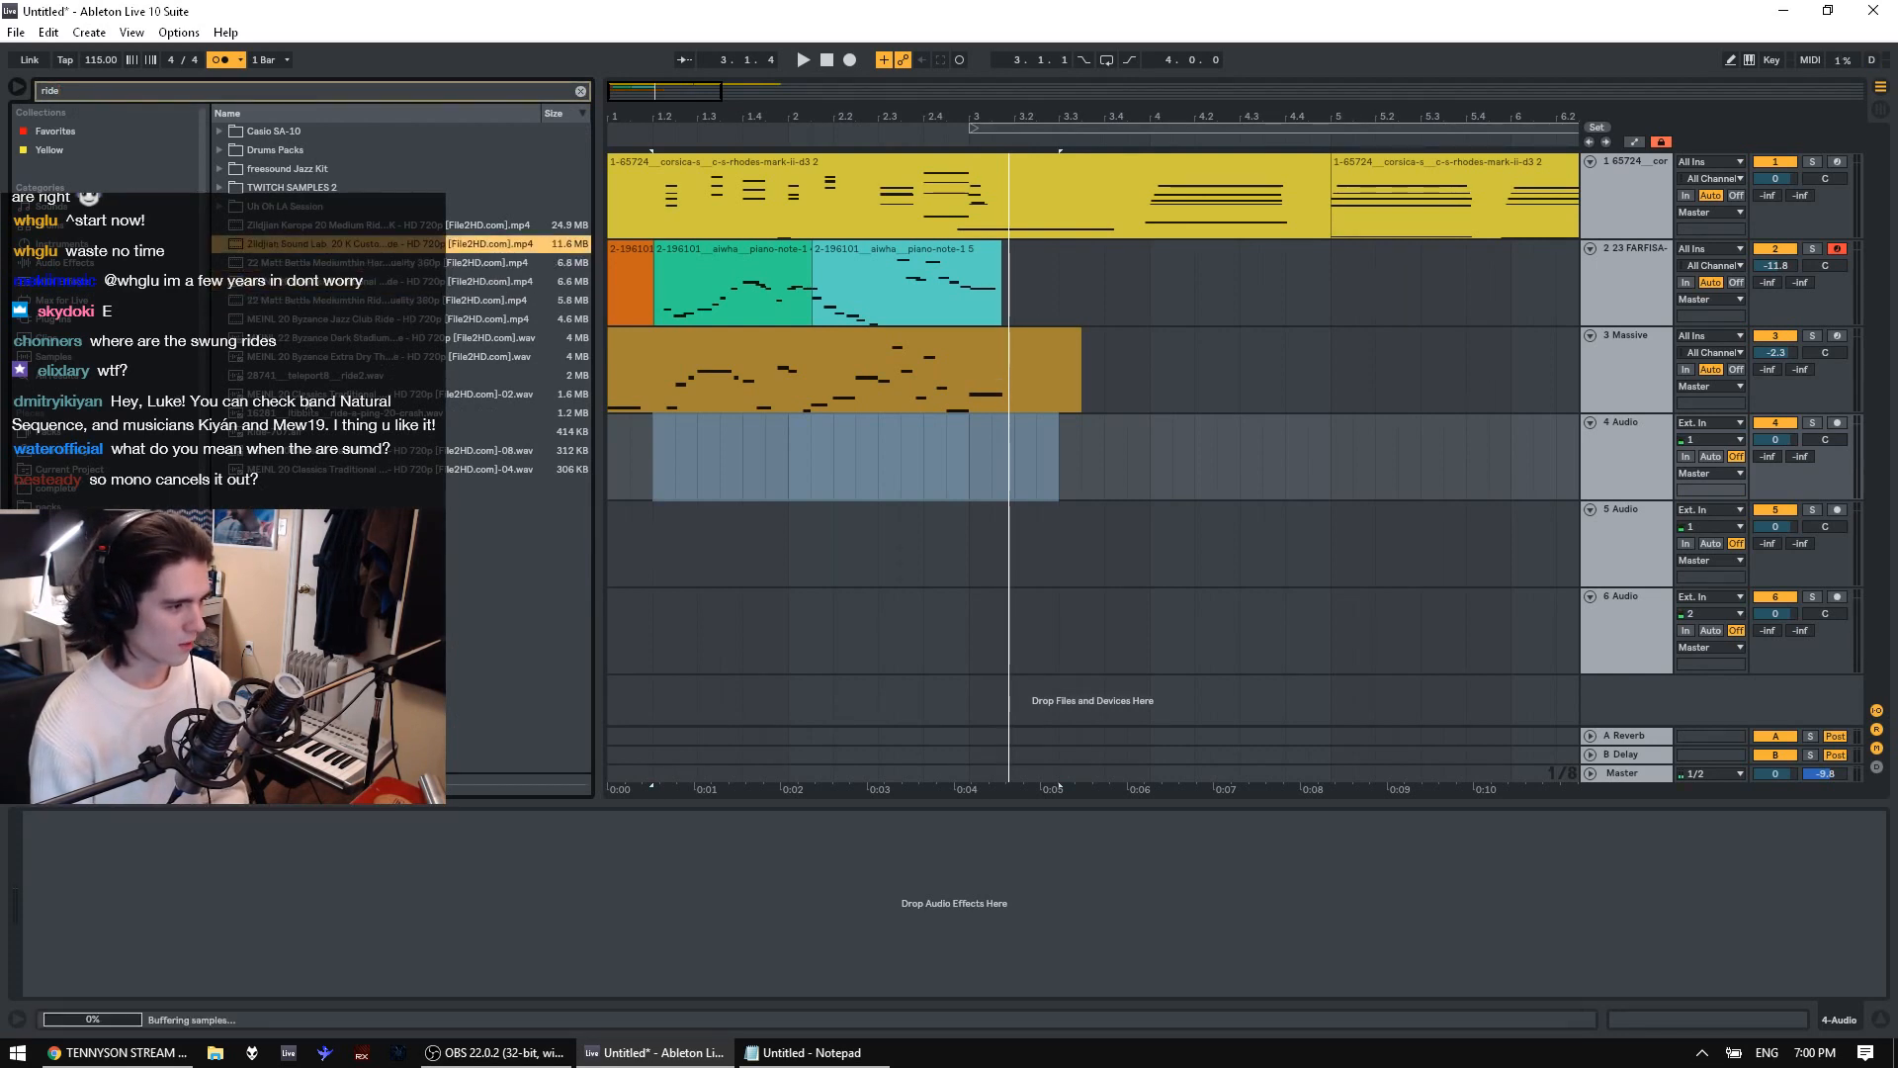
{"action": "key", "text": "Up"}
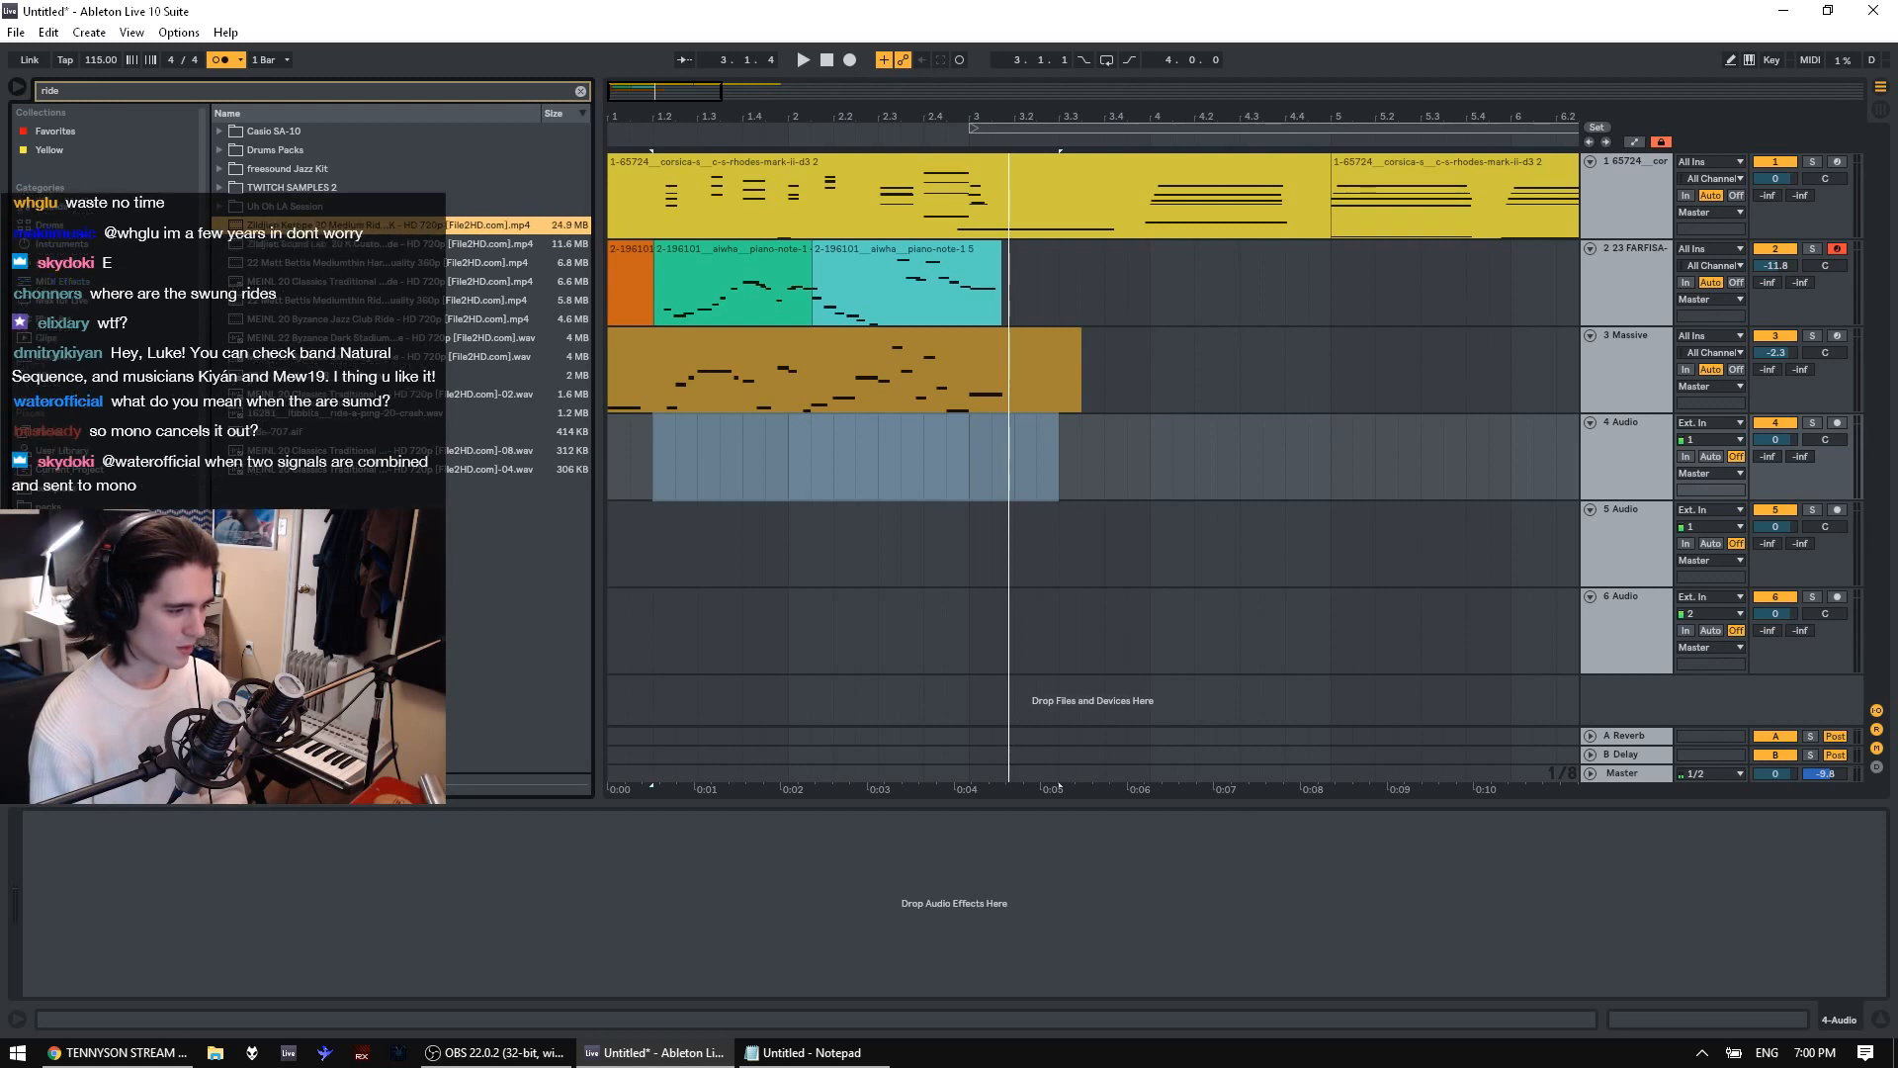
{"action": "key", "text": "Down"}
{"action": "key", "text": "Down"}
{"action": "key", "text": "Down"}
{"action": "key", "text": "Down"}
{"action": "key", "text": "Down"}
{"action": "key", "text": "Down"}
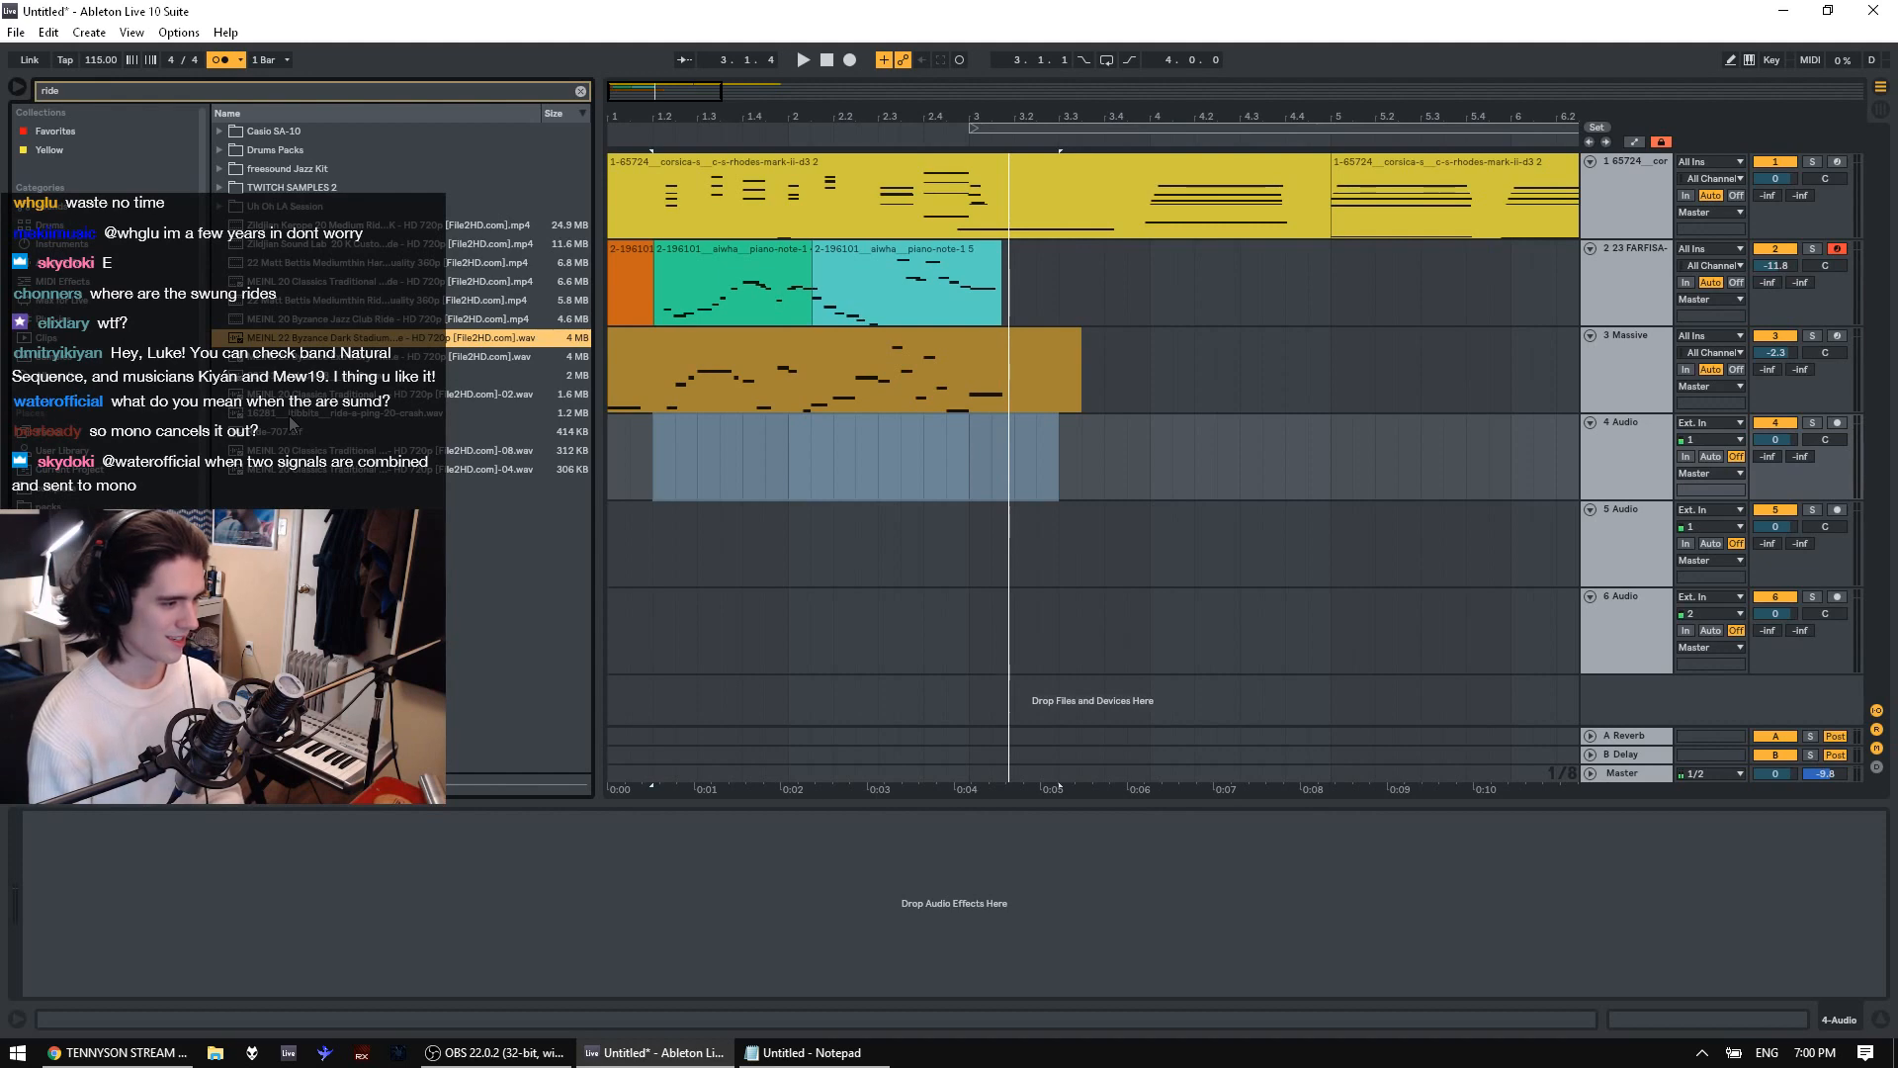
Insert a MIDI track below Massive and load the MEINL 22 Byzance Dark Stadium Ride sample onto it
{"action": "left_click", "coordinate": [1622, 367]}
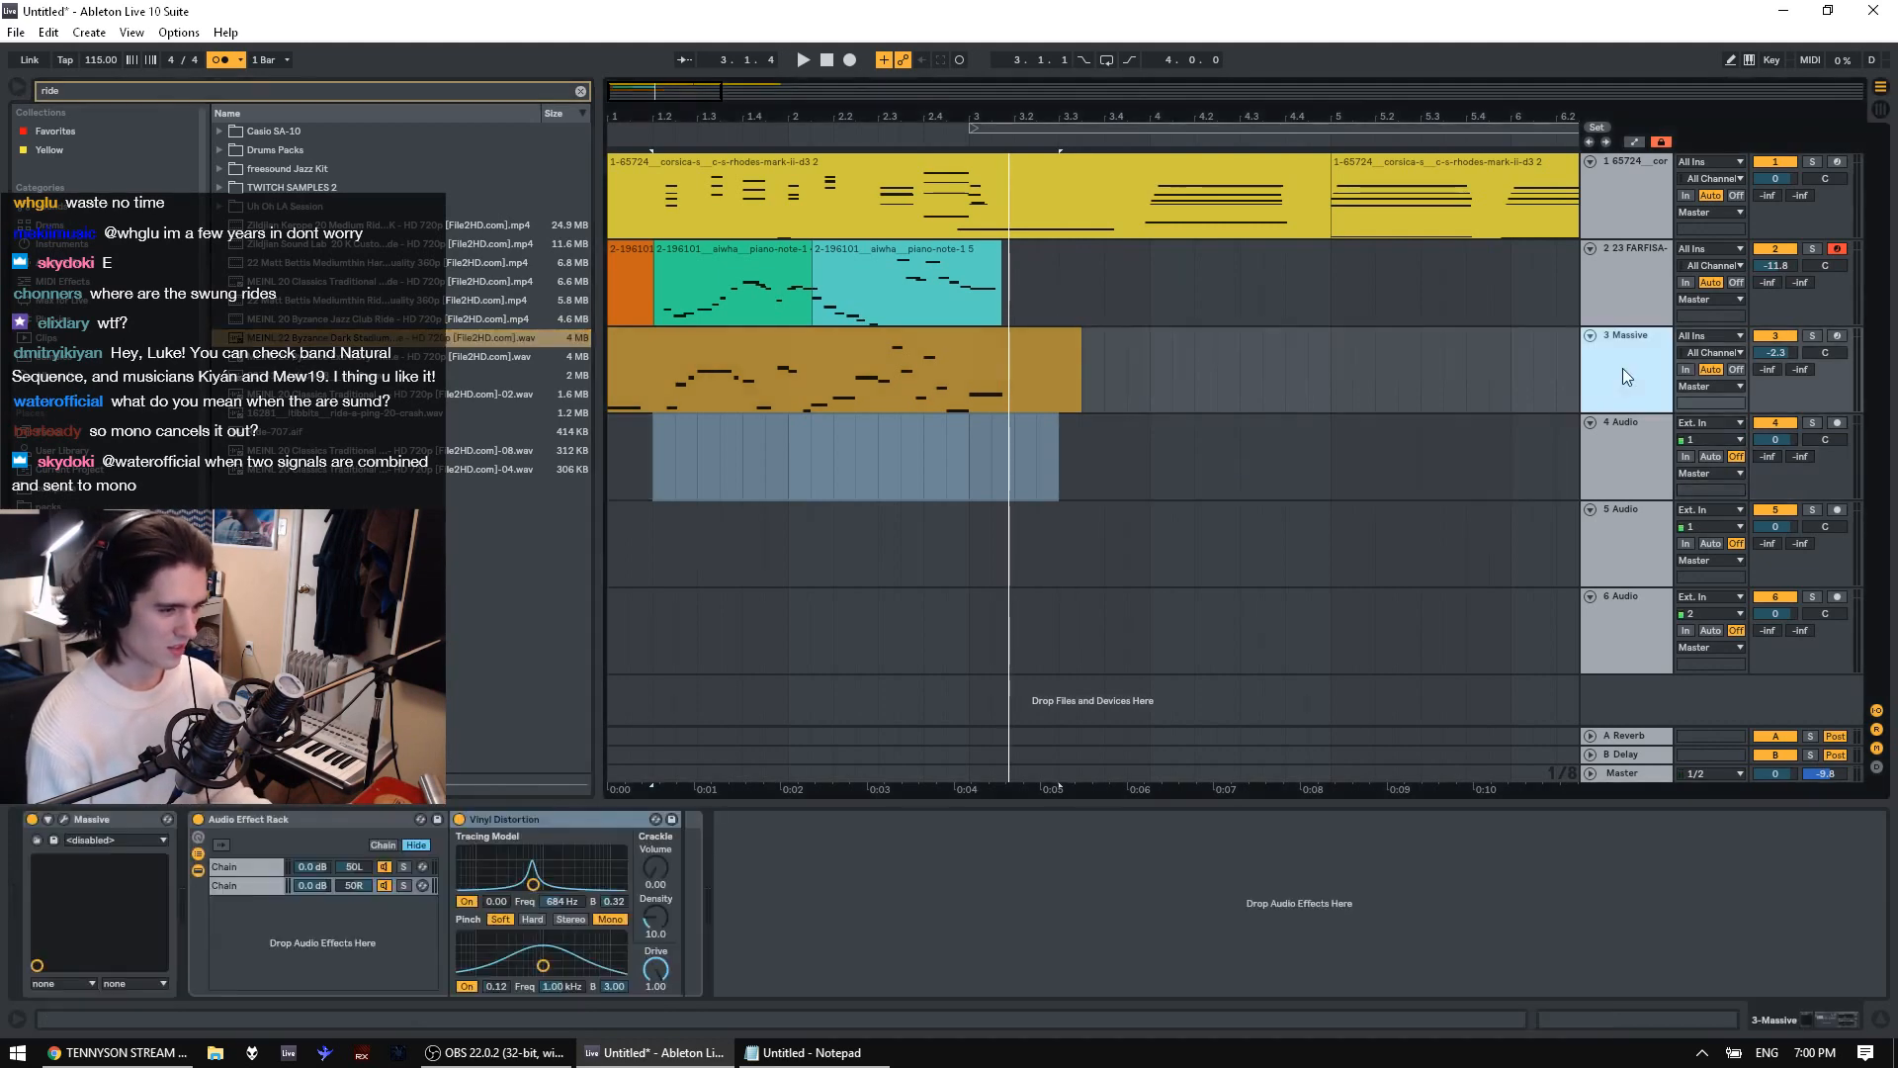
{"action": "key", "text": "ctrl+shift+t"}
{"action": "left_click", "coordinate": [1473, 451]}
{"action": "left_click", "coordinate": [765, 440]}
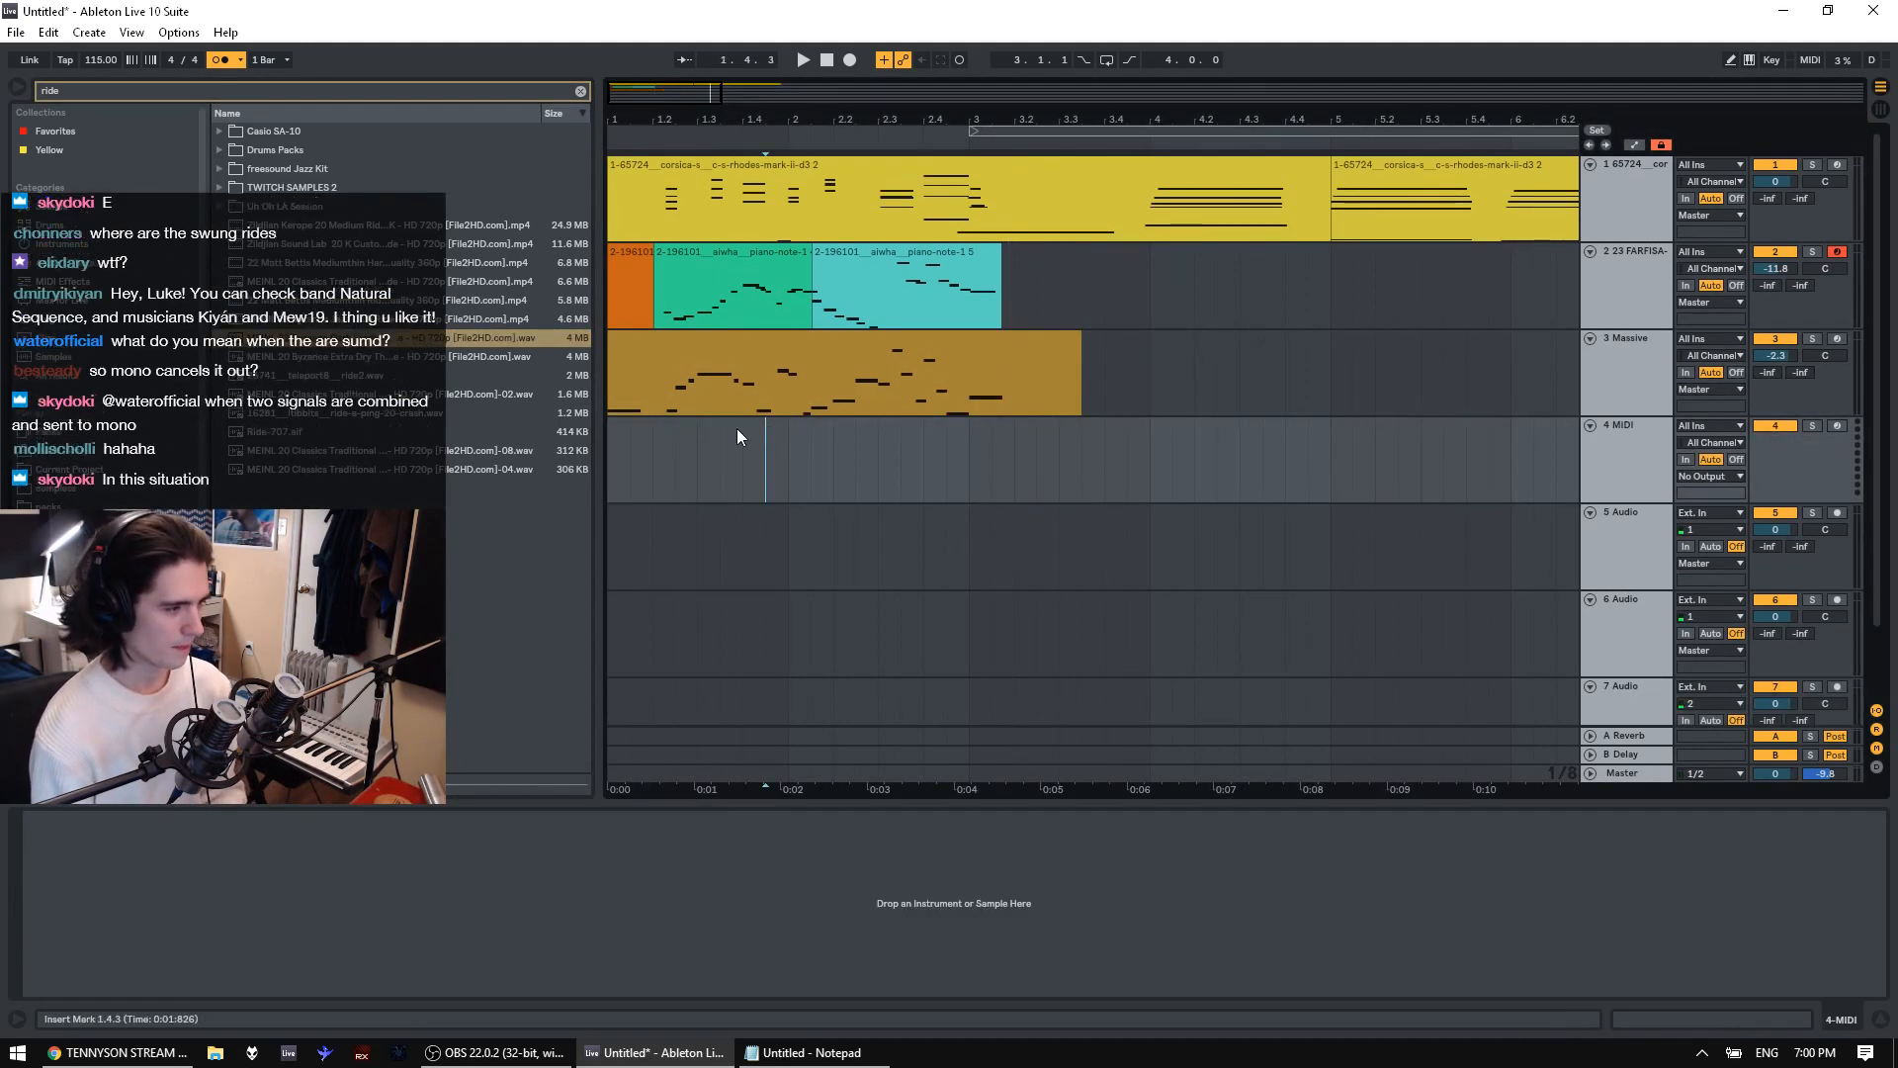
{"action": "double_click", "coordinate": [484, 337]}
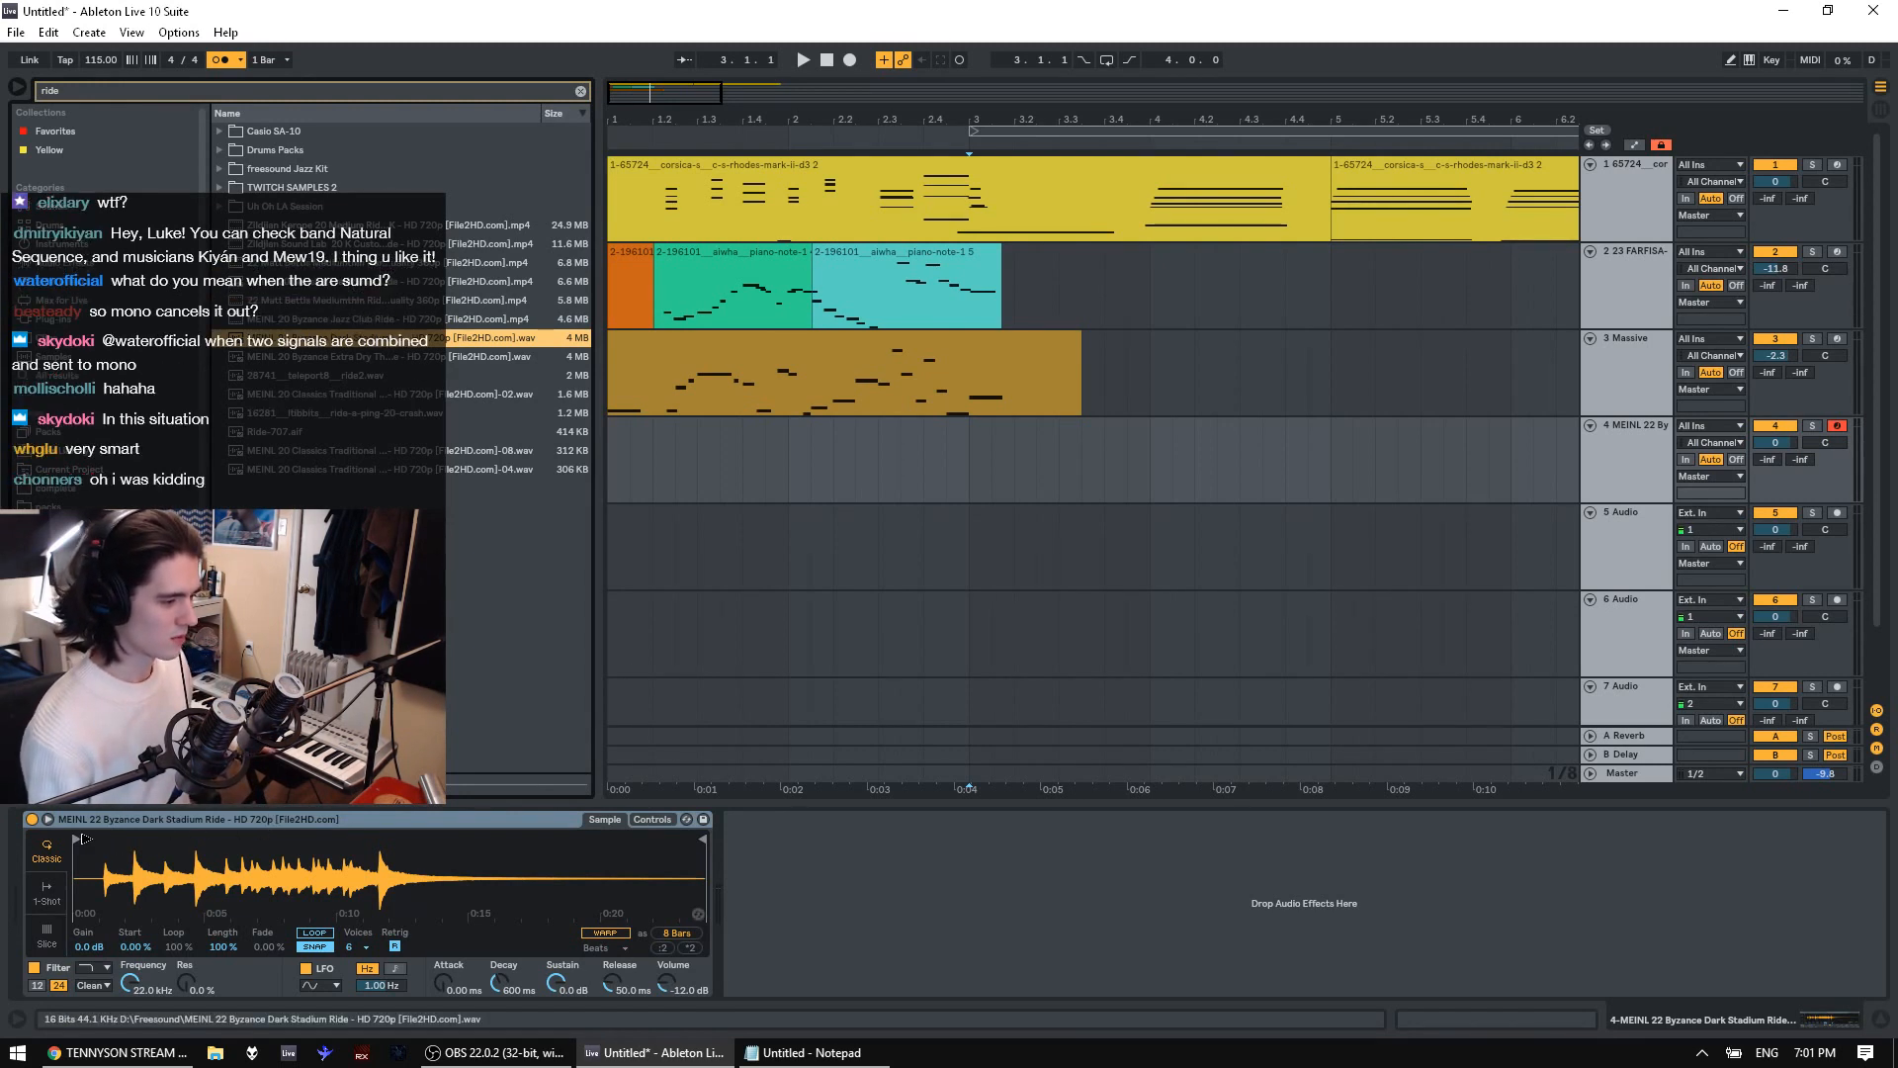
Try starting the ride sample at its last hit, play it, and fine-tune the start point against the waveform
{"action": "left_click_drag", "start_coordinate": [85, 838], "coordinate": [385, 831]}
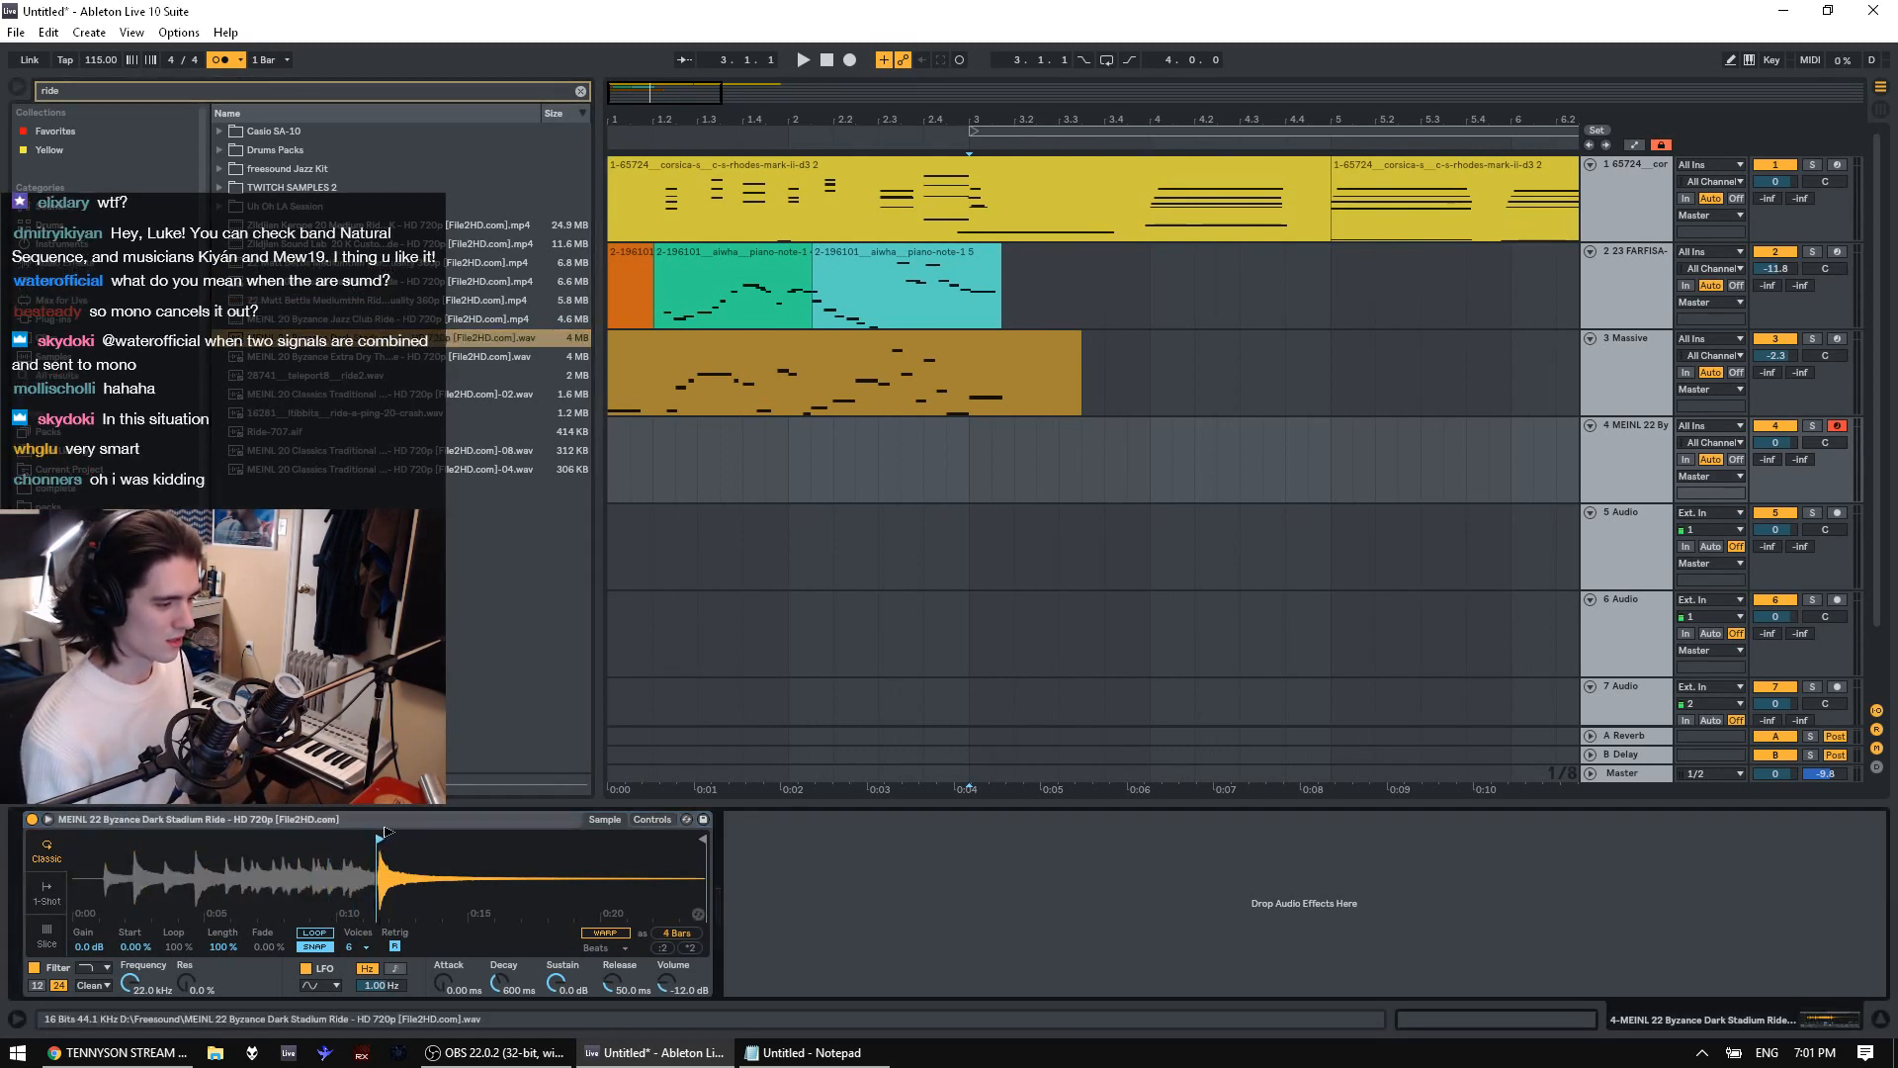
{"action": "key", "text": "space"}
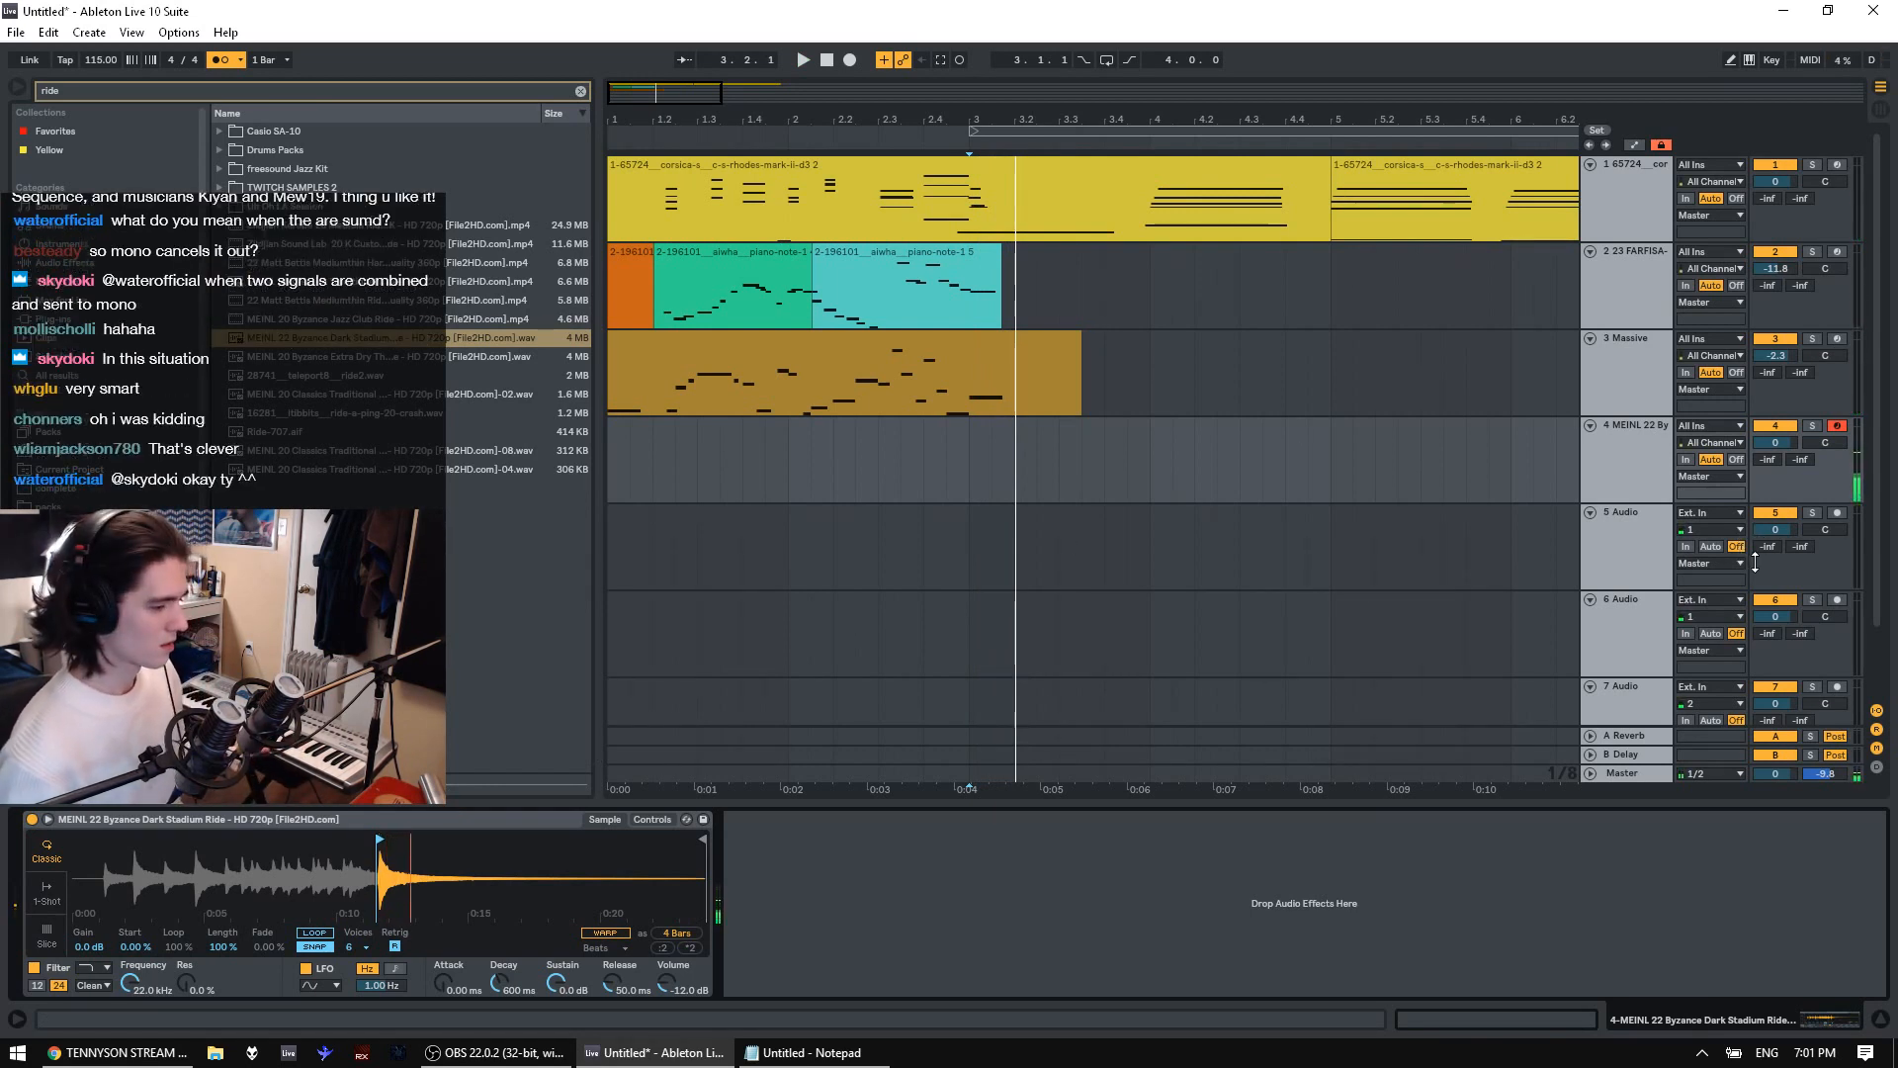
{"action": "mouse_move", "coordinate": [382, 863]}
{"action": "left_mouse_down"}
{"action": "mouse_move", "coordinate": [383, 914]}
{"action": "mouse_move", "coordinate": [376, 844]}
{"action": "mouse_move", "coordinate": [380, 904]}
{"action": "mouse_move", "coordinate": [508, 474]}
{"action": "left_mouse_up"}
{"action": "left_click_drag", "start_coordinate": [398, 863], "coordinate": [689, 870]}
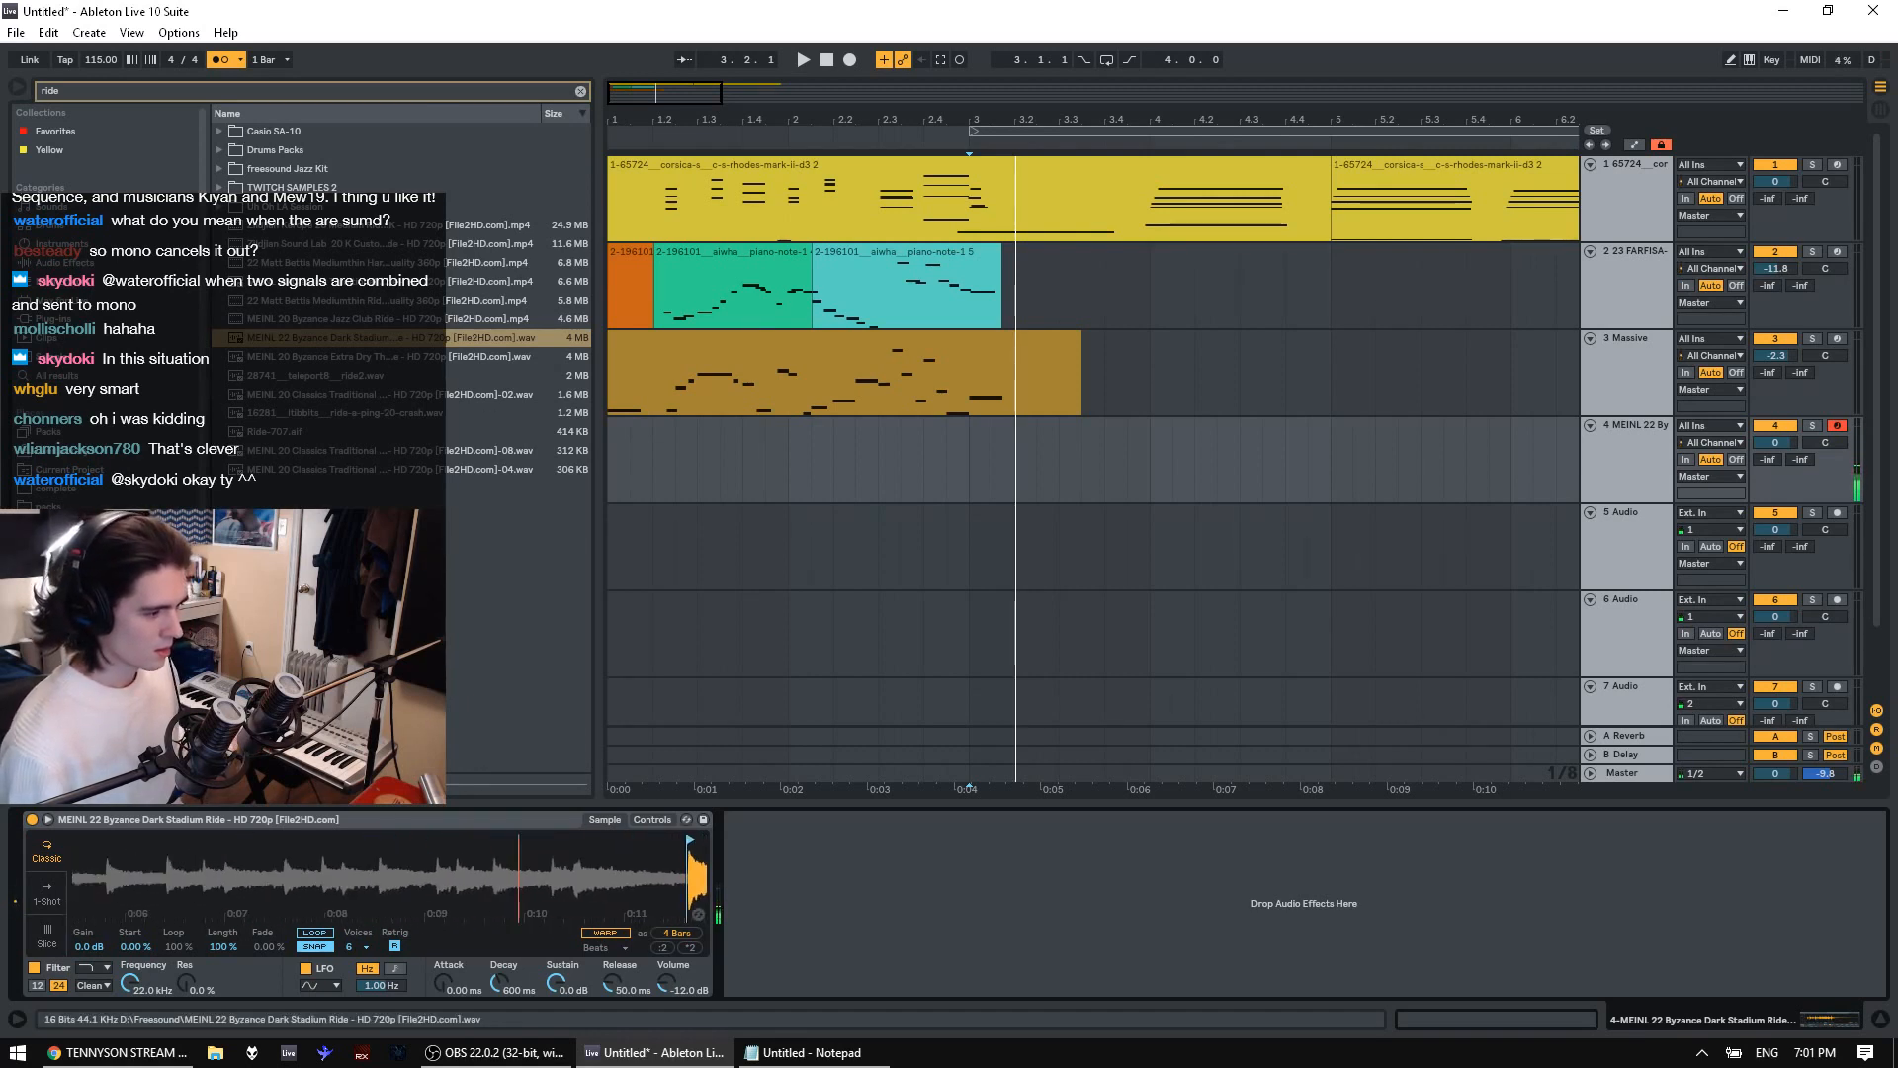
Switch the ride sampler to Slice mode and move the sample start back to the beginning of the recording
{"action": "left_click", "coordinate": [60, 929]}
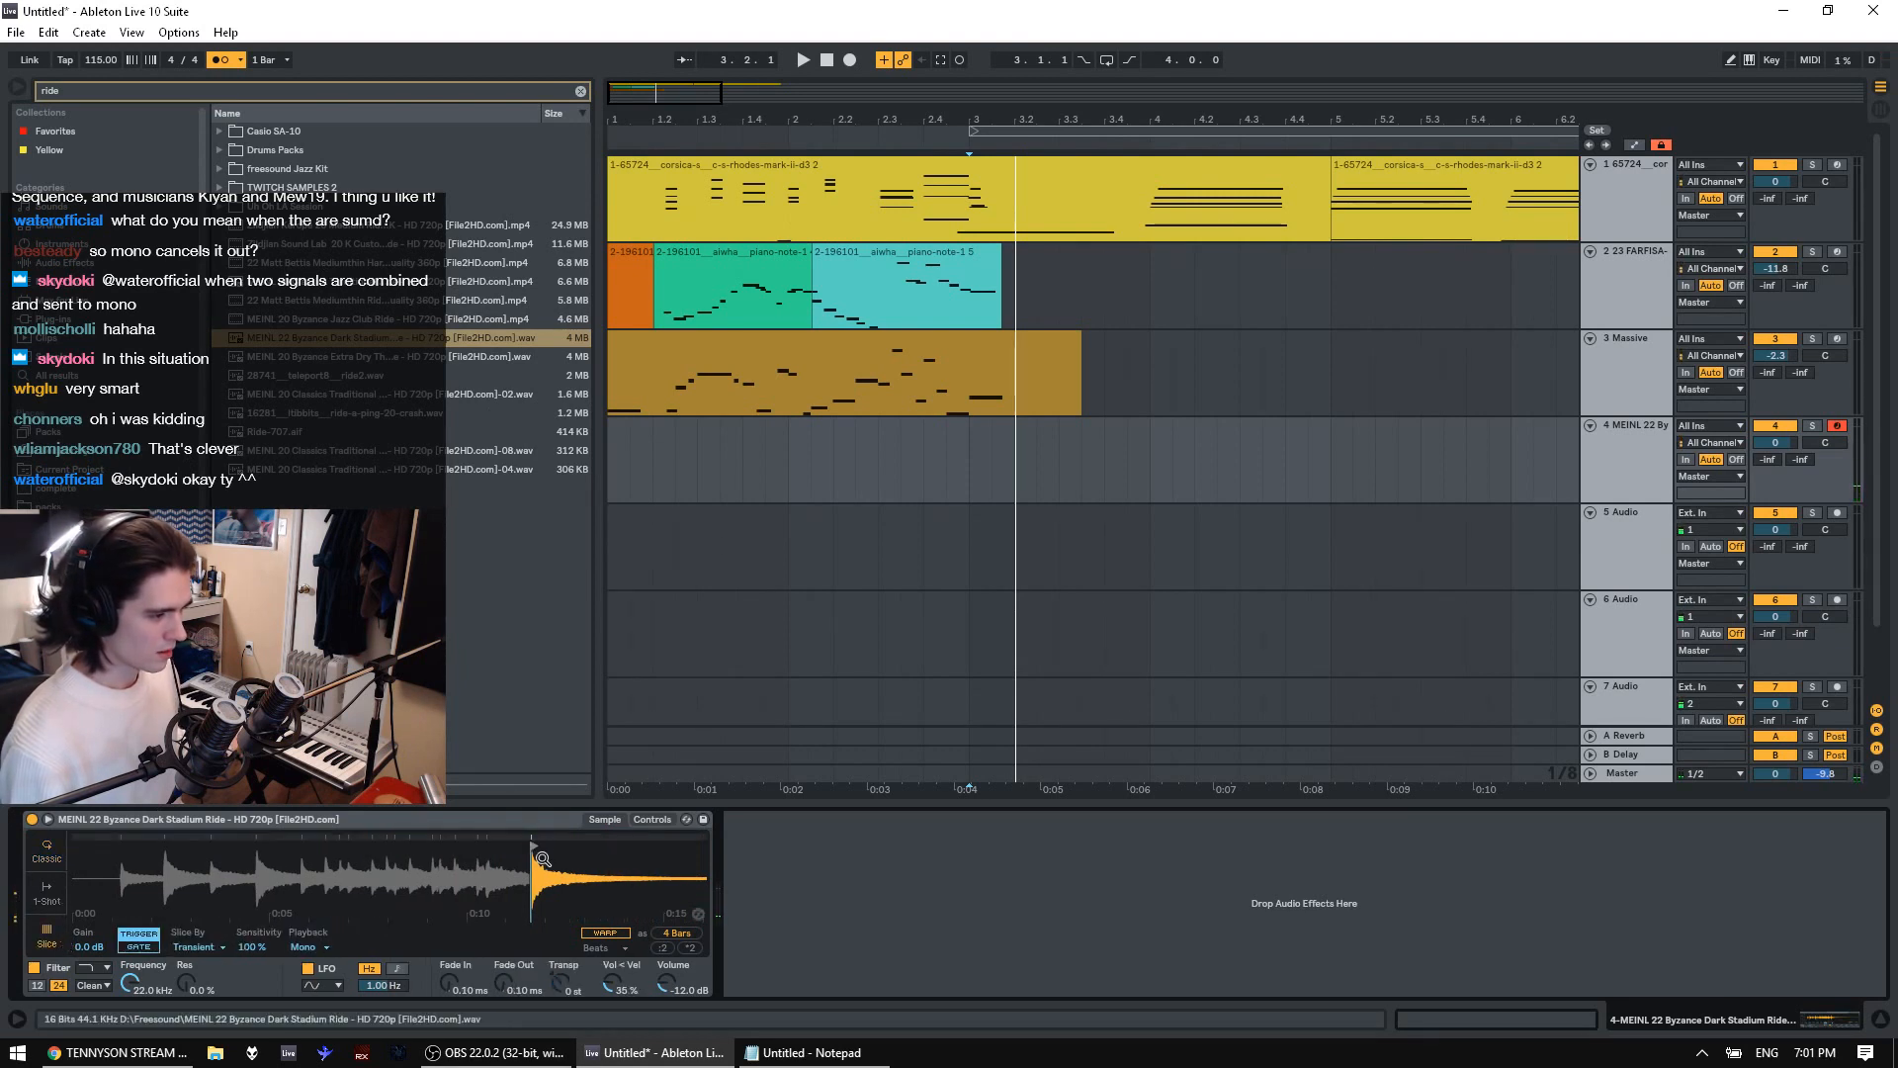
{"action": "left_click", "coordinate": [44, 901]}
{"action": "left_click", "coordinate": [50, 930]}
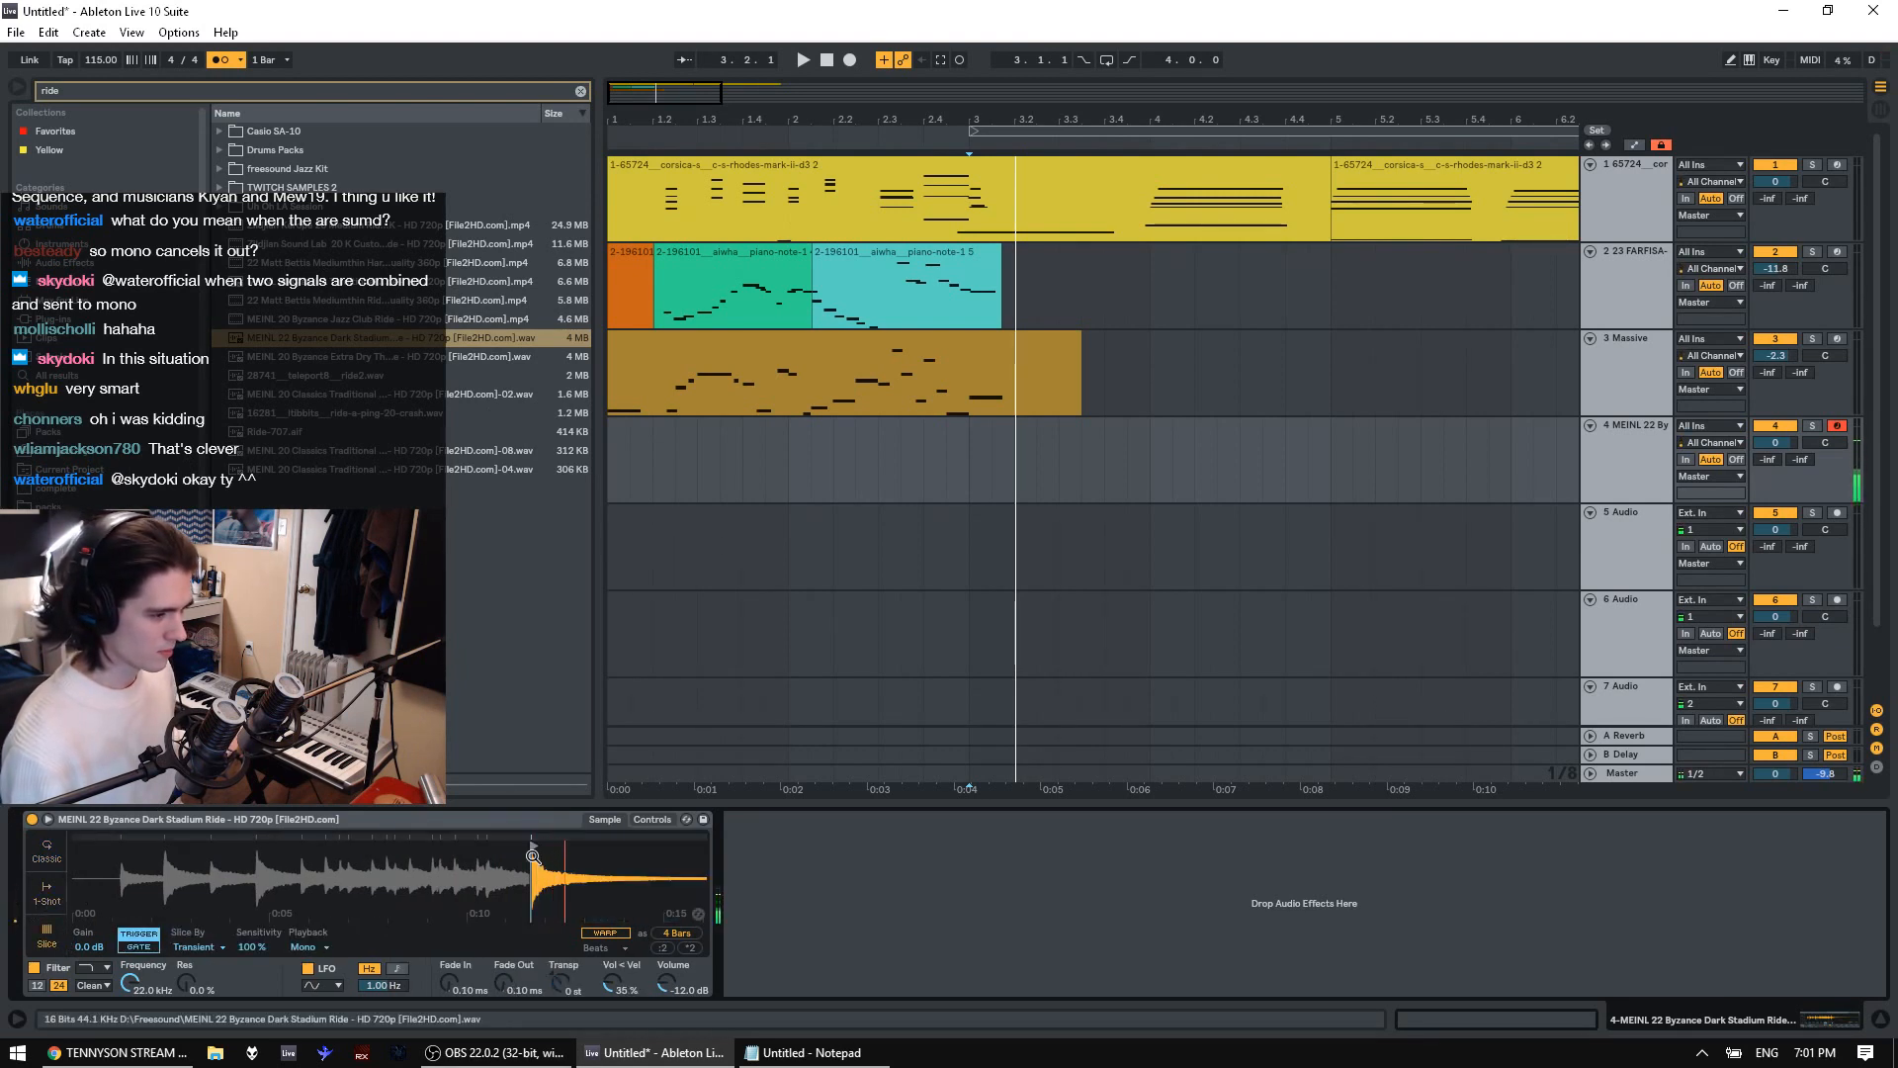
{"action": "left_click_drag", "start_coordinate": [532, 856], "coordinate": [77, 856]}
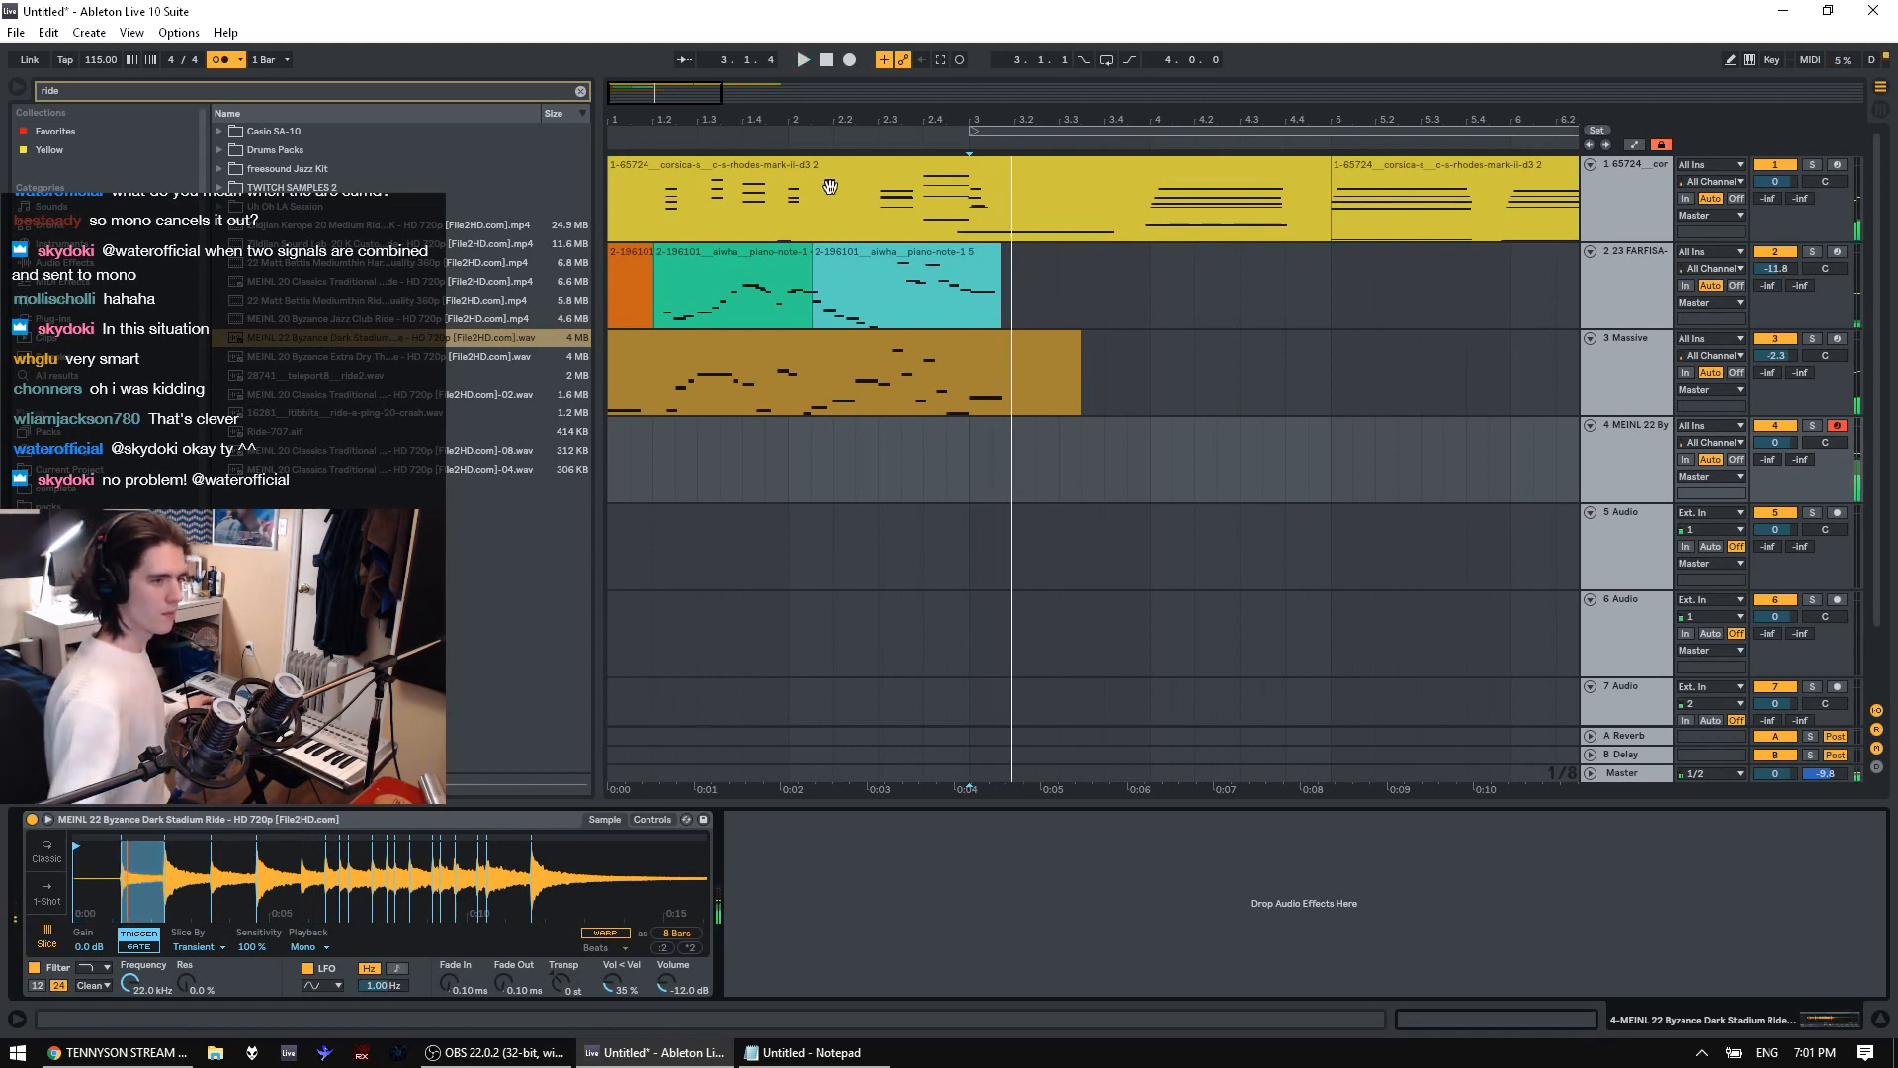
Create an empty MIDI clip from 1.1.1 to 3.1.1 on the ride track and enlarge its note editor
{"action": "left_click_drag", "start_coordinate": [853, 443], "coordinate": [609, 445]}
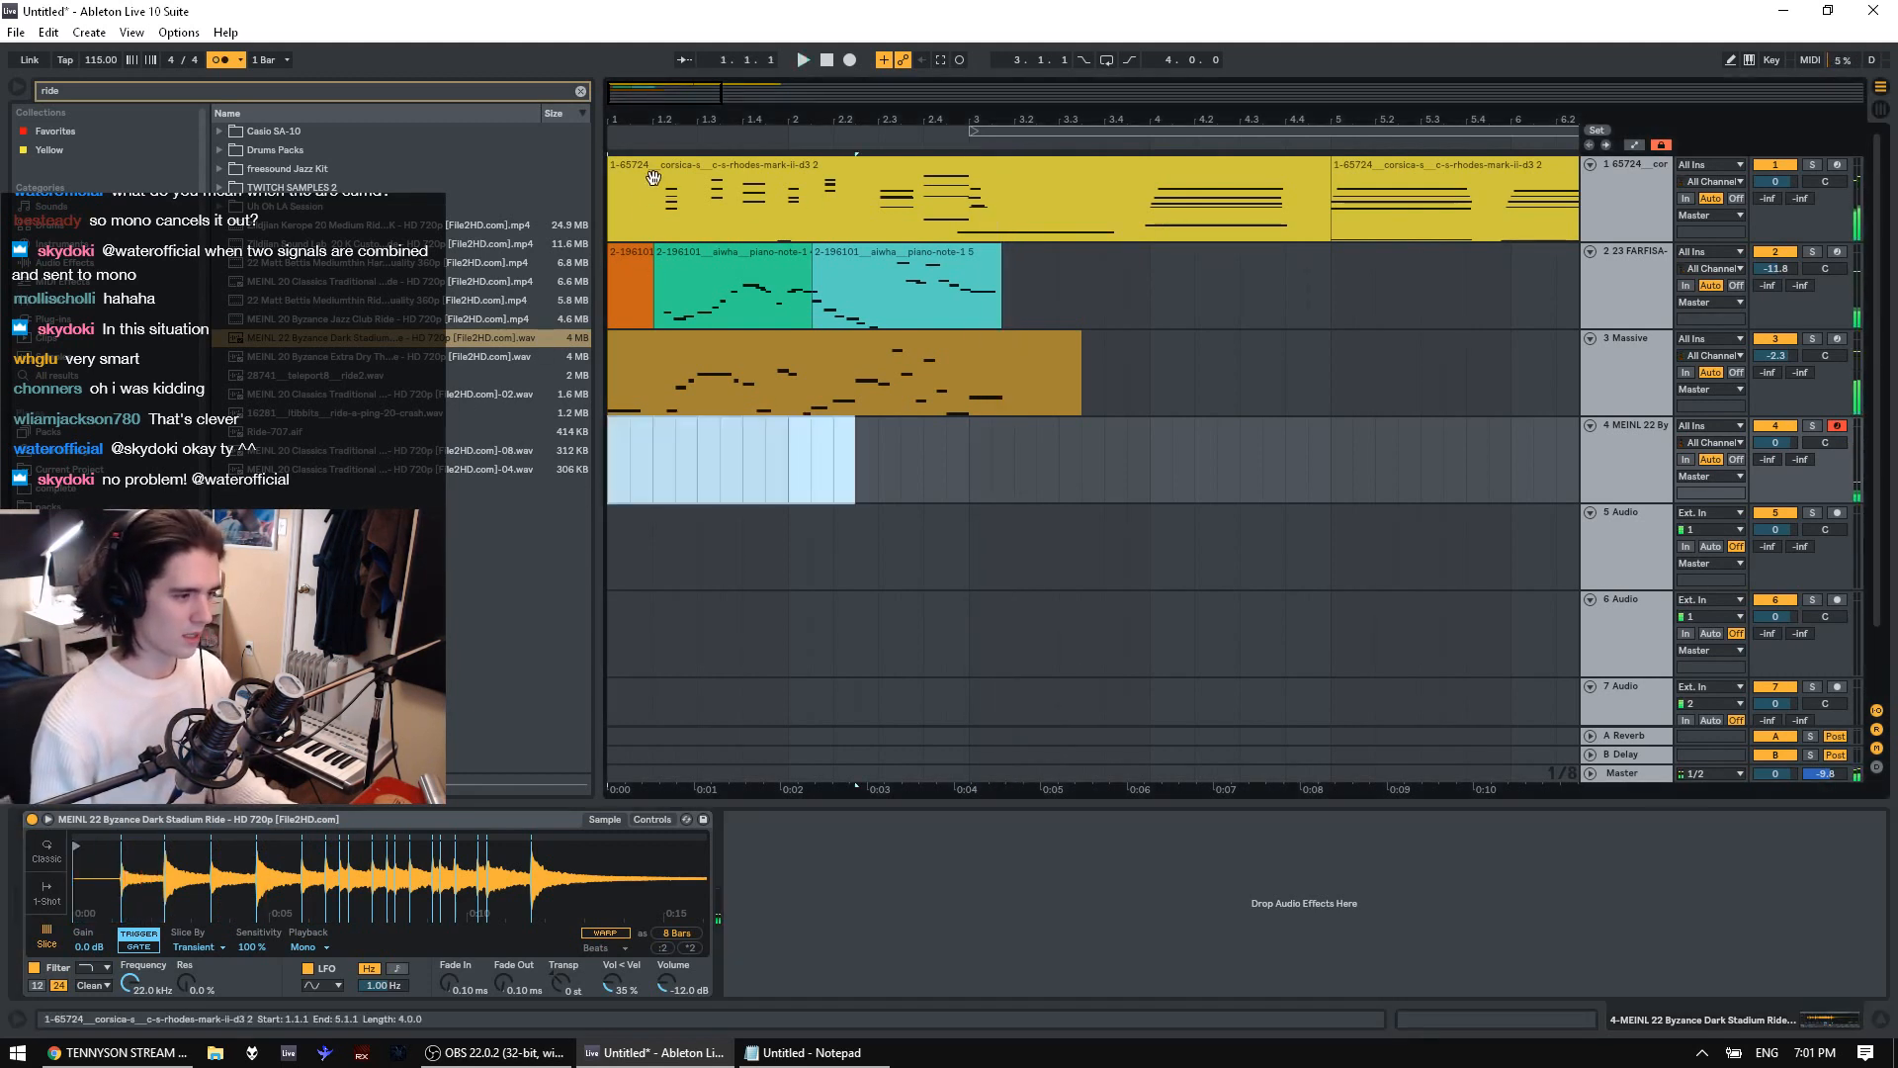
{"action": "left_click", "coordinate": [947, 478], "text": "shift"}
{"action": "right_click", "coordinate": [929, 478]}
{"action": "left_click", "coordinate": [1006, 607]}
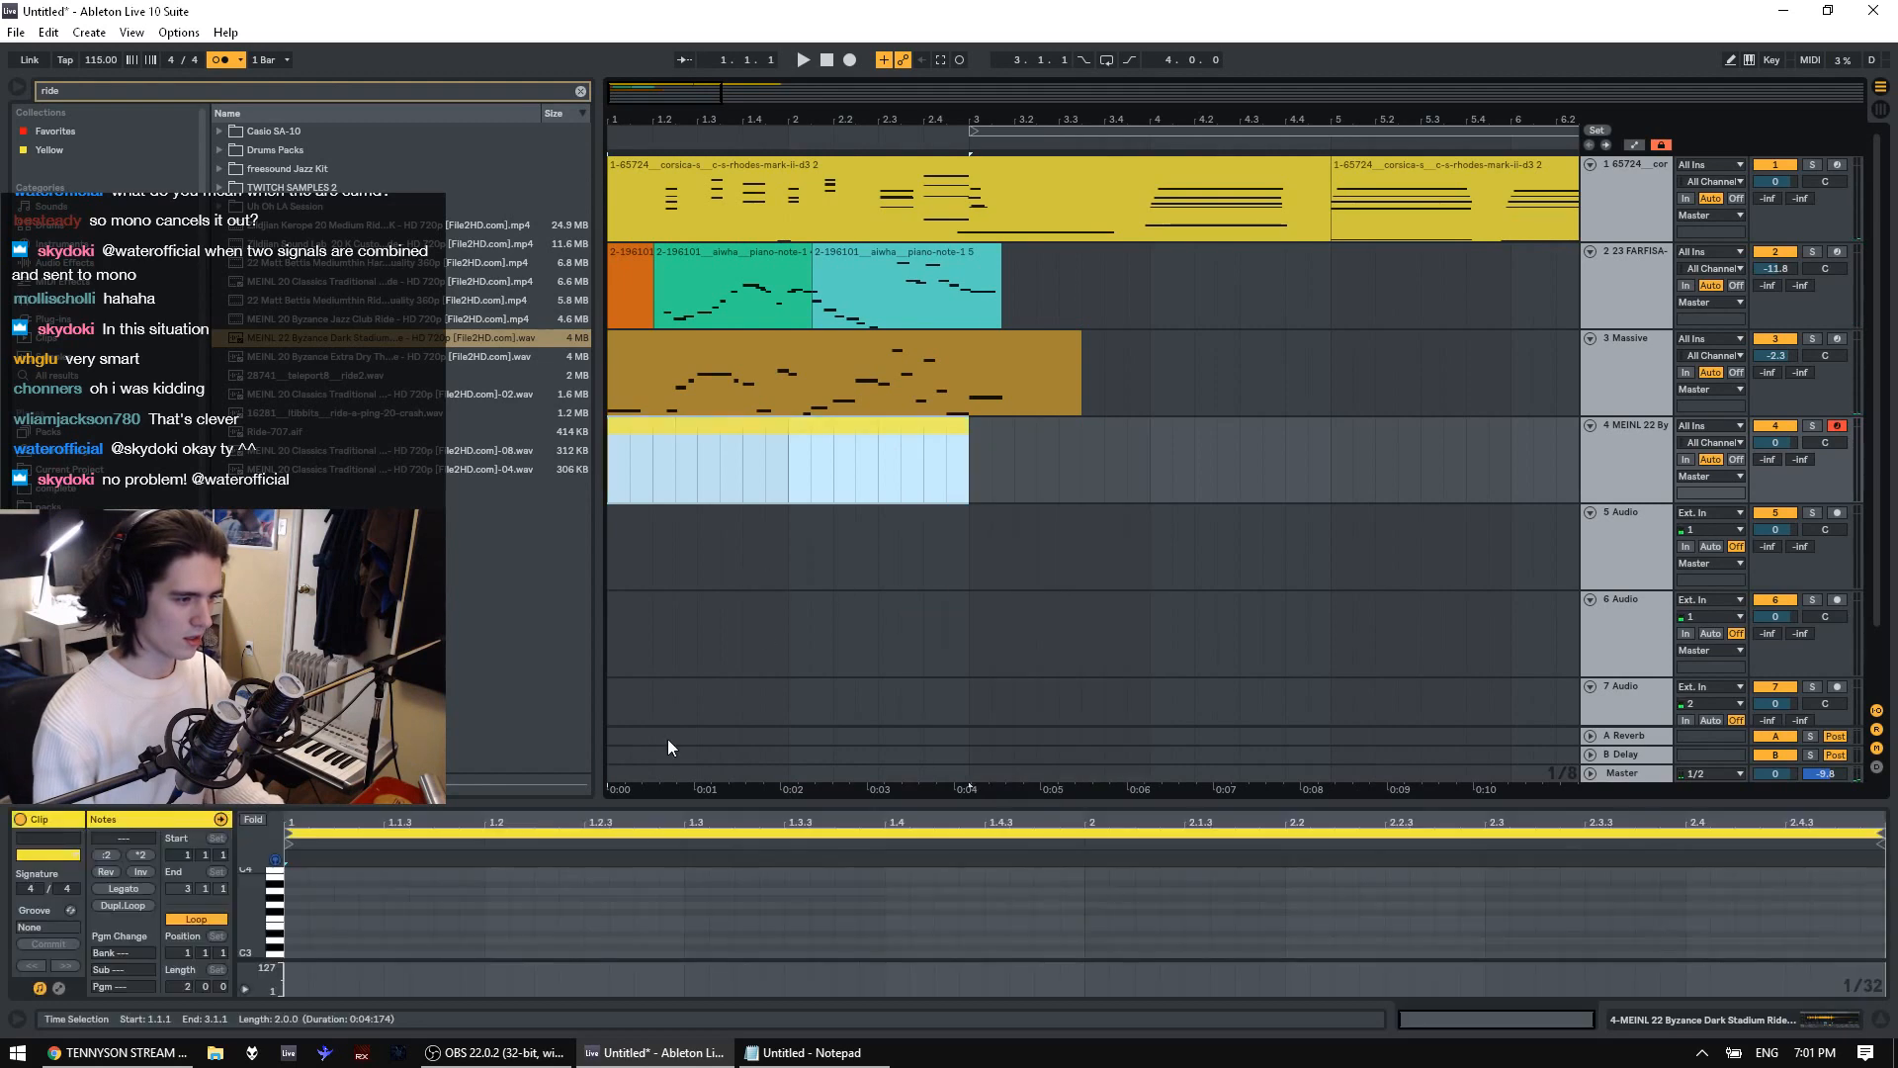
{"action": "left_click_drag", "start_coordinate": [390, 806], "coordinate": [390, 484]}
Add a C#1 note at 1.1.1 and a G#1 note from 1.1.3 to 1.2.1, and play them
{"action": "key", "text": "space"}
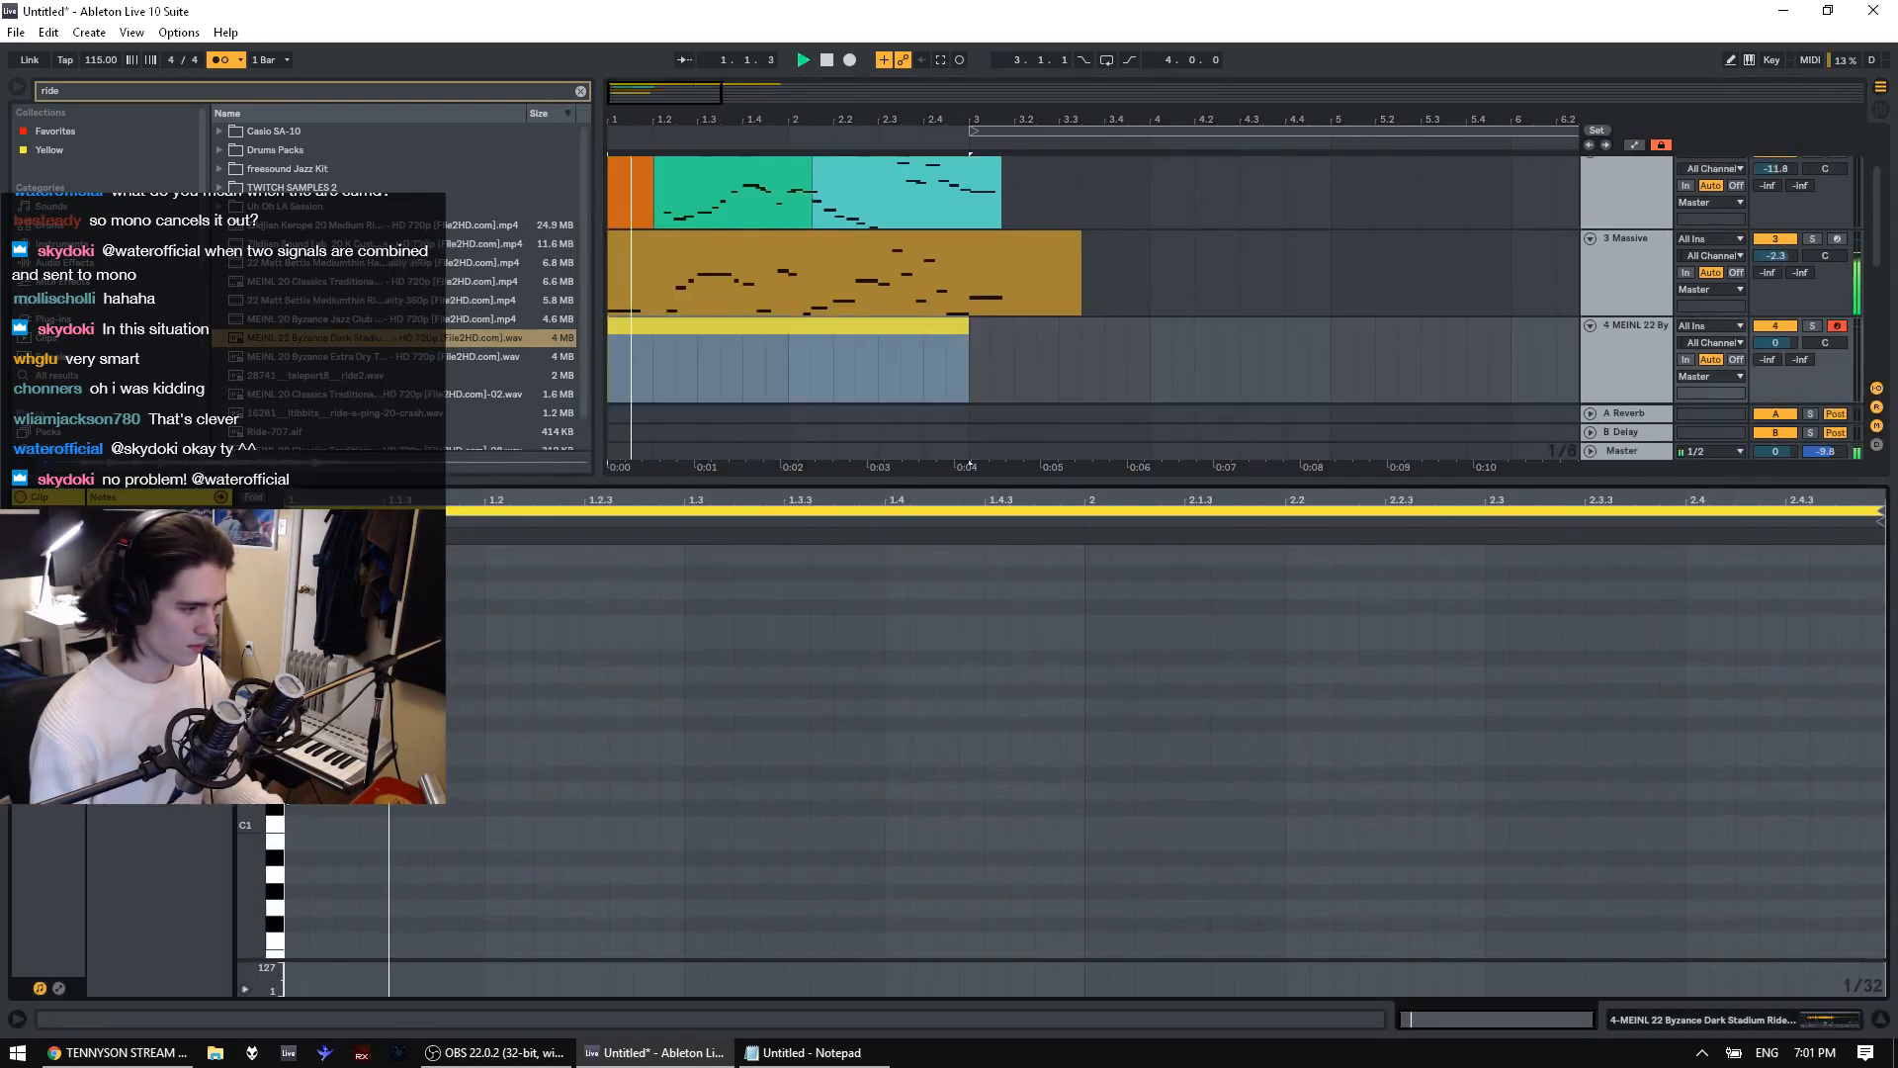
{"action": "key", "text": "space"}
{"action": "mouse_move", "coordinate": [295, 823]}
{"action": "left_mouse_down"}
{"action": "mouse_move", "coordinate": [421, 834]}
{"action": "mouse_move", "coordinate": [352, 831]}
{"action": "mouse_move", "coordinate": [346, 807]}
{"action": "mouse_move", "coordinate": [384, 810]}
{"action": "mouse_move", "coordinate": [434, 776]}
{"action": "mouse_move", "coordinate": [447, 707]}
{"action": "left_mouse_up"}
{"action": "key", "text": "space"}
{"action": "key", "text": "space"}
{"action": "key", "text": "space"}
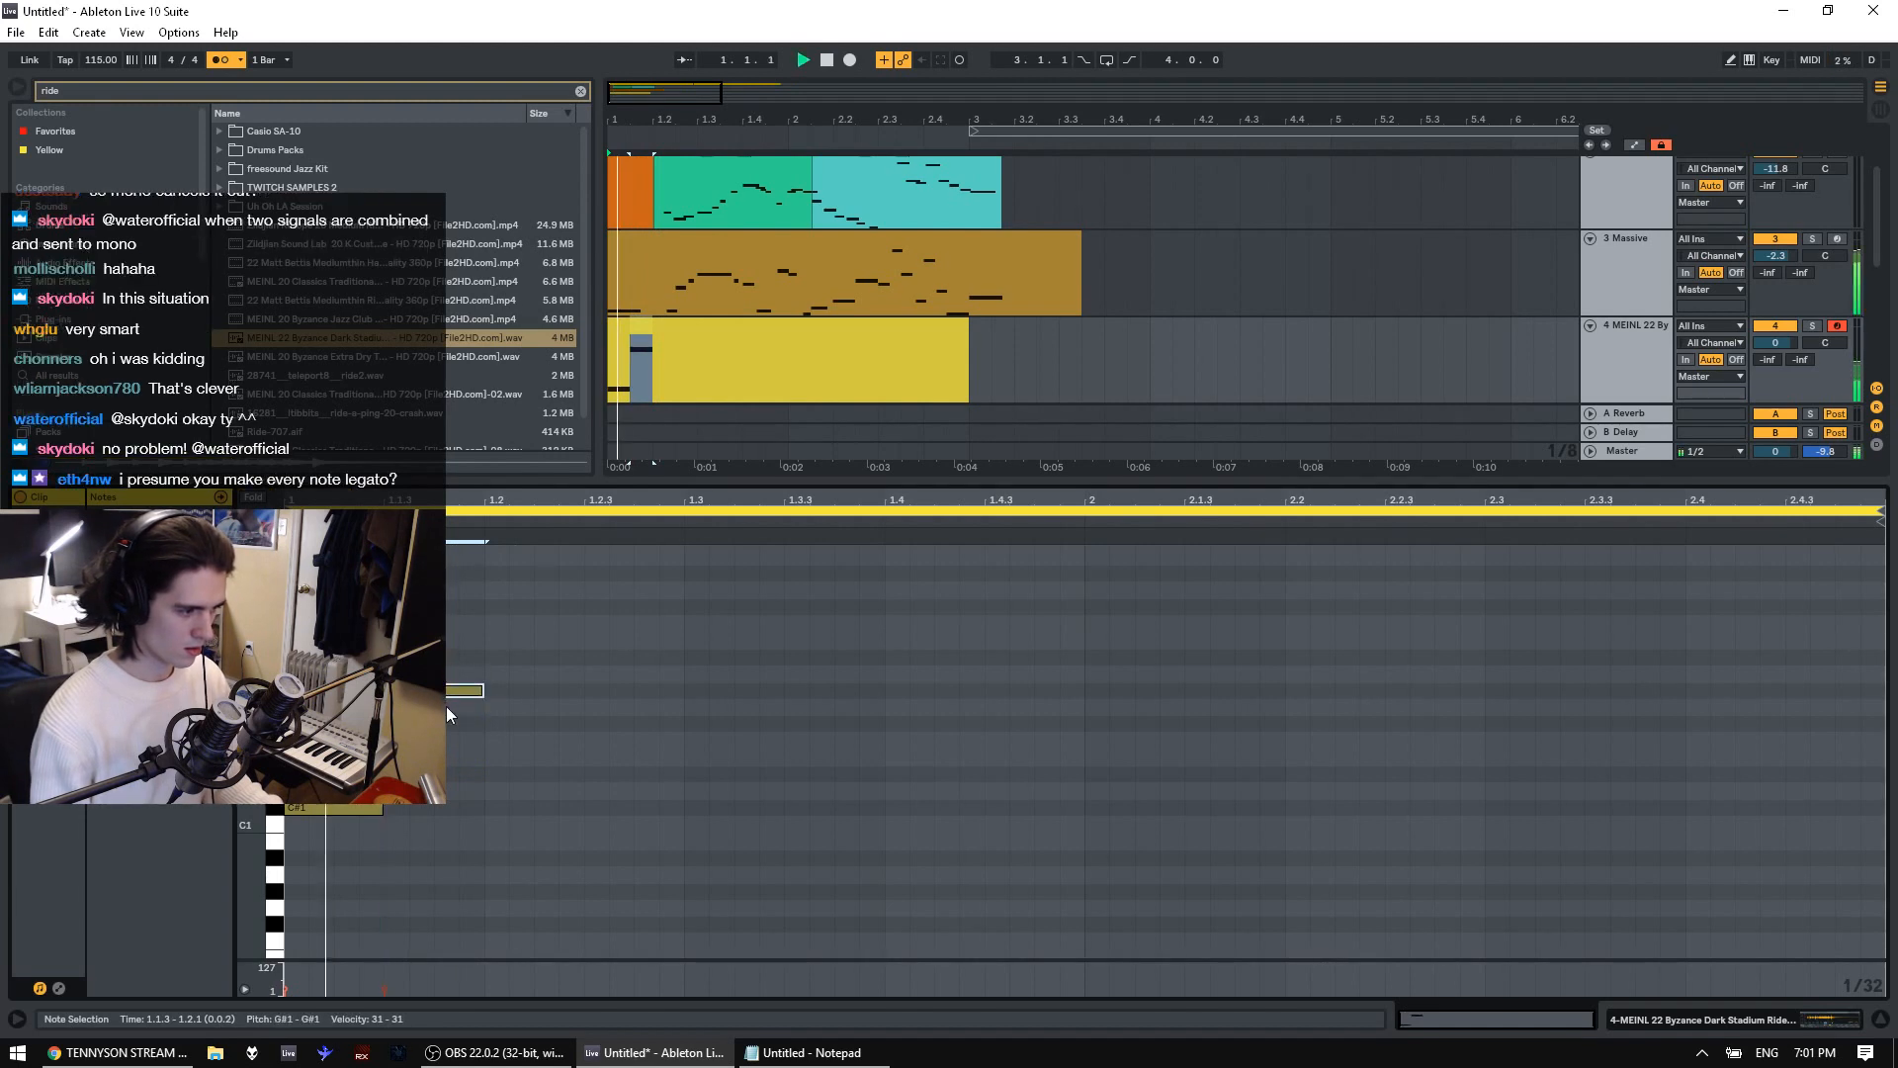
{"action": "key", "text": "space"}
Add a short B1 note with velocity 1 just after 1.1.4 and play the ride pattern
{"action": "left_click", "coordinate": [512, 704]}
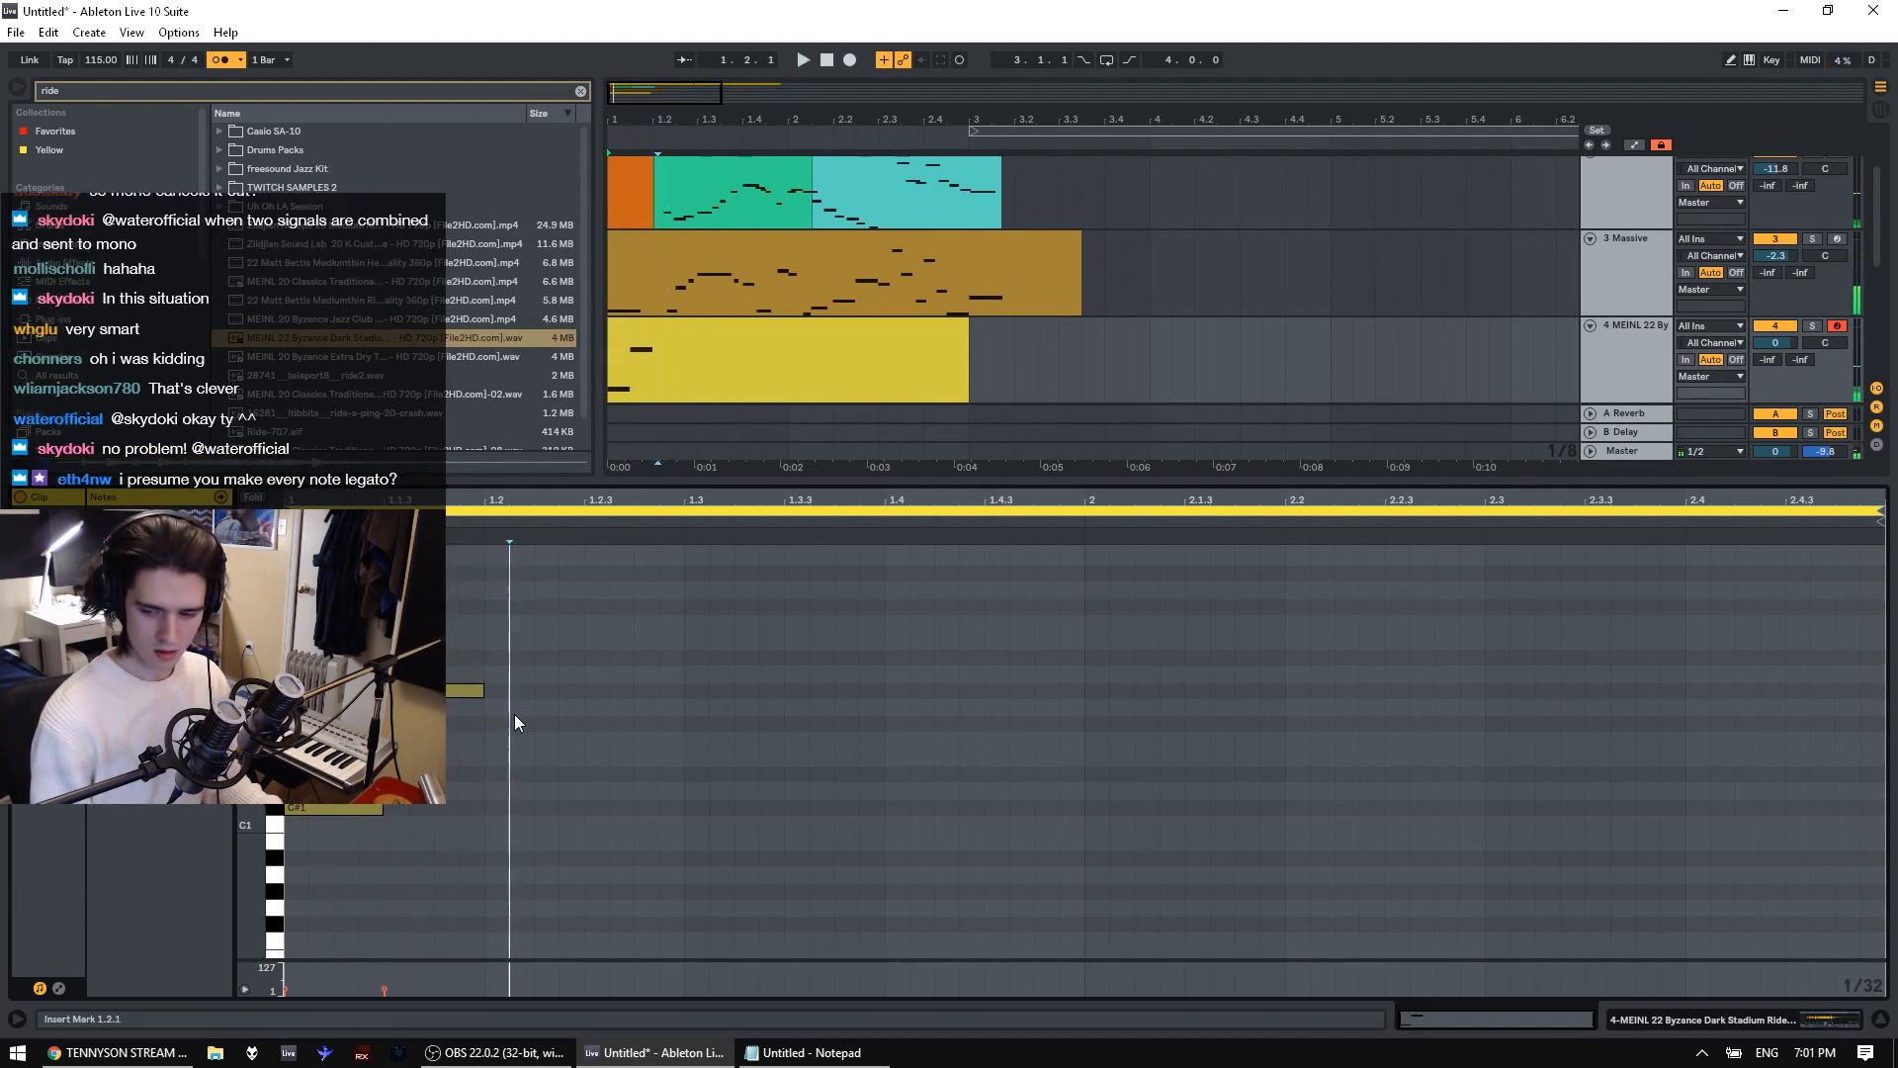
{"action": "double_click", "coordinate": [515, 721]}
{"action": "left_click_drag", "start_coordinate": [521, 724], "coordinate": [457, 607]}
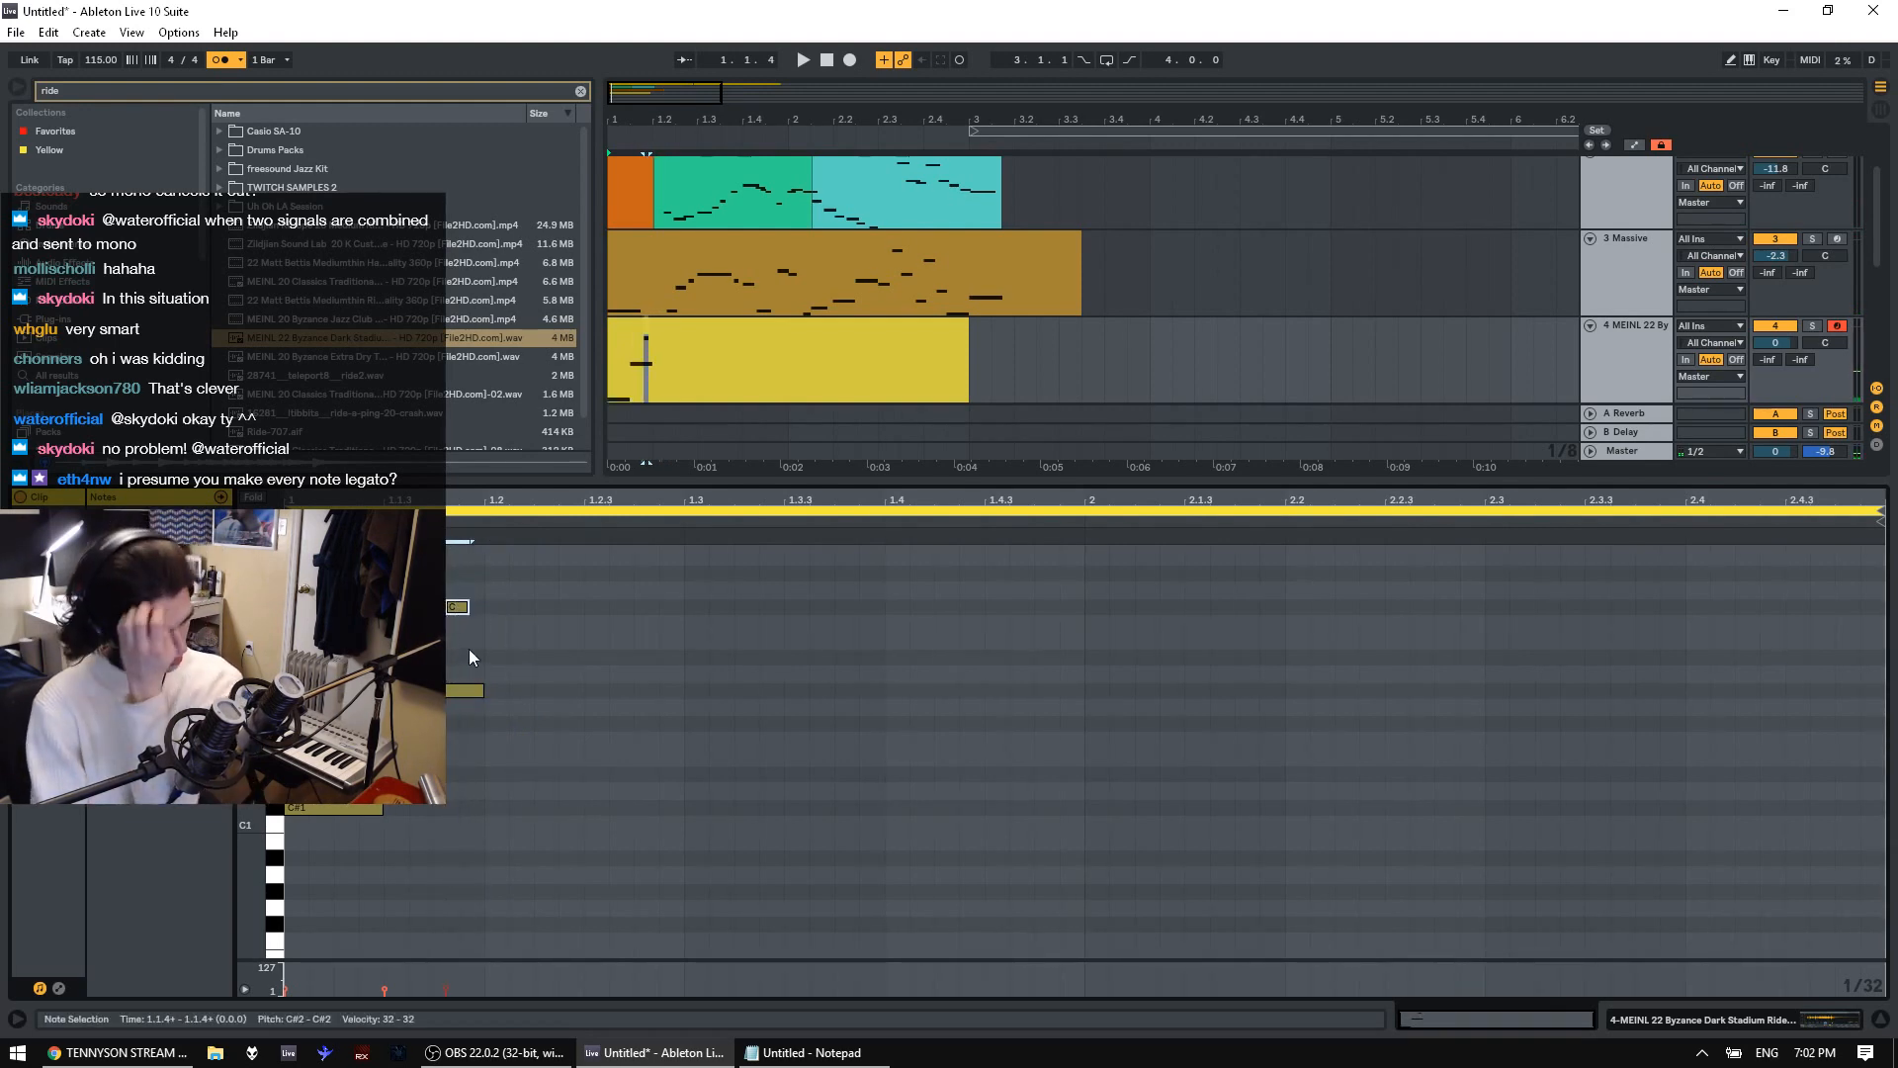
{"action": "right_click", "coordinate": [469, 649]}
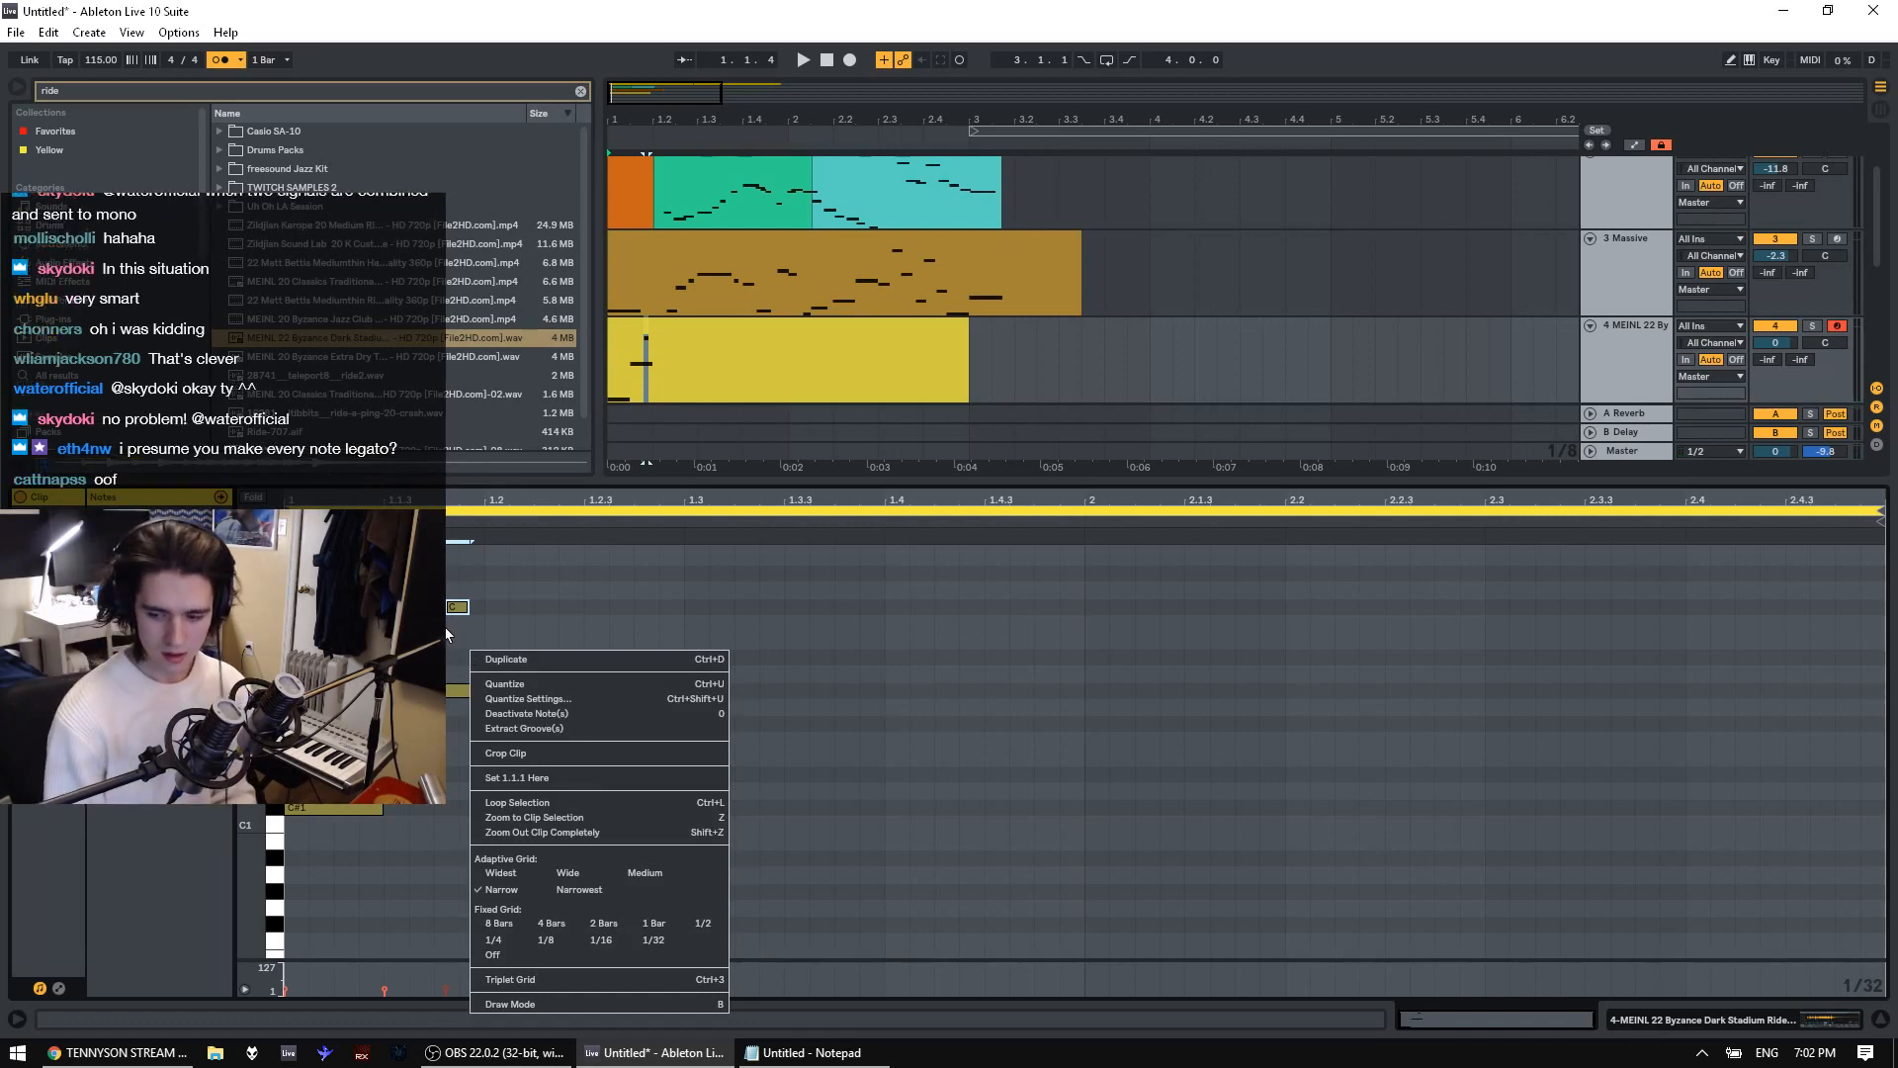
{"action": "left_click", "coordinate": [446, 640]}
{"action": "left_click_drag", "start_coordinate": [458, 605], "coordinate": [456, 644]}
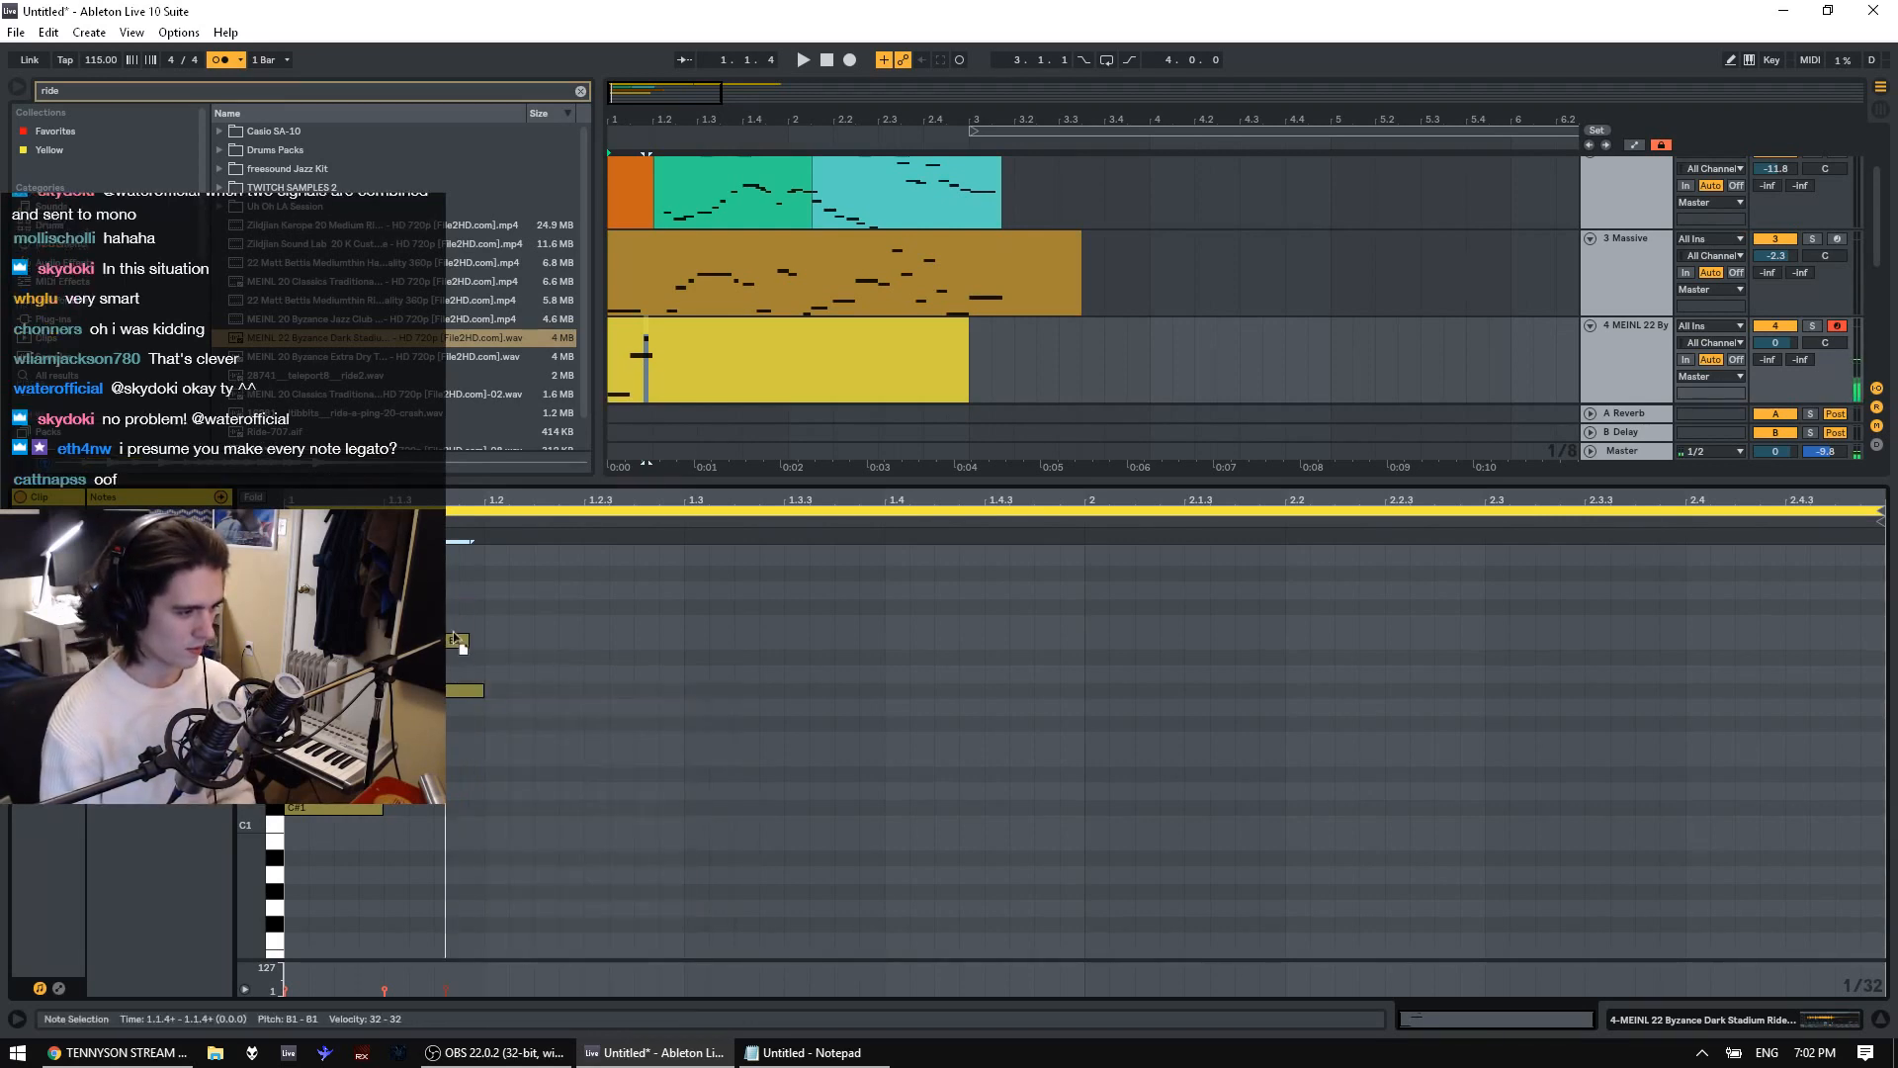
{"action": "left_click", "coordinate": [494, 691]}
{"action": "key", "text": "space"}
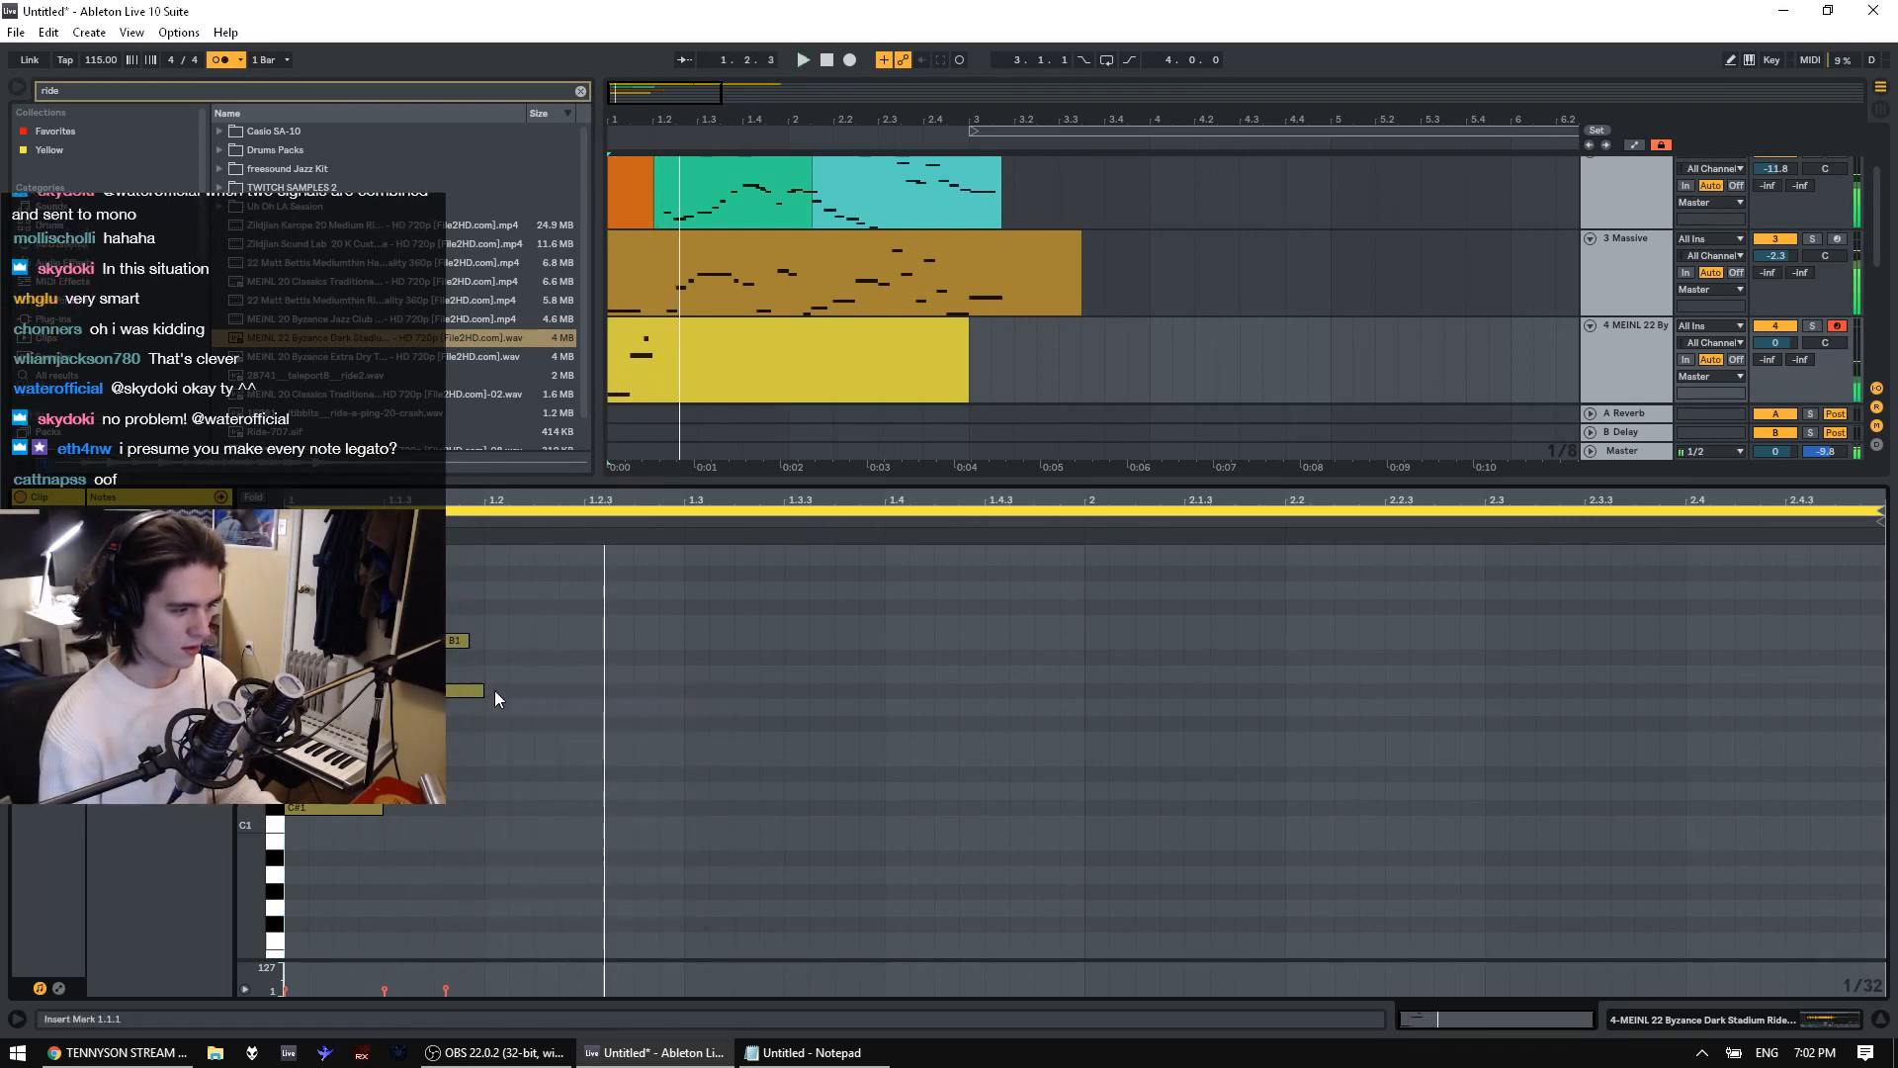
{"action": "key", "text": "space"}
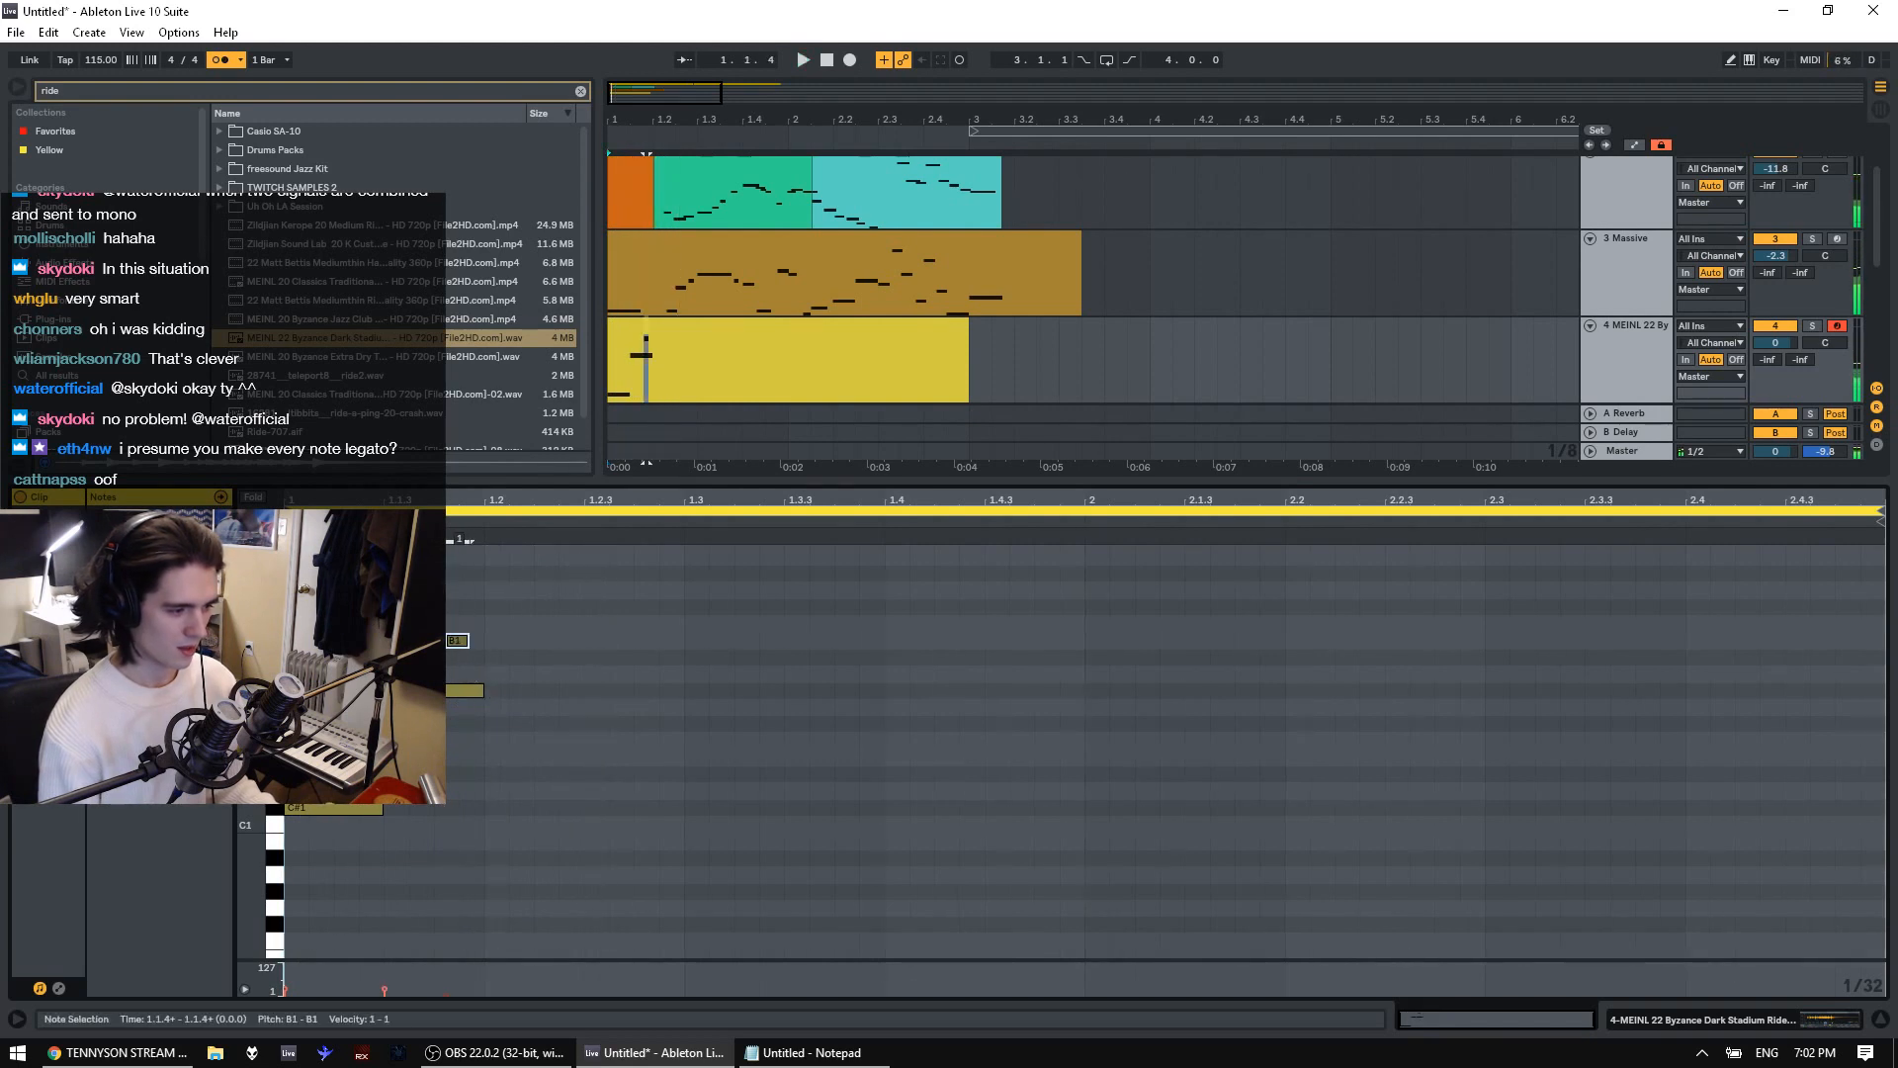
Continue the ride pattern with a D#2 note at 1.2.1, D2 from 1.2.3 to 1.3.1 and F2 from 1.3.1 to 1.3.3
{"action": "left_click", "coordinate": [485, 674]}
{"action": "double_click", "coordinate": [495, 677]}
{"action": "left_click_drag", "start_coordinate": [525, 674], "coordinate": [521, 574]}
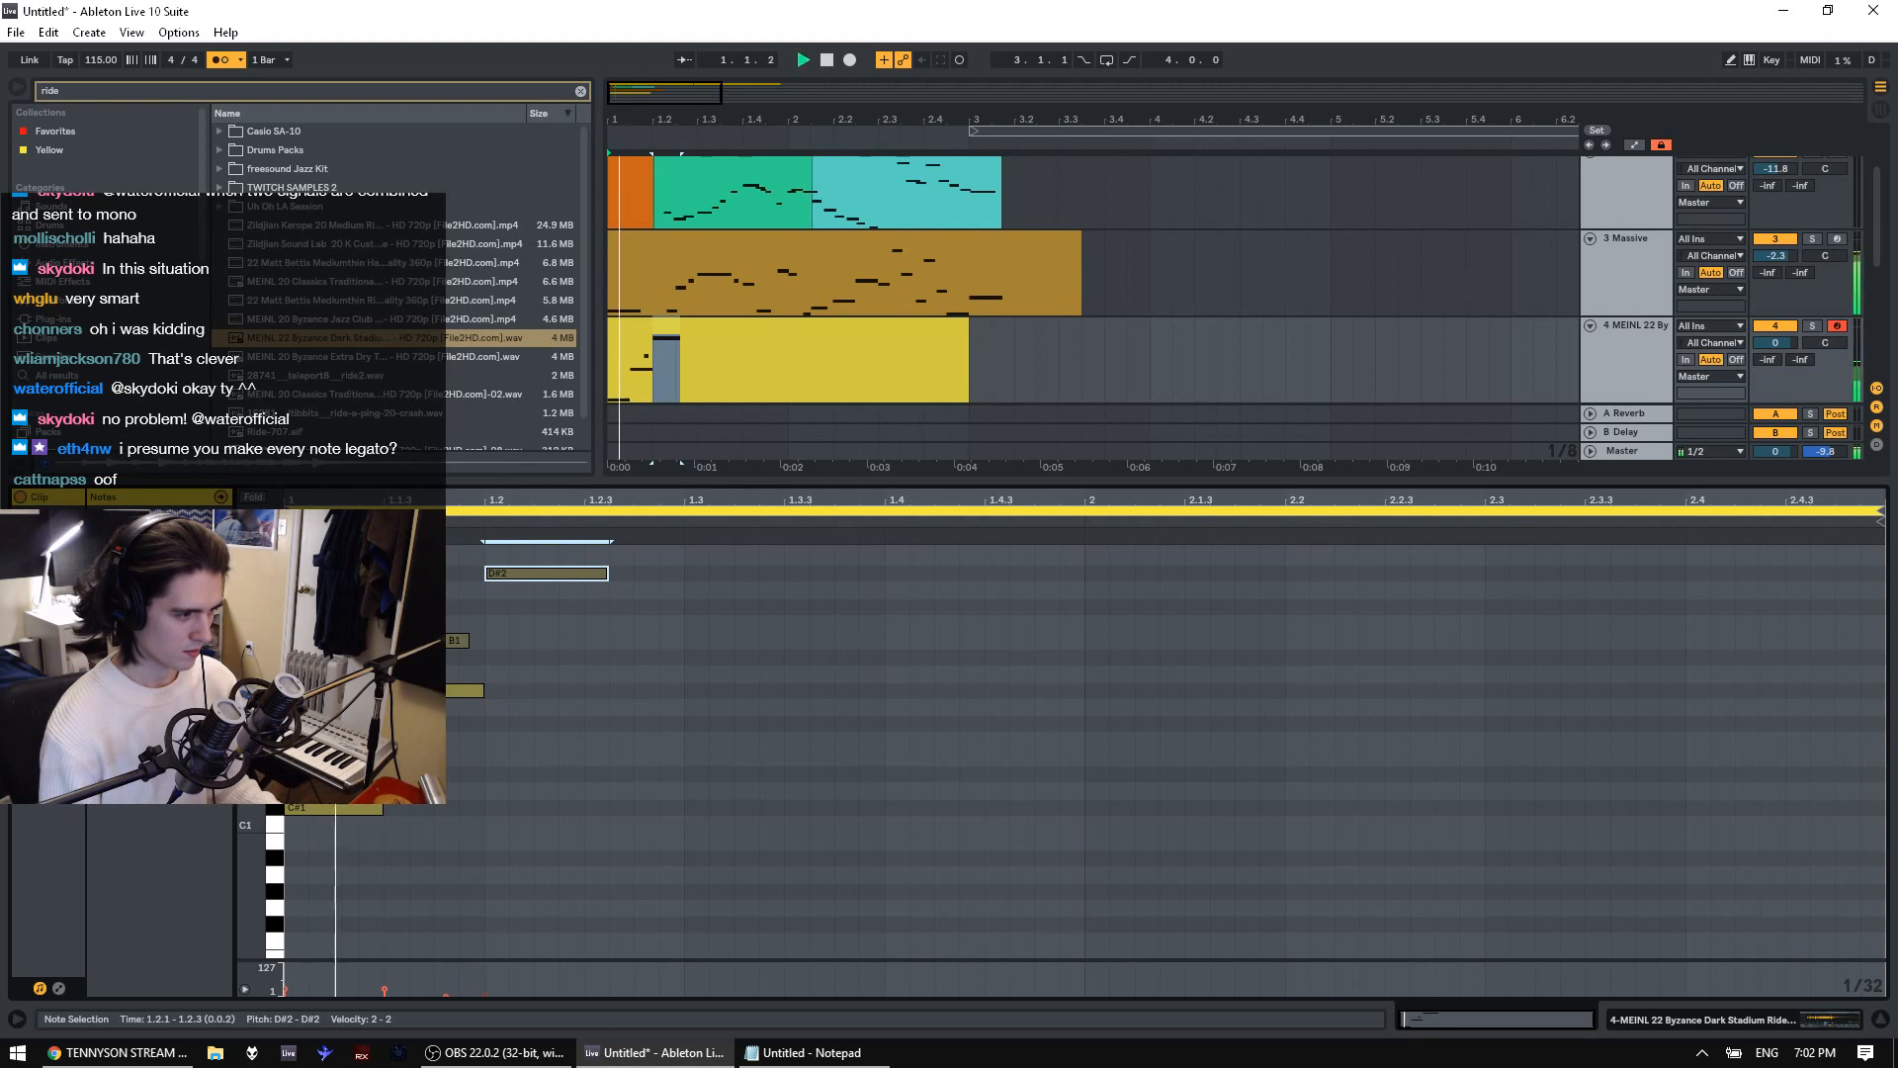
{"action": "double_click", "coordinate": [591, 688]}
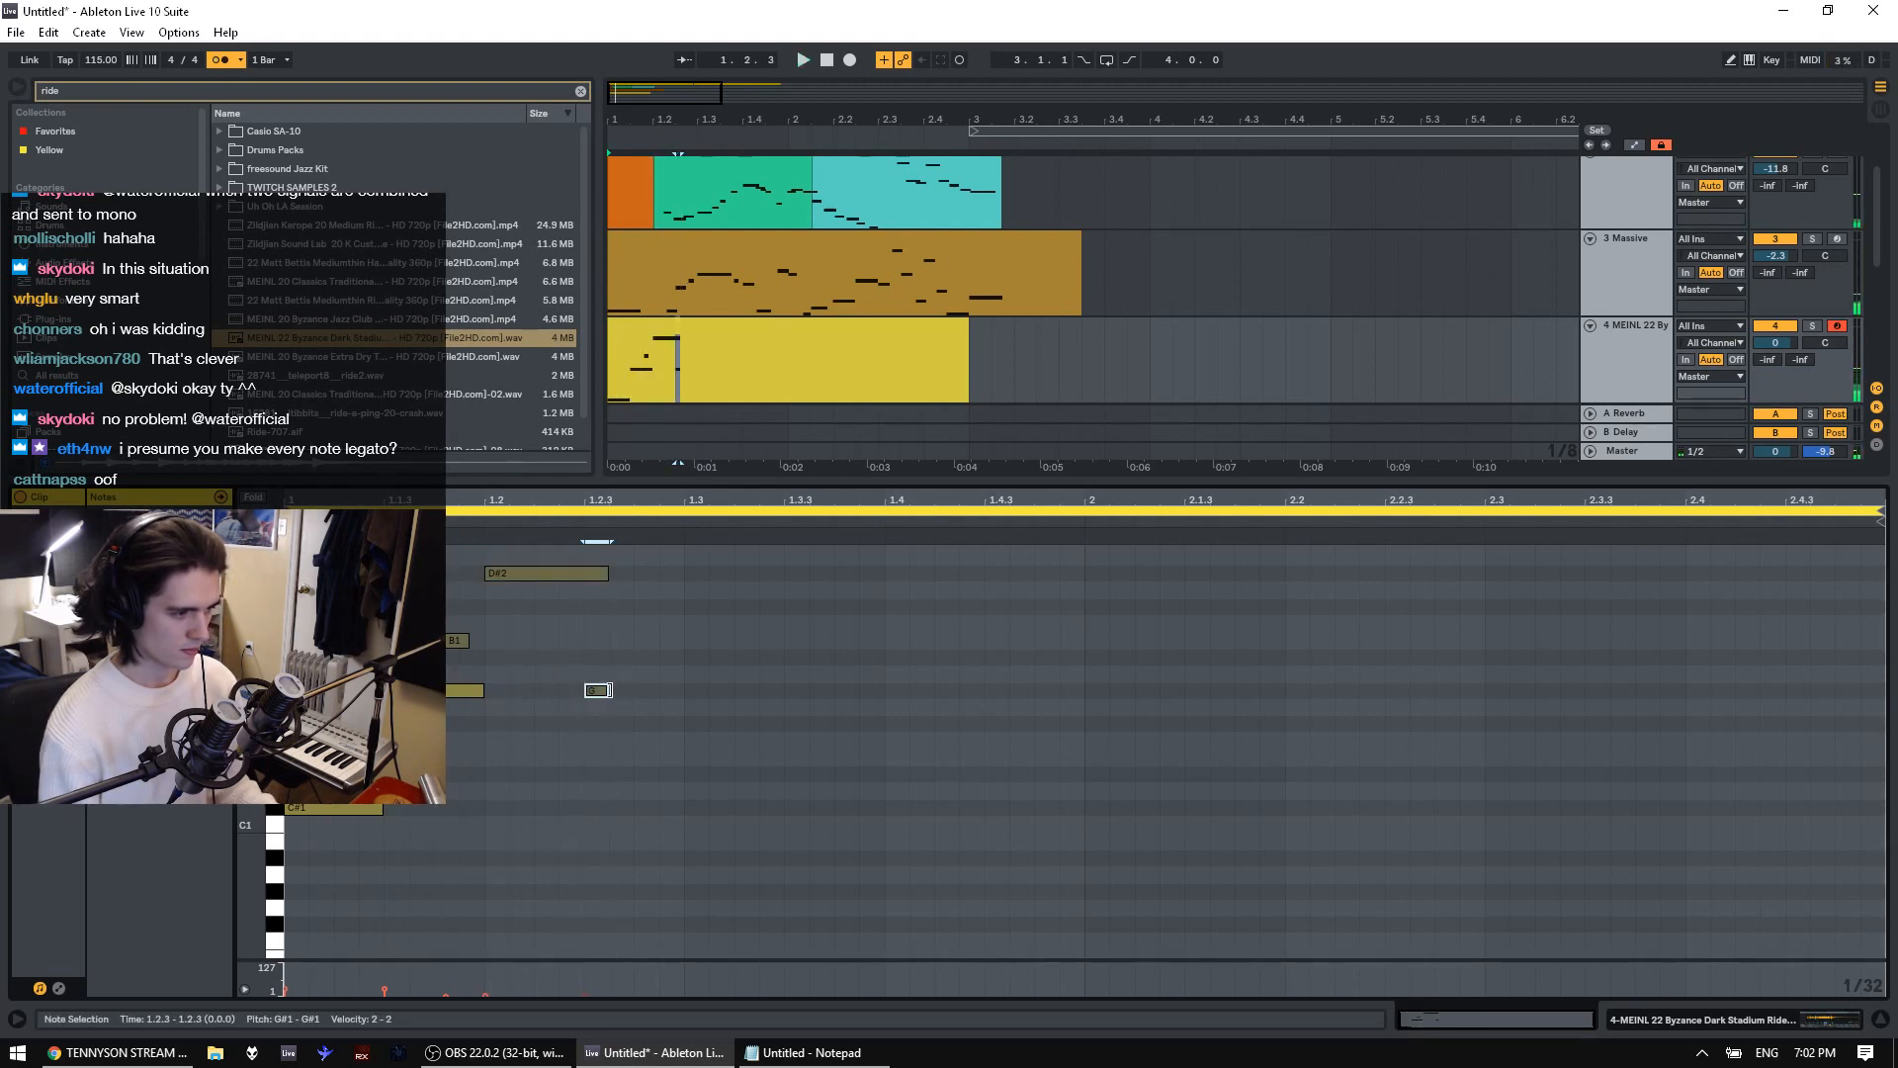
{"action": "left_click_drag", "start_coordinate": [611, 690], "coordinate": [783, 639]}
{"action": "key", "text": "space"}
{"action": "double_click", "coordinate": [696, 636]}
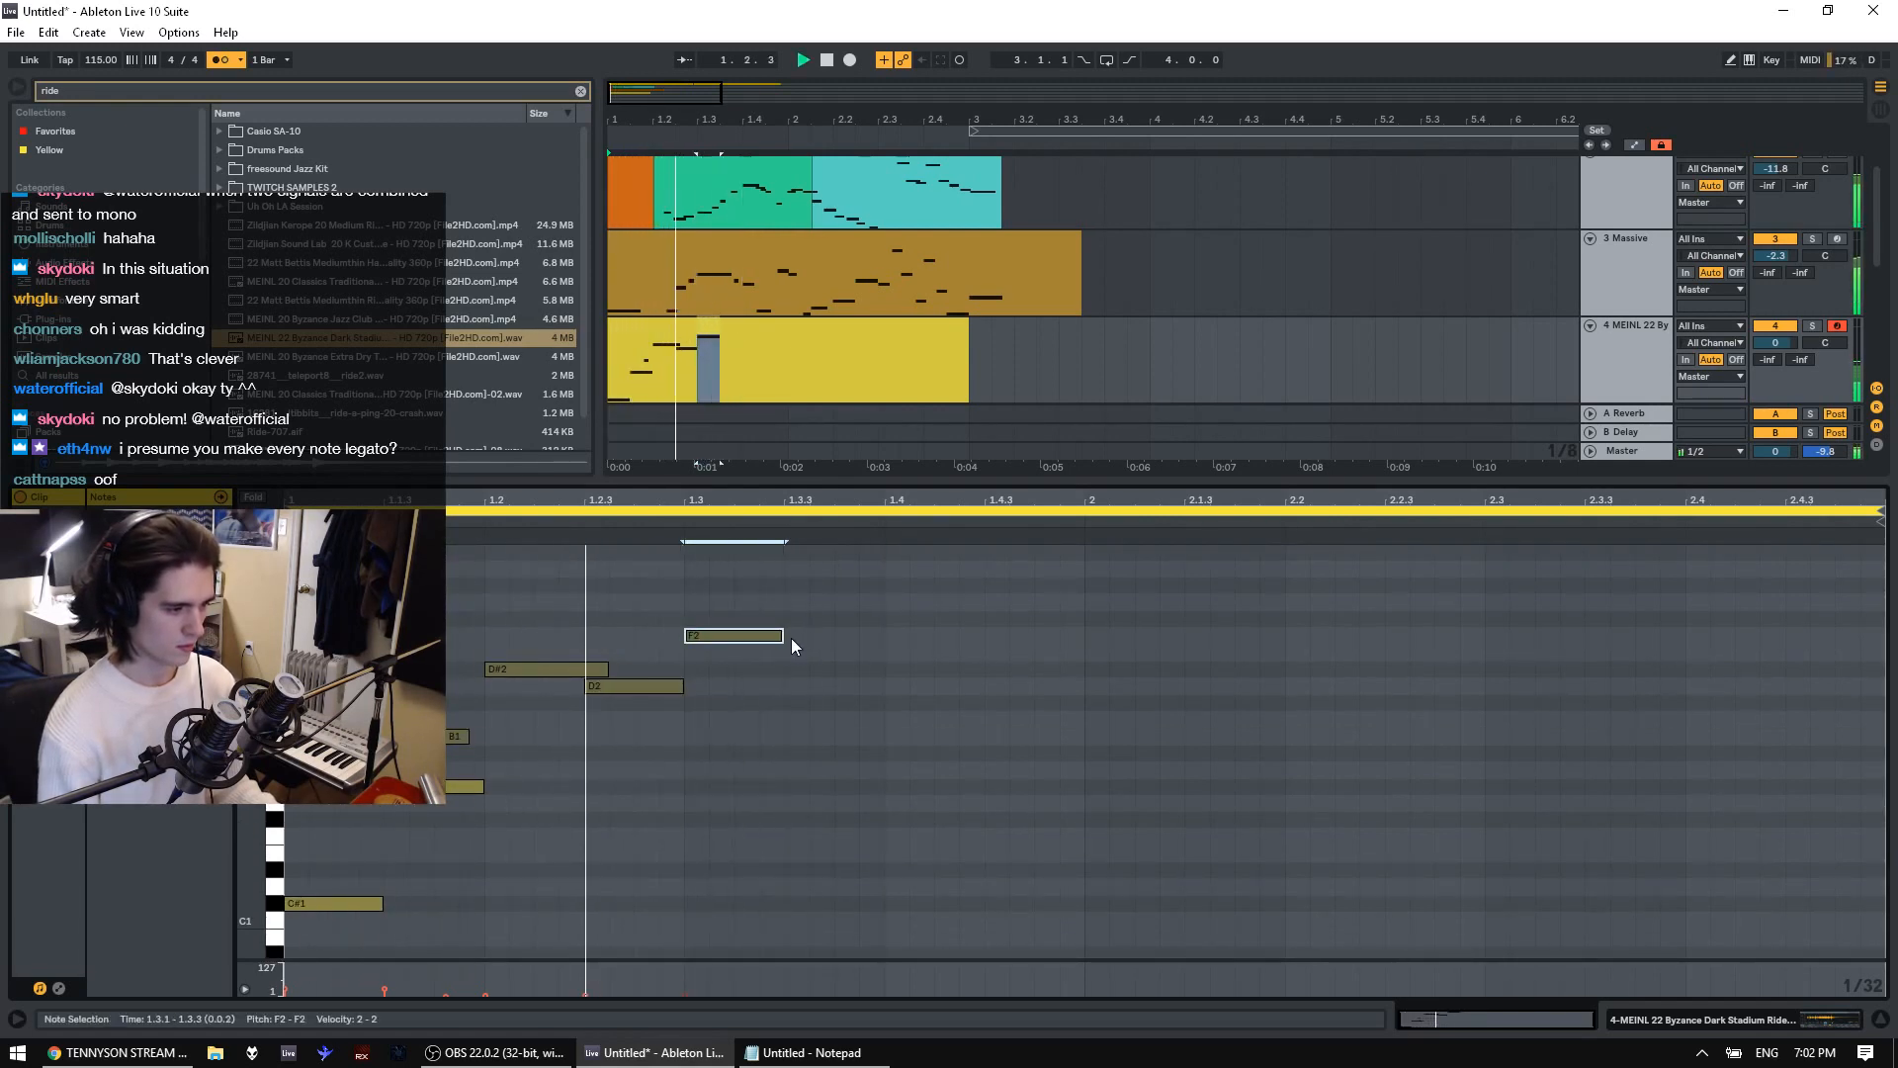
{"action": "double_click", "coordinate": [818, 737]}
{"action": "double_click", "coordinate": [844, 792]}
{"action": "left_click_drag", "start_coordinate": [856, 793], "coordinate": [858, 663]}
{"action": "key", "text": "Delete"}
Add a short D1 note just after 1.2.4, ahead of the F2 note
{"action": "scroll", "coordinate": [593, 806], "scroll_direction": "down", "scroll_amount": 2}
{"action": "left_click", "coordinate": [457, 818]}
{"action": "double_click", "coordinate": [538, 807]}
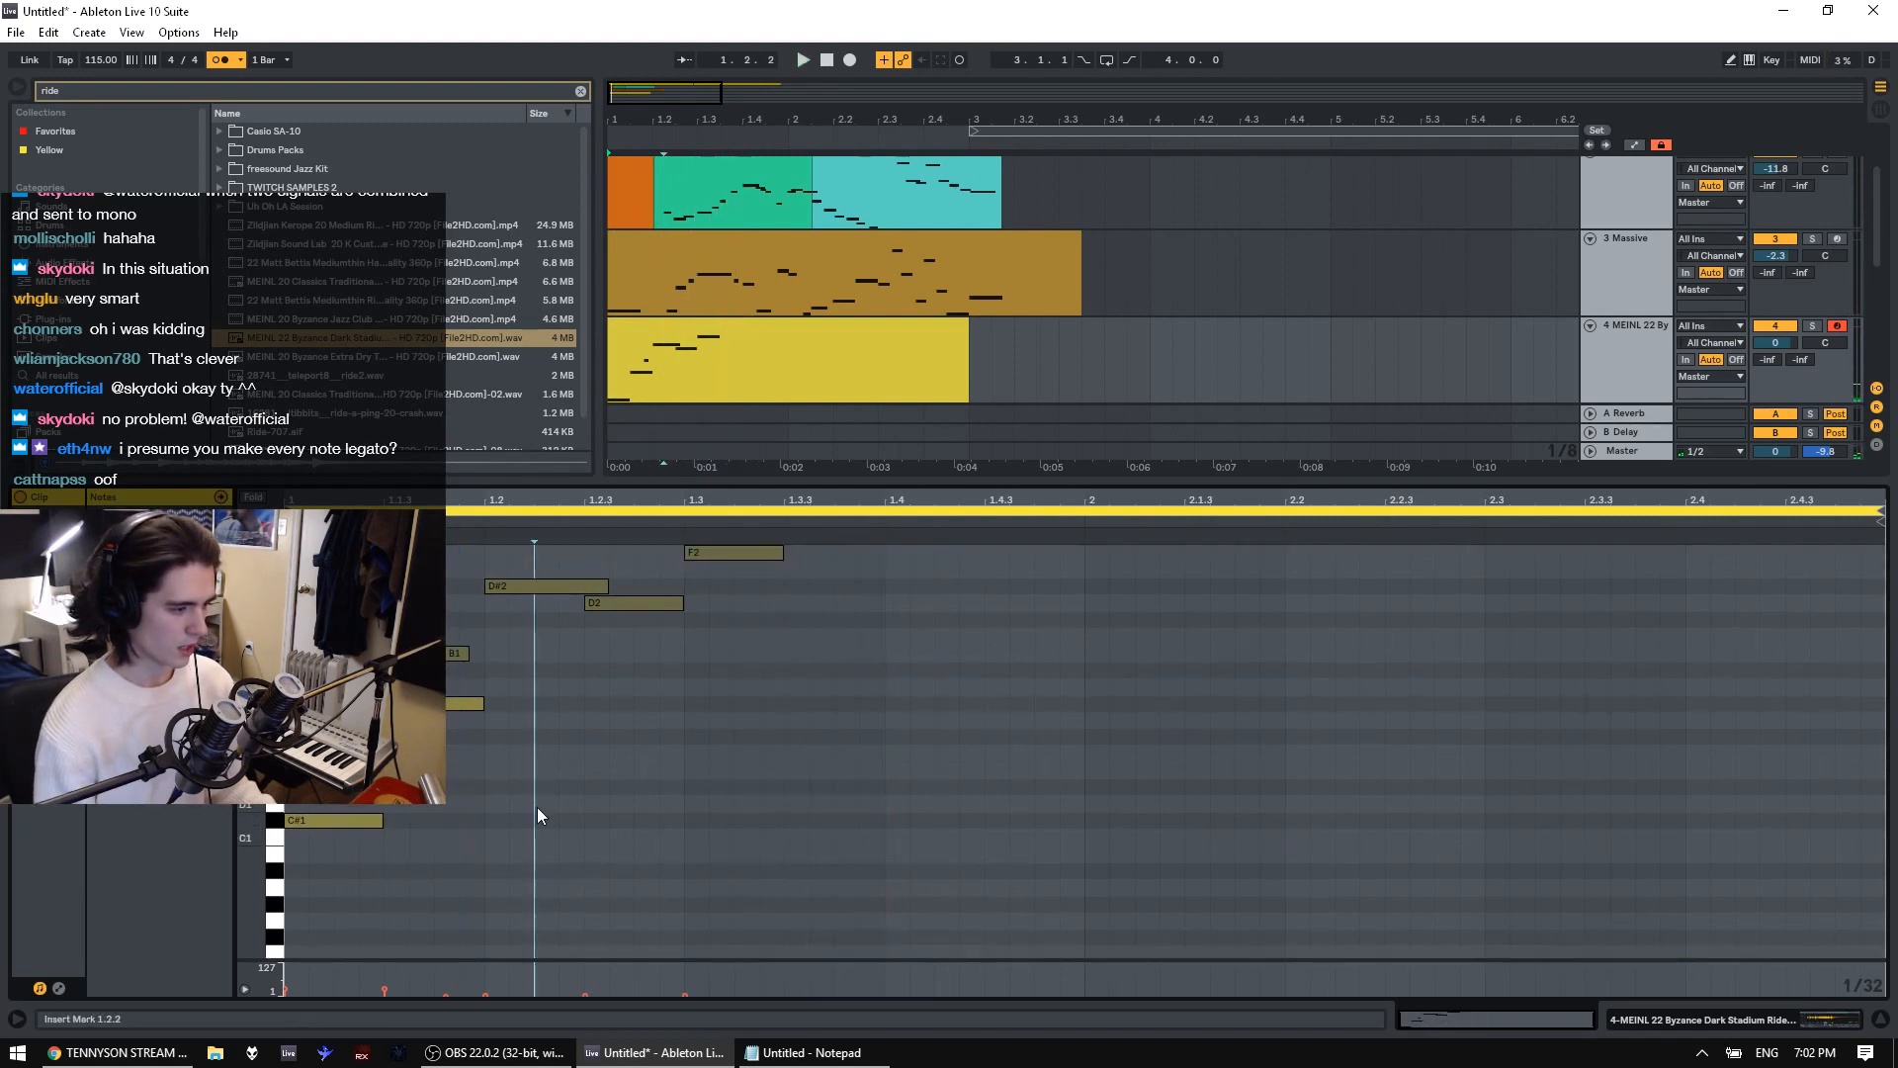
{"action": "left_click_drag", "start_coordinate": [540, 805], "coordinate": [656, 814]}
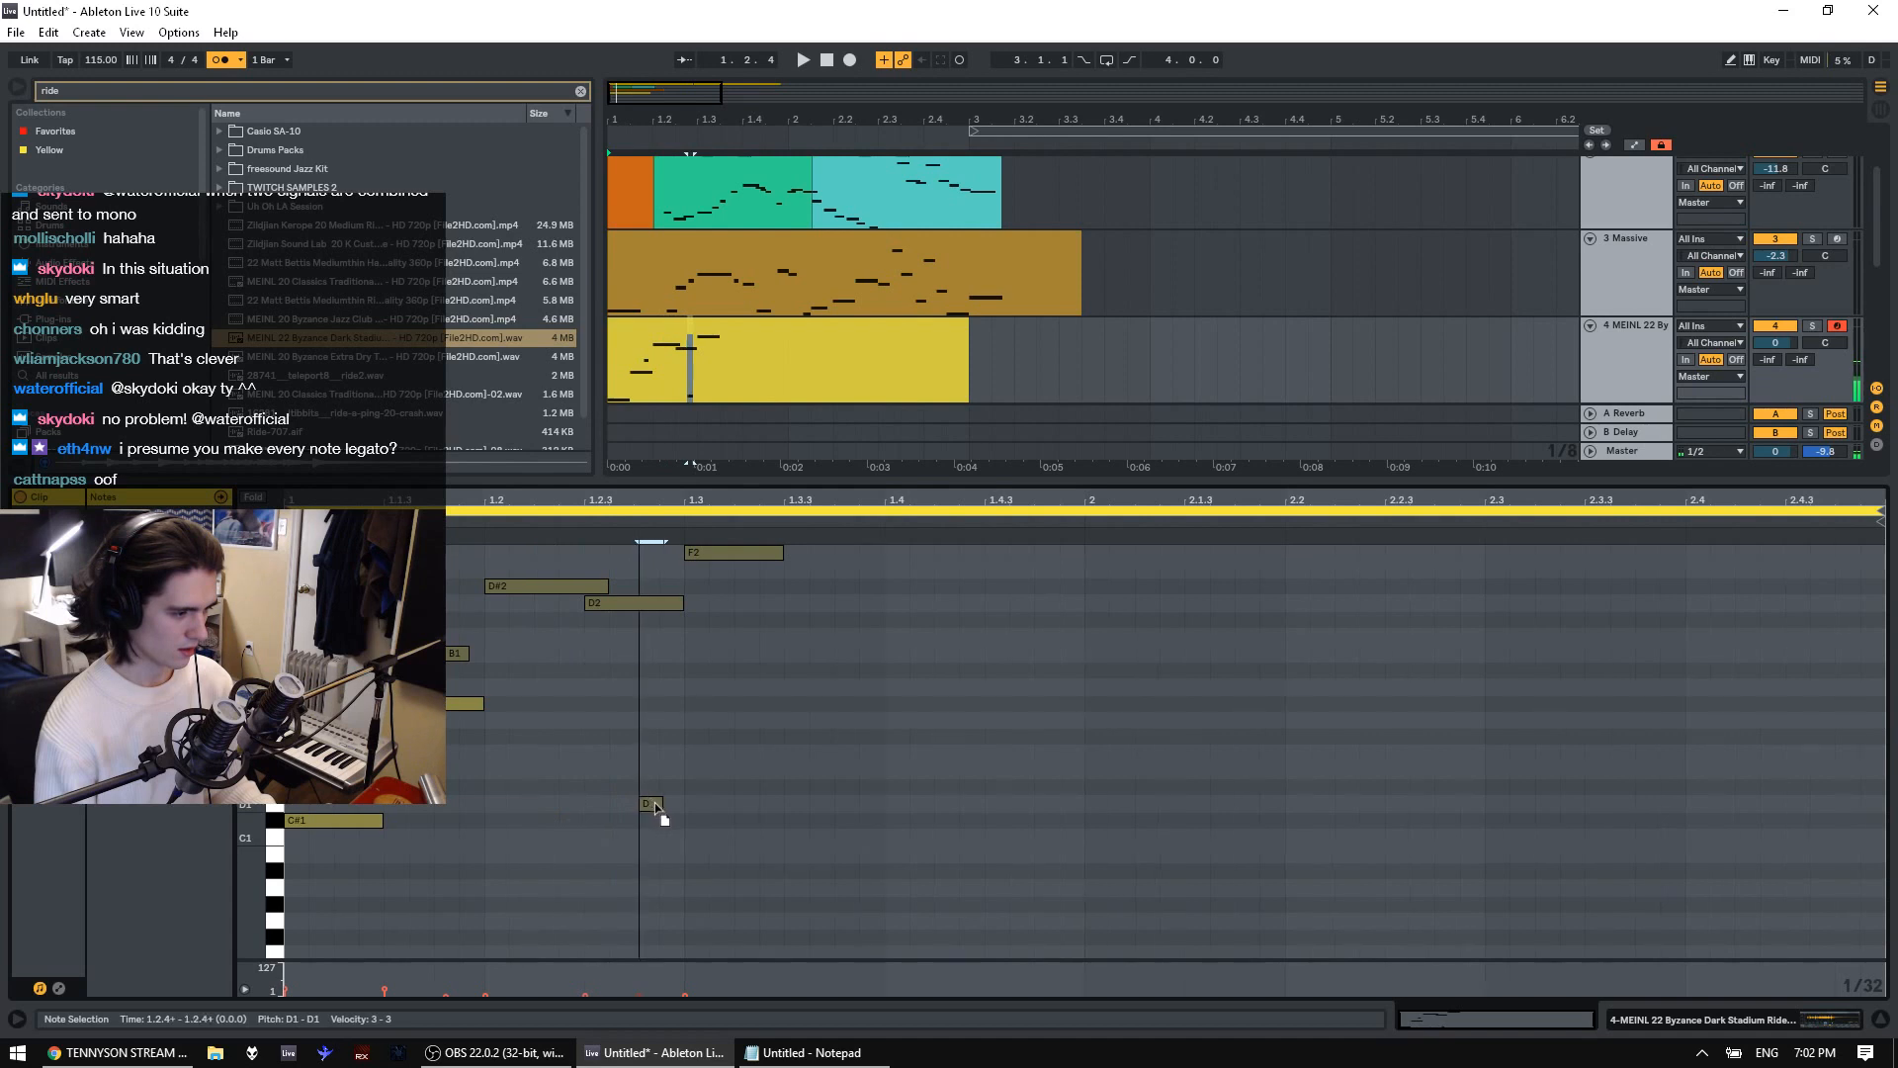
Play the ride pattern and lengthen the short D1 note after 1.2.4 to just past 1.3.1
{"action": "left_click", "coordinate": [459, 826]}
{"action": "key", "text": "space"}
{"action": "key", "text": "space"}
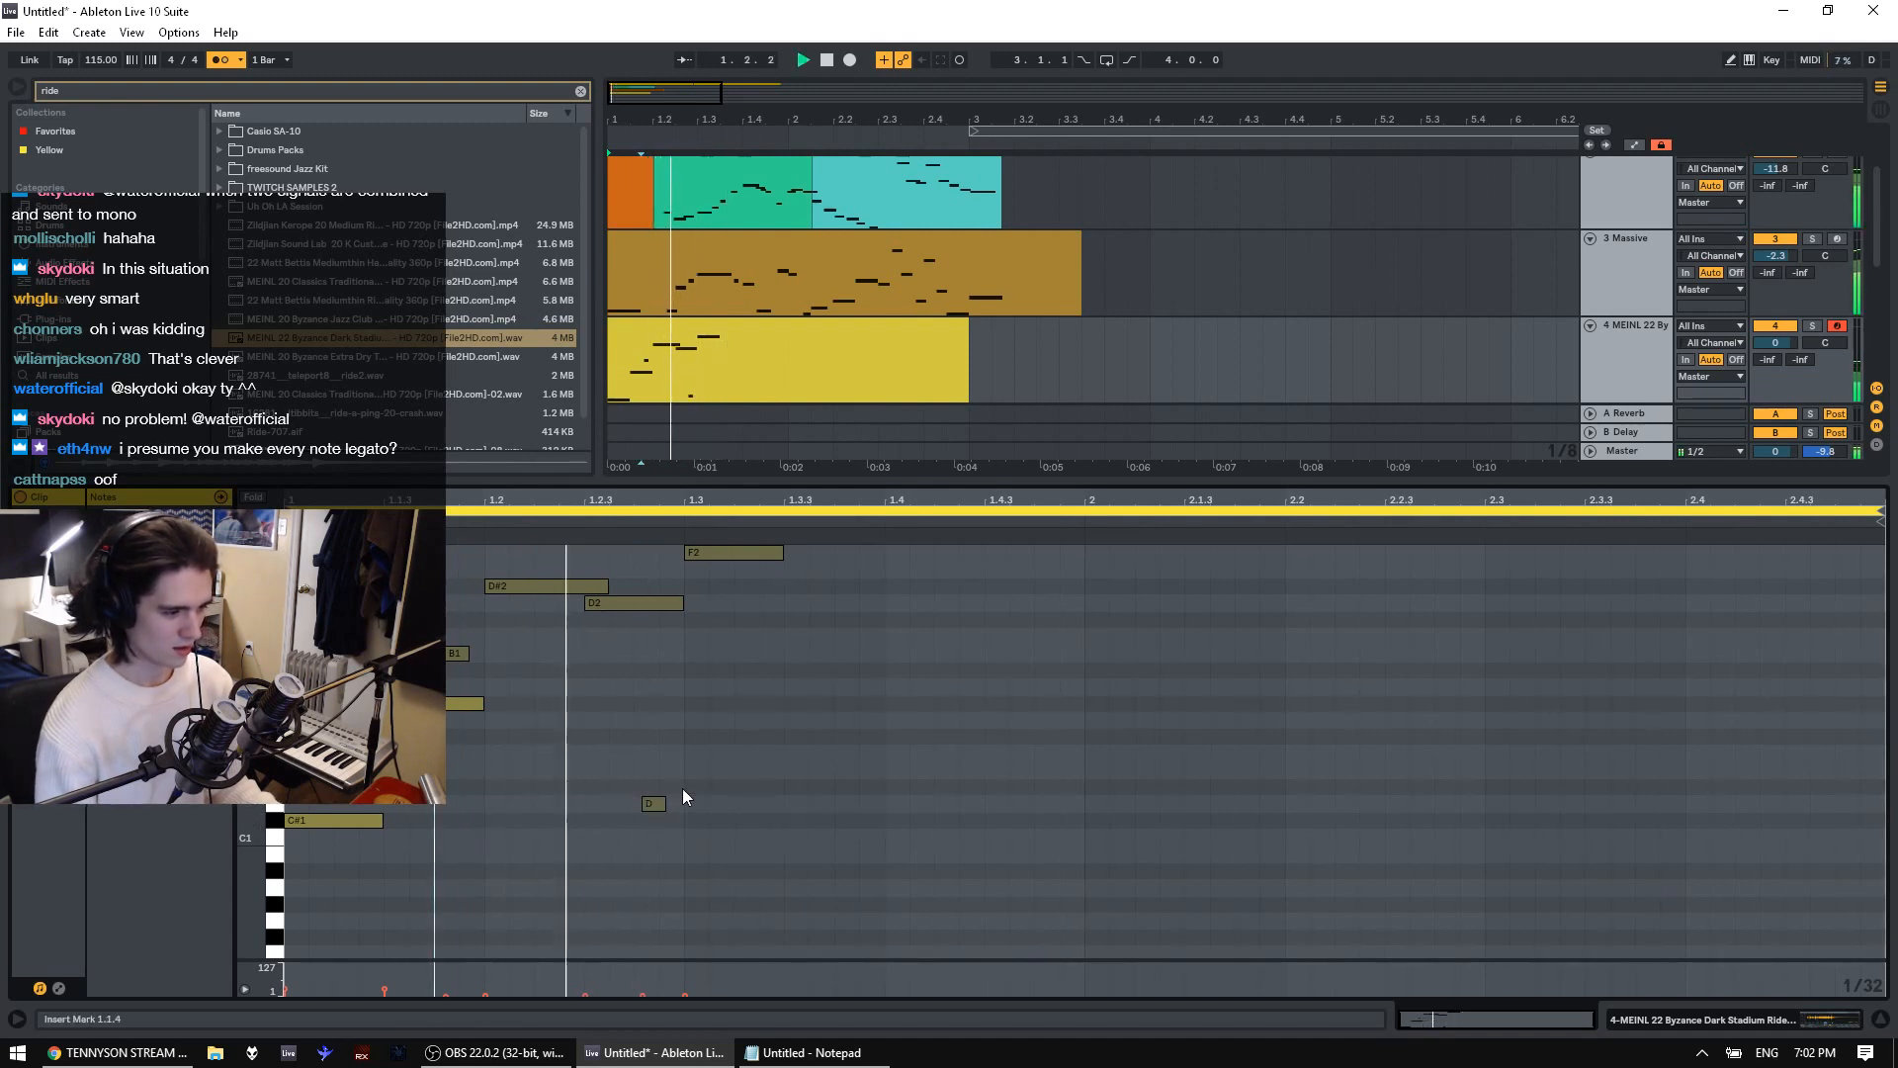
{"action": "key", "text": "space"}
{"action": "left_click_drag", "start_coordinate": [664, 805], "coordinate": [691, 802]}
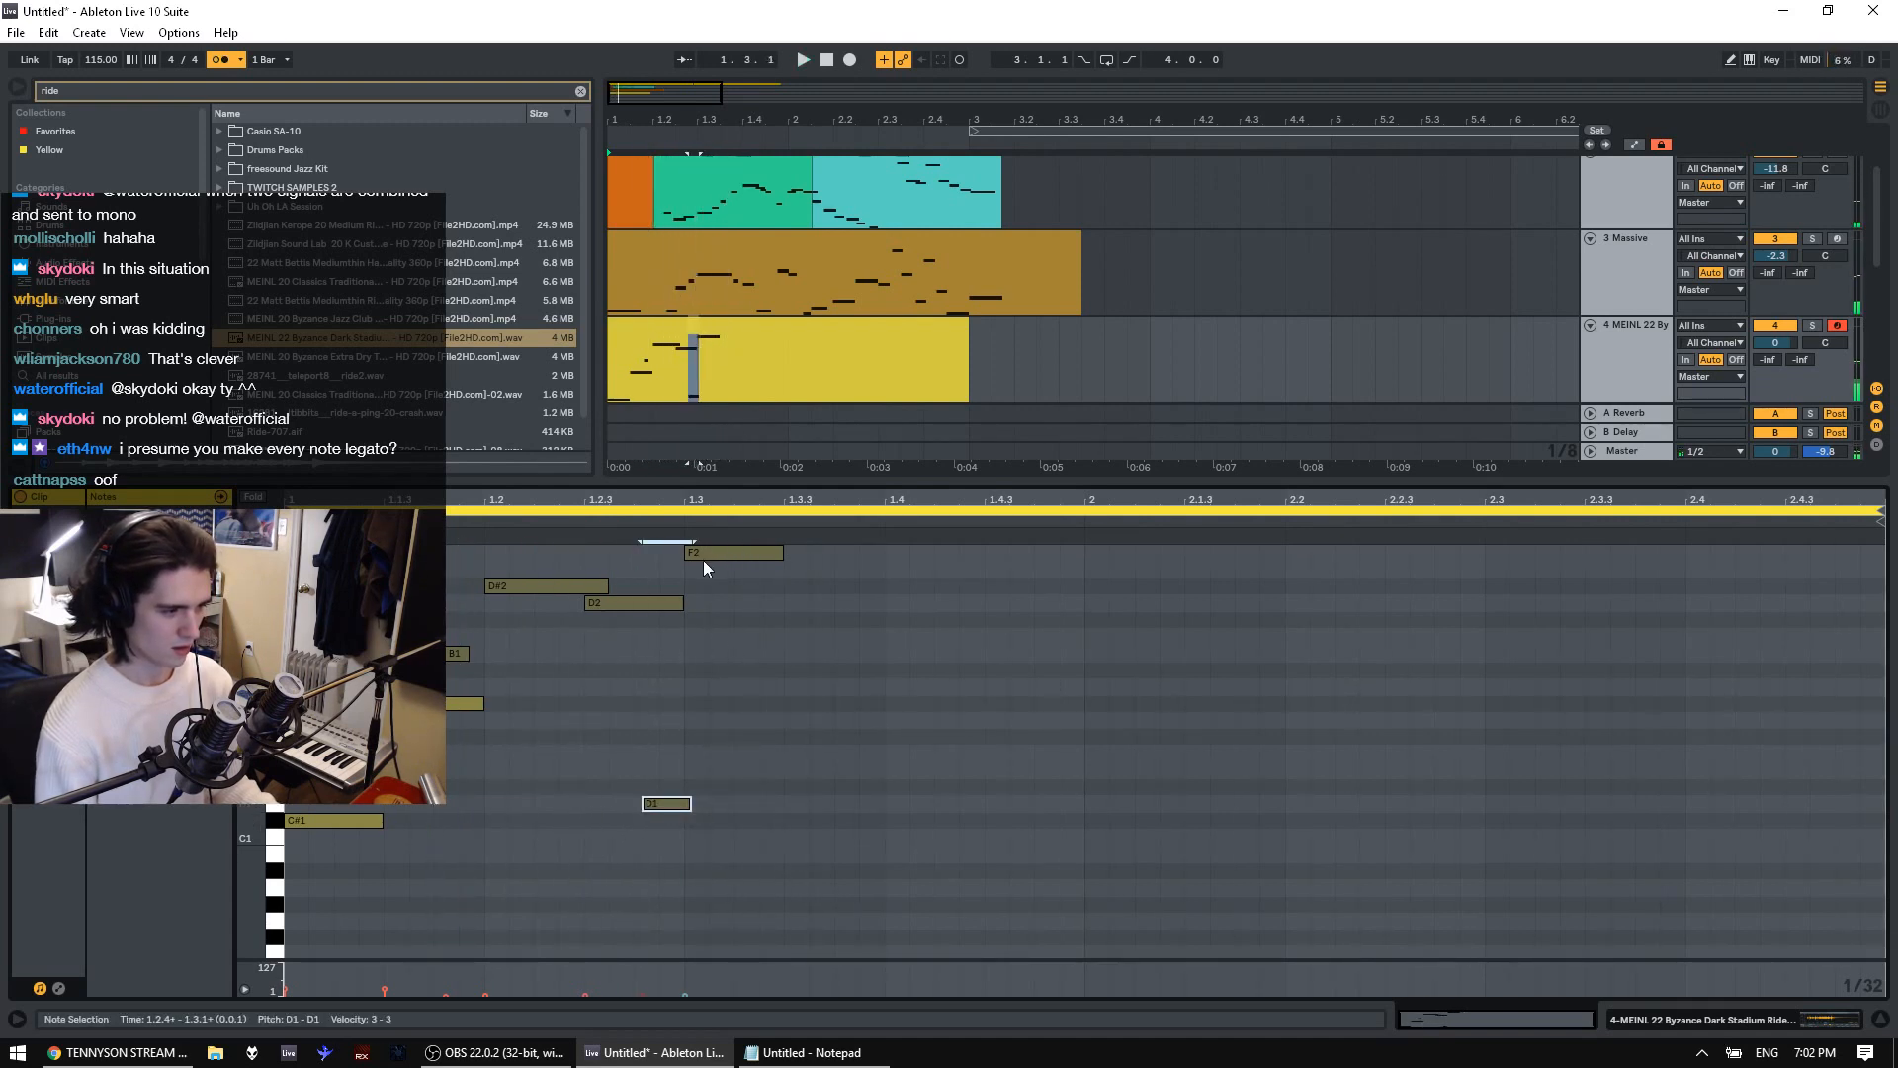
Move the F2 note to just after 1.3.2, add a D#1 note from 1.3.3 to just after 1.3.4, and play them
{"action": "left_click_drag", "start_coordinate": [702, 560], "coordinate": [752, 559]}
{"action": "left_click", "coordinate": [780, 797]}
{"action": "double_click", "coordinate": [781, 777]}
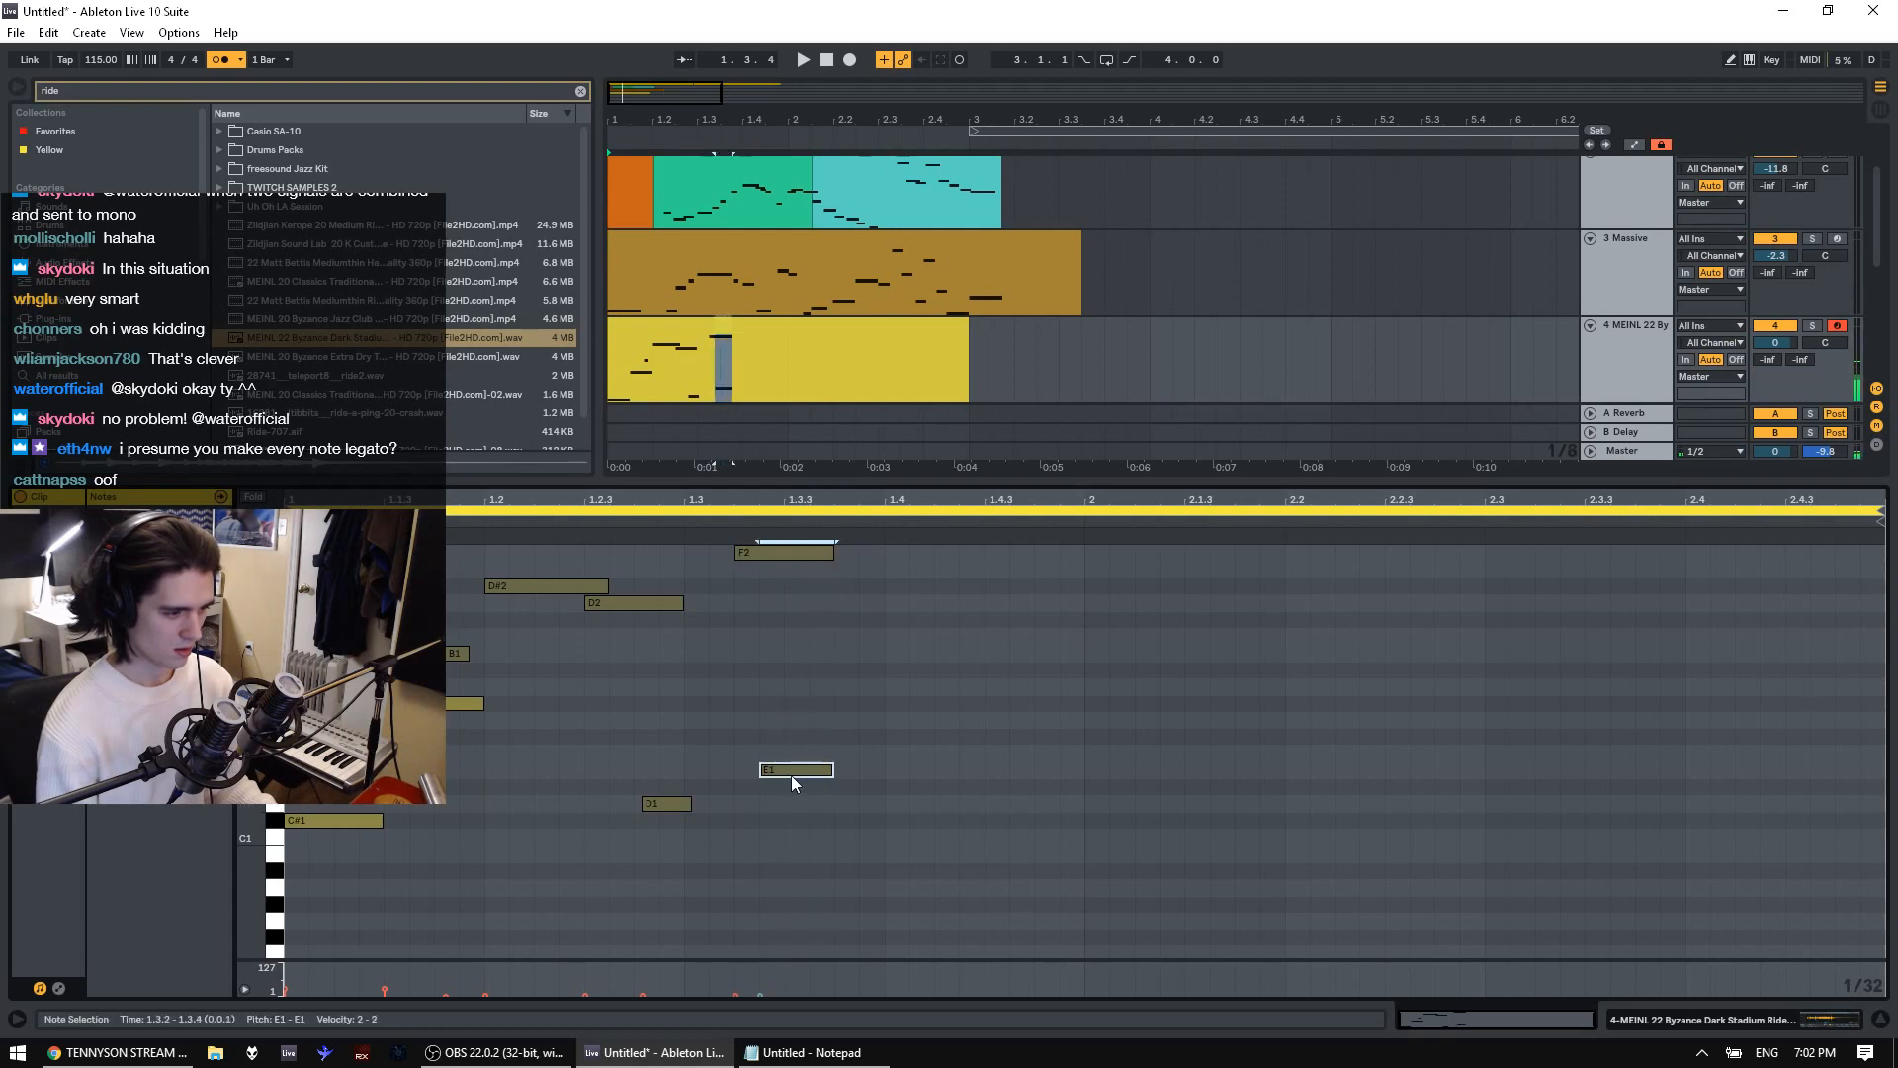
{"action": "left_click_drag", "start_coordinate": [791, 775], "coordinate": [816, 795]}
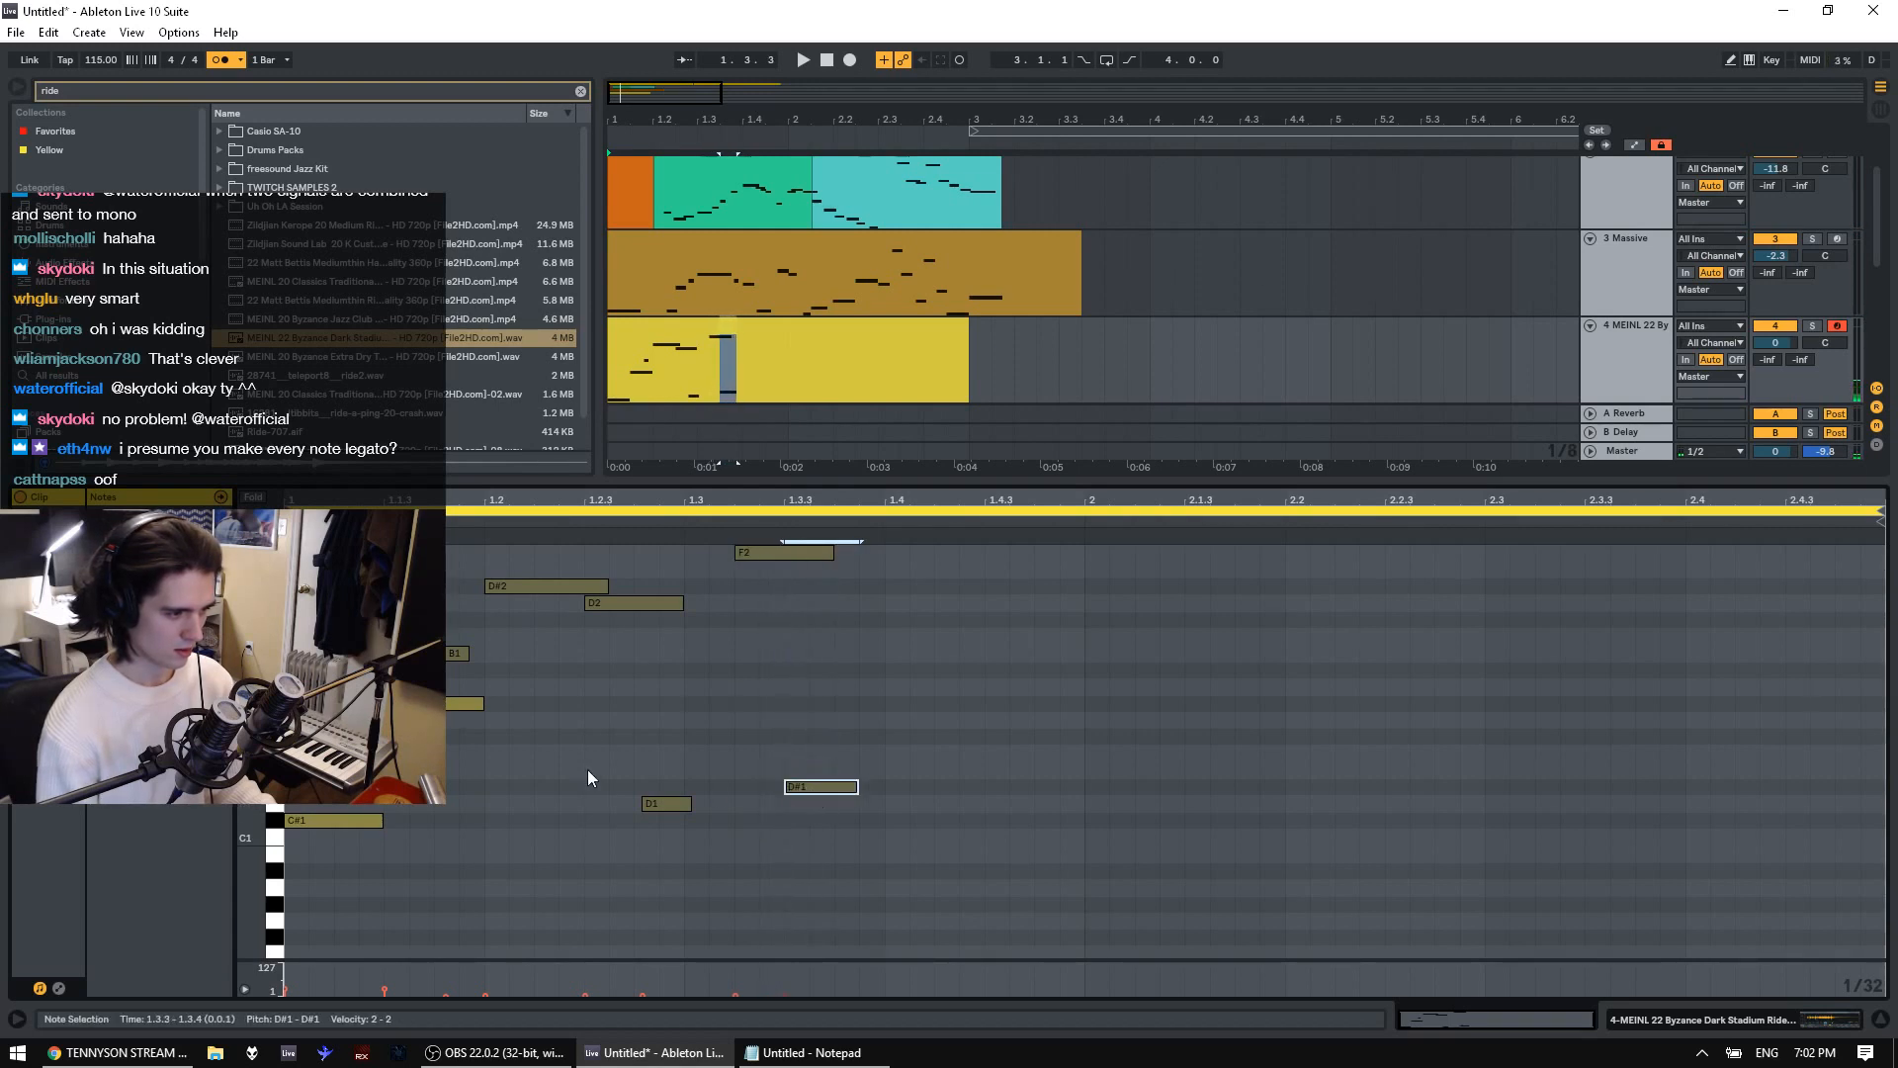
{"action": "left_click_drag", "start_coordinate": [763, 554], "coordinate": [770, 554]}
{"action": "left_click", "coordinate": [455, 733]}
{"action": "key", "text": "space"}
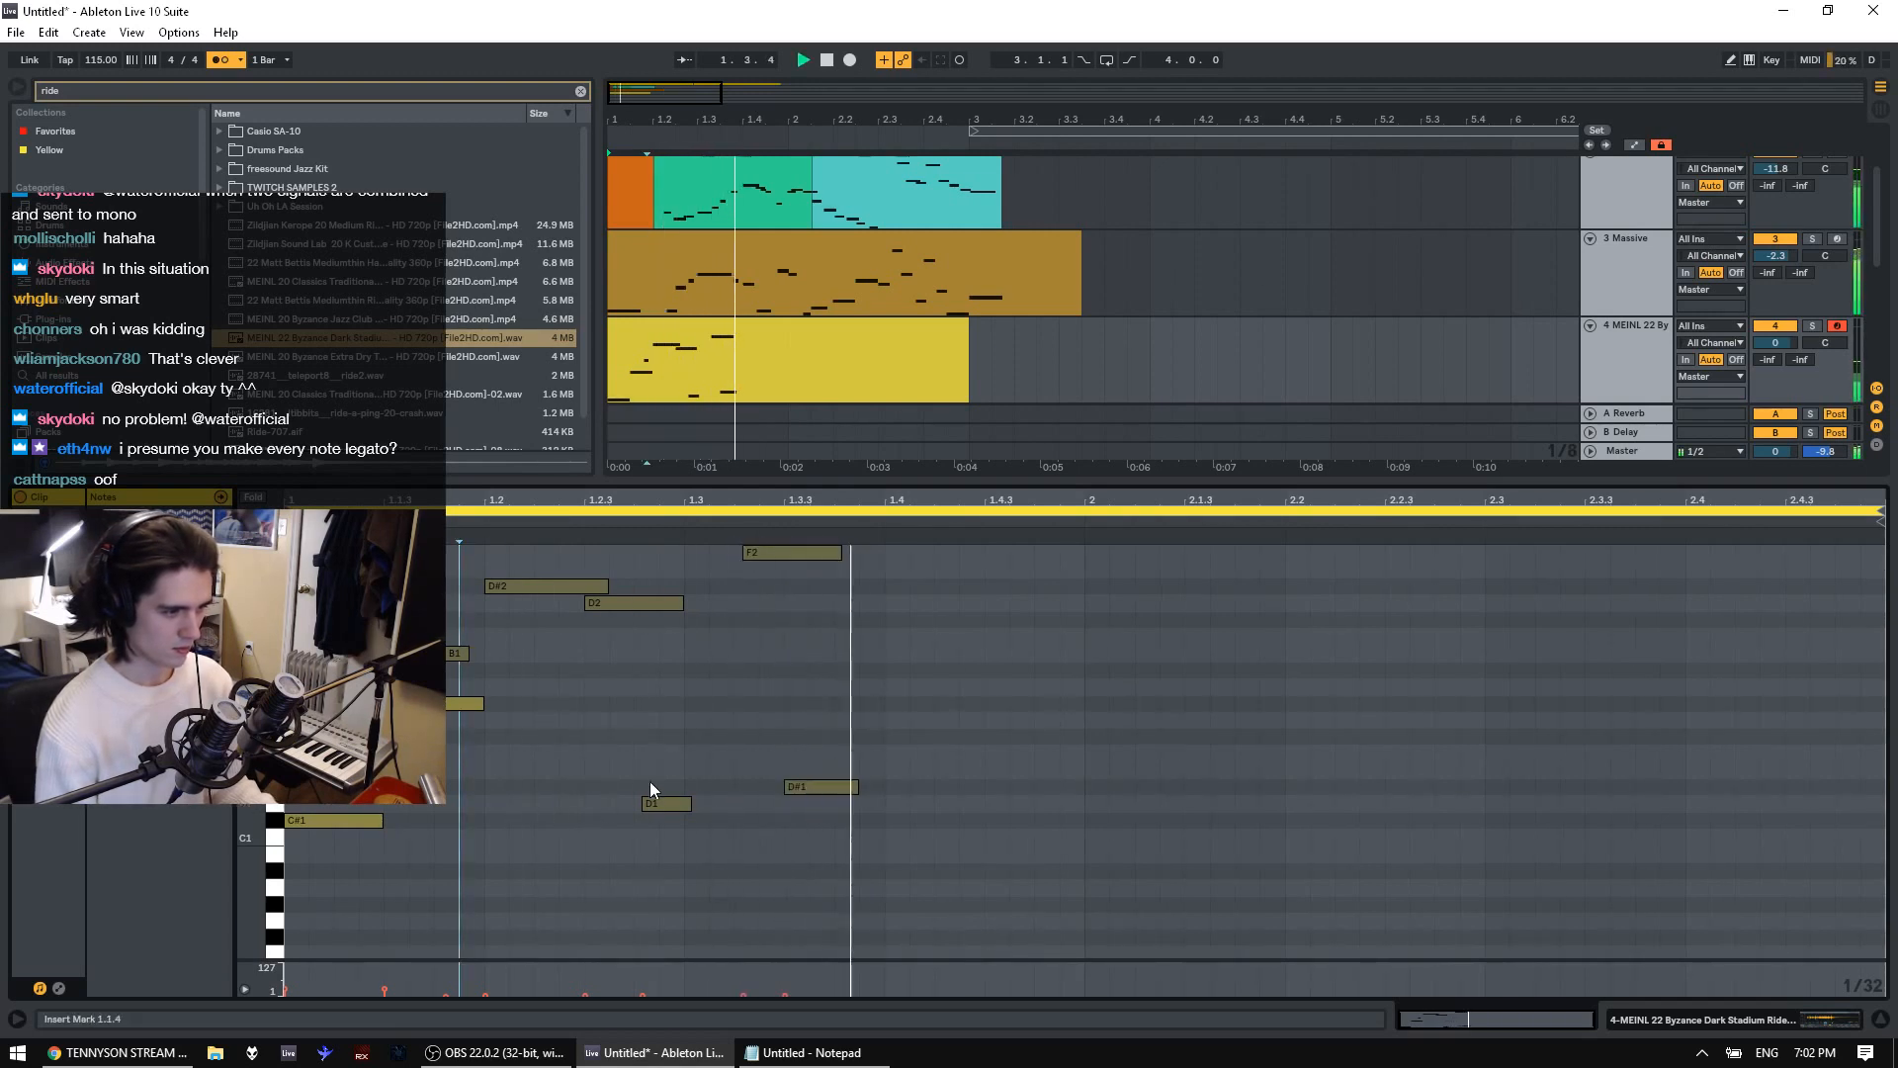
{"action": "key", "text": "space"}
Add an A1 note from 1.4.1 to just after 1.4.3 and play the ride pattern
{"action": "double_click", "coordinate": [869, 740]}
{"action": "left_click_drag", "start_coordinate": [883, 739], "coordinate": [978, 744]}
{"action": "left_click_drag", "start_coordinate": [892, 738], "coordinate": [929, 694]}
{"action": "left_click", "coordinate": [290, 717]}
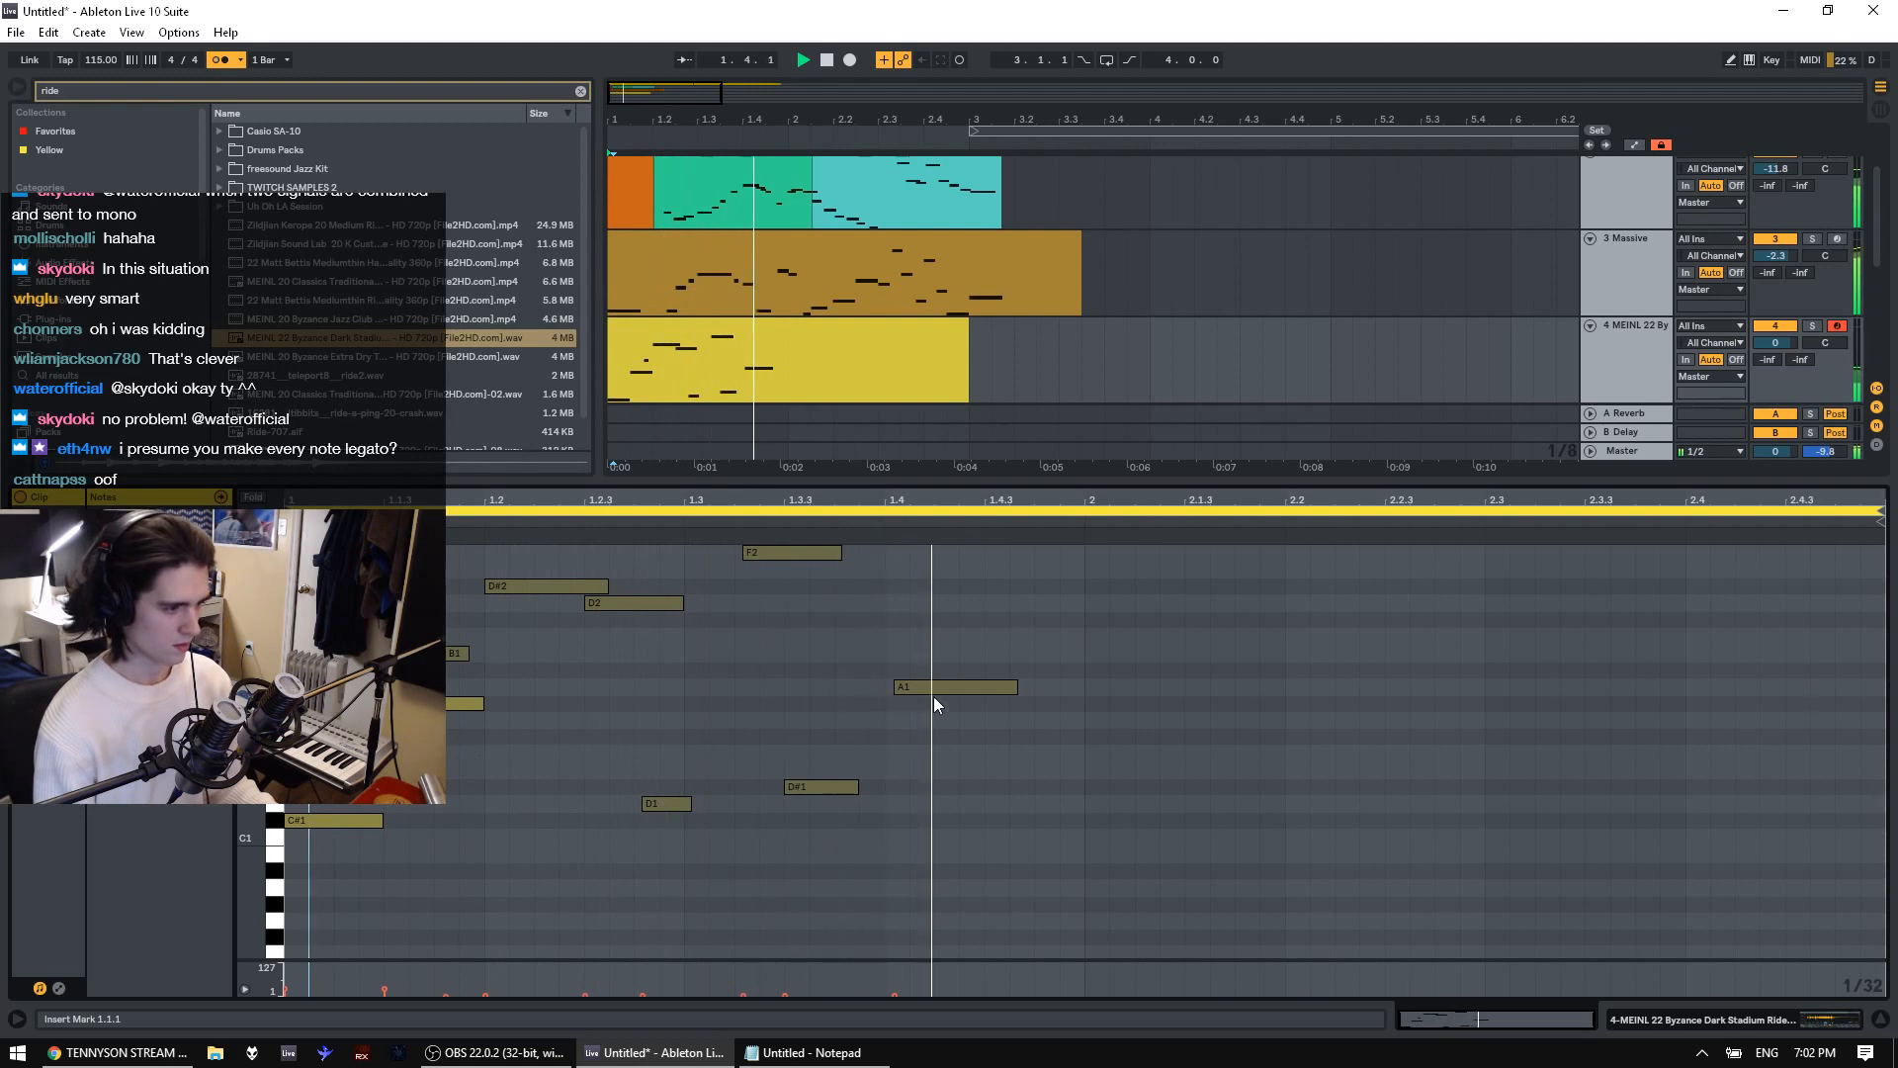
{"action": "key", "text": "space"}
{"action": "left_click_drag", "start_coordinate": [934, 696], "coordinate": [956, 781]}
{"action": "left_click", "coordinate": [736, 706]}
{"action": "key", "text": "space"}
{"action": "key", "text": "space"}
{"action": "key", "text": "space"}
{"action": "key", "text": "space"}
Add a short E1 note just after 1.4.2 and a short D1 note at 1.4.3, and play them
{"action": "double_click", "coordinate": [952, 642]}
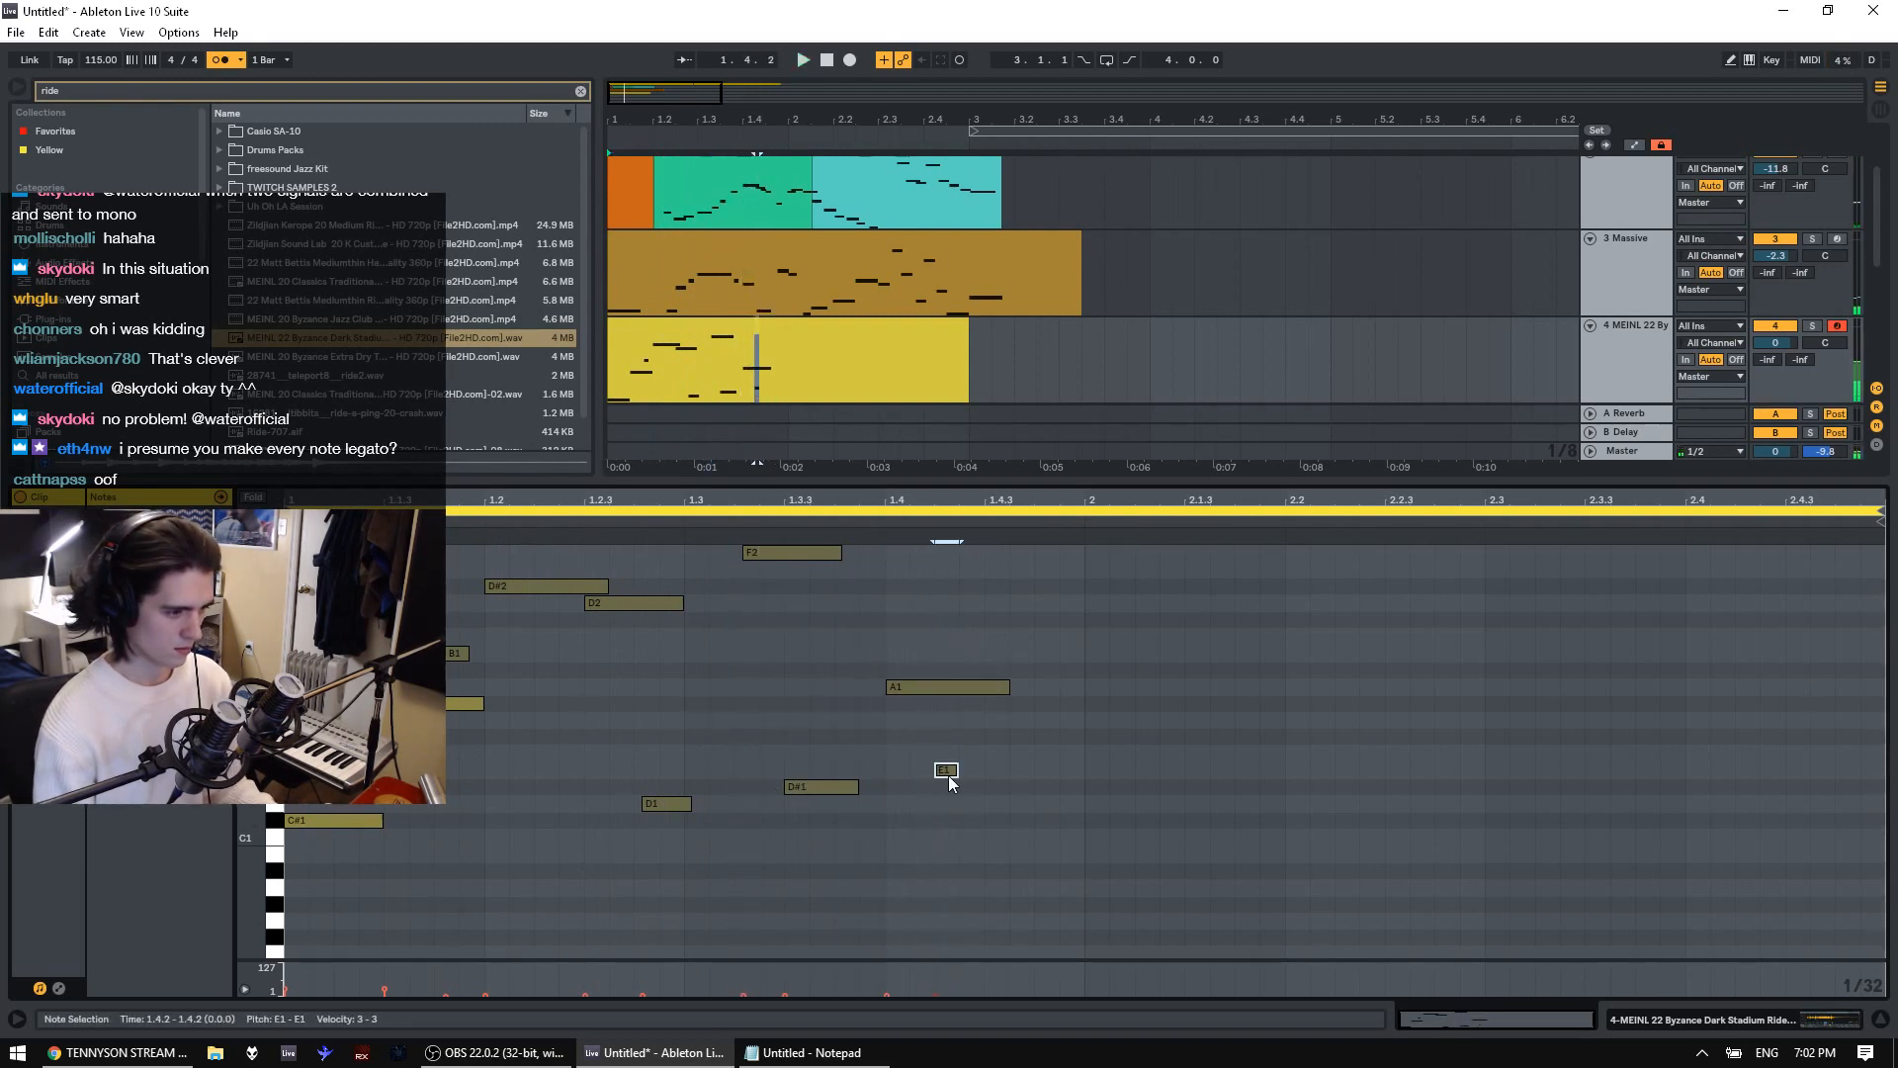
{"action": "left_click", "coordinate": [755, 732]}
{"action": "key", "text": "space"}
{"action": "double_click", "coordinate": [974, 803]}
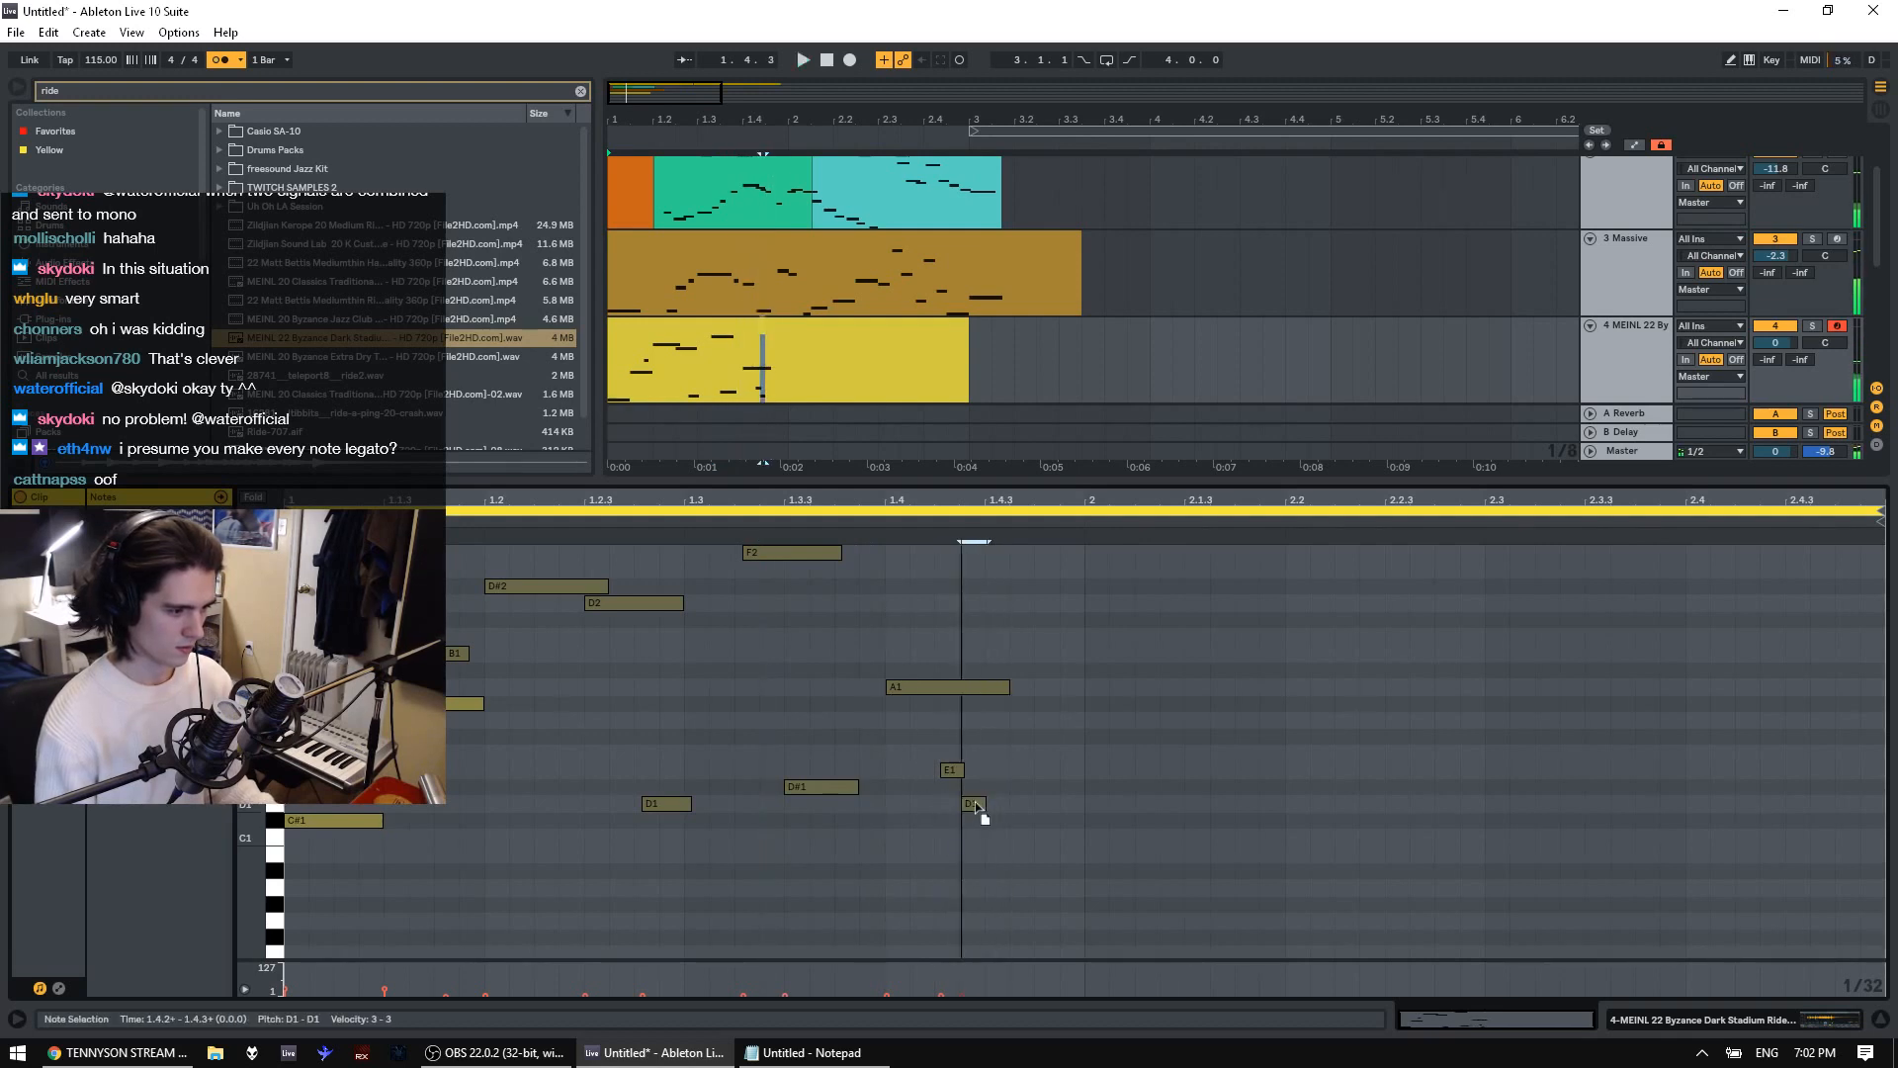
{"action": "left_click_drag", "start_coordinate": [977, 805], "coordinate": [998, 806]}
{"action": "left_click", "coordinate": [757, 842]}
{"action": "key", "text": "space"}
{"action": "key", "text": "space"}
Add a G1 note from just after 1.4.4 to just after 2.1.2, and play the pattern
{"action": "double_click", "coordinate": [1019, 721]}
{"action": "left_click", "coordinate": [1044, 730]}
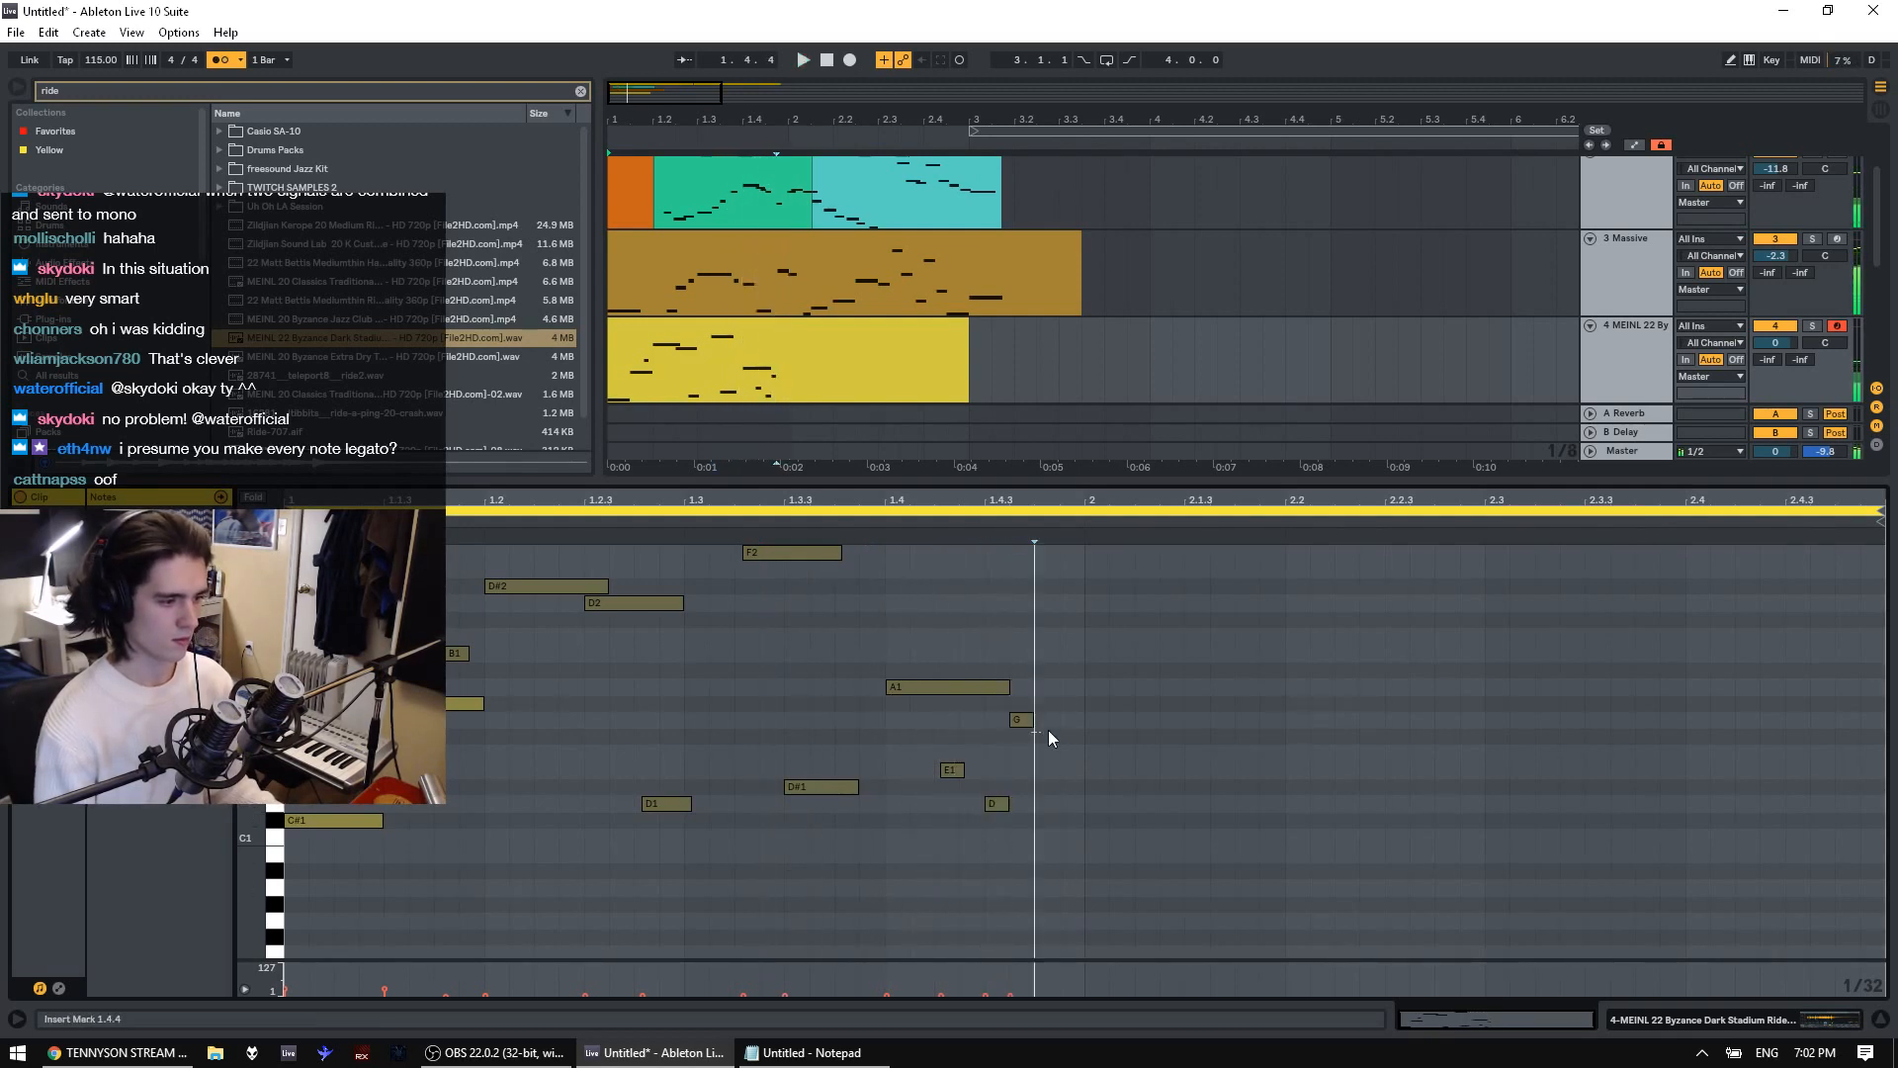
{"action": "mouse_move", "coordinate": [1048, 730]}
{"action": "left_mouse_down"}
{"action": "mouse_move", "coordinate": [1100, 727]}
{"action": "mouse_move", "coordinate": [1068, 727]}
{"action": "left_mouse_up"}
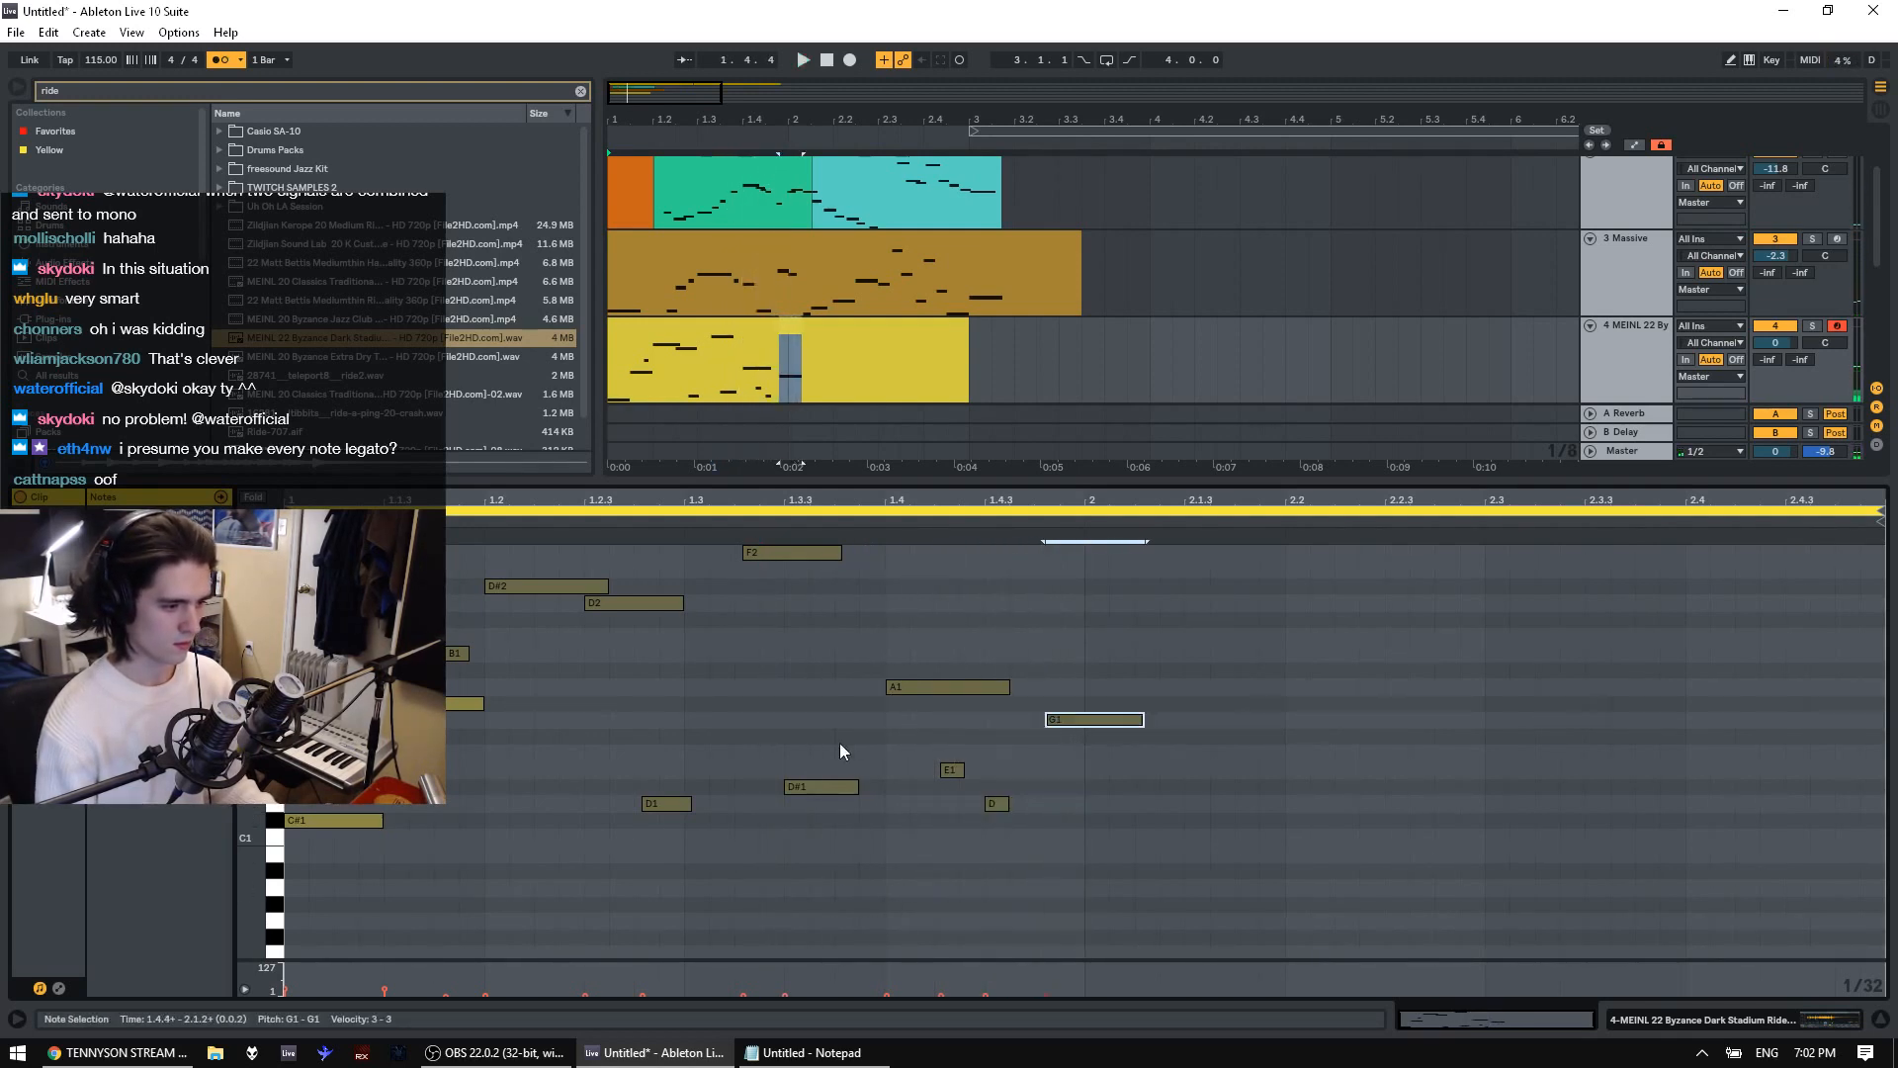
{"action": "left_click", "coordinate": [839, 744]}
{"action": "key", "text": "space"}
{"action": "key", "text": "space"}
Add a D#1 note from 2.1.1 to just after 2.1.3 and play the pattern
{"action": "double_click", "coordinate": [1111, 787]}
{"action": "mouse_move", "coordinate": [1133, 788]}
{"action": "left_mouse_down"}
{"action": "mouse_move", "coordinate": [1234, 790]}
{"action": "mouse_move", "coordinate": [1111, 791]}
{"action": "left_mouse_up"}
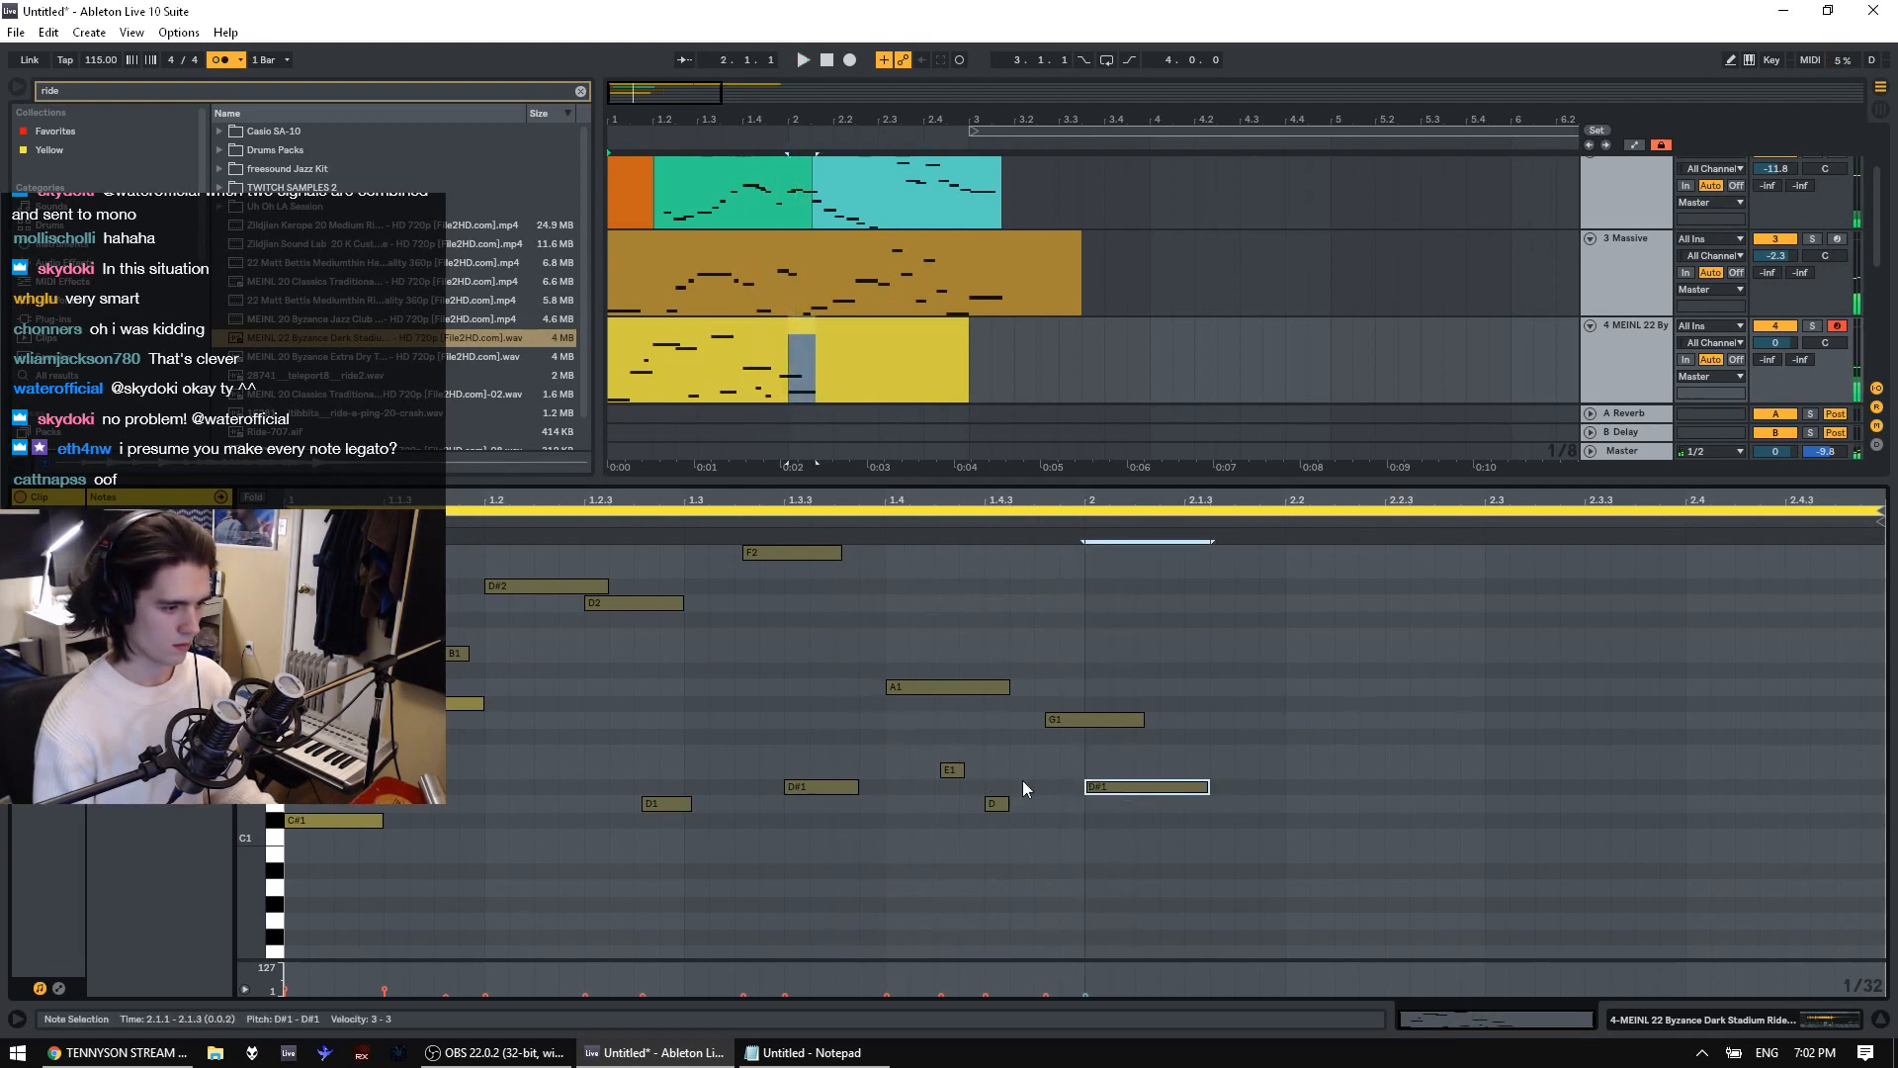
{"action": "left_click", "coordinate": [1024, 788]}
{"action": "key", "text": "space"}
{"action": "key", "text": "space"}
Add a G#1 note from 2.1.3 to 2.2.3 and play the pattern from around 1.4.3
{"action": "double_click", "coordinate": [1172, 703]}
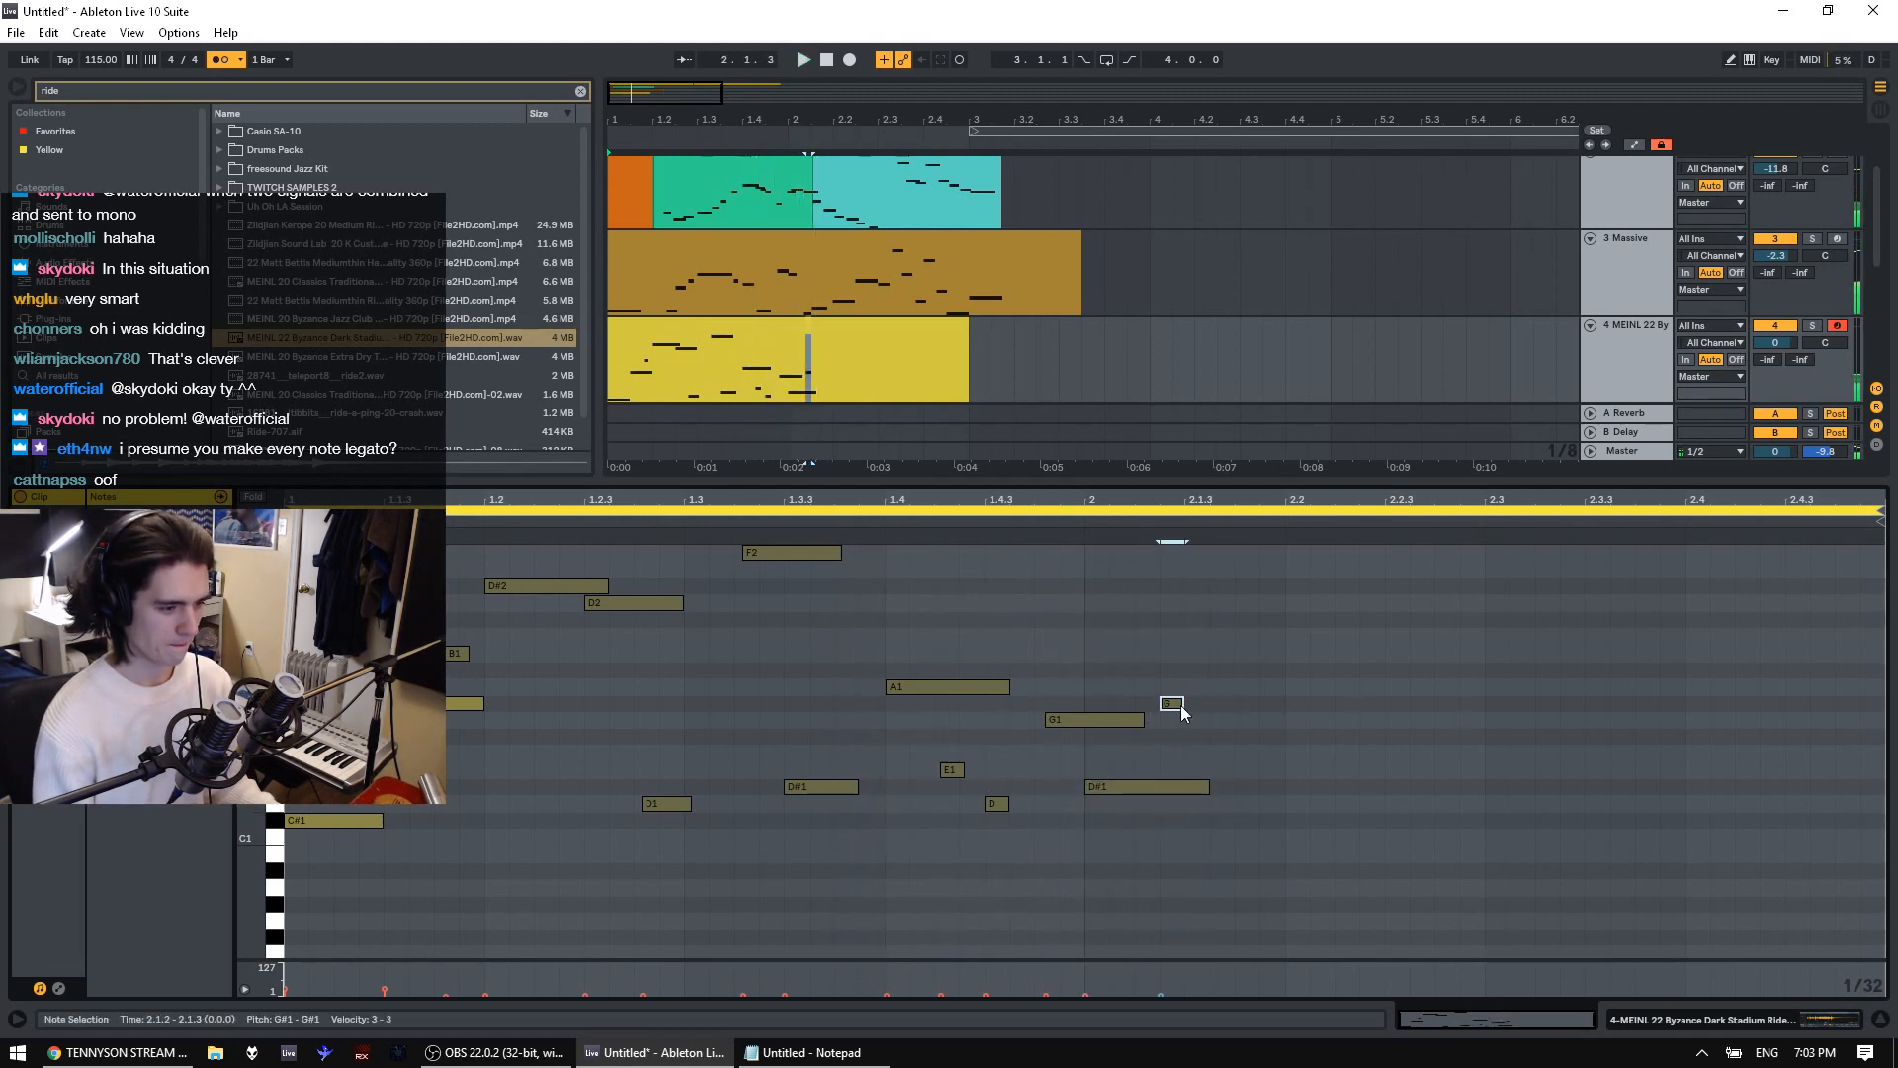
{"action": "mouse_move", "coordinate": [1182, 705]}
{"action": "left_mouse_down"}
{"action": "mouse_move", "coordinate": [1361, 707]}
{"action": "mouse_move", "coordinate": [1218, 708]}
{"action": "left_mouse_up"}
{"action": "left_click", "coordinate": [1033, 742]}
{"action": "key", "text": "space"}
{"action": "left_click", "coordinate": [974, 647]}
{"action": "key", "text": "space"}
{"action": "key", "text": "space"}
{"action": "key", "text": "space"}
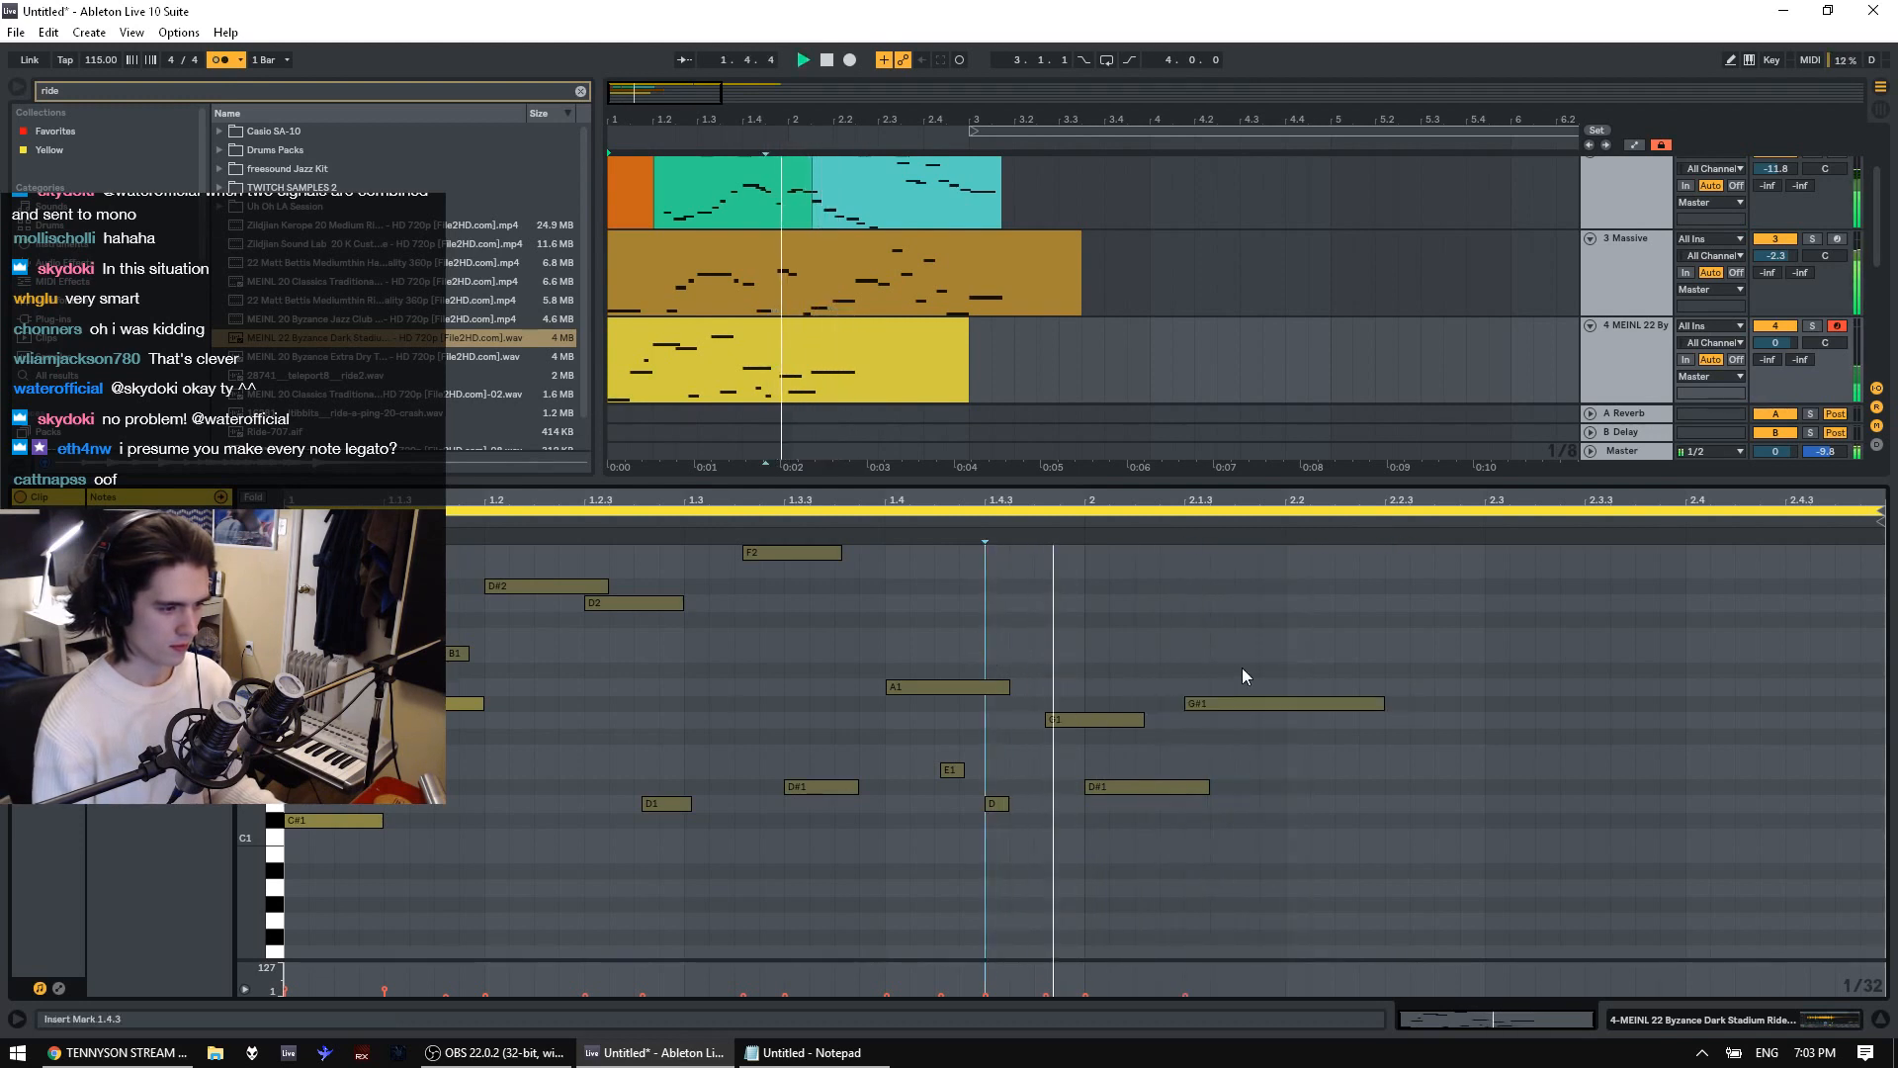
{"action": "key", "text": "space"}
Add short A#1, B1 and C2 notes just after 2.1.4, at 2.2.1 and at 2.2.3, playing the pattern after each
{"action": "double_click", "coordinate": [1249, 670]}
{"action": "left_click", "coordinate": [1010, 638]}
{"action": "key", "text": "space"}
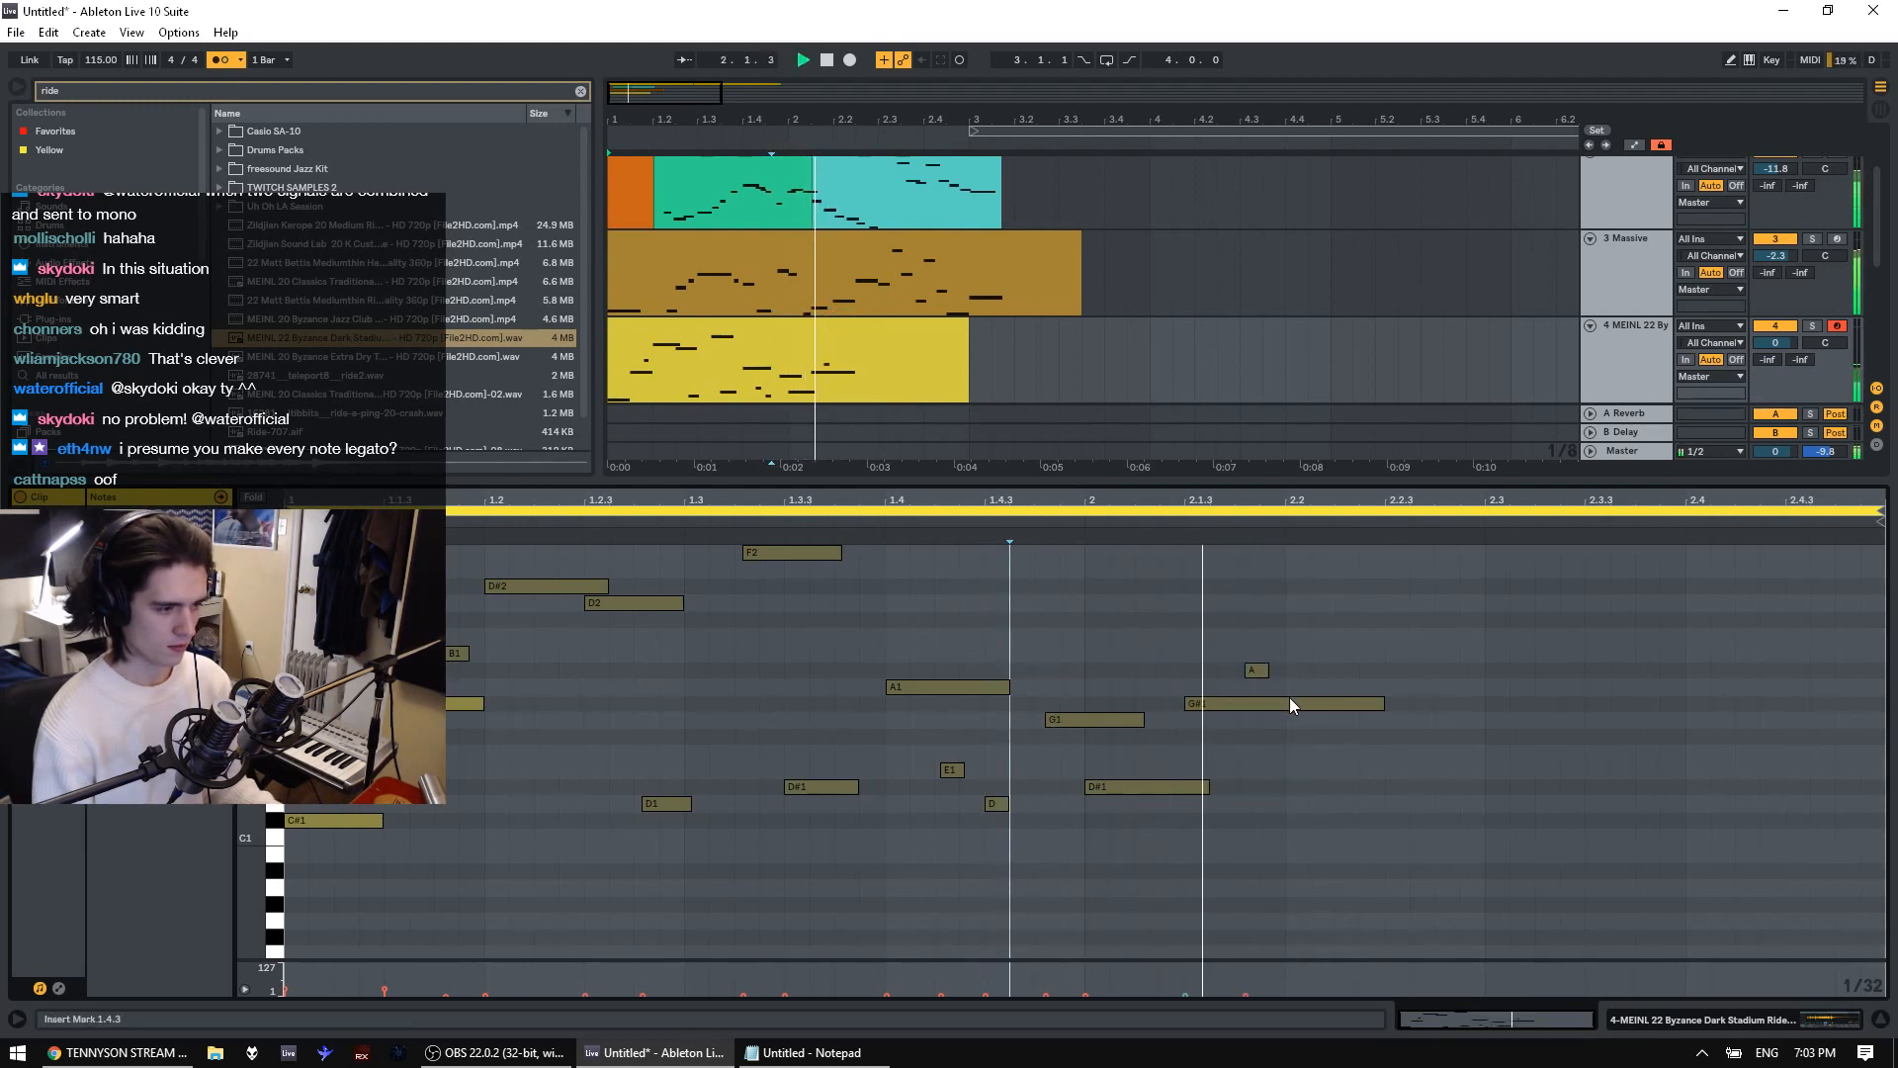
{"action": "key", "text": "space"}
{"action": "double_click", "coordinate": [1293, 655]}
{"action": "left_click", "coordinate": [1061, 637]}
{"action": "key", "text": "space"}
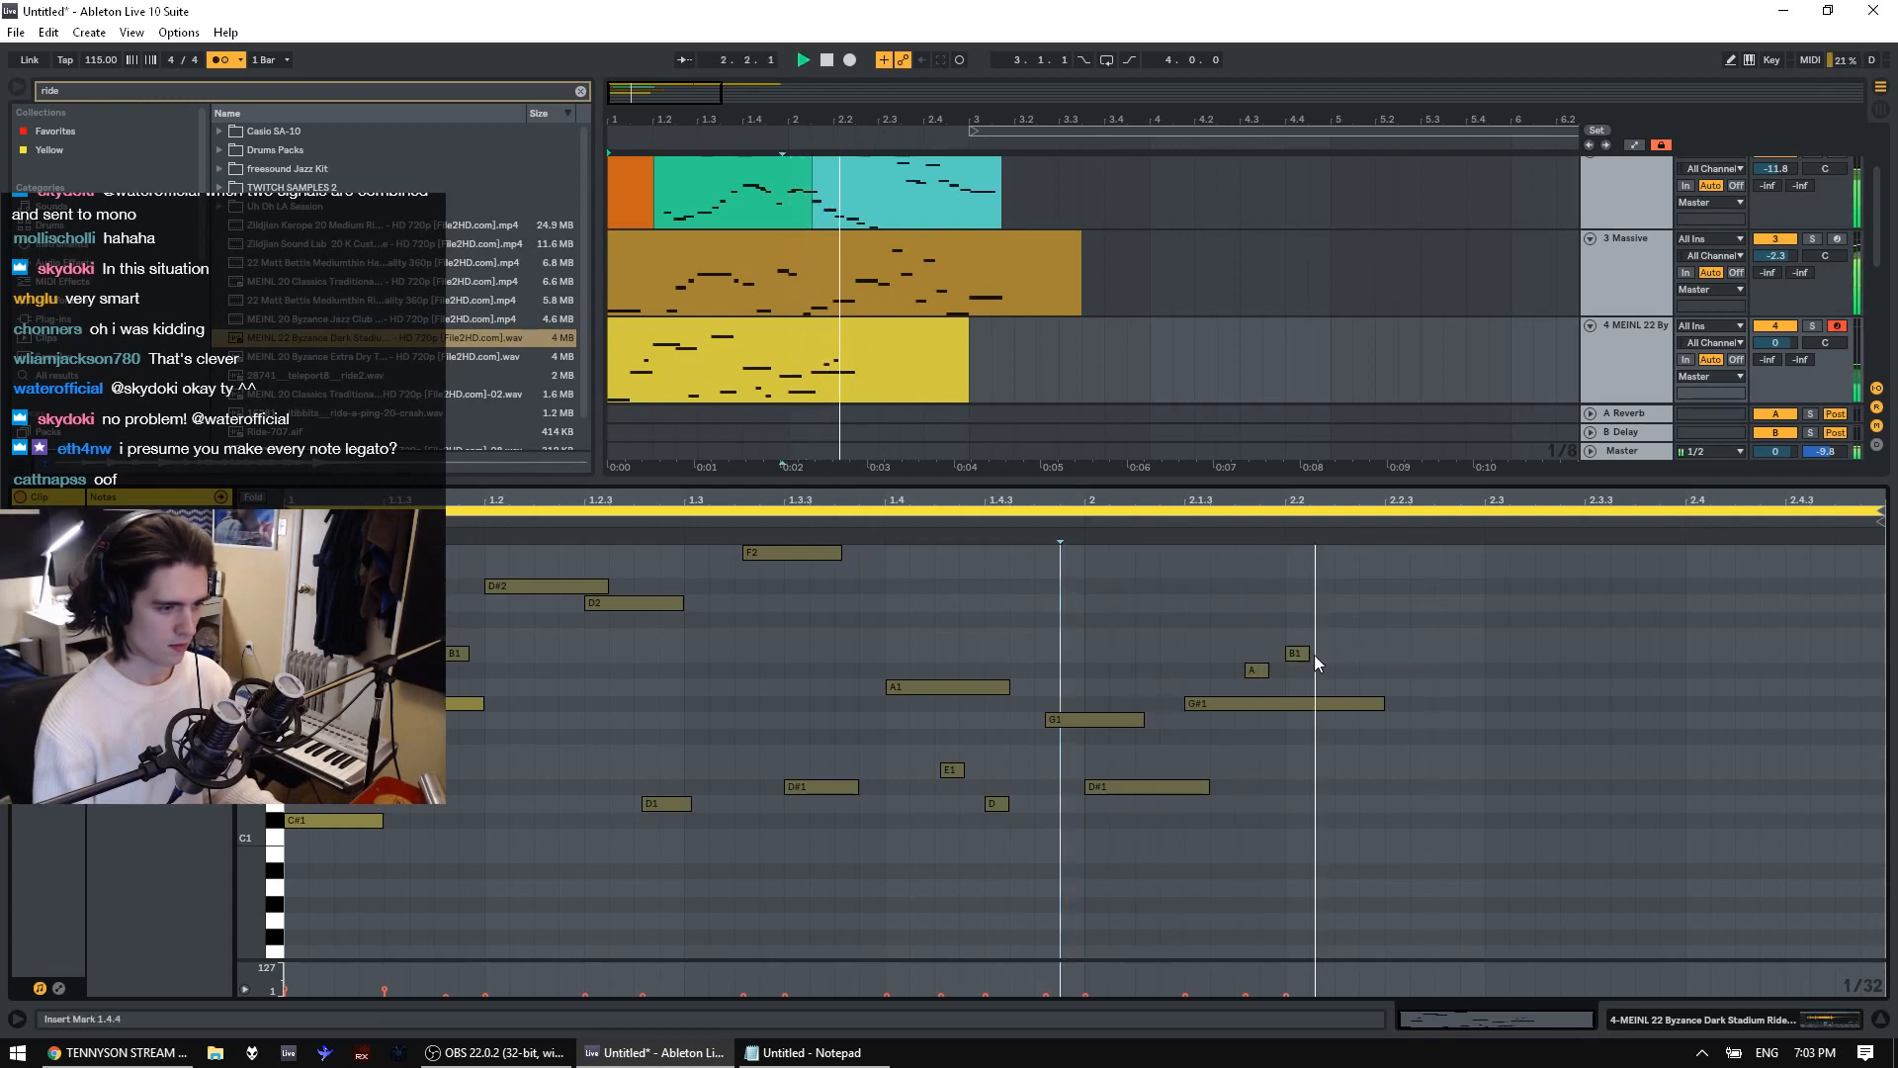
{"action": "key", "text": "space"}
{"action": "double_click", "coordinate": [1397, 635]}
{"action": "left_click", "coordinate": [1226, 631]}
{"action": "key", "text": "space"}
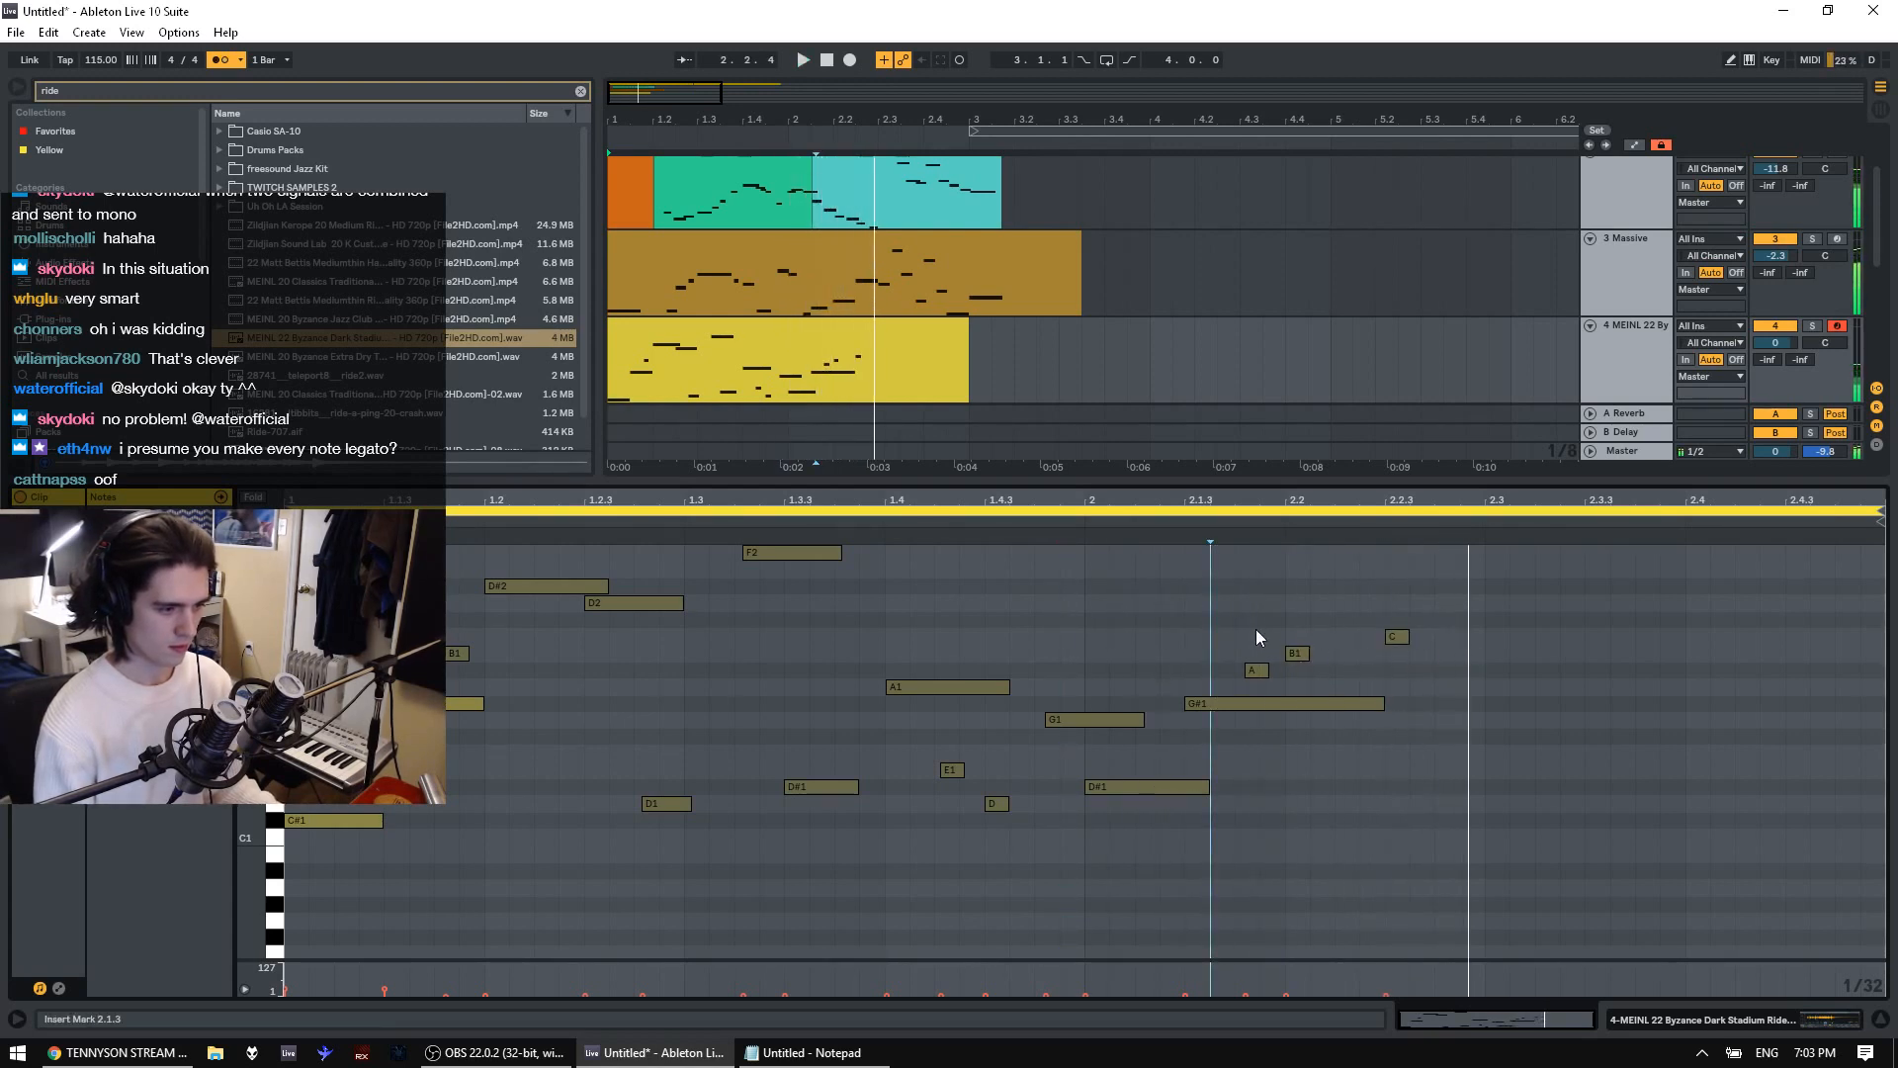
Shorten all the ride notes to the same length of one 1/32 grid step
{"action": "left_click_drag", "start_coordinate": [951, 635], "coordinate": [954, 755]}
{"action": "left_click", "coordinate": [686, 709]}
{"action": "key", "text": "ctrl+a"}
{"action": "left_click_drag", "start_coordinate": [691, 804], "coordinate": [294, 820]}
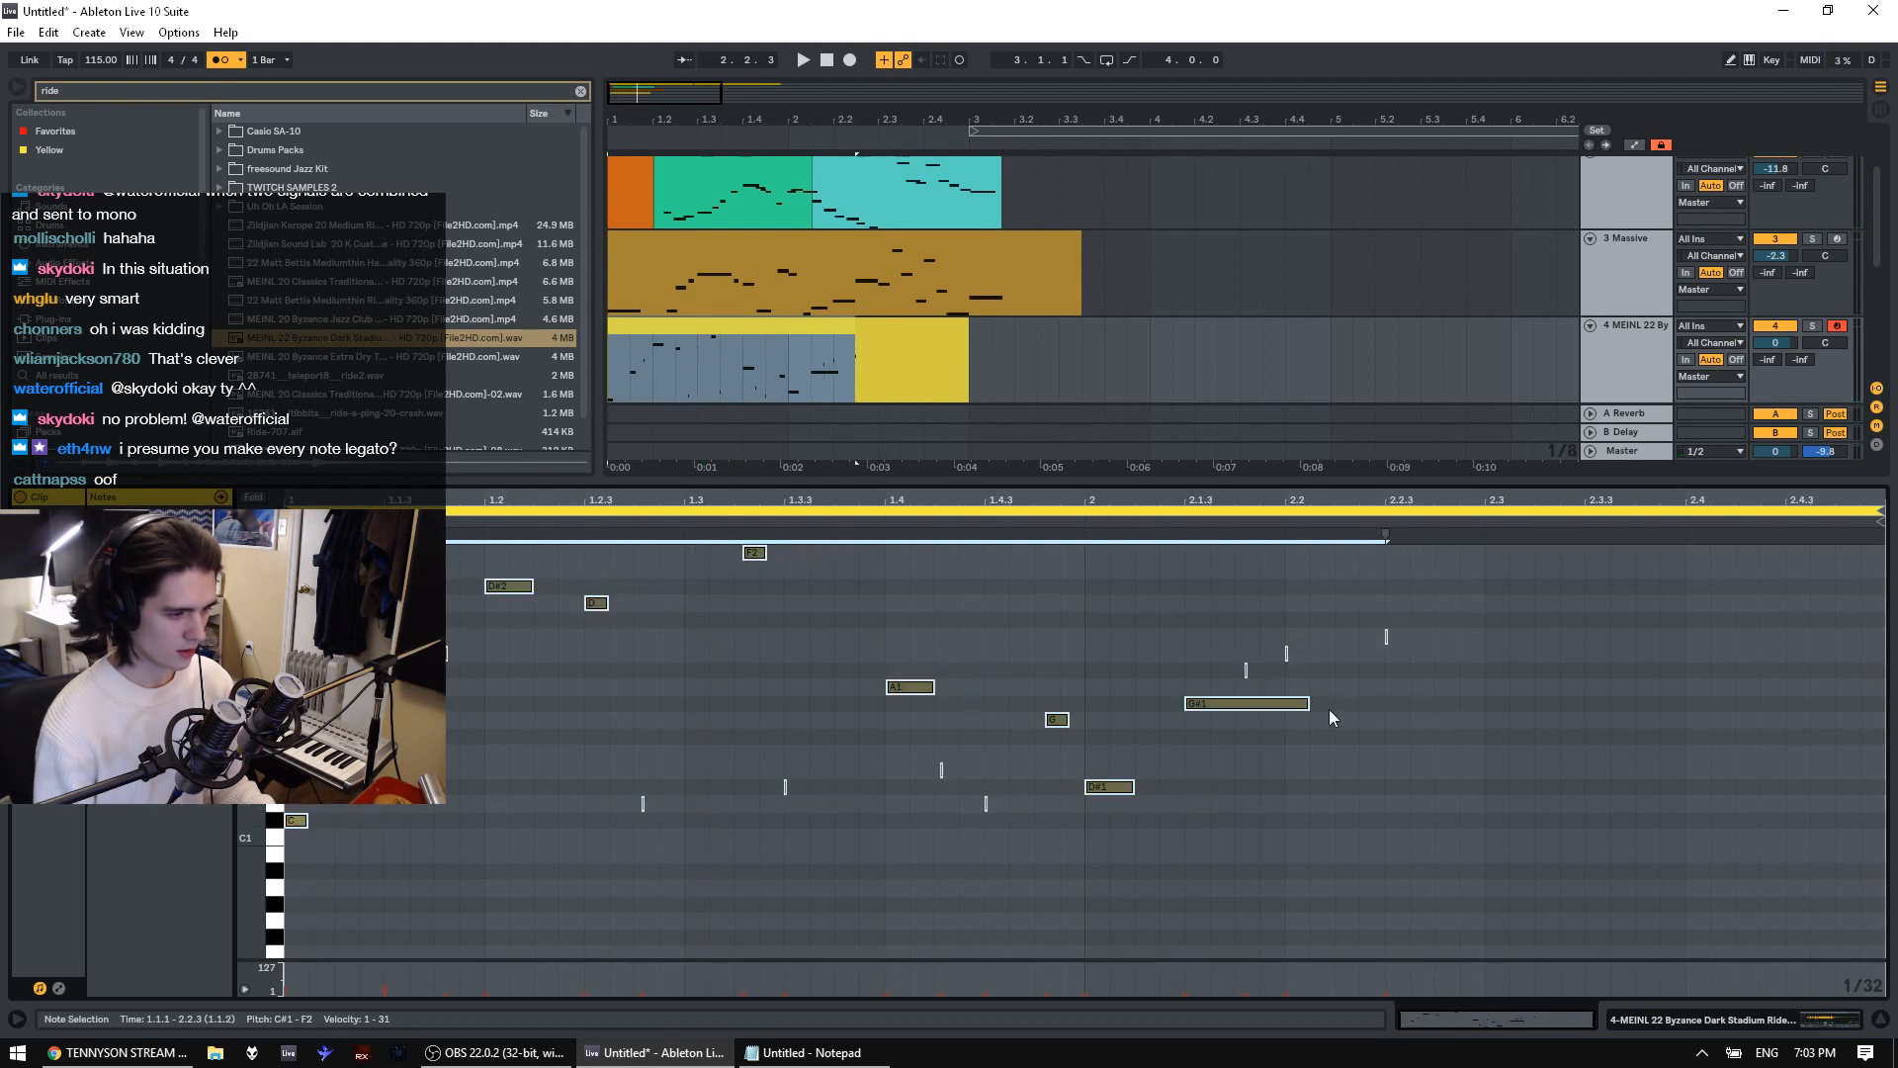
{"action": "left_click_drag", "start_coordinate": [1308, 703], "coordinate": [1048, 703]}
{"action": "left_click", "coordinate": [1204, 700]}
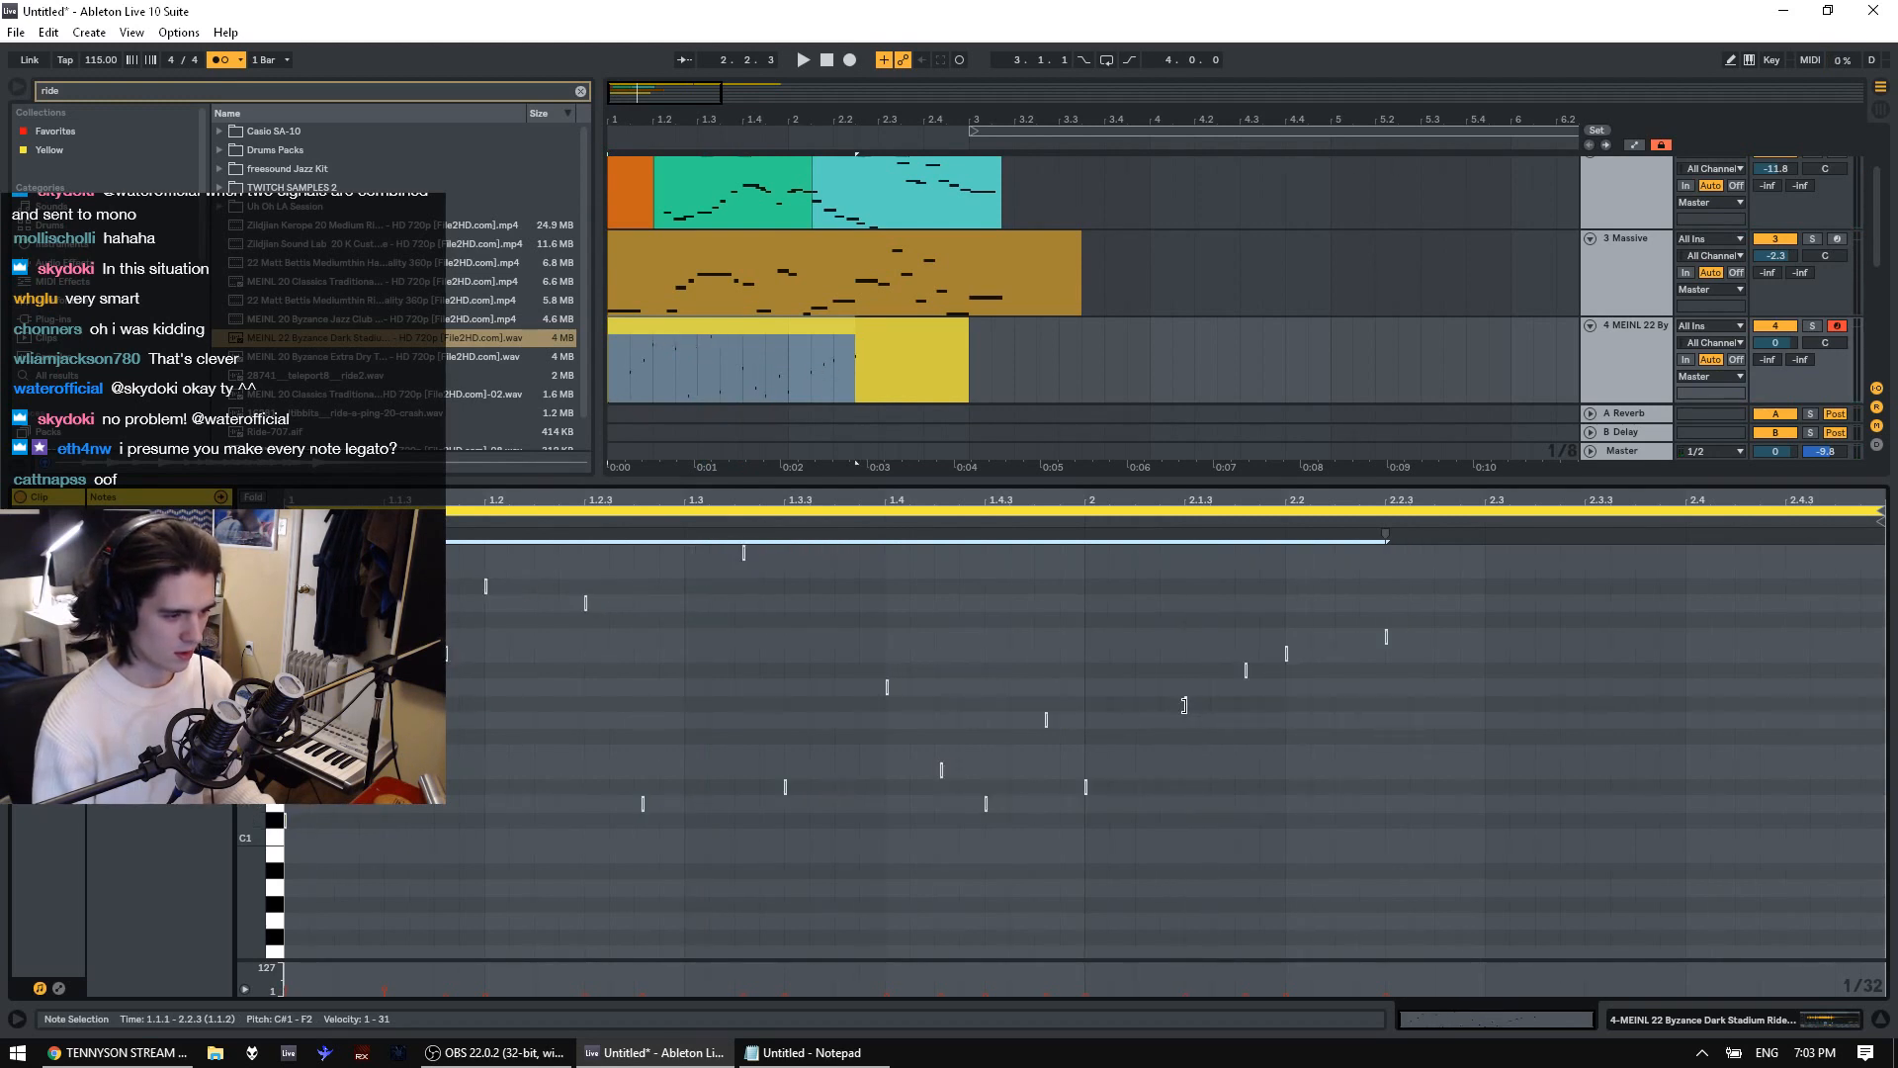
{"action": "left_click_drag", "start_coordinate": [1184, 703], "coordinate": [1212, 708]}
{"action": "left_click_drag", "start_coordinate": [1223, 710], "coordinate": [1208, 710]}
{"action": "key", "text": "space"}
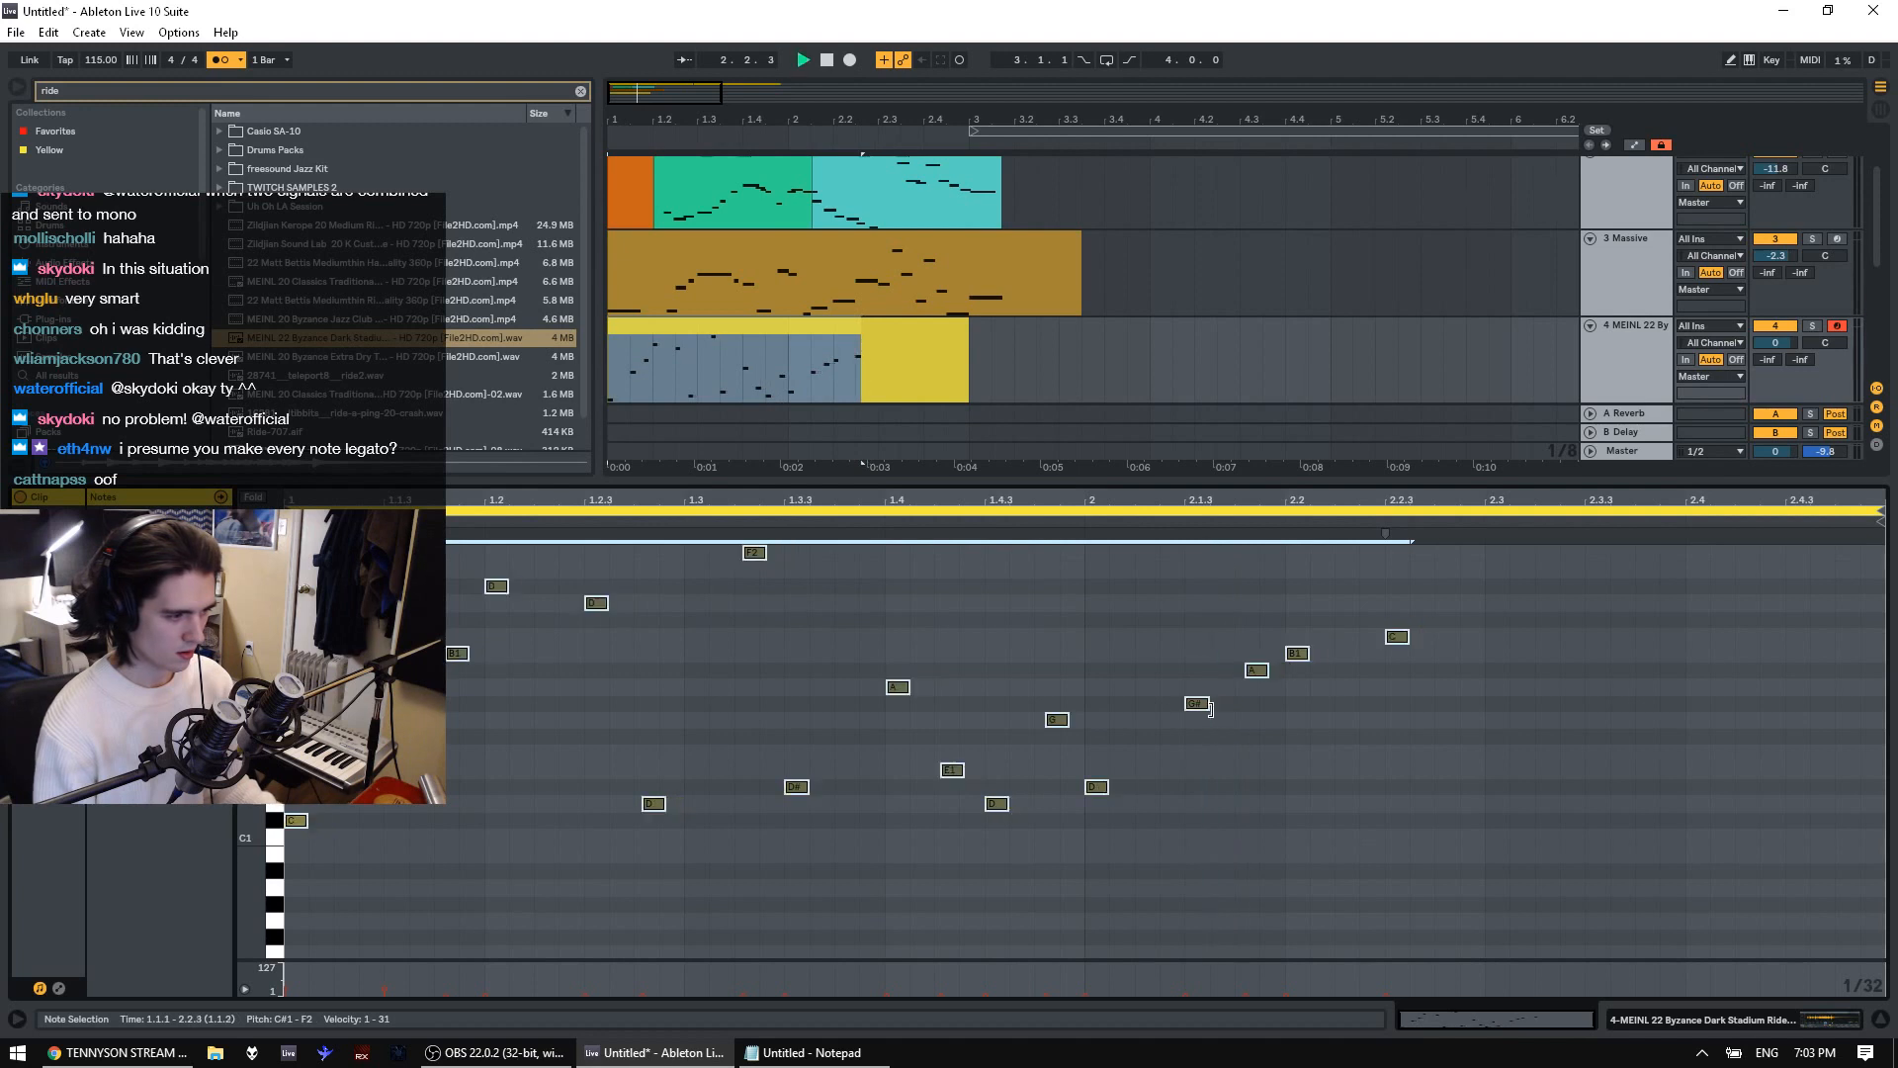
Play the ride pattern, raise the D1 note just after 1.2.4 to F1, and play it again
{"action": "left_click", "coordinate": [1220, 787]}
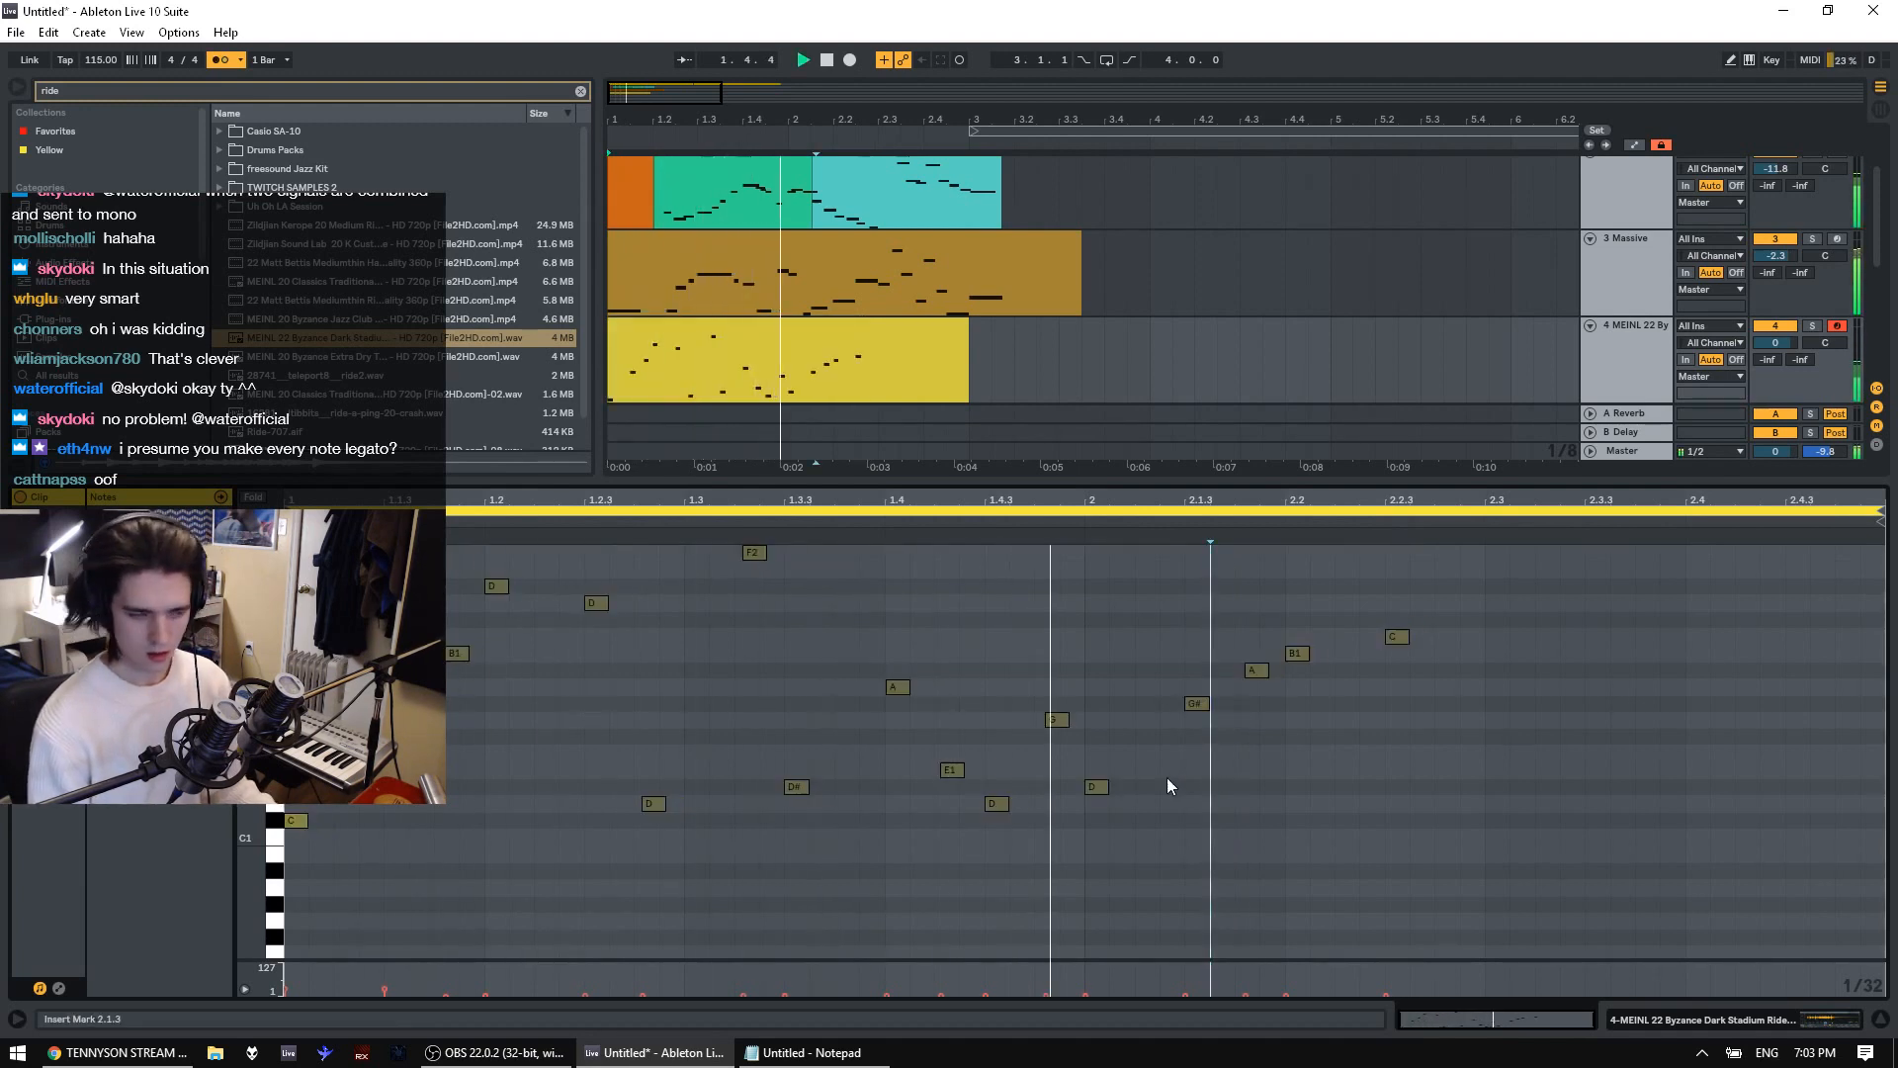
{"action": "key", "text": "space"}
{"action": "key", "text": "space"}
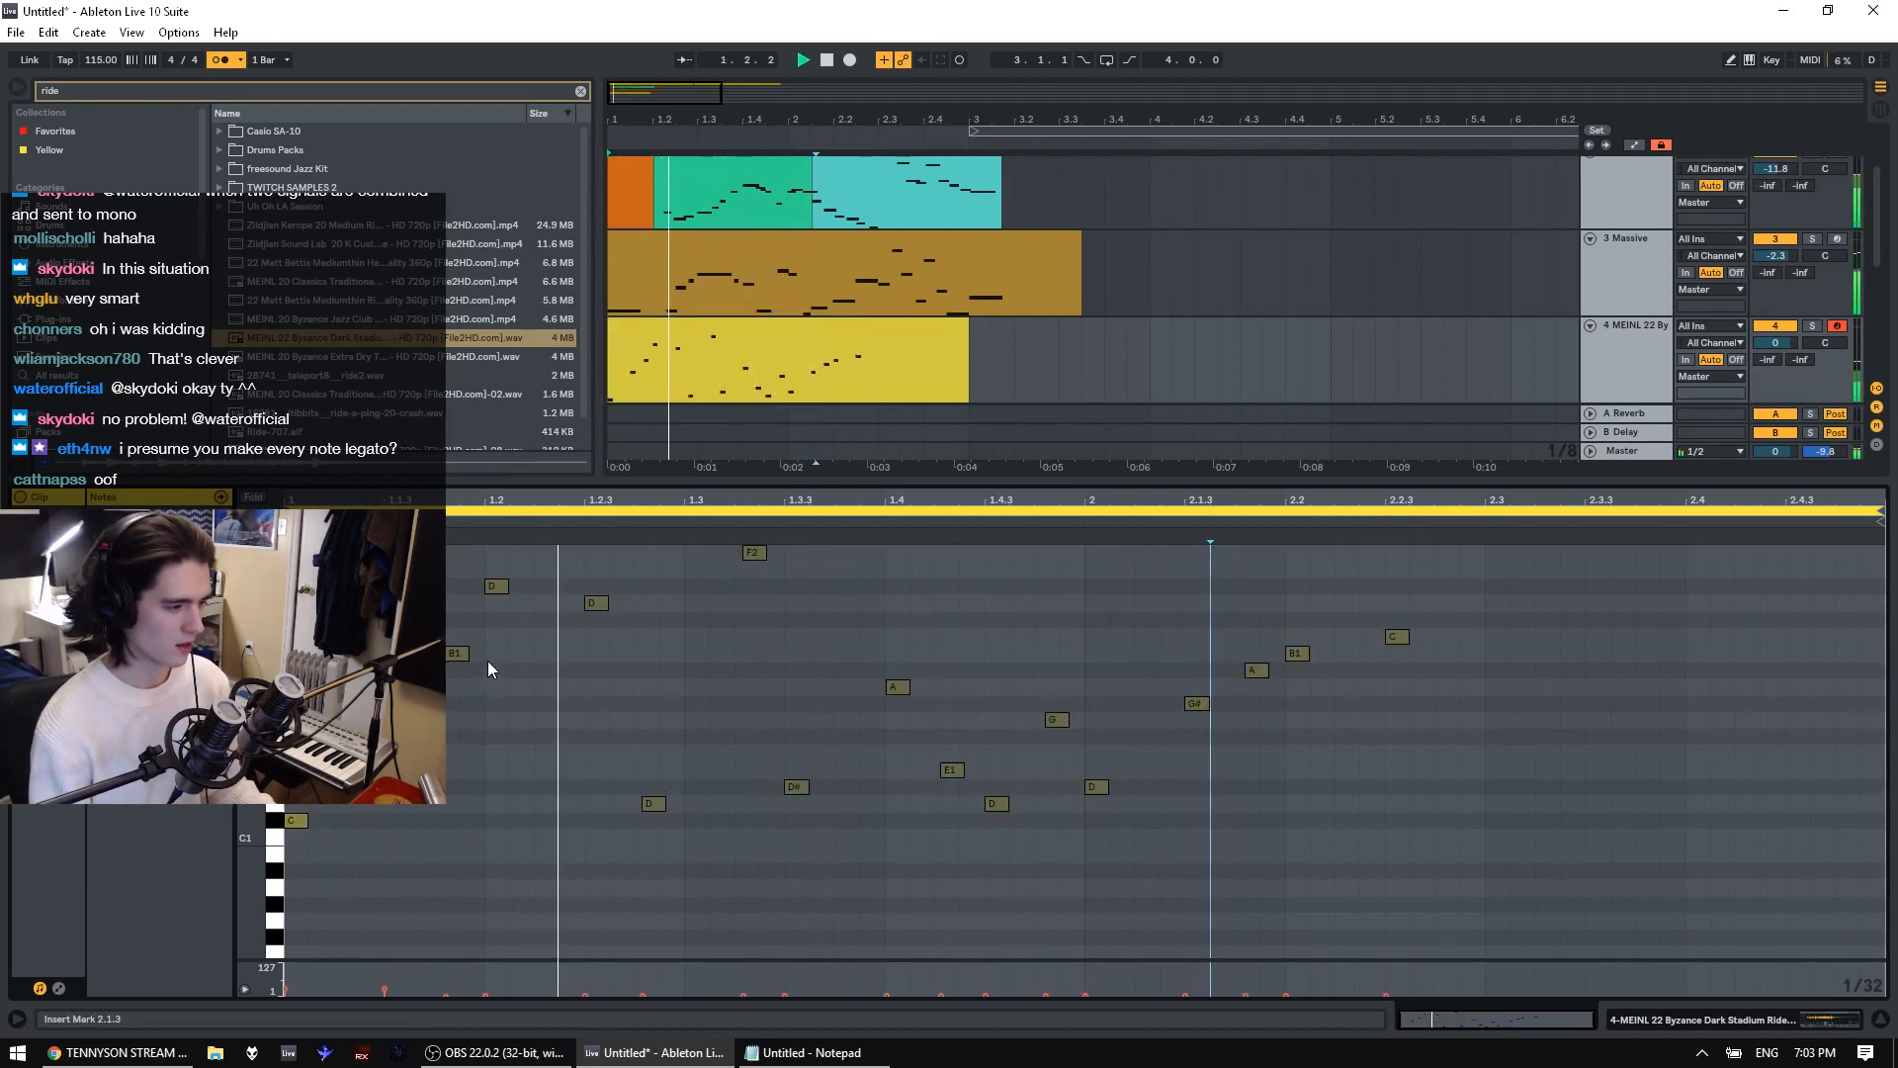
{"action": "key", "text": "space"}
{"action": "left_click_drag", "start_coordinate": [657, 808], "coordinate": [659, 757]}
{"action": "left_click", "coordinate": [522, 799]}
{"action": "key", "text": "space"}
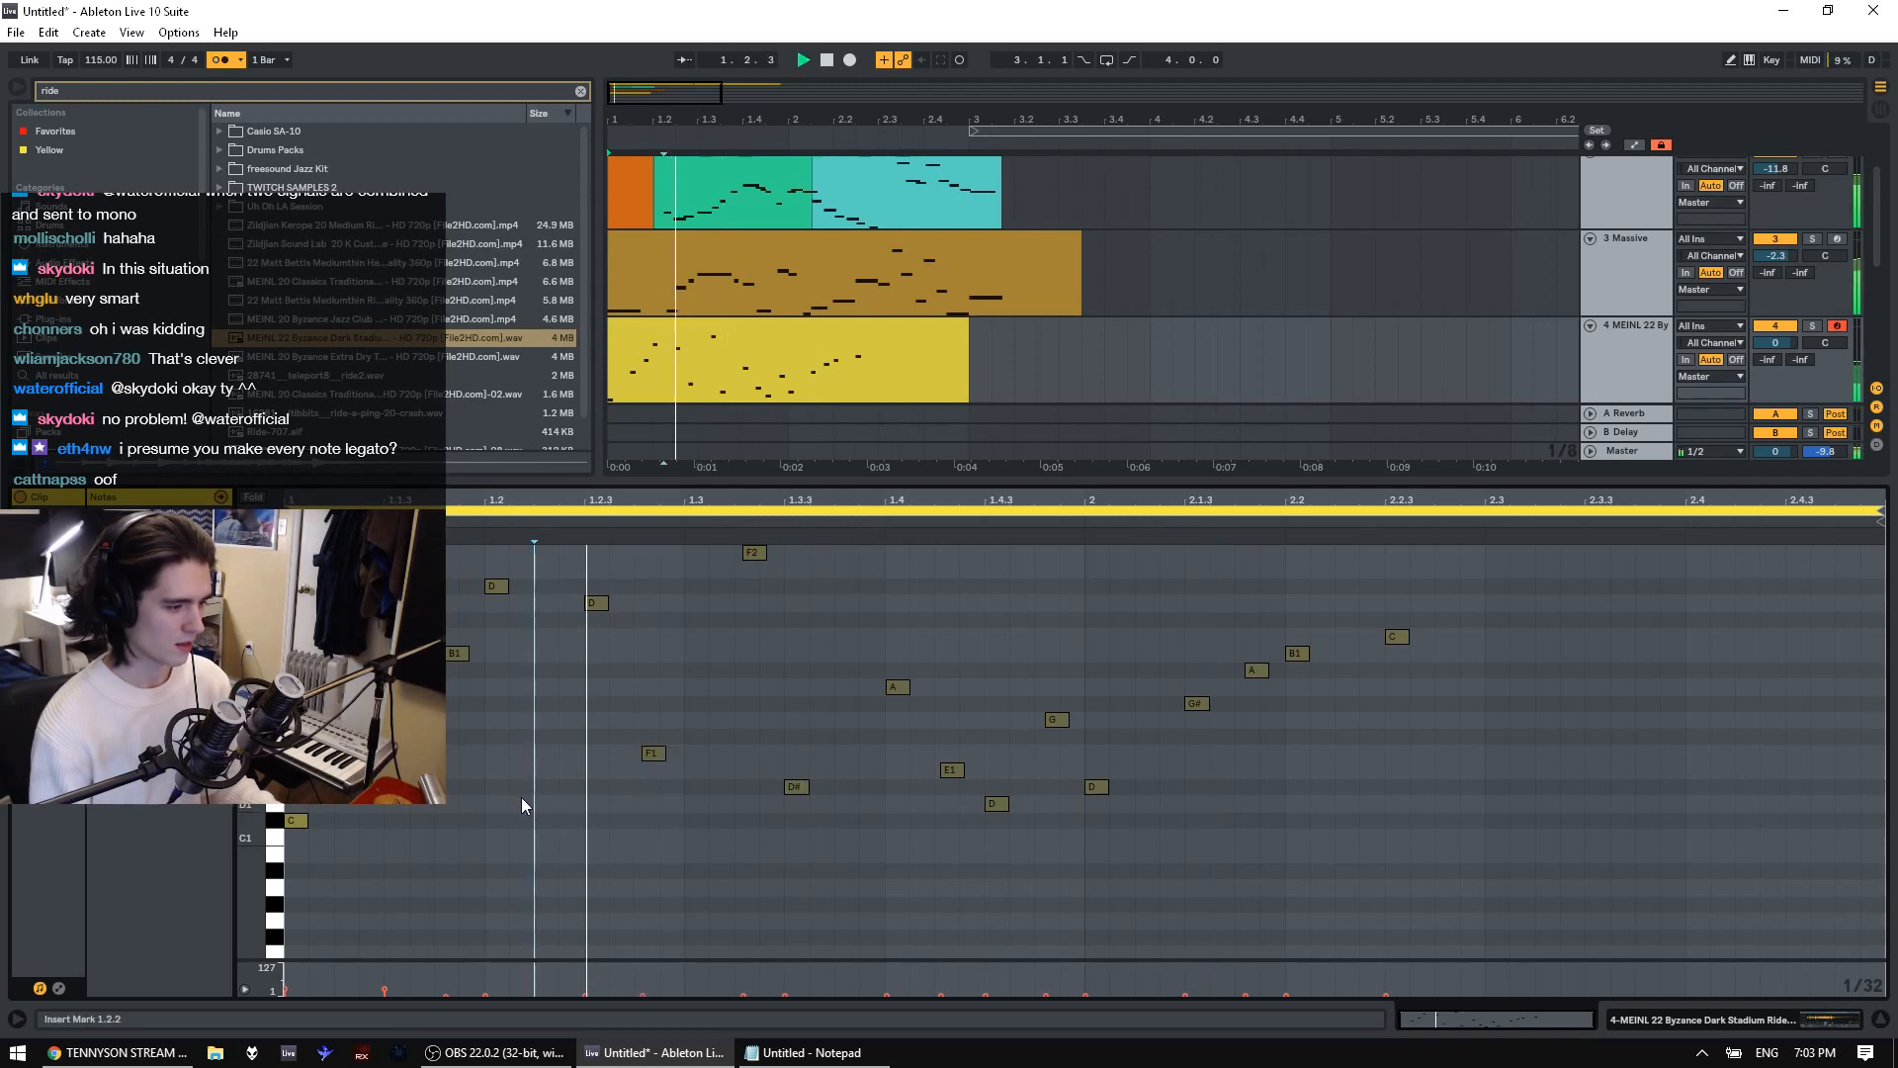
{"action": "left_click", "coordinate": [360, 828]}
{"action": "key", "text": "space"}
{"action": "key", "text": "space"}
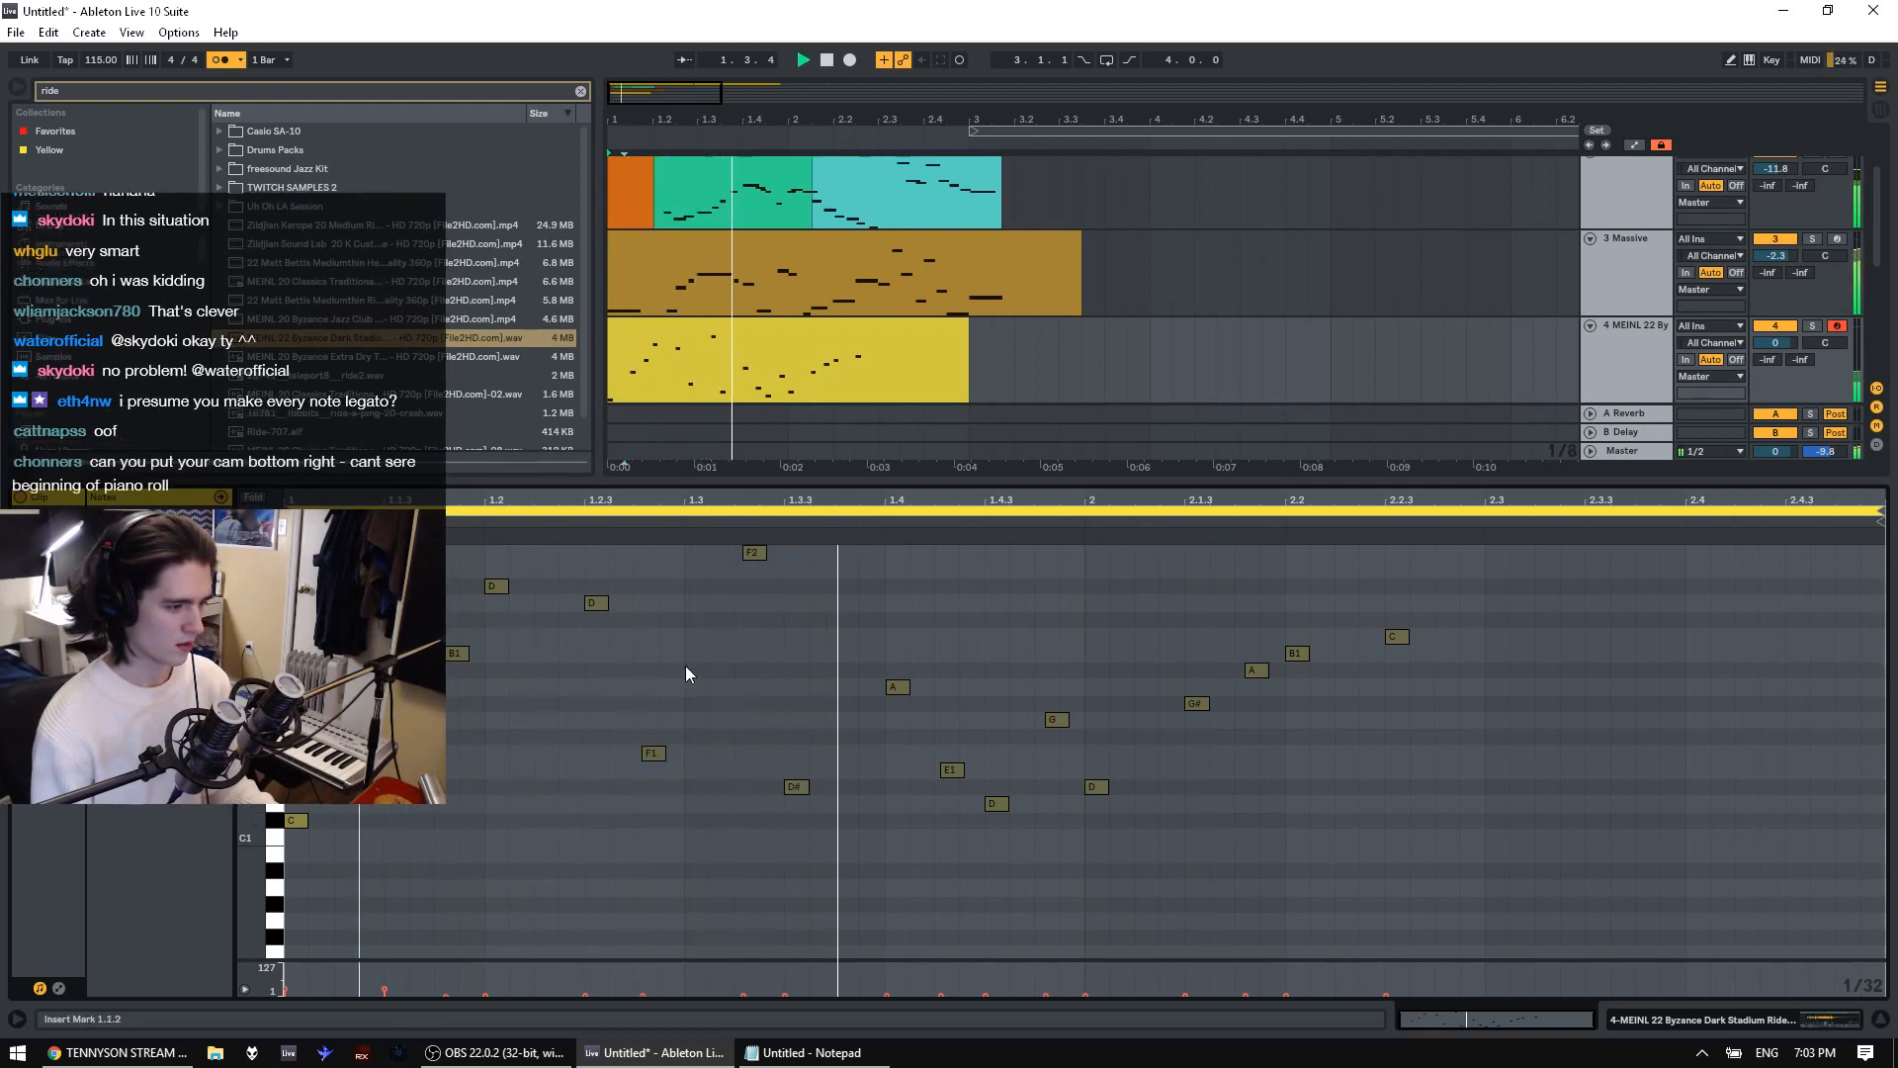
{"action": "key", "text": "space"}
{"action": "key", "text": "space"}
Try a velocity of 93 on the D#2 note at 1.2.1 and lower the ride track's volume to -11.3 dB
{"action": "left_click", "coordinate": [500, 587]}
{"action": "key", "text": "space"}
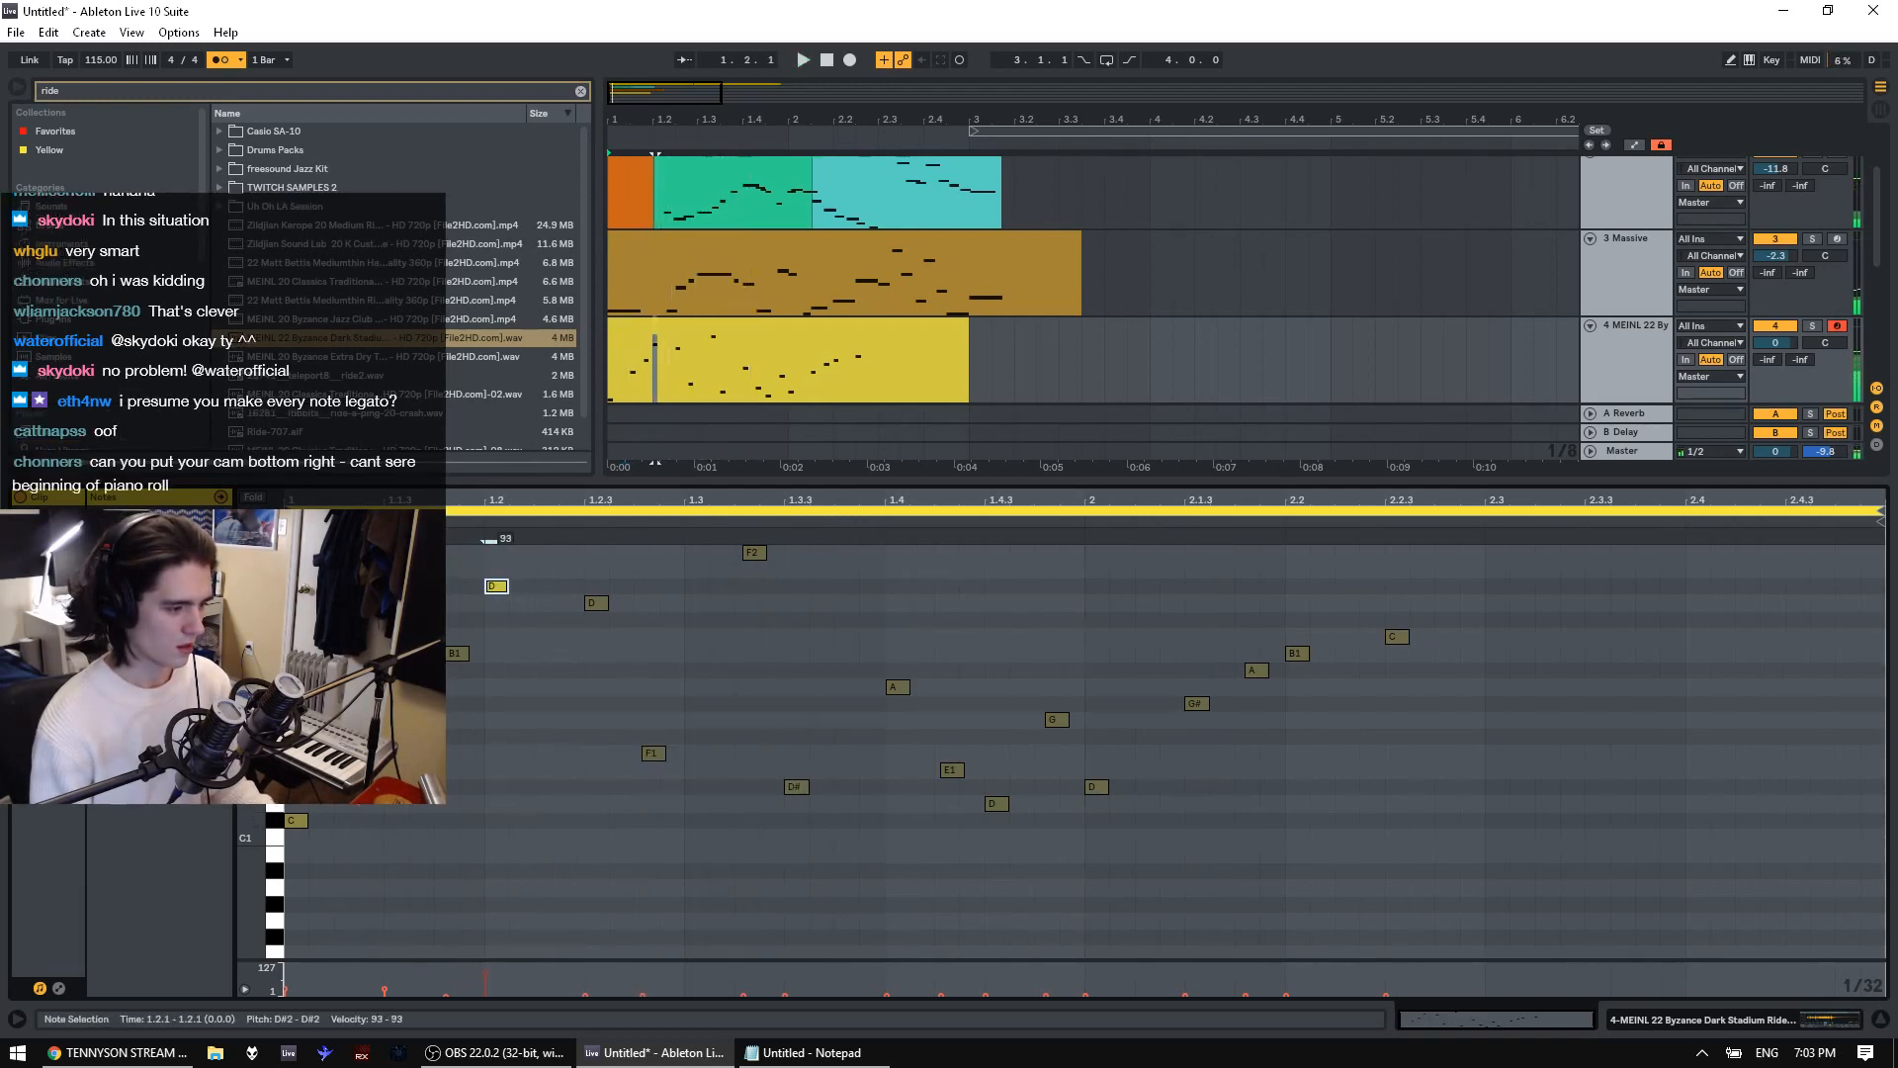
{"action": "left_click", "coordinate": [1776, 343]}
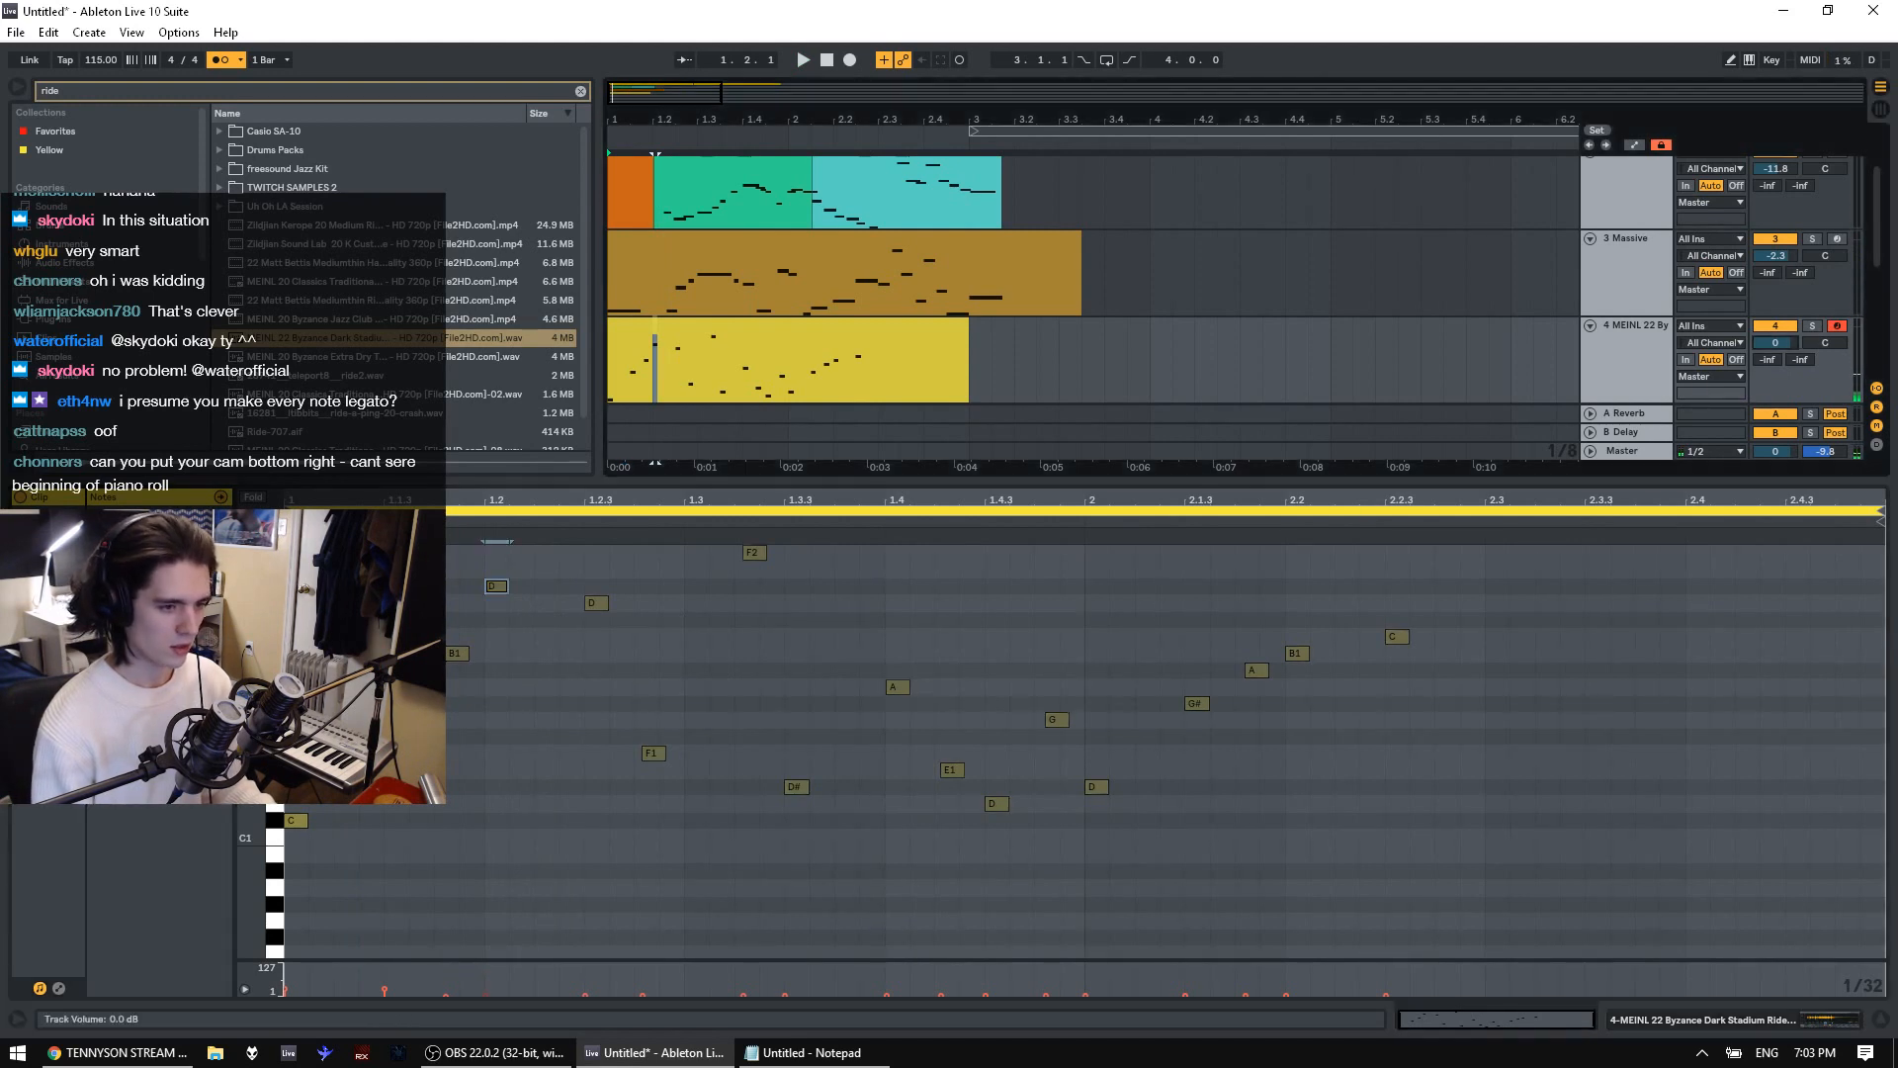
Raise the velocities of all ride notes together to a range of 86 to 127
{"action": "left_click", "coordinate": [1070, 738]}
{"action": "key", "text": "ctrl+a"}
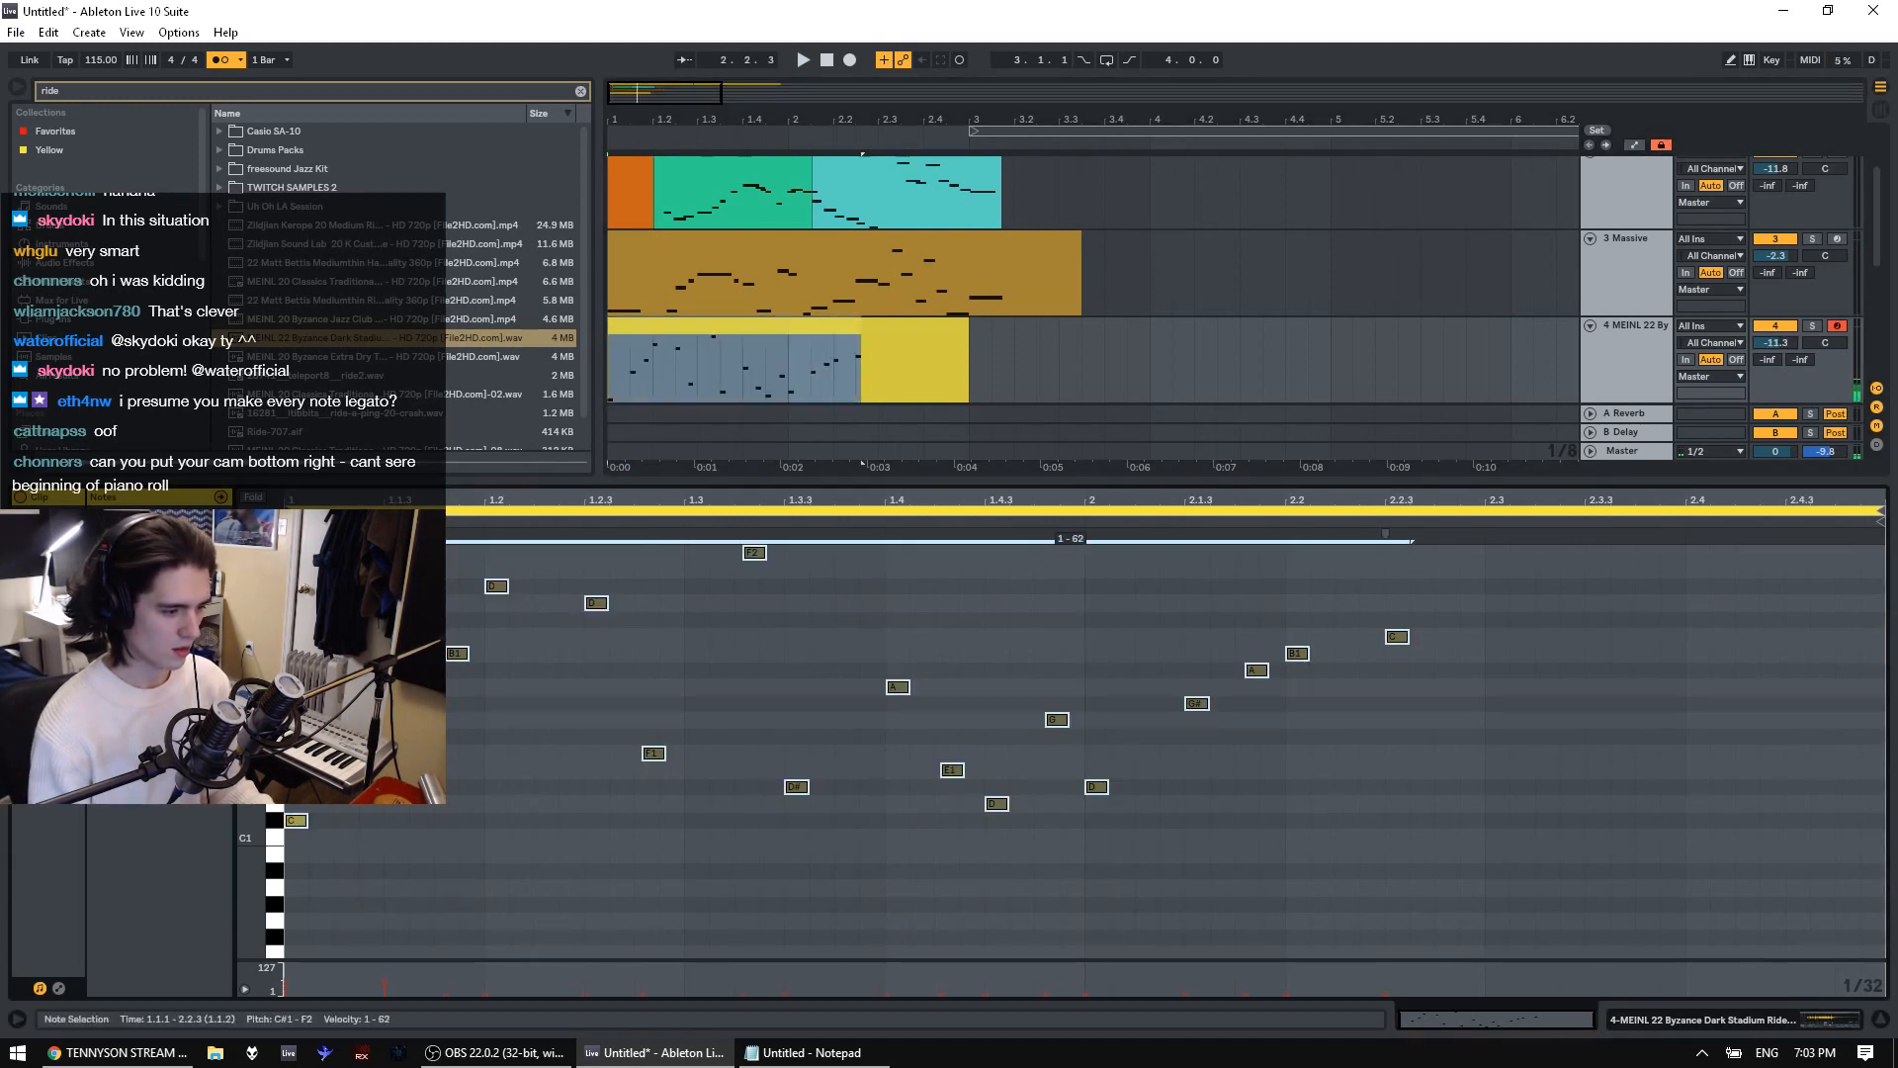
{"action": "left_click_drag", "start_coordinate": [1058, 721], "coordinate": [1077, 660]}
{"action": "left_click_drag", "start_coordinate": [1062, 802], "coordinate": [1063, 741]}
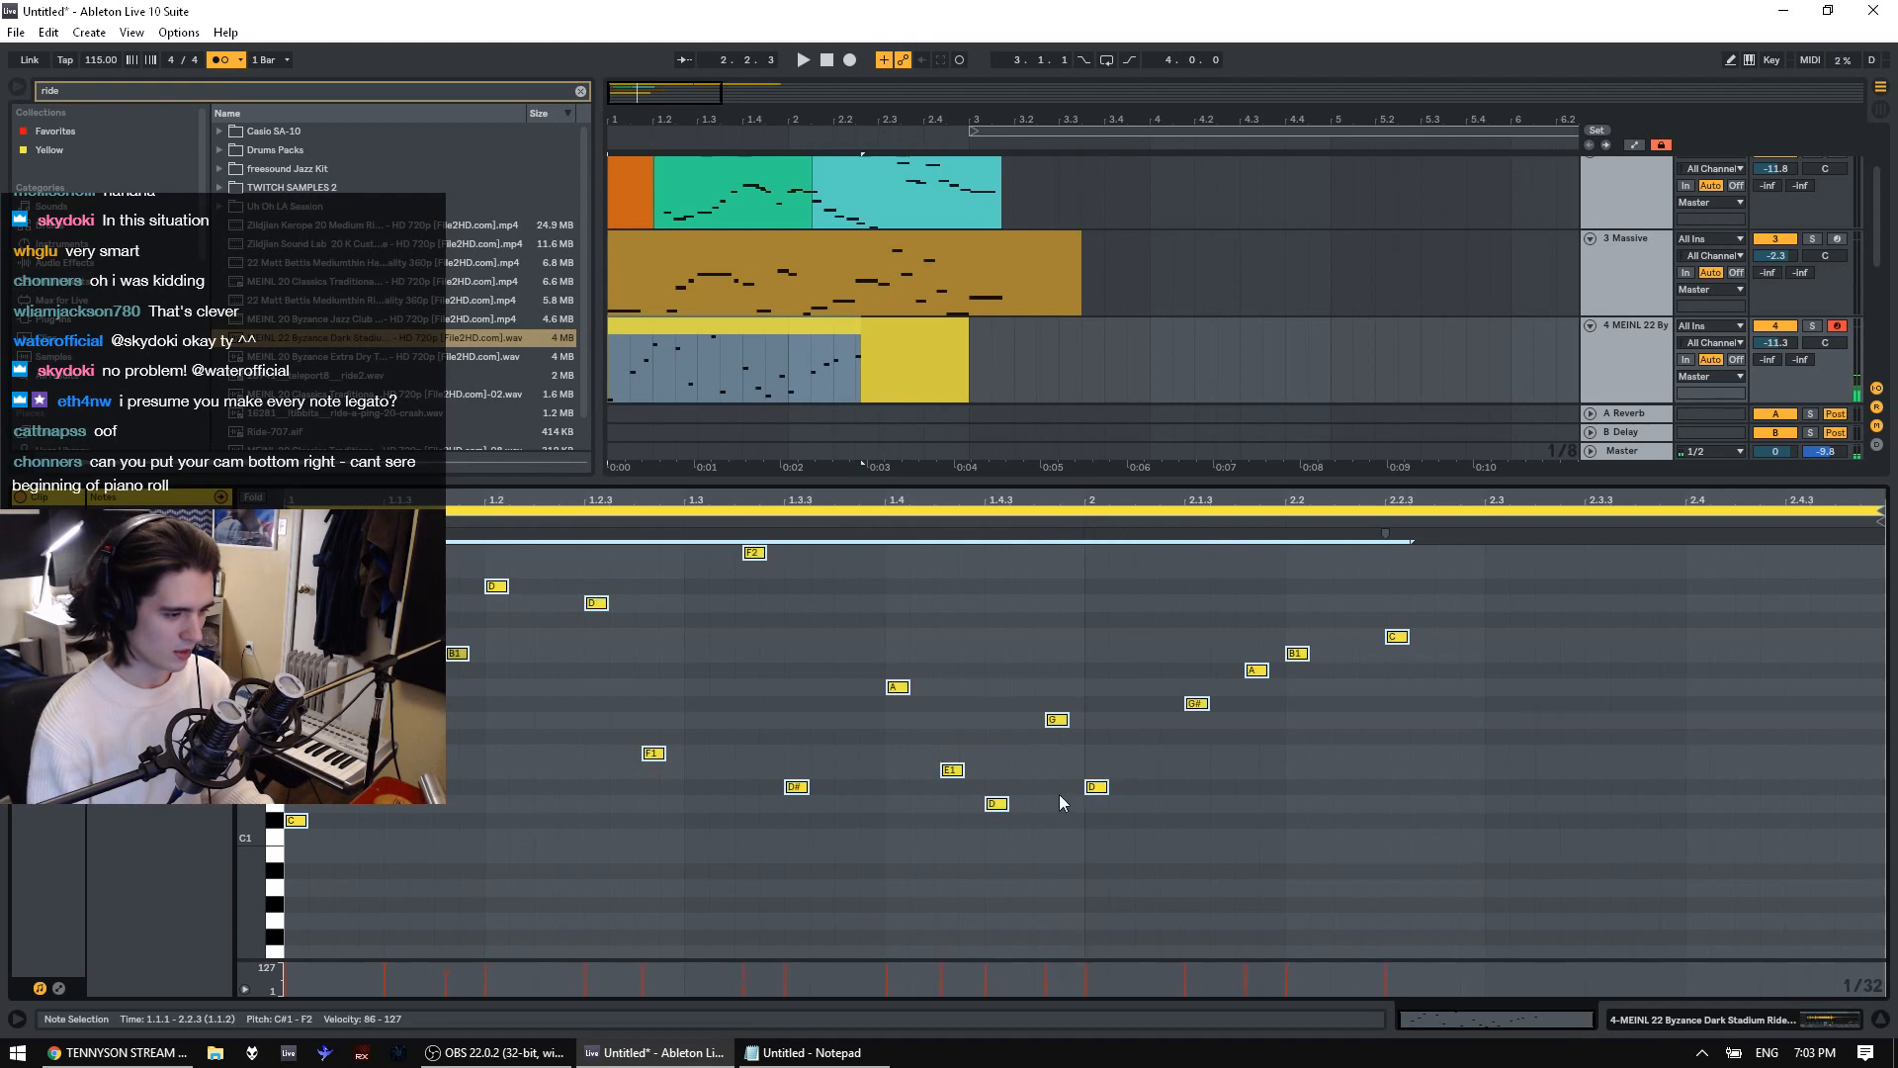
Raise the C#1 note's velocity at 1.1.1, lower the B1 note's before 1.2.1, set the D#2 note's to 102, and play
{"action": "left_click", "coordinate": [295, 820]}
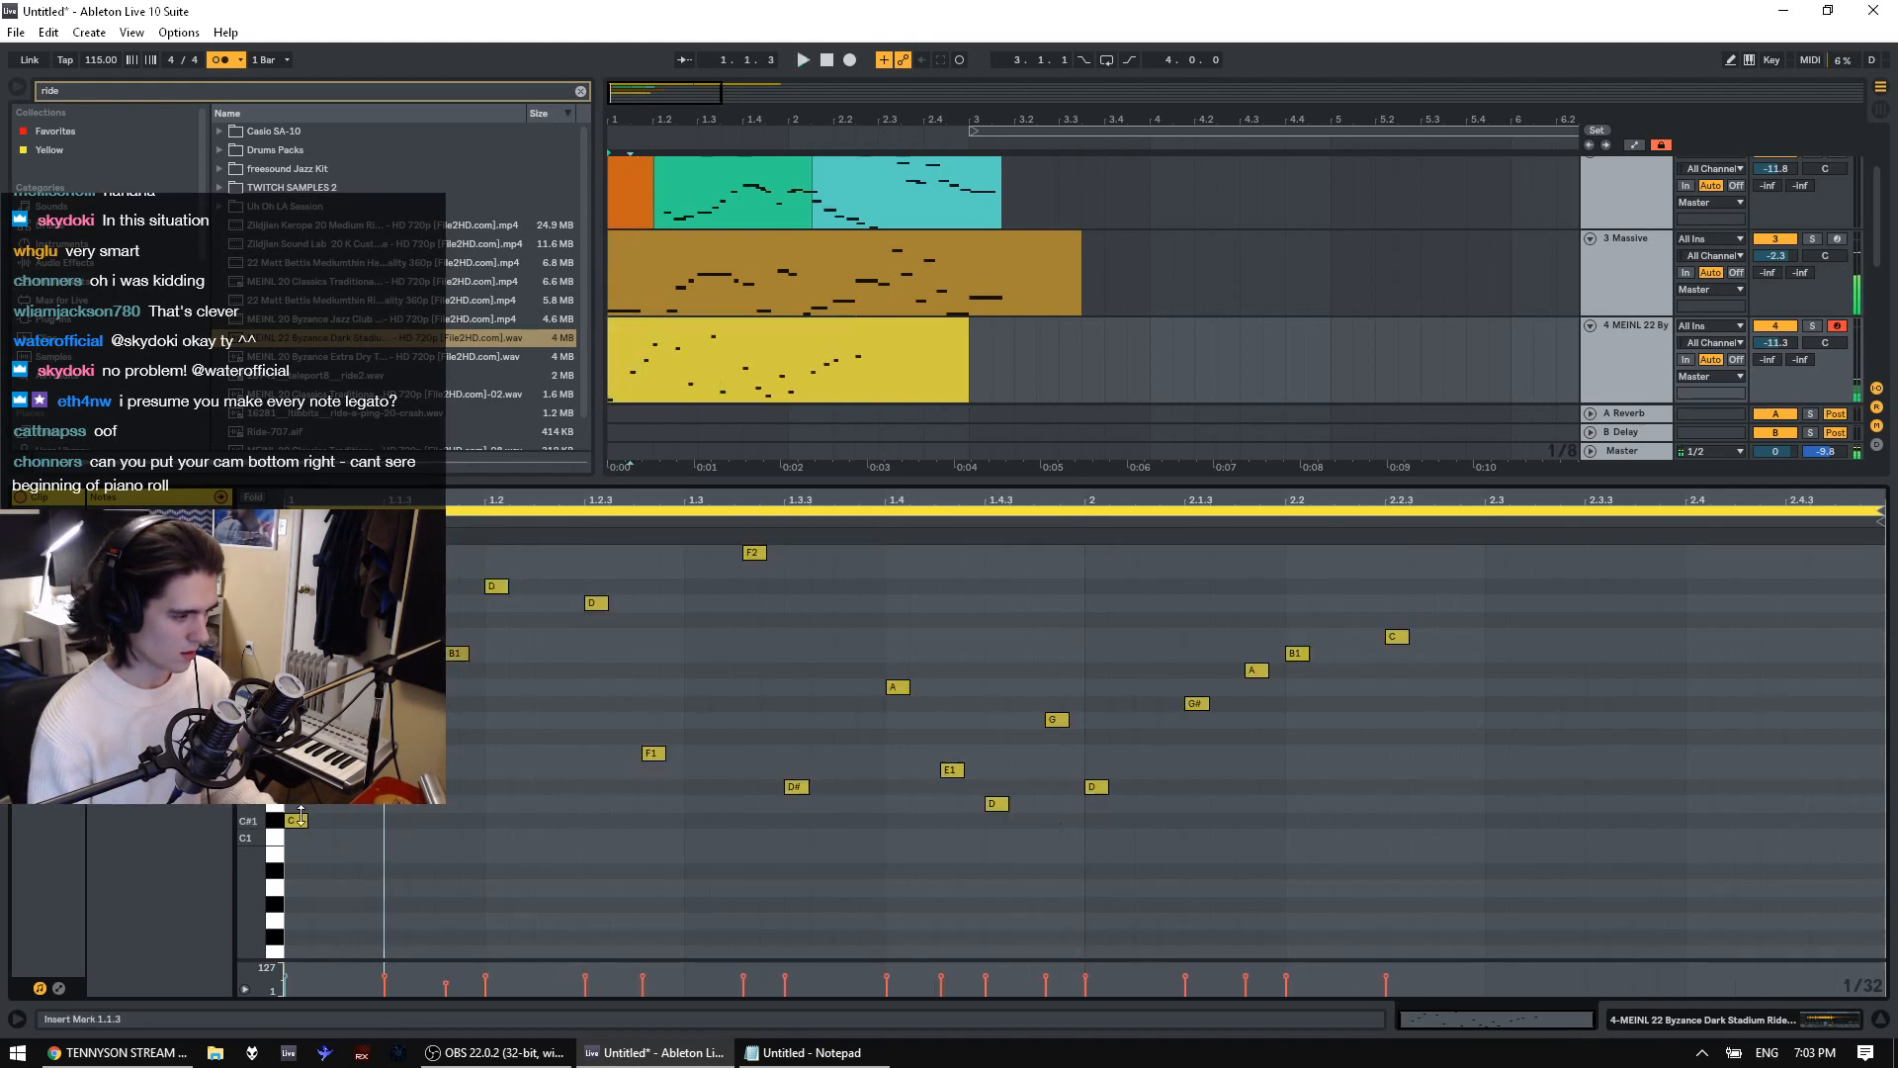
{"action": "left_click", "coordinate": [452, 655]}
{"action": "left_click", "coordinate": [498, 586]}
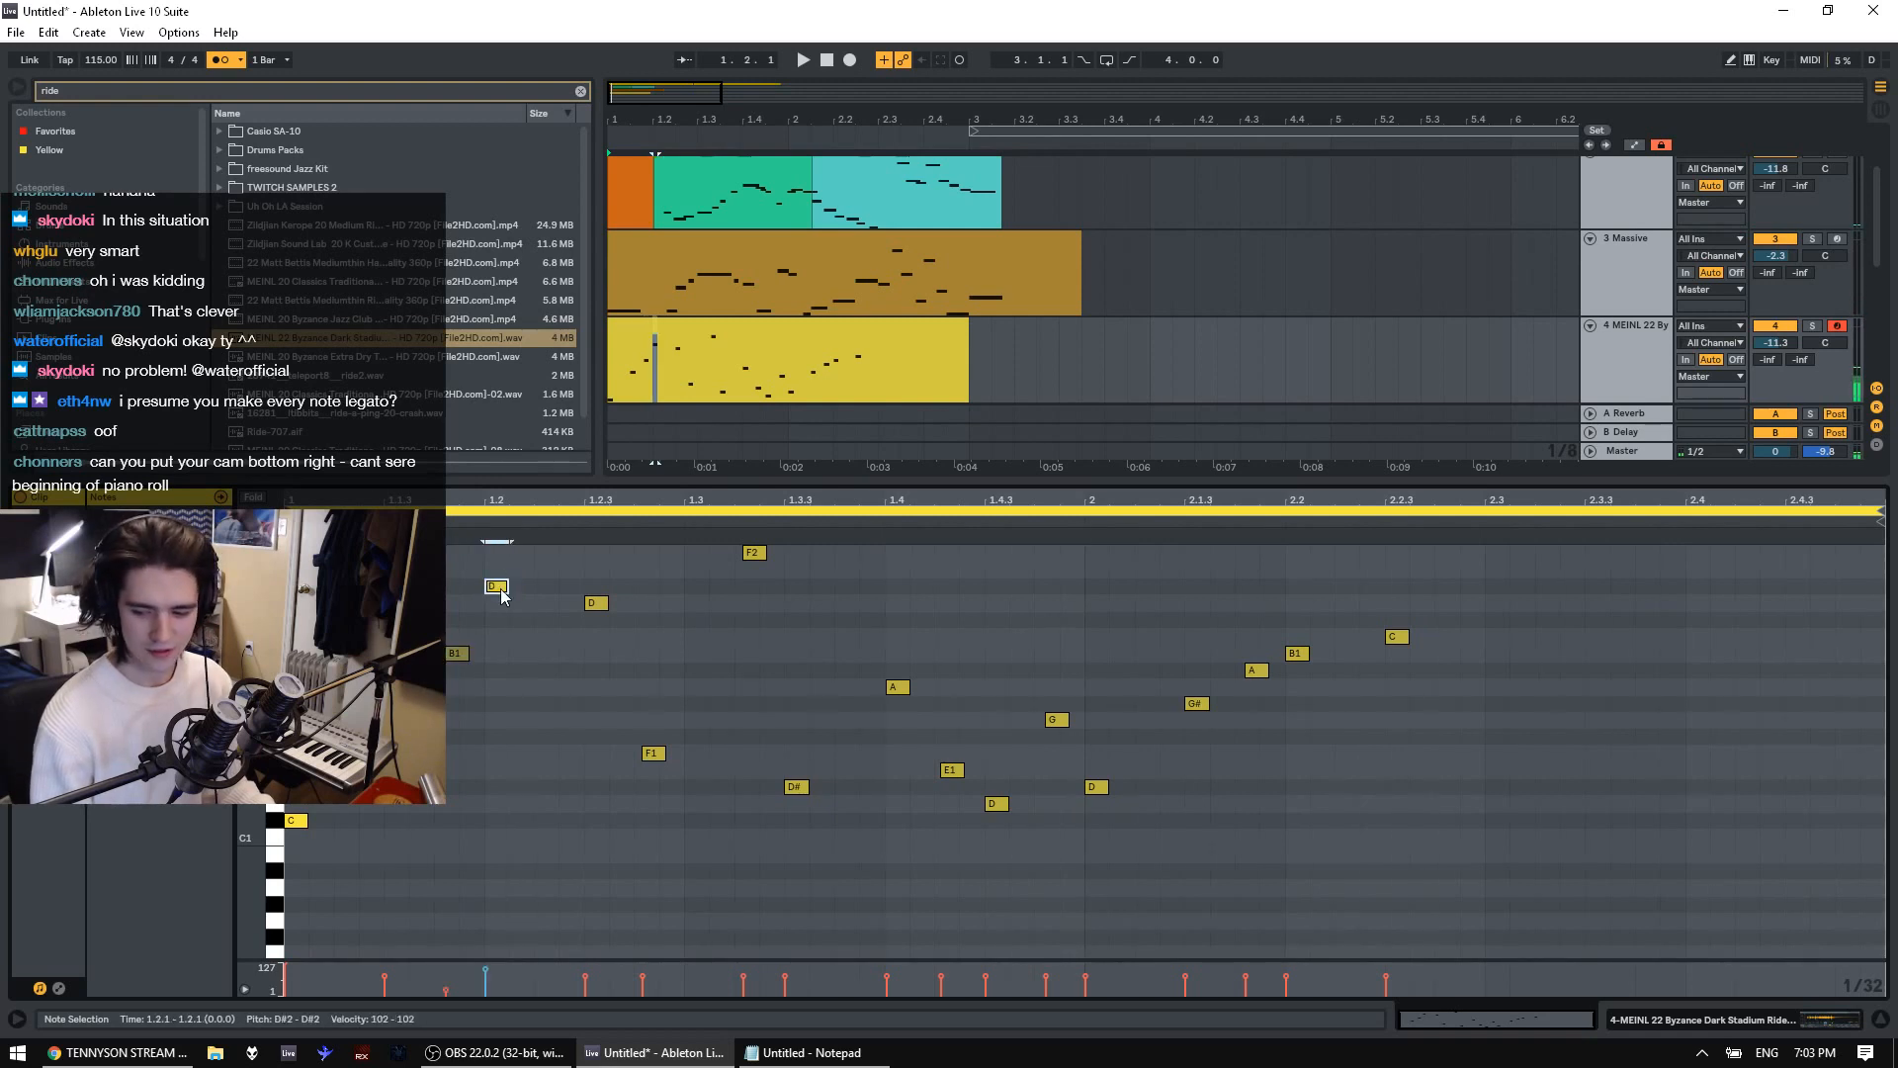
{"action": "key", "text": "space"}
{"action": "key", "text": "space"}
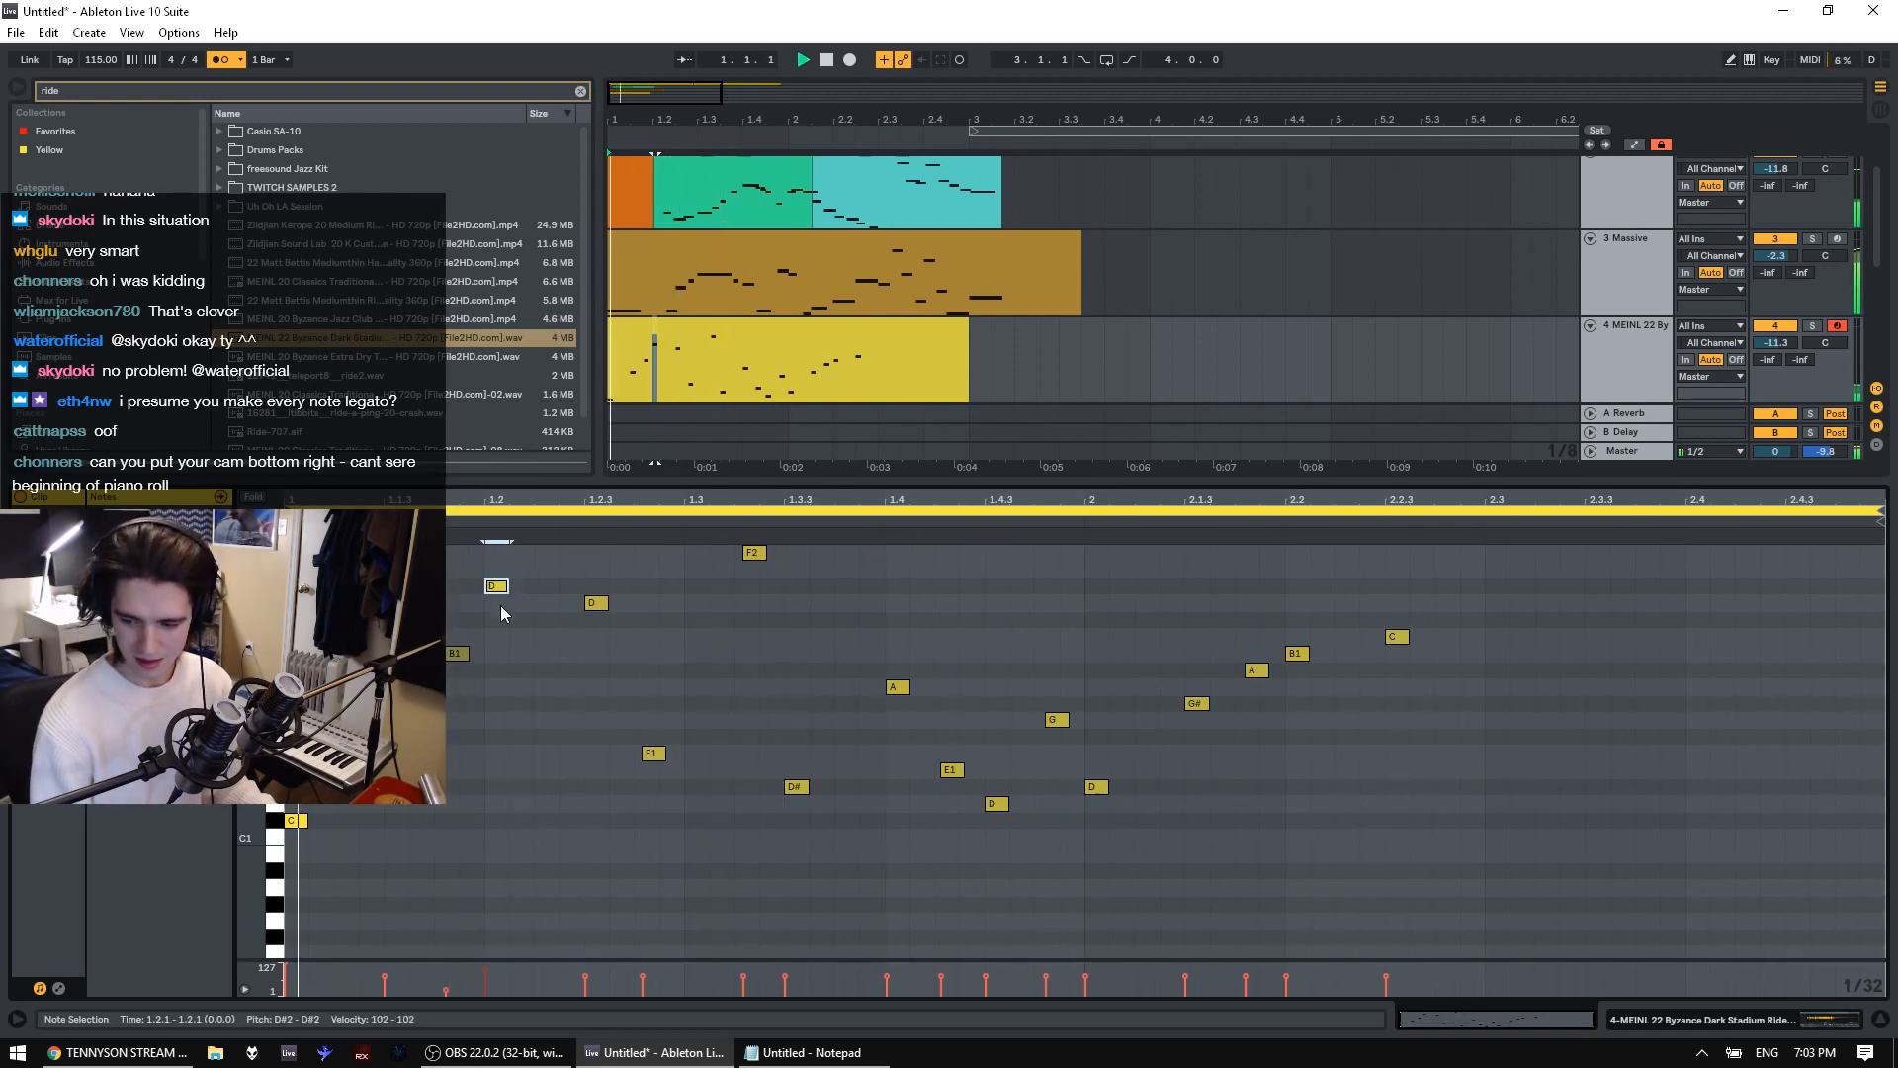
{"action": "key", "text": "space"}
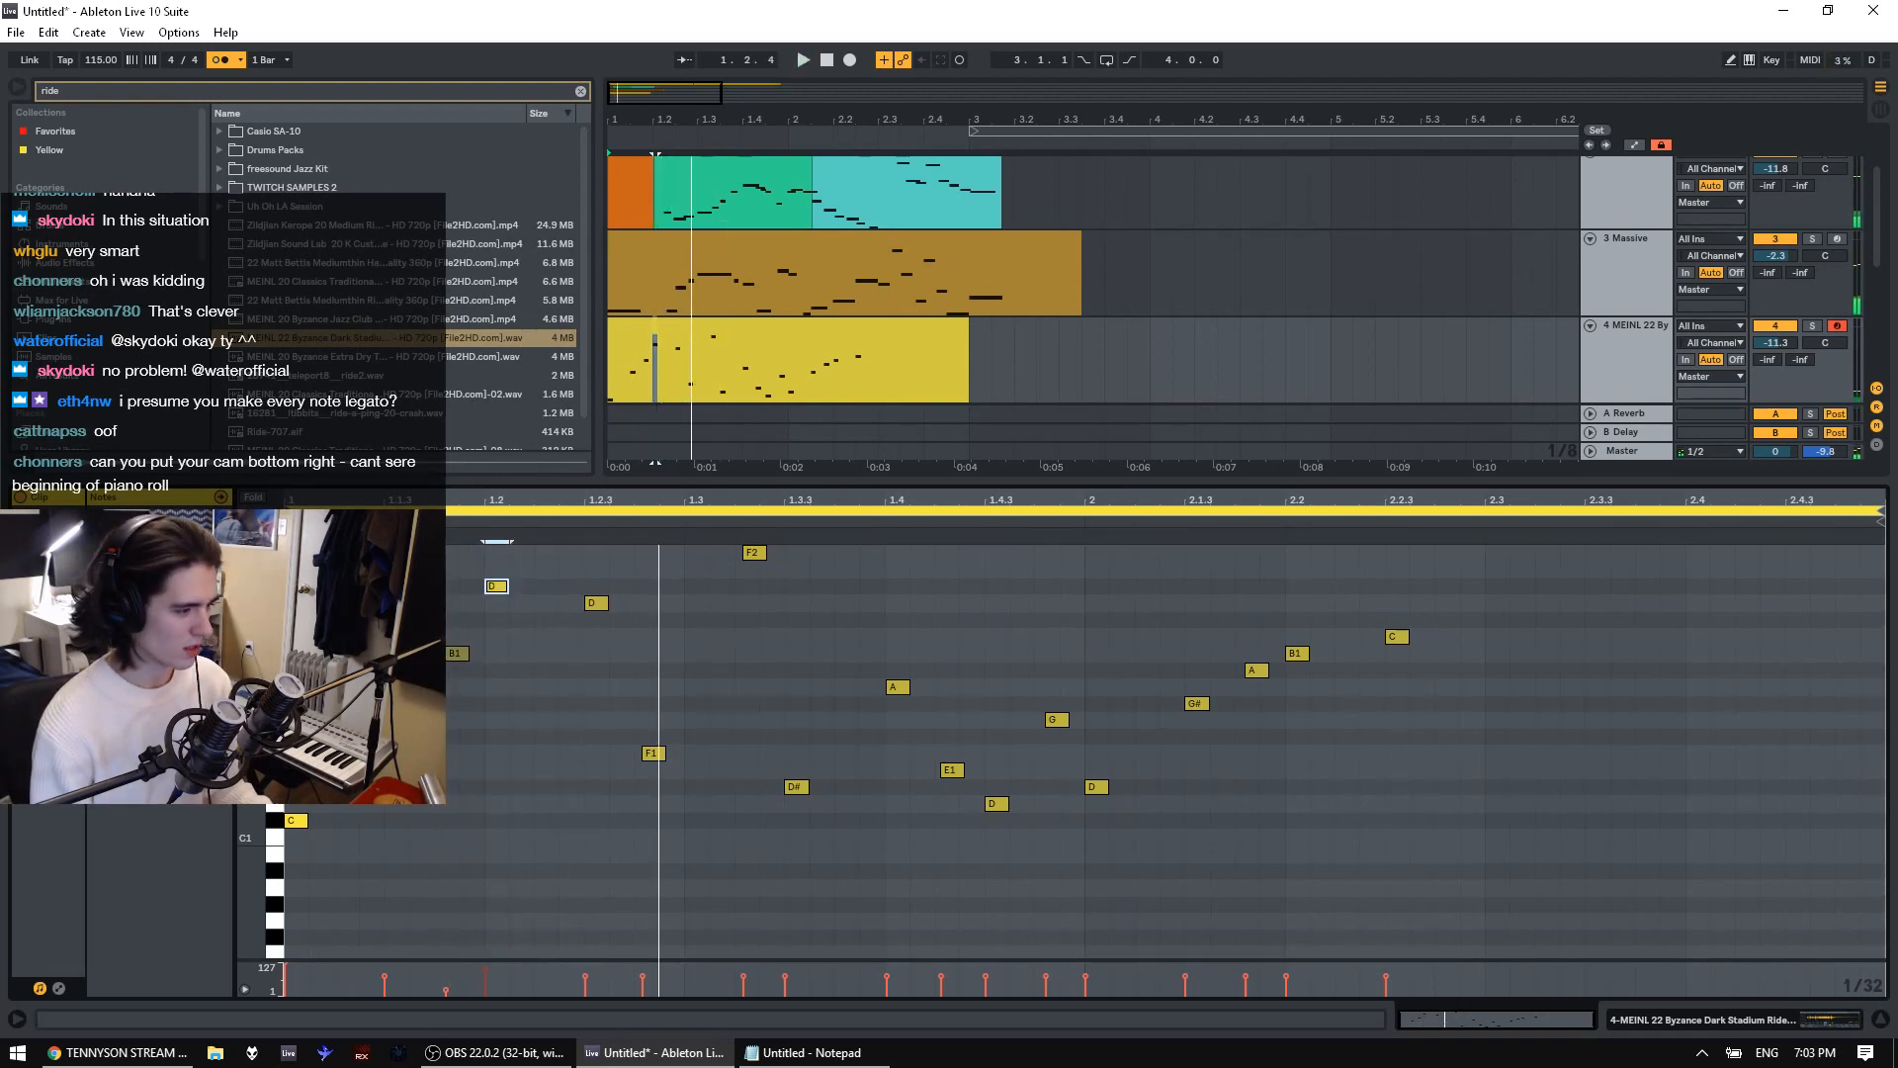
{"action": "left_click", "coordinate": [48, 985]}
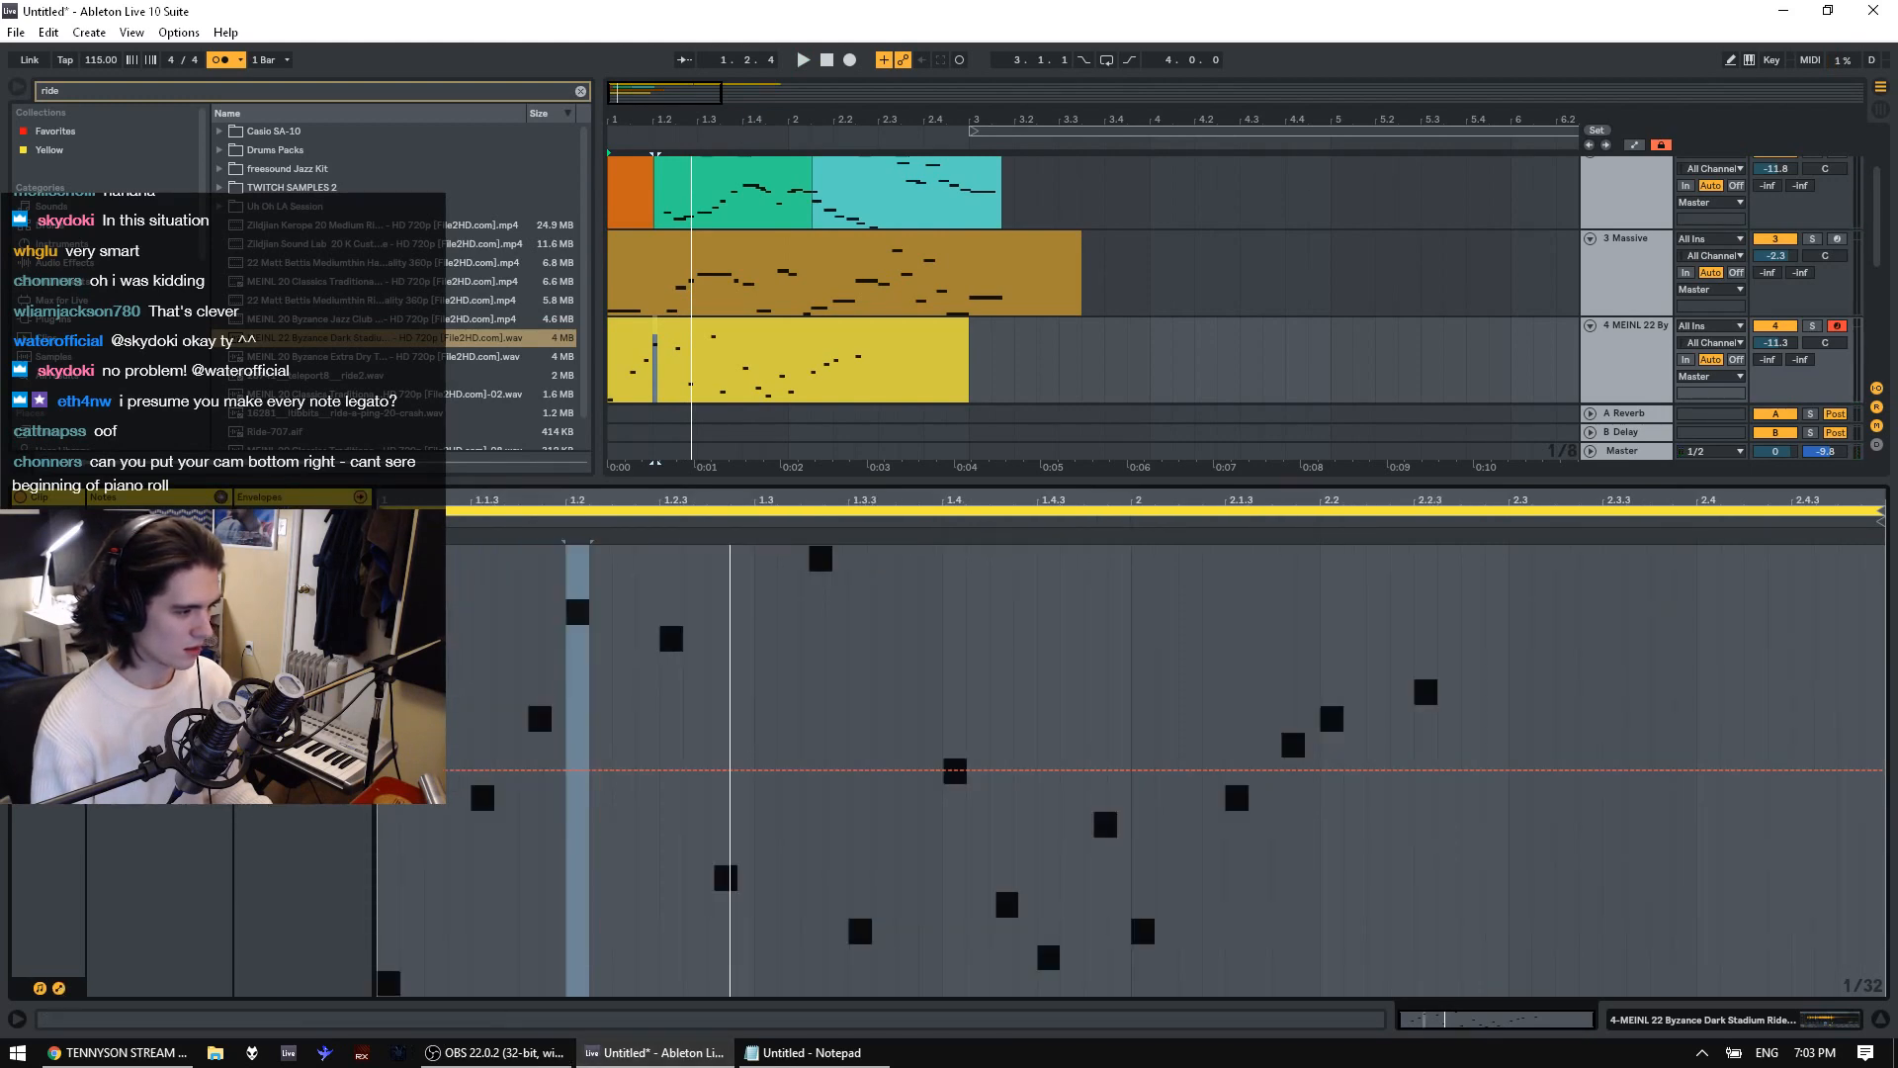
Switch to OBS, shrink its window from full screen, enable the preview and move the window clear of the webcam overlay
{"action": "left_click", "coordinate": [544, 1052]}
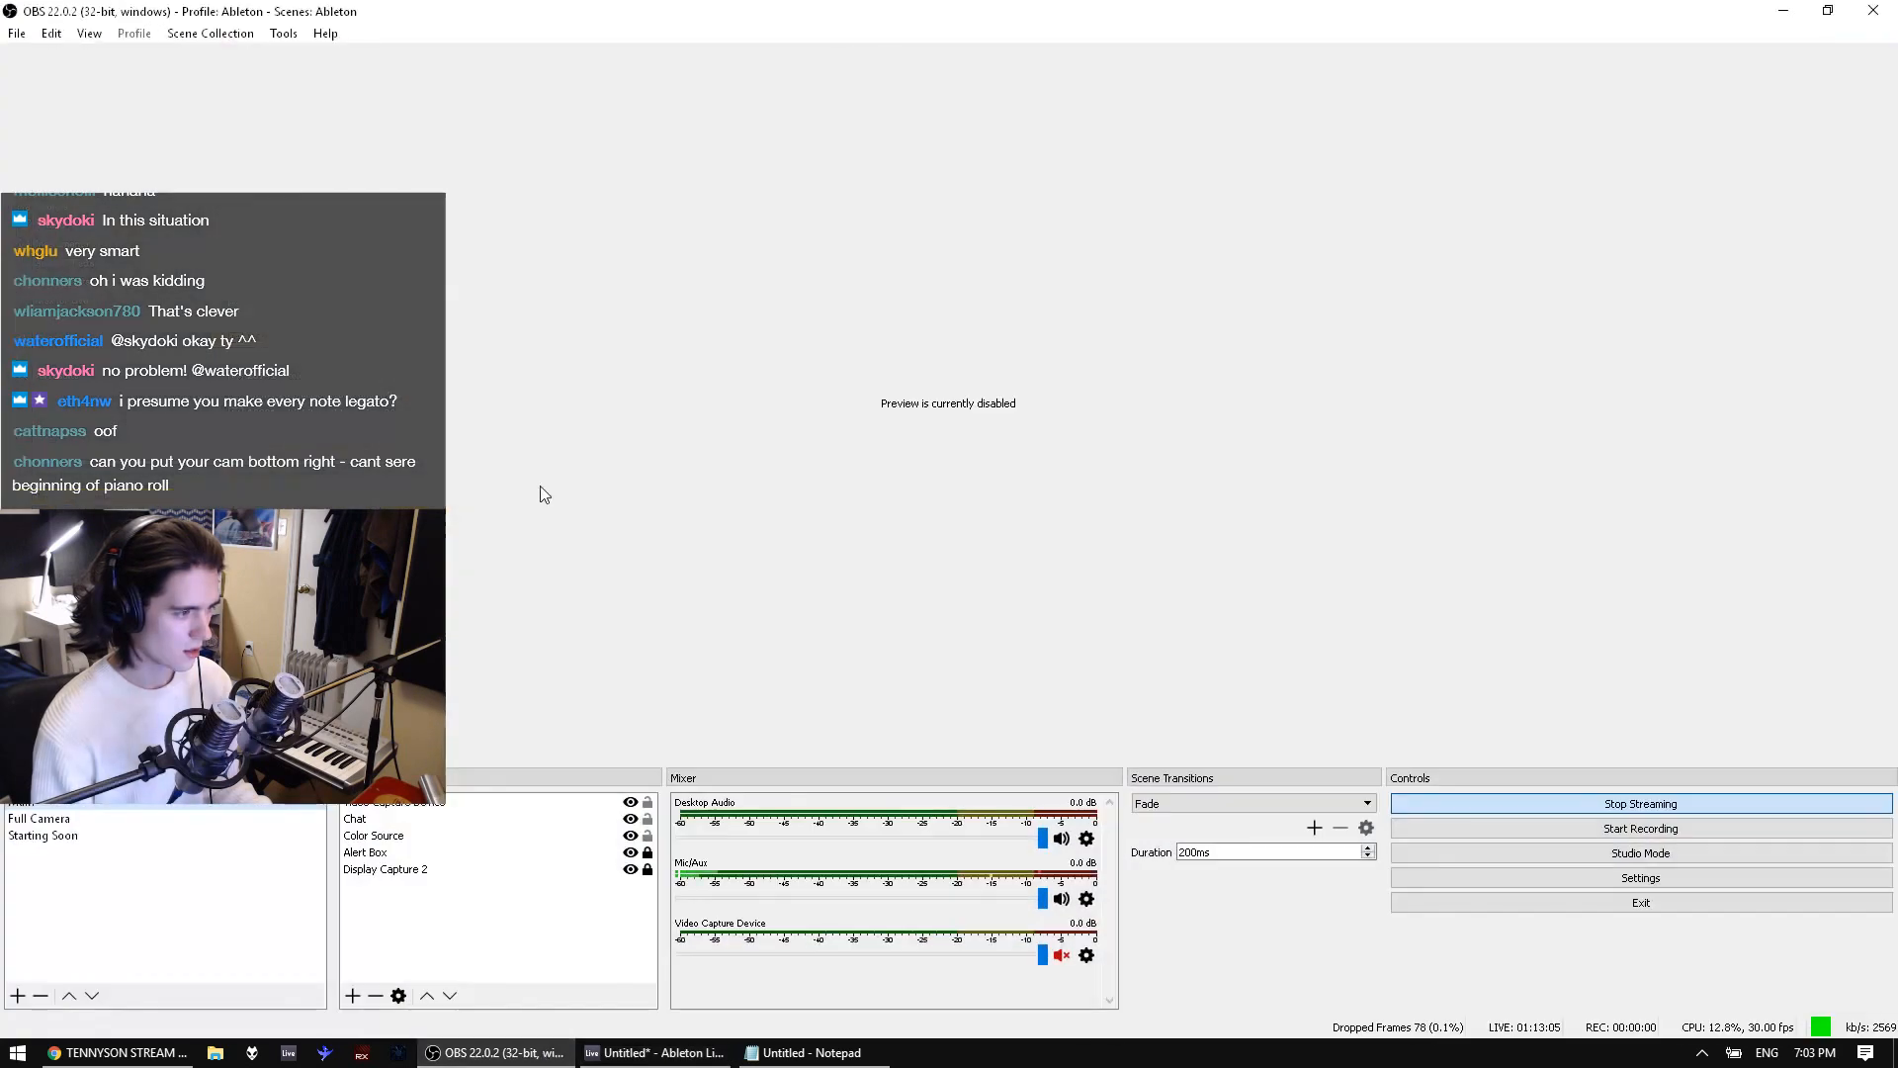
{"action": "double_click", "coordinate": [528, 20]}
{"action": "right_click", "coordinate": [934, 347]}
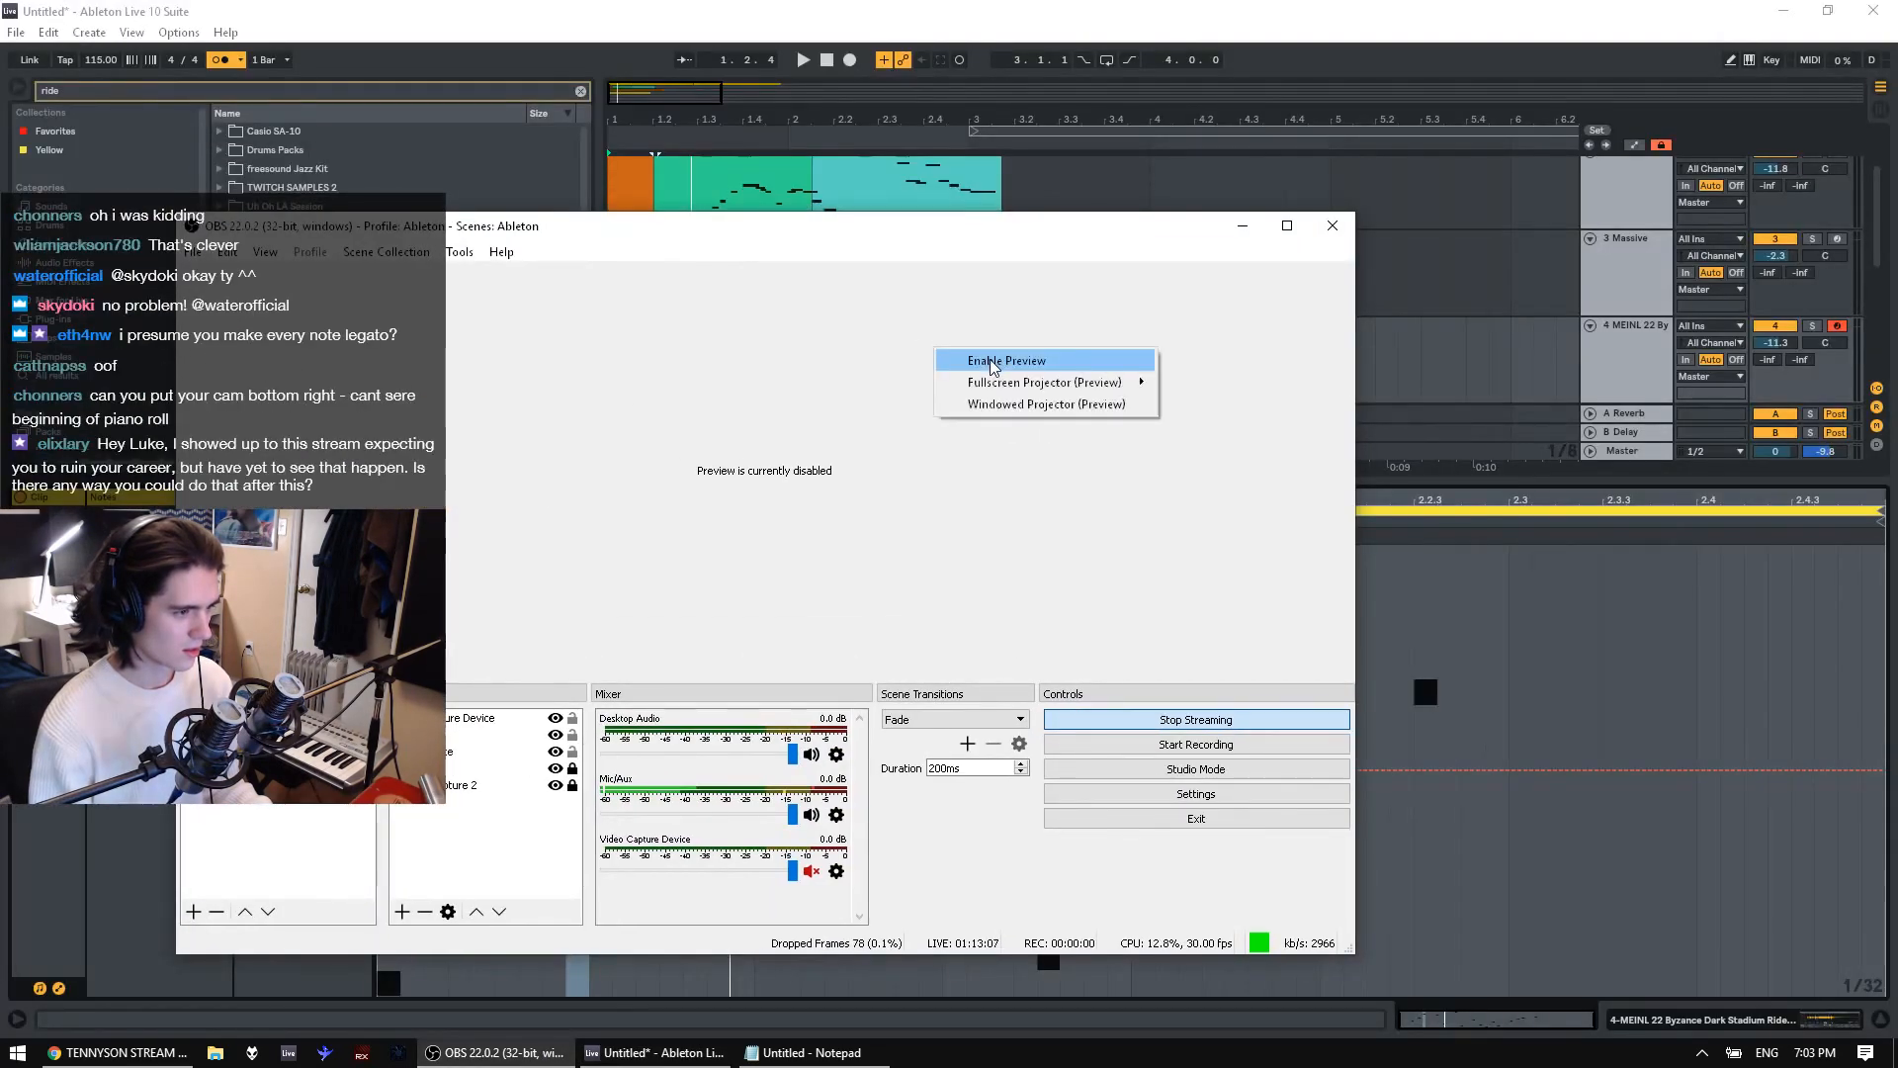
{"action": "left_click", "coordinate": [987, 359]}
{"action": "left_click_drag", "start_coordinate": [932, 233], "coordinate": [1233, 156]}
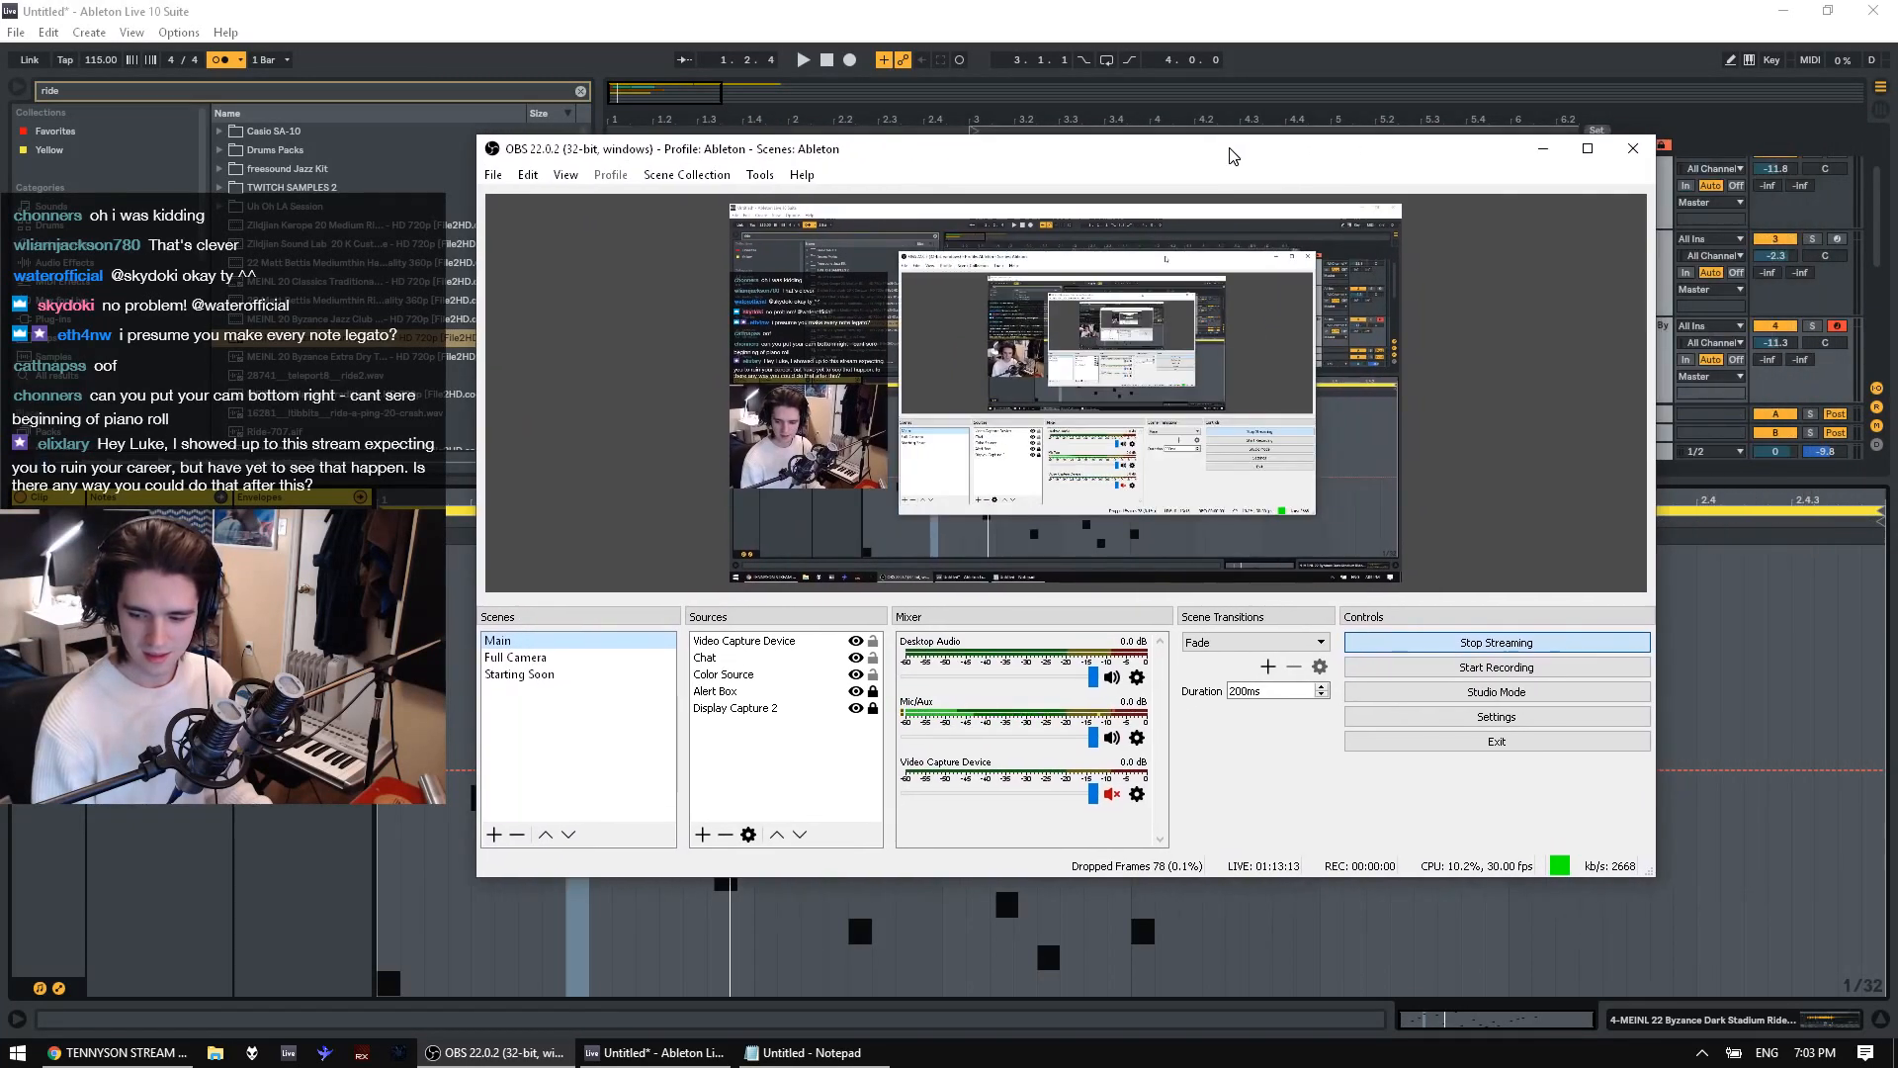
Turn off the OBS preview, minimize OBS and play the arrangement in Ableton Live
{"action": "right_click", "coordinate": [1038, 316]}
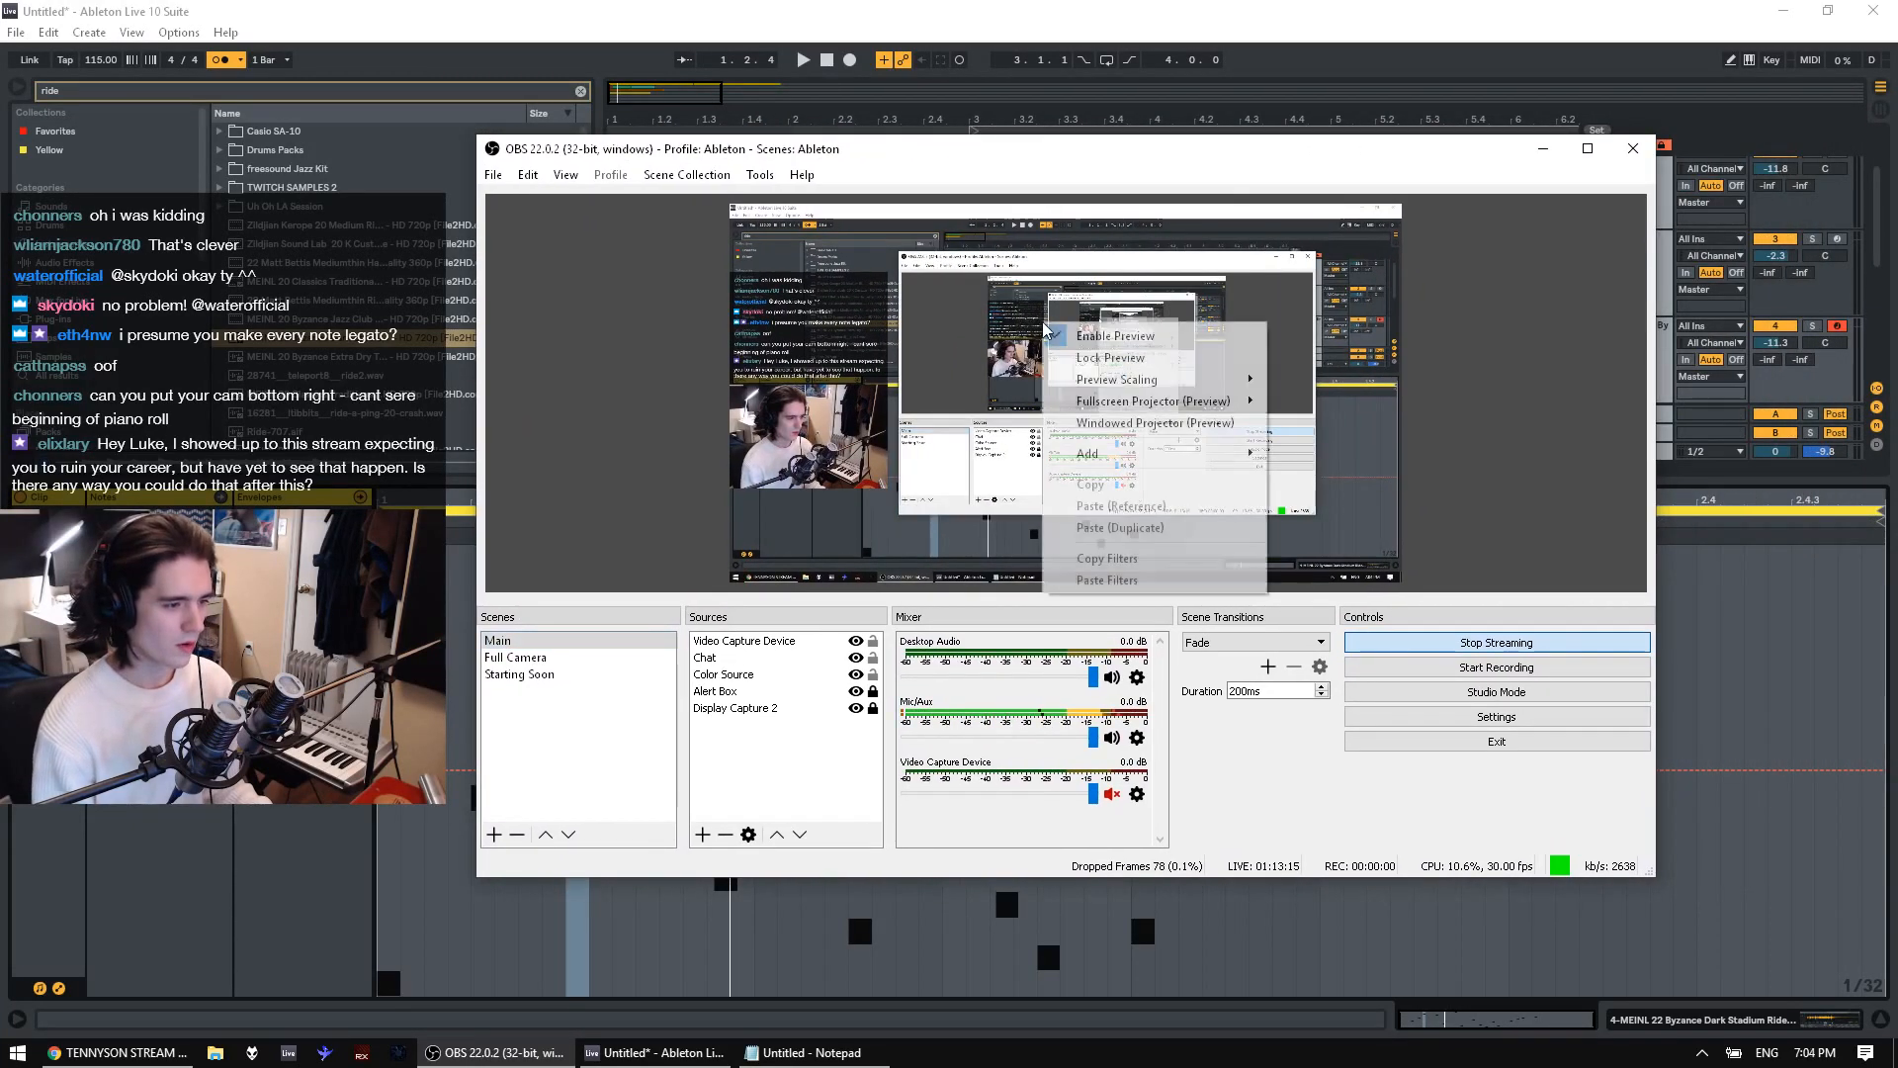
{"action": "left_click", "coordinate": [1106, 339]}
{"action": "left_click", "coordinate": [1542, 148]}
{"action": "key", "text": "space"}
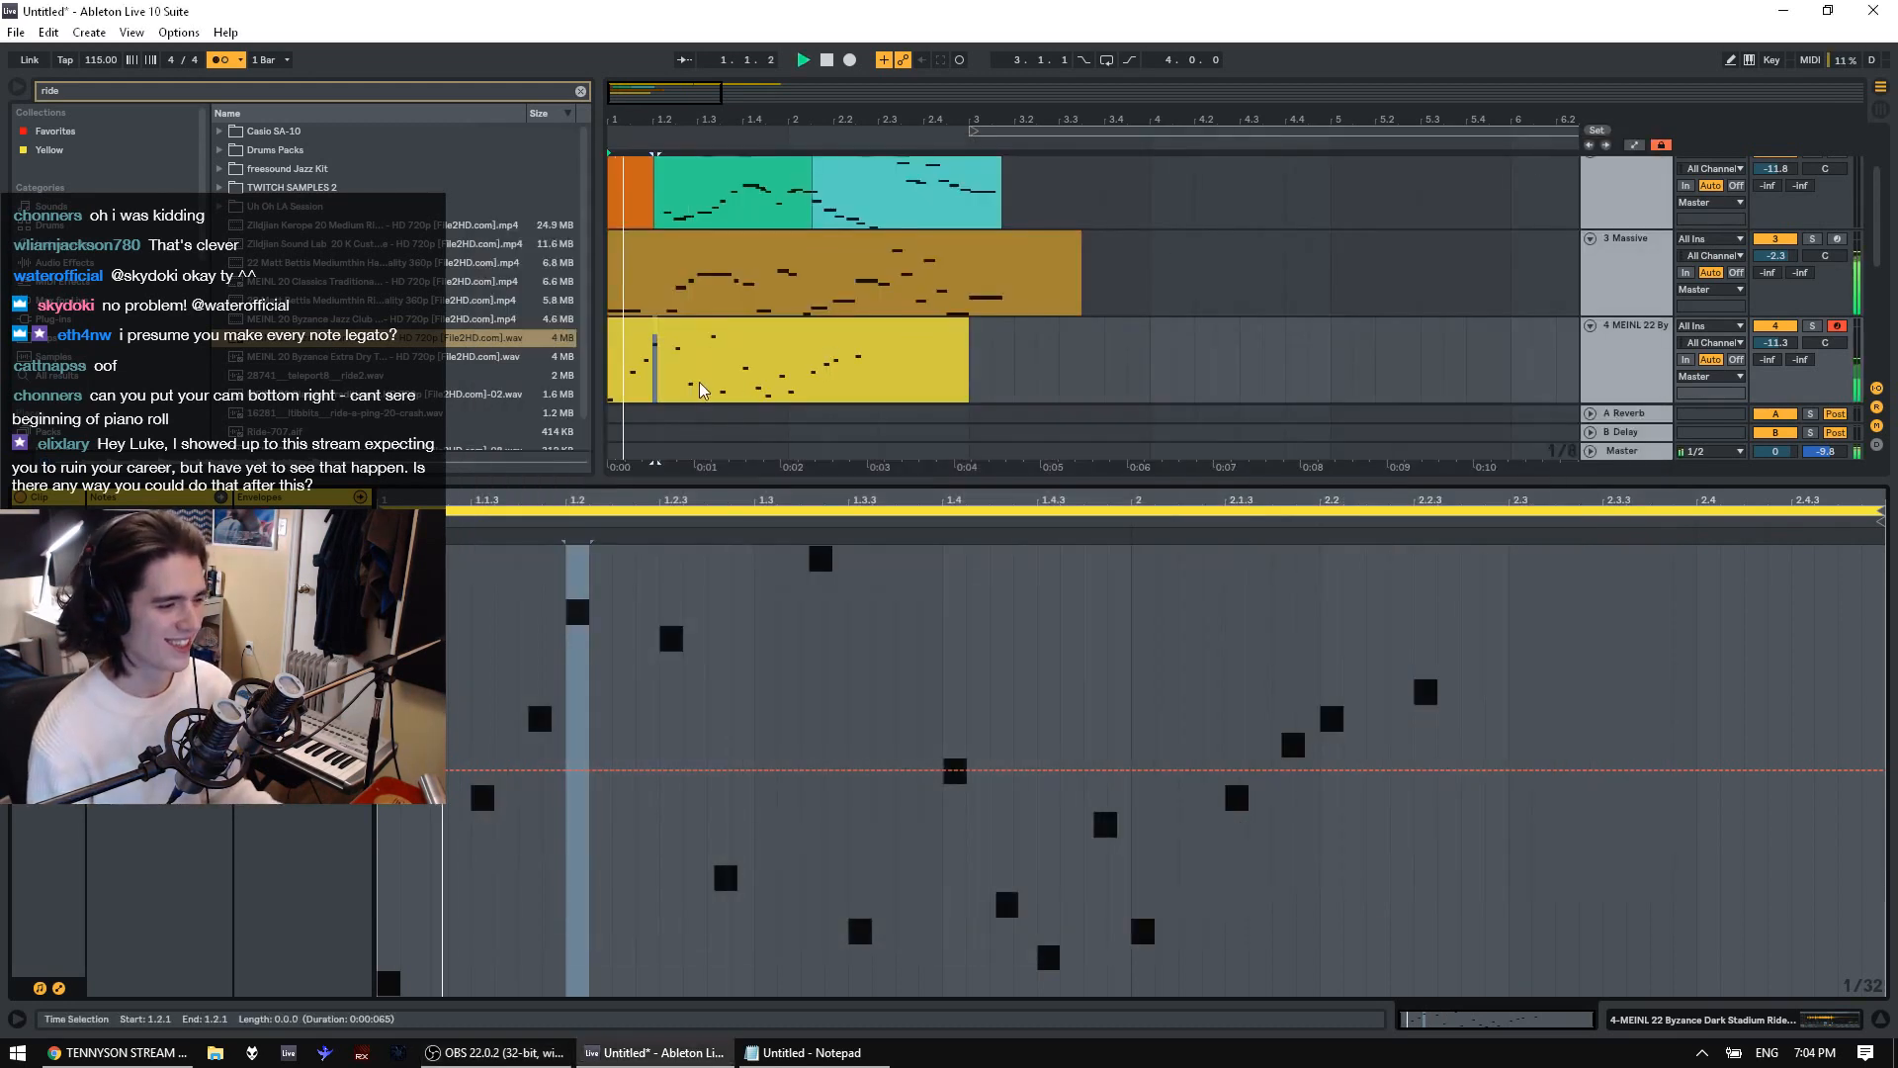
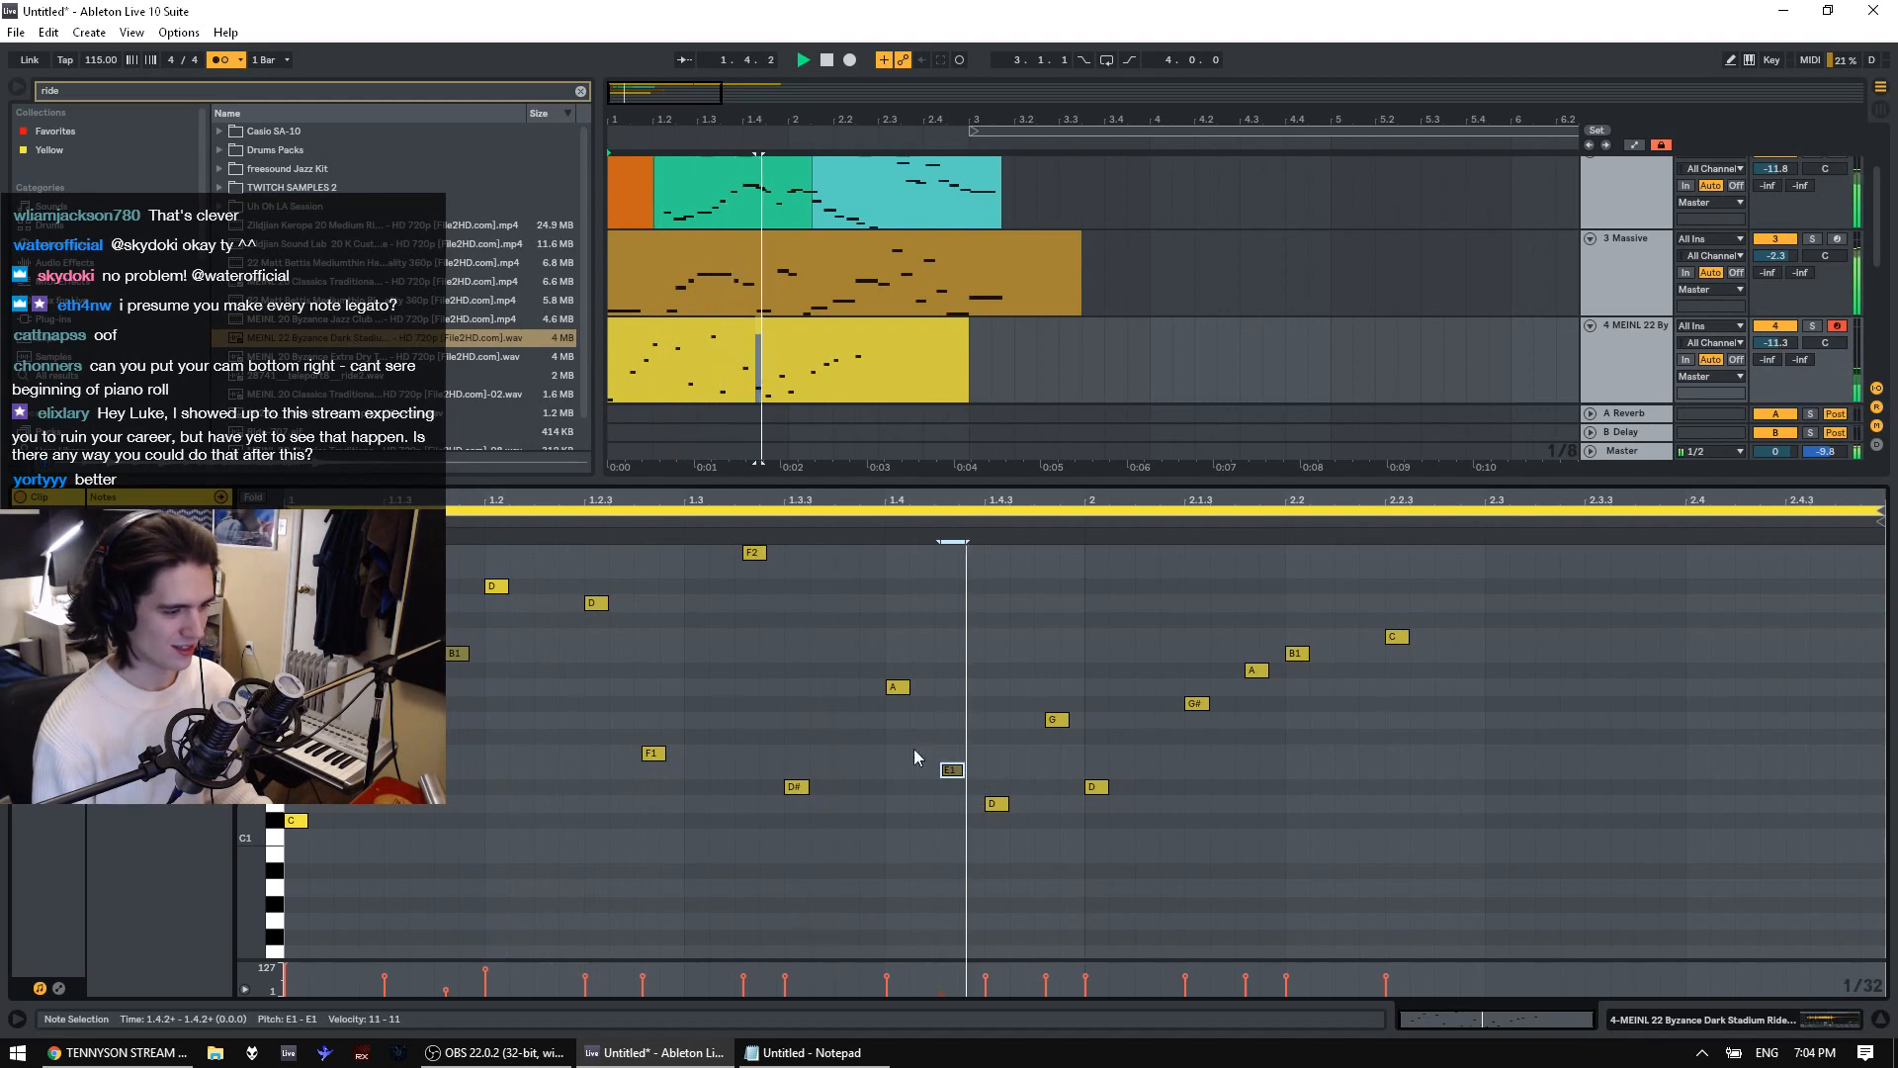
Lower the ride note at 1.4.3 from D1 to C#1 and play the pattern from 1.3.4
{"action": "left_click", "coordinate": [604, 710]}
{"action": "scroll", "coordinate": [786, 734], "scroll_direction": "up", "scroll_amount": 1}
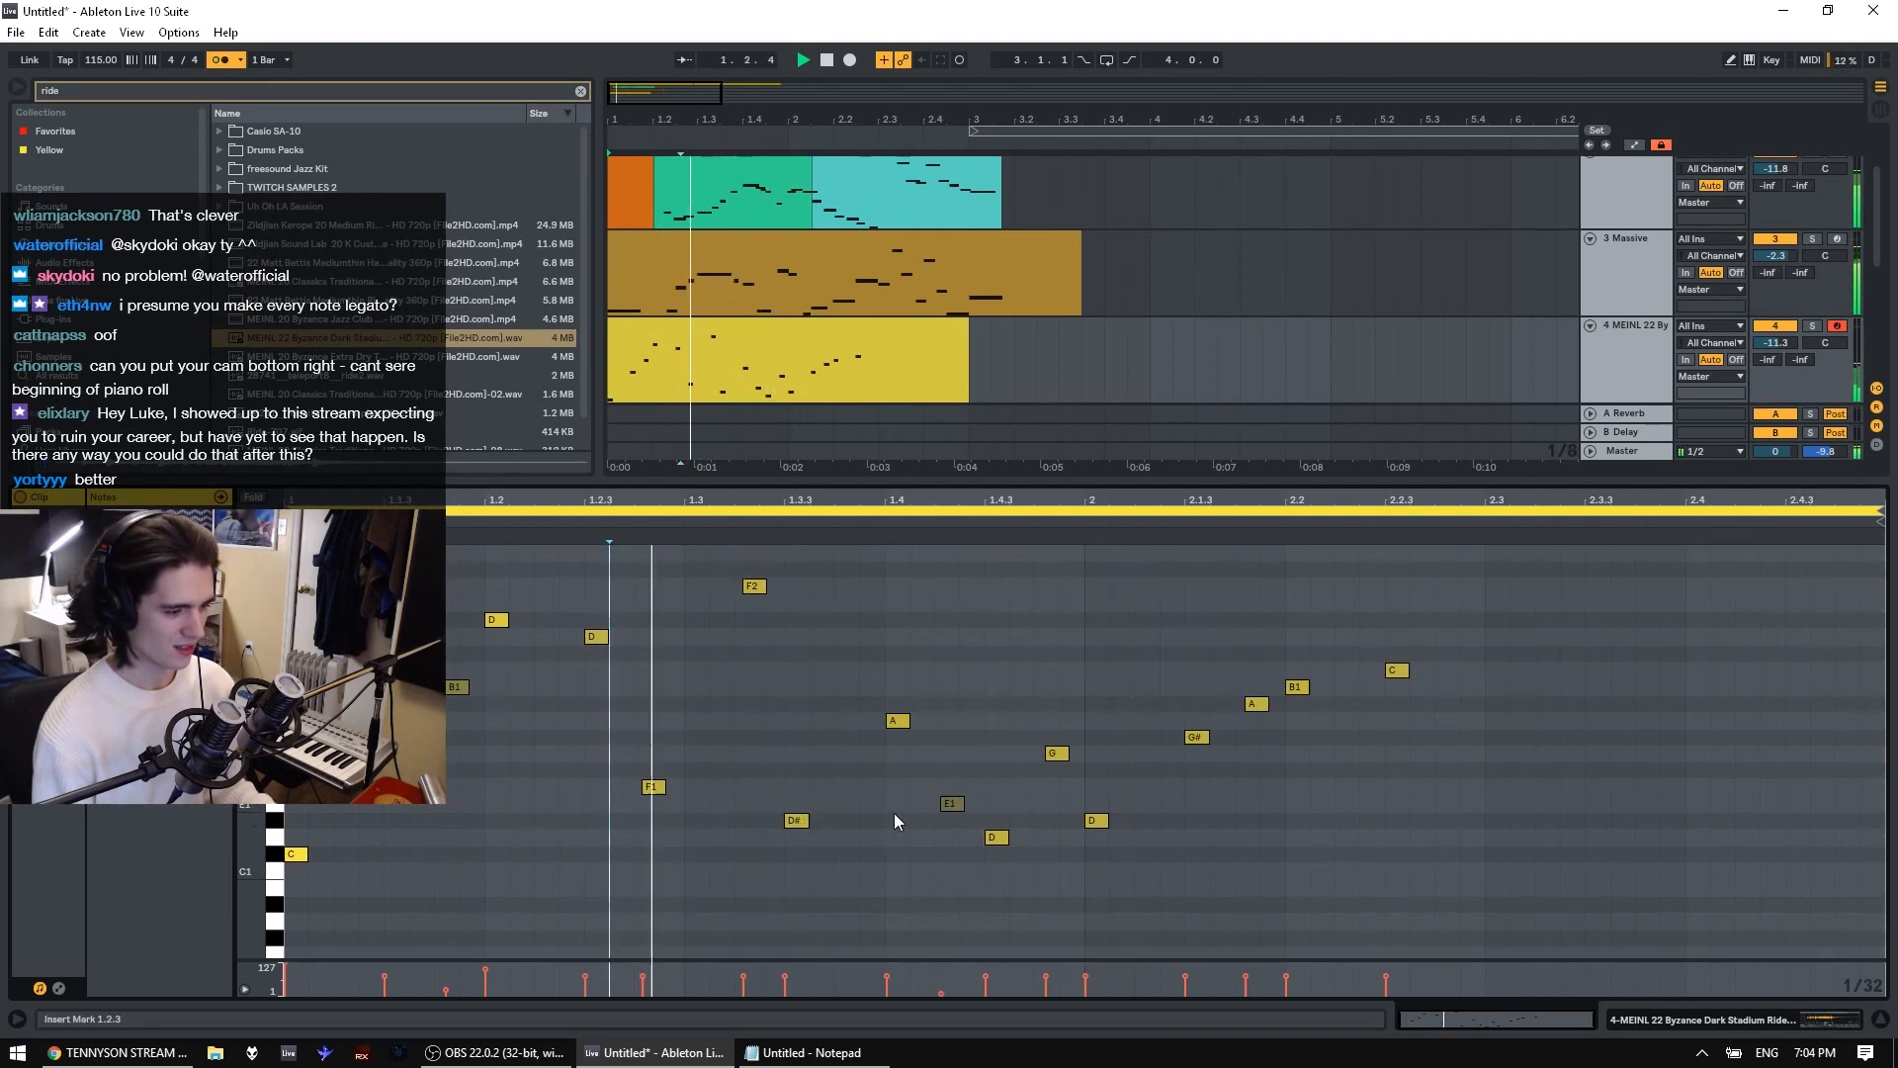
{"action": "key", "text": "space"}
{"action": "left_click_drag", "start_coordinate": [996, 839], "coordinate": [999, 855]}
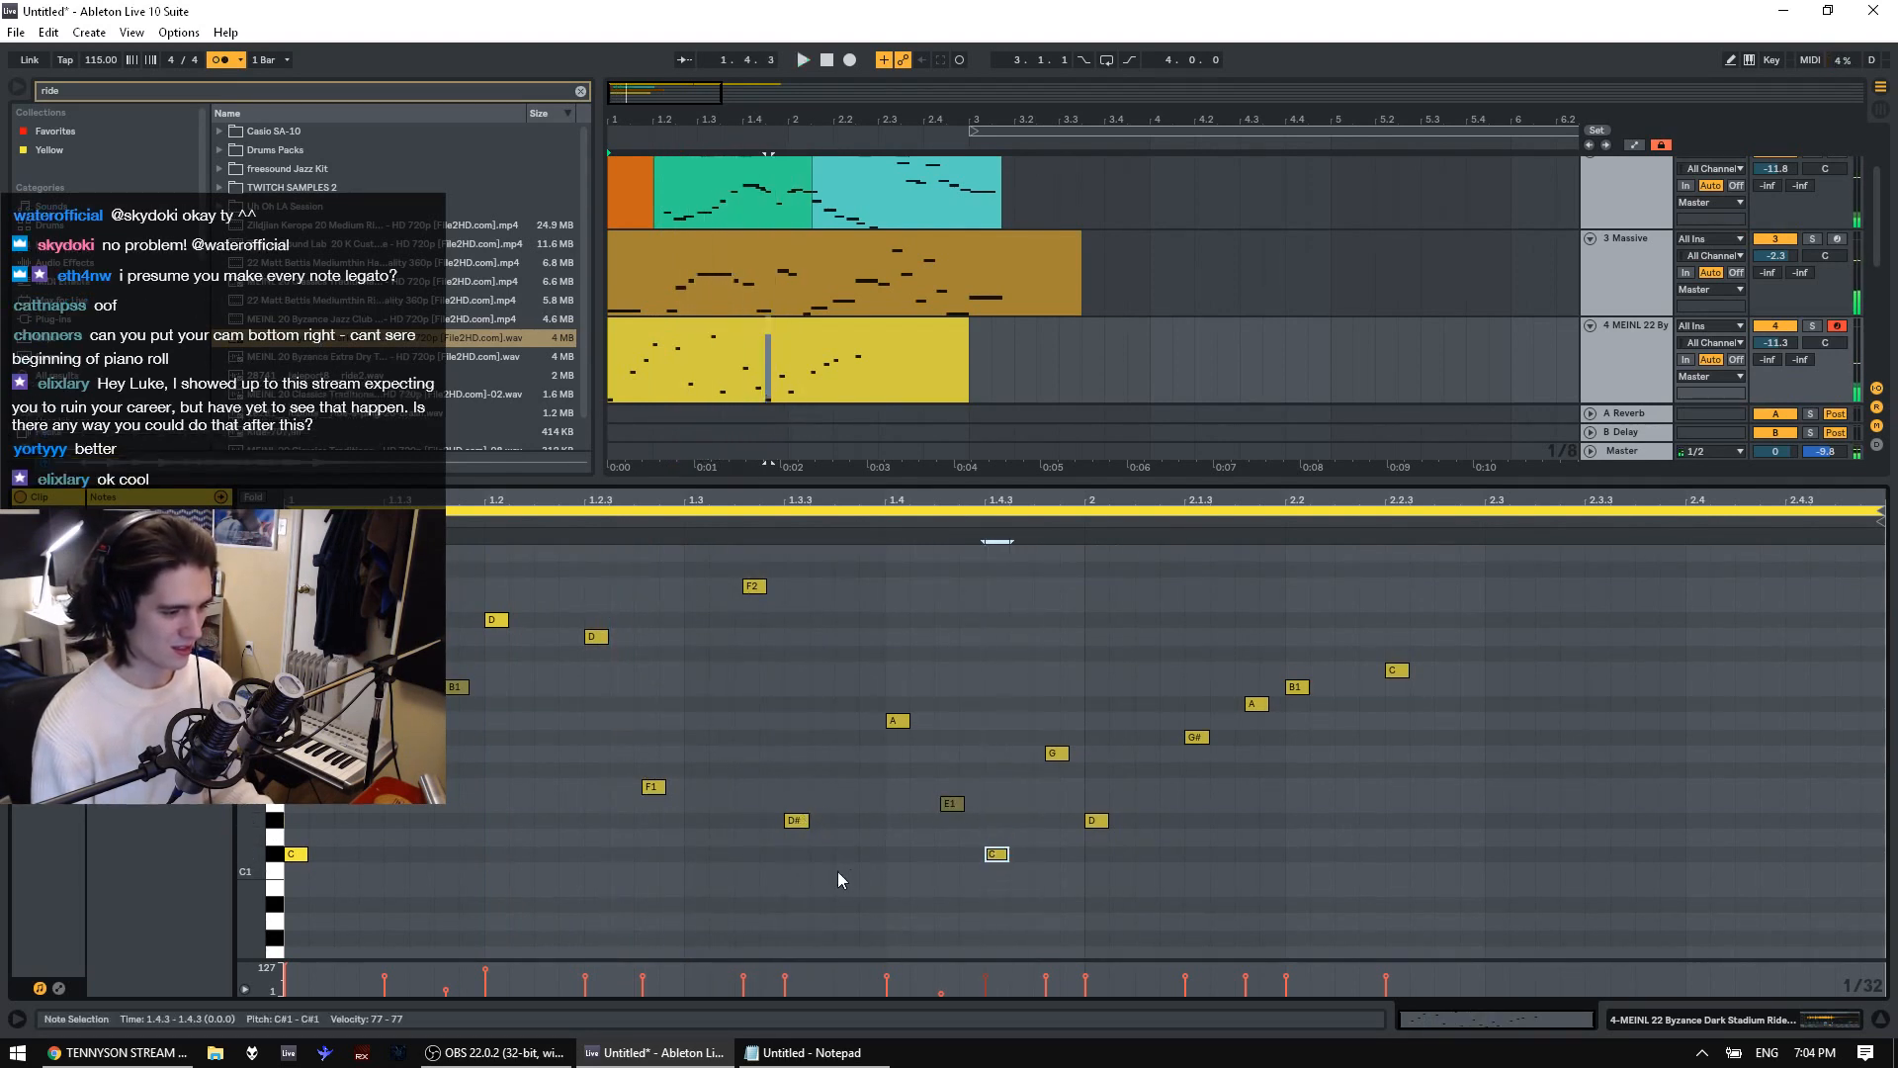
{"action": "left_click", "coordinate": [838, 869]}
{"action": "key", "text": "space"}
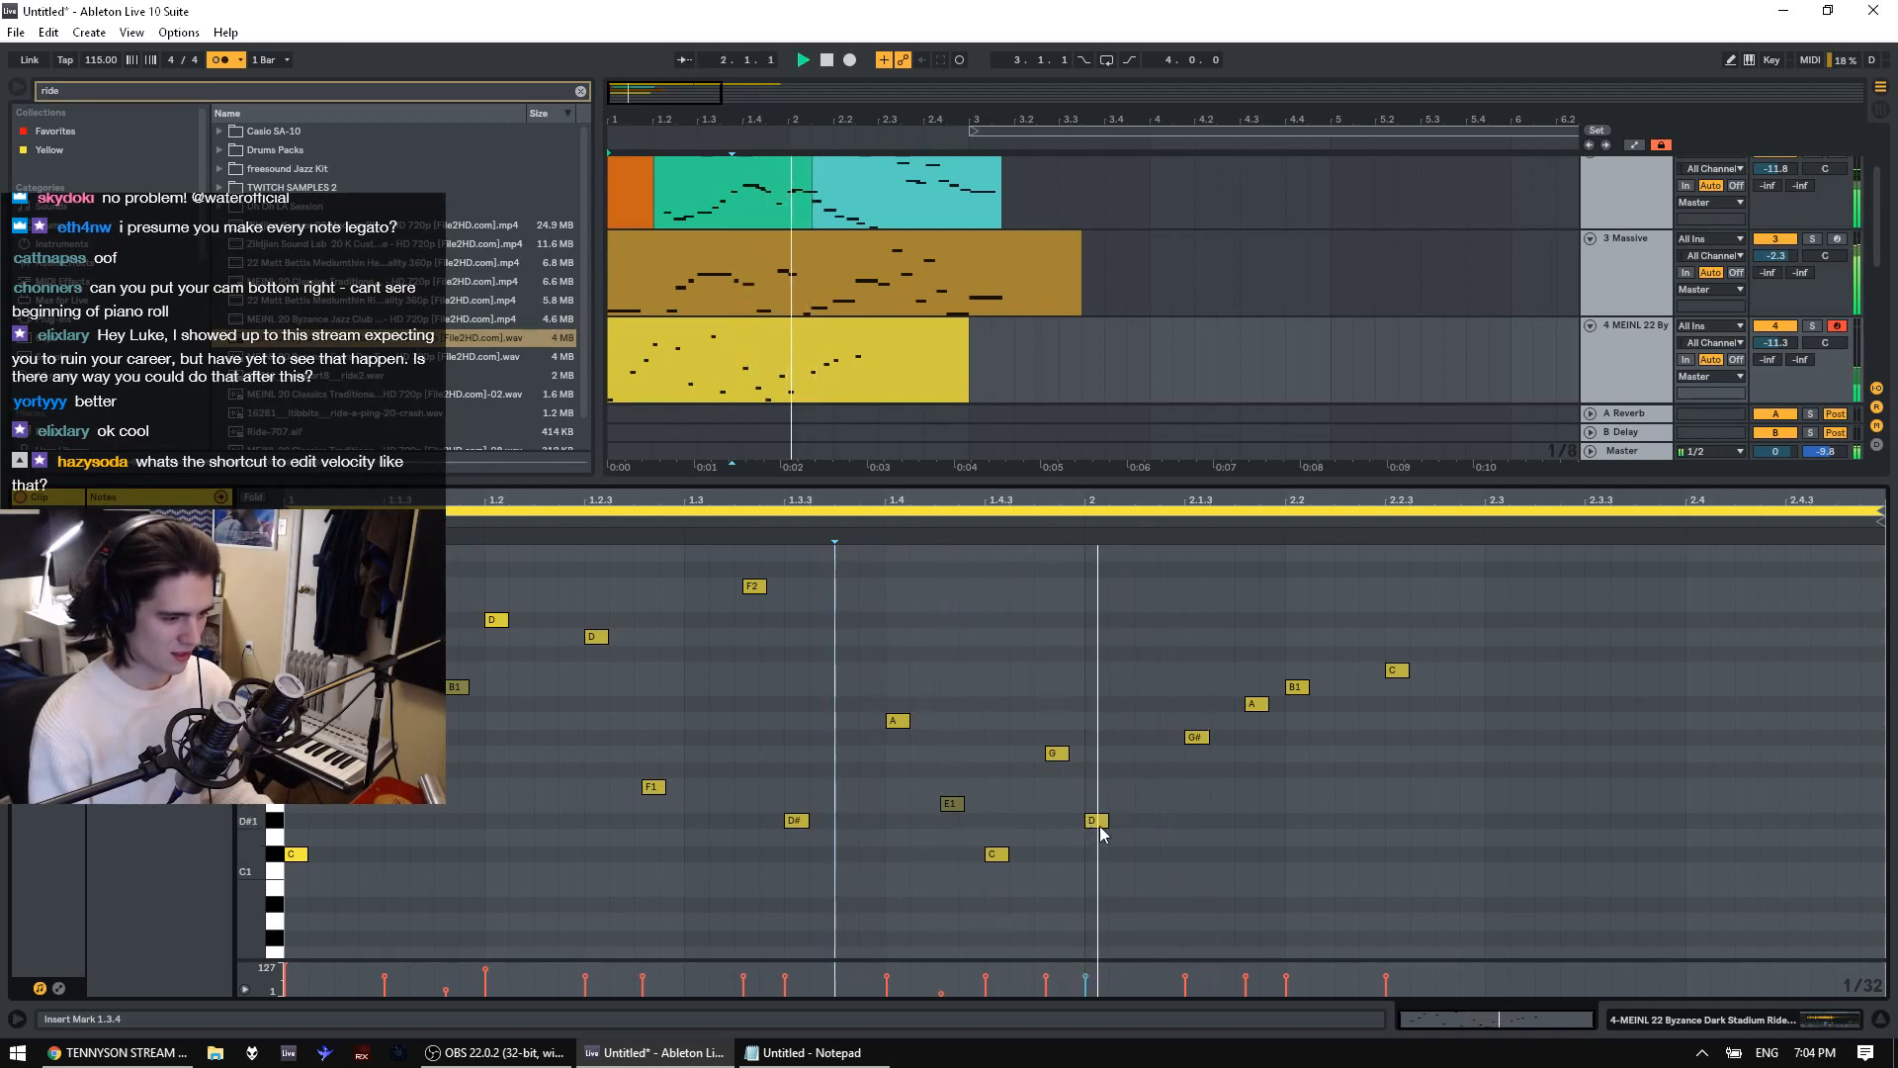
Accent the ride notes at 2.1.1 and 2.2.1, soften the A#1 note between them, and move the 2.2.1 note up to D2
{"action": "left_click", "coordinate": [854, 792]}
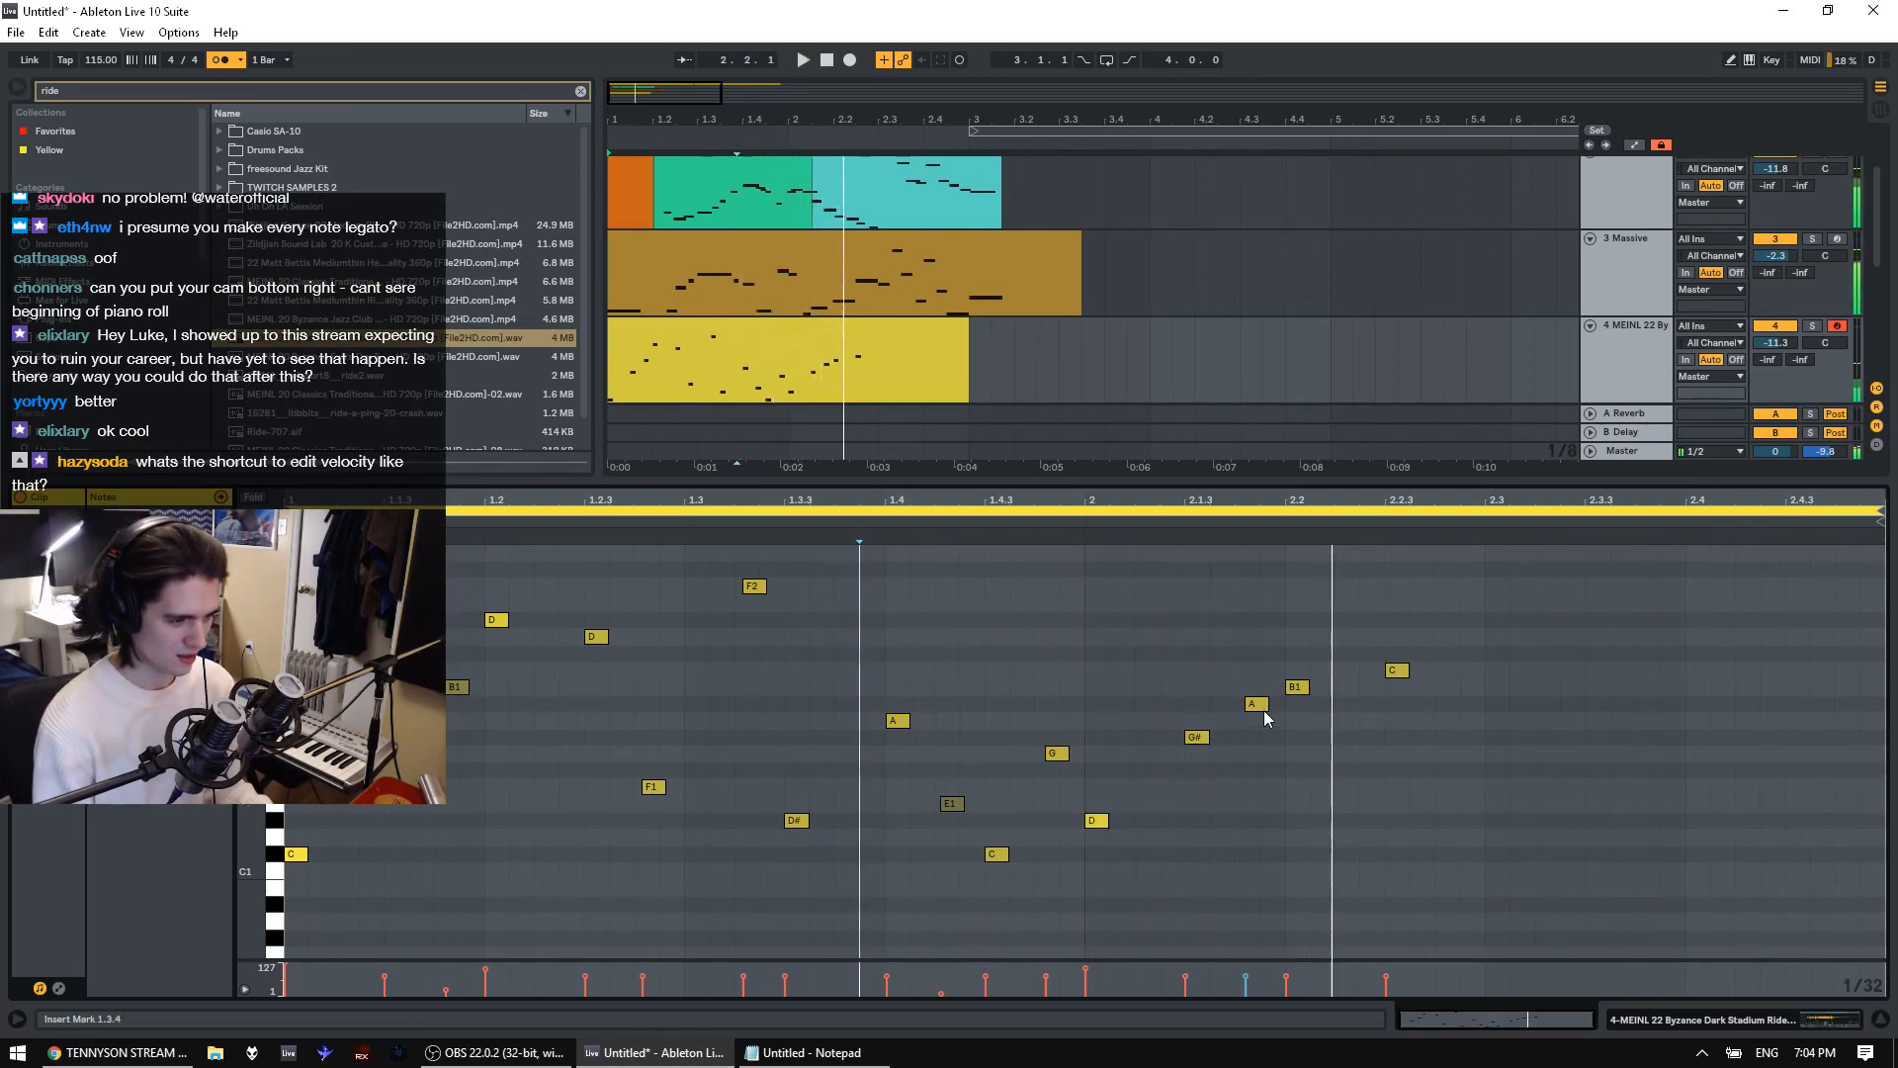
{"action": "left_click", "coordinate": [1090, 689]}
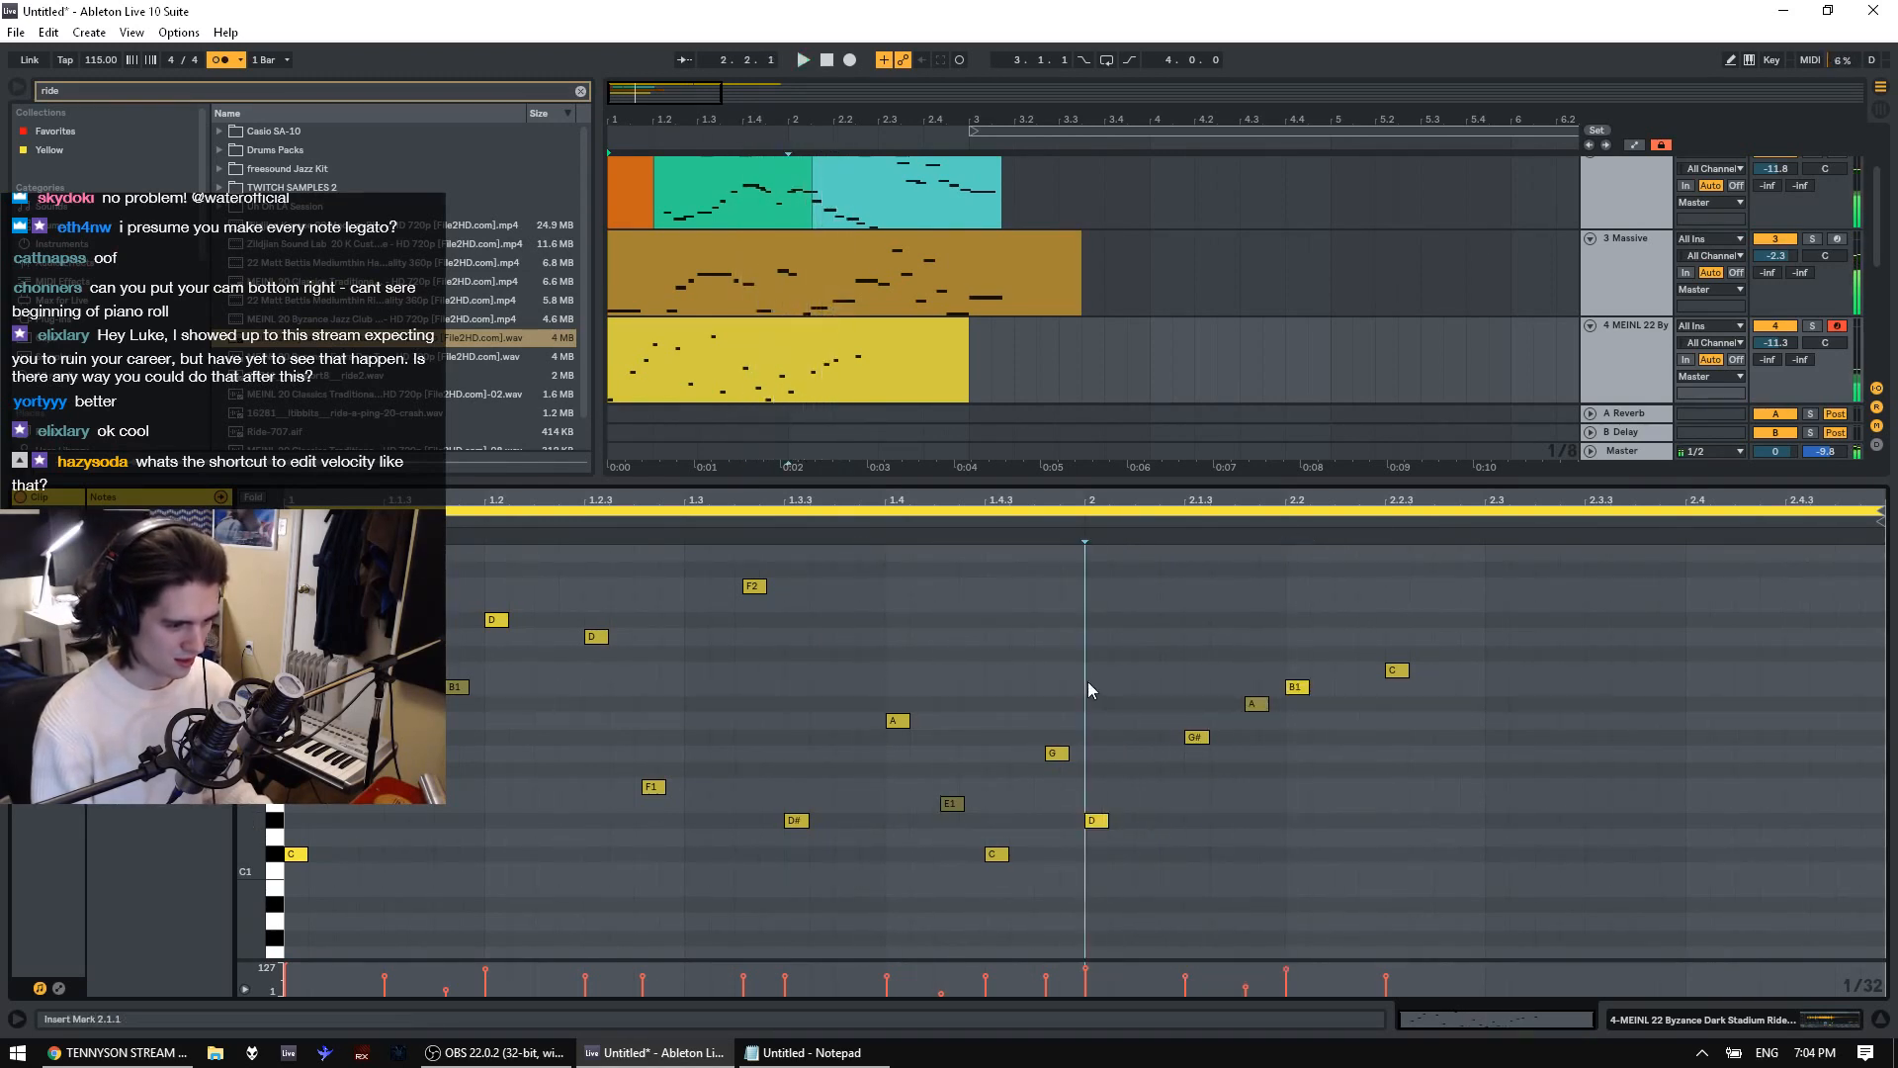
{"action": "left_click_drag", "start_coordinate": [1296, 686], "coordinate": [1298, 638]}
{"action": "left_click", "coordinate": [1137, 661]}
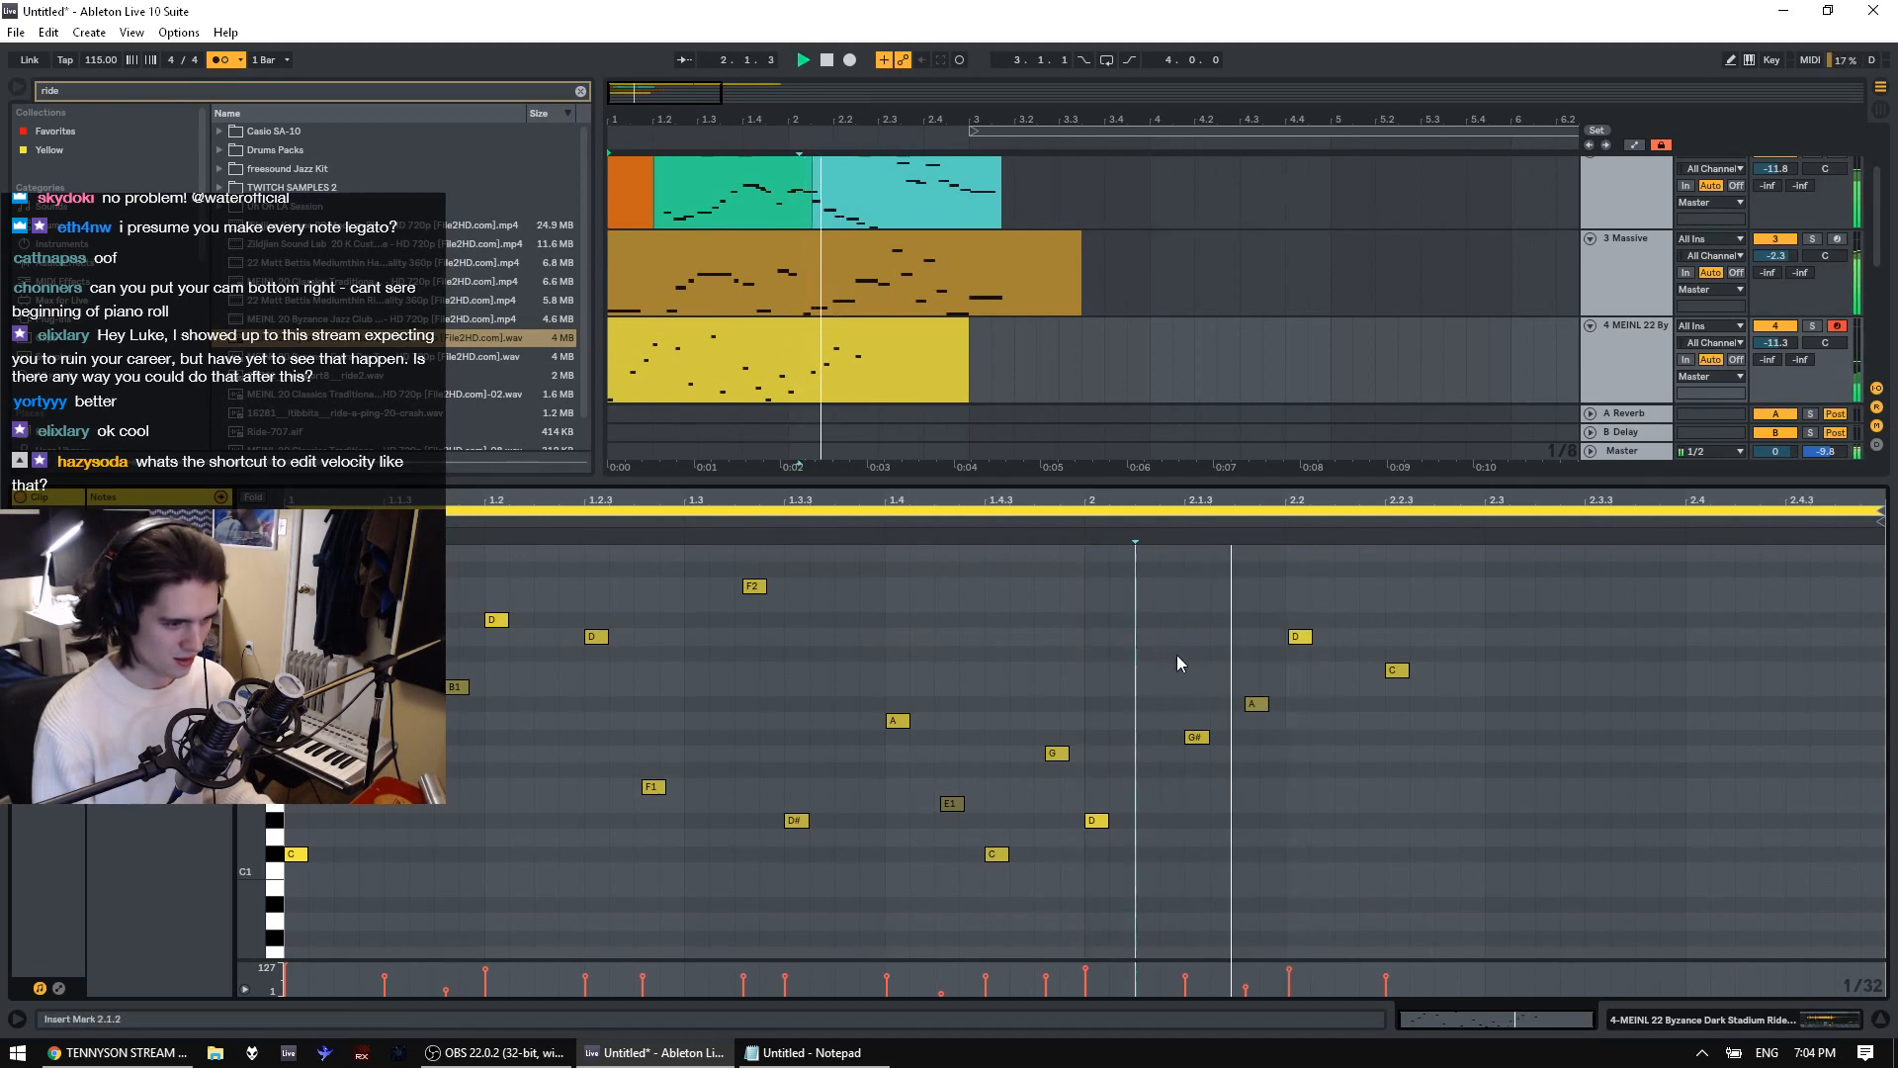
Add a ride note at 2.3.1, move it down to F1 and play the pattern from 2.2.2
{"action": "double_click", "coordinate": [1495, 703]}
{"action": "left_click", "coordinate": [1210, 785]}
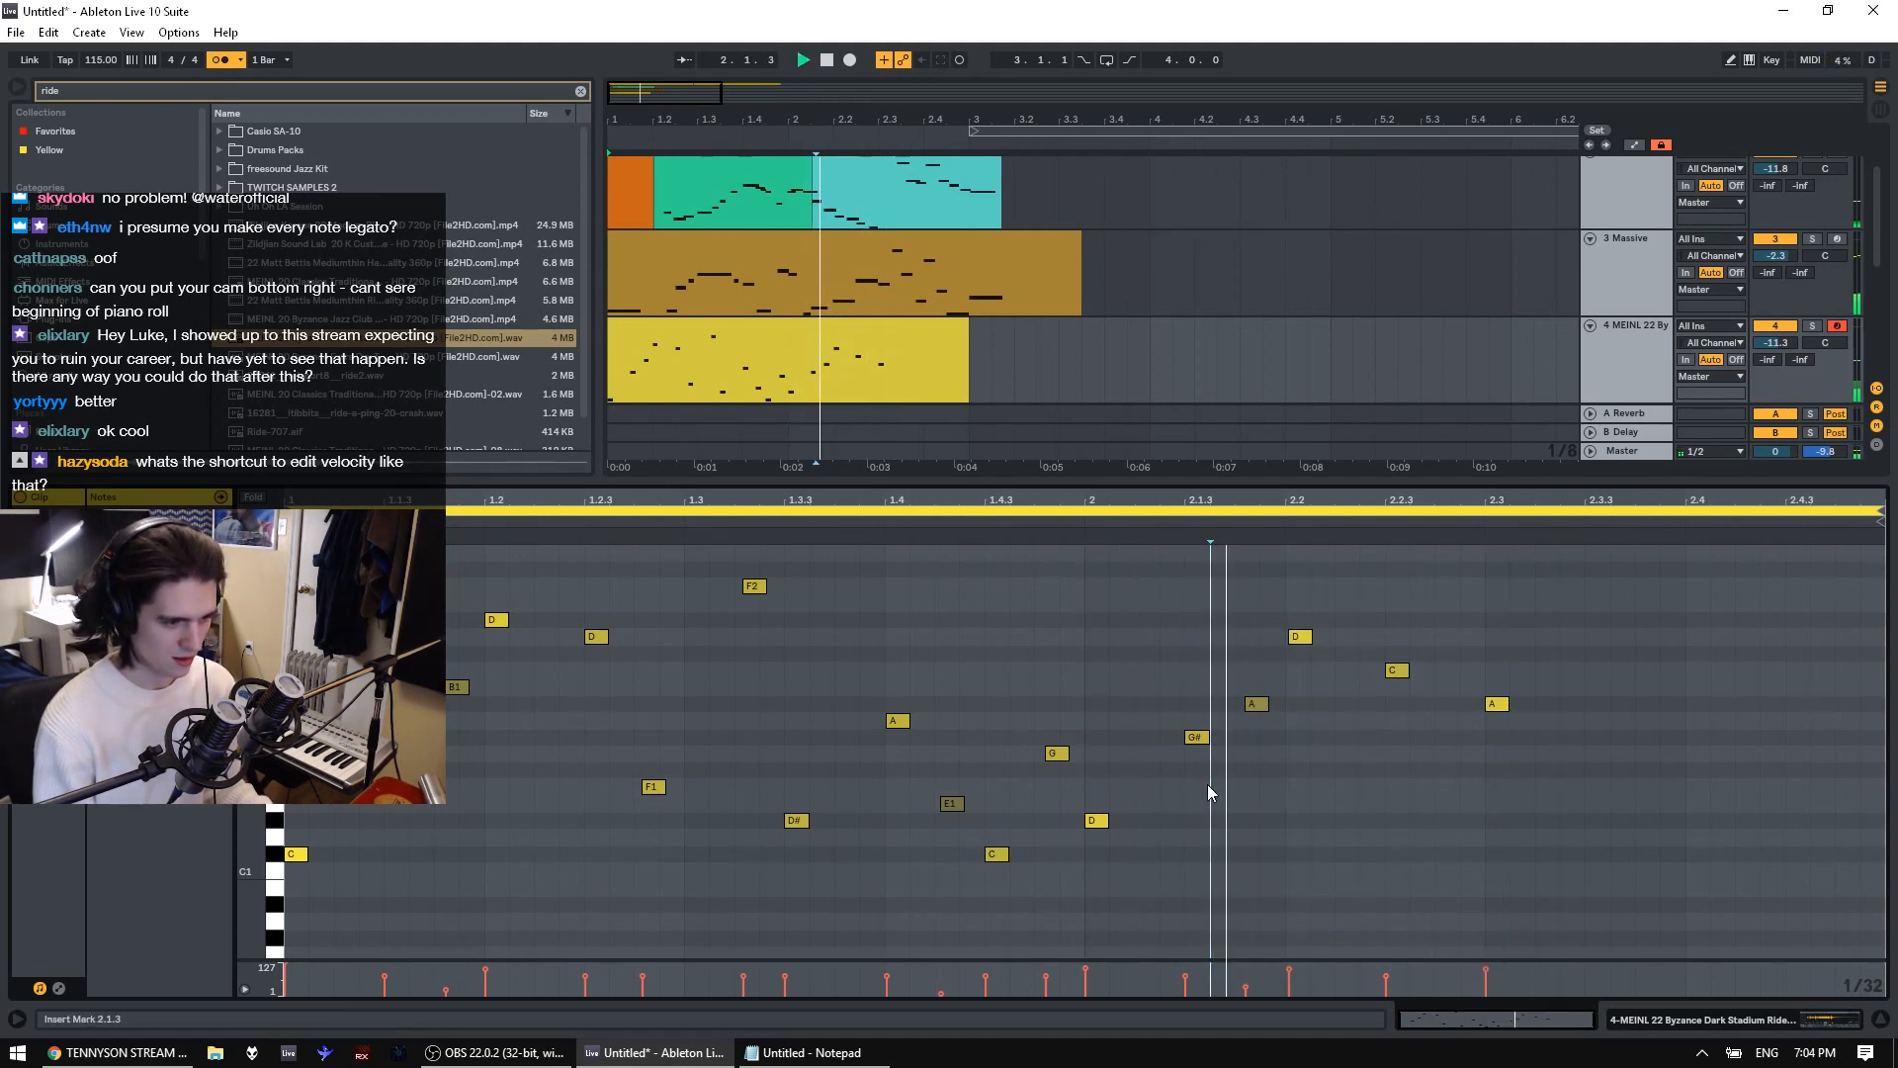
{"action": "left_click_drag", "start_coordinate": [1495, 703], "coordinate": [1500, 786]}
{"action": "left_click", "coordinate": [1355, 844]}
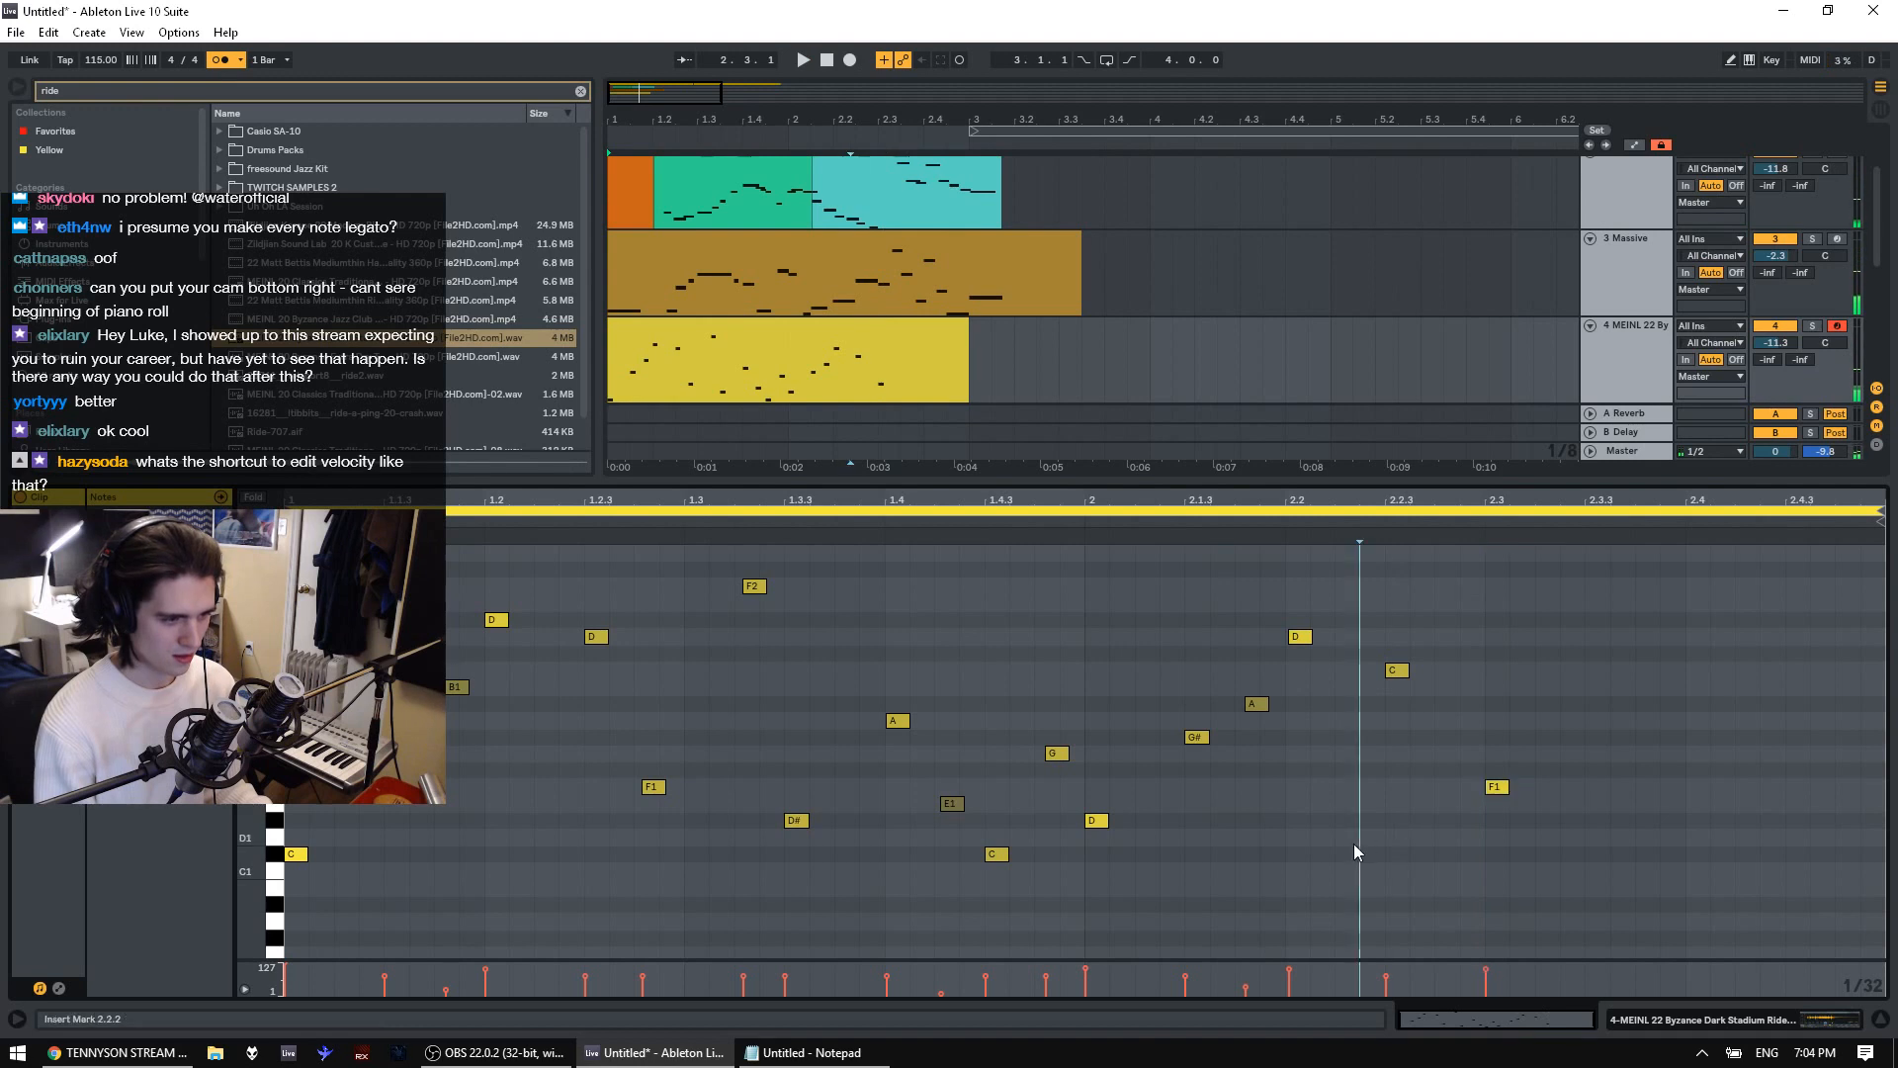
{"action": "key", "text": "space"}
{"action": "key", "text": "space"}
{"action": "key", "text": "space"}
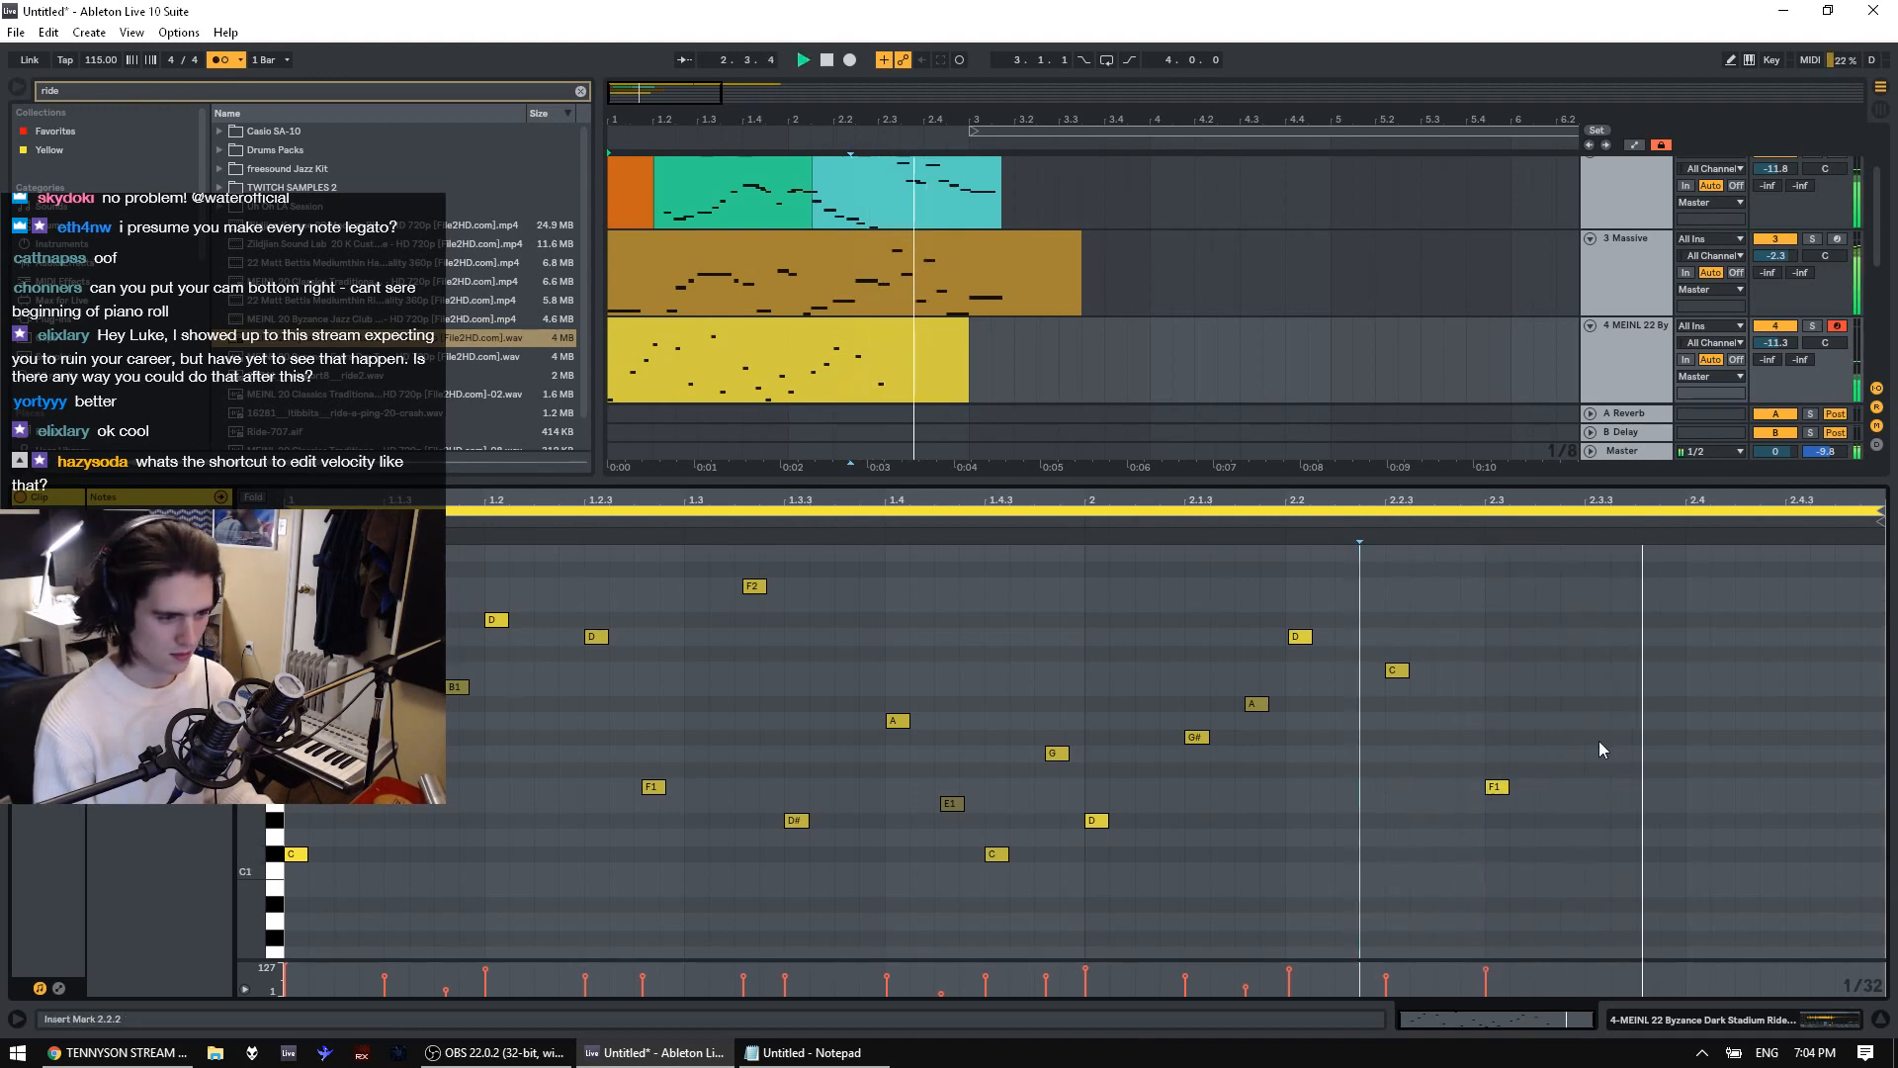
{"action": "key", "text": "space"}
Add a G#1 note at 2.3.3 to the ride pattern and shrink the note editor to show more tracks
{"action": "double_click", "coordinate": [1599, 737]}
{"action": "left_click", "coordinate": [862, 392]}
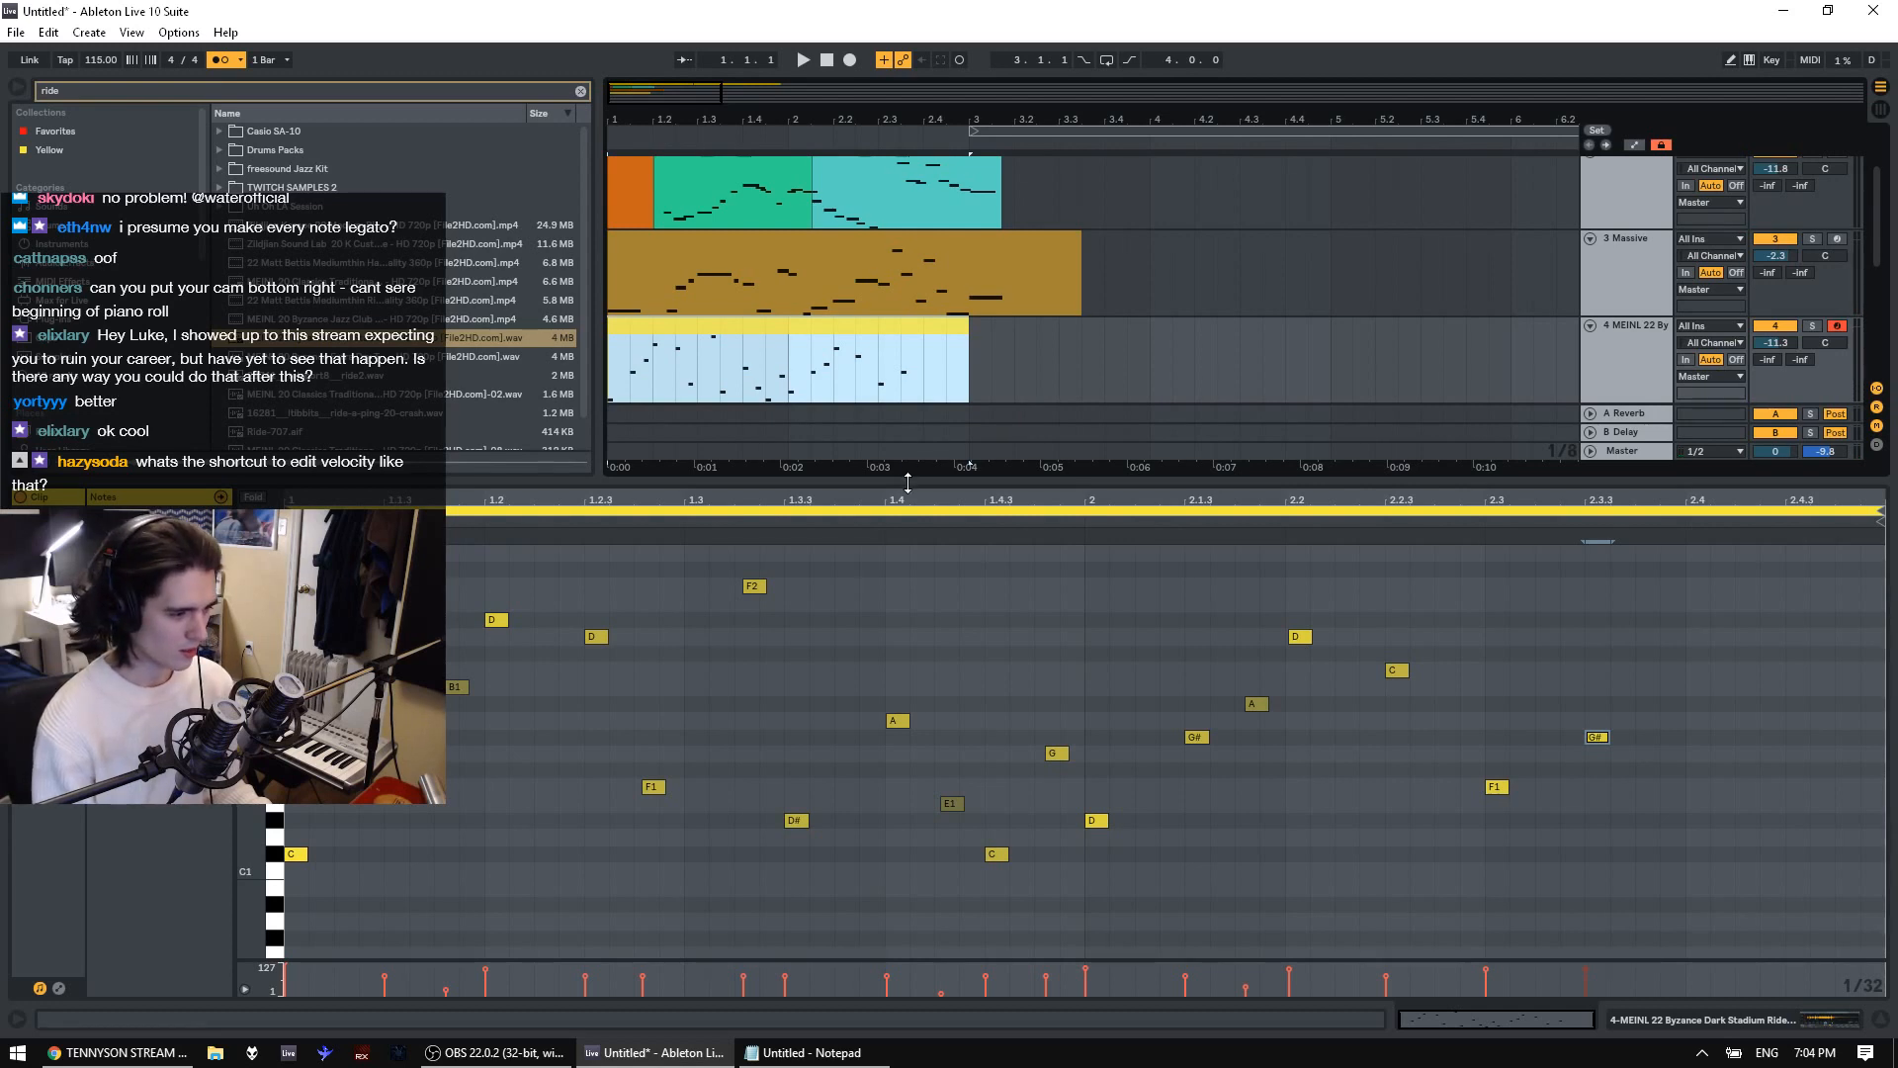
{"action": "left_click_drag", "start_coordinate": [905, 485], "coordinate": [905, 659]}
{"action": "left_click", "coordinate": [731, 266]}
{"action": "left_click", "coordinate": [745, 385]}
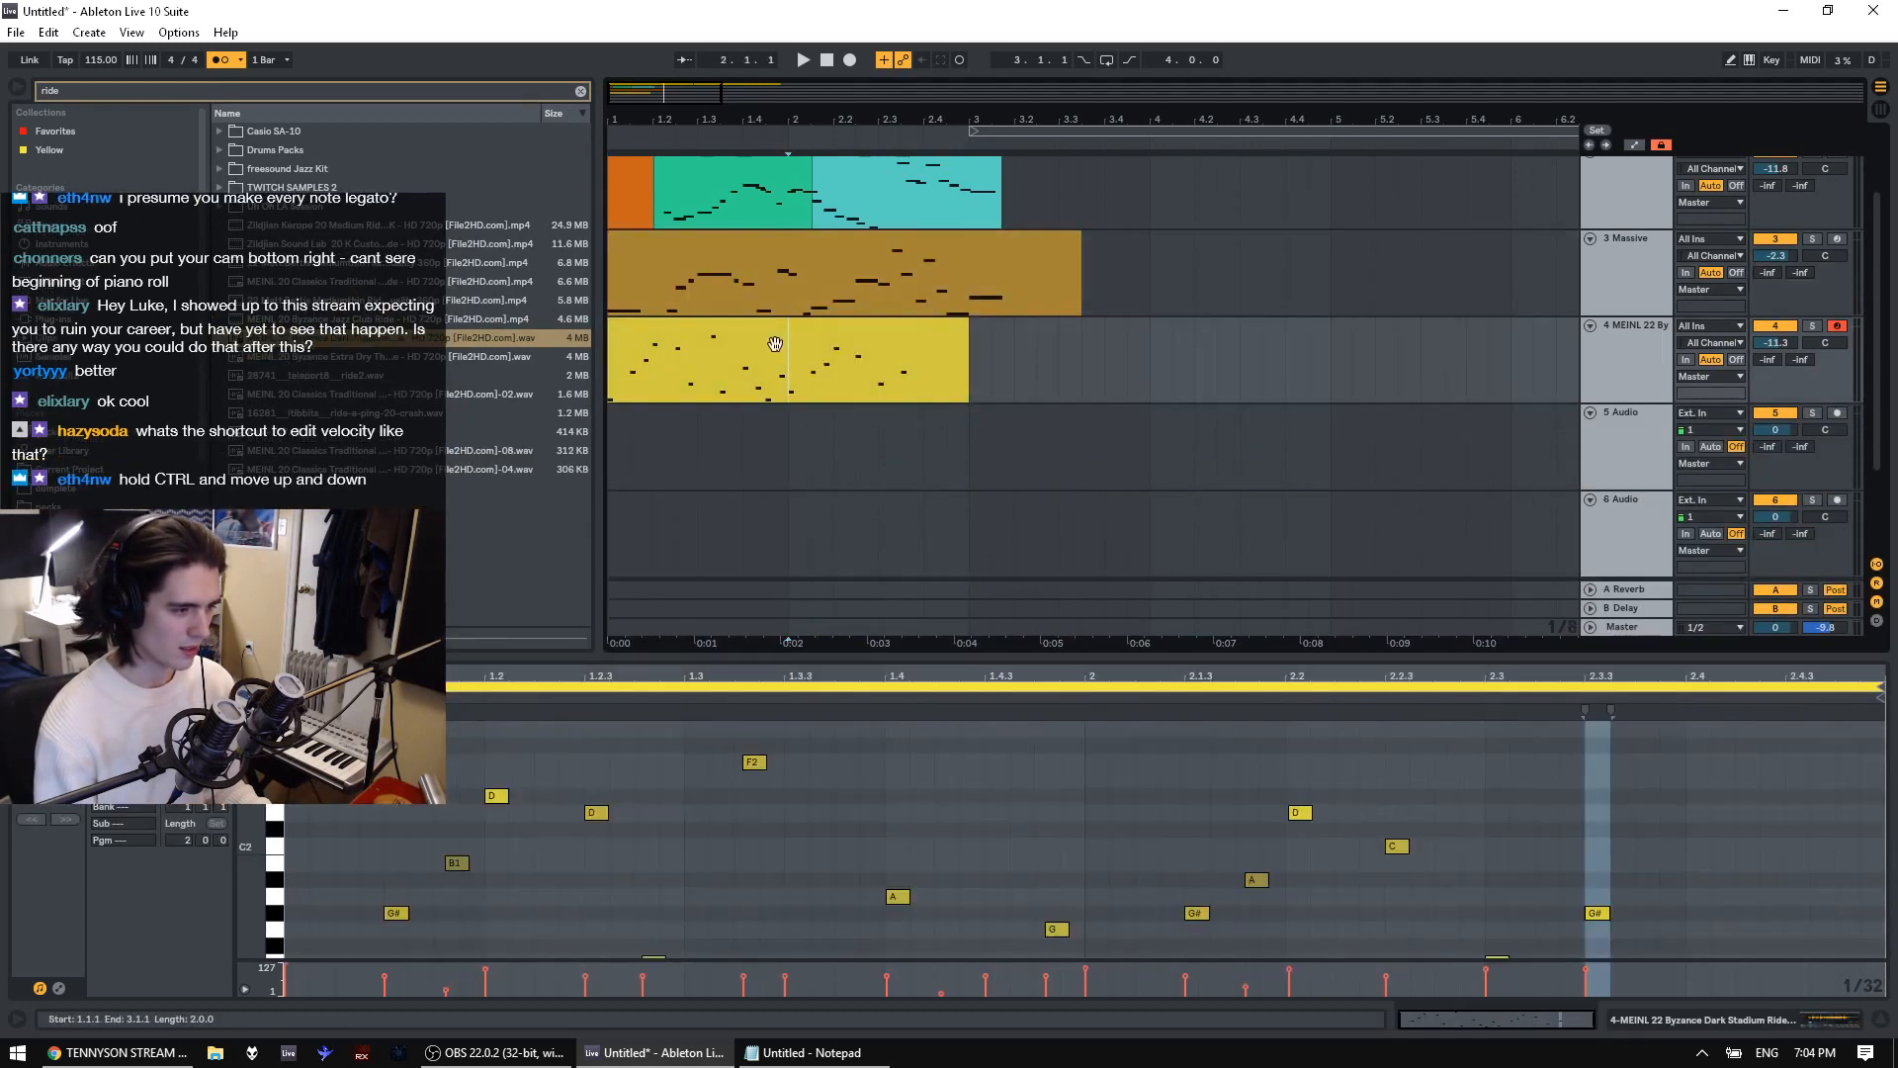
{"action": "double_click", "coordinate": [828, 327]}
{"action": "left_click", "coordinate": [879, 389]}
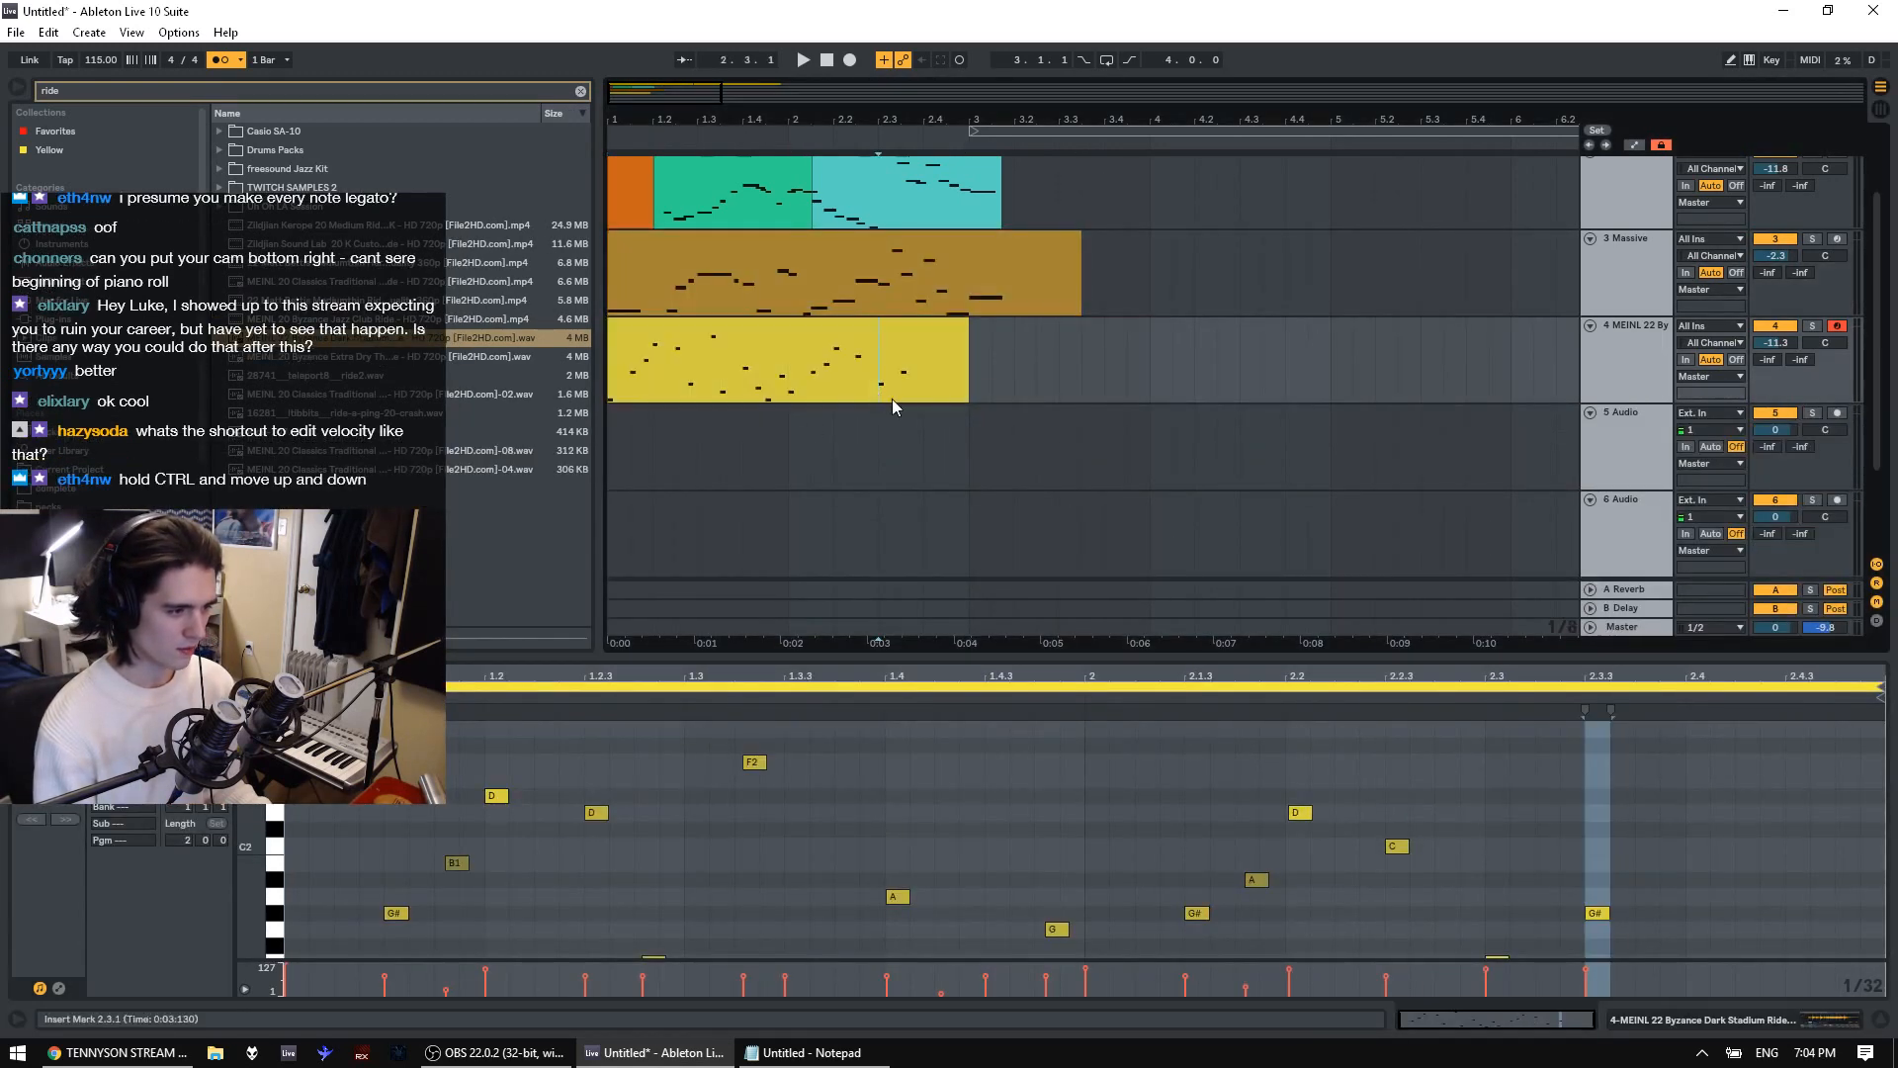
Enlarge the note editor, add an F#1 note at 2.4.1 and play the ride pattern from 2.2.2
{"action": "left_click", "coordinate": [1552, 822]}
{"action": "left_click", "coordinate": [1489, 818]}
{"action": "key", "text": "space"}
{"action": "left_click_drag", "start_coordinate": [1487, 657], "coordinate": [1487, 367]}
{"action": "left_click", "coordinate": [1621, 665]}
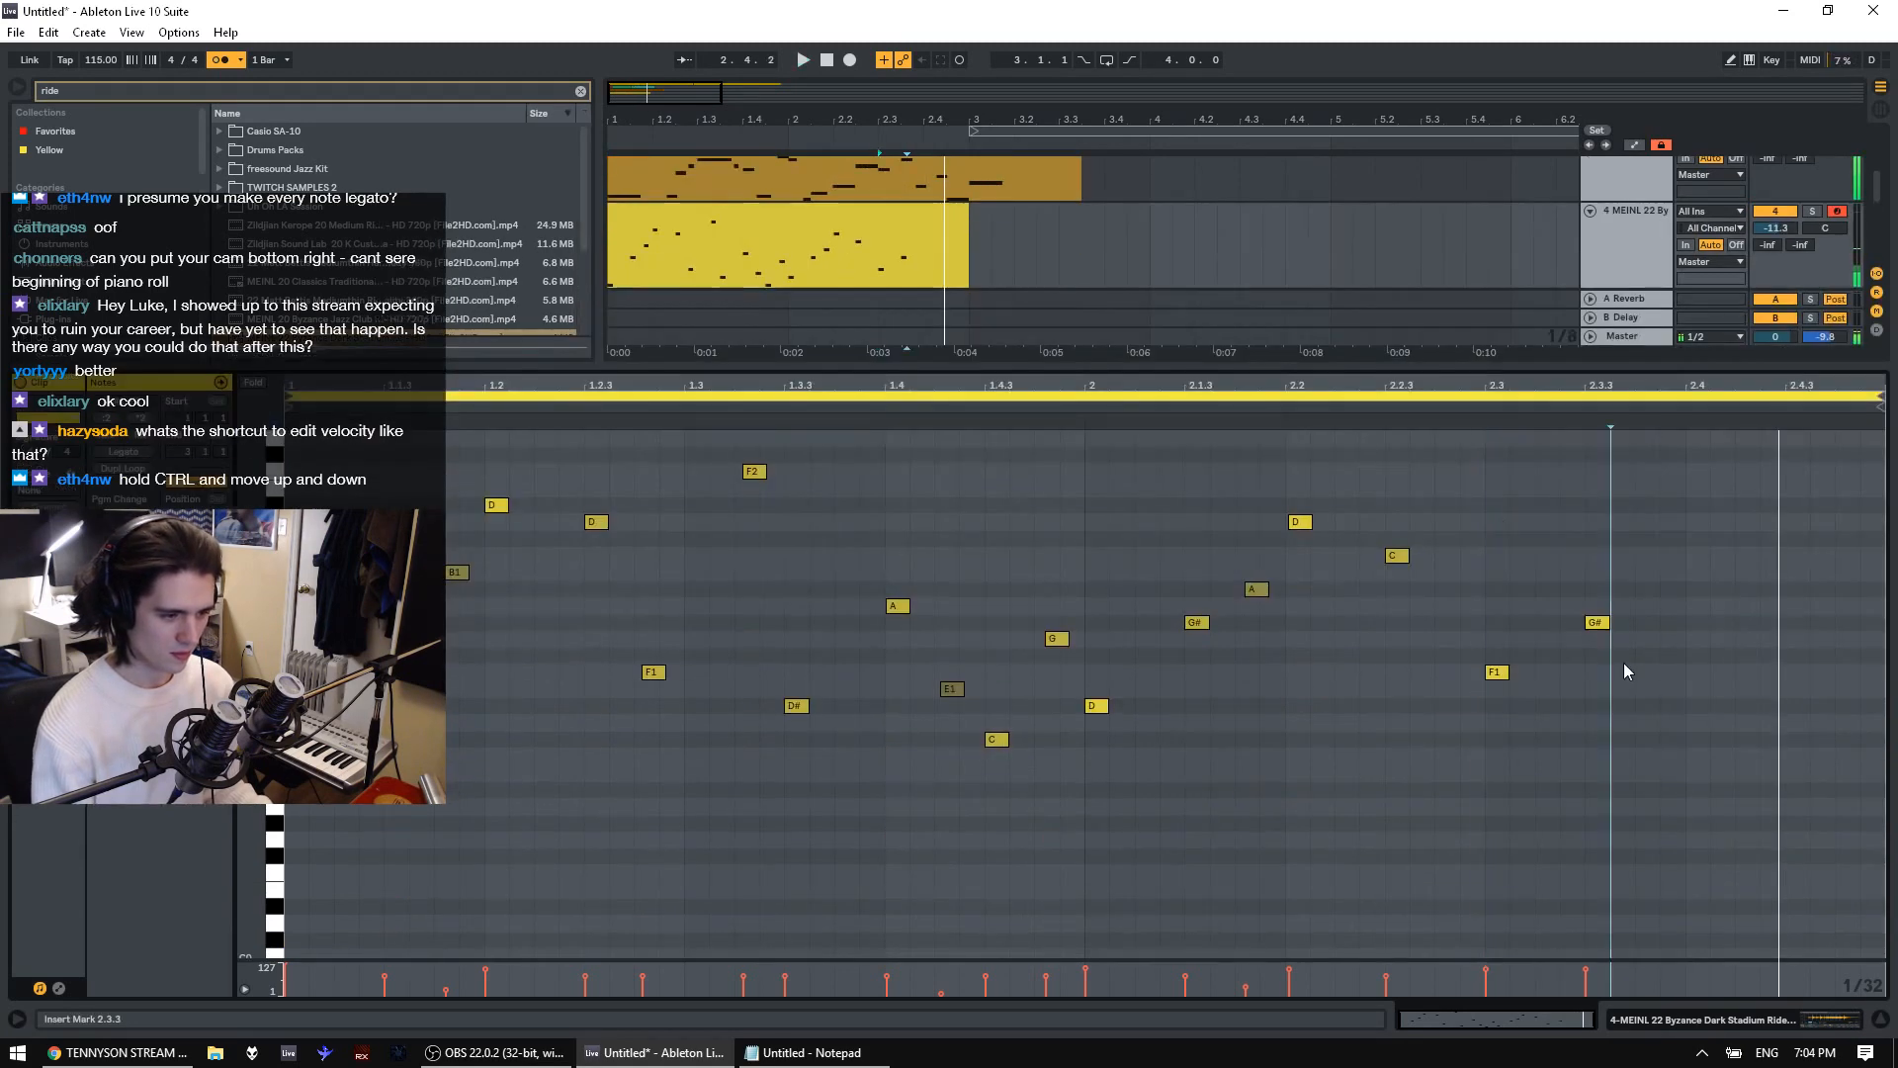
{"action": "double_click", "coordinate": [1697, 655]}
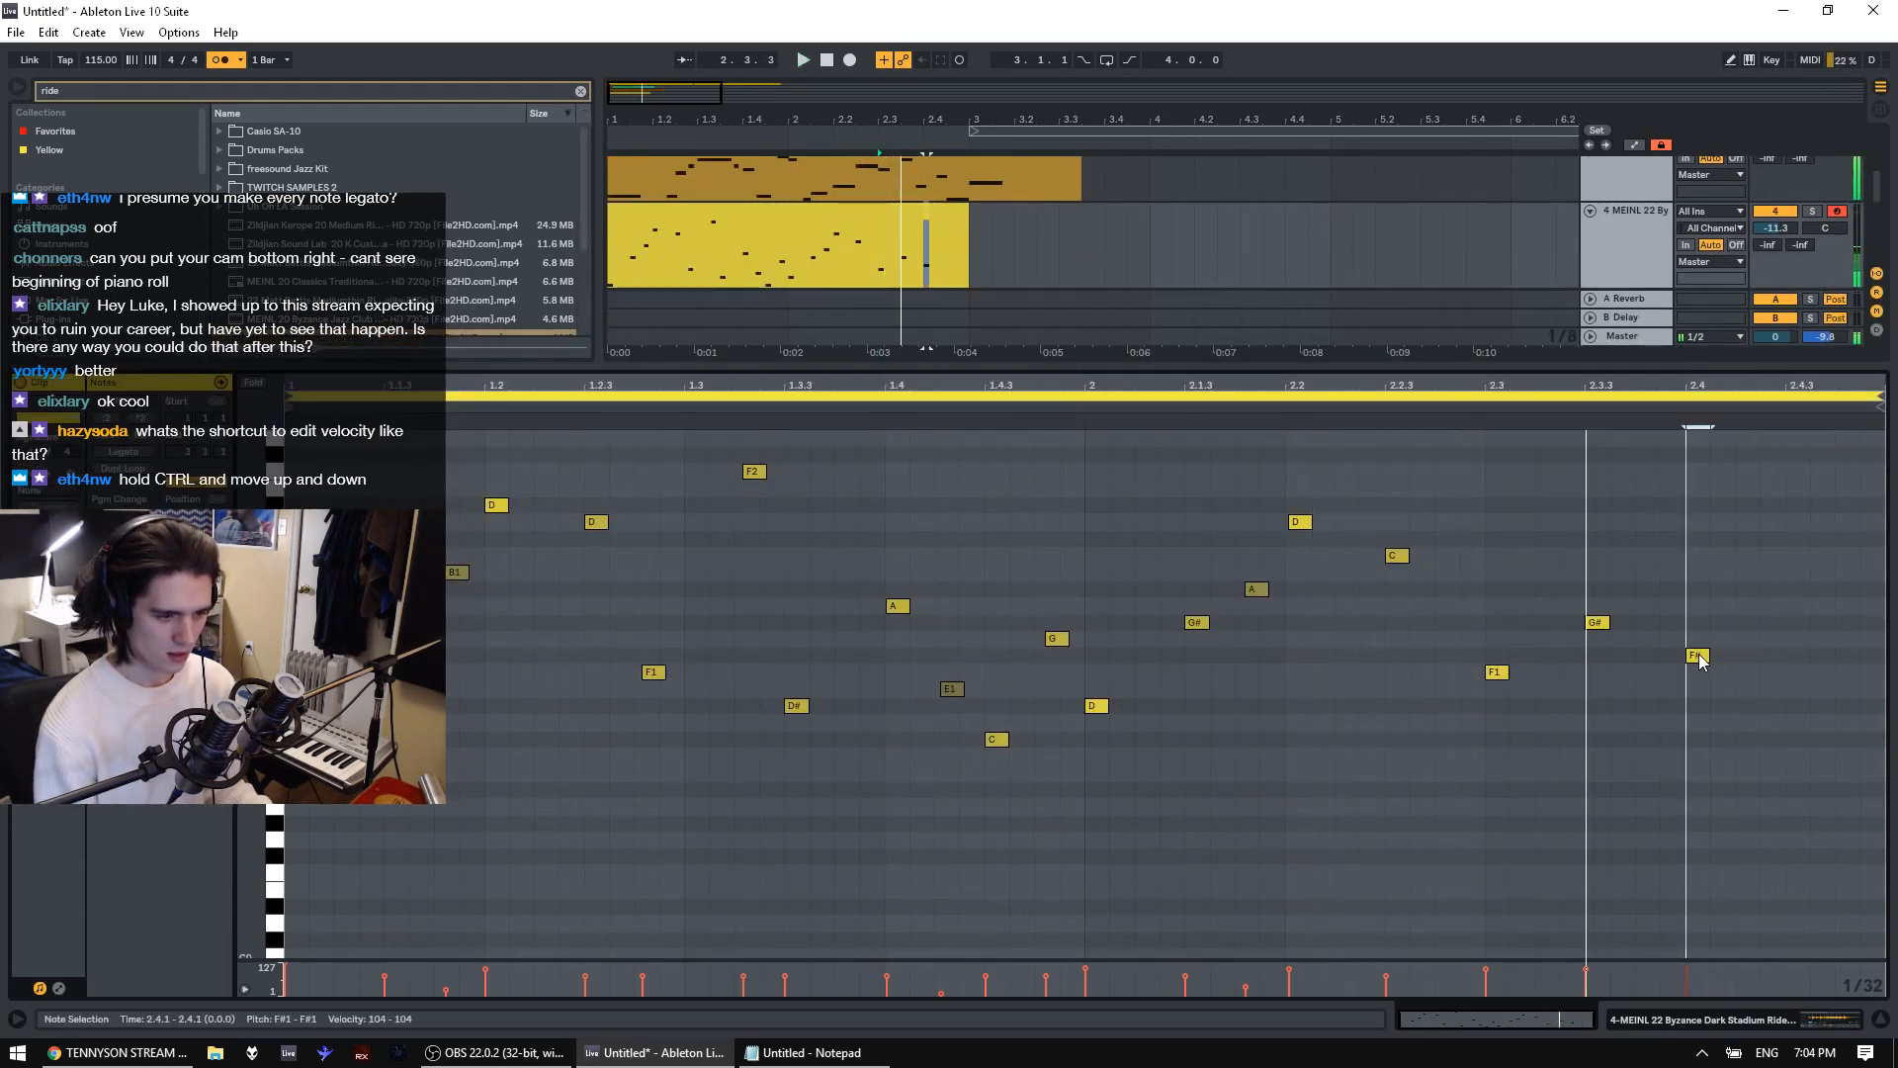
{"action": "left_click", "coordinate": [1362, 715]}
{"action": "key", "text": "space"}
{"action": "key", "text": "space"}
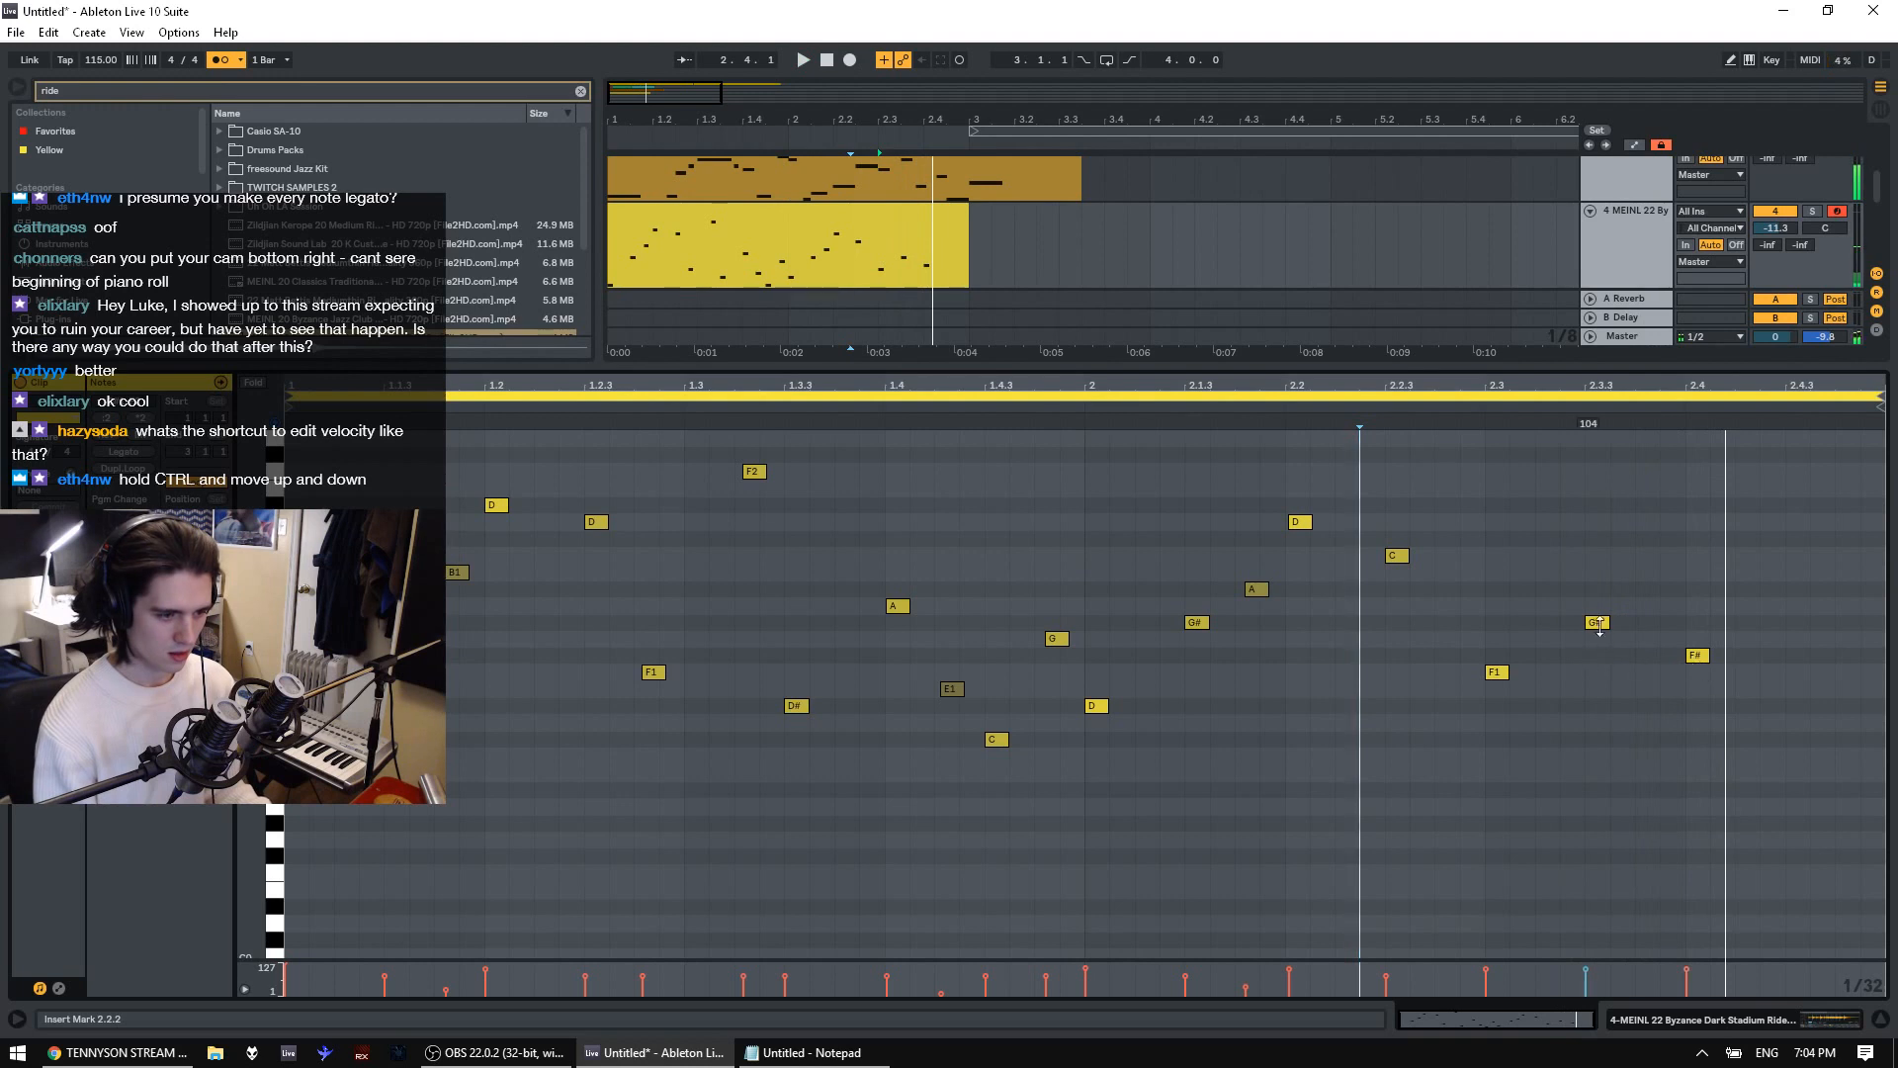
Soften the G#1 note at 2.3.3, add an A#1 note at 2.3.2 with velocity 37, and nudge it slightly late
{"action": "double_click", "coordinate": [1548, 589]}
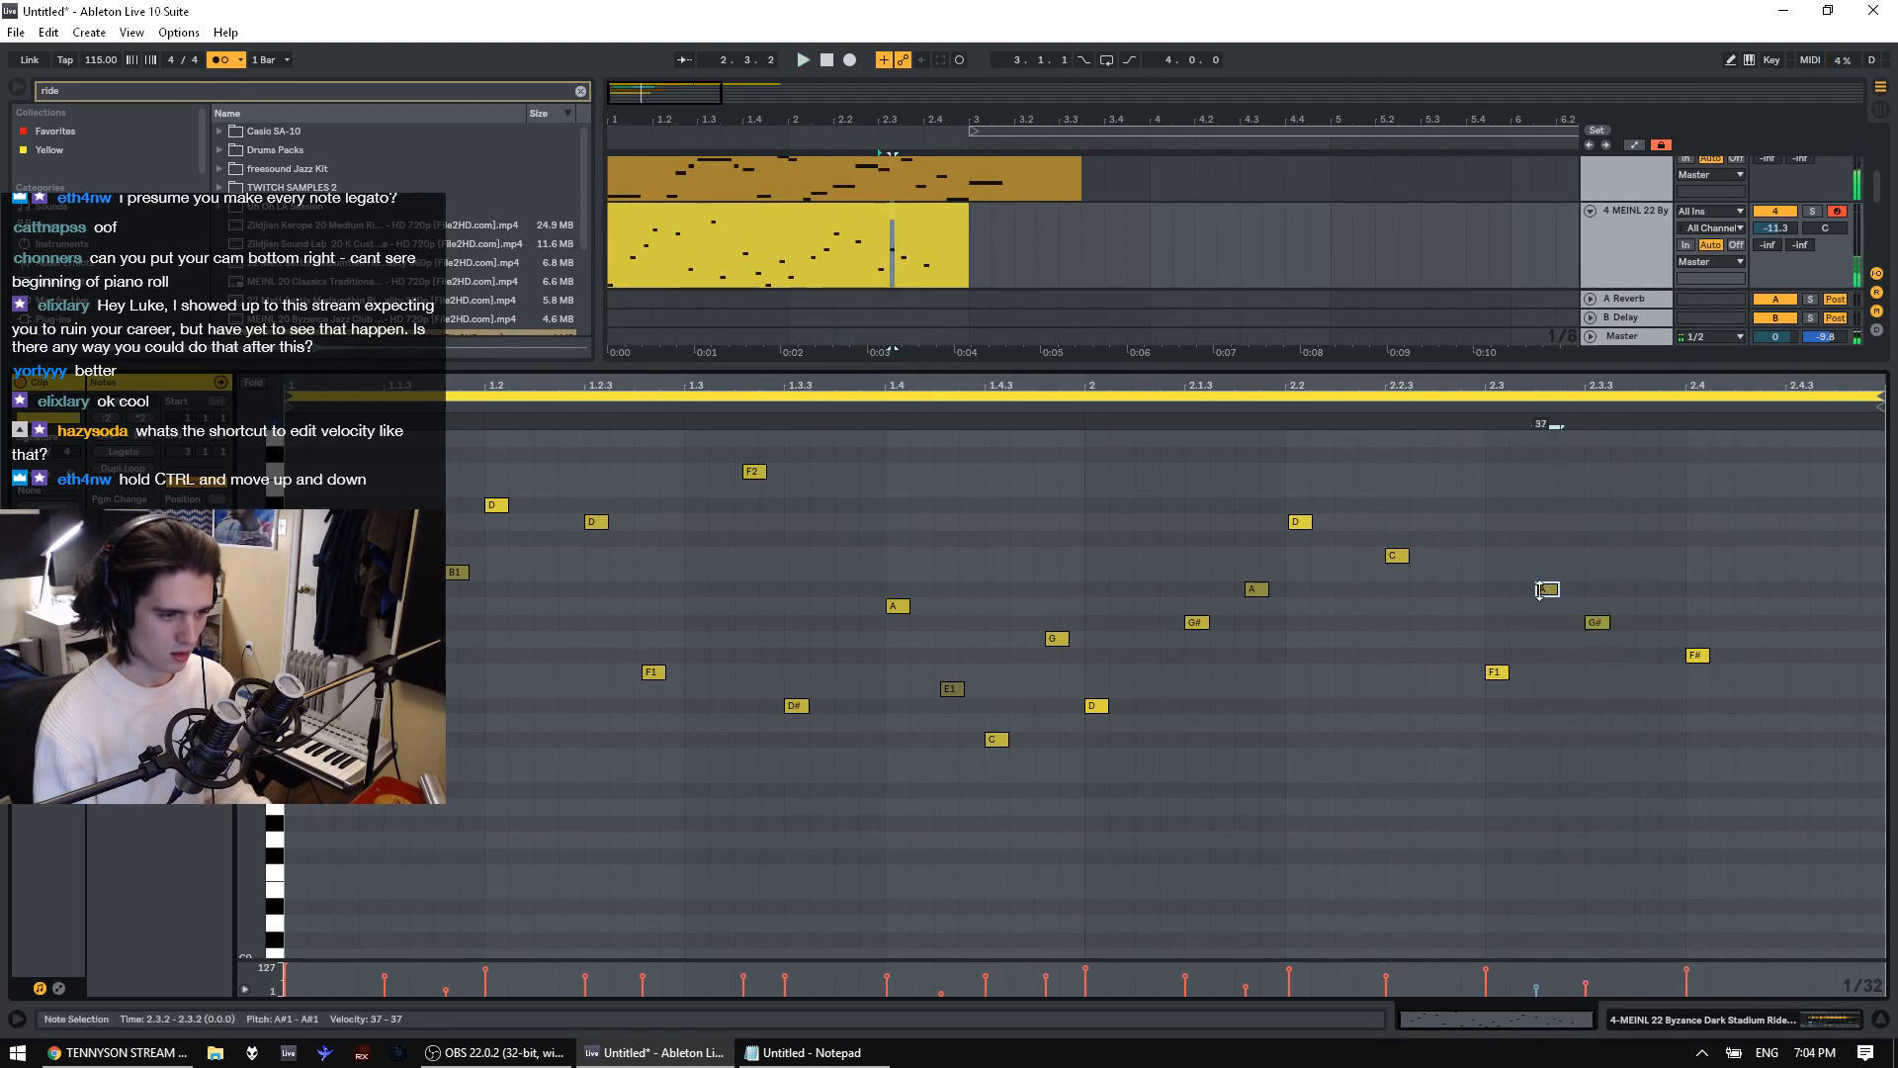
{"action": "left_click", "coordinate": [1412, 640]}
{"action": "key", "text": "space"}
{"action": "left_click_drag", "start_coordinate": [1549, 591], "coordinate": [1553, 591]}
{"action": "left_click", "coordinate": [1414, 647]}
{"action": "key", "text": "space"}
{"action": "key", "text": "space"}
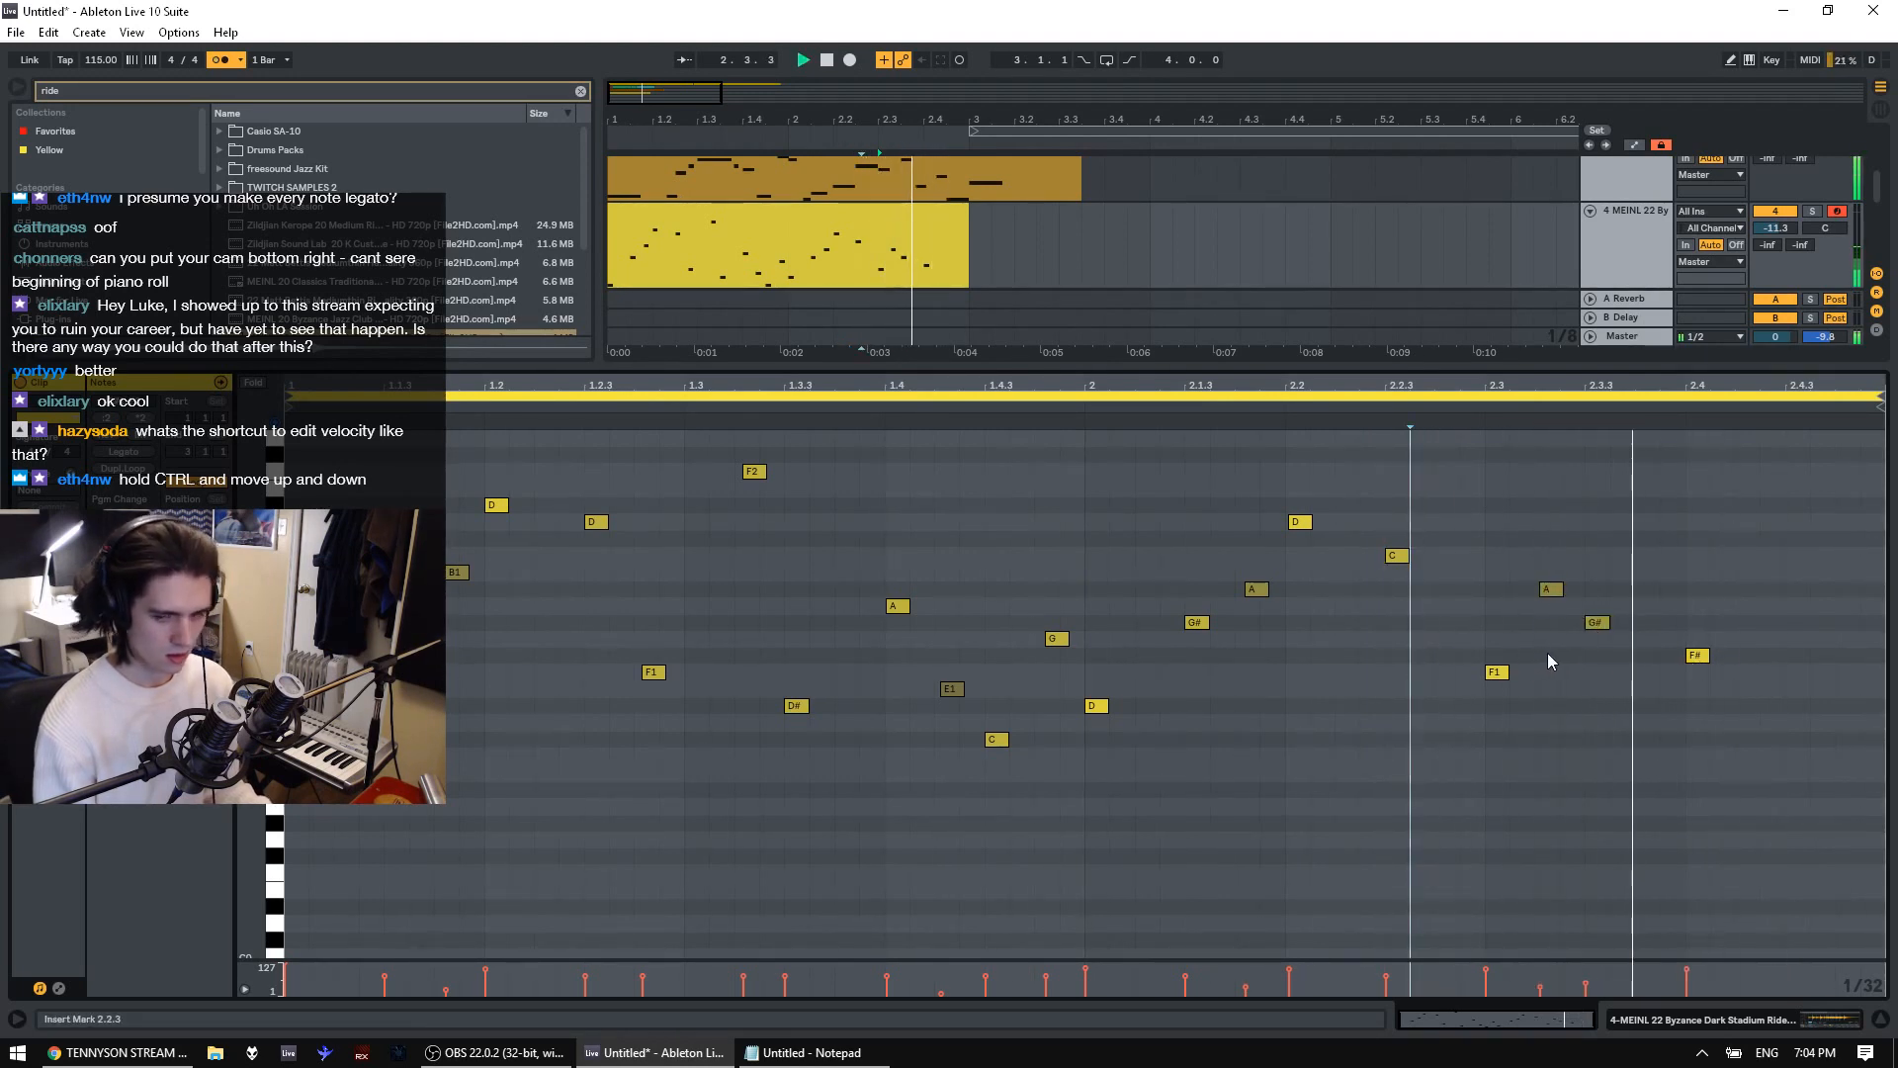
Raise the velocity of the A#1 note near 2.3.2 and replay the pattern from 2.2.4
{"action": "key", "text": "space"}
{"action": "key", "text": "space"}
{"action": "left_click", "coordinate": [1461, 638]}
{"action": "key", "text": "space"}
{"action": "key", "text": "space"}
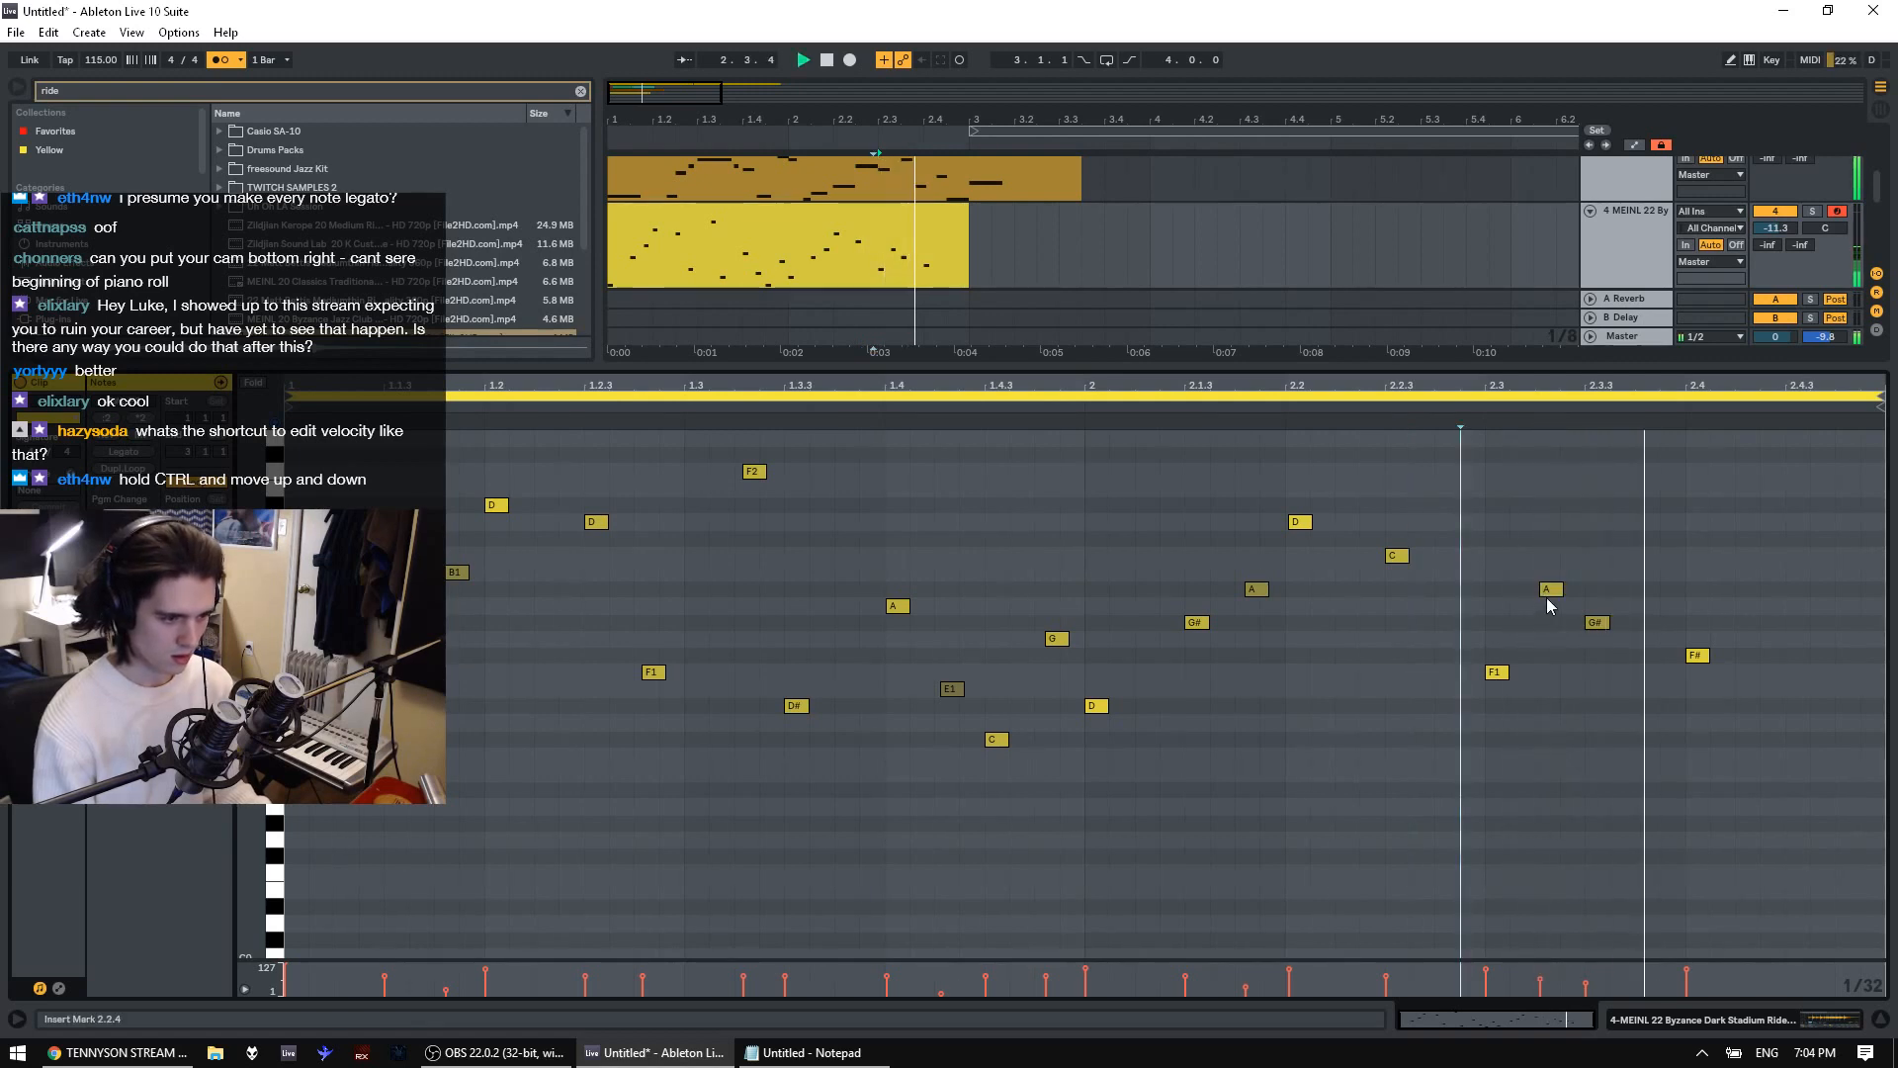
Add an A#1 note slightly after 2.3.4 and play the end of the ride pattern
{"action": "double_click", "coordinate": [1651, 589]}
{"action": "left_click", "coordinate": [1462, 620]}
{"action": "key", "text": "space"}
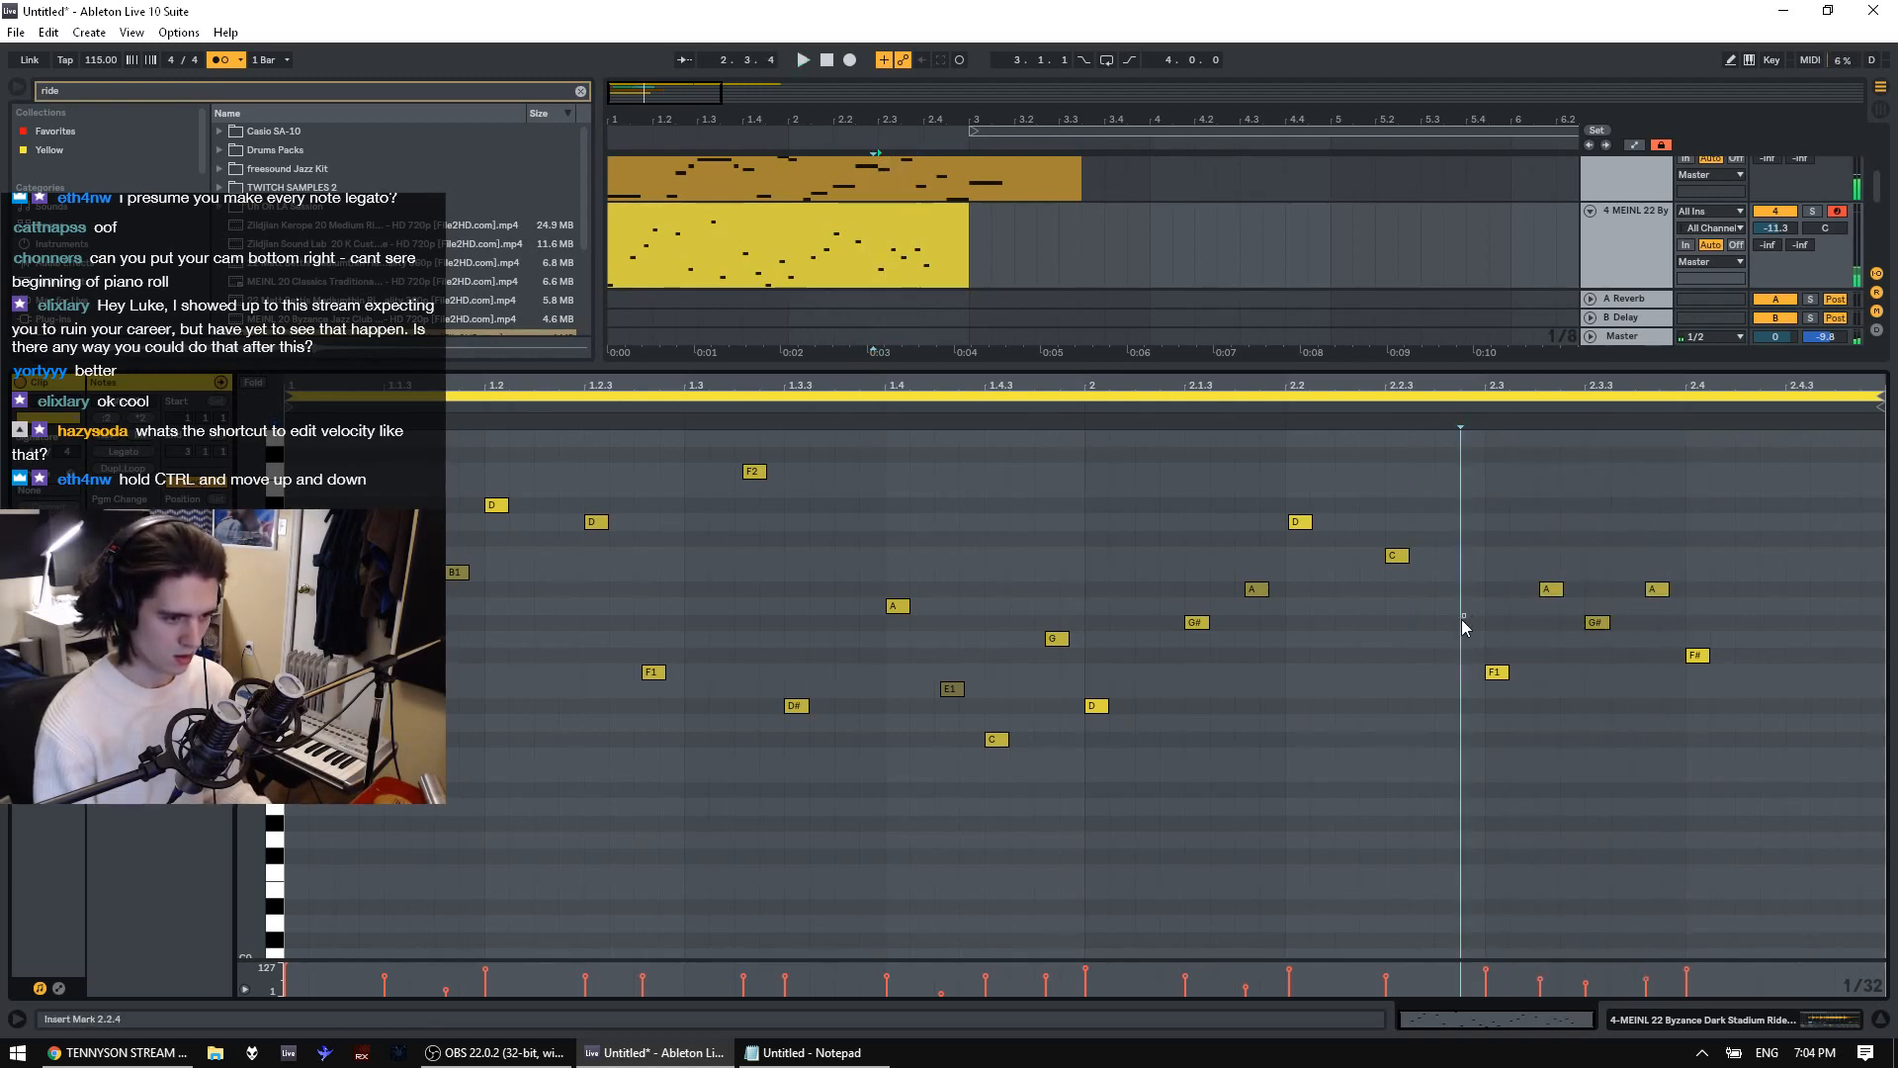
{"action": "key", "text": "space"}
{"action": "left_click", "coordinate": [1606, 686]}
{"action": "key", "text": "space"}
{"action": "key", "text": "space"}
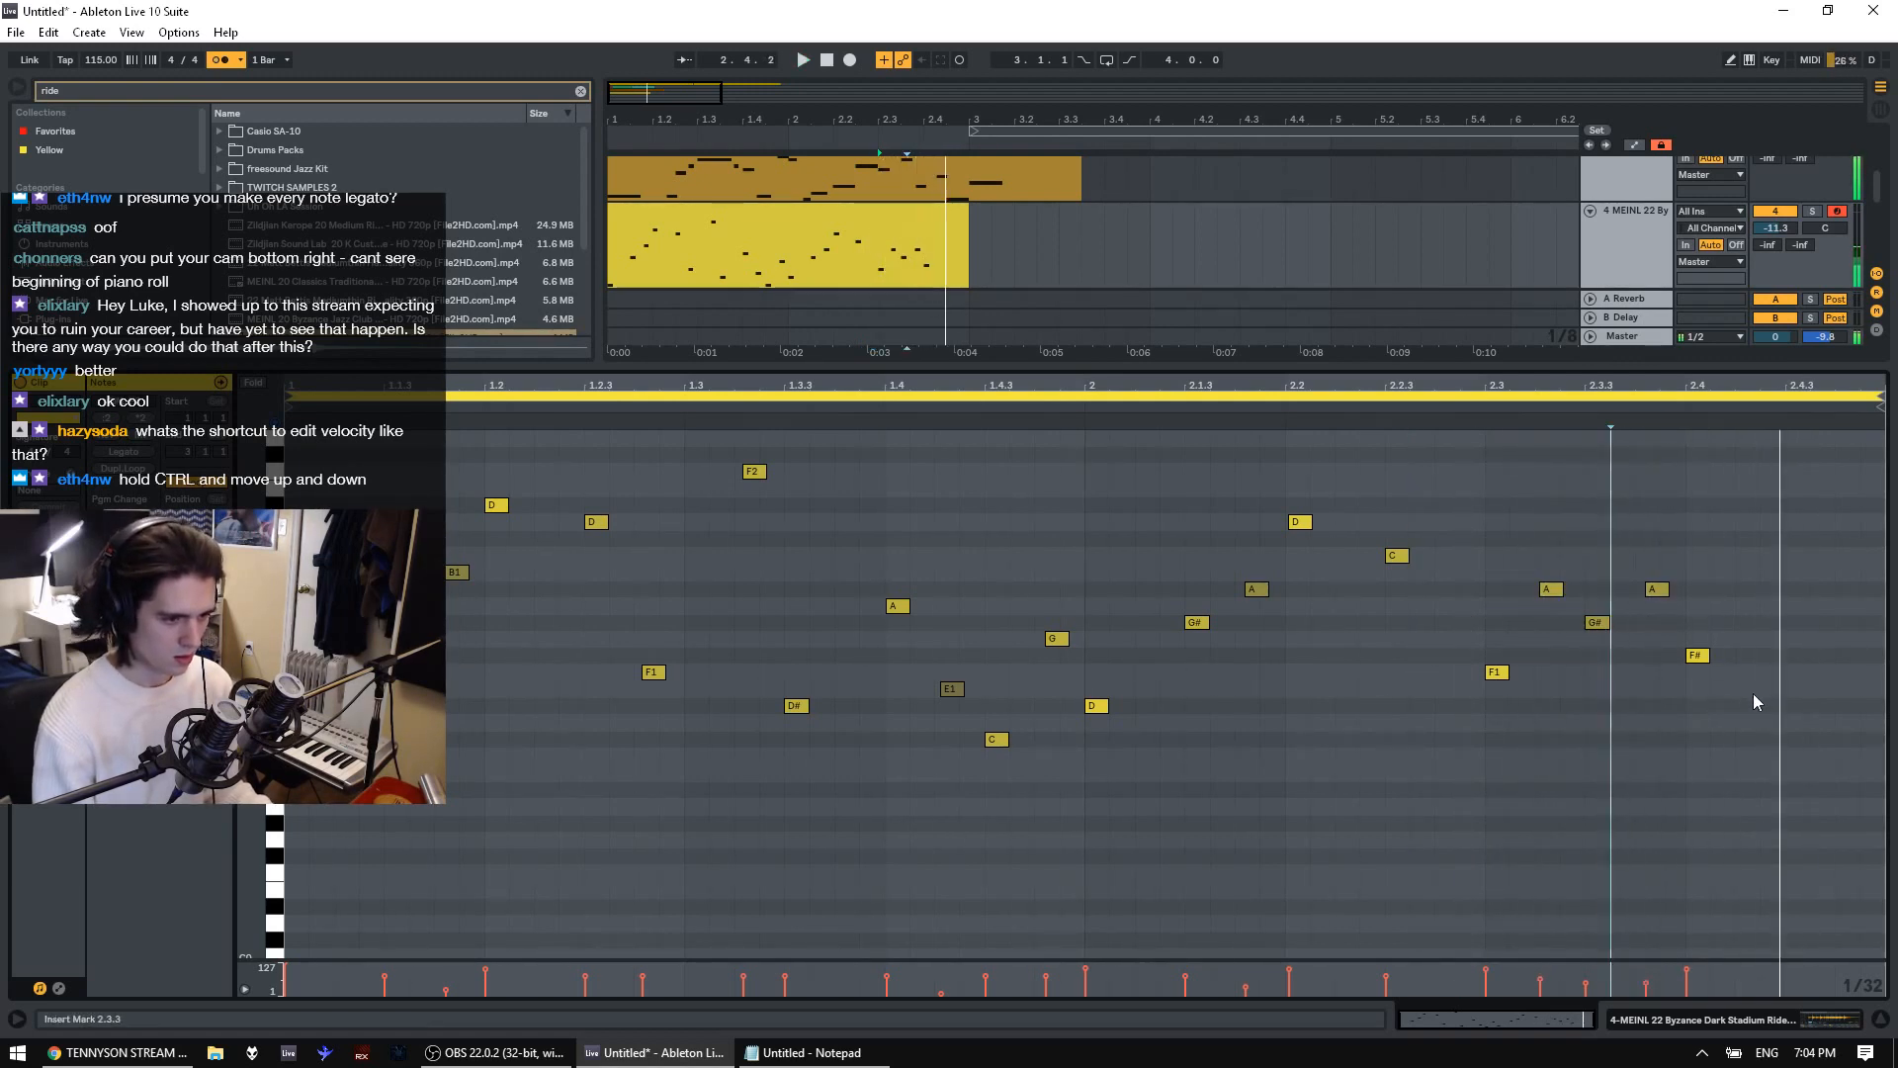
Add an F1 note at 2.4.3 and play the ride pattern's ending
{"action": "double_click", "coordinate": [1795, 673]}
{"action": "key", "text": "space"}
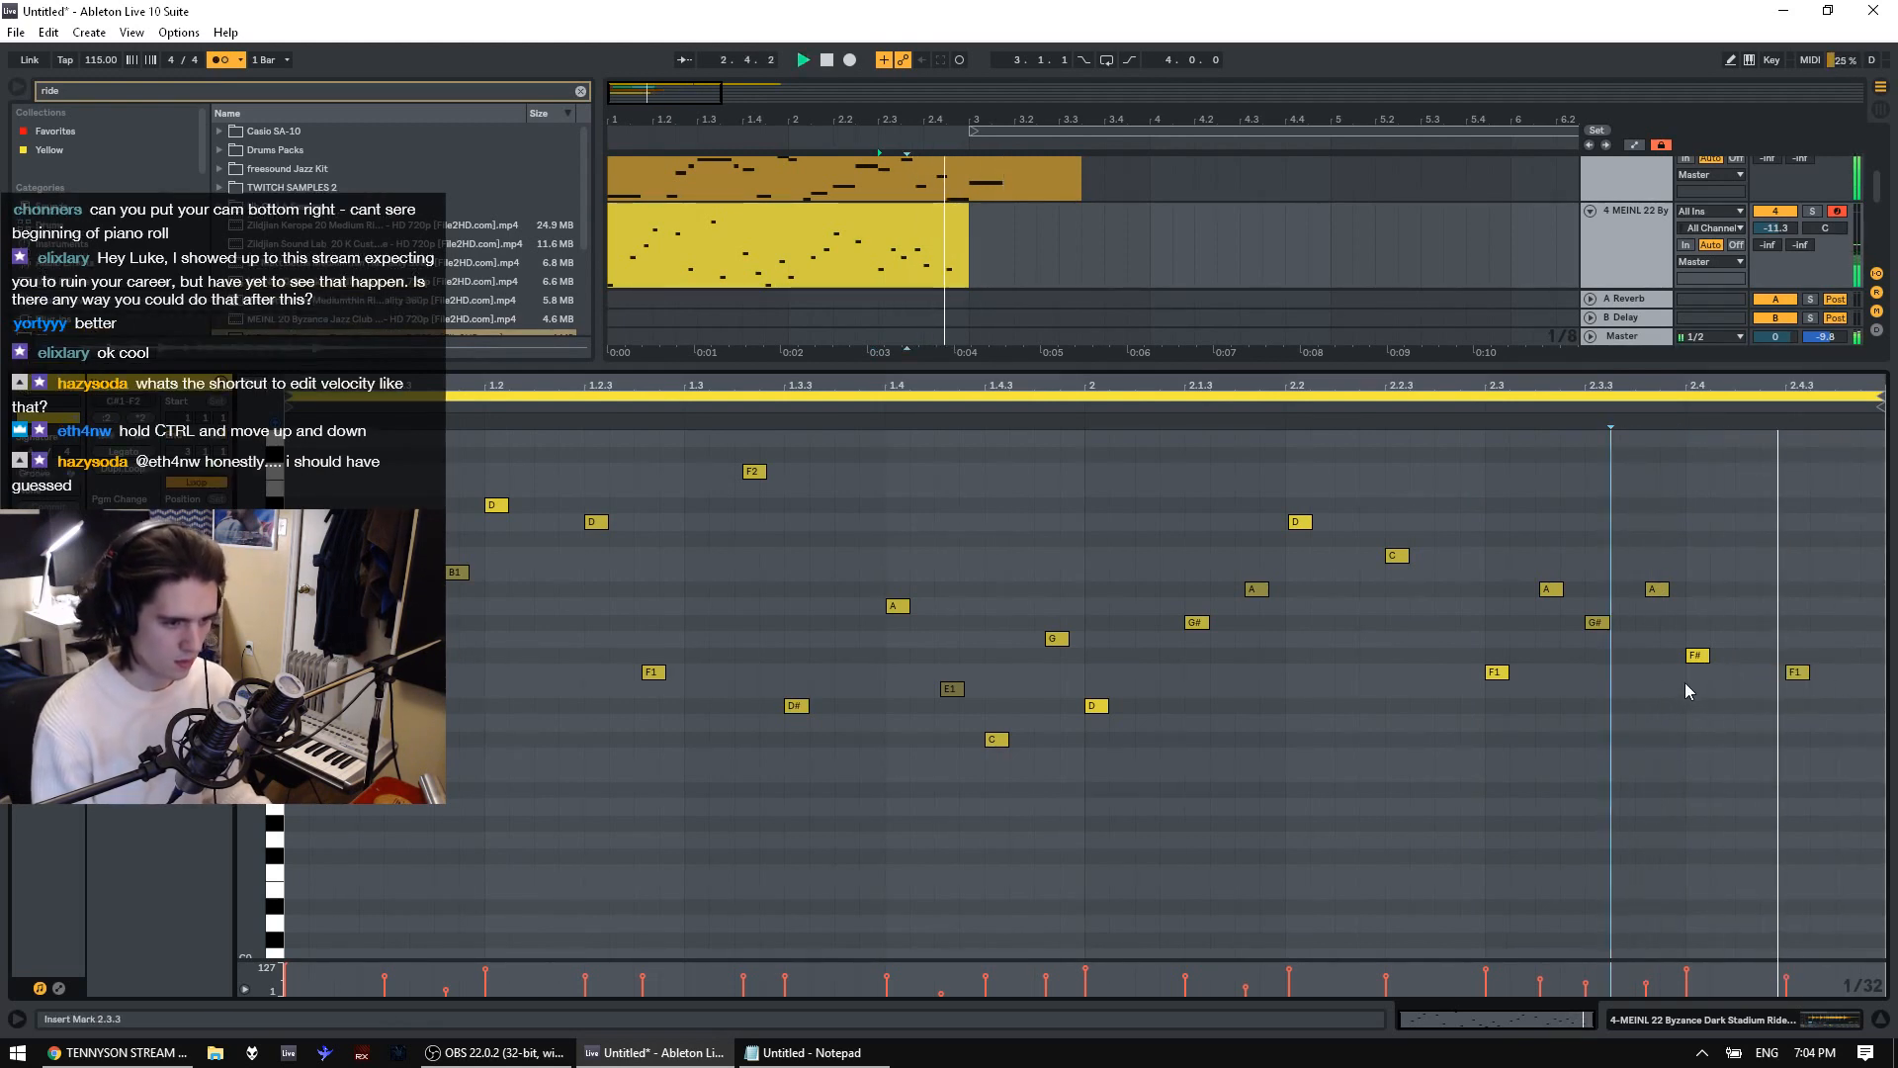
{"action": "left_click", "coordinate": [927, 235]}
{"action": "key", "text": "space"}
{"action": "left_click", "coordinate": [977, 278]}
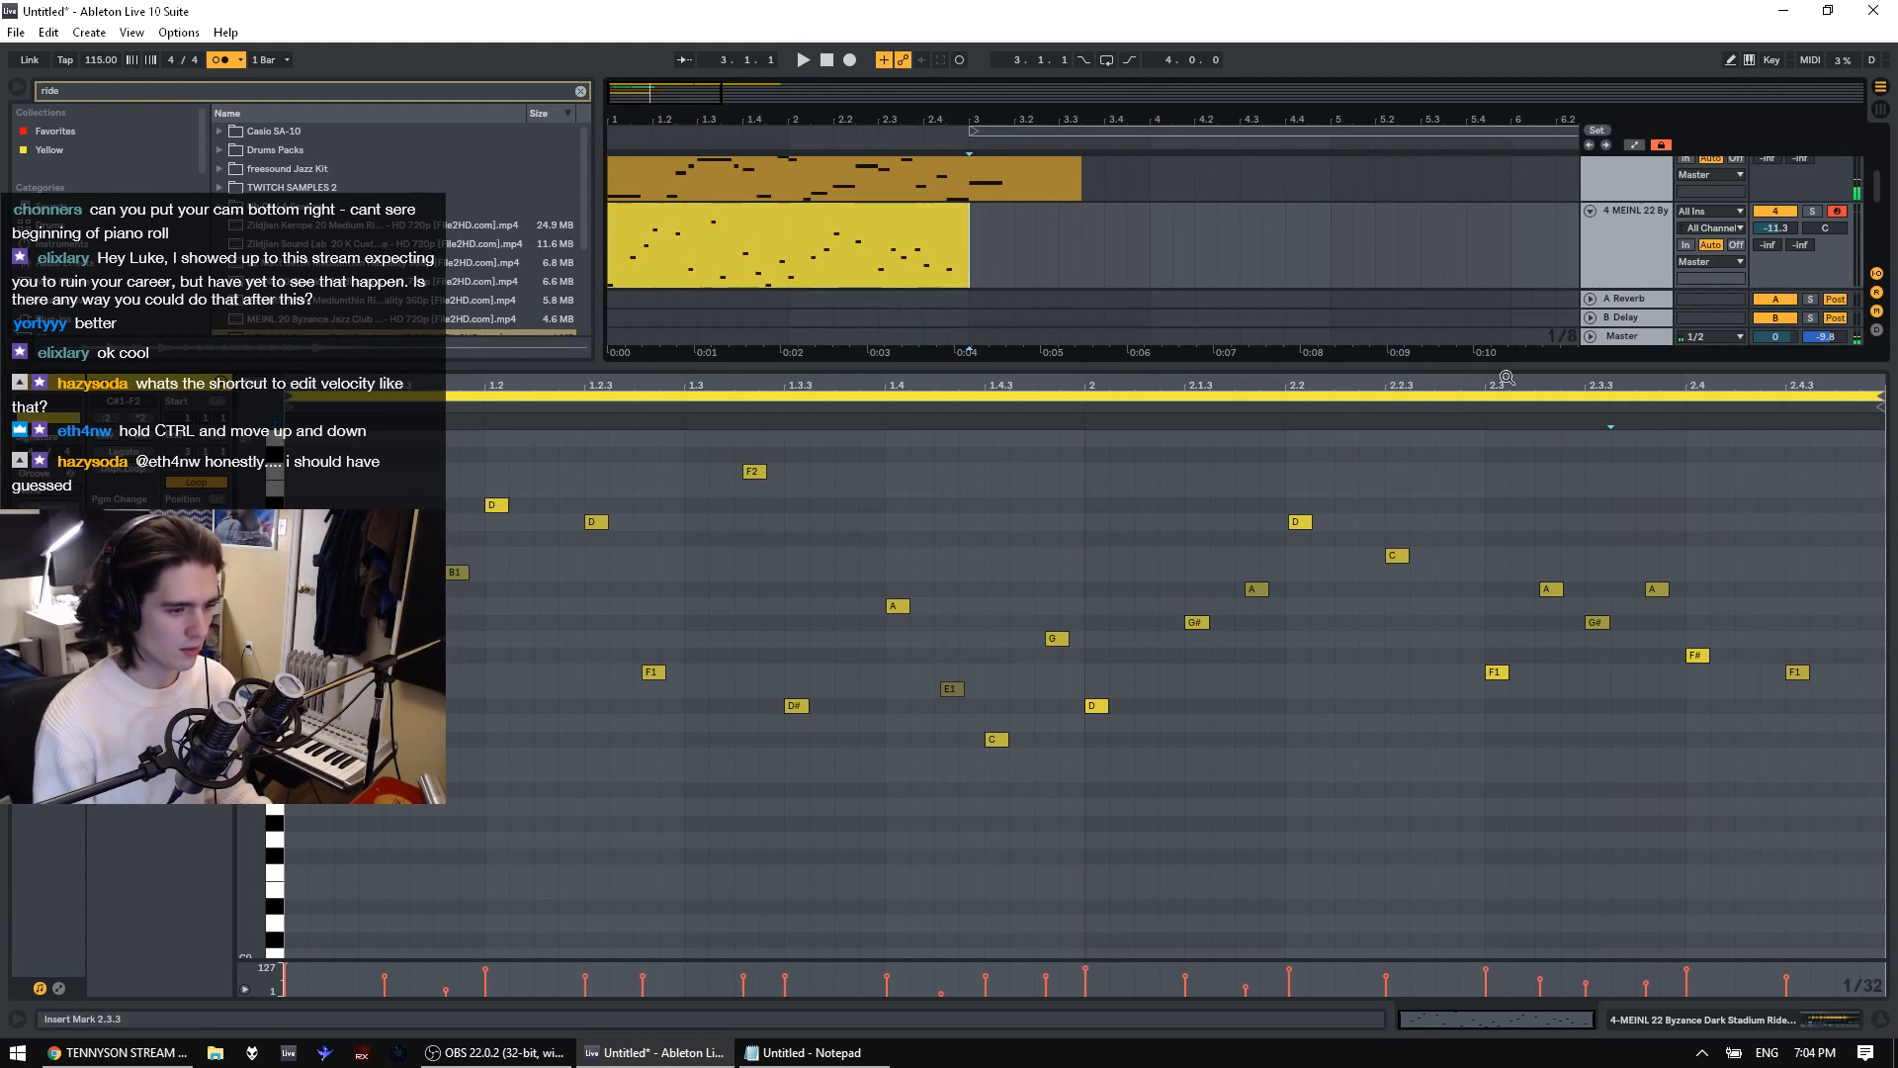
Turn off looping for the ride clip, extend its end to 3.2.1, add a G#1 note at 3.1.1 and play
{"action": "left_click", "coordinate": [892, 238]}
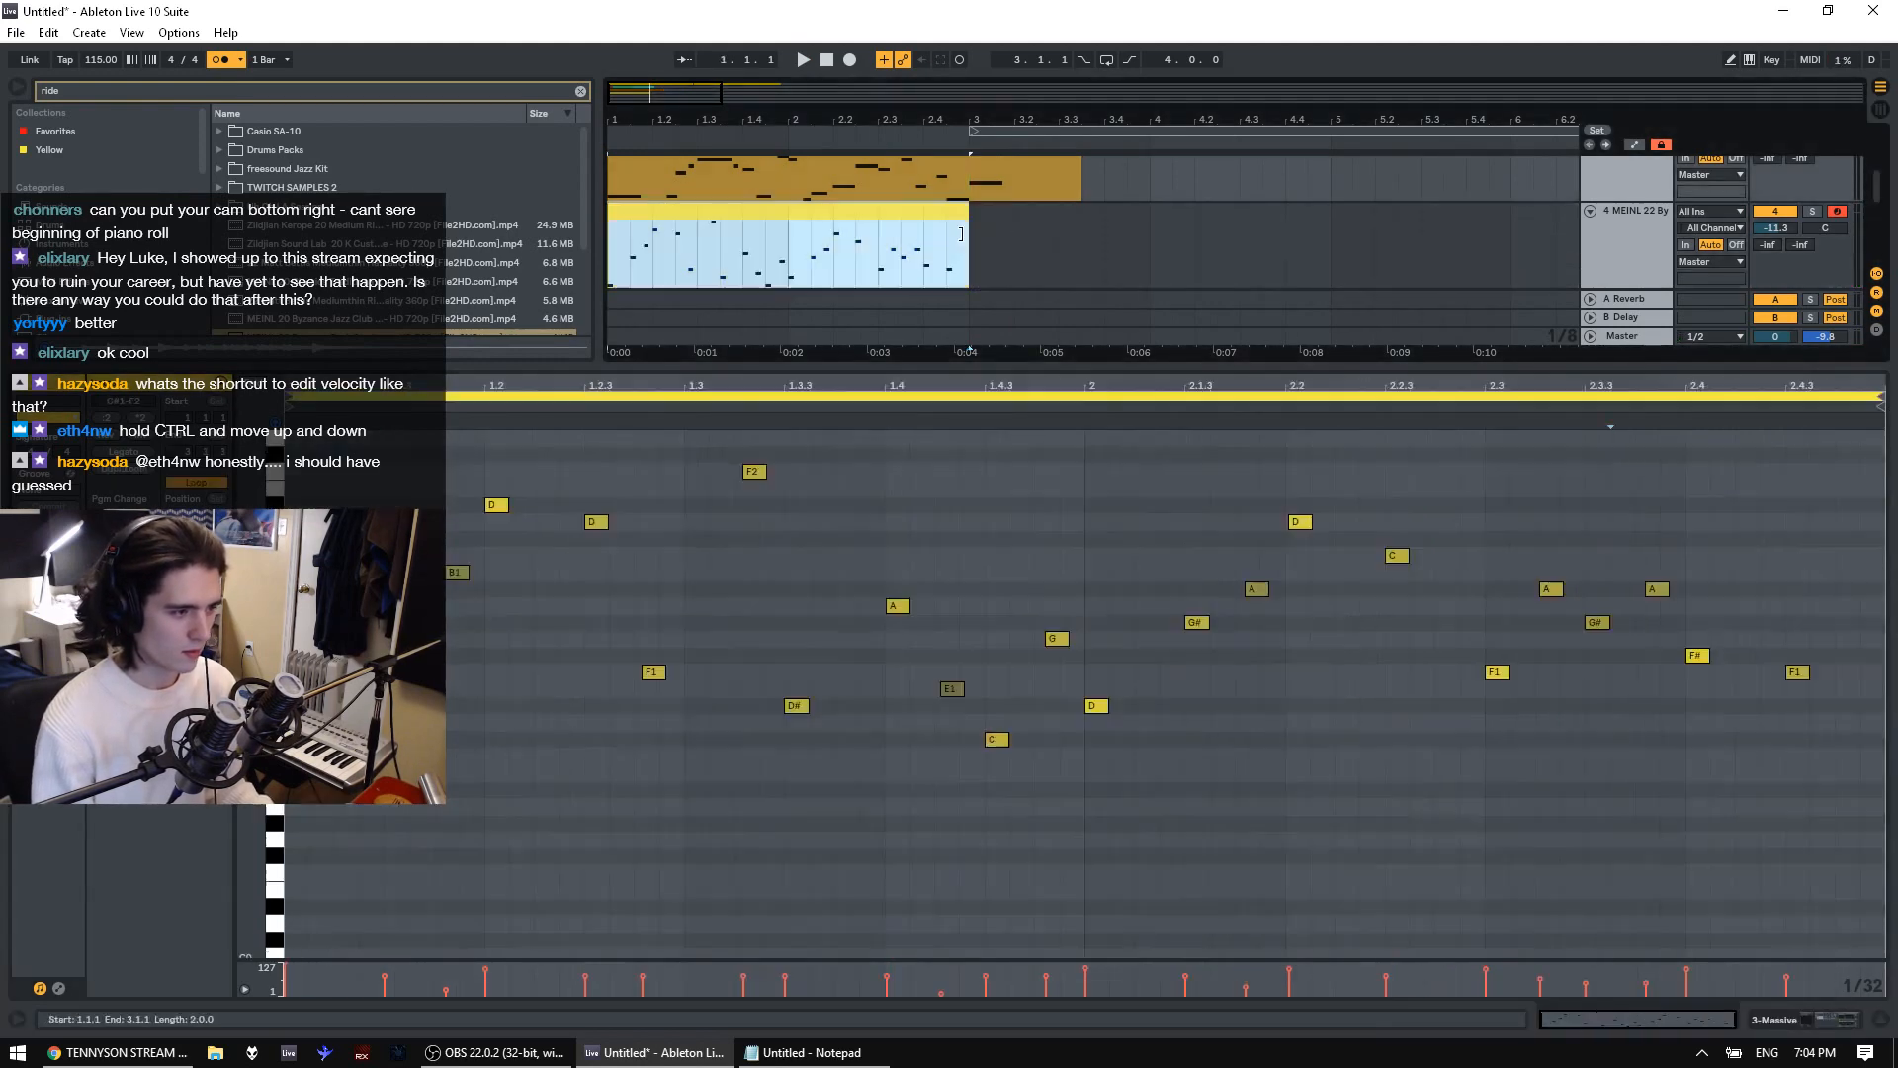
{"action": "right_click", "coordinate": [893, 235]}
{"action": "left_click", "coordinate": [987, 431]}
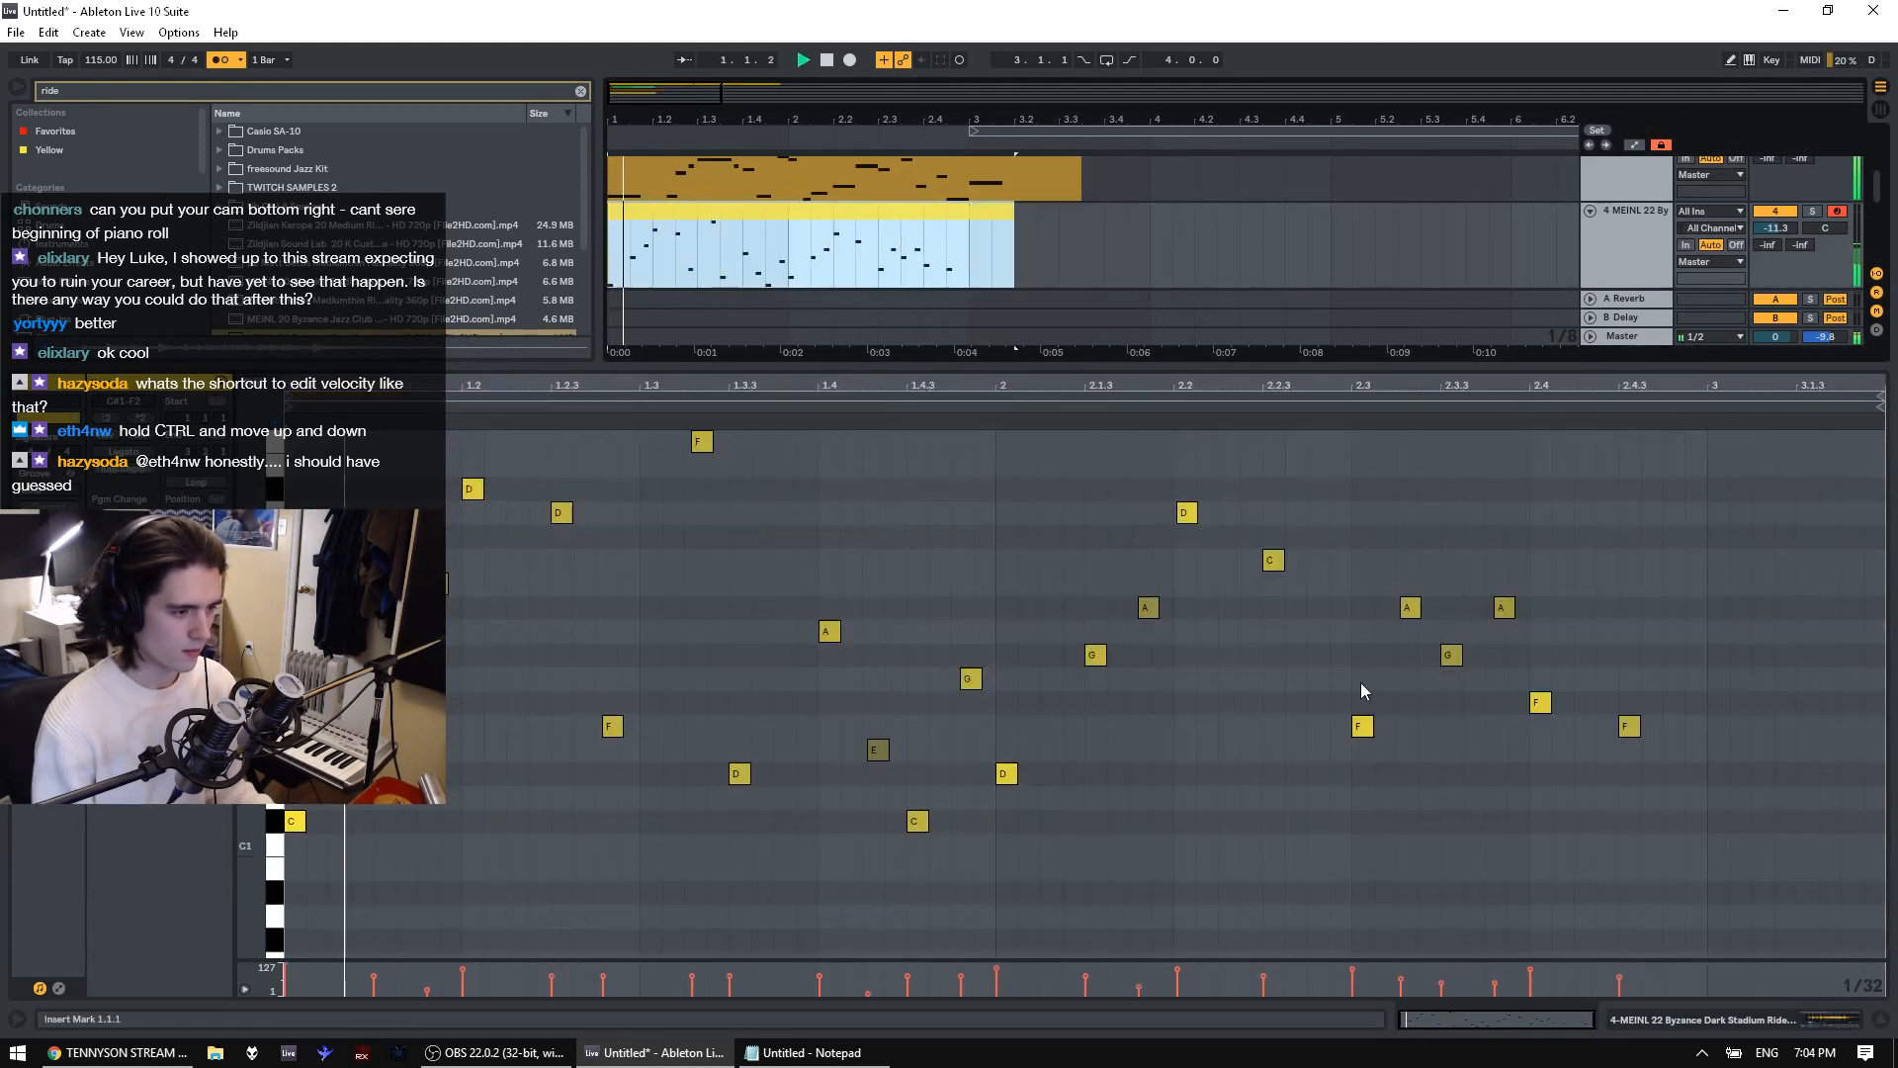
{"action": "double_click", "coordinate": [1711, 657]}
{"action": "left_click", "coordinate": [1432, 822]}
{"action": "key", "text": "space"}
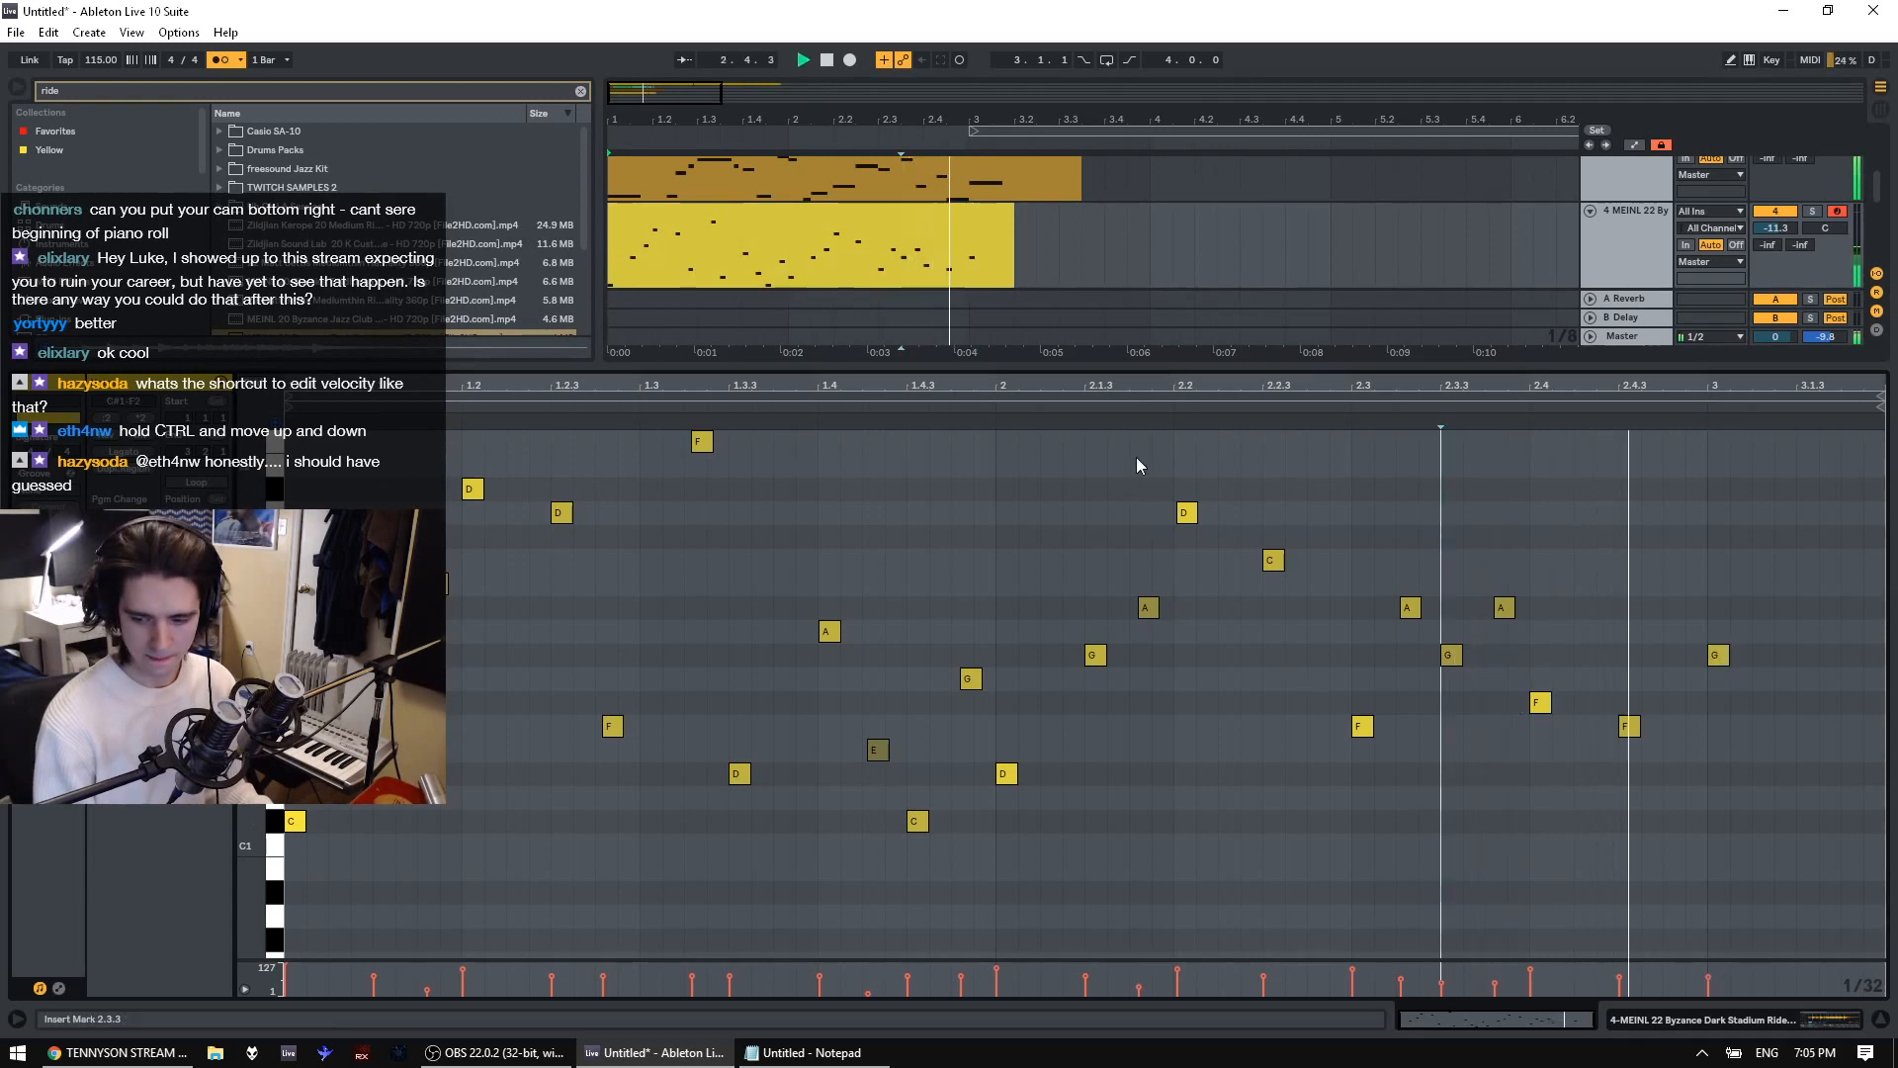
Play the arrangement, hide the note editor to show all tracks, and select the ride track
{"action": "double_click", "coordinate": [755, 263]}
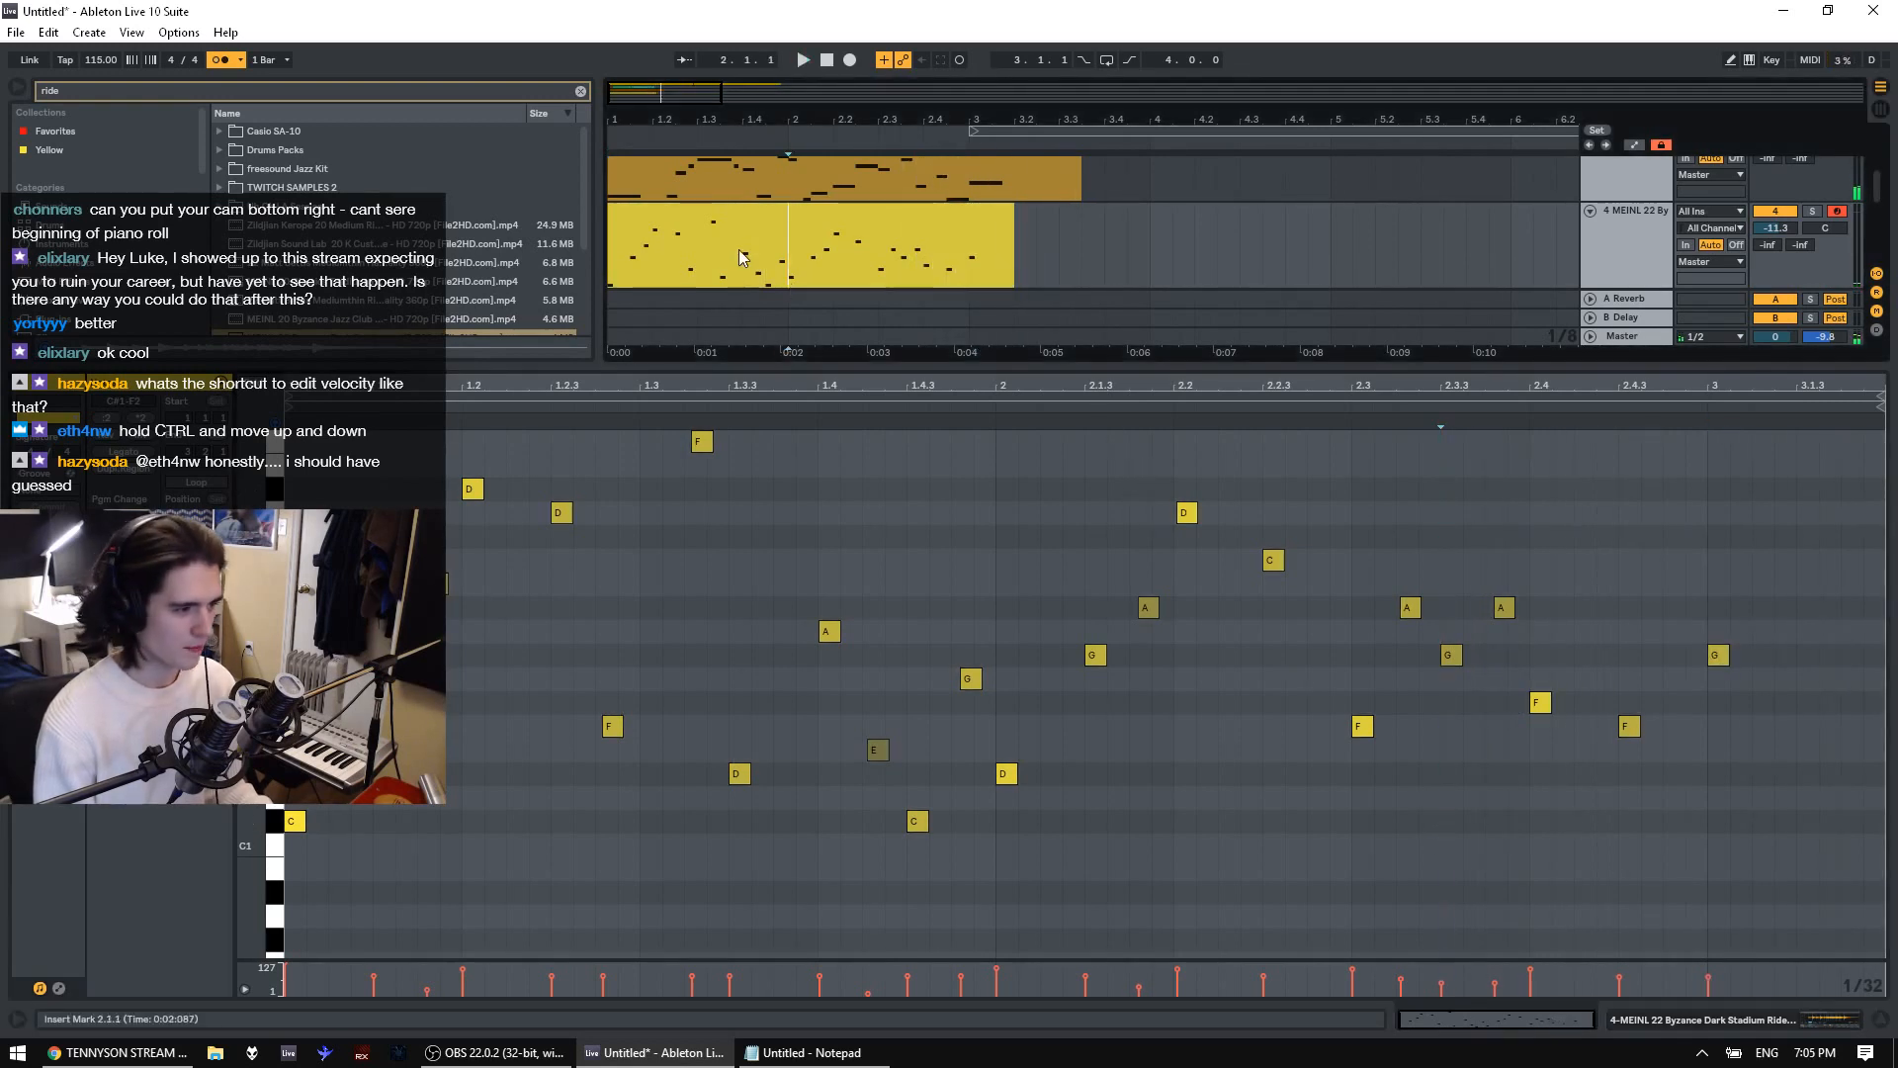
{"action": "key", "text": "space"}
{"action": "left_click_drag", "start_coordinate": [766, 366], "coordinate": [1251, 800]}
{"action": "left_click", "coordinate": [1617, 471]}
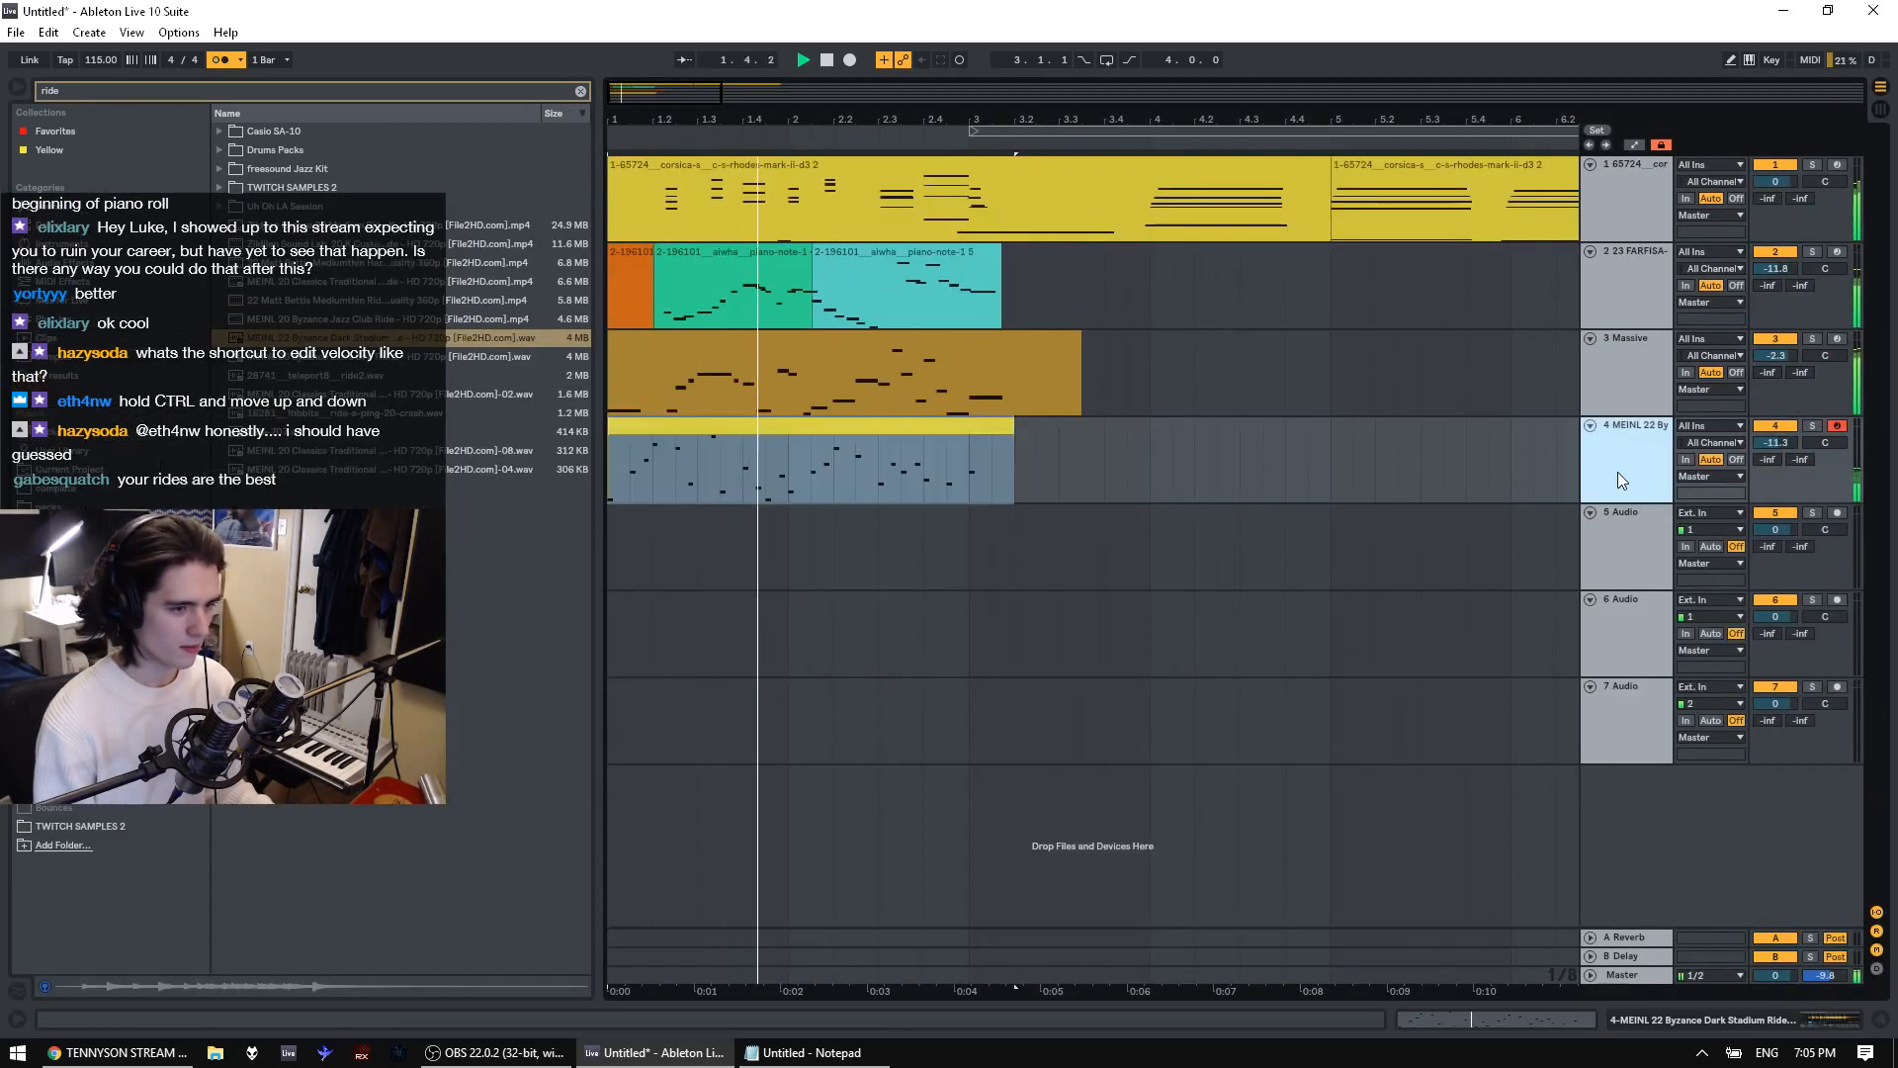
{"action": "key", "text": "space"}
Clear the browser search and add a Simple Delay audio effect to the ride track
{"action": "left_click", "coordinate": [89, 263]}
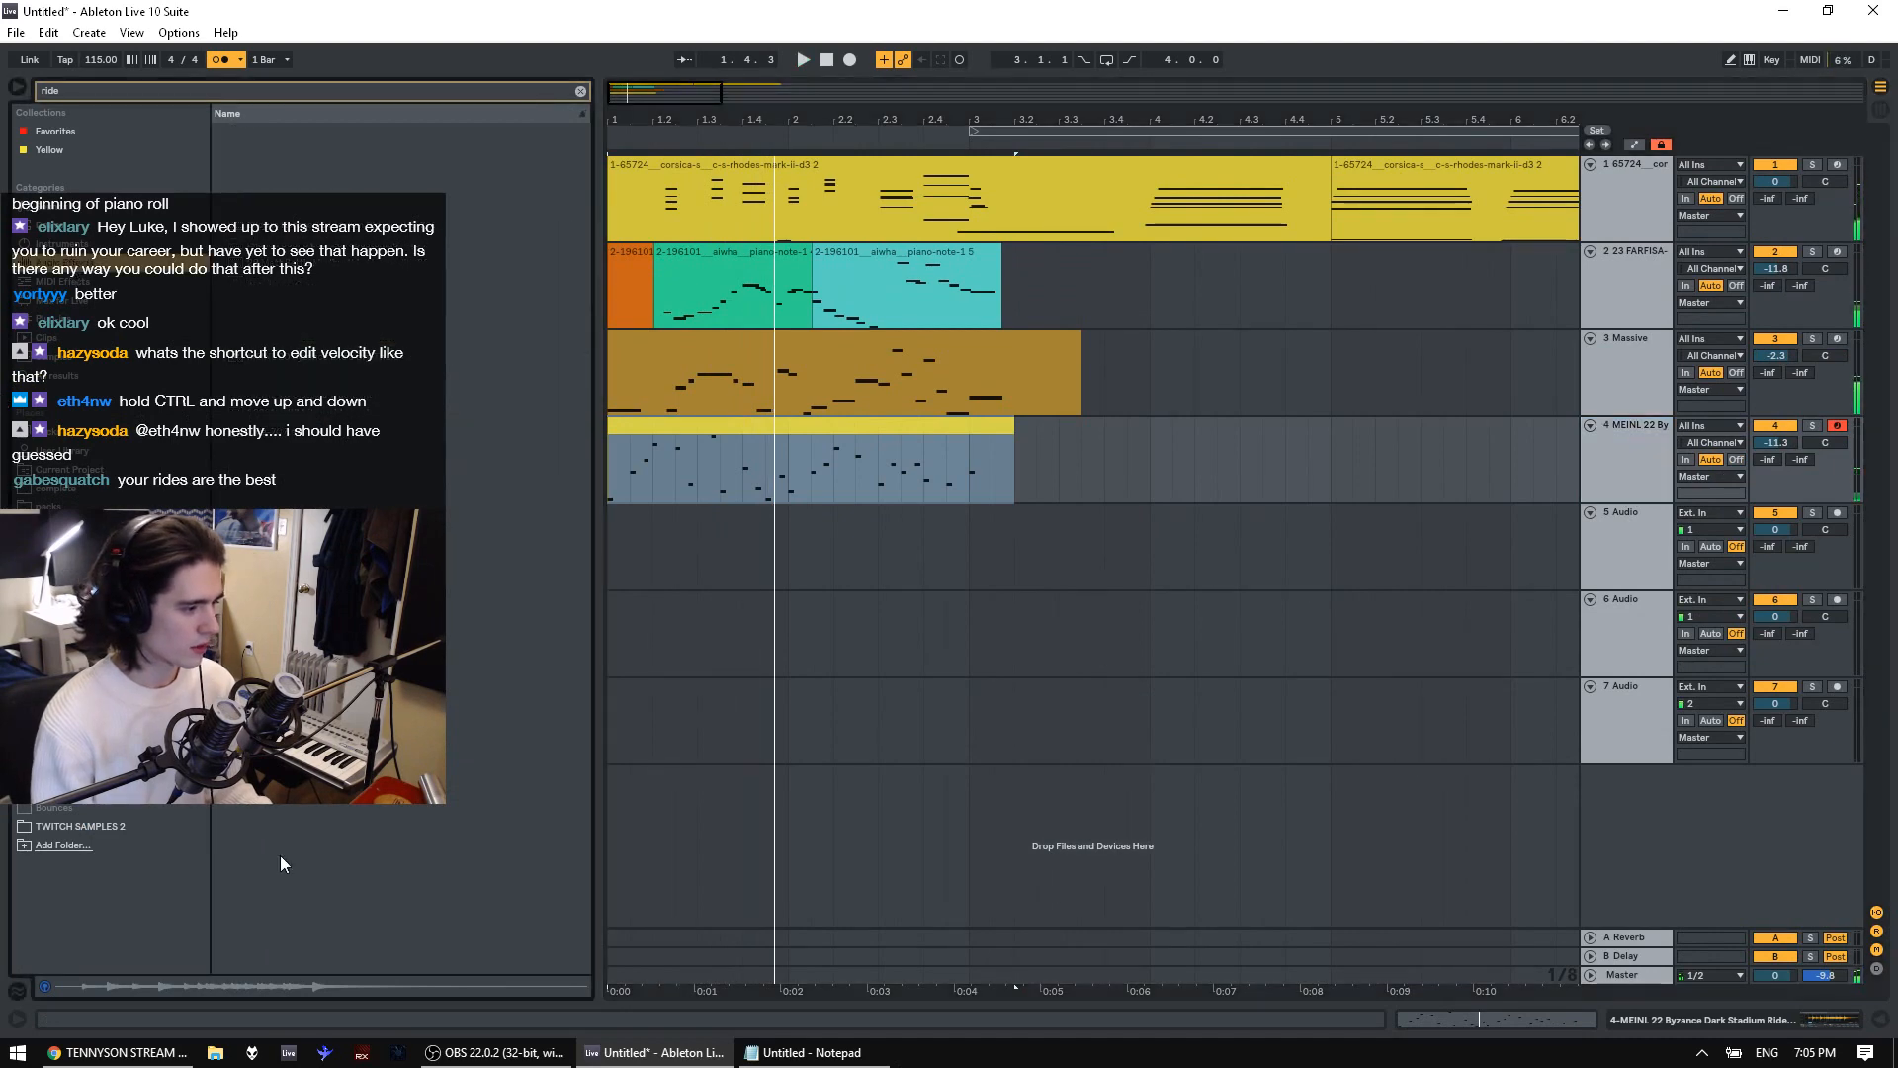
{"action": "left_click", "coordinate": [581, 92]}
{"action": "left_click_drag", "start_coordinate": [259, 825], "coordinate": [448, 738]}
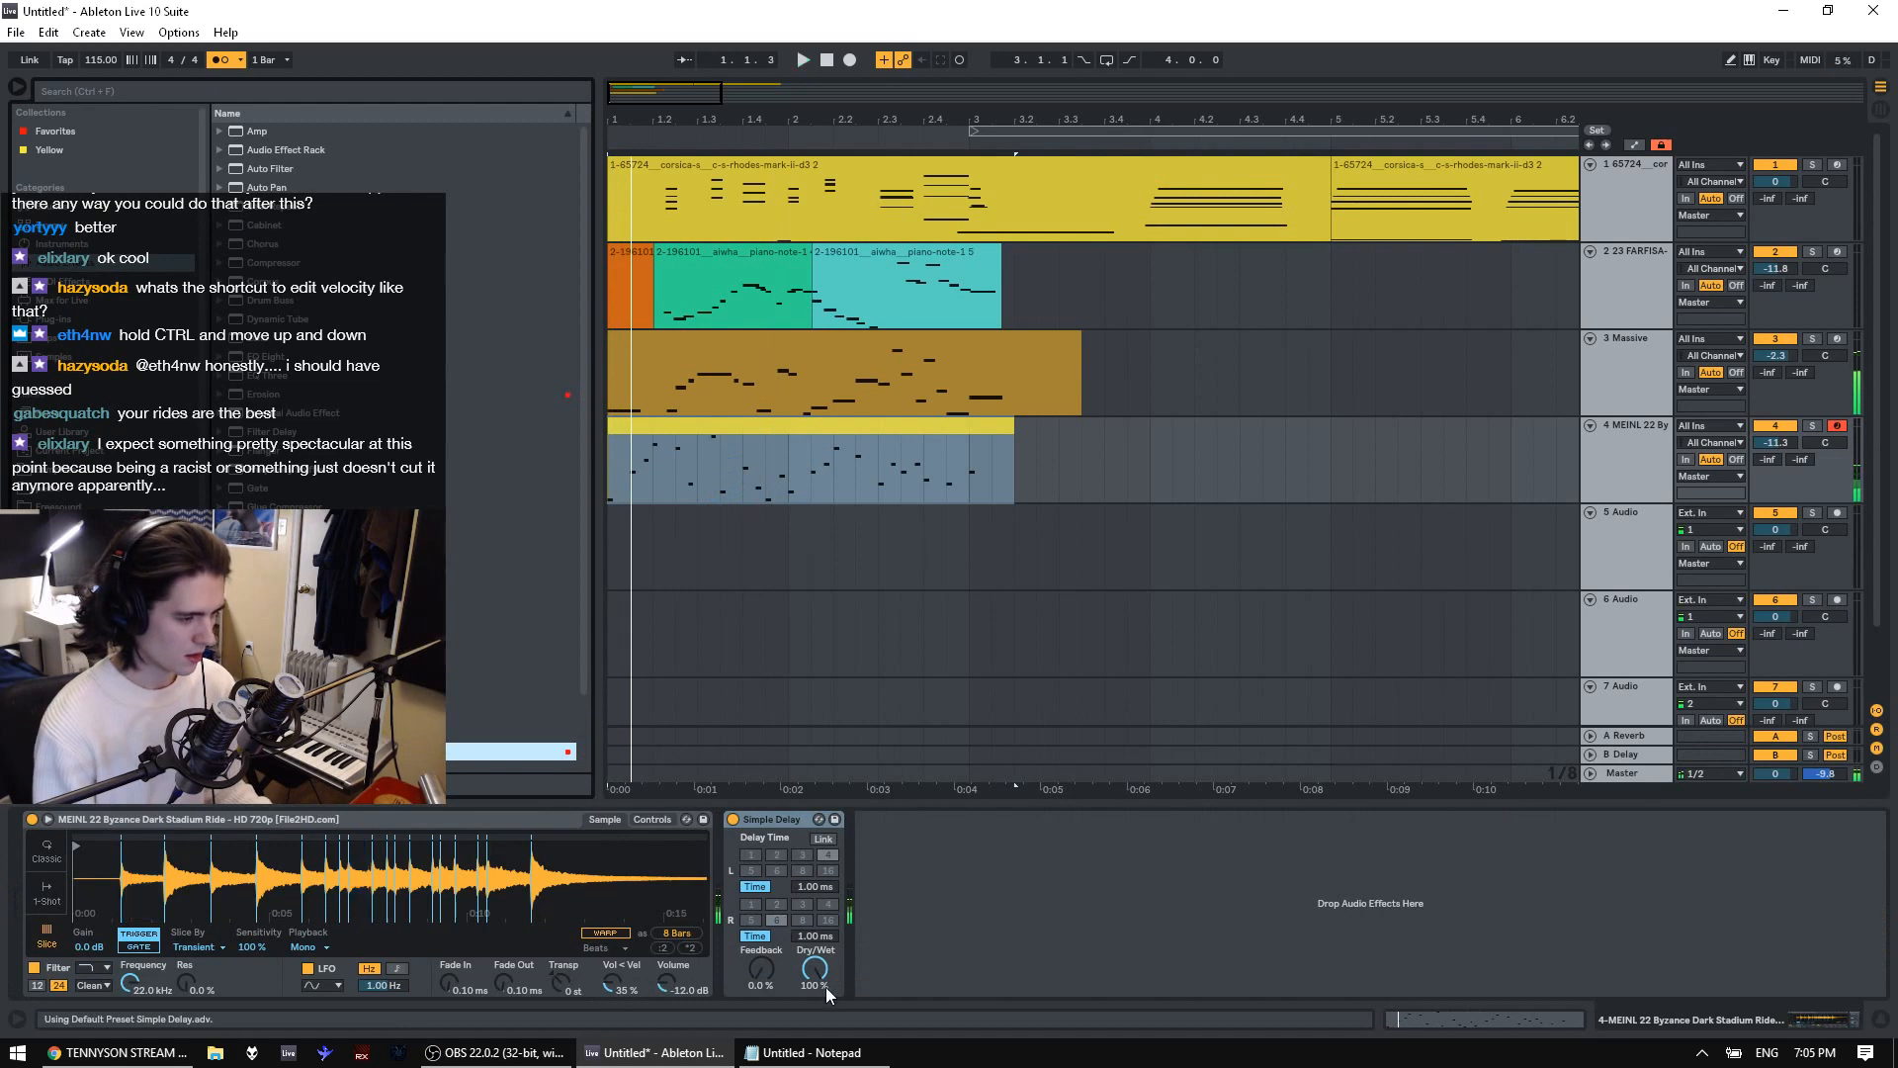
Set the Simple Delay's right channel time to 38.4 ms while playing the arrangement
{"action": "key", "text": "space"}
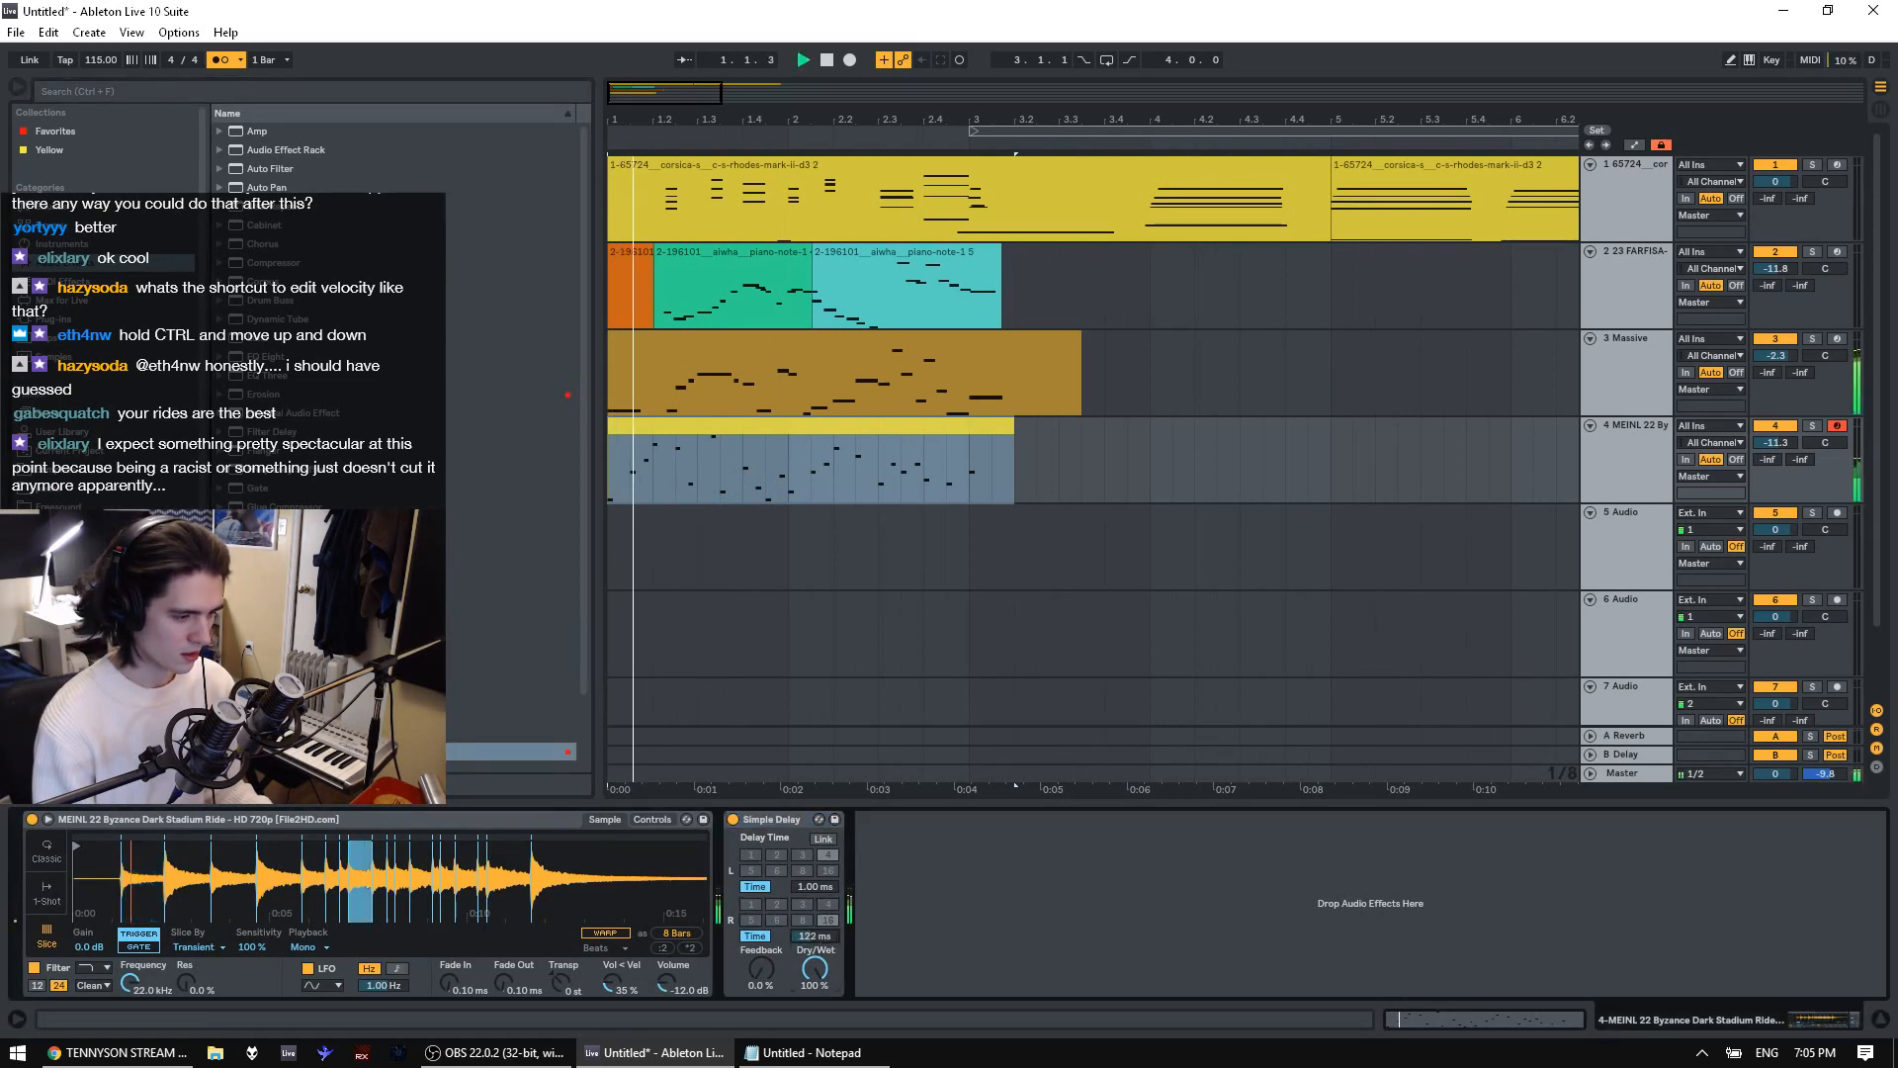
{"action": "mouse_move", "coordinate": [826, 938]}
{"action": "left_mouse_down"}
{"action": "mouse_move", "coordinate": [826, 910]}
{"action": "mouse_move", "coordinate": [826, 942]}
{"action": "left_mouse_up"}
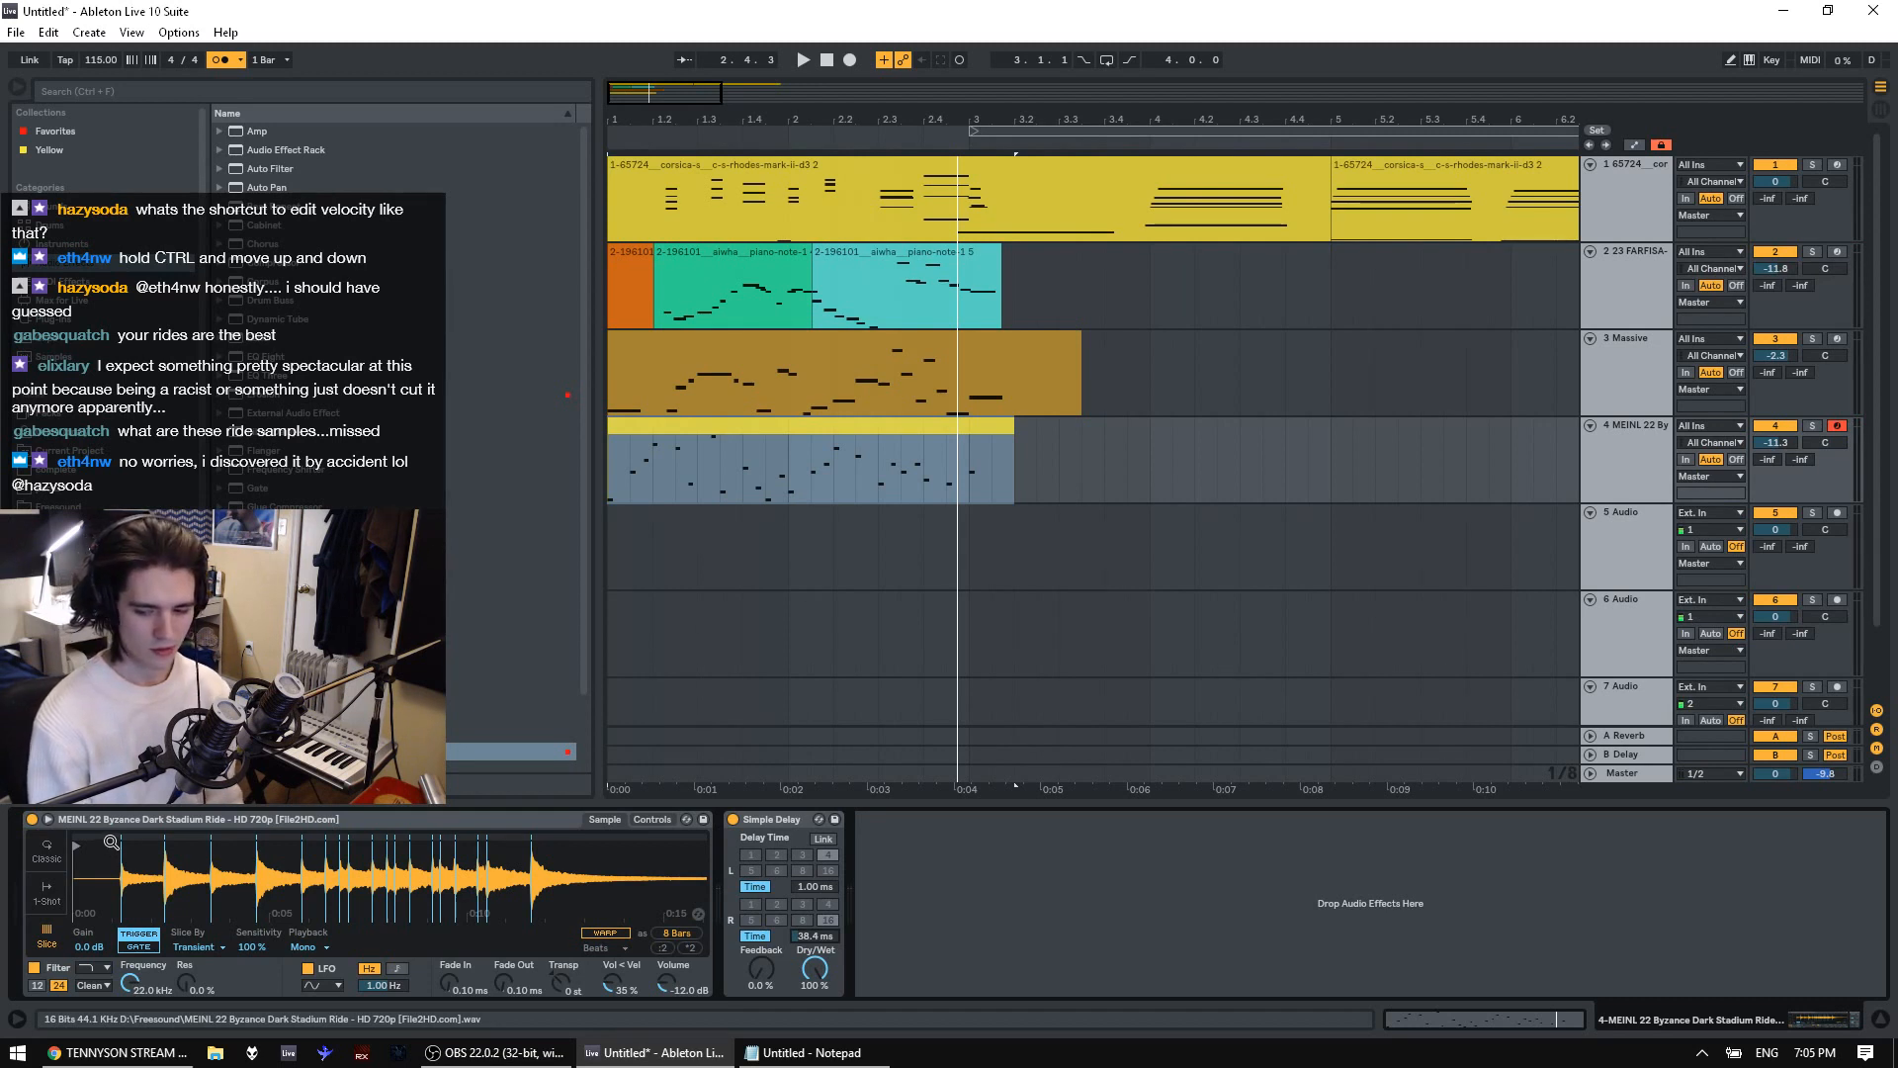
{"action": "key", "text": "space"}
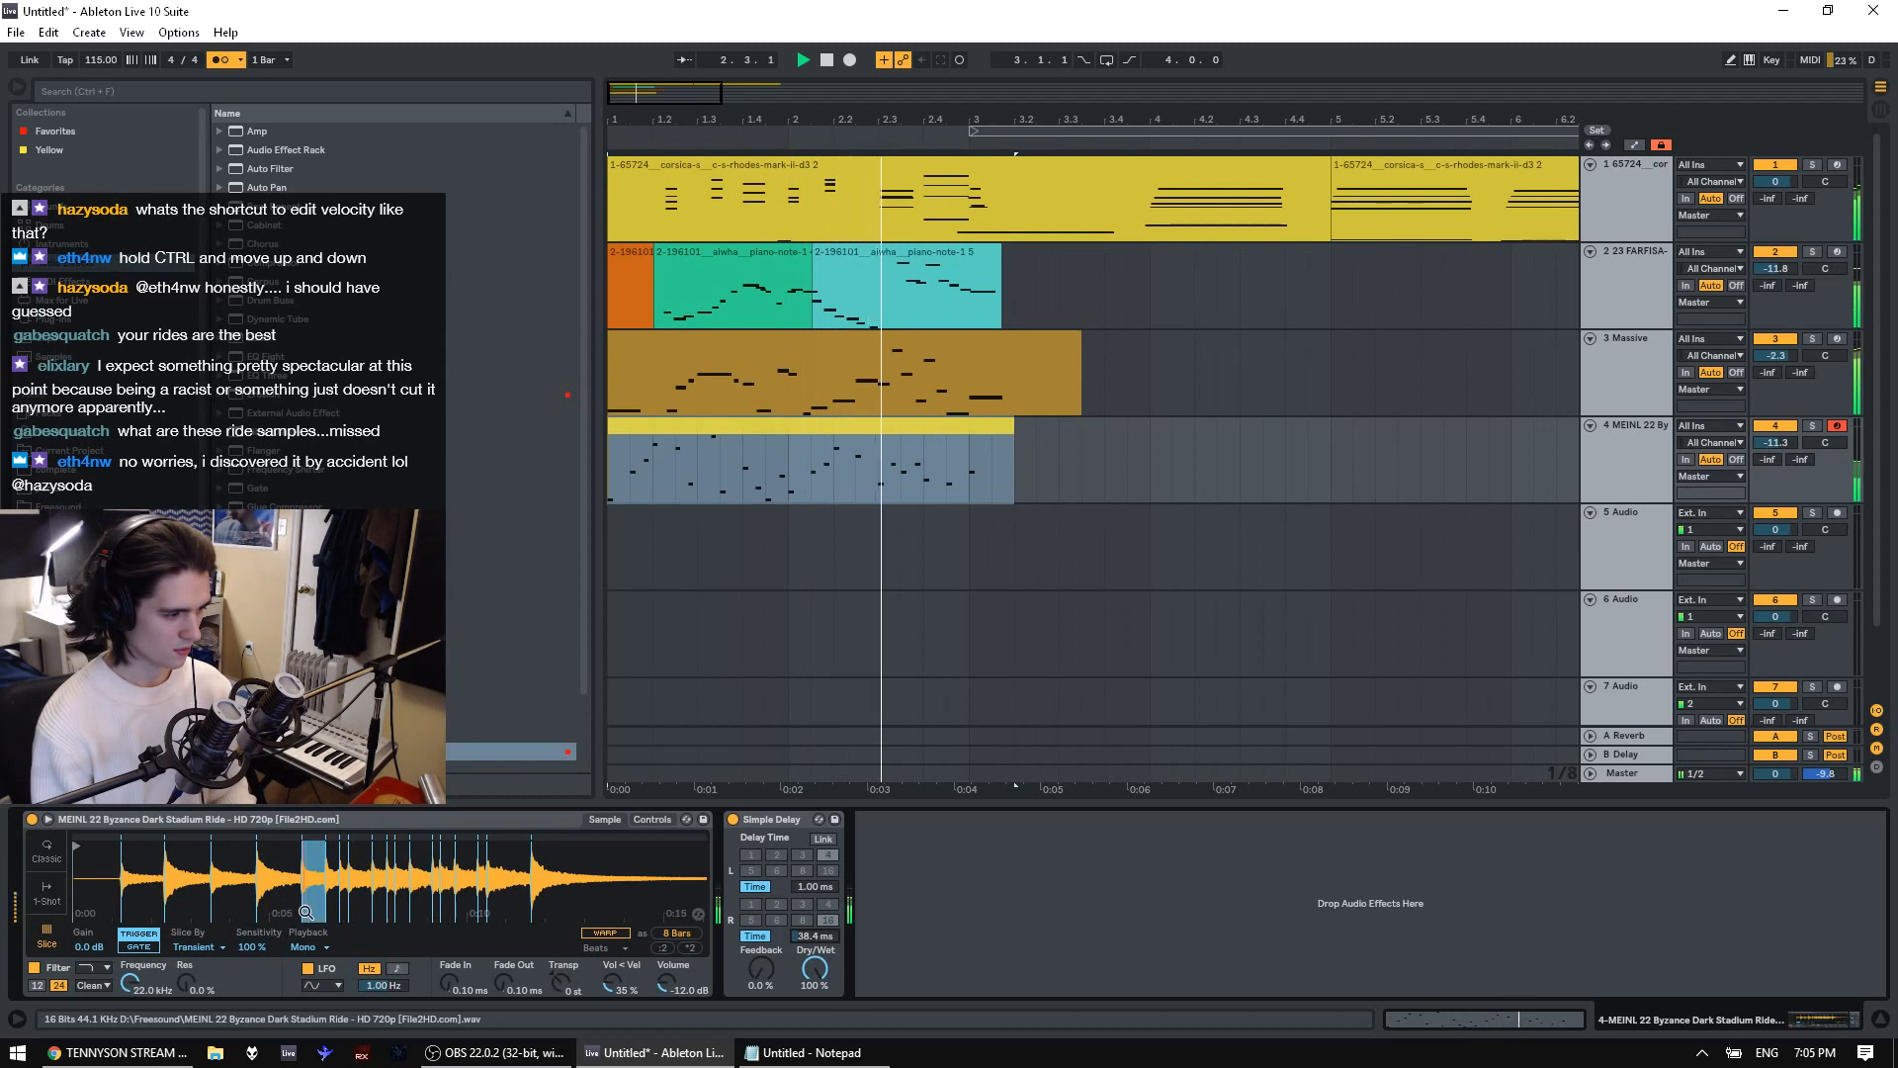
Restart playback and set the Simple Delay's right channel time to 22 ms
{"action": "key", "text": "space"}
{"action": "key", "text": "space"}
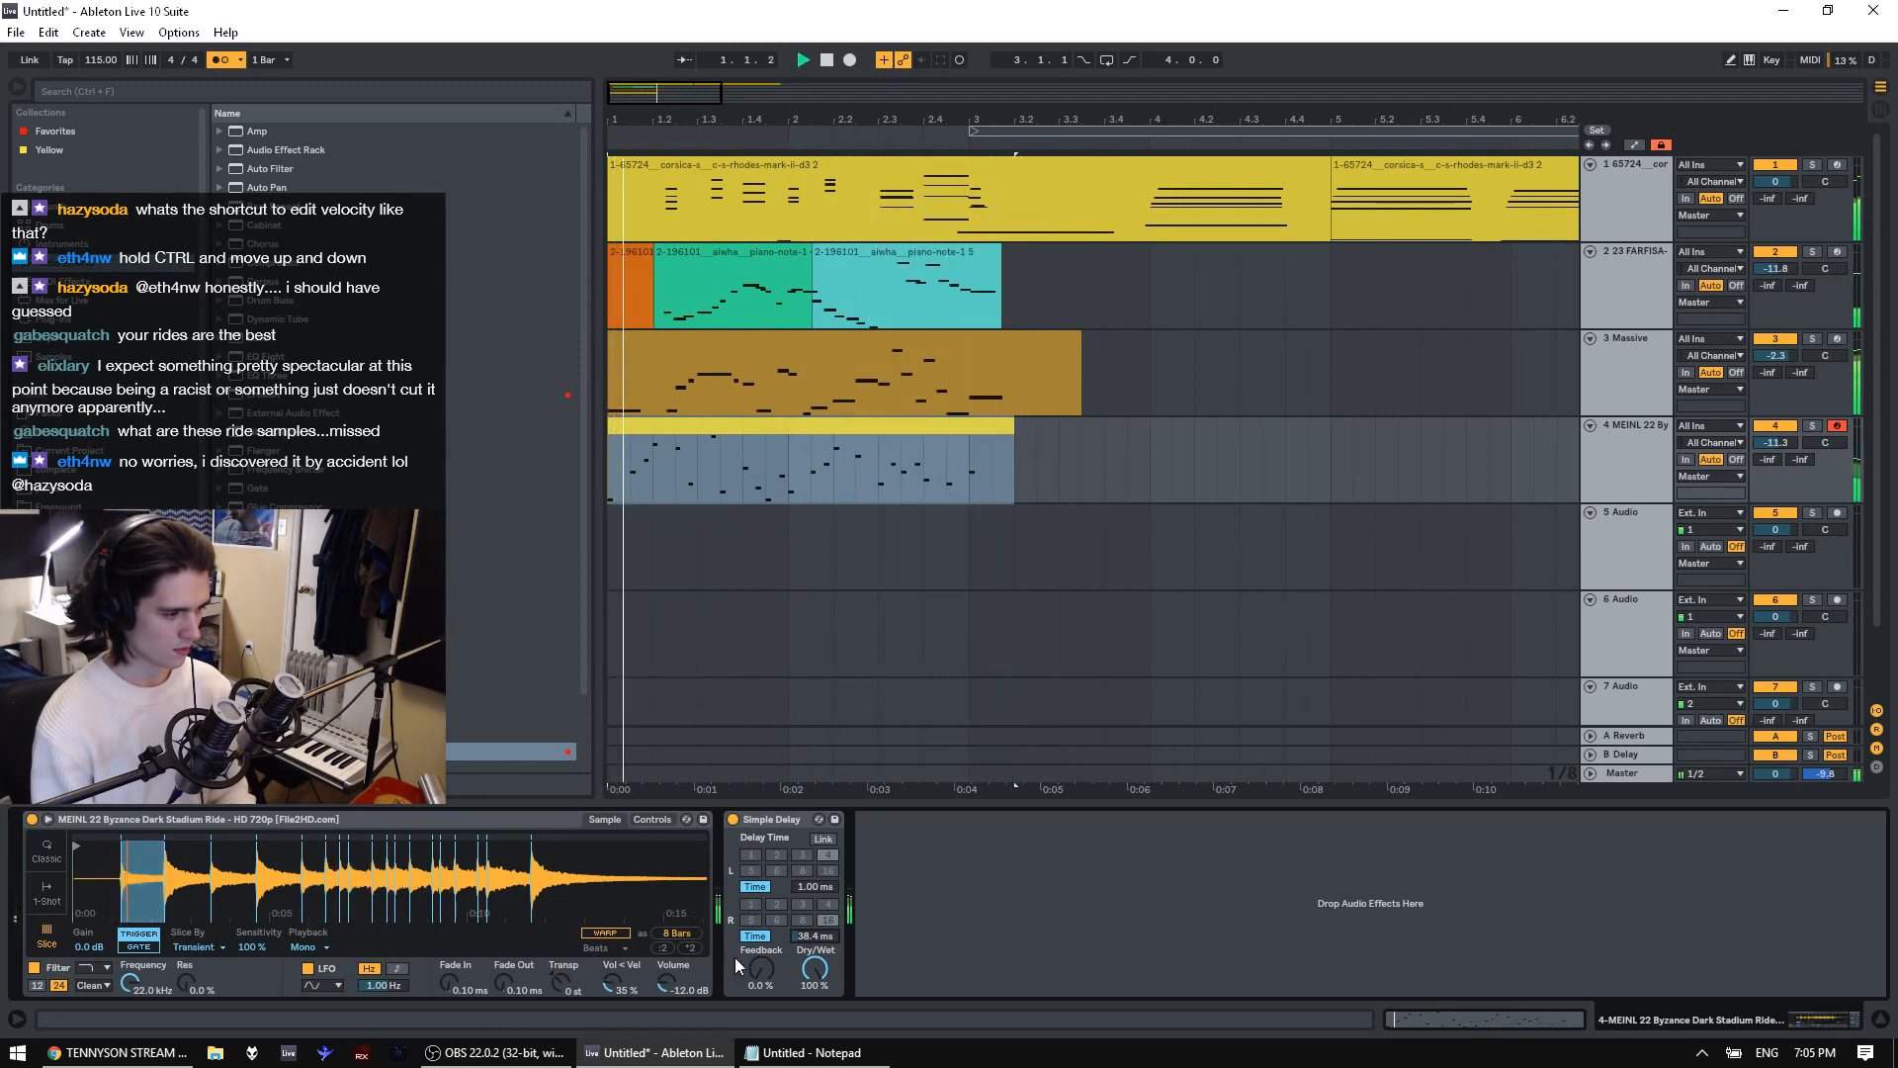
{"action": "left_click_drag", "start_coordinate": [815, 936], "coordinate": [815, 956]}
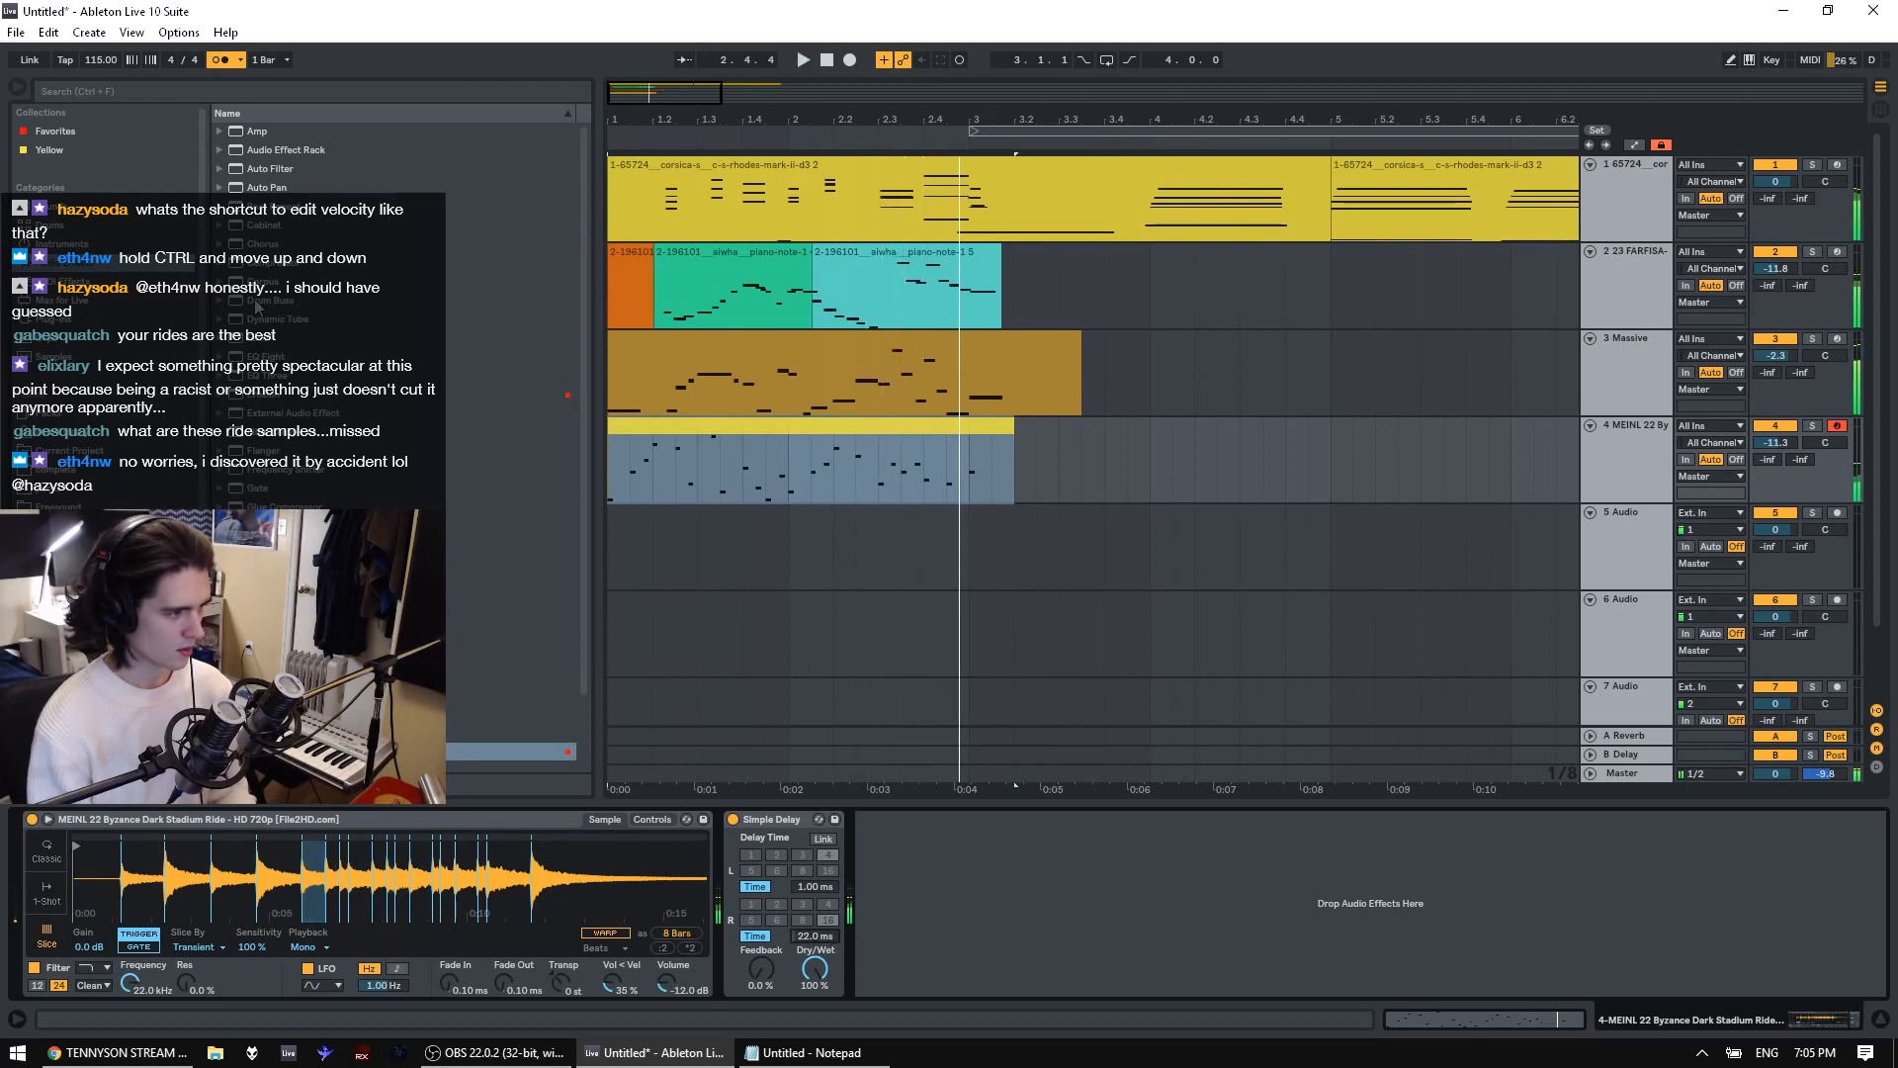
Add an EQ Eight after the Simple Delay and boost 13.5 kHz by 3.84 dB and about 3 kHz by 3.10 dB during playback
{"action": "left_click_drag", "start_coordinate": [267, 356], "coordinate": [1246, 879]}
{"action": "key", "text": "space"}
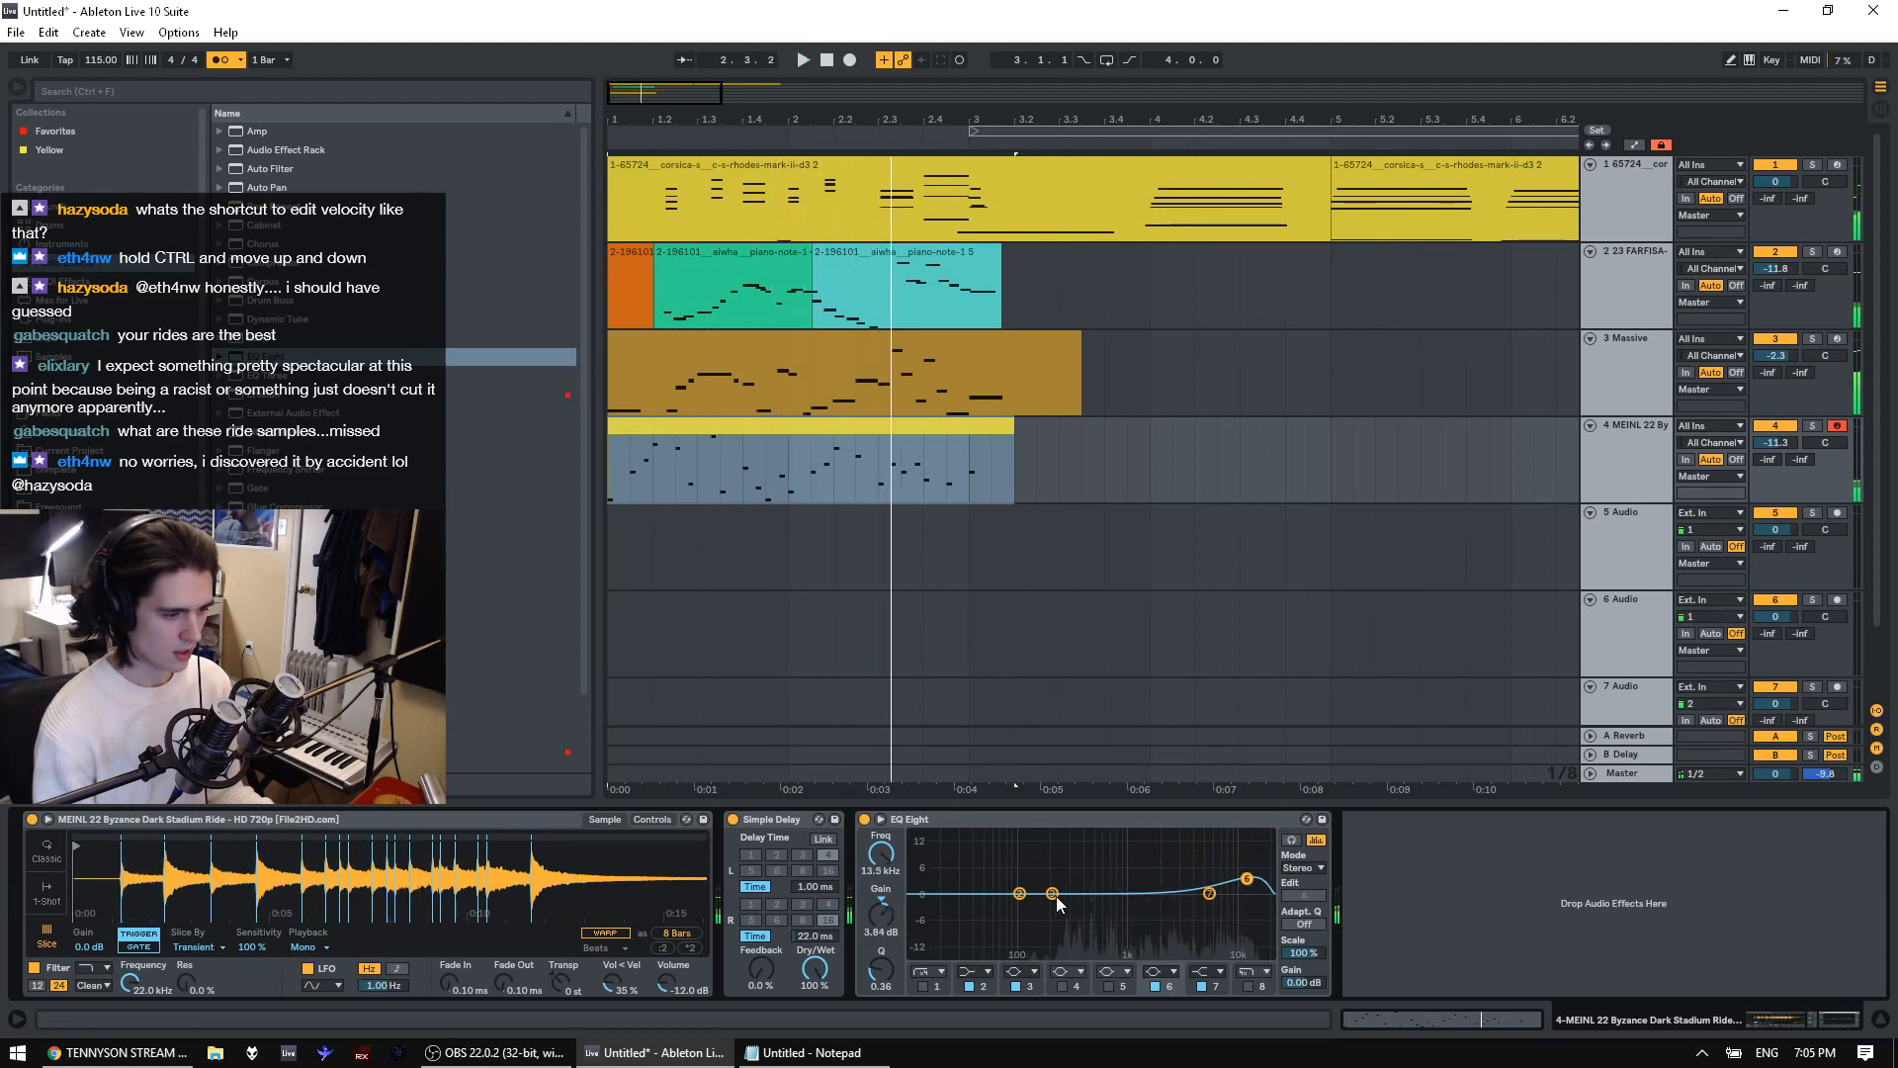
{"action": "left_click_drag", "start_coordinate": [1054, 894], "coordinate": [1176, 881]}
{"action": "key", "text": "space"}
{"action": "key", "text": "space"}
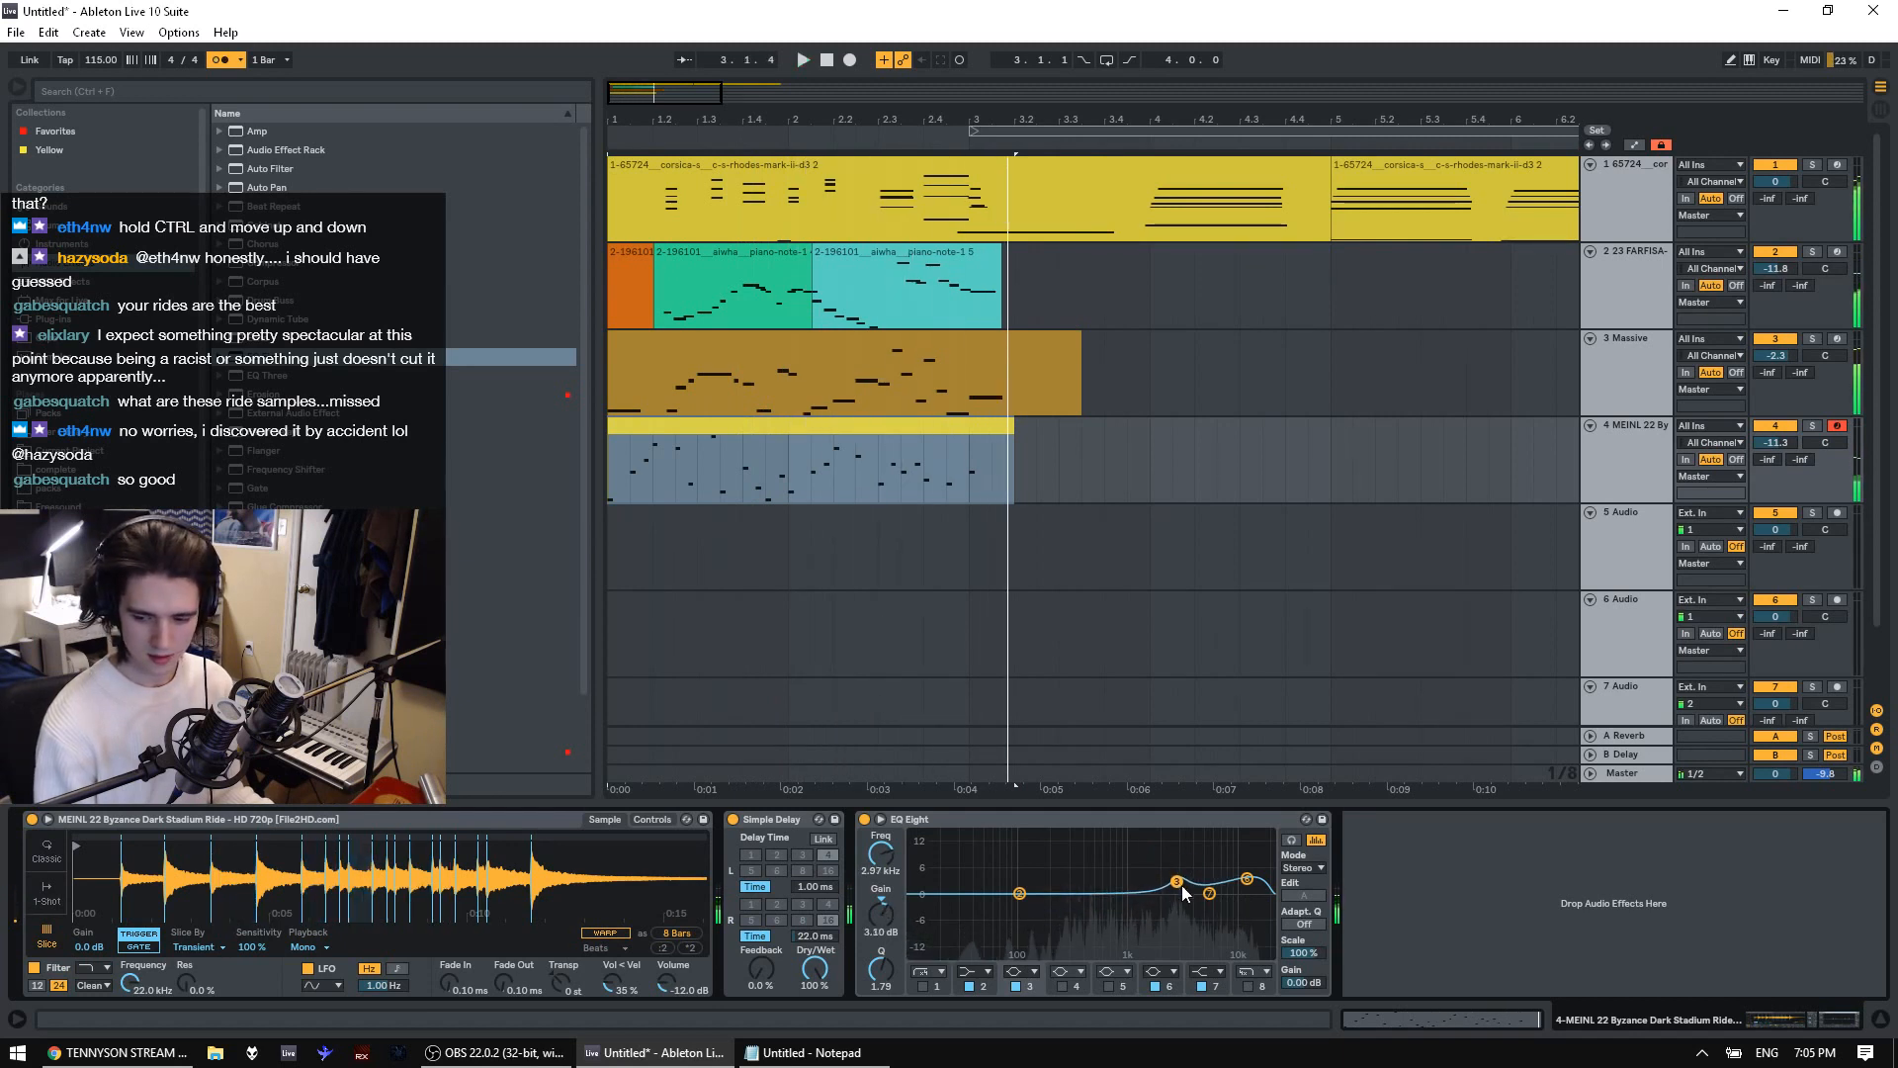
Select the empty fifth track and search the browser for "kick" samples
{"action": "left_click", "coordinate": [1624, 443]}
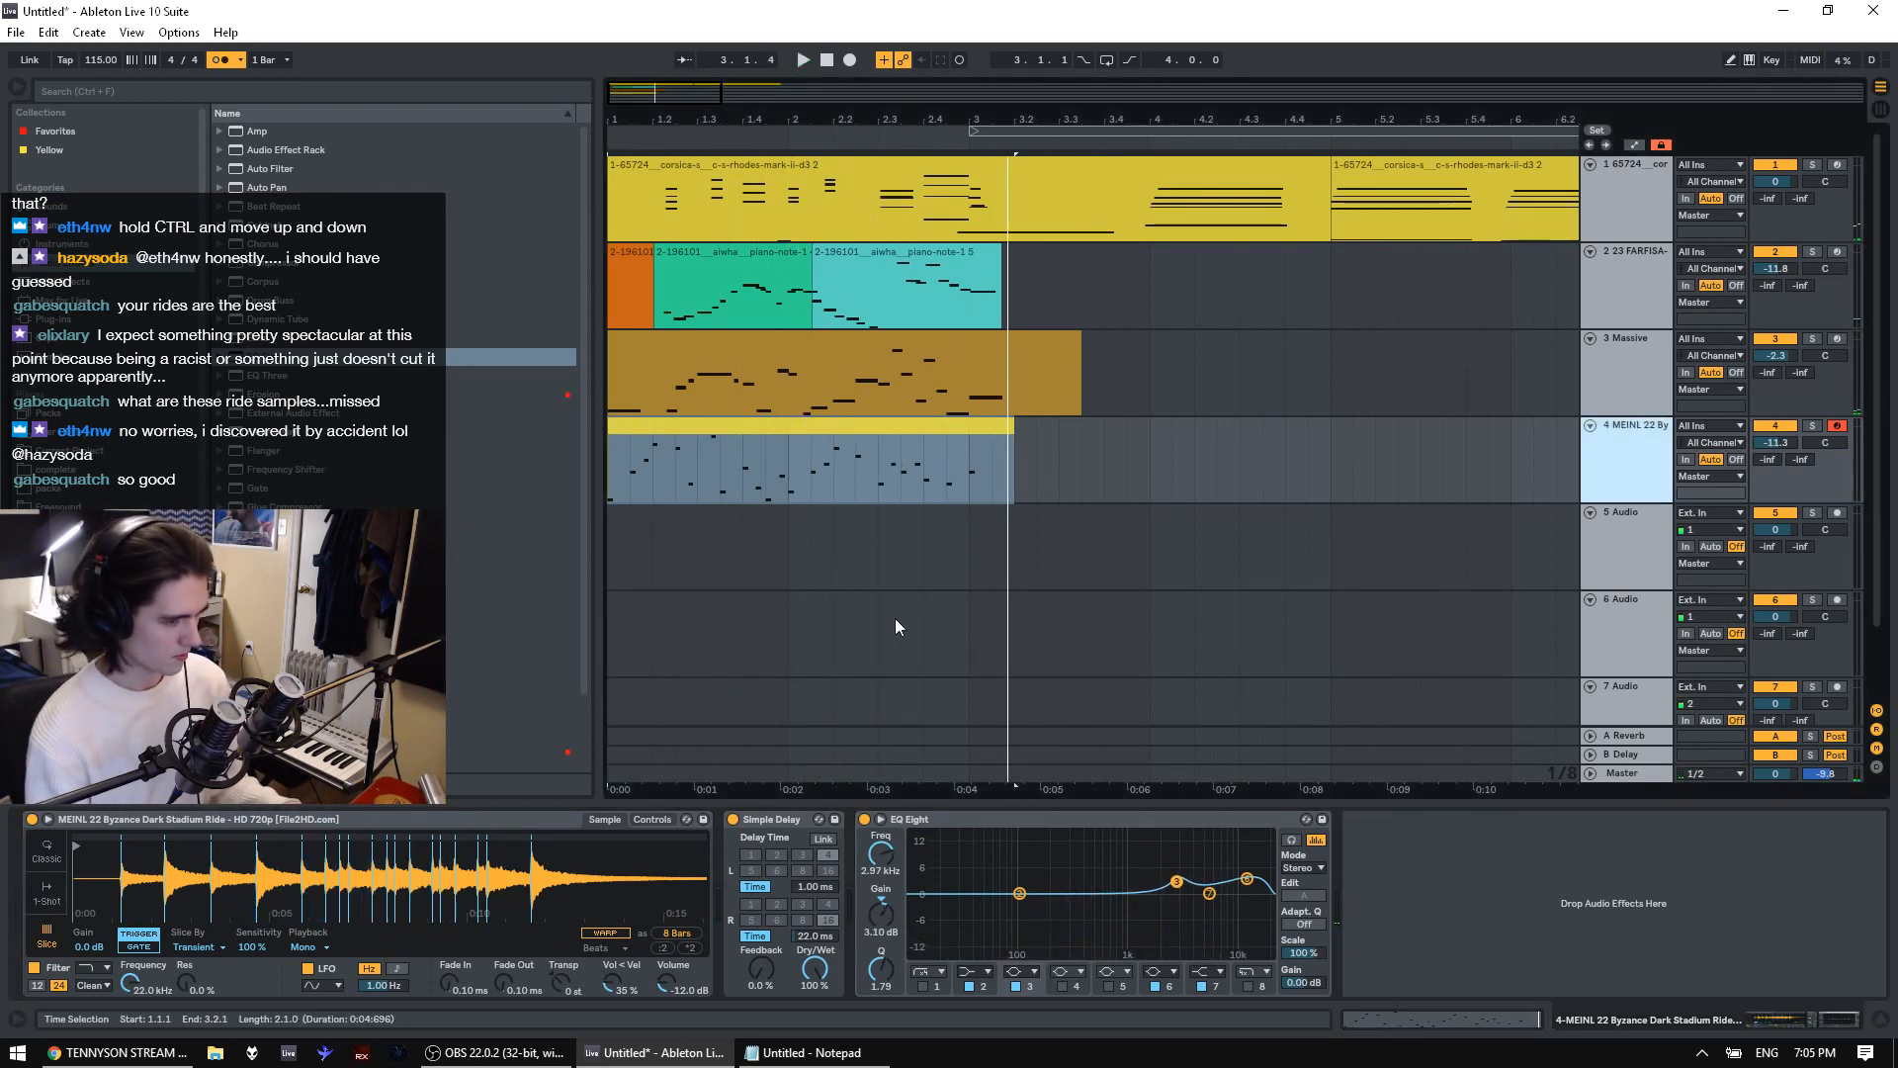
{"action": "key", "text": "Down"}
{"action": "key", "text": "ctrl+f"}
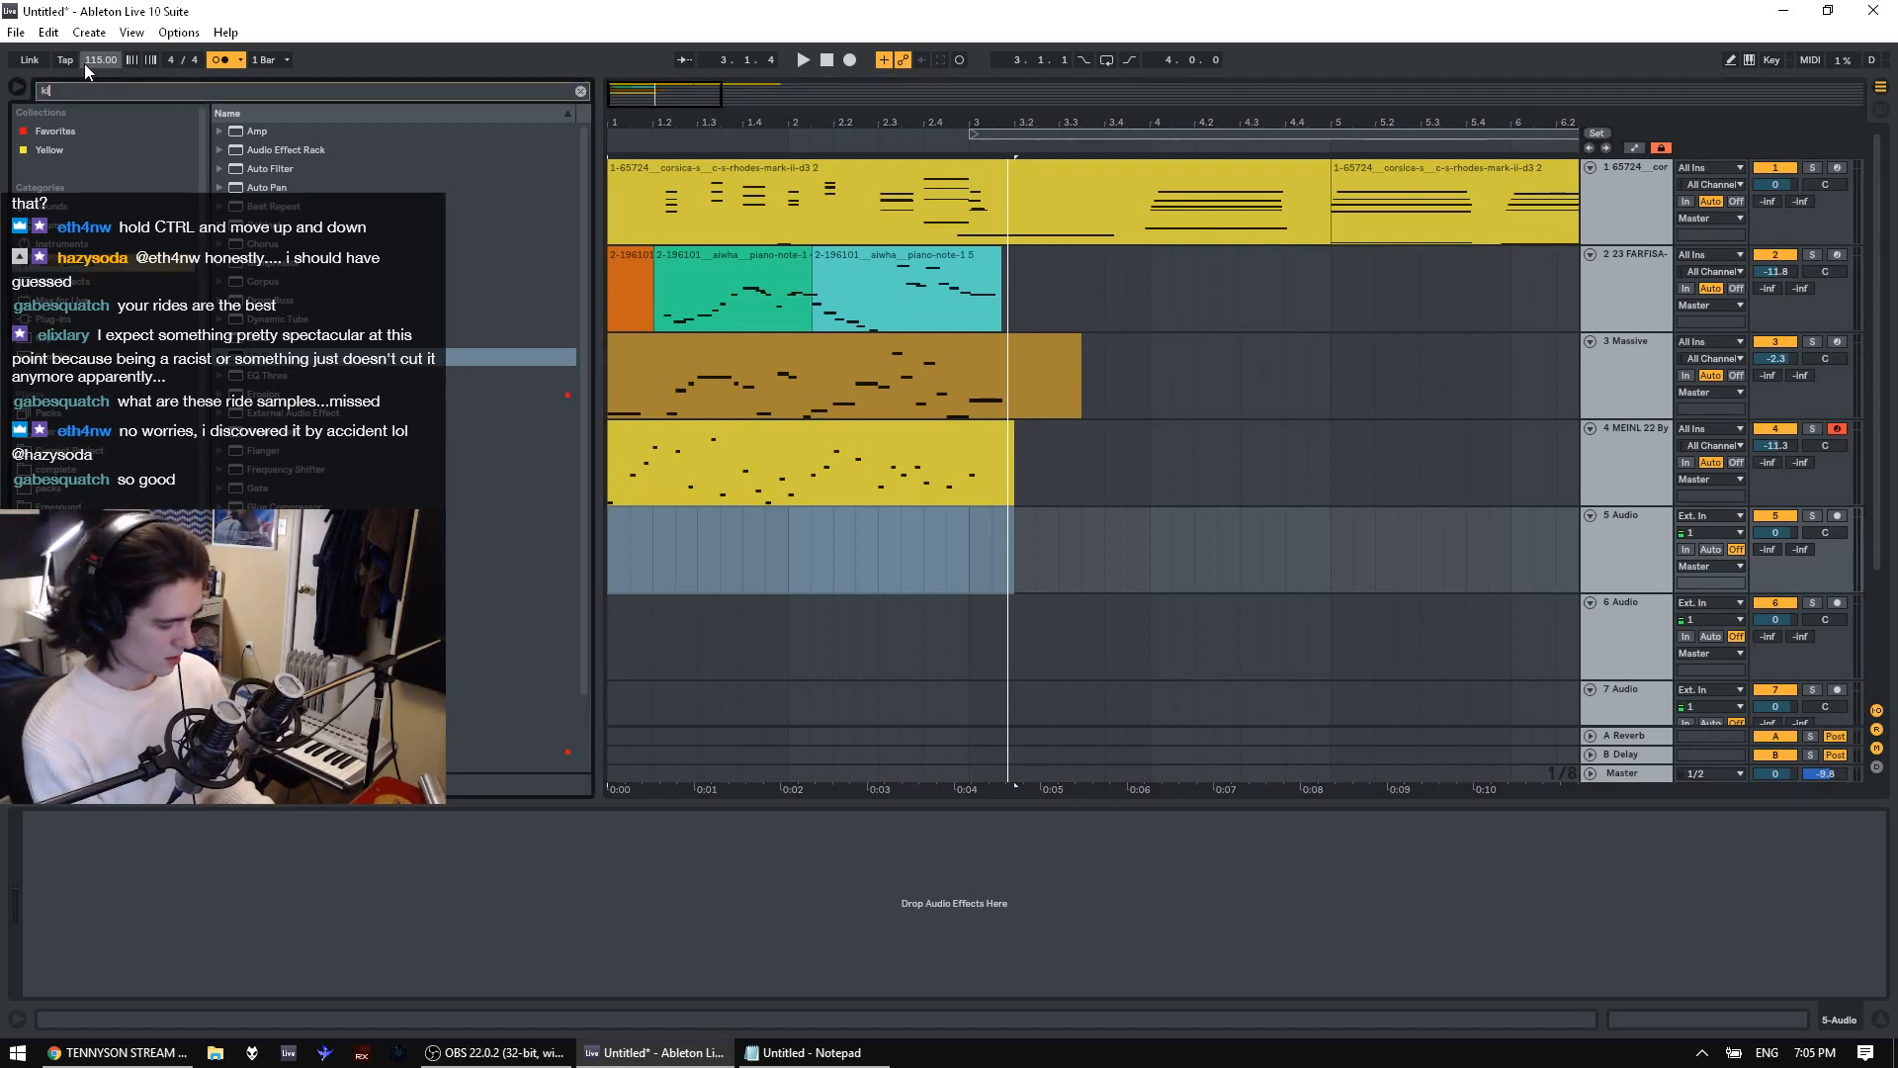
{"action": "type", "text": "kick"}
{"action": "left_click", "coordinate": [87, 371]}
Audition the kick samples in the search results to choose one for the beat
{"action": "left_click", "coordinate": [294, 319]}
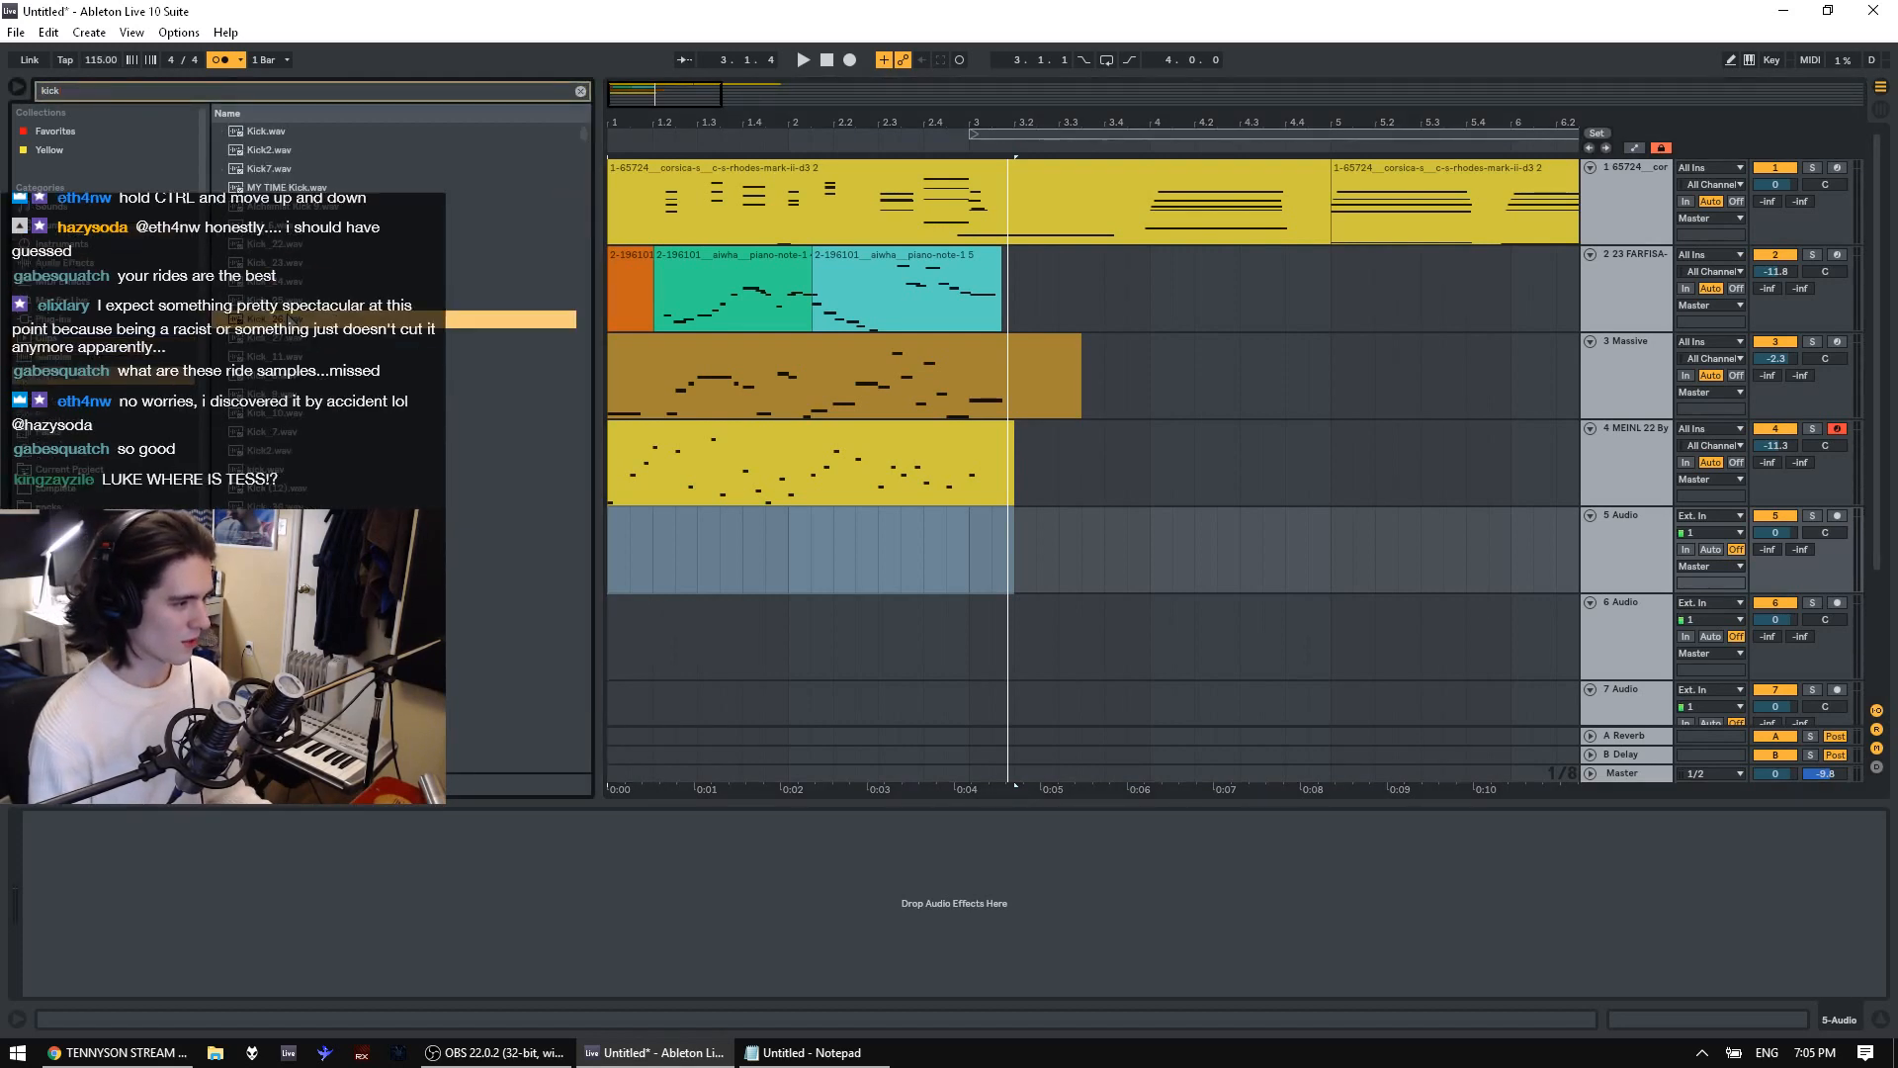
{"action": "key", "text": "Up"}
{"action": "key", "text": "Up"}
{"action": "key", "text": "Up"}
{"action": "key", "text": "Up"}
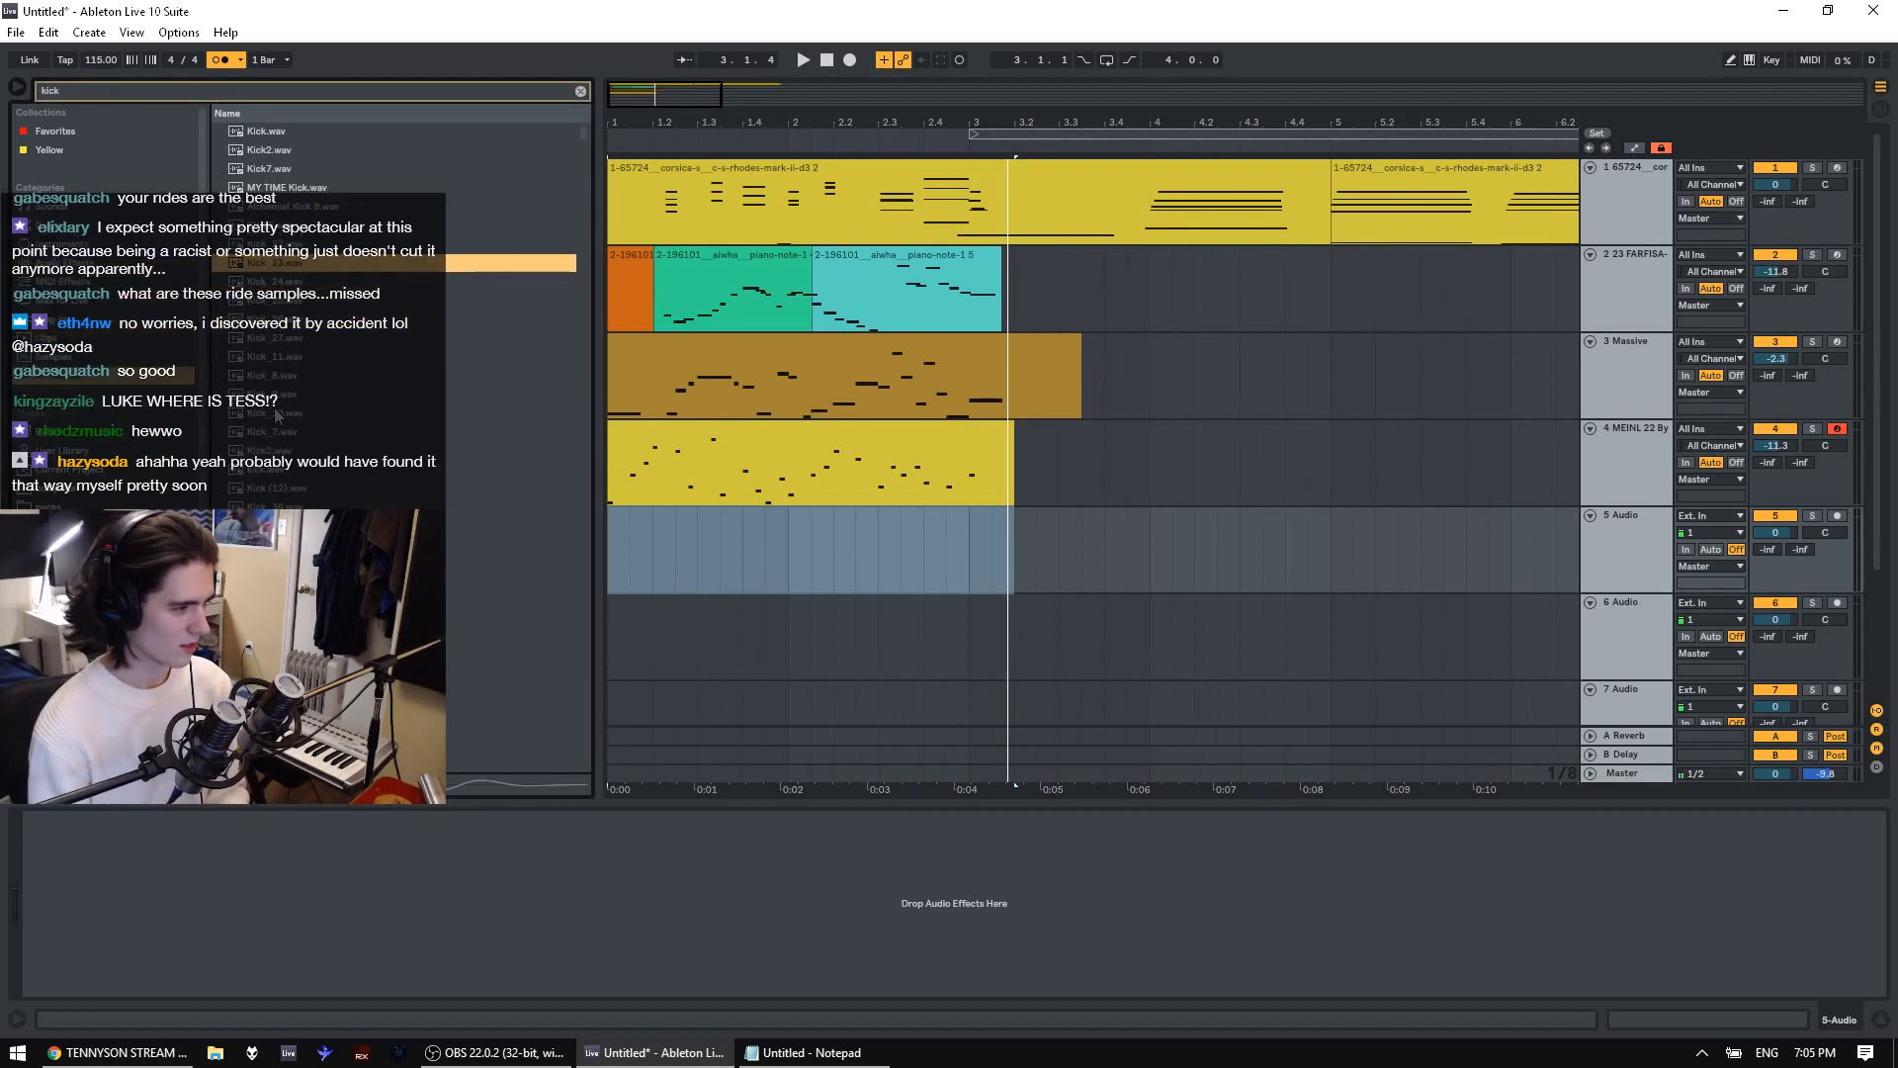
{"action": "left_click", "coordinate": [277, 413]}
{"action": "key", "text": "Down"}
{"action": "key", "text": "Down"}
{"action": "key", "text": "Down"}
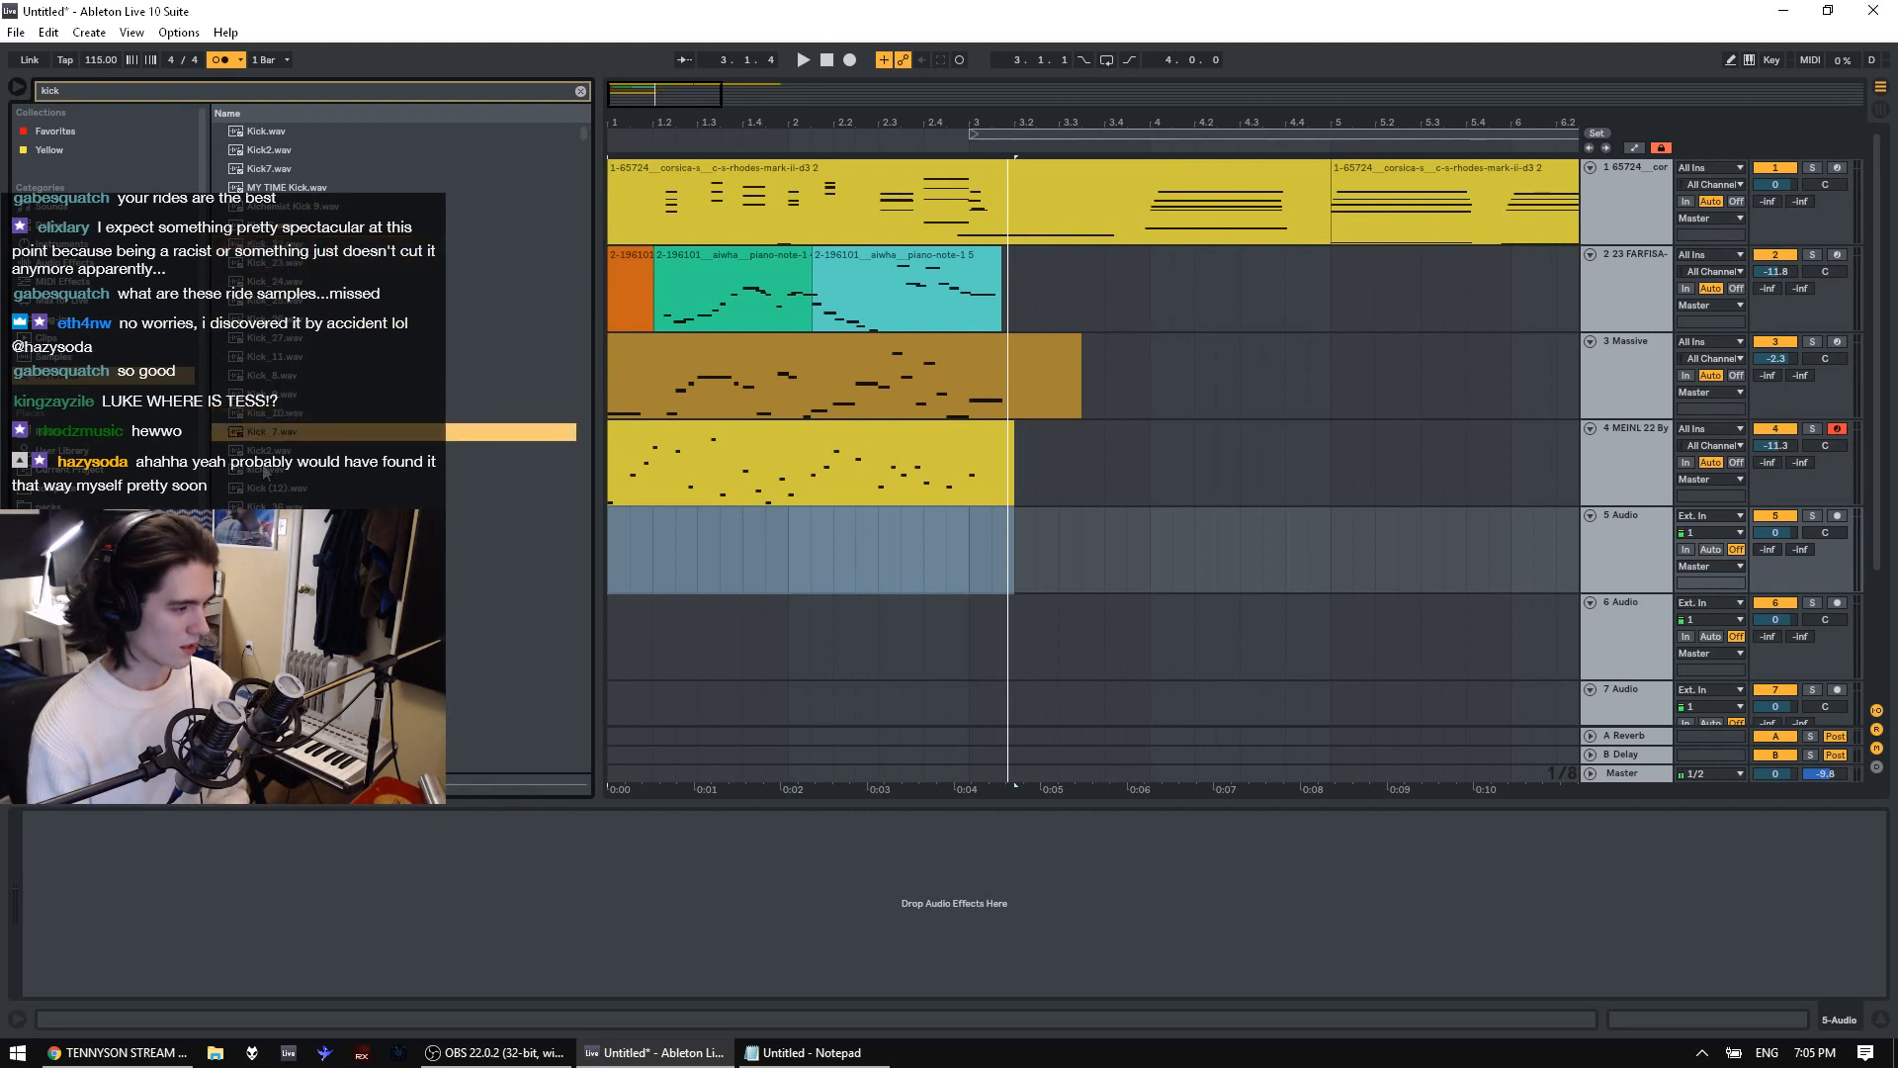
{"action": "left_click", "coordinate": [278, 134]}
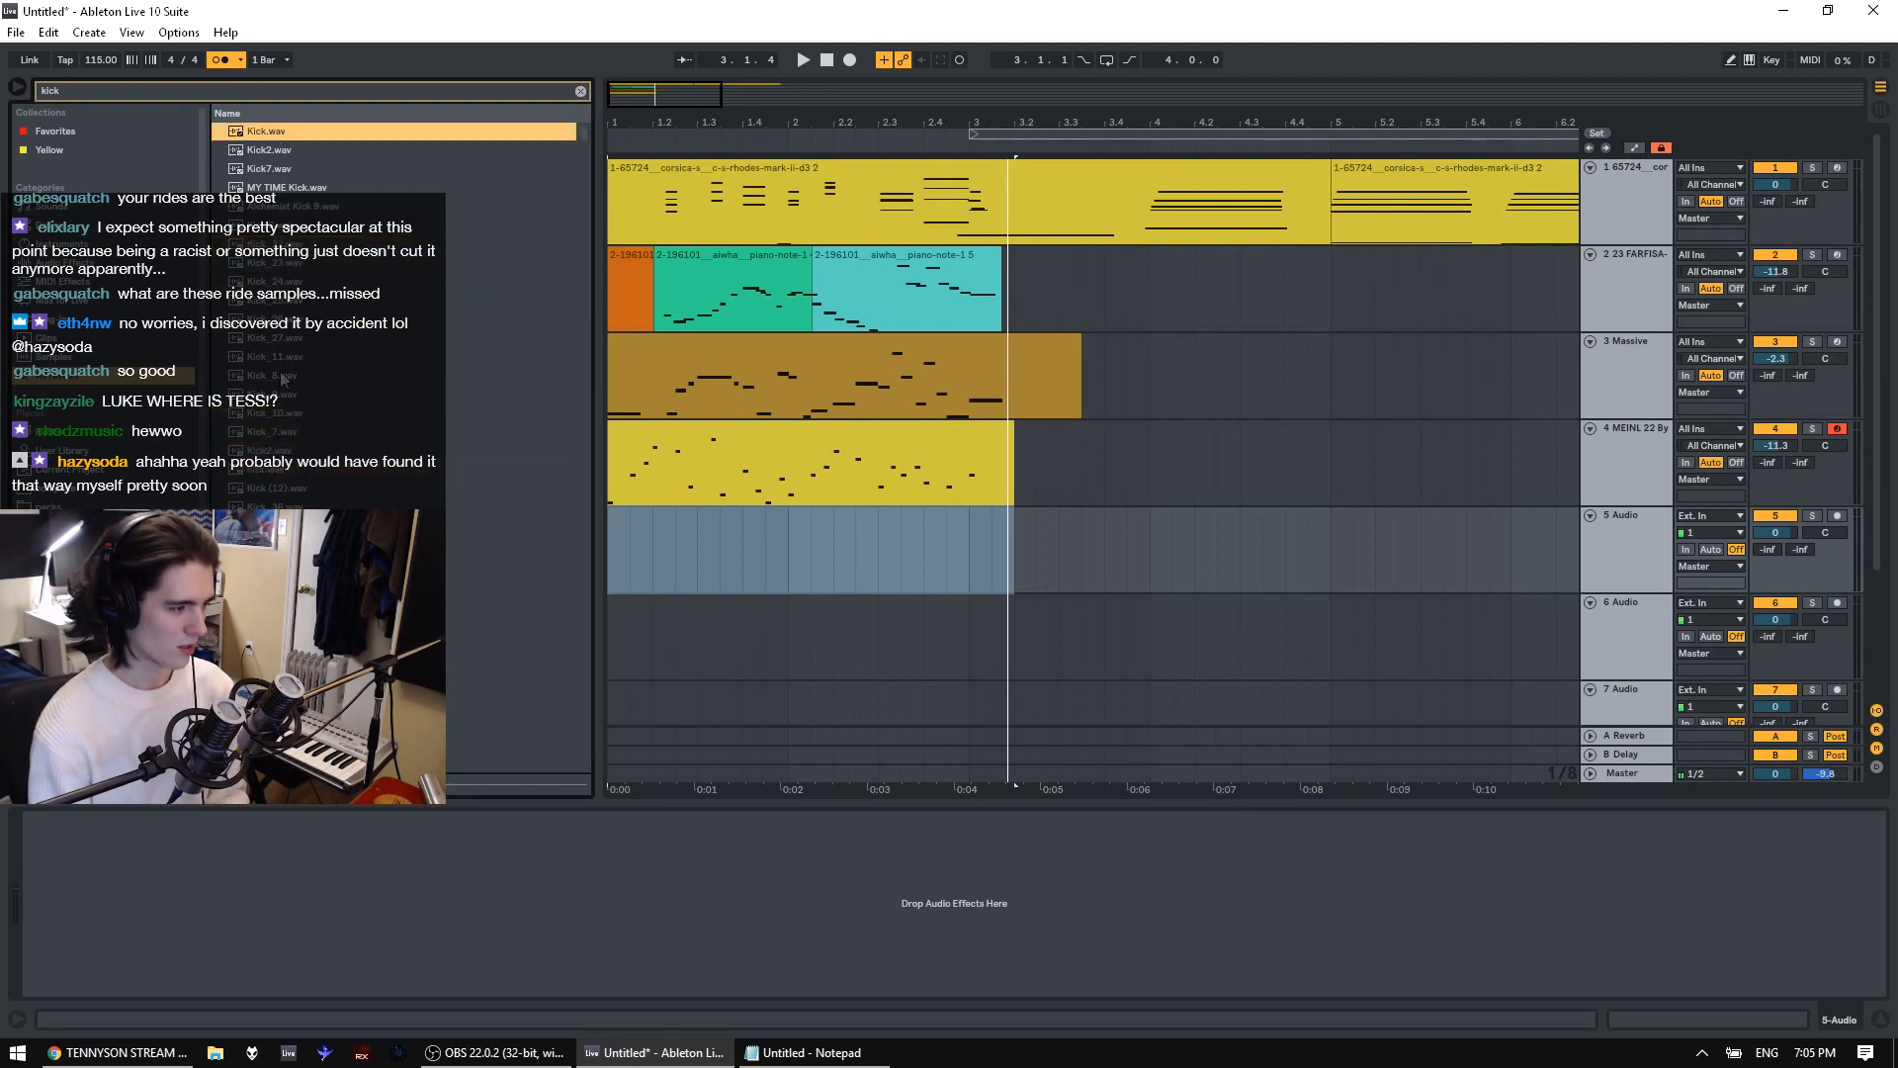
{"action": "key", "text": "Down"}
{"action": "key", "text": "Down"}
{"action": "key", "text": "Up"}
{"action": "left_click", "coordinate": [281, 469]}
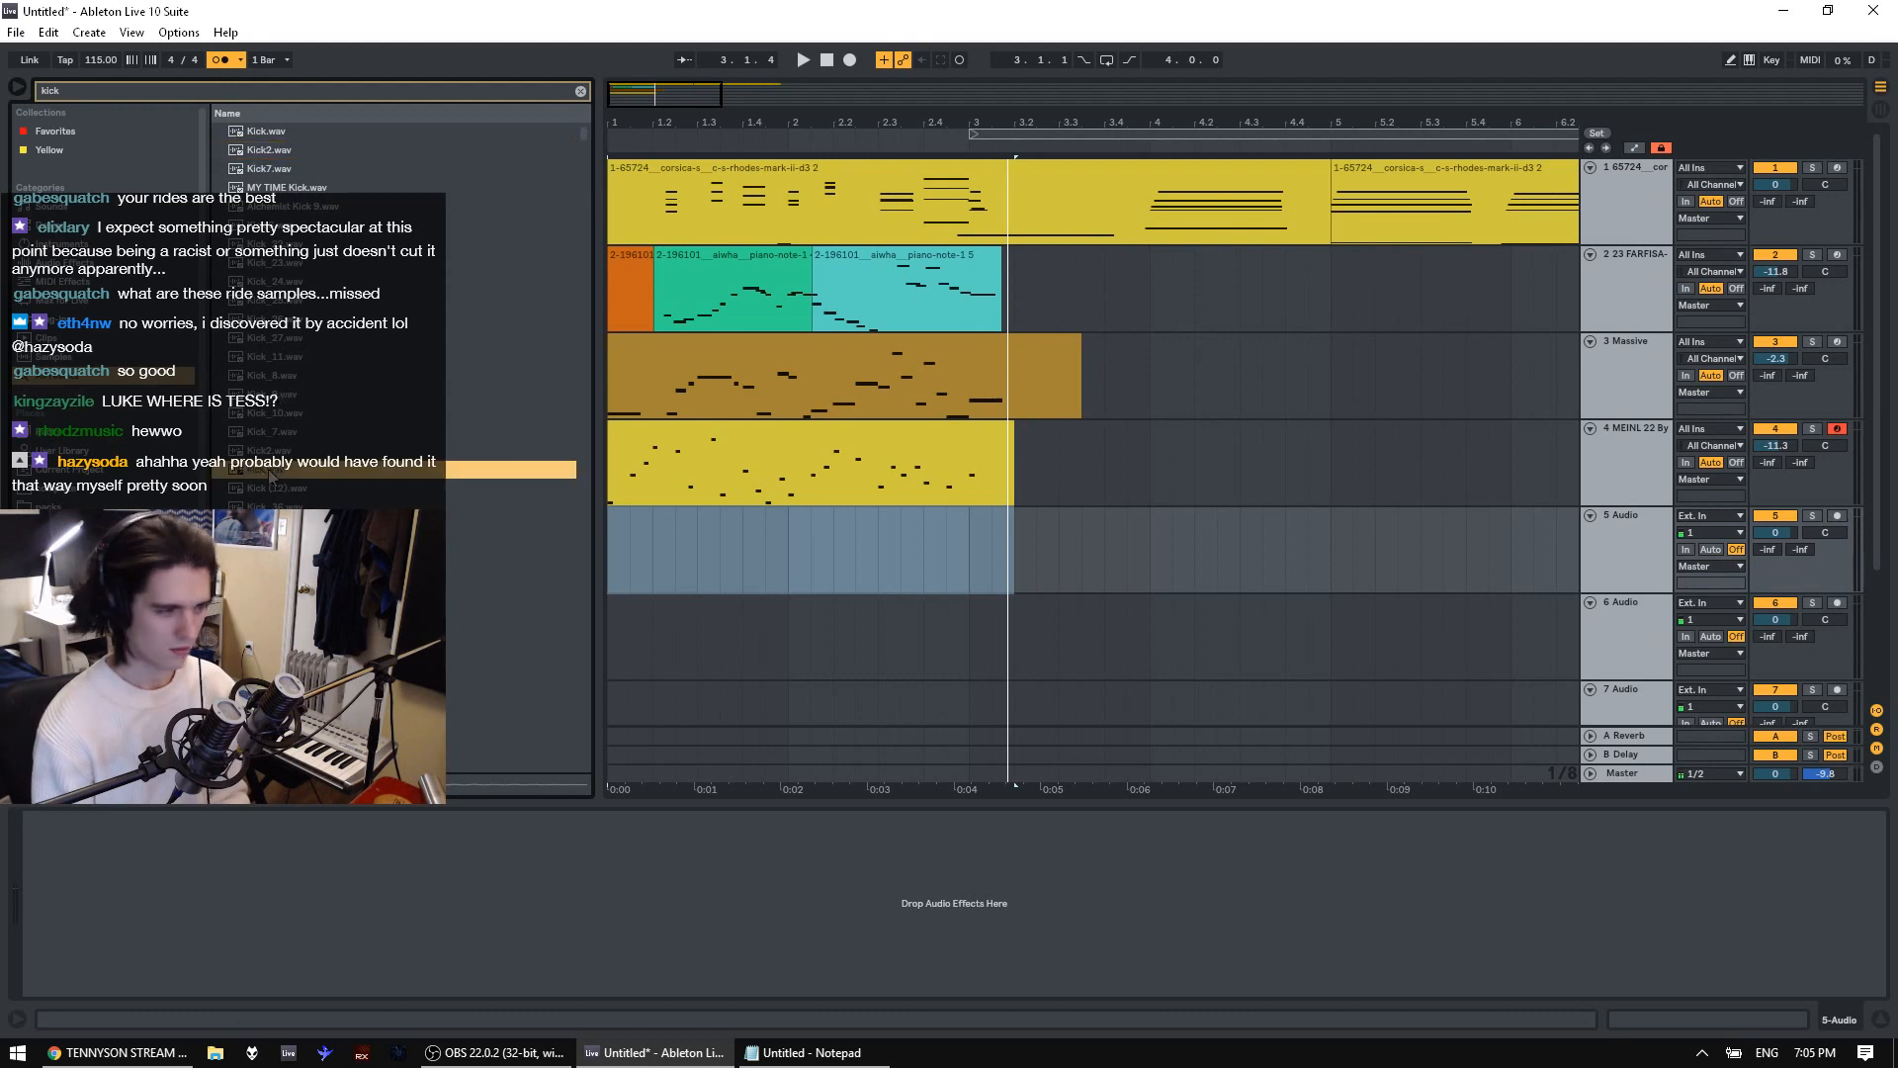
{"action": "left_click", "coordinate": [281, 564]}
{"action": "key", "text": "Down"}
{"action": "left_click", "coordinate": [280, 658]}
{"action": "key", "text": "Up"}
{"action": "key", "text": "Up"}
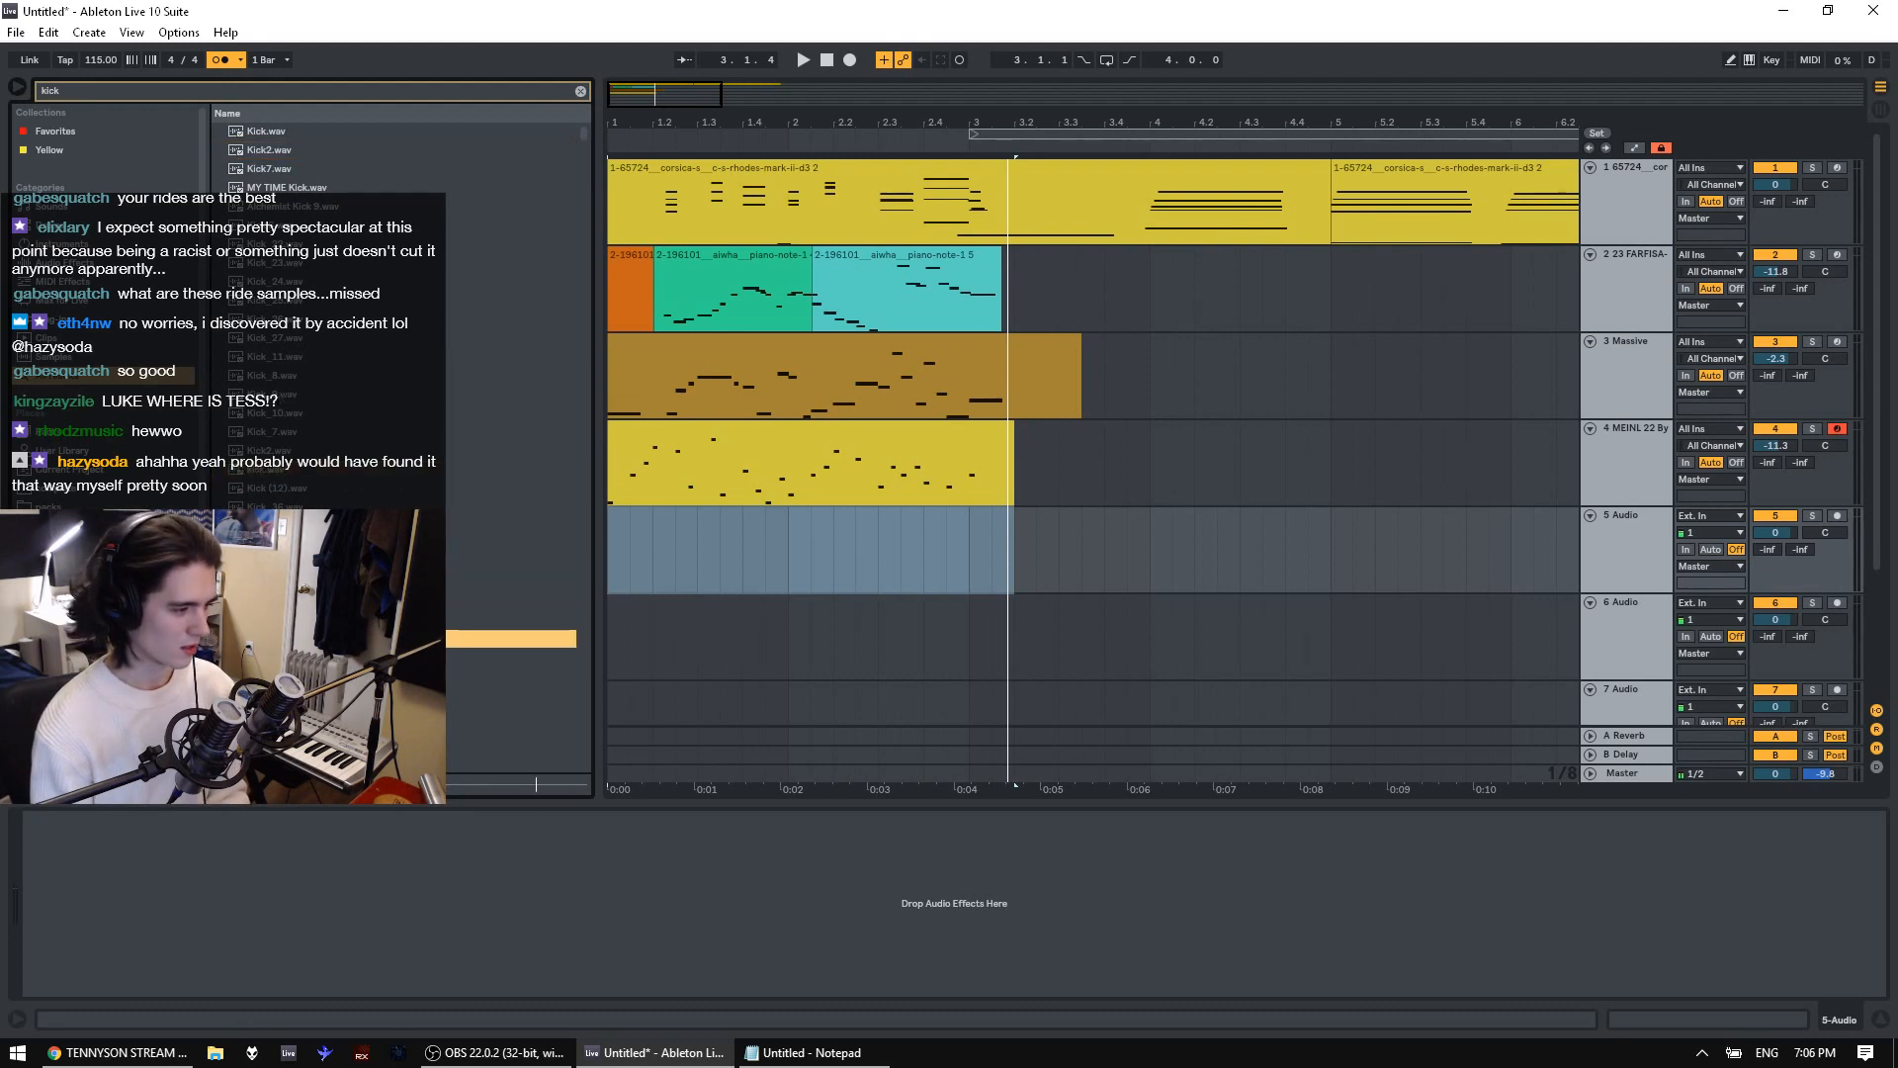
{"action": "scroll", "coordinate": [281, 732], "scroll_direction": "down", "scroll_amount": 2}
{"action": "left_click", "coordinate": [281, 732]}
{"action": "scroll", "coordinate": [281, 733], "scroll_direction": "down", "scroll_amount": 3}
{"action": "left_click", "coordinate": [281, 733]}
{"action": "key", "text": "Down"}
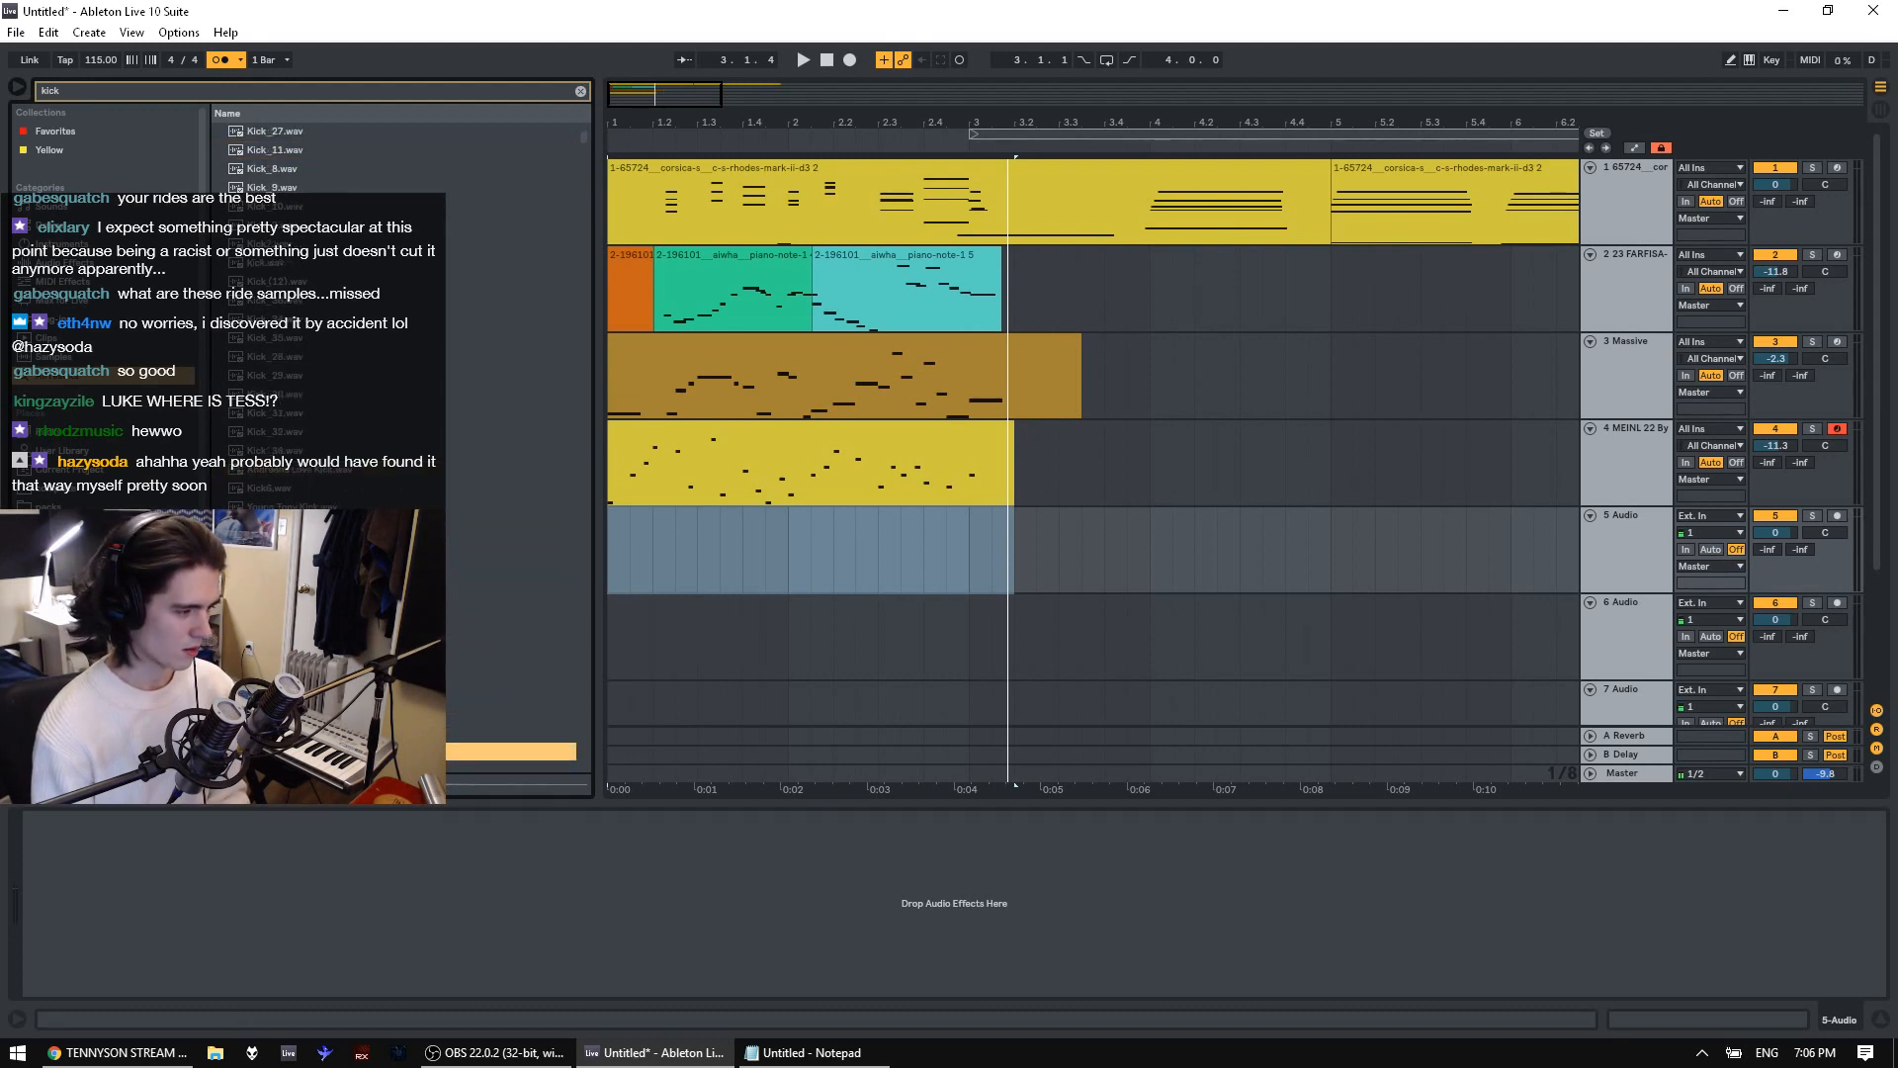
{"action": "key", "text": "Down"}
{"action": "key", "text": "Up"}
Place YOU GOT IT Kick.wav at the start of the fifth track, set the track volume to -9.7 dB and play
{"action": "left_click_drag", "start_coordinate": [281, 744], "coordinate": [615, 581]}
{"action": "left_click_drag", "start_coordinate": [1790, 531], "coordinate": [1790, 561]}
{"action": "key", "text": "space"}
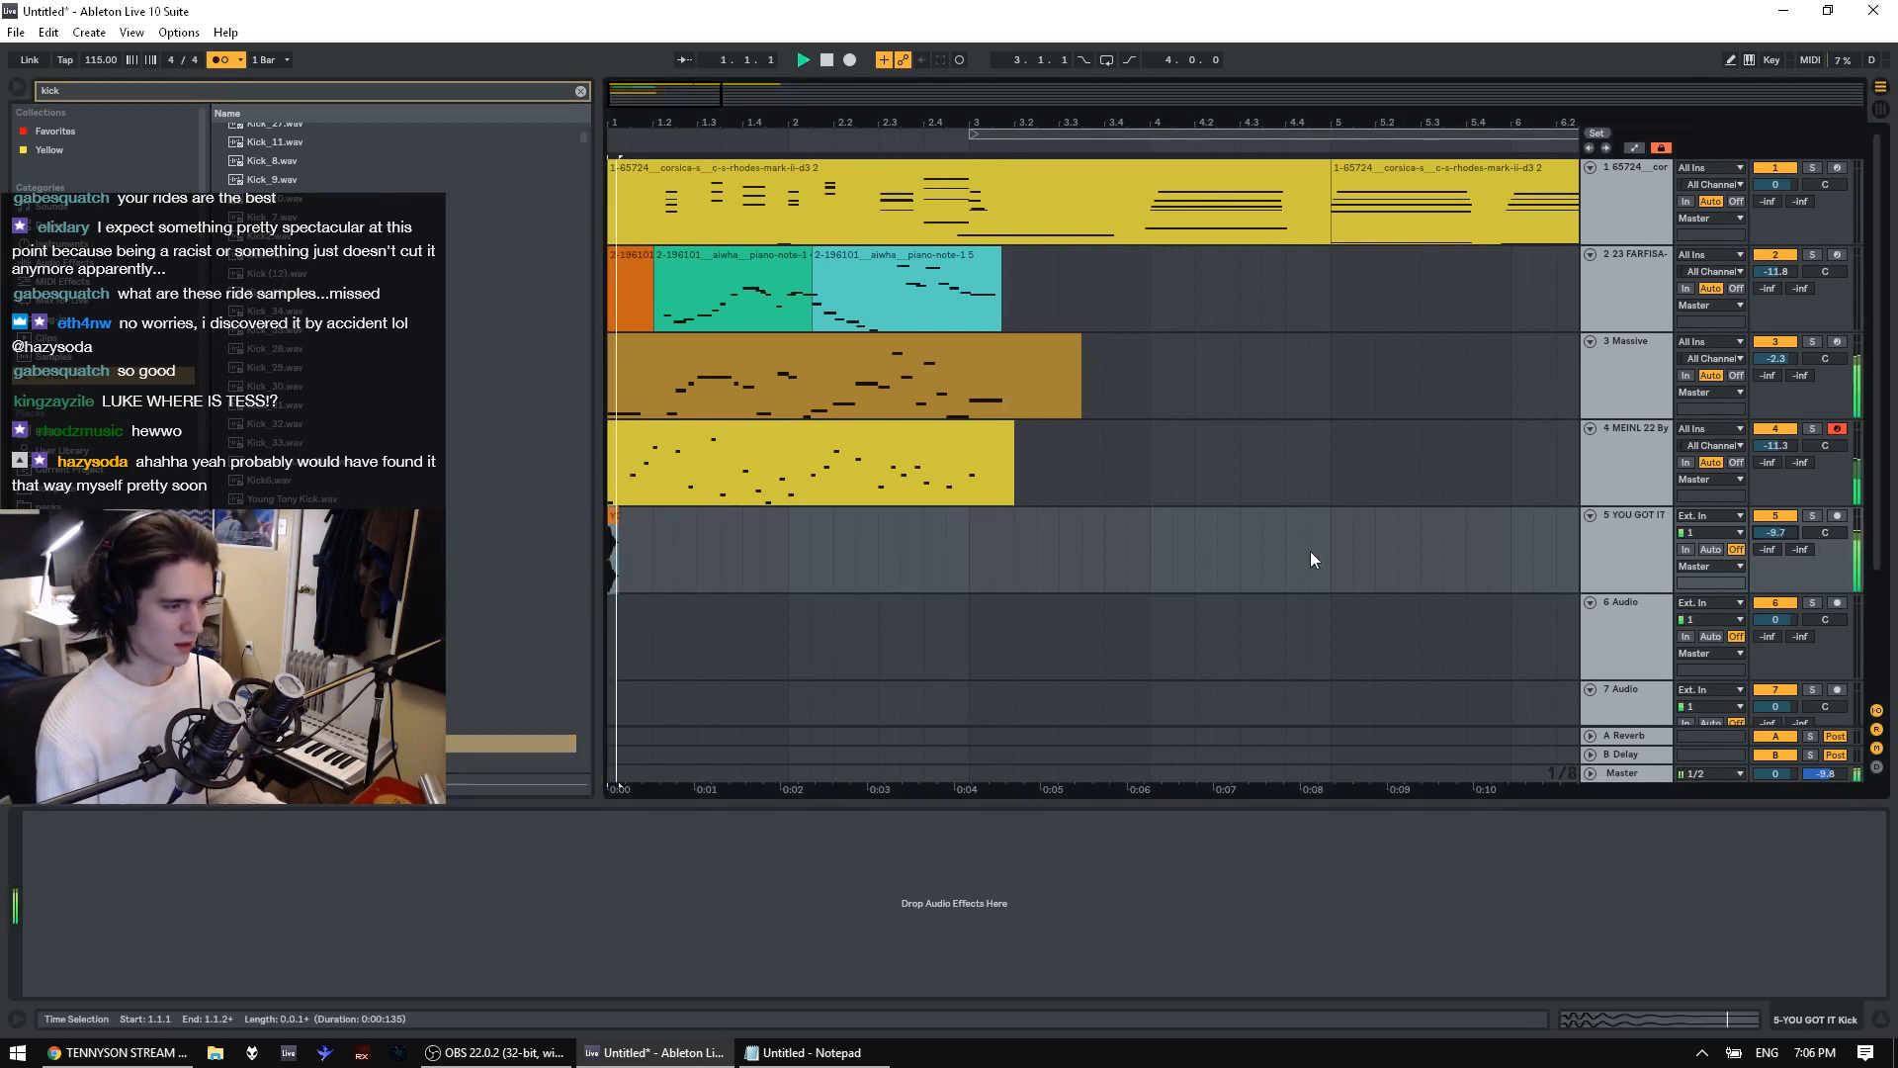
{"action": "key", "text": "space"}
Paste a copy of the kick clip at 1.2.4 on the kick track and play the result
{"action": "left_click_drag", "start_coordinate": [609, 111], "coordinate": [680, 334]}
{"action": "left_click", "coordinate": [662, 539]}
{"action": "key", "text": "space"}
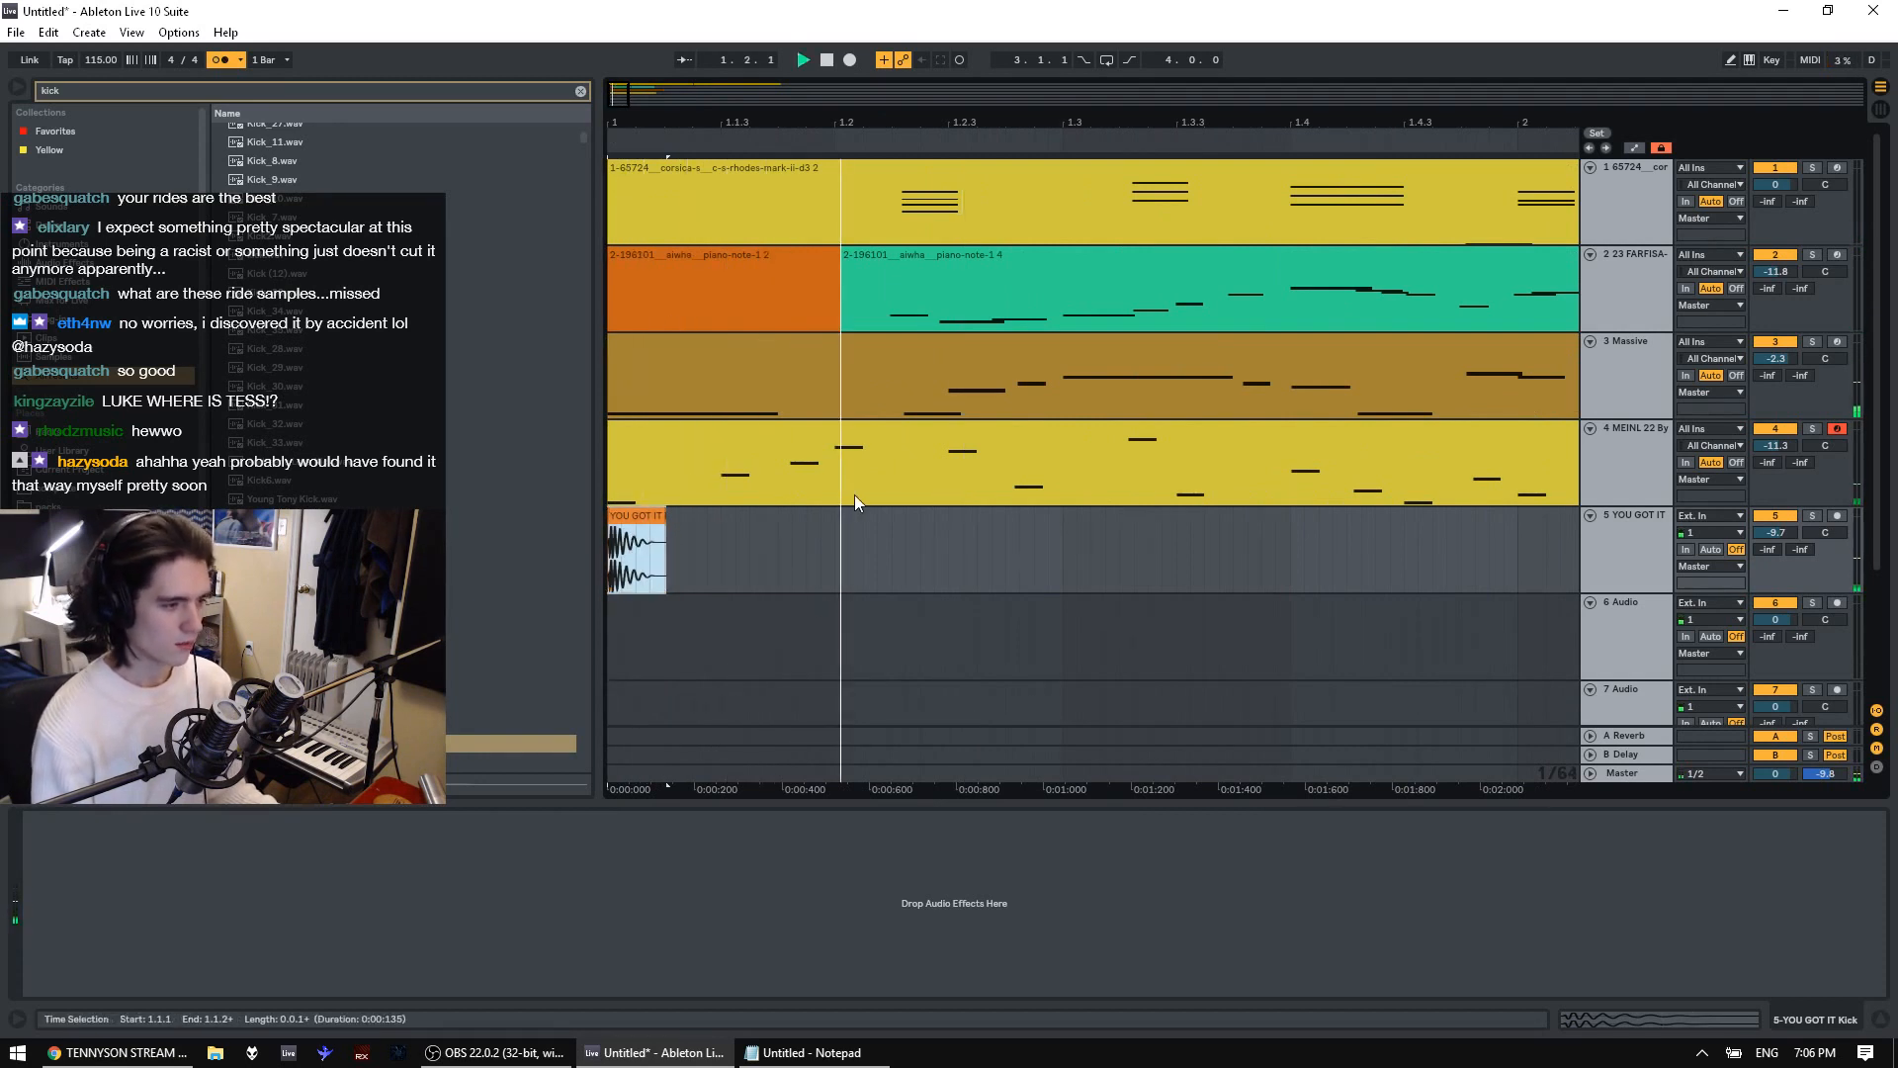
{"action": "key", "text": "space"}
{"action": "left_click", "coordinate": [1057, 571]}
{"action": "left_click", "coordinate": [1020, 574]}
{"action": "key", "text": "ctrl+v"}
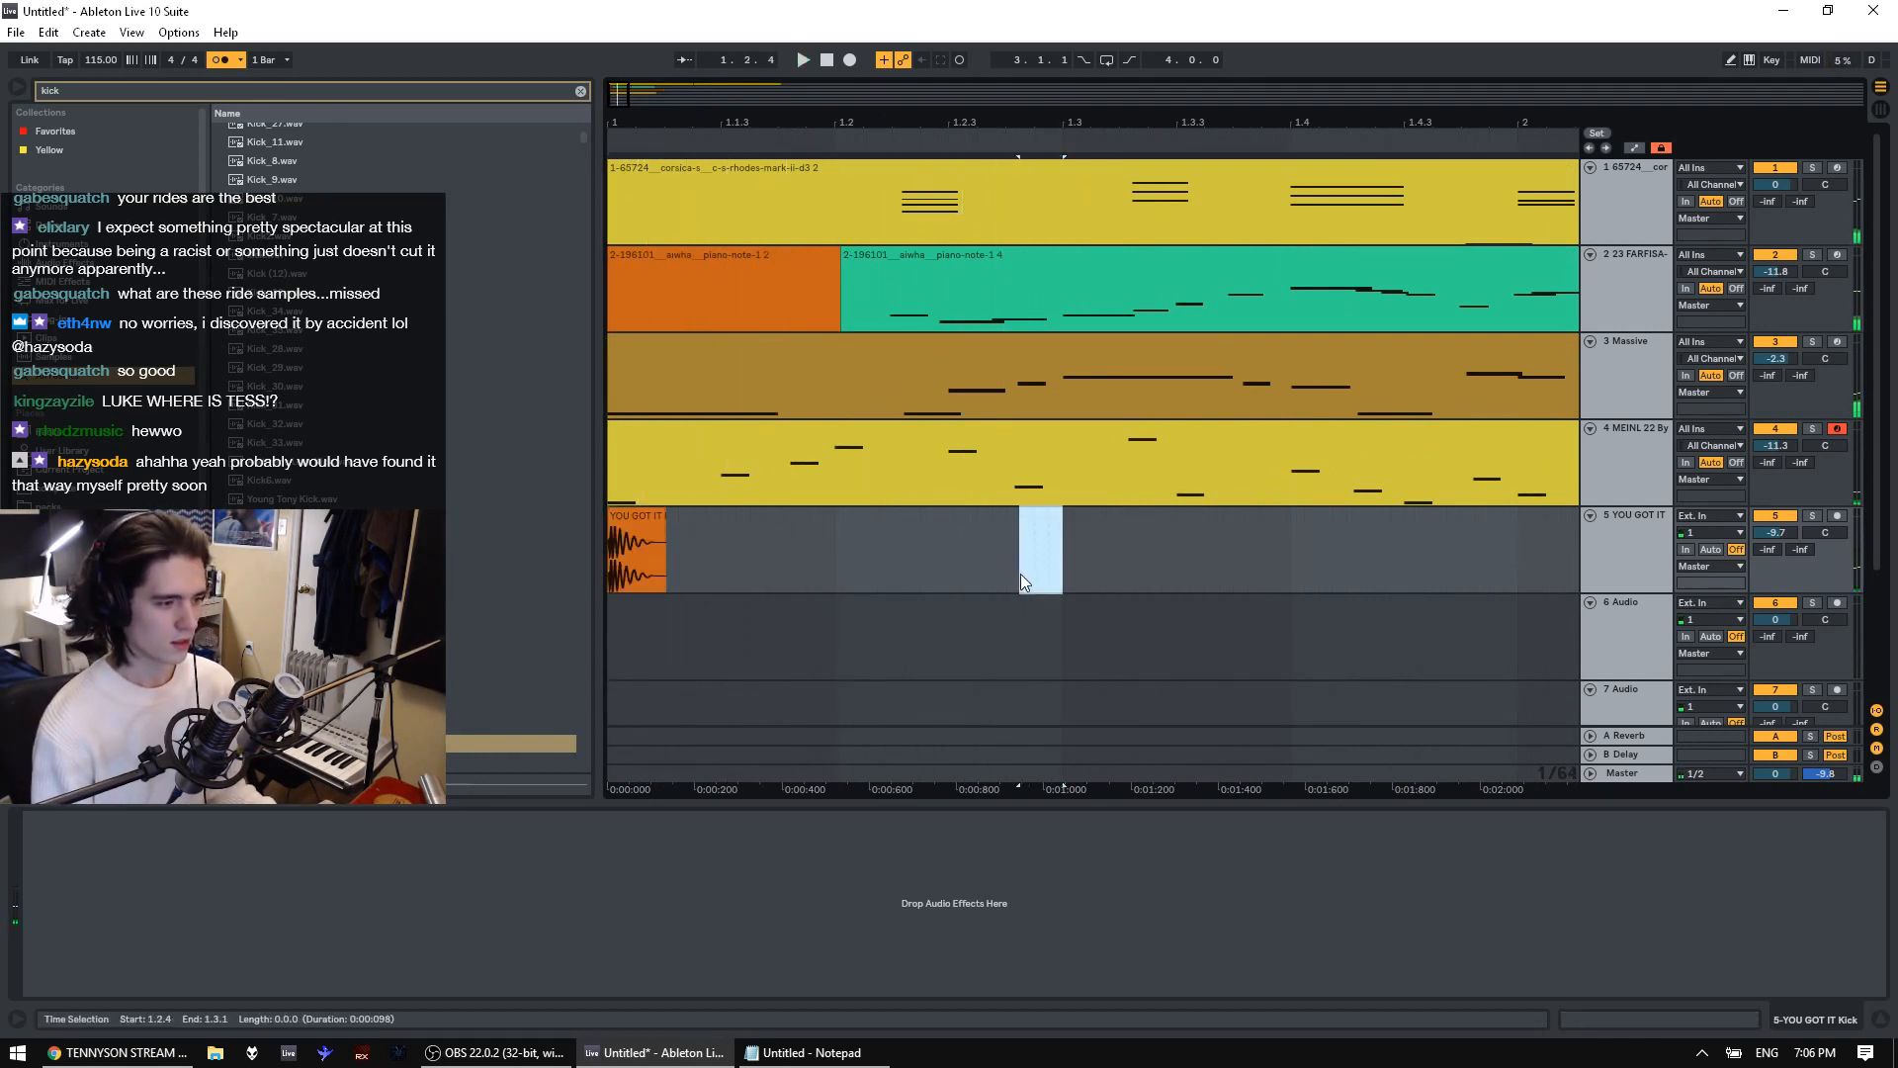
{"action": "left_click", "coordinate": [862, 560]}
{"action": "key", "text": "space"}
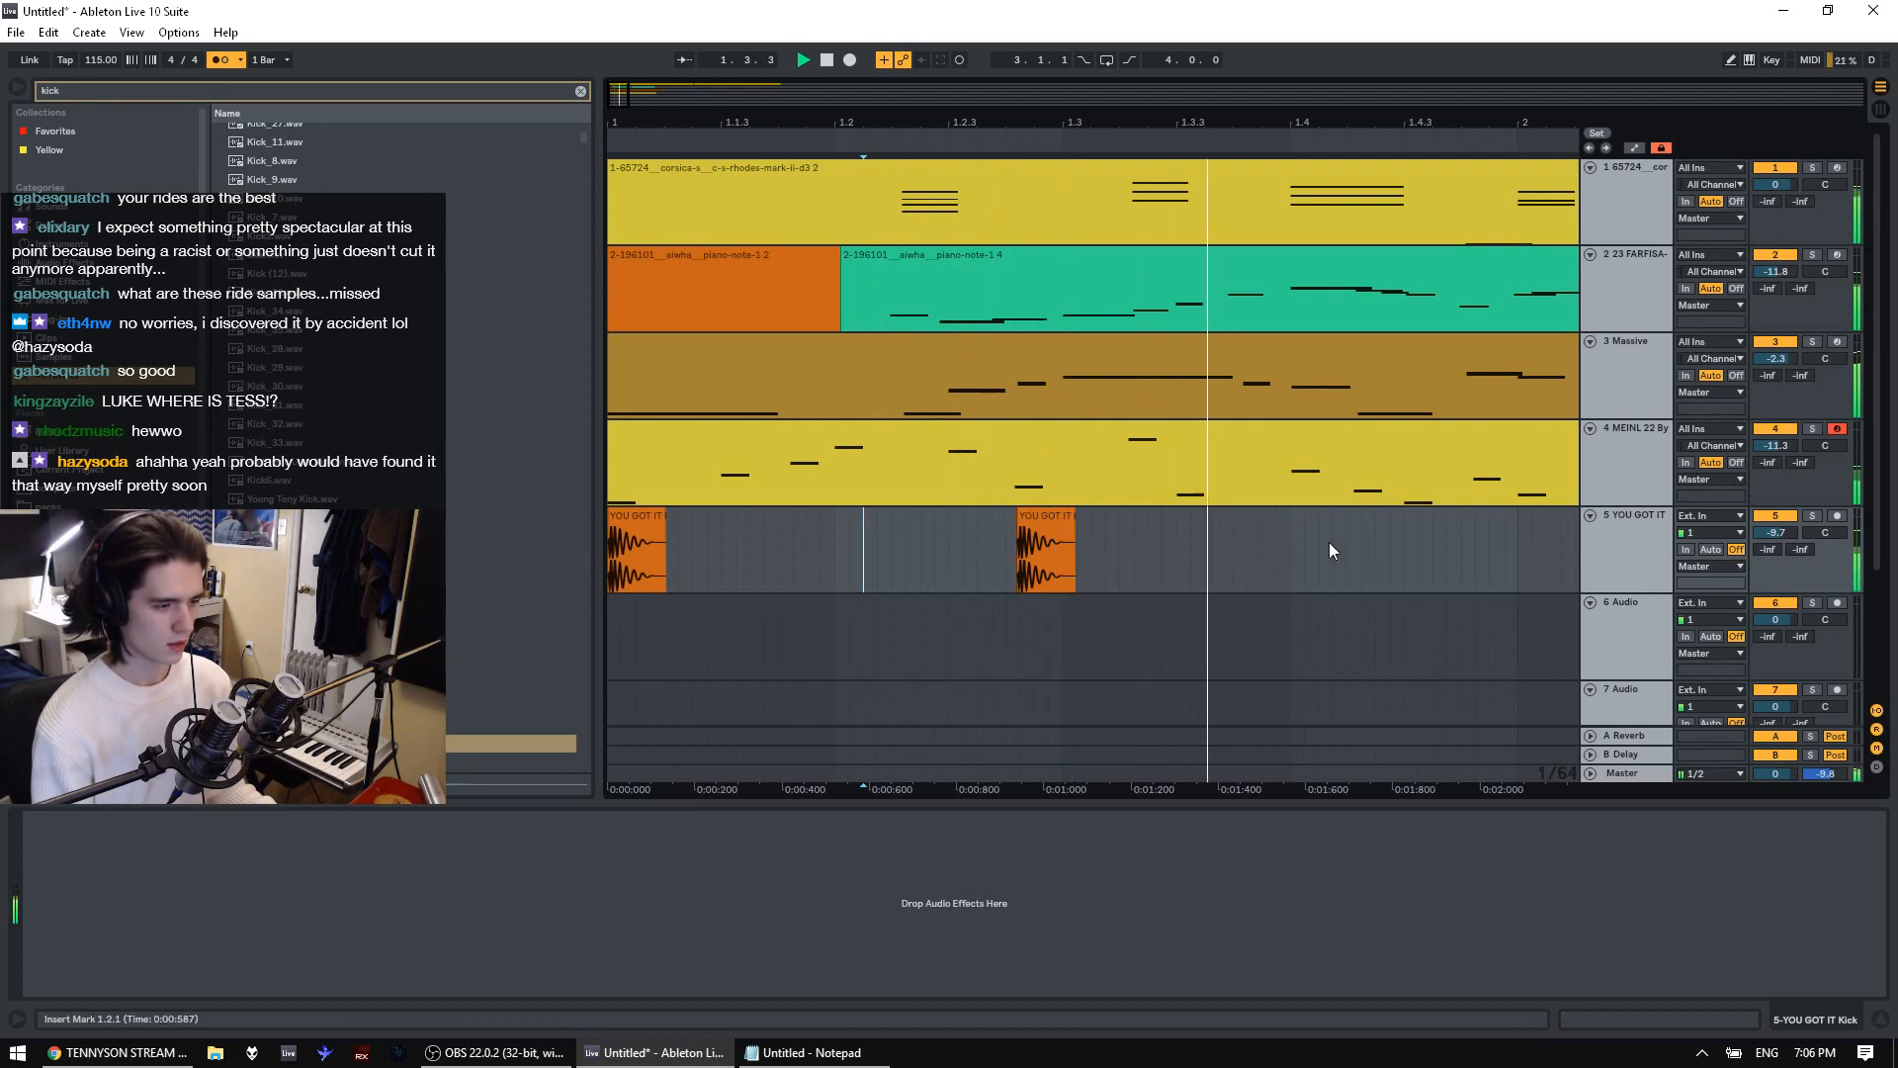
{"action": "key", "text": "space"}
Add kick clips just before bar 2 at 1.4.4 and on 2.1.1, and play them
{"action": "left_click", "coordinate": [1149, 564]}
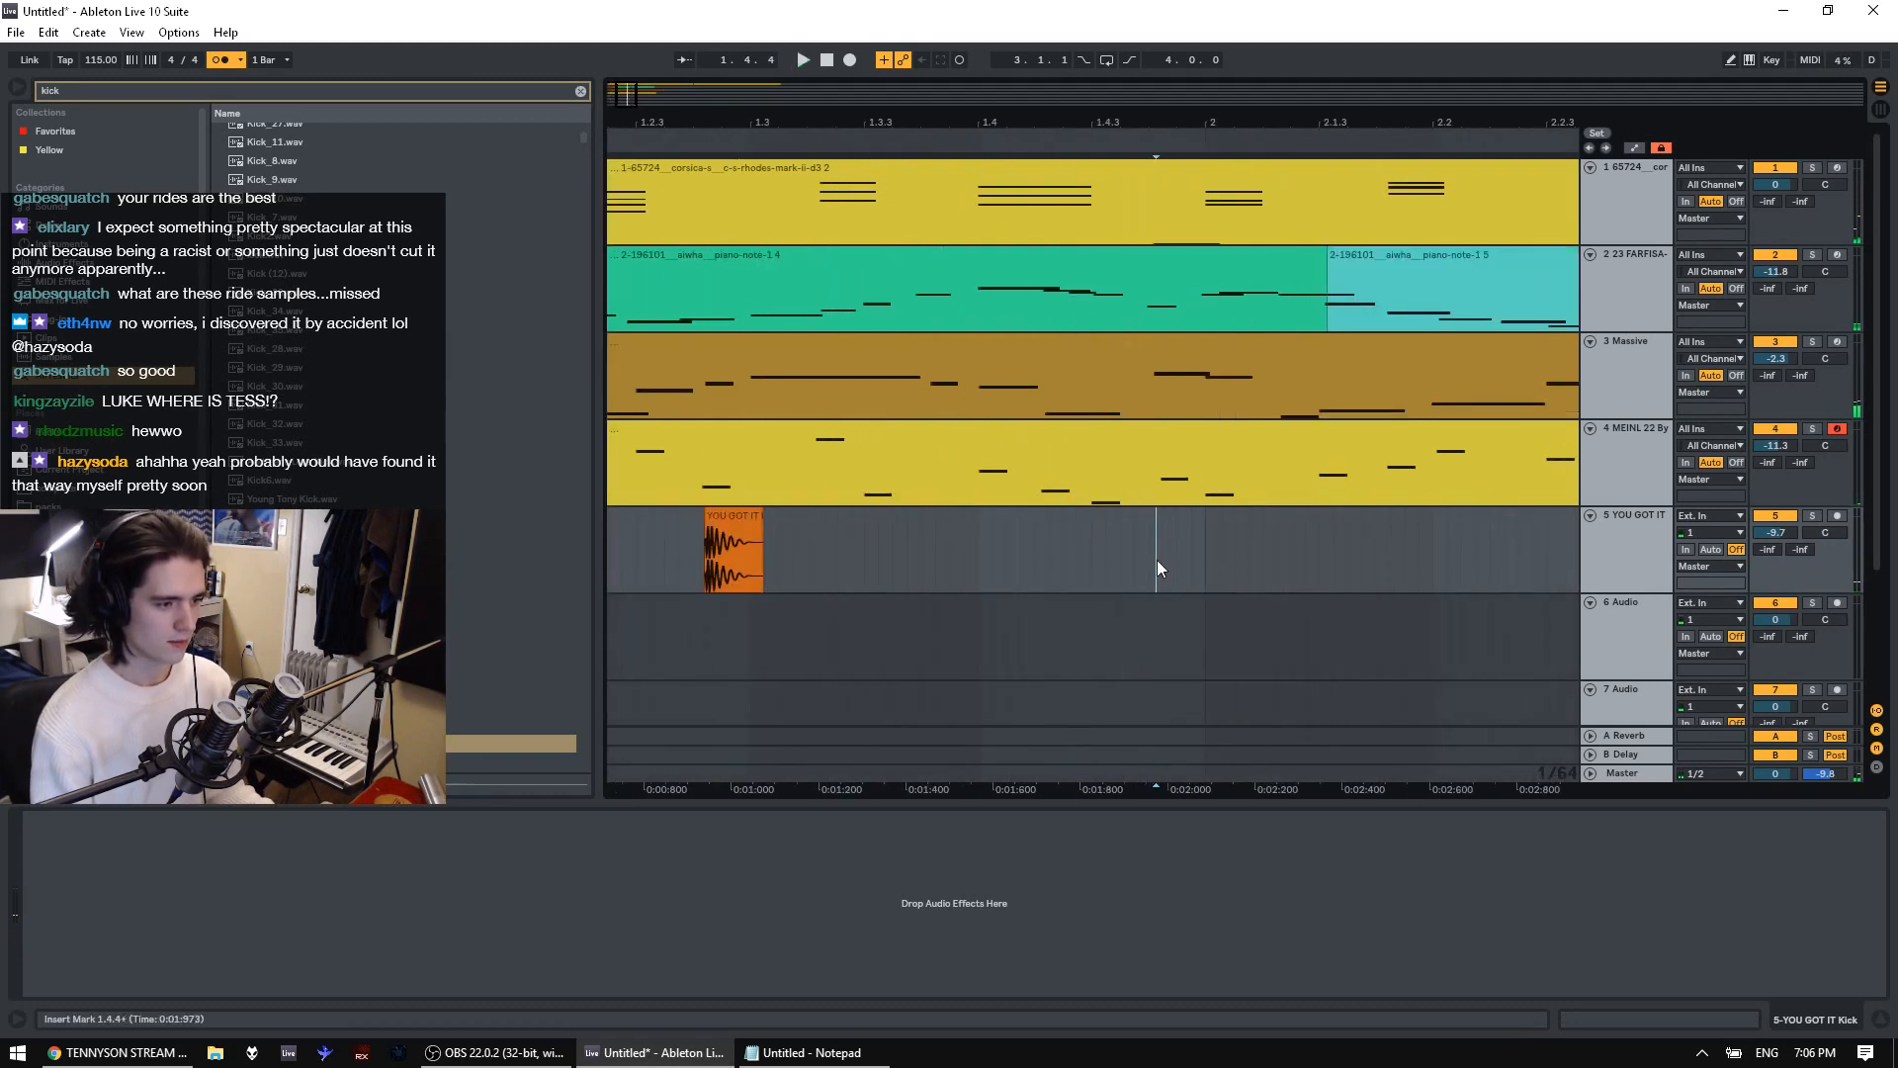
{"action": "key", "text": "ctrl+v"}
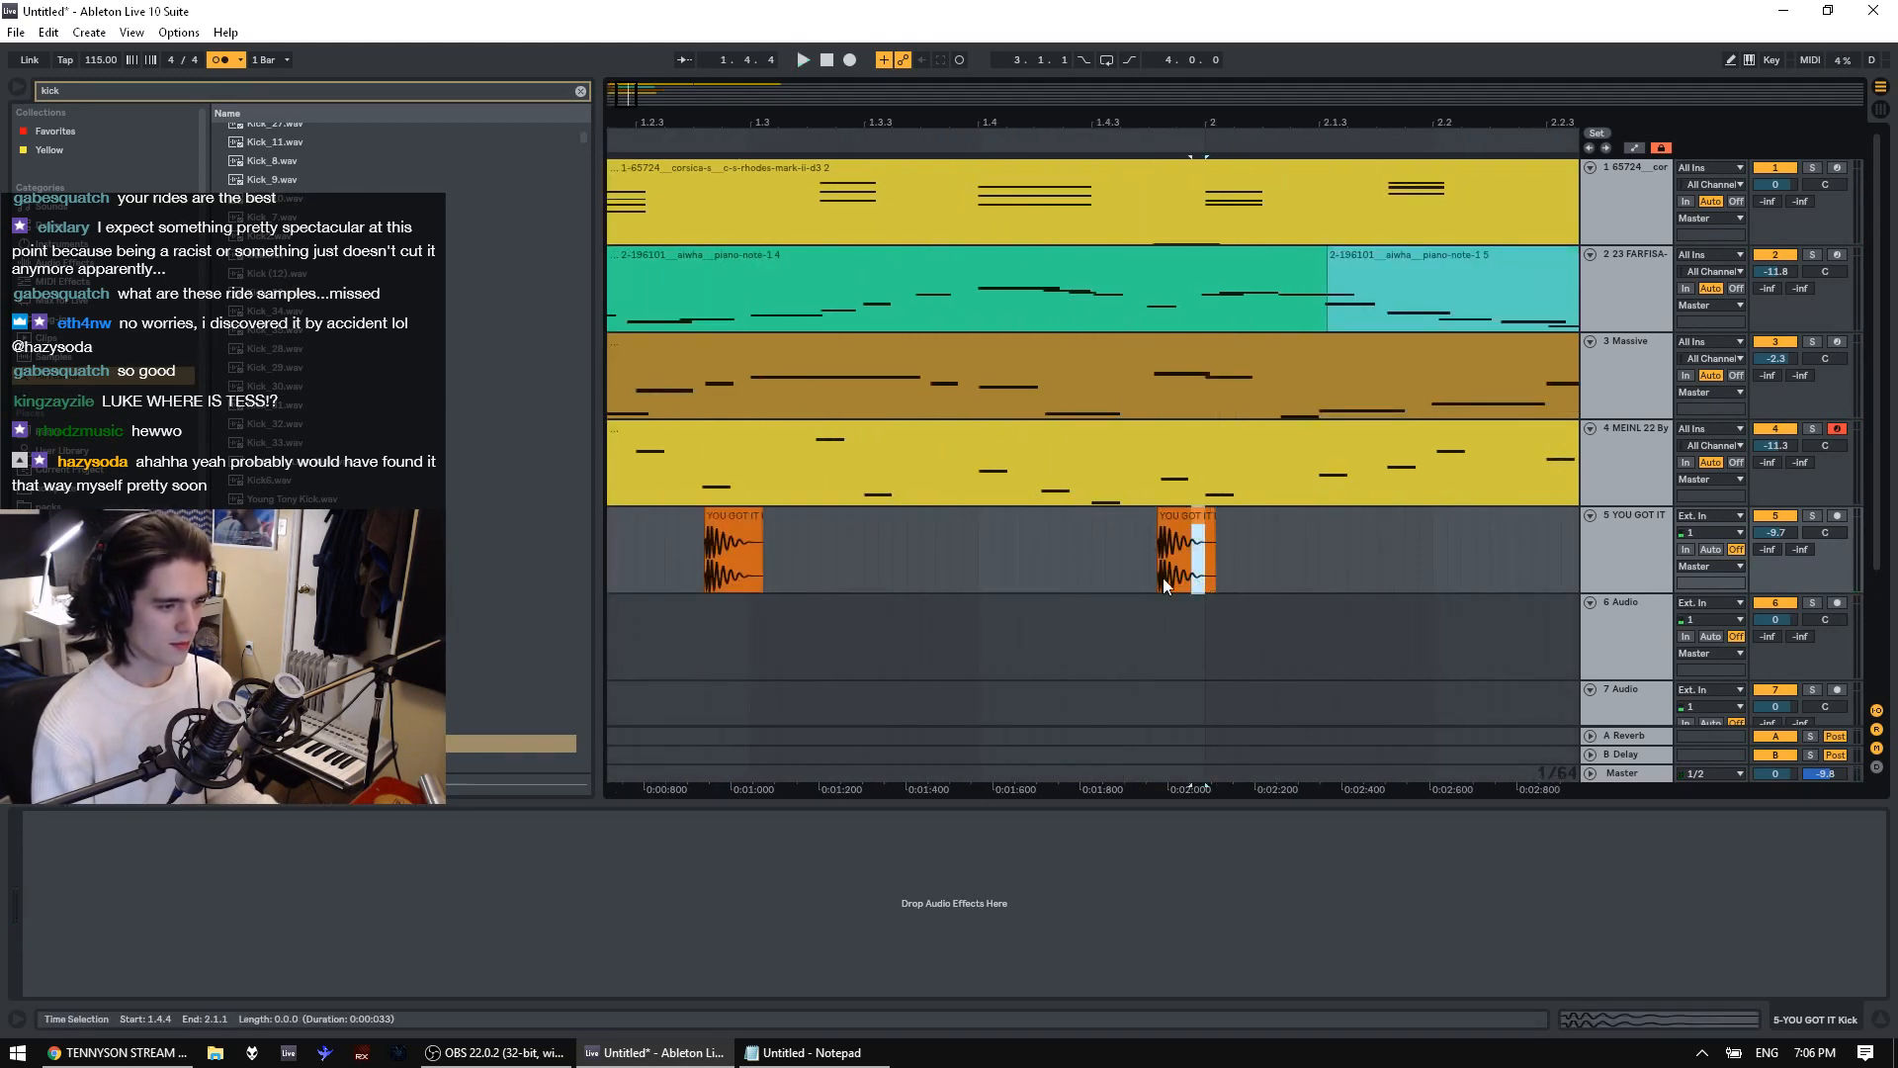
{"action": "key", "text": "ctrl+d"}
{"action": "key", "text": "space"}
Set the kick track's volume to -3.5 dB and the master volume to -6.8 dB
{"action": "left_click", "coordinate": [1166, 524]}
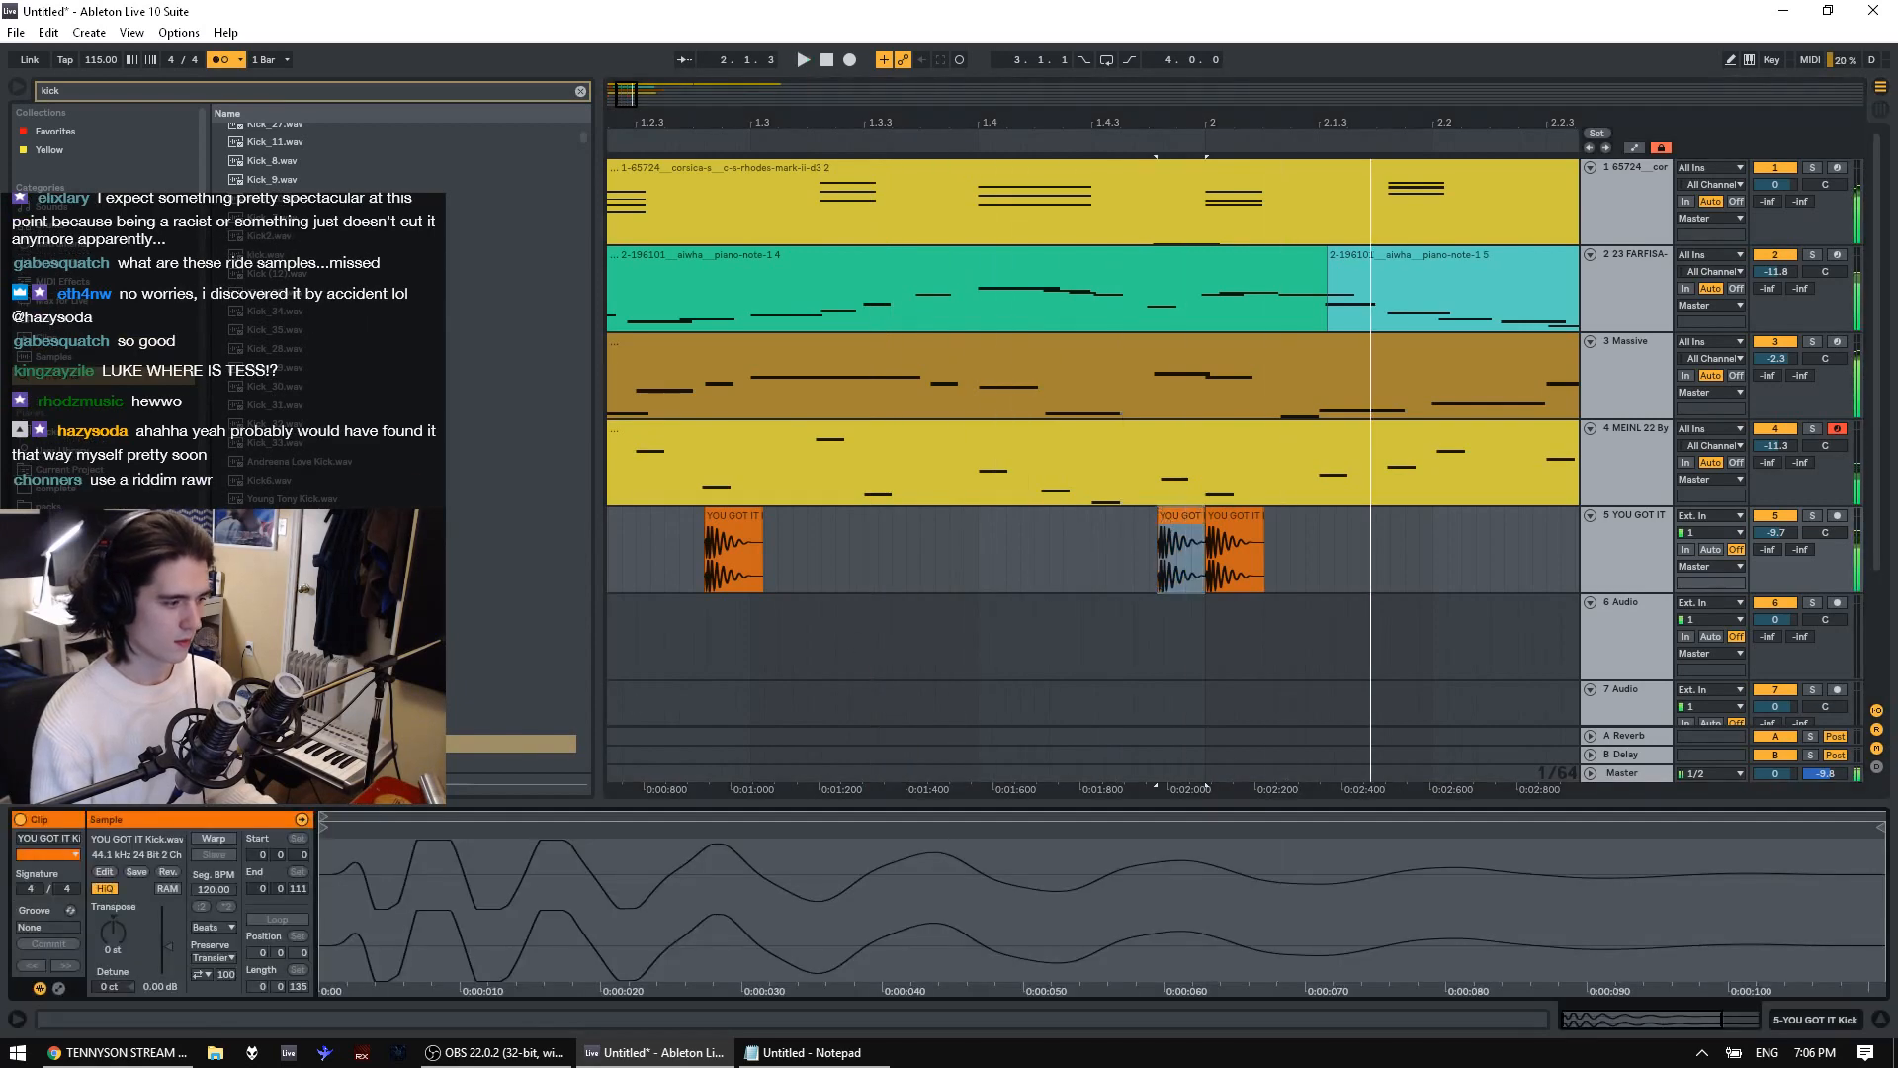
{"action": "left_click_drag", "start_coordinate": [1788, 531], "coordinate": [1787, 494]}
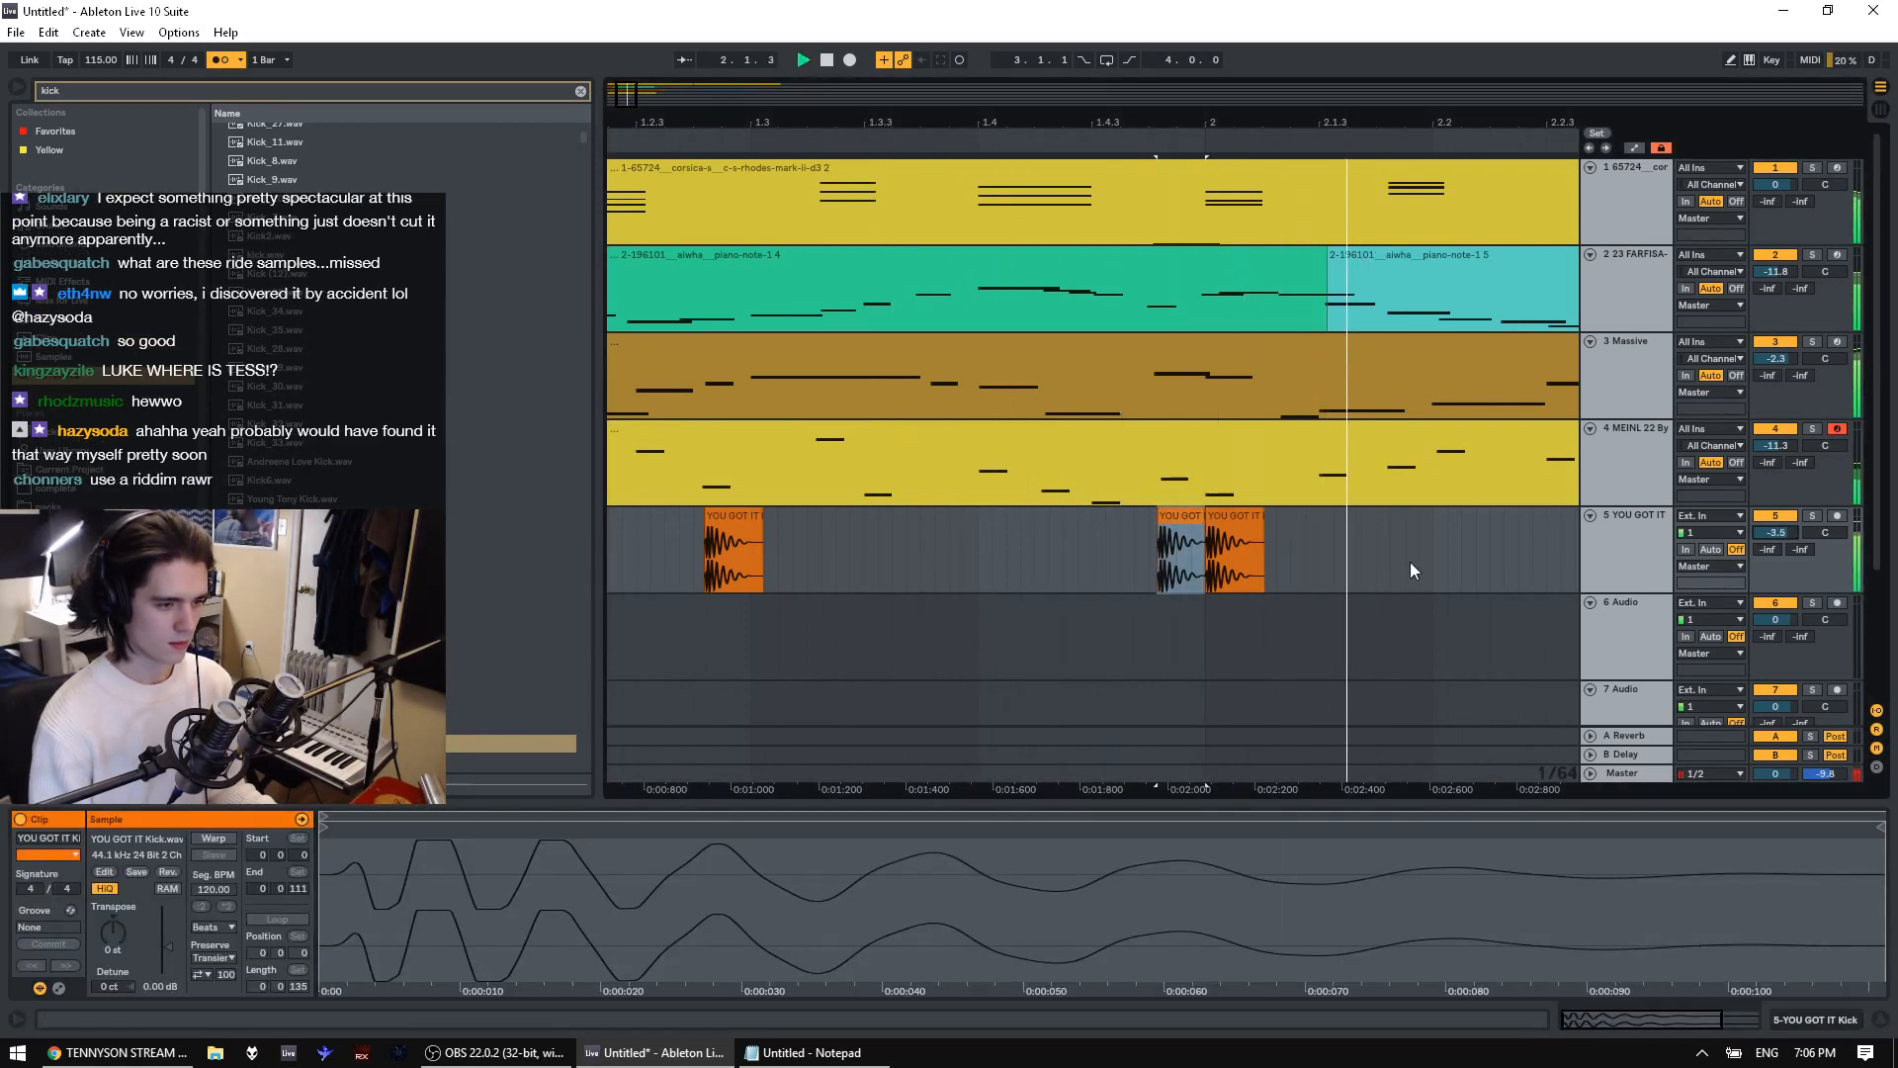
{"action": "left_click", "coordinate": [1162, 638]}
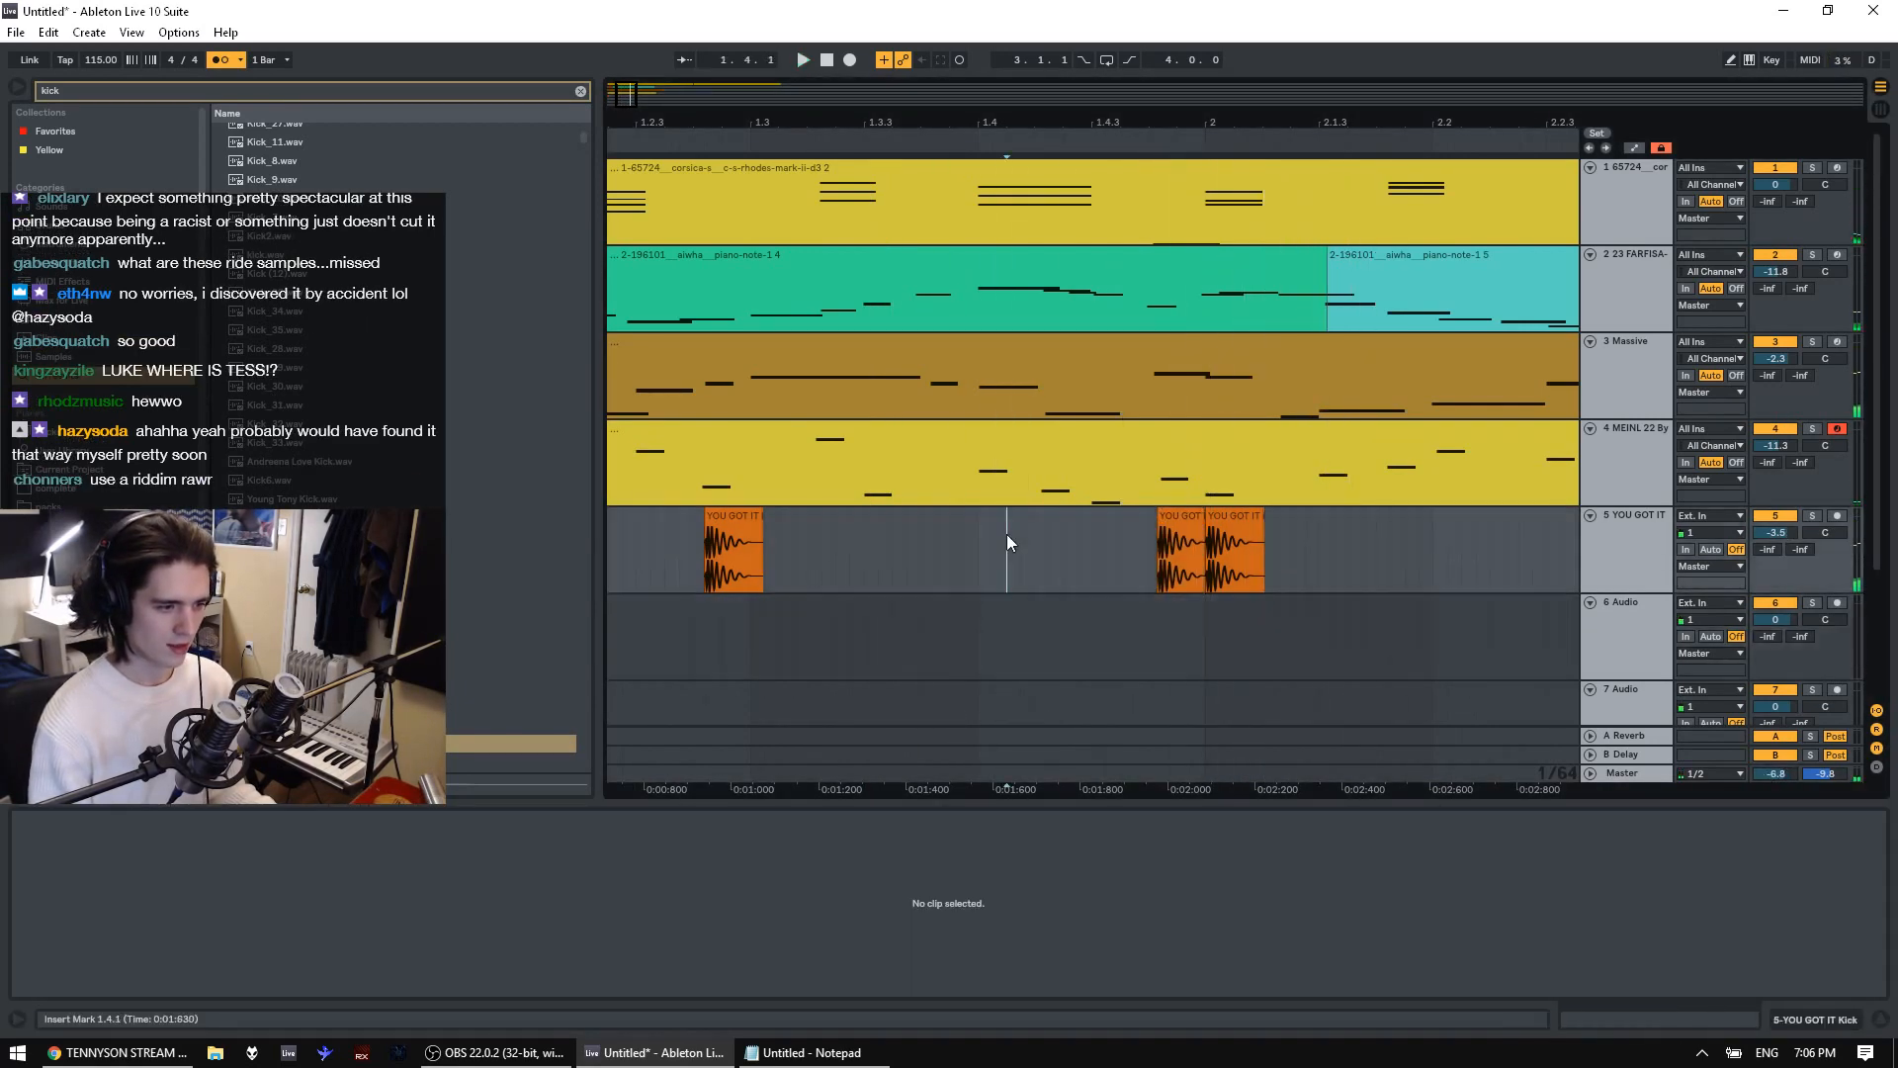
Lower the clip gain of the kick just before 2.1.1 to -4.39 dB and play it back
{"action": "left_click", "coordinate": [1181, 548]}
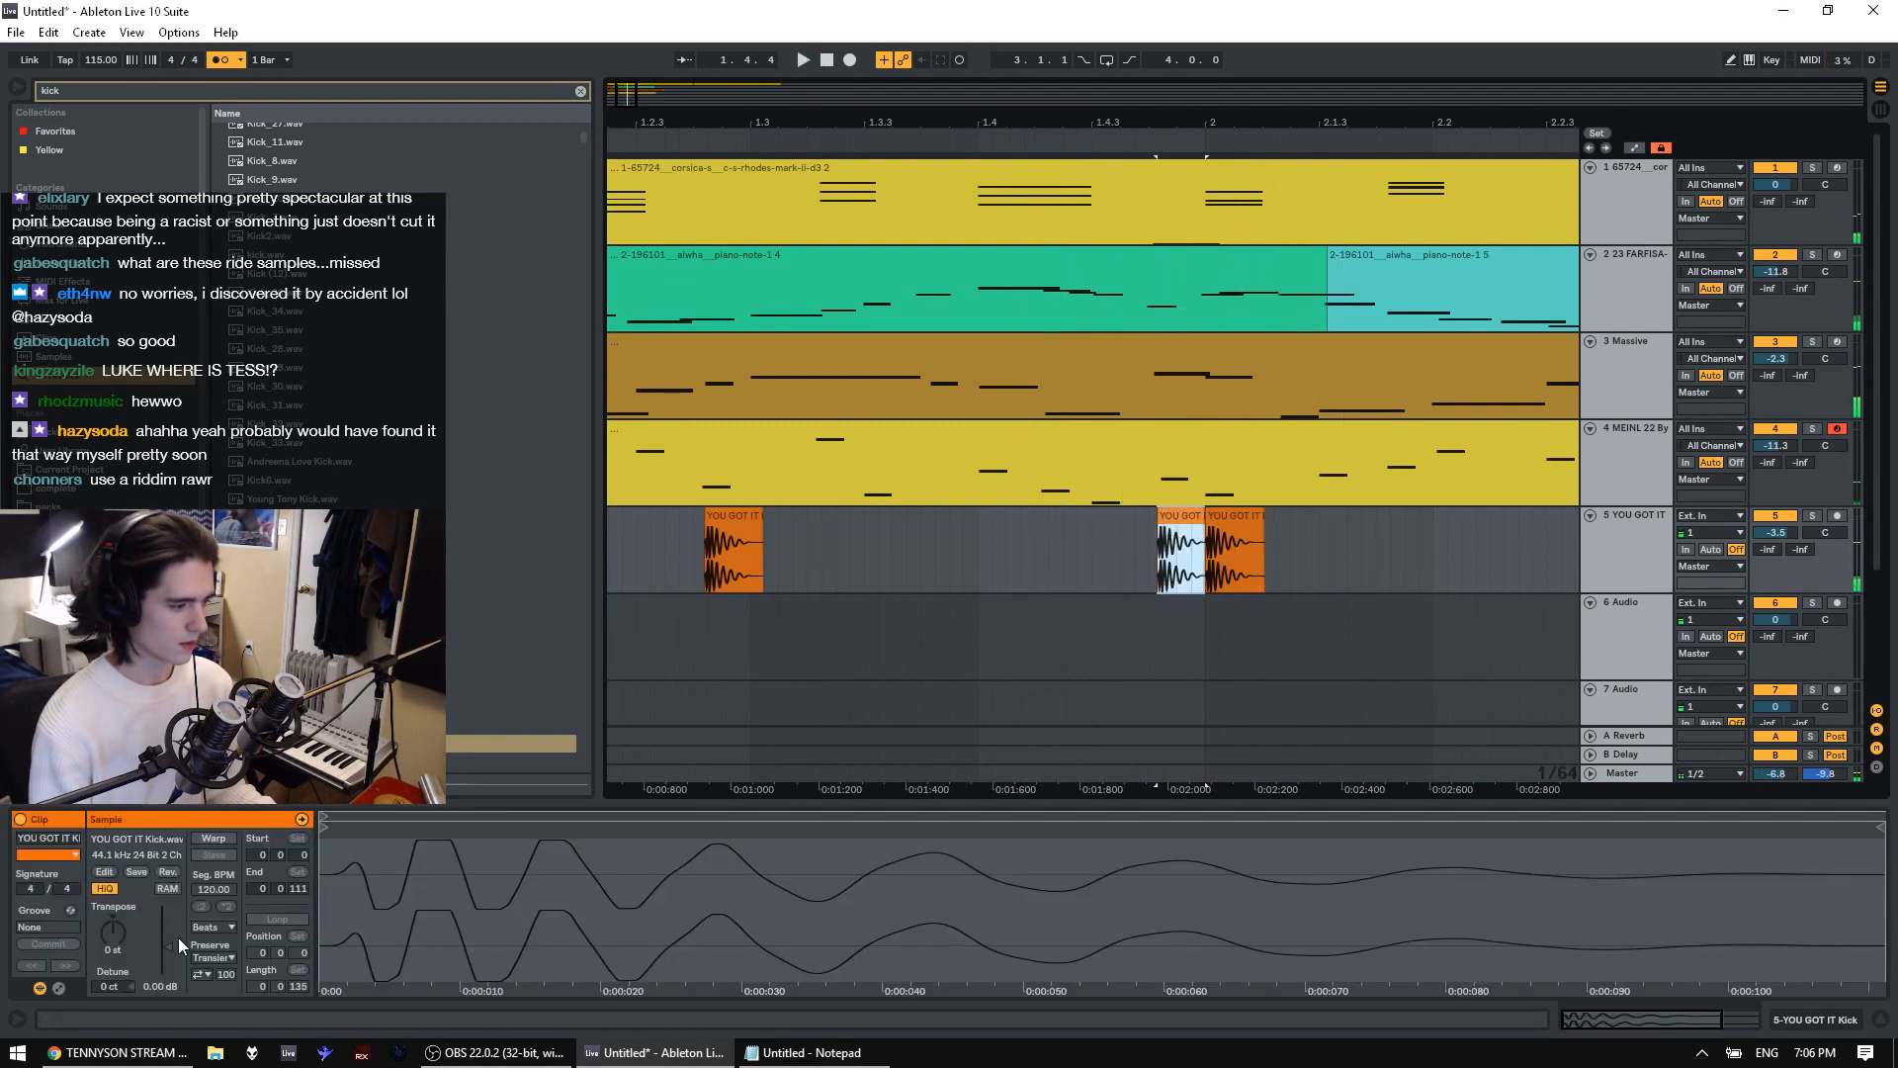
{"action": "left_click", "coordinate": [1093, 546]}
{"action": "key", "text": "space"}
Paste a kick clip at about 2.1.4, move it slightly earlier and play the passage to check its timing
{"action": "left_click_drag", "start_coordinate": [1293, 117], "coordinate": [1017, 292]}
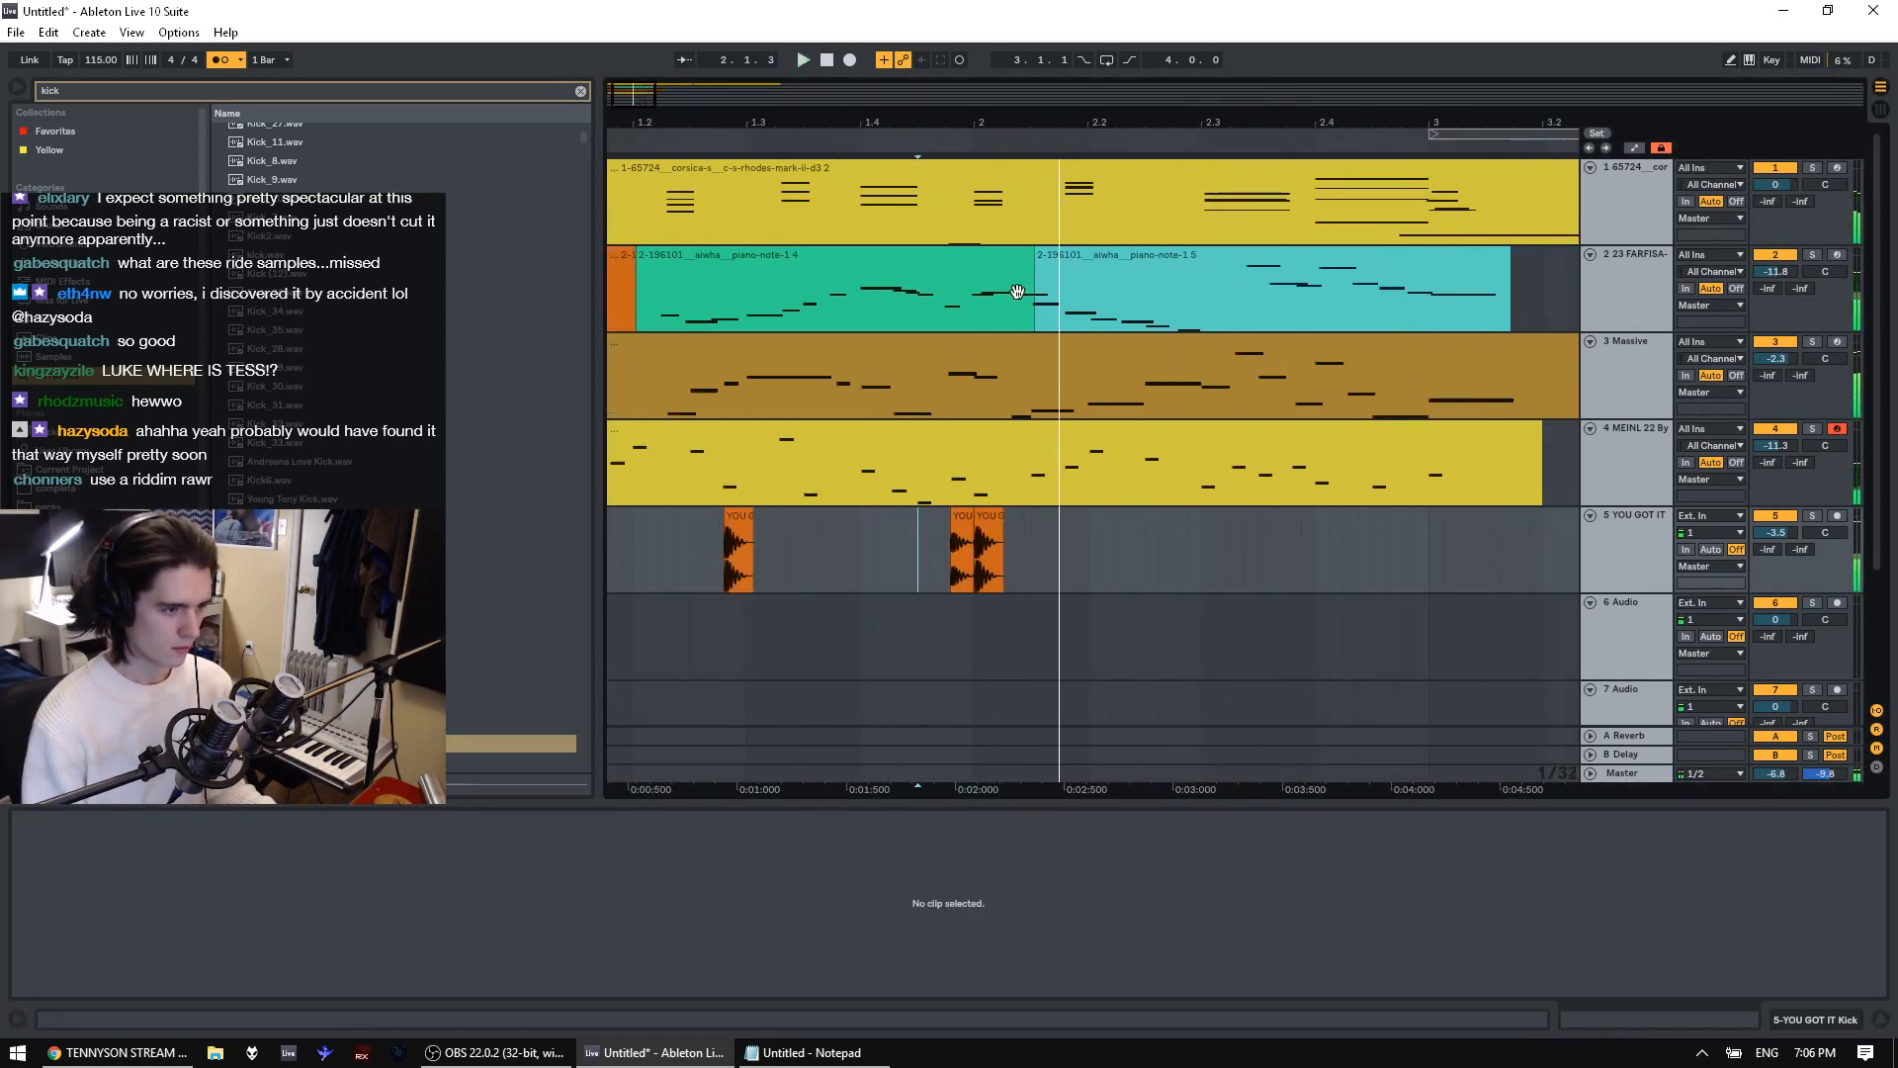
{"action": "left_click", "coordinate": [1056, 566]}
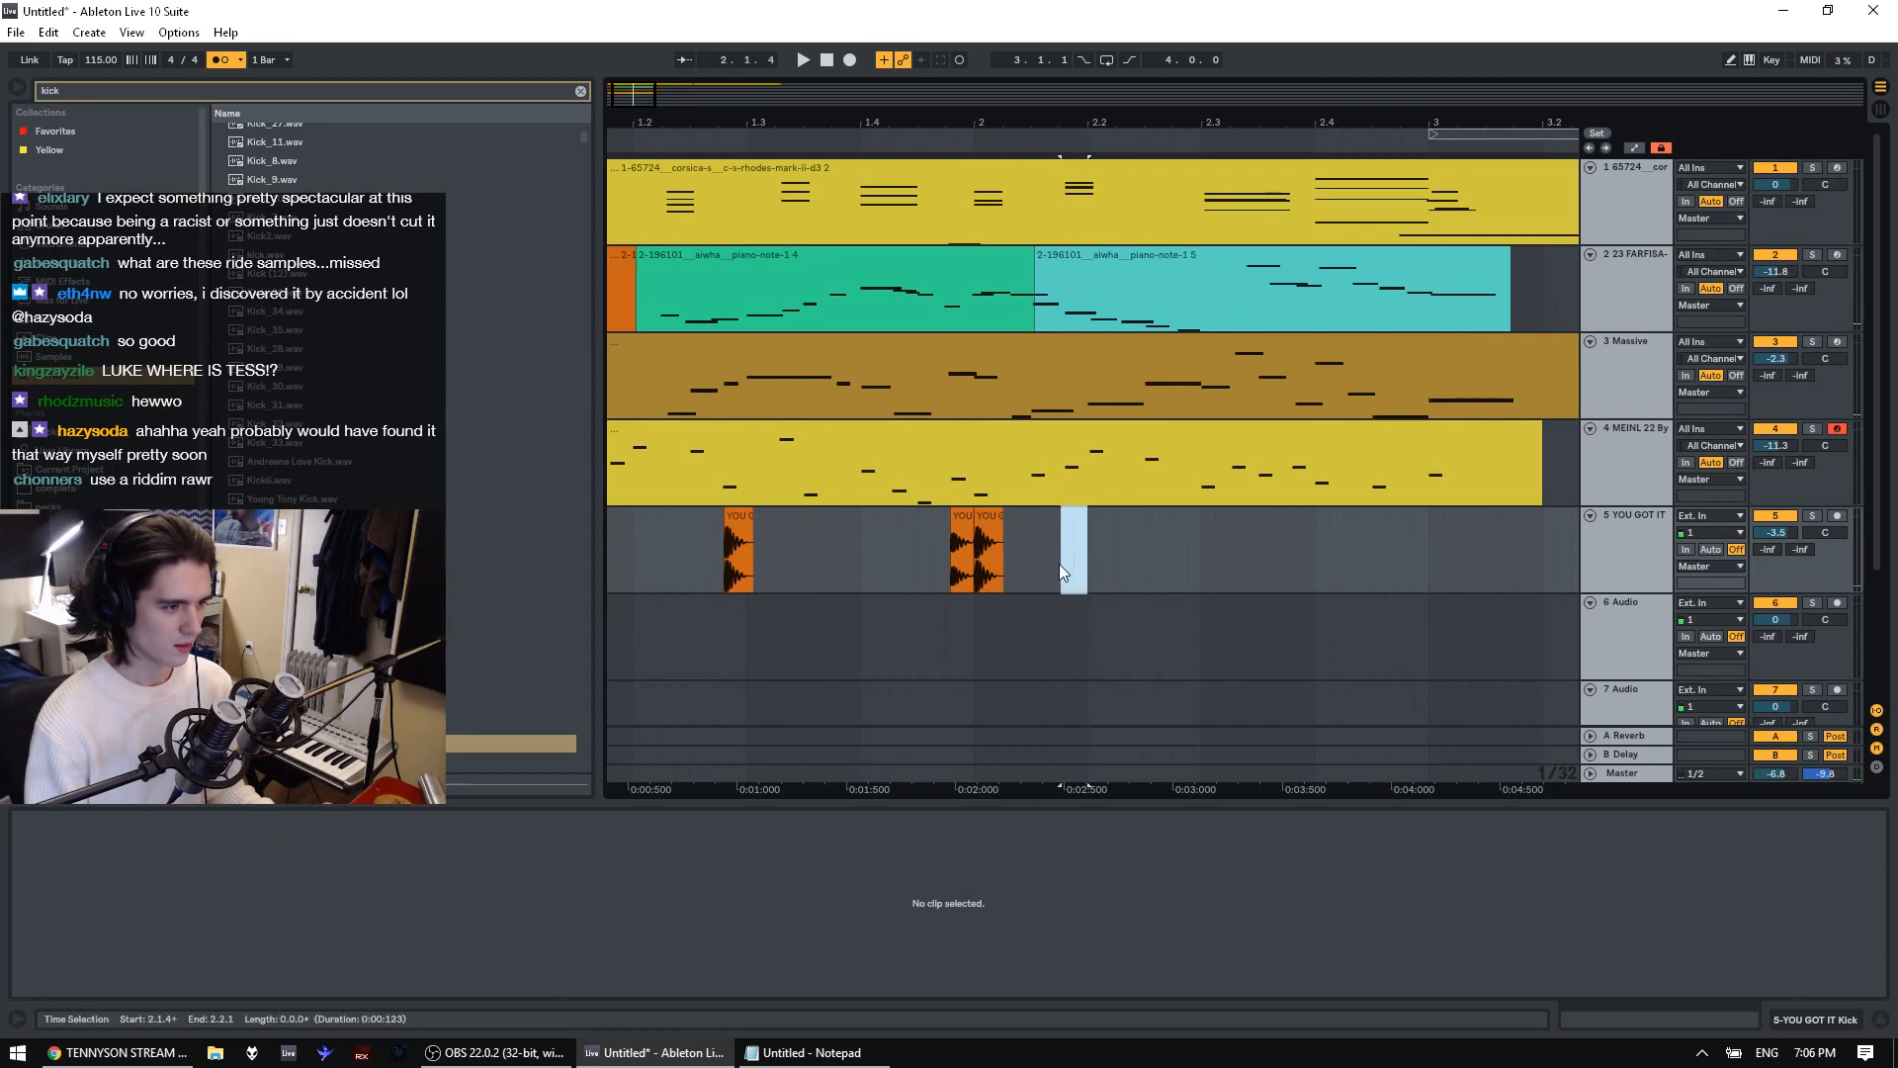
{"action": "key", "text": "ctrl+v"}
{"action": "key", "text": "space"}
{"action": "left_click", "coordinate": [876, 550]}
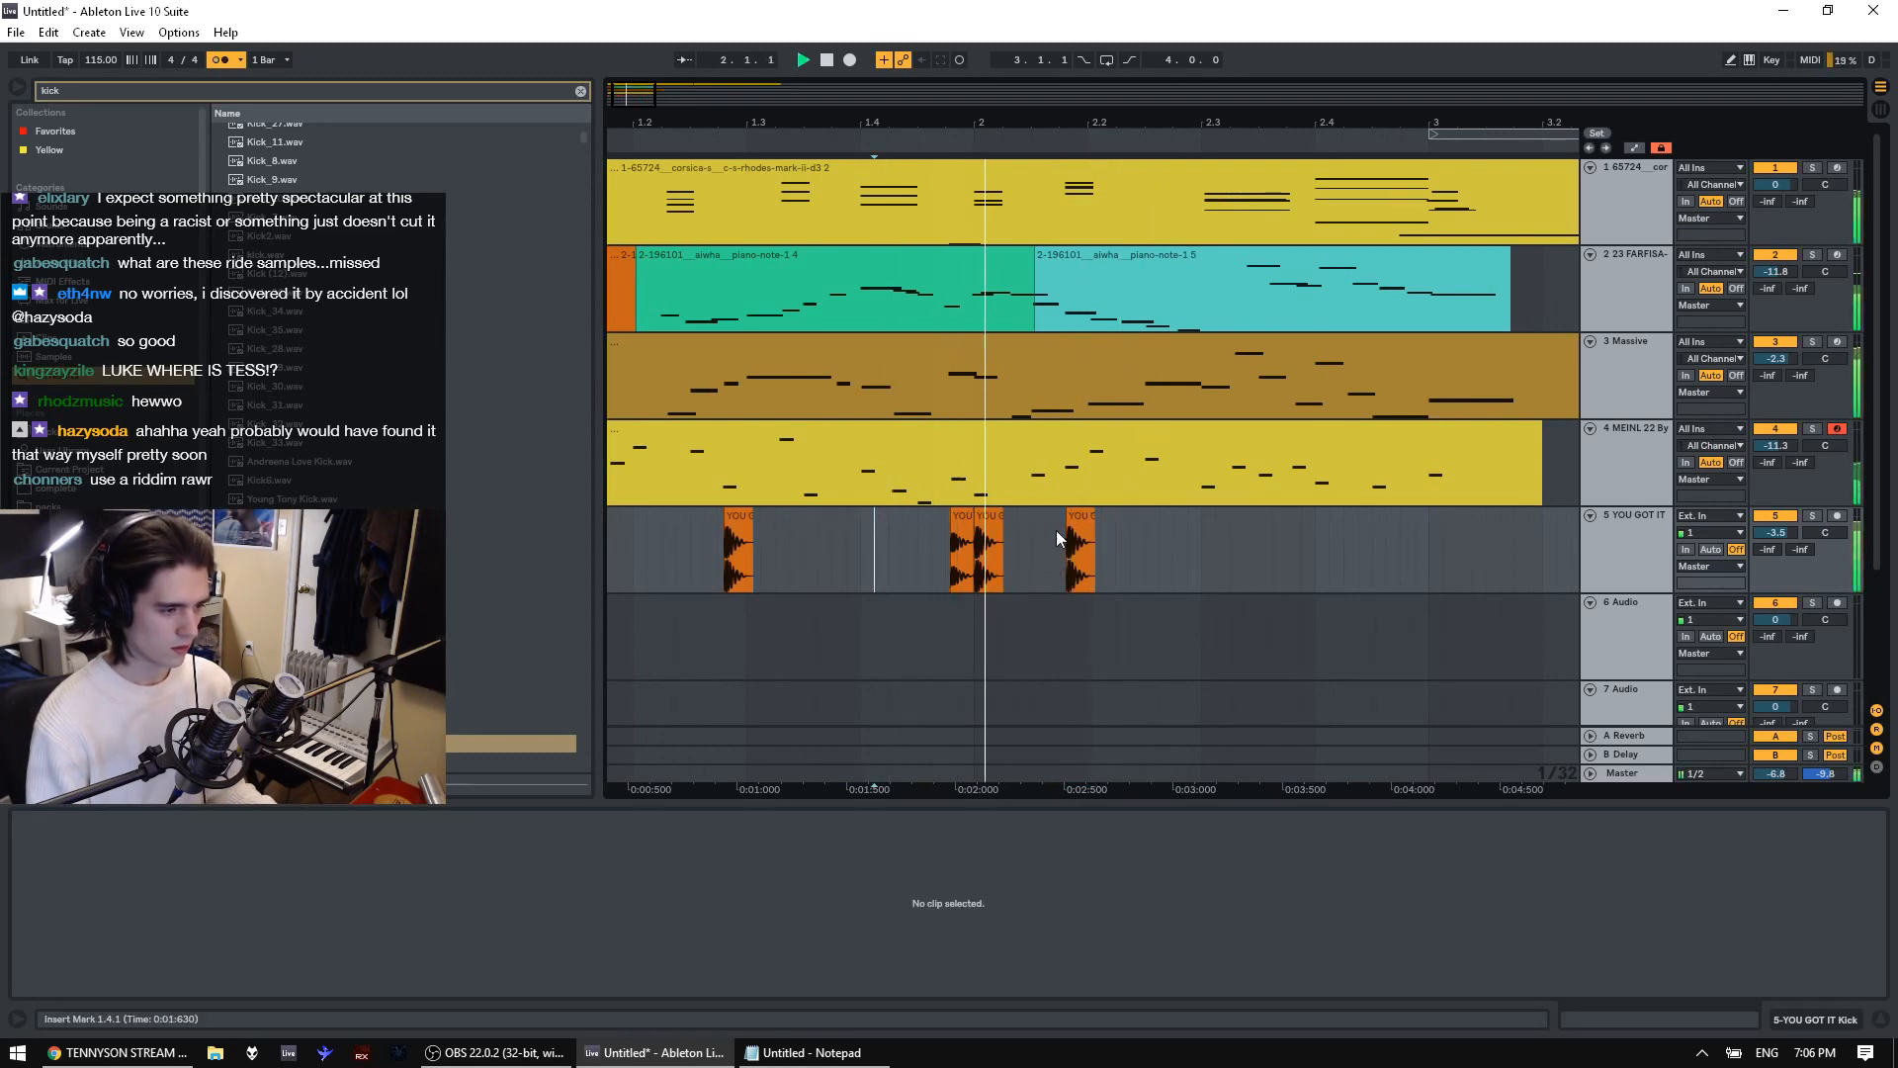
{"action": "key", "text": "space"}
{"action": "left_click_drag", "start_coordinate": [1078, 516], "coordinate": [1076, 517]}
{"action": "left_click", "coordinate": [862, 556]}
{"action": "key", "text": "space"}
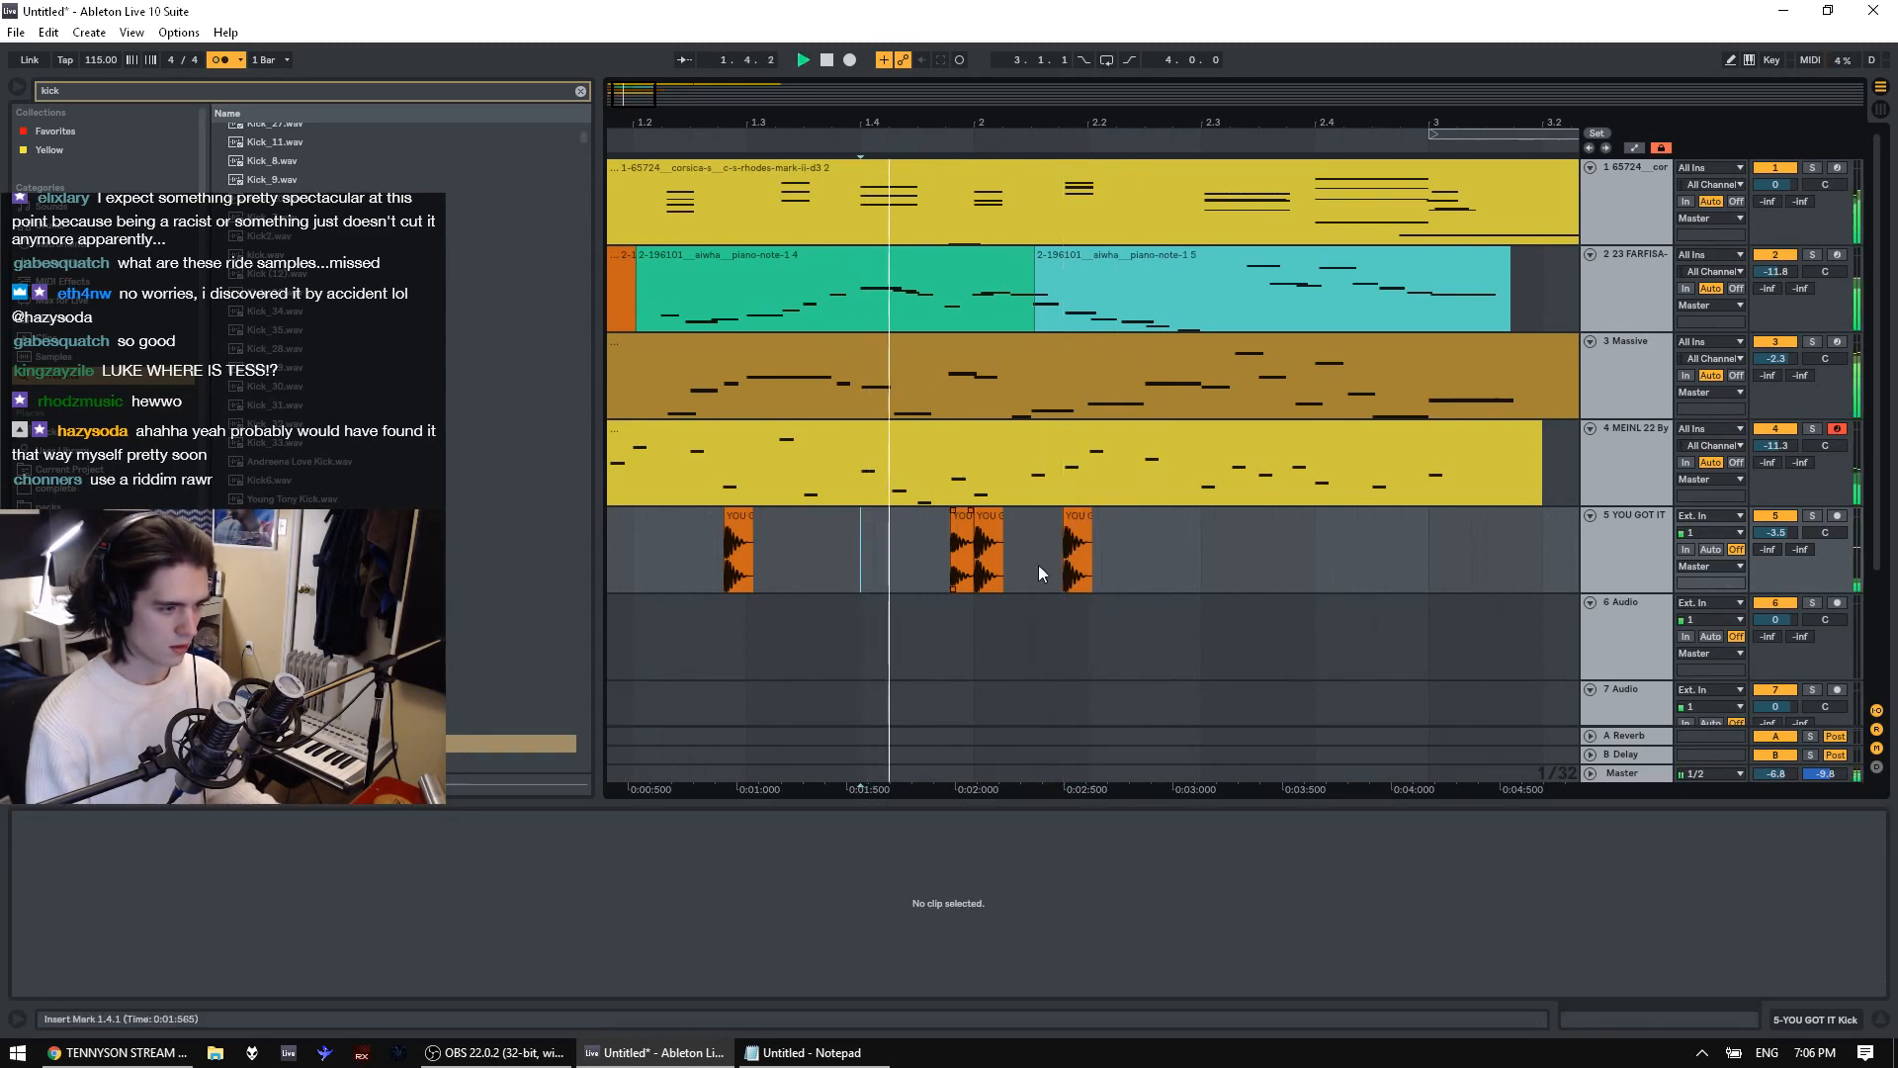
{"action": "key", "text": "space"}
Paste kick clips at about 2.2.4 and on 2.3.1, and play from 2.2.2
{"action": "left_click_drag", "start_coordinate": [1202, 564], "coordinate": [1184, 562]}
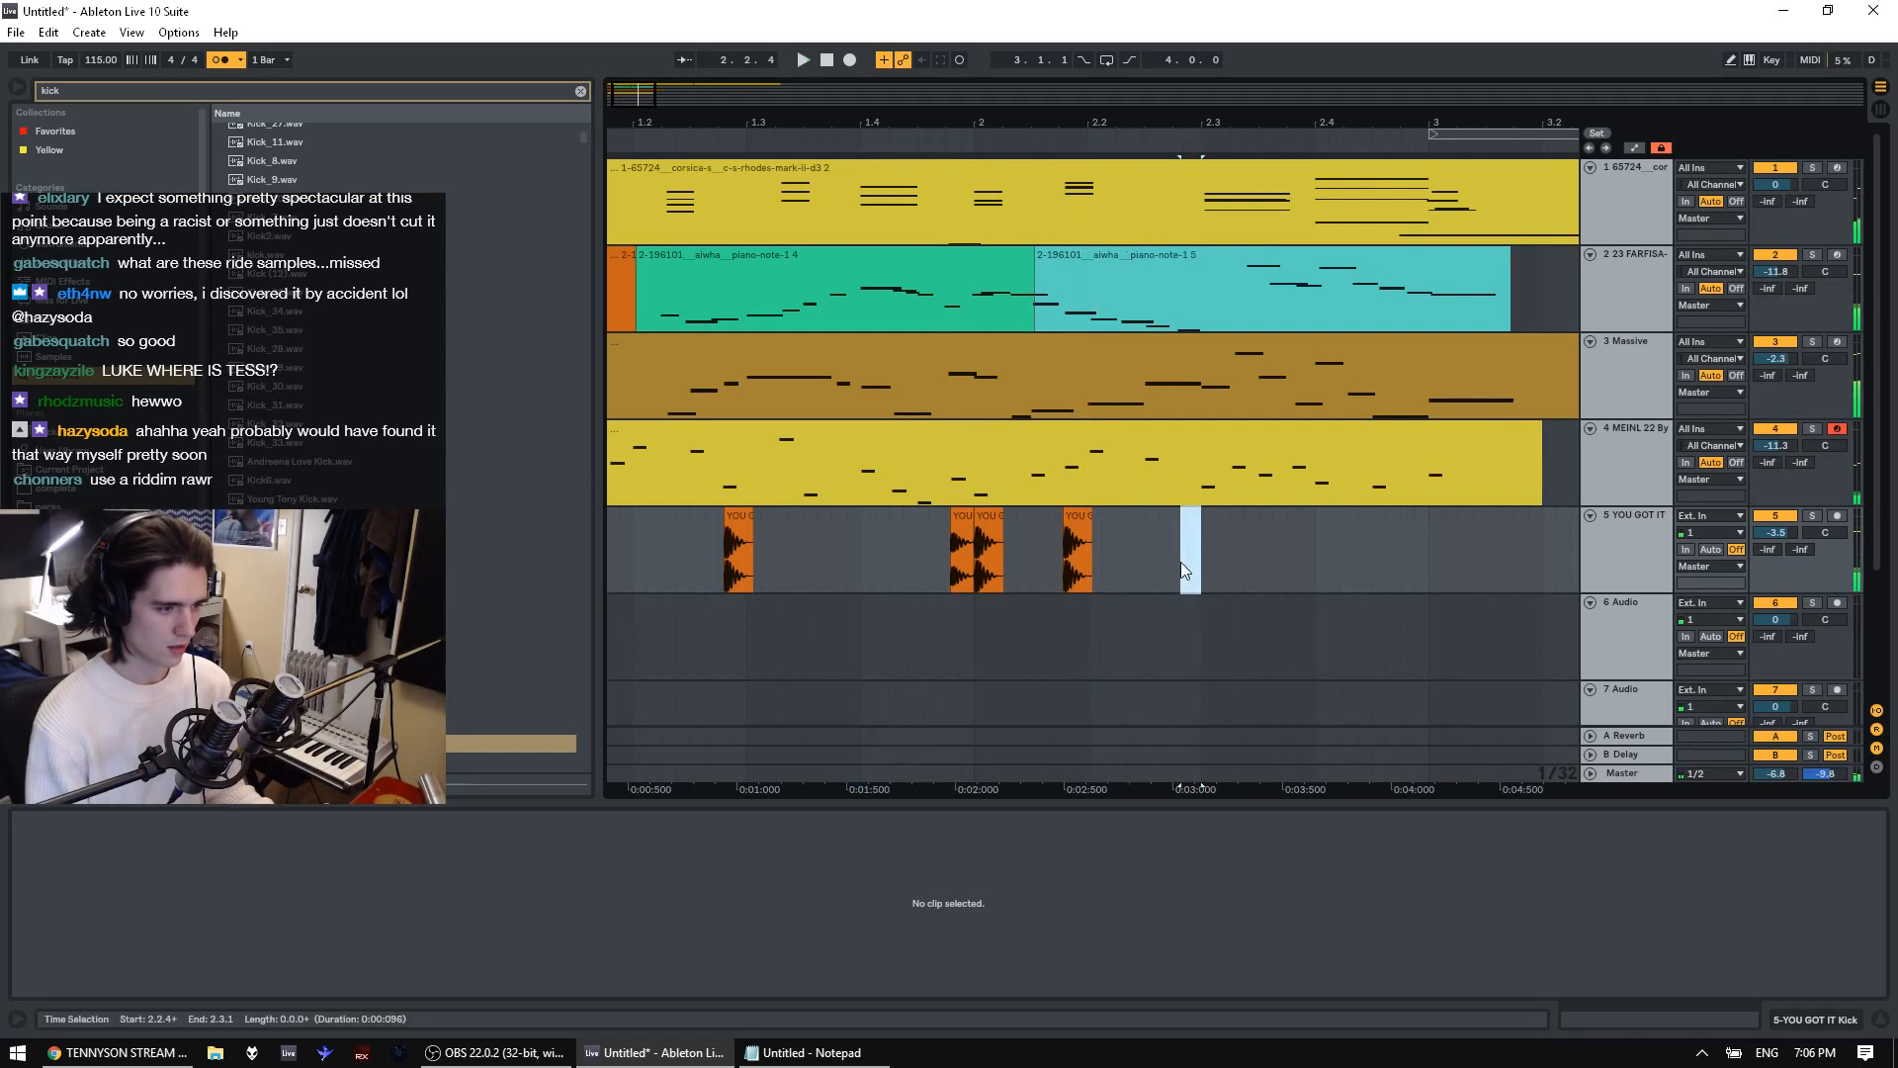
{"action": "key", "text": "ctrl+v"}
{"action": "left_click", "coordinate": [1123, 554]}
{"action": "key", "text": "space"}
{"action": "key", "text": "ctrl+v"}
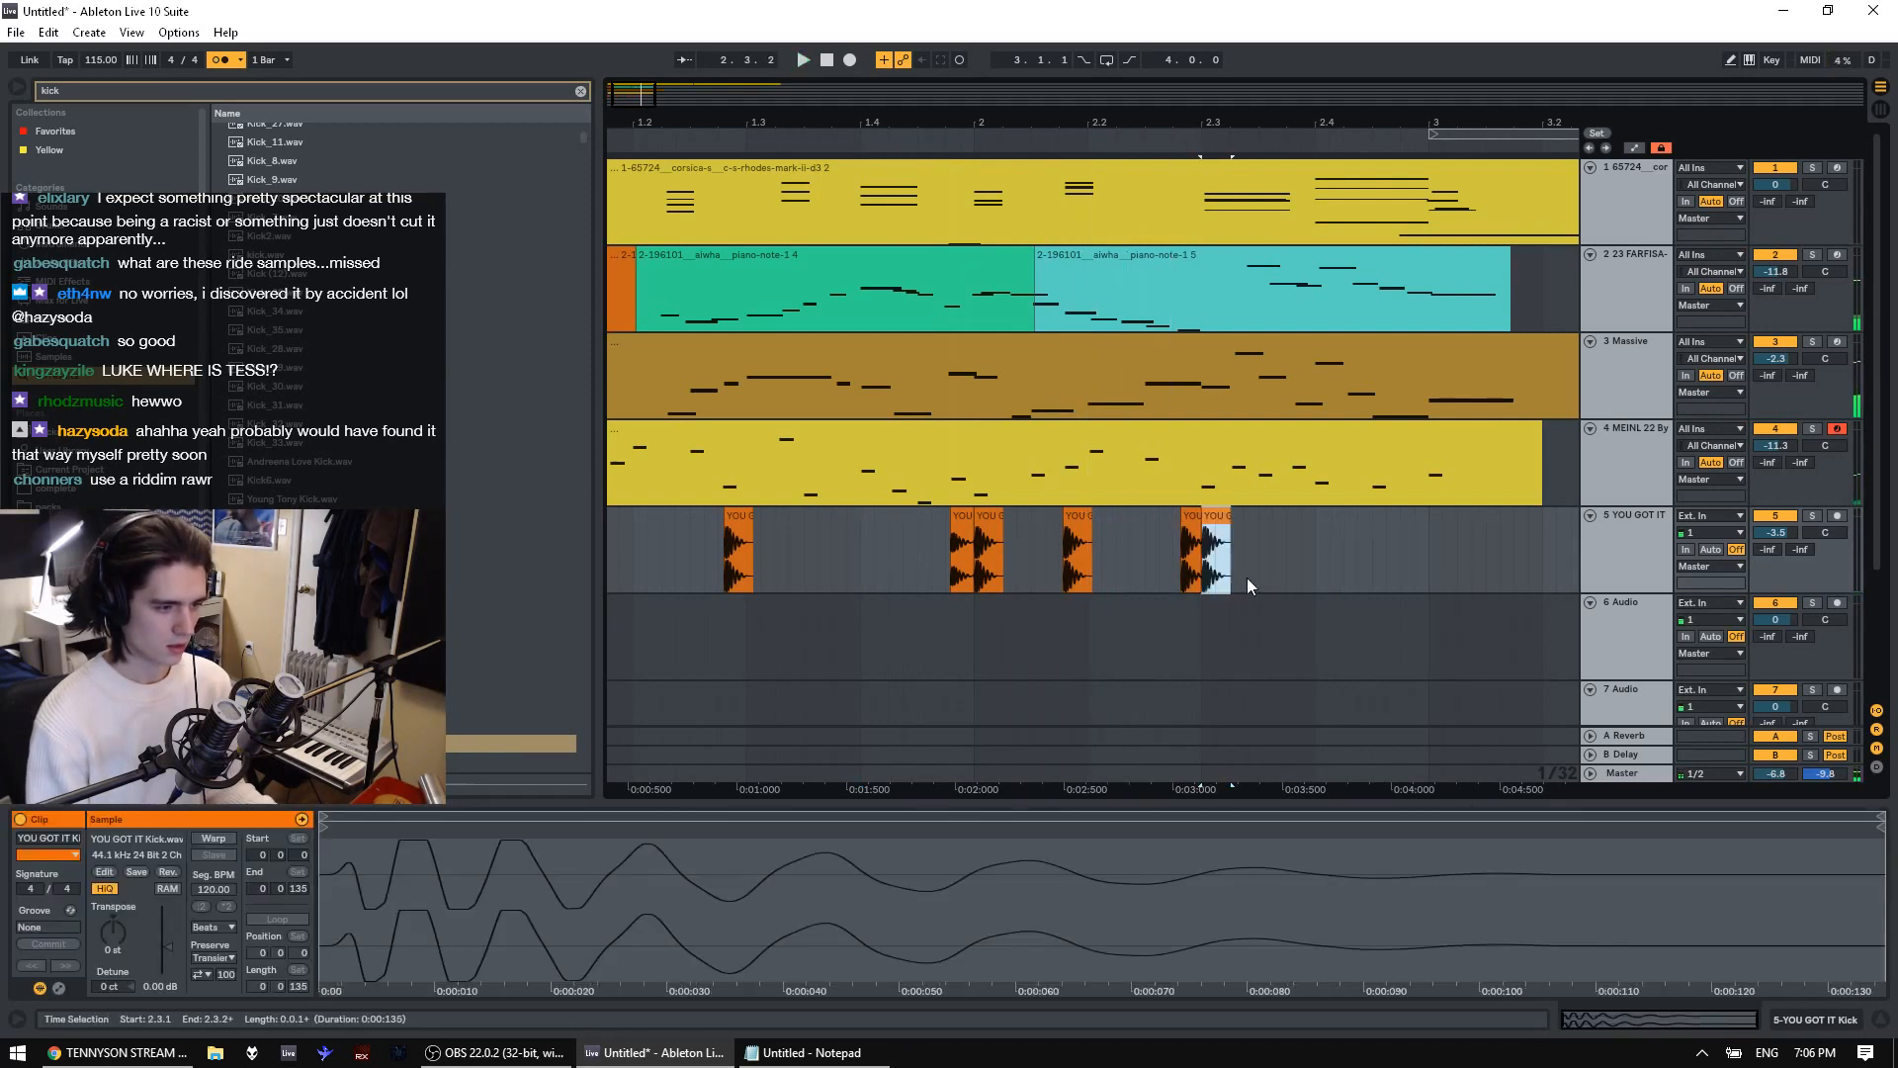
{"action": "left_click", "coordinate": [1114, 582]}
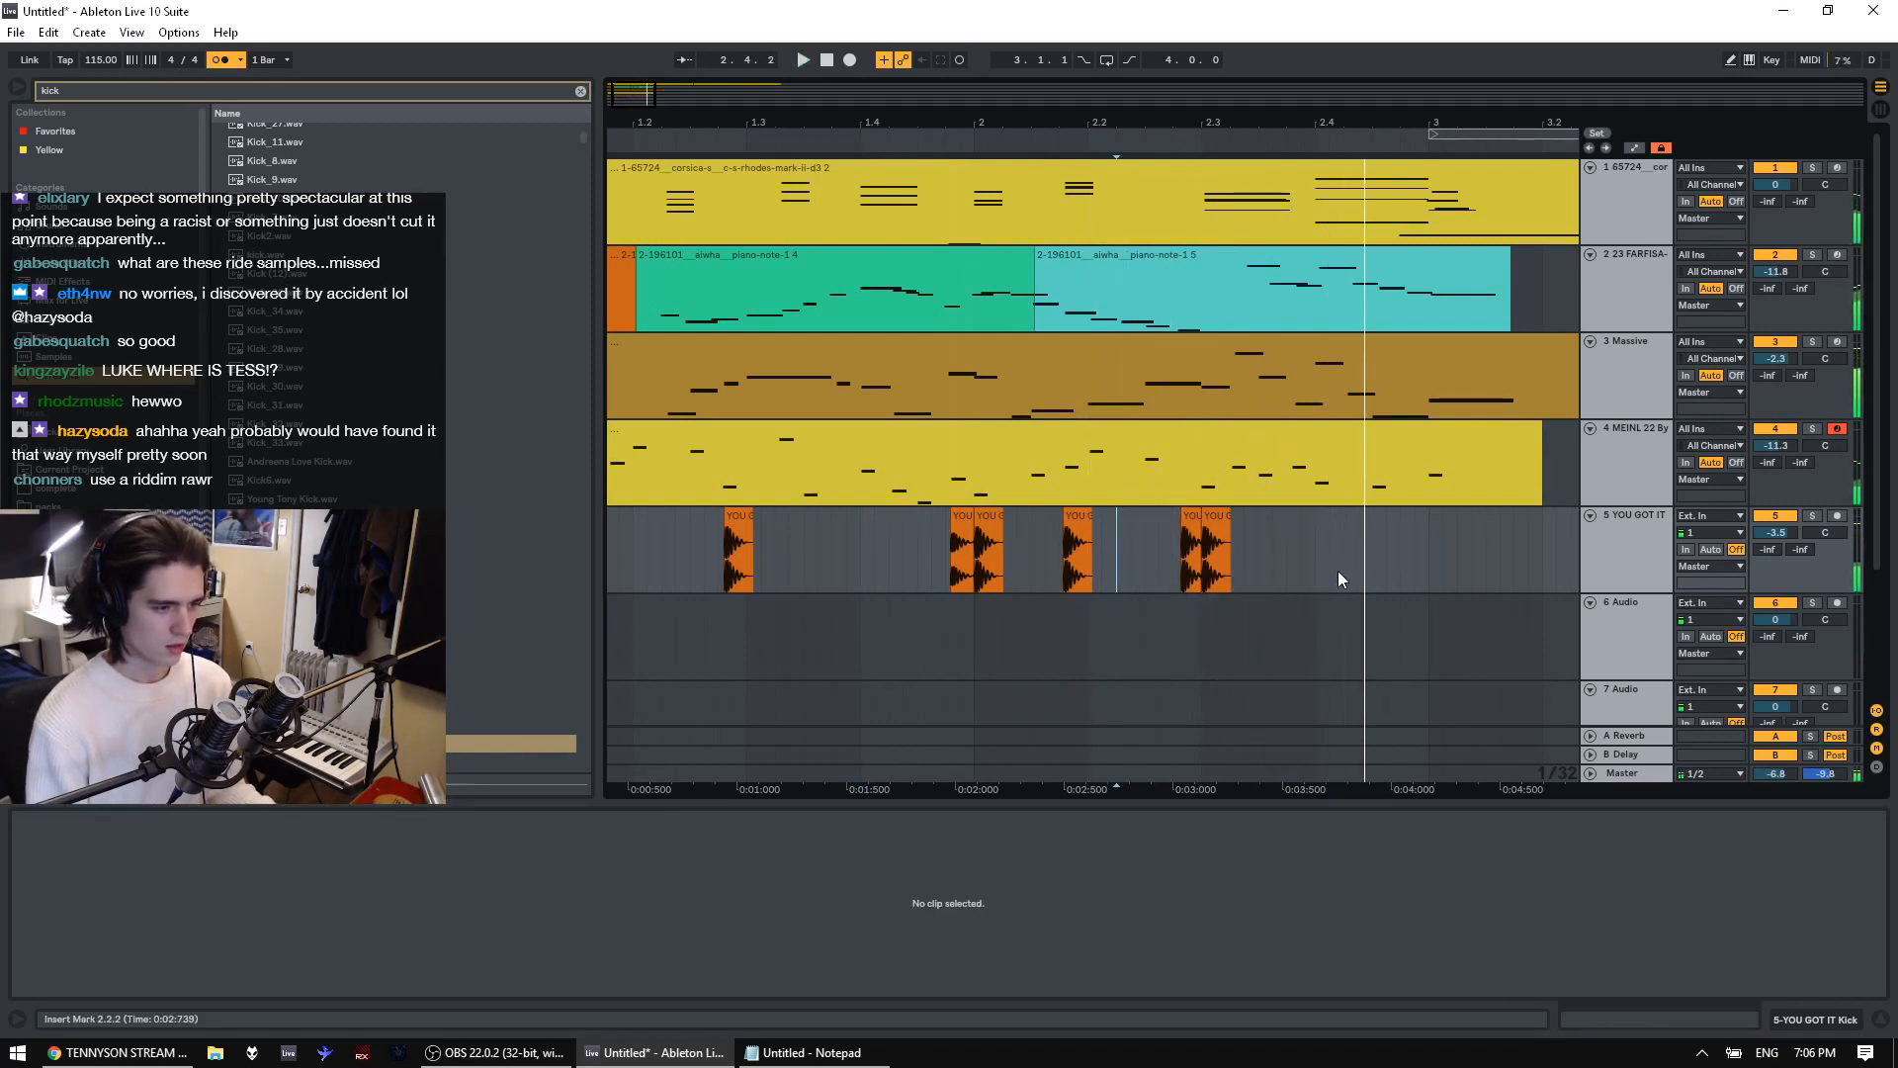
Paste a kick clip at about 2.3.4 and play the passage
{"action": "left_click_drag", "start_coordinate": [1311, 572], "coordinate": [1290, 577]}
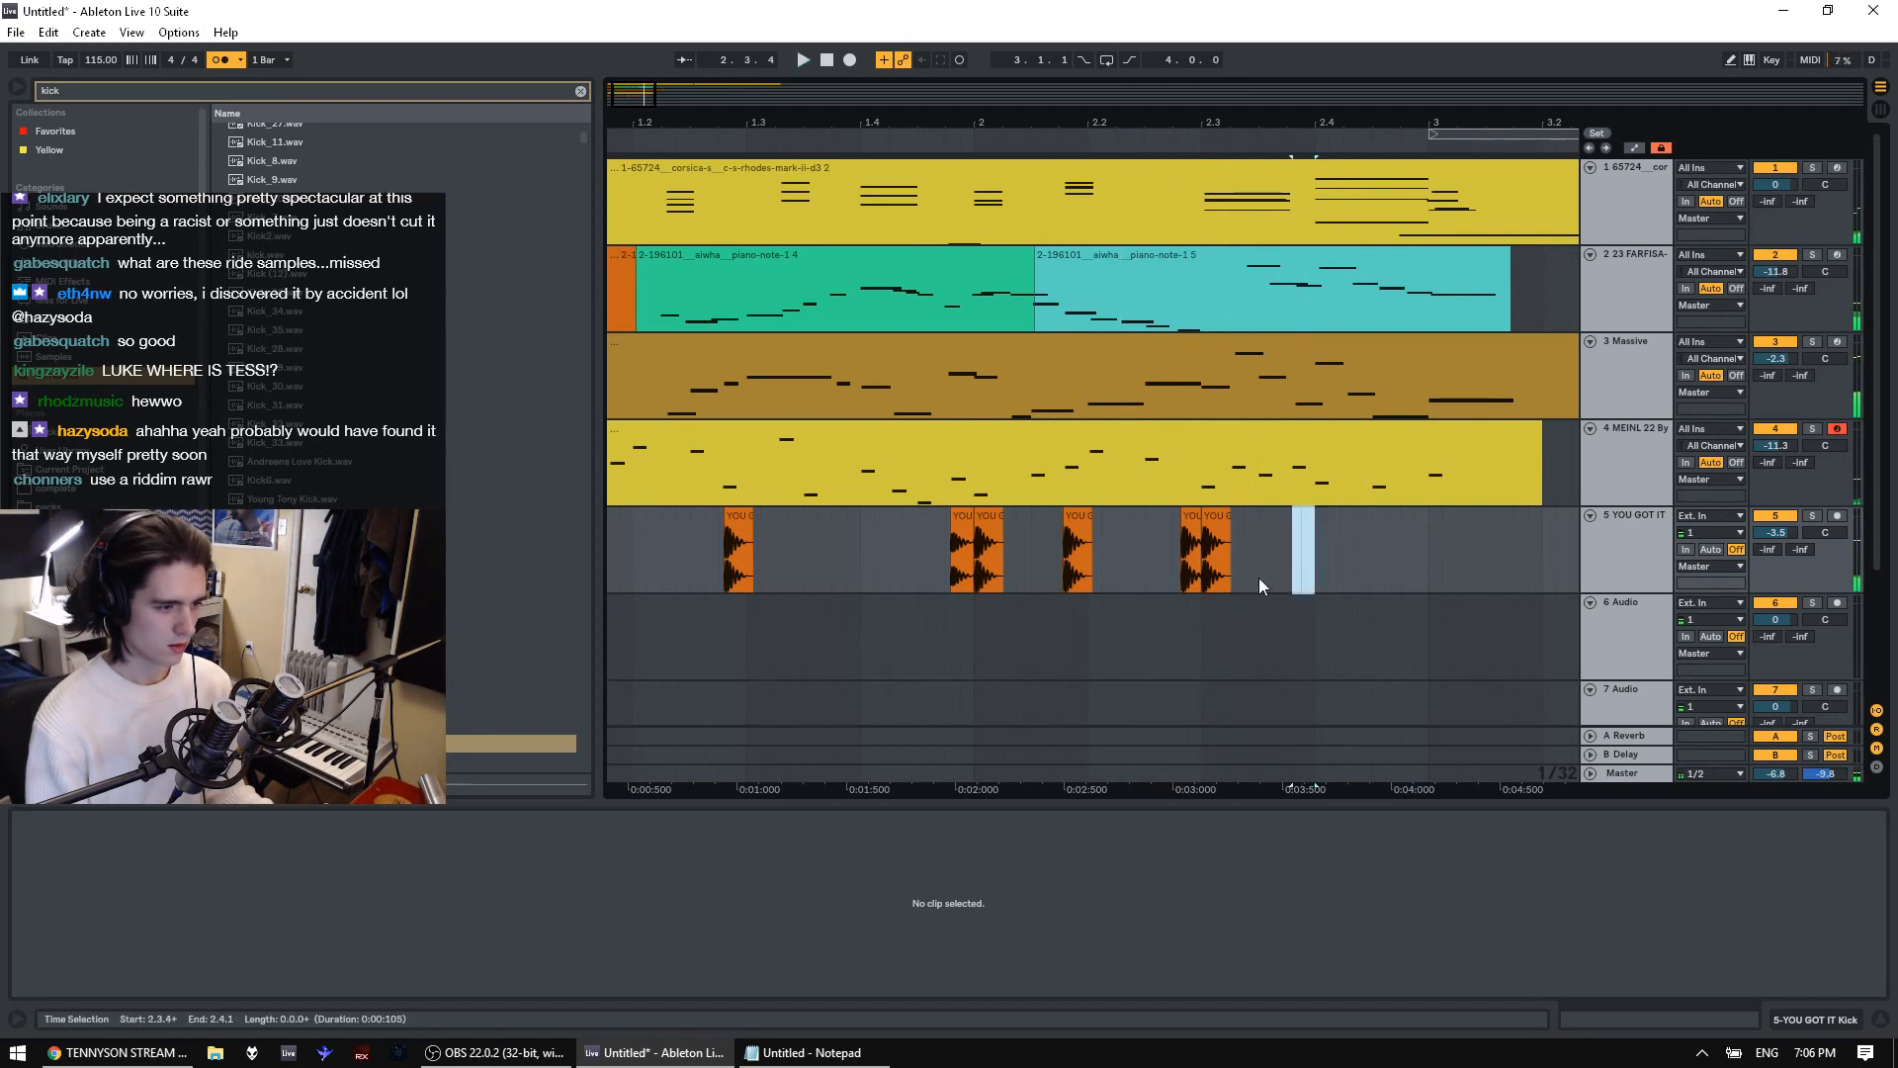
{"action": "key", "text": "ctrl+v"}
{"action": "key", "text": "space"}
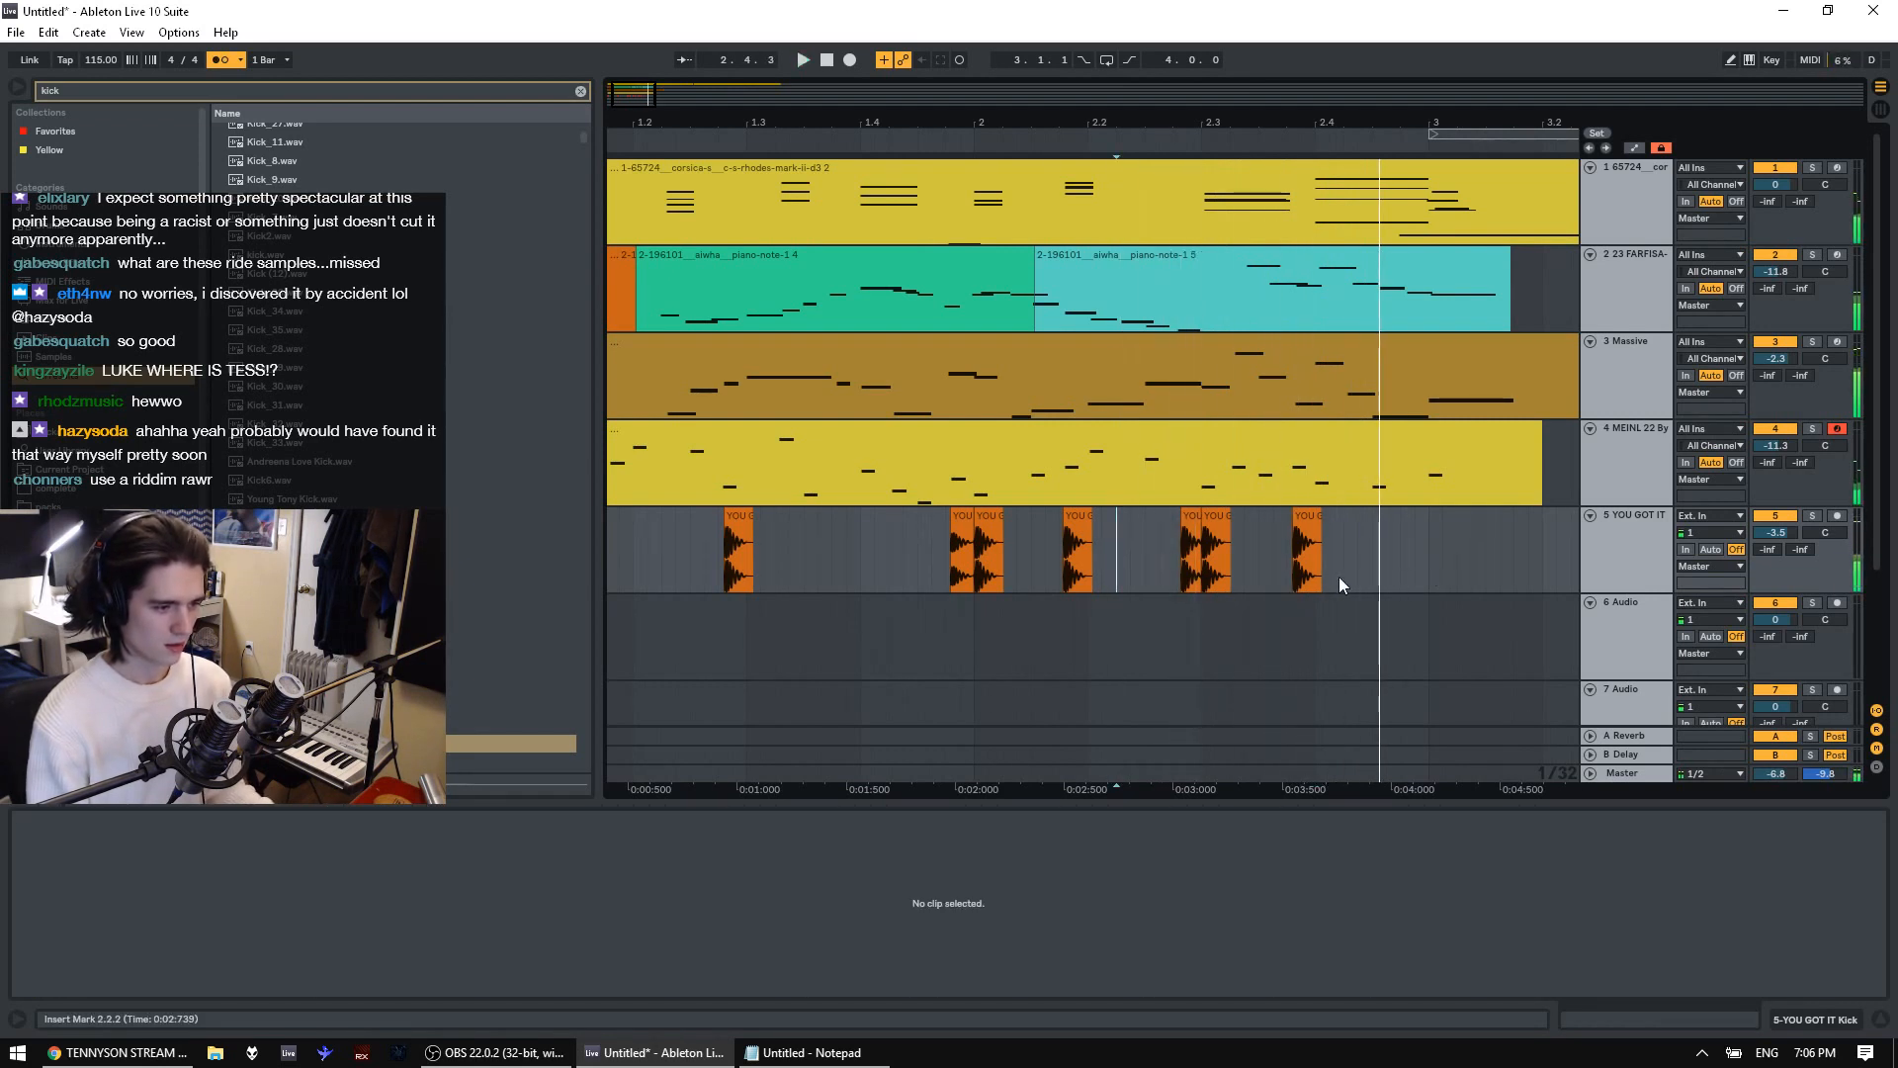
{"action": "key", "text": "space"}
{"action": "key", "text": "space"}
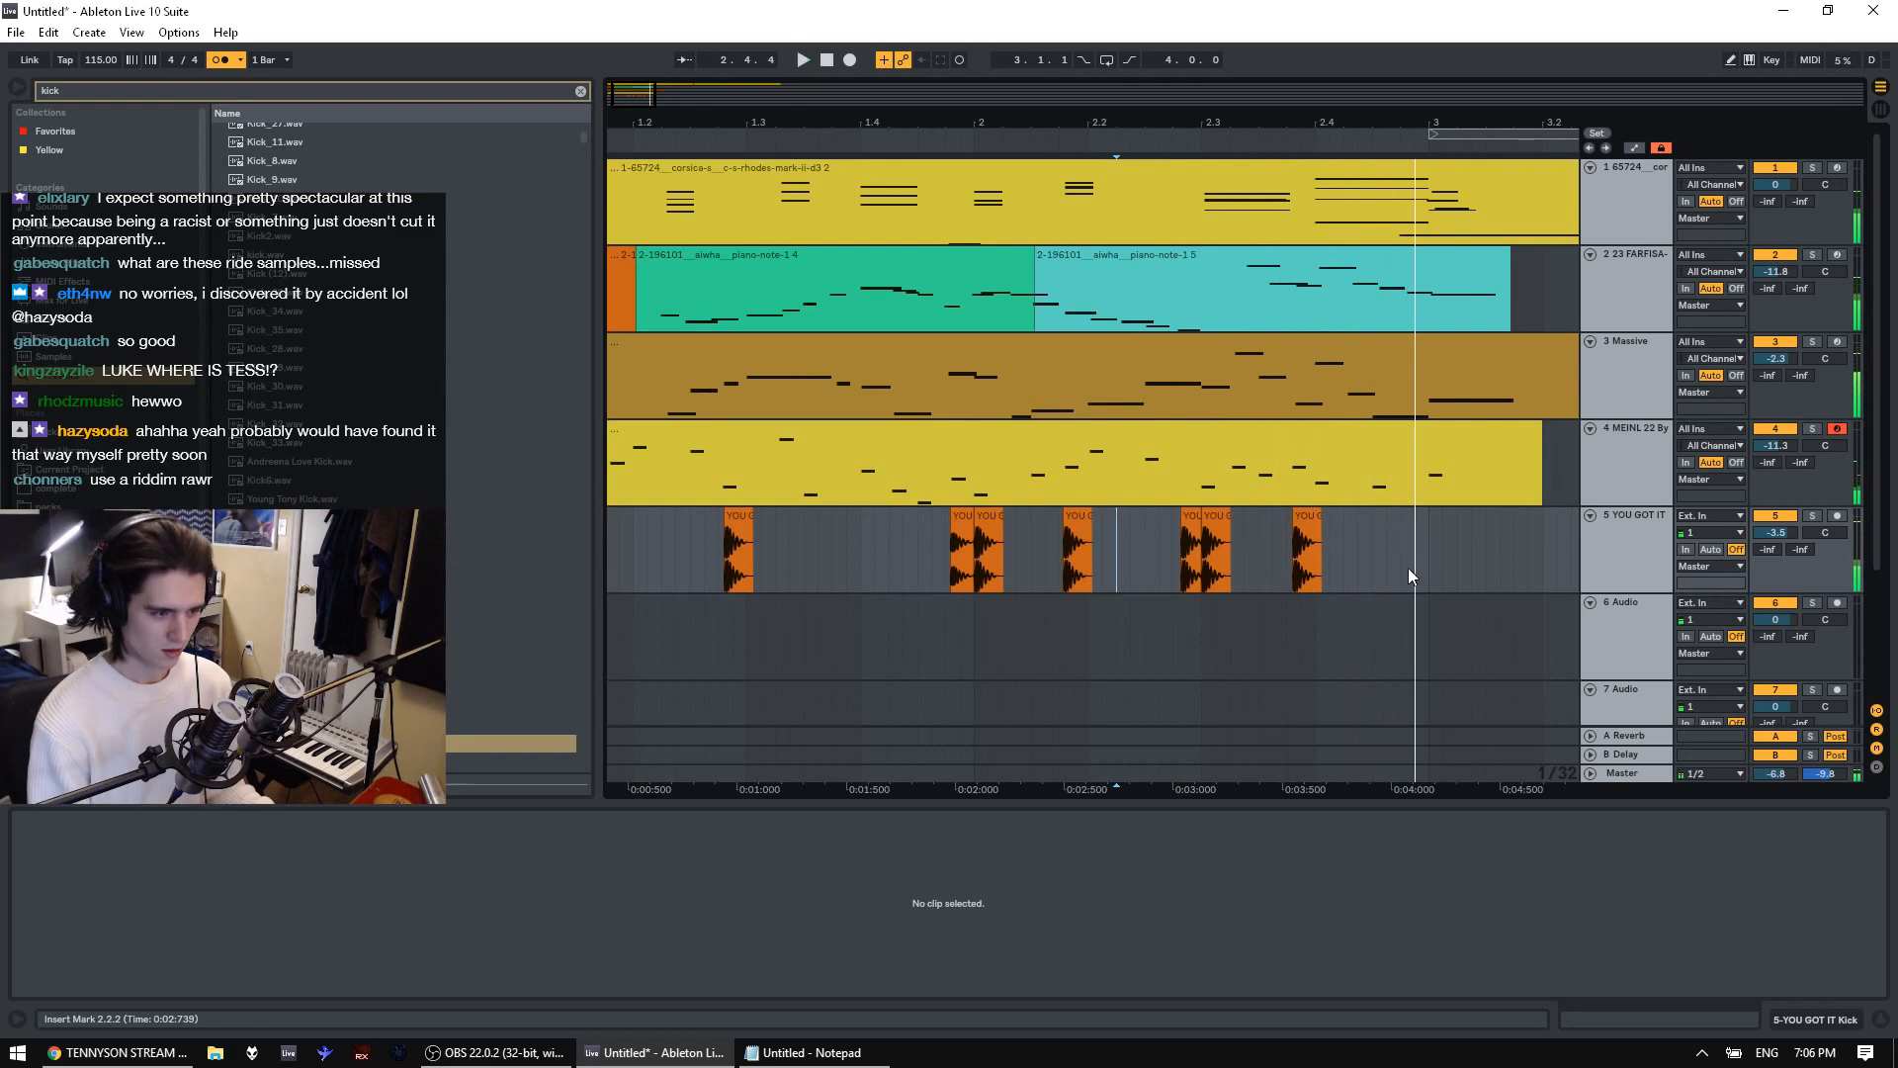
Paste two kick clips, one just before bar 3 at about 2.4.4 and one on 3.1.1
{"action": "left_click_drag", "start_coordinate": [1428, 573], "coordinate": [1405, 575]}
{"action": "key", "text": "ctrl+v"}
{"action": "key", "text": "ctrl+v"}
{"action": "left_click", "coordinate": [1357, 577]}
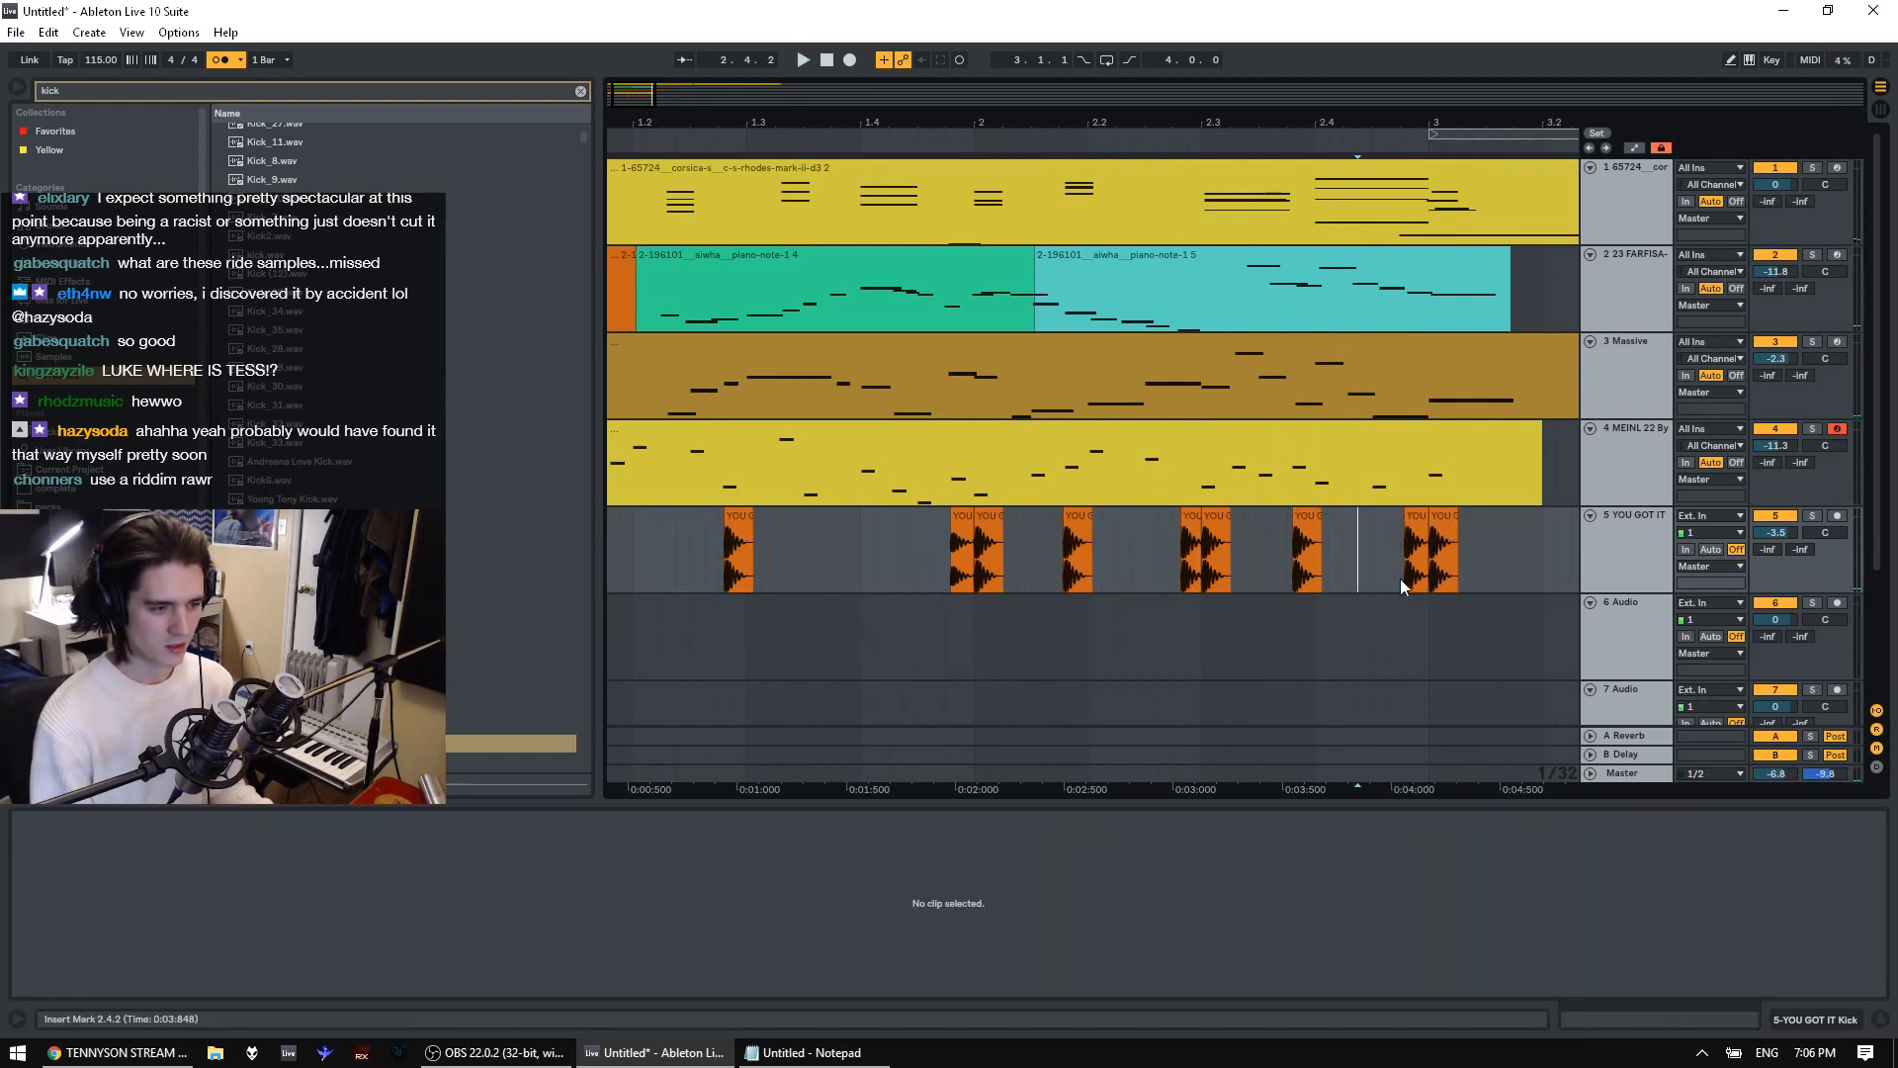
Lower the clip gain of the kick just before 3.1.1, undo the last change and play from the kick just before 2.1.1
{"action": "left_click", "coordinate": [1408, 573]}
{"action": "left_click_drag", "start_coordinate": [158, 937], "coordinate": [162, 965]}
{"action": "left_click", "coordinate": [959, 568]}
{"action": "key", "text": "ctrl+z"}
{"action": "key", "text": "space"}
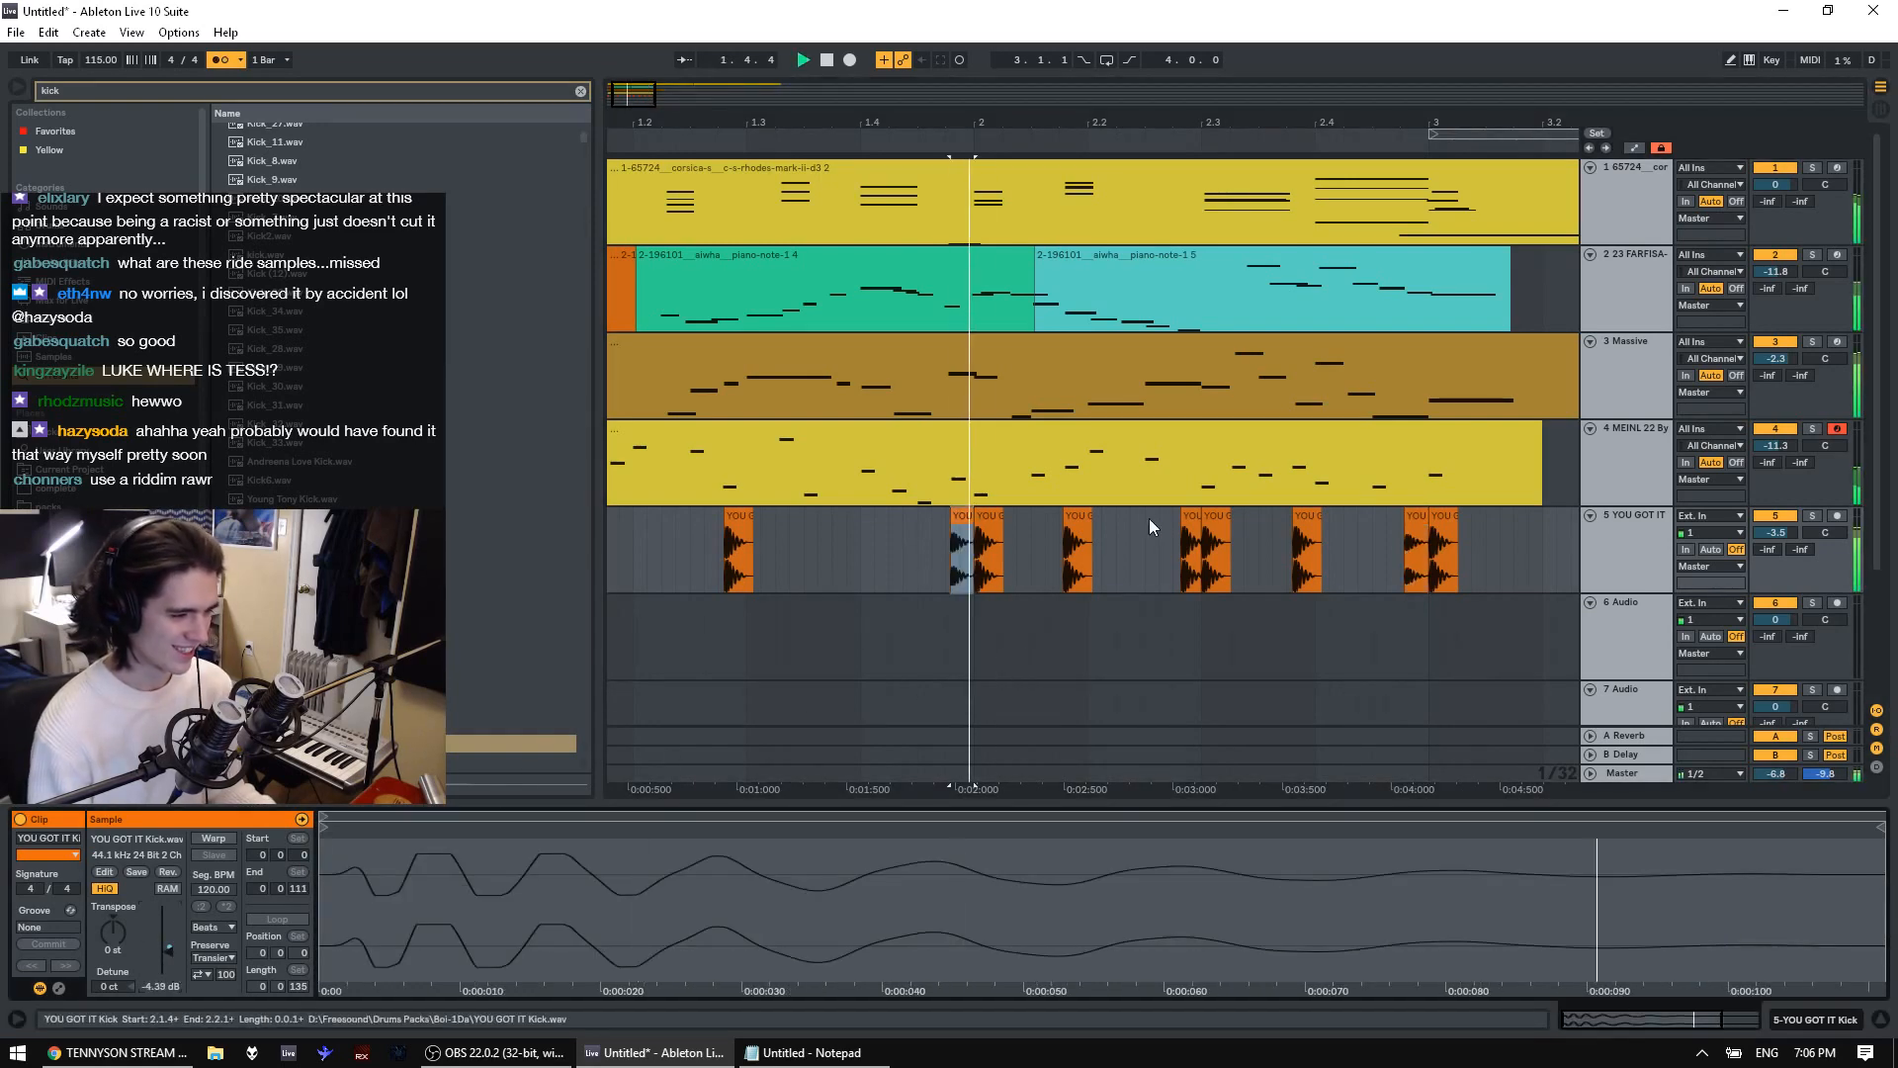
Lower the clip gain of the kick just before 2.3.1 to -3.41 dB and play the passage
{"action": "key", "text": "space"}
{"action": "left_click", "coordinate": [1190, 517]}
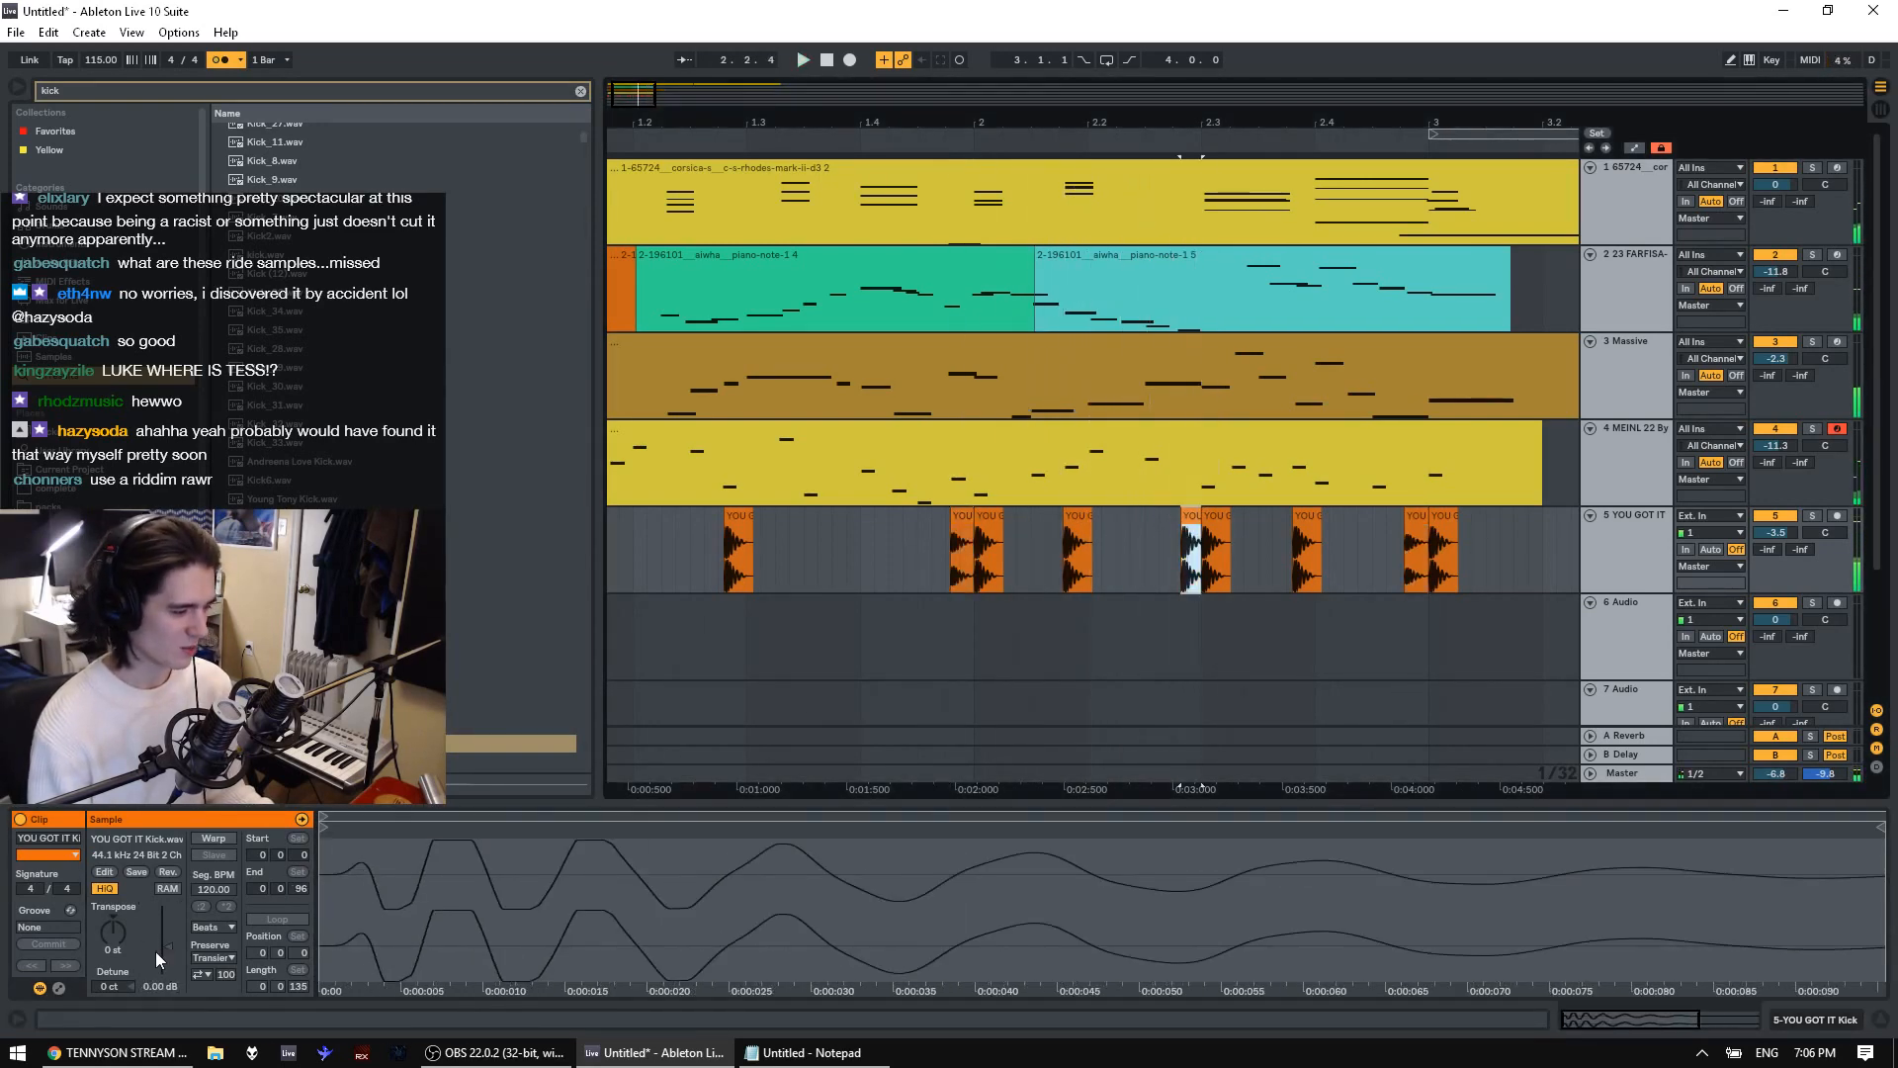
{"action": "left_click_drag", "start_coordinate": [156, 951], "coordinate": [162, 958]}
{"action": "key", "text": "space"}
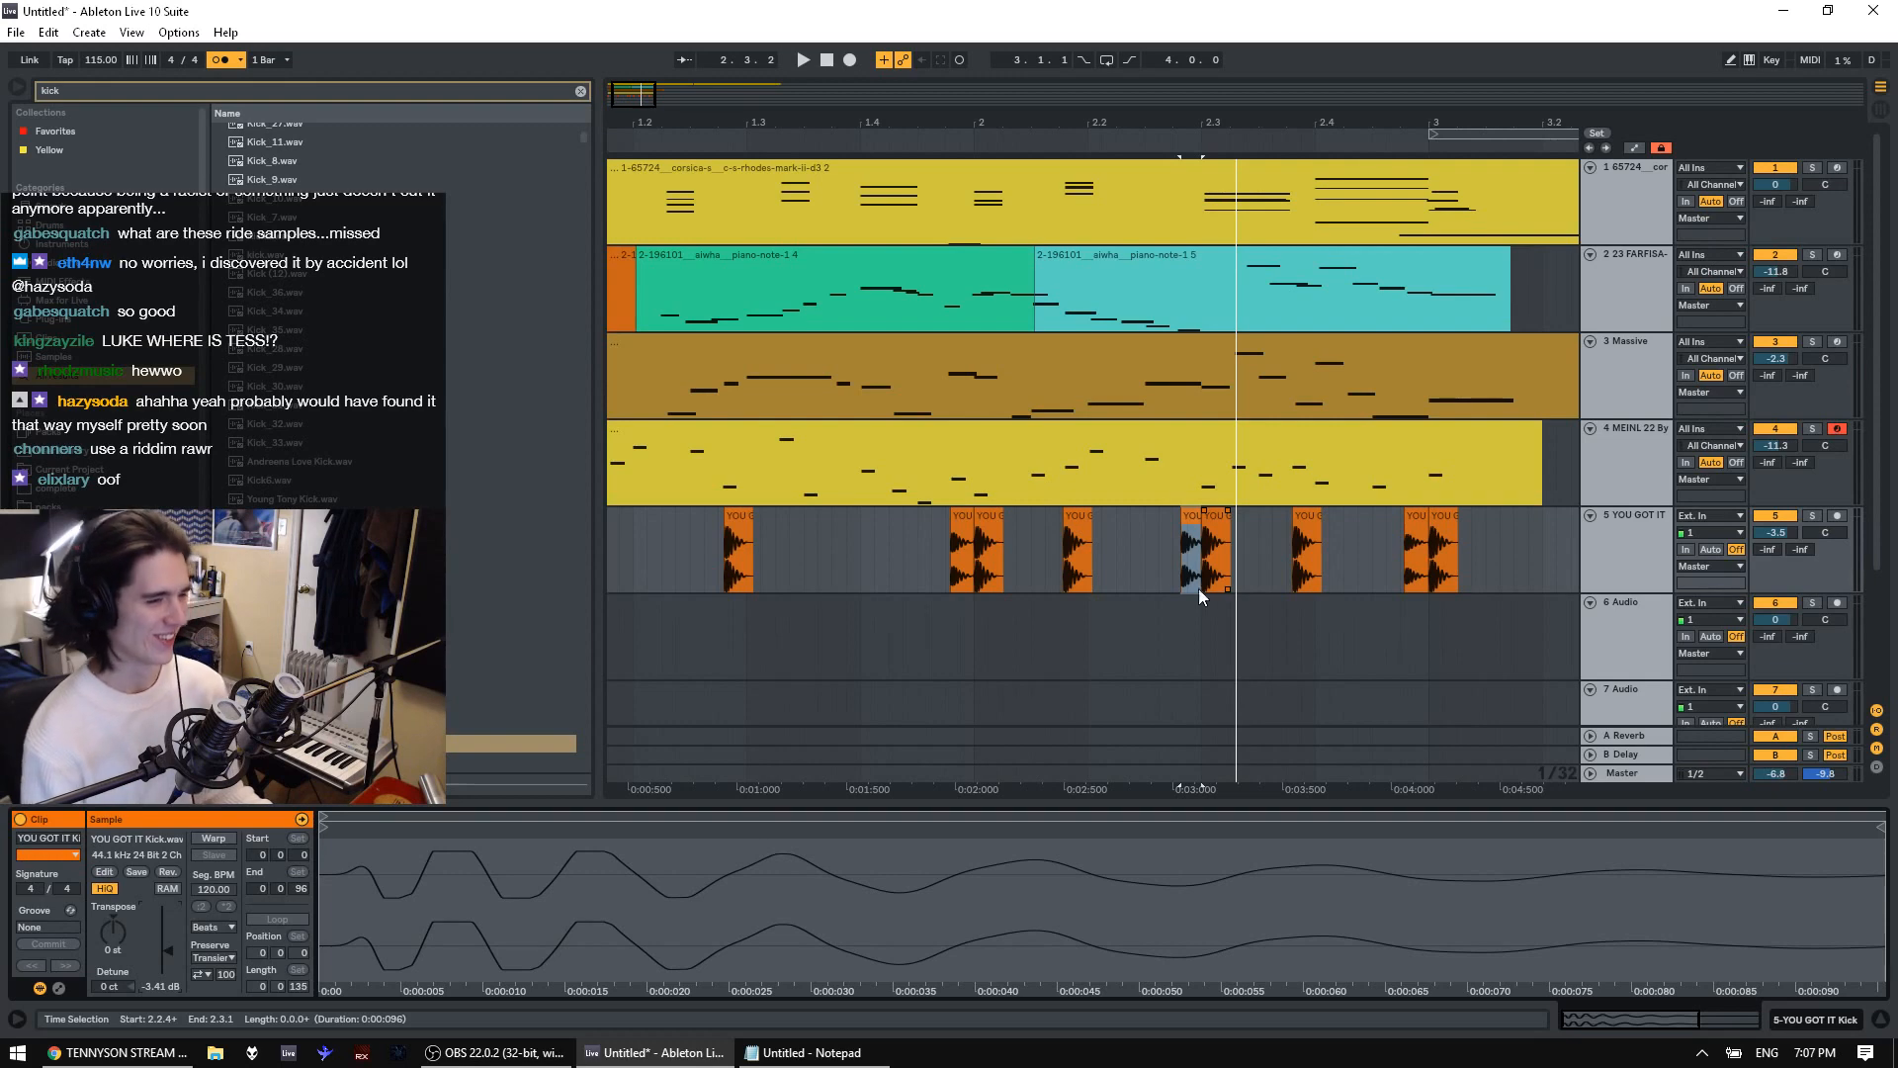
{"action": "left_click", "coordinate": [1160, 533]}
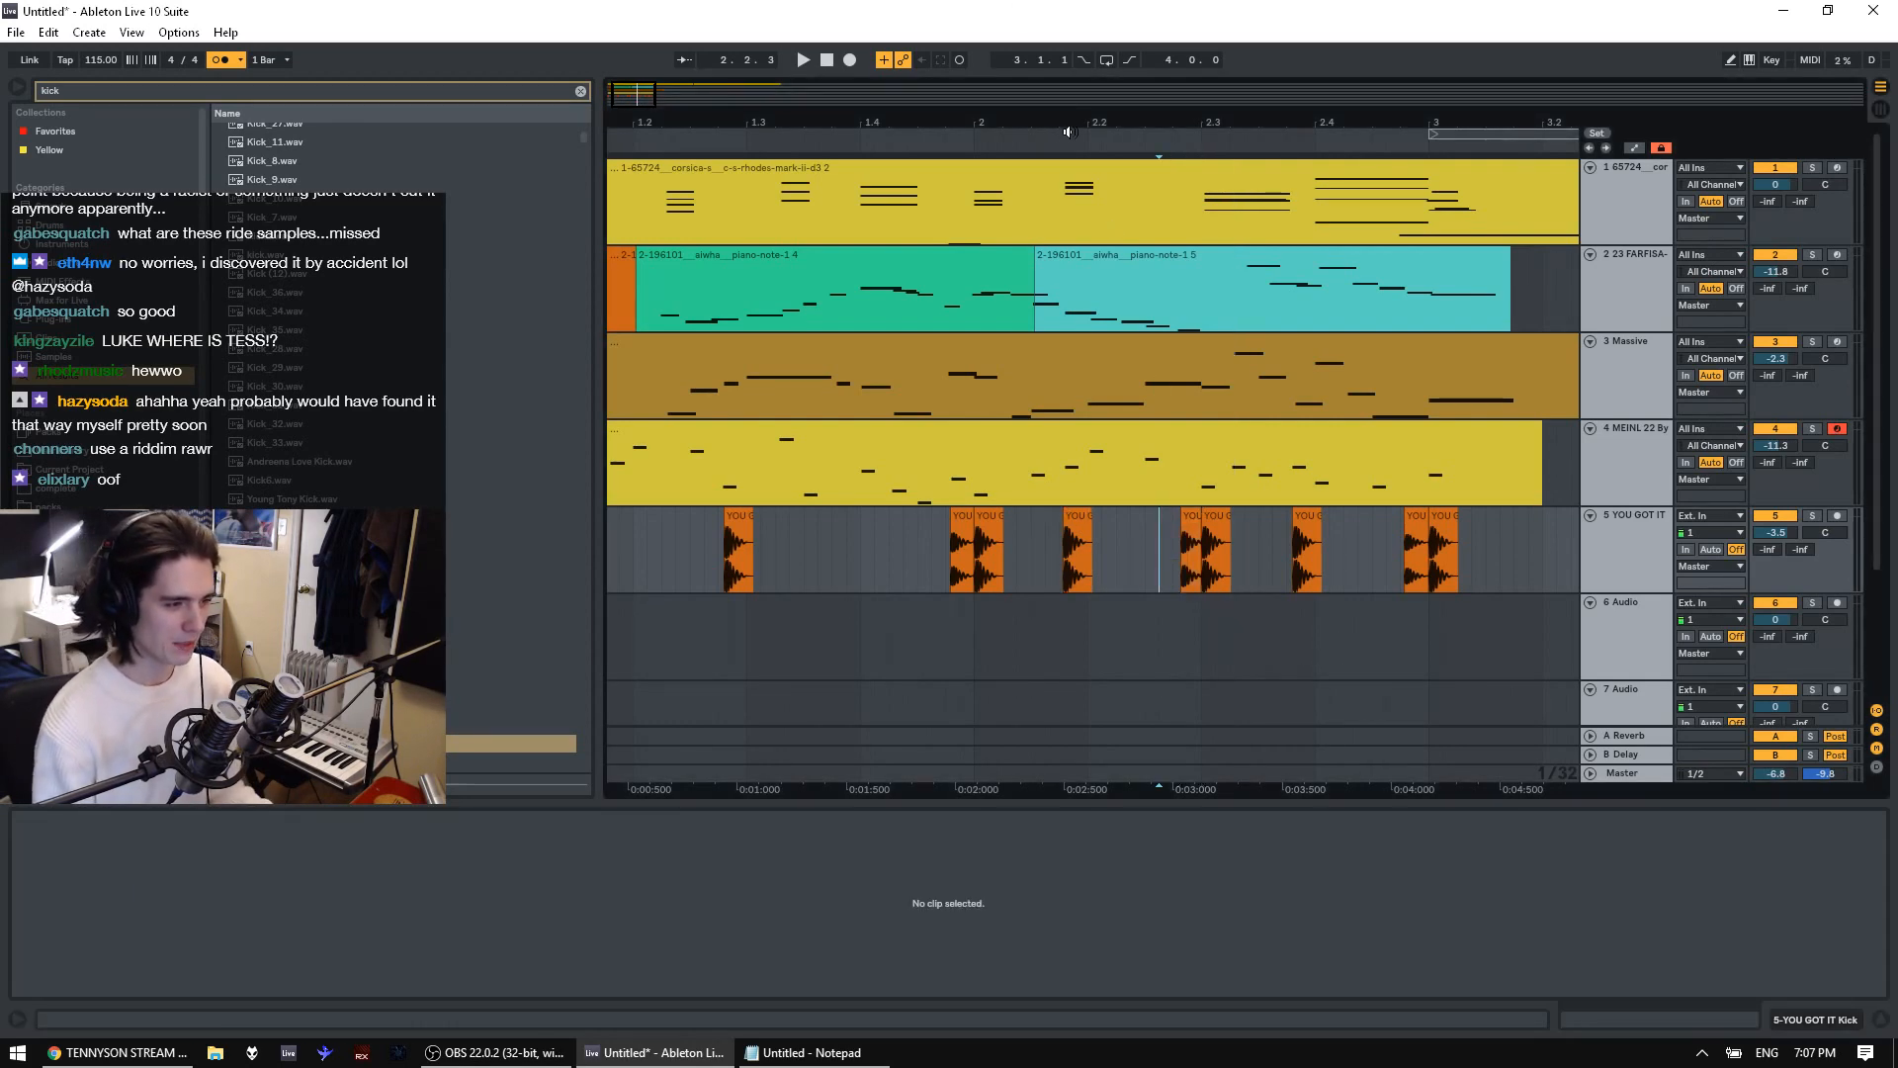
{"action": "left_click_drag", "start_coordinate": [1068, 126], "coordinate": [729, 127]}
{"action": "key", "text": "space"}
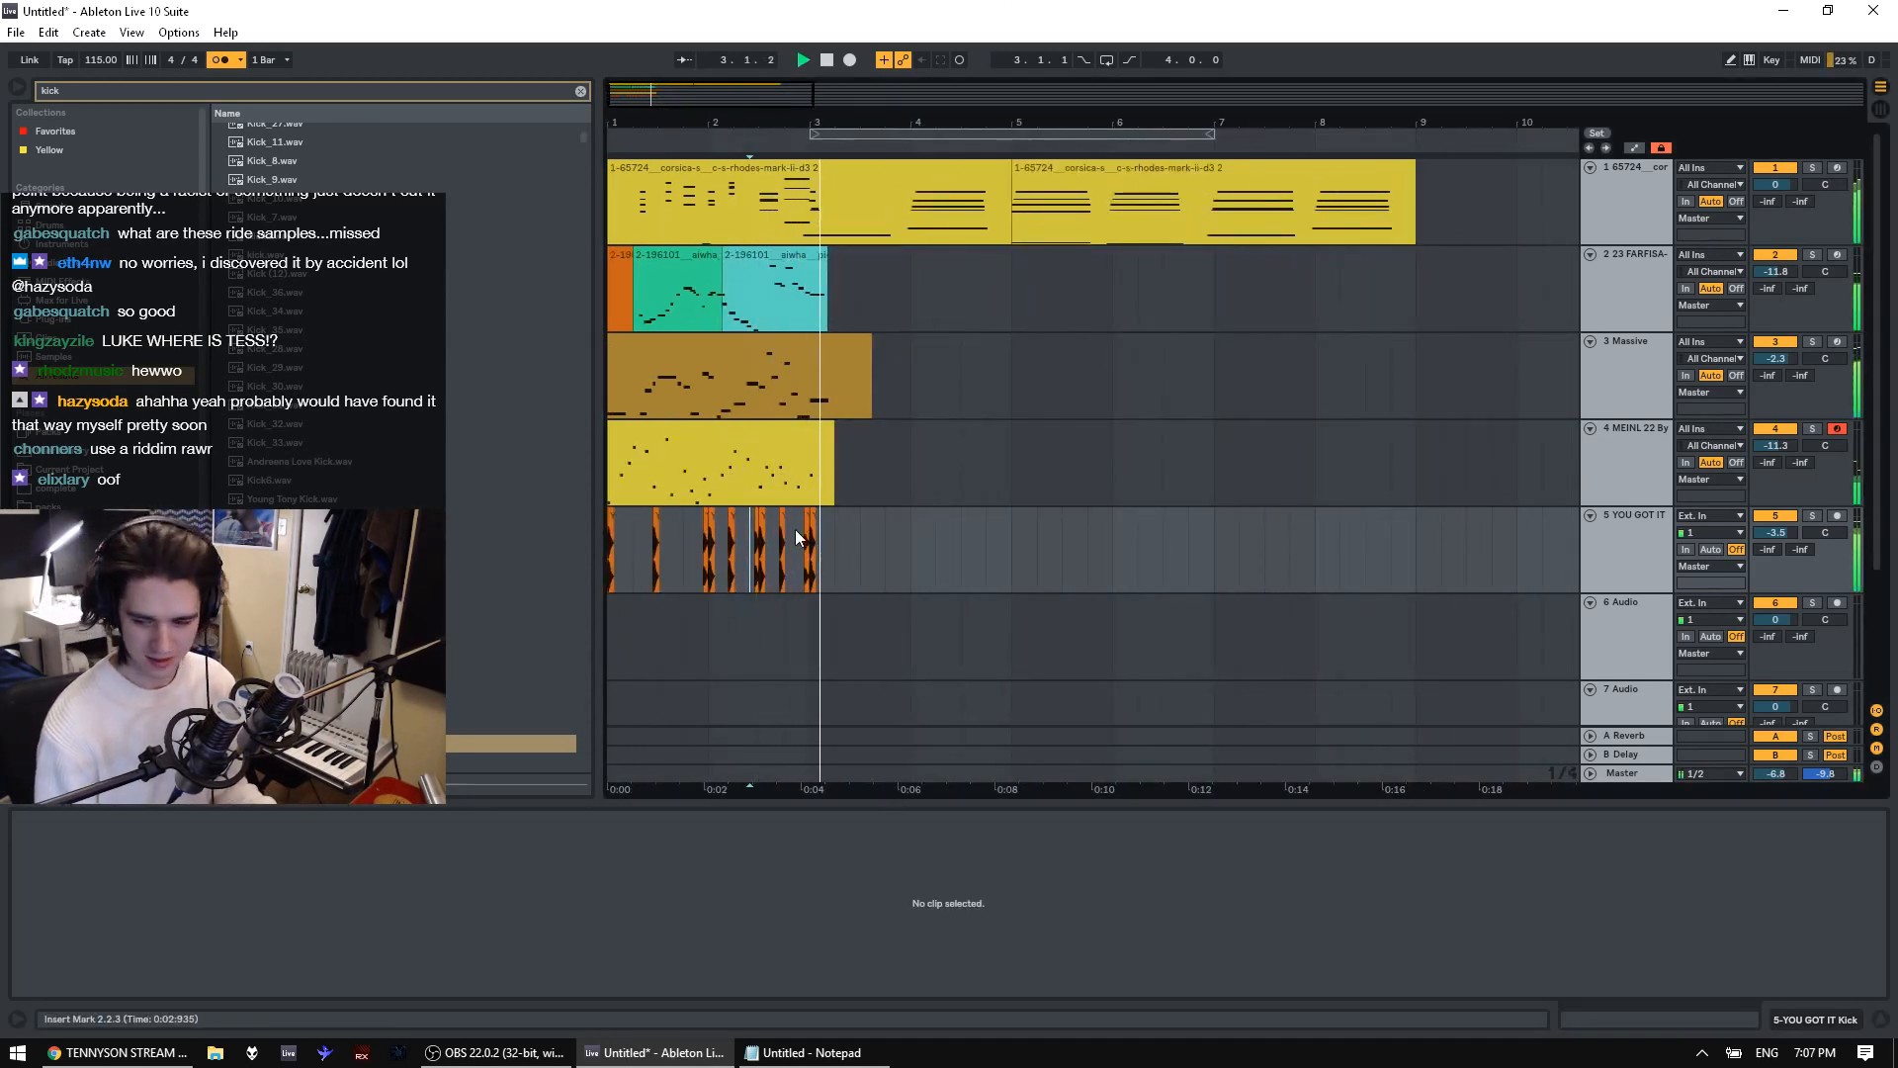
{"action": "key", "text": "space"}
Search the browser for snare, audition a few samples and place Snare_10.wav at 4.1.1 on audio track 6
{"action": "left_click_drag", "start_coordinate": [910, 554], "coordinate": [561, 603]}
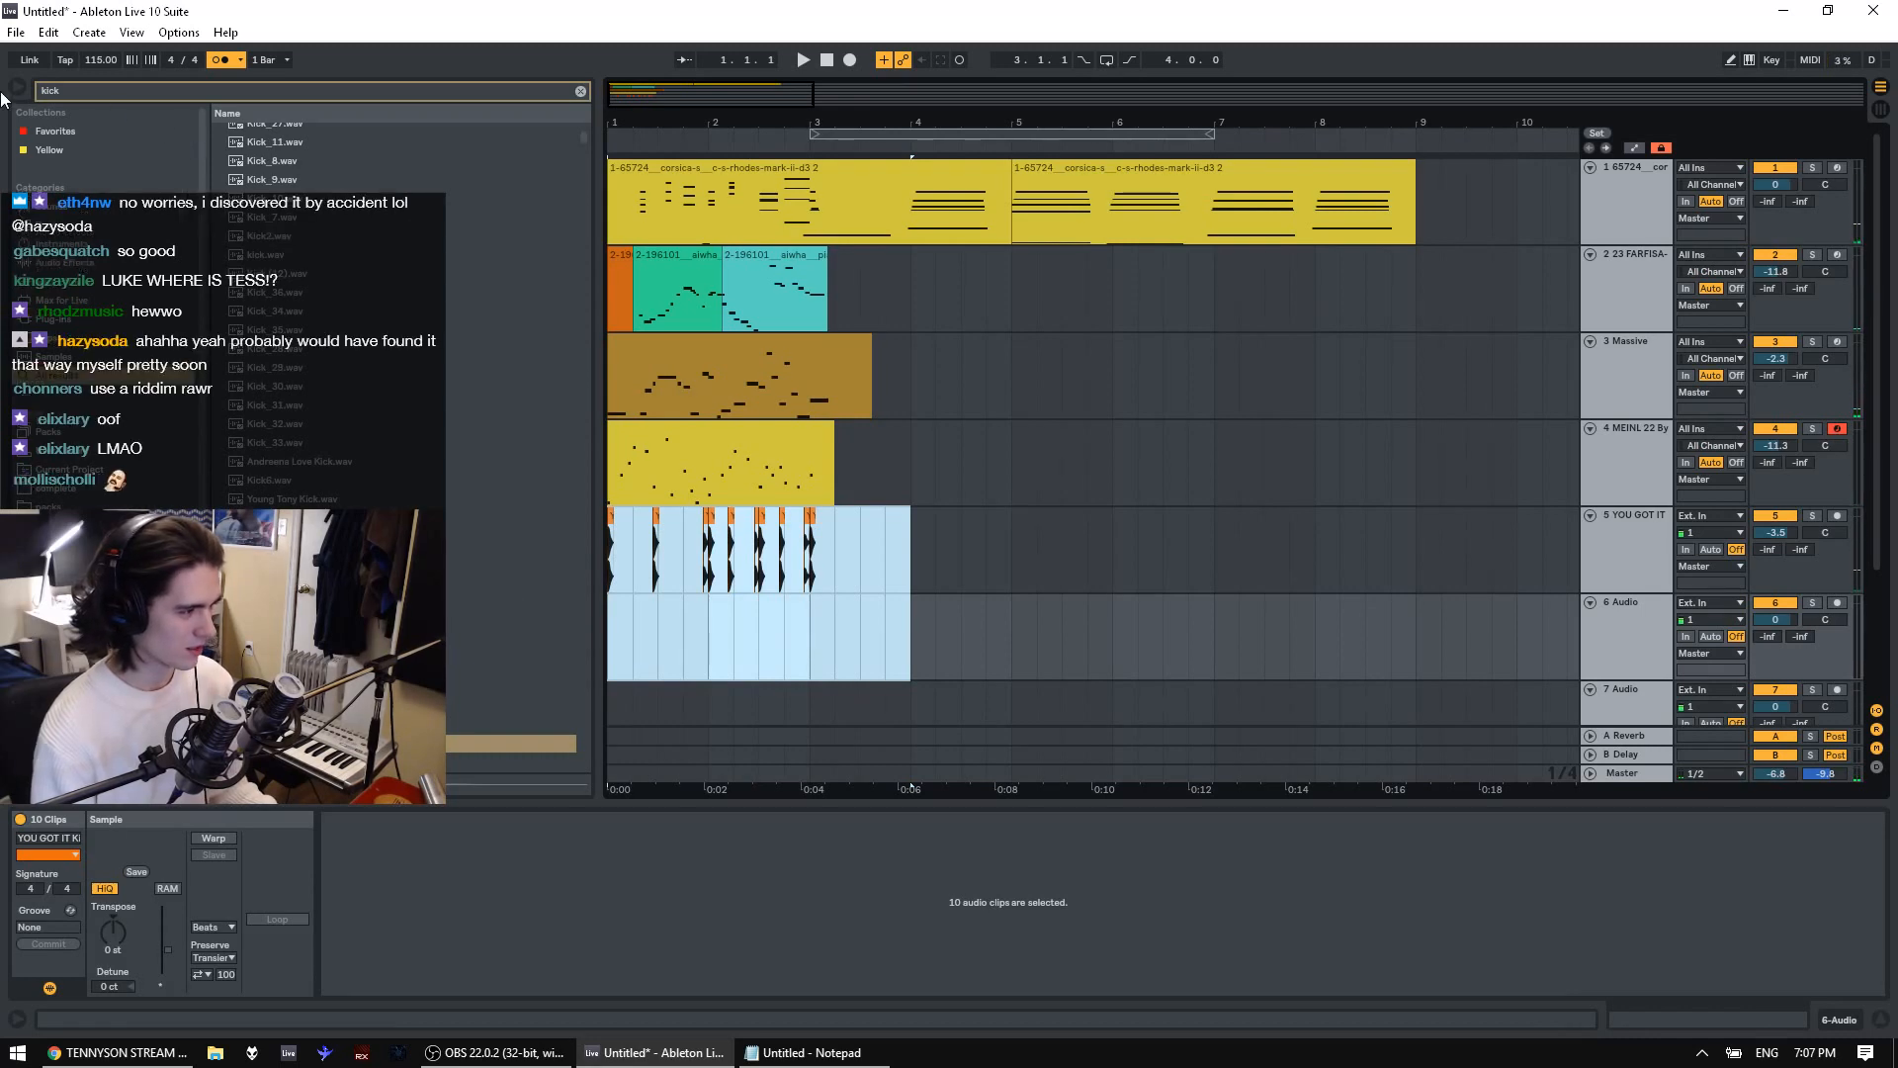
{"action": "key", "text": "ctrl+f"}
{"action": "type", "text": "snare"}
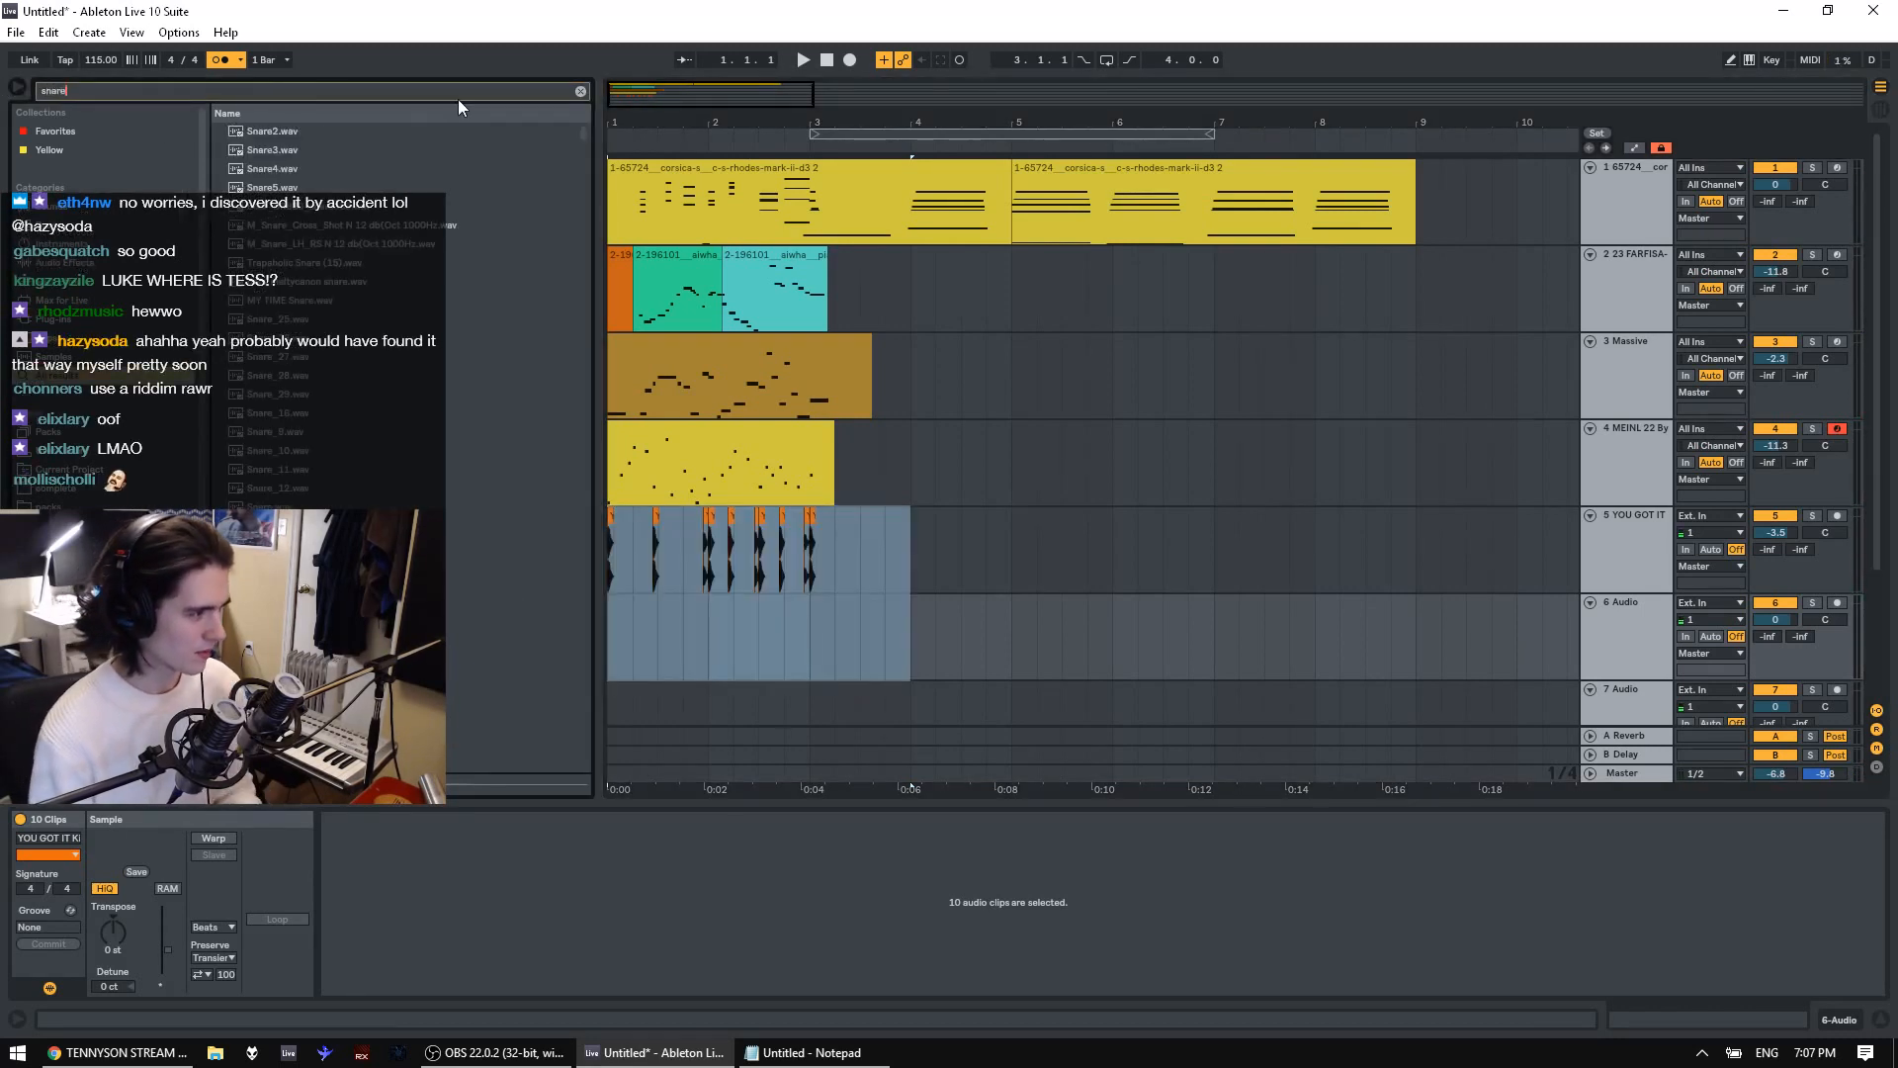
{"action": "left_click", "coordinate": [316, 435]}
{"action": "key", "text": "Down"}
{"action": "key", "text": "Down"}
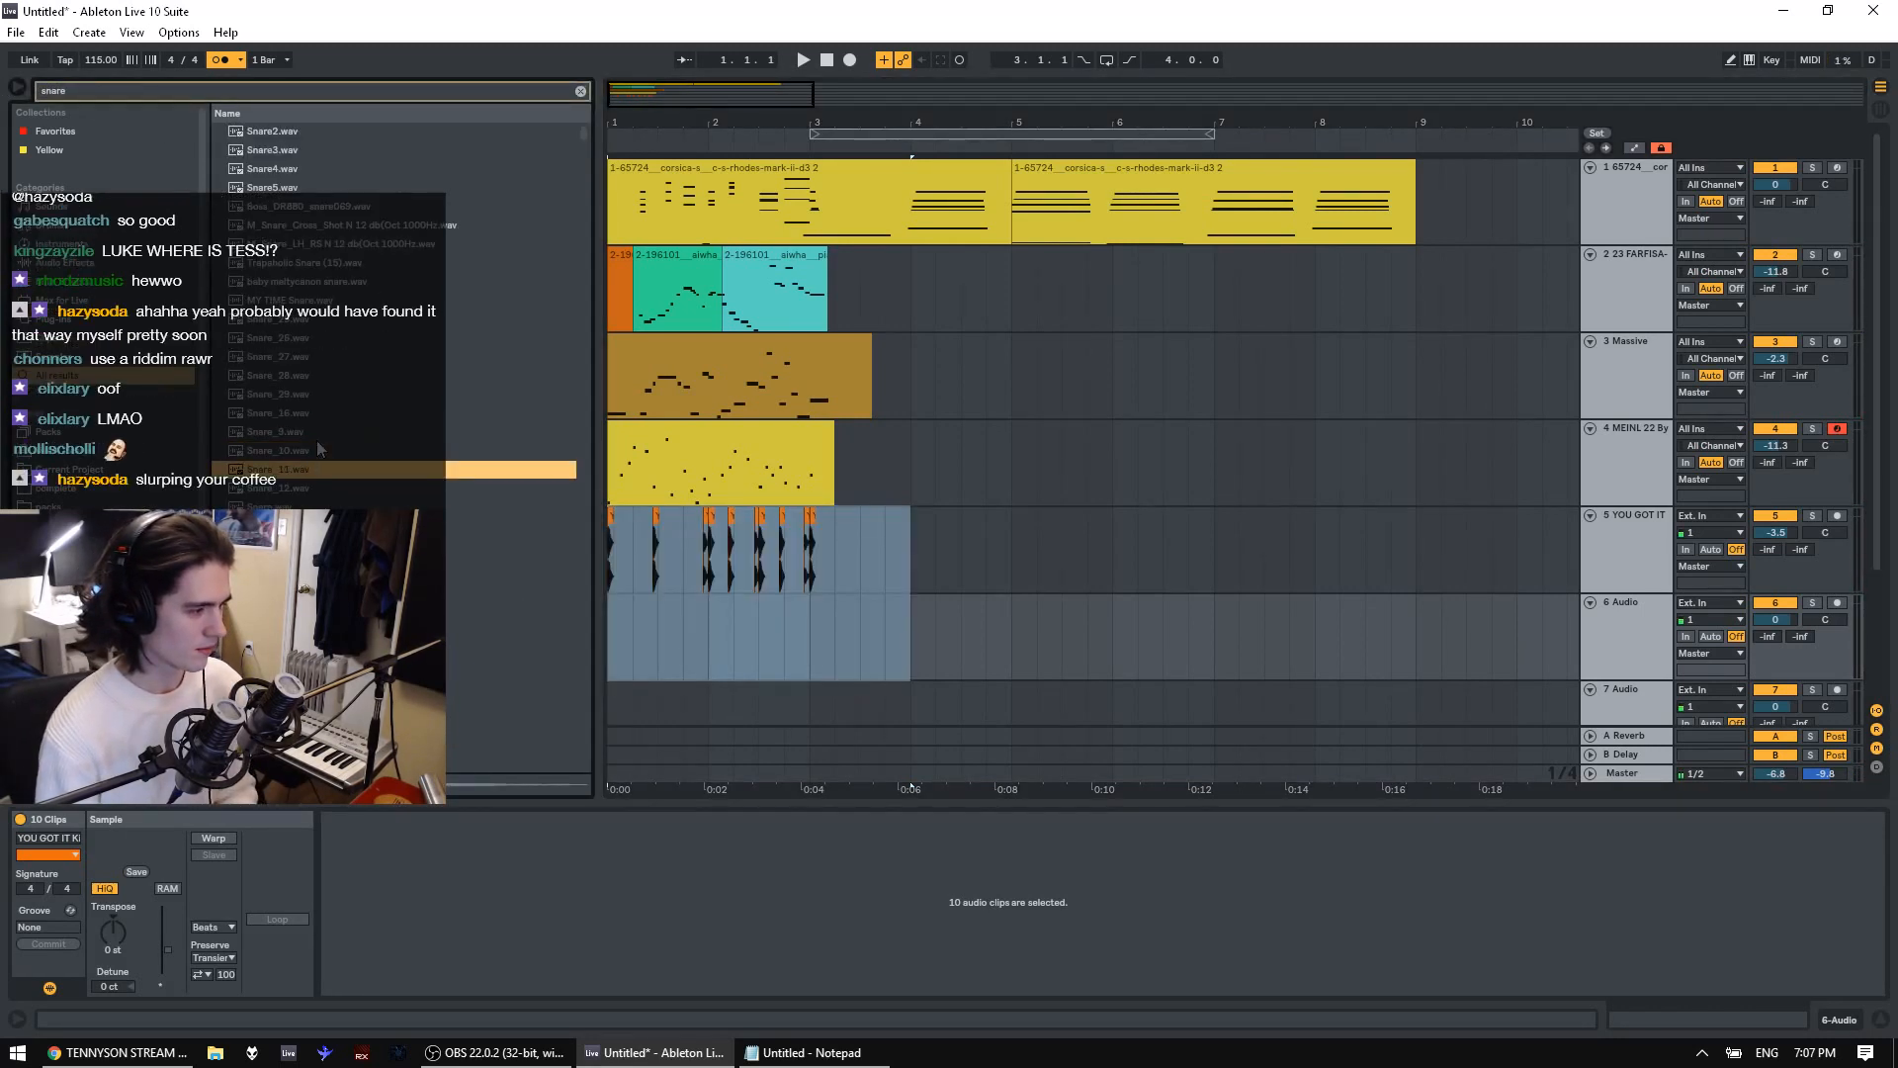
{"action": "key", "text": "Up"}
{"action": "mouse_move", "coordinate": [277, 451]}
{"action": "left_mouse_down"}
{"action": "mouse_move", "coordinate": [968, 691]}
{"action": "mouse_move", "coordinate": [905, 619]}
{"action": "left_mouse_up"}
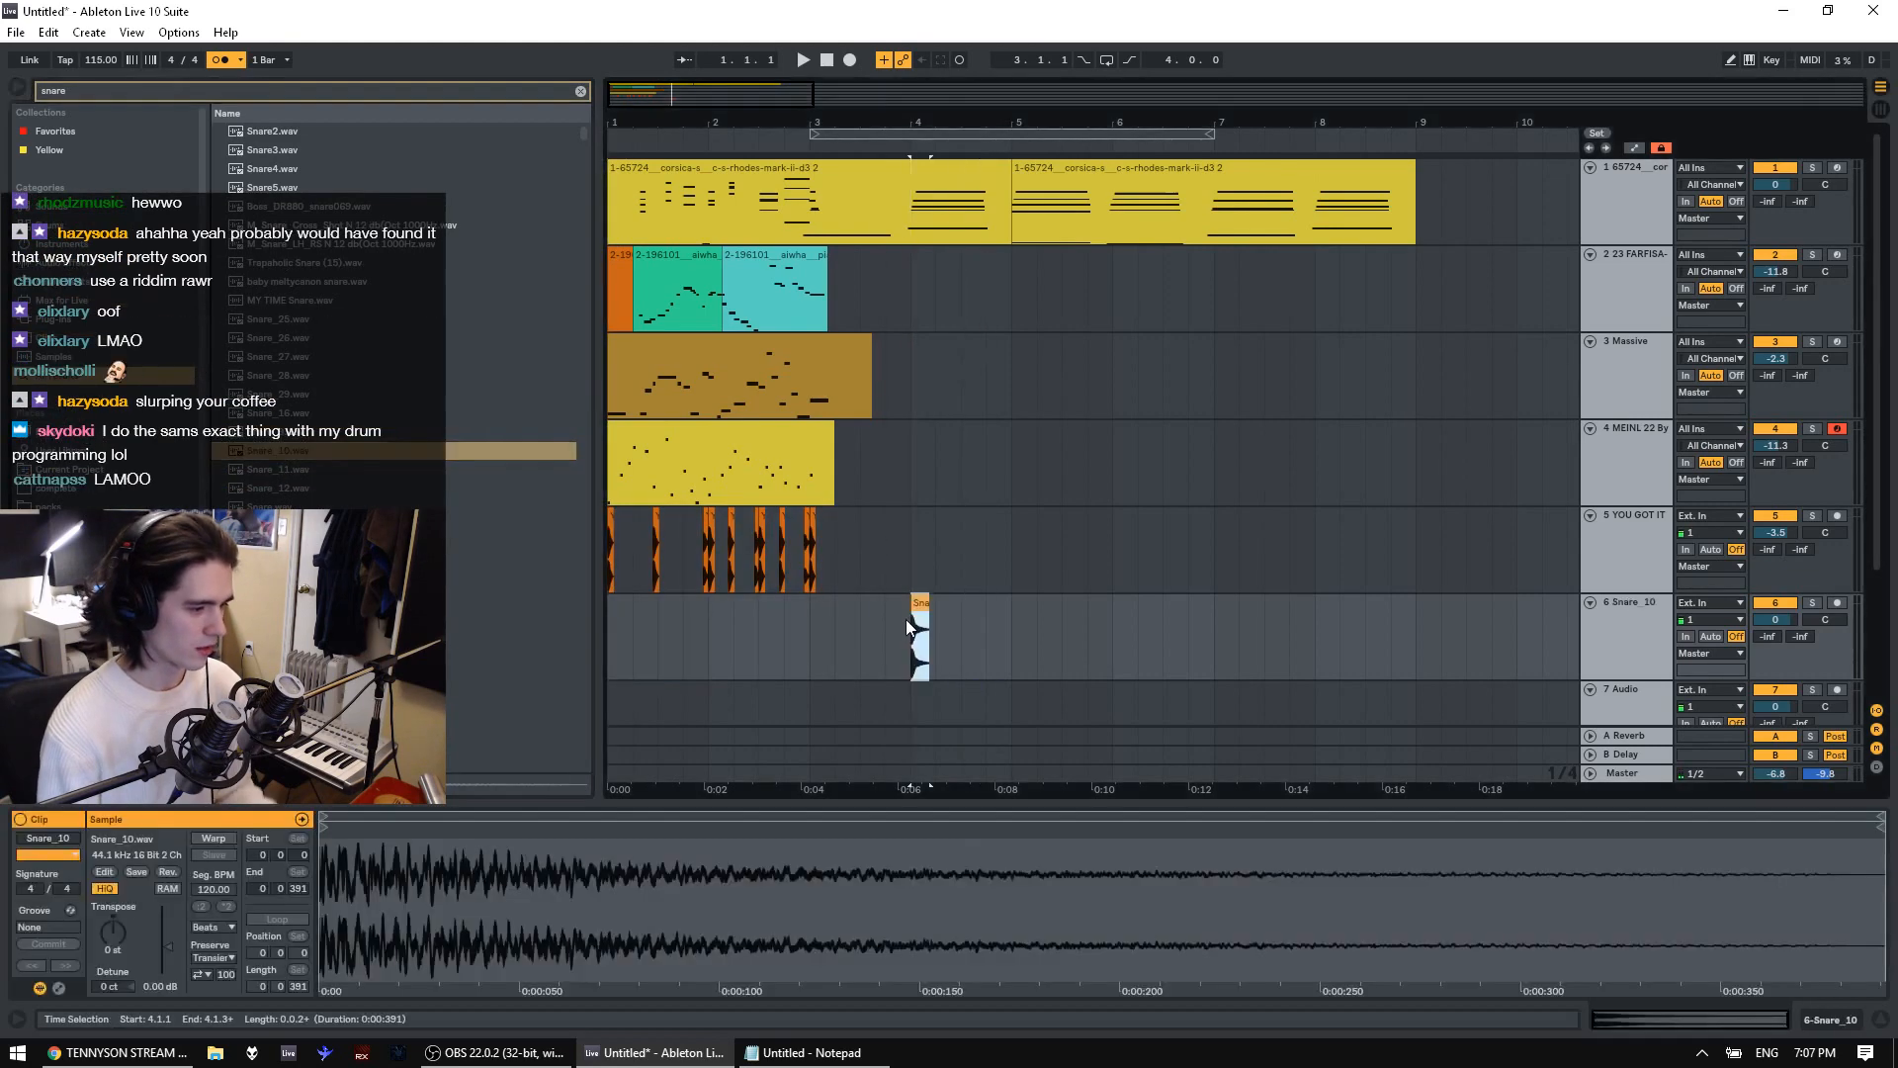
Add a long fade-out to the snare clip at bar 4, shorten the clip to about 130 ms and play it
{"action": "key", "text": "plus"}
{"action": "left_click_drag", "start_coordinate": [909, 122], "coordinate": [909, 297]}
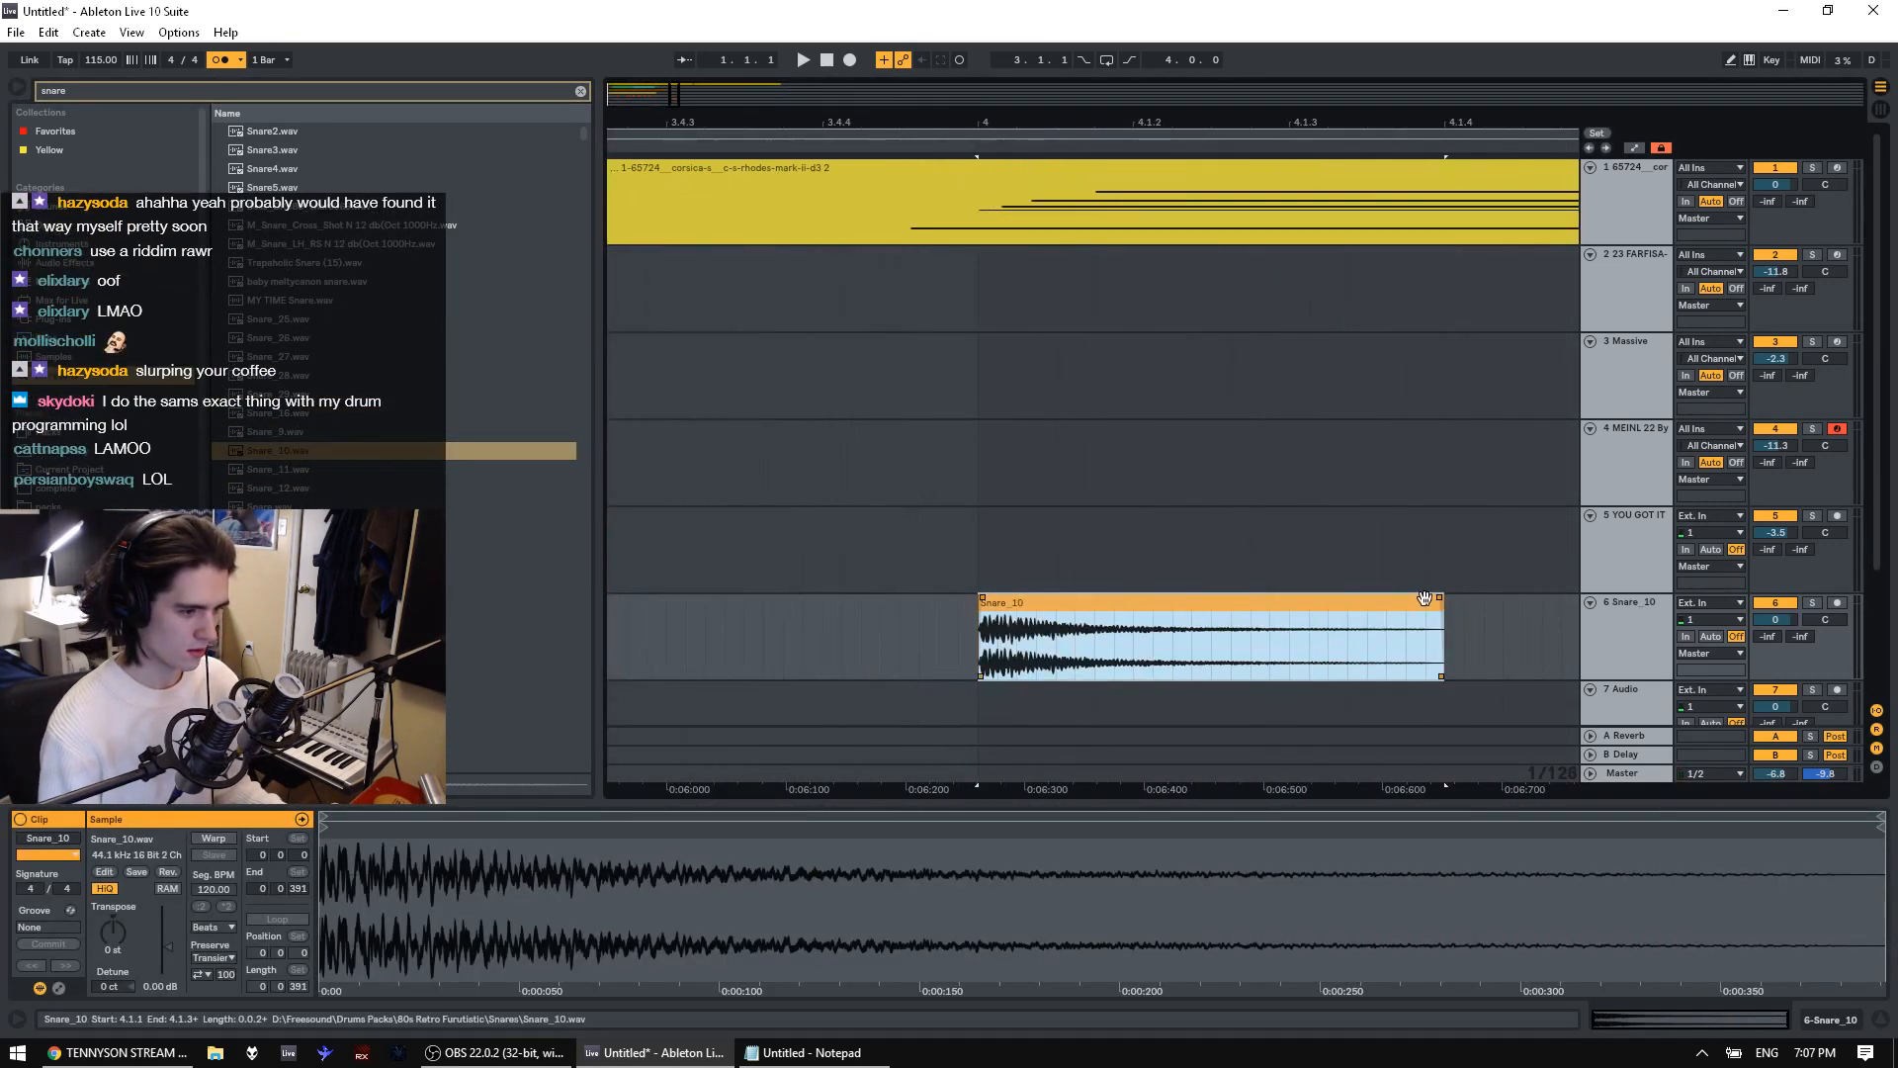
{"action": "left_click_drag", "start_coordinate": [1439, 597], "coordinate": [826, 624]}
{"action": "key", "text": "space"}
{"action": "left_click_drag", "start_coordinate": [1444, 630], "coordinate": [1126, 635]}
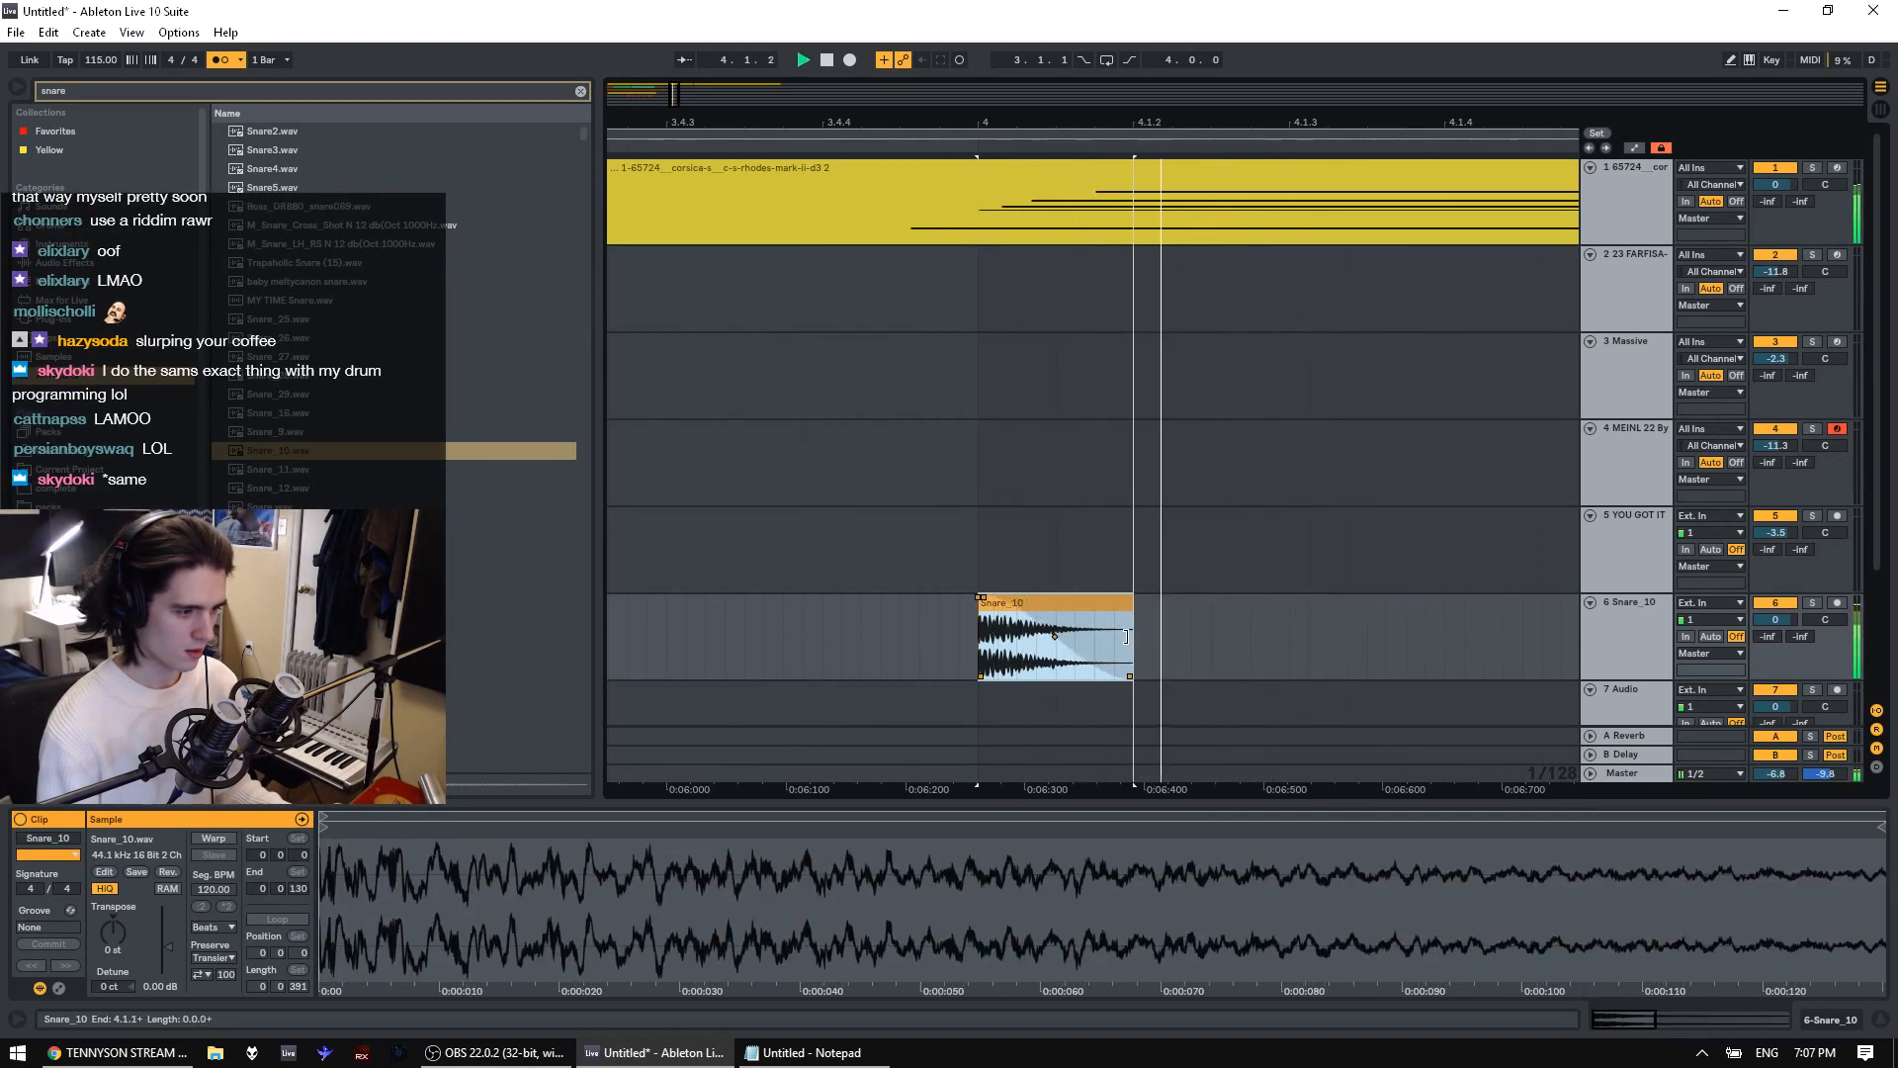
{"action": "key", "text": "space"}
{"action": "key", "text": "space"}
{"action": "key", "text": "space"}
Move the snare clip from bar 4 to 1.3.1 on the snare track
{"action": "left_click_drag", "start_coordinate": [942, 124], "coordinate": [943, 20]}
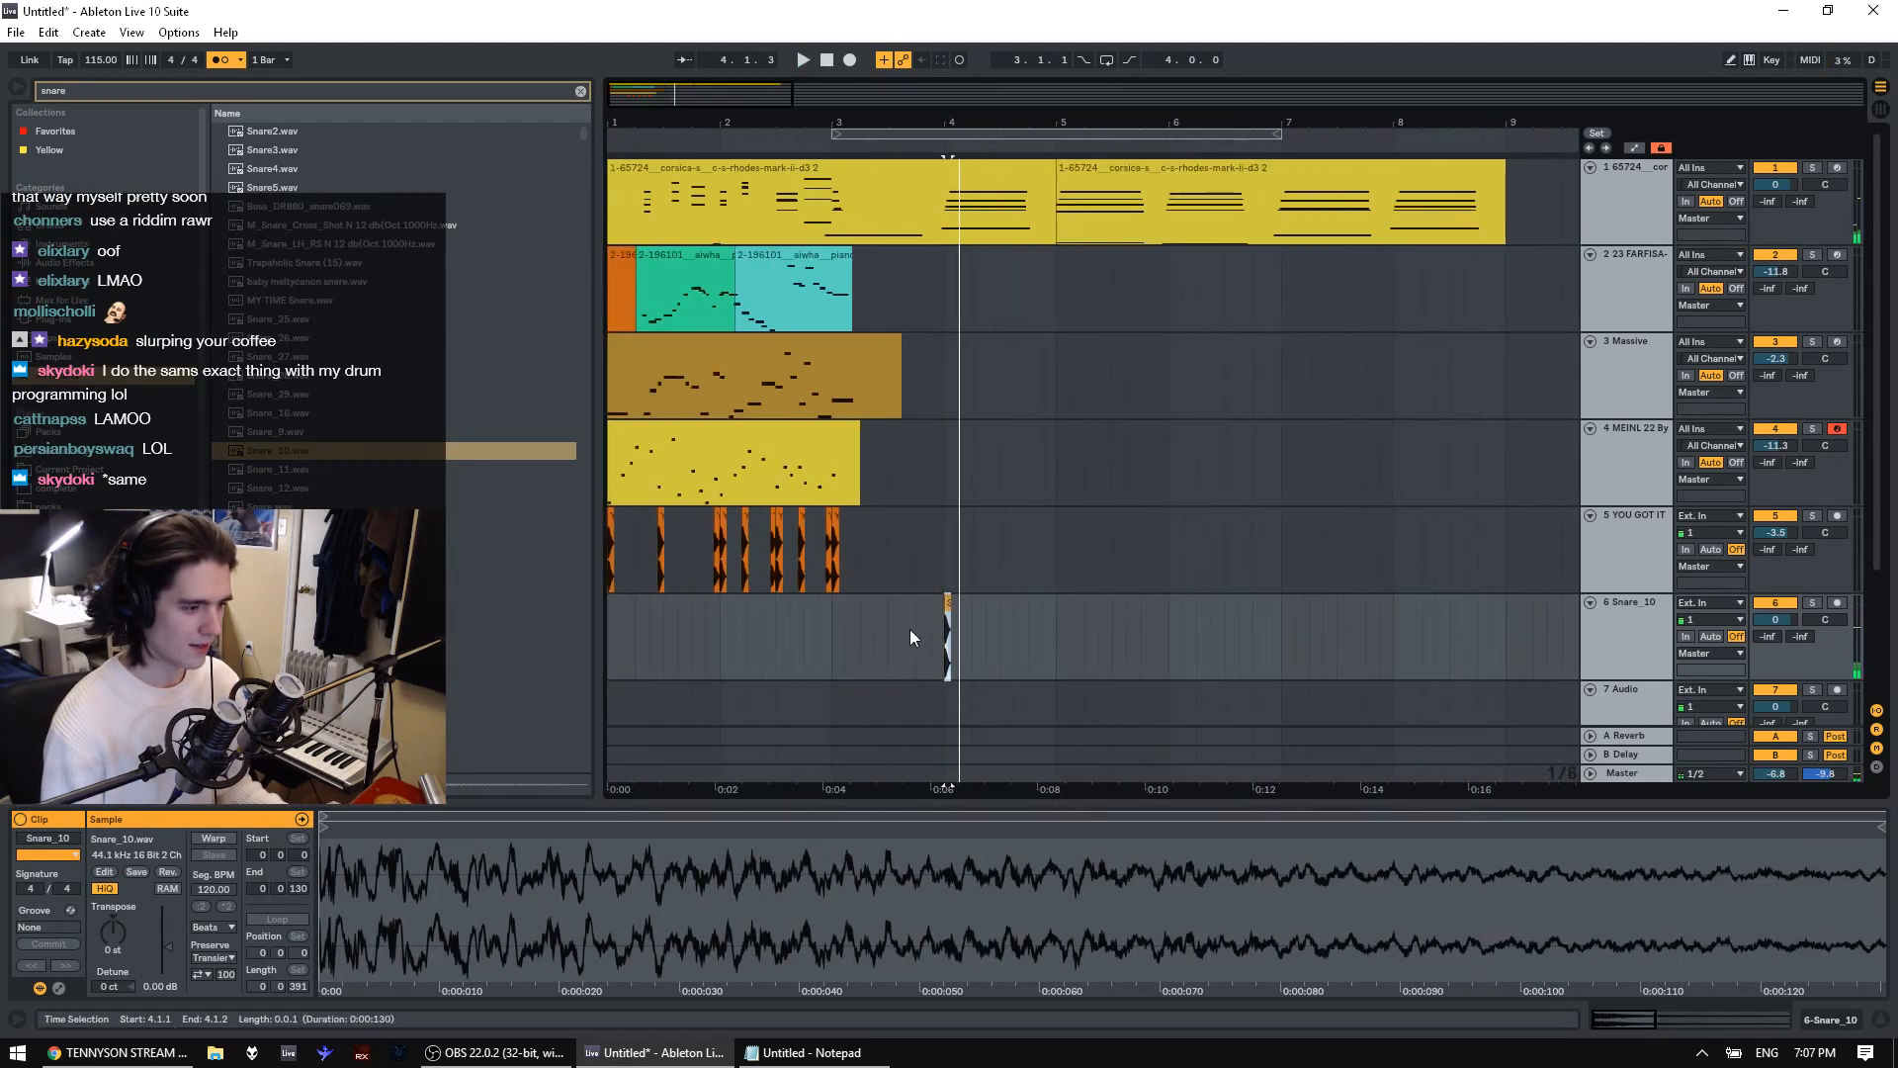
{"action": "key", "text": "Delete"}
{"action": "left_click", "coordinate": [575, 639]}
{"action": "left_click_drag", "start_coordinate": [630, 649], "coordinate": [679, 635]}
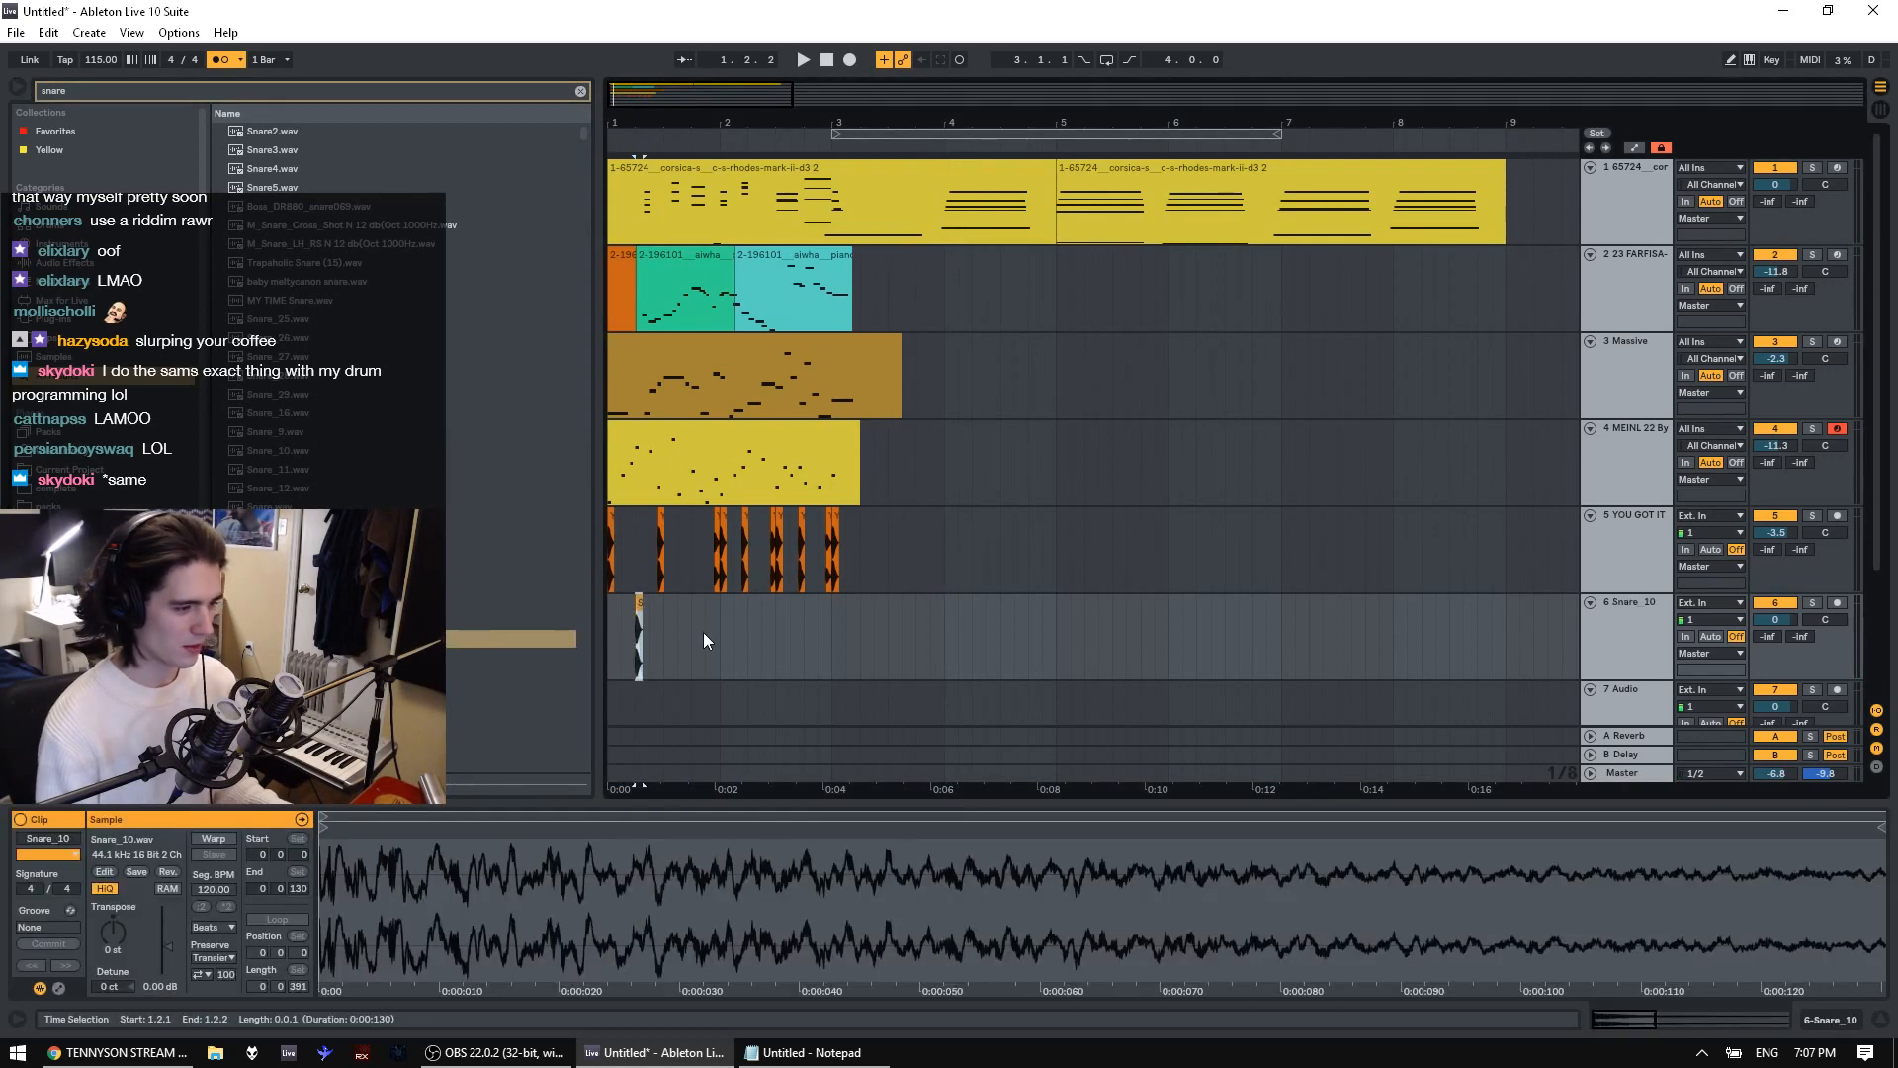
{"action": "left_click", "coordinate": [677, 637]}
{"action": "left_click", "coordinate": [655, 613]}
{"action": "key", "text": "Delete"}
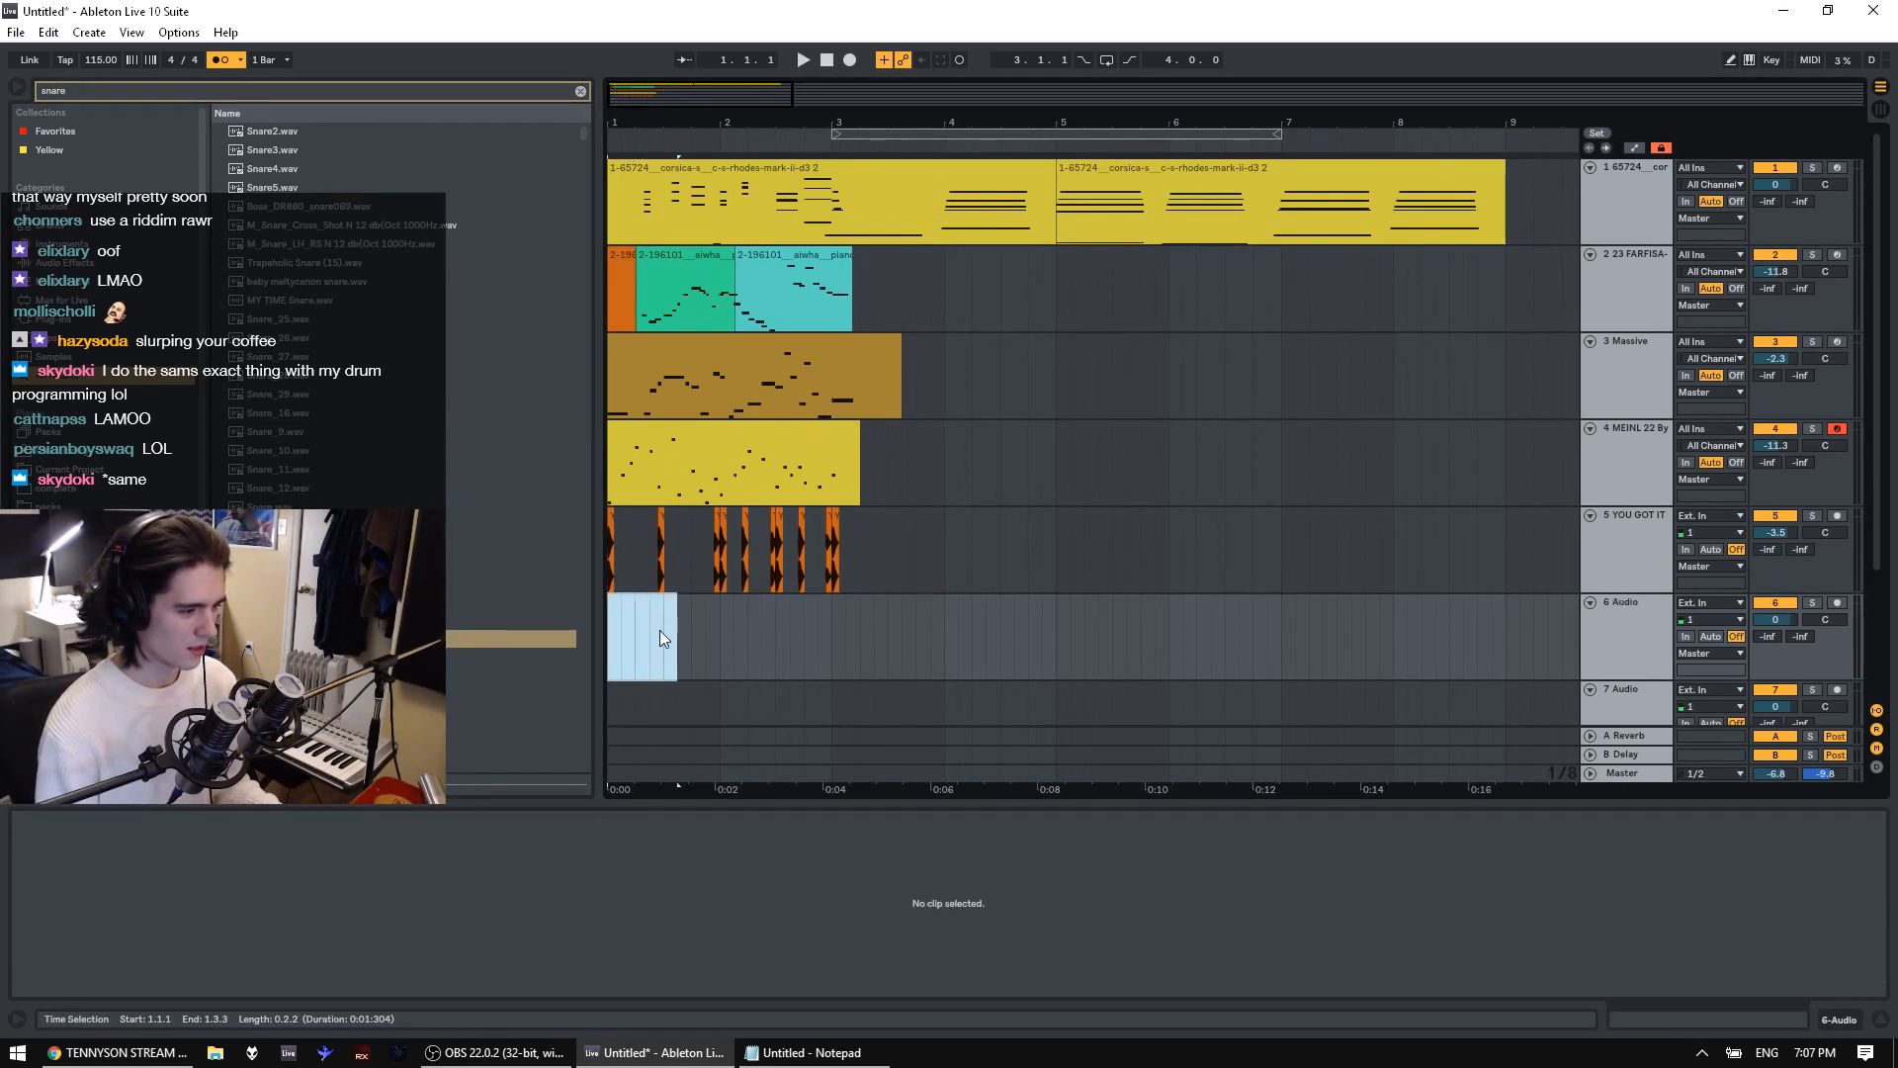
{"action": "key", "text": "ctrl+v"}
Play from bar 1 and duplicate the first bar of the snare track to put a snare on 2.3.1
{"action": "key", "text": "space"}
{"action": "left_click_drag", "start_coordinate": [725, 648], "coordinate": [609, 640]}
{"action": "key", "text": "space"}
{"action": "key", "text": "space"}
{"action": "key", "text": "ctrl+d"}
{"action": "left_click_drag", "start_coordinate": [676, 123], "coordinate": [1214, 306]}
Set the snare track's volume to -3.2 dB while playing from just before the first snare
{"action": "mouse_move", "coordinate": [1775, 620]}
{"action": "left_mouse_down"}
{"action": "mouse_move", "coordinate": [1776, 643]}
{"action": "mouse_move", "coordinate": [1797, 628]}
{"action": "left_mouse_up"}
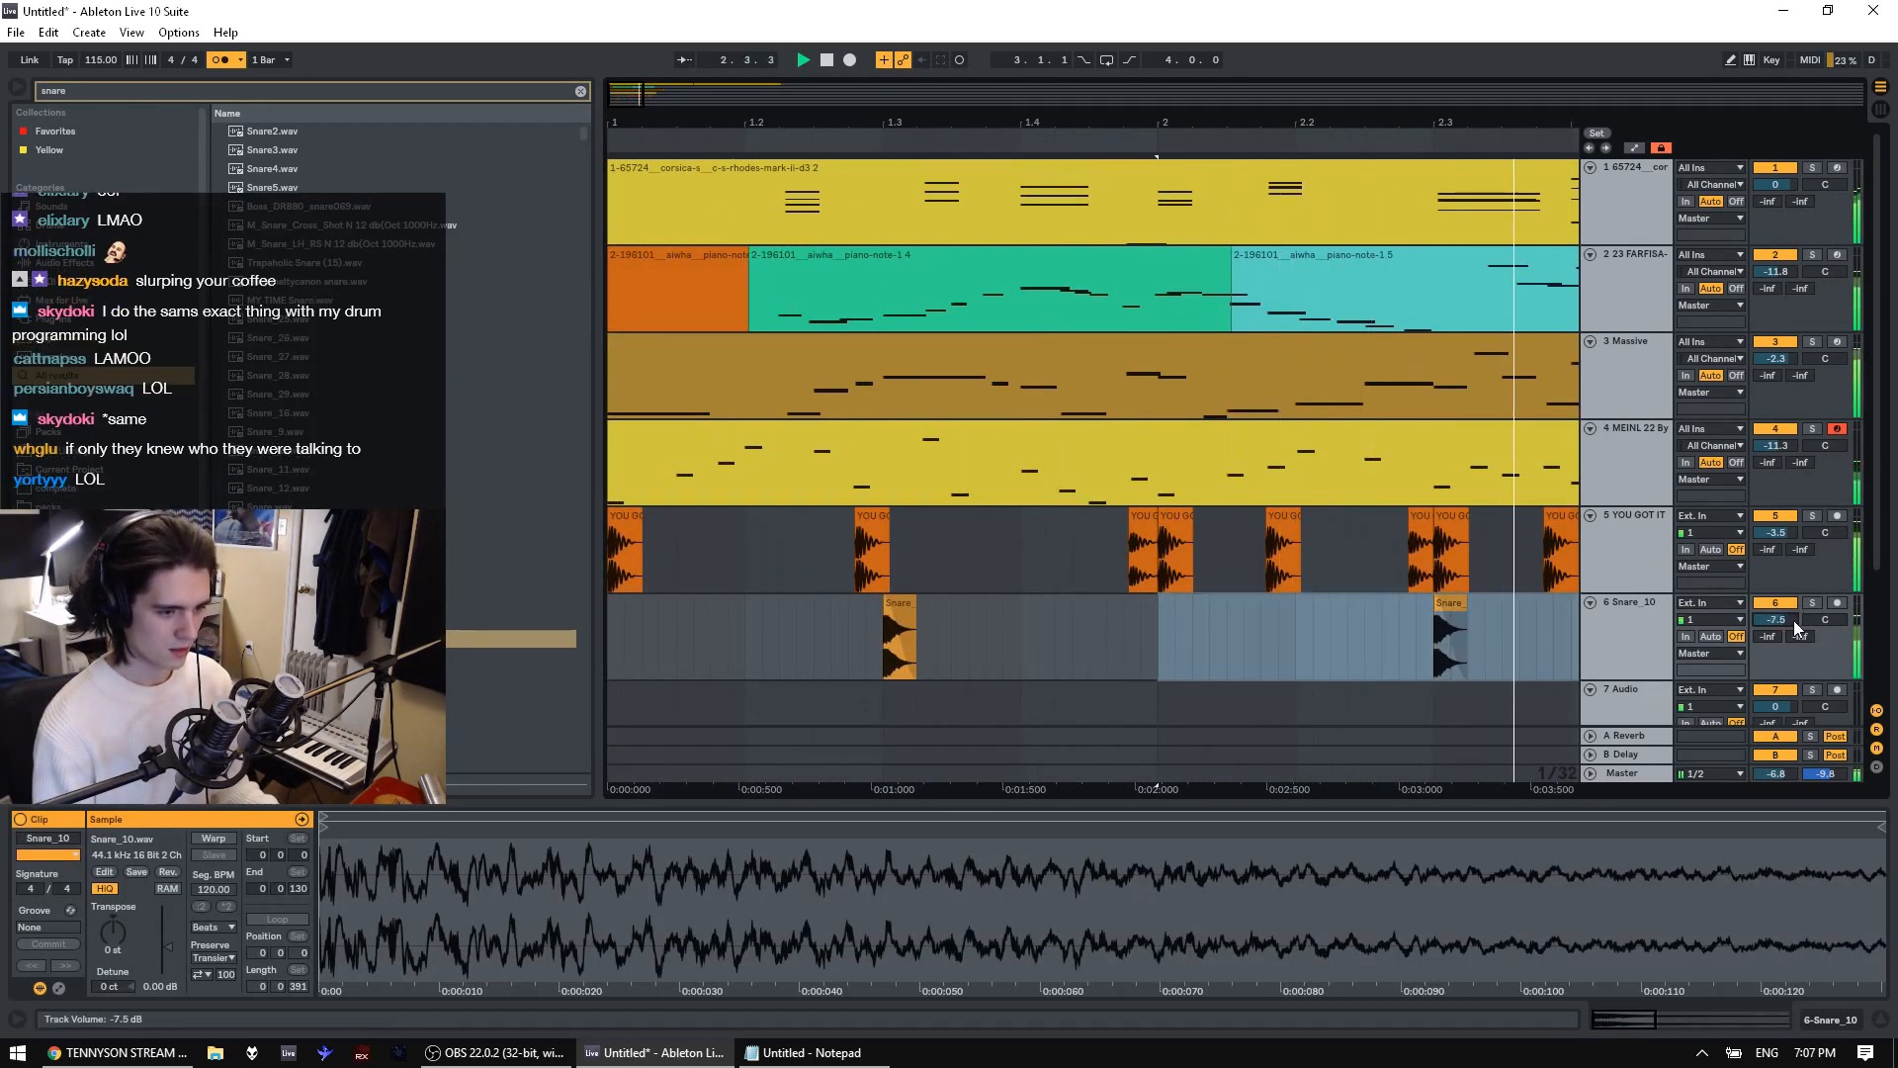
{"action": "left_click", "coordinate": [870, 642]}
{"action": "left_click", "coordinate": [903, 654]}
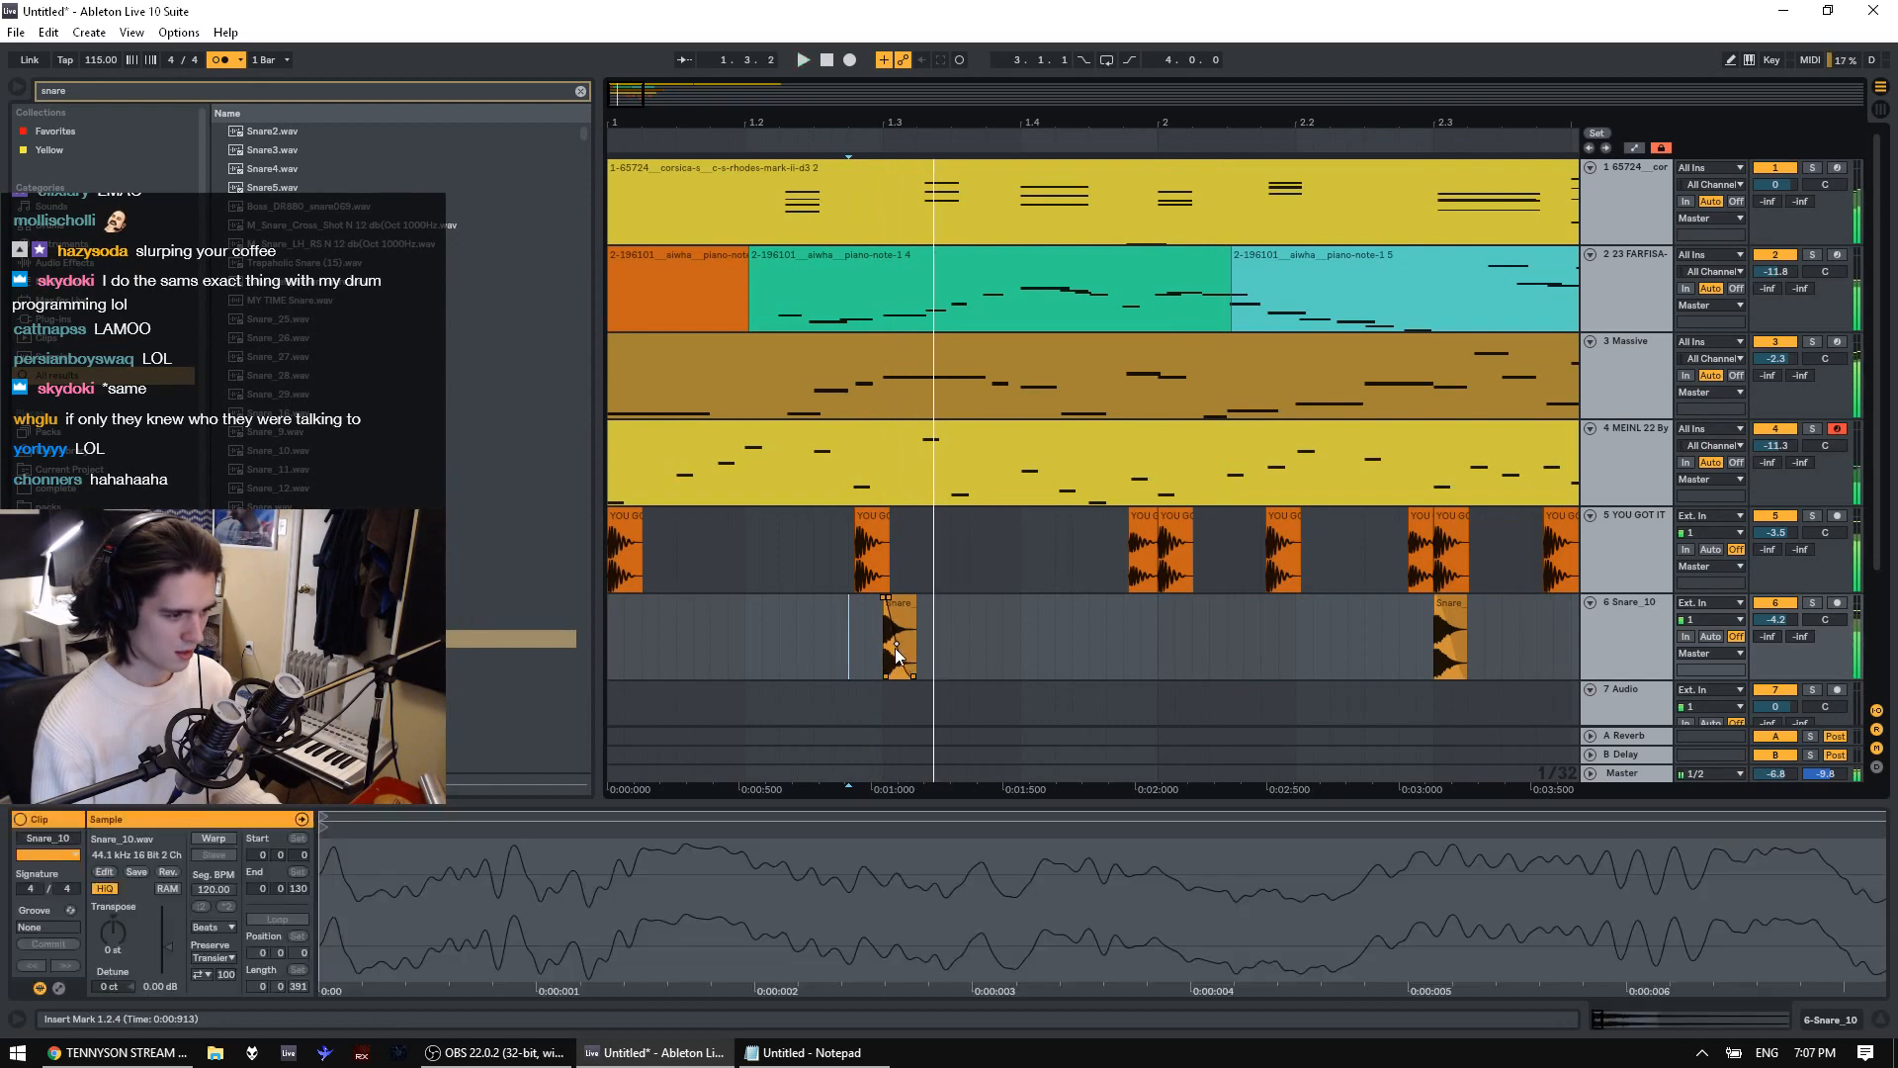
{"action": "left_click", "coordinate": [1446, 649]}
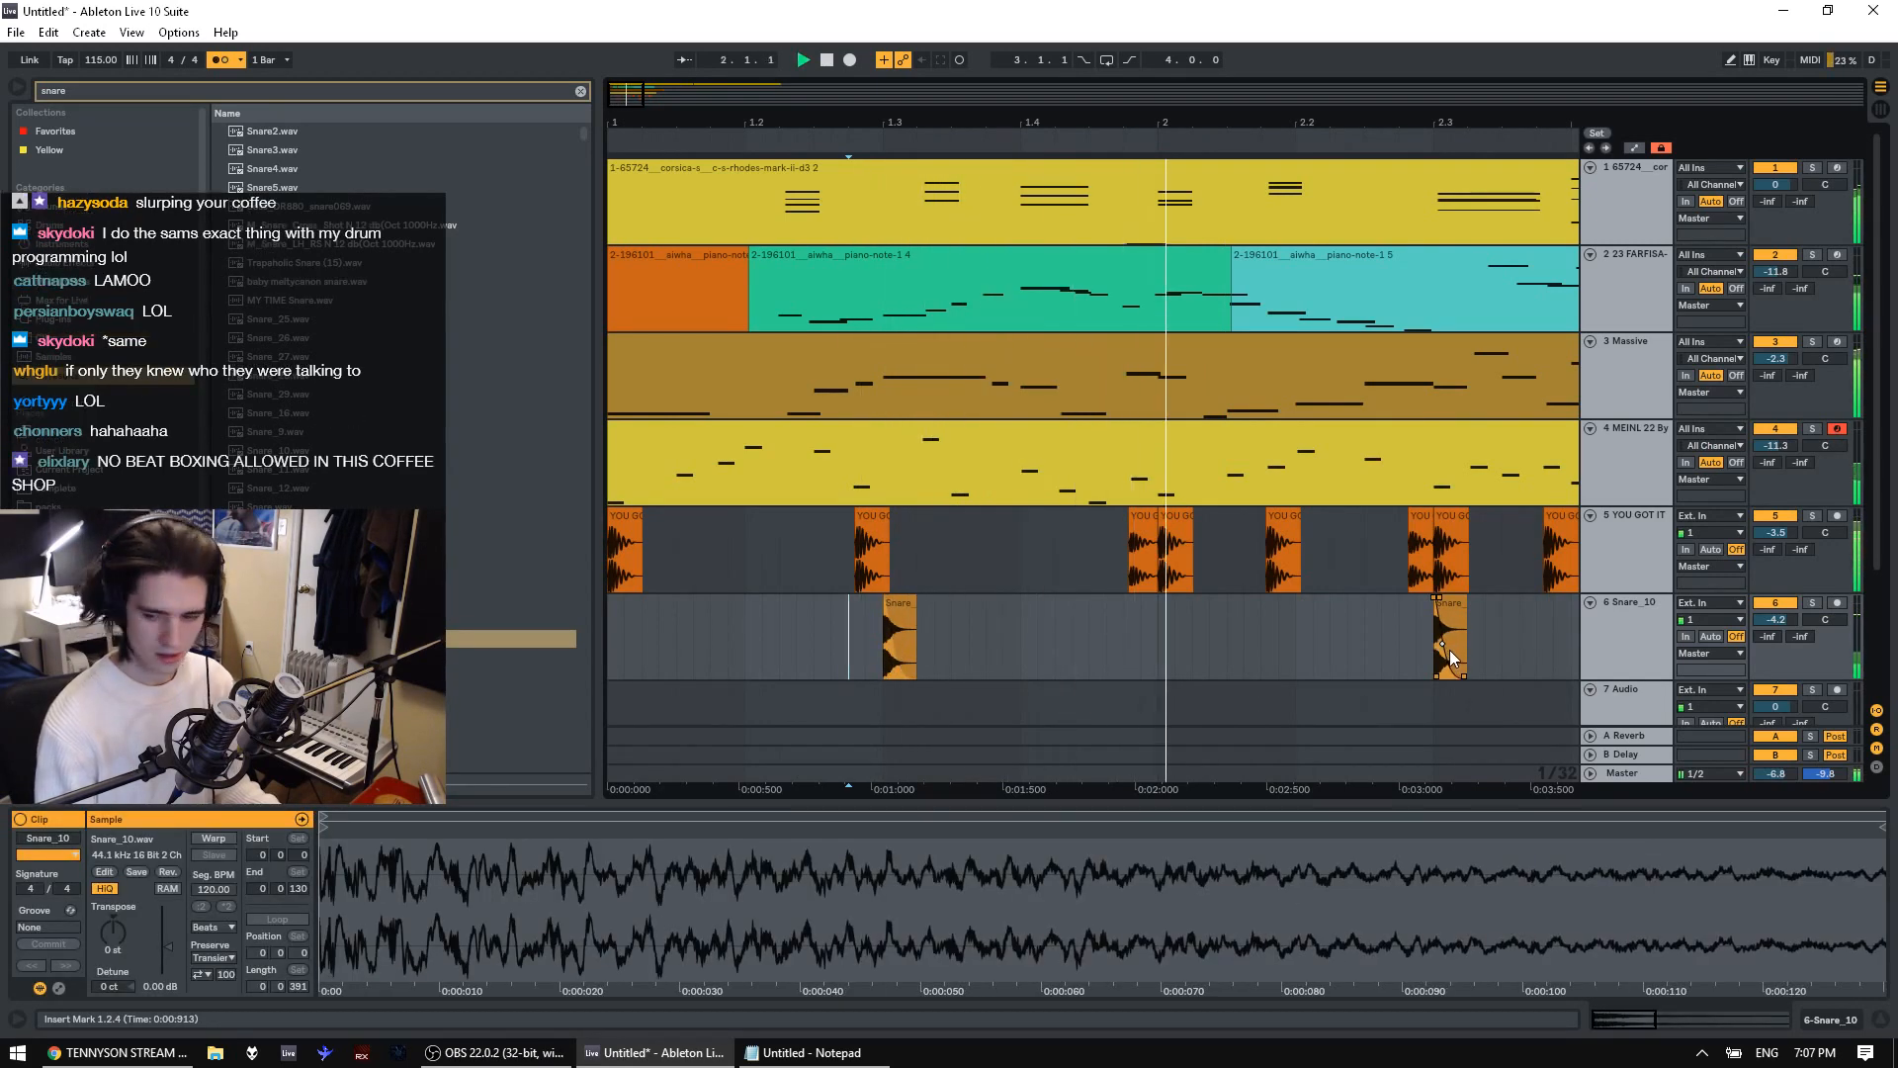
{"action": "key", "text": "space"}
{"action": "key", "text": "space"}
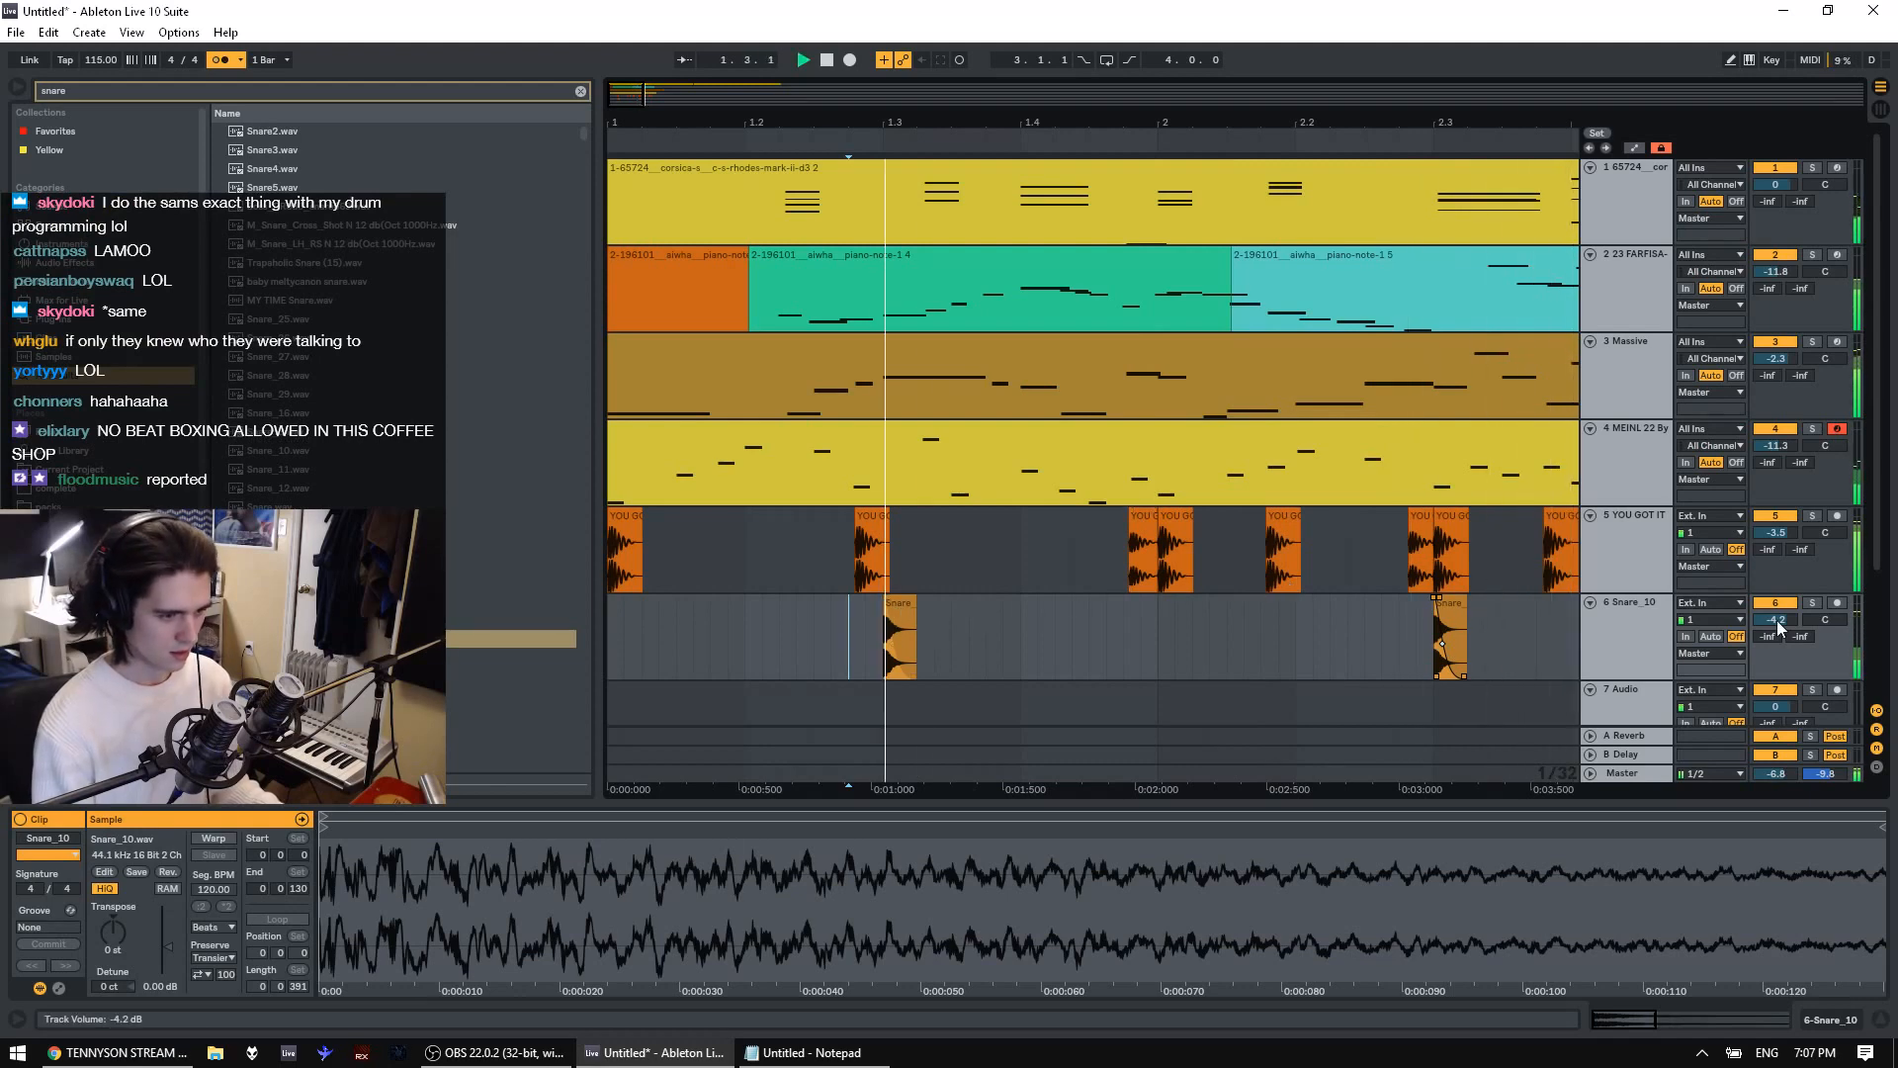
{"action": "left_click_drag", "start_coordinate": [1777, 620], "coordinate": [1776, 610]}
{"action": "key", "text": "space"}
{"action": "key", "text": "space"}
{"action": "key", "text": "space"}
Paste a copy of the snare at about 1.1.2, lower its clip gain to -7.66 dB and play it
{"action": "left_click", "coordinate": [898, 604]}
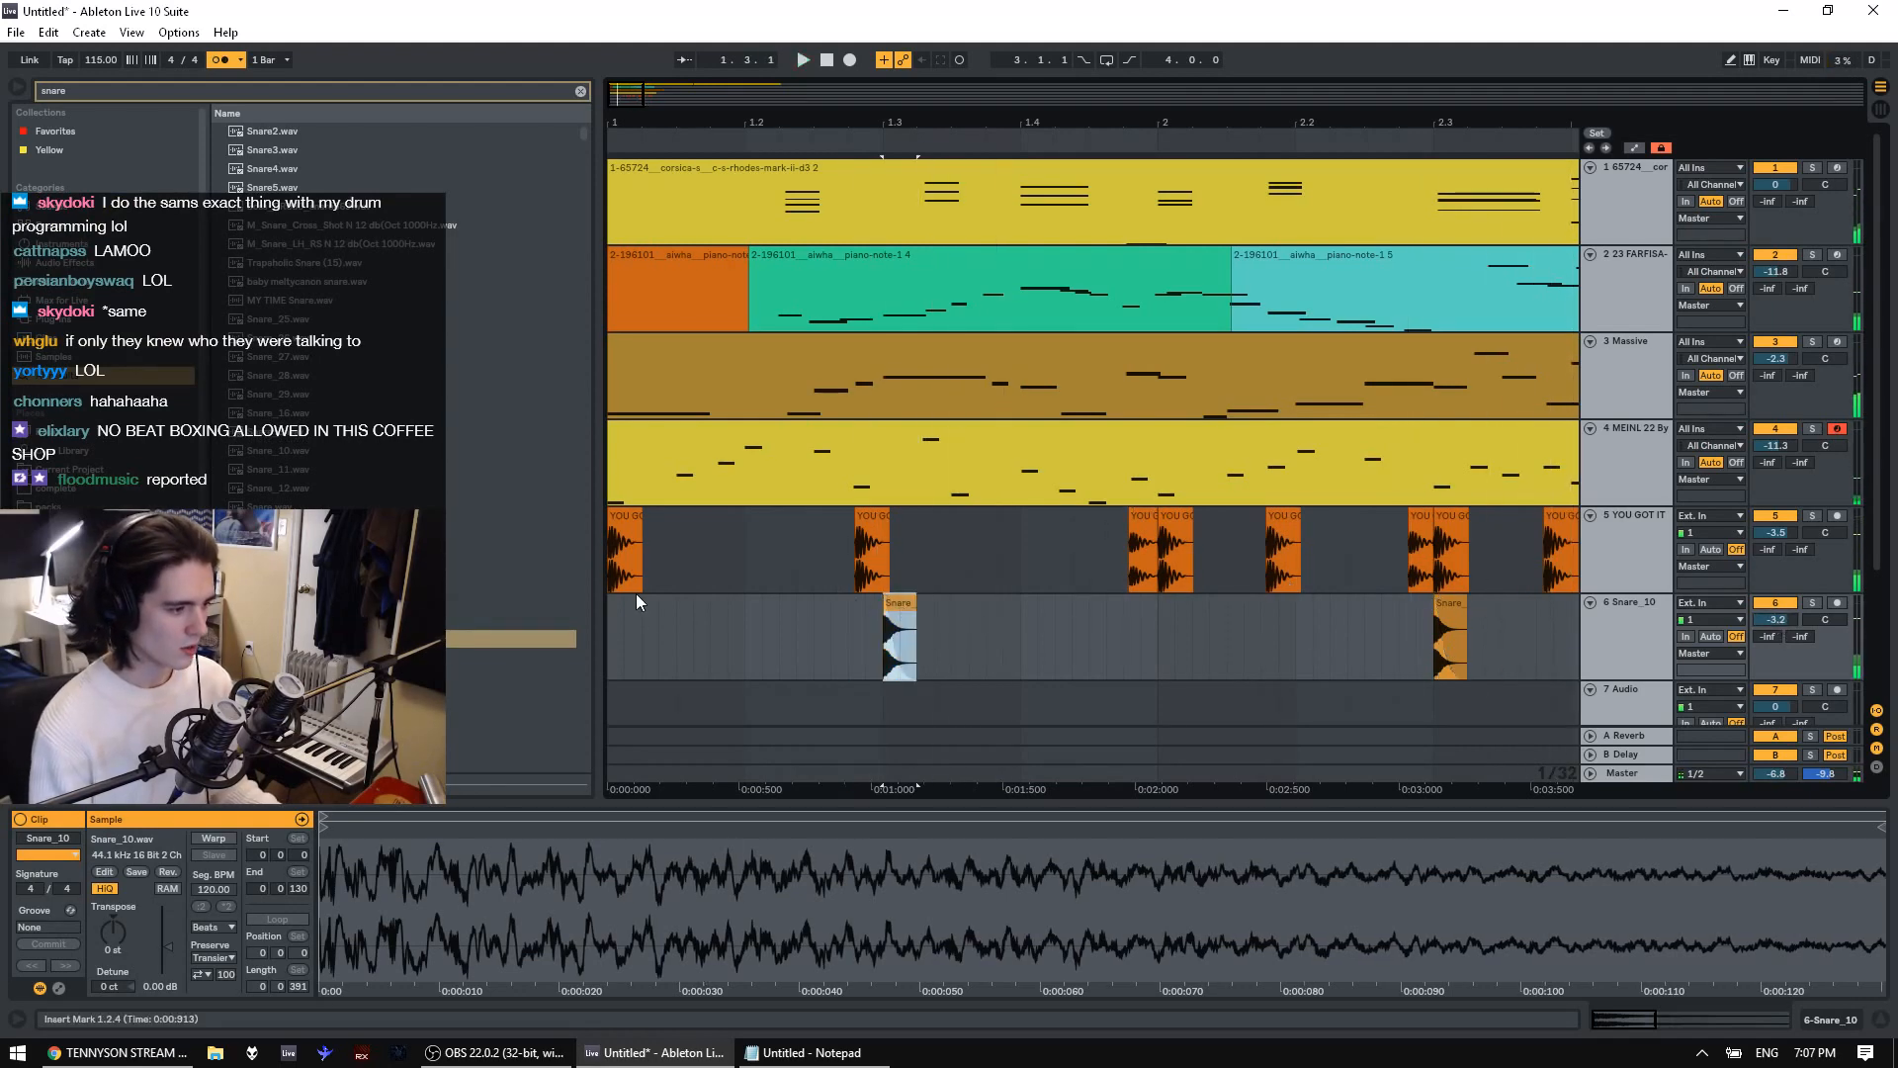
{"action": "left_click", "coordinate": [663, 633]}
{"action": "key", "text": "ctrl+v"}
{"action": "left_click_drag", "start_coordinate": [176, 949], "coordinate": [176, 957]}
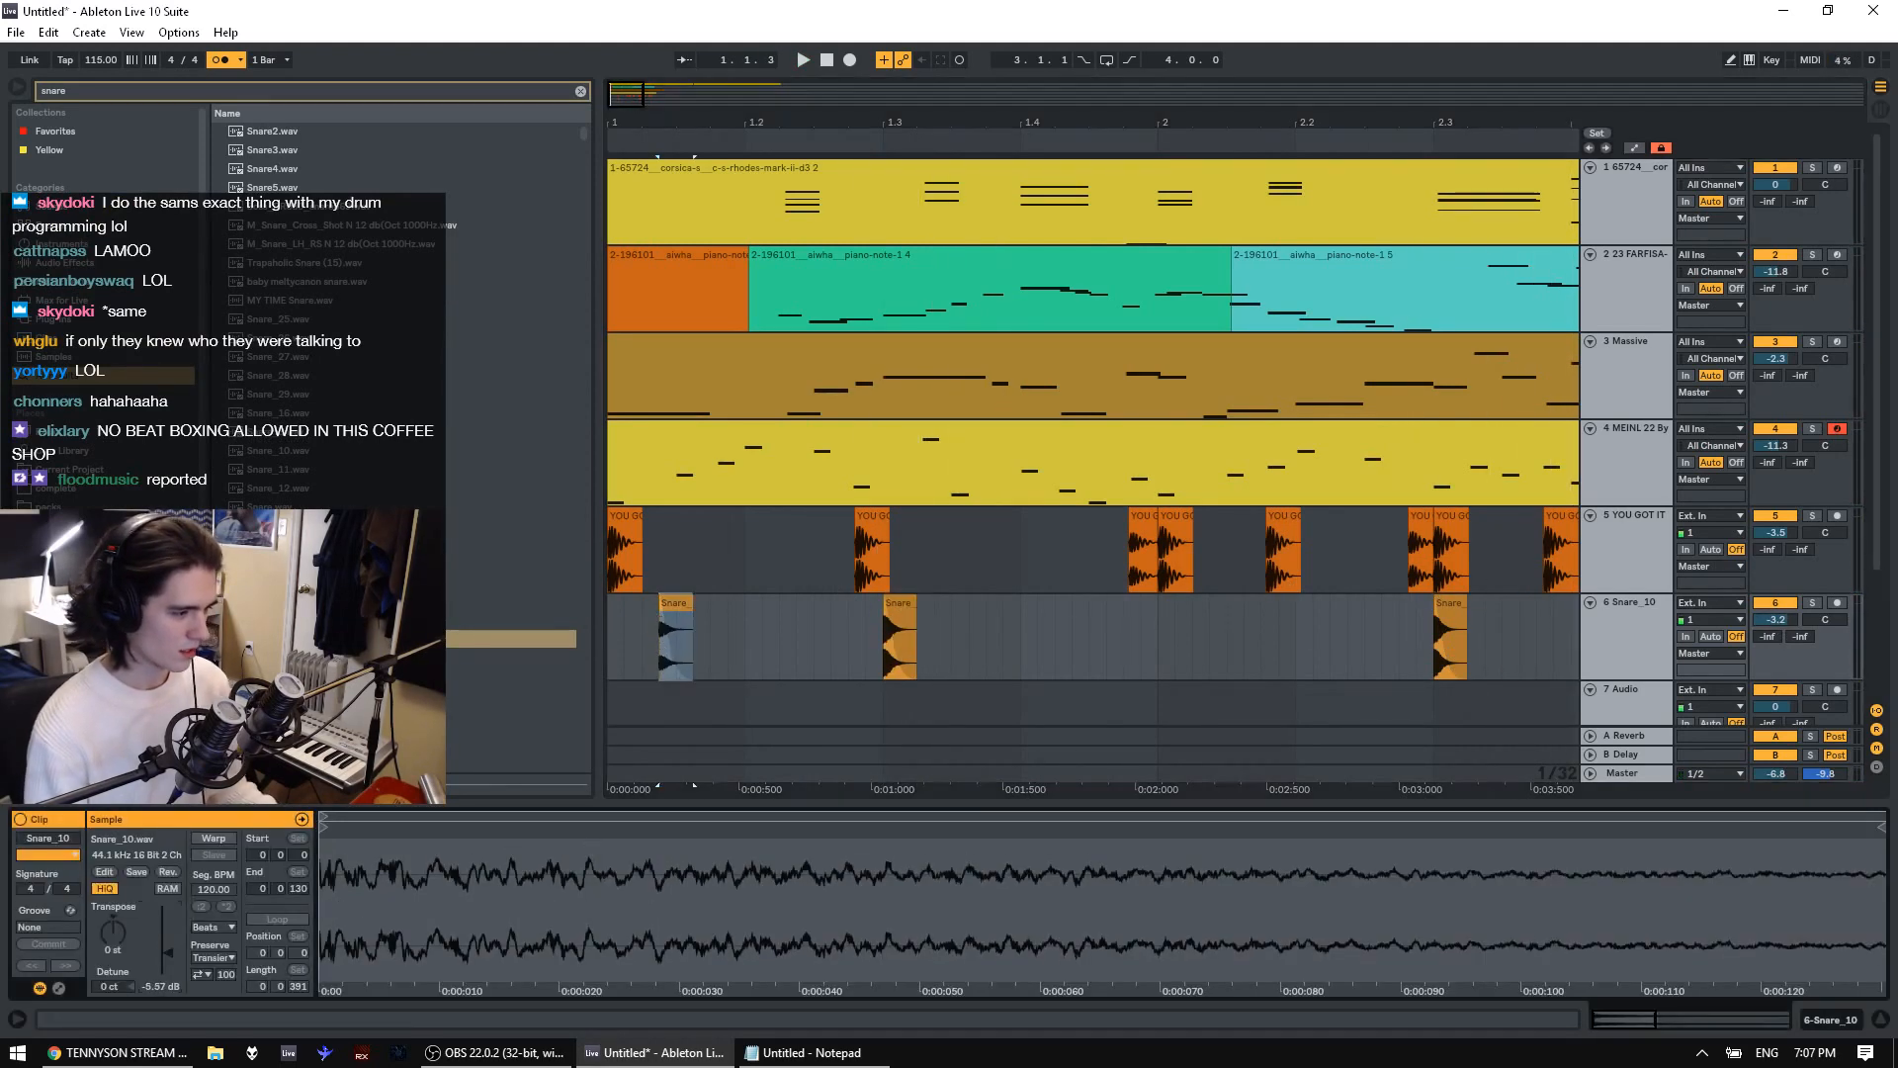
{"action": "key", "text": "space"}
Solo the snare track and give the snare at about 1.1.2 a fade-in of about 12 ms, playing it back
{"action": "left_click", "coordinate": [1812, 603]}
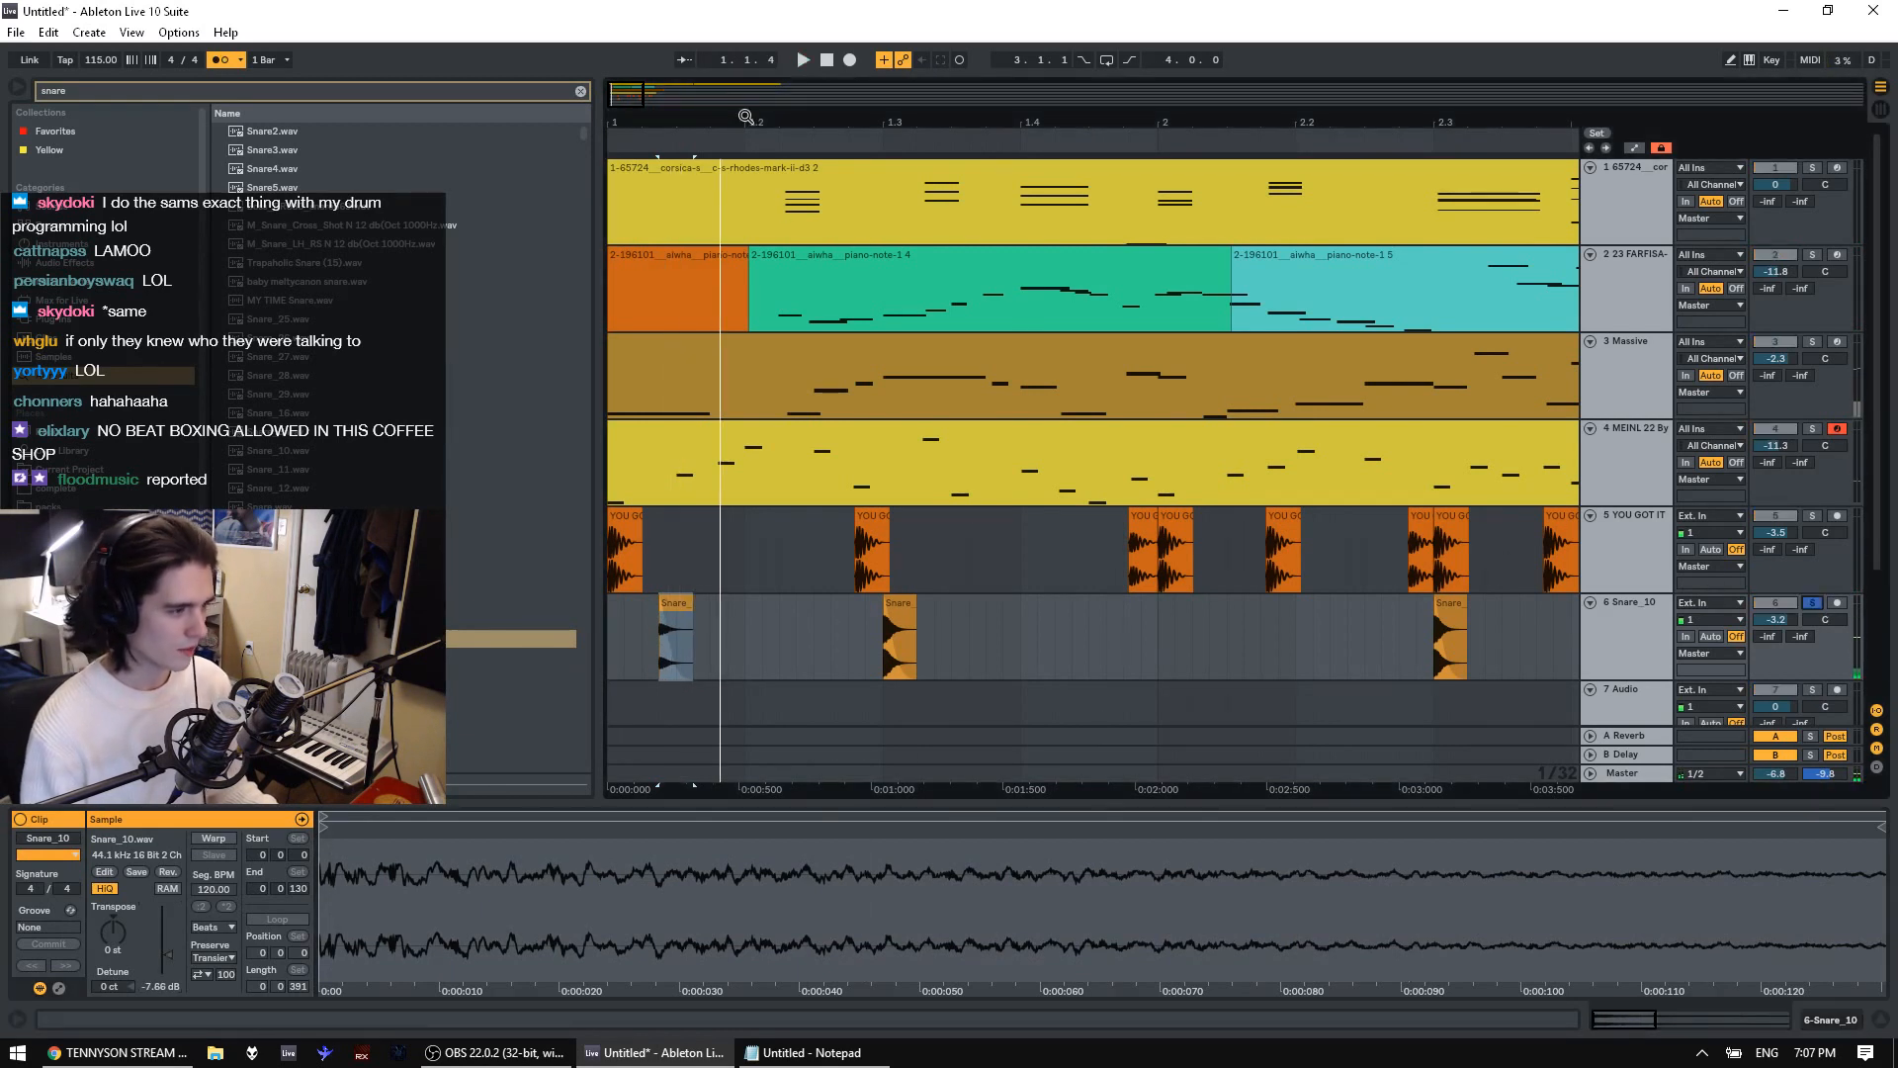
{"action": "left_click_drag", "start_coordinate": [669, 124], "coordinate": [686, 242]}
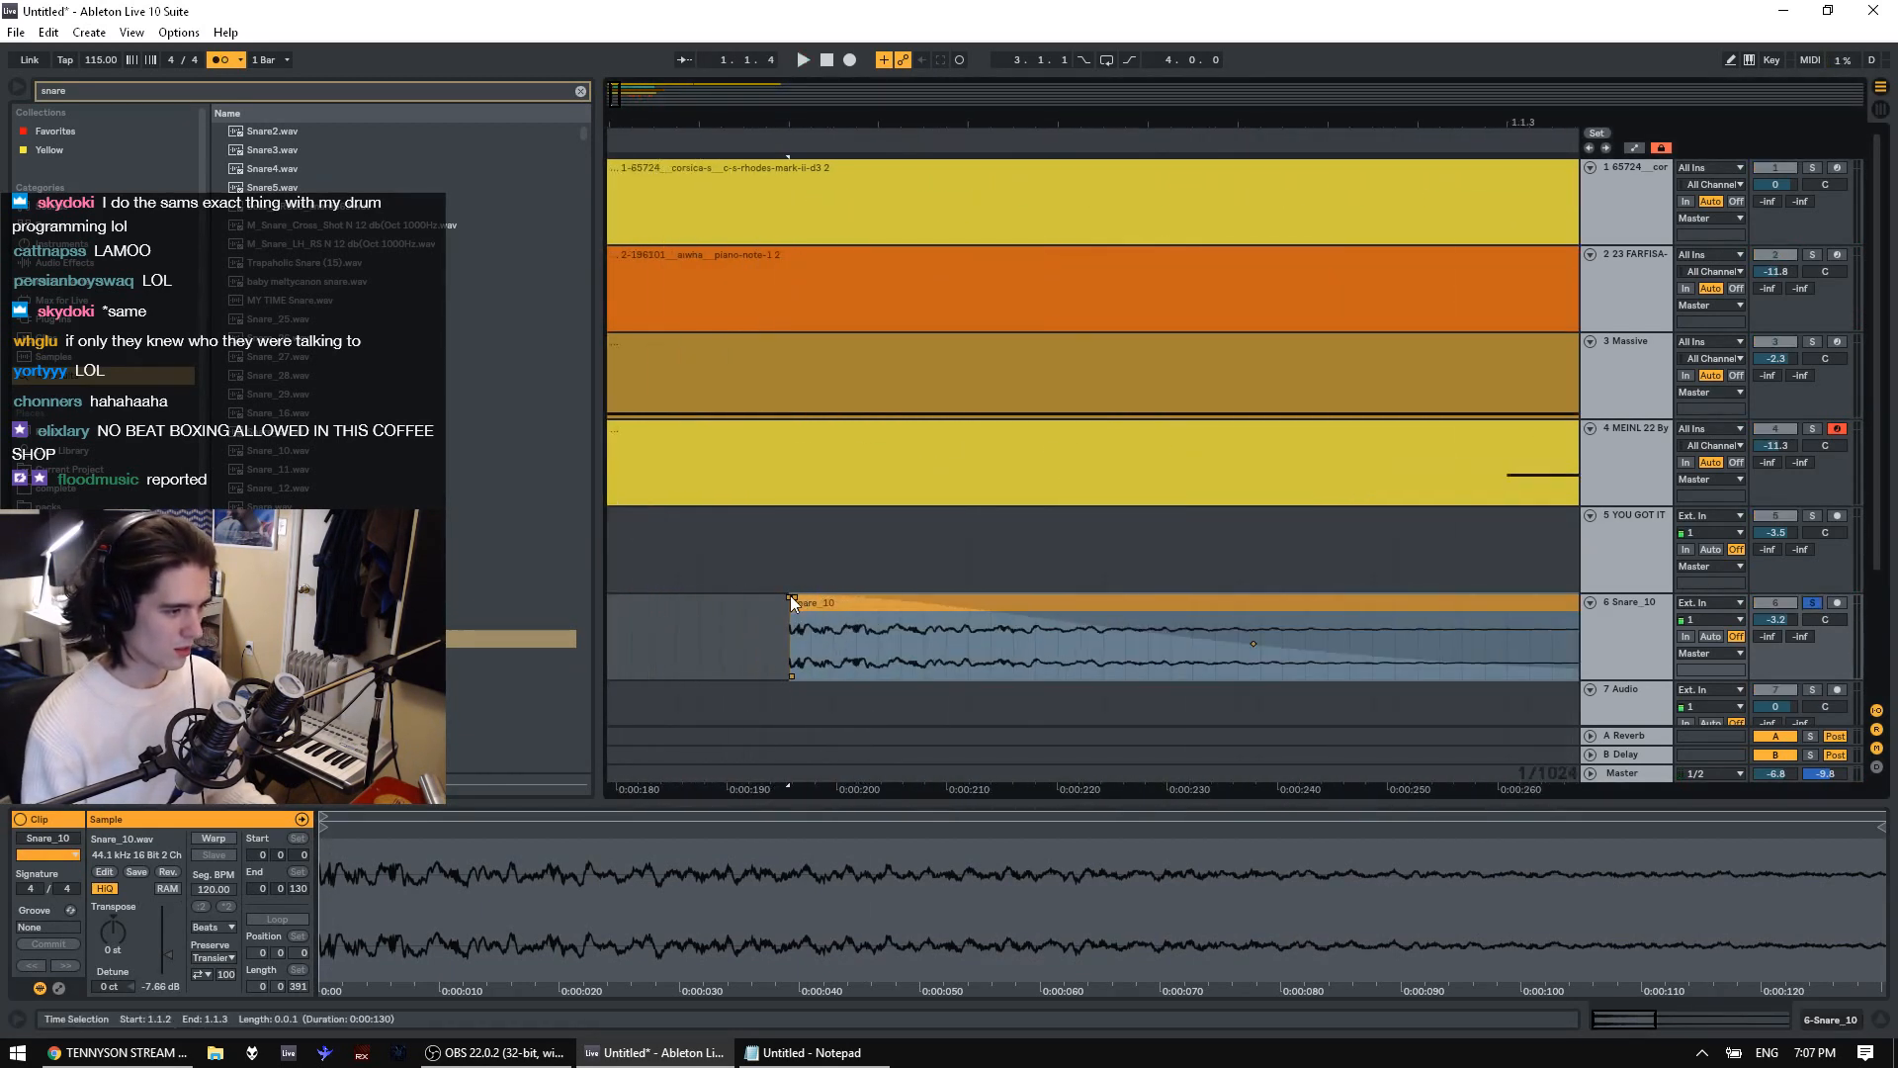
{"action": "key", "text": "space"}
{"action": "left_click_drag", "start_coordinate": [792, 601], "coordinate": [927, 598]}
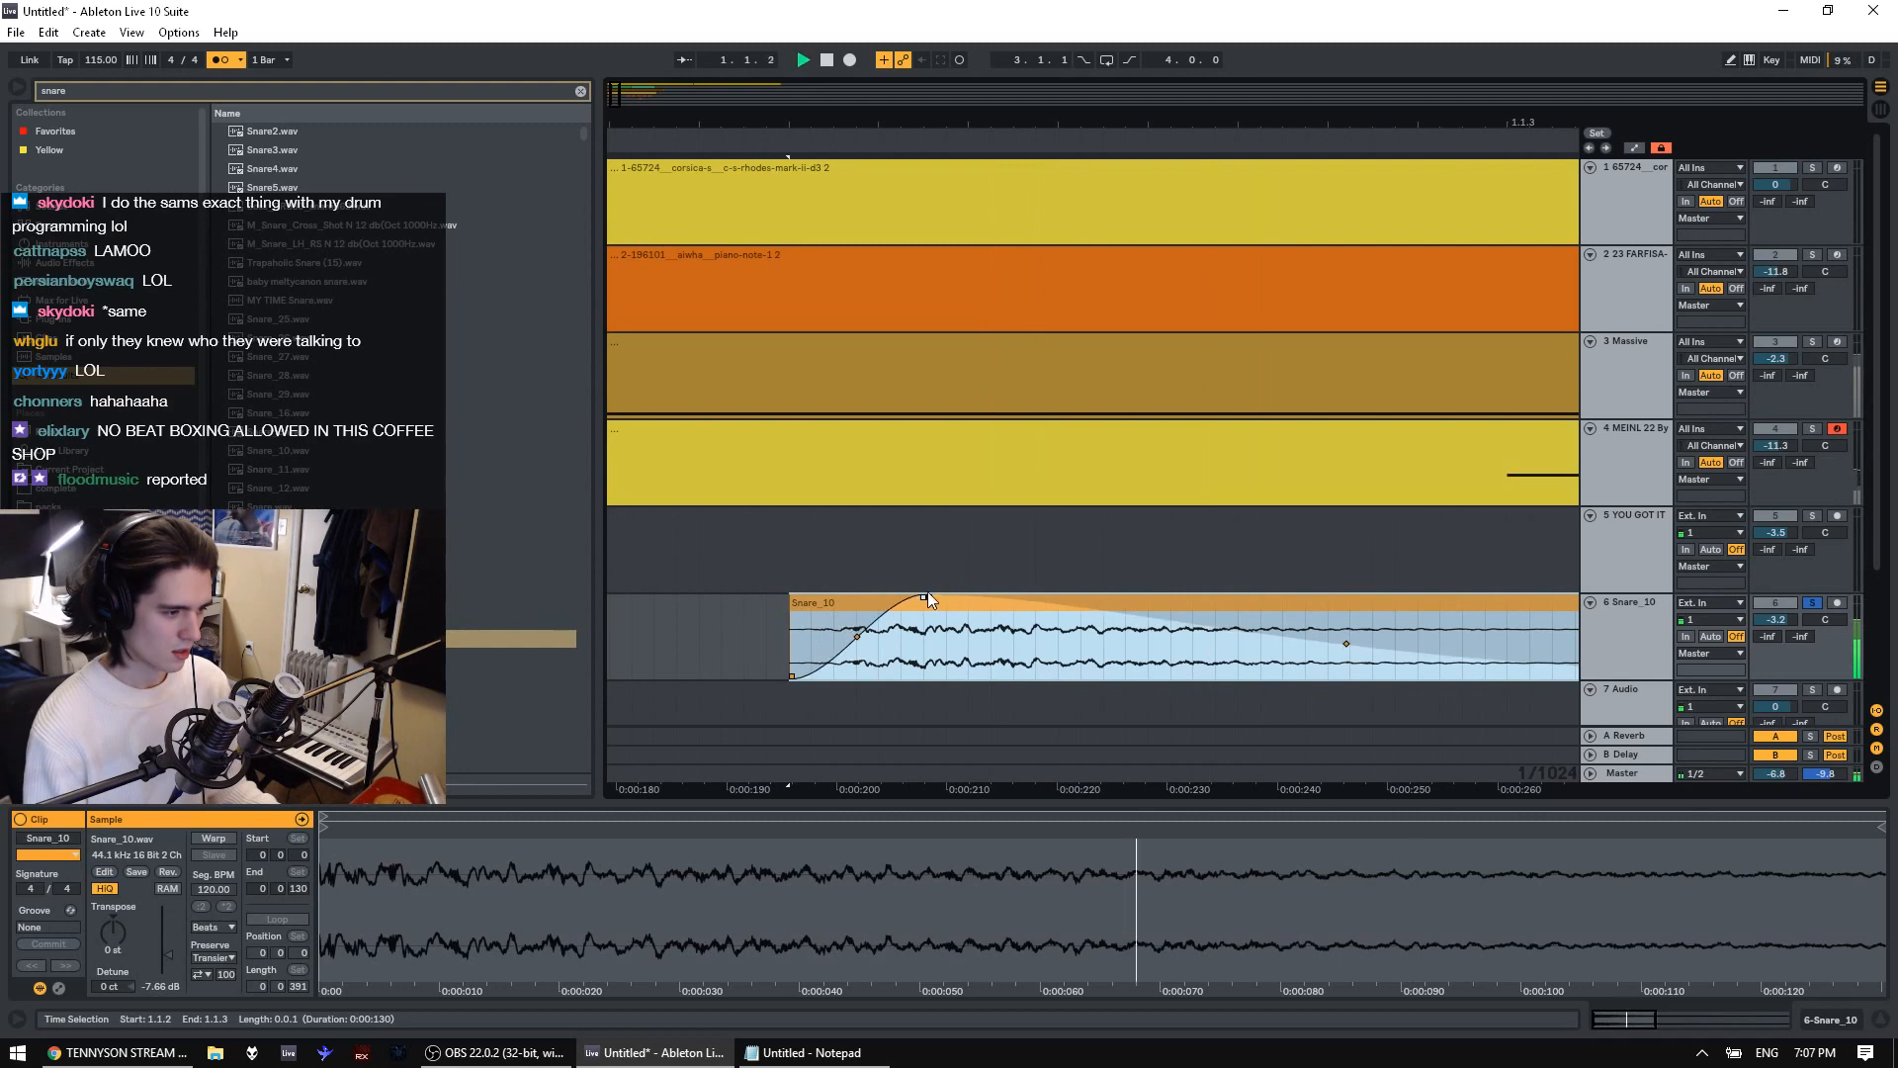
{"action": "key", "text": "space"}
{"action": "key", "text": "space"}
{"action": "key", "text": "space"}
Play the softened snare on its own, take the snare track out of solo and play it with the mix
{"action": "left_click_drag", "start_coordinate": [962, 121], "coordinate": [964, 19]}
{"action": "key", "text": "space"}
{"action": "key", "text": "space"}
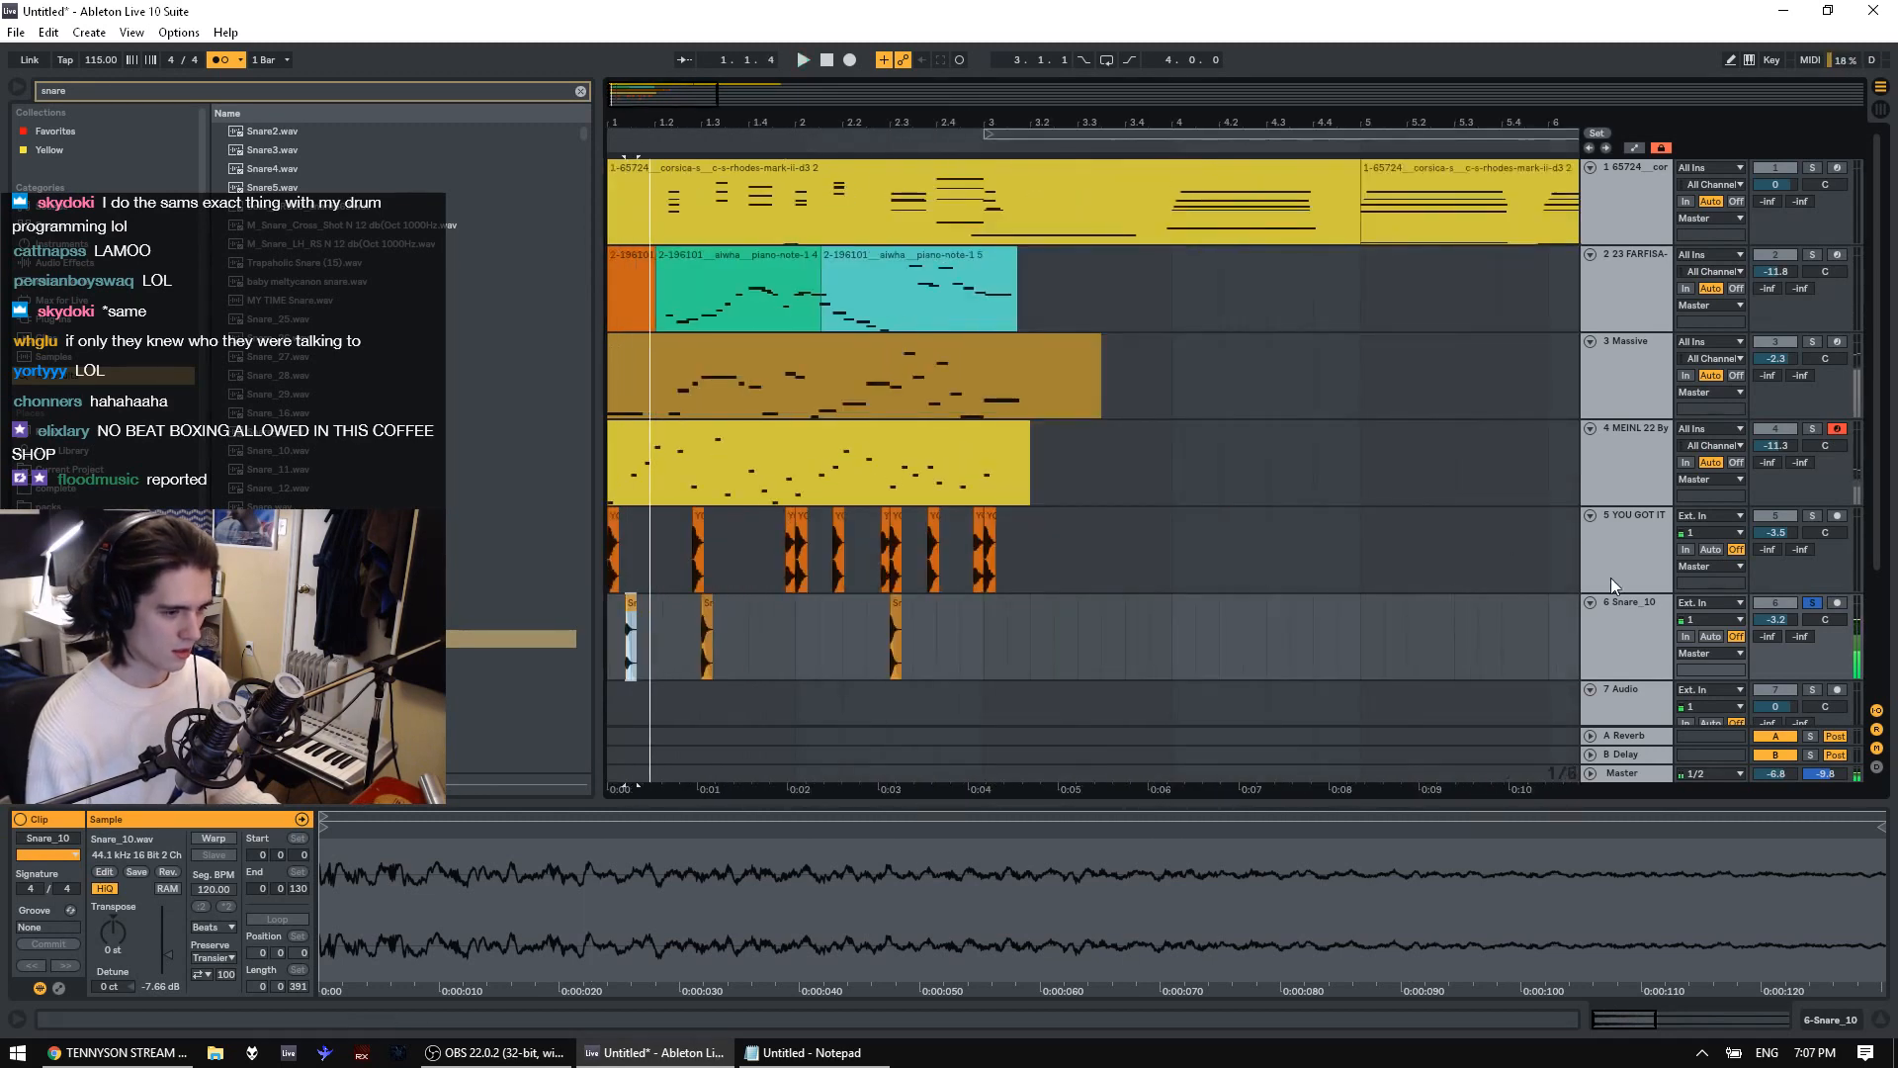
{"action": "left_click", "coordinate": [1805, 602]}
{"action": "left_click_drag", "start_coordinate": [620, 123], "coordinate": [618, 193]}
{"action": "key", "text": "space"}
{"action": "key", "text": "space"}
Copy the softened snare to 1.1.1, lower the copy's clip gain to -23.2 dB and play it
{"action": "left_click", "coordinate": [678, 602]}
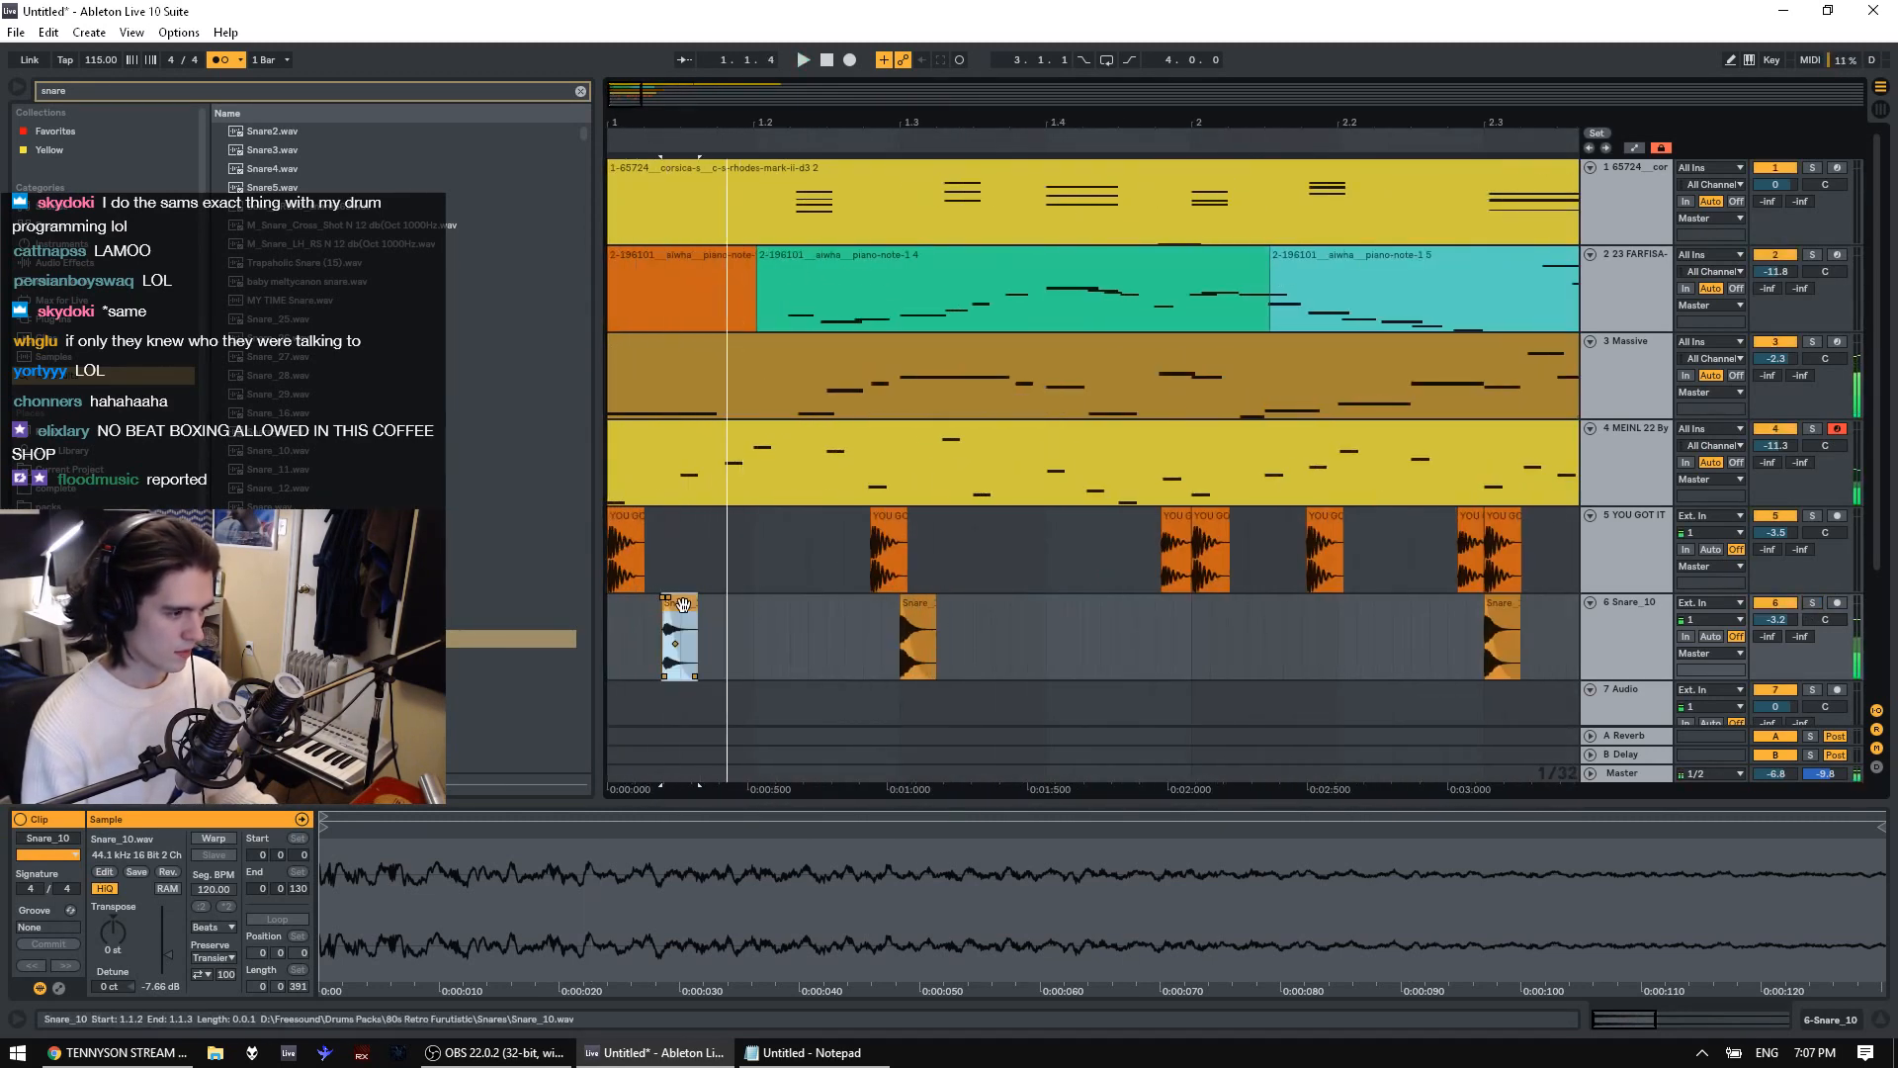
{"action": "key", "text": "ctrl+c"}
{"action": "left_click_drag", "start_coordinate": [625, 633], "coordinate": [469, 621]}
{"action": "key", "text": "ctrl+v"}
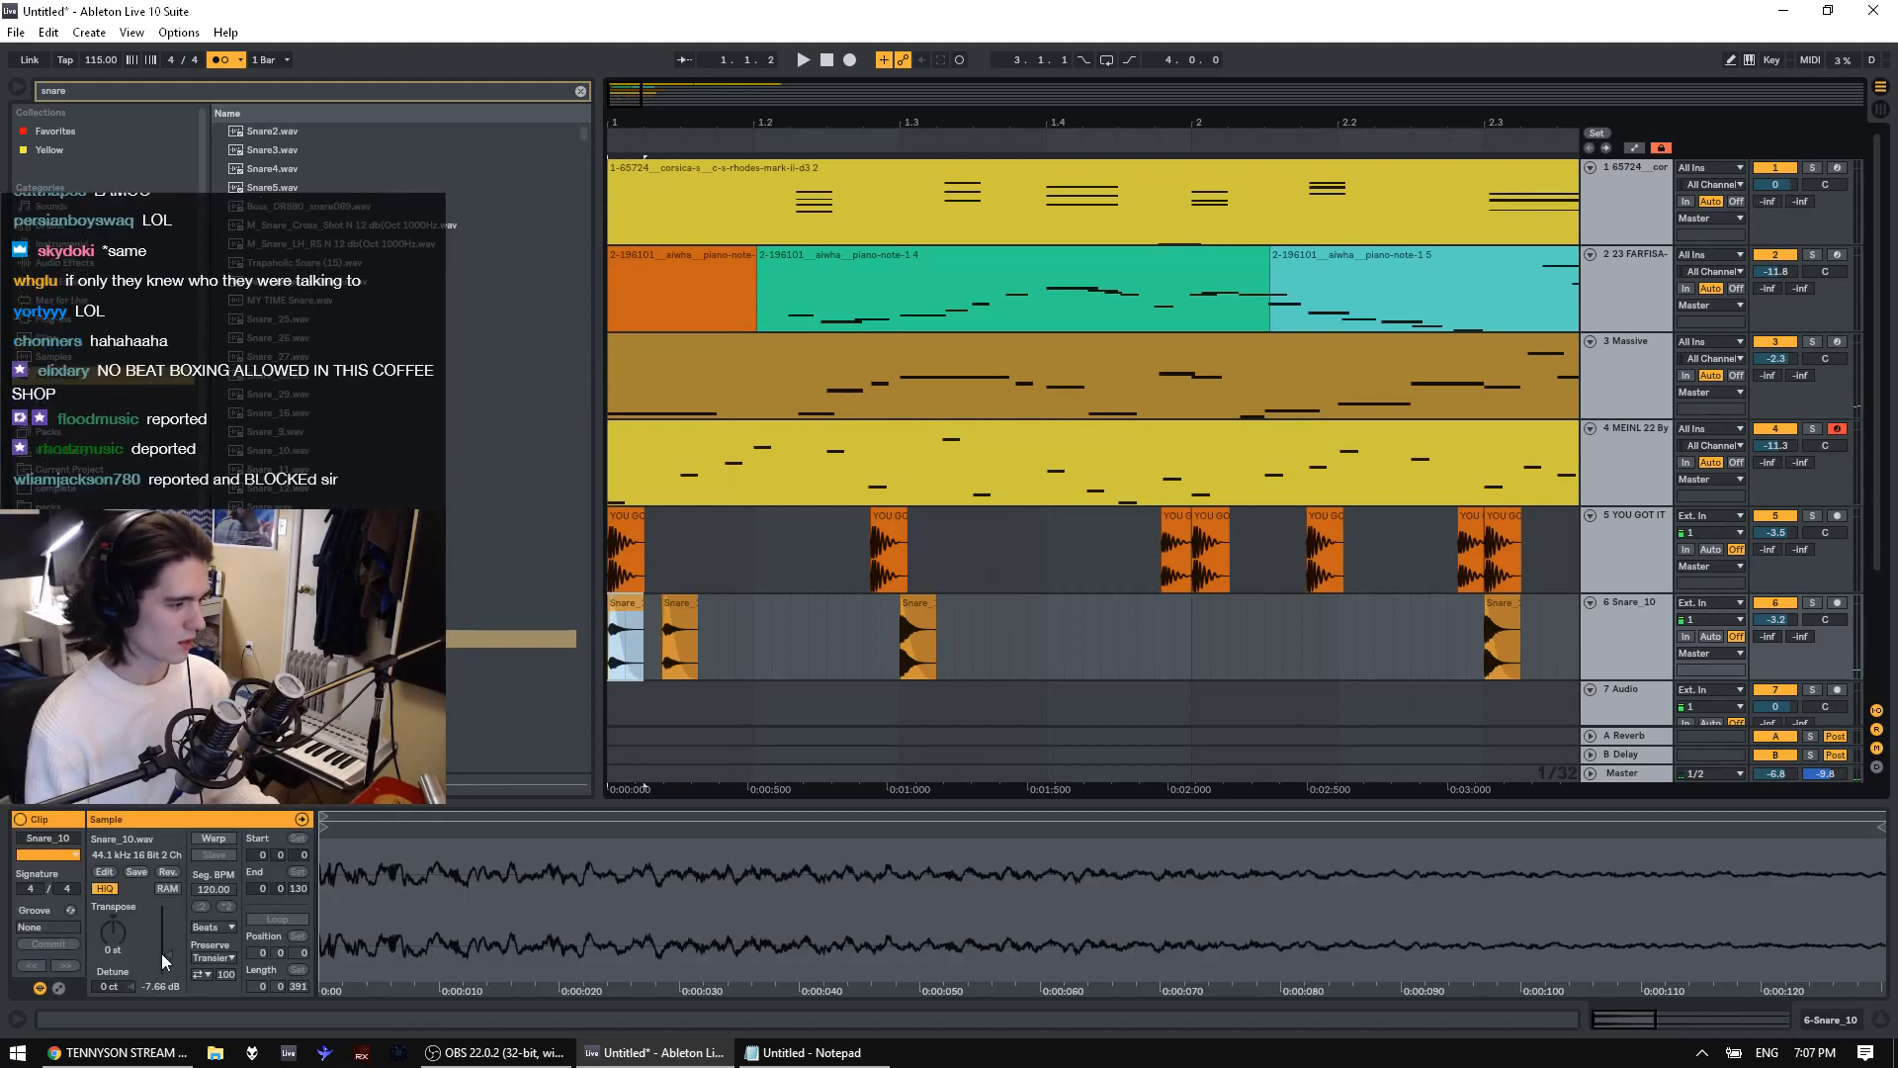
{"action": "left_click_drag", "start_coordinate": [162, 953], "coordinate": [163, 967]}
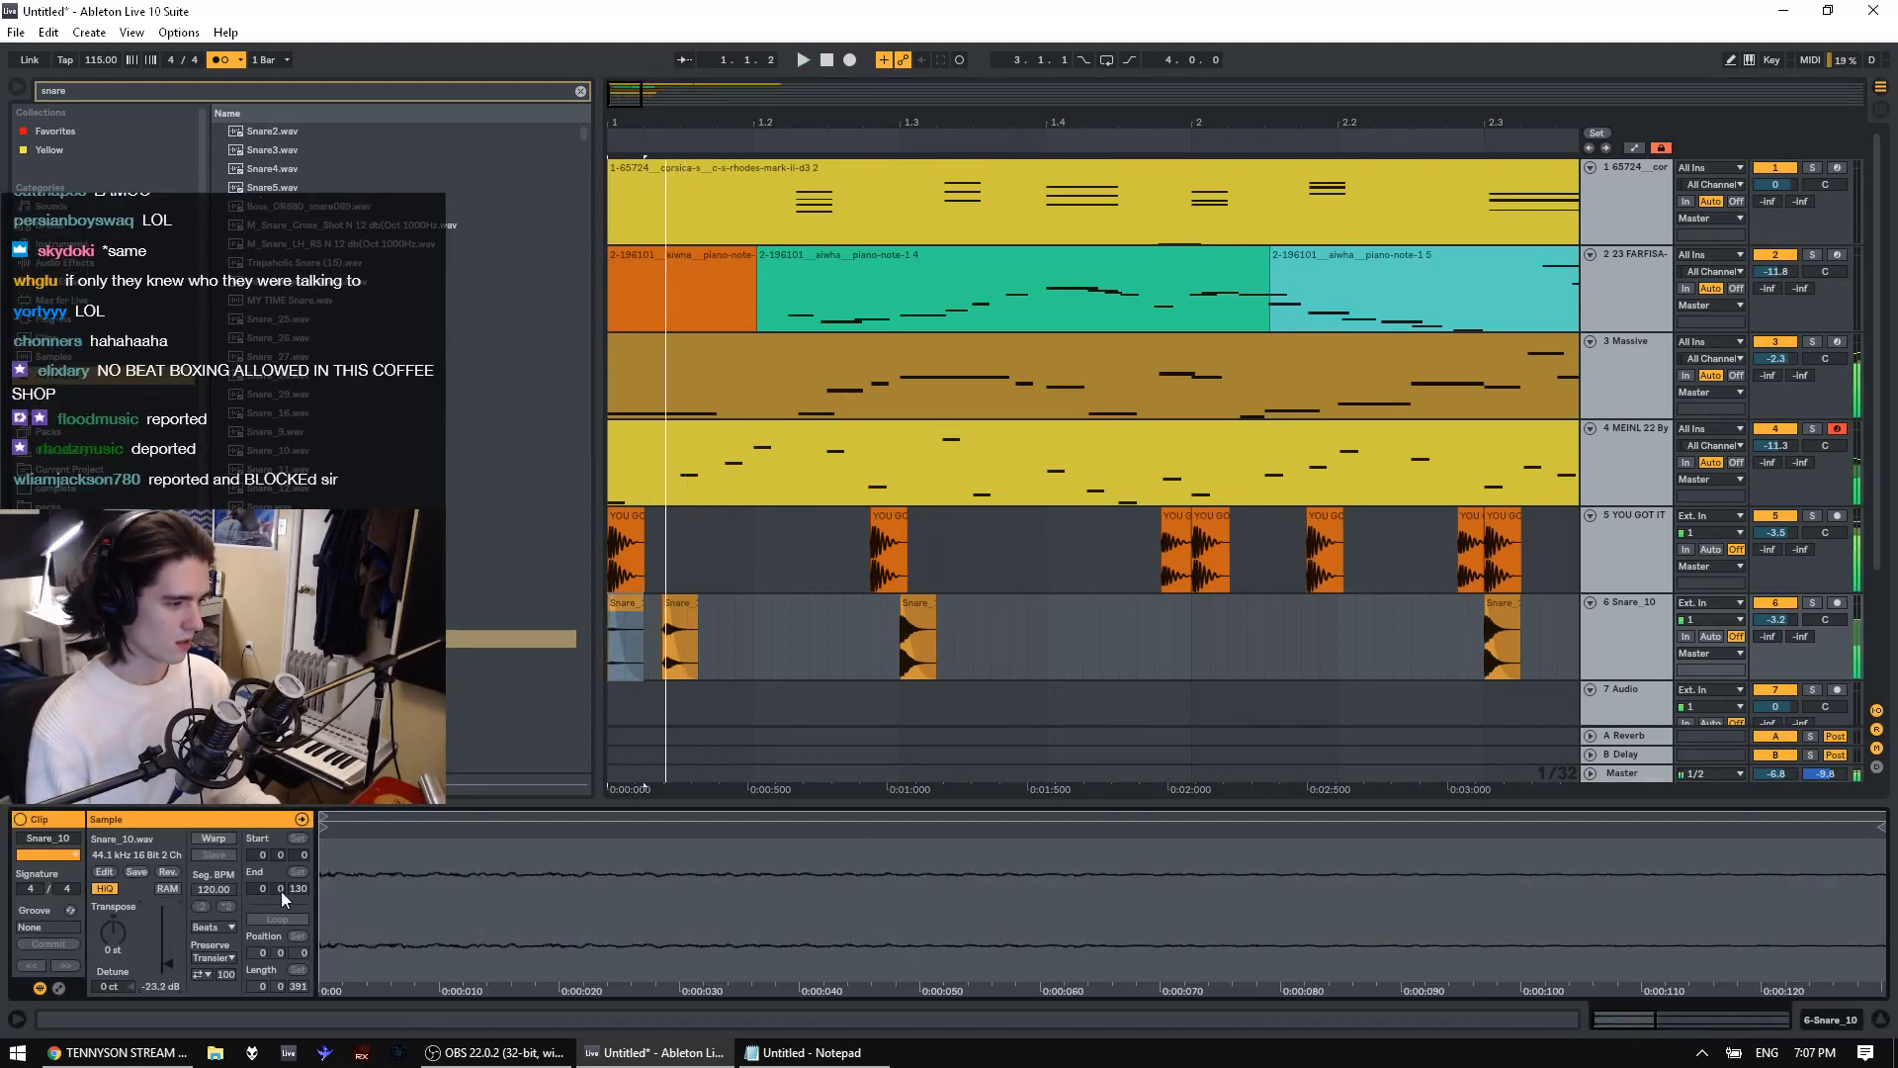
{"action": "key", "text": "space"}
Delete the snare at about 1.1.2, play from bar 1 and set the 1.1.1 snare's clip gain to -19.4 dB
{"action": "left_click", "coordinate": [680, 605]}
{"action": "key", "text": "Delete"}
{"action": "left_click_drag", "start_coordinate": [715, 635], "coordinate": [611, 635]}
{"action": "key", "text": "space"}
{"action": "key", "text": "space"}
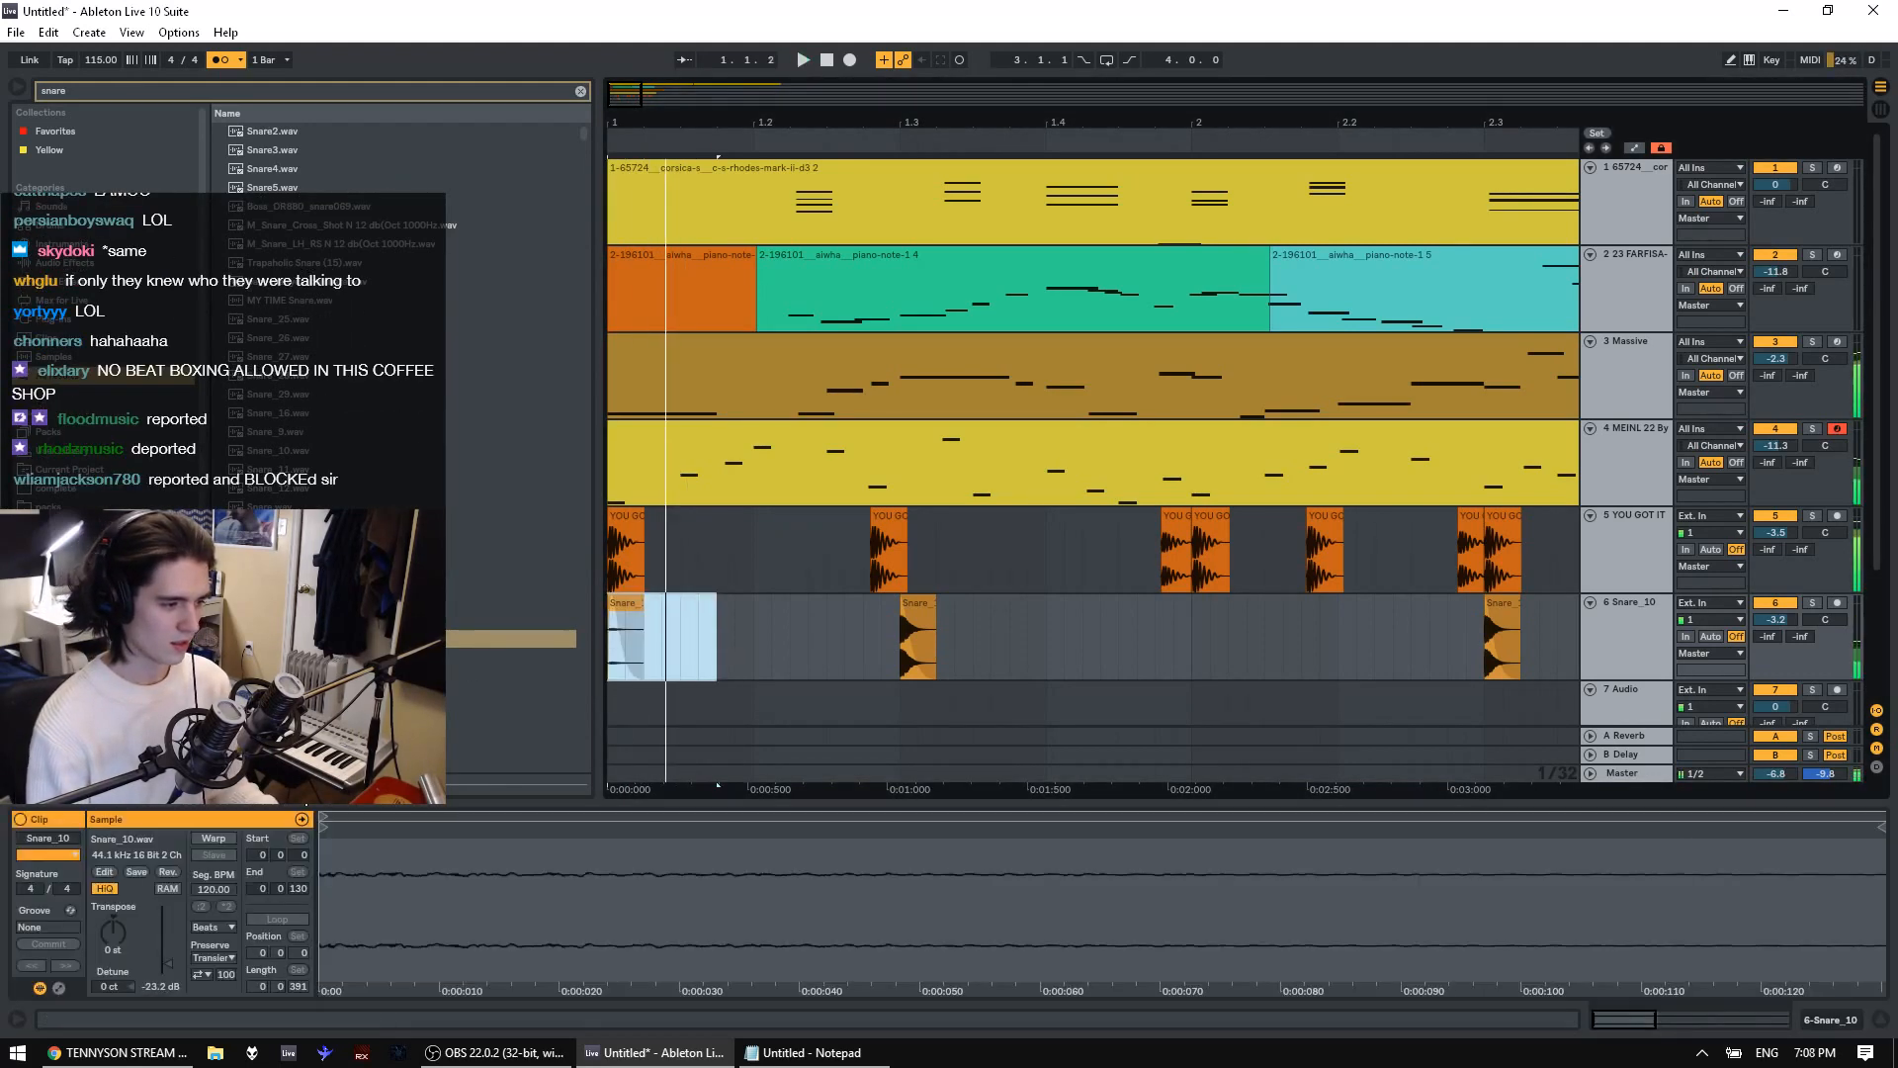
{"action": "key", "text": "space"}
{"action": "key", "text": "space"}
{"action": "left_click_drag", "start_coordinate": [168, 958], "coordinate": [168, 967]}
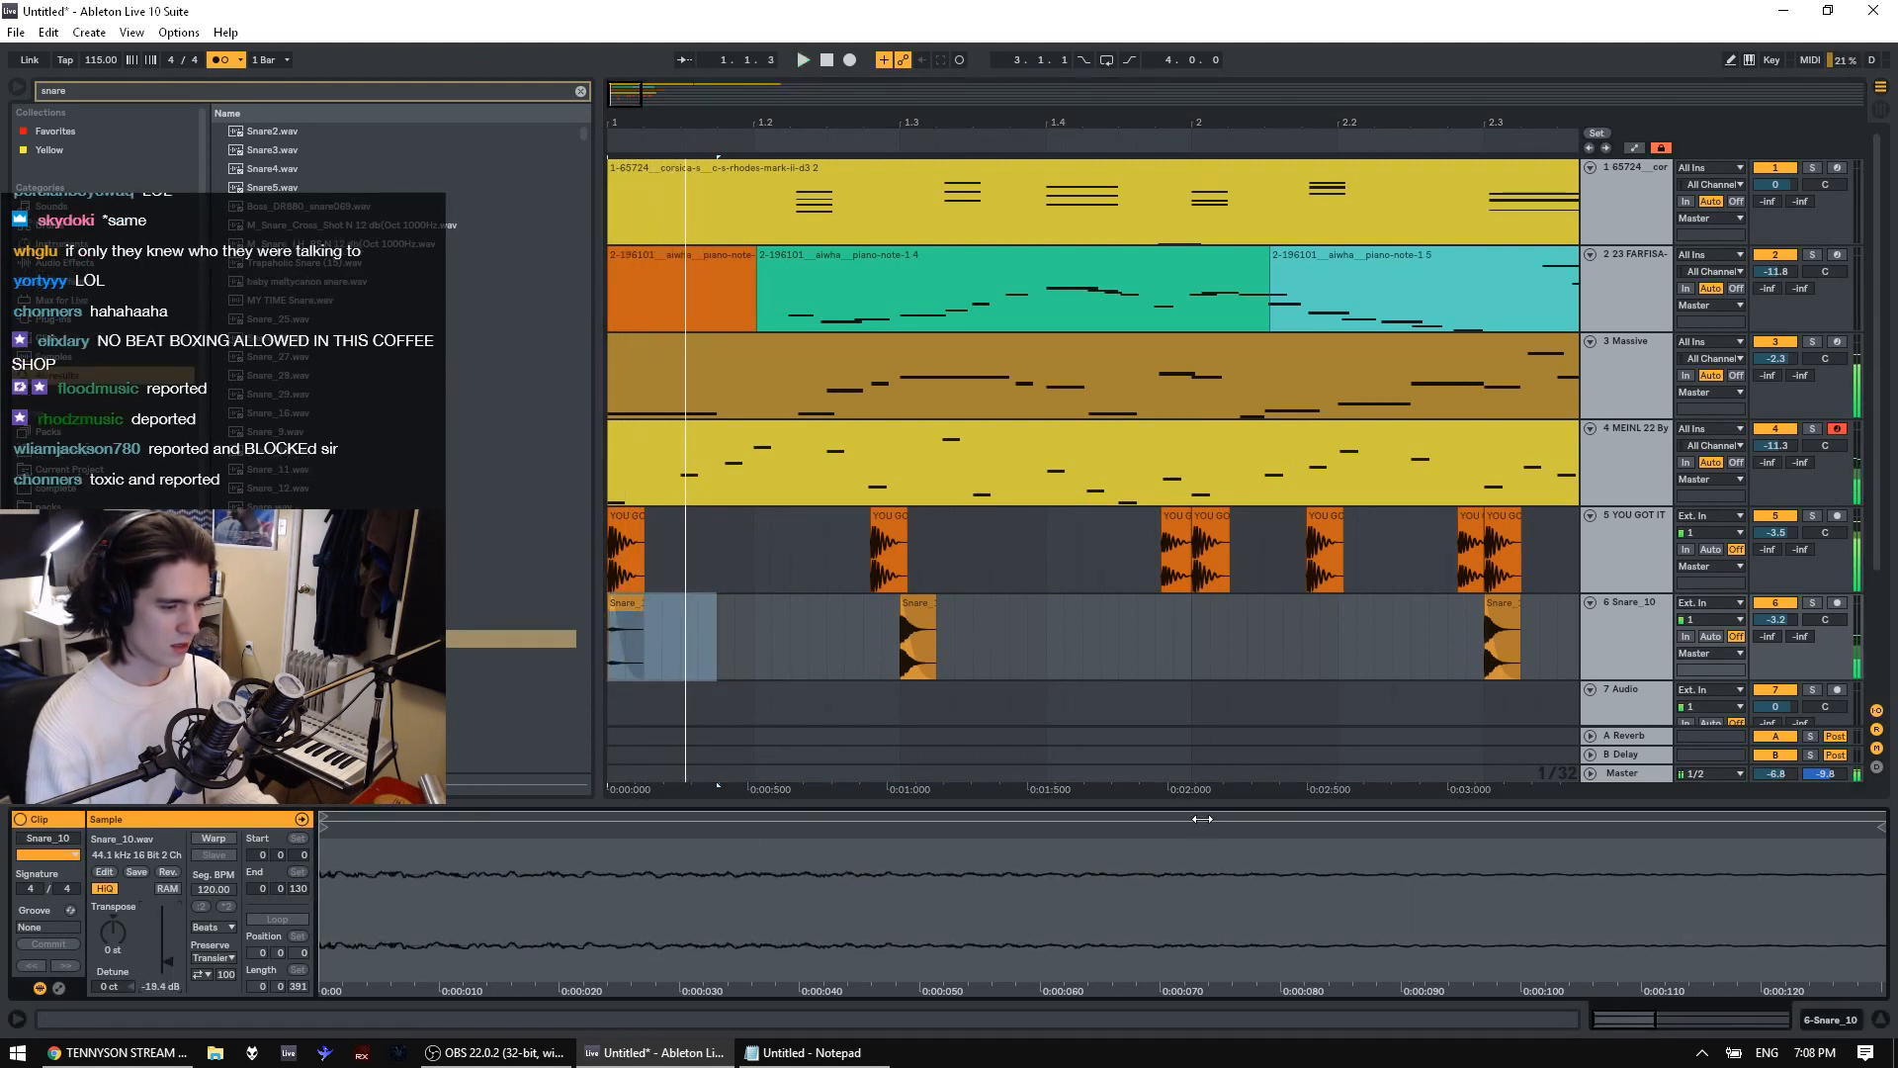
Solo the snare track, listen to the quiet snare at 1.1.1 and take the track out of solo
{"action": "left_click", "coordinate": [1812, 603]}
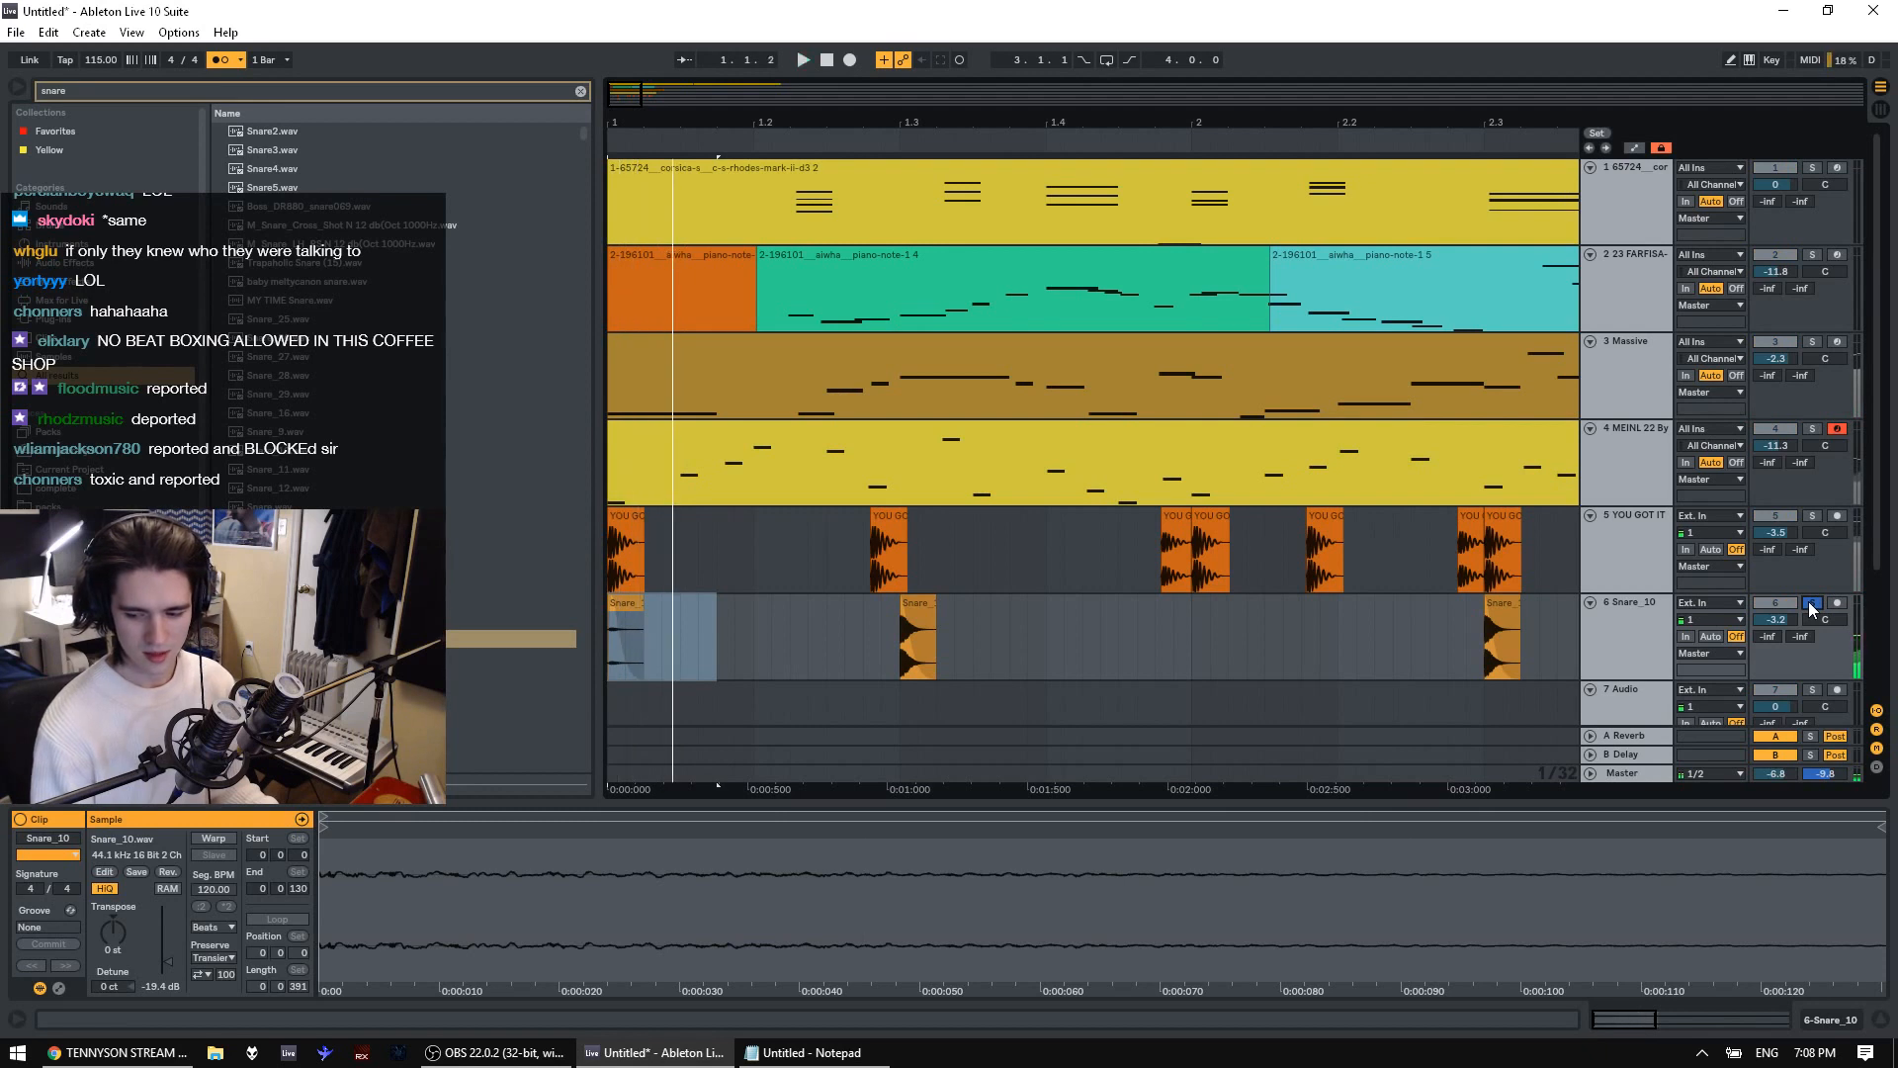
{"action": "left_click", "coordinate": [649, 605]}
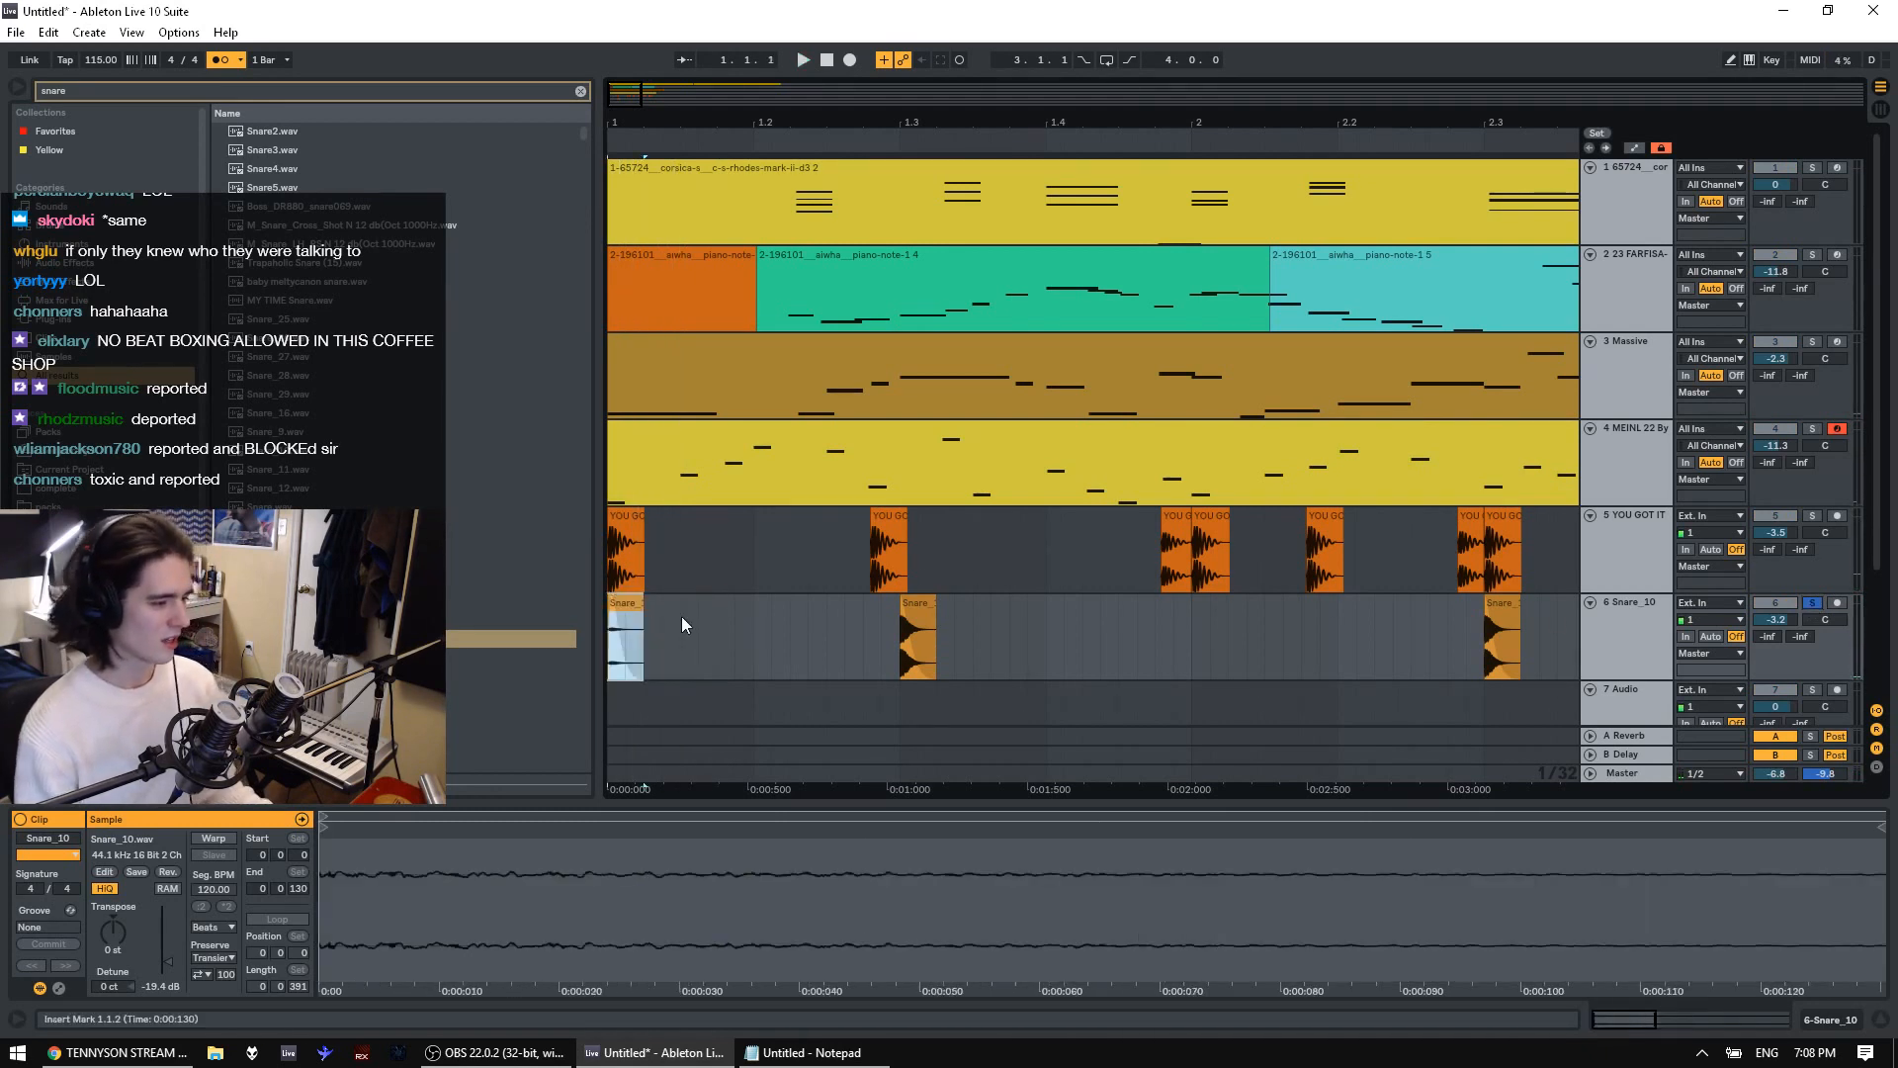
{"action": "left_click", "coordinate": [1812, 517]}
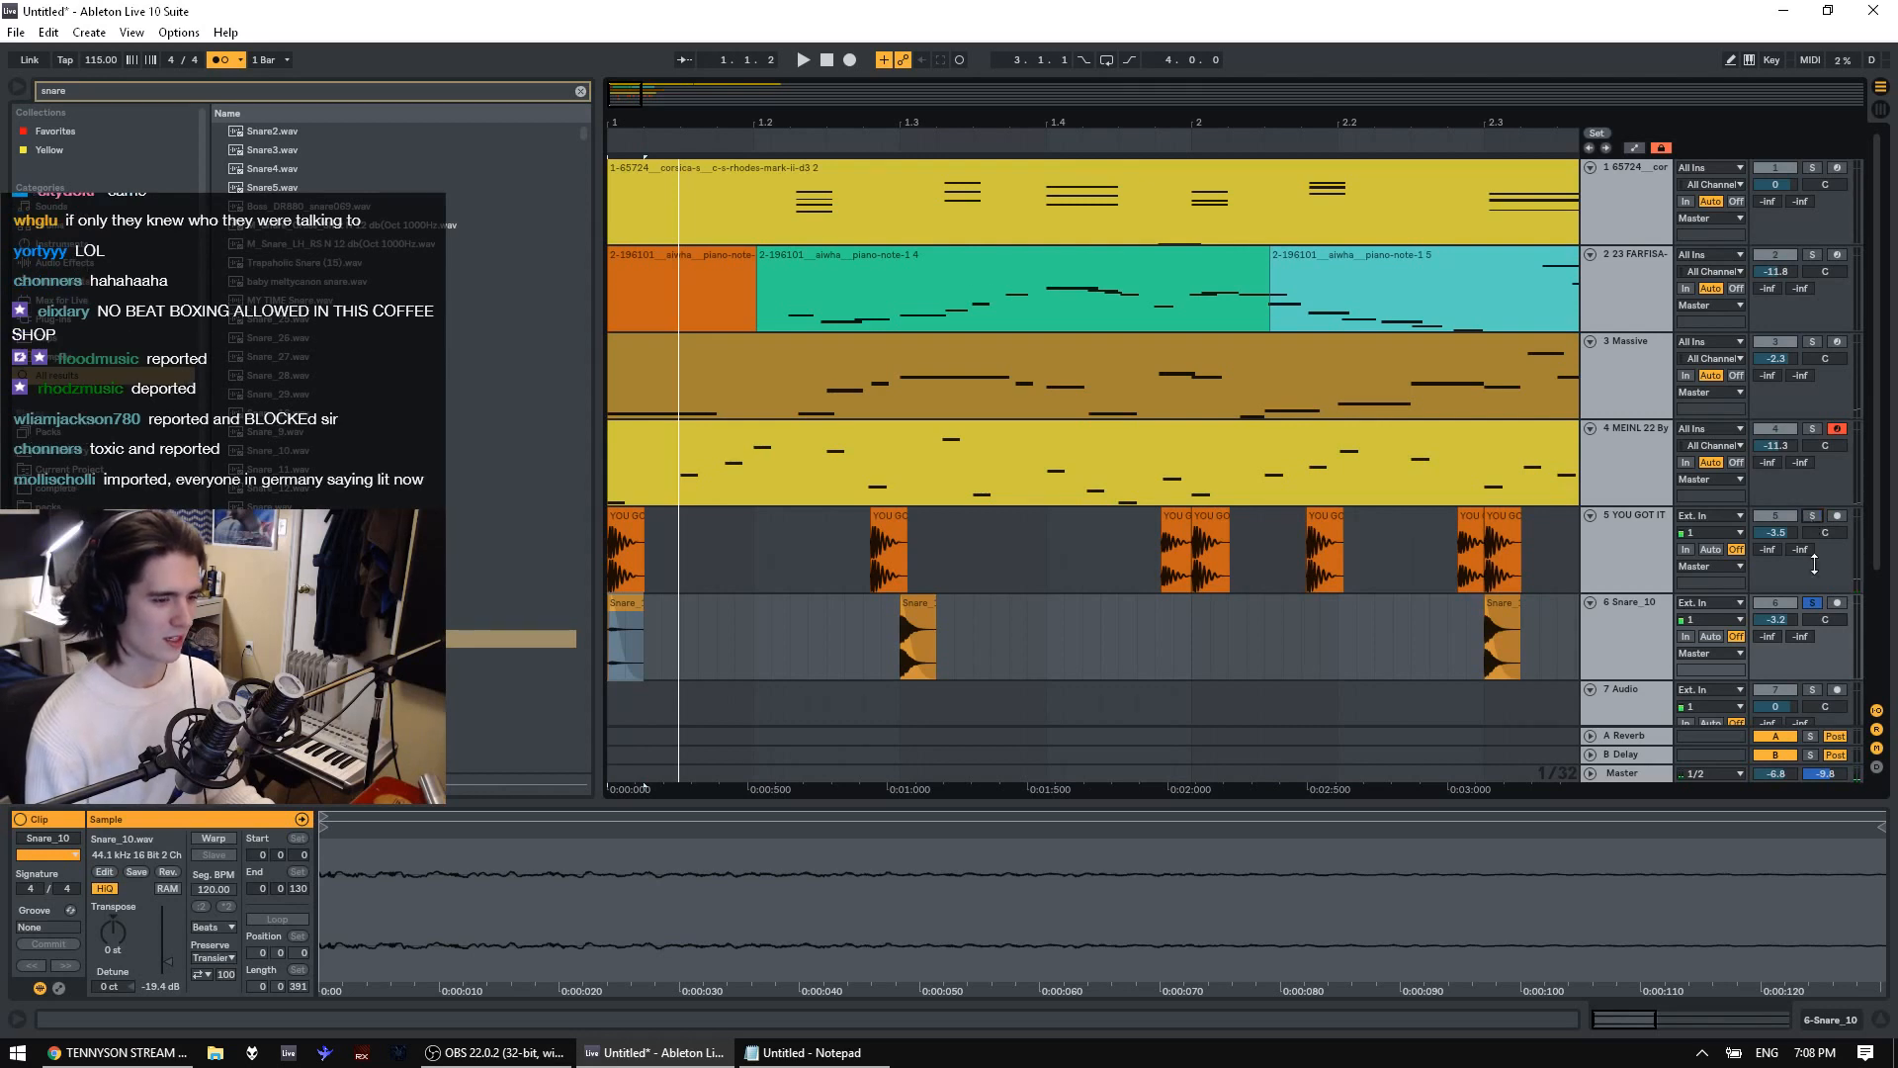
{"action": "left_click", "coordinate": [1812, 602]}
Move the quiet snare from 1.1.1 to about 1.1.4 and play the opening of bar 1
{"action": "key", "text": "Delete"}
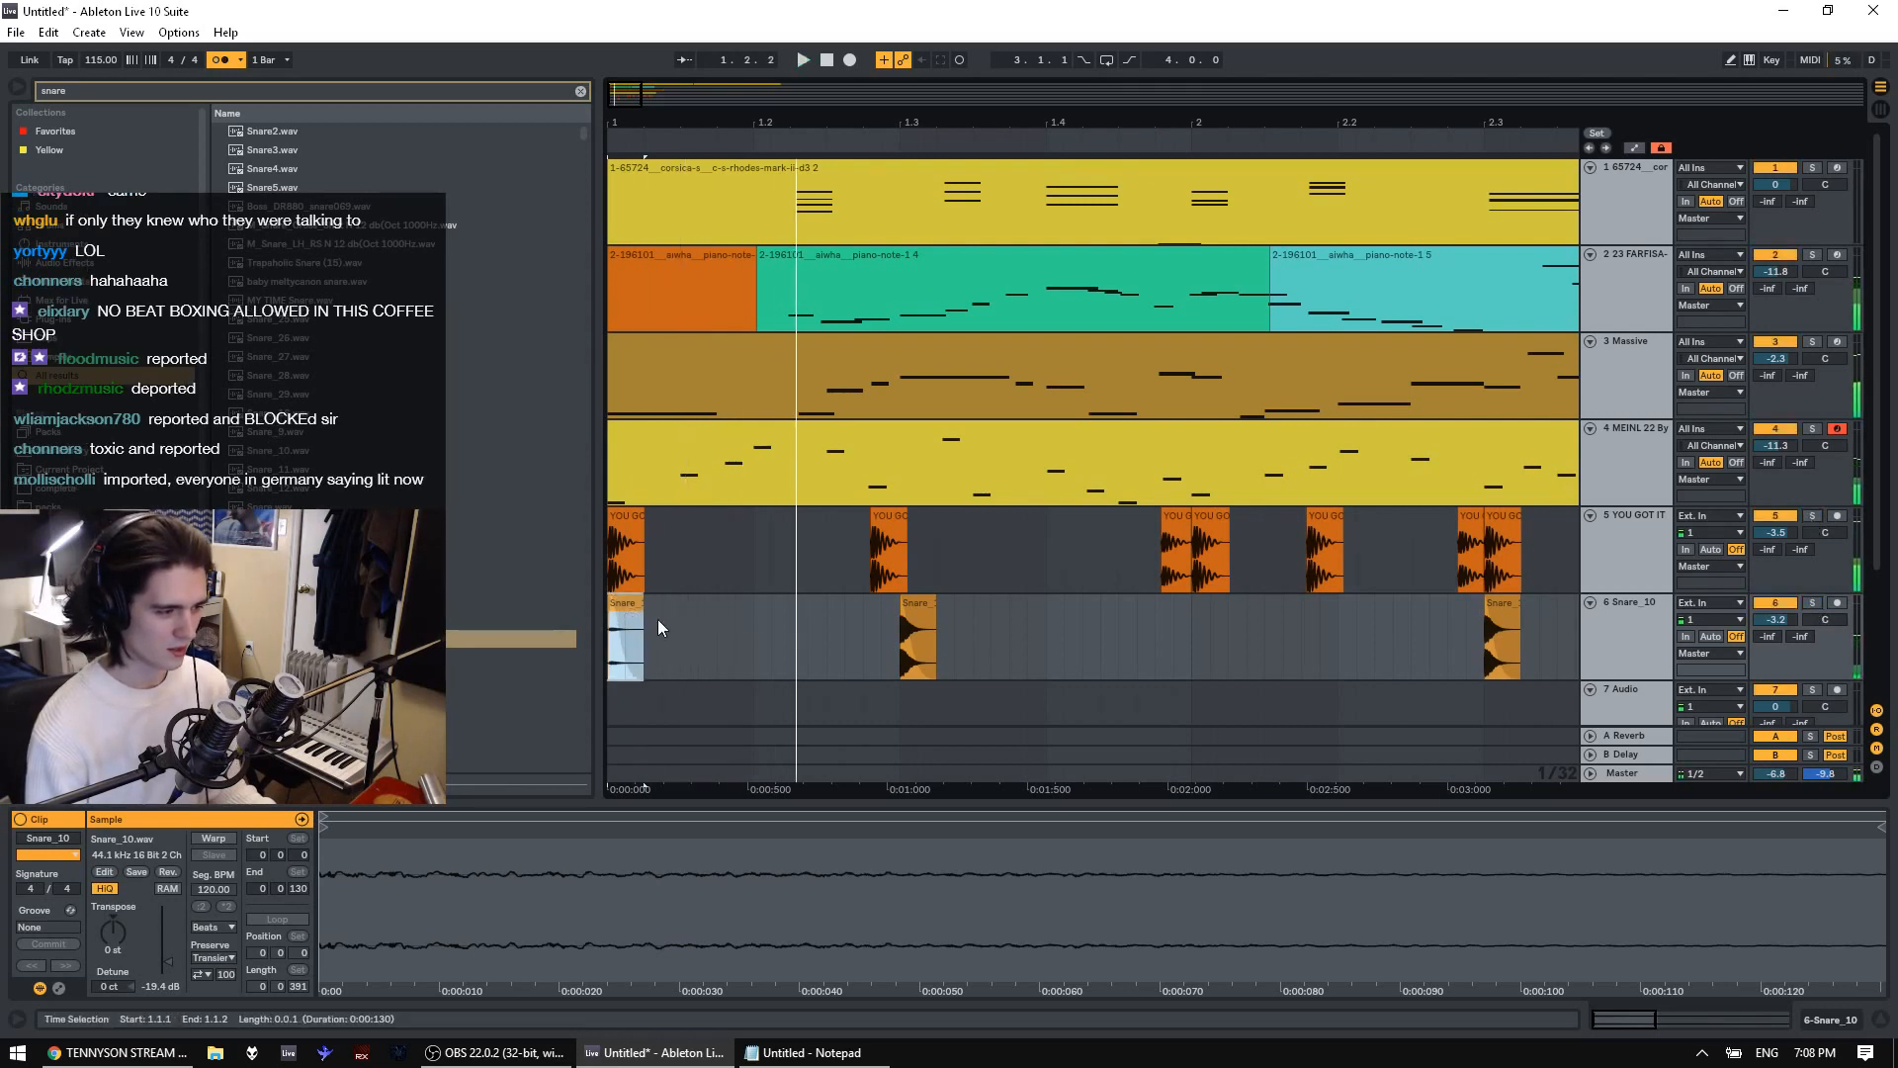
{"action": "left_click", "coordinate": [698, 632]}
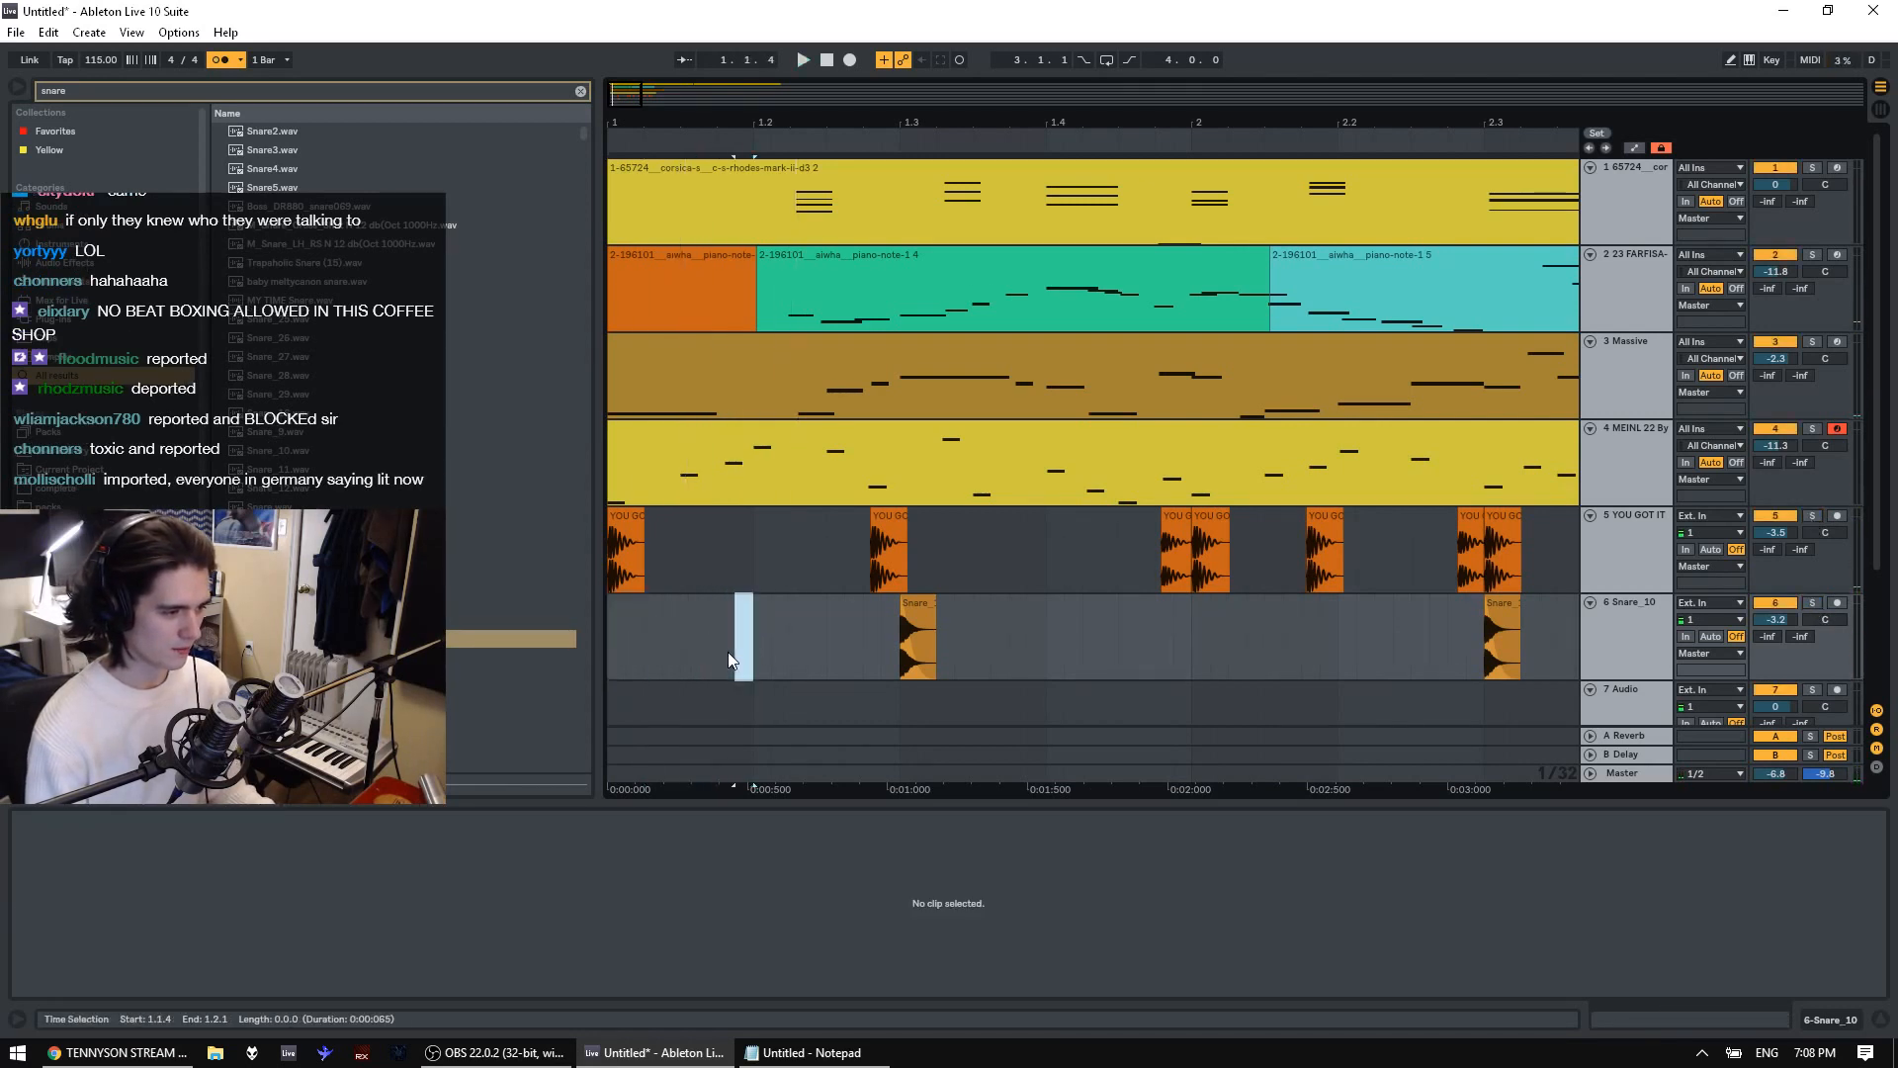
{"action": "mouse_move", "coordinate": [728, 651]}
{"action": "left_mouse_down"}
{"action": "mouse_move", "coordinate": [779, 633]}
{"action": "mouse_move", "coordinate": [761, 637]}
{"action": "left_mouse_up"}
{"action": "key", "text": "ctrl+v"}
{"action": "key", "text": "space"}
{"action": "left_click", "coordinate": [620, 653]}
{"action": "key", "text": "space"}
{"action": "key", "text": "space"}
{"action": "key", "text": "space"}
Copy the quiet snare from about 1.1.4, paste it at about 1.2.1 and play the result
{"action": "left_click", "coordinate": [735, 605]}
{"action": "key", "text": "ctrl+c"}
{"action": "key", "text": "ctrl+v"}
{"action": "key", "text": "ctrl+z"}
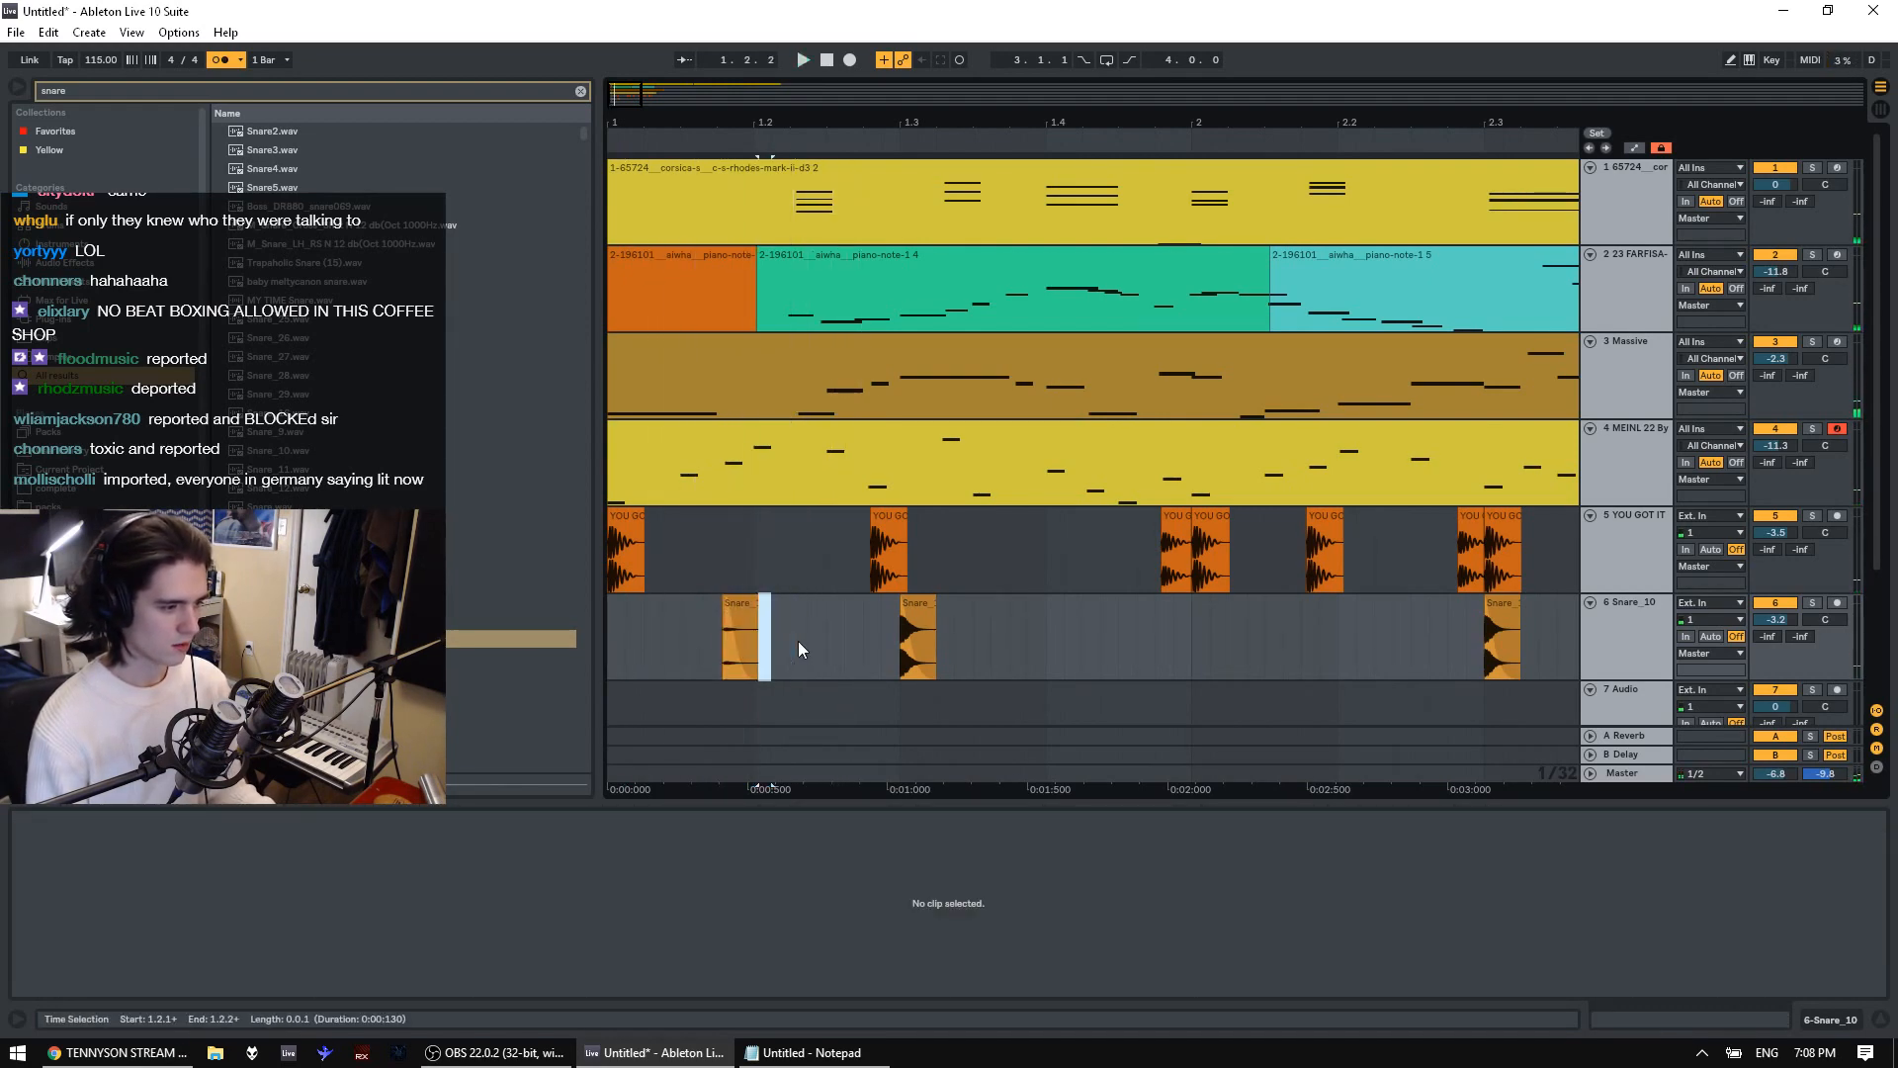
{"action": "key", "text": "ctrl+v"}
{"action": "key", "text": "space"}
{"action": "key", "text": "space"}
{"action": "key", "text": "space"}
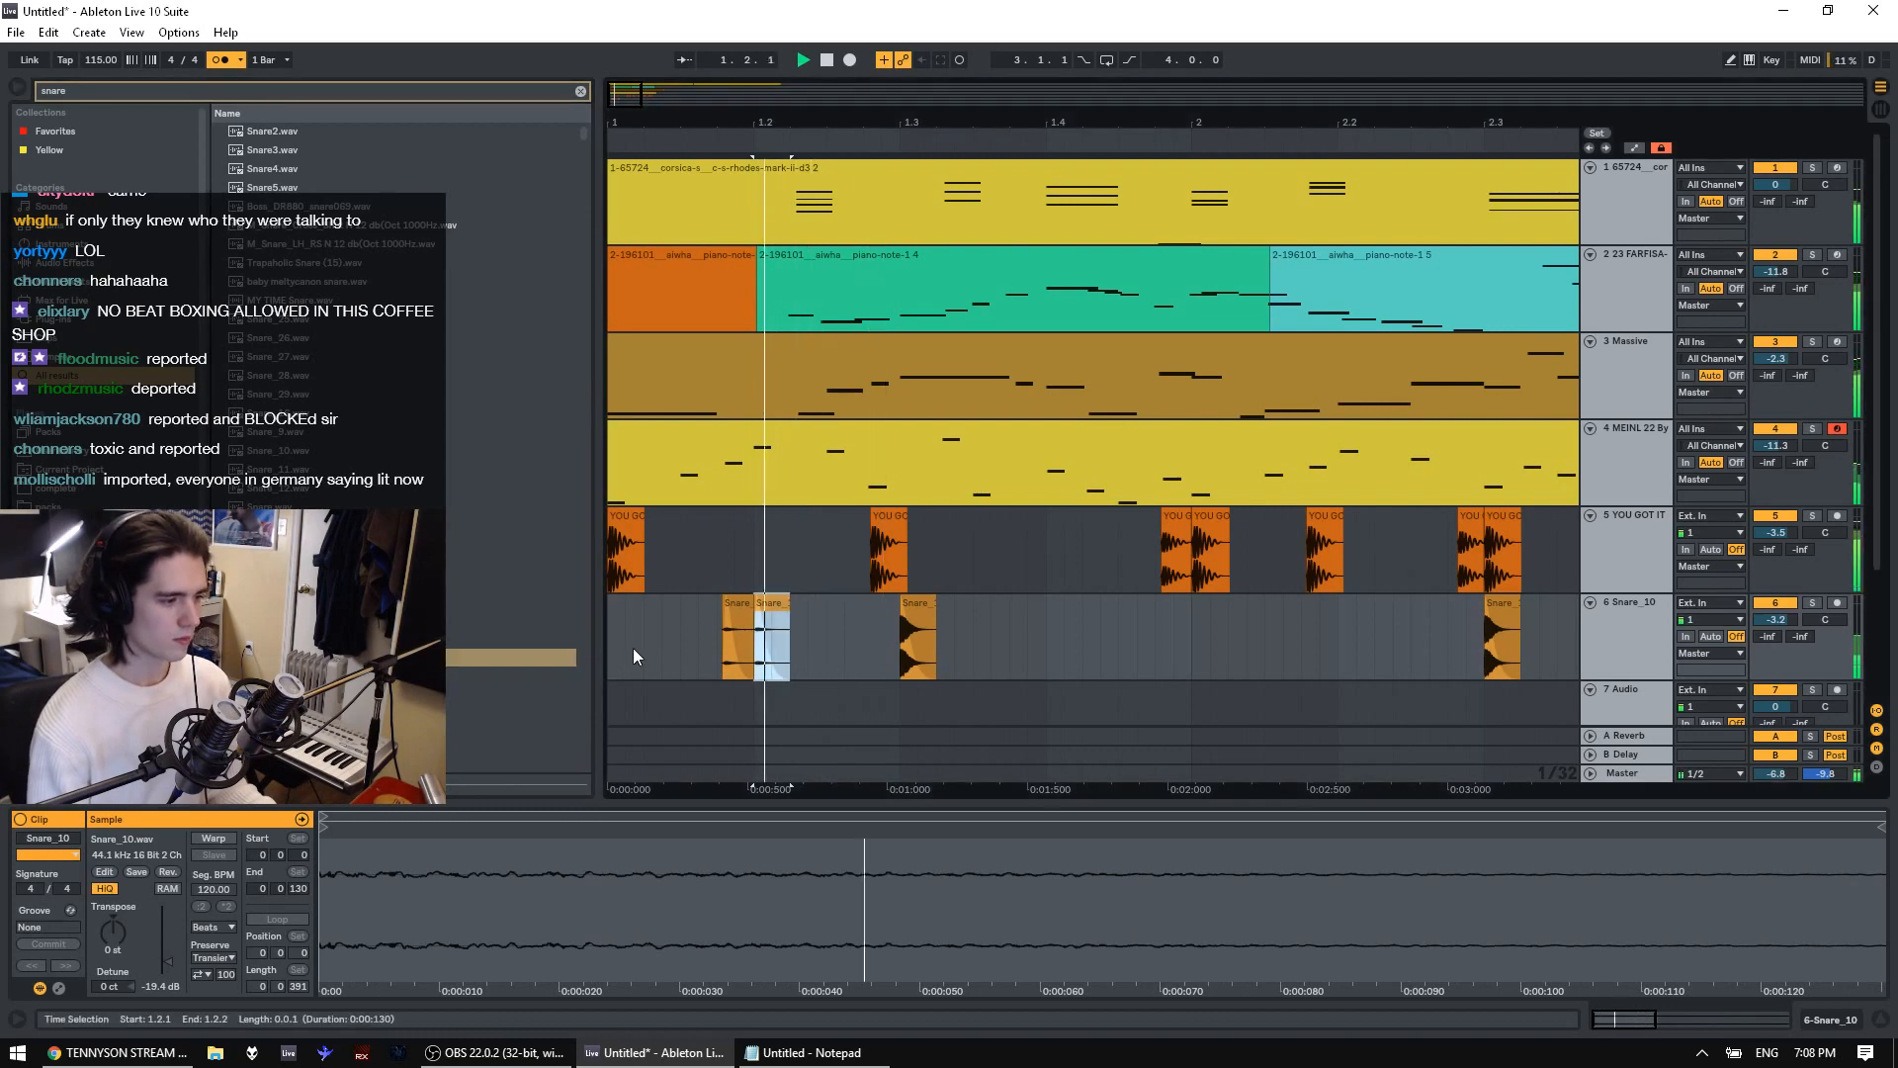
Move the pair of quiet snares from about 1.1.4 and 1.2.1 to about 1.2.2 and 1.2.3, nudge them slightly later and play
{"action": "key", "text": "space"}
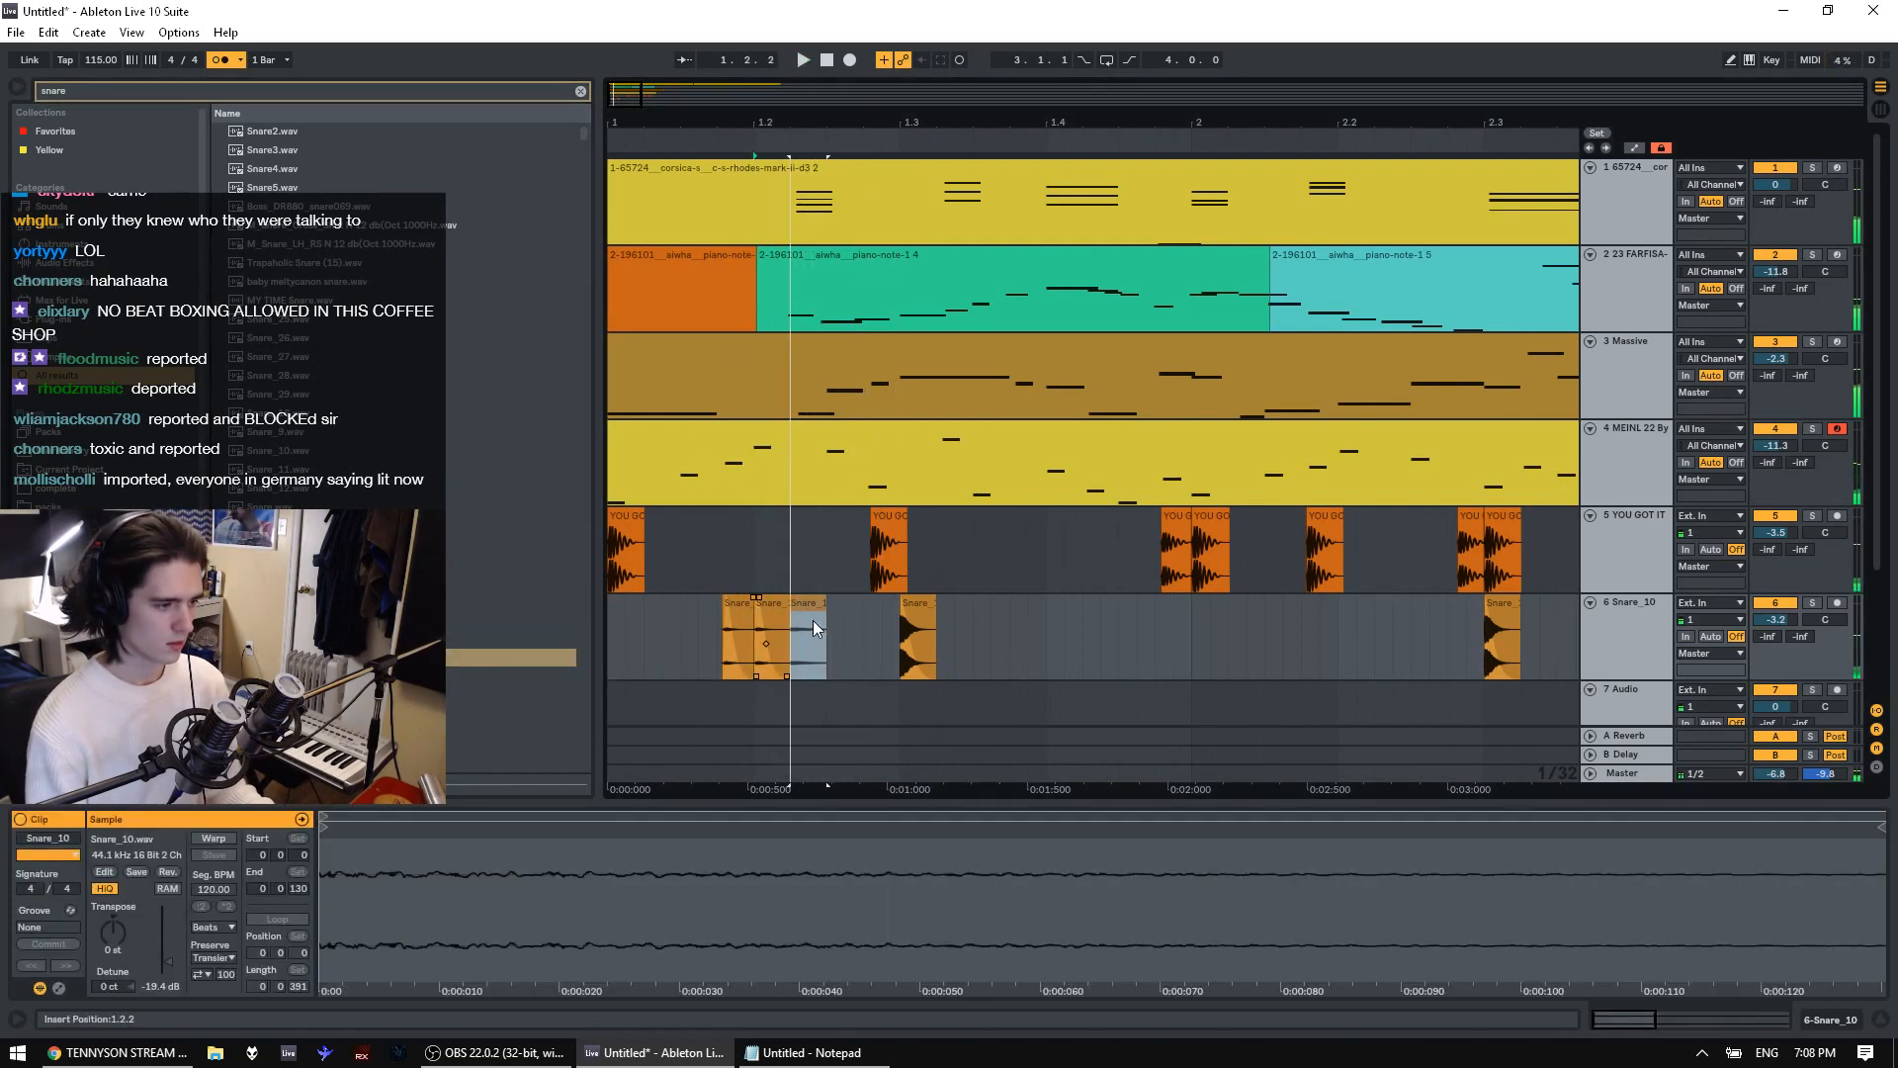
{"action": "key", "text": "Delete"}
{"action": "key", "text": "ctrl+v"}
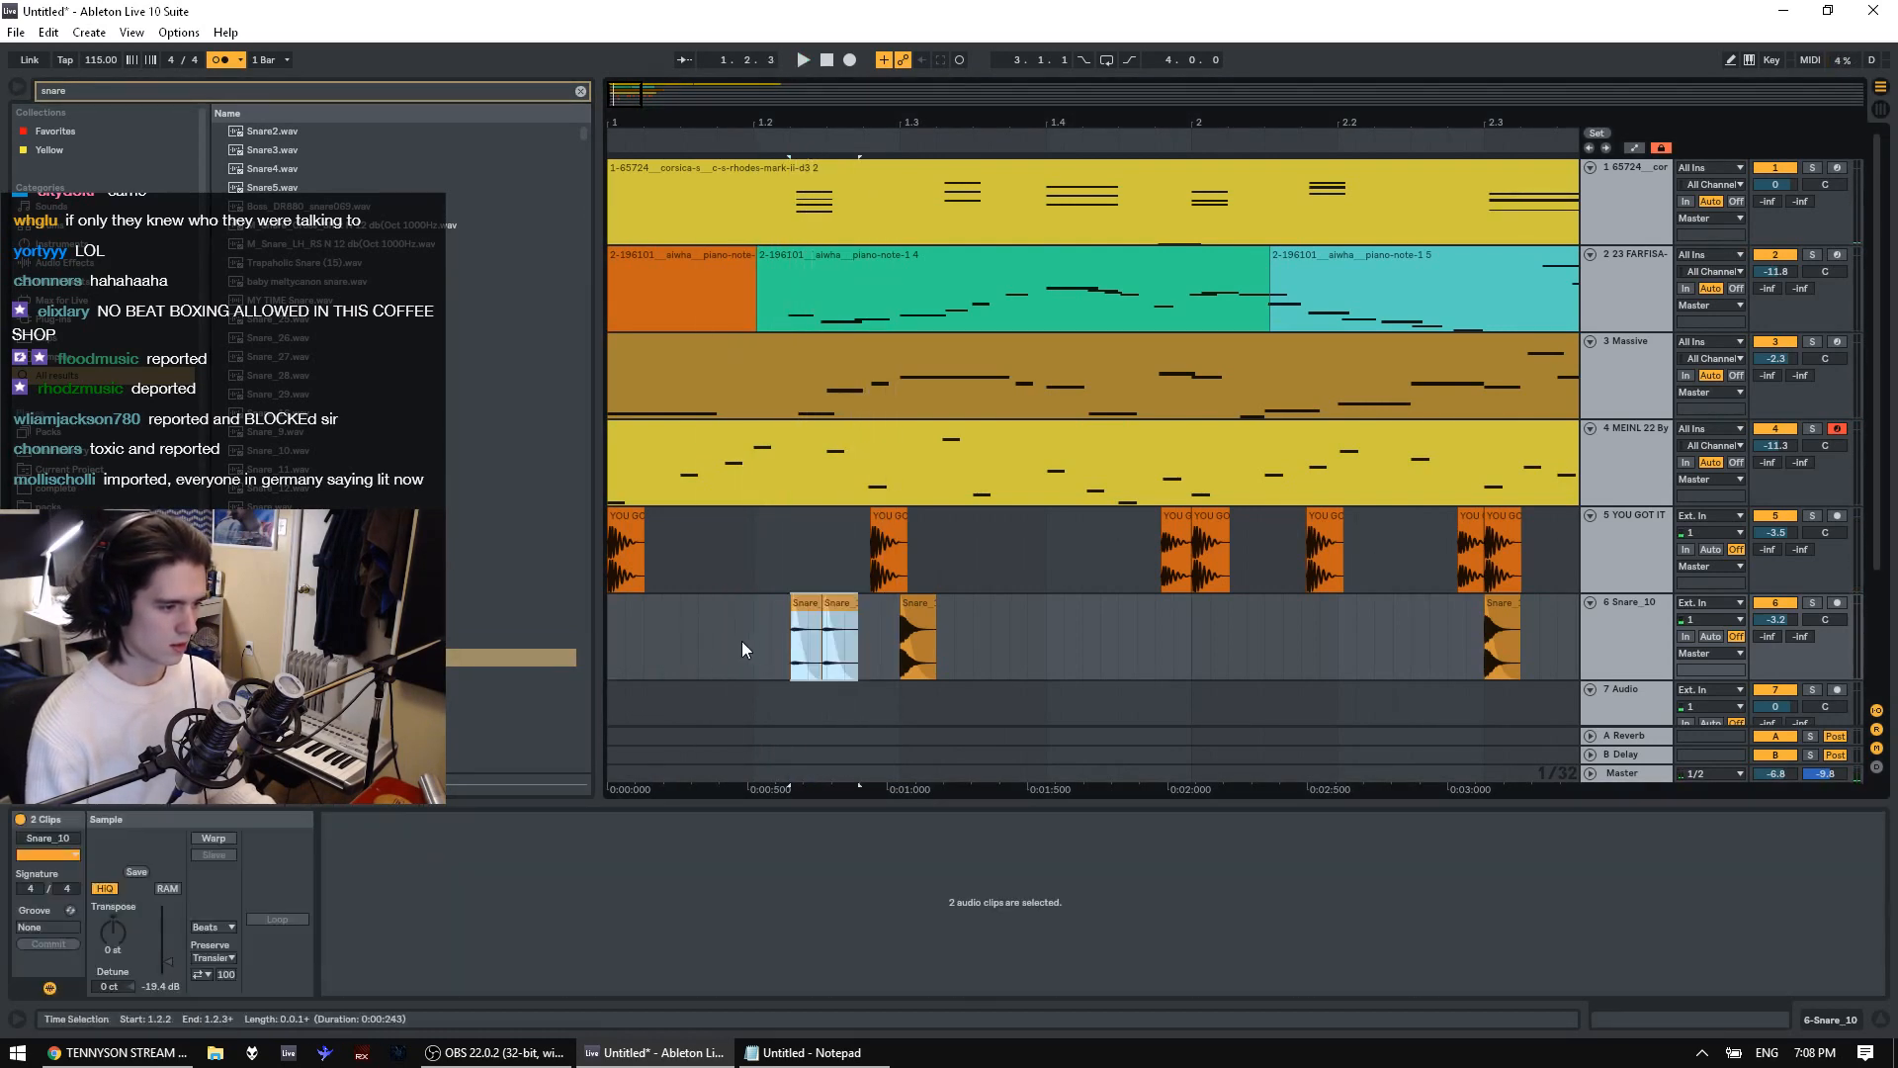
{"action": "left_click", "coordinate": [739, 643]}
{"action": "left_click", "coordinate": [840, 604]}
{"action": "left_click", "coordinate": [809, 604], "text": "shift"}
{"action": "left_click_drag", "start_coordinate": [840, 607], "coordinate": [856, 633]}
{"action": "left_click", "coordinate": [698, 636]}
{"action": "key", "text": "space"}
Set the clip gain of the quiet snare at about 1.2.3 to -12.6 dB and play from about 1.2.1
{"action": "left_click", "coordinate": [860, 633]}
{"action": "key", "text": "space"}
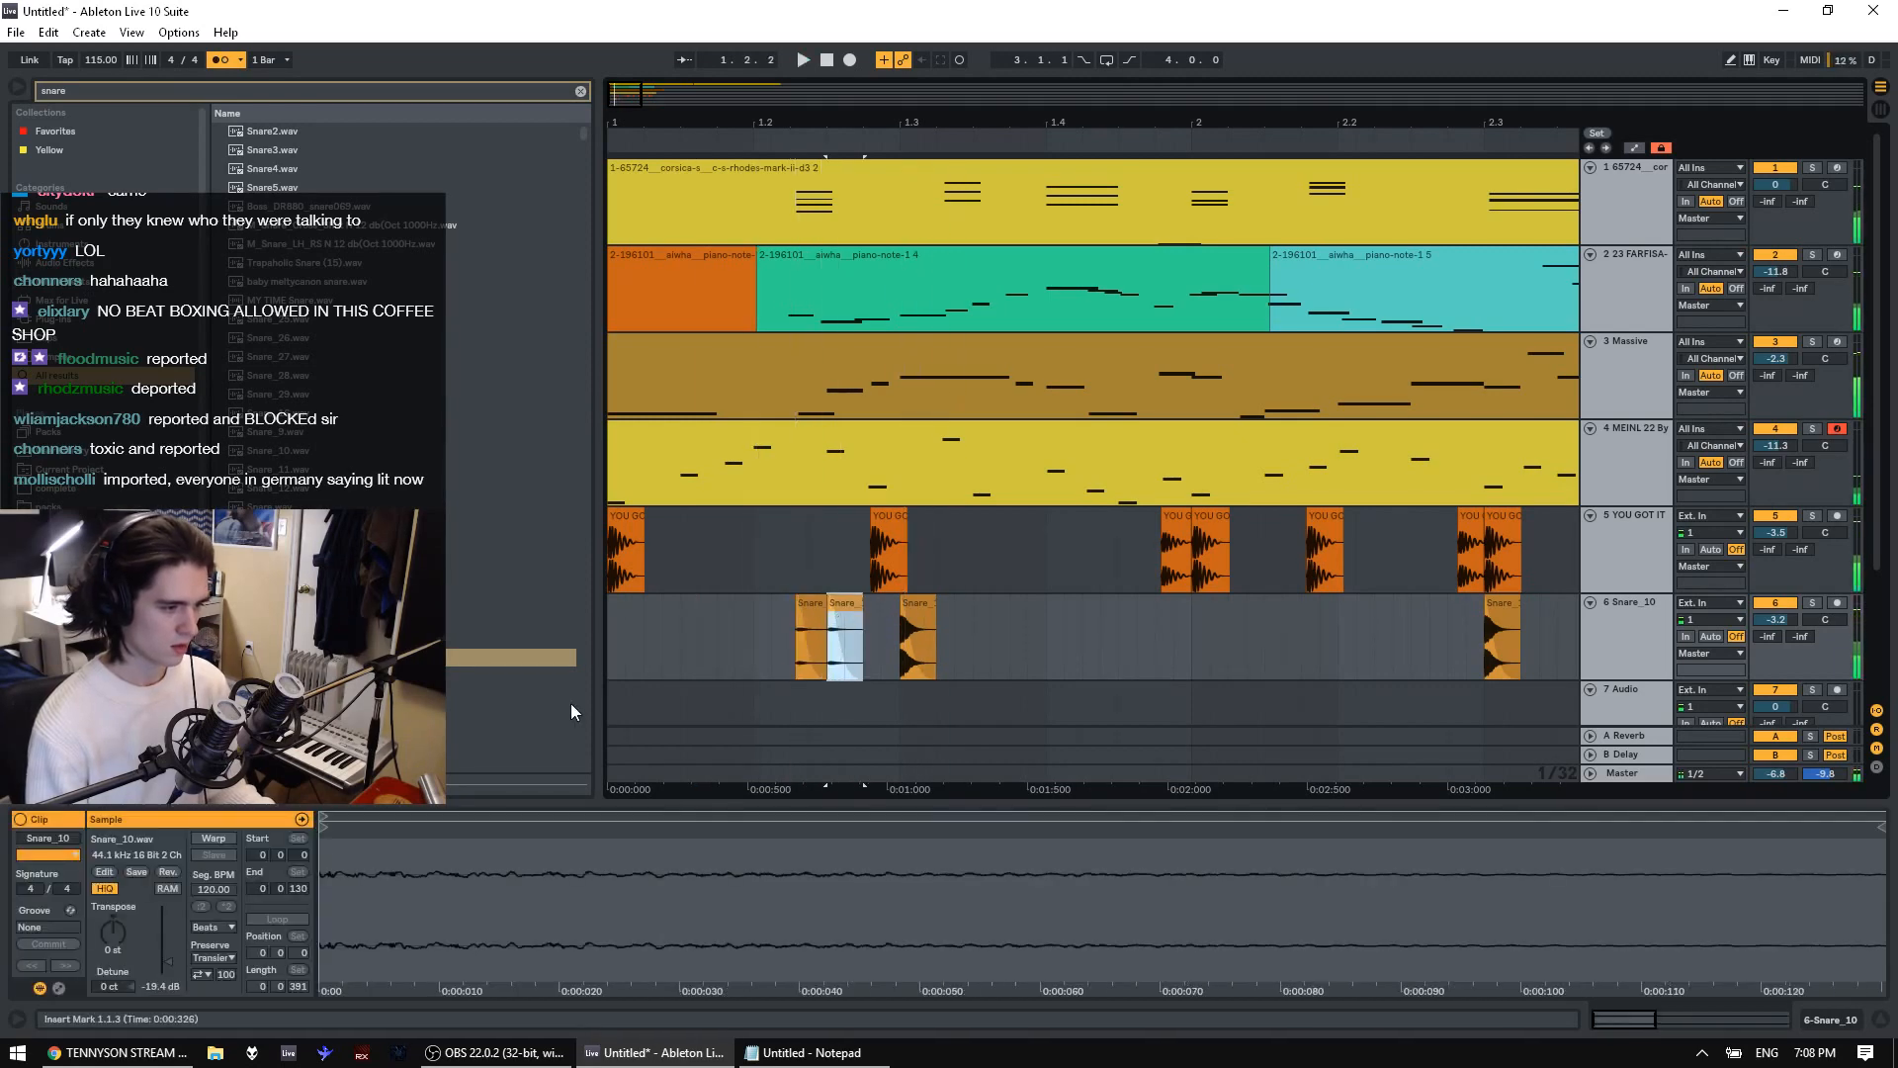
{"action": "left_click", "coordinate": [763, 689]}
{"action": "key", "text": "space"}
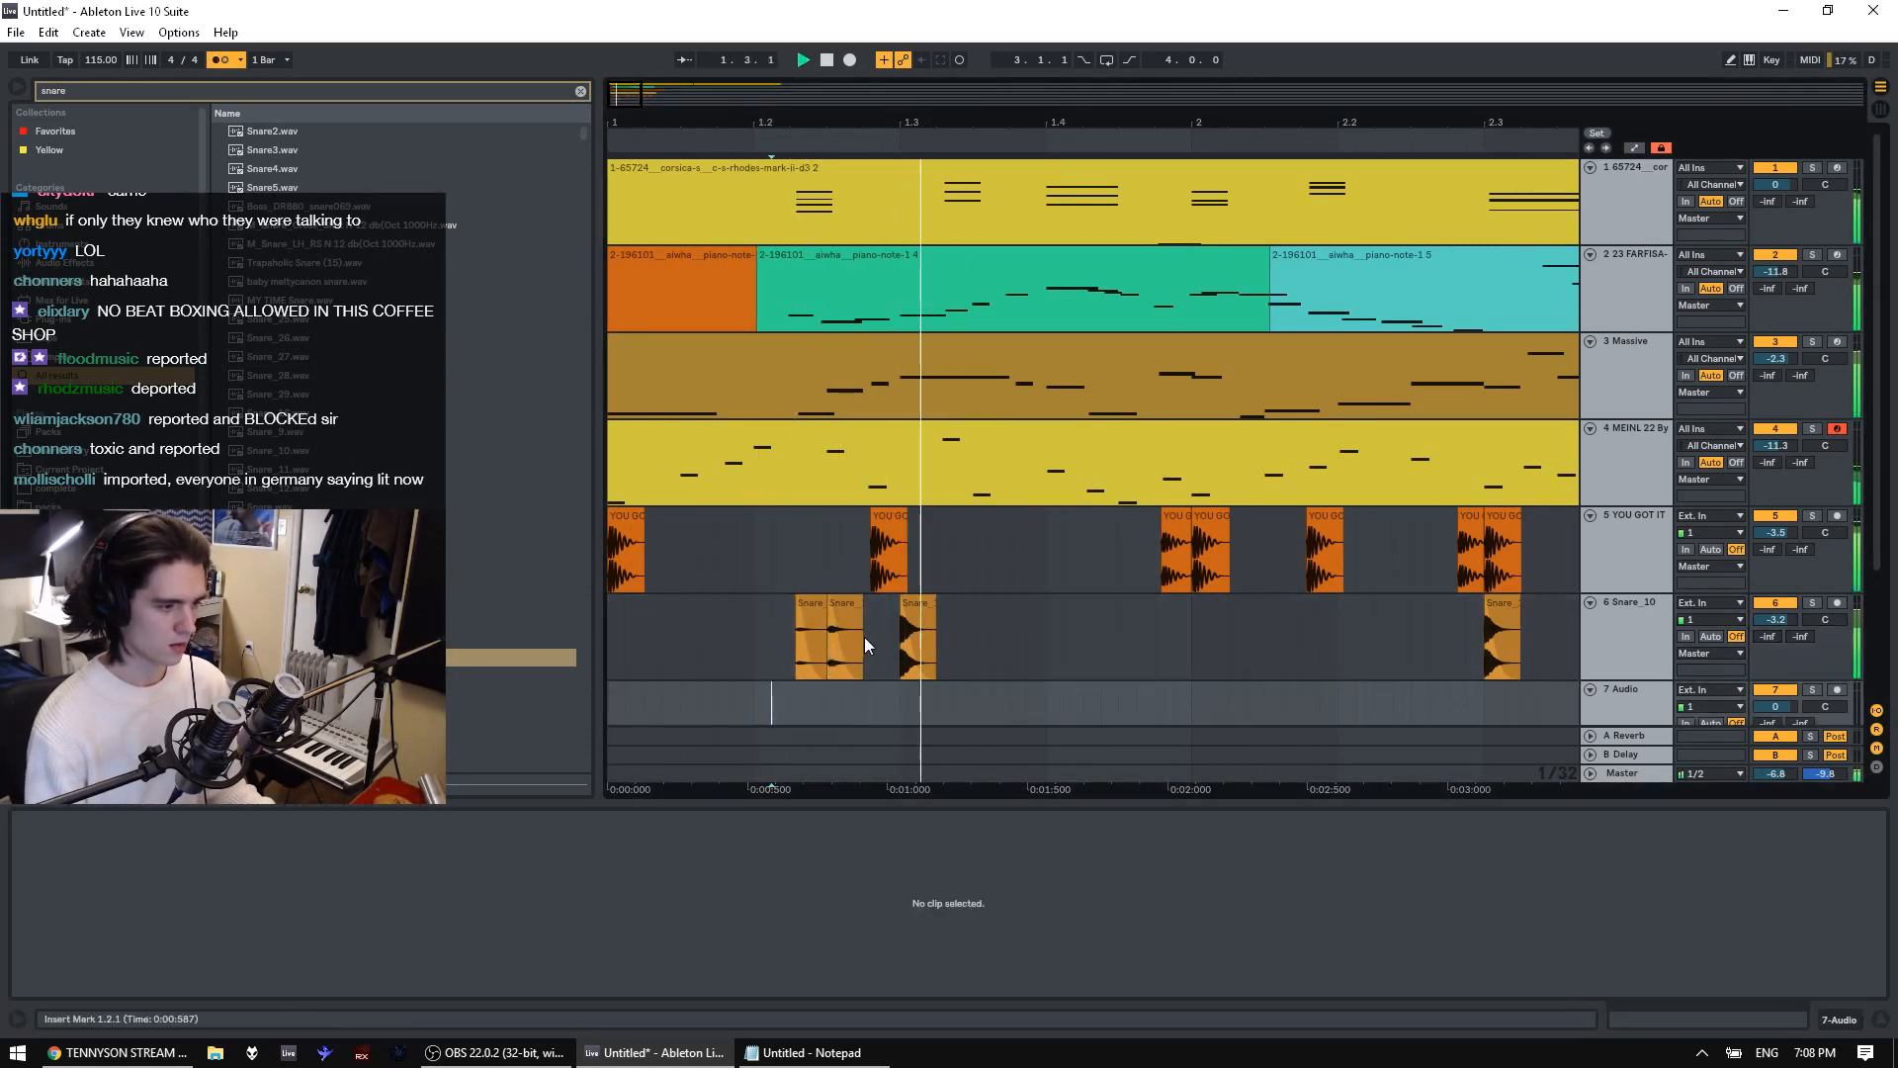
Copy the snare from about 1.2.3 to about 1.3.4, raise the copy's clip gain slightly and play it
{"action": "left_click", "coordinate": [845, 633]}
{"action": "key", "text": "space"}
{"action": "key", "text": "ctrl+c"}
{"action": "left_click", "coordinate": [1012, 637]}
{"action": "key", "text": "ctrl+v"}
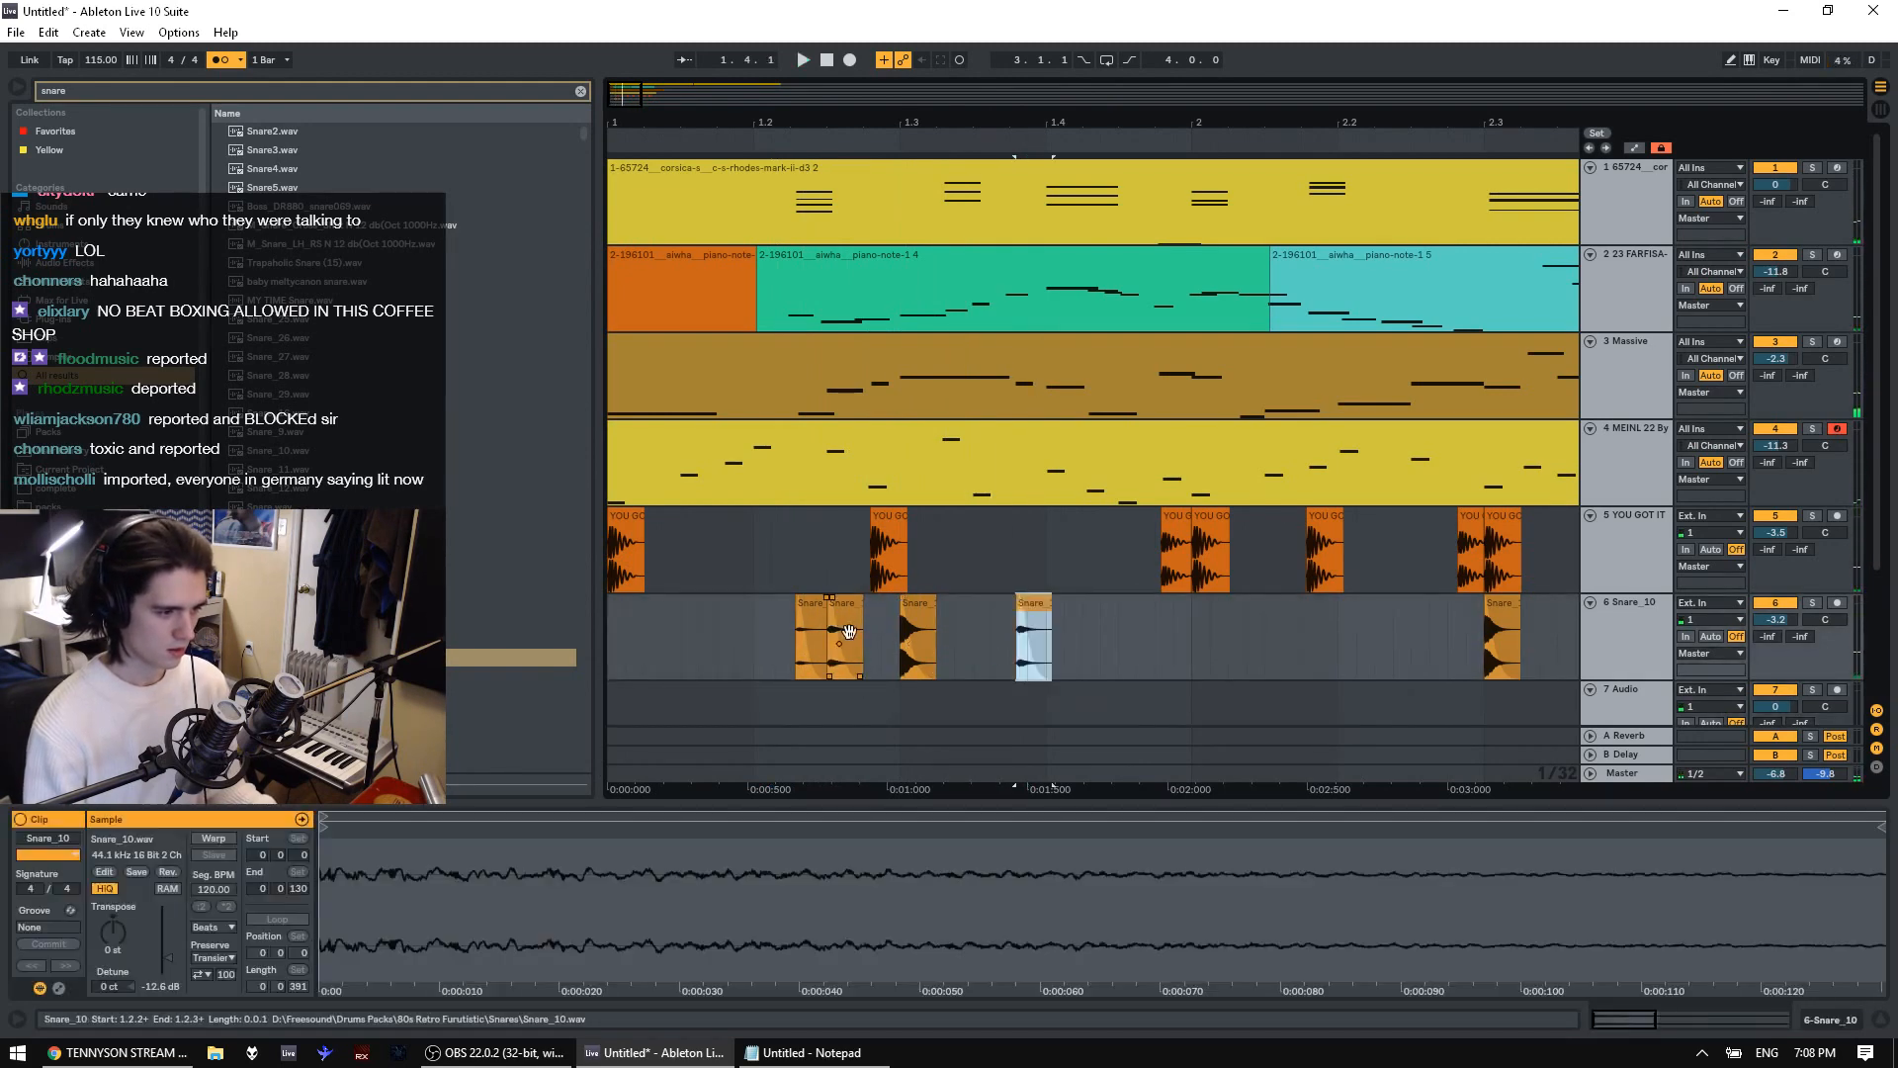
{"action": "left_click", "coordinate": [848, 633]}
{"action": "key", "text": "space"}
{"action": "left_click", "coordinate": [1038, 635]}
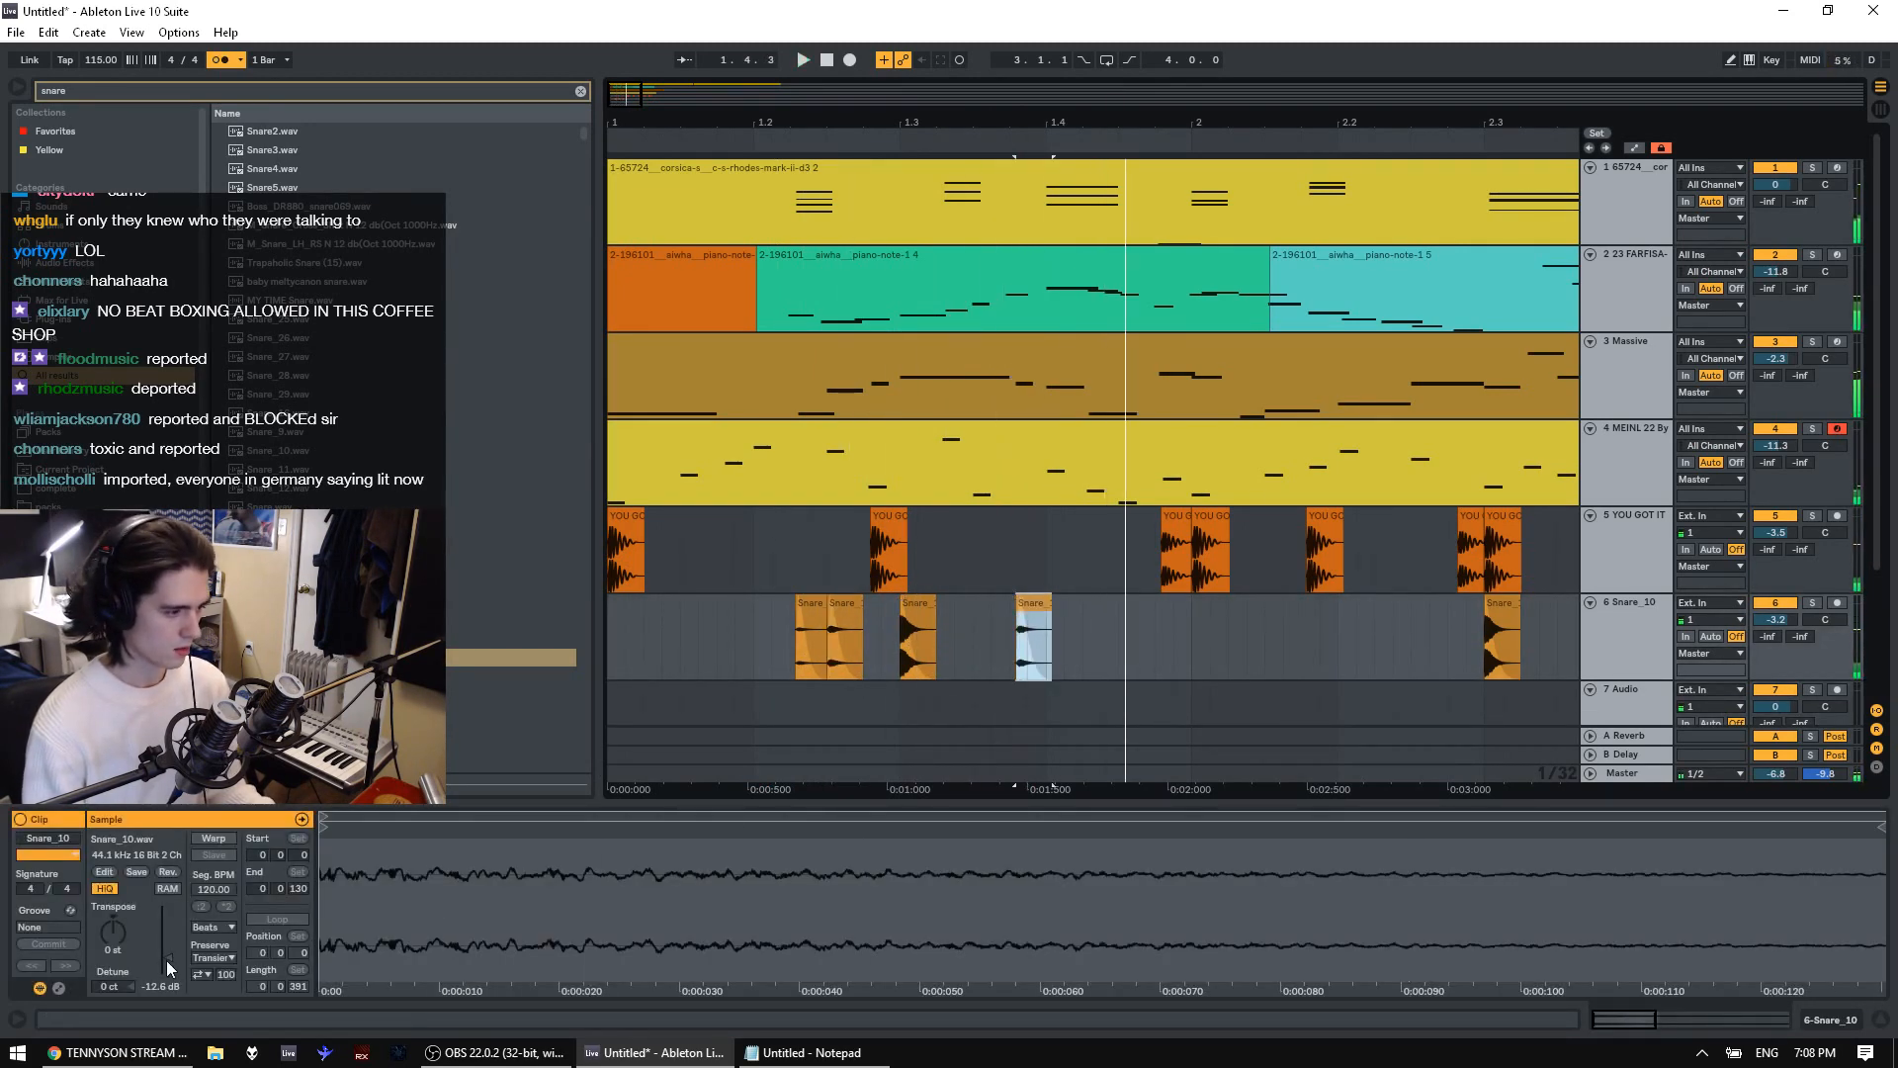
{"action": "left_click_drag", "start_coordinate": [166, 959], "coordinate": [164, 951]}
{"action": "key", "text": "space"}
Paste another quiet snare at about 1.4.2 and set its clip gain to -18.1 dB
{"action": "left_click_drag", "start_coordinate": [1147, 649], "coordinate": [1082, 643]}
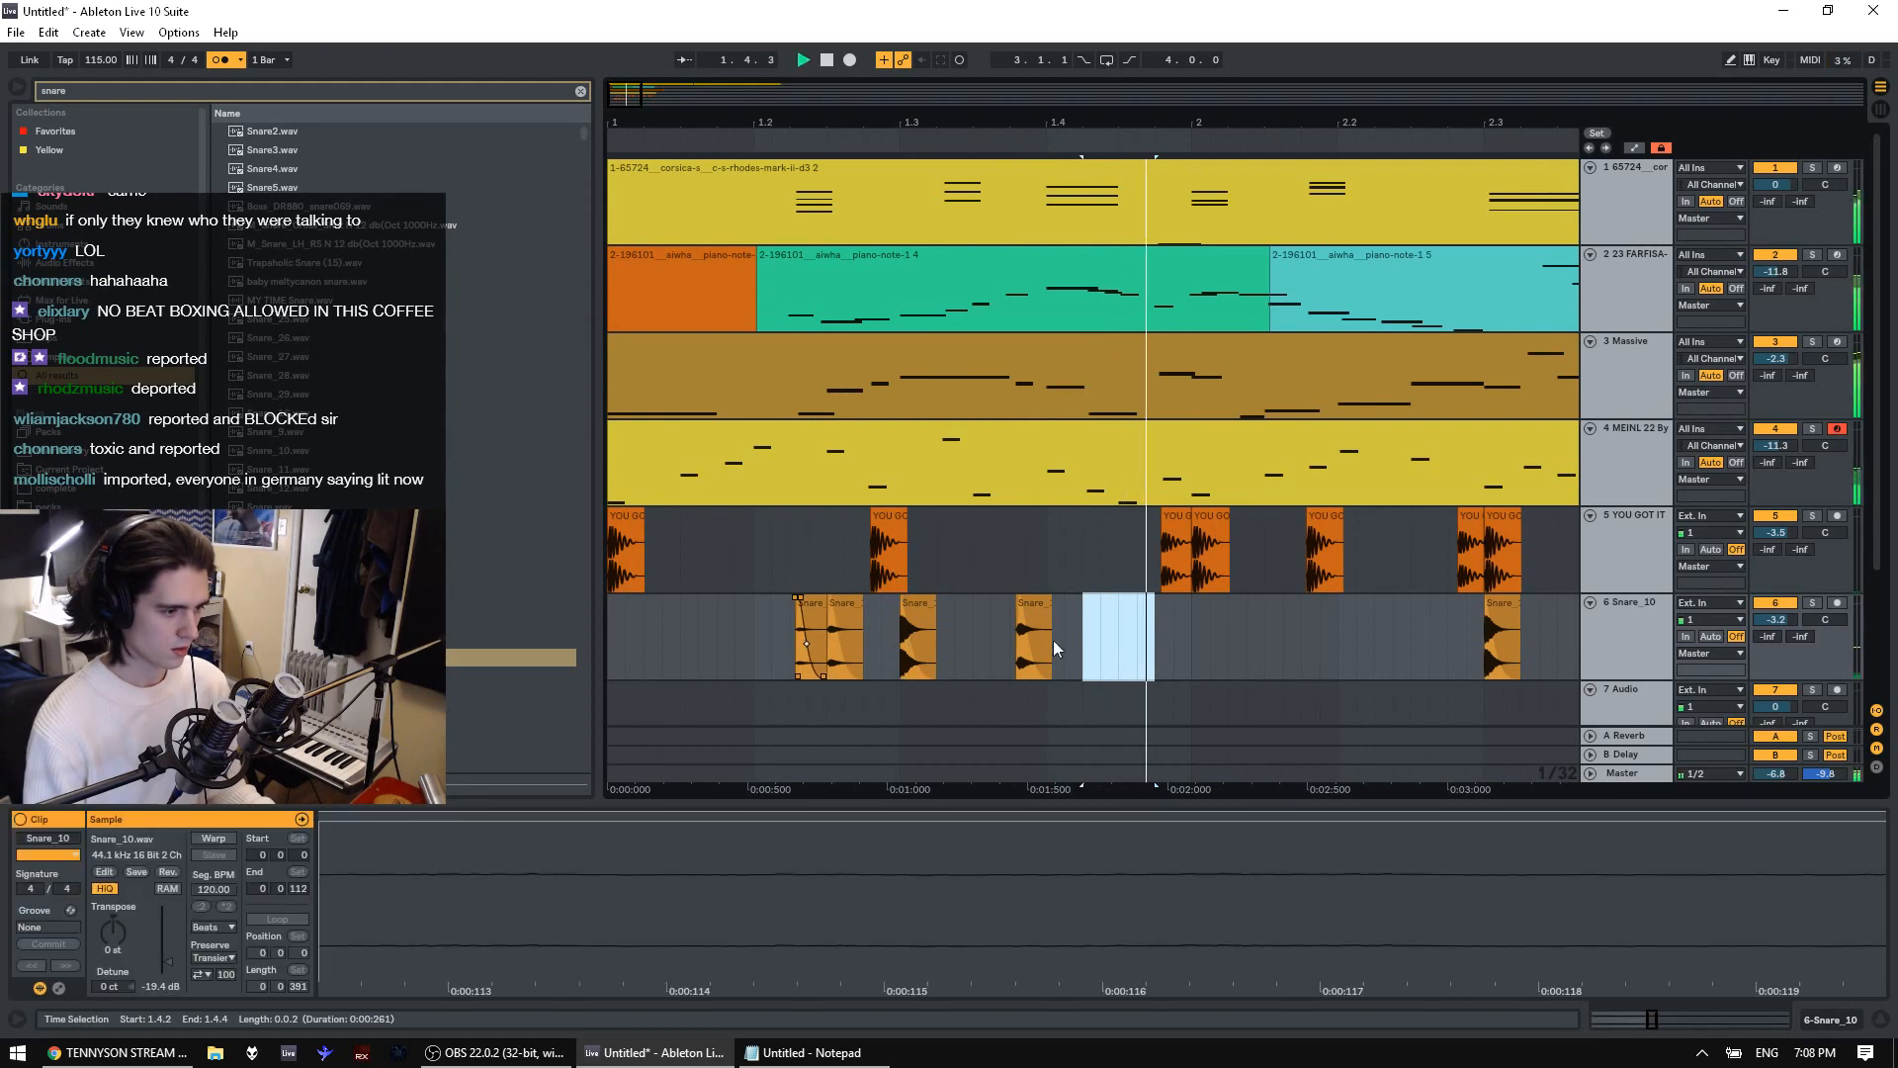
{"action": "left_click", "coordinate": [1093, 654]}
{"action": "key", "text": "ctrl+v"}
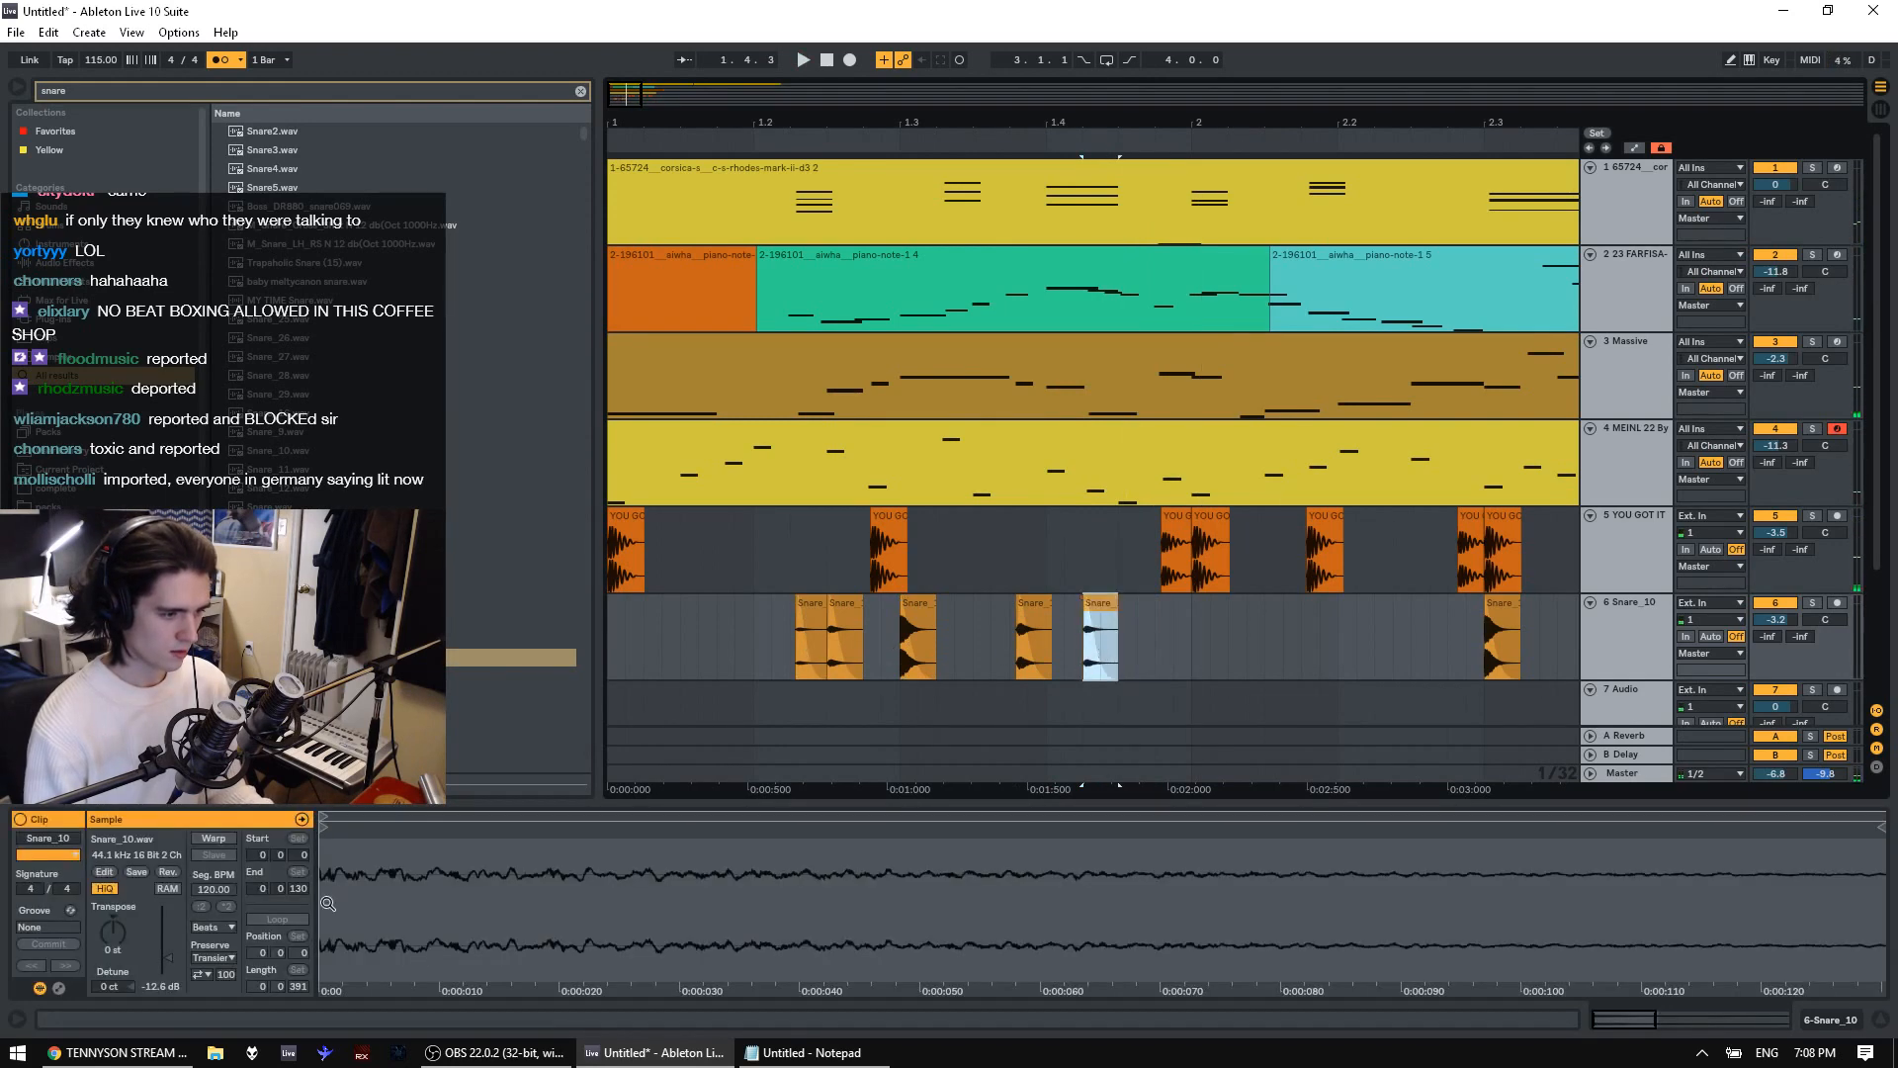
{"action": "left_click_drag", "start_coordinate": [167, 959], "coordinate": [166, 967]}
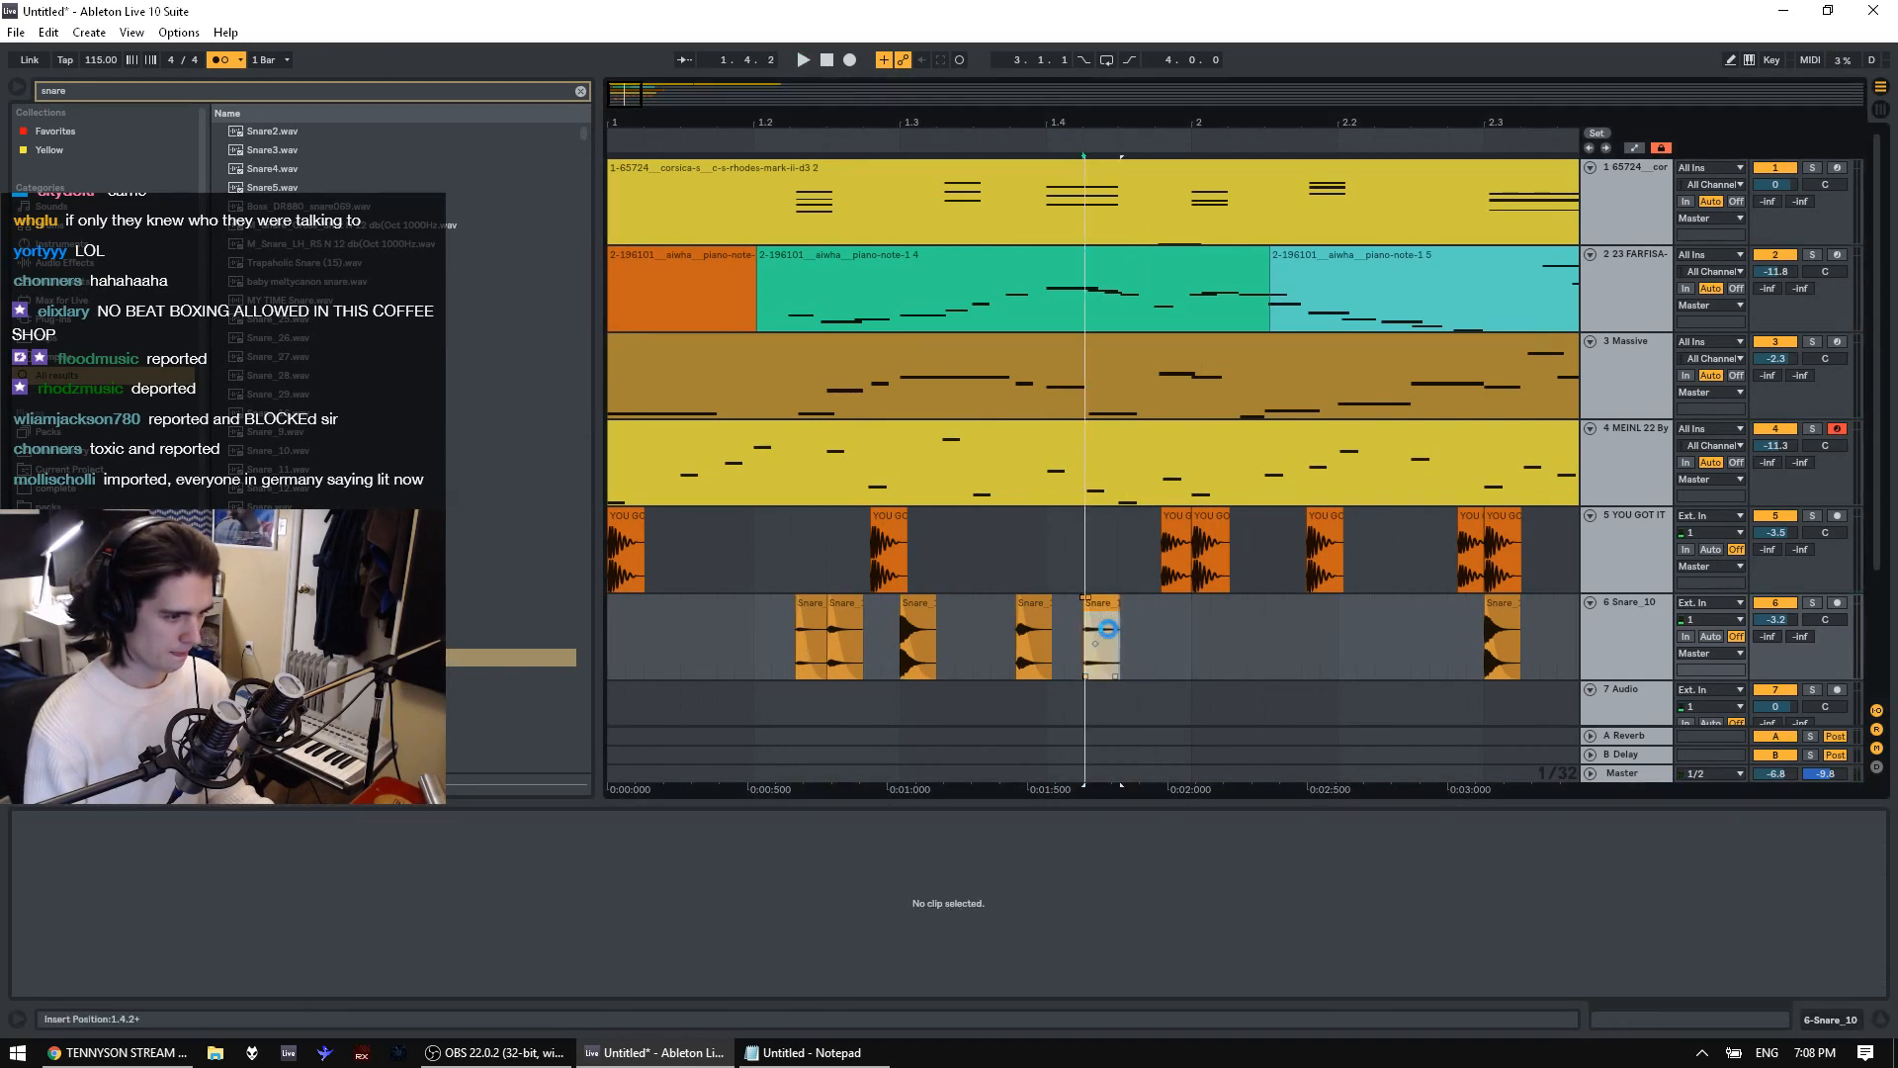
Copy the full-volume snare from 1.3.1, paste it at about 1.4.3 and play the pattern from about 1.1.4
{"action": "left_click", "coordinate": [909, 620]}
{"action": "left_click", "coordinate": [1121, 648]}
{"action": "key", "text": "ctrl+v"}
{"action": "key", "text": "space"}
{"action": "left_click", "coordinate": [726, 648]}
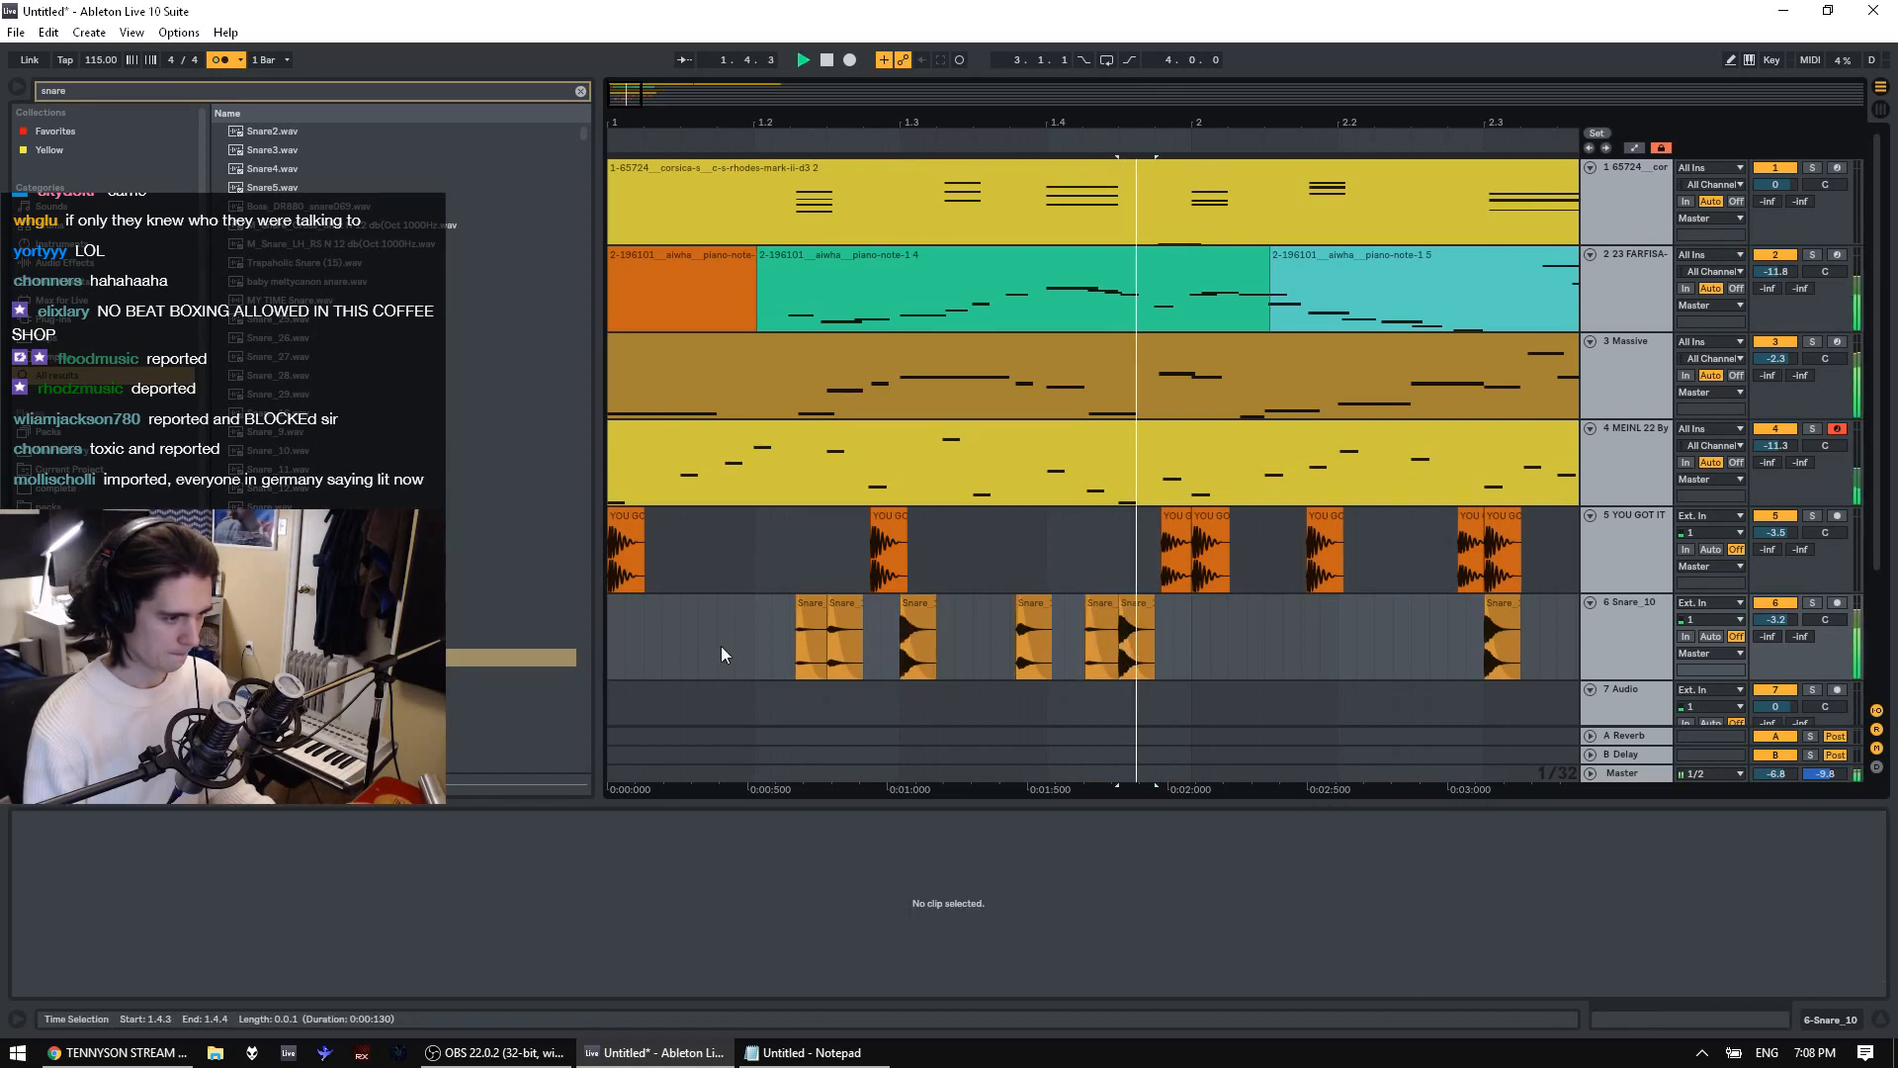
{"action": "key", "text": "space"}
{"action": "key", "text": "space"}
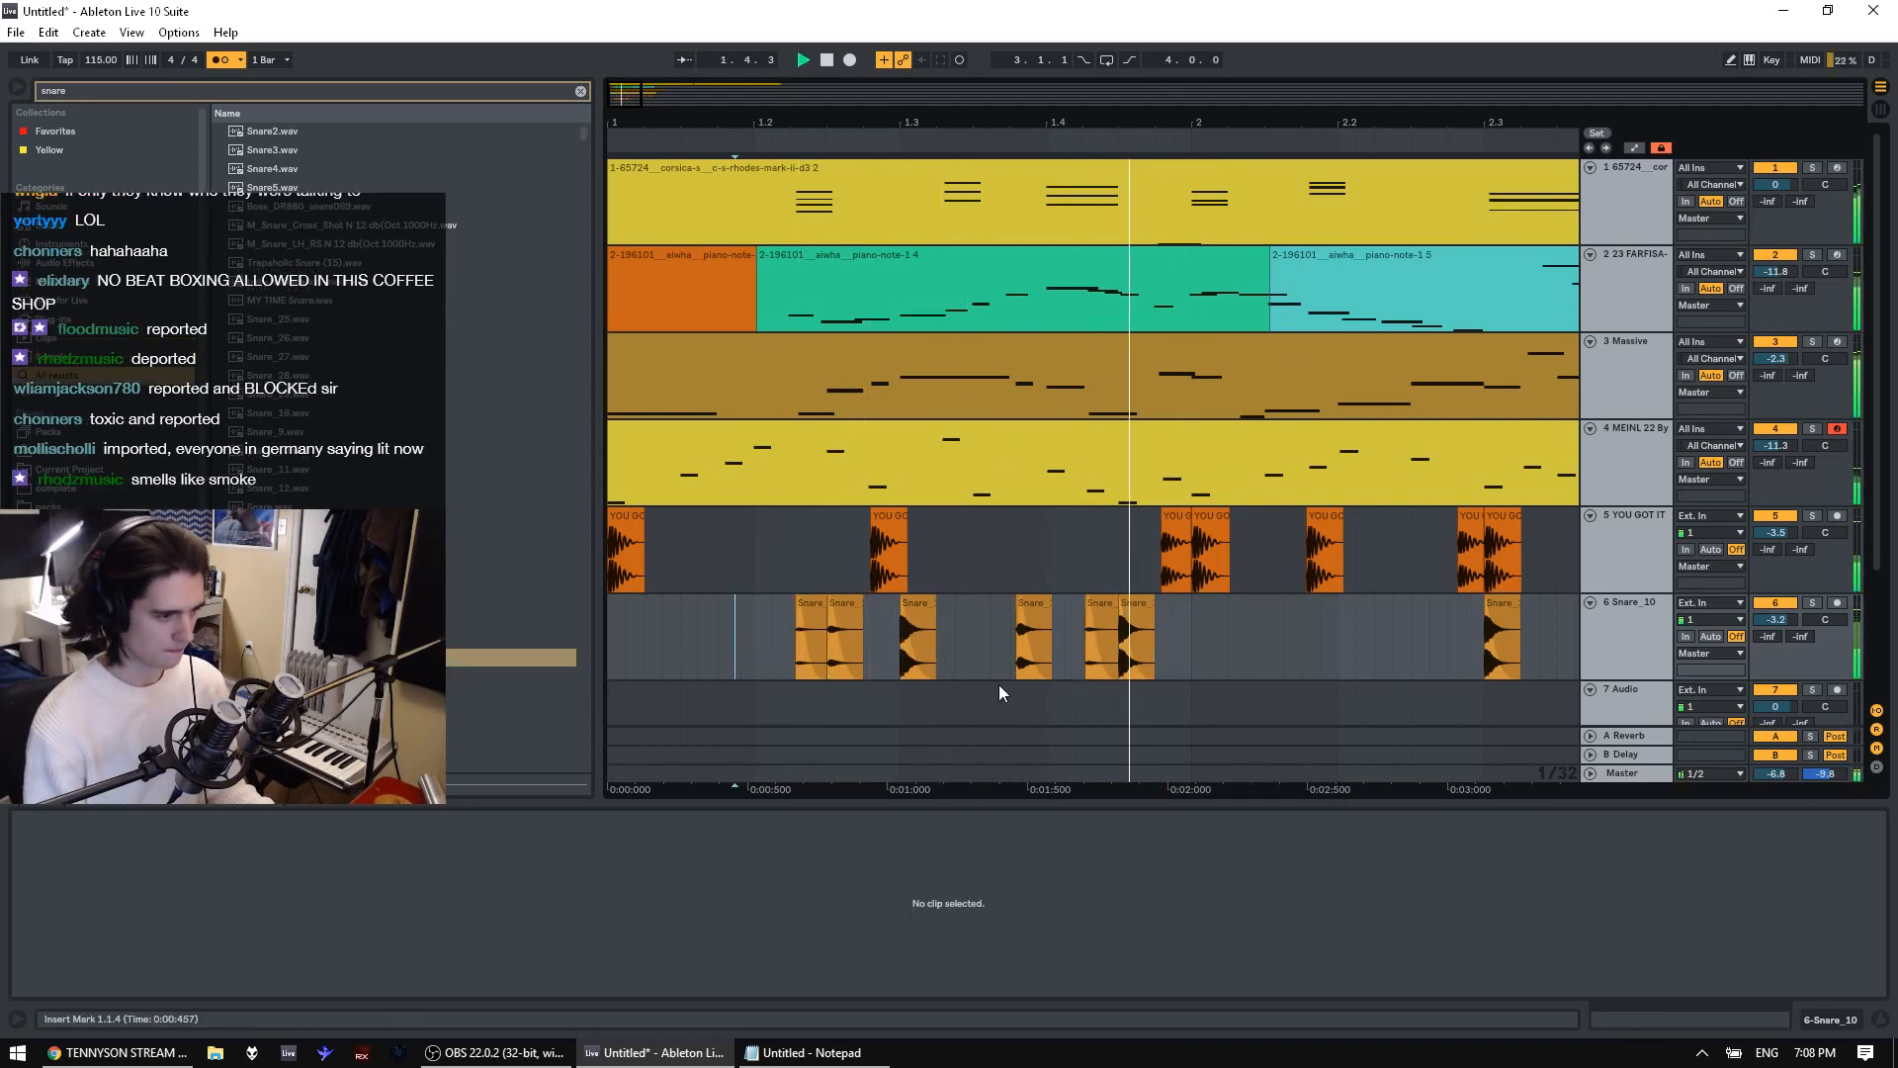
Inspect the timing of the snares at about 1.4.2 and 1.4.3 up close while playing from about 1.4.1
{"action": "key", "text": "space"}
{"action": "left_click", "coordinate": [1105, 621]}
{"action": "left_click", "coordinate": [1105, 621]}
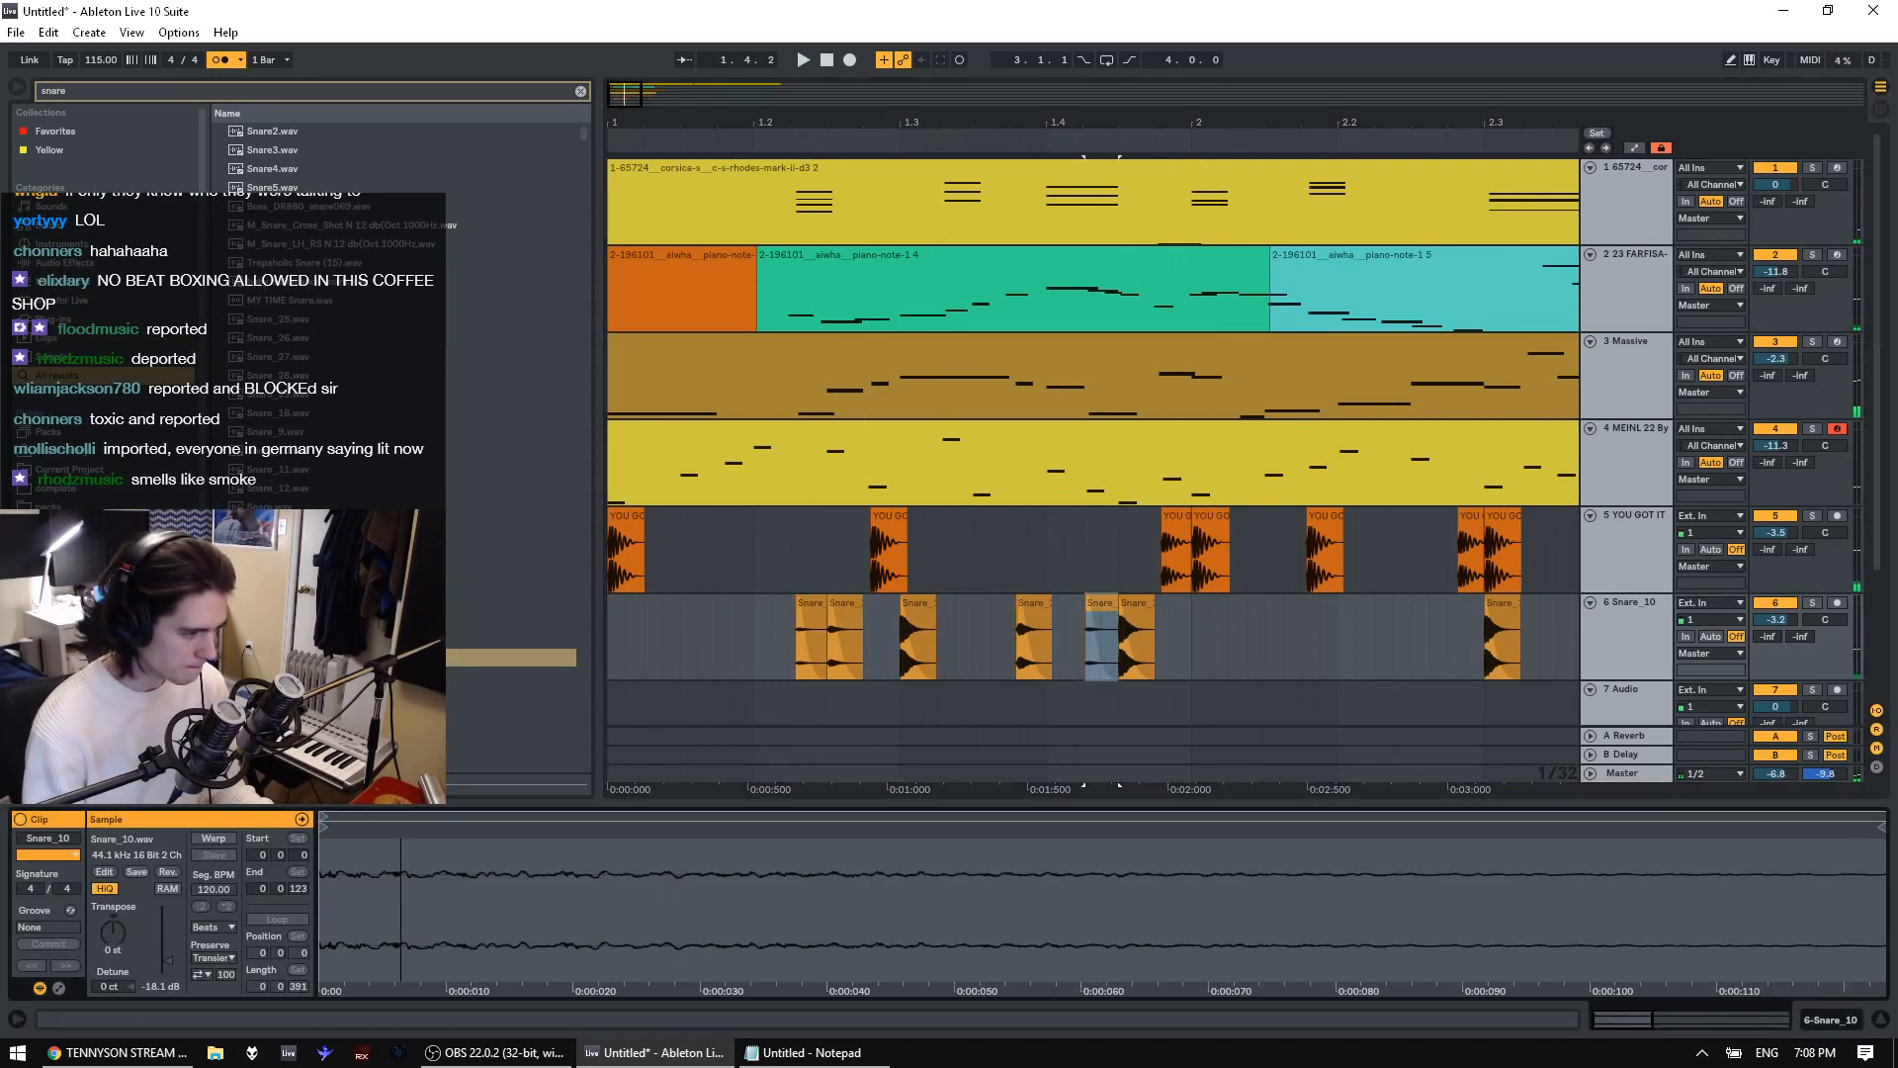
{"action": "mouse_move", "coordinate": [1120, 138]}
{"action": "left_mouse_down"}
{"action": "mouse_move", "coordinate": [1029, 546]}
{"action": "mouse_move", "coordinate": [1055, 625]}
{"action": "mouse_move", "coordinate": [1044, 614]}
{"action": "left_mouse_up"}
{"action": "left_click", "coordinate": [768, 633]}
{"action": "key", "text": "space"}
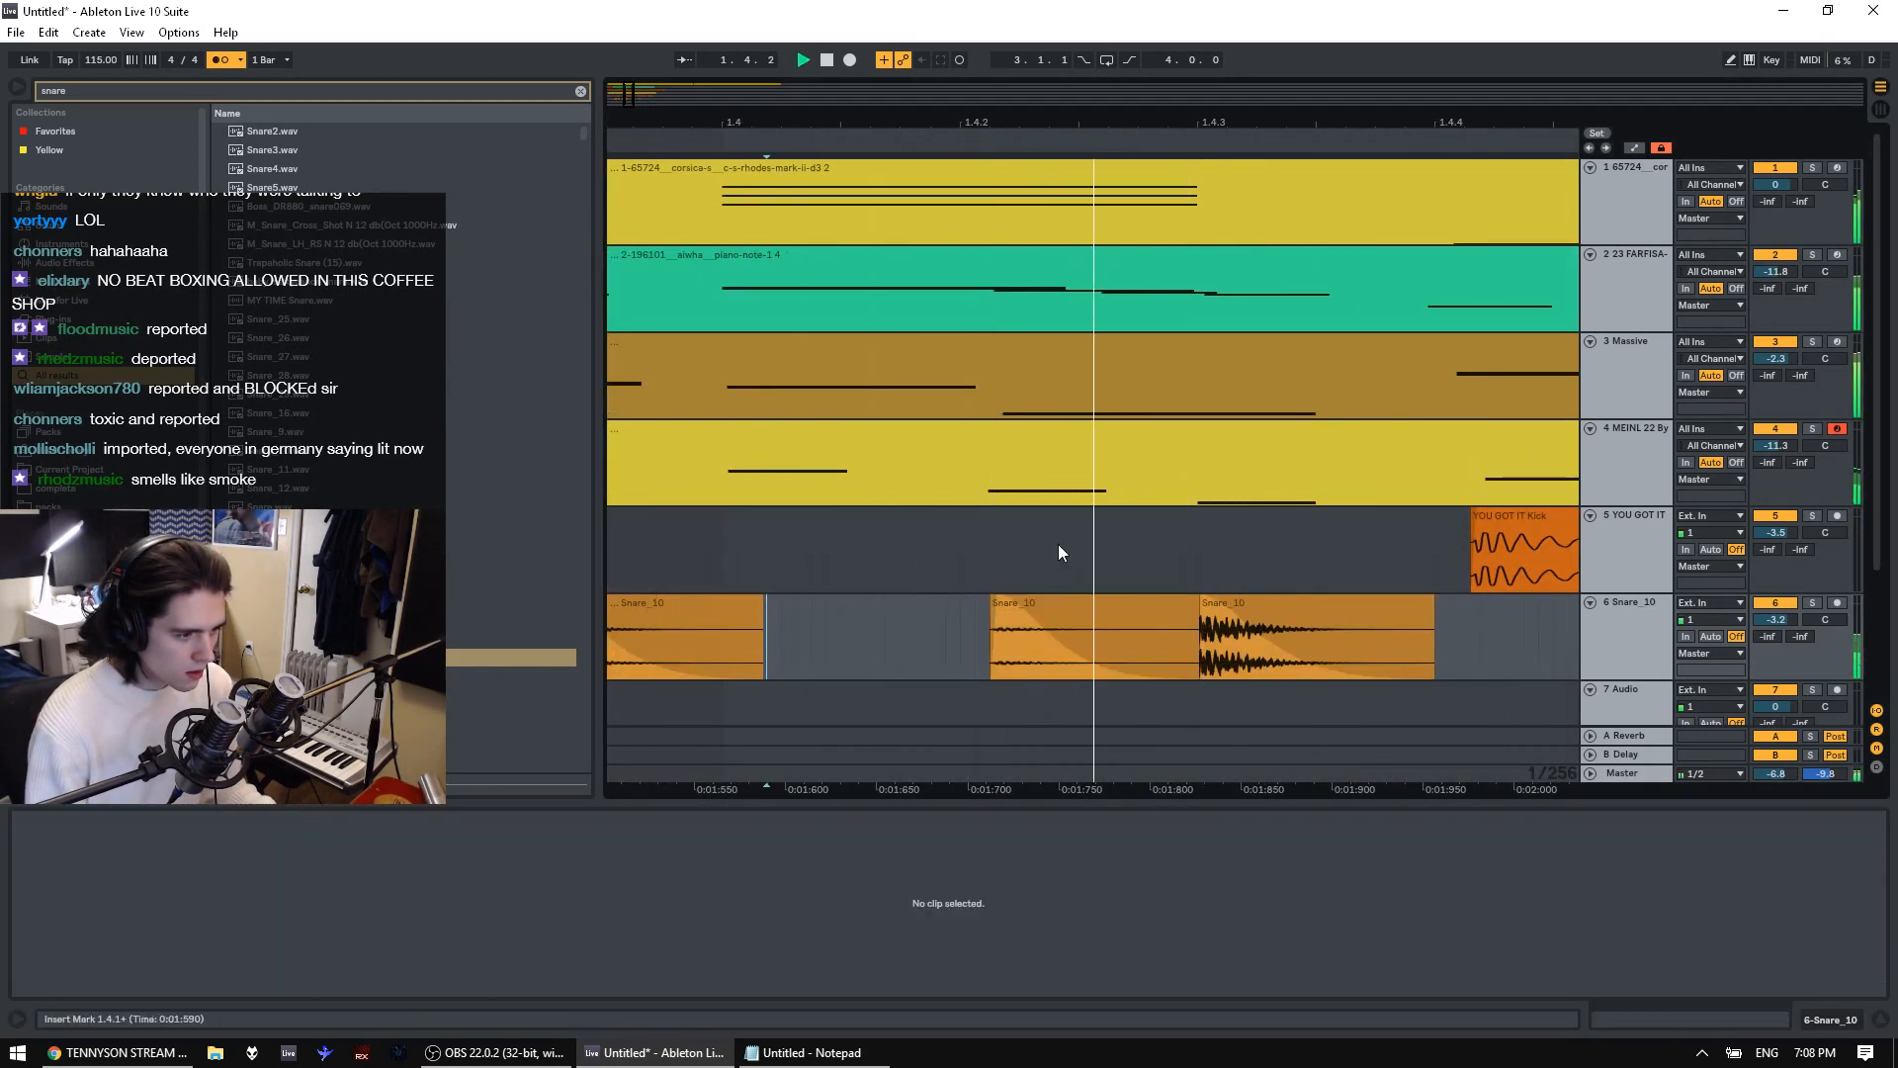
{"action": "left_click", "coordinate": [1206, 633]}
{"action": "left_click", "coordinate": [821, 654]}
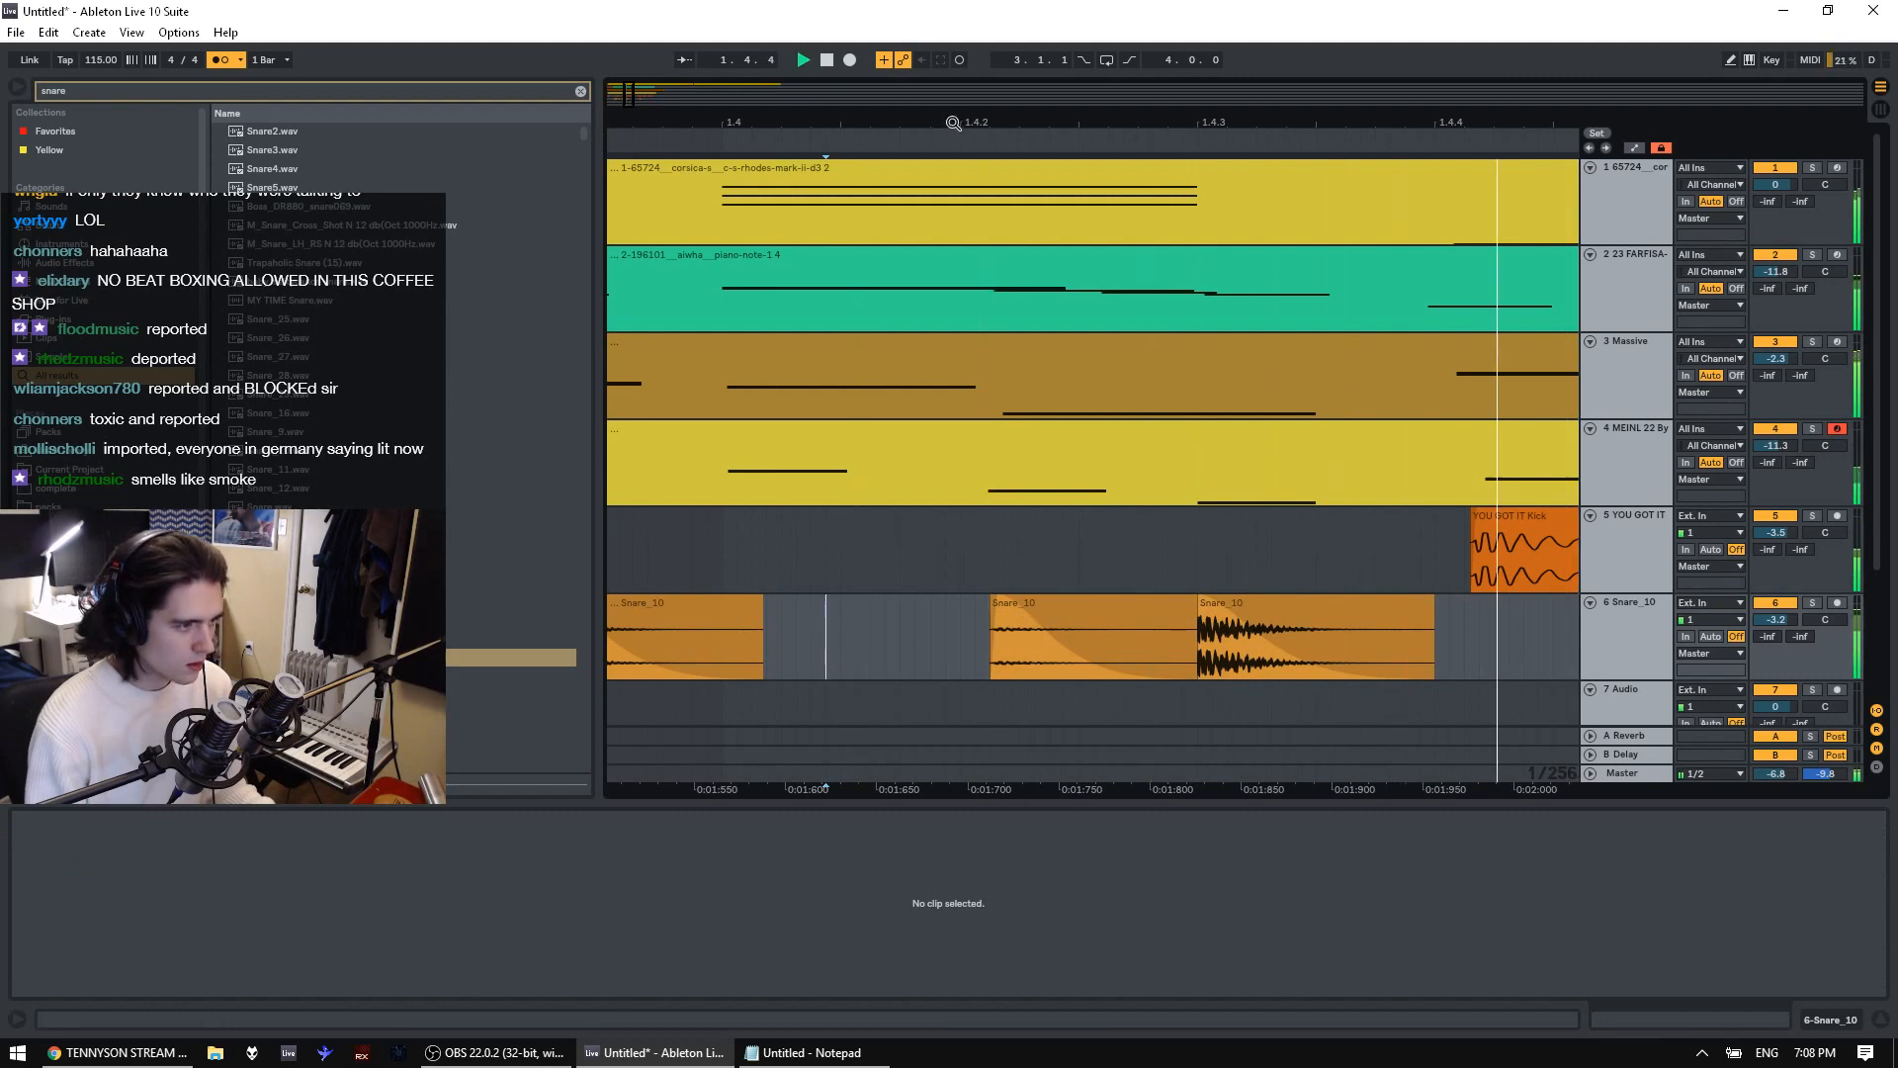
Copy the snare hit at 1.4.3 to just after 2.1.4 on the Snare_10 track and play it back
{"action": "key", "text": "minus"}
{"action": "key", "text": "minus"}
{"action": "key", "text": "minus"}
{"action": "key", "text": "minus"}
{"action": "left_click", "coordinate": [961, 637]}
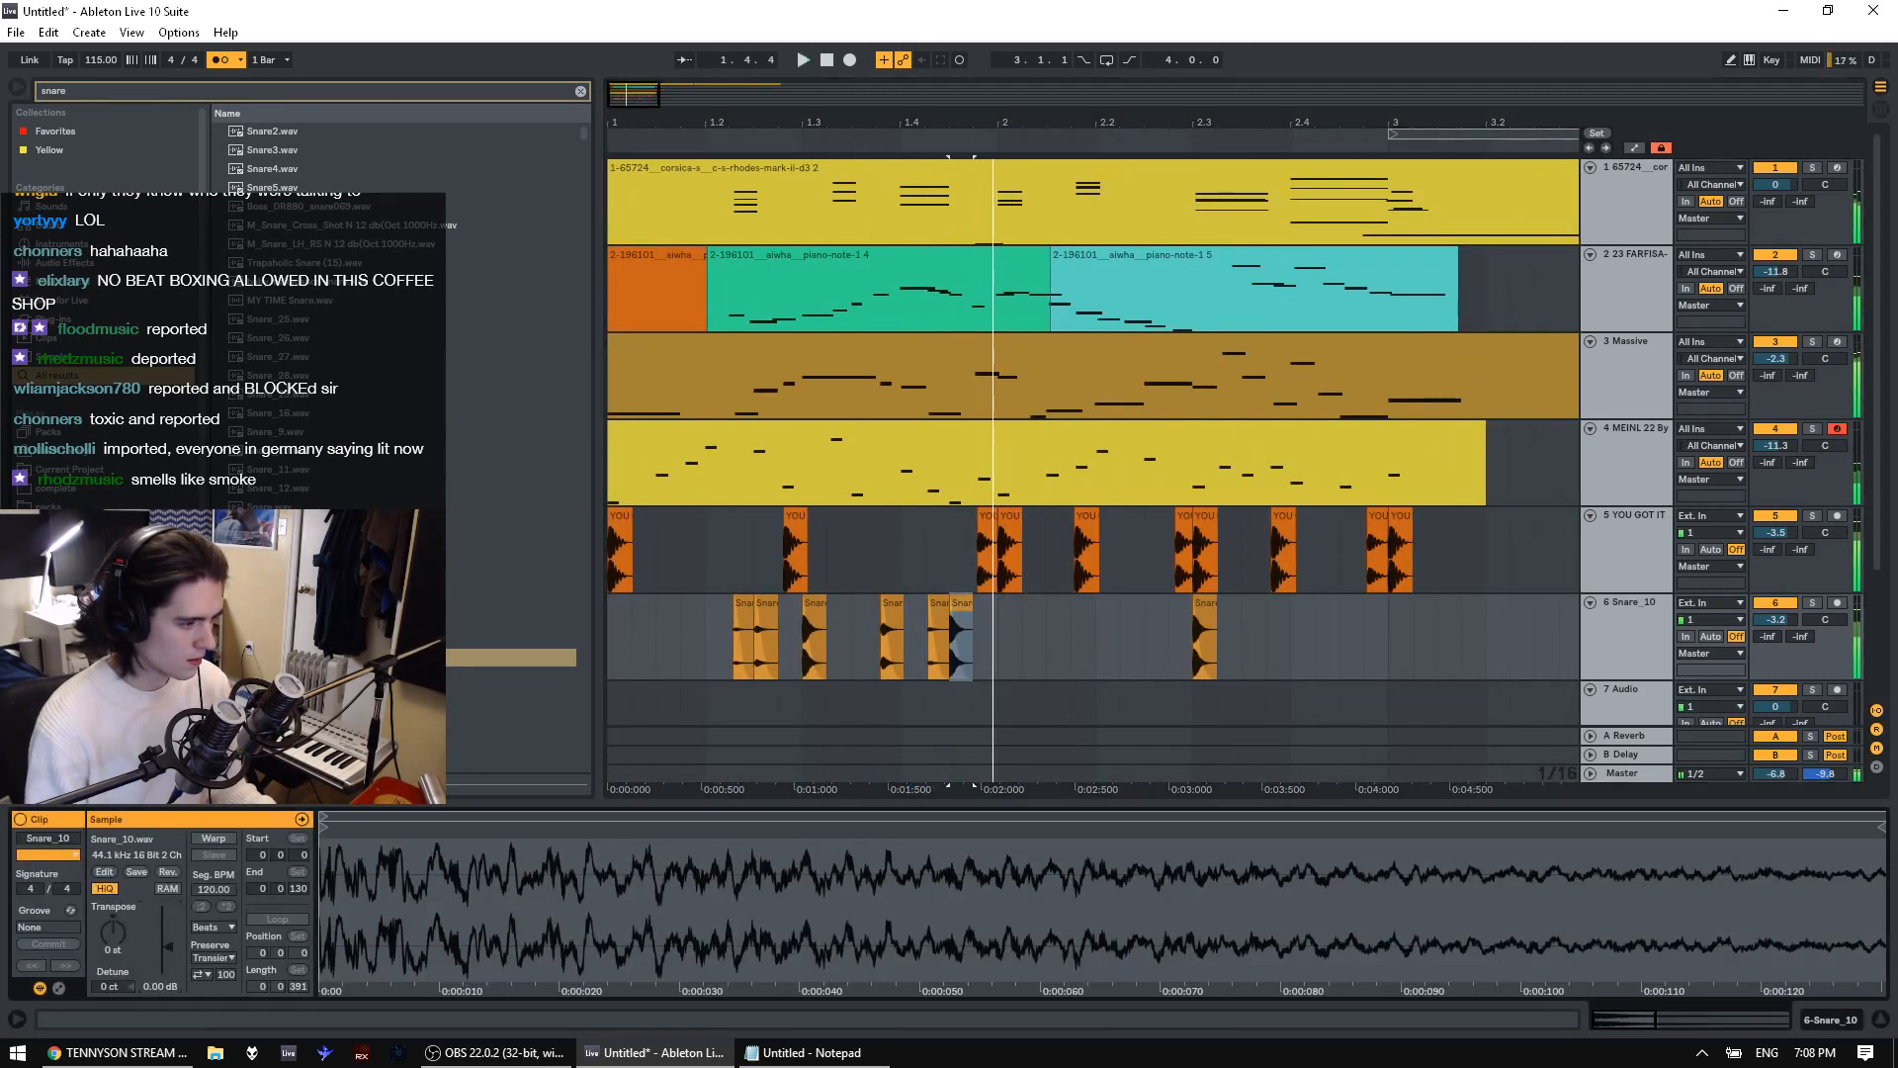
{"action": "left_click", "coordinate": [705, 638]}
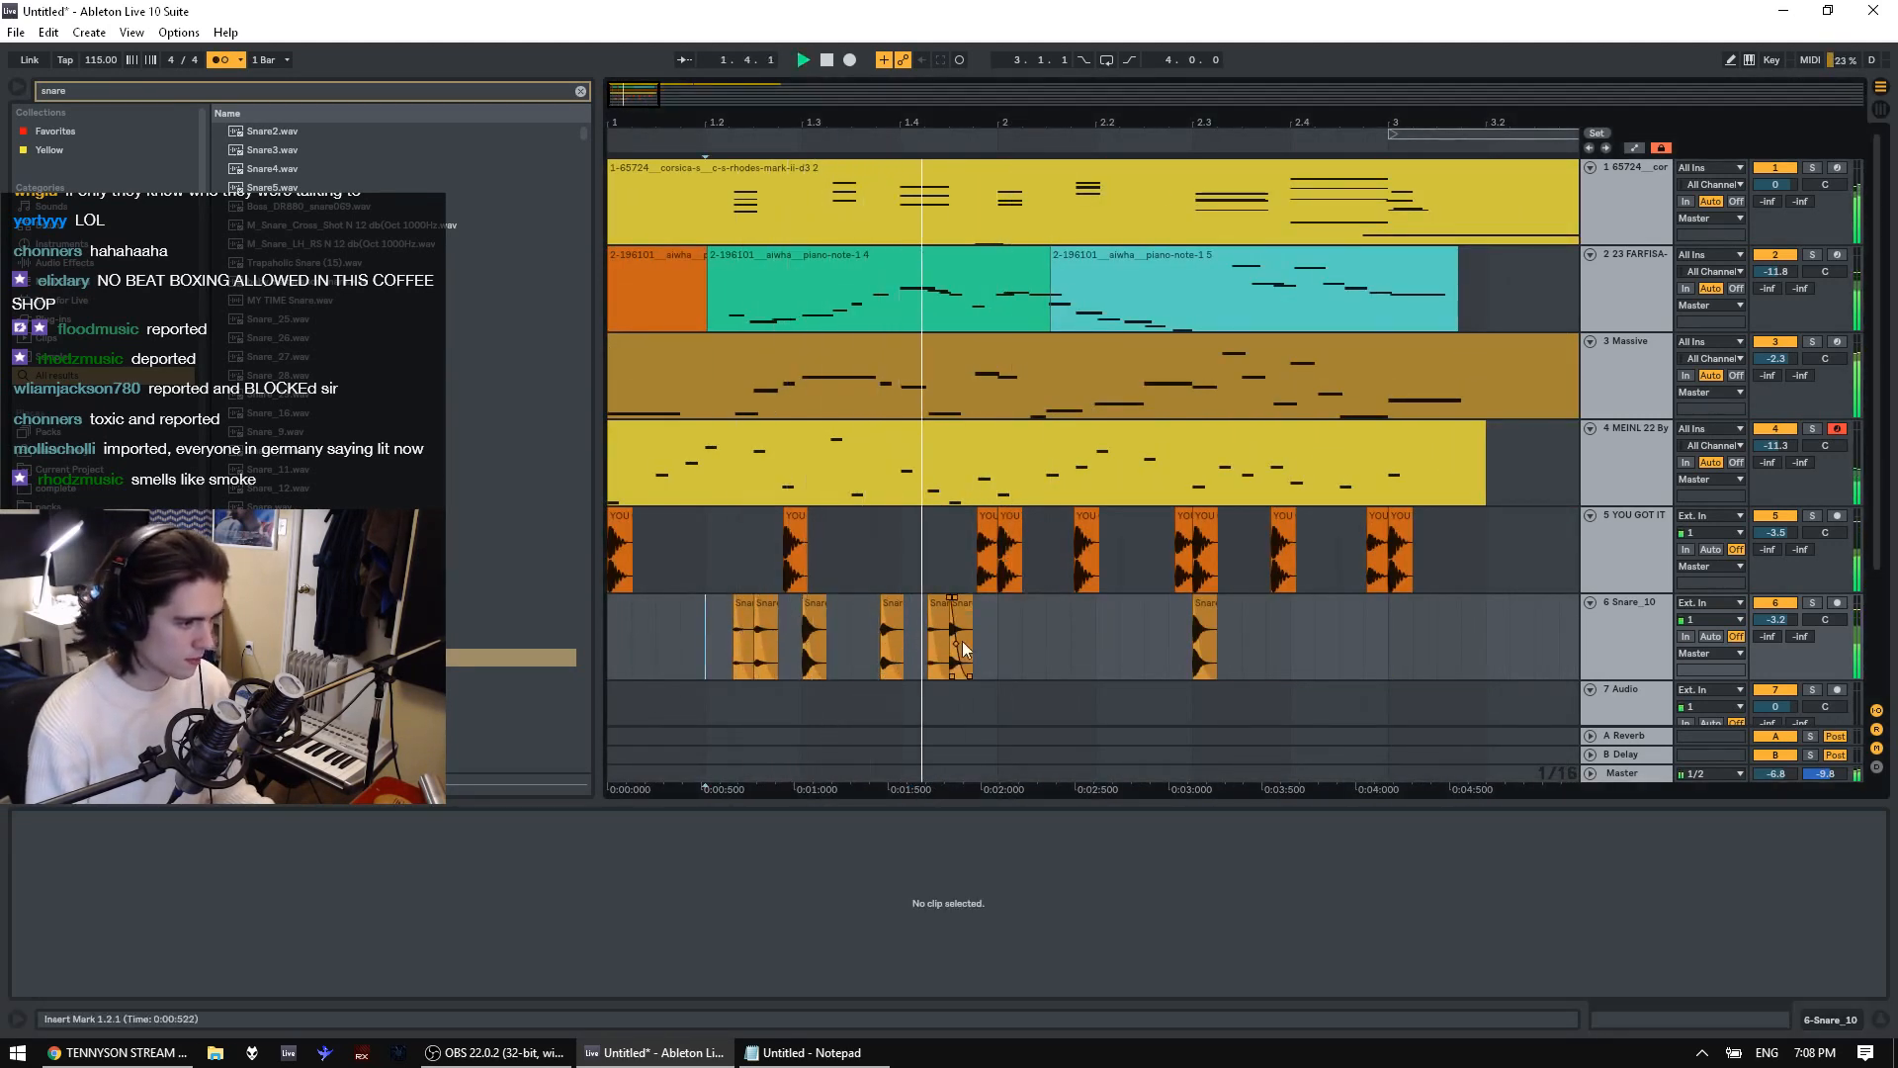
{"action": "key", "text": "space"}
{"action": "left_click", "coordinate": [1107, 645]}
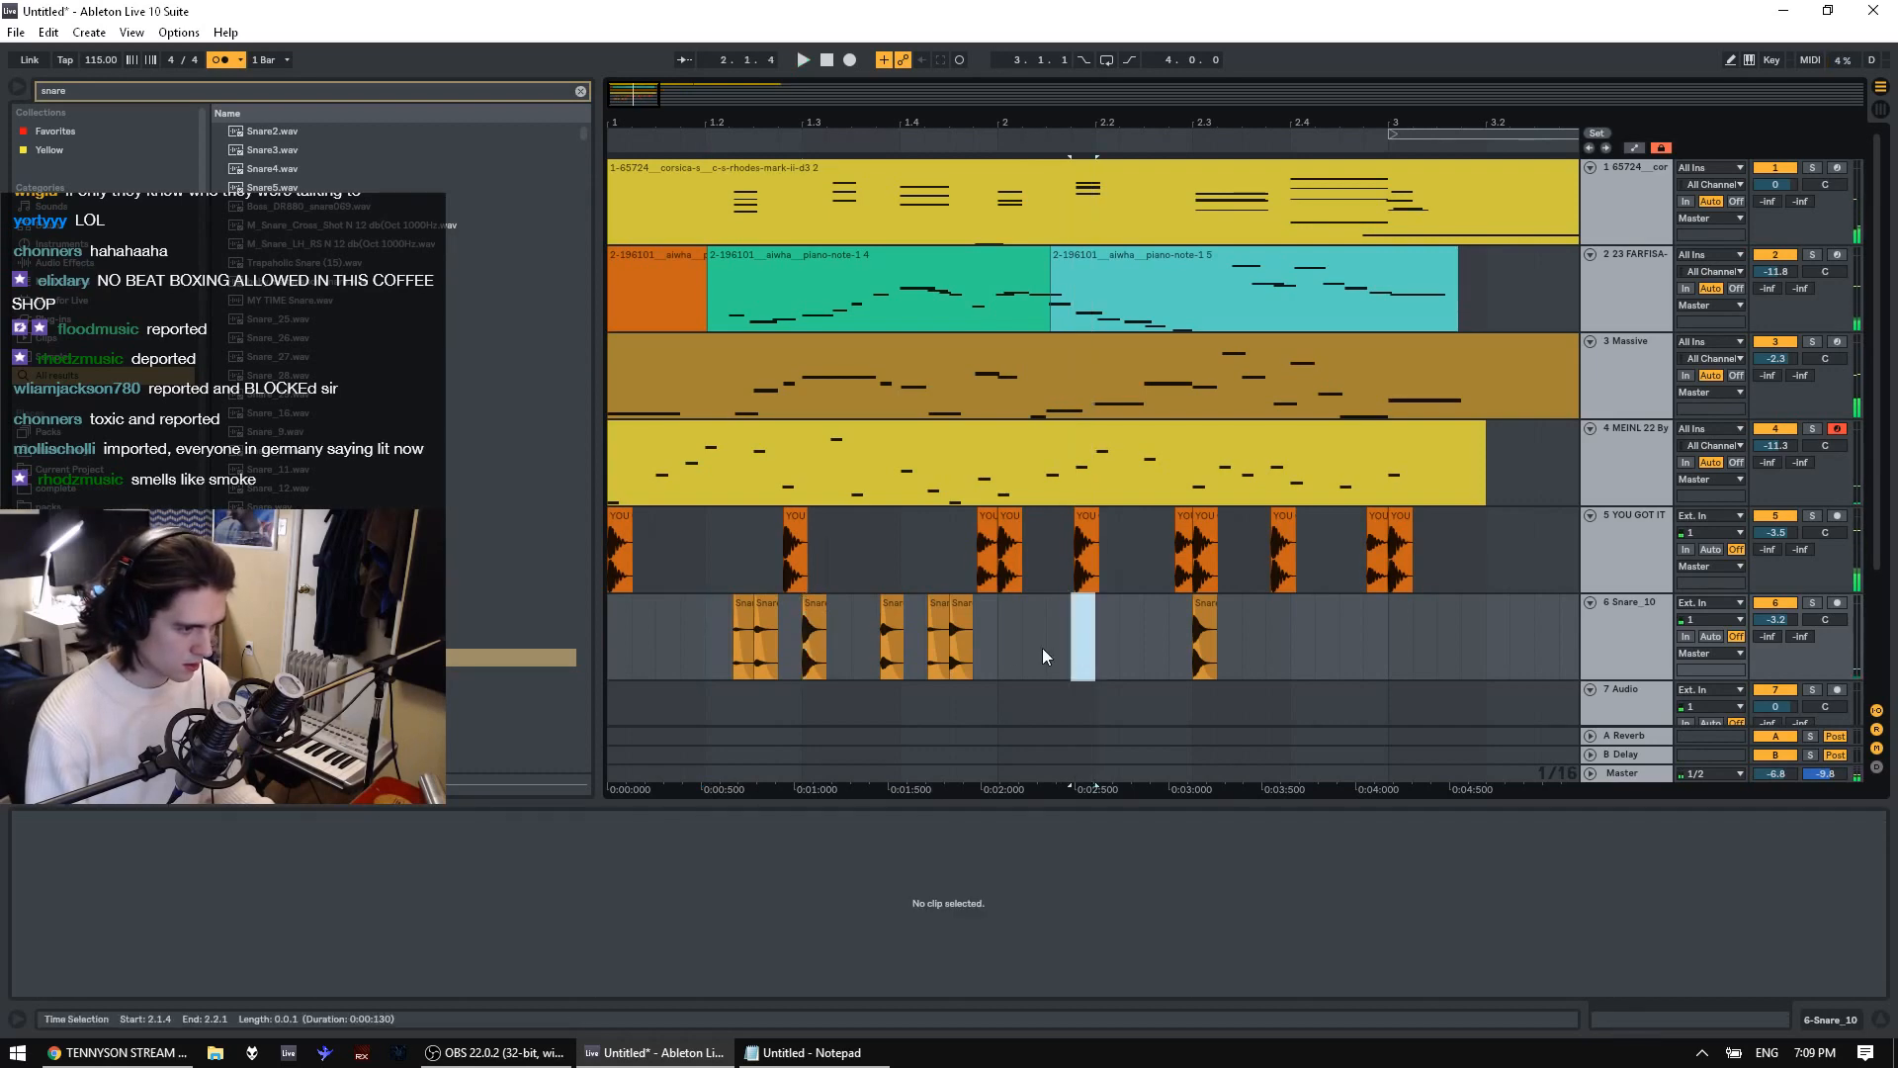
{"action": "left_click_drag", "start_coordinate": [1077, 629], "coordinate": [1081, 630]}
{"action": "left_click", "coordinate": [1008, 645]}
{"action": "key", "text": "space"}
{"action": "key", "text": "space"}
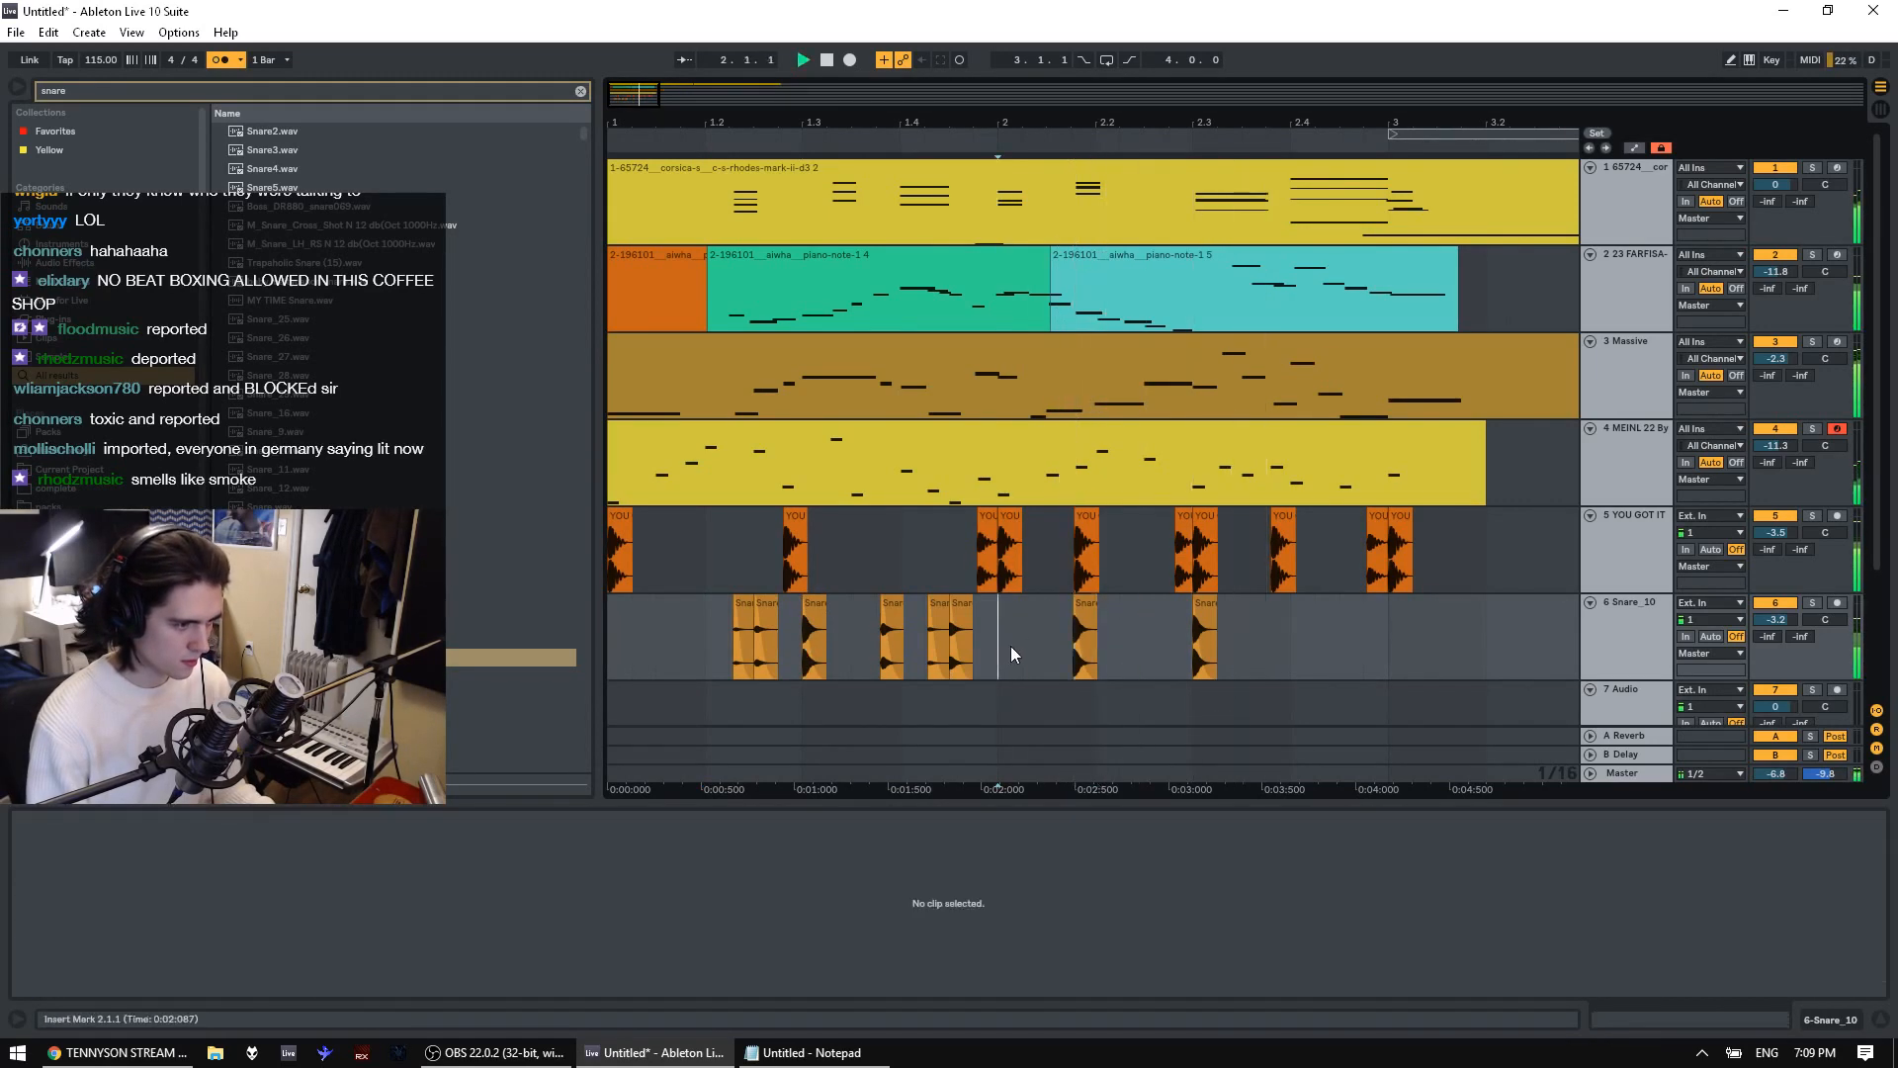
Lower the clip gain of the snare hit just before 2.2 to -8.66 dB and listen to the result
{"action": "left_click", "coordinate": [1081, 623]}
{"action": "left_click_drag", "start_coordinate": [167, 948], "coordinate": [167, 957]}
{"action": "key", "text": "space"}
{"action": "key", "text": "space"}
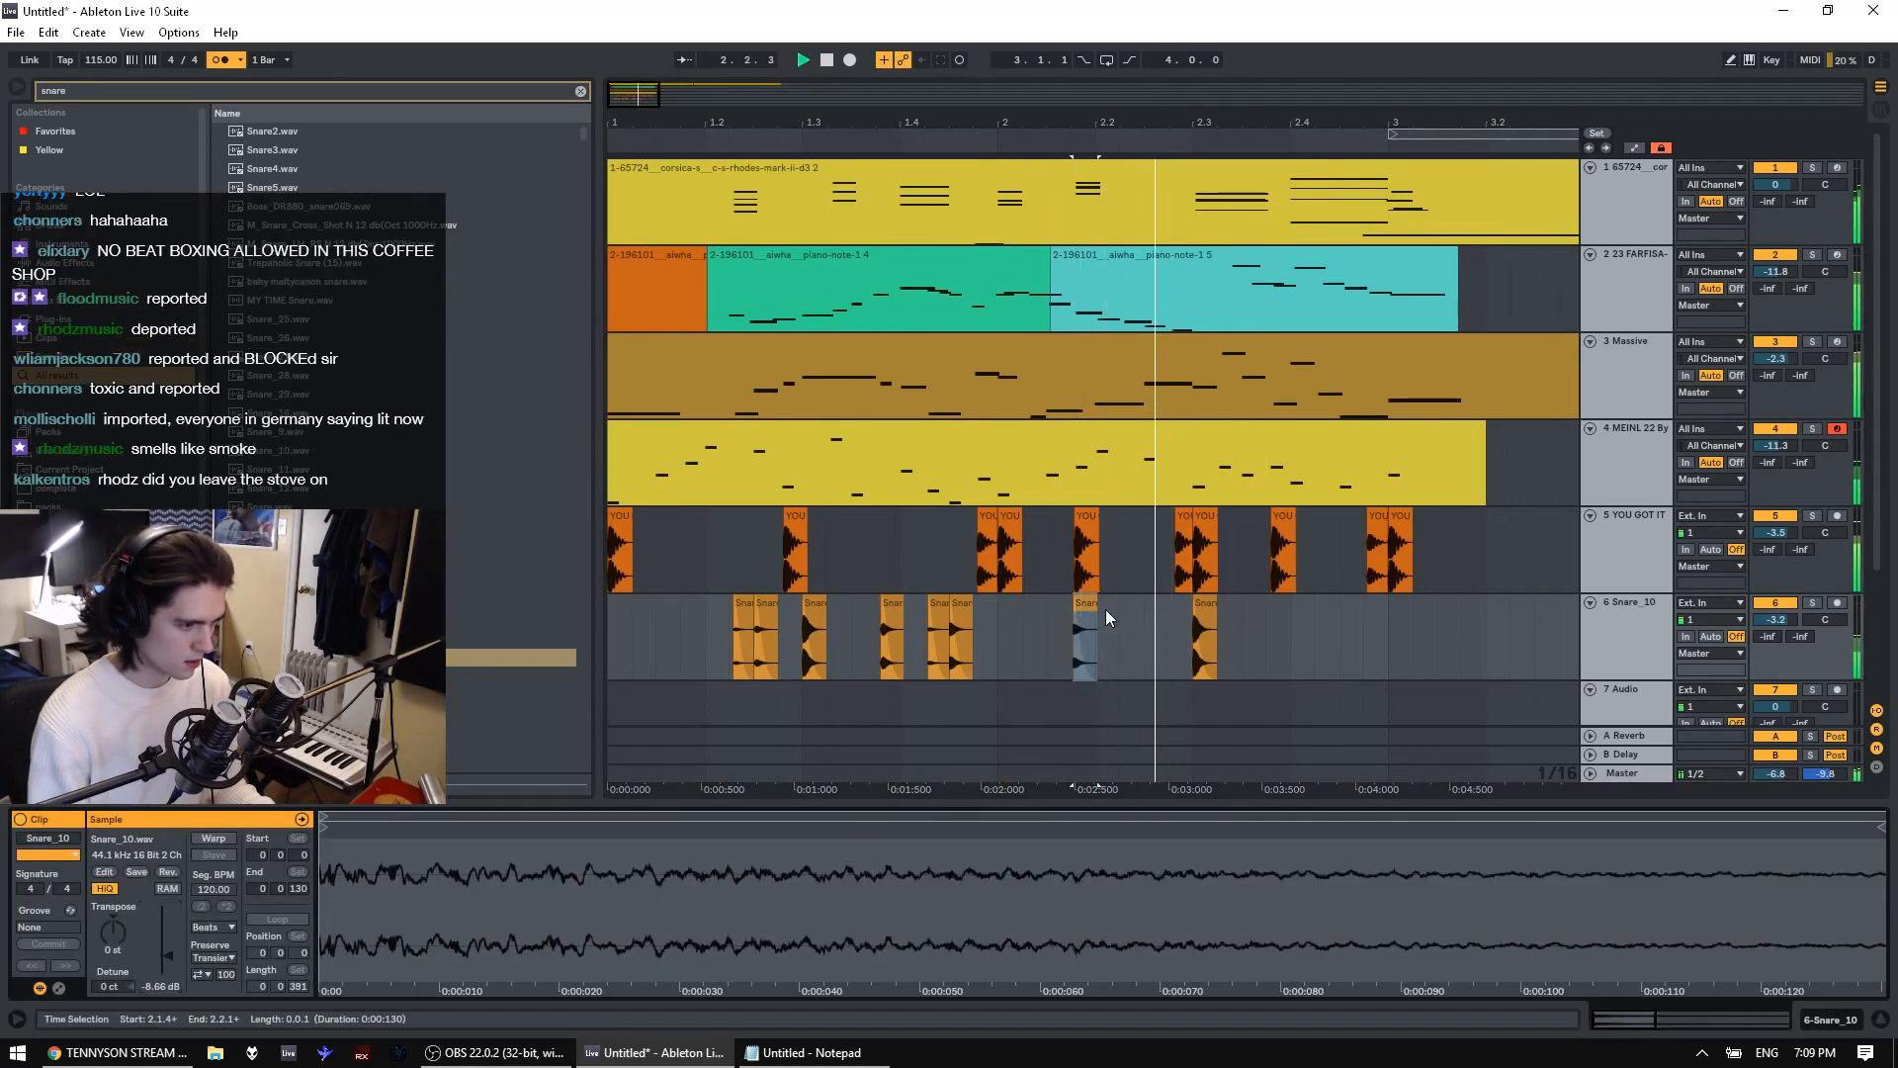
{"action": "left_click", "coordinate": [1091, 604]}
{"action": "key", "text": "space"}
{"action": "key", "text": "space"}
{"action": "key", "text": "space"}
Paste a snare hit at 2.3.3 on the Snare_10 track and audition it from 2.2.4
{"action": "left_click", "coordinate": [1251, 635]}
{"action": "key", "text": "ctrl+v"}
{"action": "left_click", "coordinate": [1170, 645]}
{"action": "key", "text": "space"}
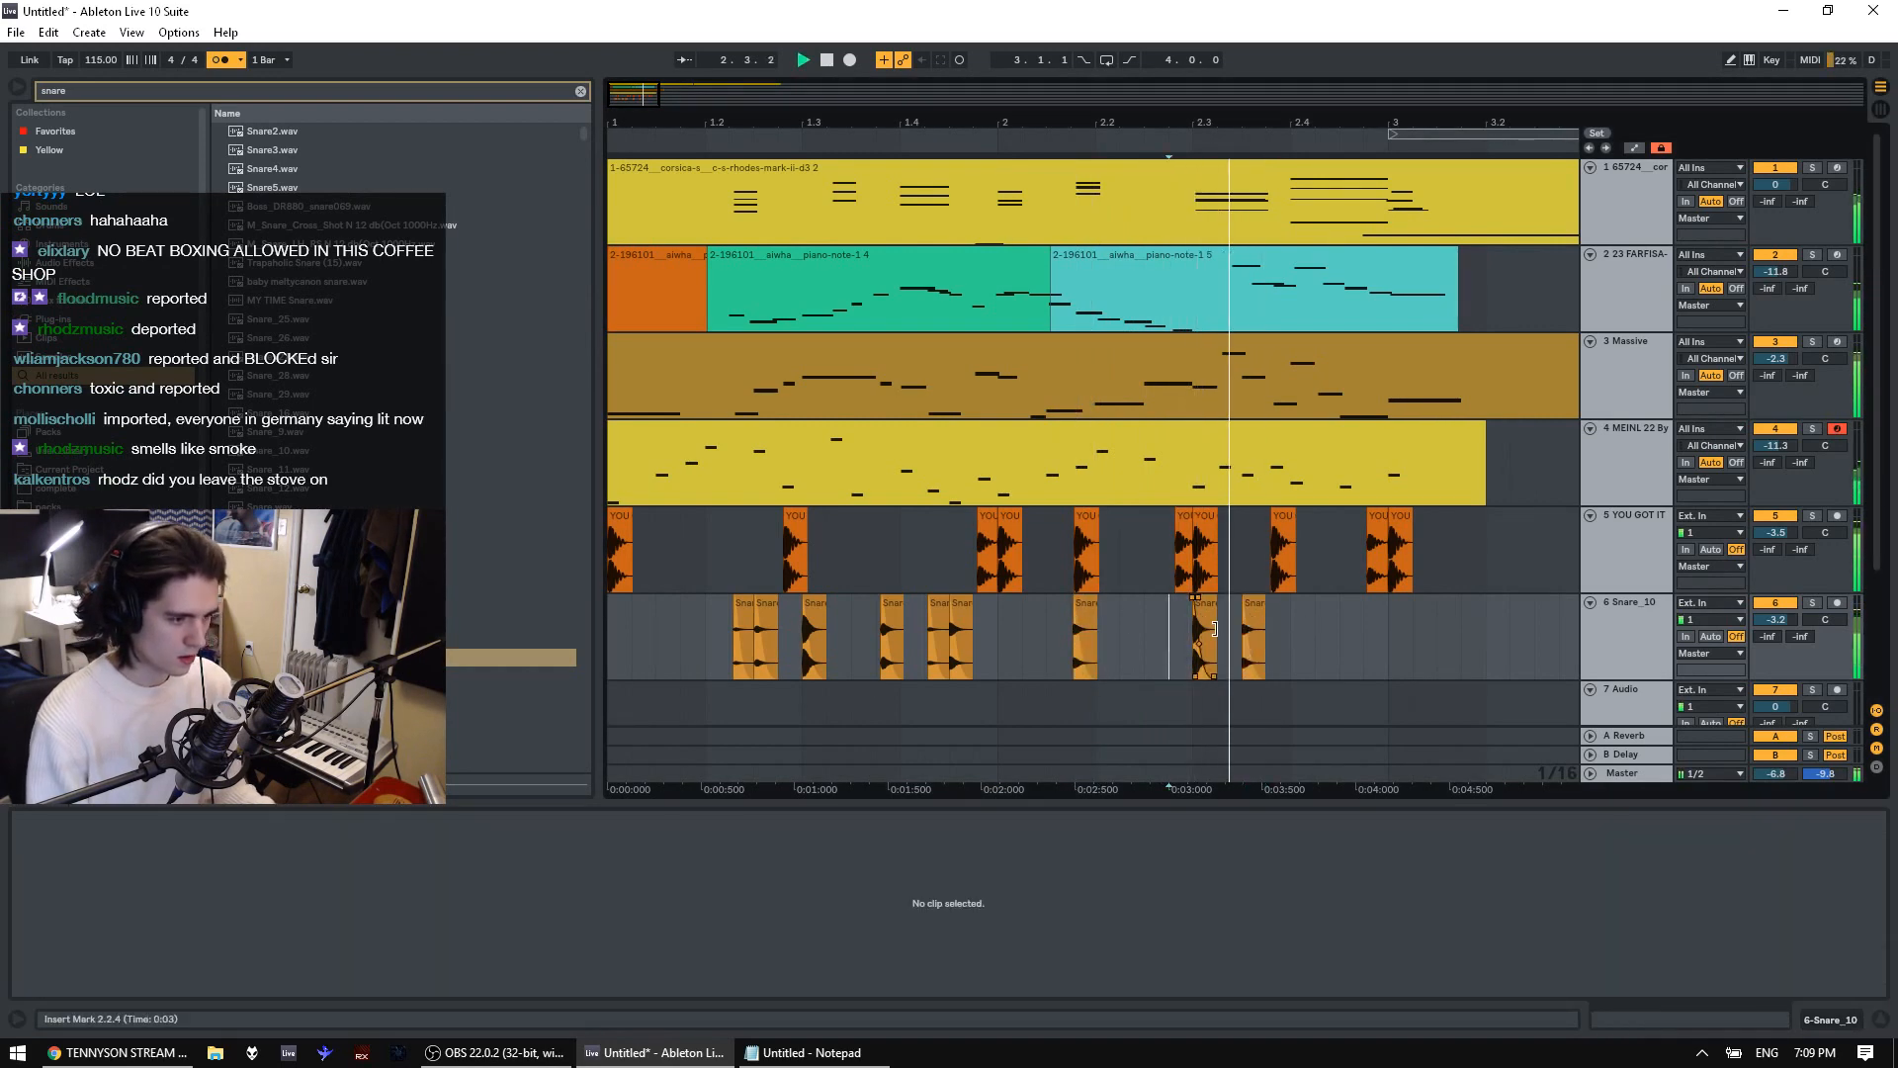
{"action": "left_click", "coordinate": [1245, 623]}
{"action": "key", "text": "space"}
Copy the quiet snare hit at 1.4.2 to just after 2.4.2 and play back from 2.2.3
{"action": "left_click", "coordinate": [938, 632]}
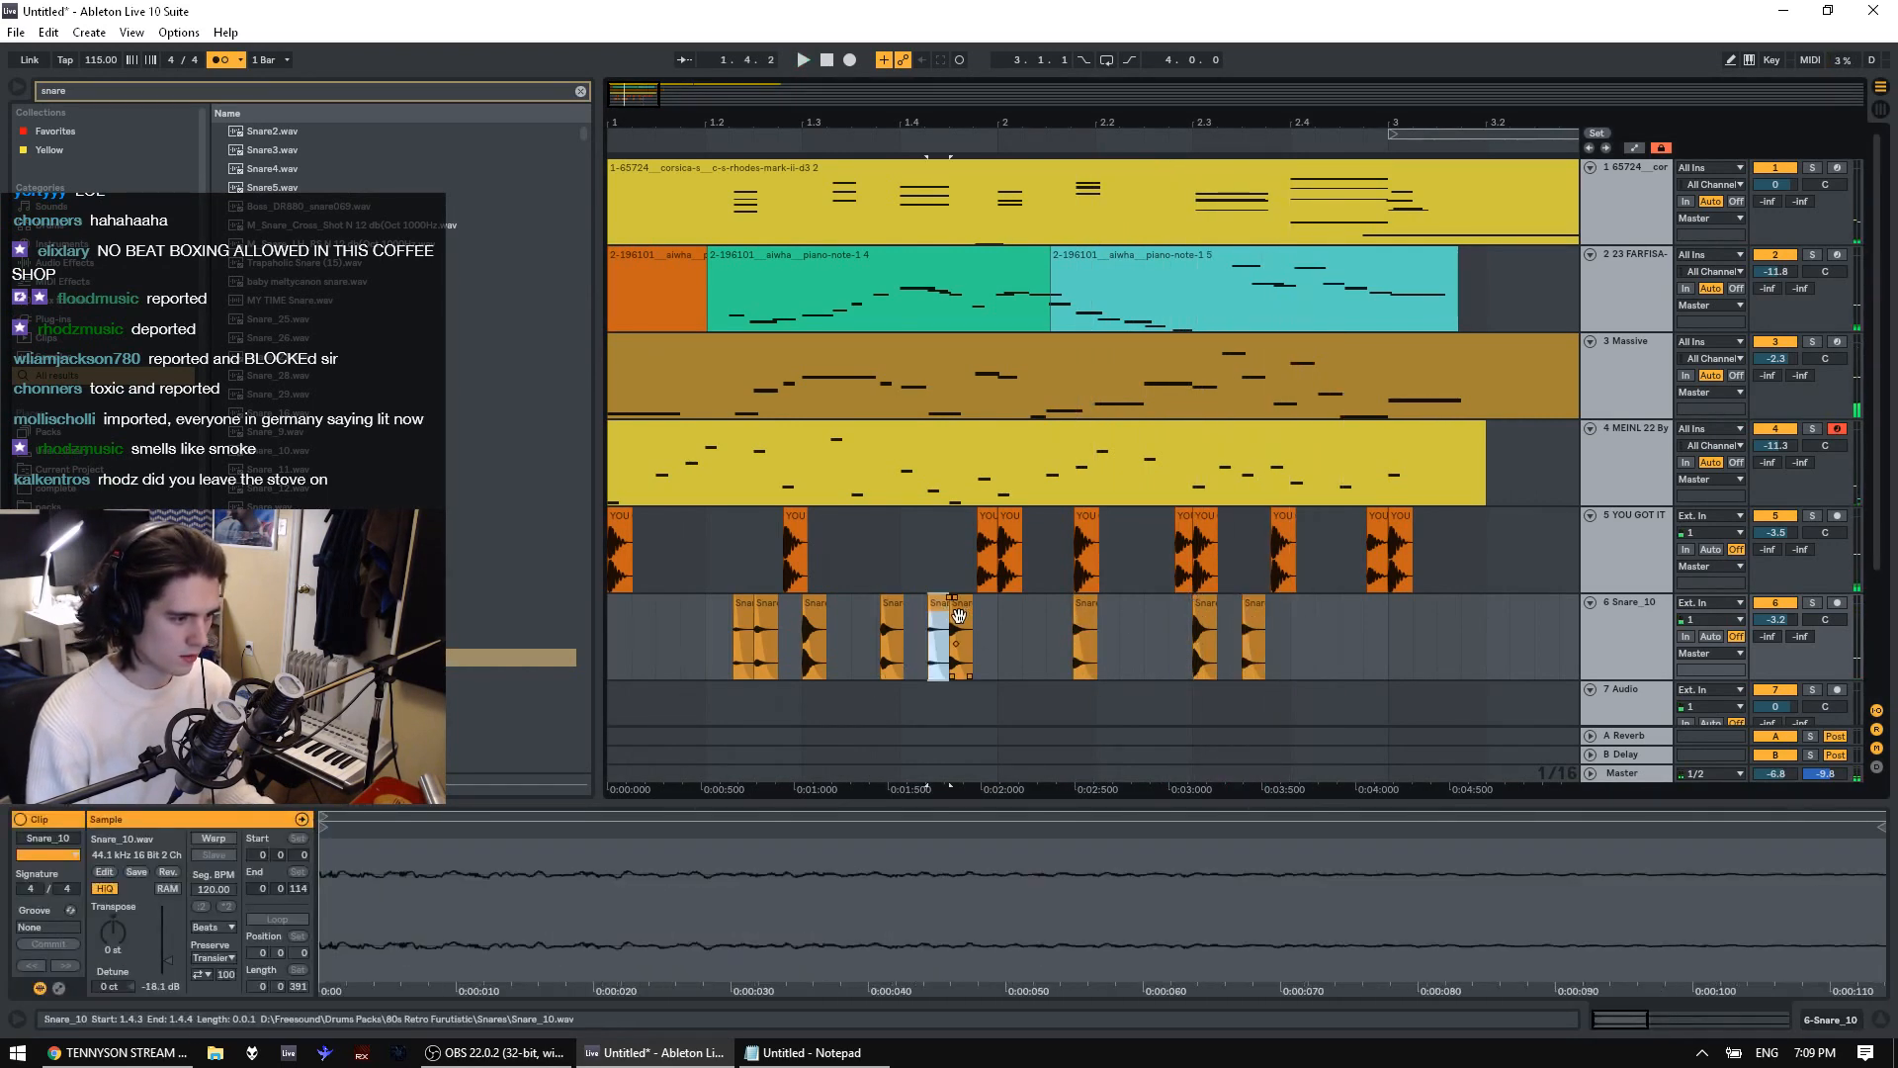
{"action": "left_click", "coordinate": [1316, 641]}
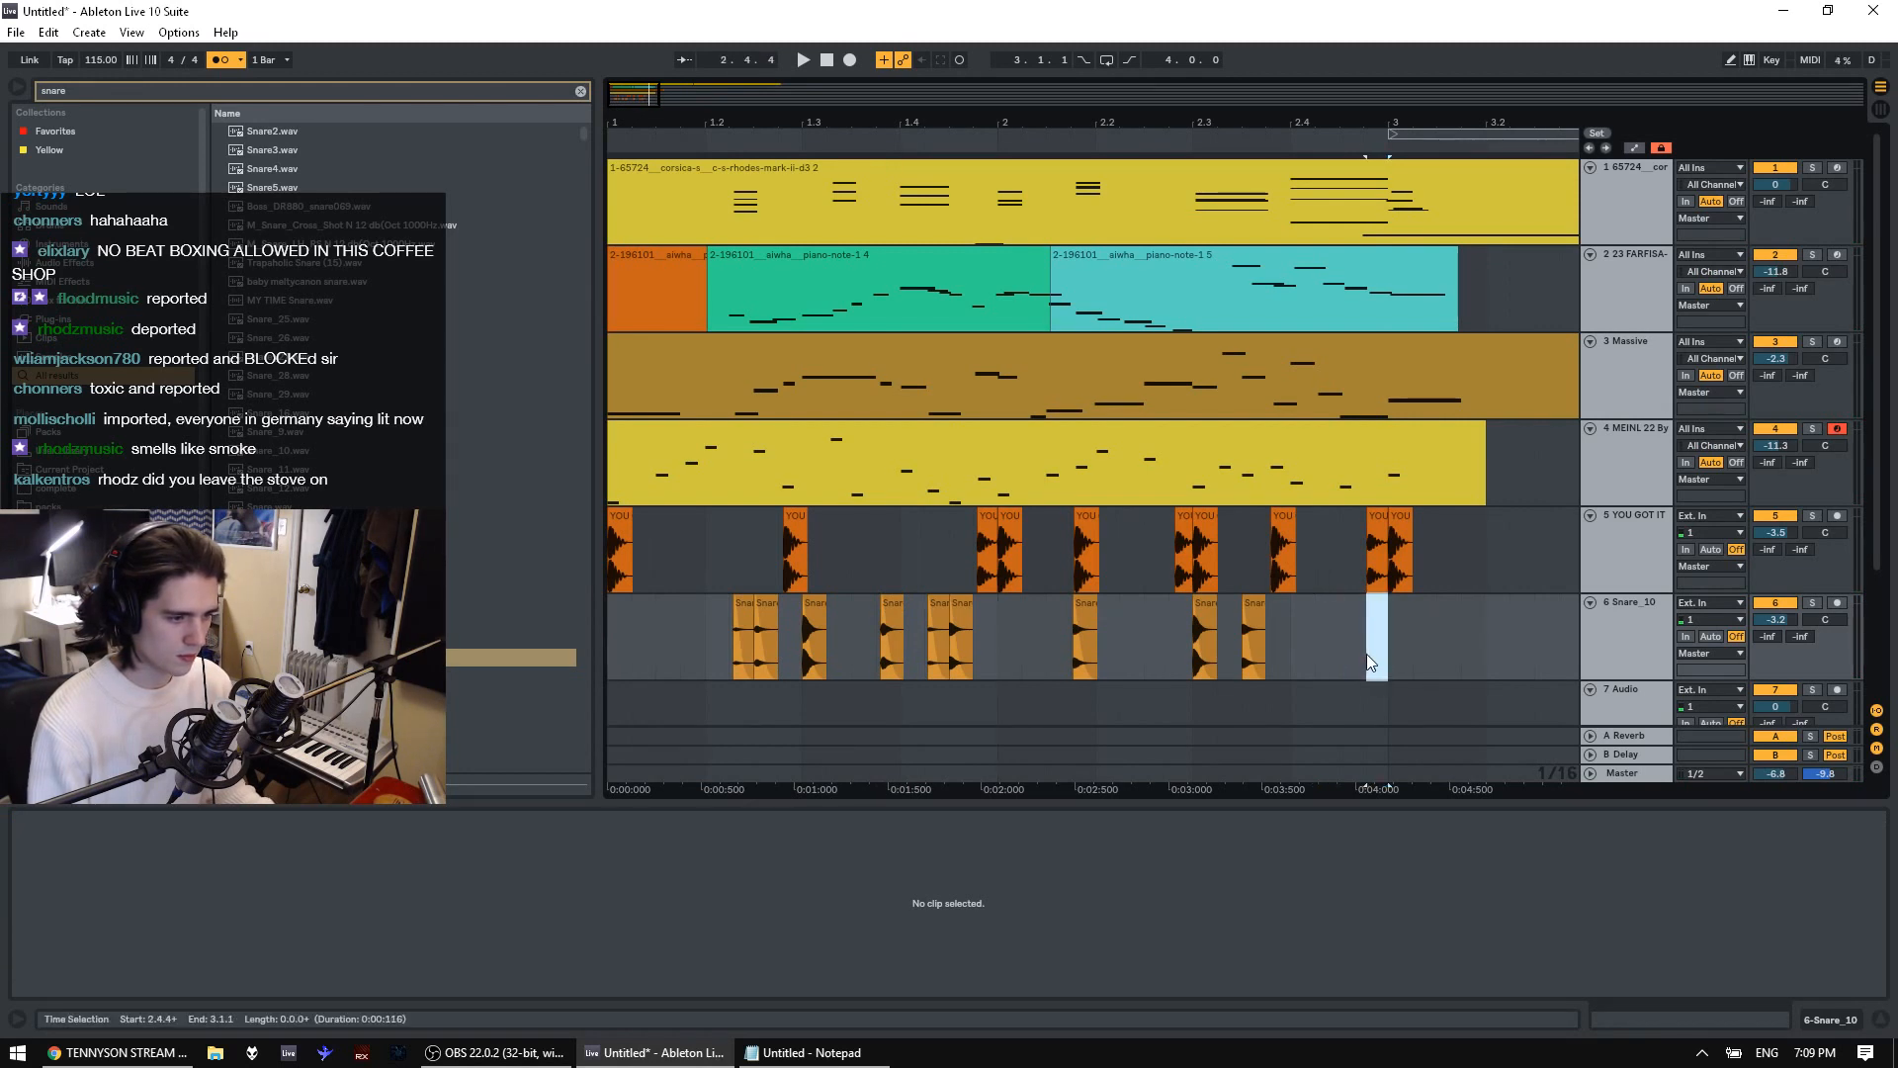
{"action": "key", "text": "ctrl+v"}
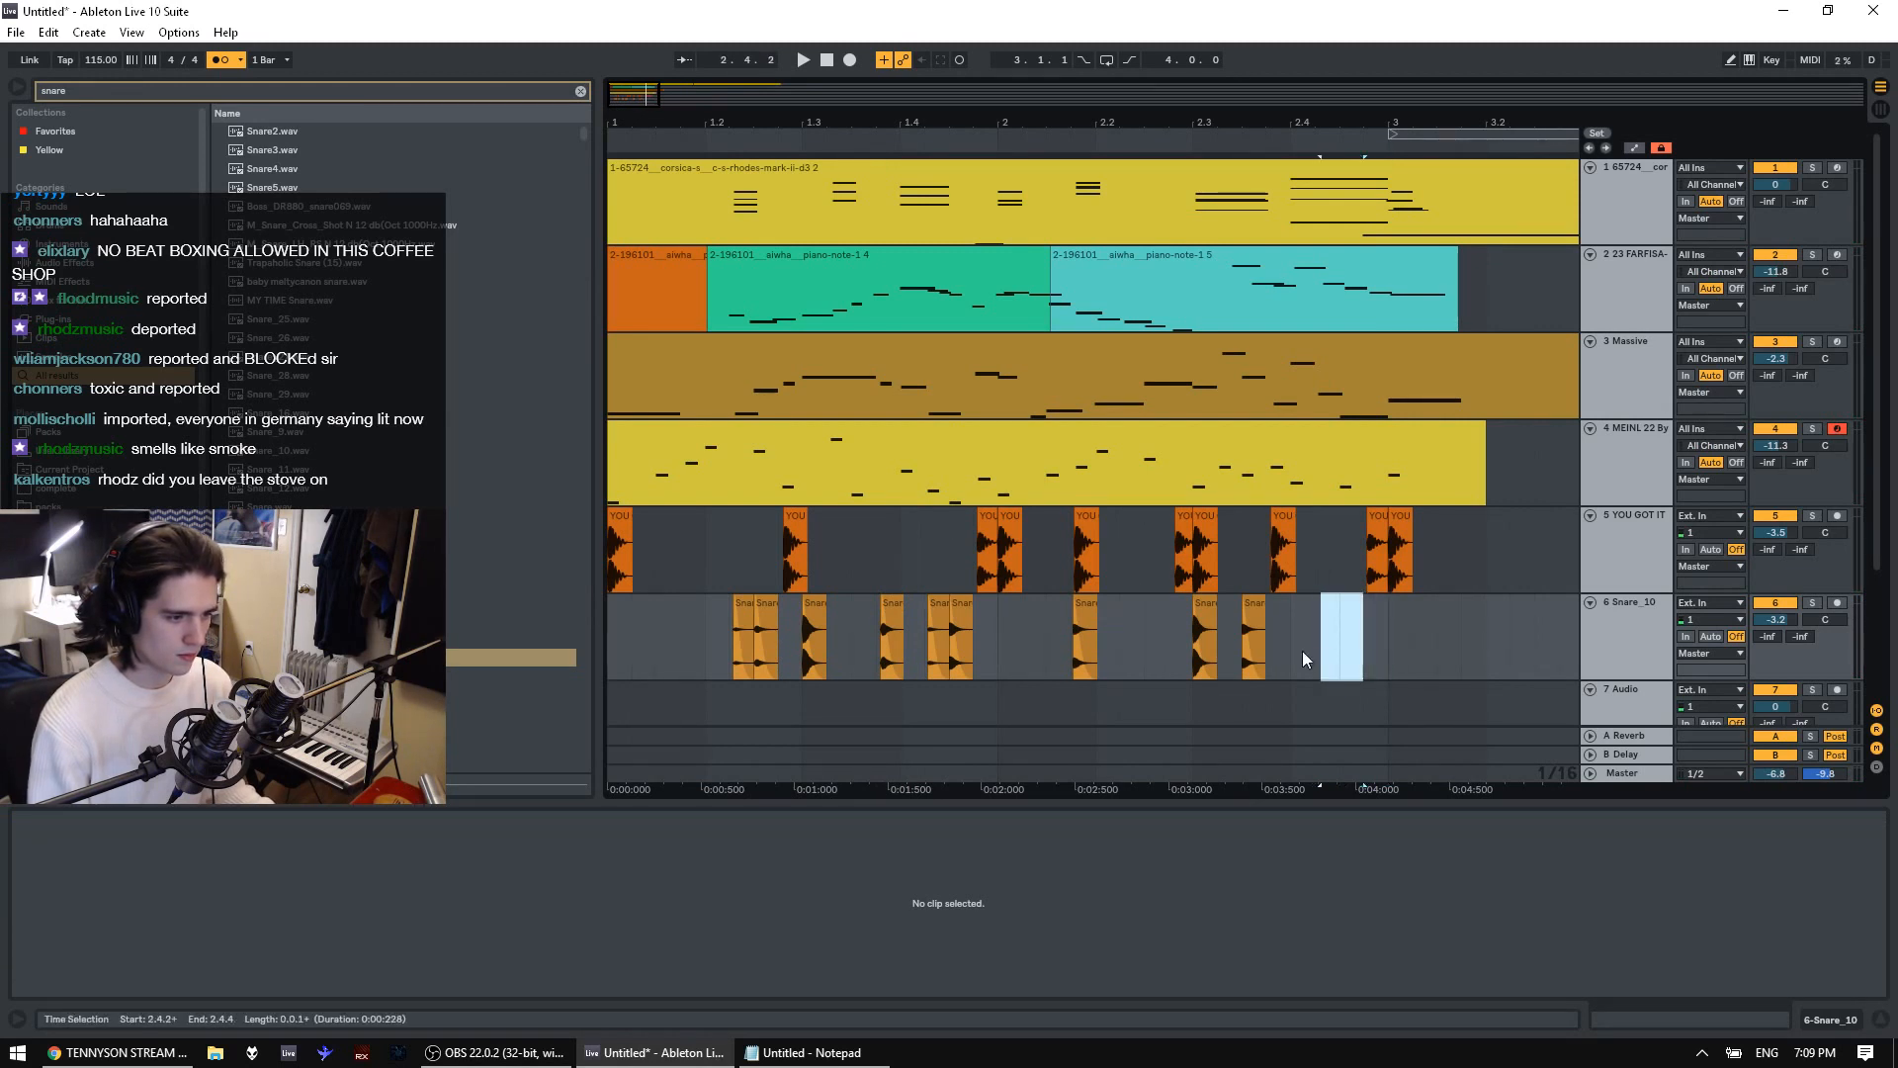
{"action": "left_click", "coordinate": [1146, 660]}
{"action": "key", "text": "space"}
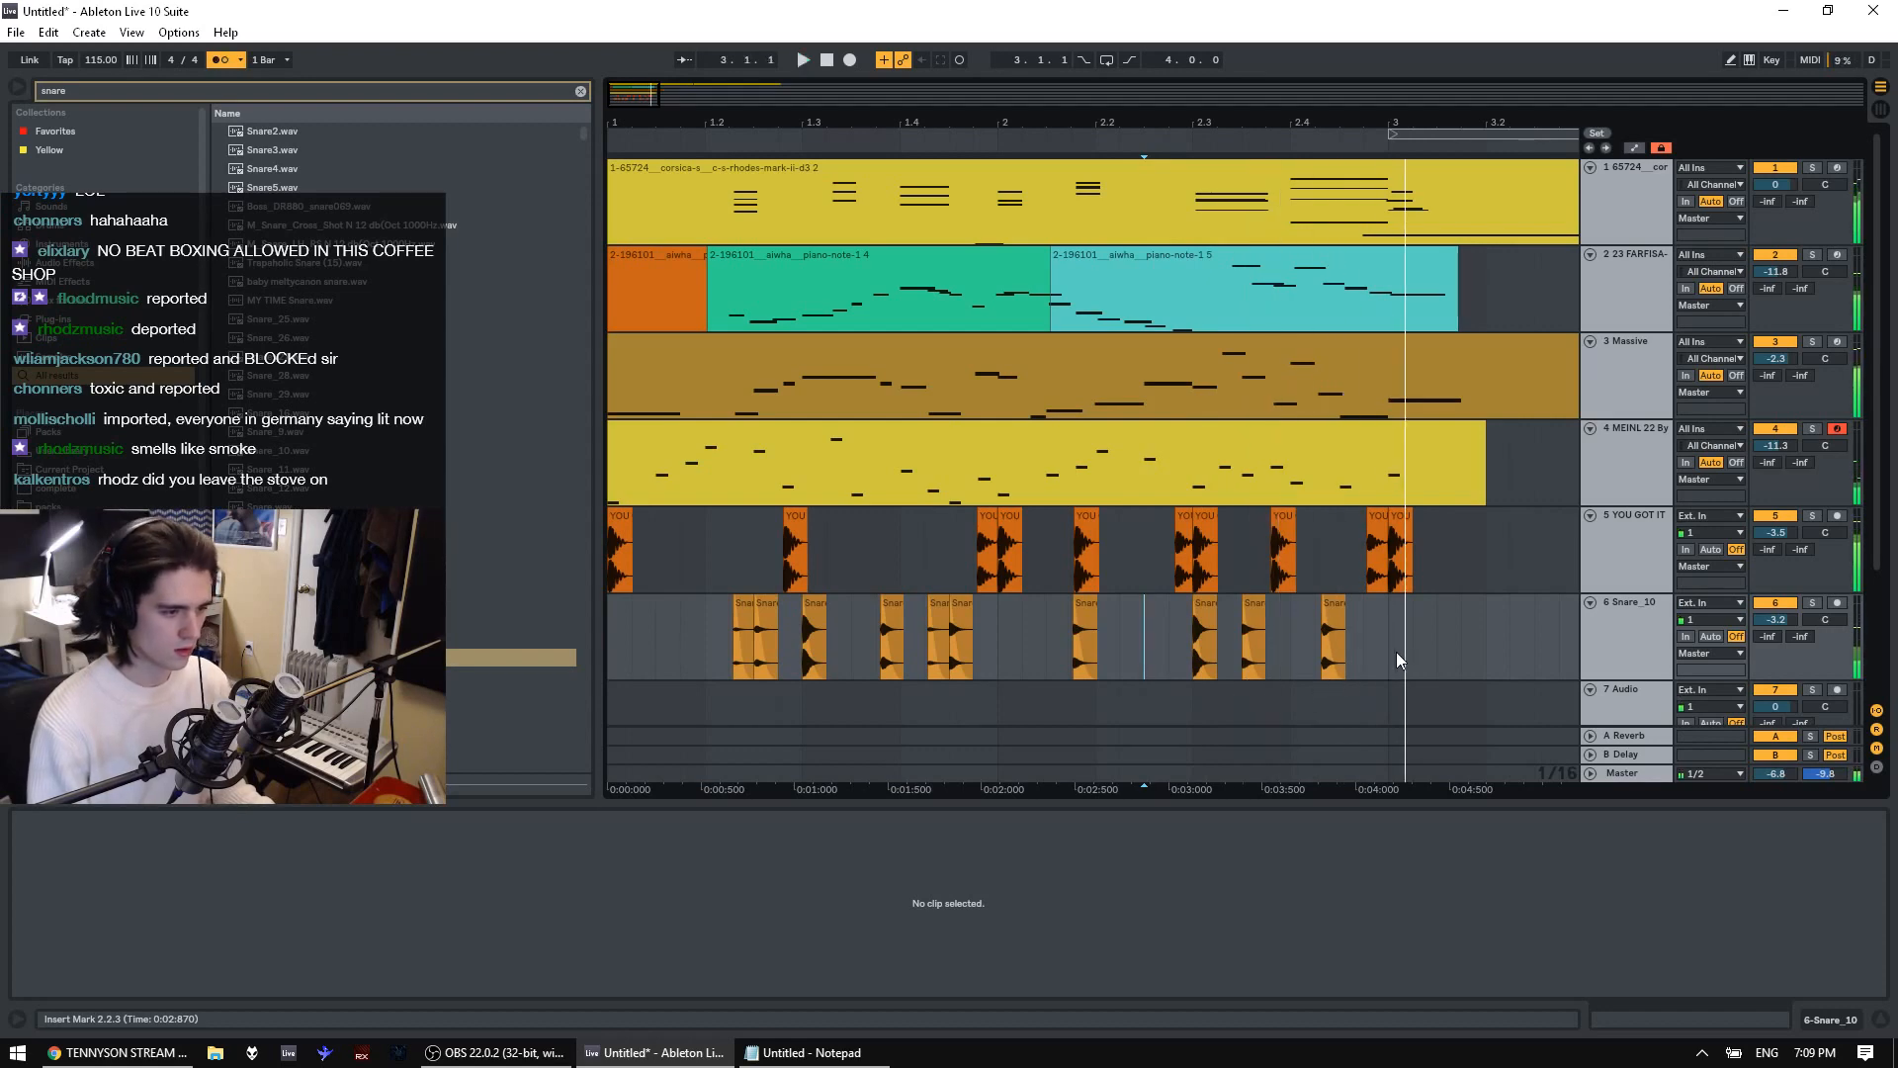
Add a copy of the -19.4 dB snare hit just after 1.1.2 and listen from the start
{"action": "left_click_drag", "start_coordinate": [1489, 656], "coordinate": [540, 623]}
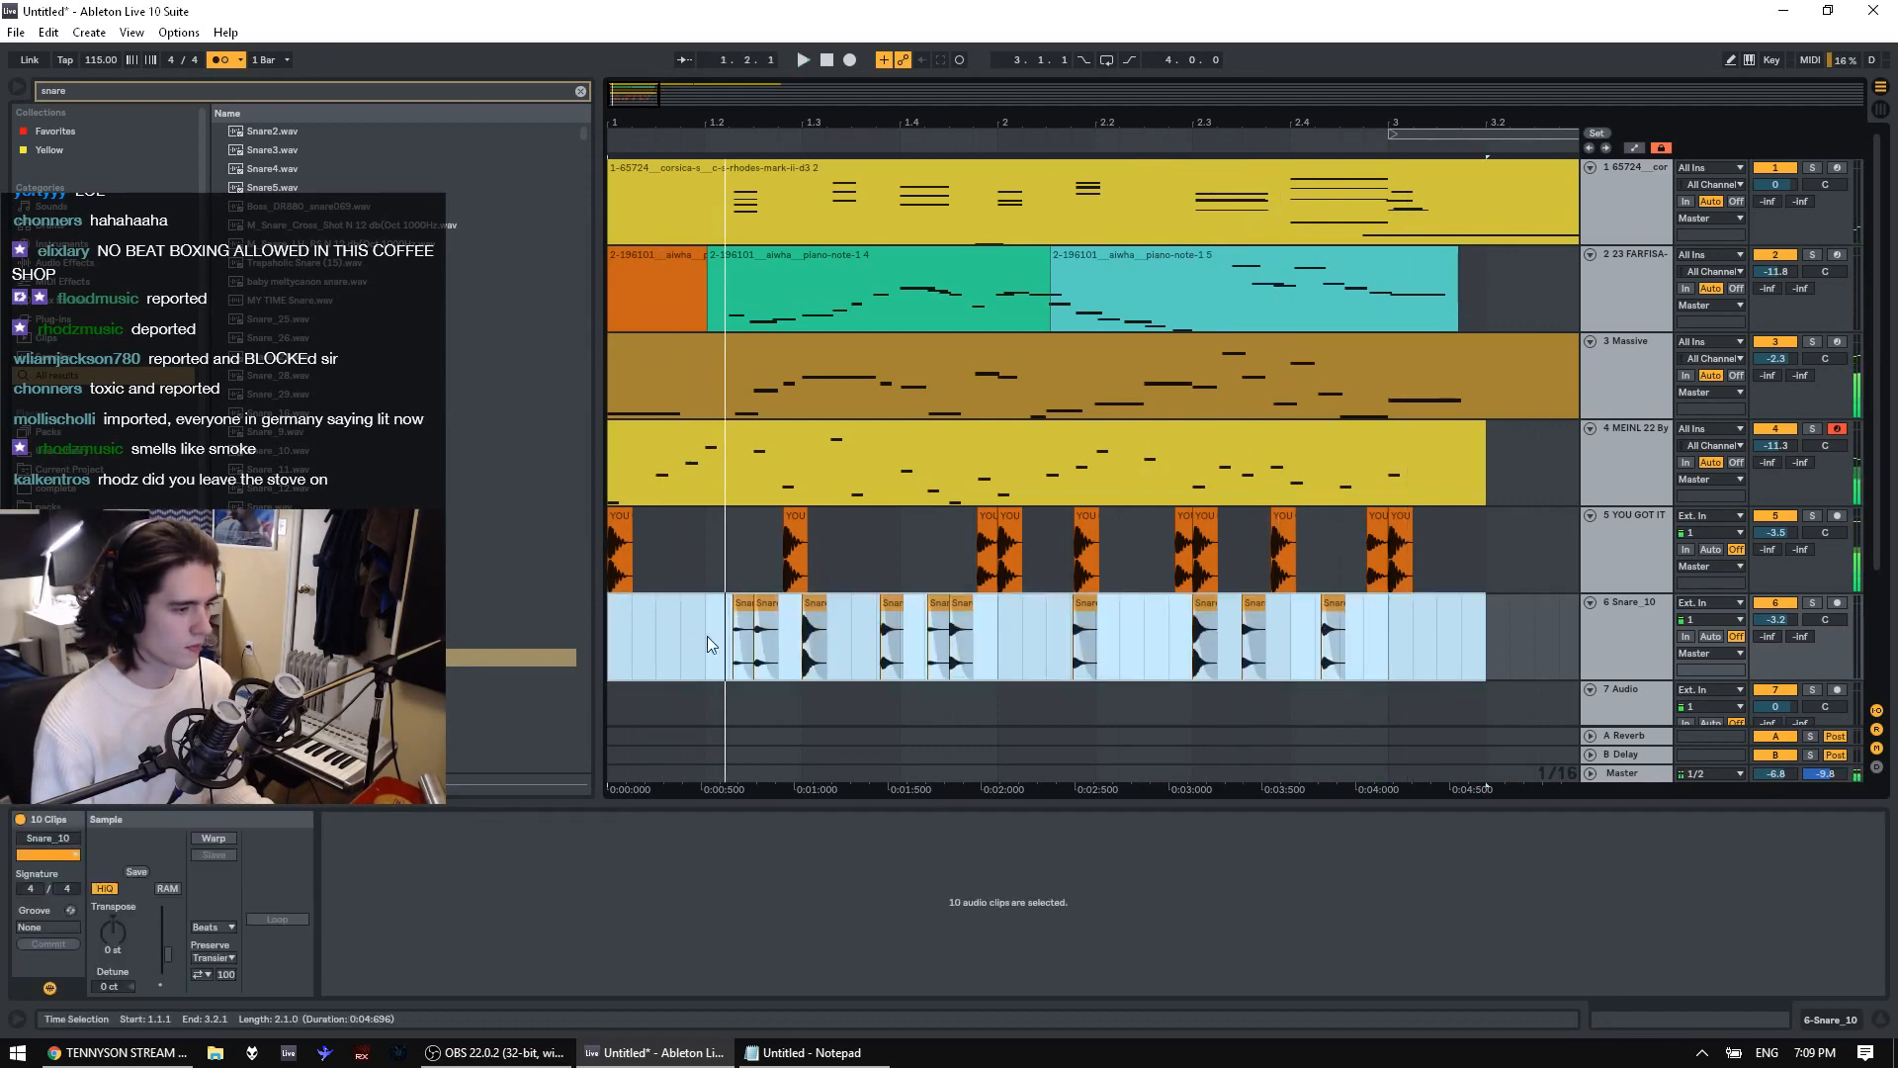
{"action": "key", "text": "space"}
{"action": "left_click_drag", "start_coordinate": [680, 637], "coordinate": [656, 640]}
{"action": "key", "text": "ctrl+v"}
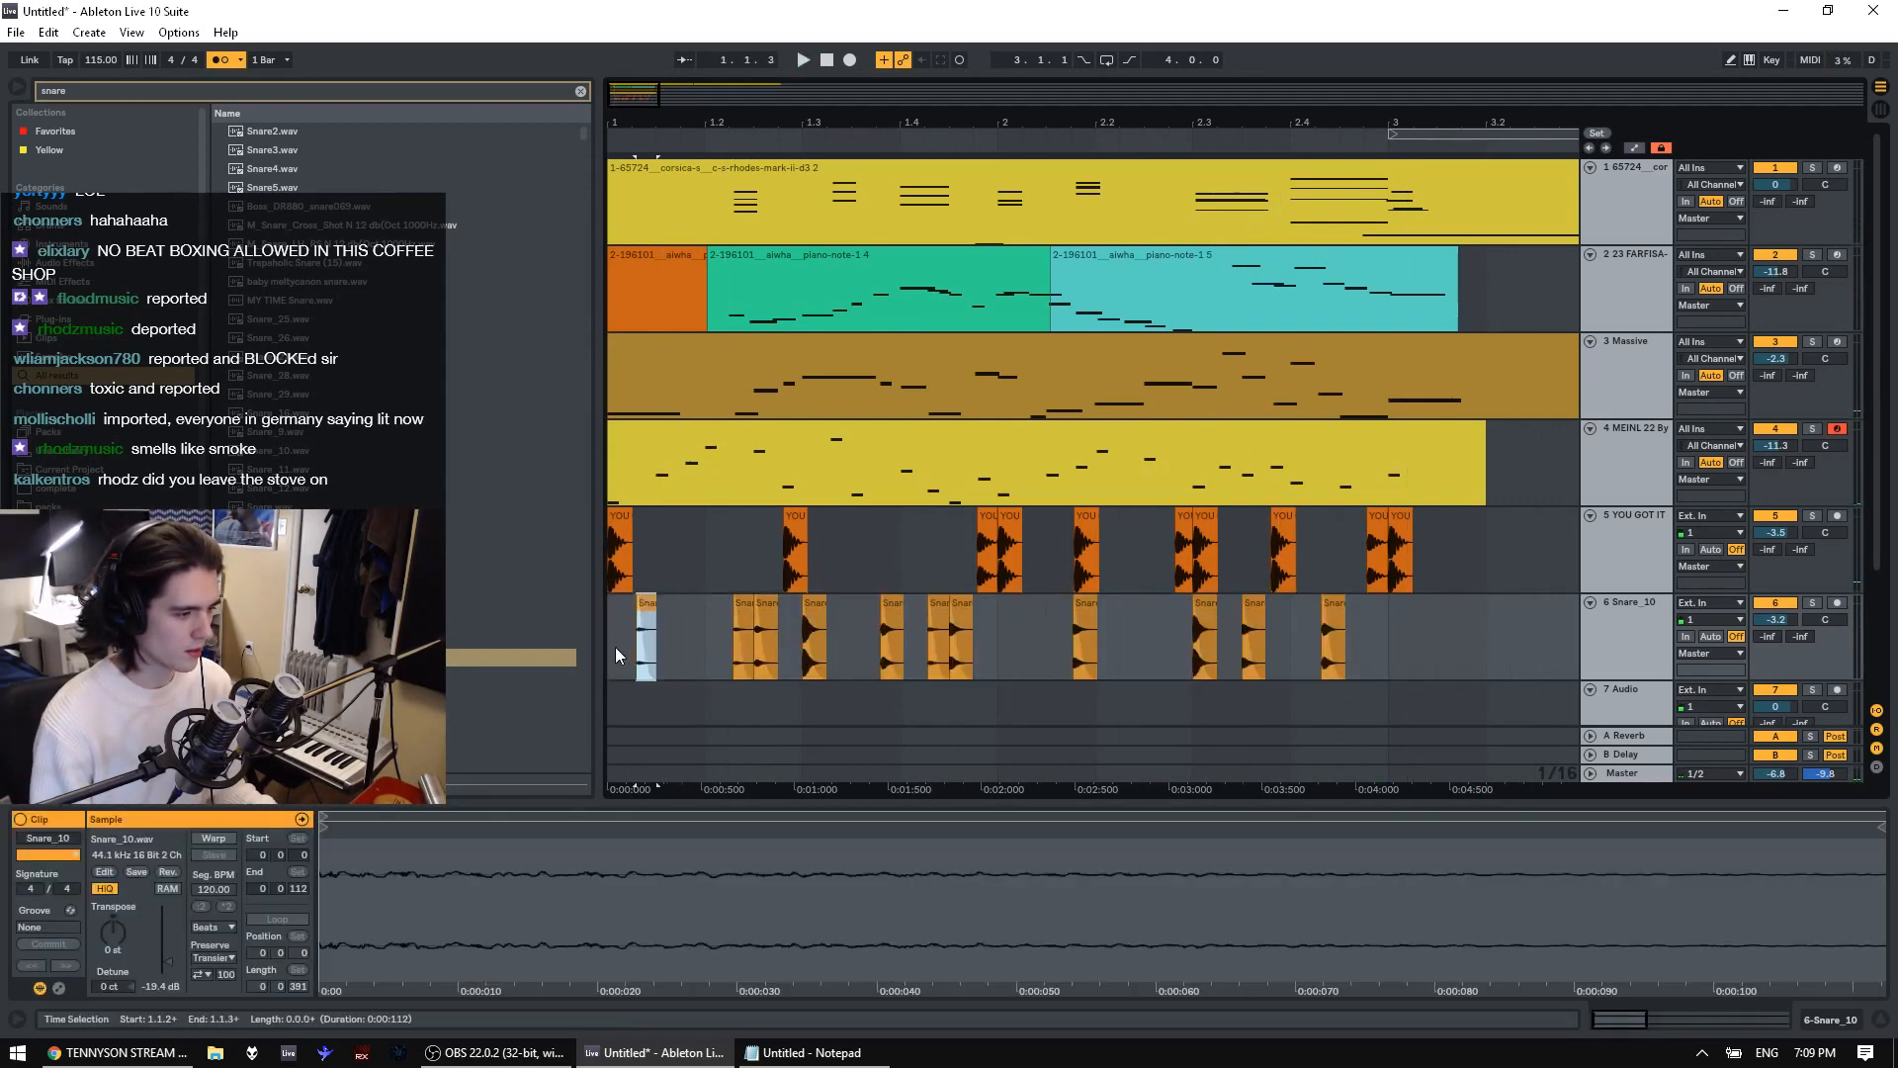
{"action": "left_click", "coordinate": [615, 647]}
{"action": "key", "text": "space"}
{"action": "key", "text": "space"}
{"action": "left_click", "coordinate": [740, 635]}
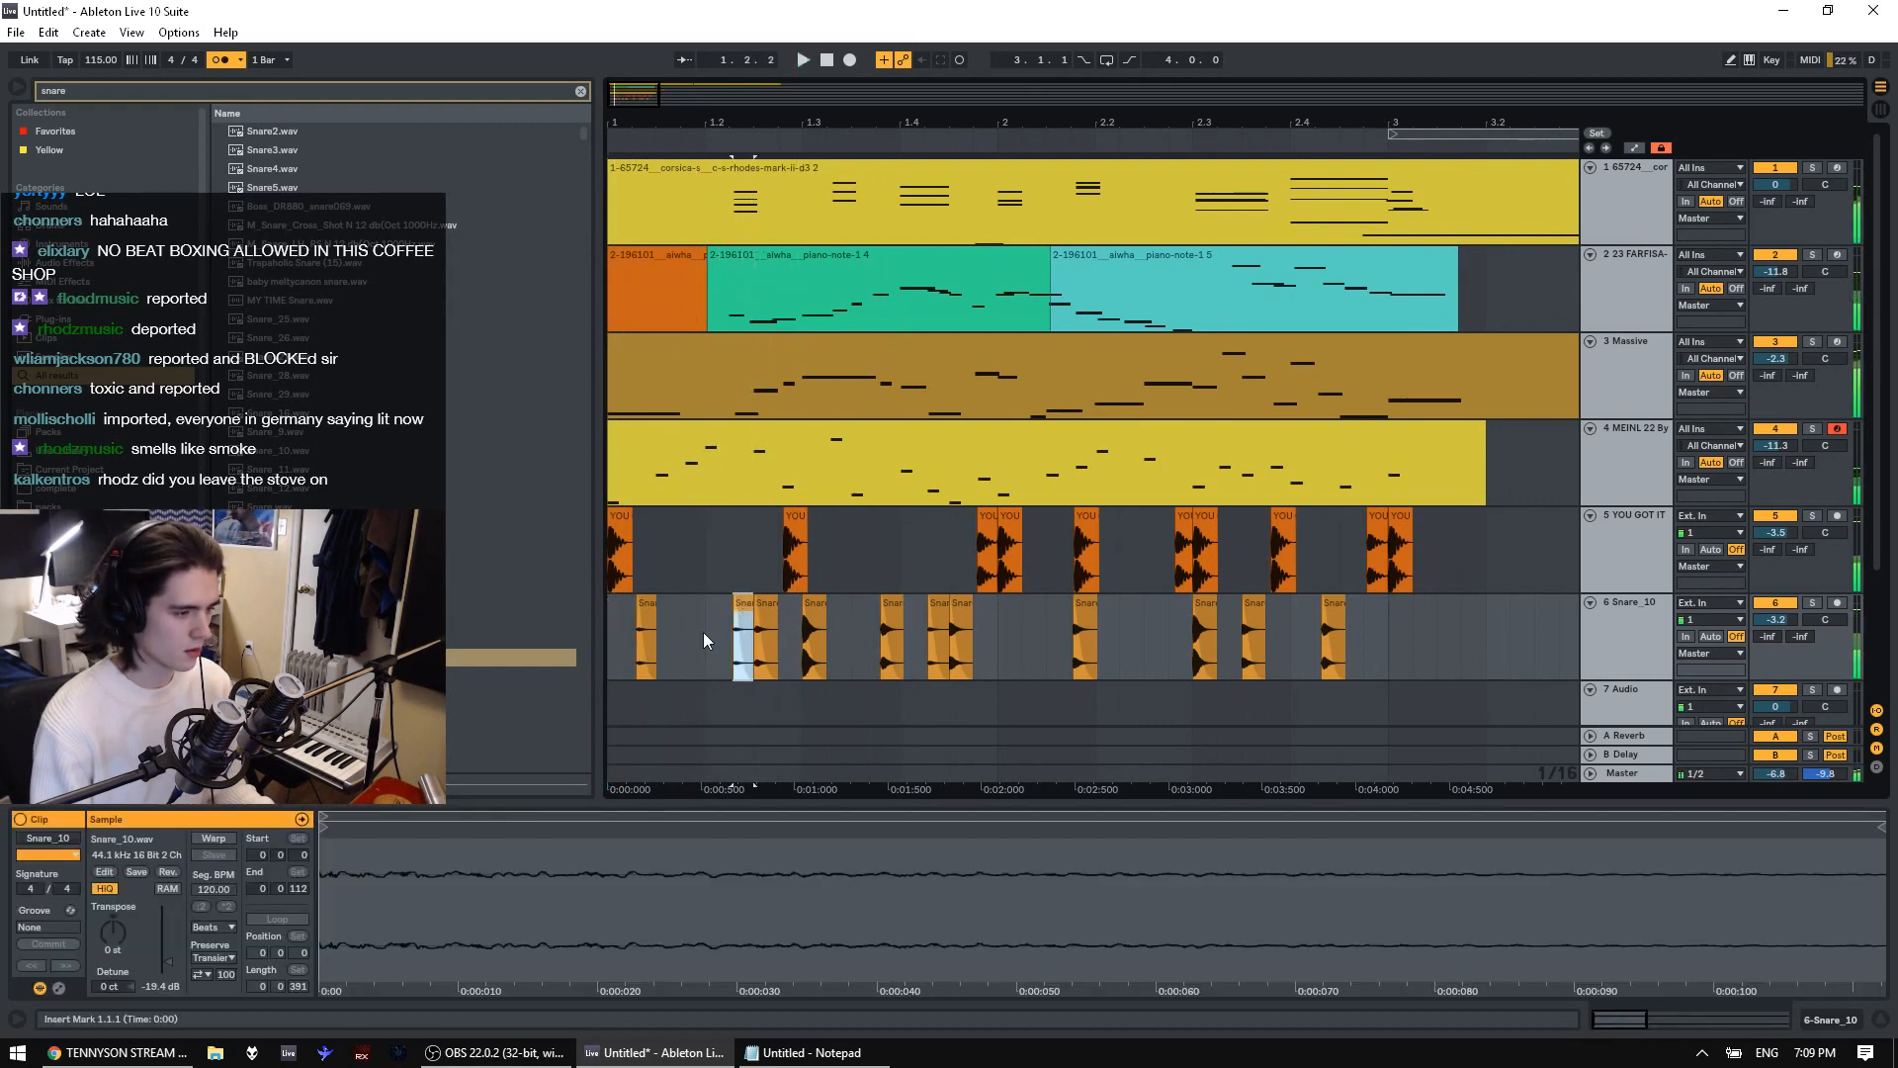
Try the opening of the beat without the snare hit at 1.2.2 by deleting that clip
{"action": "left_click", "coordinate": [616, 638]}
{"action": "key", "text": "space"}
{"action": "key", "text": "space"}
{"action": "left_click", "coordinate": [740, 621]}
{"action": "key", "text": "Delete"}
{"action": "left_click", "coordinate": [652, 627]}
{"action": "key", "text": "space"}
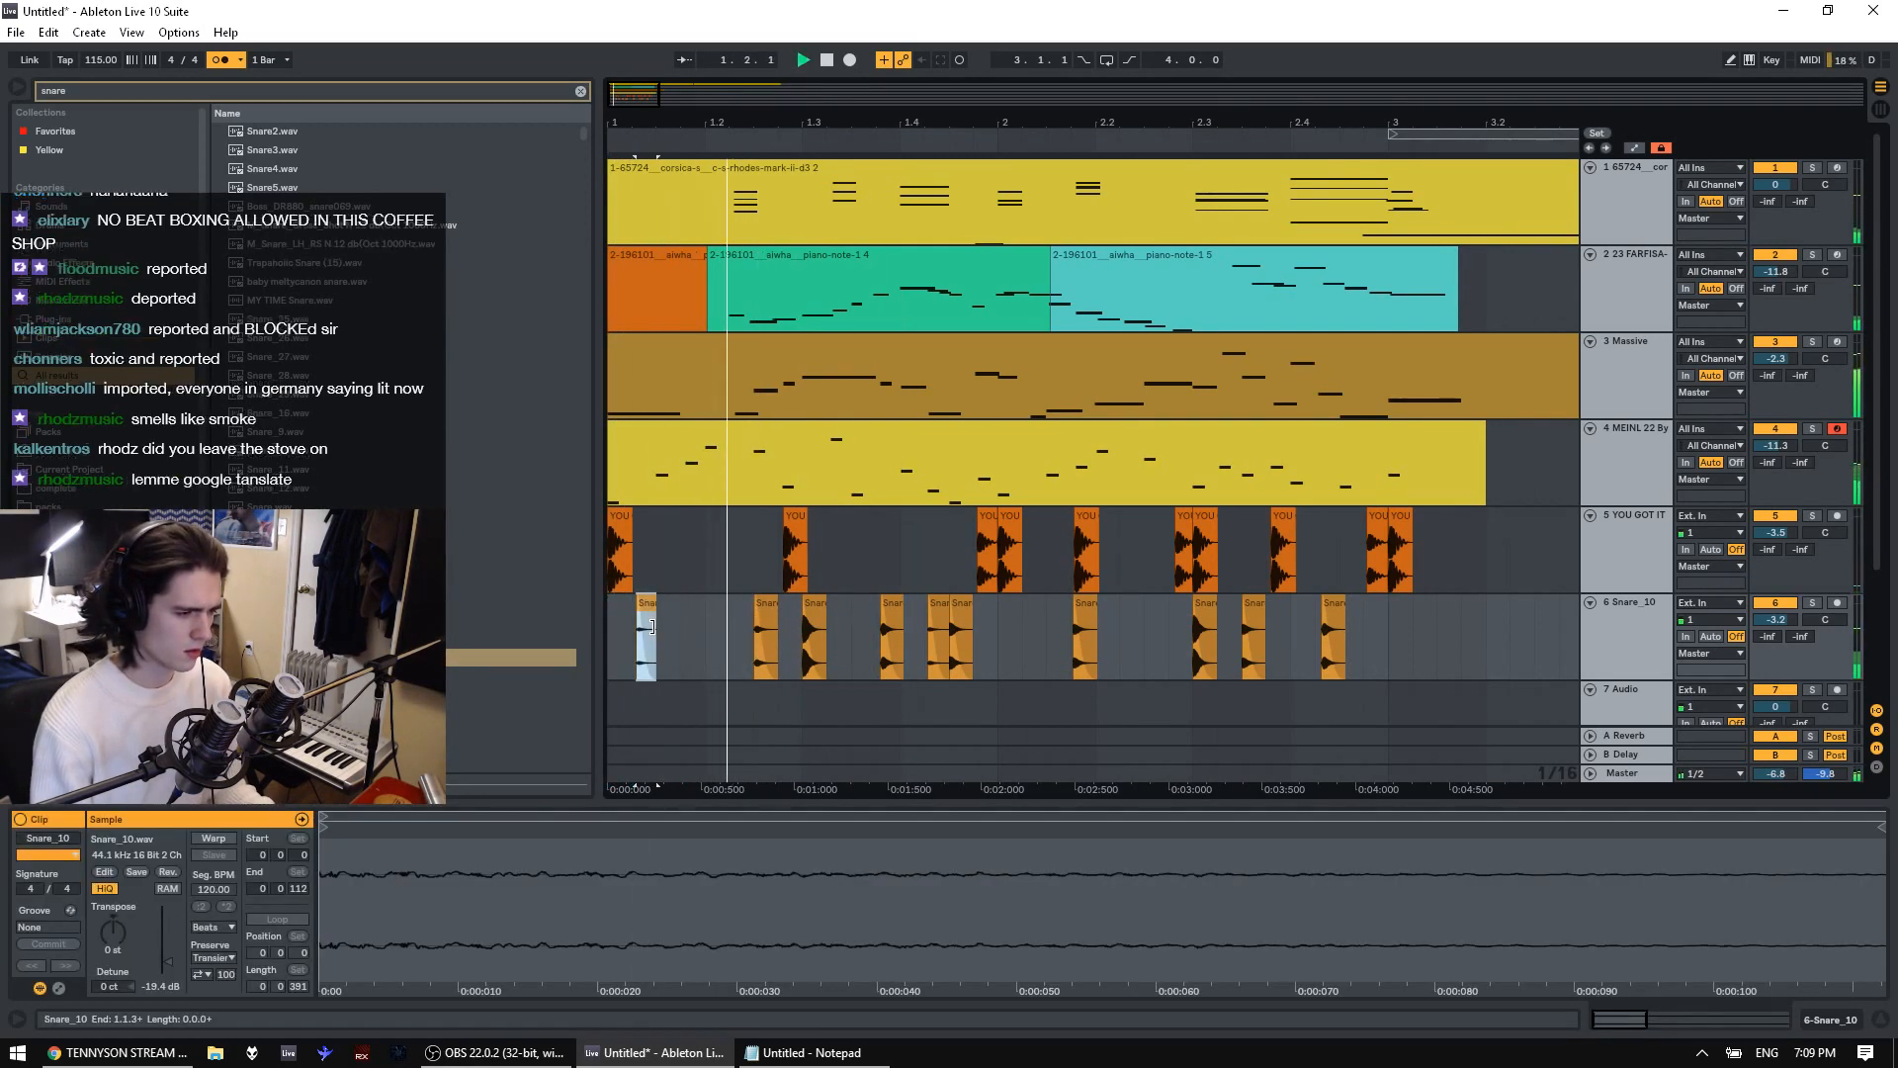
Duplicate the quiet opening snare hit to just after 1.2.2, delete the hit at 1.2.3, and play back
{"action": "left_click_drag", "start_coordinate": [645, 603], "coordinate": [743, 623]}
{"action": "key", "text": "space"}
{"action": "left_click", "coordinate": [763, 625]}
{"action": "key", "text": "Delete"}
{"action": "left_click", "coordinate": [635, 647]}
{"action": "key", "text": "space"}
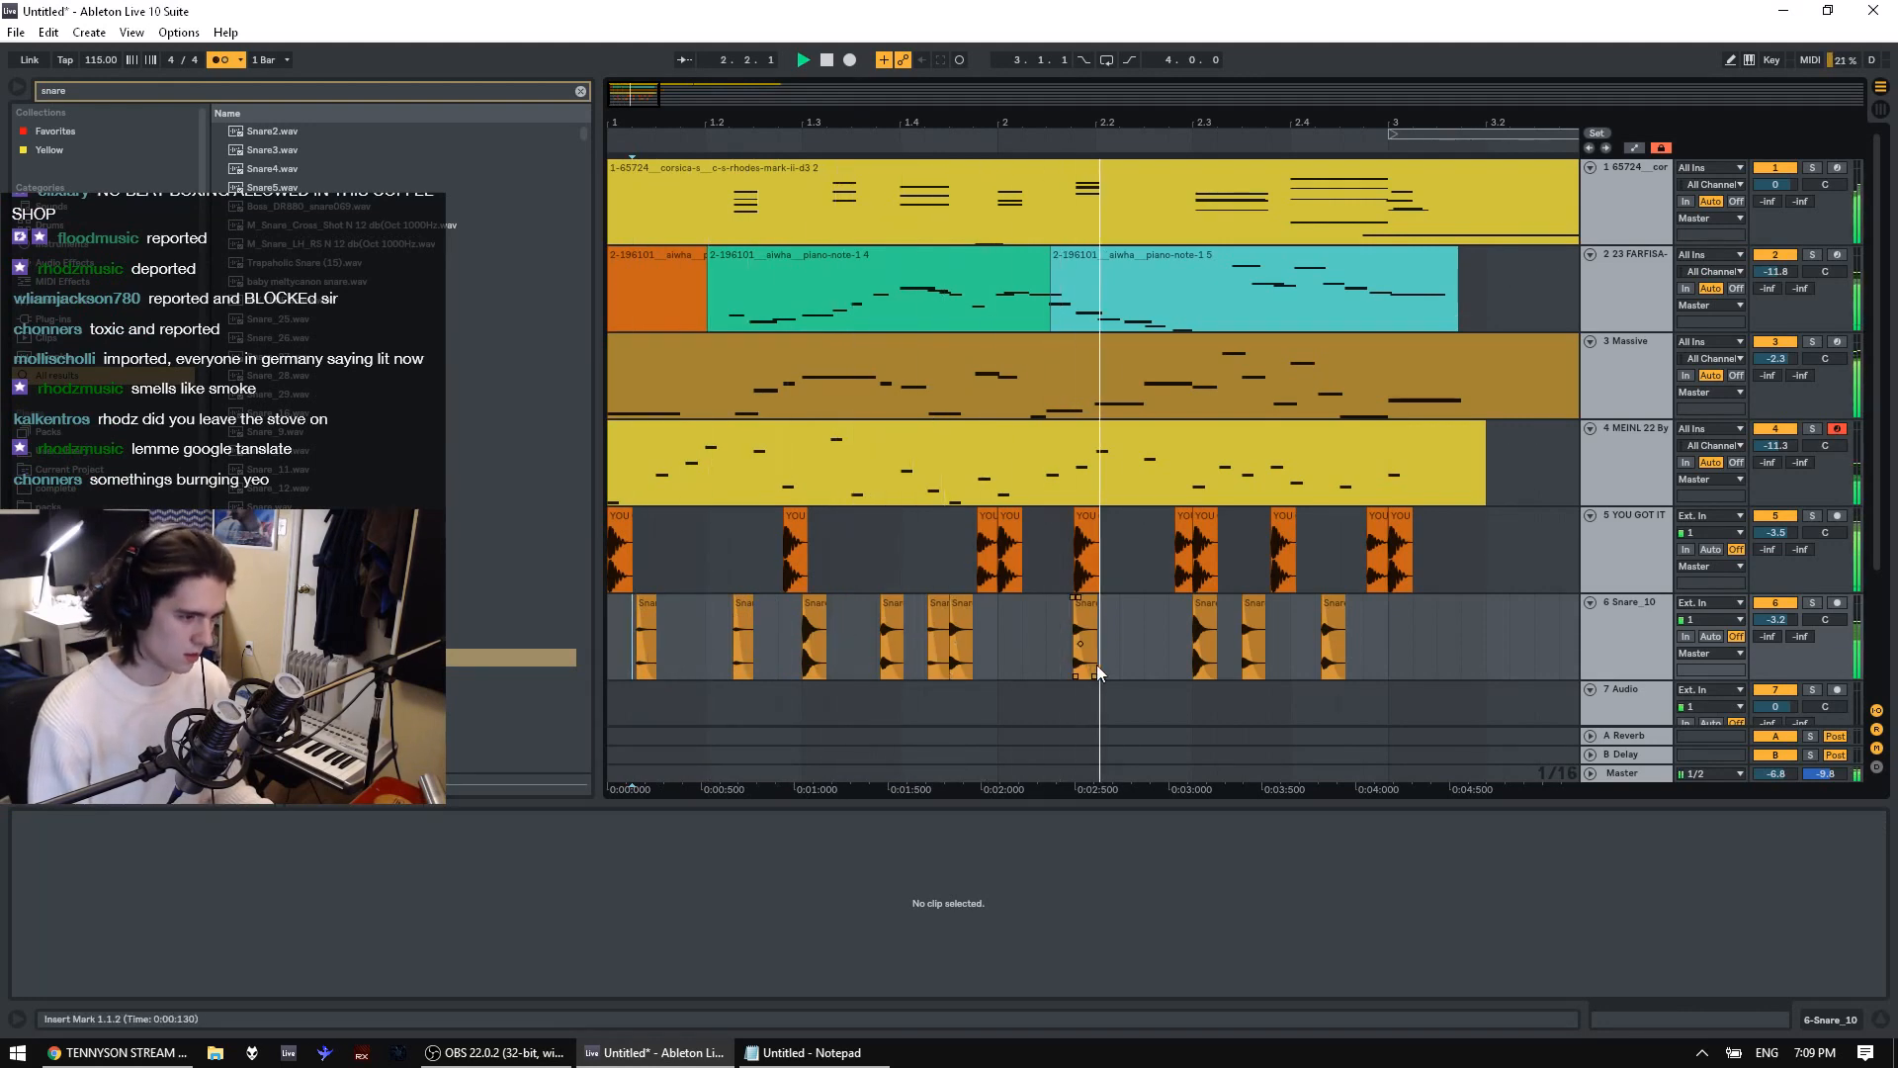
Copy the snare hit before 2.2 to just after 2.2.2 and audition it from 2.1.1
{"action": "key", "text": "space"}
{"action": "left_click", "coordinate": [1095, 639]}
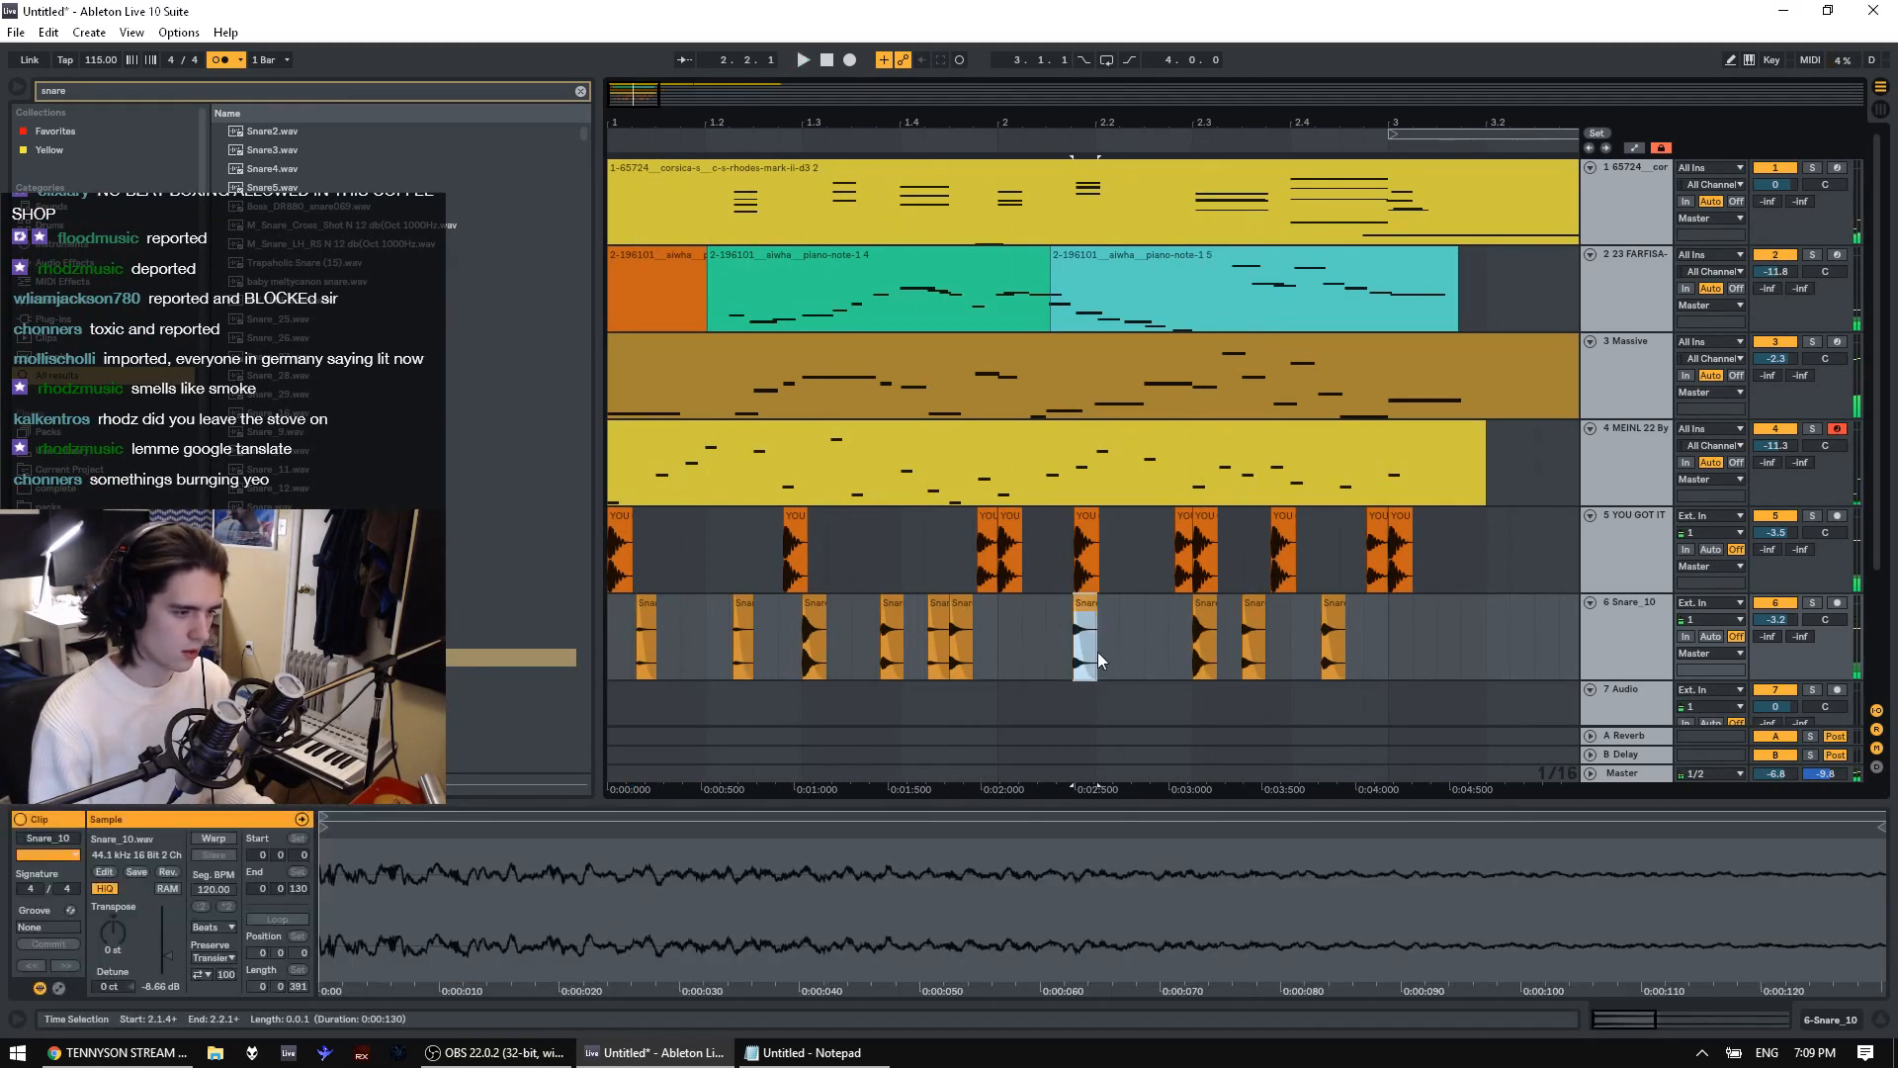
{"action": "left_click", "coordinate": [1135, 657]}
{"action": "key", "text": "ctrl+v"}
{"action": "left_click", "coordinate": [986, 643]}
{"action": "key", "text": "space"}
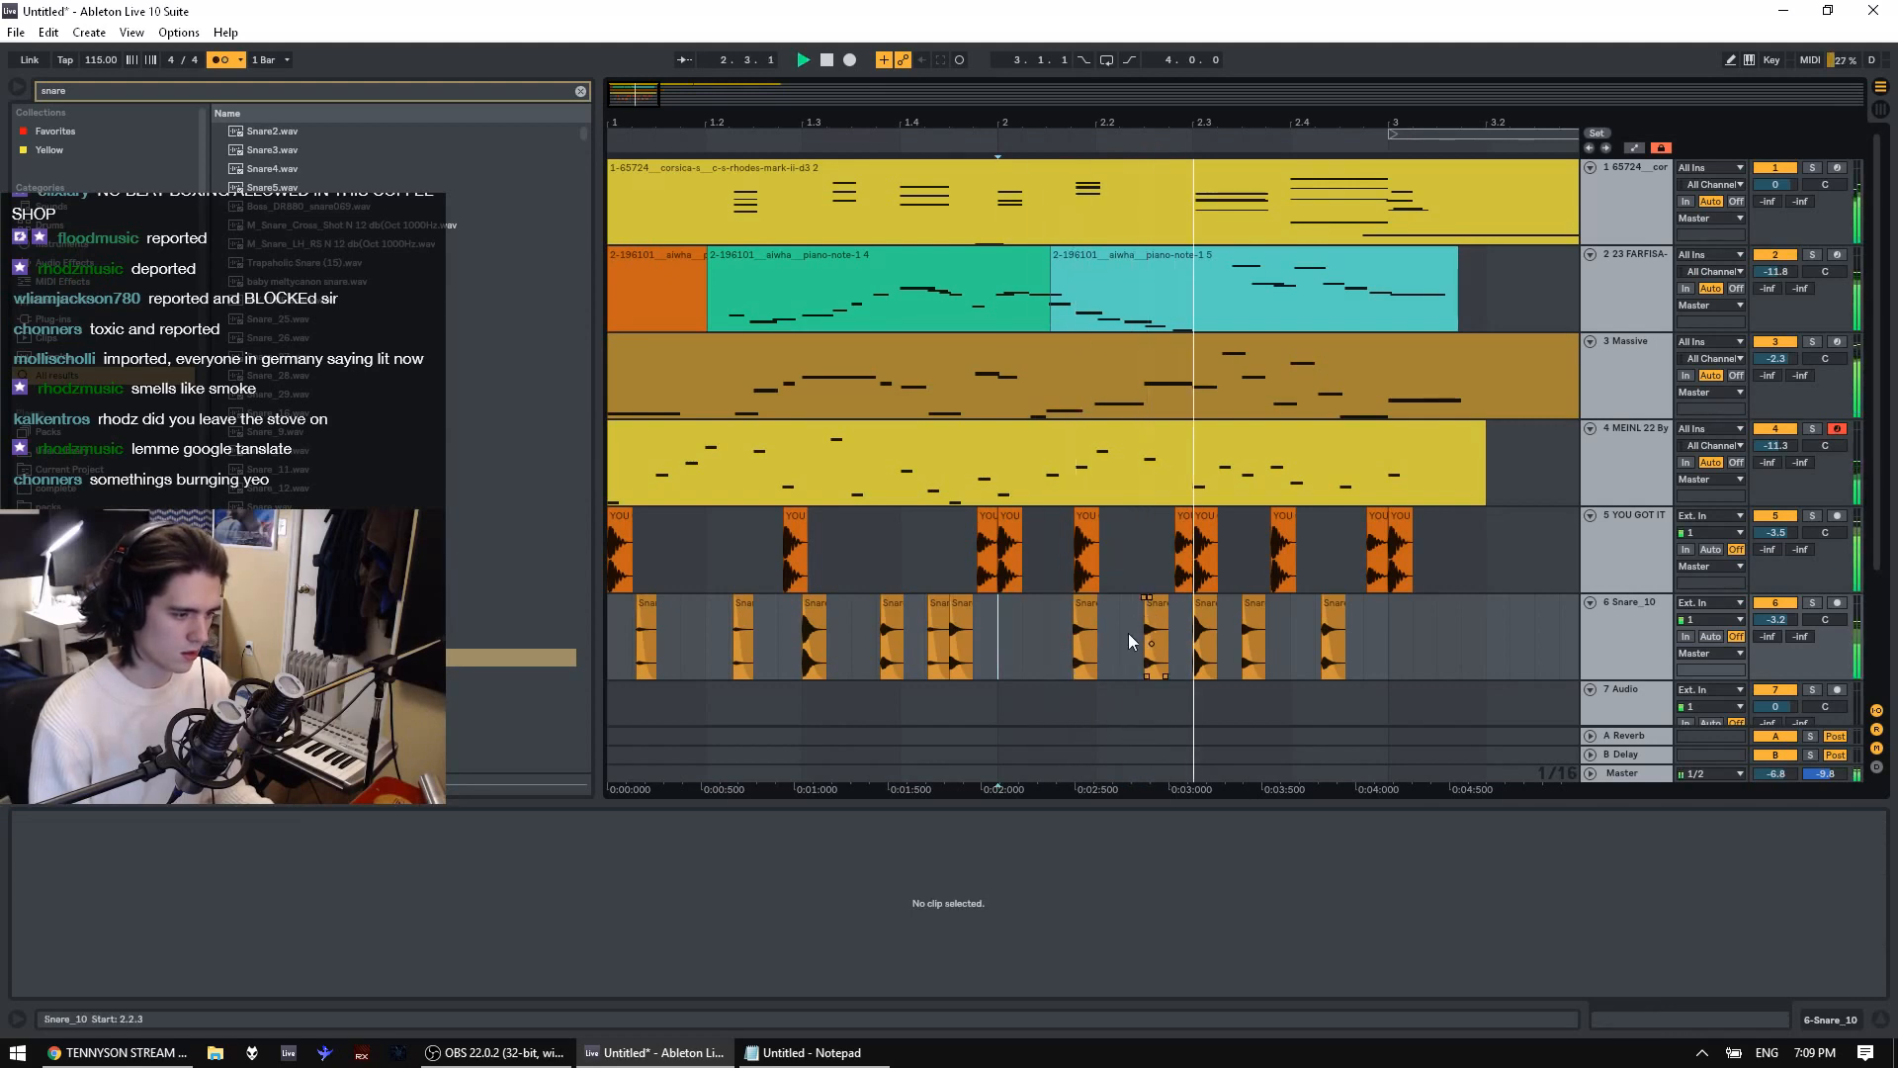
{"action": "key", "text": "ctrl+v"}
{"action": "left_click", "coordinate": [1006, 650]}
{"action": "key", "text": "space"}
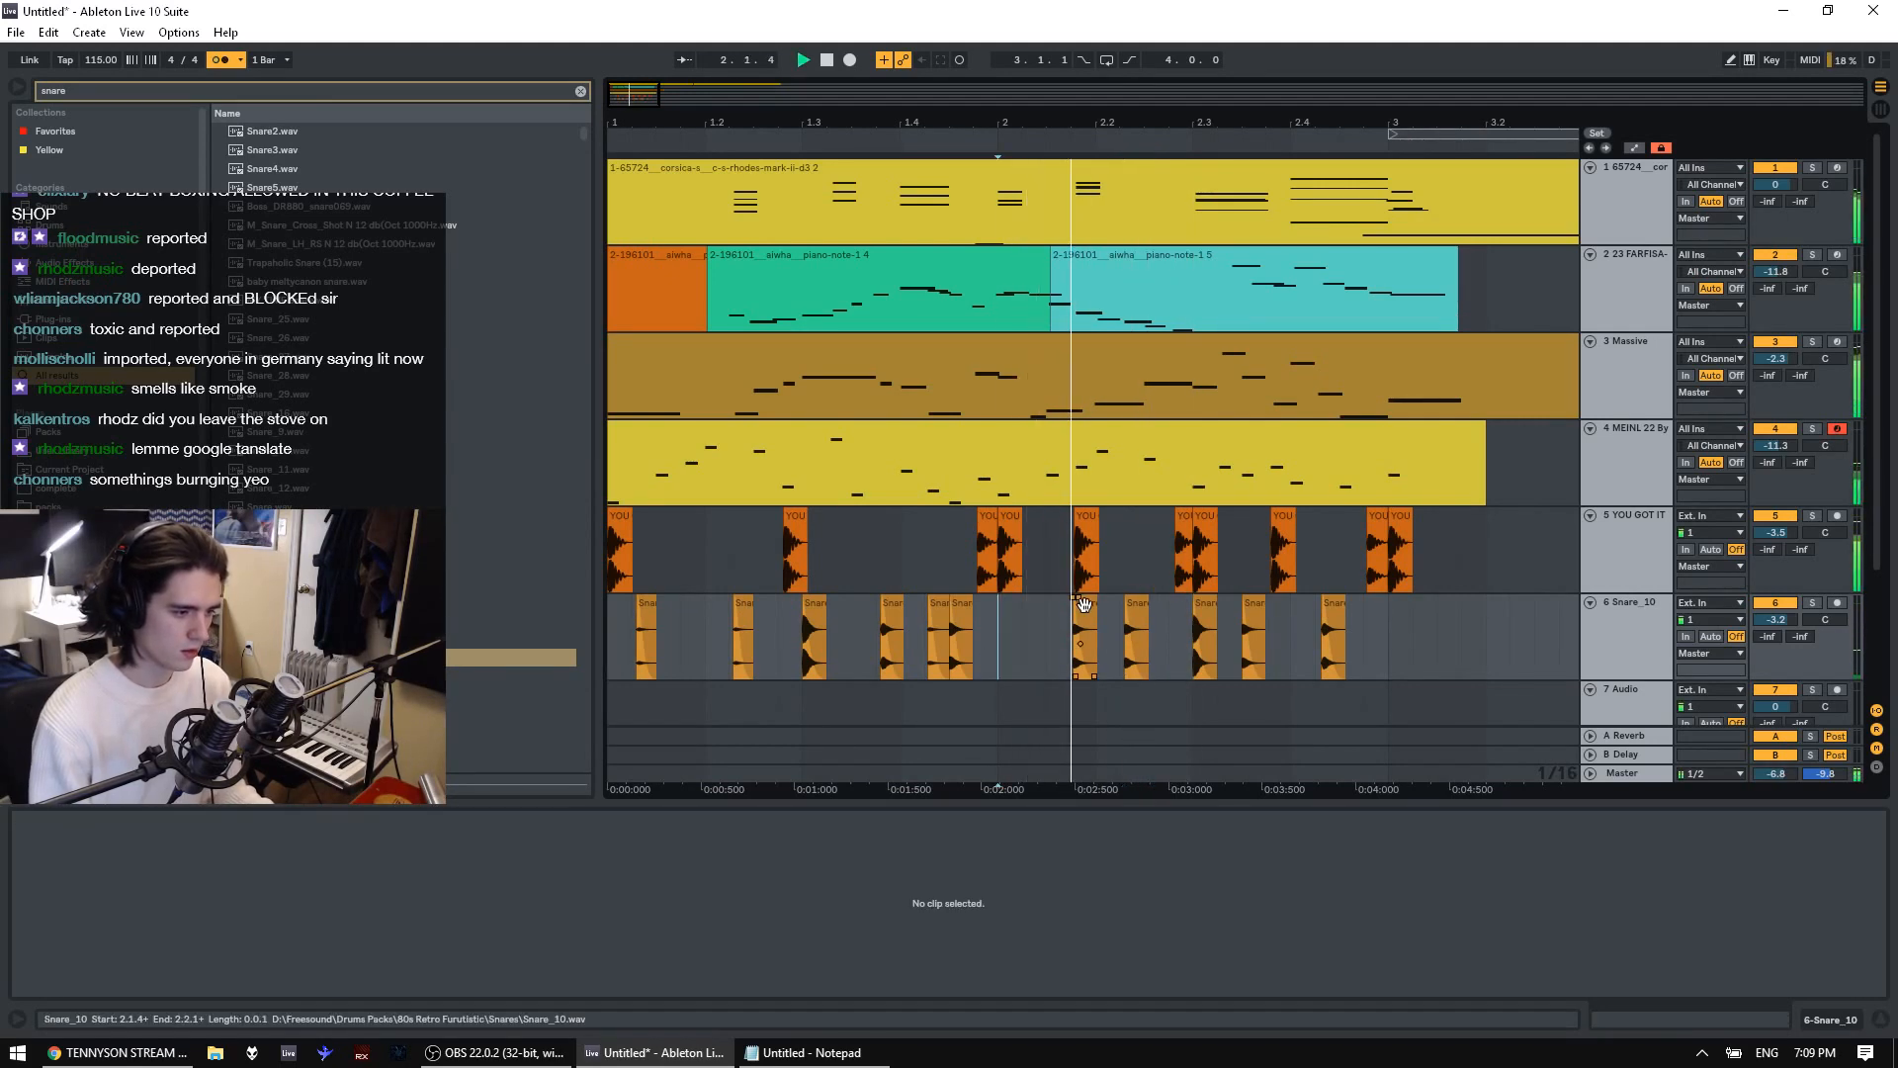
Lower the clip gain of the snare hit just before 2.2 to -19.8 dB and play the beat
{"action": "left_click", "coordinate": [1082, 604]}
{"action": "left_click_drag", "start_coordinate": [167, 955], "coordinate": [167, 961]}
{"action": "key", "text": "space"}
{"action": "key", "text": "space"}
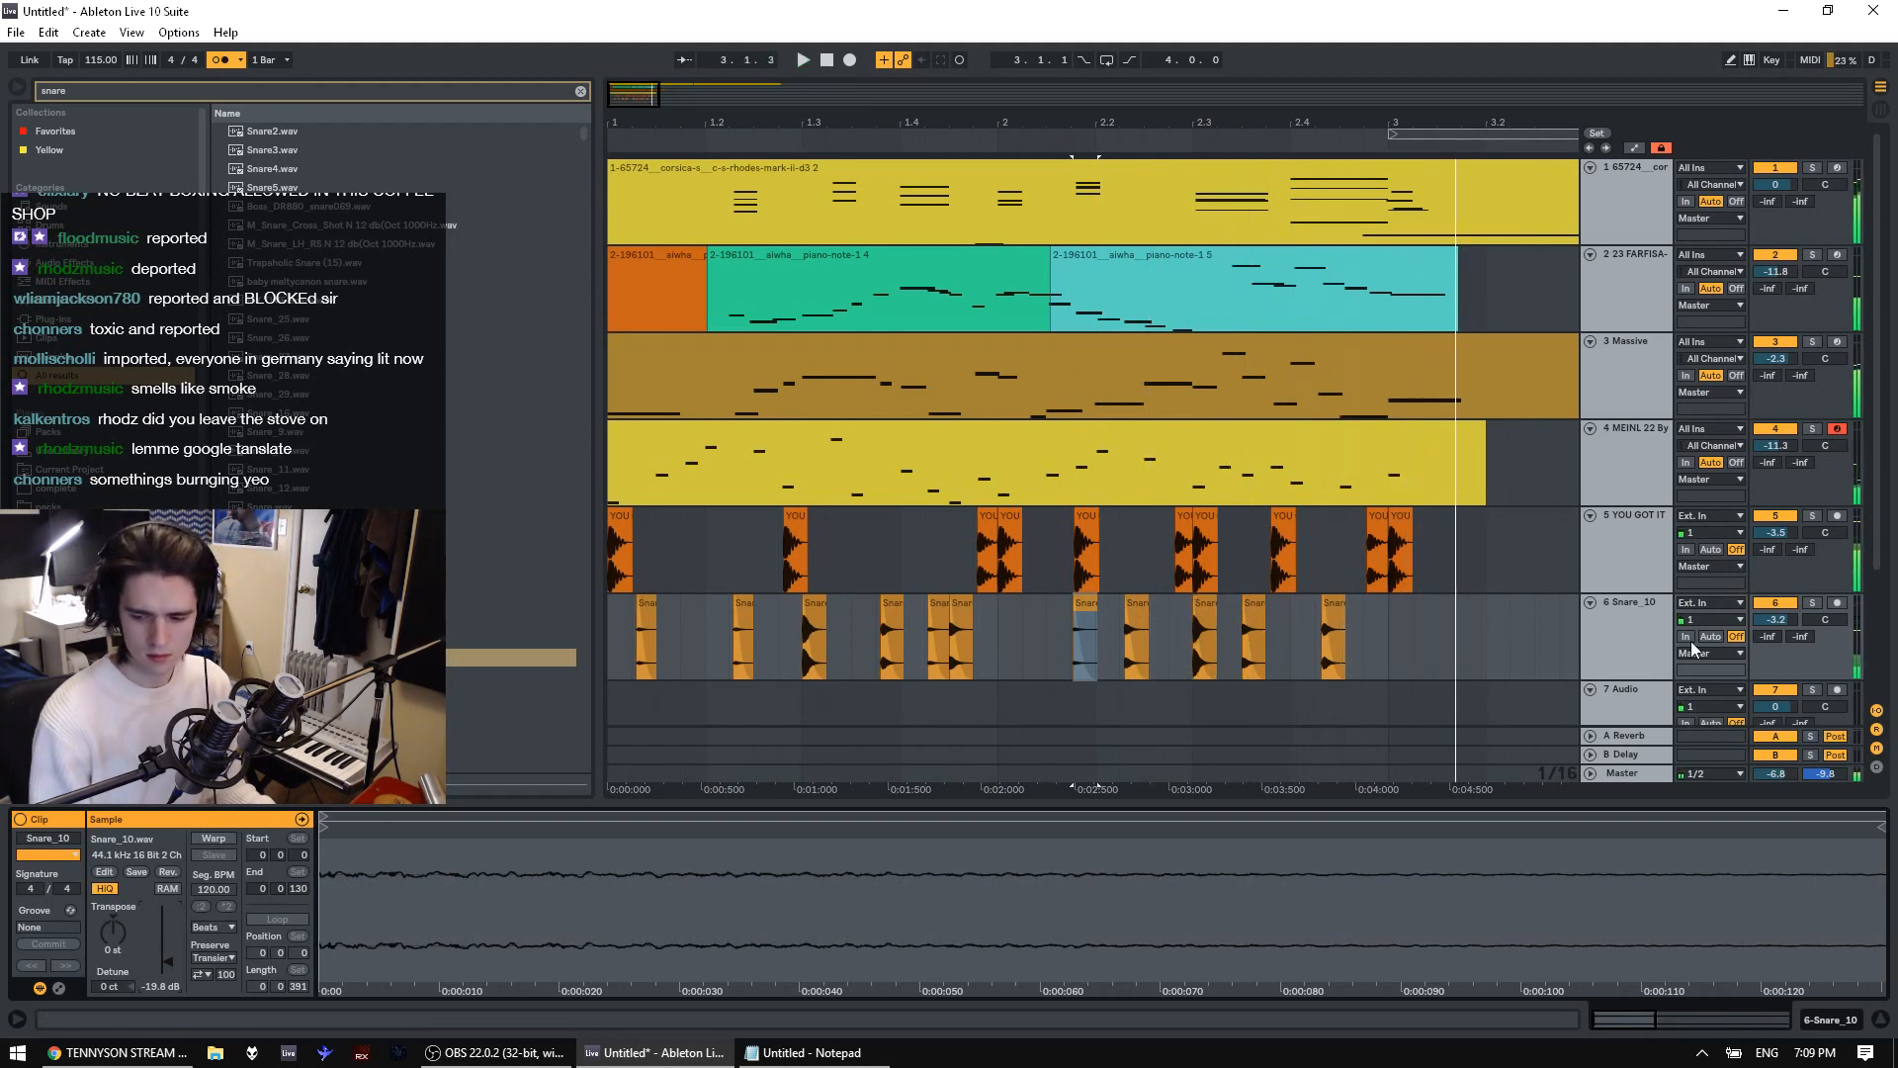
Raise the Snare_10 track volume to -1.1 dB and listen to the balance
{"action": "left_click_drag", "start_coordinate": [1786, 619], "coordinate": [1787, 611]}
{"action": "key", "text": "space"}
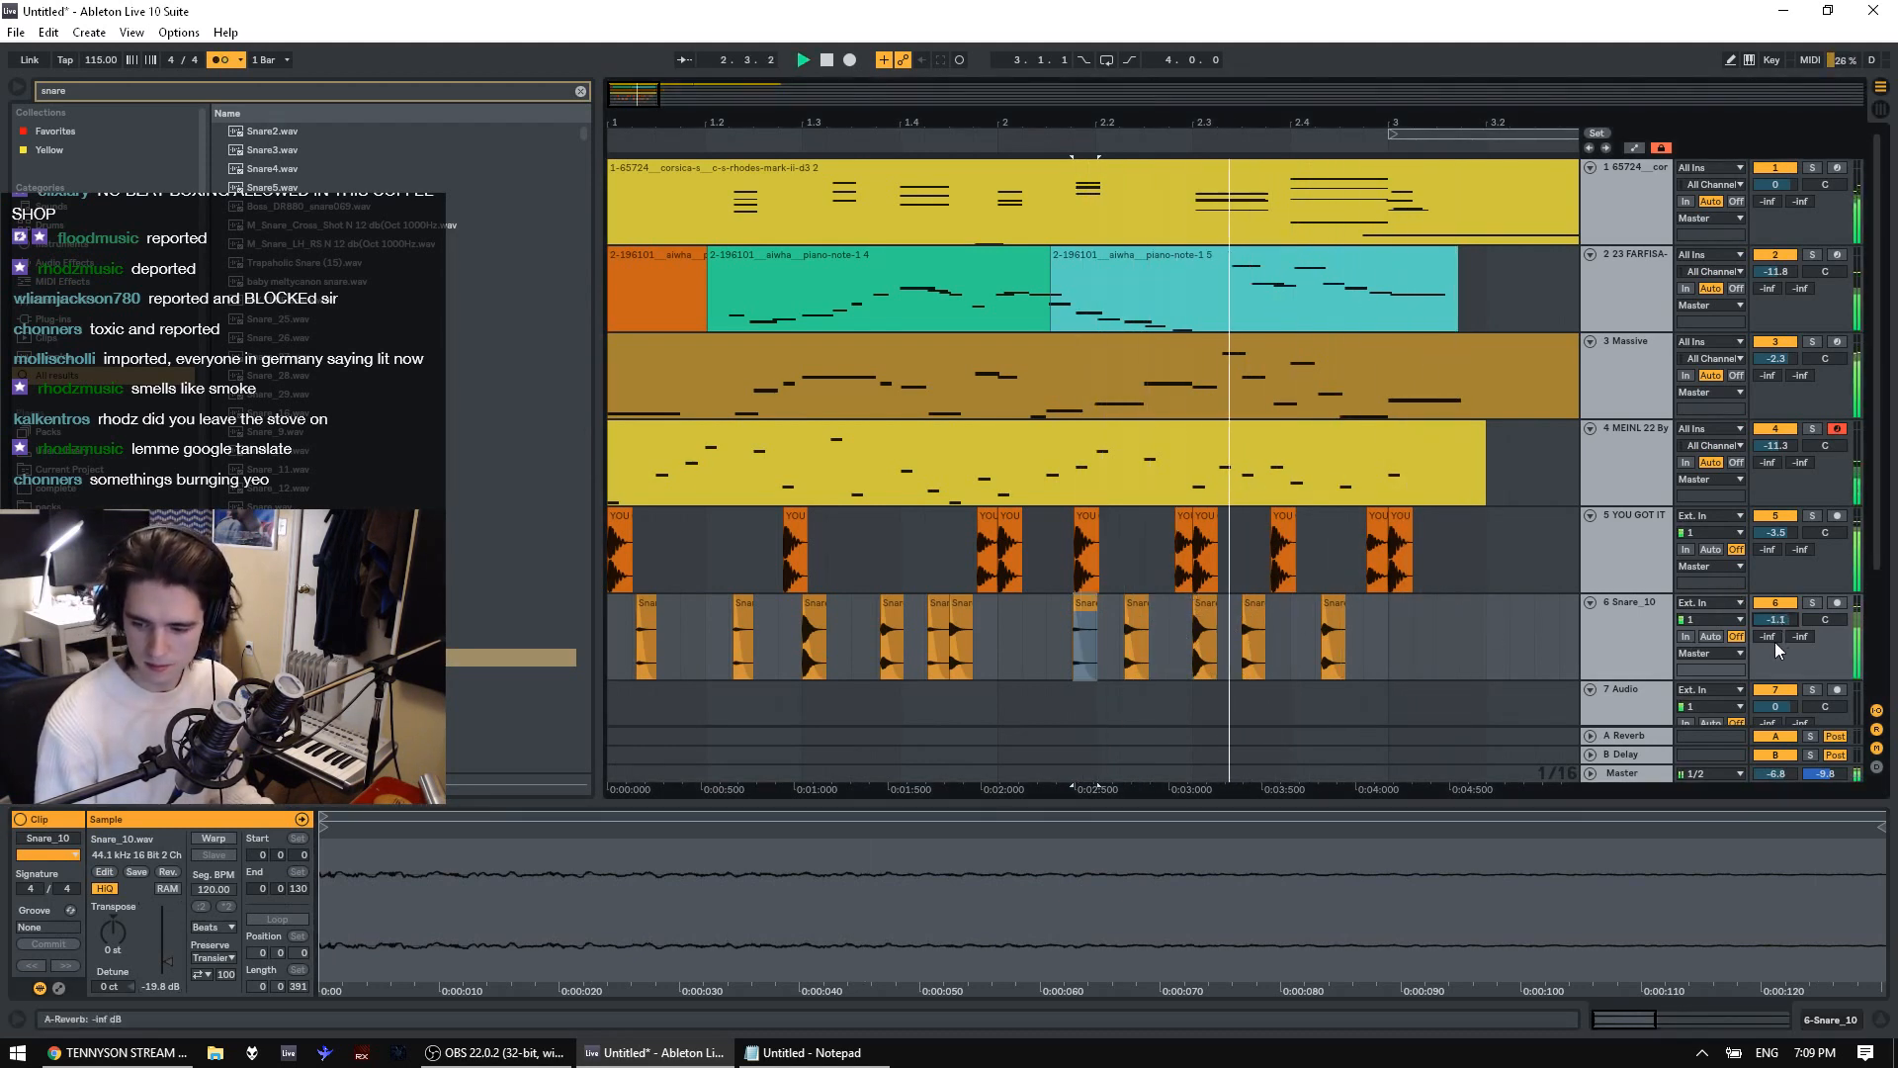
{"action": "key", "text": "space"}
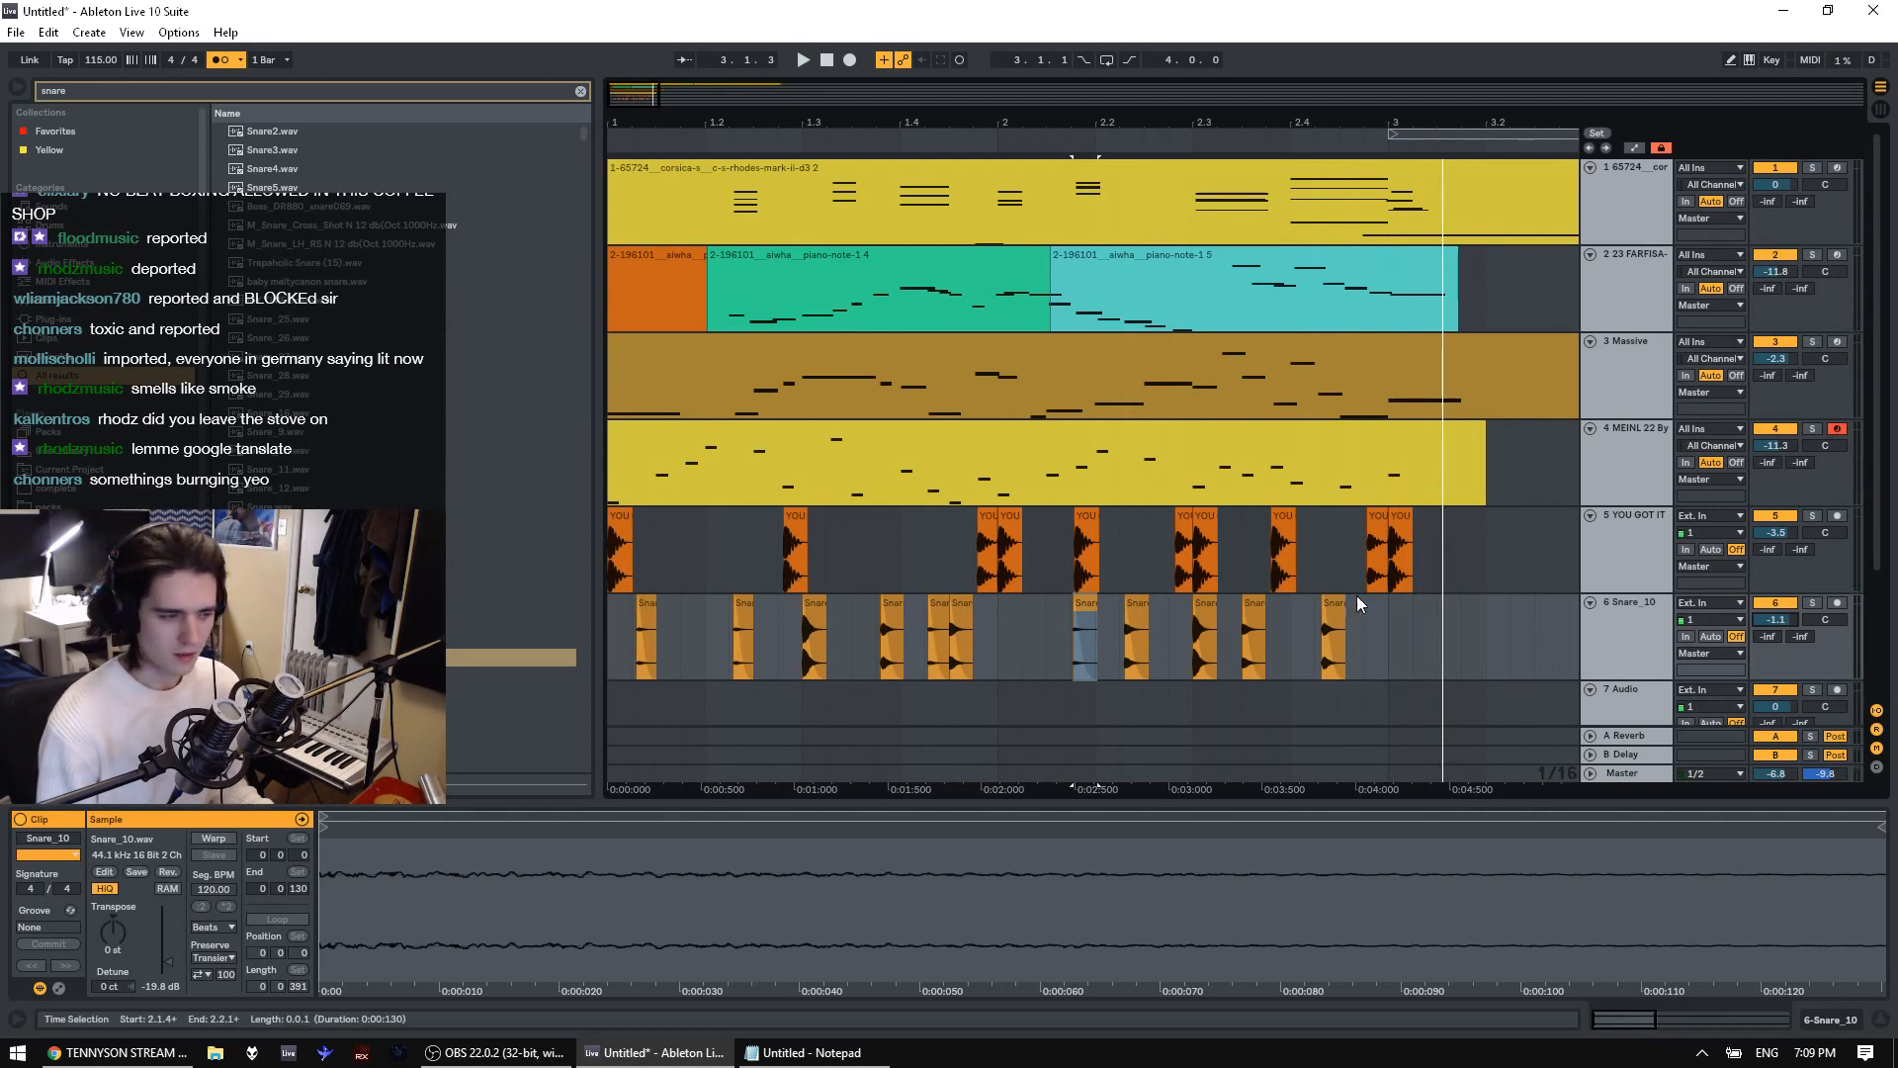
Play the full beat from the start and raise the MEINL 22 track volume to -8.1 dB
{"action": "left_click_drag", "start_coordinate": [1435, 631], "coordinate": [491, 631]}
{"action": "key", "text": "space"}
{"action": "left_click_drag", "start_coordinate": [656, 120], "coordinate": [656, 59]}
{"action": "key", "text": "space"}
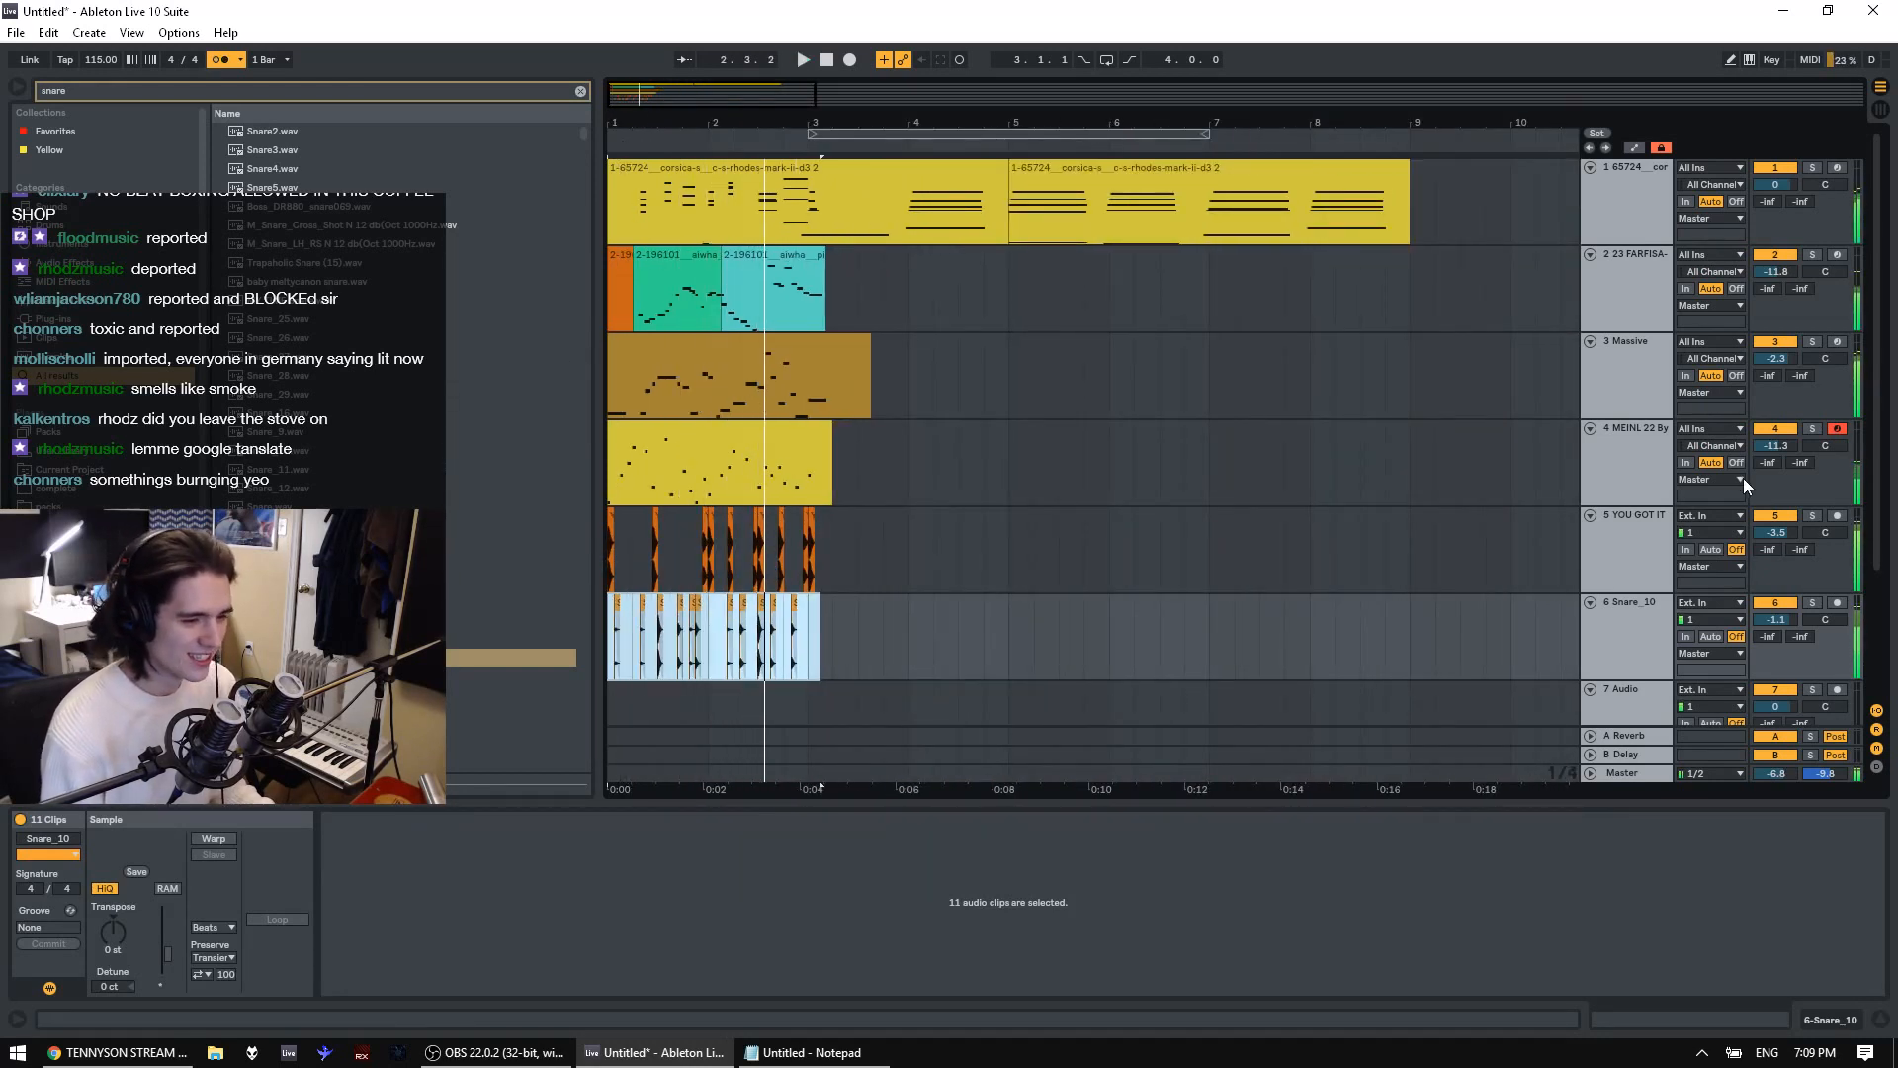
{"action": "left_click_drag", "start_coordinate": [1793, 453], "coordinate": [1793, 425]}
{"action": "key", "text": "space"}
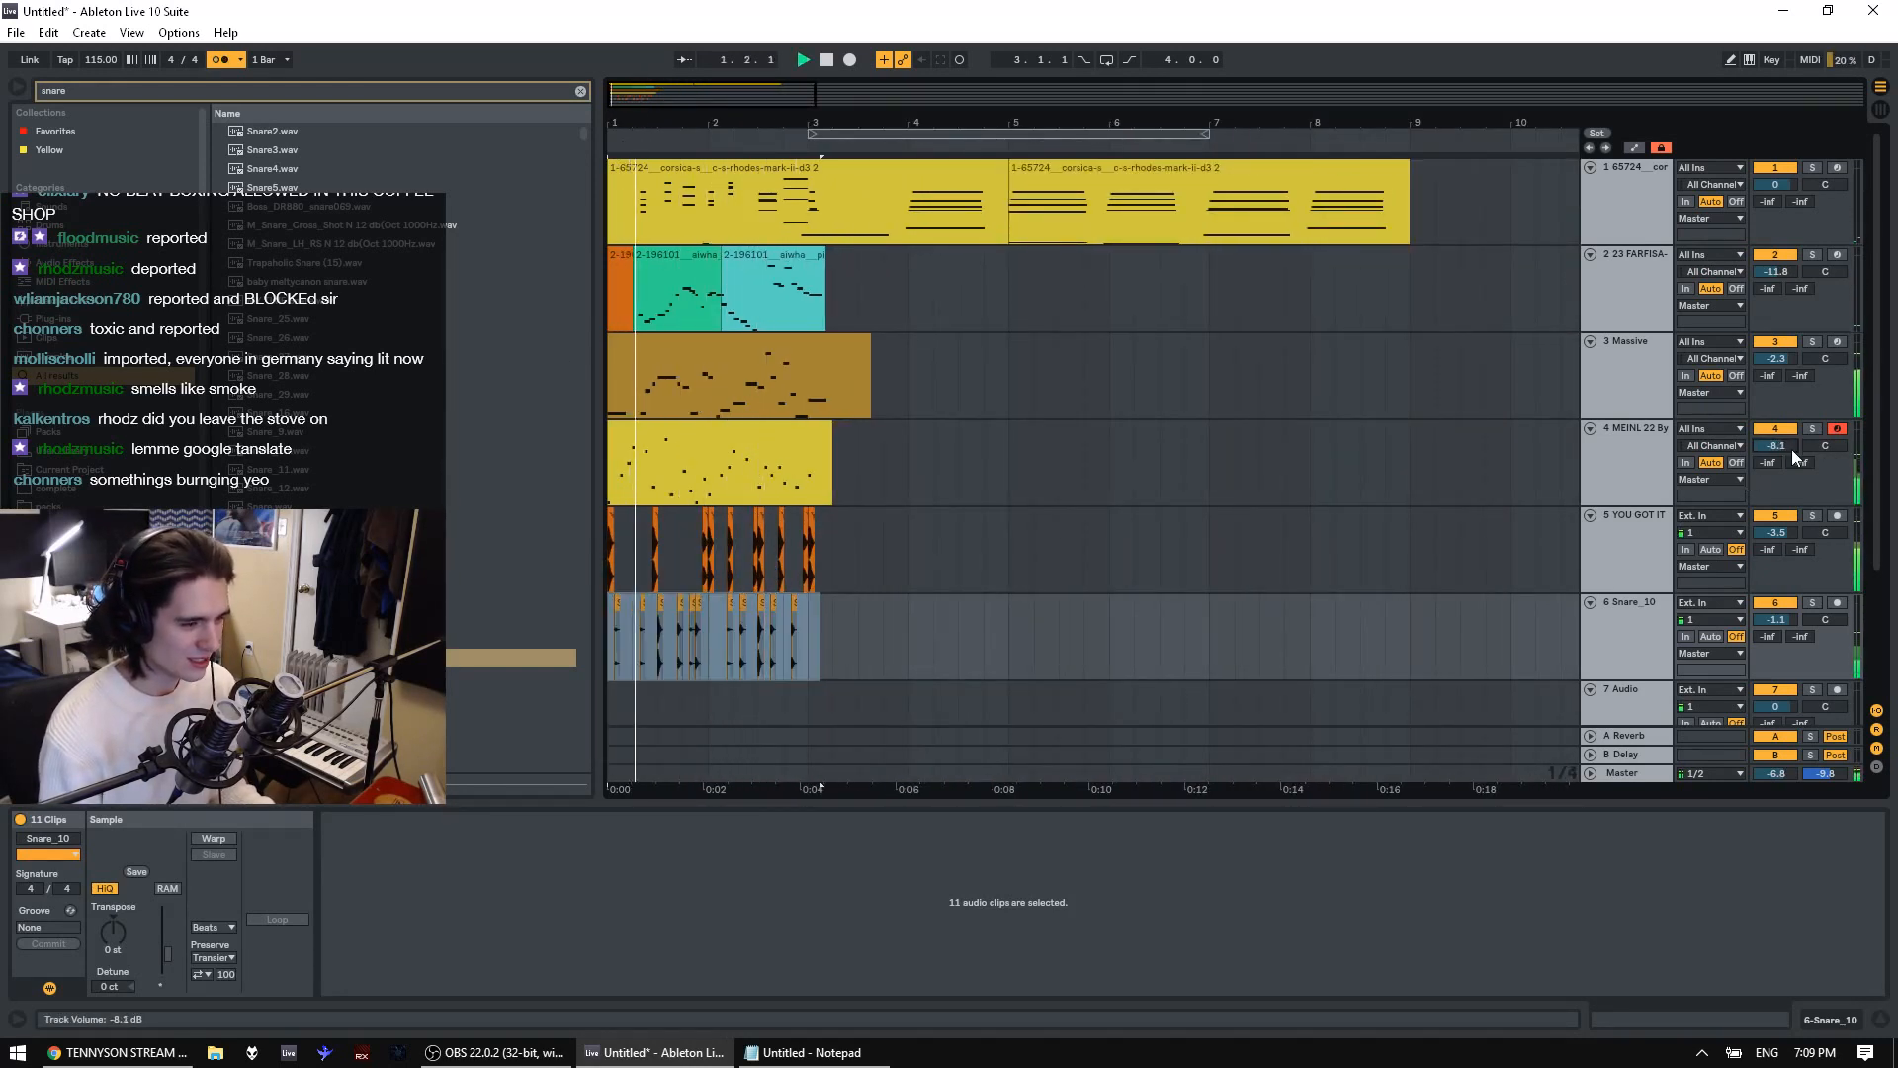
Compare the MEINL 22 ride sound with its Simple Delay bypassed and re-enabled
{"action": "left_click", "coordinate": [785, 473]}
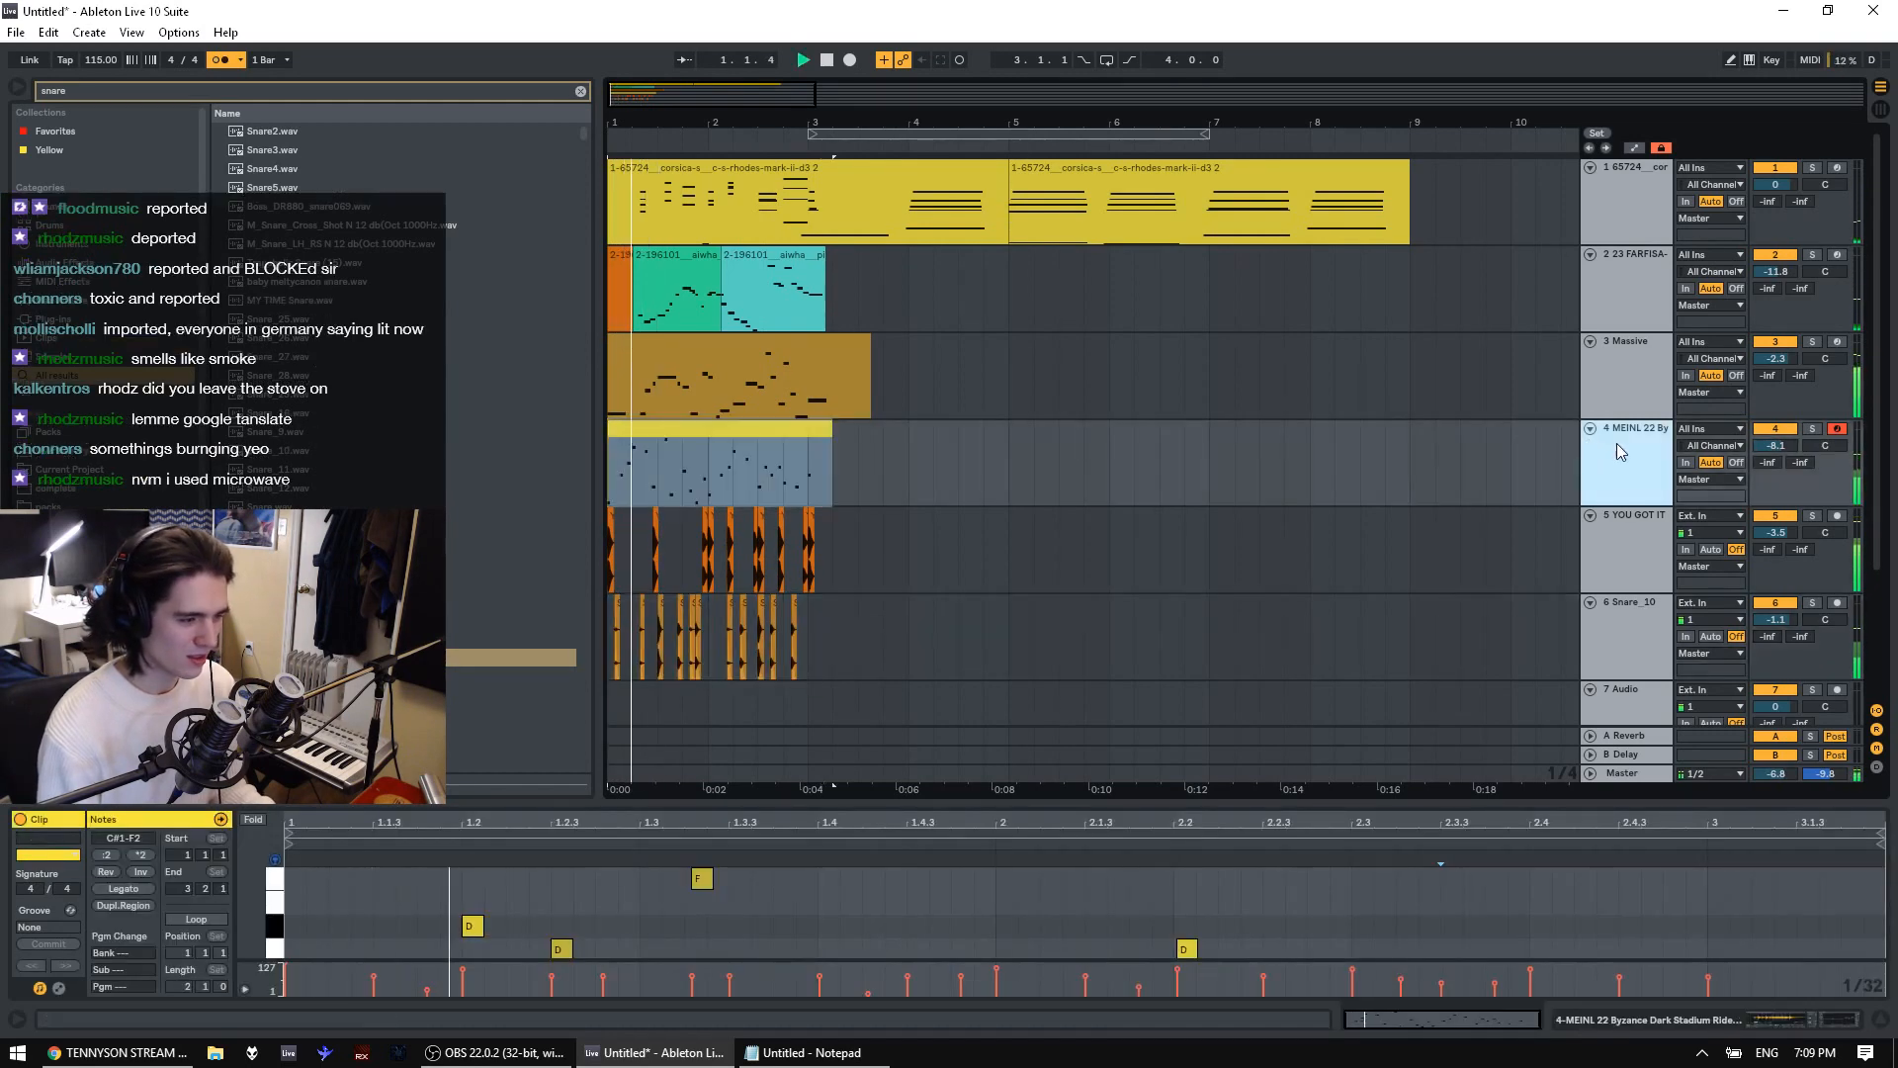
{"action": "left_click", "coordinate": [1616, 443]}
{"action": "left_click", "coordinate": [736, 818]}
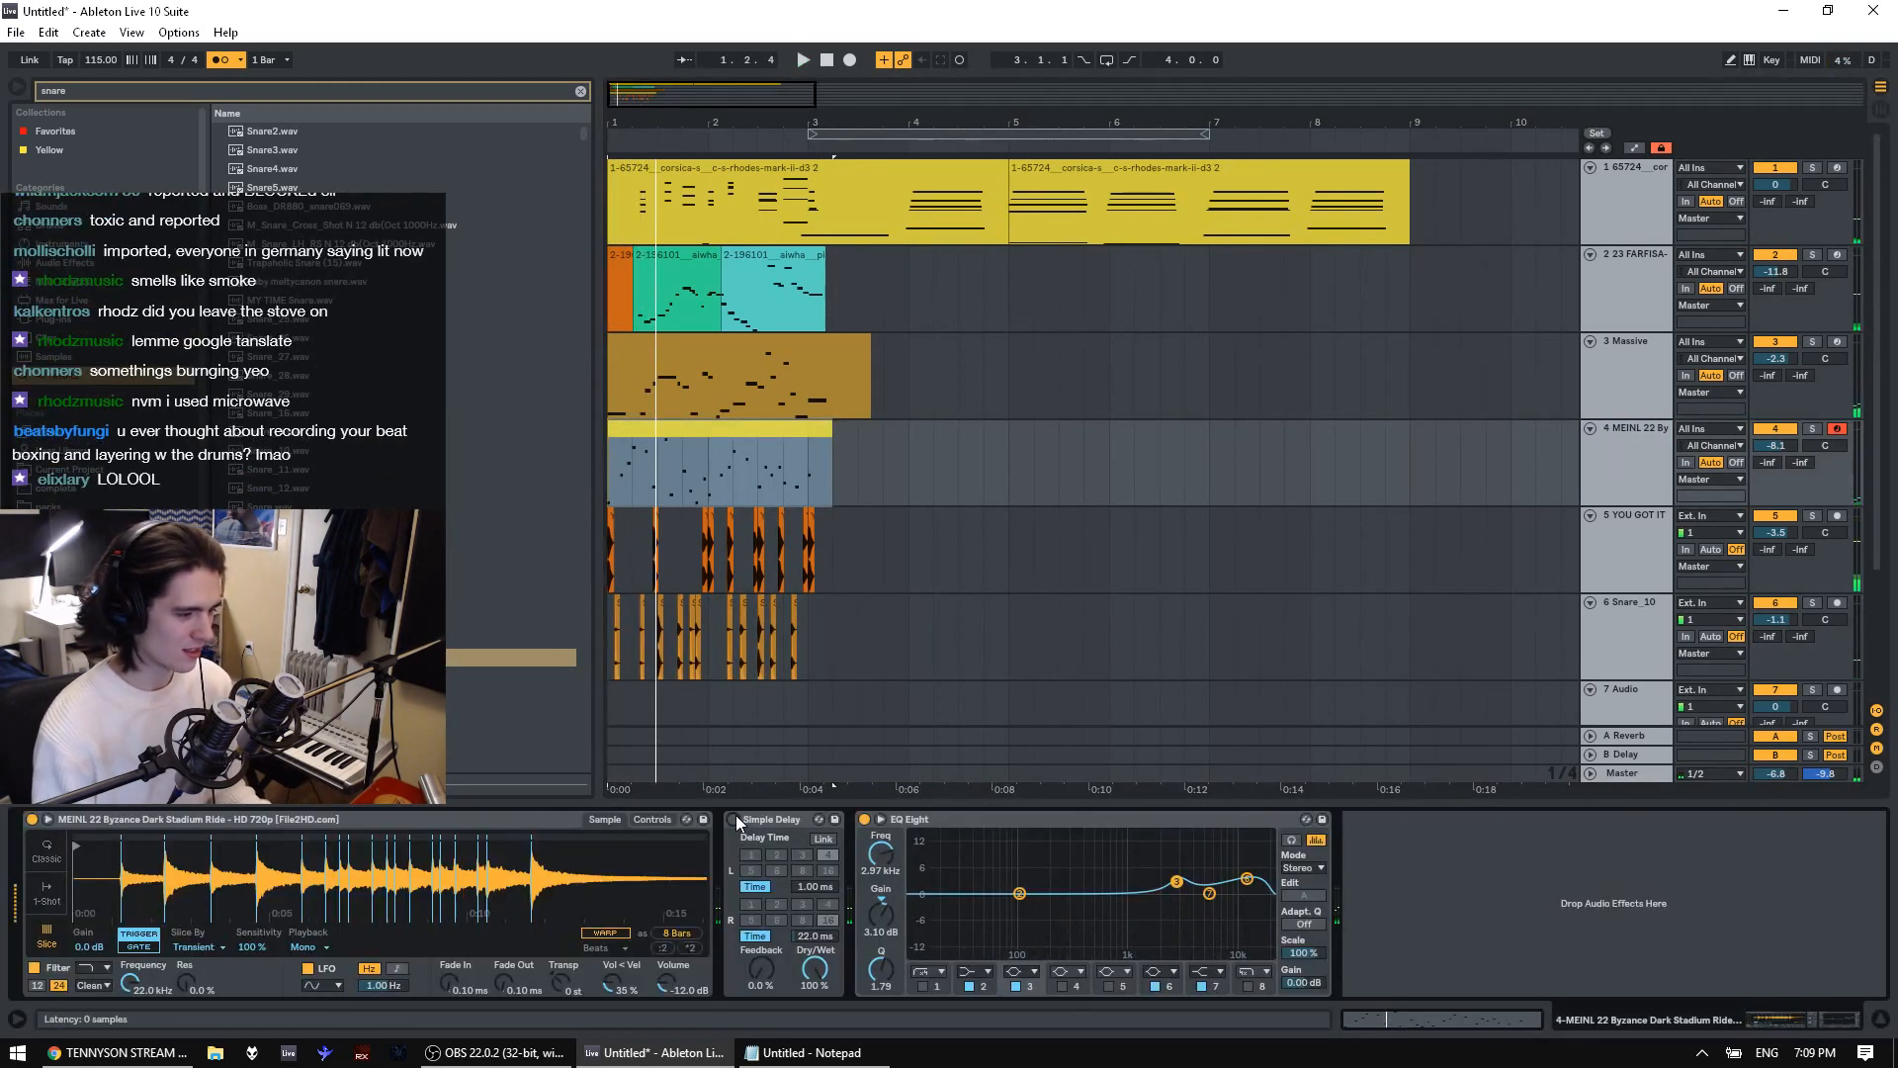
{"action": "key", "text": "space"}
{"action": "left_click", "coordinate": [732, 819]}
{"action": "key", "text": "space"}
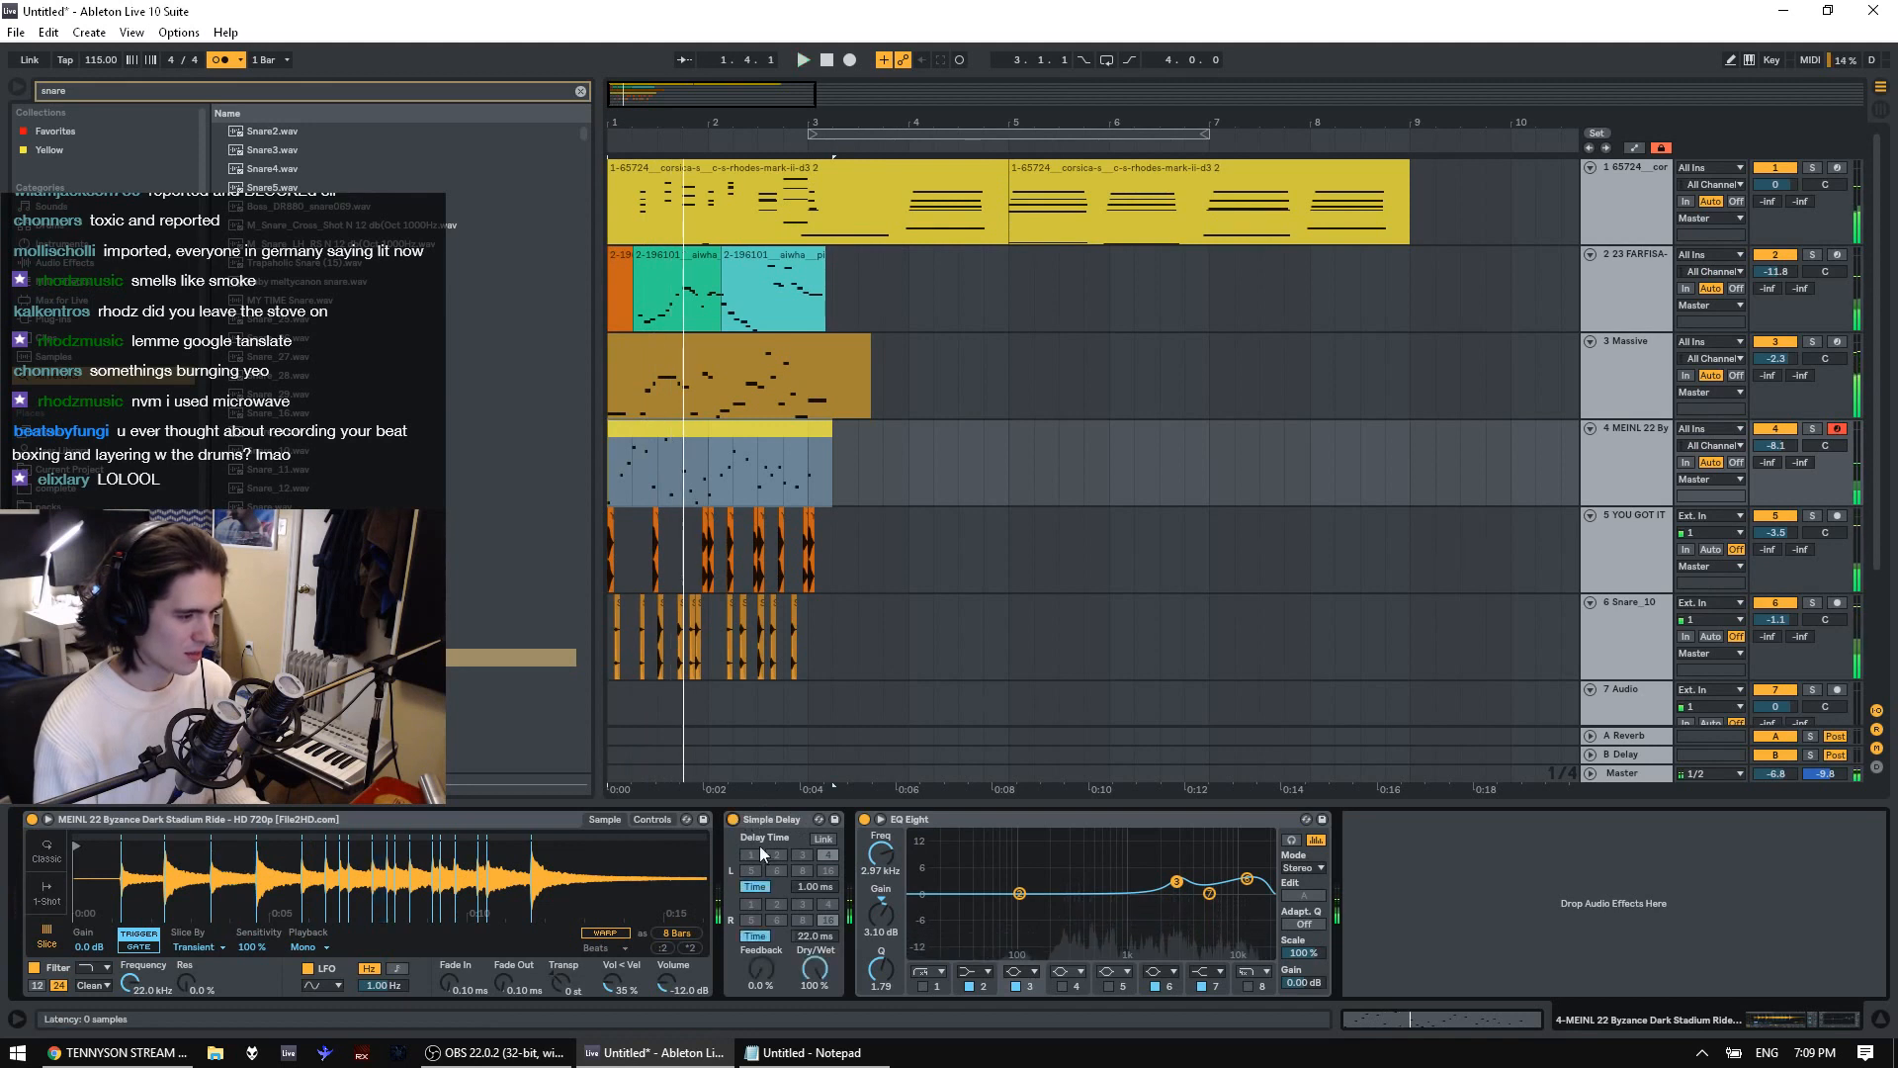
Set the Simple Delay's right-channel time to 1.80 ms and listen to the ride
{"action": "key", "text": "space"}
{"action": "left_click_drag", "start_coordinate": [816, 935], "coordinate": [817, 943]}
{"action": "key", "text": "space"}
{"action": "key", "text": "space"}
{"action": "key", "text": "space"}
{"action": "key", "text": "space"}
{"action": "key", "text": "space"}
{"action": "key", "text": "space"}
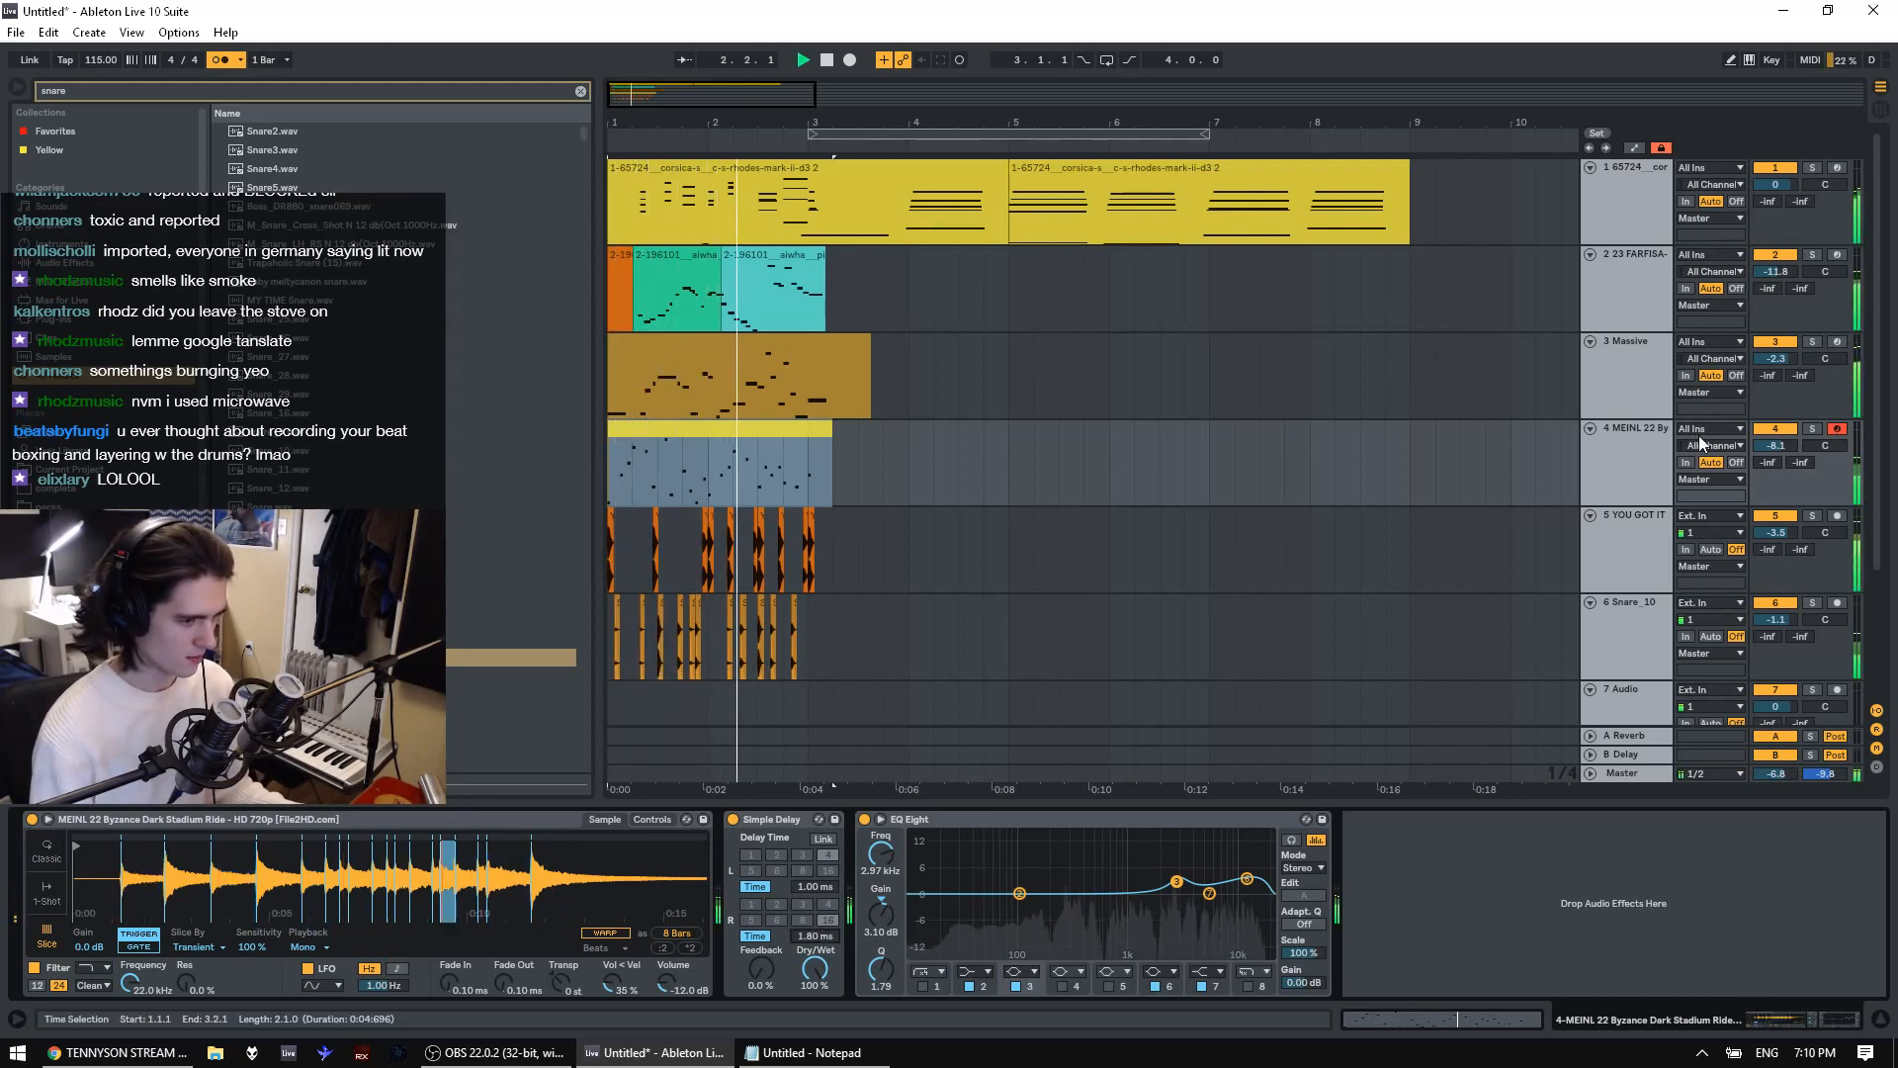
Solo the 23 FARFISA track, raise its volume to -10.1 dB, and show its devices
{"action": "left_click", "coordinate": [1811, 255]}
{"action": "key", "text": "space"}
{"action": "key", "text": "space"}
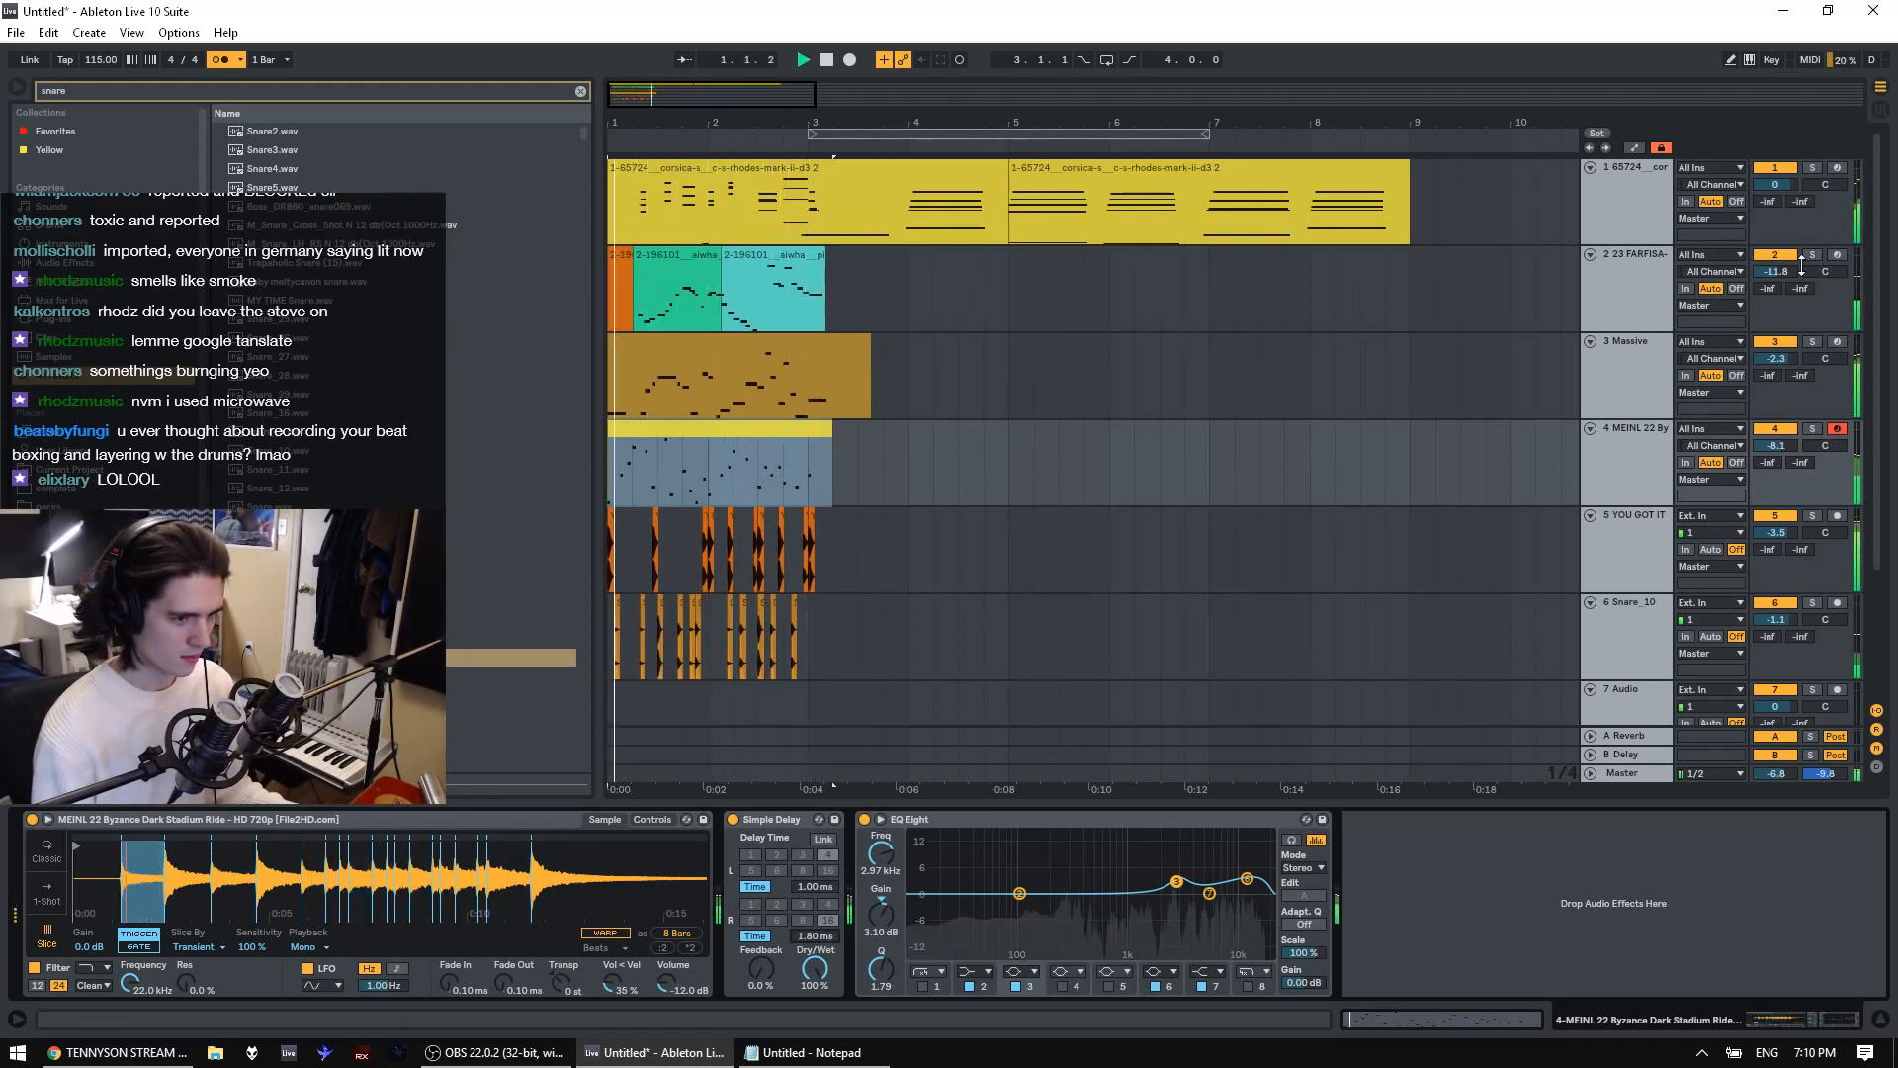
{"action": "left_click_drag", "start_coordinate": [1782, 271], "coordinate": [1782, 265]}
{"action": "left_click", "coordinate": [1621, 257]}
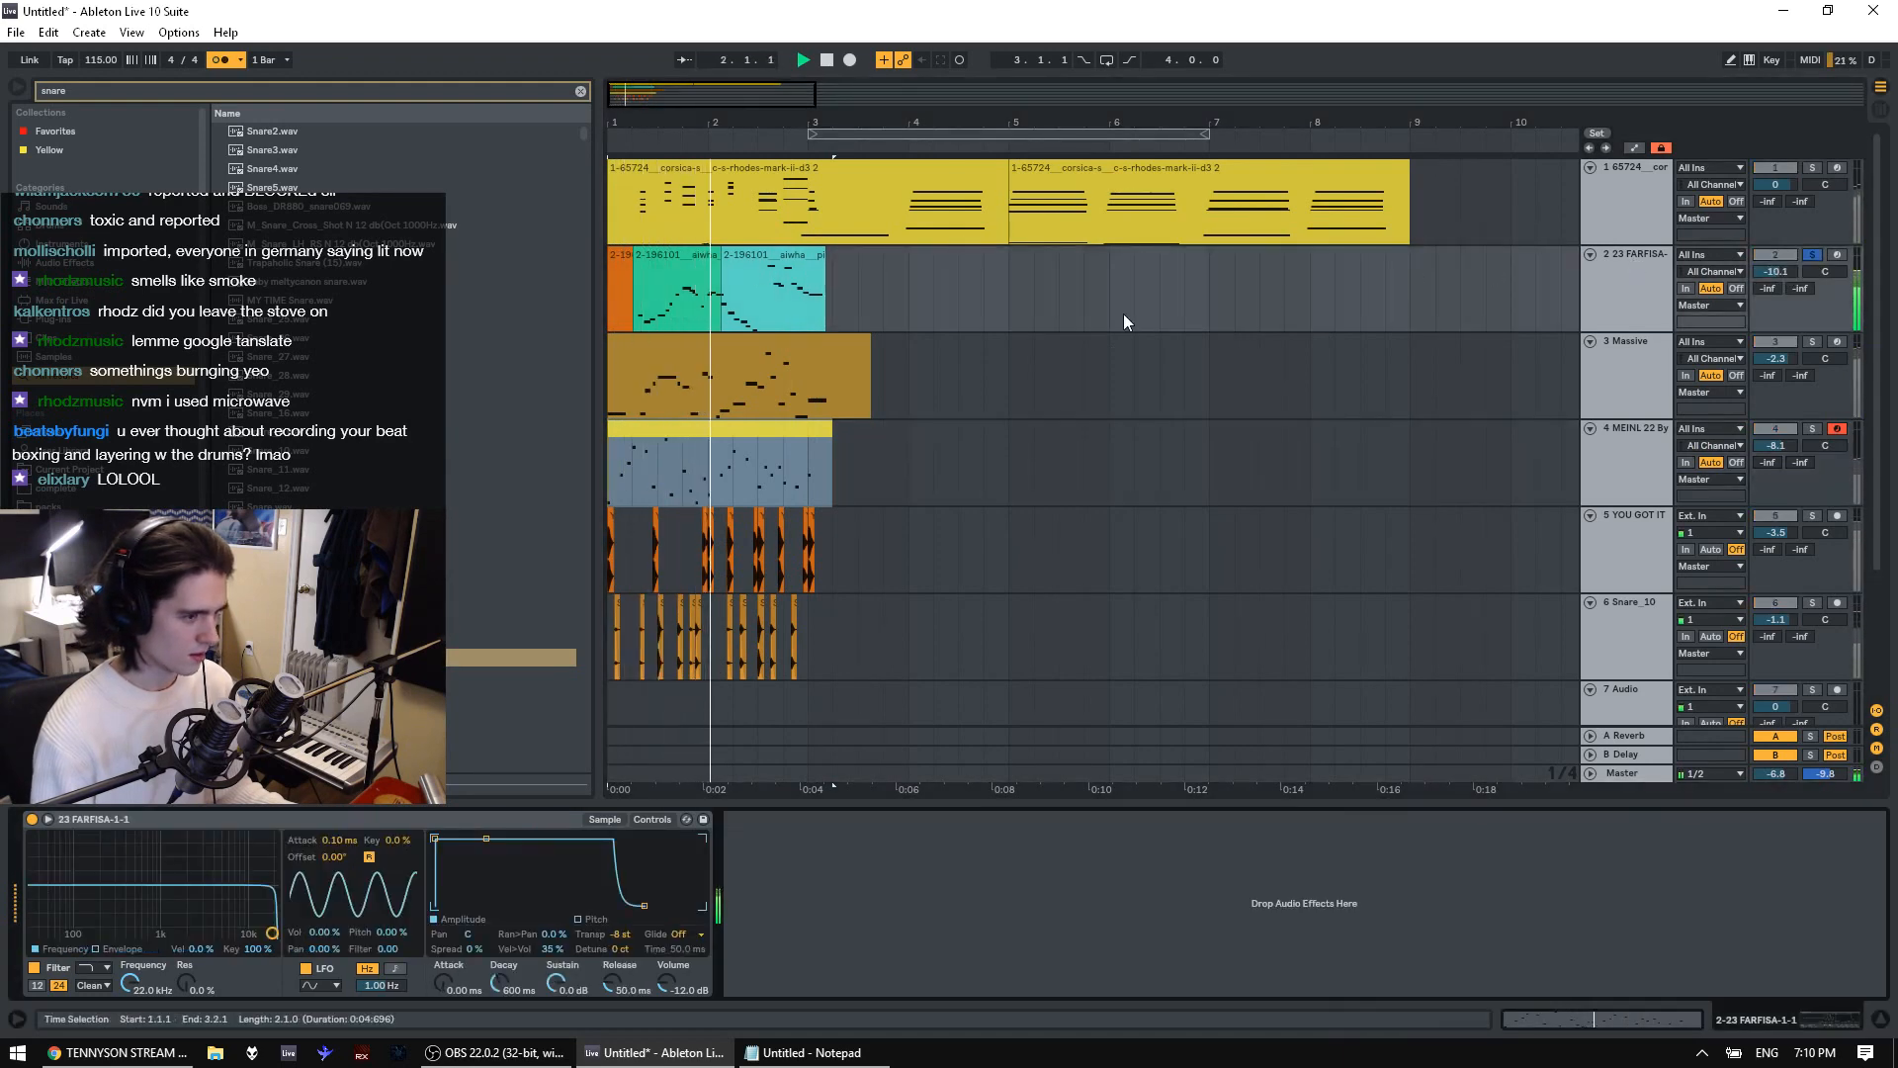
Load EQ Eight onto the 23 FARFISA track and start playback
{"action": "key", "text": "space"}
{"action": "left_click", "coordinate": [83, 268]}
{"action": "left_click", "coordinate": [348, 190]}
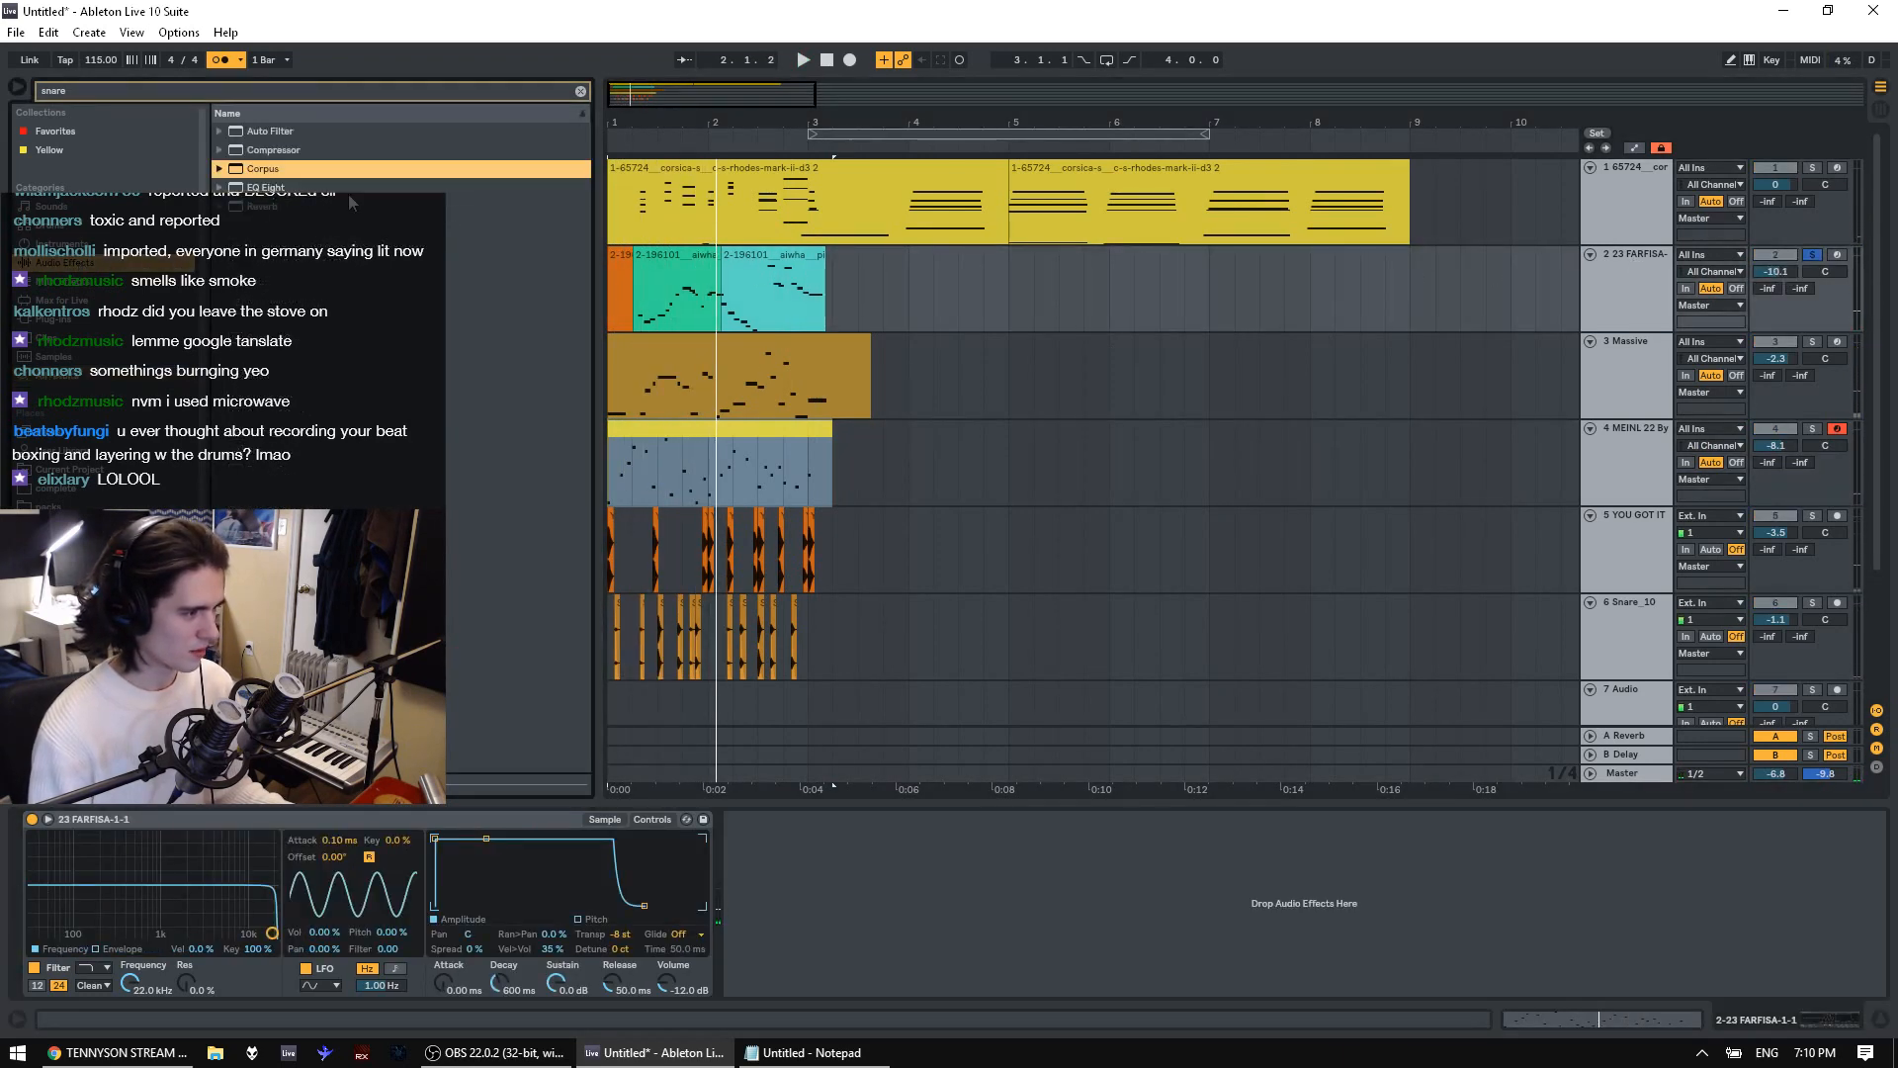
{"action": "key", "text": "space"}
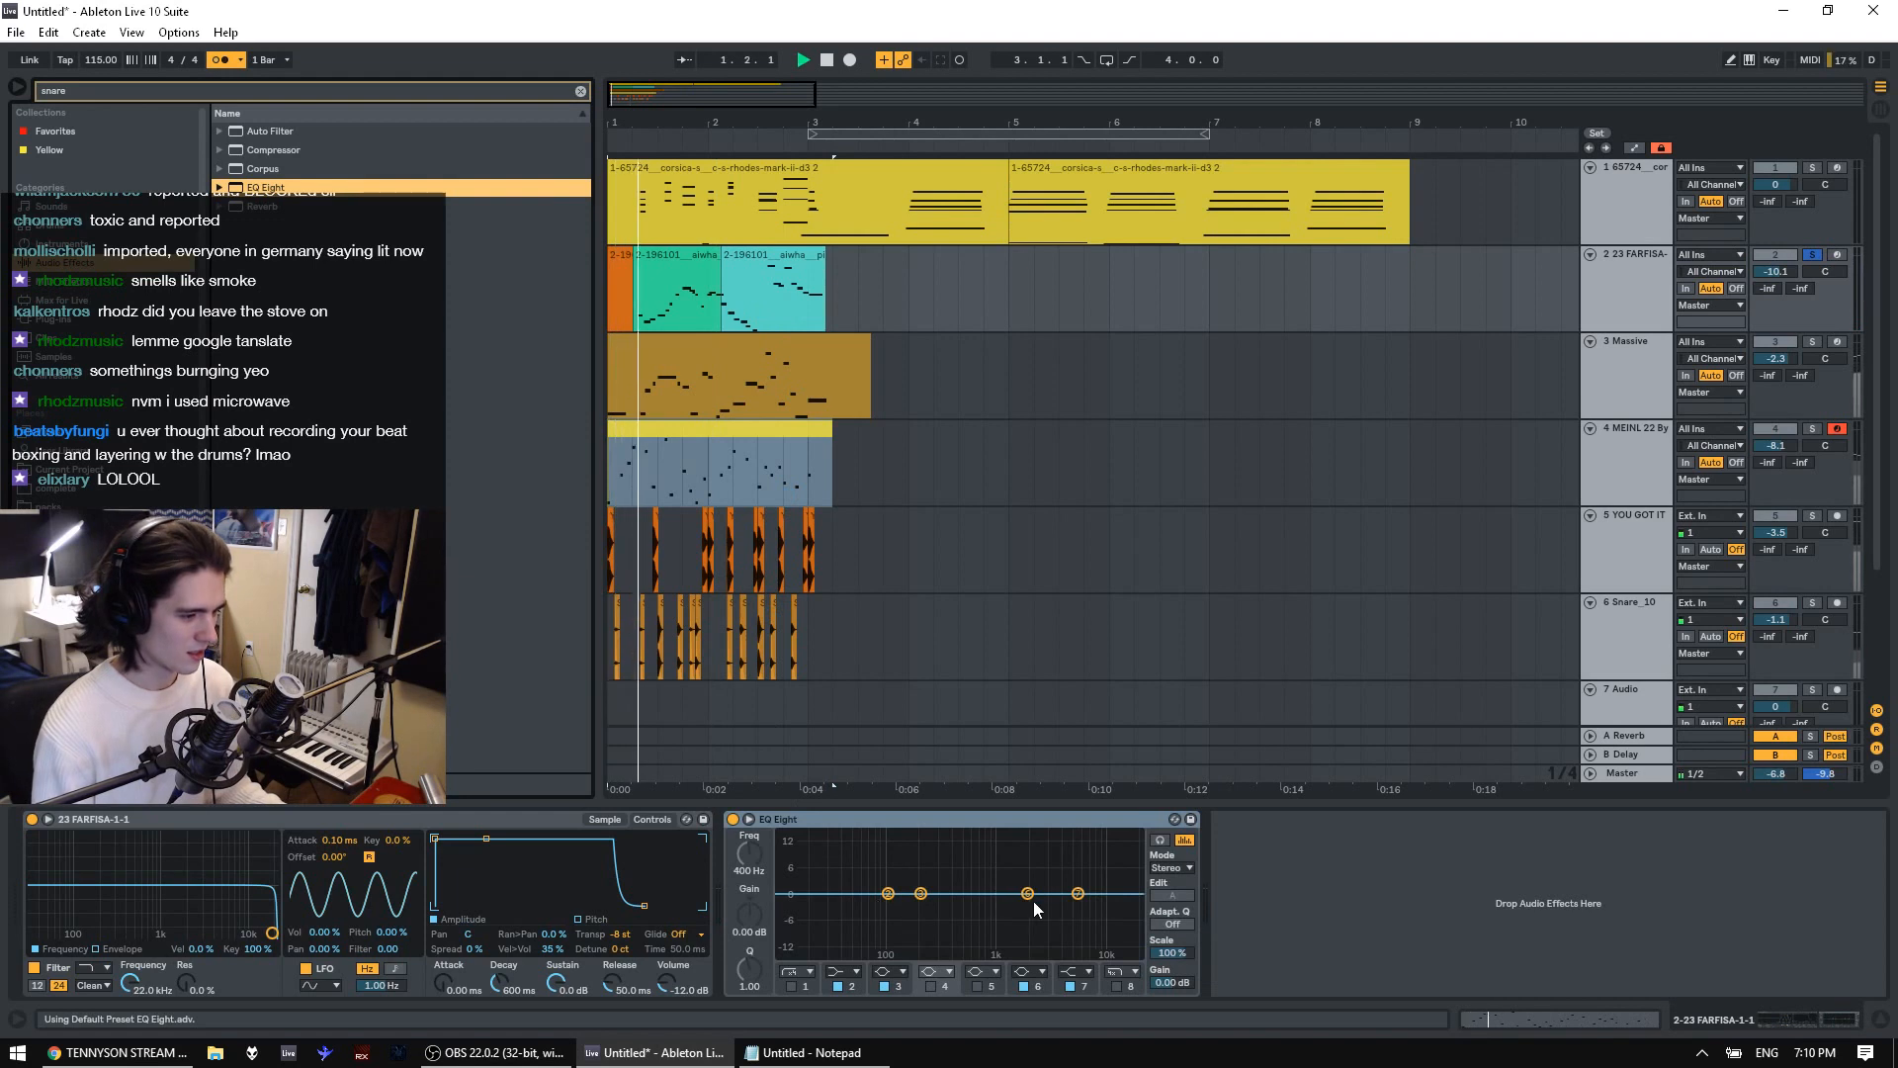
Boost the FARFISA EQ by 15 dB at 4.08 kHz and listen from the second piano clip
{"action": "left_click_drag", "start_coordinate": [1029, 896], "coordinate": [1059, 833]}
{"action": "left_click", "coordinate": [685, 255]}
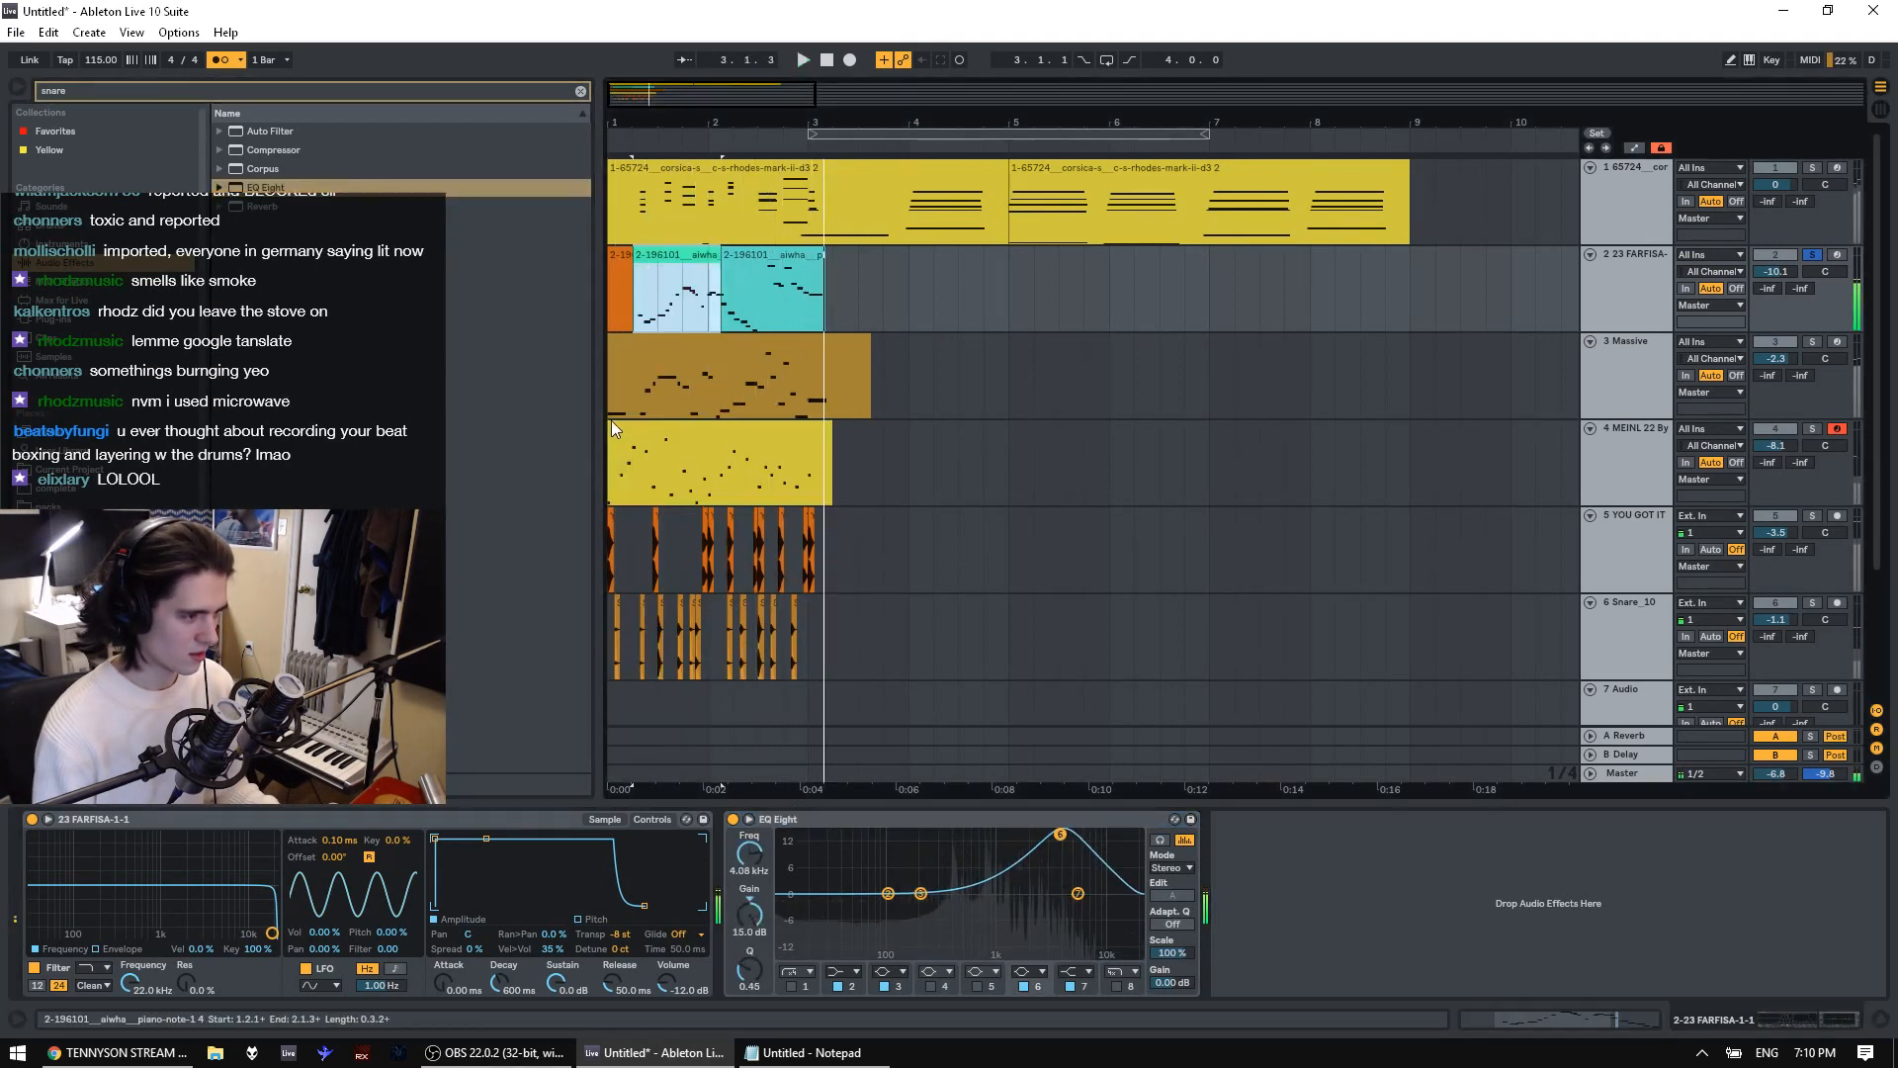
{"action": "key", "text": "space"}
{"action": "key", "text": "space"}
{"action": "key", "text": "space"}
Clear the browser search, add the AIRReverb plug-in to the FARFISA track, and play it
{"action": "left_click", "coordinate": [563, 91]}
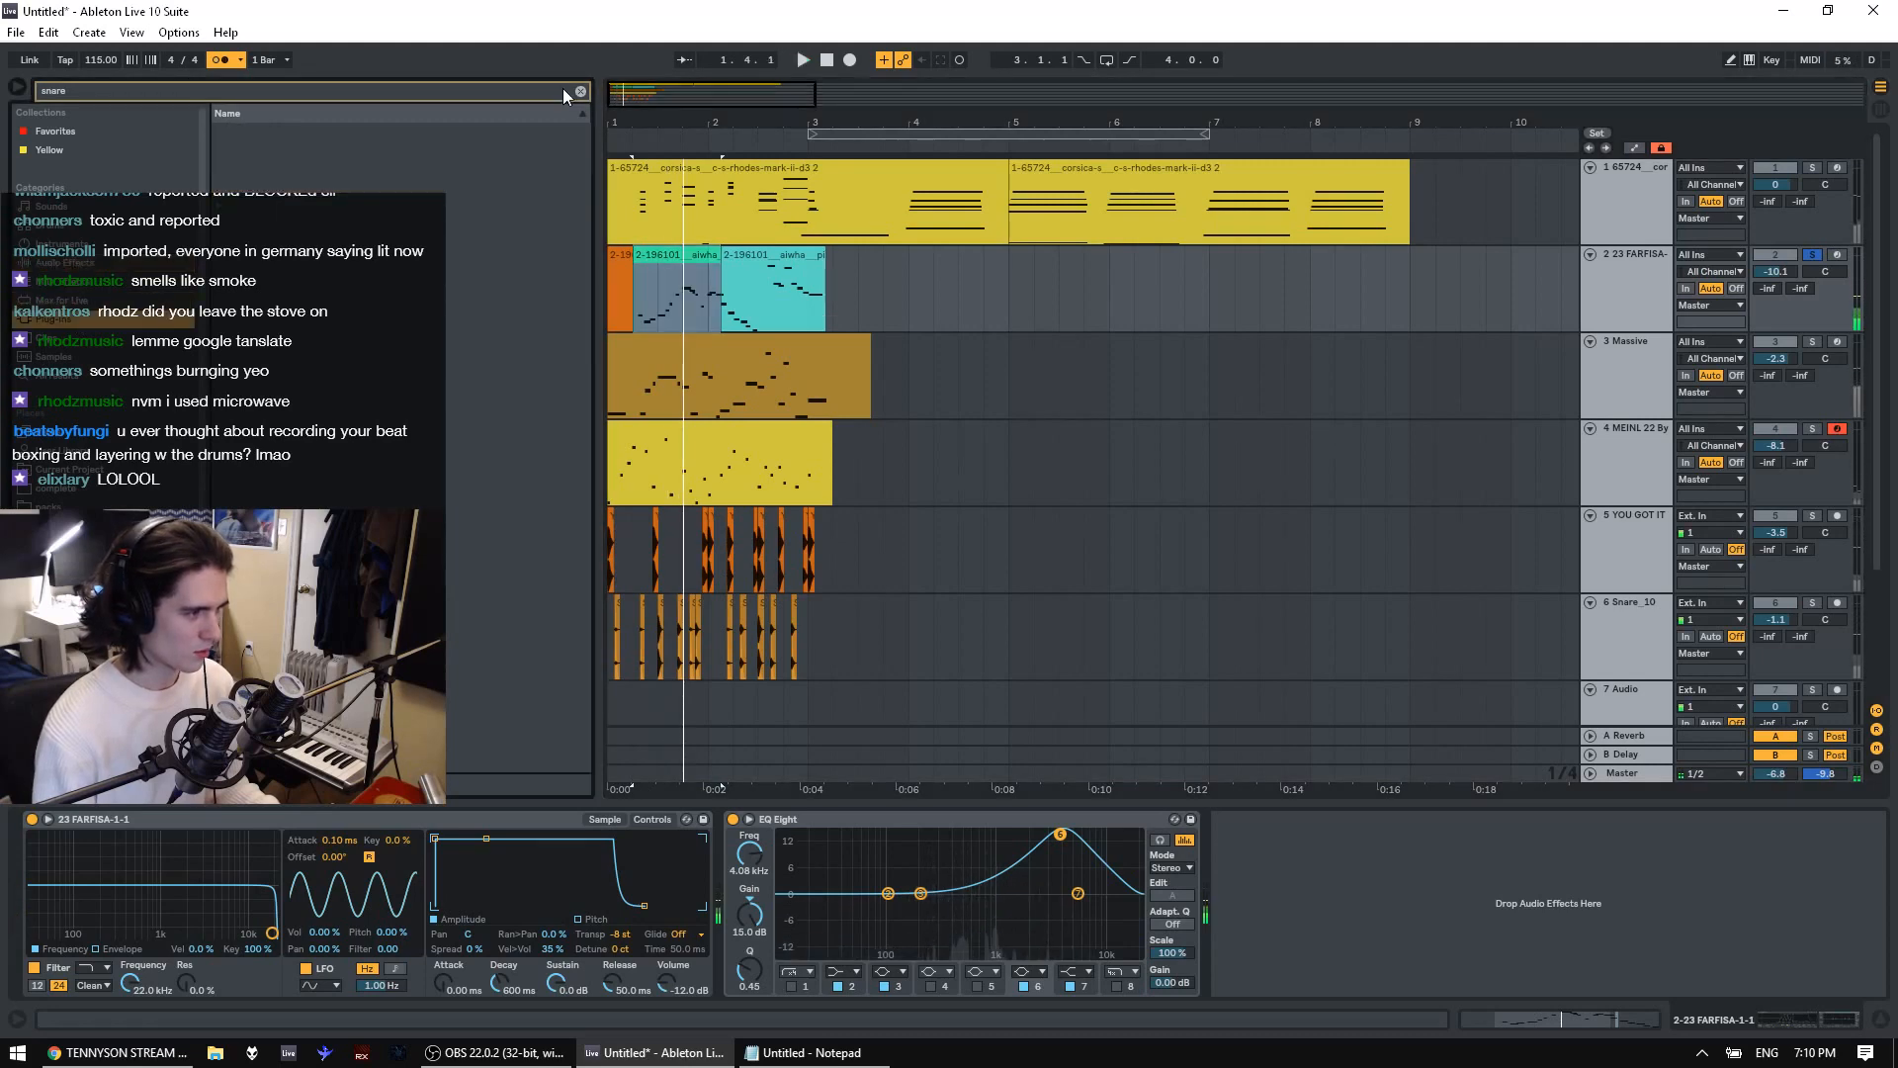
{"action": "left_click", "coordinate": [581, 92]}
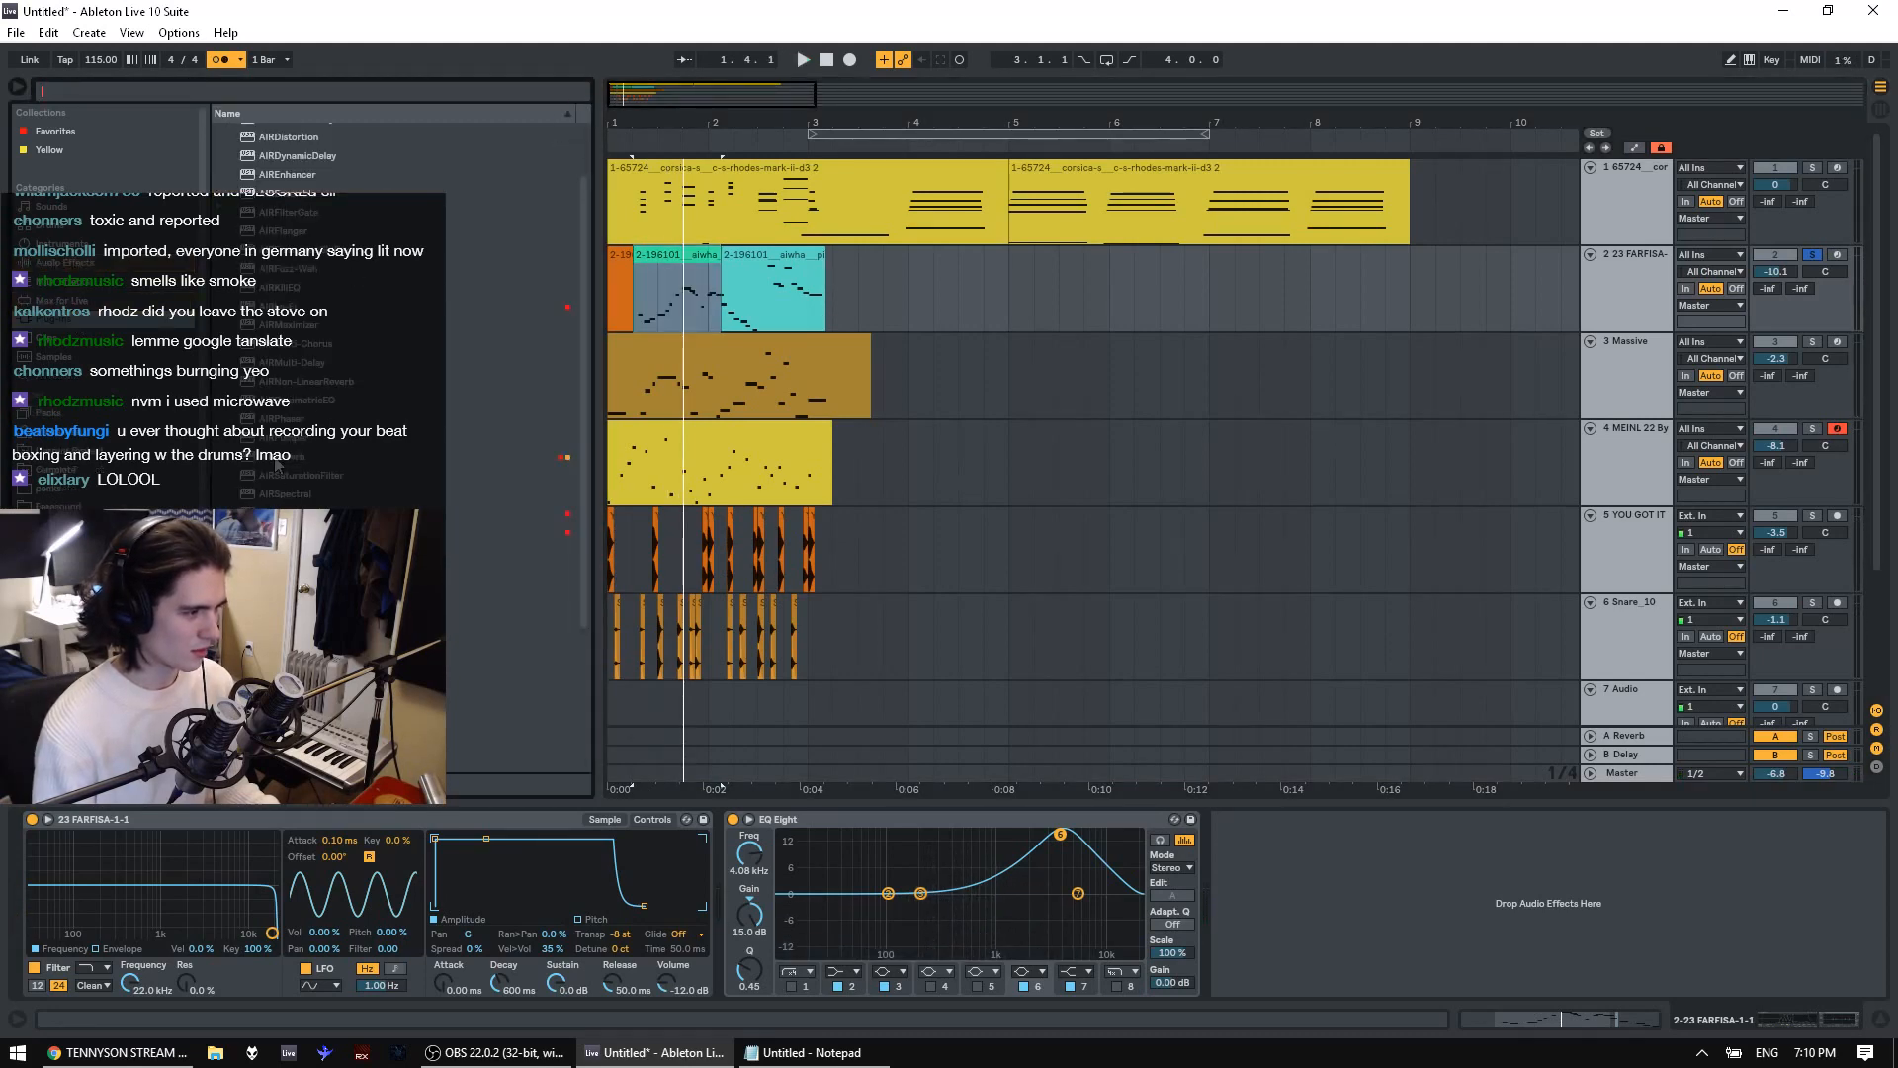
{"action": "double_click", "coordinate": [275, 458]}
{"action": "key", "text": "space"}
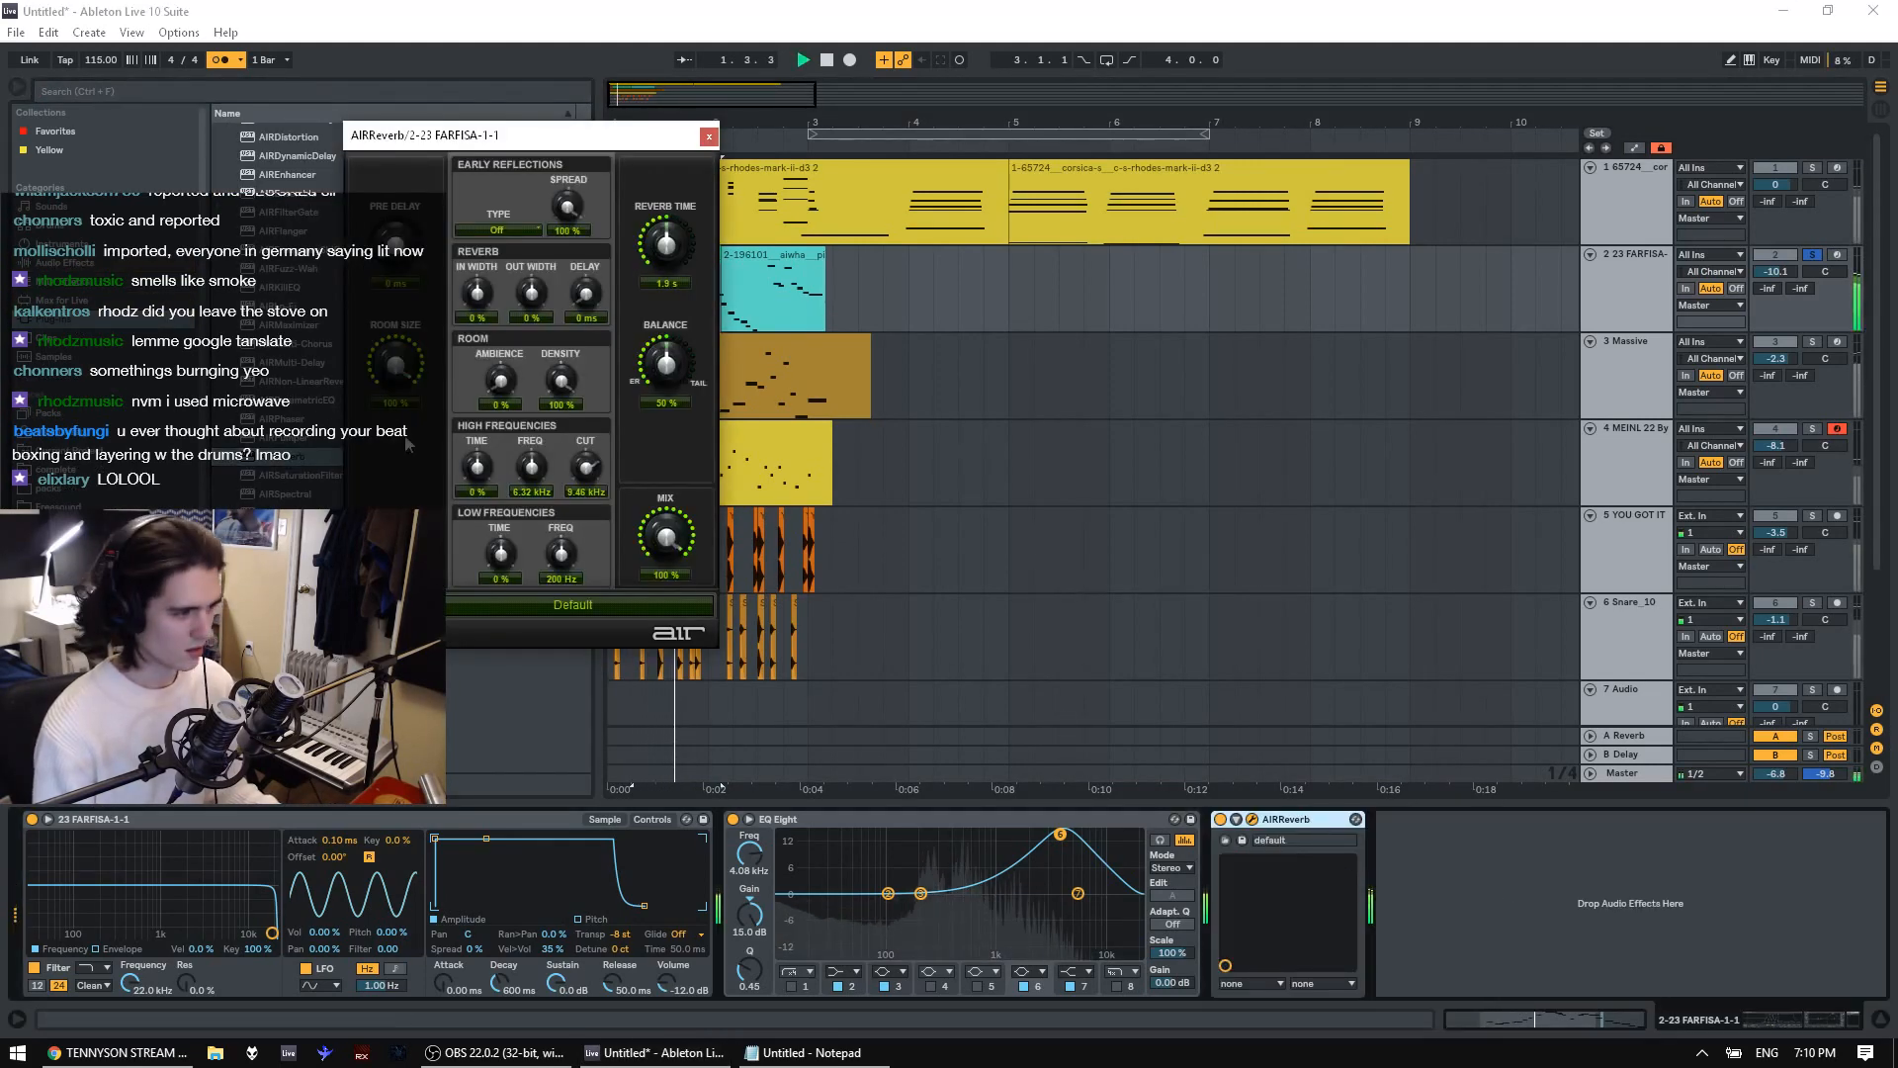
Unsolo the FARFISA track and give its AIRReverb a smaller room size and a 0.6 s reverb time while listening
{"action": "key", "text": "space"}
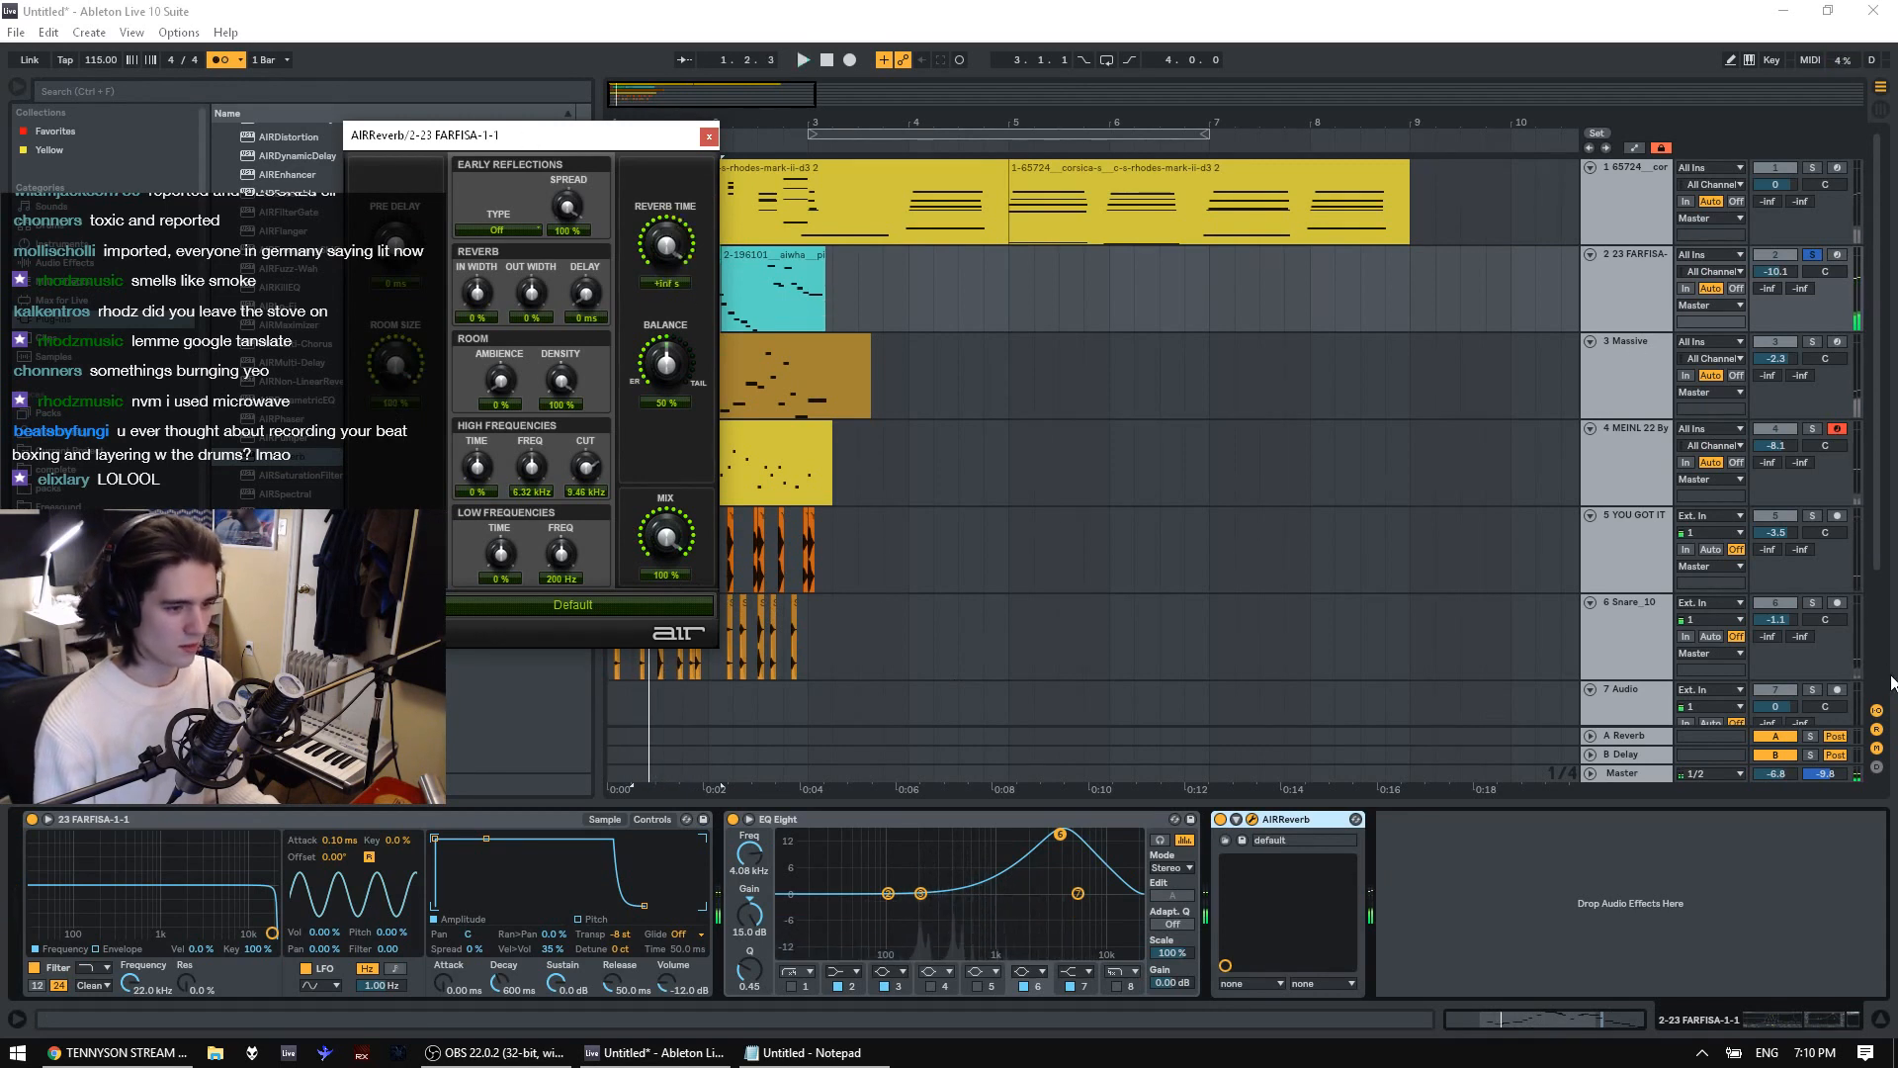
{"action": "left_click", "coordinate": [1829, 276]}
{"action": "key", "text": "space"}
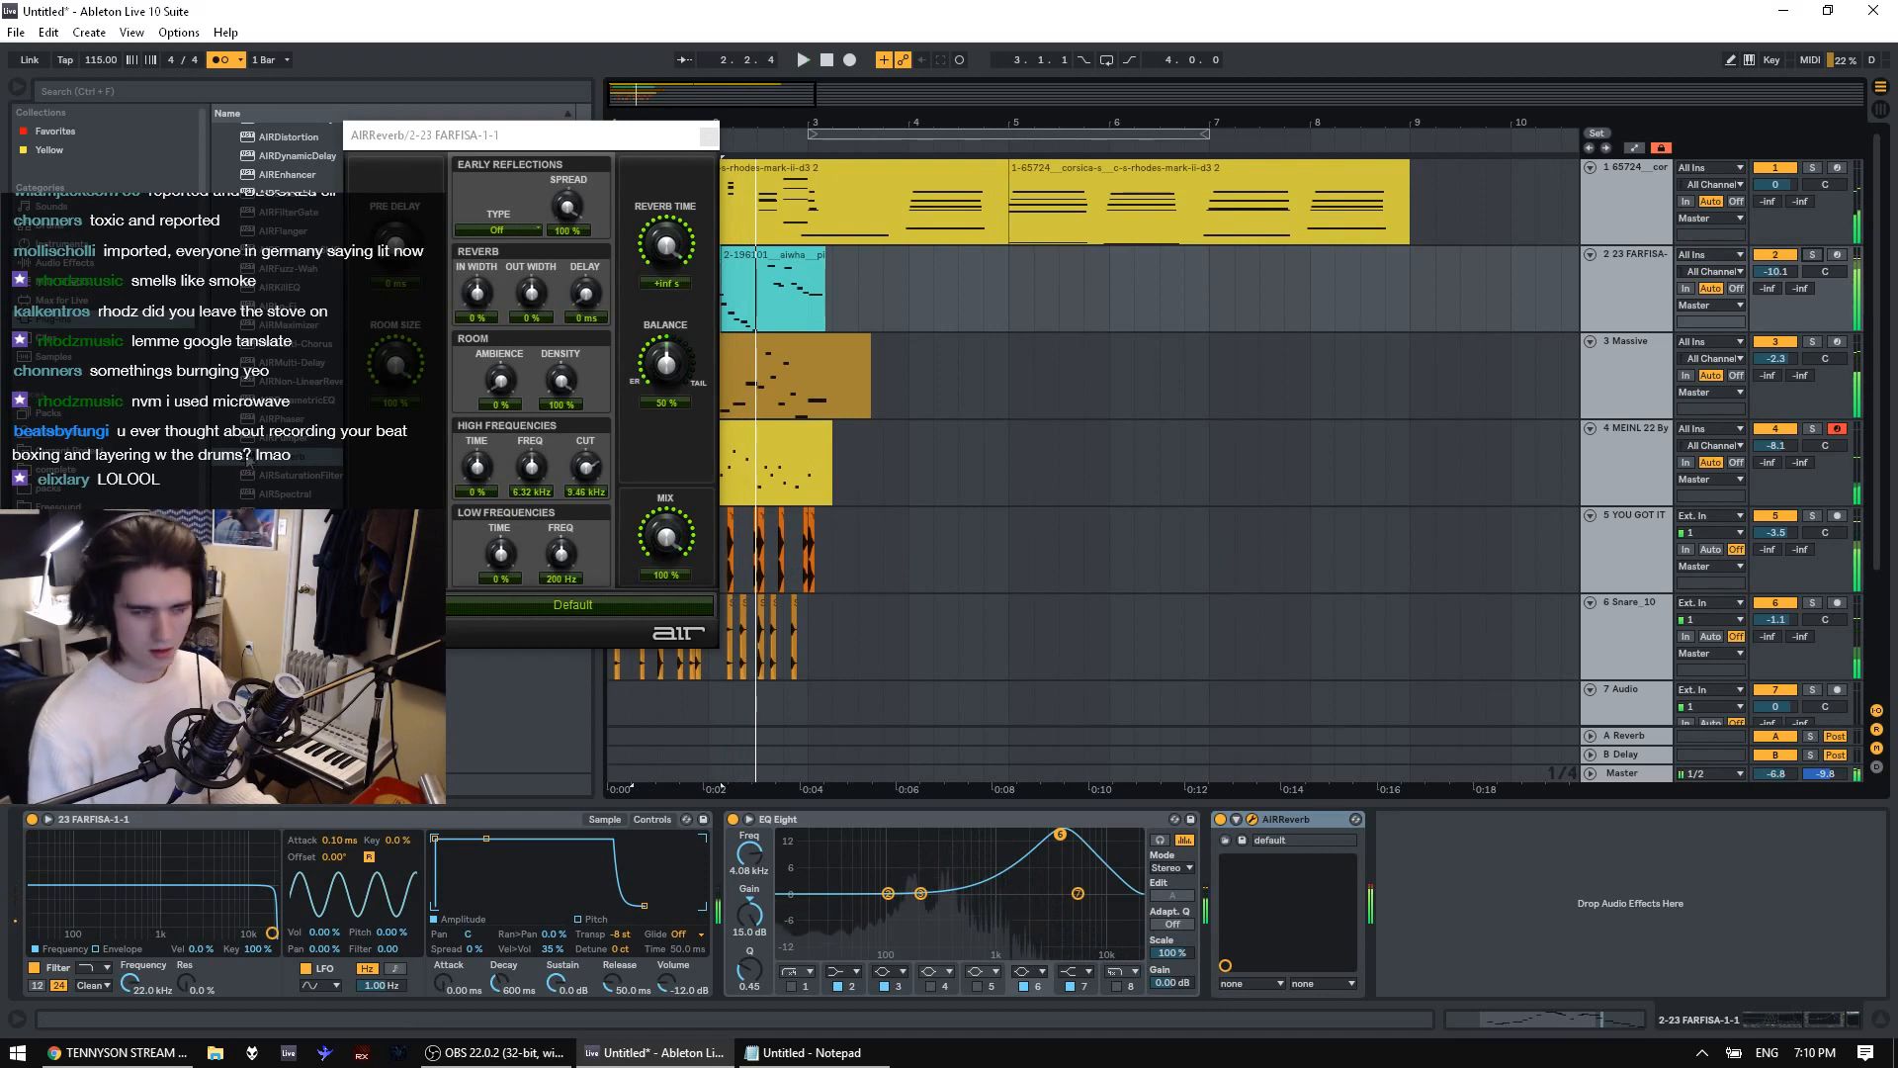
{"action": "left_click_drag", "start_coordinate": [400, 368], "coordinate": [400, 435]}
{"action": "key", "text": "space"}
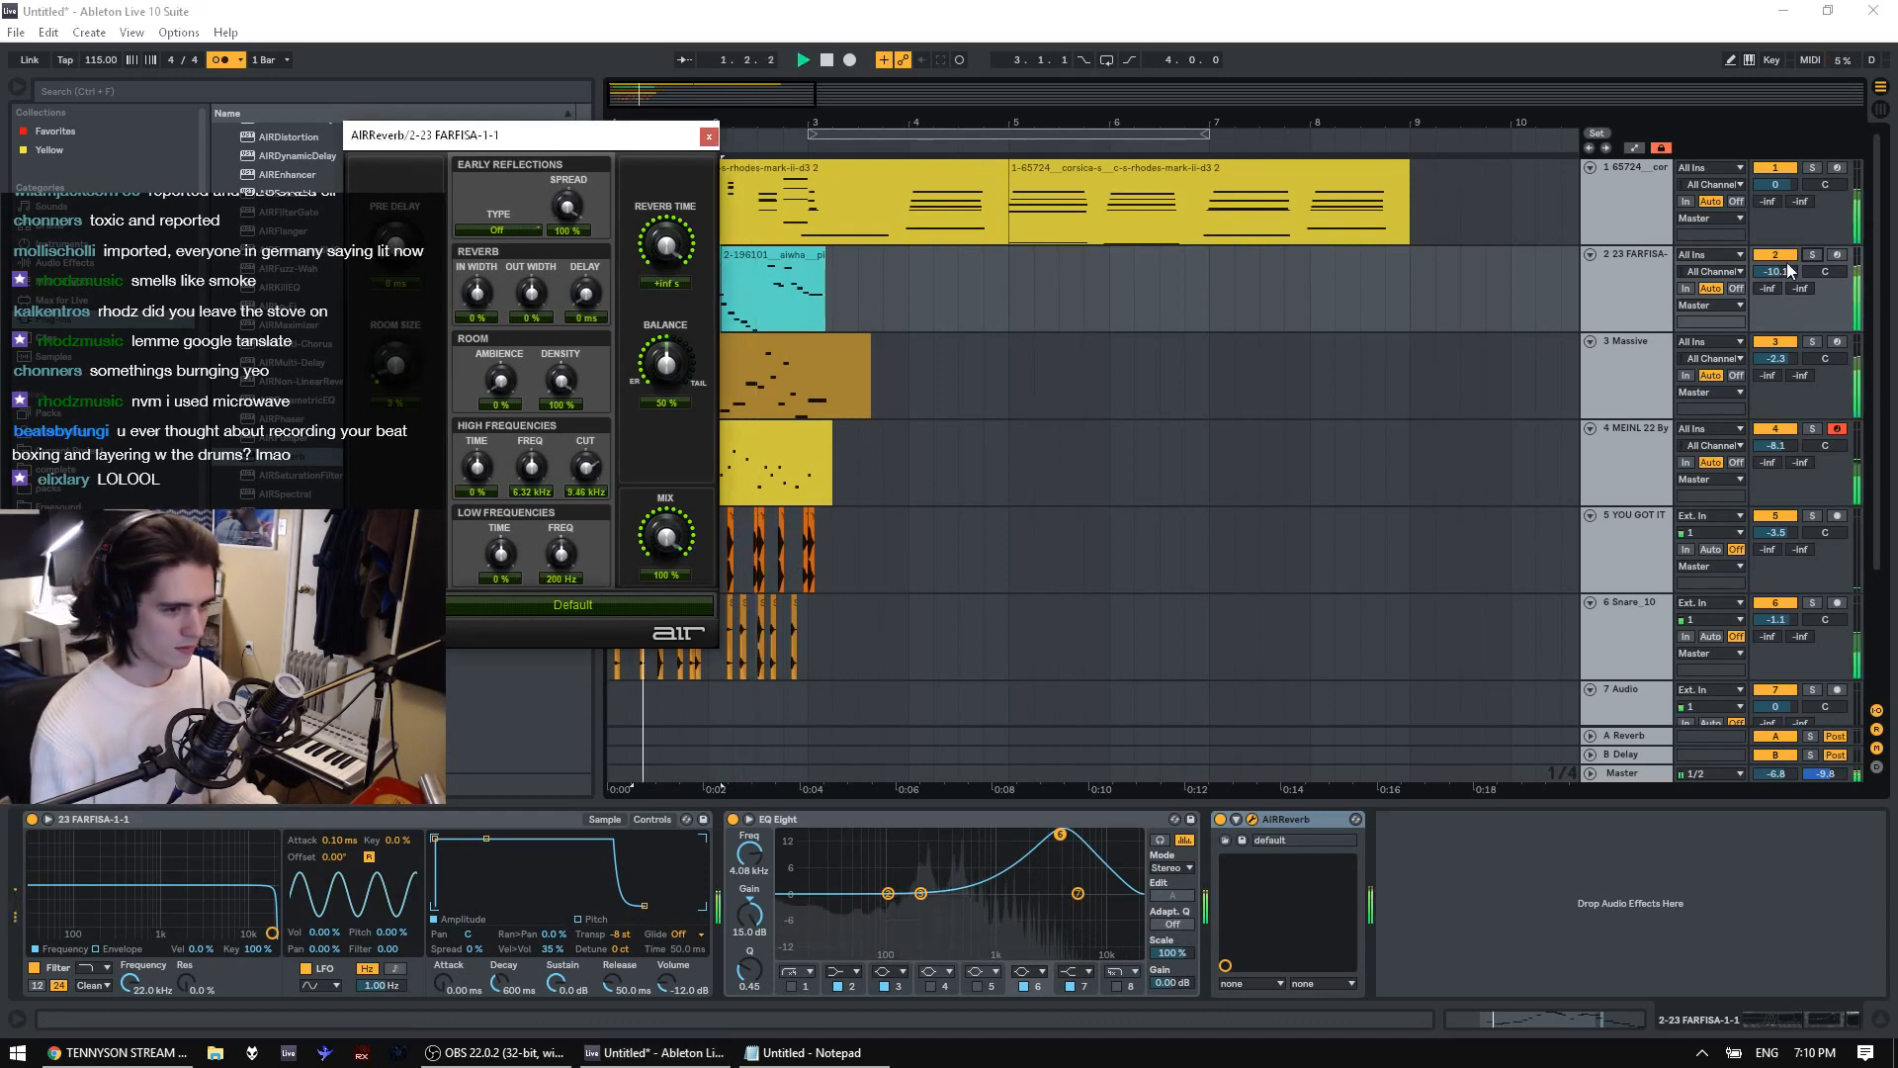
{"action": "left_click_drag", "start_coordinate": [665, 248], "coordinate": [662, 441]}
{"action": "left_click_drag", "start_coordinate": [687, 230], "coordinate": [688, 220]}
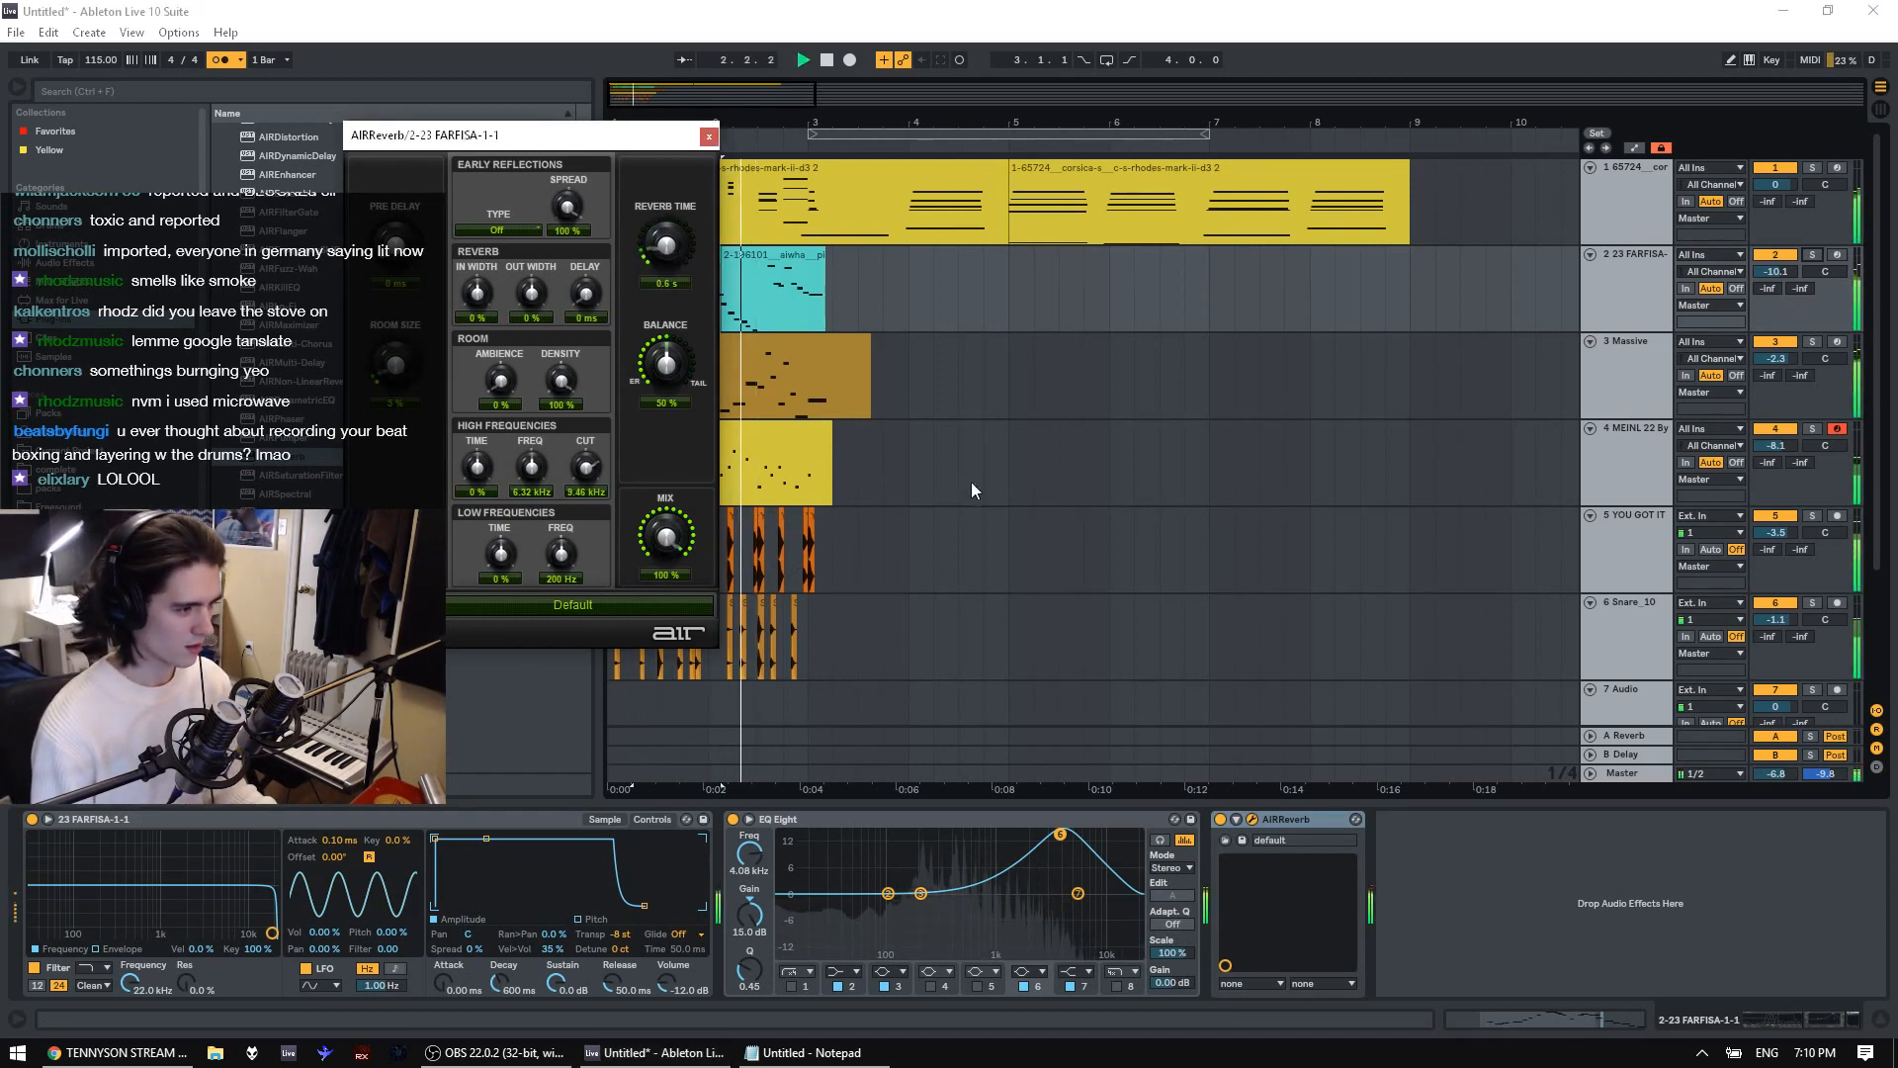
{"action": "key", "text": "space"}
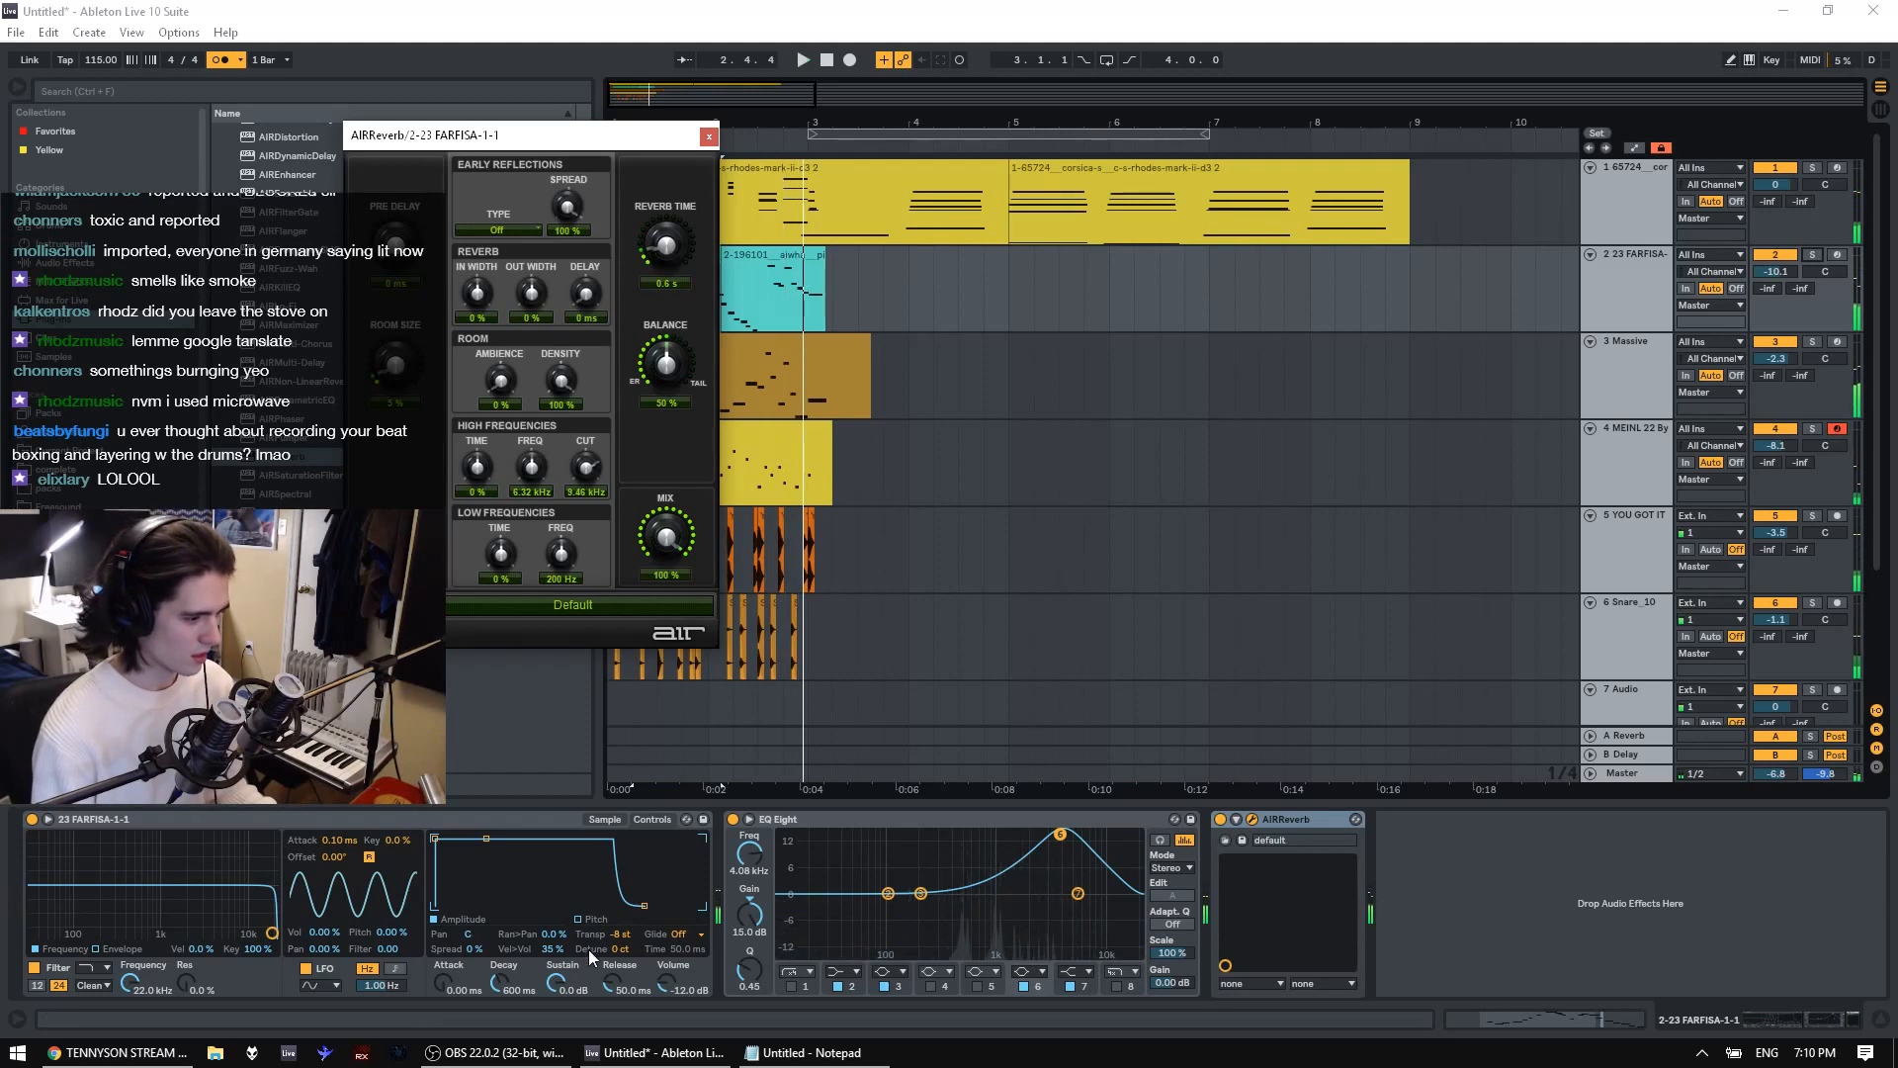
{"action": "key", "text": "space"}
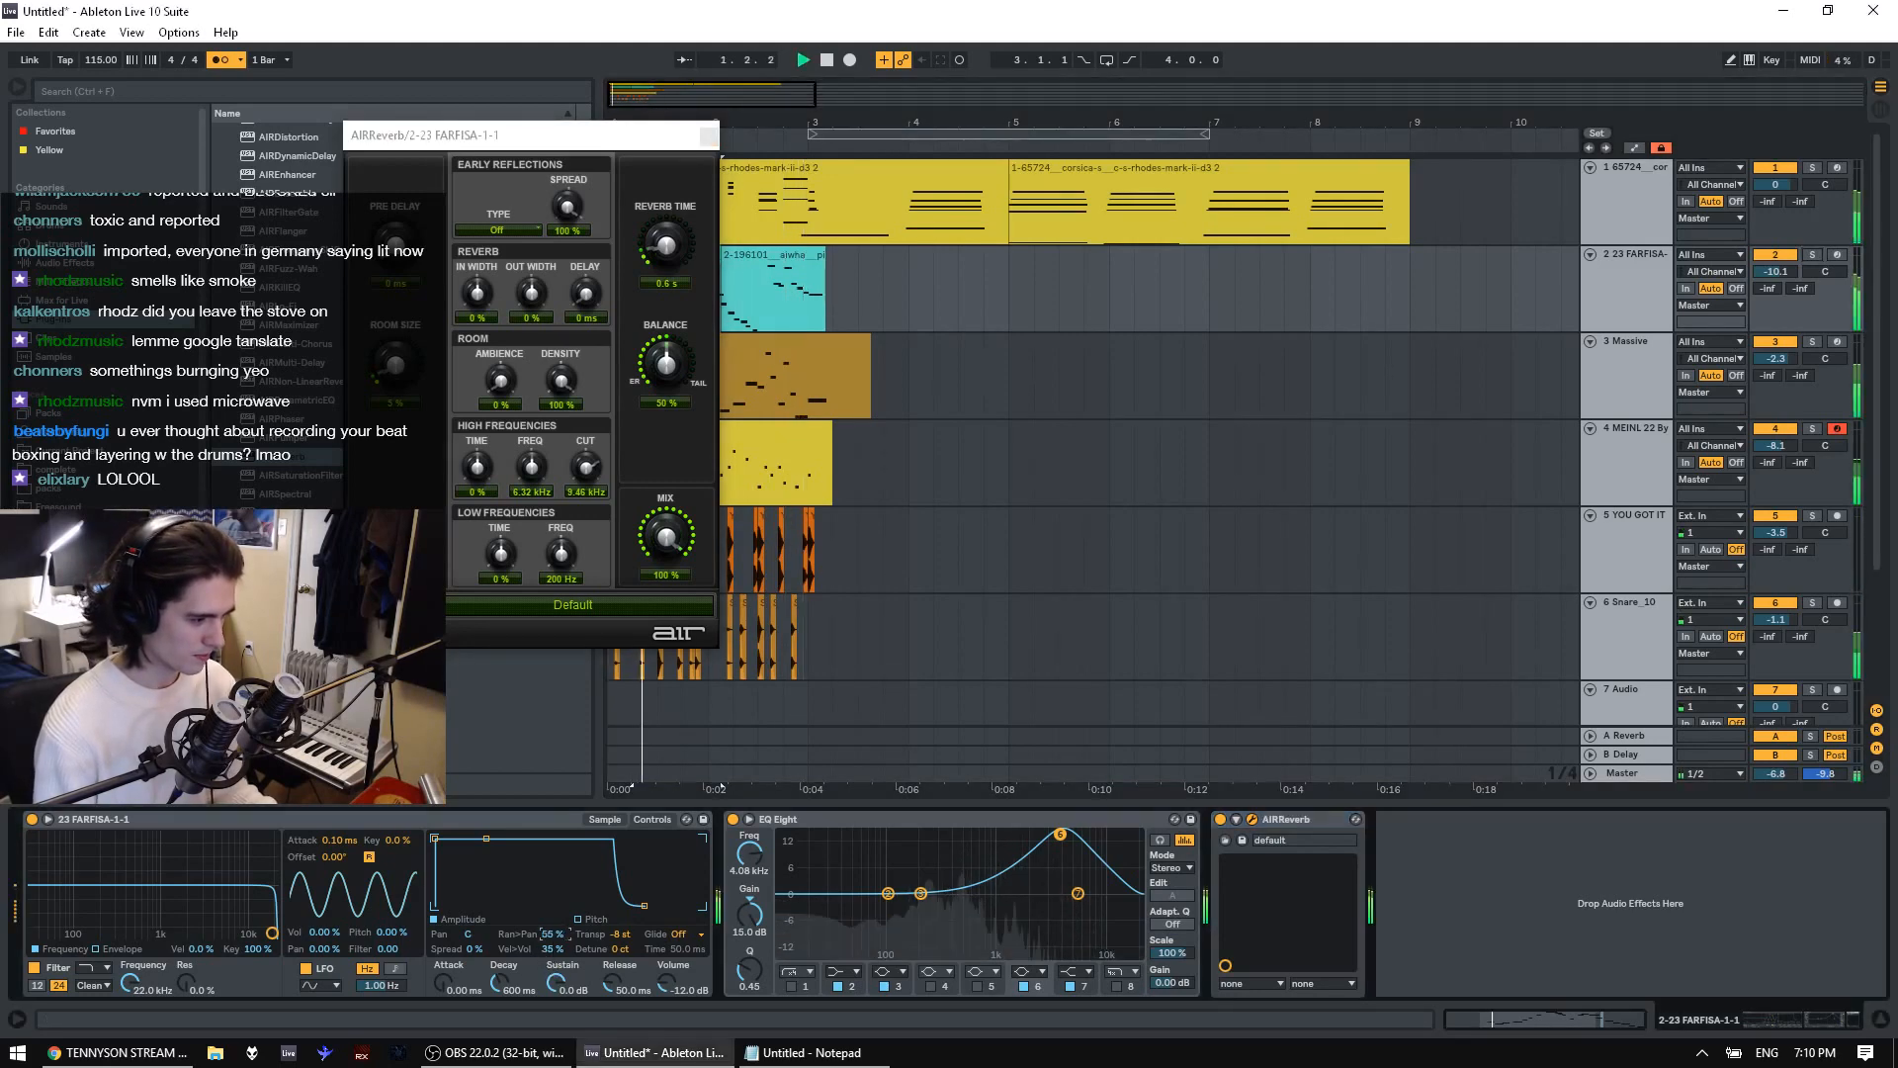
Undo the random-pan change in the FARFISA sampler, set its pan to 14R, and listen
{"action": "key", "text": "ctrl+z"}
{"action": "mouse_move", "coordinate": [476, 950]}
{"action": "left_mouse_down"}
{"action": "mouse_move", "coordinate": [476, 880]}
{"action": "mouse_move", "coordinate": [475, 918]}
{"action": "left_mouse_up"}
{"action": "key", "text": "space"}
{"action": "key", "text": "space"}
{"action": "key", "text": "space"}
Set the FARFISA AIRReverb to a 0.8 s reverb time, about 60% mix, and a 1 ms pre-delay
{"action": "left_click_drag", "start_coordinate": [668, 247], "coordinate": [668, 216]}
{"action": "left_click_drag", "start_coordinate": [666, 537], "coordinate": [589, 596]}
{"action": "key", "text": "space"}
{"action": "key", "text": "space"}
{"action": "left_click_drag", "start_coordinate": [672, 537], "coordinate": [686, 509]}
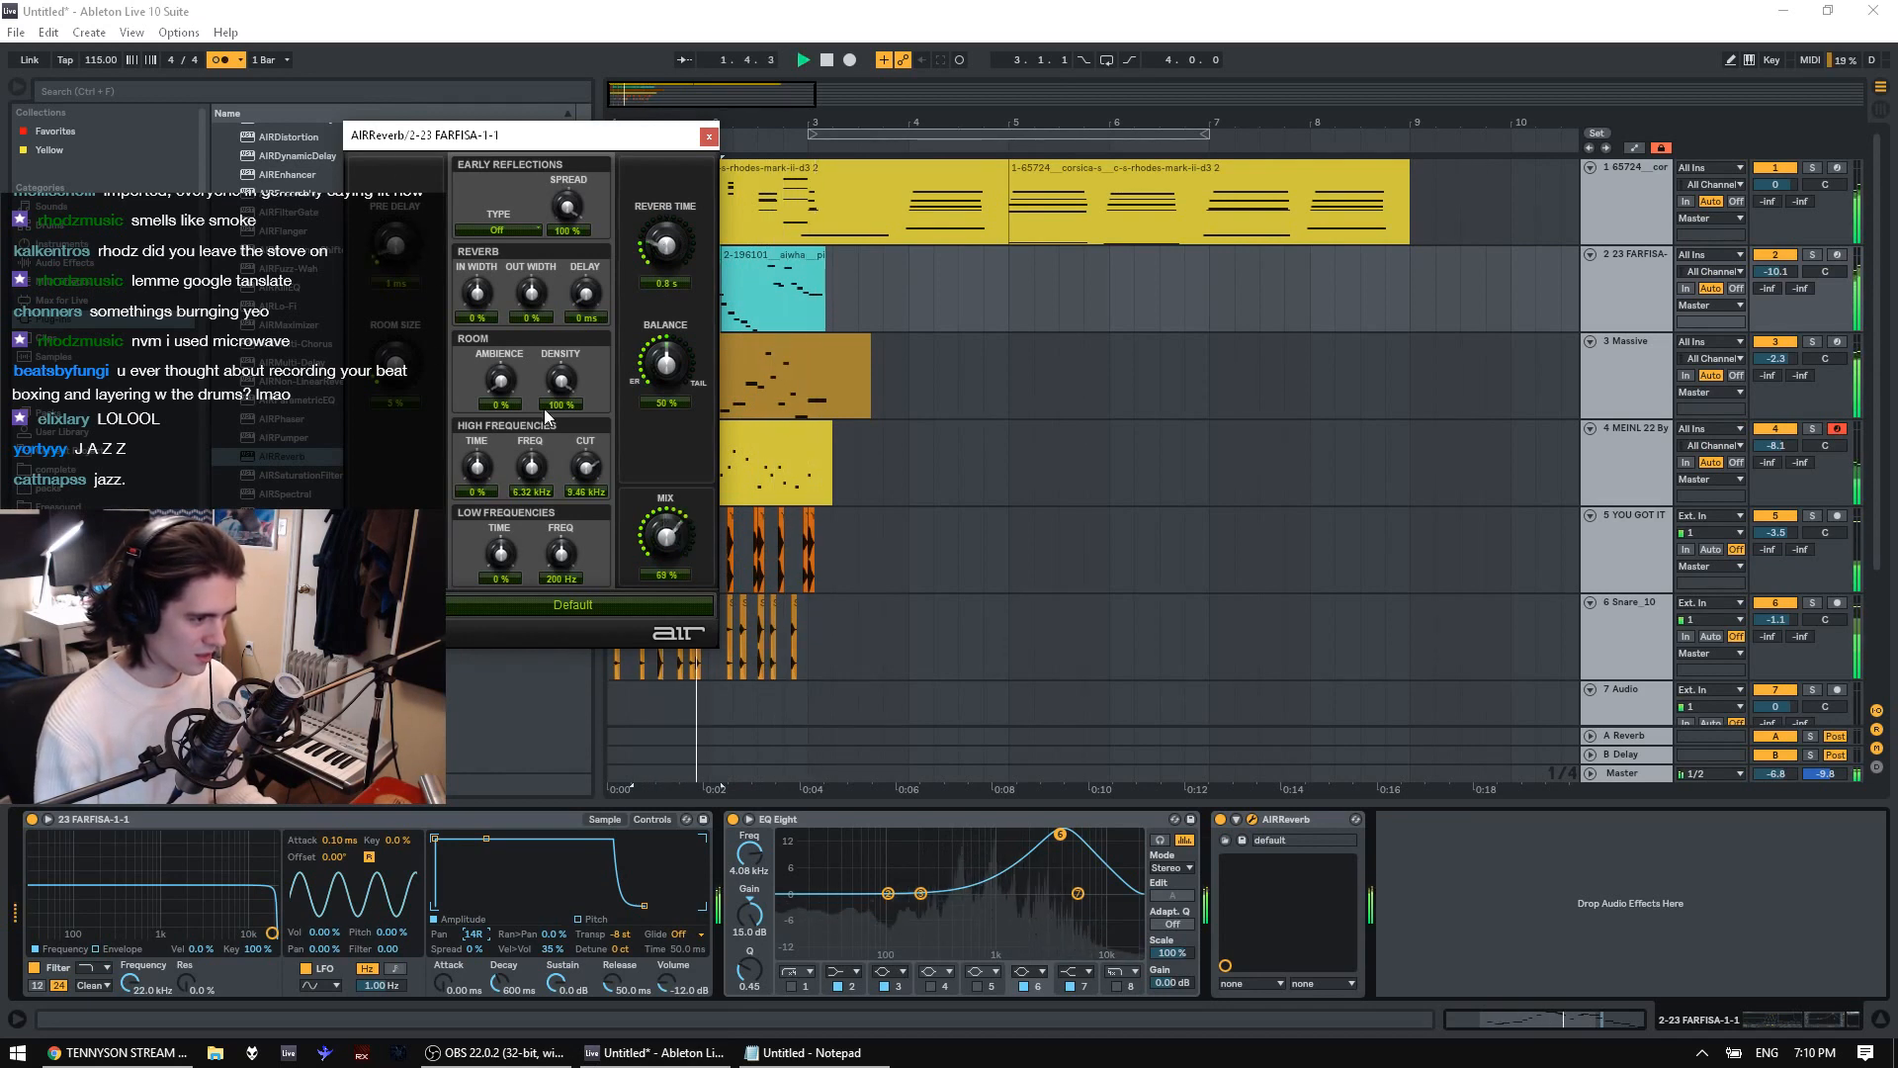
{"action": "left_click_drag", "start_coordinate": [397, 245], "coordinate": [399, 233]}
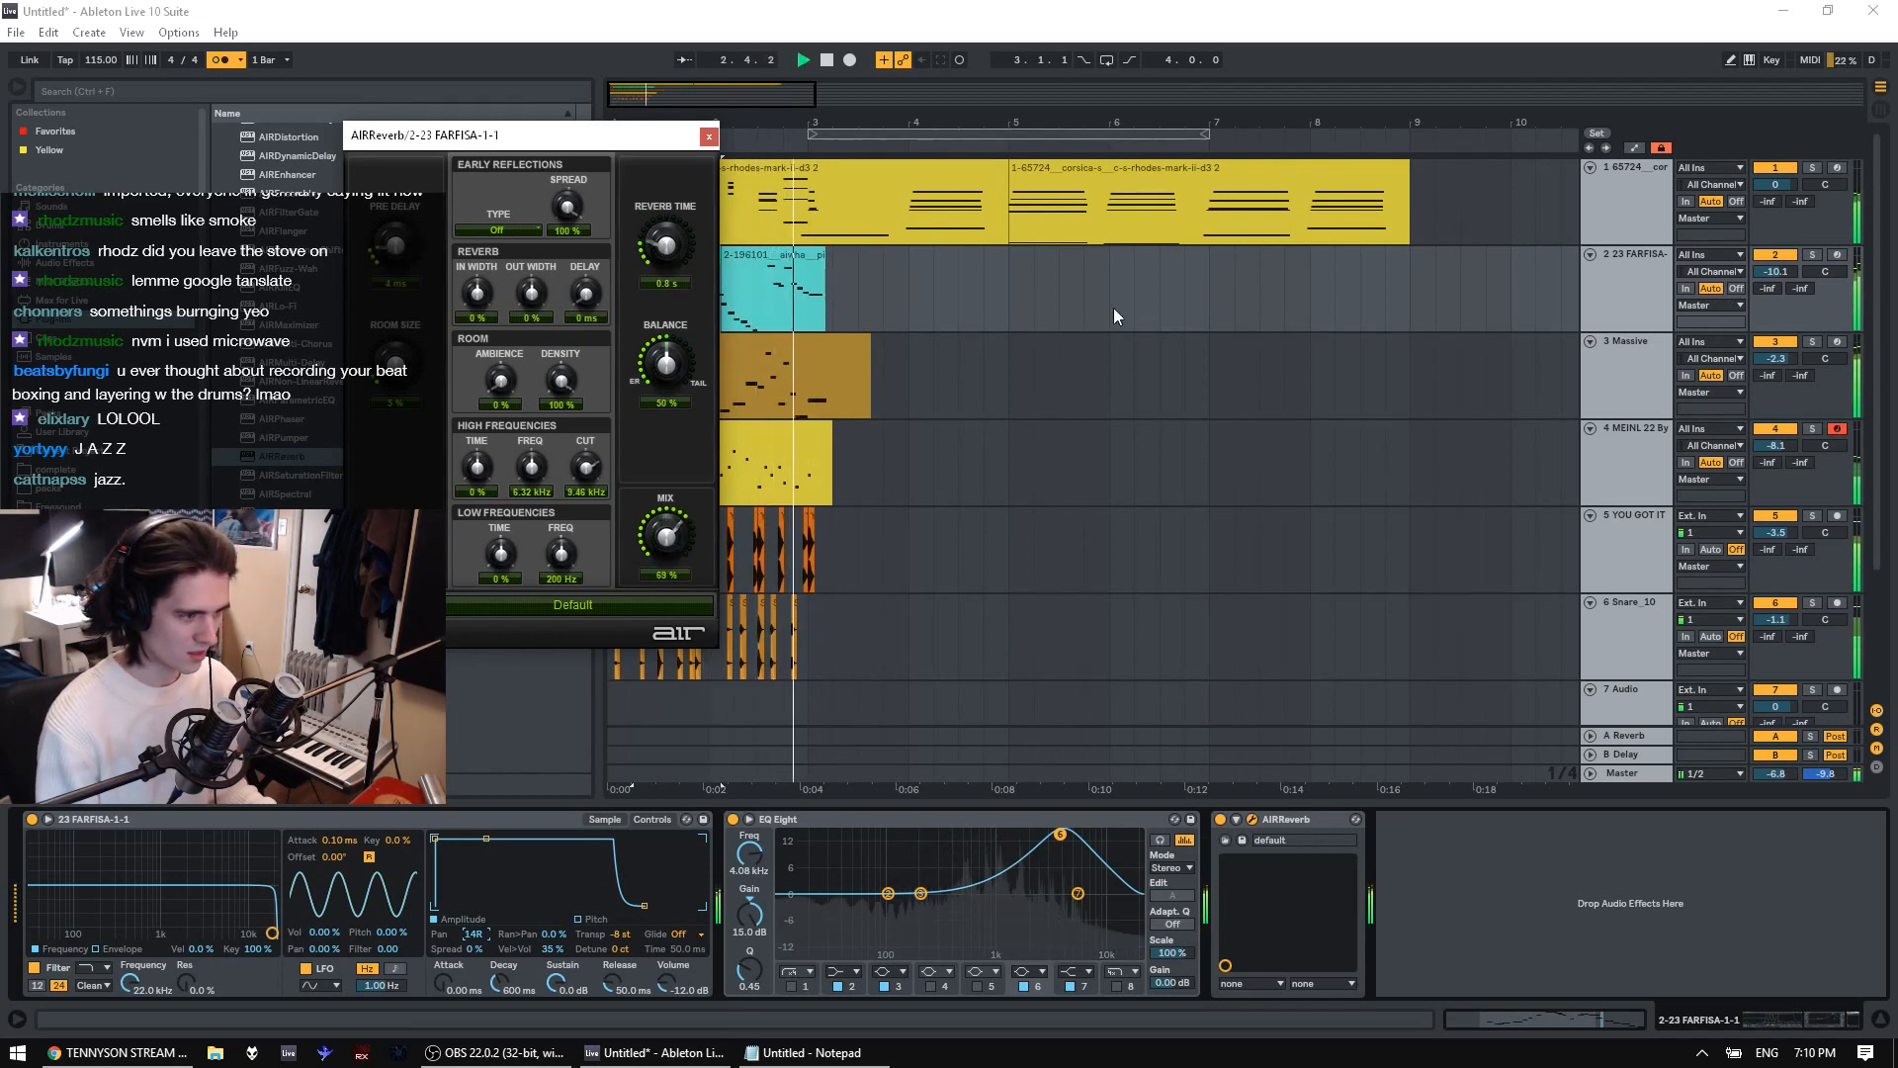
Raise the FARFISA track volume to -9.7 dB during playback and close the AIRReverb window
{"action": "key", "text": "space"}
{"action": "key", "text": "space"}
{"action": "left_click_drag", "start_coordinate": [1778, 272], "coordinate": [1778, 268]}
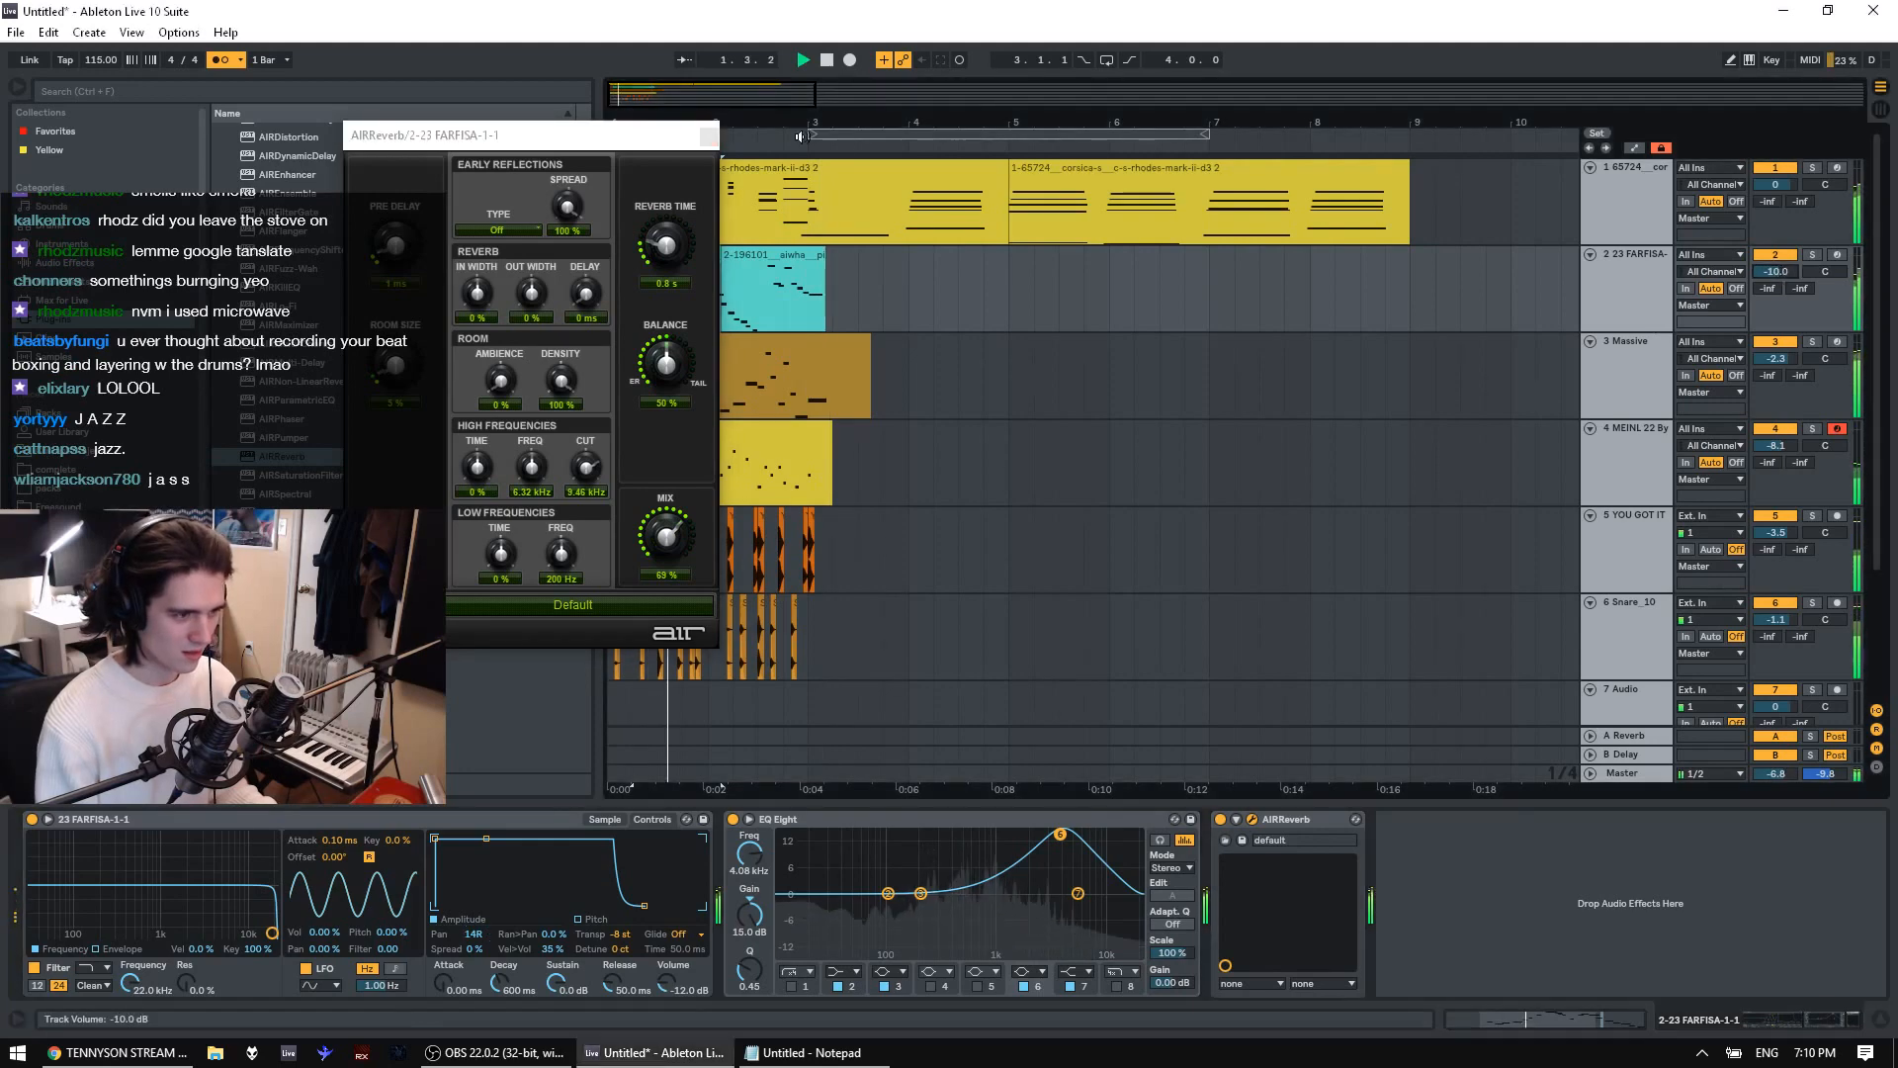
{"action": "left_click", "coordinate": [709, 136]}
Solo the Rhodes track, open its first clip, and show the controller 64 (Hold Pedal) envelope
{"action": "left_click", "coordinate": [688, 168]}
{"action": "key", "text": "space"}
{"action": "key", "text": "space"}
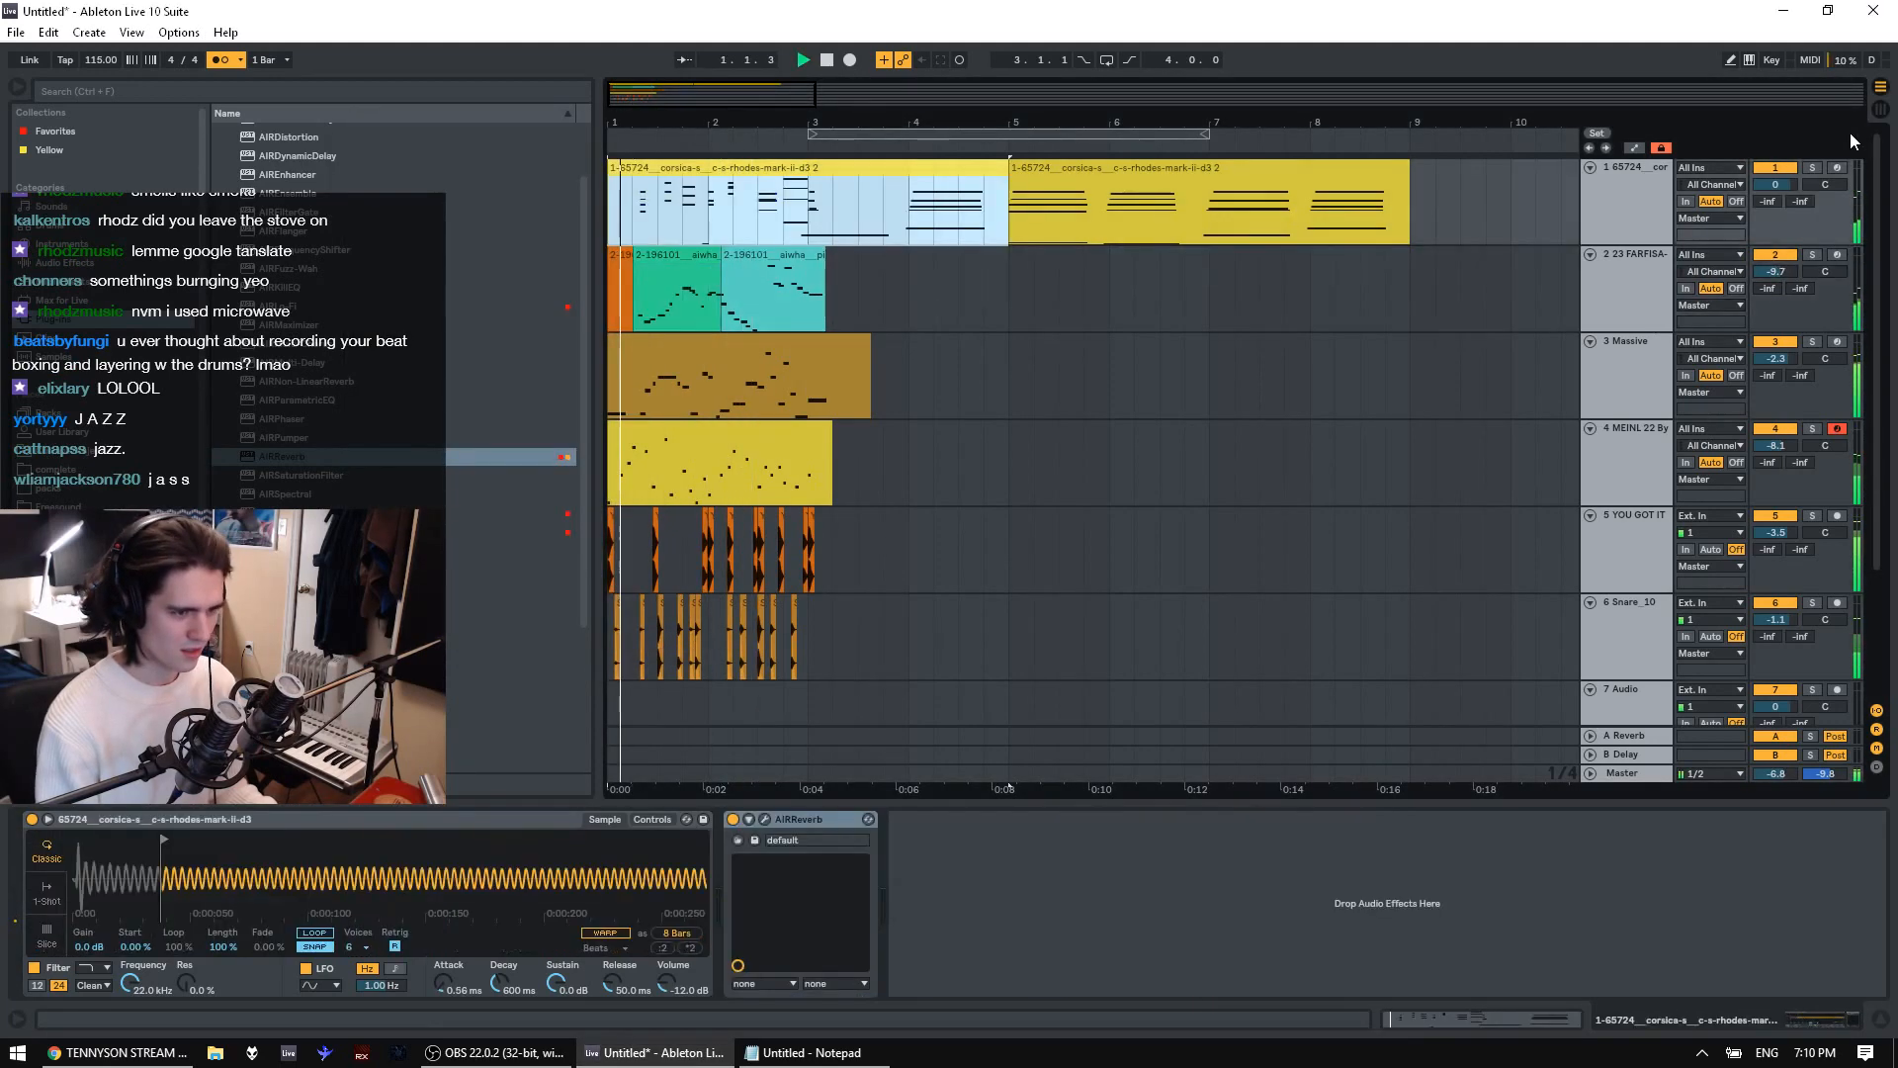
{"action": "left_click", "coordinate": [1812, 168]}
{"action": "double_click", "coordinate": [700, 210]}
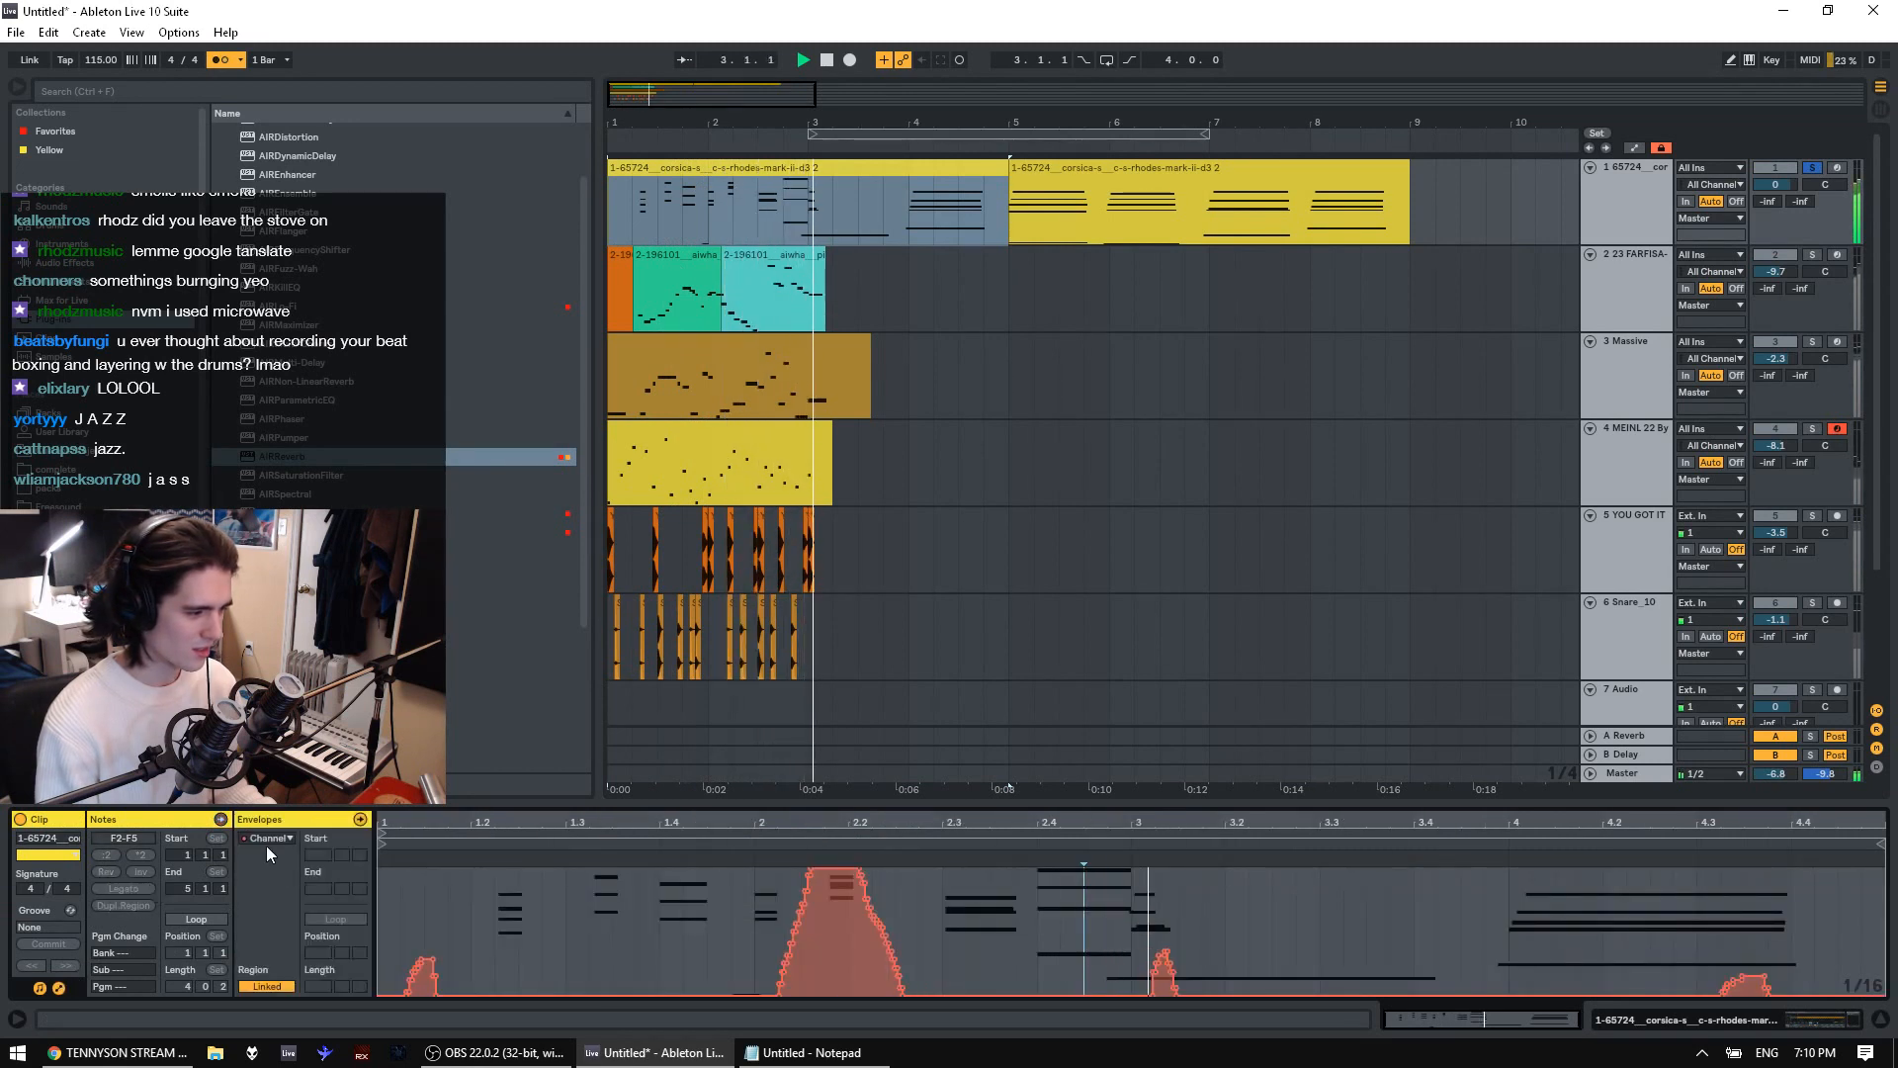
{"action": "left_click", "coordinate": [265, 840]}
{"action": "left_click", "coordinate": [269, 866]}
{"action": "left_click", "coordinate": [268, 852]}
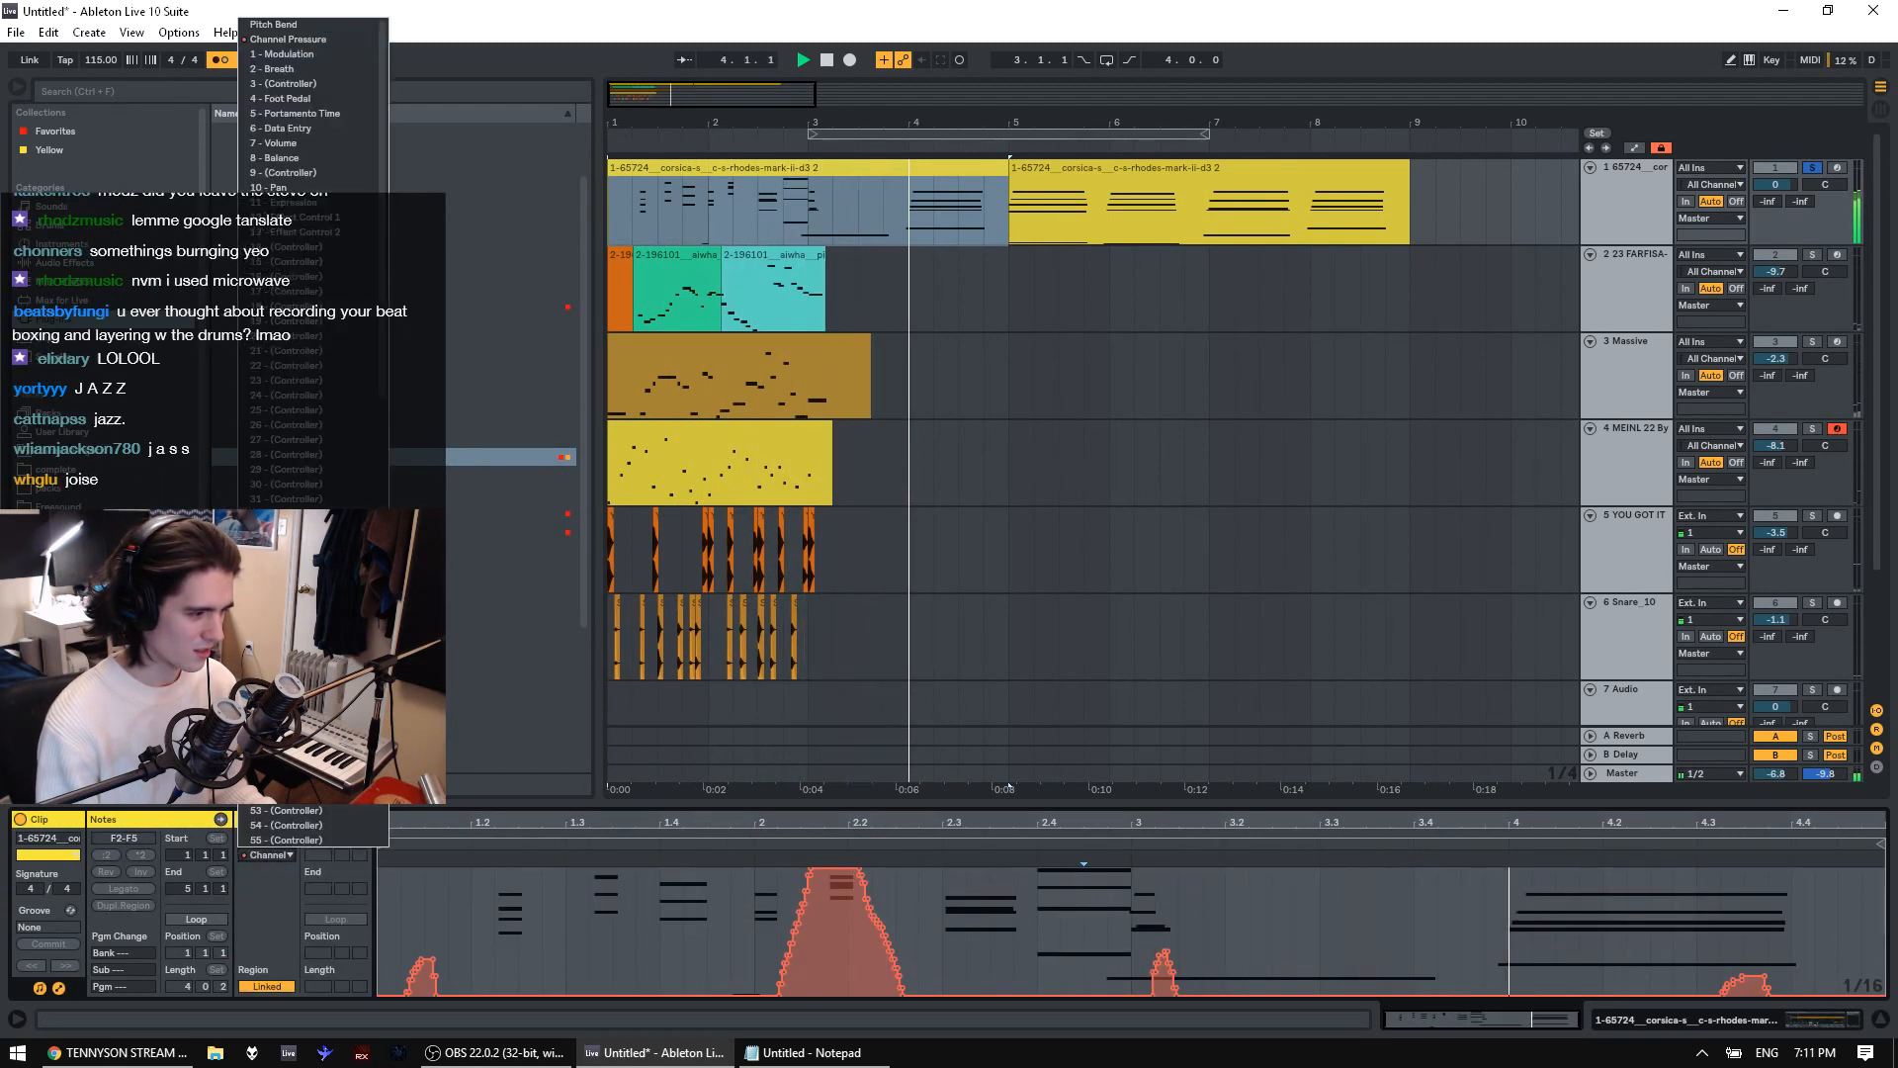
{"action": "left_click", "coordinate": [267, 826]}
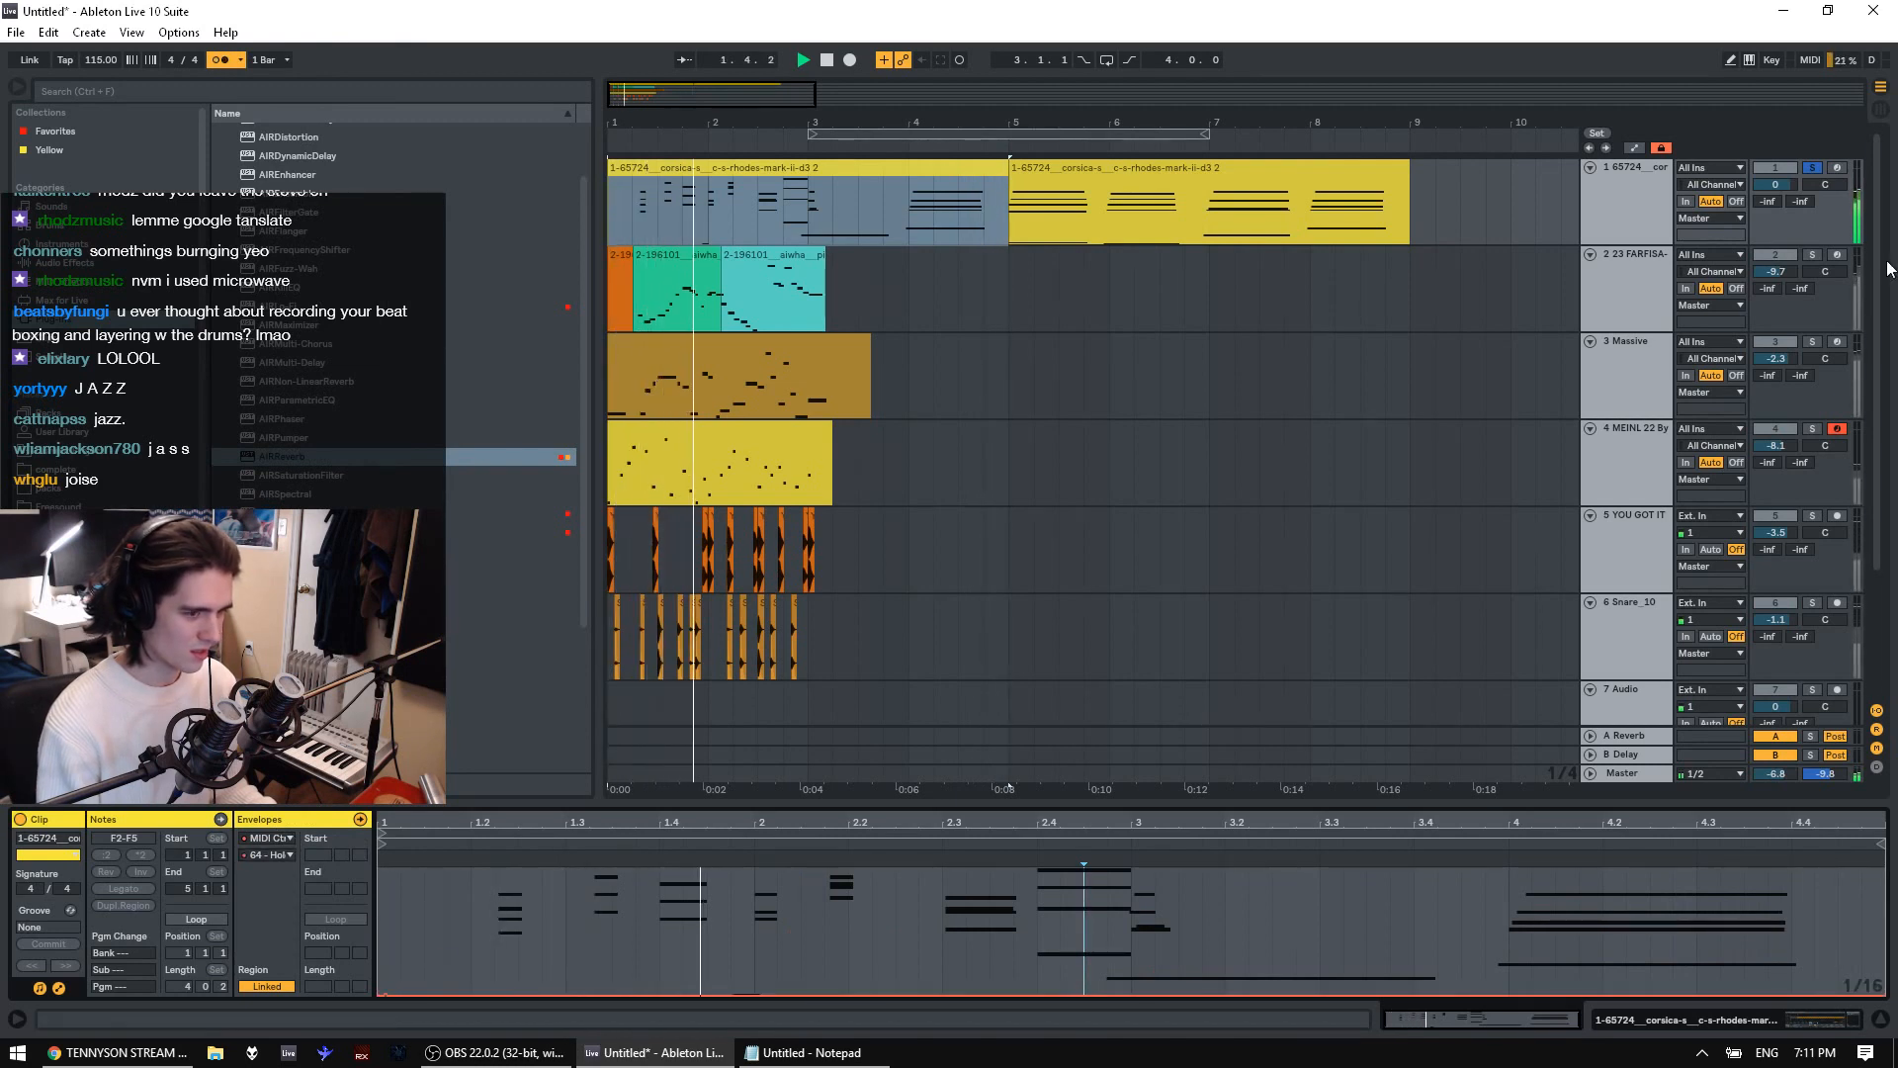
Deactivate the second Rhodes clip and raise the Rhodes track volume to 3.9 dB while playing the first clip
{"action": "left_click", "coordinate": [1059, 169]}
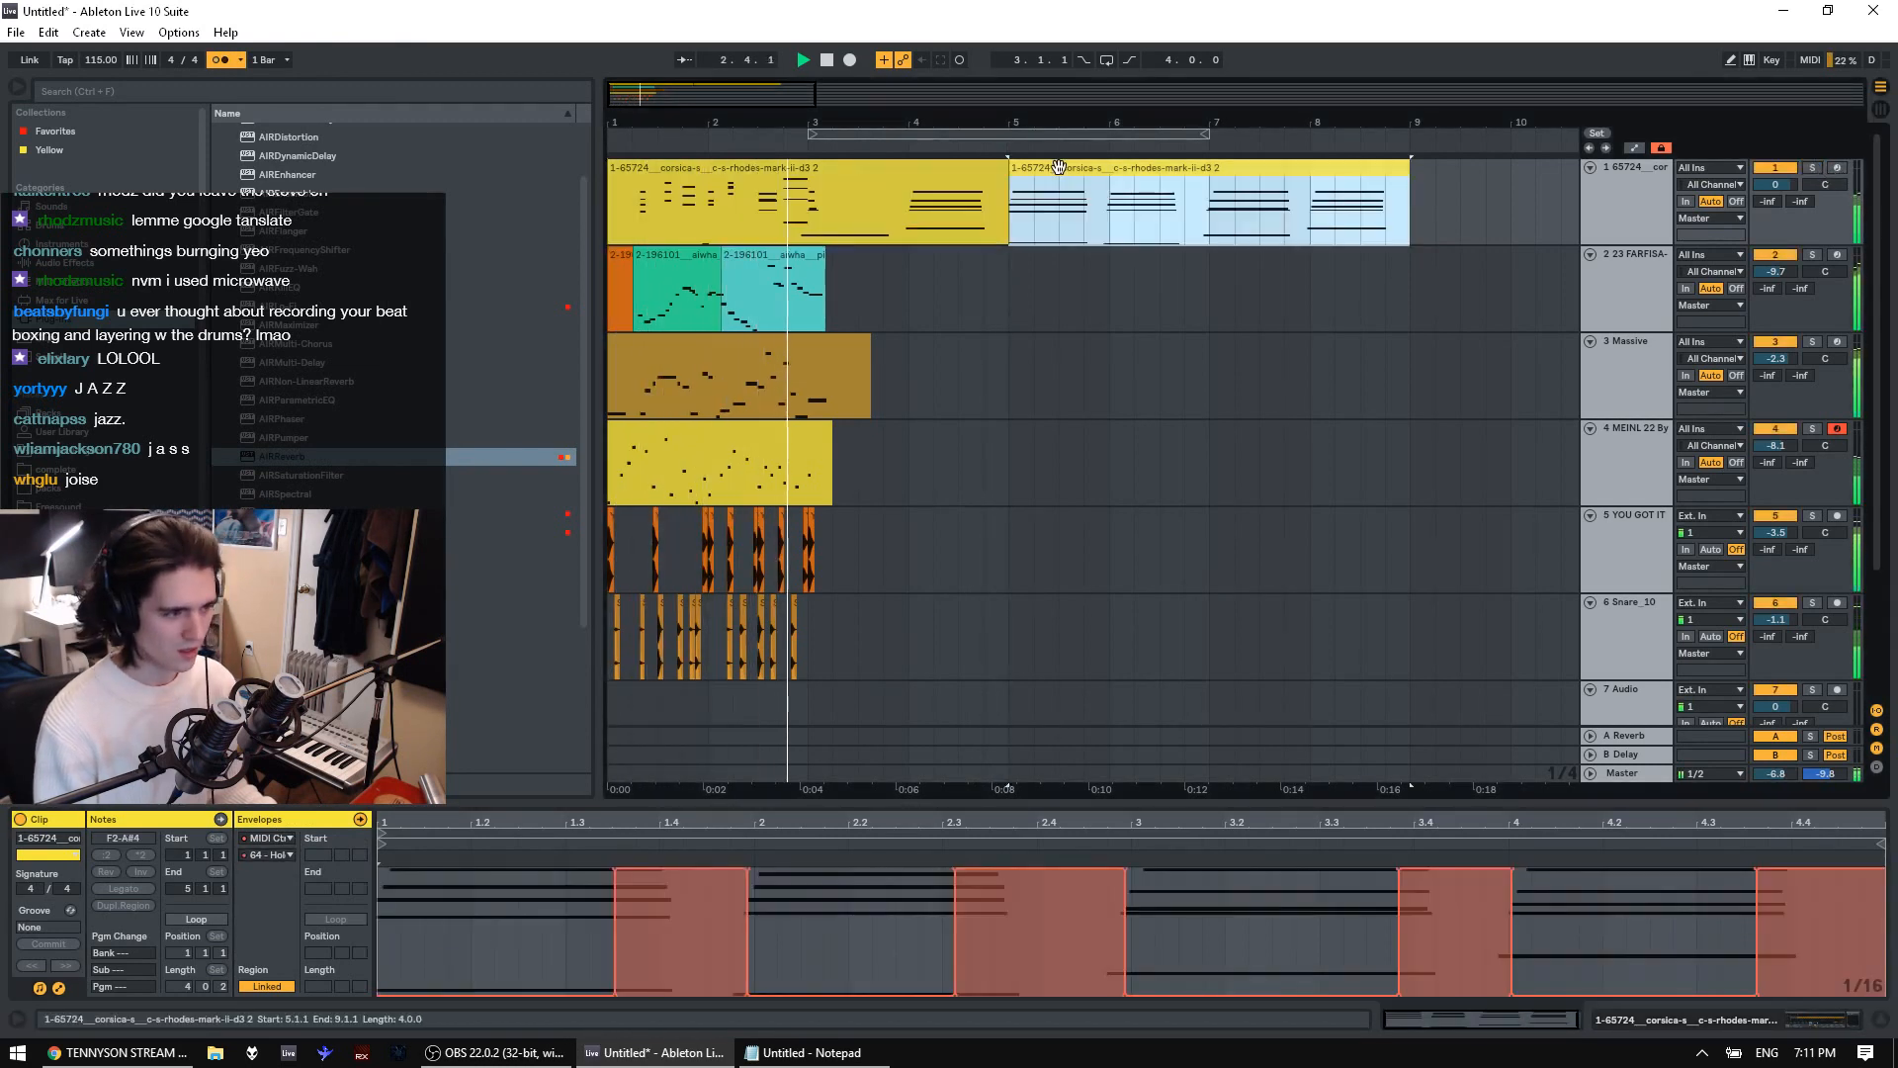
{"action": "key", "text": "0"}
{"action": "left_click", "coordinate": [749, 171]}
{"action": "key", "text": "space"}
{"action": "key", "text": "space"}
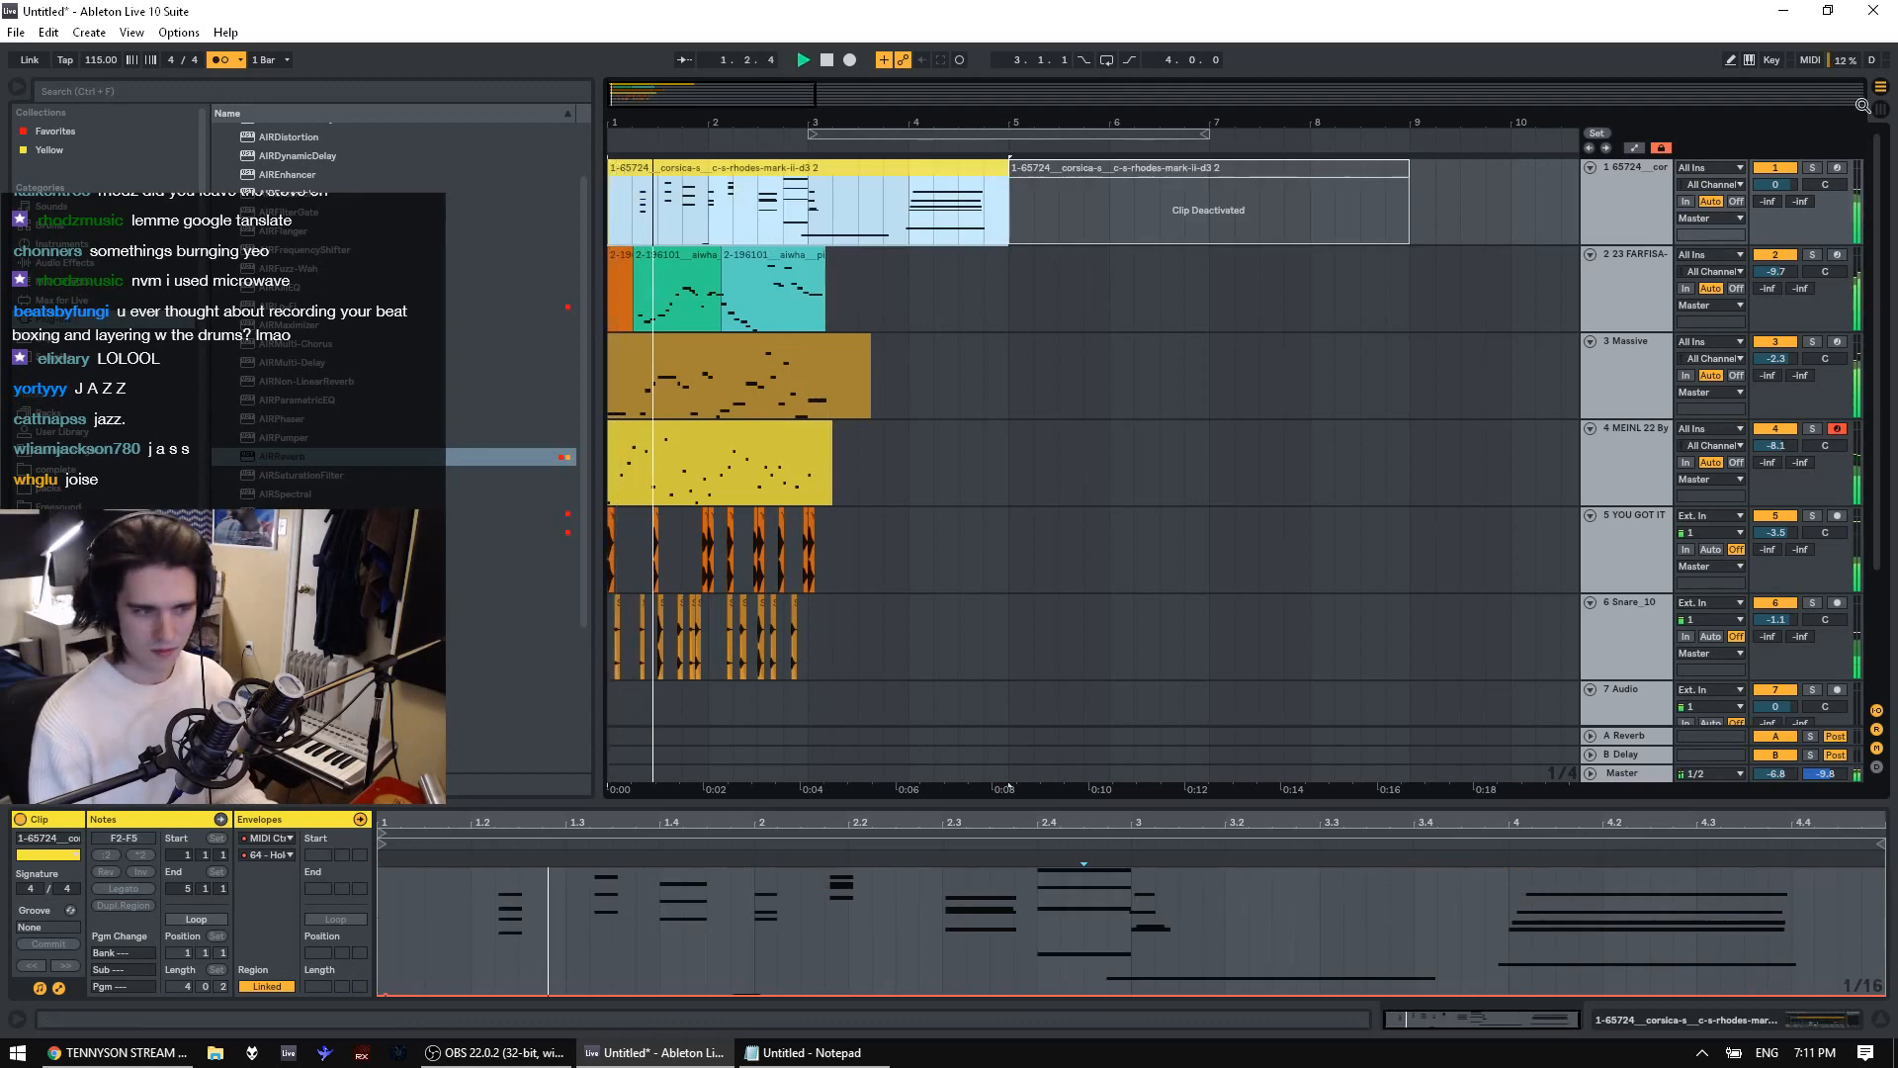
{"action": "mouse_move", "coordinate": [1776, 184]}
{"action": "left_mouse_down"}
{"action": "mouse_move", "coordinate": [1775, 158]}
{"action": "mouse_move", "coordinate": [1776, 189]}
{"action": "left_mouse_up"}
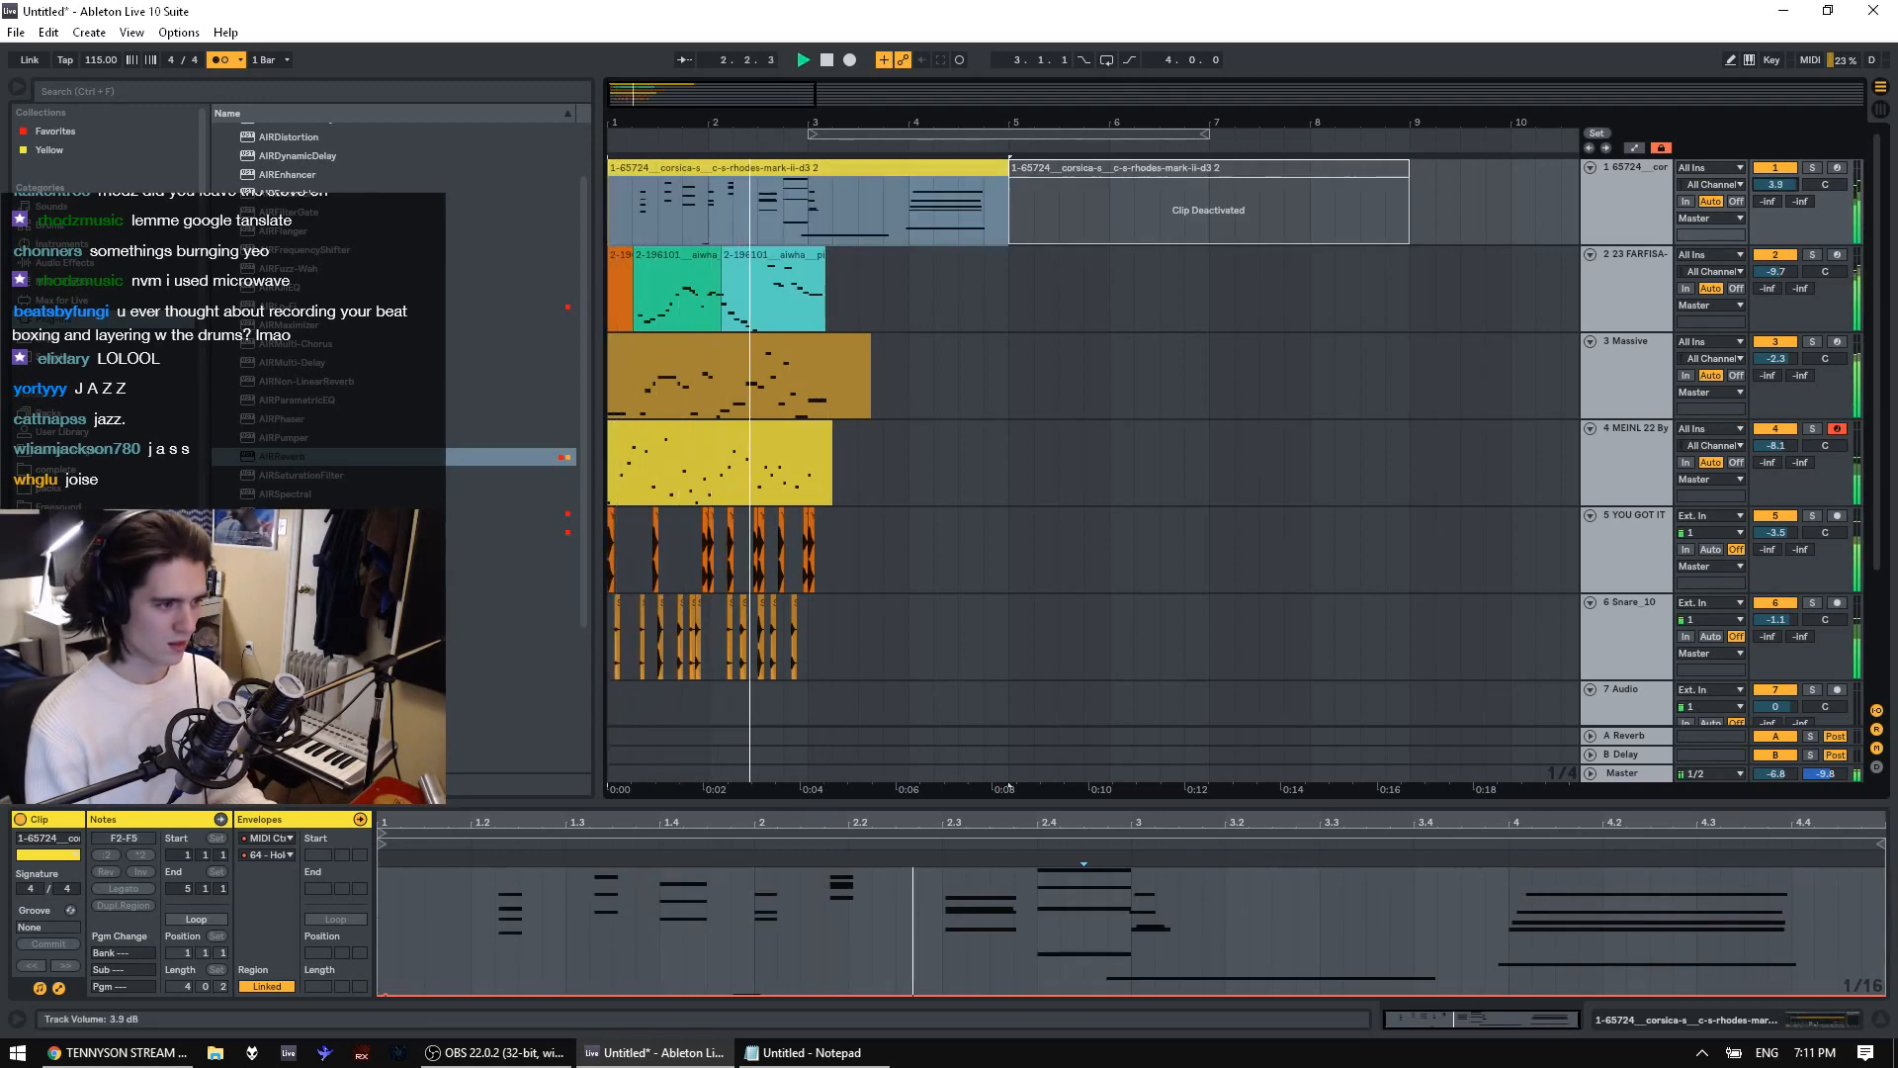
{"action": "key", "text": "space"}
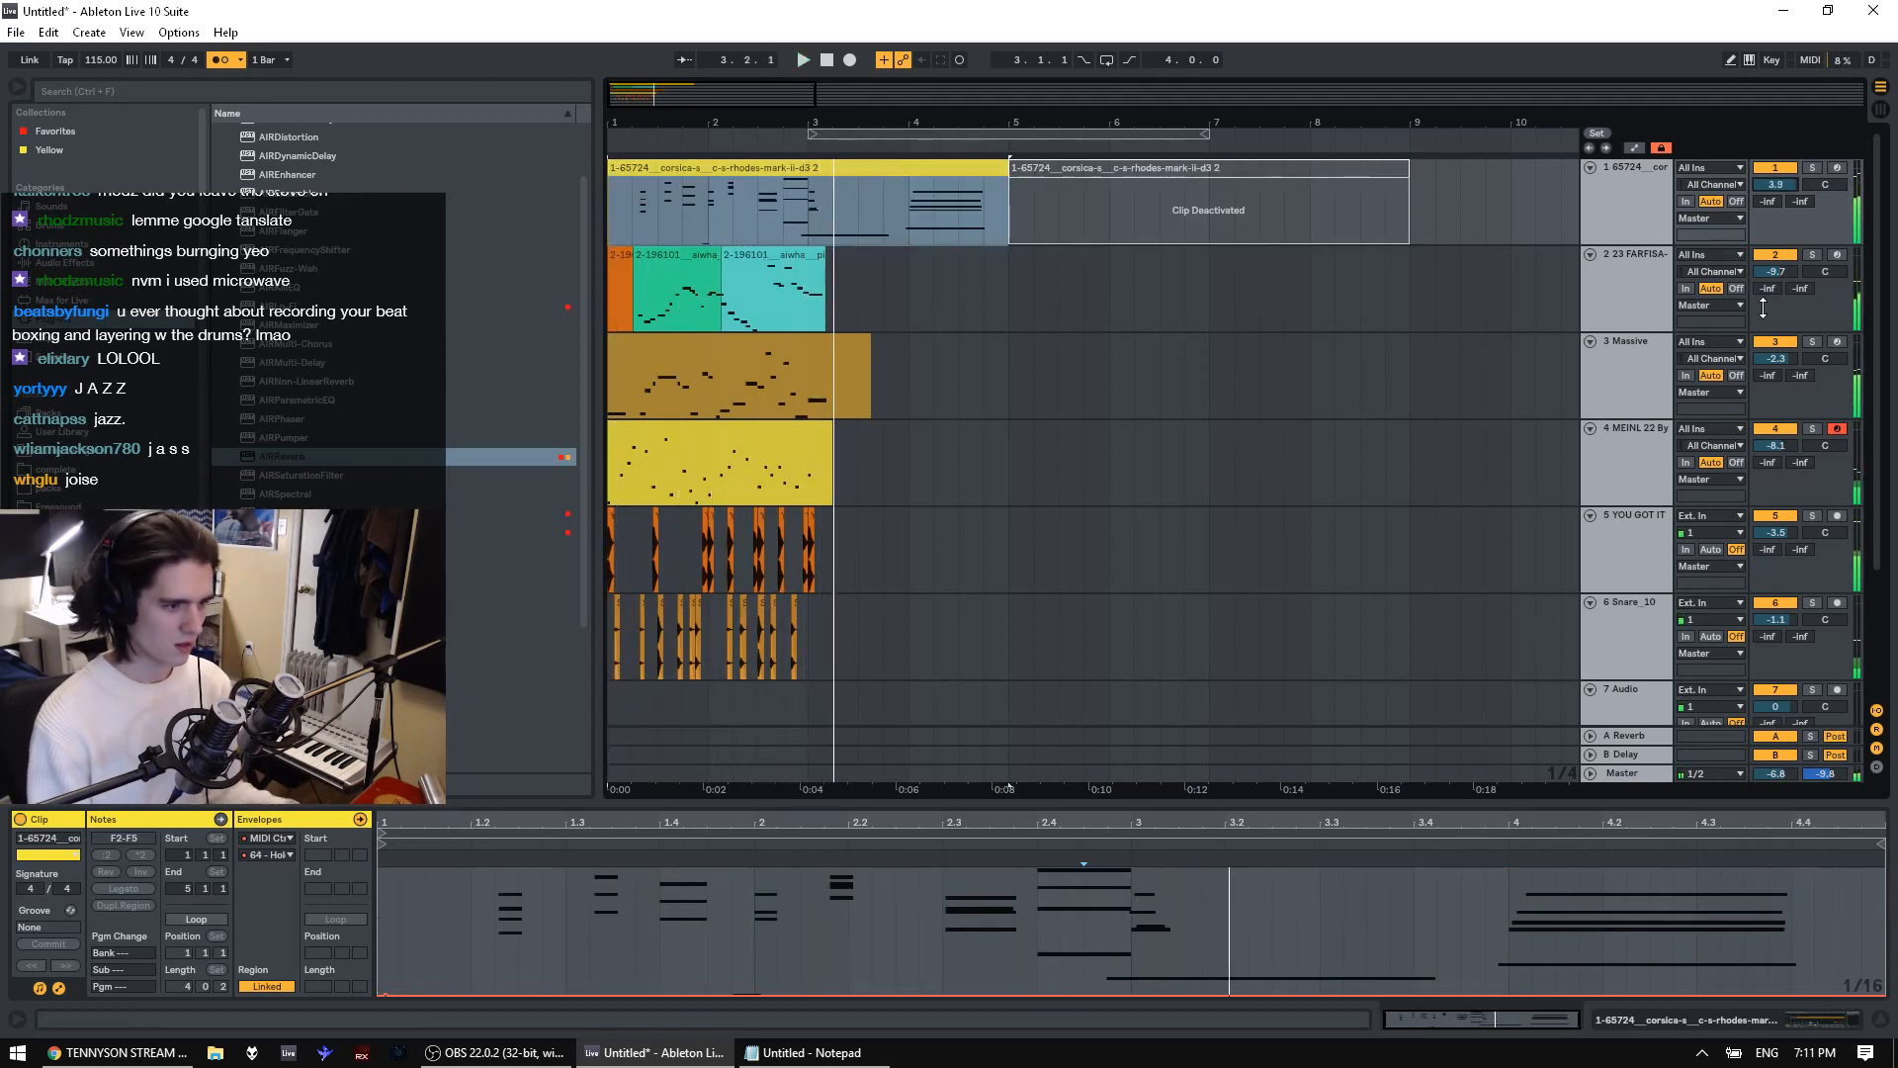
Insert an audio track below the Rhodes track and browse the sample folder's audio files
{"action": "left_click", "coordinate": [1612, 216]}
{"action": "key", "text": "ctrl+t"}
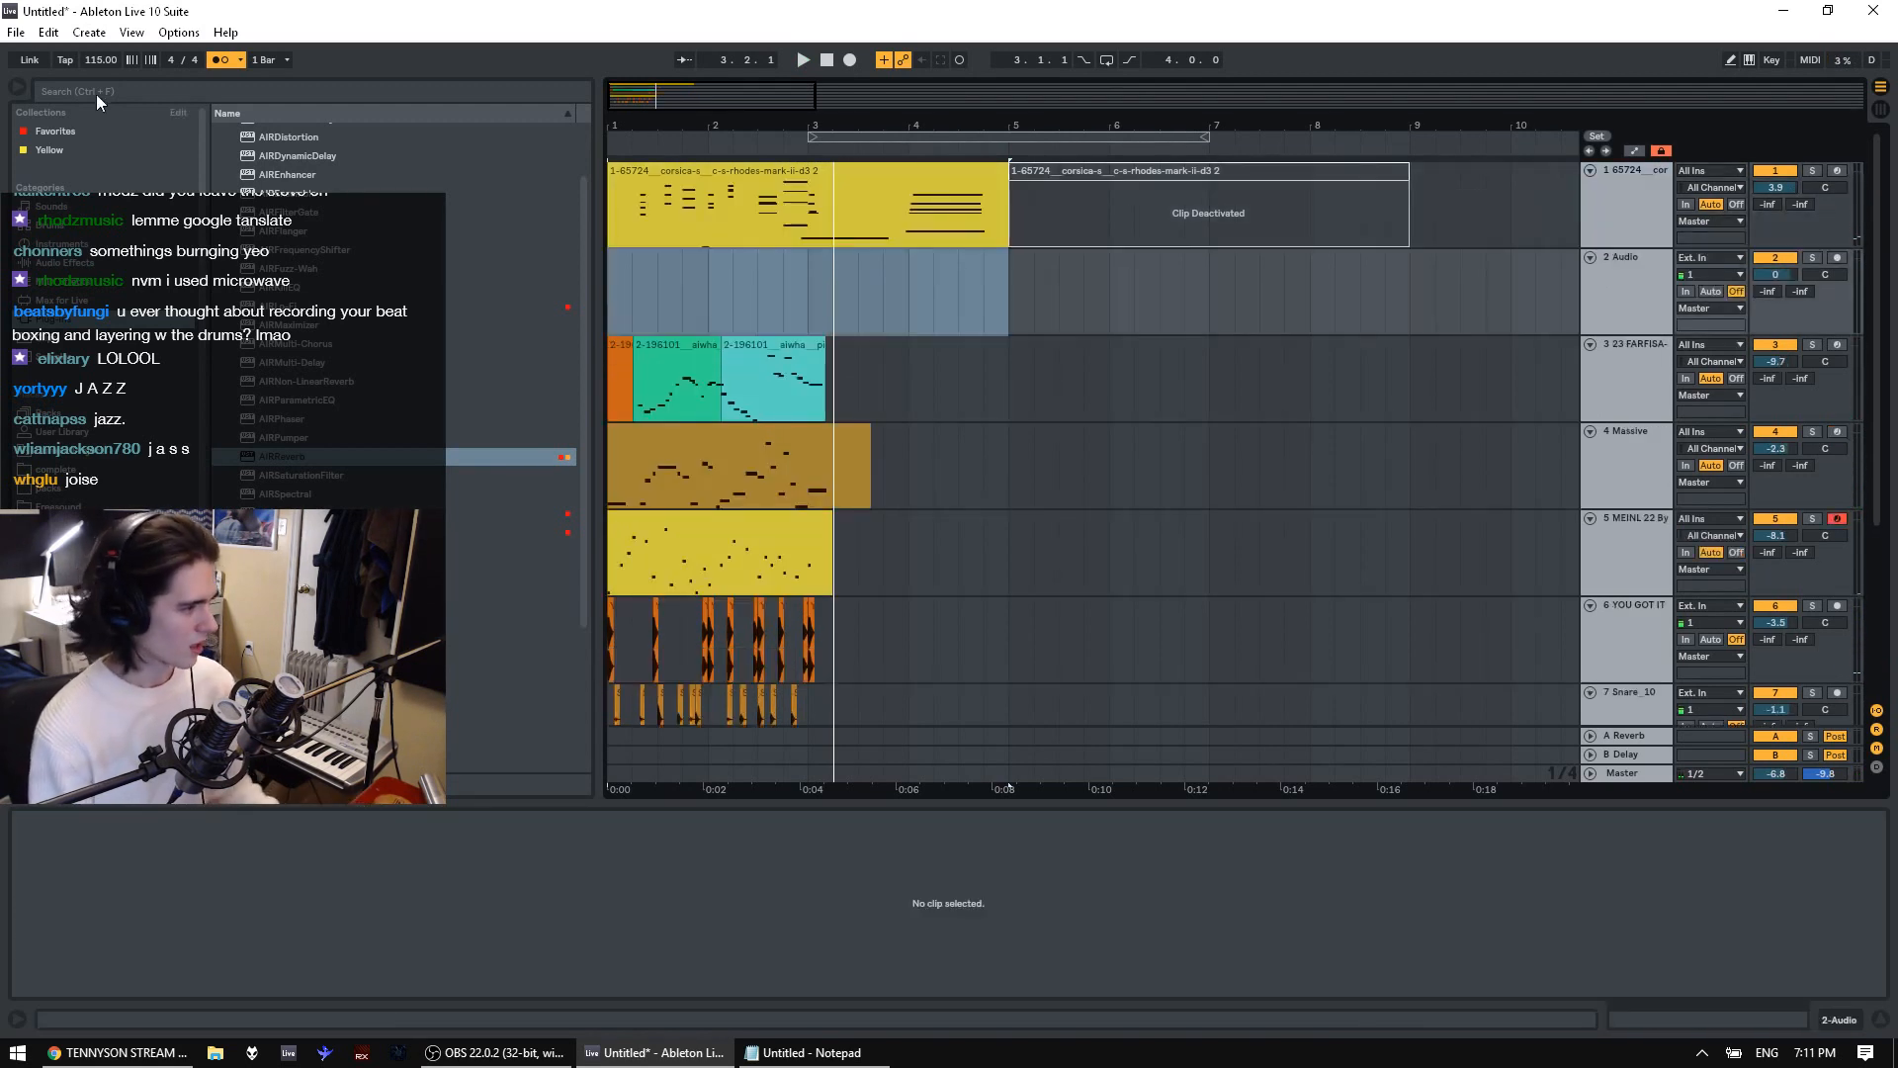
{"action": "left_click", "coordinate": [73, 97]}
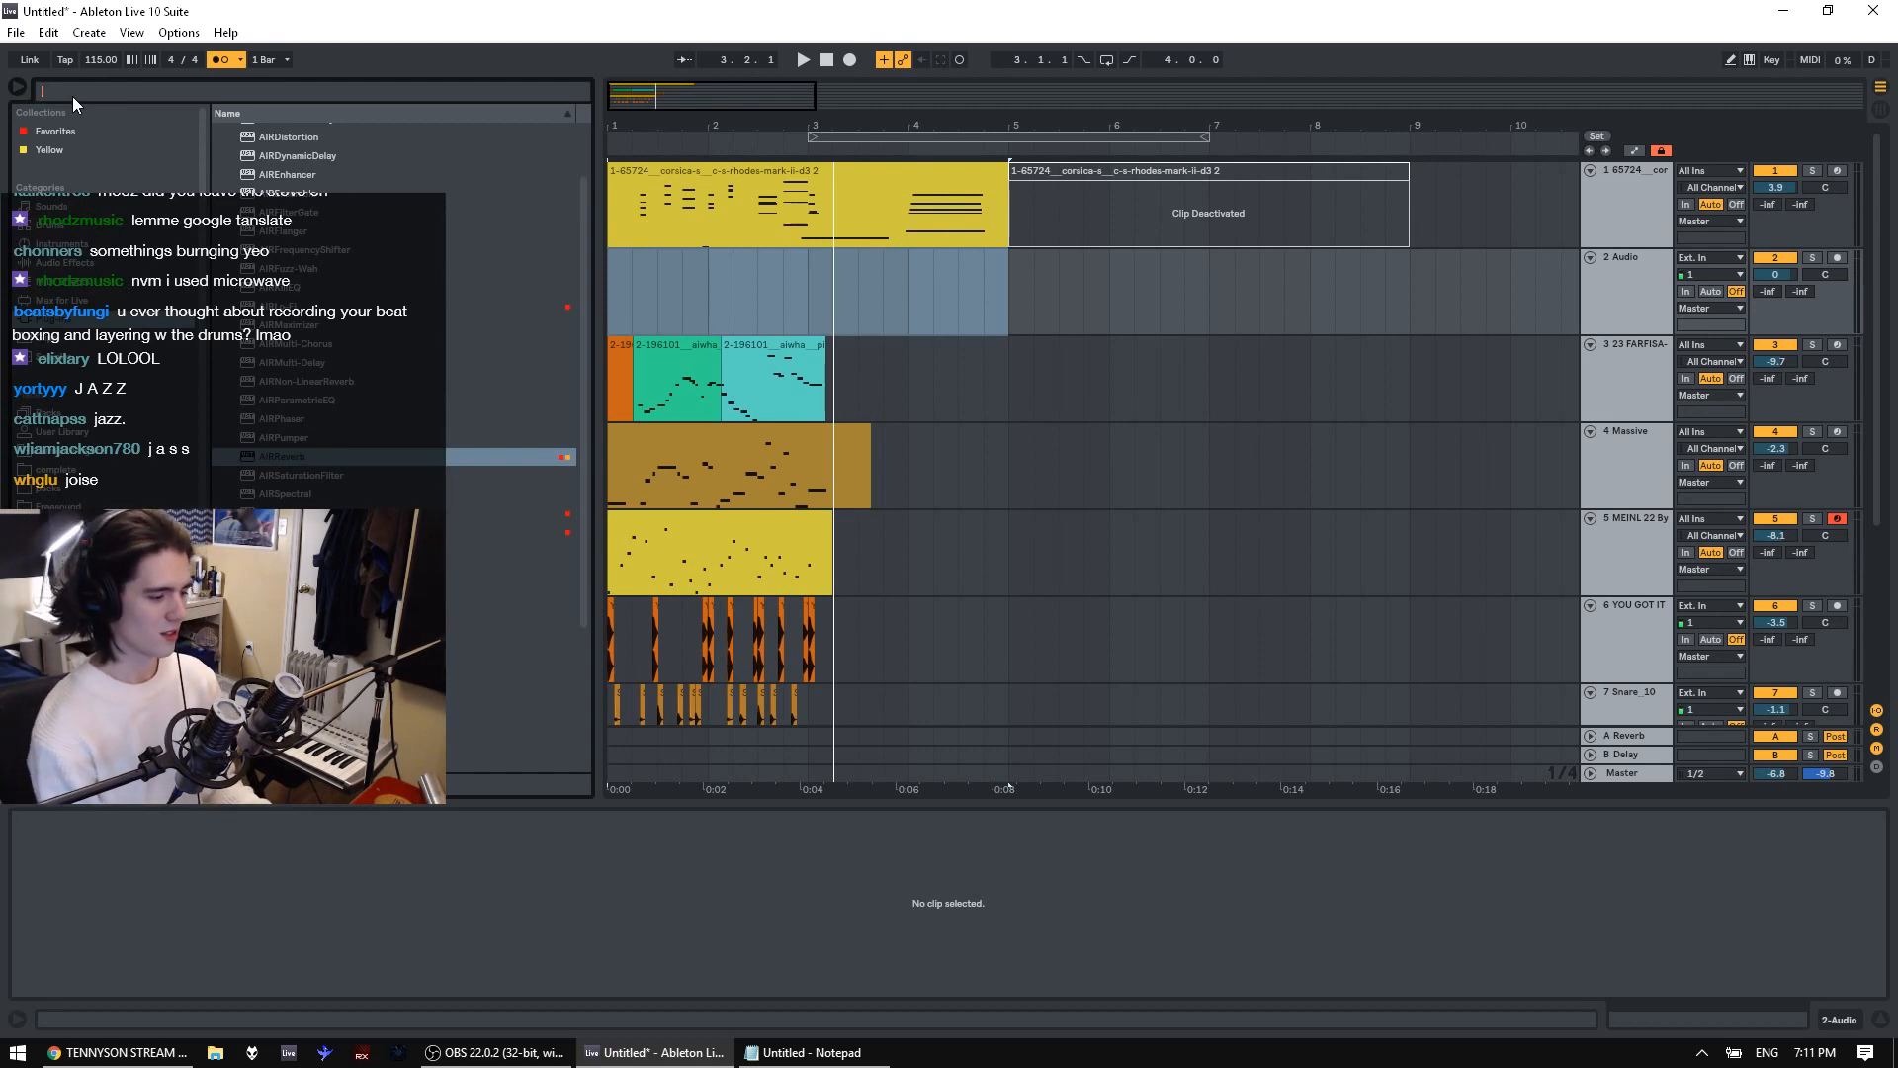
{"action": "left_click", "coordinate": [59, 505]}
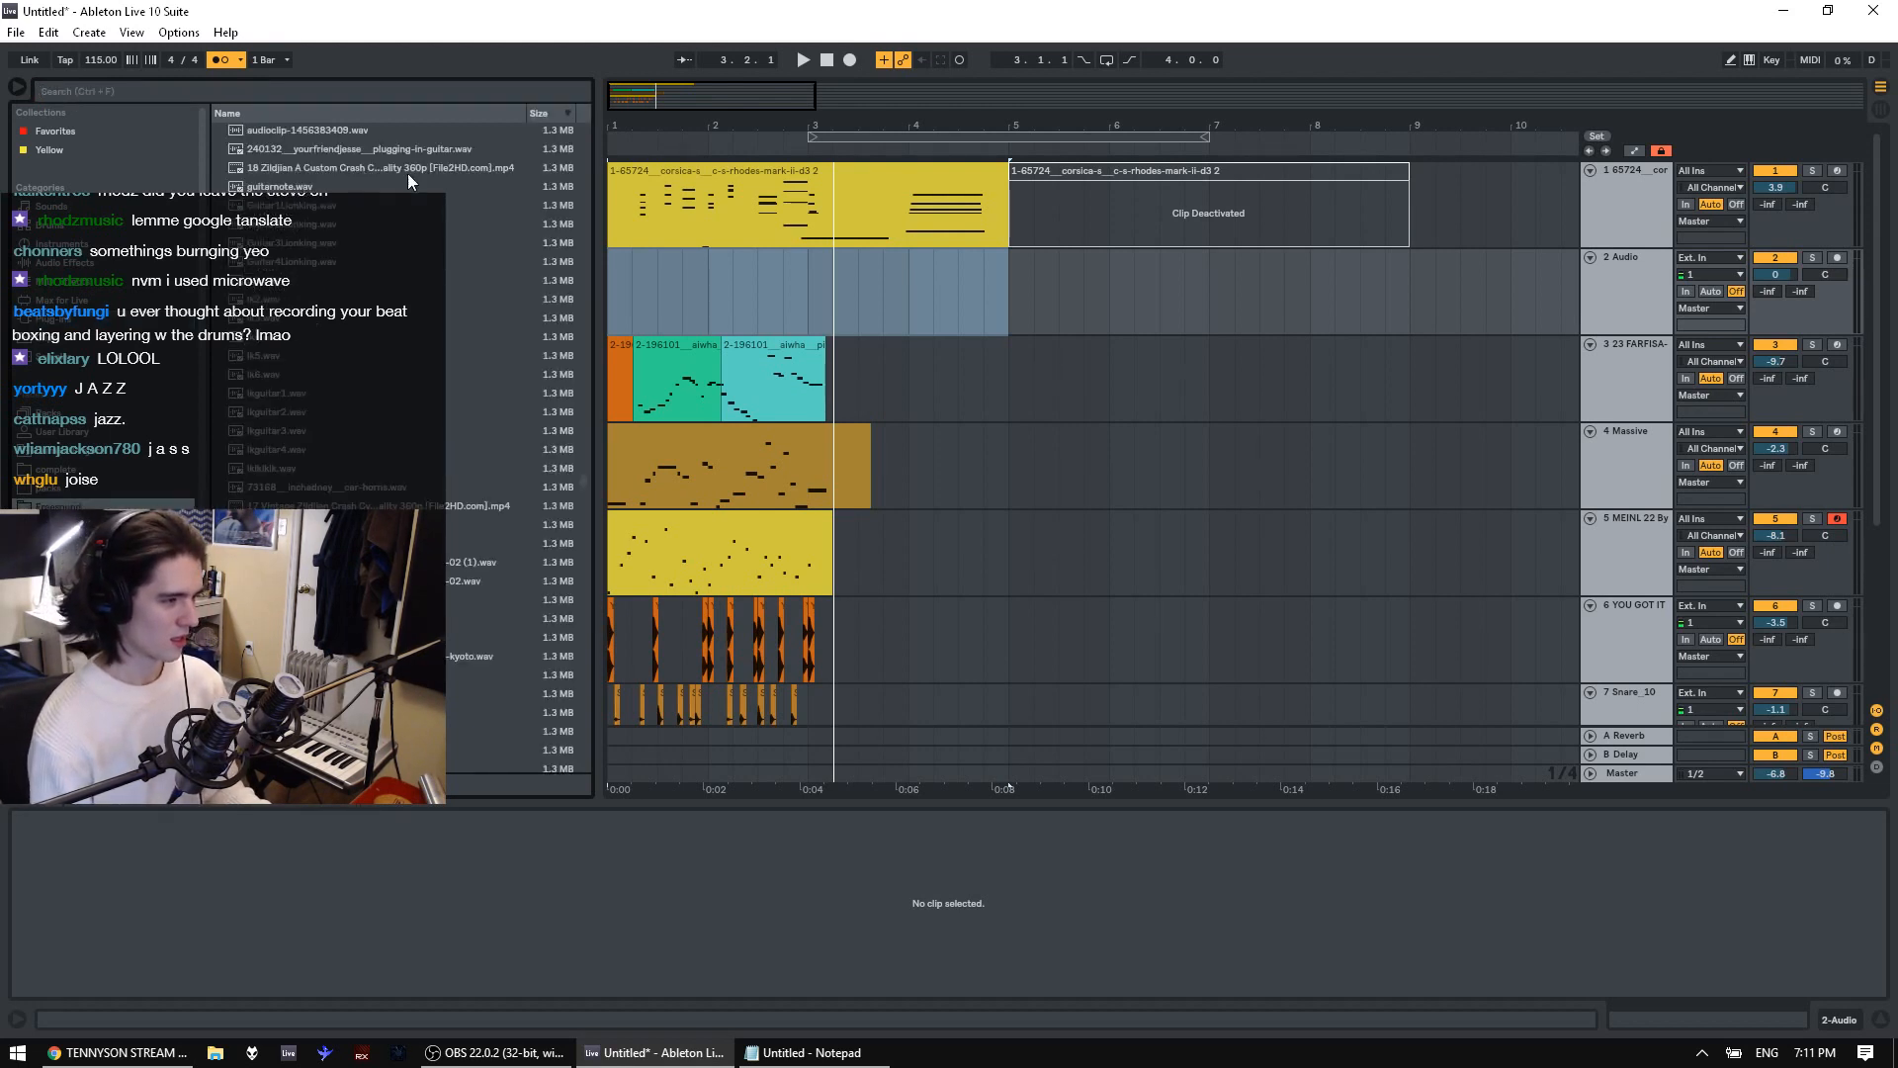
{"action": "key", "text": "space"}
{"action": "key", "text": "space"}
{"action": "left_click", "coordinate": [1641, 217]}
{"action": "left_click", "coordinate": [1631, 280]}
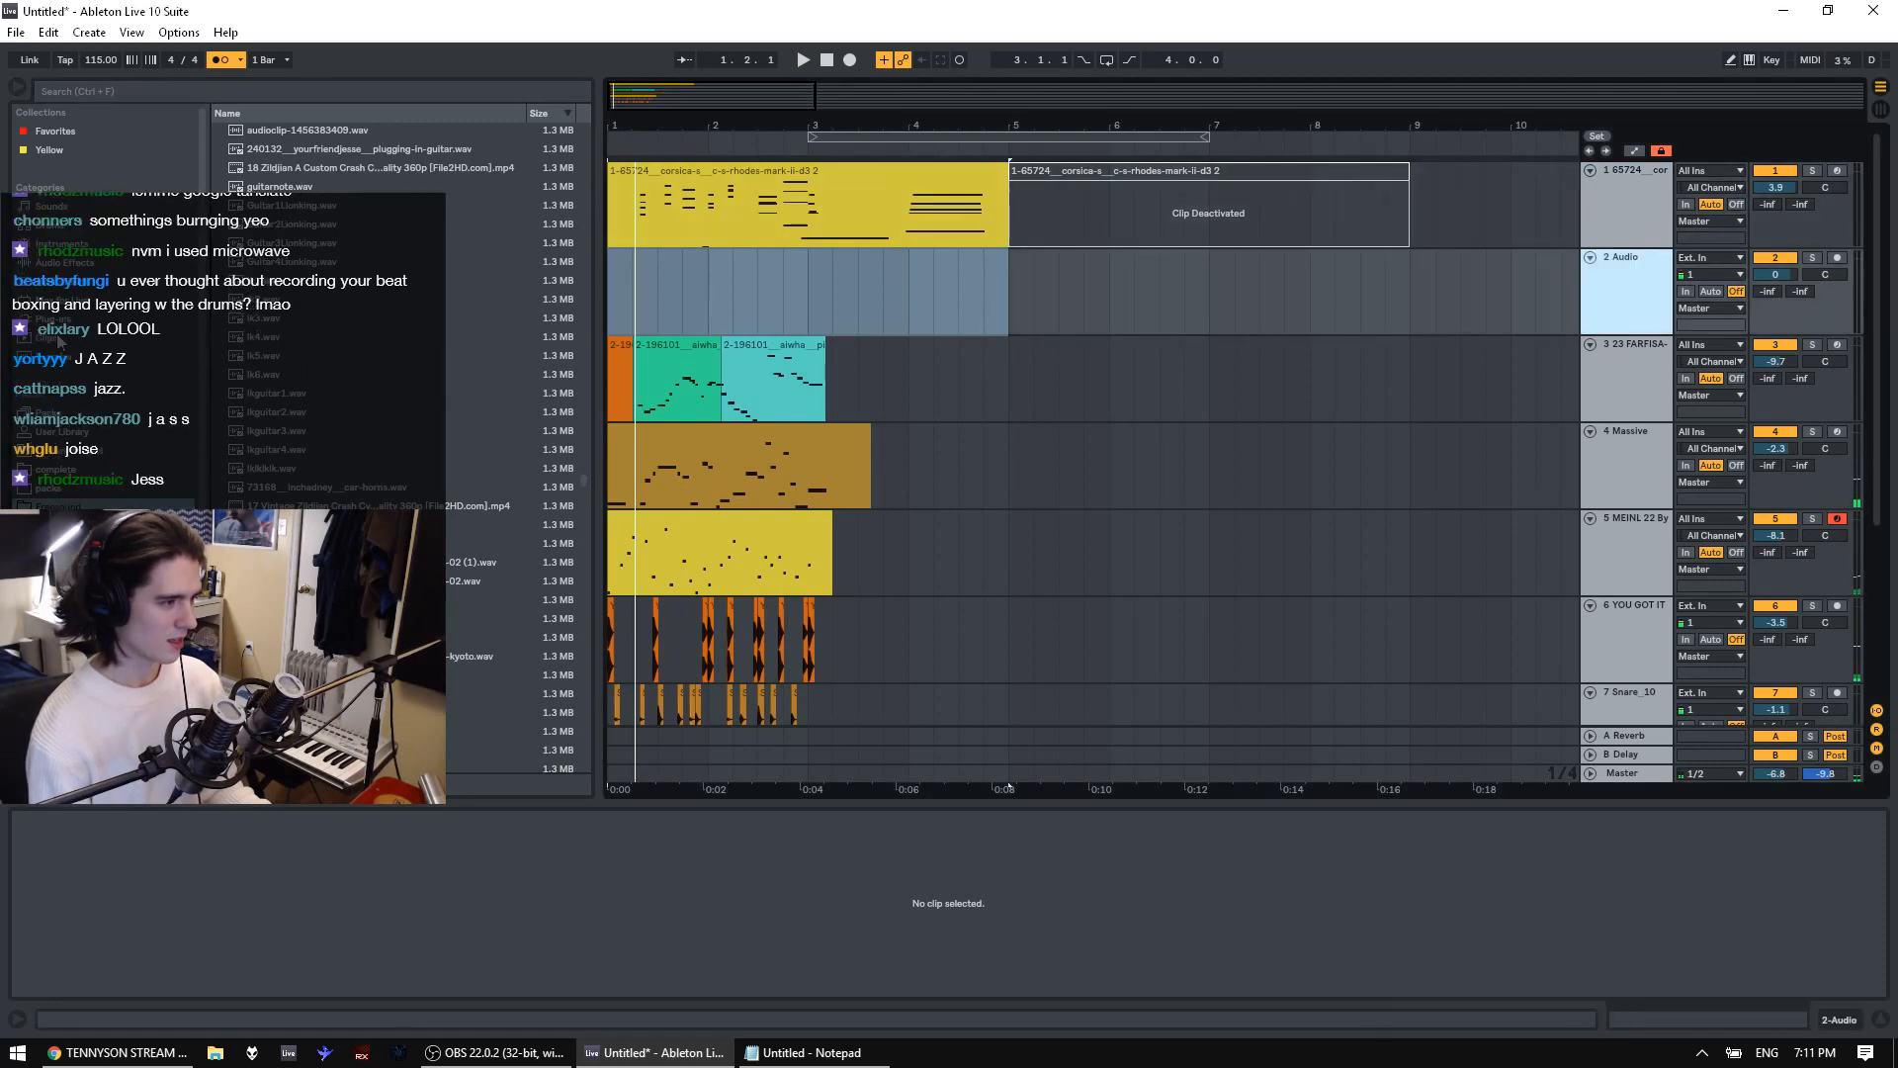
Insert a MIDI track below the new audio track and load the Massive plug-in from the plug-in list onto it
{"action": "left_click", "coordinate": [61, 301]}
{"action": "left_click", "coordinate": [58, 320]}
{"action": "scroll", "coordinate": [308, 501], "scroll_direction": "down", "scroll_amount": 3}
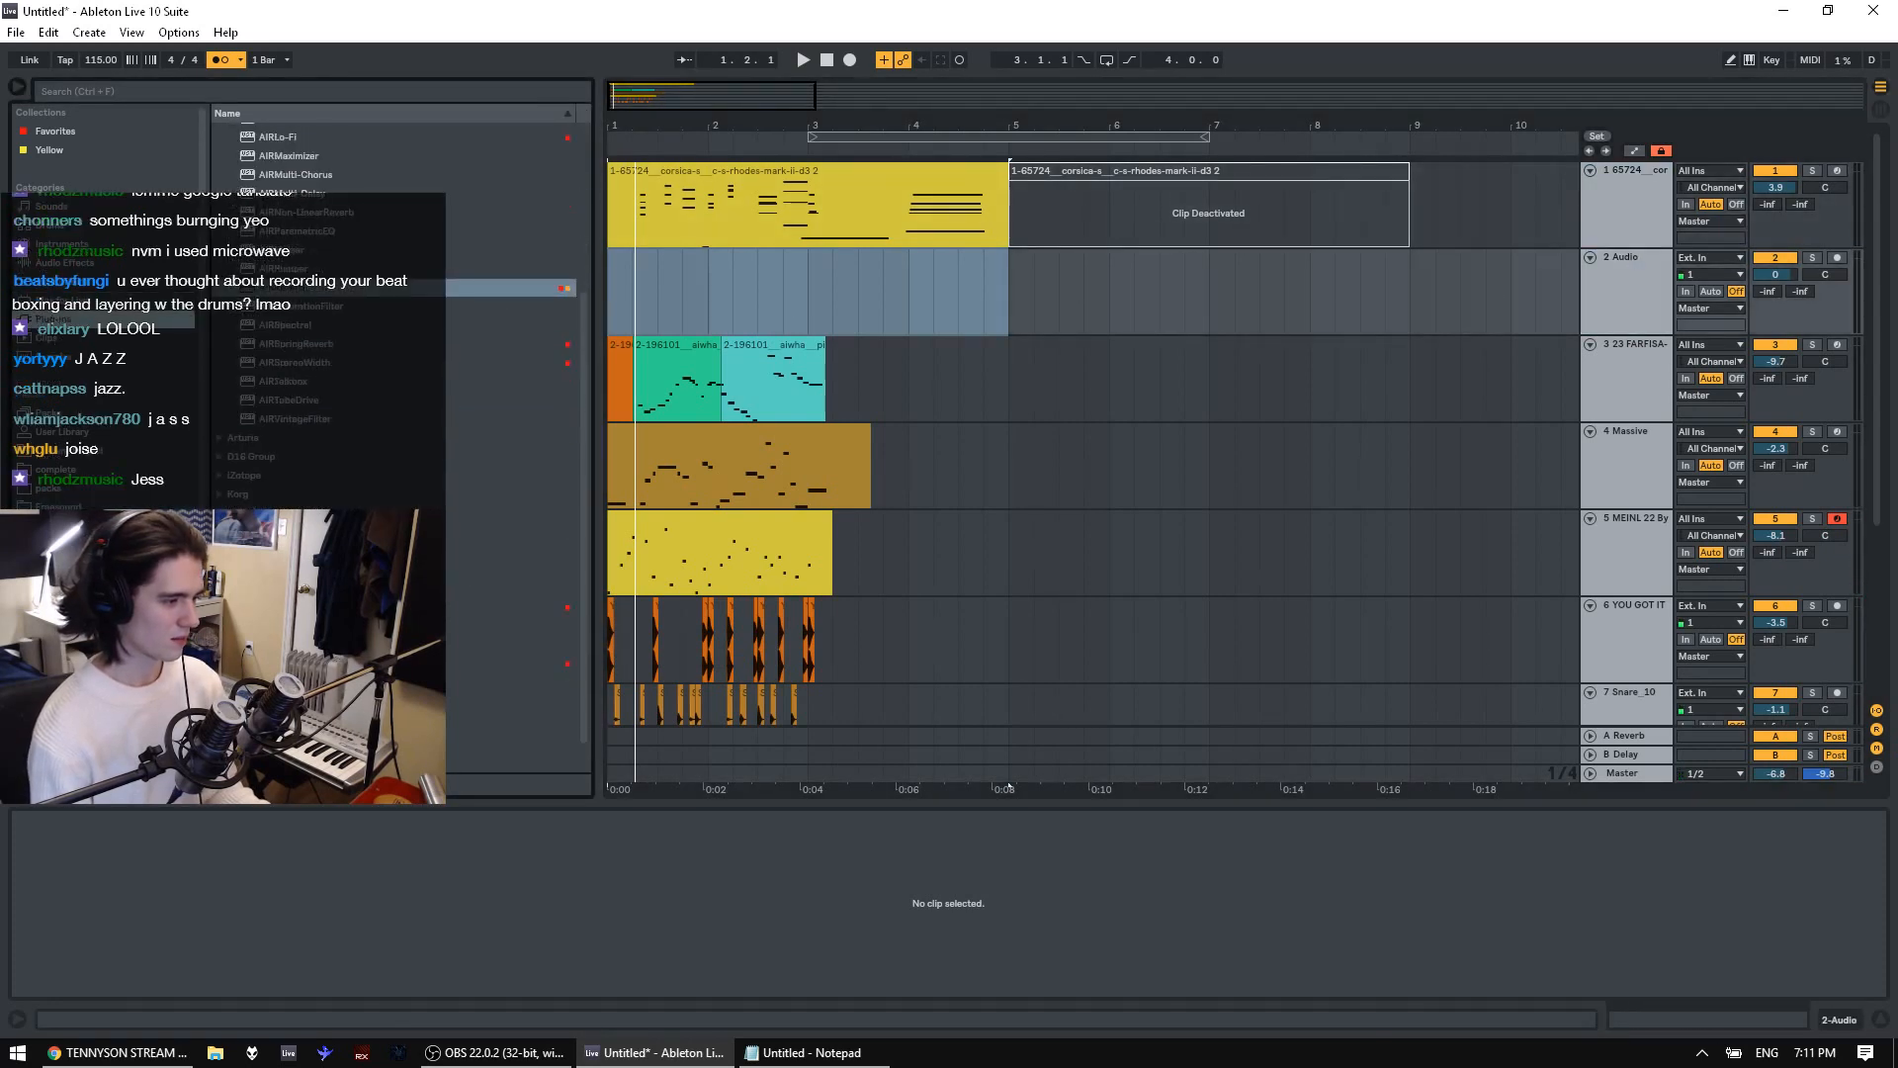
{"action": "left_click", "coordinate": [1646, 312]}
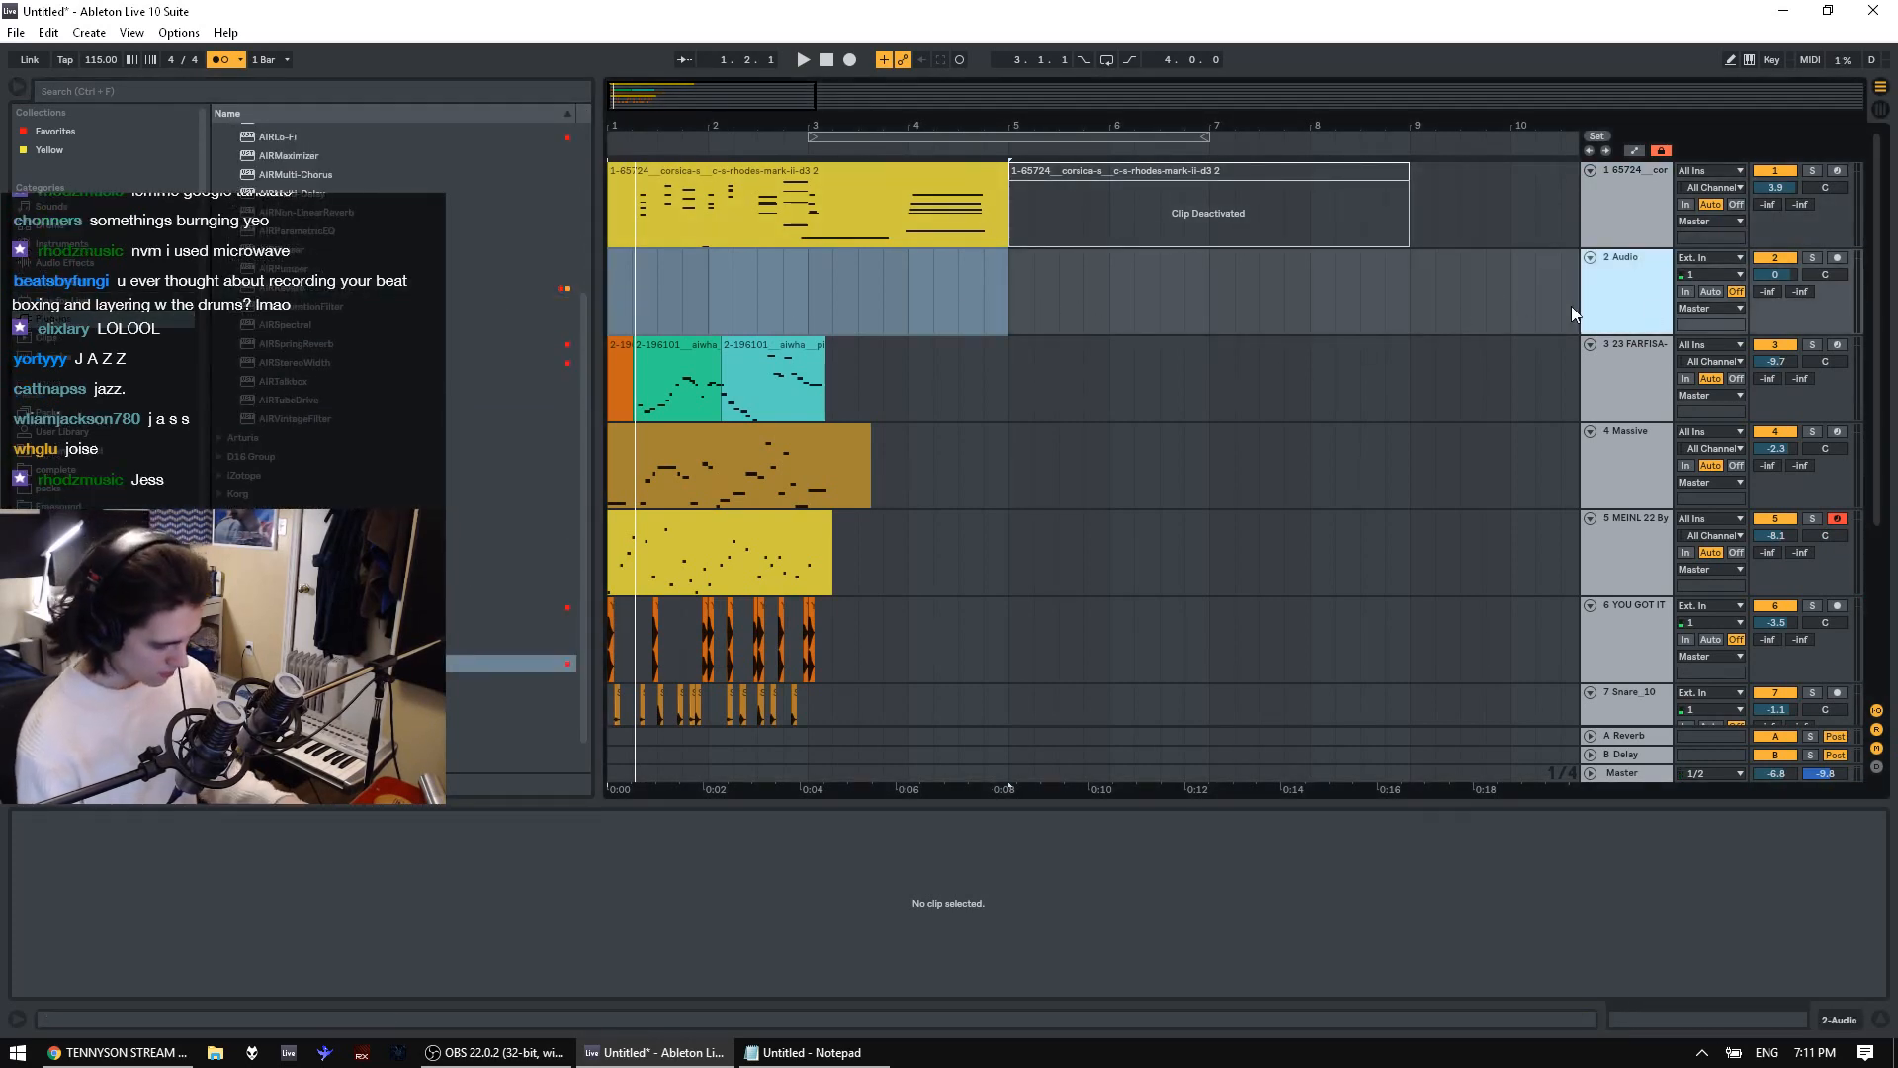
{"action": "key", "text": "ctrl+shift+t"}
{"action": "left_click_drag", "start_coordinate": [297, 663], "coordinate": [760, 393]}
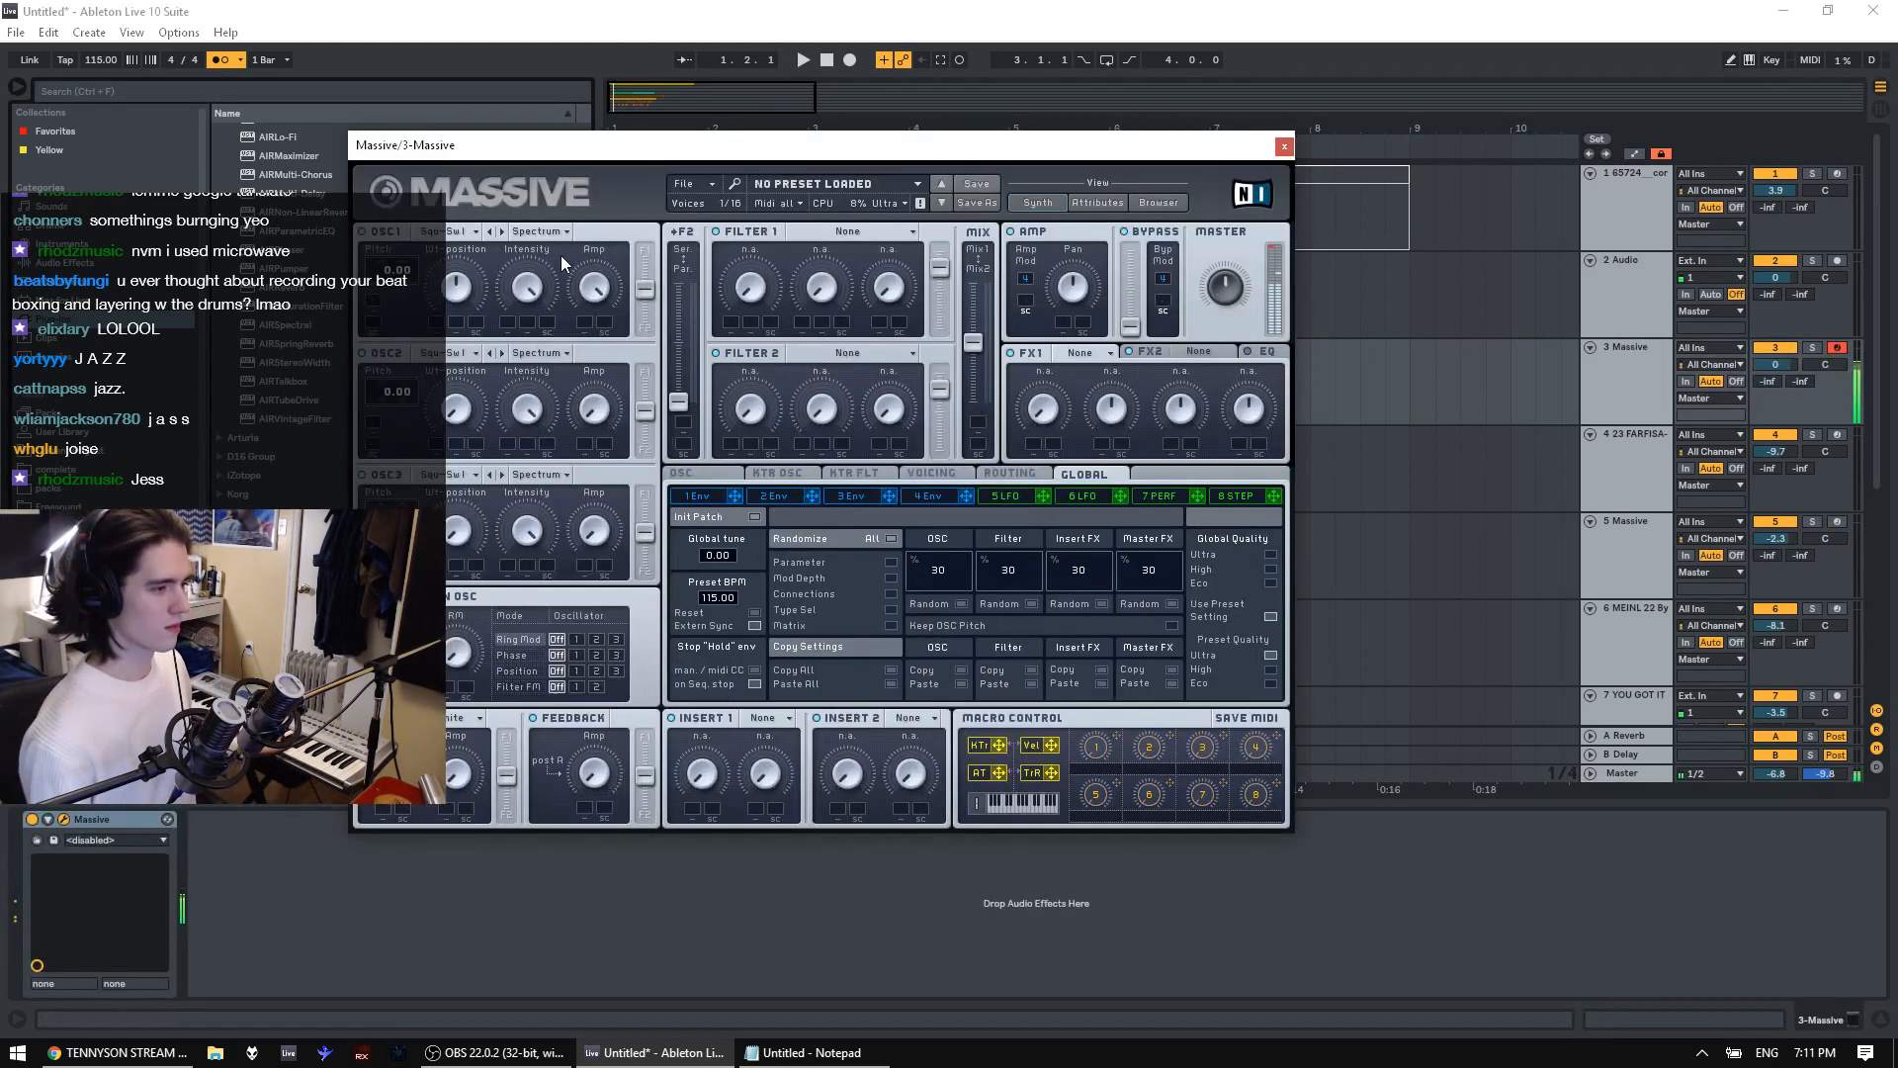
Import the non-backup program list into Massive, audition 4_bells, 4_brass and 4_keys, and show the synth view
{"action": "left_click", "coordinate": [1159, 202]}
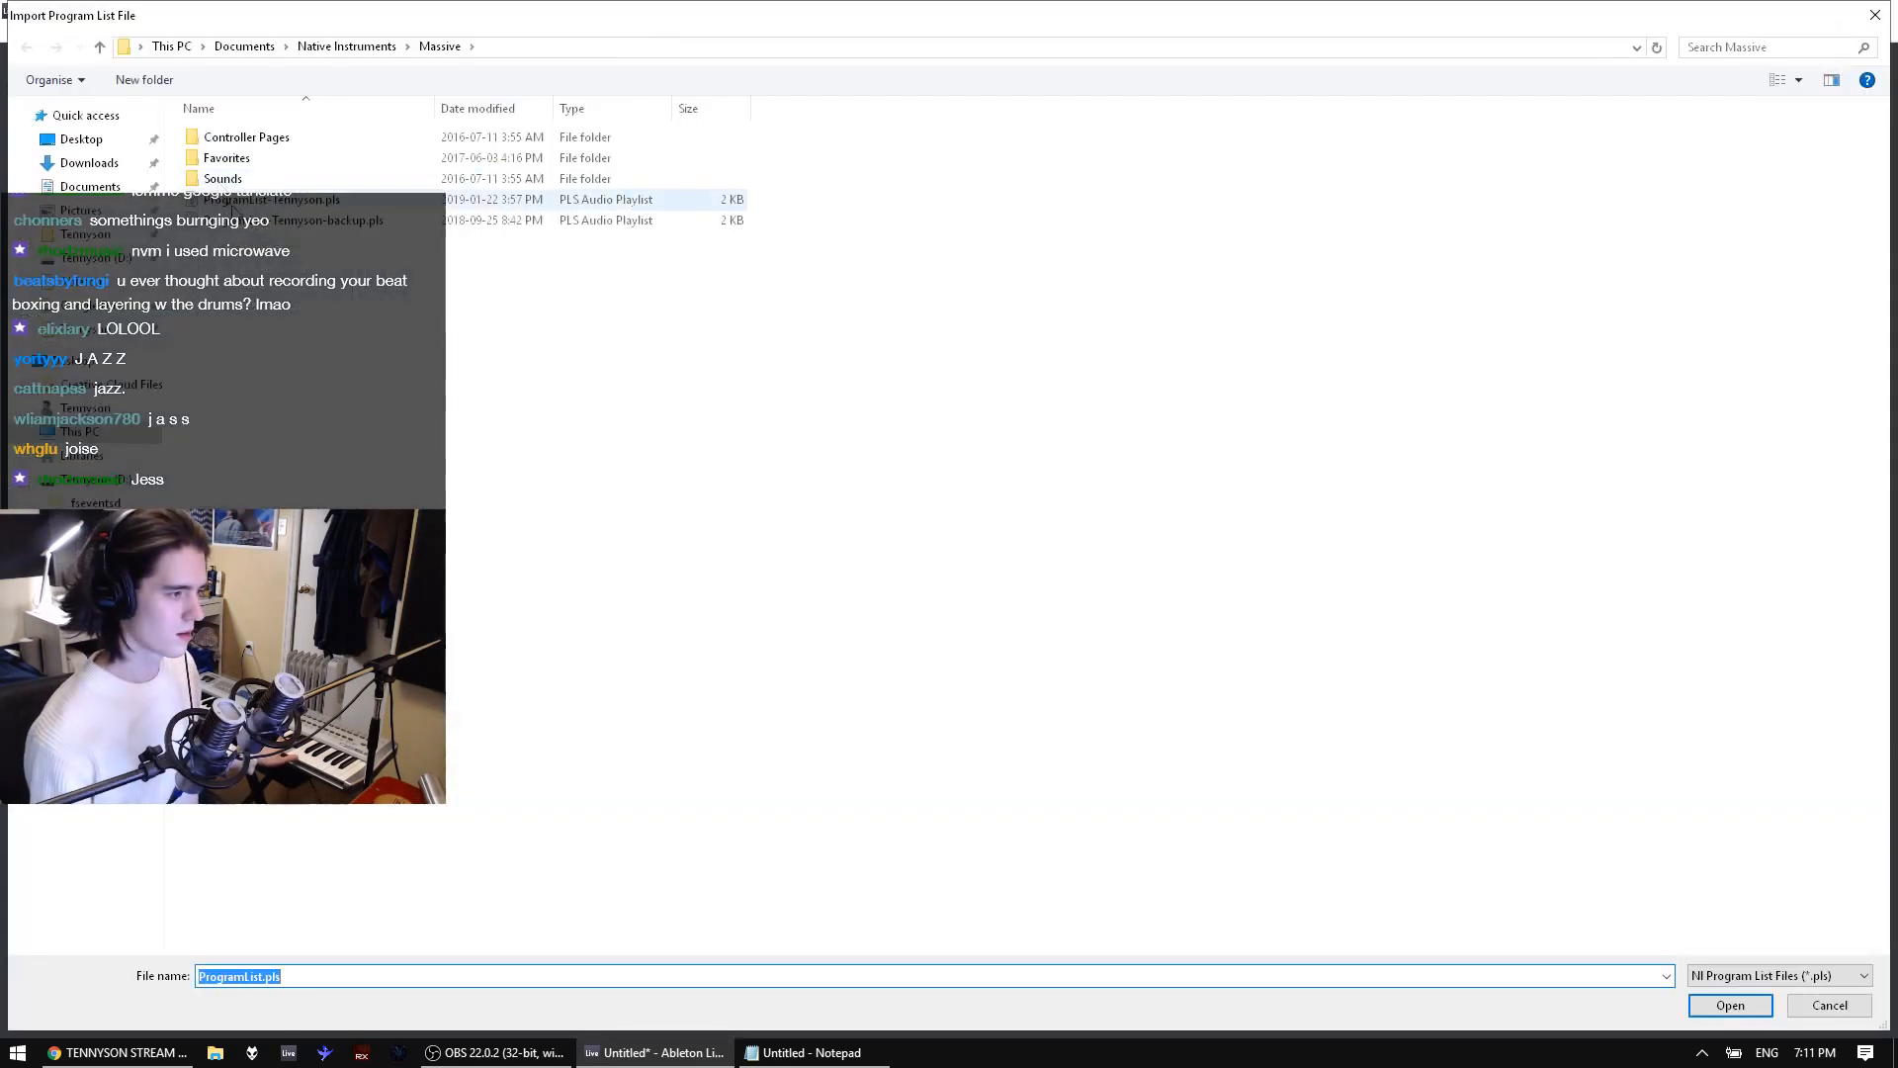
{"action": "double_click", "coordinate": [395, 201]}
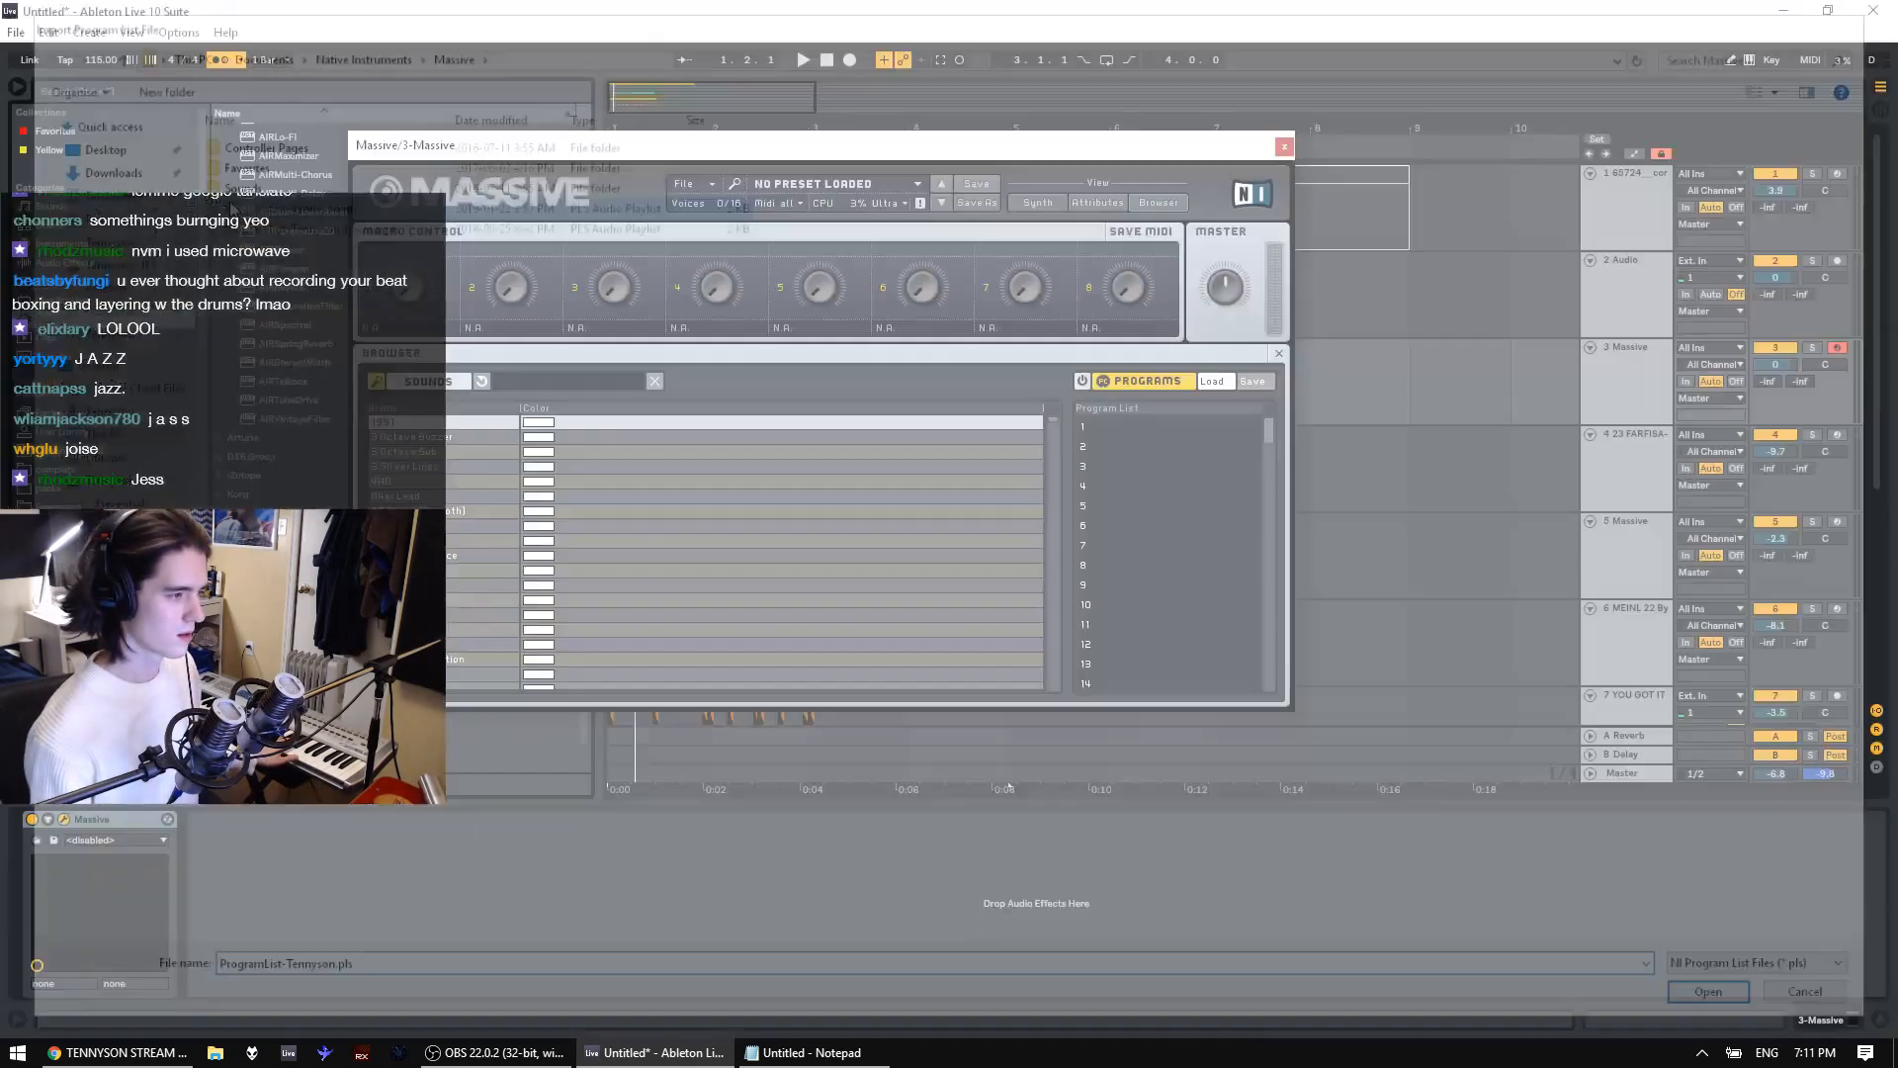
{"action": "left_click", "coordinate": [1151, 548]}
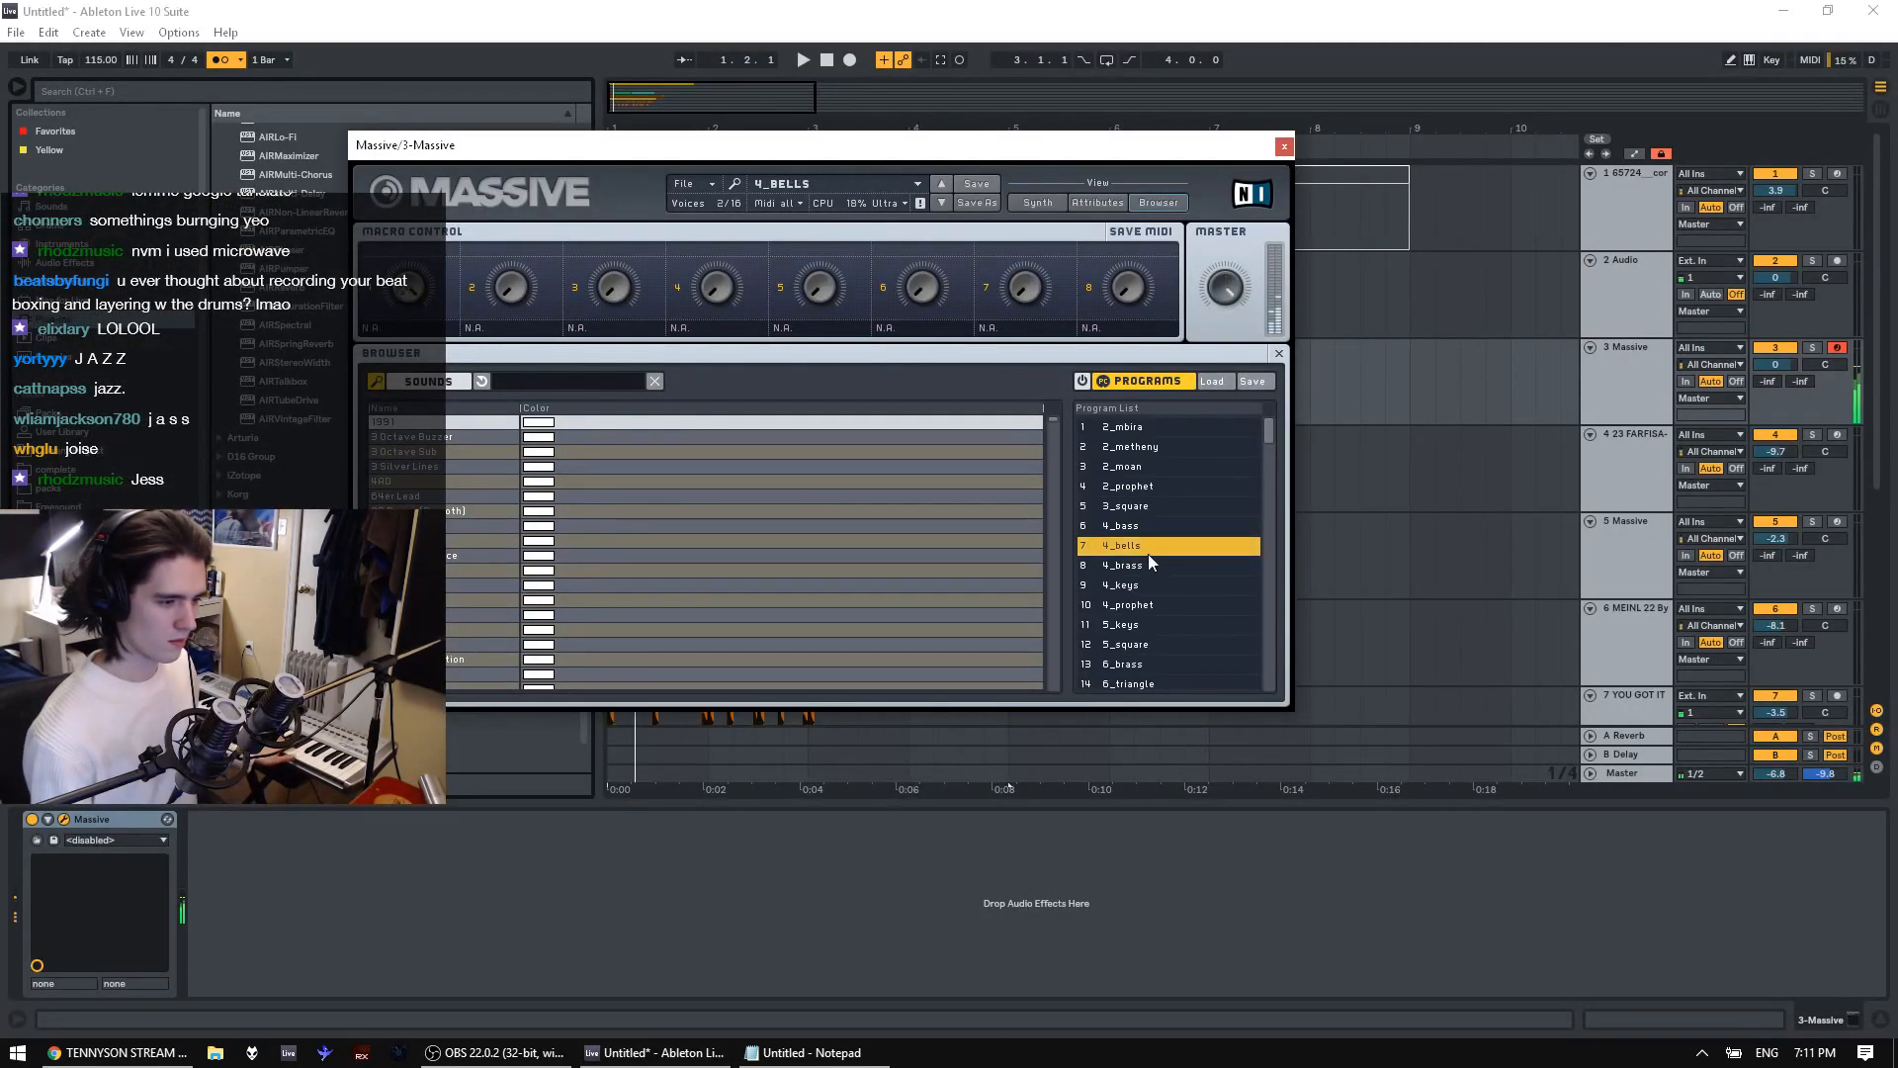
{"action": "left_click", "coordinate": [1147, 565]}
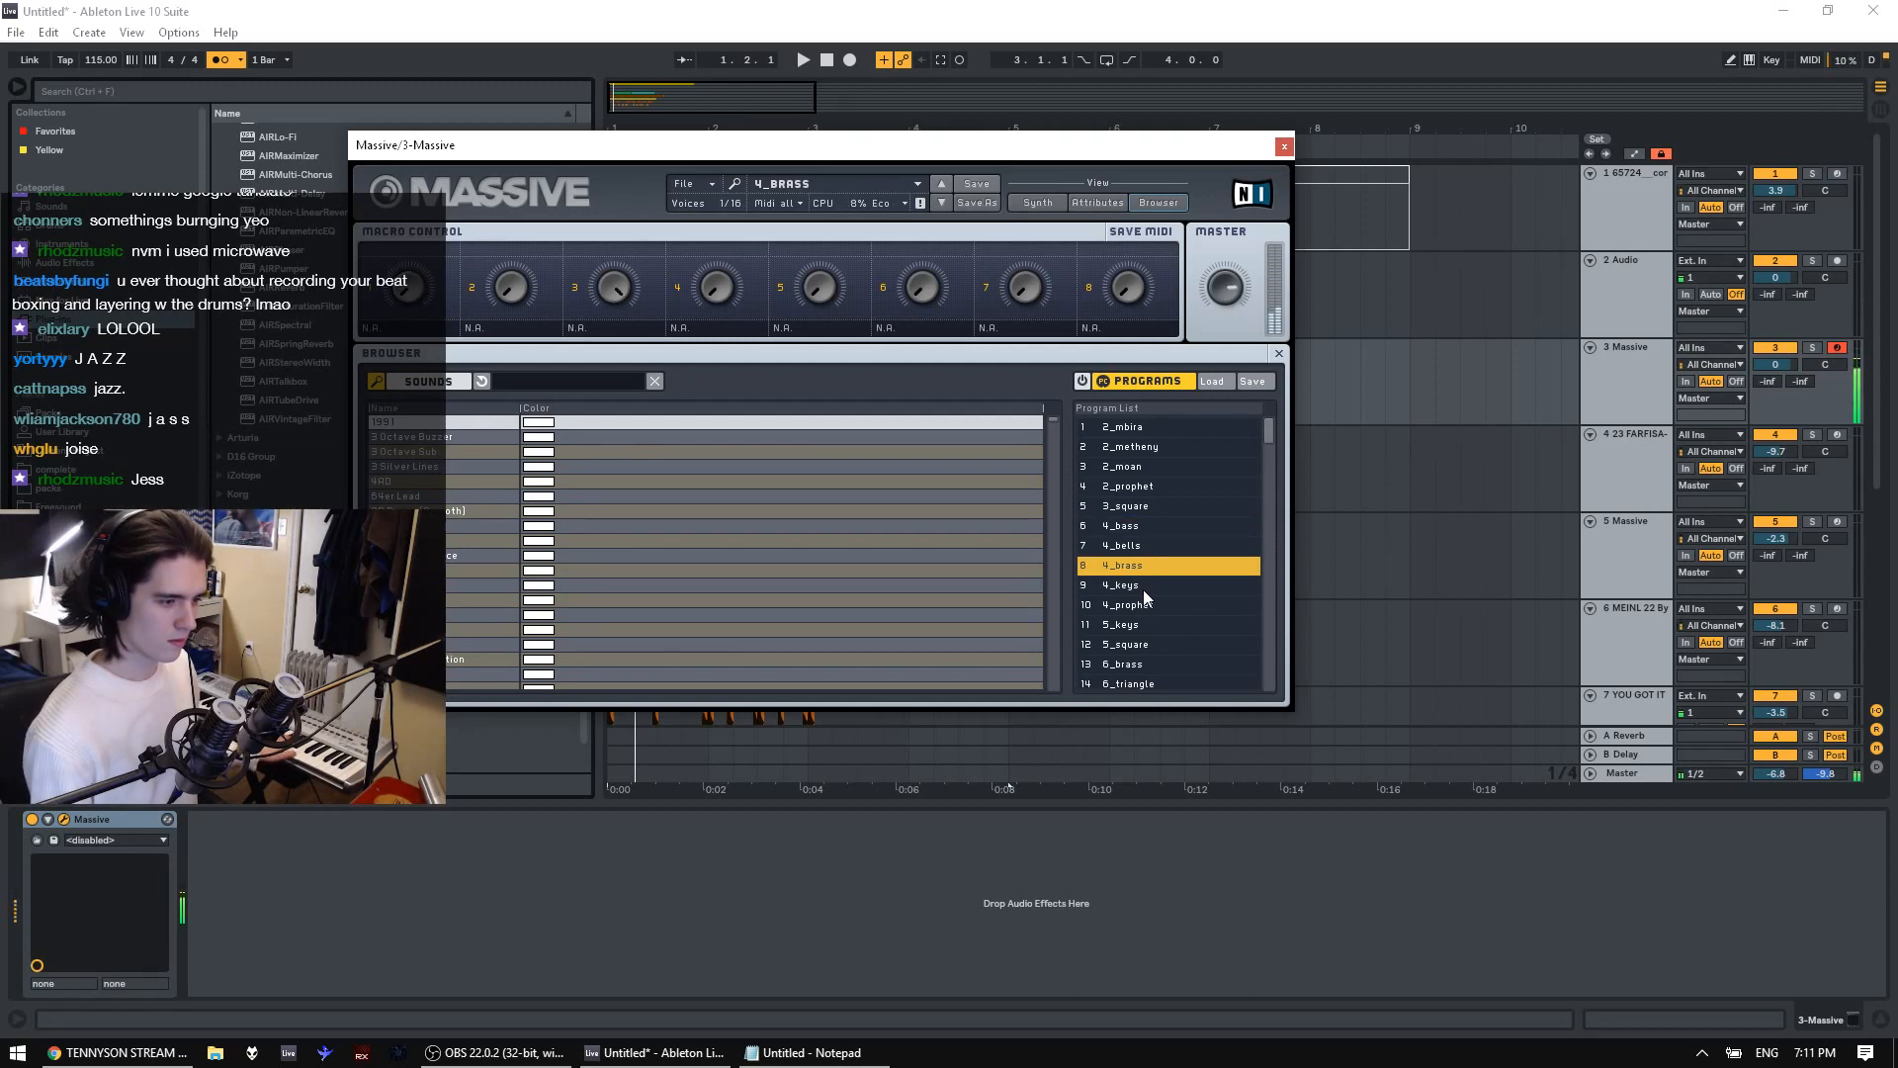
{"action": "left_click", "coordinate": [1143, 590]}
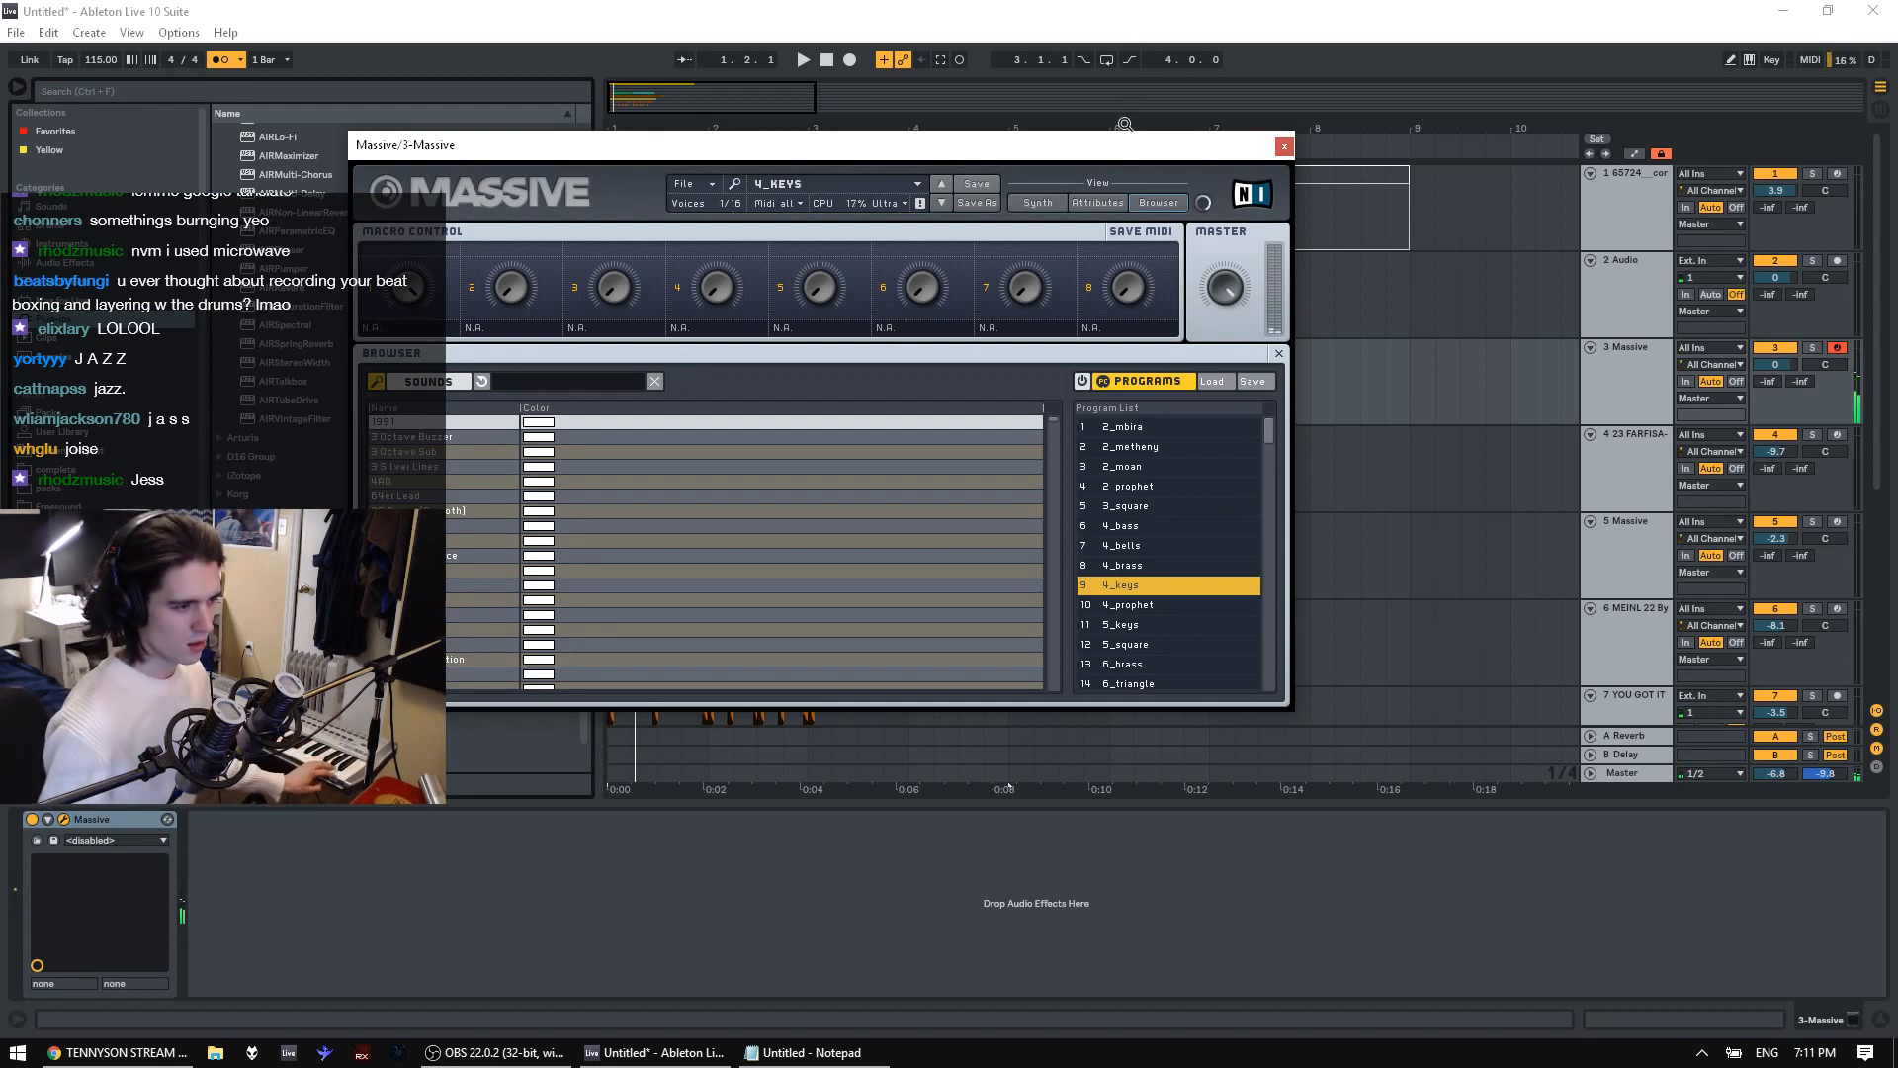
{"action": "left_click", "coordinate": [1038, 203]}
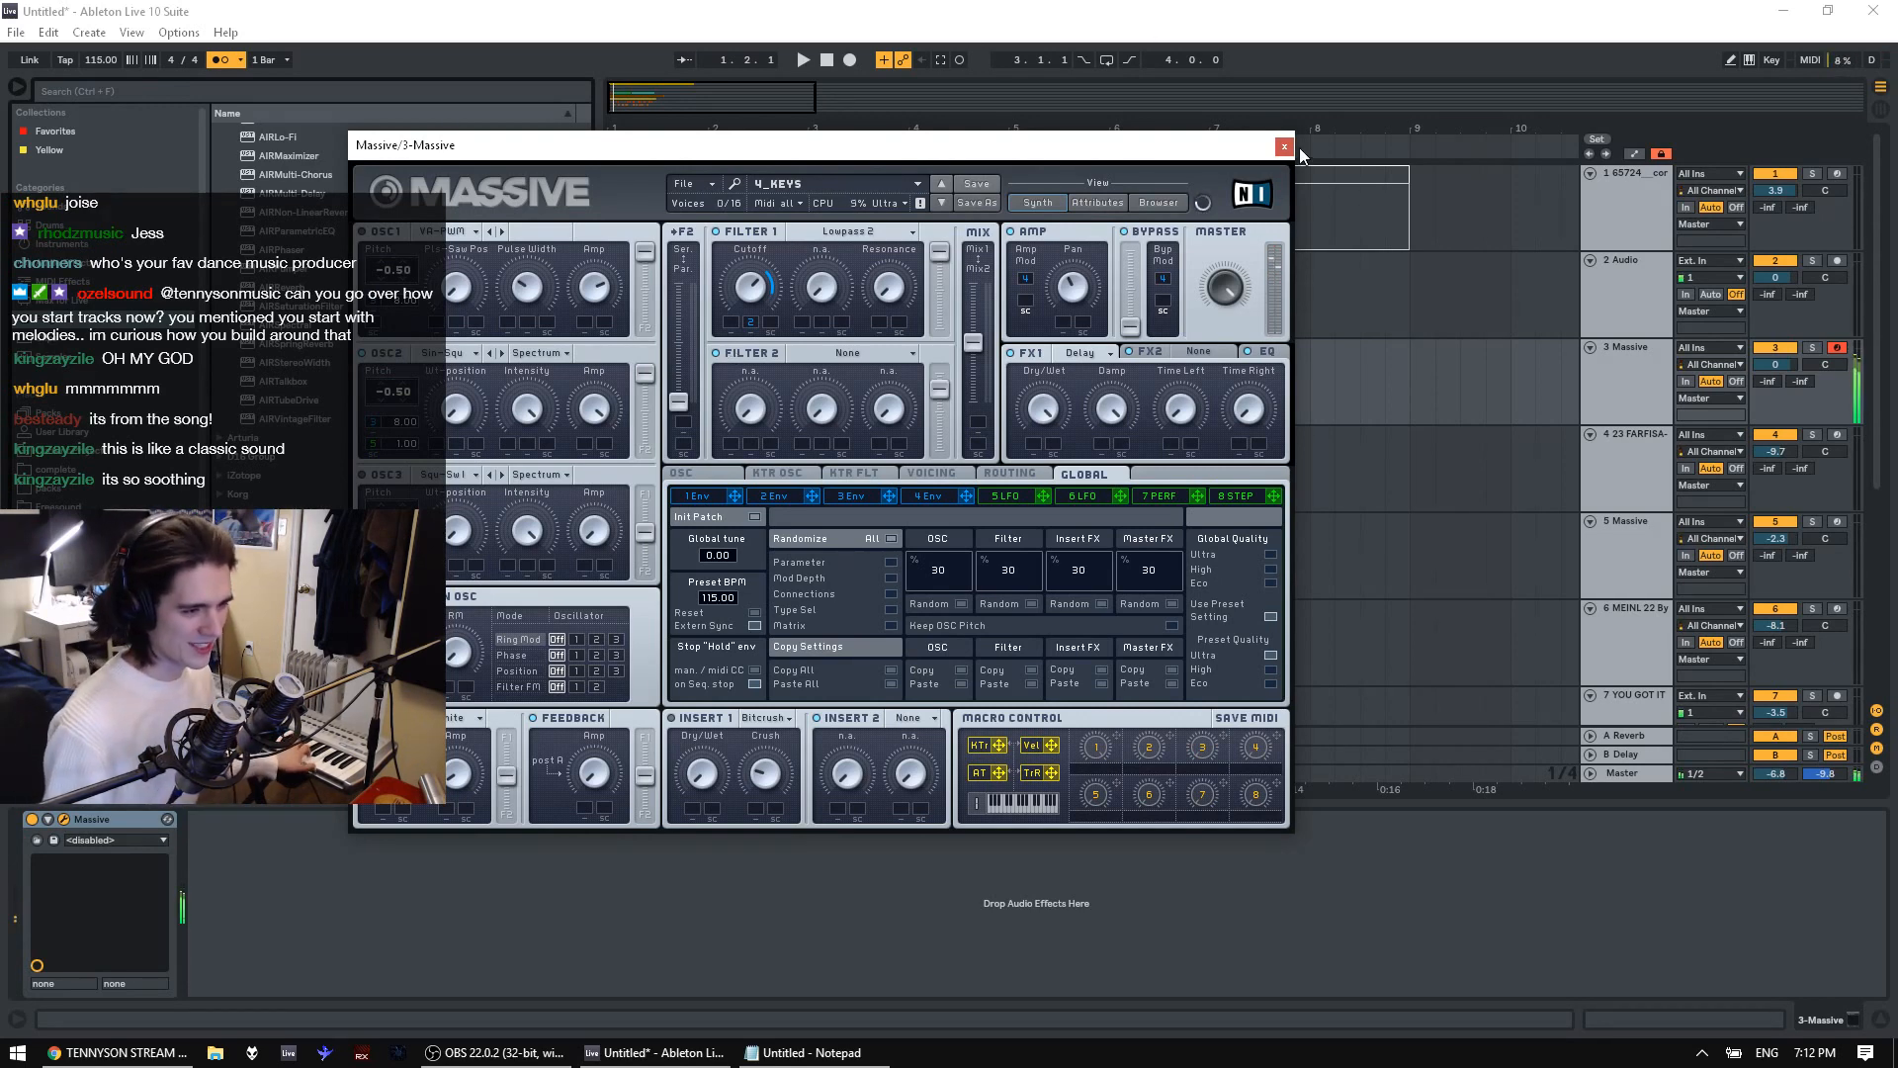
Return to Massive's program list, load the 6_brass program, and play the arrangement
{"action": "left_click", "coordinate": [1179, 204]}
{"action": "scroll", "coordinate": [1184, 500], "scroll_direction": "down", "scroll_amount": 6}
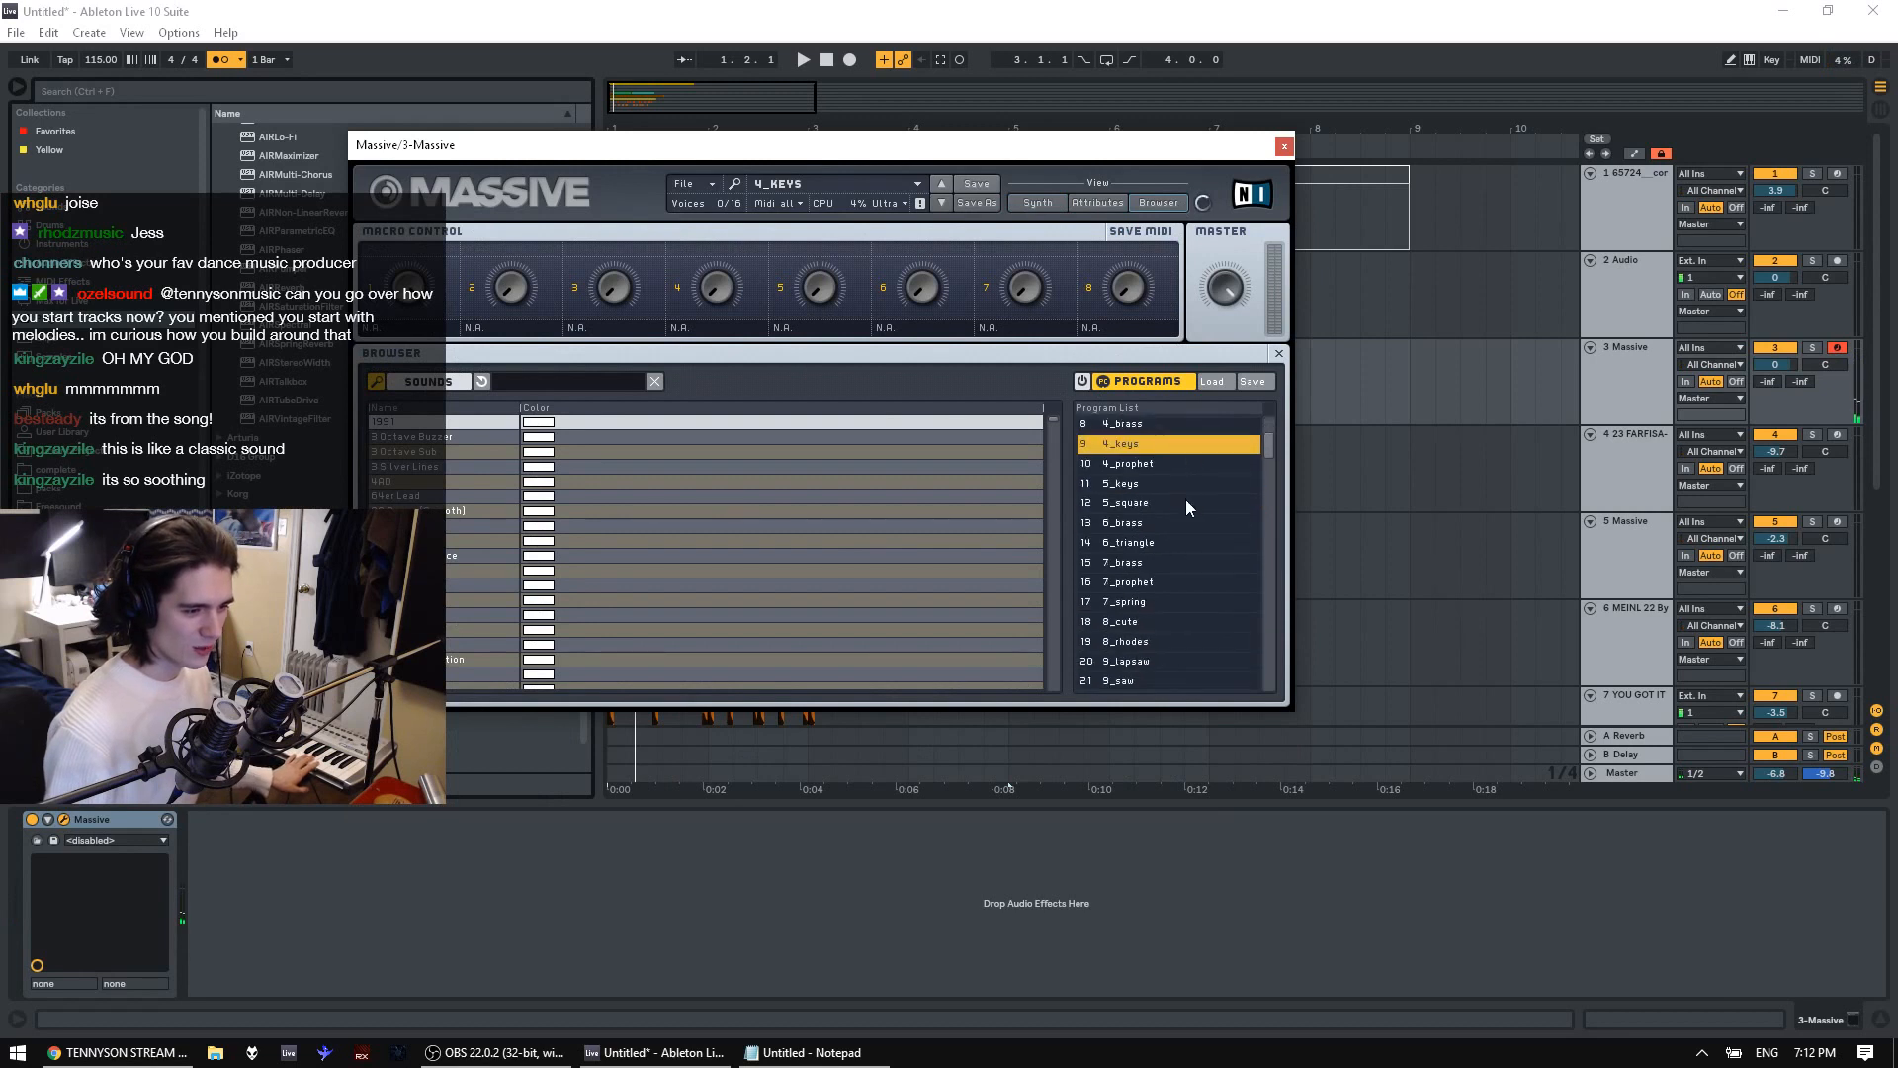
{"action": "mouse_move", "coordinate": [1272, 472]}
{"action": "left_mouse_down"}
{"action": "mouse_move", "coordinate": [1273, 577]}
{"action": "mouse_move", "coordinate": [1279, 477]}
{"action": "left_mouse_up"}
{"action": "scroll", "coordinate": [1226, 490], "scroll_direction": "up", "scroll_amount": 7}
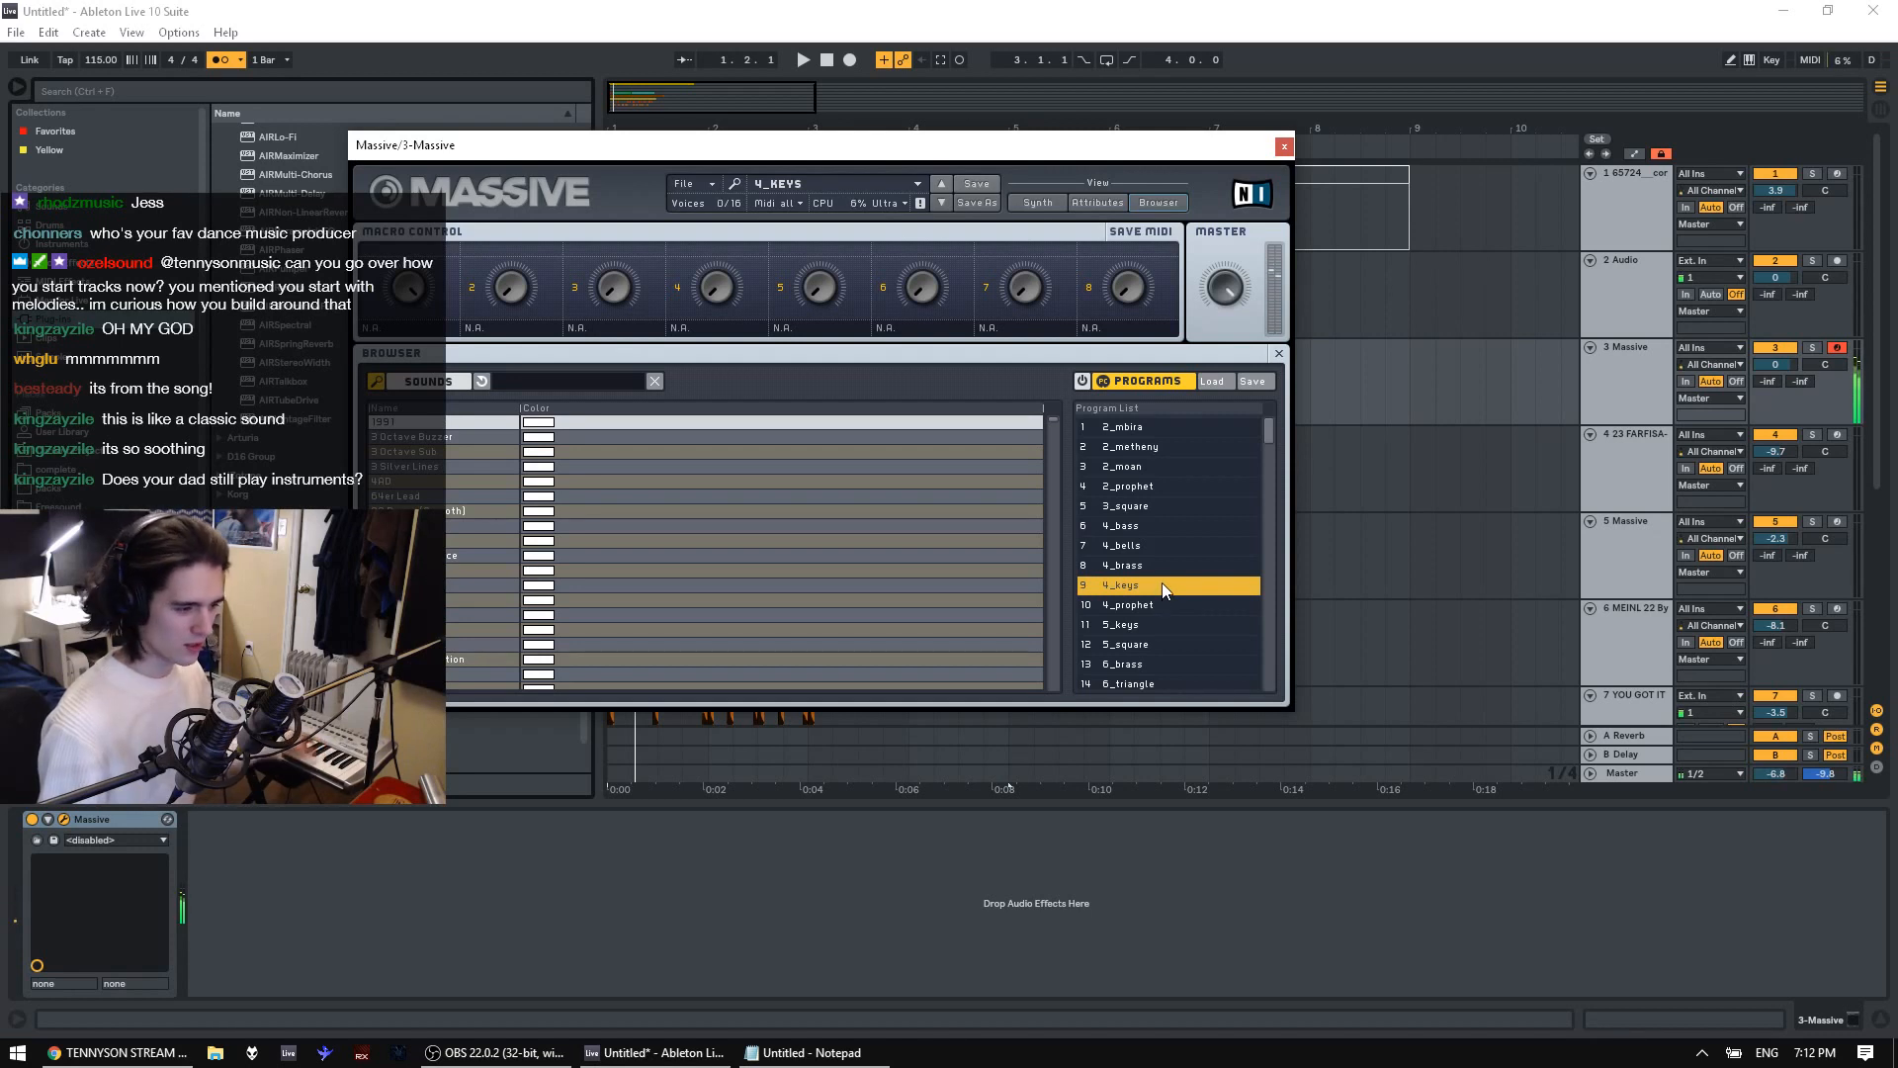
{"action": "left_click_drag", "start_coordinate": [1273, 435], "coordinate": [1274, 449]}
{"action": "left_click", "coordinate": [1155, 534]}
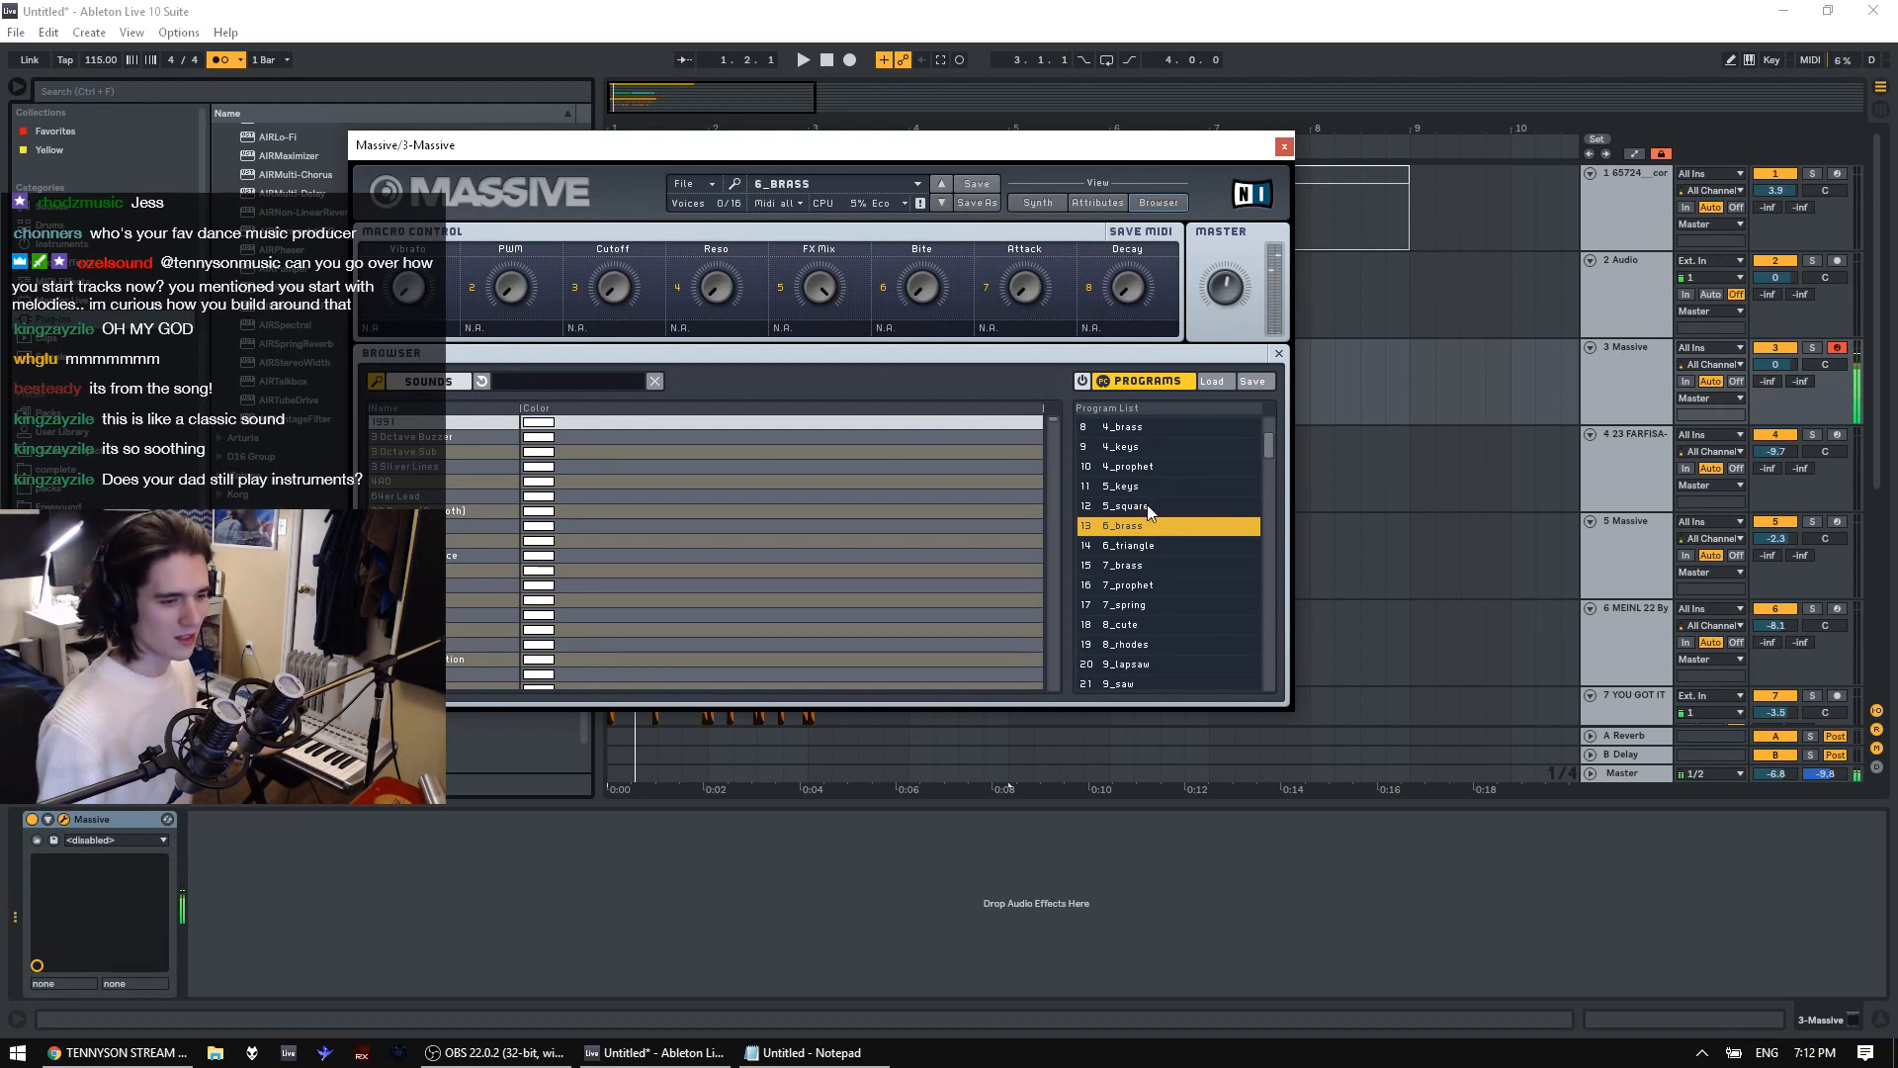
{"action": "left_click", "coordinate": [1149, 507]}
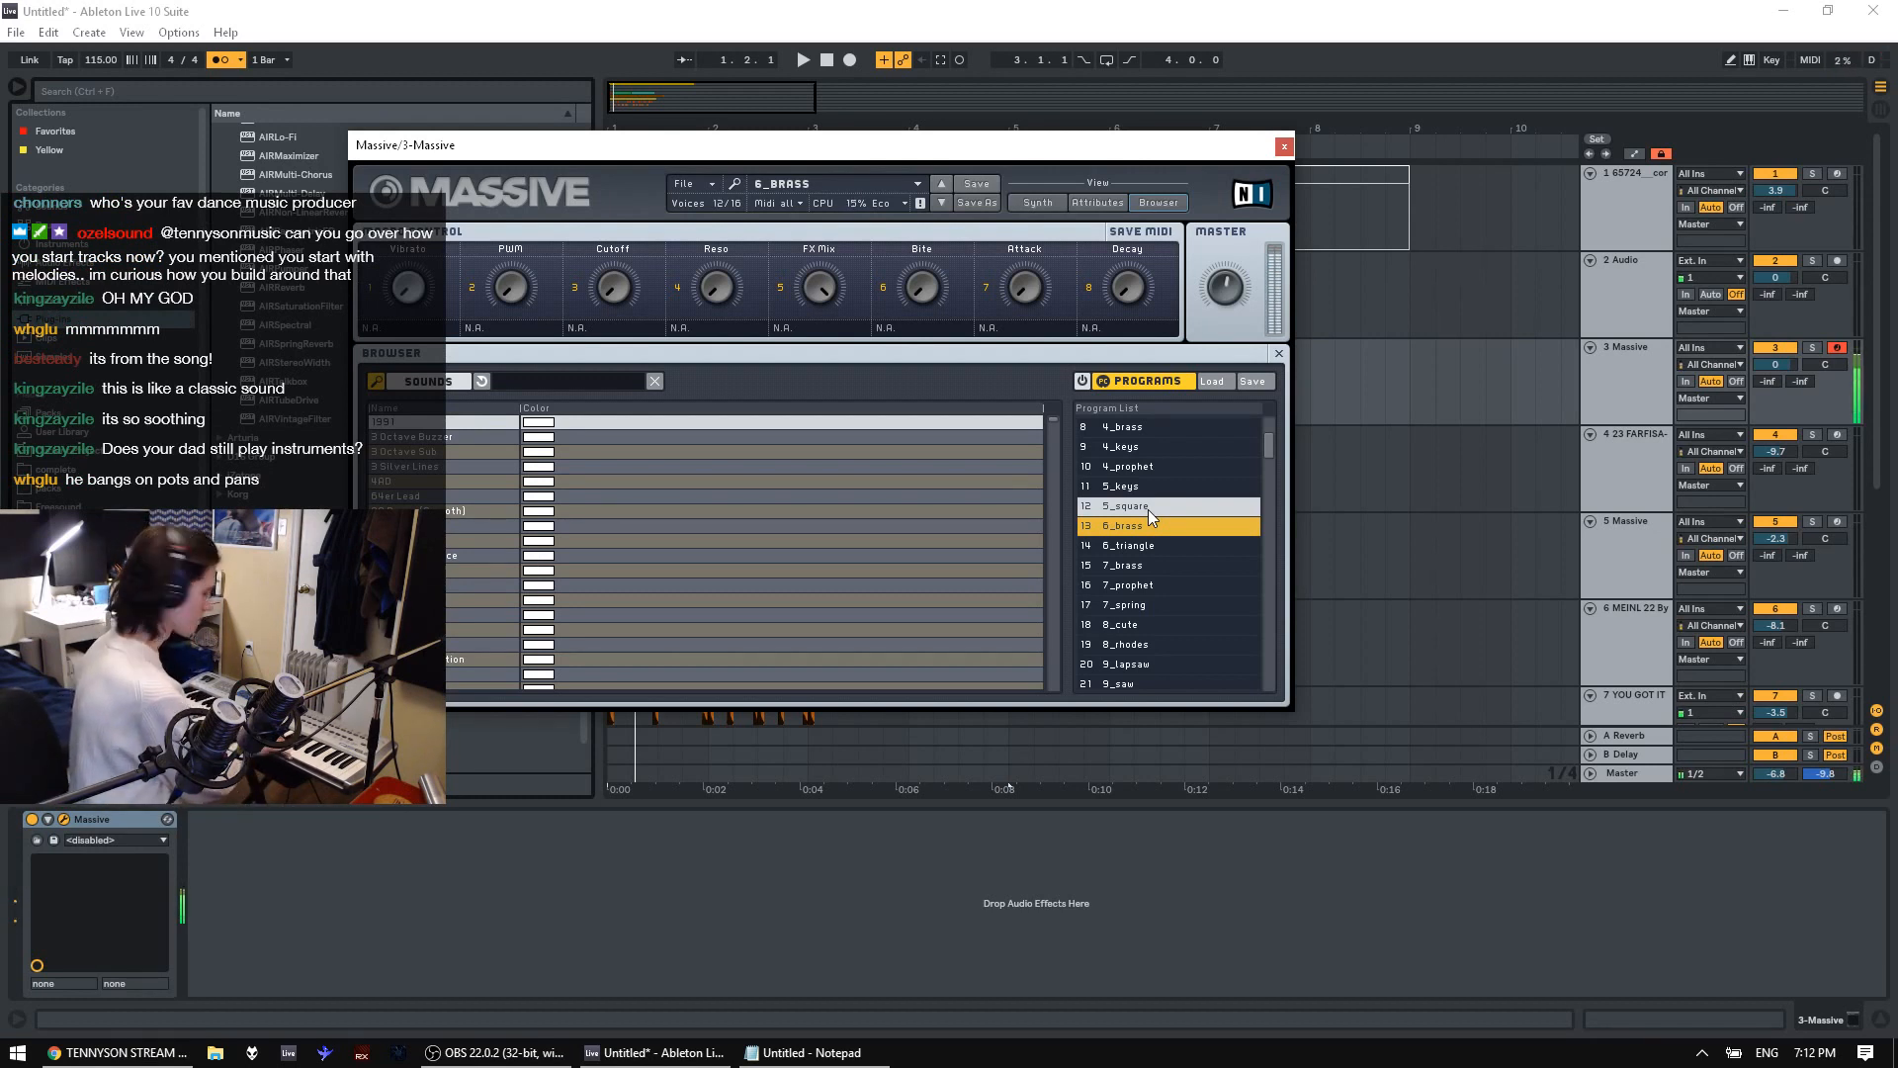
{"action": "key", "text": "space"}
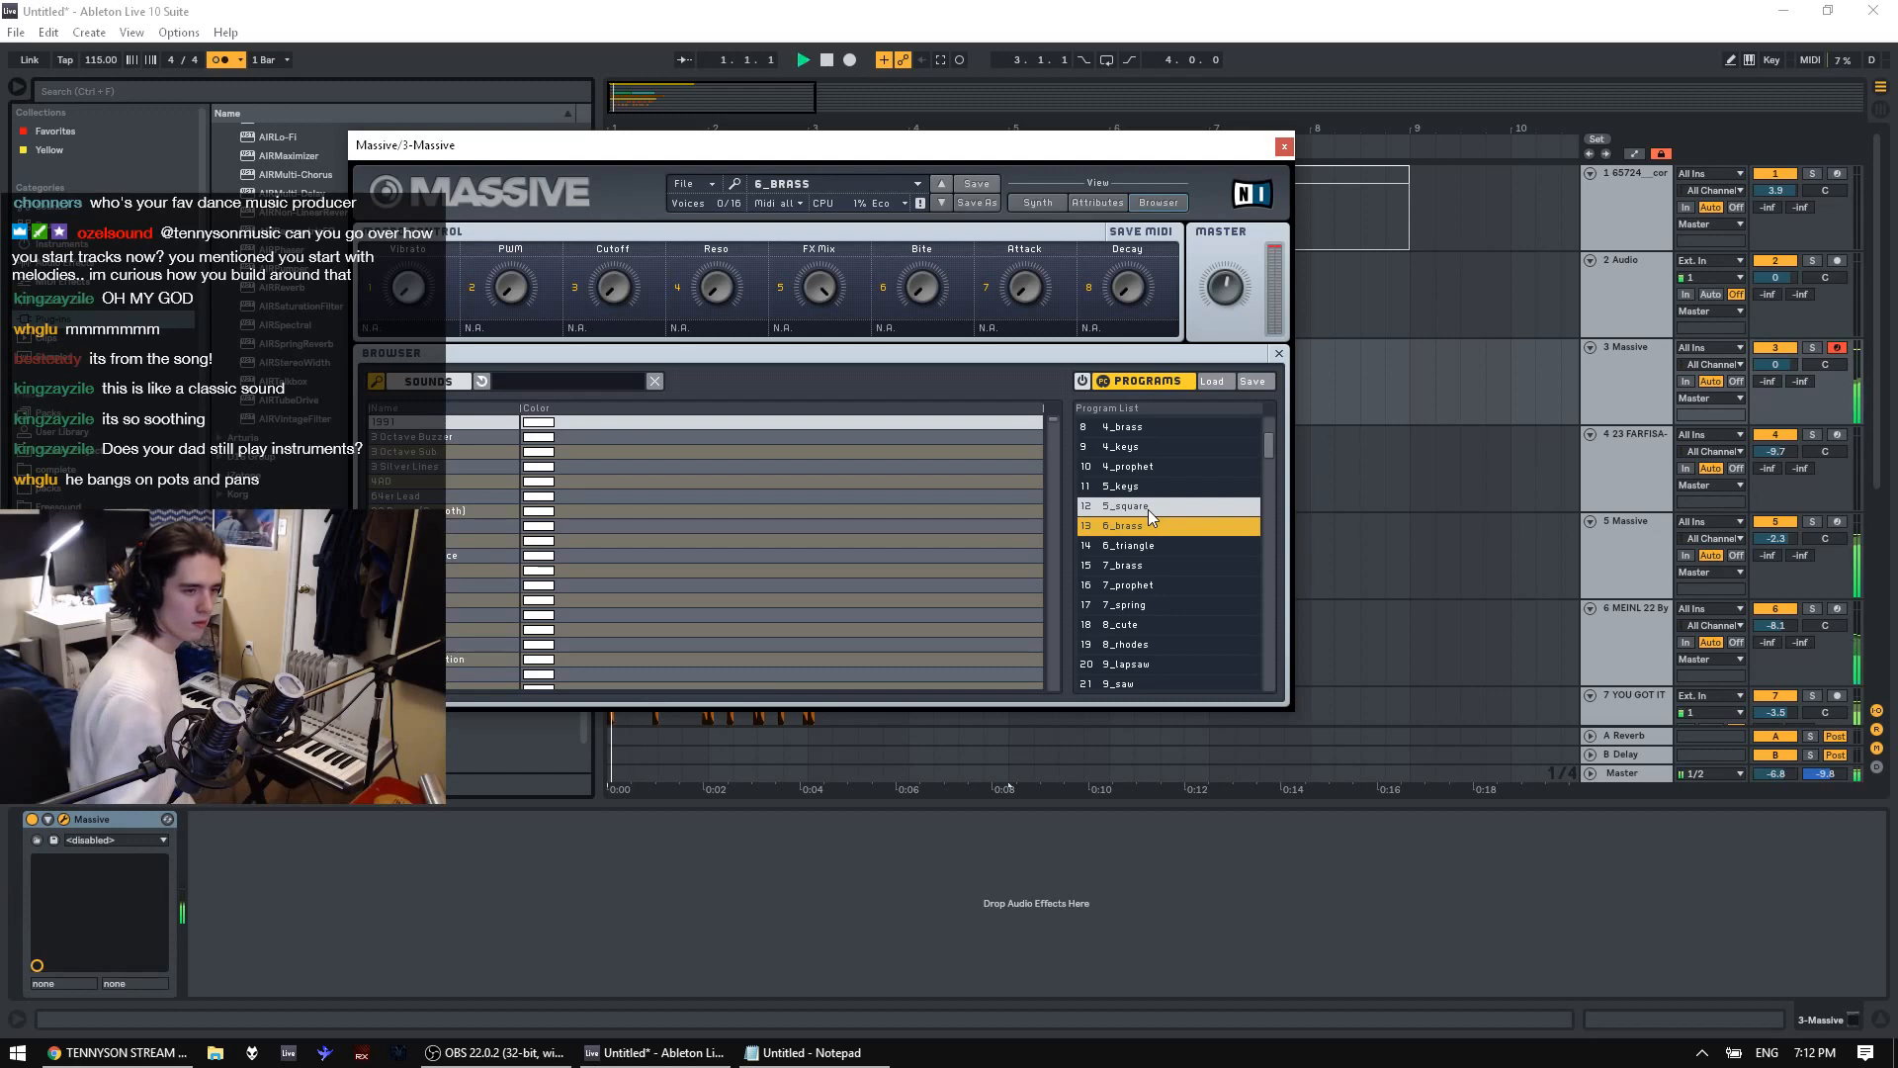
Inspect the 6_brass patch in Massive's synth view and look through the program list for other sounds
{"action": "left_click", "coordinate": [1033, 203]}
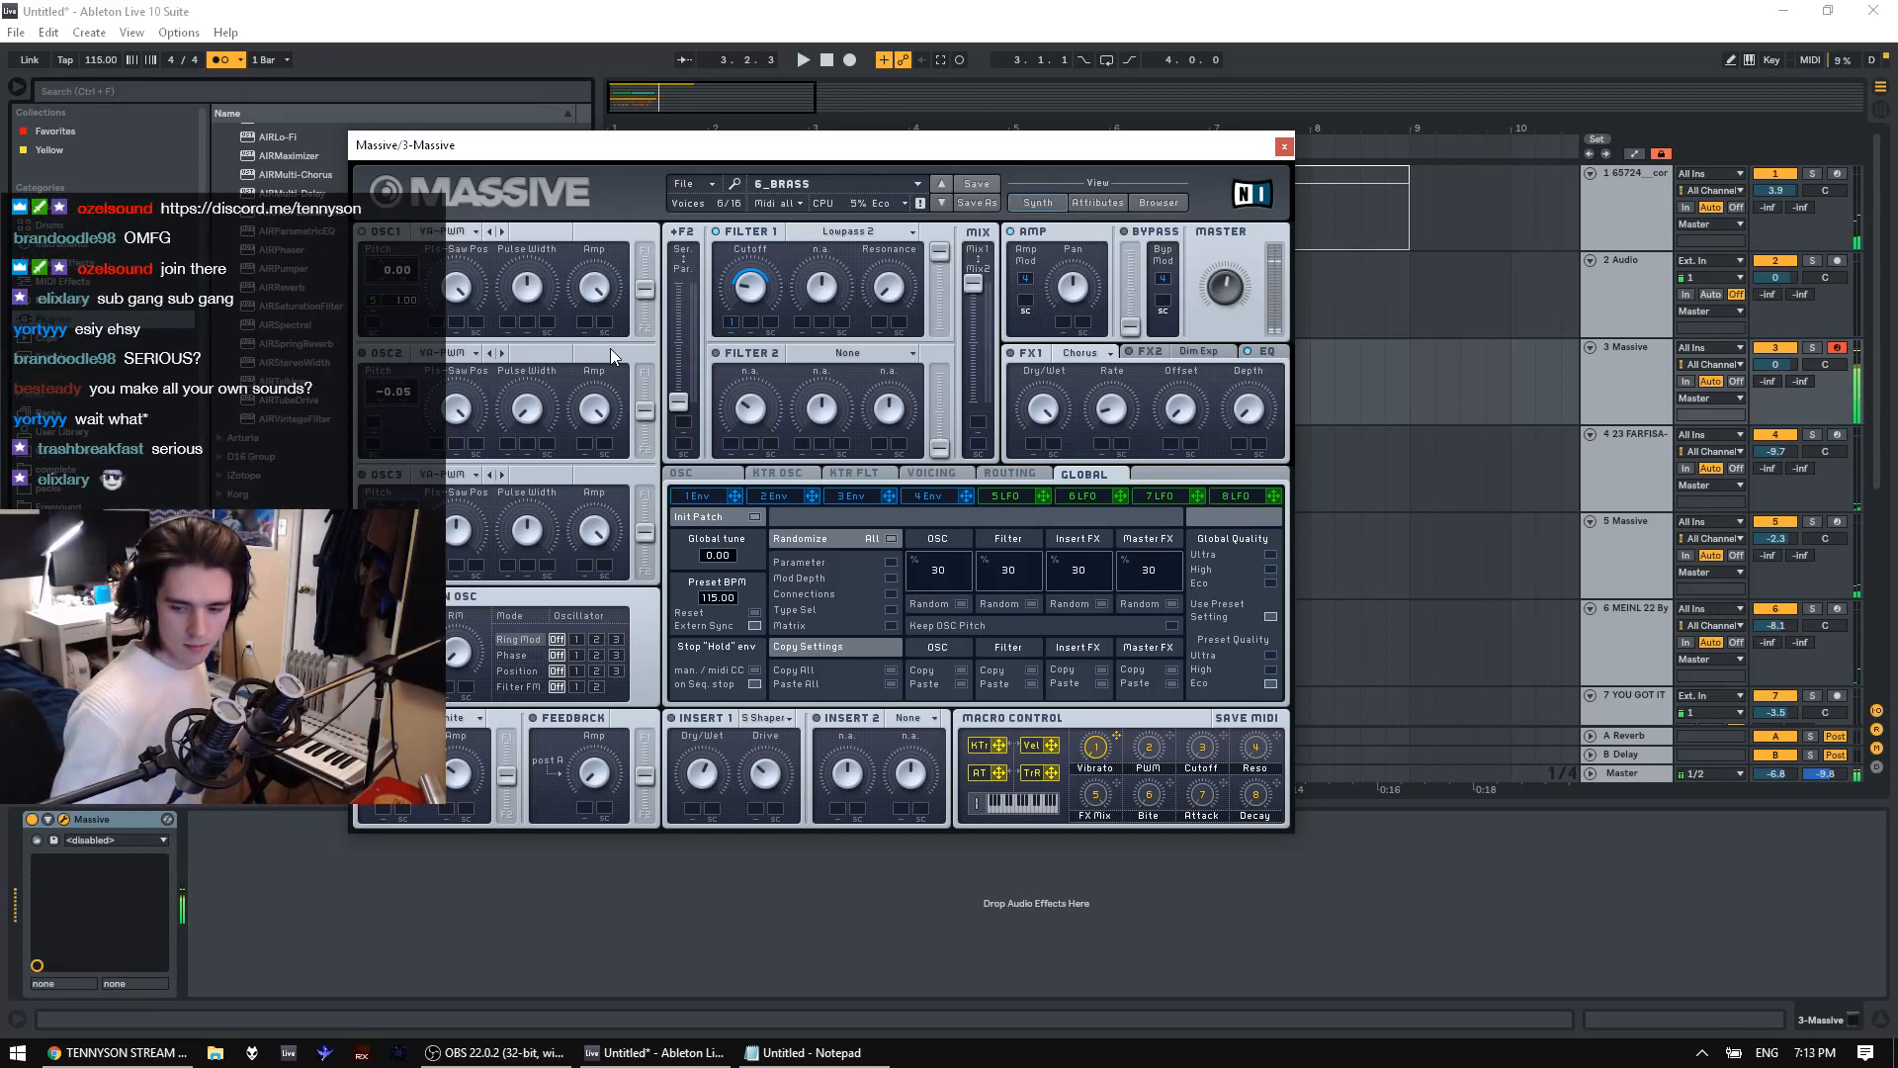
{"action": "left_click", "coordinate": [1144, 202]}
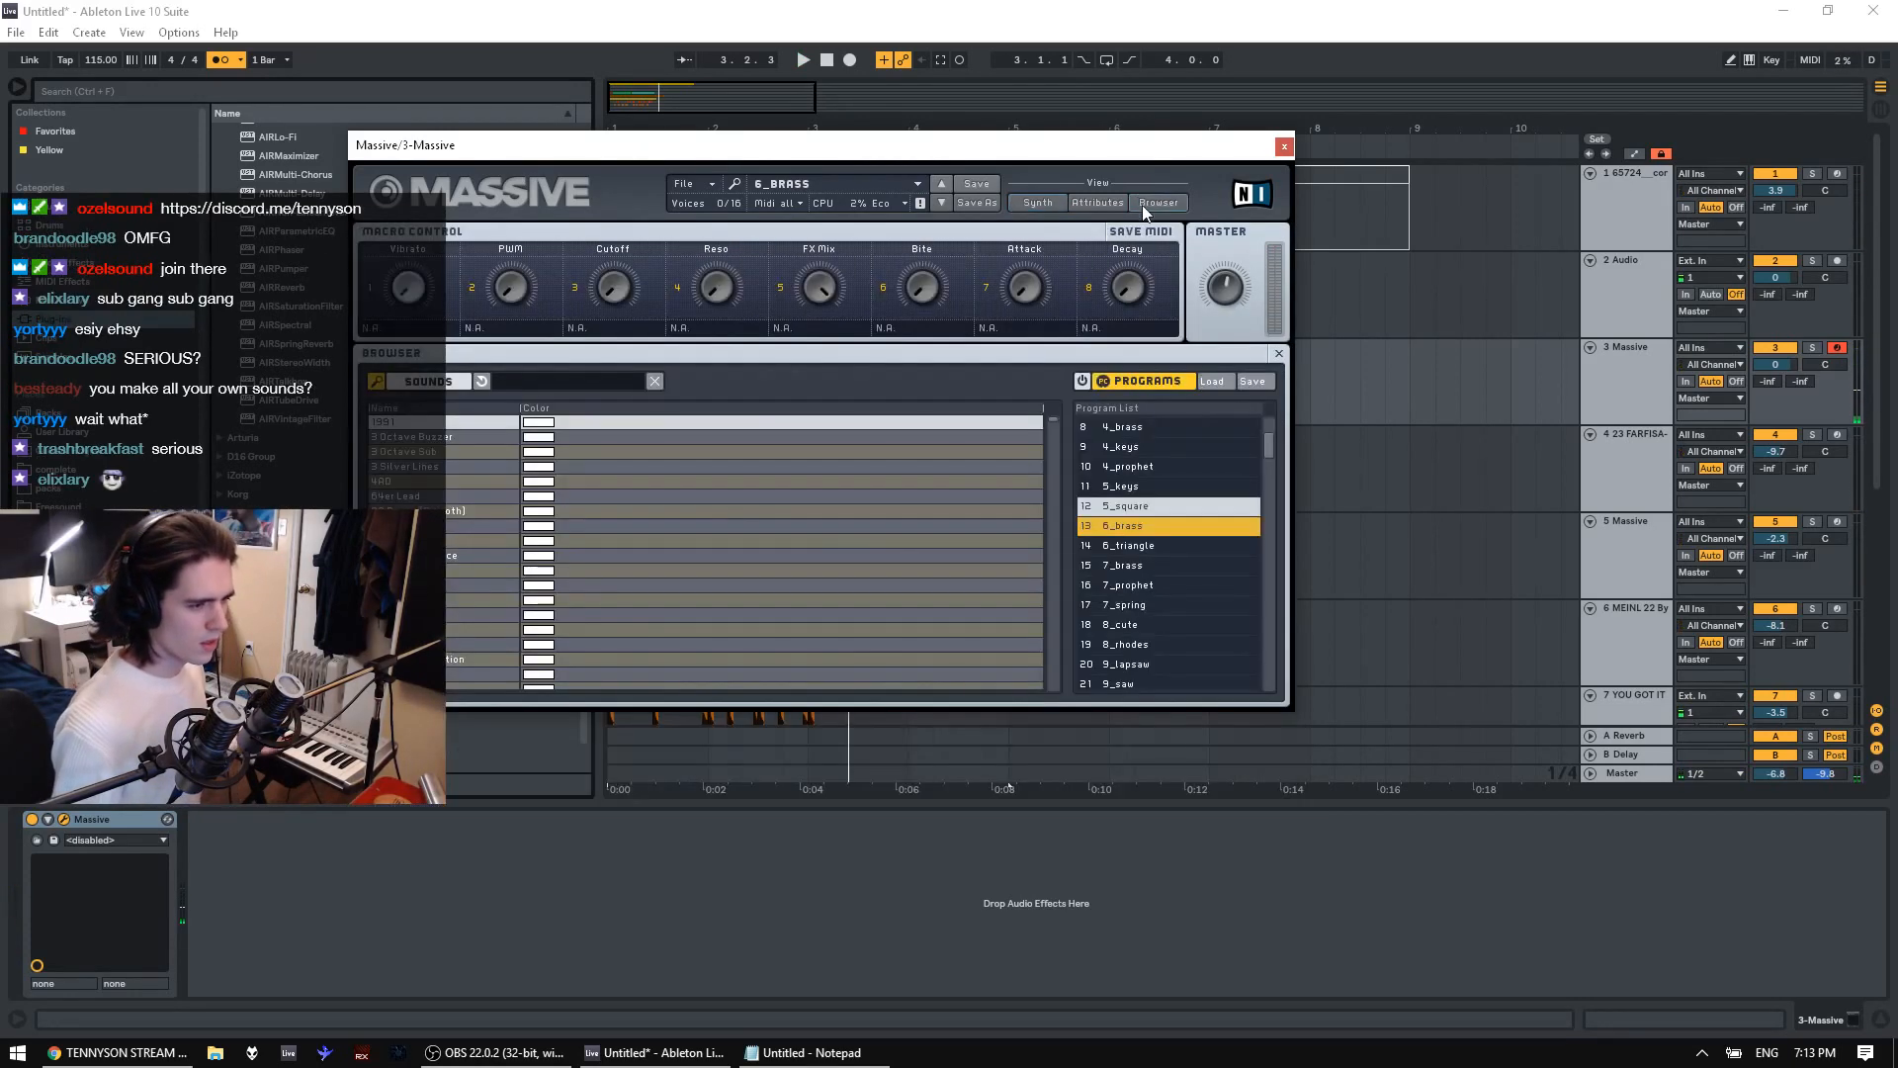
{"action": "left_click_drag", "start_coordinate": [1262, 427], "coordinate": [1266, 506]}
{"action": "scroll", "coordinate": [1267, 507], "scroll_direction": "up", "scroll_amount": 10}
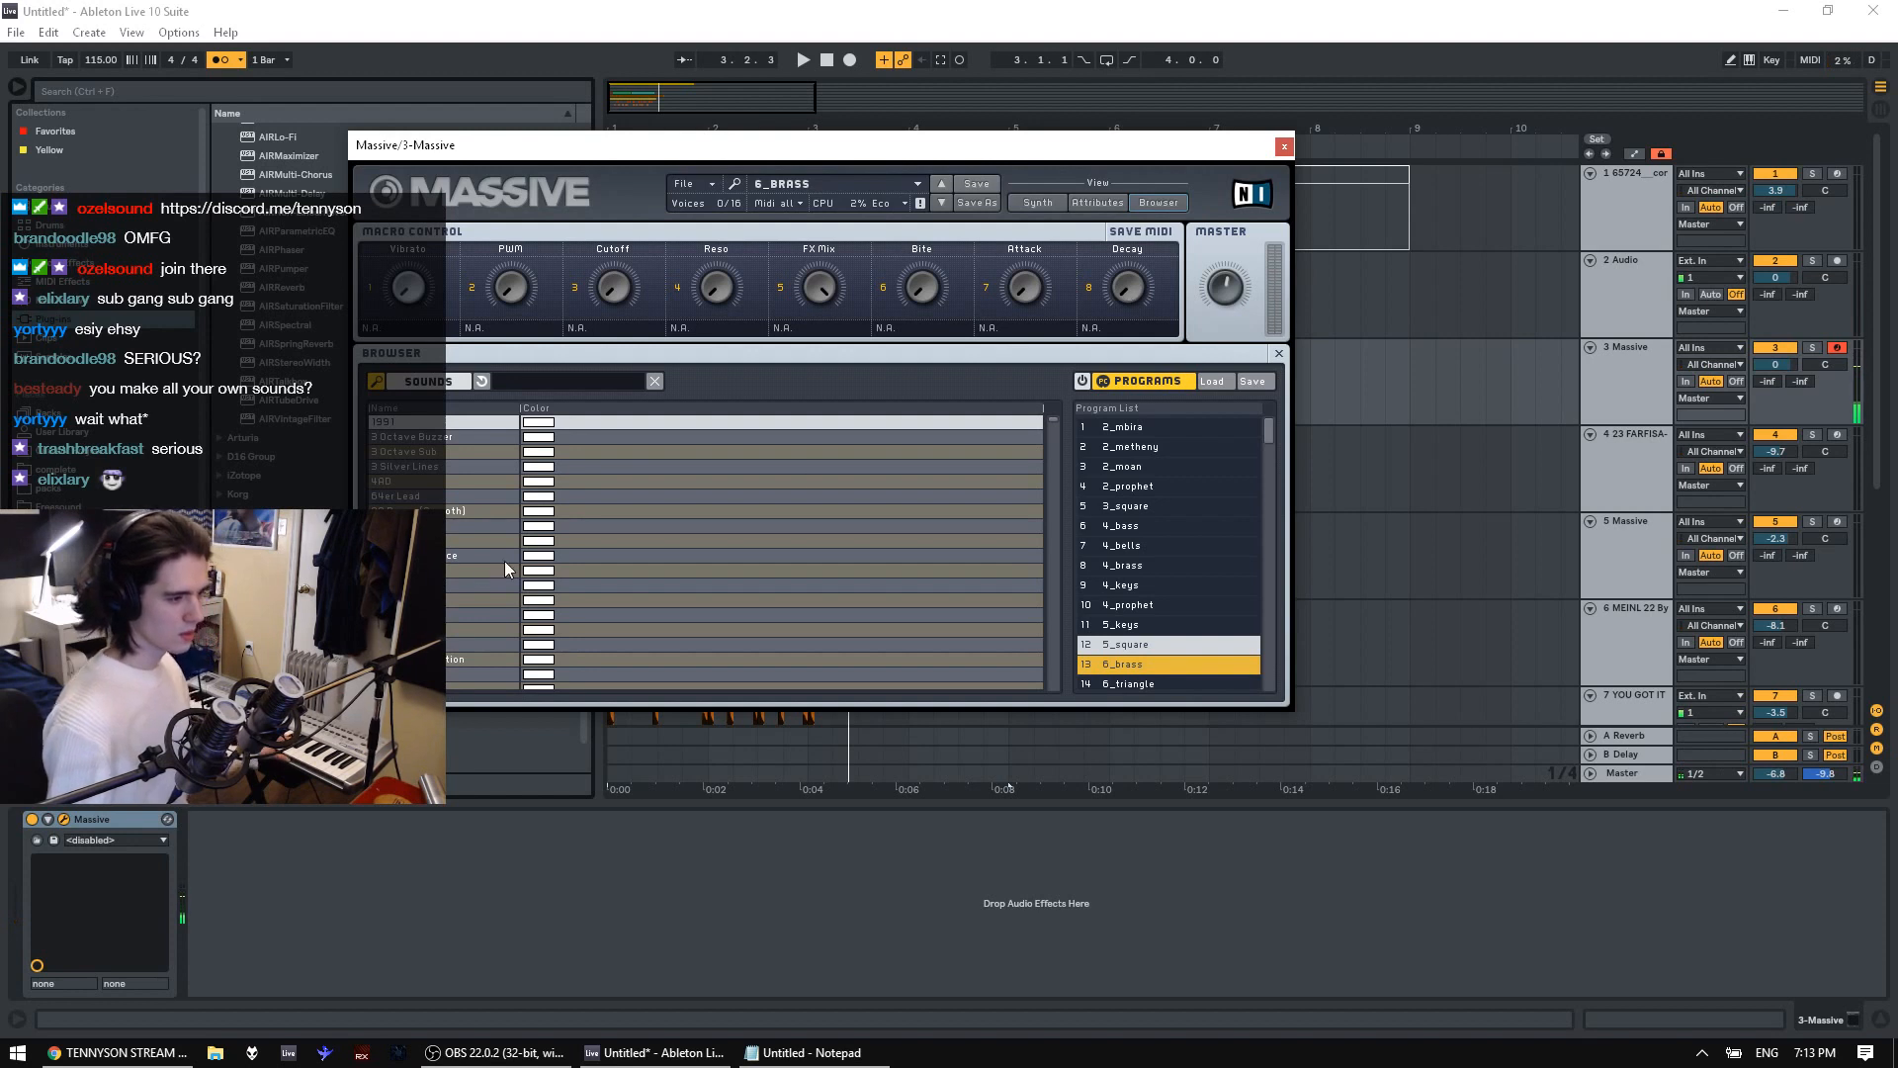
{"action": "scroll", "coordinate": [509, 563], "scroll_direction": "down", "scroll_amount": 5}
{"action": "left_click_drag", "start_coordinate": [1056, 419], "coordinate": [1124, 365]}
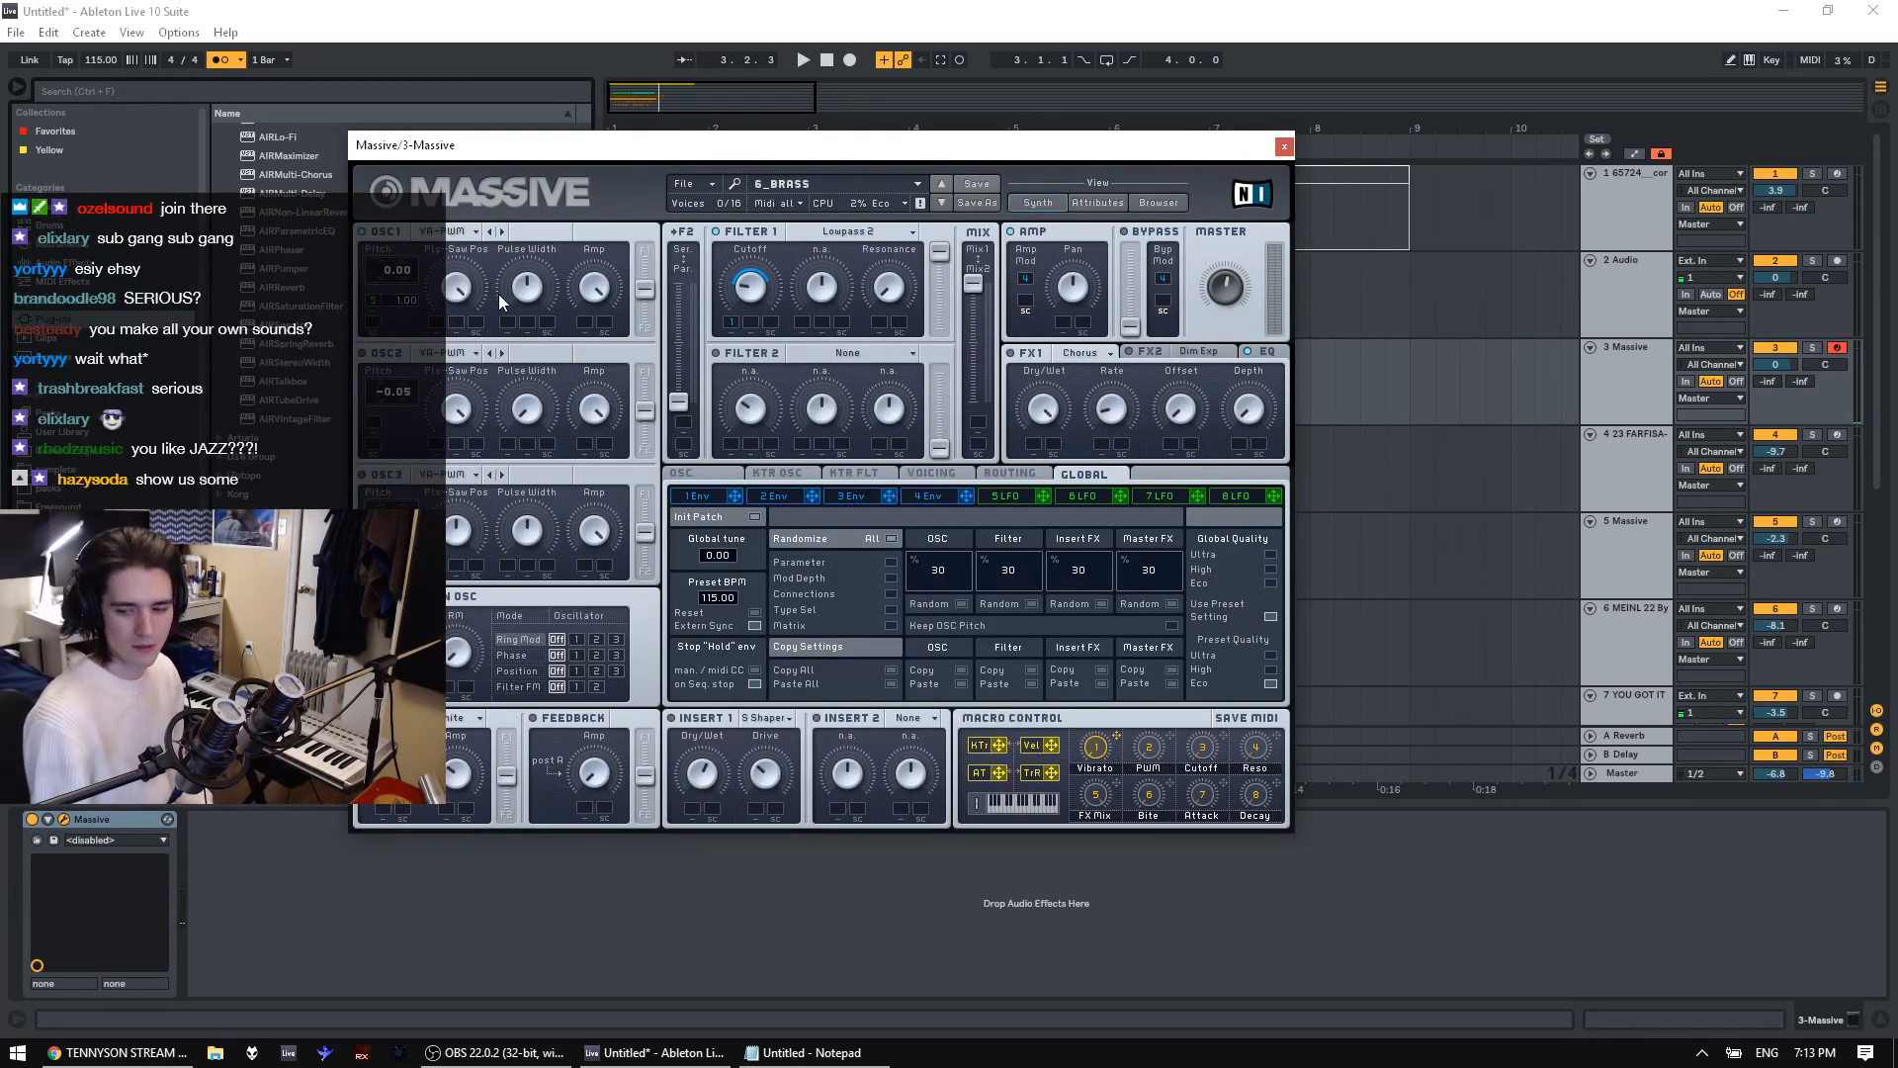
{"action": "left_click", "coordinate": [1159, 202]}
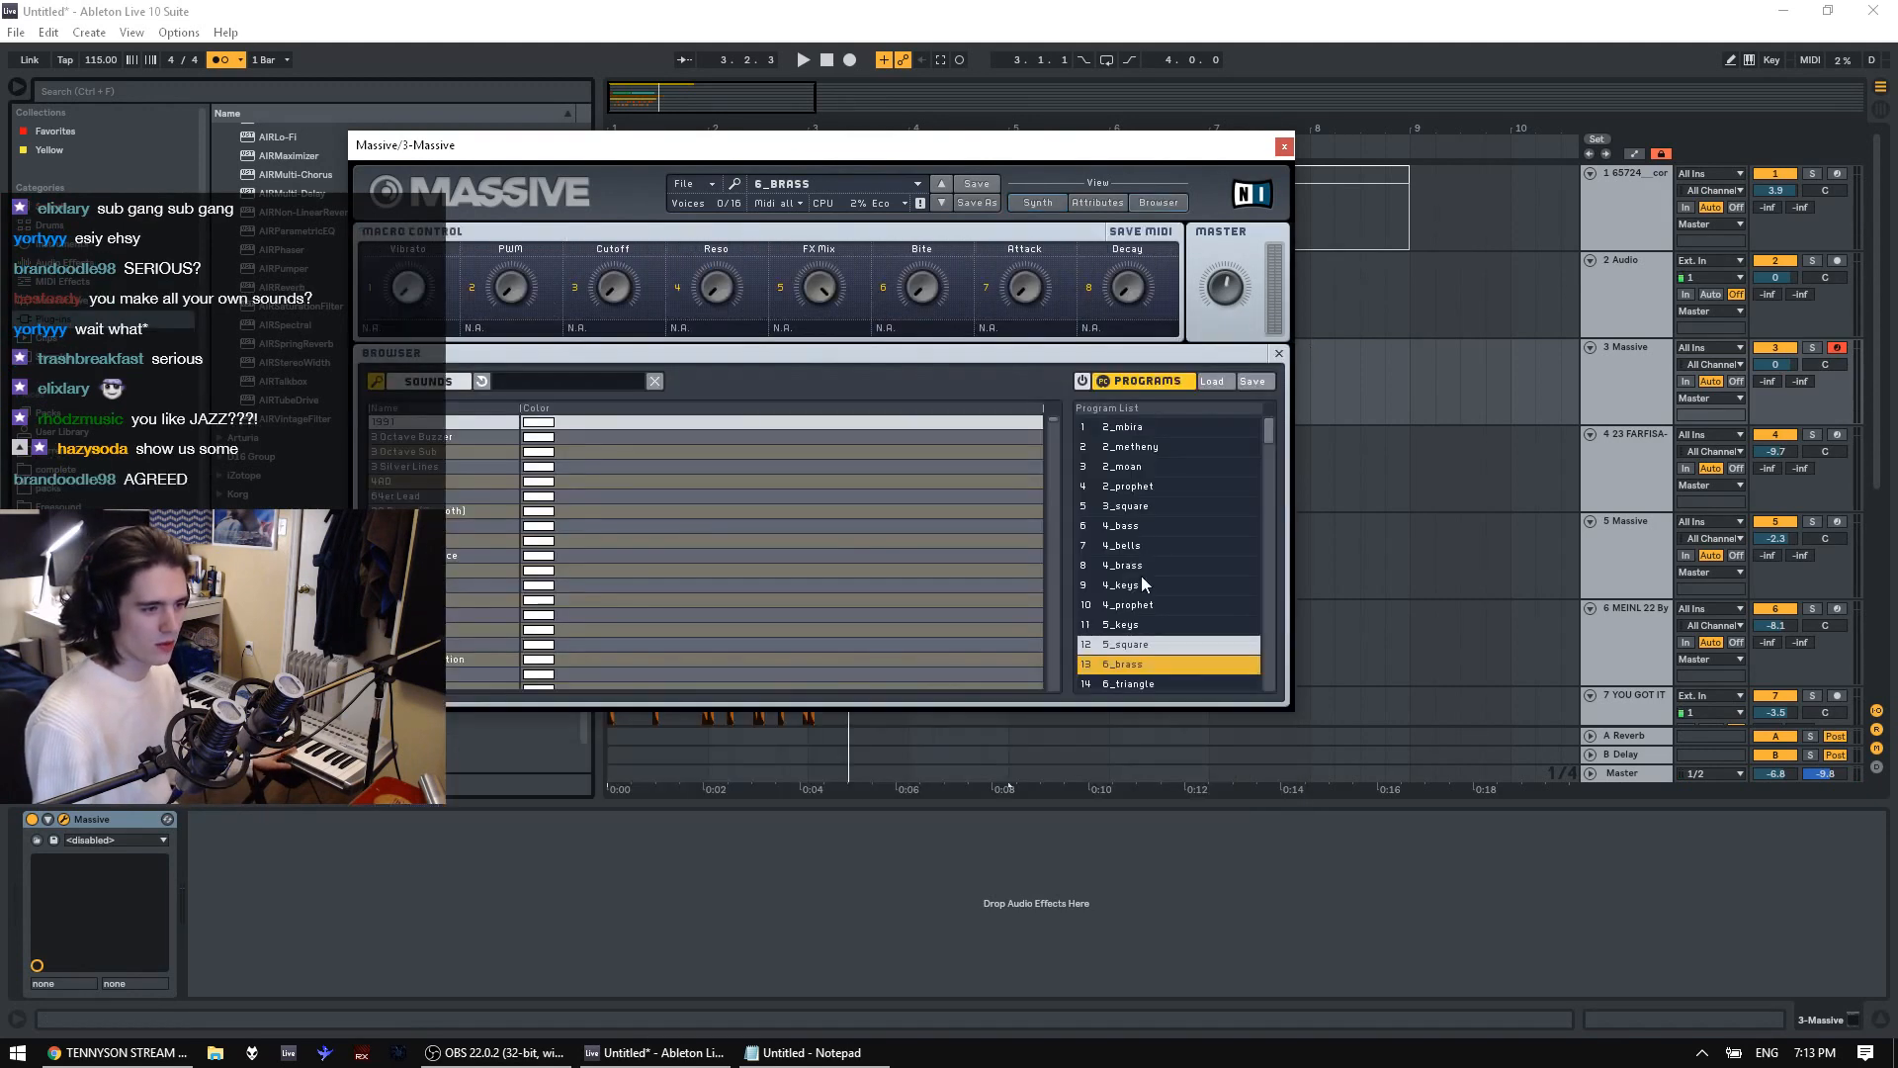
Audition the Massive programs 2_mbira, 2_metheny, 2_moan, 2_prophet, 3_square, 4_bass and 4_bells in order
{"action": "left_click", "coordinate": [1127, 428]}
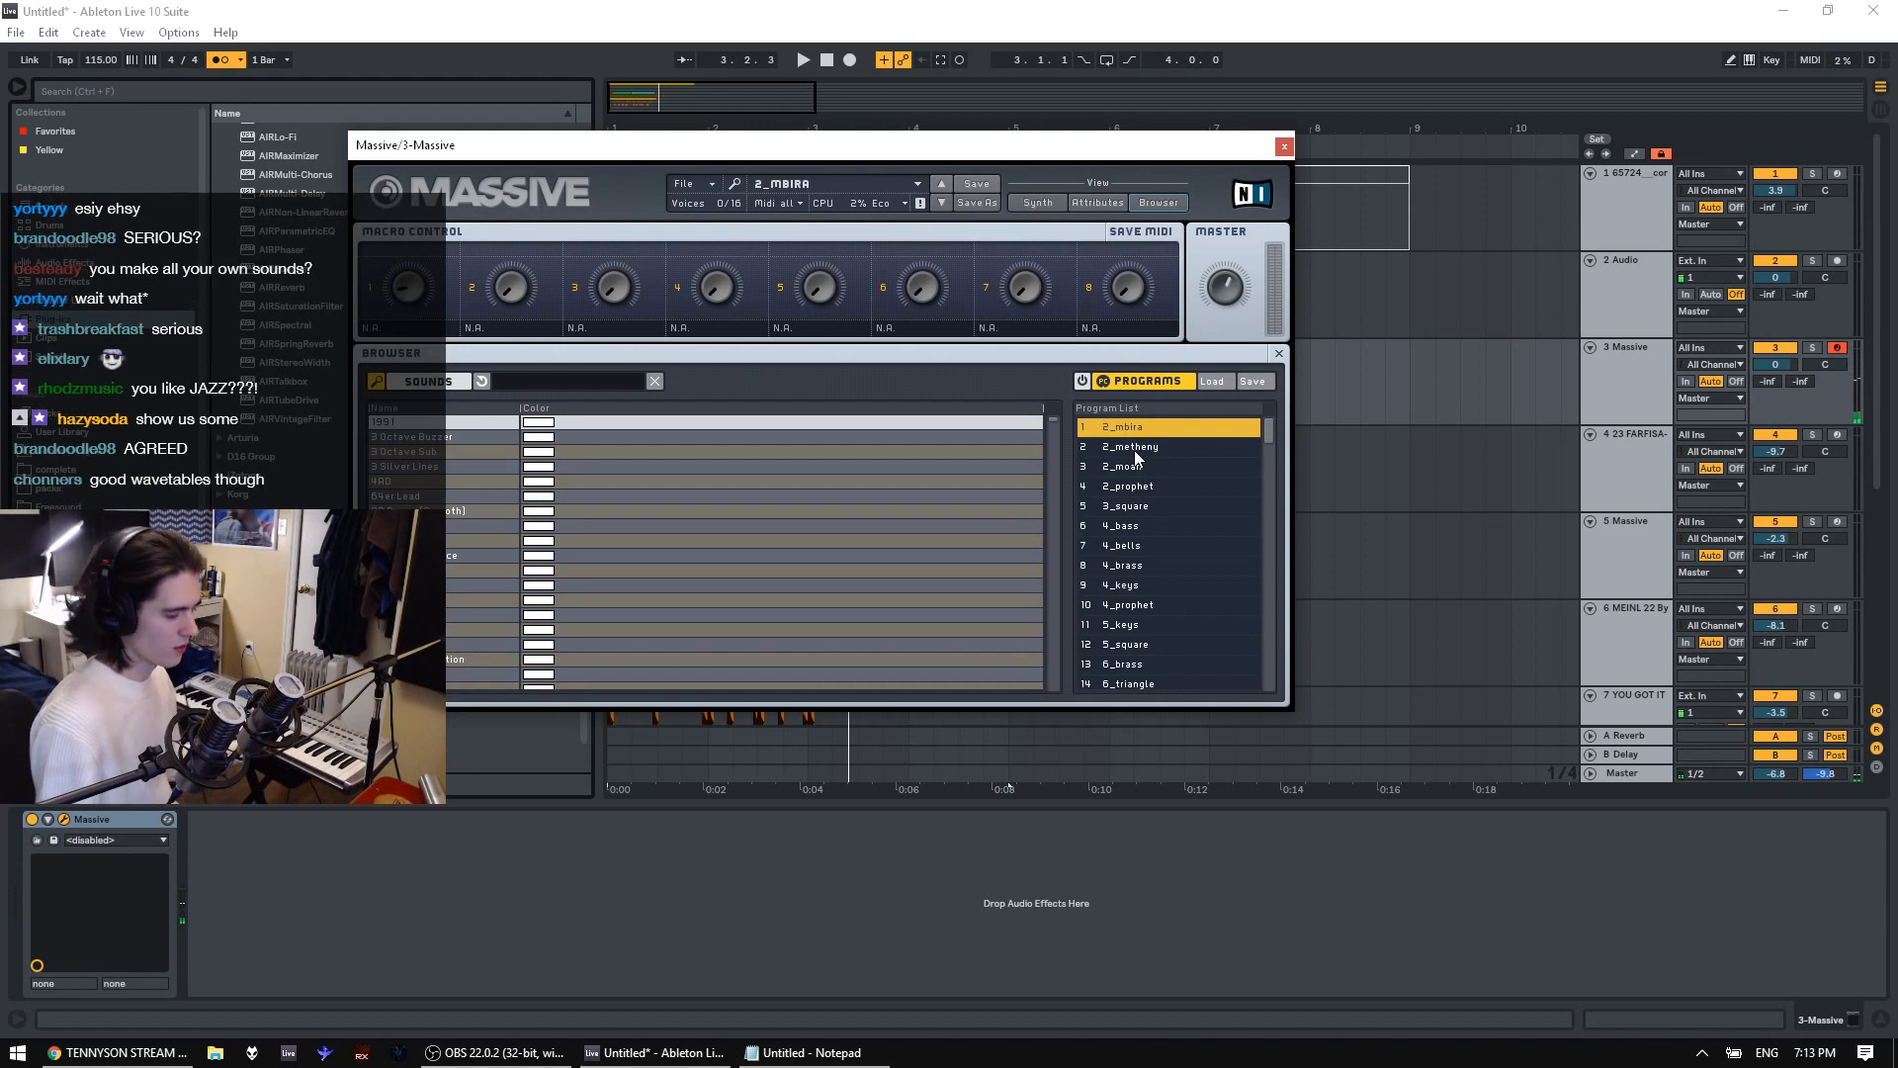
{"action": "left_click", "coordinate": [1139, 454]}
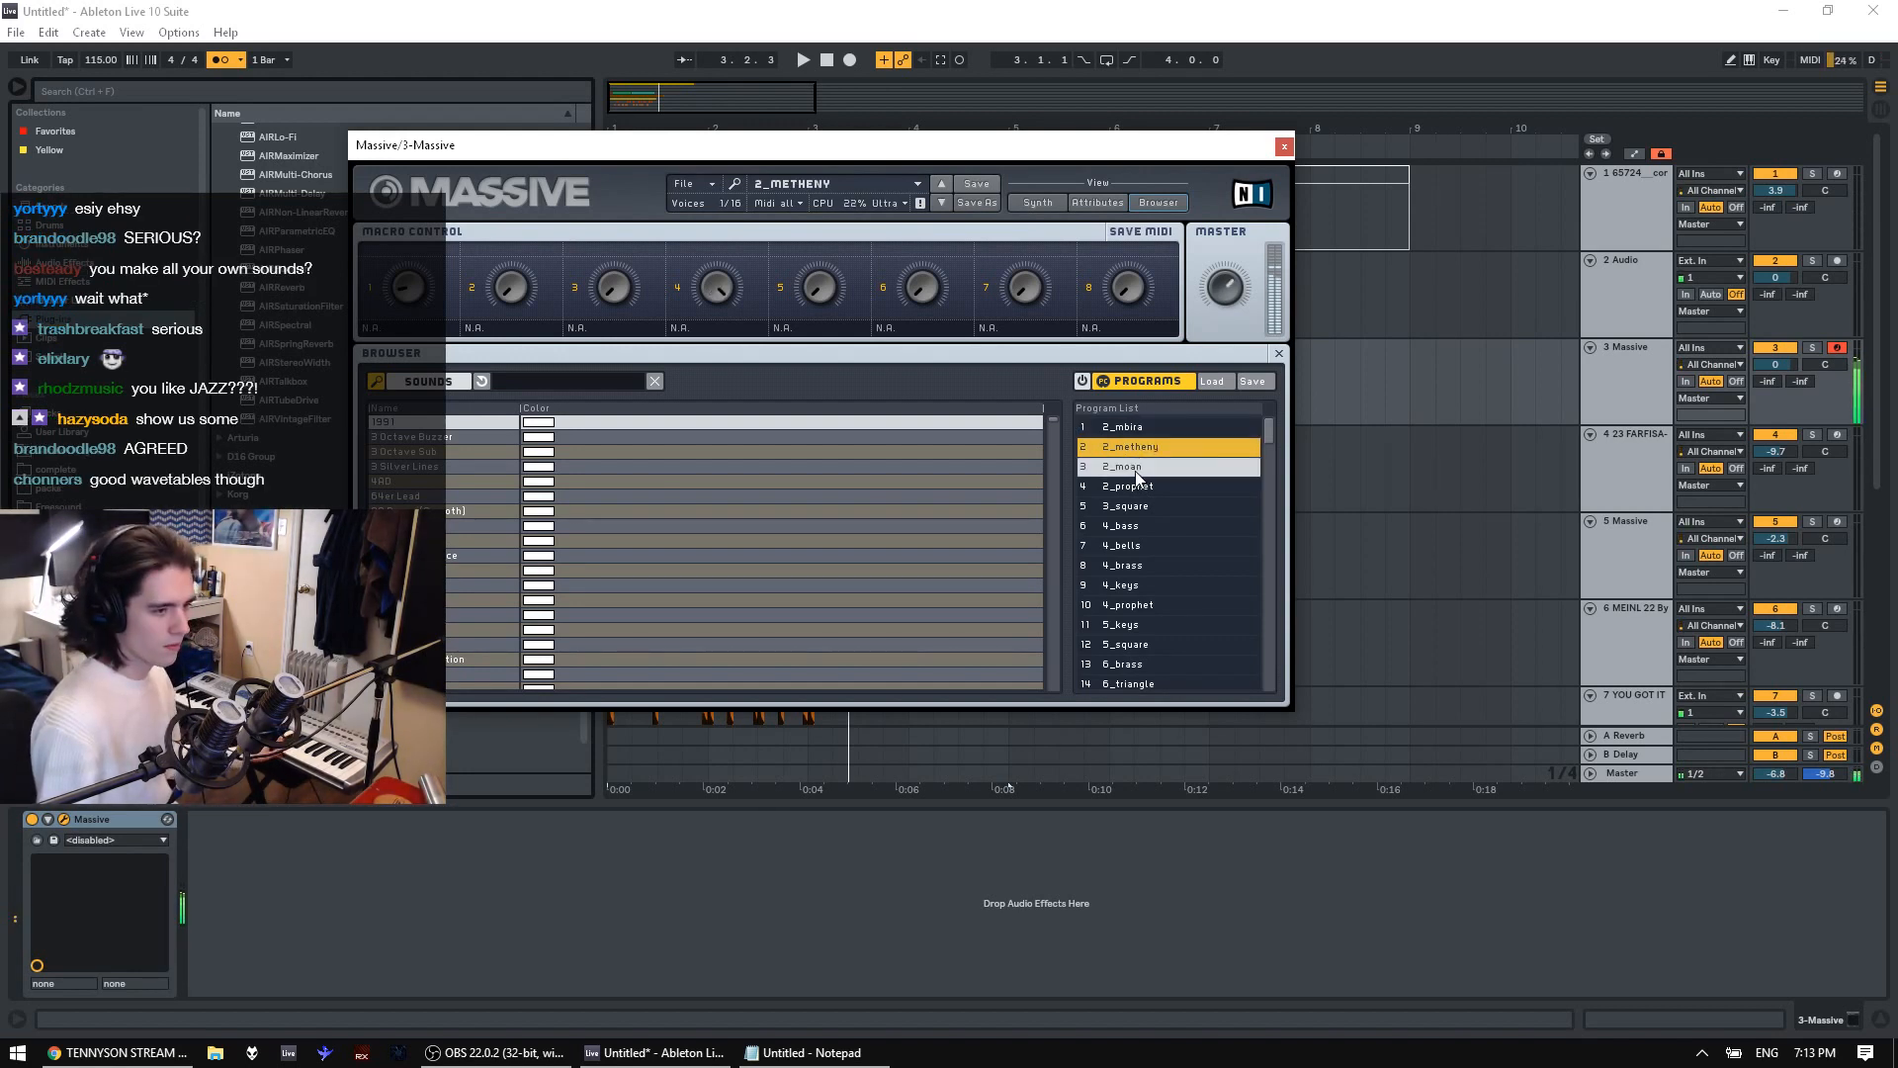
{"action": "left_click", "coordinate": [1136, 472]}
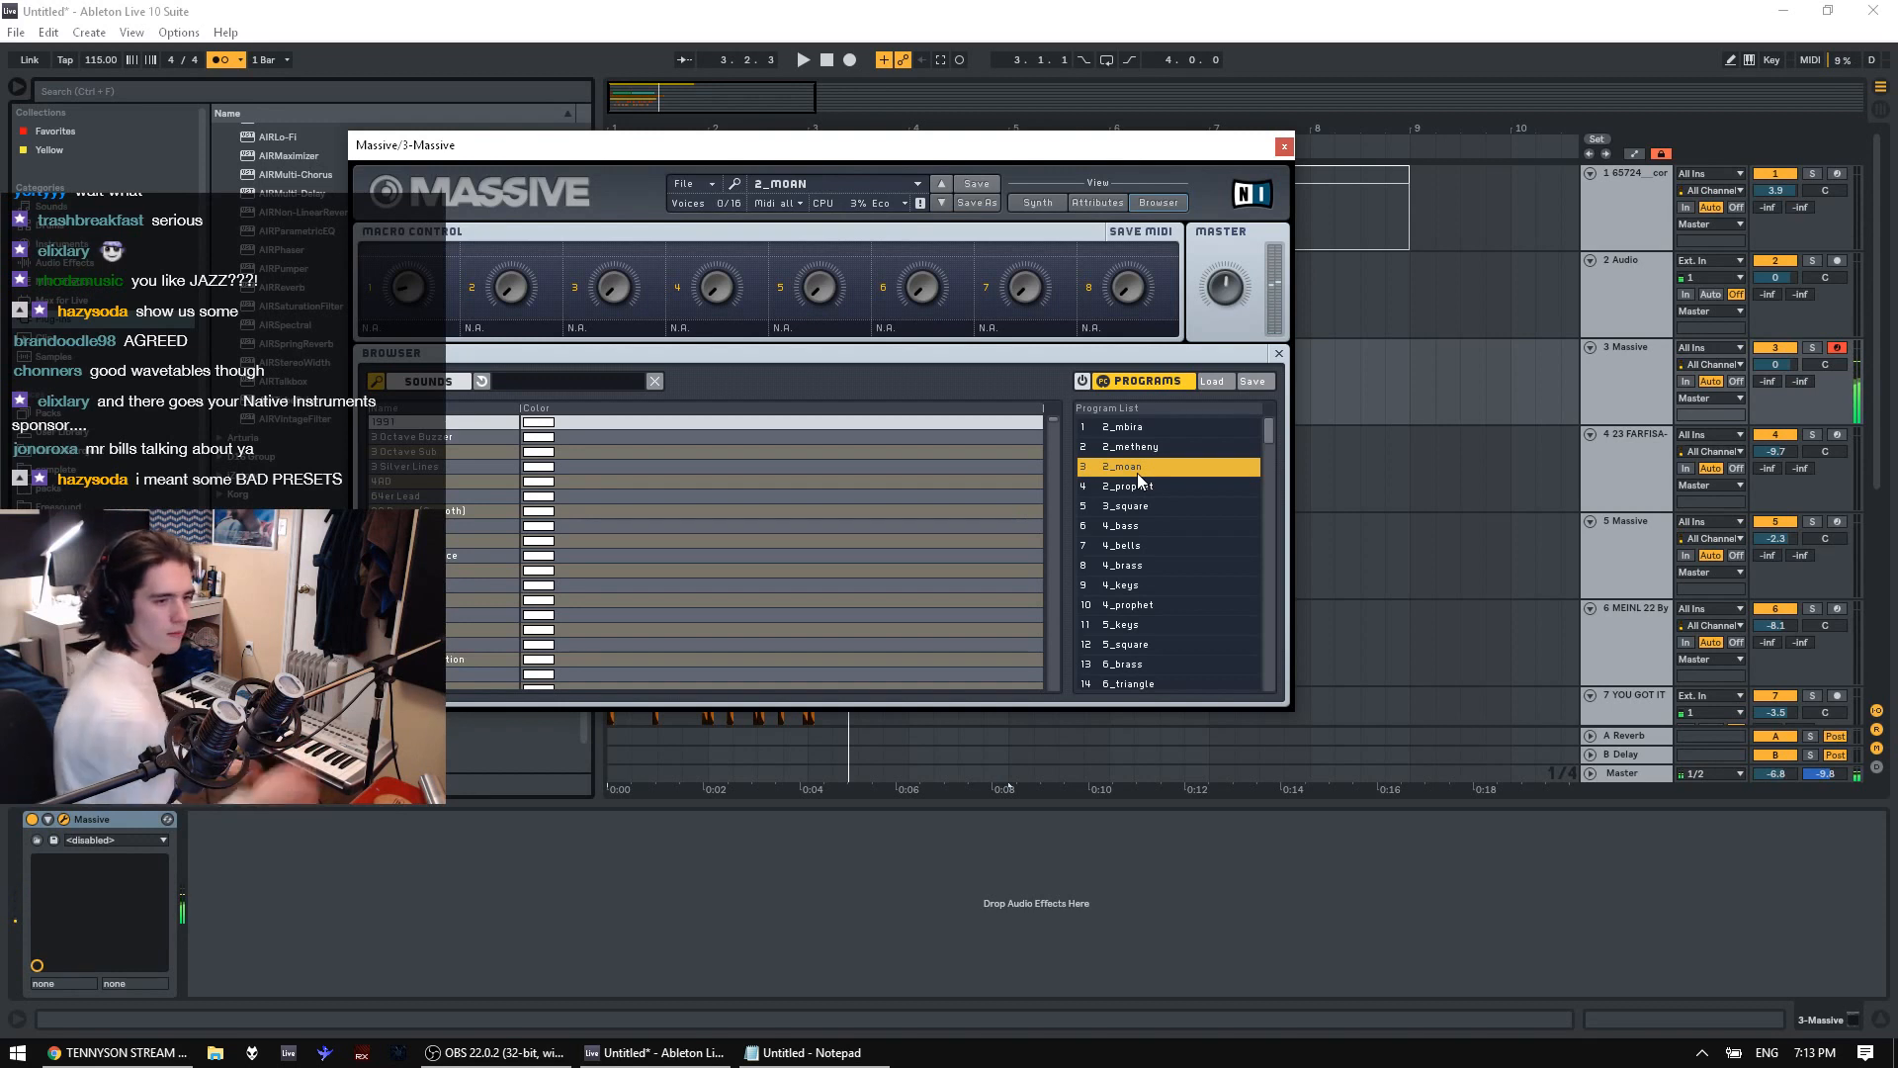
{"action": "left_click", "coordinate": [1141, 487]}
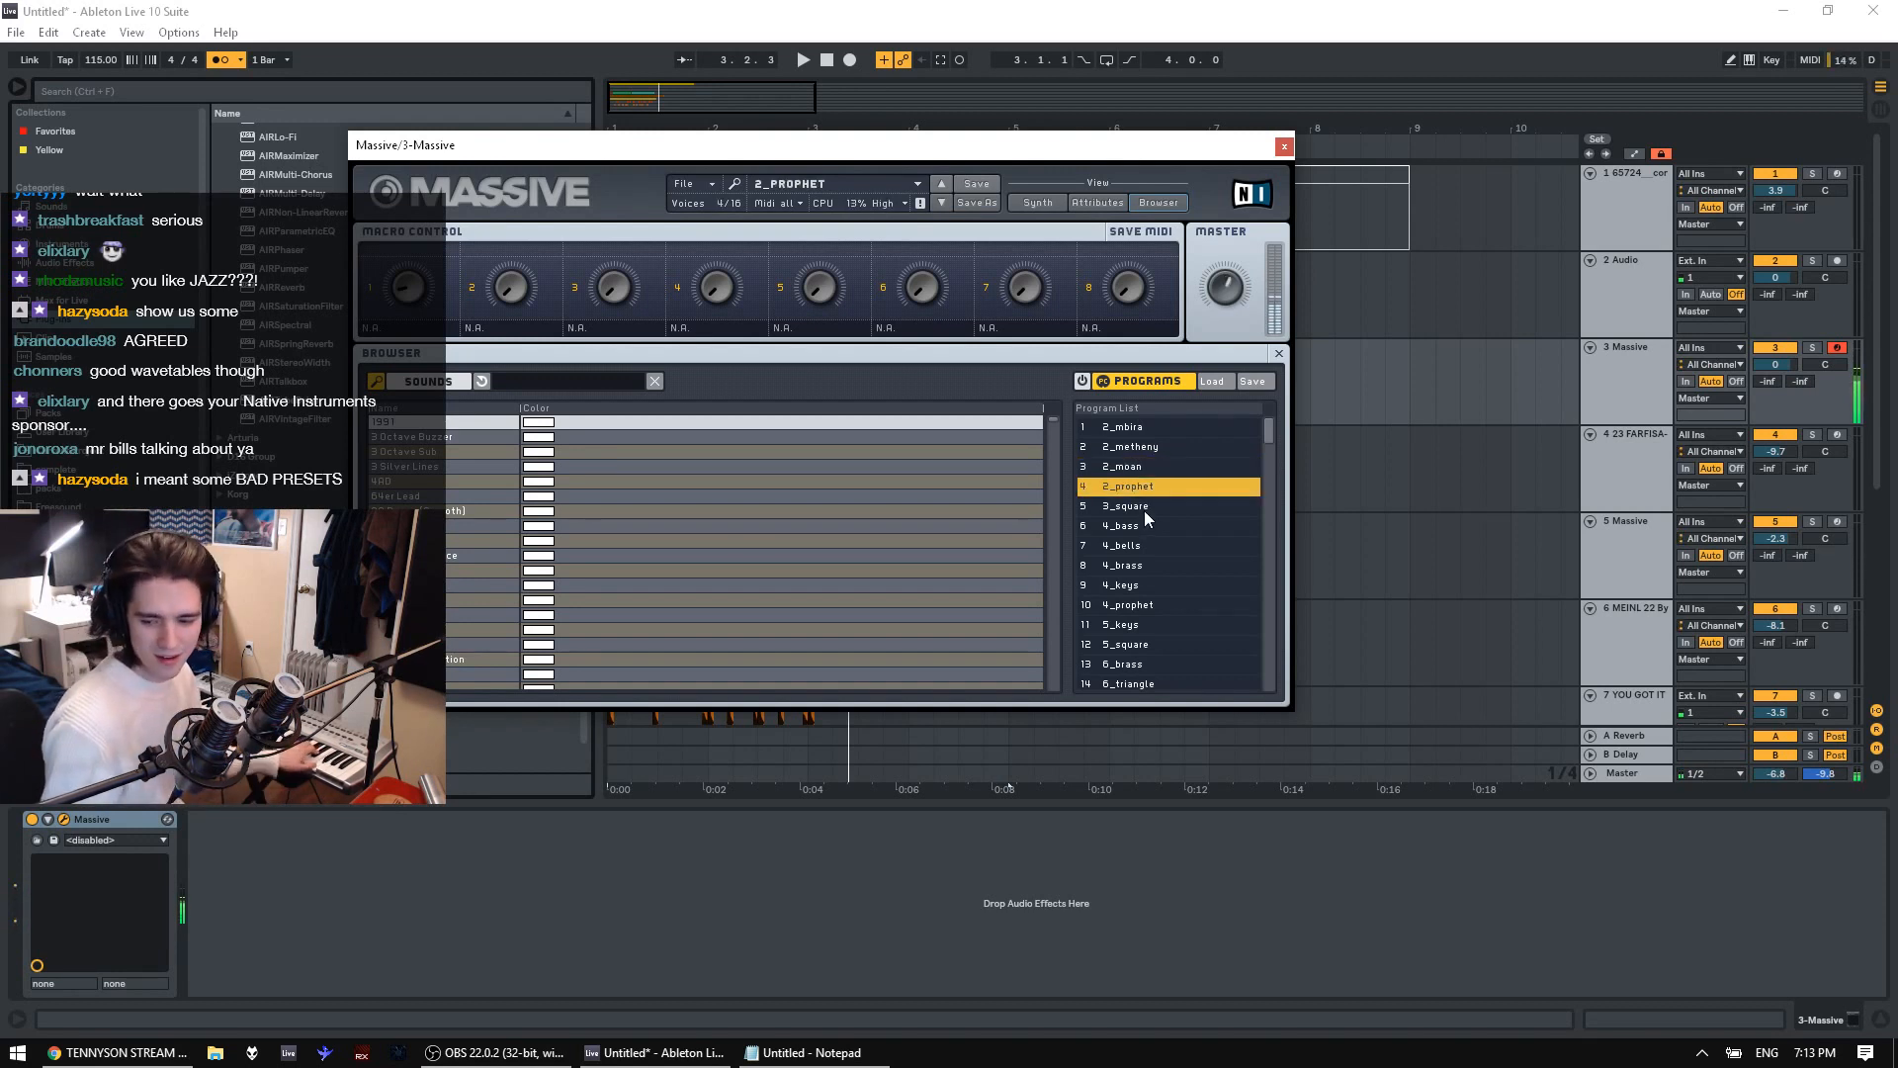
{"action": "left_click", "coordinate": [1143, 508]}
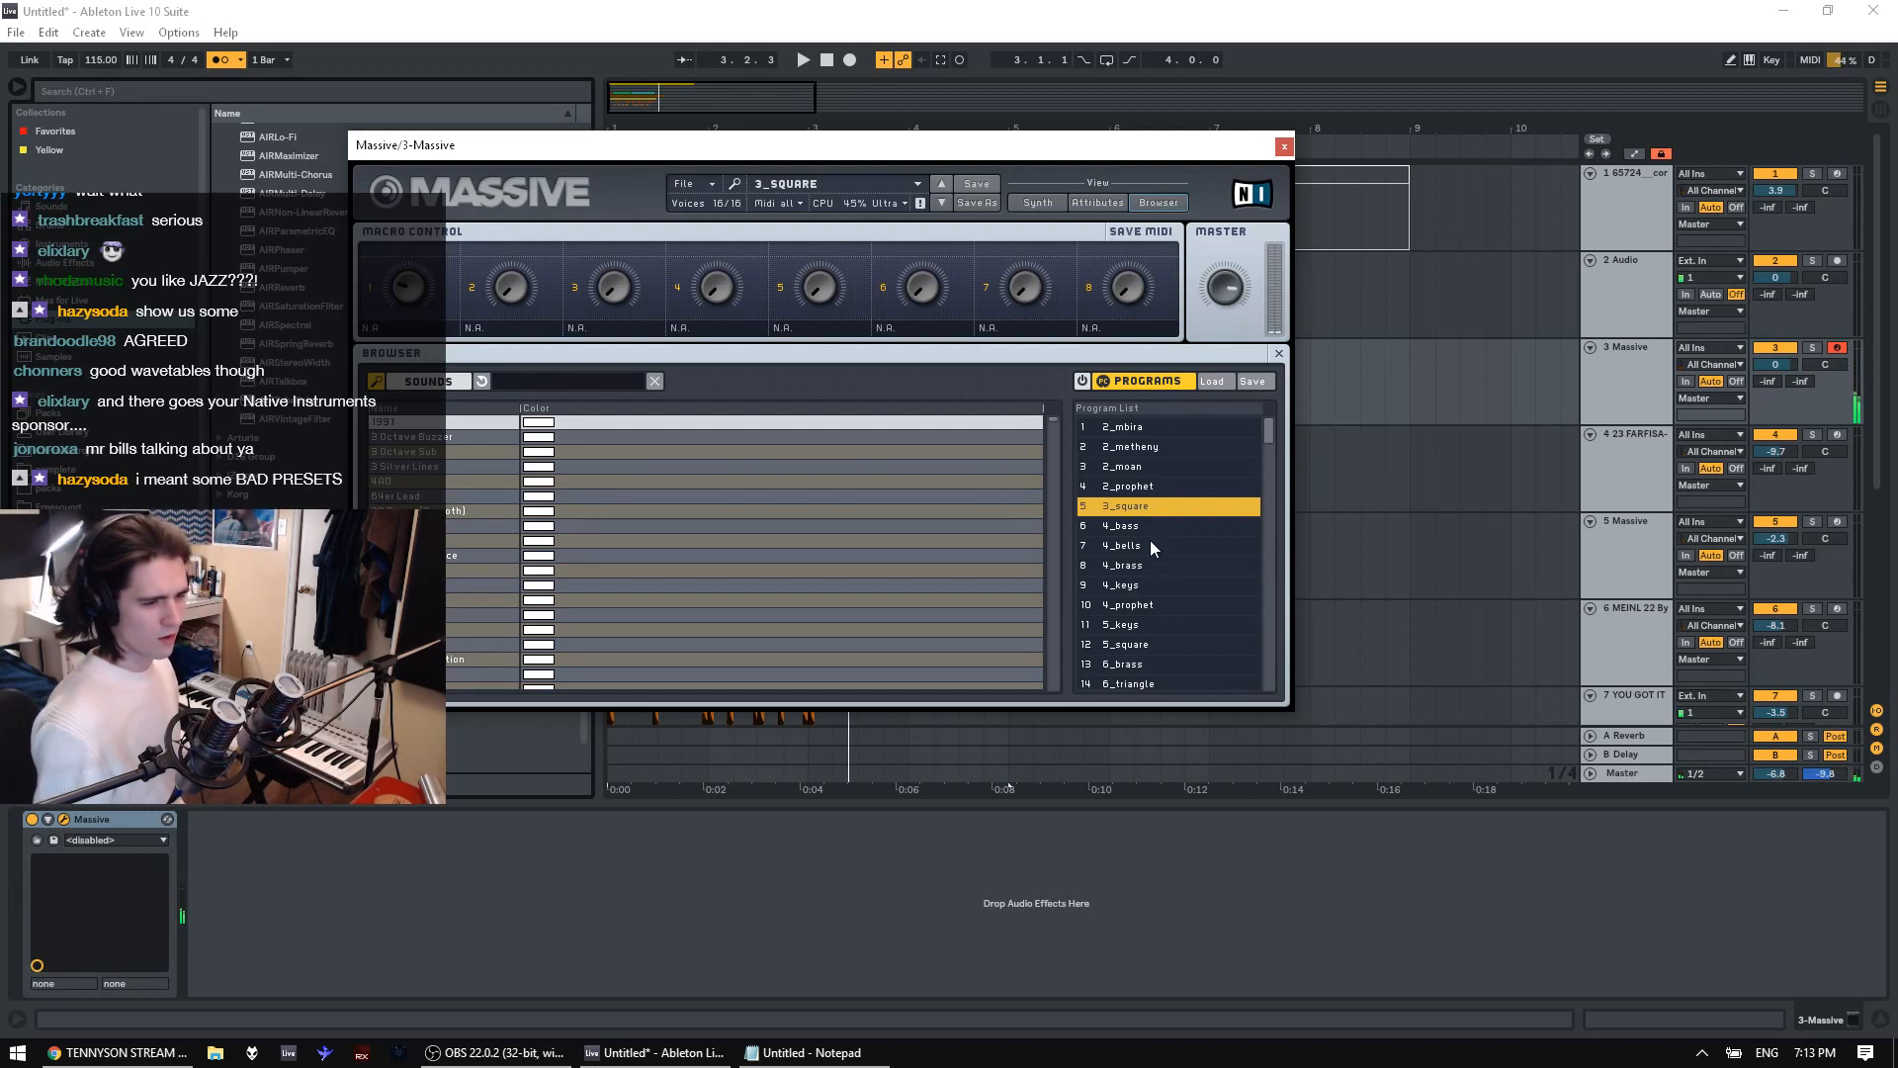
{"action": "left_click", "coordinate": [1153, 529]}
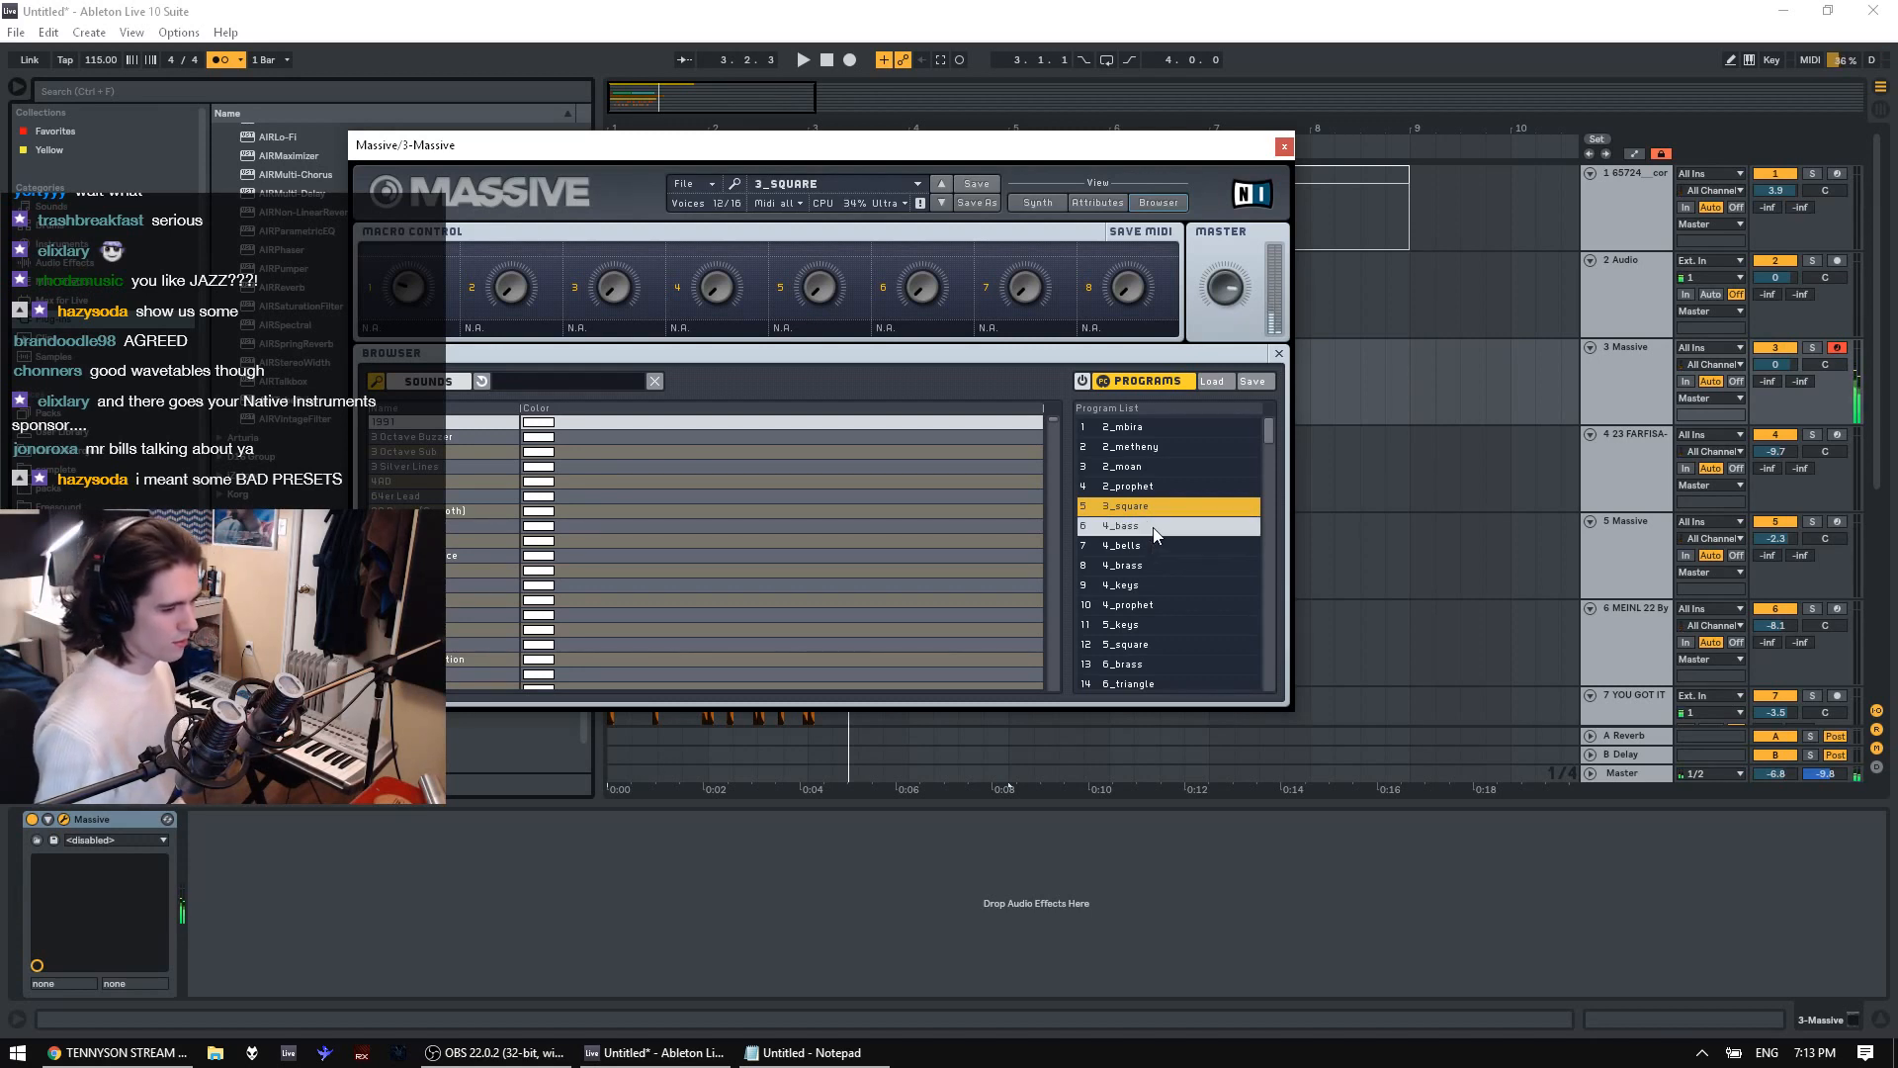
{"action": "left_click", "coordinate": [1150, 547]}
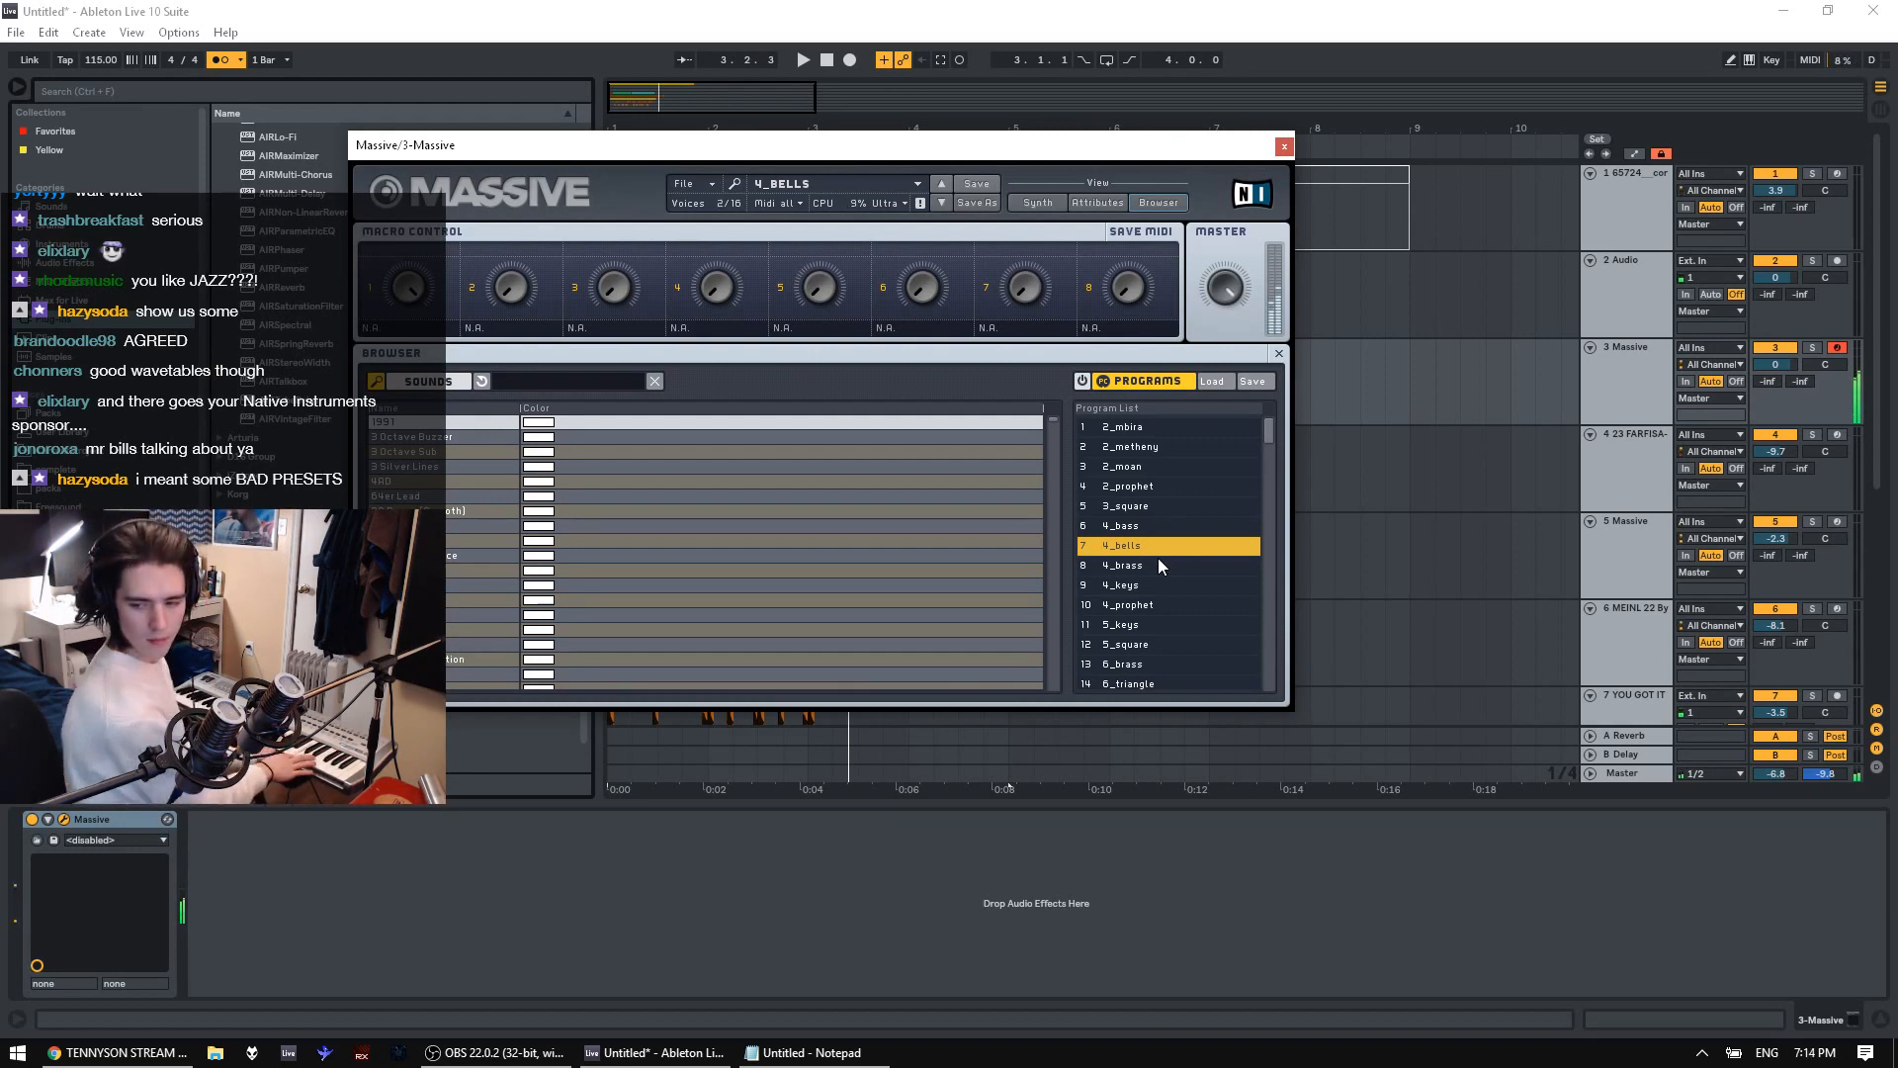
Audition the Massive programs 4_brass, 4_keys, 4_prophet, 5_keys, 5_square and 6_brass in order
{"action": "left_click", "coordinate": [1170, 562]}
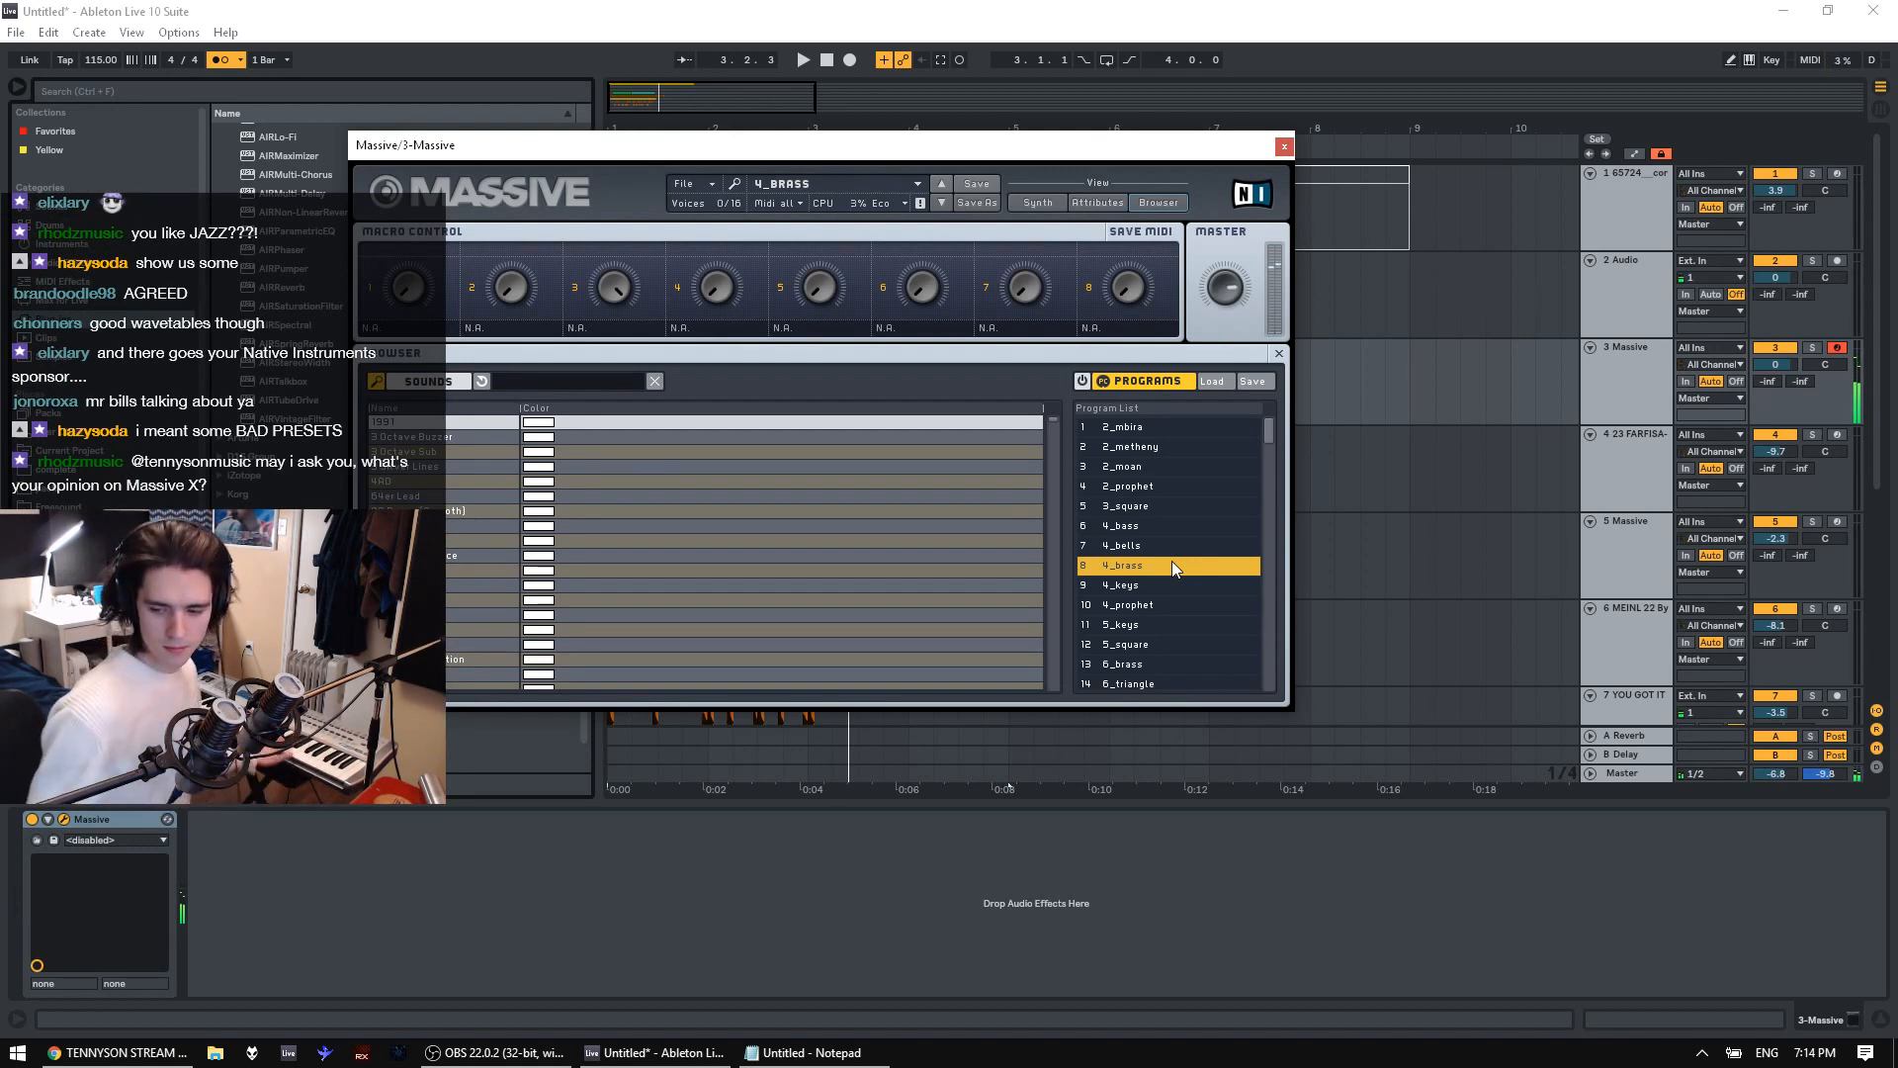
{"action": "left_click", "coordinate": [1147, 587]}
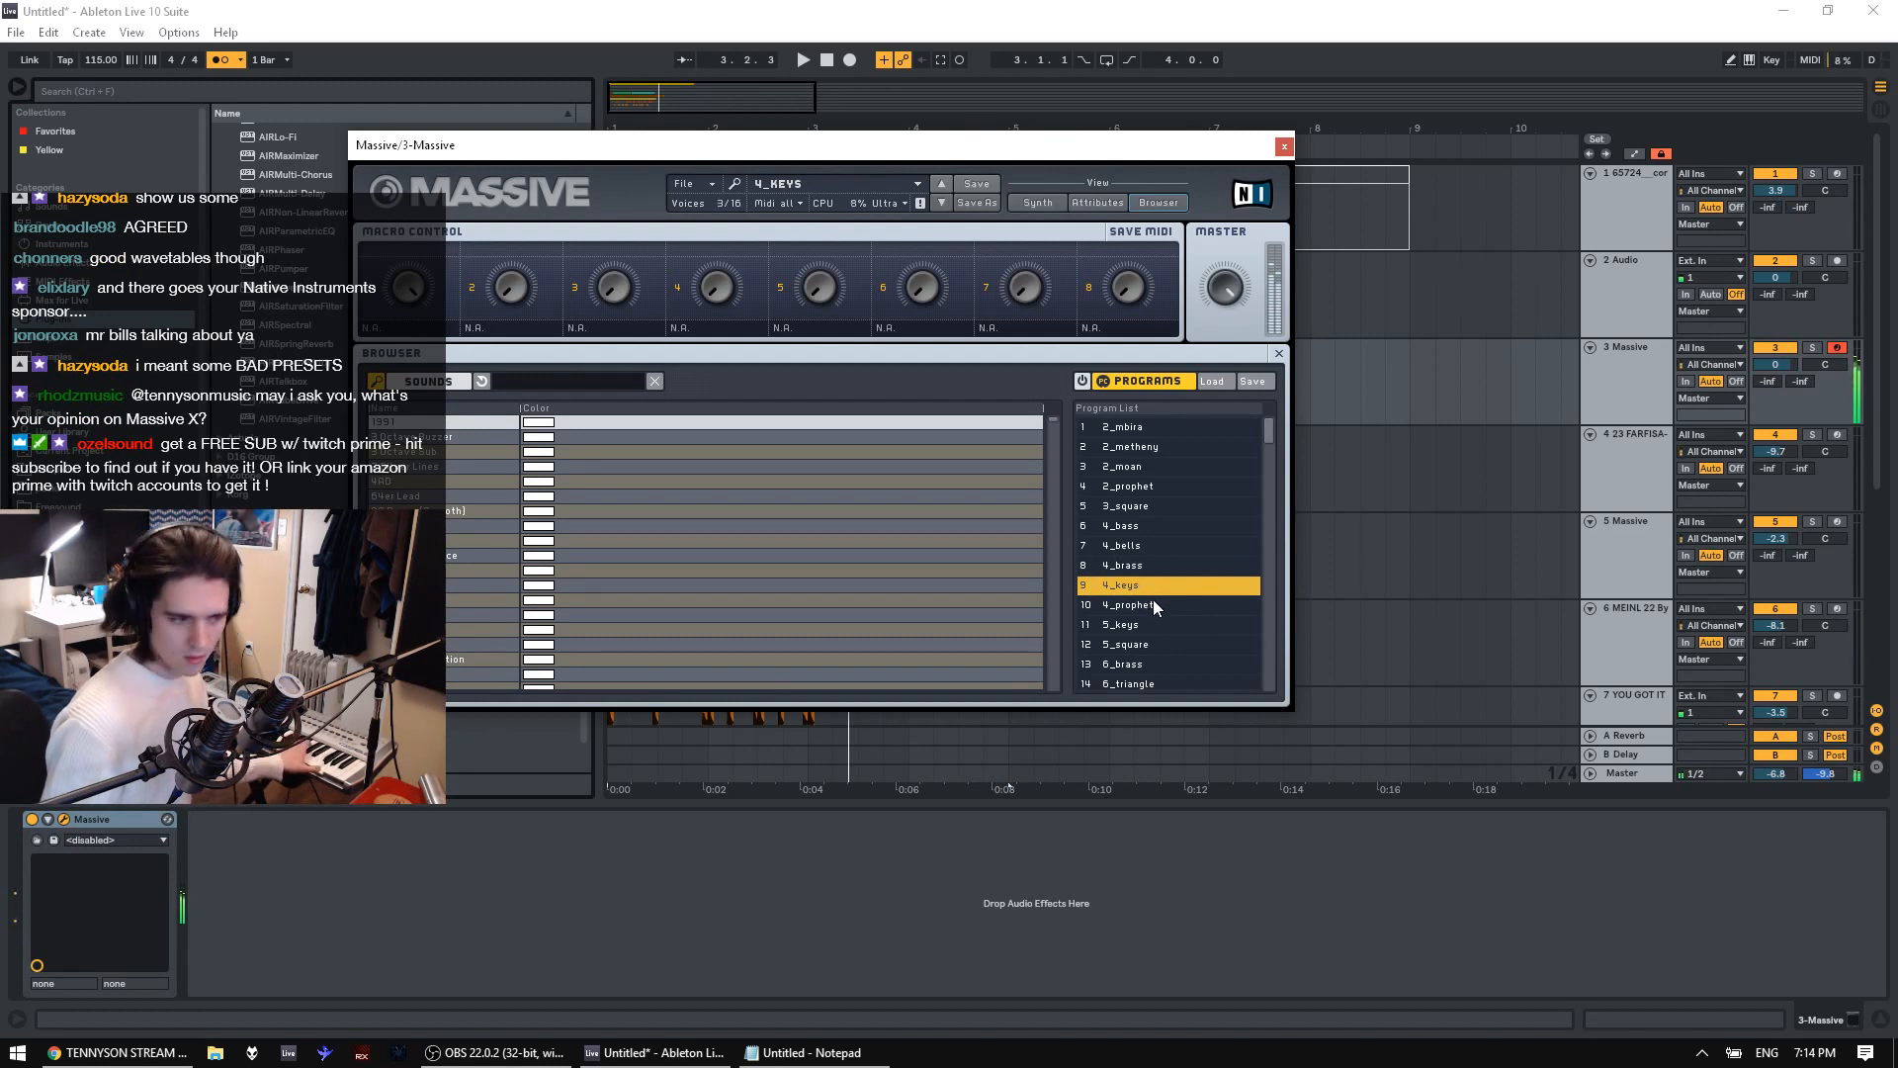
{"action": "left_click", "coordinate": [1152, 599]}
{"action": "left_click", "coordinate": [1152, 626]}
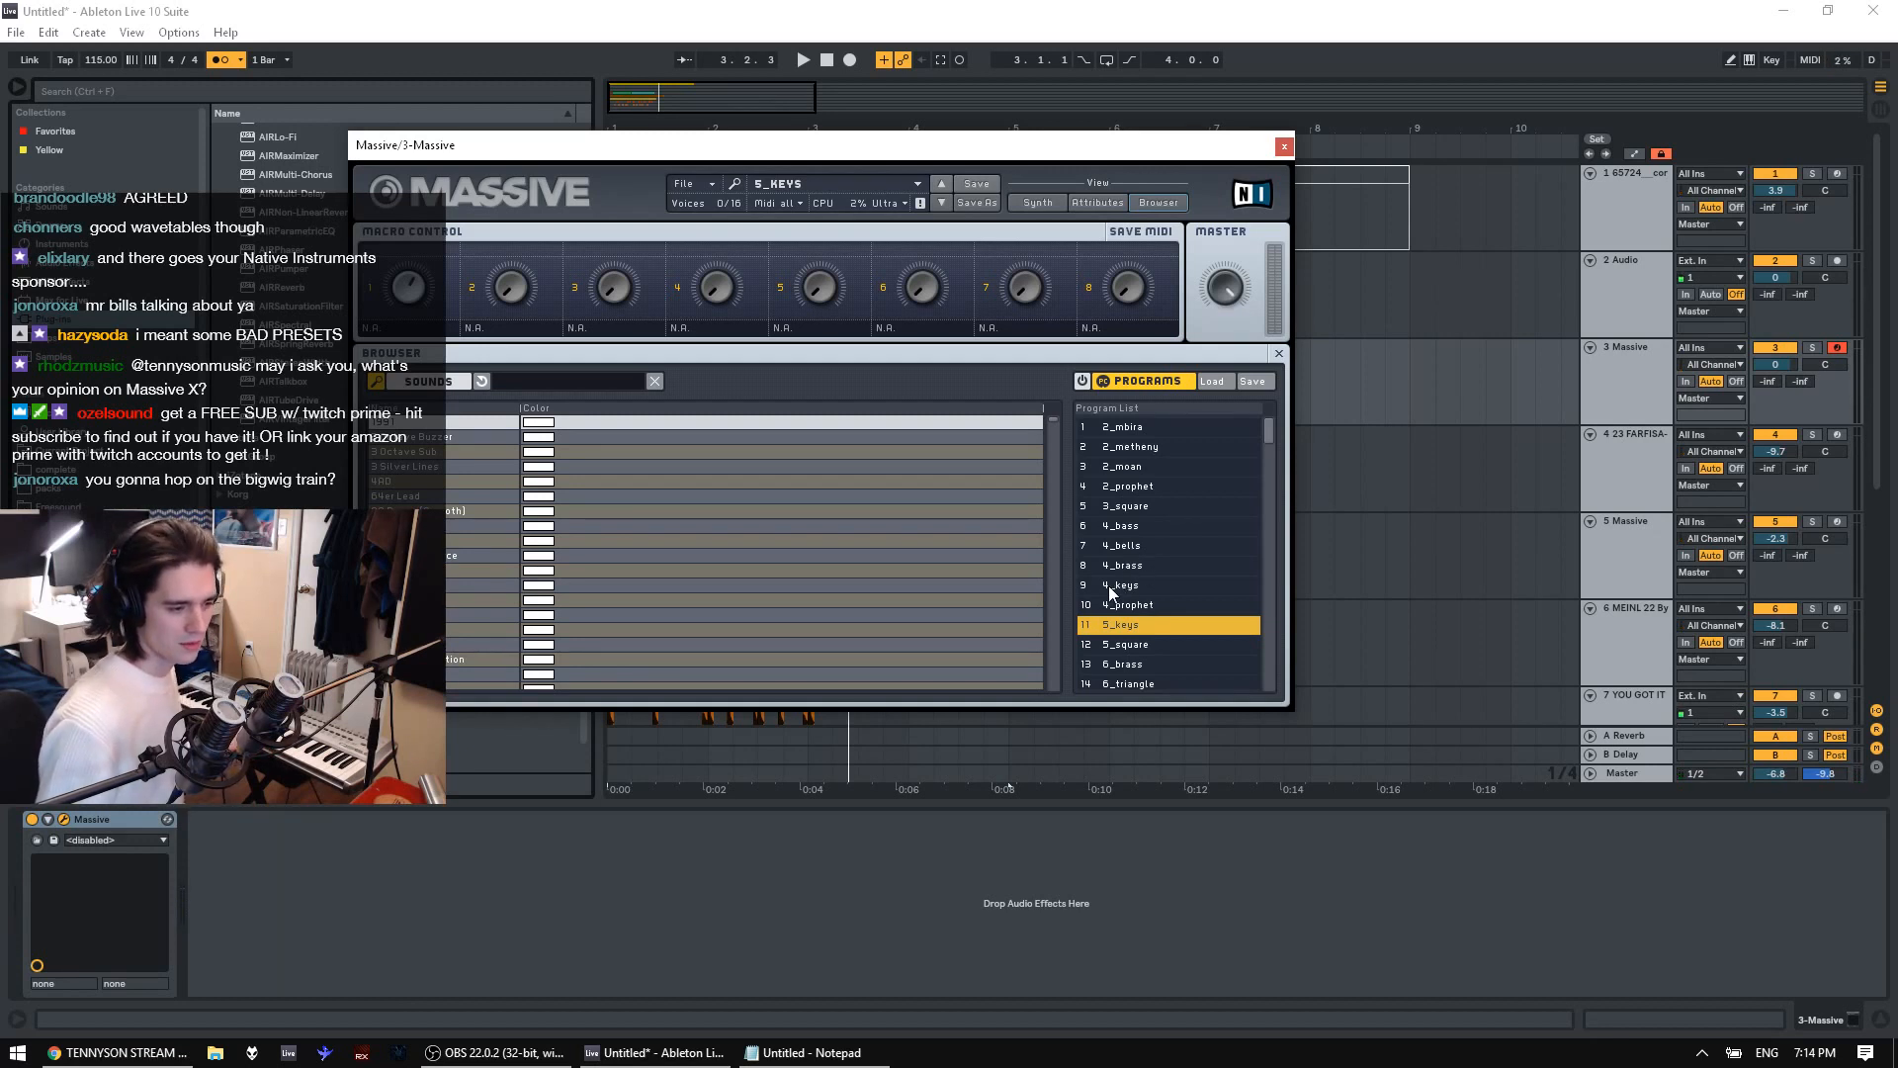
{"action": "left_click", "coordinate": [1141, 644]}
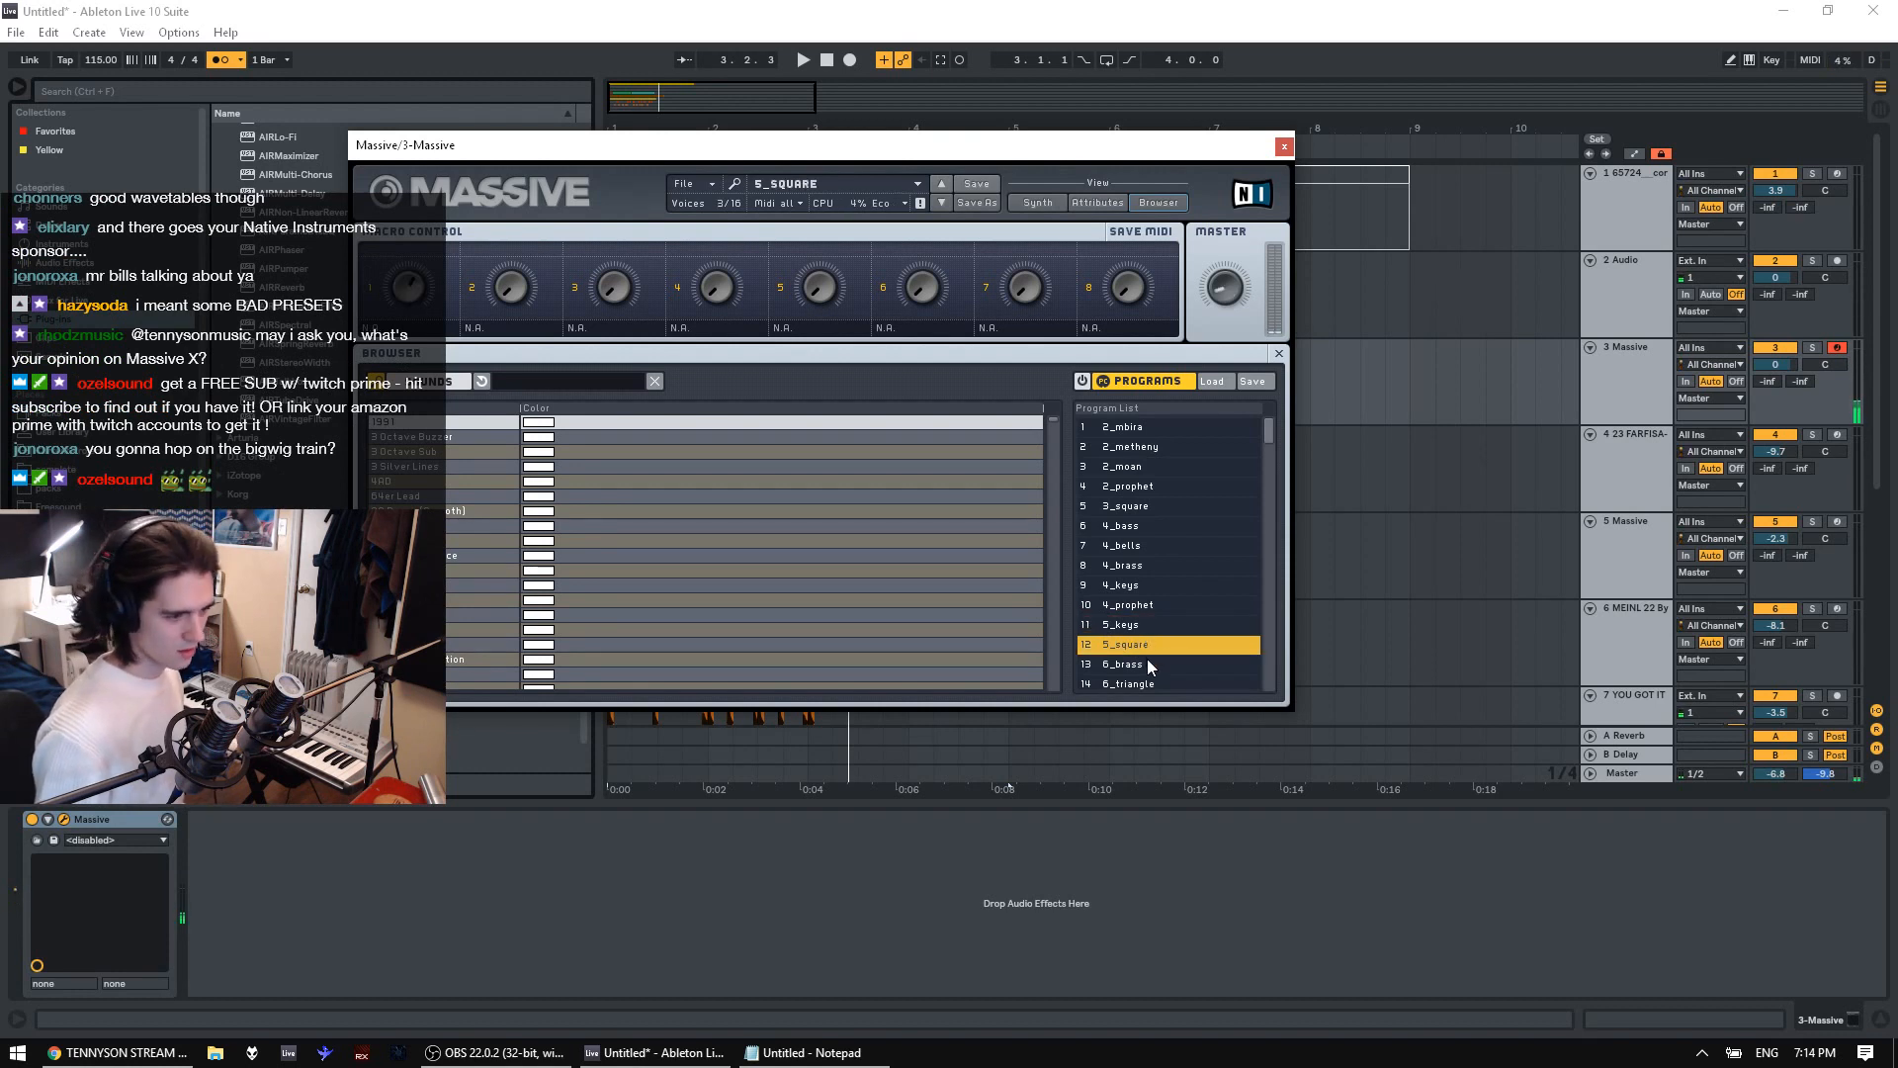
{"action": "left_click", "coordinate": [1151, 666]}
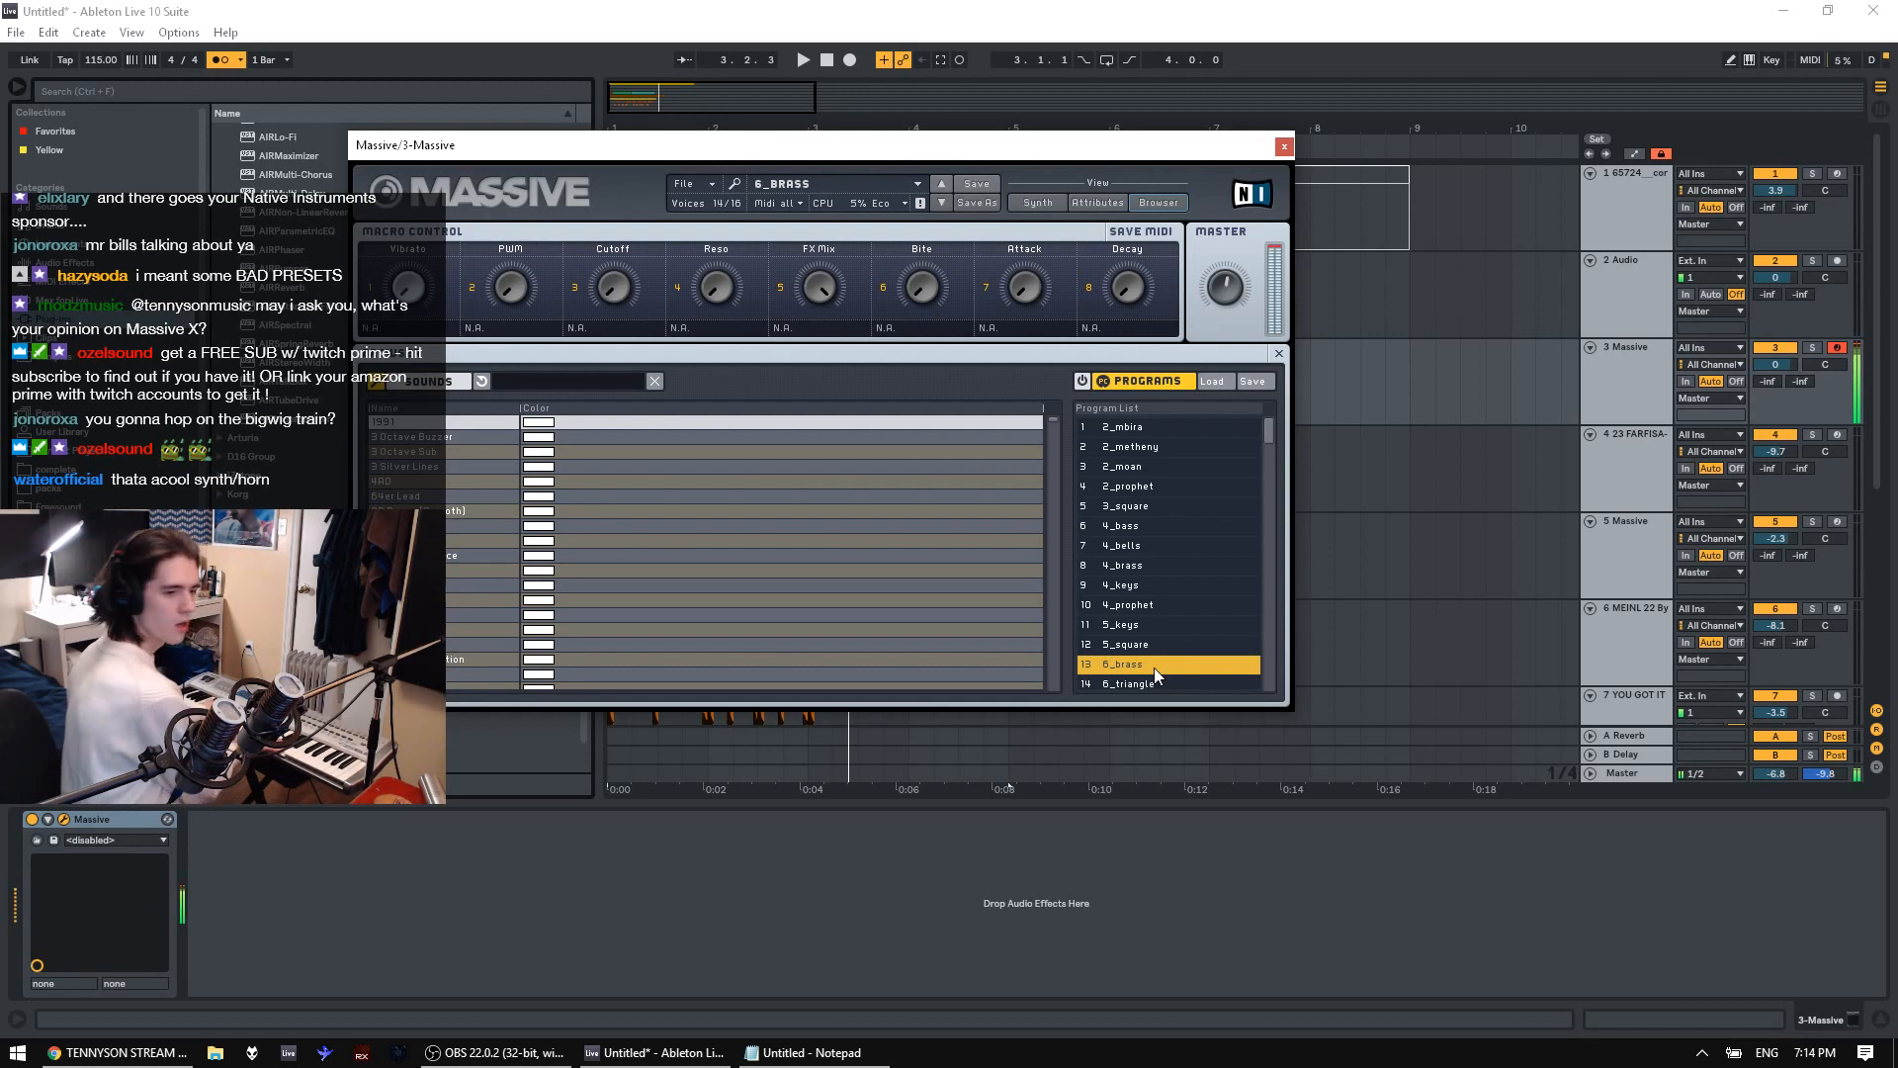
Audition the Massive programs 6_triangle, 7_brass, 7_prophet, 7_spring, 8_cute and 8_rhodes in order
{"action": "scroll", "coordinate": [1168, 603], "scroll_direction": "down", "scroll_amount": 2}
{"action": "left_click", "coordinate": [1166, 614]}
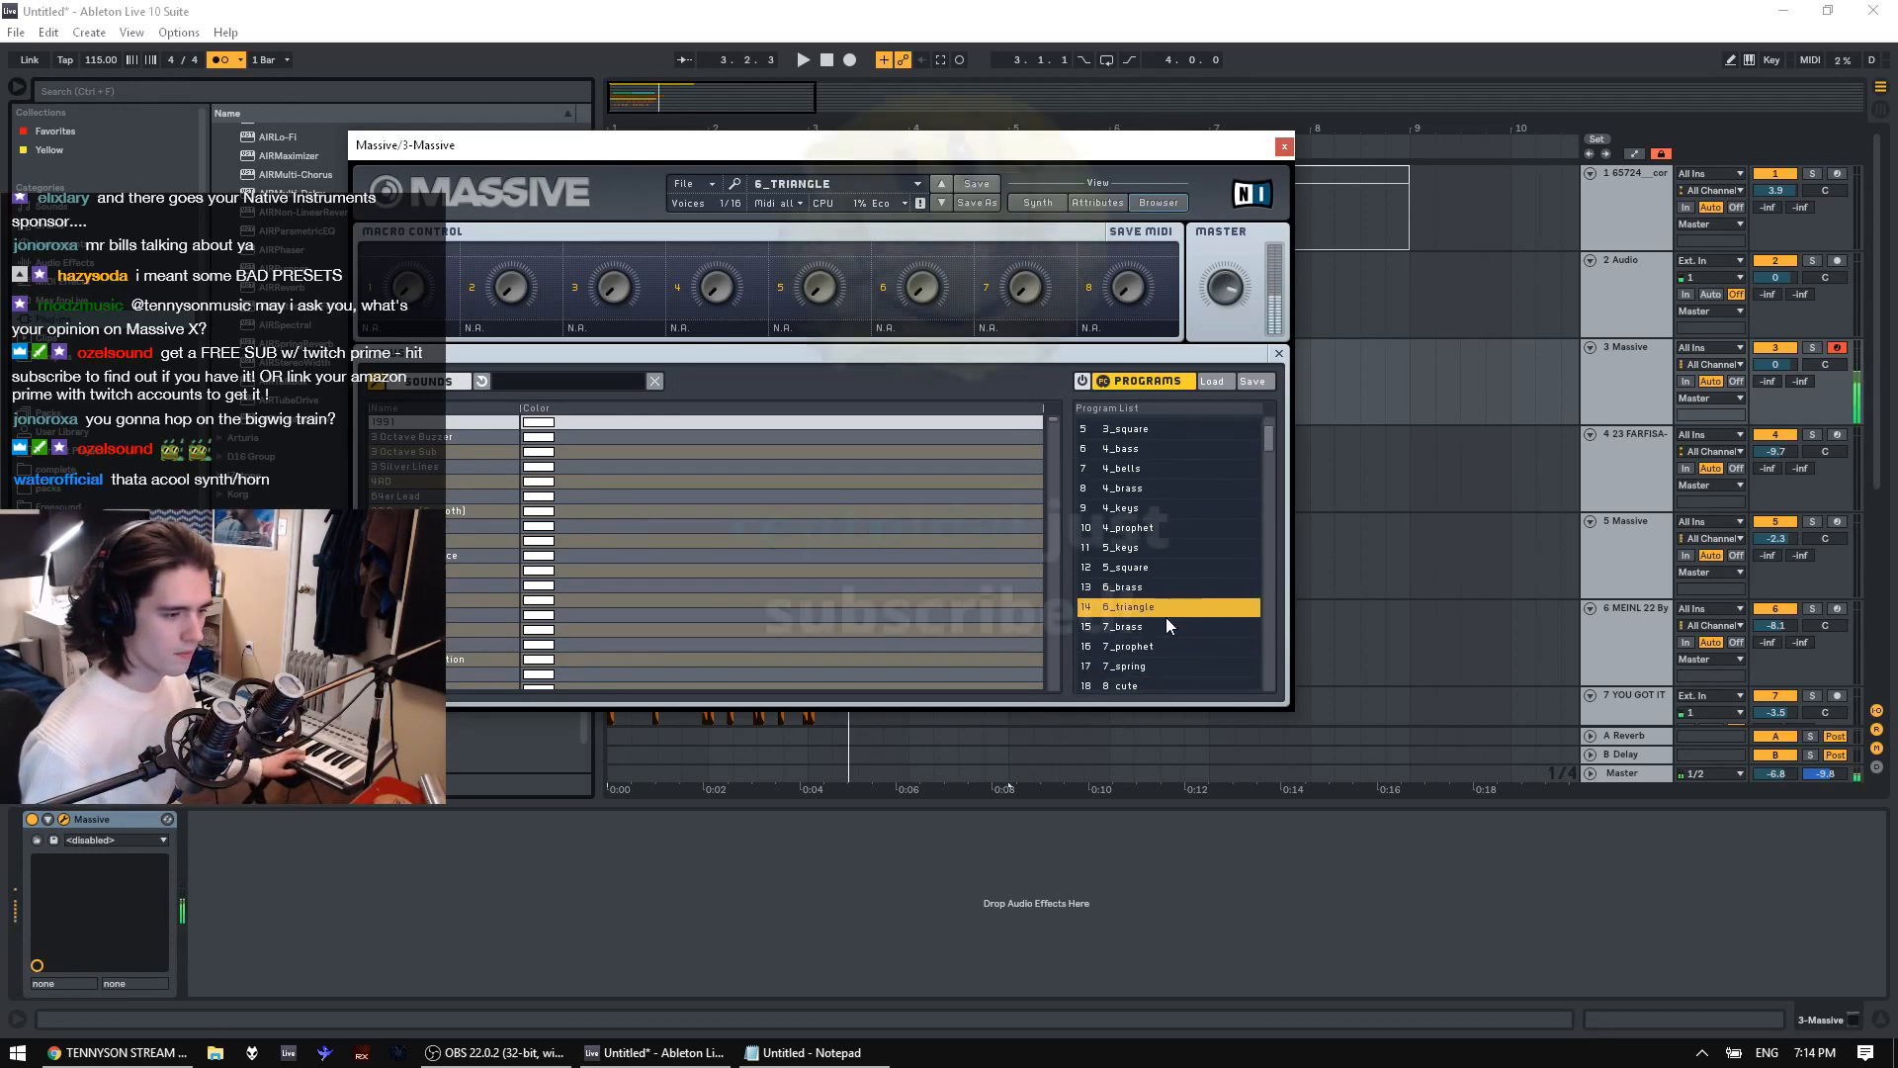
{"action": "scroll", "coordinate": [1146, 594], "scroll_direction": "down", "scroll_amount": 1}
{"action": "left_click", "coordinate": [1127, 574]}
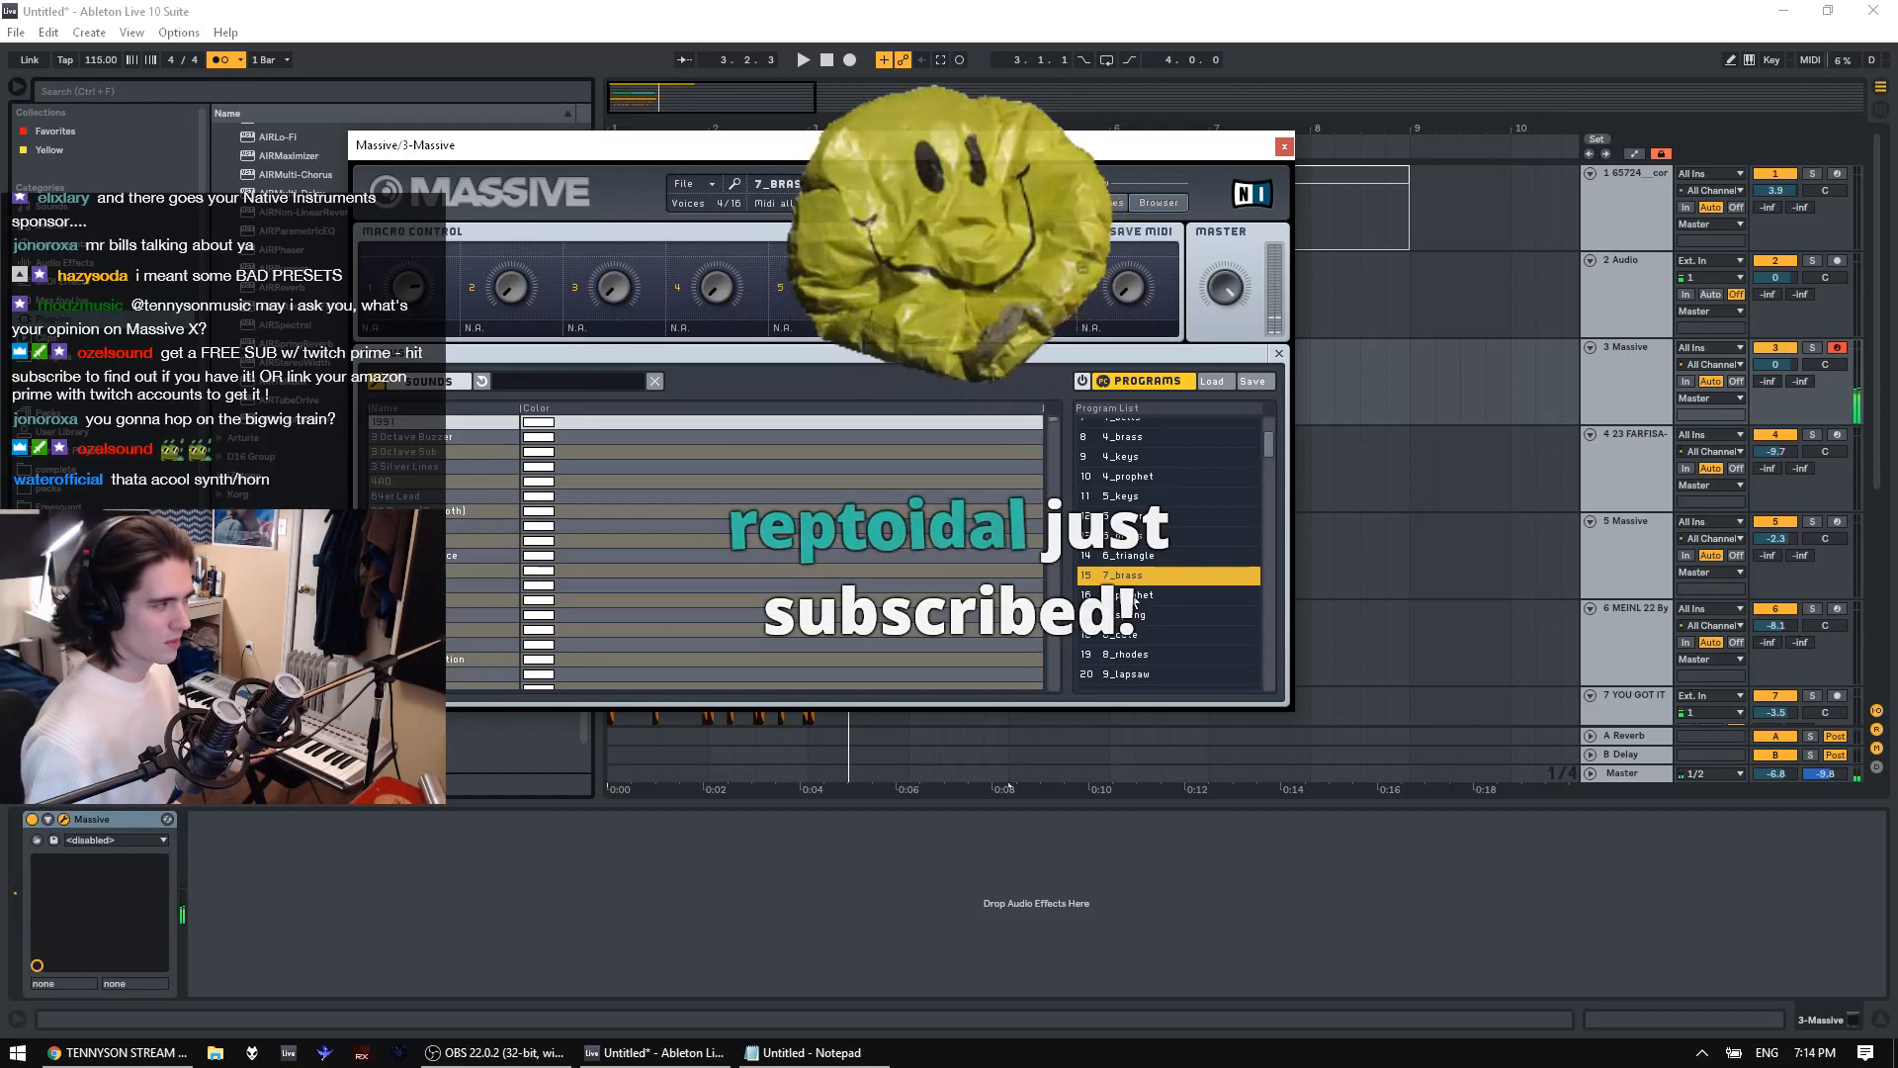
{"action": "left_click", "coordinate": [1133, 596]}
{"action": "left_click", "coordinate": [1142, 615]}
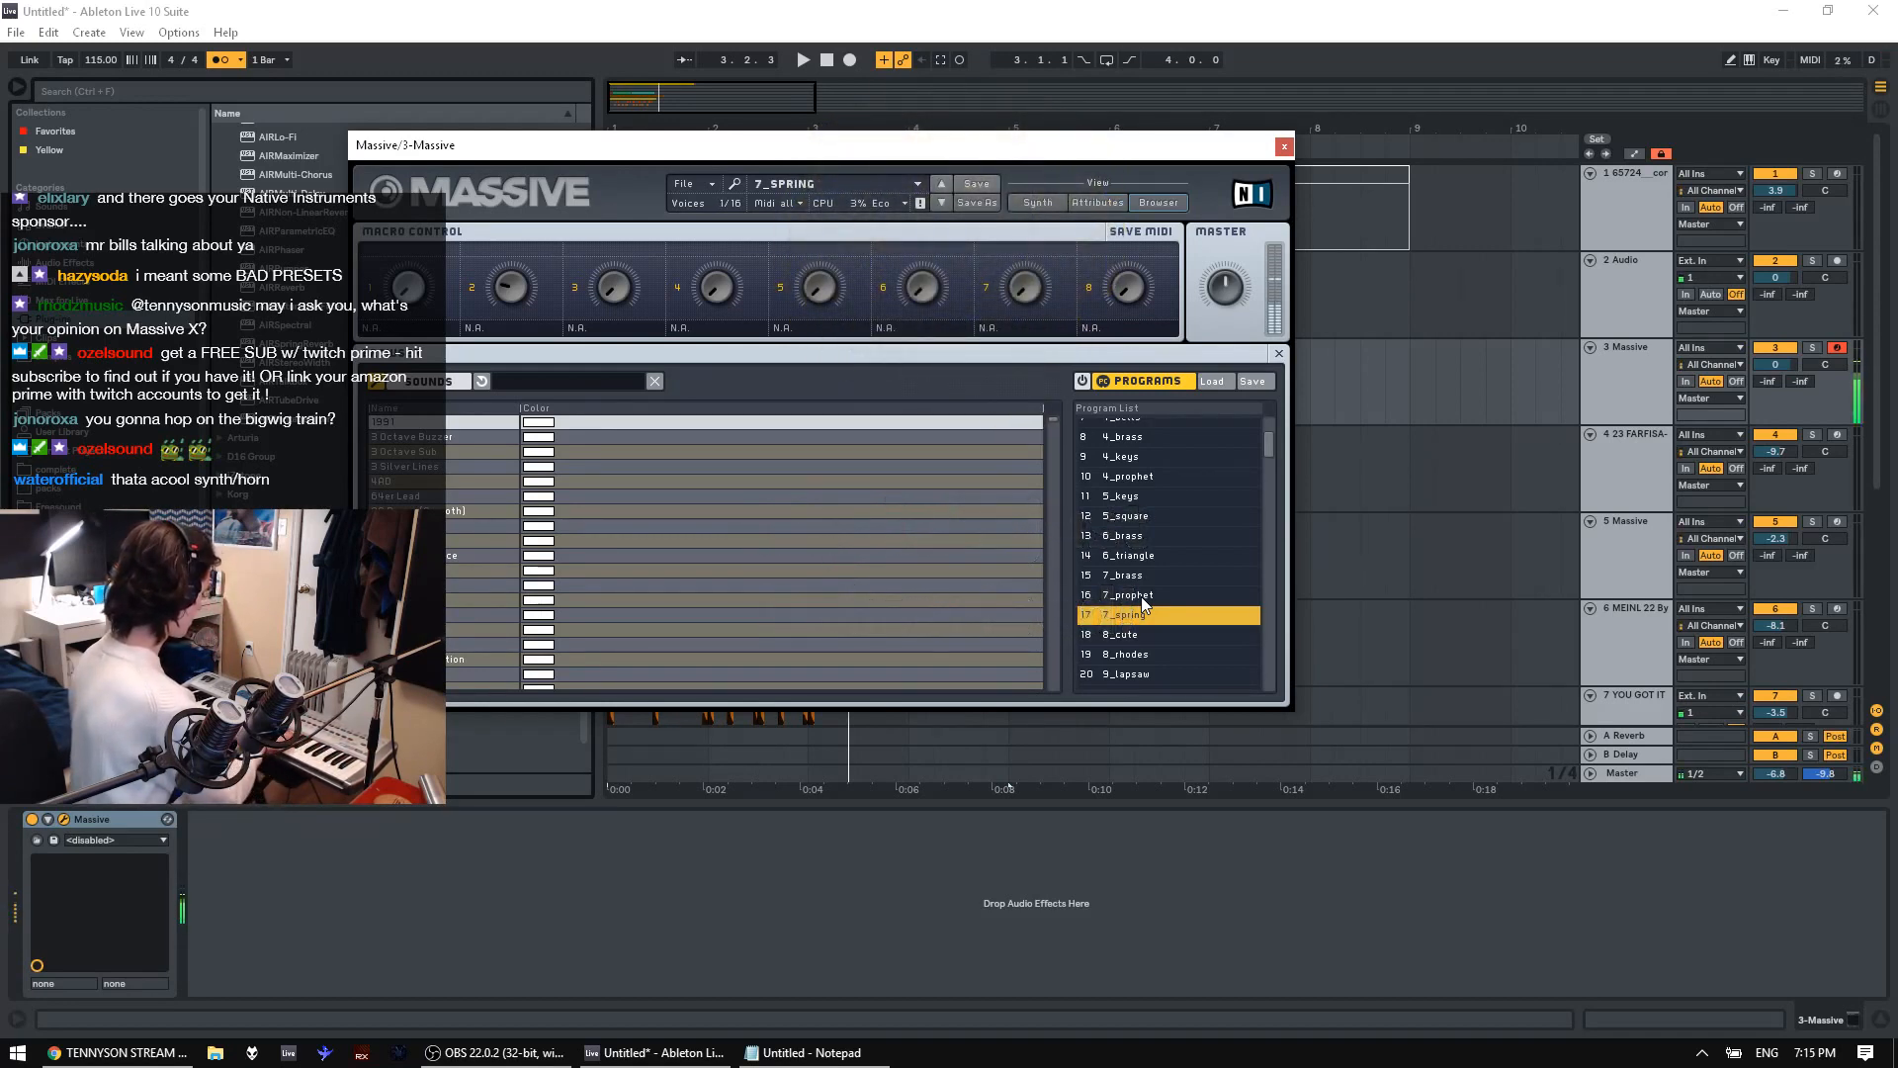
{"action": "left_click", "coordinate": [1129, 636]}
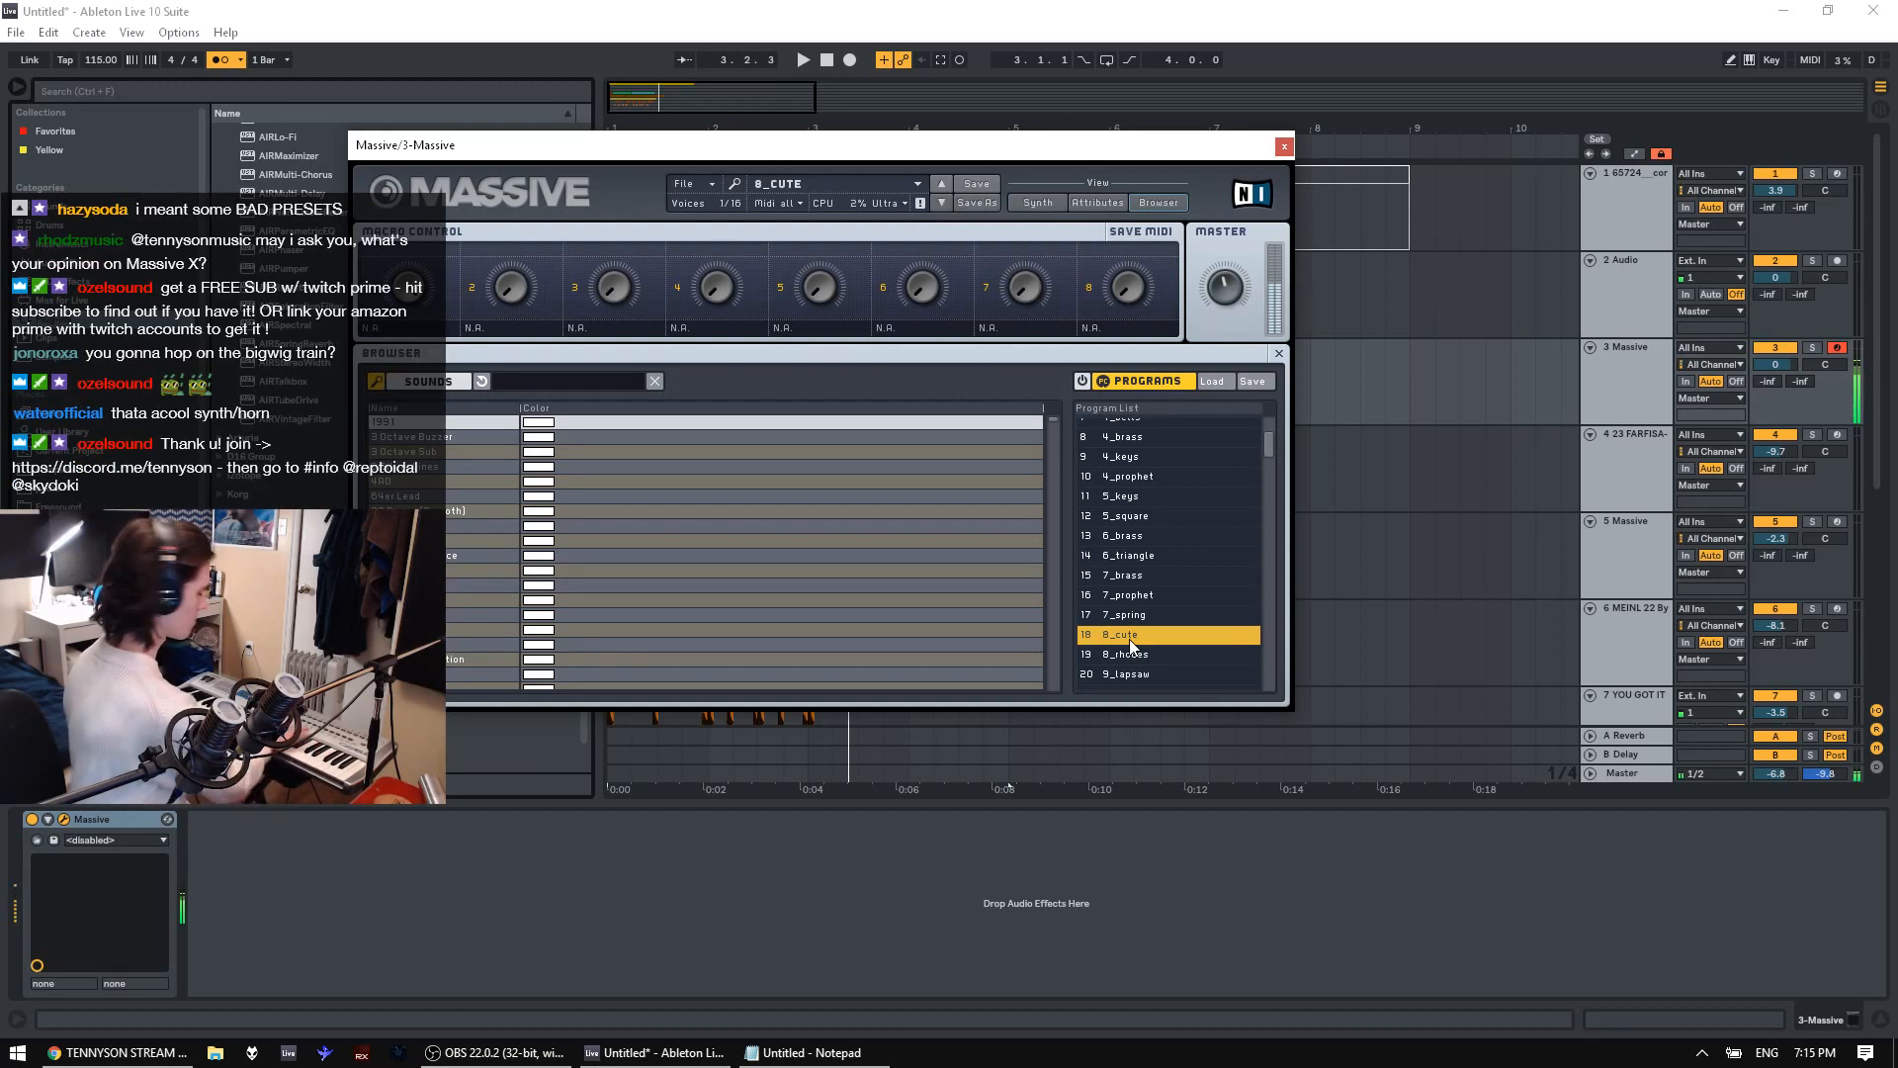
{"action": "left_click", "coordinate": [1147, 656]}
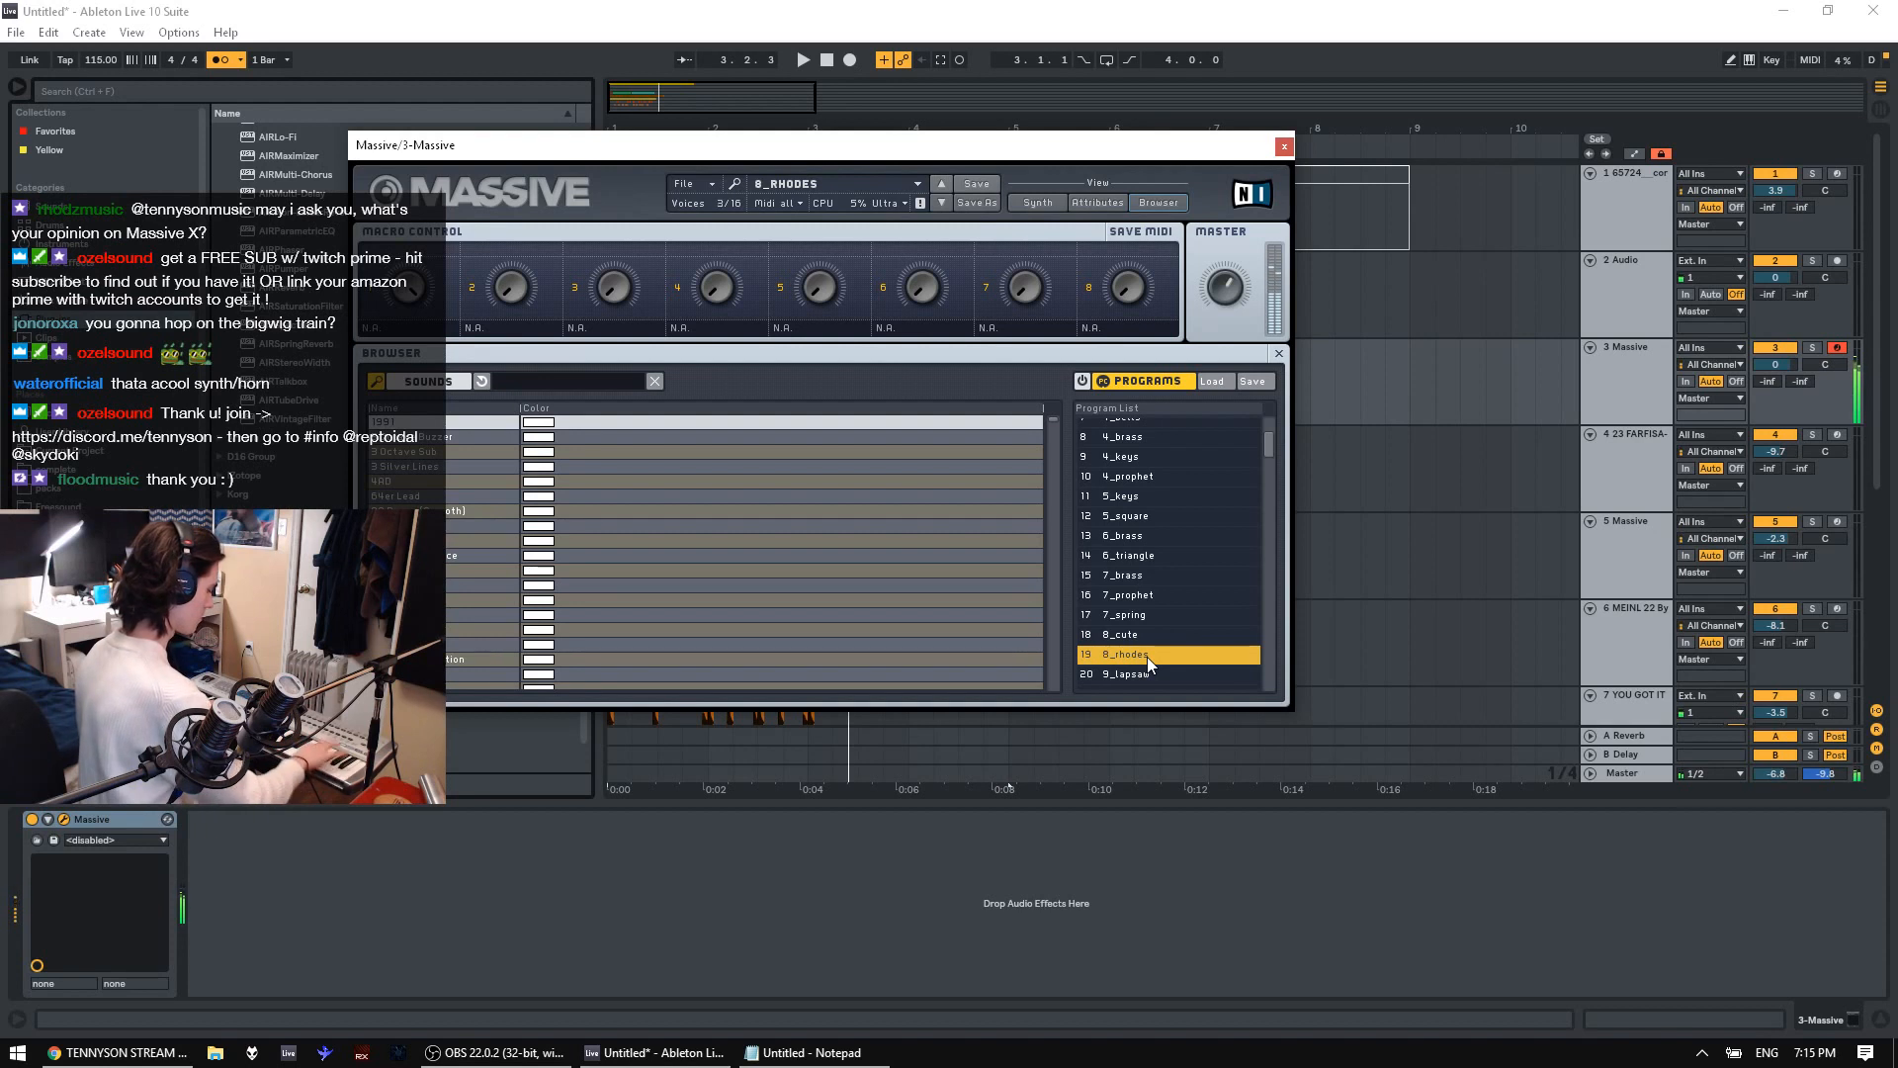
Audition the 9_lapsaw program, load 9_saw instead, and close the Massive window
{"action": "scroll", "coordinate": [1182, 595], "scroll_direction": "down", "scroll_amount": 3}
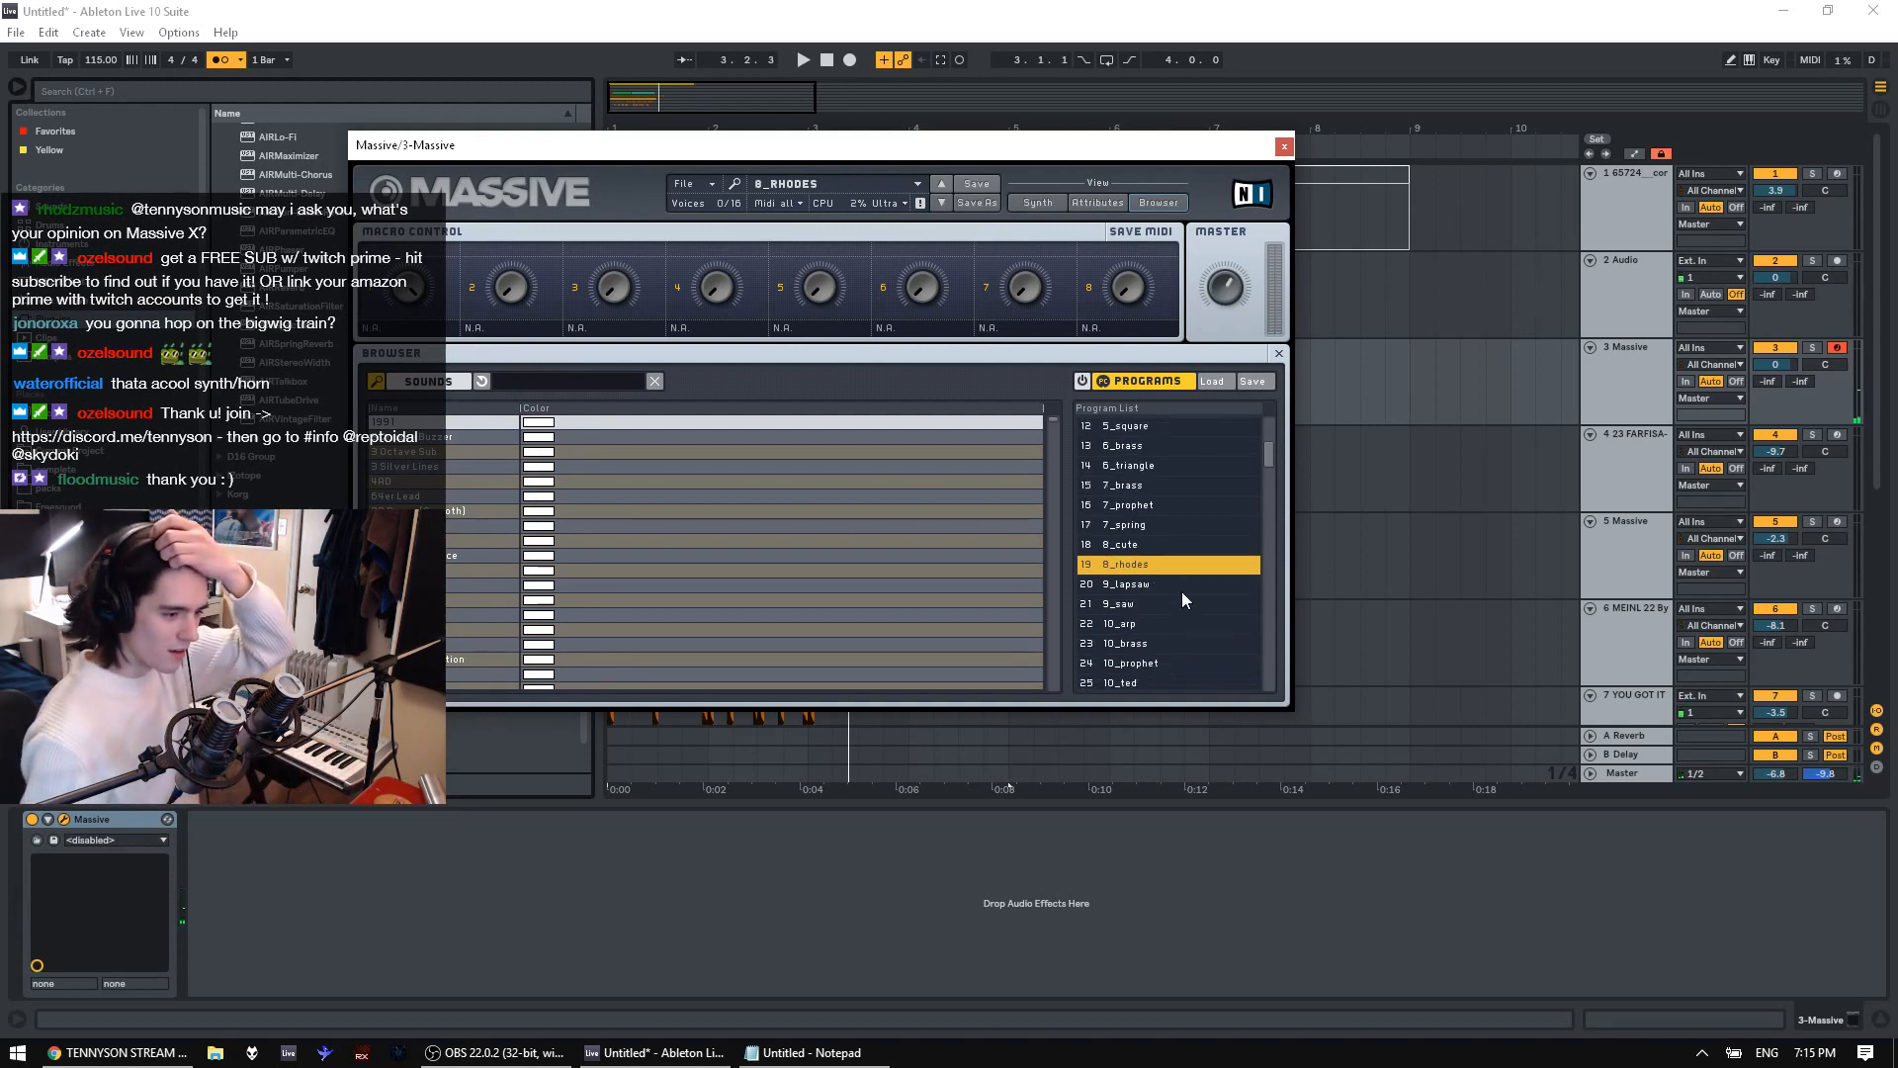
{"action": "left_click", "coordinate": [1173, 587]}
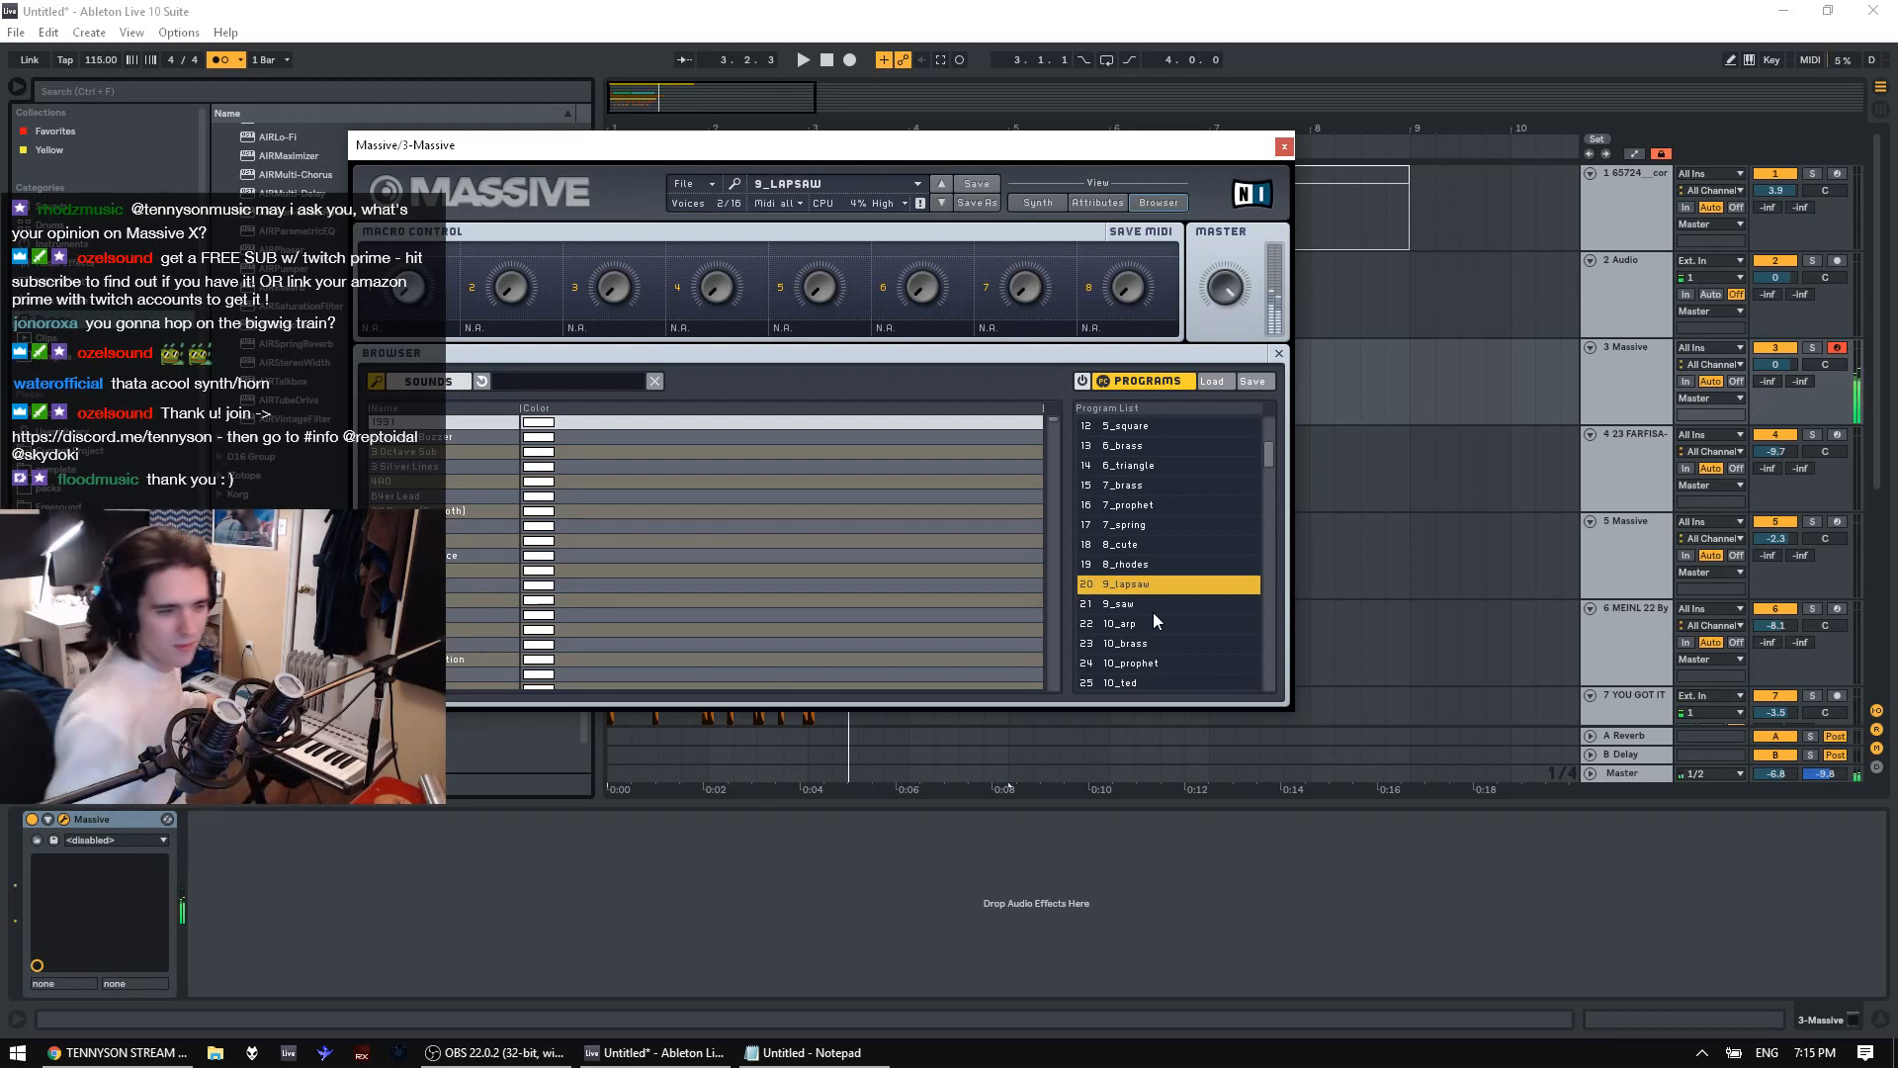
{"action": "left_click", "coordinate": [1154, 606]}
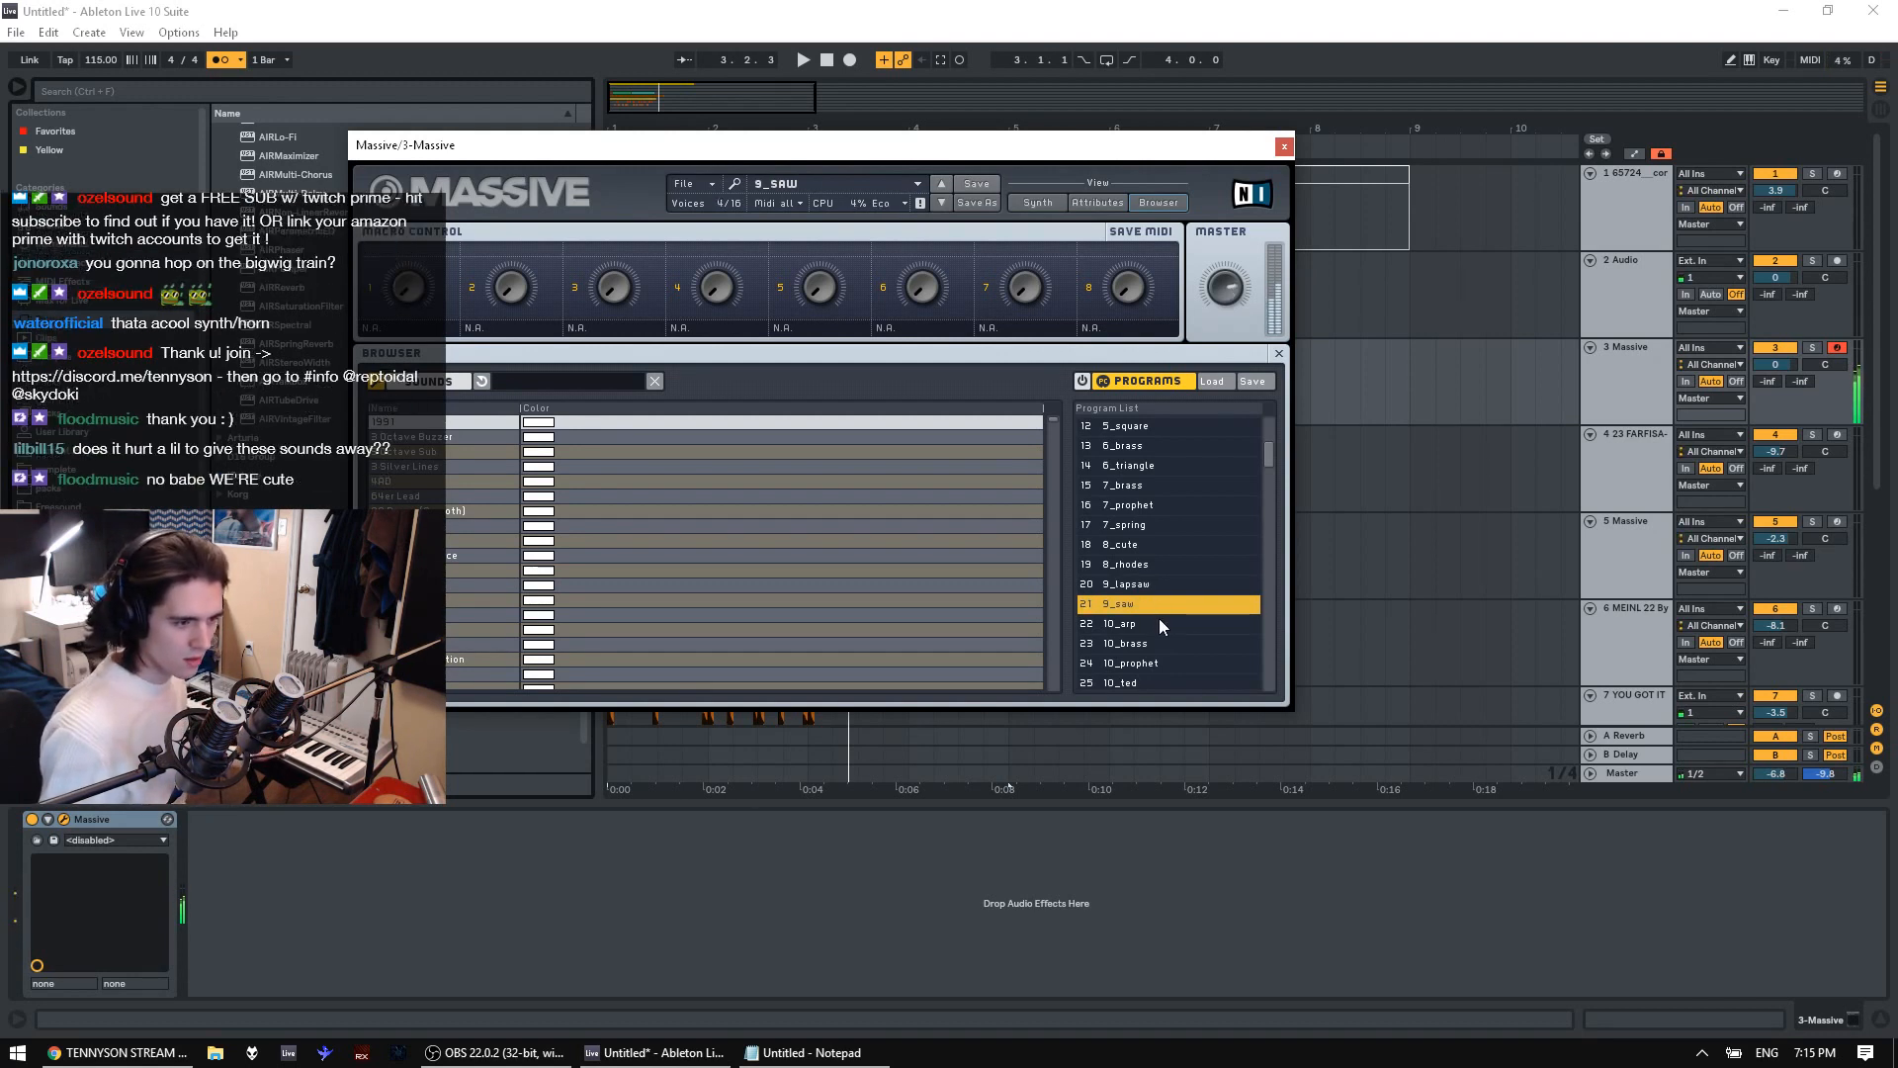
{"action": "scroll", "coordinate": [1143, 641], "scroll_direction": "down", "scroll_amount": 2}
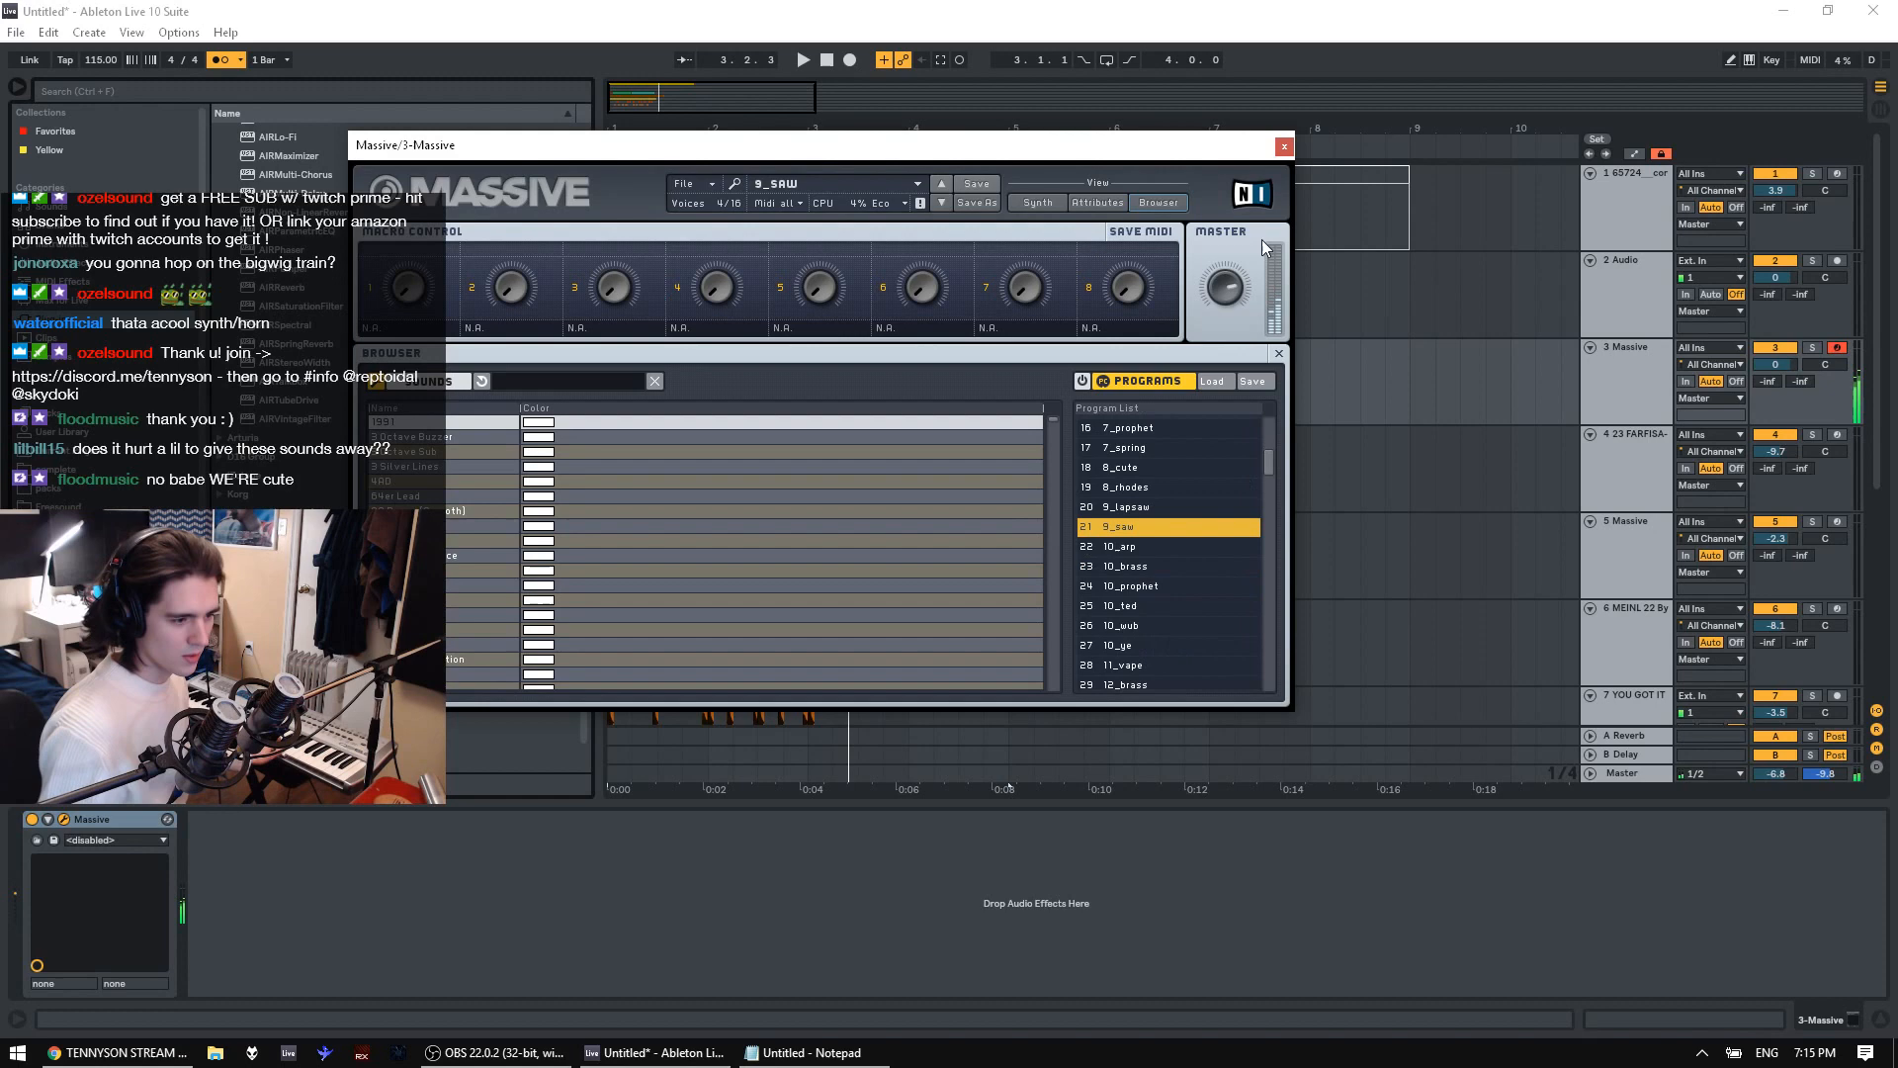
{"action": "left_click", "coordinate": [1283, 148]}
Play the arrangement to rehearse a part with the 9_saw sound, briefly checking the patch in Massive between takes
{"action": "key", "text": "space"}
{"action": "key", "text": "space"}
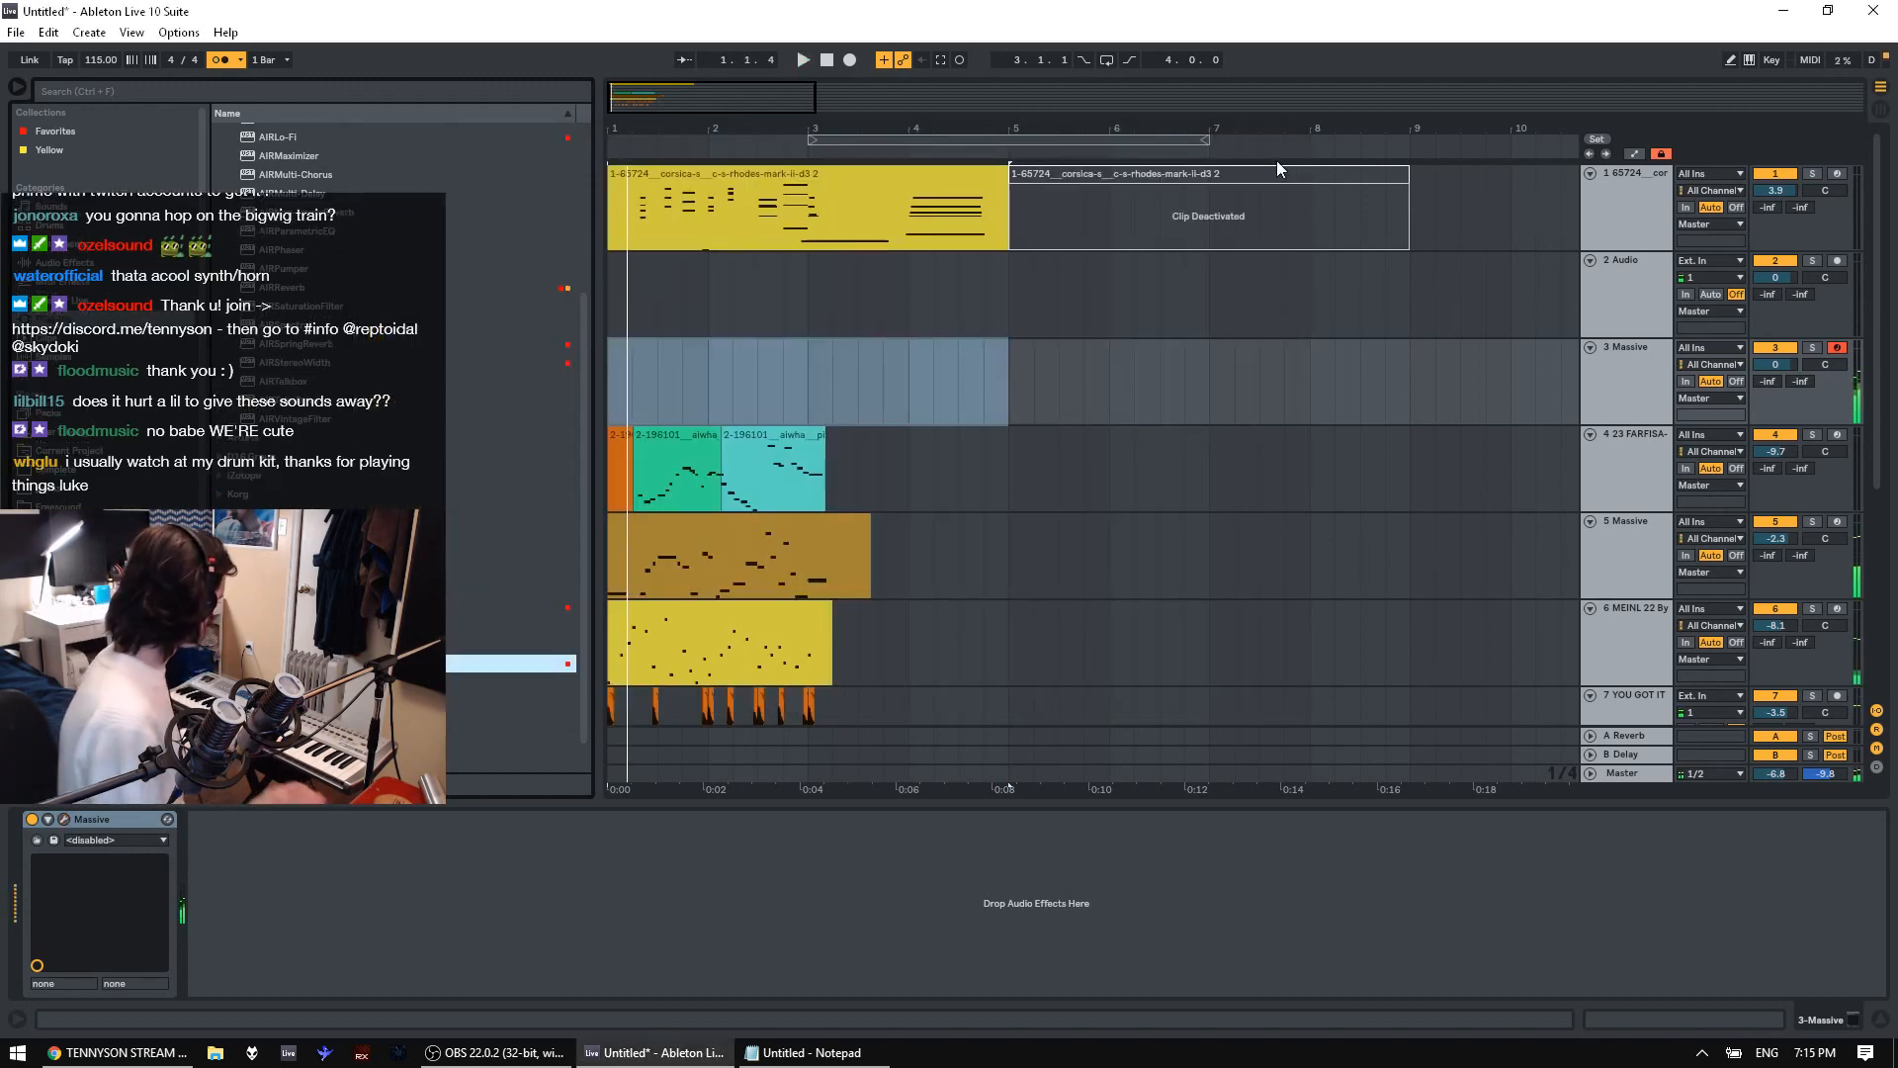
{"action": "key", "text": "space"}
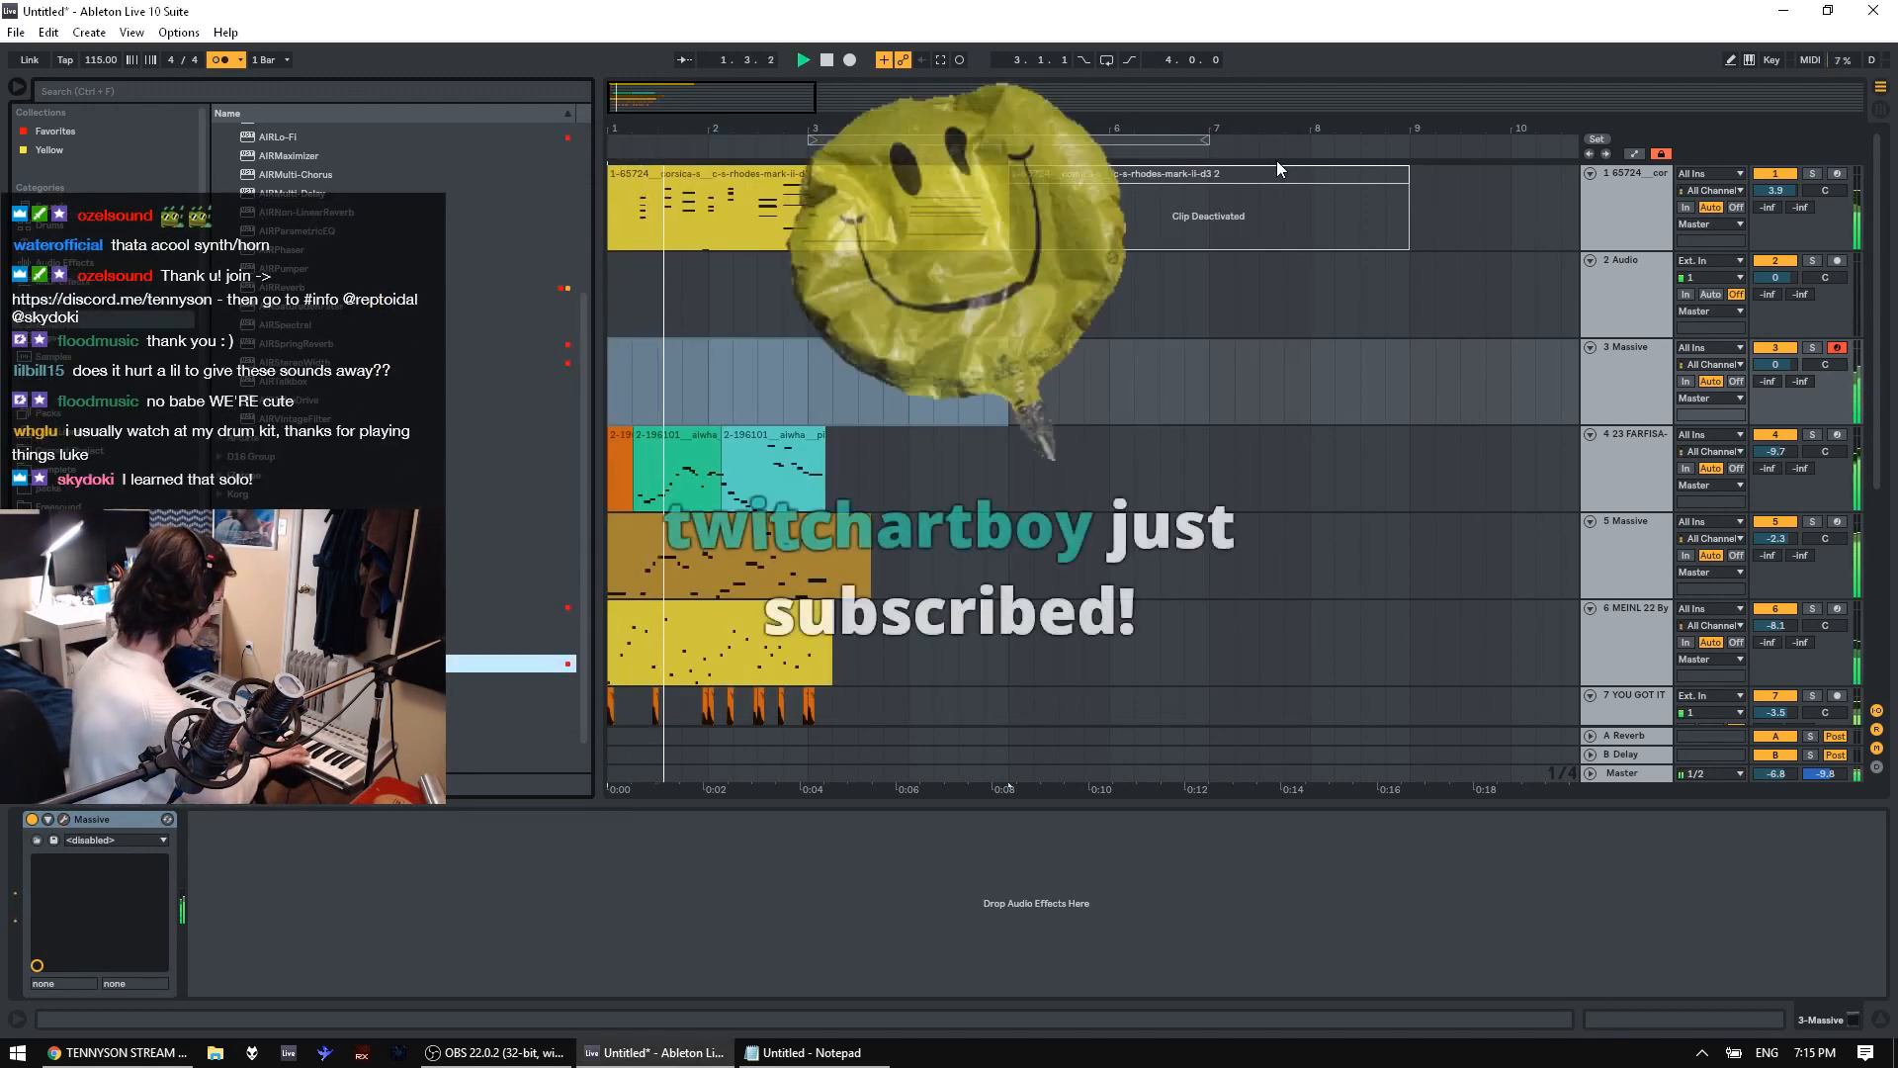
{"action": "left_click", "coordinate": [63, 819]}
{"action": "left_click", "coordinate": [1158, 203]}
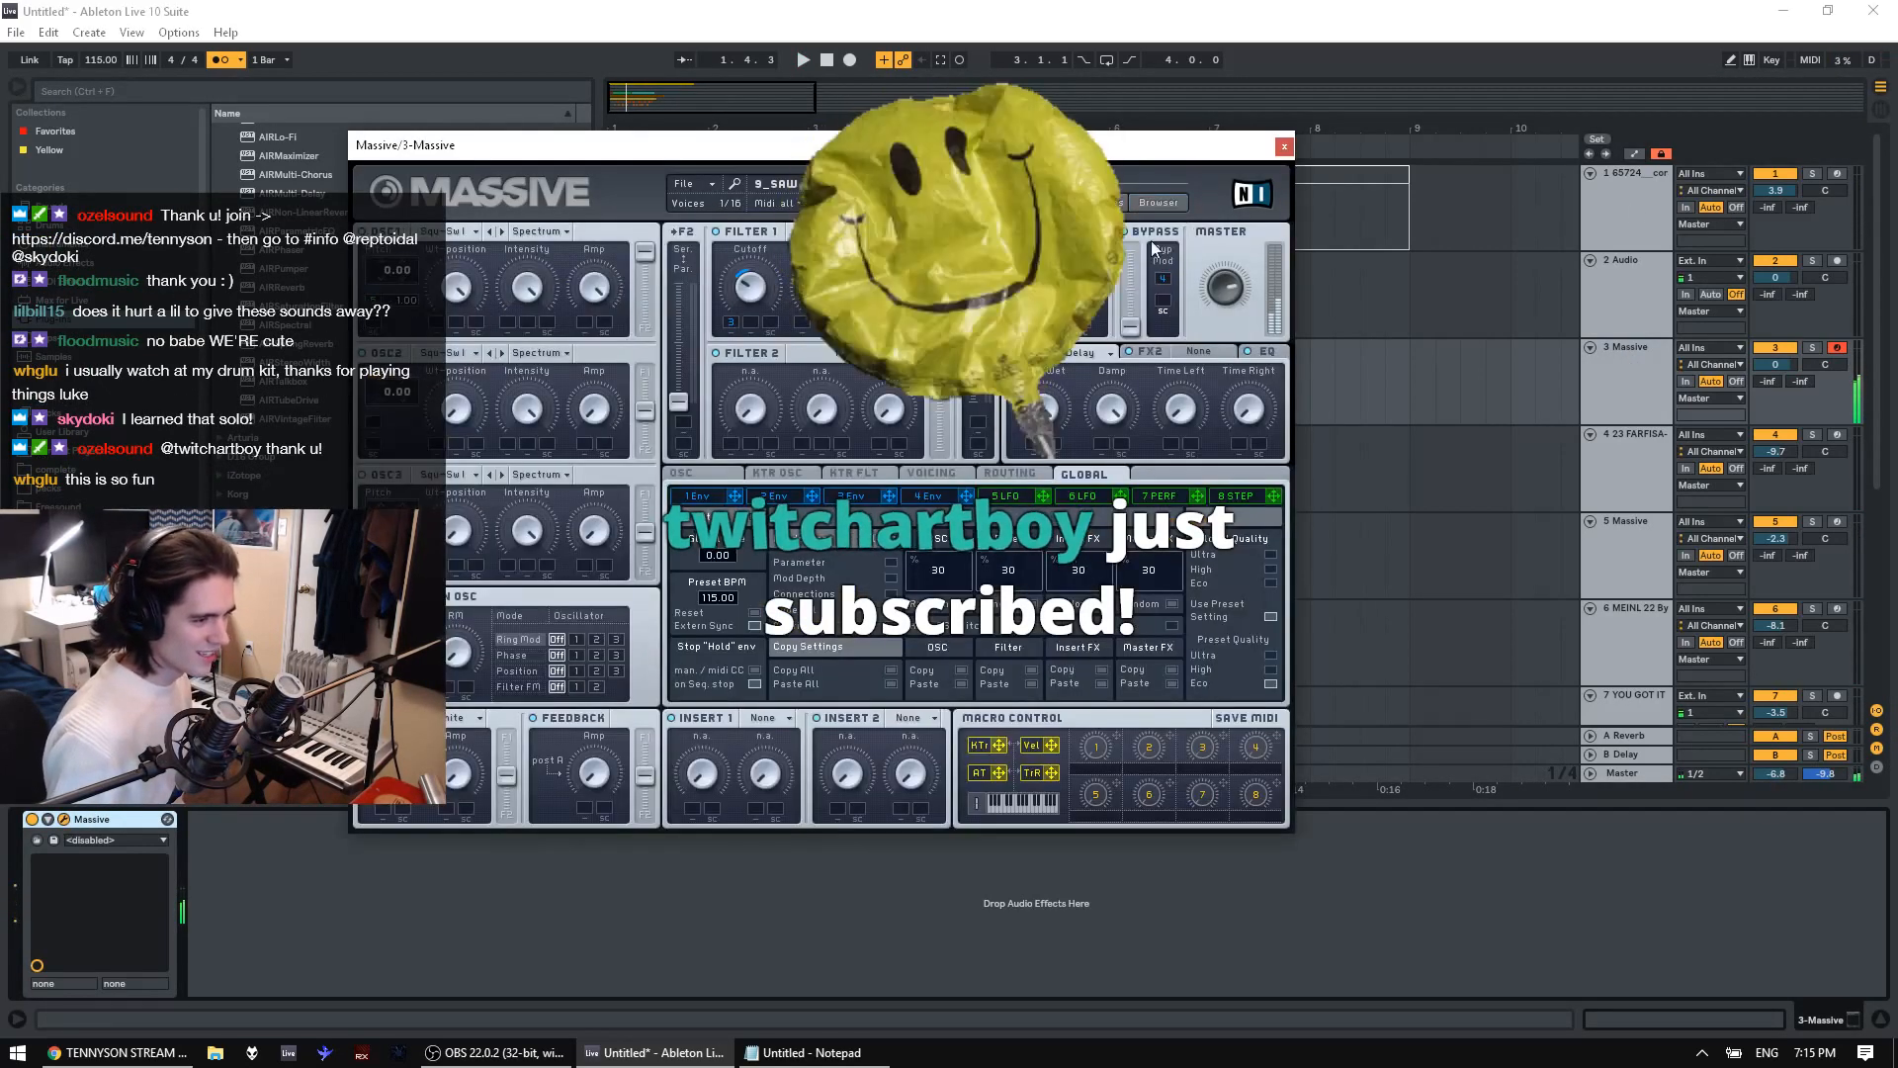
{"action": "left_click", "coordinate": [1284, 146]}
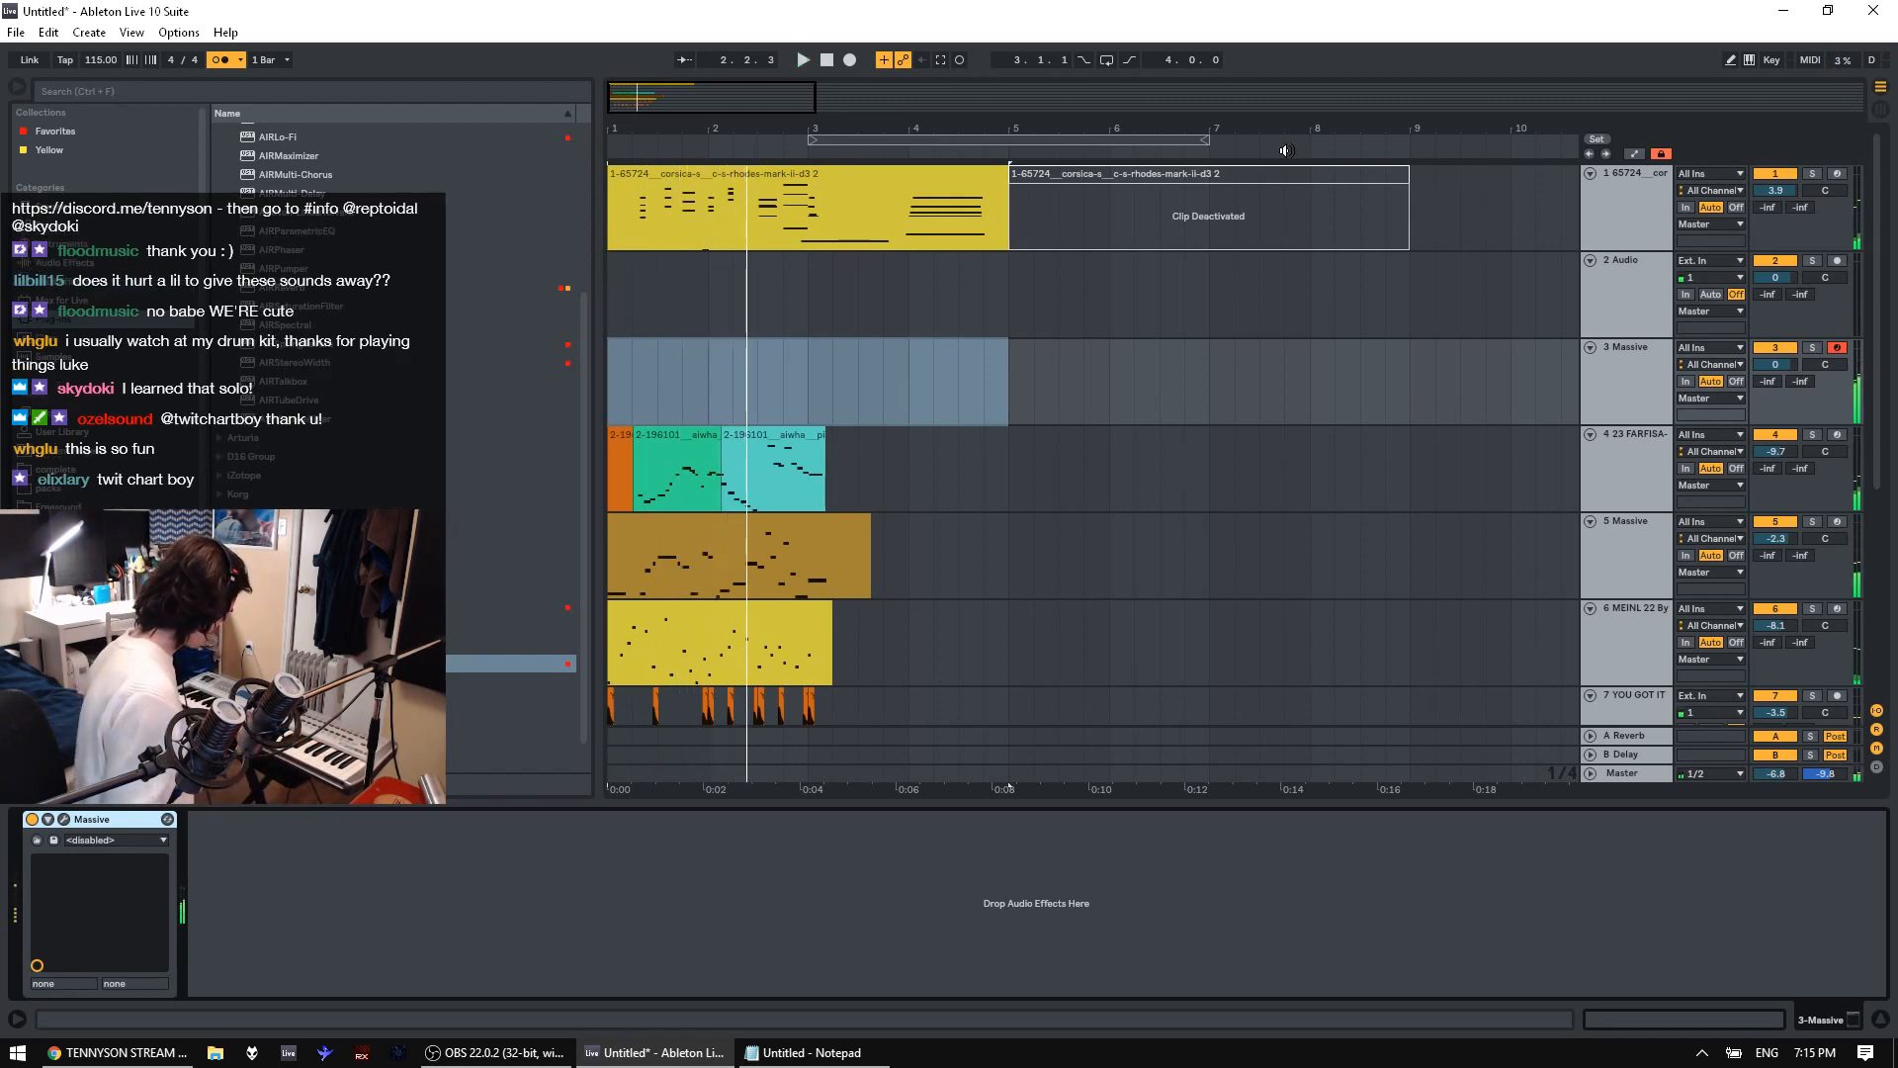
{"action": "key", "text": "space"}
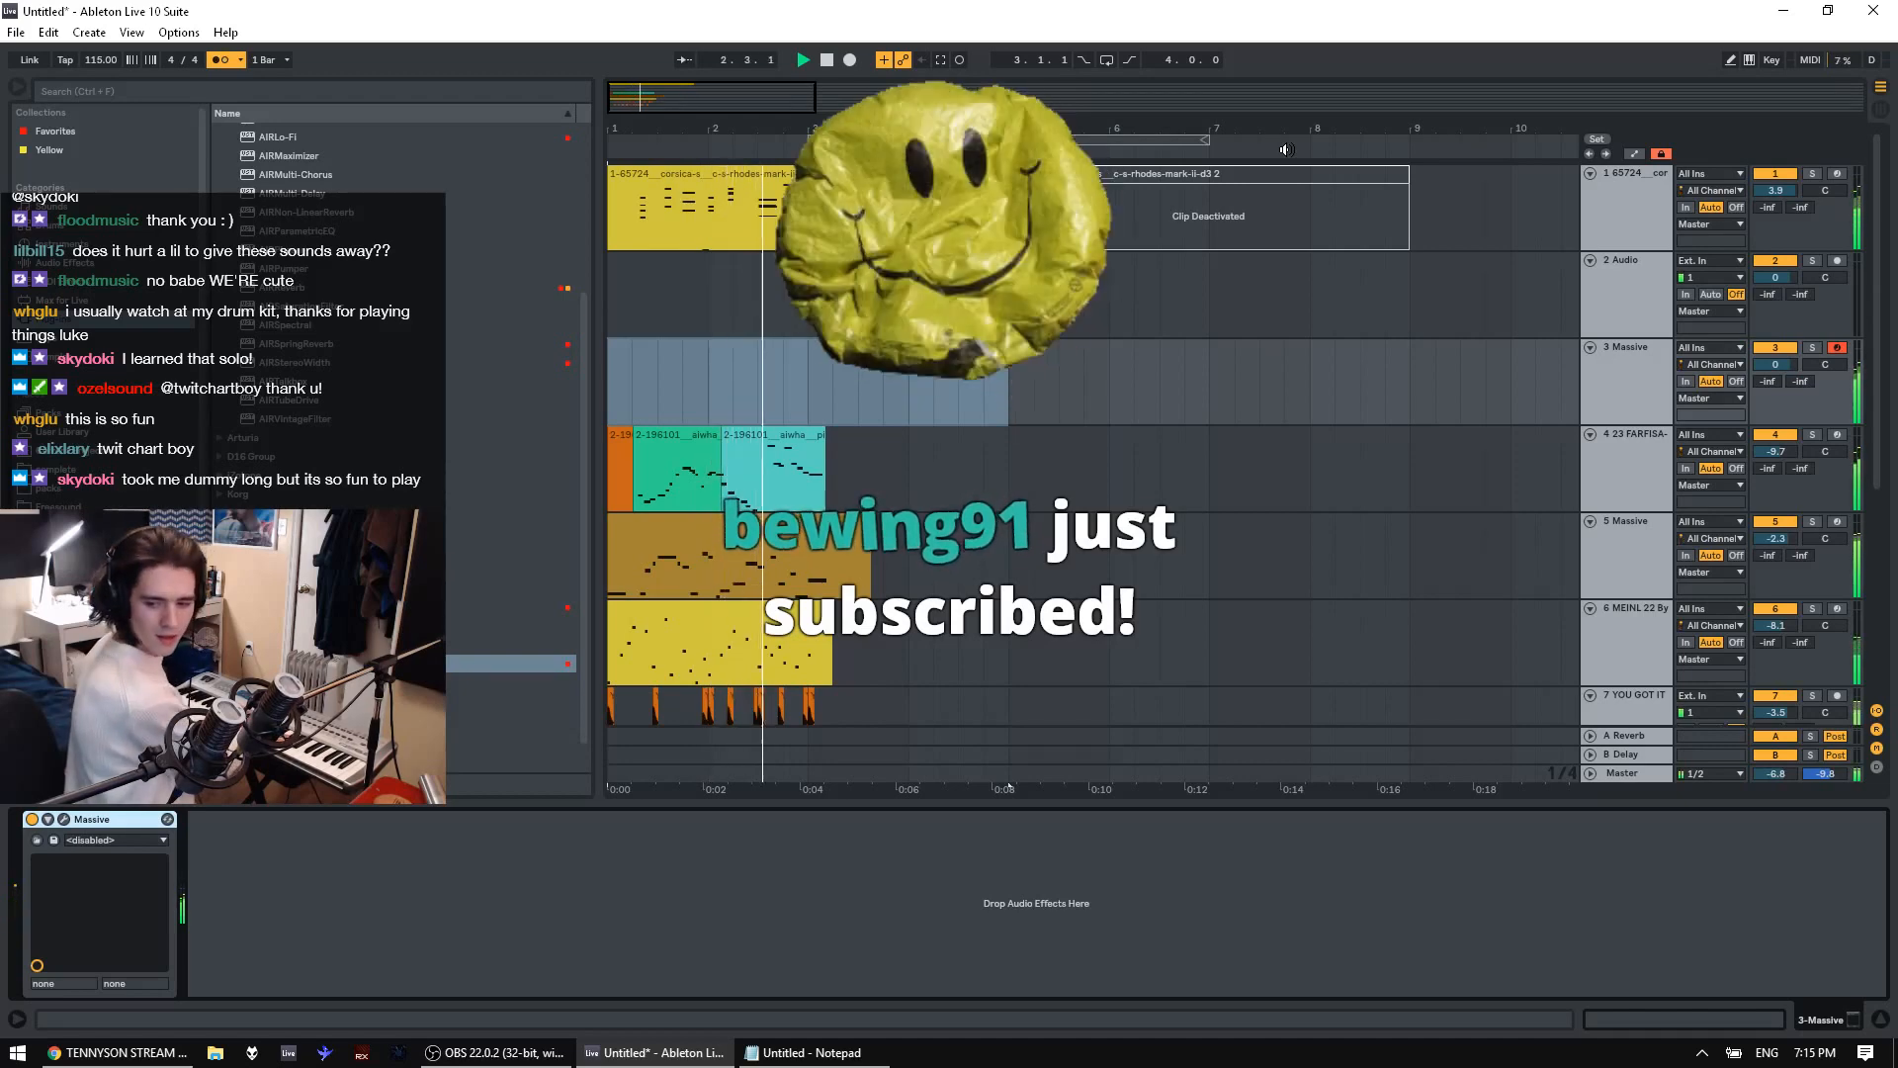
{"action": "key", "text": "space"}
{"action": "key", "text": "space"}
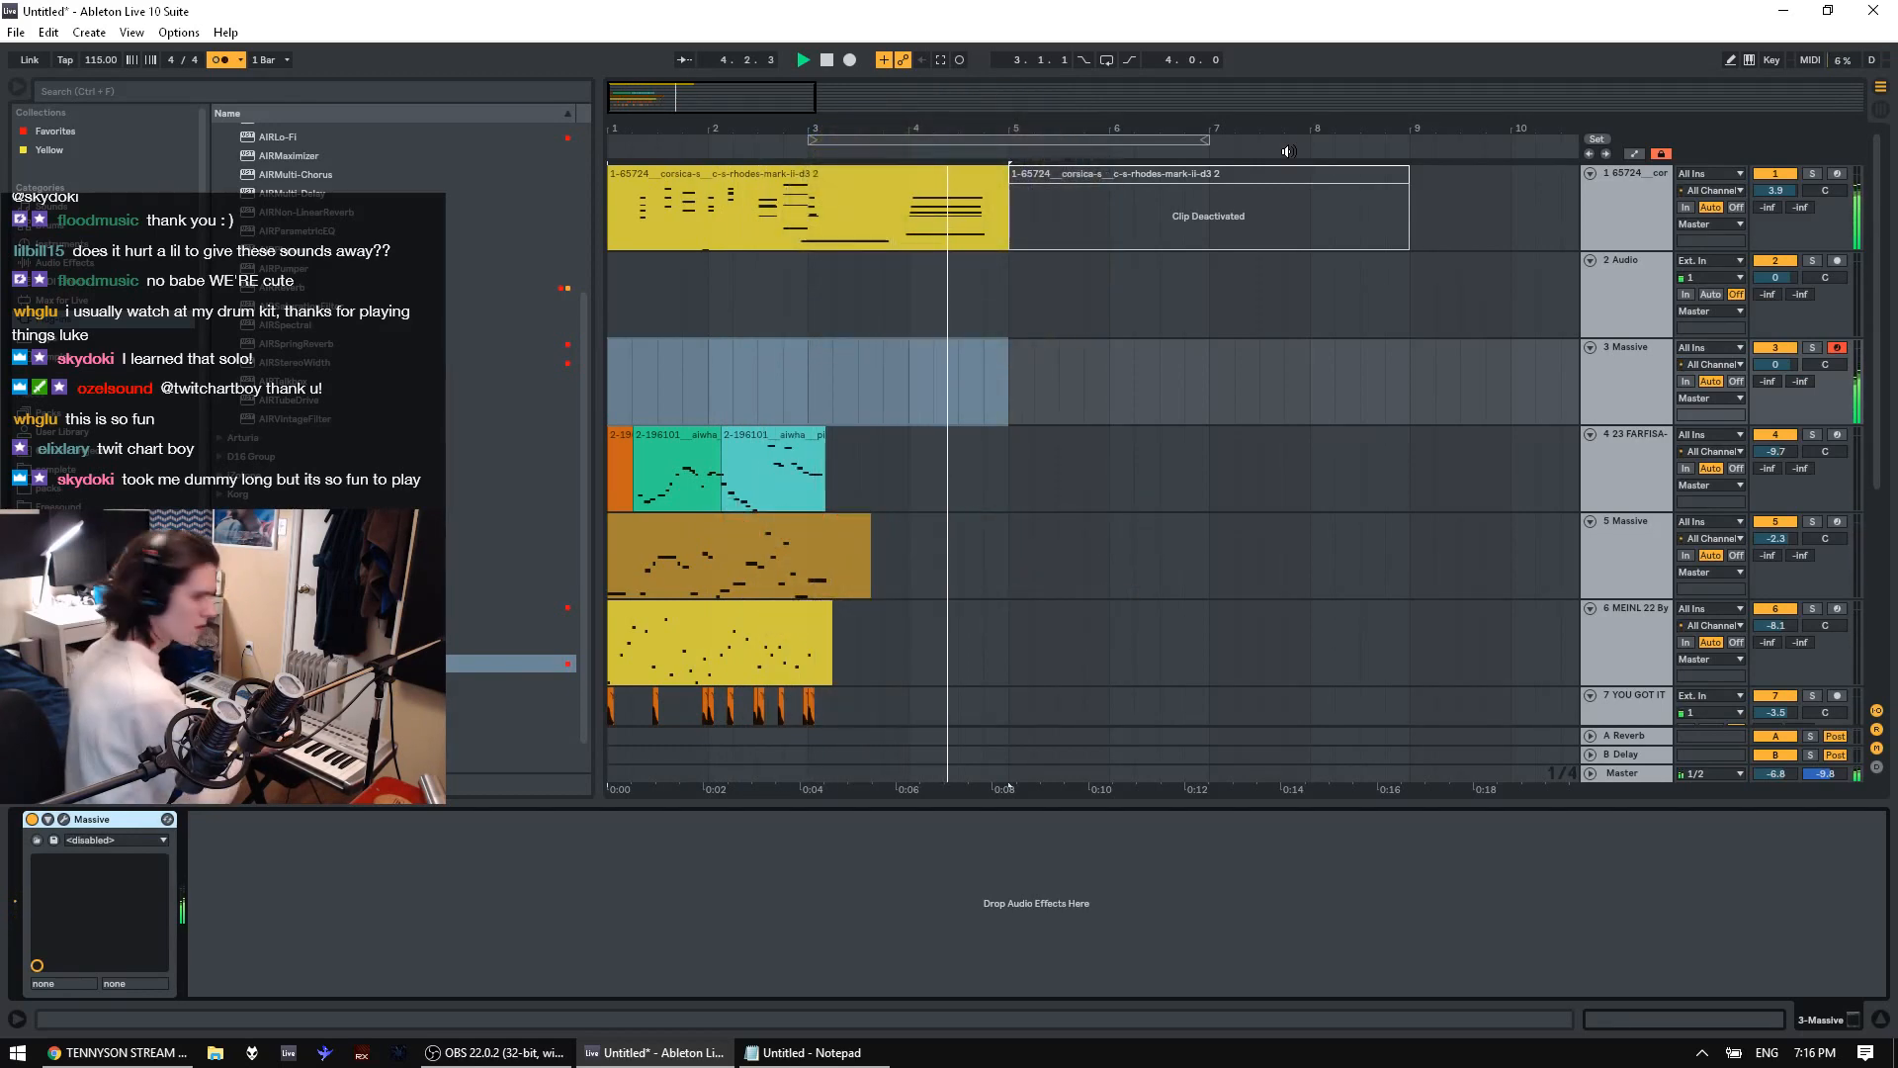
Record a synth part on the 3 Massive track from bar 1, and raise the track's volume to about 1.8 dB during playback
{"action": "left_click", "coordinate": [849, 59]}
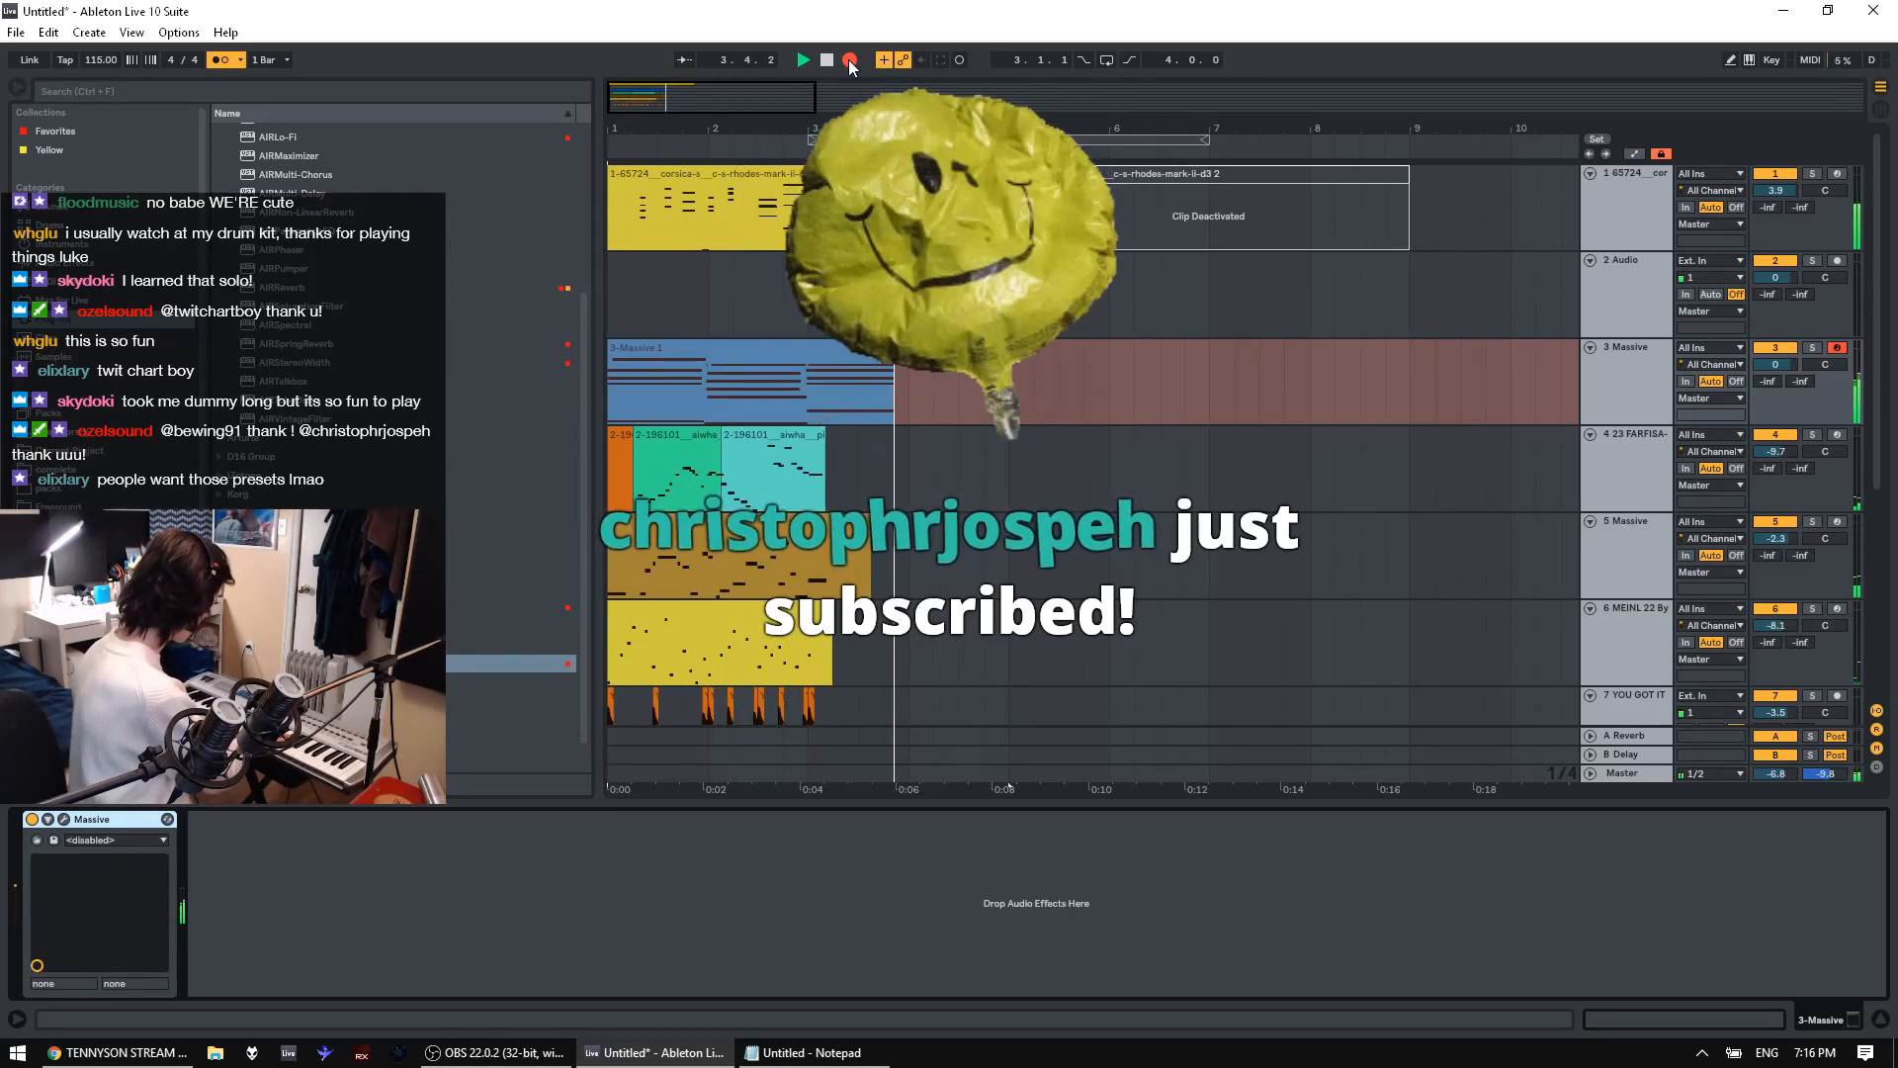
{"action": "key", "text": "space"}
{"action": "key", "text": "space"}
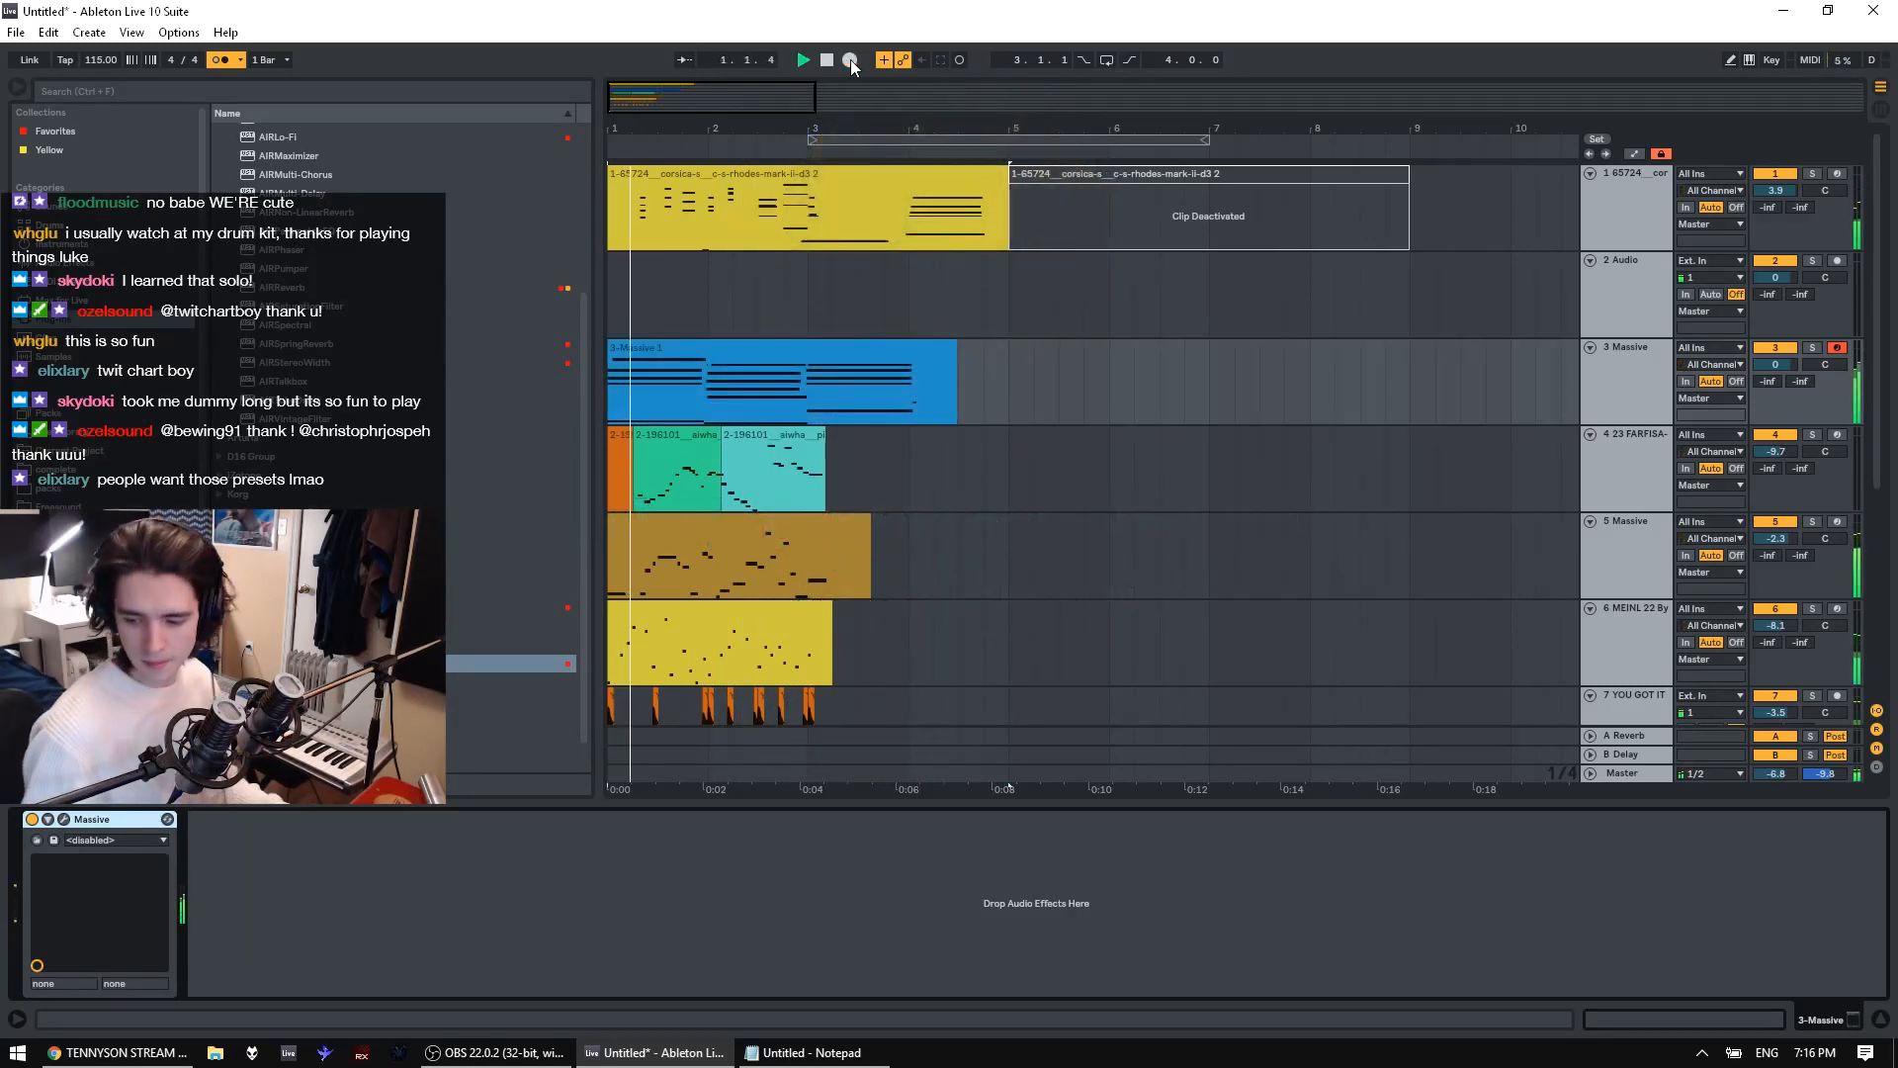
{"action": "left_click_drag", "start_coordinate": [1780, 364], "coordinate": [1779, 351]}
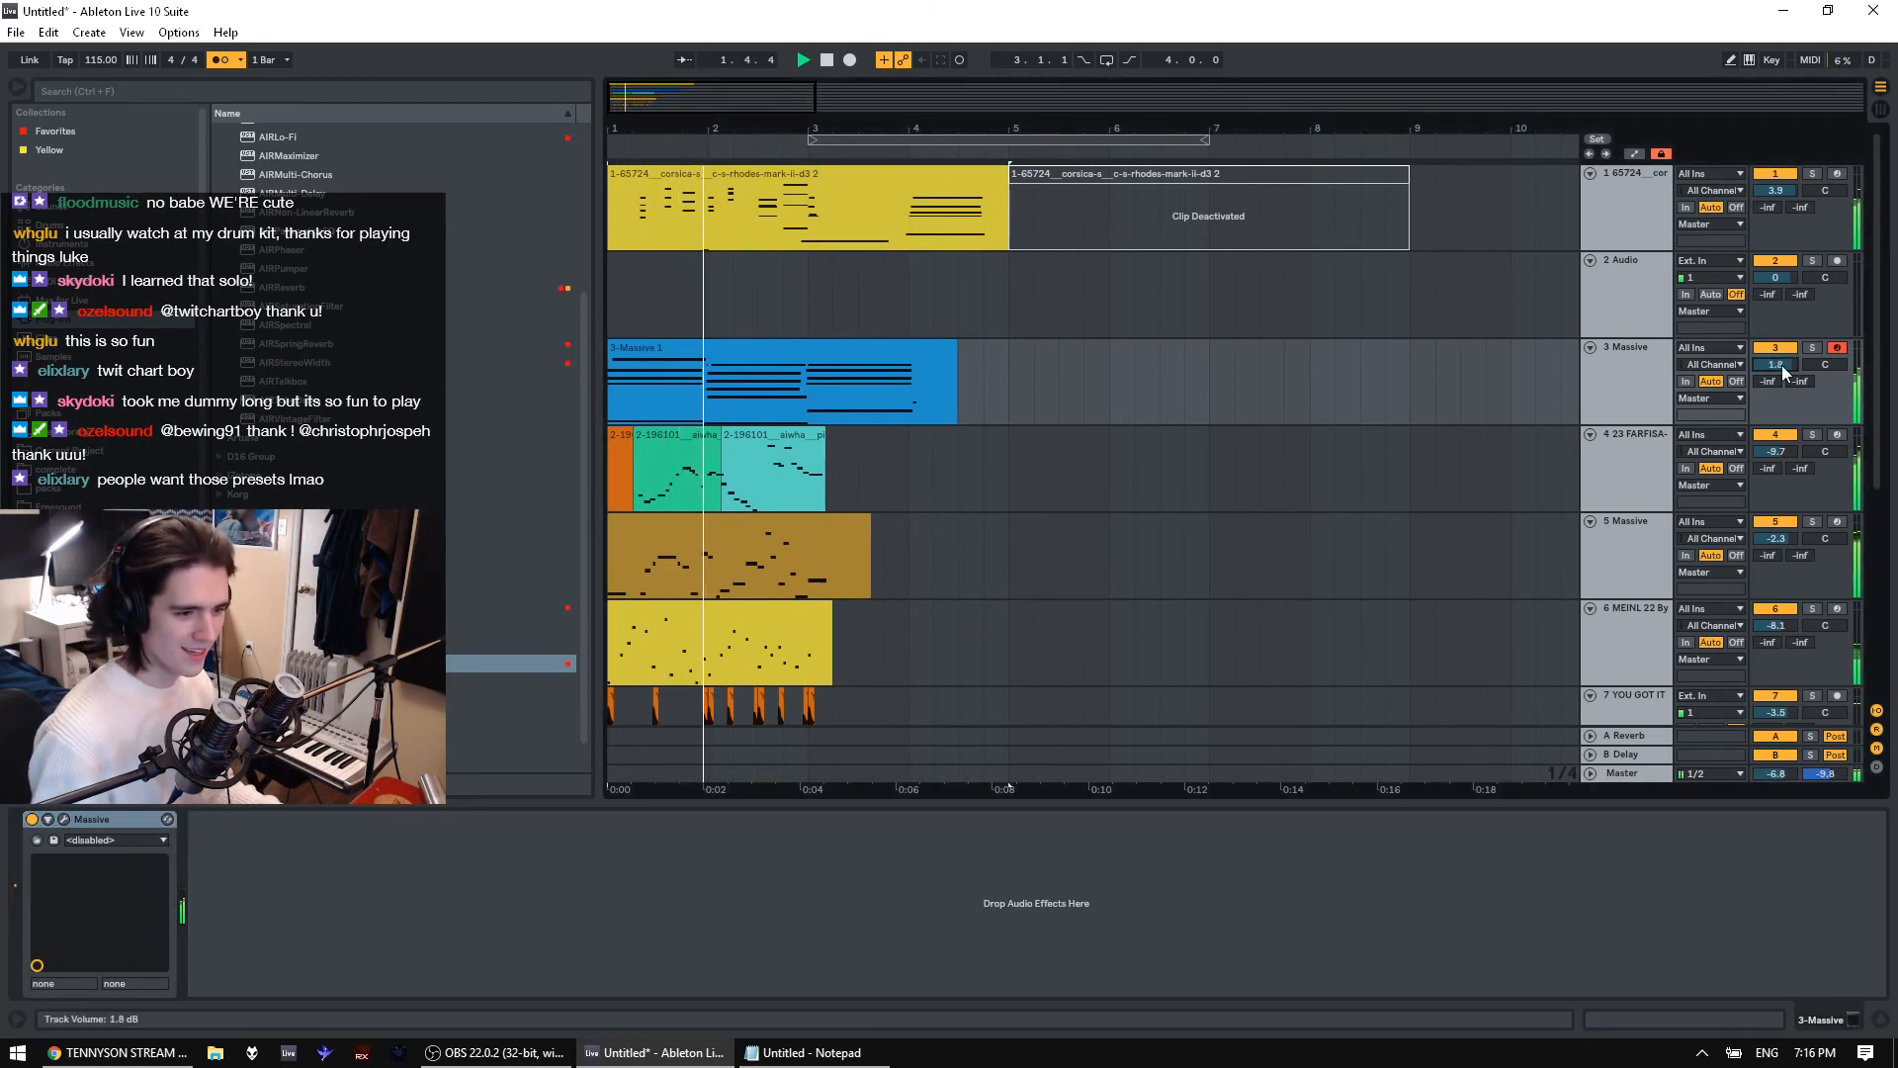
Audition the Massive programs 13_harmonica, streamer-kona, 22_withu2 and 21_withu on the 3 Massive track, and load 19_chords
{"action": "left_click", "coordinate": [1680, 377]}
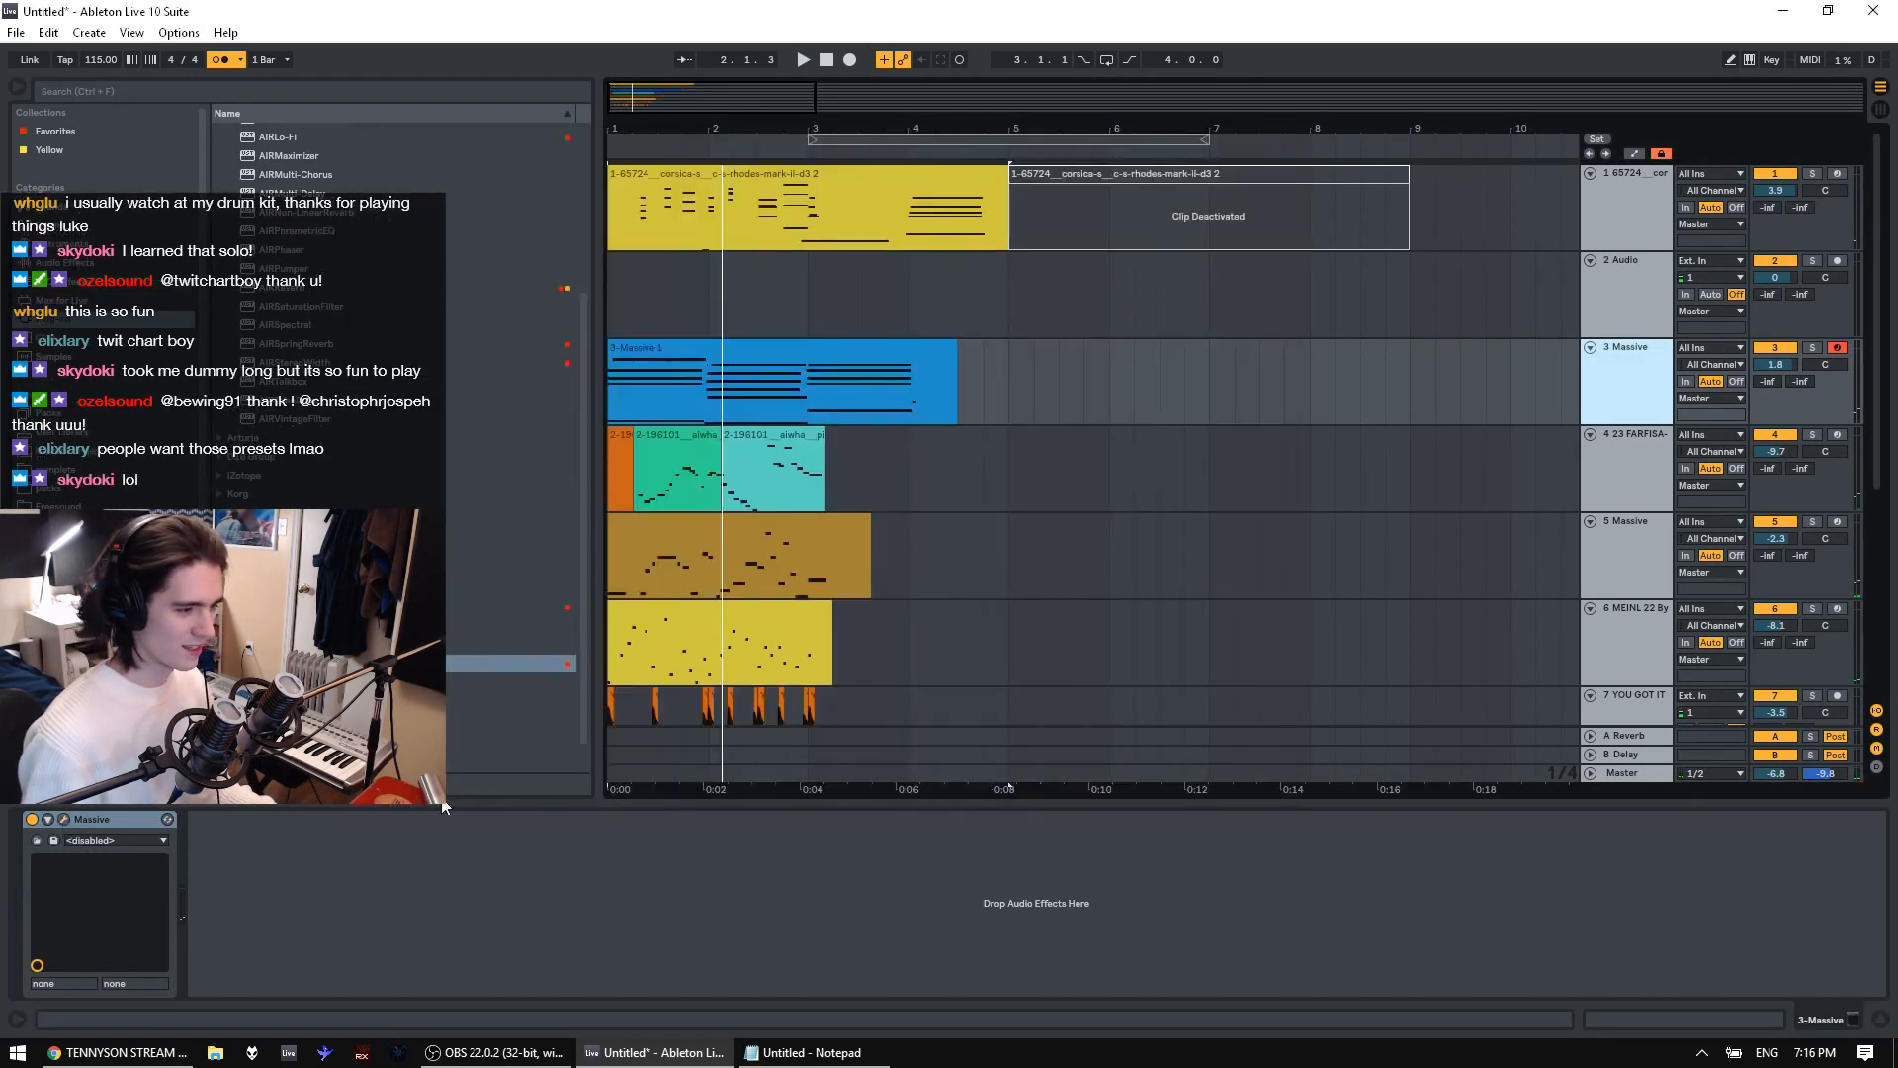
{"action": "left_click", "coordinate": [63, 819]}
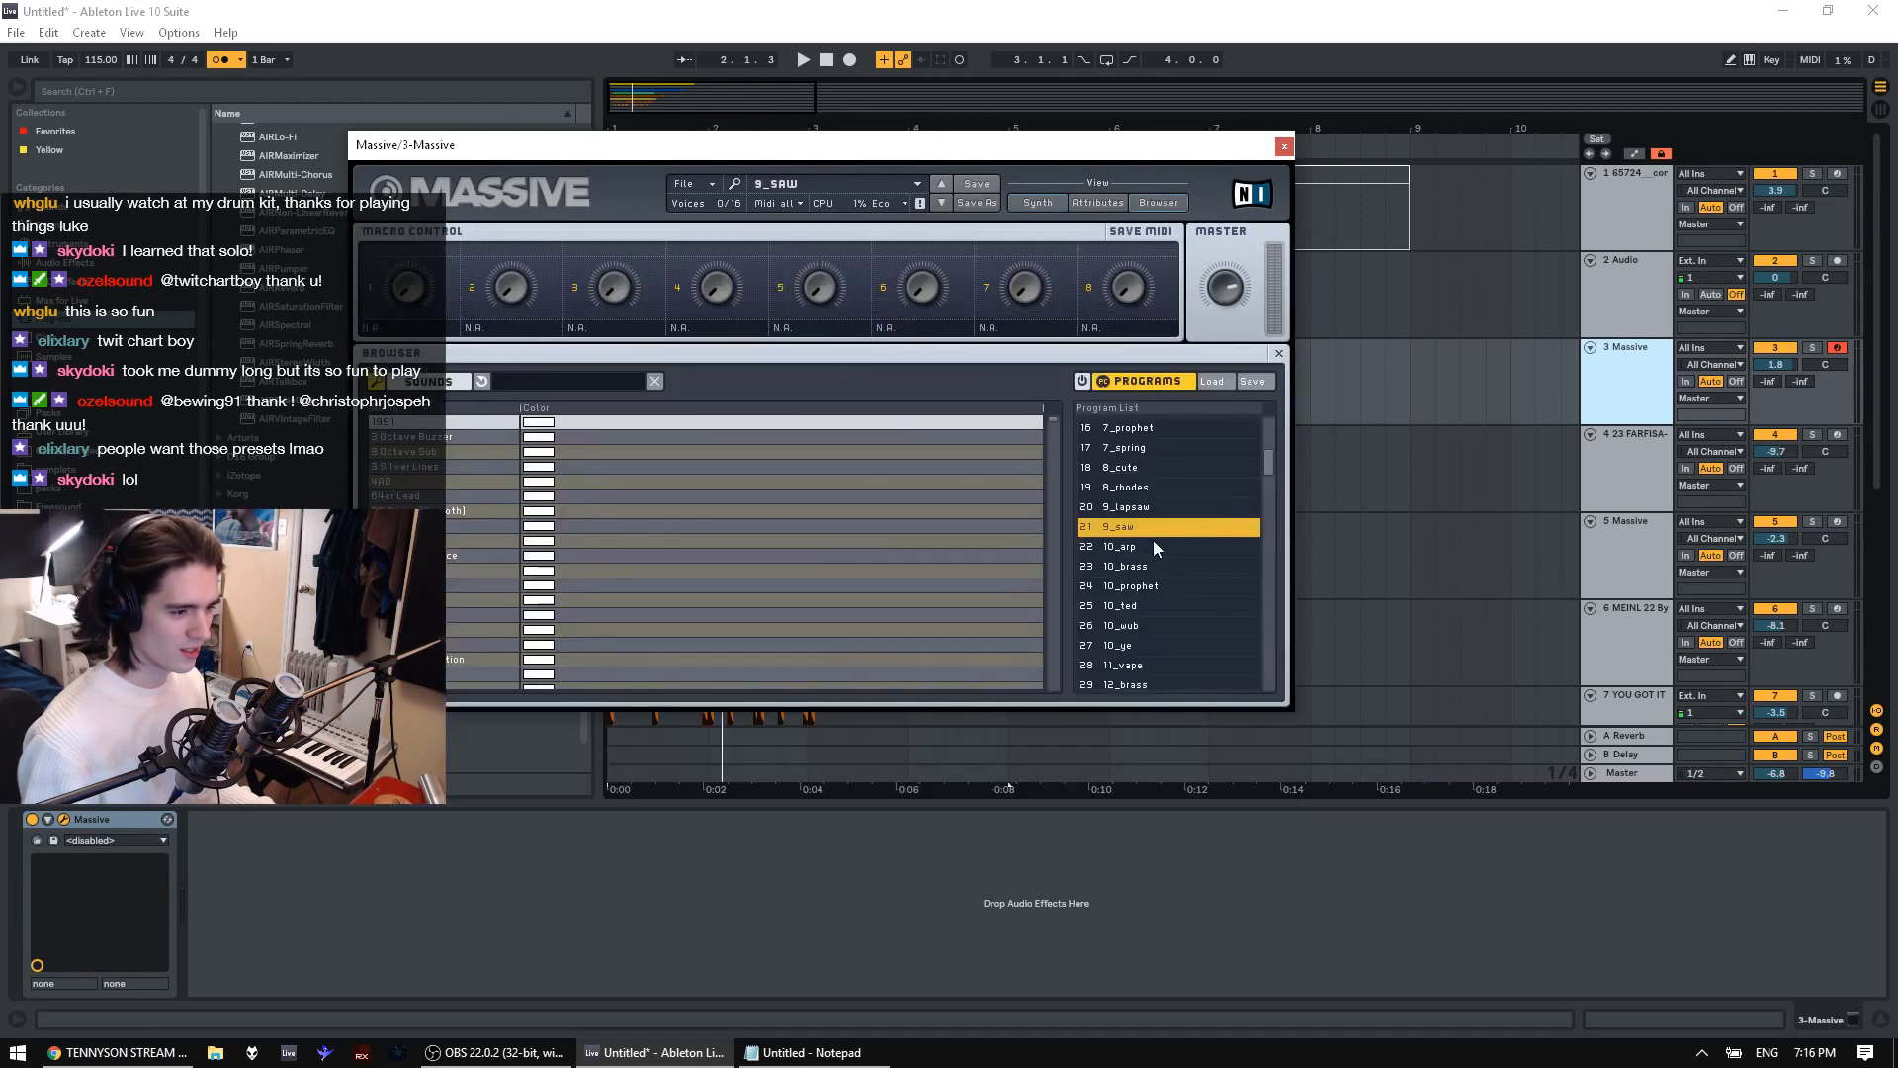
{"action": "scroll", "coordinate": [1153, 540], "scroll_direction": "down", "scroll_amount": 4}
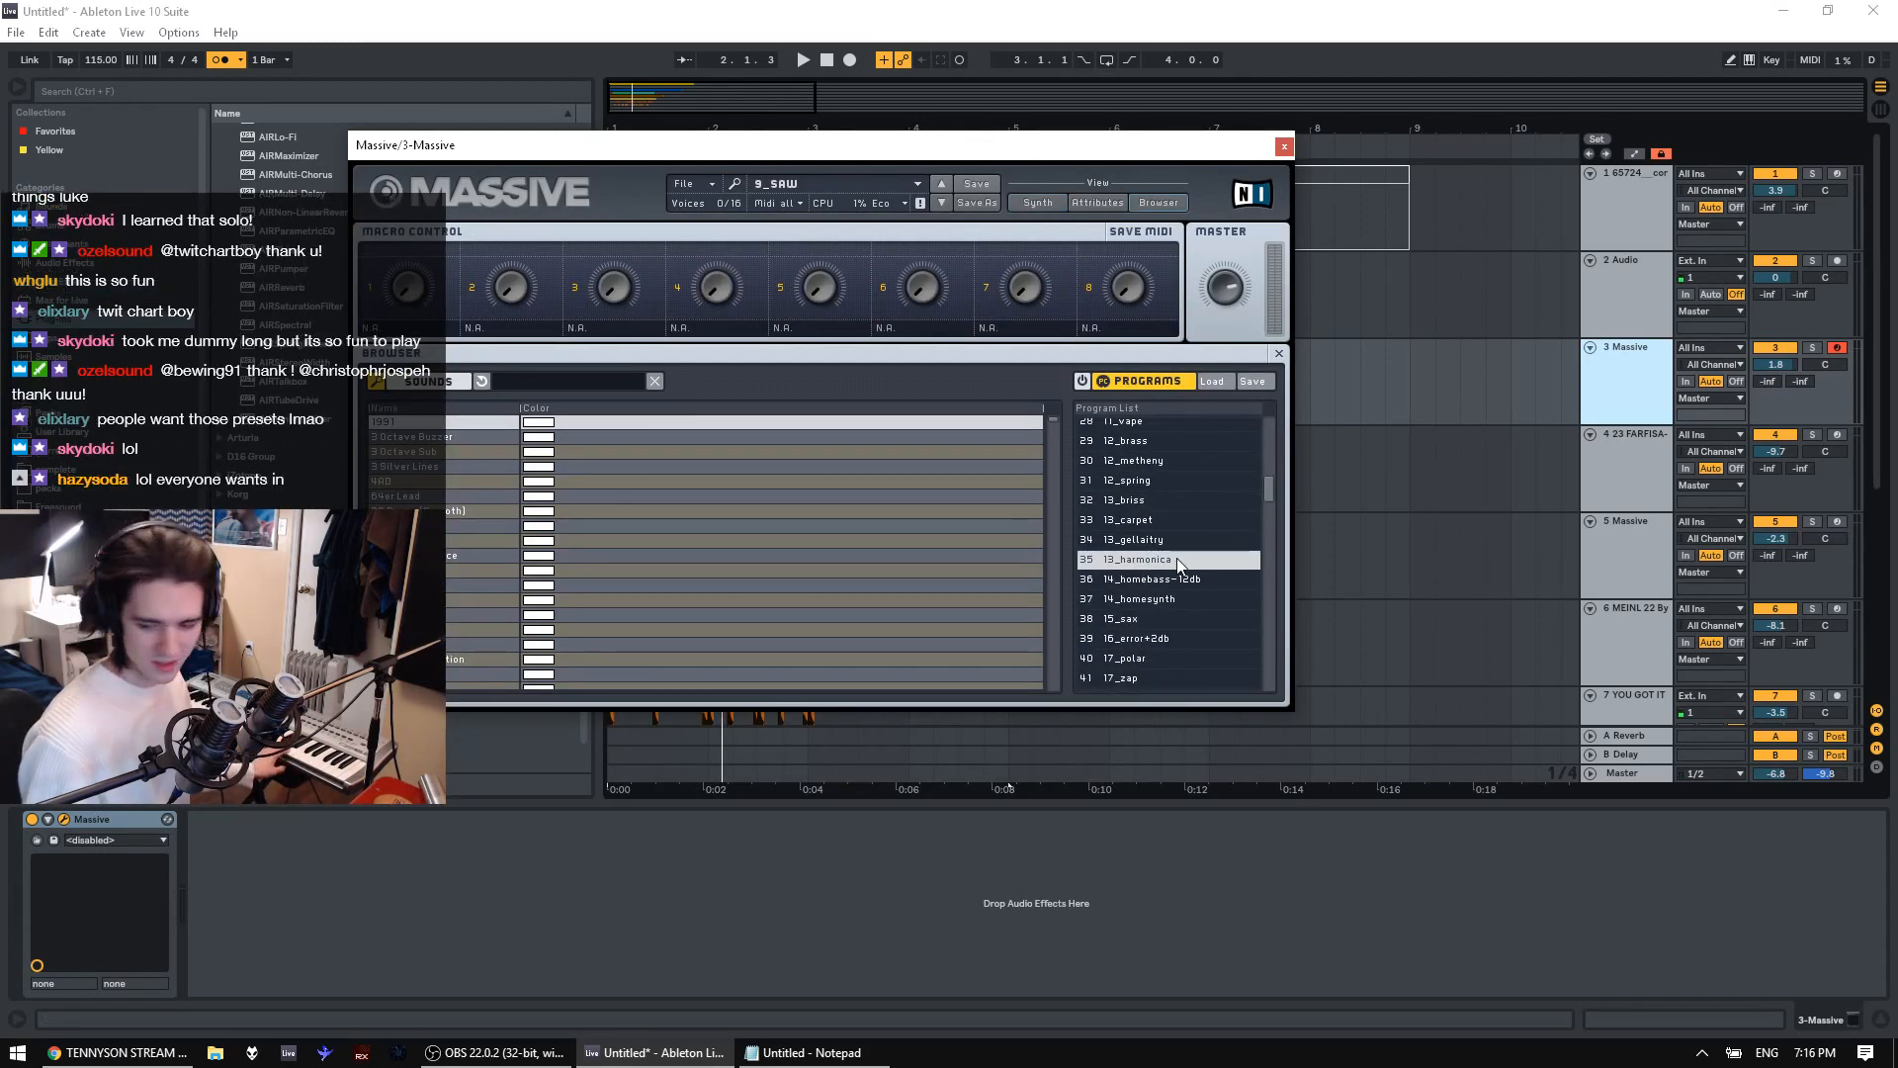
{"action": "left_click", "coordinate": [1176, 558]}
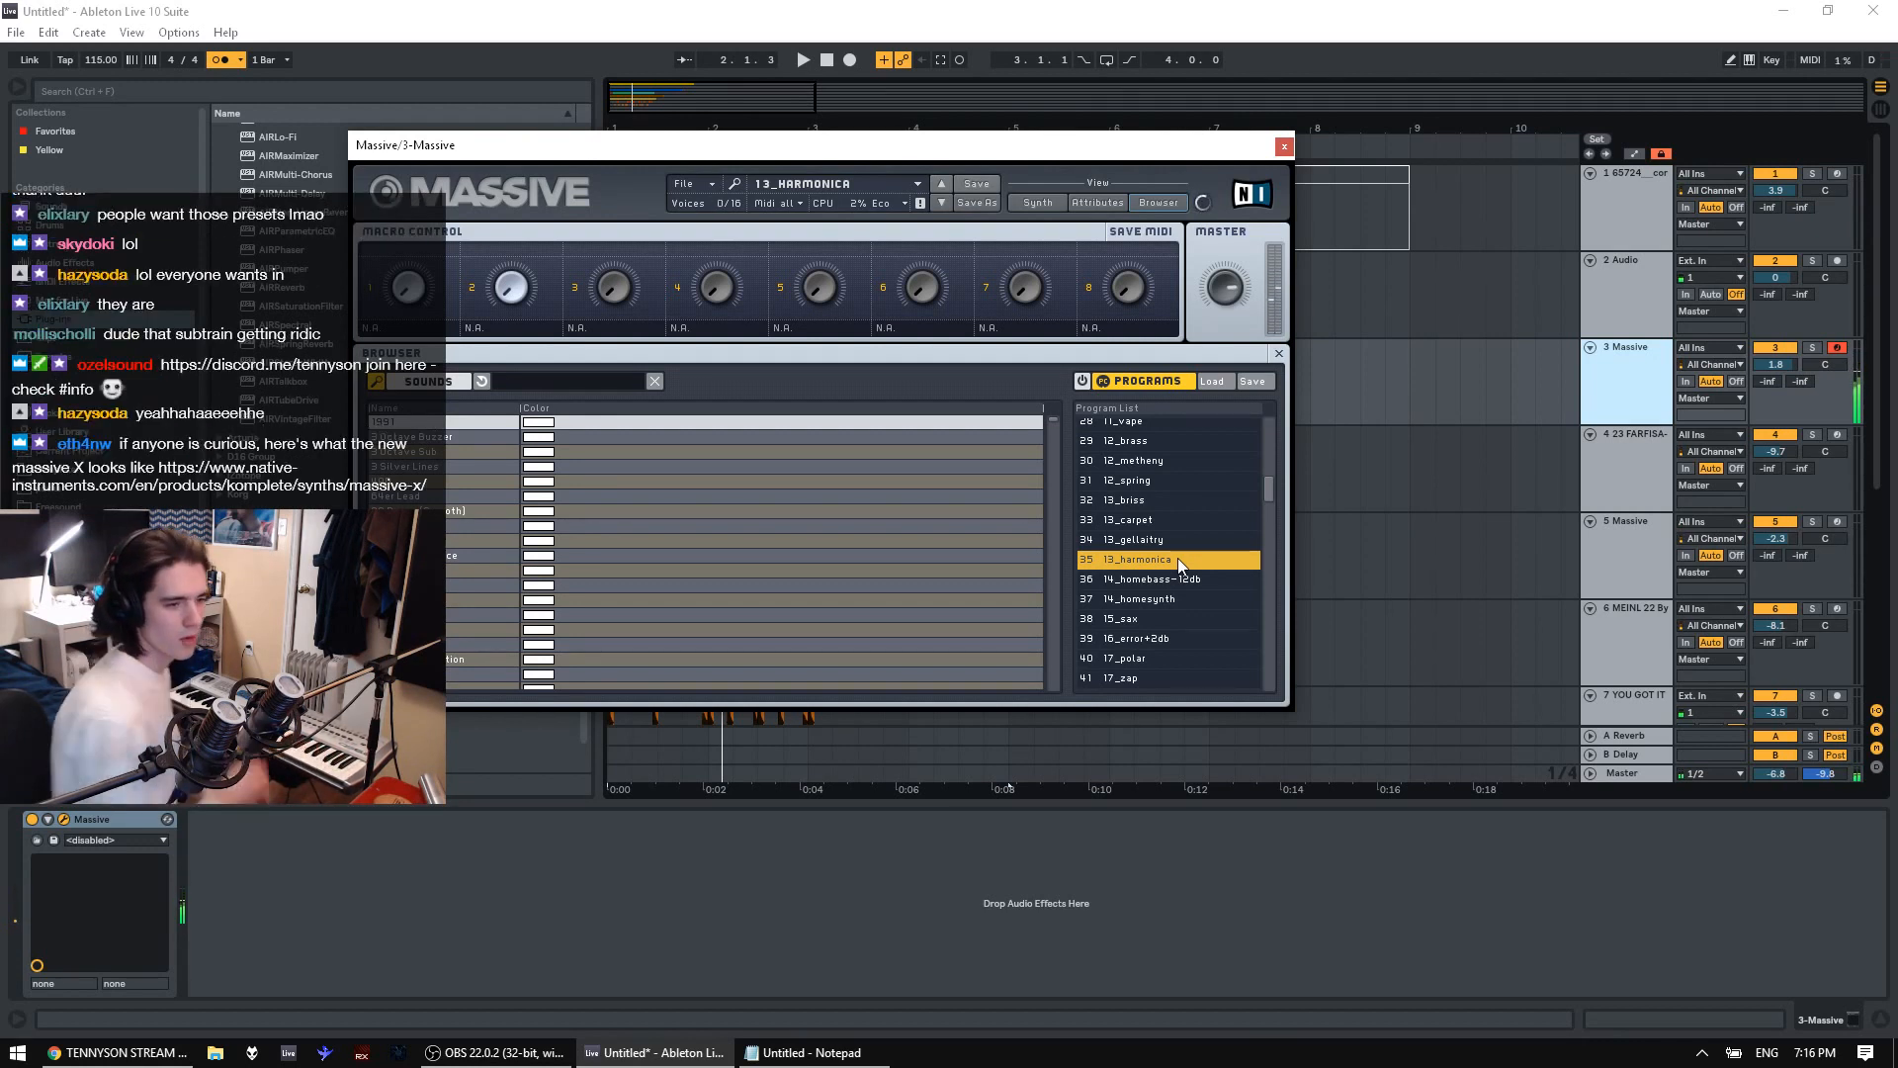
{"action": "scroll", "coordinate": [1177, 559], "scroll_direction": "down", "scroll_amount": 3}
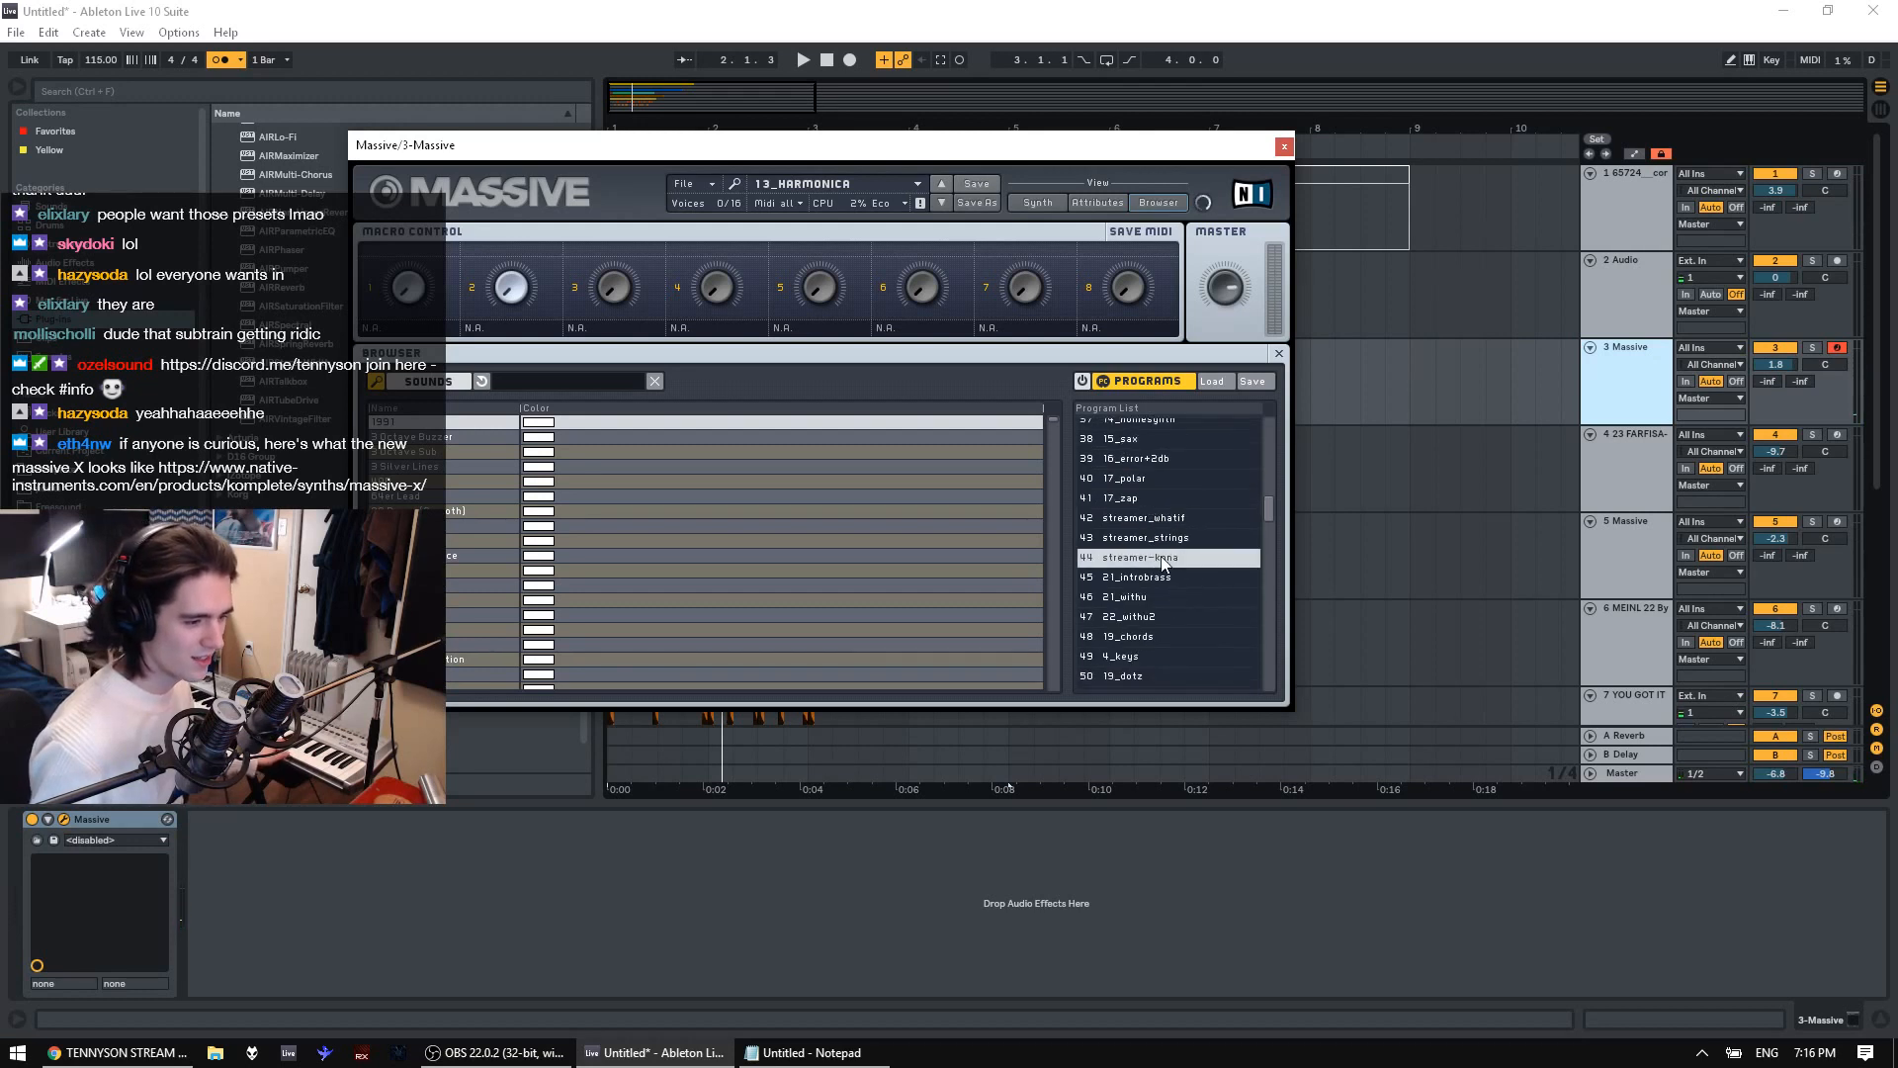
{"action": "left_click", "coordinate": [1164, 562]}
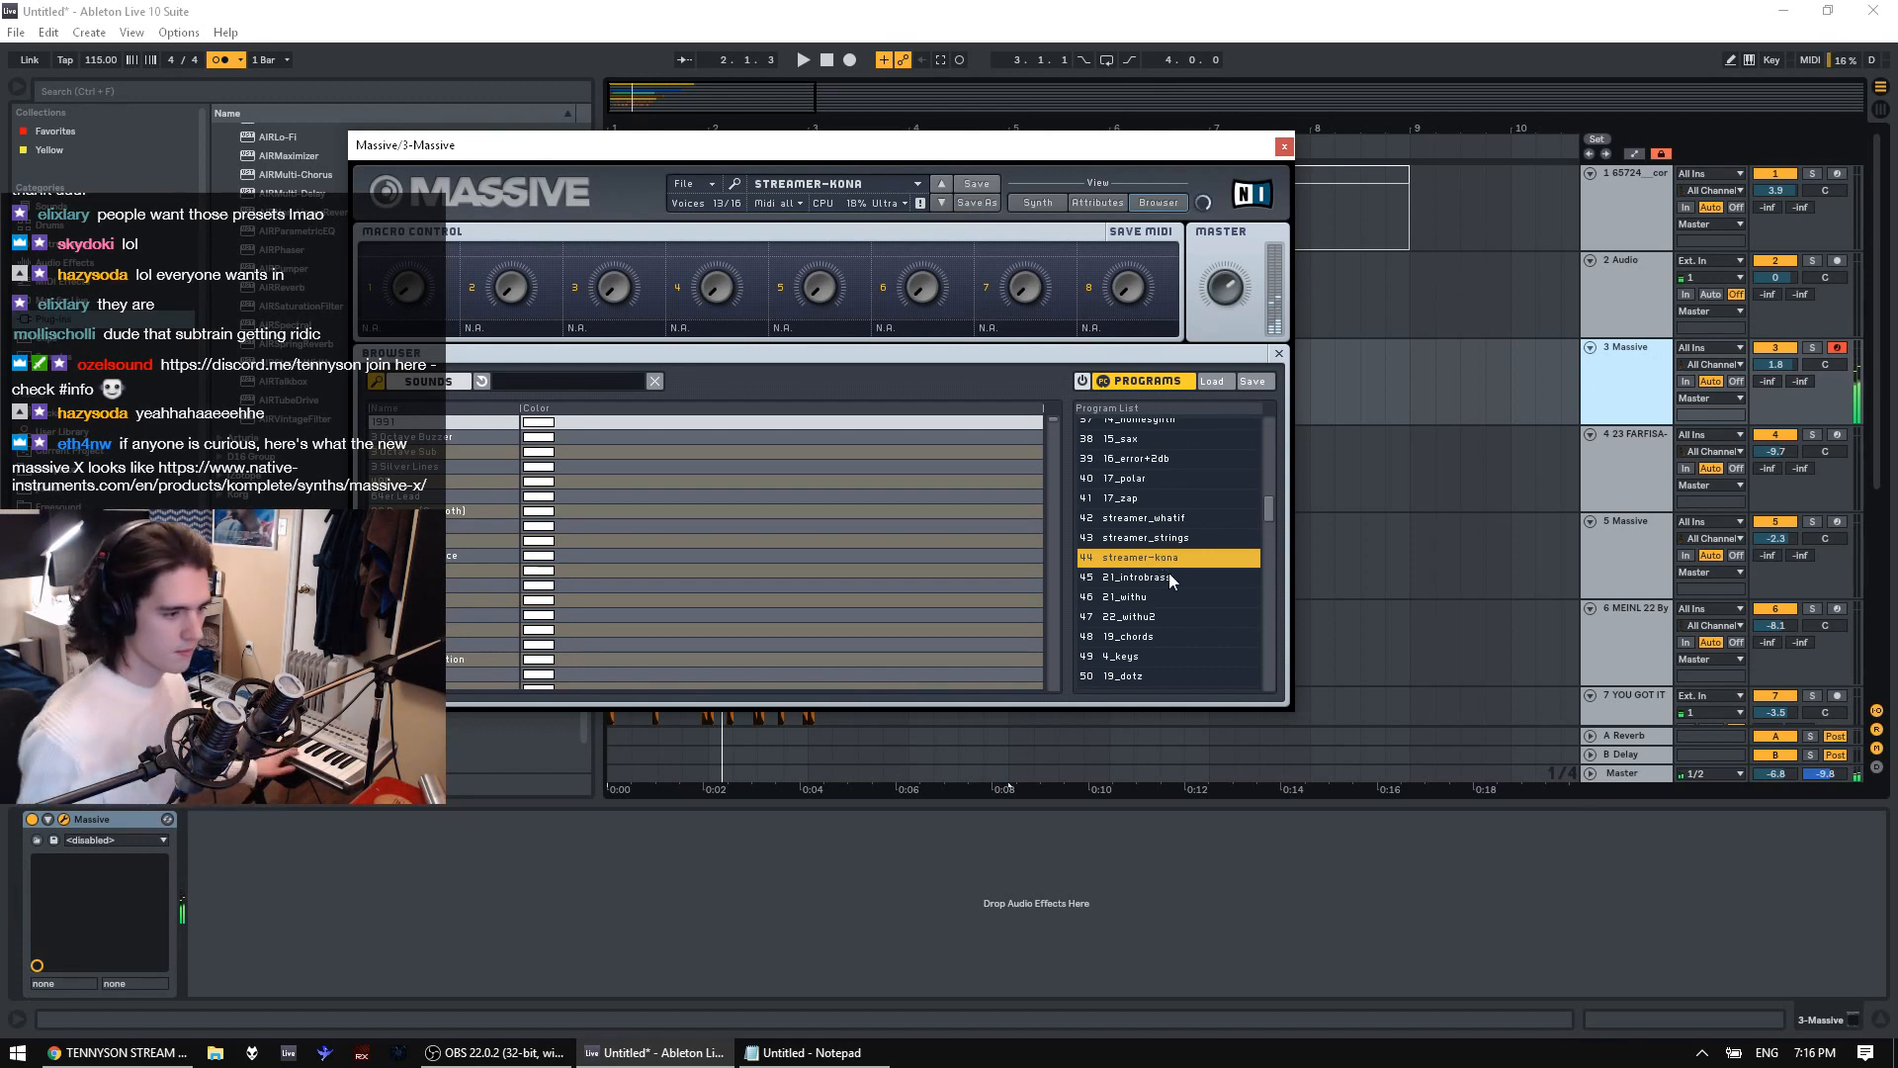
{"action": "double_click", "coordinate": [1149, 618]}
{"action": "double_click", "coordinate": [1149, 597]}
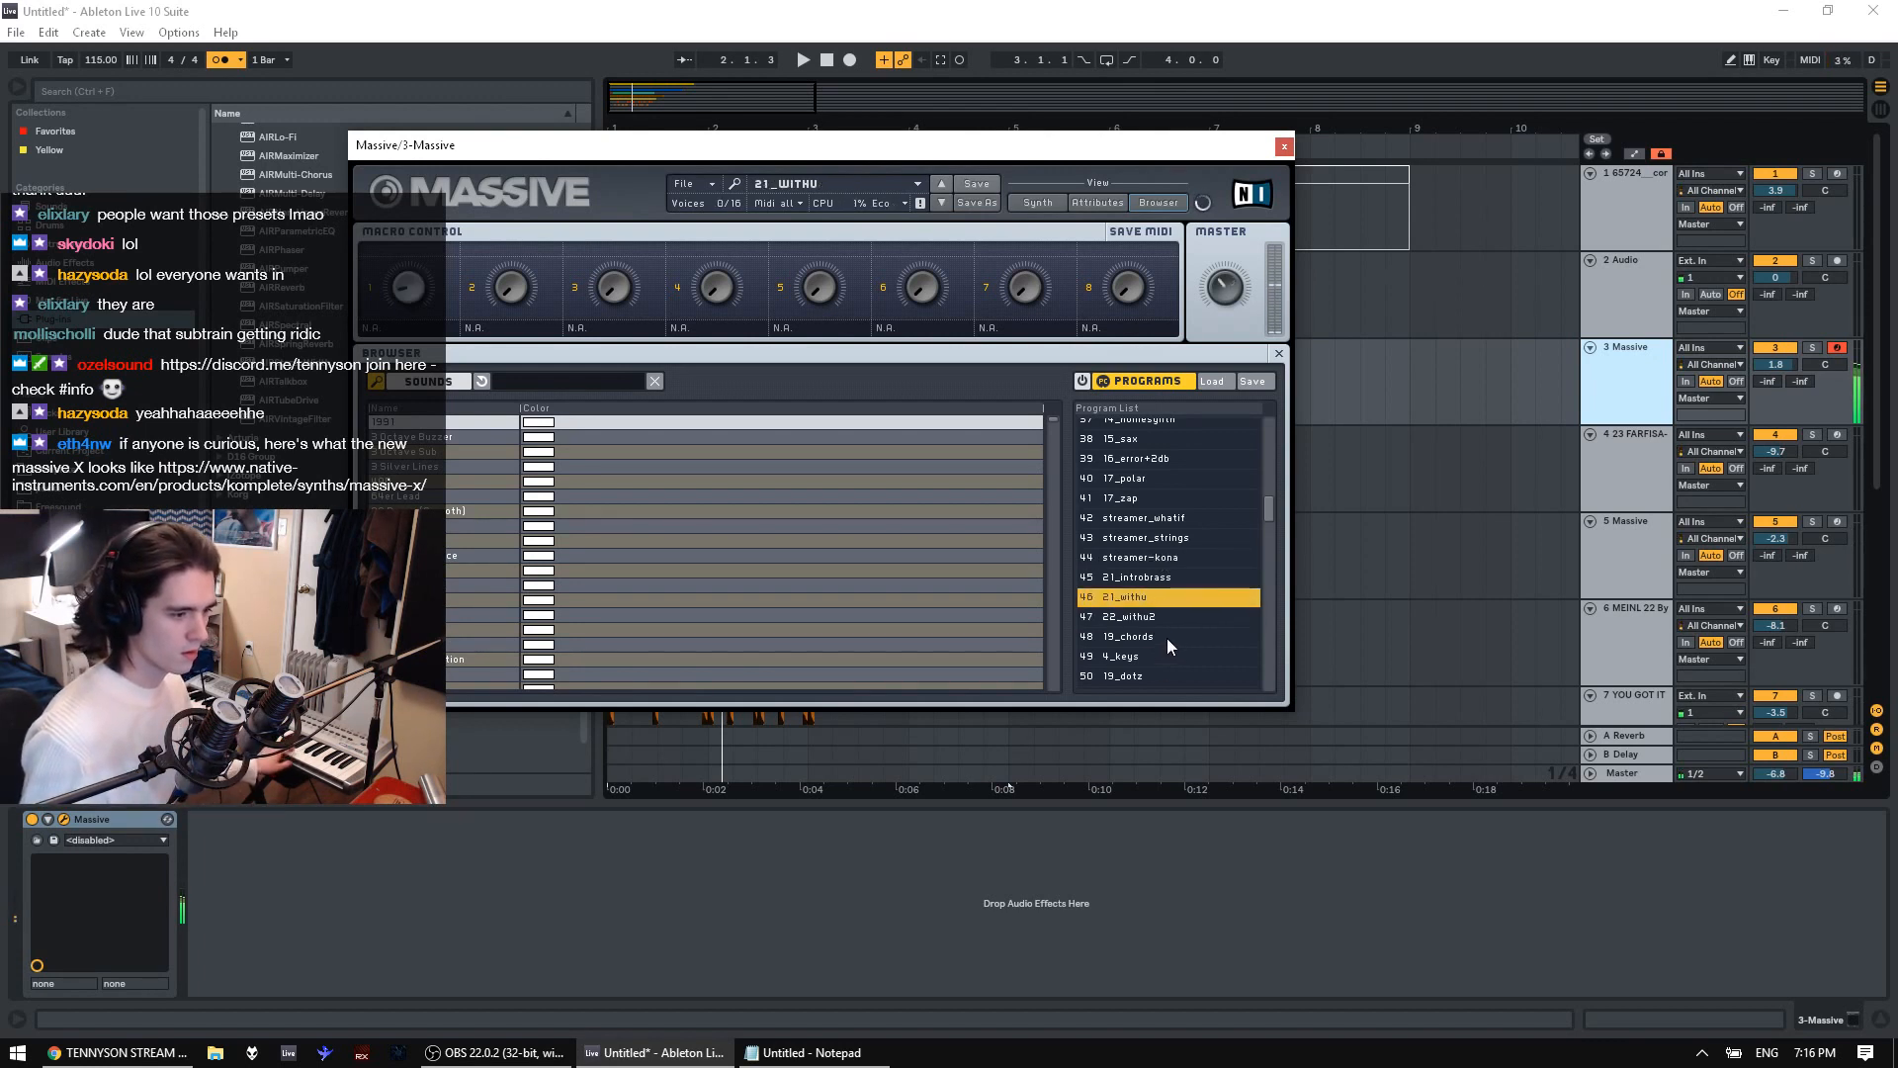
{"action": "double_click", "coordinate": [1165, 635]}
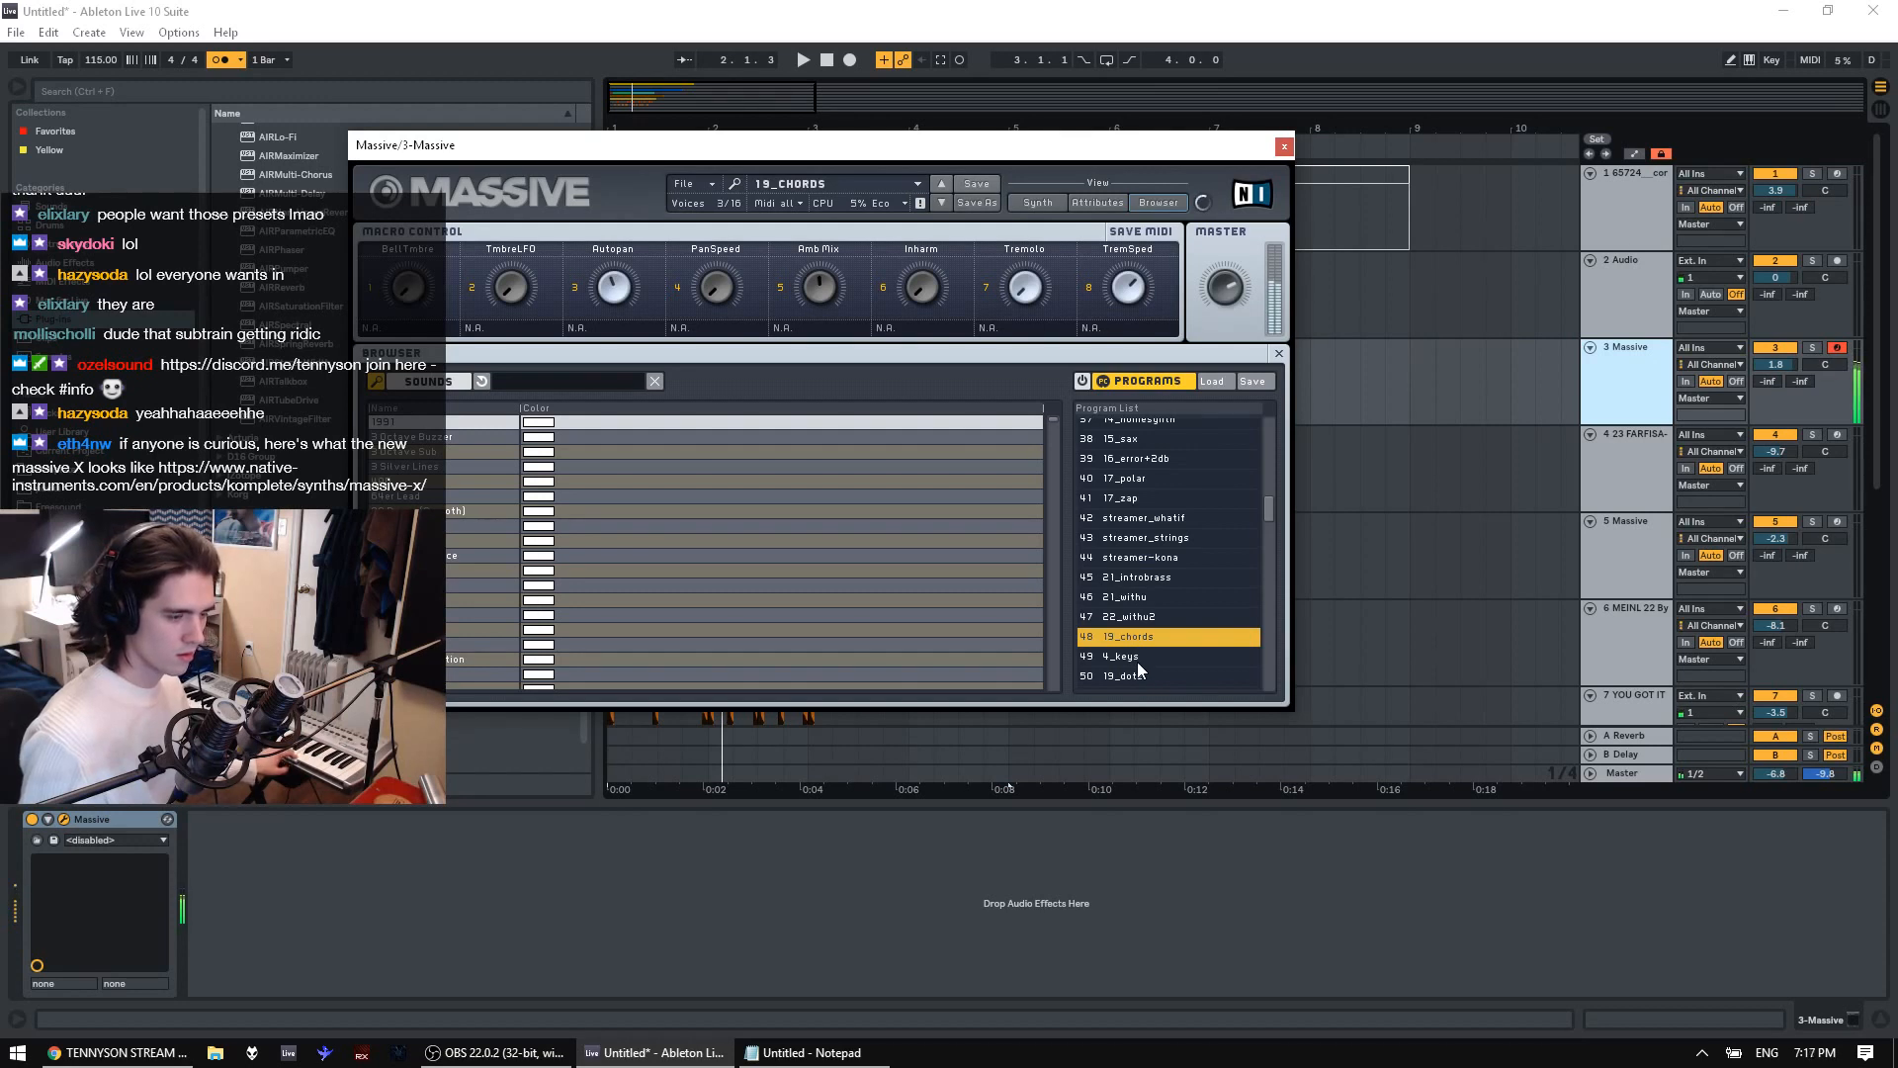
Play the arrangement with the 19_chords sound, look over its synth page in Massive, and close the plug-in window
{"action": "key", "text": "space"}
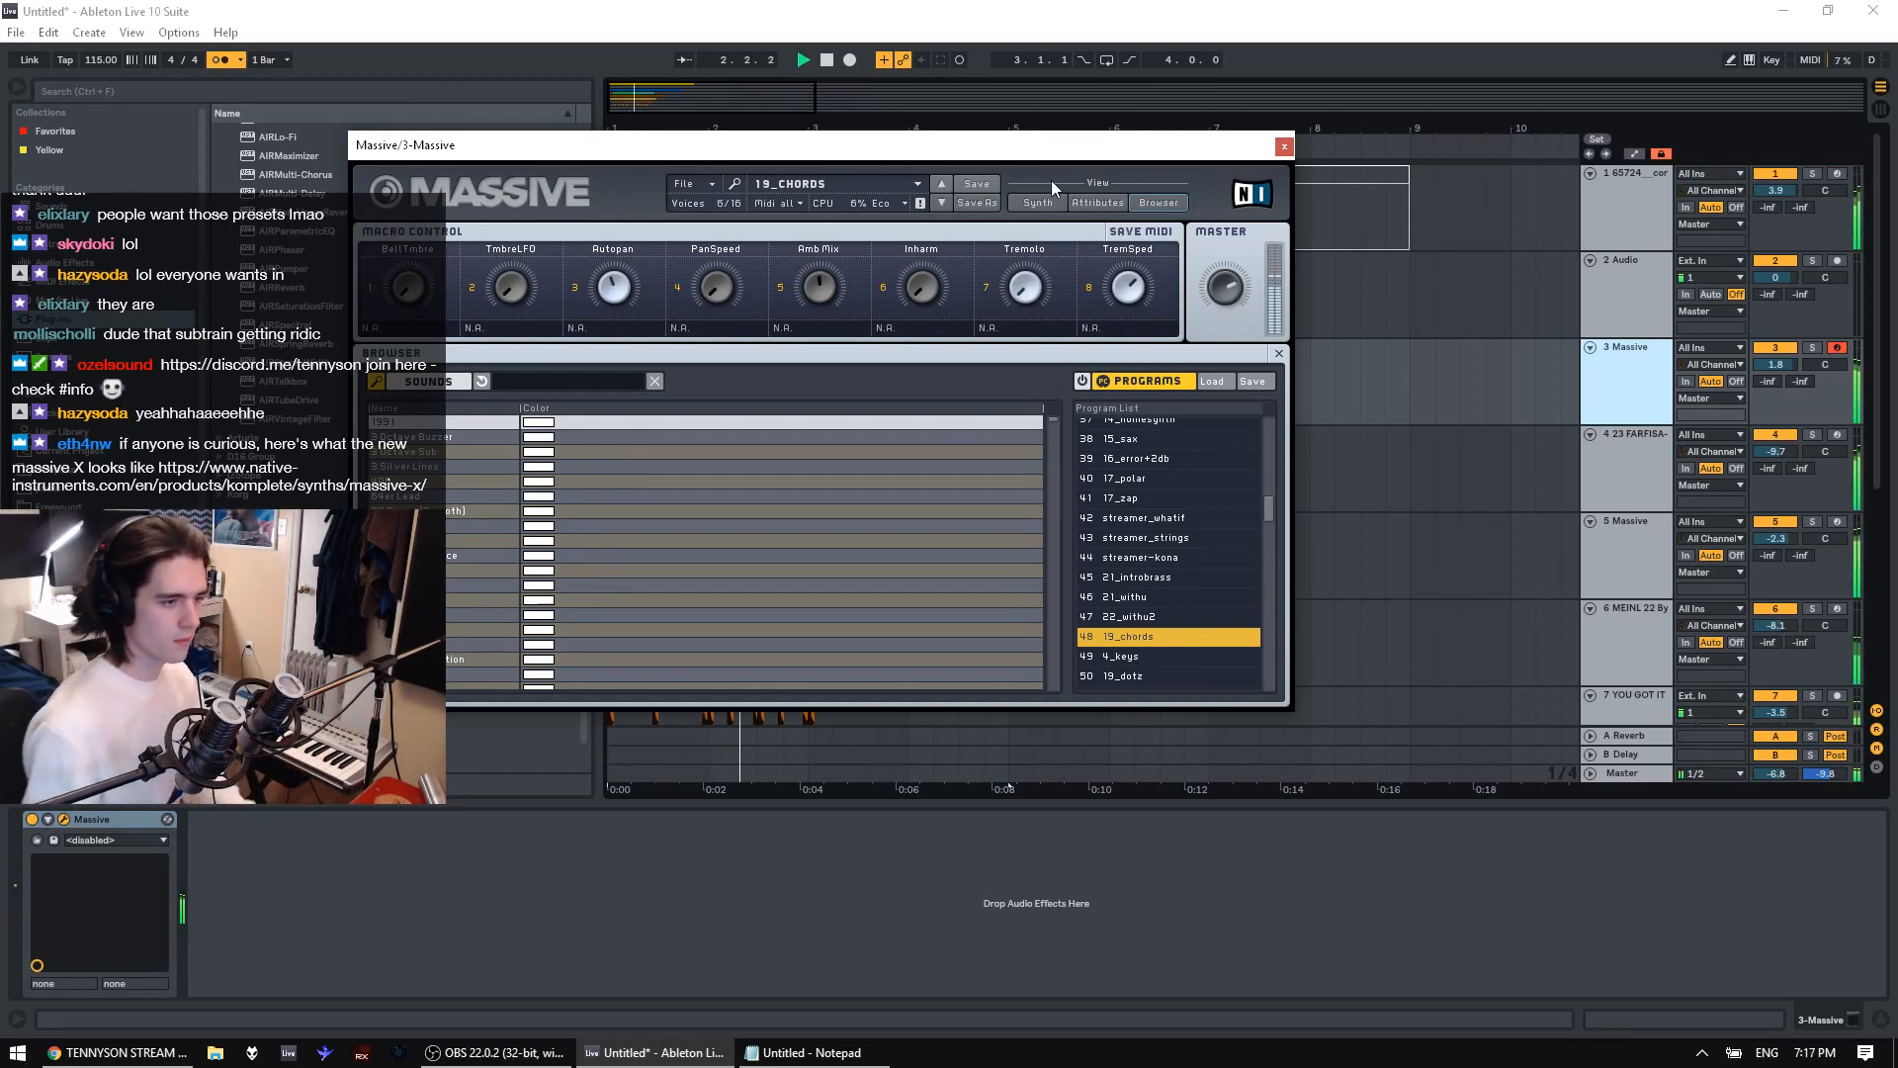
{"action": "left_click", "coordinate": [1038, 202]}
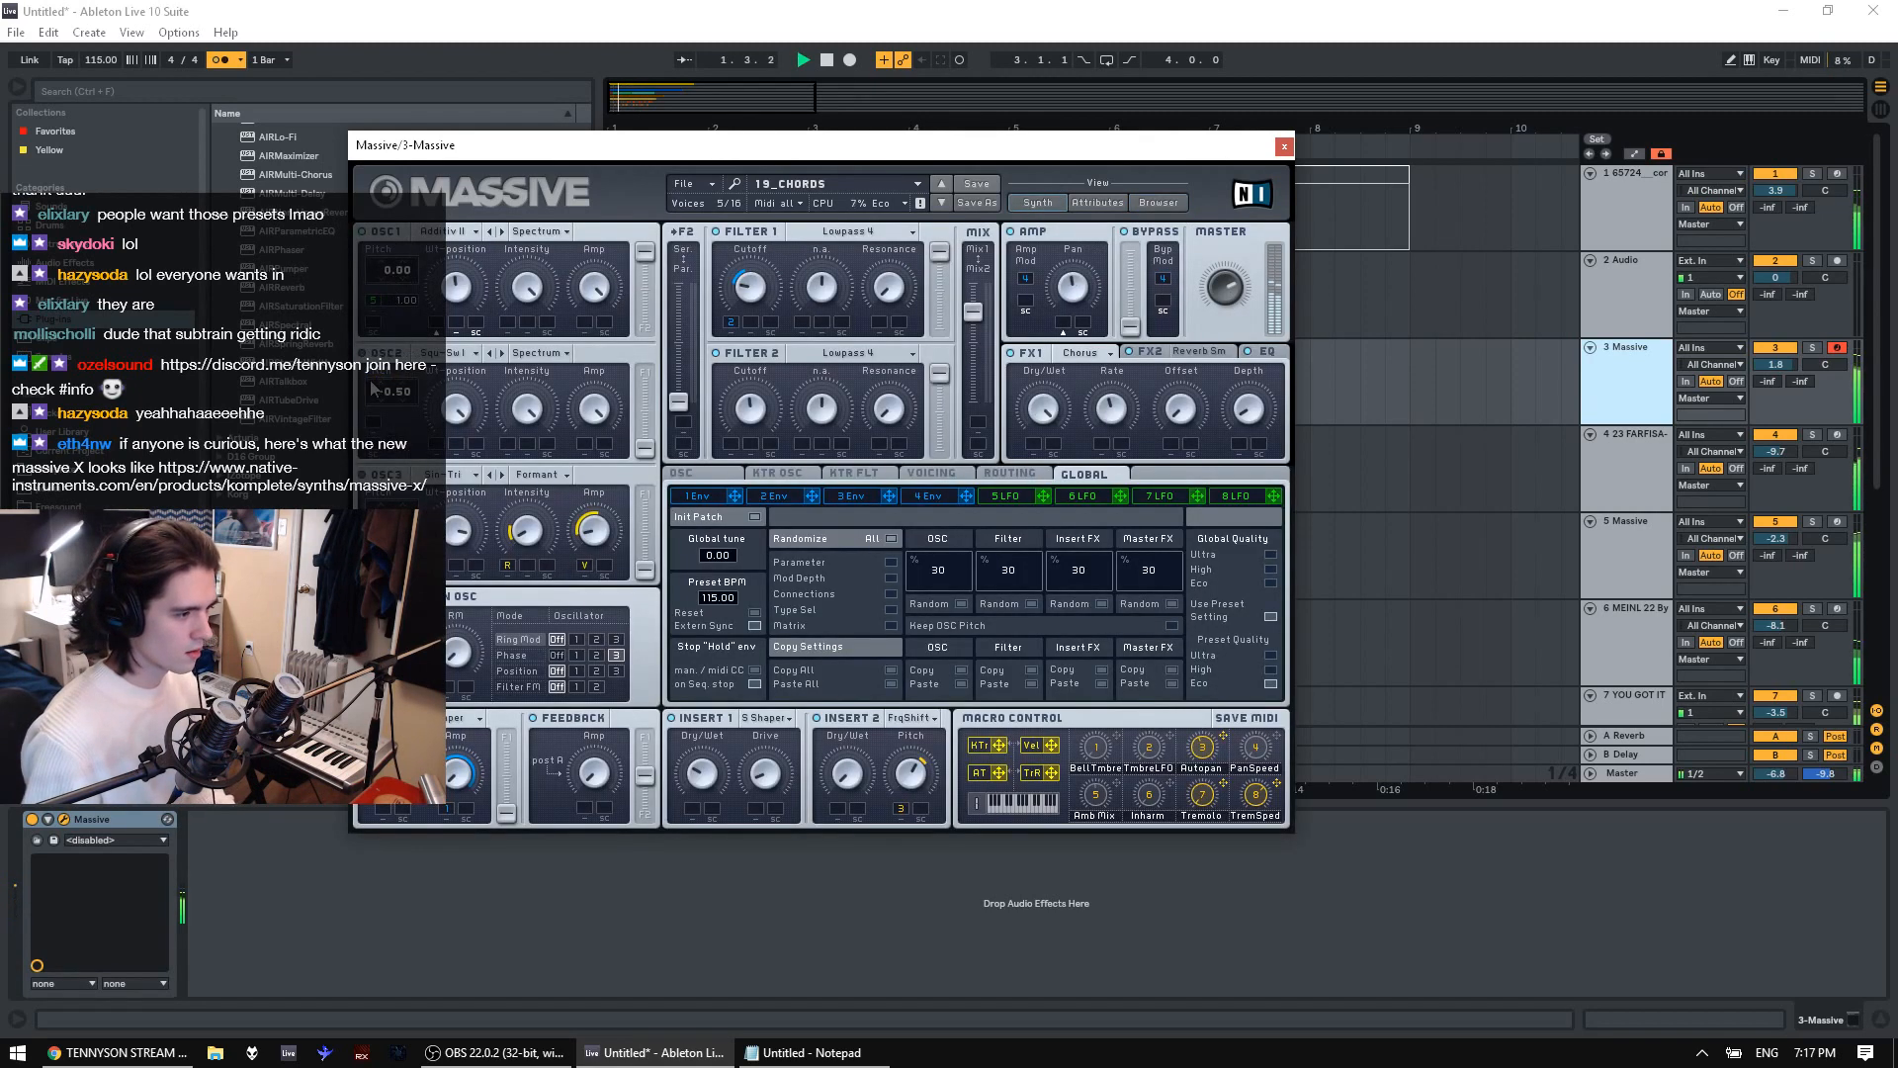
{"action": "key", "text": "space"}
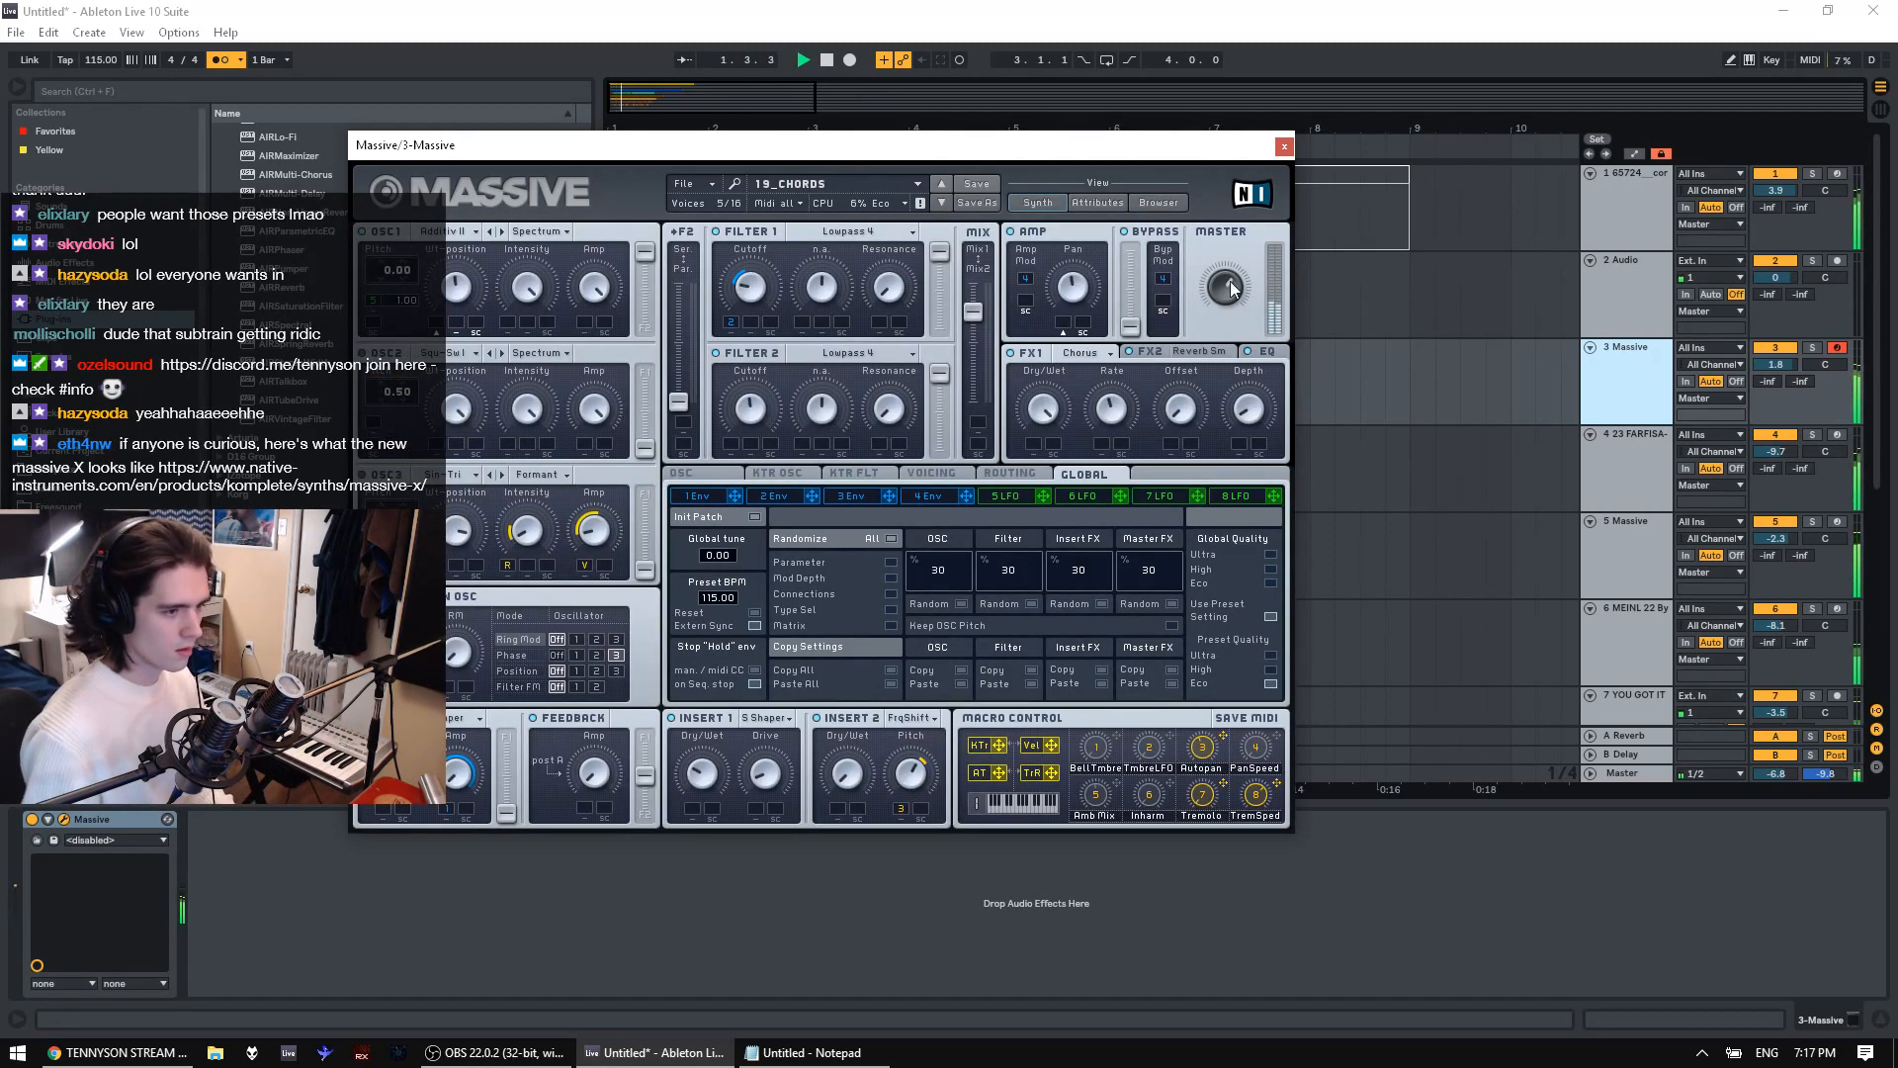
{"action": "left_click", "coordinate": [1283, 146]}
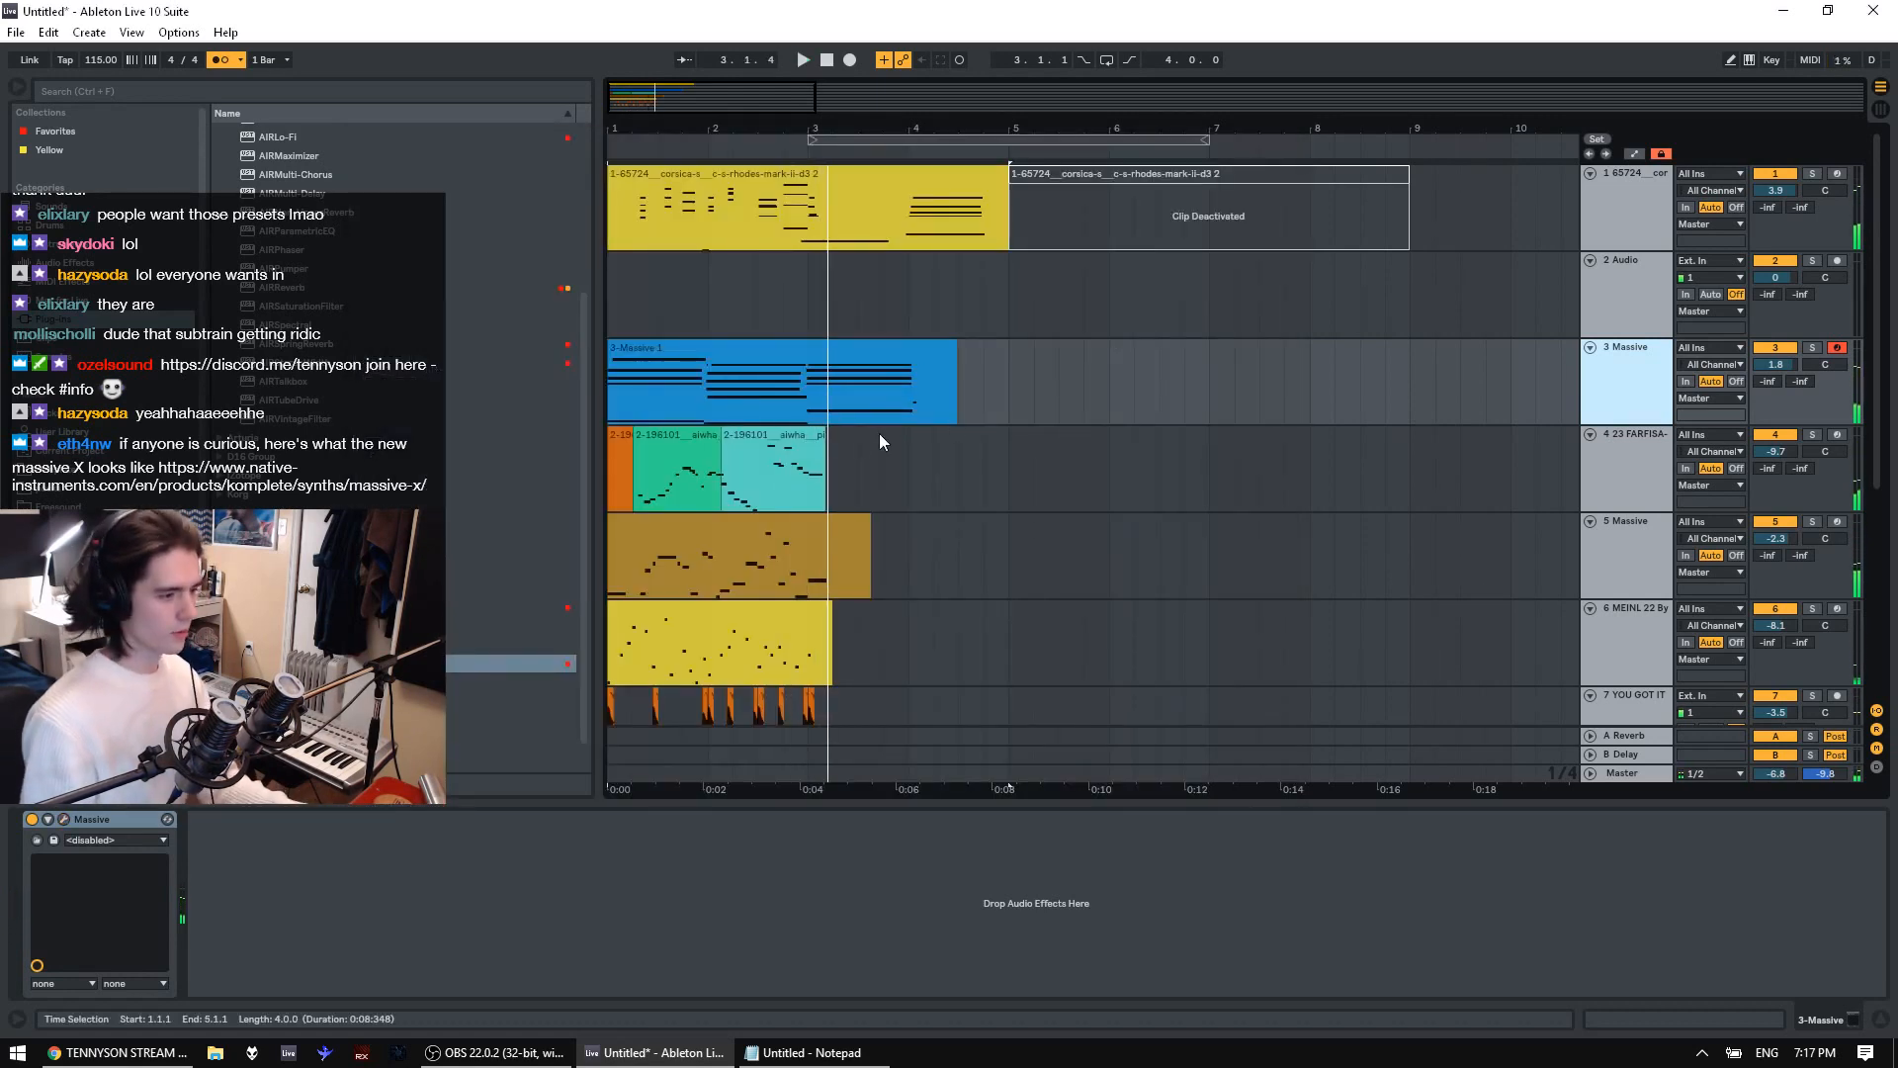
Loop the arrangement over four bars from bar 1, start playback, and shorten the loop to two bars
{"action": "left_click", "coordinate": [668, 349]}
{"action": "left_click_drag", "start_coordinate": [632, 135], "coordinate": [631, 185]}
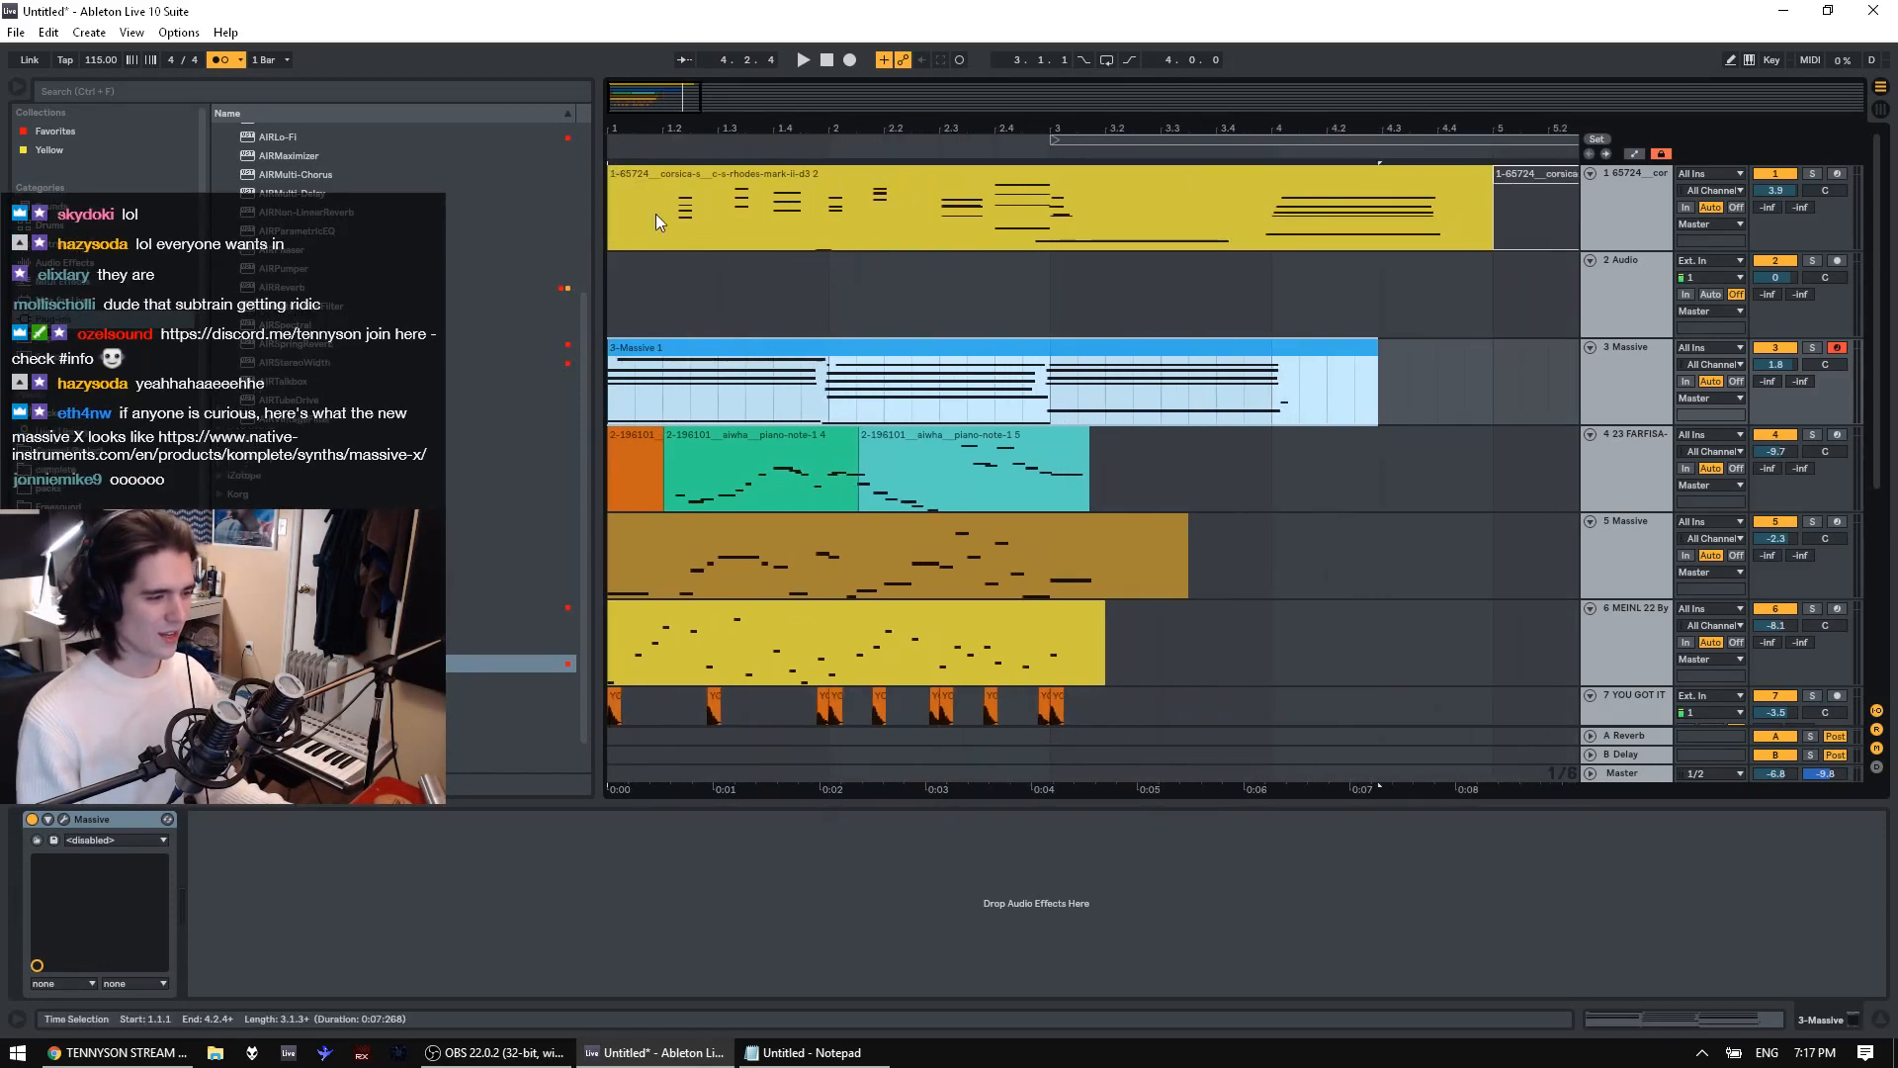
{"action": "left_click", "coordinate": [1497, 388], "text": "shift"}
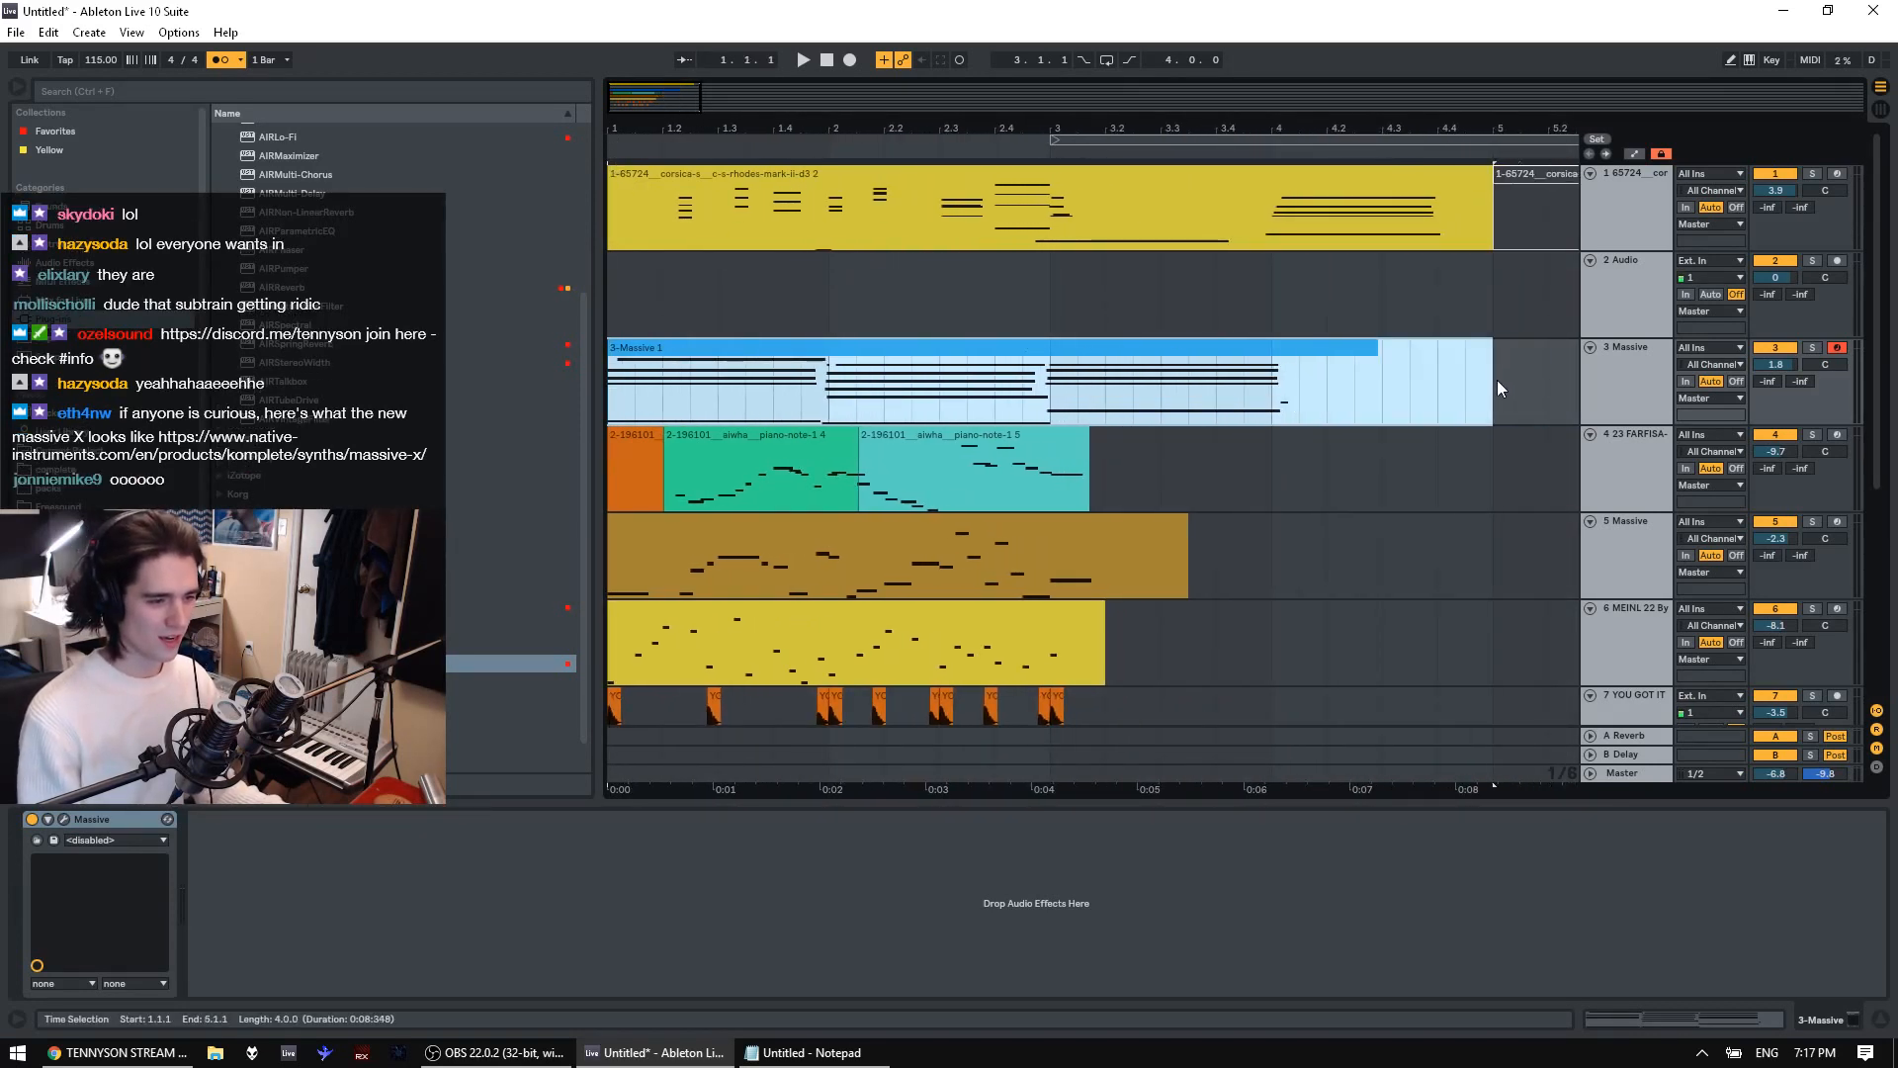
{"action": "key", "text": "ctrl+l"}
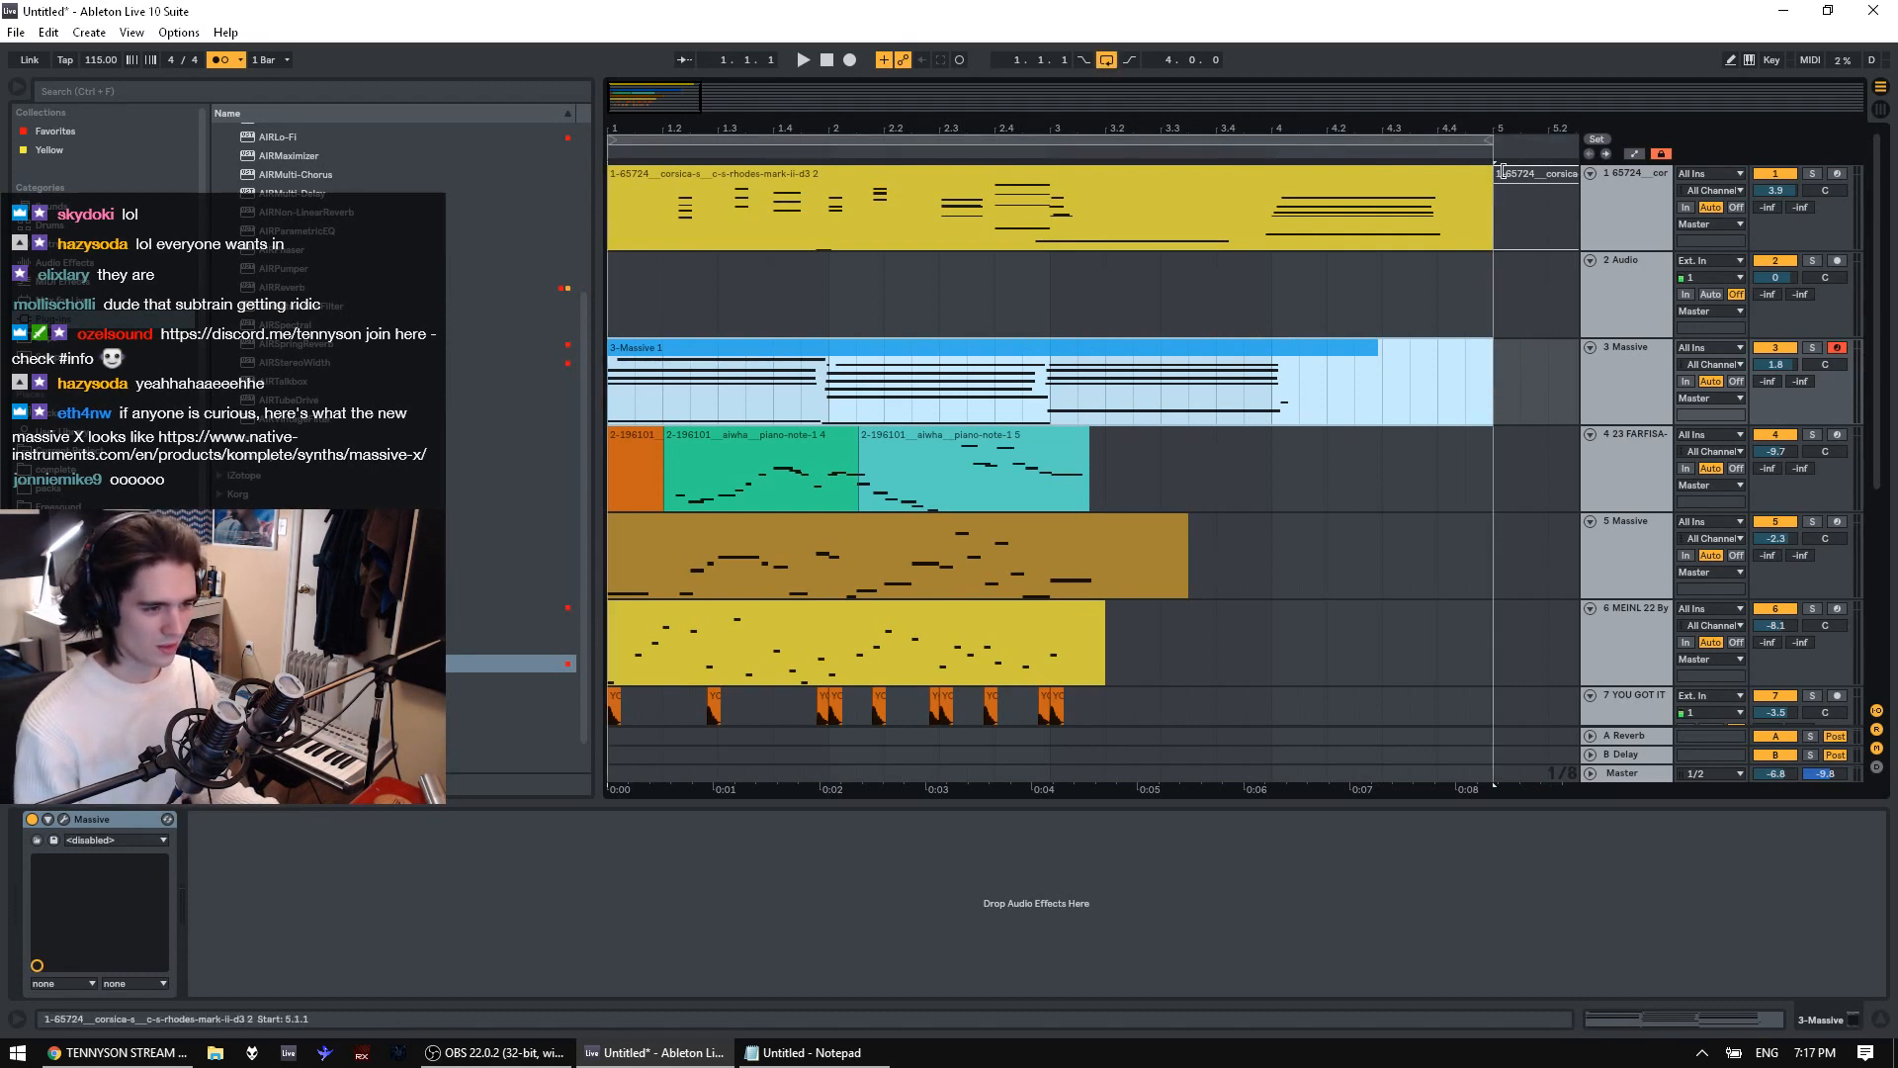
{"action": "key", "text": "space"}
{"action": "left_click_drag", "start_coordinate": [1493, 147], "coordinate": [1050, 148]}
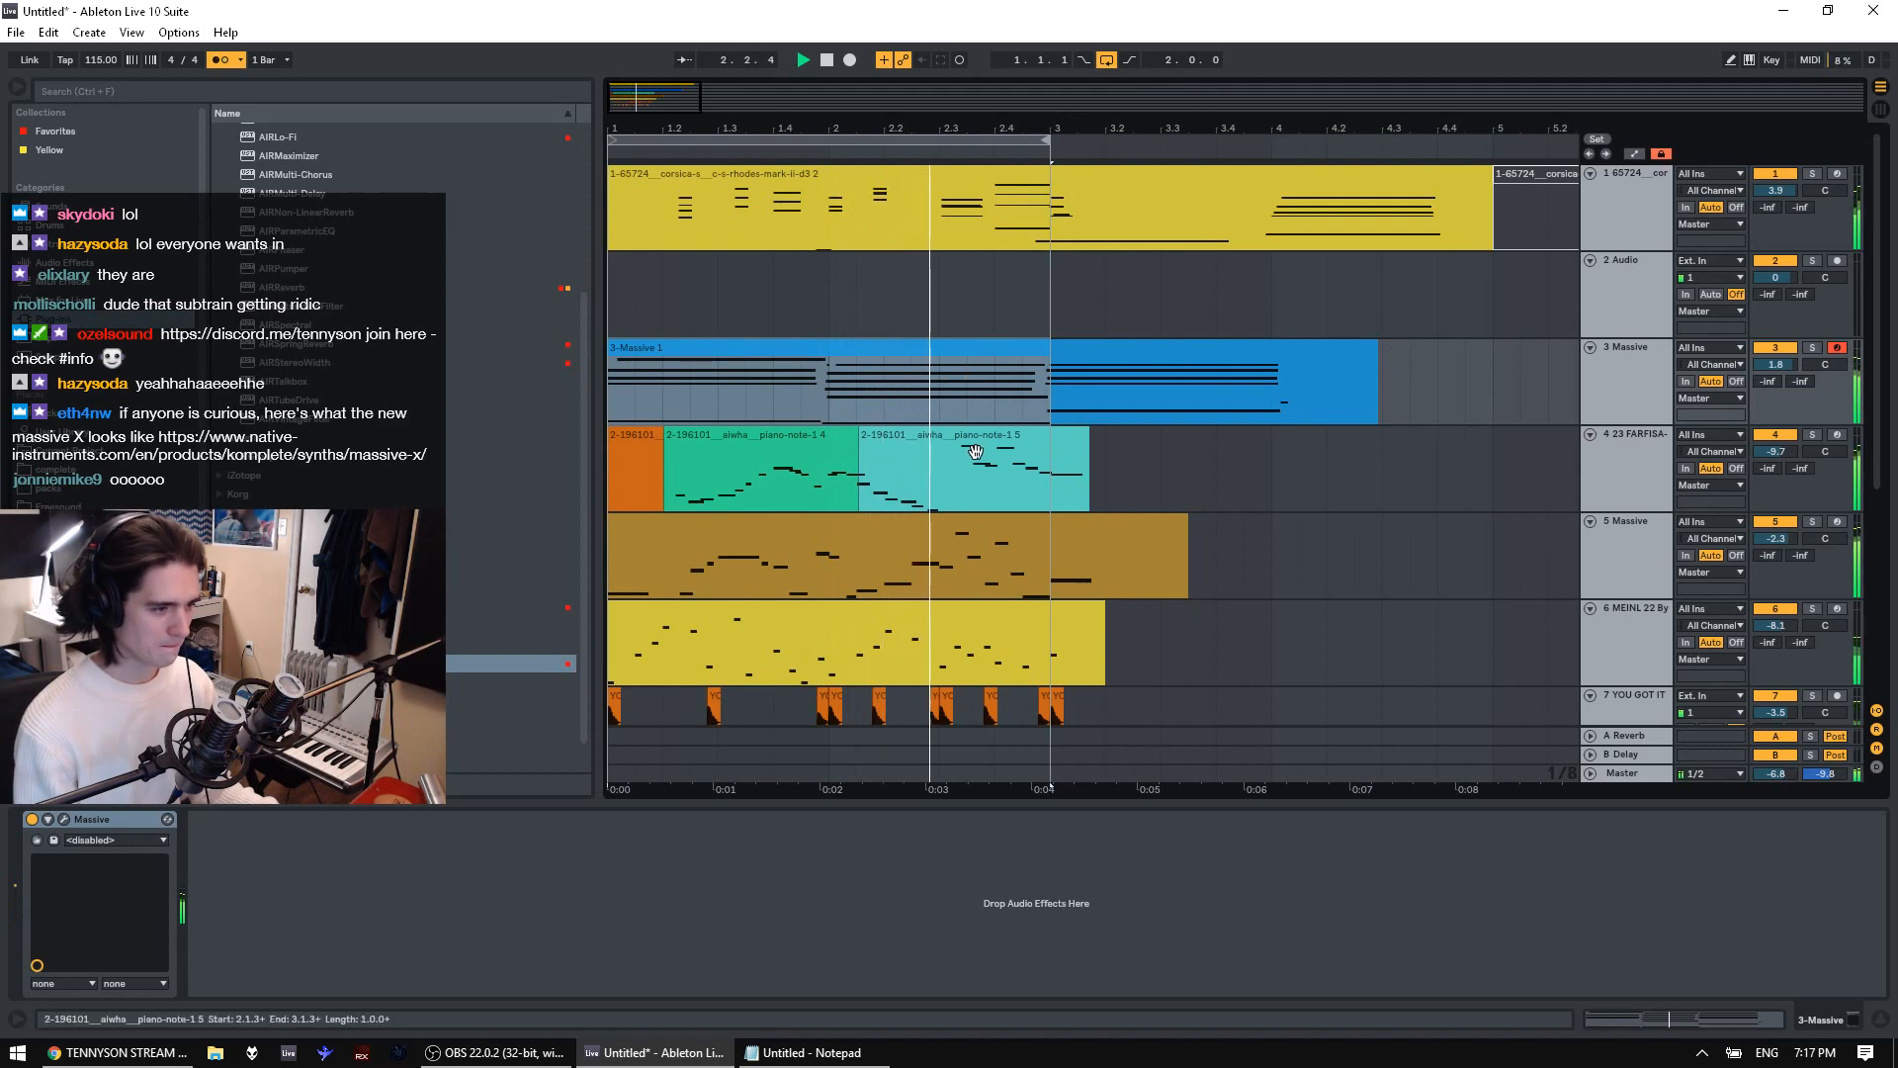
Listen to the two-bar loop while checking the 23 FARFISA device chain and the drum tracks, and stop playback
{"action": "left_click", "coordinate": [1018, 457]}
{"action": "scroll", "coordinate": [1017, 456], "scroll_direction": "down", "scroll_amount": 5}
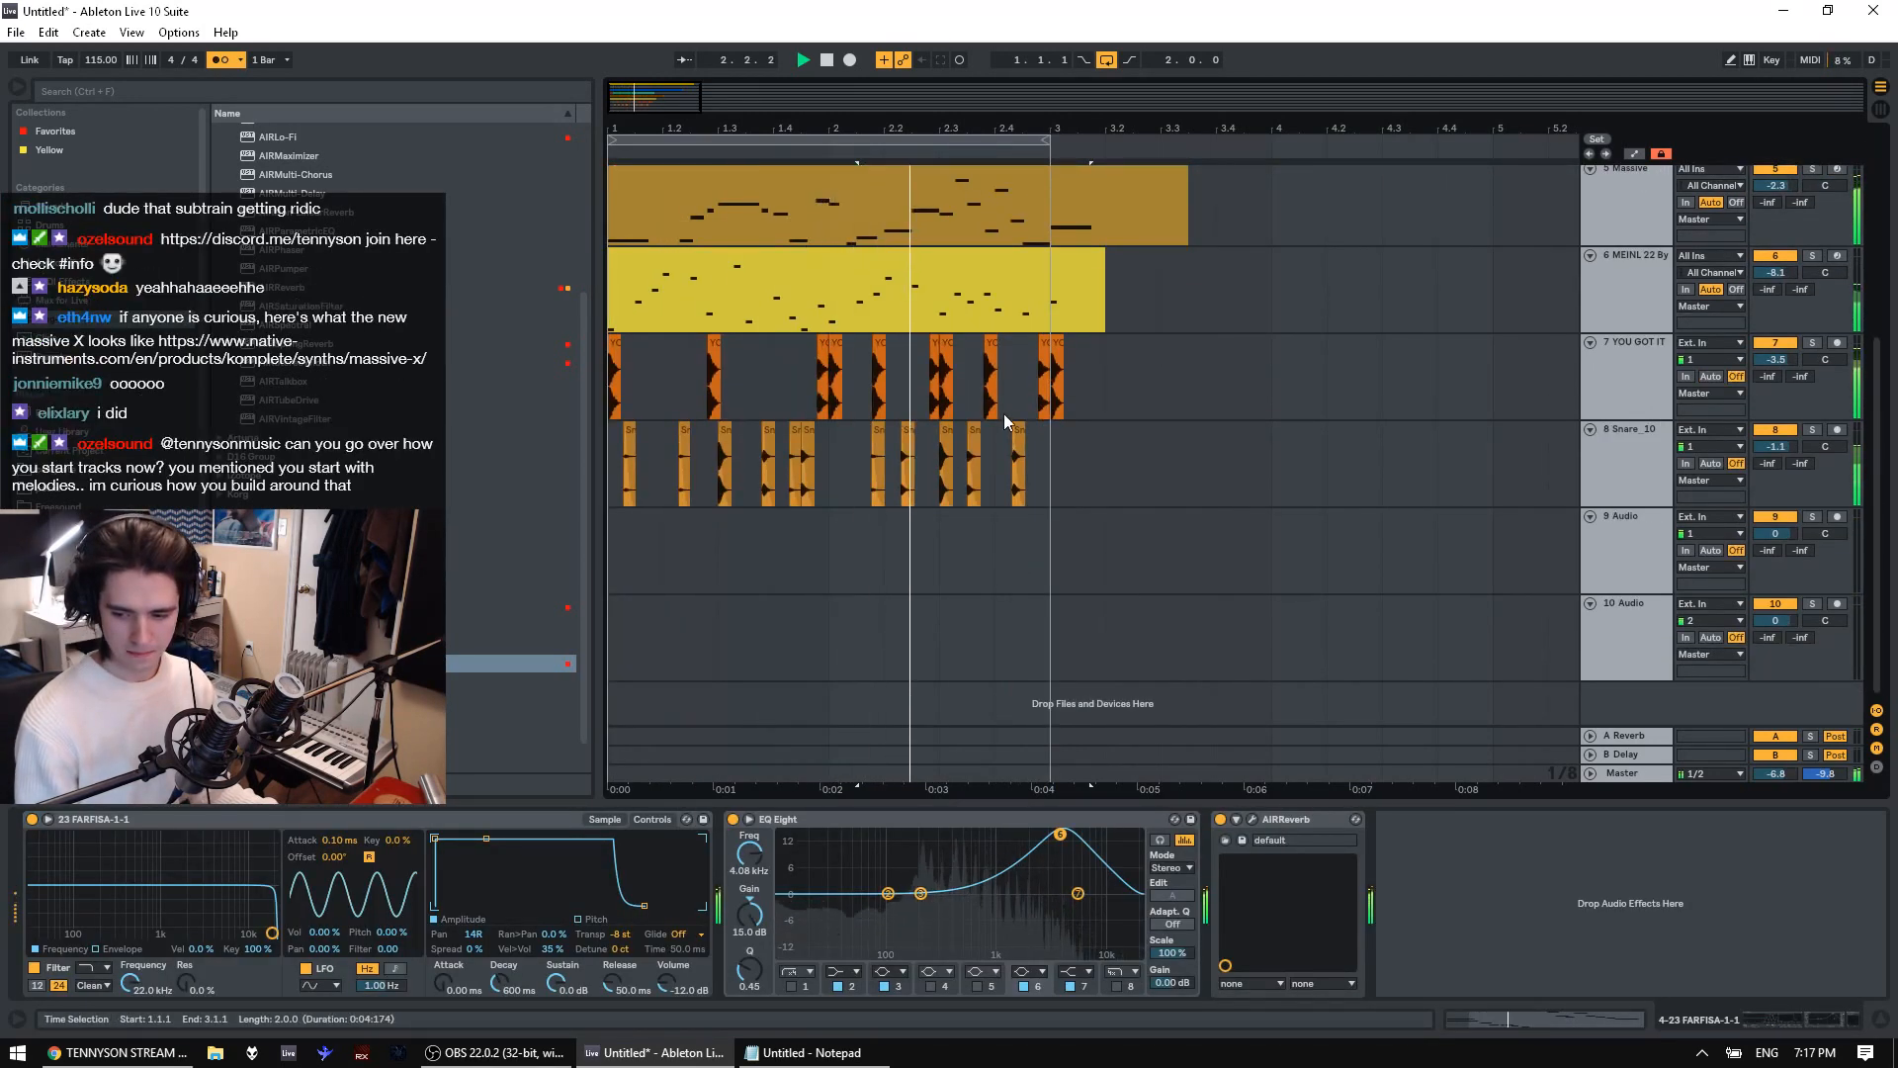
{"action": "key", "text": "space"}
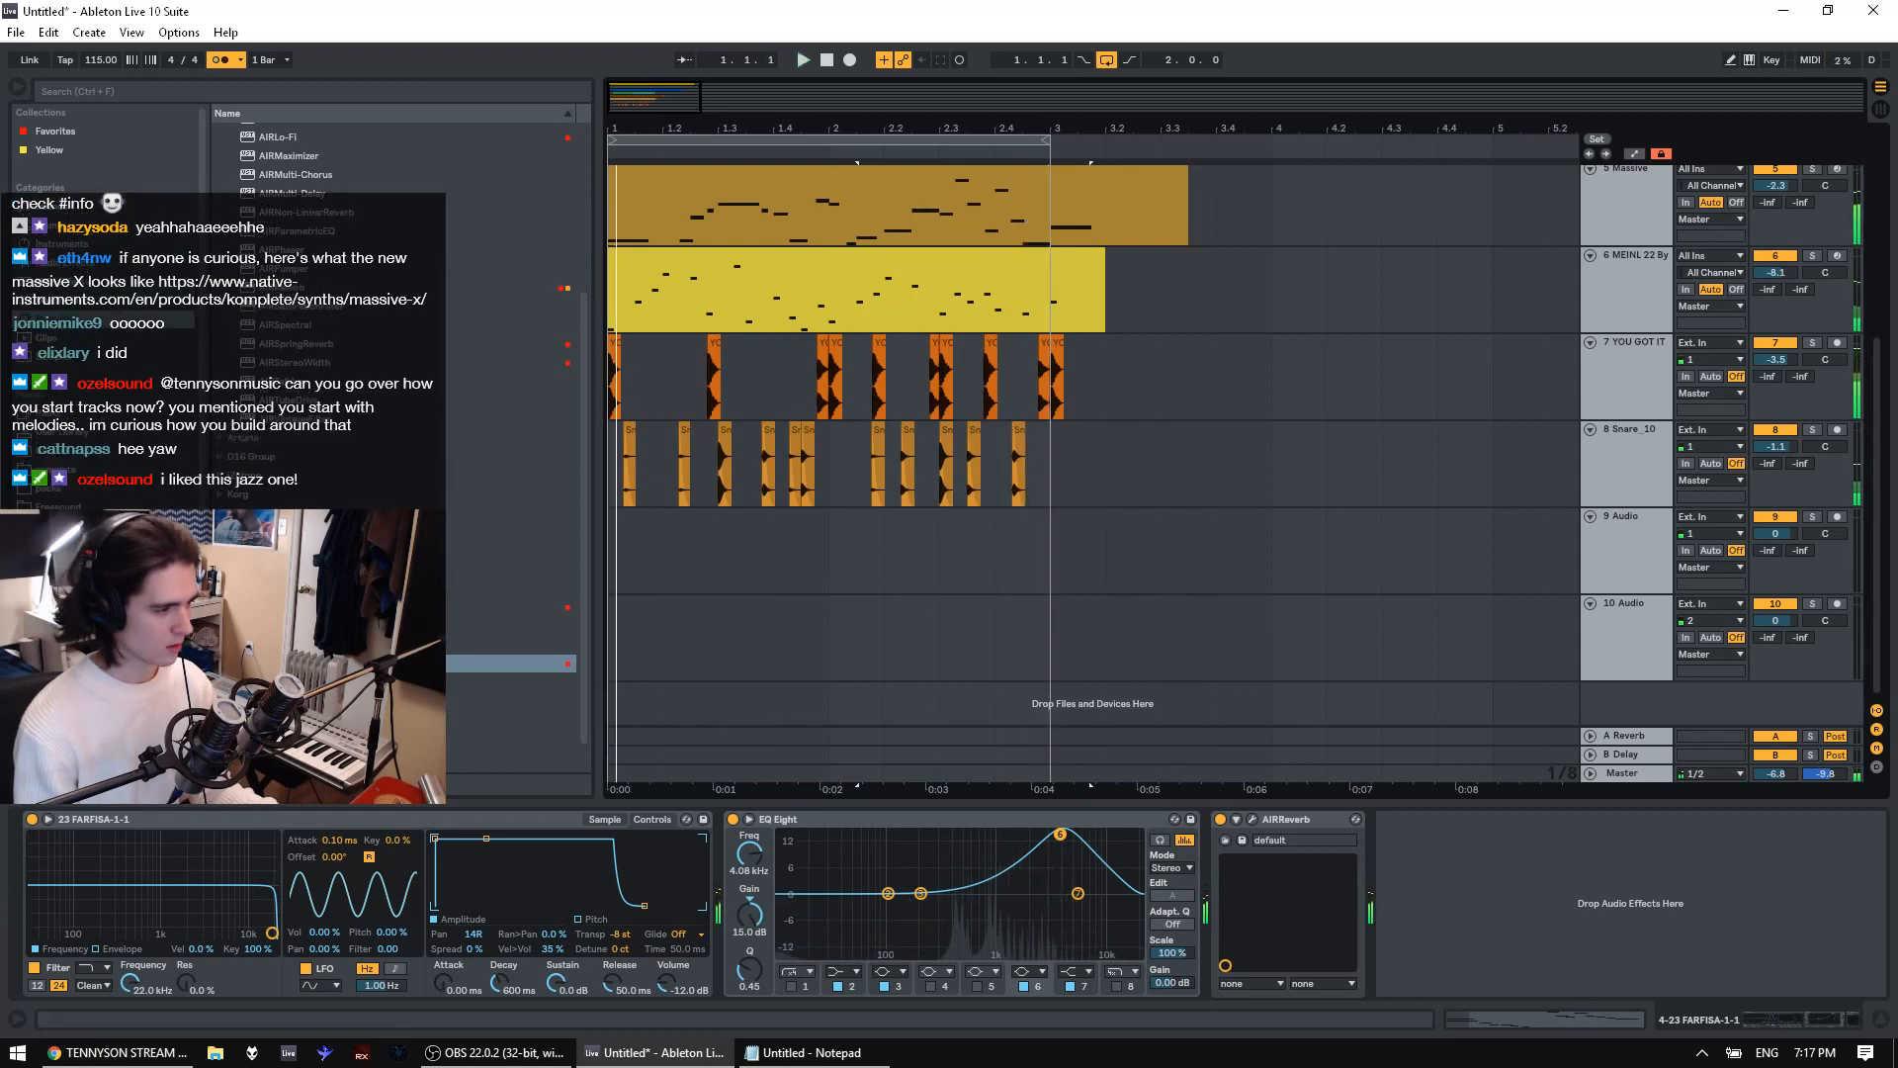
Find 06 Pancake Feet in the Tennyson folder and place it after the beat at 3.3.1 on a new audio track
{"action": "left_click", "coordinate": [60, 470]}
{"action": "scroll", "coordinate": [269, 456], "scroll_direction": "down", "scroll_amount": 2}
{"action": "left_click_drag", "start_coordinate": [583, 249], "coordinate": [539, 733]}
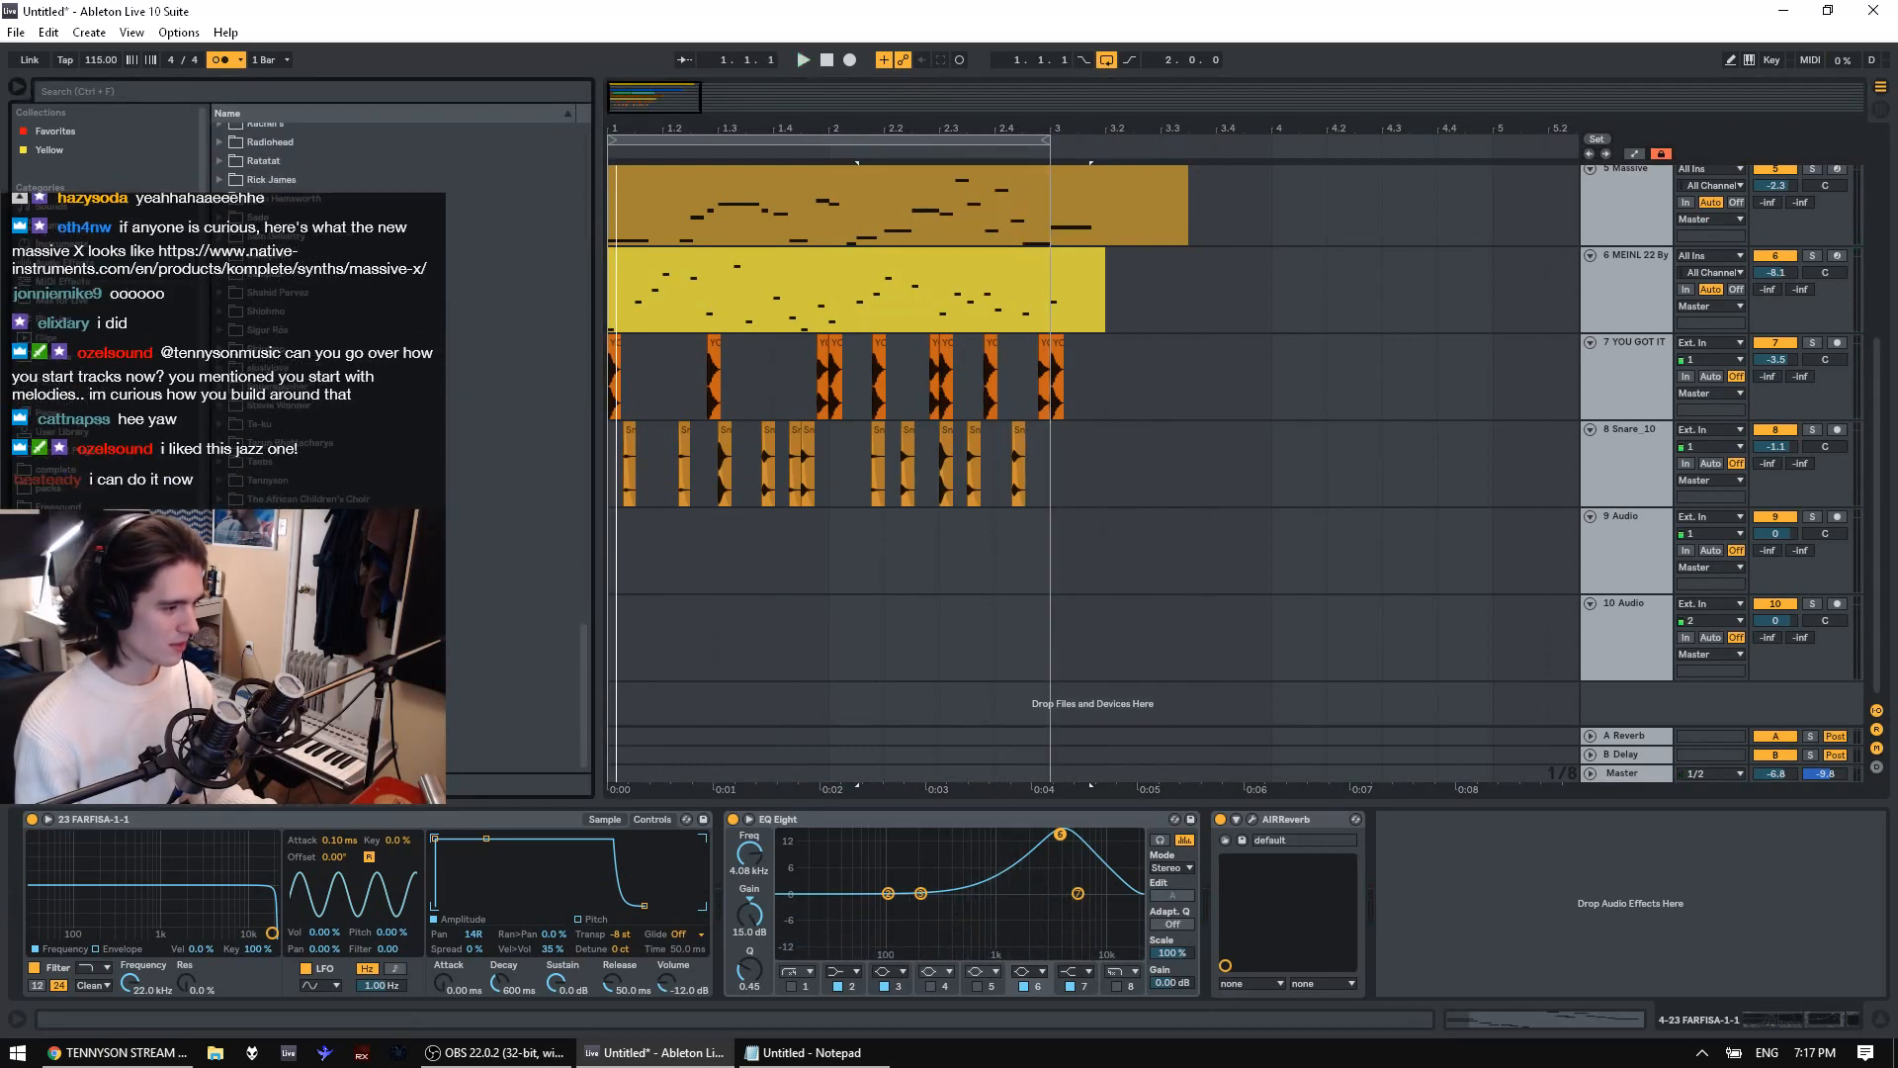
{"action": "left_click", "coordinate": [221, 483]}
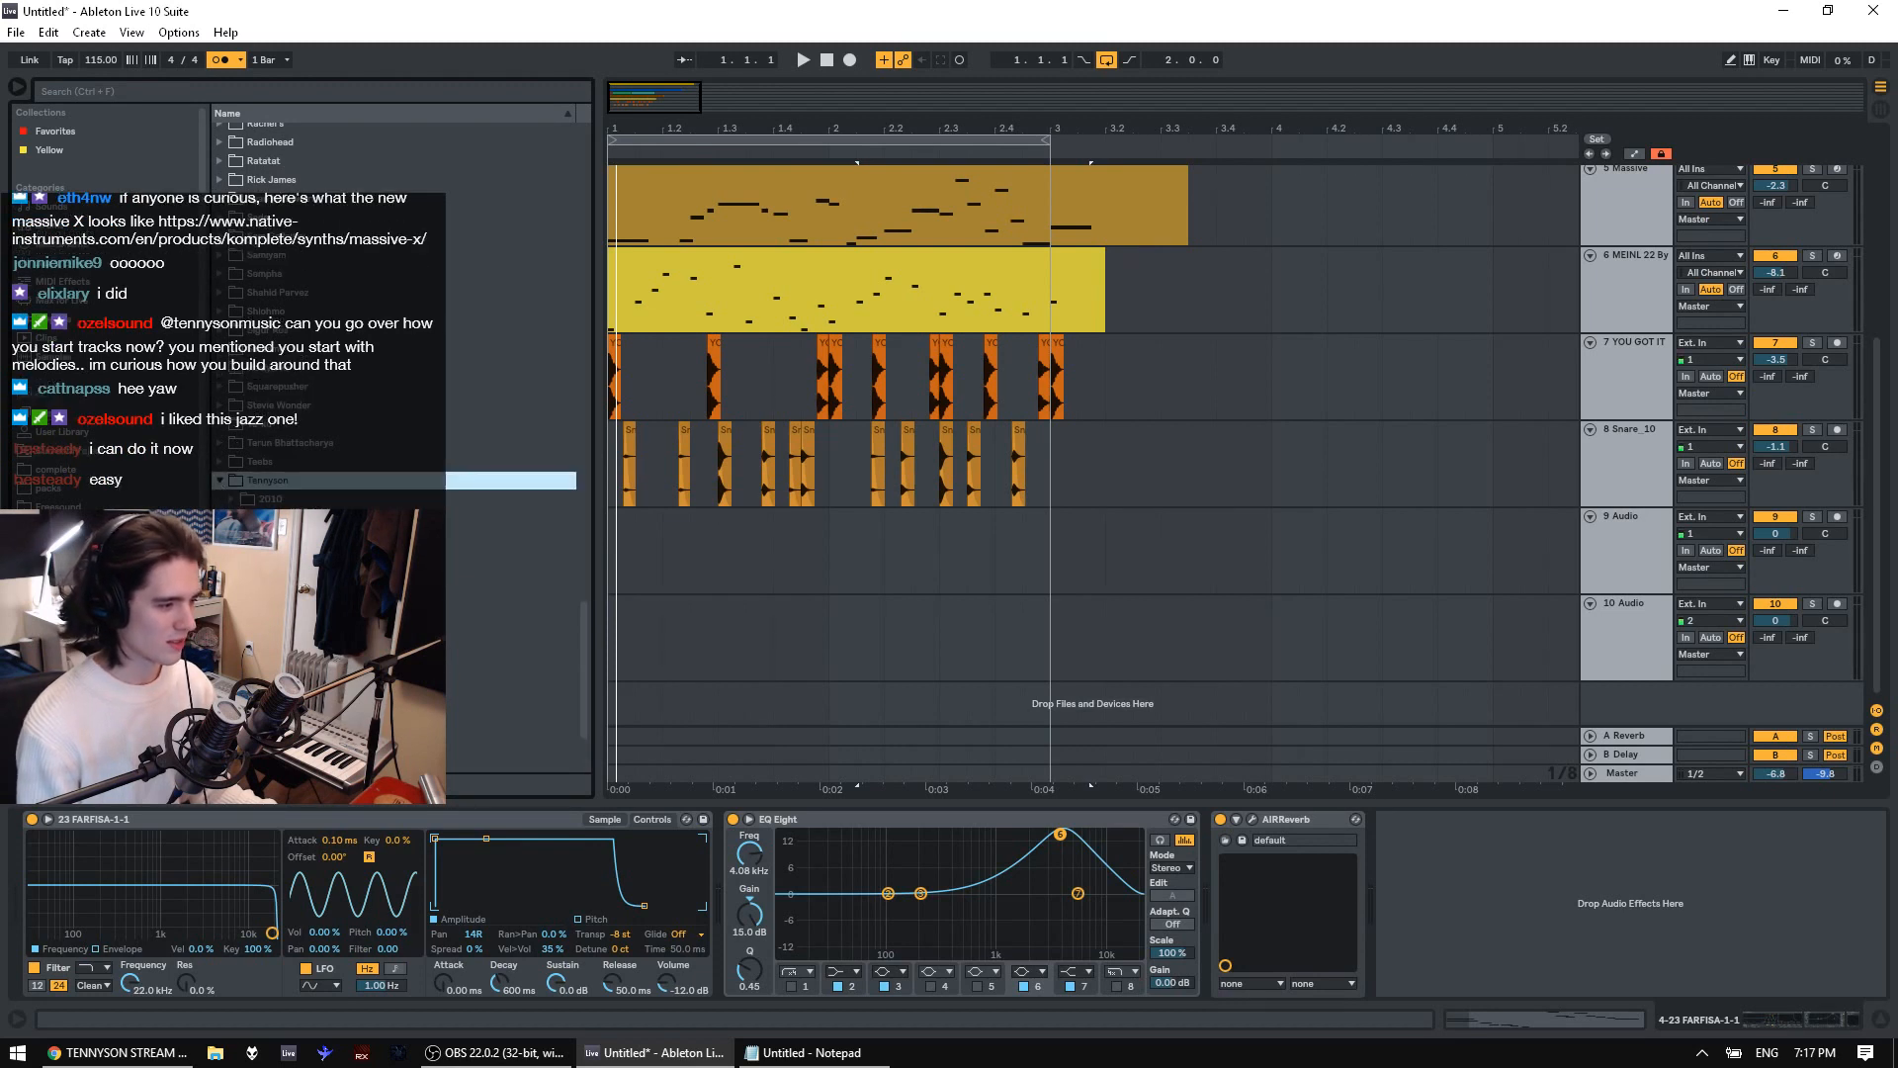
{"action": "left_click", "coordinate": [232, 594]}
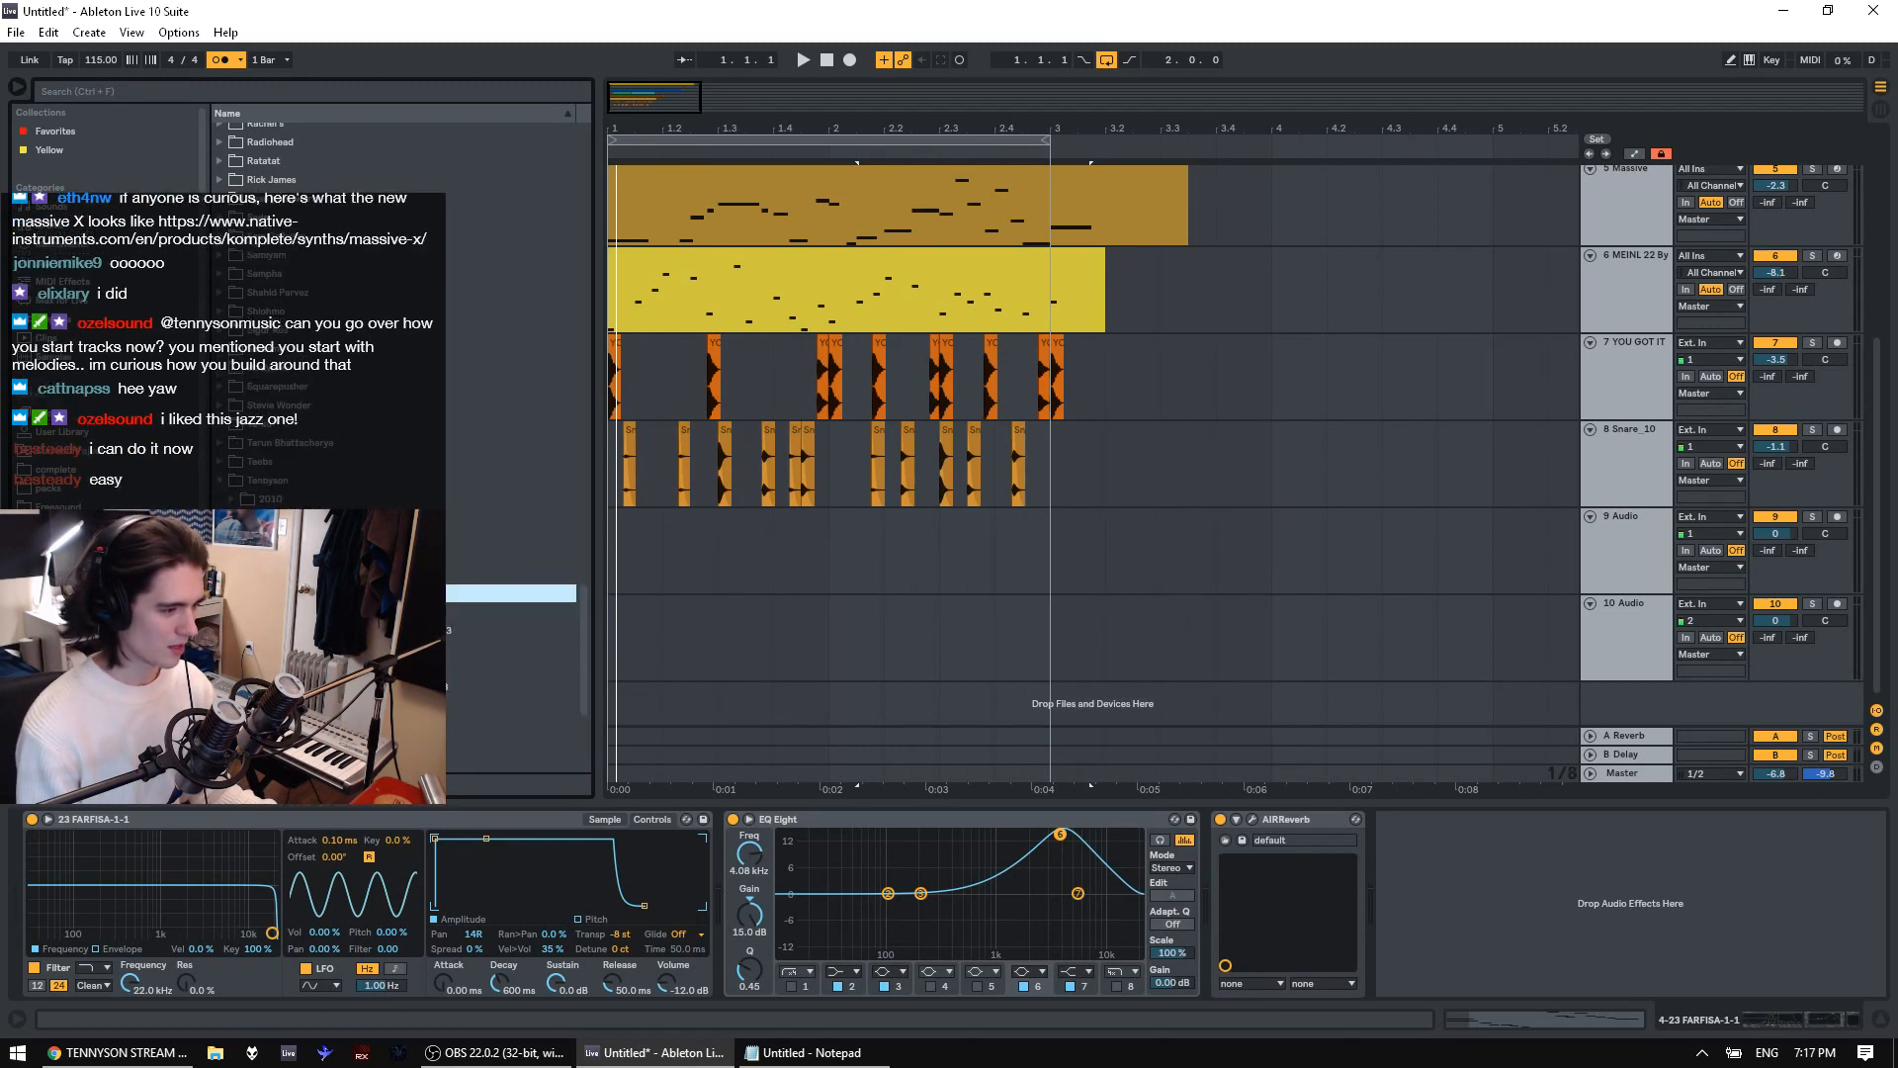
{"action": "left_click_drag", "start_coordinate": [511, 593], "coordinate": [1169, 229]}
{"action": "left_click_drag", "start_coordinate": [1375, 124], "coordinate": [1374, 49]}
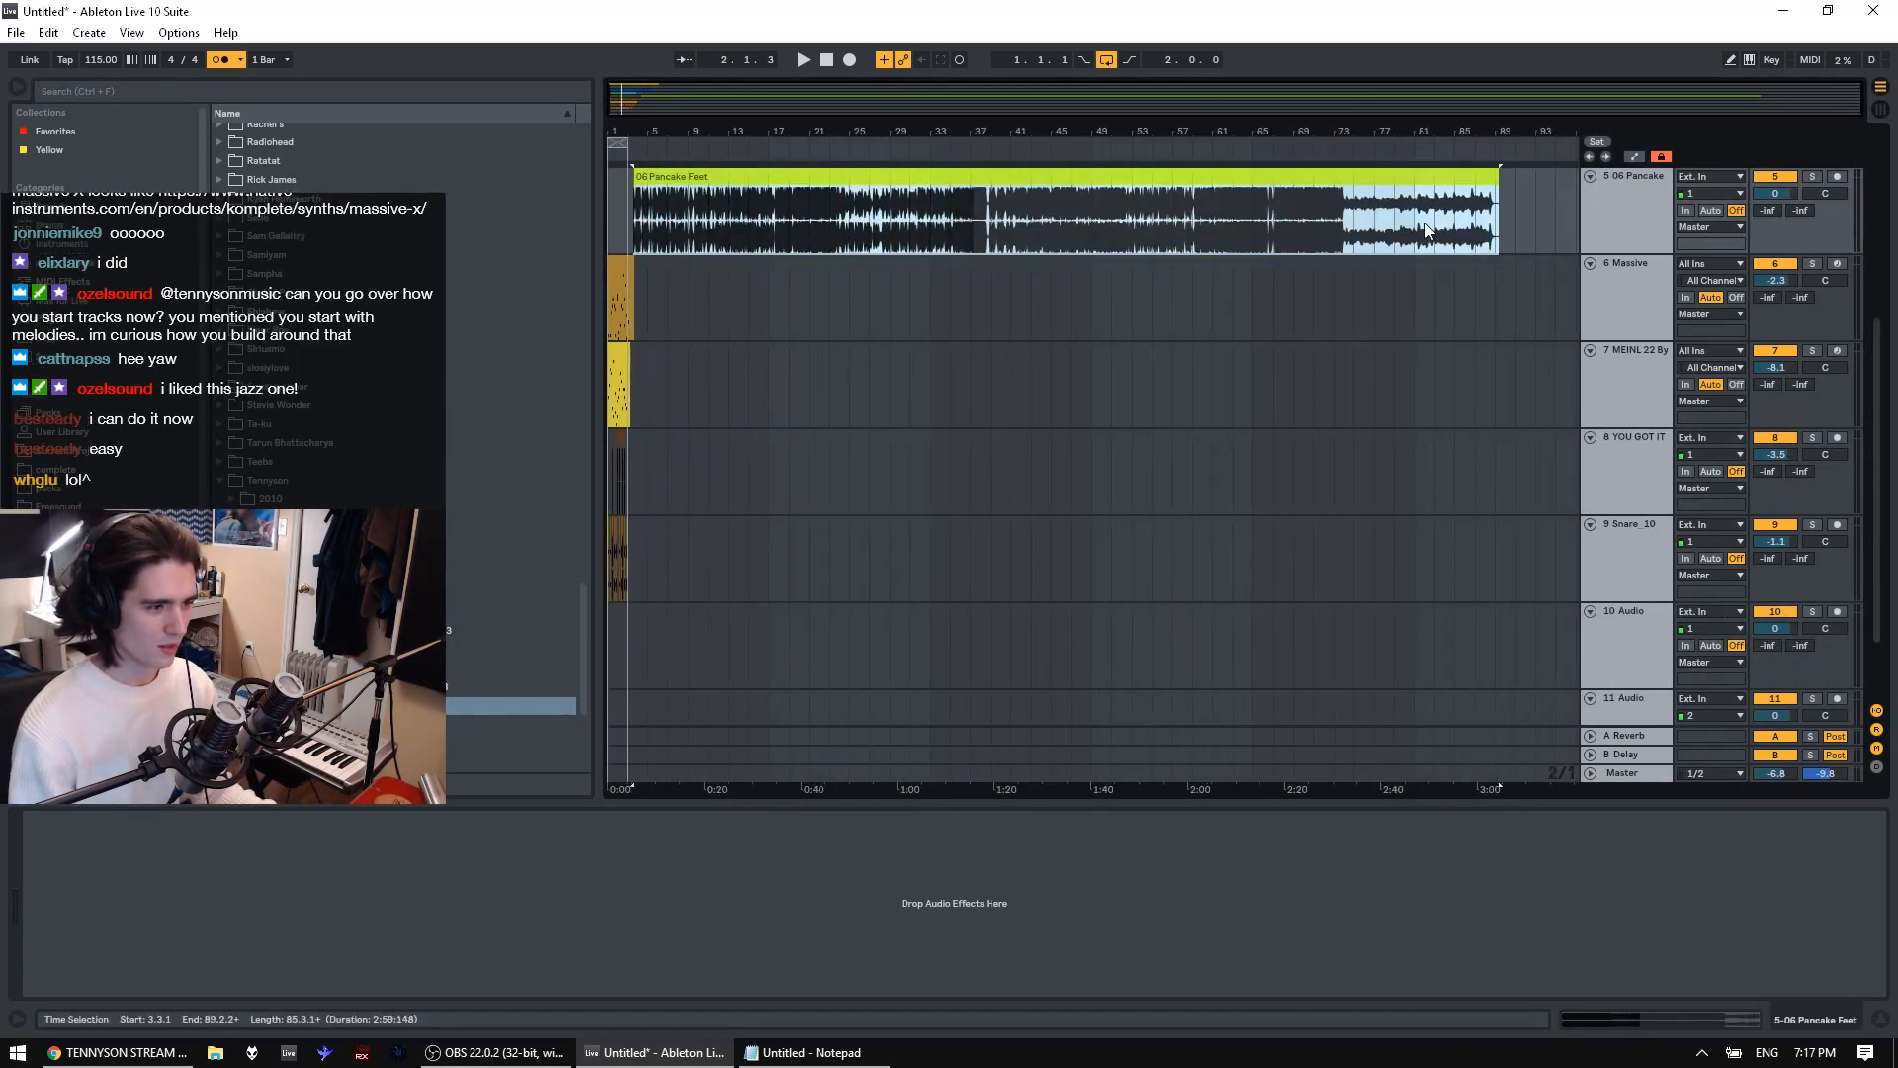
Lower the 06 Pancake Feet track to -4.3 dB and play the song from its start, bar 59 and bar 39
{"action": "left_click_drag", "start_coordinate": [1779, 186], "coordinate": [1779, 227]}
{"action": "left_click", "coordinate": [1130, 245]}
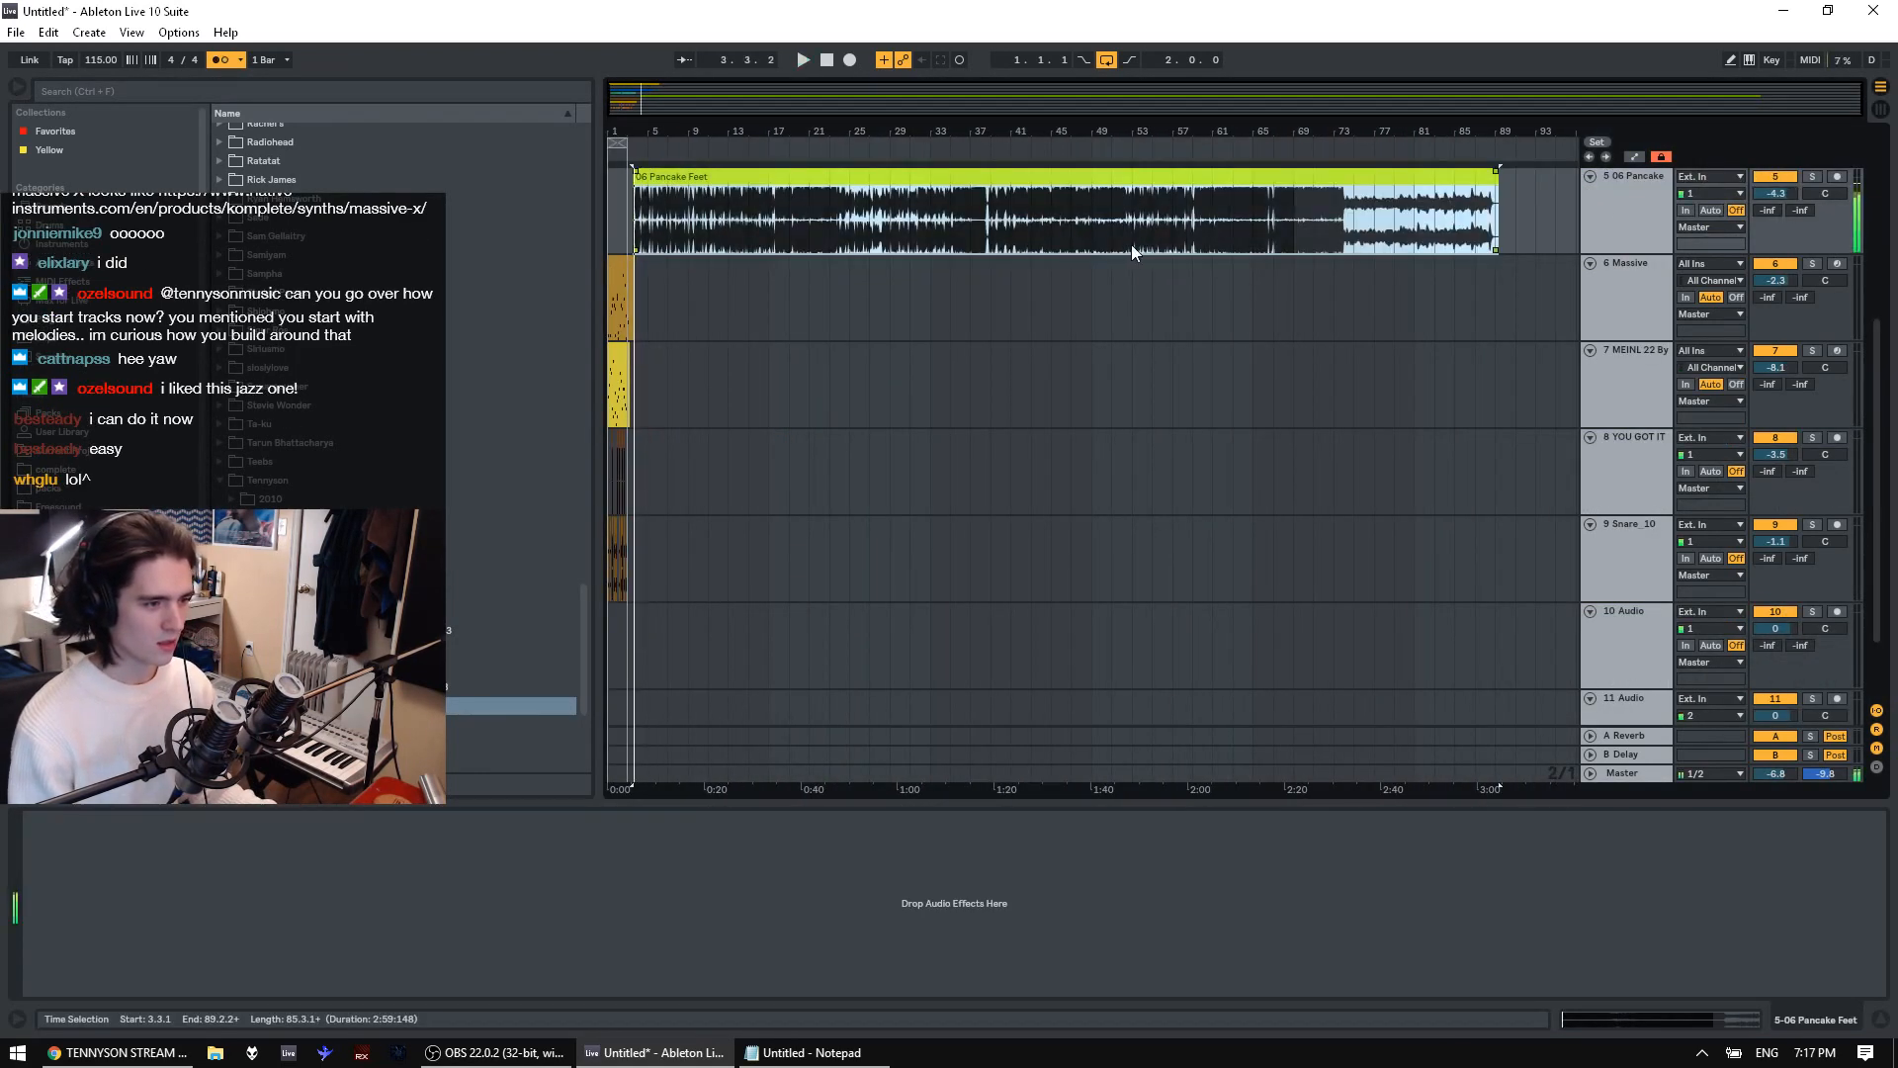
{"action": "key", "text": "space"}
{"action": "left_click", "coordinate": [1190, 258]}
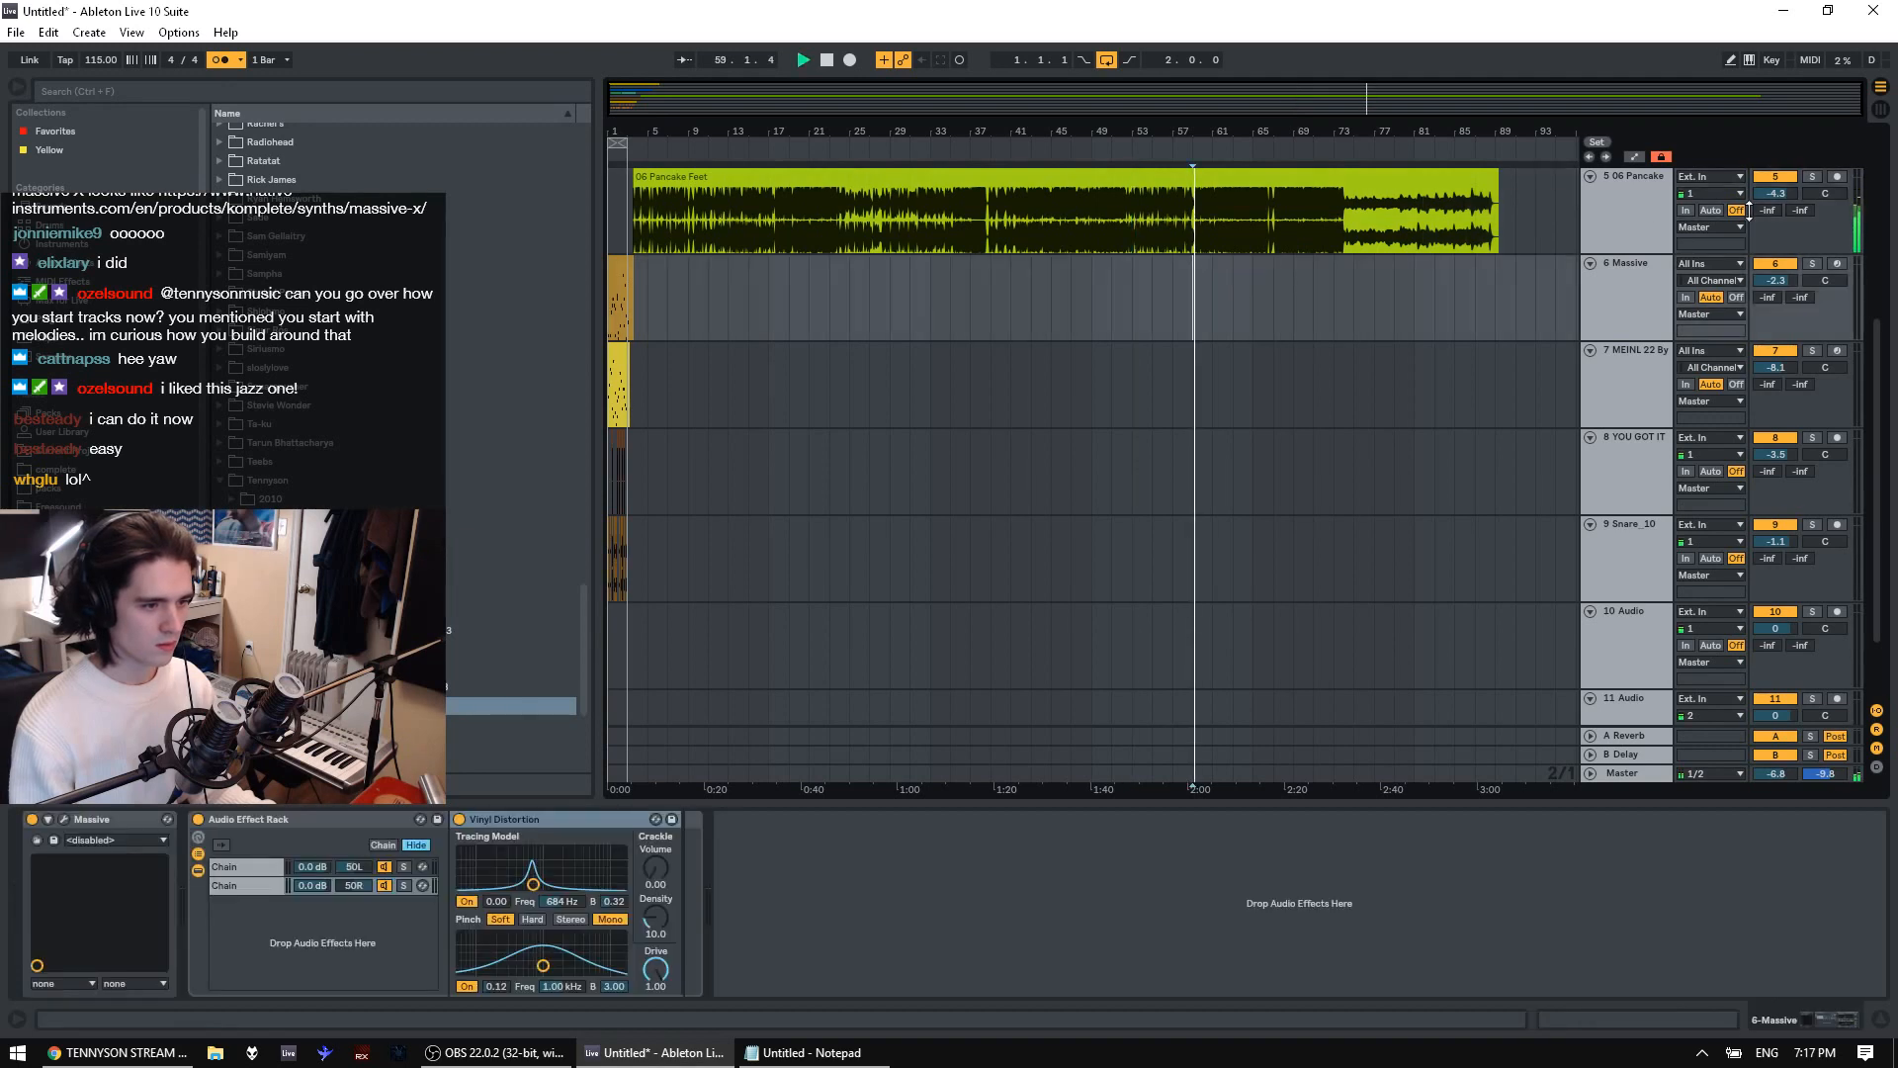
{"action": "left_click", "coordinate": [1034, 247]}
{"action": "key", "text": "space"}
{"action": "left_click", "coordinate": [993, 245]}
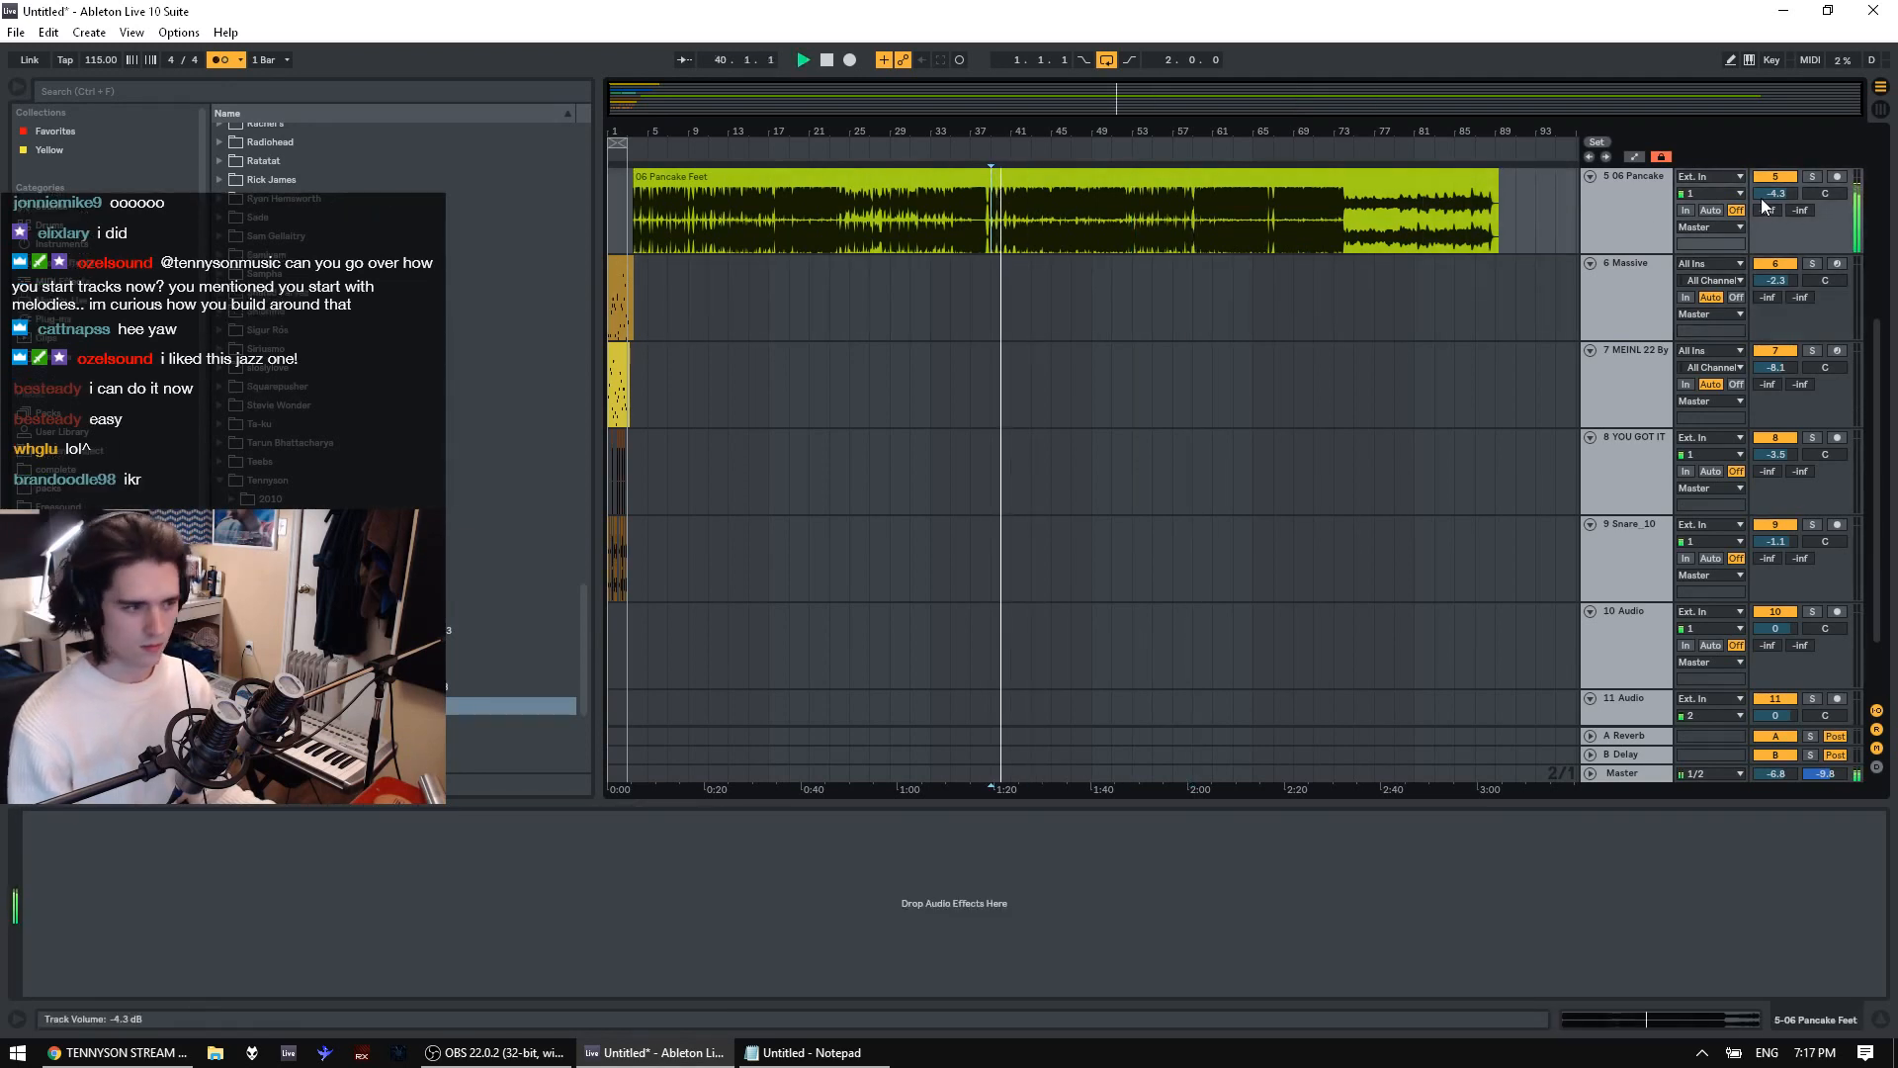
Set the 06 Pancake Feet track to -4.5 dB, and compare its passage at bar 47 with the beat at bar 1
{"action": "left_click_drag", "start_coordinate": [1761, 198], "coordinate": [1761, 201]}
{"action": "left_click_drag", "start_coordinate": [1038, 131], "coordinate": [1095, 153]}
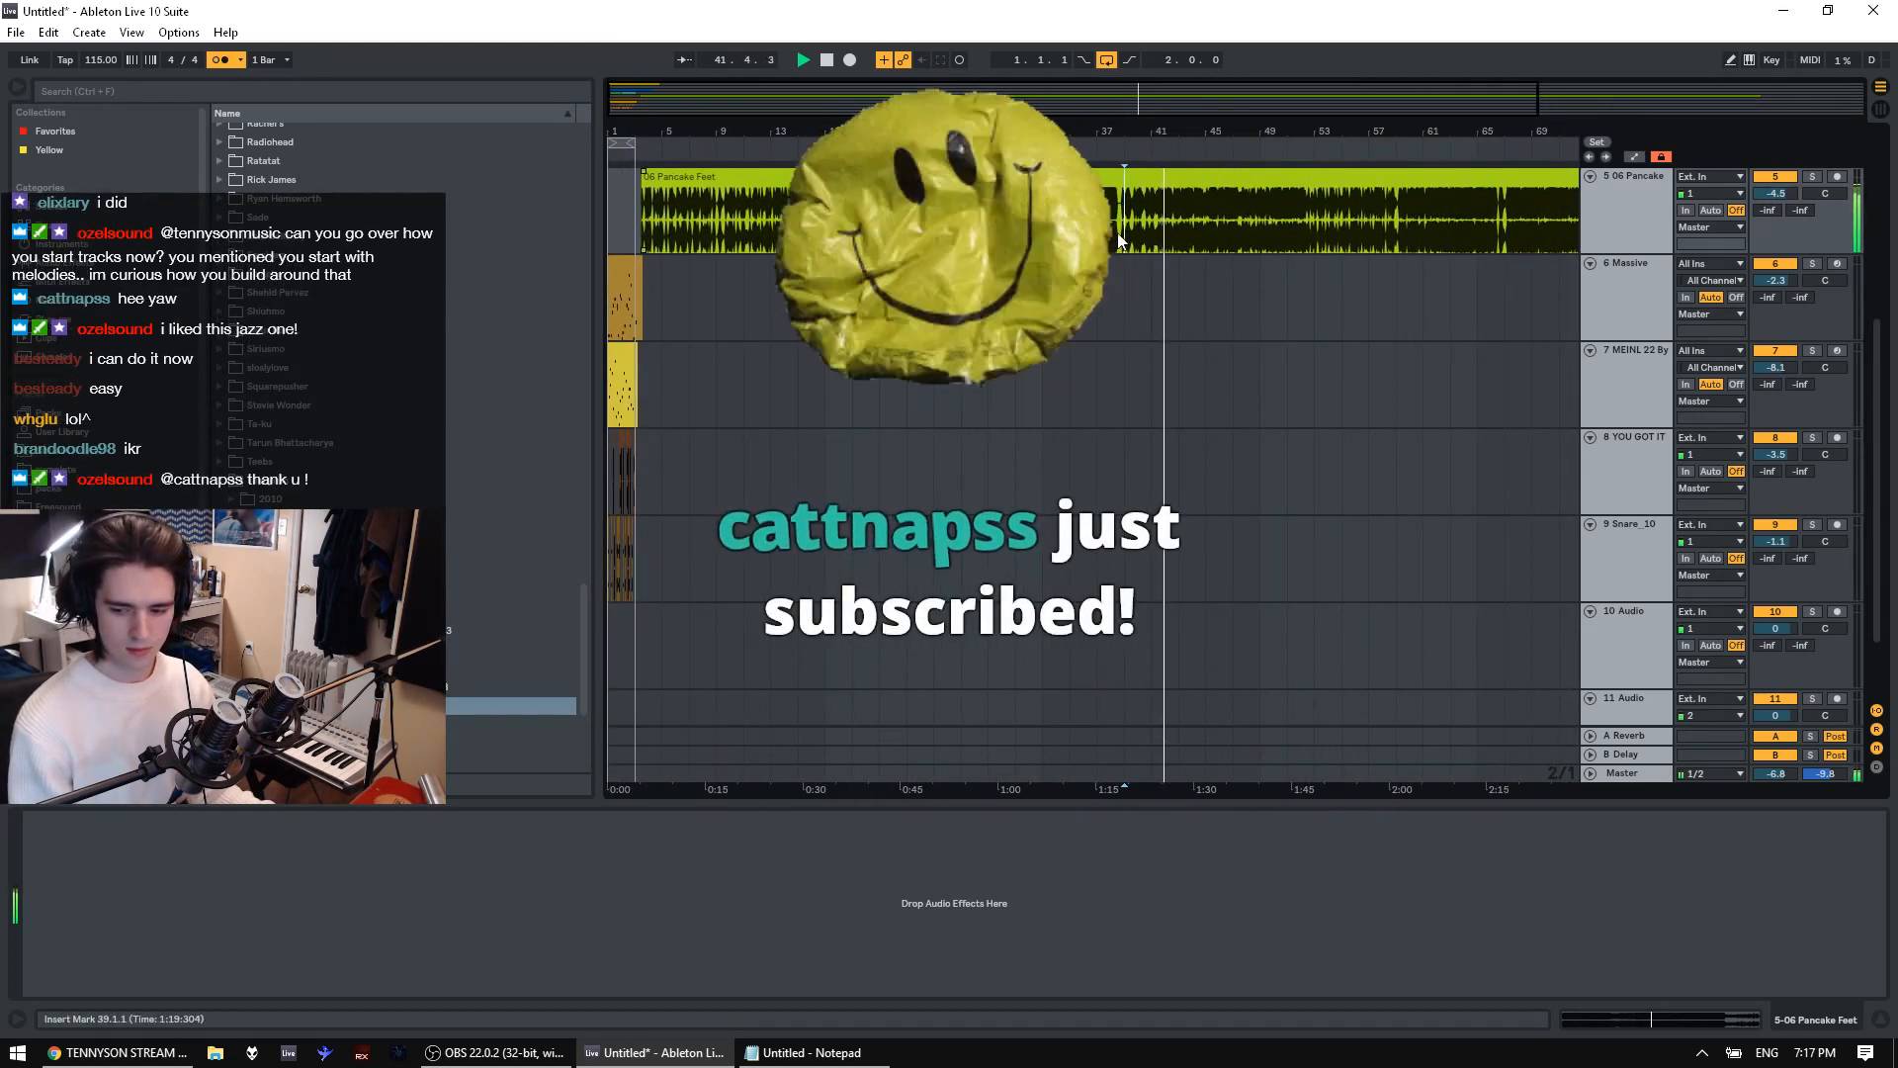
{"action": "left_click", "coordinate": [1237, 239]}
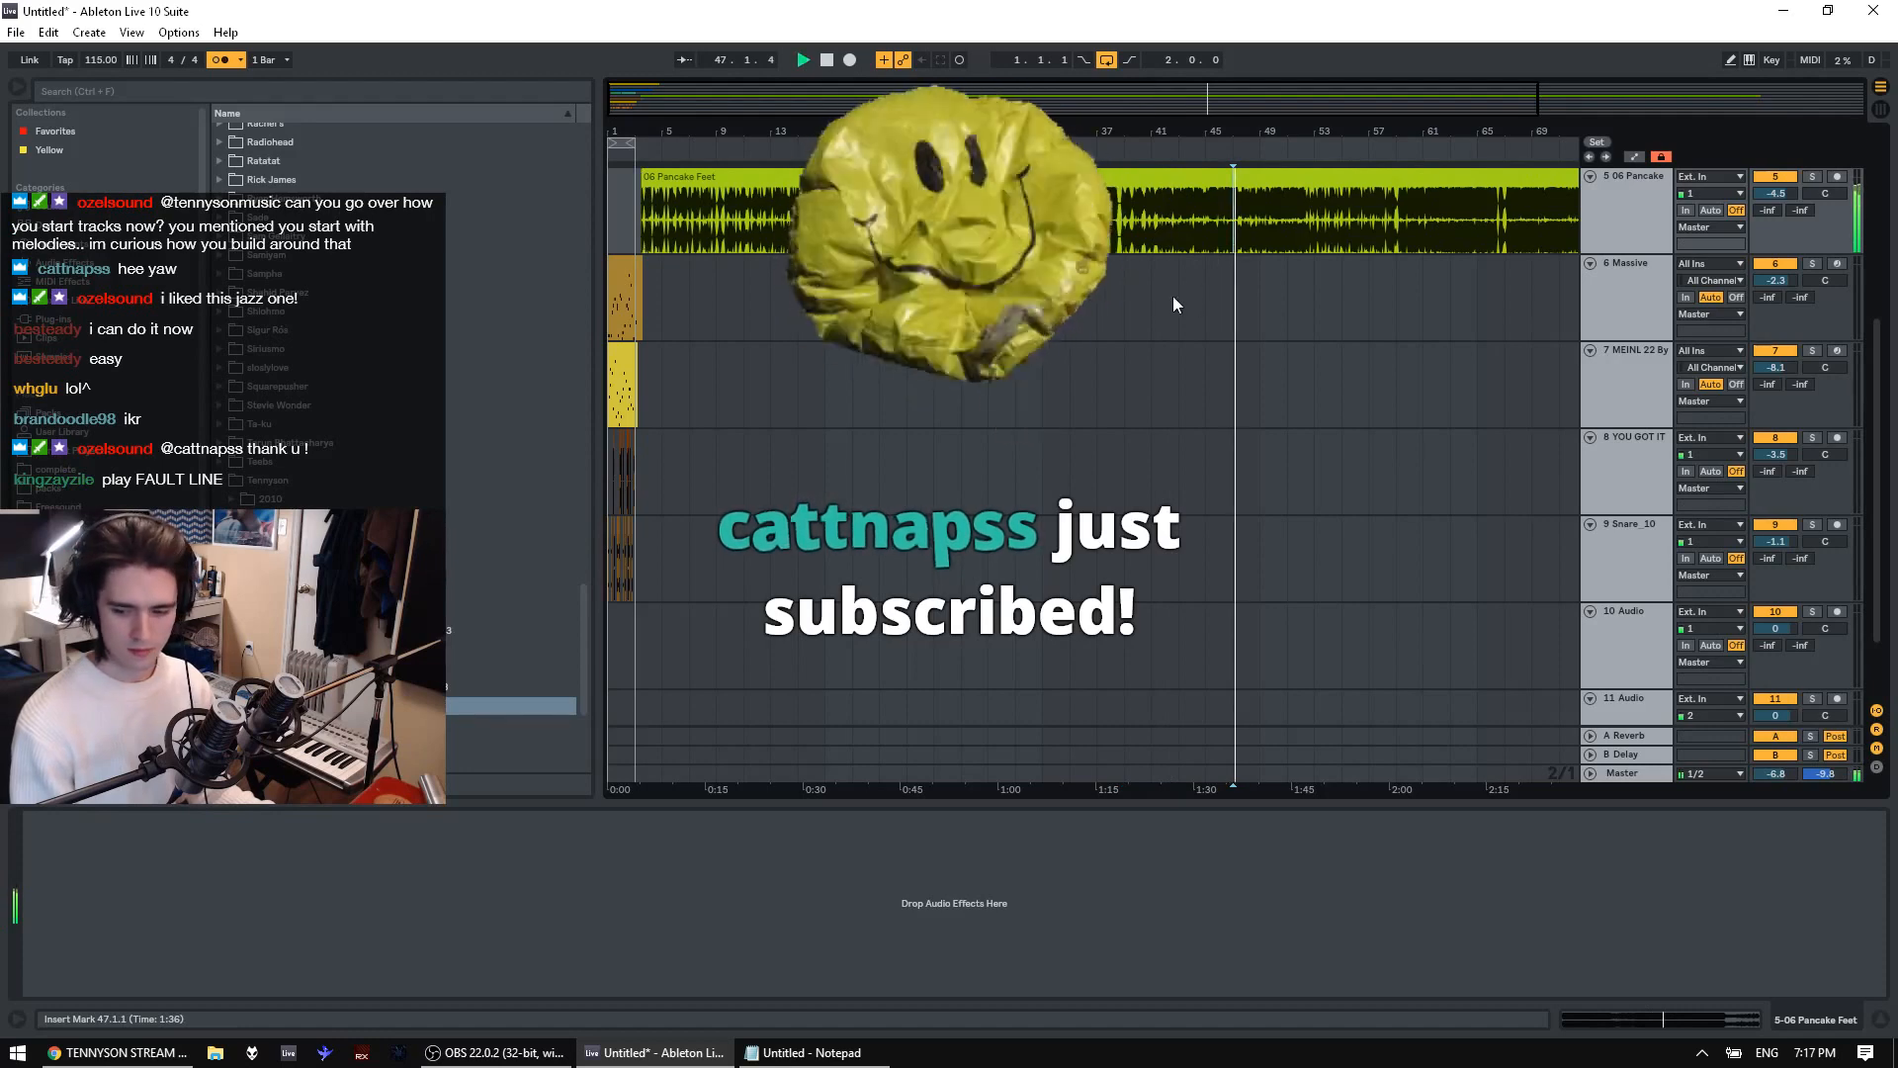
{"action": "left_click", "coordinate": [632, 242]}
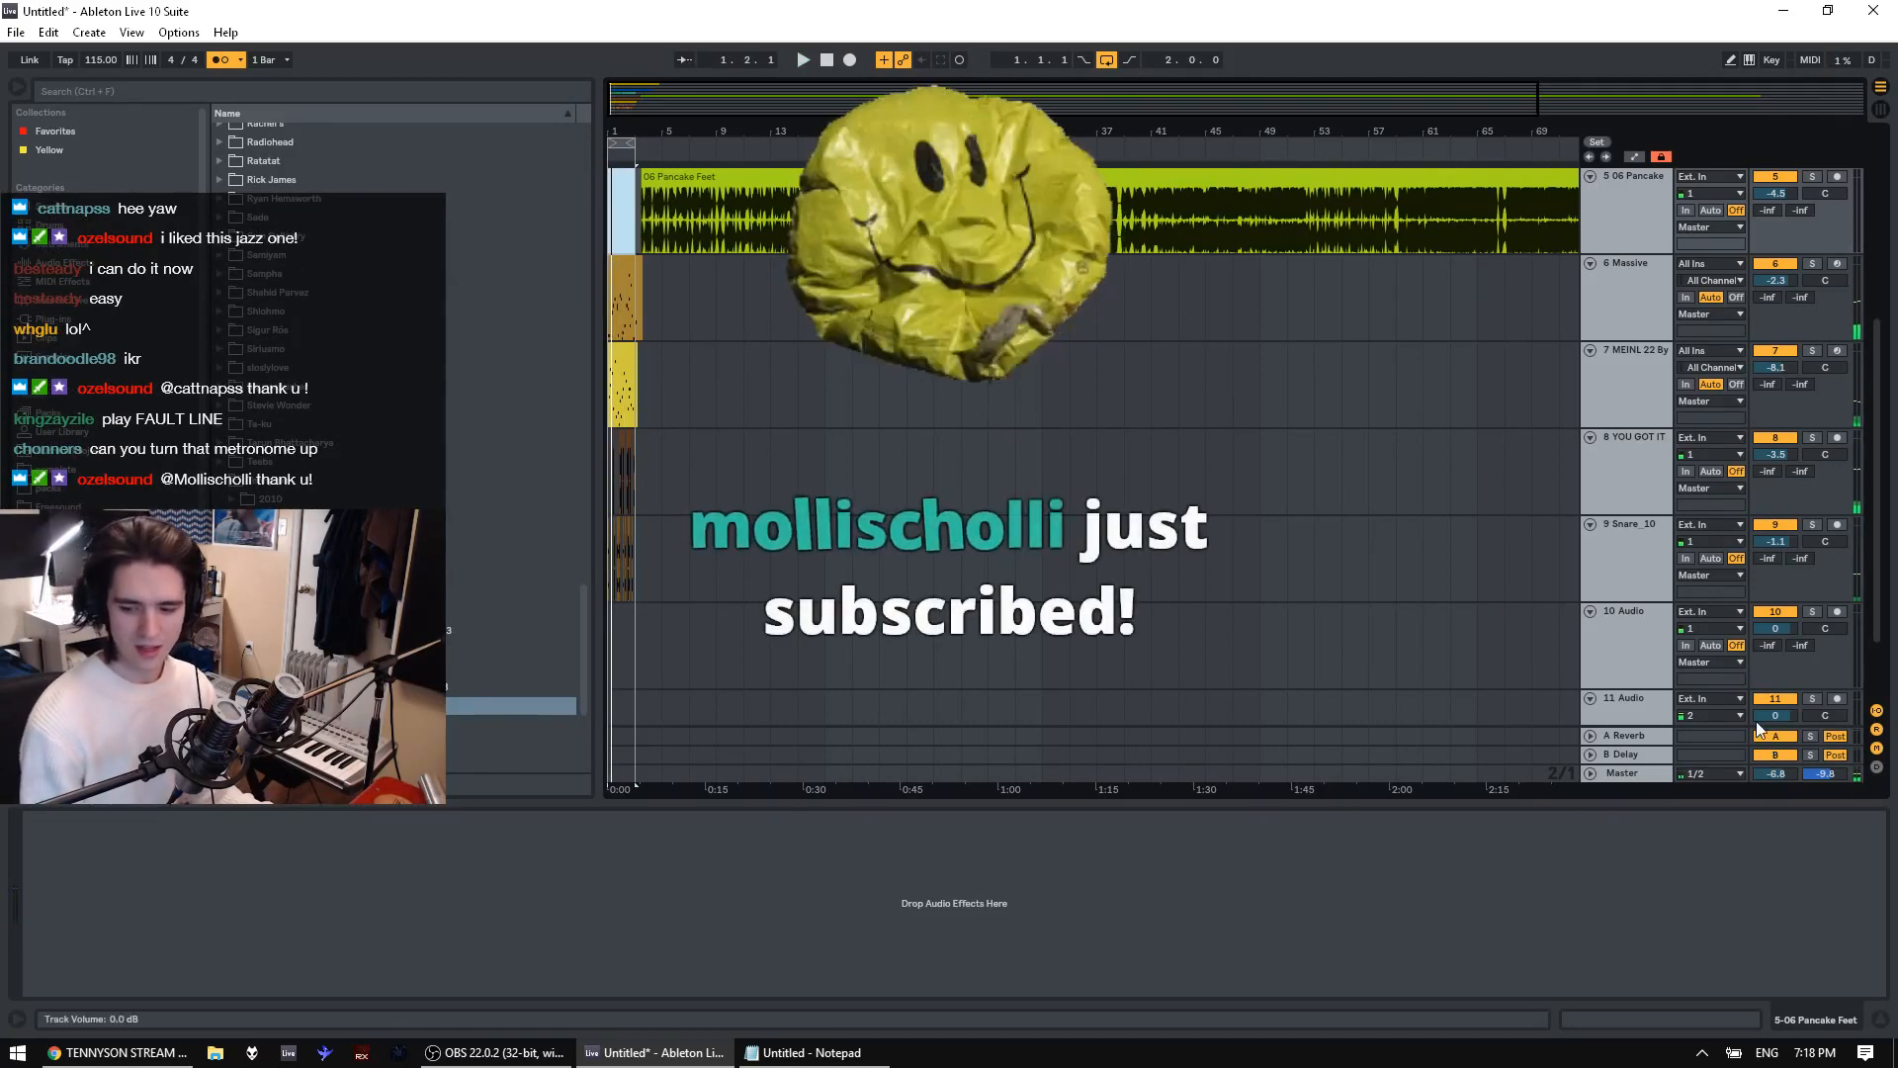
Turn off the metronome while playing 06 Pancake Feet from bar 55, and replay the beat from bar 1
{"action": "left_click", "coordinate": [1341, 238]}
{"action": "key", "text": "space"}
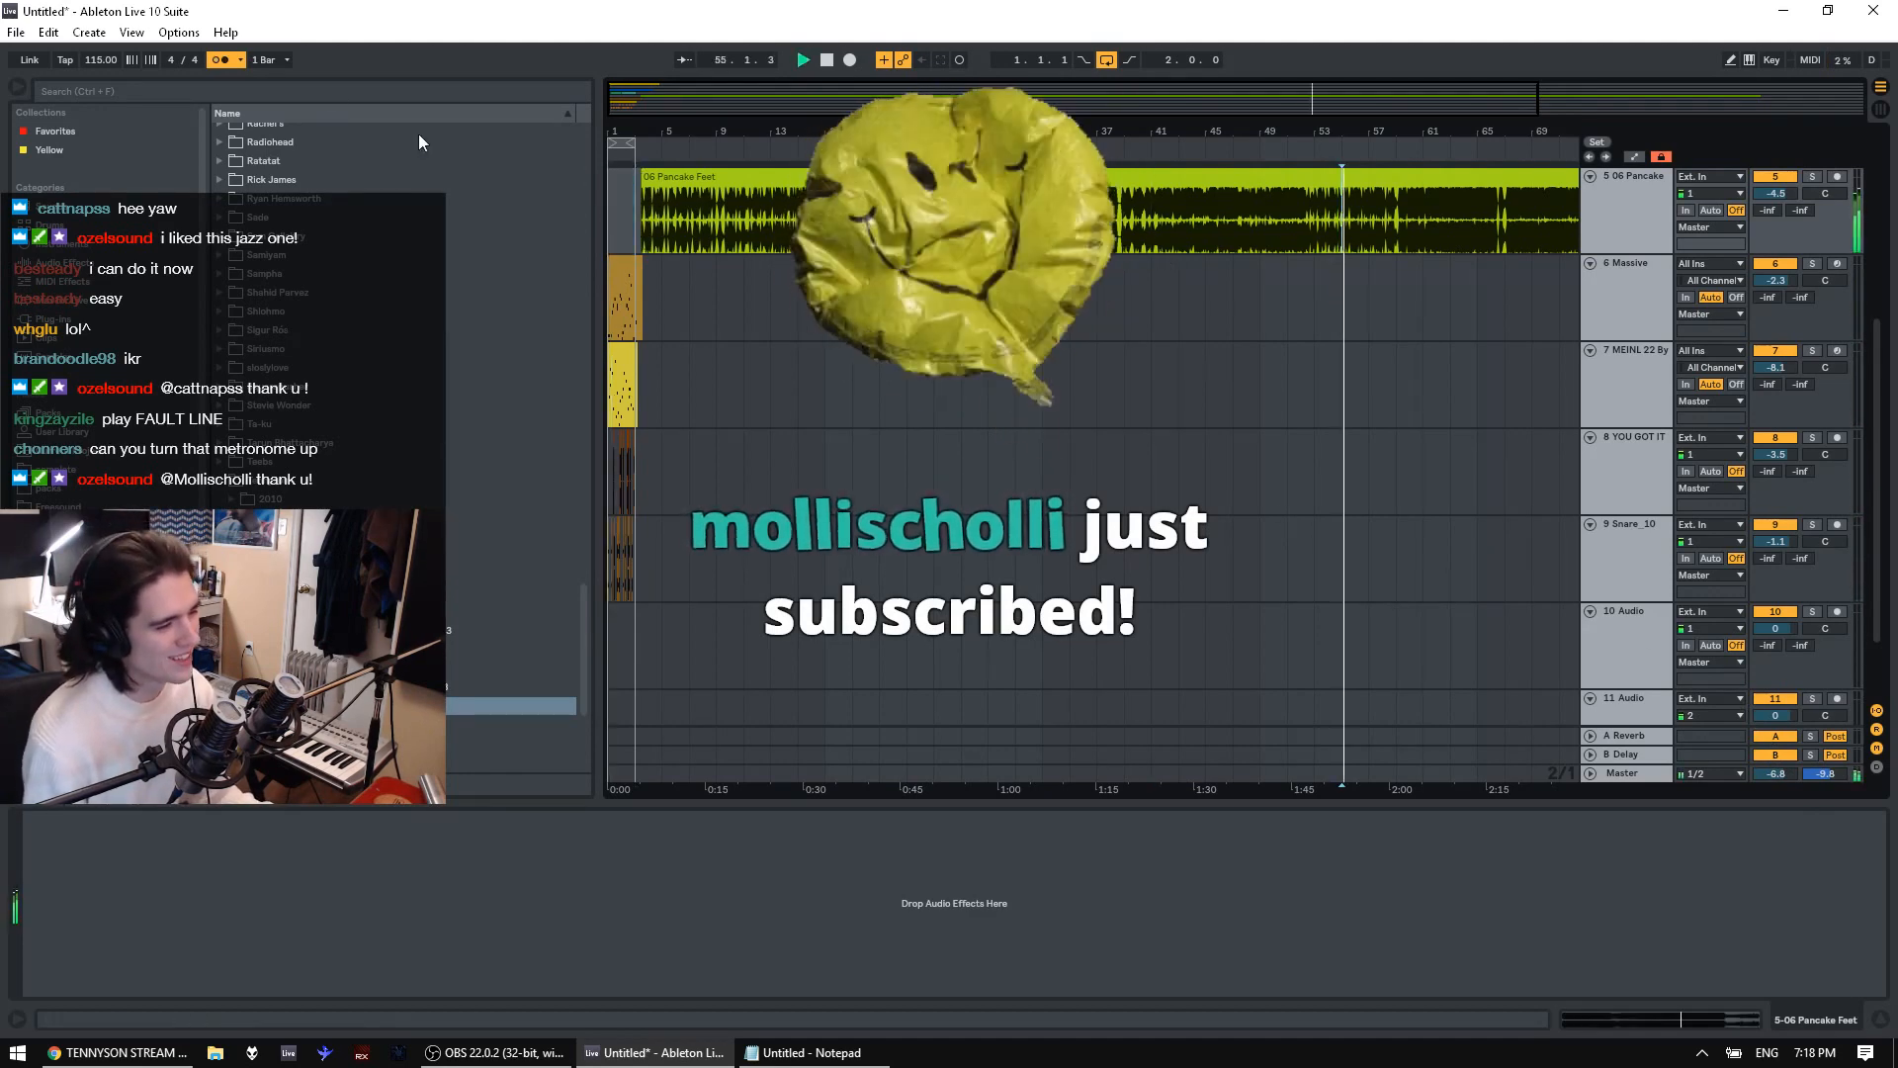
{"action": "left_click", "coordinate": [221, 61]}
{"action": "key", "text": "space"}
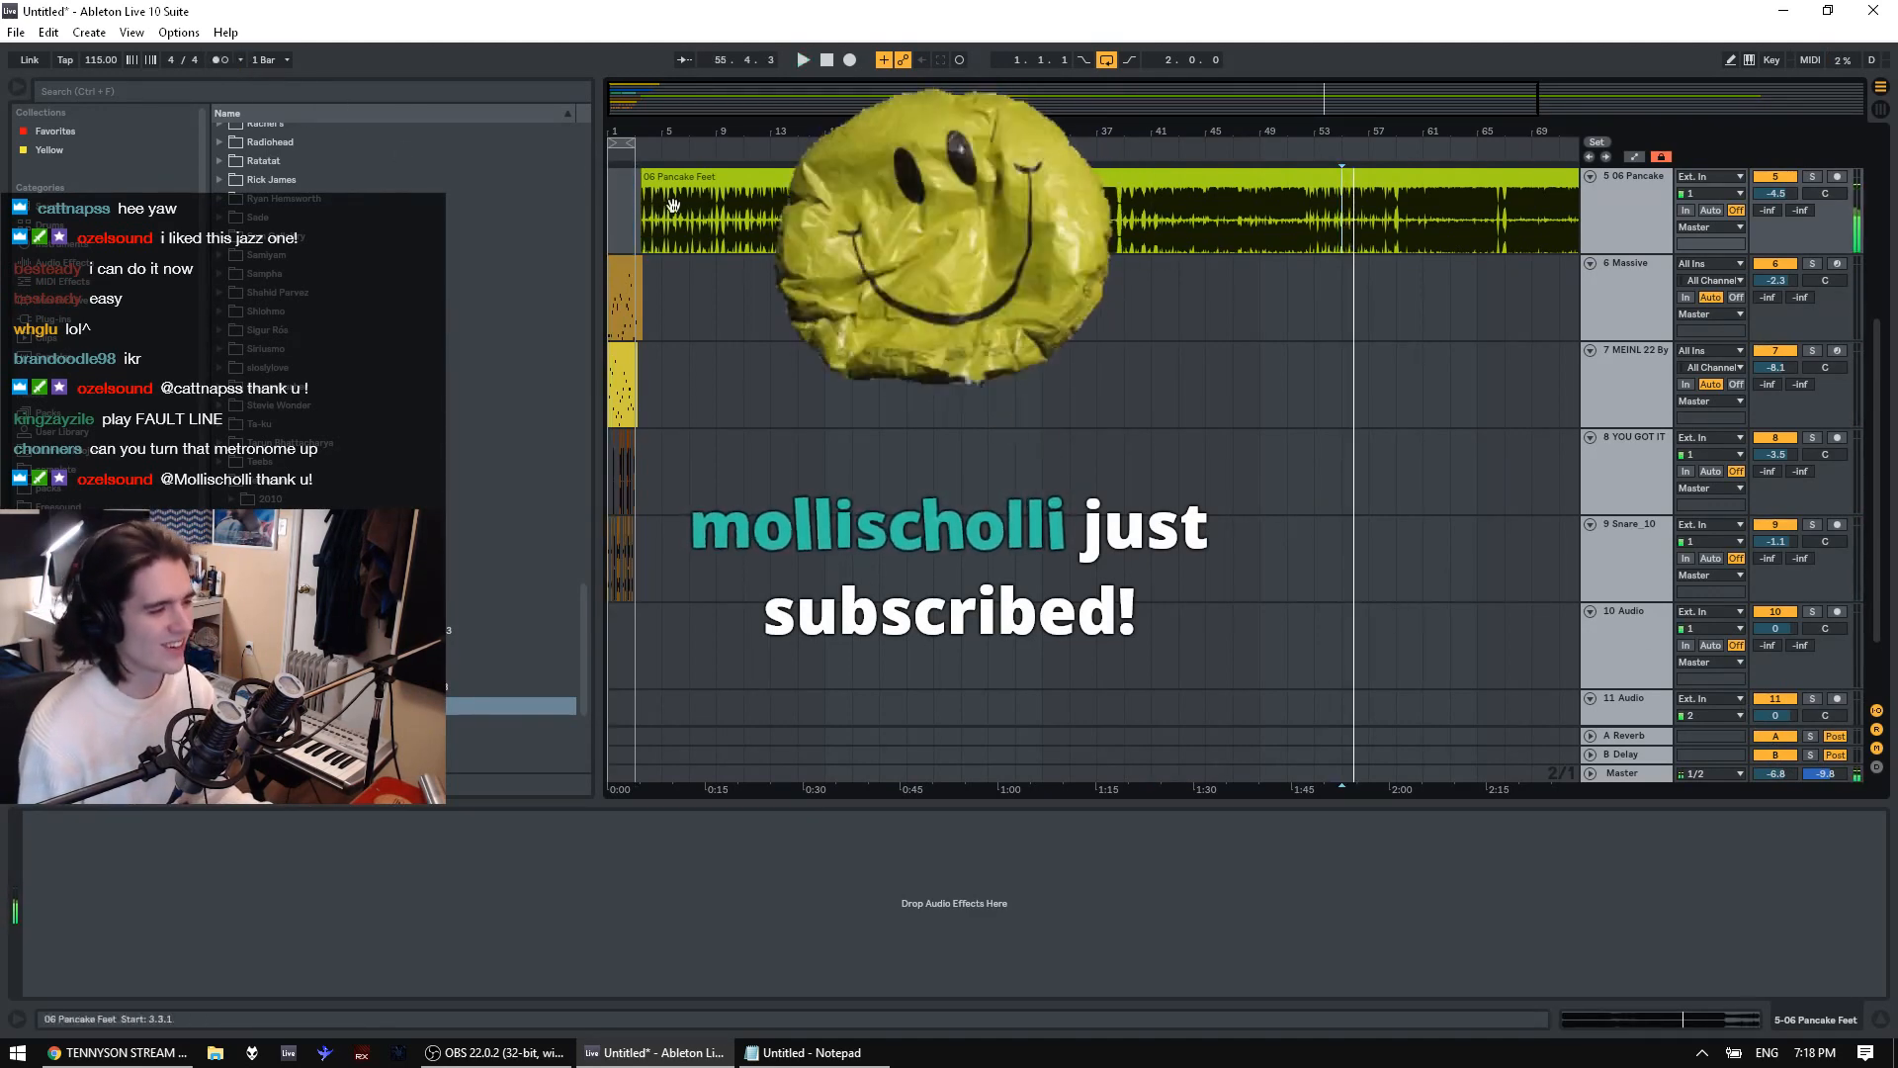
{"action": "left_click_drag", "start_coordinate": [636, 239], "coordinate": [474, 234]}
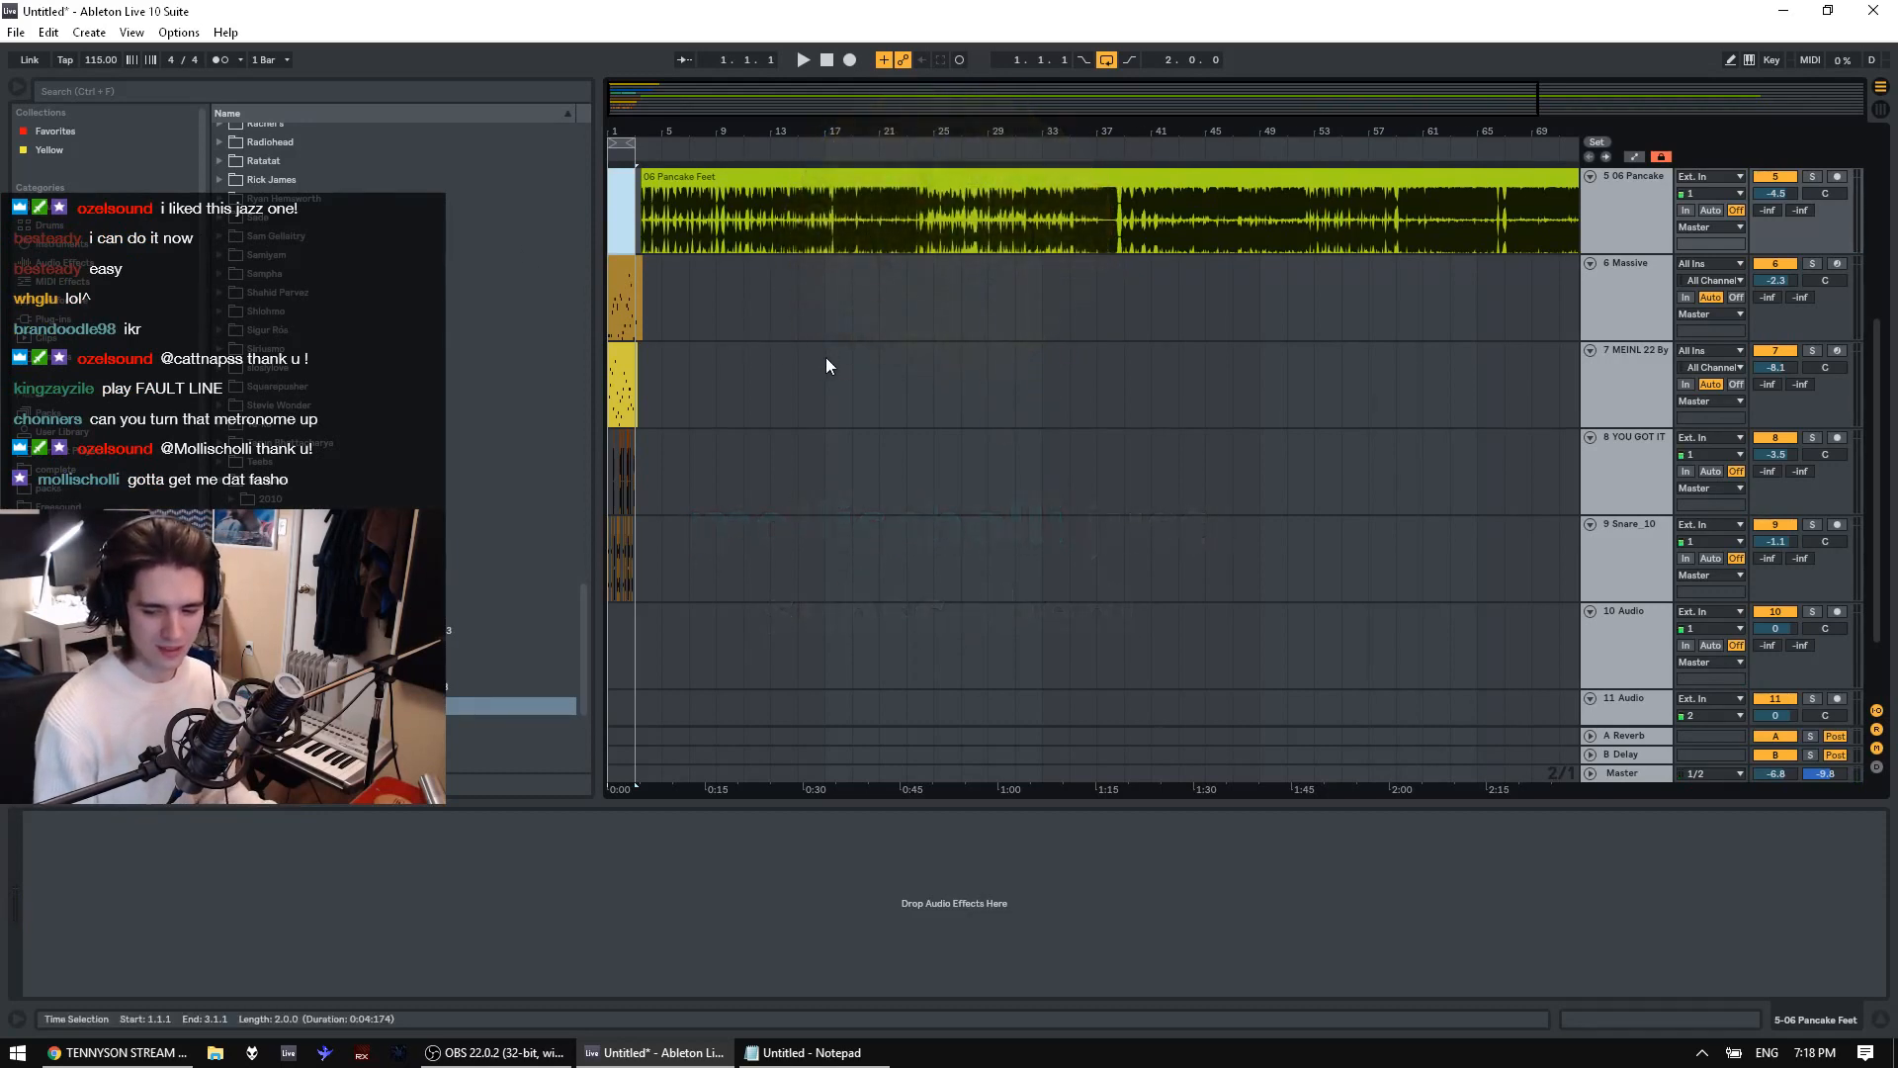
{"action": "key", "text": "space"}
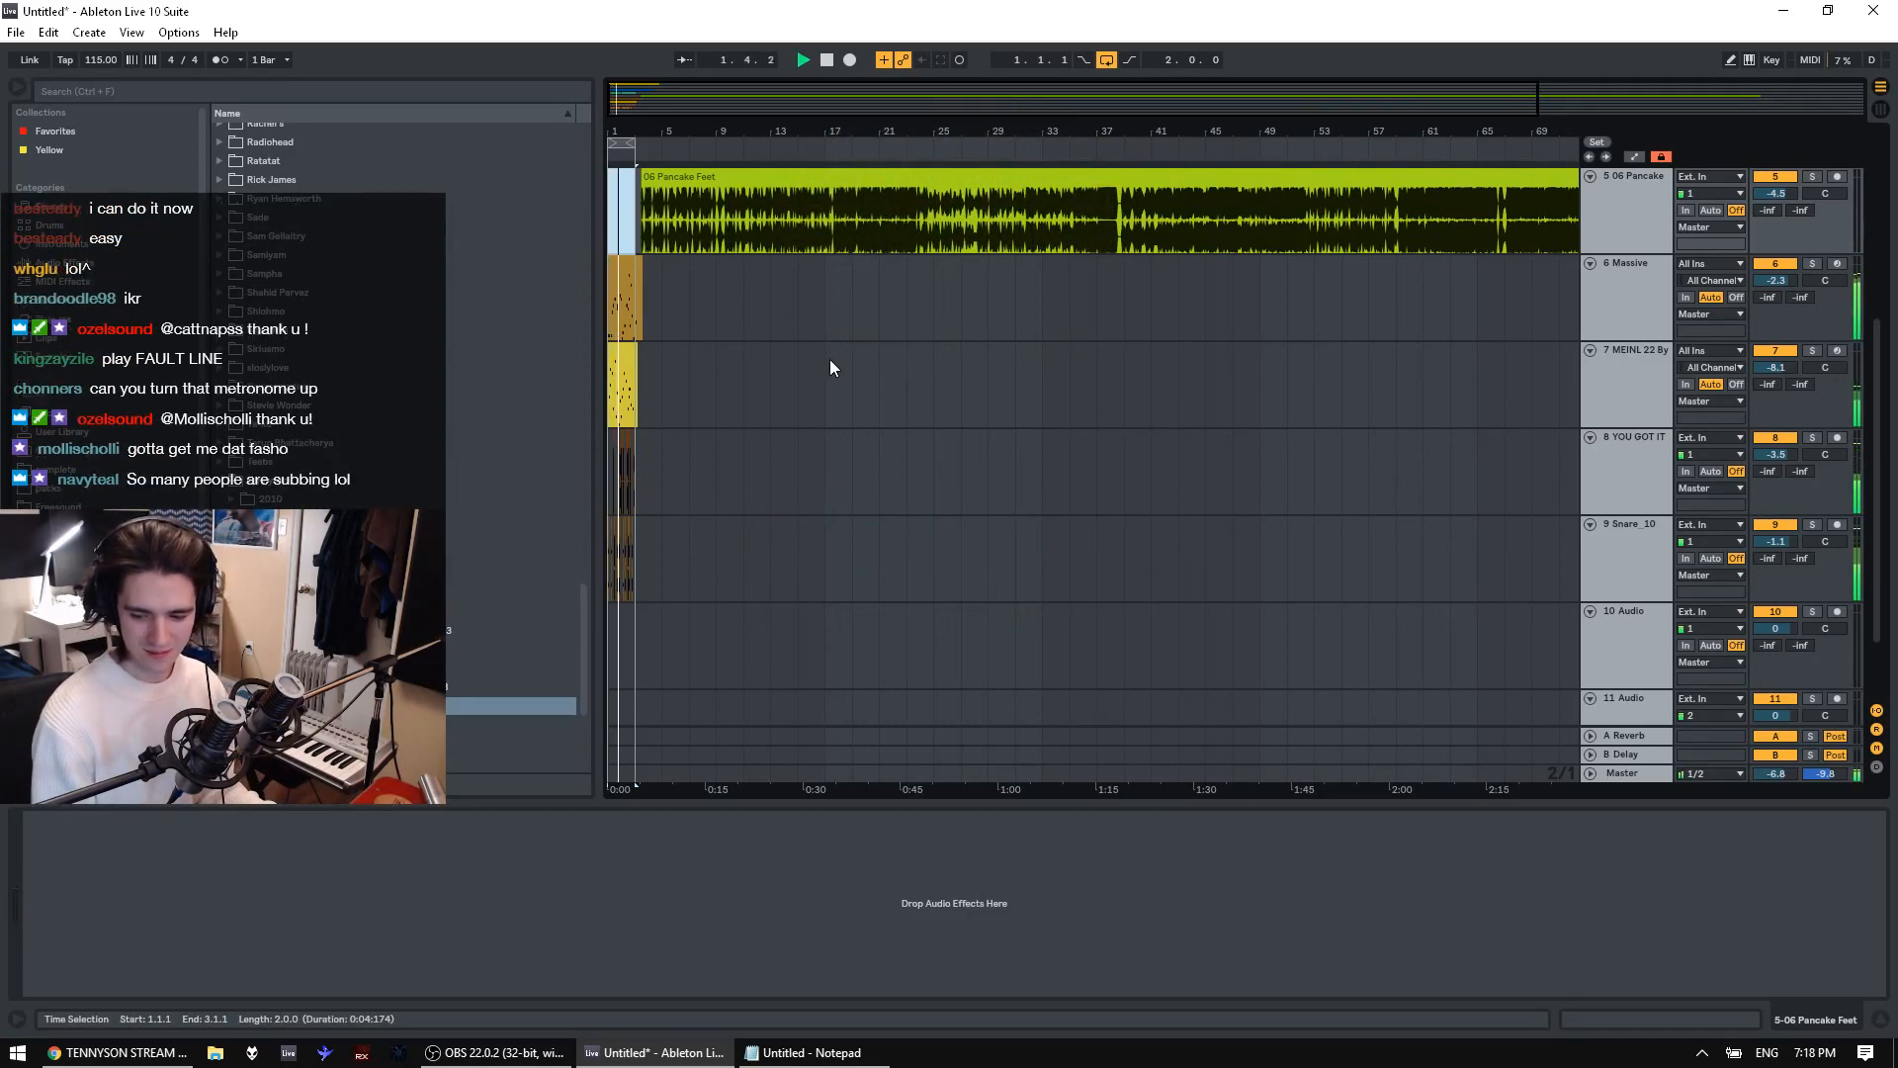
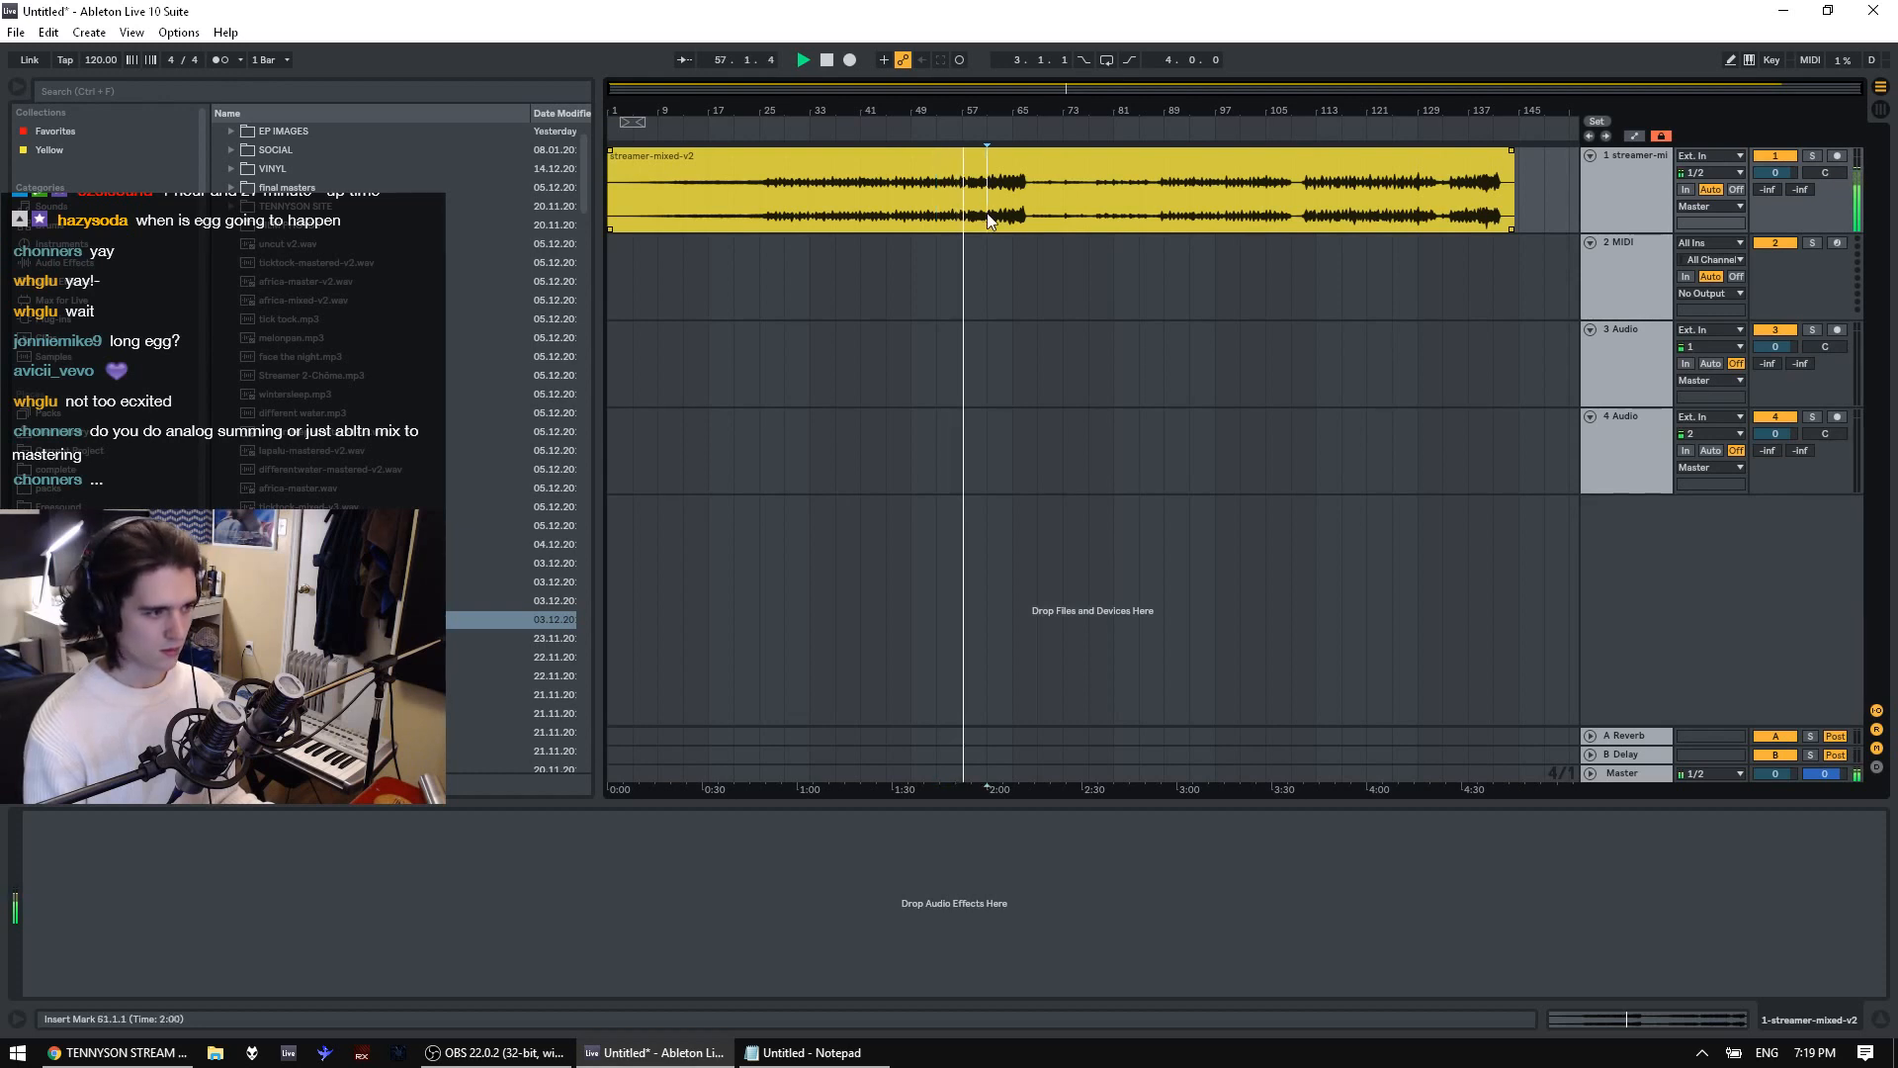
Listen to streamer-mixed-v2 from bar 89 and from about bar 117
{"action": "left_click", "coordinate": [1176, 220]}
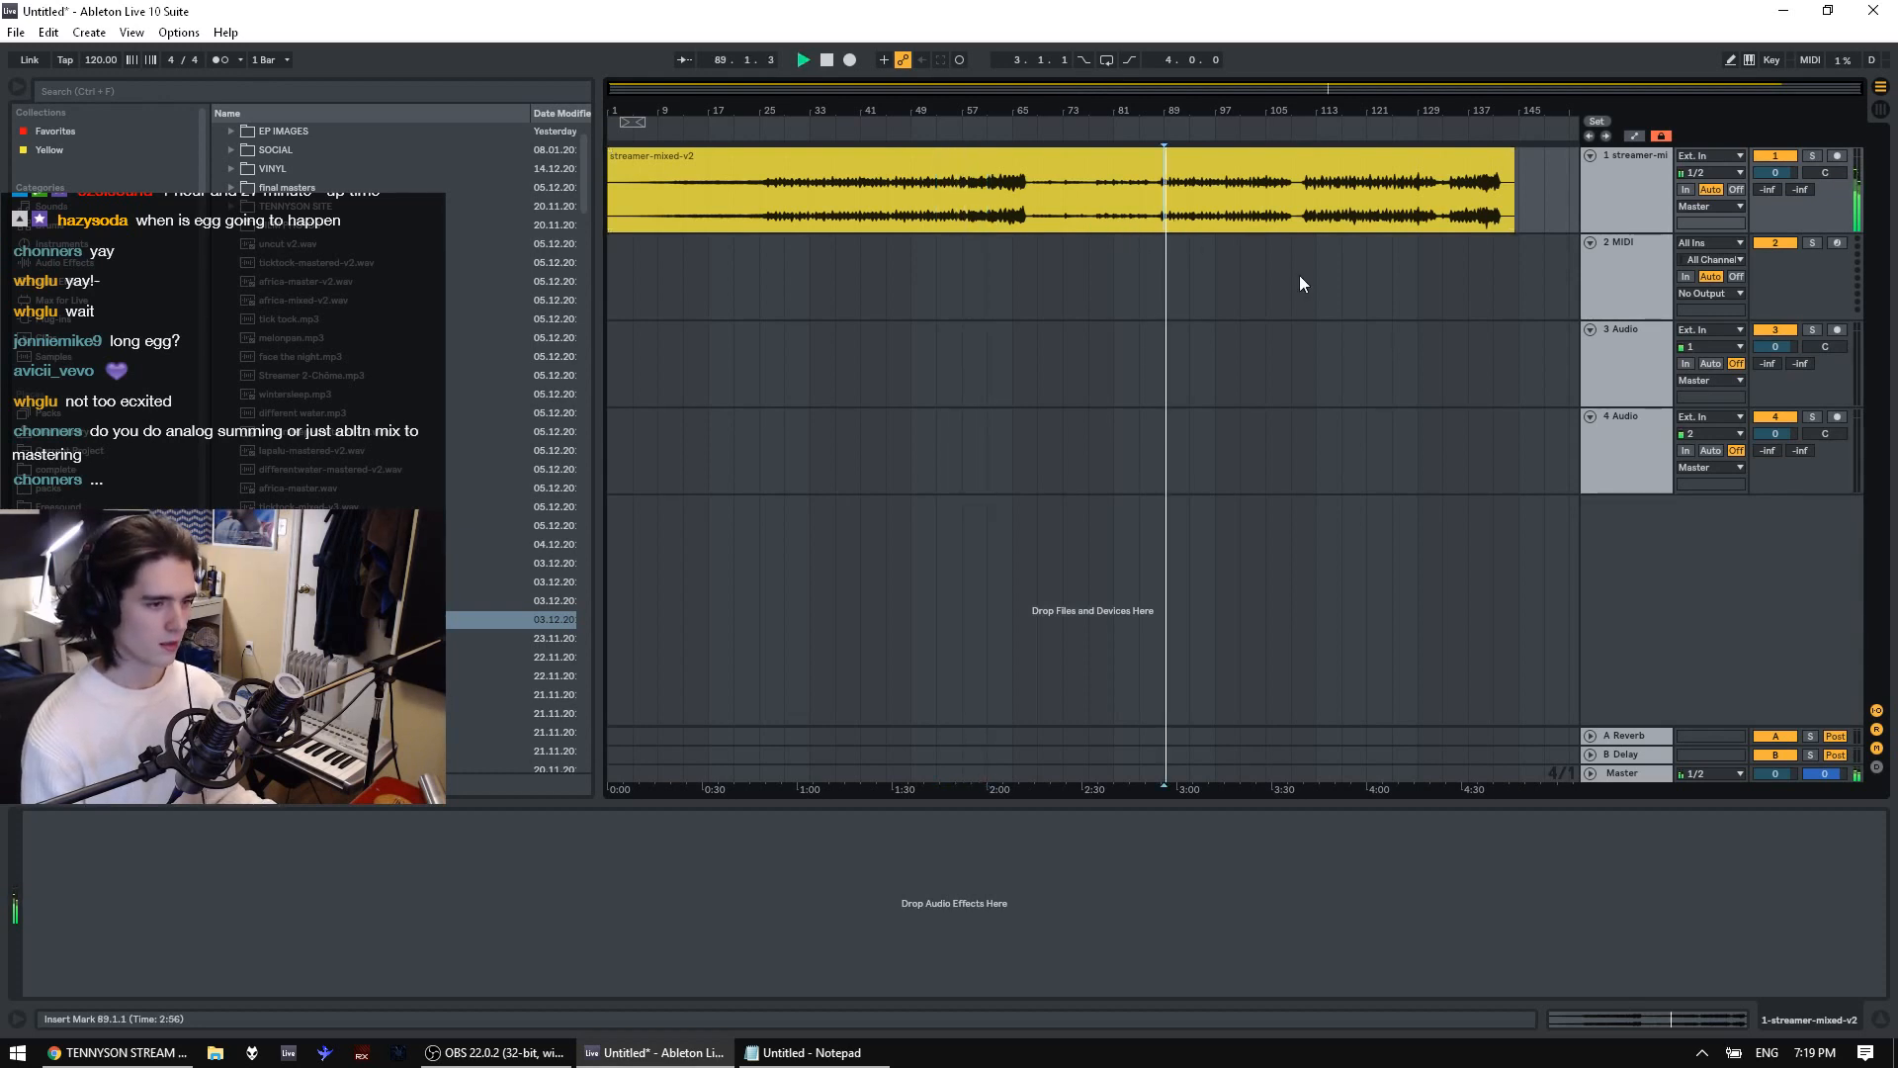
{"action": "left_click", "coordinate": [1347, 198]}
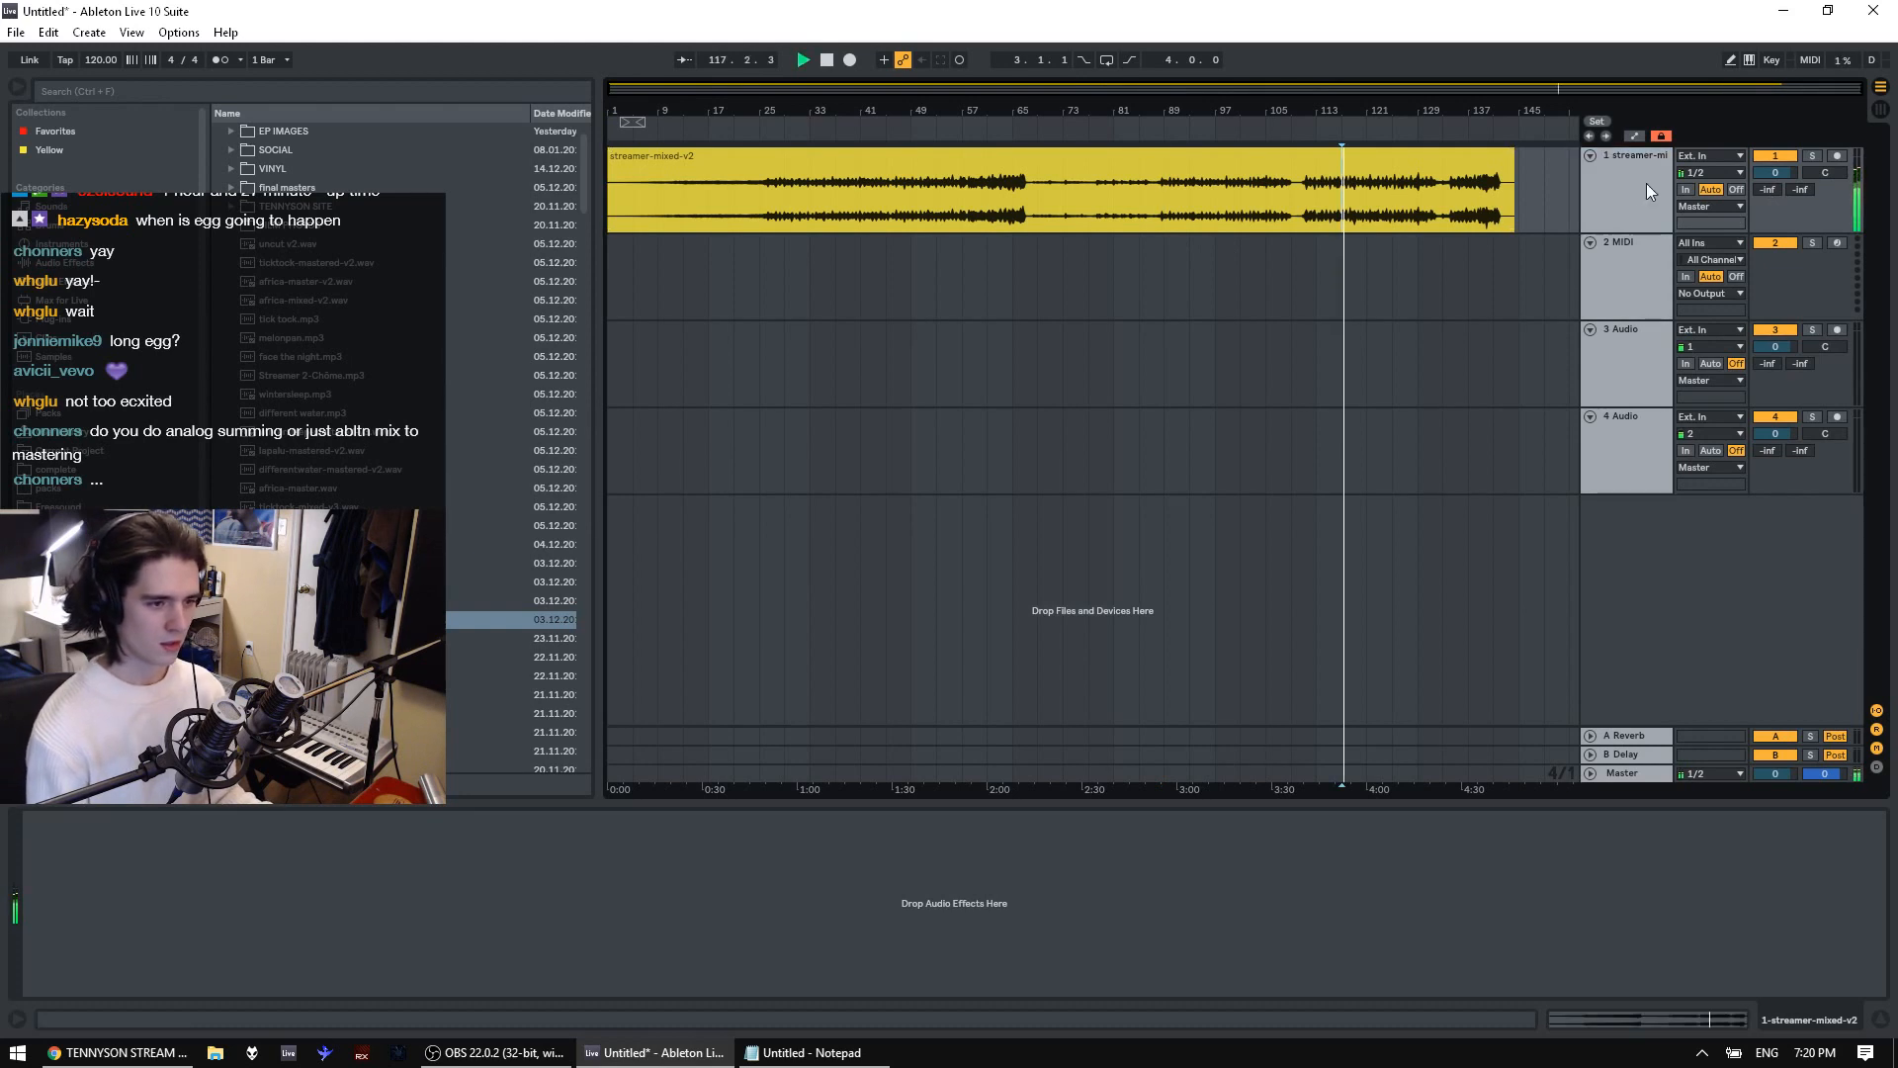
Play streamer-mixed-v2 from bar 137, and add the SPL Passeq Single equalizer to its track
{"action": "left_click", "coordinate": [1469, 203]}
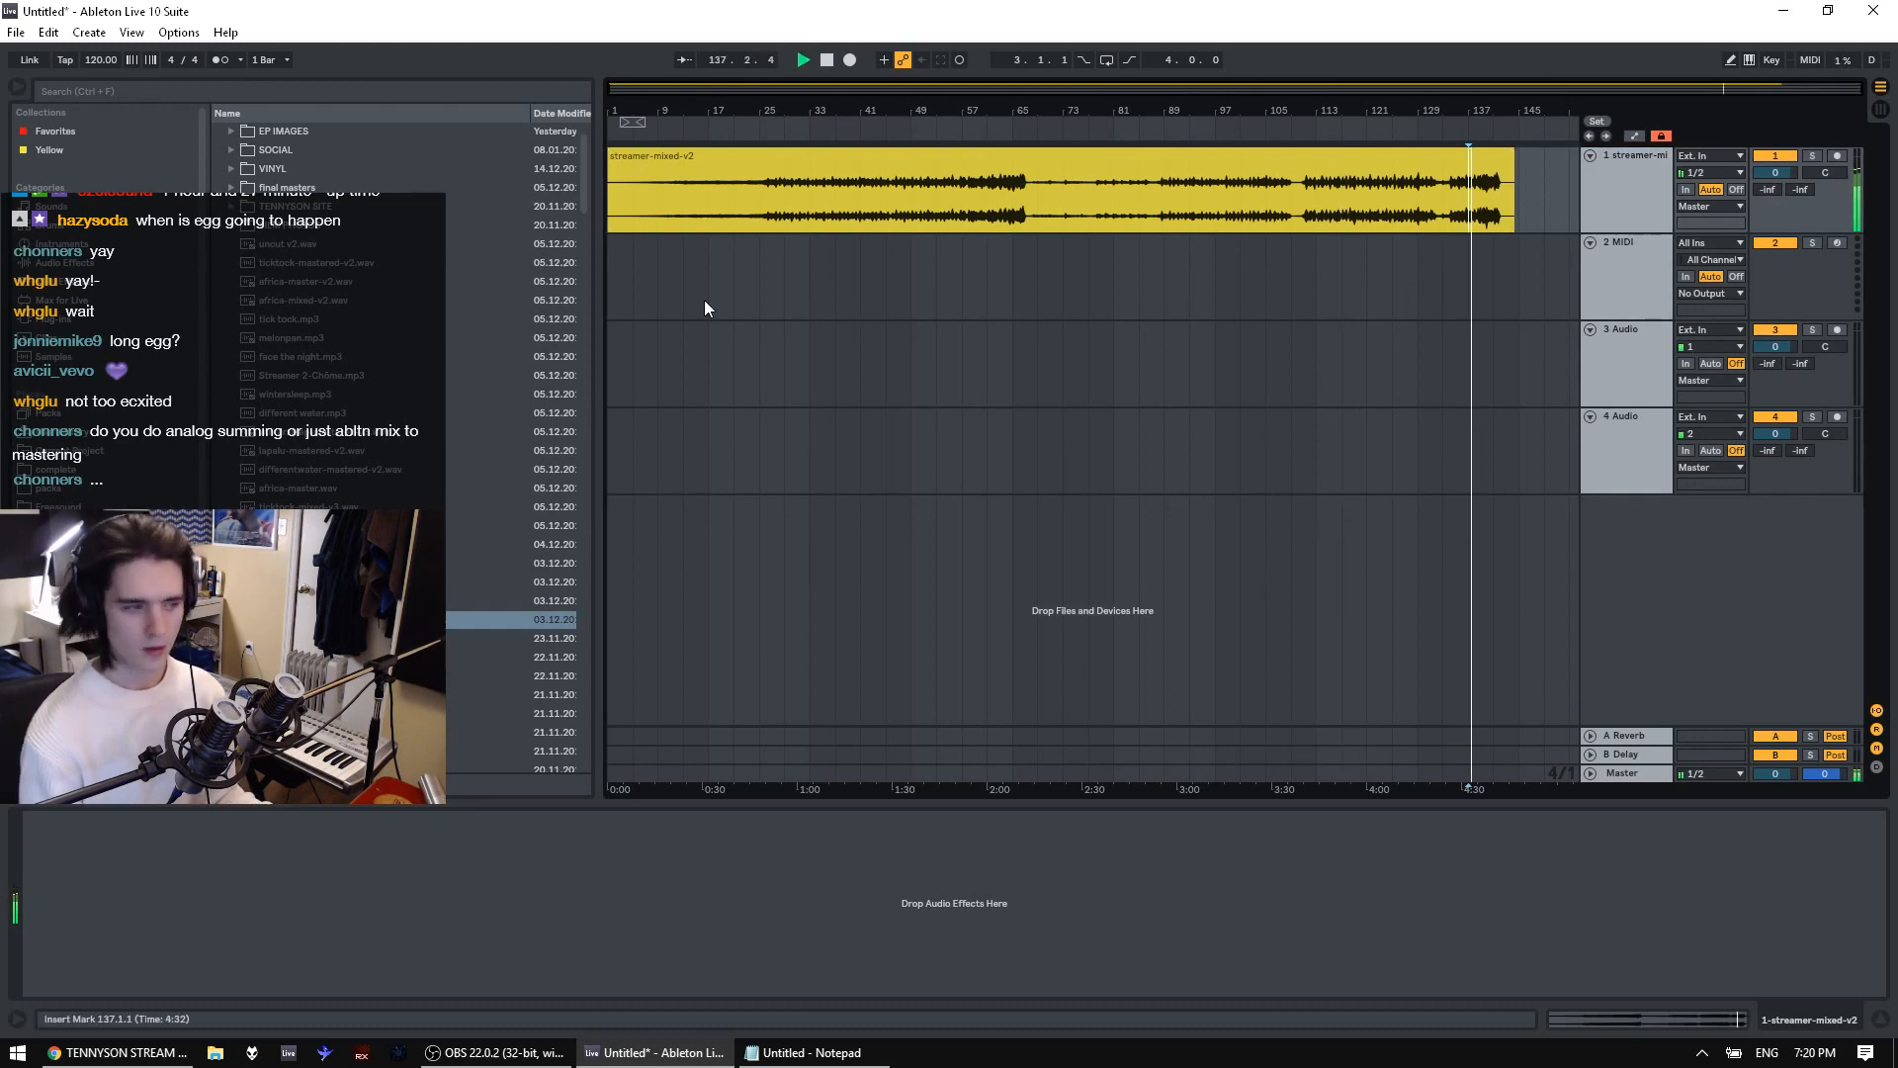
{"action": "key", "text": "space"}
{"action": "left_click", "coordinate": [58, 319]}
{"action": "scroll", "coordinate": [316, 407], "scroll_direction": "down", "scroll_amount": 1}
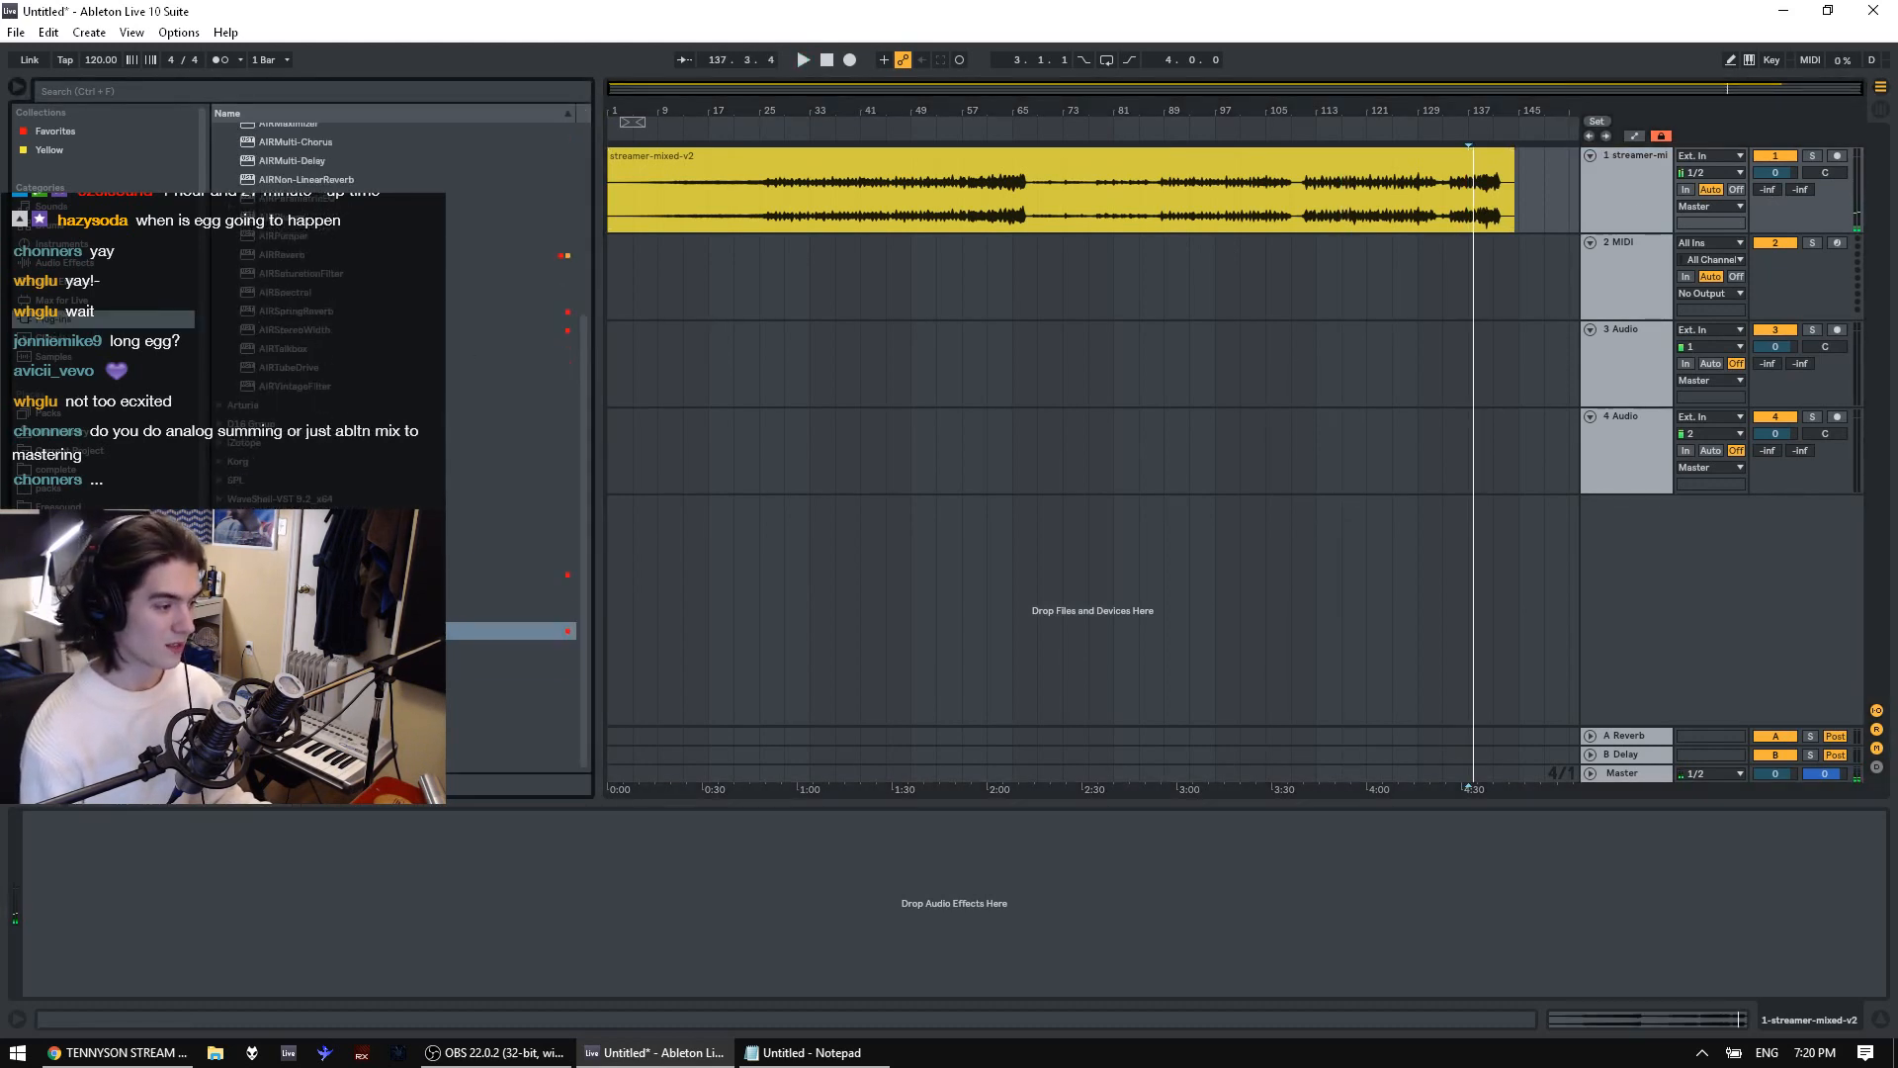
{"action": "left_click", "coordinate": [228, 480]}
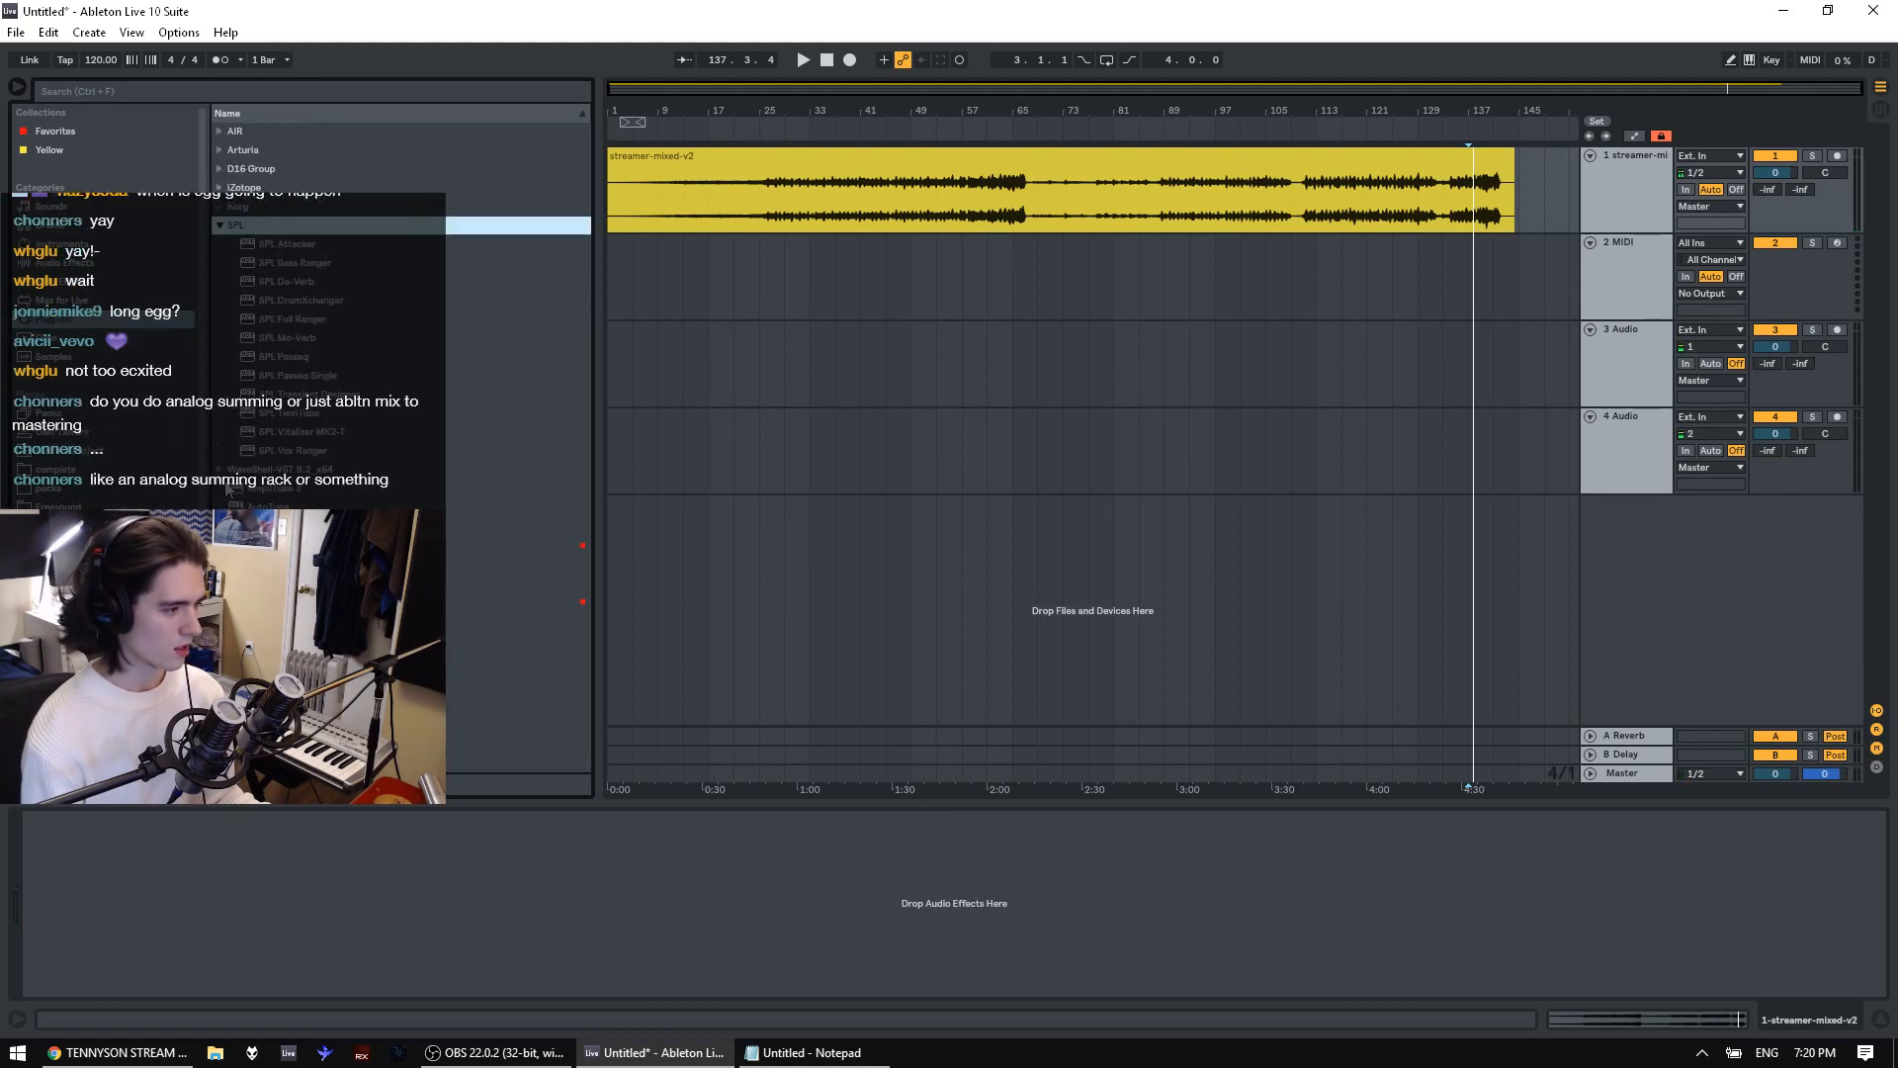
{"action": "double_click", "coordinate": [311, 375]}
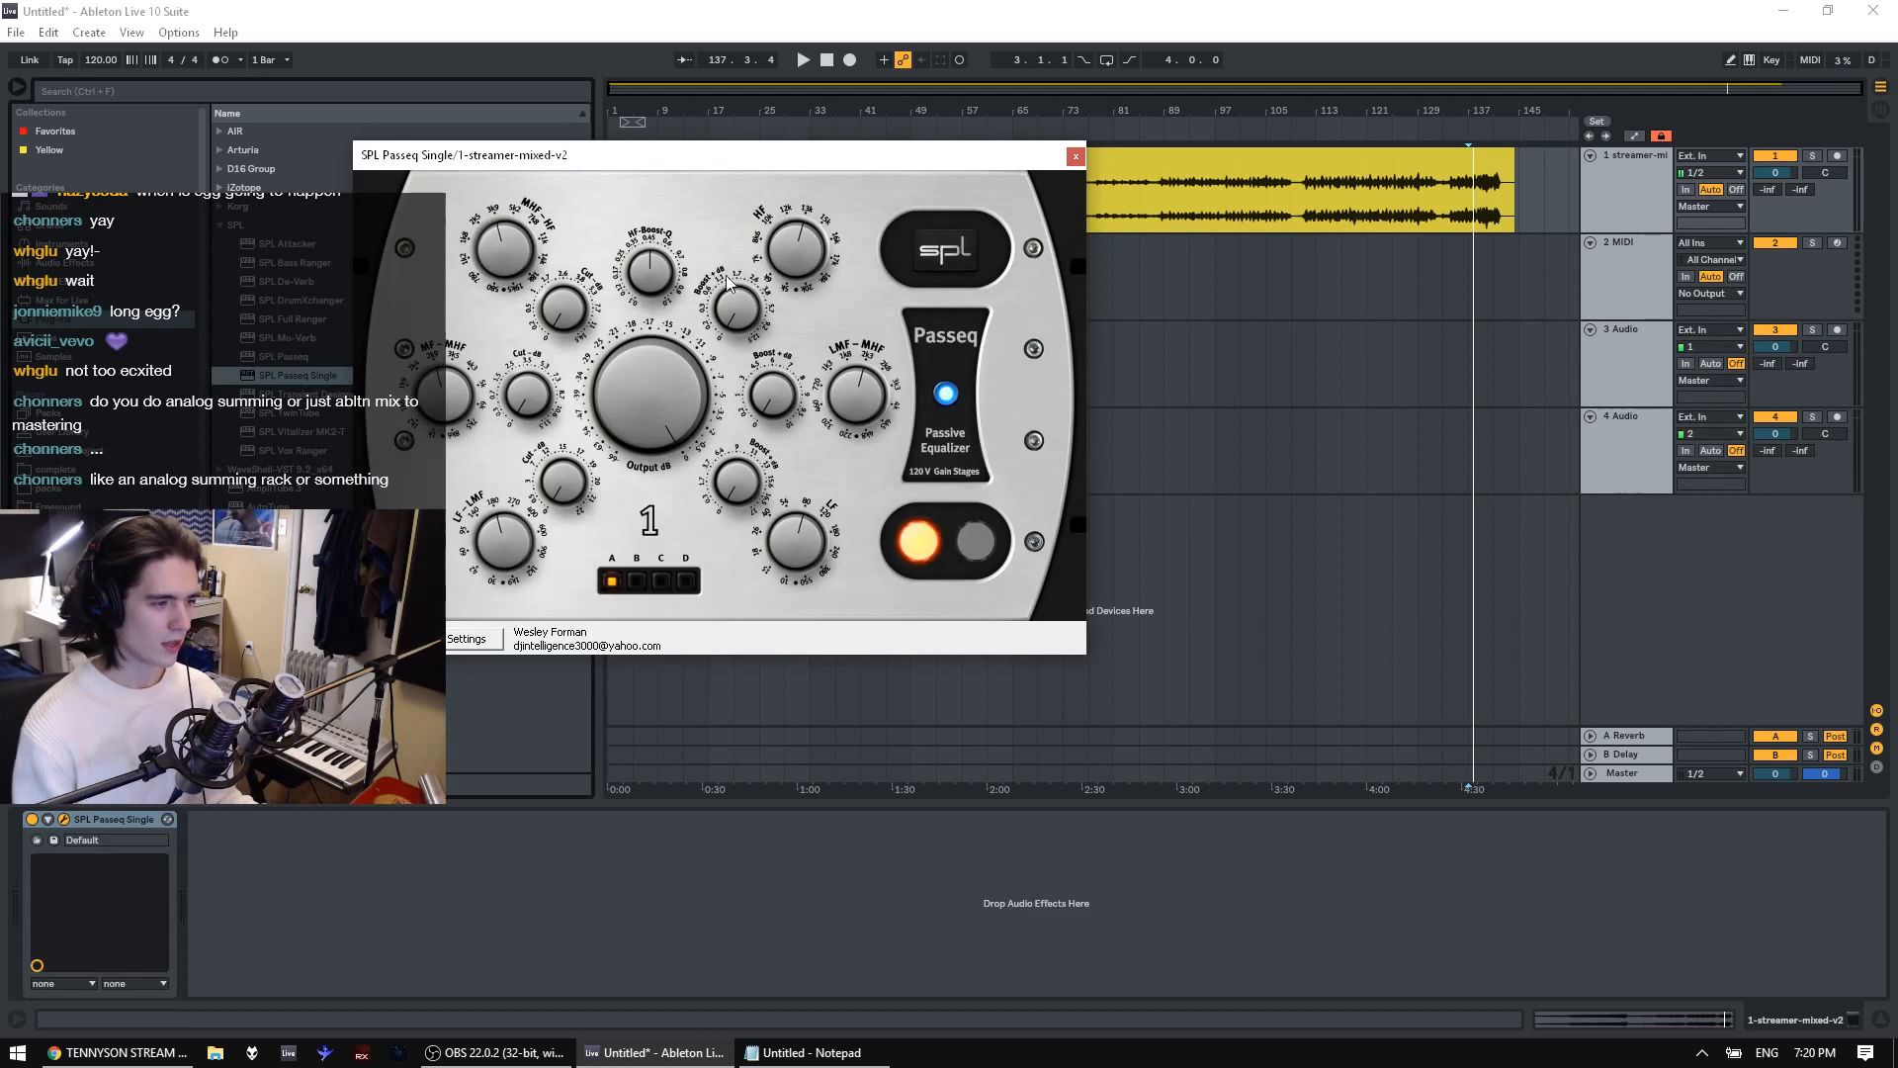
{"action": "left_click_drag", "start_coordinate": [825, 167], "coordinate": [730, 286]}
Adjust the Passeq's HF boost with the song cued at bar 53, and solo the streamer-mixed-v2 track
{"action": "left_click", "coordinate": [930, 219]}
{"action": "key", "text": "space"}
{"action": "mouse_move", "coordinate": [648, 425]}
{"action": "left_mouse_down"}
{"action": "mouse_move", "coordinate": [660, 348]}
{"action": "mouse_move", "coordinate": [660, 379]}
{"action": "left_mouse_up"}
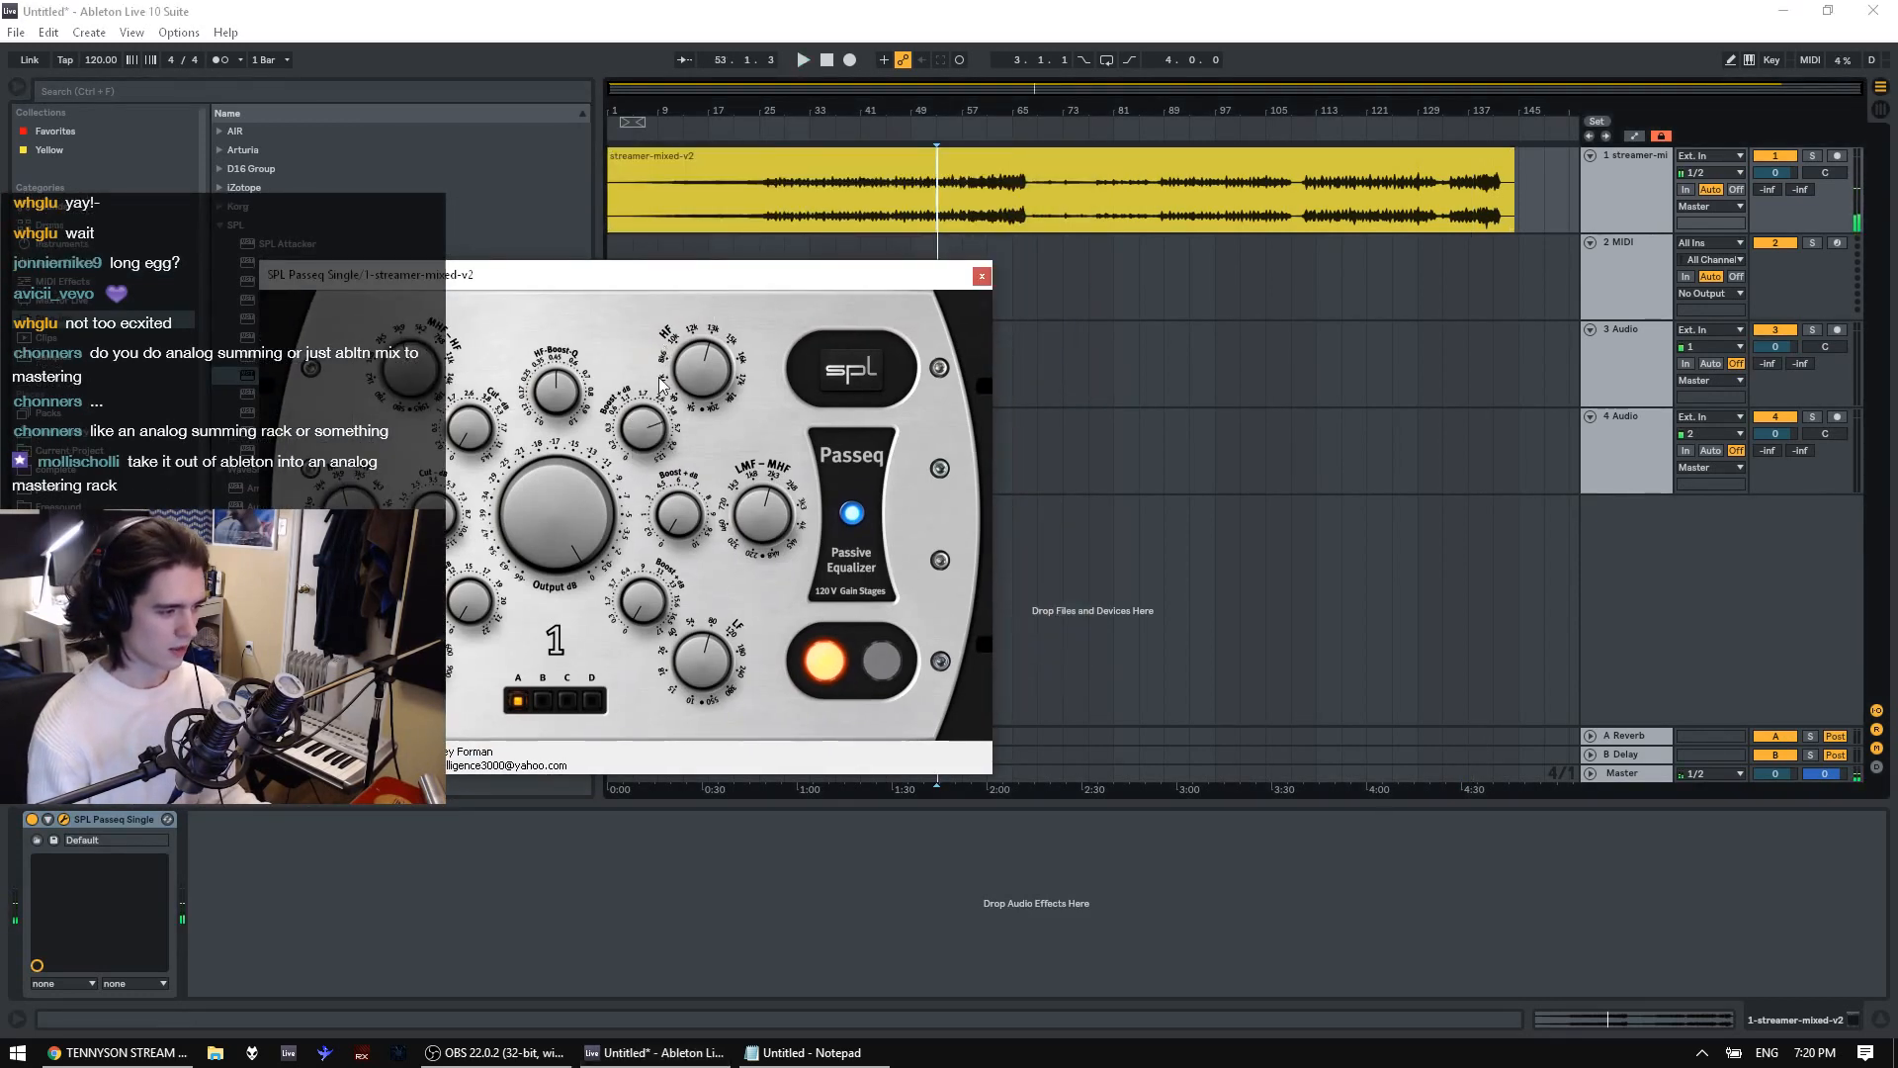
{"action": "left_click", "coordinate": [1812, 155]}
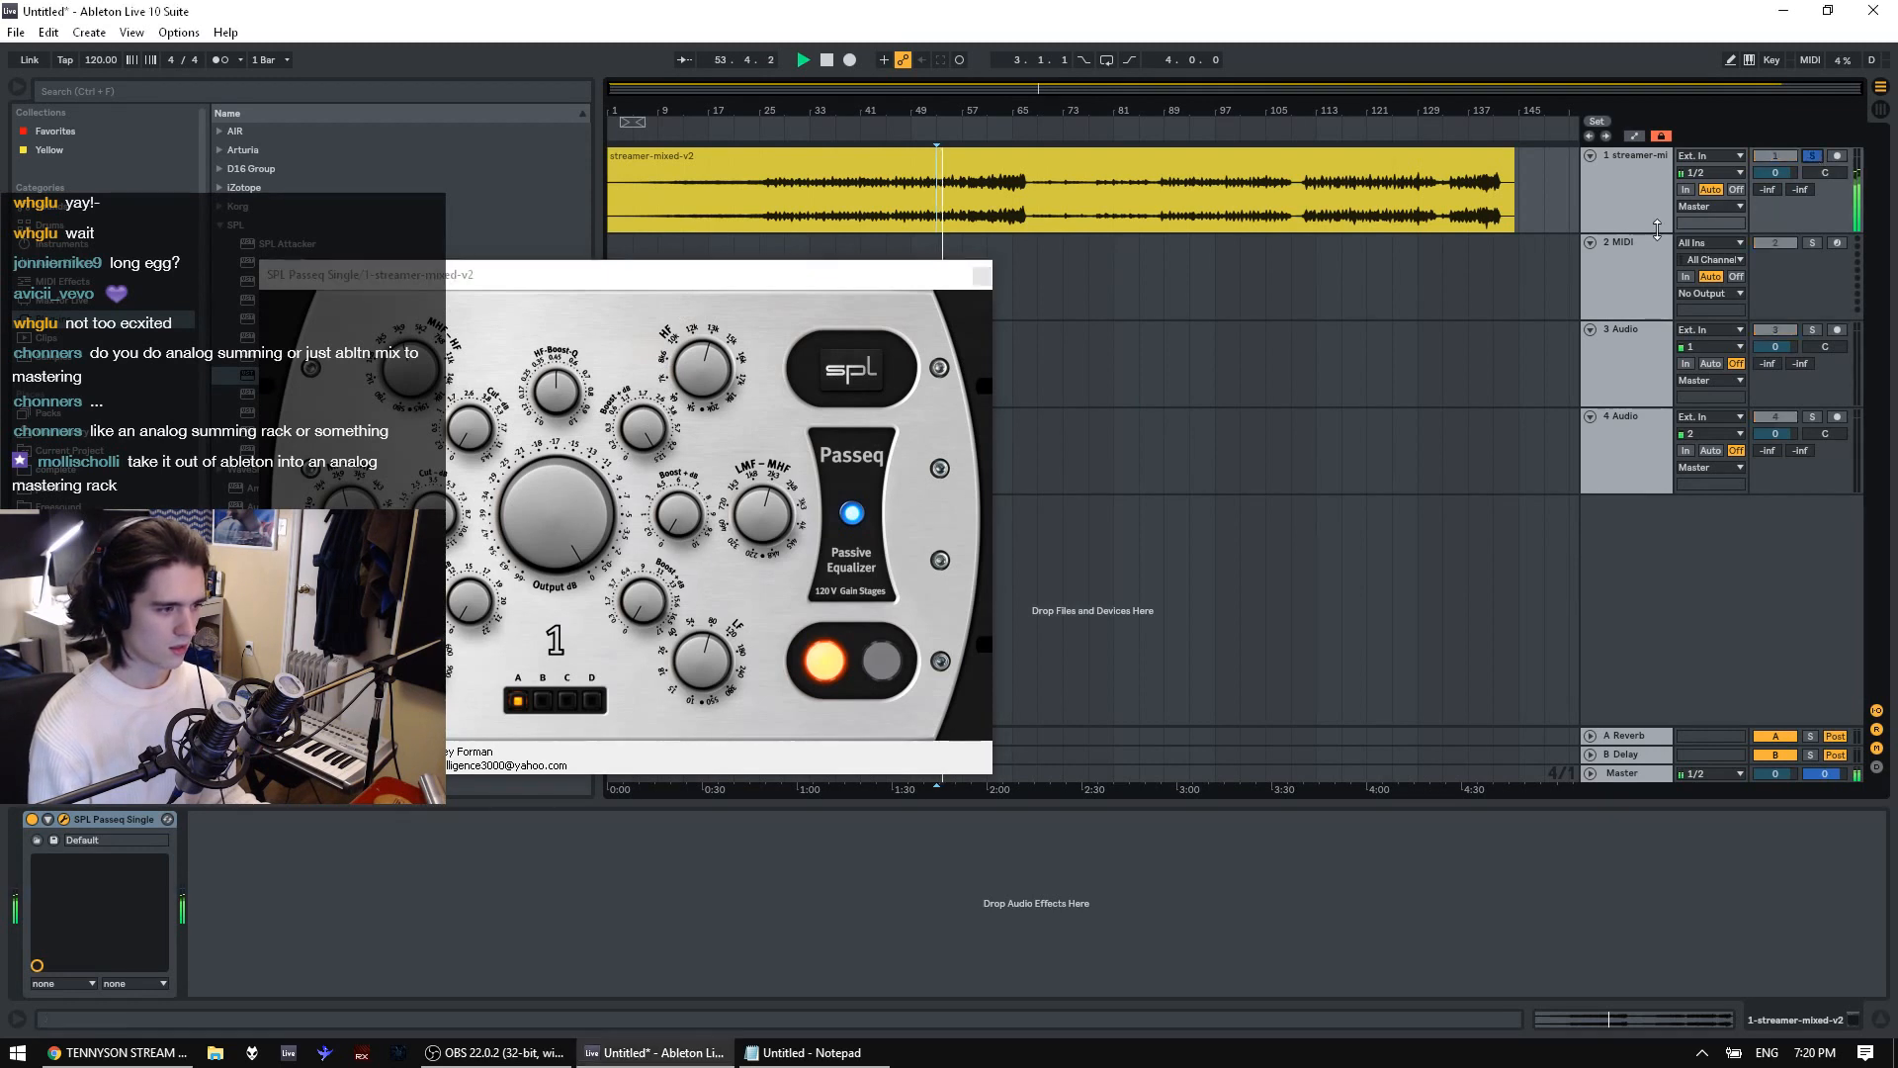
Play streamer-mixed-v2 from bar 65 and bar 57, and toggle the Passeq's processing to compare the sound
{"action": "left_click", "coordinate": [1012, 218]}
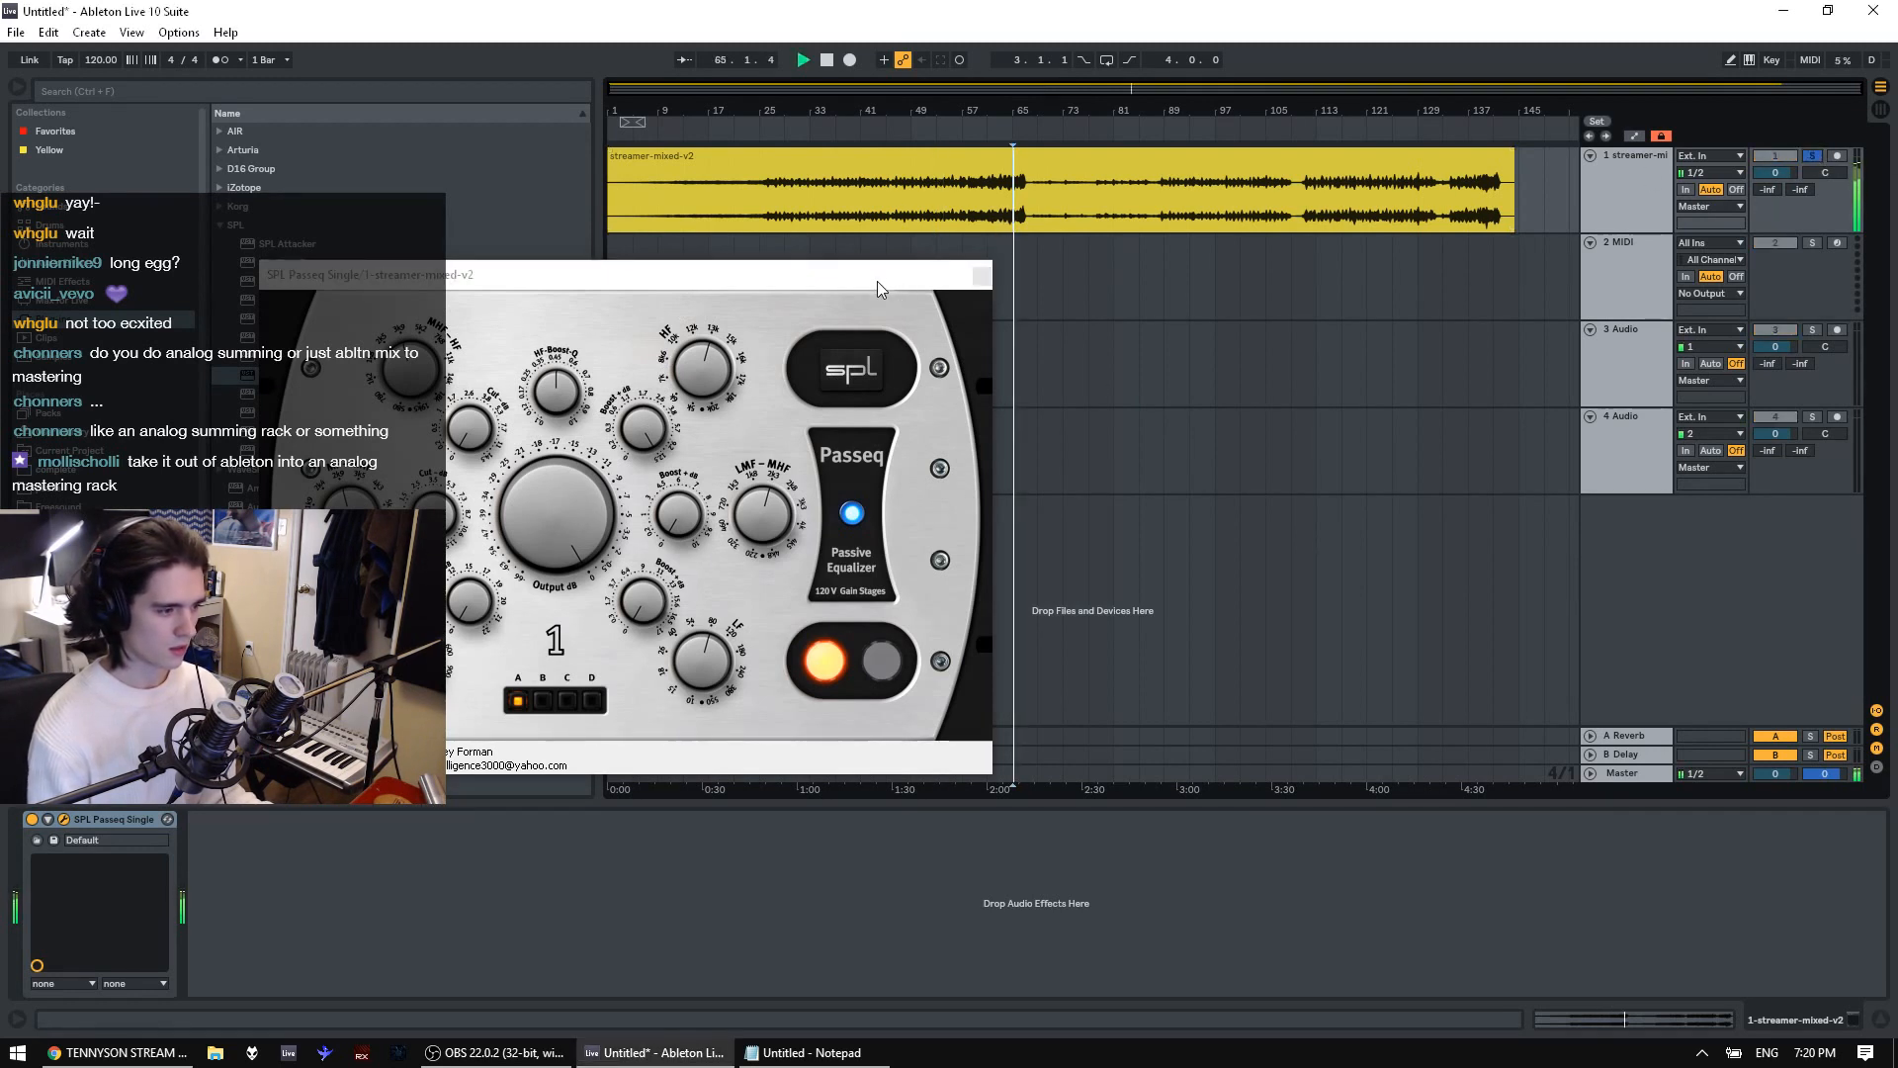
{"action": "key", "text": "space"}
{"action": "left_click", "coordinate": [721, 336]}
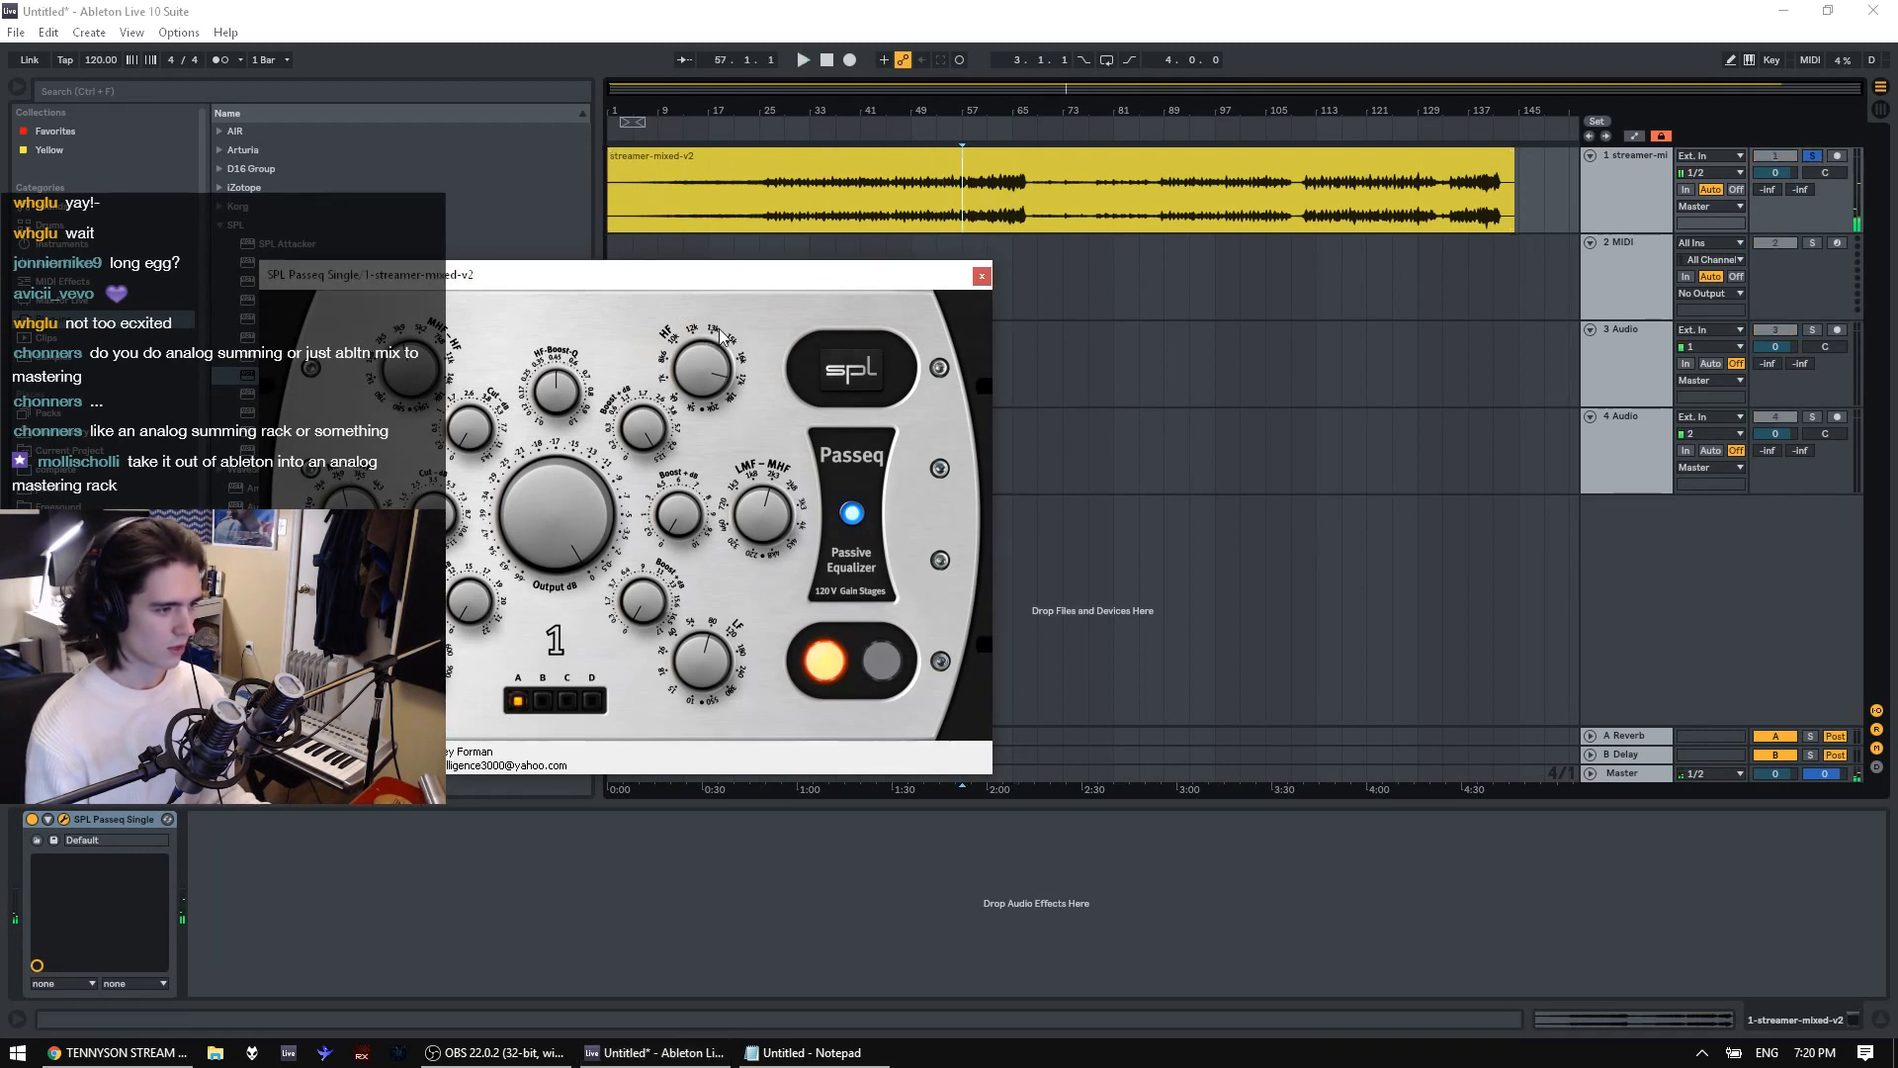
{"action": "key", "text": "space"}
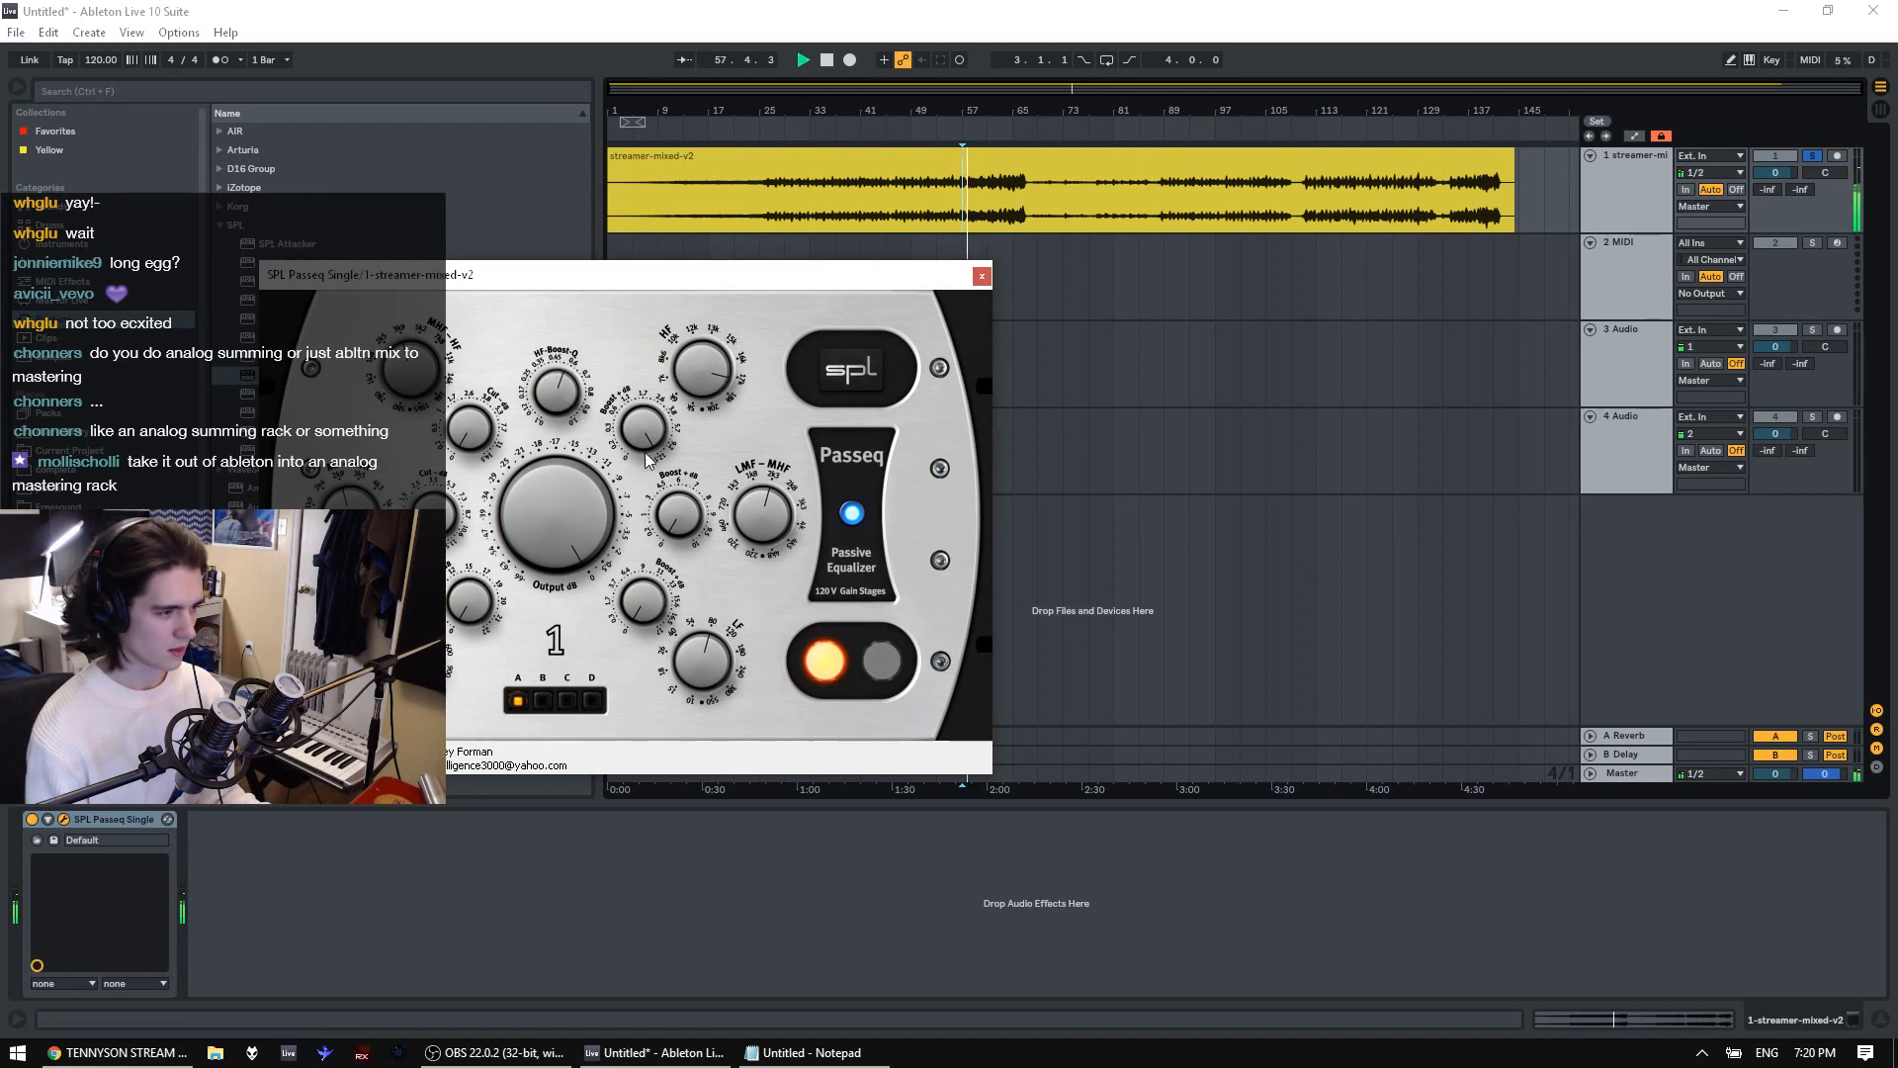
{"action": "left_click", "coordinate": [826, 675]}
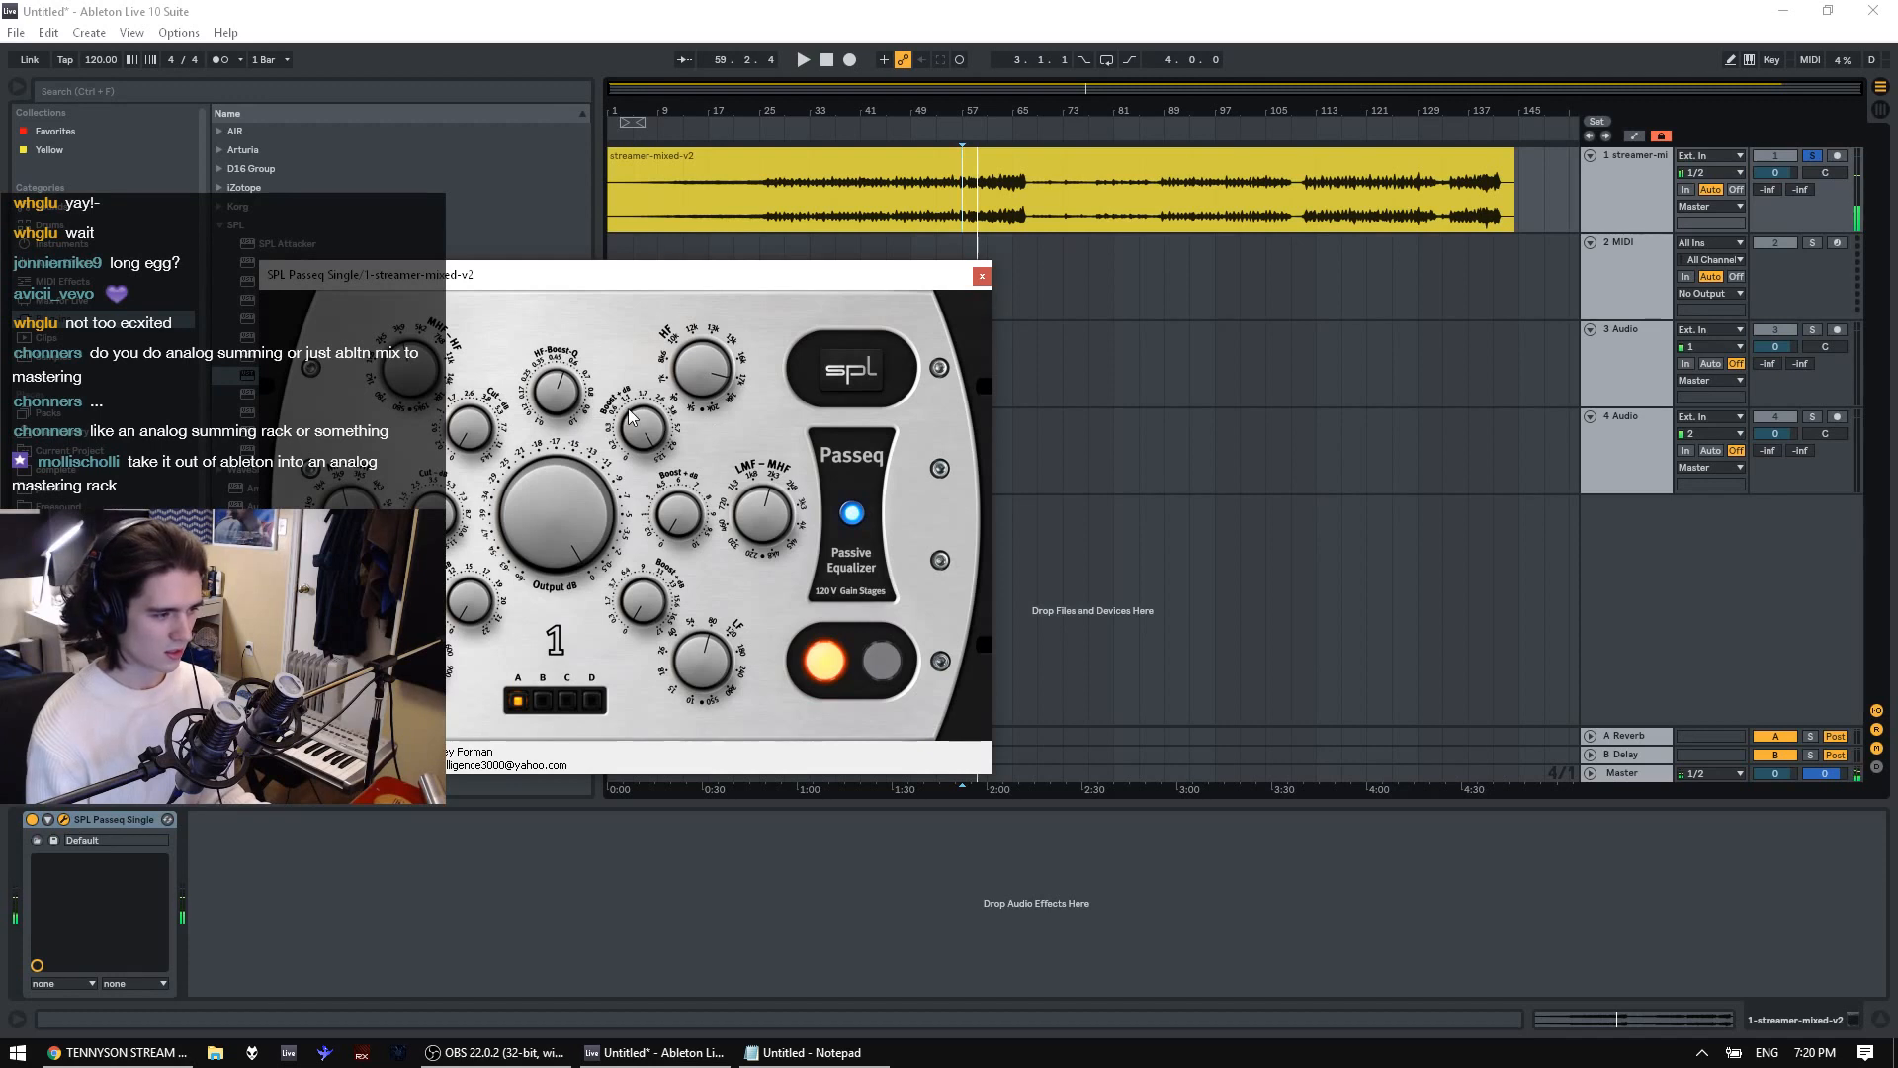
{"action": "key", "text": "space"}
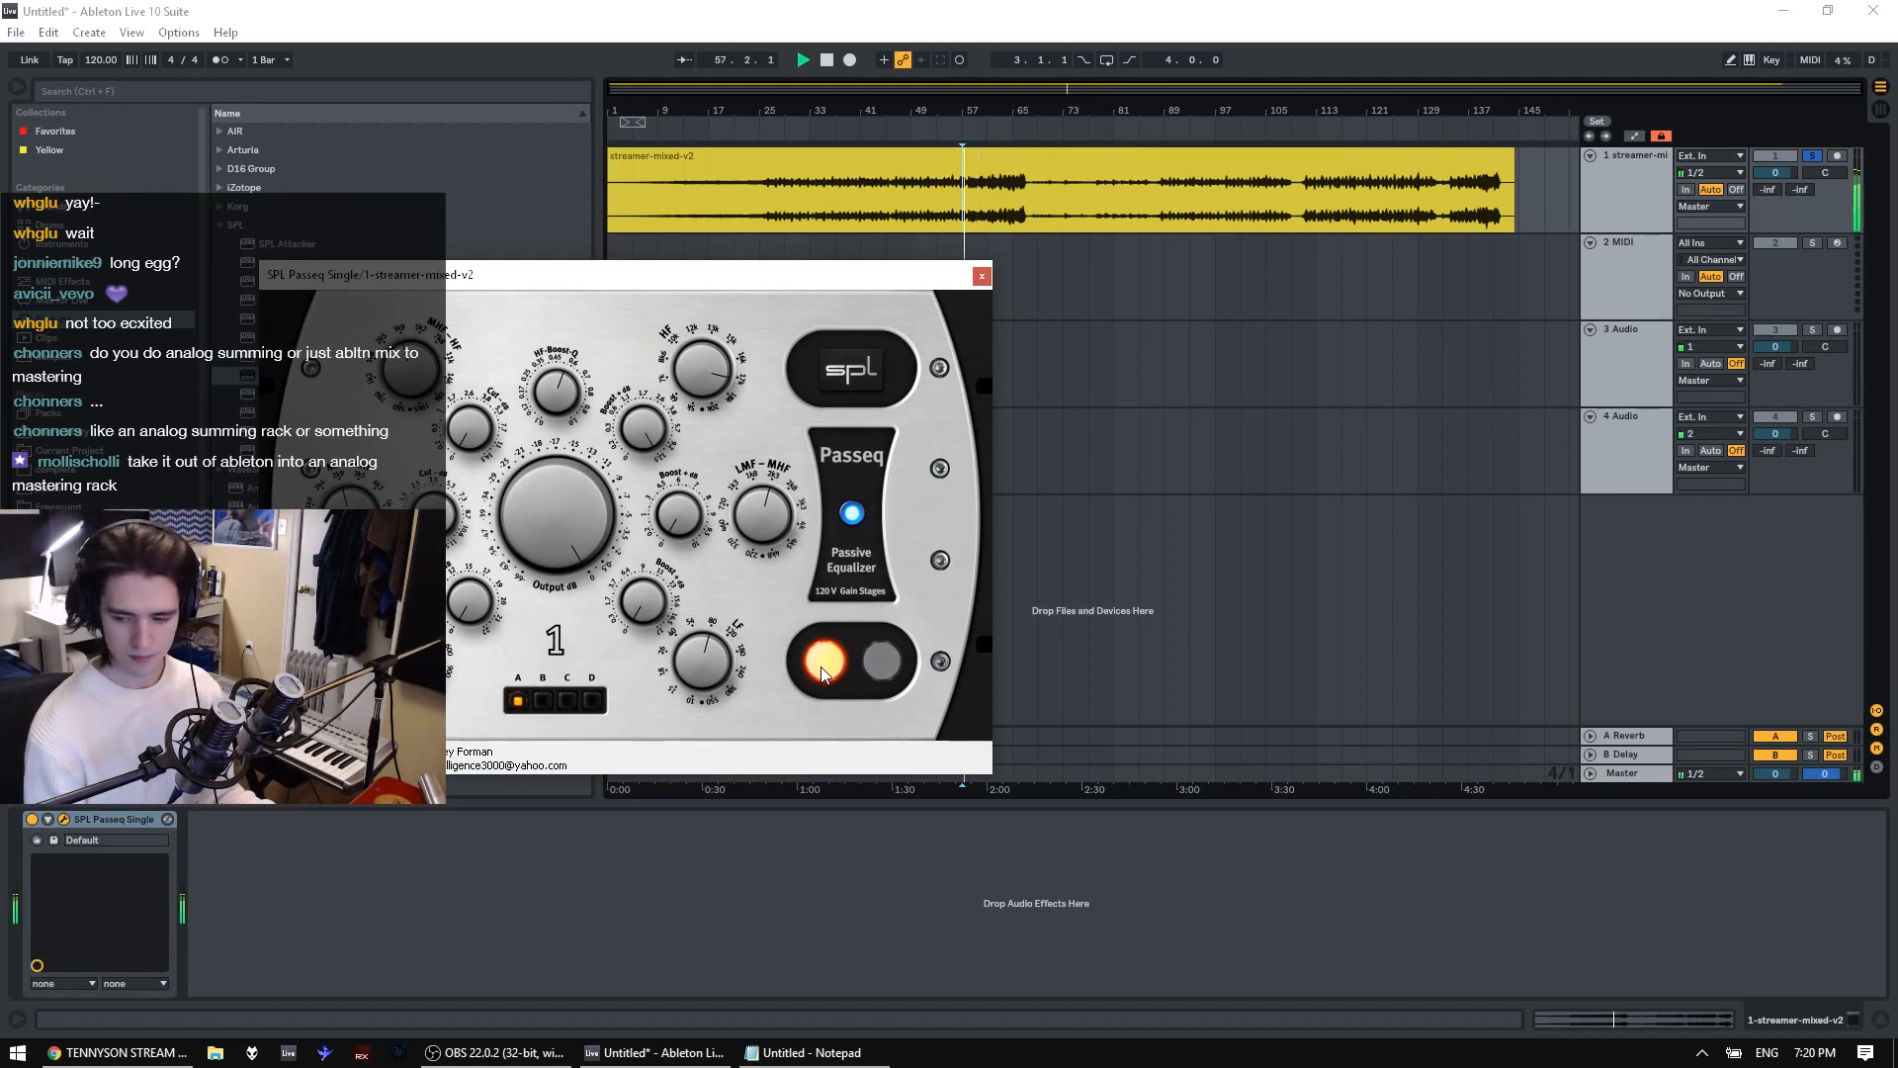
{"action": "key", "text": "space"}
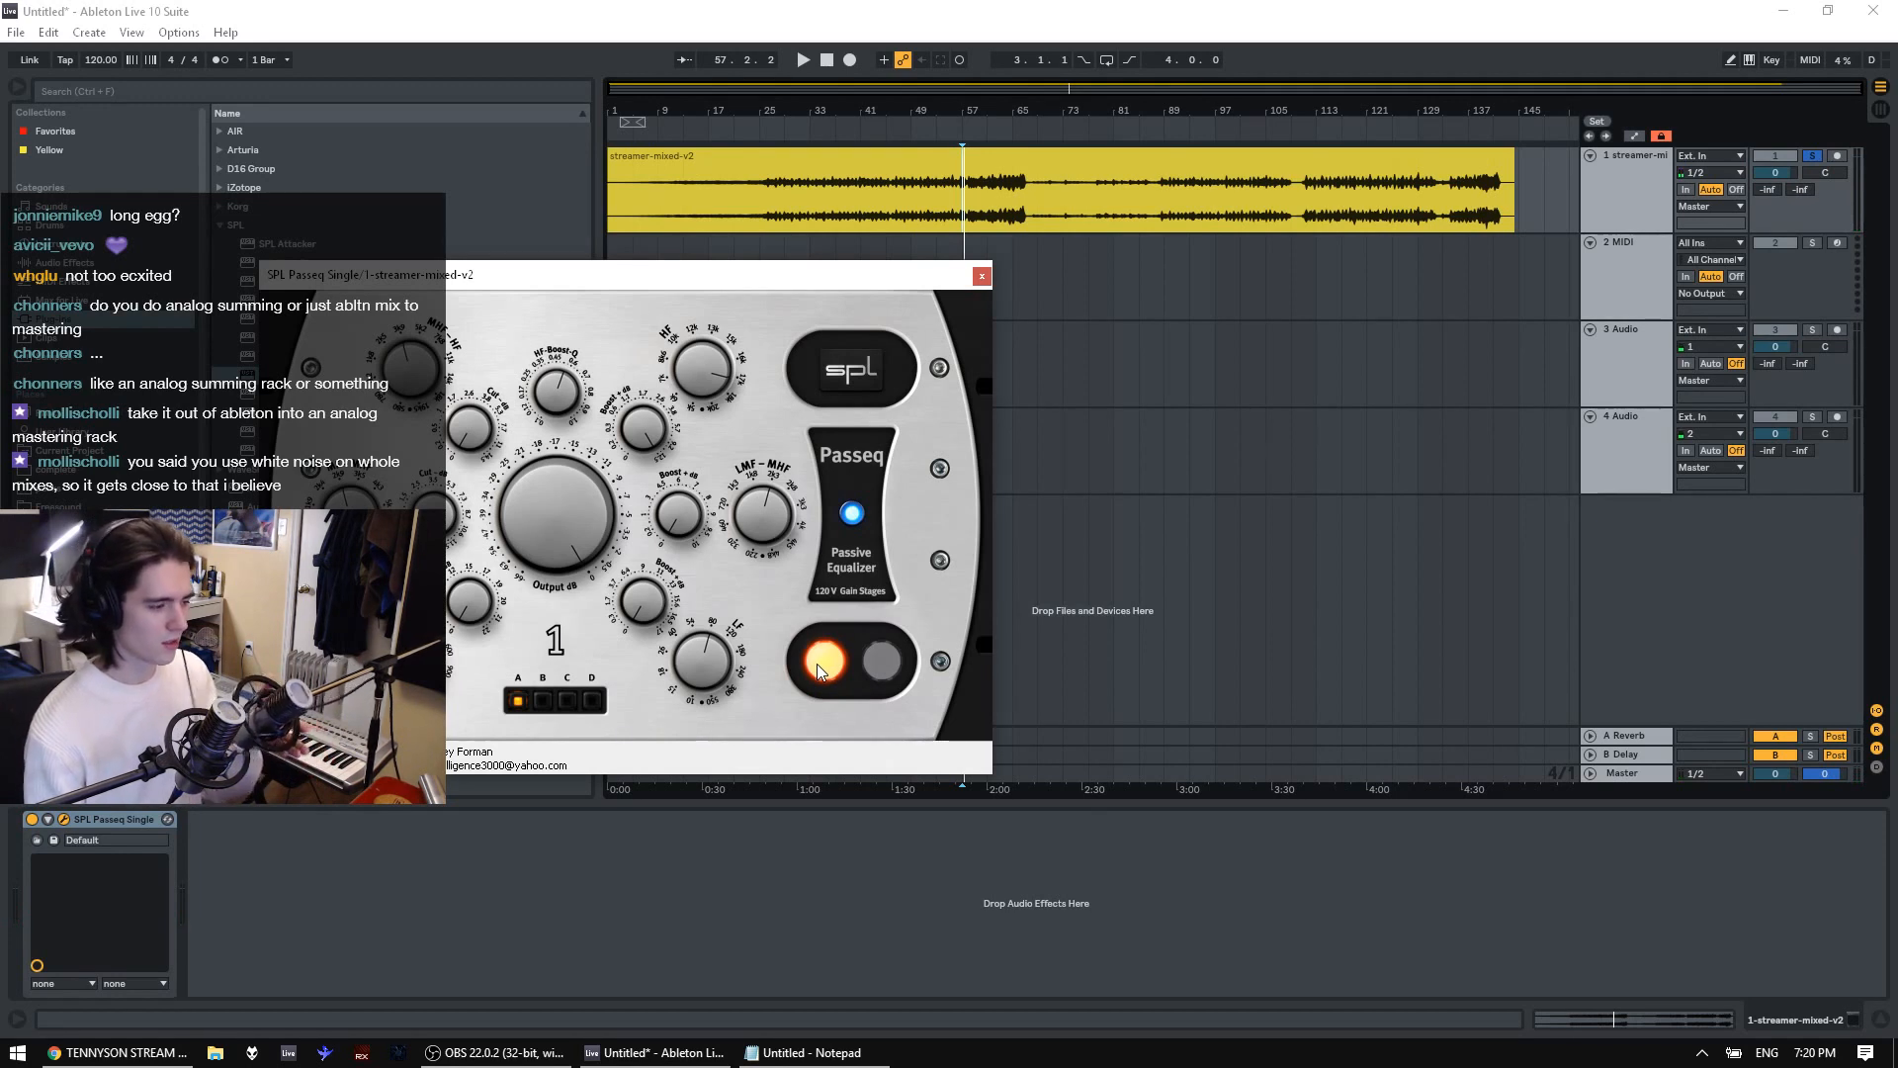
Turn the Passeq's HF boost up further between playbacks from bar 57 and bar 61
{"action": "left_click_drag", "start_coordinate": [811, 274], "coordinate": [1127, 283]}
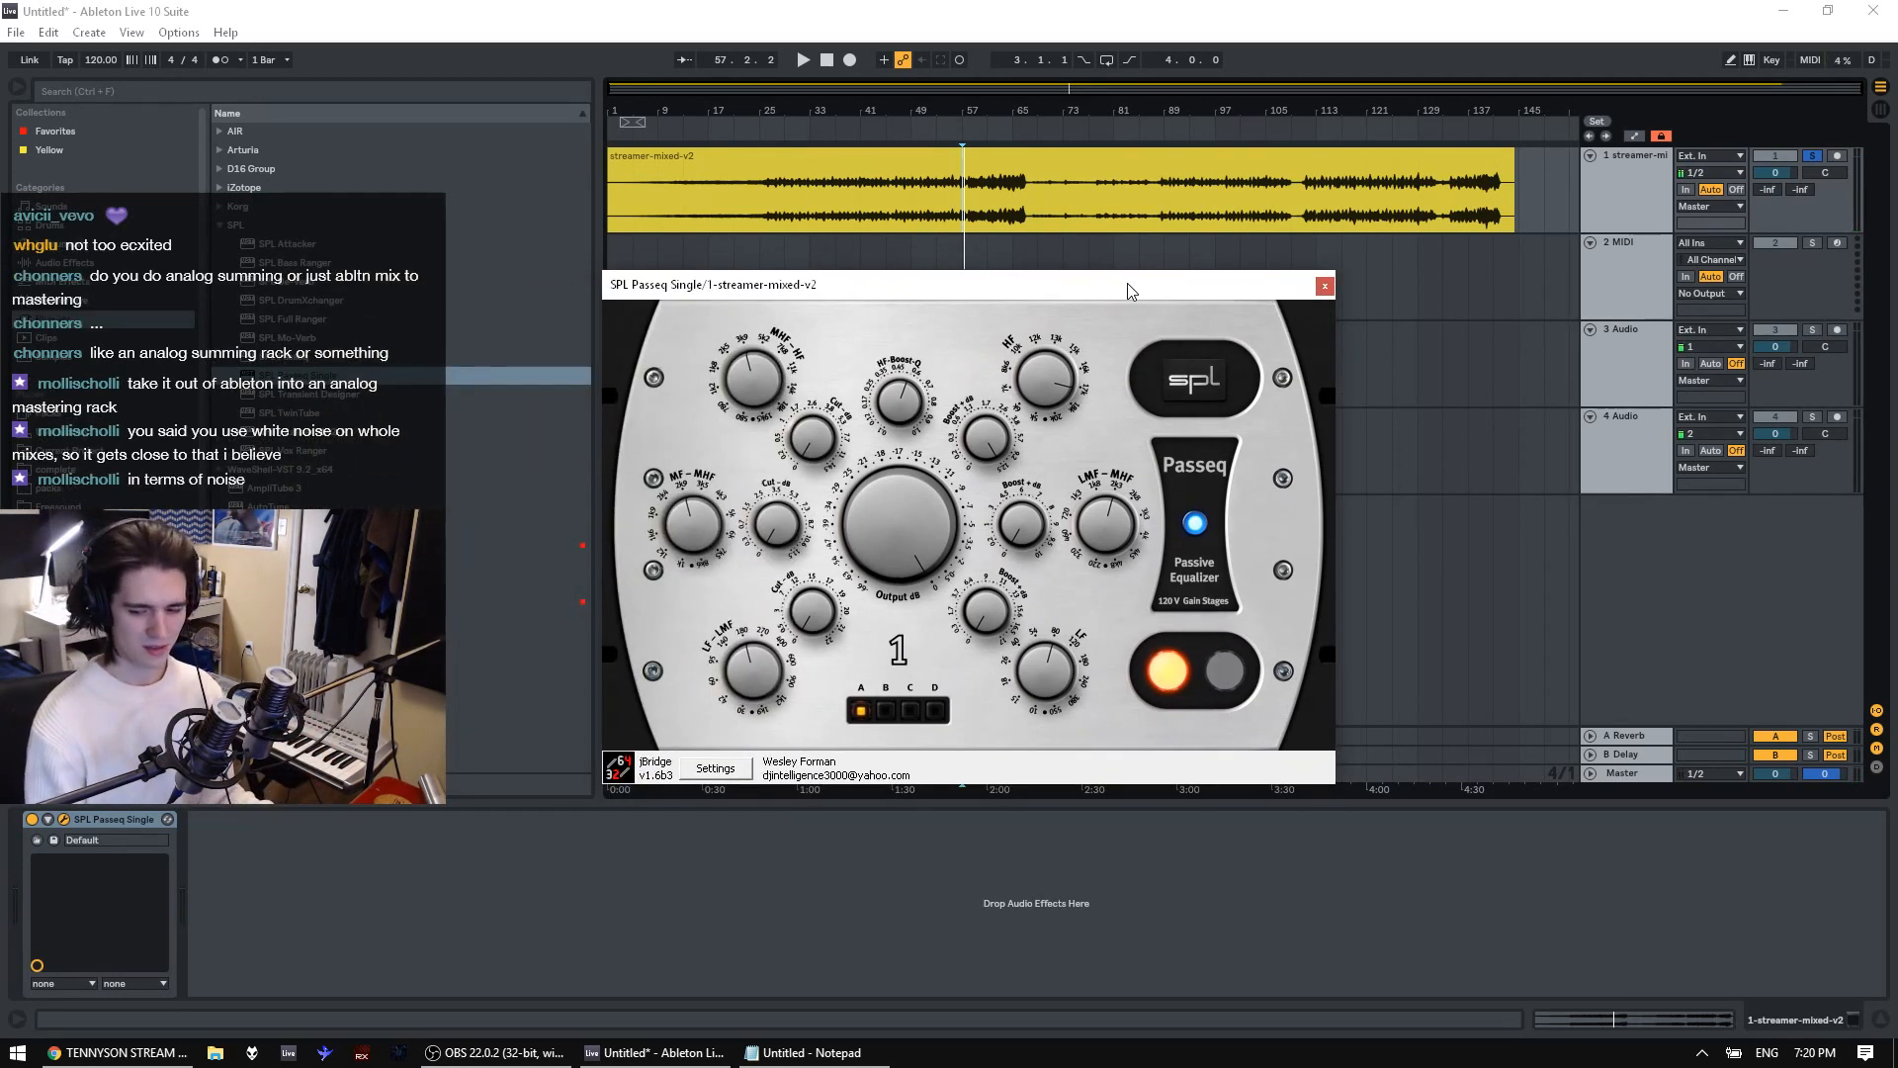
{"action": "key", "text": "space"}
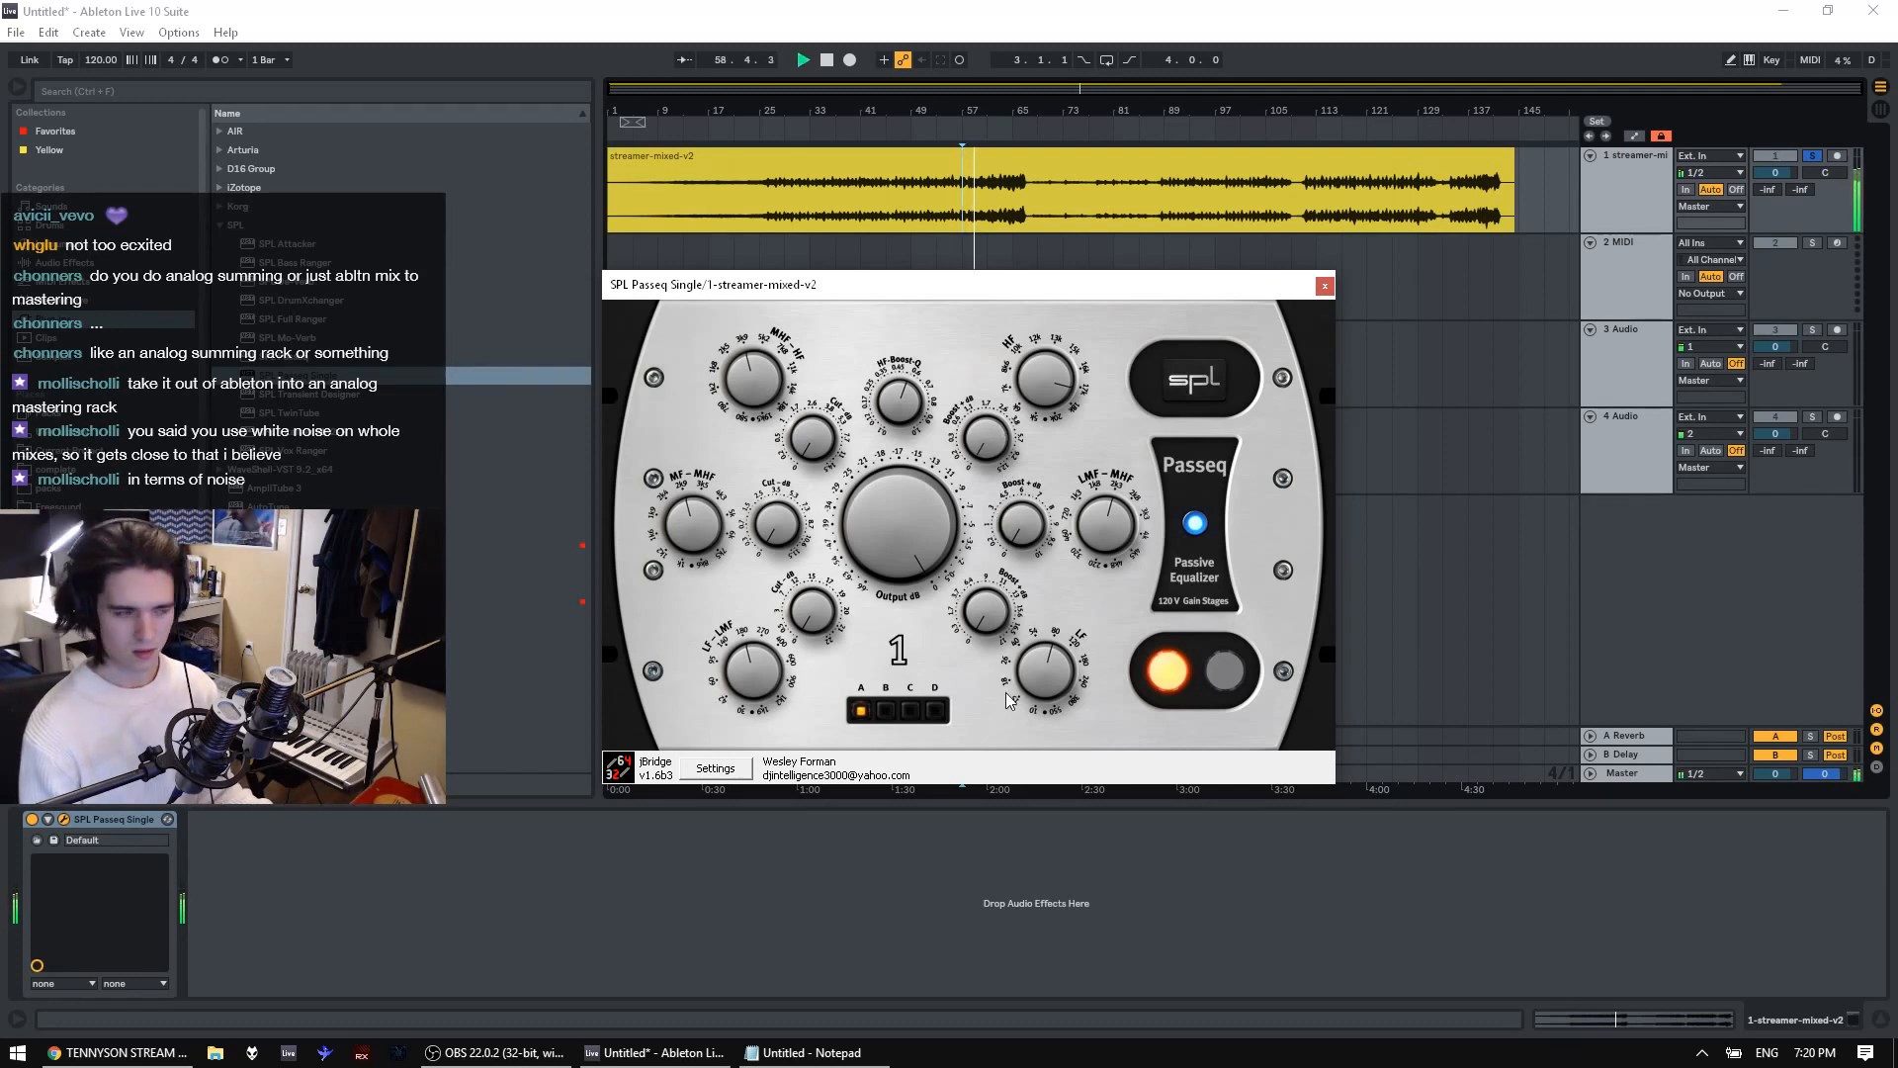
{"action": "key", "text": "space"}
{"action": "left_click", "coordinate": [1015, 222]}
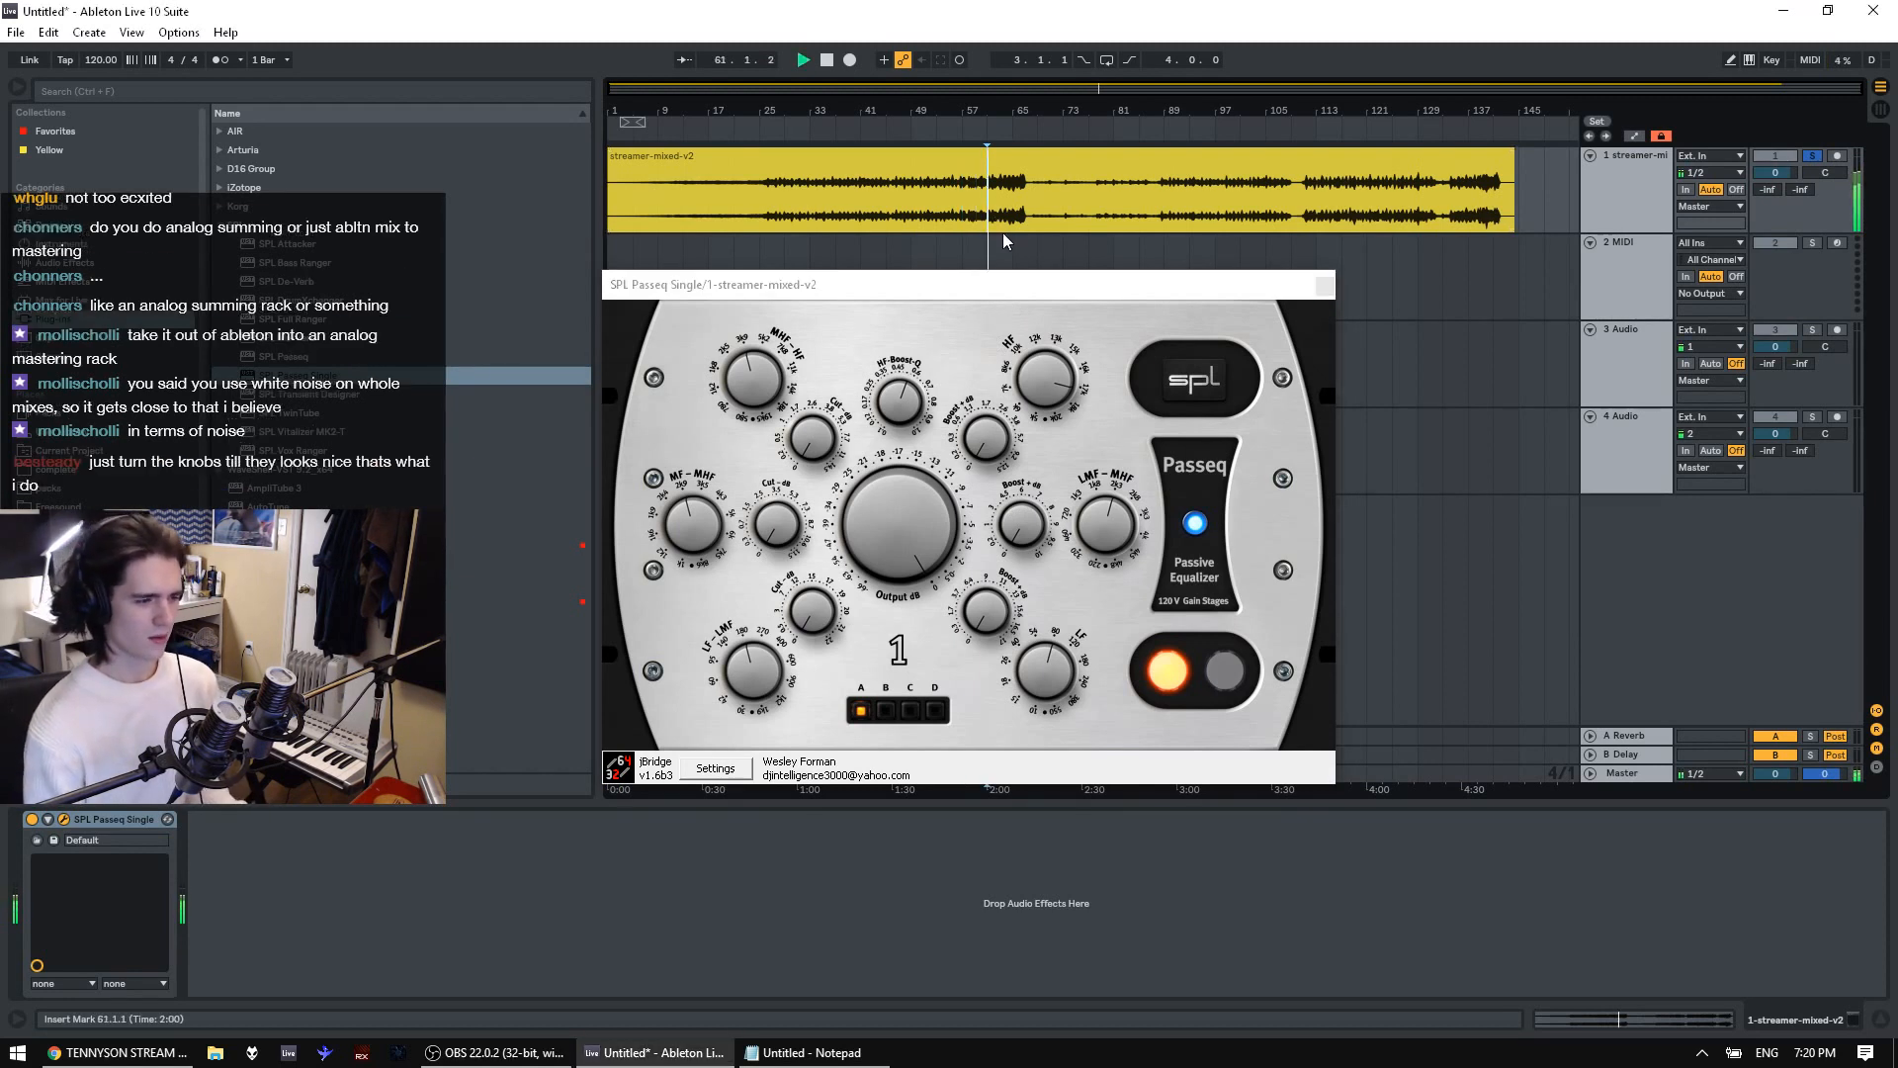
{"action": "key", "text": "space"}
{"action": "left_click_drag", "start_coordinate": [995, 433], "coordinate": [993, 347]}
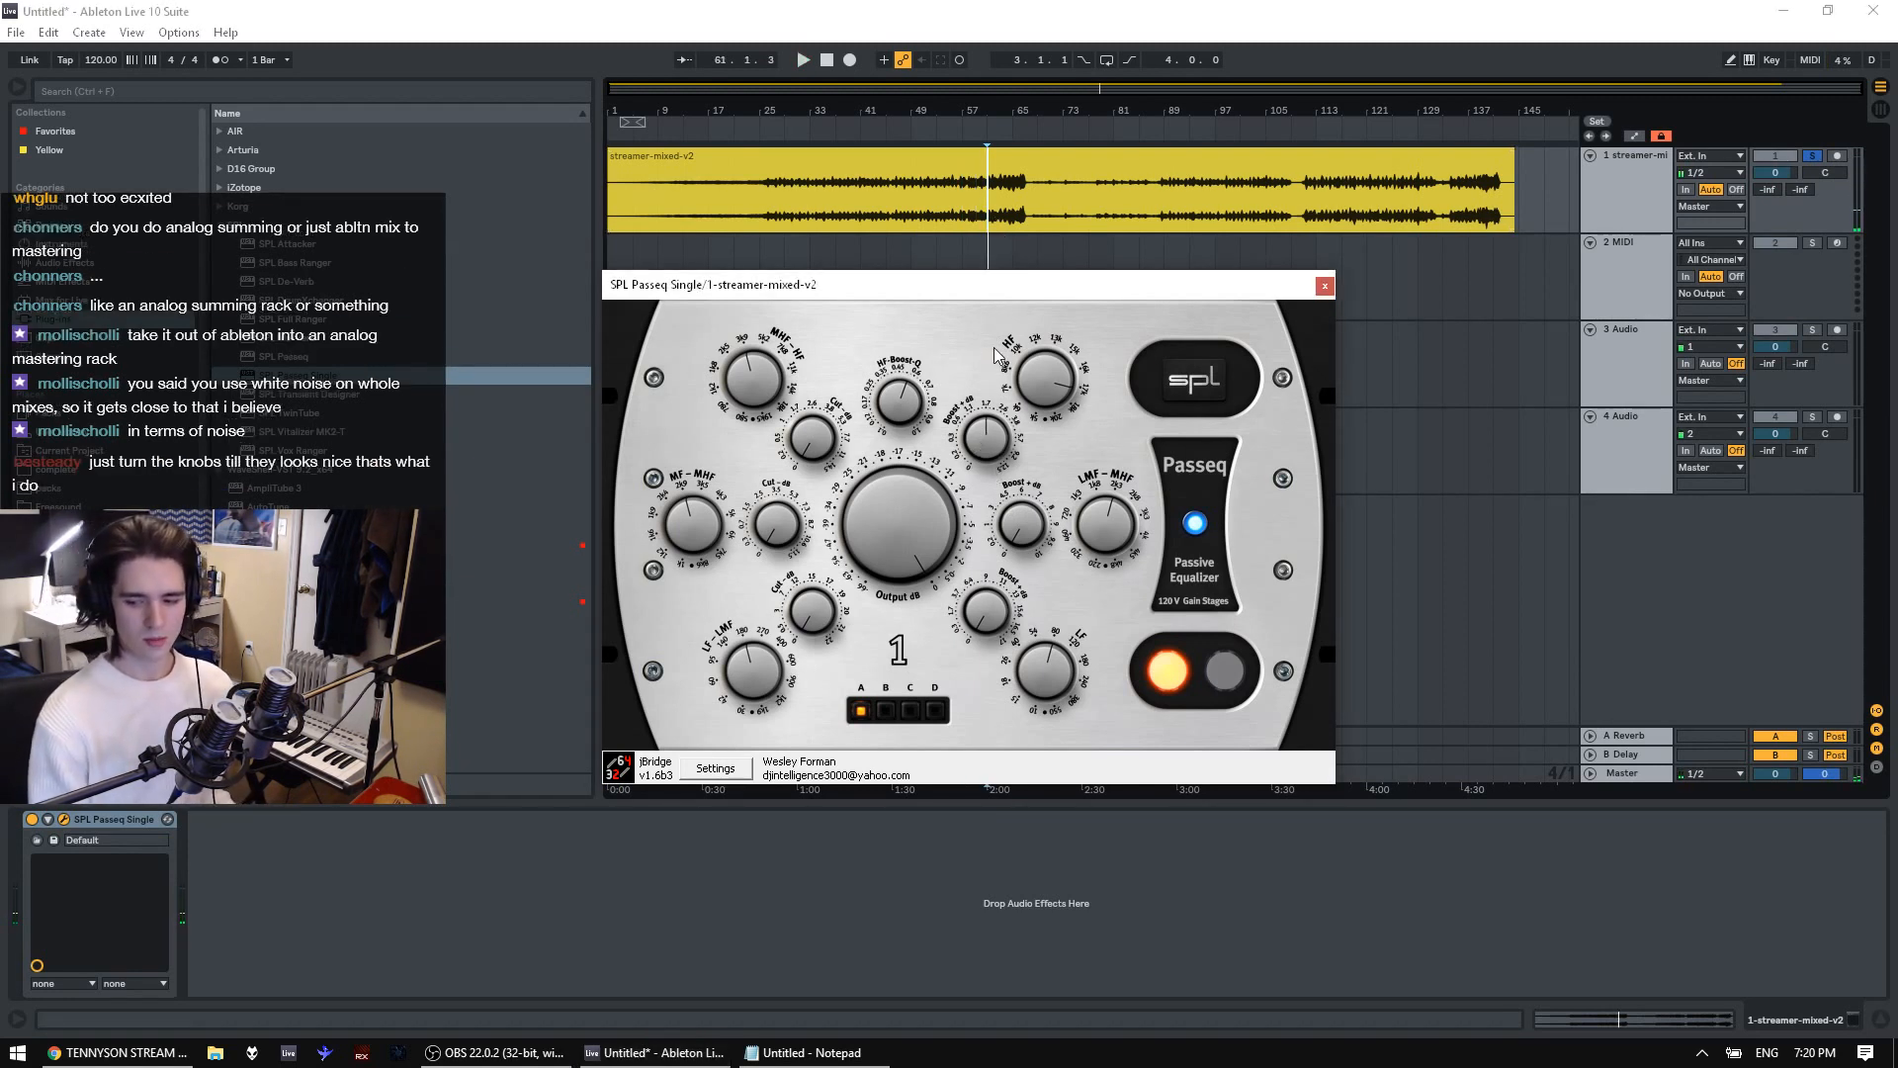
{"action": "left_click_drag", "start_coordinate": [996, 433], "coordinate": [994, 347]}
Audition streamer-mixed-v2 with the HF boost around bar 61, briefly cueing bar 45
{"action": "left_click", "coordinate": [1011, 223]}
{"action": "key", "text": "space"}
{"action": "key", "text": "space"}
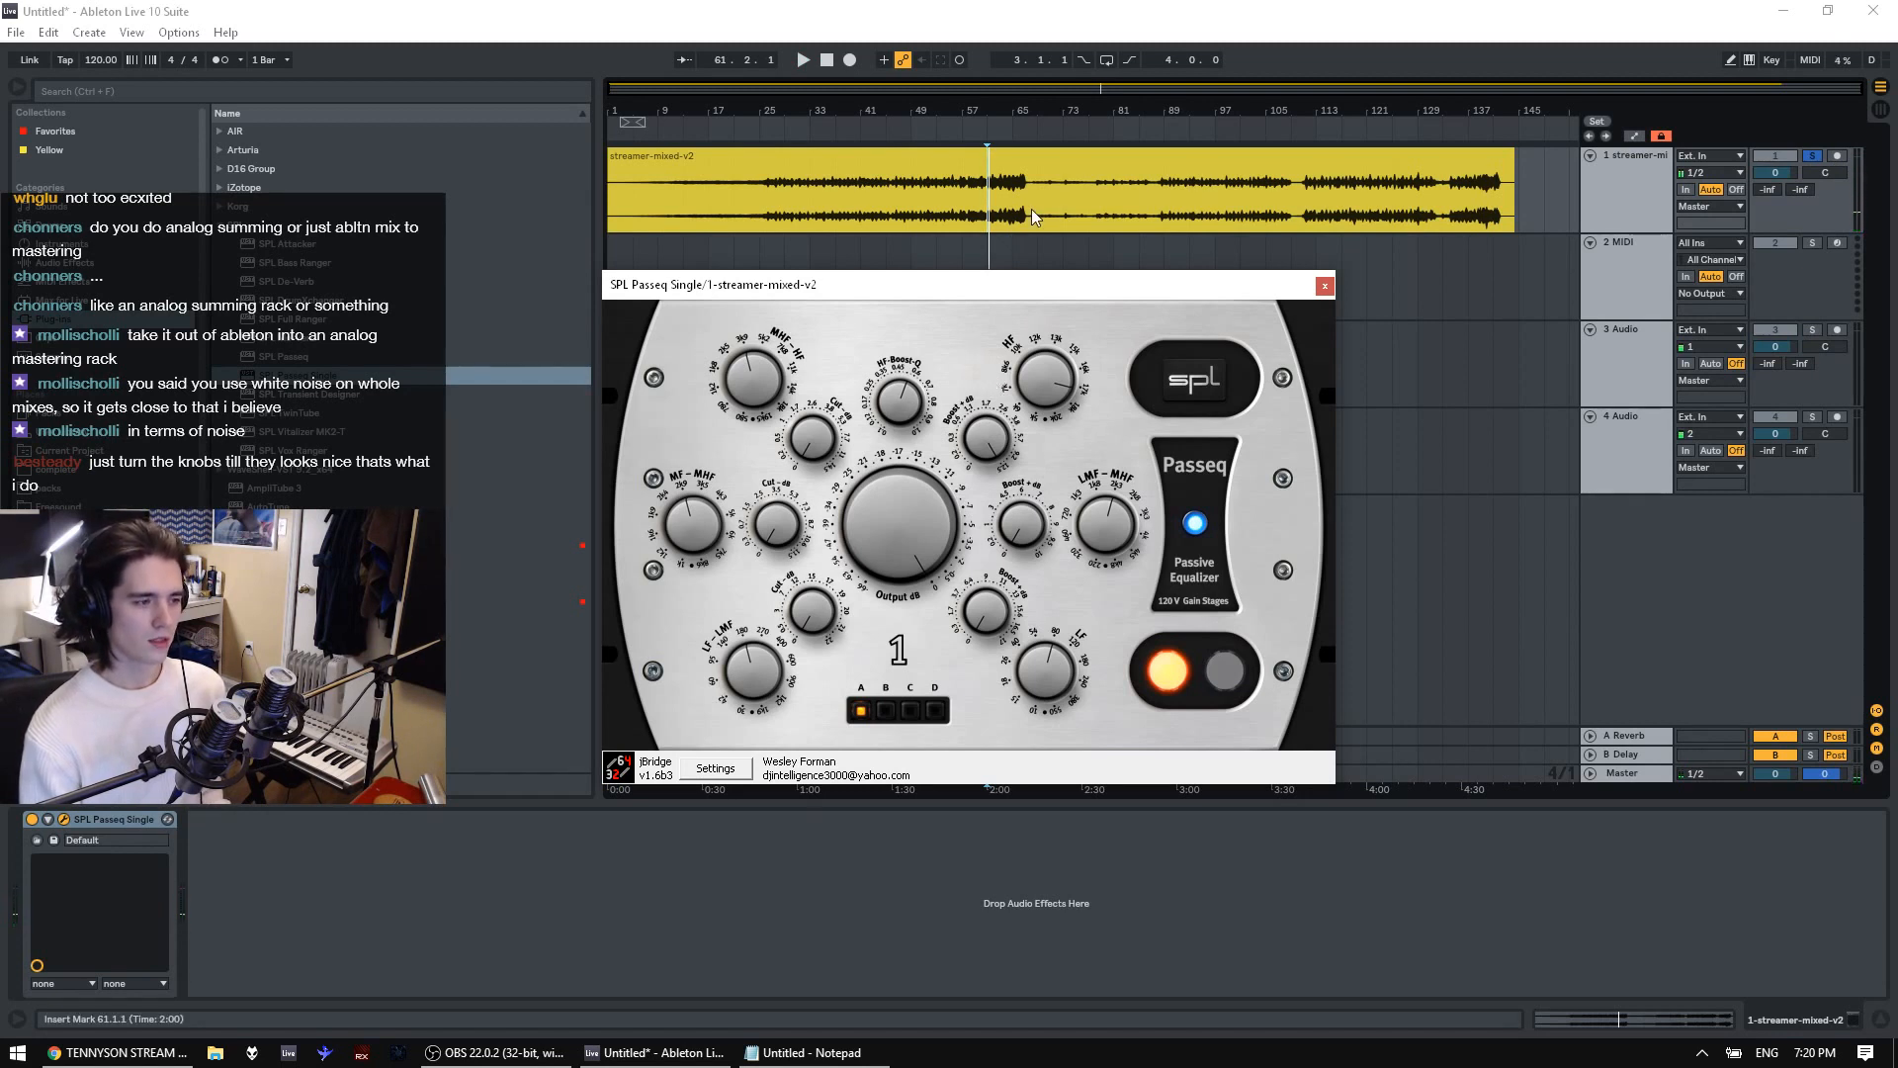
{"action": "left_click", "coordinate": [1006, 217]}
{"action": "key", "text": "space"}
{"action": "left_click", "coordinate": [898, 218]}
{"action": "left_click", "coordinate": [977, 288]}
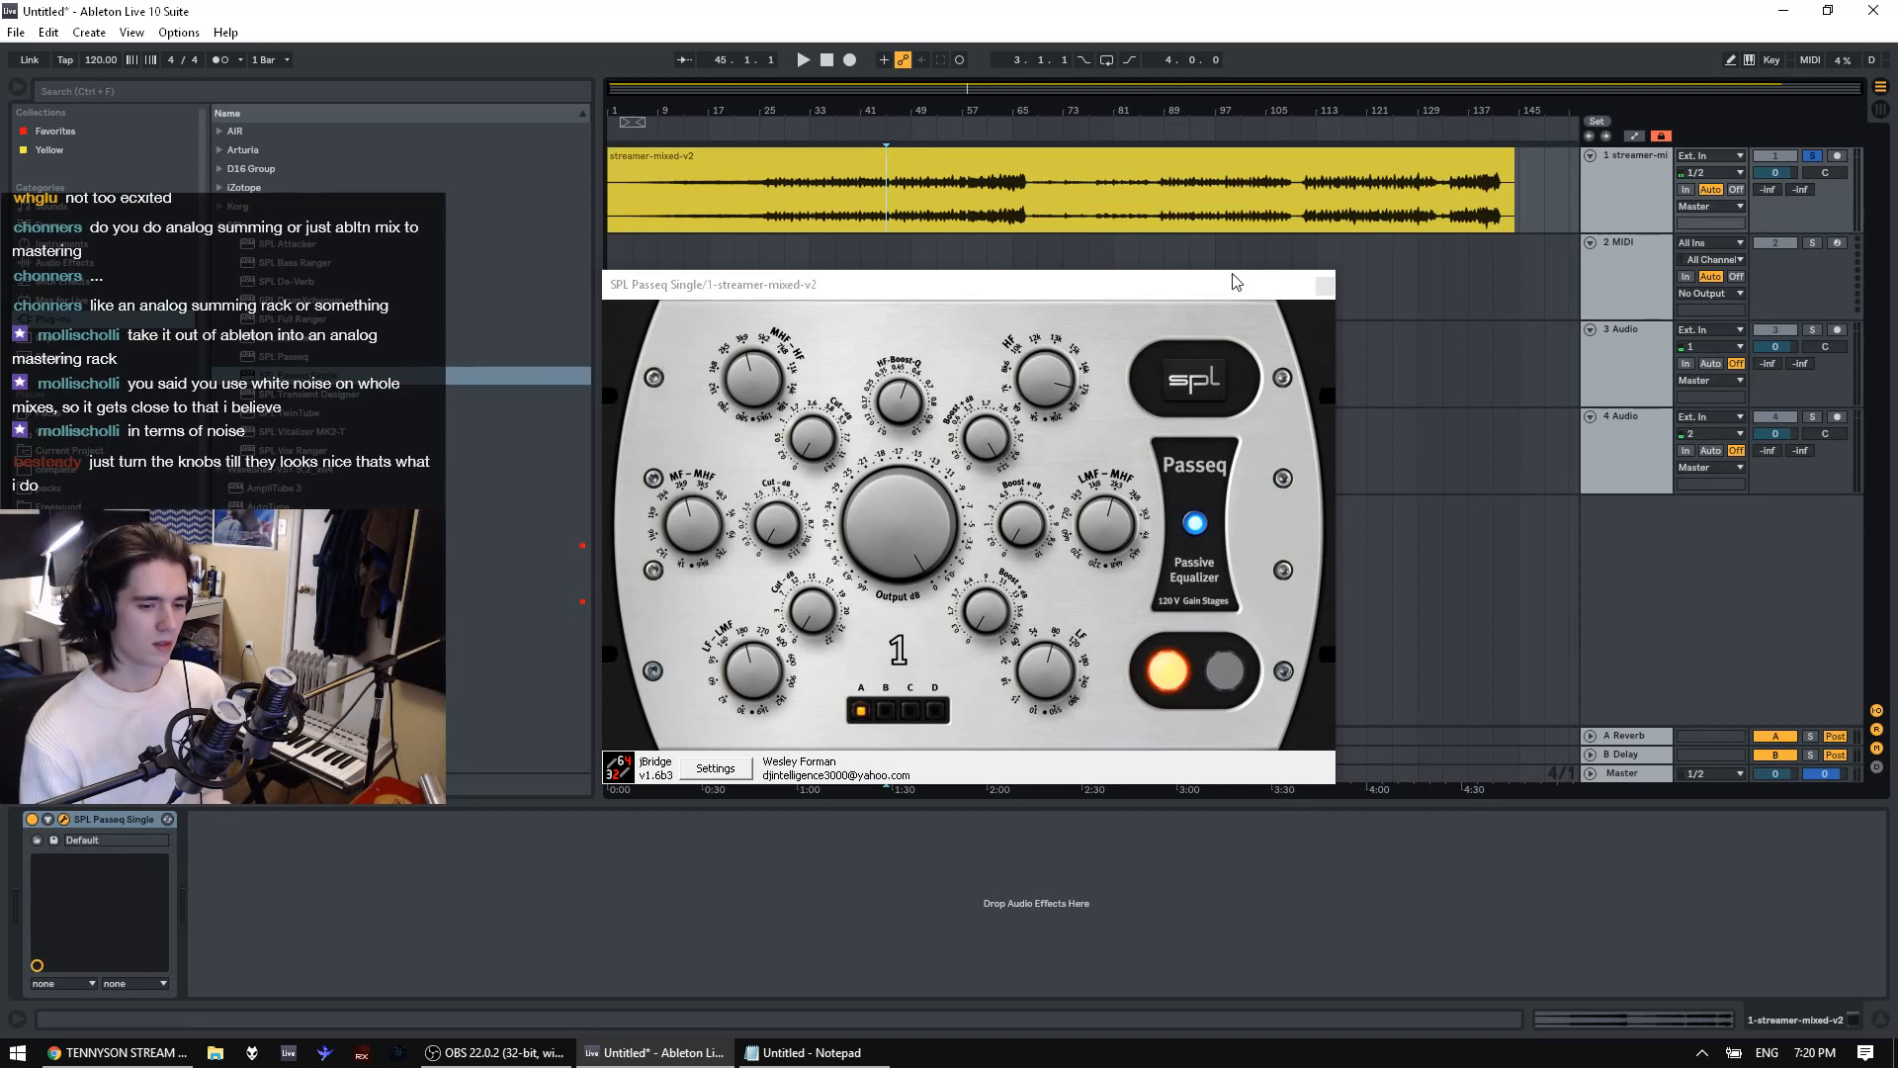
{"action": "left_click", "coordinate": [988, 217]}
{"action": "key", "text": "space"}
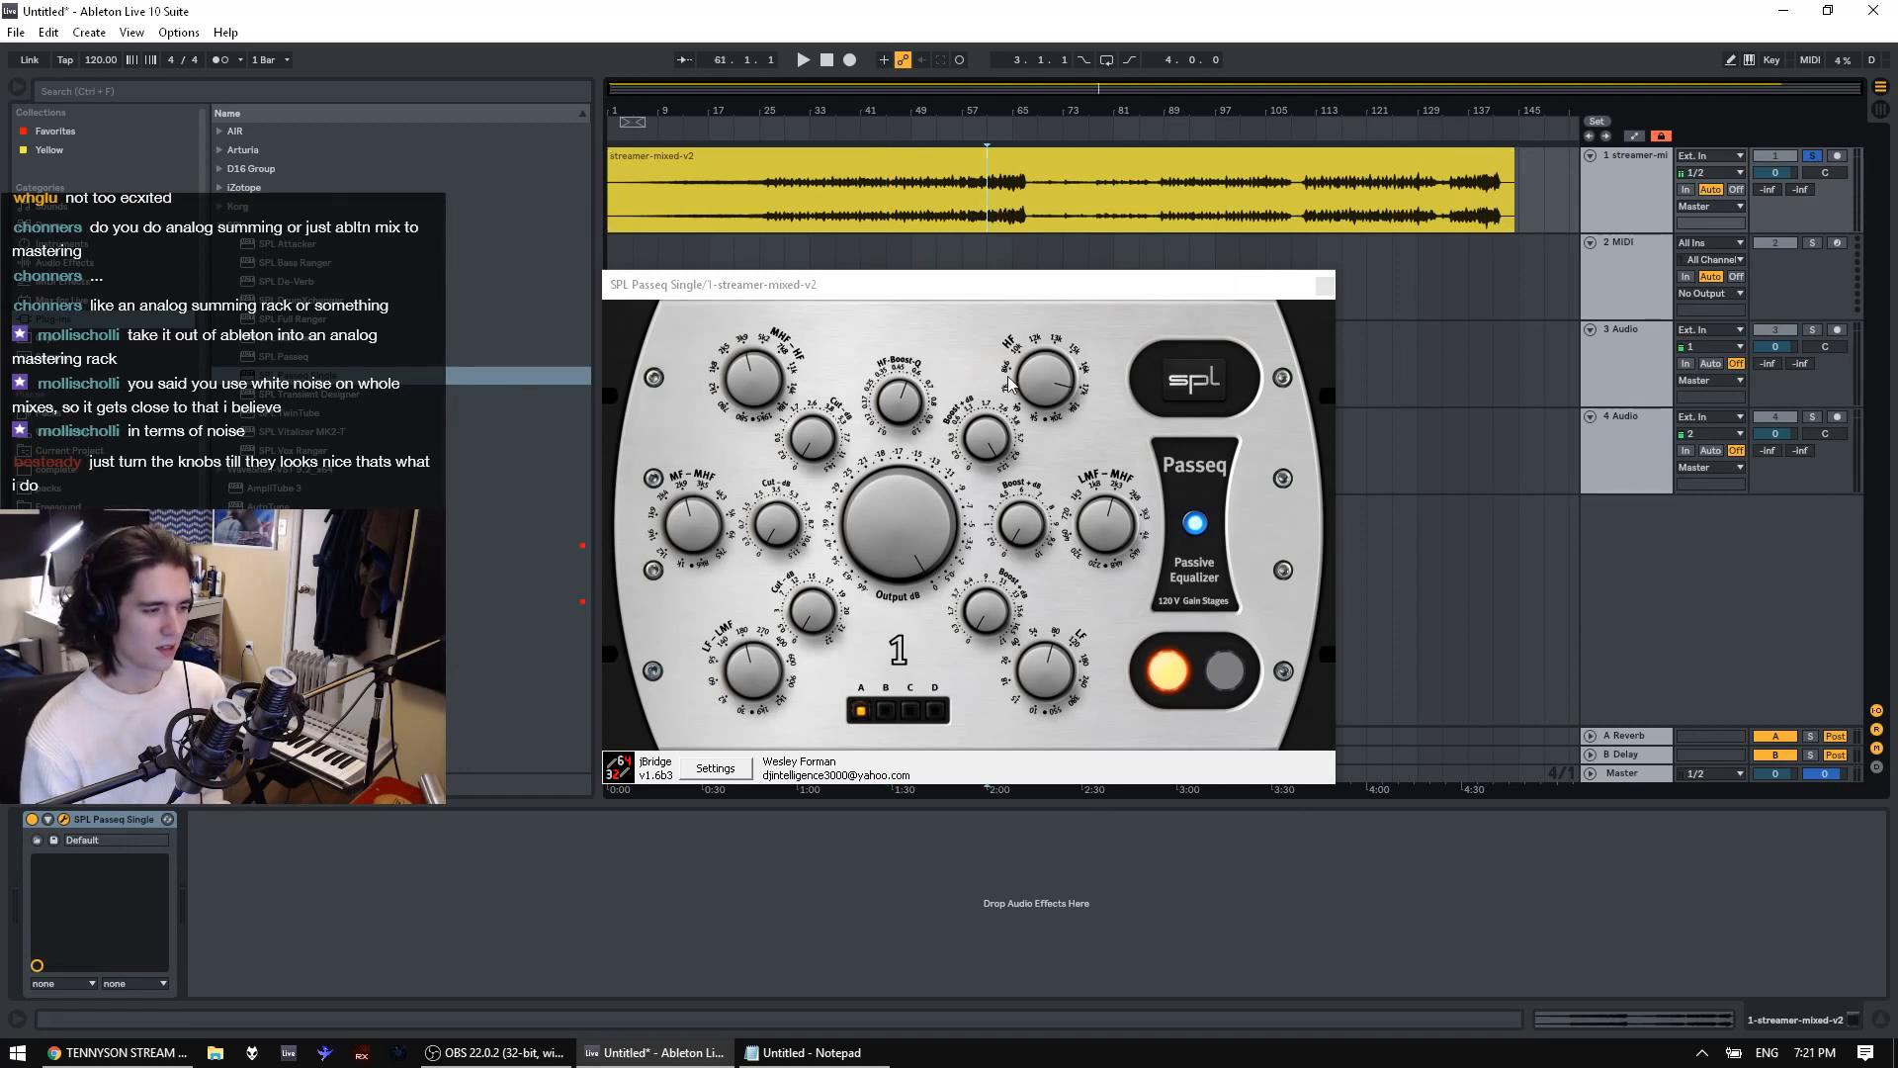
Refine the Passeq's HF band and its boost amount while replaying the song from bar 61
{"action": "left_click", "coordinate": [1046, 383]}
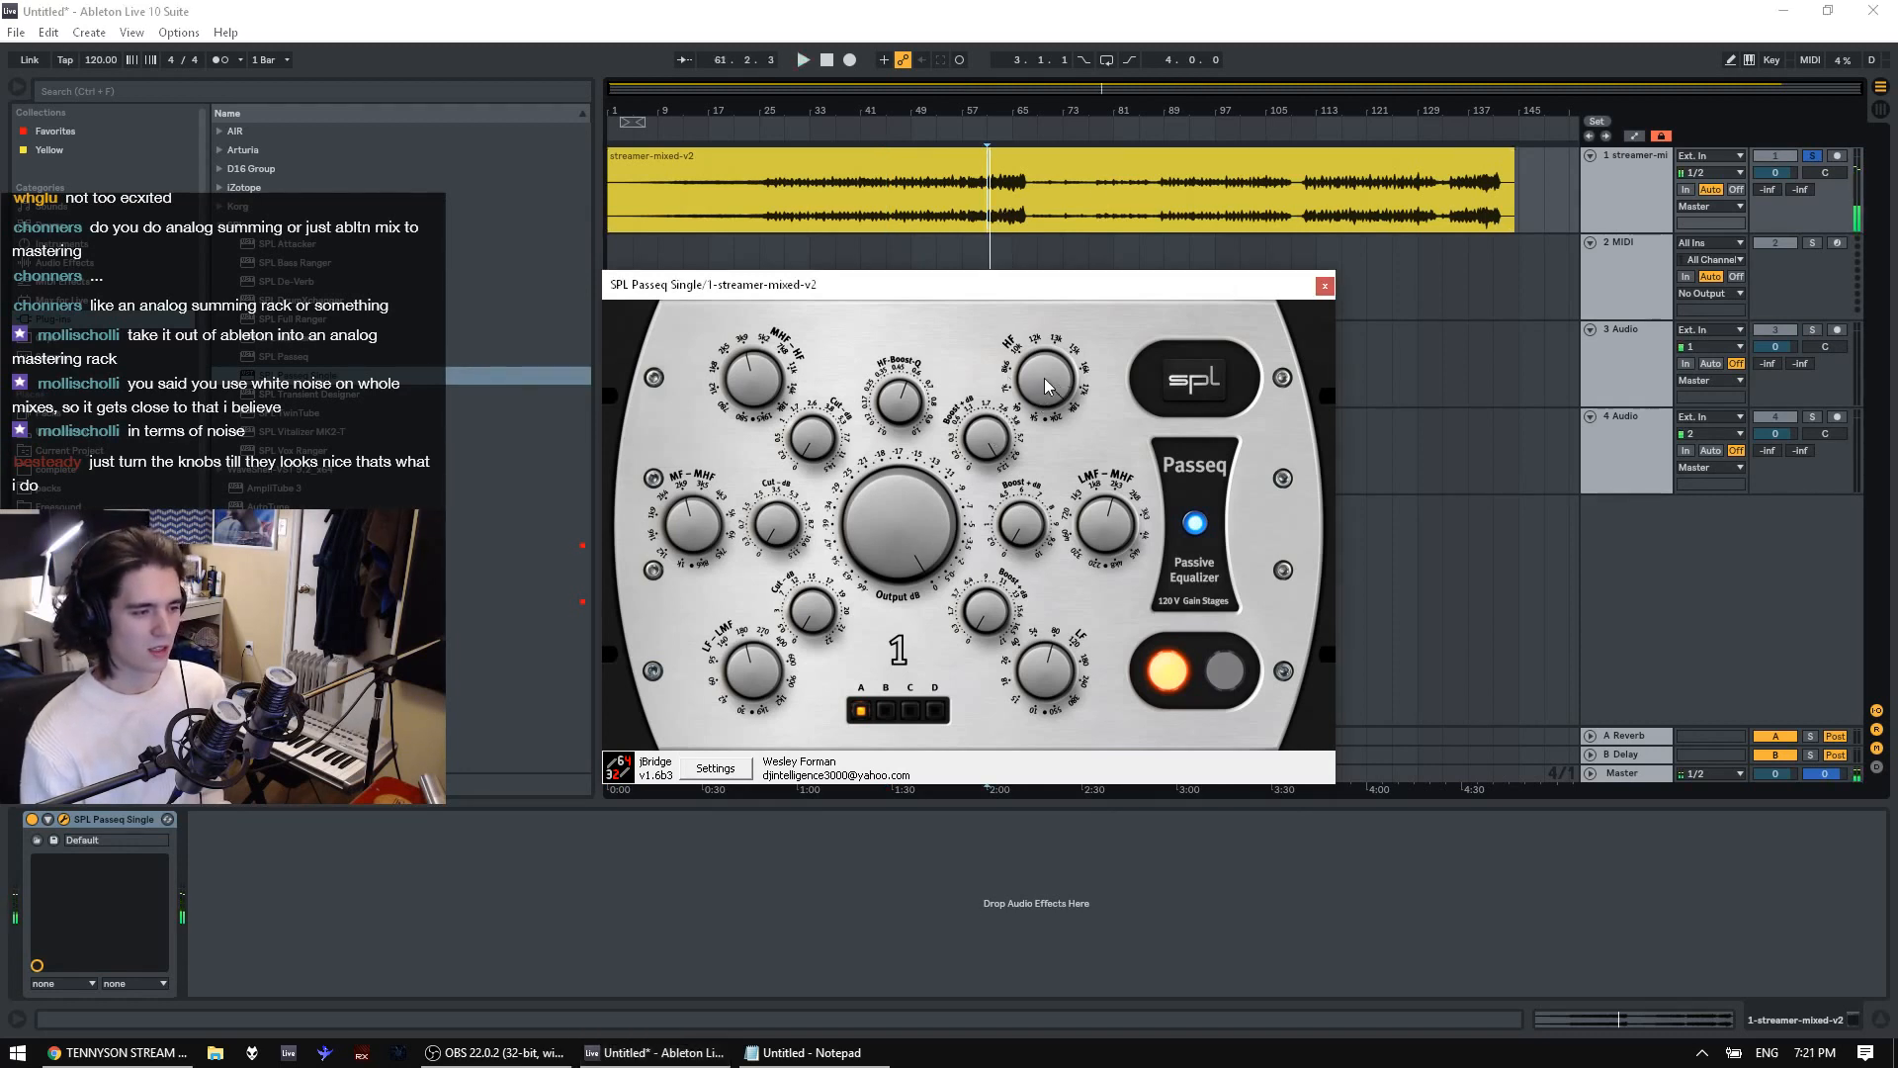
{"action": "key", "text": "space"}
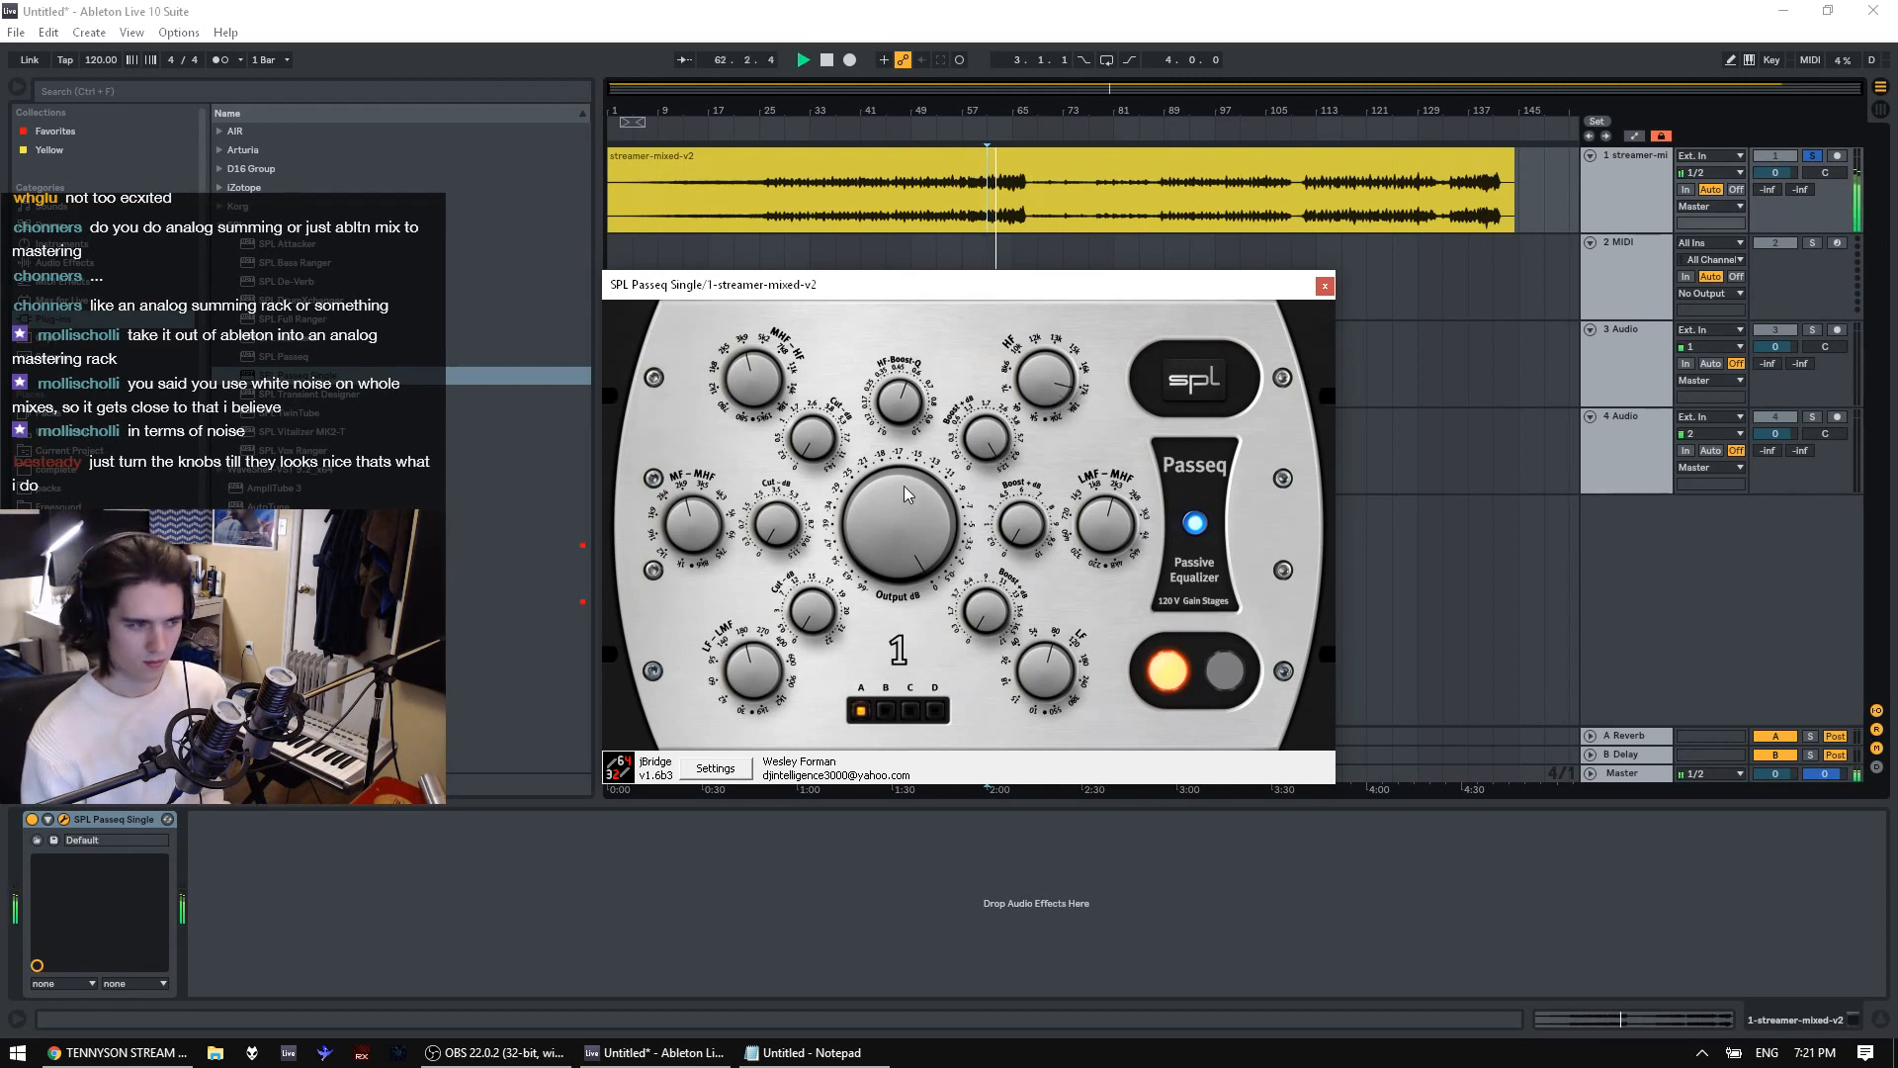
{"action": "key", "text": "space"}
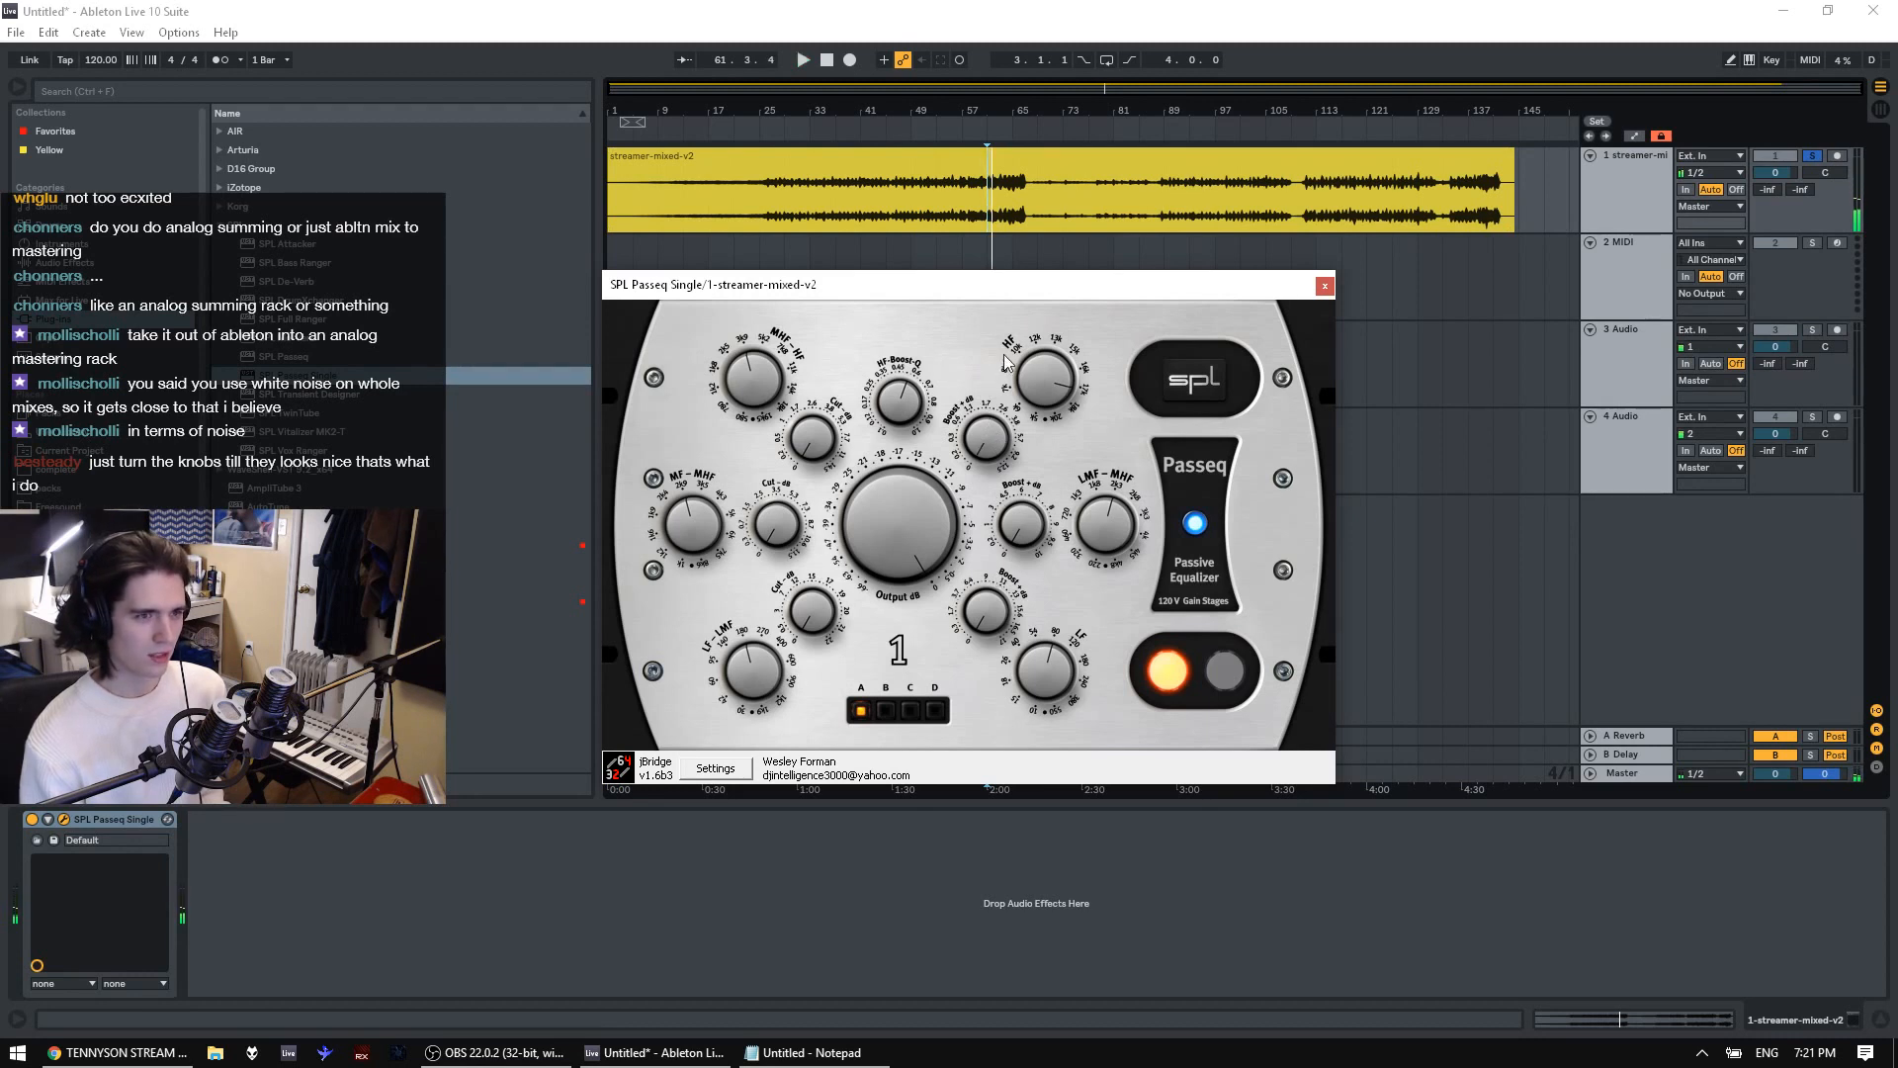
{"action": "key", "text": "space"}
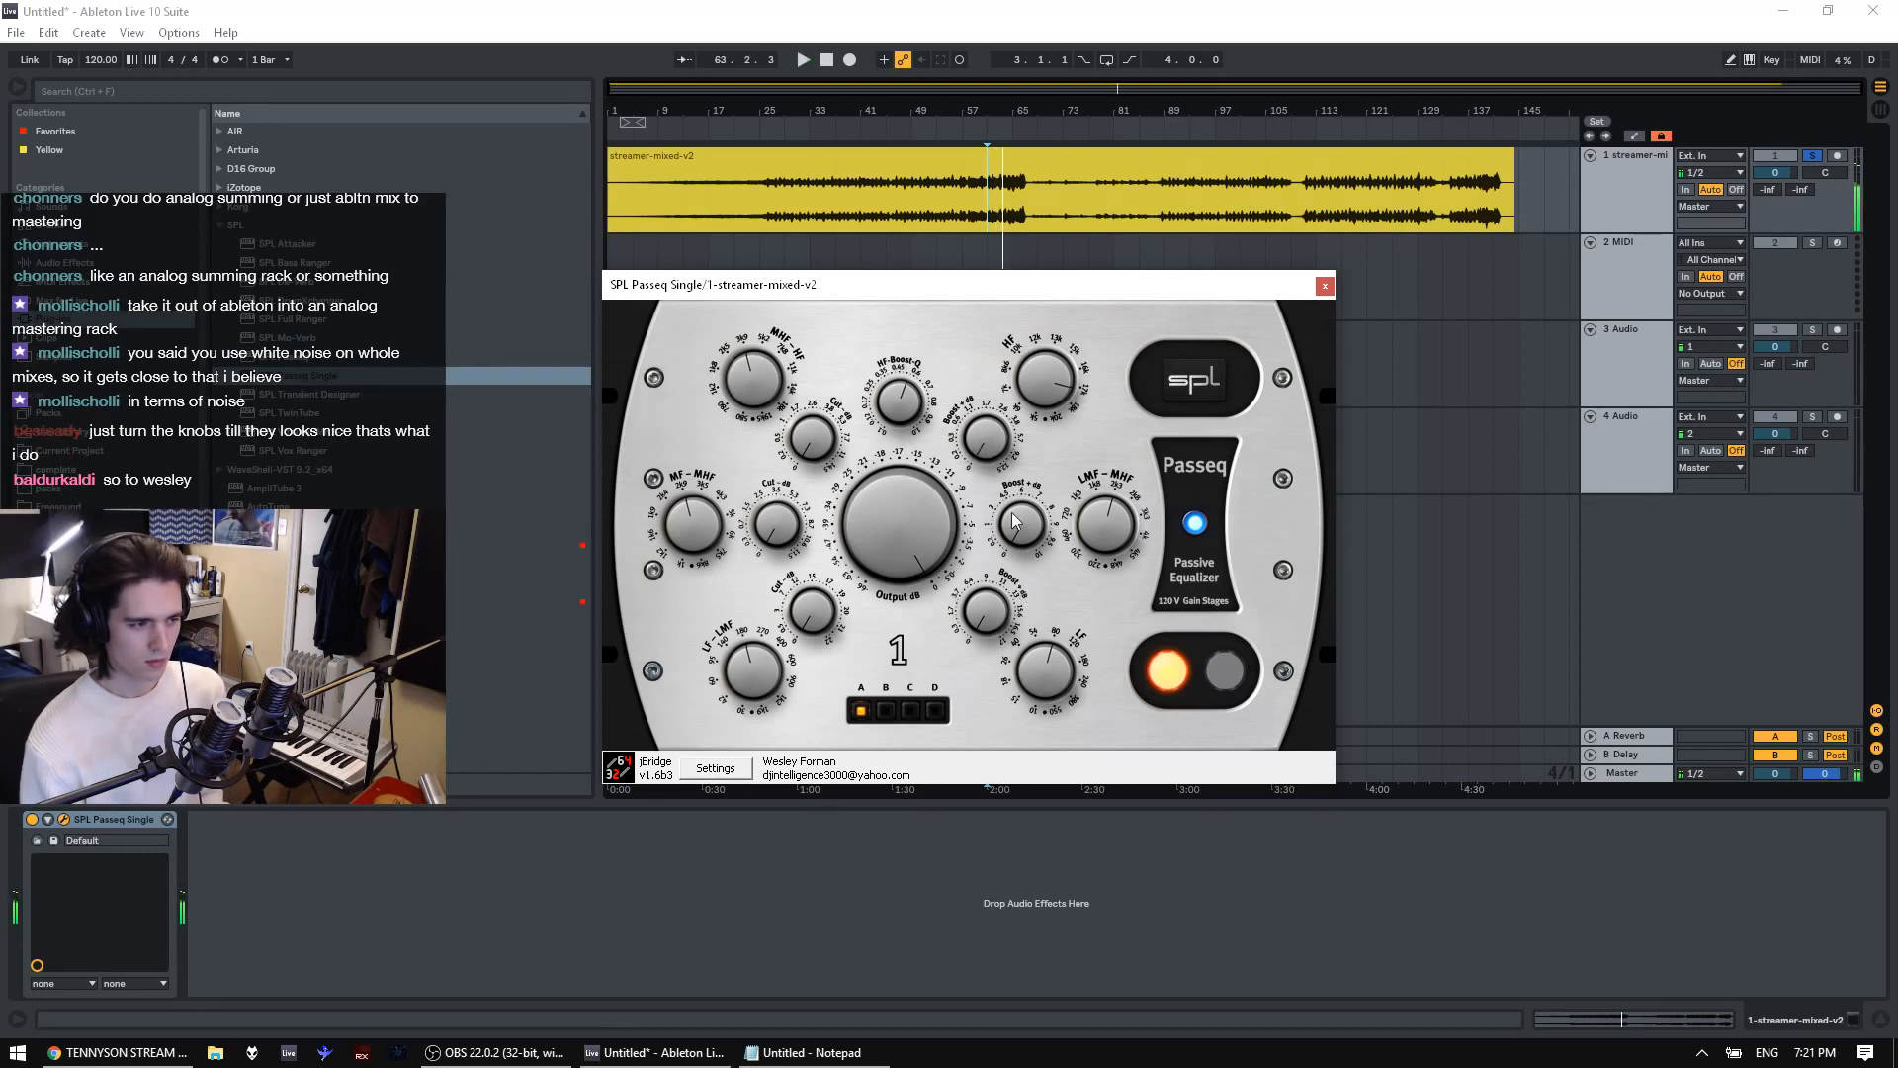
{"action": "key", "text": "space"}
{"action": "mouse_move", "coordinate": [990, 429]}
{"action": "left_mouse_down"}
{"action": "mouse_move", "coordinate": [997, 377]}
{"action": "mouse_move", "coordinate": [1019, 393]}
{"action": "left_mouse_up"}
{"action": "key", "text": "space"}
{"action": "key", "text": "space"}
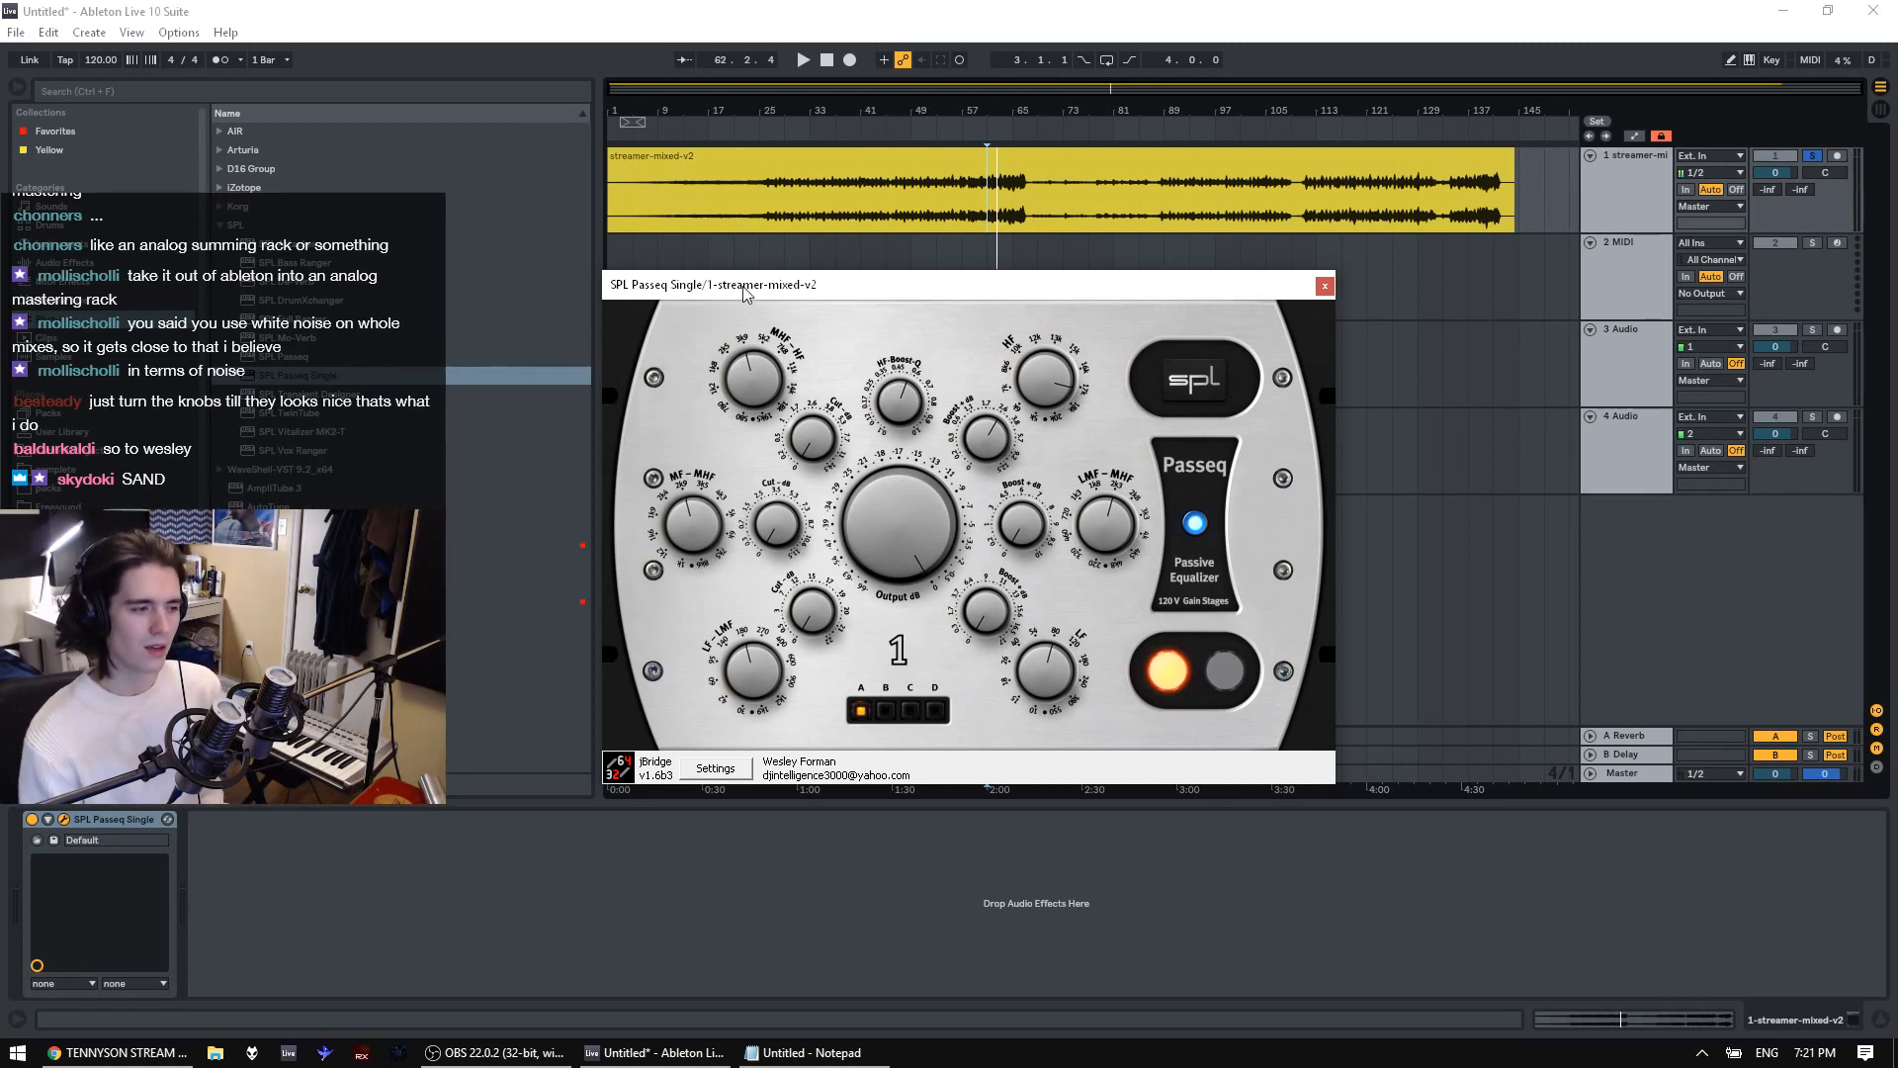
Switch off the Passeq's processing while playing from bar 61, and cue the song at bar 53
{"action": "key", "text": "space"}
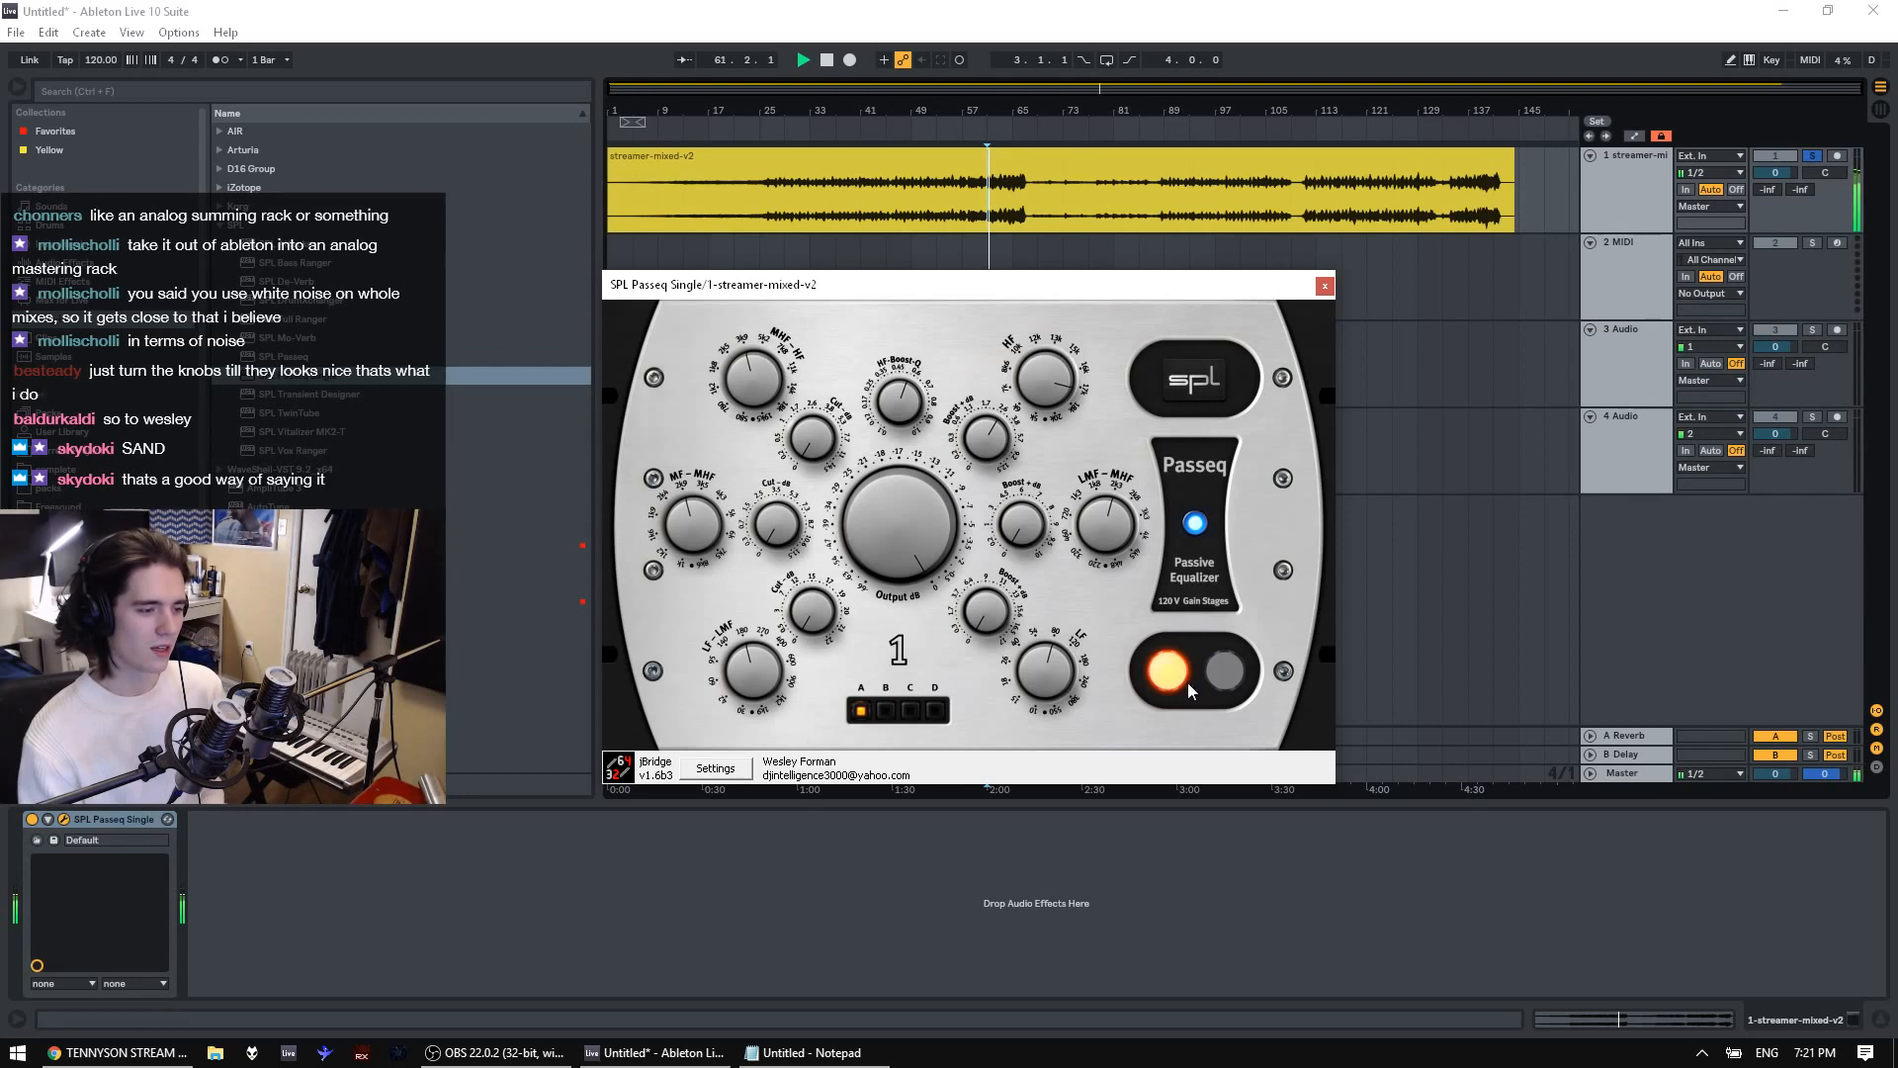
{"action": "left_click", "coordinate": [1158, 657]}
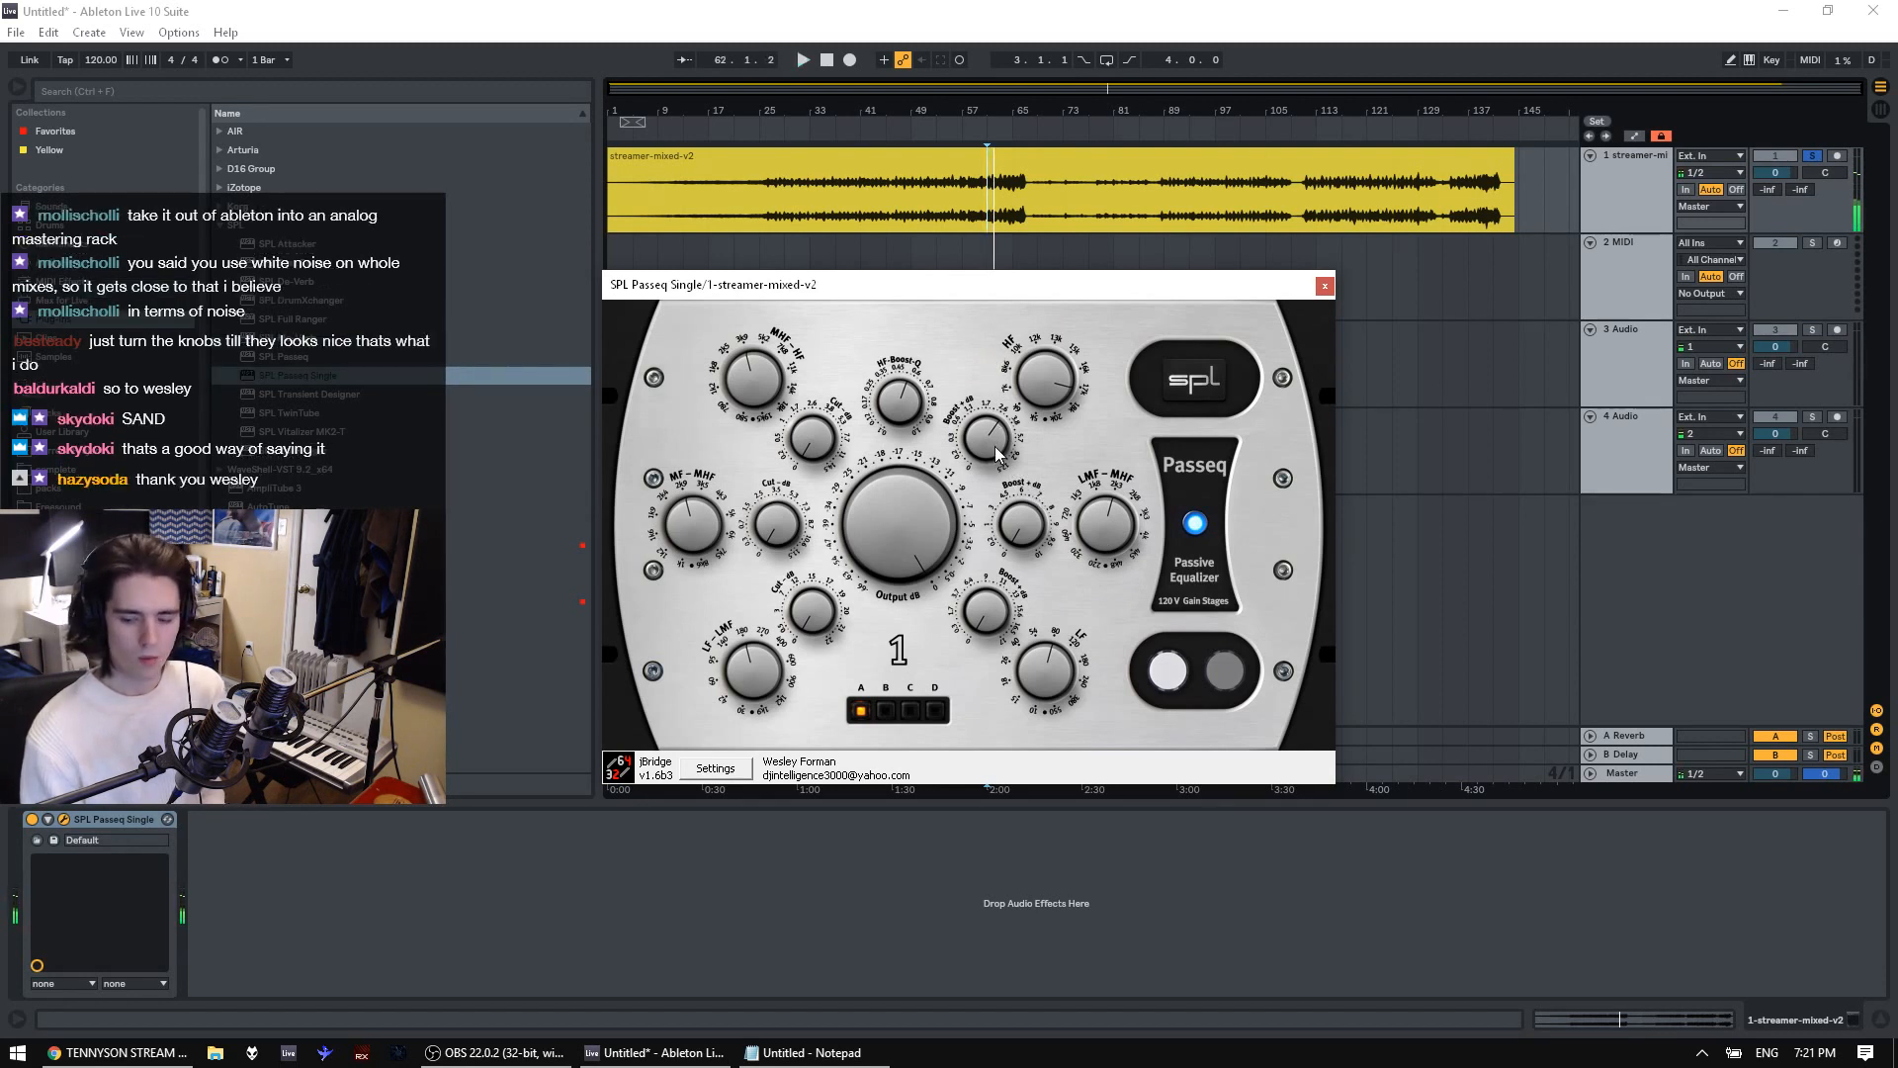
{"action": "left_click", "coordinate": [937, 205]}
{"action": "key", "text": "space"}
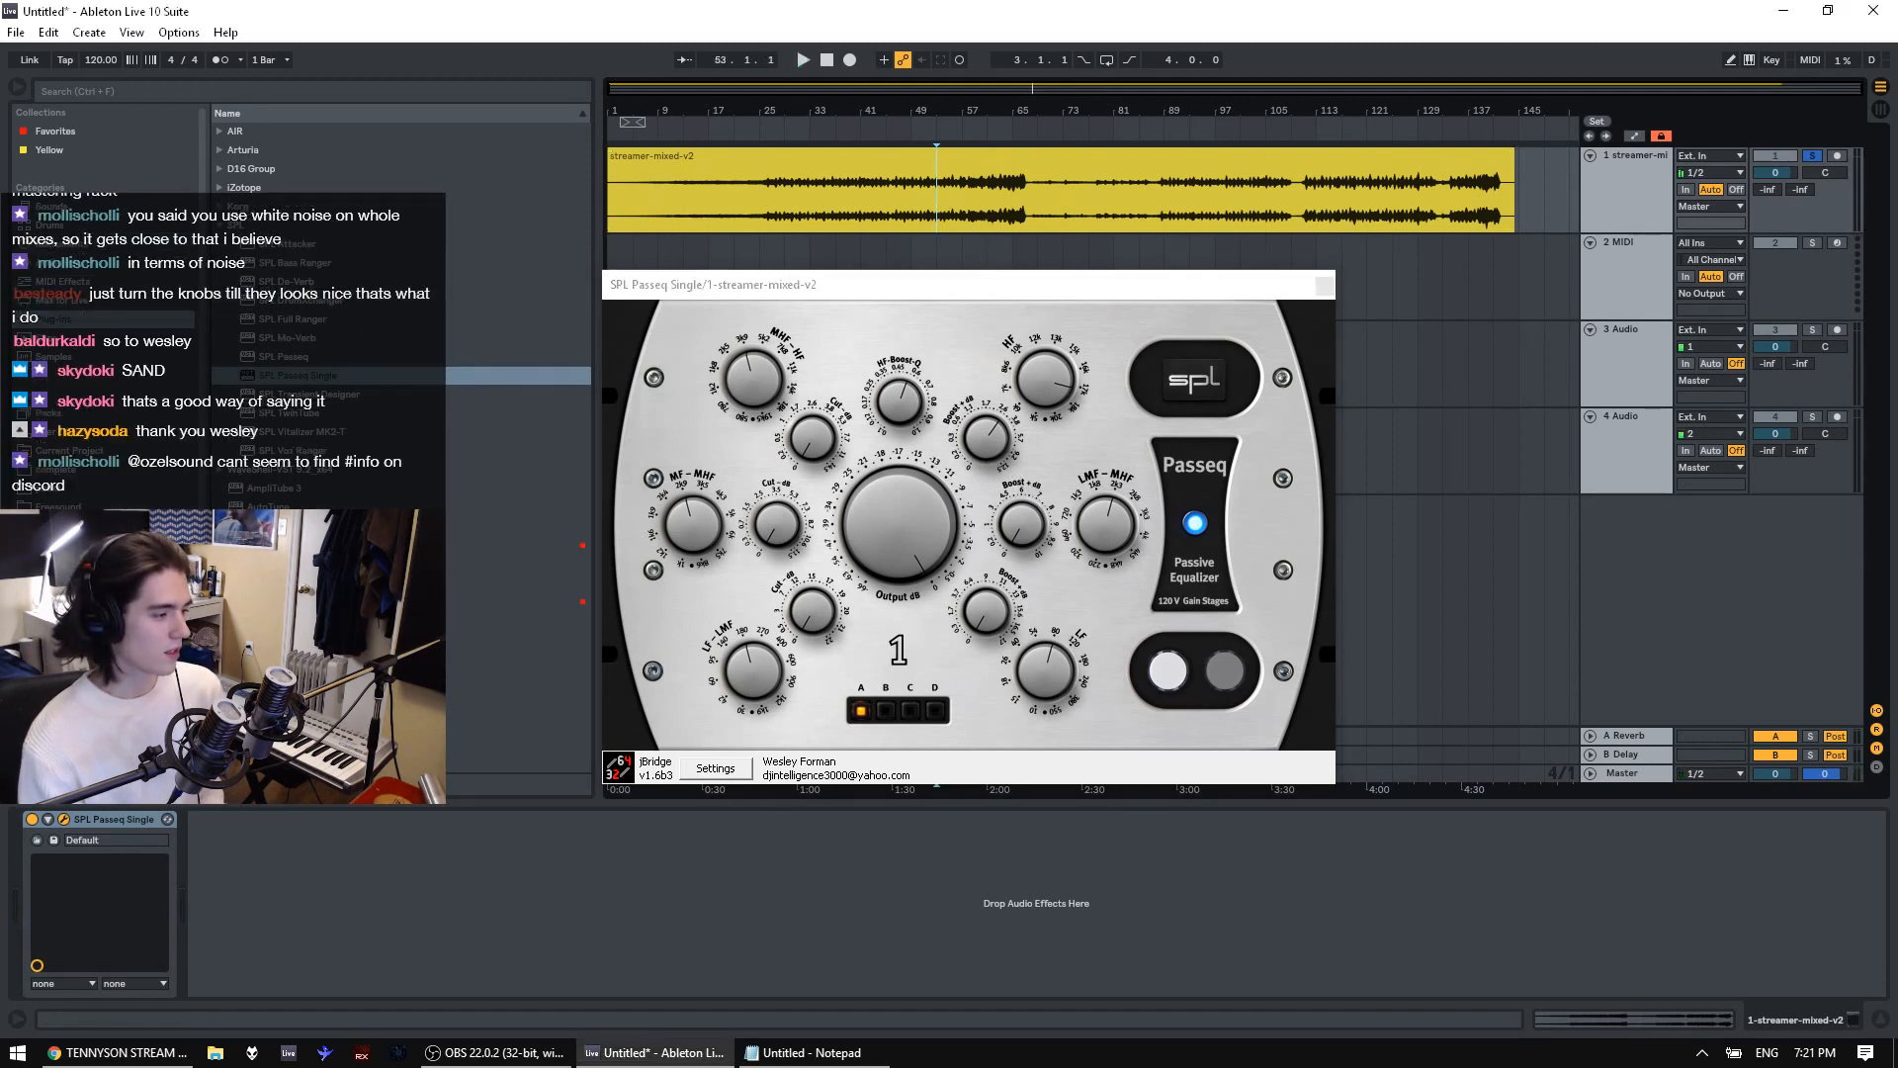
Find the streamer-mixed file in the browser's folders and place it at the start of track 1
{"action": "left_click", "coordinate": [61, 544]}
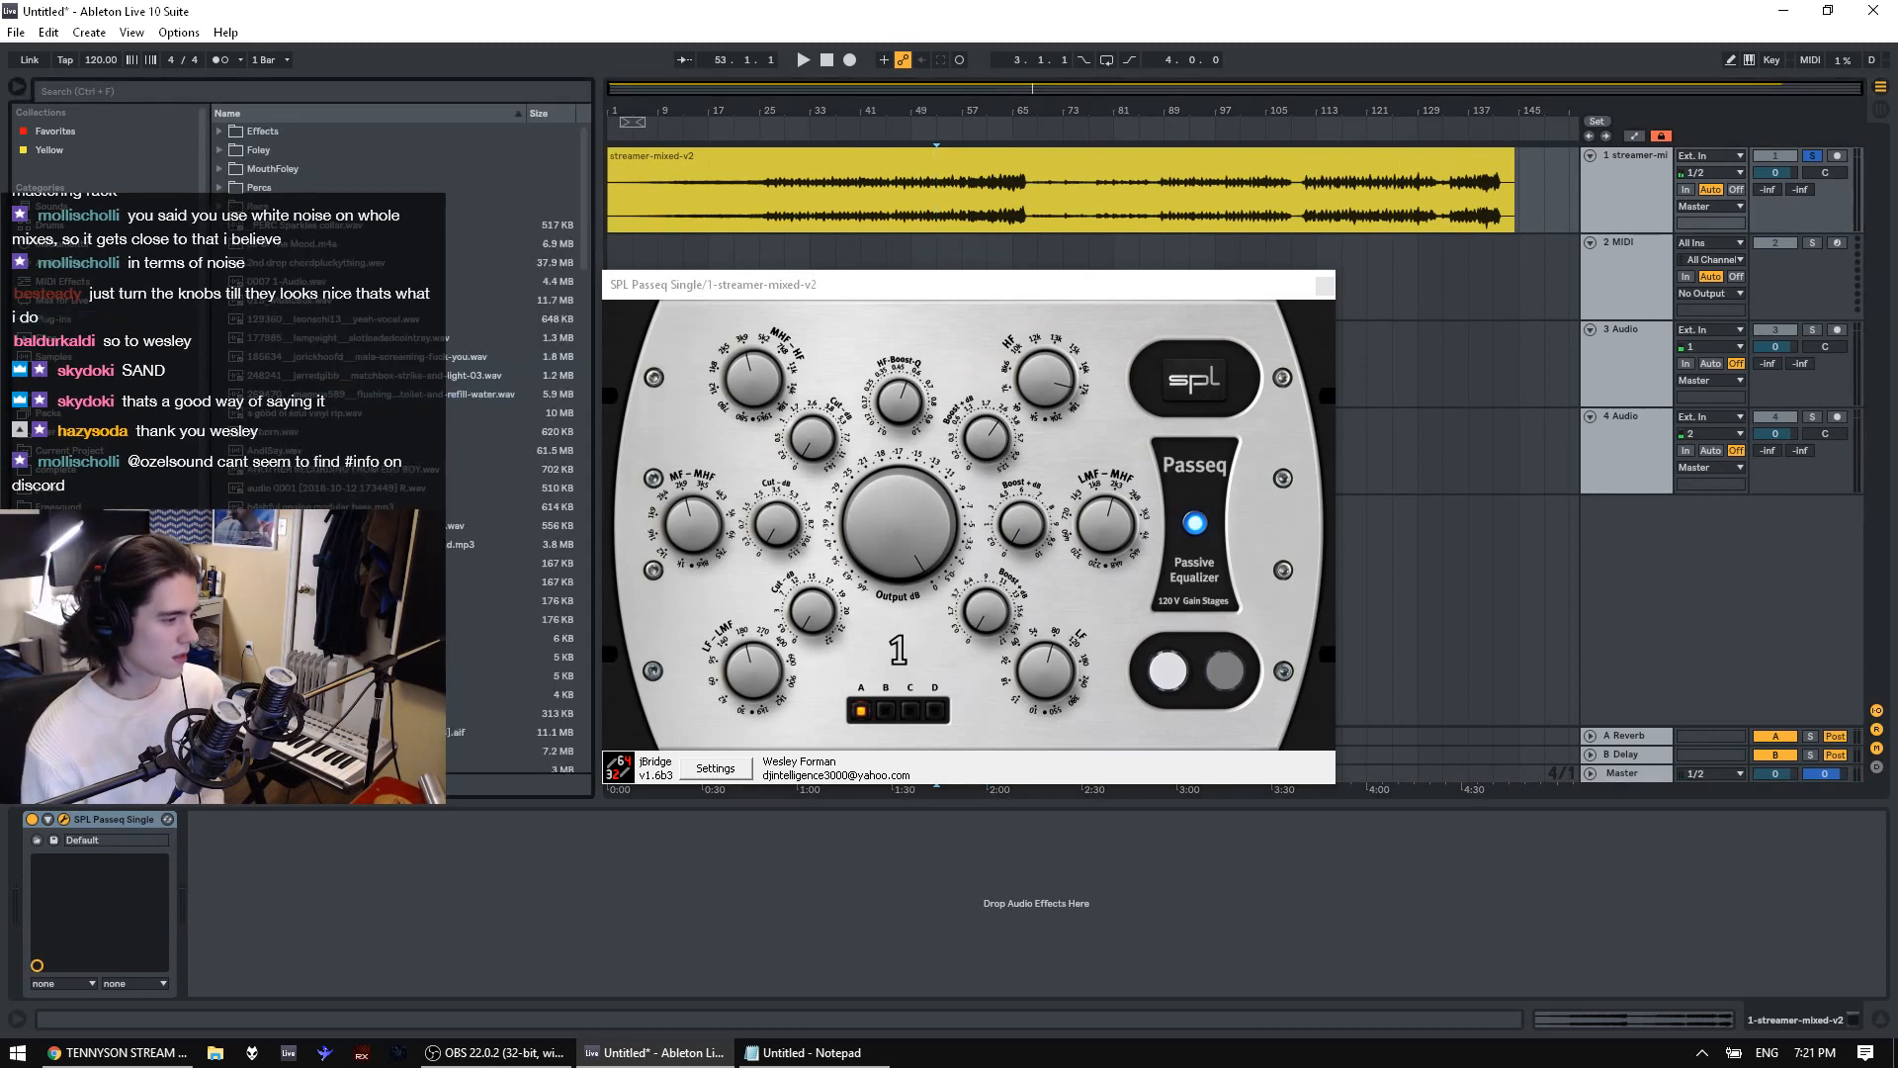
{"action": "left_click", "coordinate": [61, 562]}
{"action": "scroll", "coordinate": [69, 562], "scroll_direction": "down", "scroll_amount": 2}
{"action": "left_click", "coordinate": [61, 555]}
{"action": "left_click", "coordinate": [61, 573]}
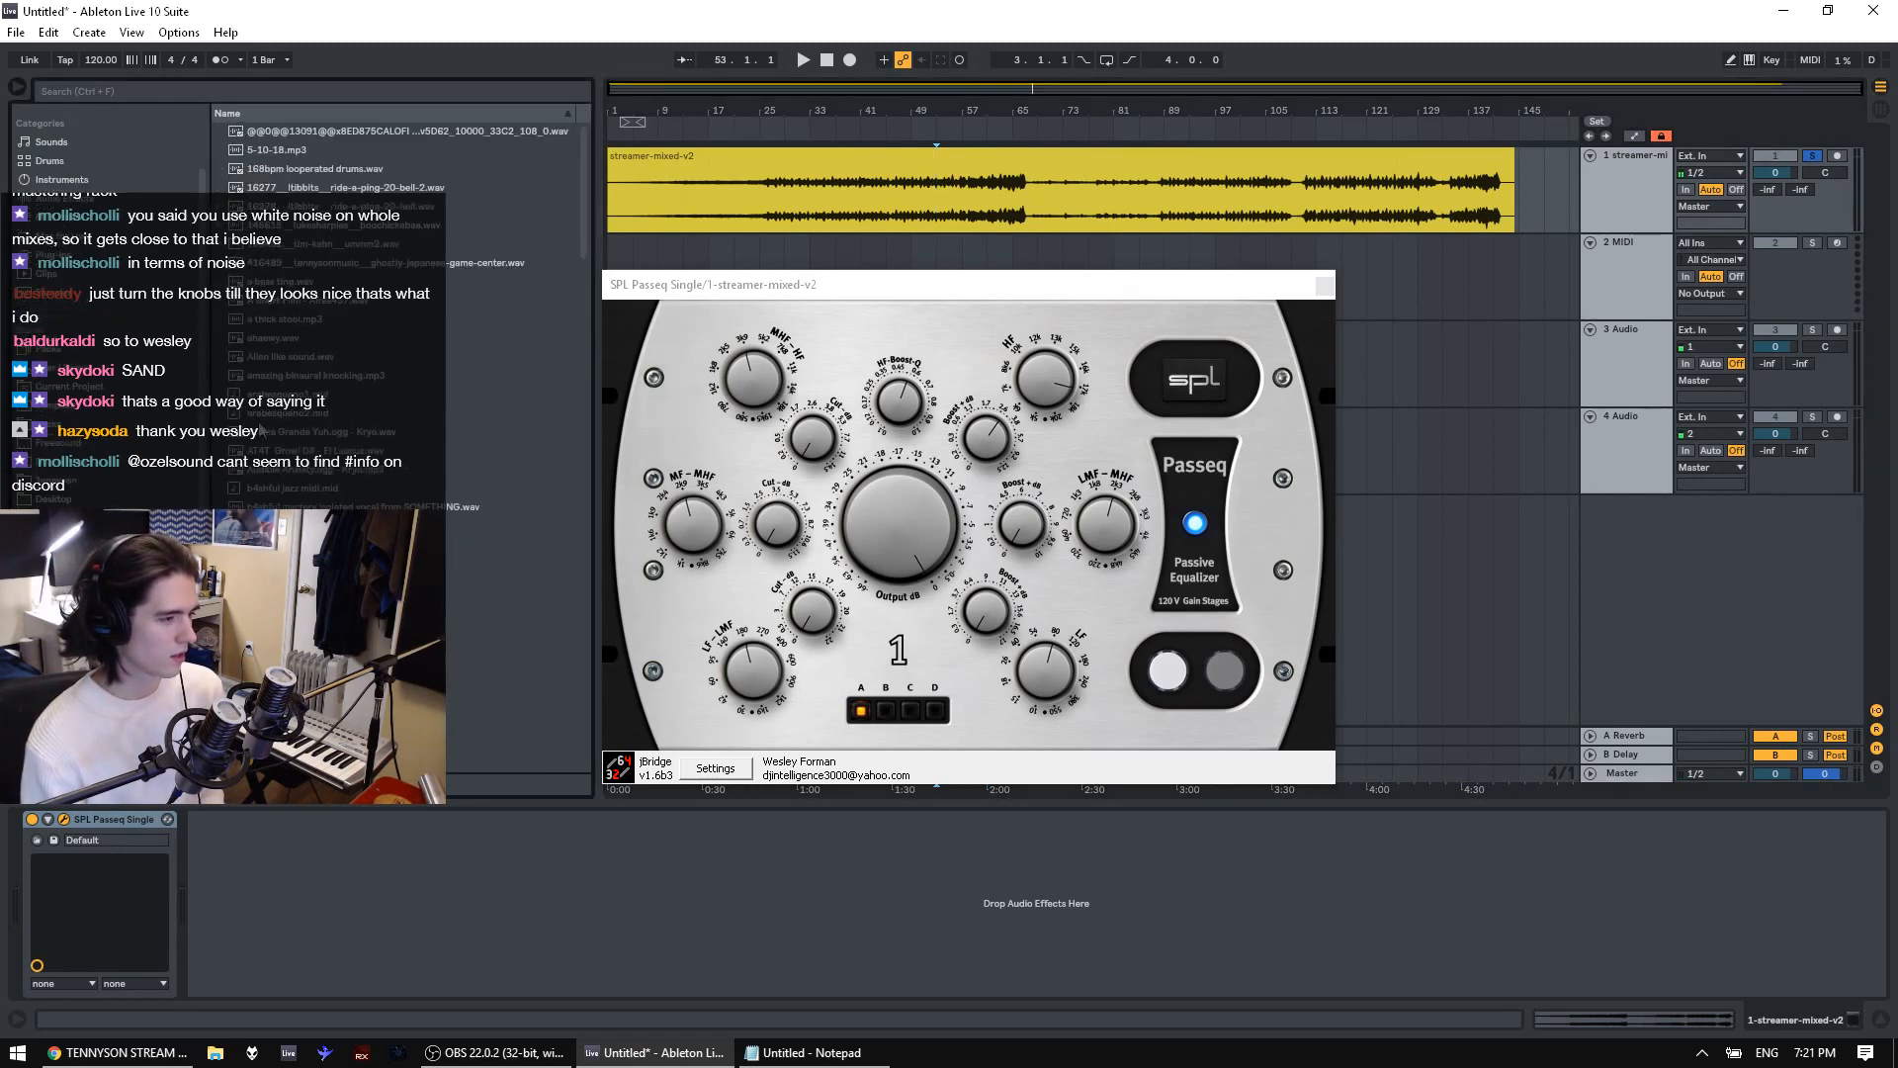
{"action": "left_click", "coordinate": [61, 592]}
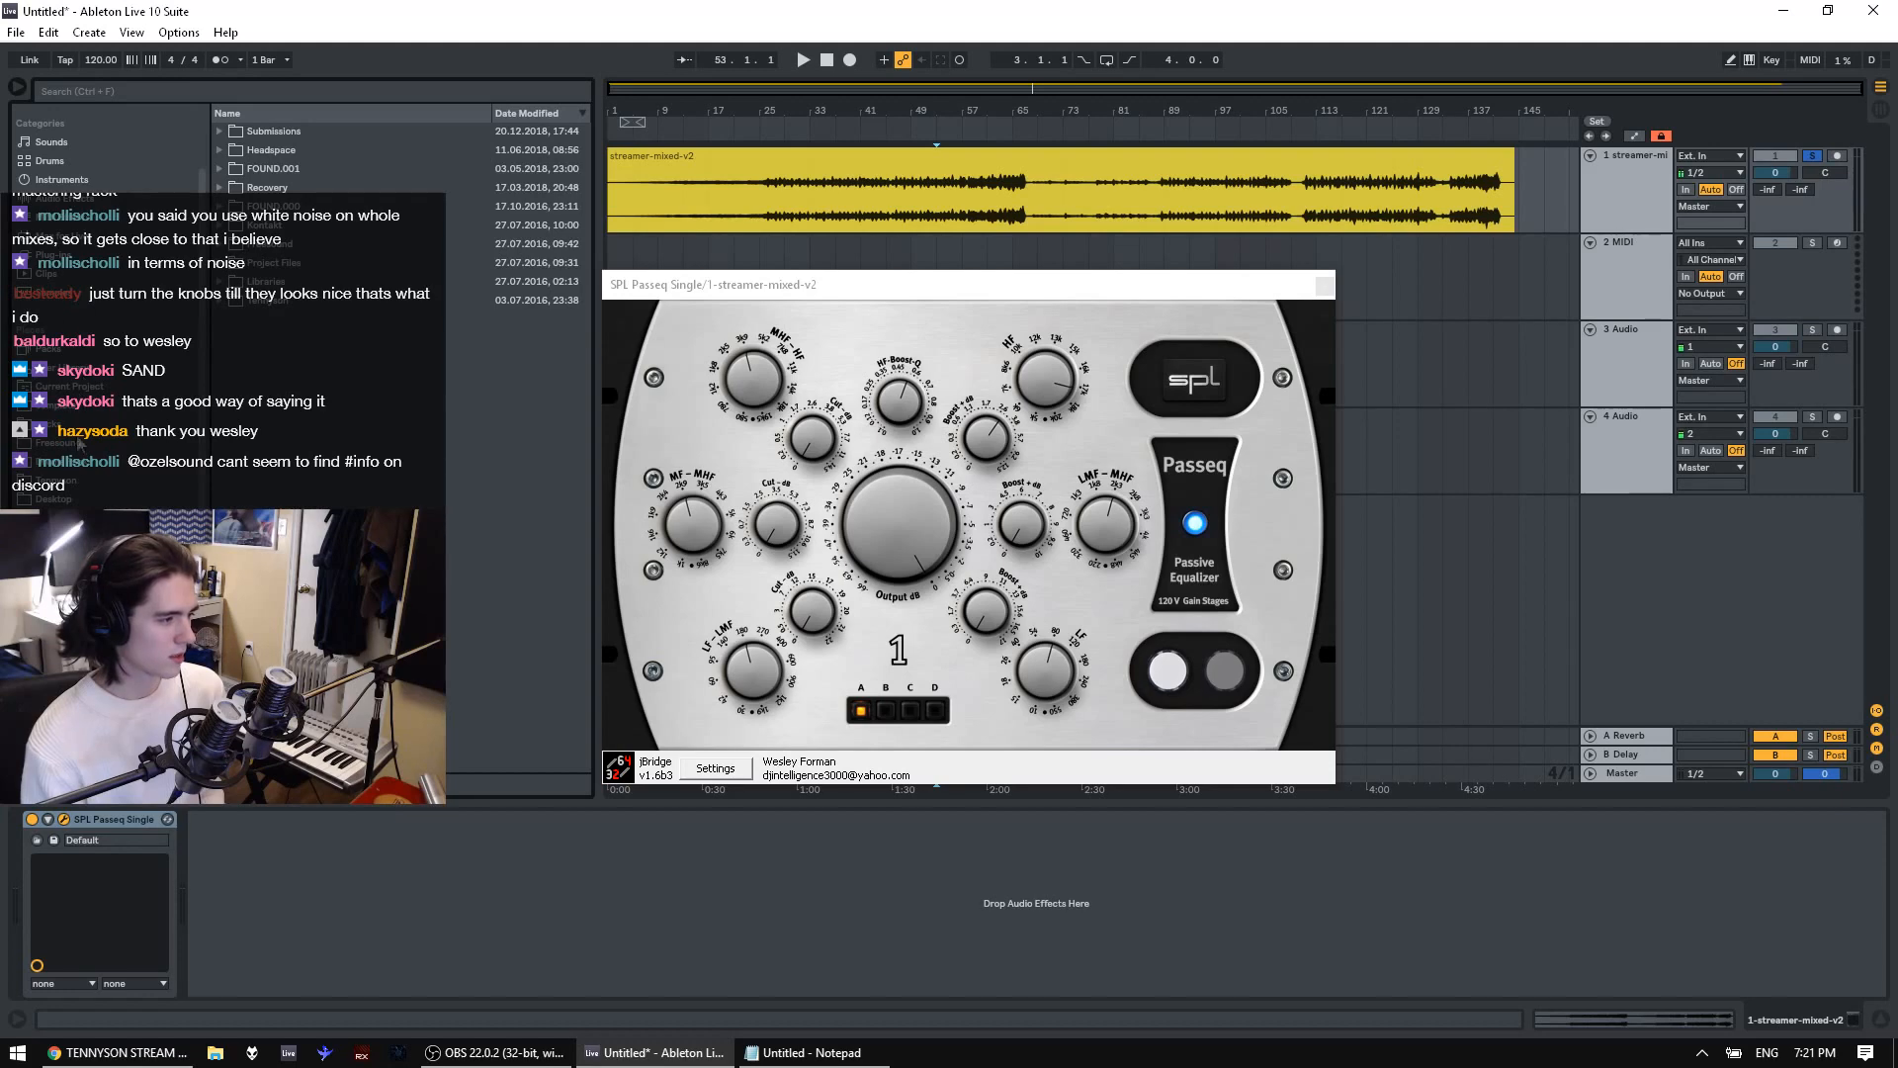
{"action": "left_click", "coordinate": [61, 498]}
{"action": "left_click", "coordinate": [316, 620]}
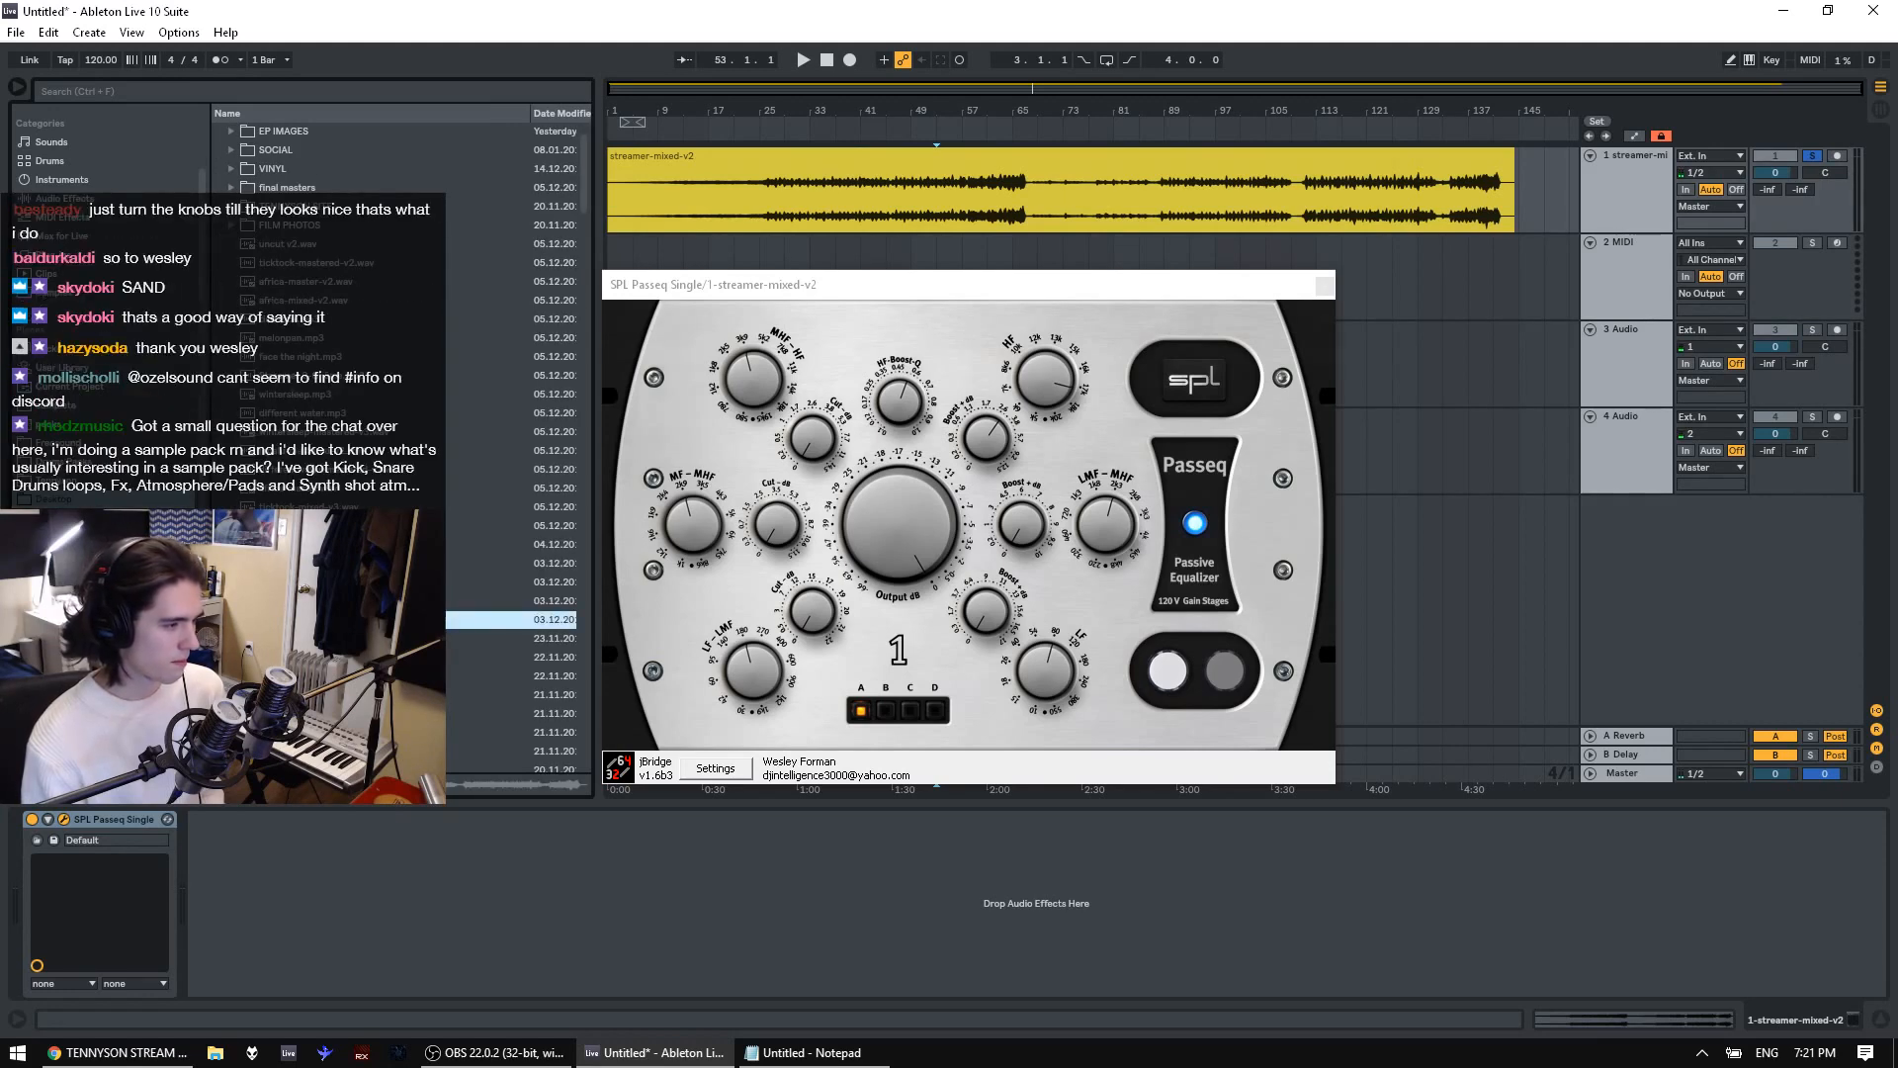
{"action": "scroll", "coordinate": [396, 445], "scroll_direction": "down", "scroll_amount": 3}
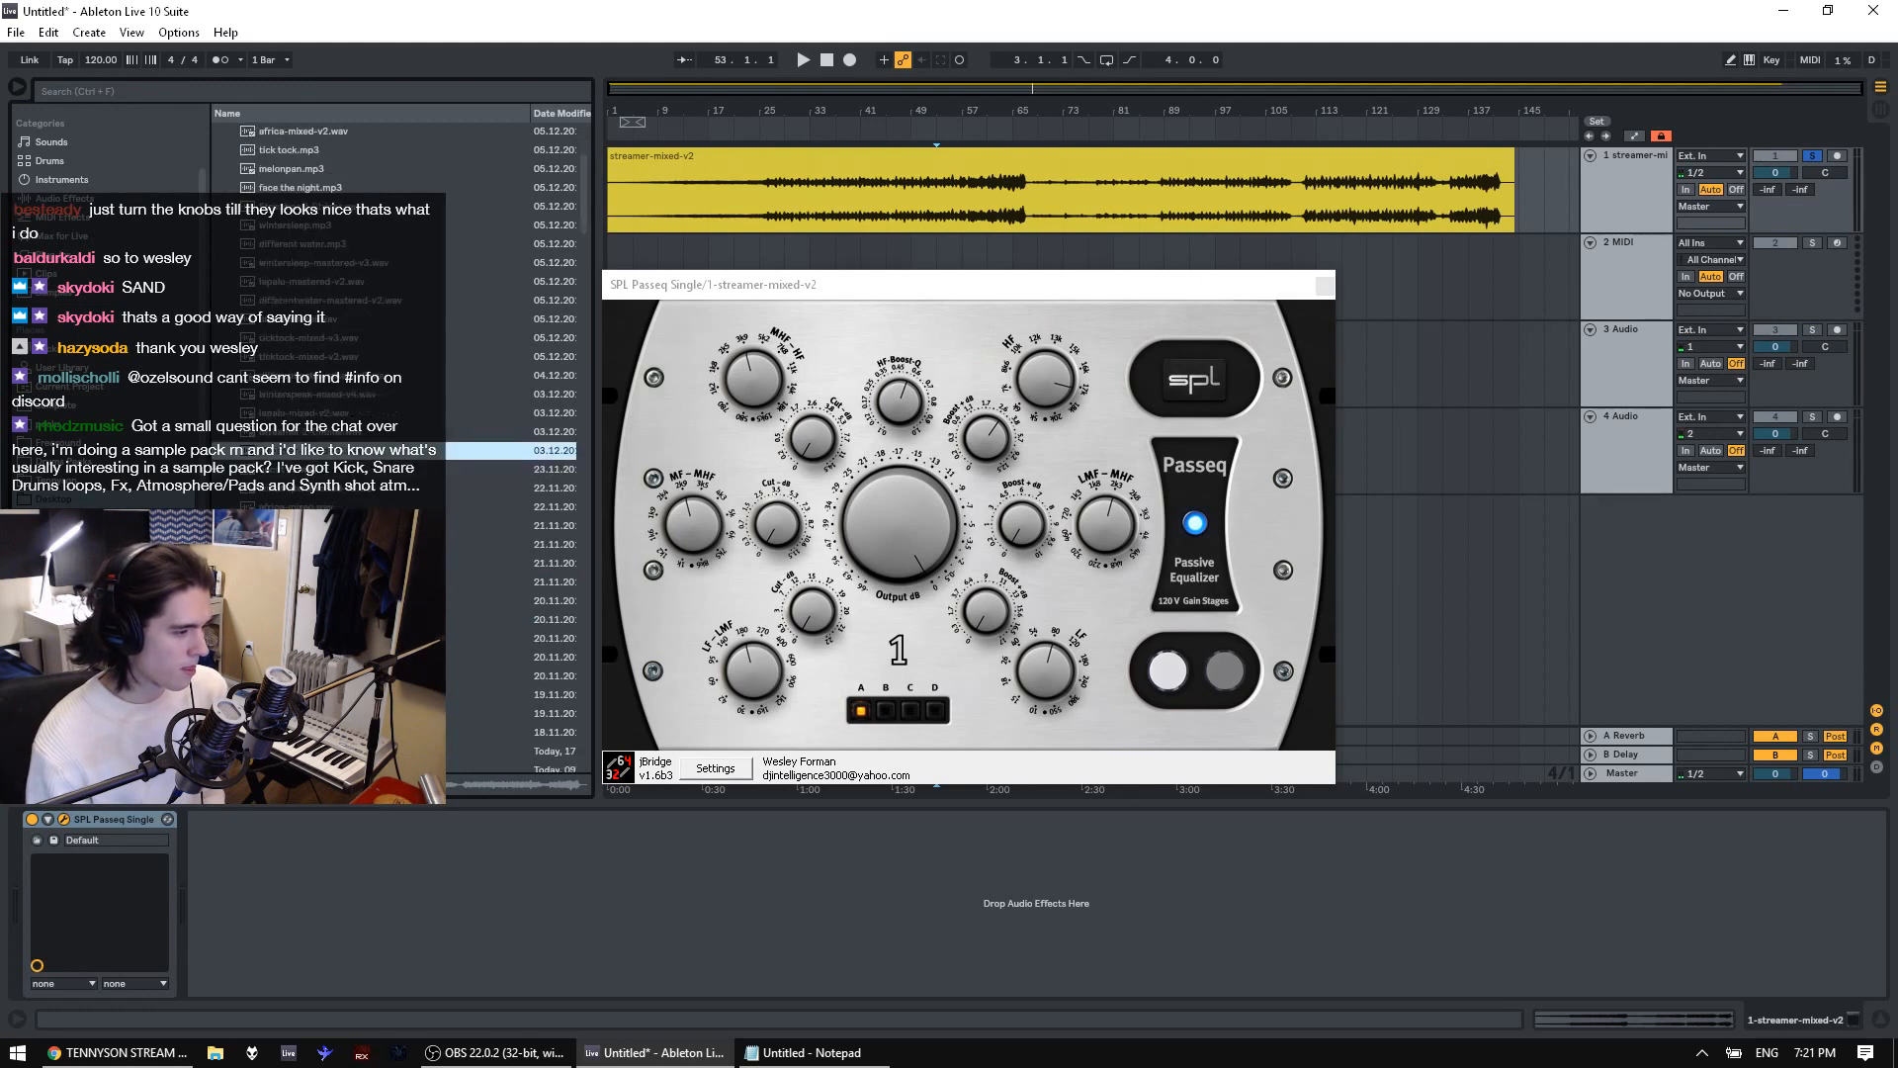
{"action": "left_click_drag", "start_coordinate": [336, 712], "coordinate": [615, 190]}
Listen to streamer-mixed from bar 61, and deactivate the SPL Passeq Single device on its track
{"action": "left_click", "coordinate": [989, 235]}
{"action": "key", "text": "space"}
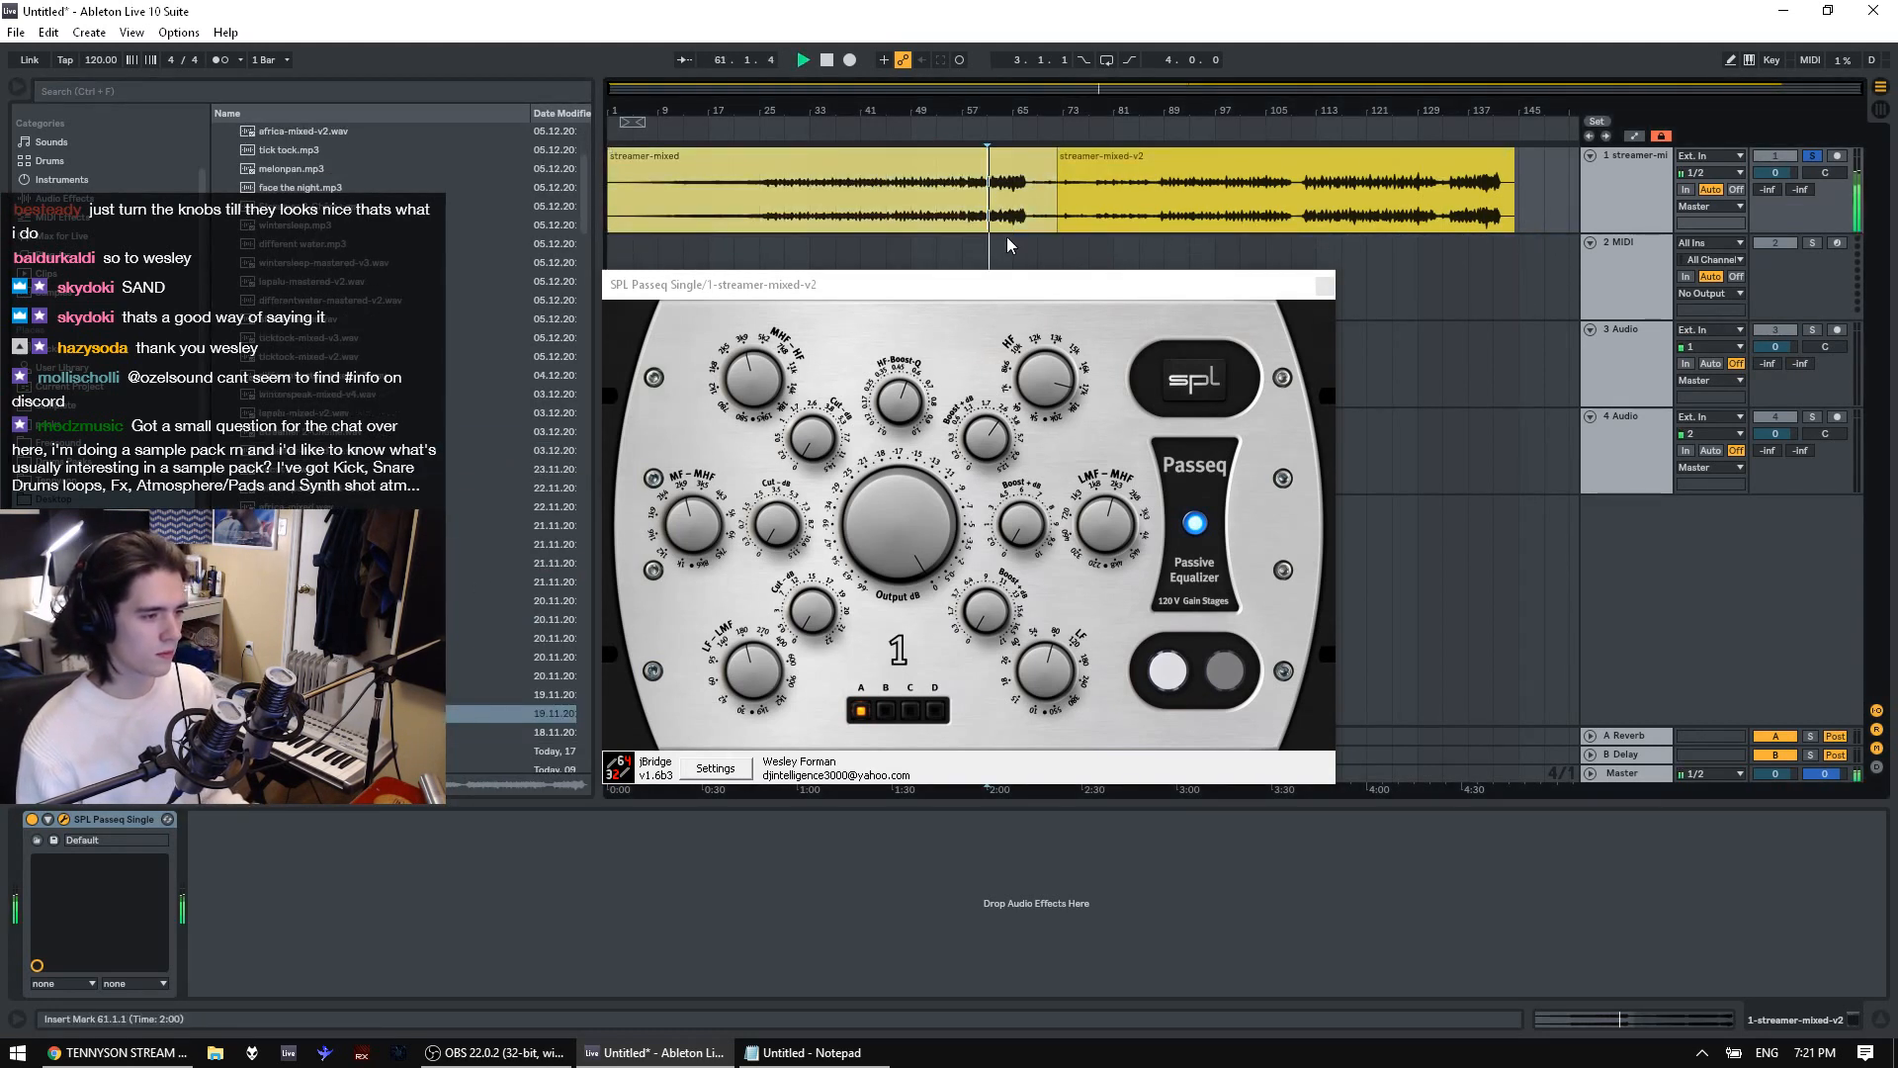
{"action": "left_click", "coordinate": [1000, 219]}
{"action": "key", "text": "space"}
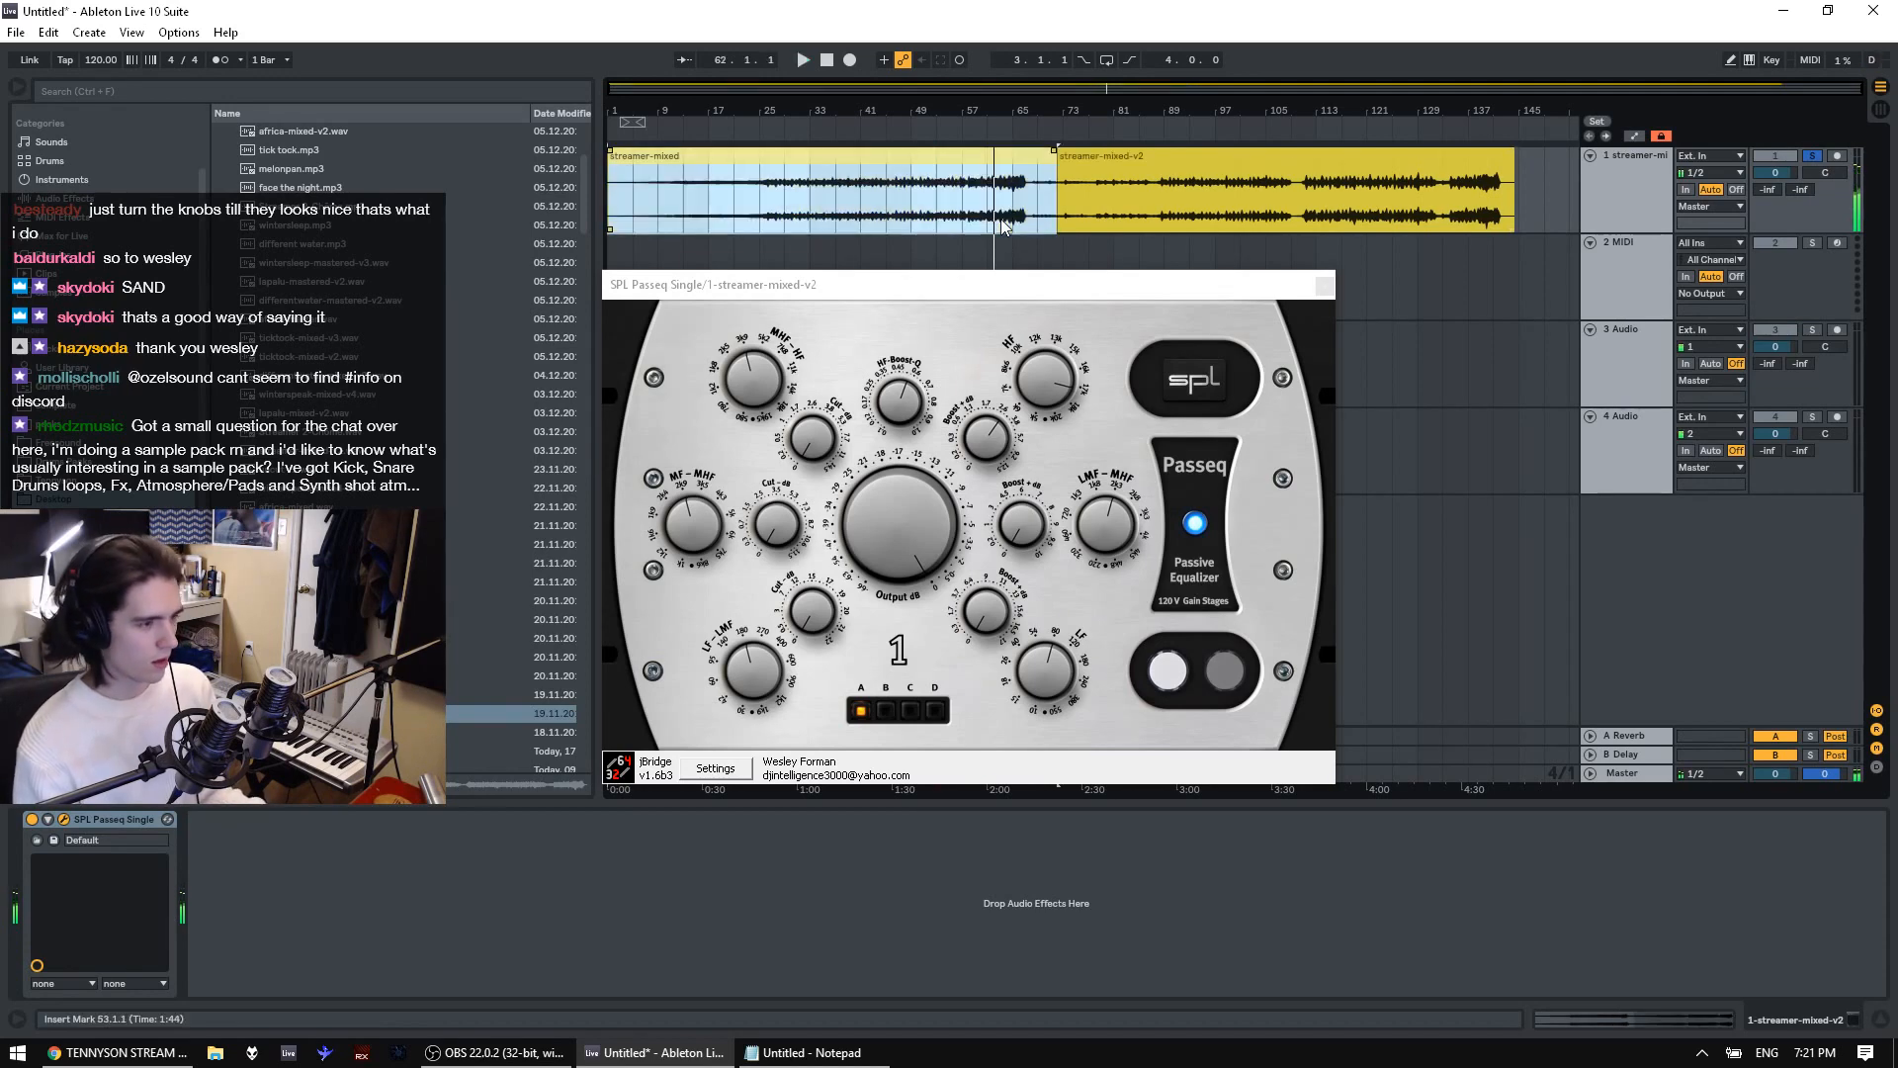
{"action": "left_click", "coordinate": [32, 820]}
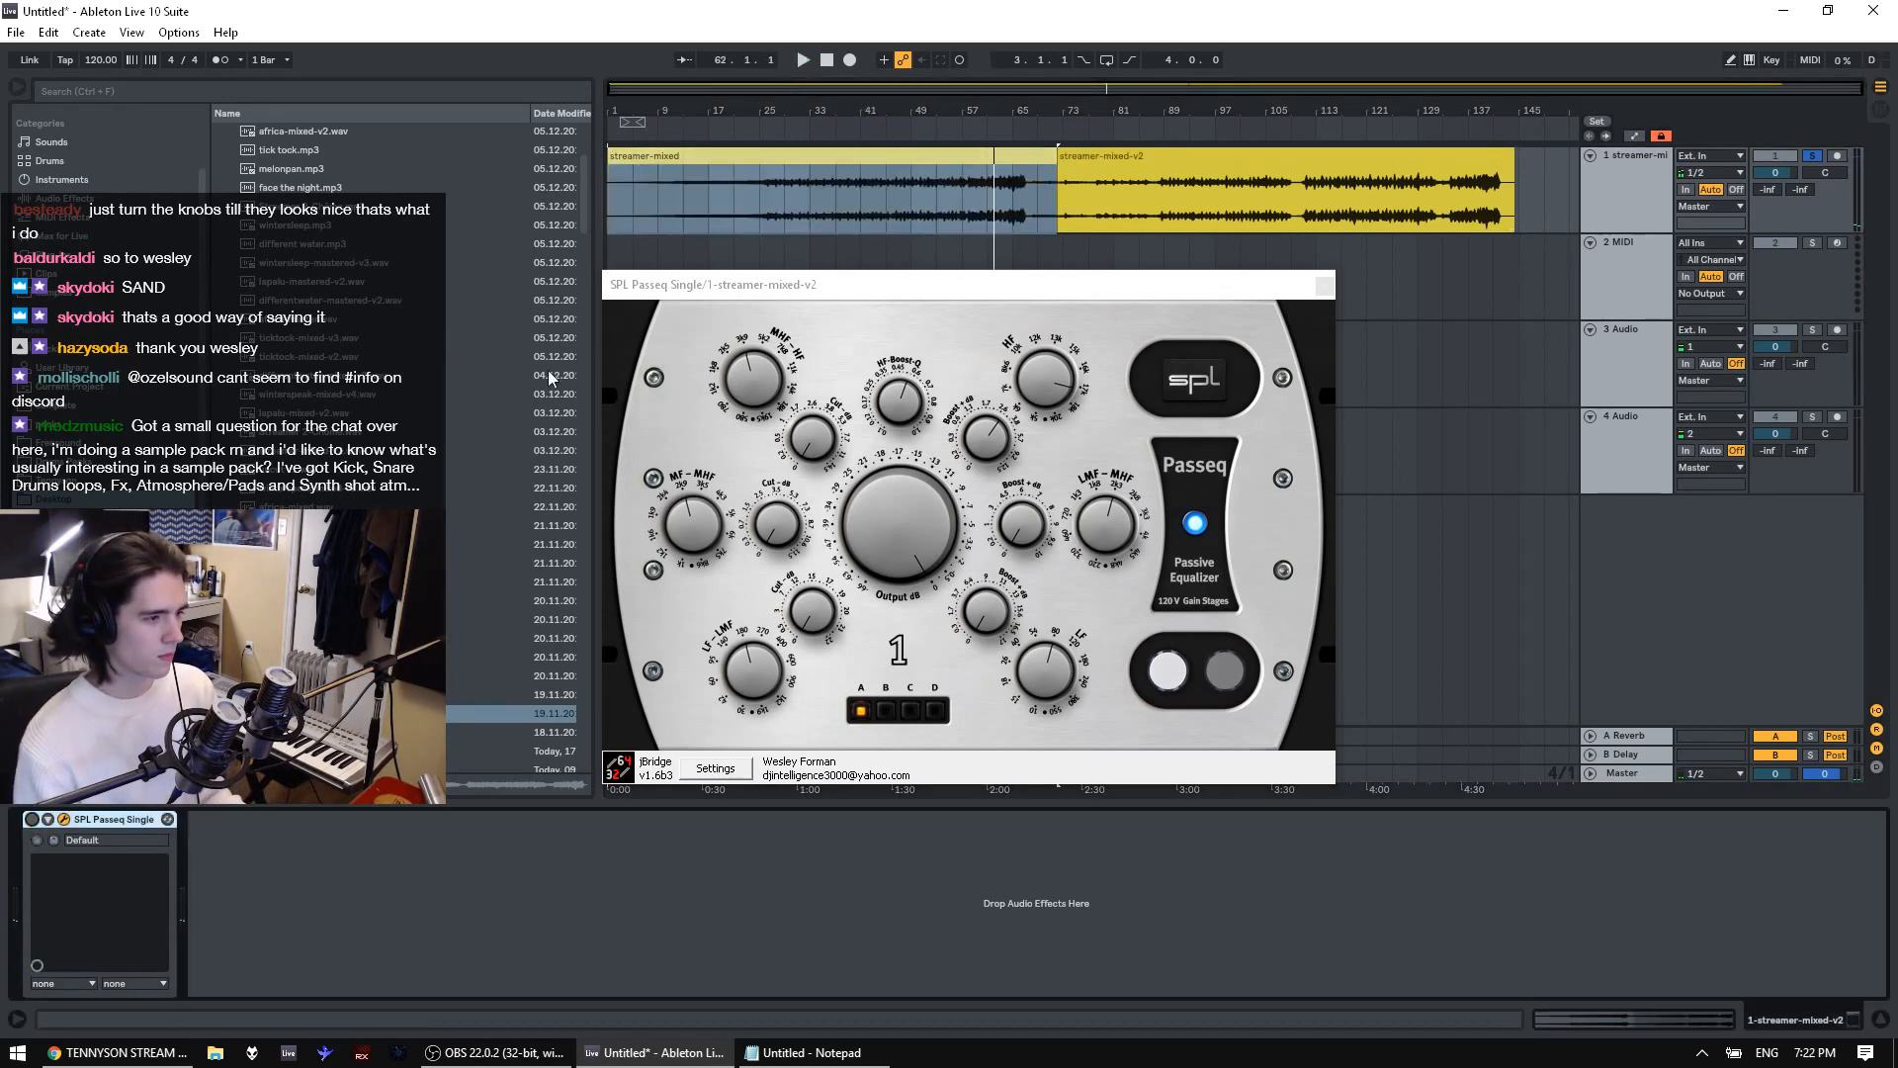
Play streamer-mixed from bar 57, undo the Passeq deactivation and clip placement to hear streamer-mixed-v2 from bar 53, and restore the placement
{"action": "left_click", "coordinate": [955, 229]}
{"action": "key", "text": "space"}
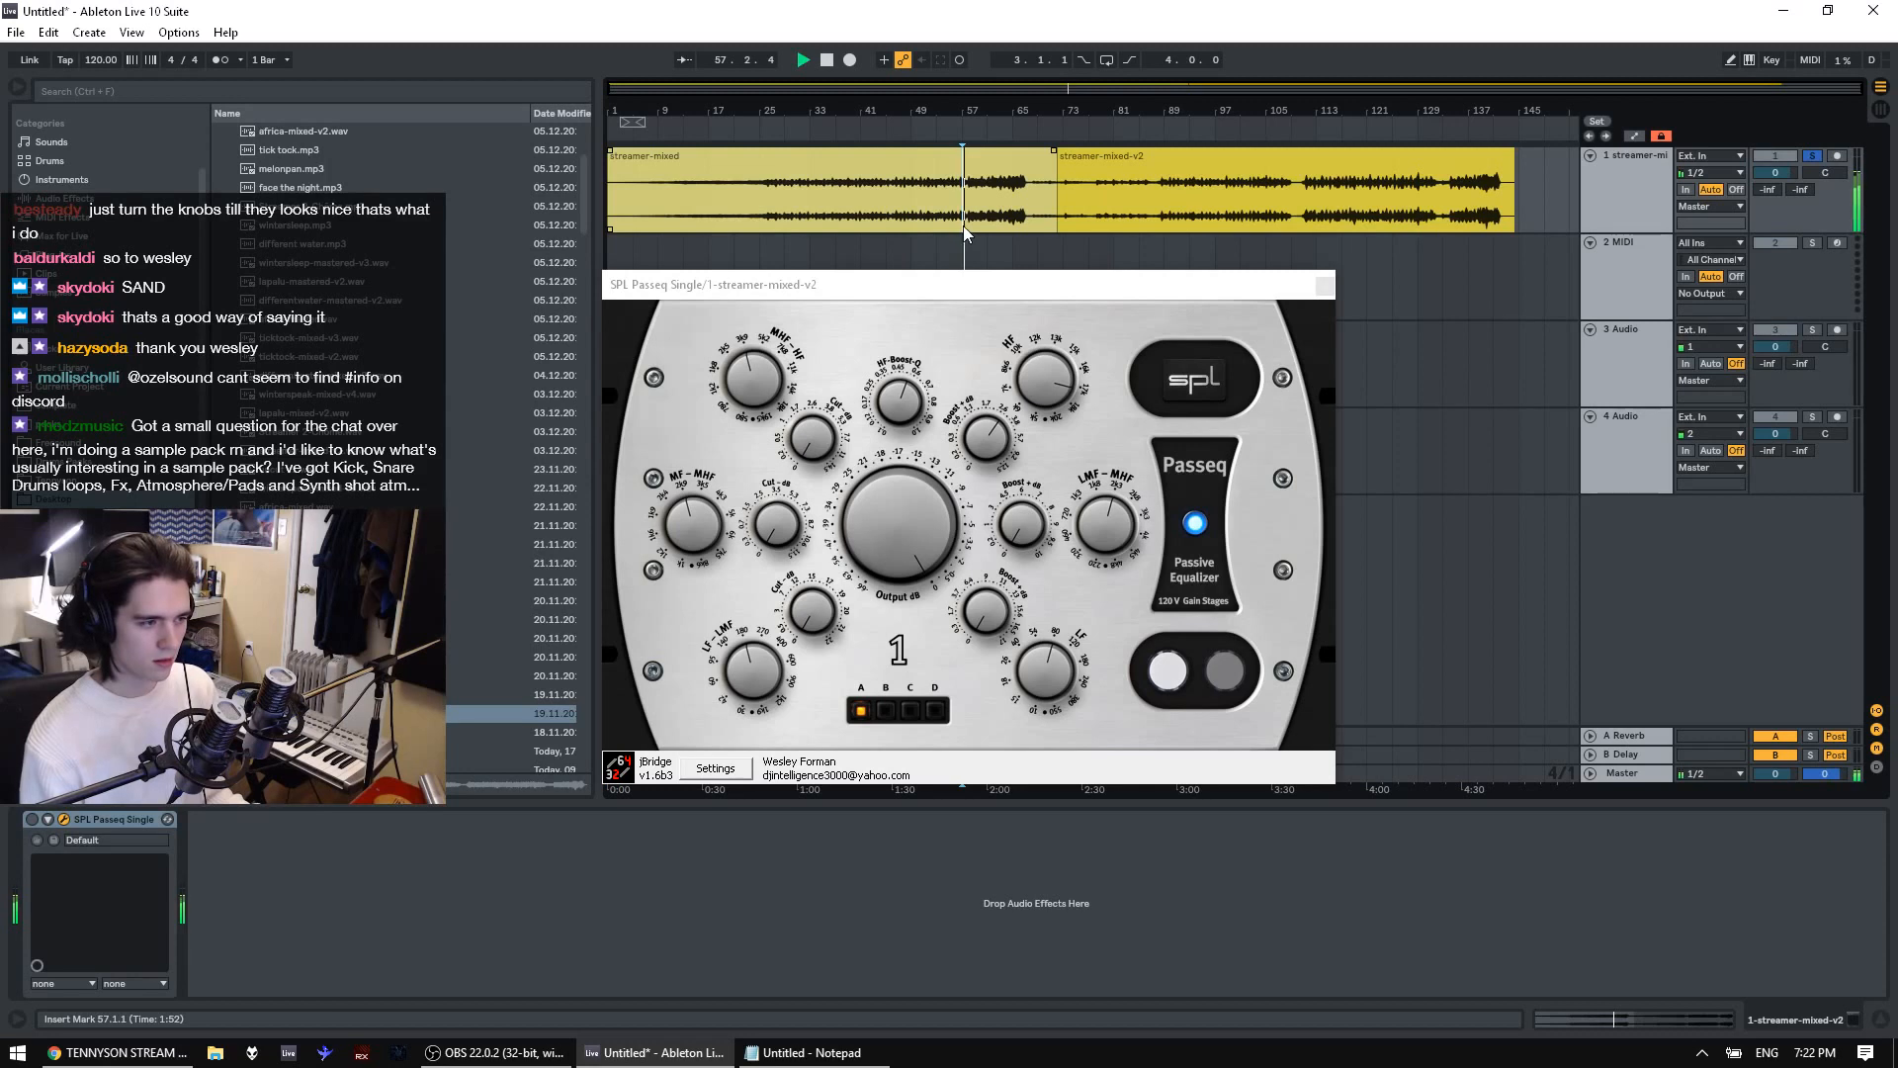
{"action": "key", "text": "ctrl+z"}
{"action": "key", "text": "ctrl+z"}
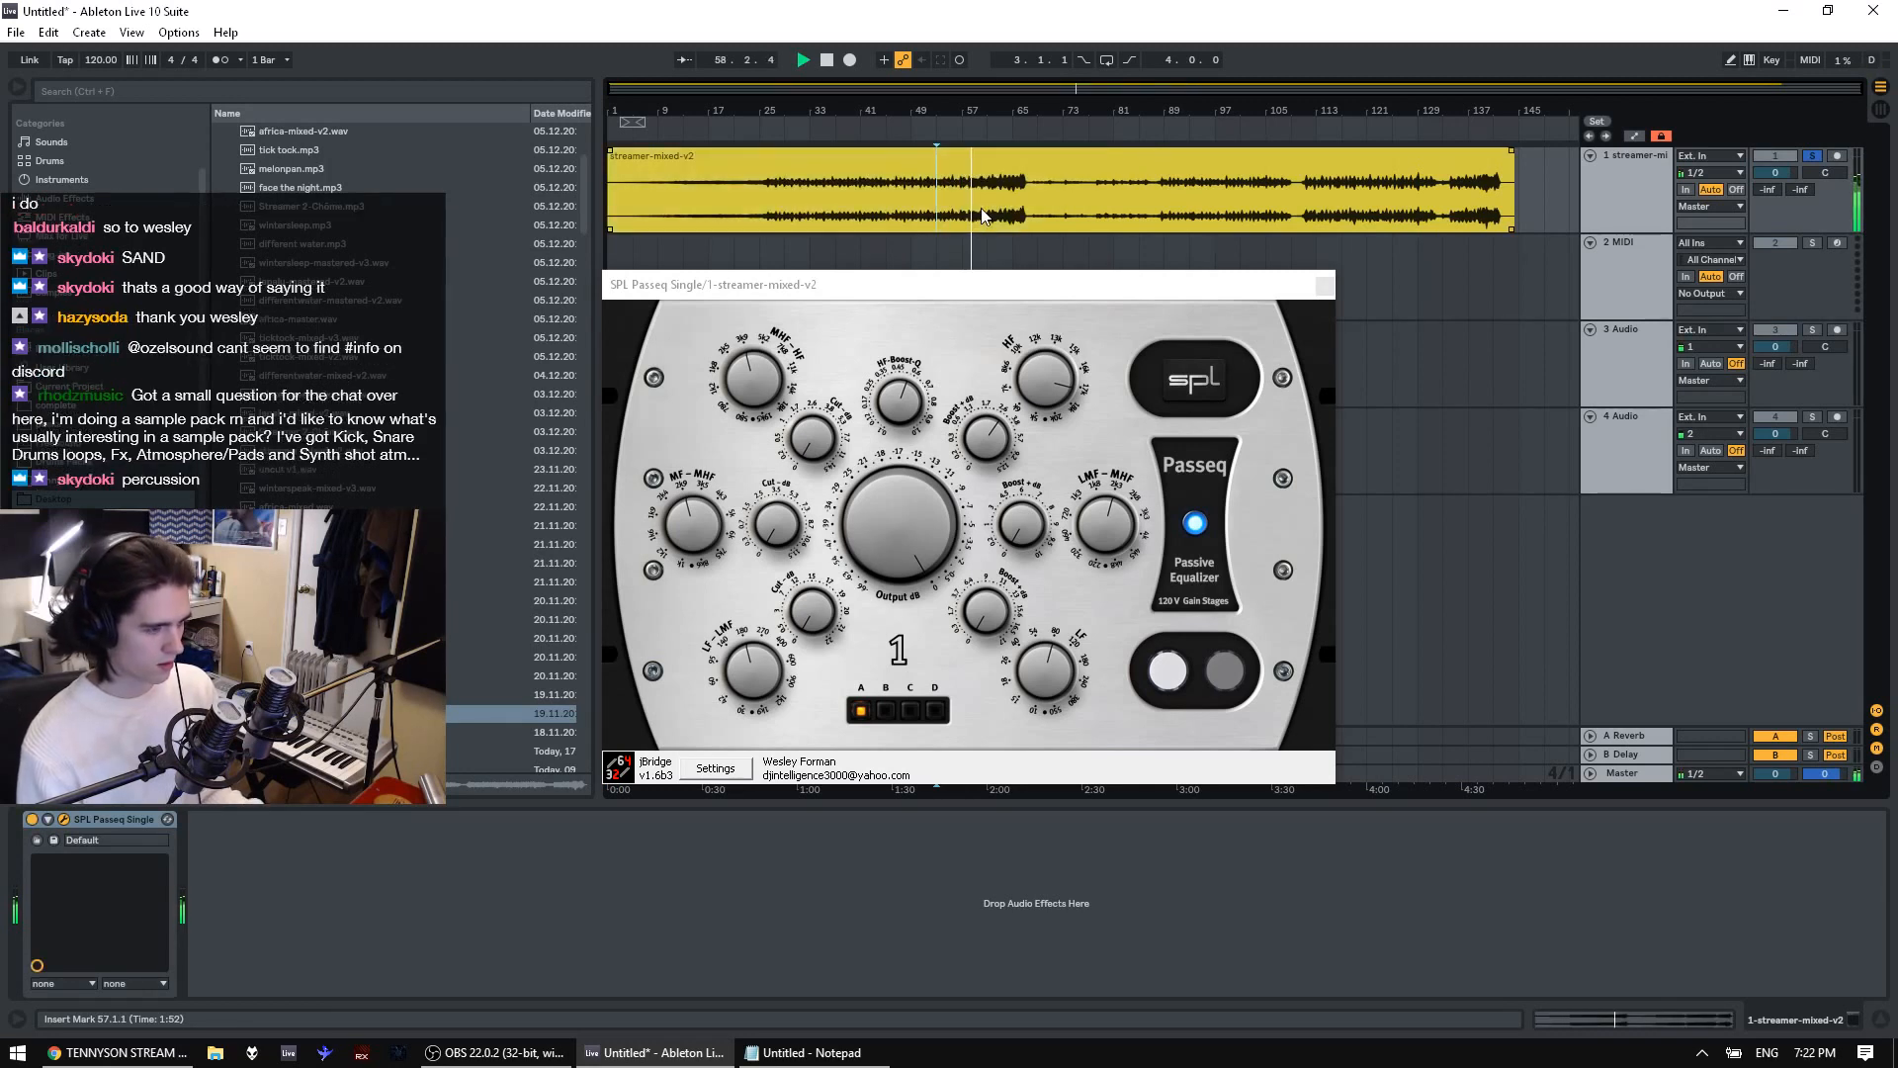
{"action": "key", "text": "space"}
{"action": "key", "text": "space"}
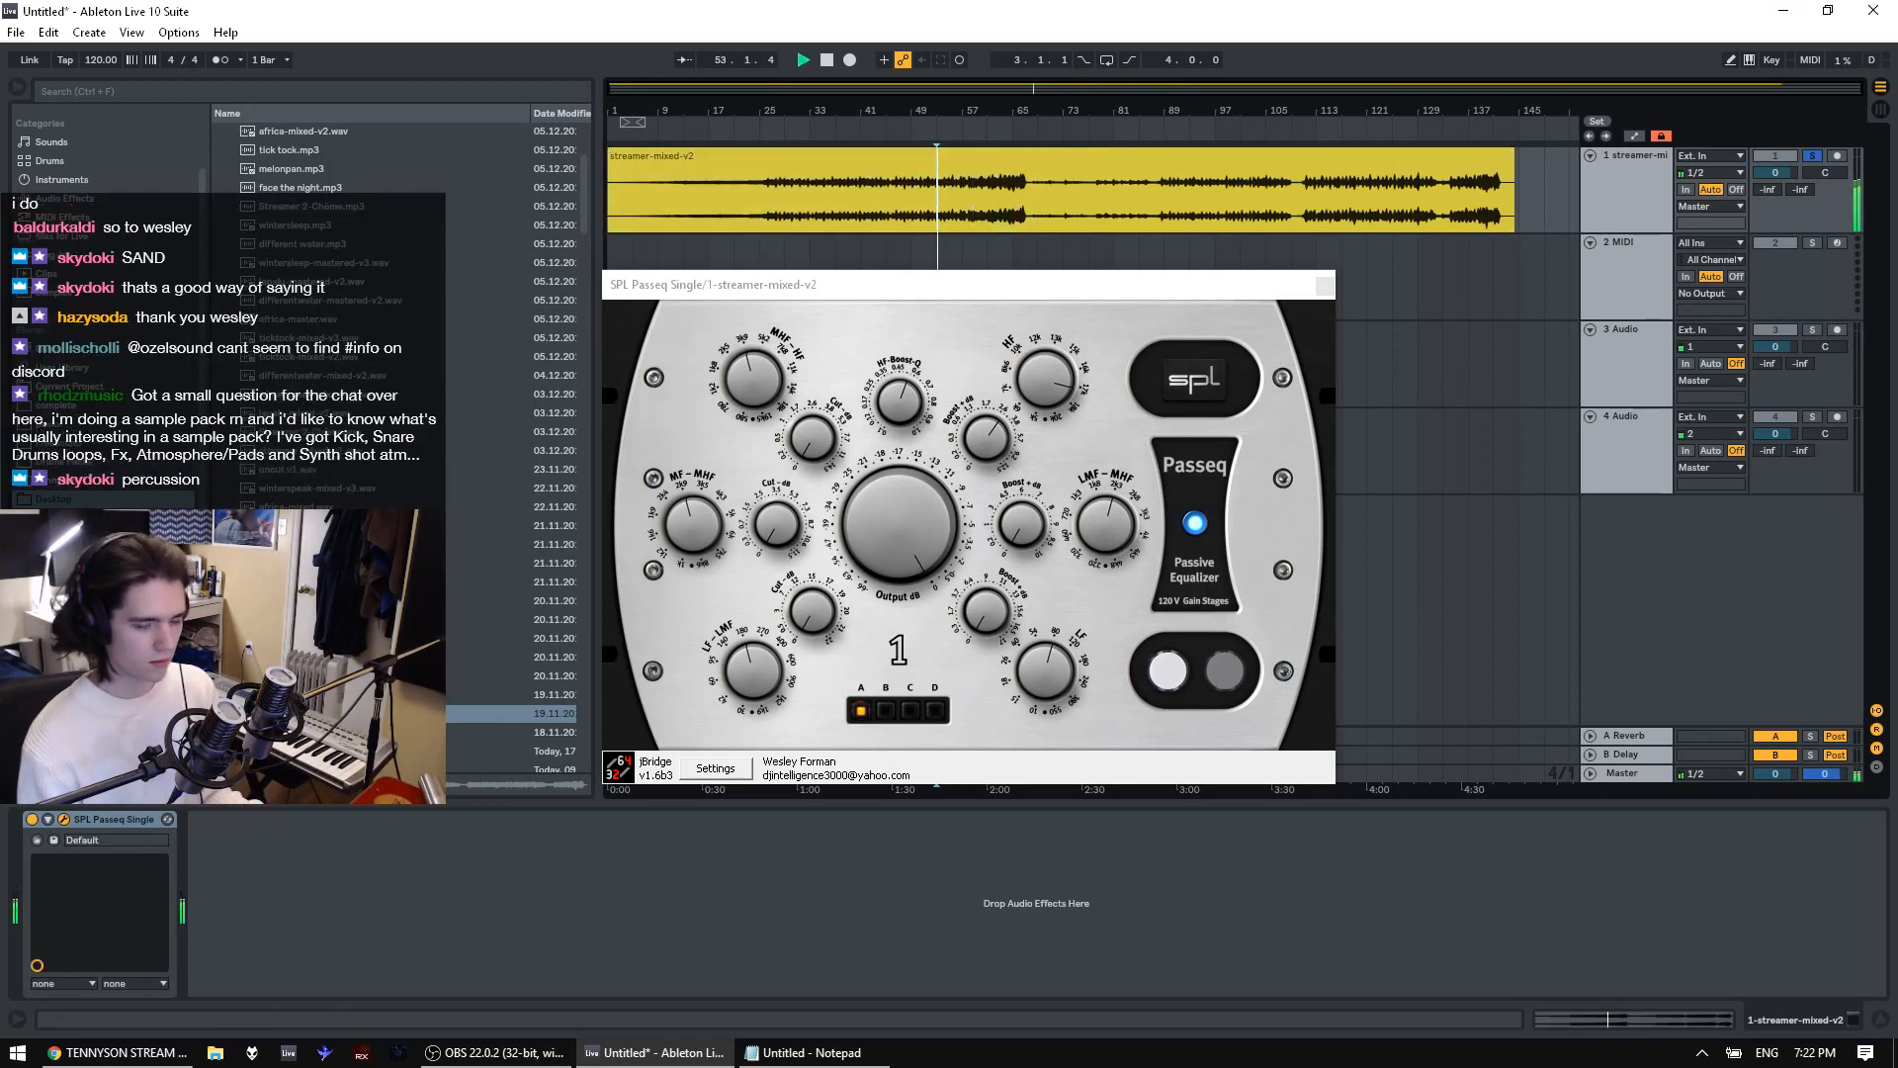
{"action": "key", "text": "ctrl+y"}
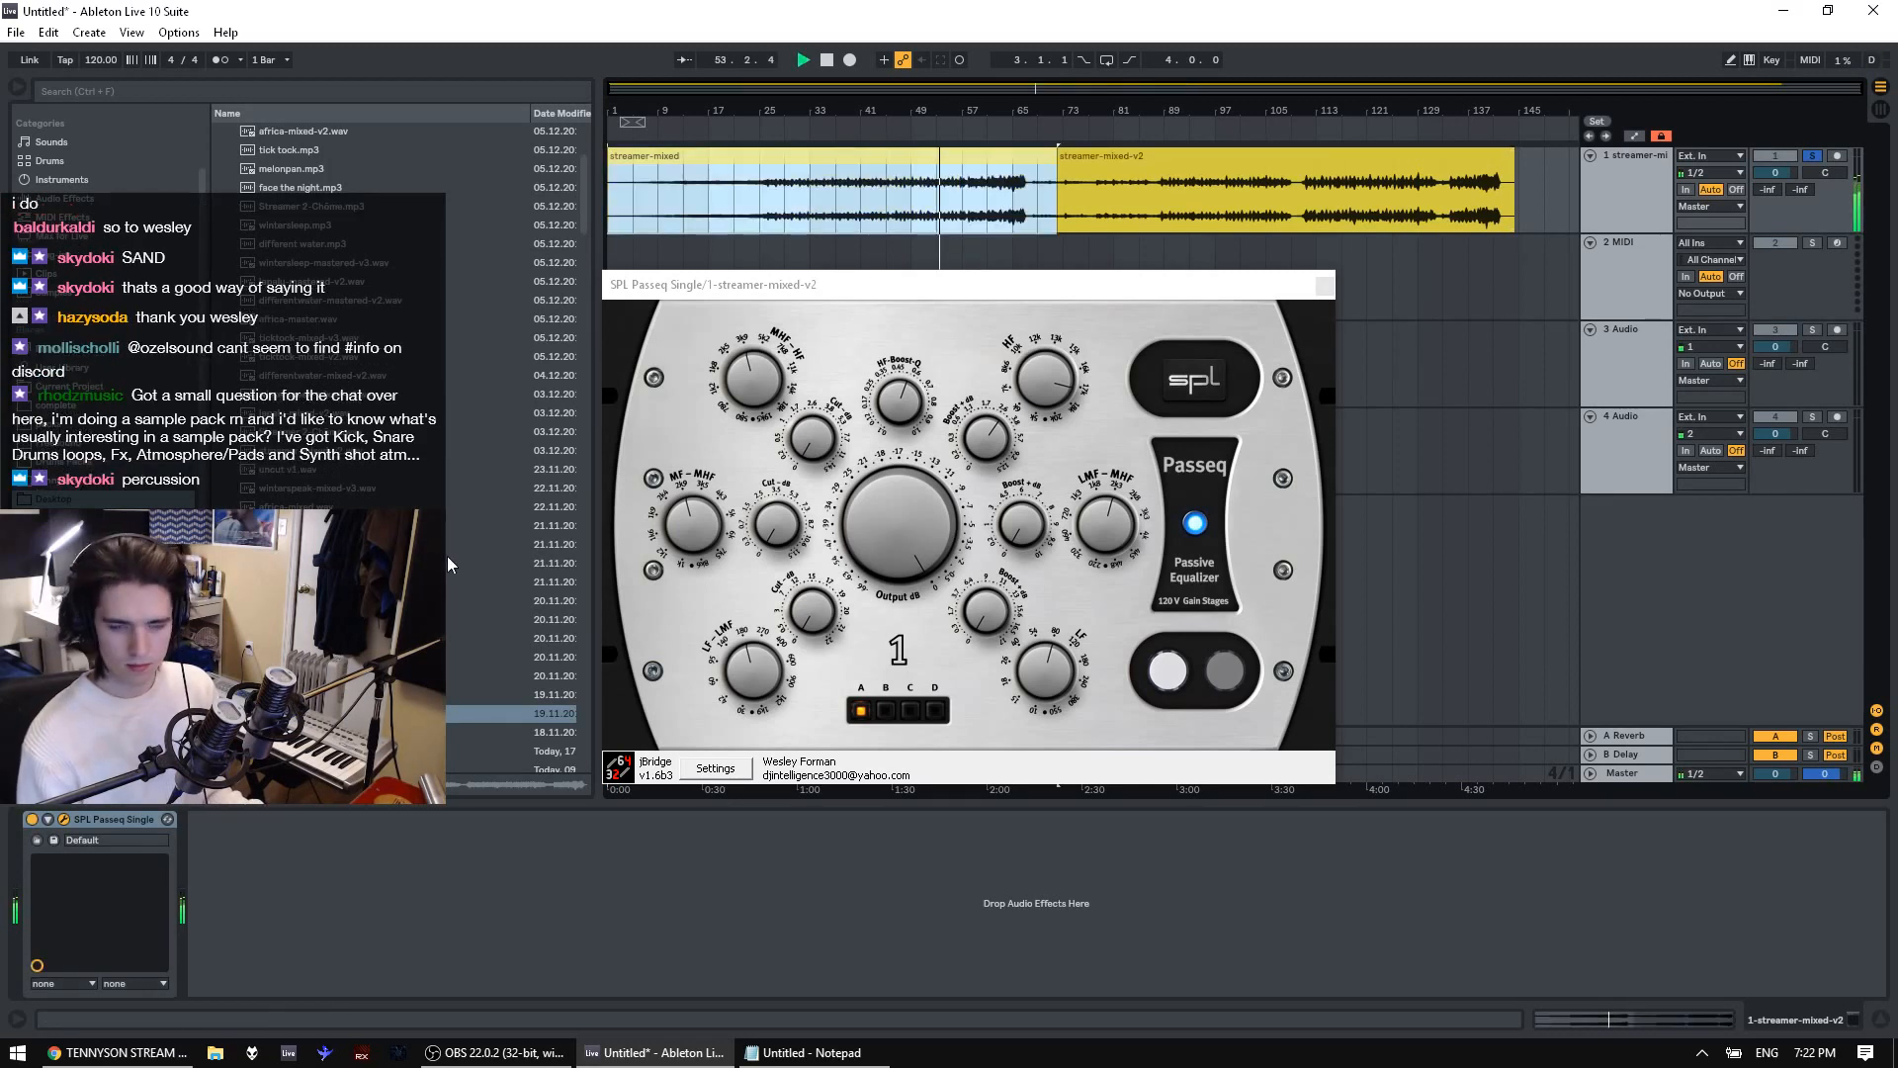
Listen to streamer-mixed around bars 57 and 58, toggling the Passeq's processing on and back off for comparison
{"action": "left_click", "coordinate": [973, 220]}
{"action": "left_click", "coordinate": [964, 220]}
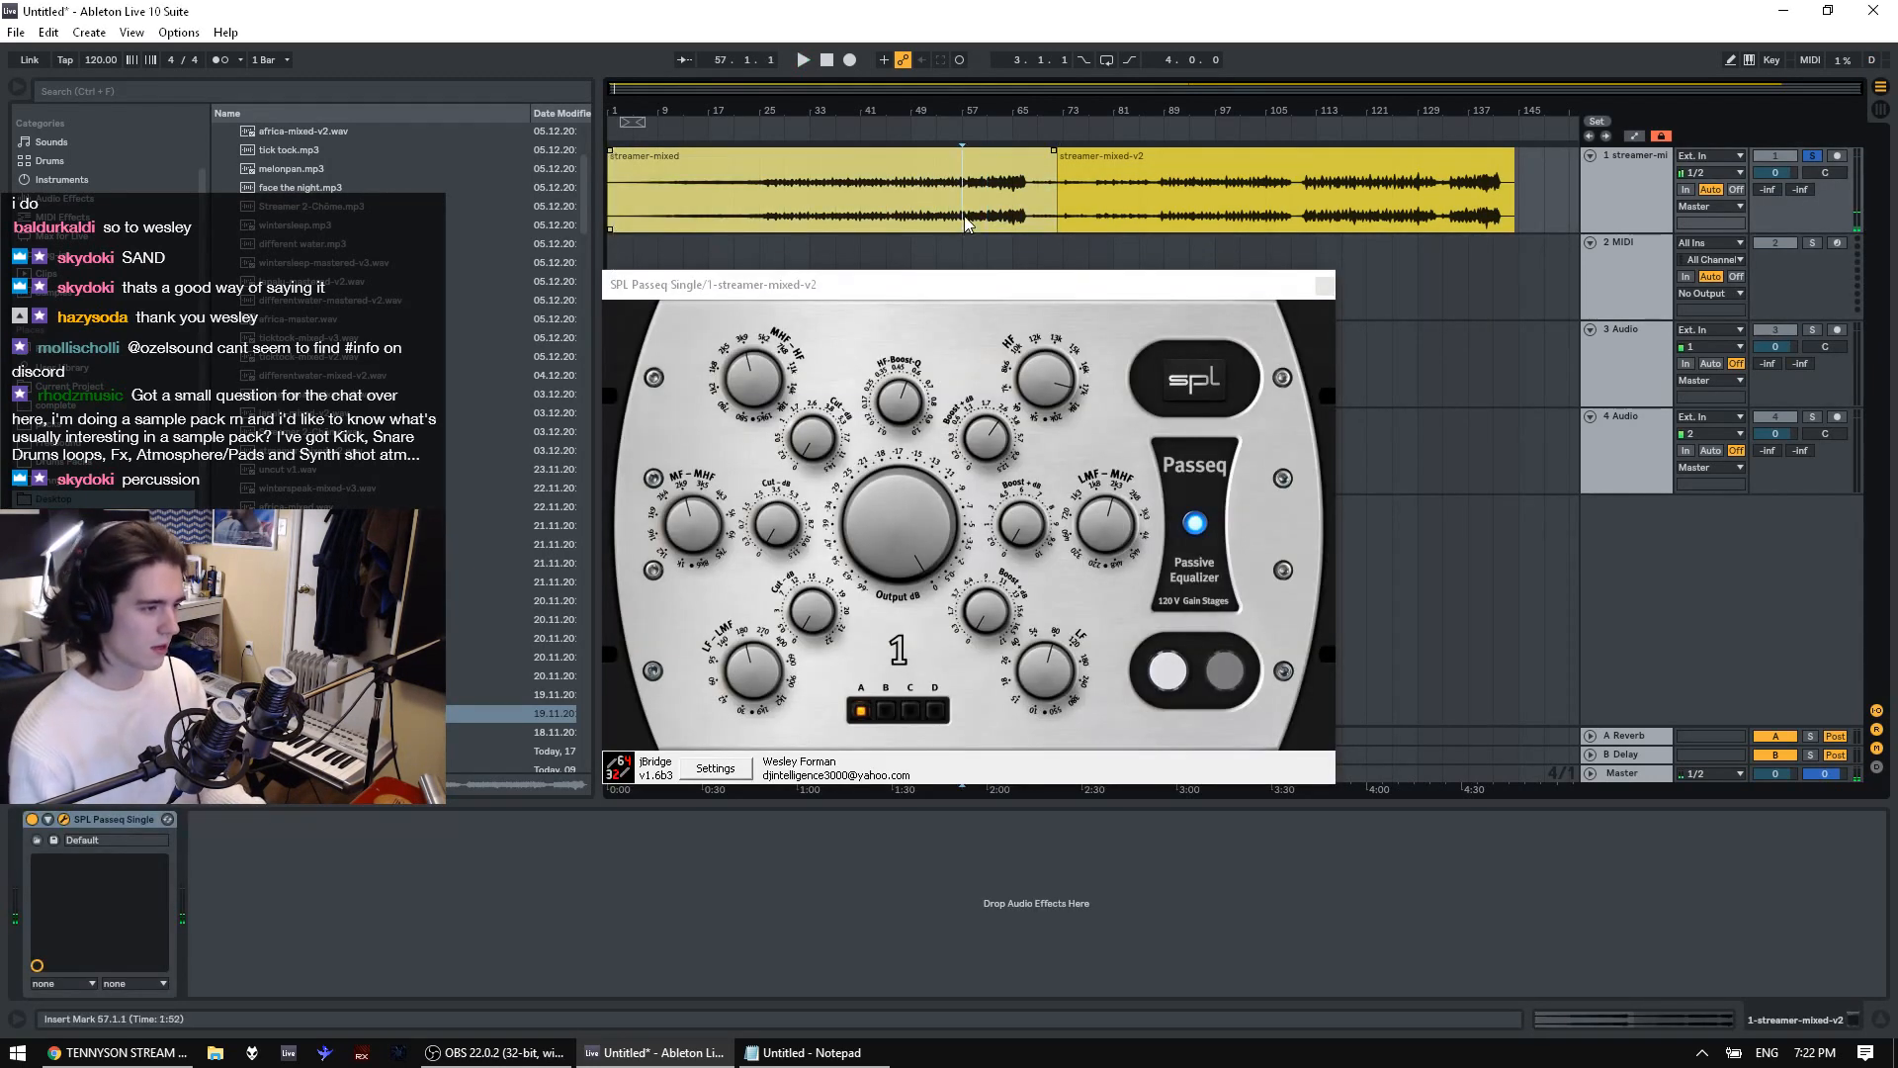
{"action": "left_click", "coordinate": [970, 220]}
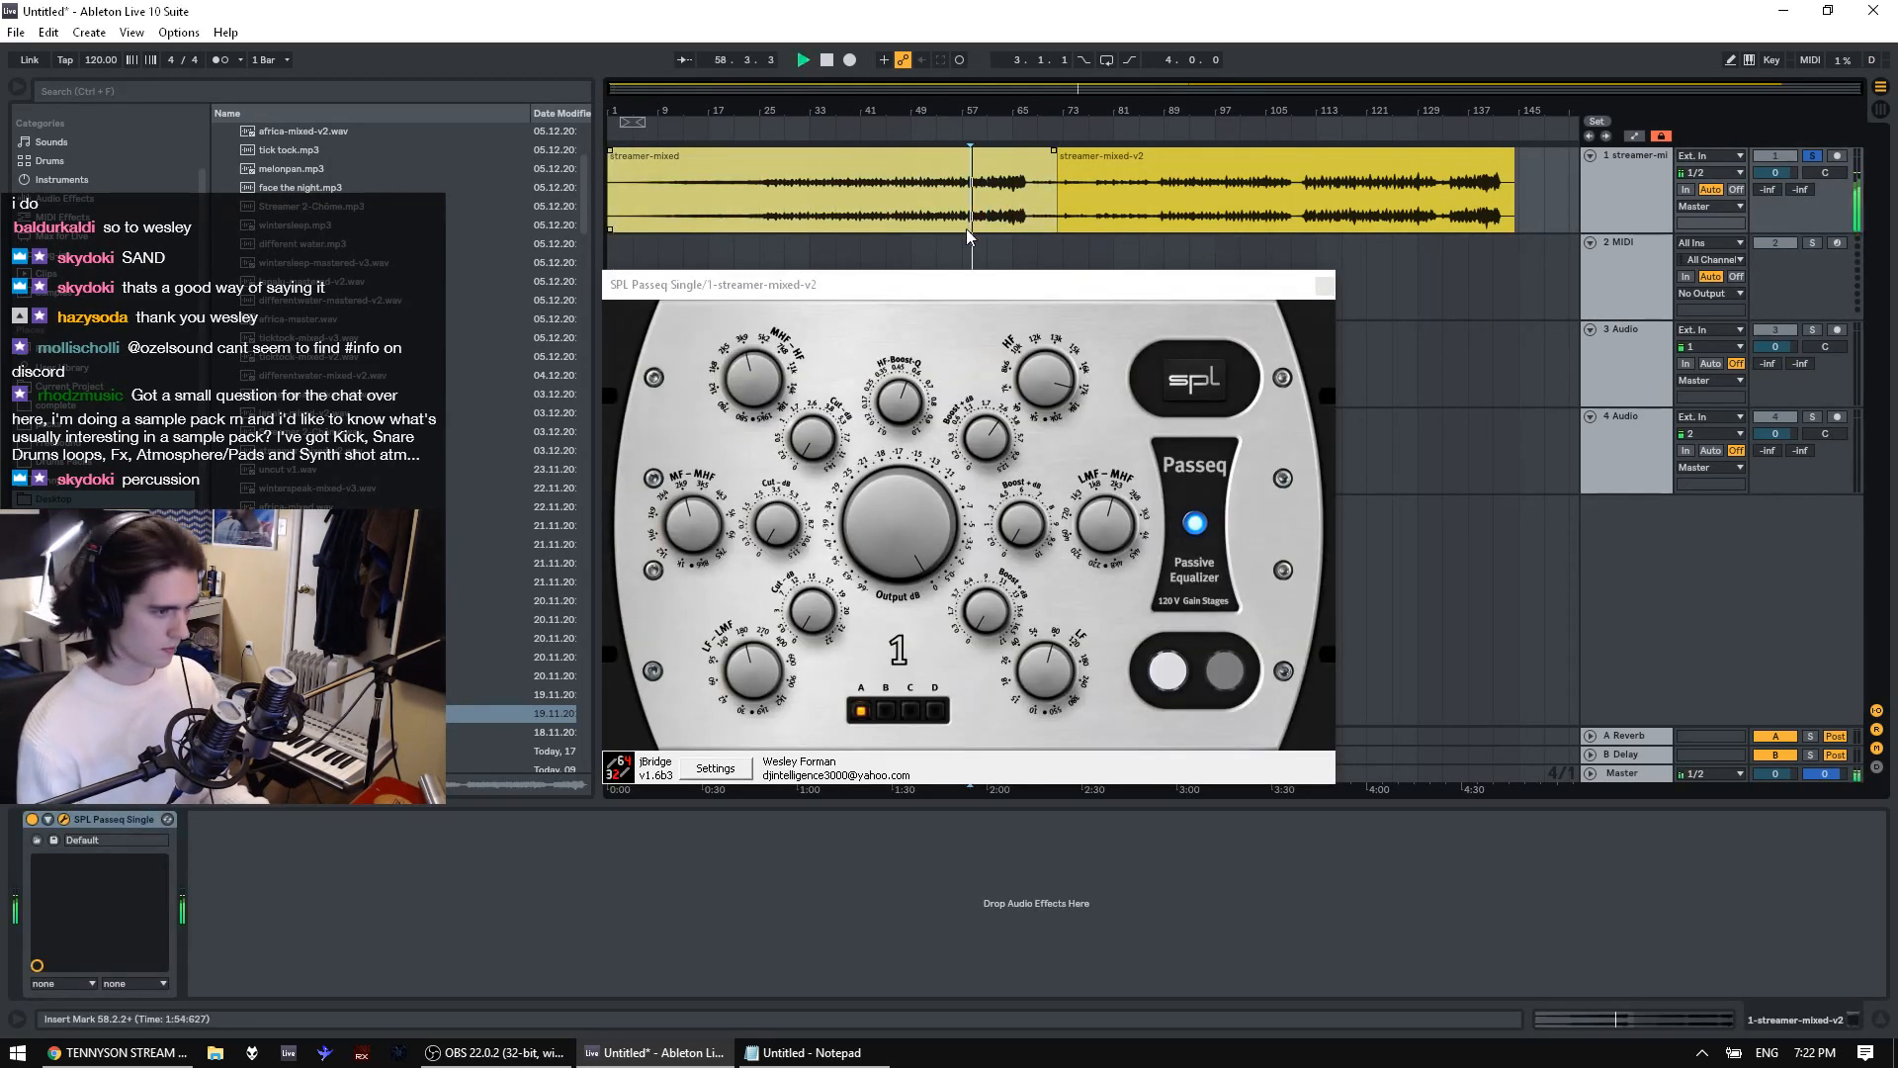
{"action": "key", "text": "space"}
{"action": "left_click", "coordinate": [997, 457]}
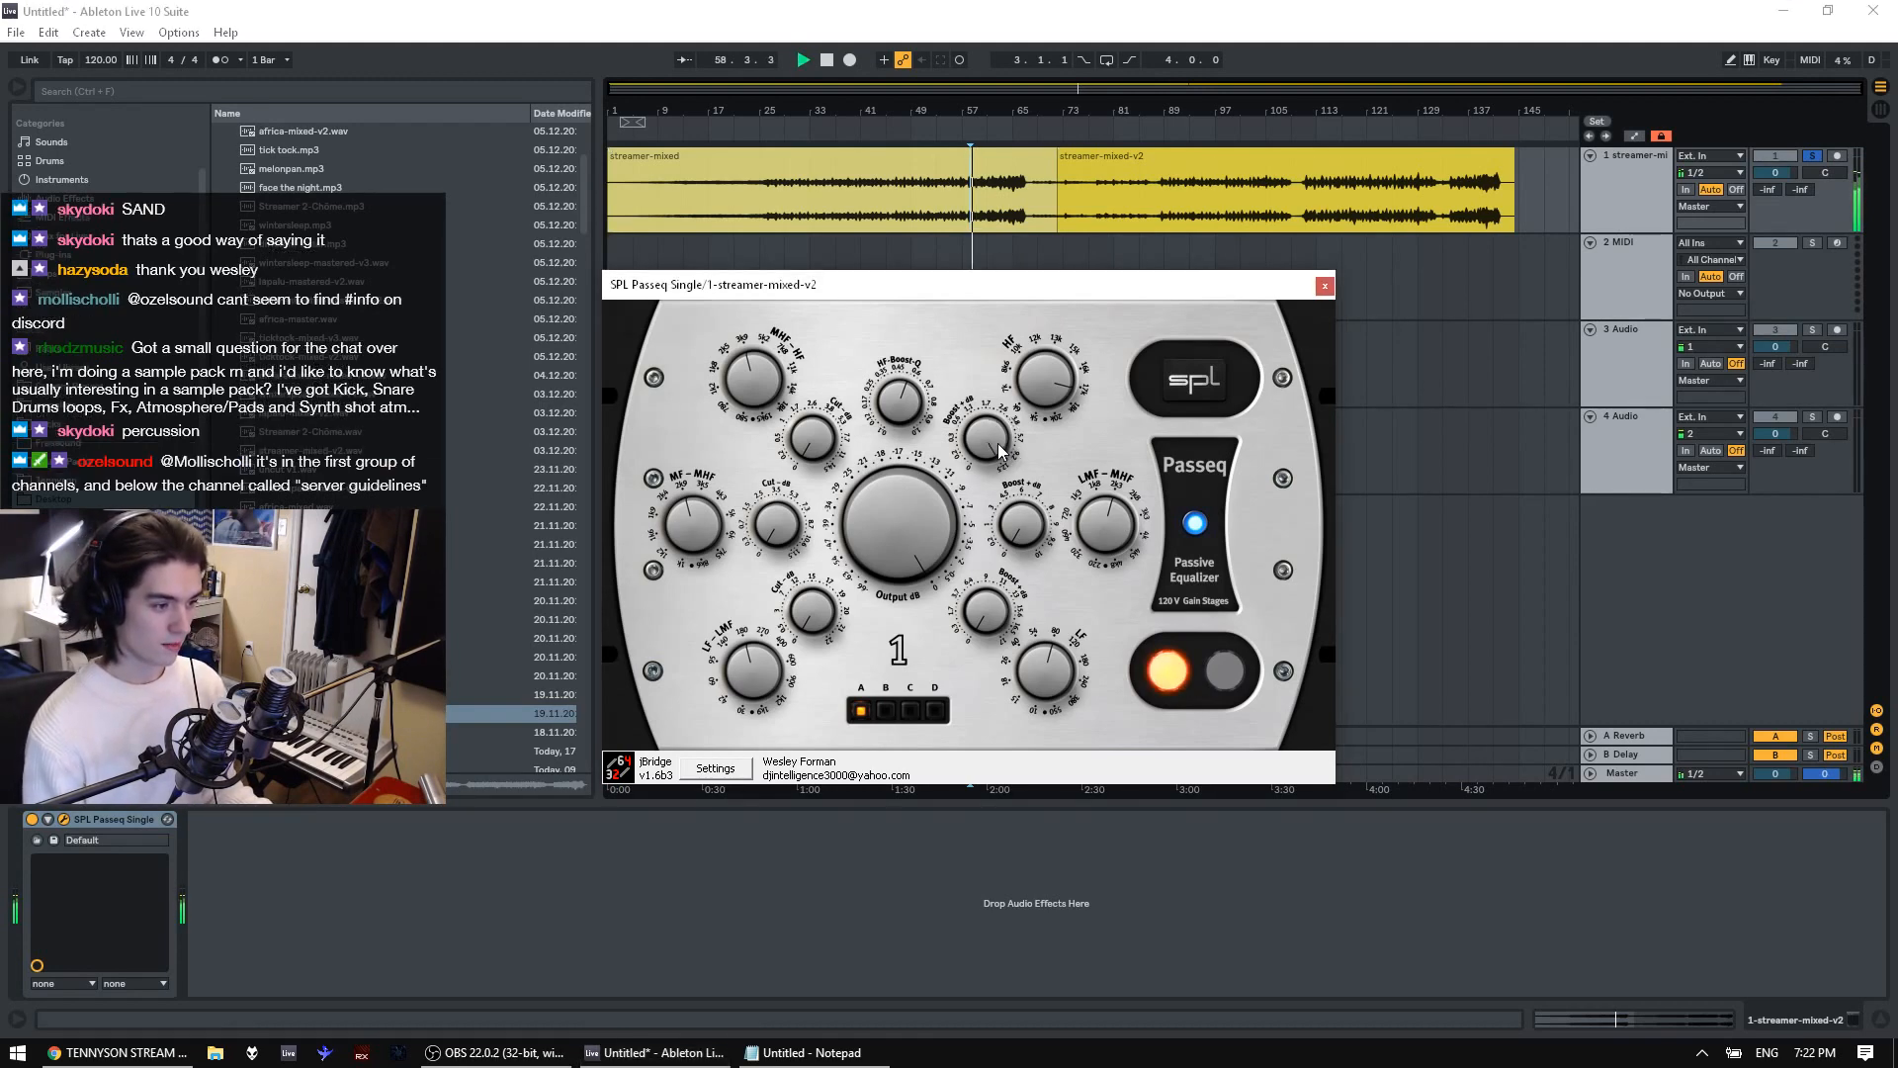
{"action": "left_click", "coordinate": [1176, 678]}
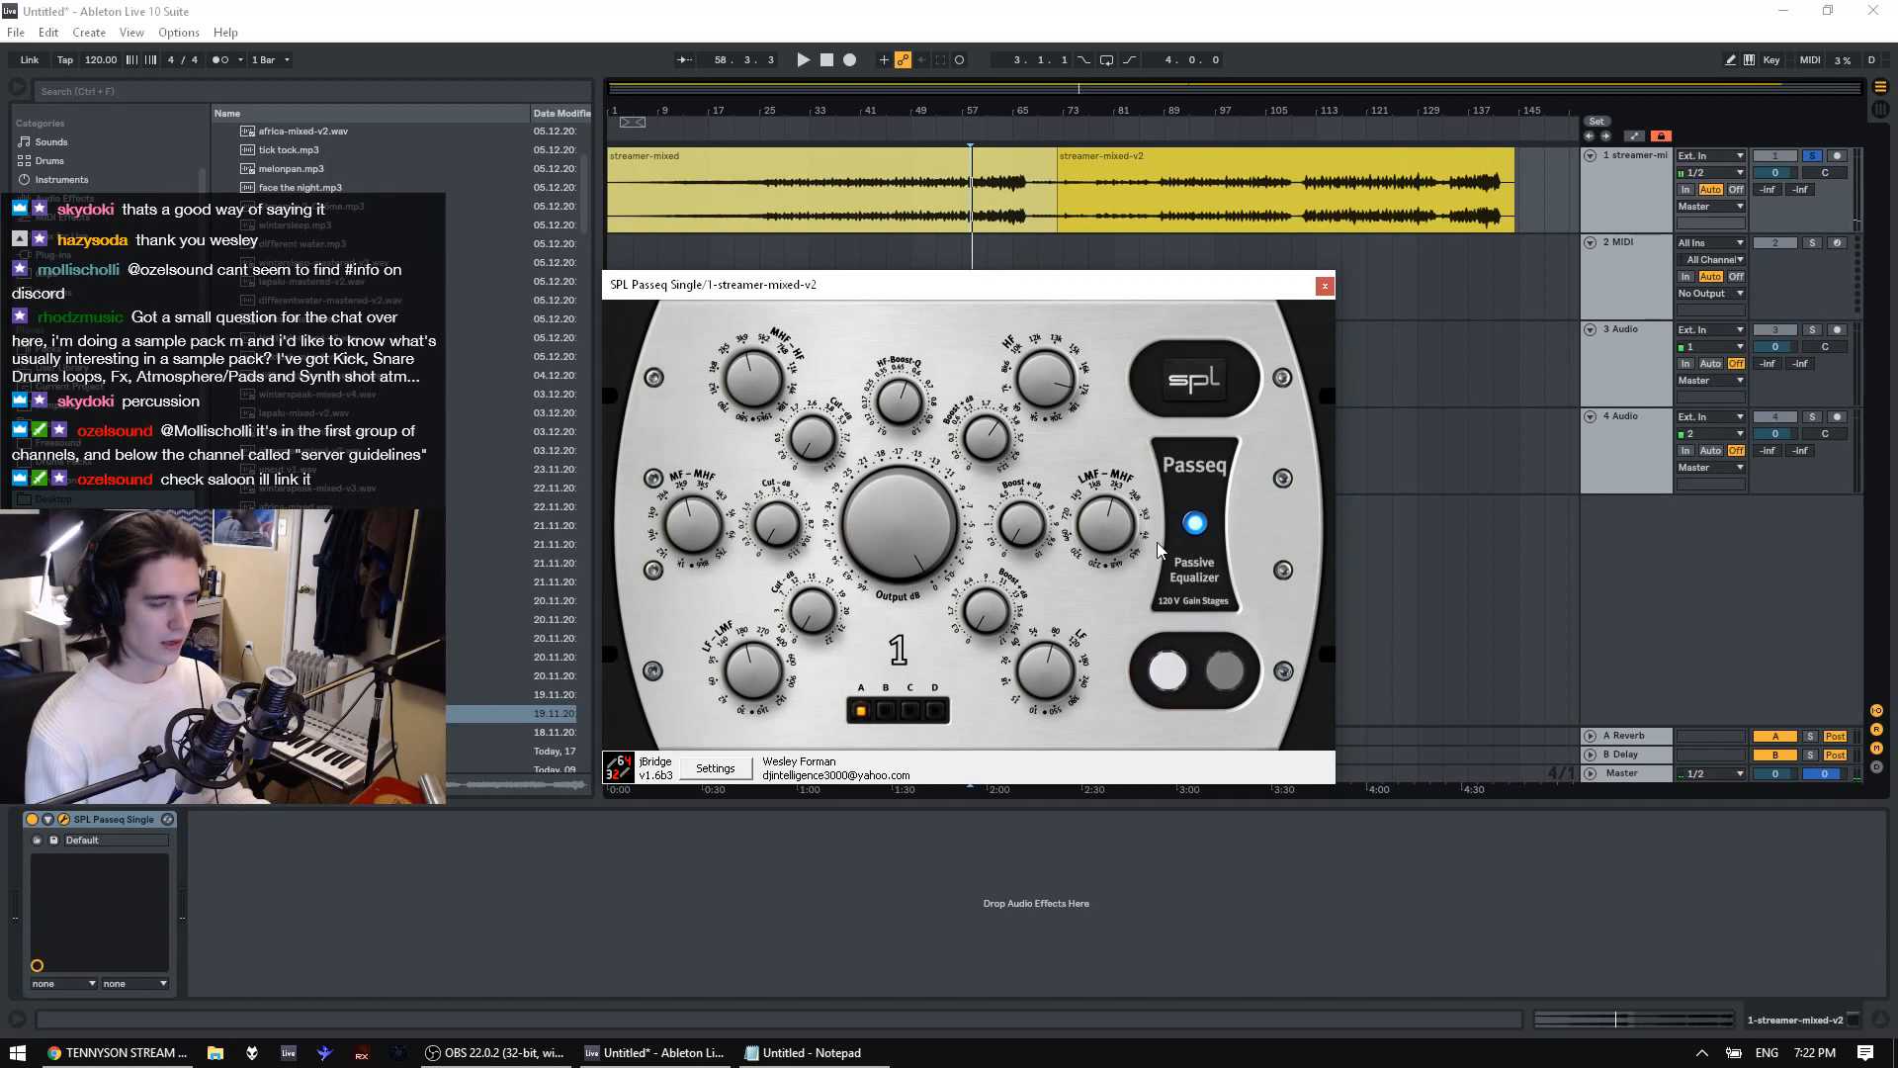
Compare streamer-mixed-v2 with streamer-mixed around bar 57 by undoing and redoing the clip placement during playback
{"action": "left_click", "coordinate": [959, 210]}
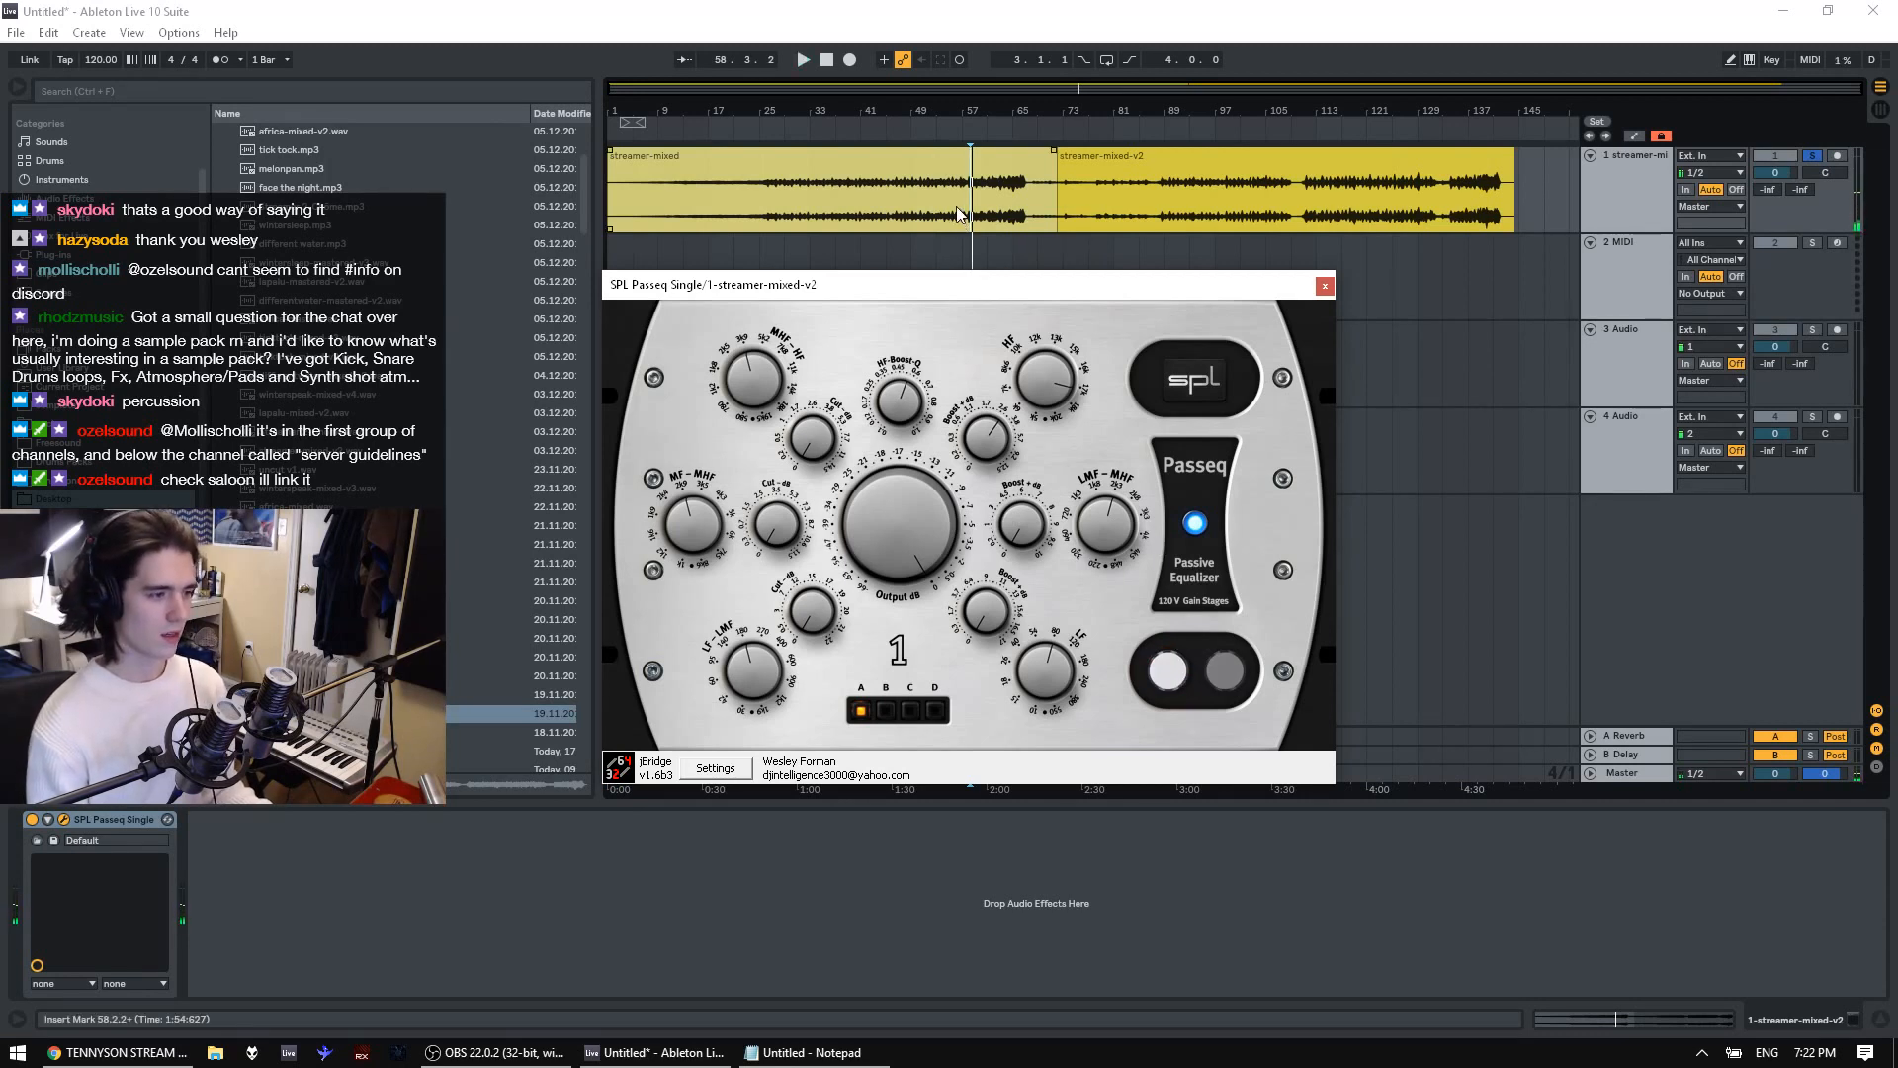
{"action": "key", "text": "space"}
{"action": "key", "text": "ctrl+z"}
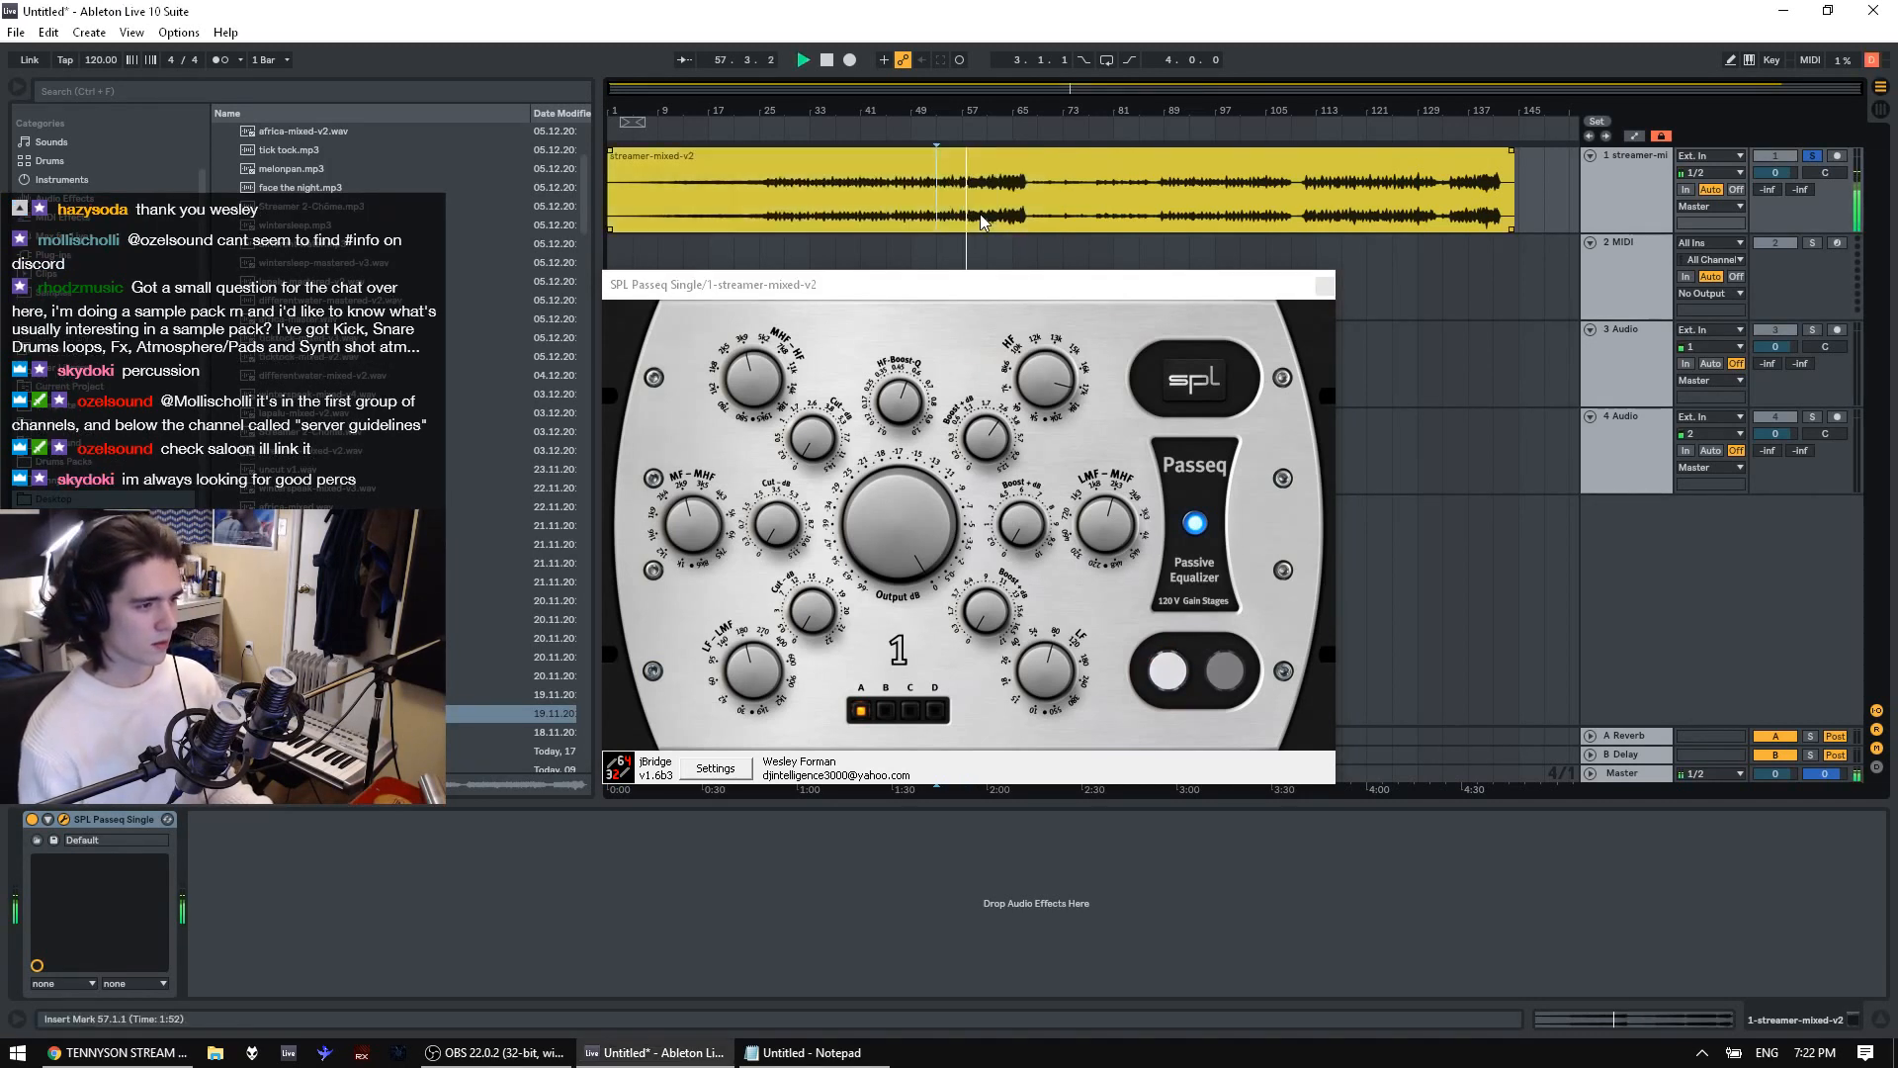
{"action": "key", "text": "ctrl+y"}
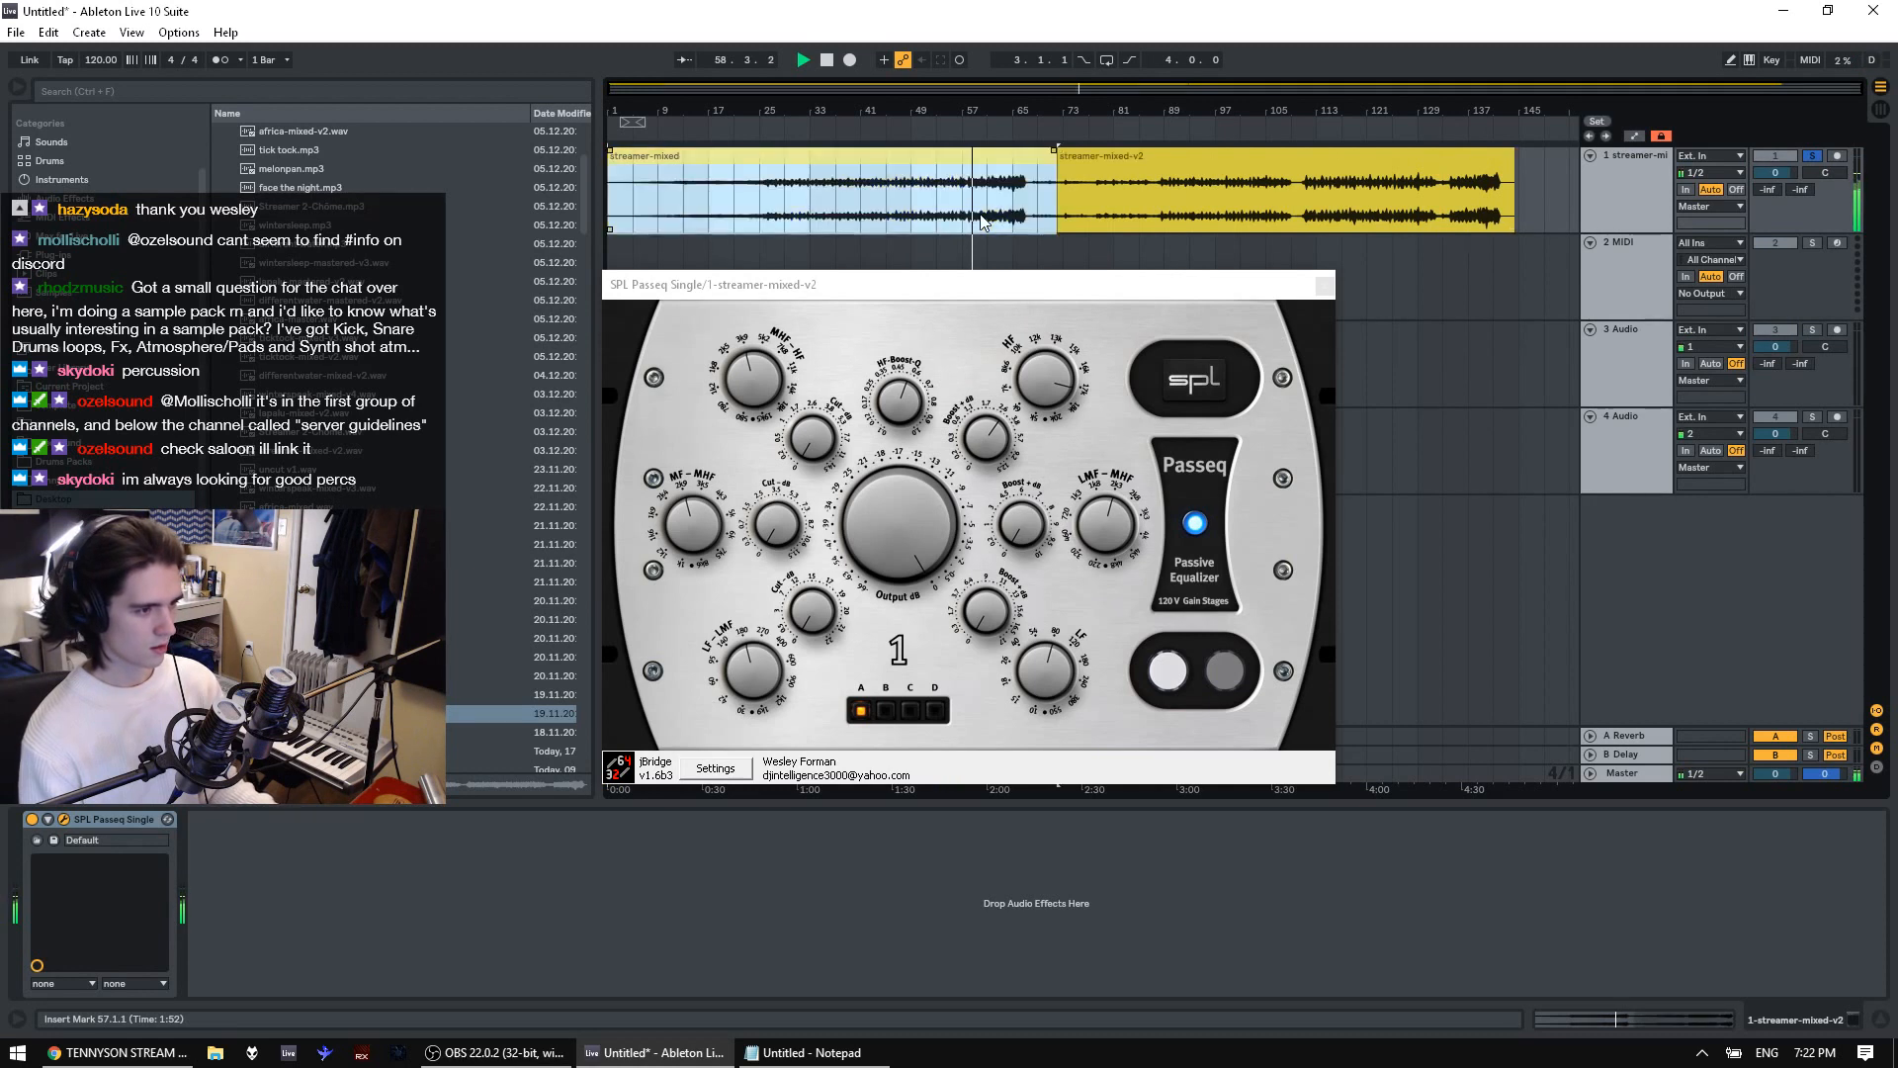
{"action": "key", "text": "space"}
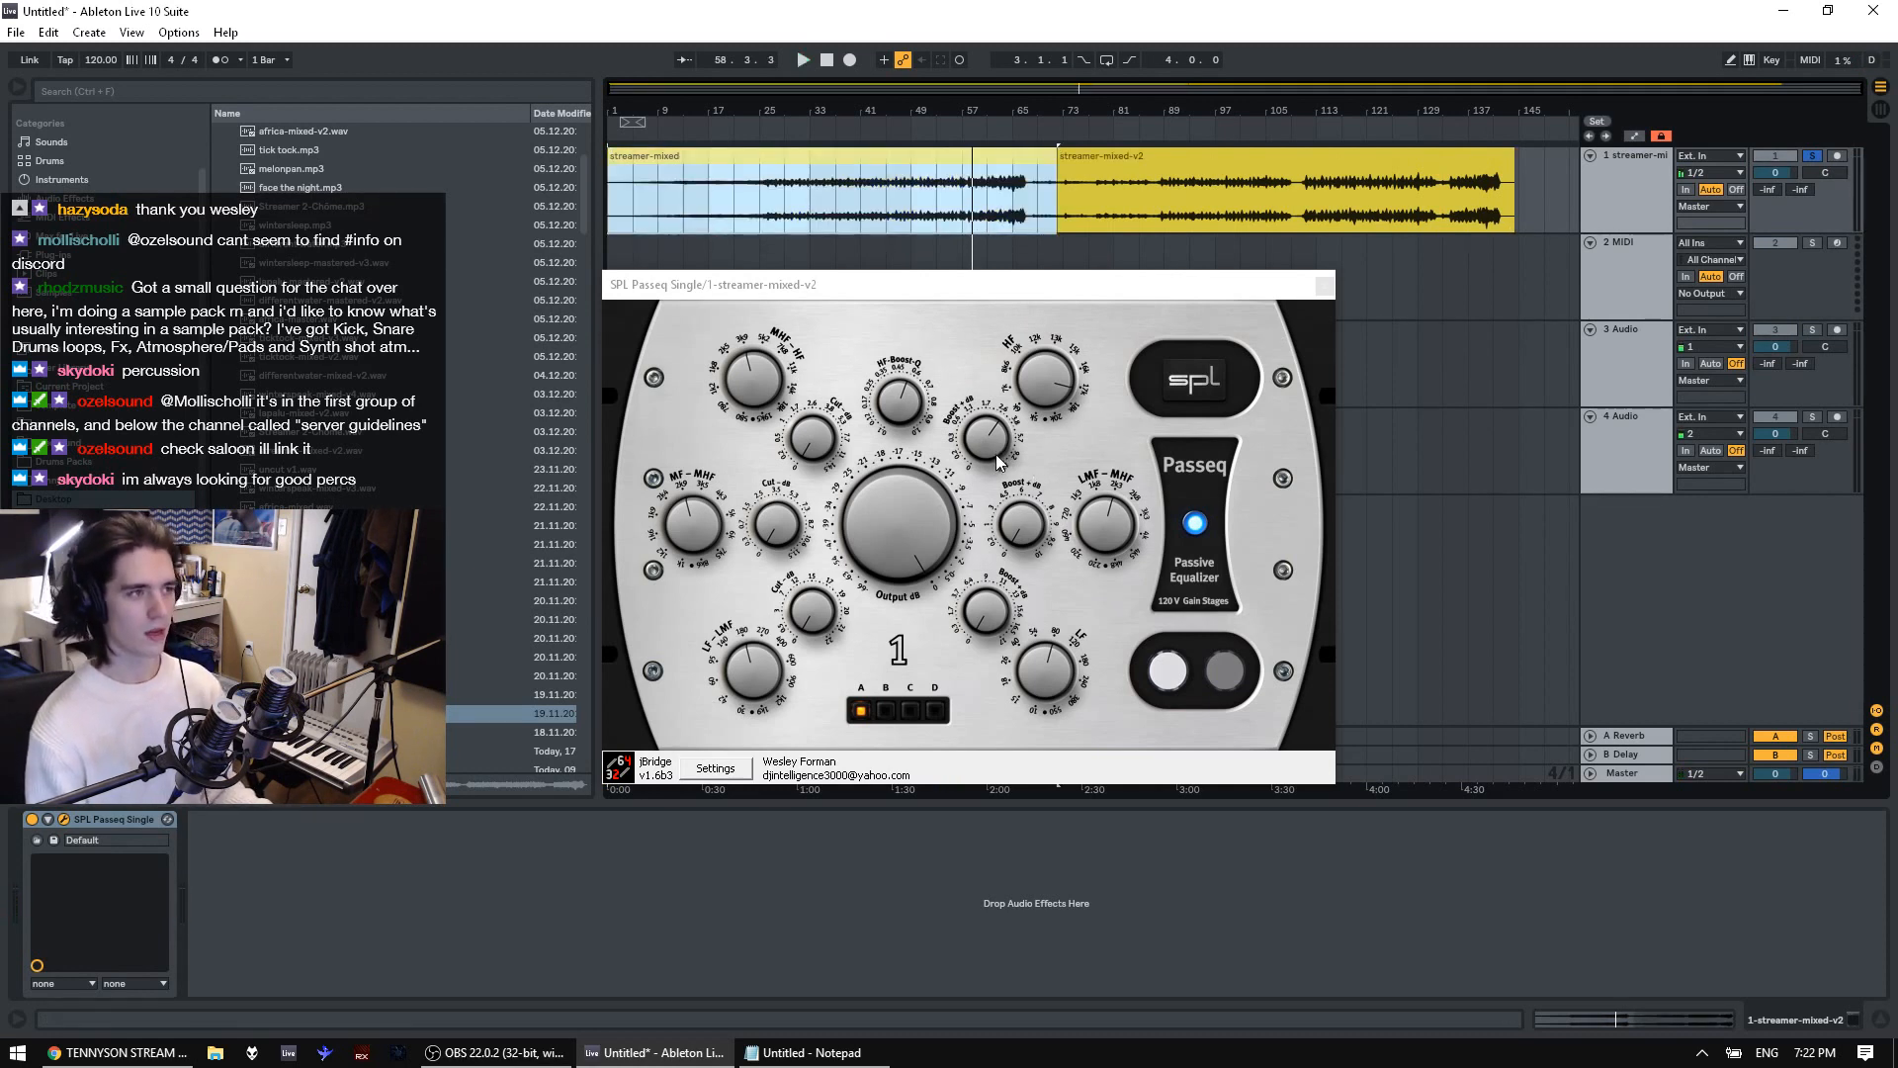
Replay short passages of streamer-mixed from bar 61 to judge its high end
{"action": "left_click", "coordinate": [991, 224]}
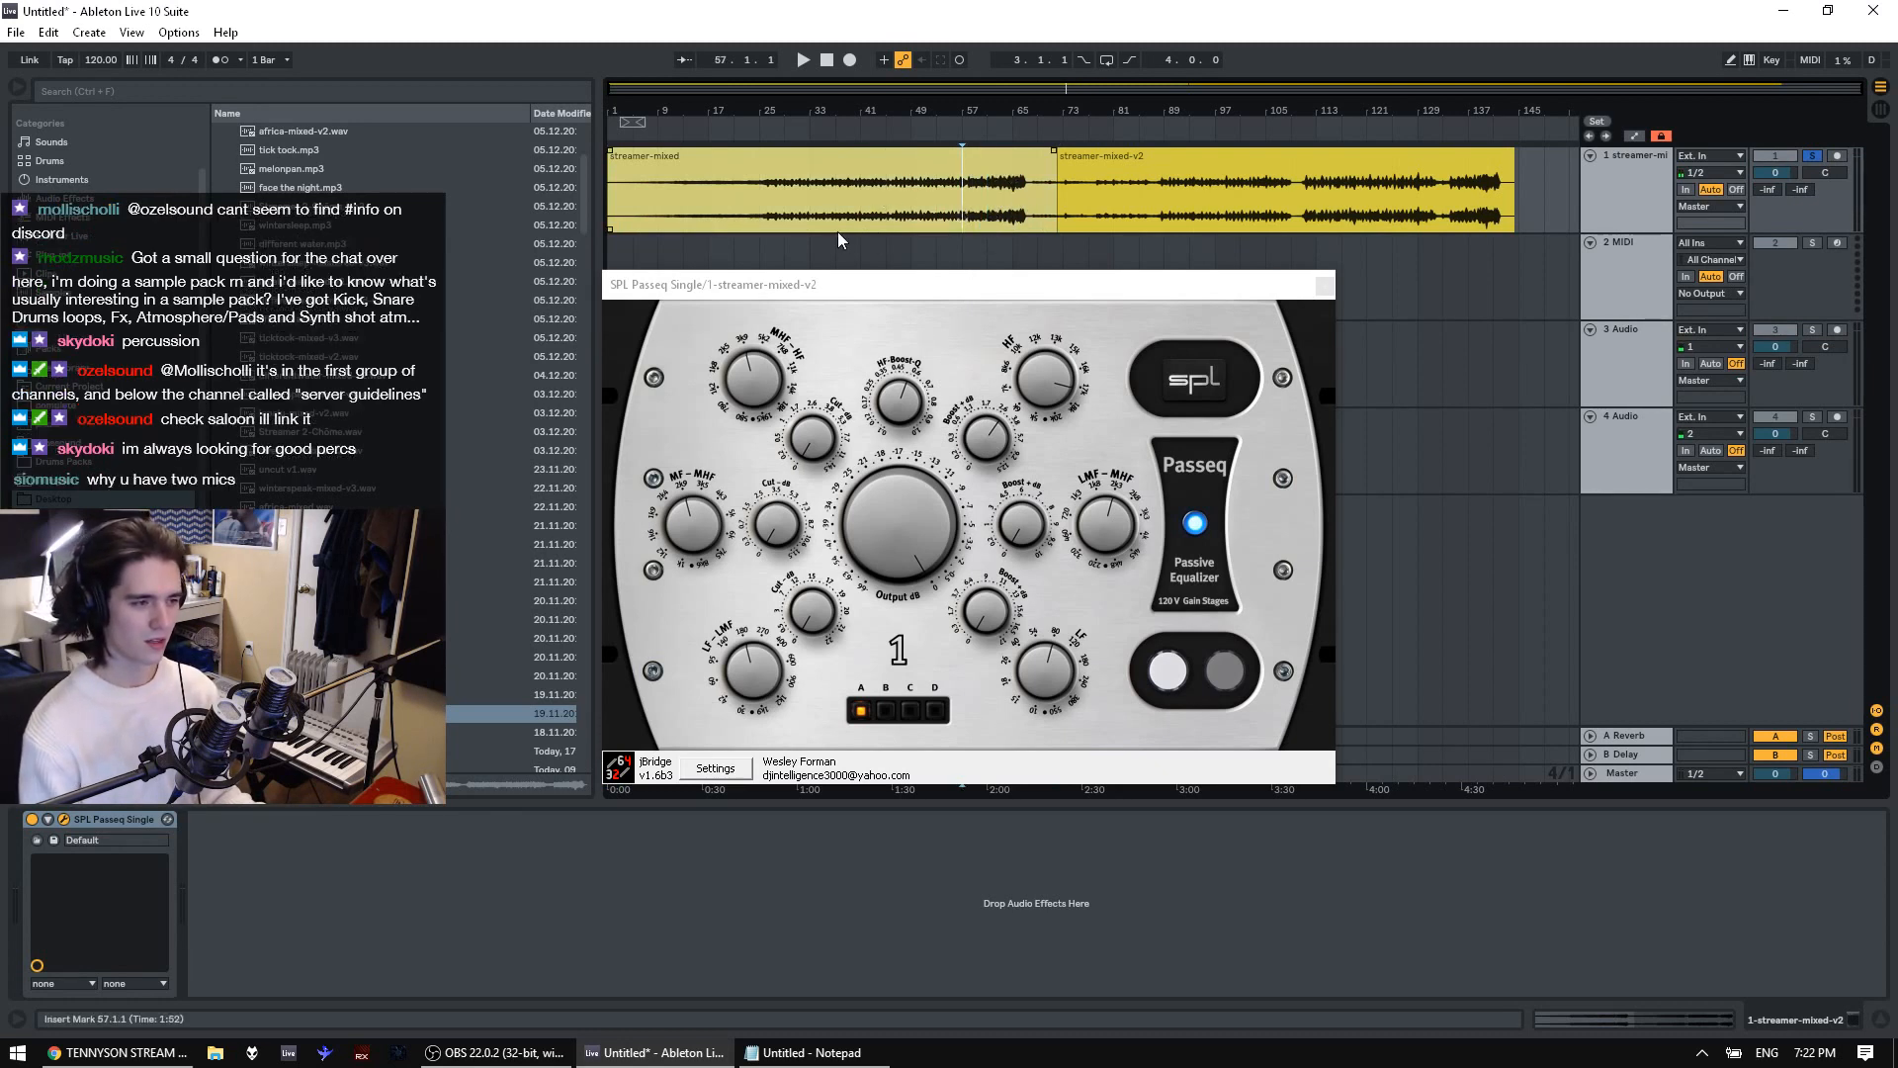
{"action": "left_click", "coordinate": [988, 212]}
{"action": "key", "text": "space"}
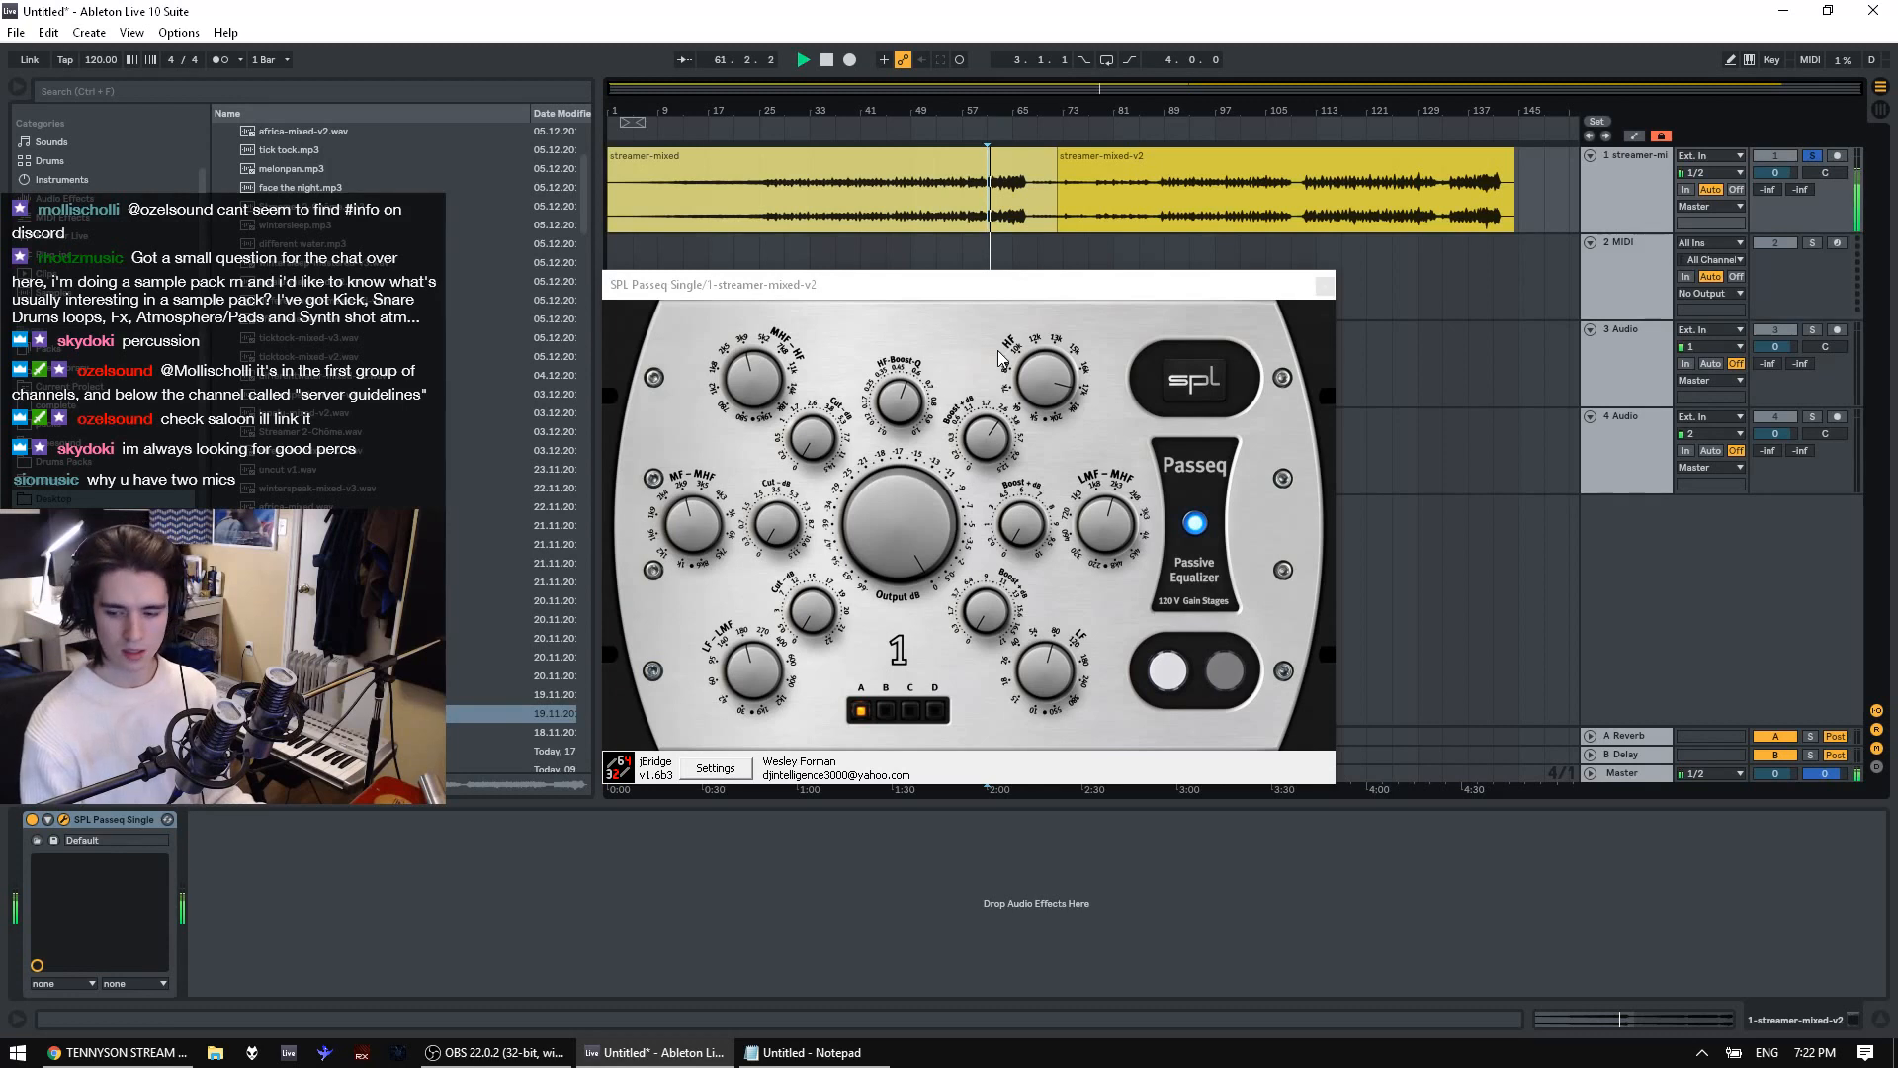
{"action": "key", "text": "space"}
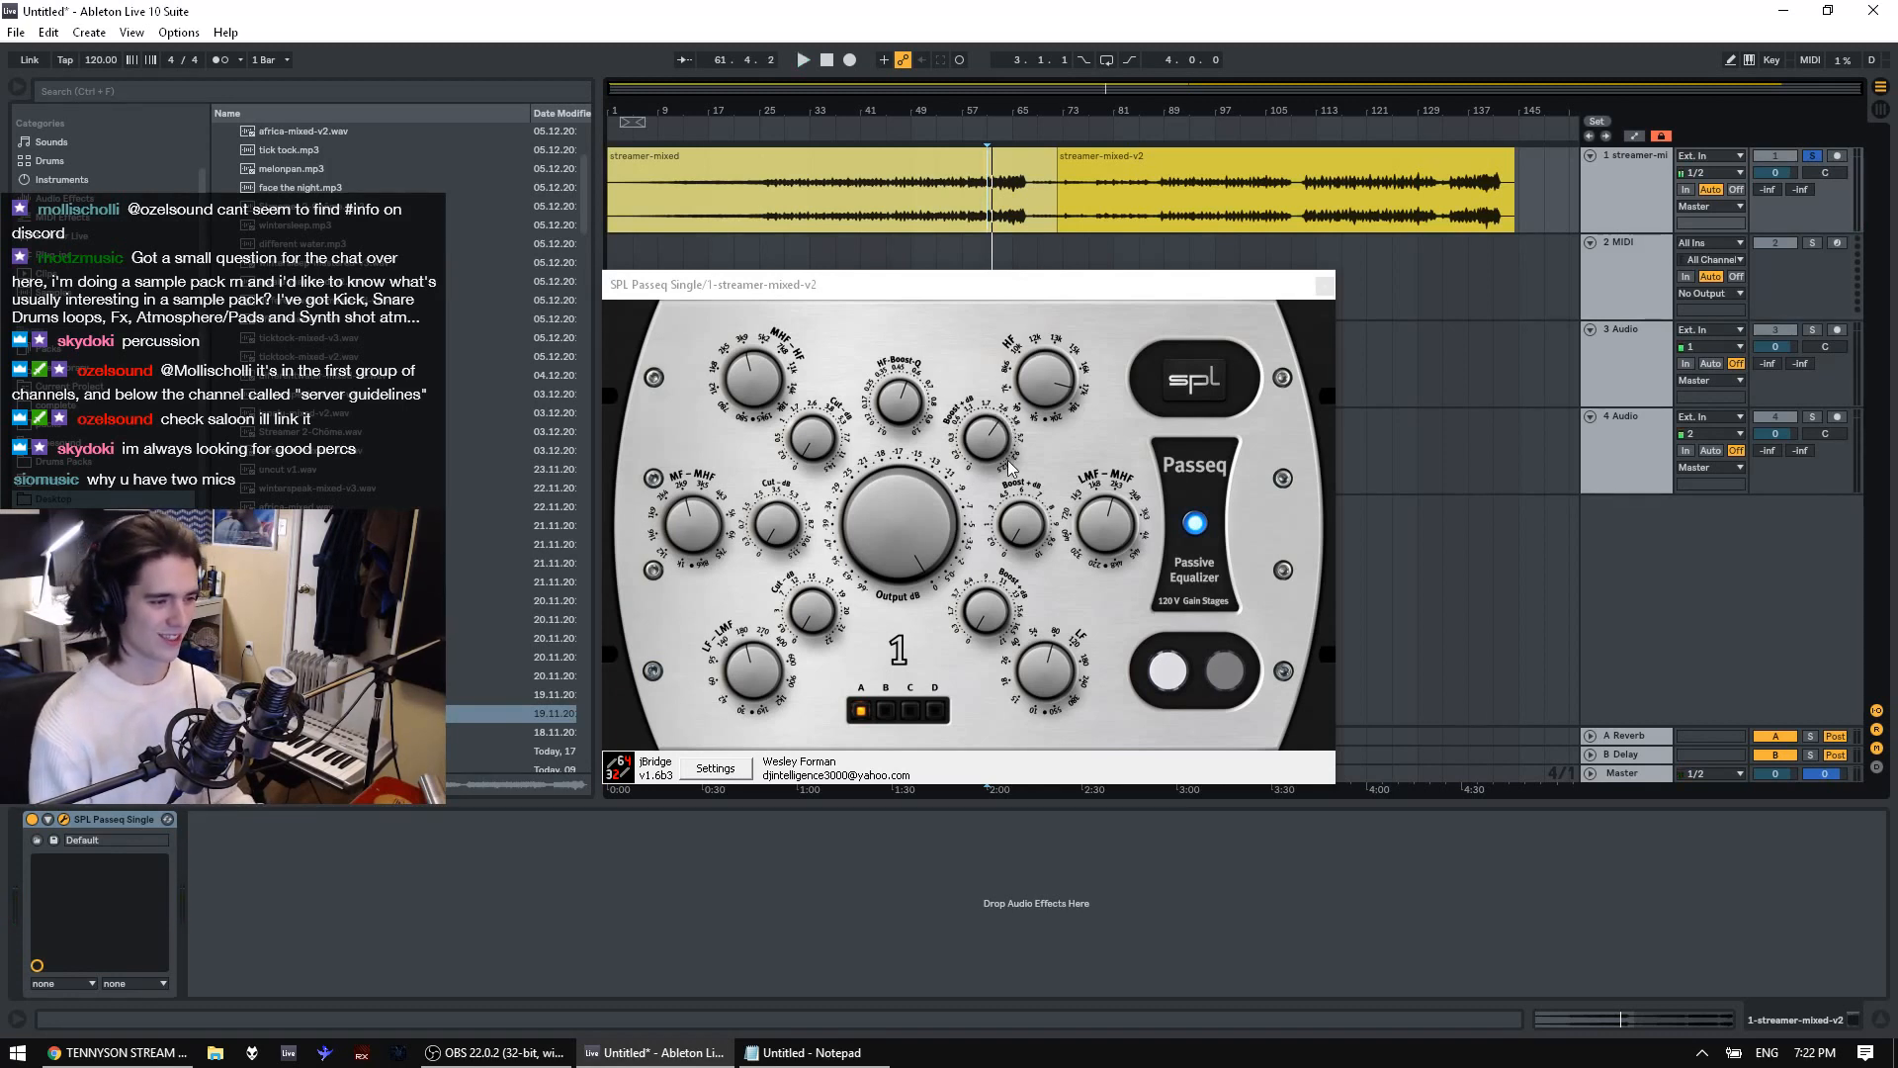
{"action": "left_click_drag", "start_coordinate": [992, 449], "coordinate": [992, 443]}
{"action": "key", "text": "space"}
{"action": "key", "text": "space"}
{"action": "left_click", "coordinate": [952, 209]}
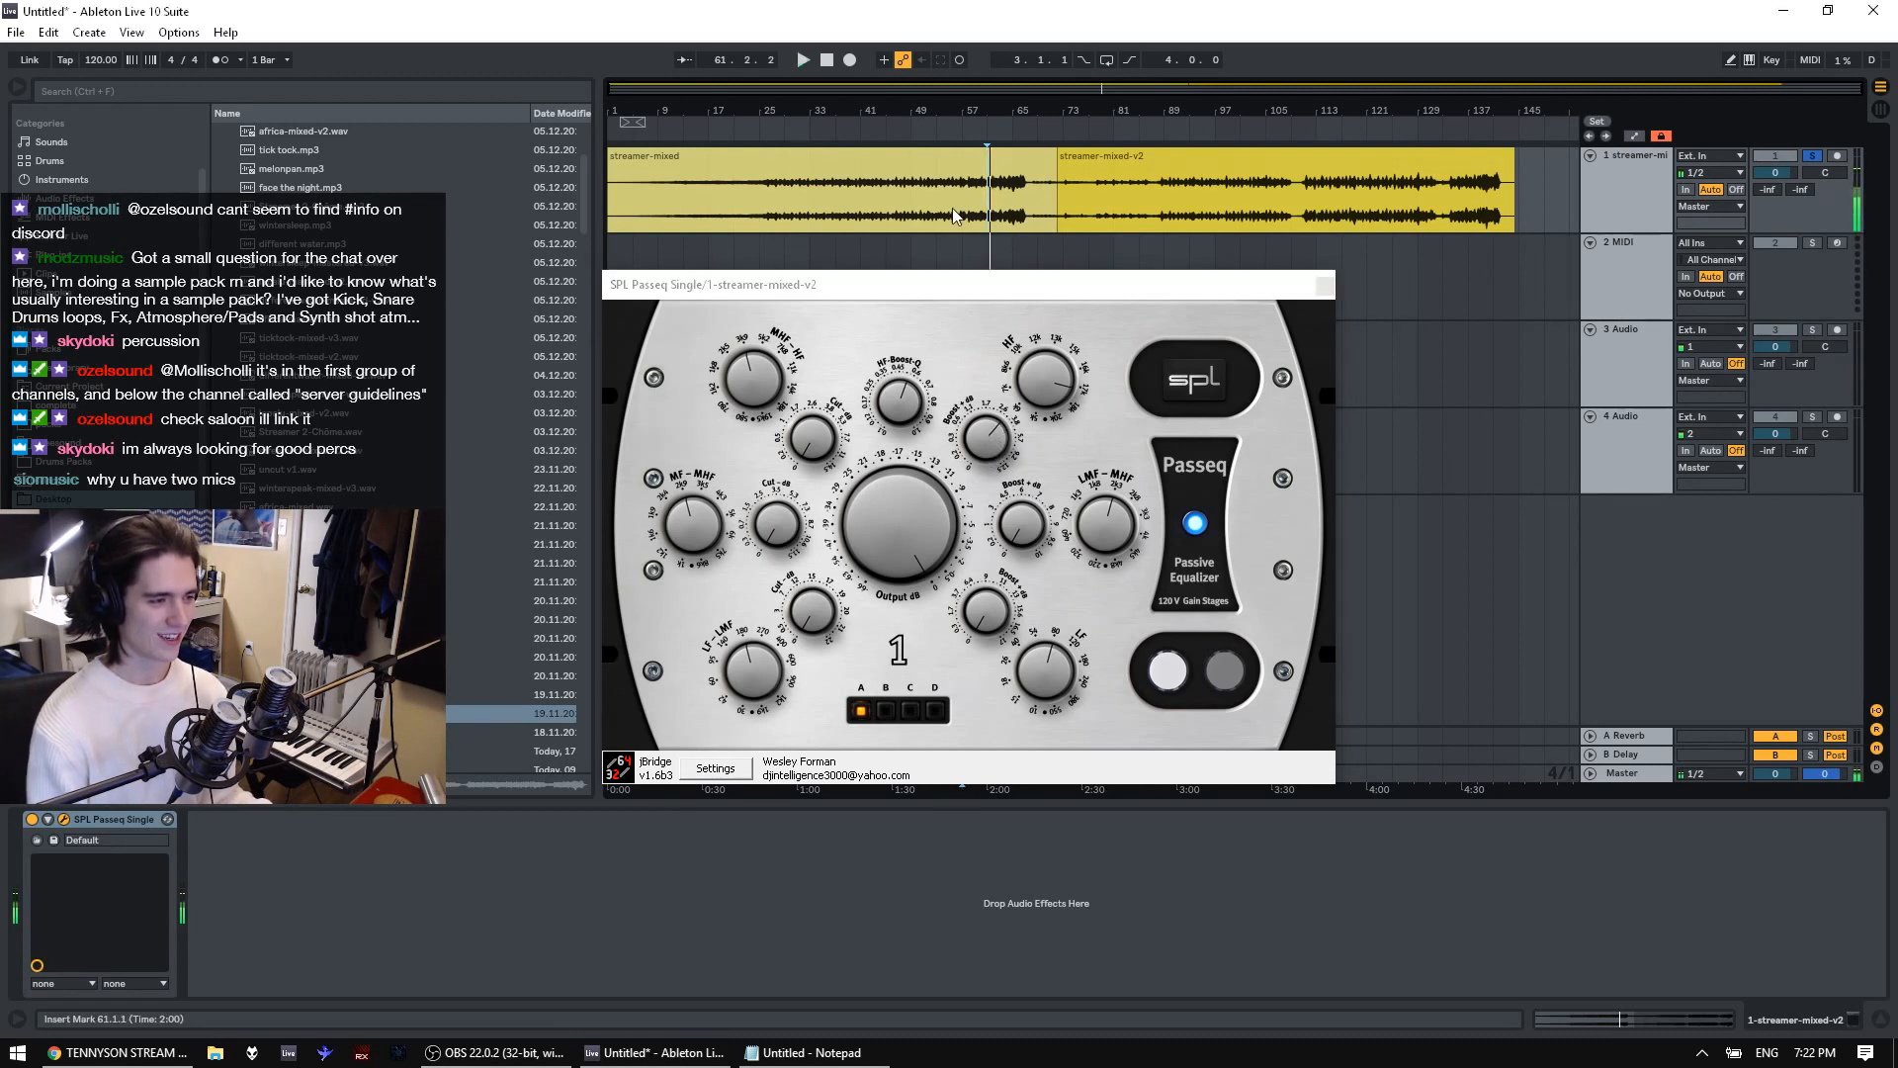
{"action": "key", "text": "space"}
Undo the placement of streamer-mixed and play streamer-mixed-v2 from bar 61
{"action": "key", "text": "ctrl+z"}
{"action": "key", "text": "space"}
{"action": "left_click", "coordinate": [999, 213]}
{"action": "key", "text": "space"}
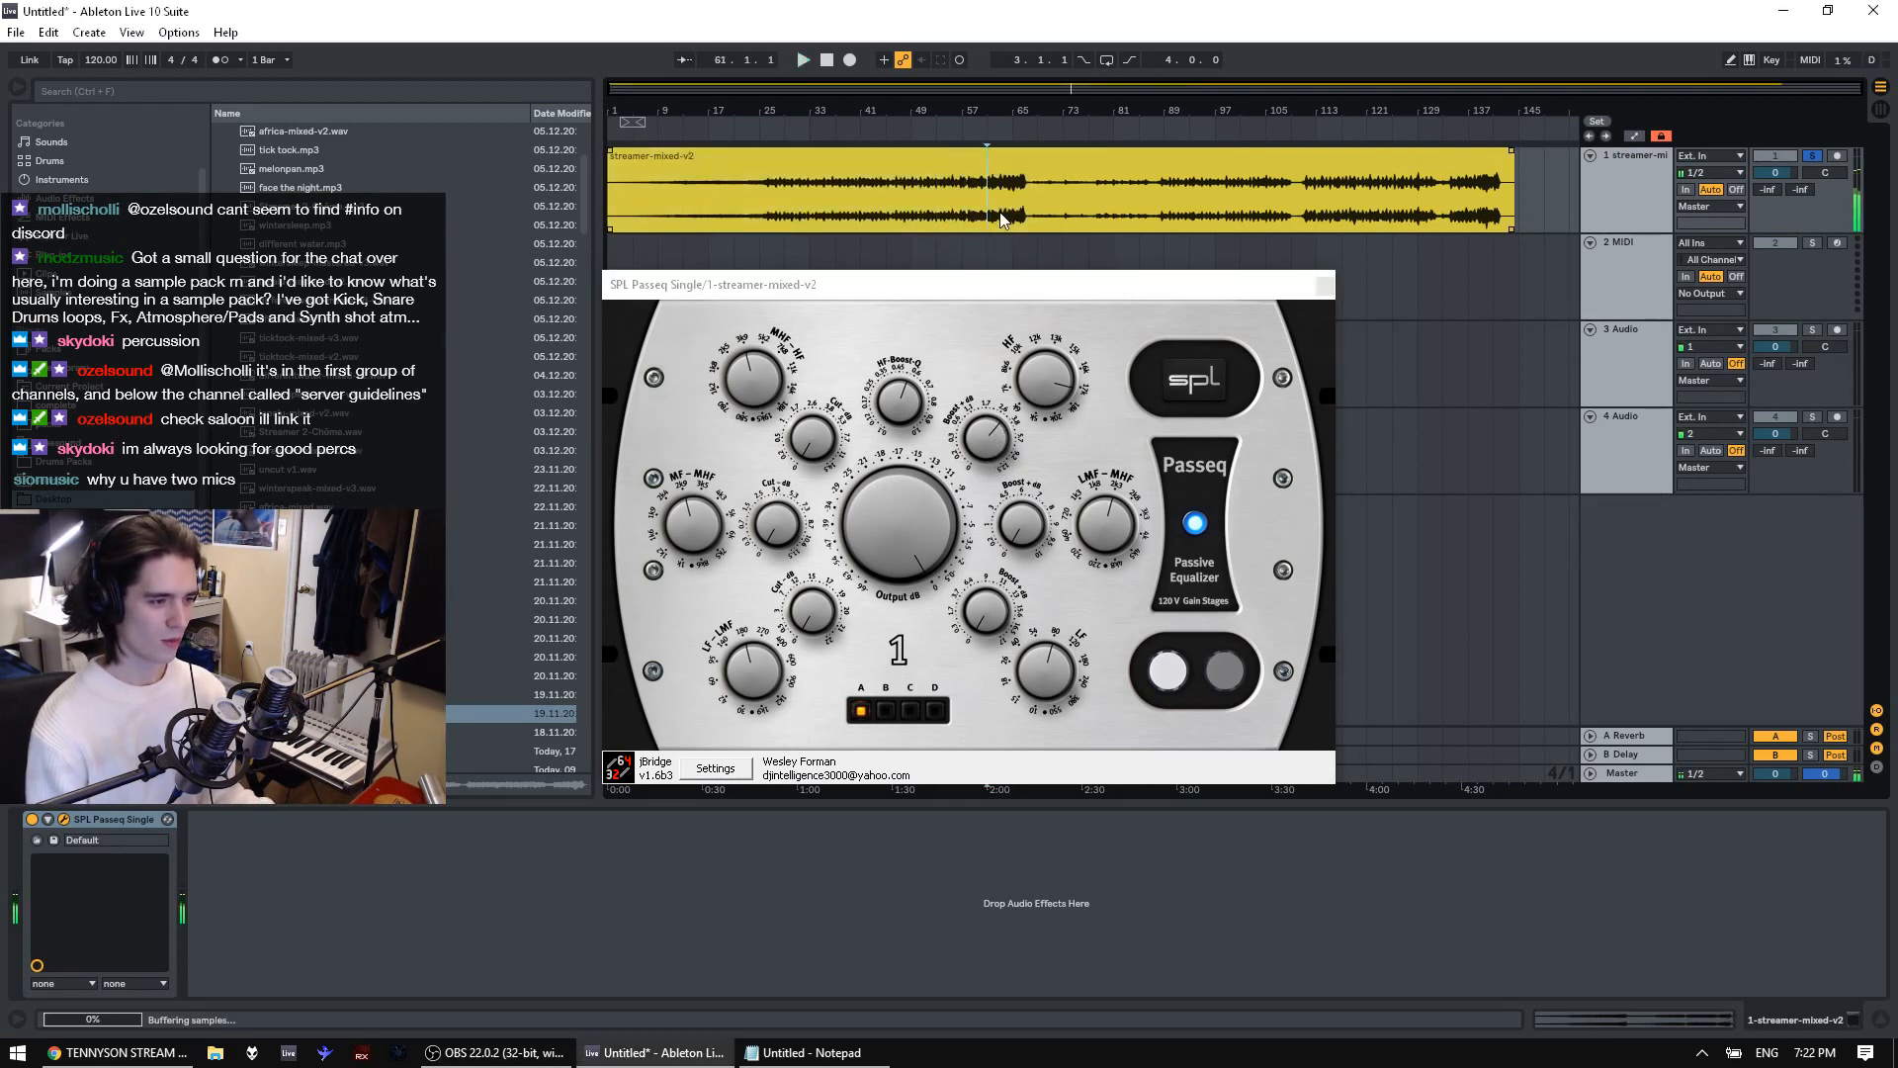
Switch on the Passeq's processing and lower track 1's volume to -3.5 dB while playing from bar 61
{"action": "left_click", "coordinate": [1167, 671]}
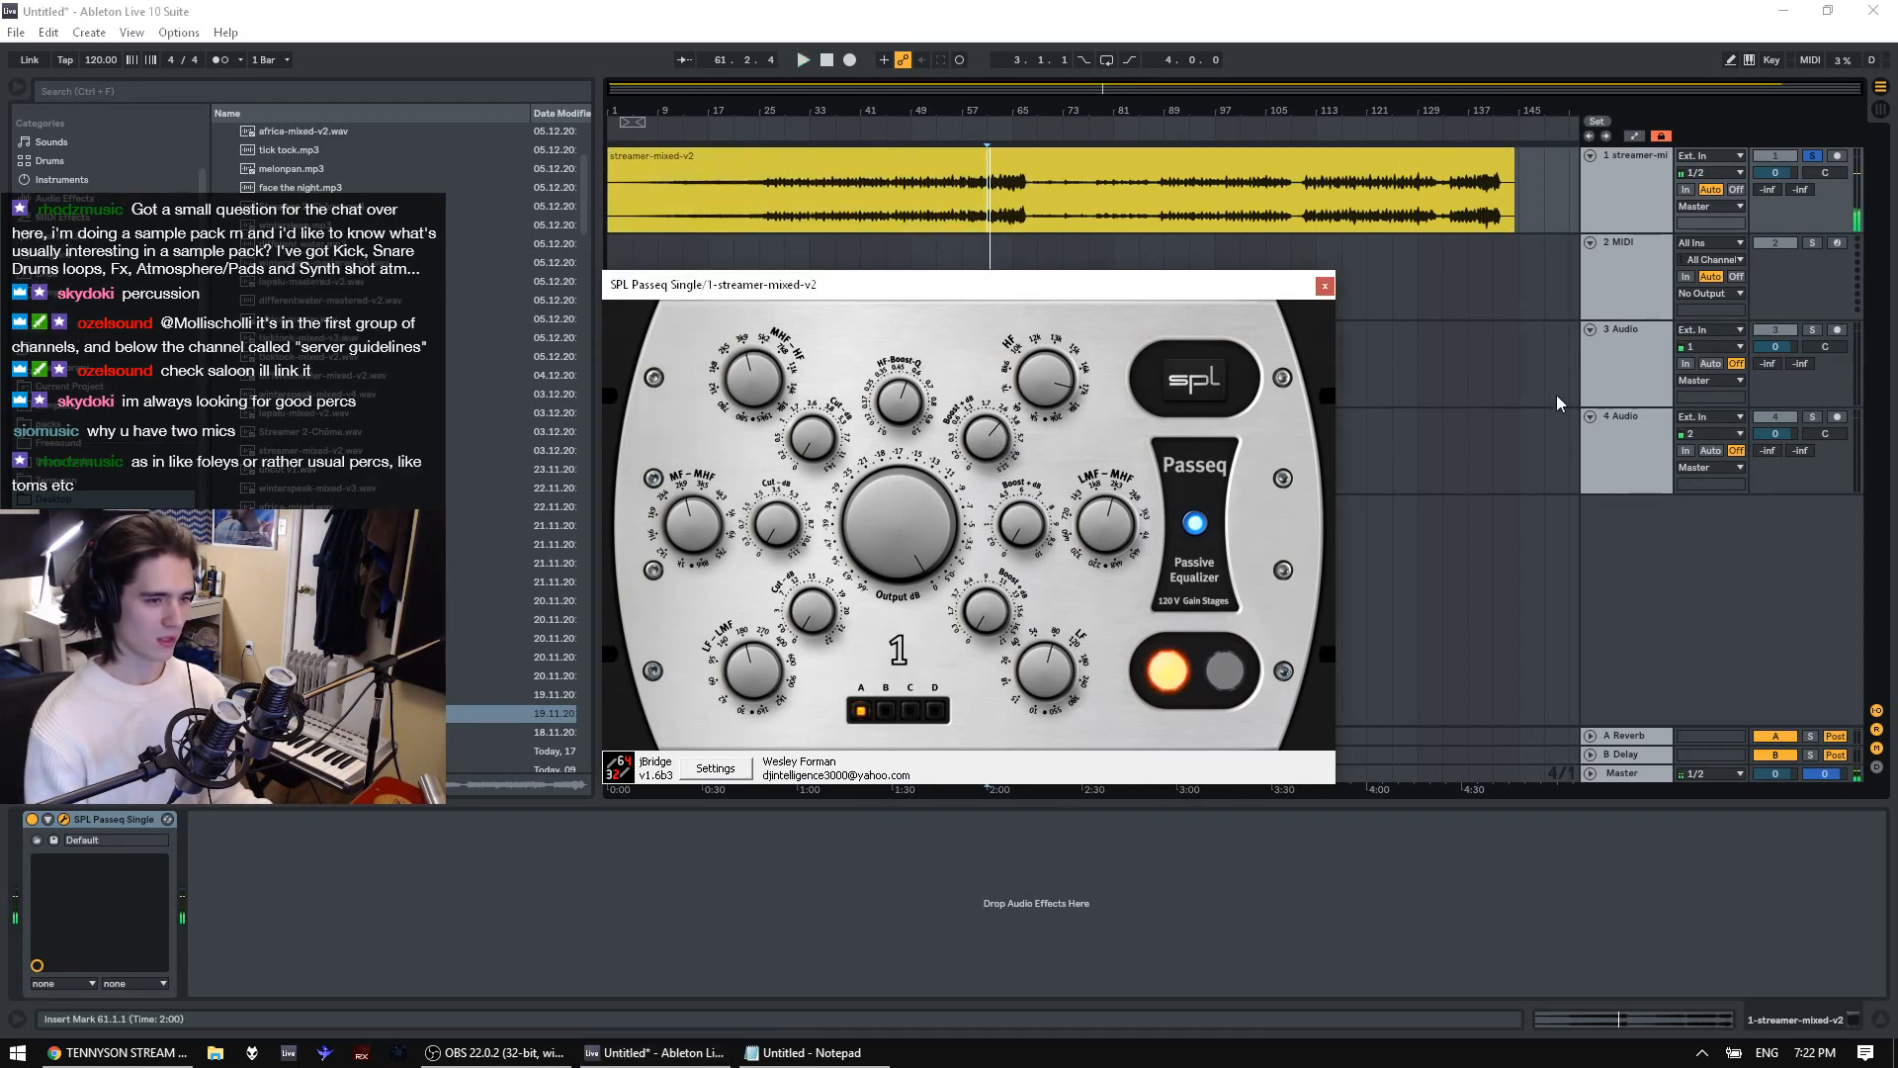
{"action": "key", "text": "space"}
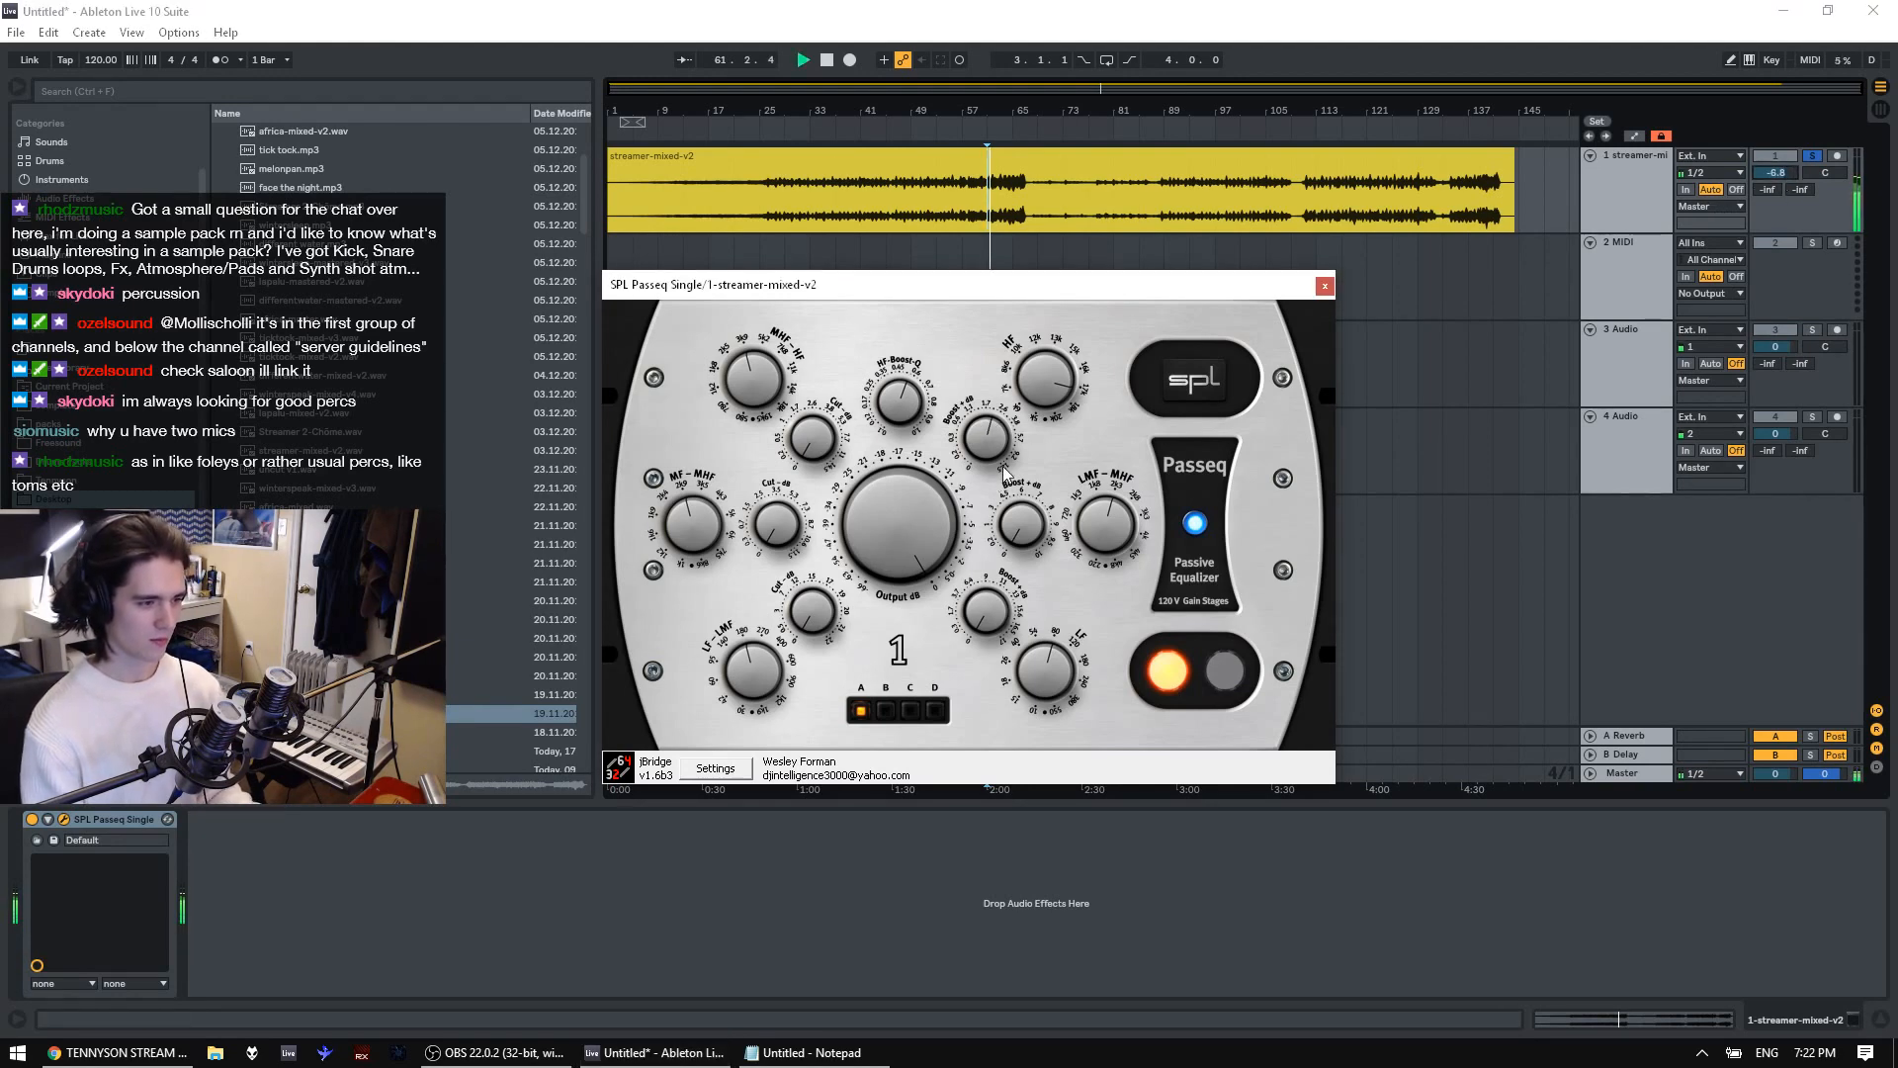
{"action": "left_click", "coordinate": [33, 820]}
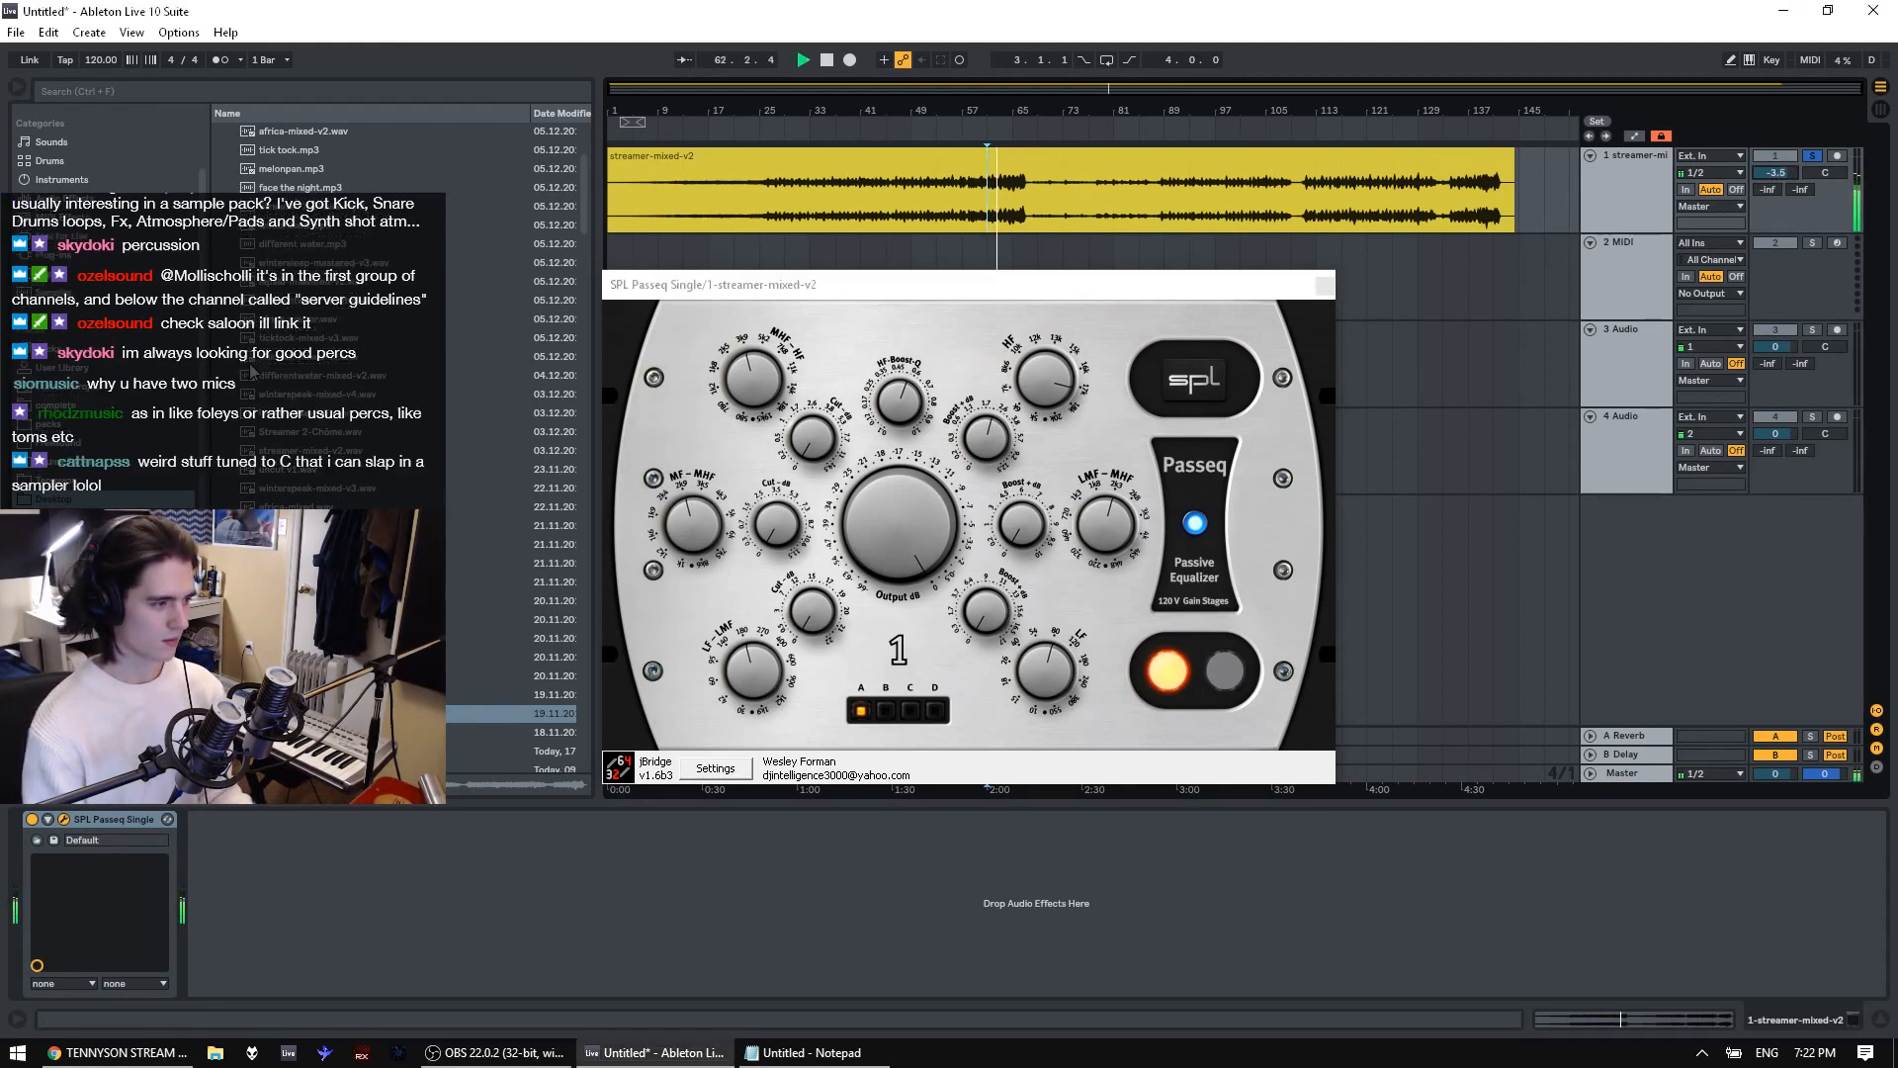
Add the iZotope Ozone 7 Maximizer plug-in after the Passeq on track 1 and dismiss its preset manager
{"action": "left_click", "coordinate": [71, 259]}
{"action": "key", "text": "space"}
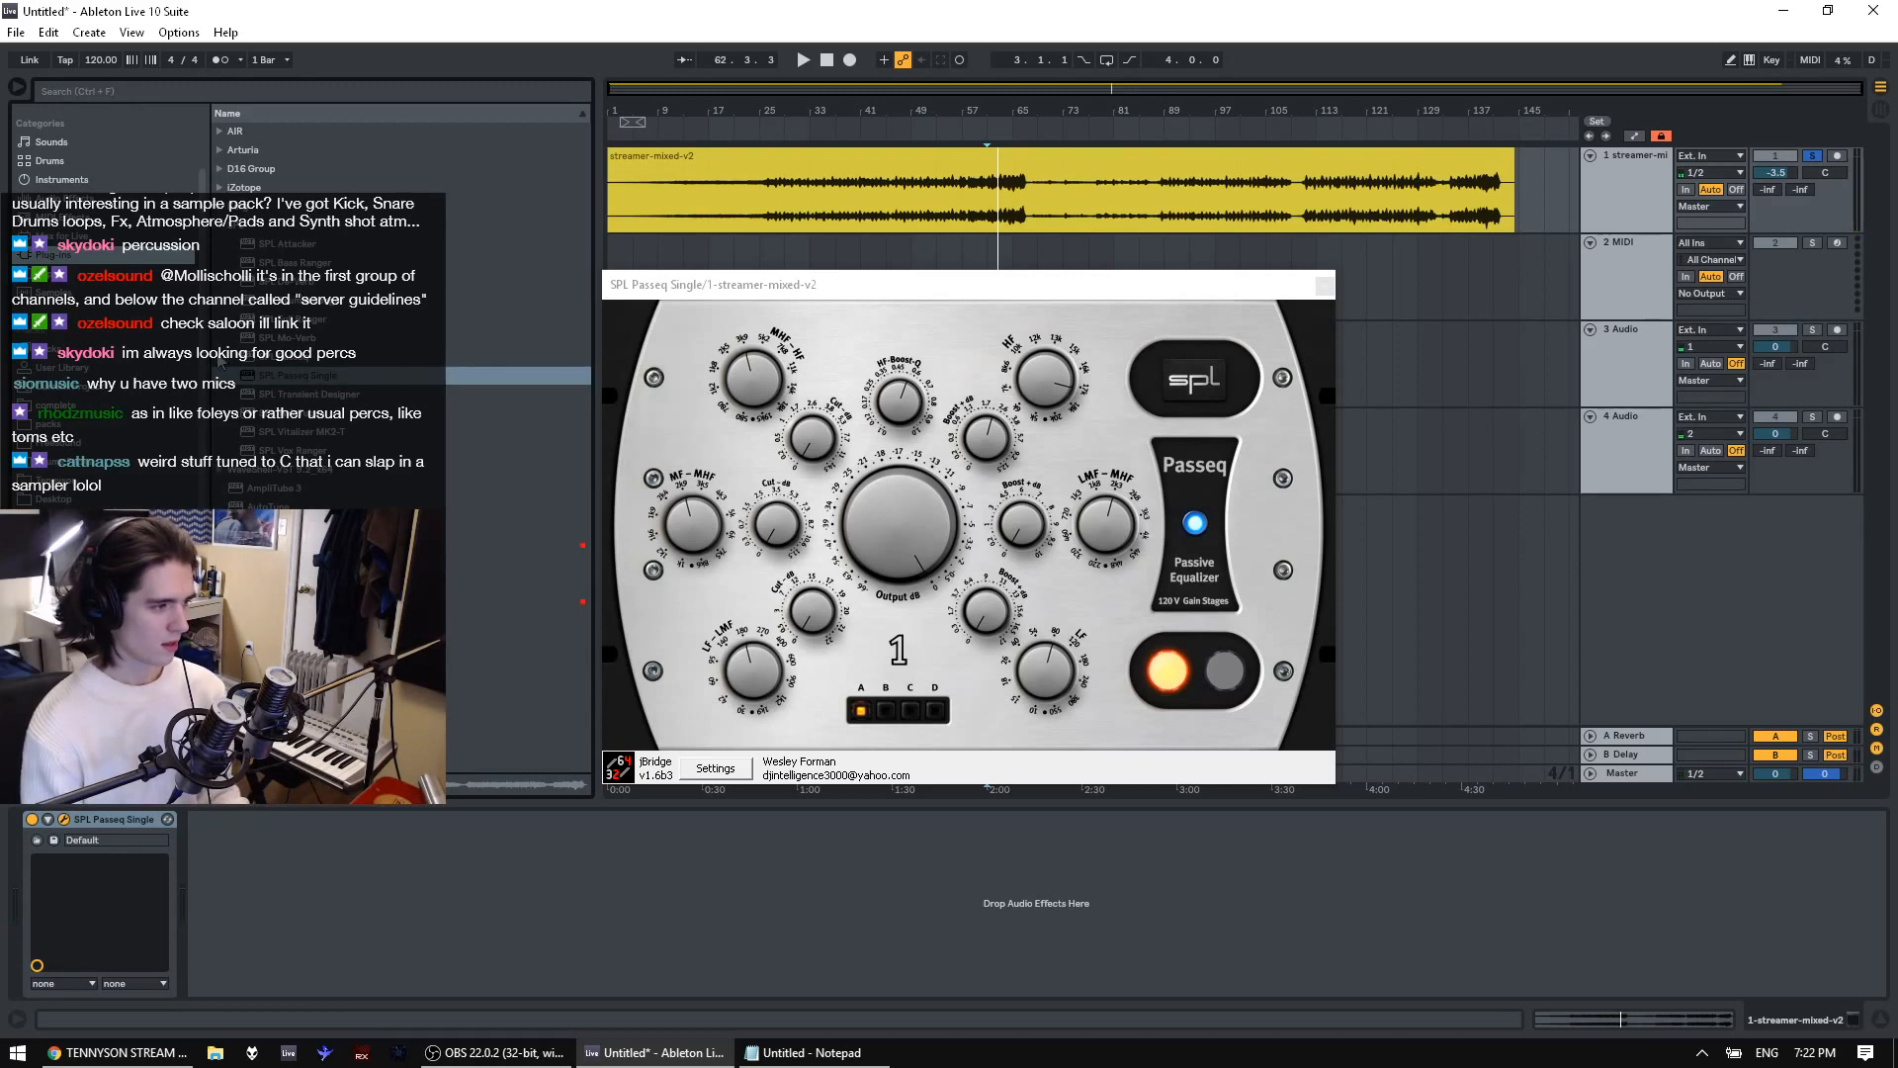
{"action": "left_click", "coordinate": [219, 228]}
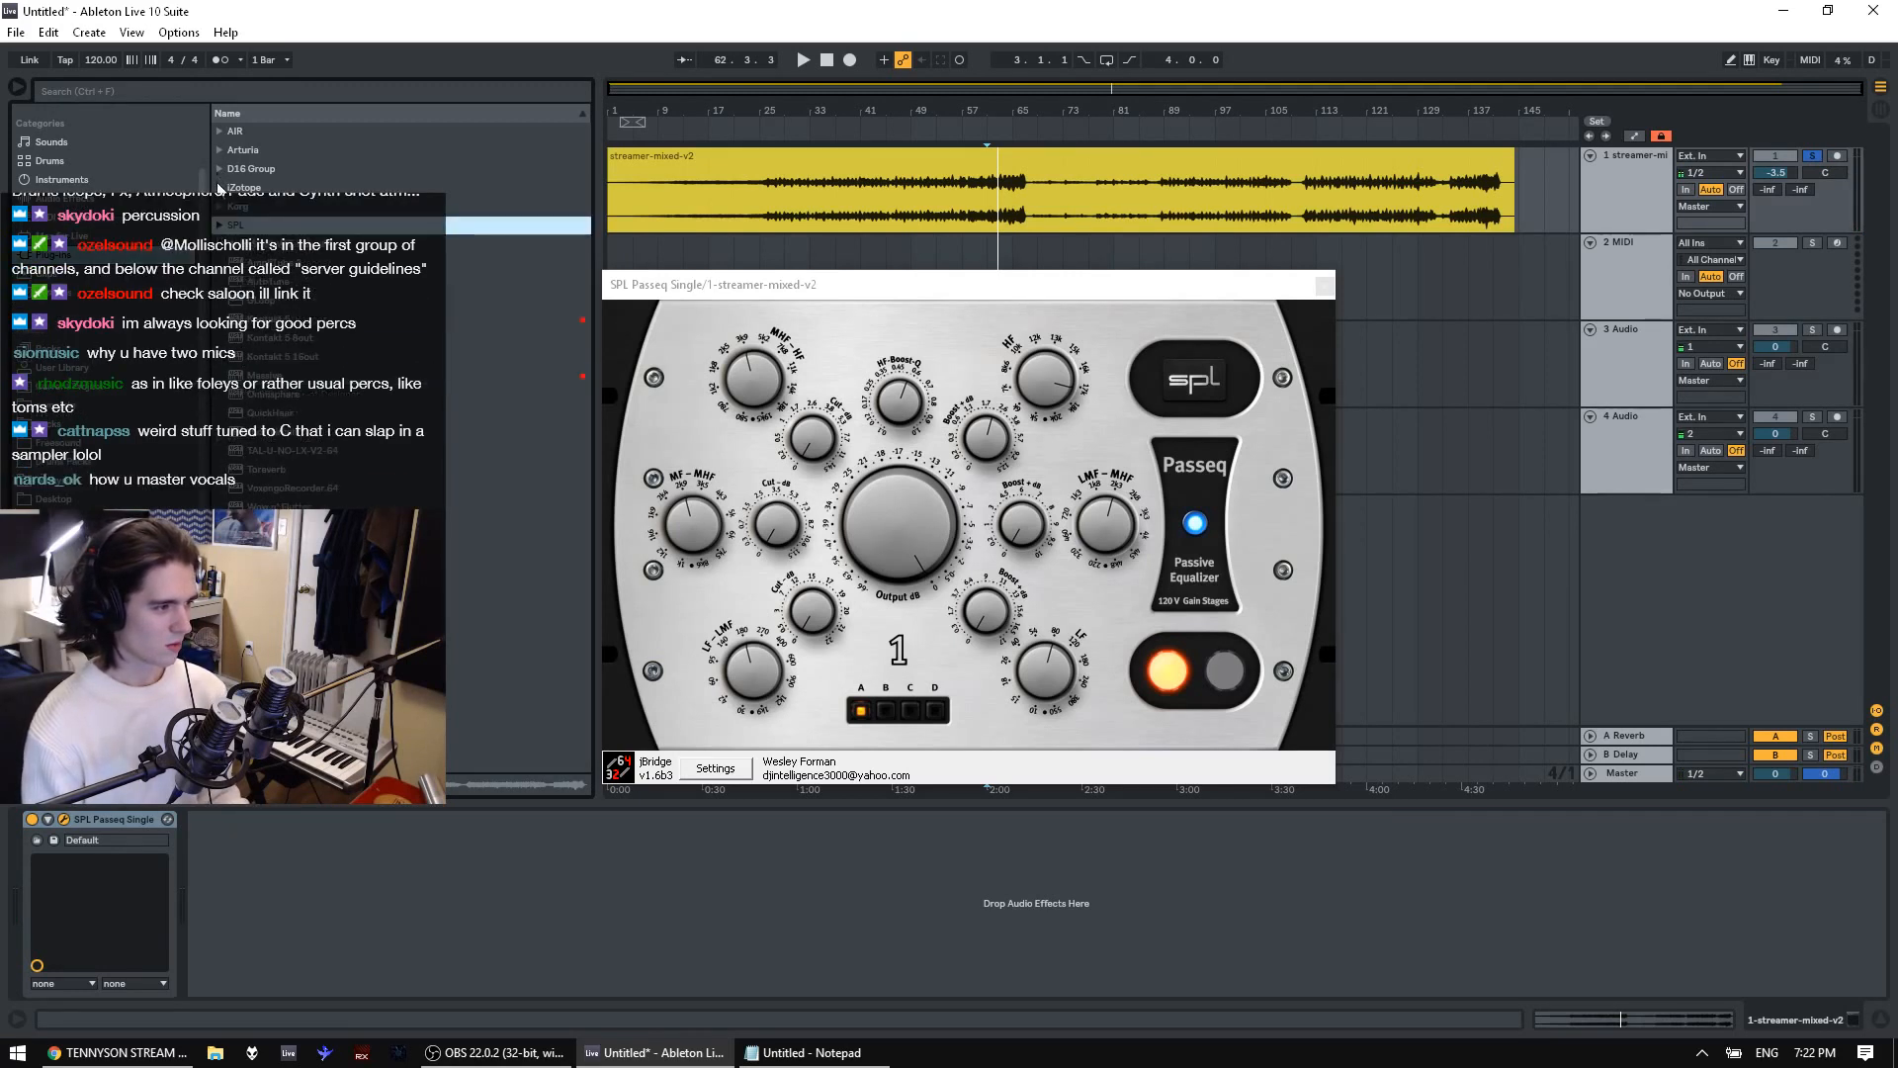
{"action": "left_click", "coordinate": [220, 188]}
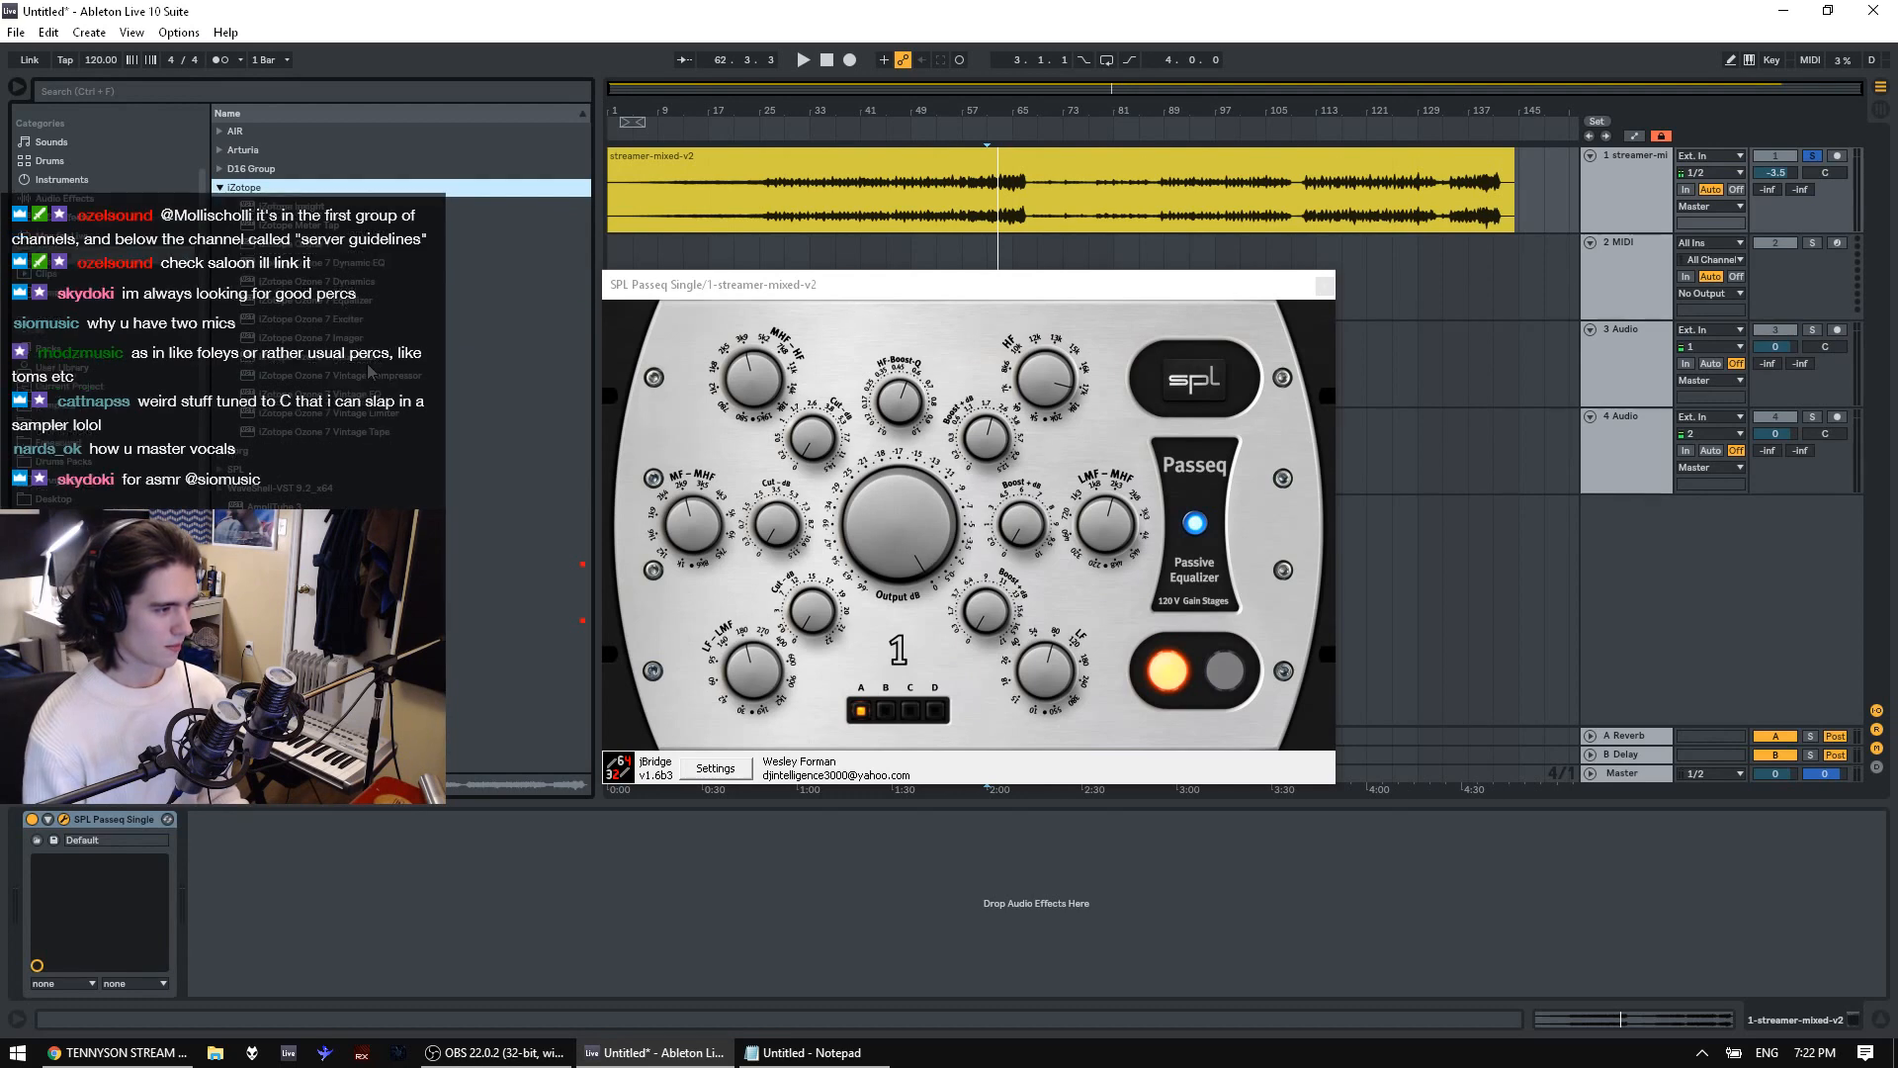
{"action": "left_click_drag", "start_coordinate": [372, 358], "coordinate": [505, 897]}
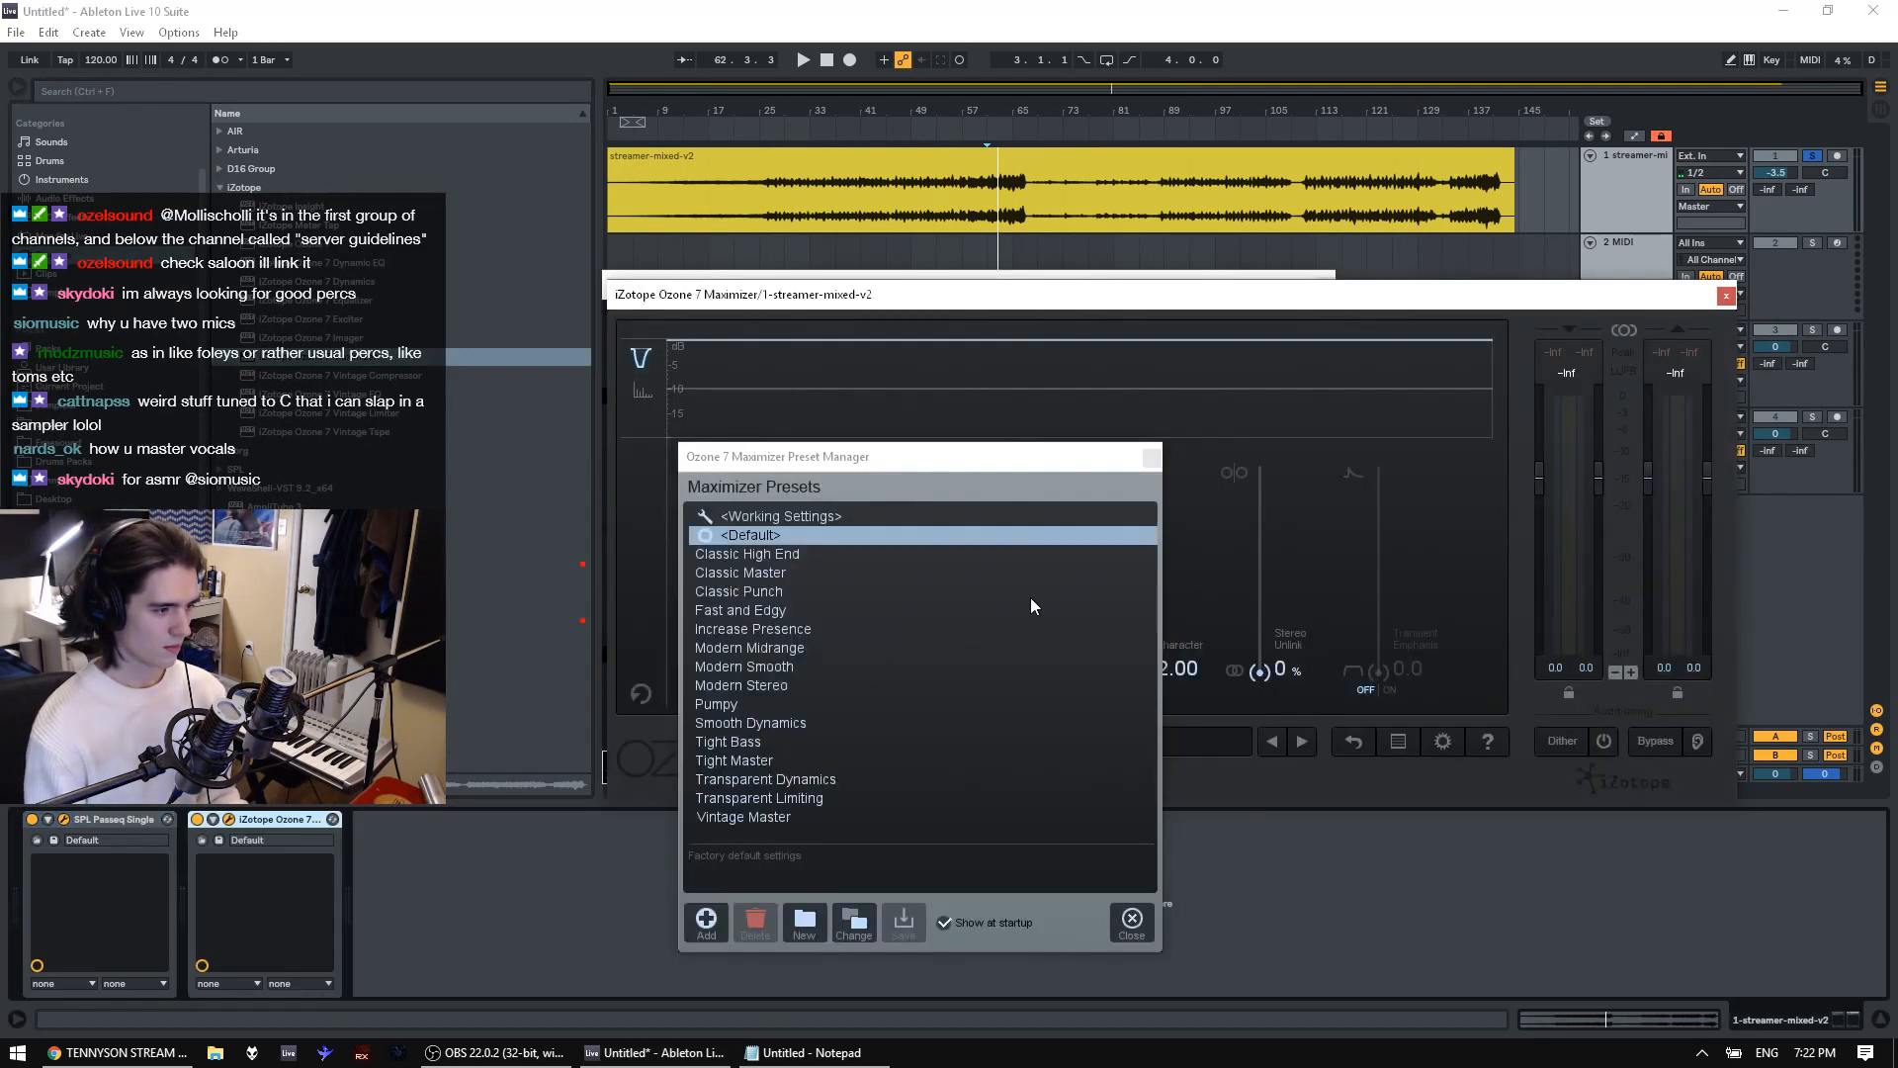
{"action": "key", "text": "space"}
{"action": "left_click", "coordinate": [1152, 458]}
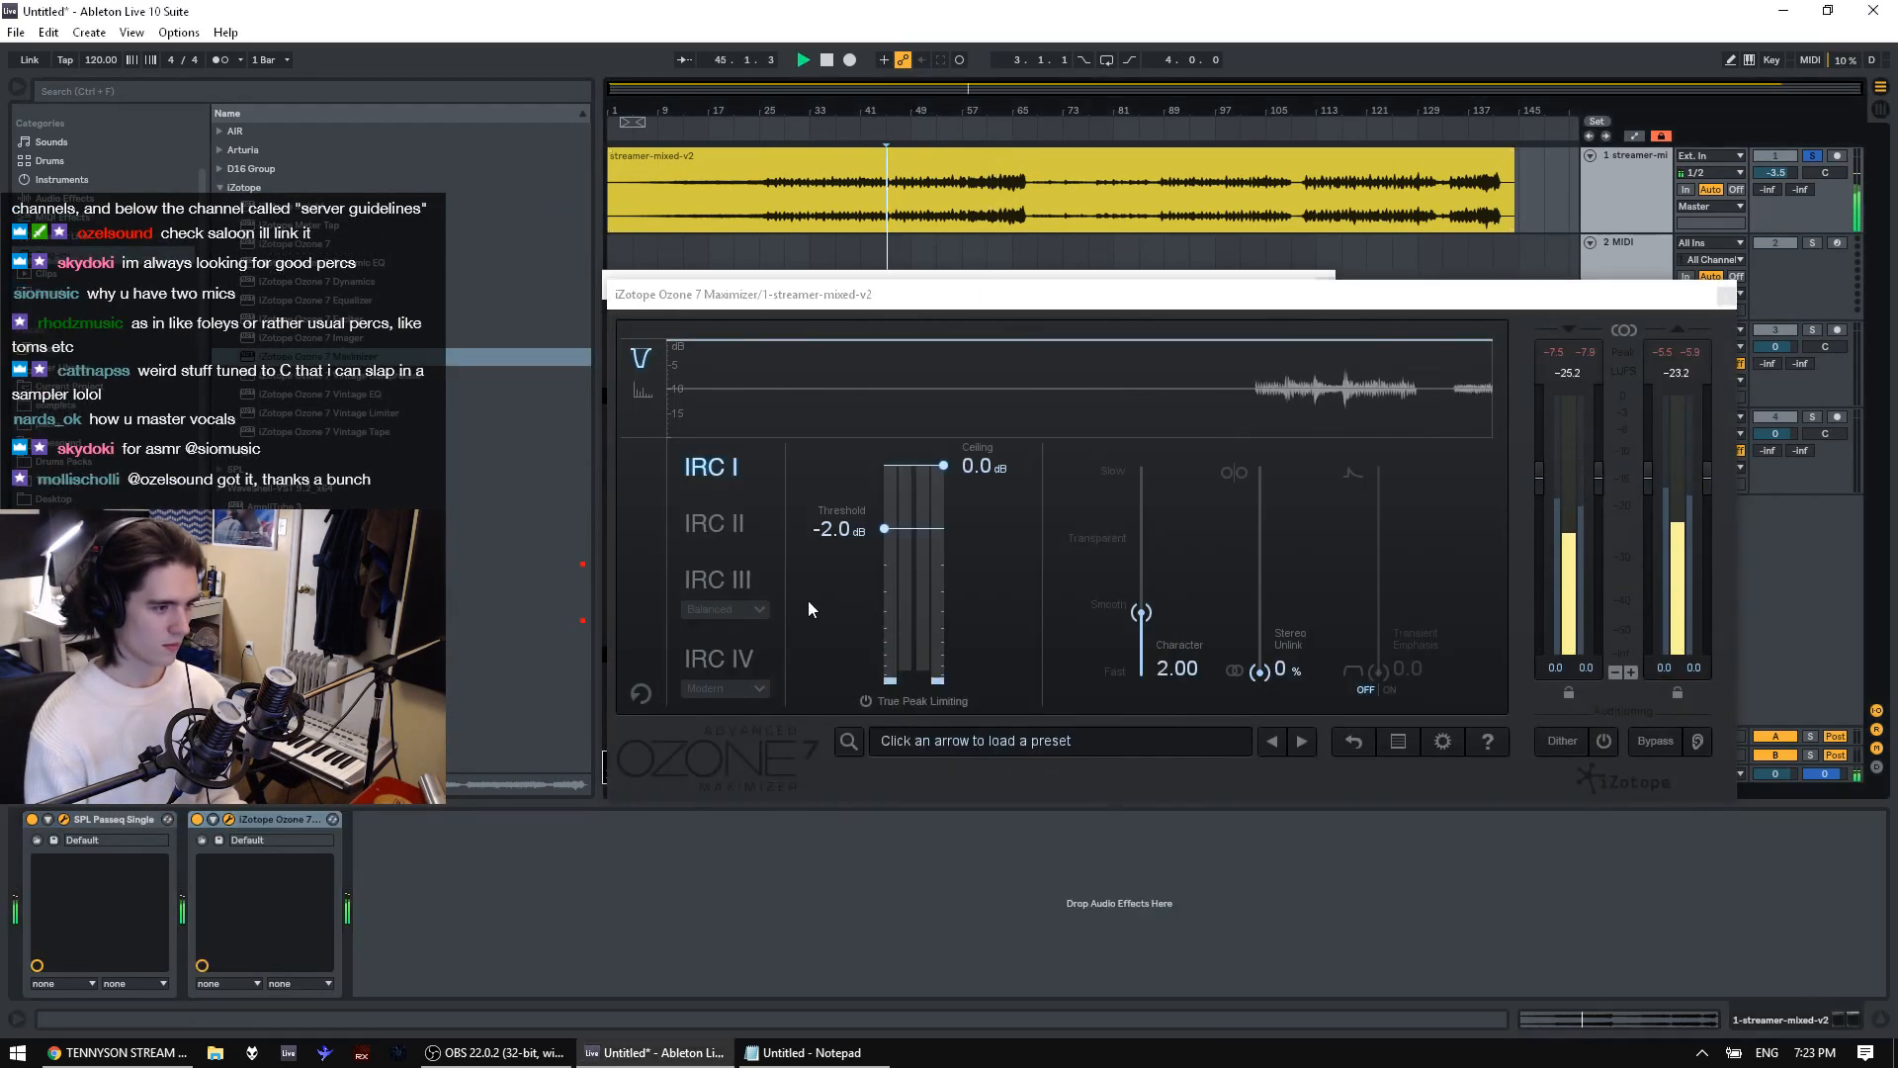
Set the Maximizer to IRC IV in Transient mode, with Character at 1.25 and Stereo Unlink at 100%
{"action": "left_click", "coordinate": [720, 660]}
{"action": "left_click", "coordinate": [728, 688]}
{"action": "left_click", "coordinate": [725, 757]}
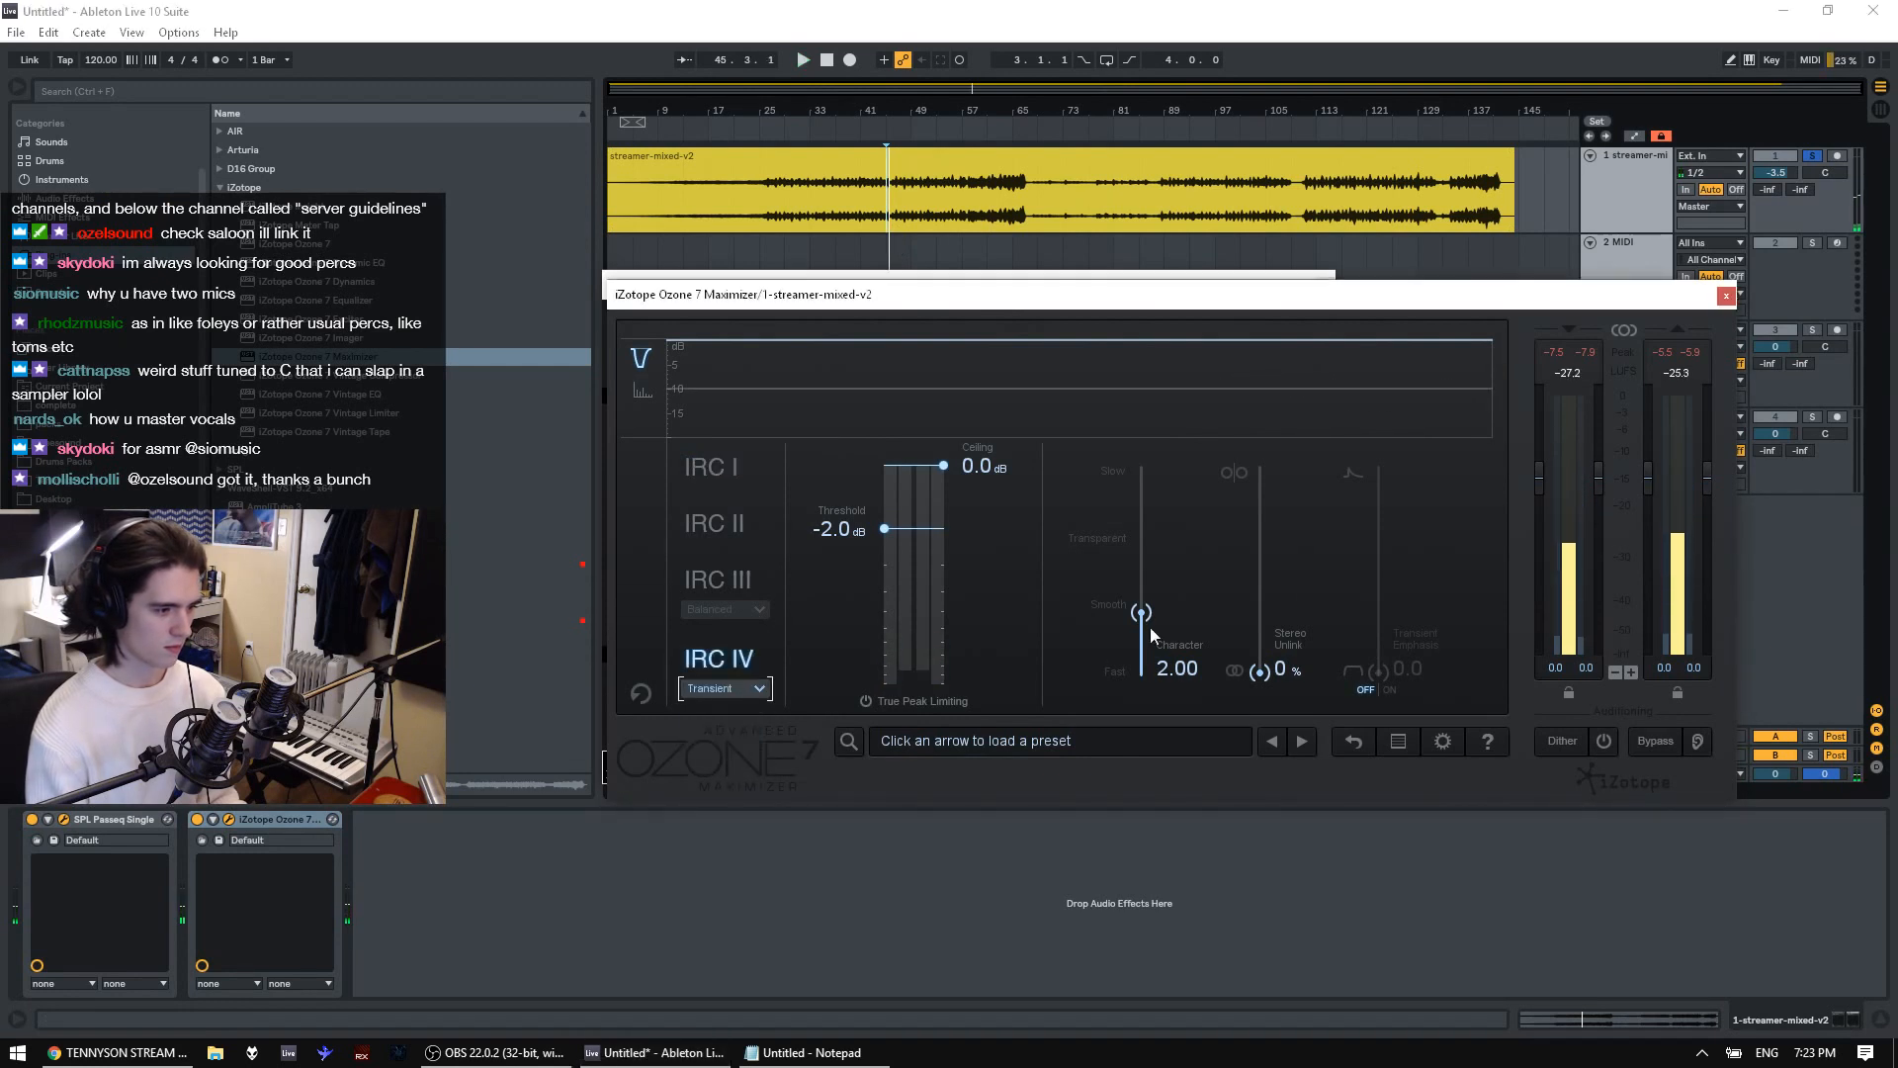
{"action": "left_click_drag", "start_coordinate": [1149, 626], "coordinate": [1147, 644]}
{"action": "left_click_drag", "start_coordinate": [1299, 661], "coordinate": [1245, 391]}
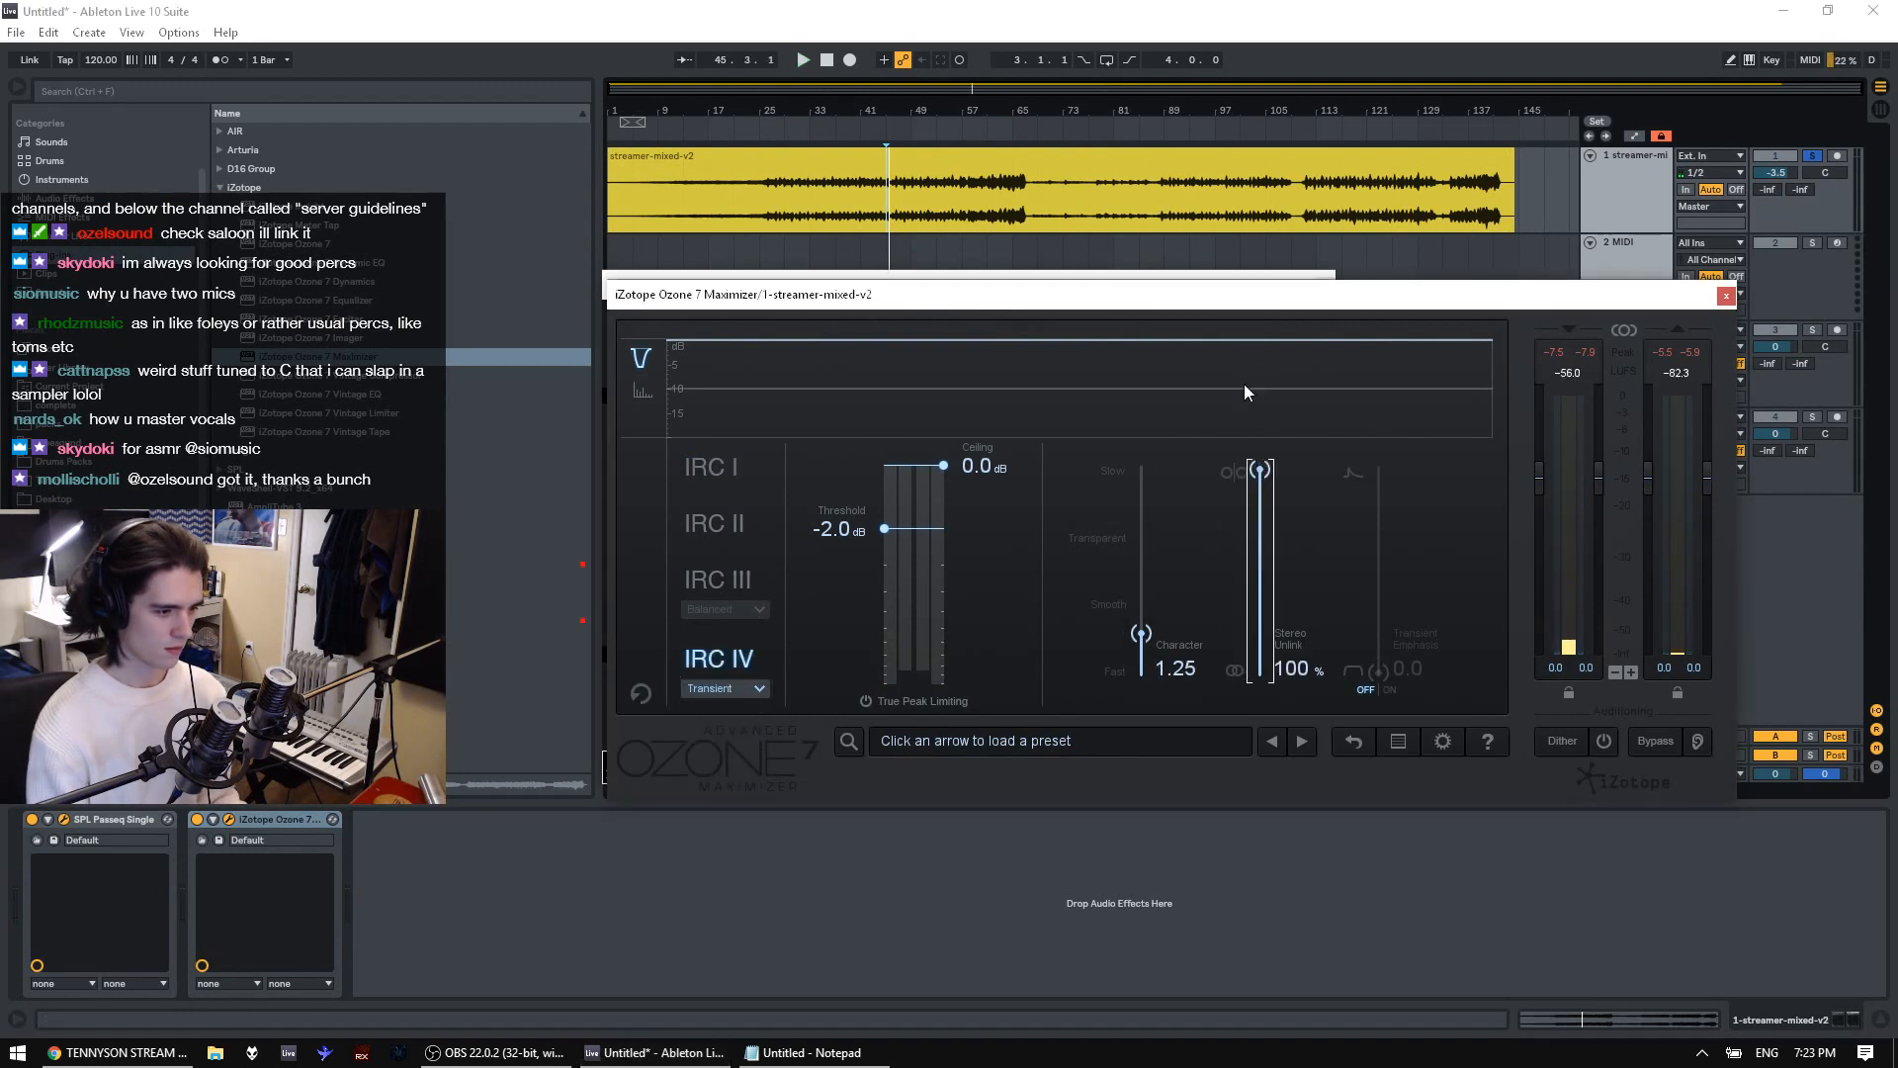
While replaying from bar 65, lower the Maximizer's threshold to -9.9 dB and the master volume to -8.5 dB
{"action": "left_click", "coordinate": [881, 224]}
{"action": "left_click", "coordinate": [1005, 217]}
{"action": "key", "text": "space"}
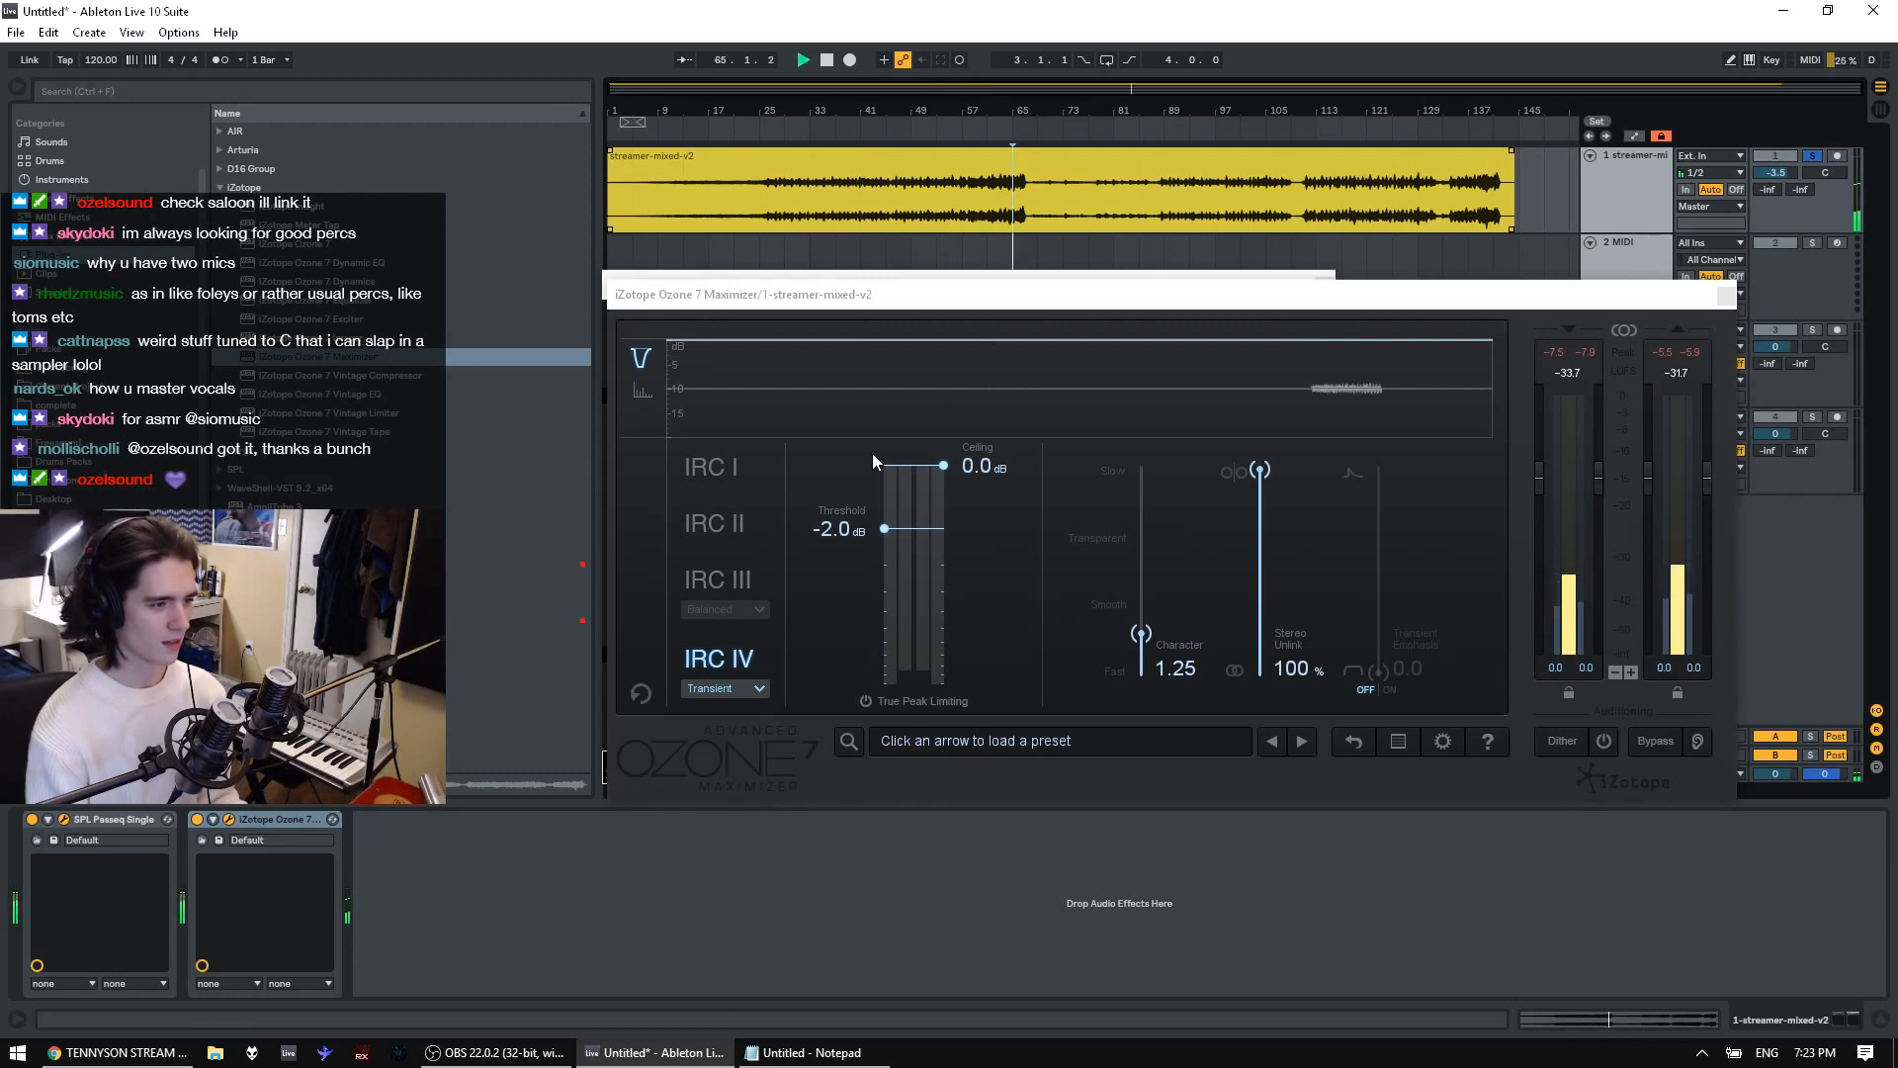
{"action": "left_click_drag", "start_coordinate": [884, 529], "coordinate": [883, 586]}
{"action": "key", "text": "space"}
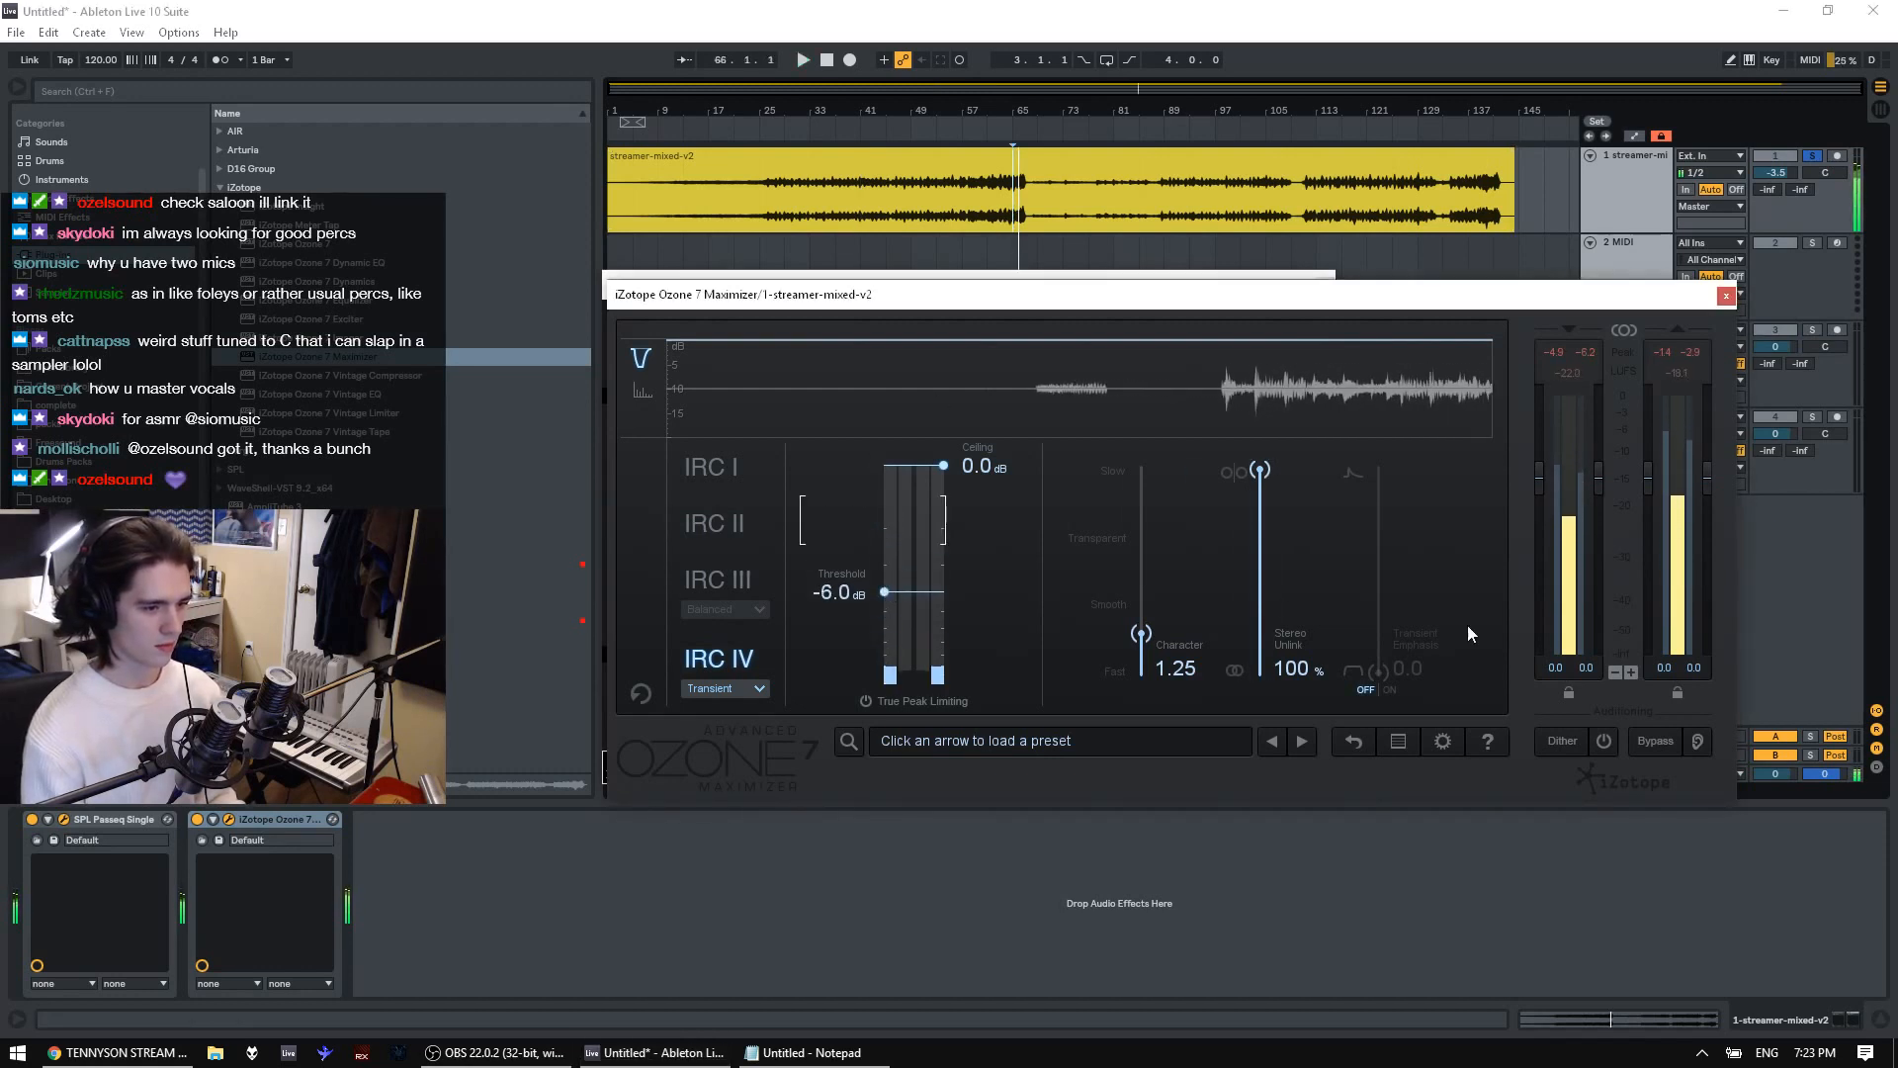
{"action": "left_click_drag", "start_coordinate": [1776, 774], "coordinate": [1777, 818]}
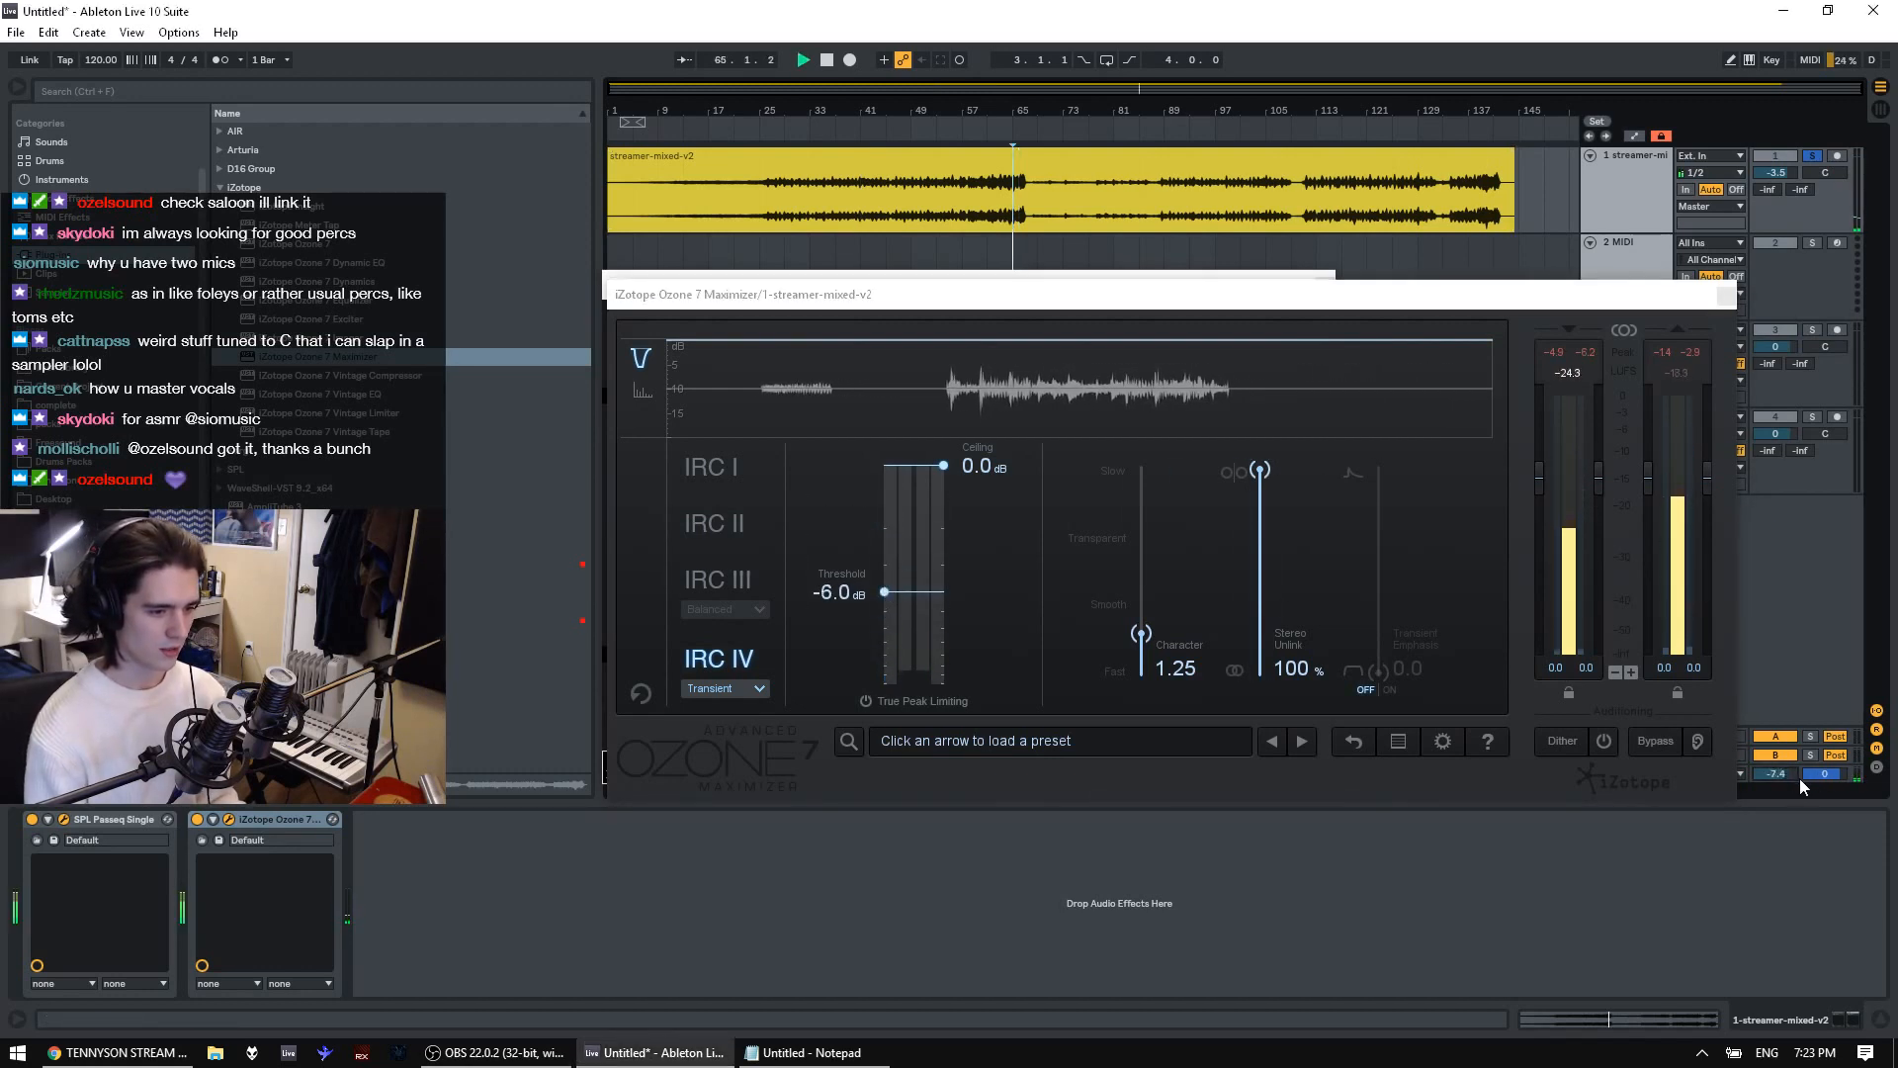
{"action": "key", "text": "space"}
{"action": "left_click_drag", "start_coordinate": [886, 583], "coordinate": [887, 618]}
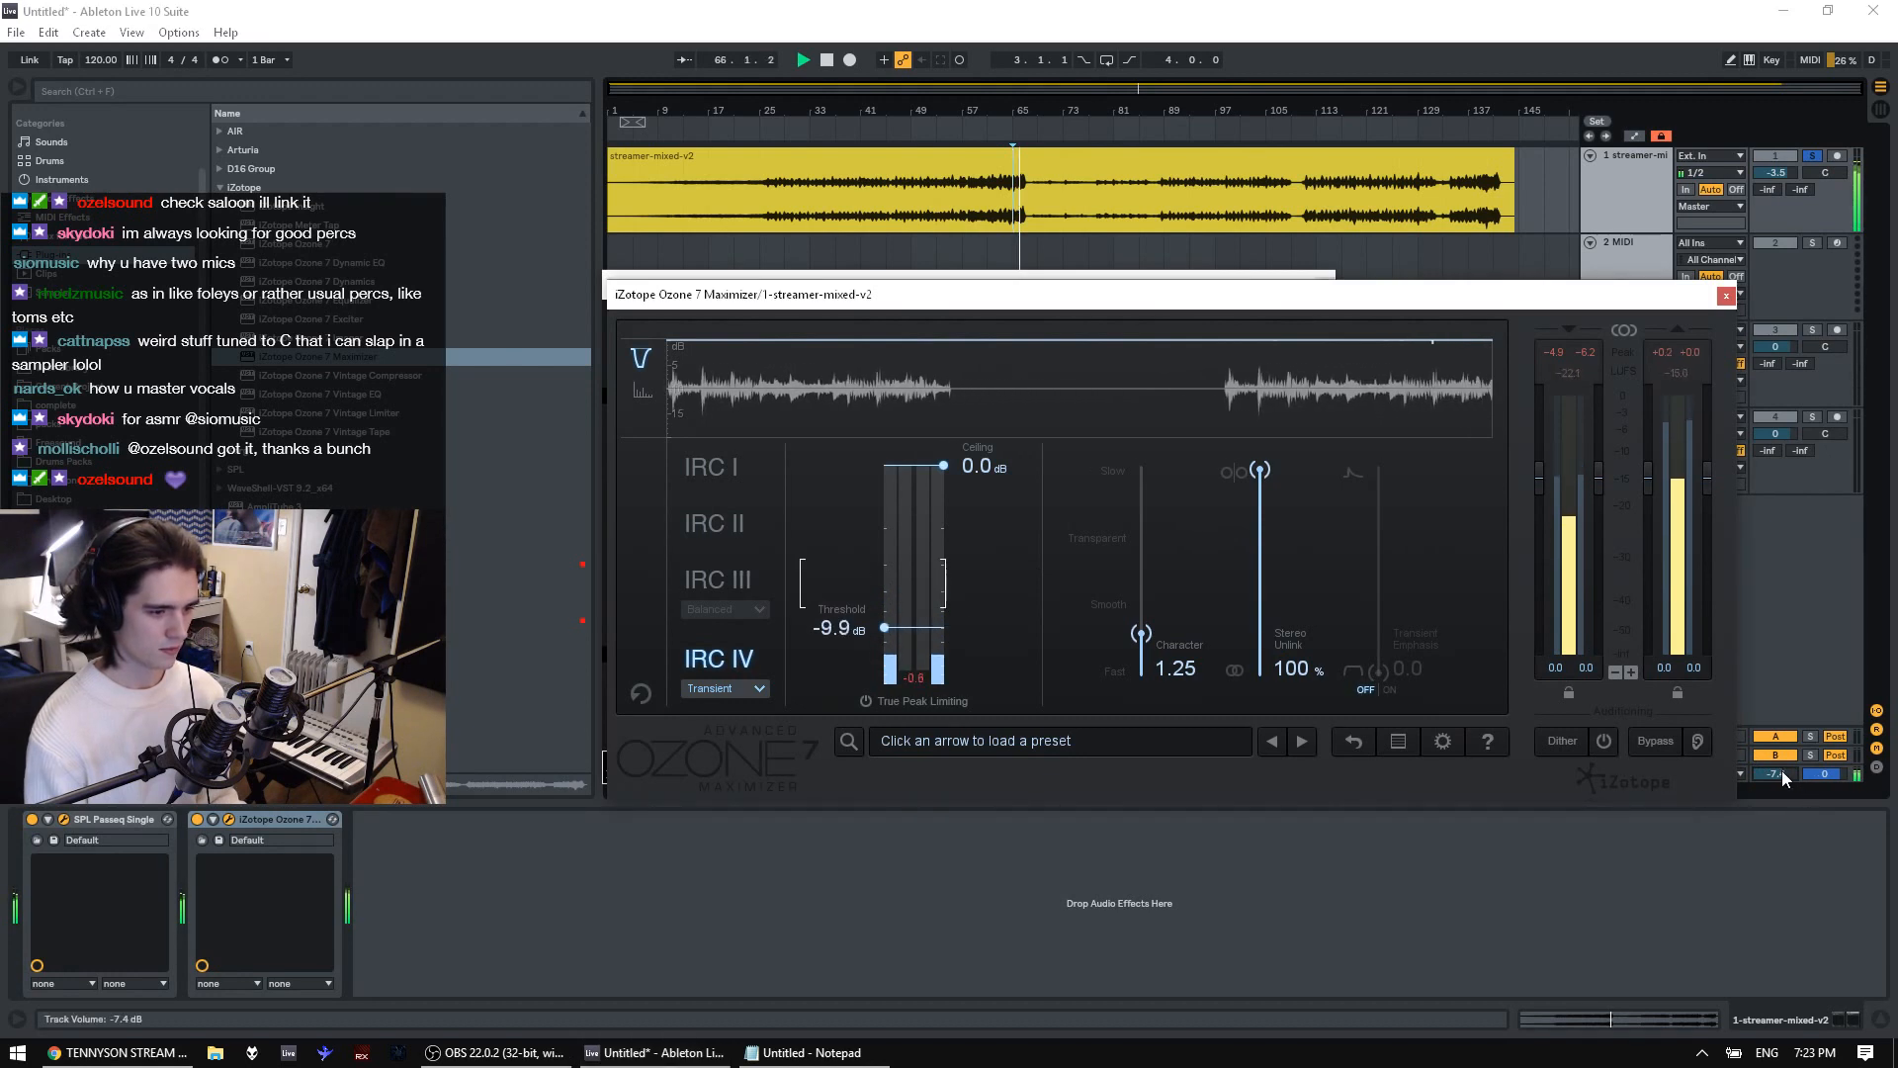
{"action": "left_click_drag", "start_coordinate": [1782, 769], "coordinate": [1771, 773]}
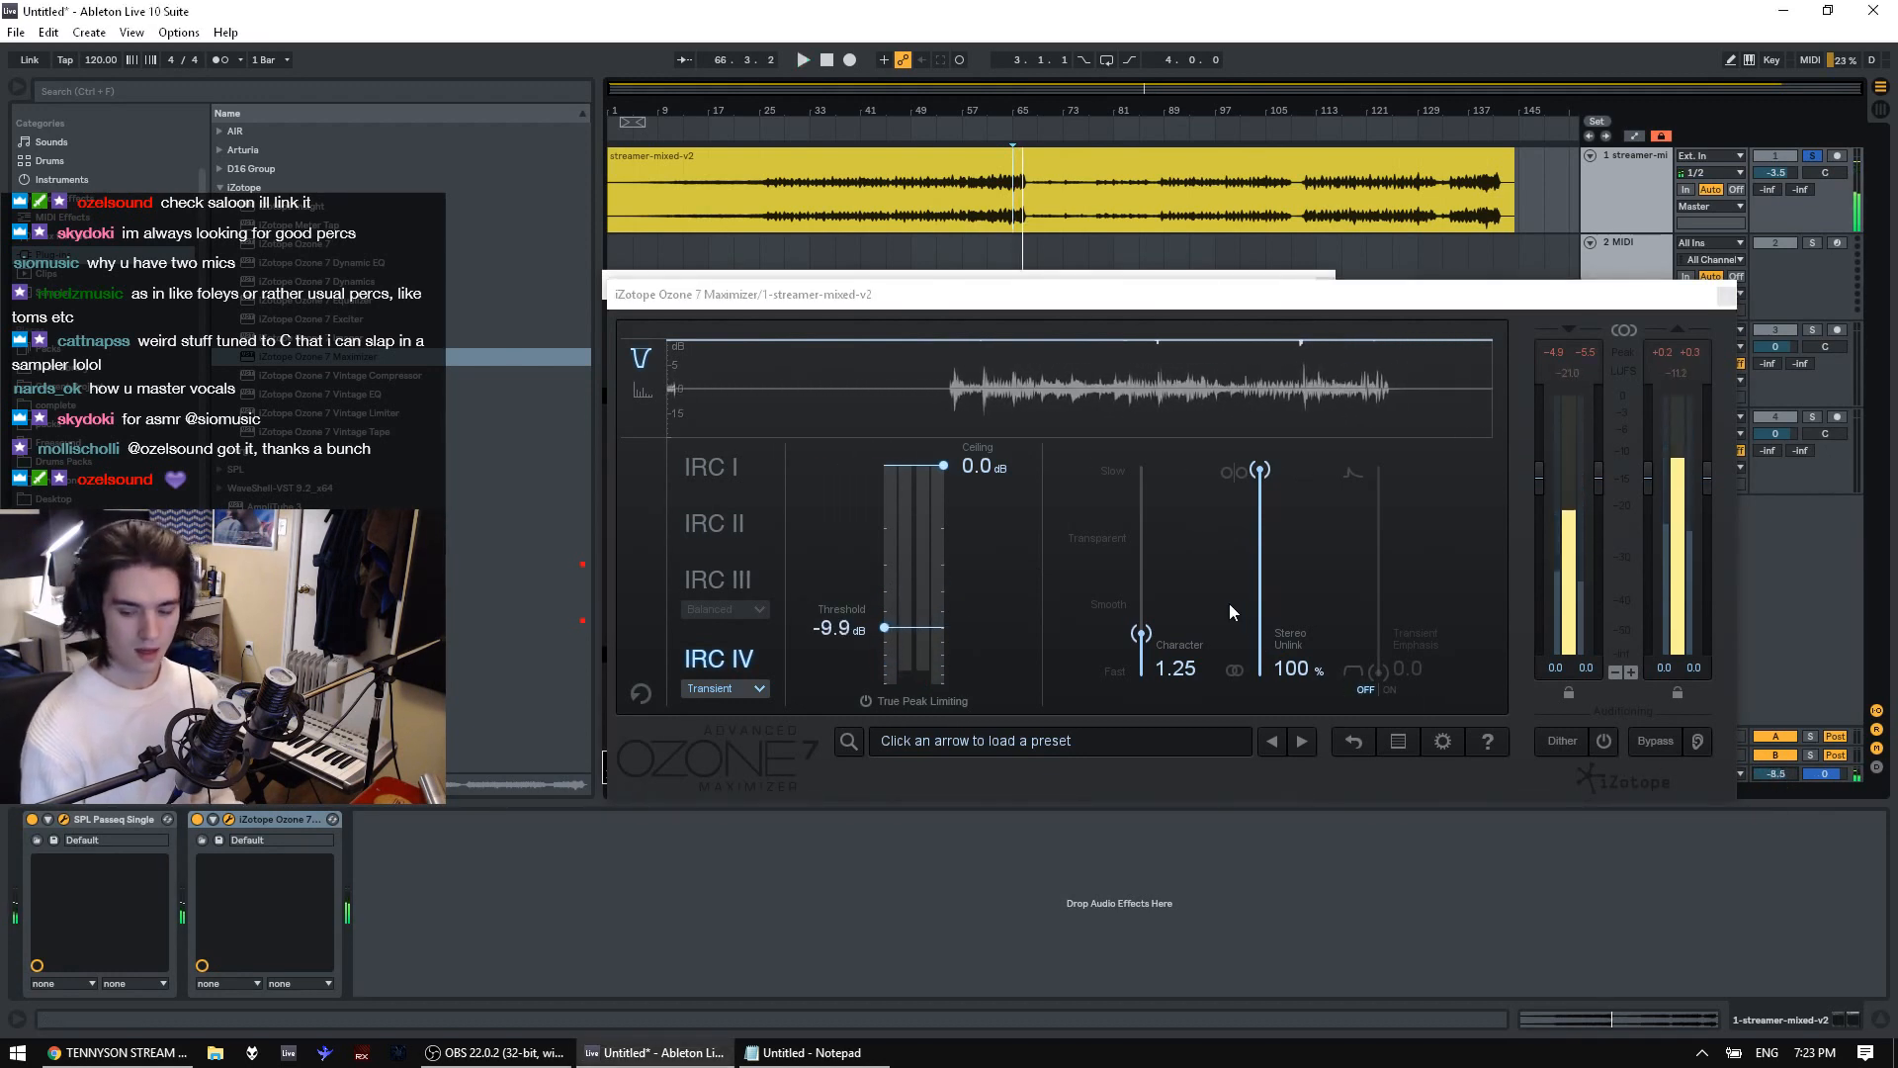
Play streamer-mixed-v2 from bar 61 and lower the Maximizer's threshold to -20.0 dB
{"action": "left_click", "coordinate": [980, 217]}
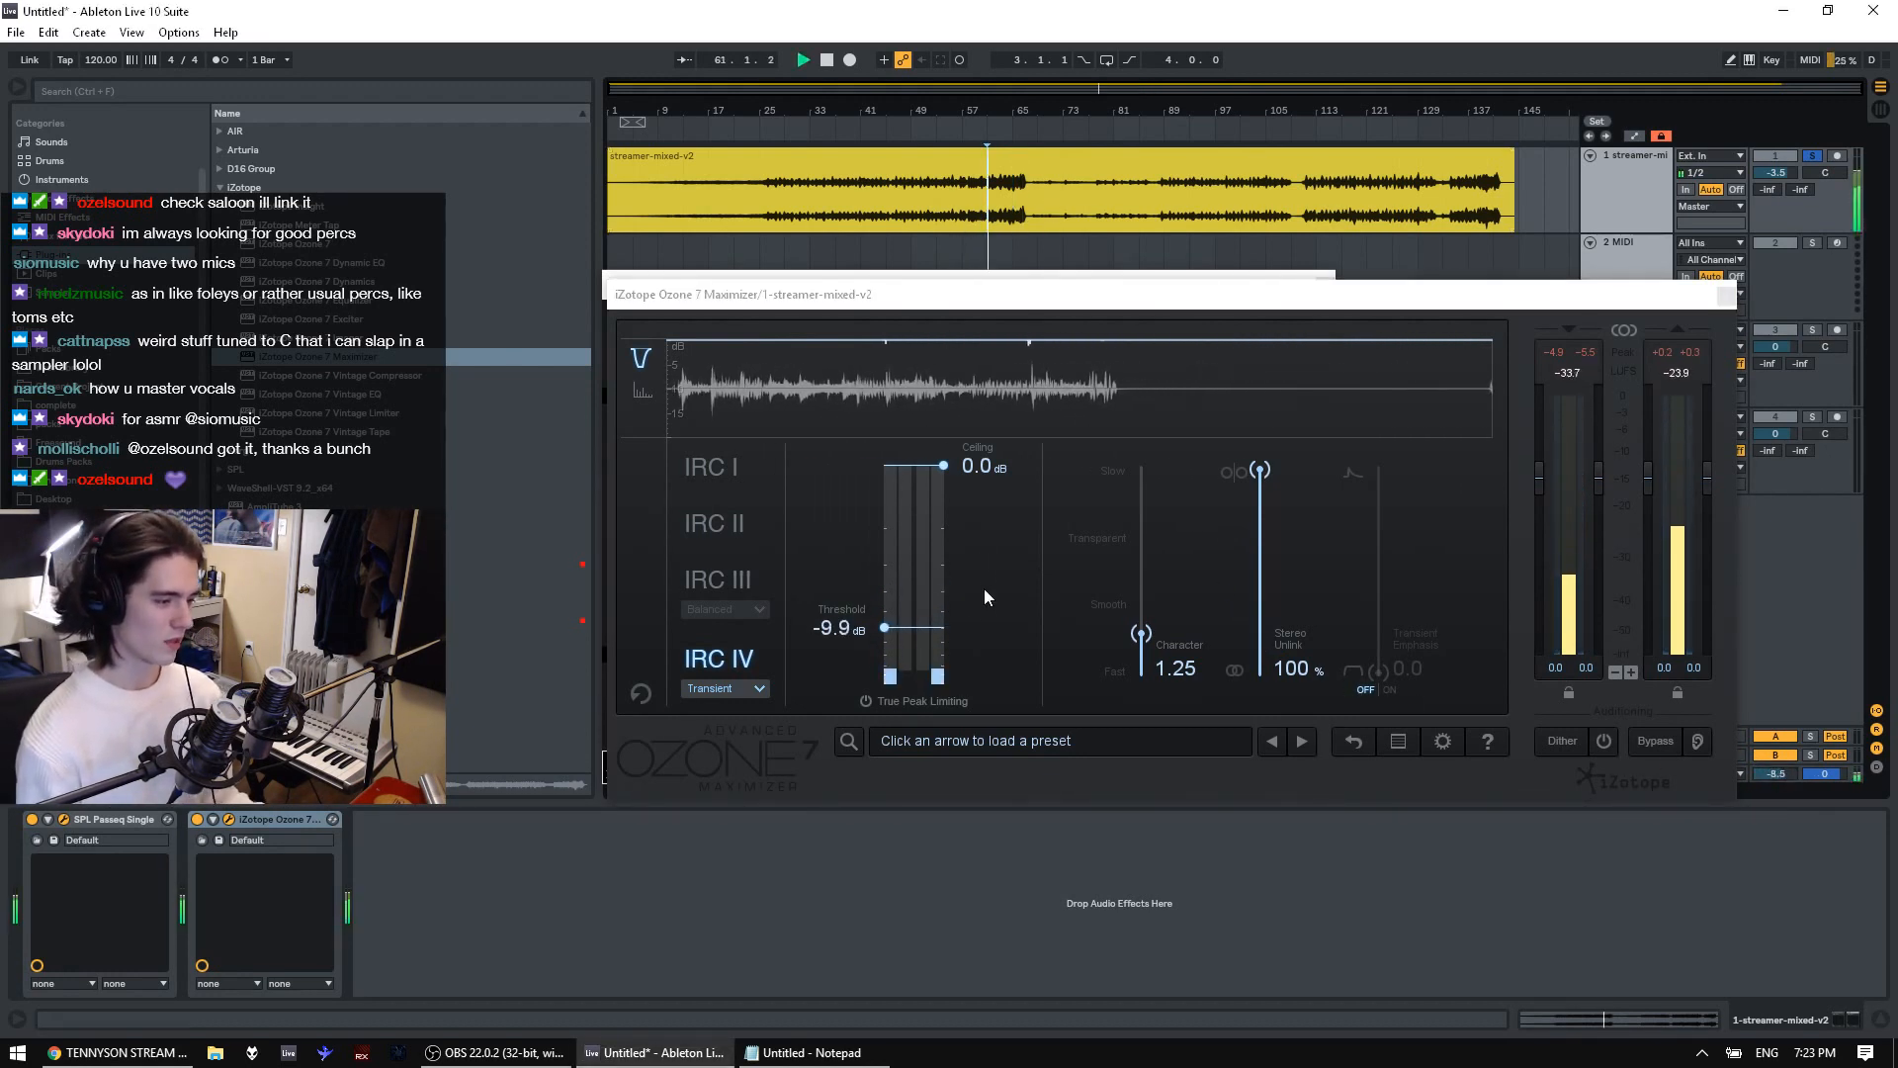
{"action": "key", "text": "space"}
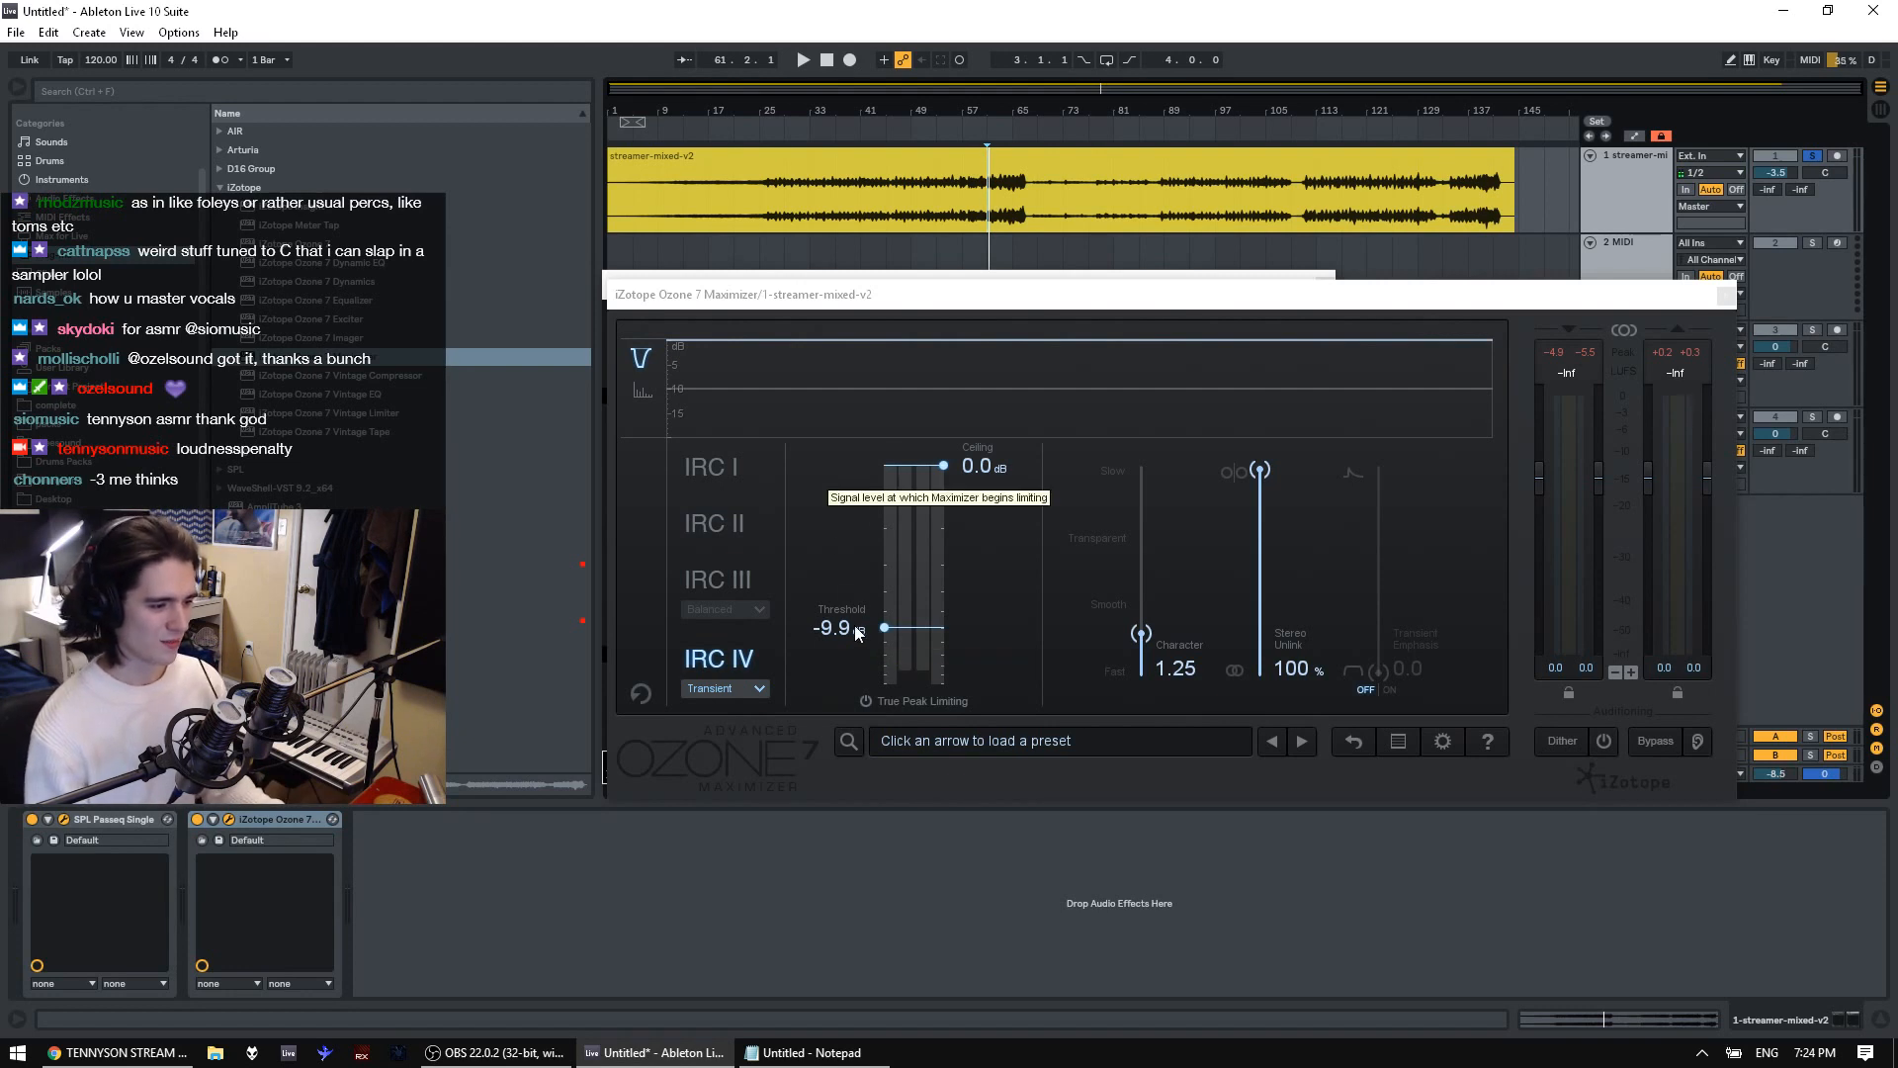
{"action": "left_click_drag", "start_coordinate": [854, 625], "coordinate": [885, 692]}
{"action": "key", "text": "space"}
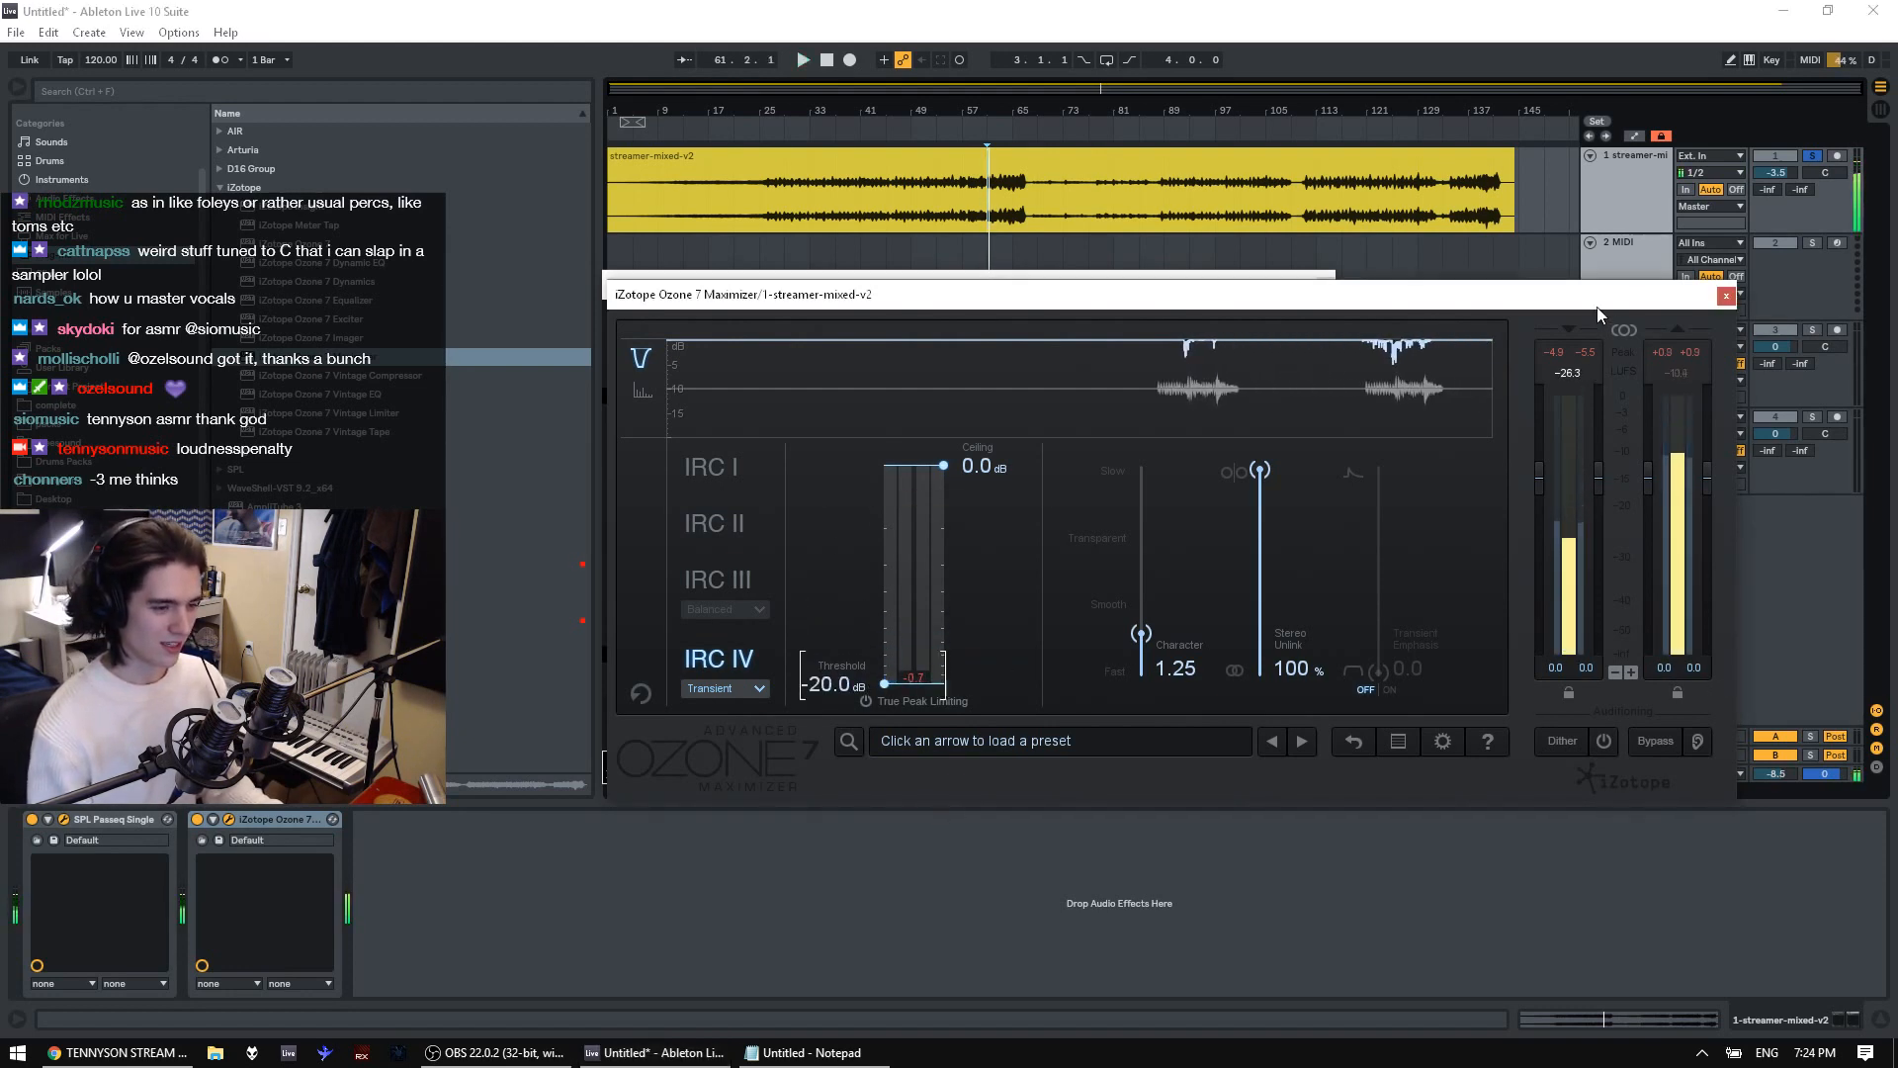
Lower the master volume to -12.4 dB, set the Maximizer's threshold to -8.0 dB and replay streamer-mixed-v2 from bar 61
{"action": "left_click_drag", "start_coordinate": [1598, 300], "coordinate": [1316, 273]}
{"action": "left_click_drag", "start_coordinate": [1777, 774], "coordinate": [1776, 792]}
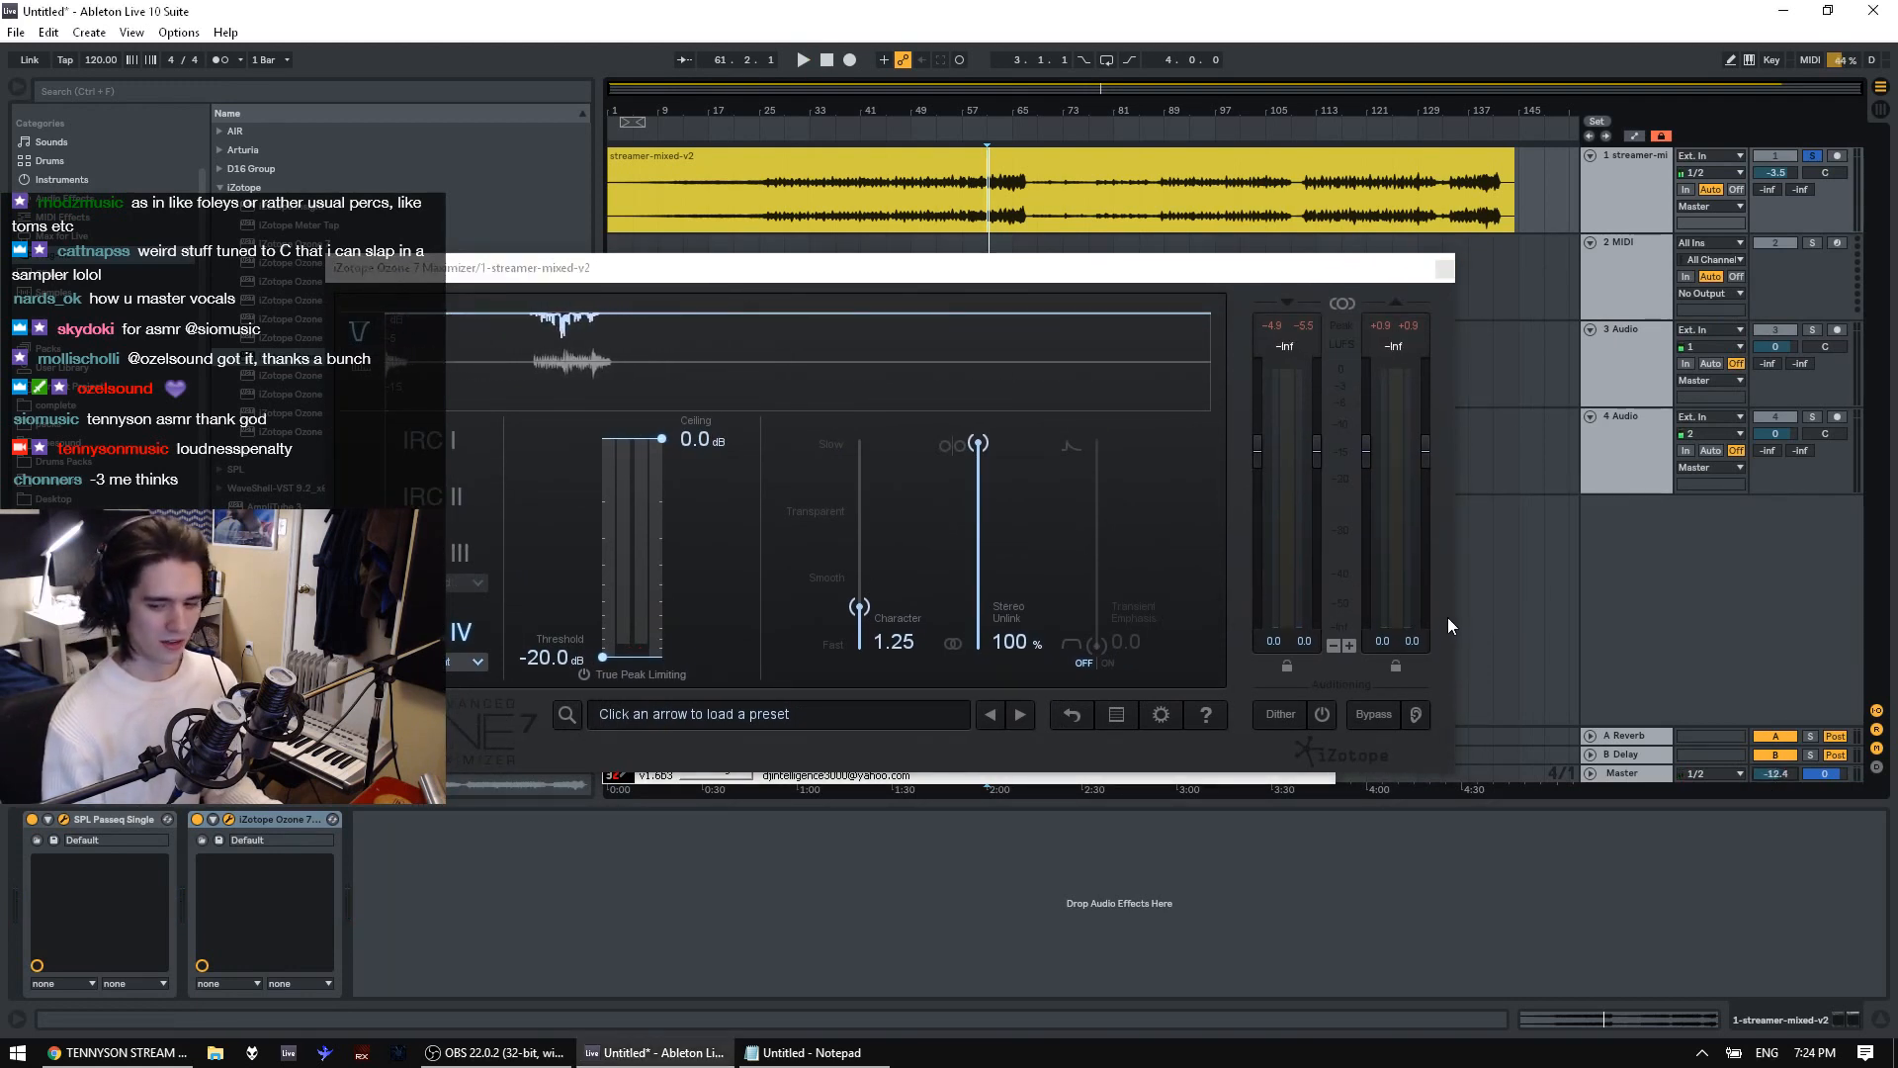
{"action": "key", "text": "space"}
{"action": "left_click_drag", "start_coordinate": [621, 647], "coordinate": [643, 587]}
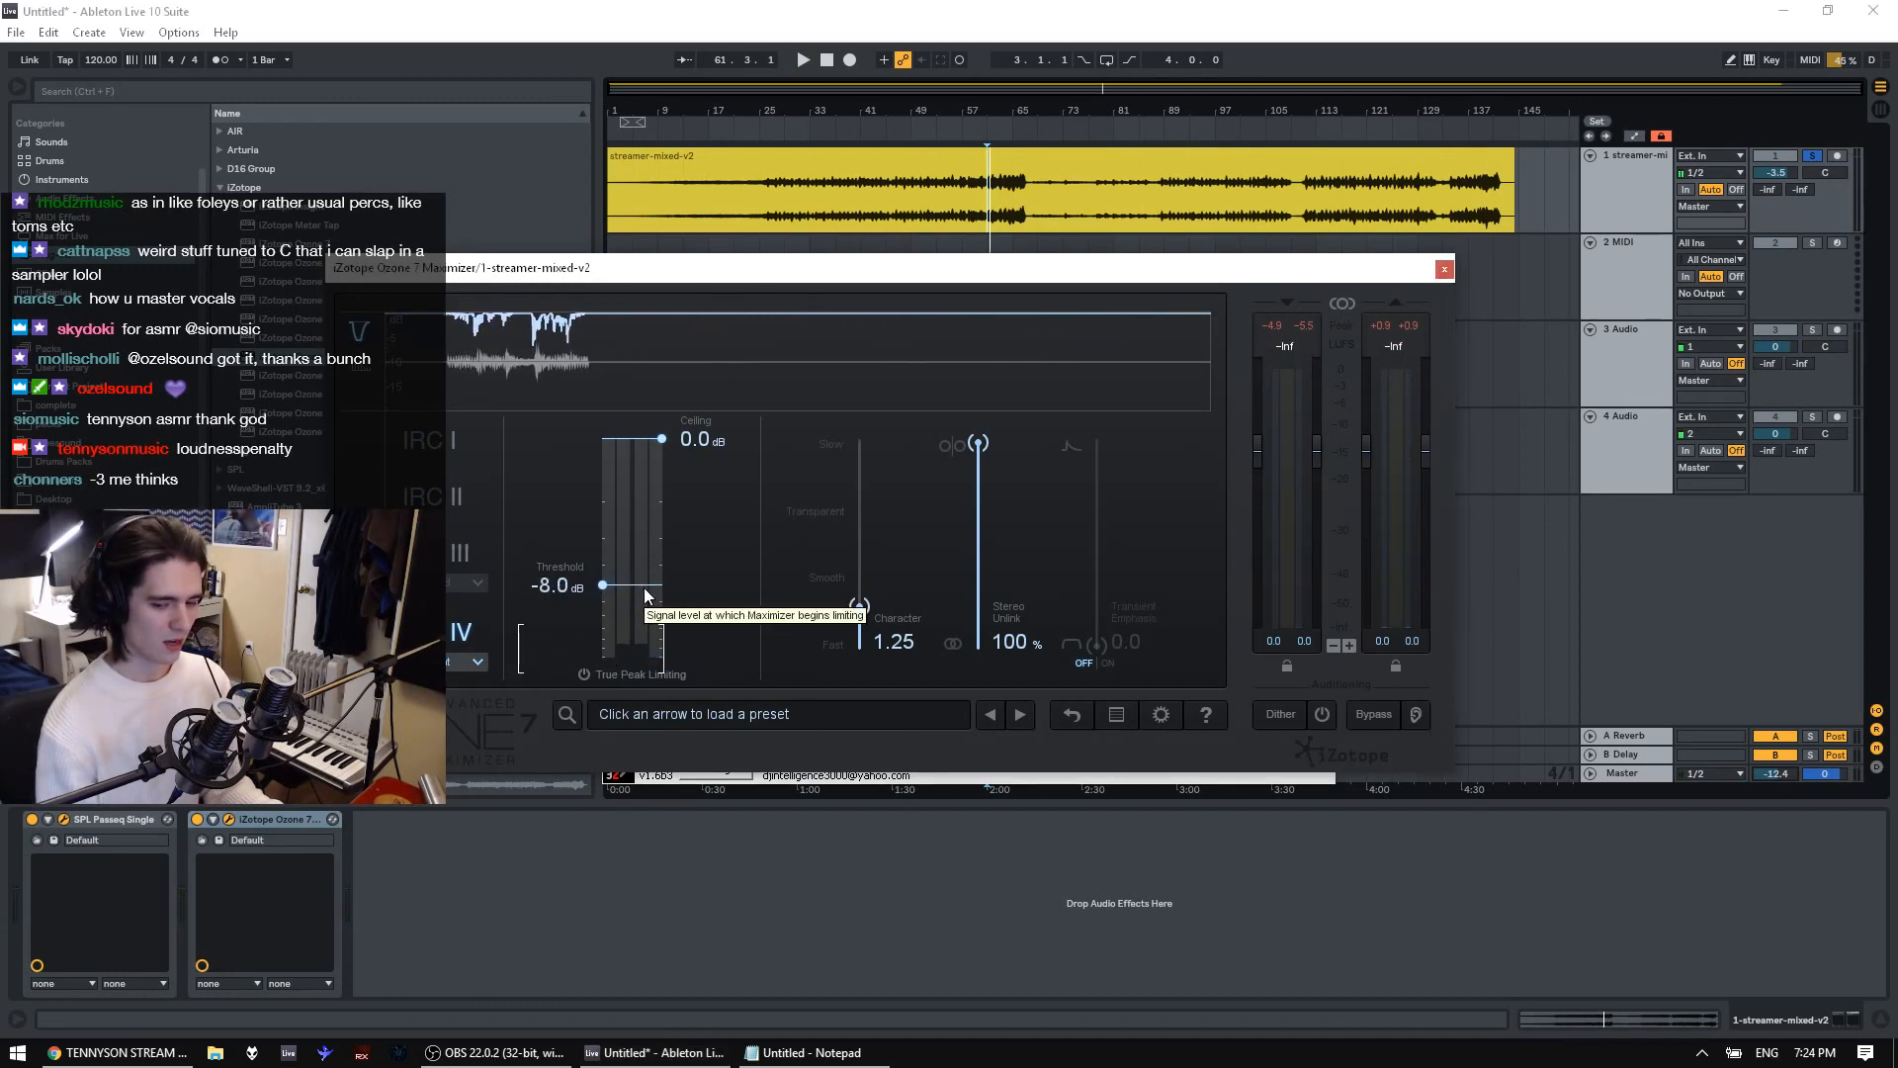
{"action": "key", "text": "space"}
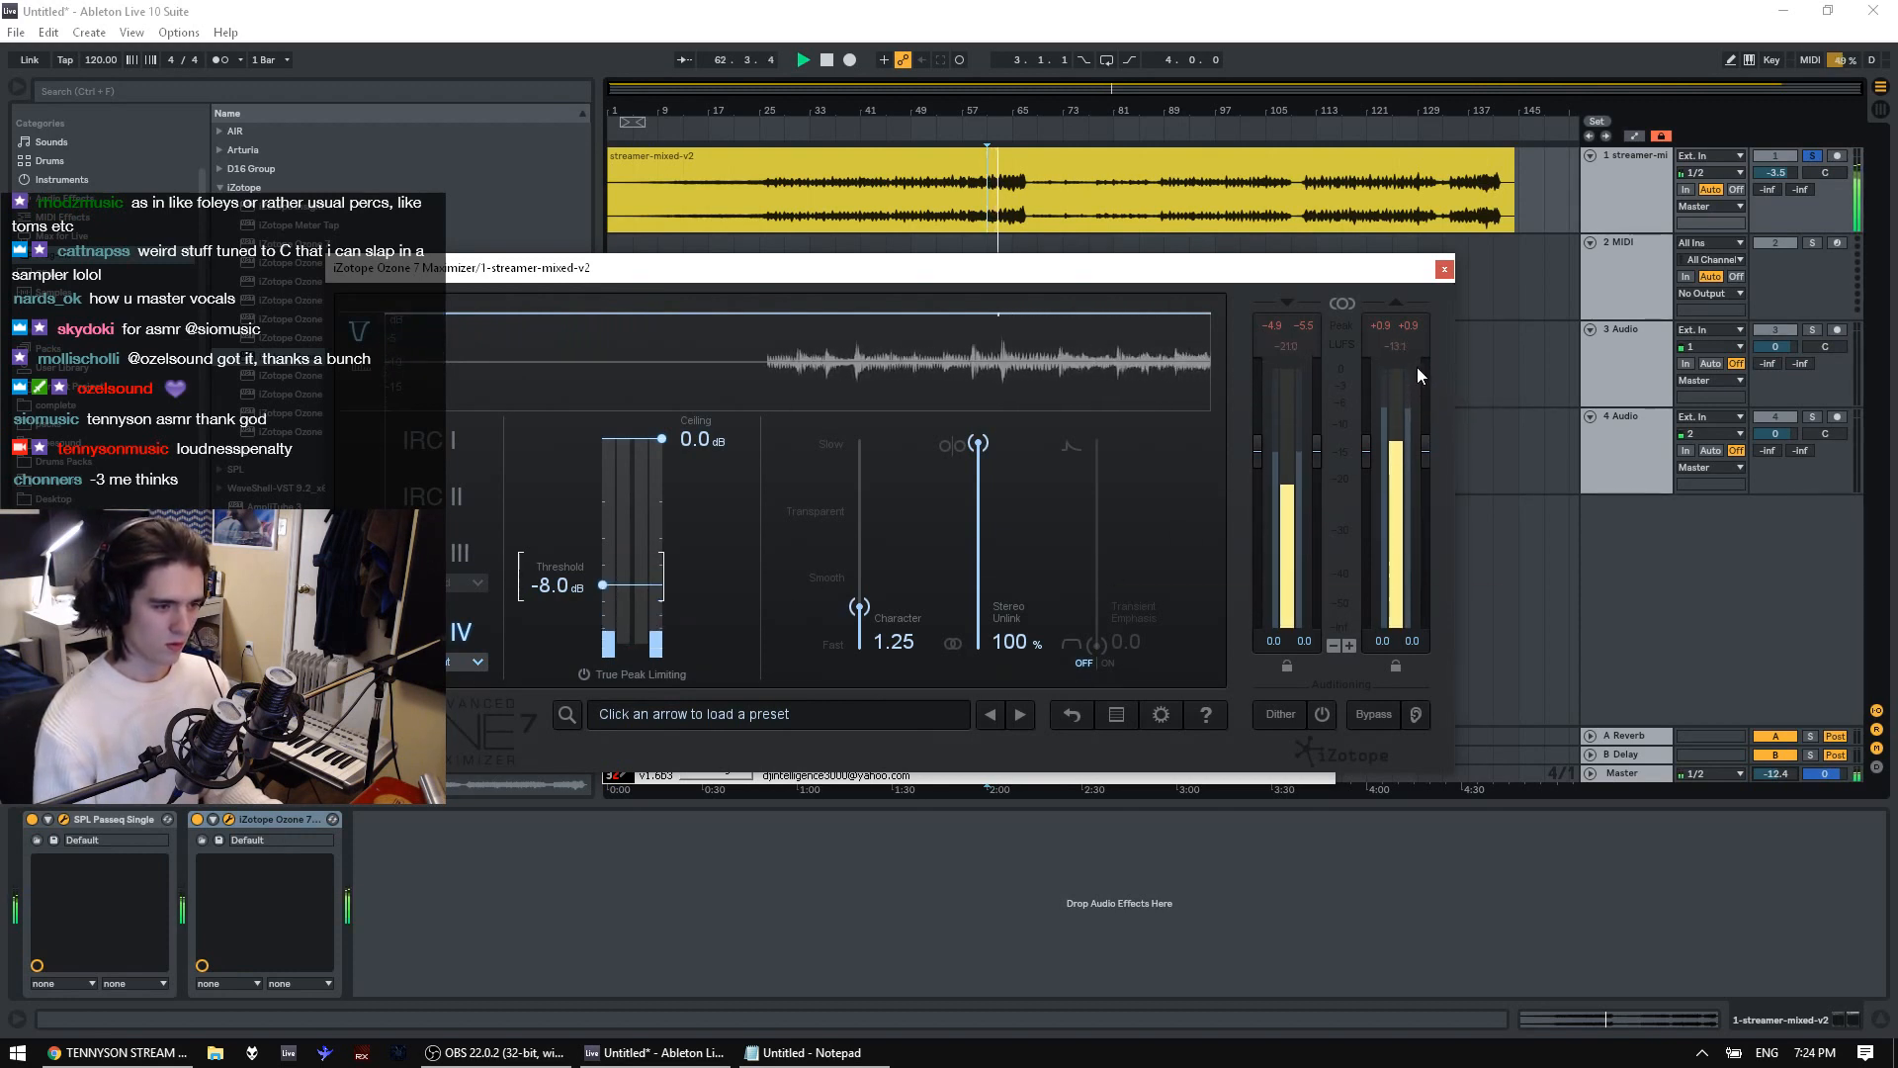
{"action": "key", "text": "space"}
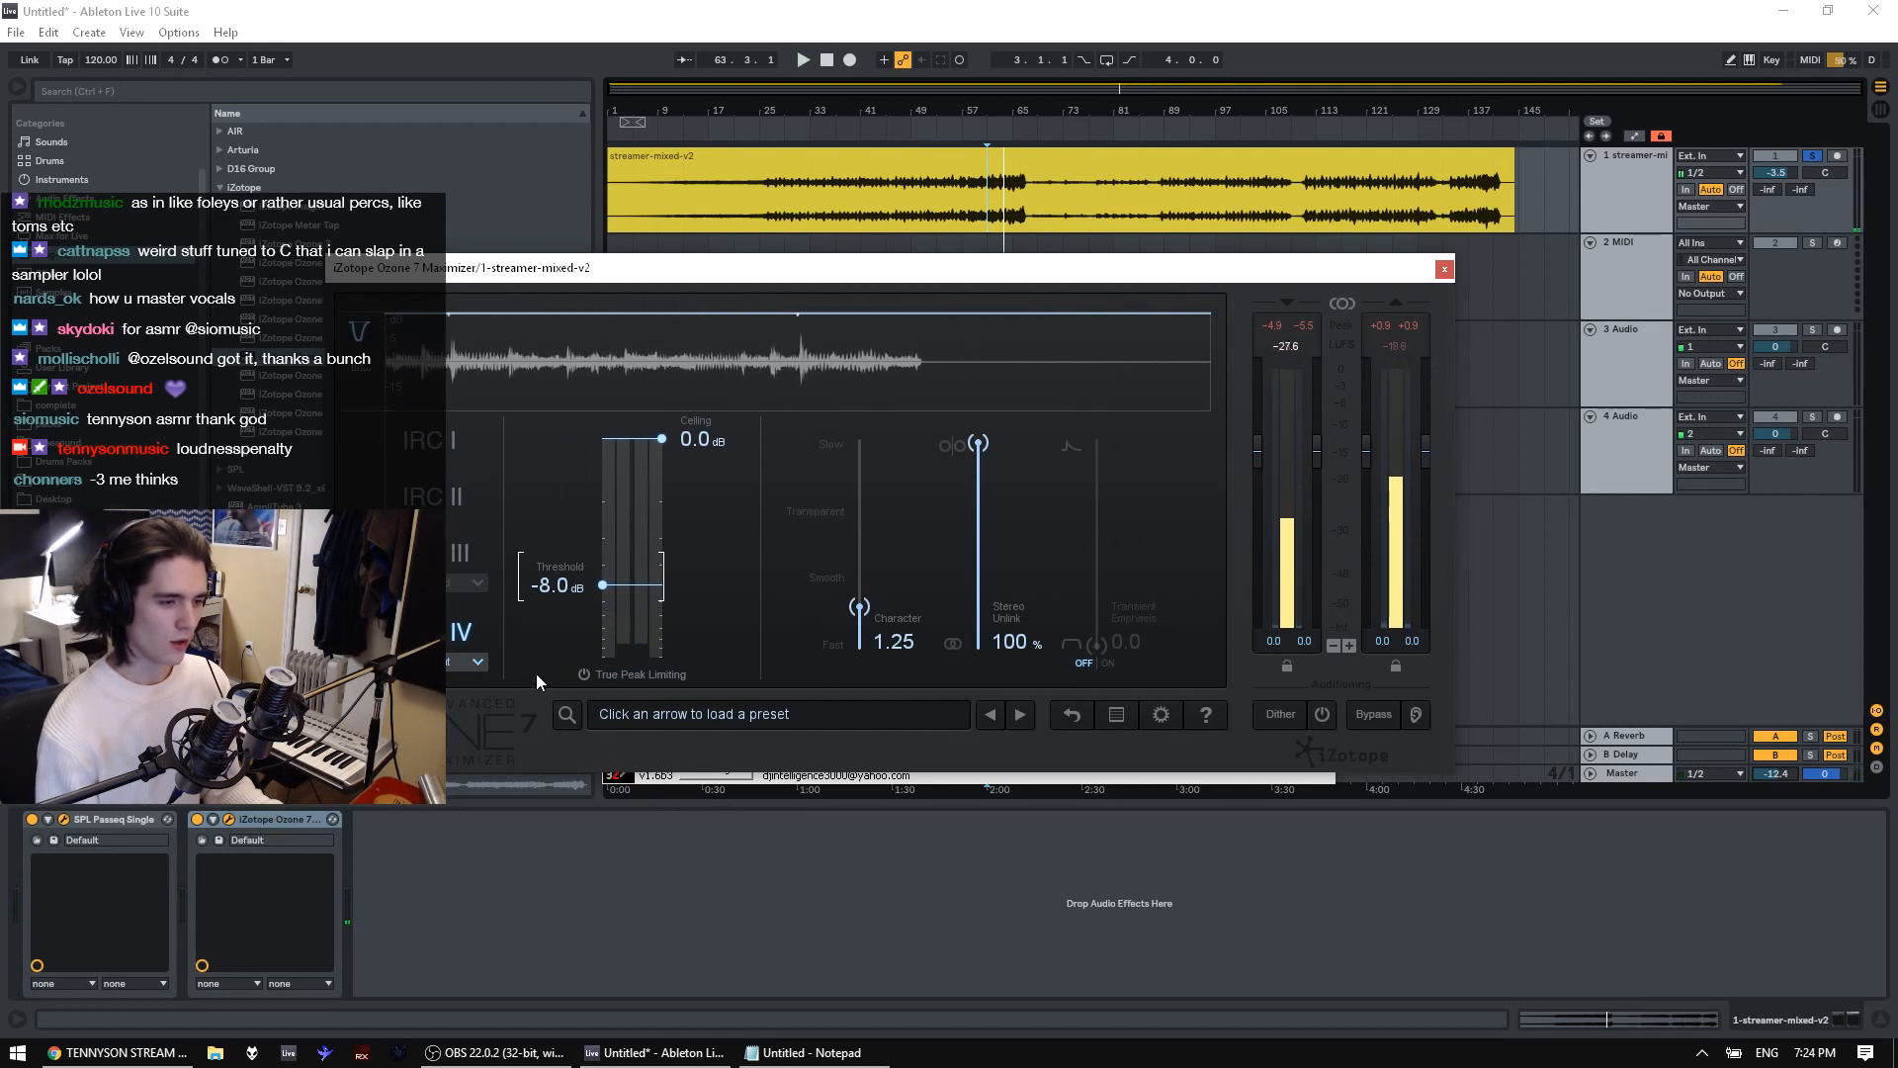
{"action": "key", "text": "space"}
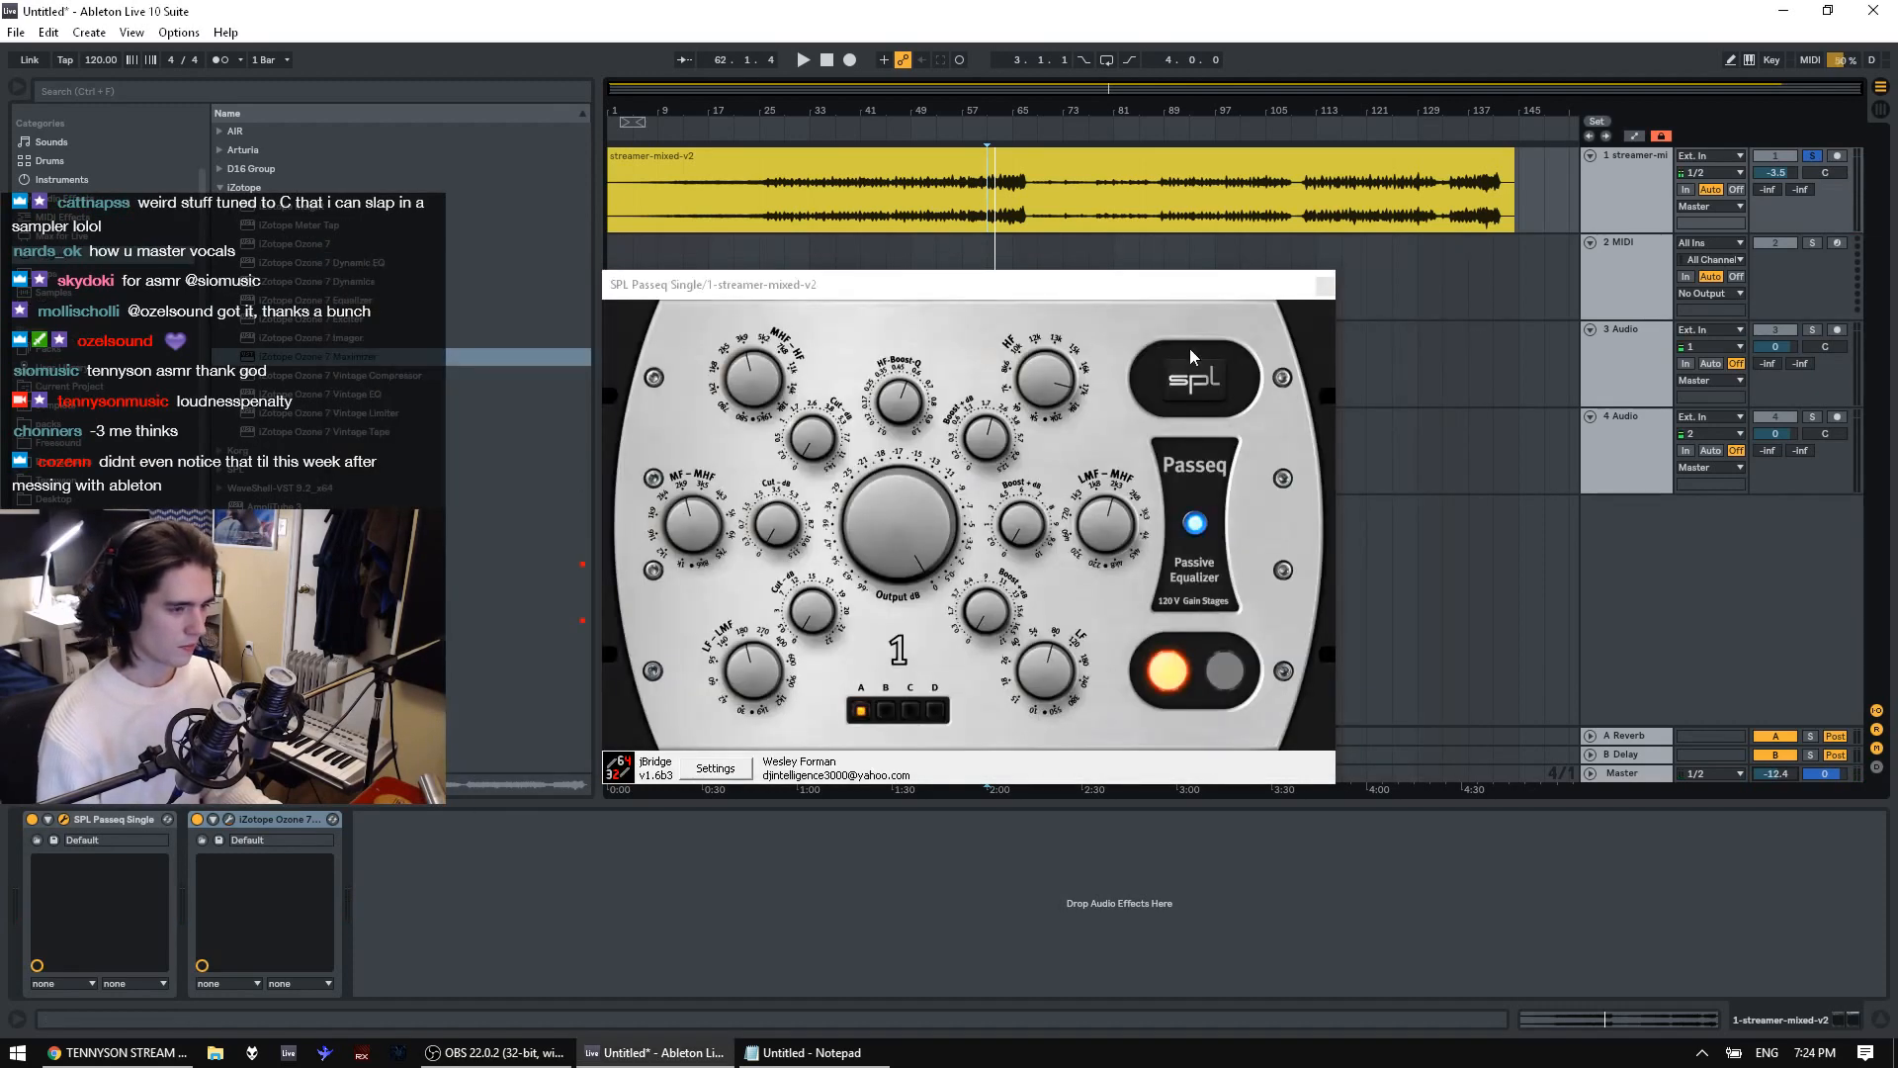
Turn off the Maximizer and insert the iZotope Ozone 7 Dynamics plug-in before it on track 1, dismissing its preset manager
{"action": "left_click", "coordinate": [1324, 285]}
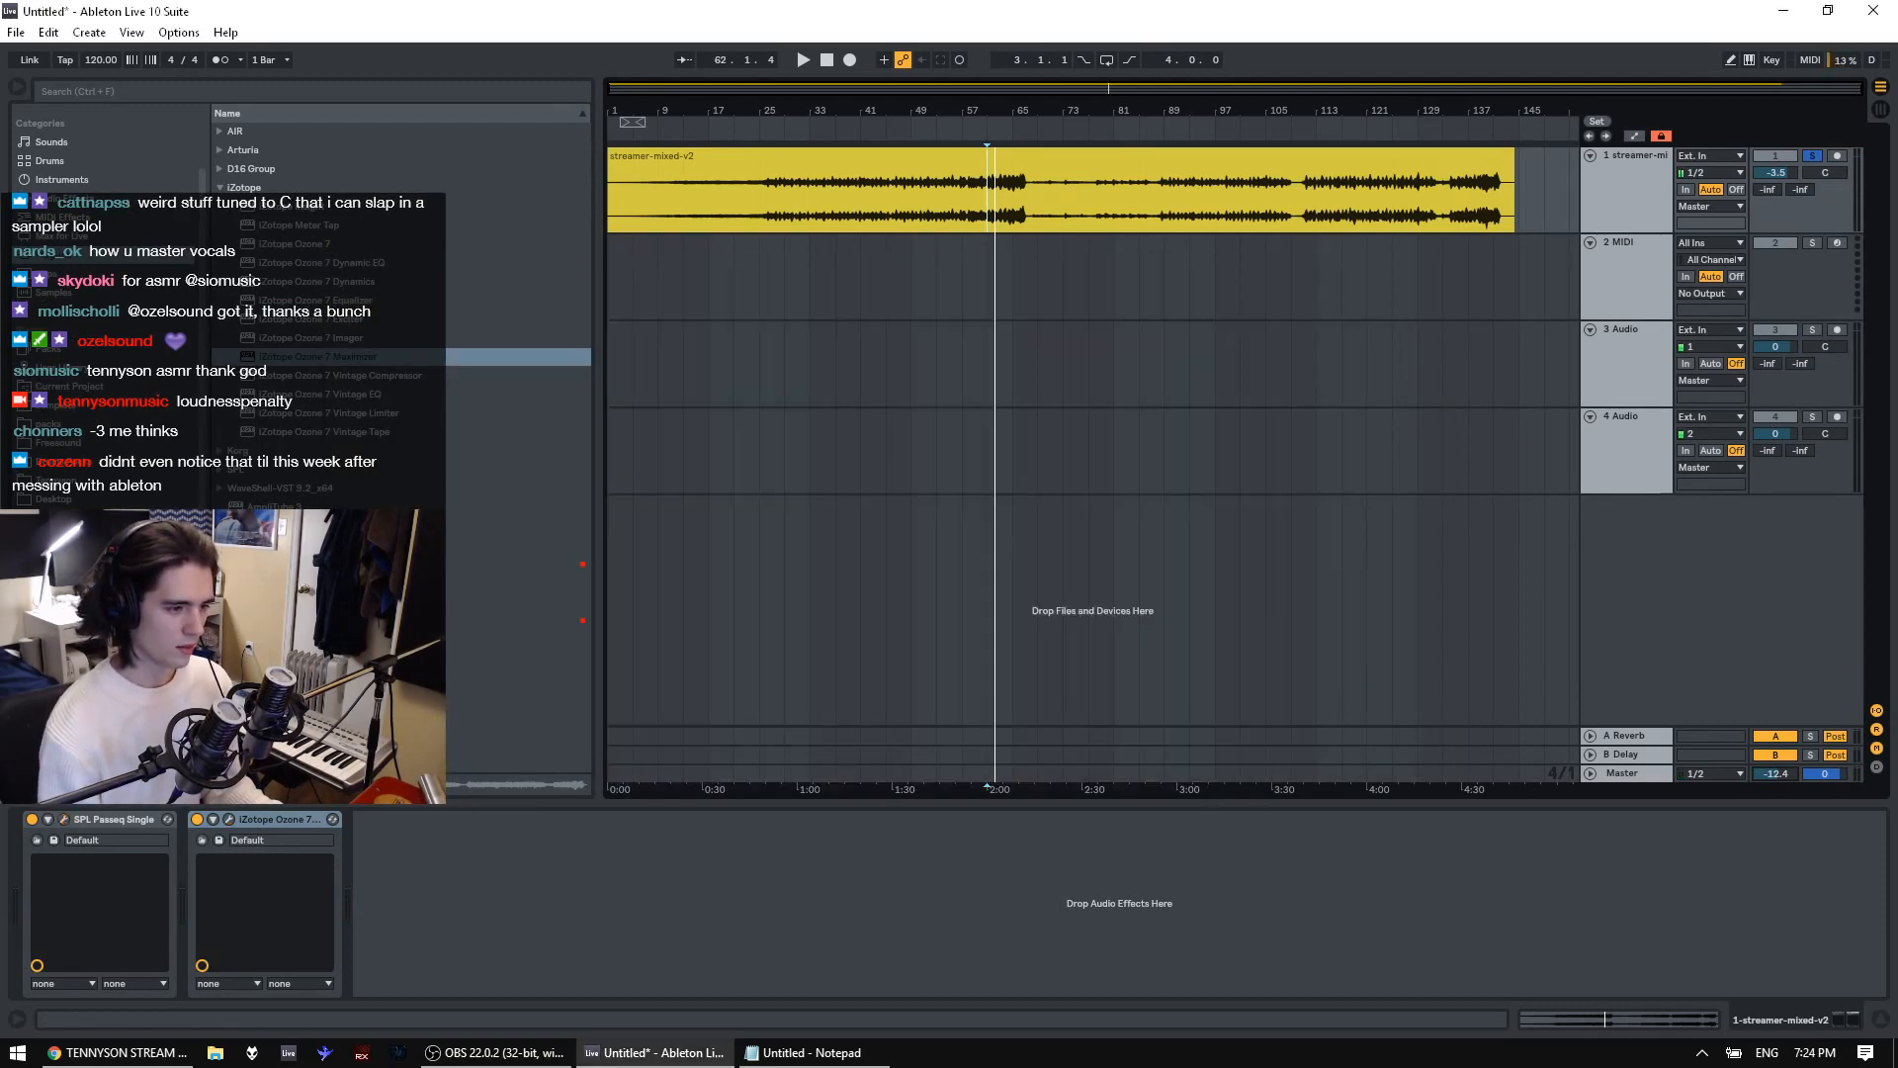
{"action": "left_click", "coordinate": [194, 819]}
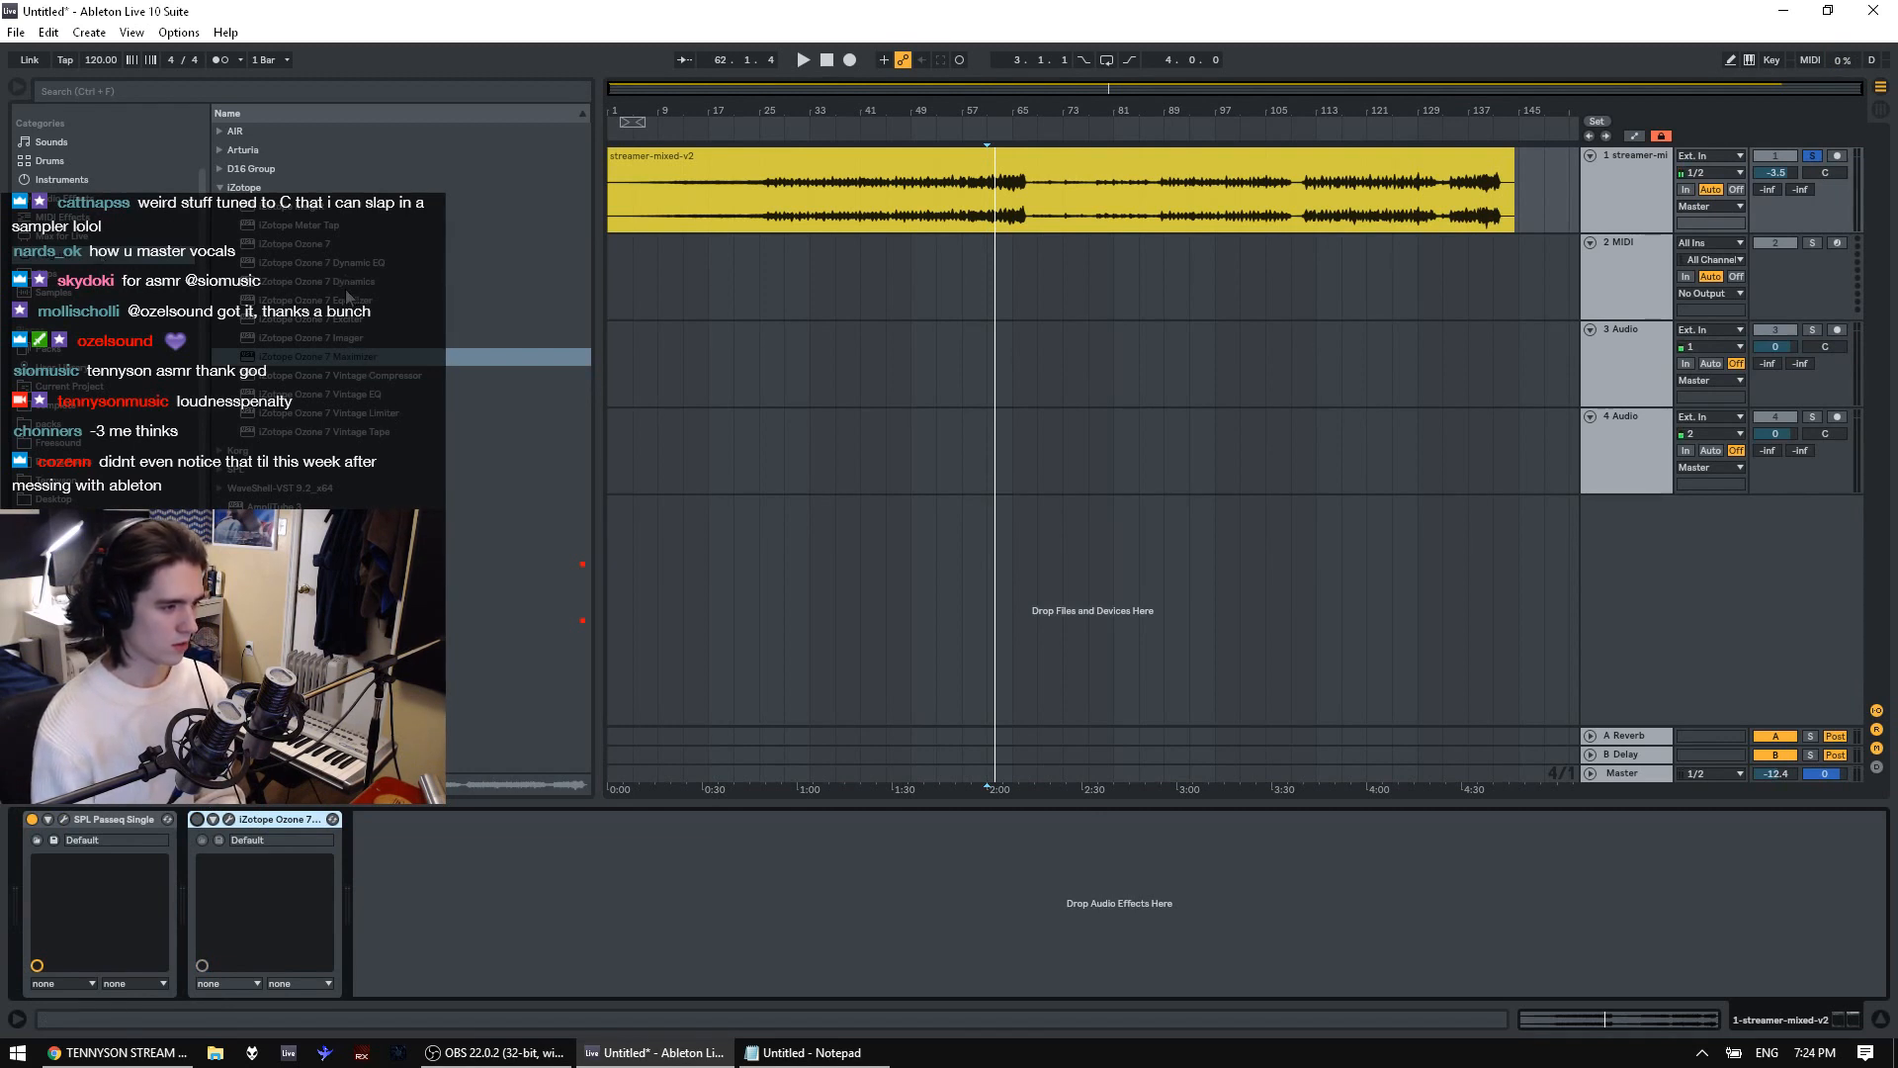
{"action": "left_click_drag", "start_coordinate": [337, 289], "coordinate": [198, 957]}
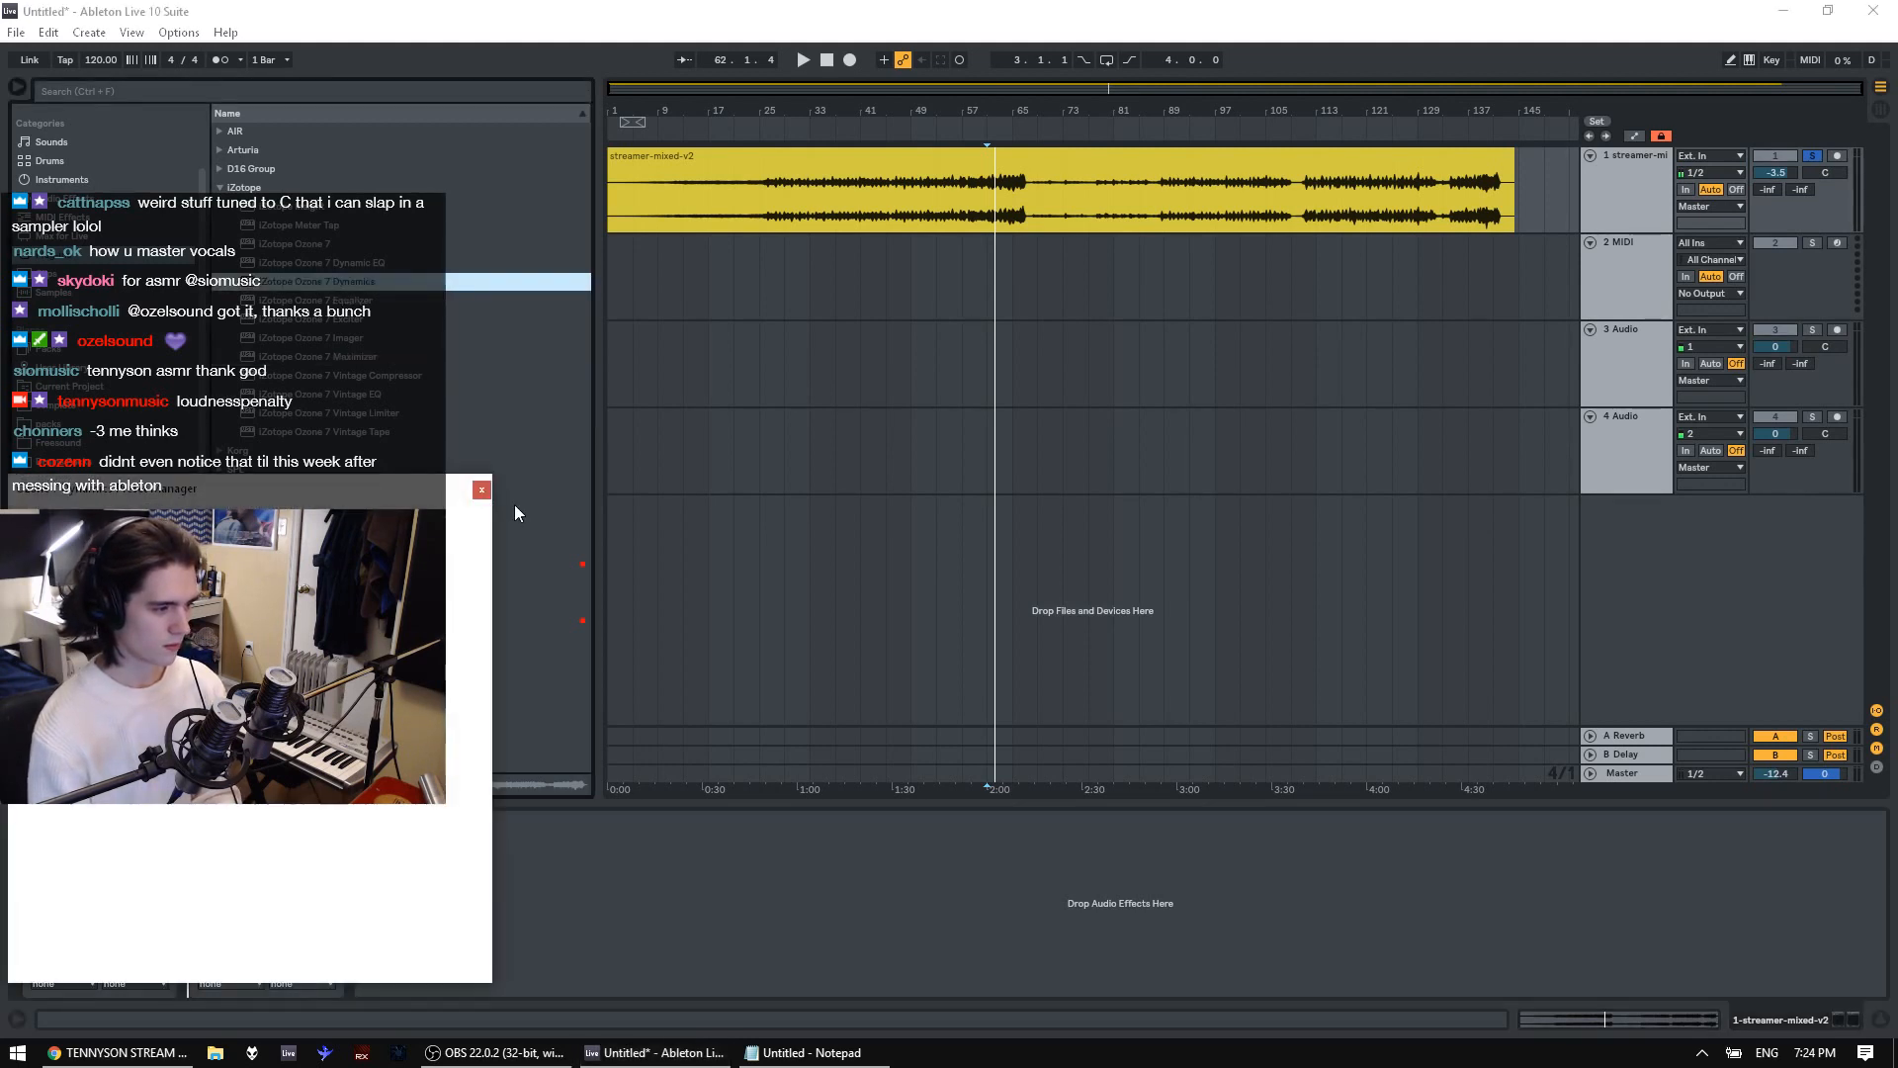
{"action": "left_click", "coordinate": [486, 491]}
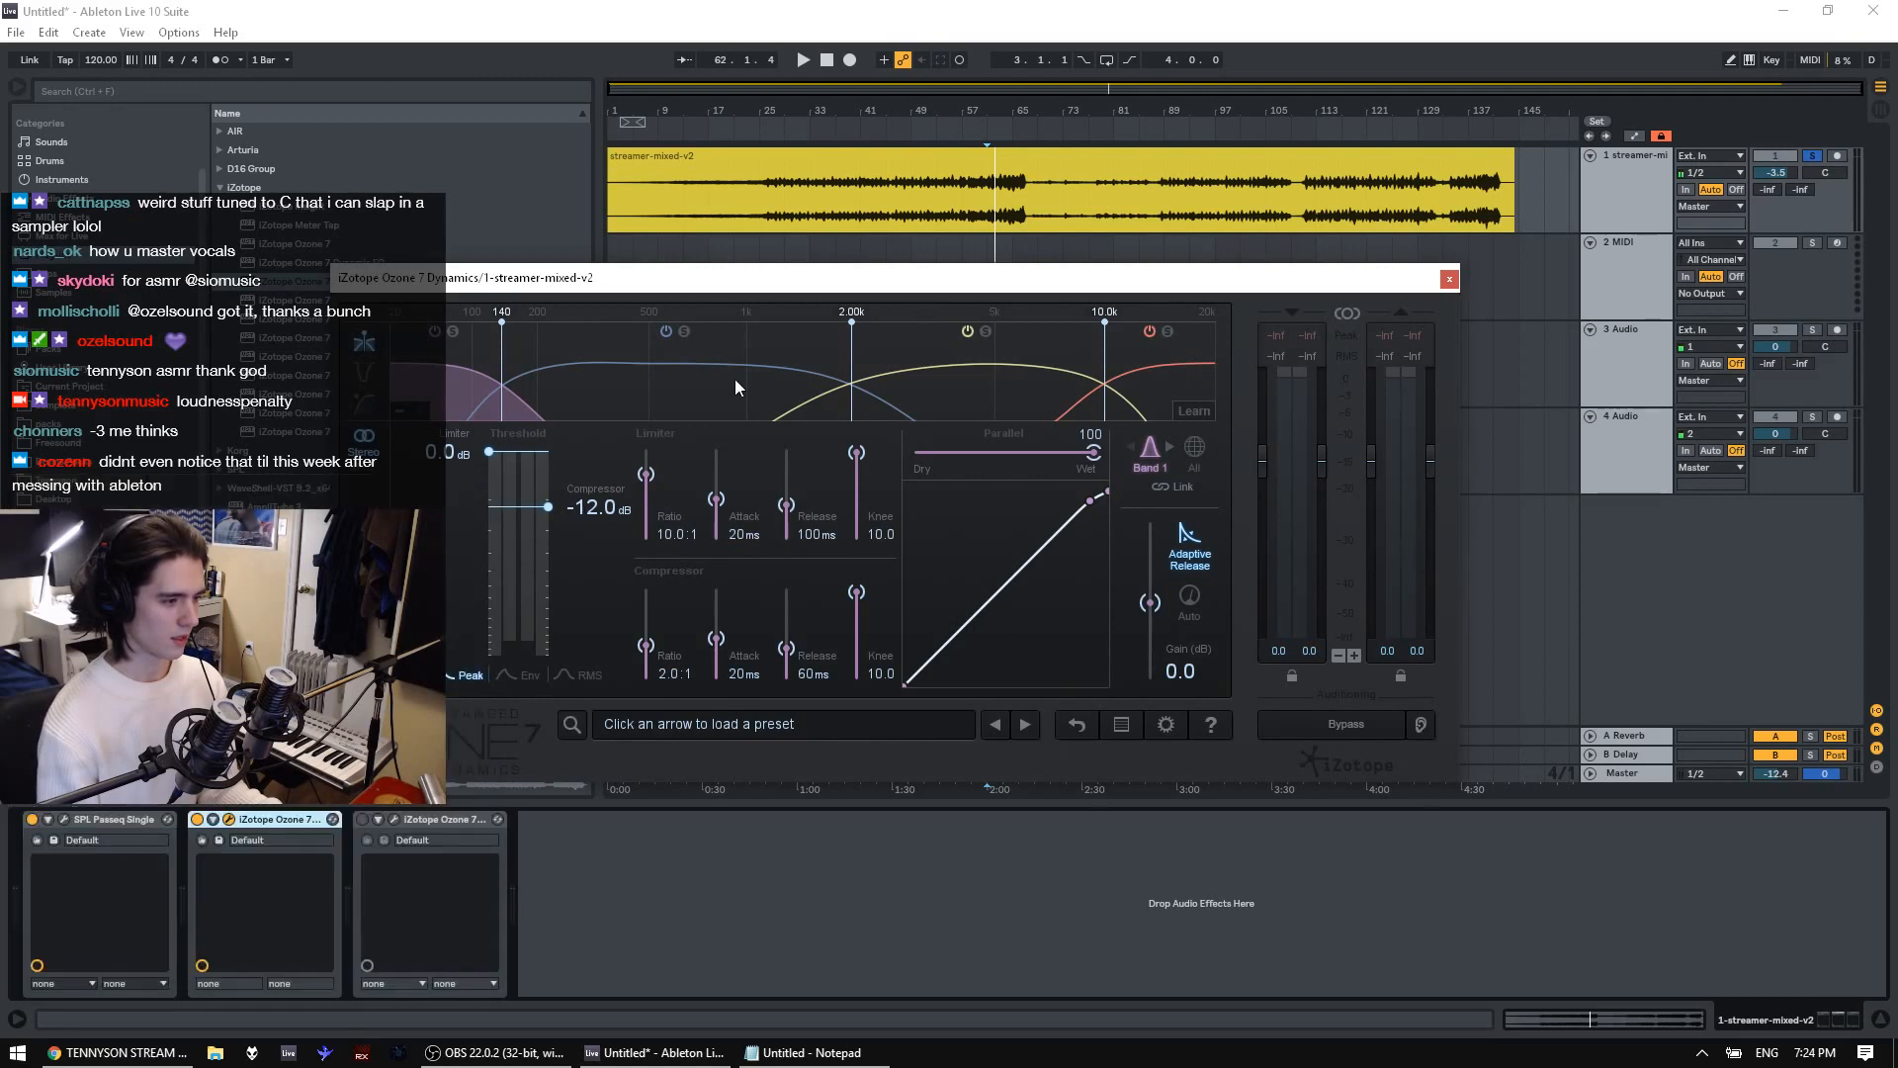
Remove the extra crossover bands in Ozone 7 Dynamics so that a single full-range band remains
{"action": "right_click", "coordinate": [734, 380]}
{"action": "left_click", "coordinate": [788, 392]}
{"action": "right_click", "coordinate": [708, 394]}
{"action": "left_click", "coordinate": [758, 423]}
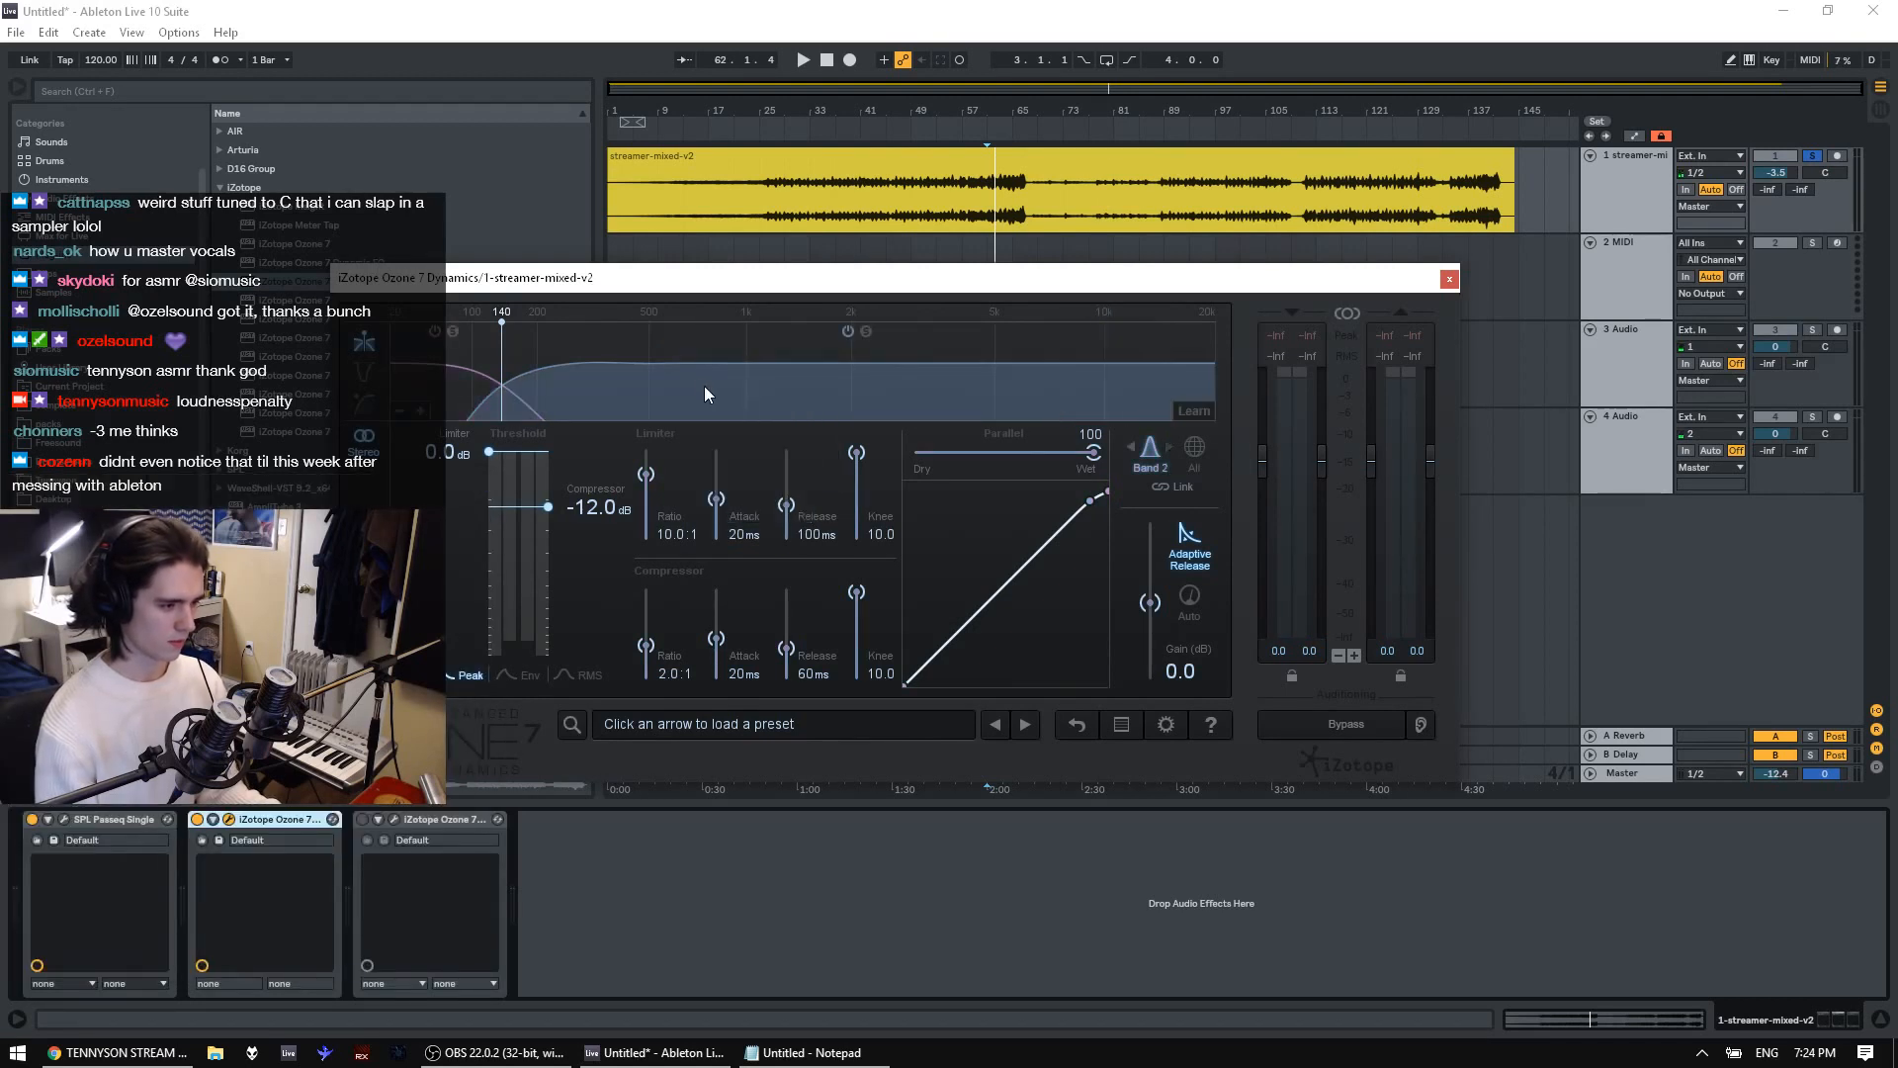
{"action": "right_click", "coordinate": [696, 382]}
{"action": "left_click", "coordinate": [747, 411]}
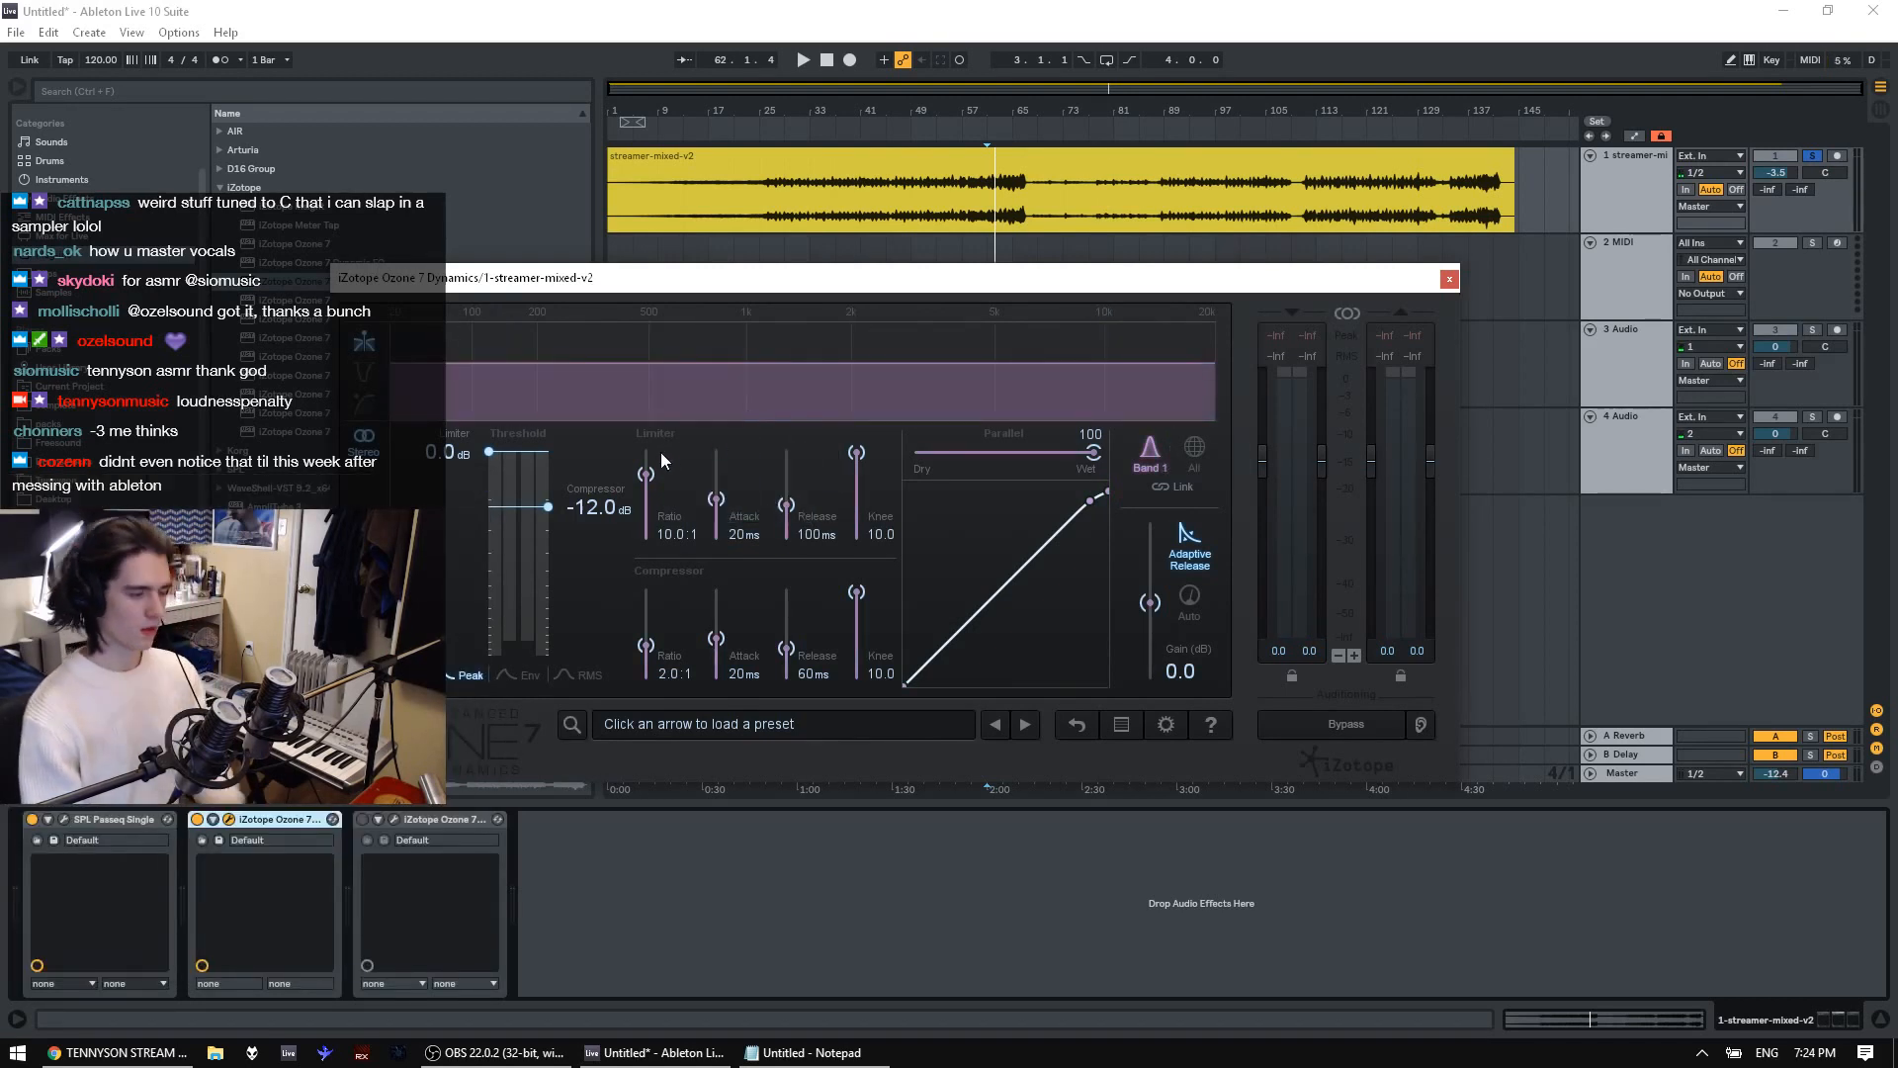
Set the Dynamics compressor's attack to 51 ms and replay the mix from bar 61
{"action": "key", "text": "space"}
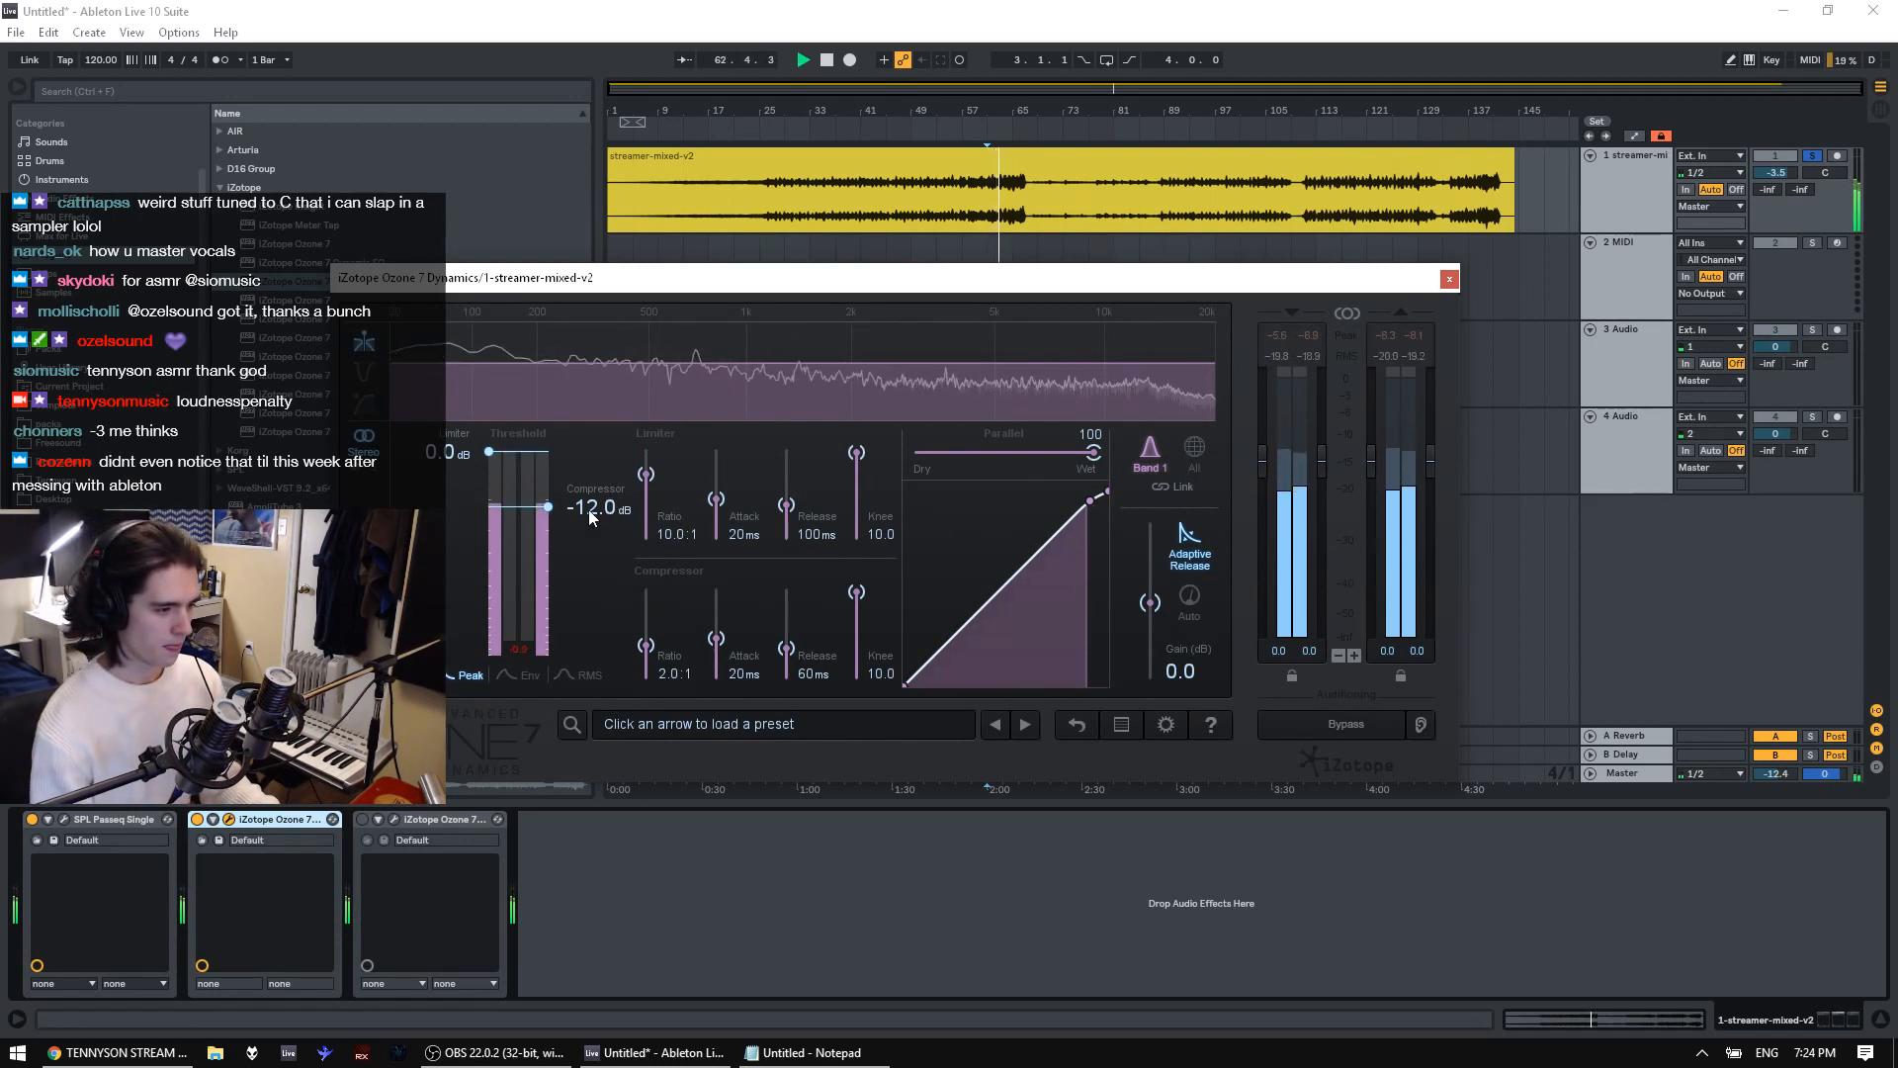
{"action": "key", "text": "space"}
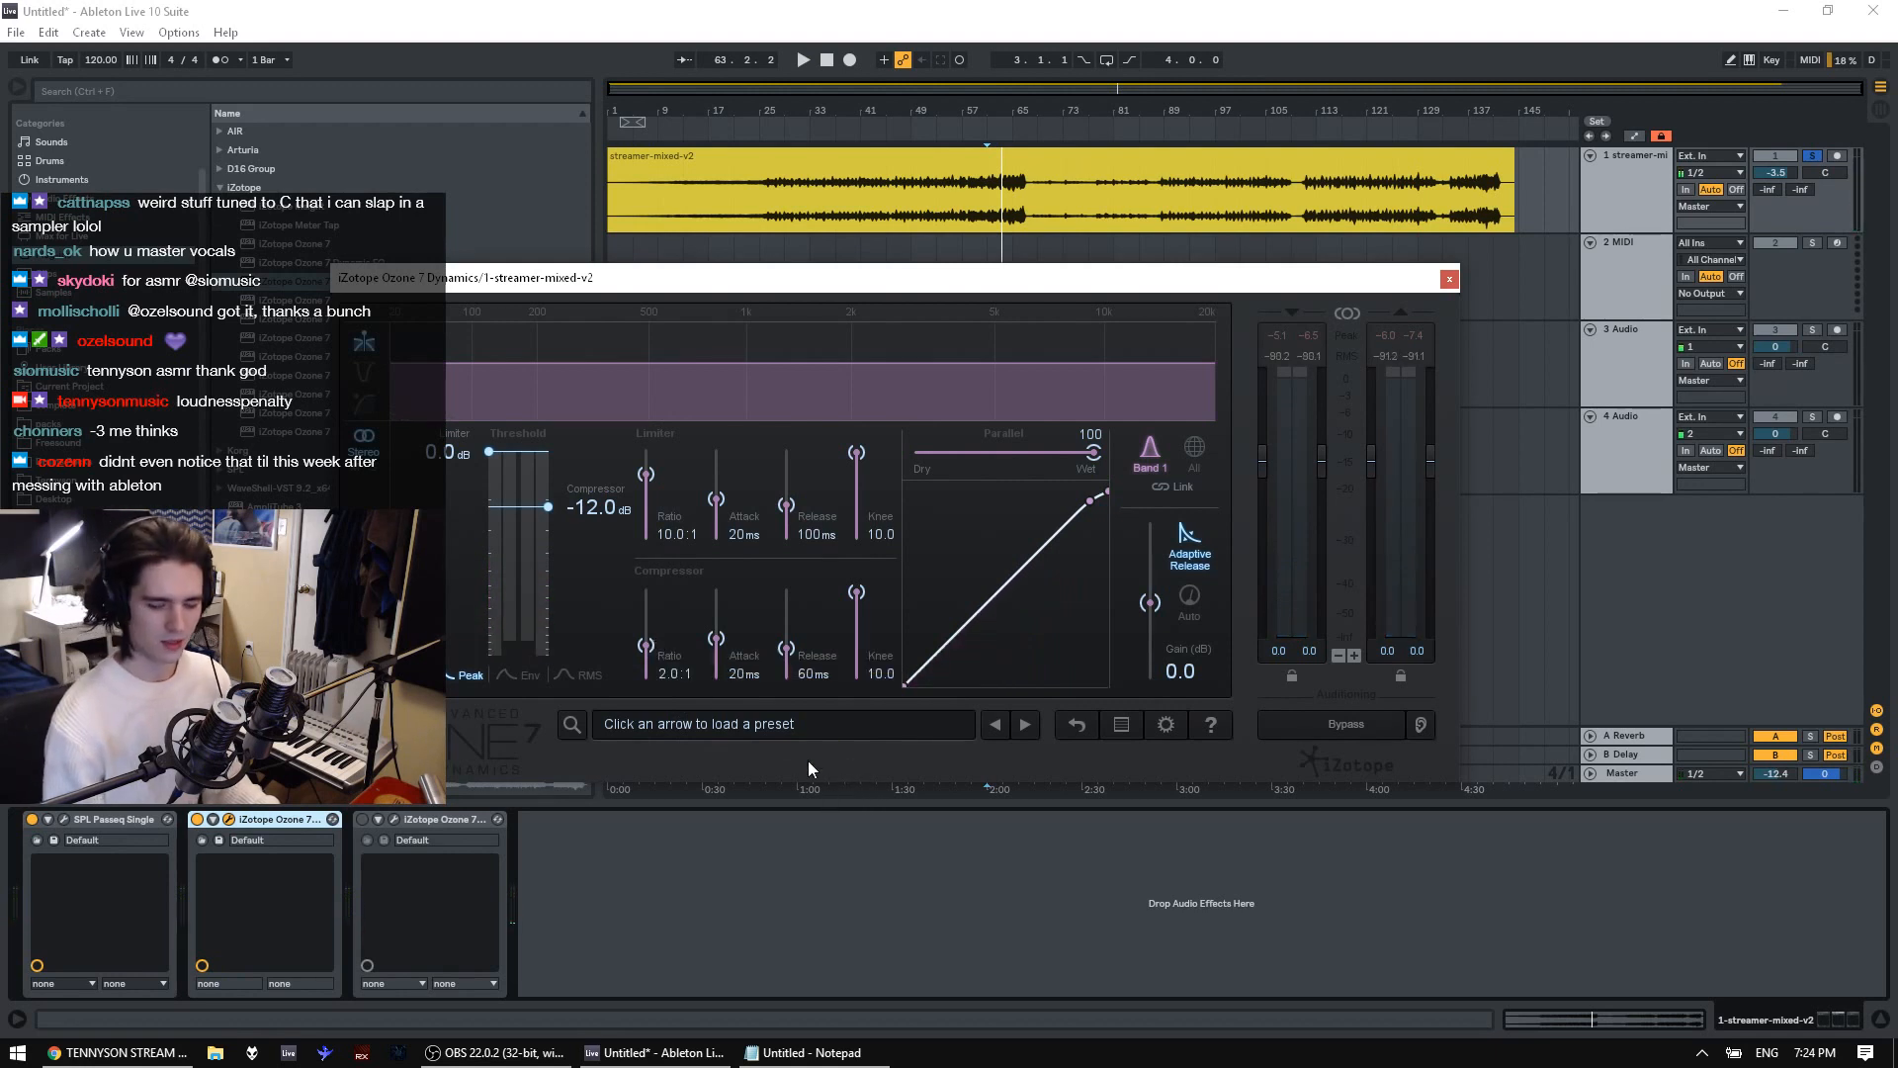
{"action": "left_click_drag", "start_coordinate": [720, 650], "coordinate": [719, 664]}
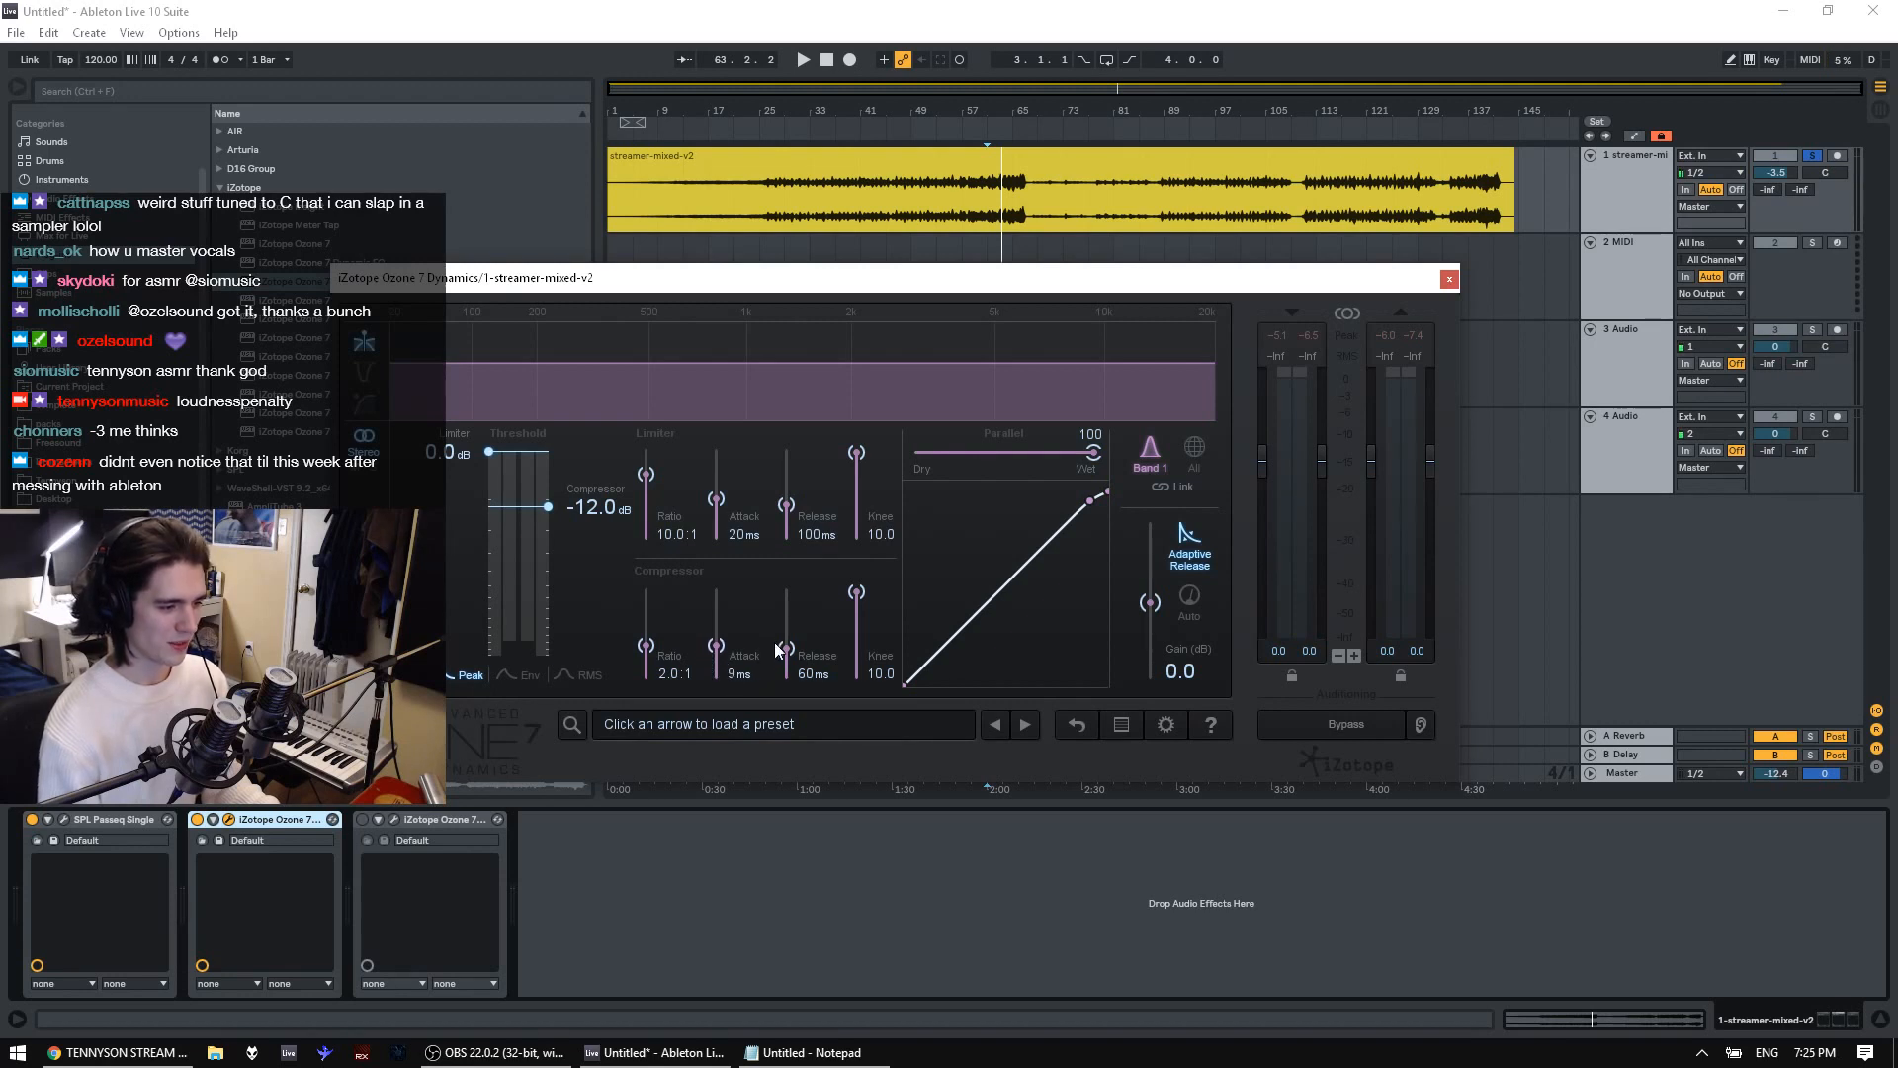
{"action": "left_click_drag", "start_coordinate": [774, 643], "coordinate": [725, 629]}
{"action": "key", "text": "space"}
{"action": "key", "text": "space"}
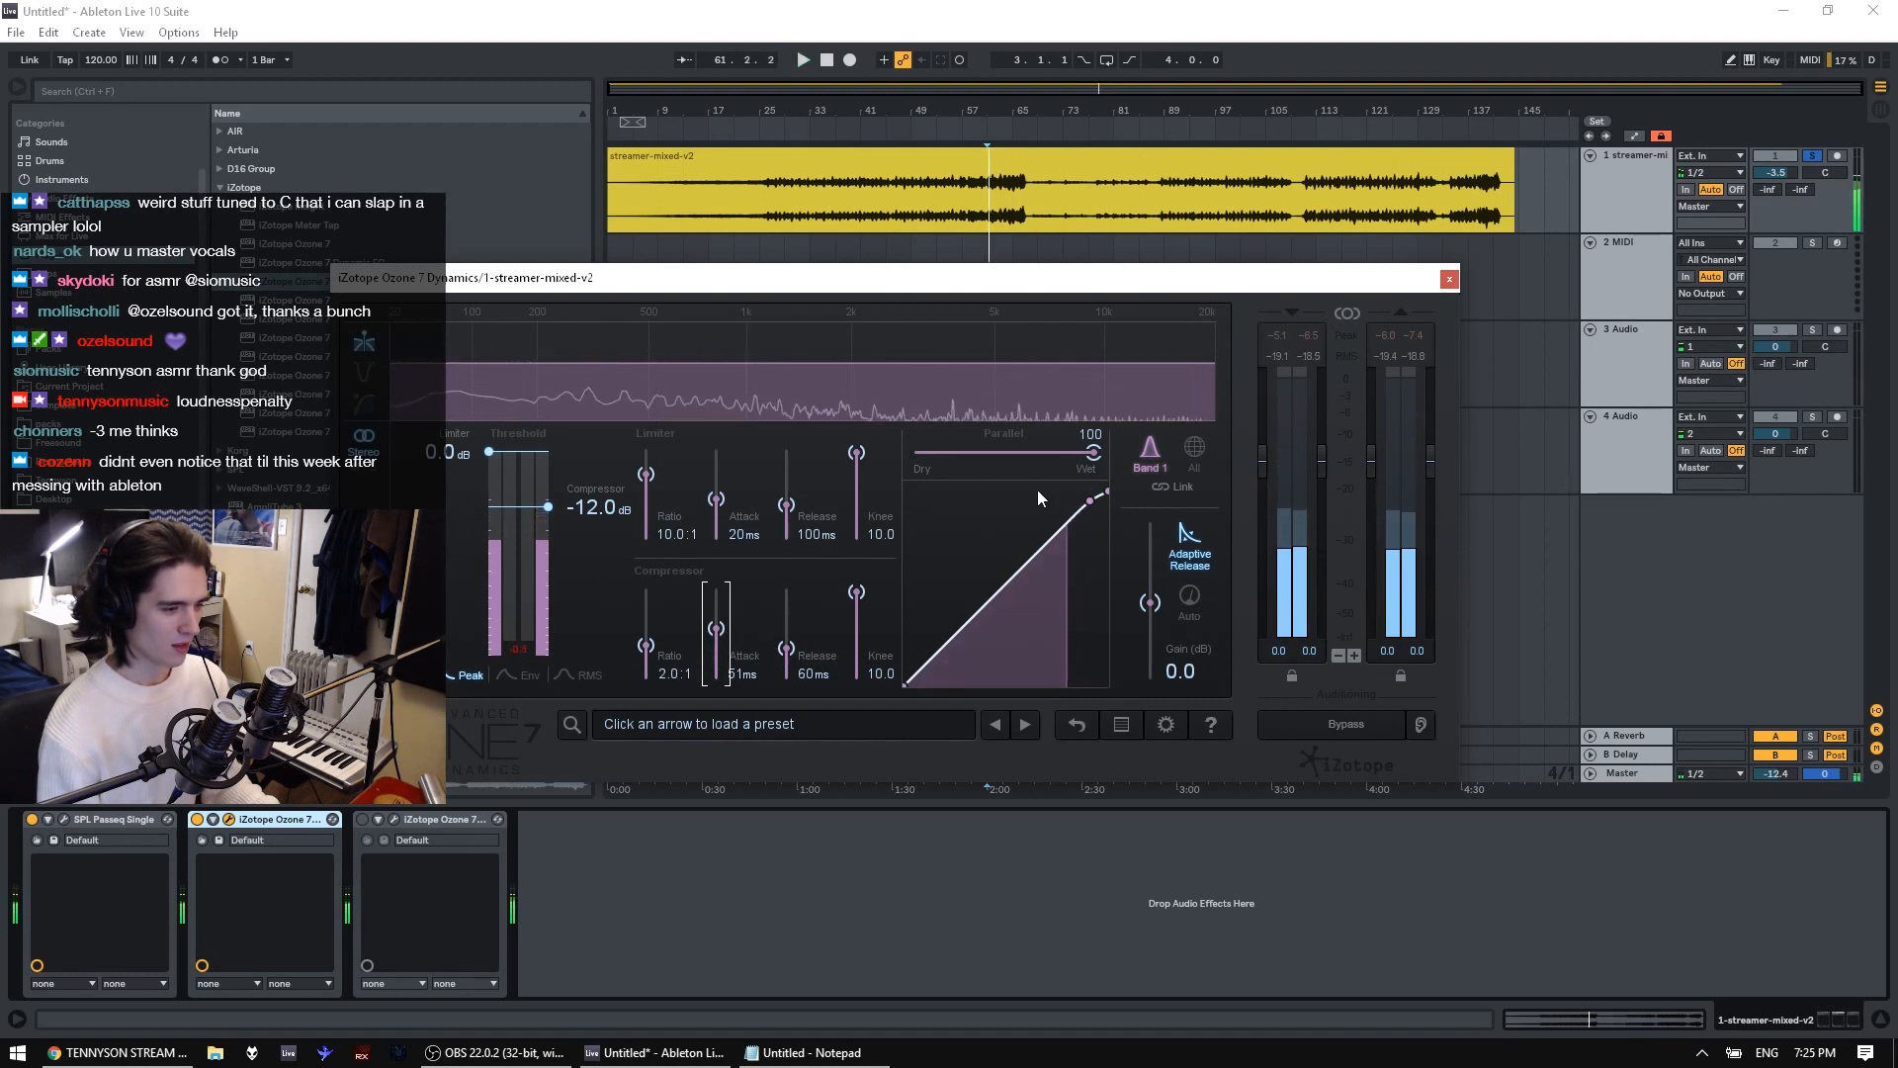
Set the compressor's ratio to 30.0:1 and its threshold to -25.8 dB, auditioning the mix from bar 61
{"action": "left_click_drag", "start_coordinate": [1089, 499], "coordinate": [638, 594]}
{"action": "mouse_move", "coordinate": [1098, 516]}
{"action": "left_mouse_down"}
{"action": "mouse_move", "coordinate": [1103, 560]}
{"action": "mouse_move", "coordinate": [1034, 560]}
{"action": "mouse_move", "coordinate": [1069, 529]}
{"action": "left_mouse_up"}
{"action": "key", "text": "space"}
{"action": "key", "text": "space"}
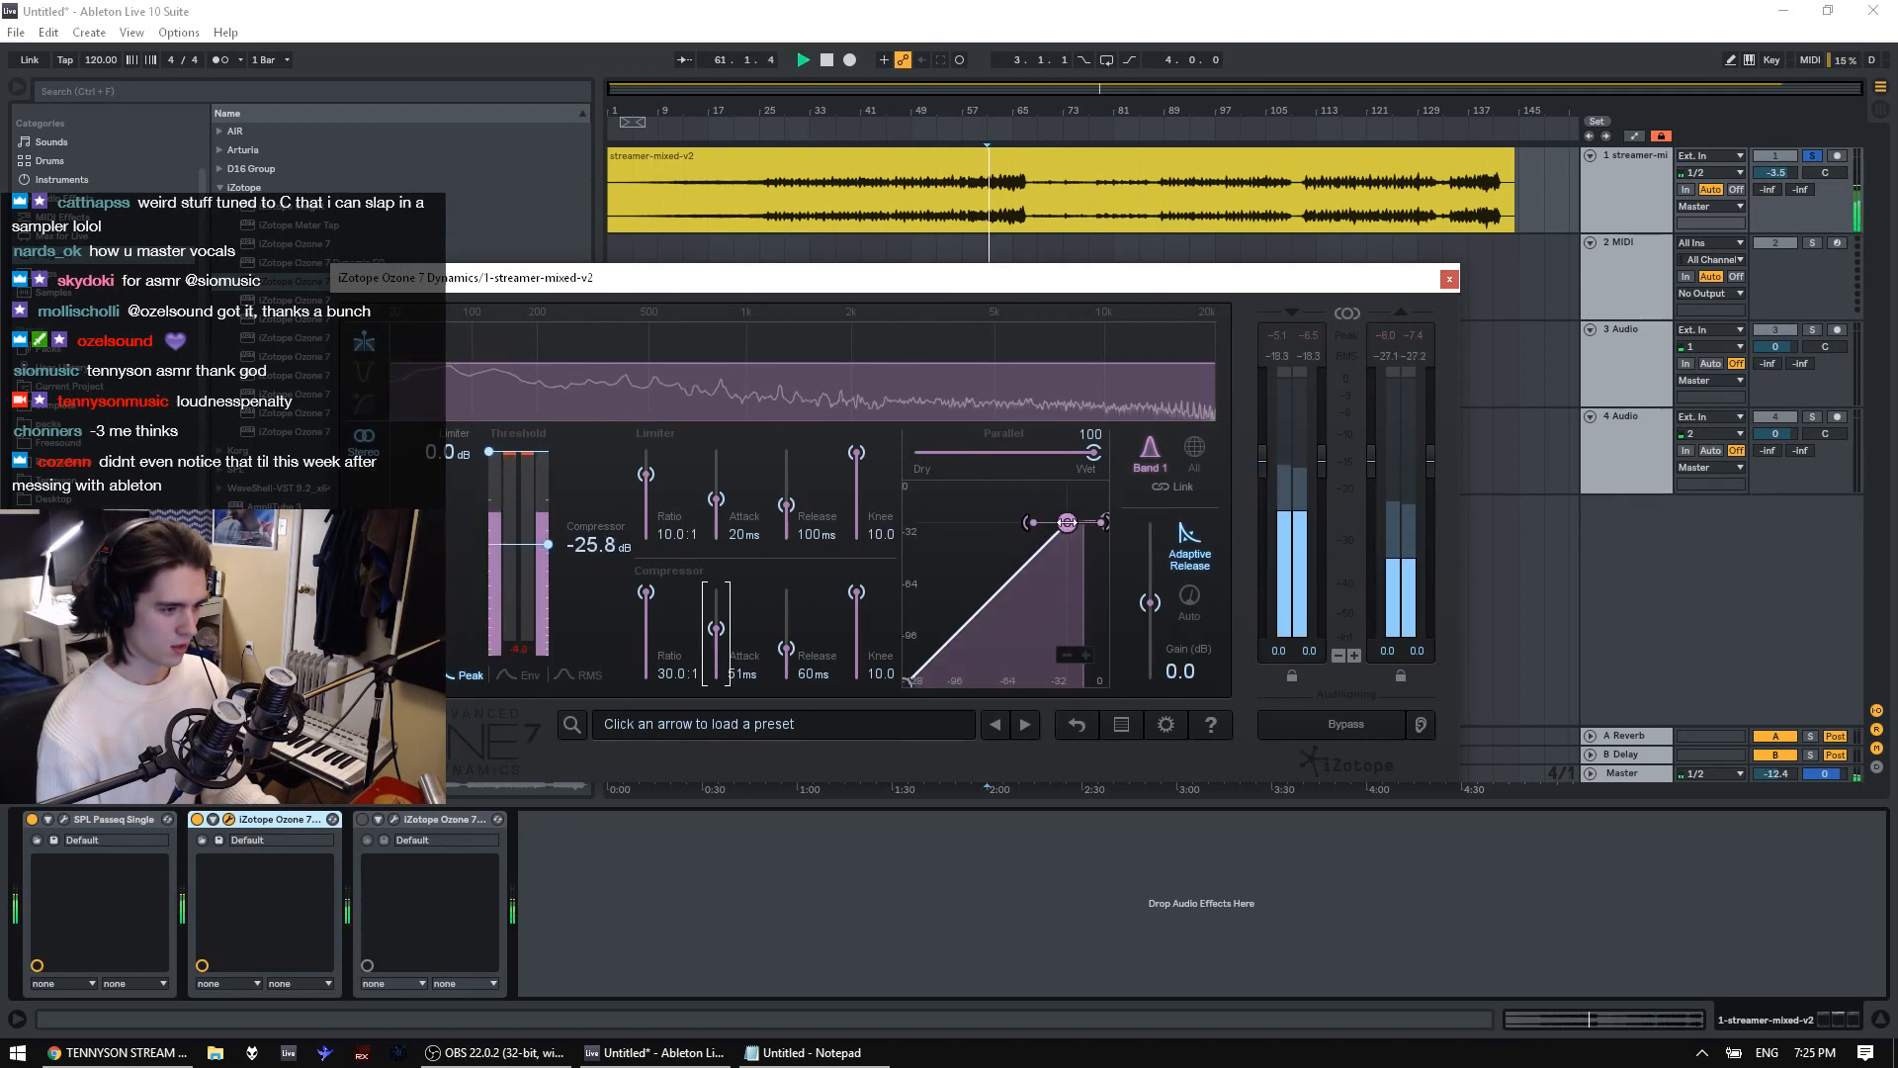
{"action": "key", "text": "space"}
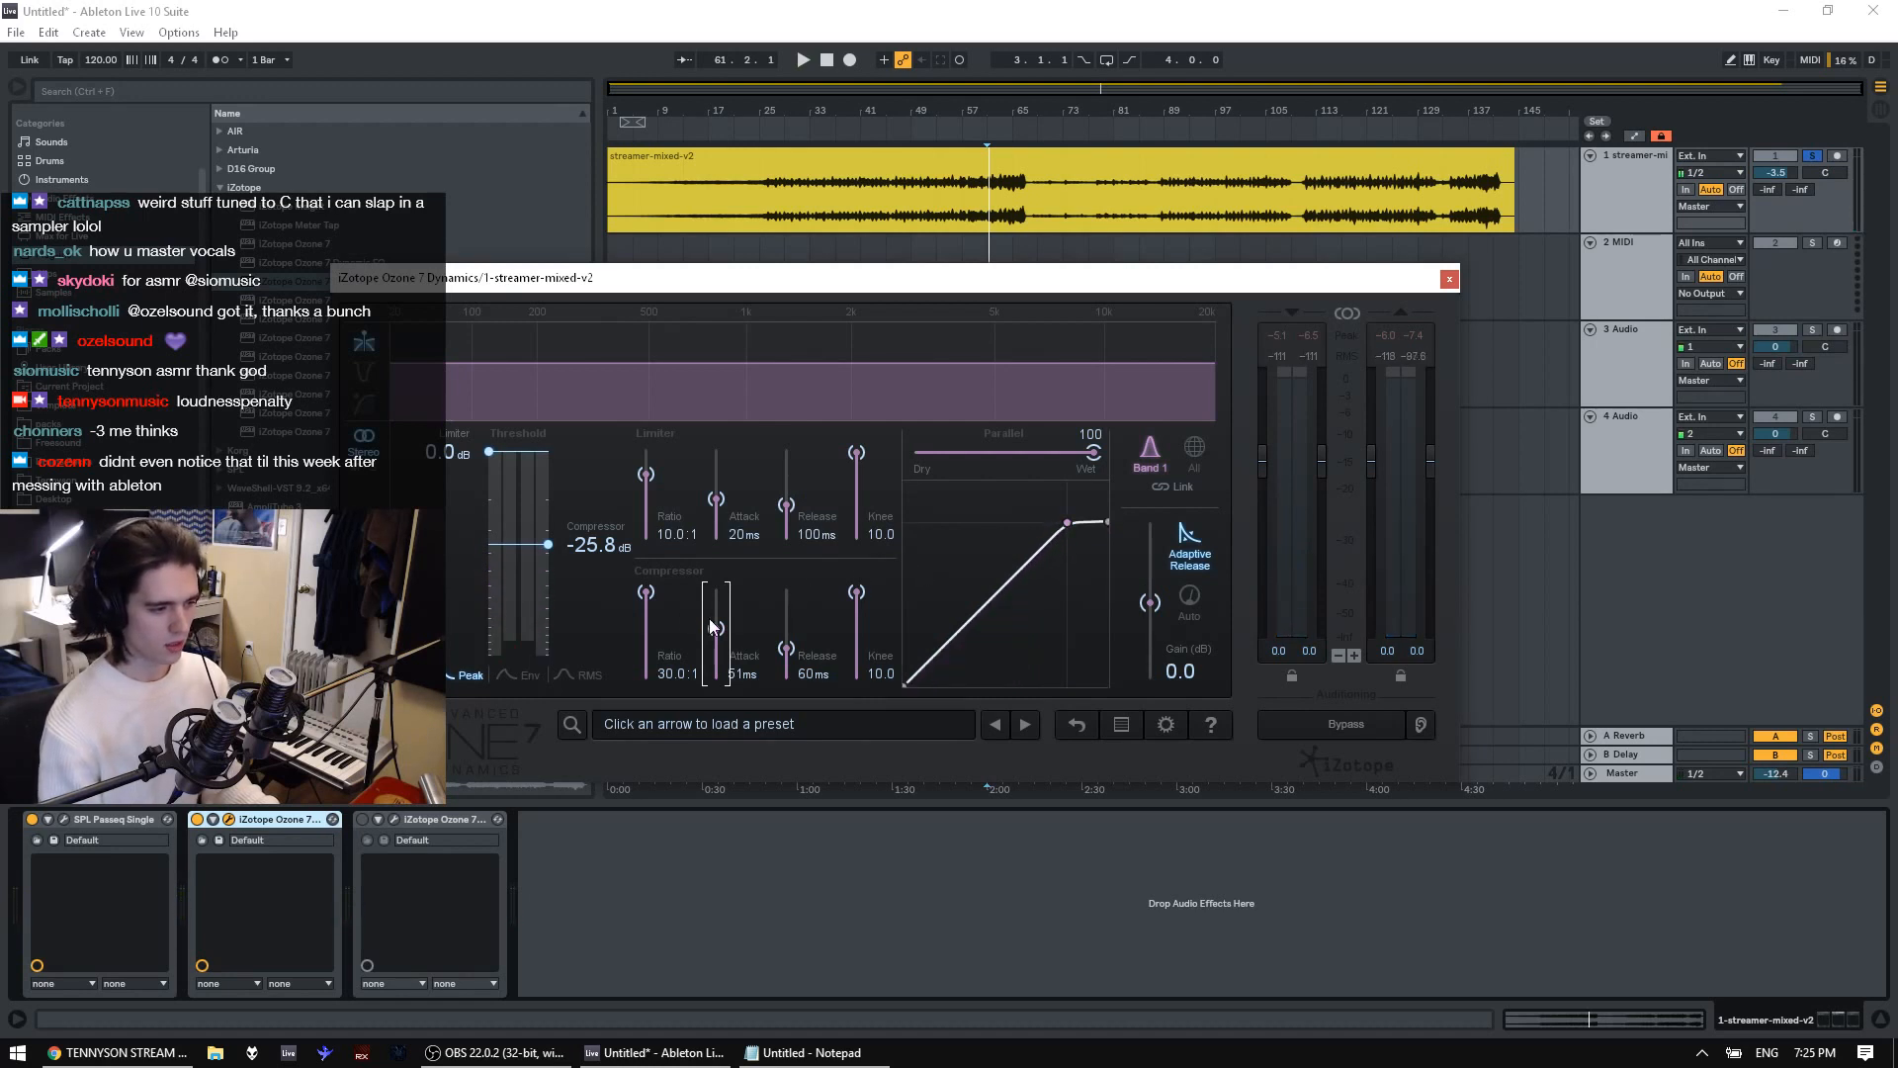
Set the compressor's attack to 94 ms and release to 0 ms, with Adaptive Release switched off
{"action": "left_click_drag", "start_coordinate": [716, 630], "coordinate": [721, 619]}
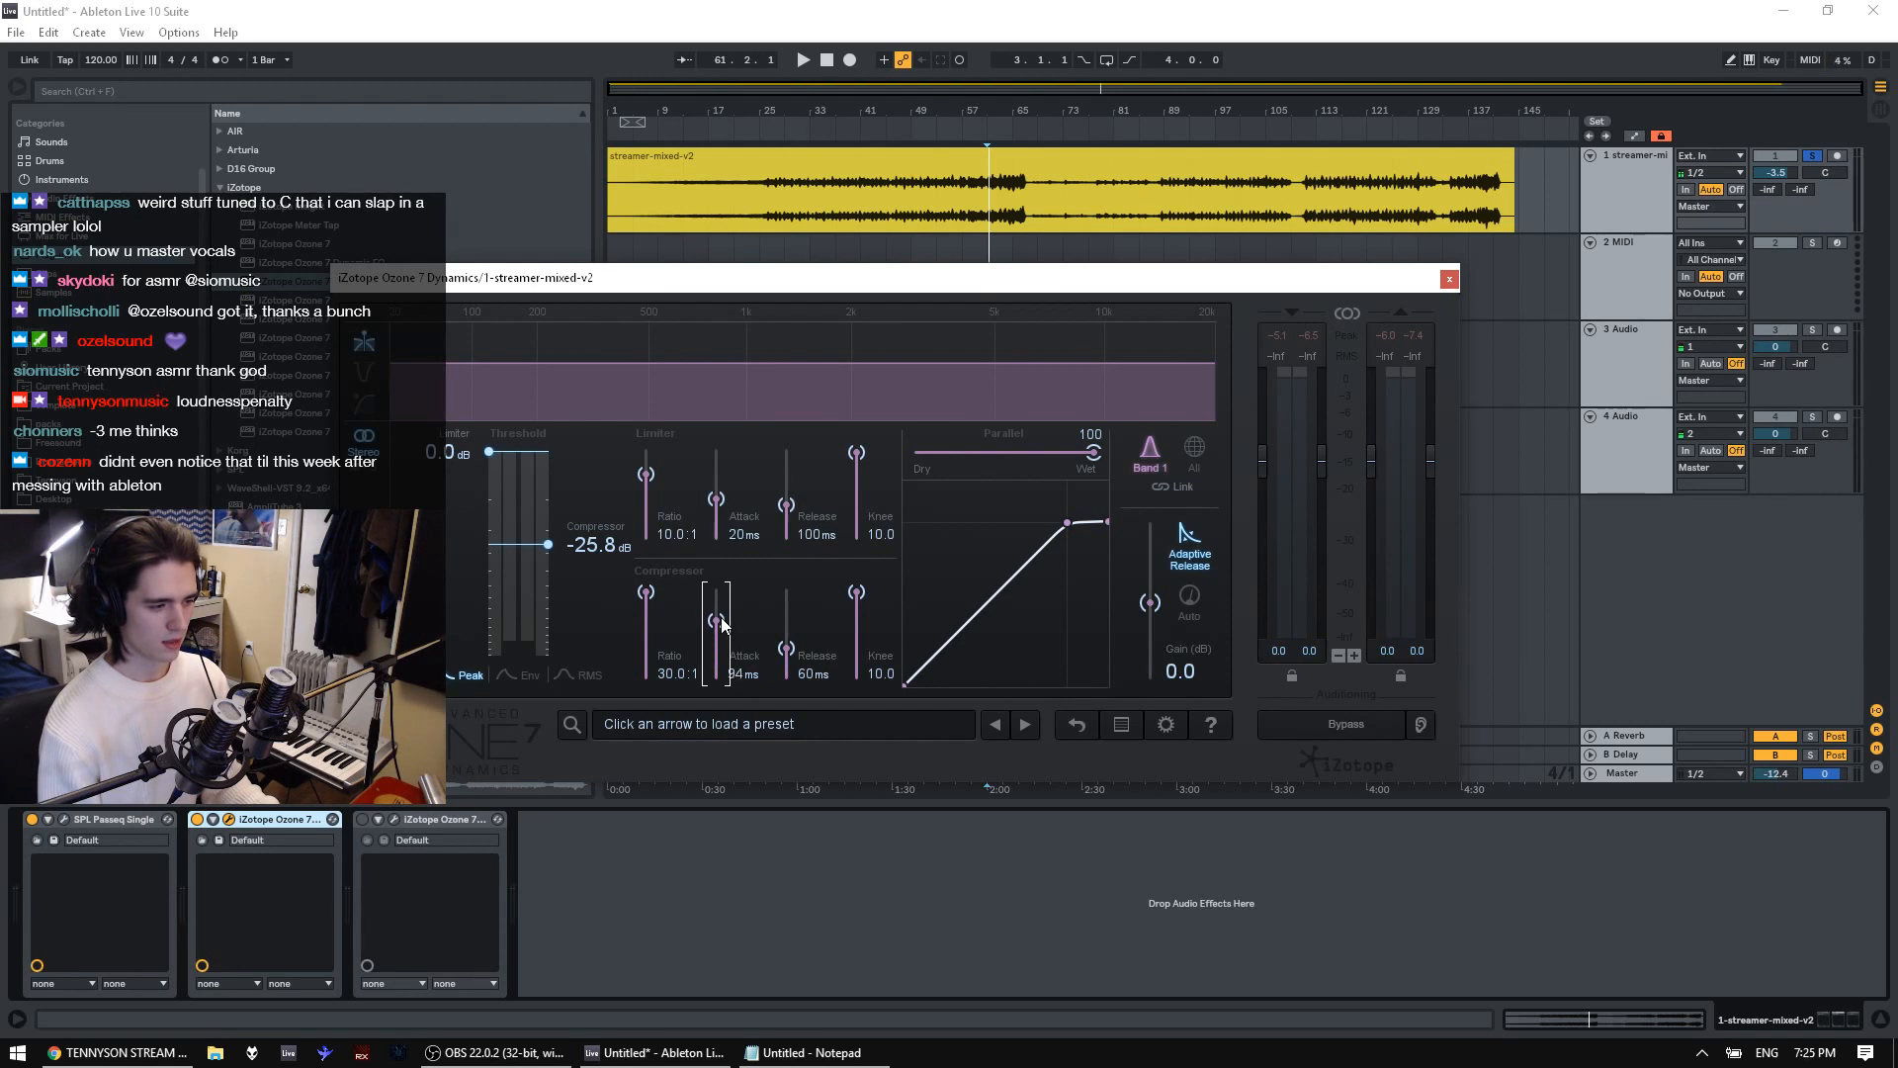
{"action": "key", "text": "space"}
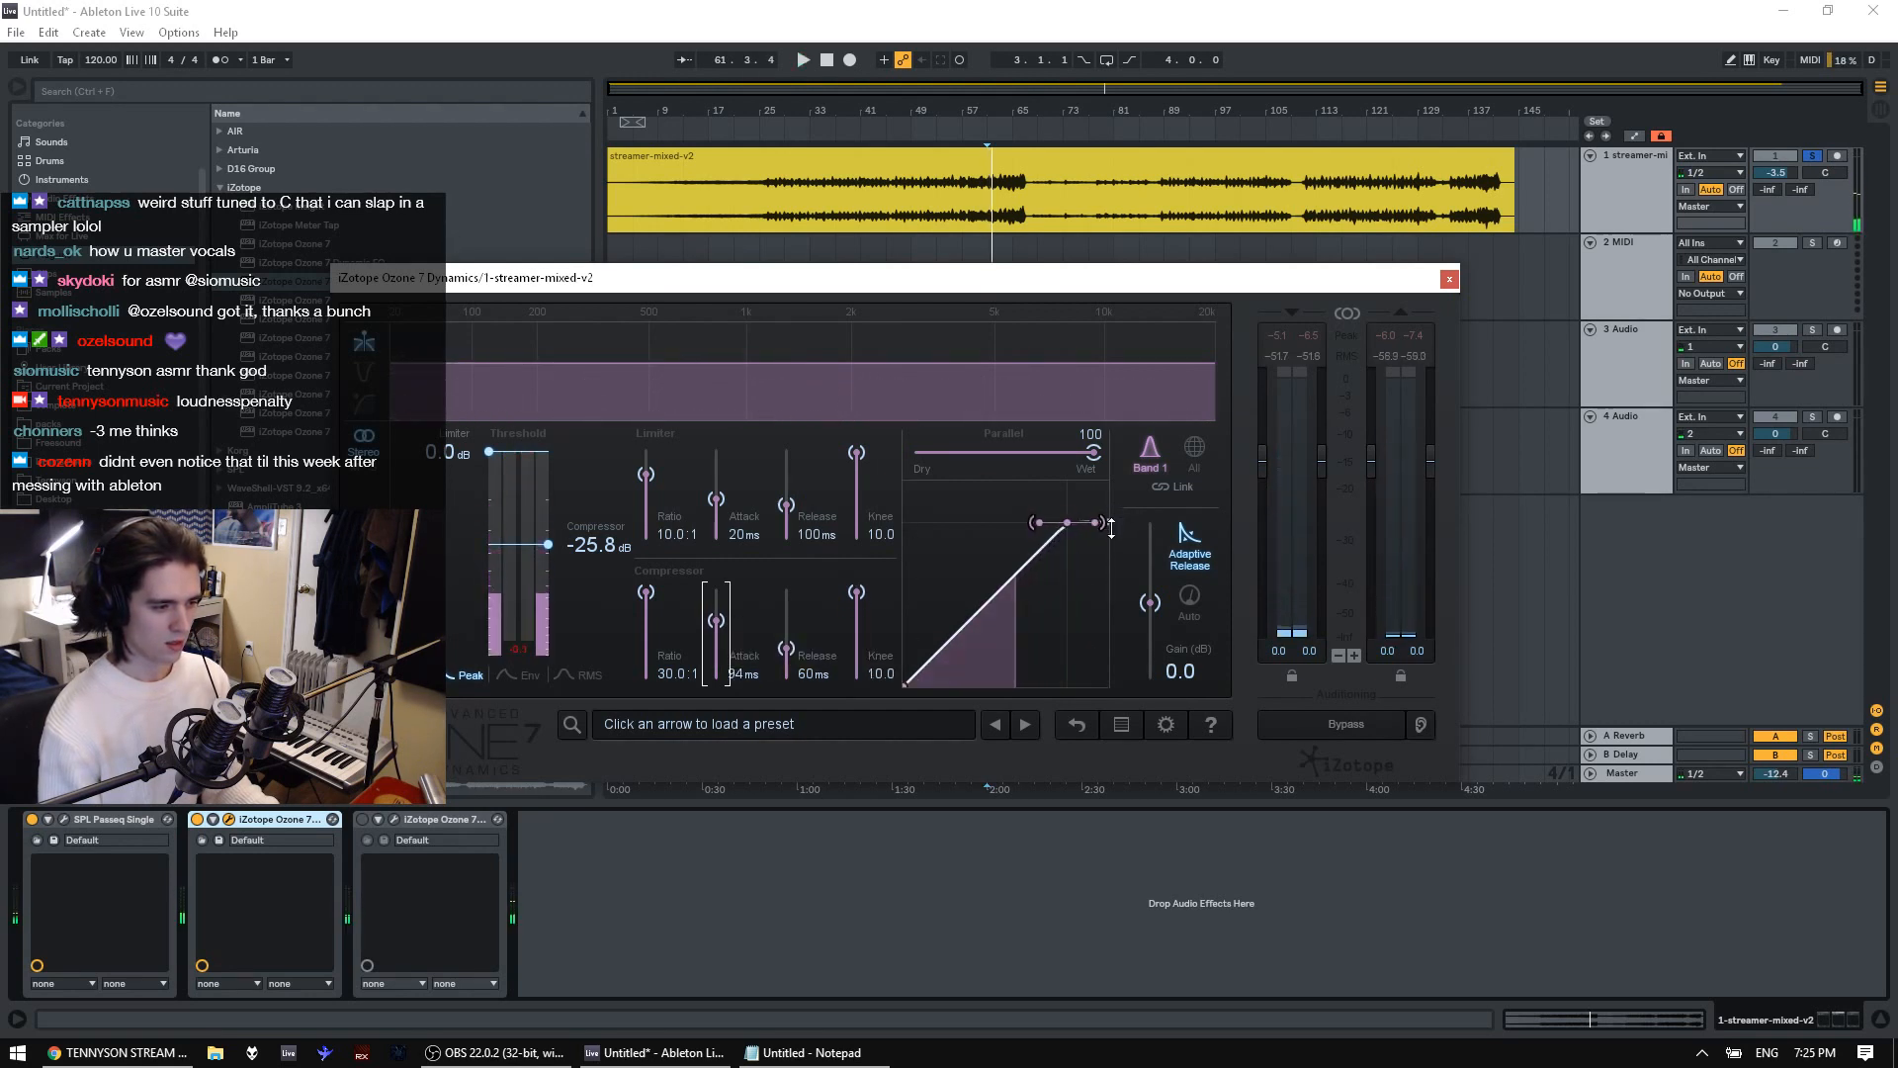
{"action": "left_click_drag", "start_coordinate": [804, 650], "coordinate": [797, 687]}
{"action": "key", "text": "space"}
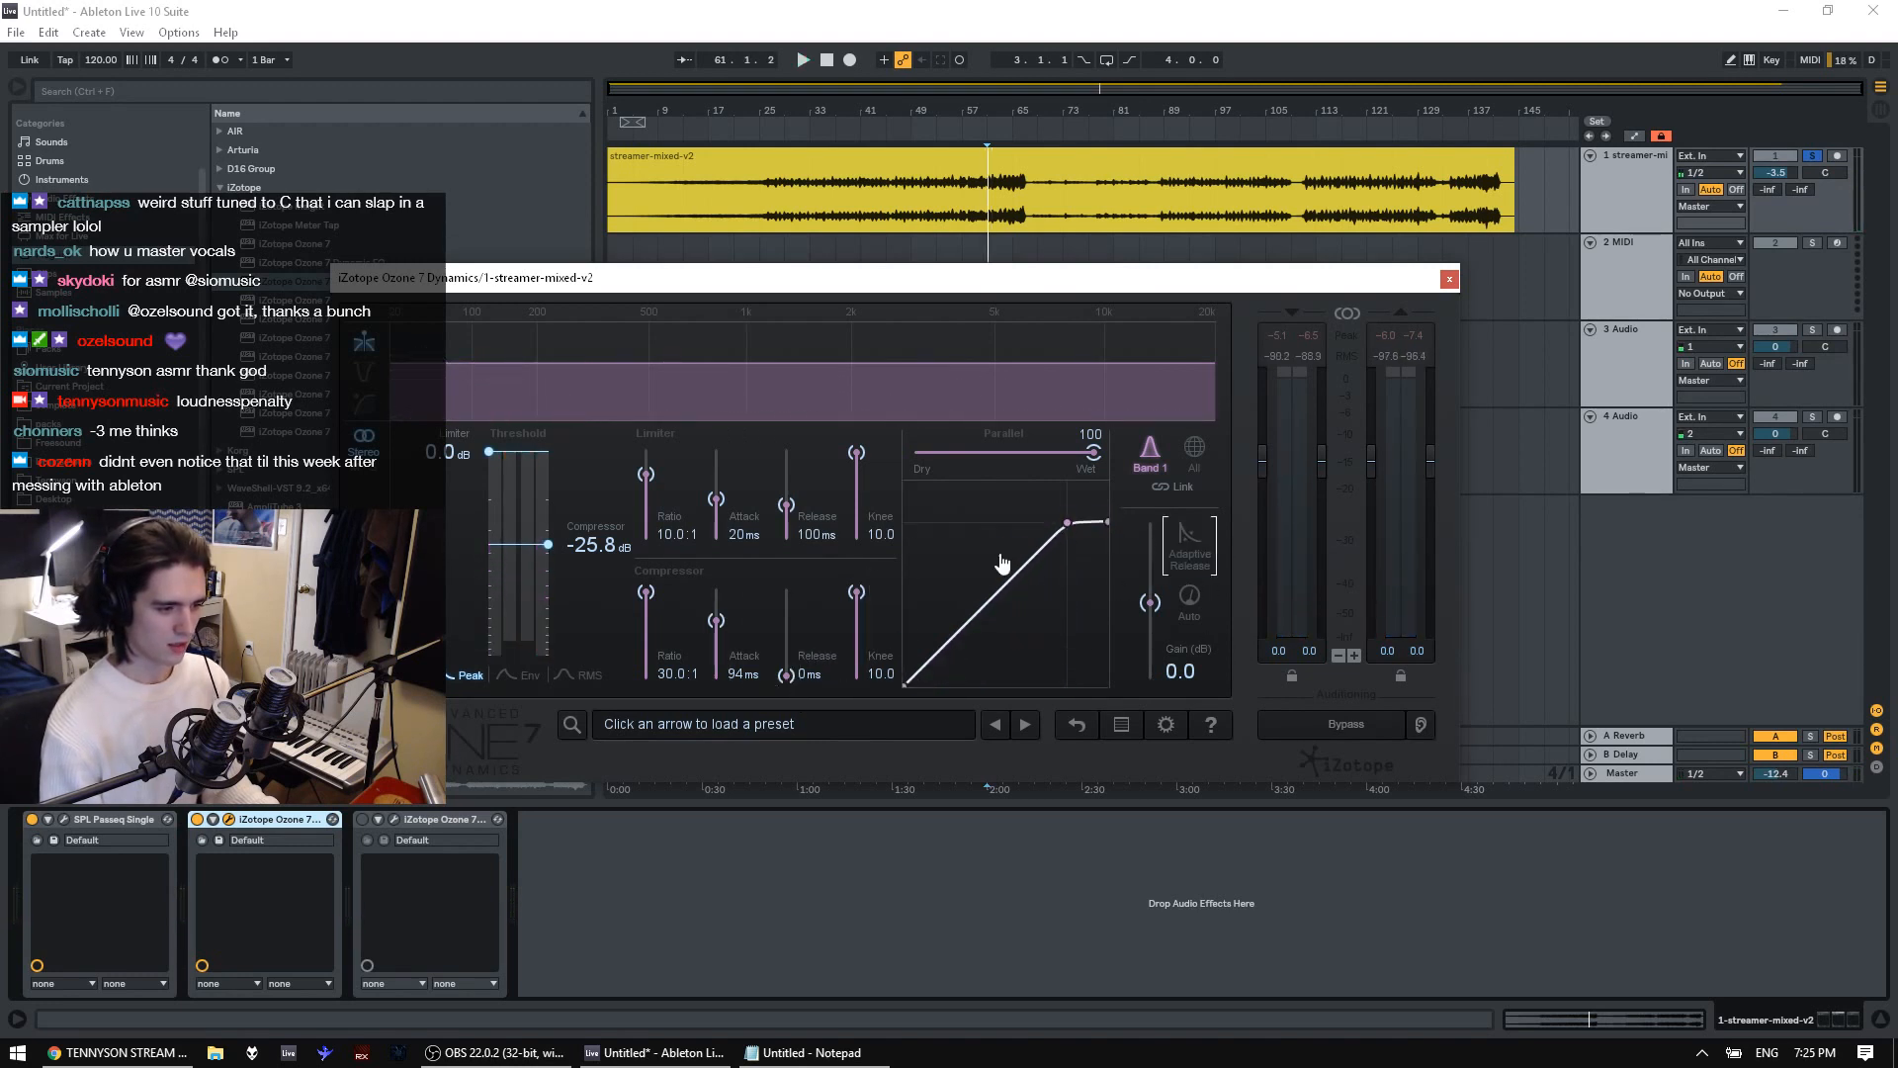
Try the compressor with its threshold at -19.1 dB while replaying the mix from bar 61
{"action": "key", "text": "space"}
{"action": "left_click_drag", "start_coordinate": [1069, 516], "coordinate": [1078, 516]}
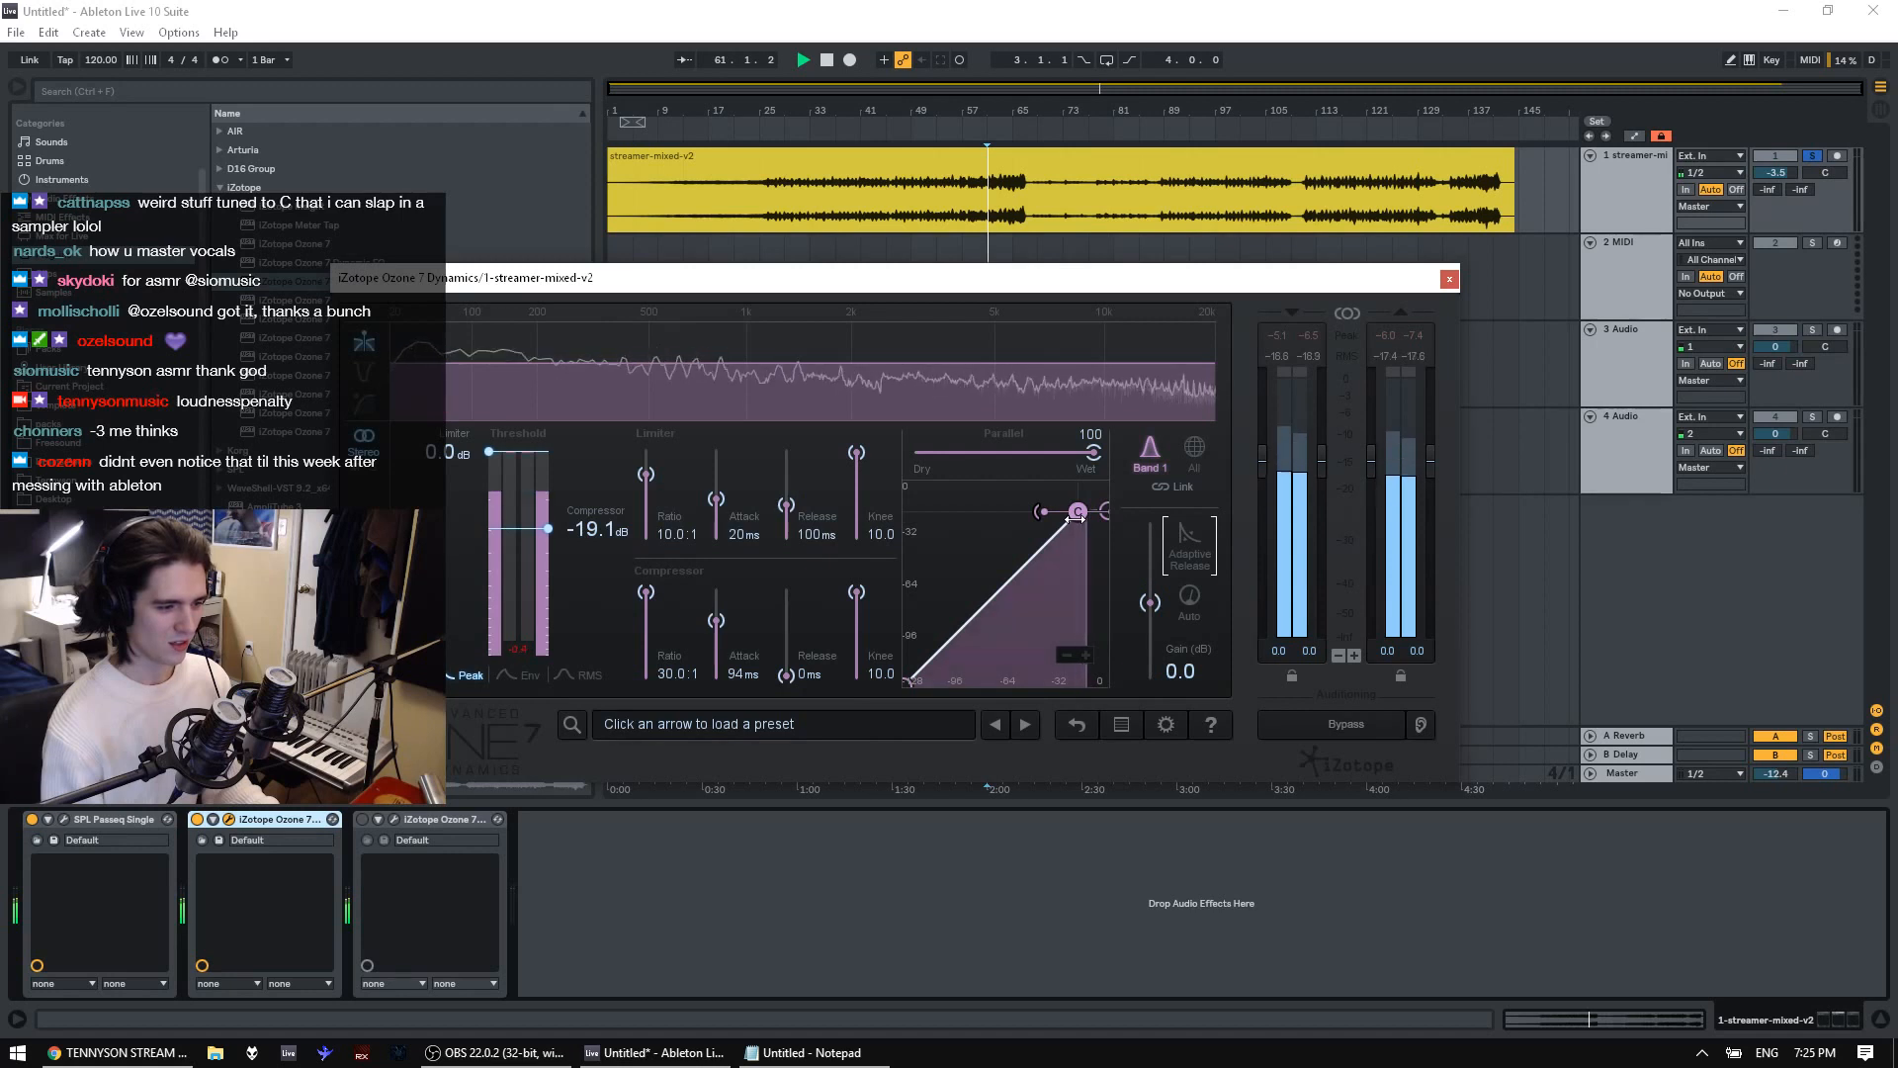
{"action": "key", "text": "space"}
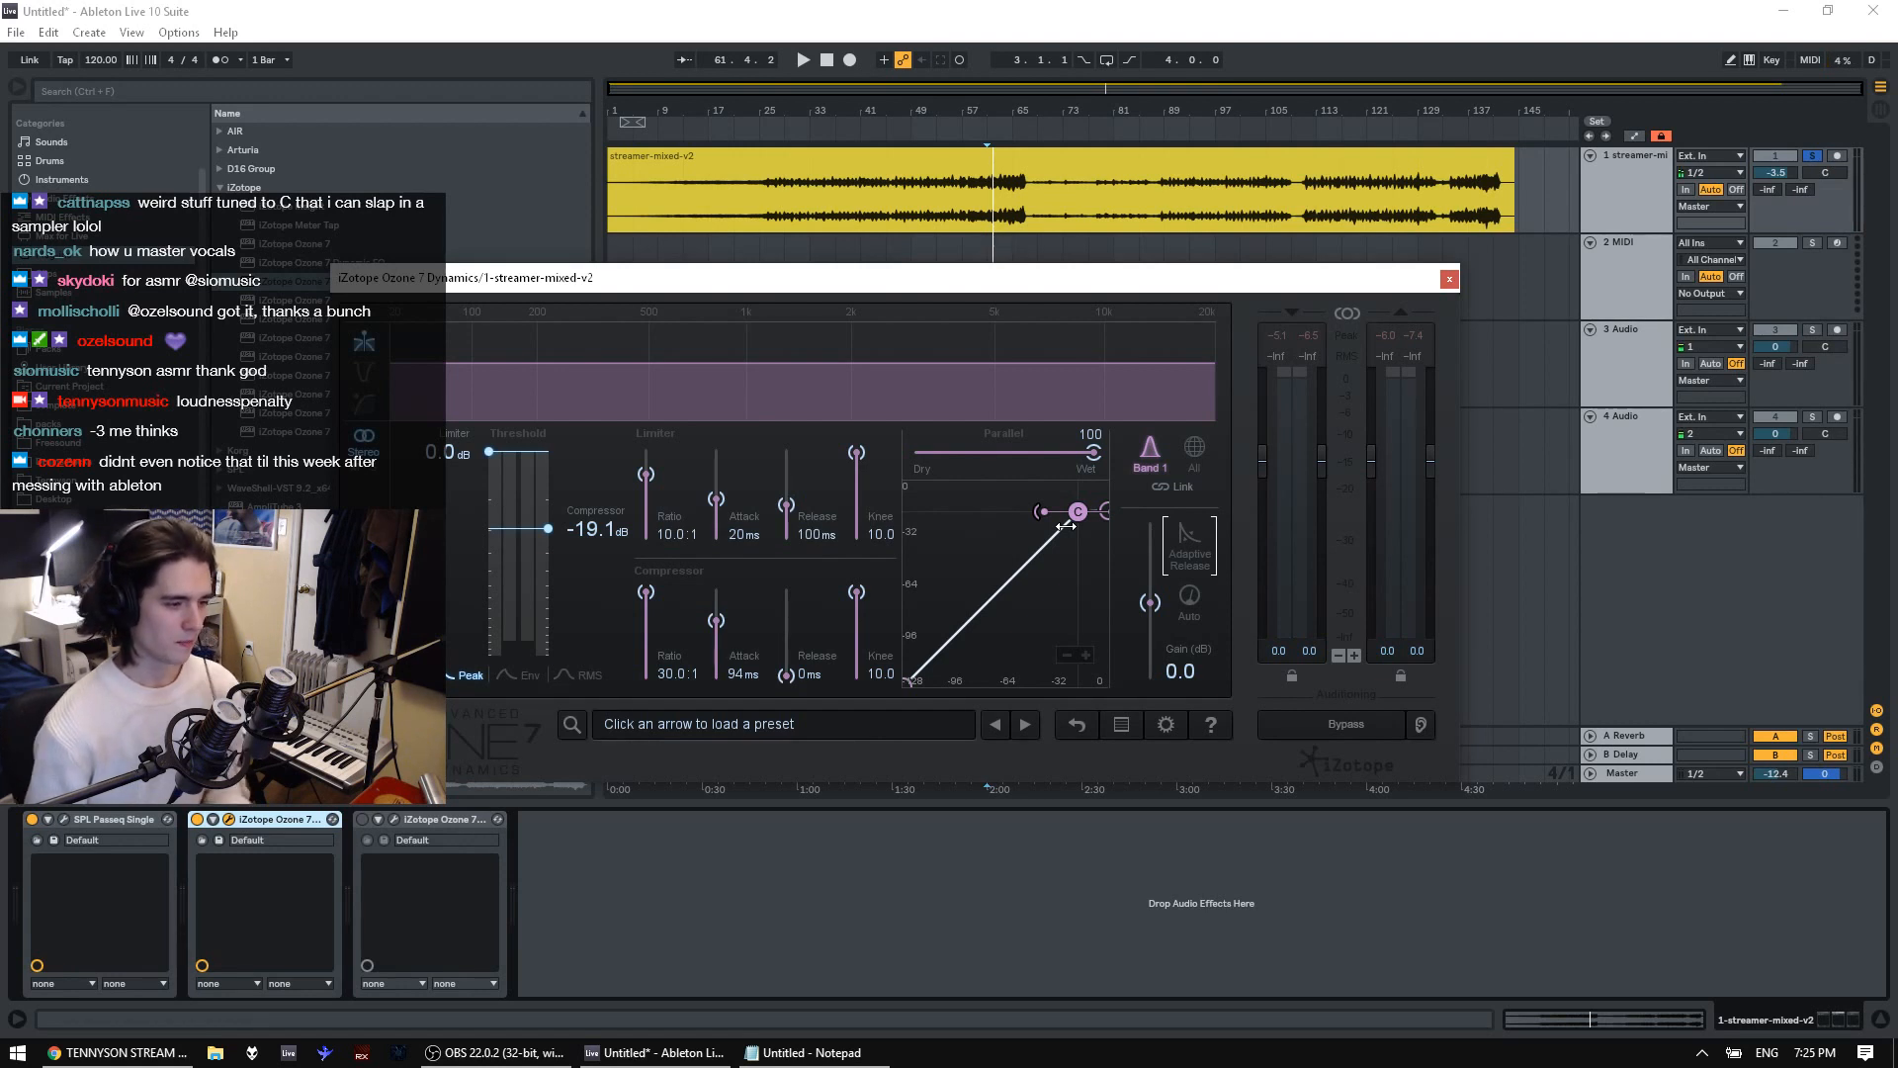
{"action": "key", "text": "space"}
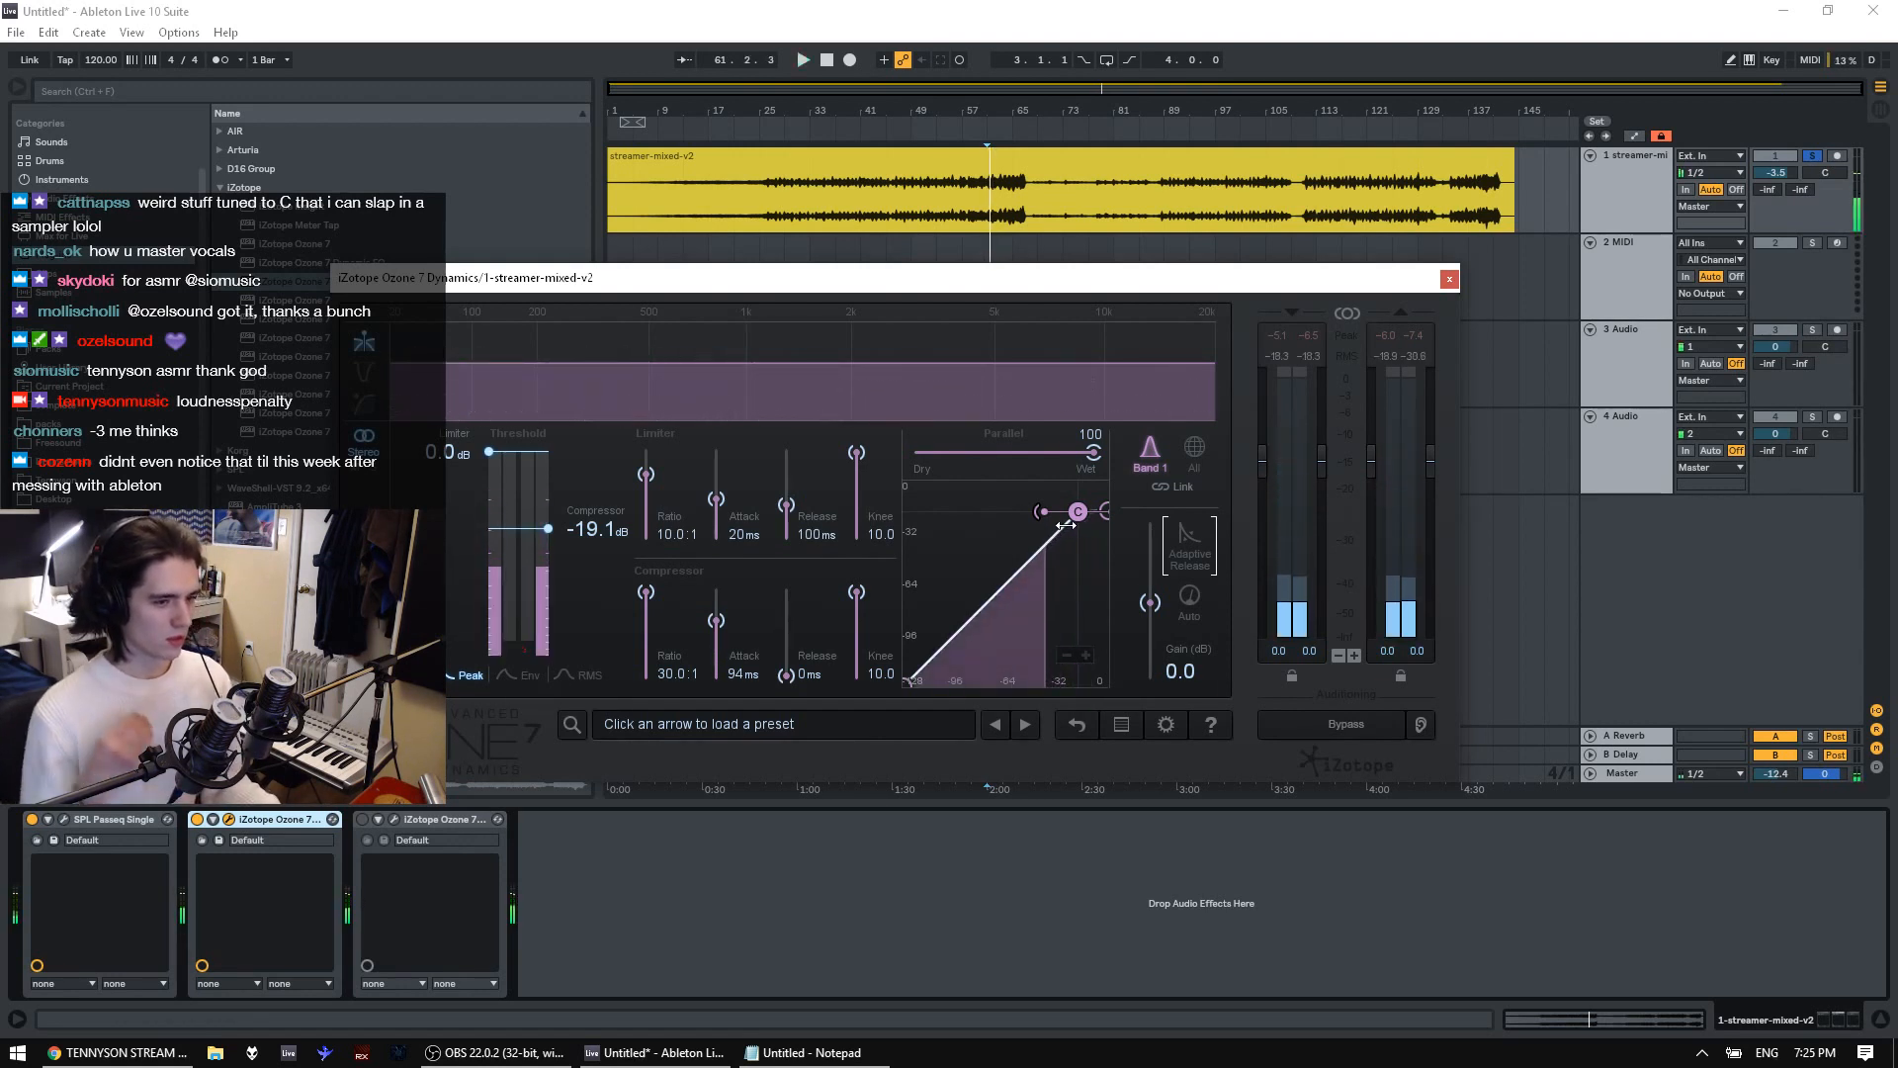
{"action": "key", "text": "space"}
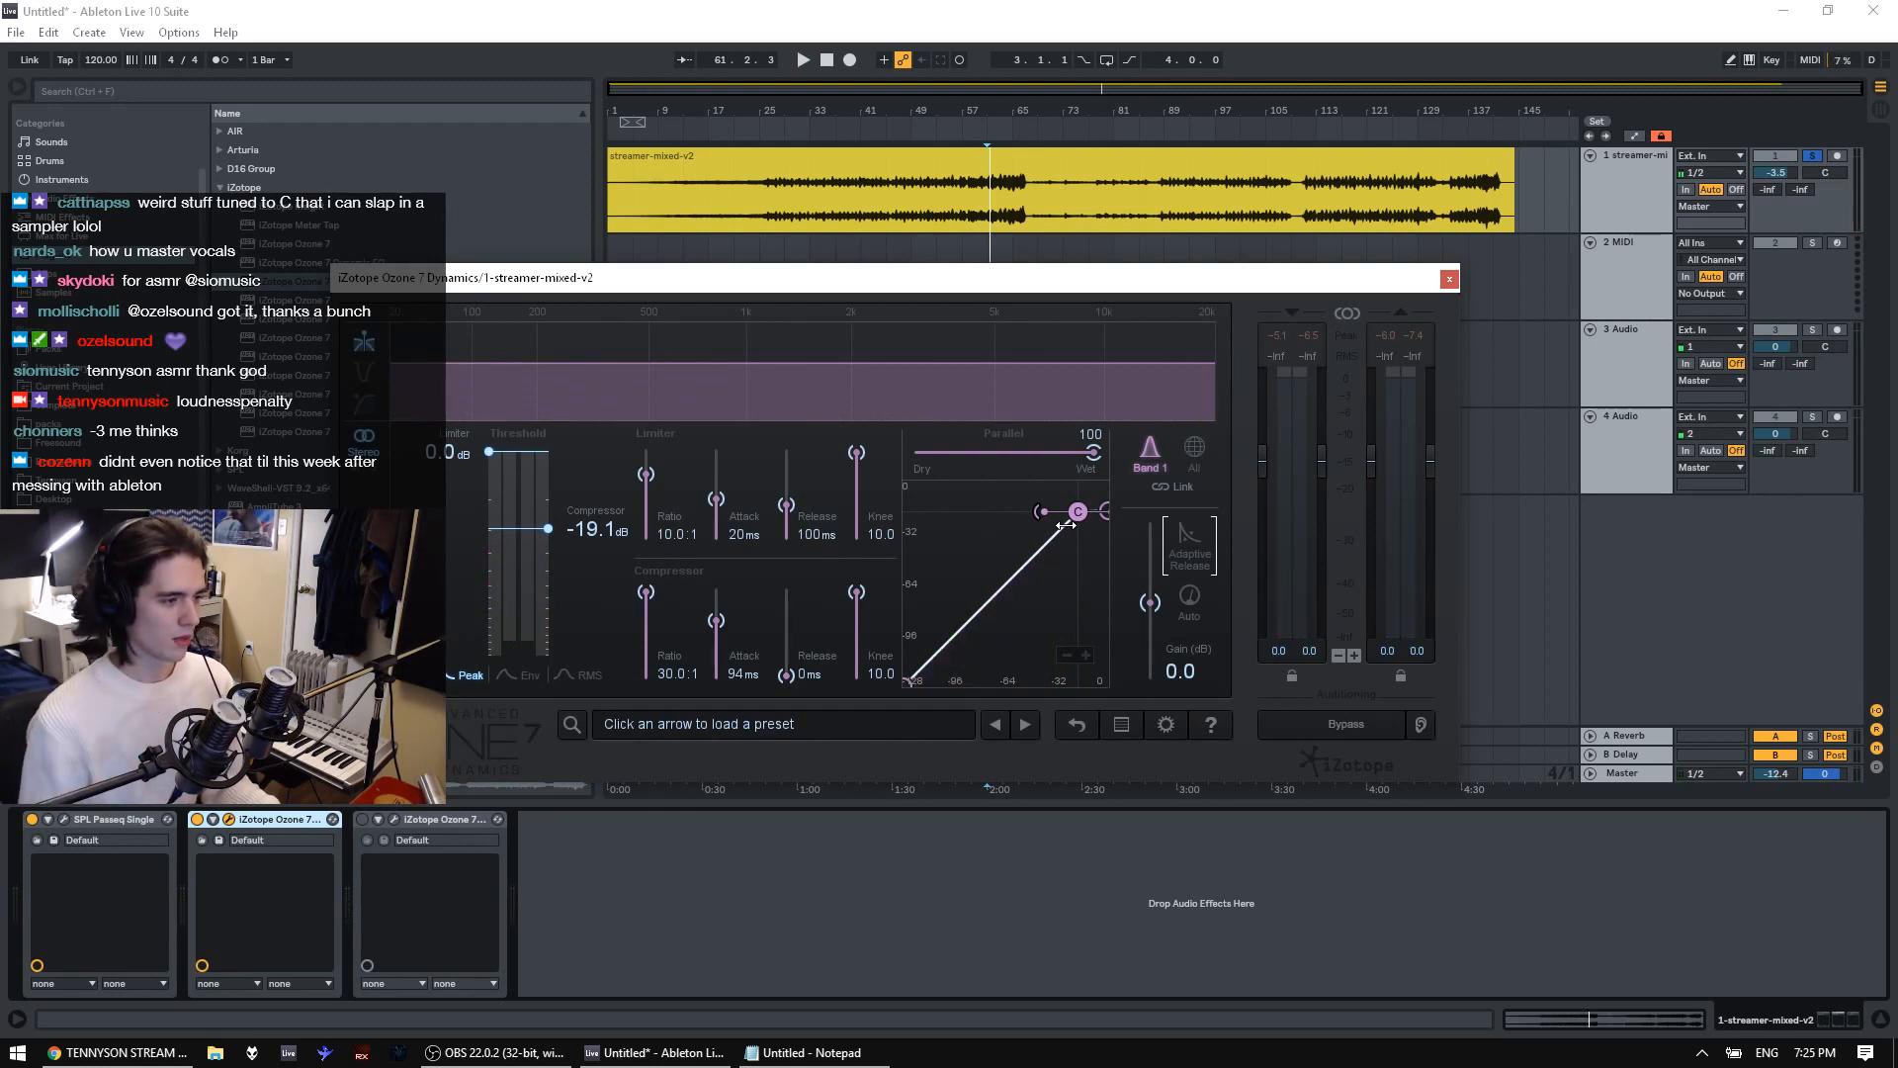
Set the compressor's threshold to -23.4 dB while replaying the mix from bar 61
{"action": "left_click_drag", "start_coordinate": [1065, 525], "coordinate": [1068, 522]}
{"action": "key", "text": "space"}
{"action": "key", "text": "space"}
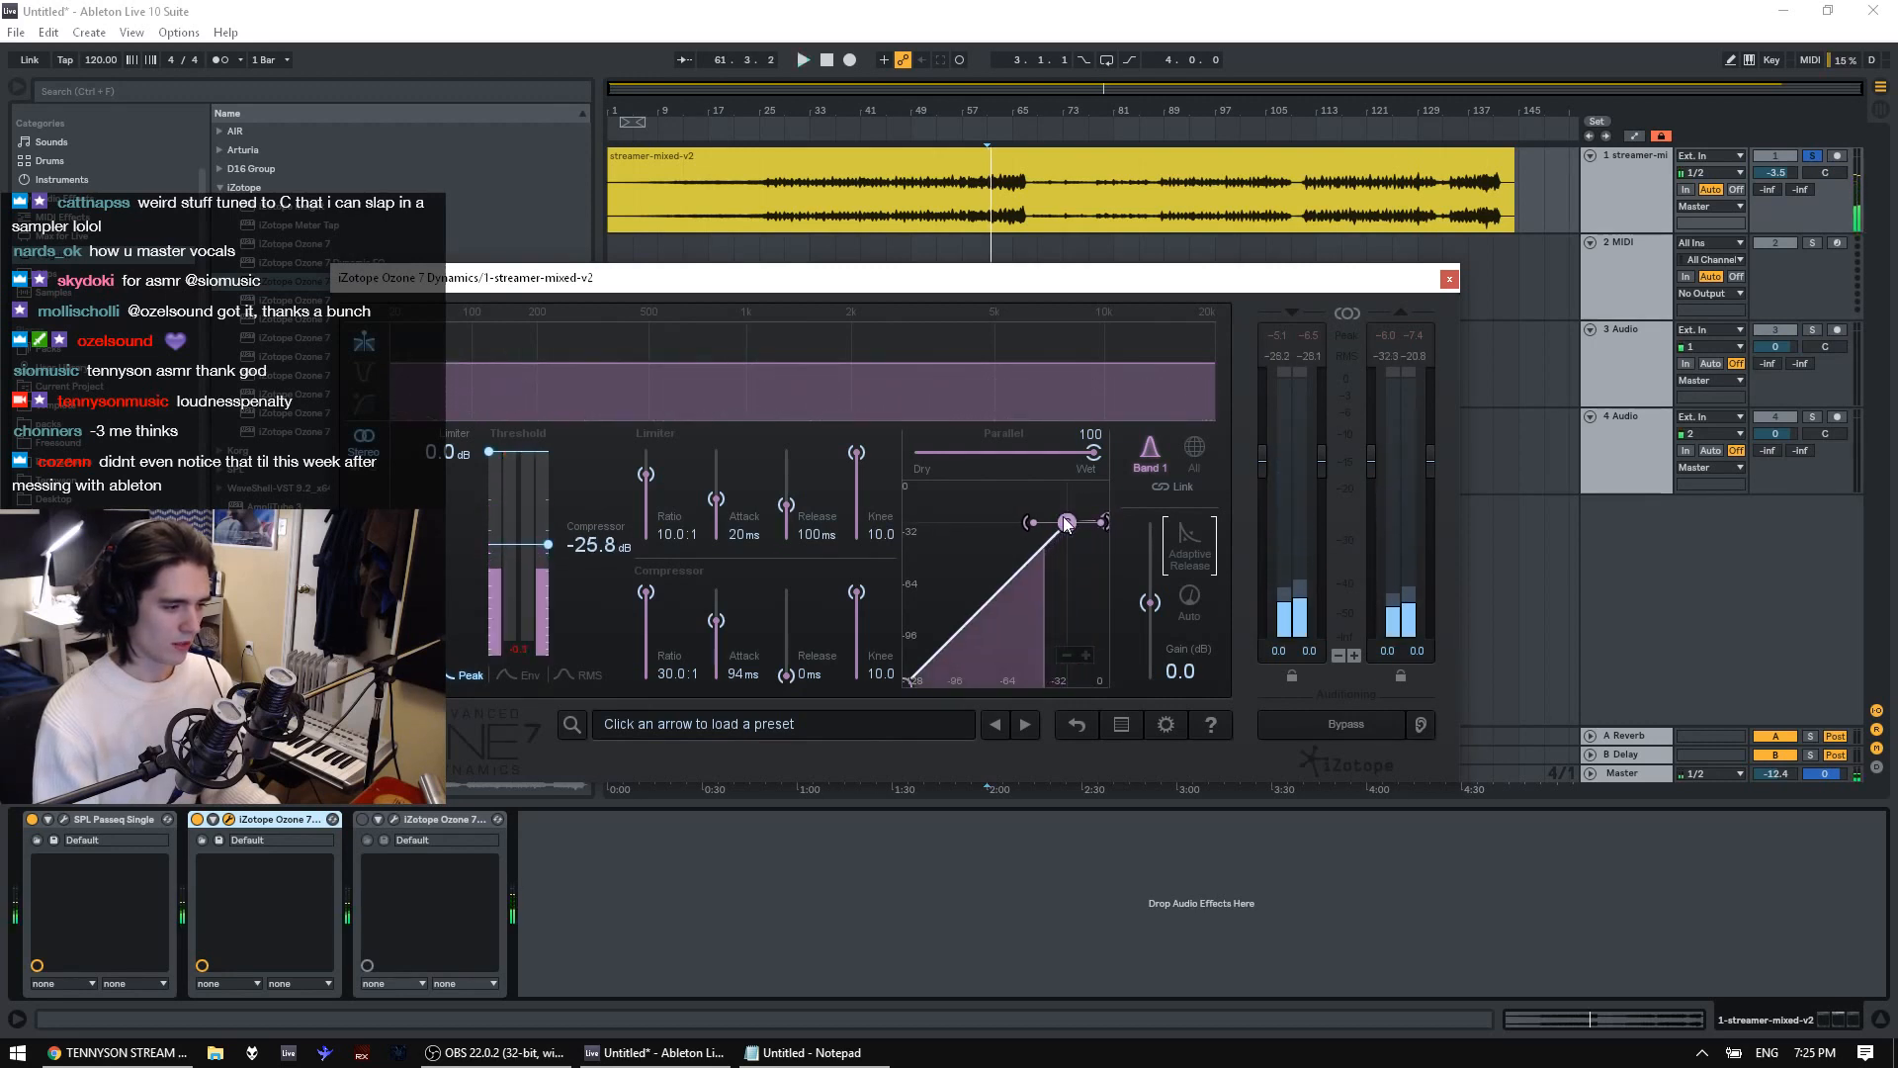
{"action": "key", "text": "space"}
{"action": "left_click_drag", "start_coordinate": [1068, 522], "coordinate": [1070, 518]}
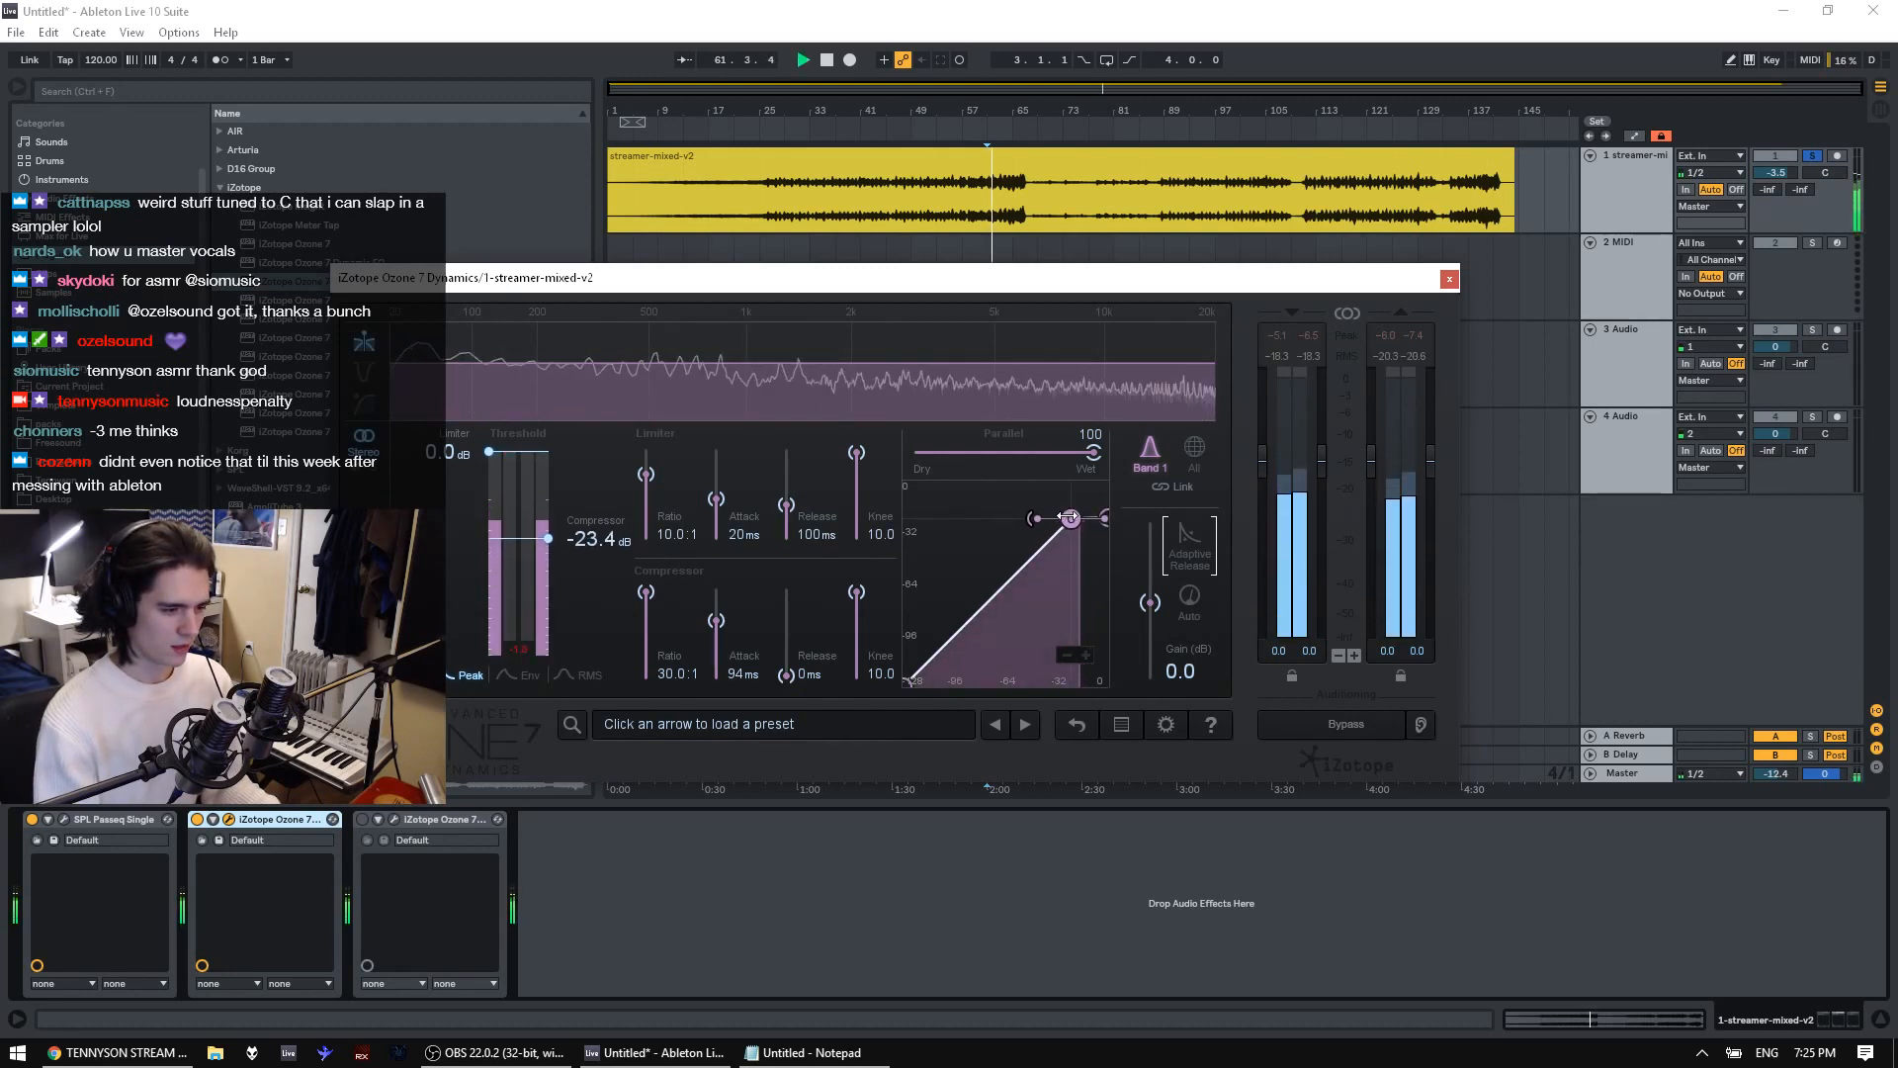
Switch the Dynamics display to the gain reduction trace and replay from bar 61 to examine how the compressor reacts
{"action": "left_click", "coordinate": [364, 372]}
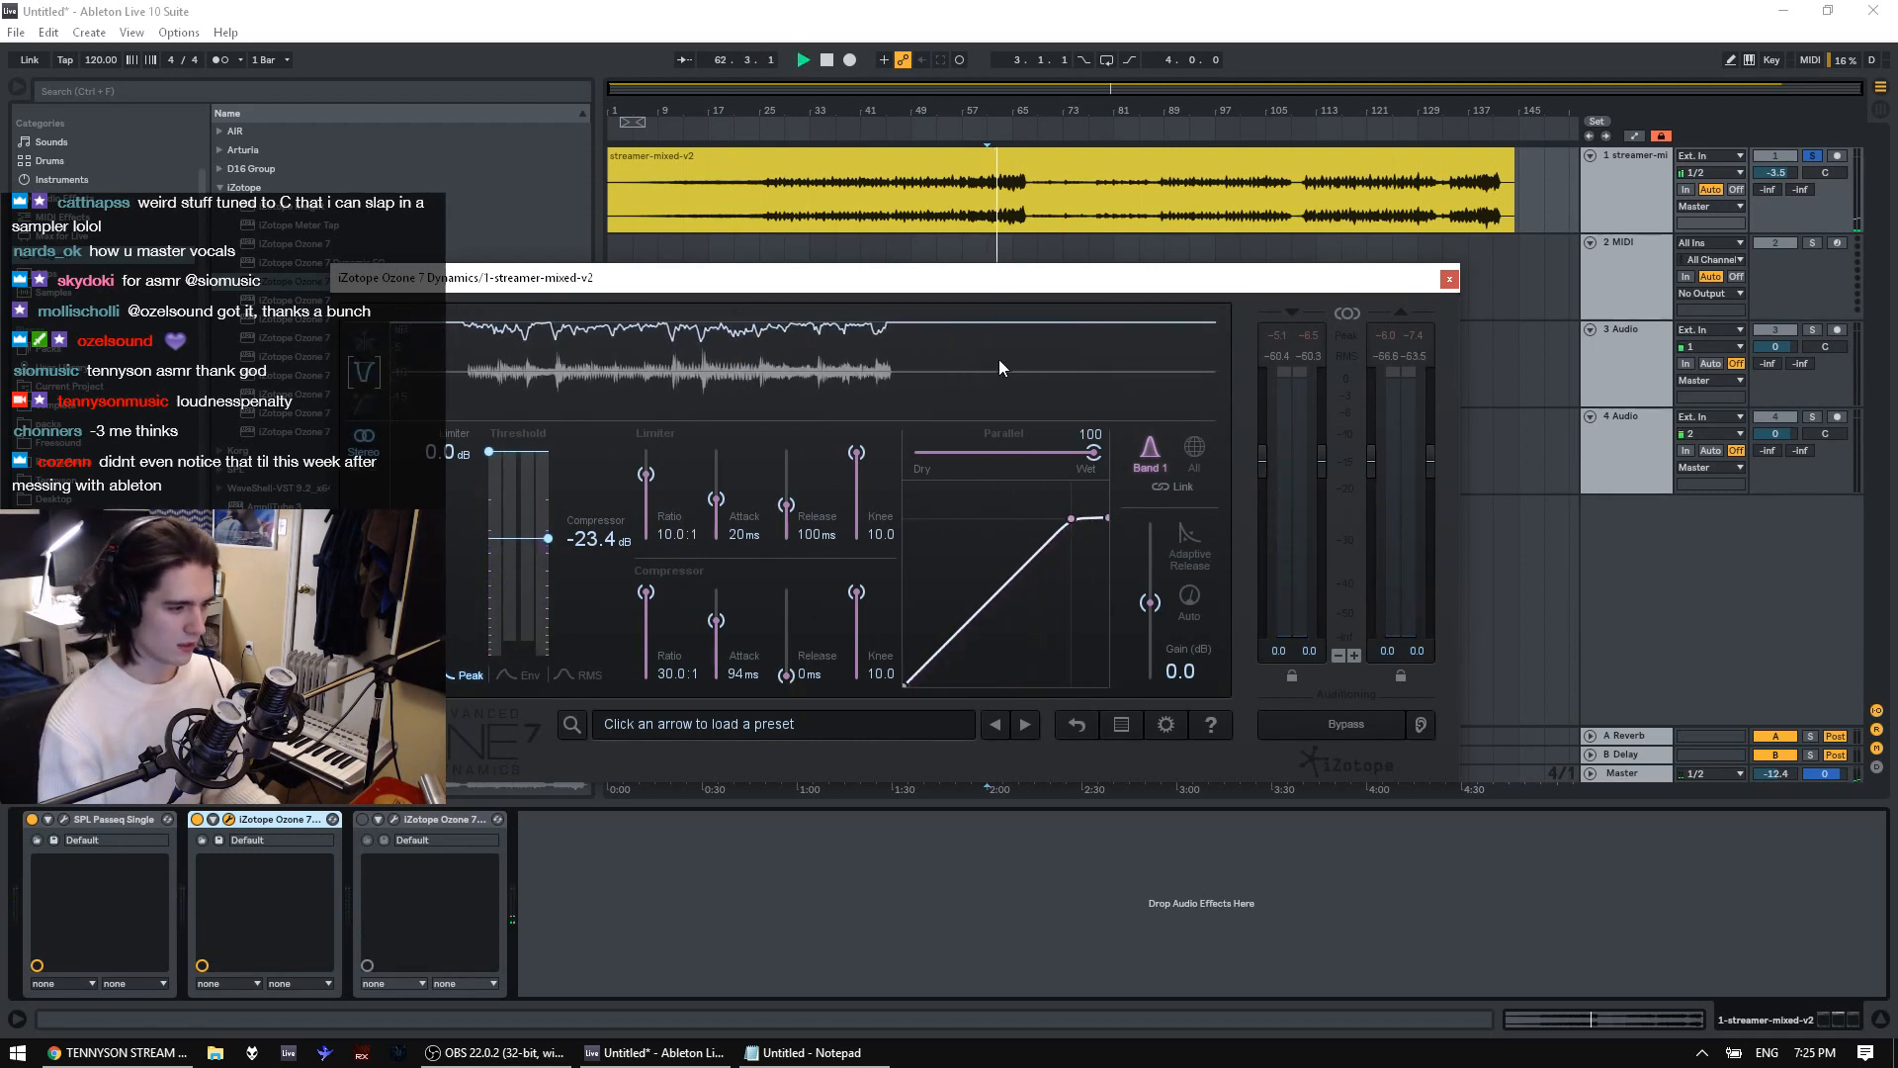
{"action": "key", "text": "space"}
{"action": "key", "text": "space"}
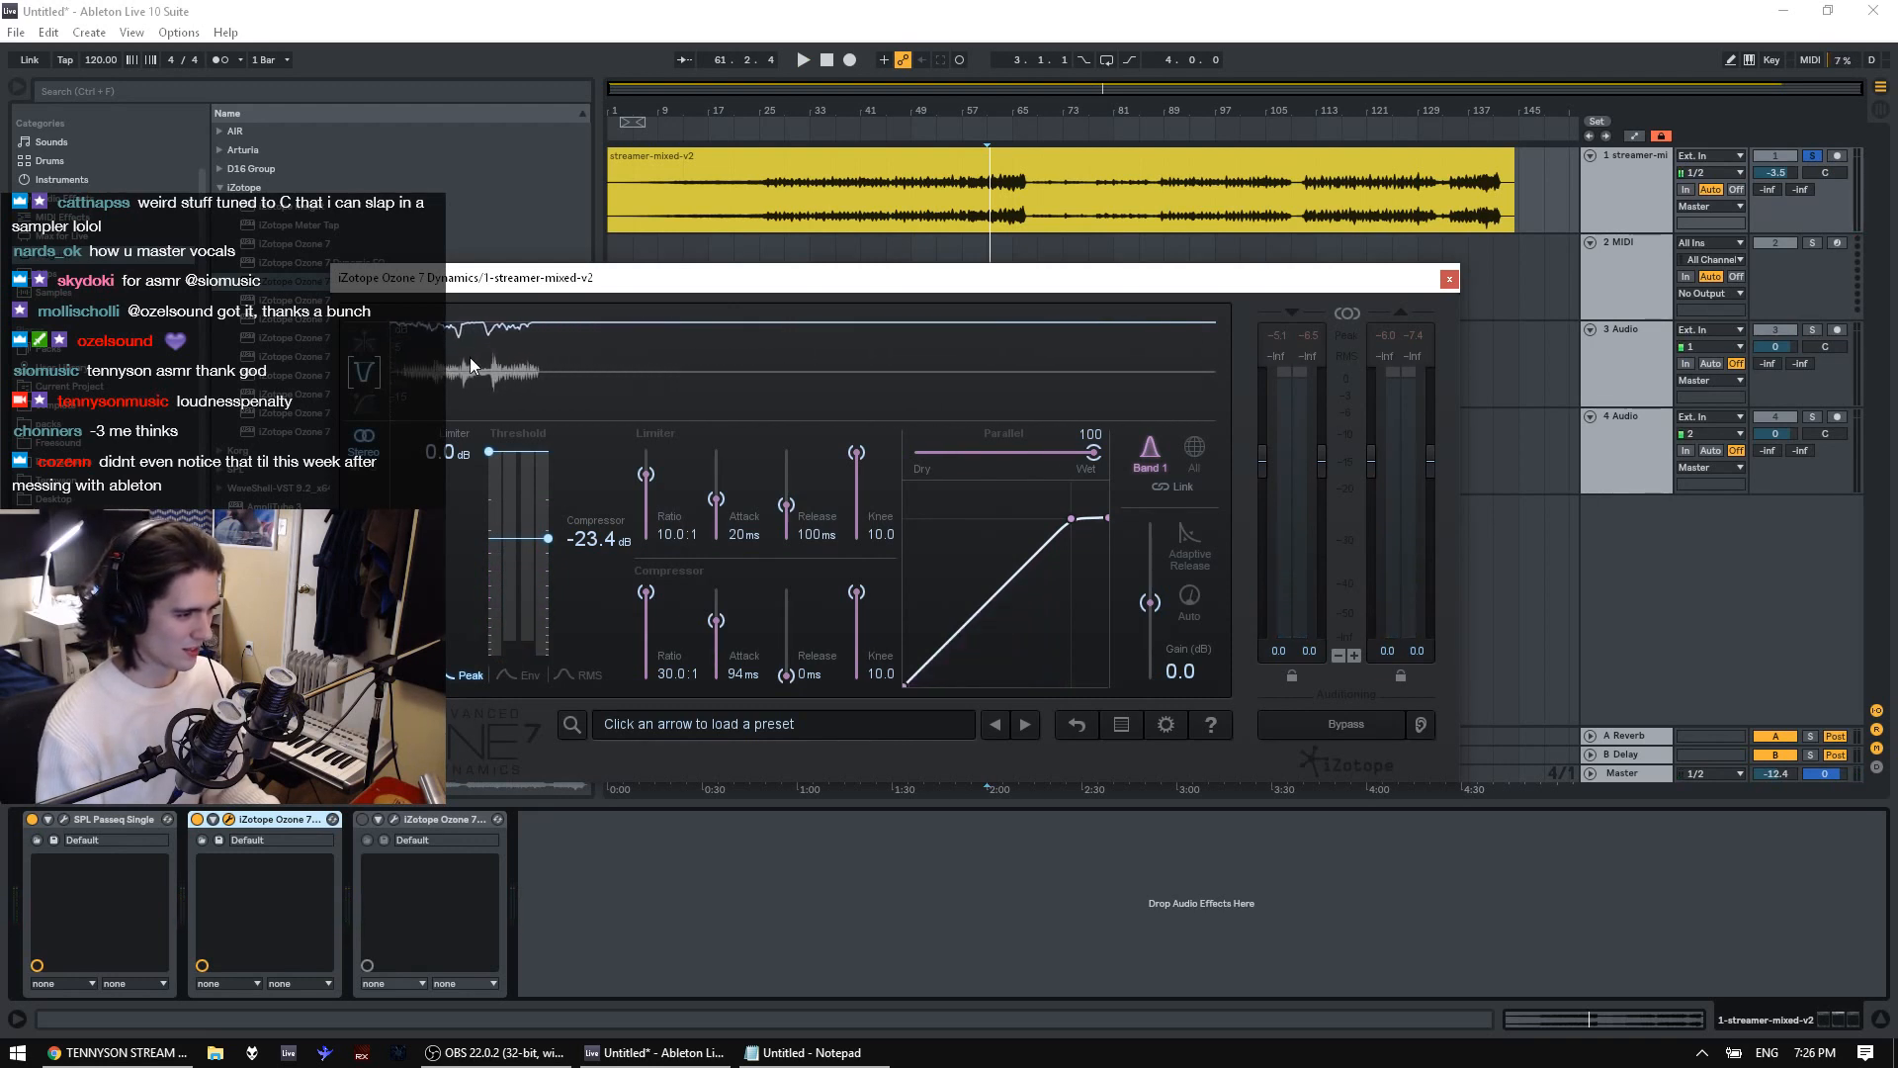
{"action": "key", "text": "space"}
{"action": "key", "text": "space"}
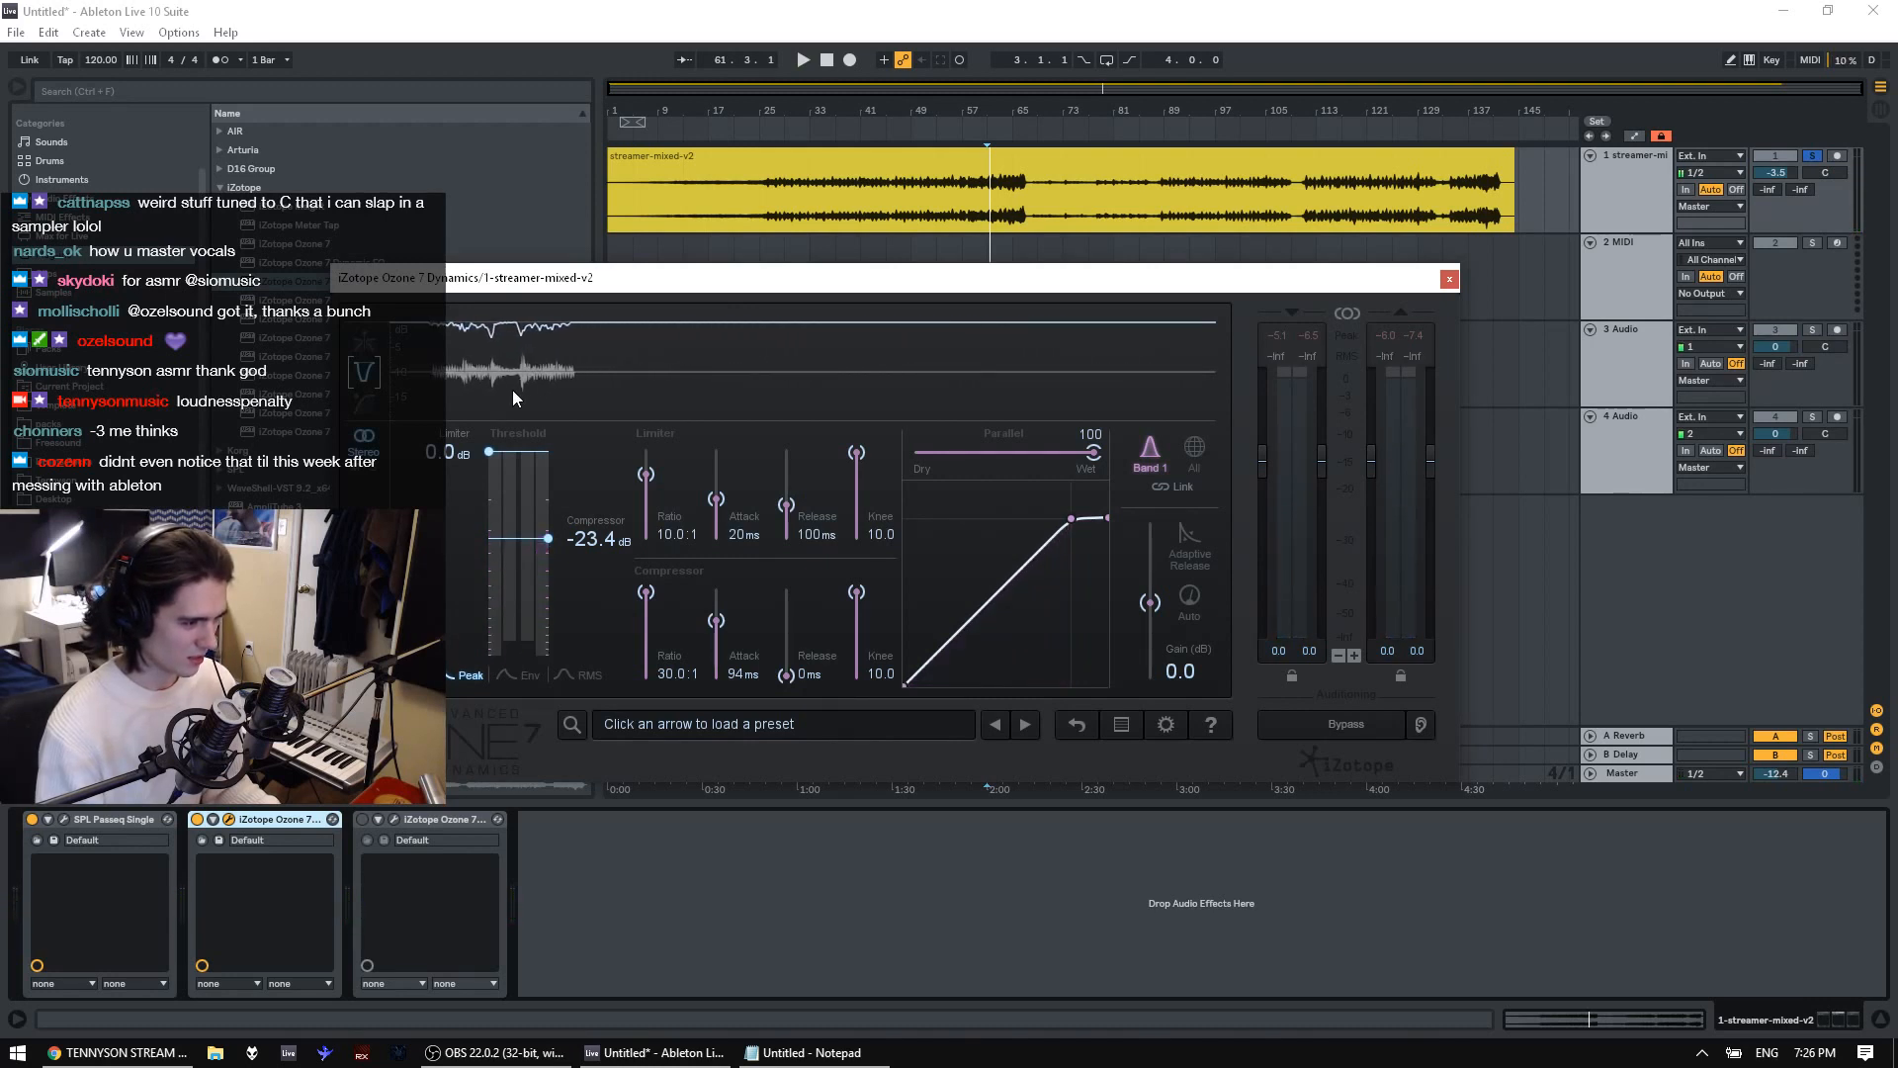
{"action": "key", "text": "space"}
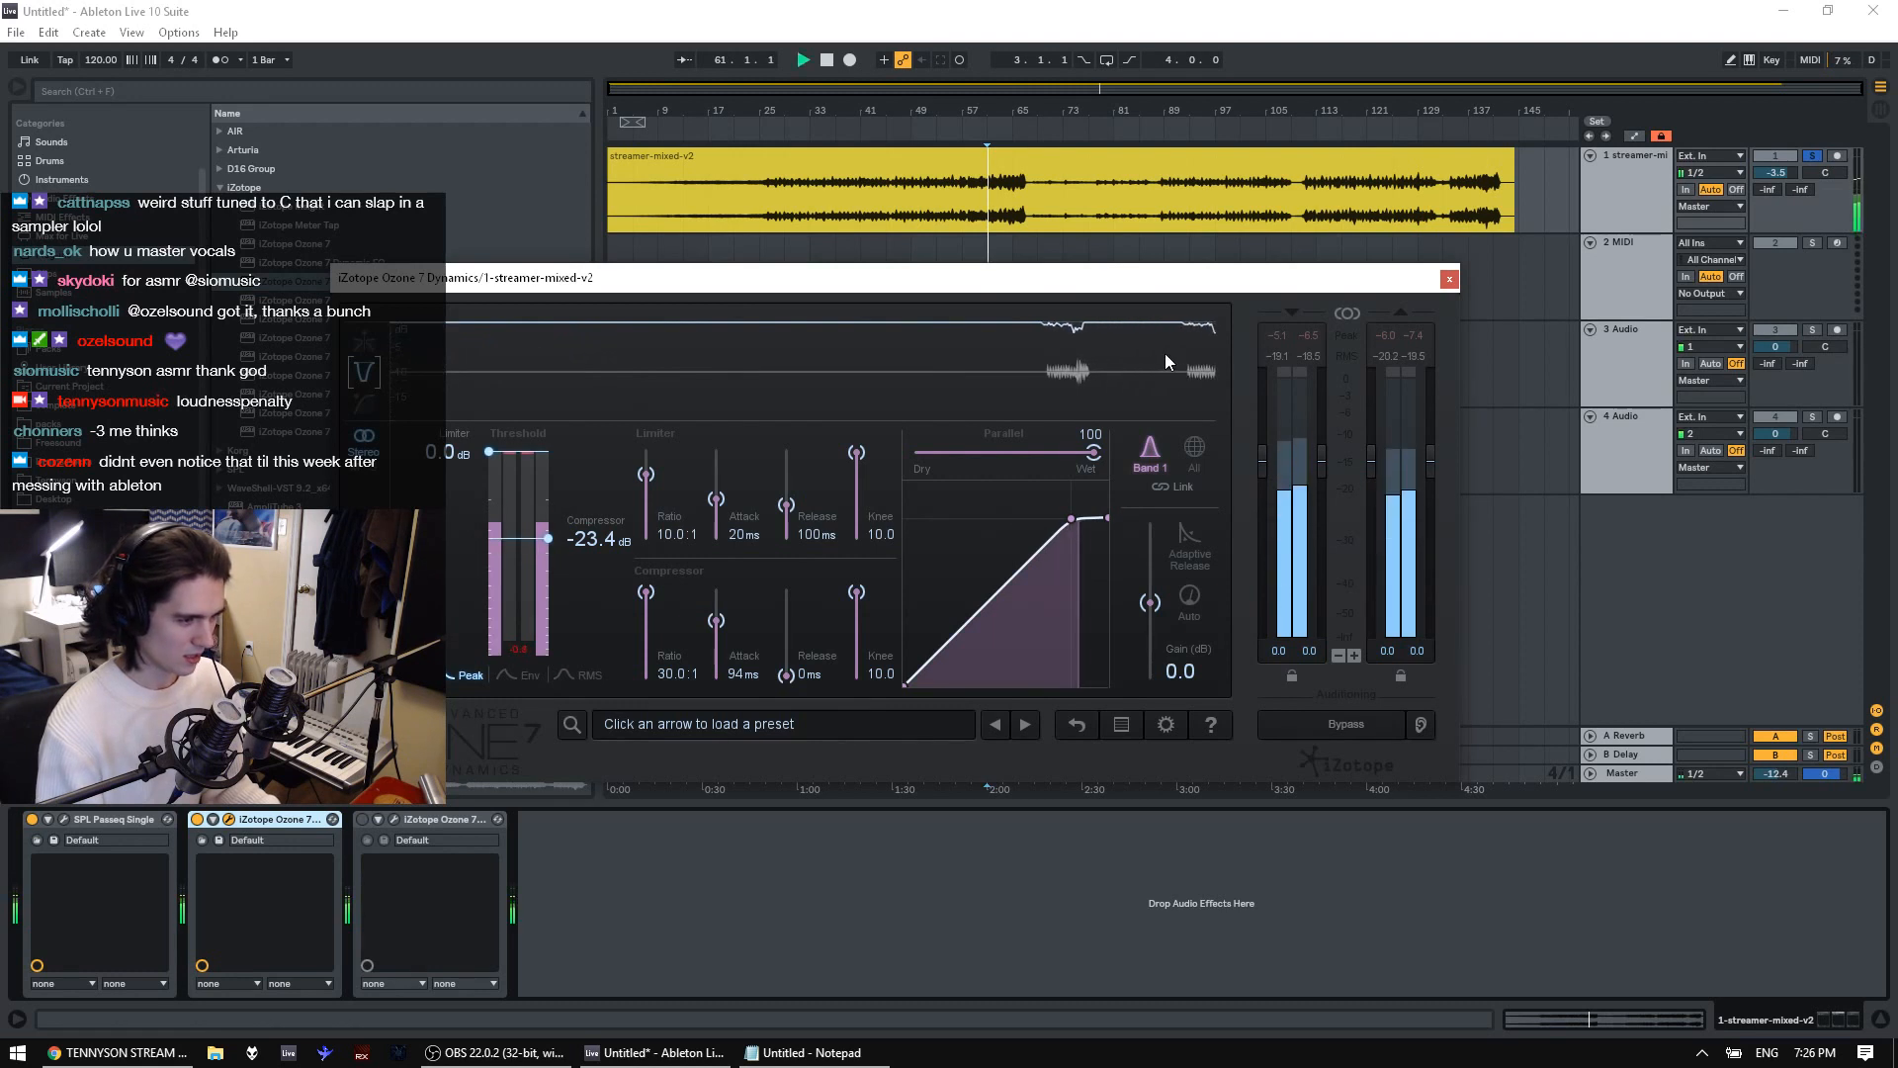
{"action": "key", "text": "space"}
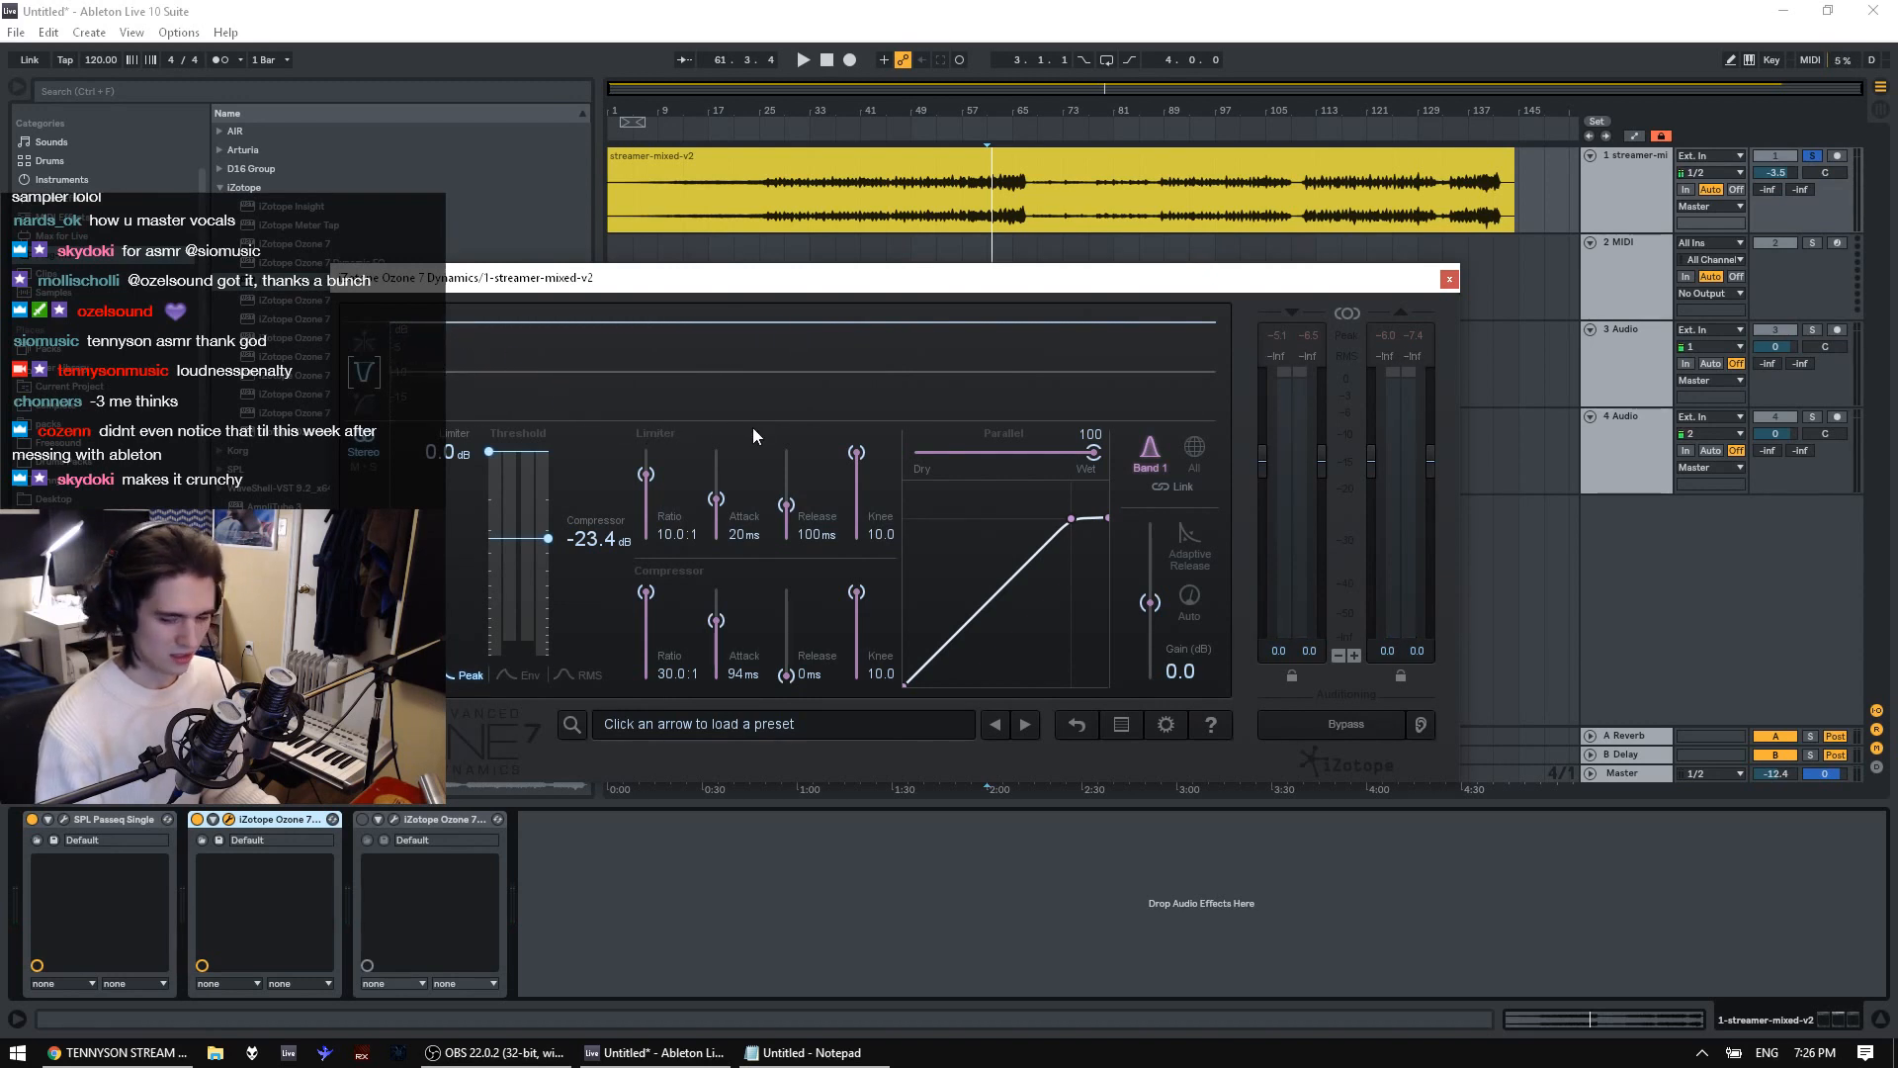
While replaying from bar 61, set the compressor's knee to 0.0 and lower its threshold to -50.5 dB
{"action": "key", "text": "space"}
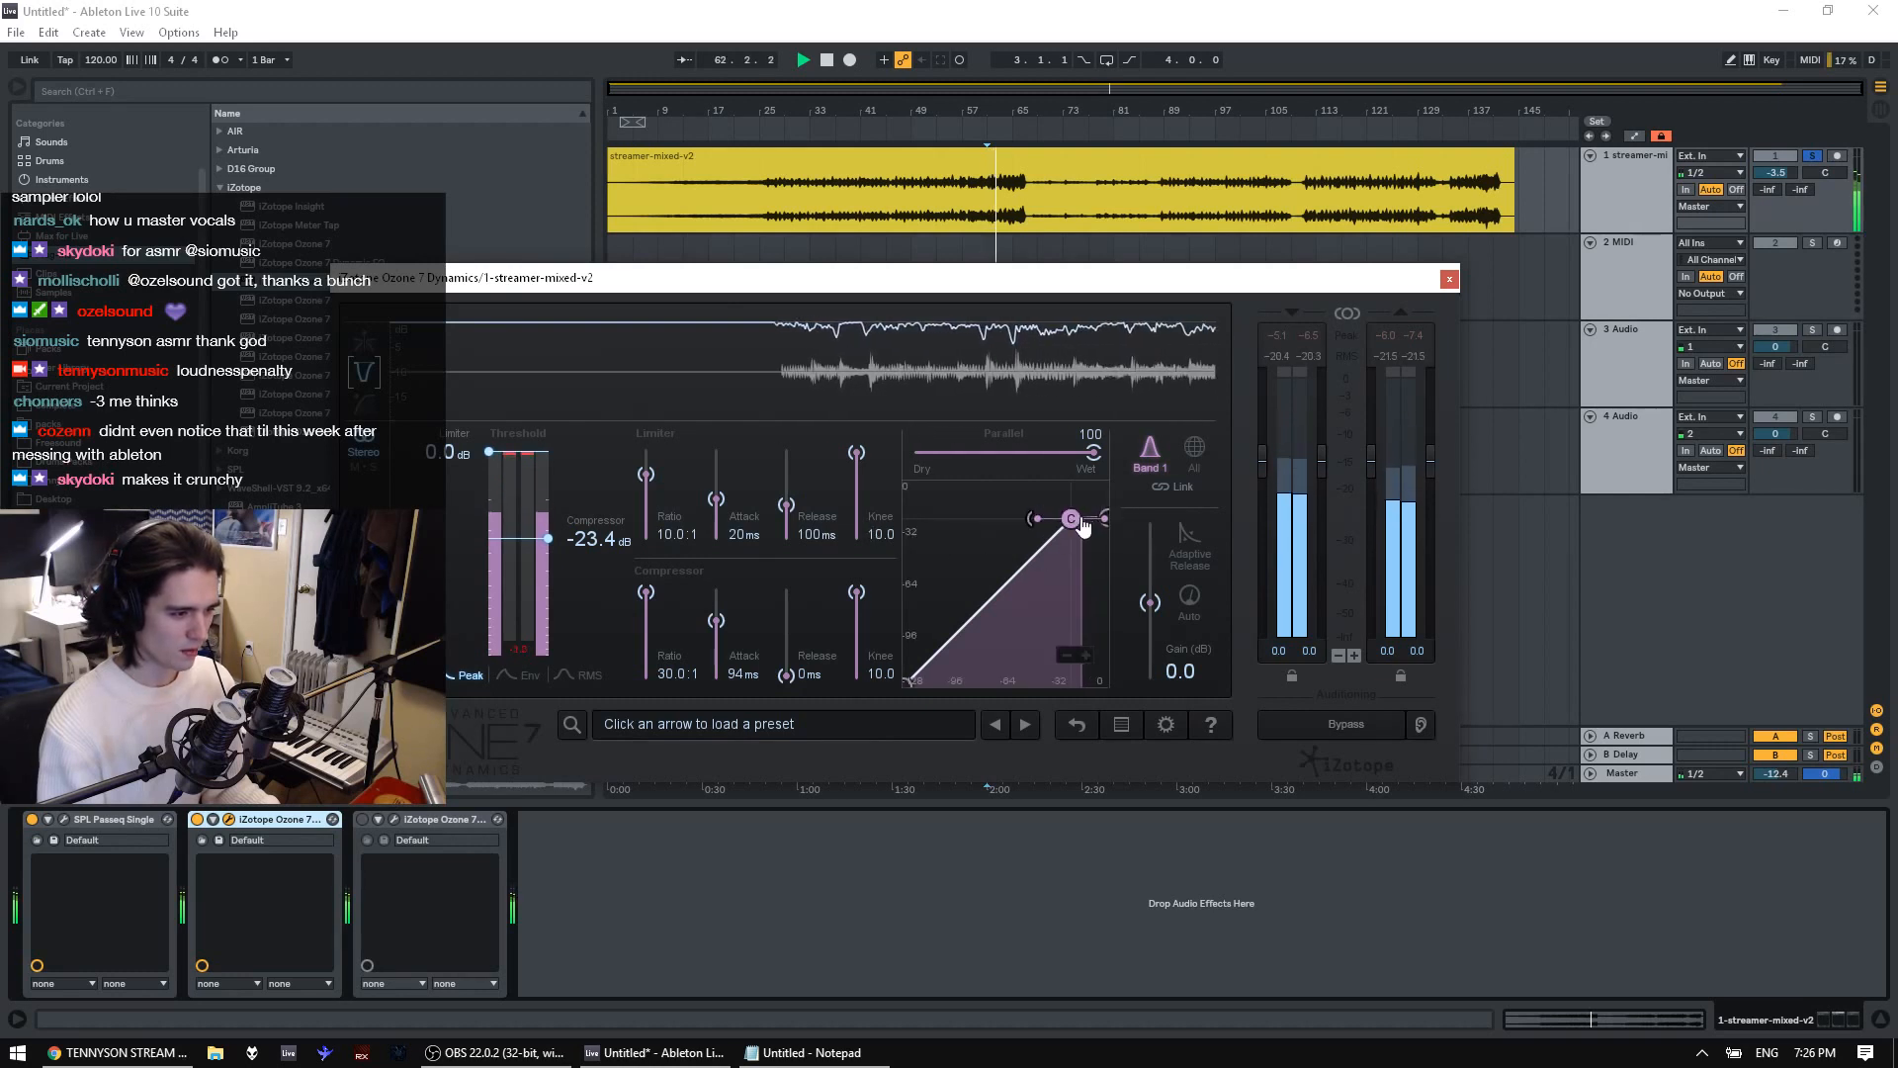
{"action": "left_click_drag", "start_coordinate": [856, 593], "coordinate": [909, 741]}
{"action": "key", "text": "space"}
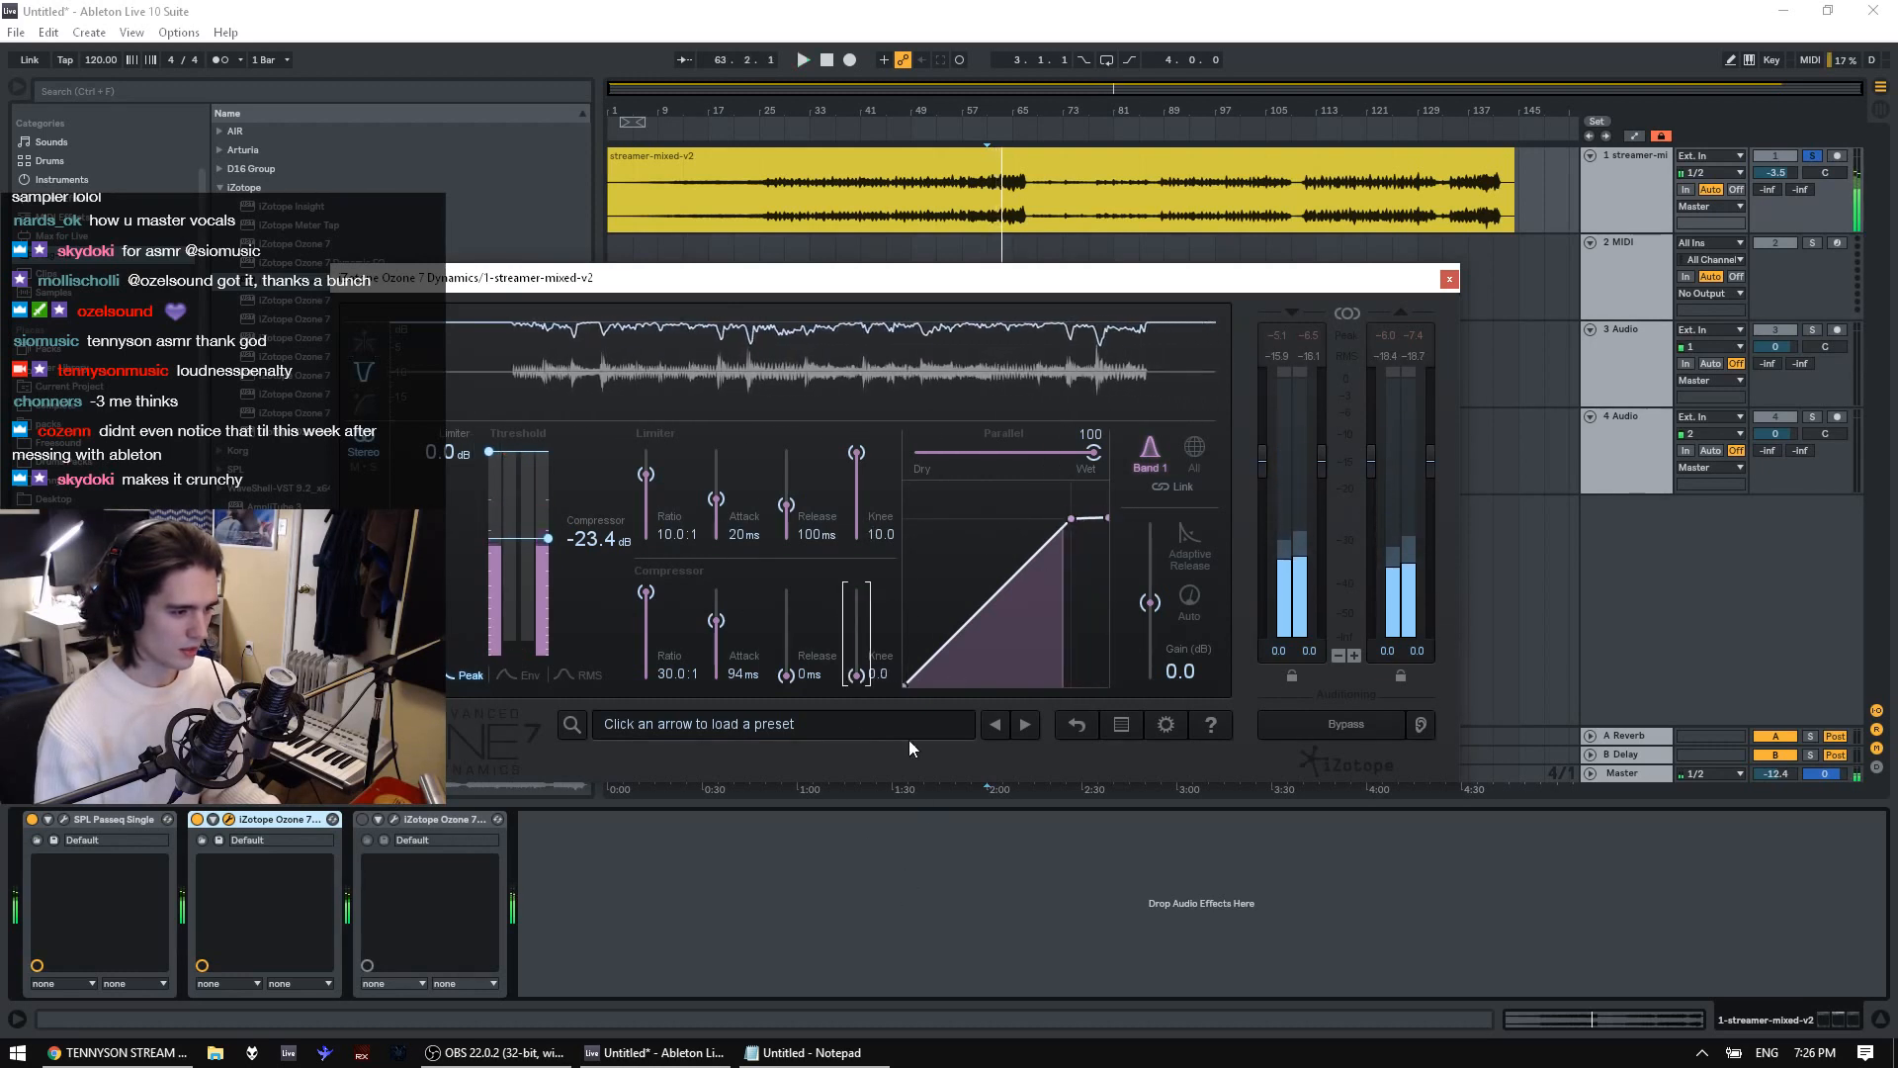
{"action": "key", "text": "space"}
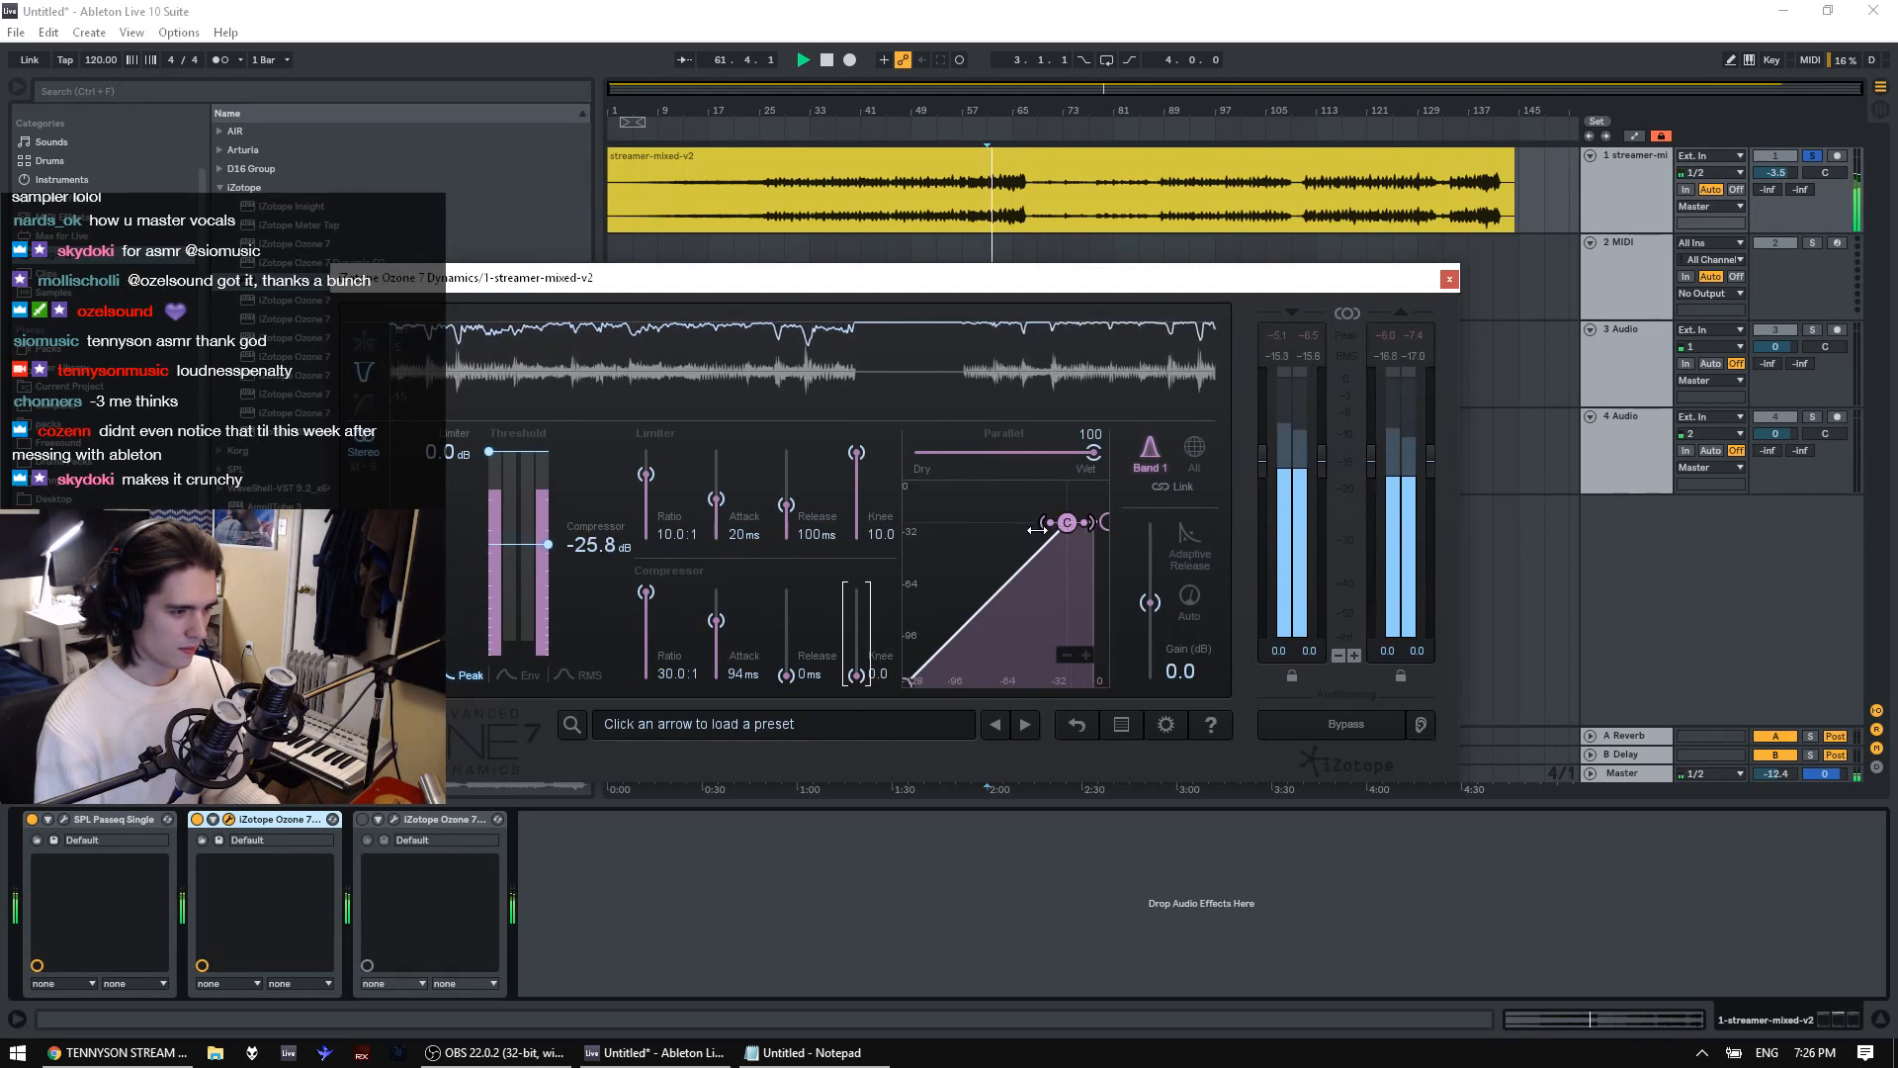
{"action": "left_click_drag", "start_coordinate": [1036, 531], "coordinate": [997, 534]}
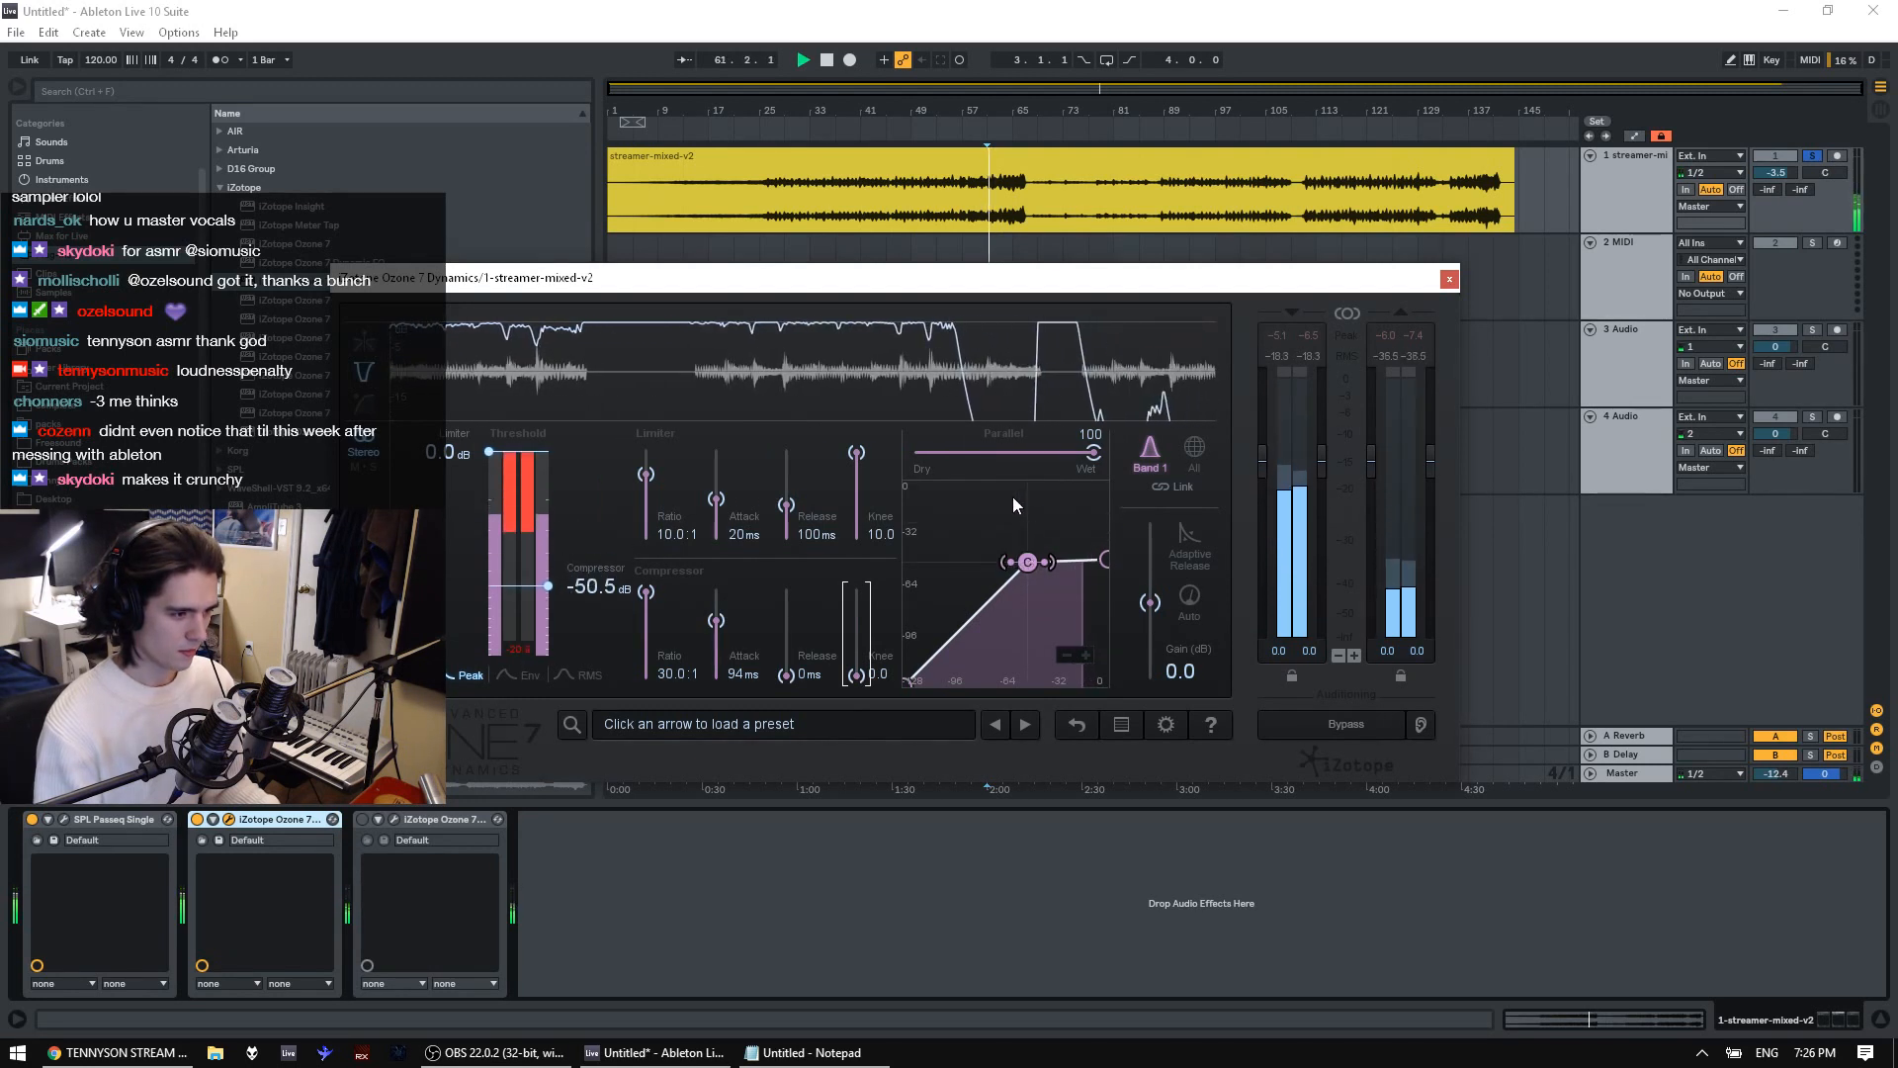
While replaying from bar 25, set the compressor's threshold to -25.2 dB, its ratio to 2.0:1 and its attack to 65 ms
{"action": "left_click", "coordinate": [781, 227]}
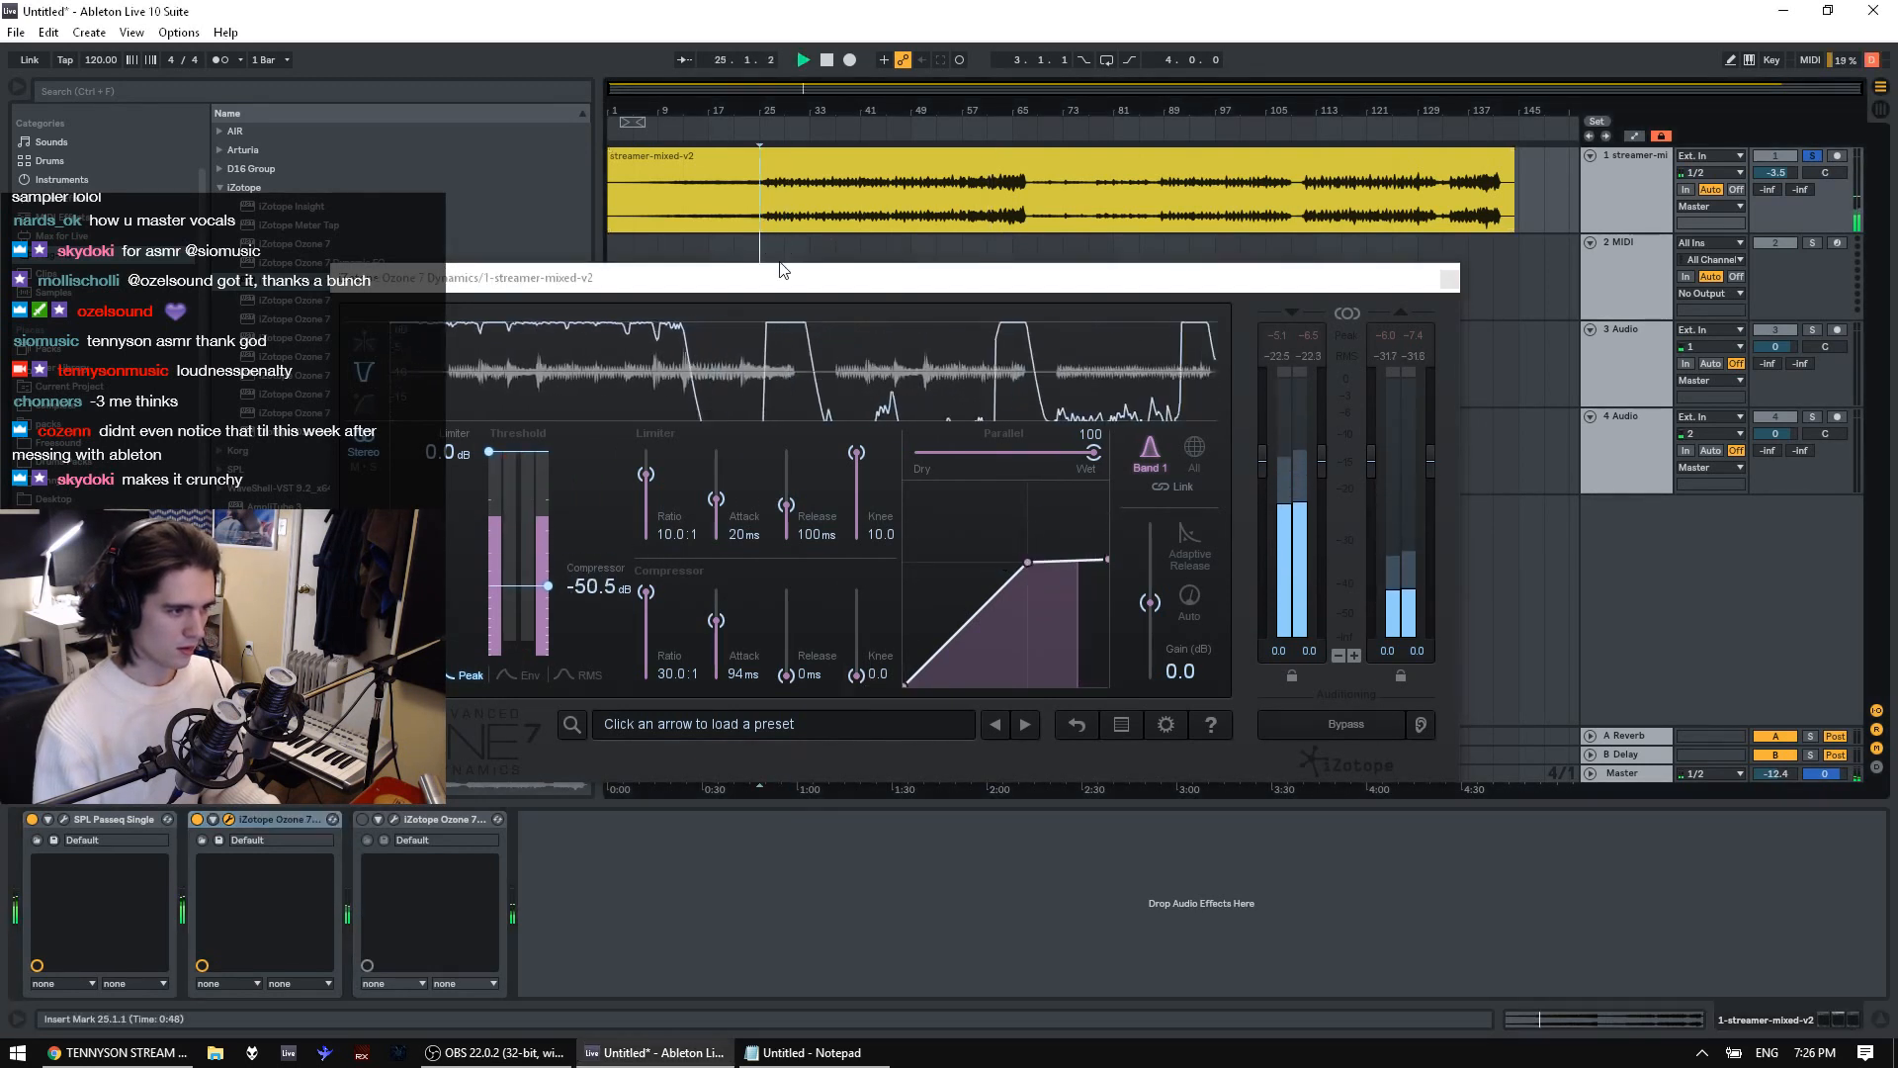
{"action": "left_click_drag", "start_coordinate": [1027, 561], "coordinate": [1066, 509]}
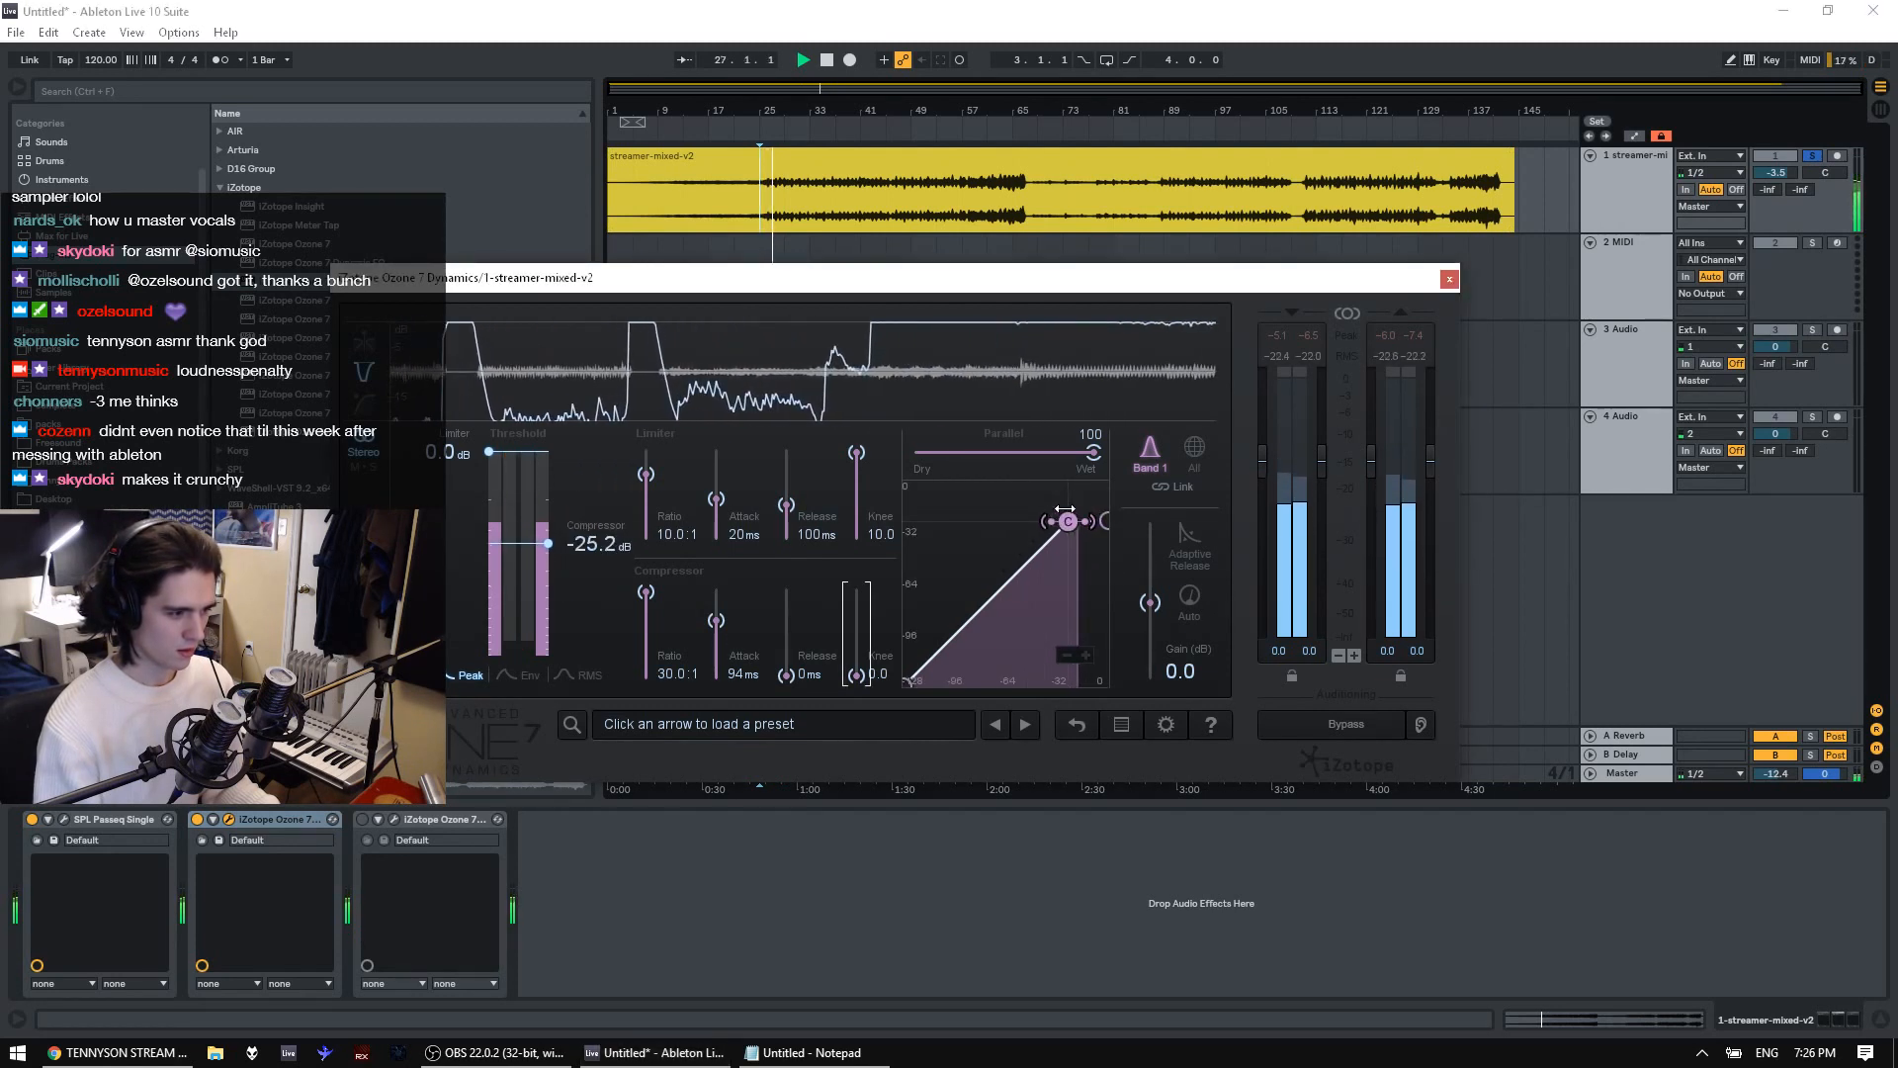
{"action": "left_click_drag", "start_coordinate": [651, 668], "coordinate": [725, 631]}
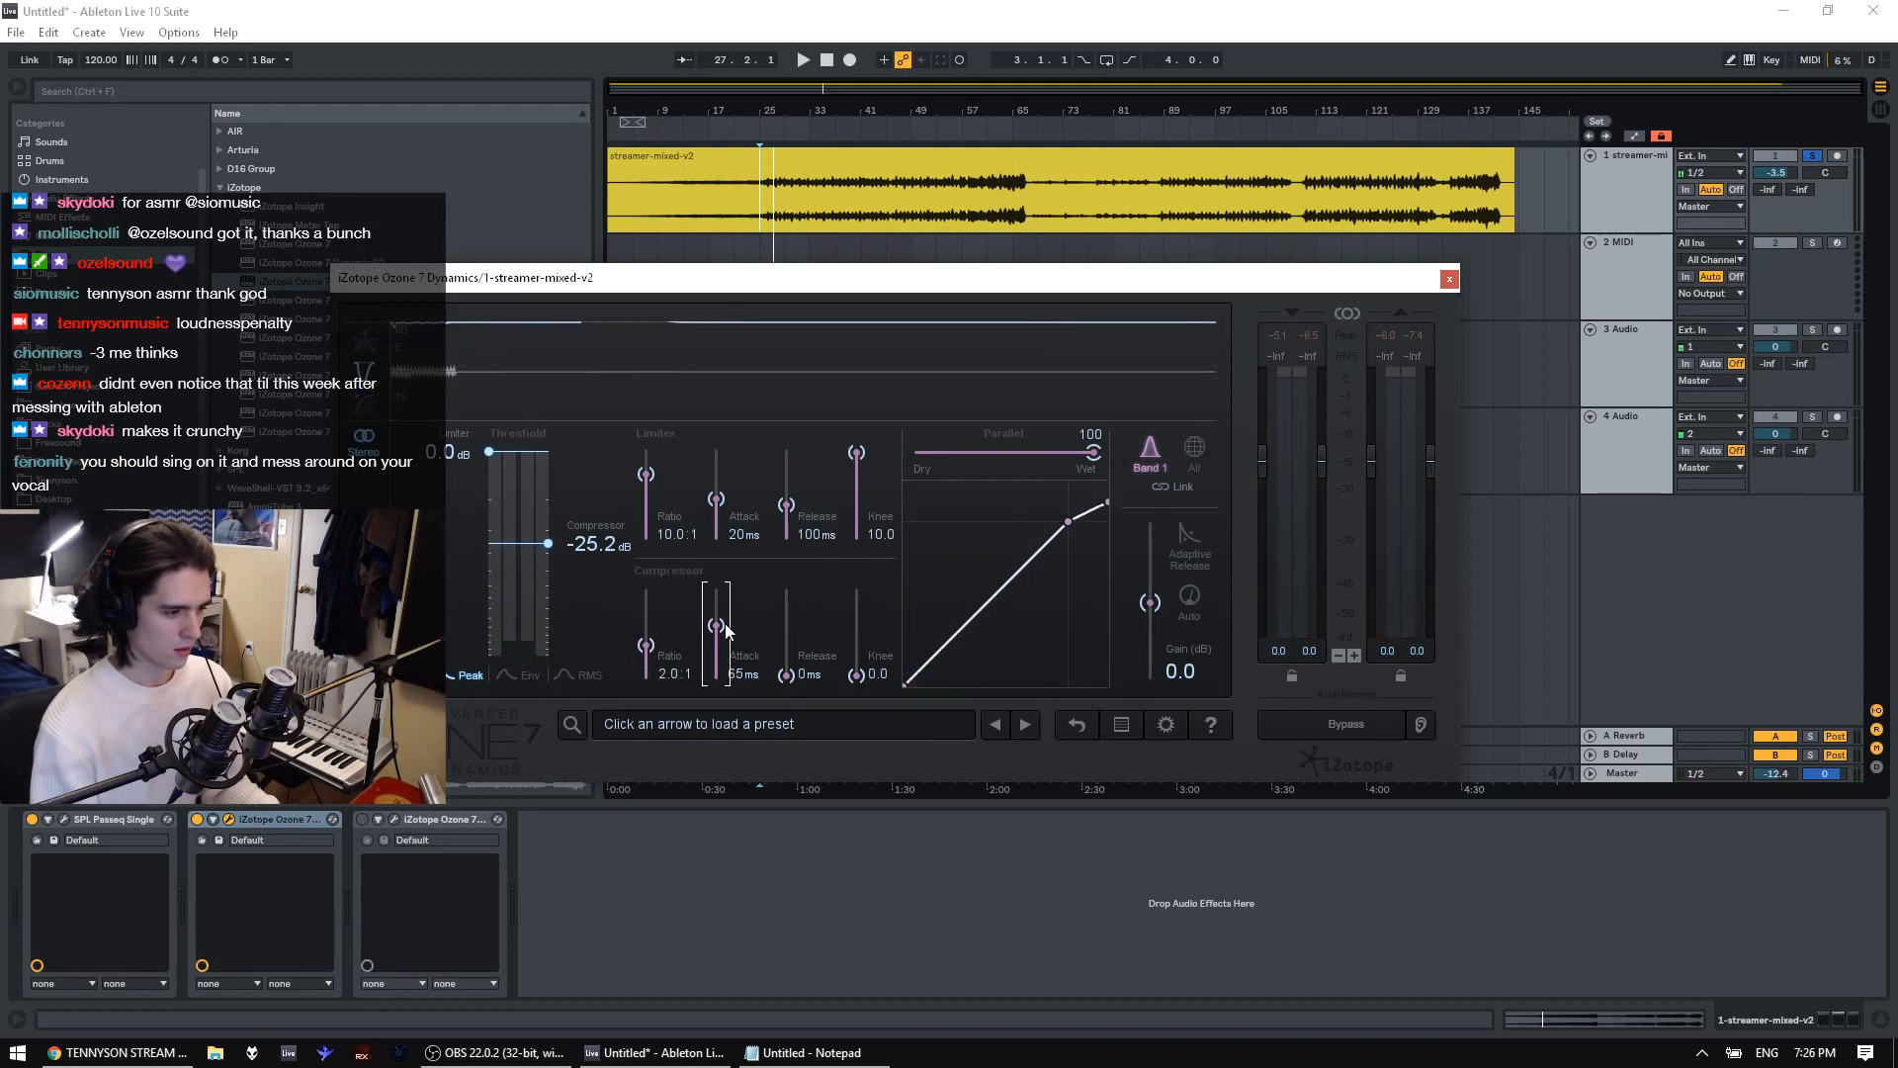
Replay the mix and check the other Dynamics display views before returning to the gain reduction trace
{"action": "key", "text": "space"}
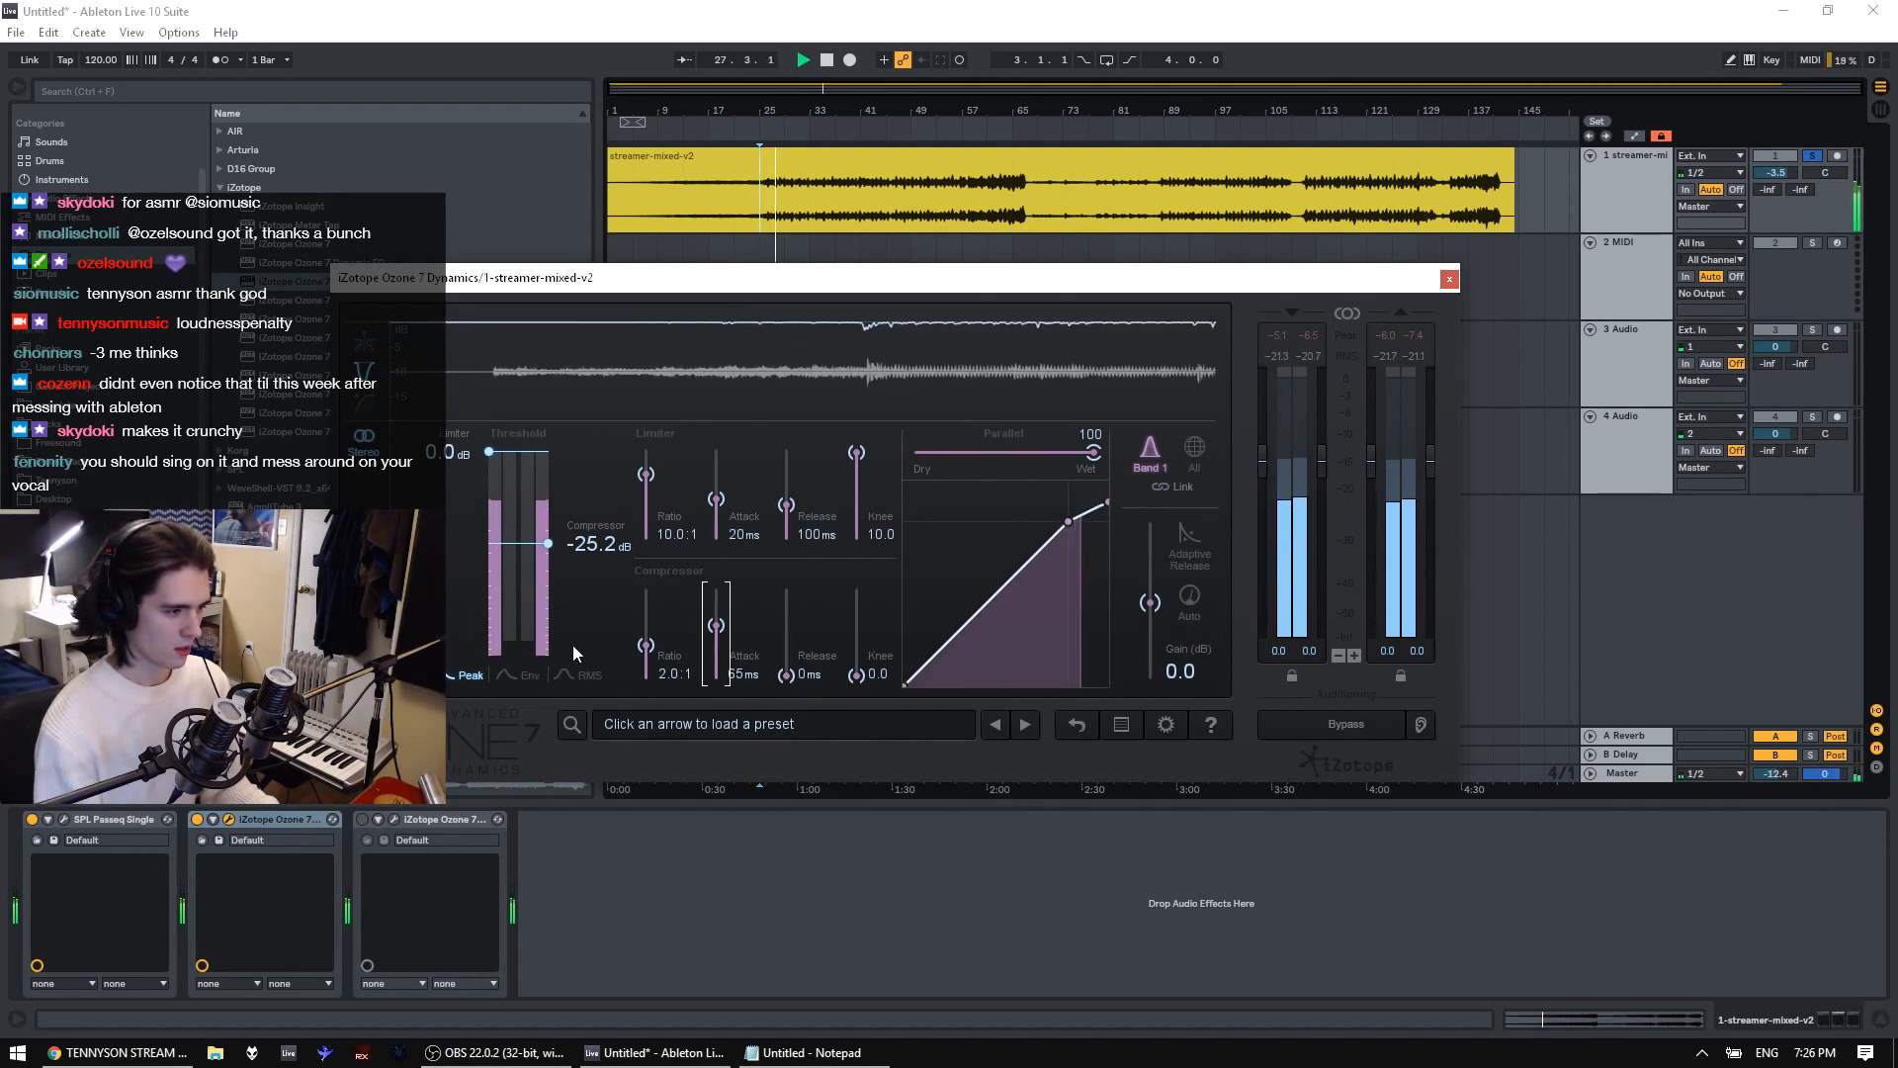
{"action": "left_click", "coordinate": [364, 342]}
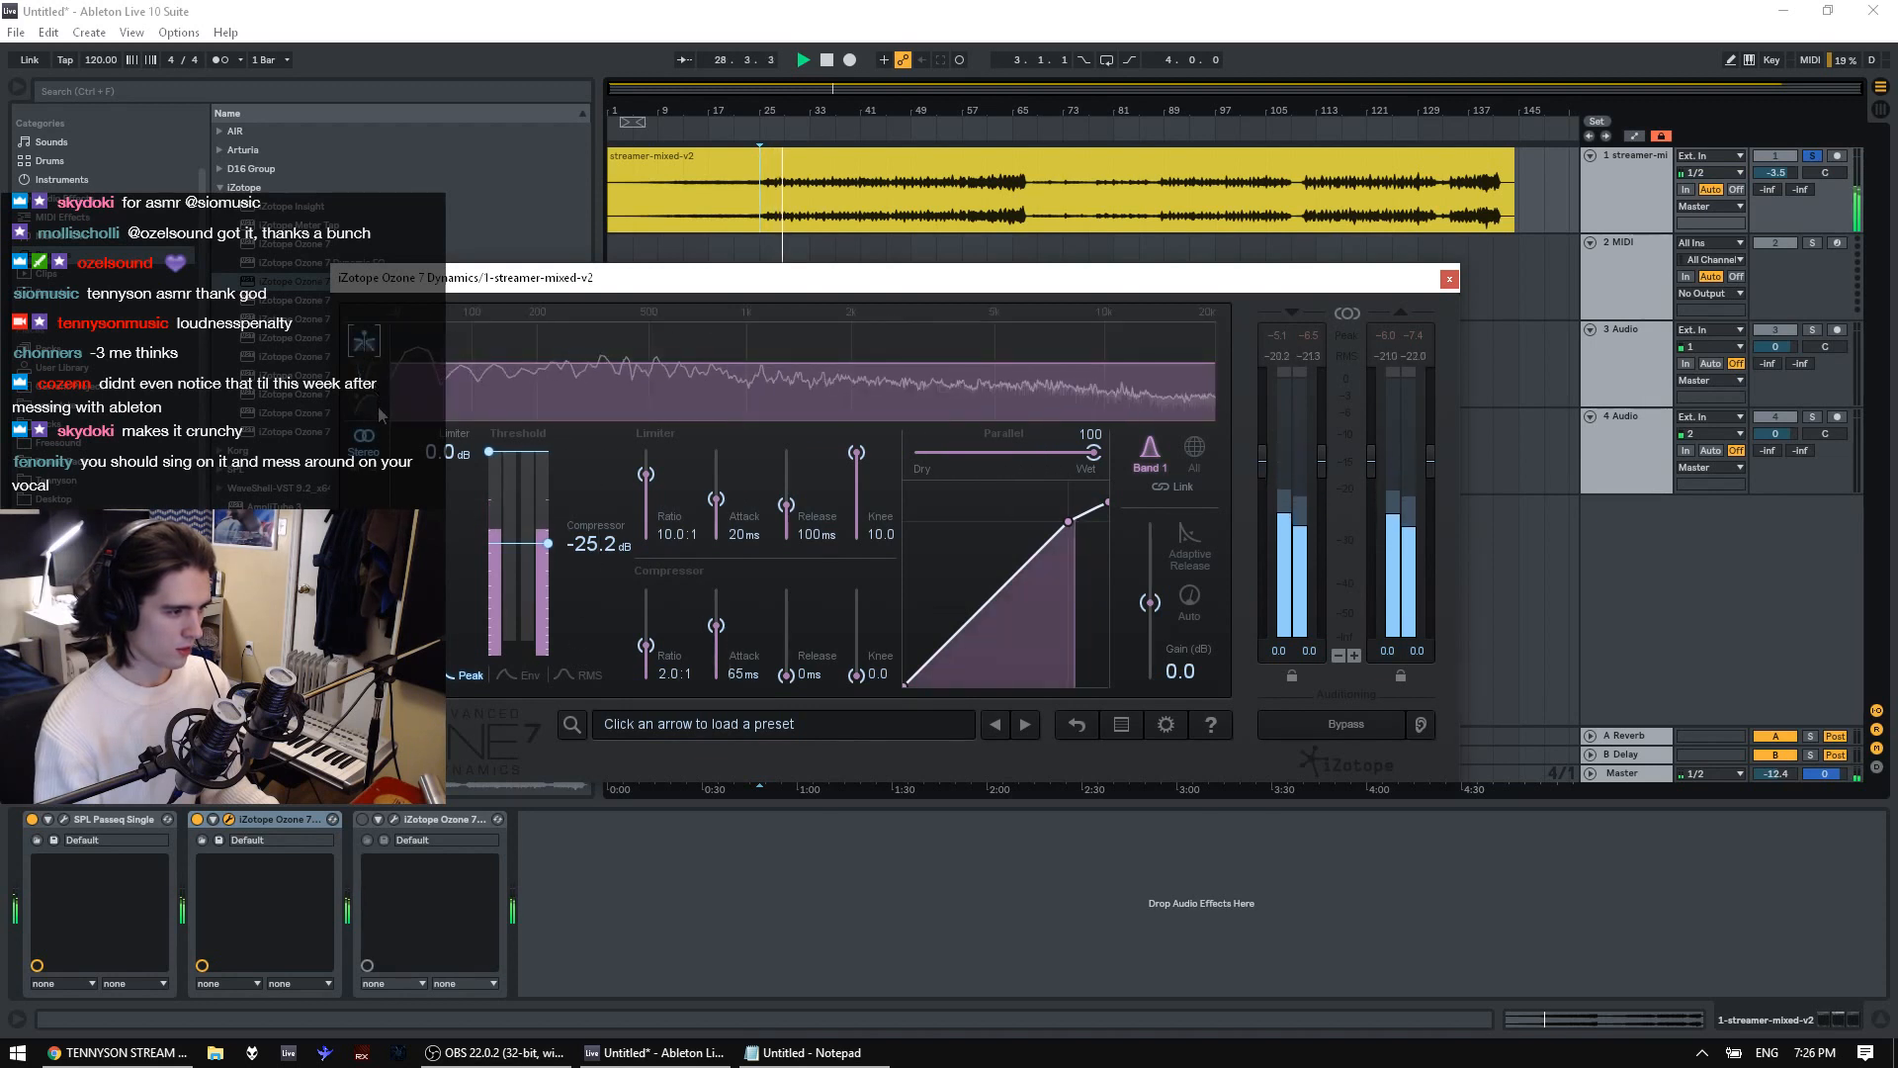
{"action": "left_click", "coordinate": [362, 407]}
{"action": "left_click", "coordinate": [363, 373]}
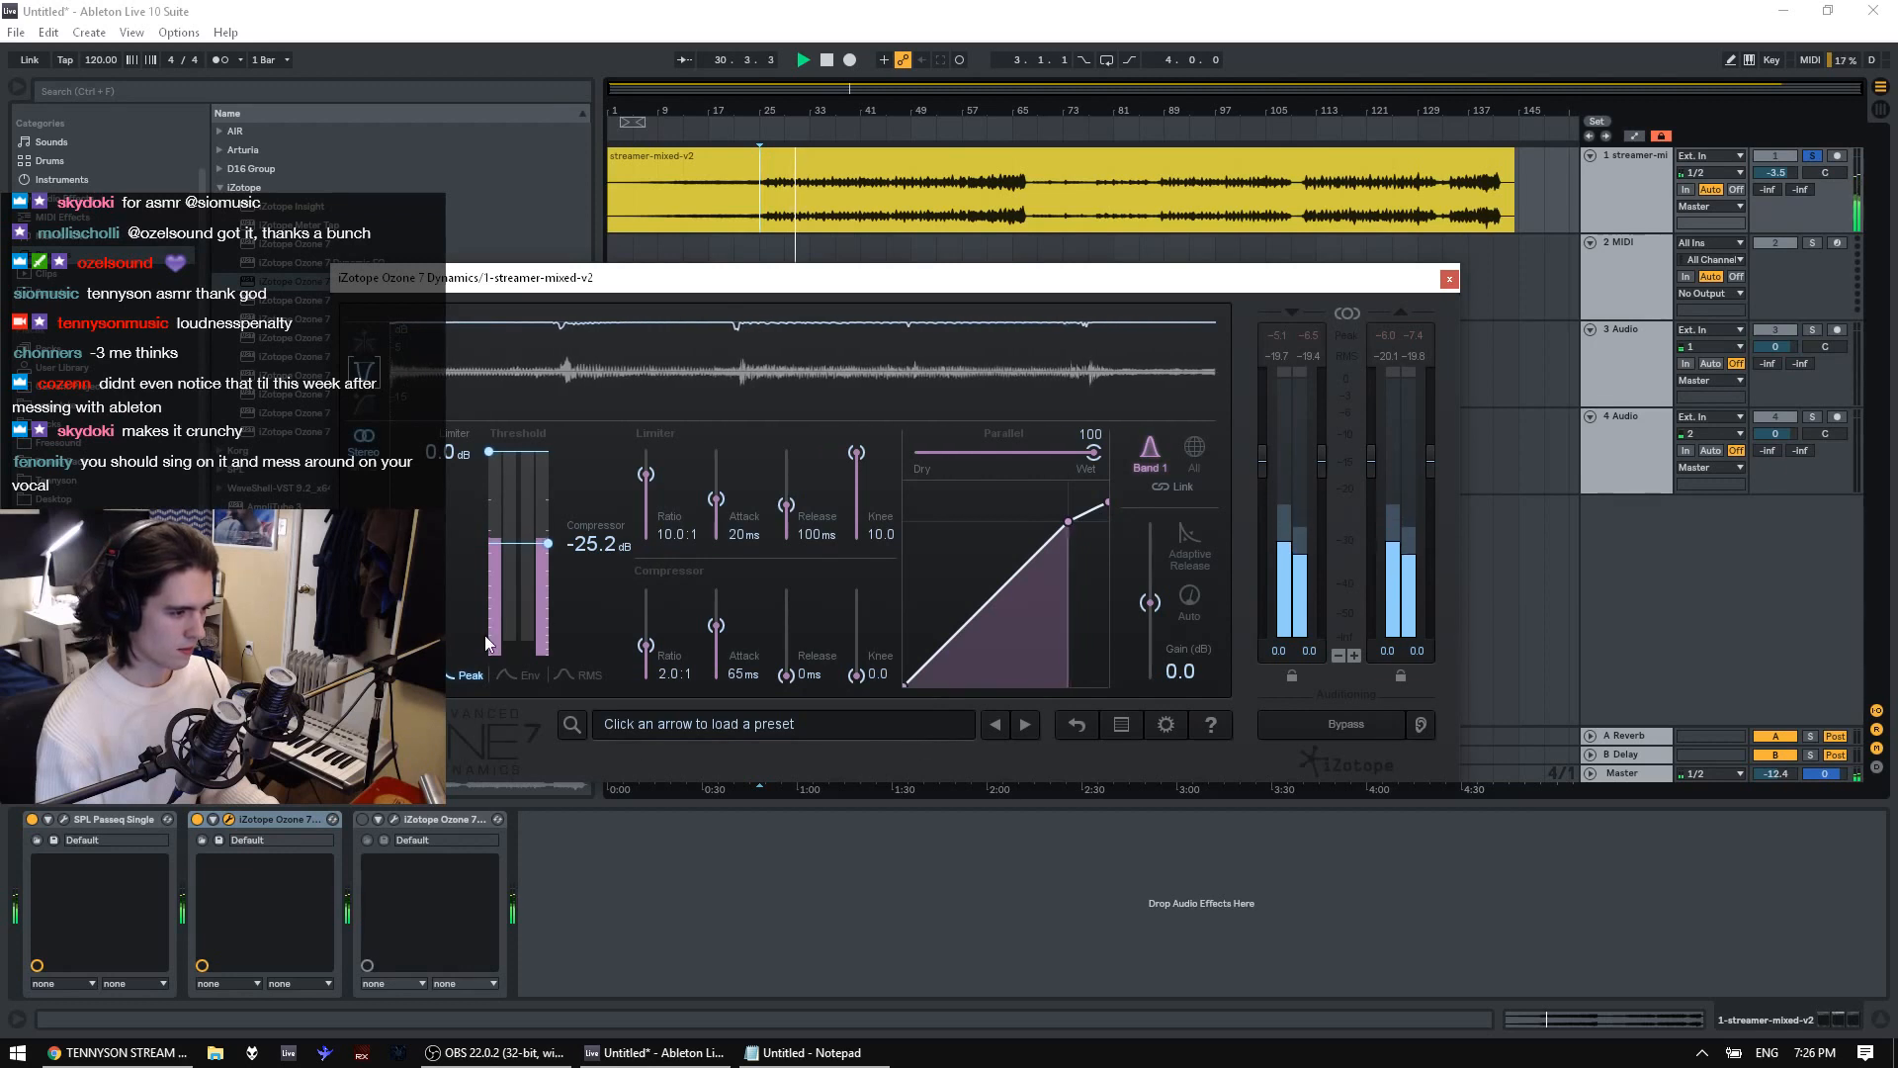
Try compressor thresholds of -30.6 and -29.1 dB while replaying from bar 25, and settle on -25.4 dB
{"action": "left_click_drag", "start_coordinate": [535, 552], "coordinate": [587, 561]}
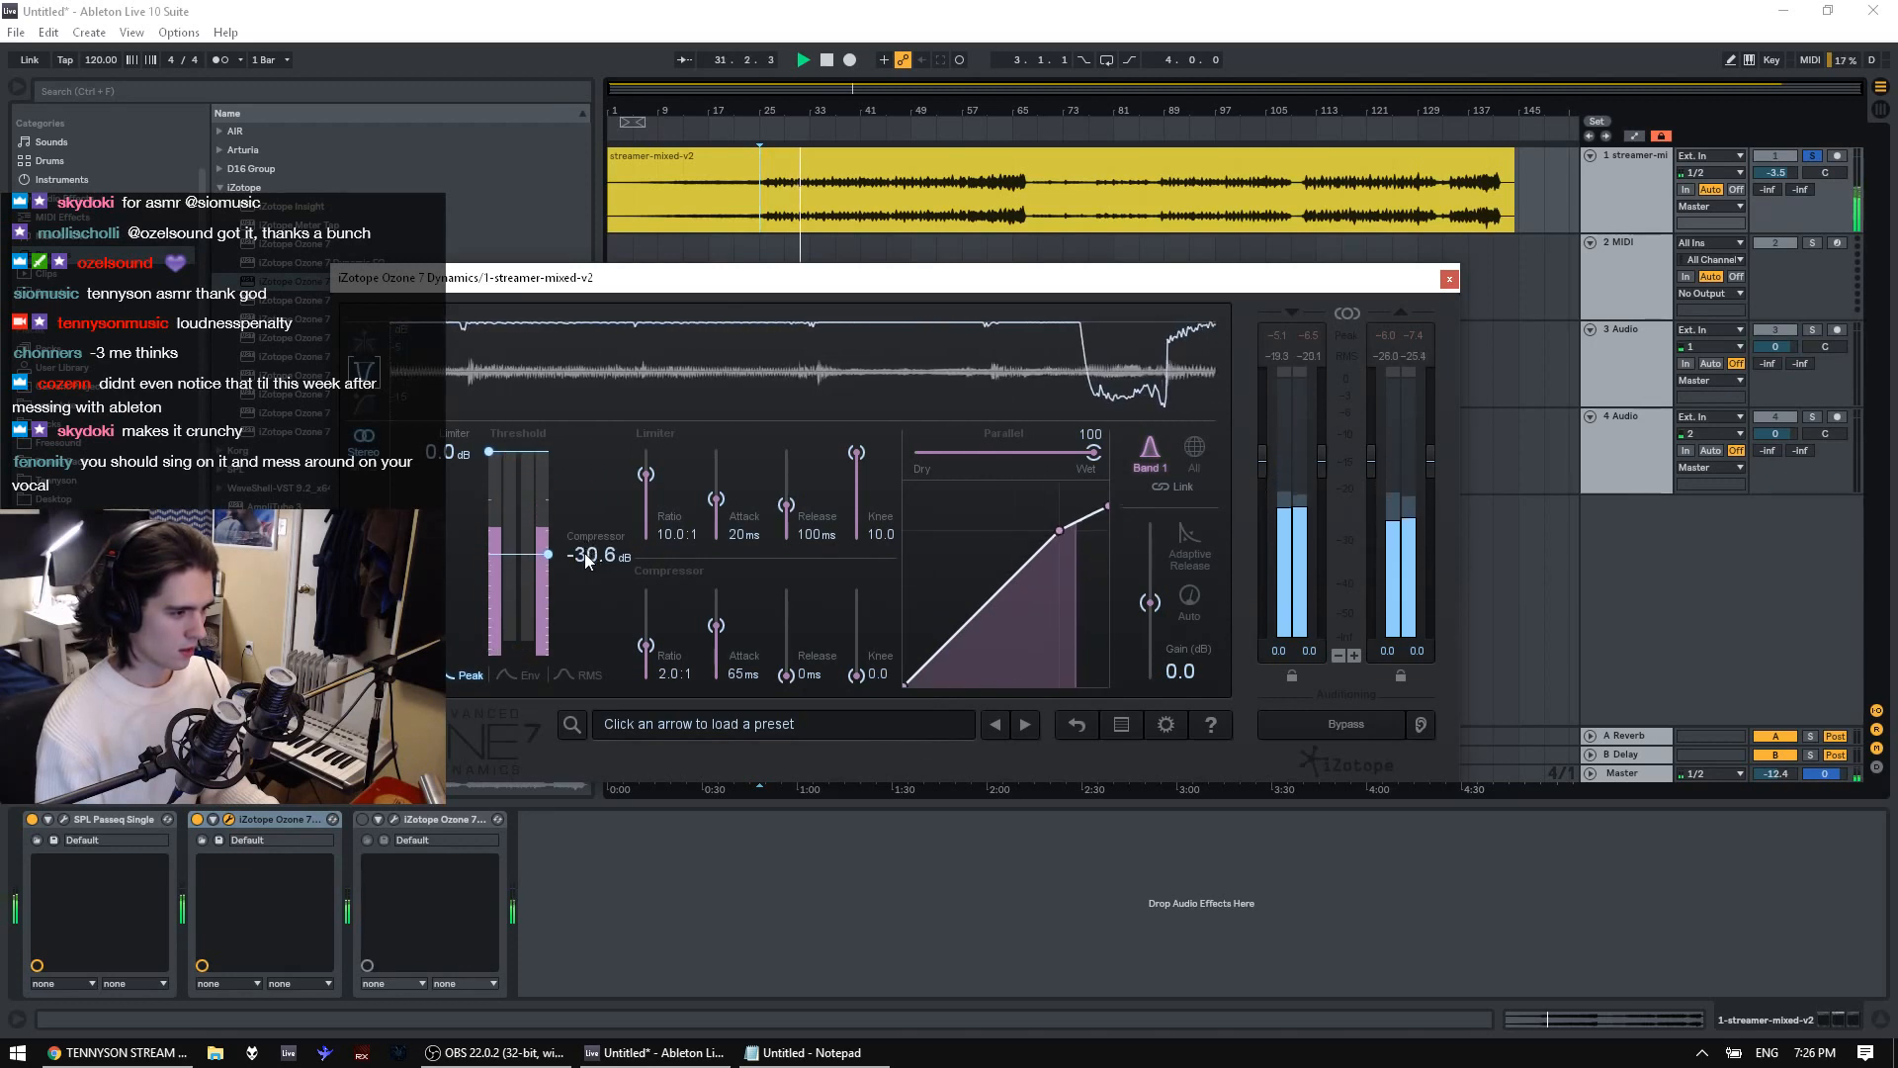
{"action": "scroll", "coordinate": [586, 555], "scroll_direction": "up", "scroll_amount": 2}
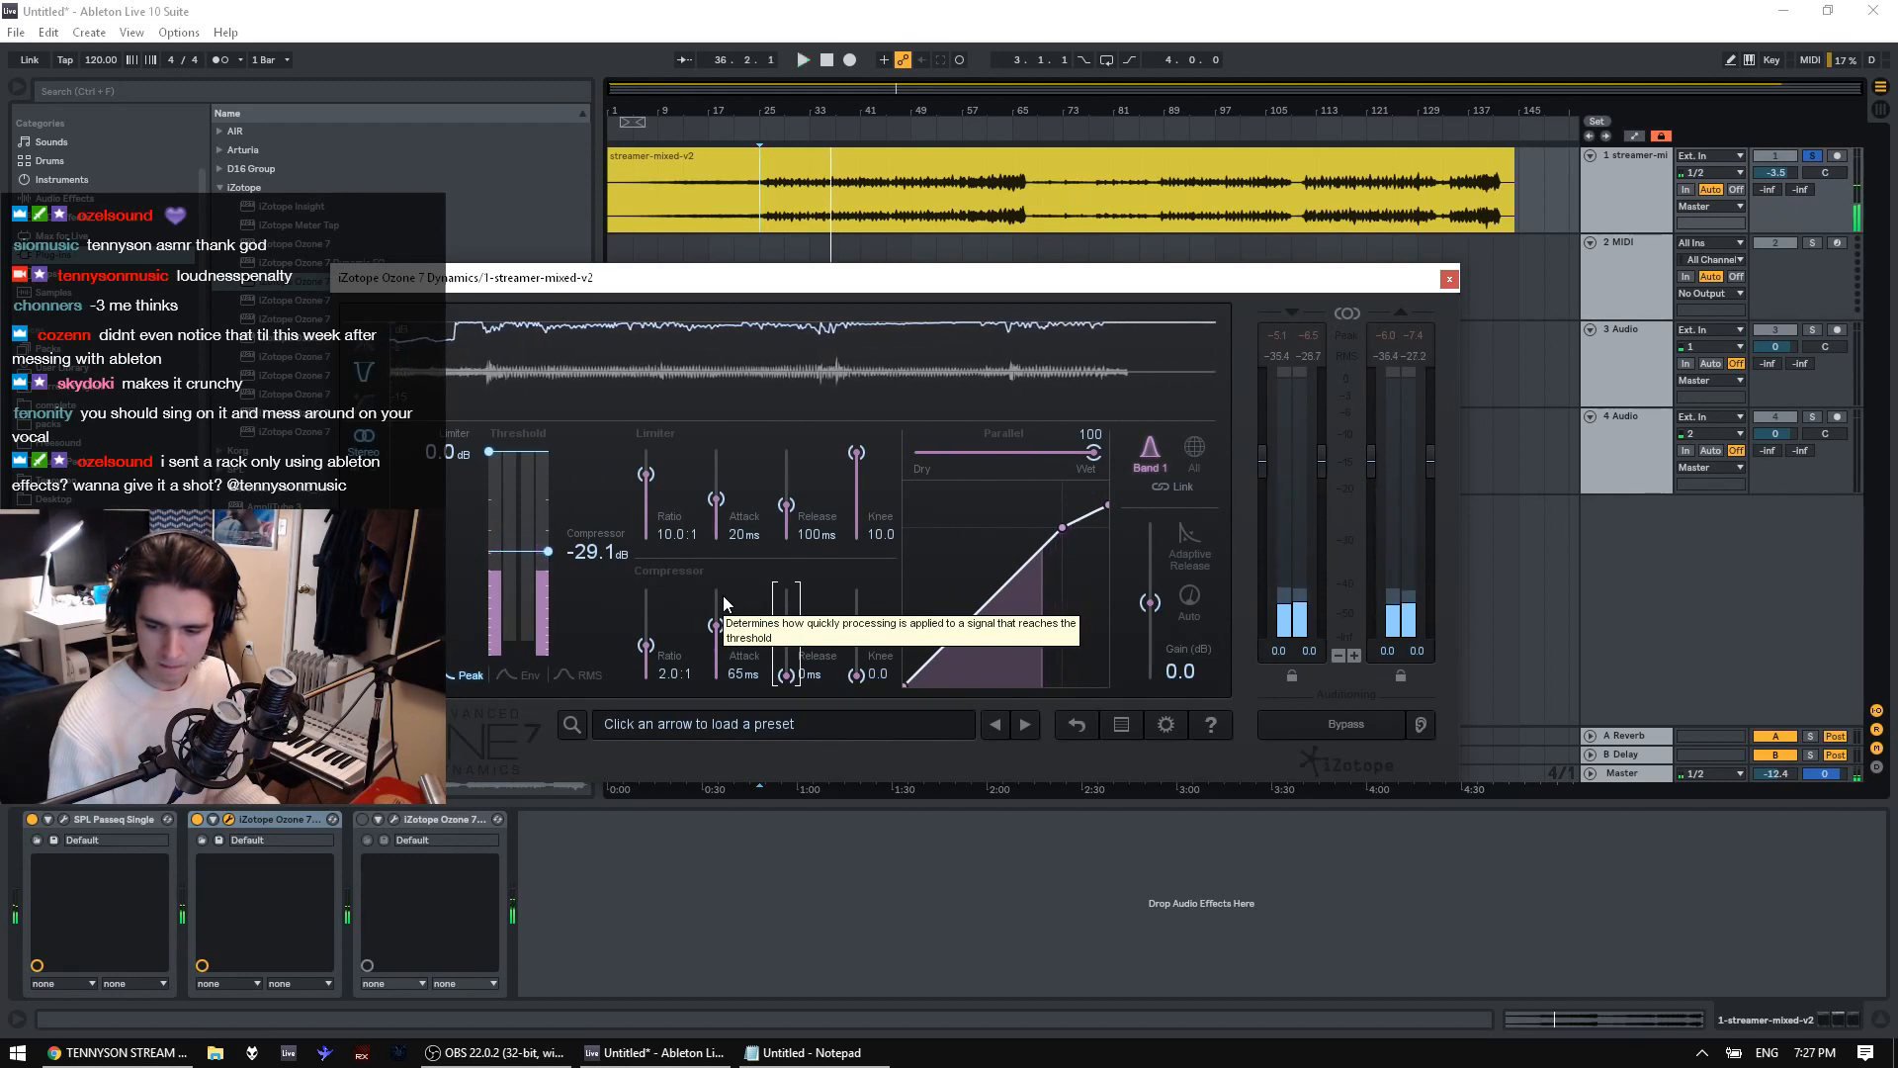
{"action": "key", "text": "space"}
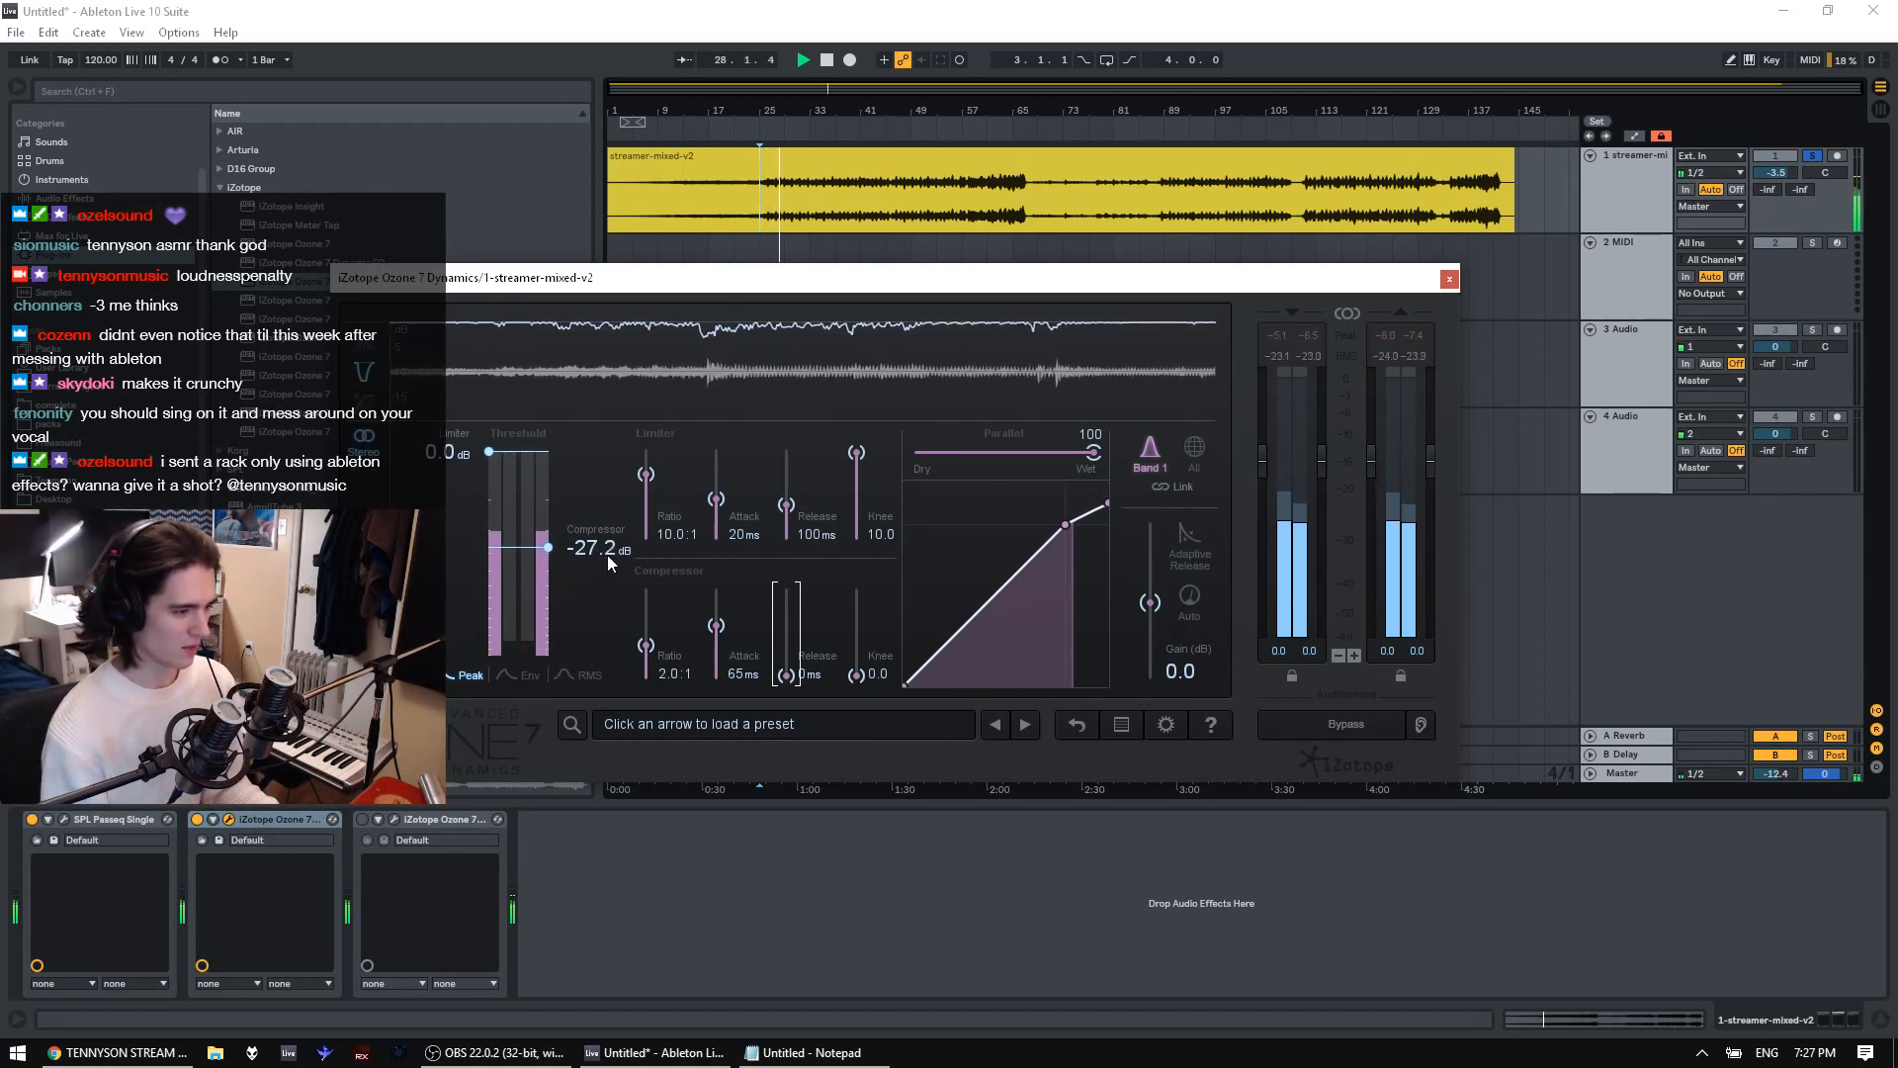
{"action": "left_click_drag", "start_coordinate": [613, 552], "coordinate": [617, 548]}
Duplicate the Ozone 7 Dynamics device on the mix track and dismiss the duplicate's preset manager
{"action": "left_click", "coordinate": [295, 816]}
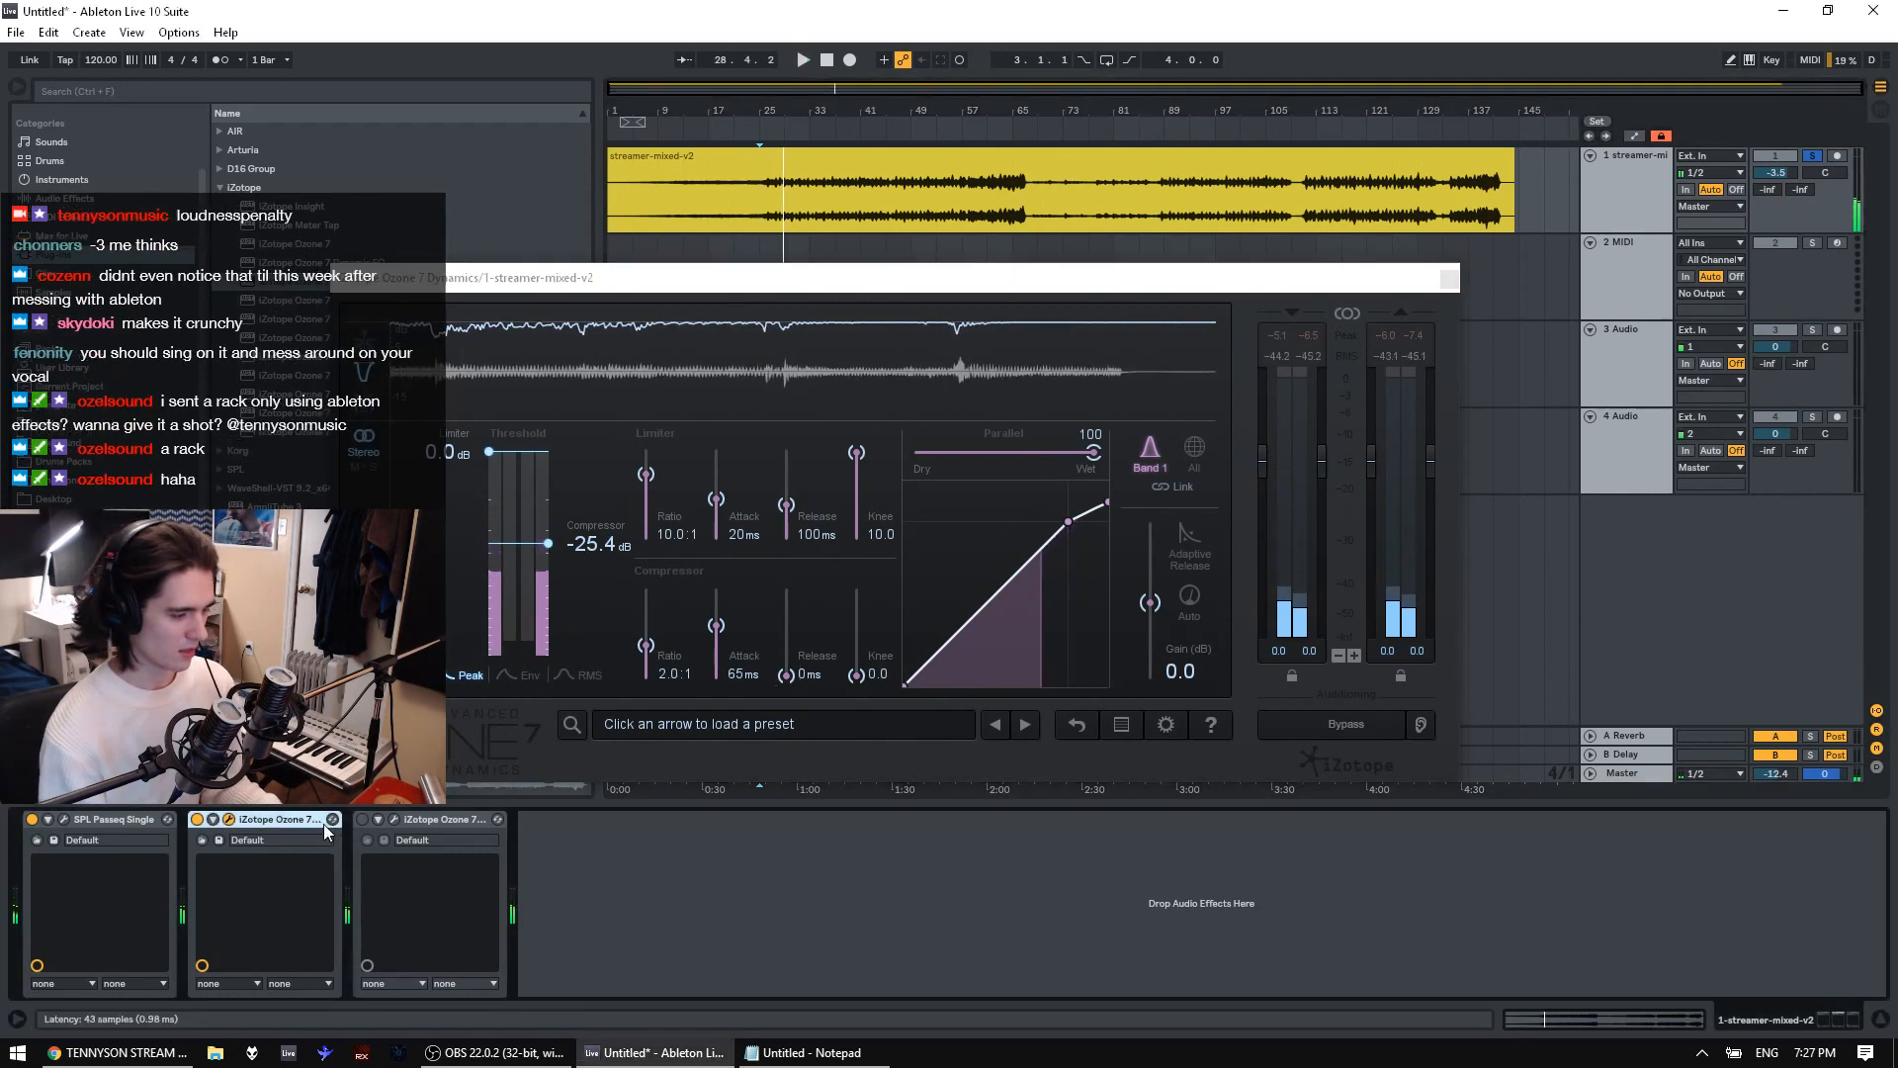
{"action": "left_click", "coordinate": [393, 819]}
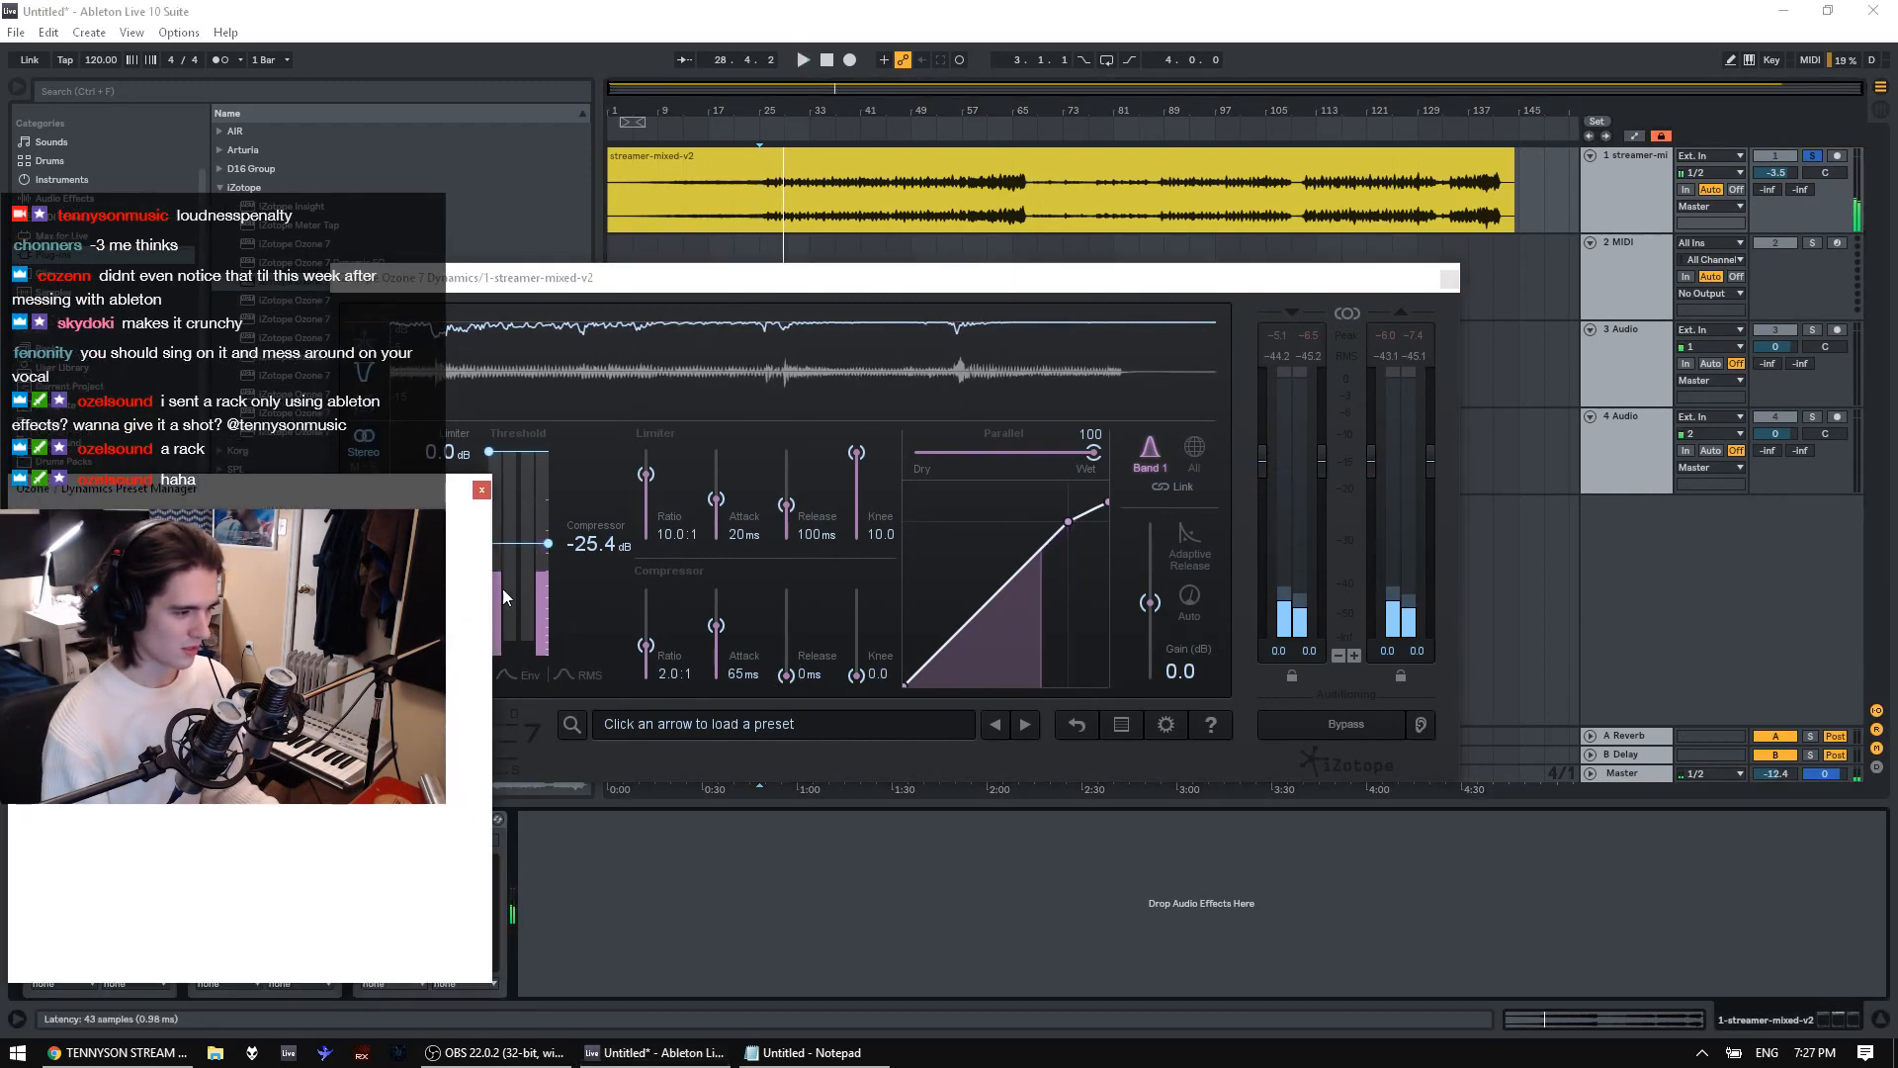
{"action": "left_click", "coordinate": [482, 490]}
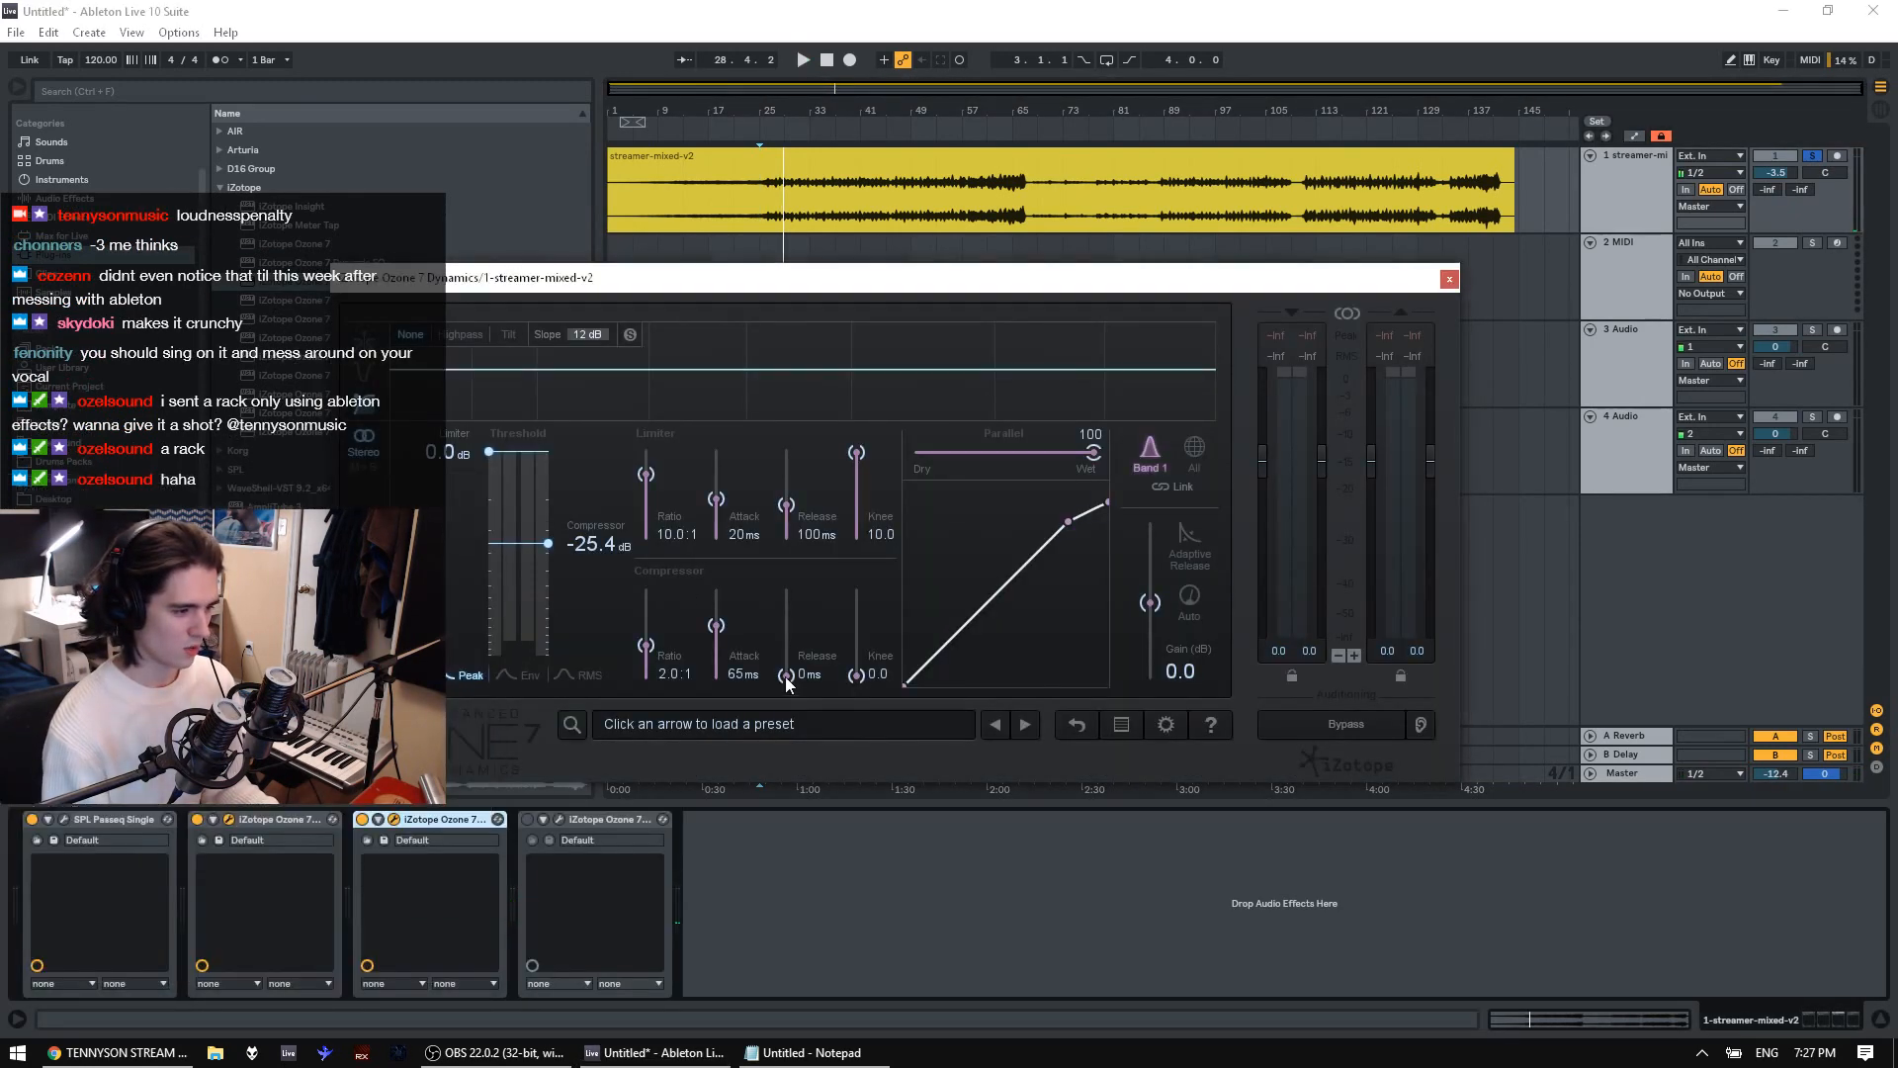
In the duplicated Dynamics, set the compressor's release to 2048 ms and threshold to -17.8 dB while watching its gain reduction trace from bar 25
{"action": "key", "text": "space"}
{"action": "left_click_drag", "start_coordinate": [786, 674], "coordinate": [786, 607]}
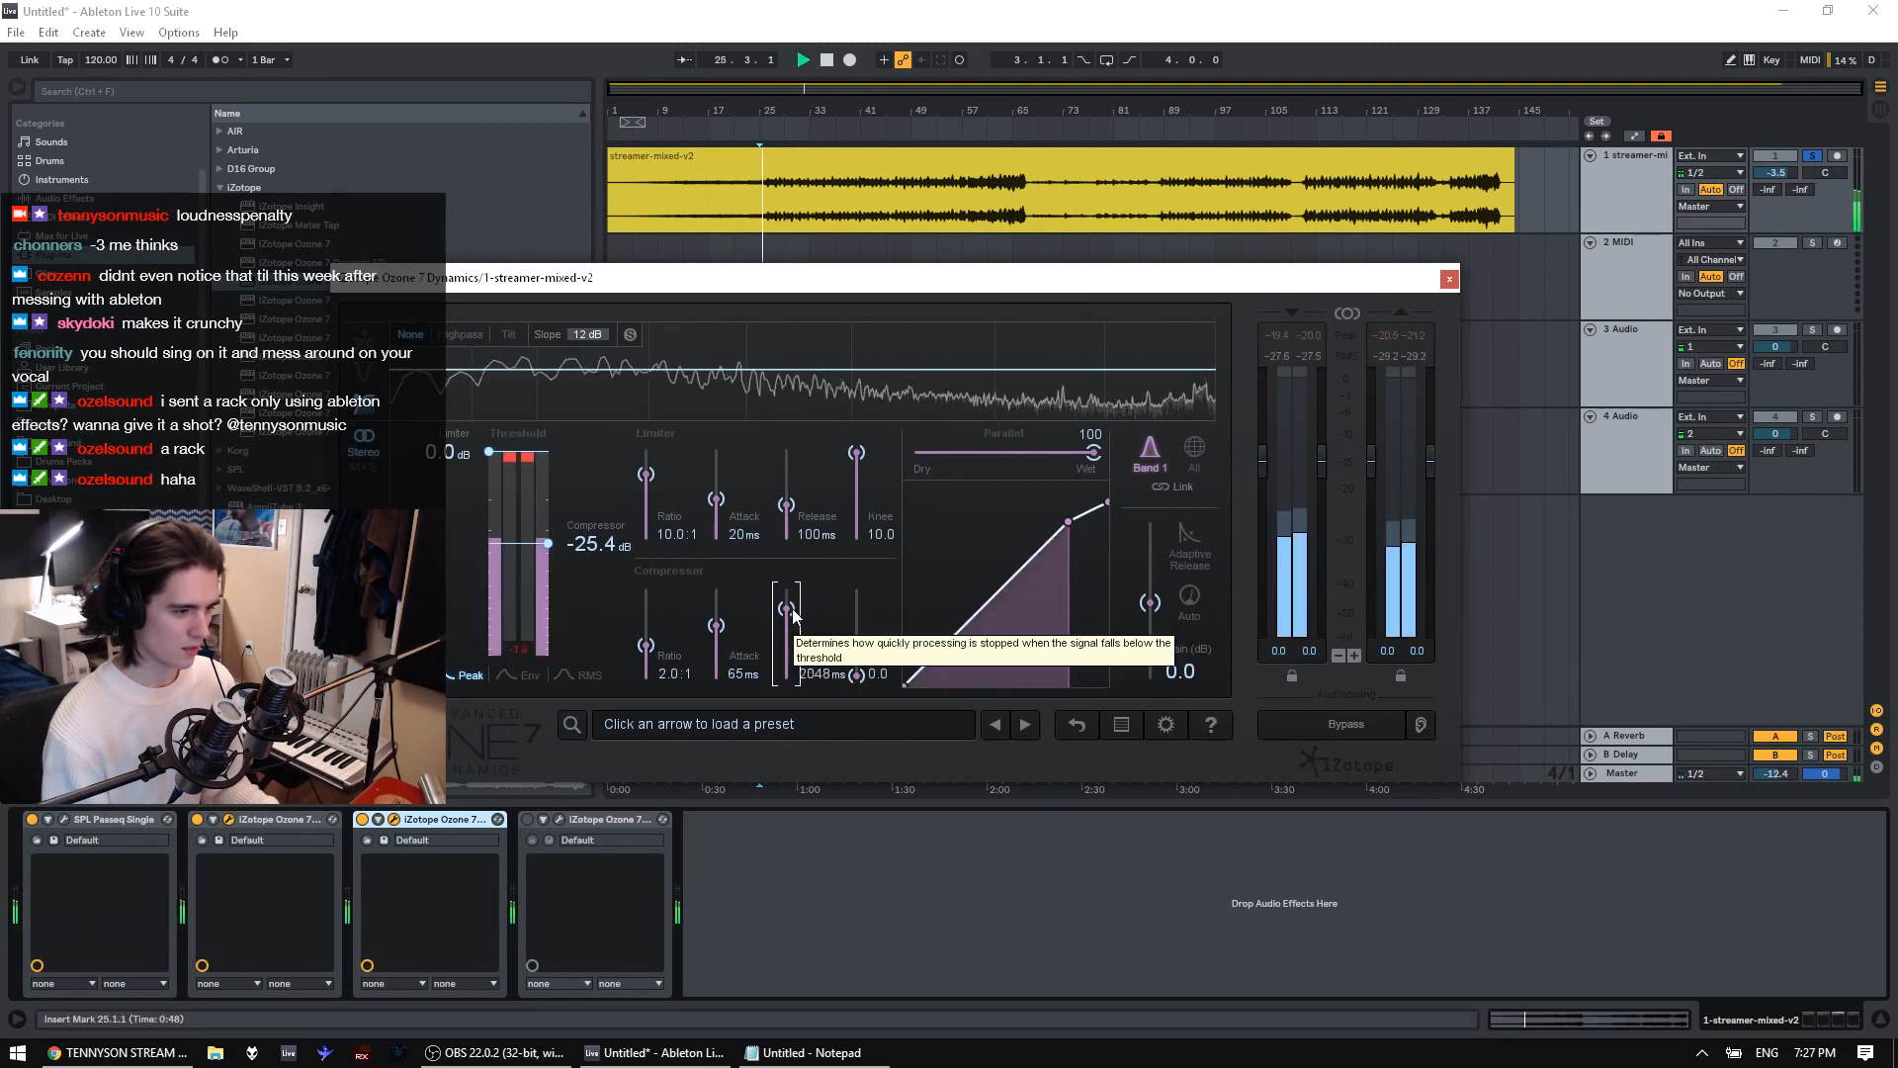
{"action": "left_click", "coordinate": [365, 376]}
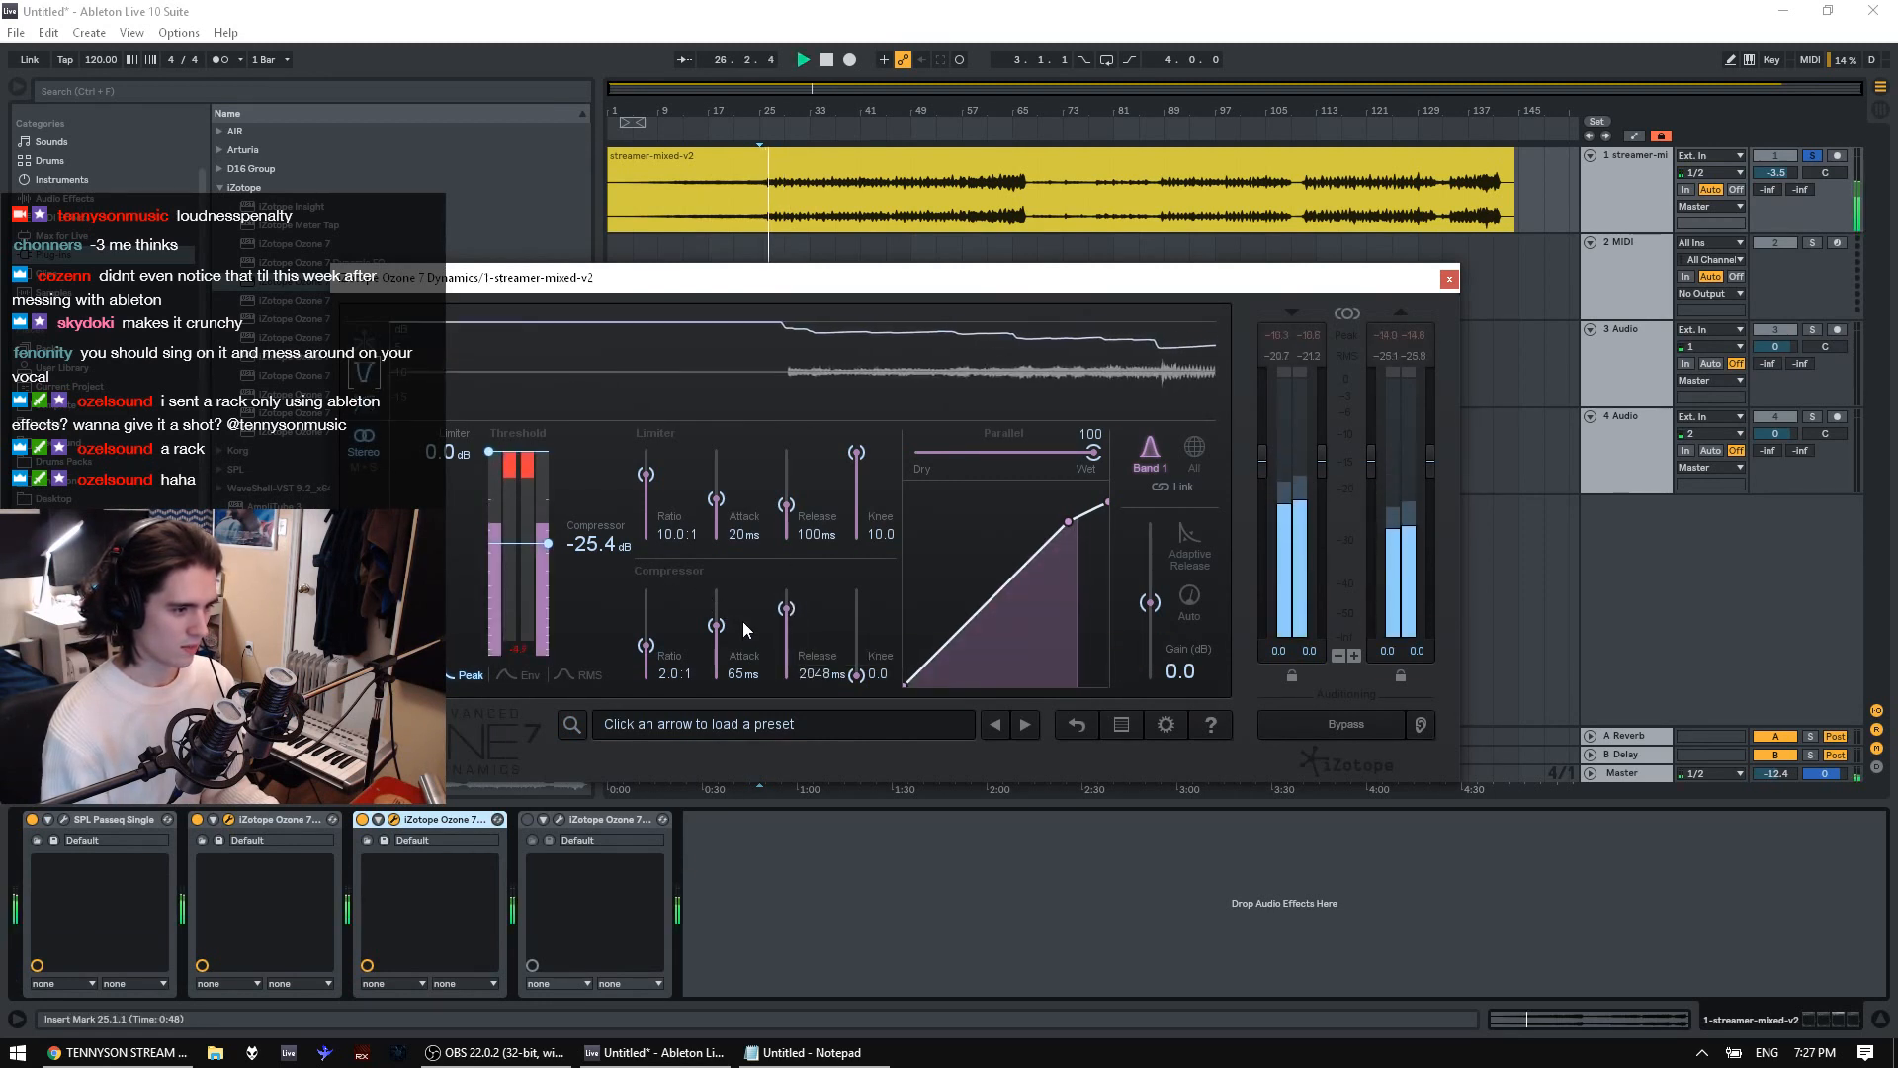
{"action": "left_click_drag", "start_coordinate": [584, 543], "coordinate": [590, 516]}
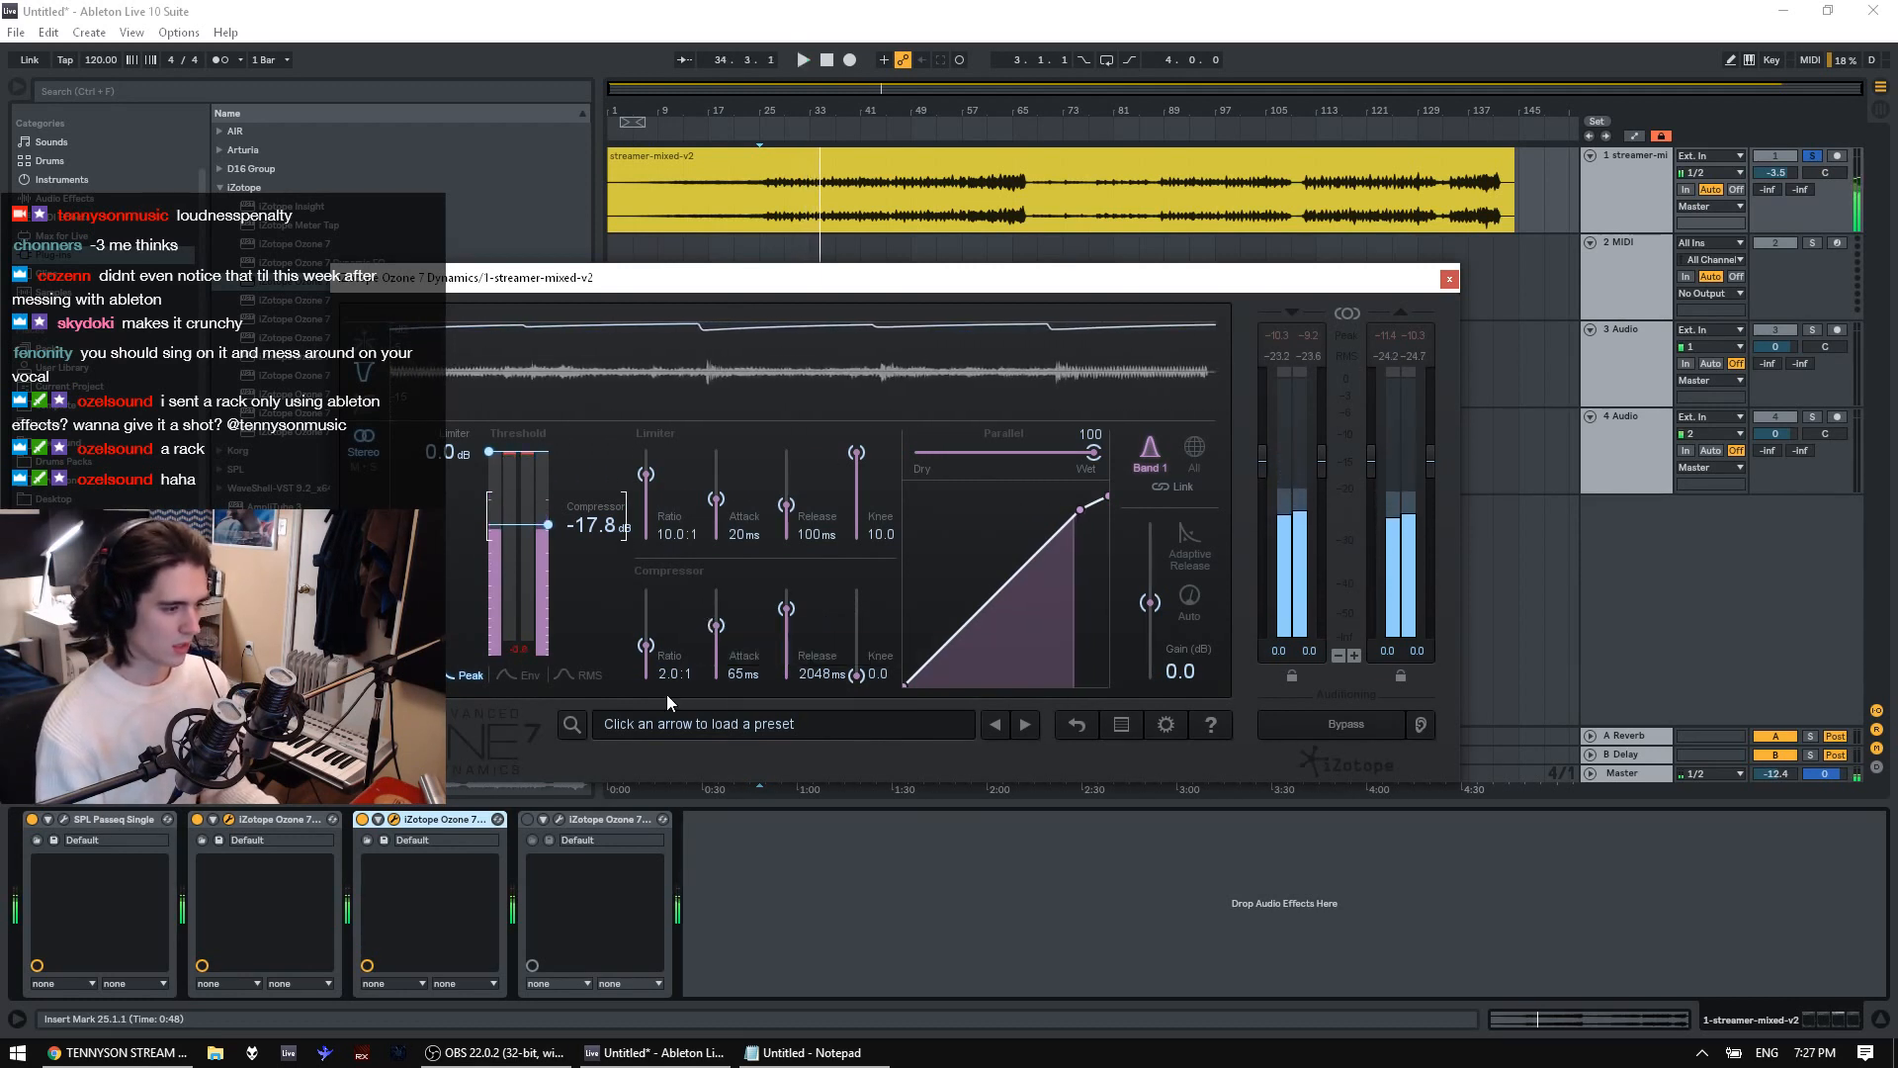
Enable the Ozone 7 Maximizer at the end of the chain, open it without its preset manager and replay from bar 25
{"action": "key", "text": "space"}
{"action": "left_click", "coordinate": [529, 819]}
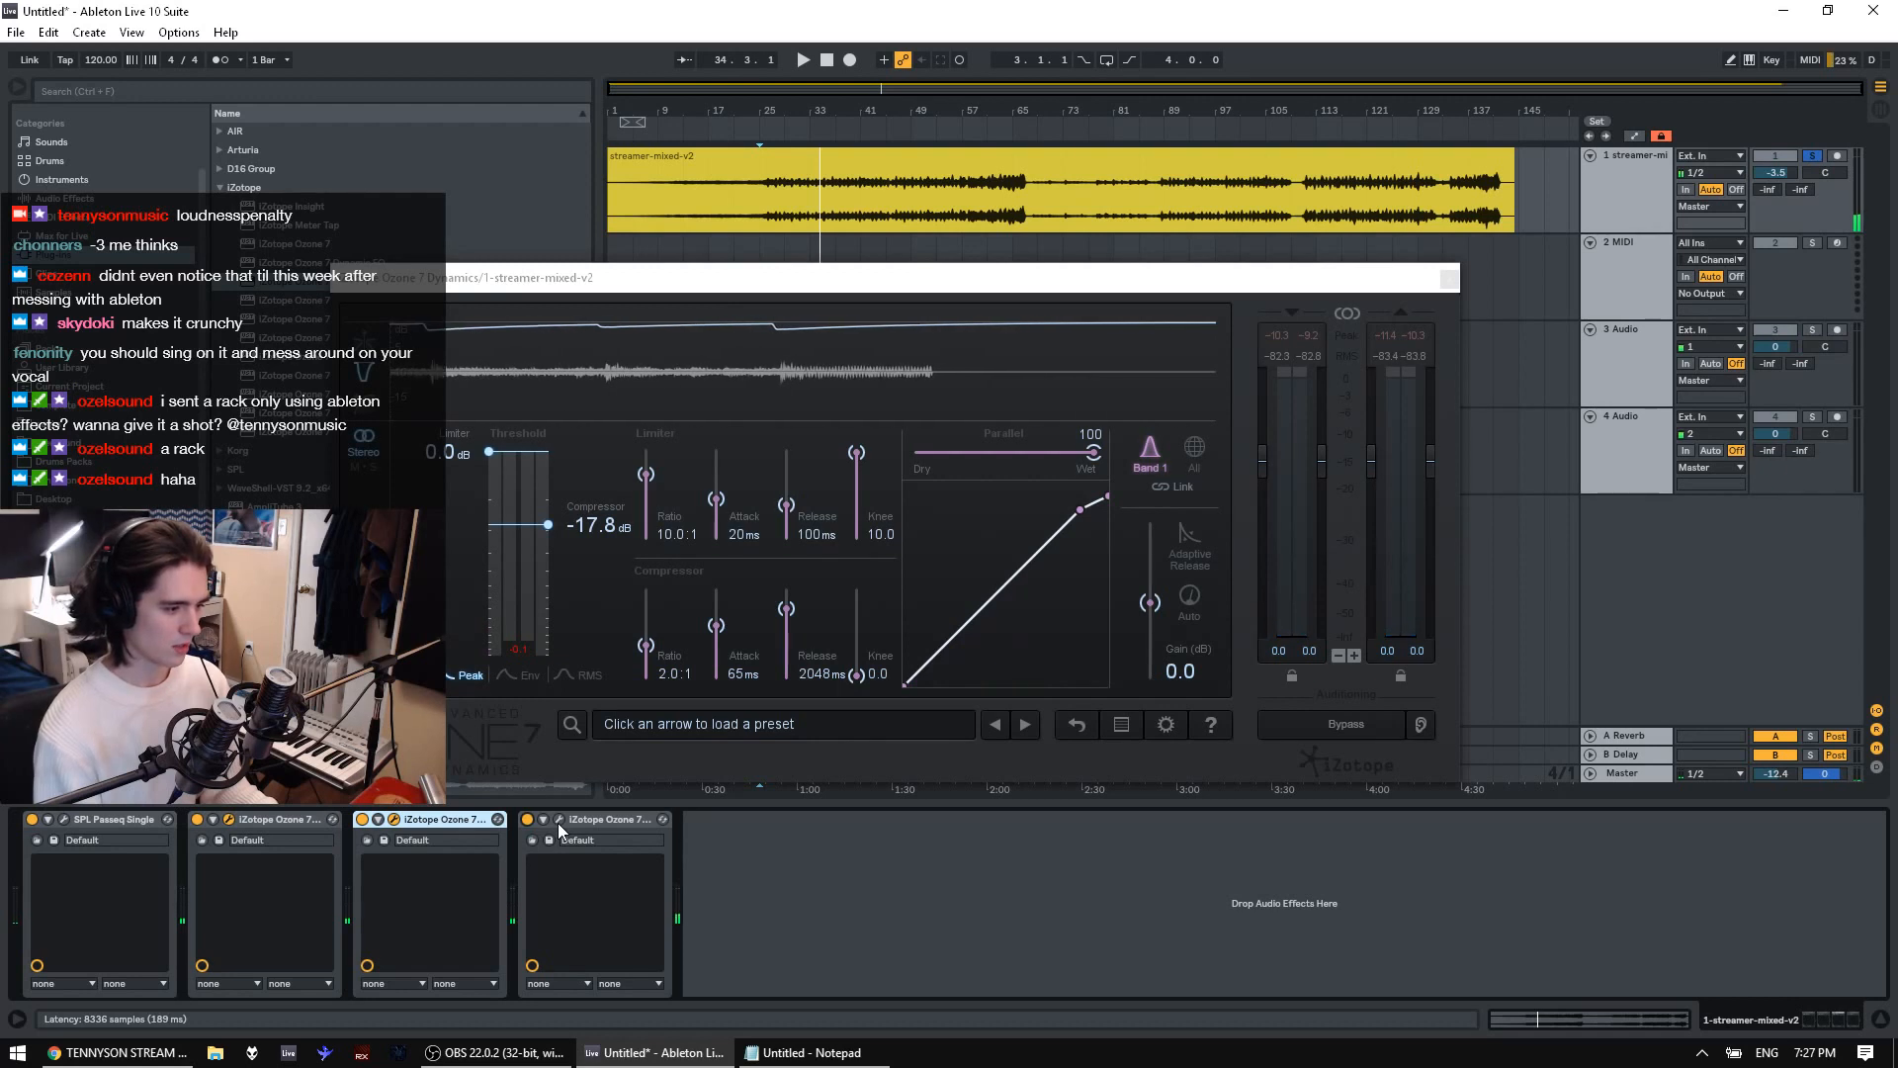
{"action": "left_click", "coordinate": [689, 706]}
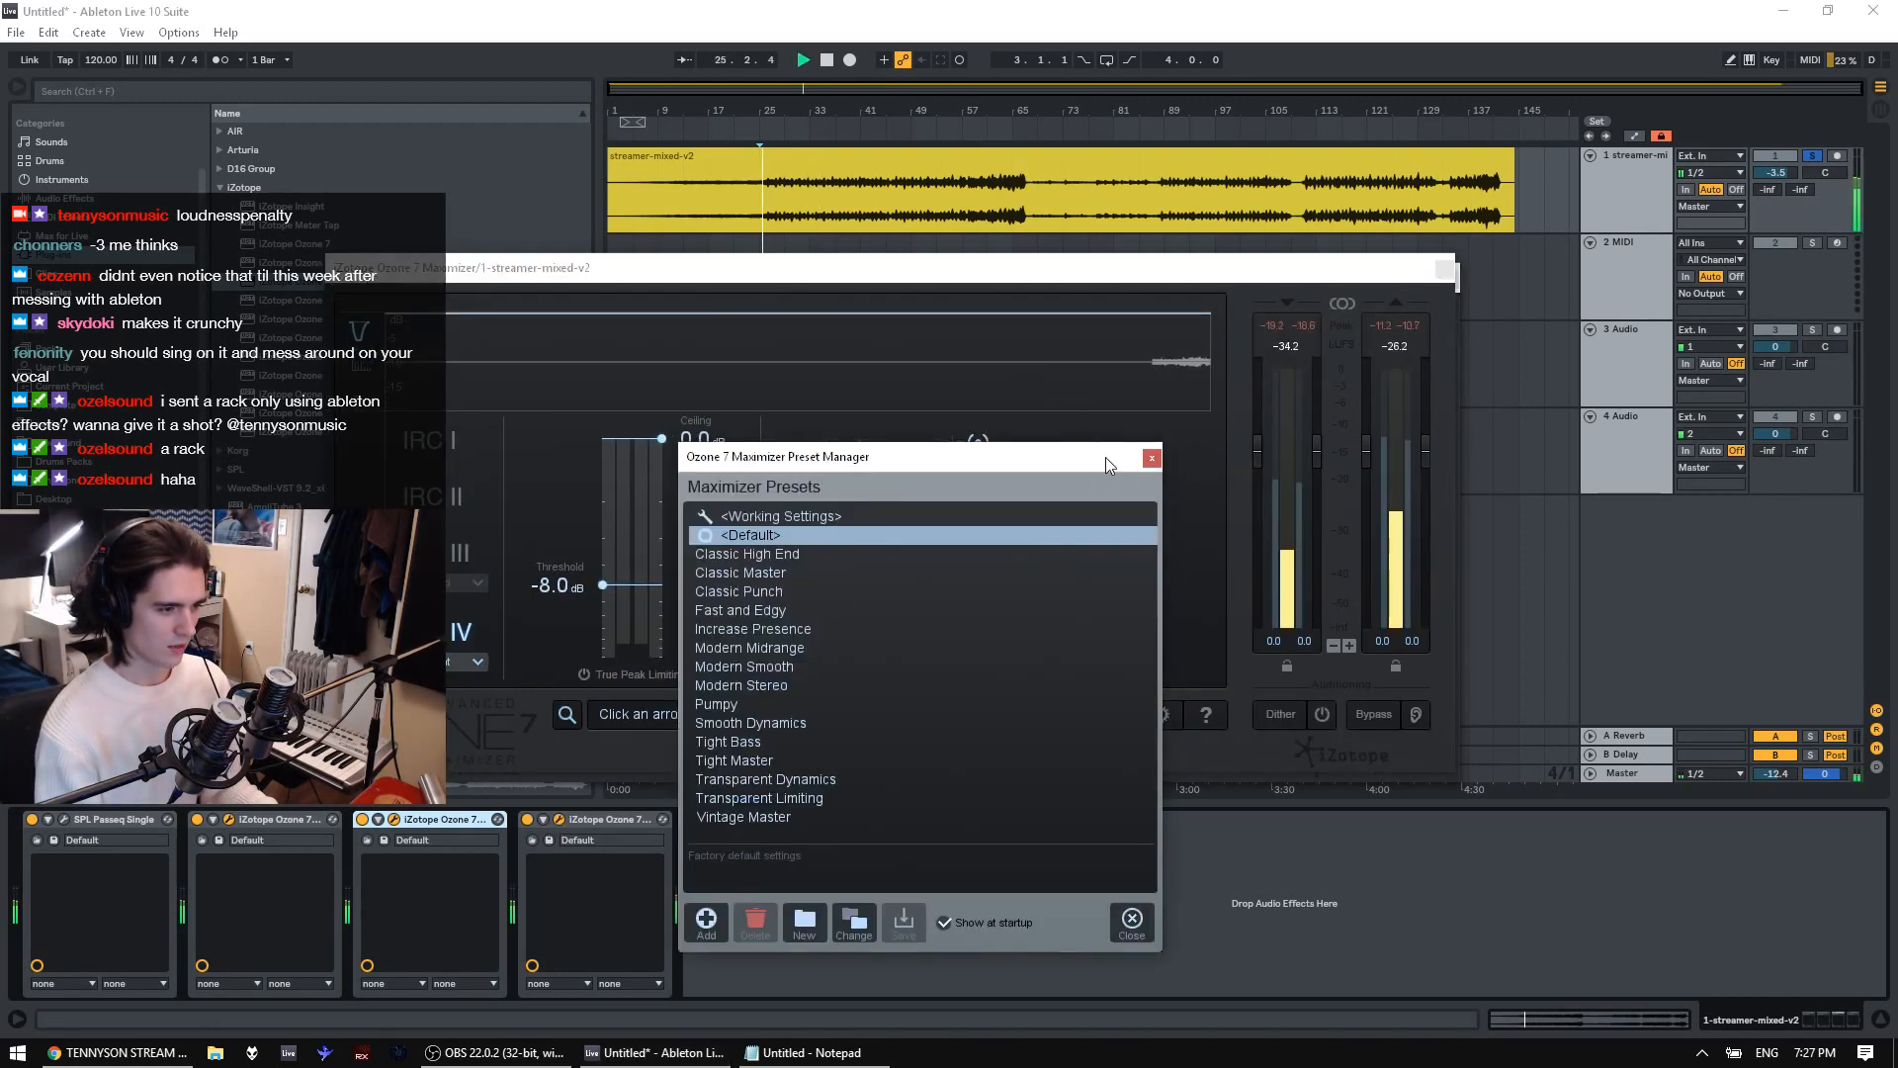
{"action": "left_click", "coordinate": [1149, 459]}
Delete the duplicated Dynamics device and reopen the first Dynamics in place of the Maximizer
{"action": "left_click", "coordinate": [450, 821]}
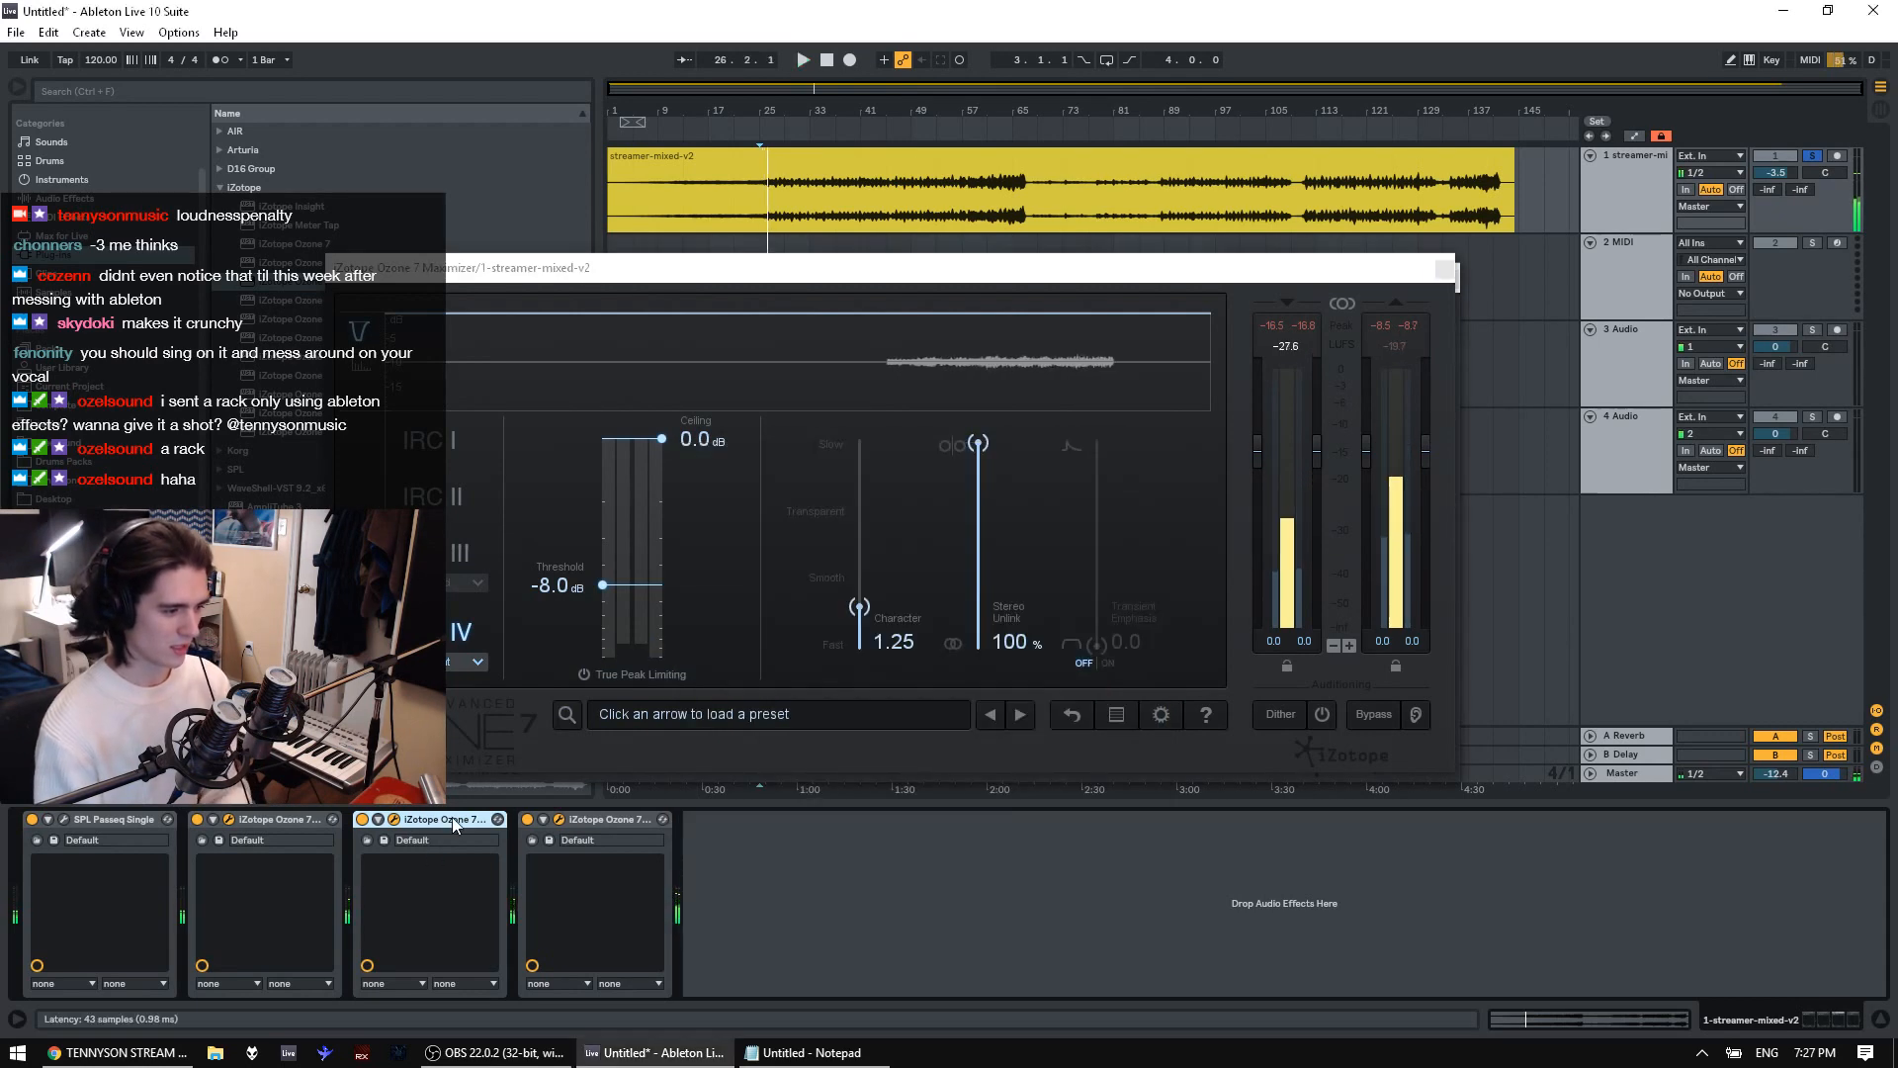
{"action": "key", "text": "Delete"}
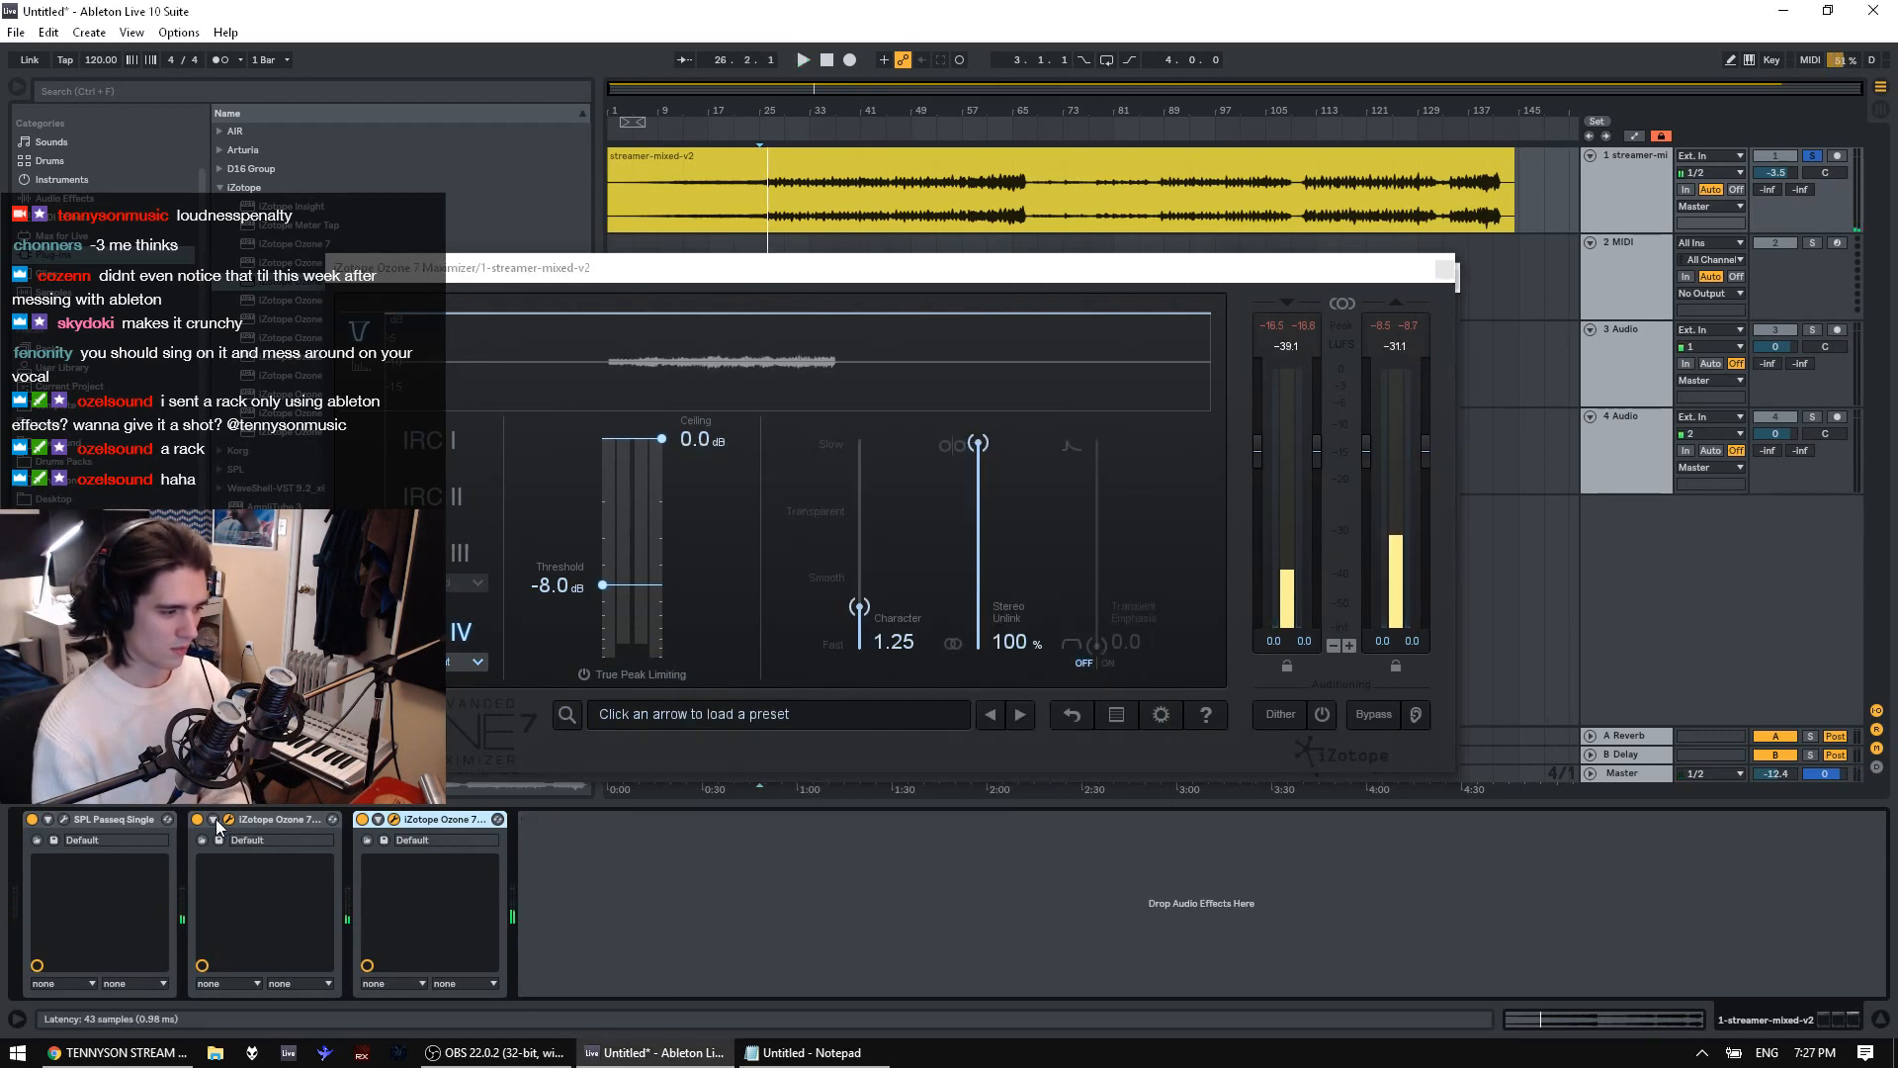
{"action": "left_click", "coordinate": [234, 824]}
{"action": "left_click", "coordinate": [1444, 269]}
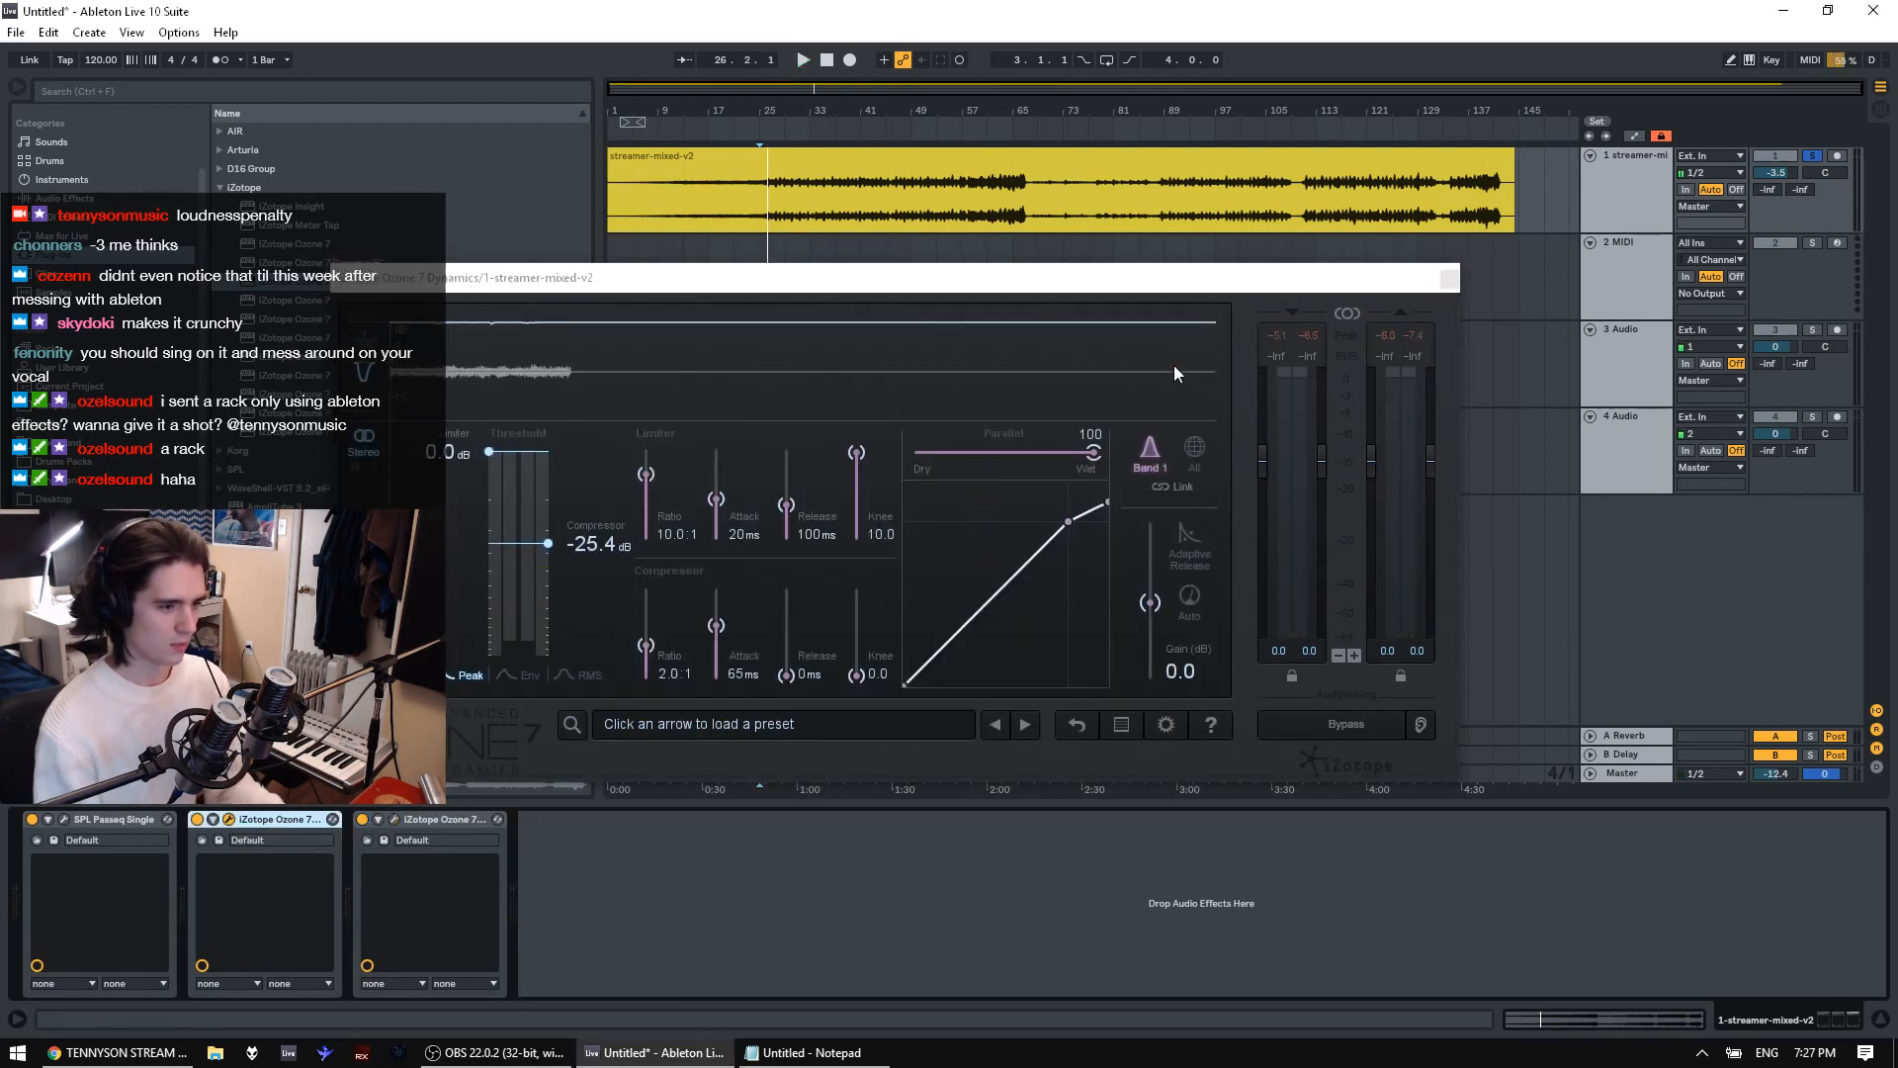
Replay the mix briefly from bar 25 with the remaining Dynamics and Maximizer, and close the Dynamics window
{"action": "key", "text": "space"}
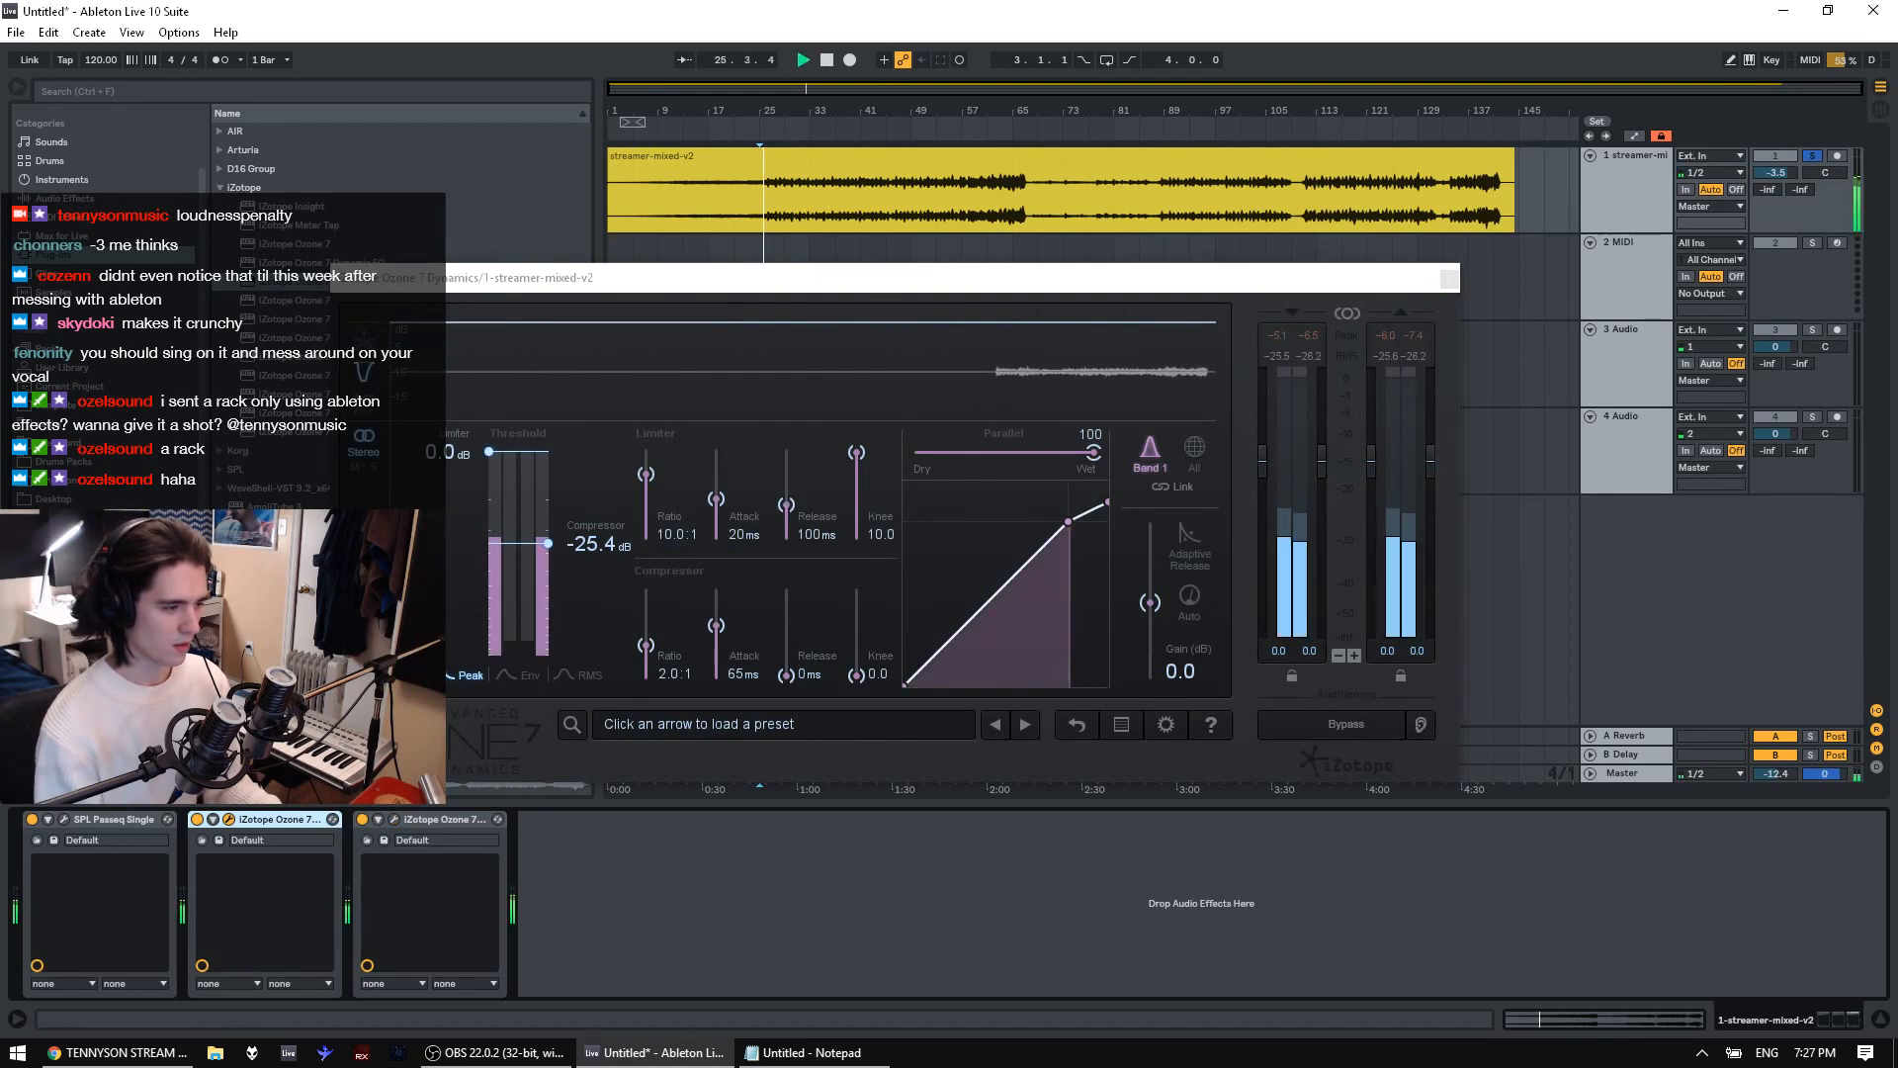
{"action": "key", "text": "space"}
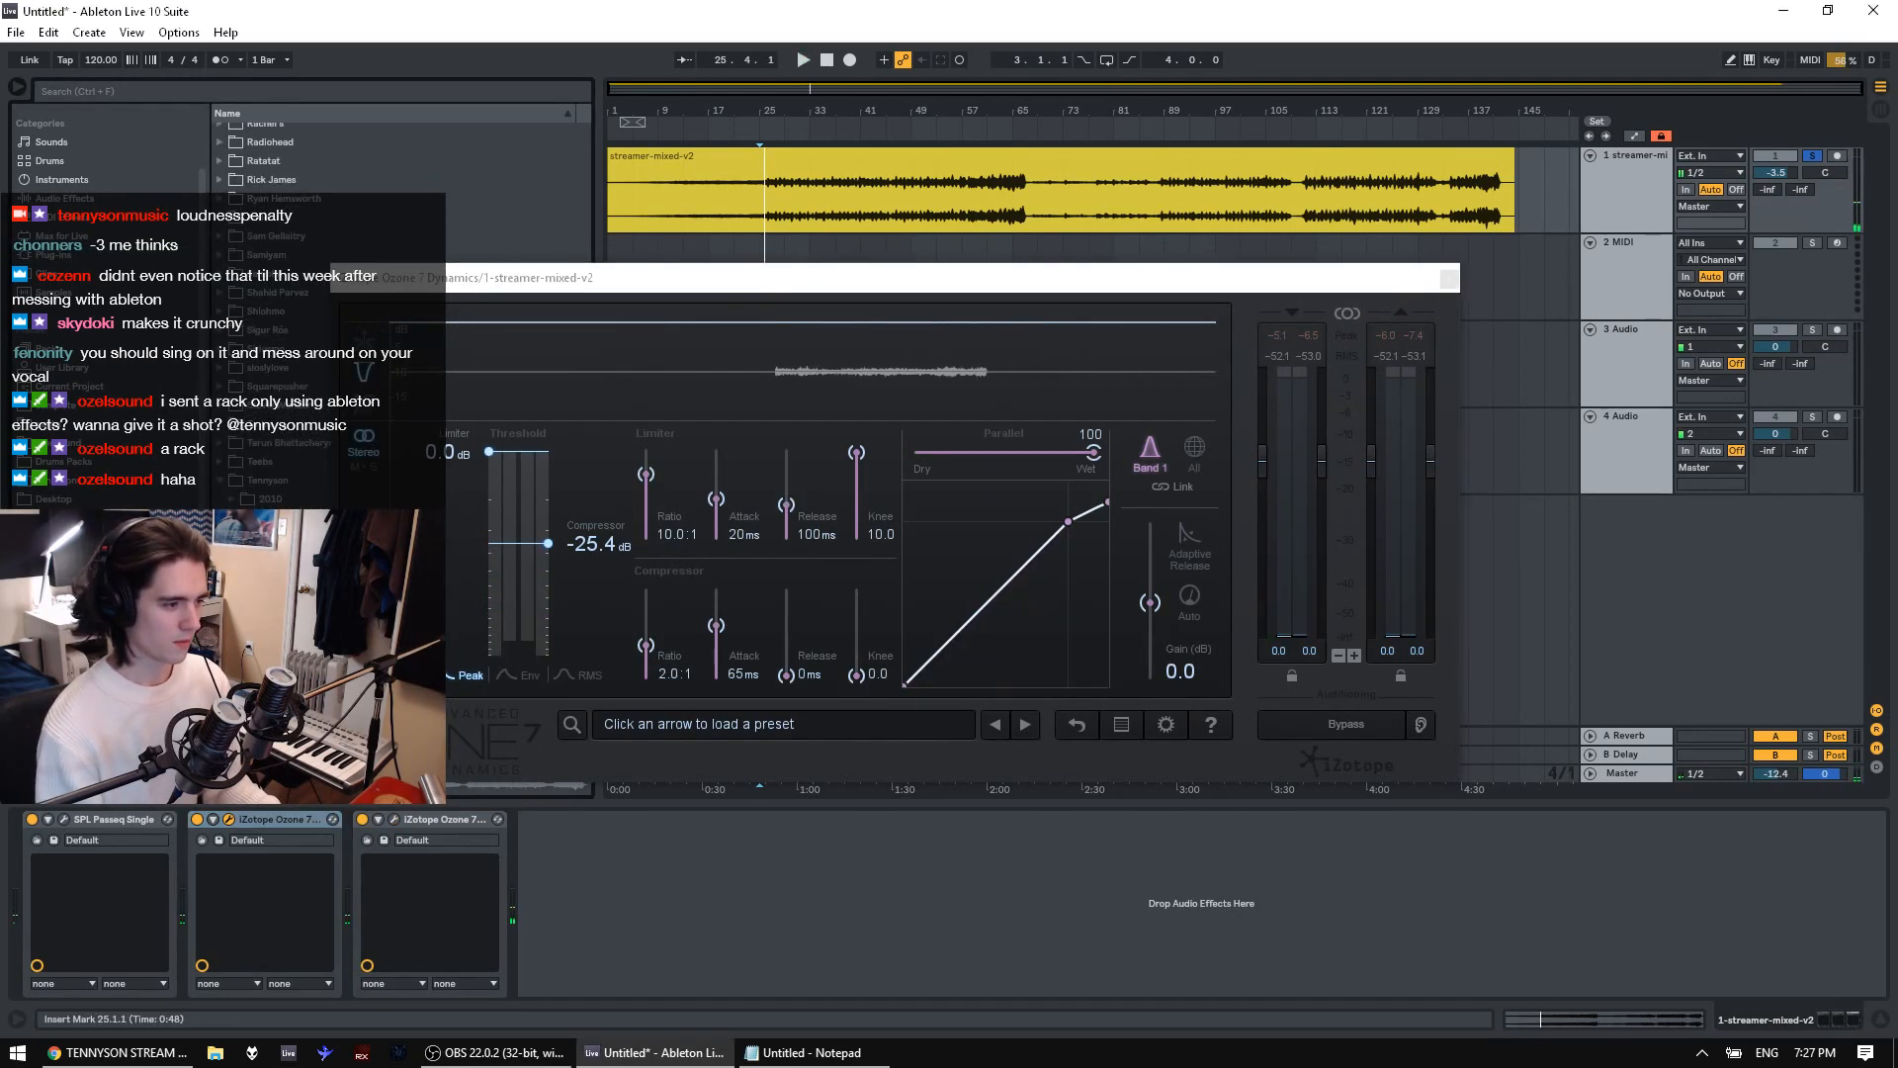
{"action": "left_click", "coordinate": [1449, 277]}
Load the song 03 7_00 AM from the Tennyson folder onto track 2 as a reference, solo it and raise its volume
{"action": "left_click", "coordinate": [249, 478]}
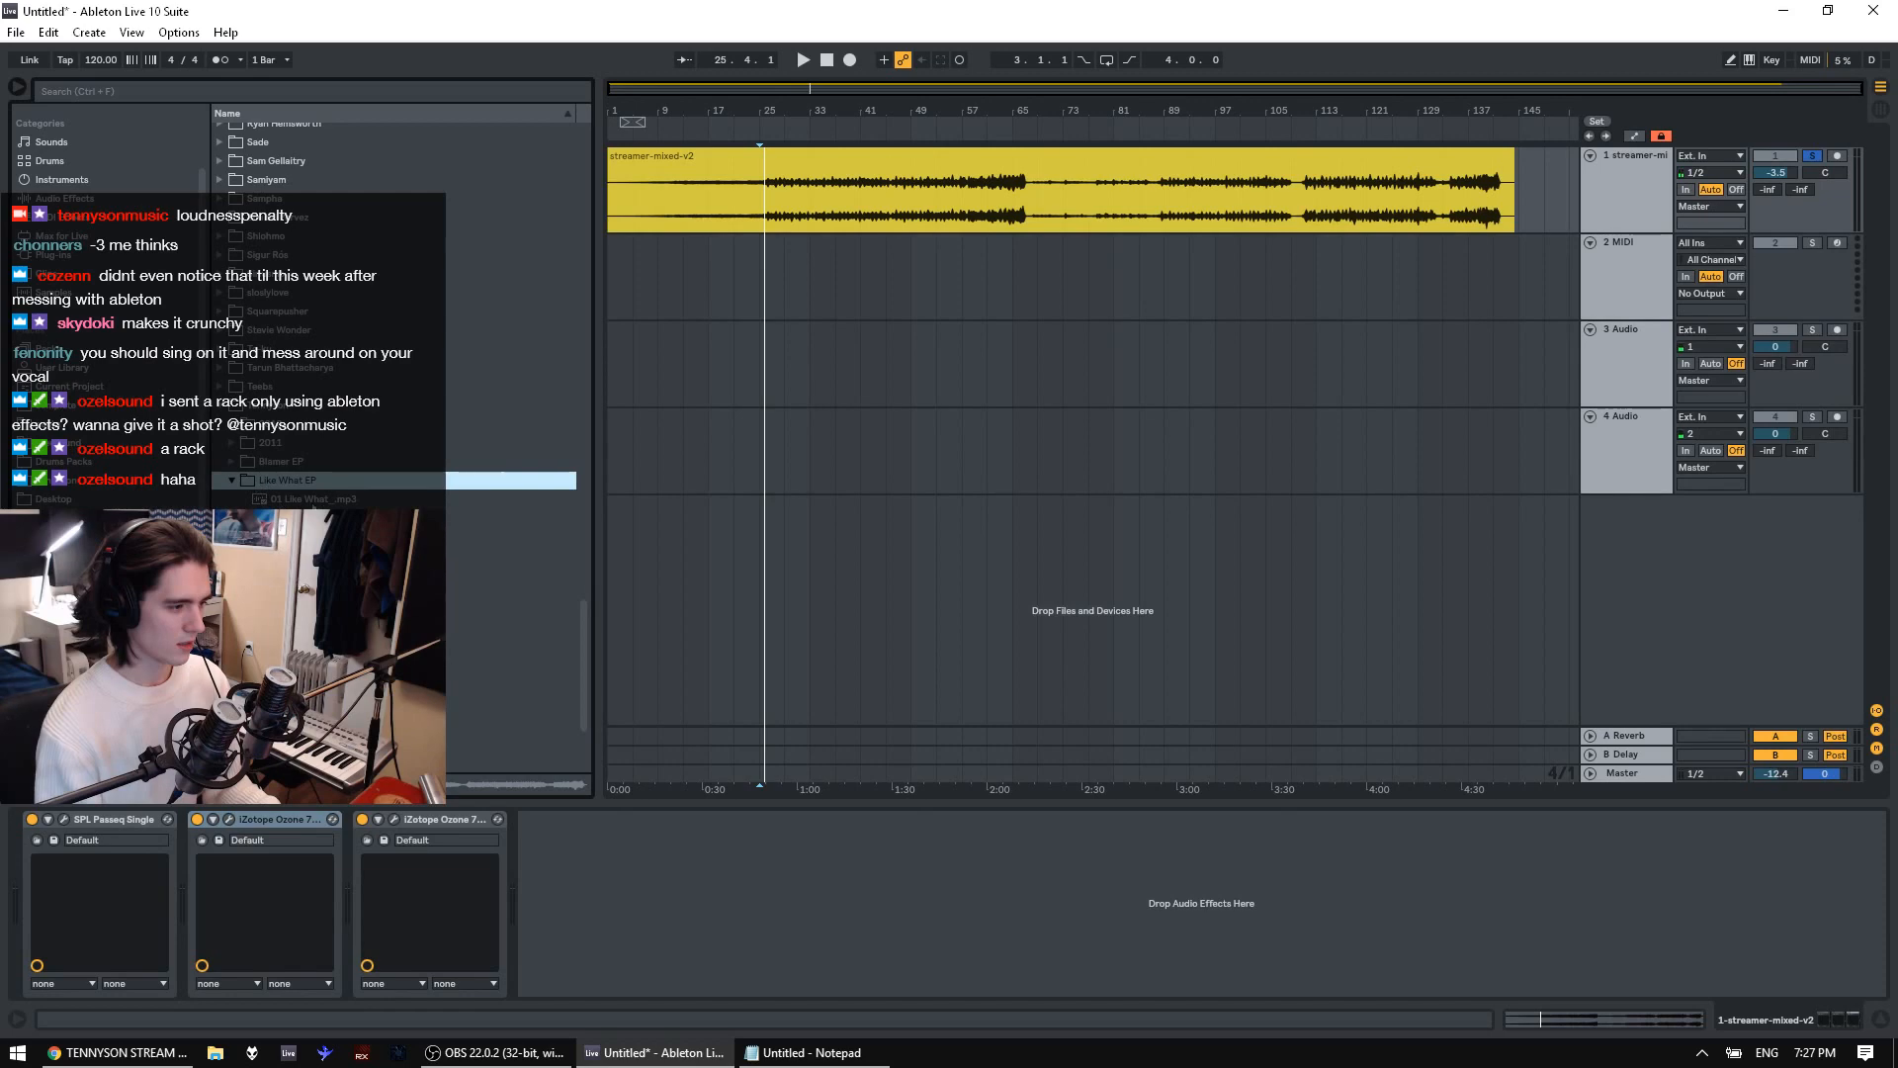
{"action": "mouse_move", "coordinate": [307, 537]}
{"action": "left_mouse_down"}
{"action": "mouse_move", "coordinate": [1505, 259]}
{"action": "mouse_move", "coordinate": [1059, 163]}
{"action": "mouse_move", "coordinate": [1070, 148]}
{"action": "mouse_move", "coordinate": [1071, 197]}
{"action": "left_mouse_up"}
{"action": "left_click", "coordinate": [1087, 308]}
{"action": "key", "text": "space"}
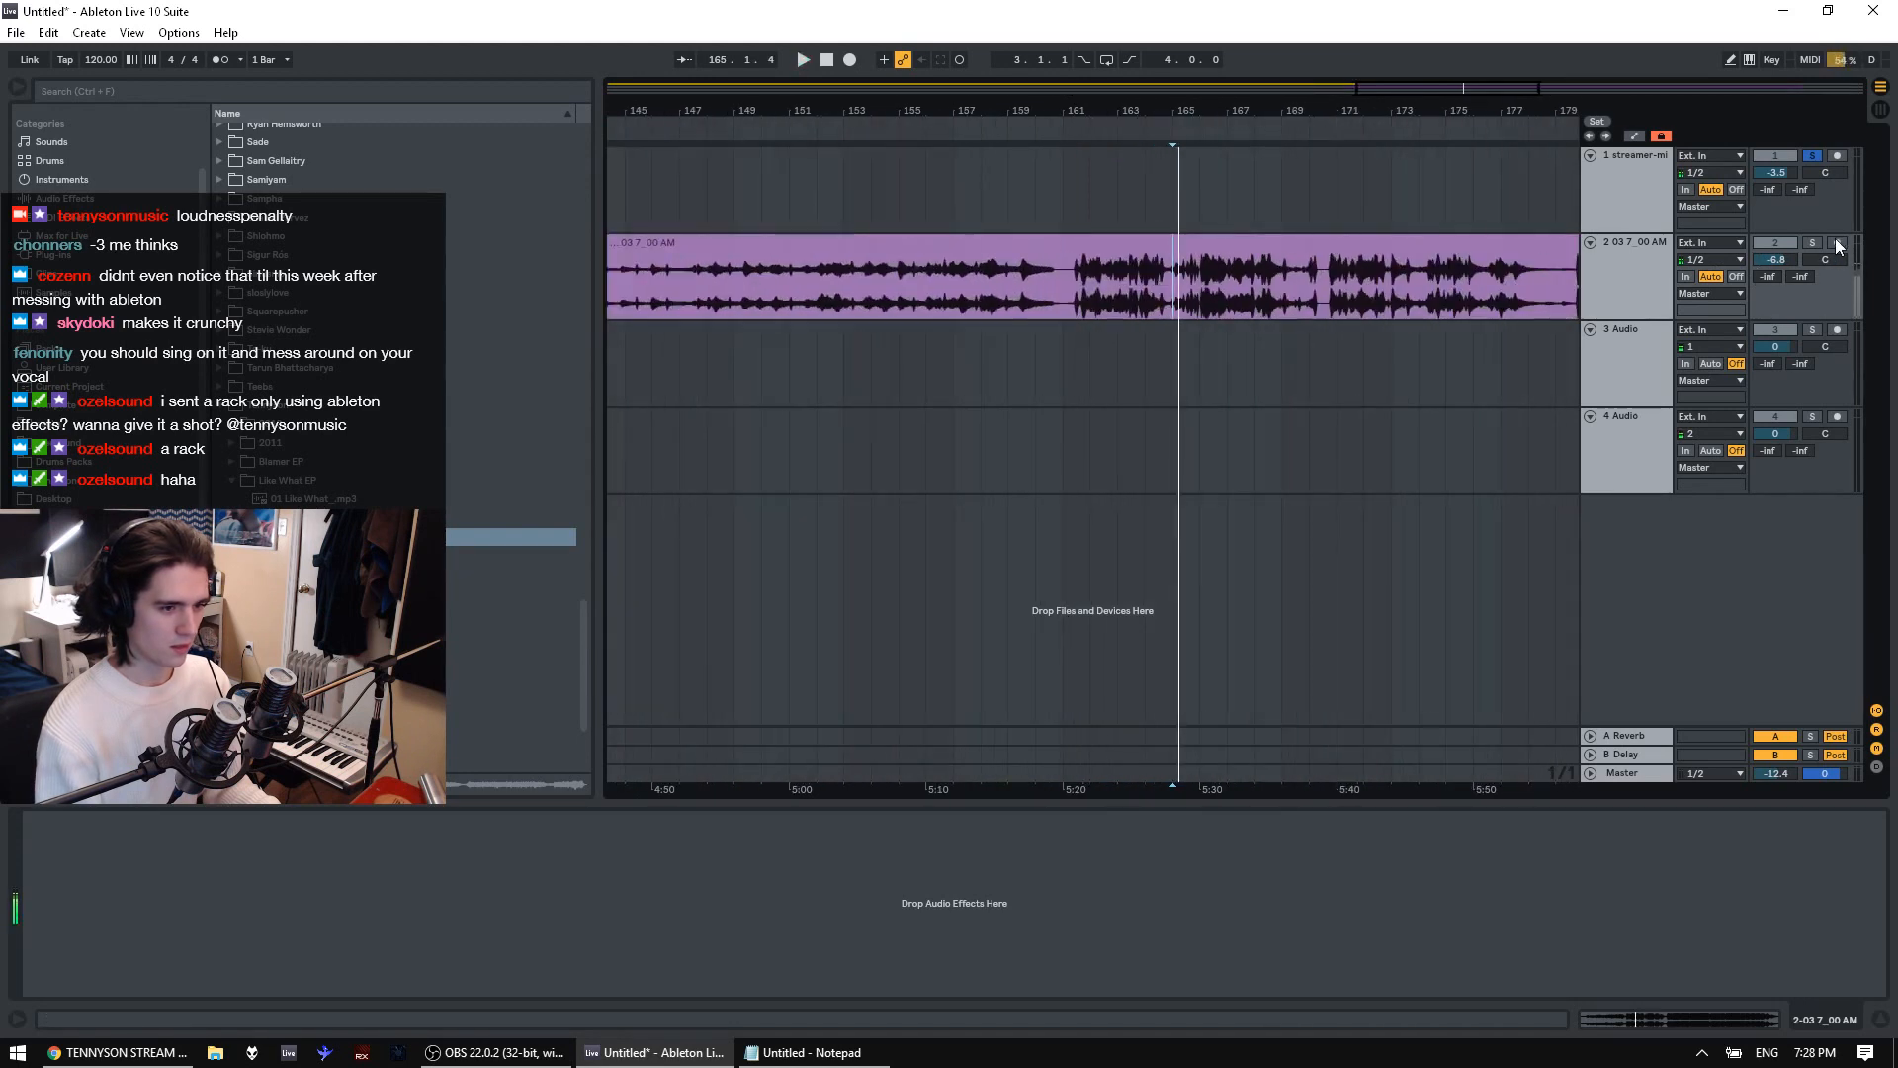
{"action": "mouse_move", "coordinate": [1777, 259]}
{"action": "left_mouse_down"}
{"action": "mouse_move", "coordinate": [1777, 237]}
{"action": "mouse_move", "coordinate": [1772, 261]}
{"action": "left_mouse_up"}
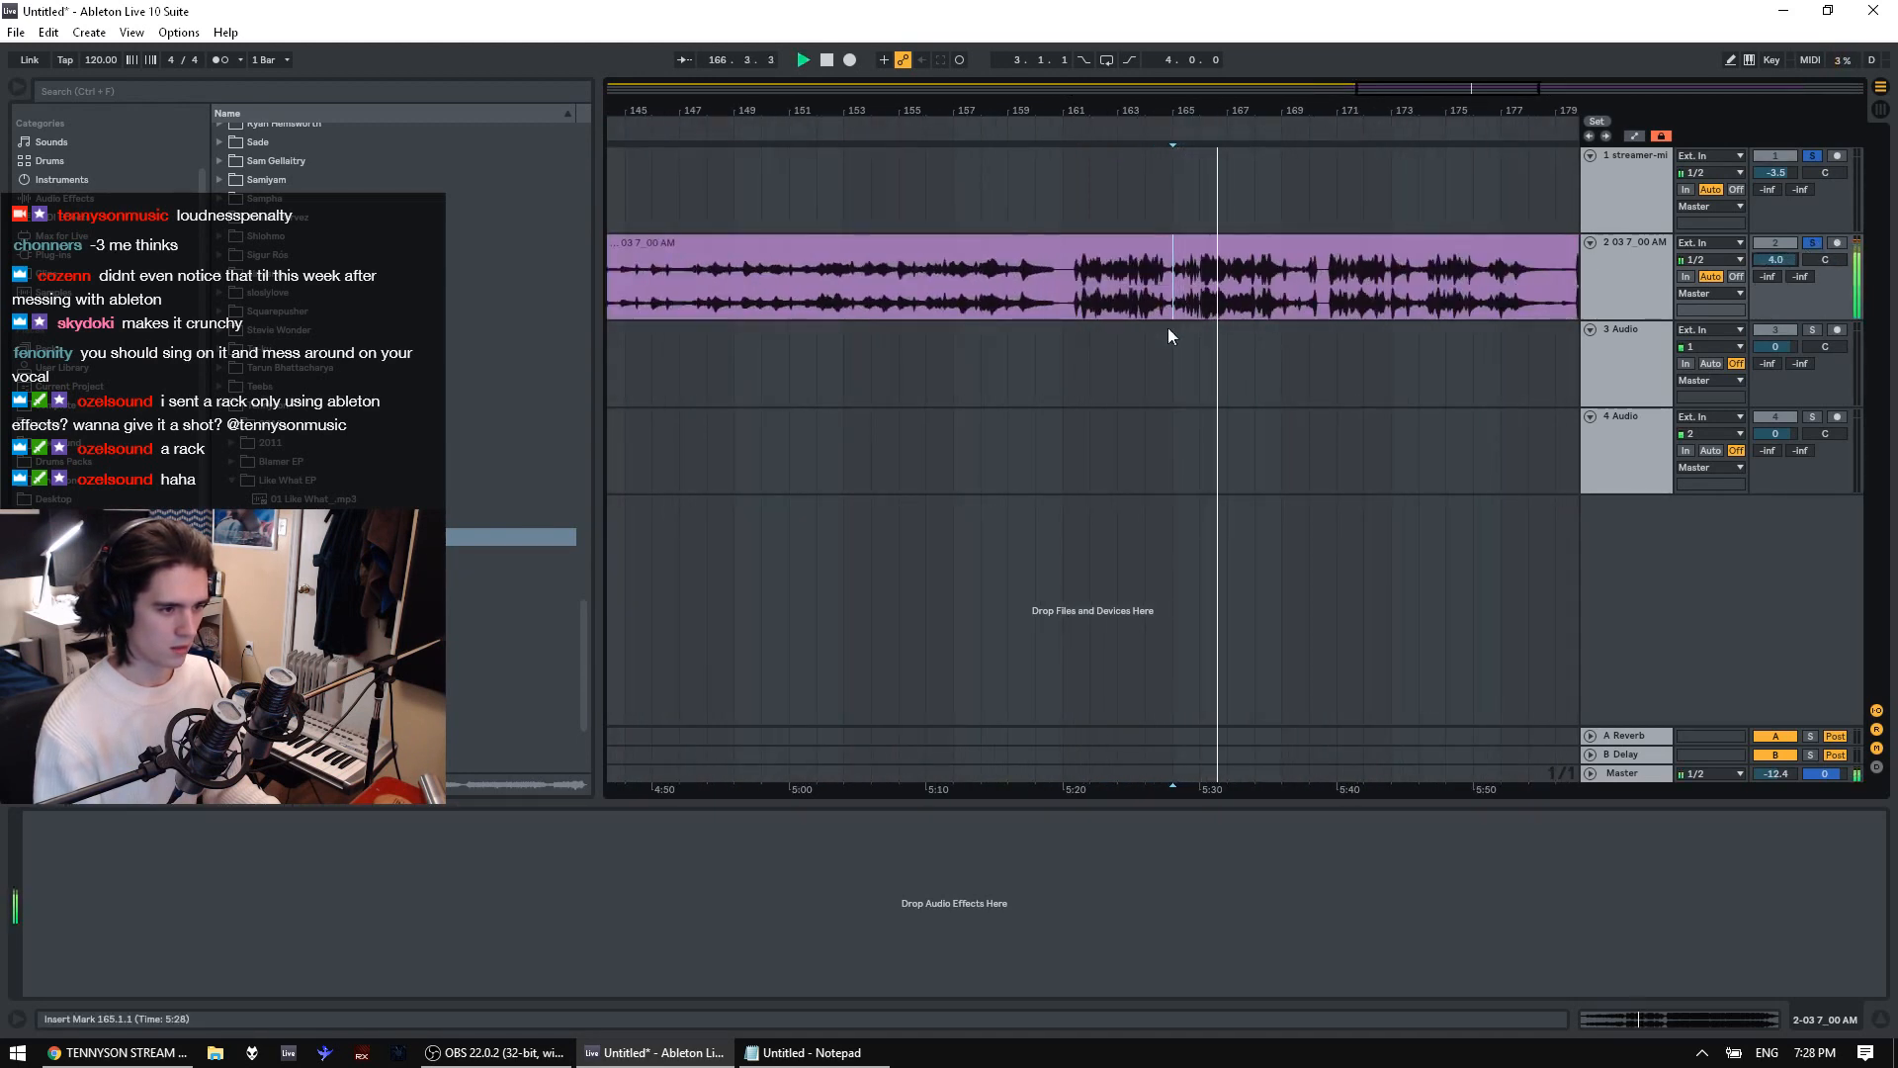
Listen to the reference song 03 7_00 AM from several points between bars 162 and 169 to examine its dynamics
{"action": "left_click", "coordinate": [1096, 307]}
{"action": "key", "text": "space"}
{"action": "key", "text": "space"}
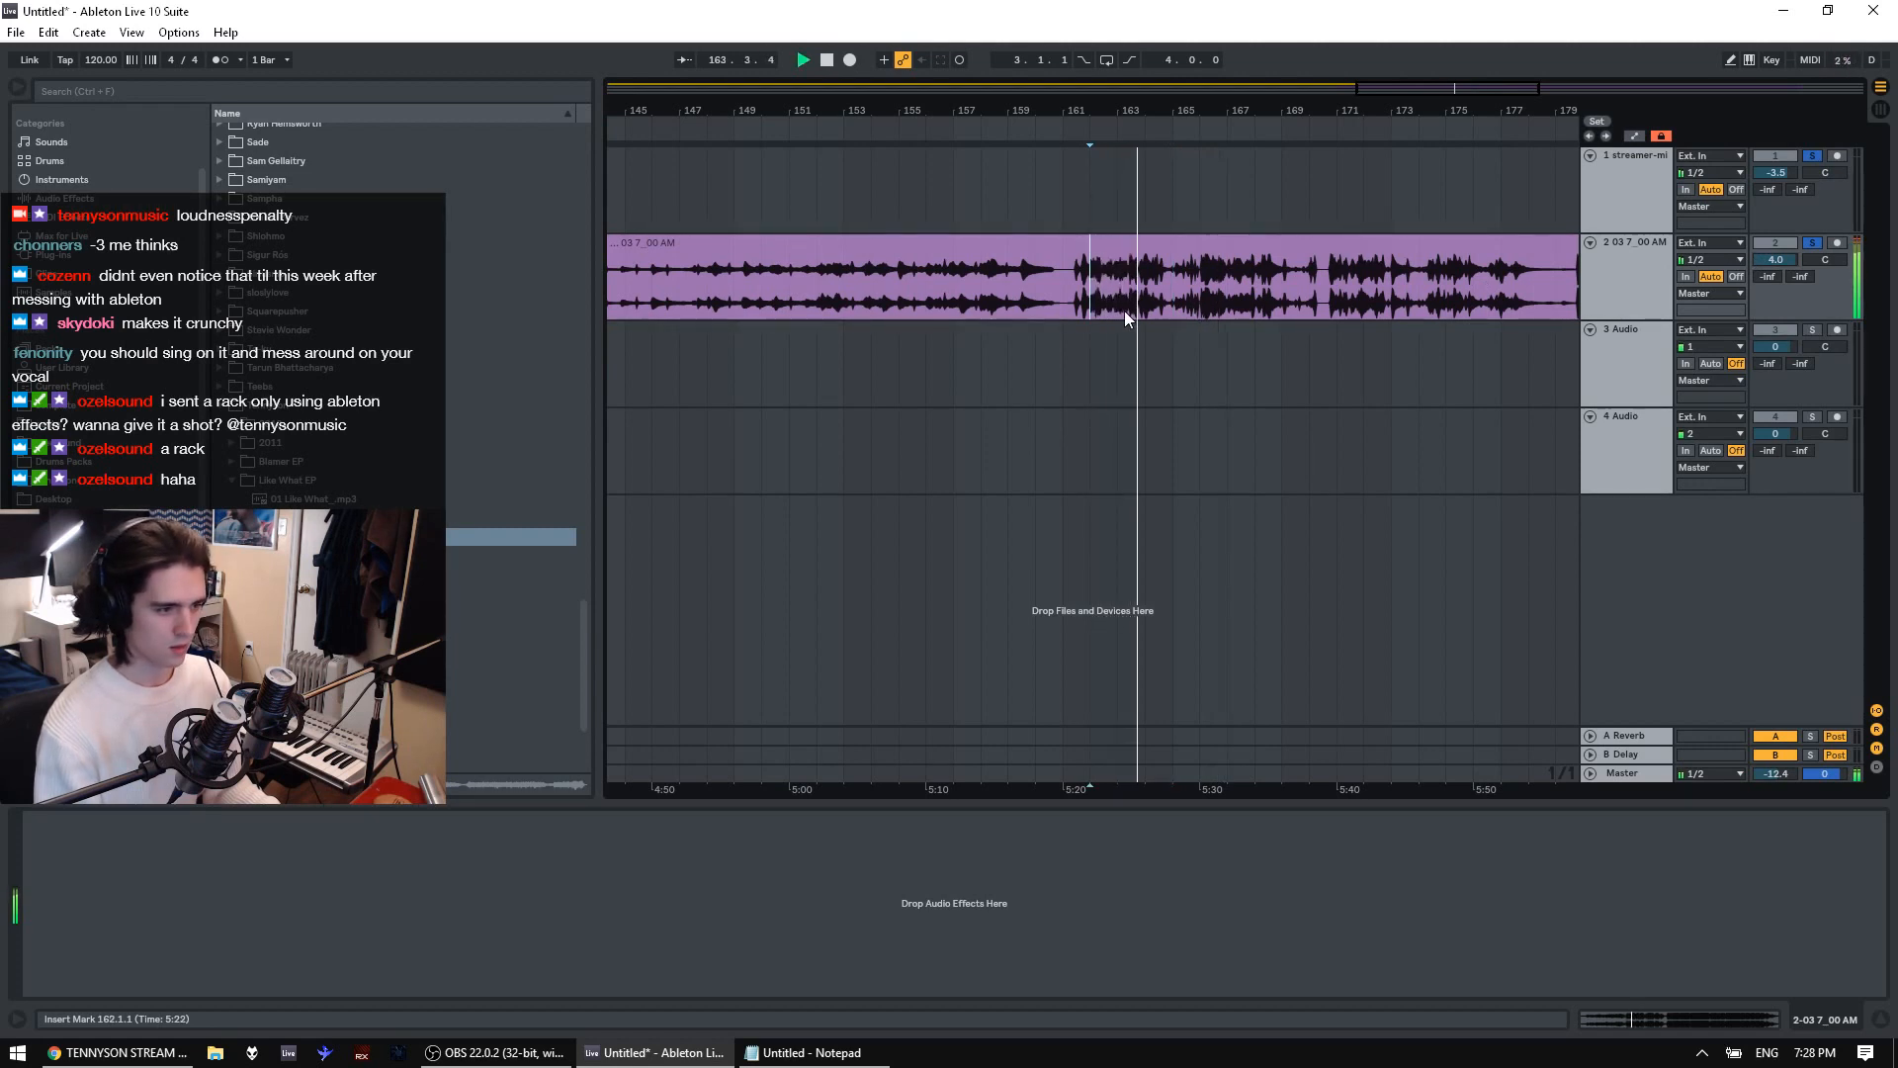
{"action": "left_click", "coordinate": [1127, 310]}
{"action": "key", "text": "space"}
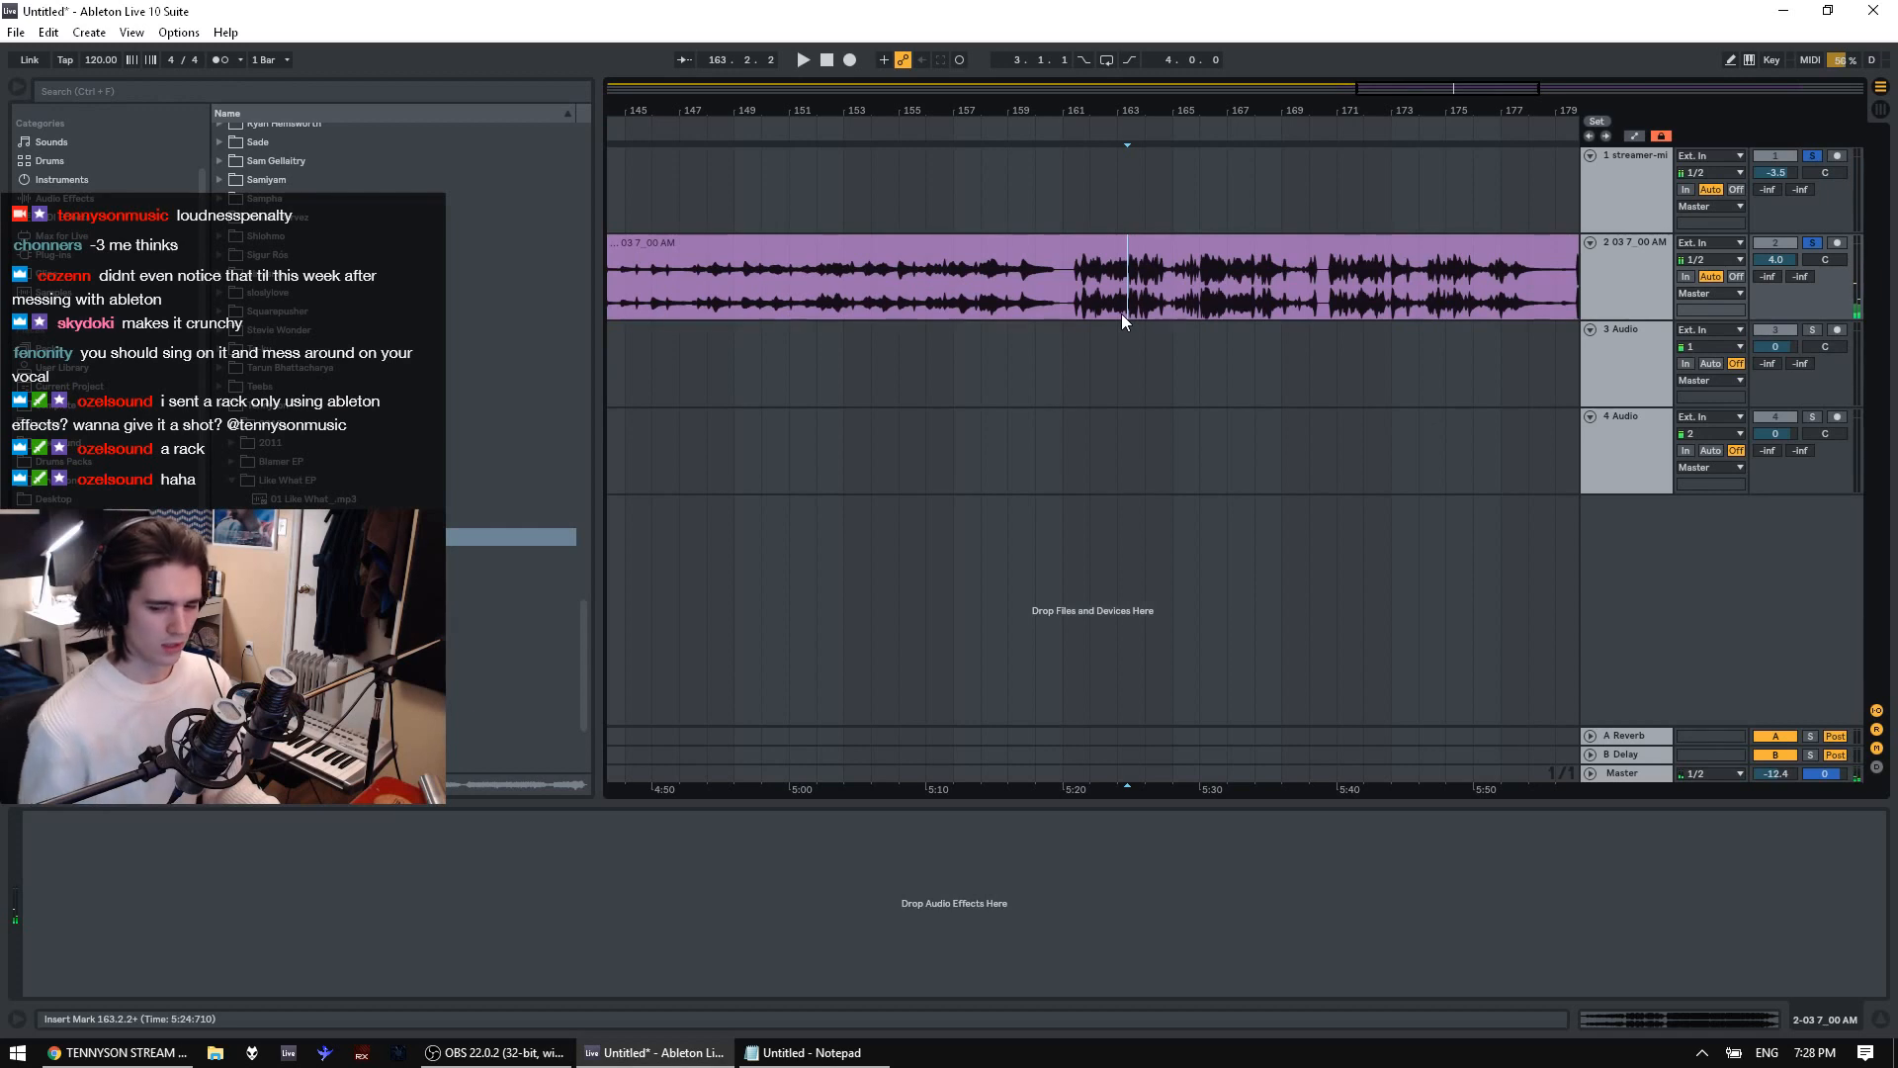
{"action": "key", "text": "space"}
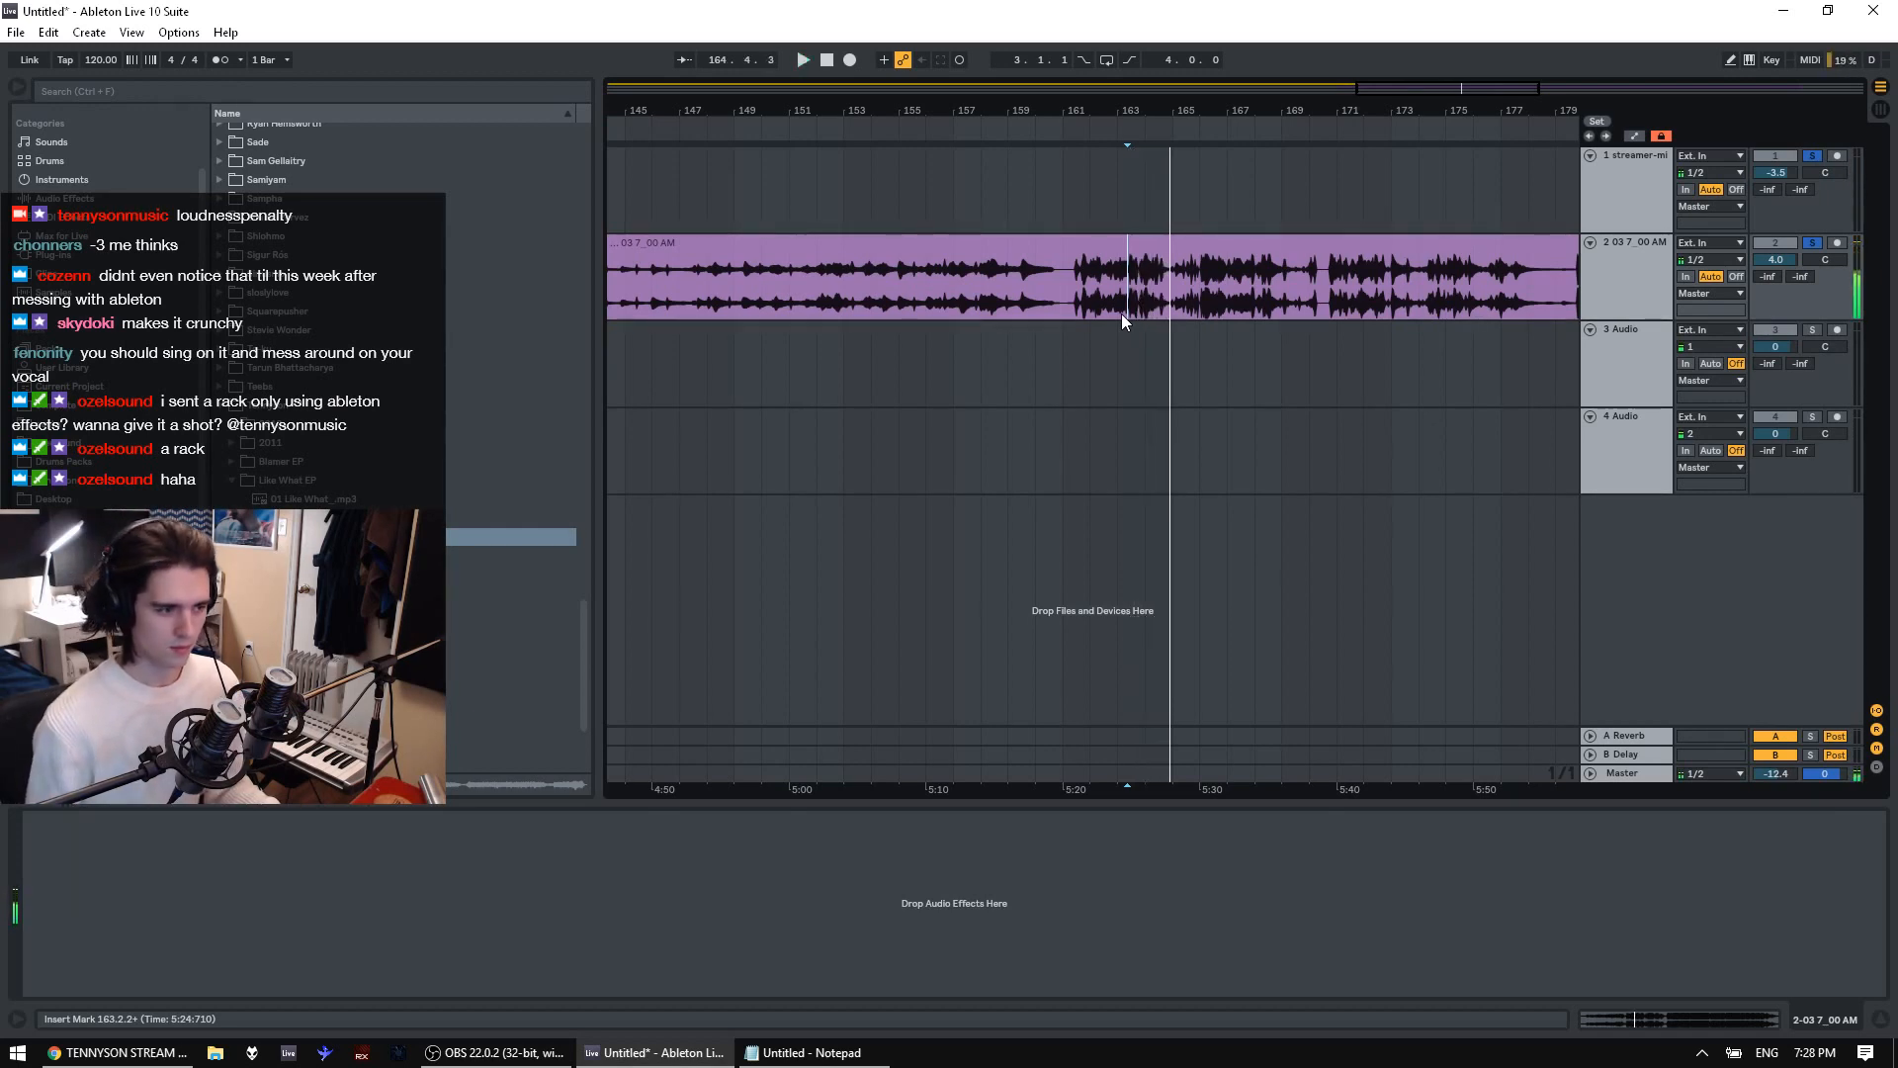
{"action": "left_click", "coordinate": [1270, 302]}
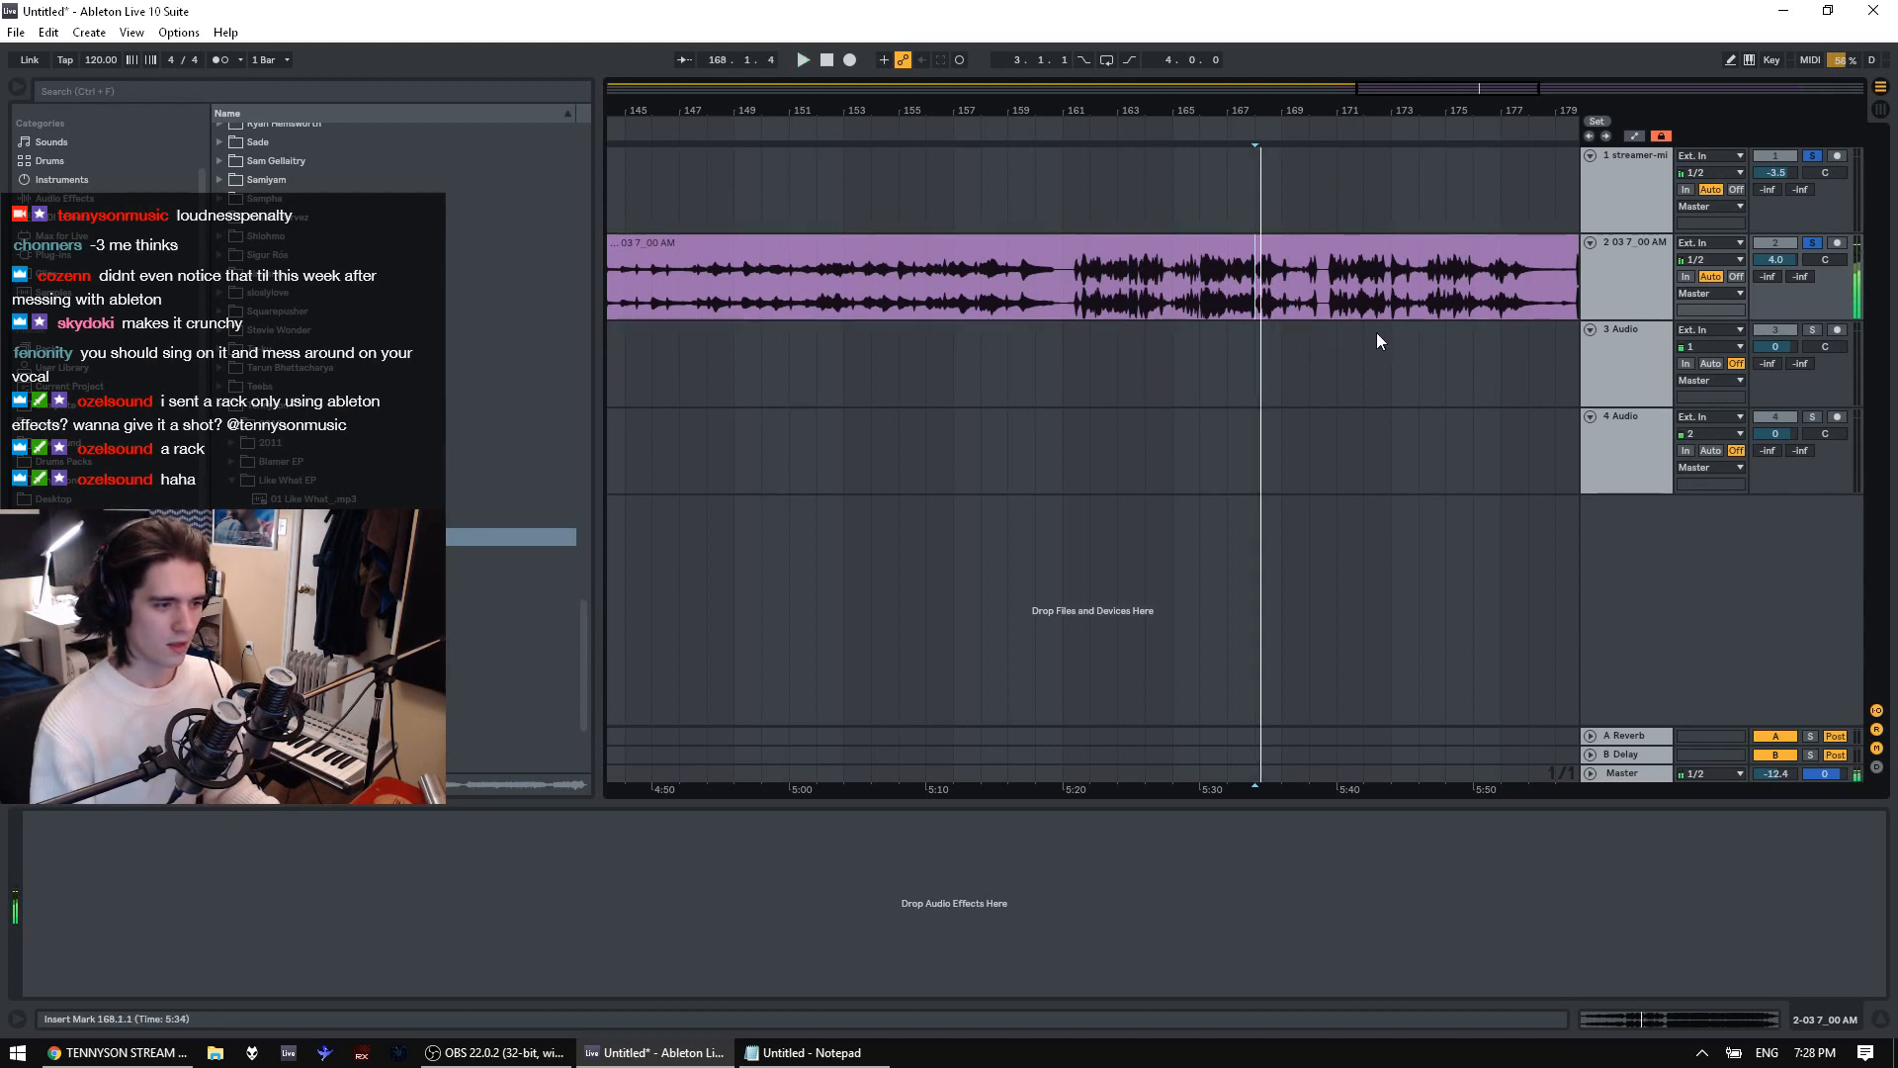
{"action": "left_click", "coordinate": [1231, 312]}
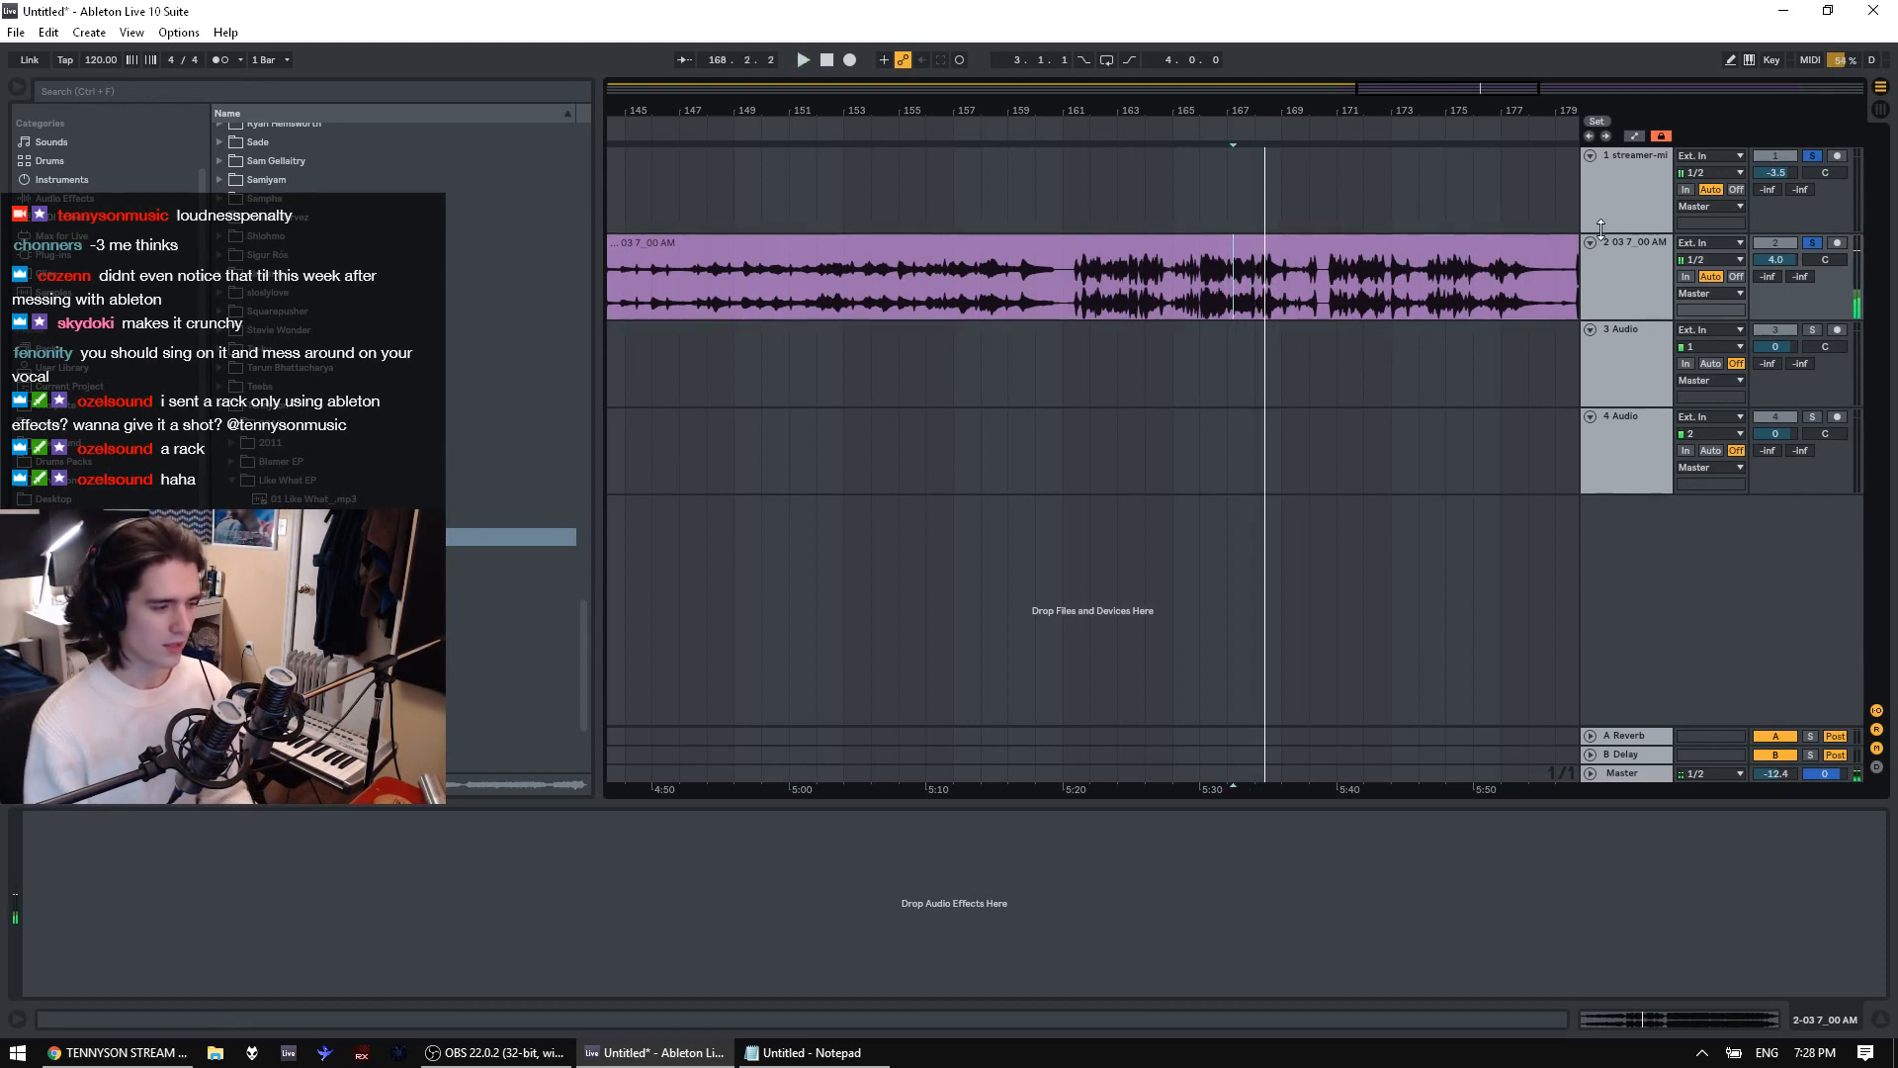
{"action": "key", "text": "space"}
{"action": "key", "text": "space"}
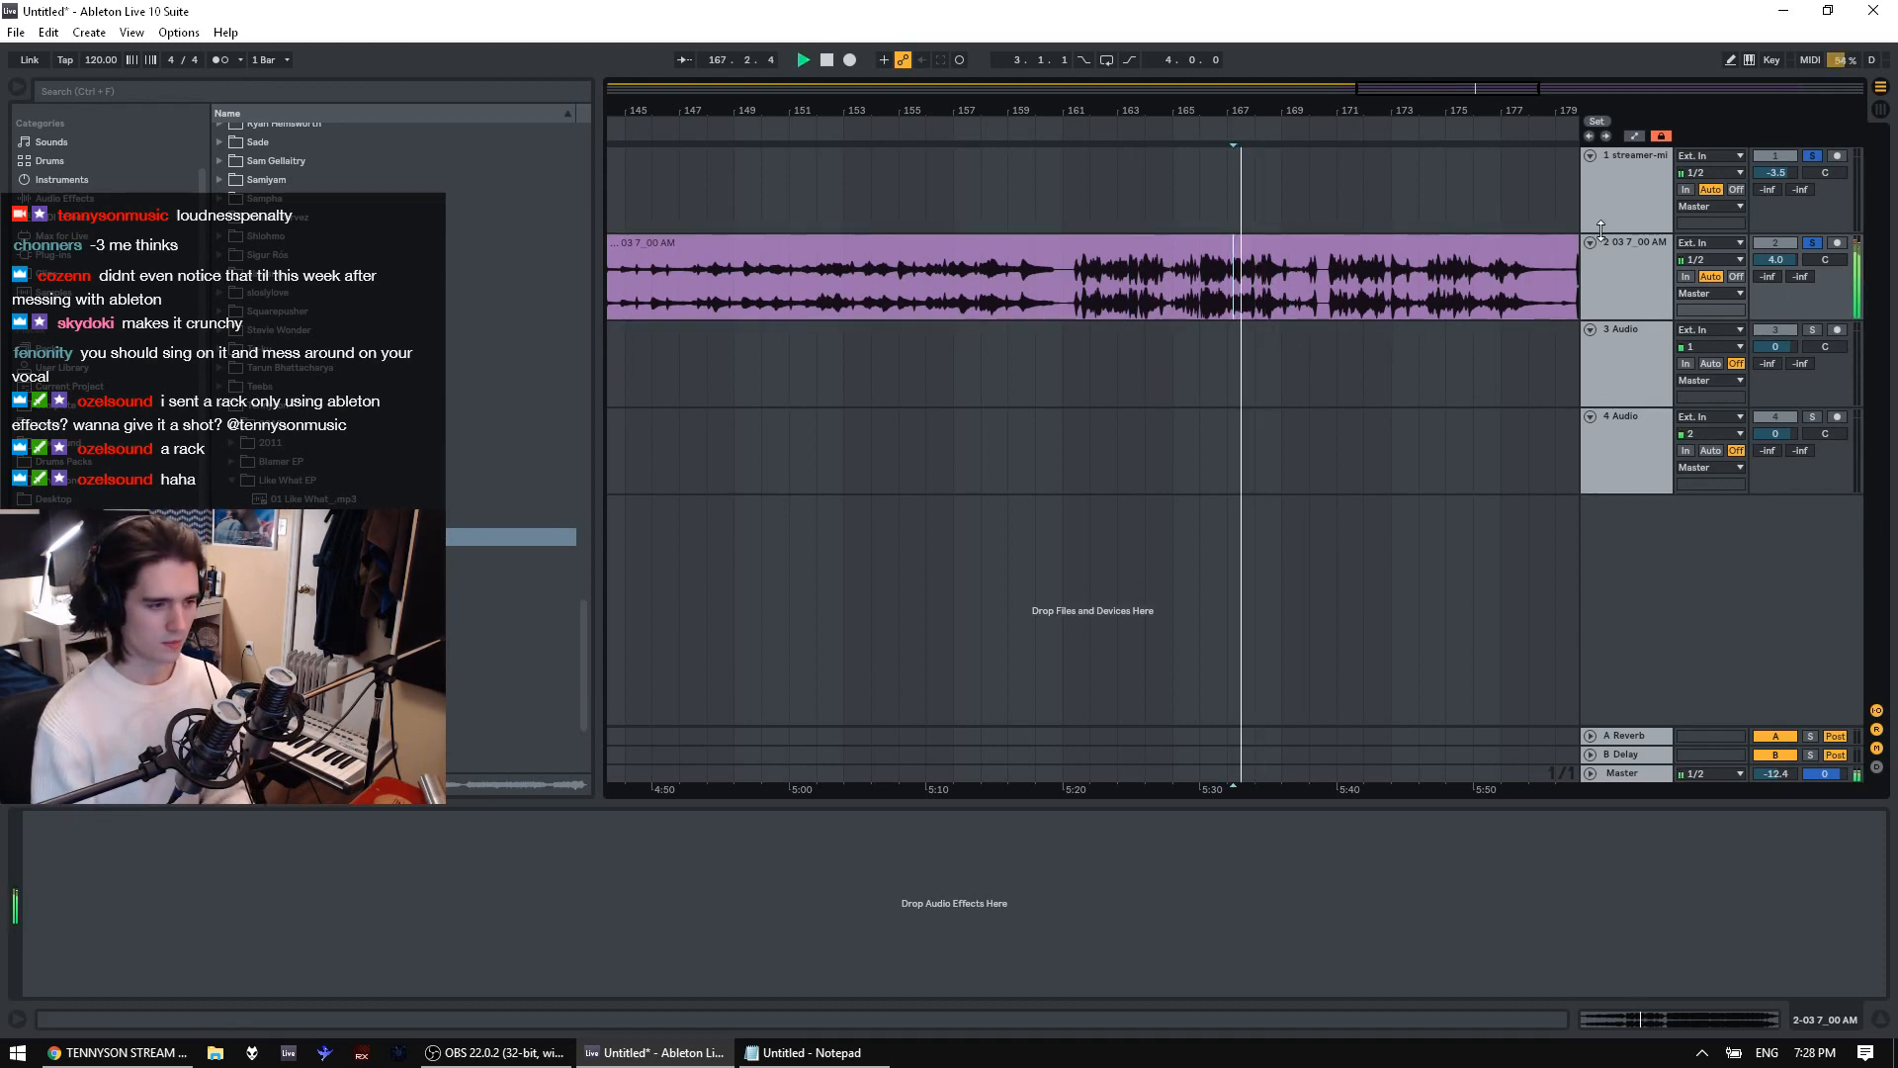
{"action": "left_click", "coordinate": [1280, 312]}
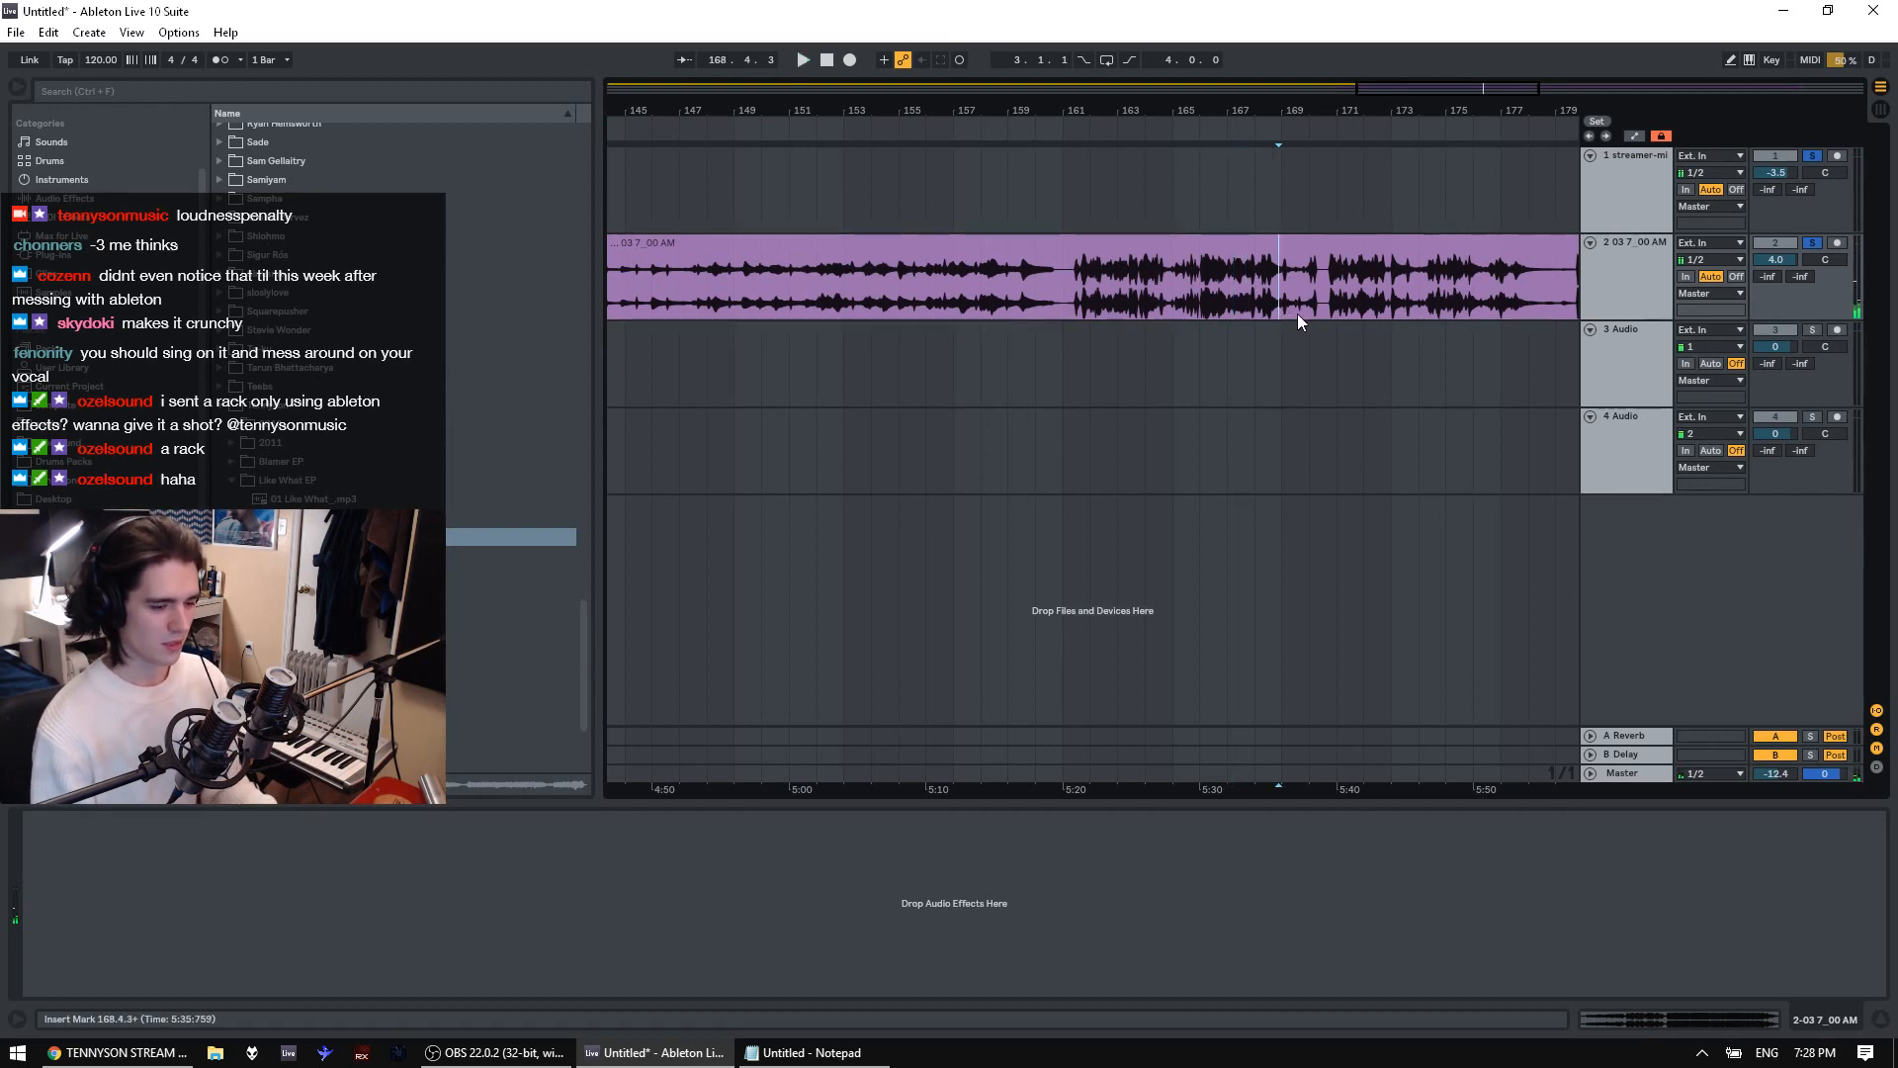
{"action": "key", "text": "space"}
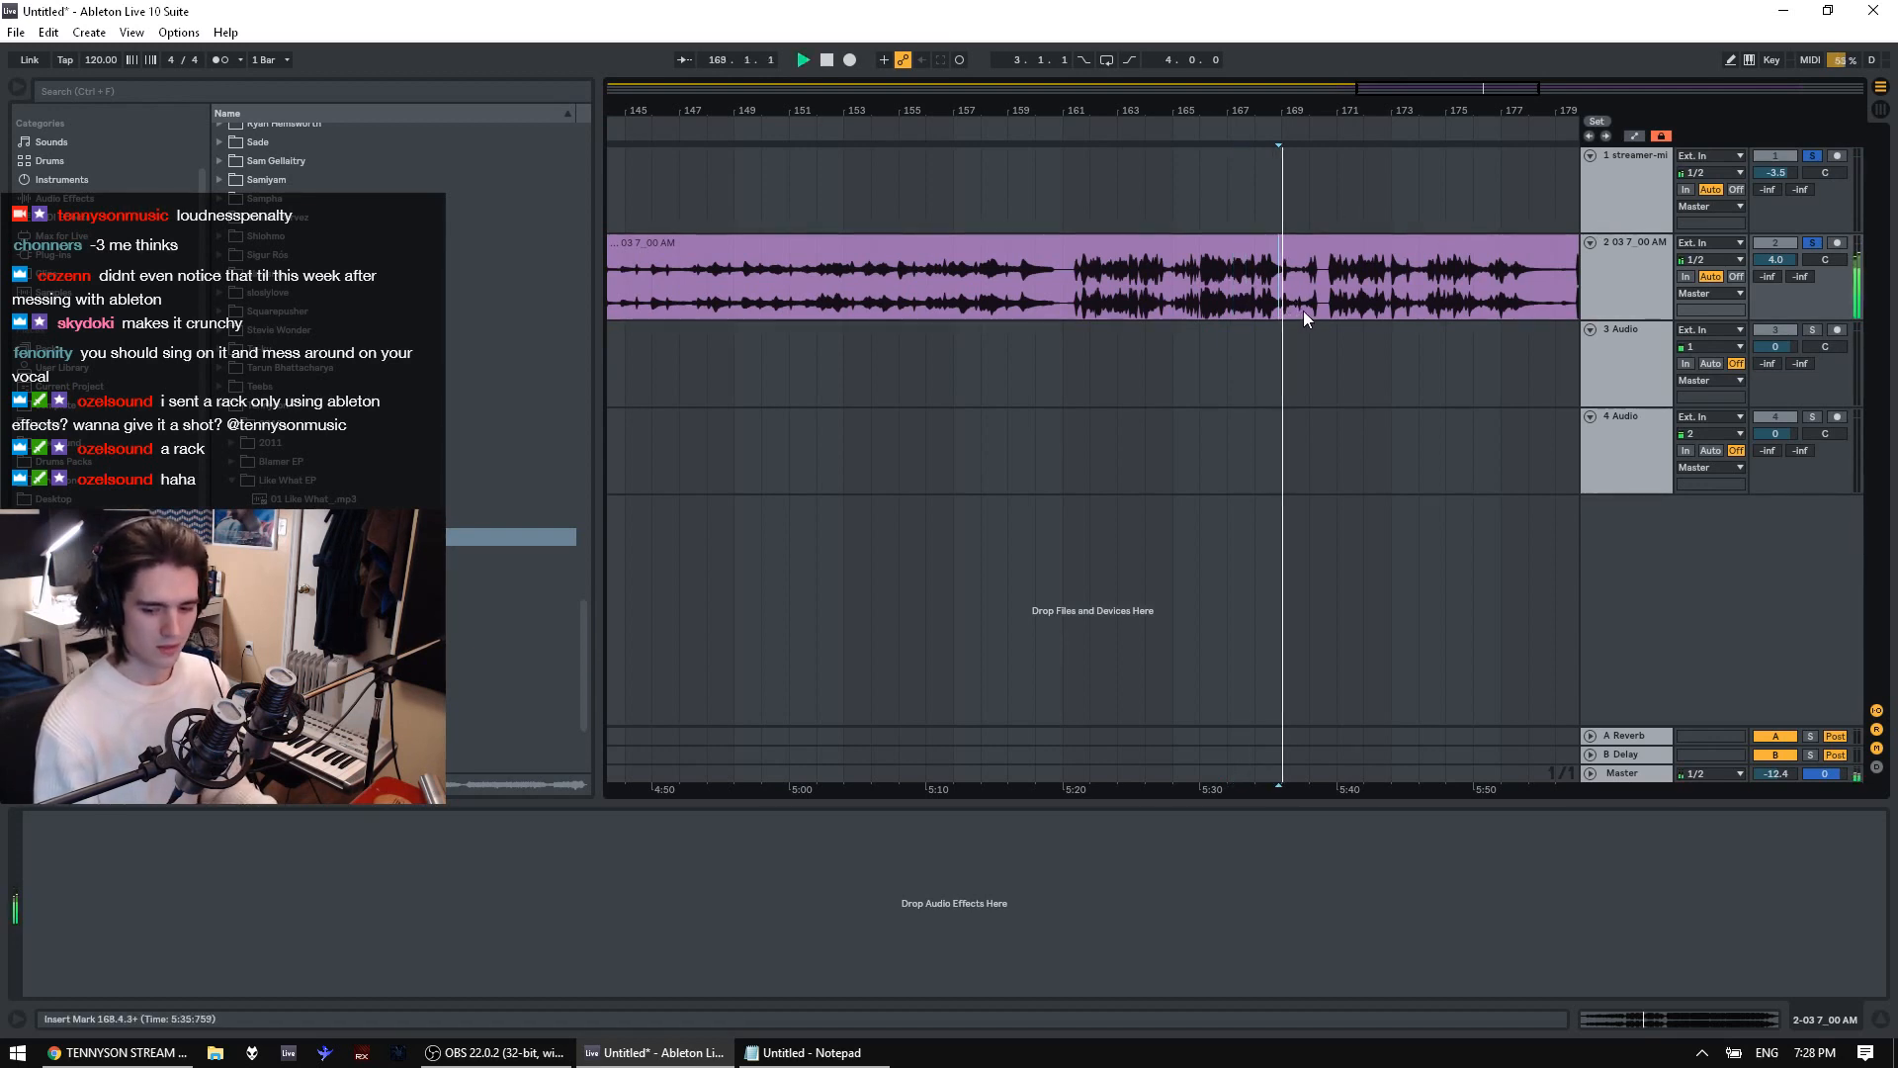
{"action": "key", "text": "space"}
Delete the reference song's track and the two empty audio tracks below it, keeping only the streamer-mixed-v2 track
{"action": "left_click", "coordinate": [1362, 276]}
{"action": "left_click", "coordinate": [1645, 265]}
{"action": "key", "text": "Delete"}
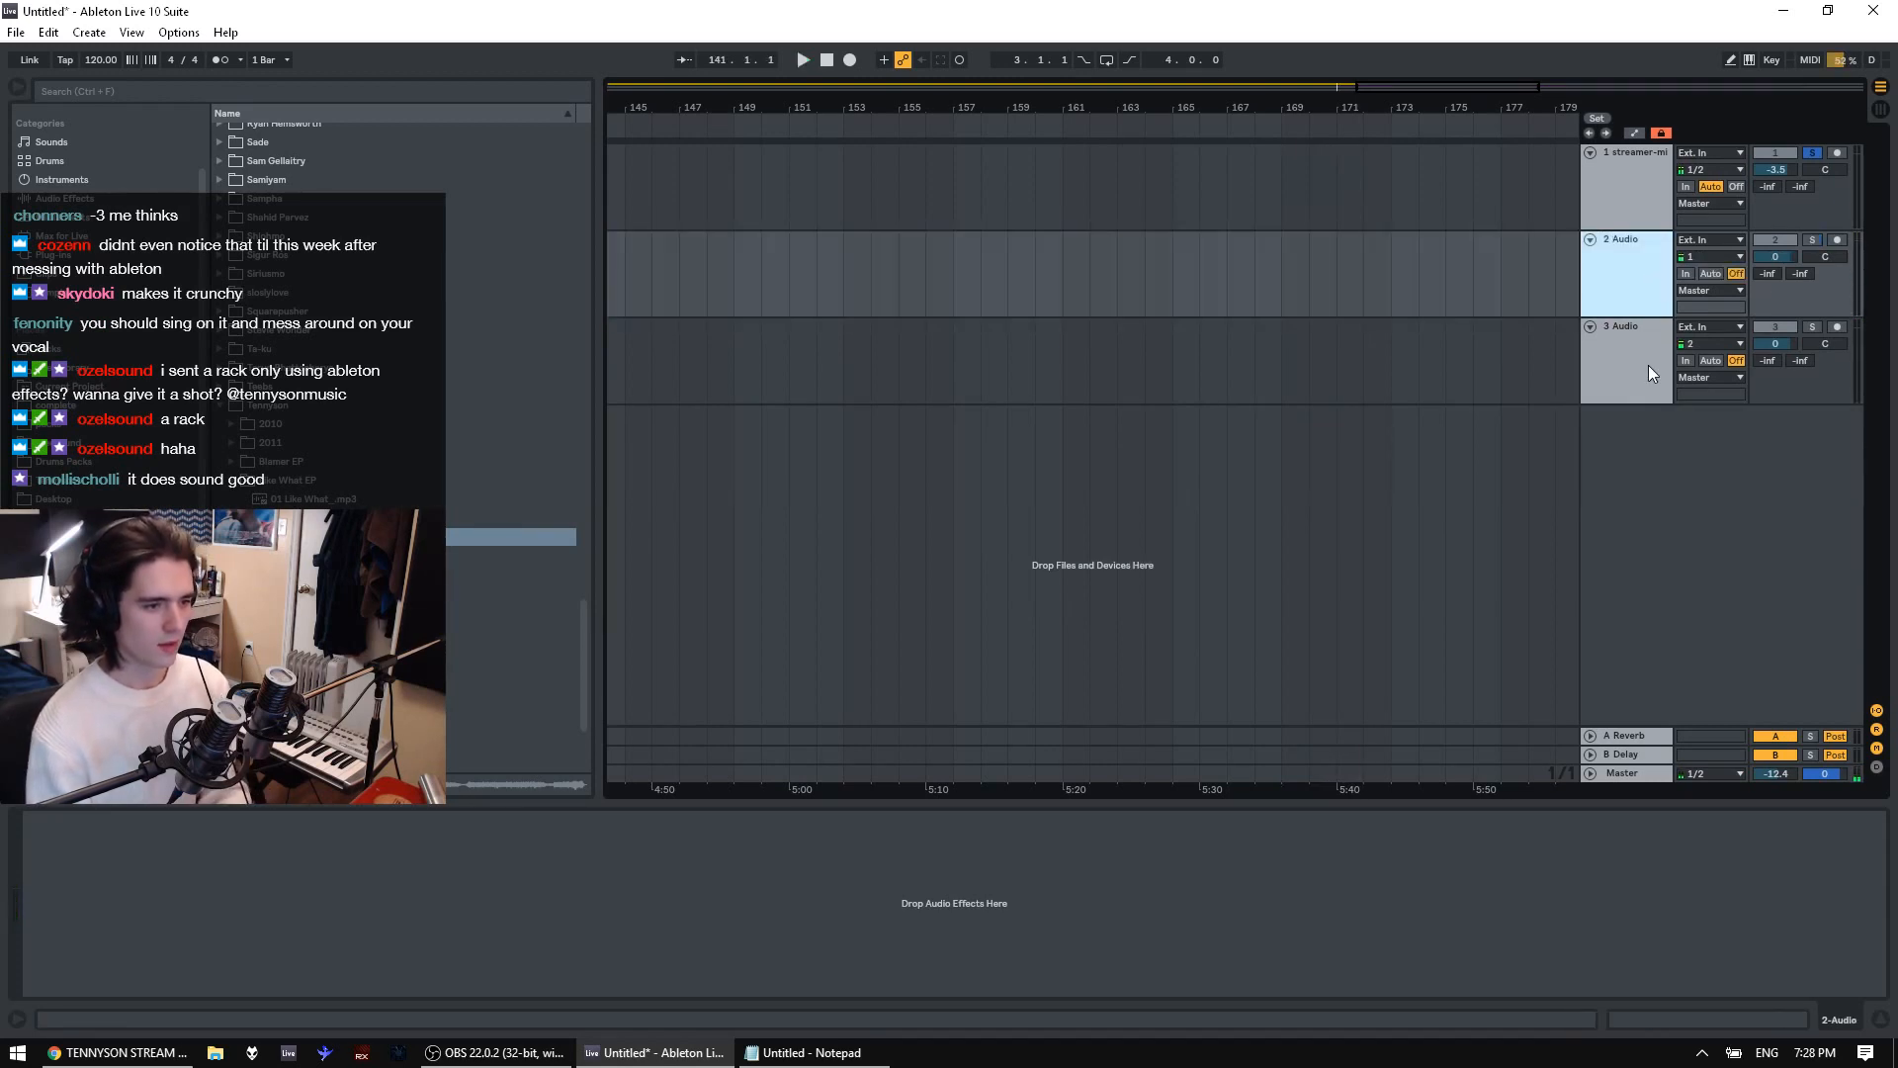
{"action": "key", "text": "Delete"}
{"action": "left_click", "coordinate": [1683, 222]}
{"action": "left_click", "coordinate": [1641, 247]}
{"action": "key", "text": "Delete"}
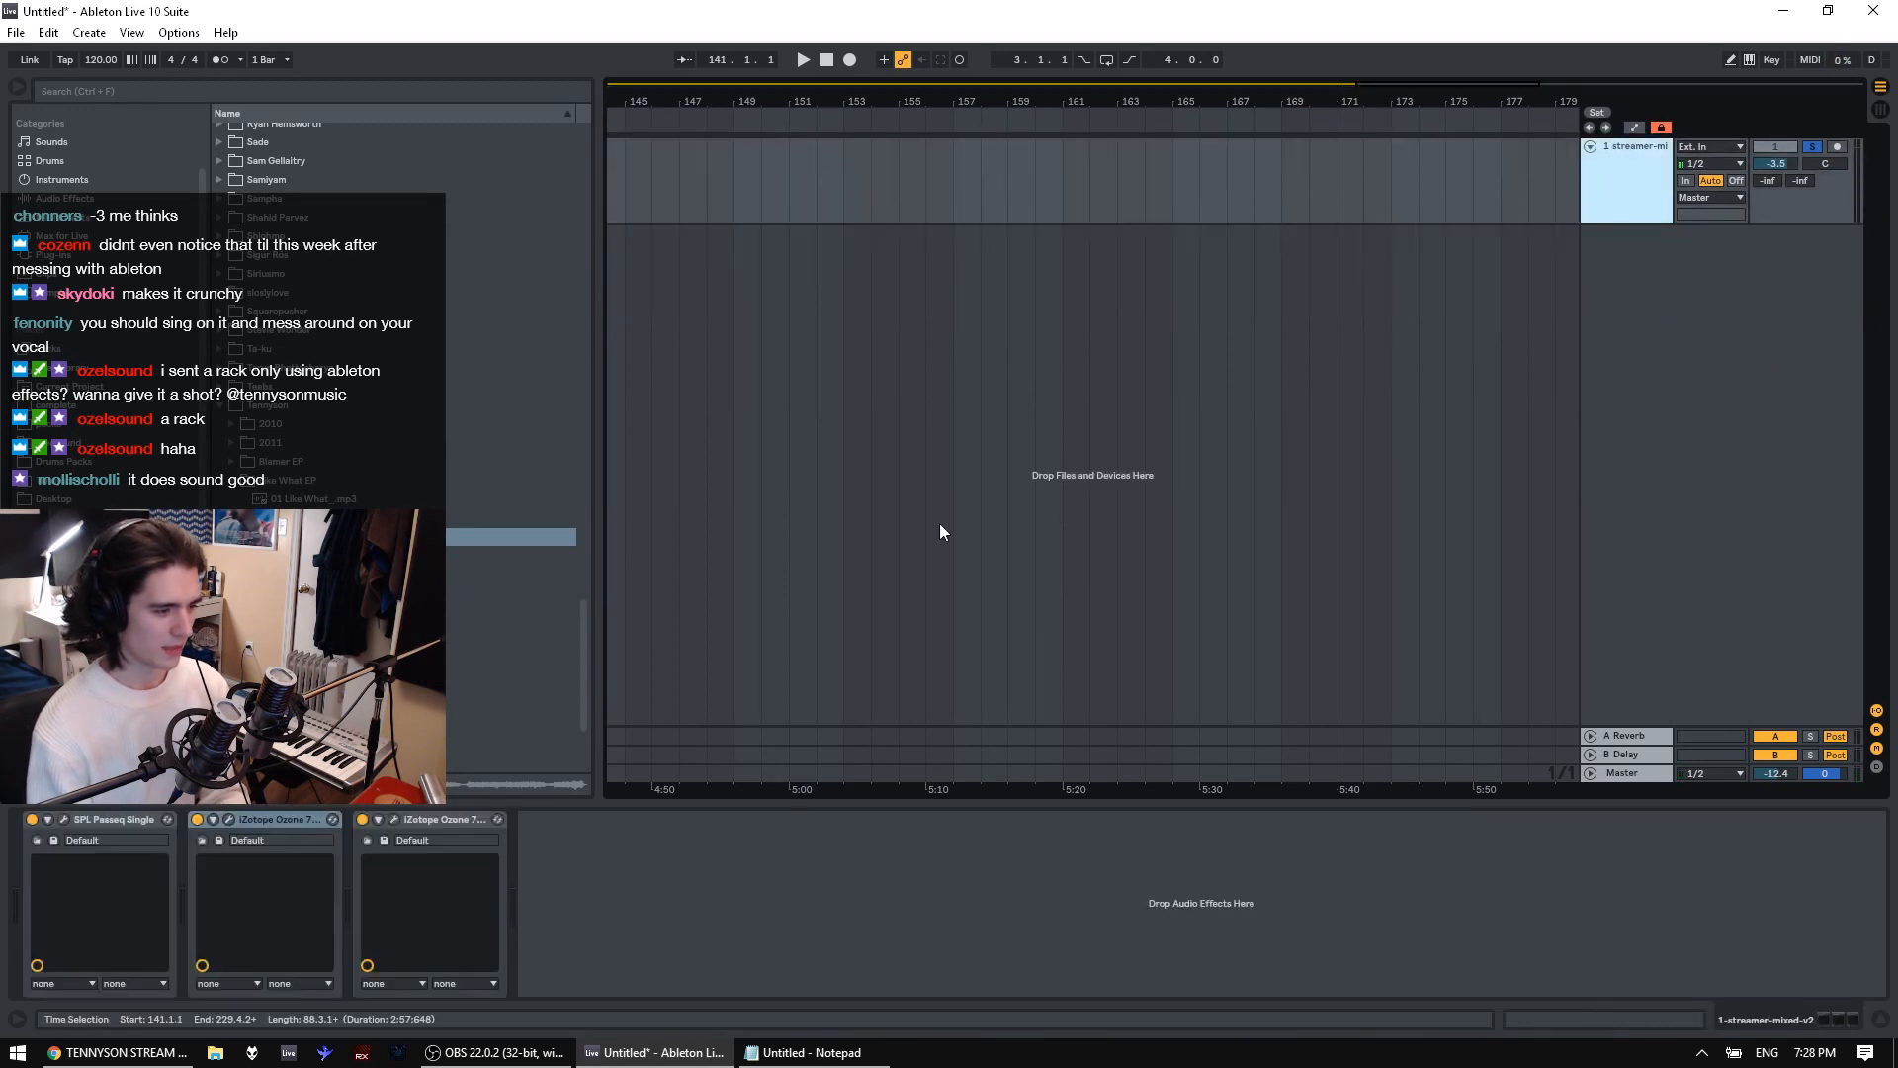
Delete the SPL Passeq and both Ozone 7 plug-ins from the streamer-mixed-v2 track
{"action": "left_click", "coordinate": [253, 818]}
{"action": "left_click", "coordinate": [413, 828]}
{"action": "key", "text": "Delete"}
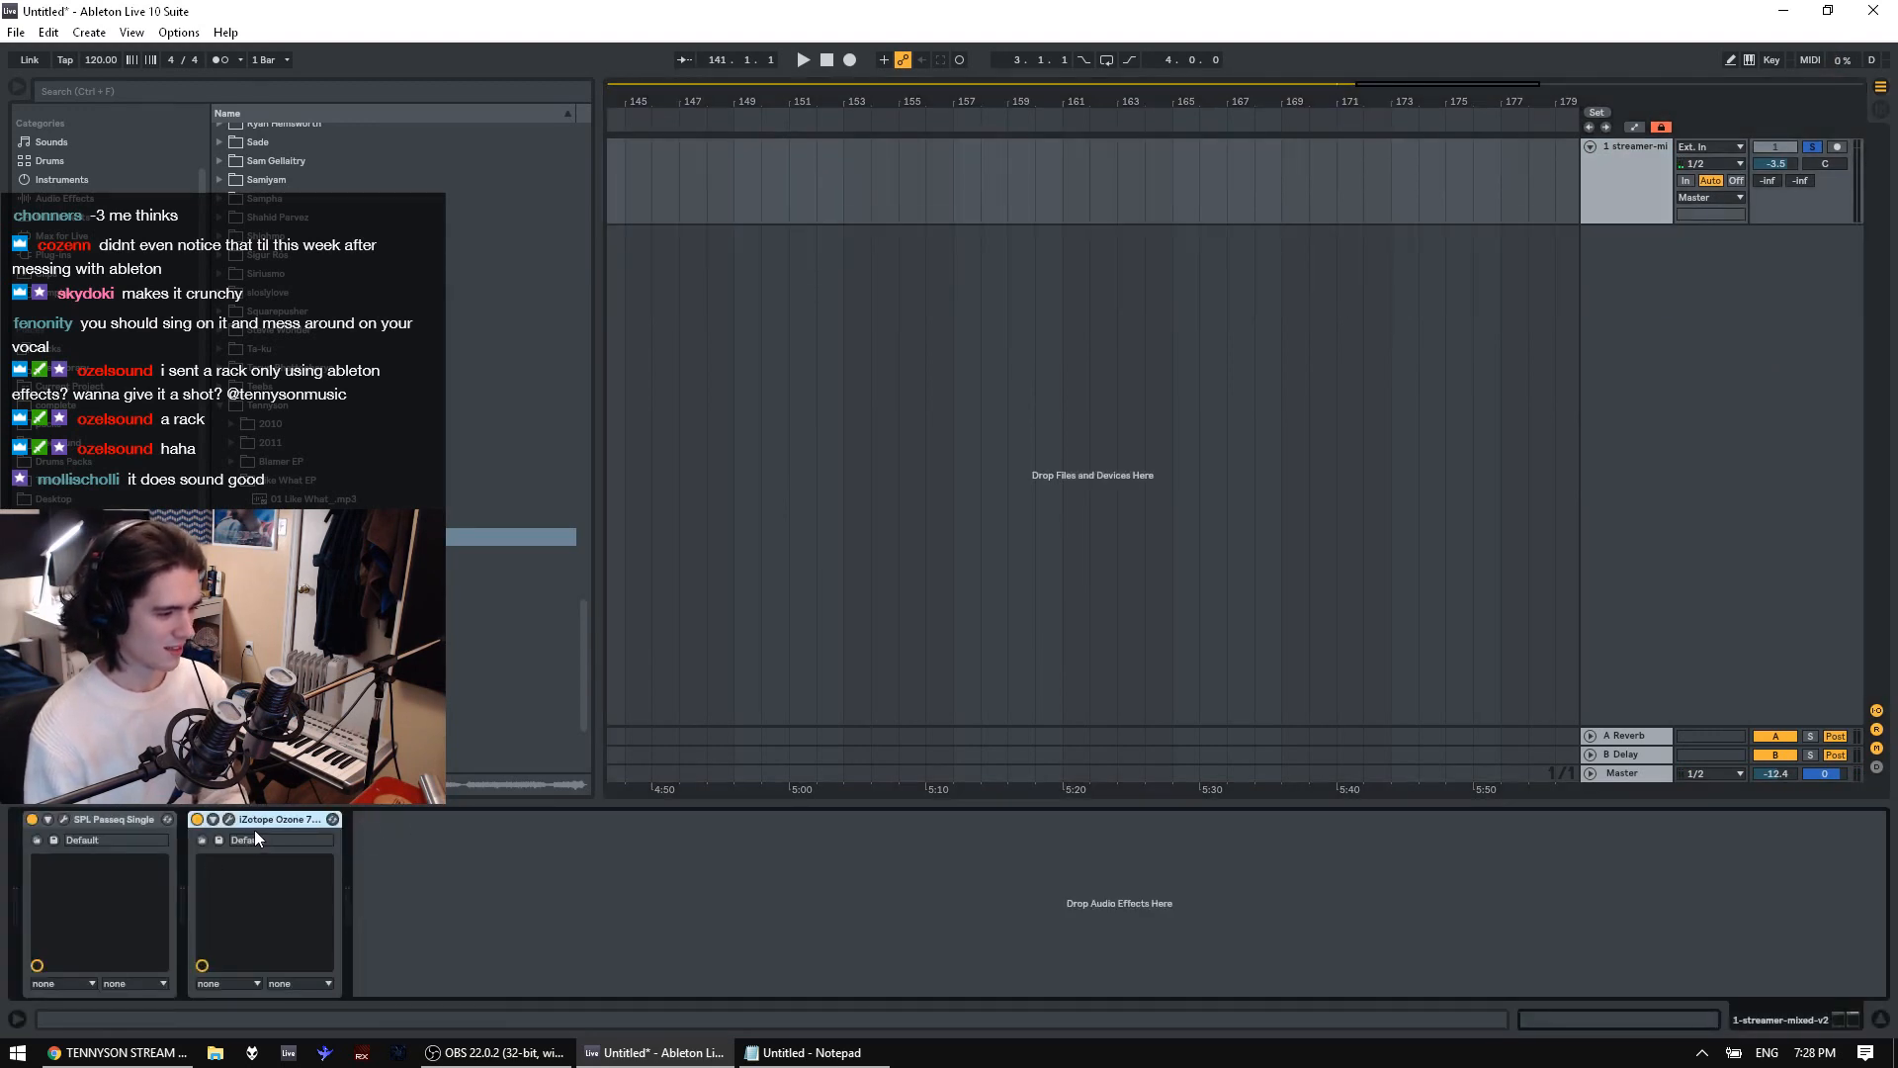
{"action": "left_click", "coordinate": [253, 829]}
{"action": "key", "text": "Delete"}
{"action": "left_click", "coordinate": [113, 828]}
{"action": "key", "text": "Delete"}
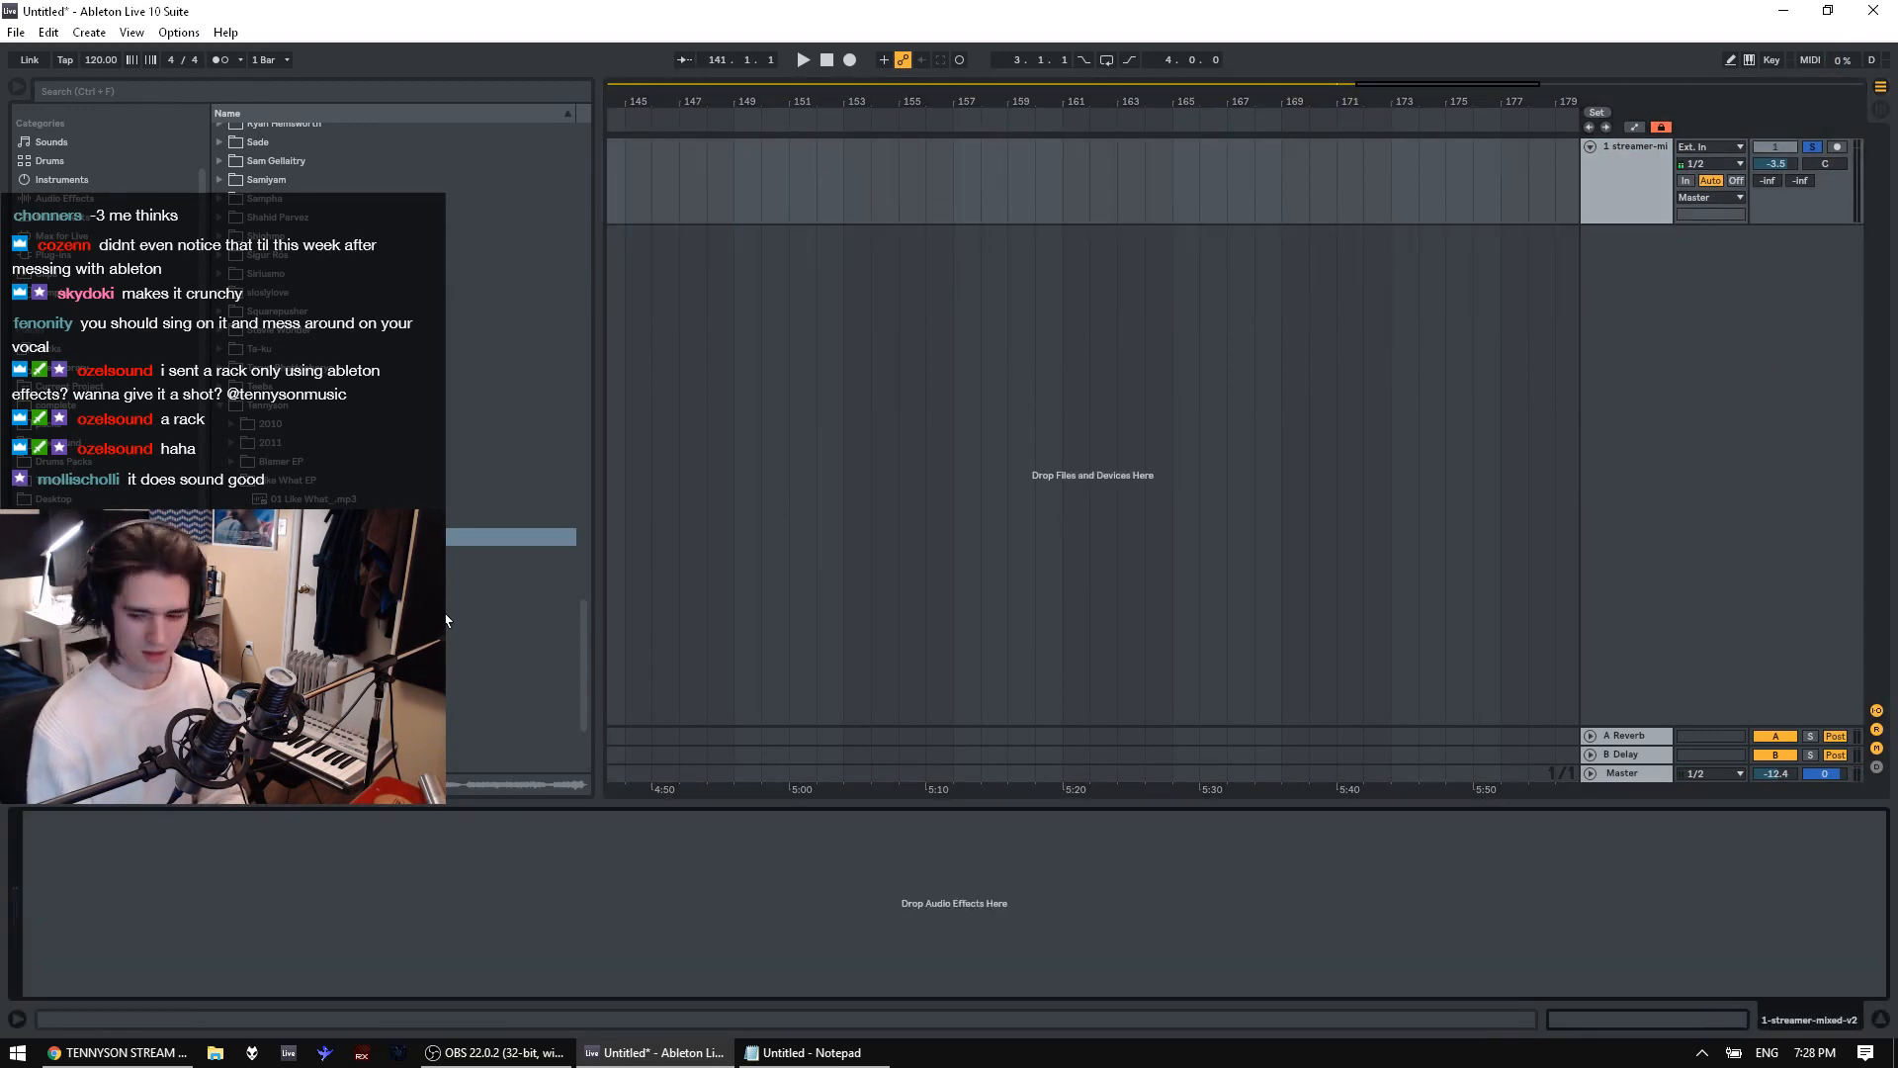
Check the TENNYSON STREAM JAN 26 form responses in the browser for the next requested topic and close the browser
{"action": "left_click", "coordinate": [127, 1052]}
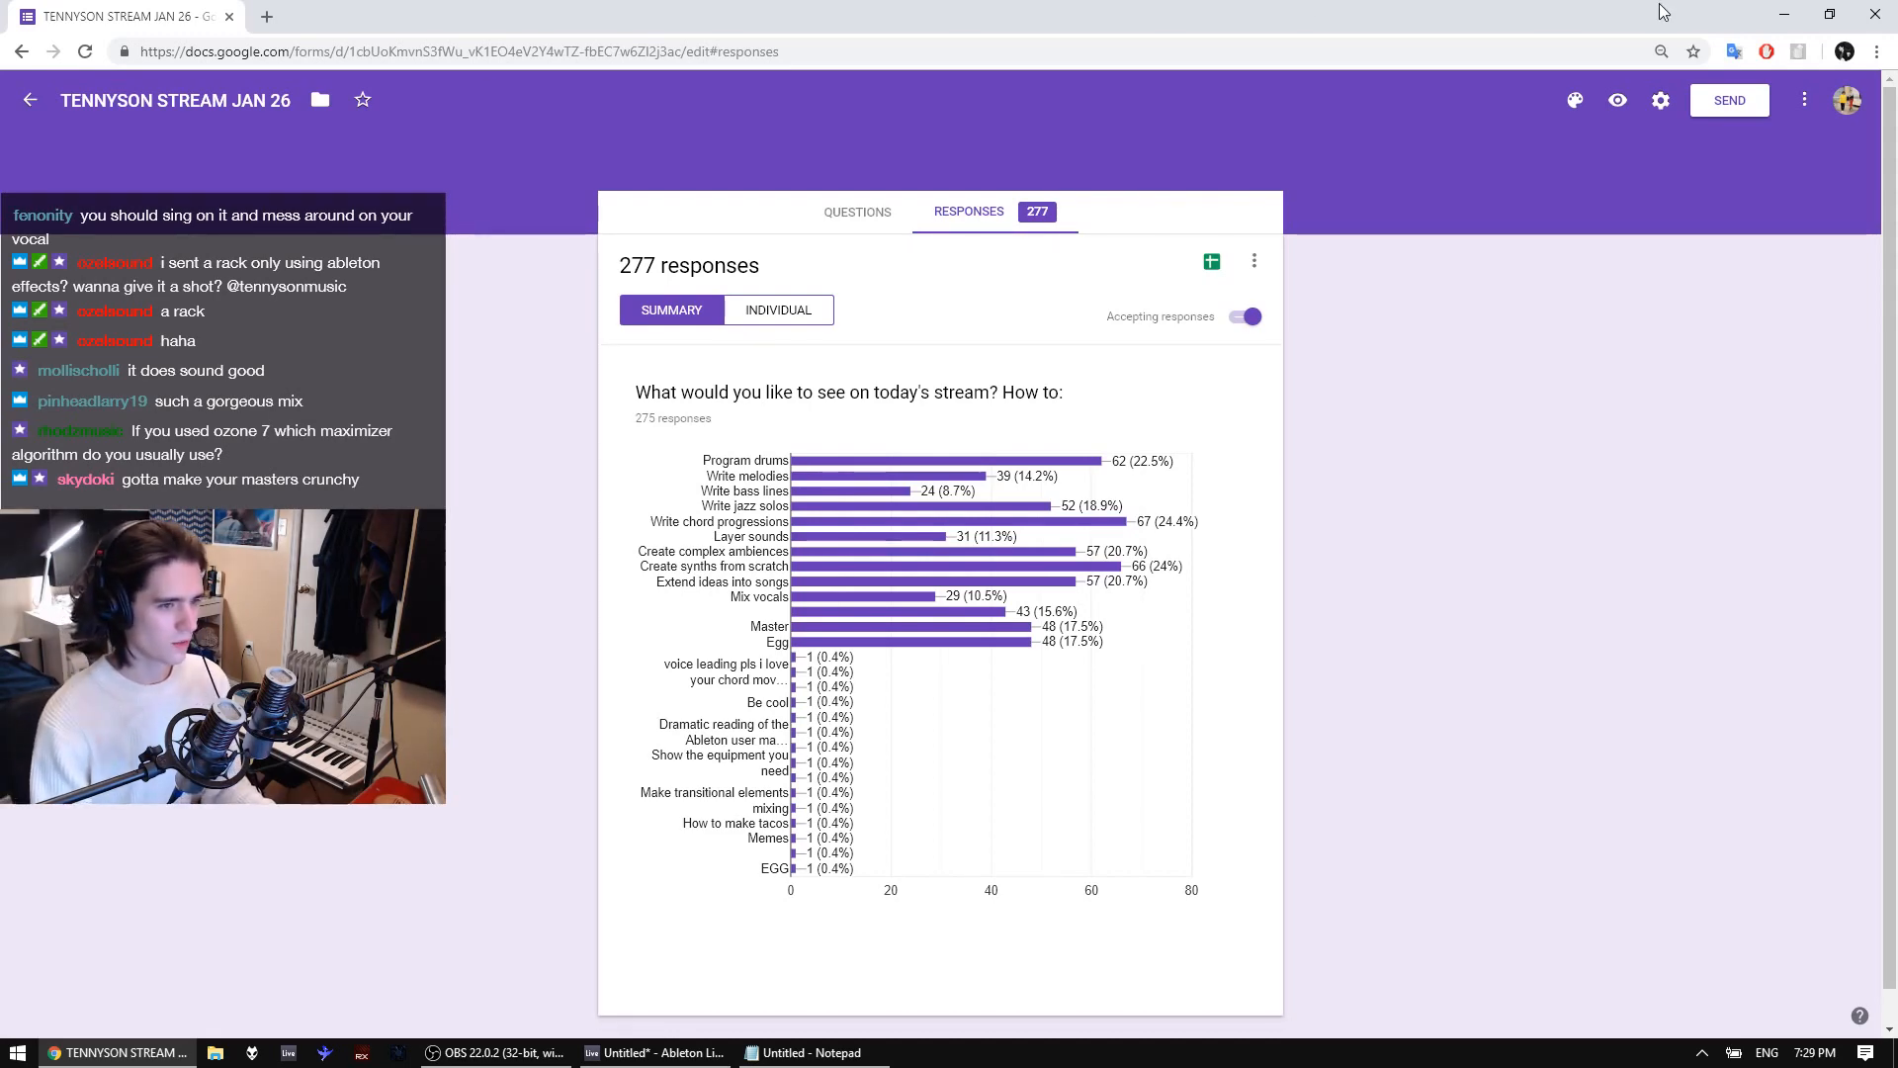
{"action": "left_click", "coordinate": [1889, 21]}
Start opening another Live set and browse to the Ableton folder inside Project Files
{"action": "left_click", "coordinate": [16, 32]}
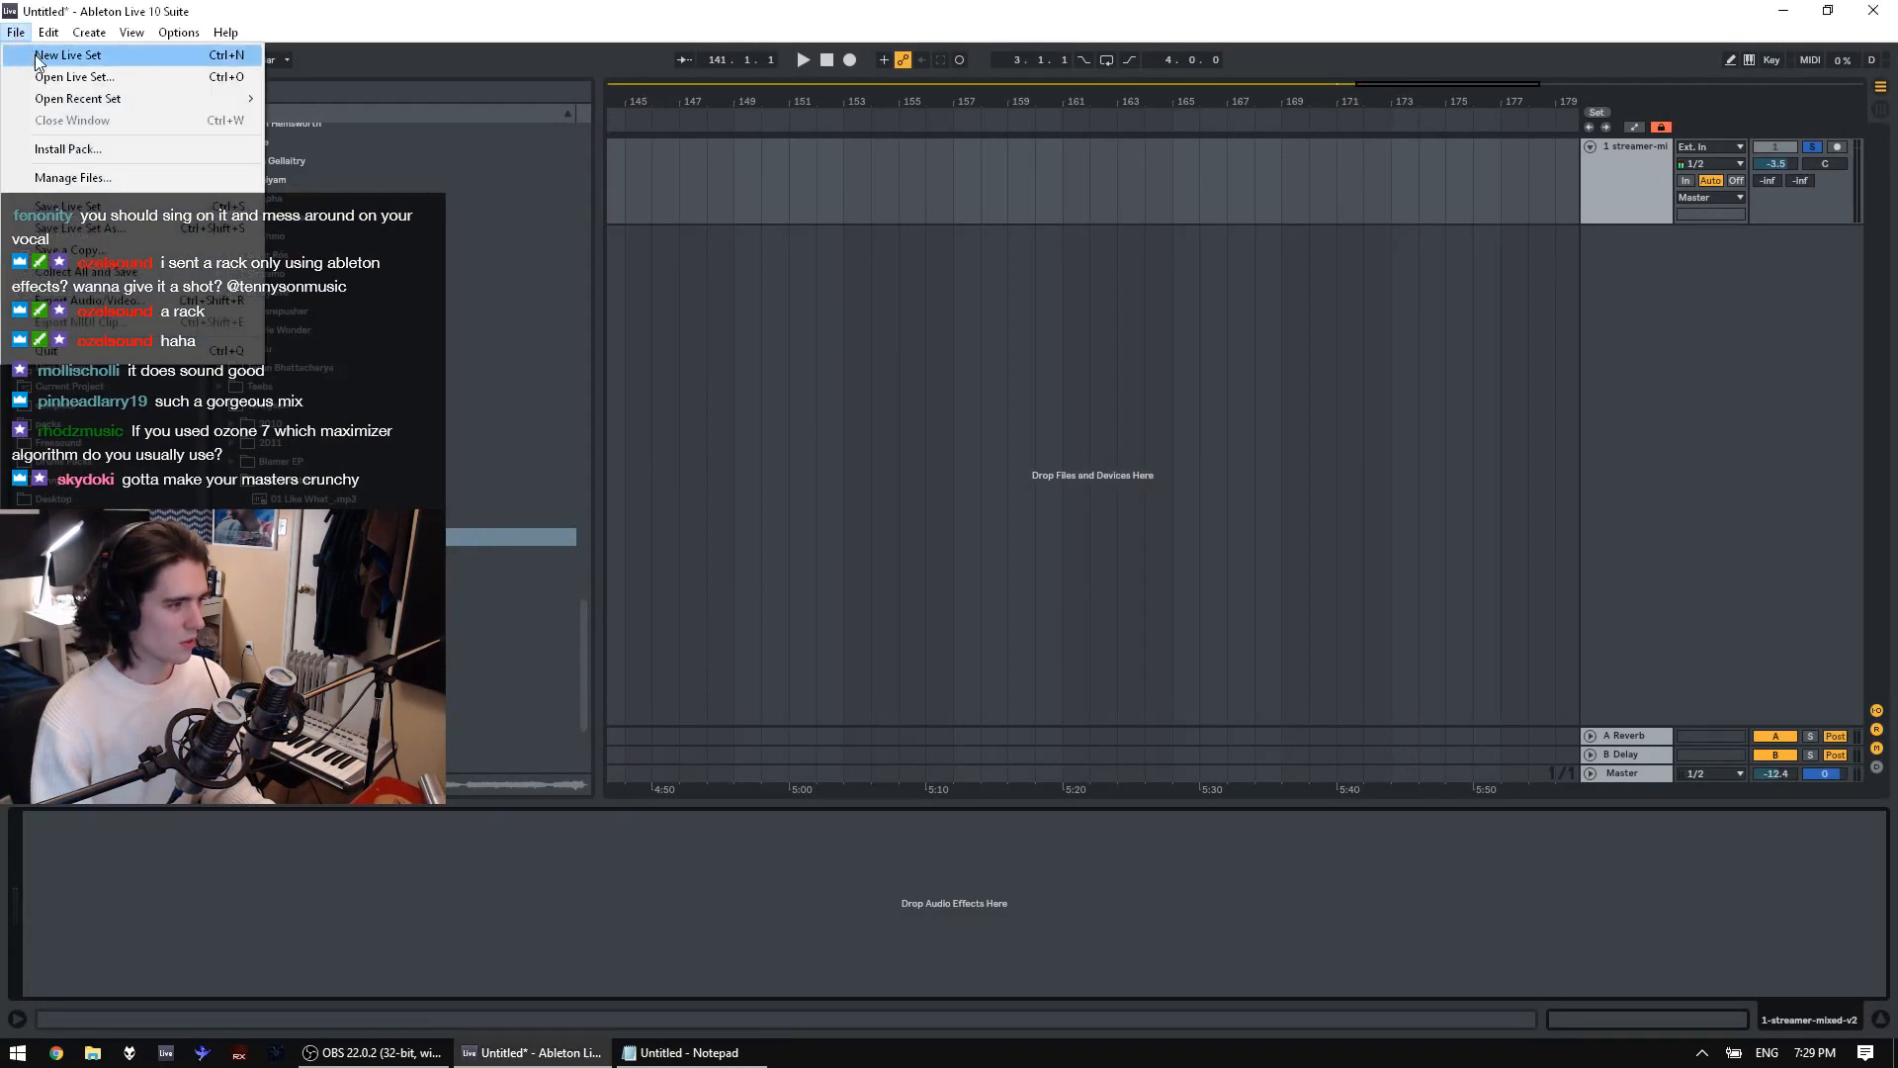
{"action": "left_click", "coordinate": [57, 77]}
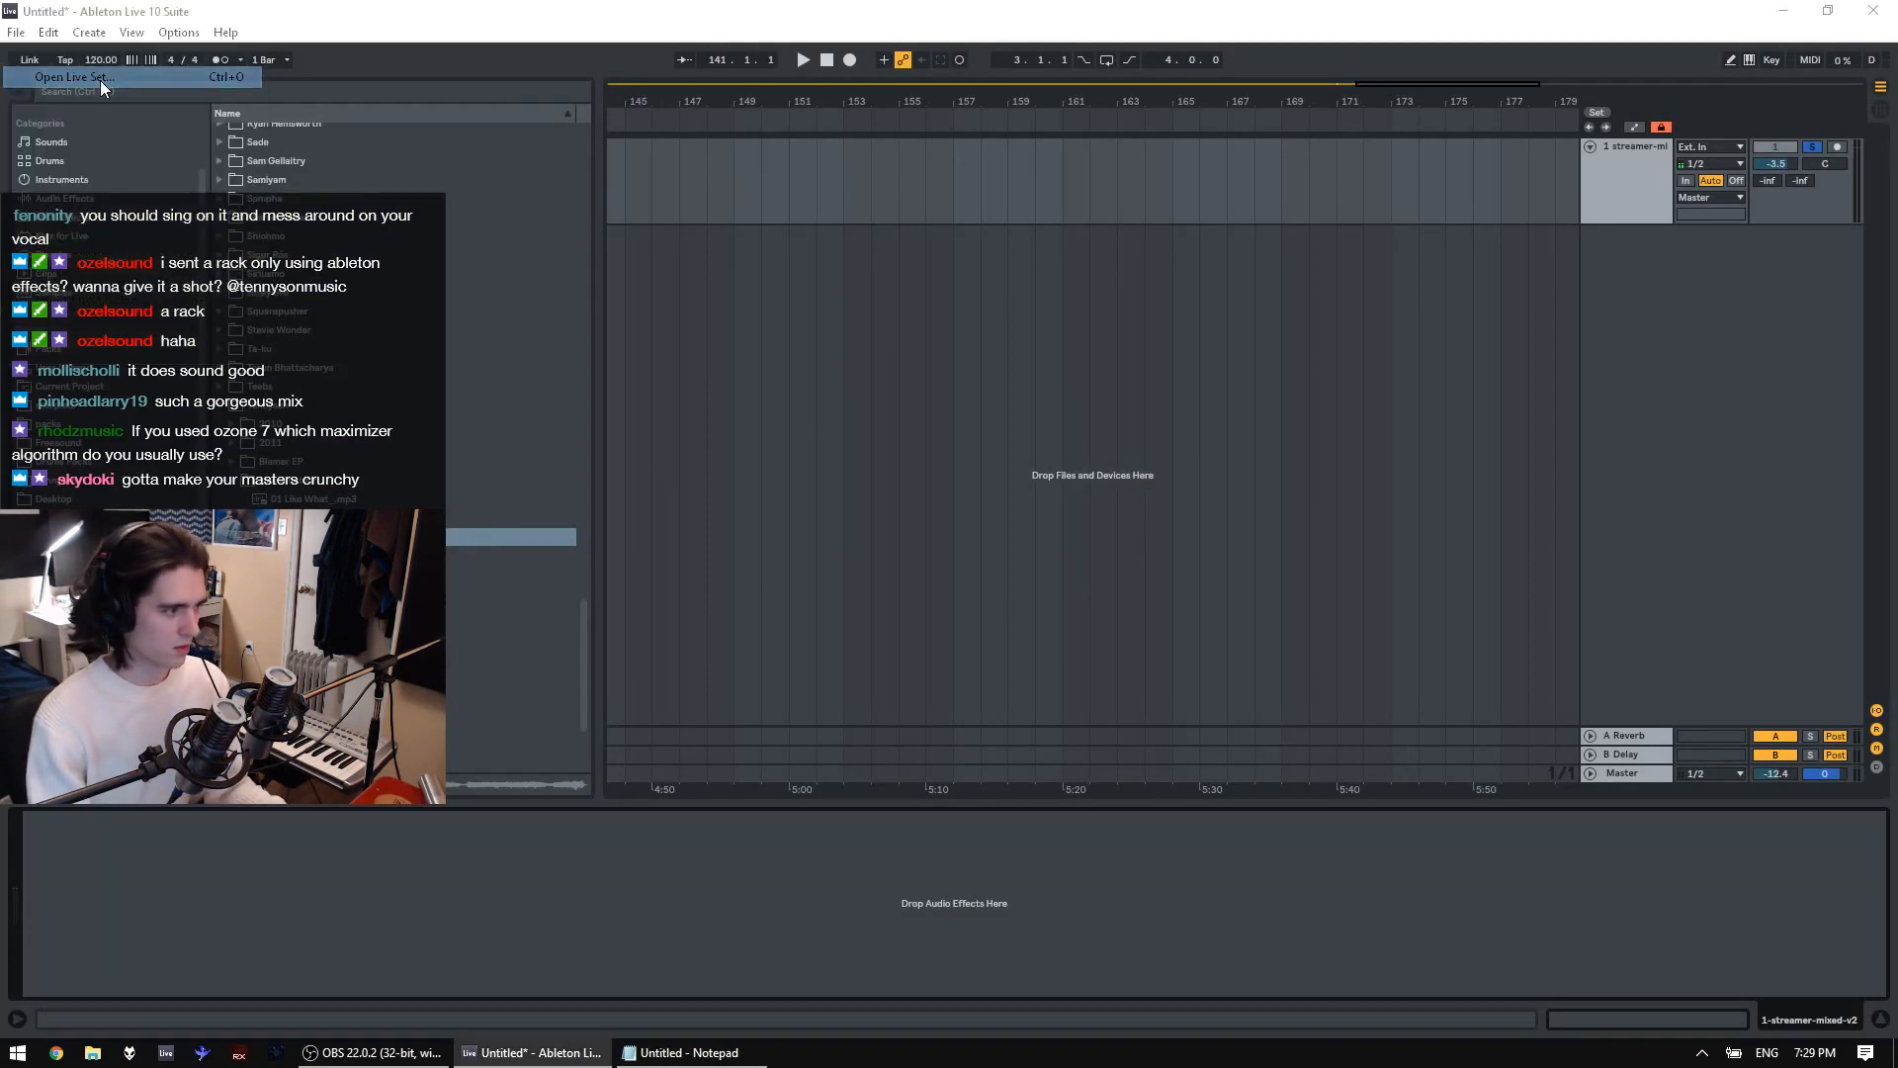
{"action": "left_click", "coordinate": [463, 47]}
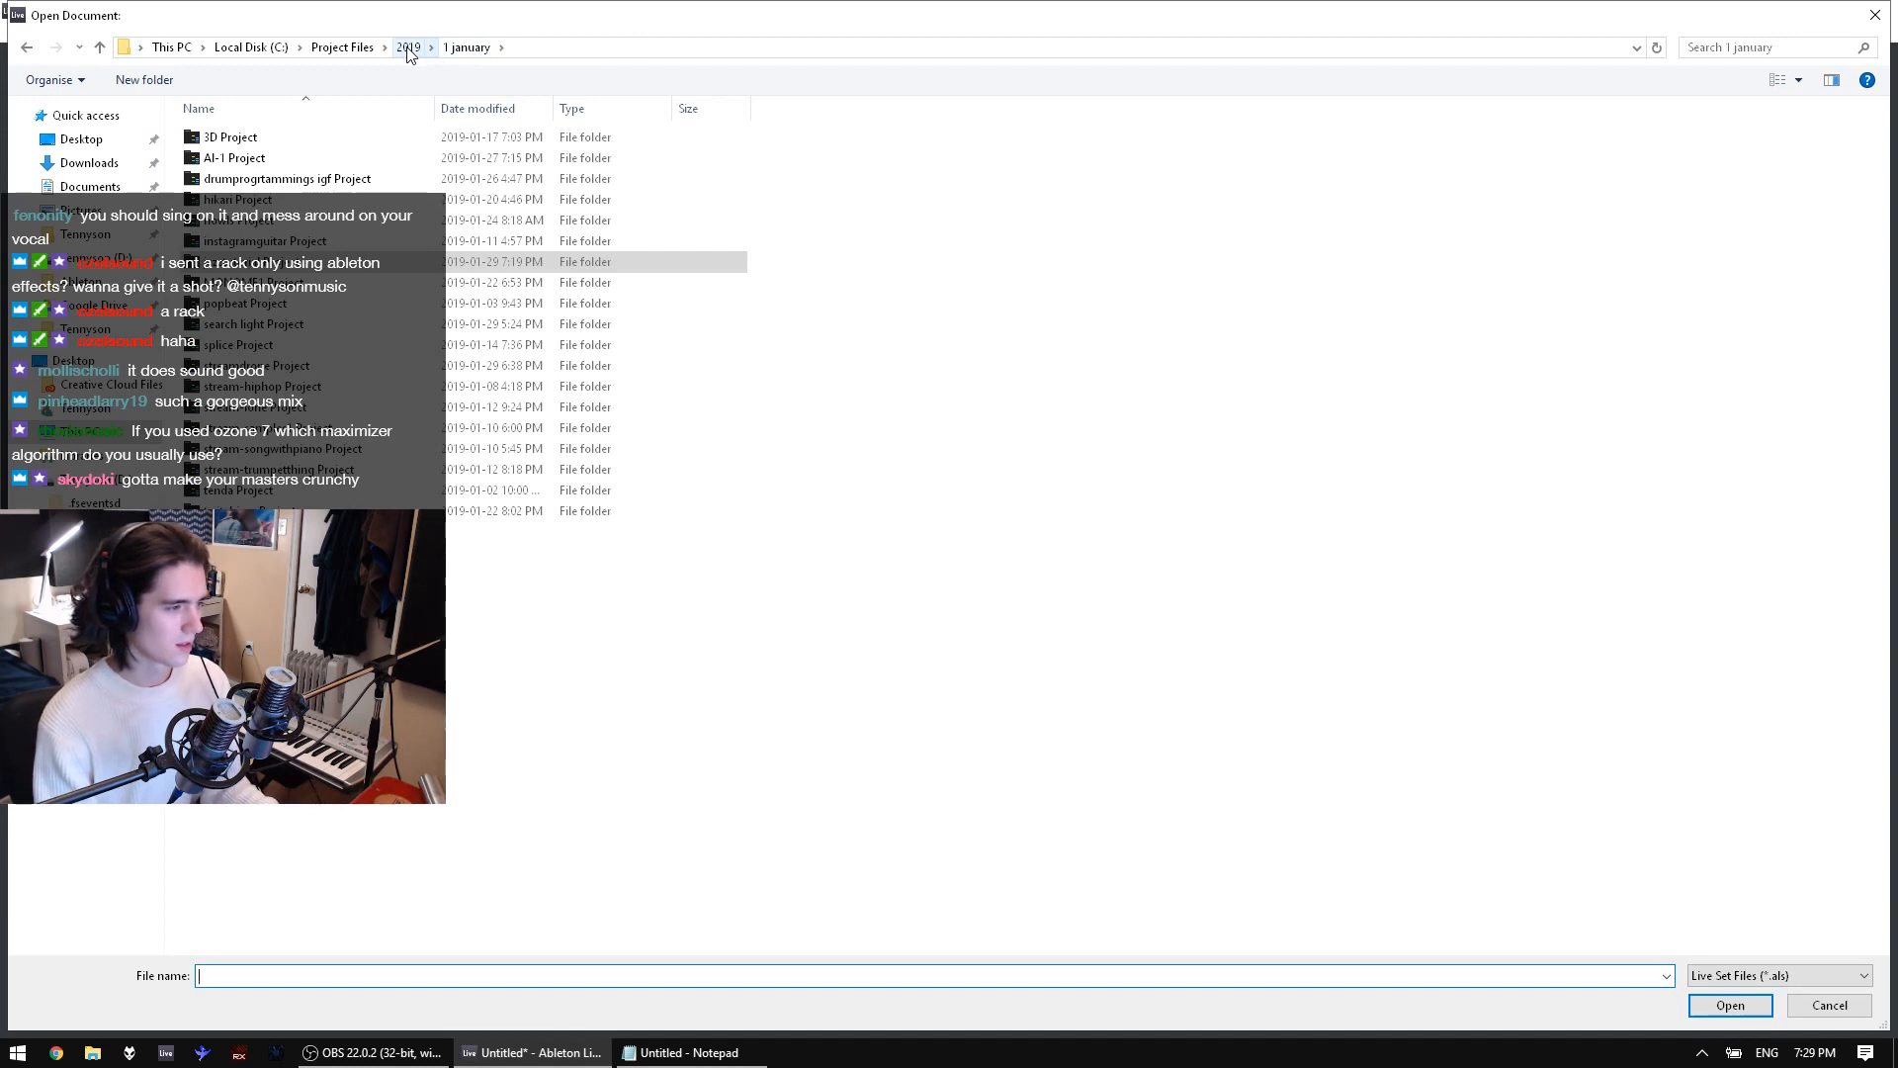
{"action": "left_click", "coordinate": [408, 49]}
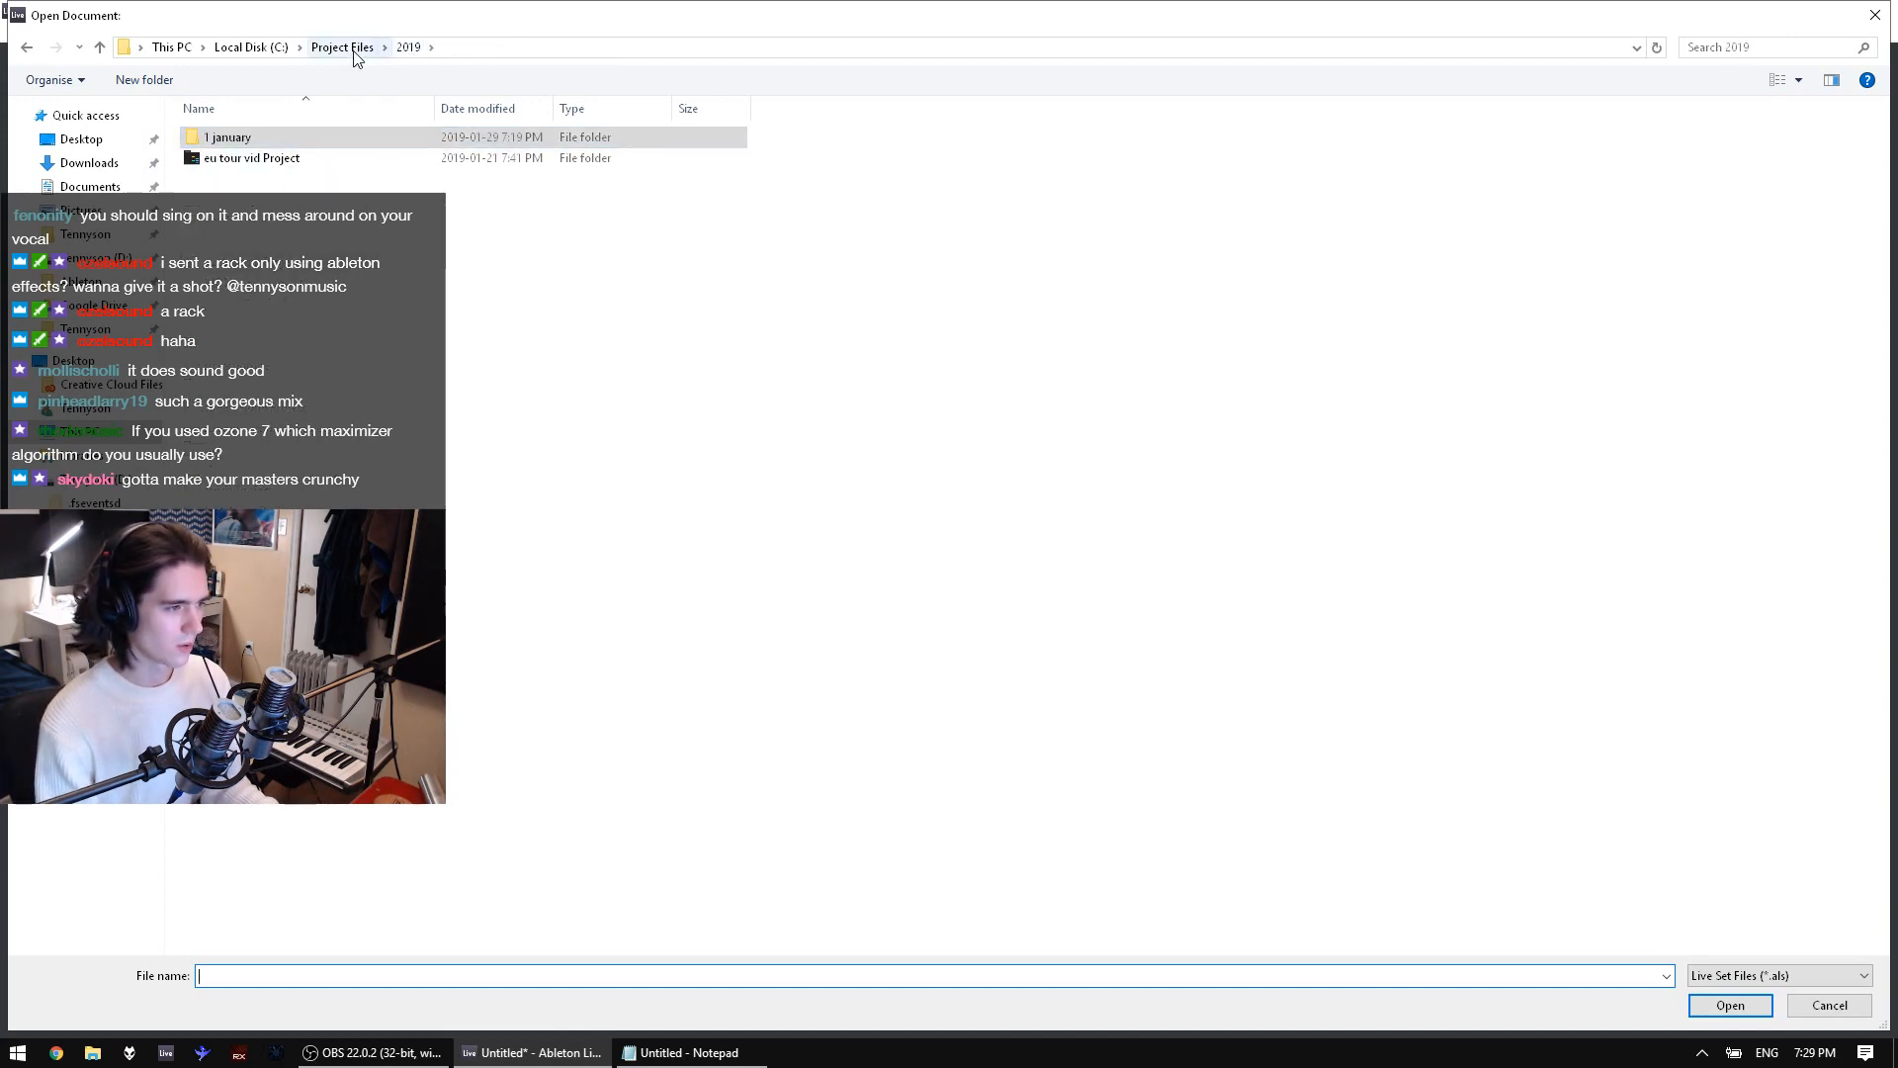
{"action": "left_click", "coordinate": [346, 47]}
{"action": "double_click", "coordinate": [225, 157]}
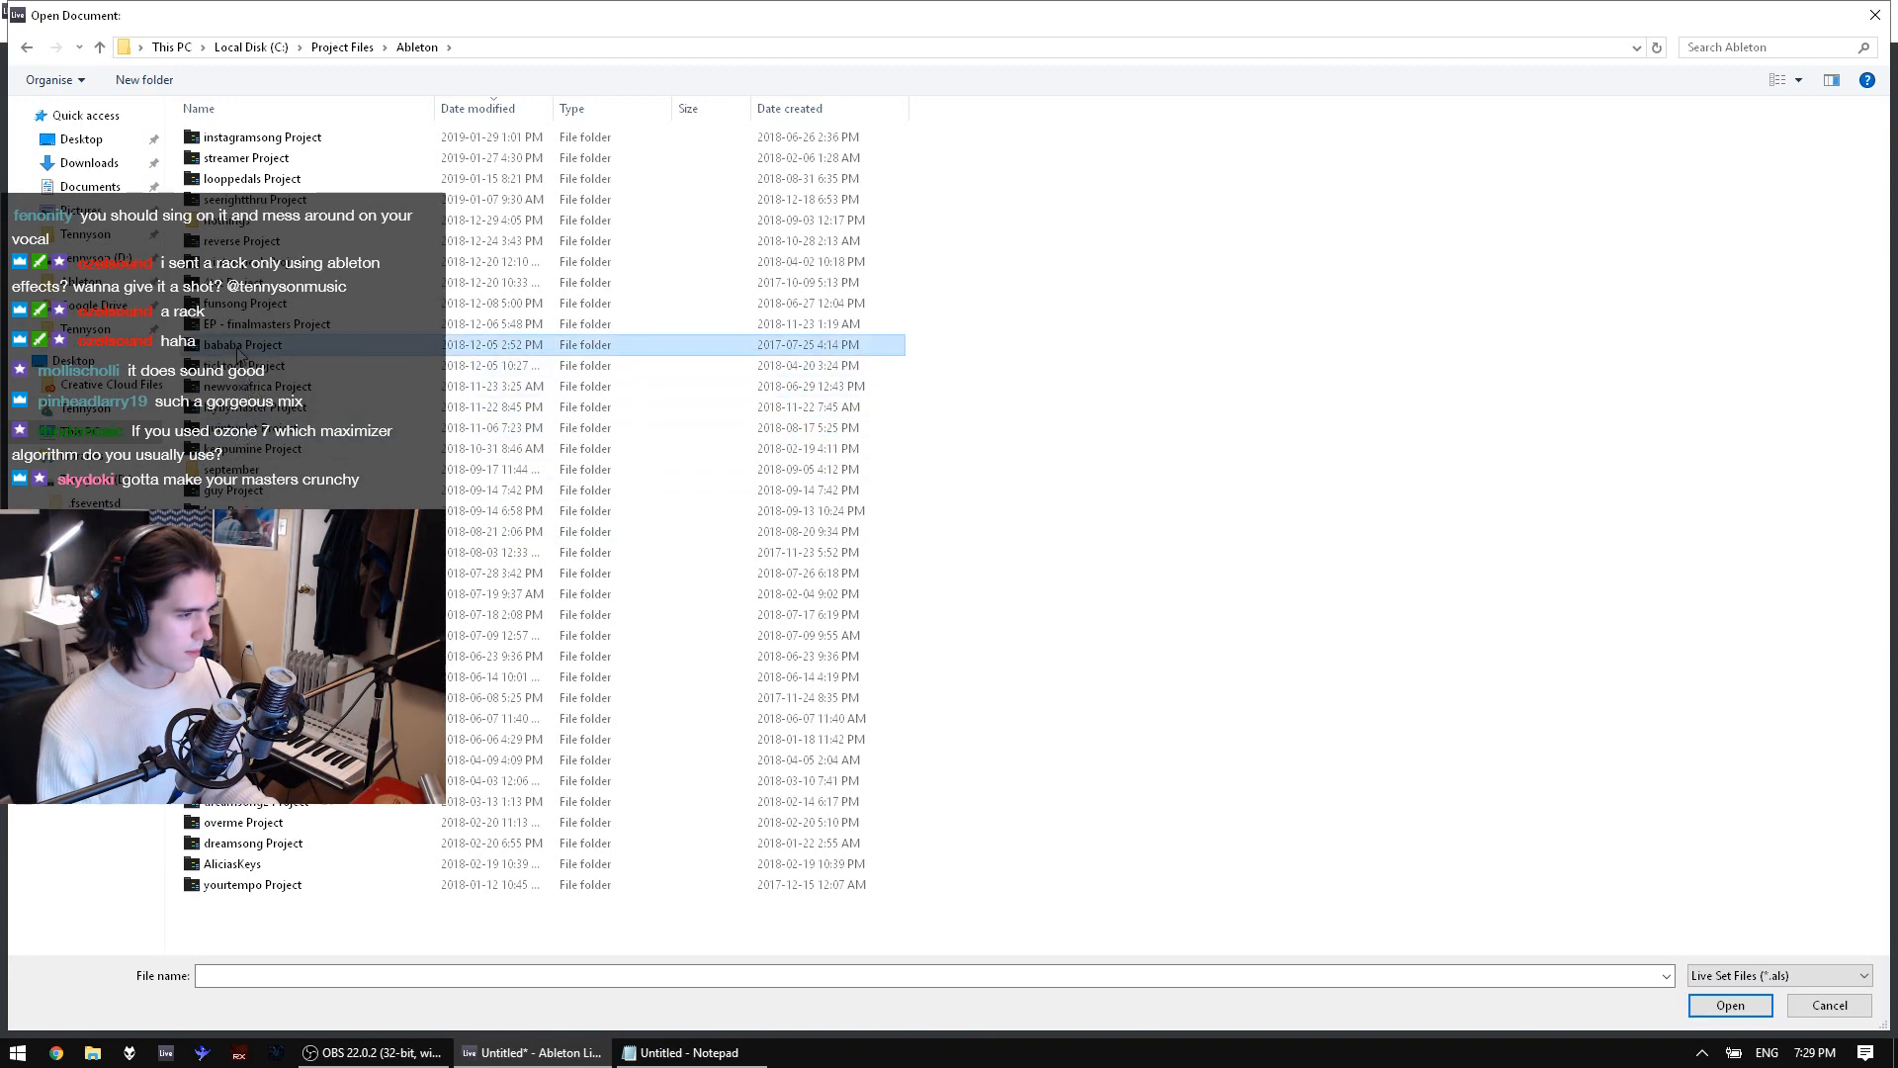
Check the bababa Project folder and open newvoxafrica.als from the newvoxafrica Project folder
{"action": "double_click", "coordinate": [242, 344]}
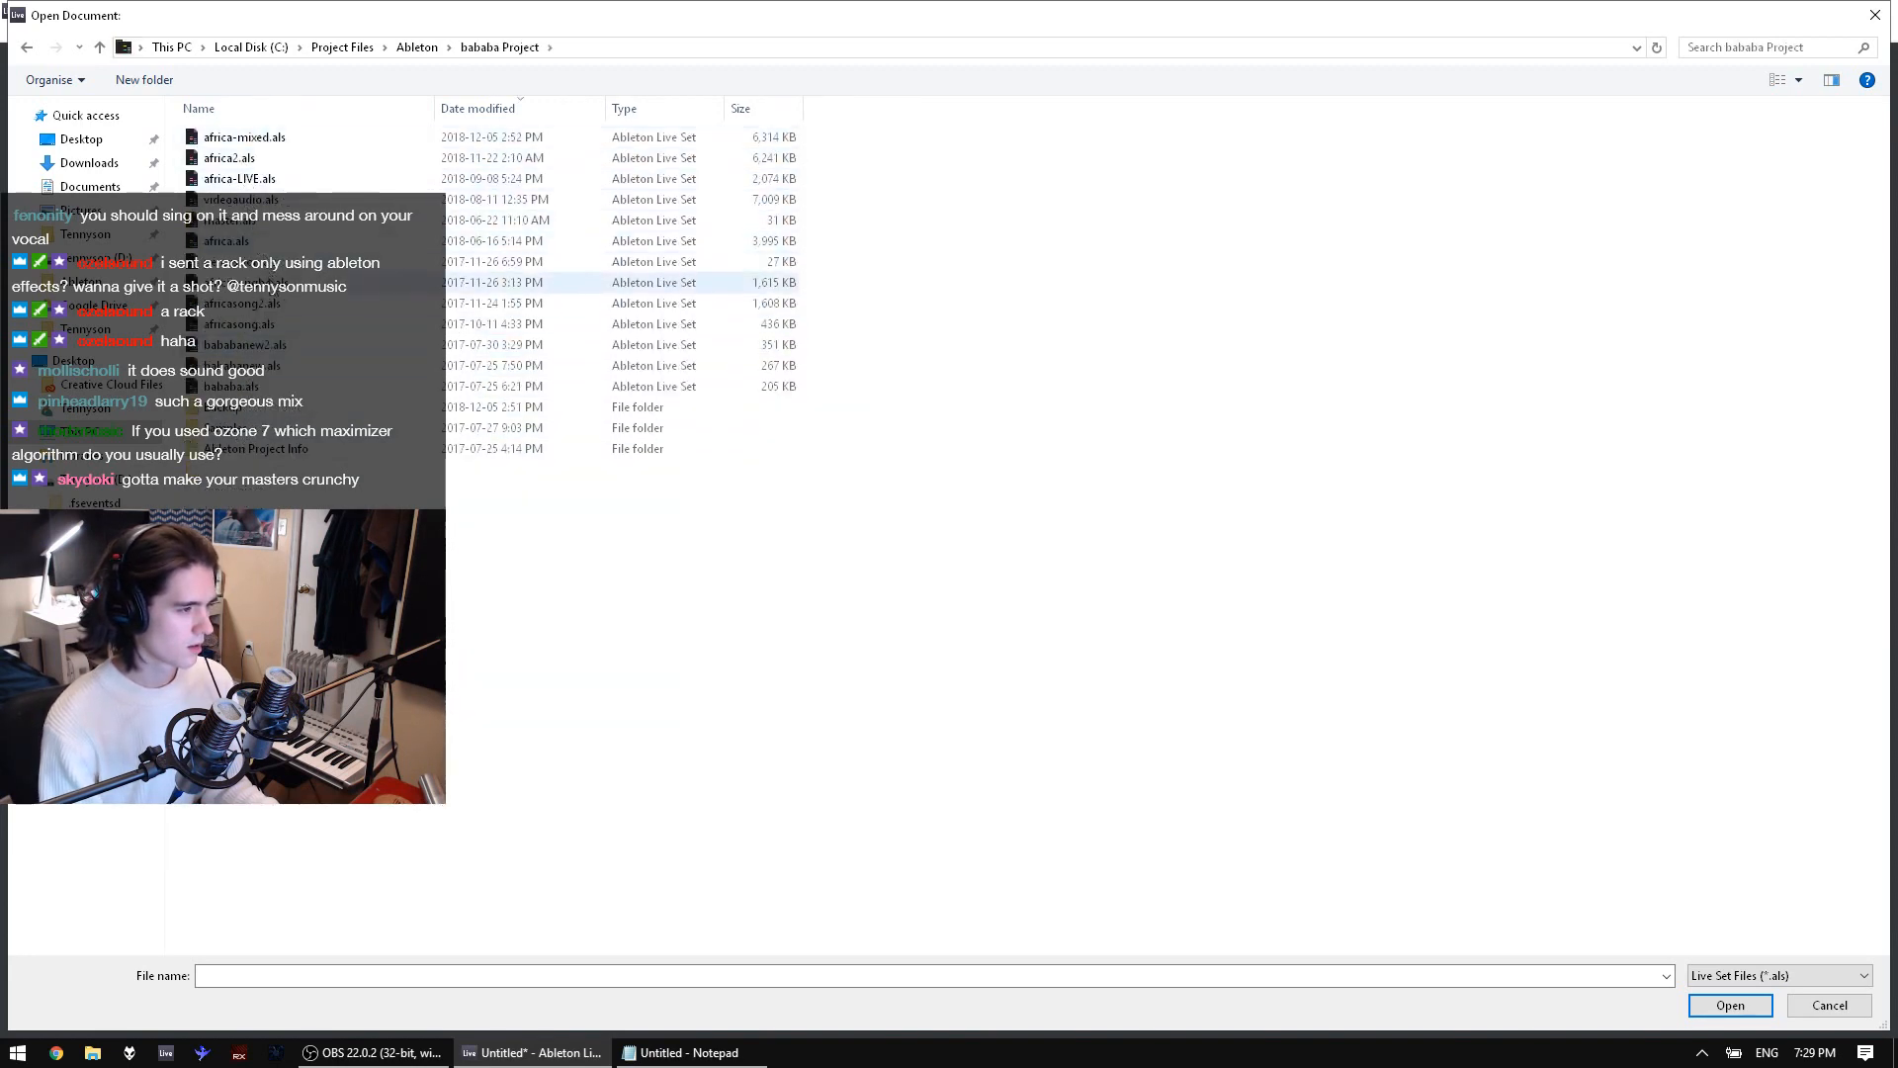
{"action": "left_click", "coordinate": [414, 52]}
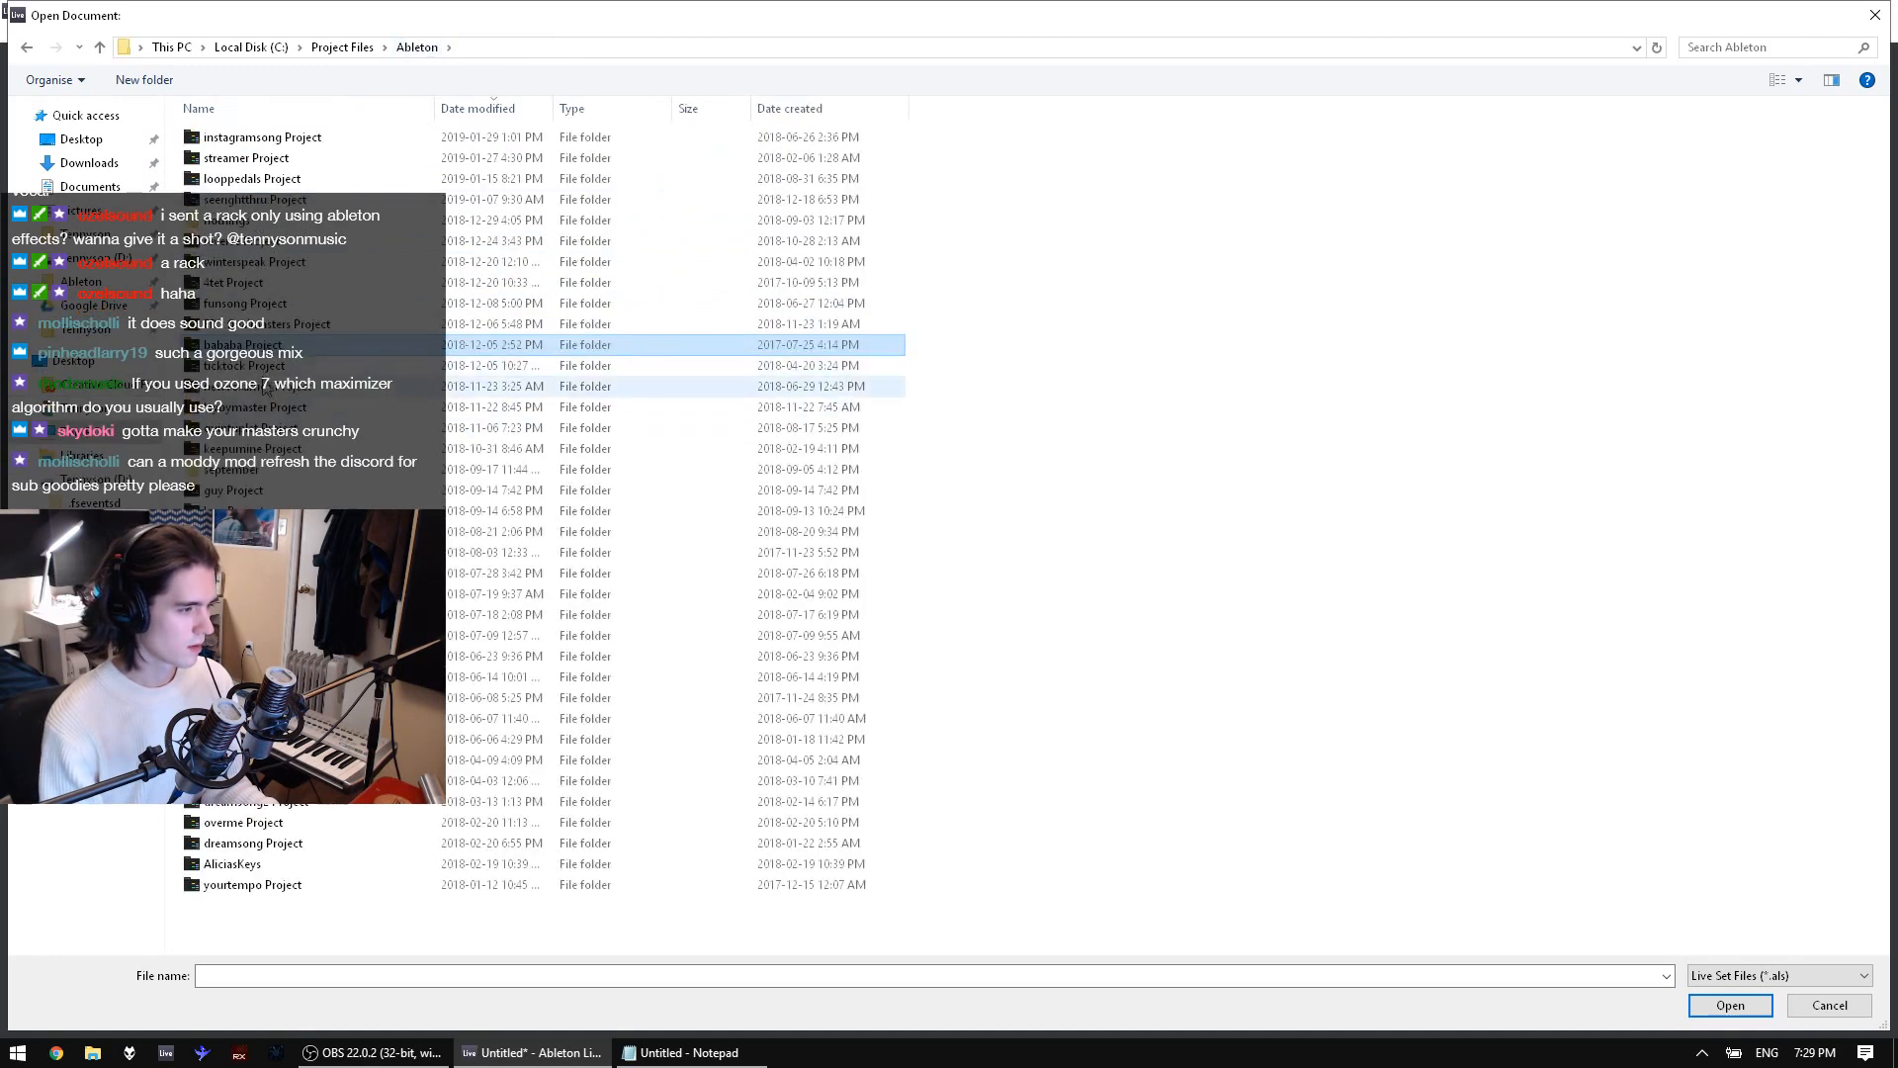
{"action": "double_click", "coordinate": [257, 385]}
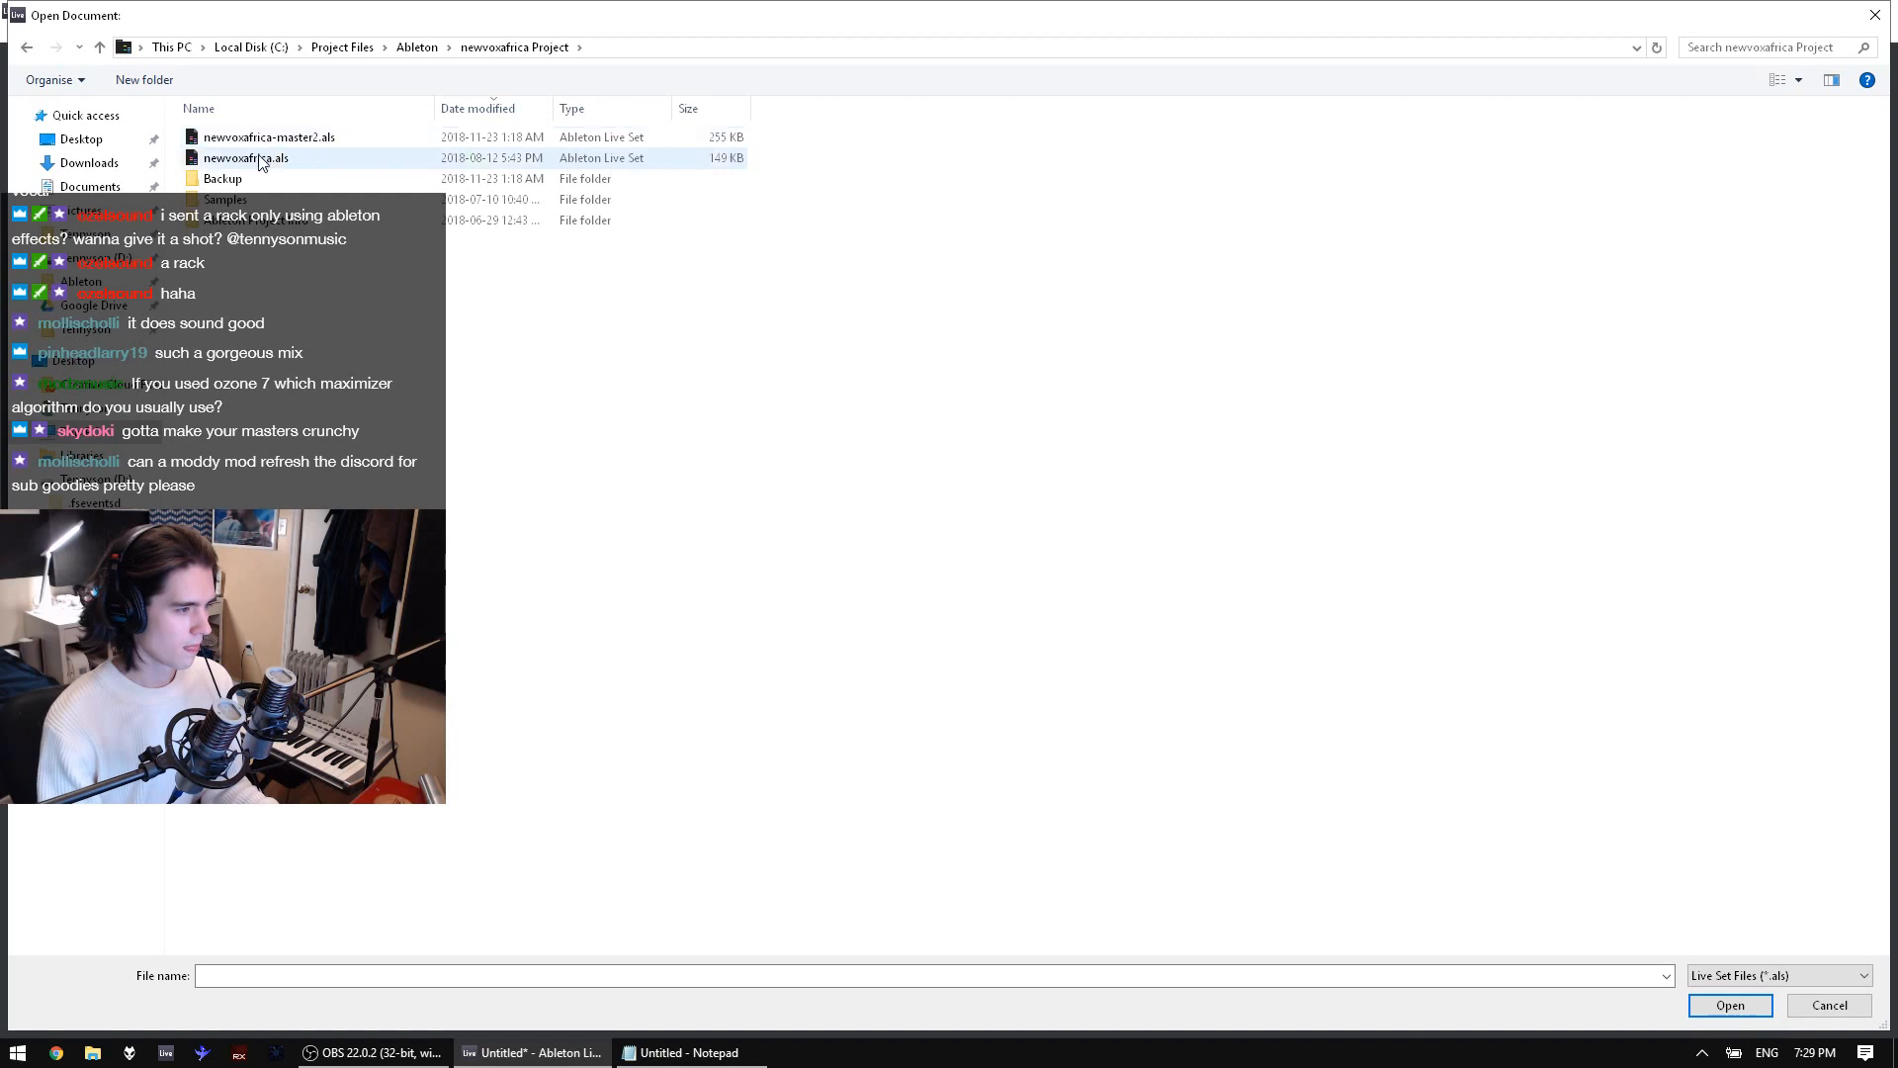
{"action": "double_click", "coordinate": [260, 161]}
{"action": "left_click", "coordinate": [1041, 587]}
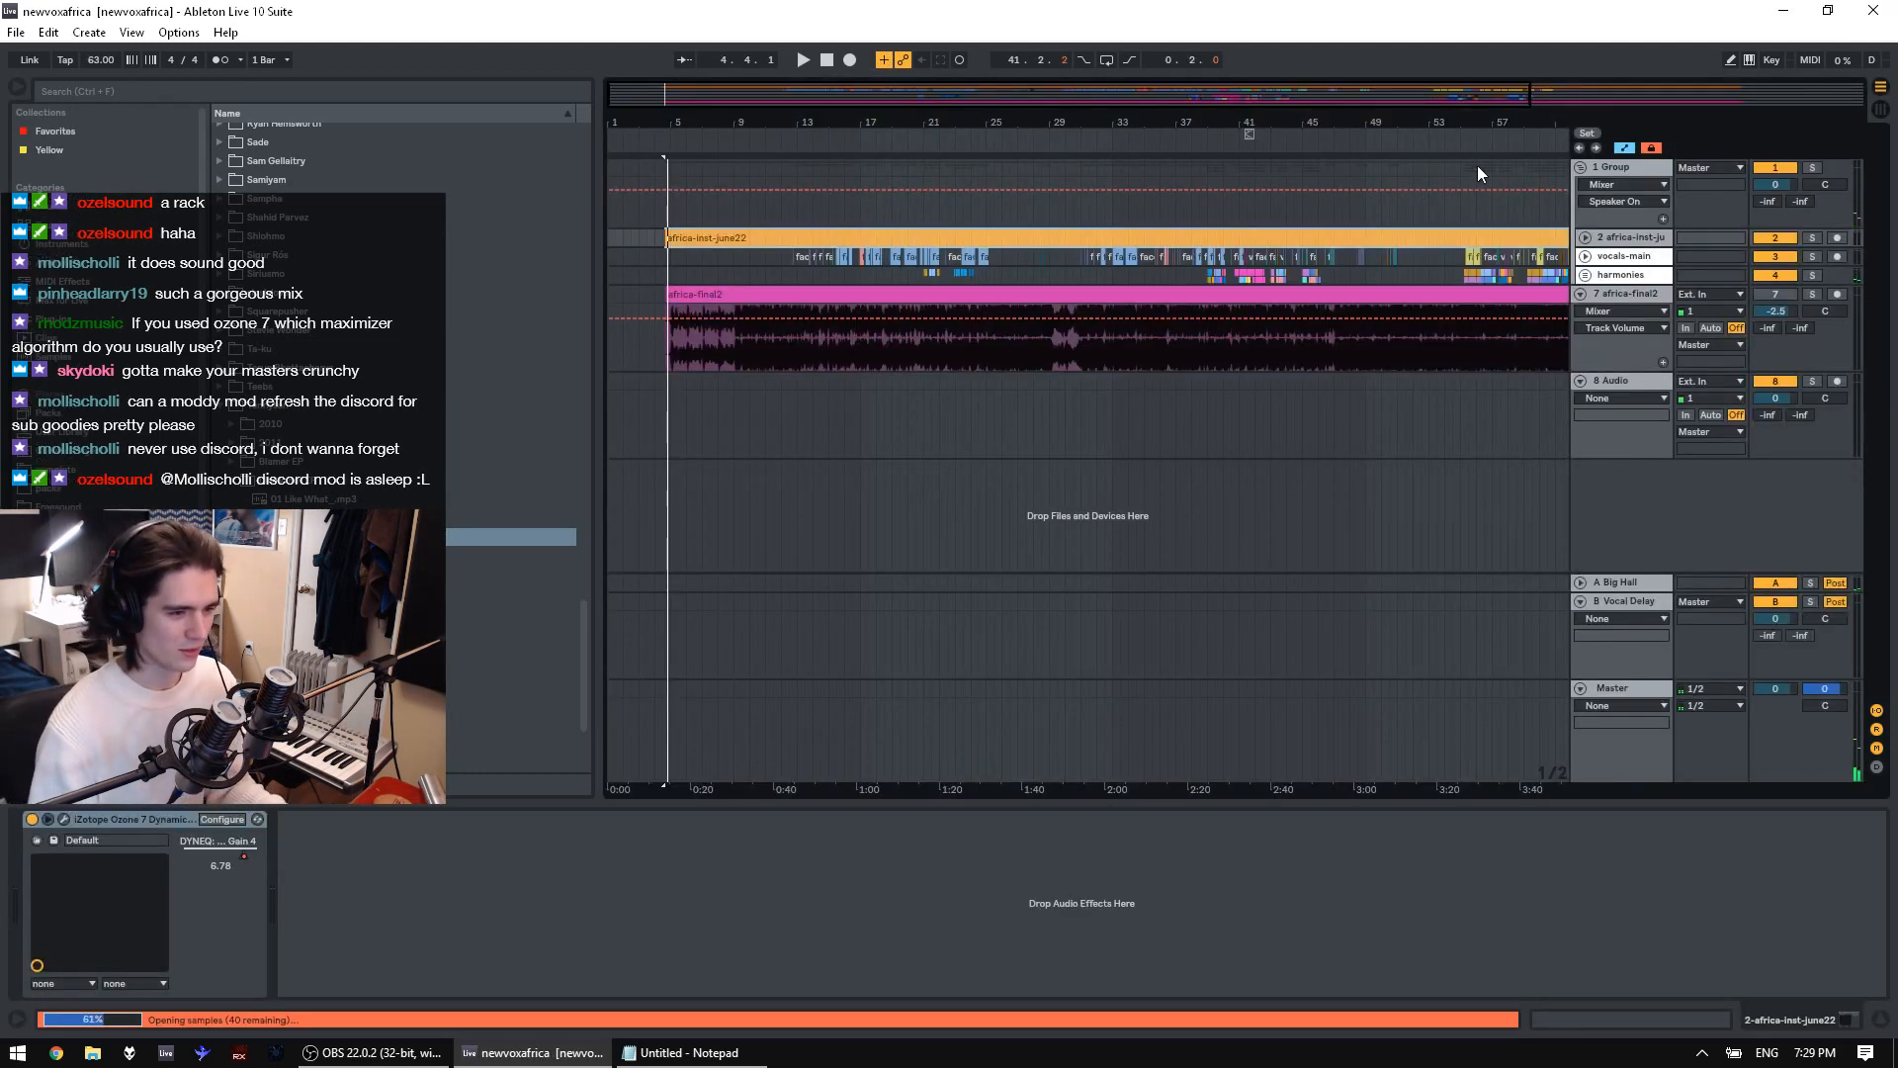
Unfold the vocals-main track, try playback from bar 15 and adjust the track's height around its vocal clips
{"action": "left_click", "coordinate": [1586, 238]}
{"action": "left_click", "coordinate": [1586, 238]}
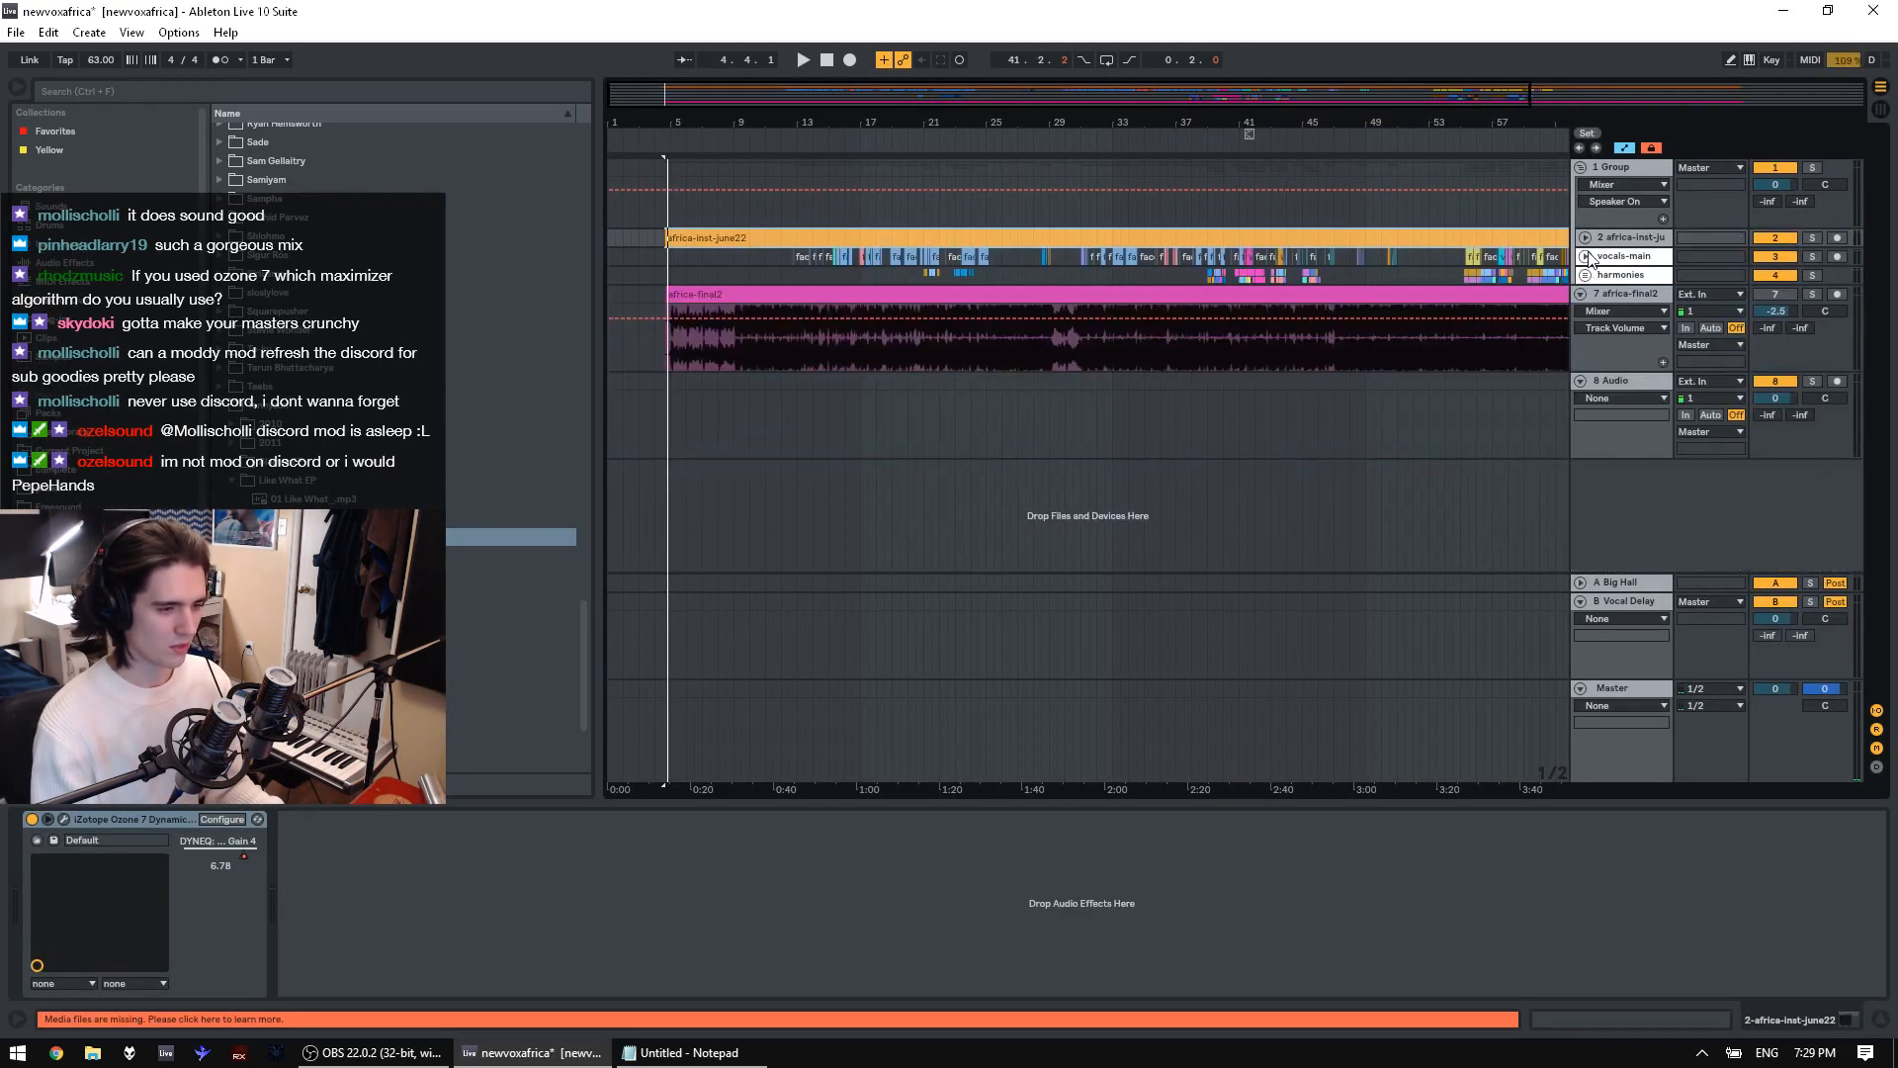
{"action": "left_click", "coordinate": [1586, 256]}
{"action": "left_click", "coordinate": [834, 479]}
{"action": "key", "text": "space"}
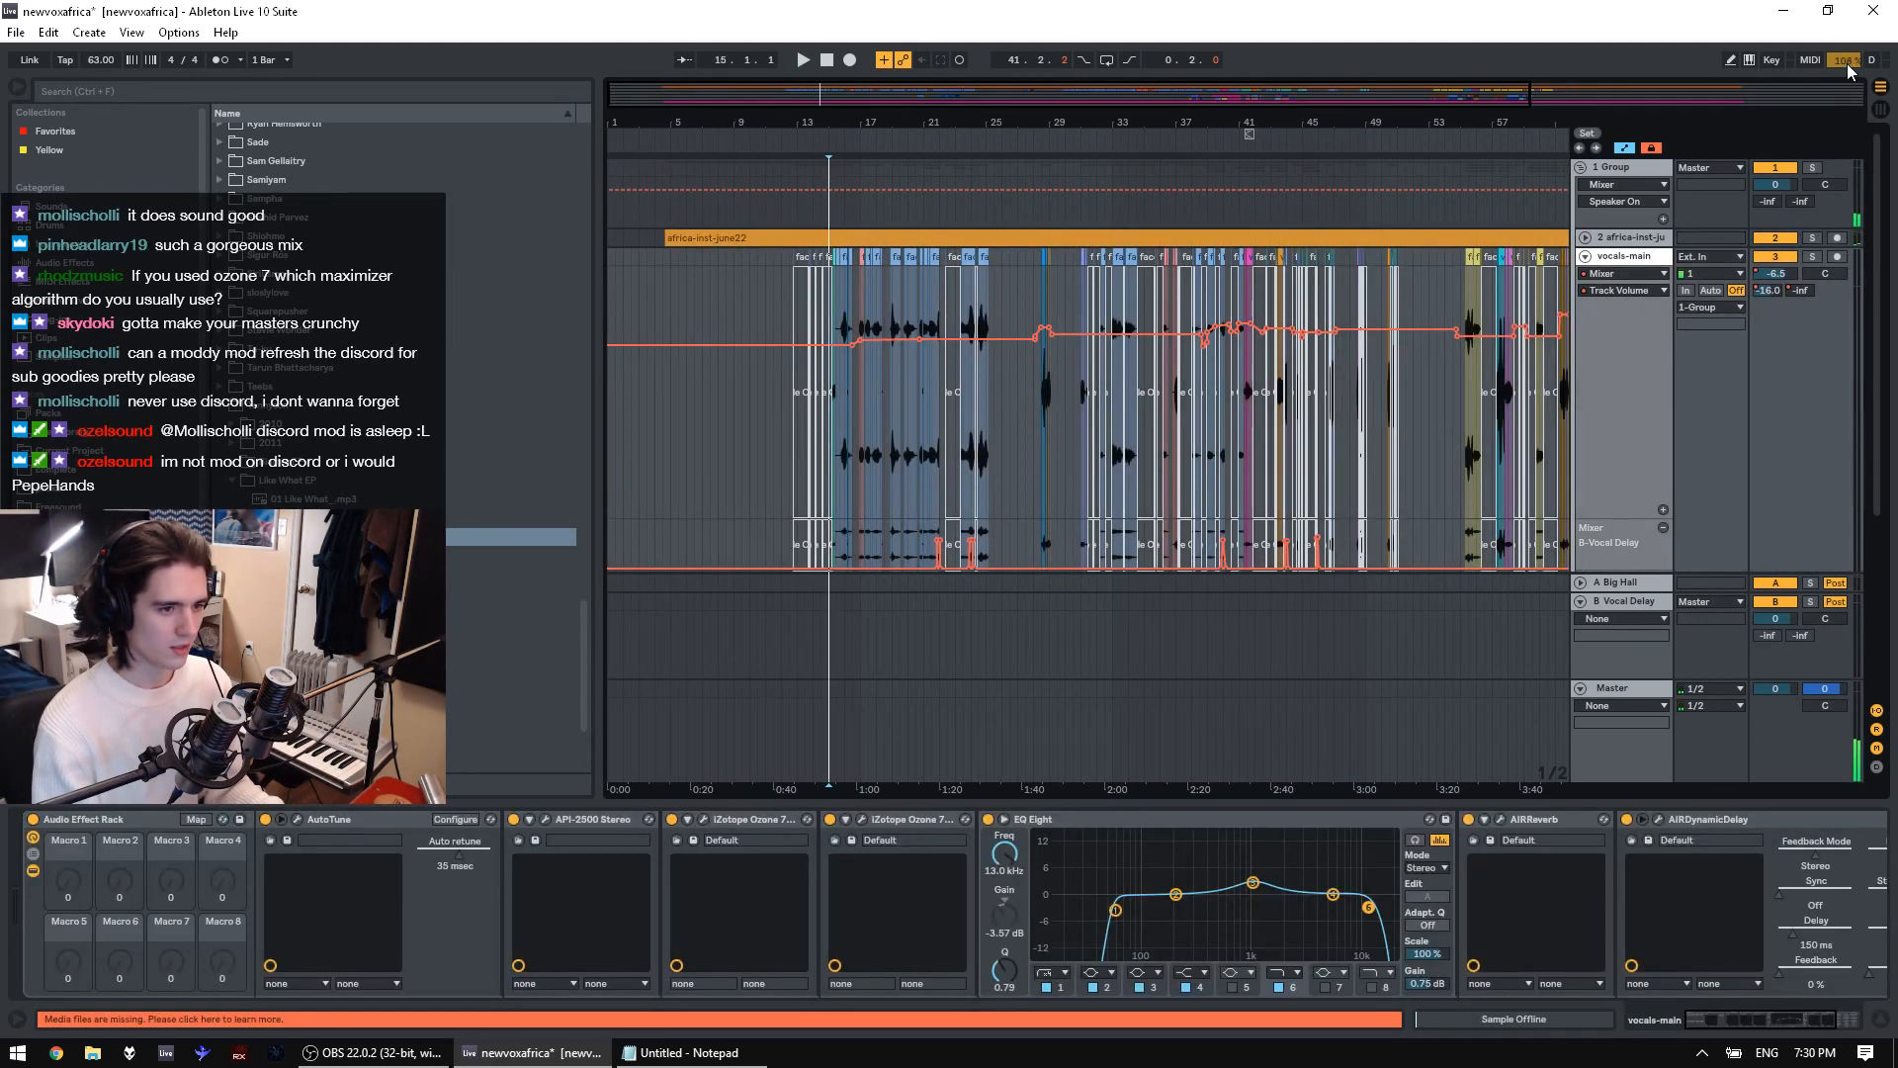
{"action": "left_click", "coordinate": [1584, 257]}
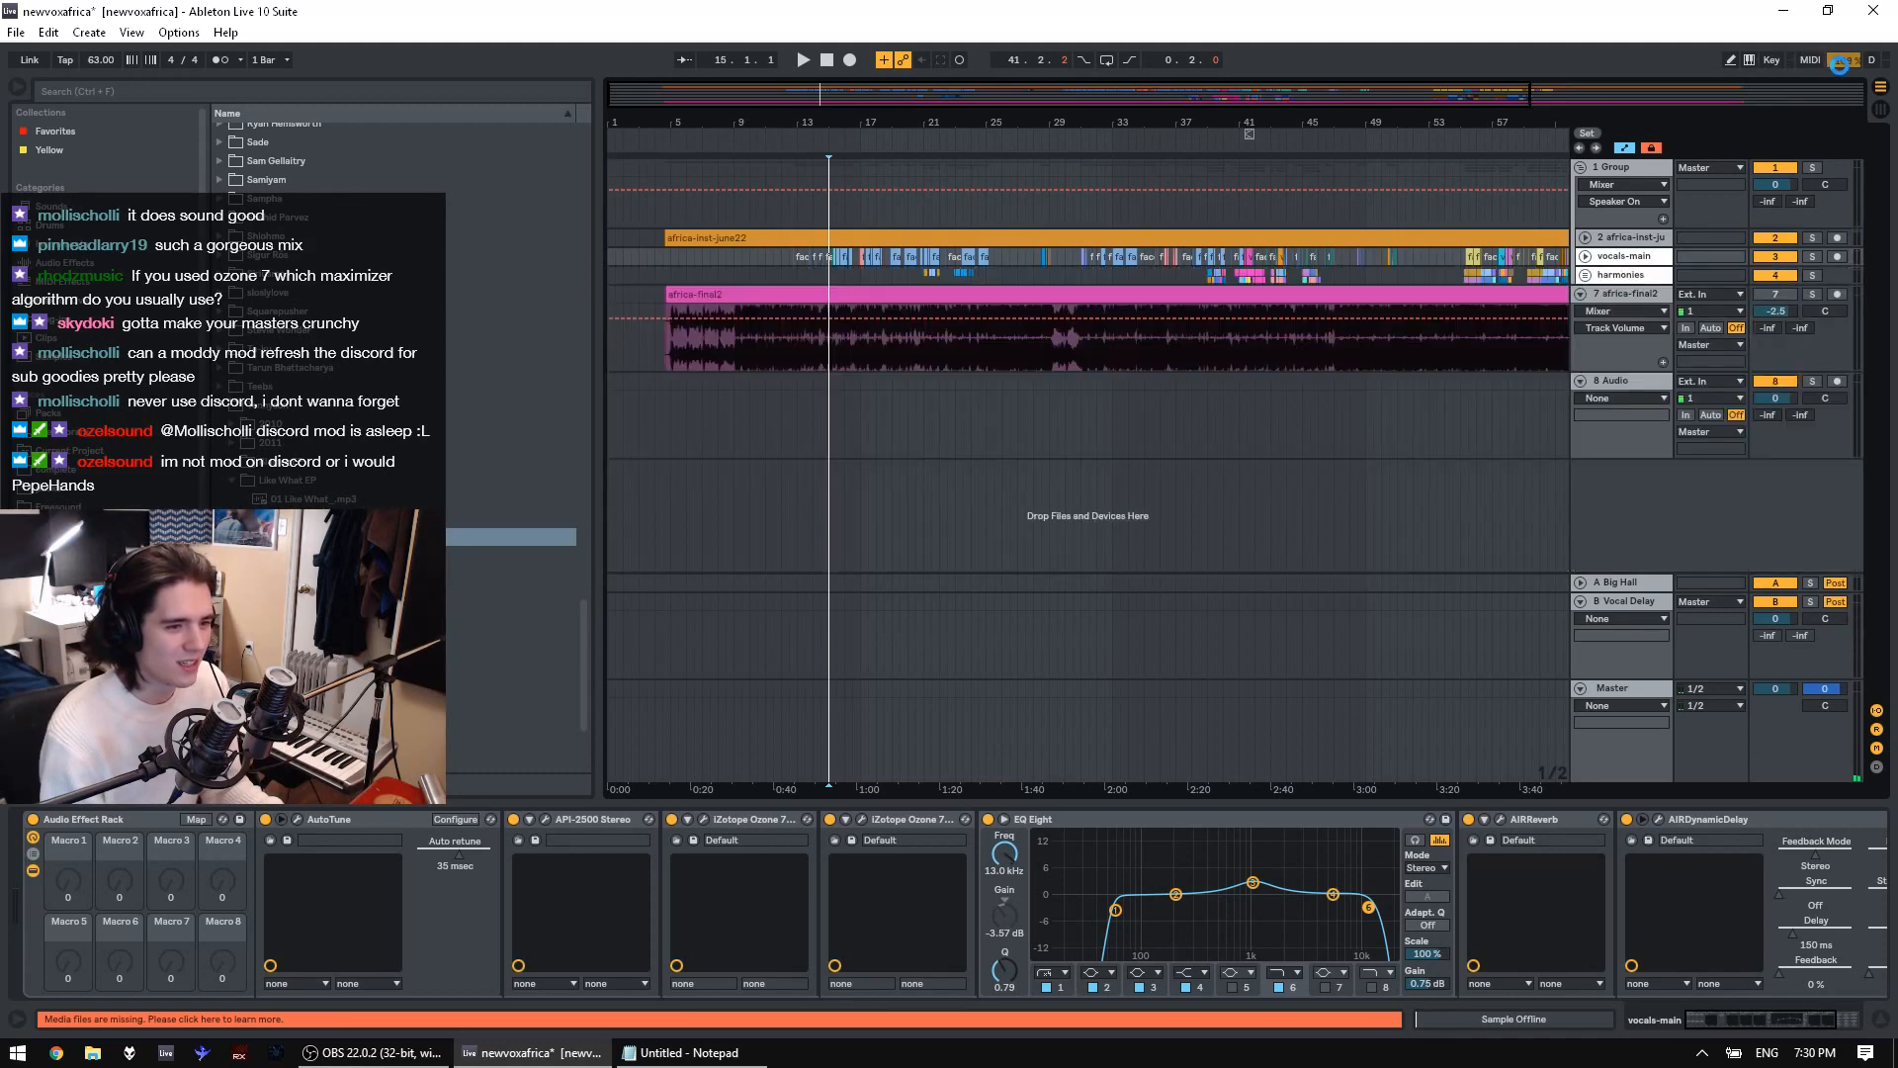
{"action": "left_click_drag", "start_coordinate": [1600, 265], "coordinate": [1598, 333]}
{"action": "left_click_drag", "start_coordinate": [856, 121], "coordinate": [860, 121]}
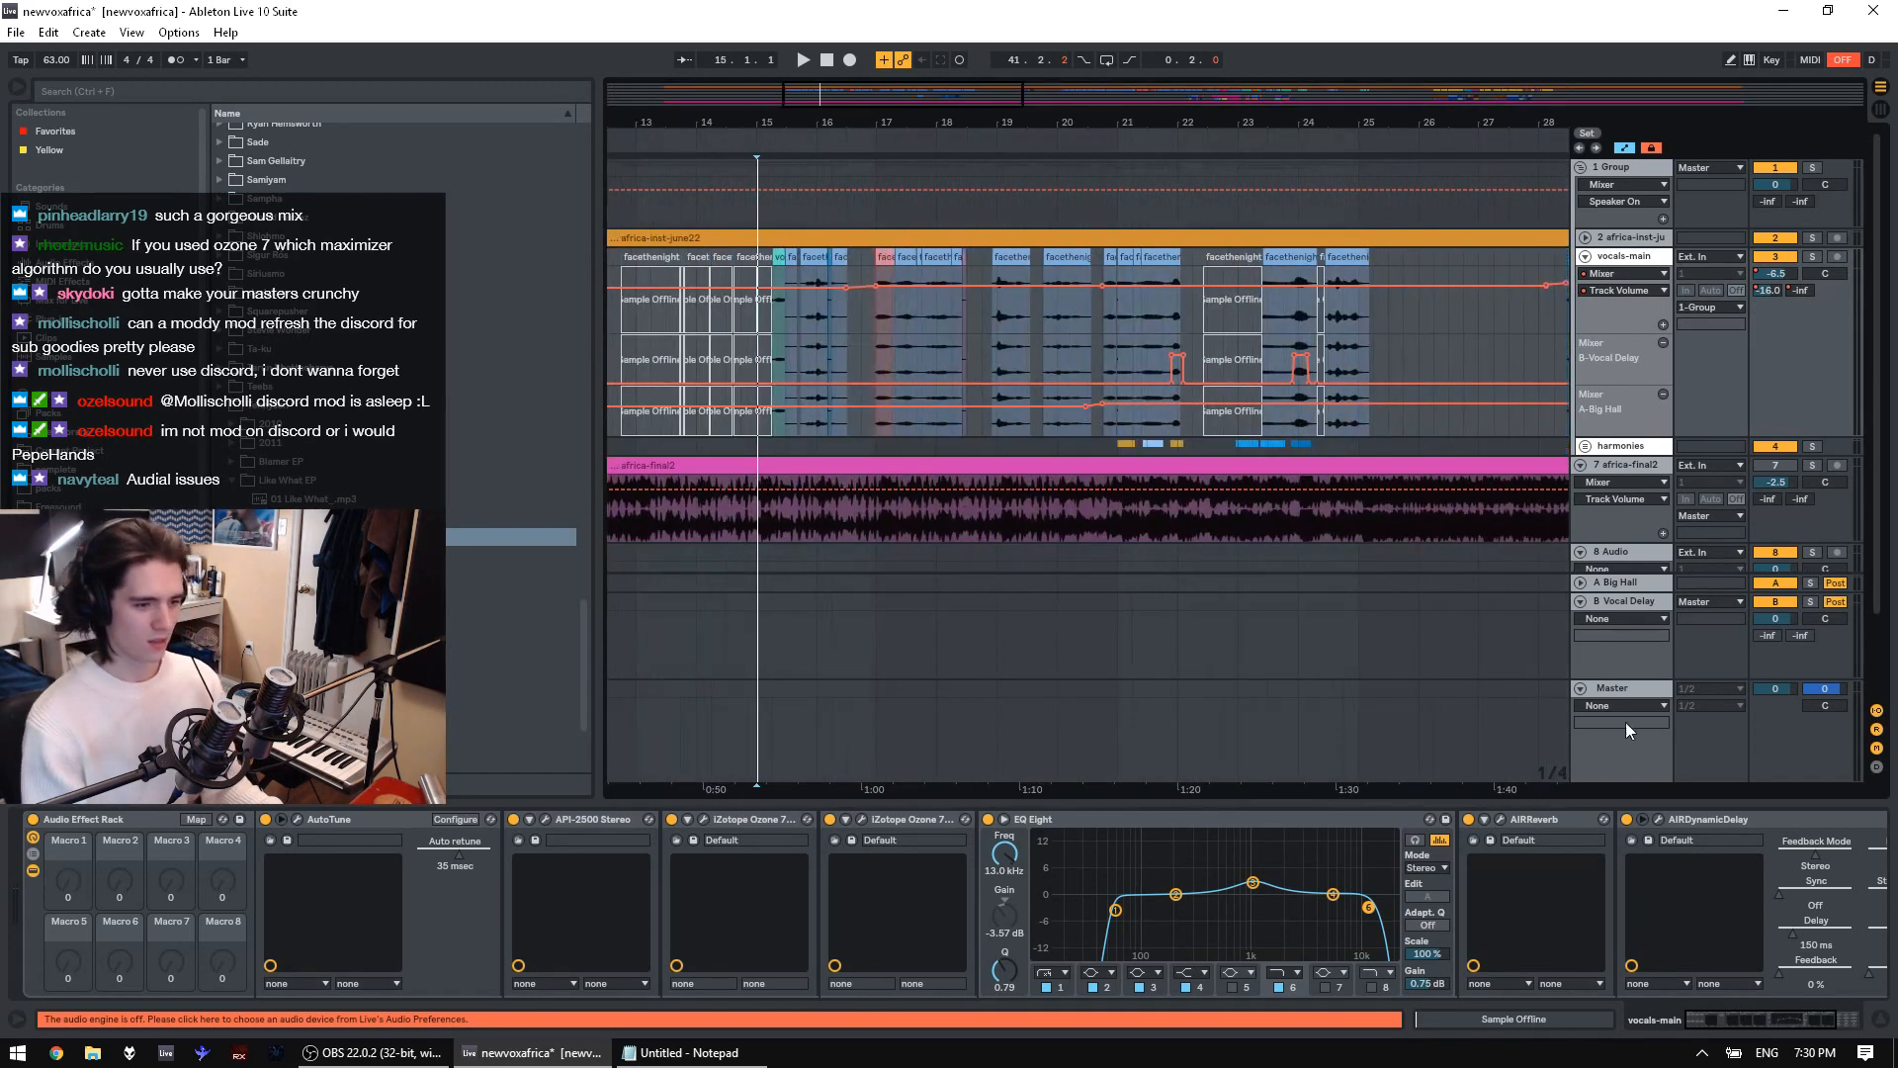
Delete all four mastering plug-ins from the Master track, including SPL Passeq and the Ozone 7 devices
{"action": "left_click", "coordinate": [1606, 694]}
{"action": "left_click", "coordinate": [107, 820]}
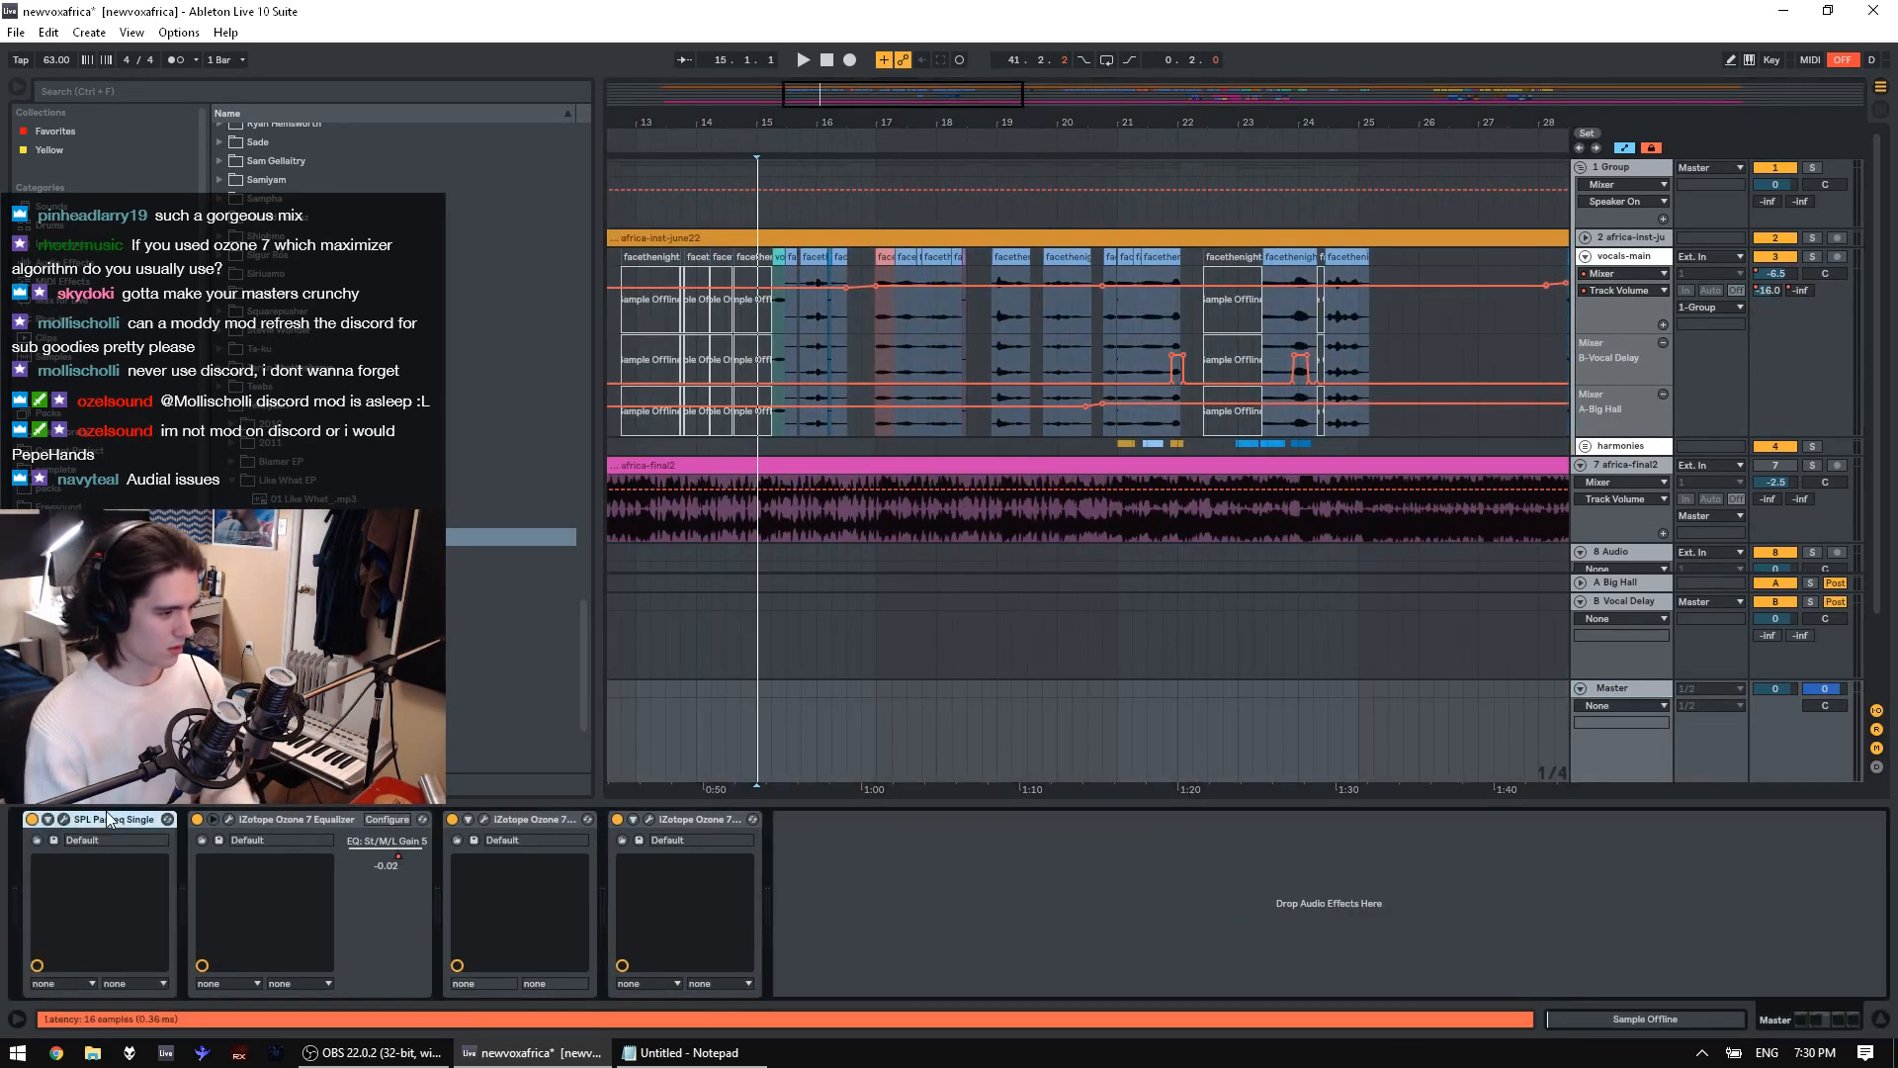
{"action": "key", "text": "Delete"}
{"action": "key", "text": "Delete"}
{"action": "key", "text": "Delete"}
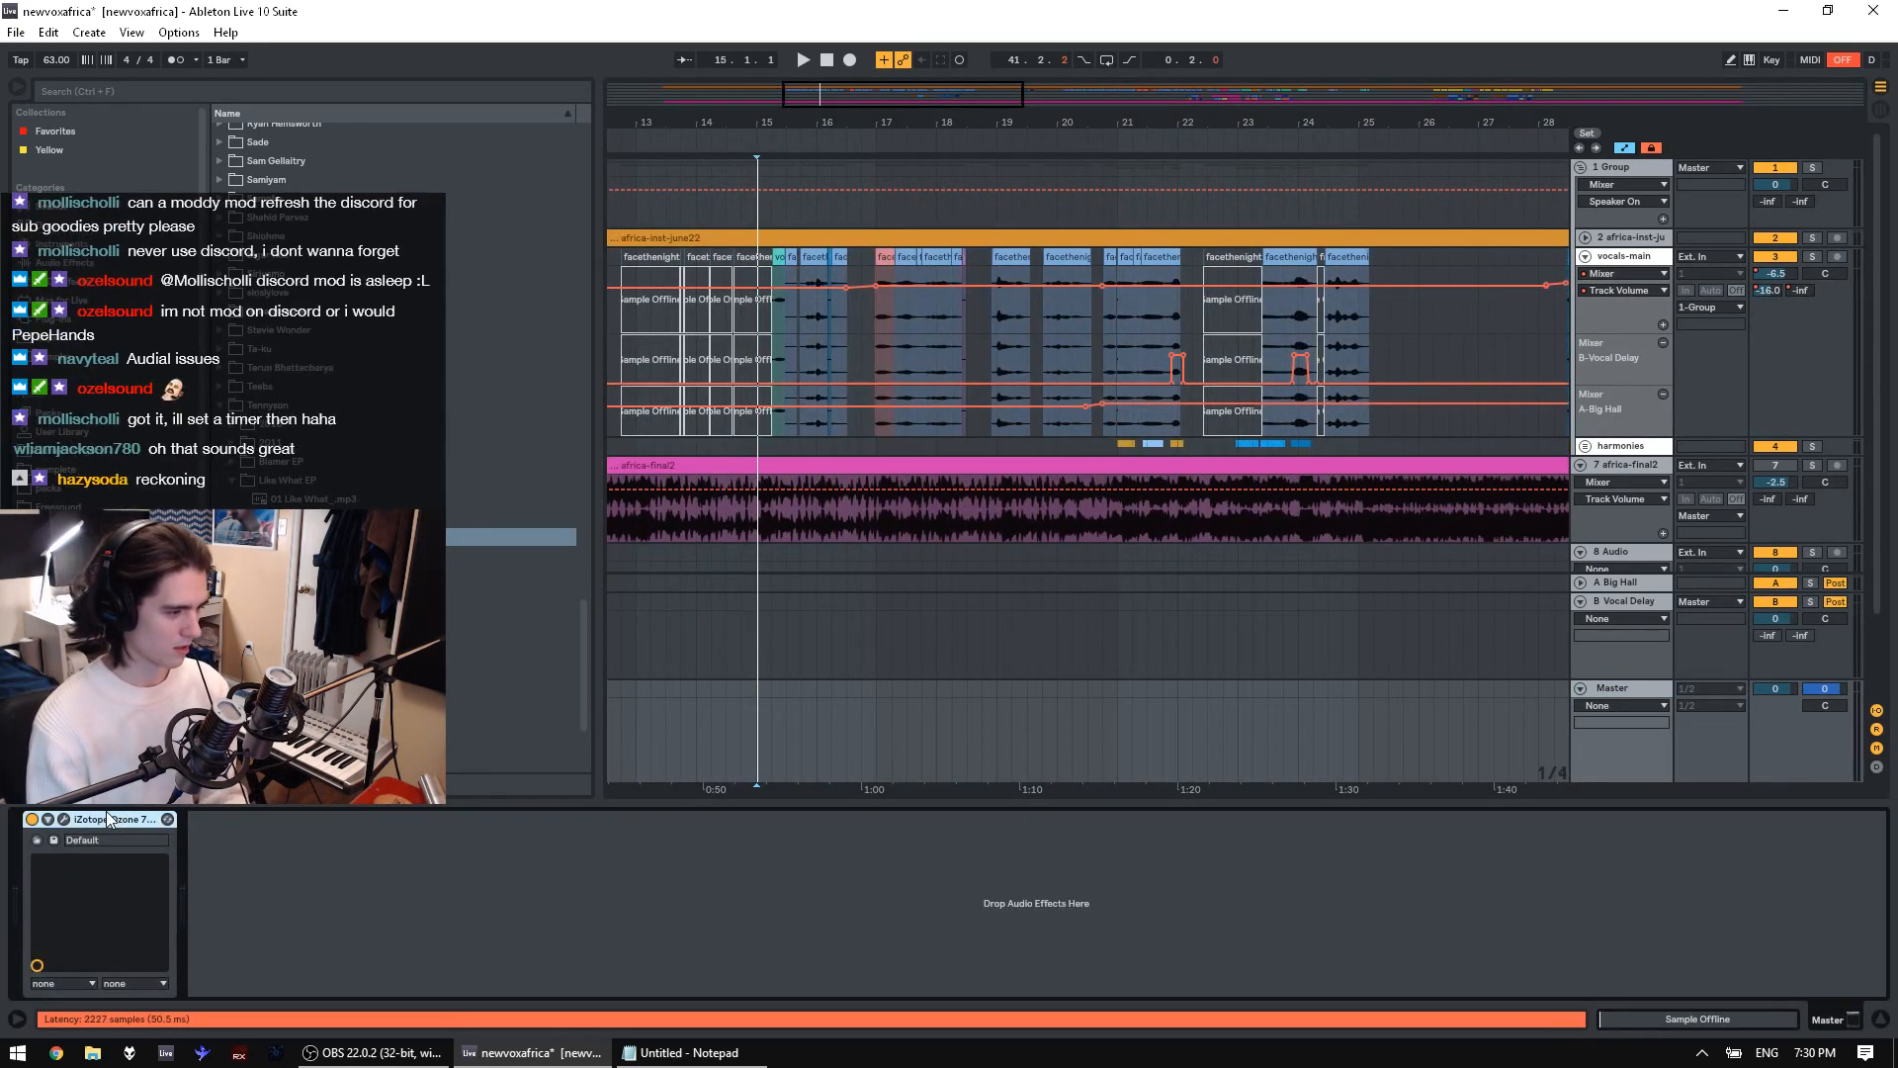
{"action": "key", "text": "Delete"}
Delete the africa-final2 track and the empty audio track below it, and select vocals-main
{"action": "left_click", "coordinate": [1630, 465]}
{"action": "key", "text": "Delete"}
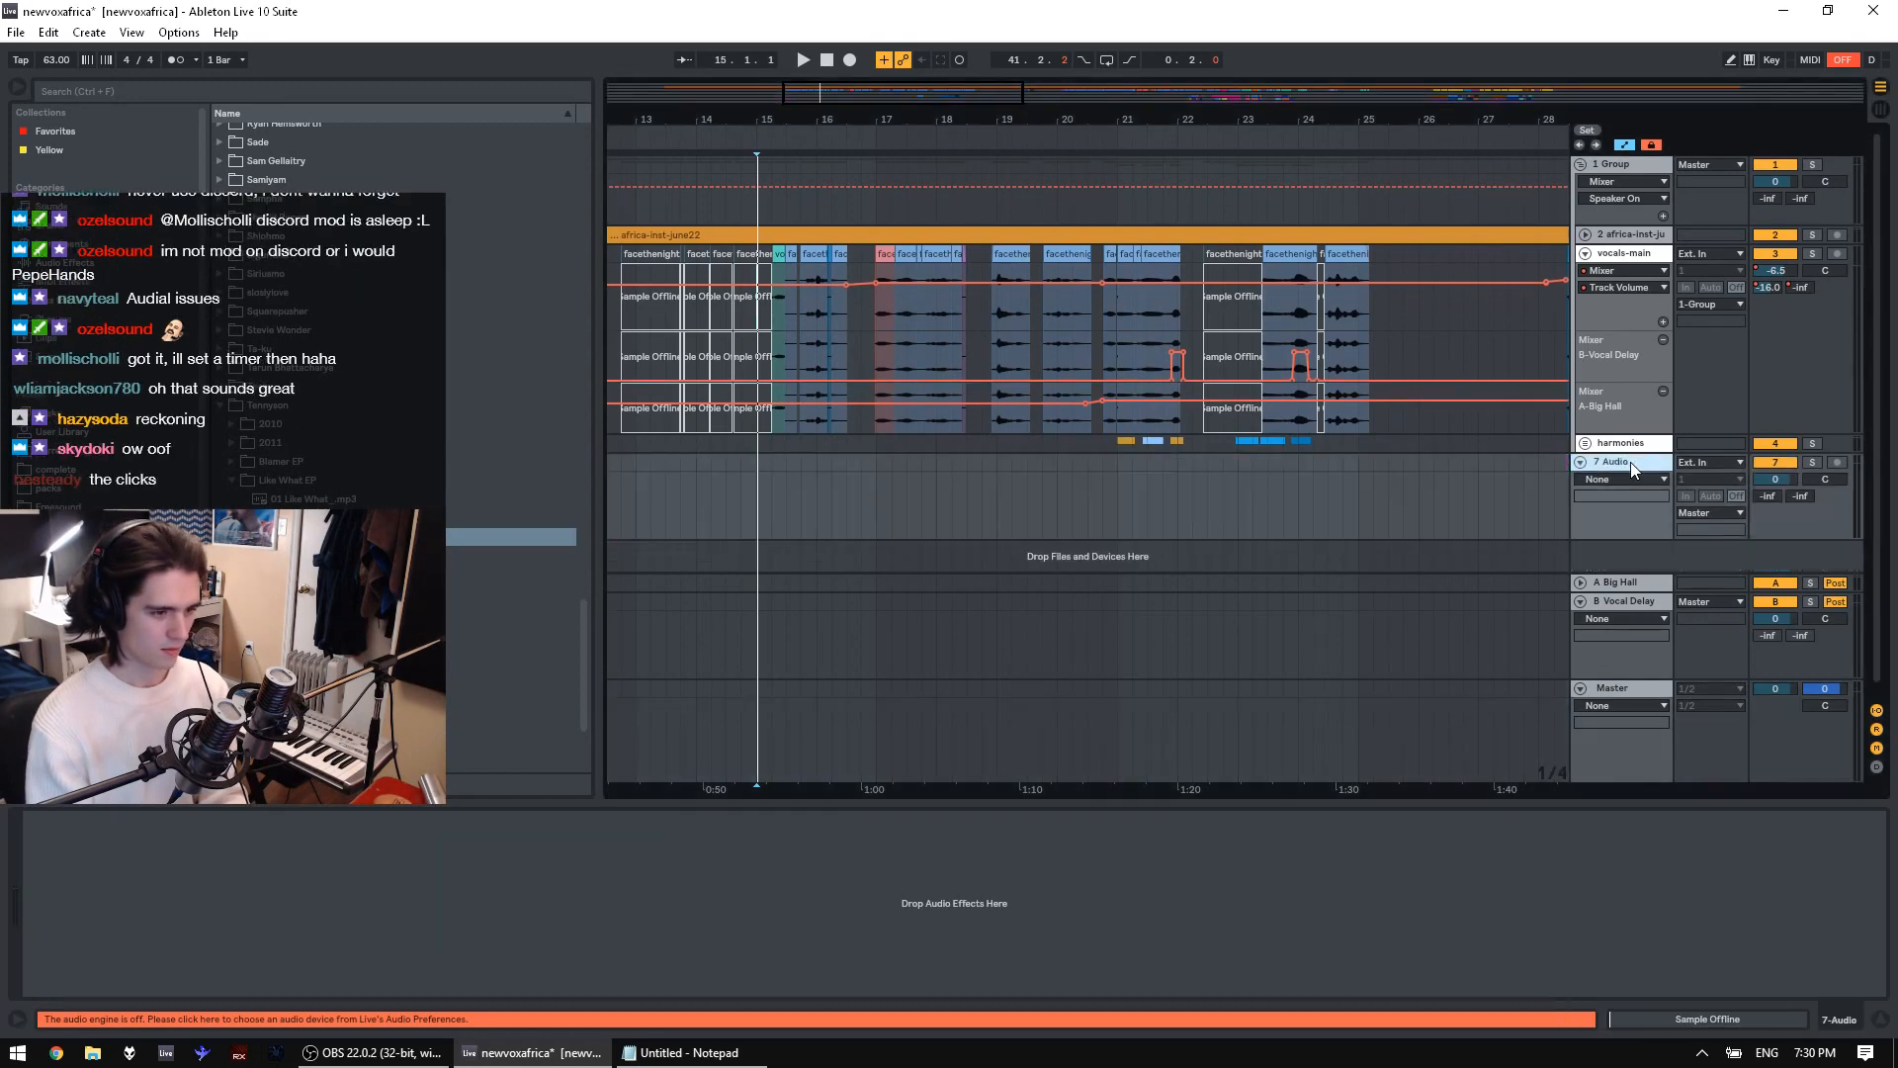
{"action": "key", "text": "Delete"}
{"action": "left_click", "coordinate": [1616, 256]}
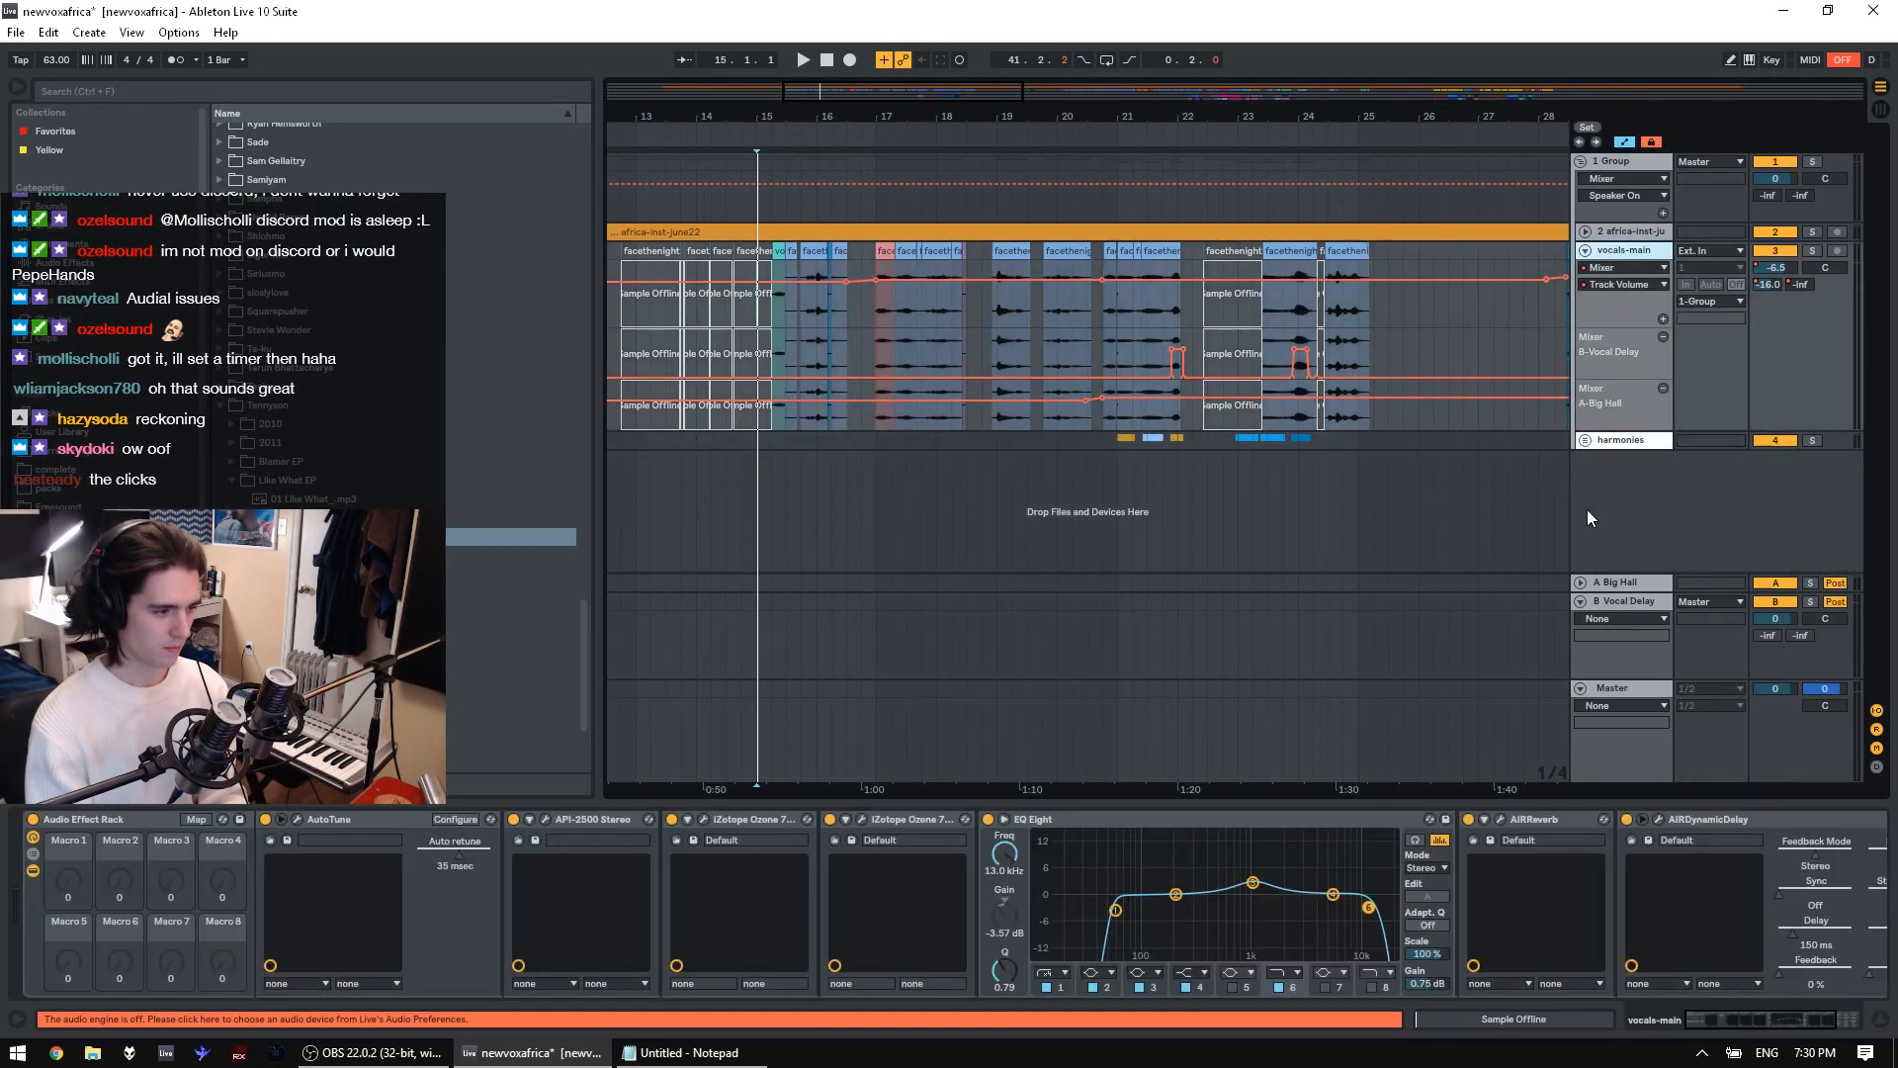
Set the audio driver type to ASIO in the preferences and close them
{"action": "left_click", "coordinate": [179, 33]}
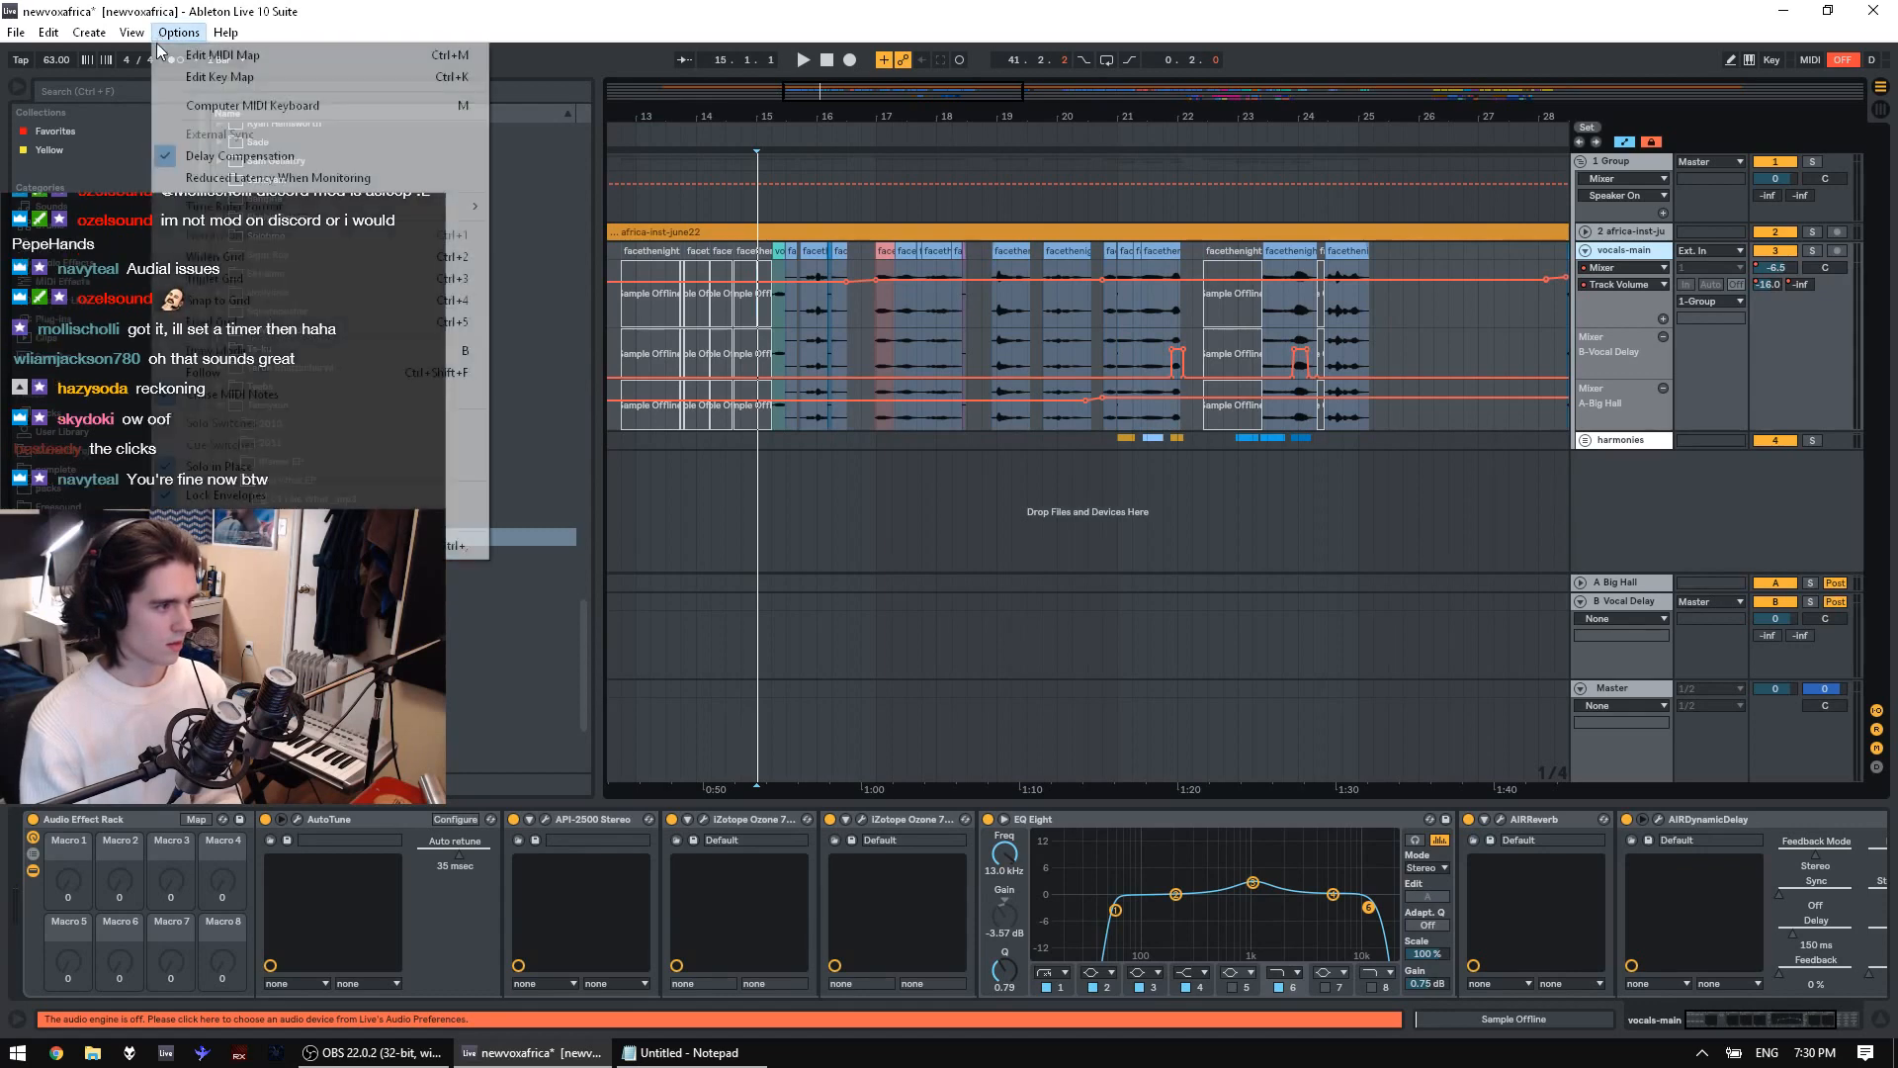
{"action": "left_click", "coordinate": [202, 547]}
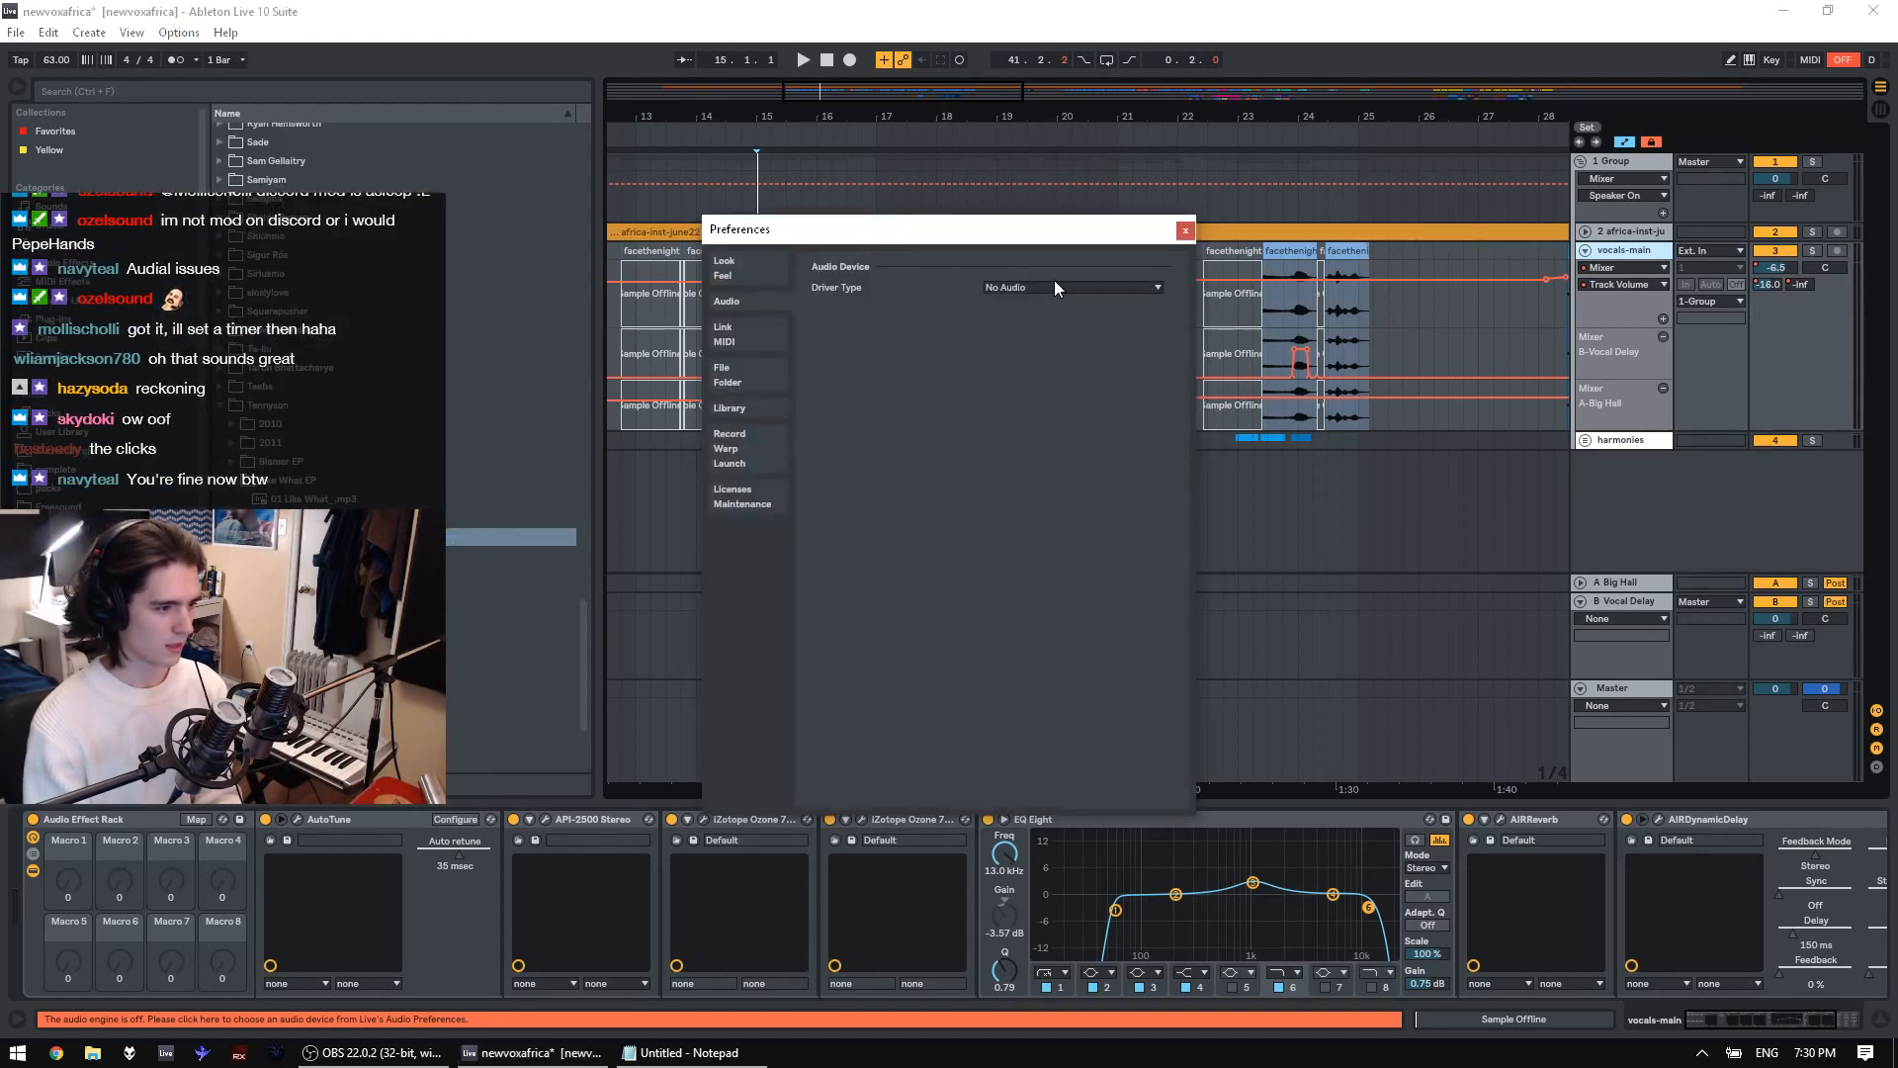
{"action": "left_click", "coordinate": [1054, 287]}
{"action": "left_click", "coordinate": [1017, 326]}
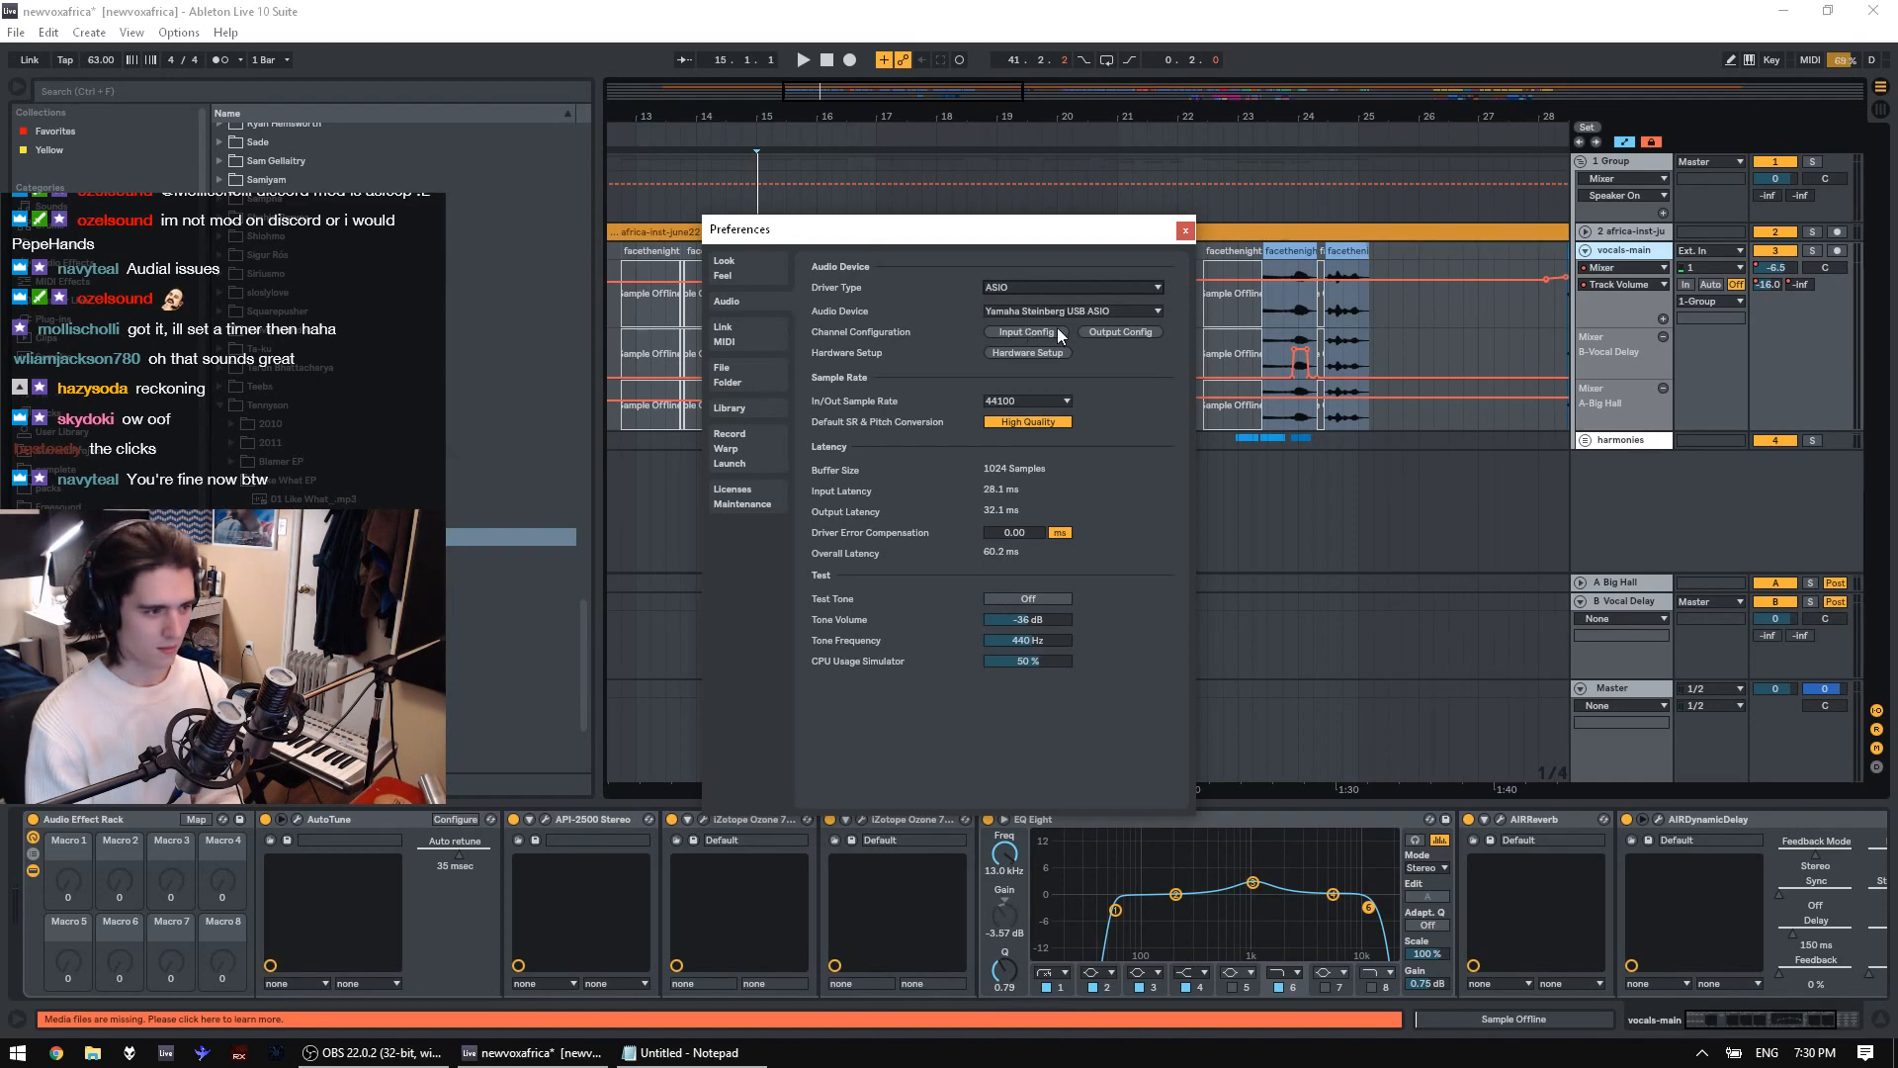
{"action": "left_click", "coordinate": [1186, 230]}
Play the arrangement from several points, ending at the first available vocal clips near bar 15
{"action": "left_click", "coordinate": [1194, 198]}
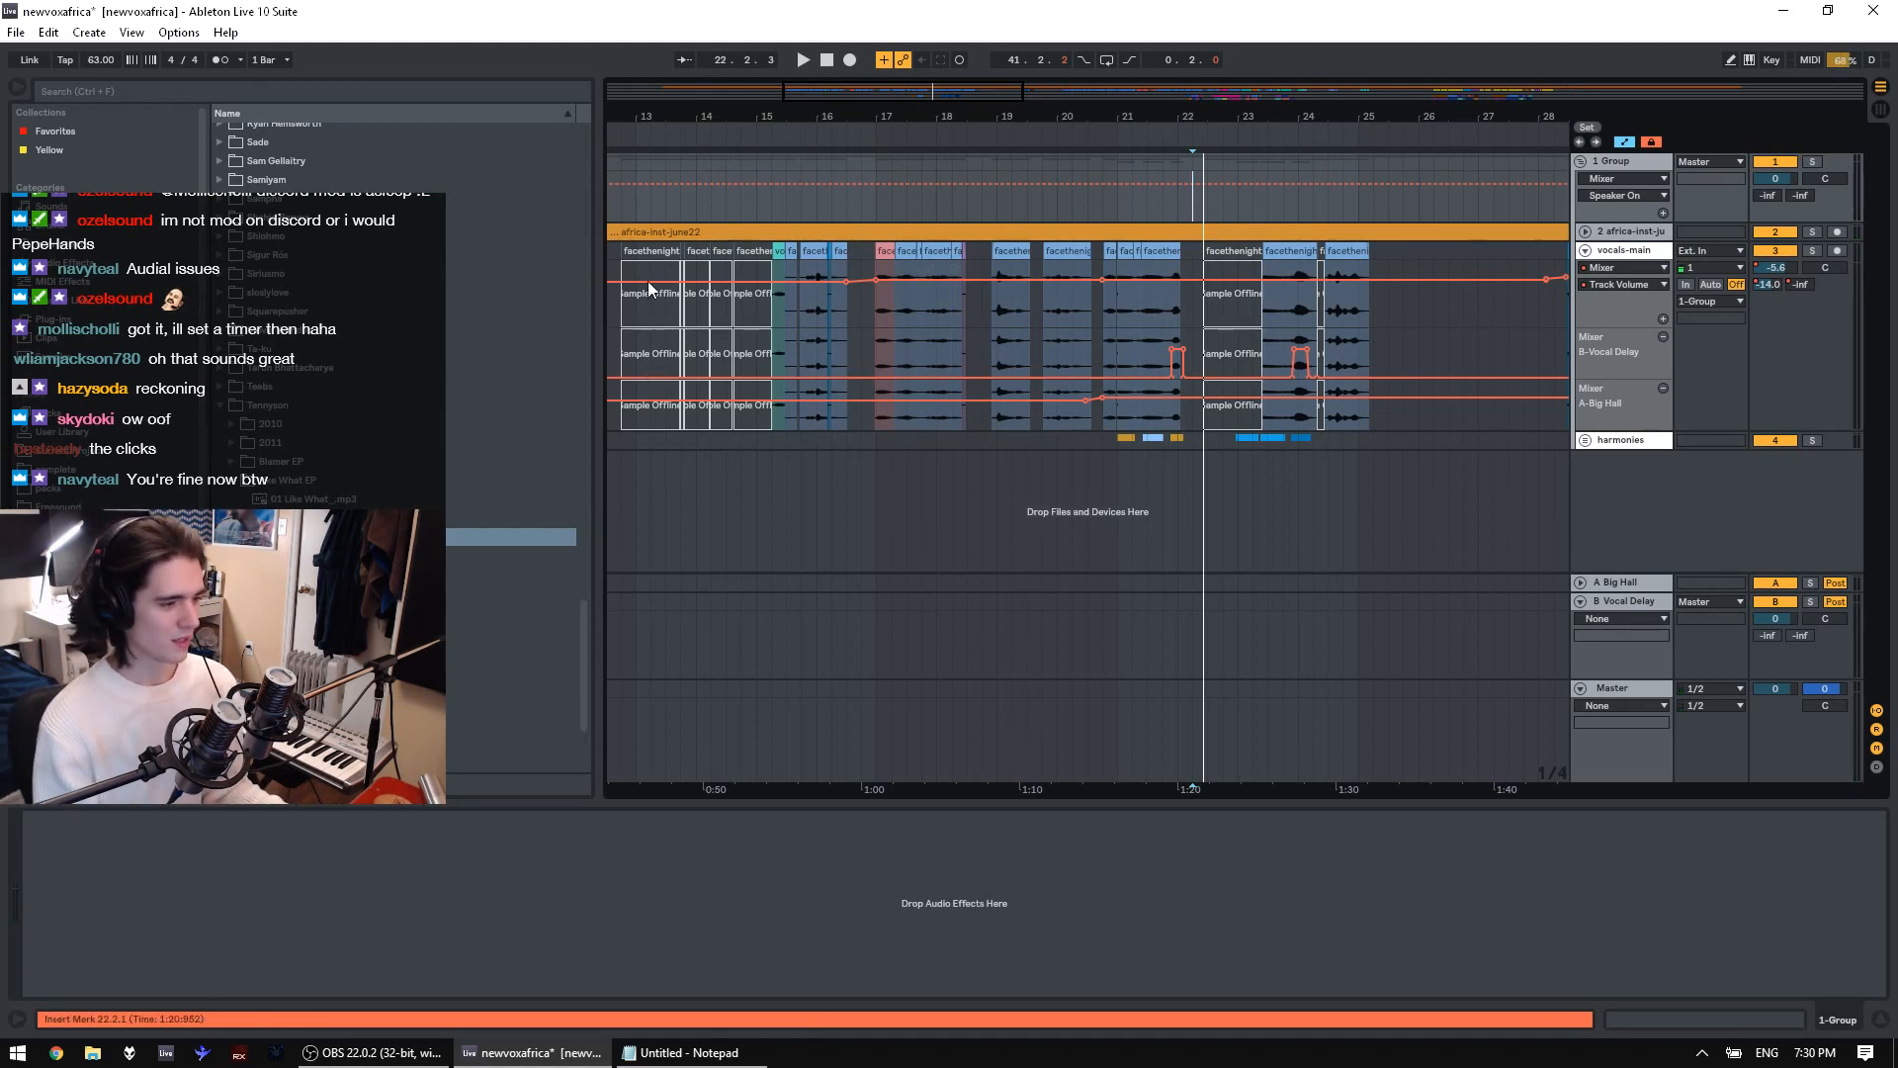
{"action": "key", "text": "space"}
{"action": "left_click_drag", "start_coordinate": [759, 114], "coordinate": [1014, 114]}
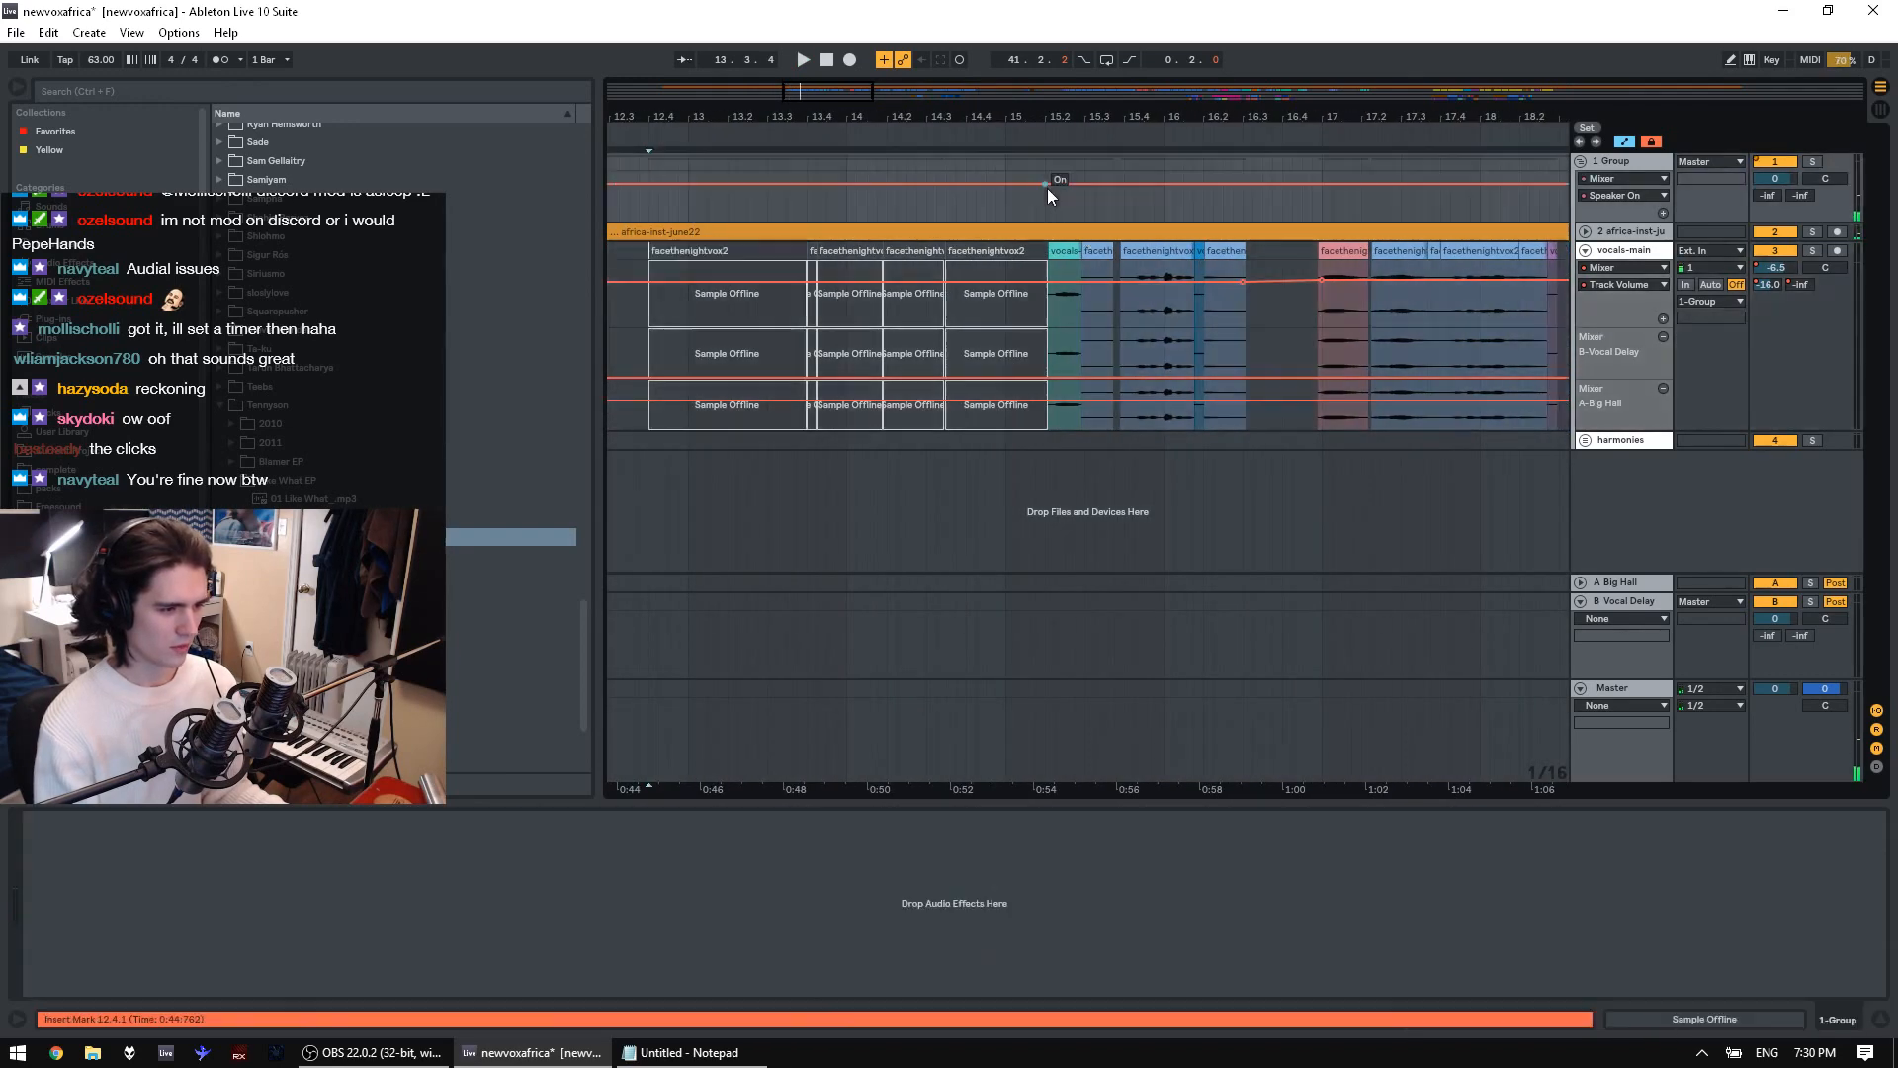
{"action": "key", "text": "space"}
{"action": "left_click", "coordinate": [1038, 215]}
{"action": "key", "text": "space"}
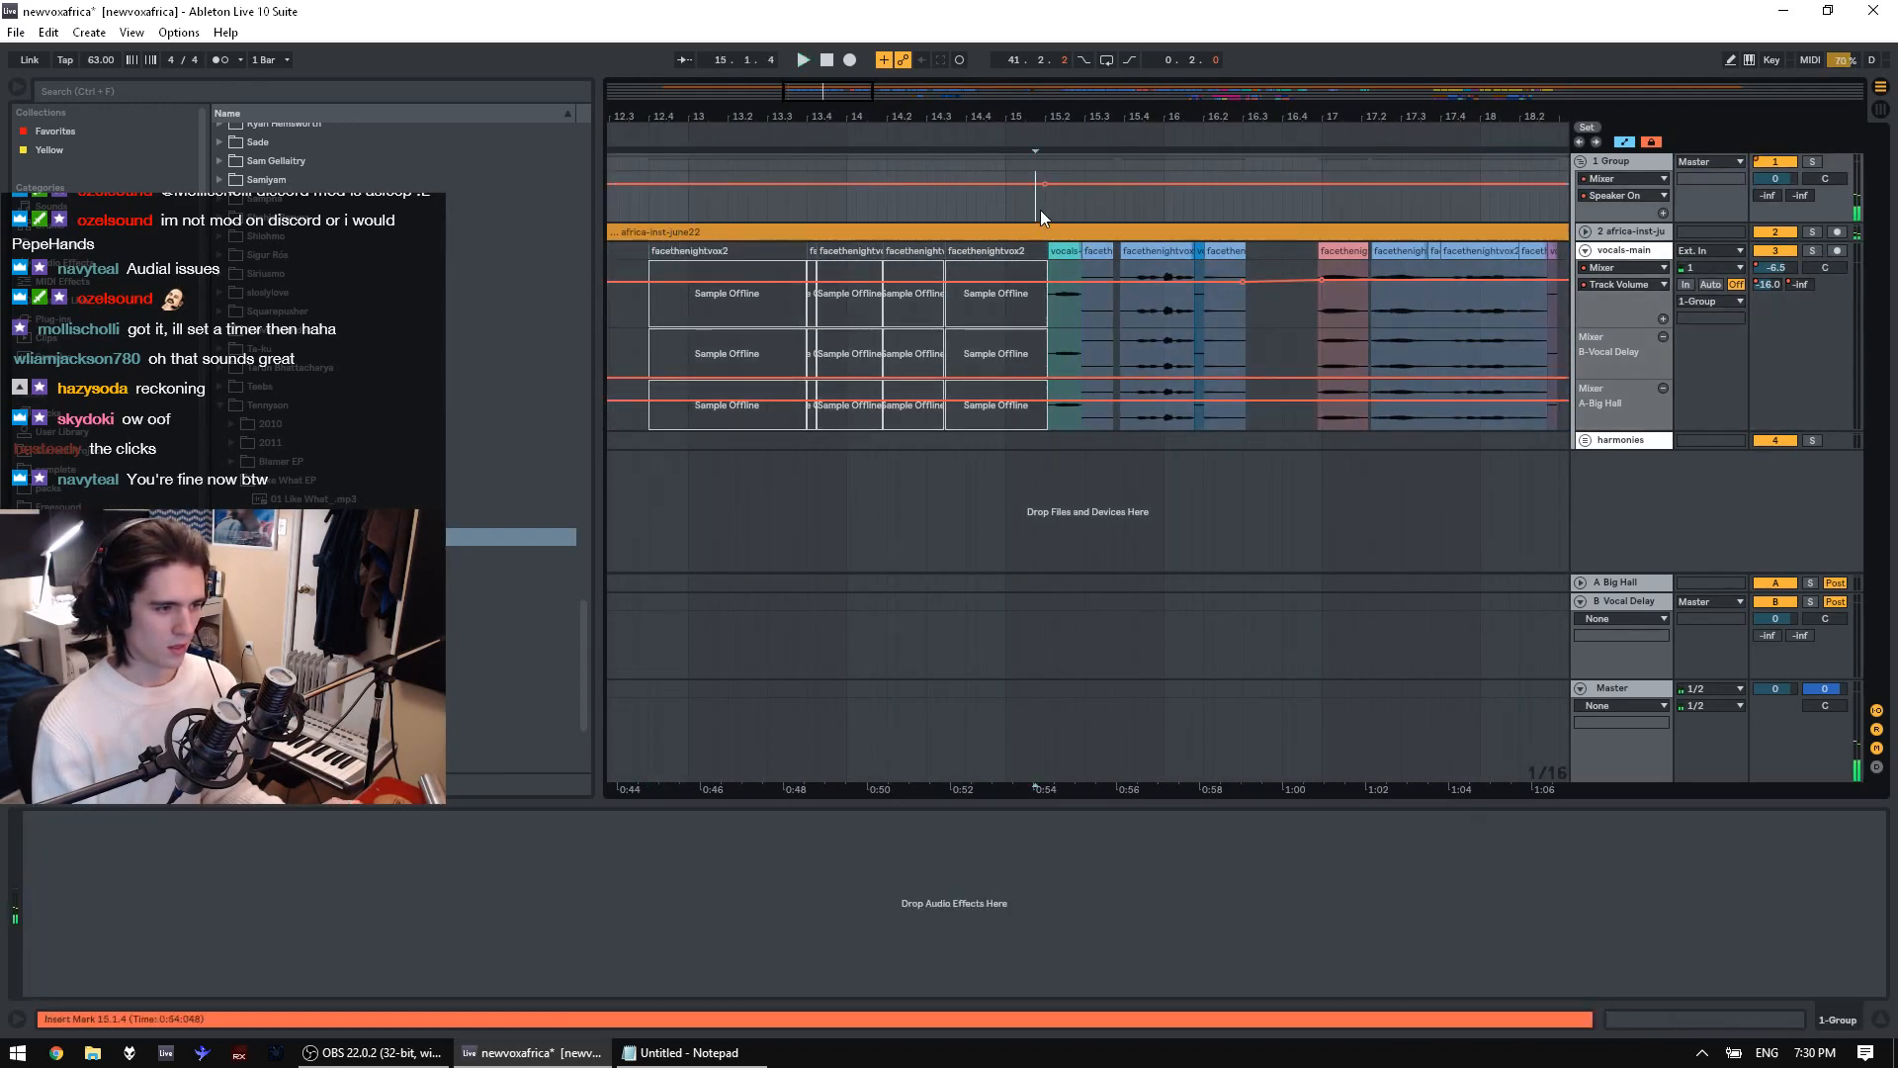
{"action": "key", "text": "space"}
Solo the vocals-main track and raise the Master volume to 4.1 dB
{"action": "left_click", "coordinate": [1621, 251]}
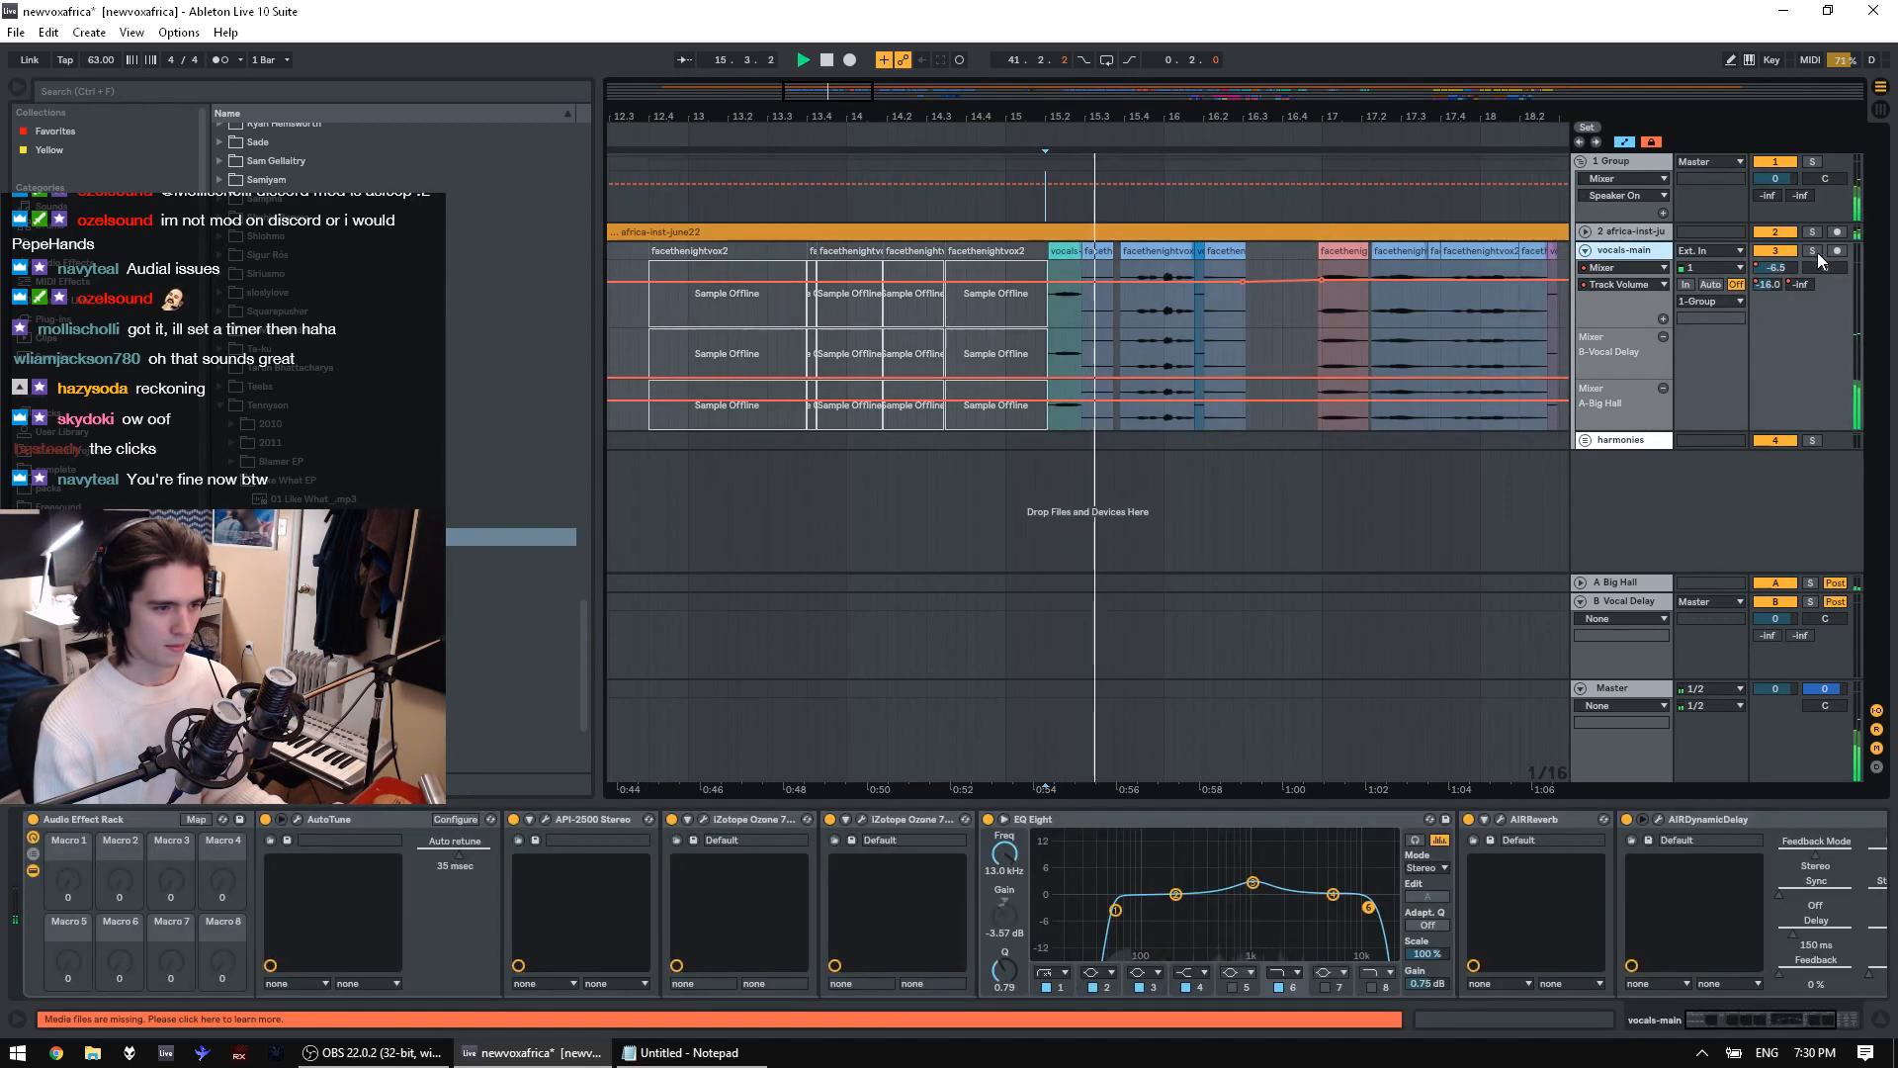
{"action": "left_click_drag", "start_coordinate": [1246, 114], "coordinate": [1243, 159]}
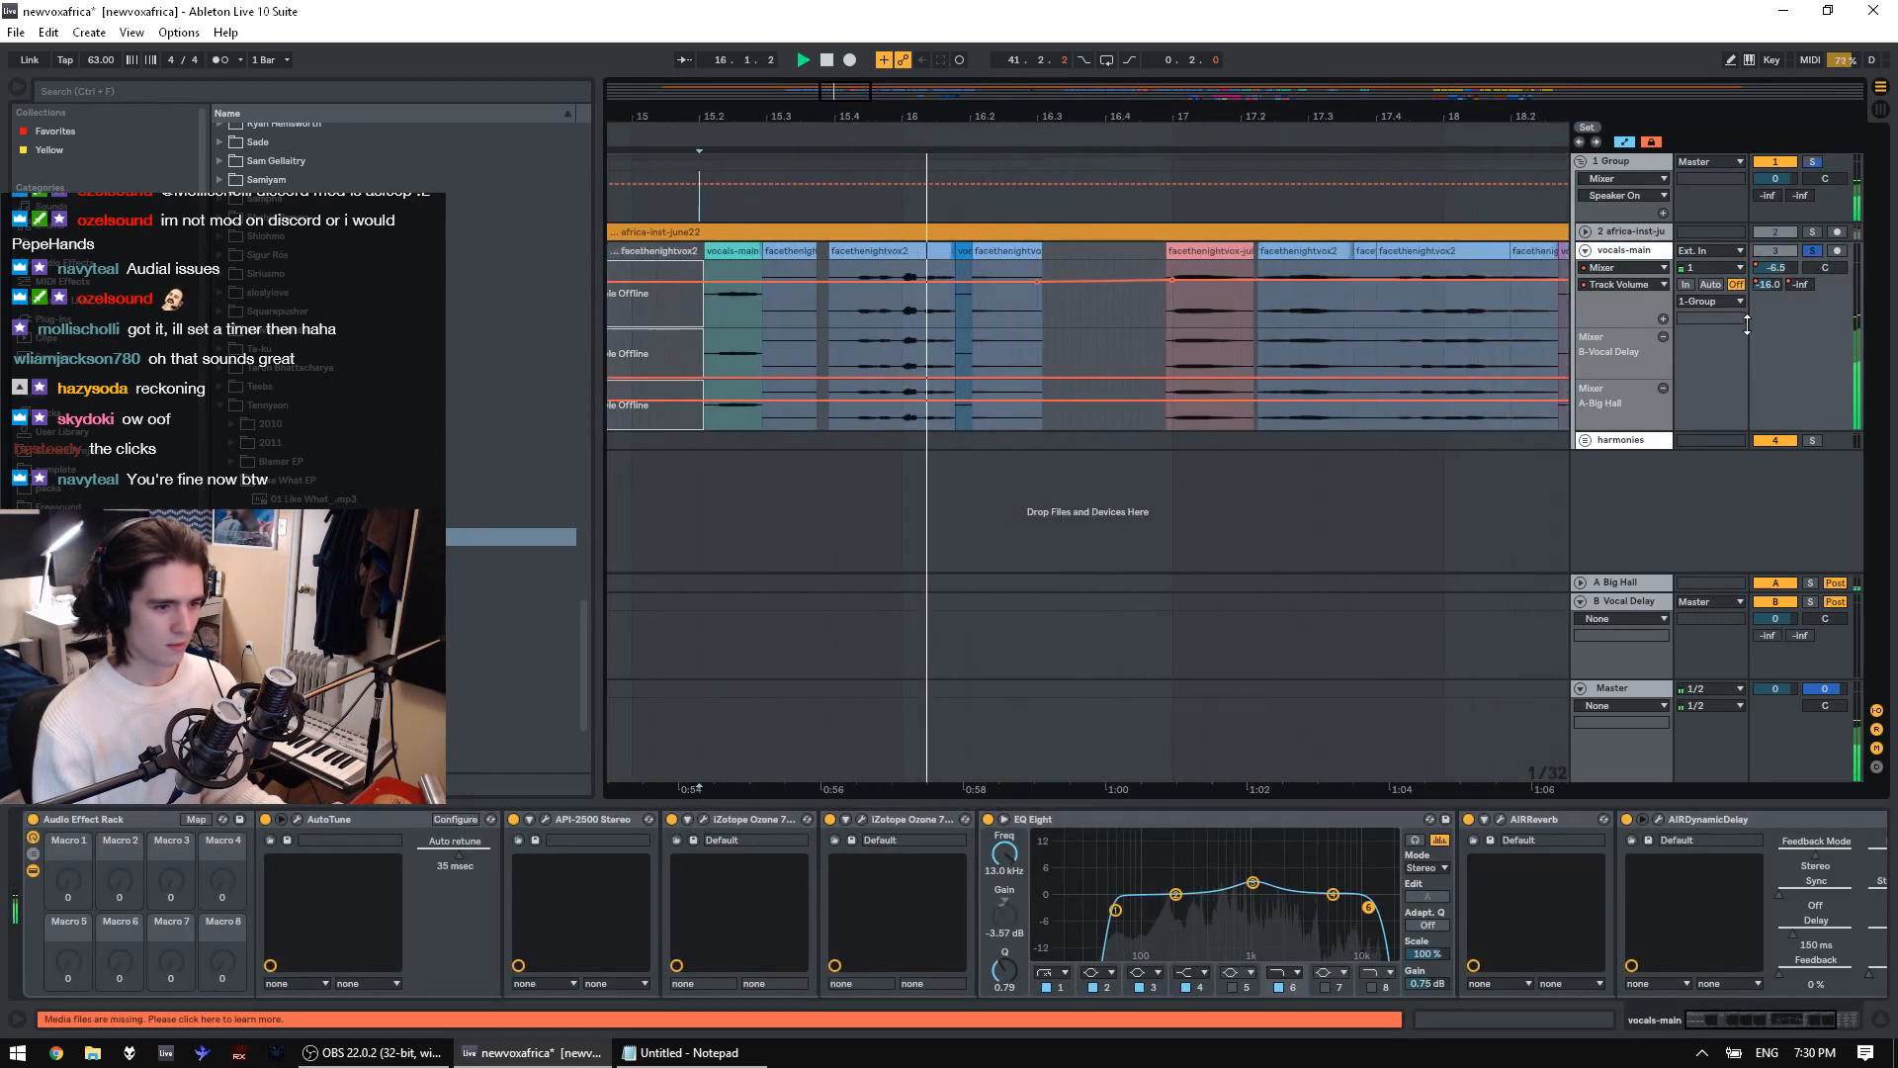
{"action": "left_click_drag", "start_coordinate": [1775, 688], "coordinate": [1776, 680]}
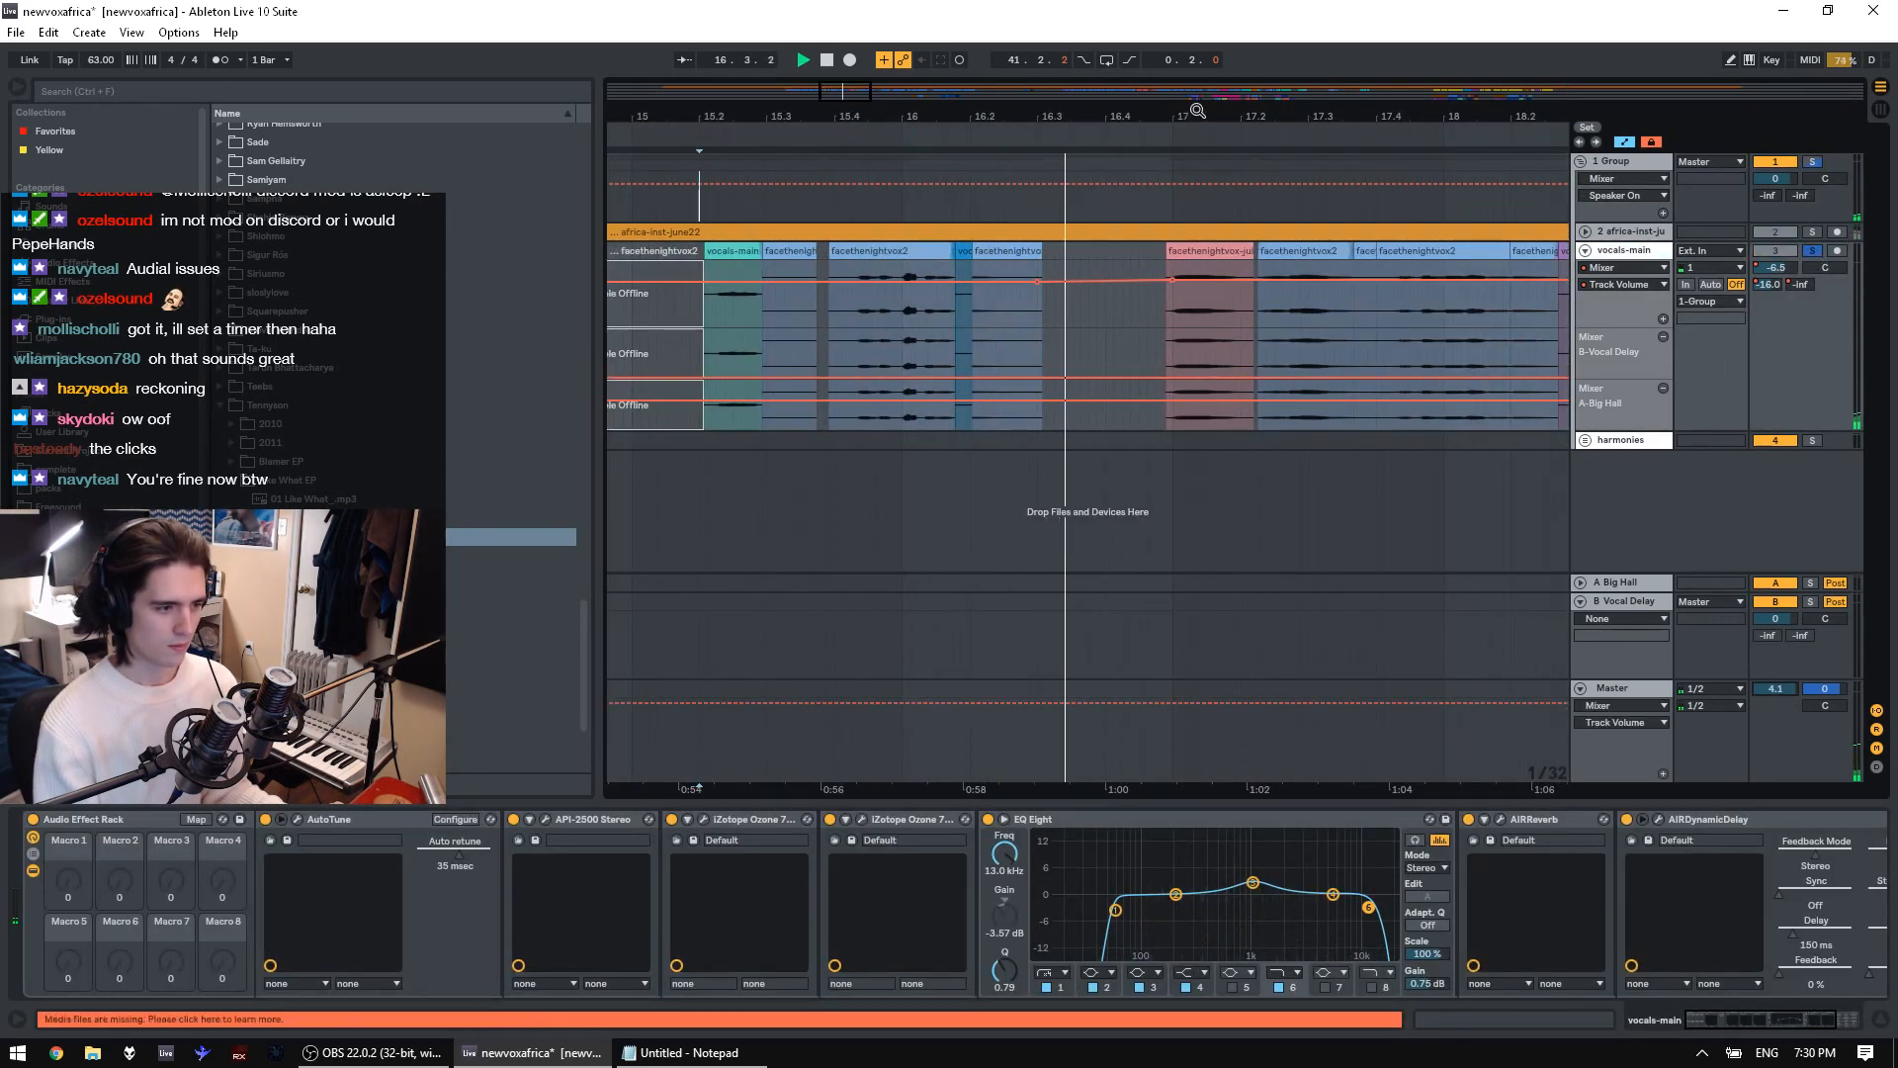
{"action": "key", "text": "space"}
Listen to the soloed vocals-main track from bar 17 to past bar 18
{"action": "left_click_drag", "start_coordinate": [1295, 107], "coordinate": [1120, 112]}
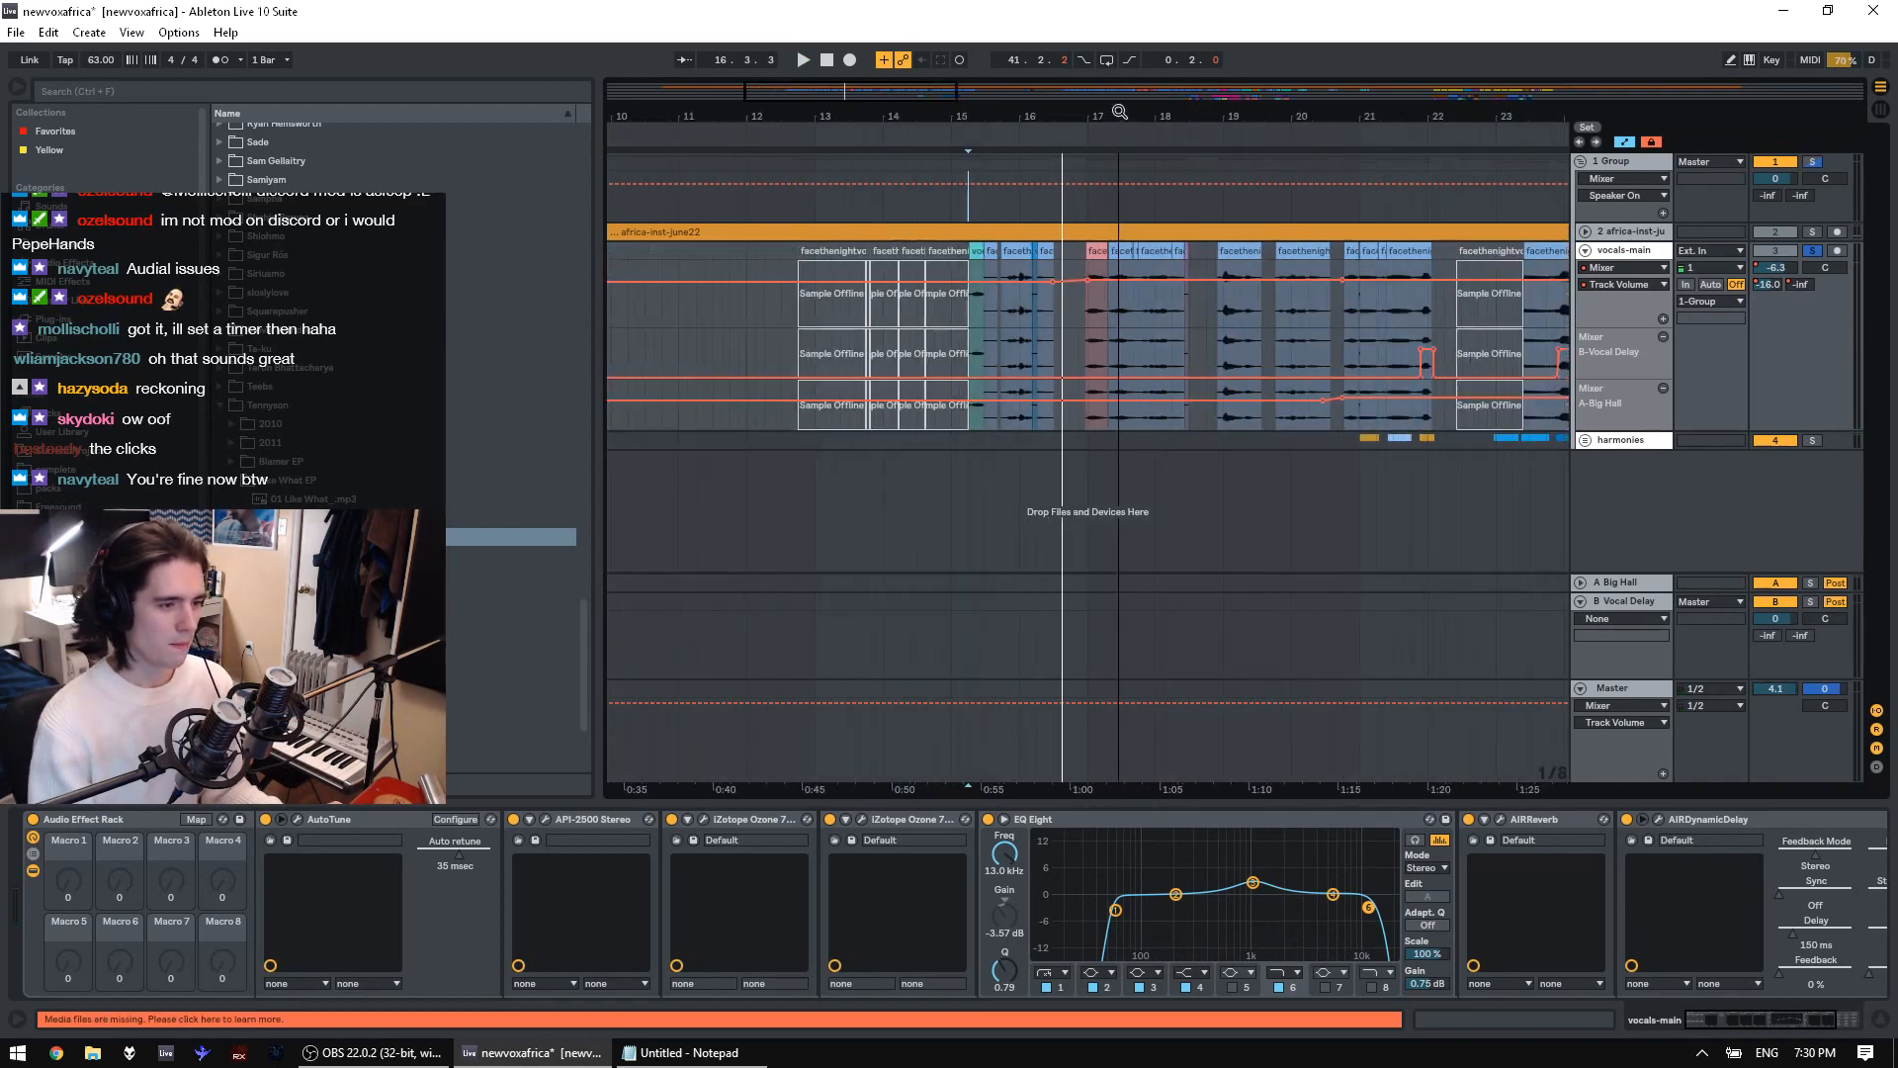
{"action": "left_click", "coordinate": [1084, 306]}
{"action": "key", "text": "space"}
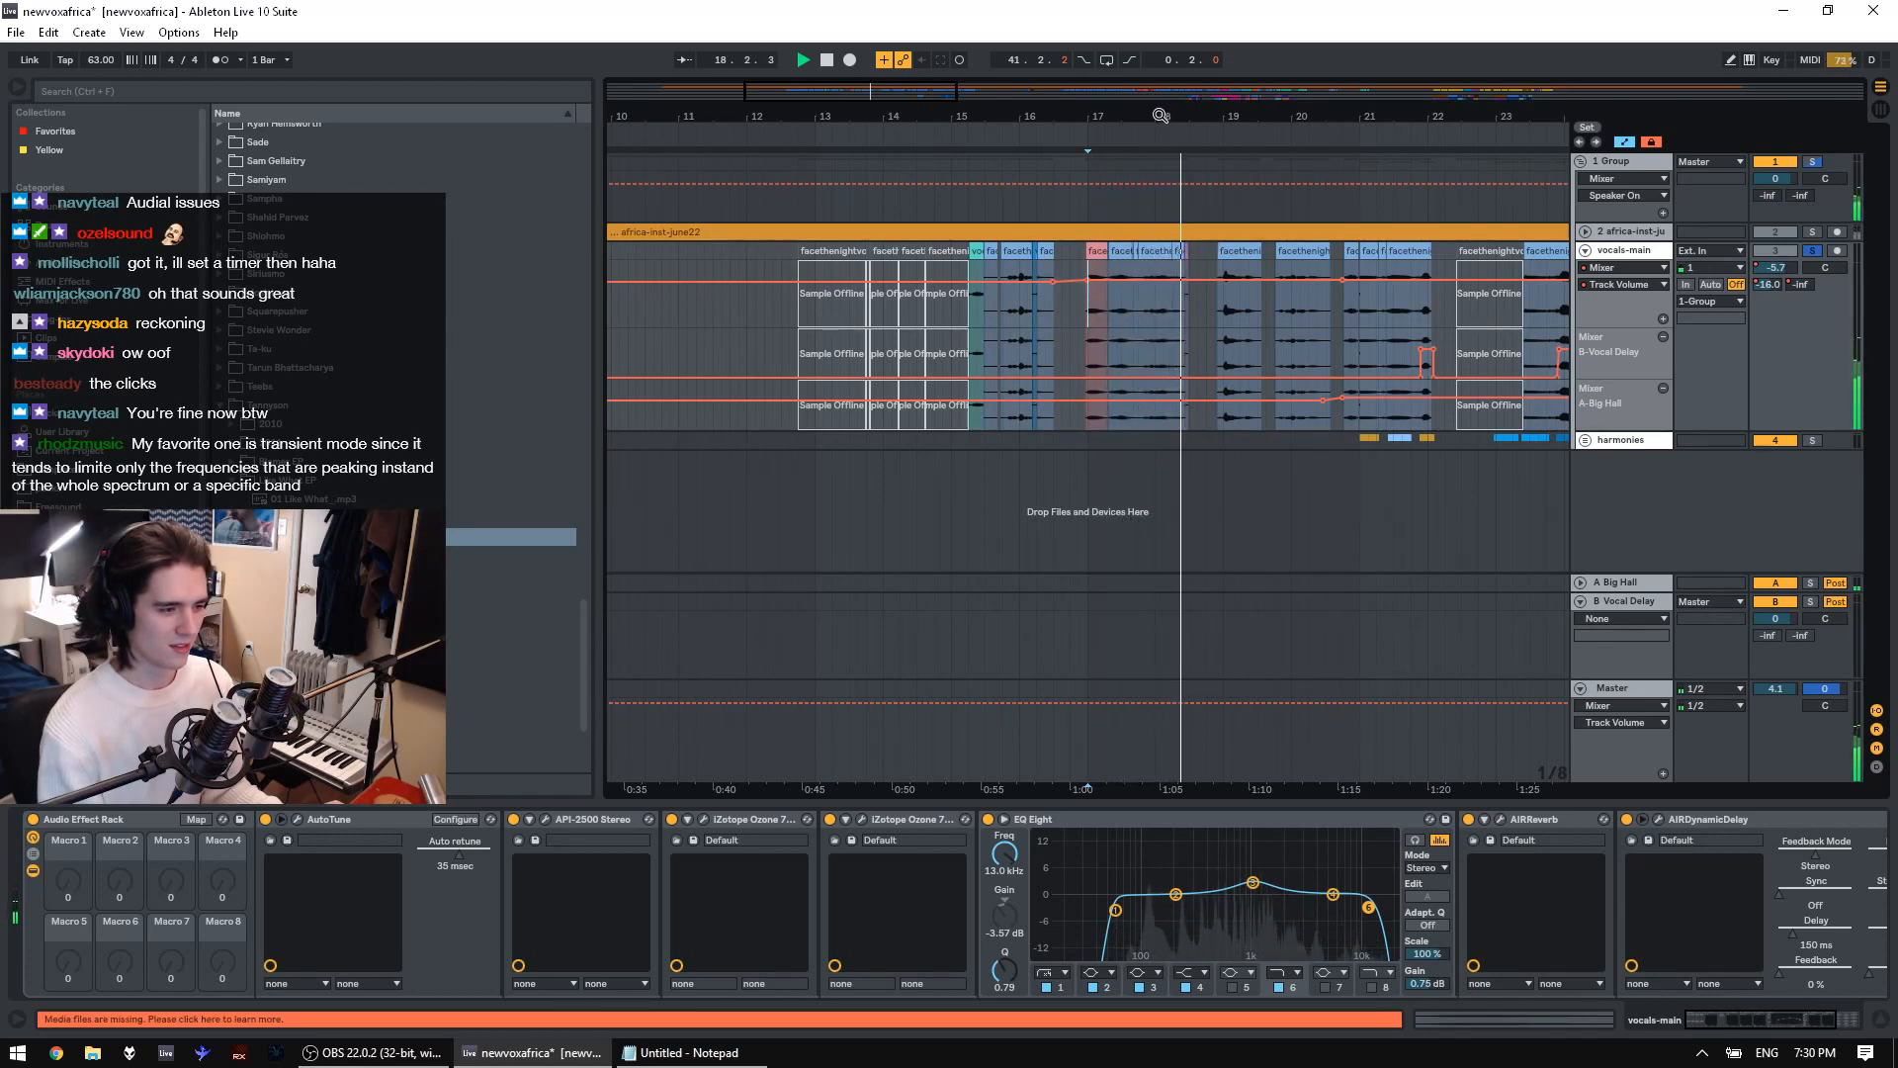
{"action": "key", "text": "space"}
Audition the separate vocals-main clips around bar 17 by playing the red clip and selecting the blue one after it
{"action": "left_click", "coordinate": [1095, 252]}
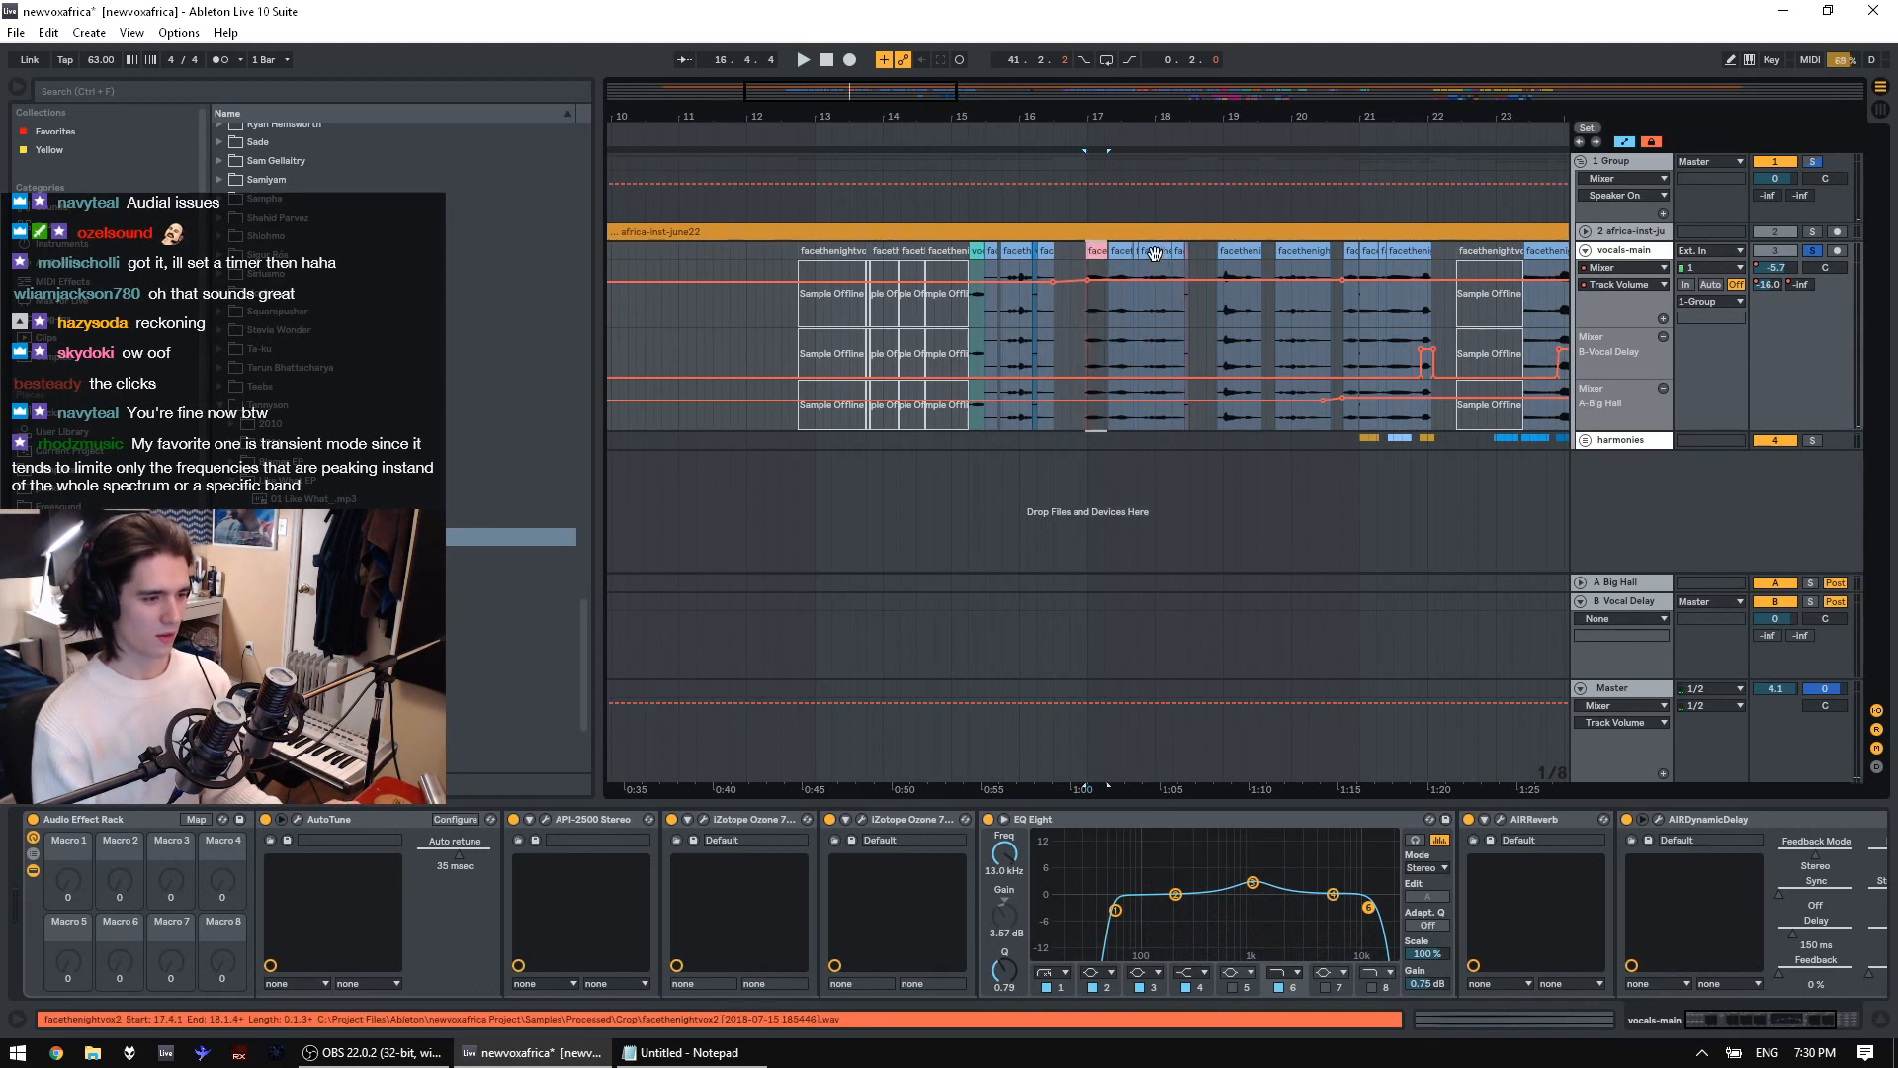
{"action": "left_click", "coordinate": [1120, 252]}
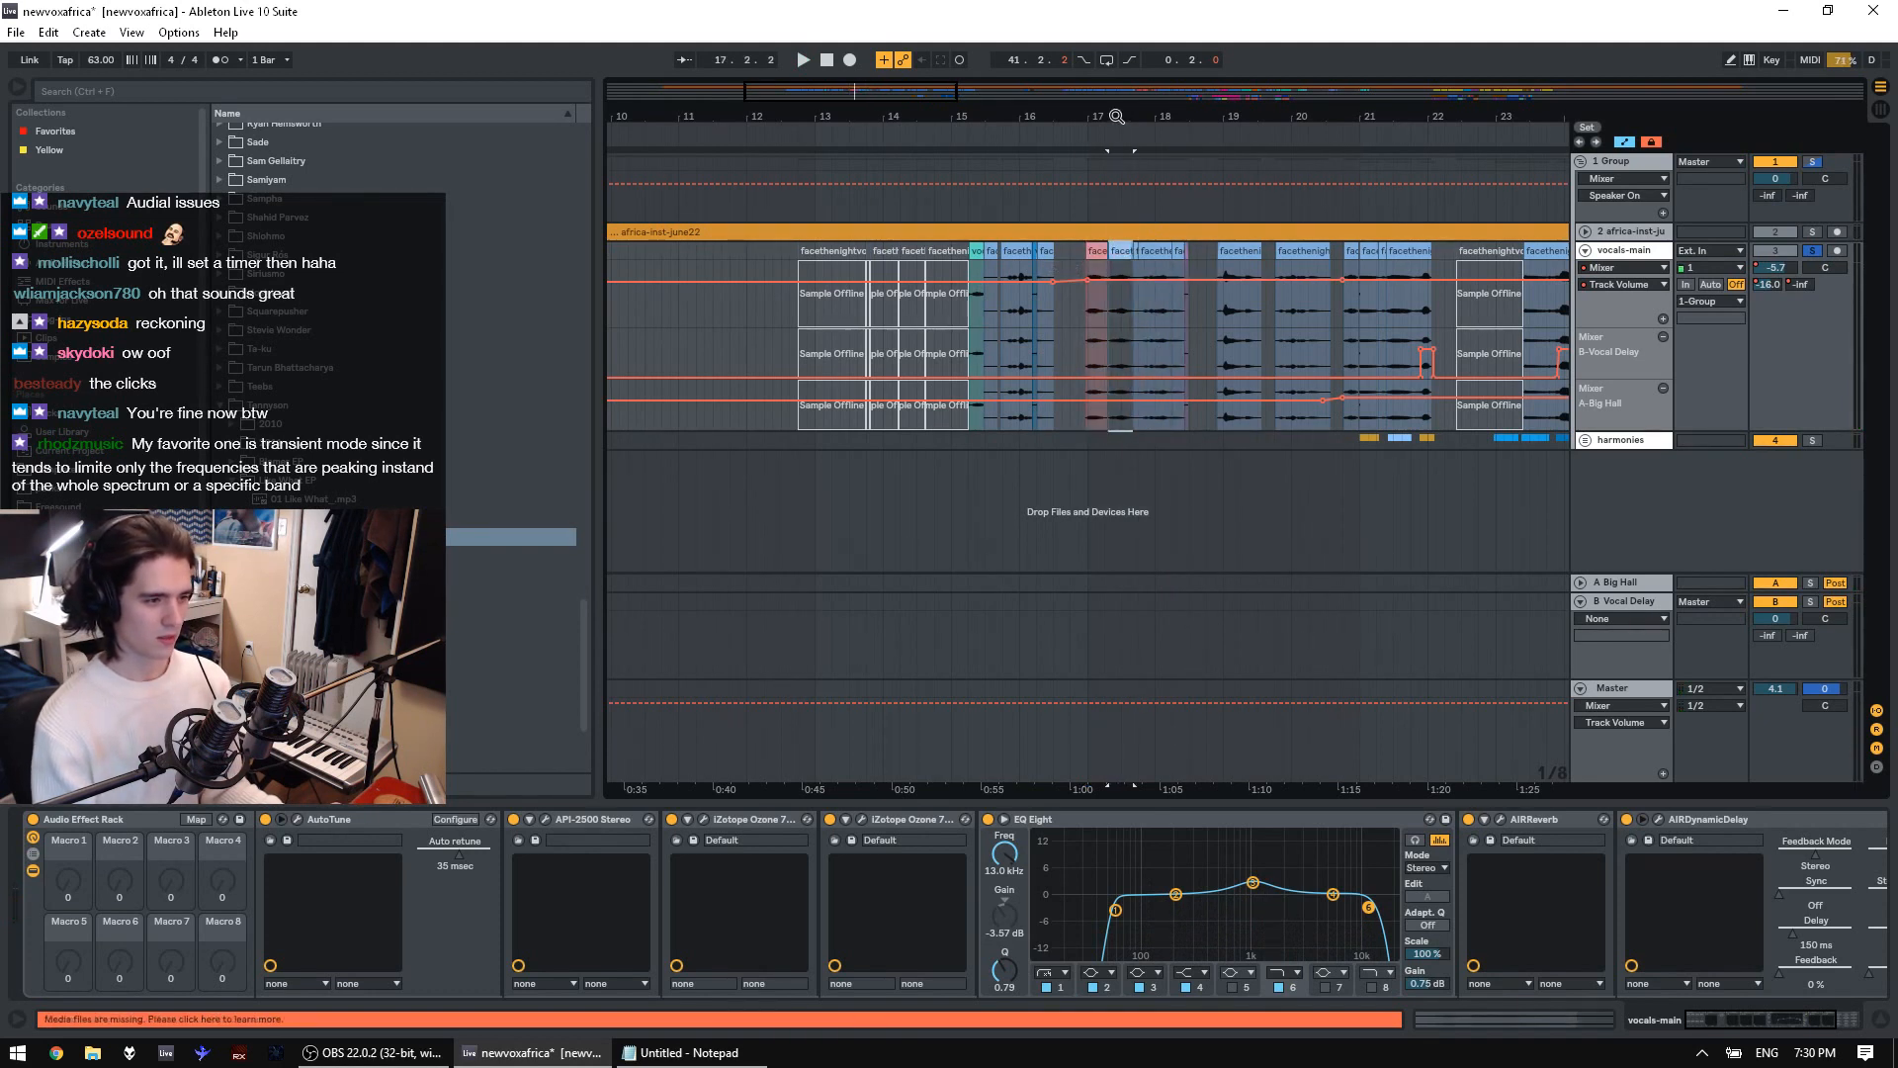
{"action": "left_click_drag", "start_coordinate": [1119, 118], "coordinate": [1118, 163]}
{"action": "left_click", "coordinate": [1060, 253]}
{"action": "key", "text": "space"}
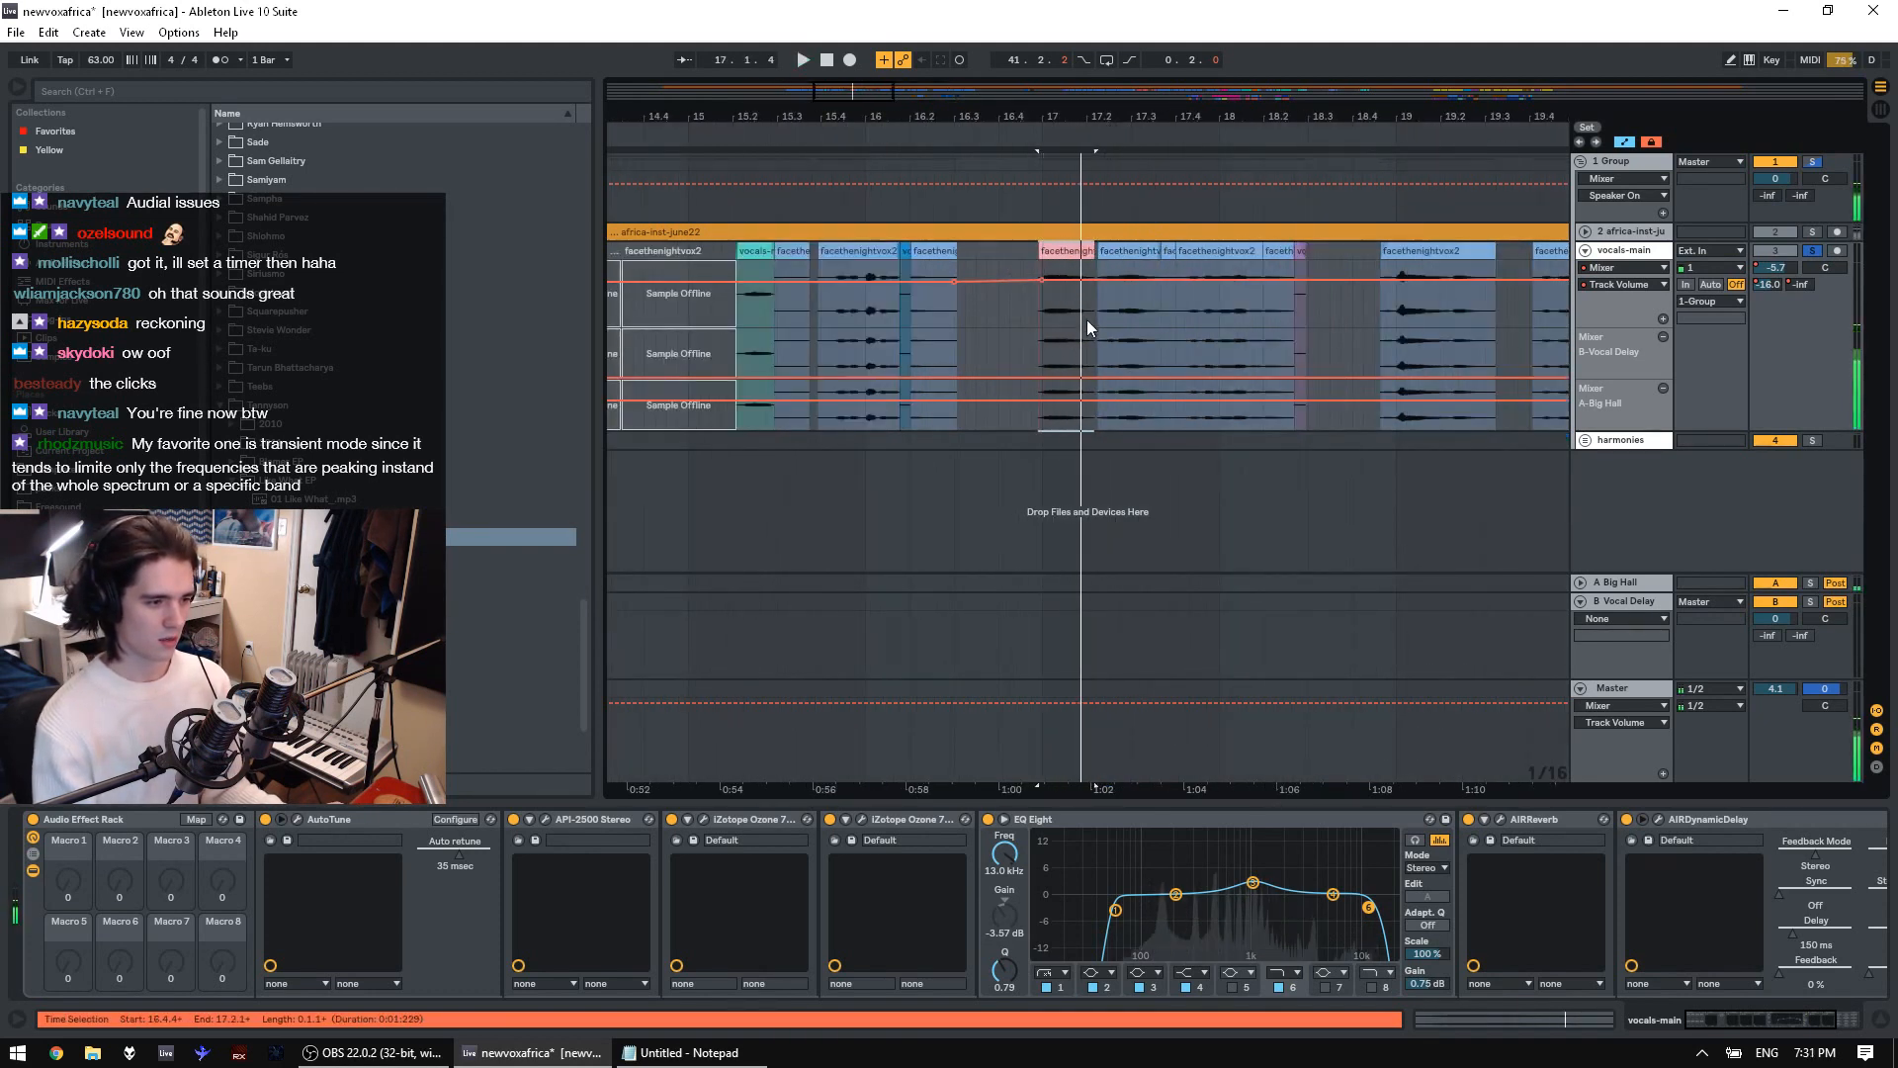
{"action": "left_click", "coordinate": [1112, 341]}
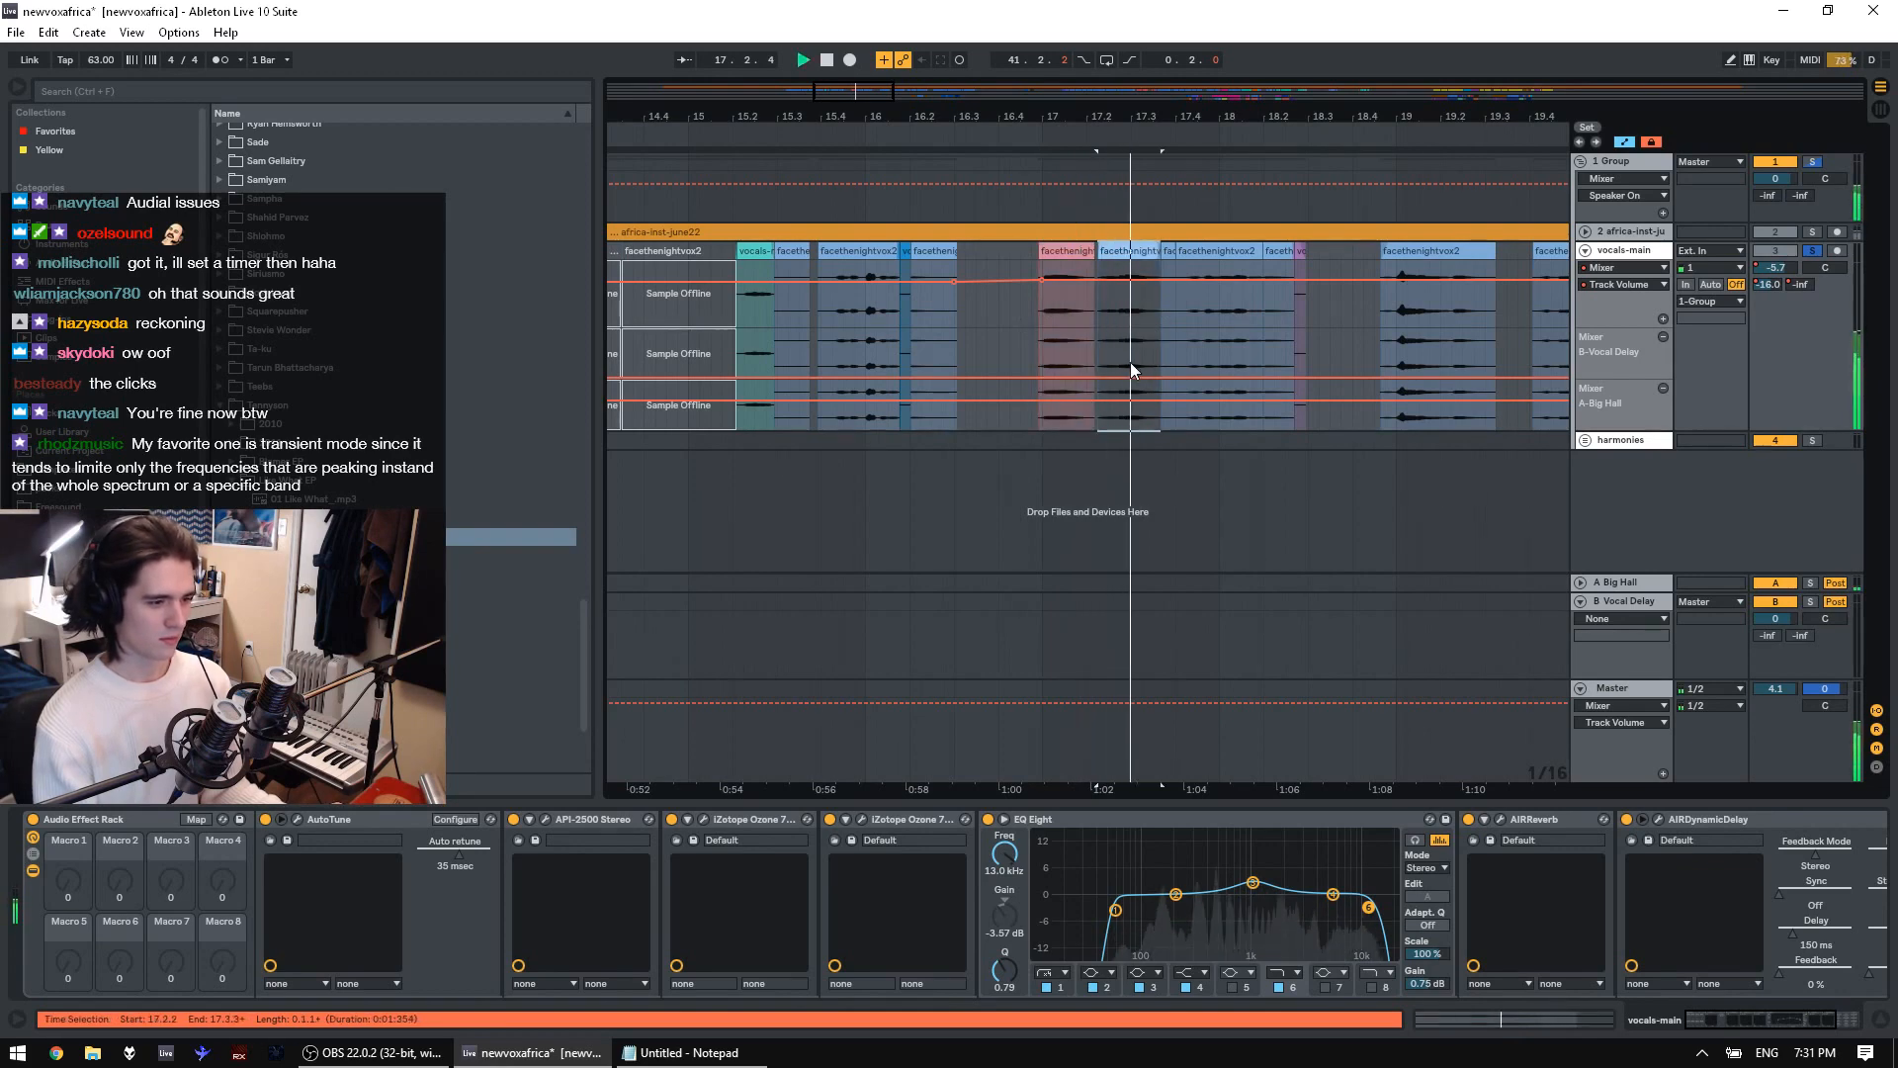
Play the soloed vocal from bar 19, comparing it with the vocals-main Audio Effect Rack on and bypassed
{"action": "left_click_drag", "start_coordinate": [1295, 111], "coordinate": [1071, 59]}
{"action": "left_click", "coordinate": [1103, 308]}
{"action": "key", "text": "space"}
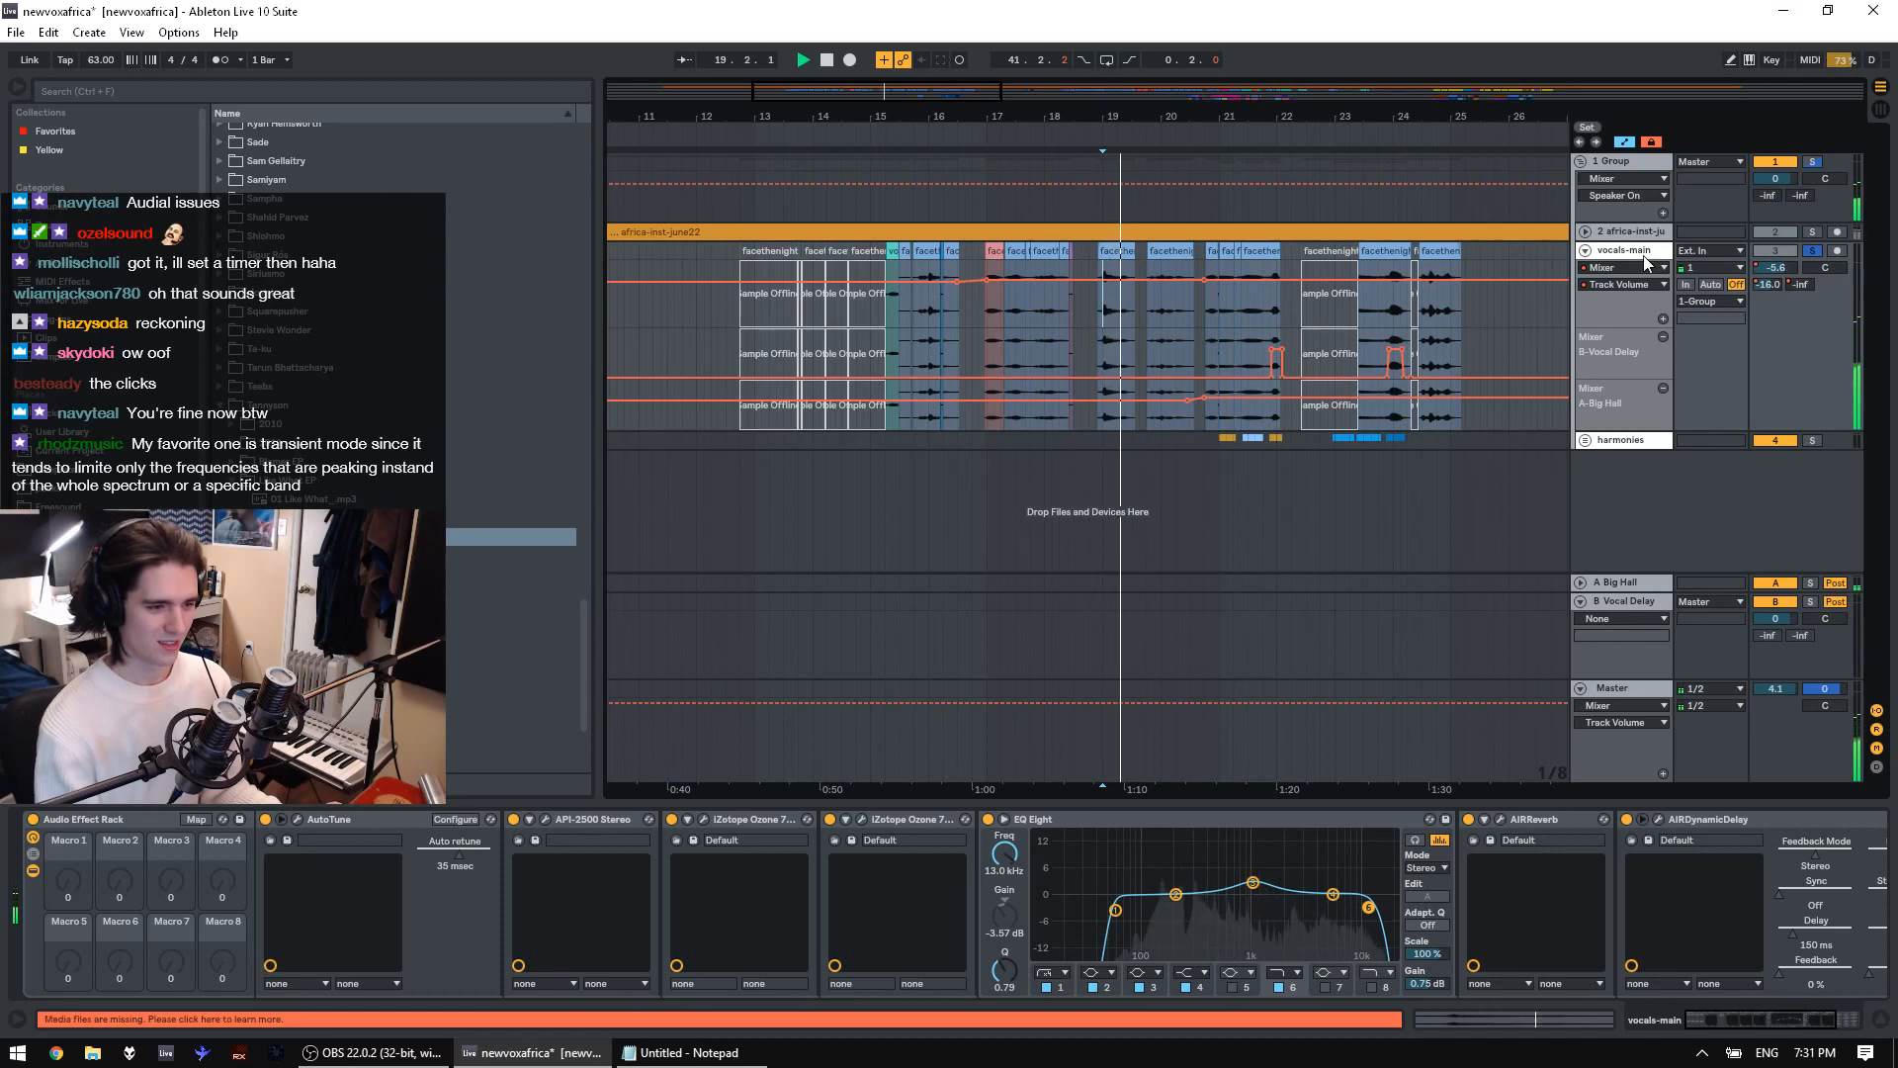
{"action": "left_click", "coordinate": [32, 819]}
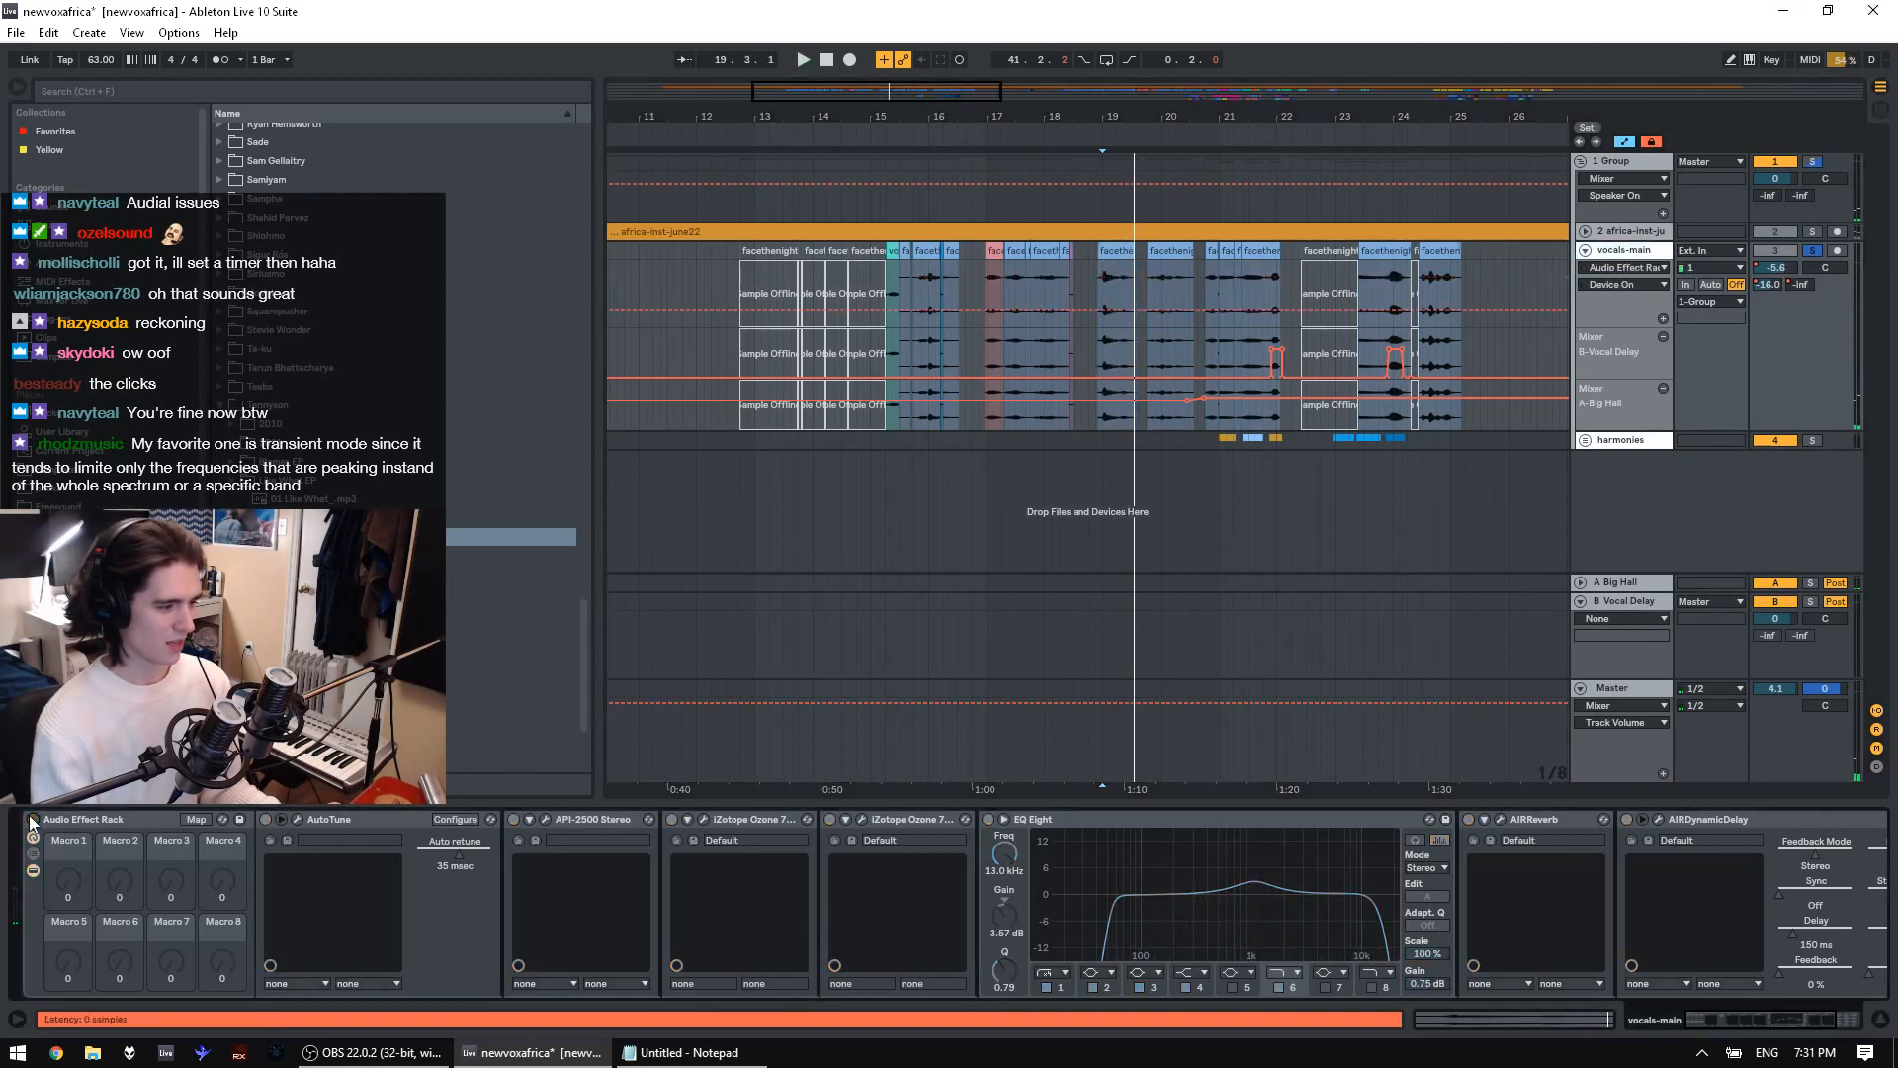
{"action": "key", "text": "space"}
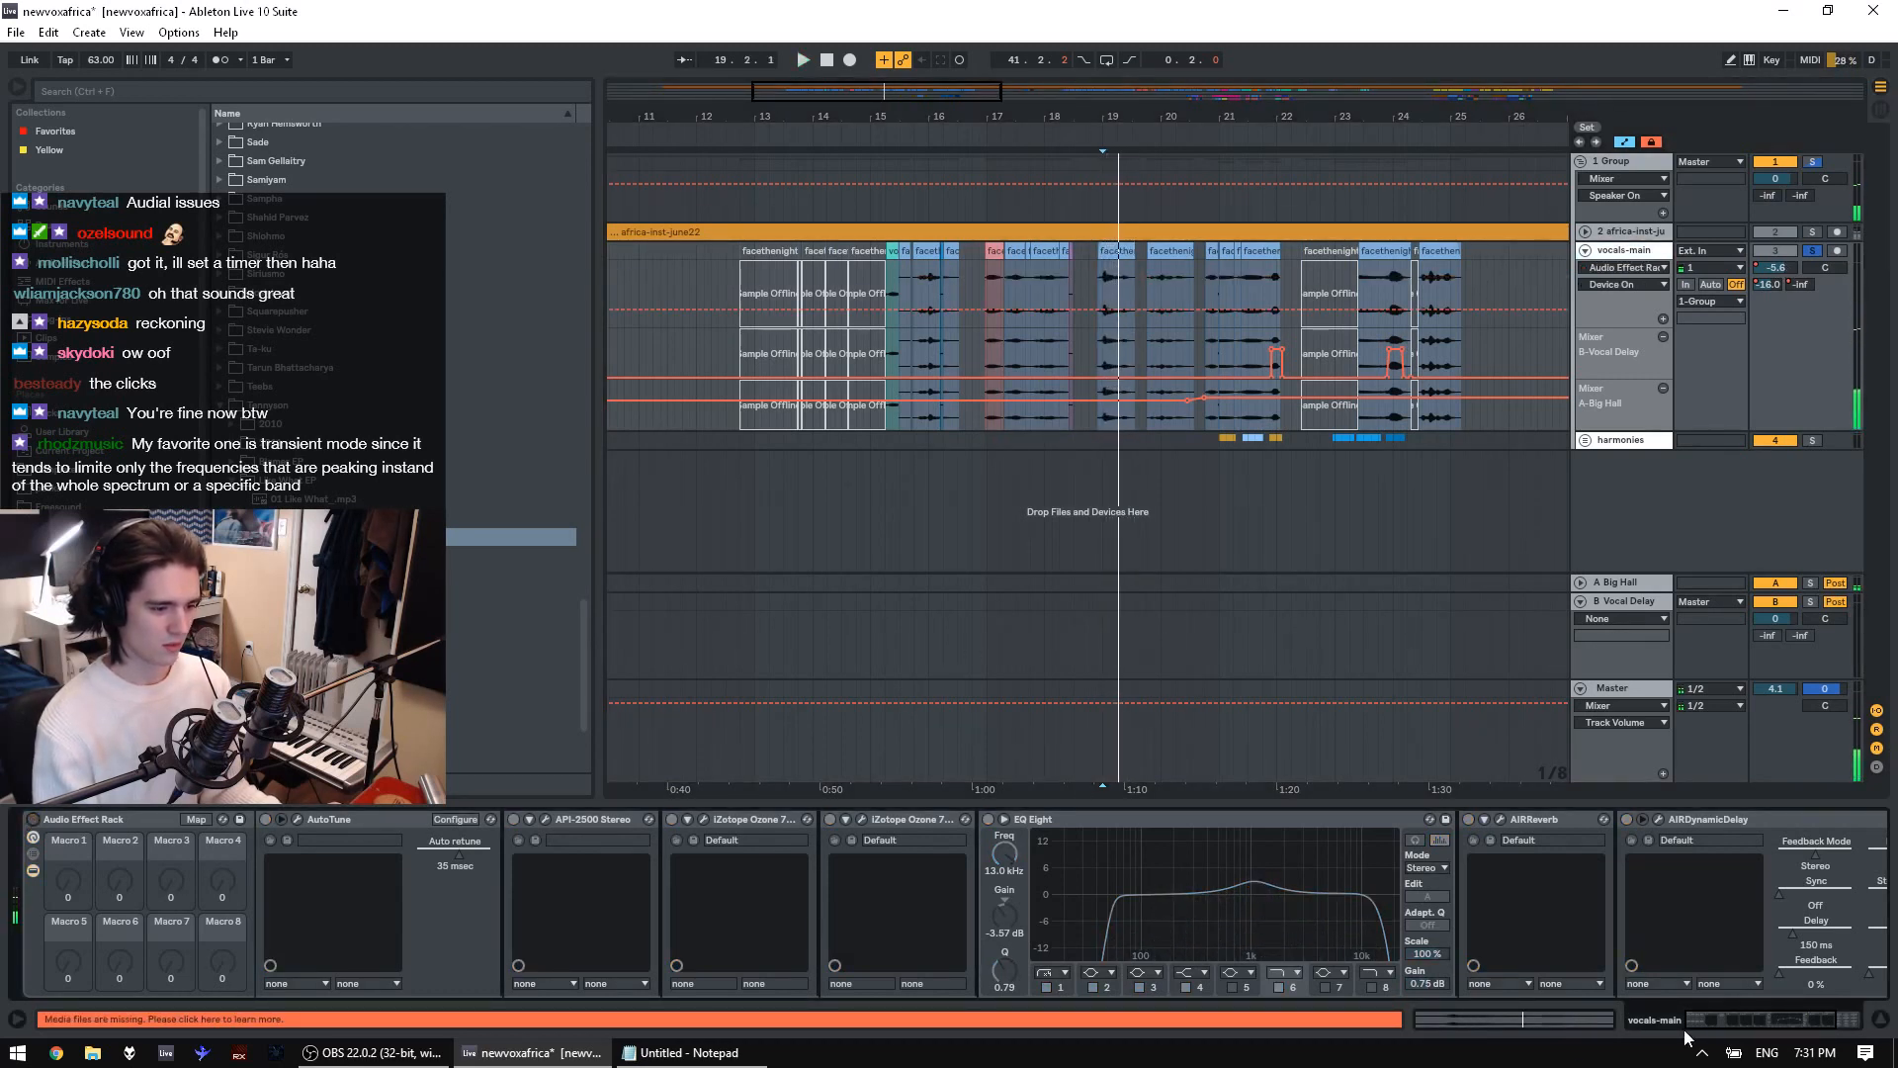
Turn off the A Big Hall and B Vocal Delay returns and re-enable the Audio Effect Rack, auditioning the vocal from 19.4.1
{"action": "key", "text": "space"}
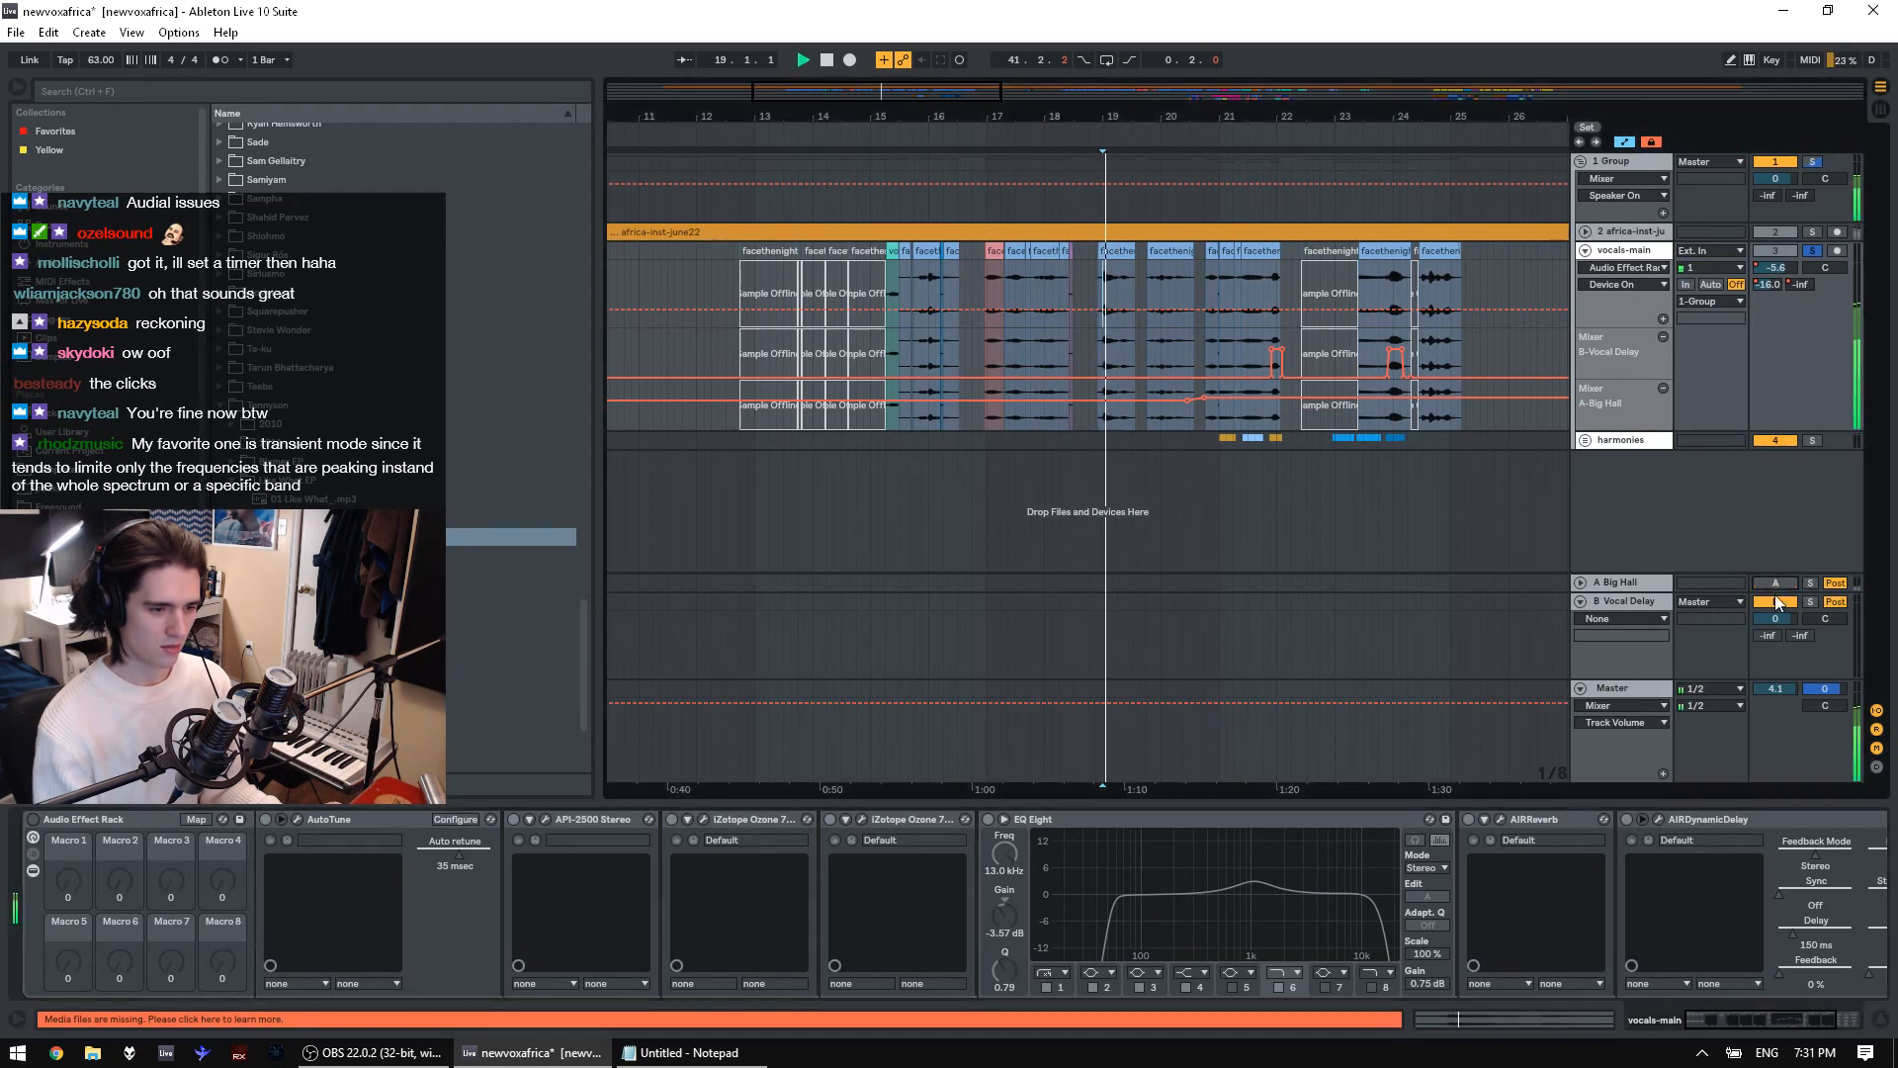
{"action": "left_click", "coordinate": [1145, 346]}
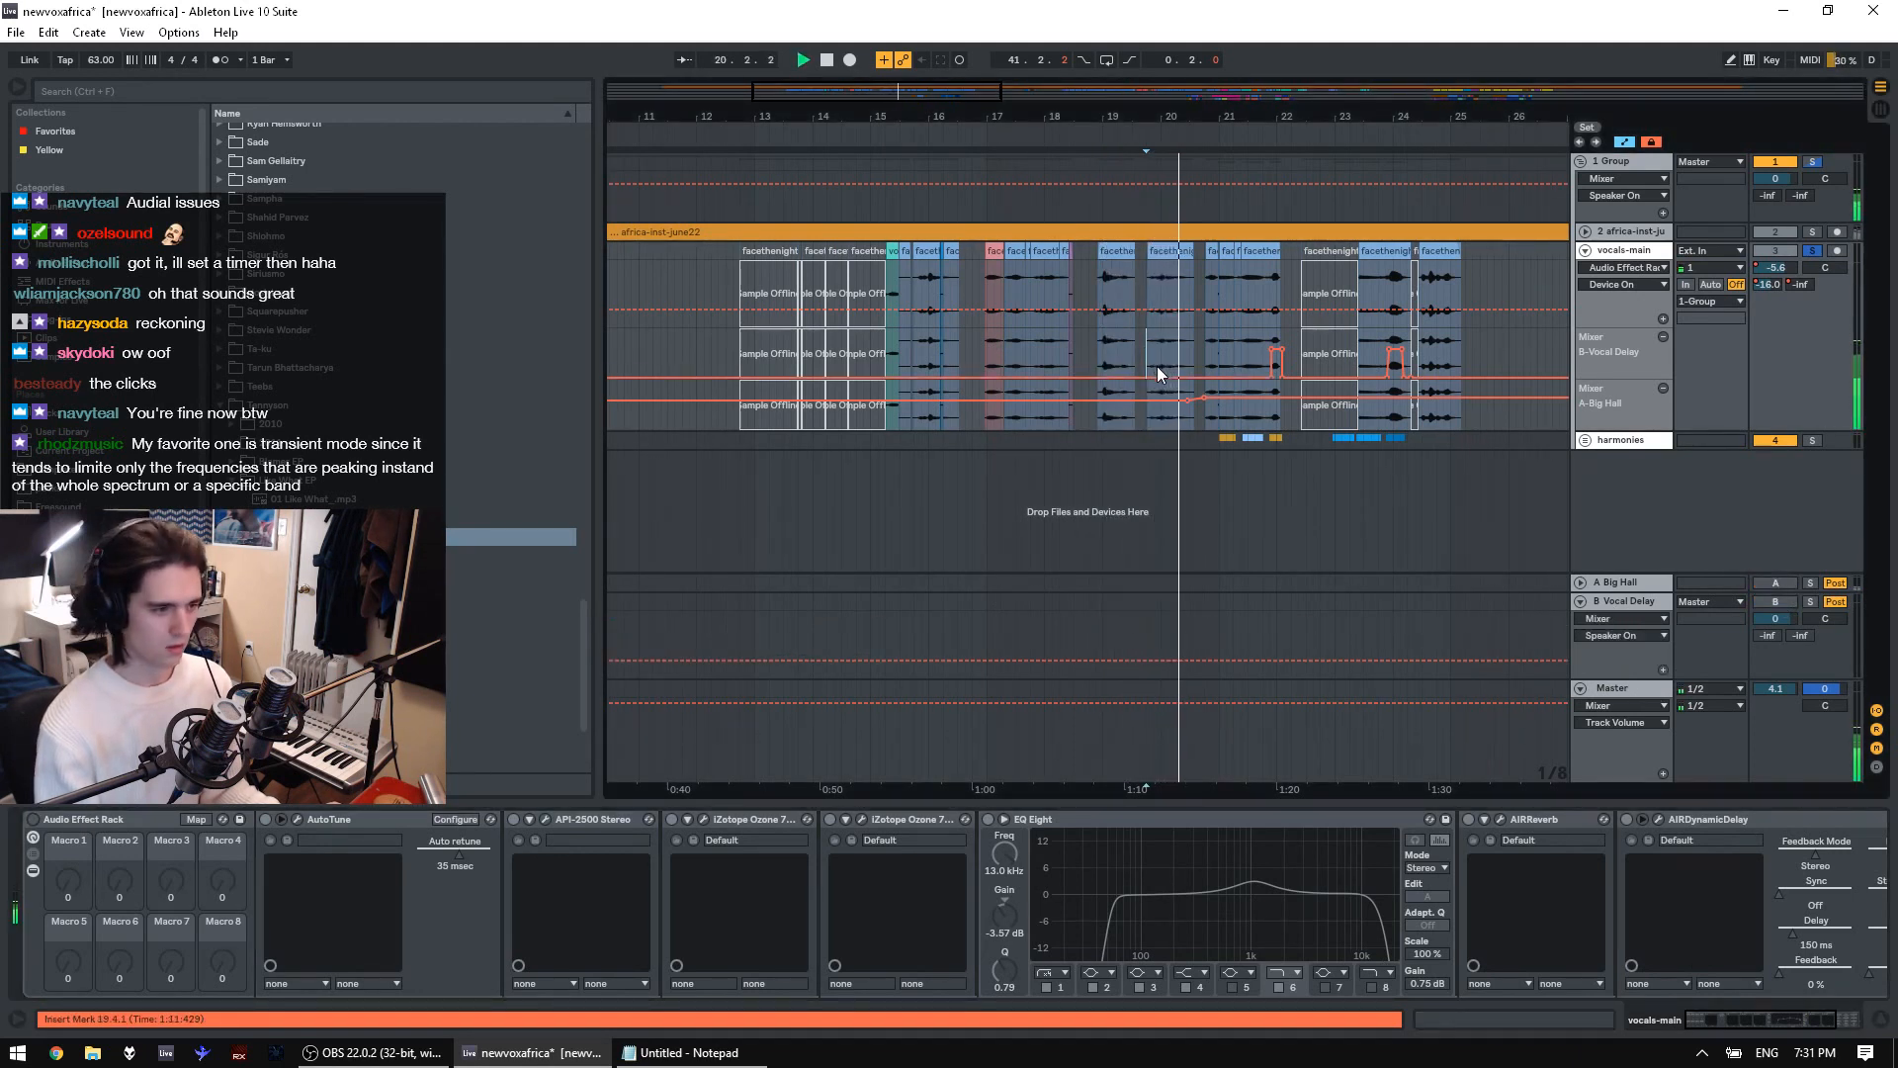
{"action": "key", "text": "space"}
{"action": "left_click", "coordinate": [33, 819]}
{"action": "key", "text": "space"}
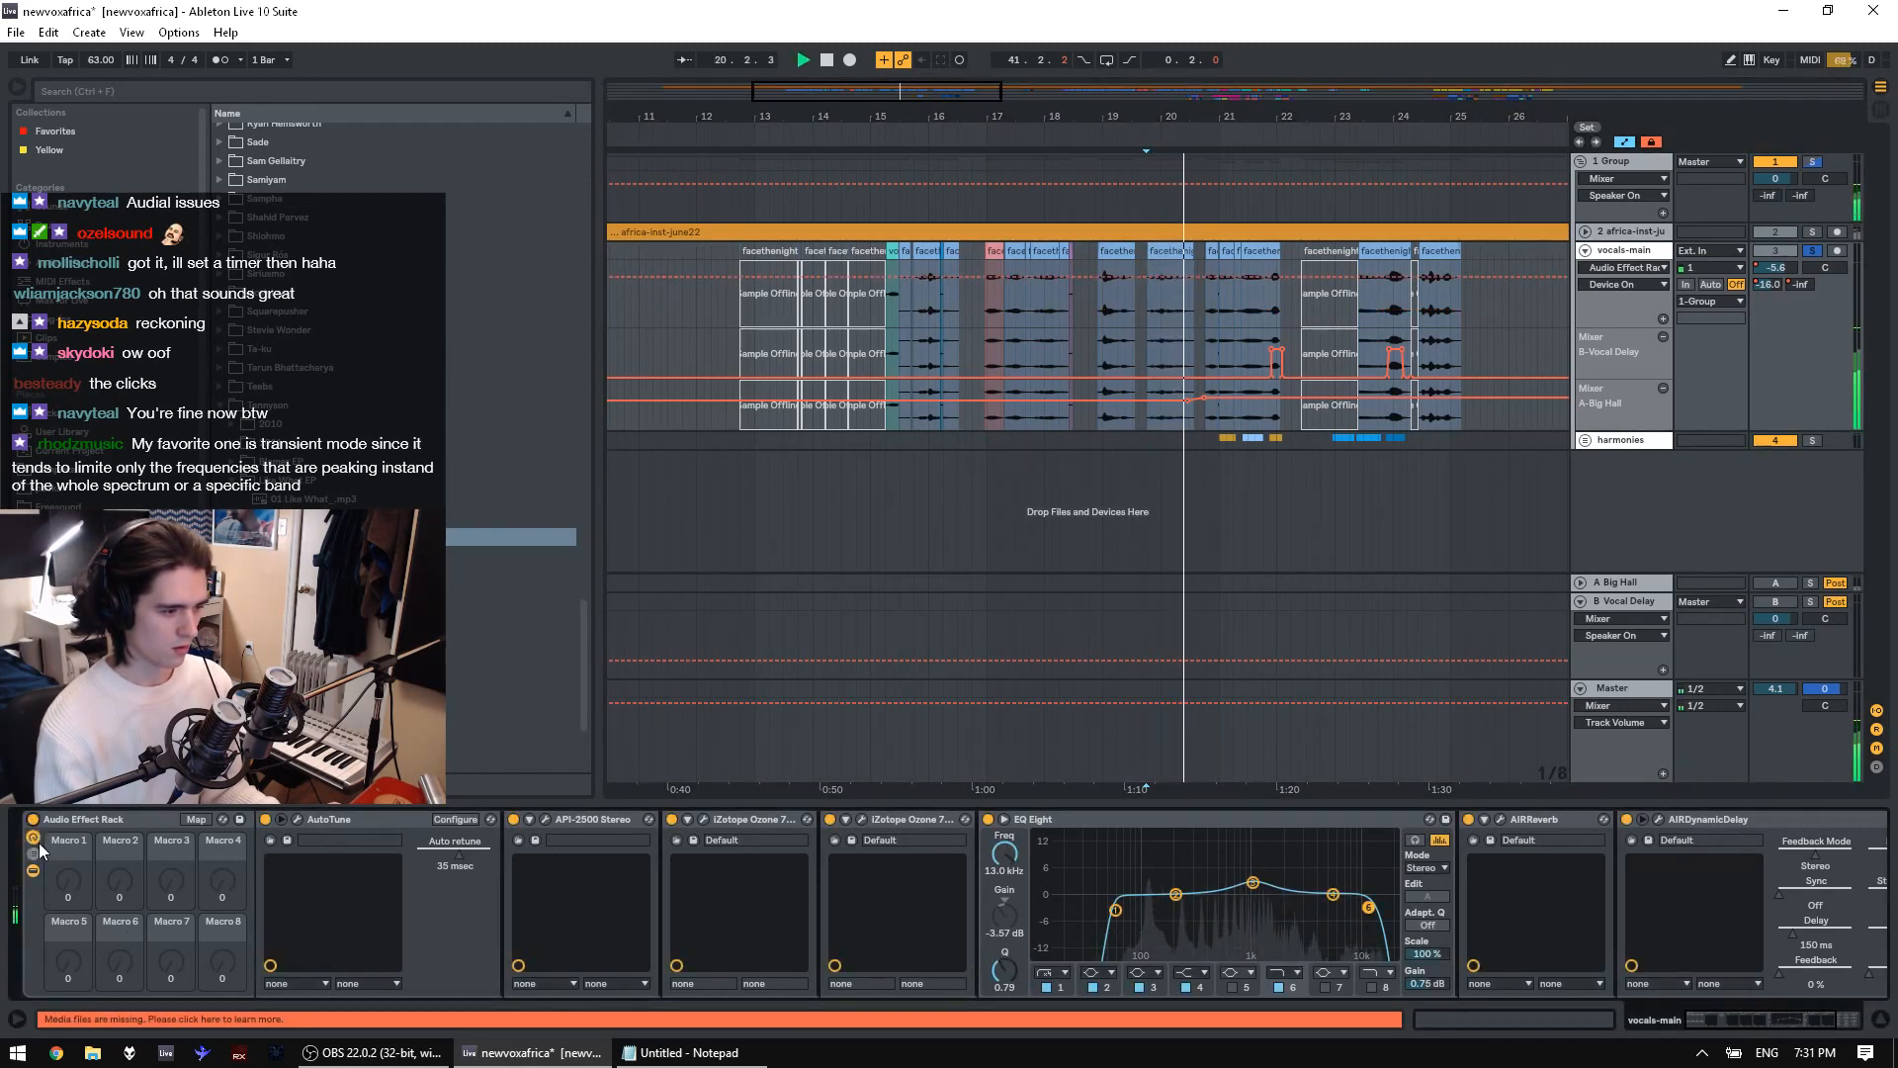
Switch off every vocals-main effect after AutoTune: AIRDynamicDelay, AIRReverb, EQ Eight, both iZotope Ozone 7 devices and API-2500 Stereo
{"action": "key", "text": "space"}
{"action": "mouse_move", "coordinate": [1727, 1016]}
{"action": "left_mouse_down"}
{"action": "mouse_move", "coordinate": [1800, 1013]}
{"action": "mouse_move", "coordinate": [1724, 1019]}
{"action": "left_mouse_up"}
{"action": "left_click", "coordinate": [1617, 819]}
{"action": "left_click", "coordinate": [1458, 819]}
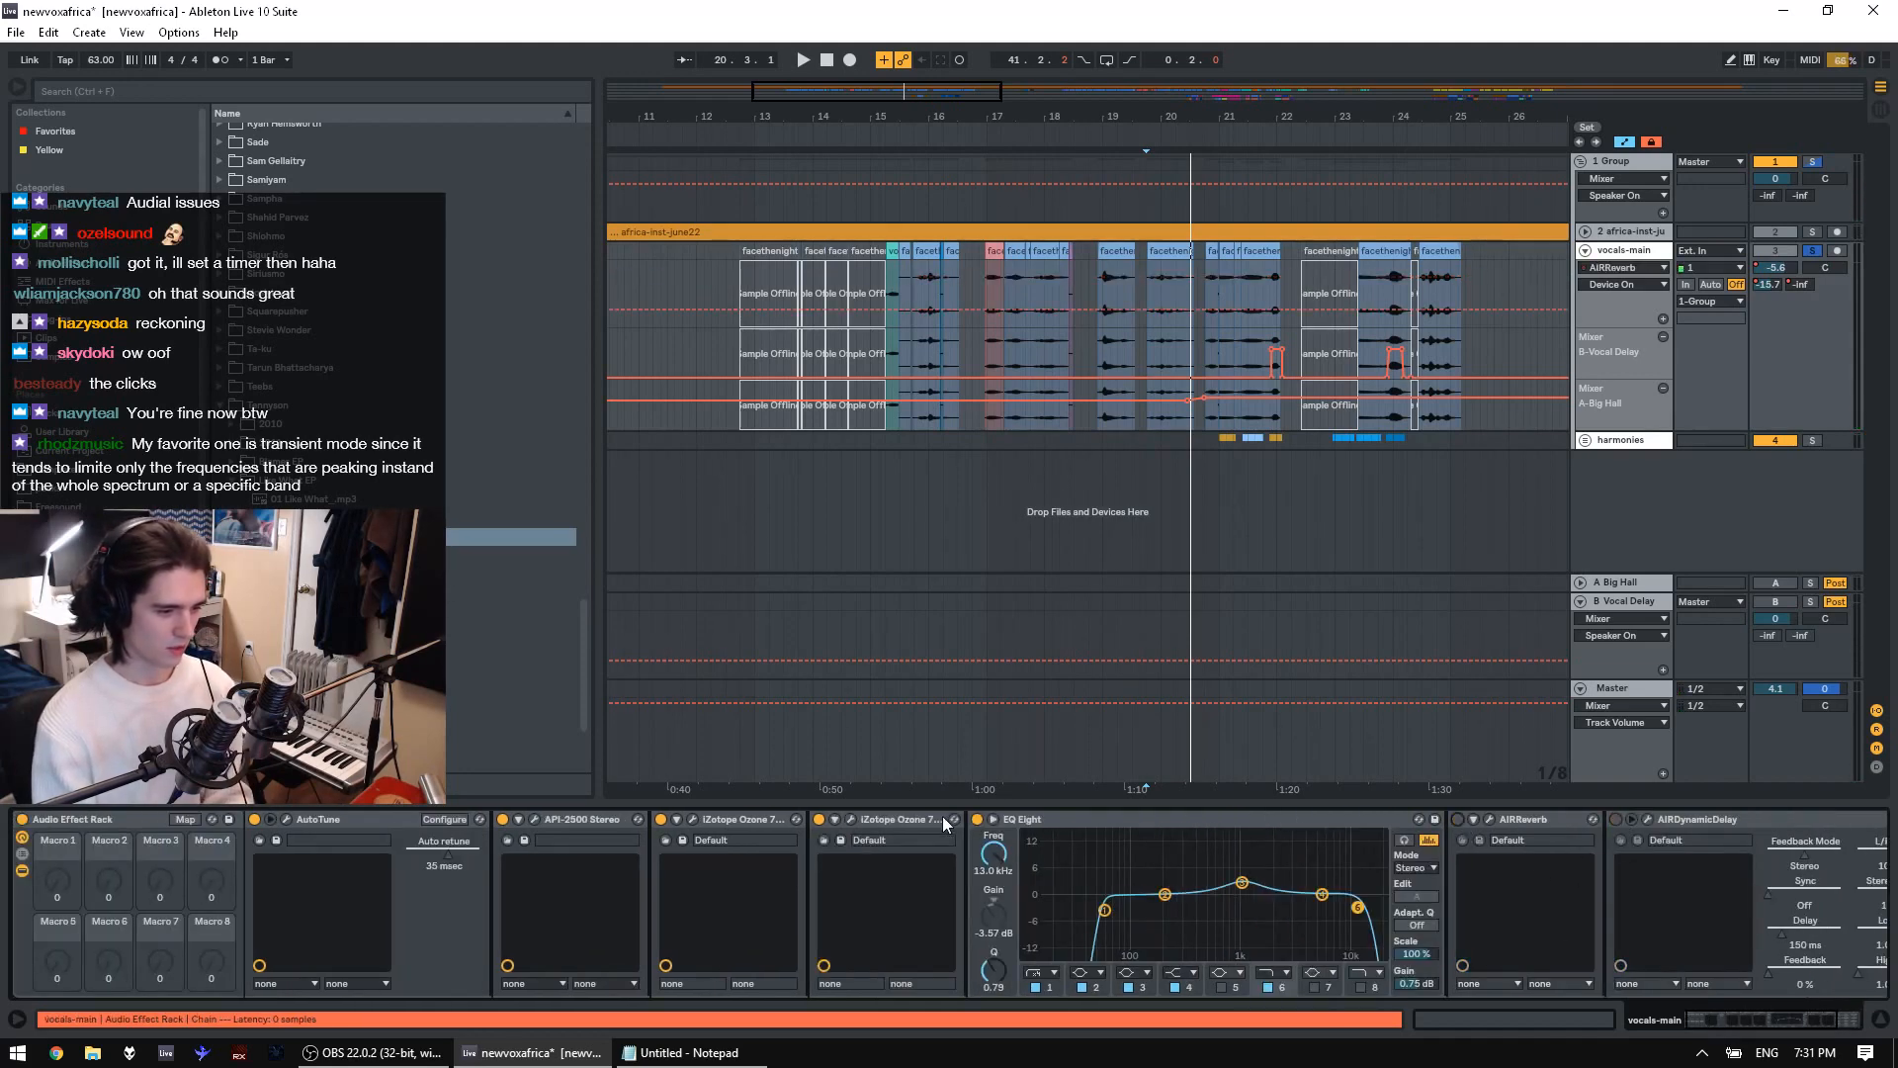
{"action": "left_click", "coordinate": [978, 819]}
{"action": "left_click", "coordinate": [819, 820]}
{"action": "left_click", "coordinate": [661, 820]}
{"action": "left_click", "coordinate": [502, 820]}
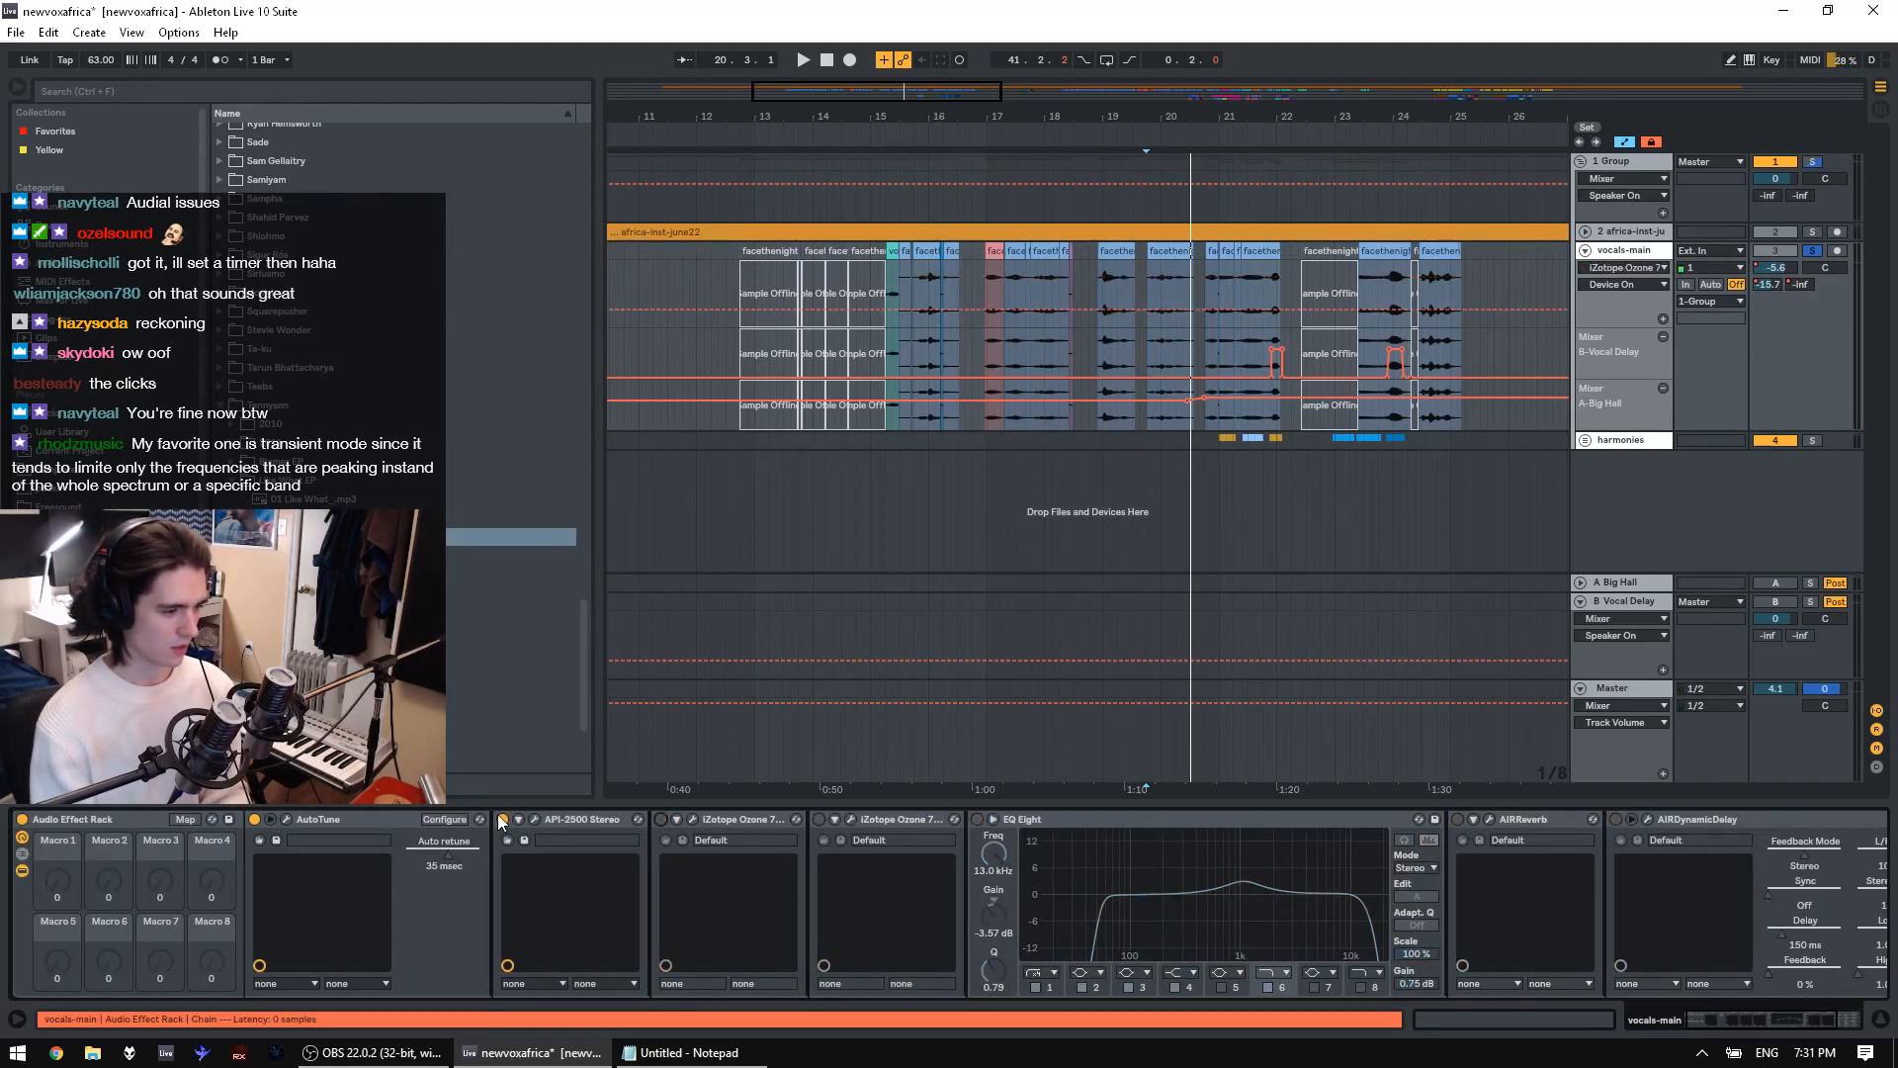
{"action": "key", "text": "space"}
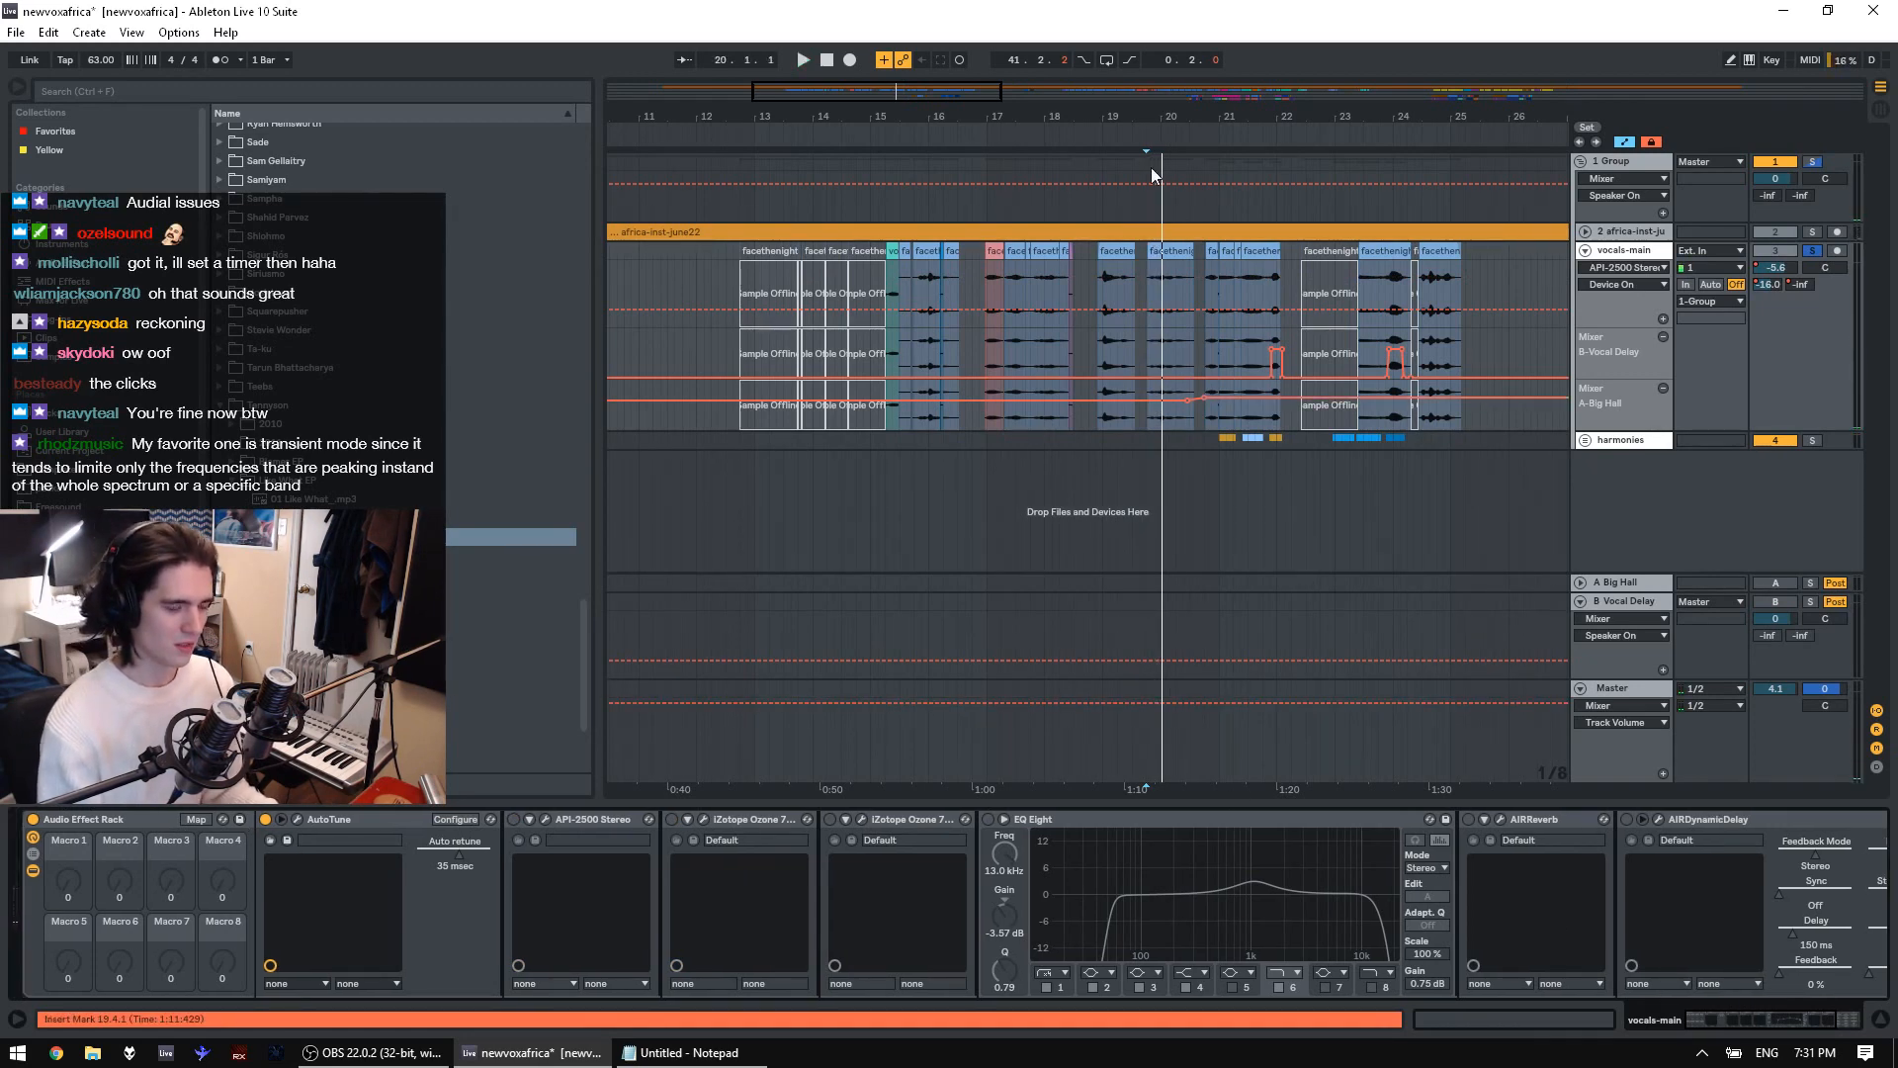
Try splitting the vocal phrase between 19.4.3 and 20.1.1 into its own clip
{"action": "left_click_drag", "start_coordinate": [1187, 101], "coordinate": [1150, 131]}
{"action": "left_click_drag", "start_coordinate": [1077, 288], "coordinate": [1148, 247]}
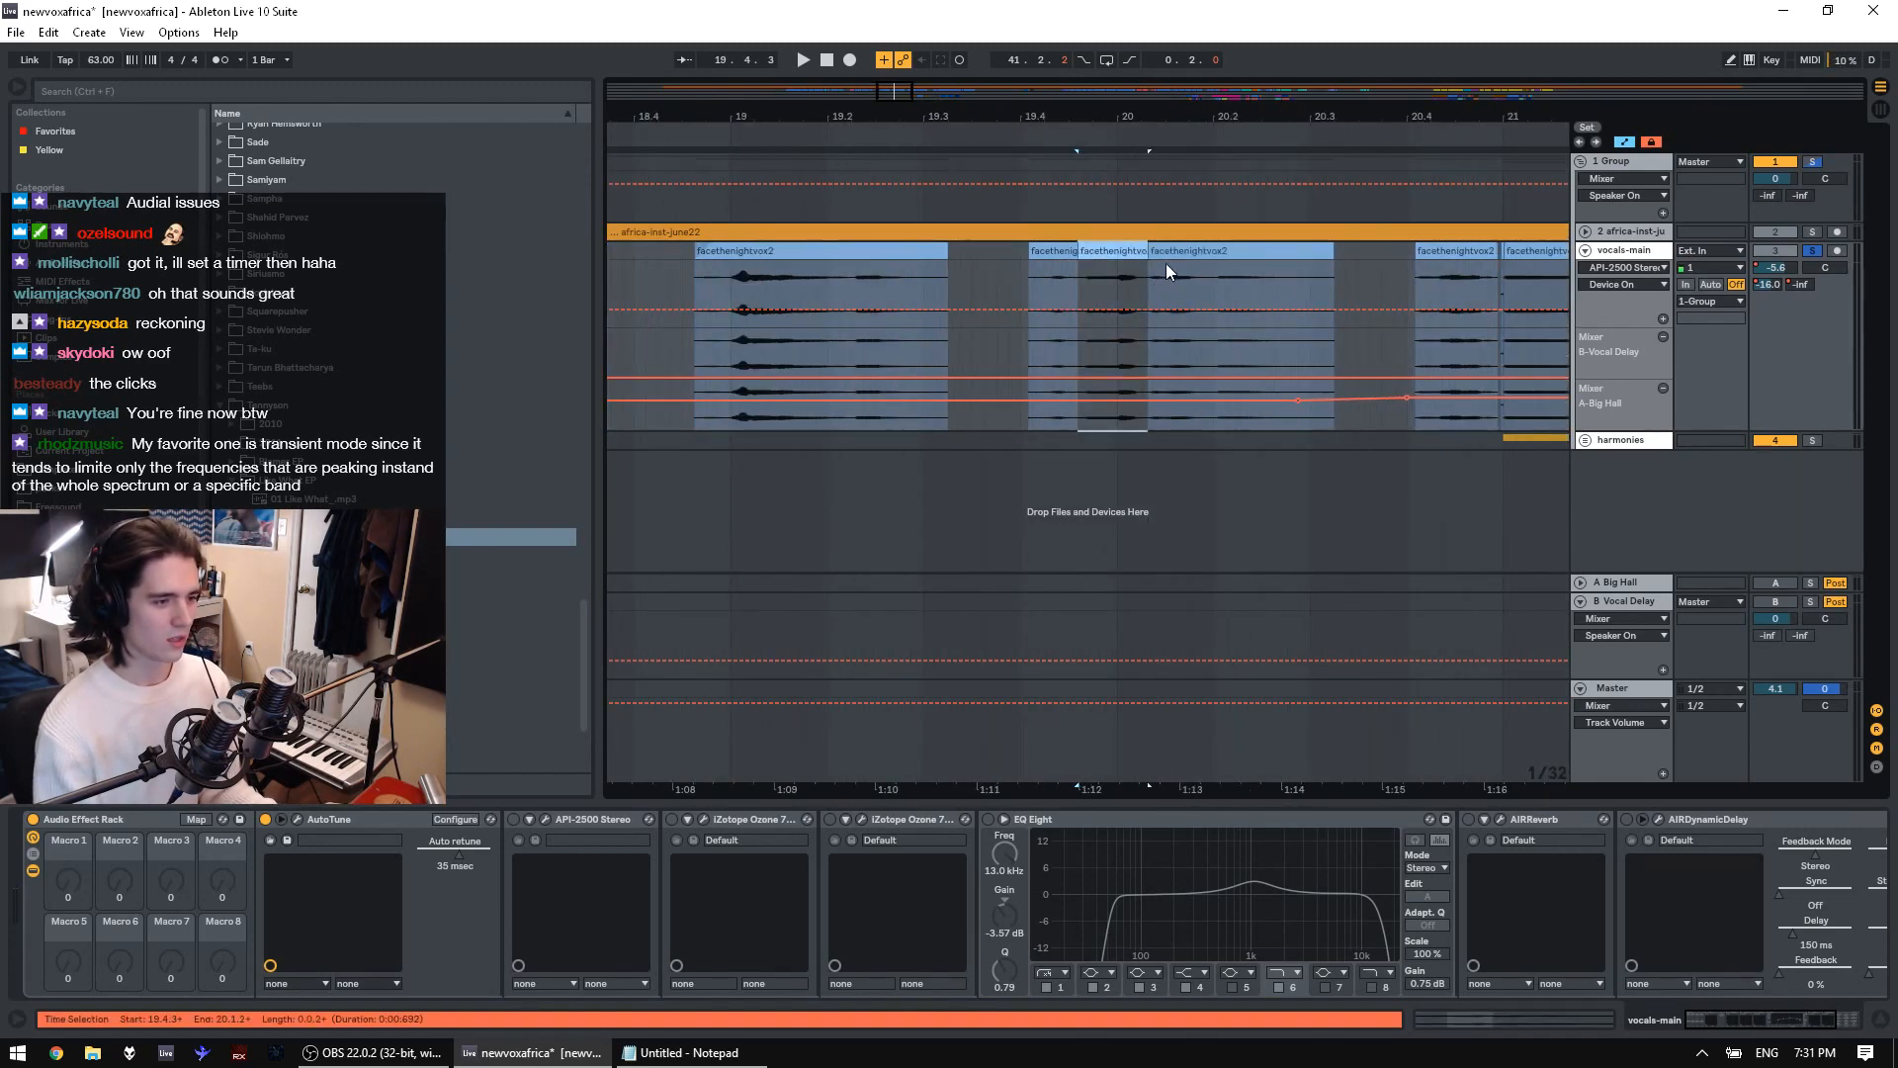
{"action": "left_click", "coordinate": [1099, 248]}
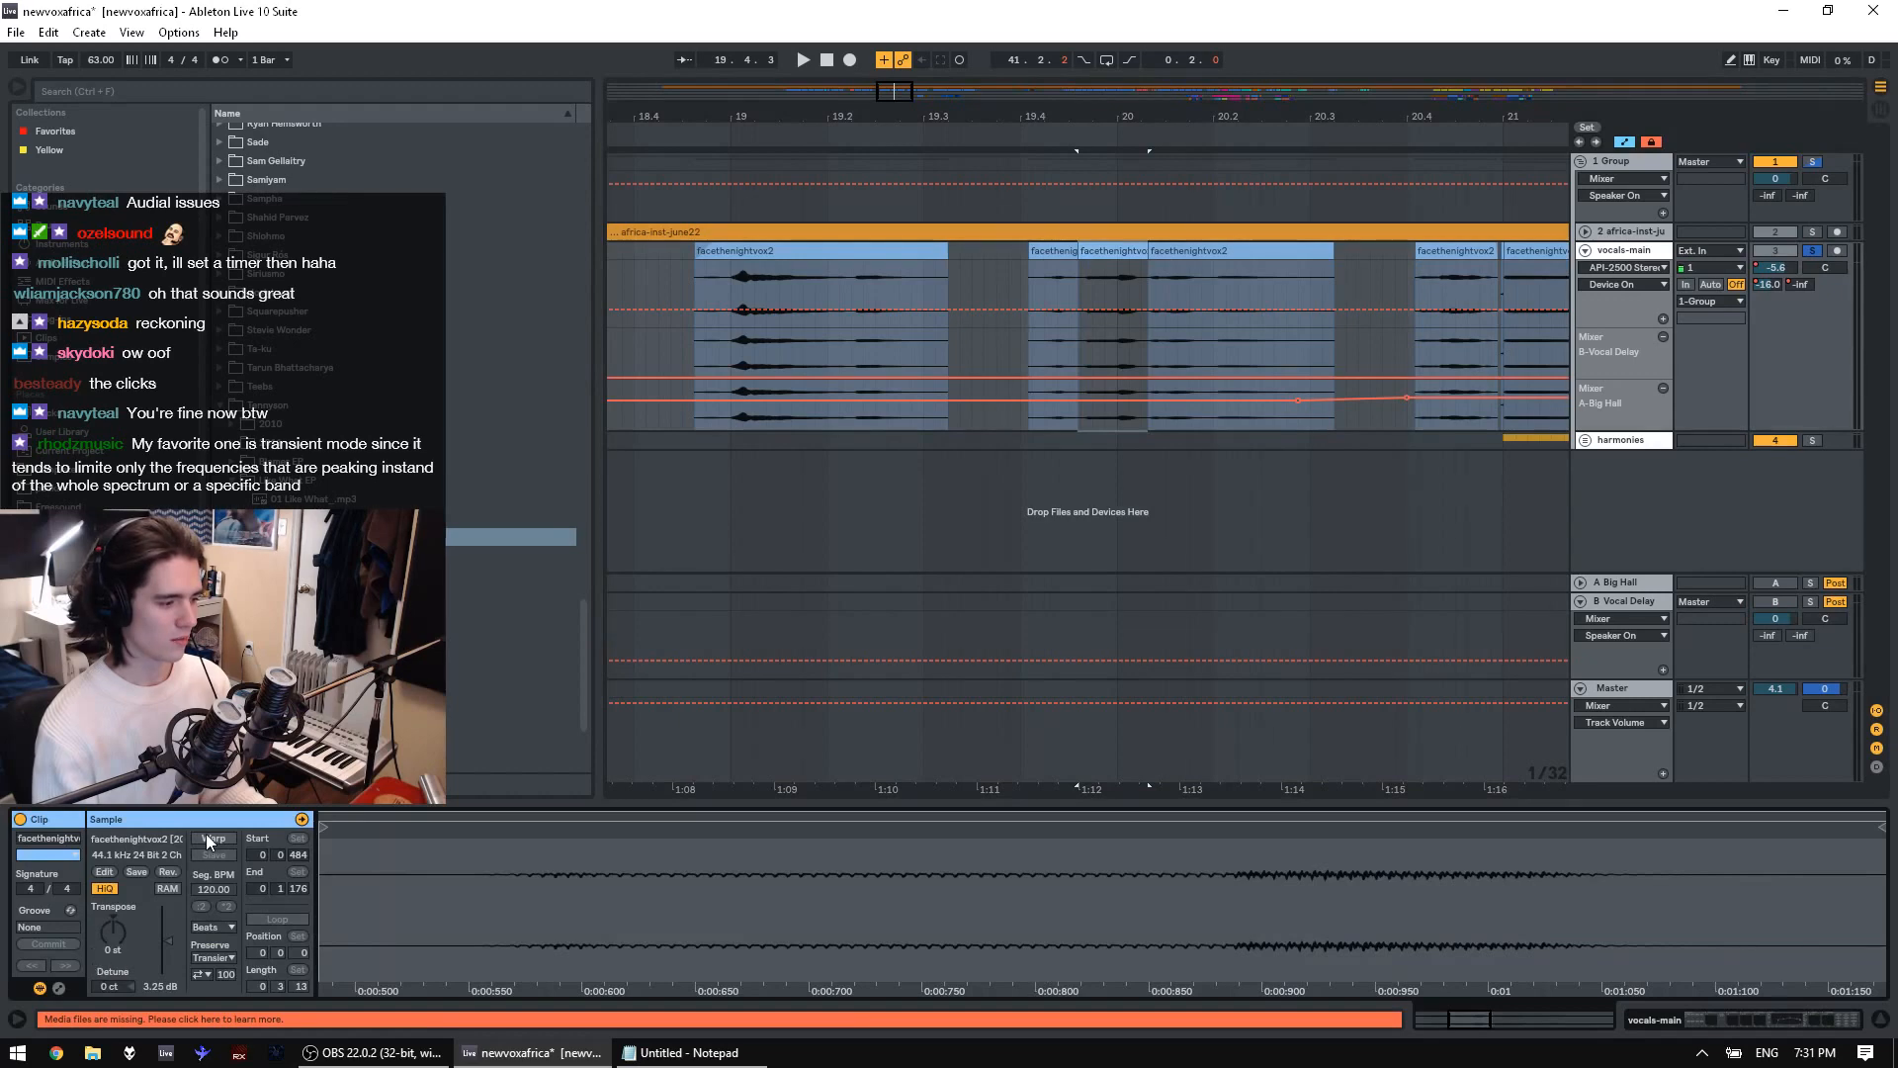
{"action": "key", "text": "ctrl+z"}
{"action": "left_click_drag", "start_coordinate": [1133, 125], "coordinate": [1133, 105]}
Compare the bar 19 vocal clip with AutoTune off and on, and inspect the AutoTune settings window
{"action": "left_click", "coordinate": [1017, 249]}
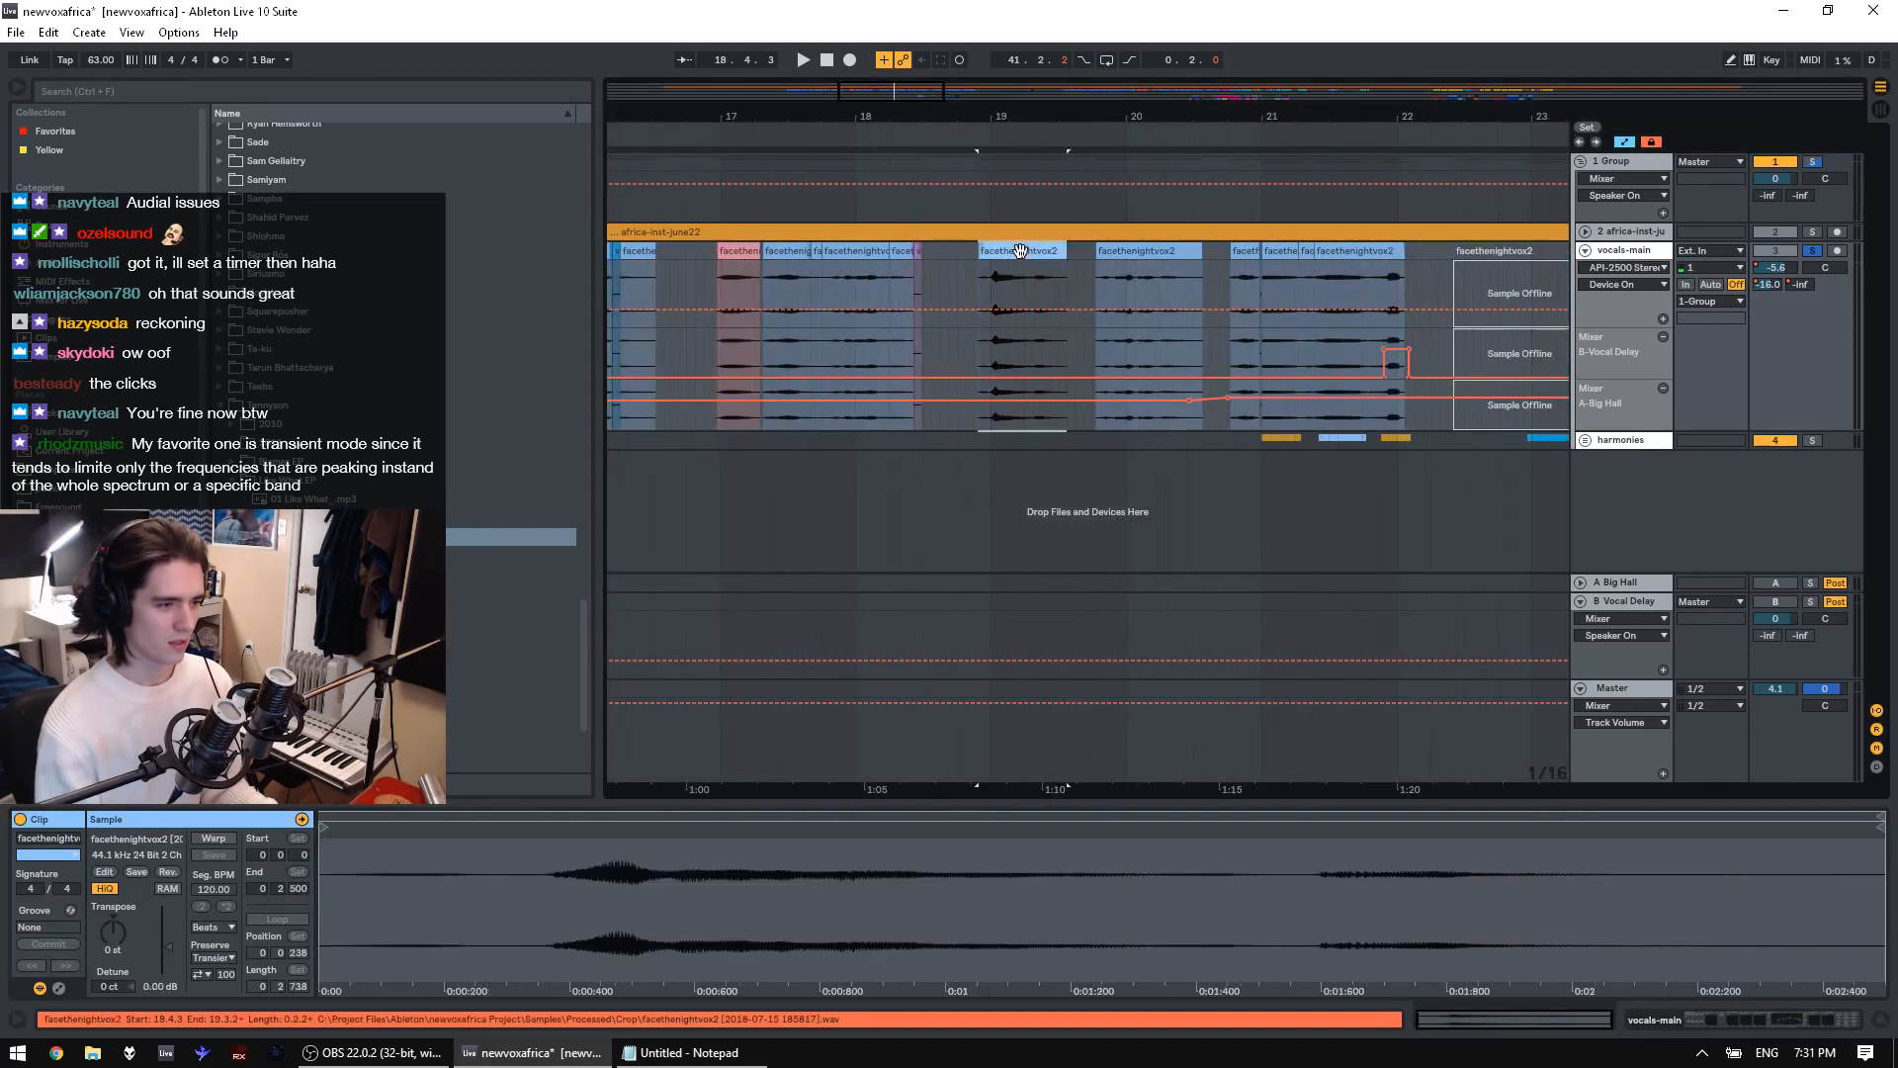
{"action": "key", "text": "space"}
{"action": "left_click", "coordinate": [1622, 251]}
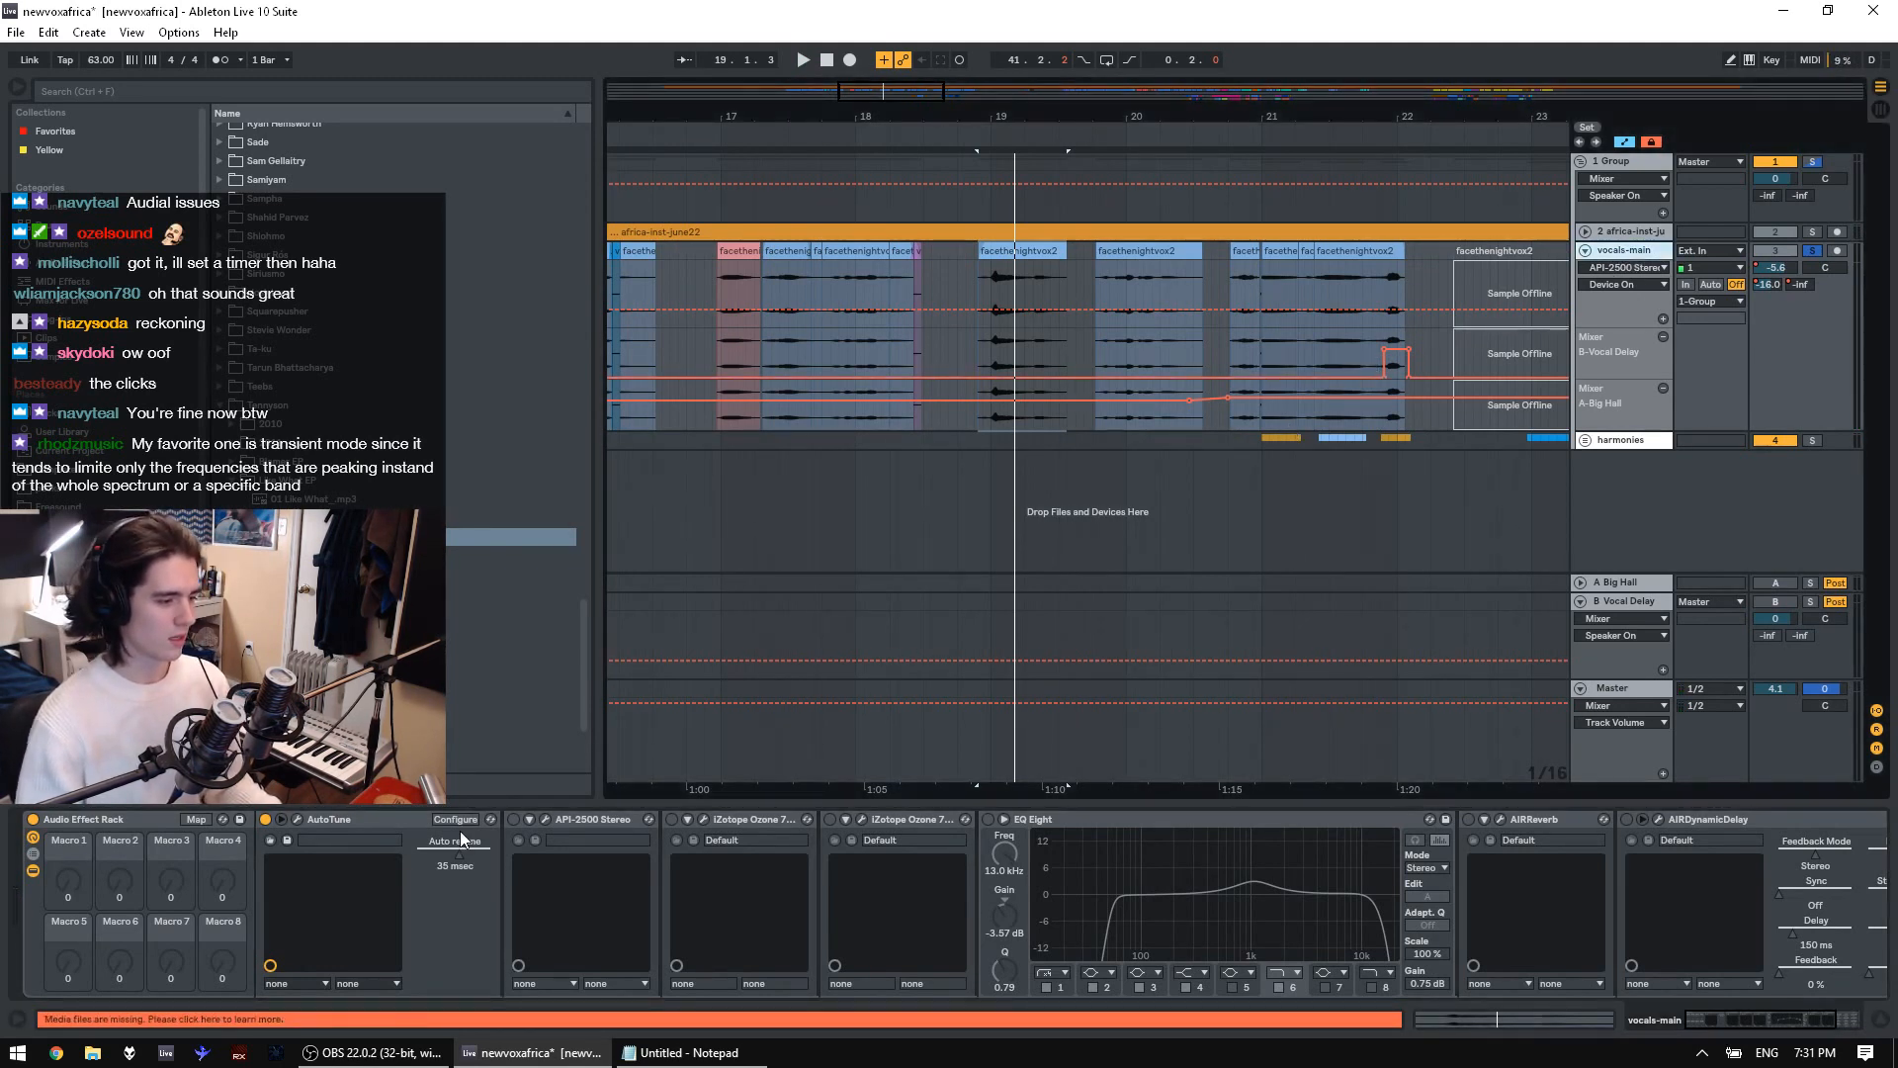
{"action": "left_click", "coordinate": [267, 823]}
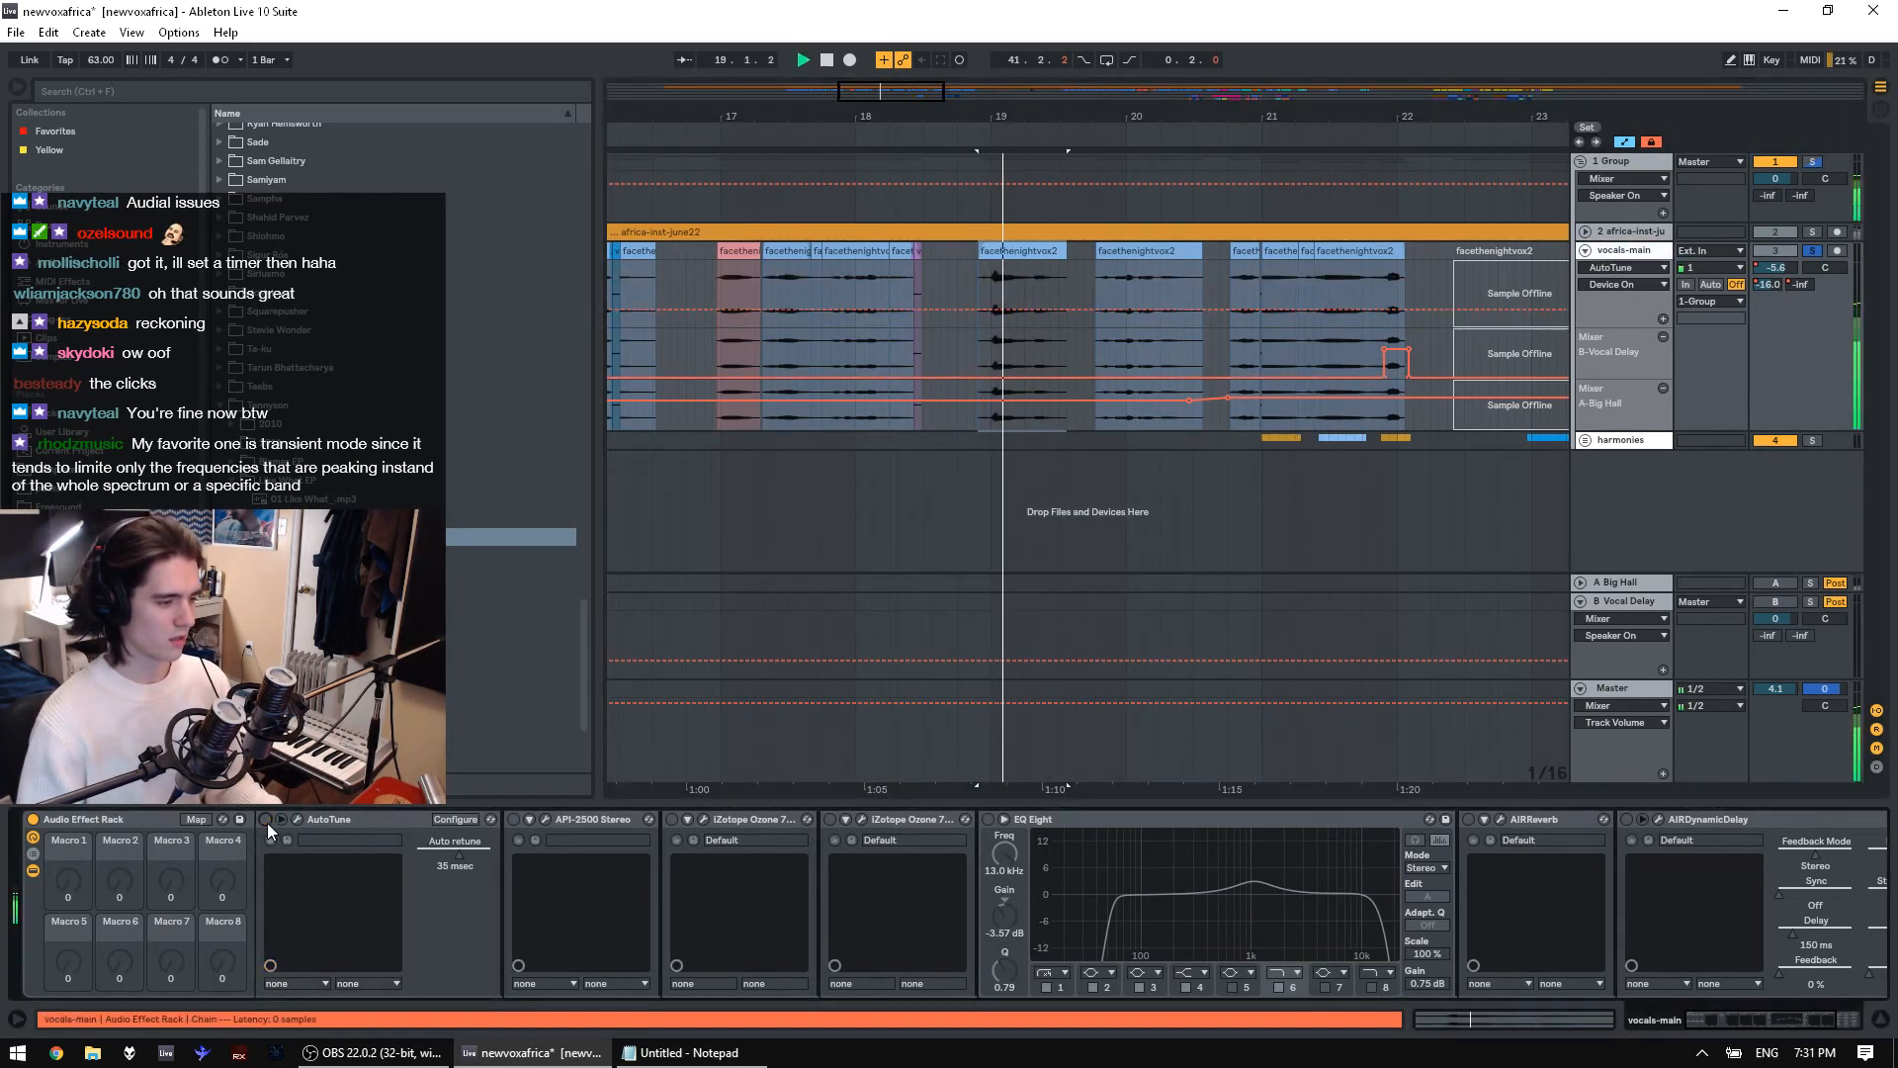
{"action": "left_click", "coordinate": [1013, 319]}
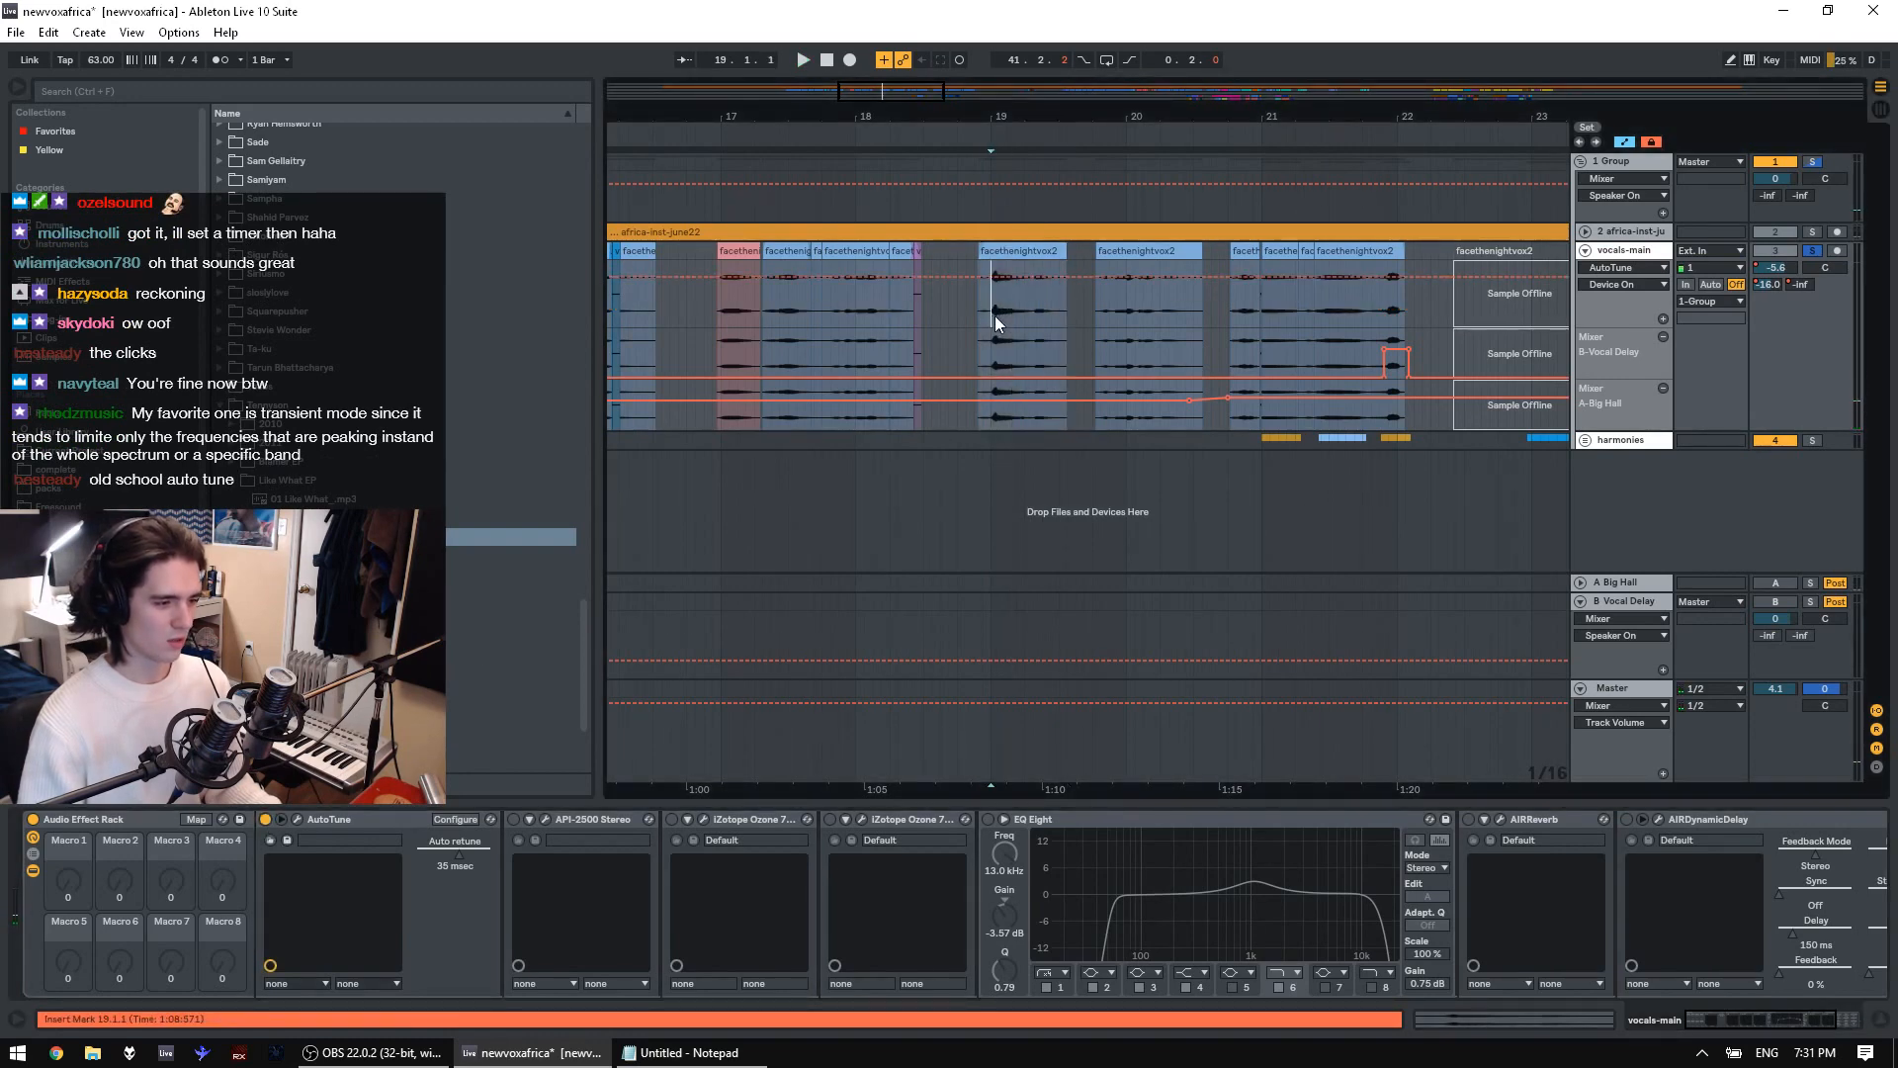
{"action": "key", "text": "space"}
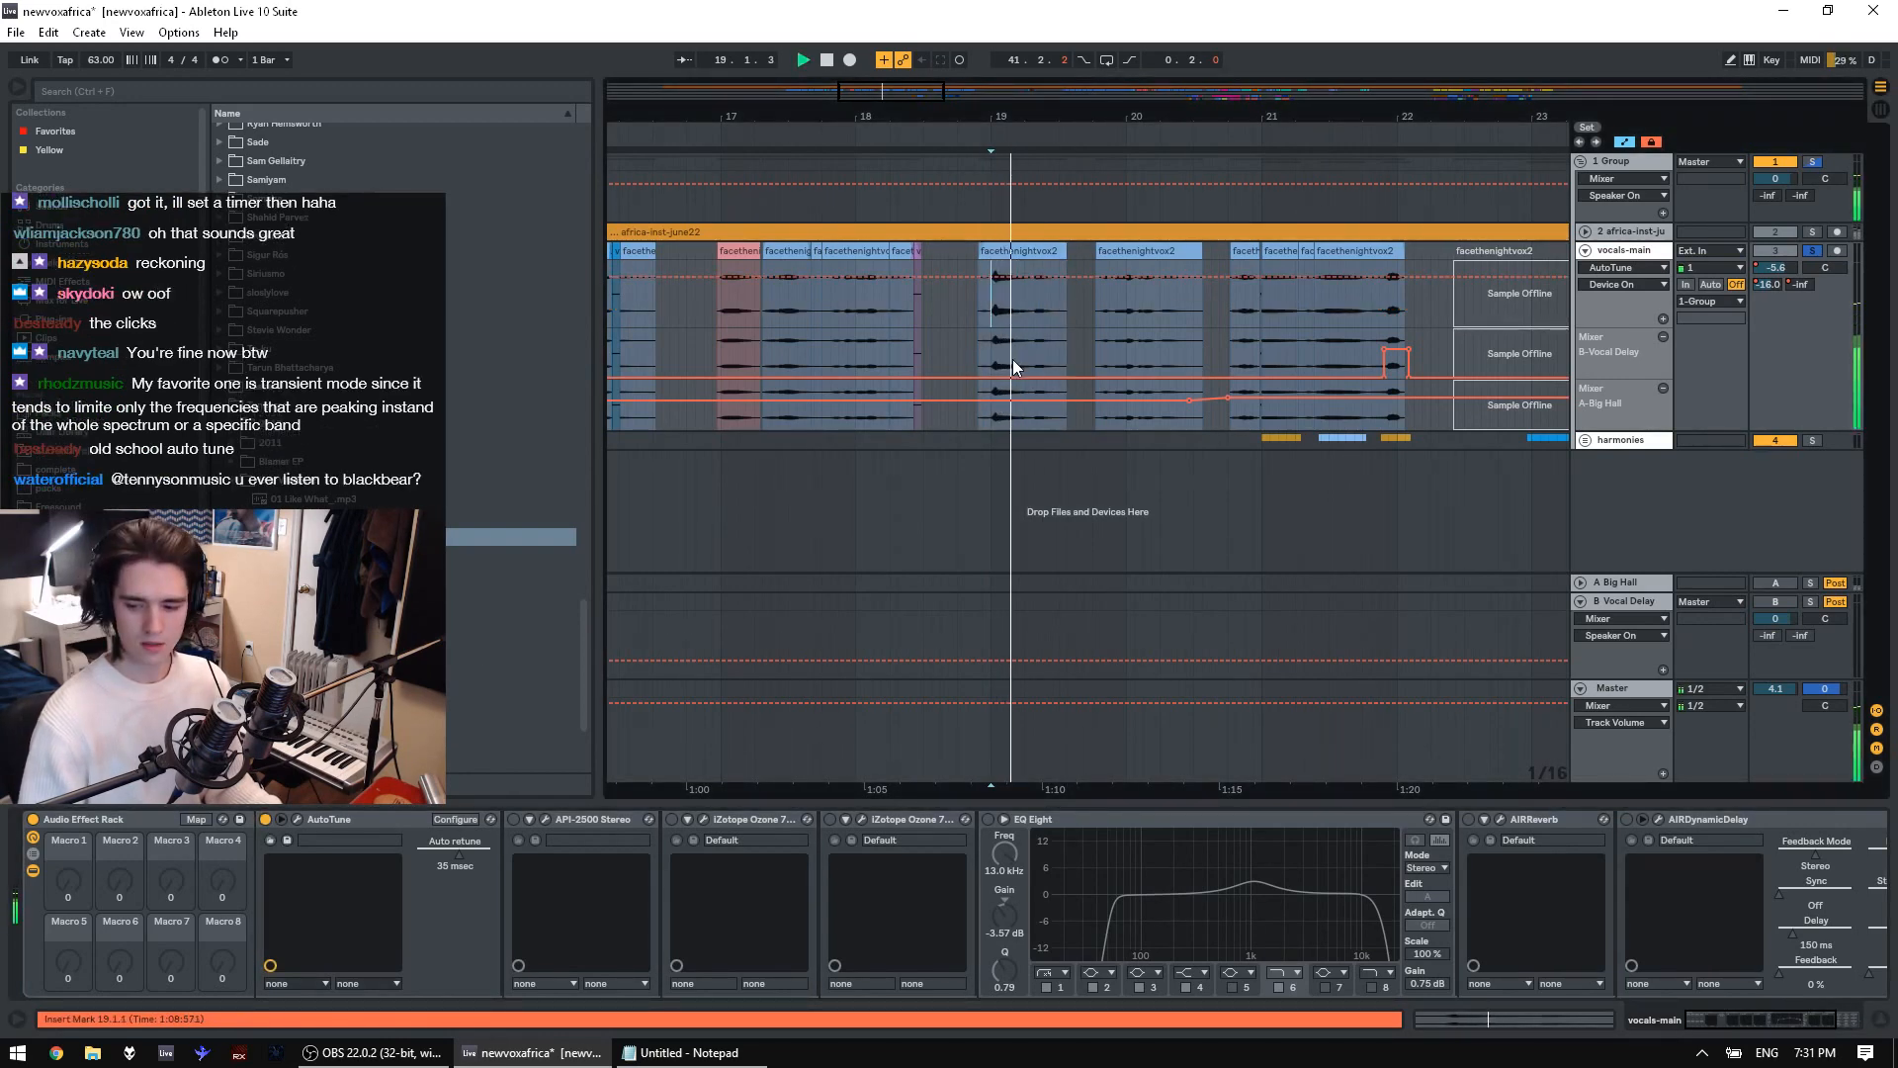
{"action": "key", "text": "space"}
{"action": "left_click", "coordinate": [297, 819]}
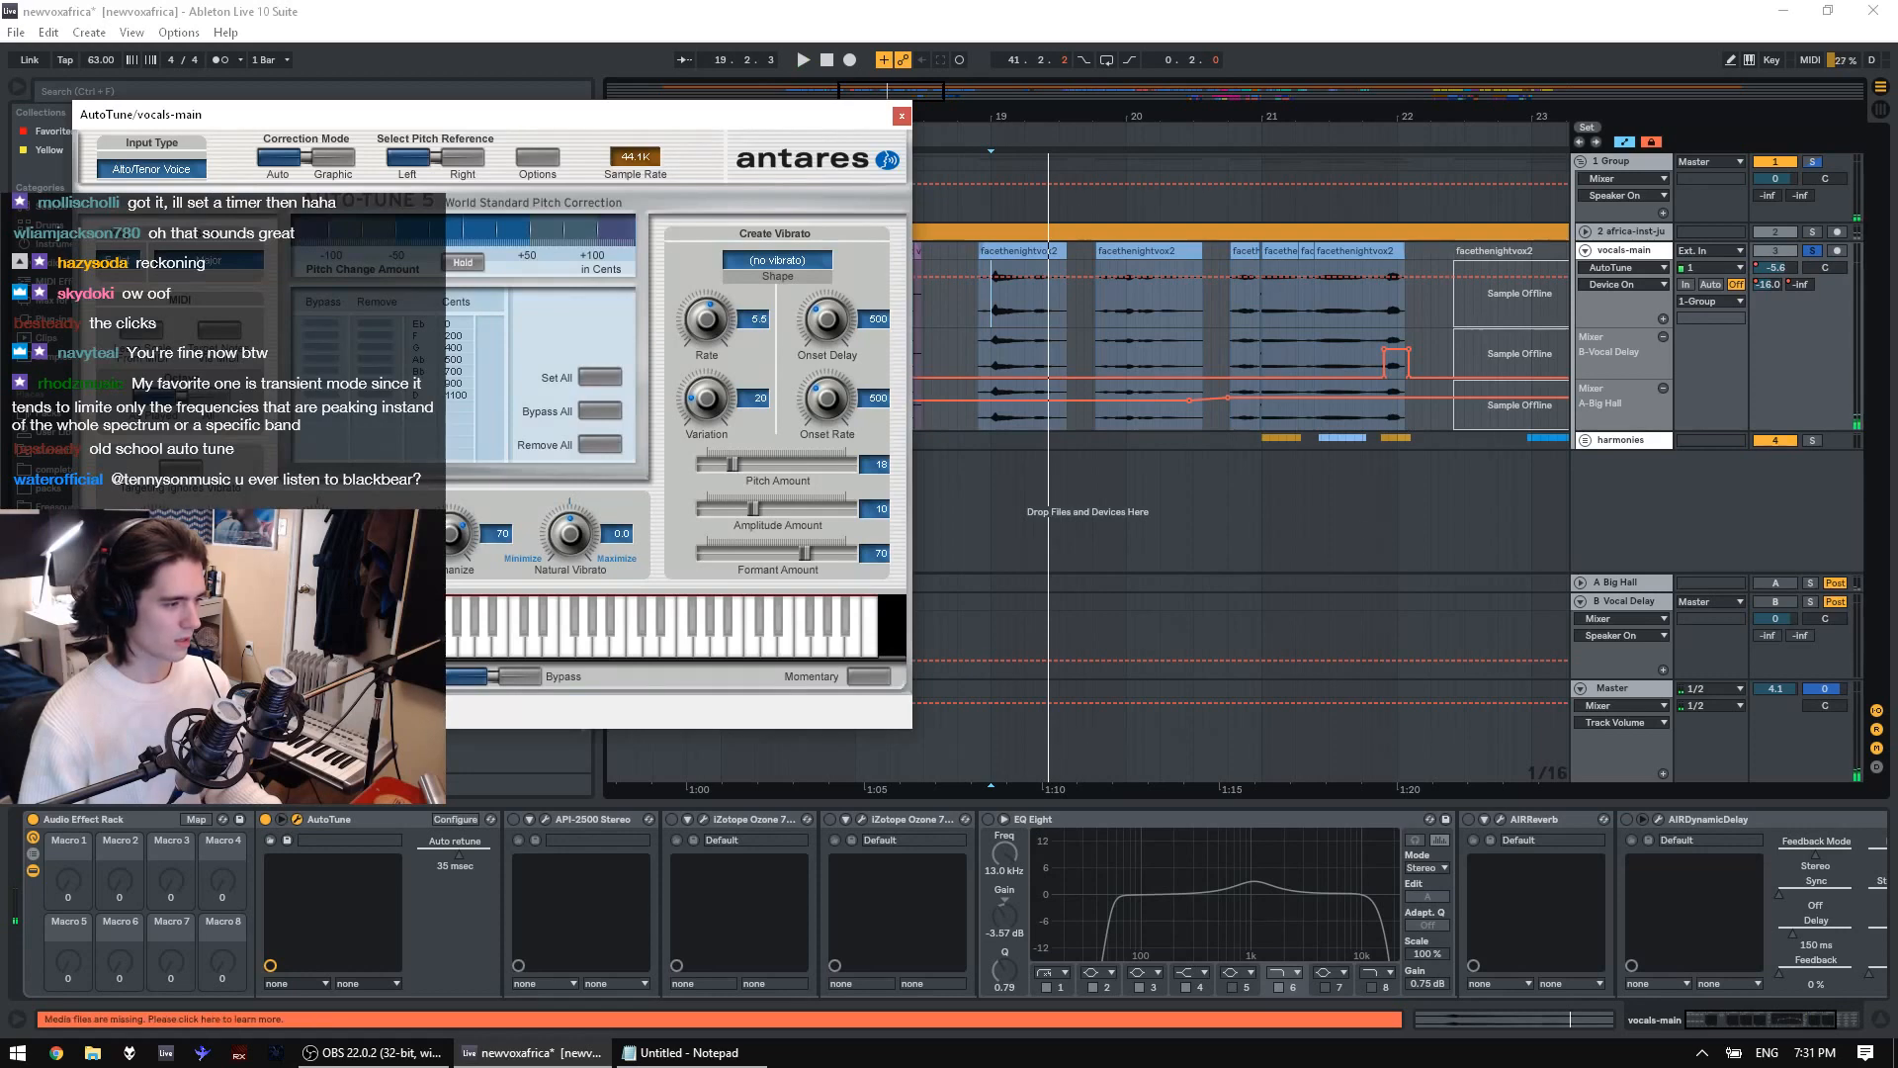
{"action": "left_click", "coordinate": [901, 117]}
Enable the API-2500 Stereo compressor on vocals-main while playing from 19.4.1, and open its plug-in window
{"action": "left_click", "coordinate": [1093, 316]}
{"action": "key", "text": "space"}
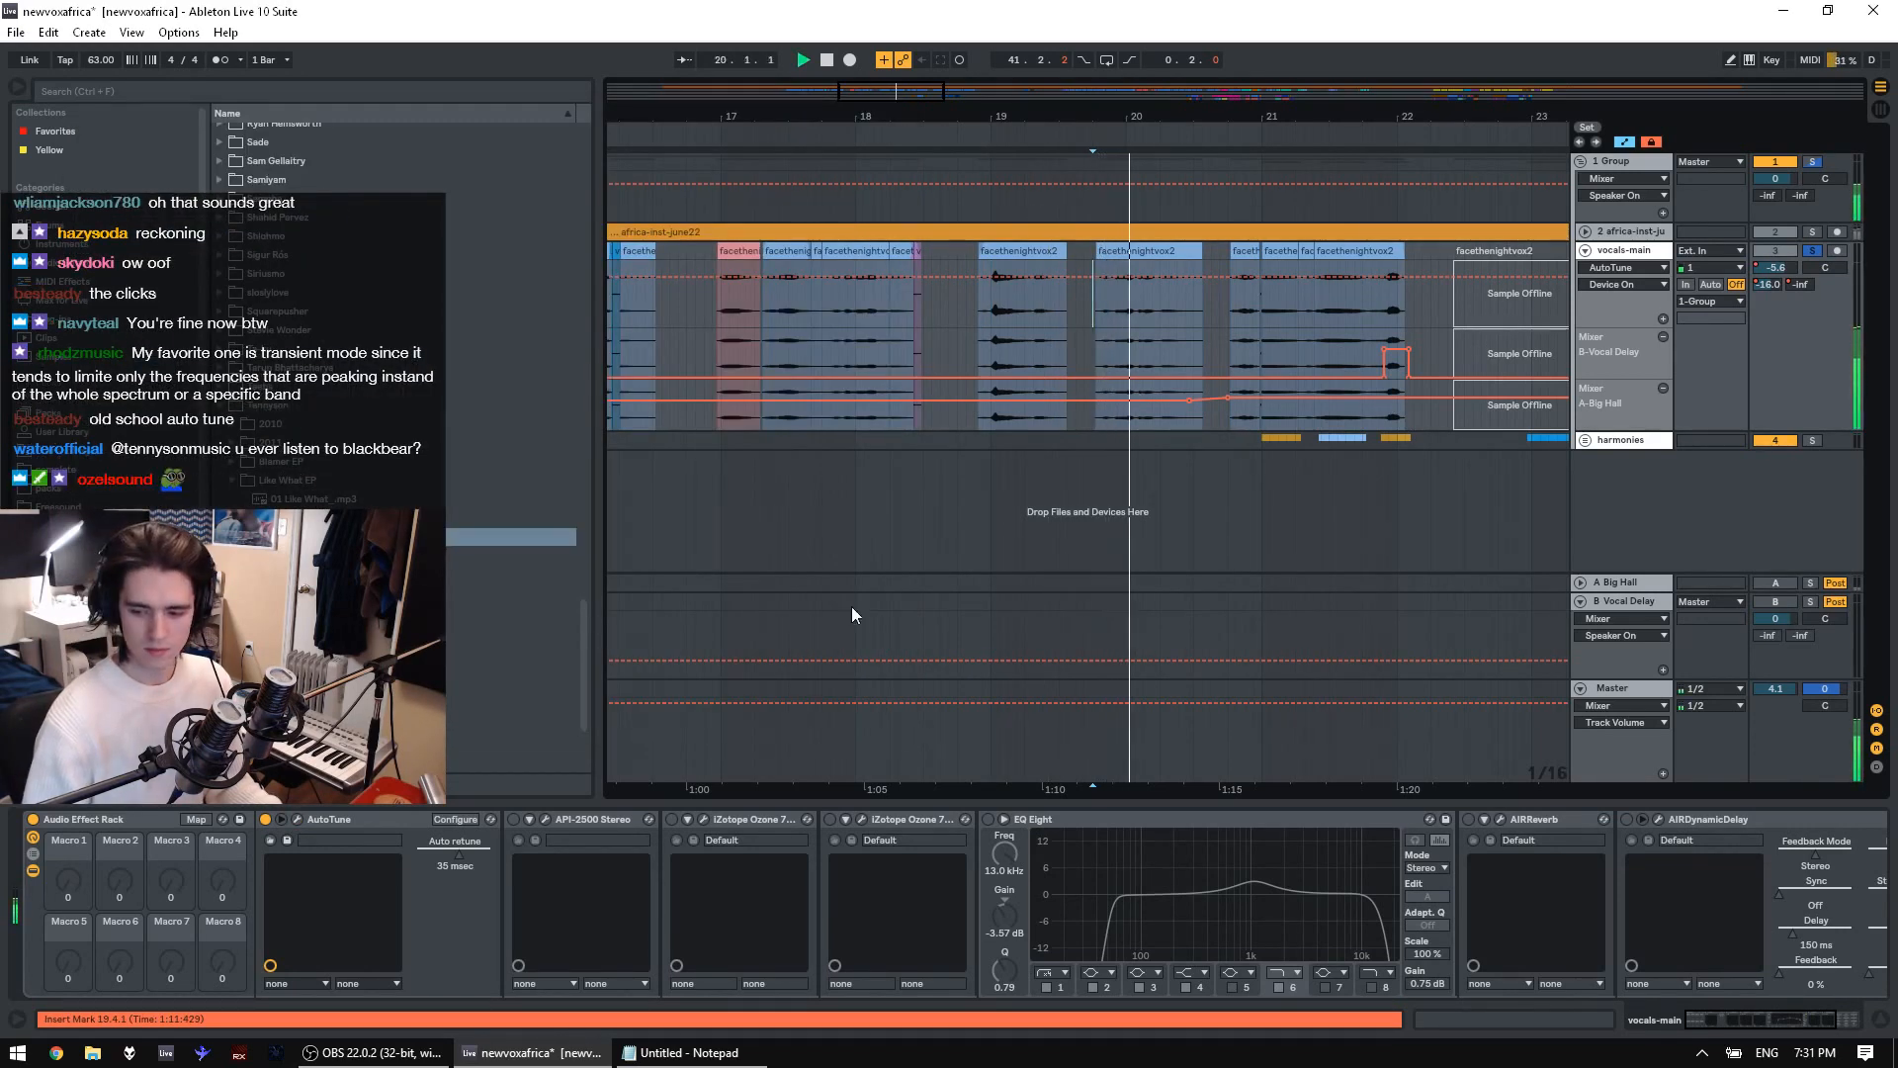
{"action": "left_click", "coordinate": [513, 819]}
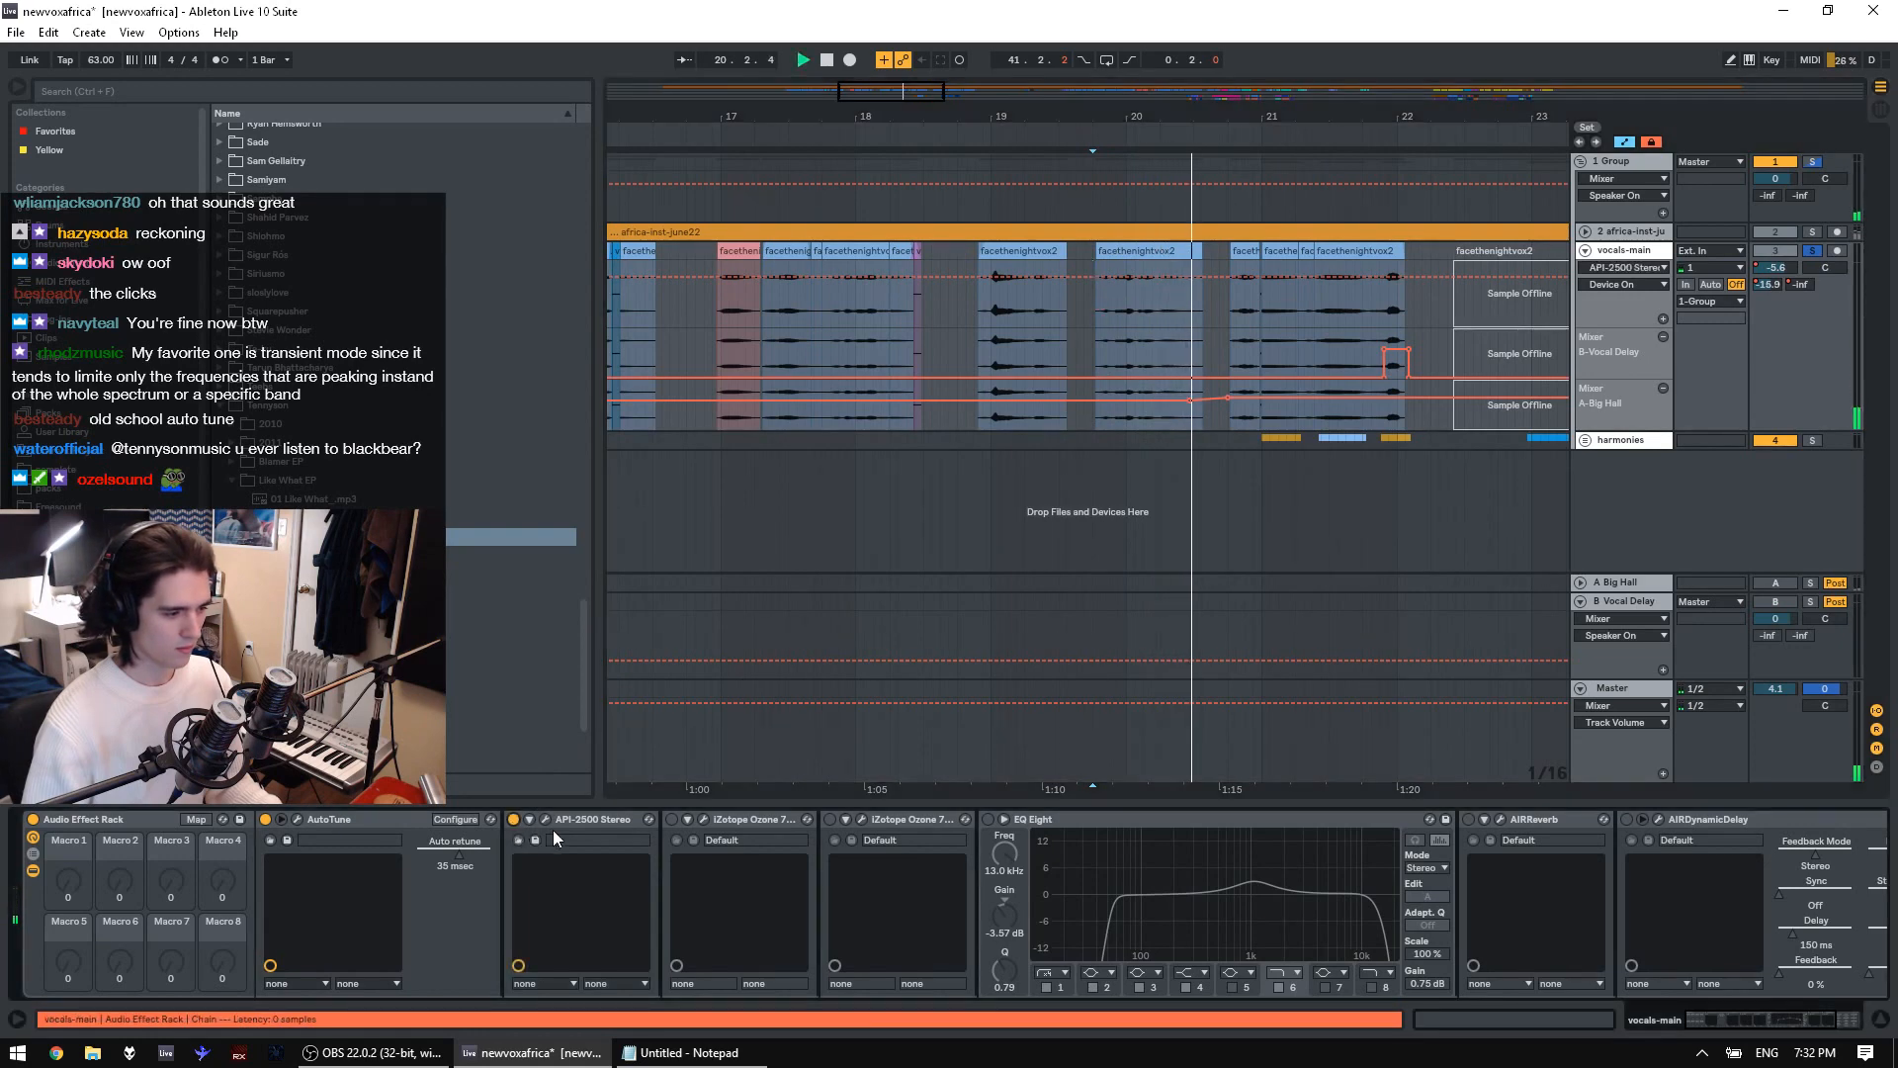
{"action": "left_click", "coordinate": [544, 820]}
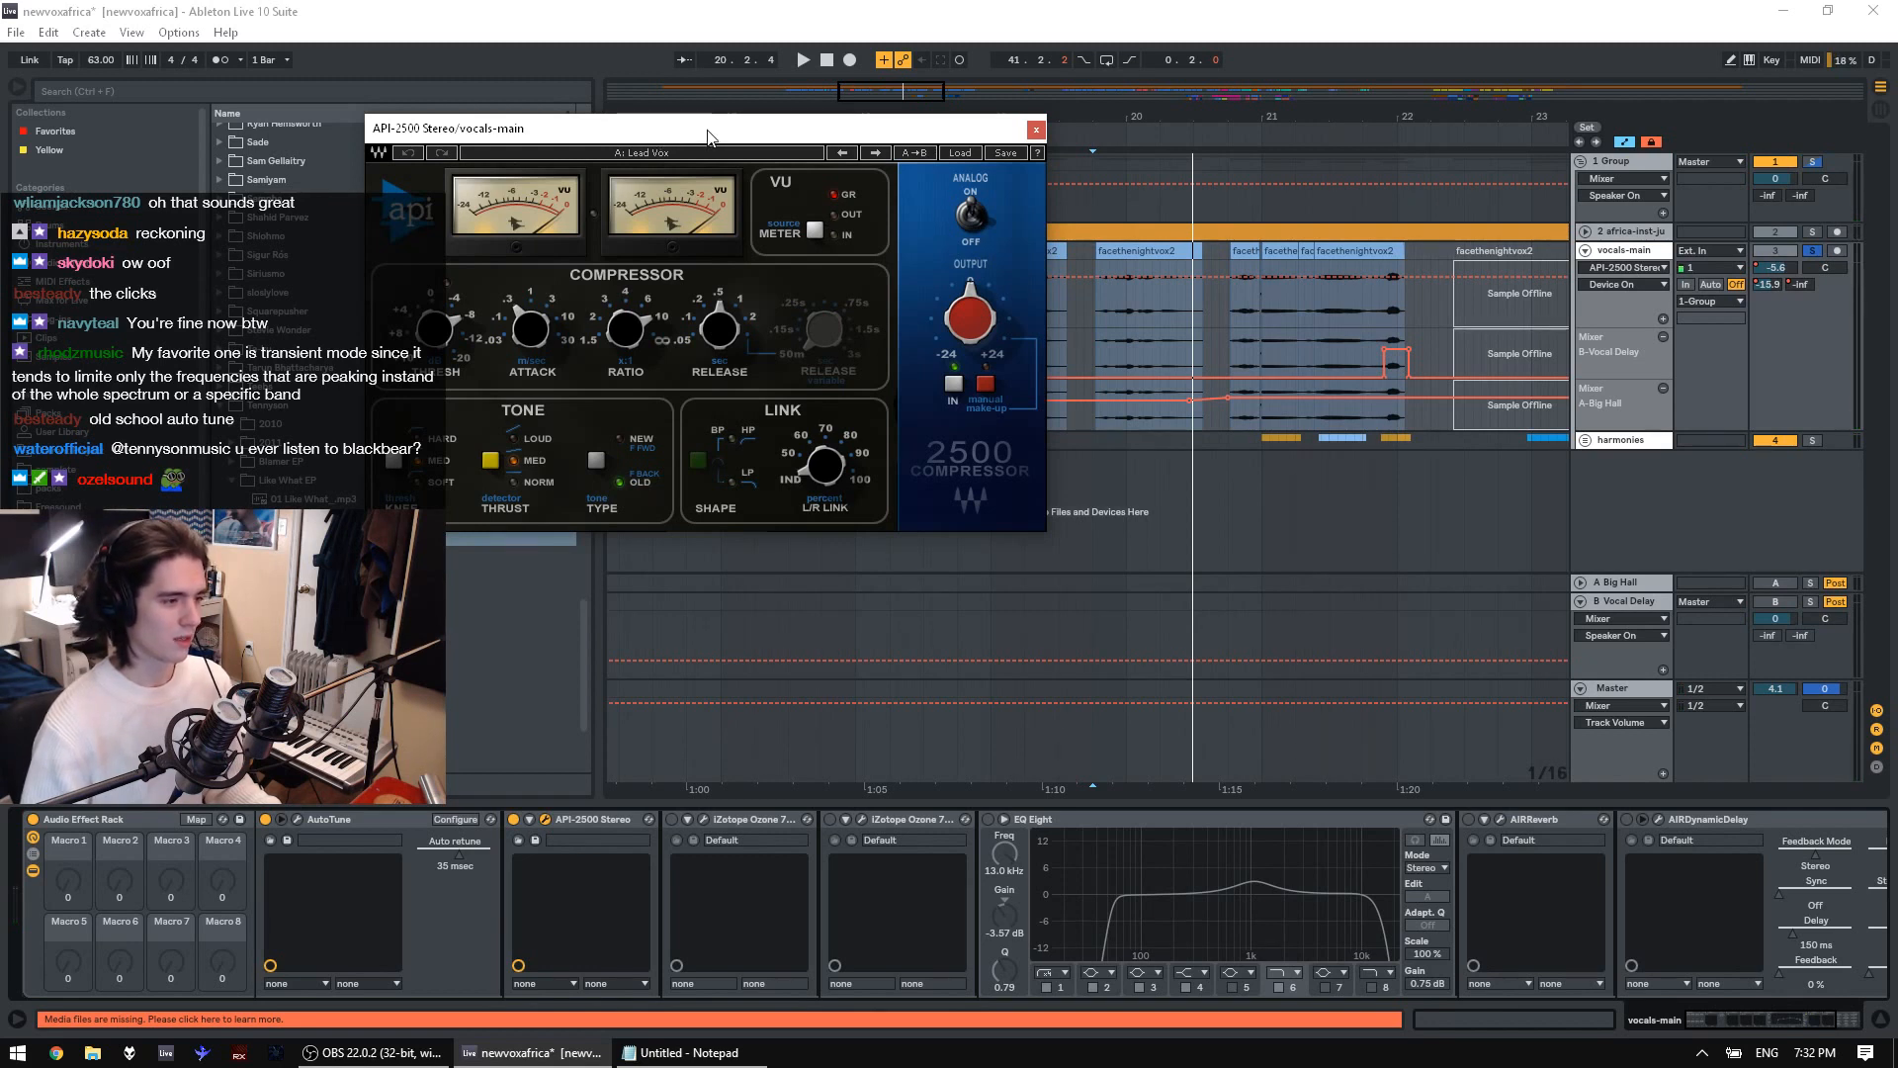
{"action": "left_click_drag", "start_coordinate": [707, 136], "coordinate": [847, 222]}
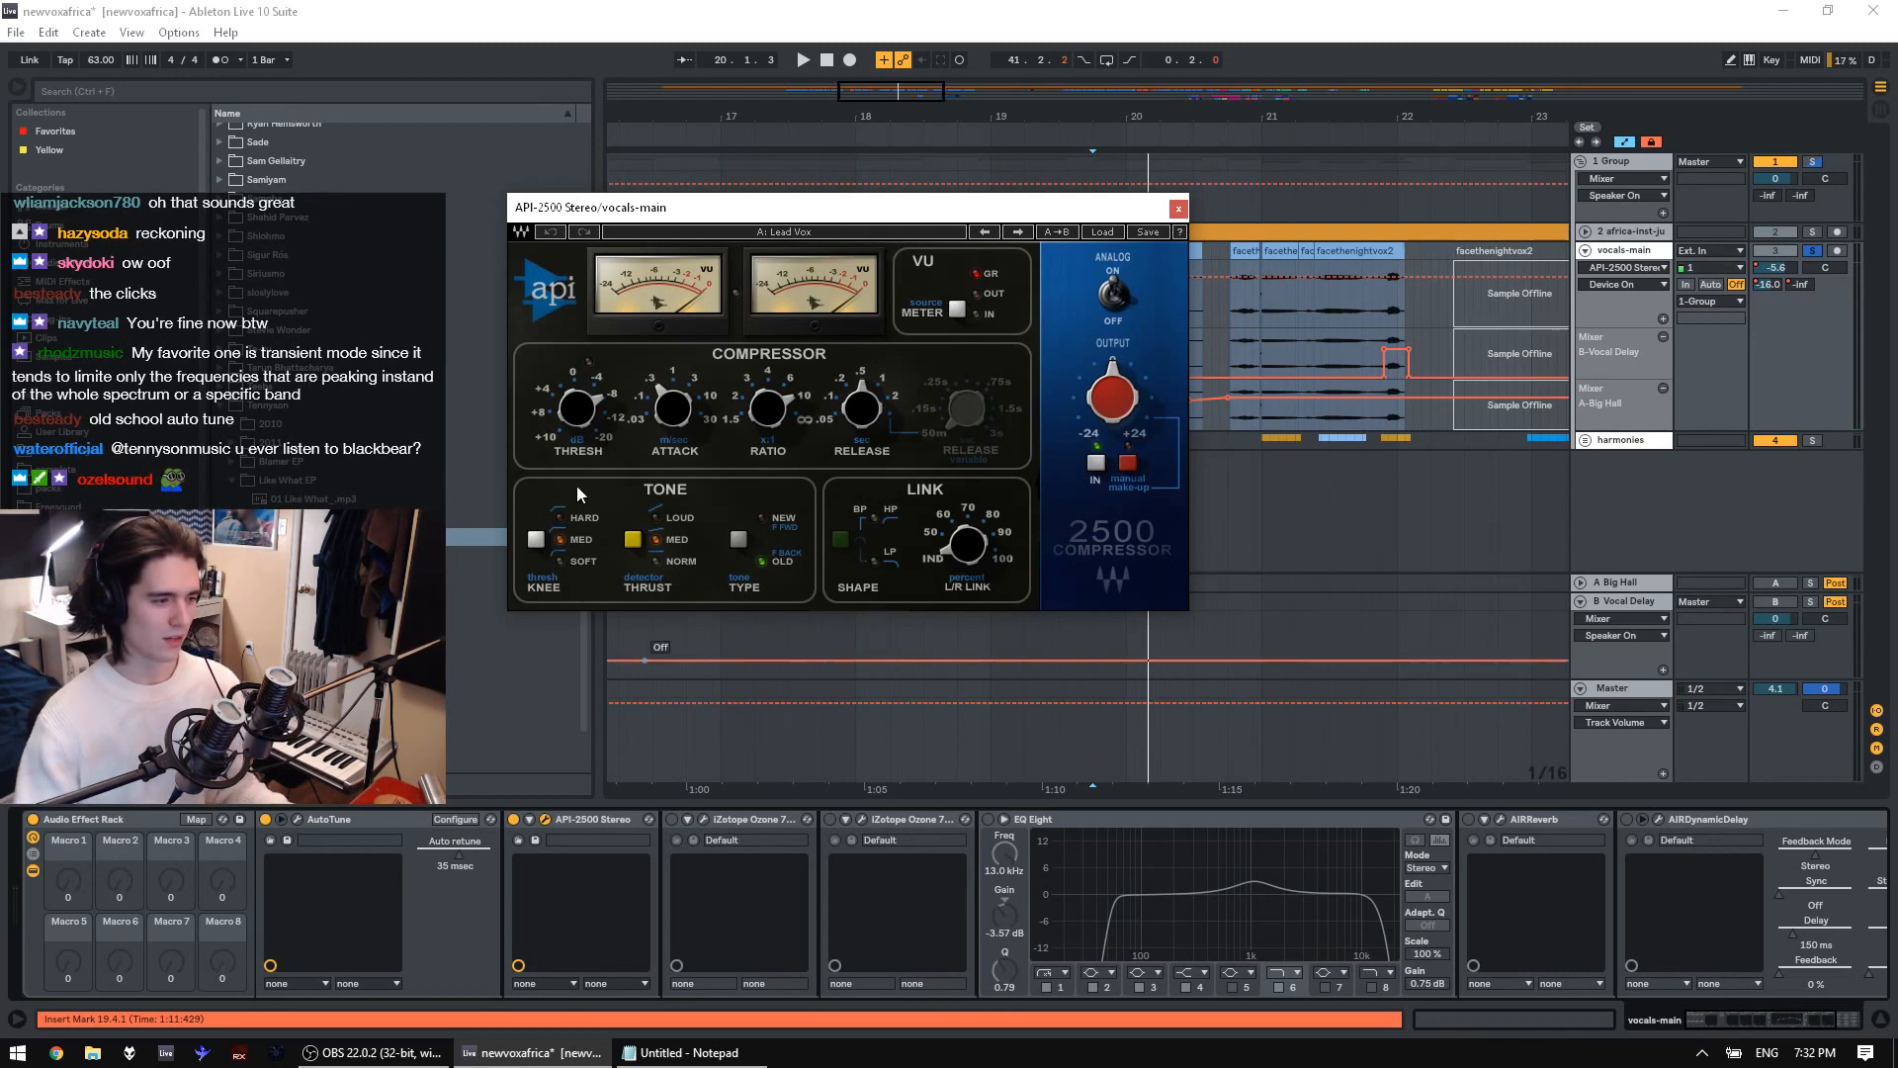
Replay the vocal from 19.4.1 to compare it with the API-2500 compressor off and on
{"action": "key", "text": "space"}
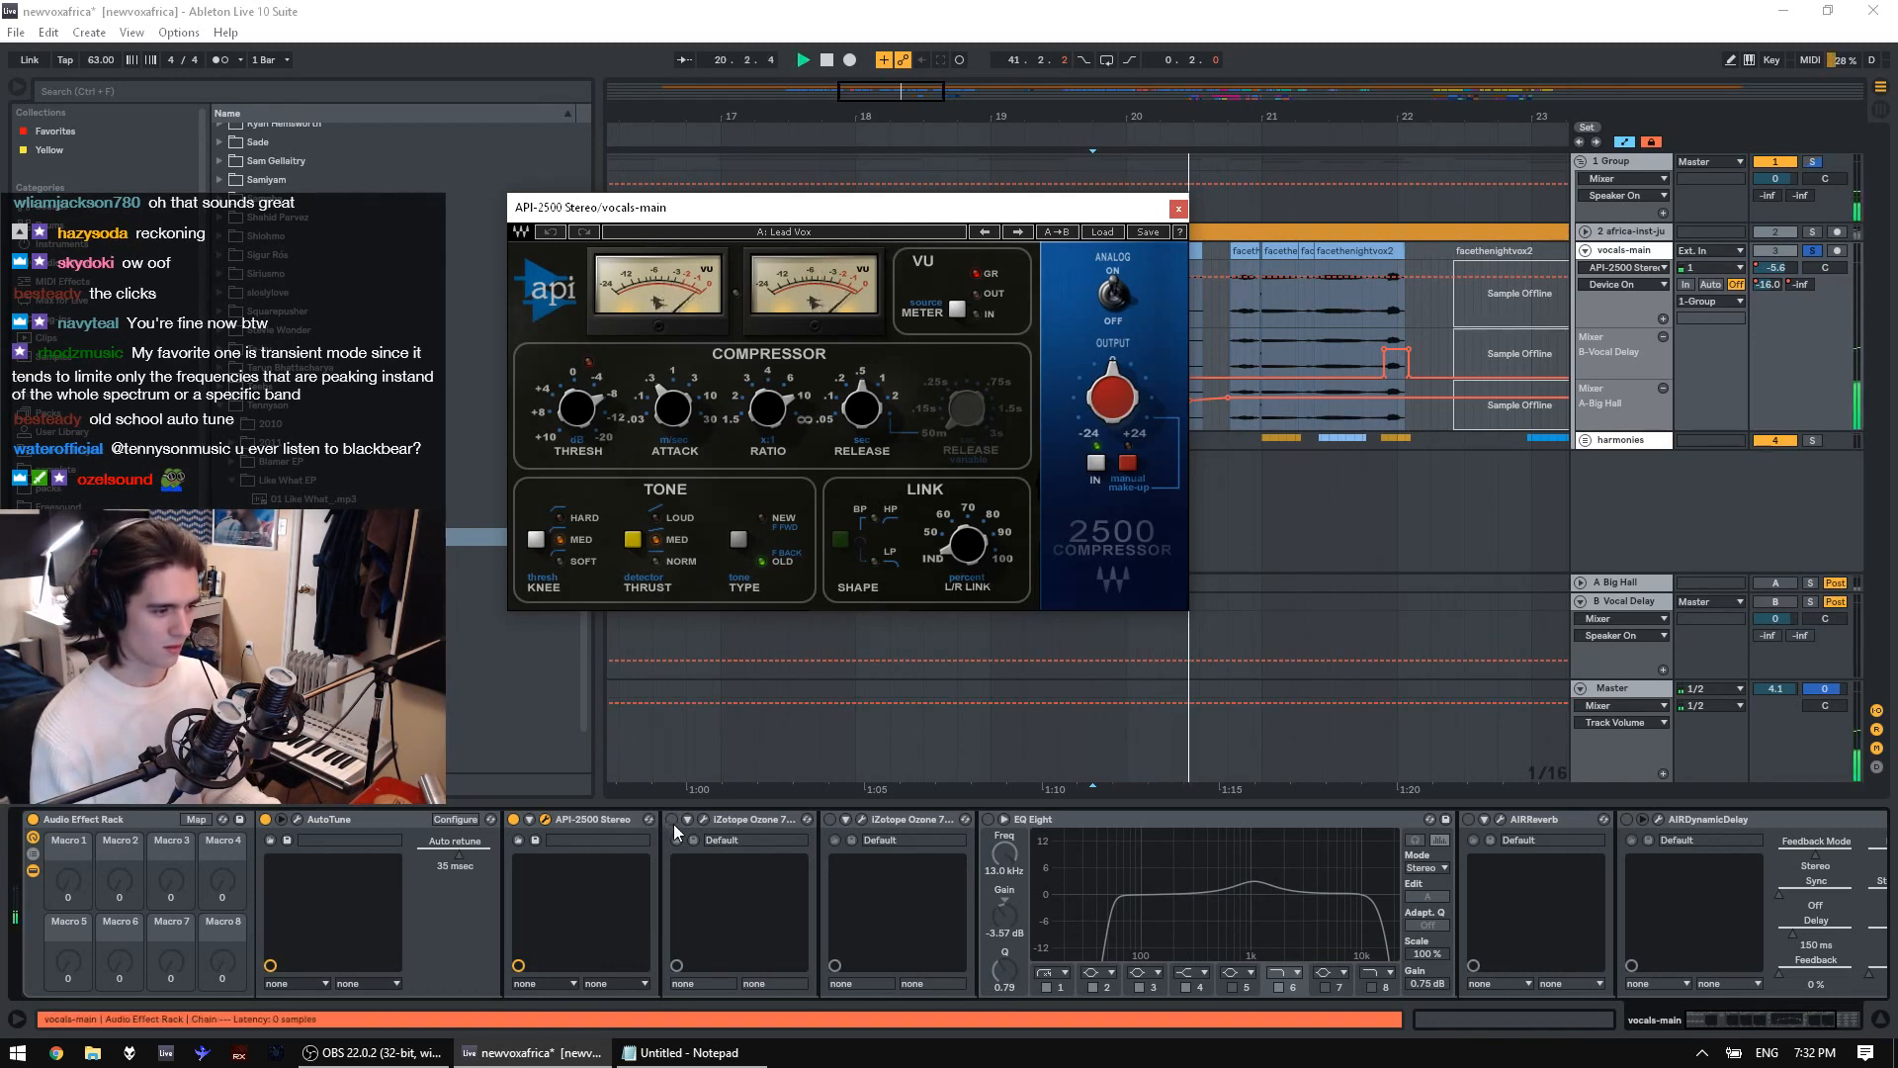
{"action": "left_click", "coordinate": [673, 821]}
{"action": "left_click", "coordinate": [672, 820]}
{"action": "left_click", "coordinate": [513, 820]}
{"action": "key", "text": "space"}
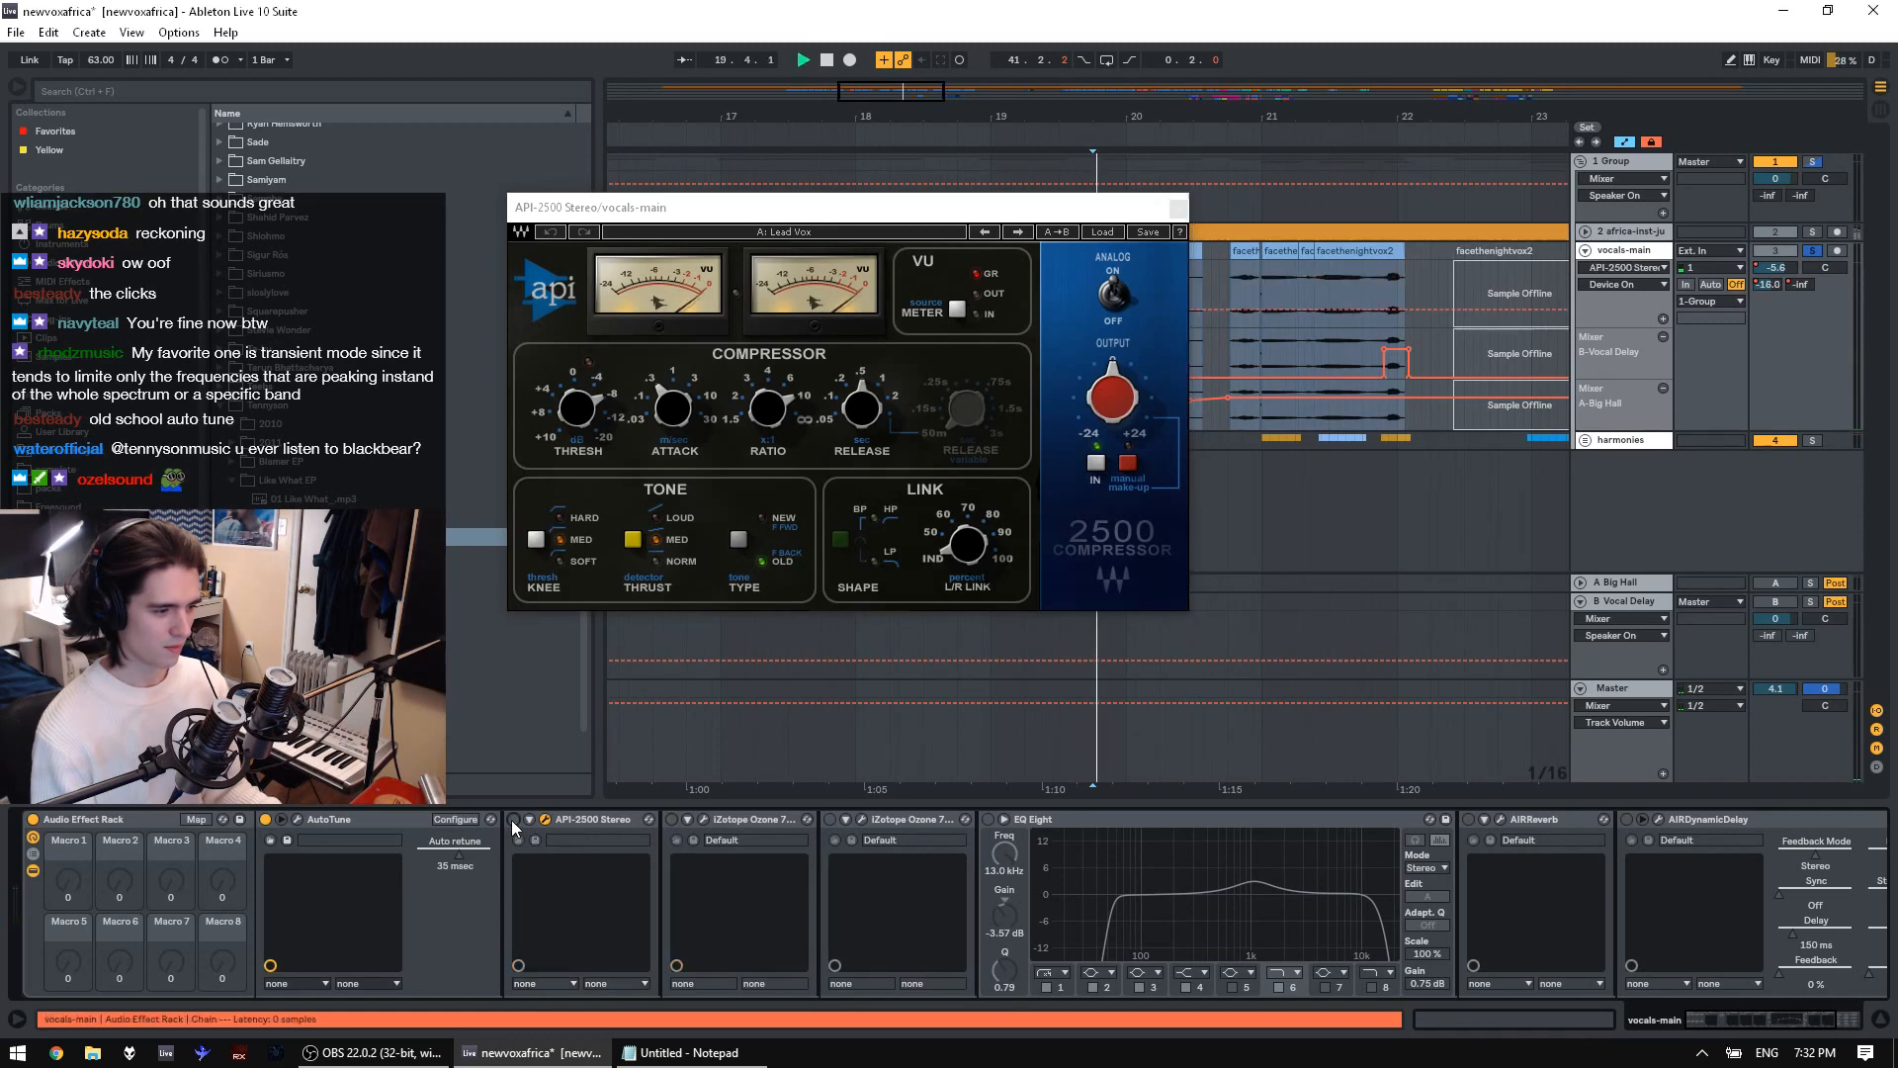
{"action": "left_click", "coordinate": [513, 820]}
{"action": "key", "text": "space"}
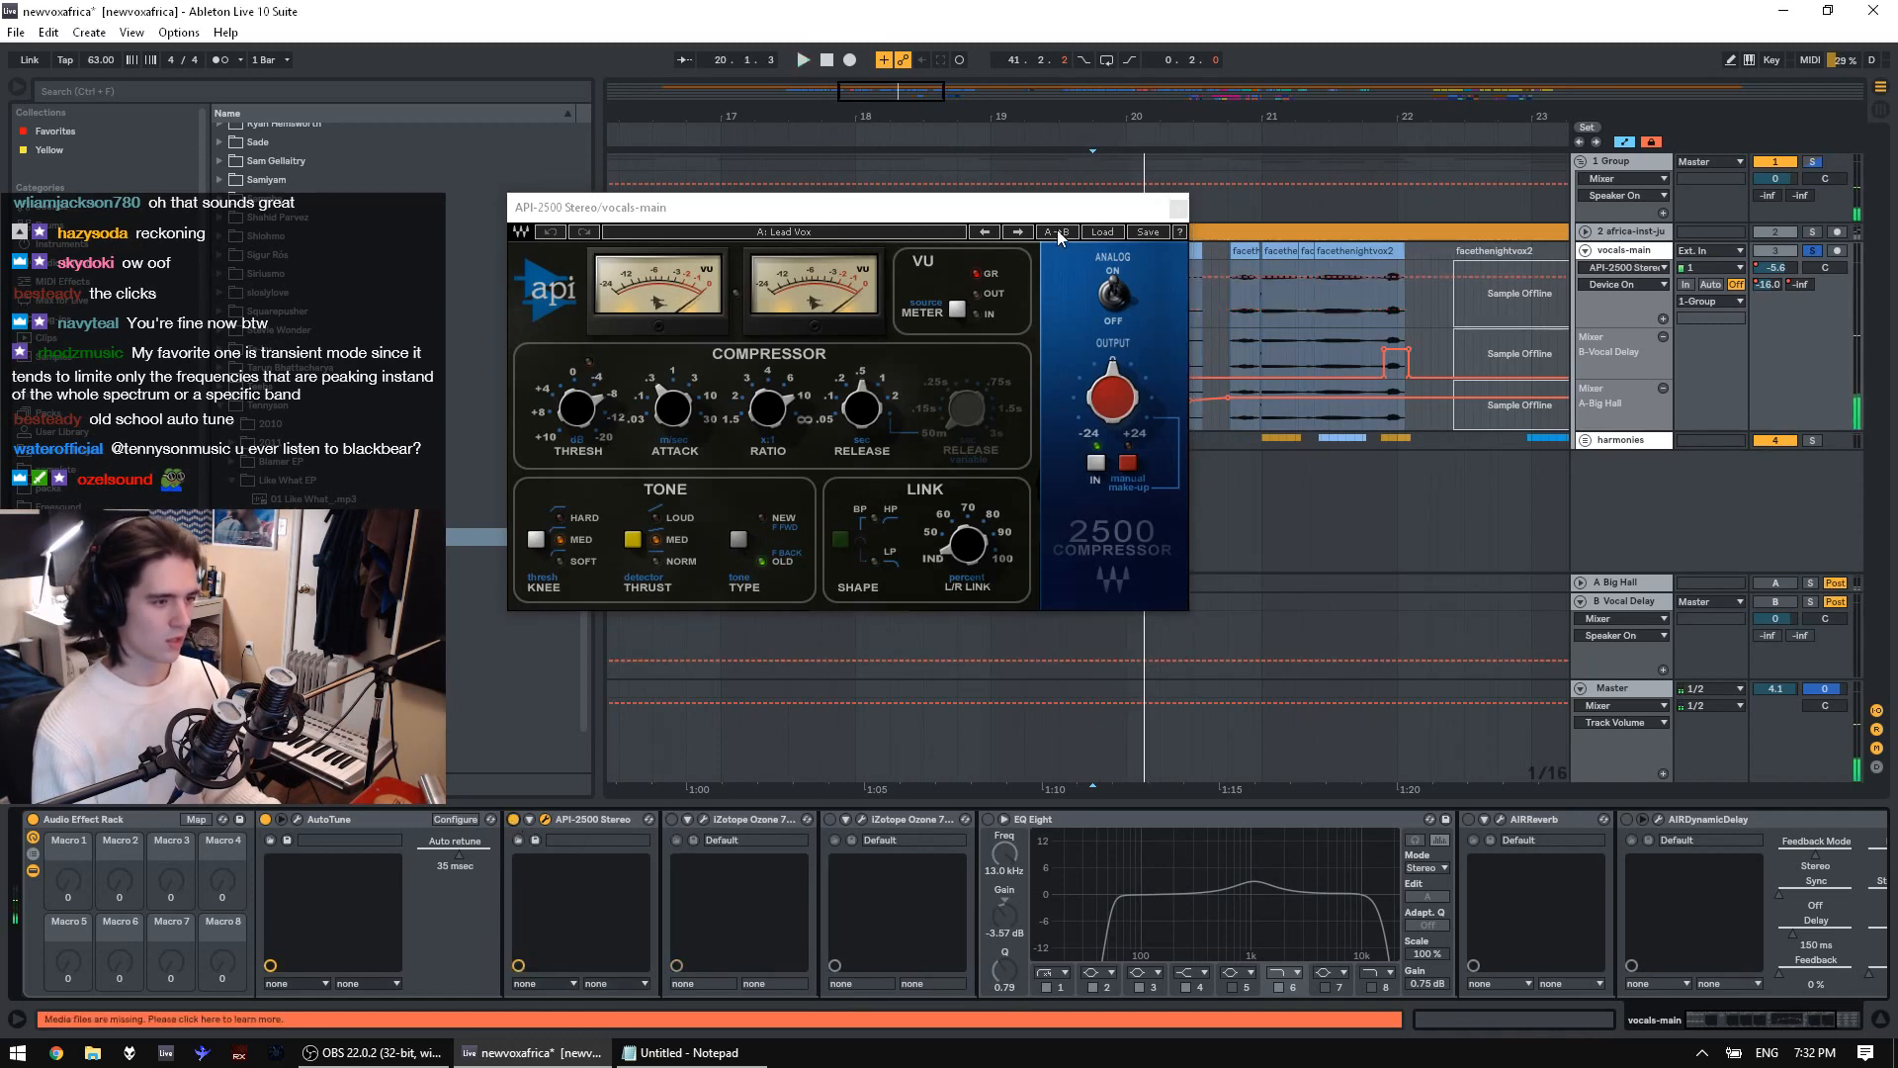
Keep the API-2500 window clear of the clips and examine the vocal around bars 19 and 20, selecting short phrases
{"action": "left_click_drag", "start_coordinate": [1052, 209], "coordinate": [809, 473]}
{"action": "left_click_drag", "start_coordinate": [984, 120], "coordinate": [982, 126]}
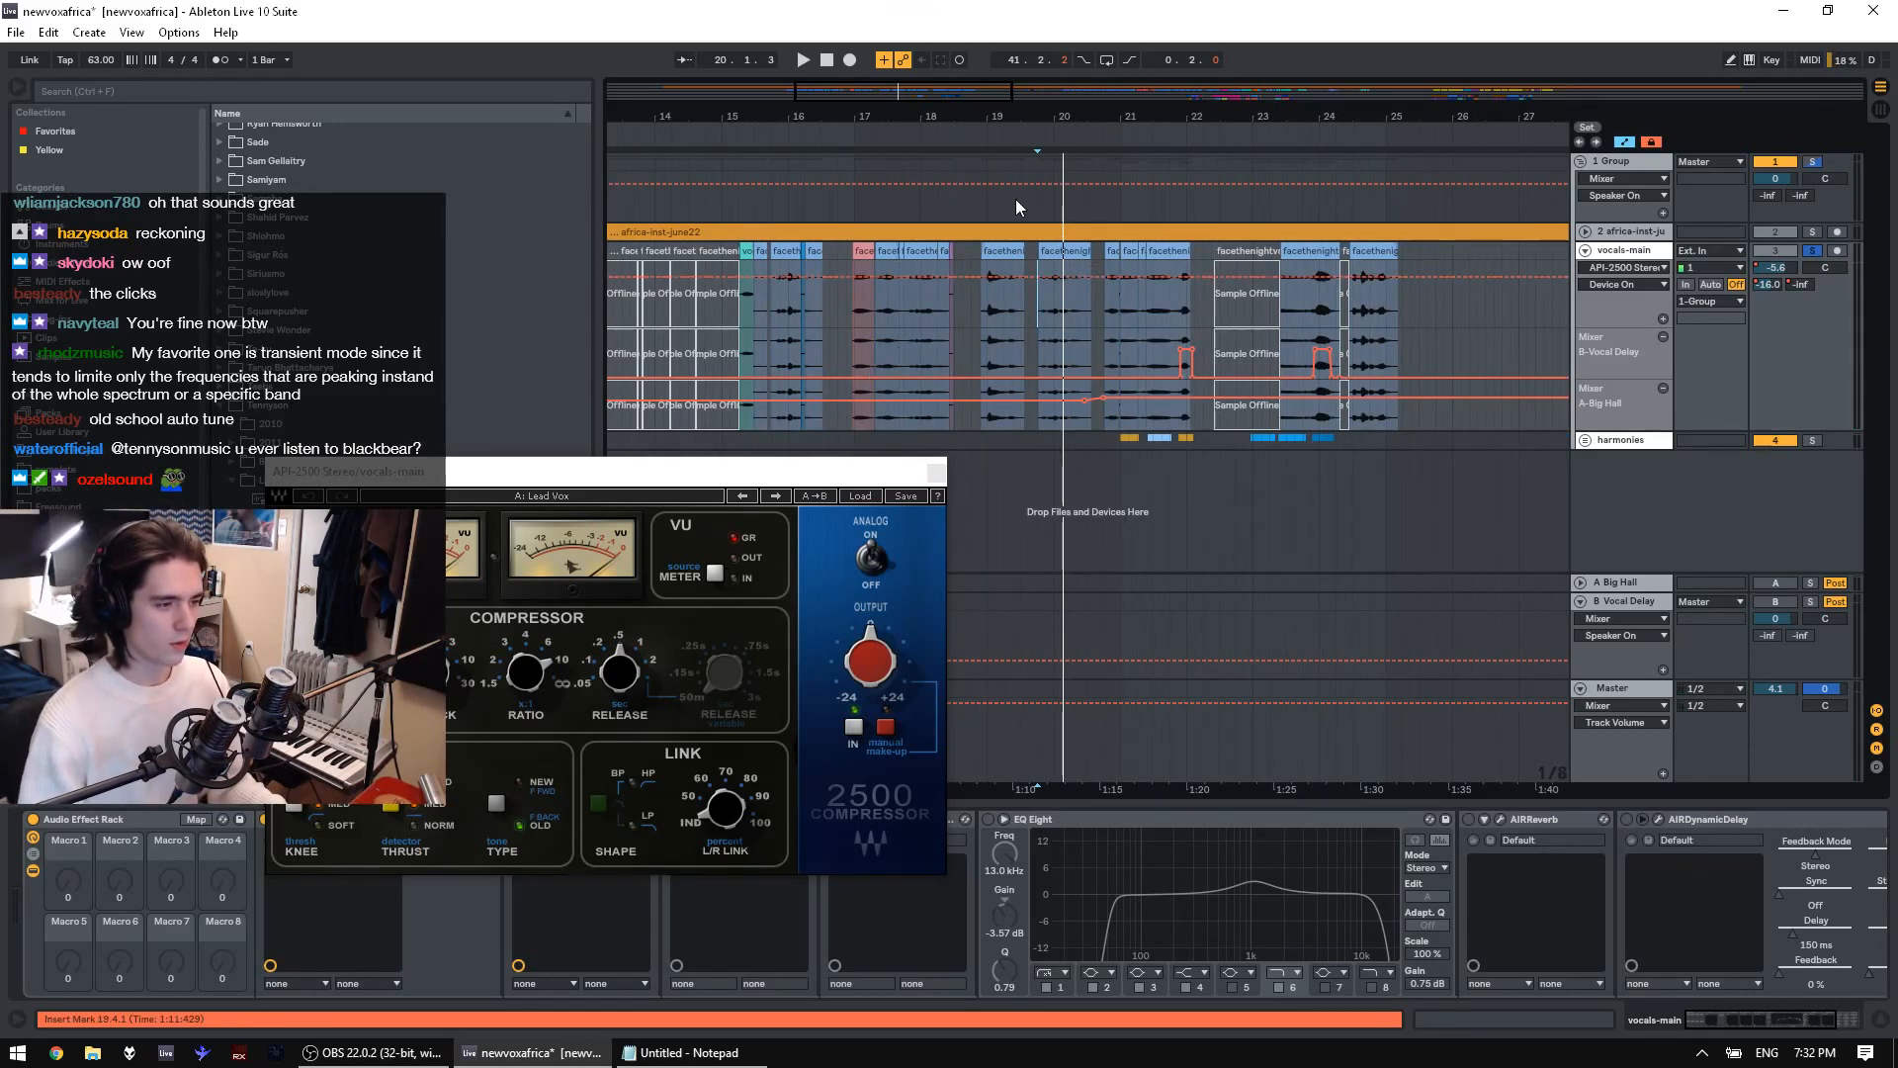
{"action": "left_click_drag", "start_coordinate": [1017, 102], "coordinate": [1009, 184]}
{"action": "left_click", "coordinate": [987, 312]}
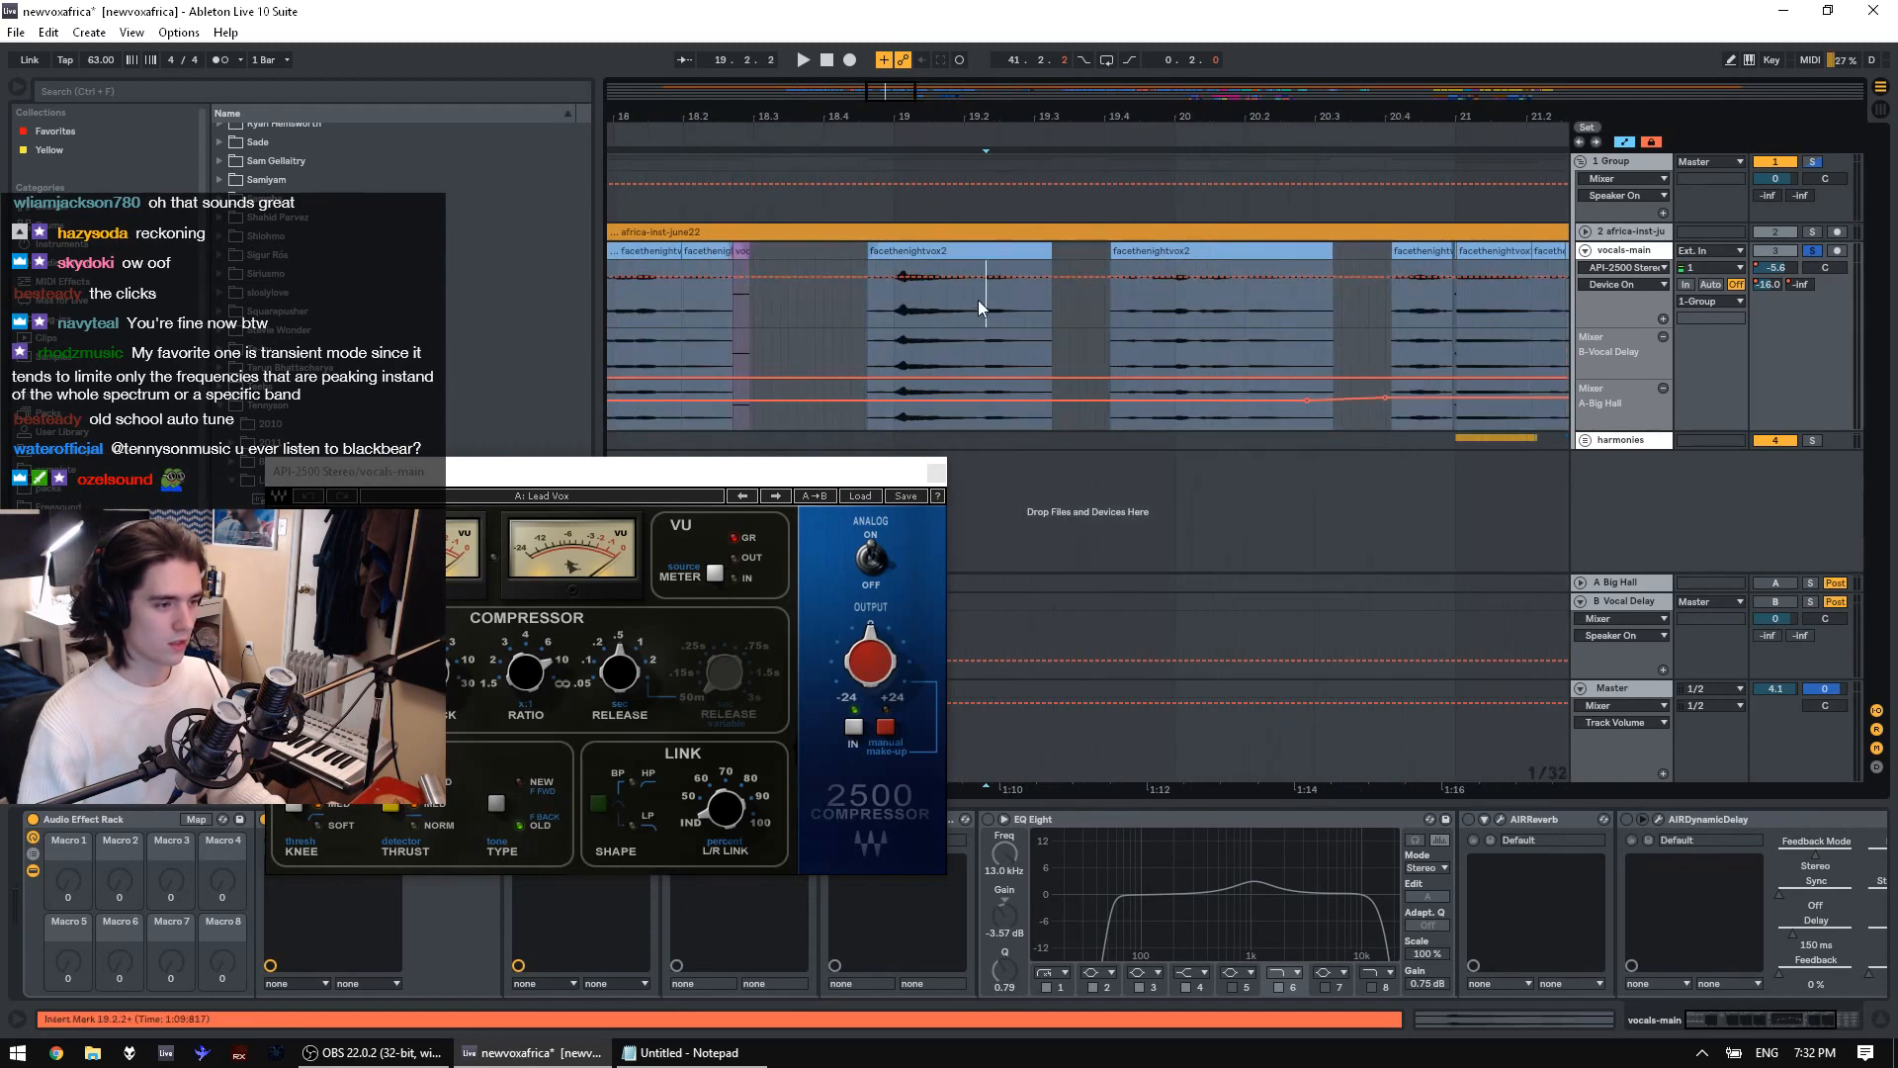
{"action": "key", "text": "space"}
{"action": "left_click_drag", "start_coordinate": [1153, 316], "coordinate": [1201, 245]}
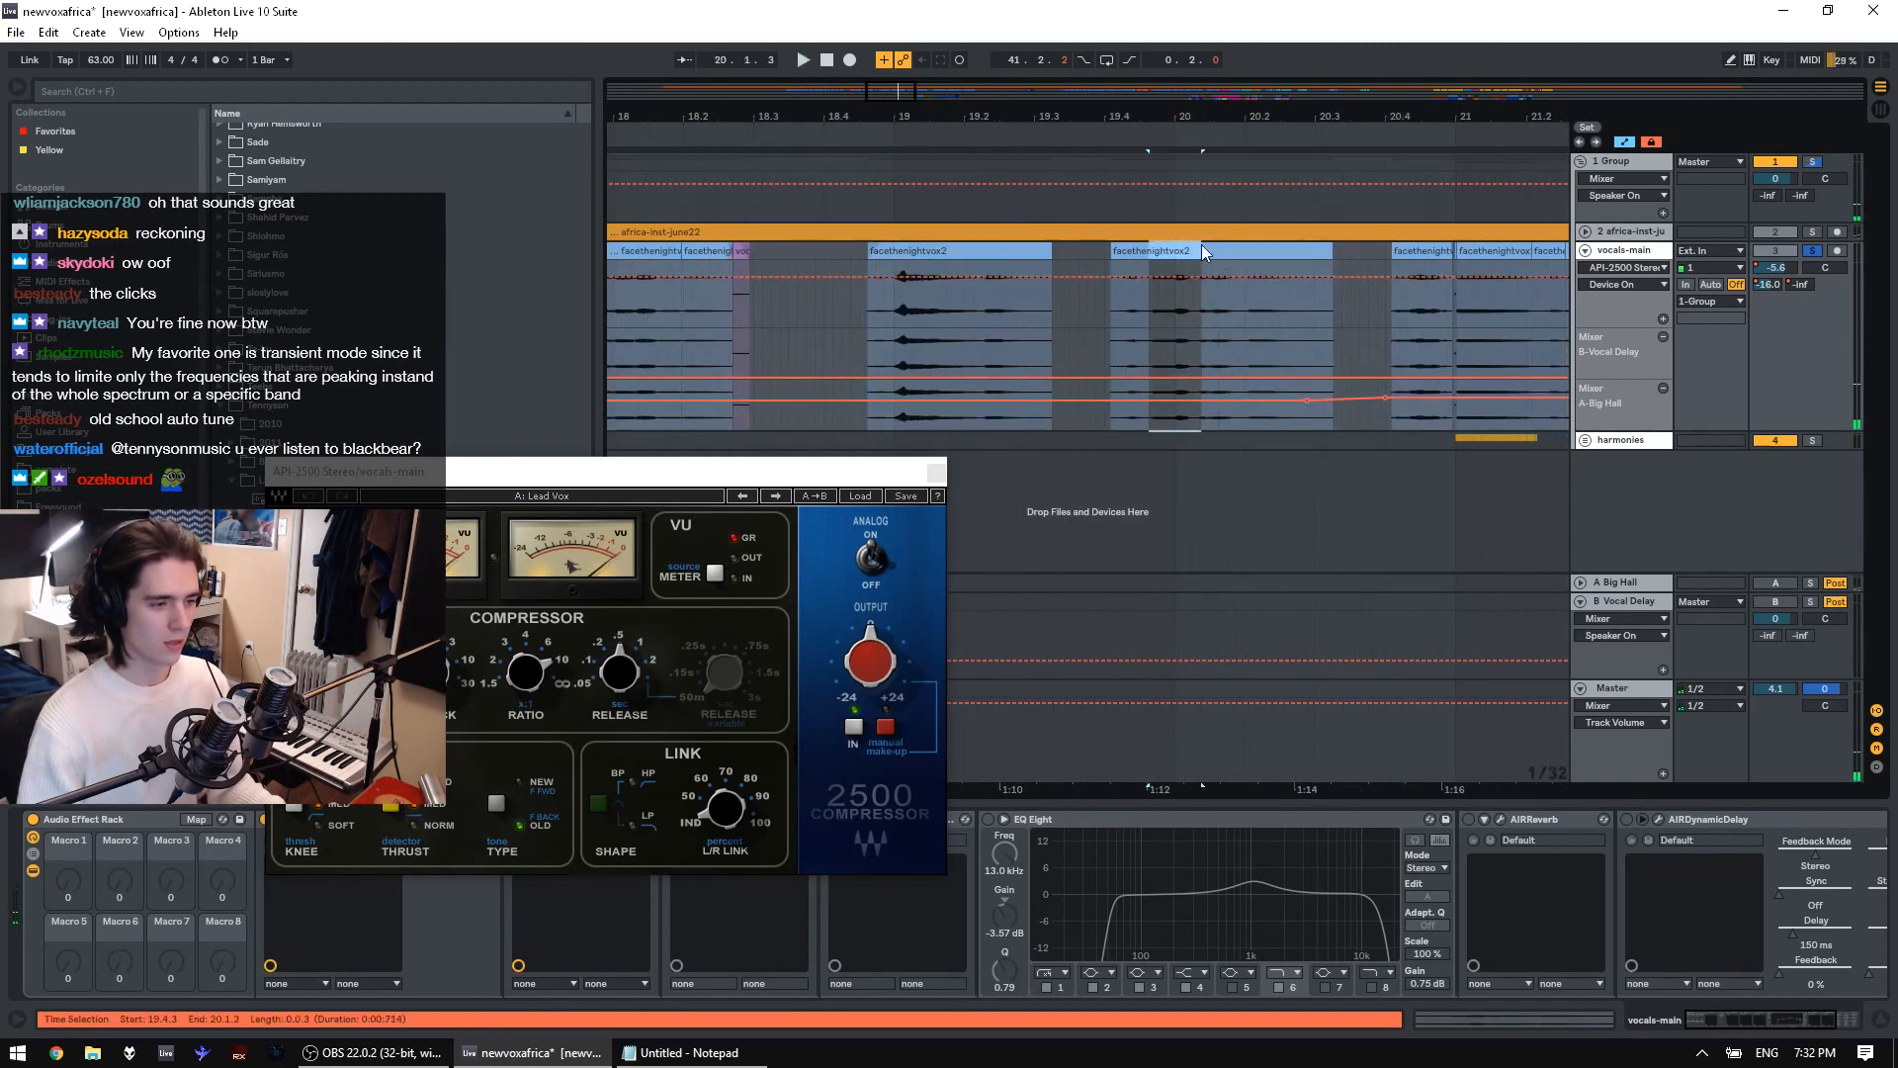
{"action": "left_click_drag", "start_coordinate": [1238, 308], "coordinate": [1197, 230]}
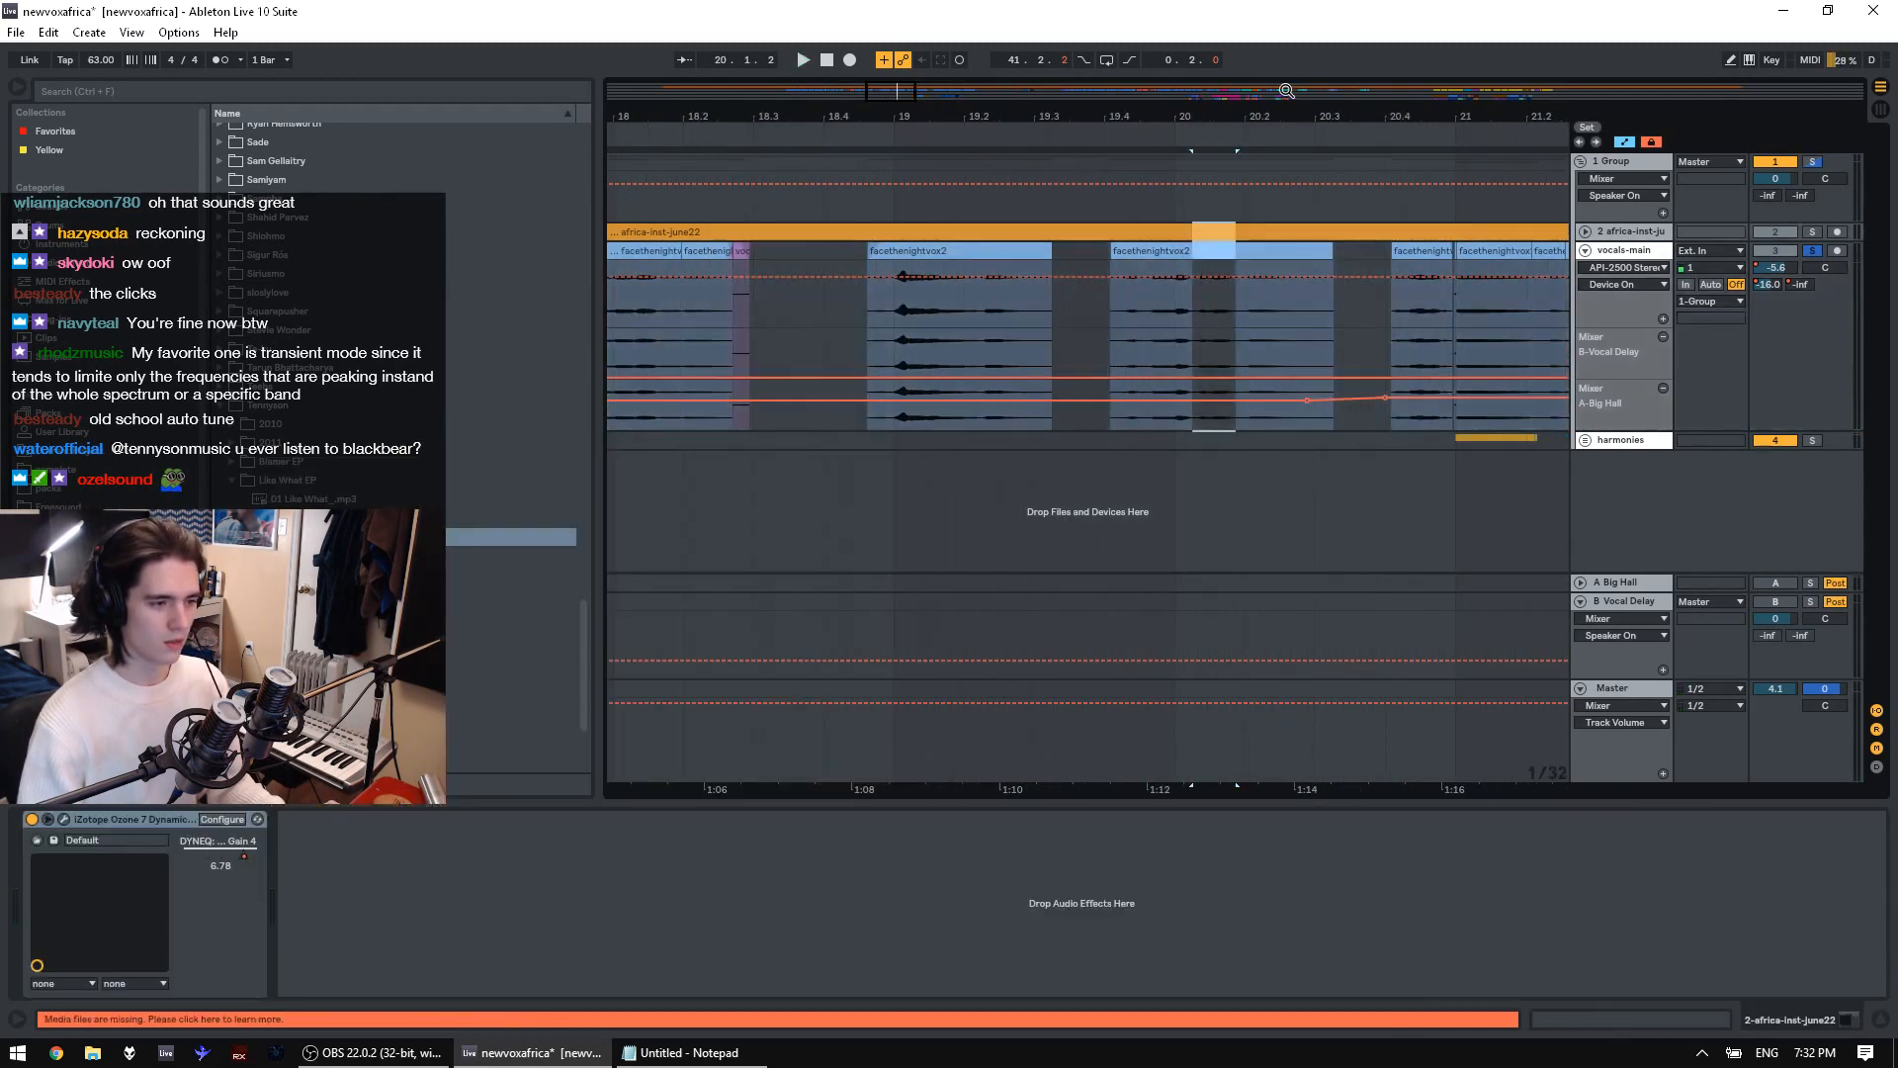
Enable the first iZotope Ozone 7 device on vocals-main while playing the vocal from 20.3.3
{"action": "left_click_drag", "start_coordinate": [1285, 111], "coordinate": [914, 45]}
{"action": "left_click", "coordinate": [934, 314]}
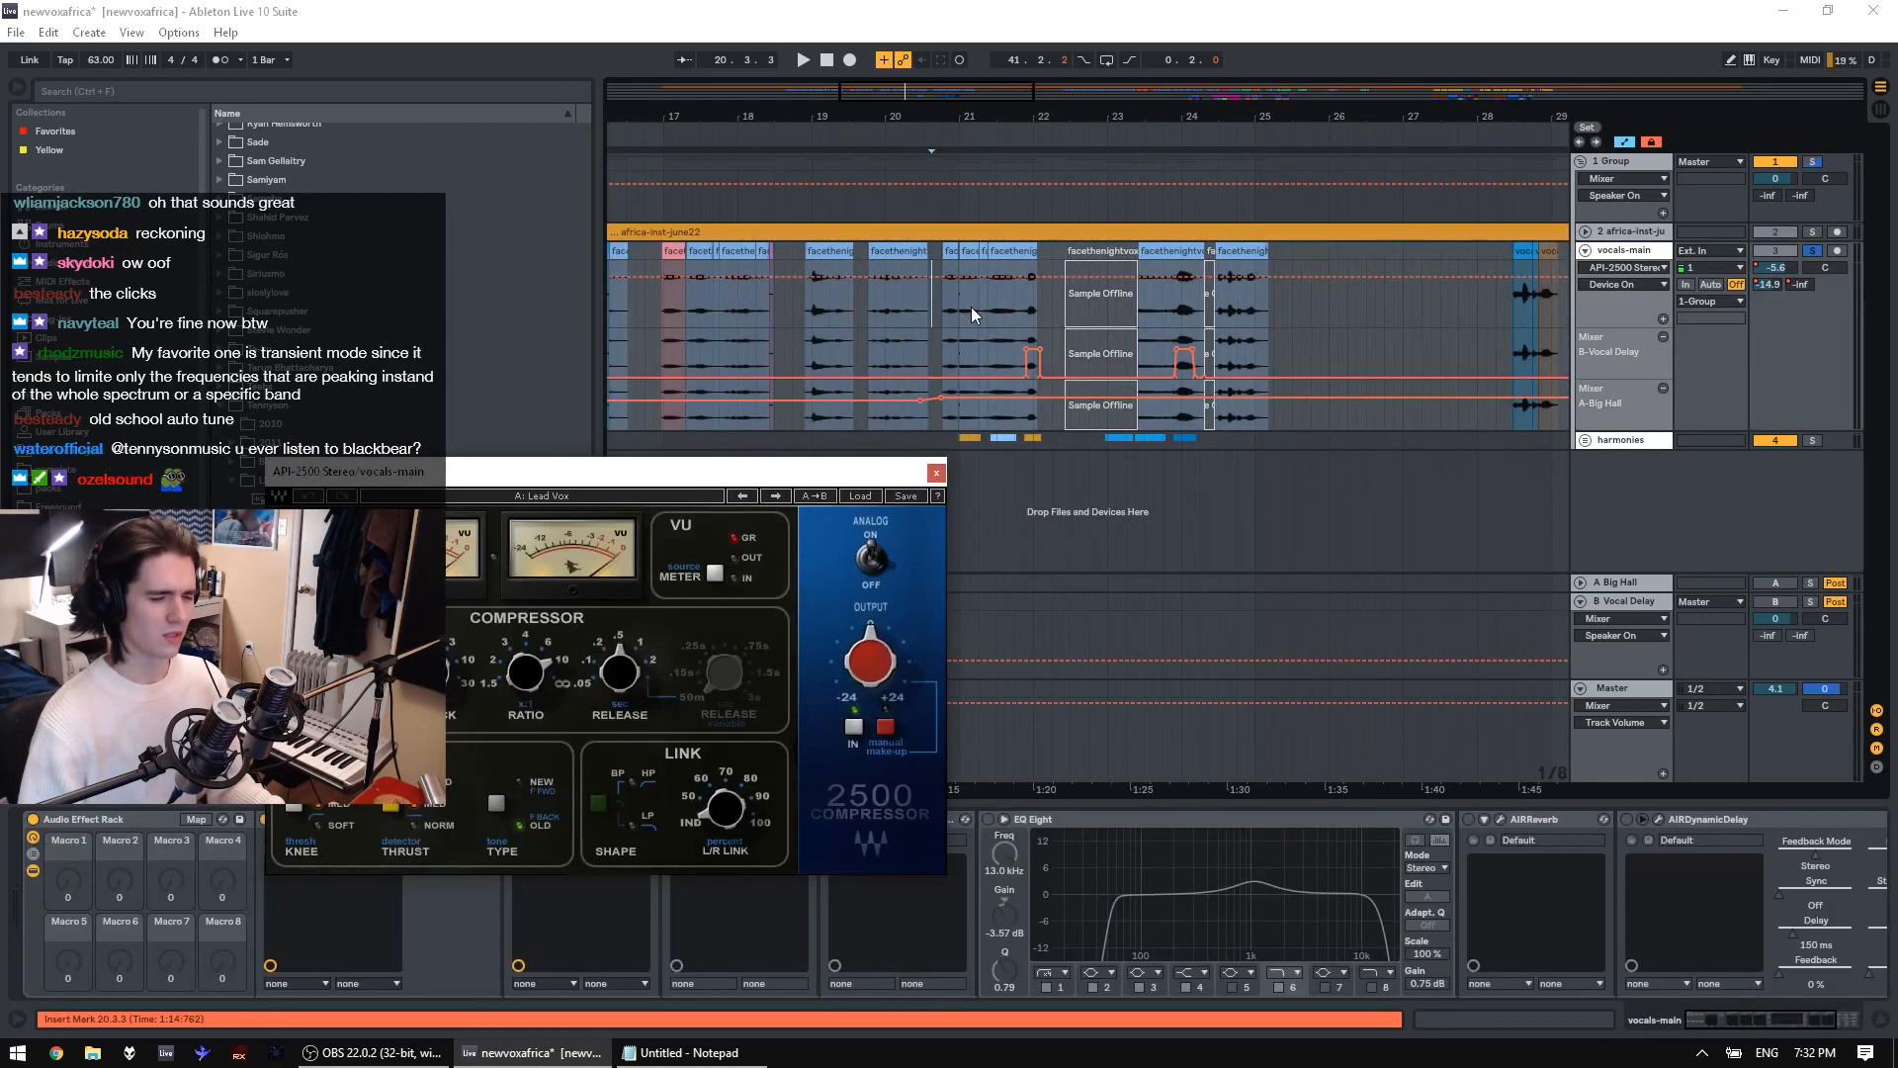
{"action": "left_click_drag", "start_coordinate": [848, 466], "coordinate": [781, 387]}
{"action": "key", "text": "space"}
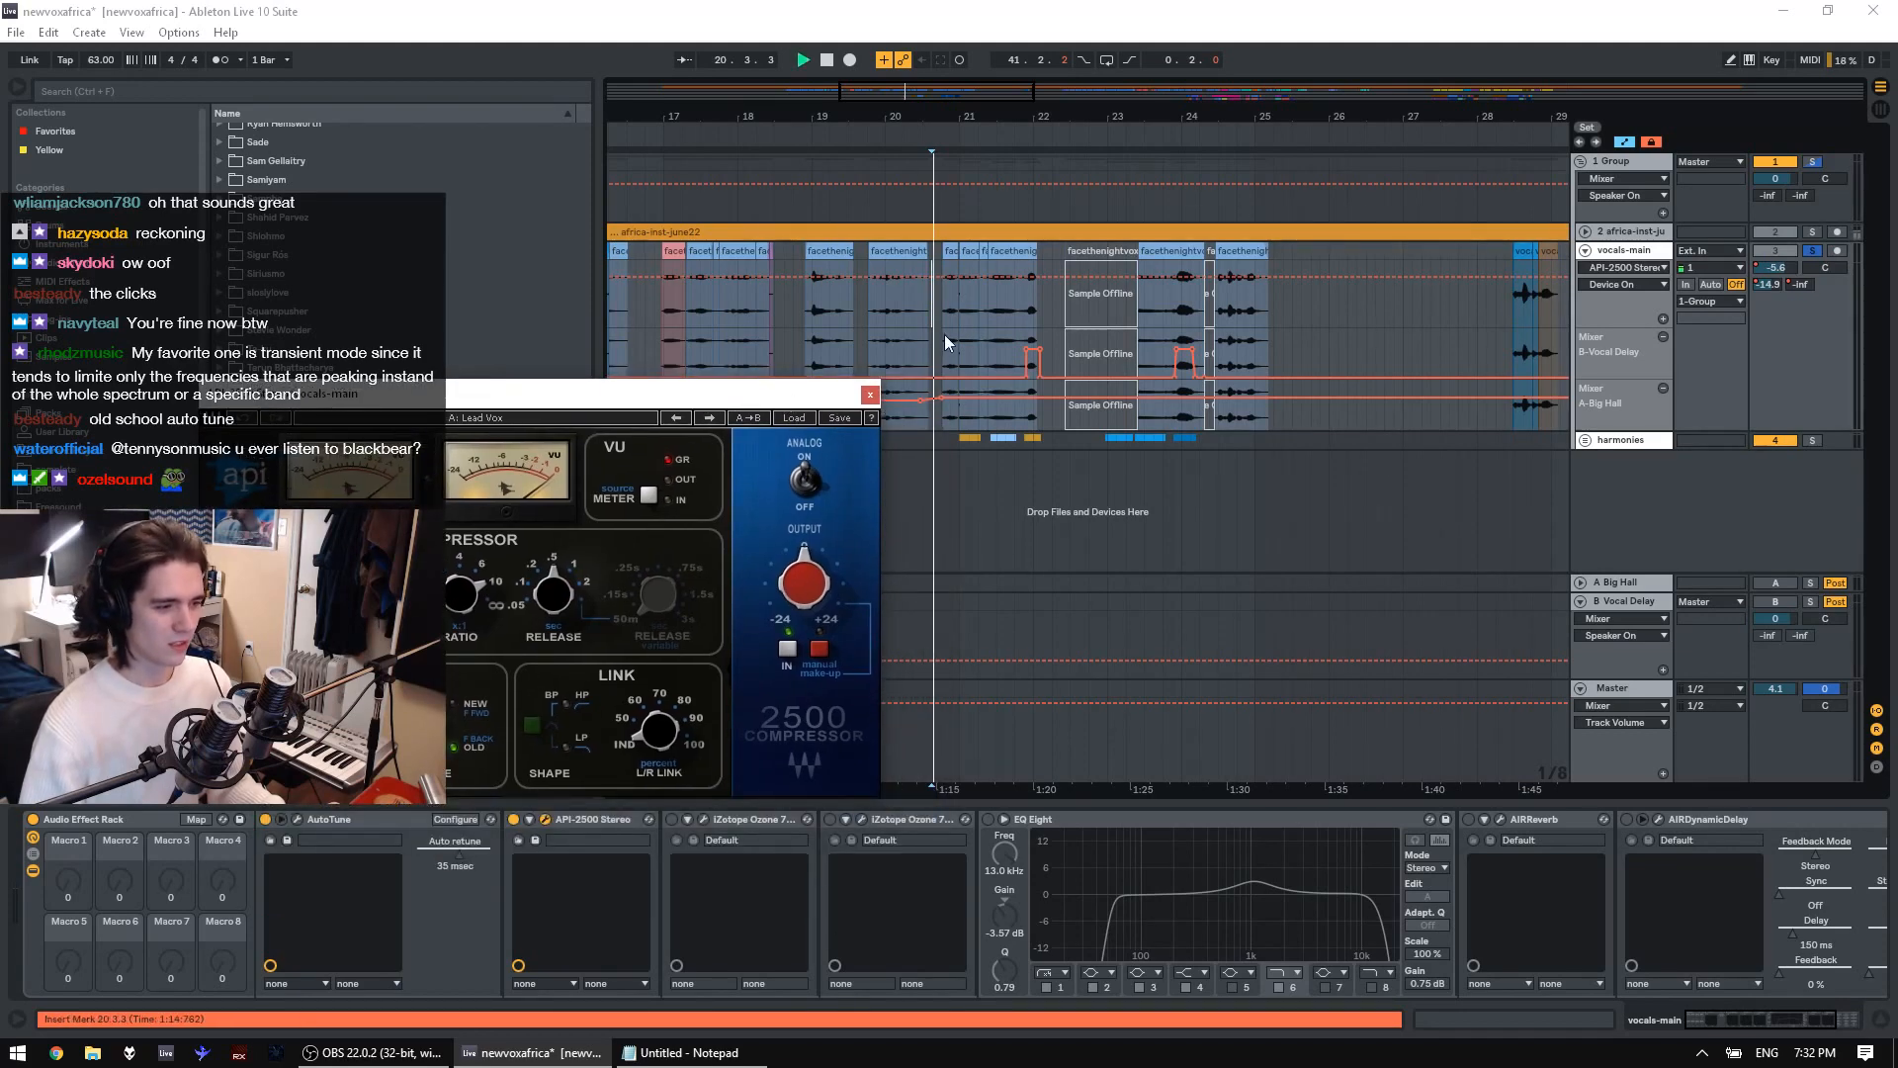
{"action": "left_click", "coordinate": [673, 820]}
{"action": "key", "text": "space"}
Open the Ozone 7 Dynamic EQ without loading a preset and watch its bands react to the vocal clip near bar 28
{"action": "left_click", "coordinate": [708, 817]}
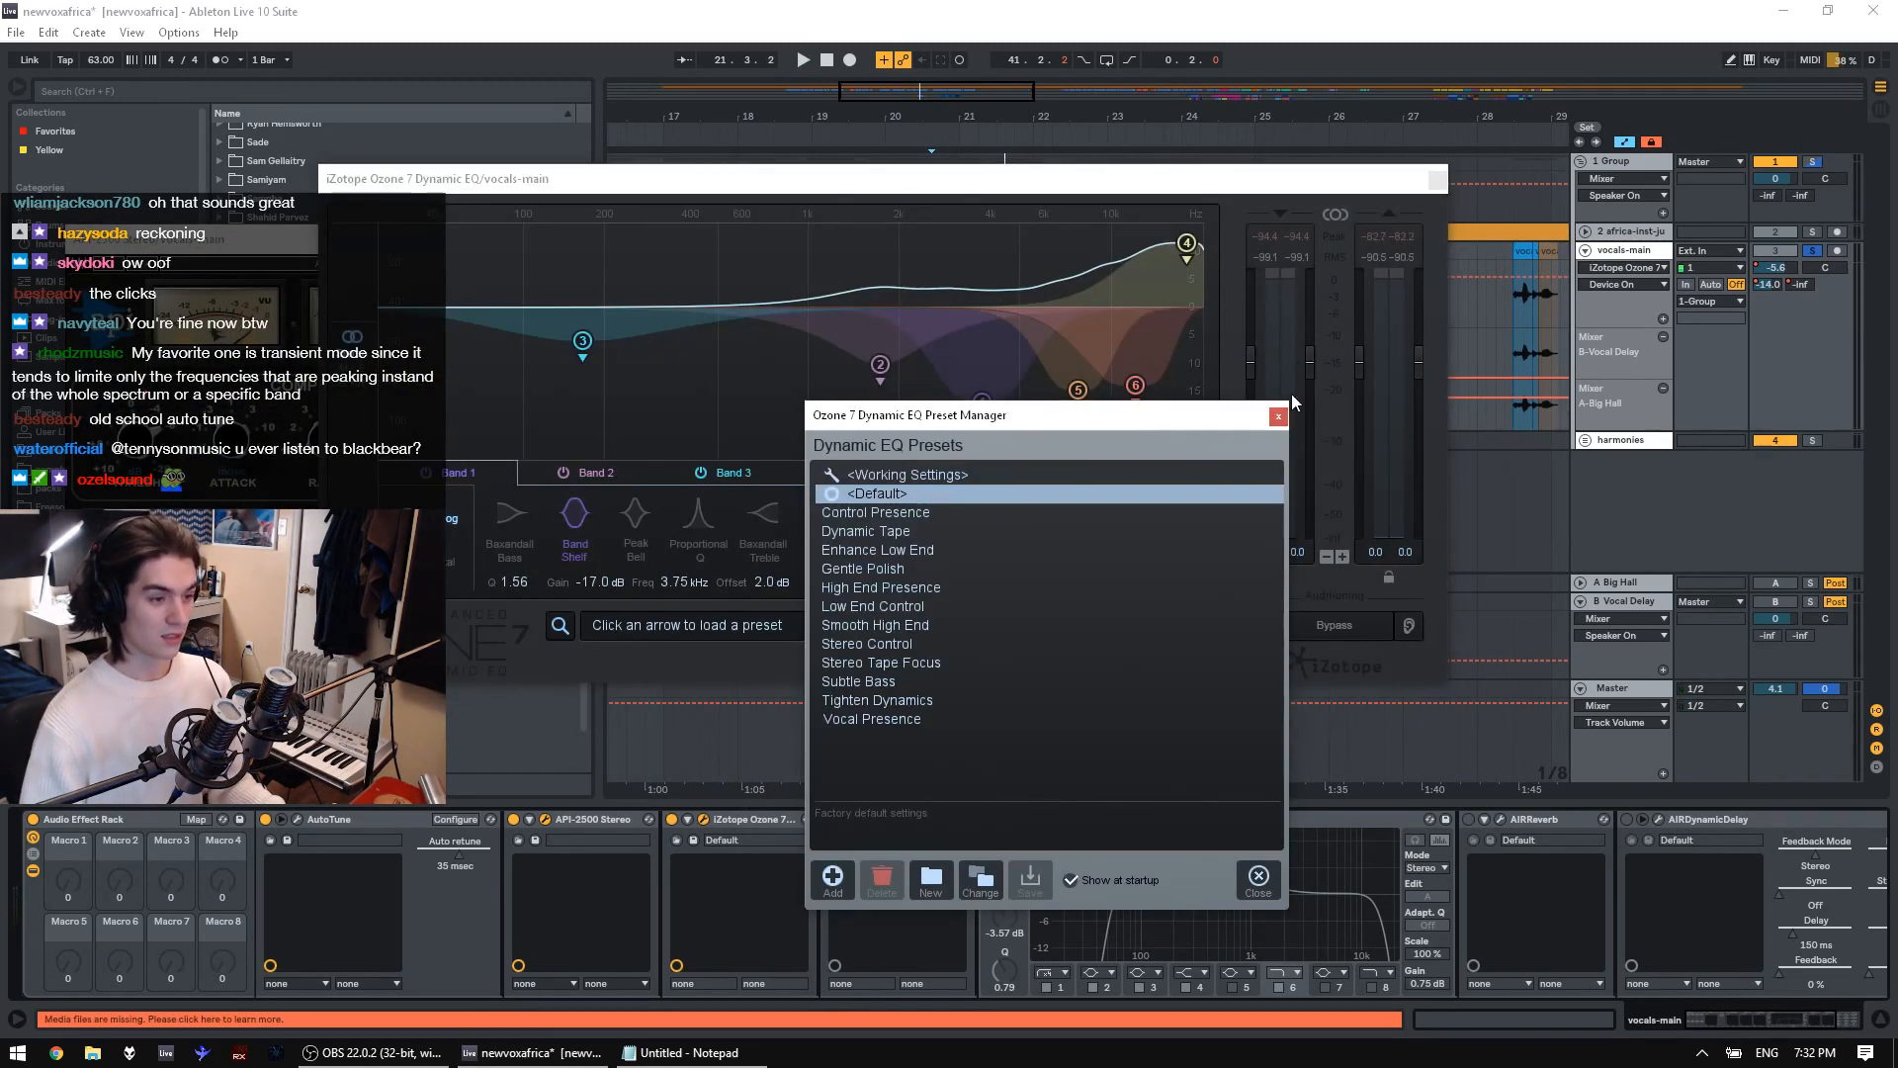
{"action": "left_click", "coordinate": [1278, 415]}
{"action": "left_click_drag", "start_coordinate": [1166, 187], "coordinate": [1101, 315]}
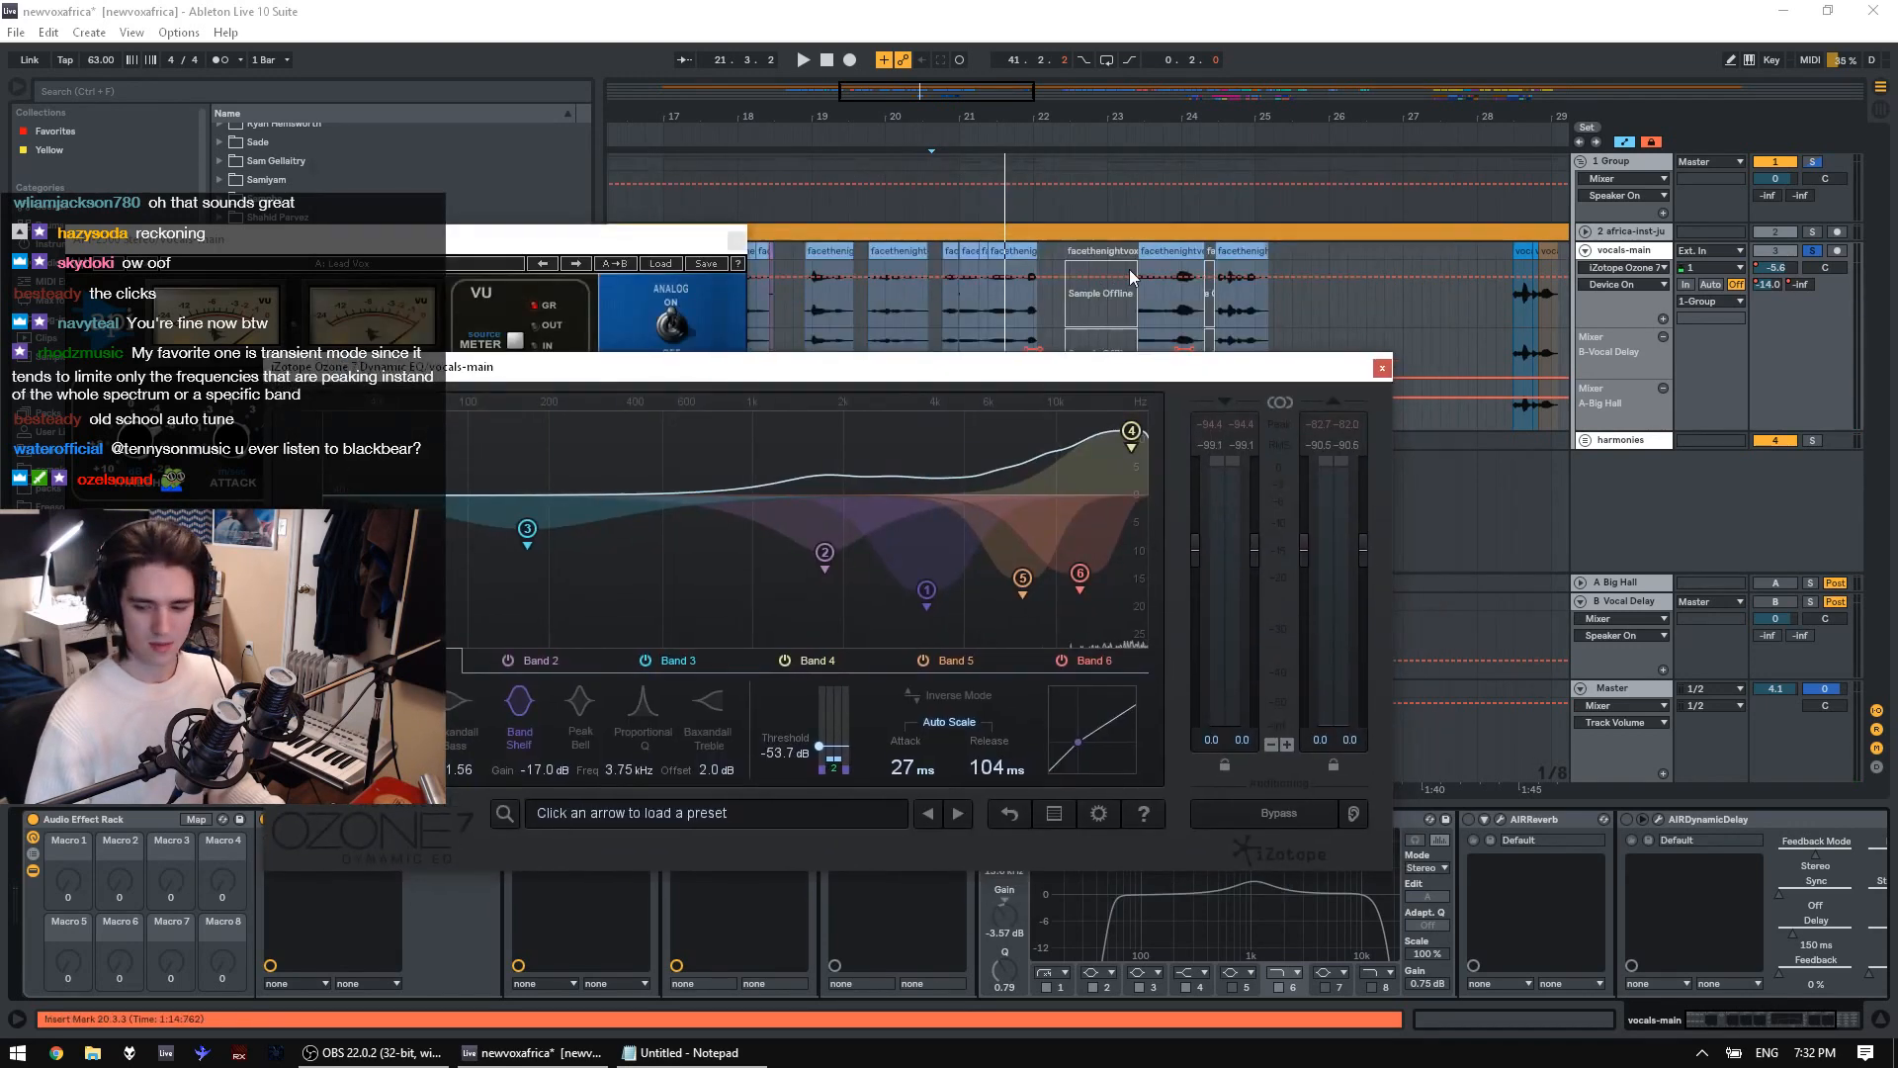
{"action": "left_click_drag", "start_coordinate": [1149, 106], "coordinate": [971, 106]}
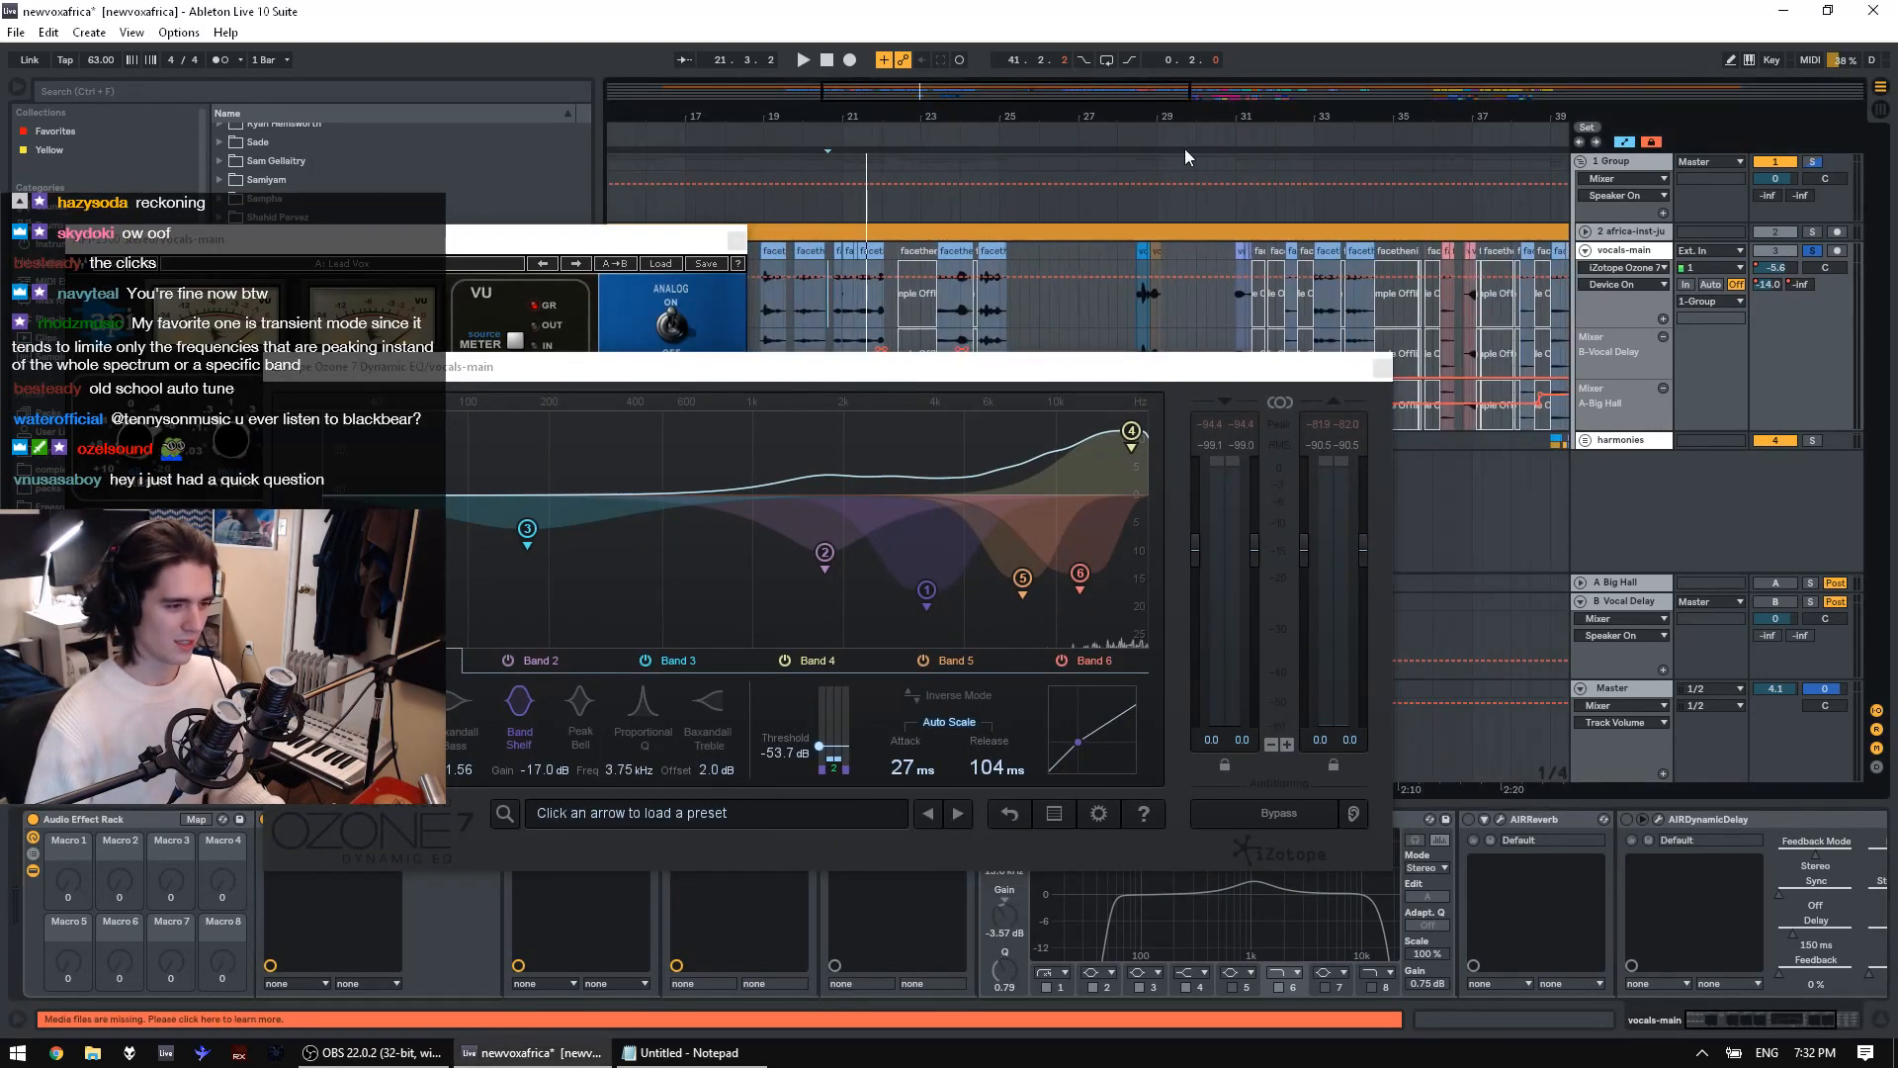
{"action": "left_click", "coordinate": [1139, 148]}
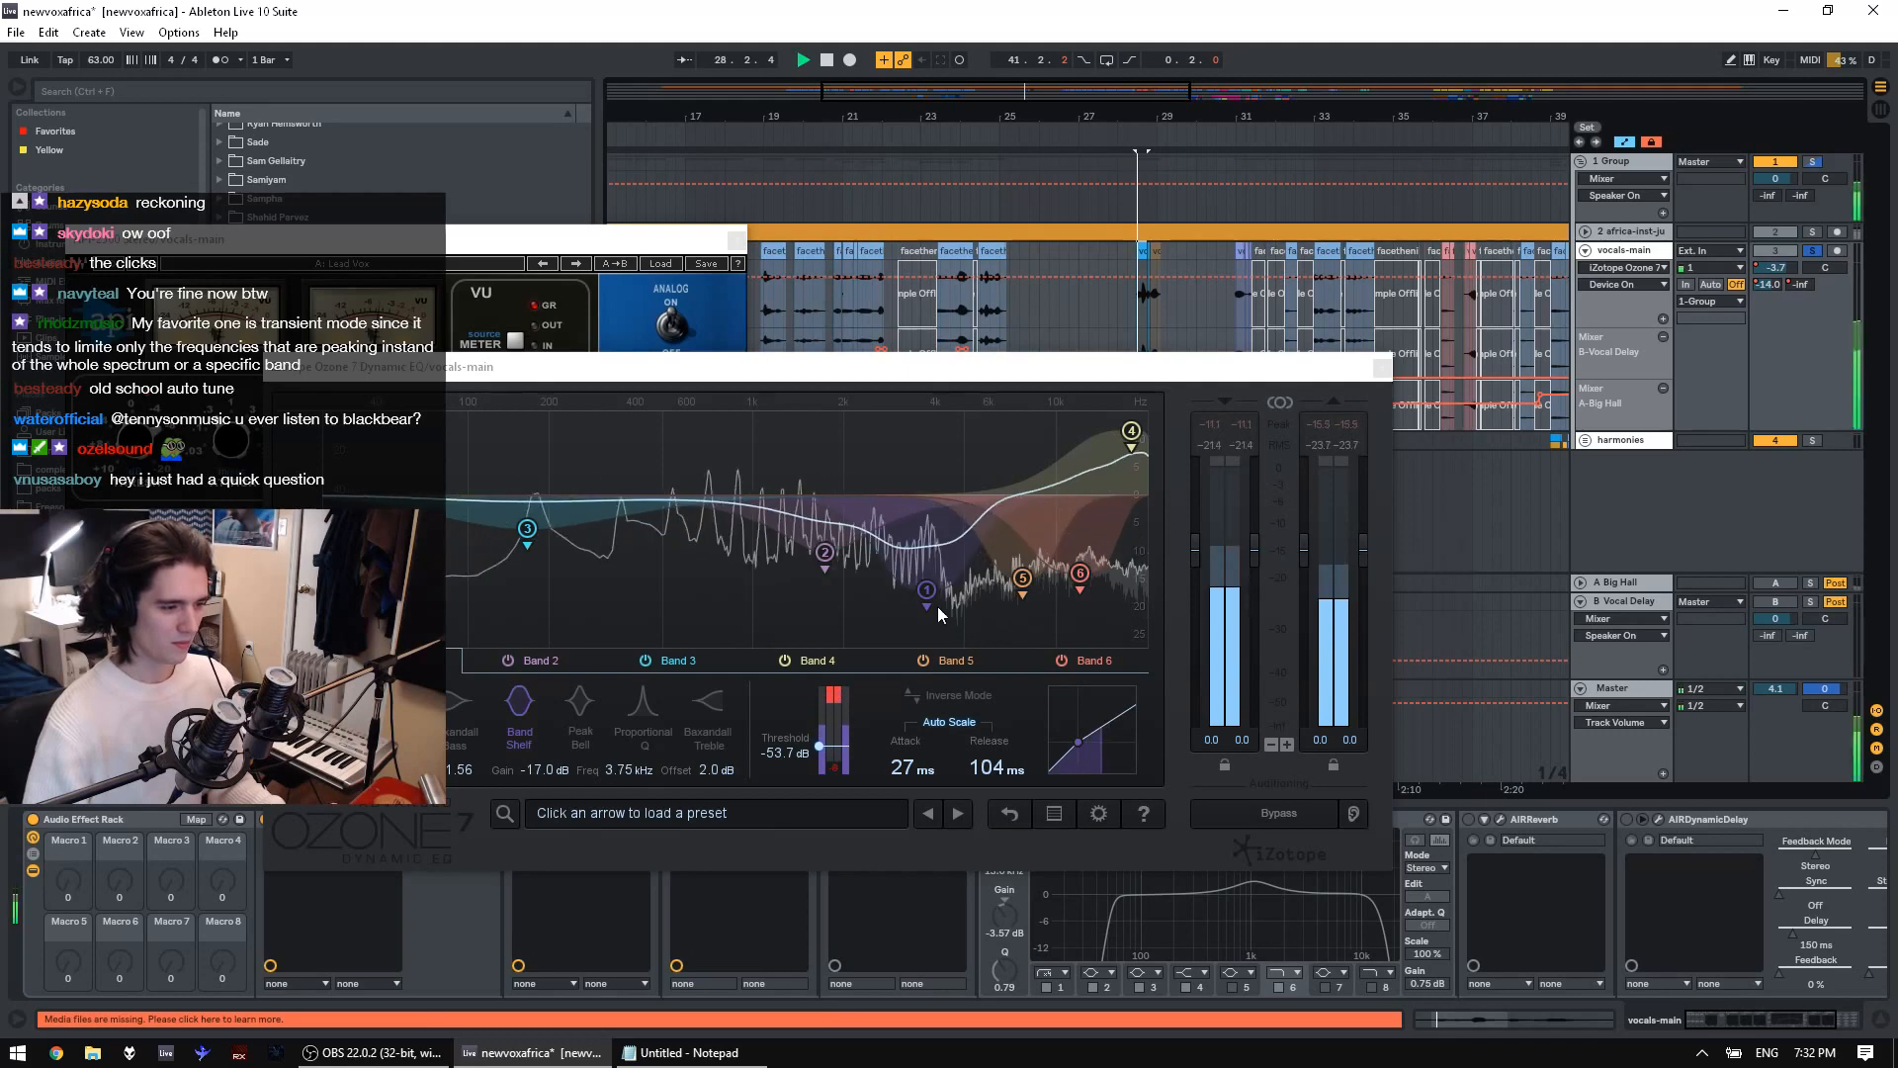
{"action": "key", "text": "space"}
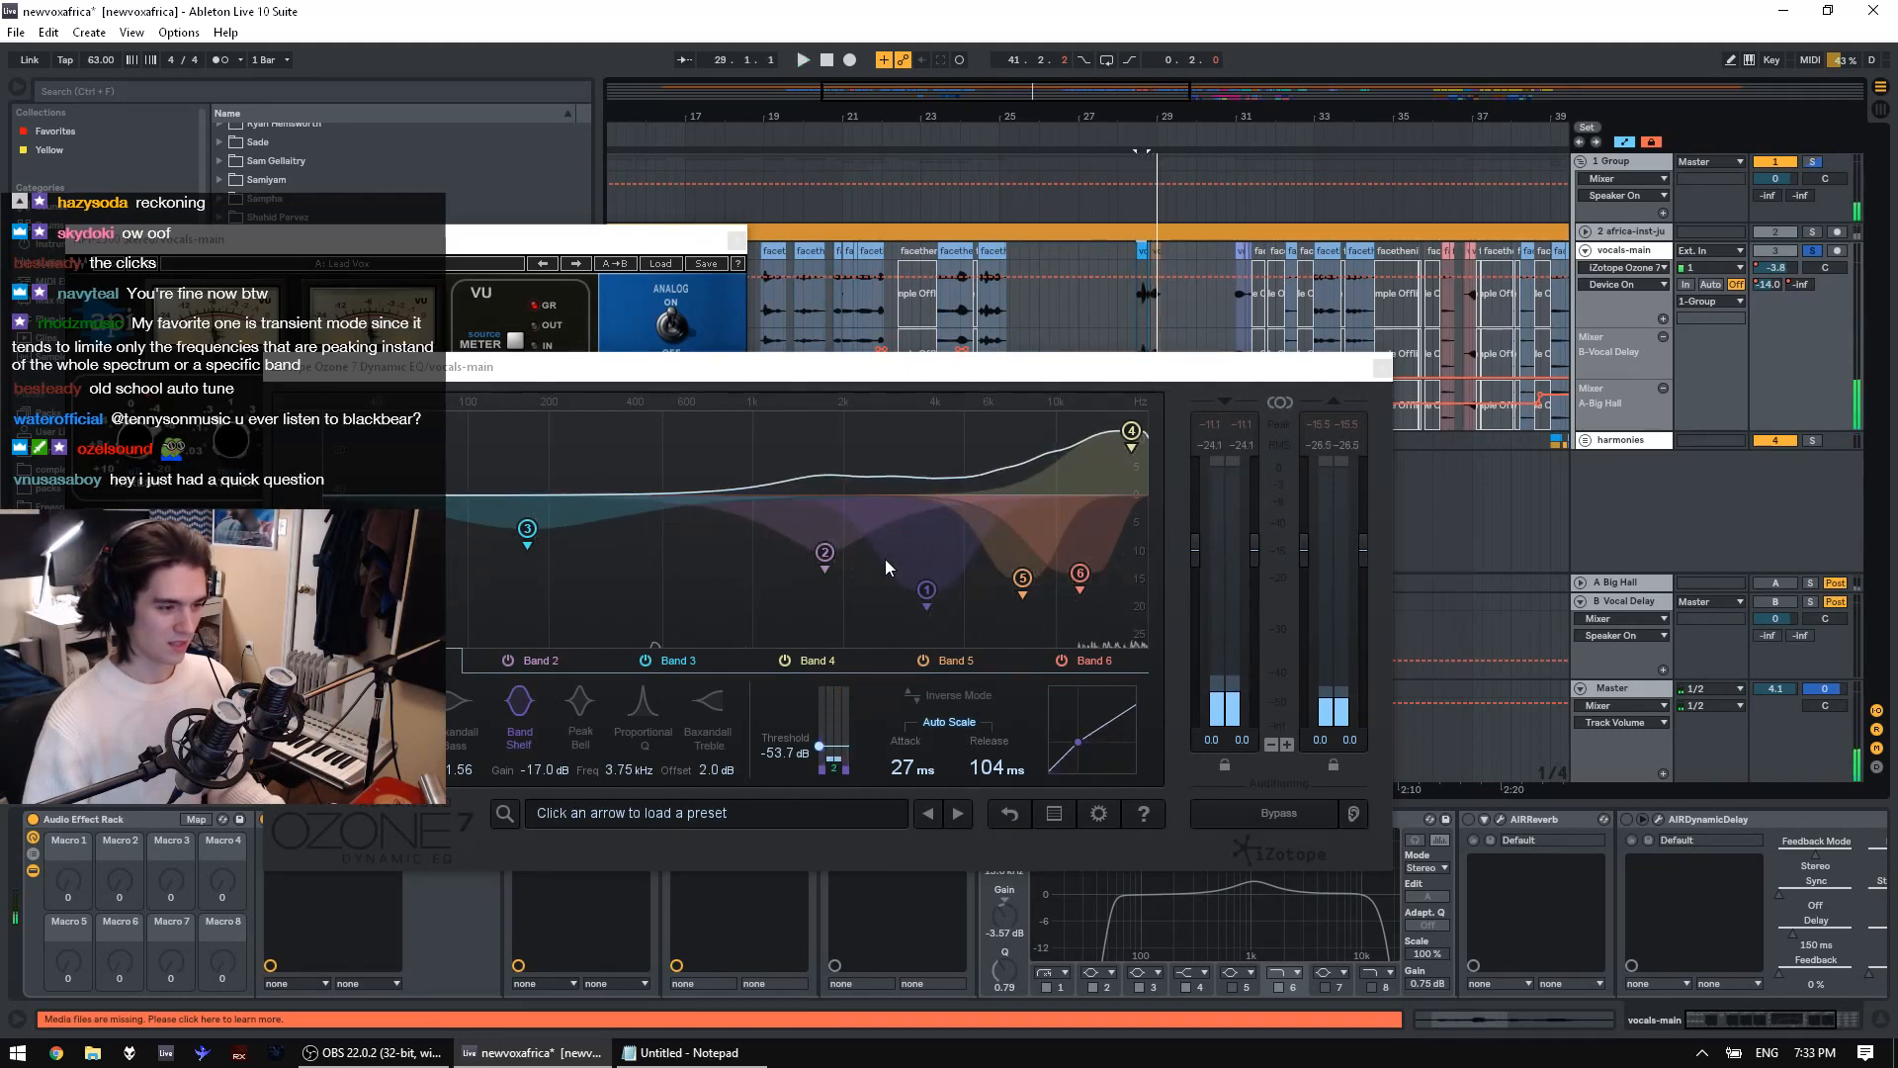
Play the vocals-main phrase at bar 55 and bypass the Ozone 7 Dynamic EQ during playback to compare
{"action": "scroll", "coordinate": [1032, 273], "scroll_direction": "right", "scroll_amount": 5}
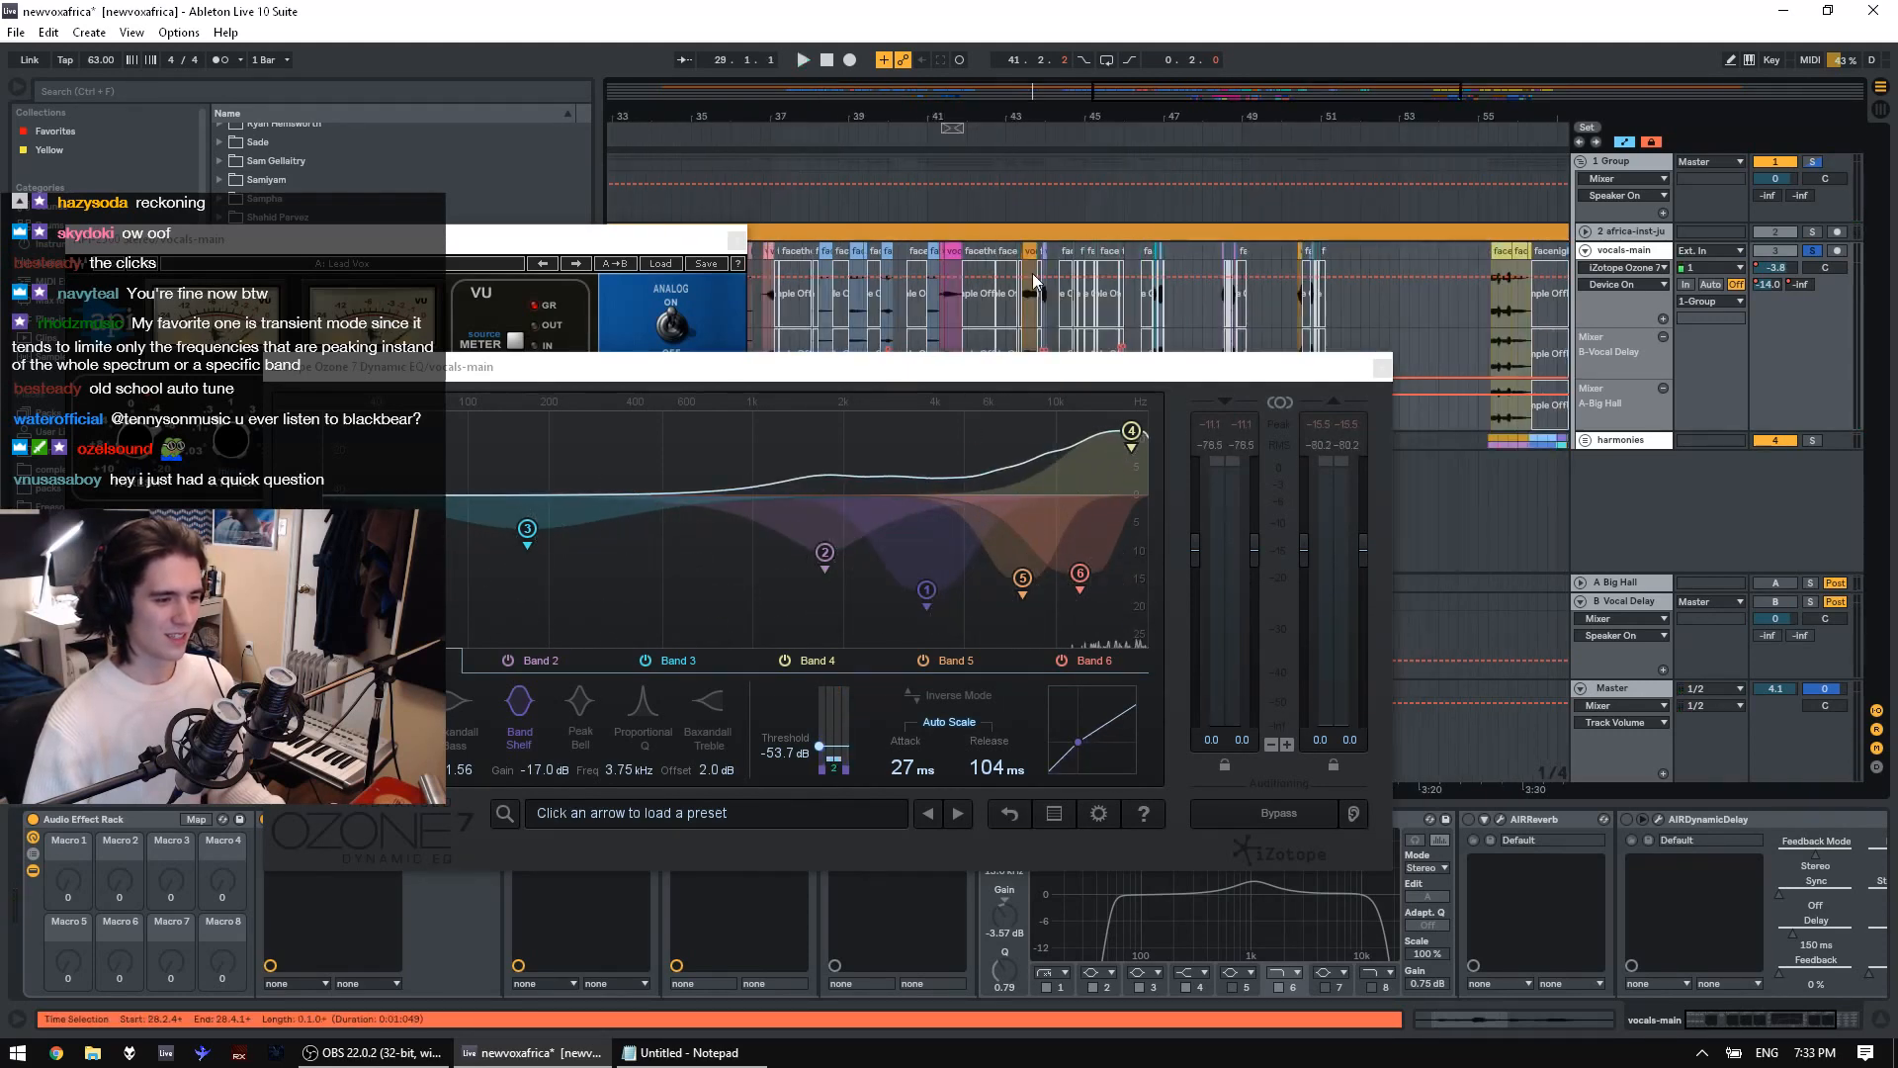
{"action": "key", "text": "space"}
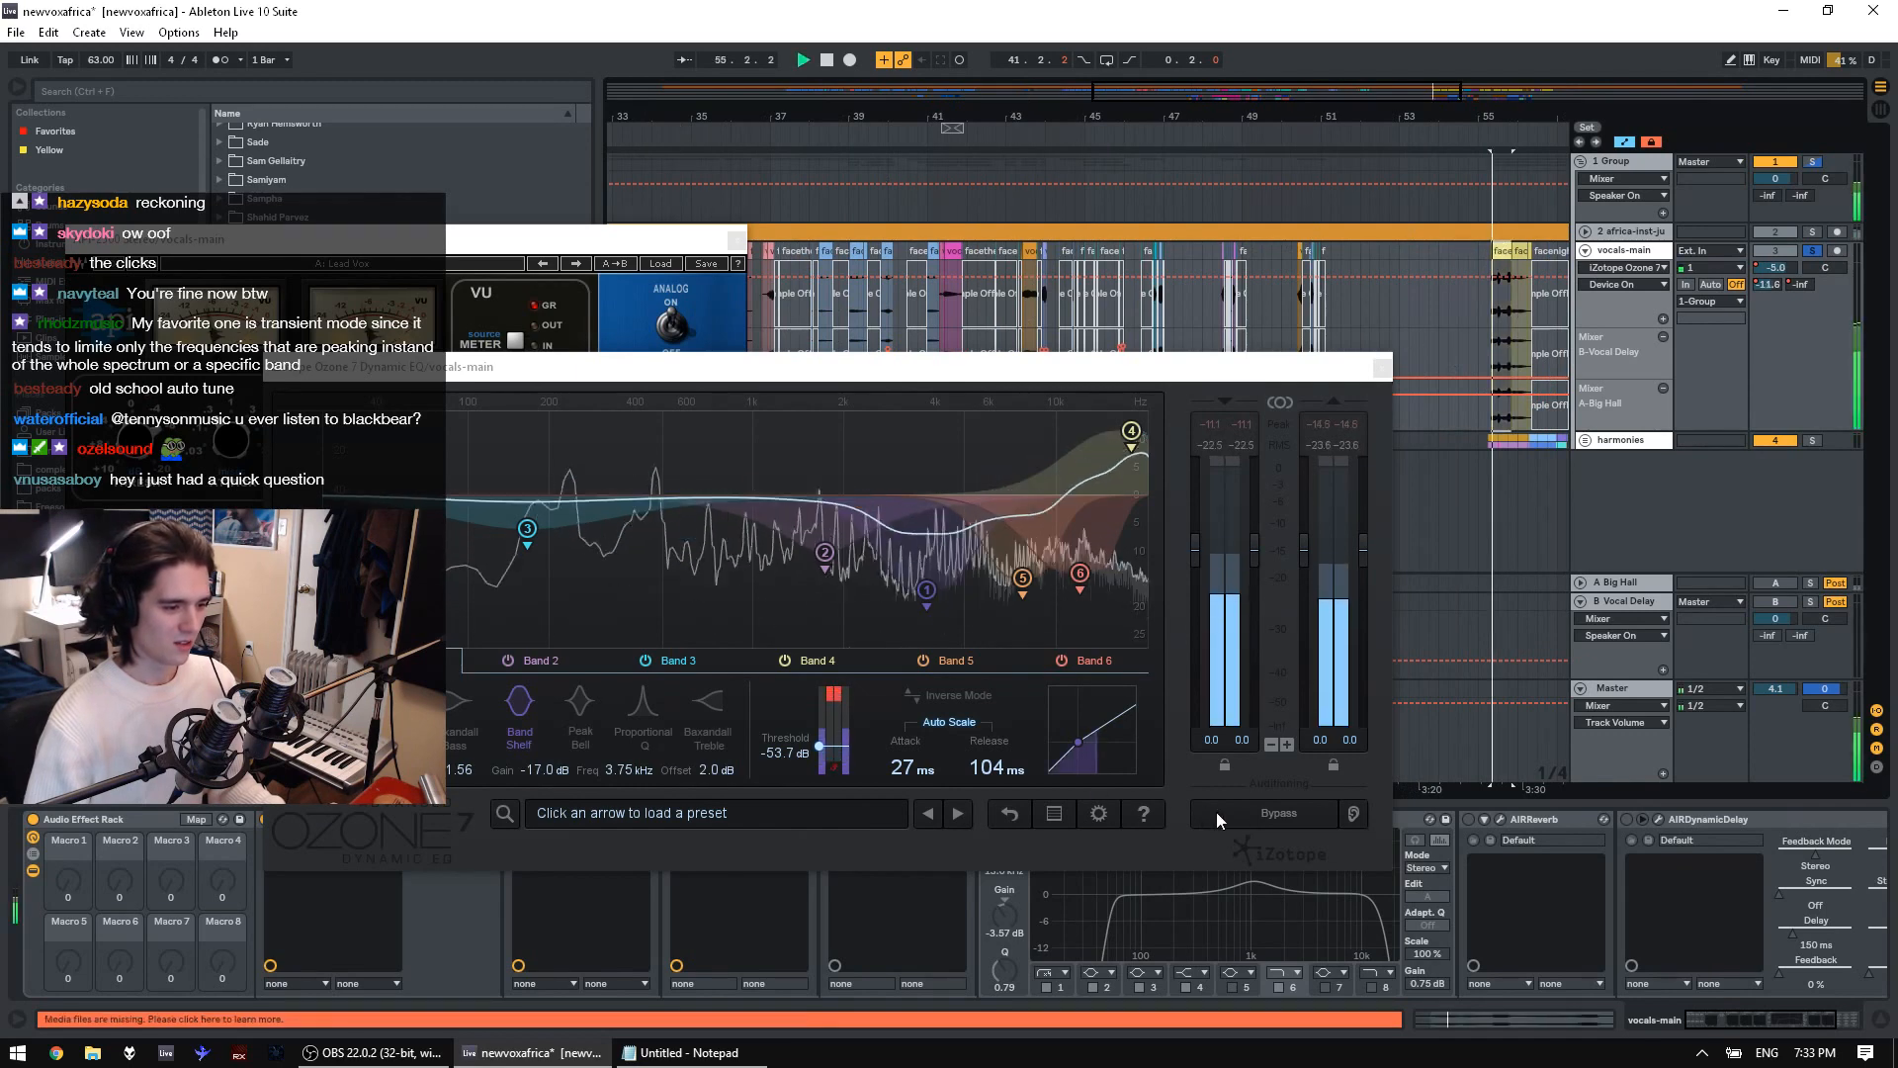
{"action": "left_click", "coordinate": [1241, 813]}
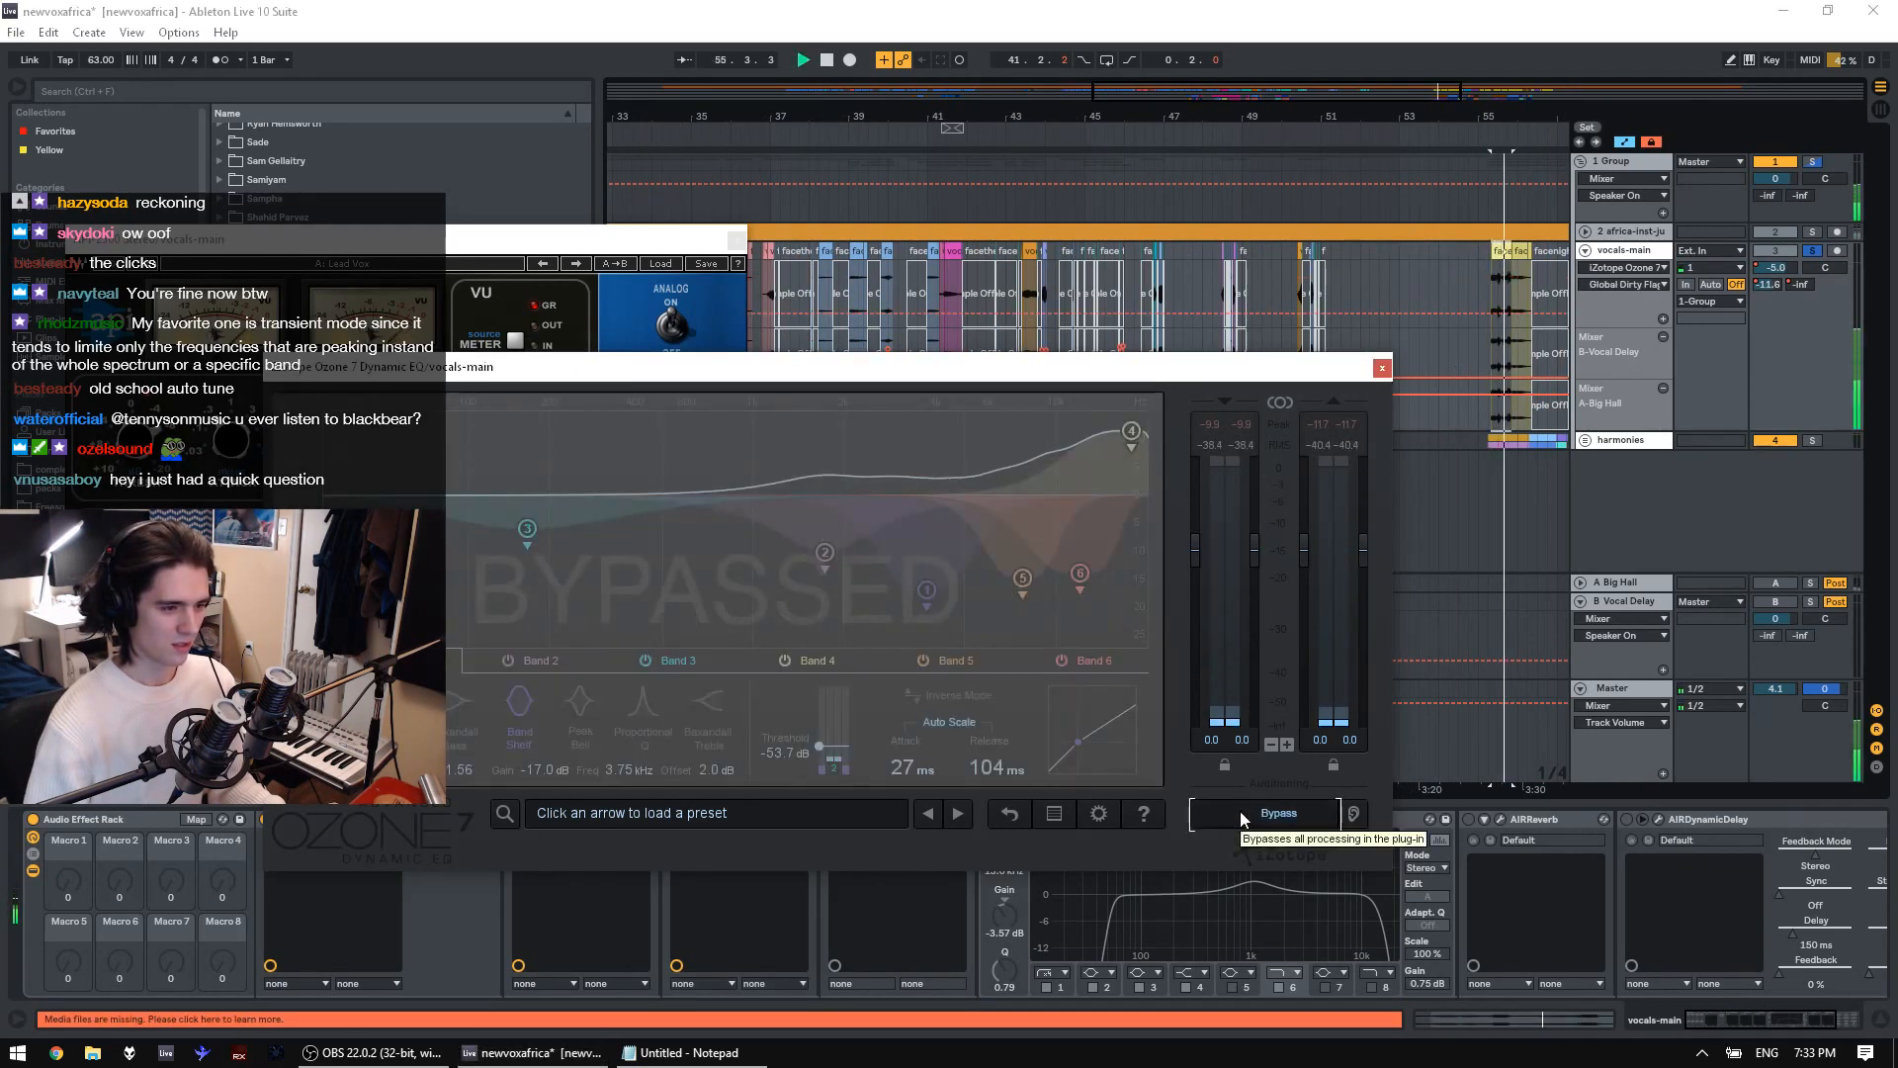
{"action": "key", "text": "space"}
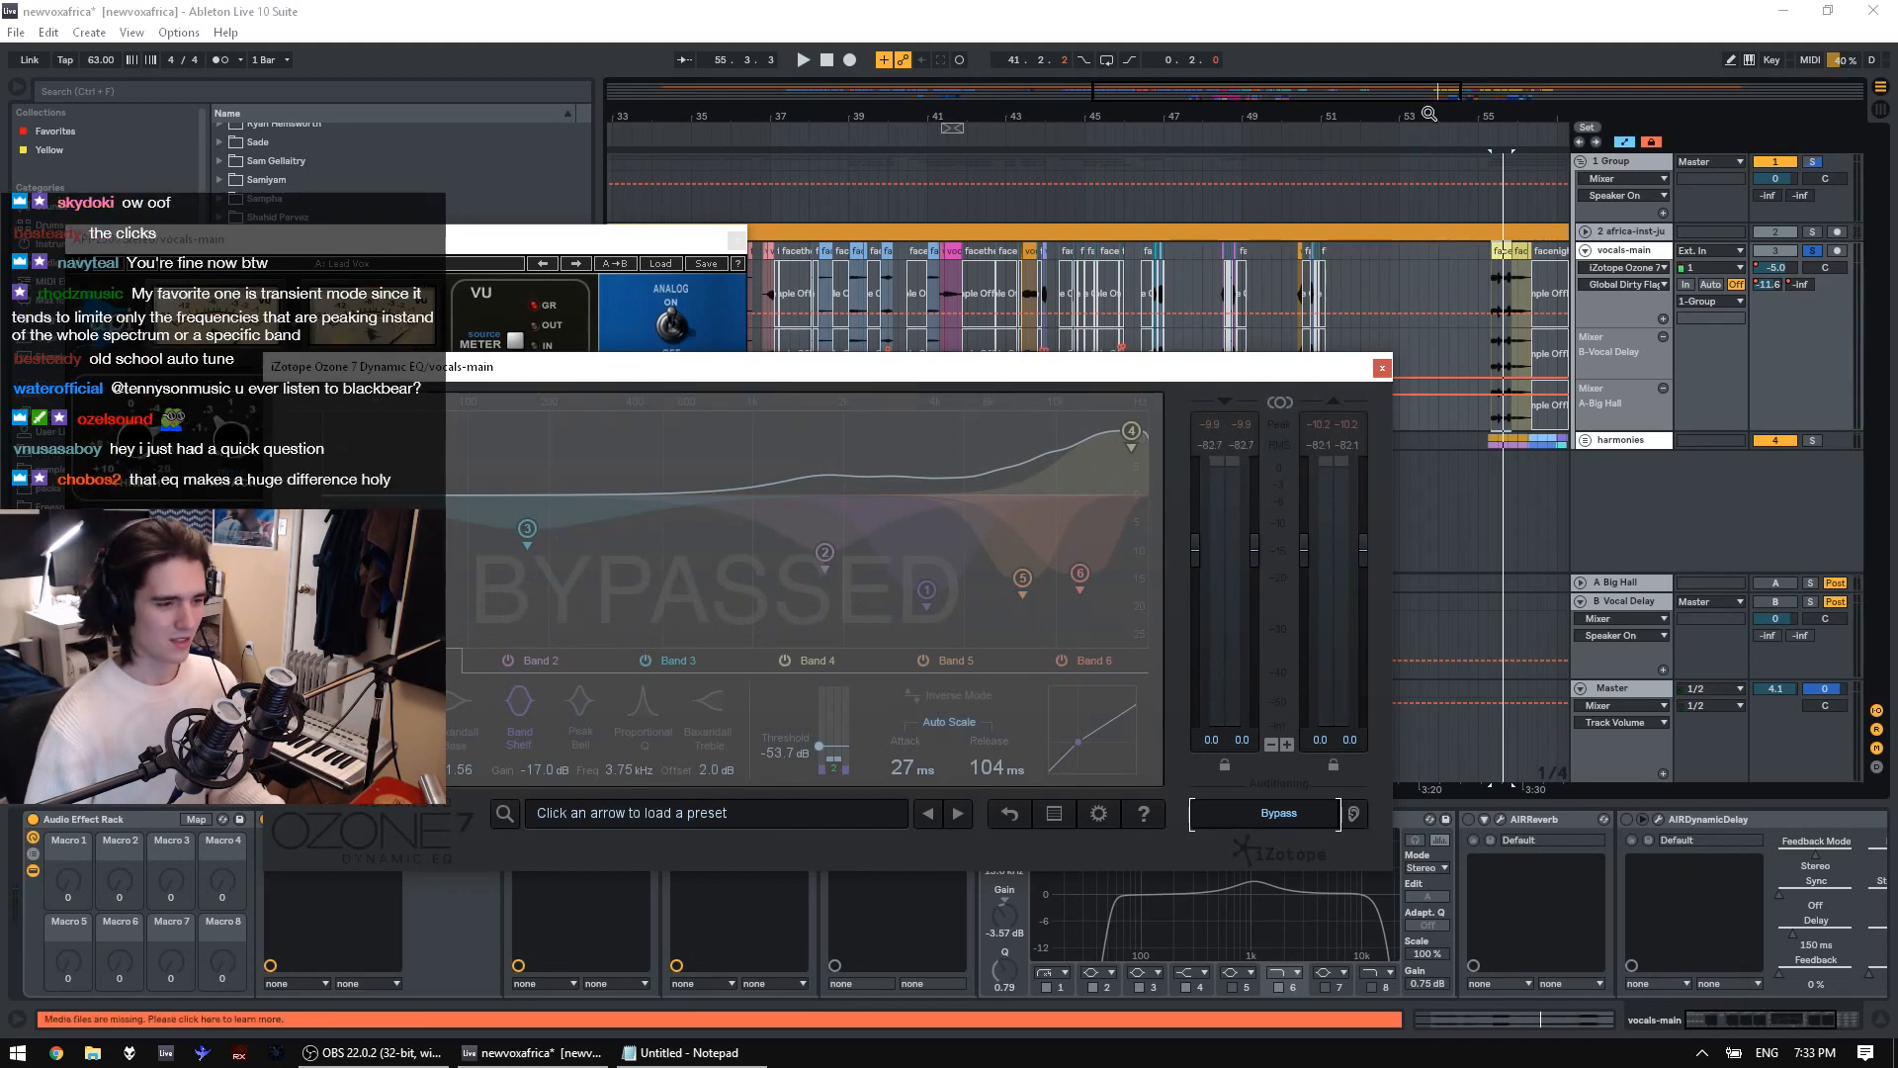
Play the vocal phrase at bar 57 with the Dynamic EQ bypassed, and replay it with the bypass switched off
{"action": "left_click_drag", "start_coordinate": [1429, 114], "coordinate": [1260, 116]}
{"action": "left_click_drag", "start_coordinate": [1393, 119], "coordinate": [1365, 116]}
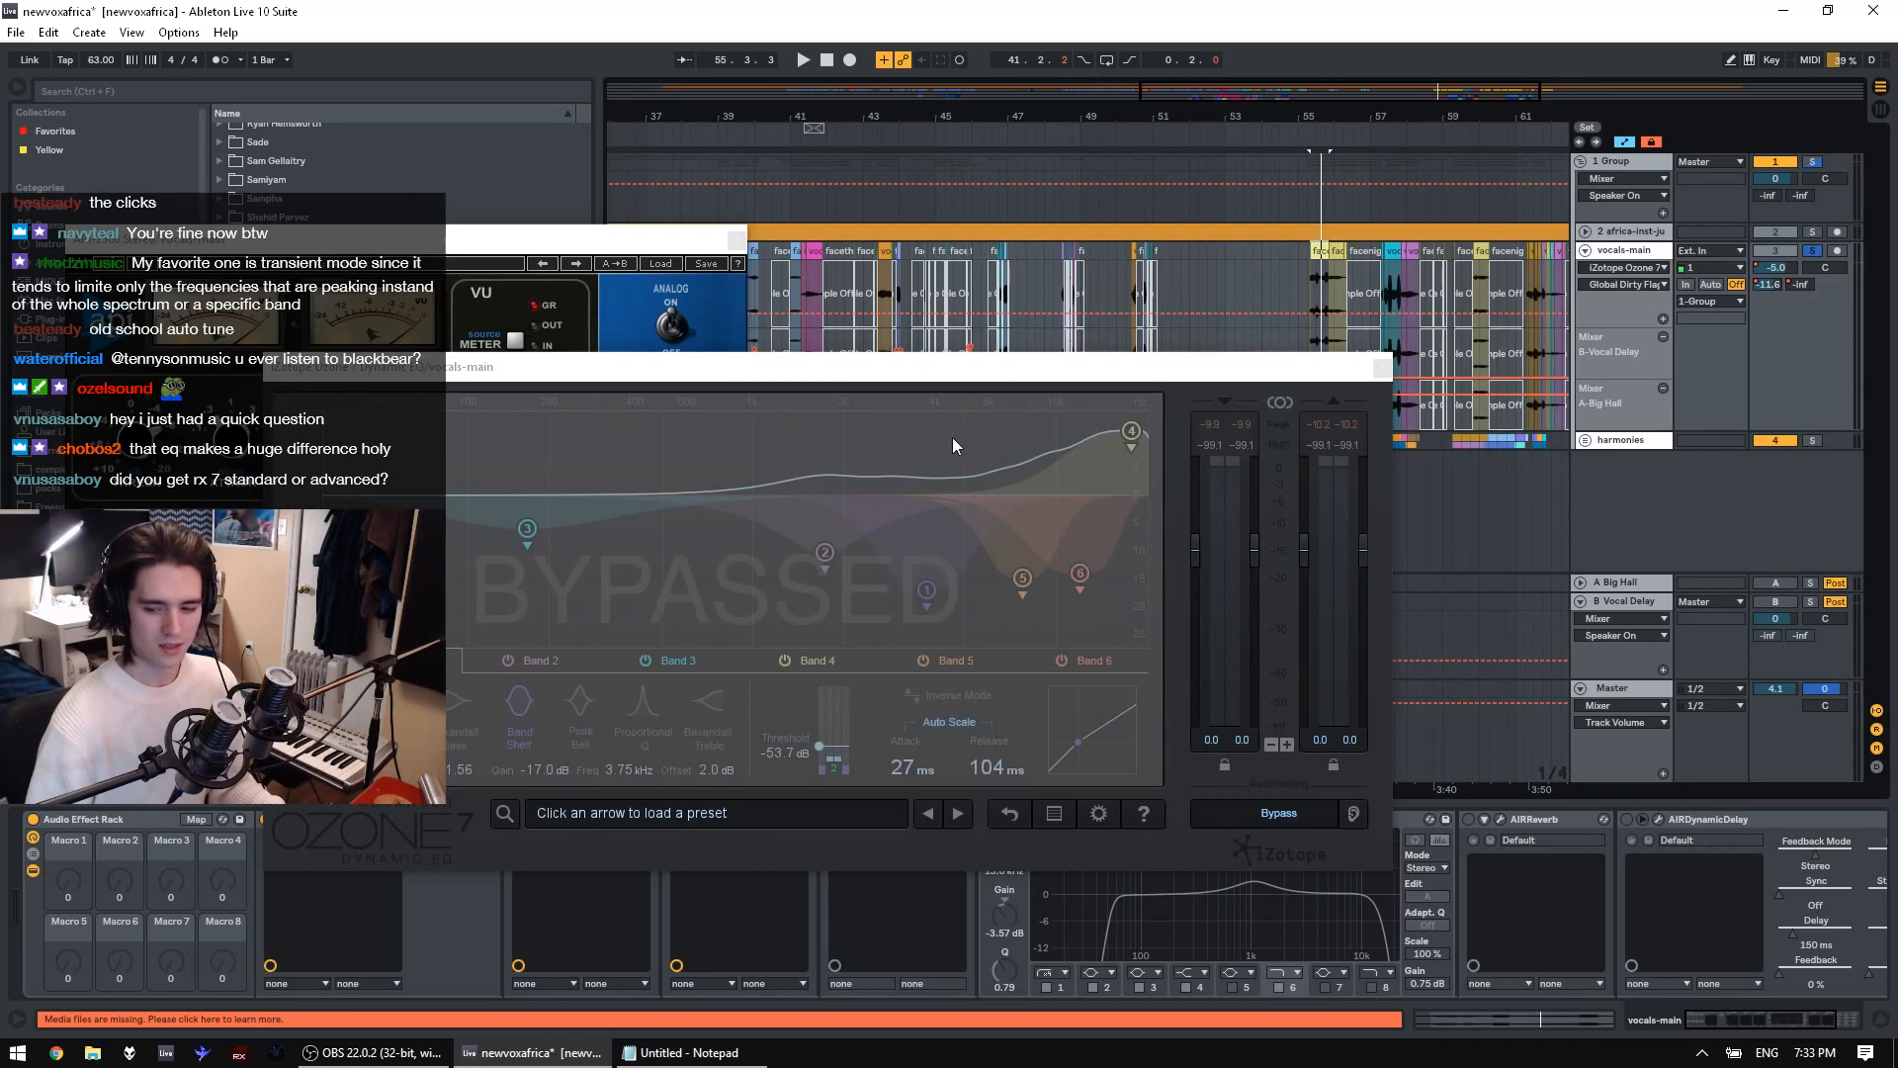
{"action": "key", "text": "space"}
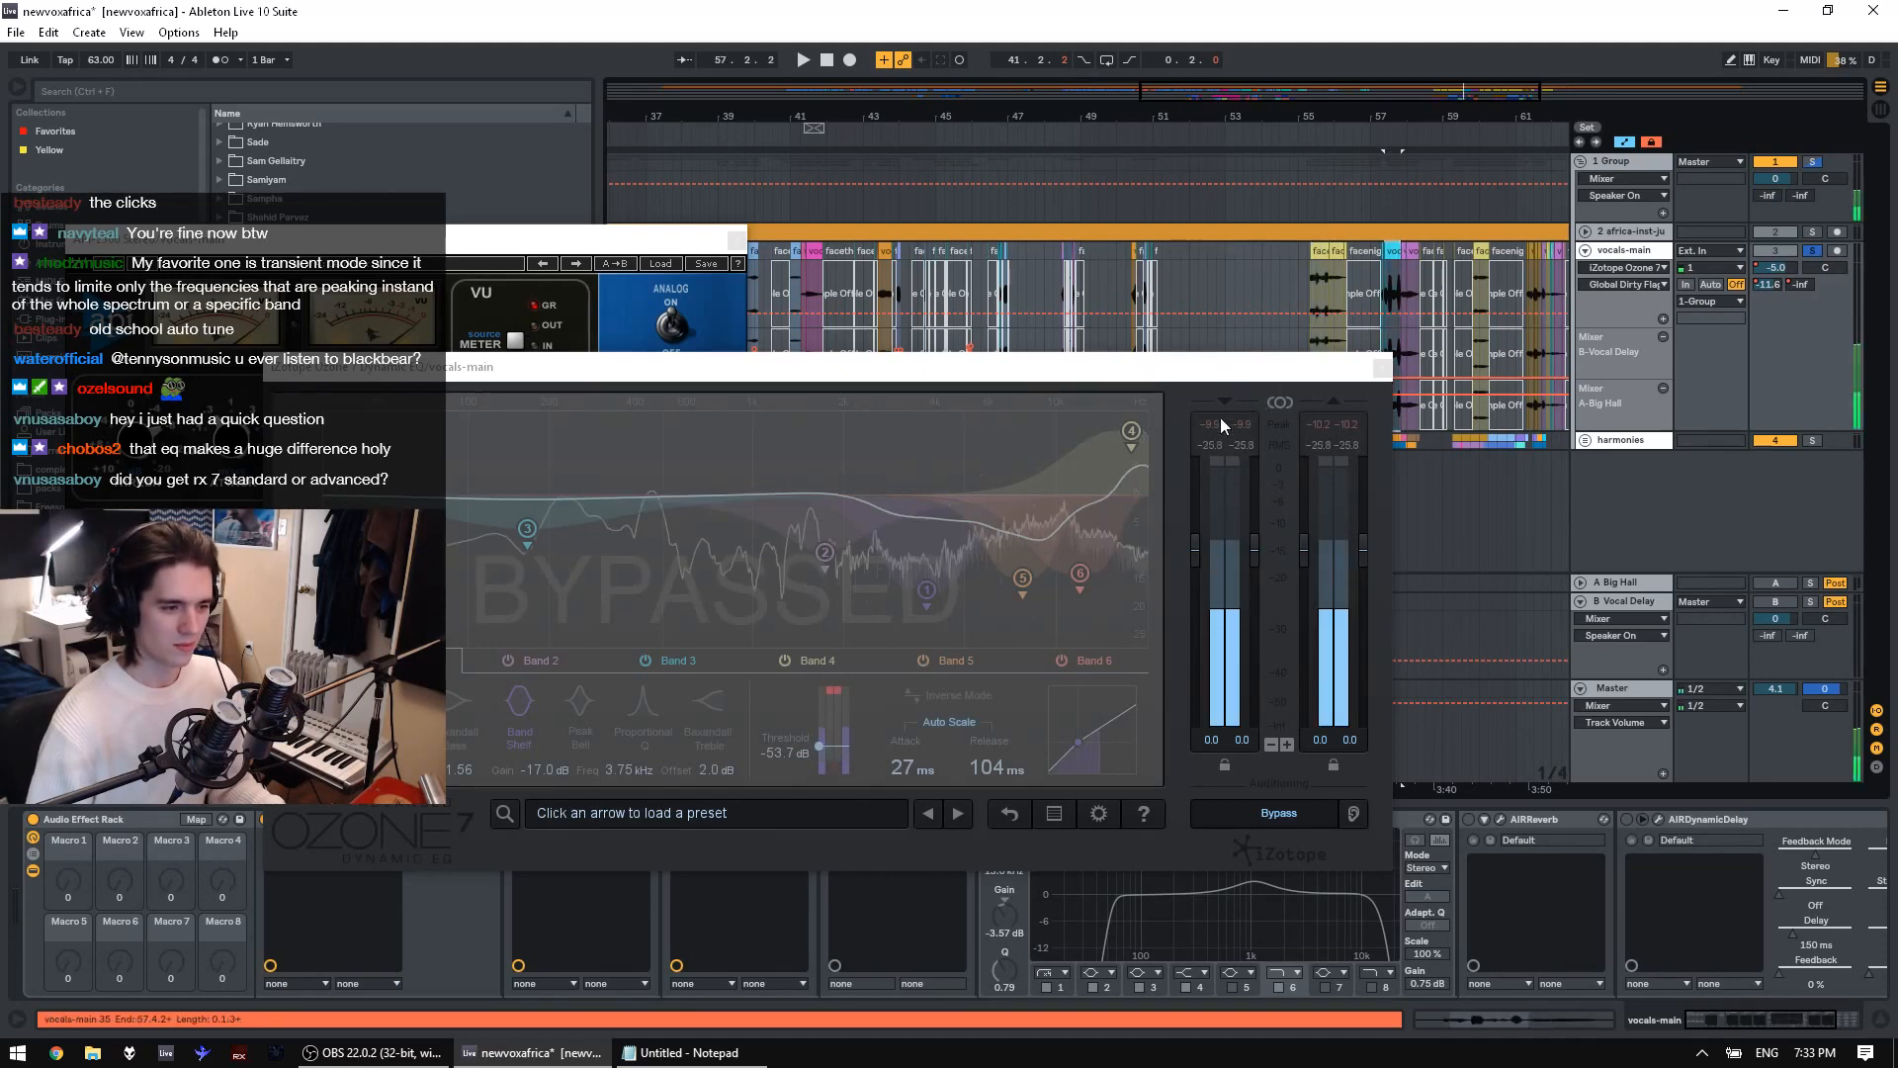
{"action": "left_click", "coordinate": [1243, 811]}
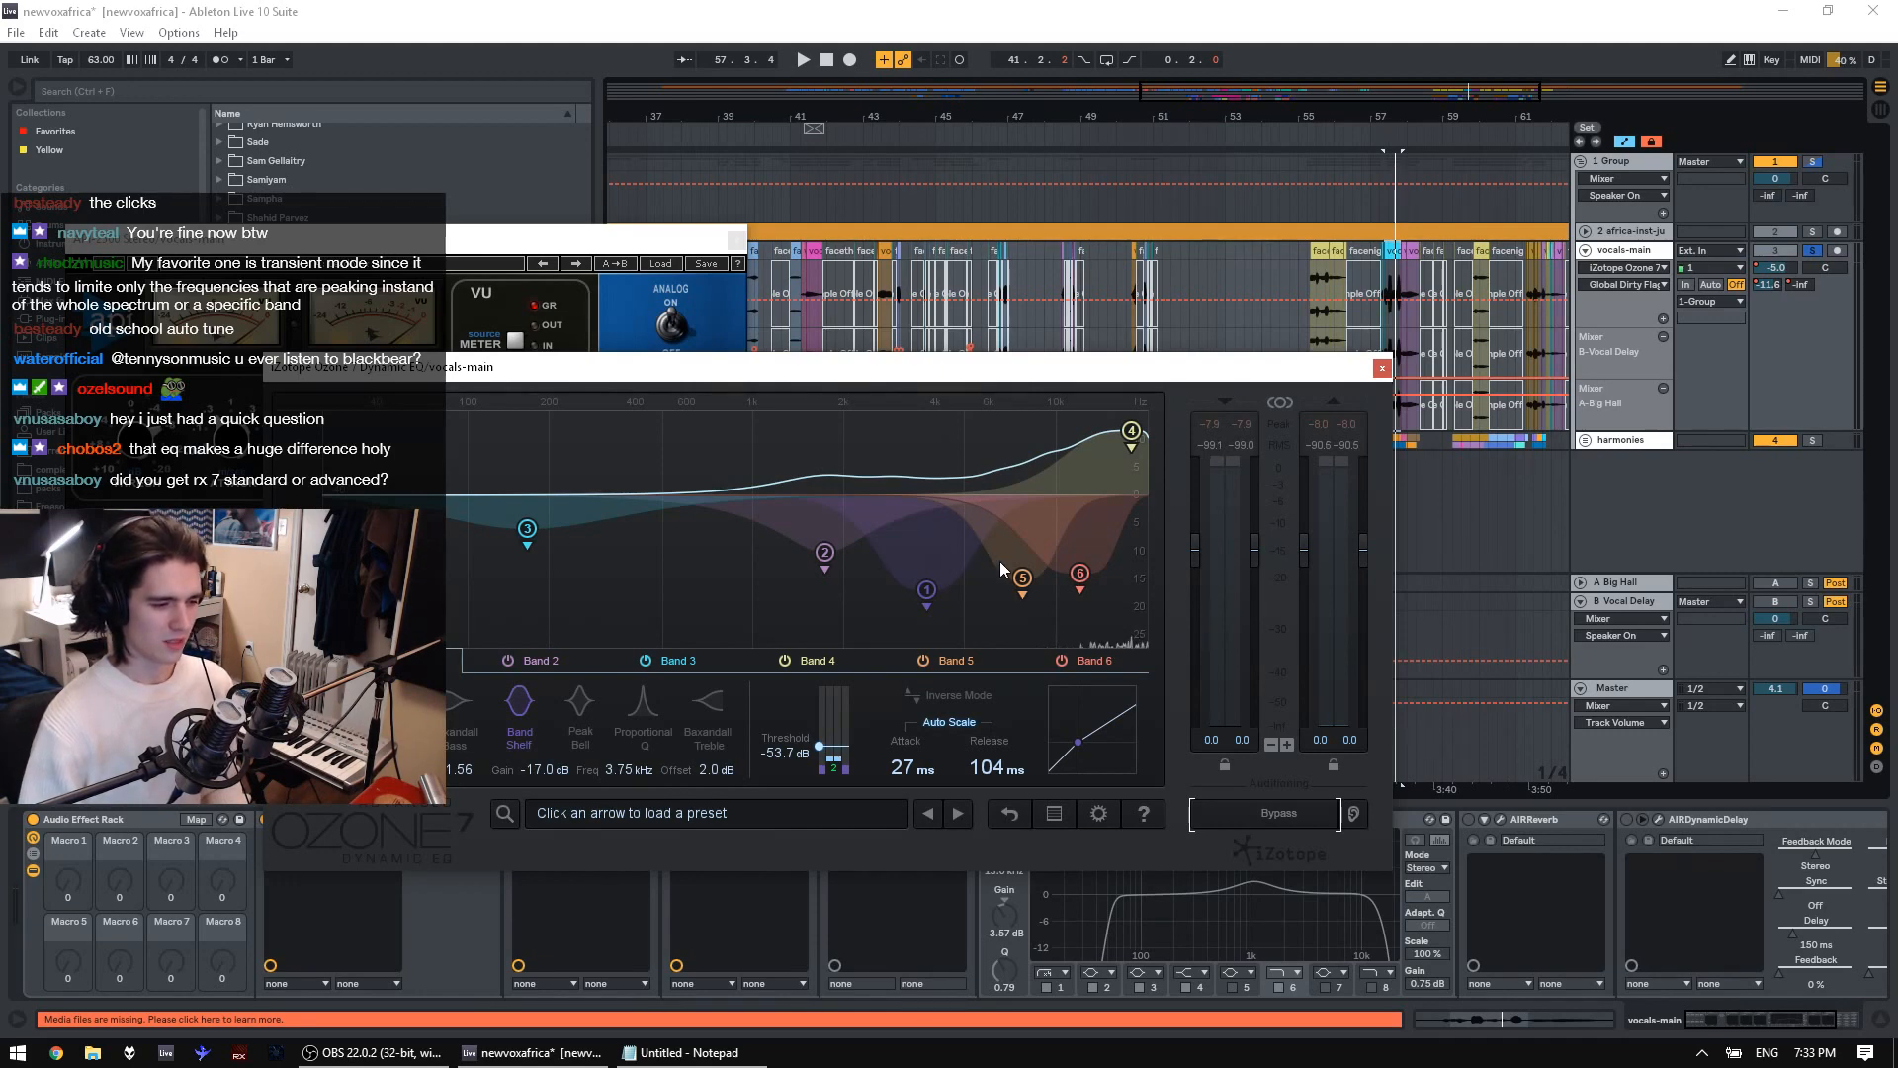
{"action": "key", "text": "space"}
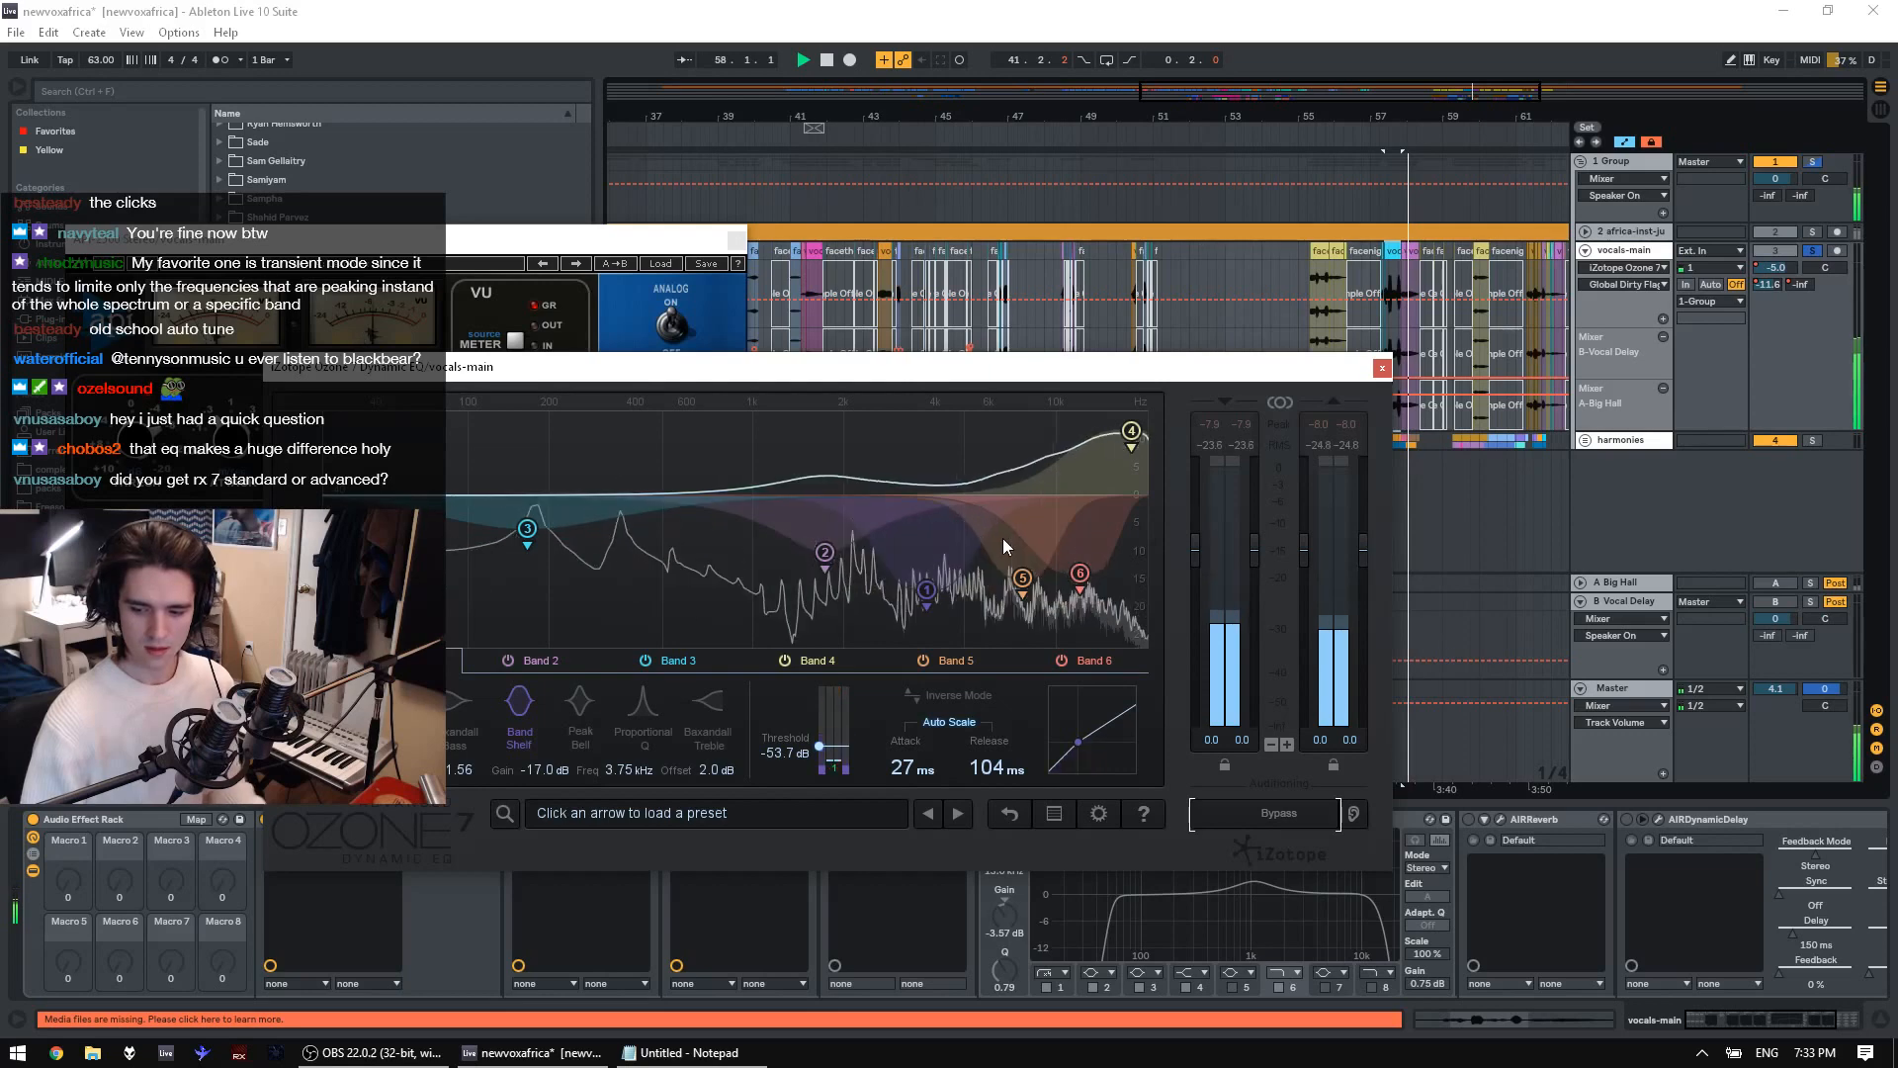
Move the Dynamic EQ window clear of the vocal track and replay the vocals-main 35 phrase from just after 57.2.1
{"action": "left_click_drag", "start_coordinate": [1115, 373], "coordinate": [813, 507]}
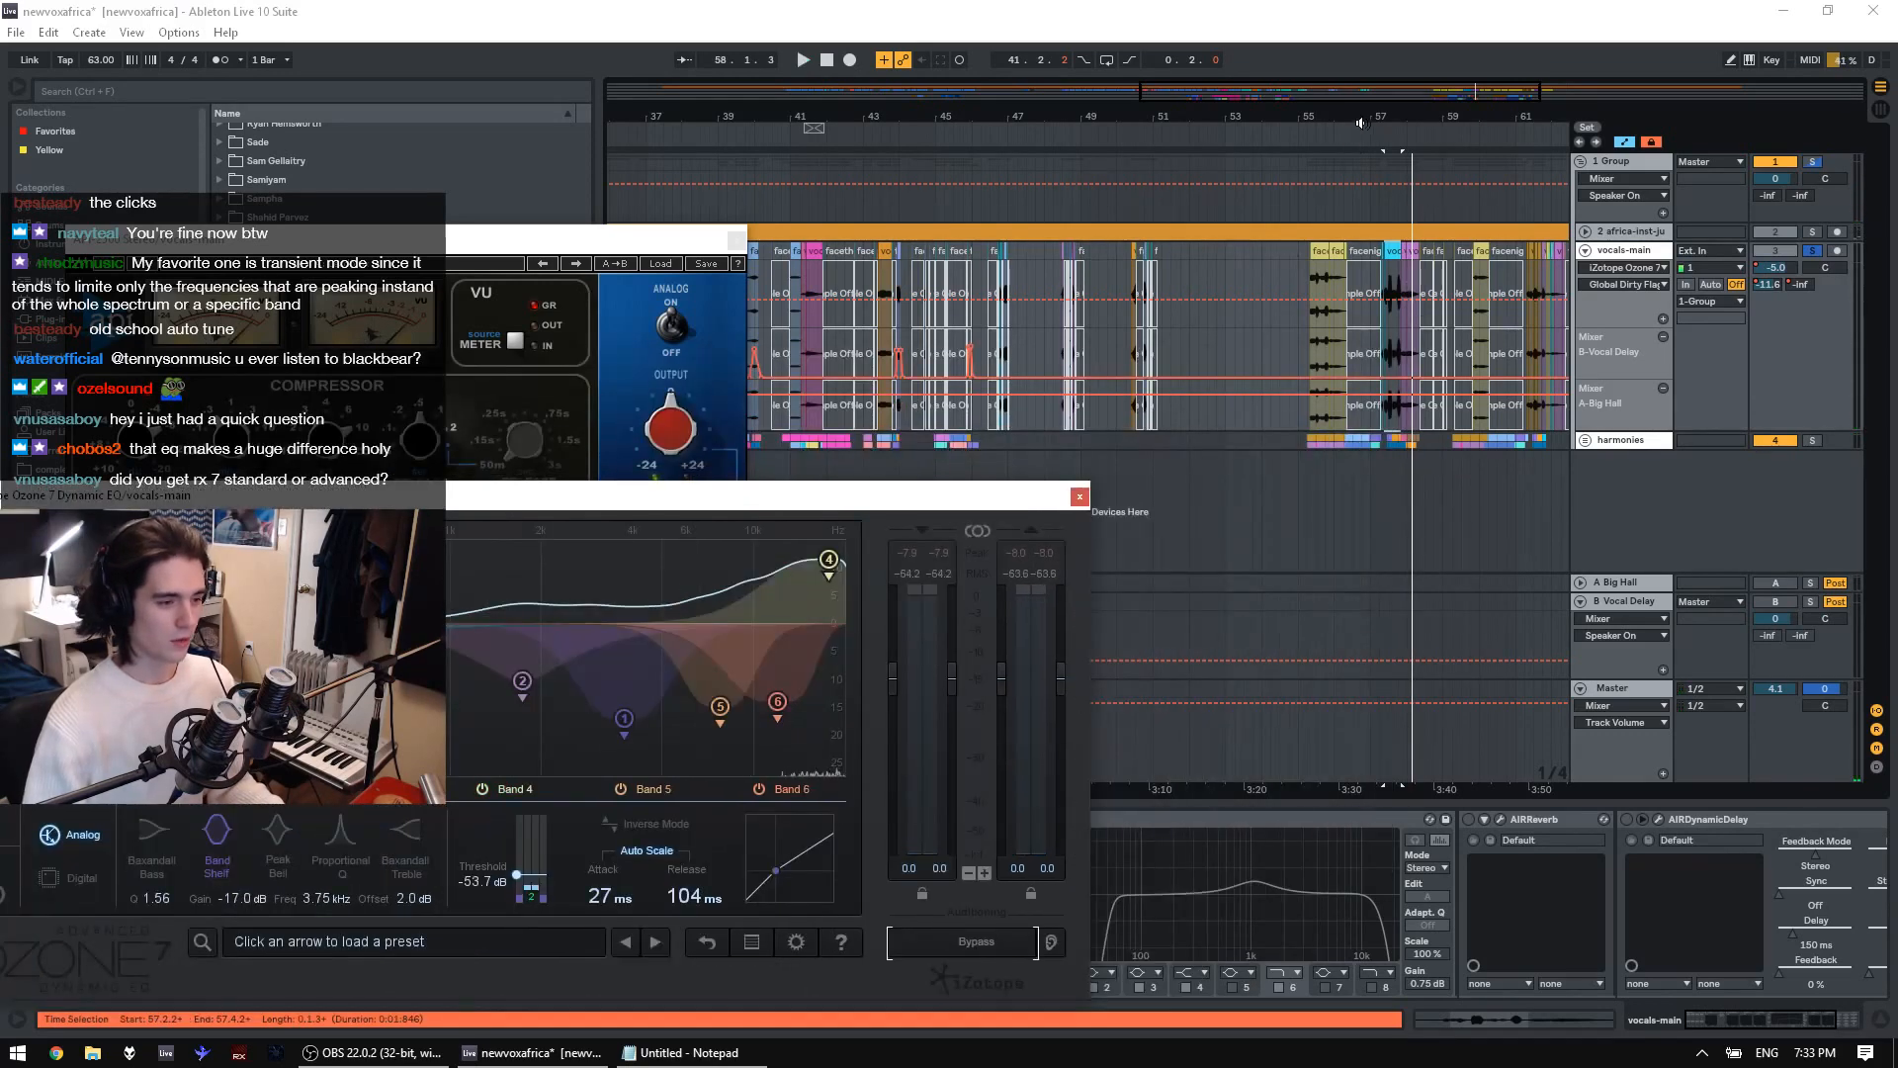
{"action": "left_click_drag", "start_coordinate": [1400, 117], "coordinate": [1401, 158]}
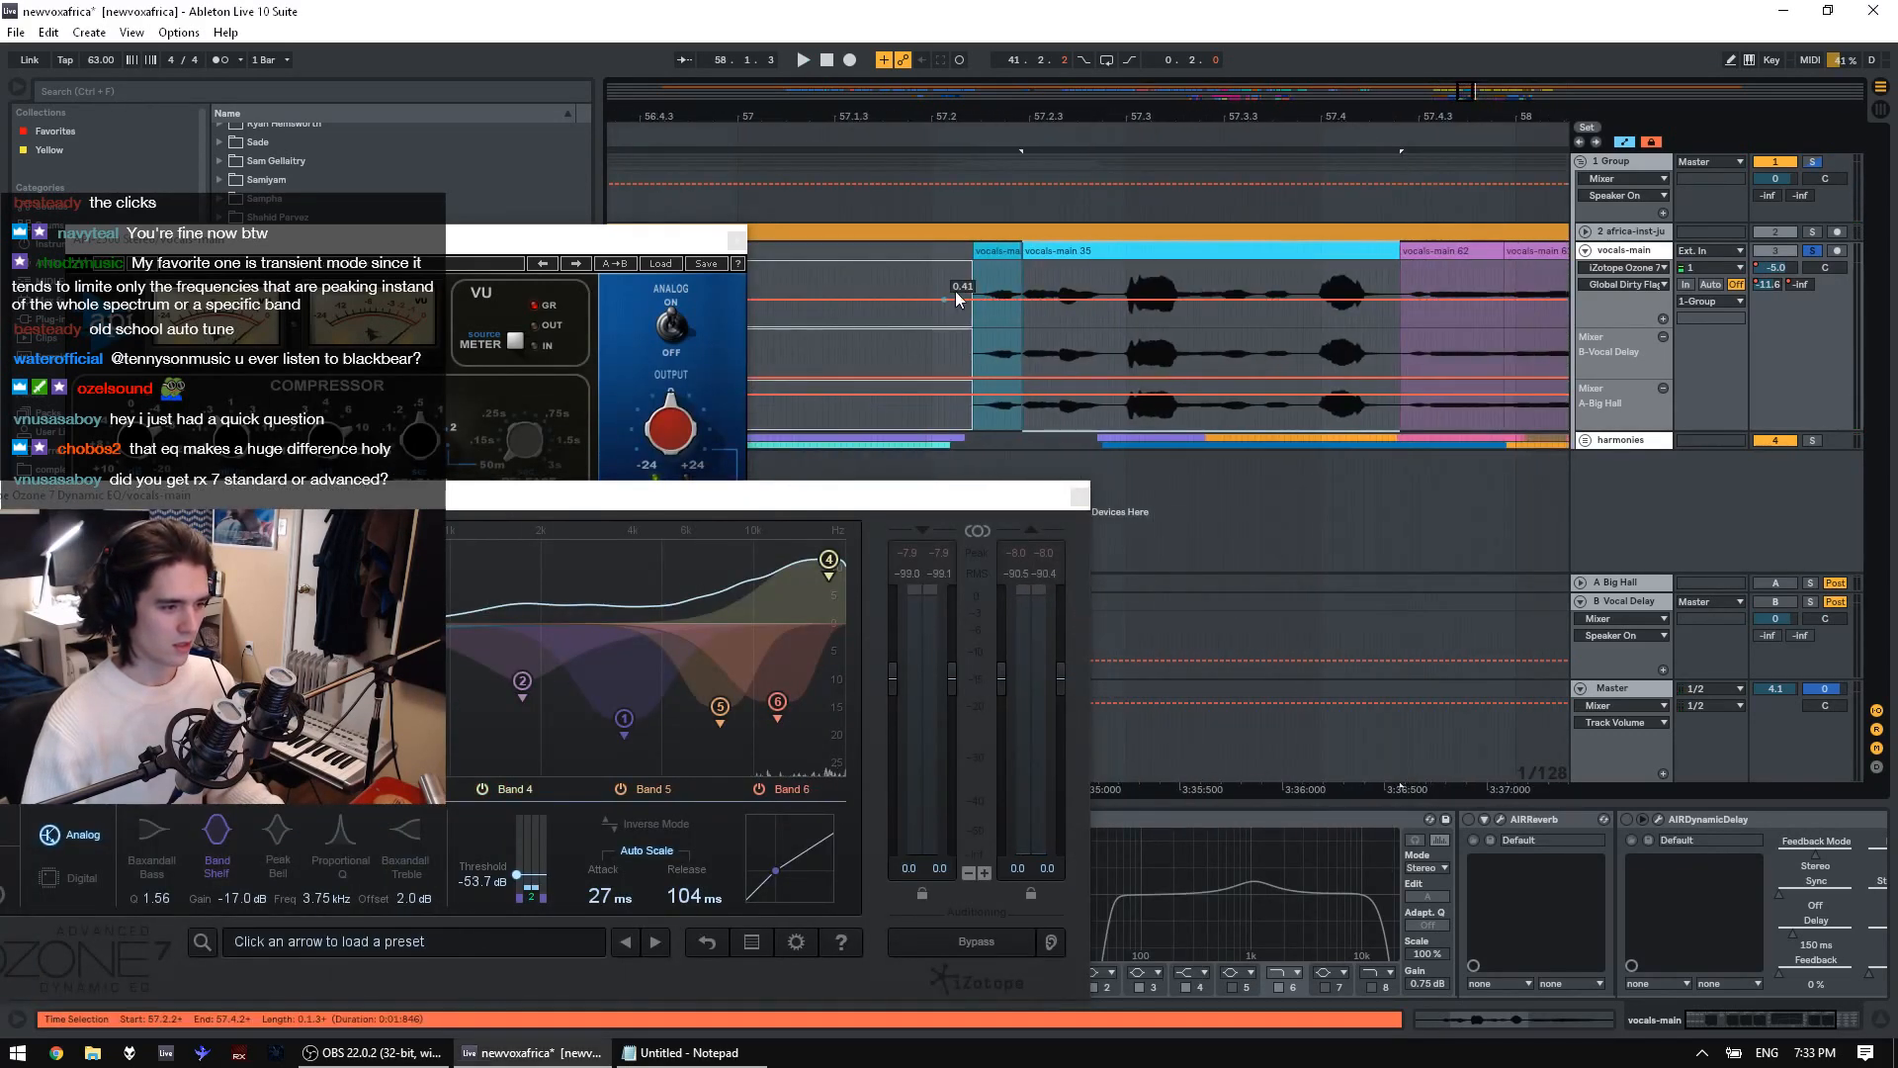
{"action": "left_click", "coordinate": [951, 284]}
{"action": "key", "text": "space"}
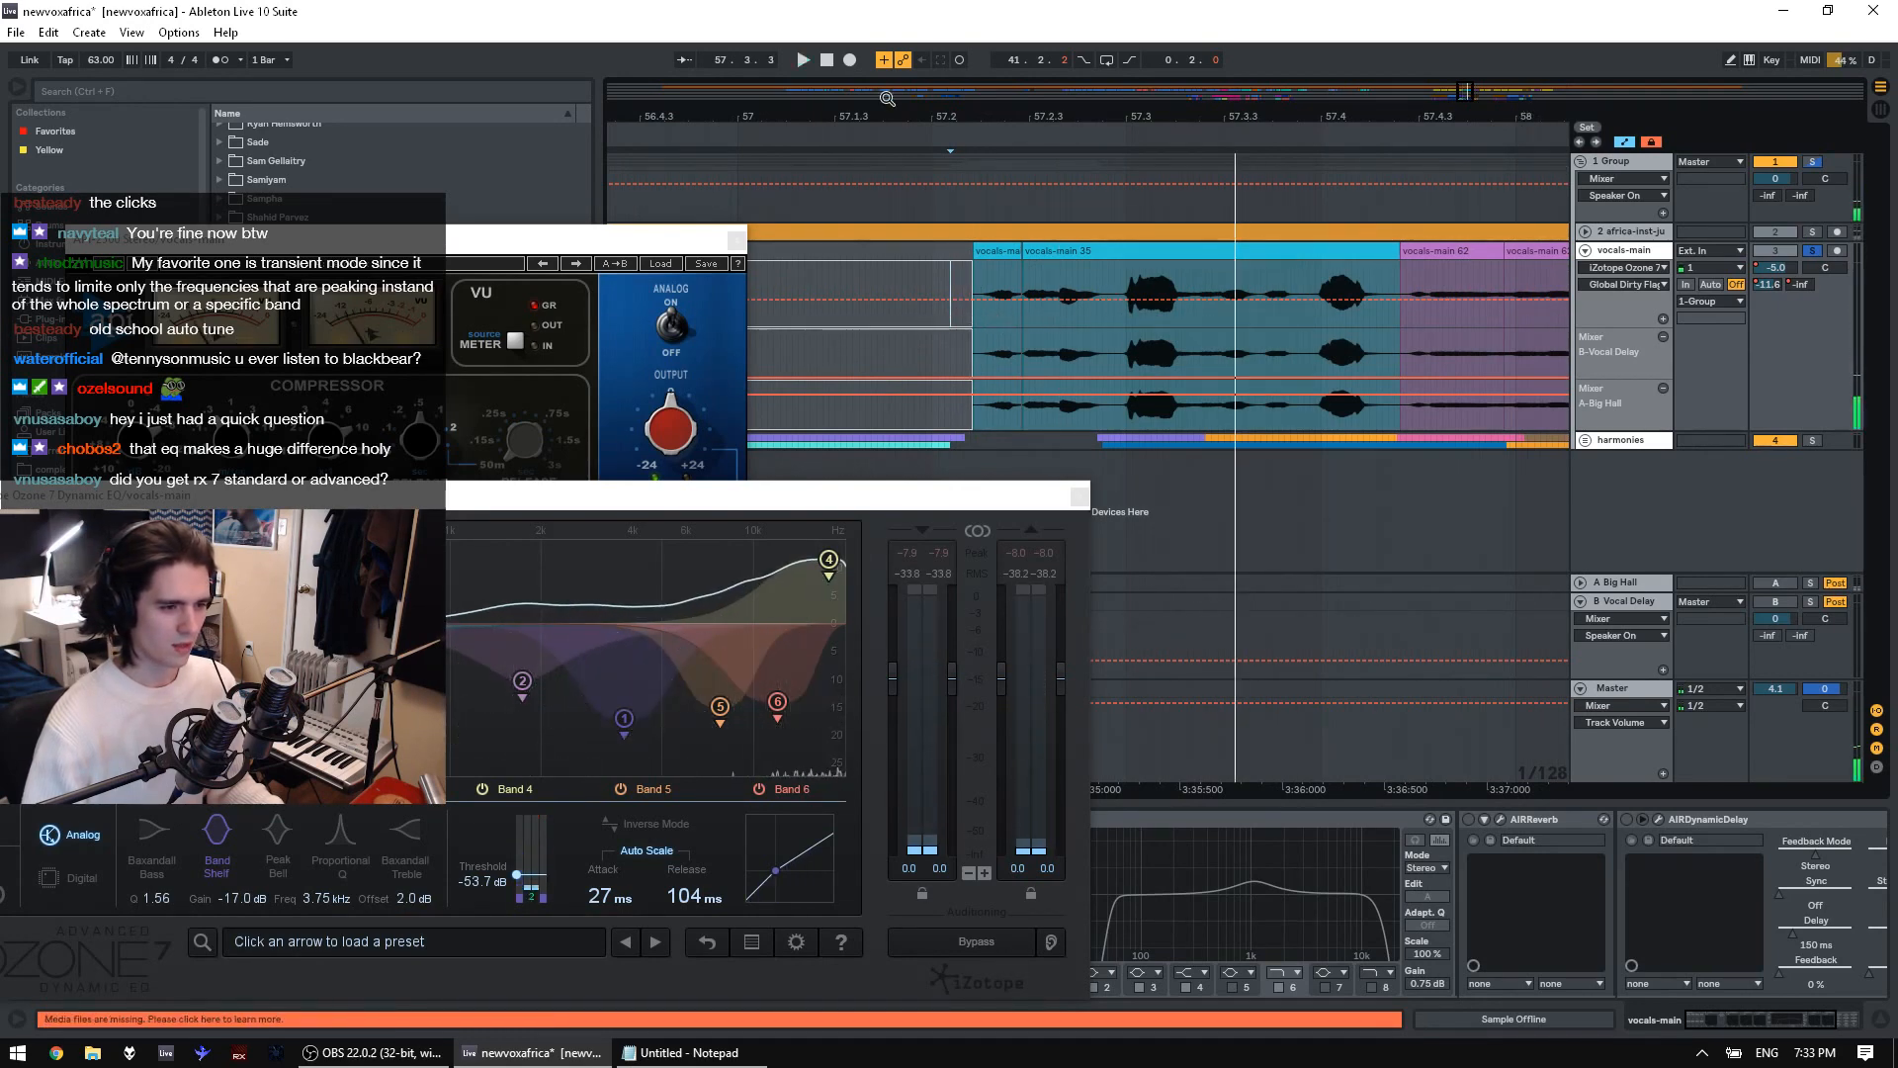
{"action": "left_click_drag", "start_coordinate": [1165, 124], "coordinate": [1090, 208]}
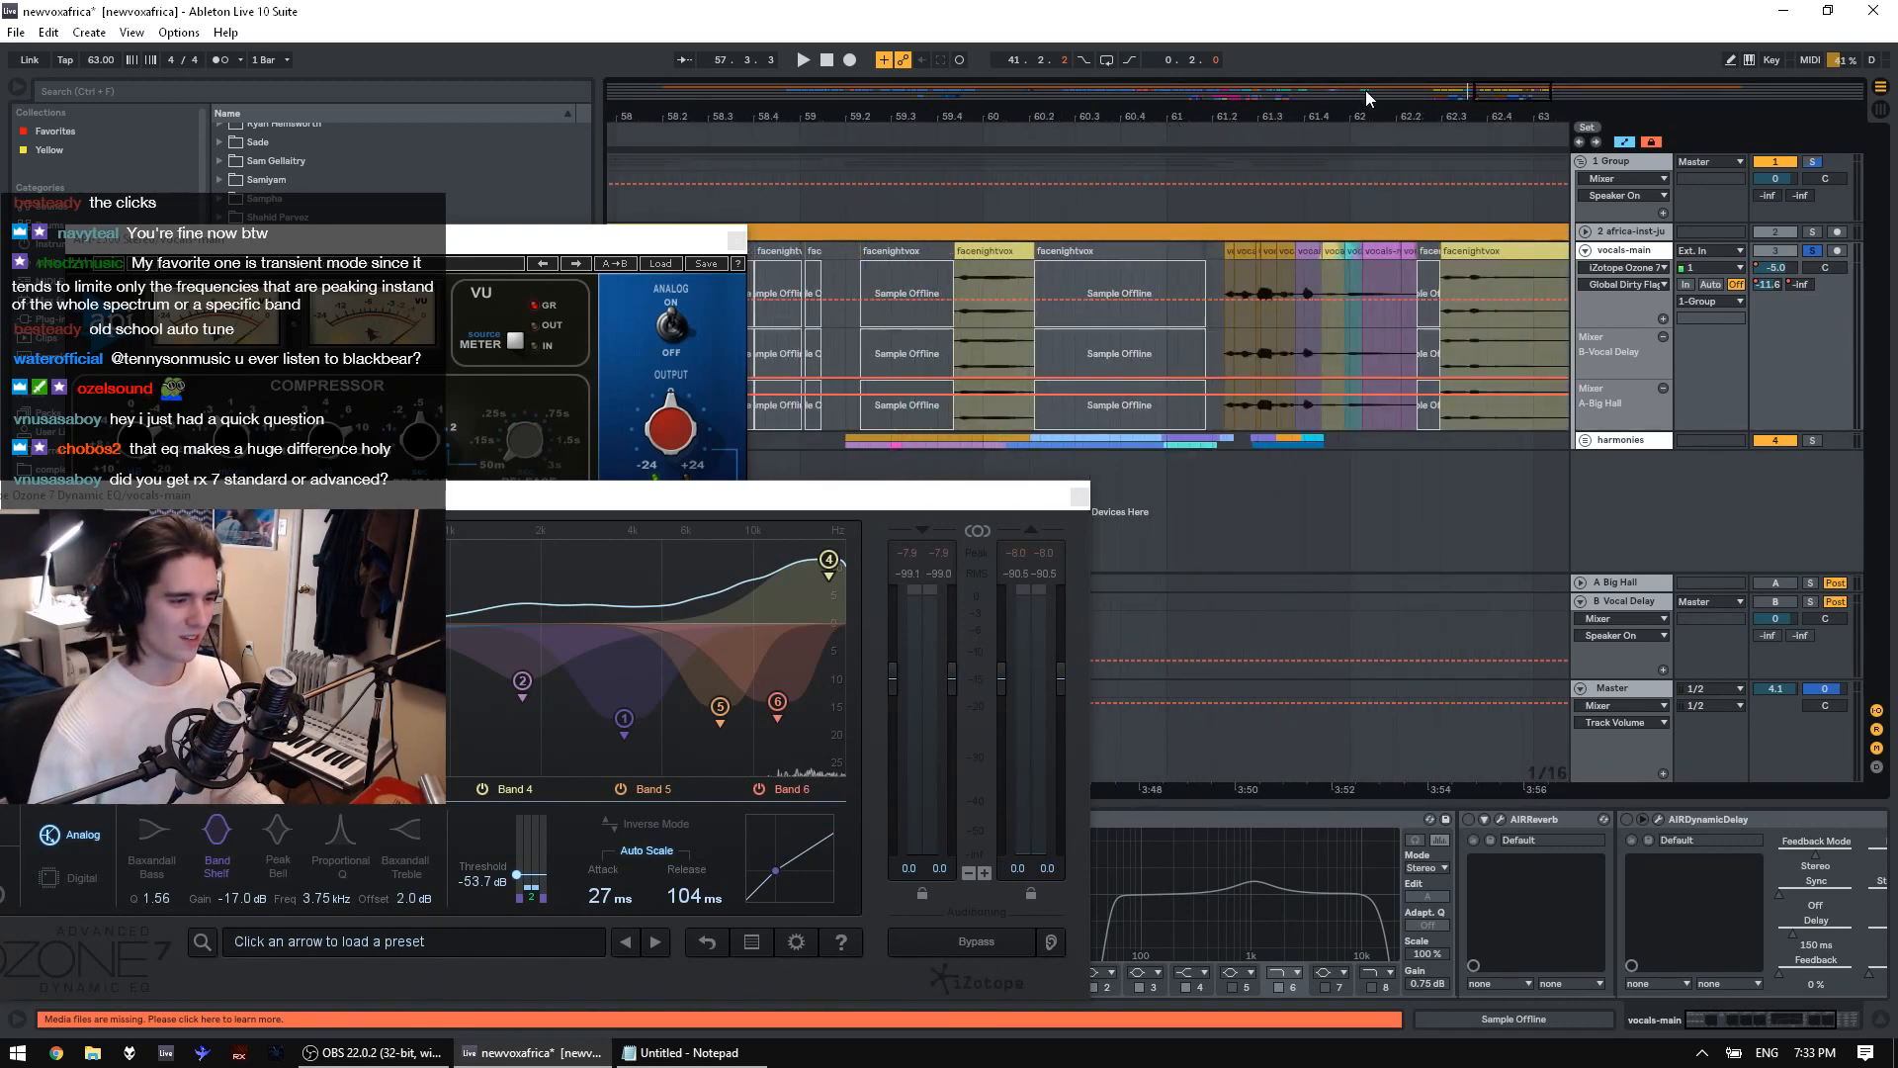
{"action": "left_click_drag", "start_coordinate": [1342, 257], "coordinate": [1184, 202]}
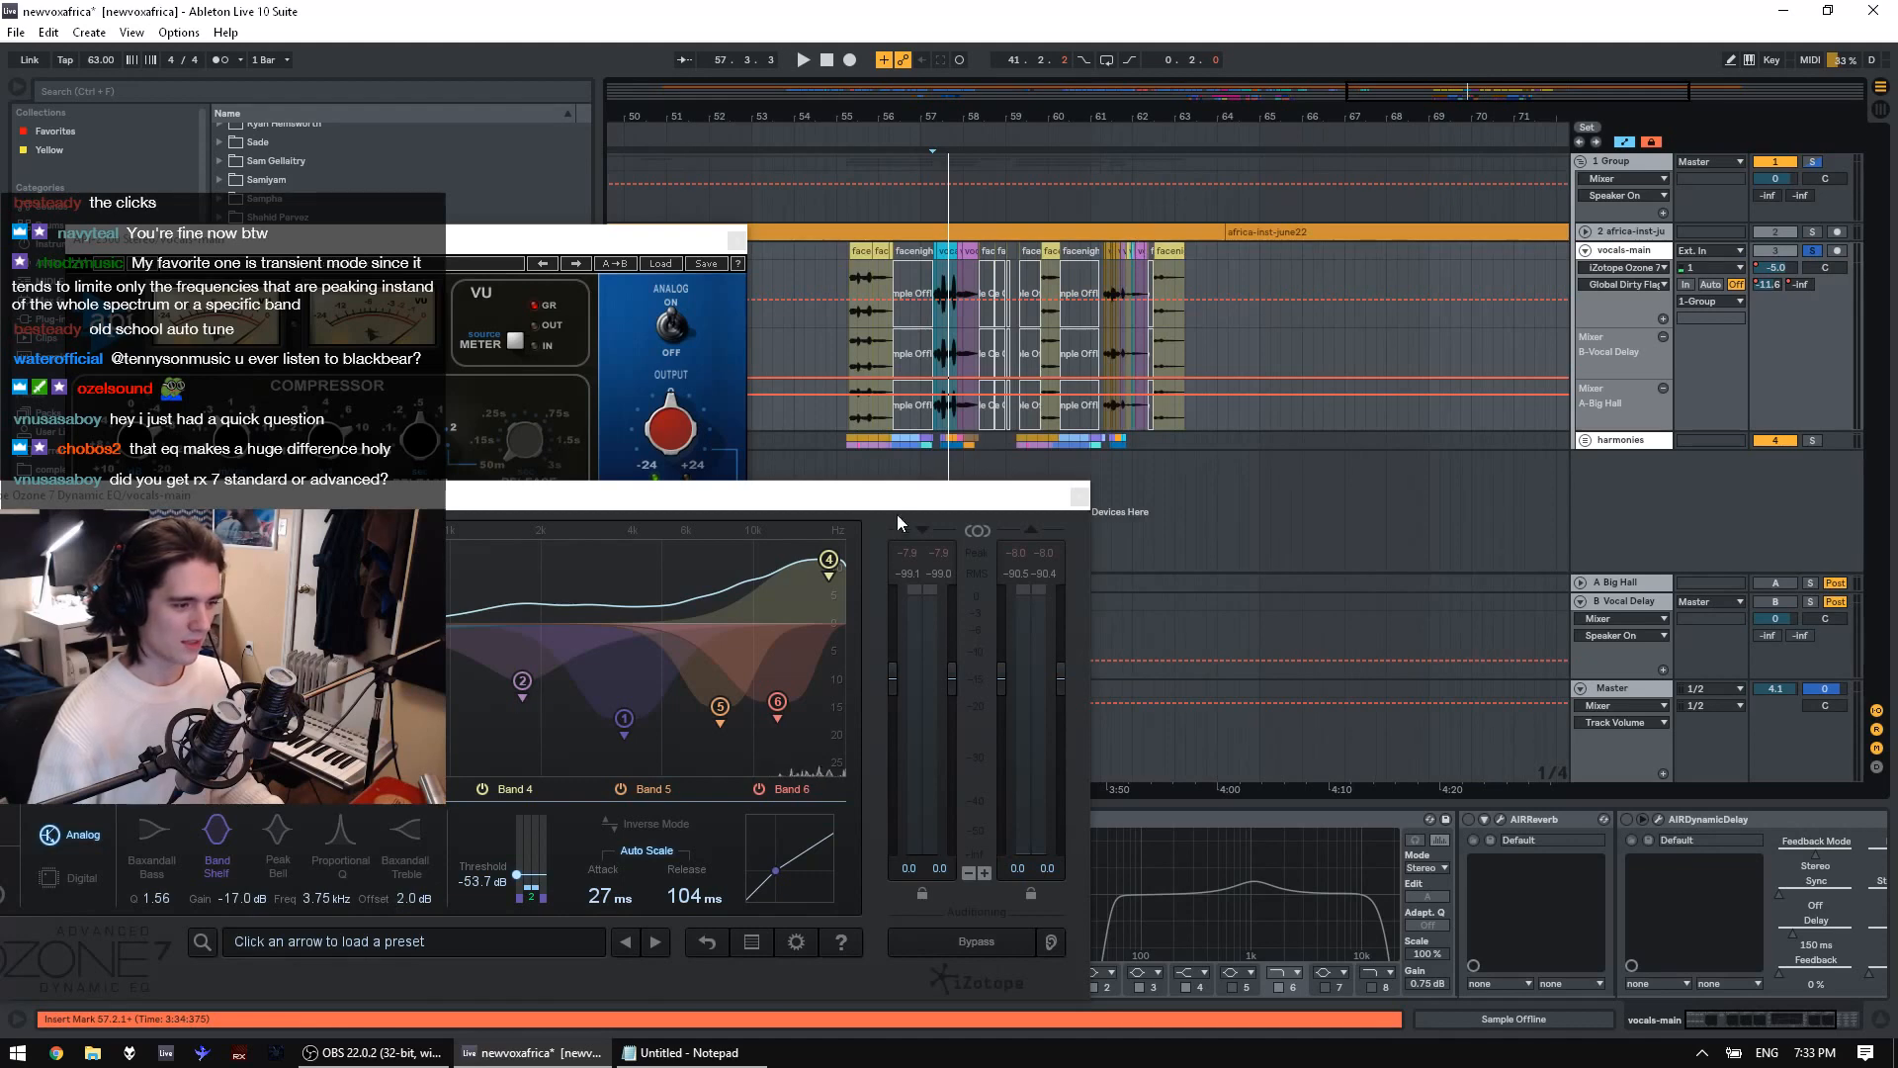
Audition the main vocal around bar 57 through the first Dynamic EQ, with band 4 selected
{"action": "left_click_drag", "start_coordinate": [954, 509], "coordinate": [1176, 229]}
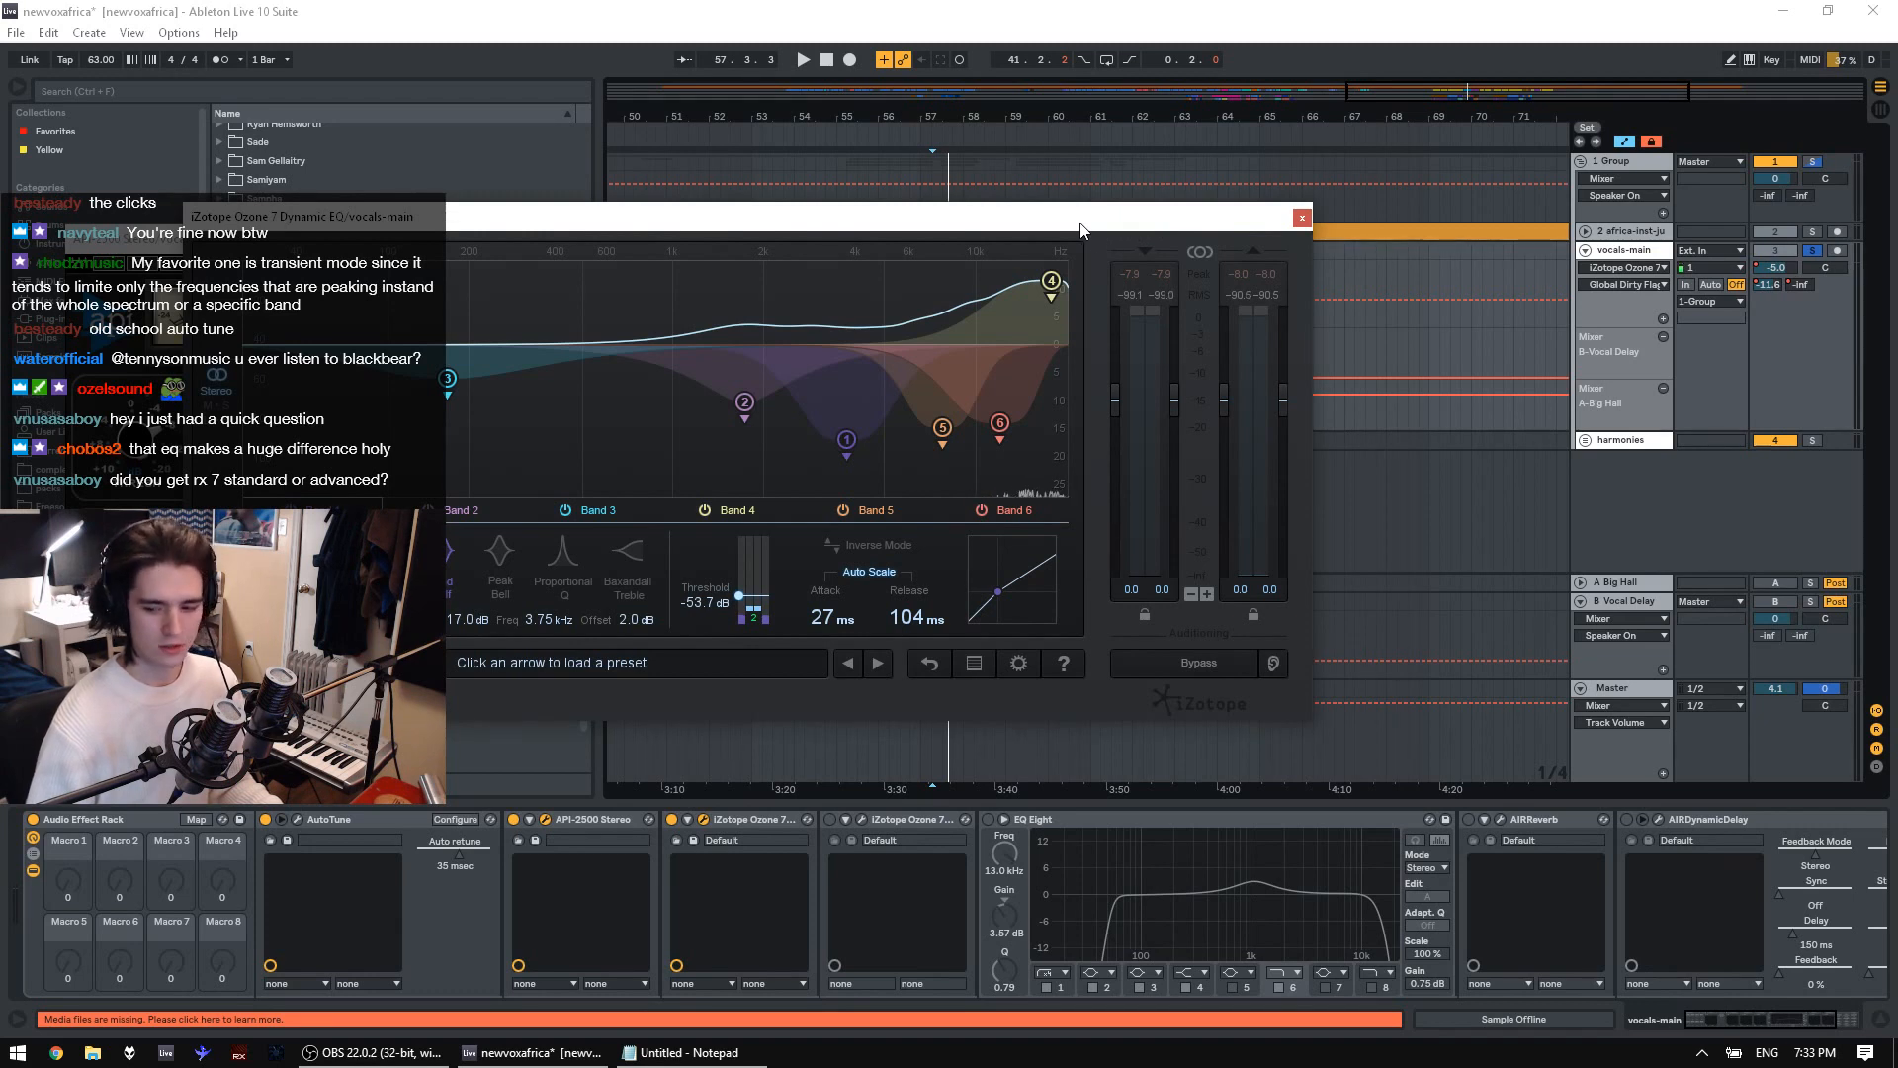
{"action": "key", "text": "space"}
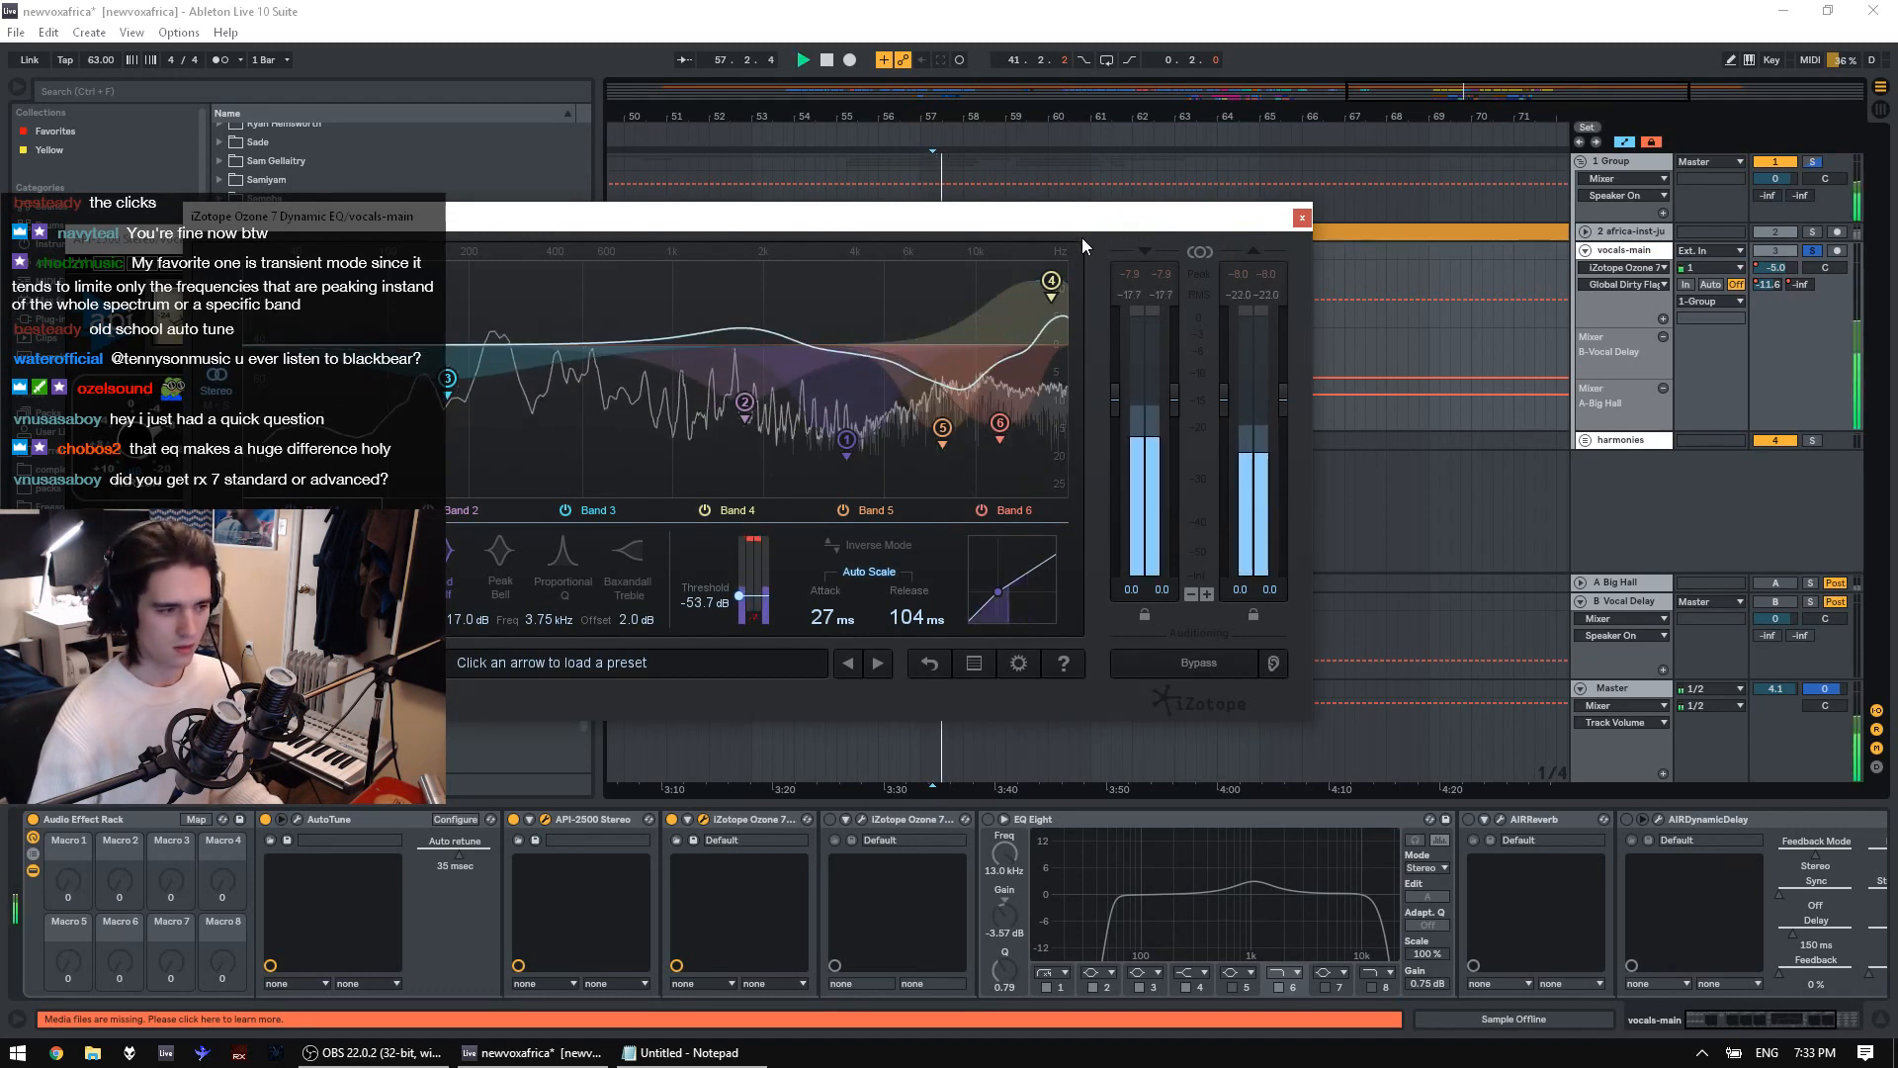
{"action": "left_click", "coordinate": [1051, 281]}
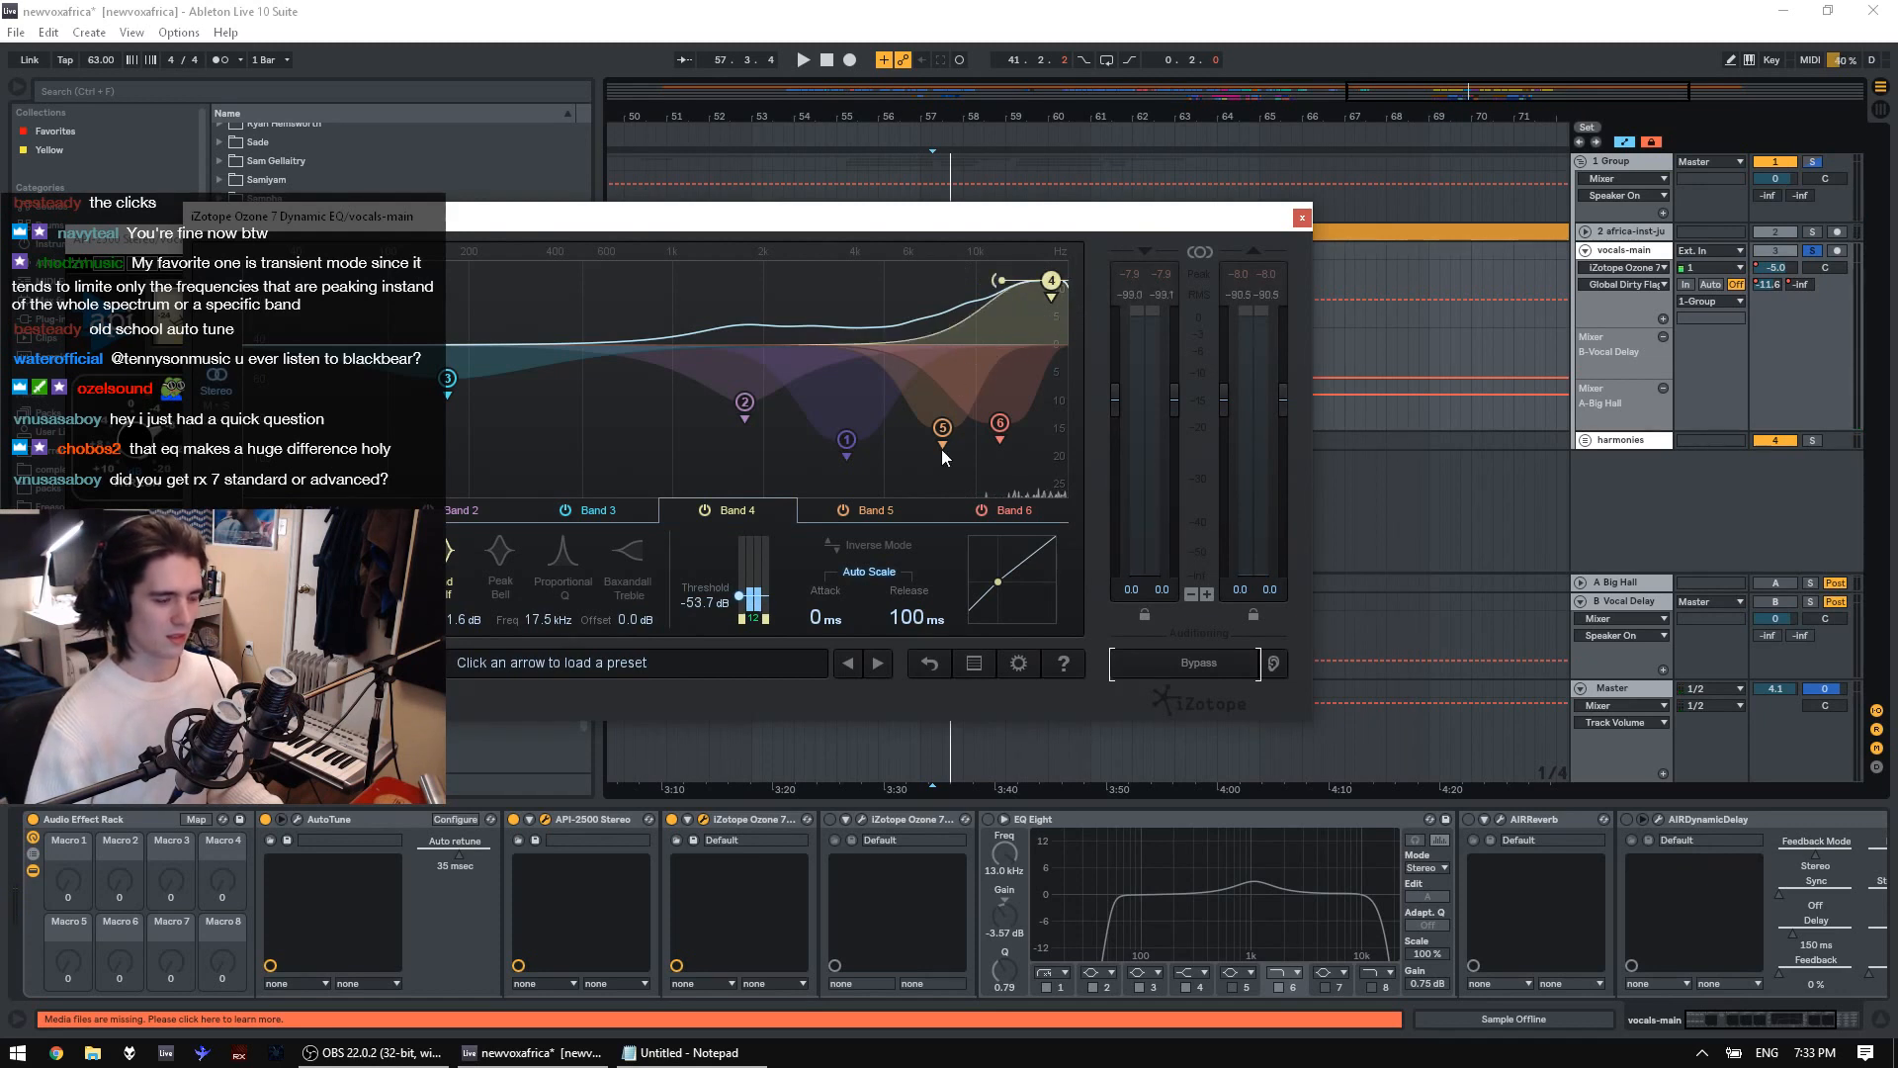
{"action": "key", "text": "space"}
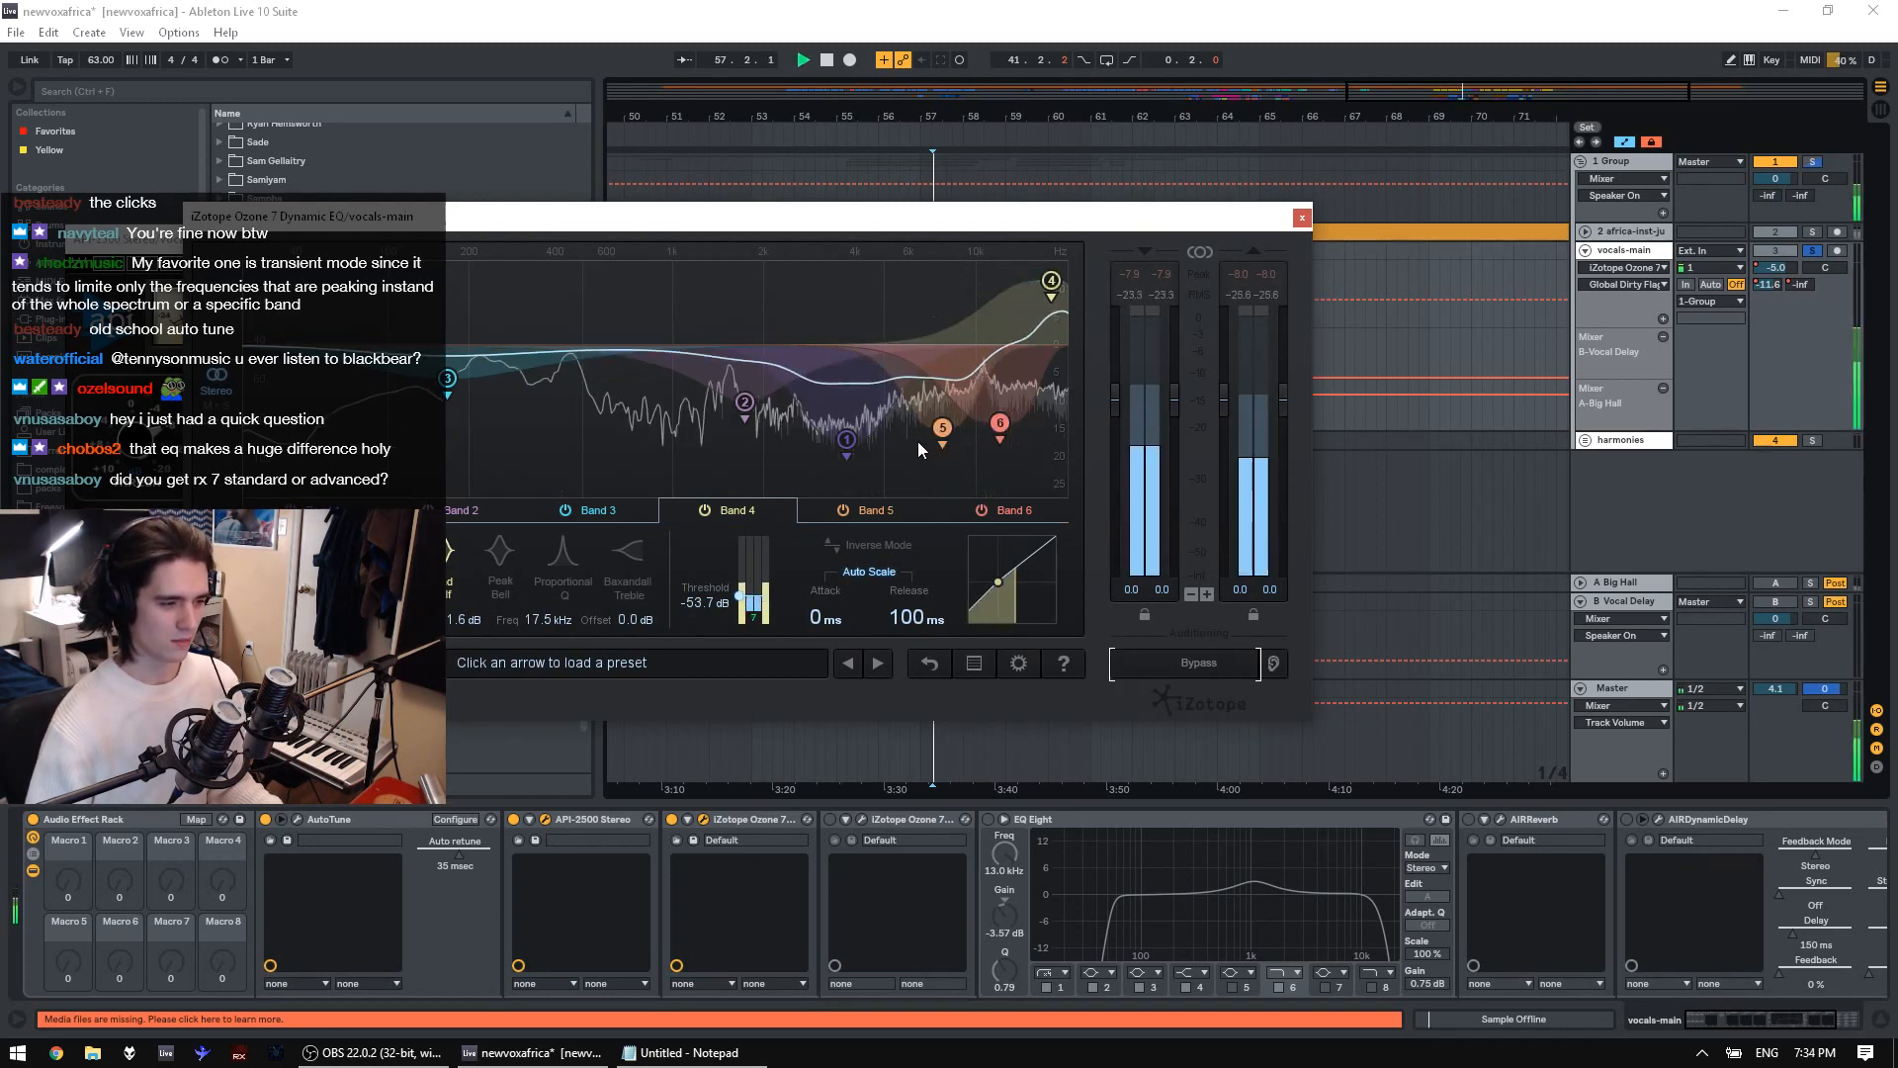
{"action": "key", "text": "space"}
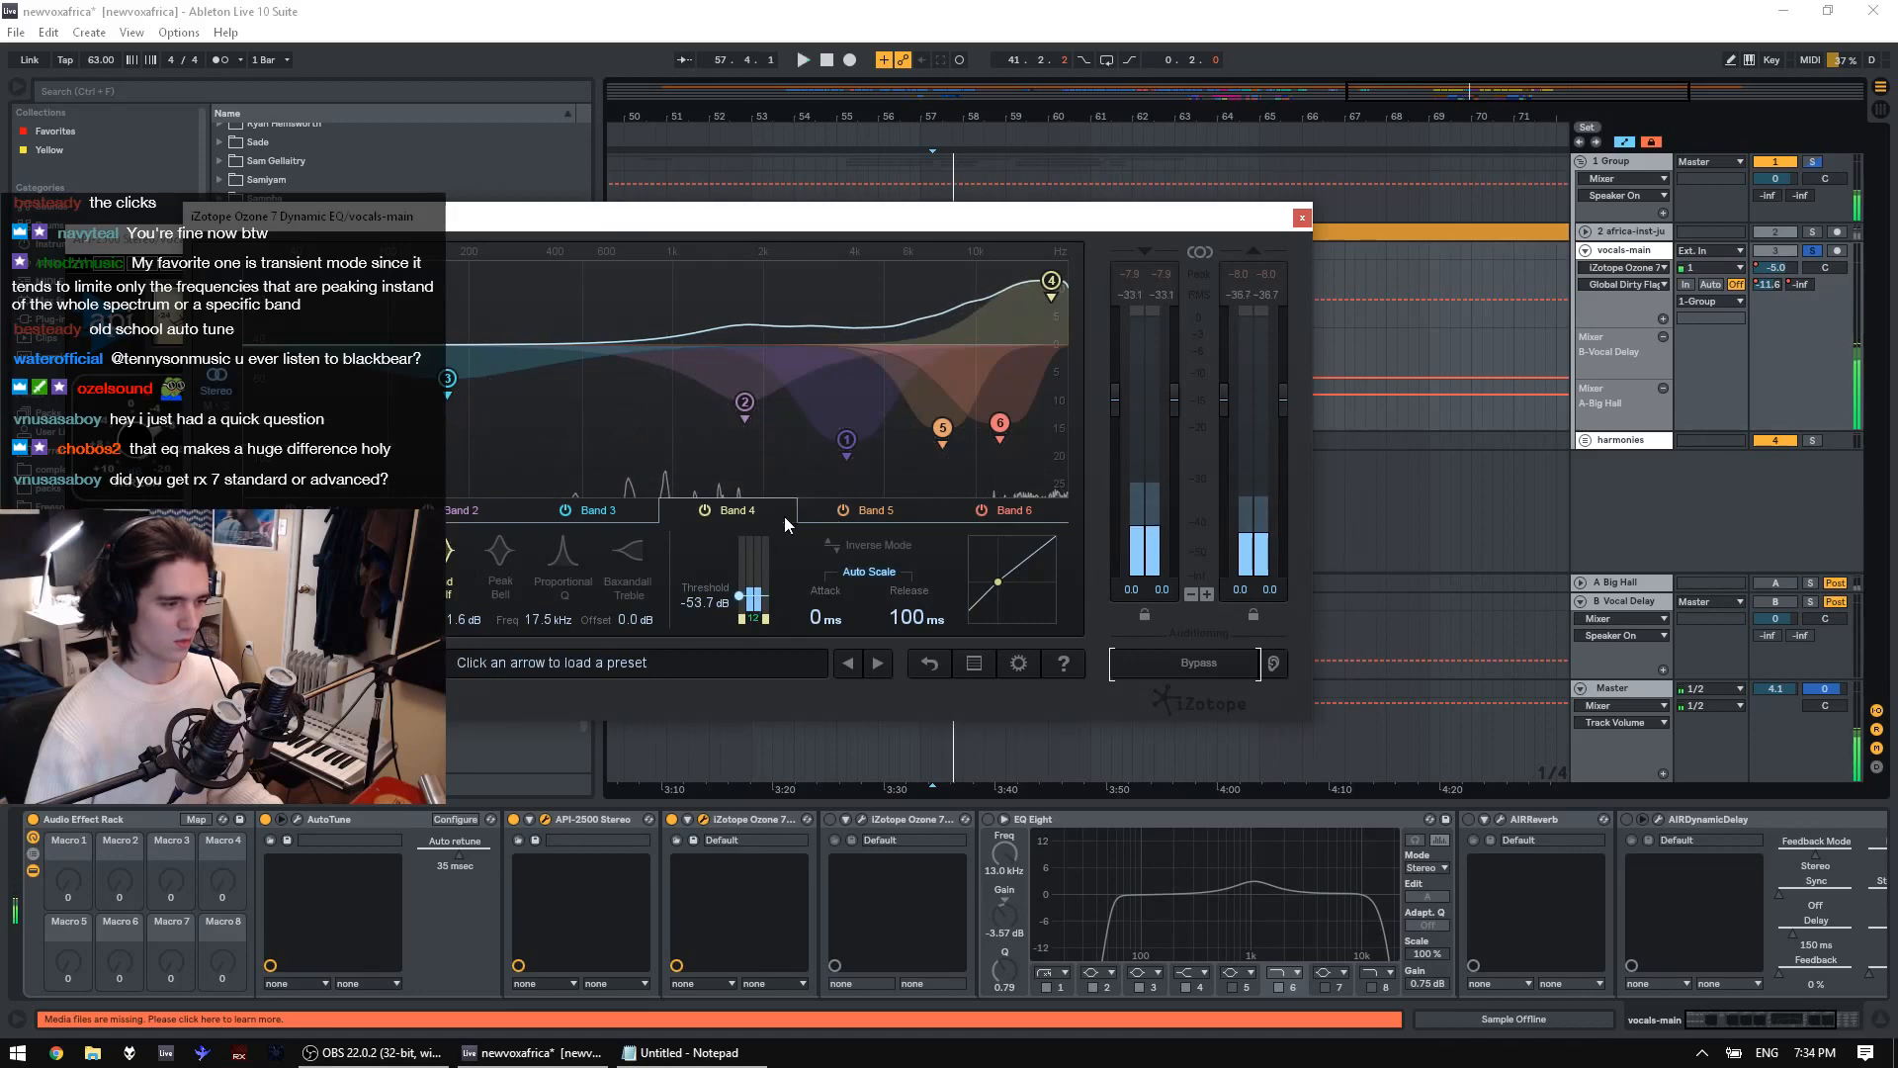
Compare the vocal with Dynamic EQ bands 5 and 6 switched off and on again
{"action": "left_click", "coordinate": [842, 510]}
{"action": "left_click", "coordinate": [981, 512]}
{"action": "key", "text": "space"}
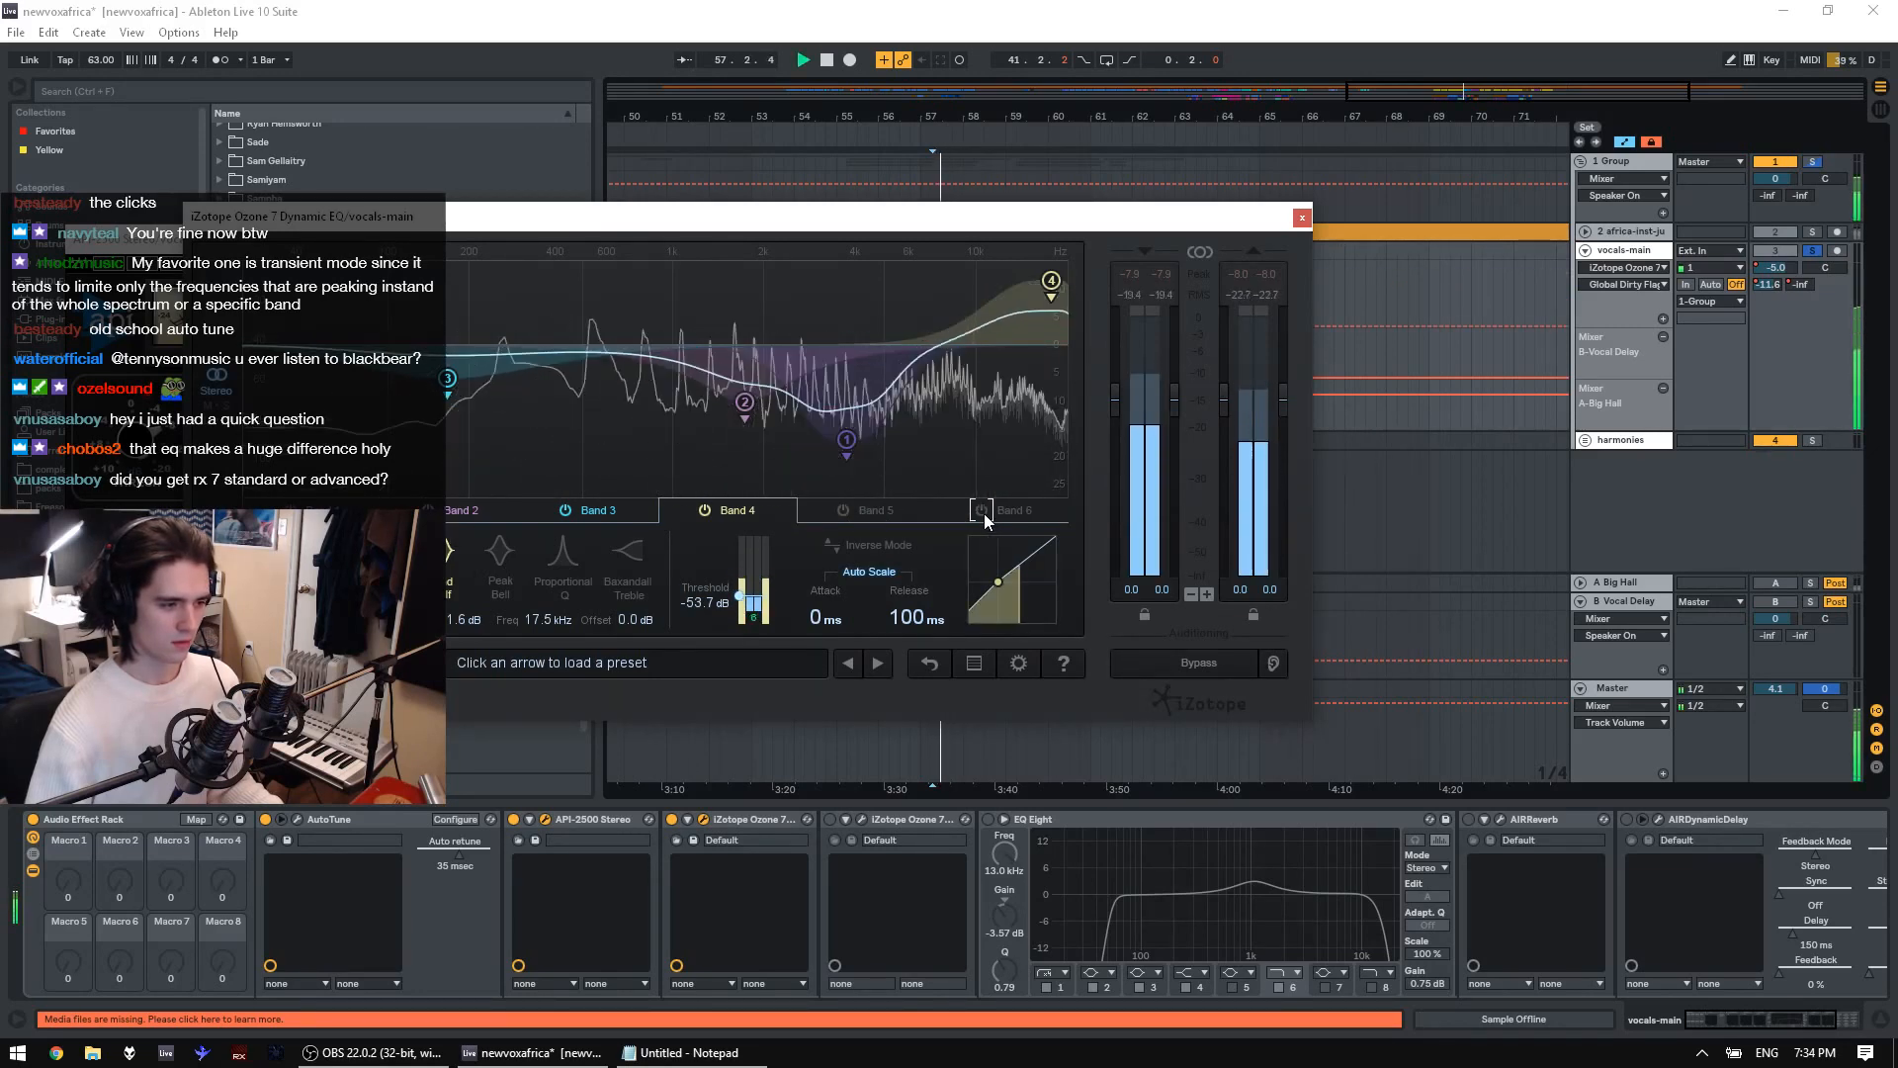
{"action": "left_click", "coordinate": [982, 510]}
{"action": "left_click", "coordinate": [842, 510]}
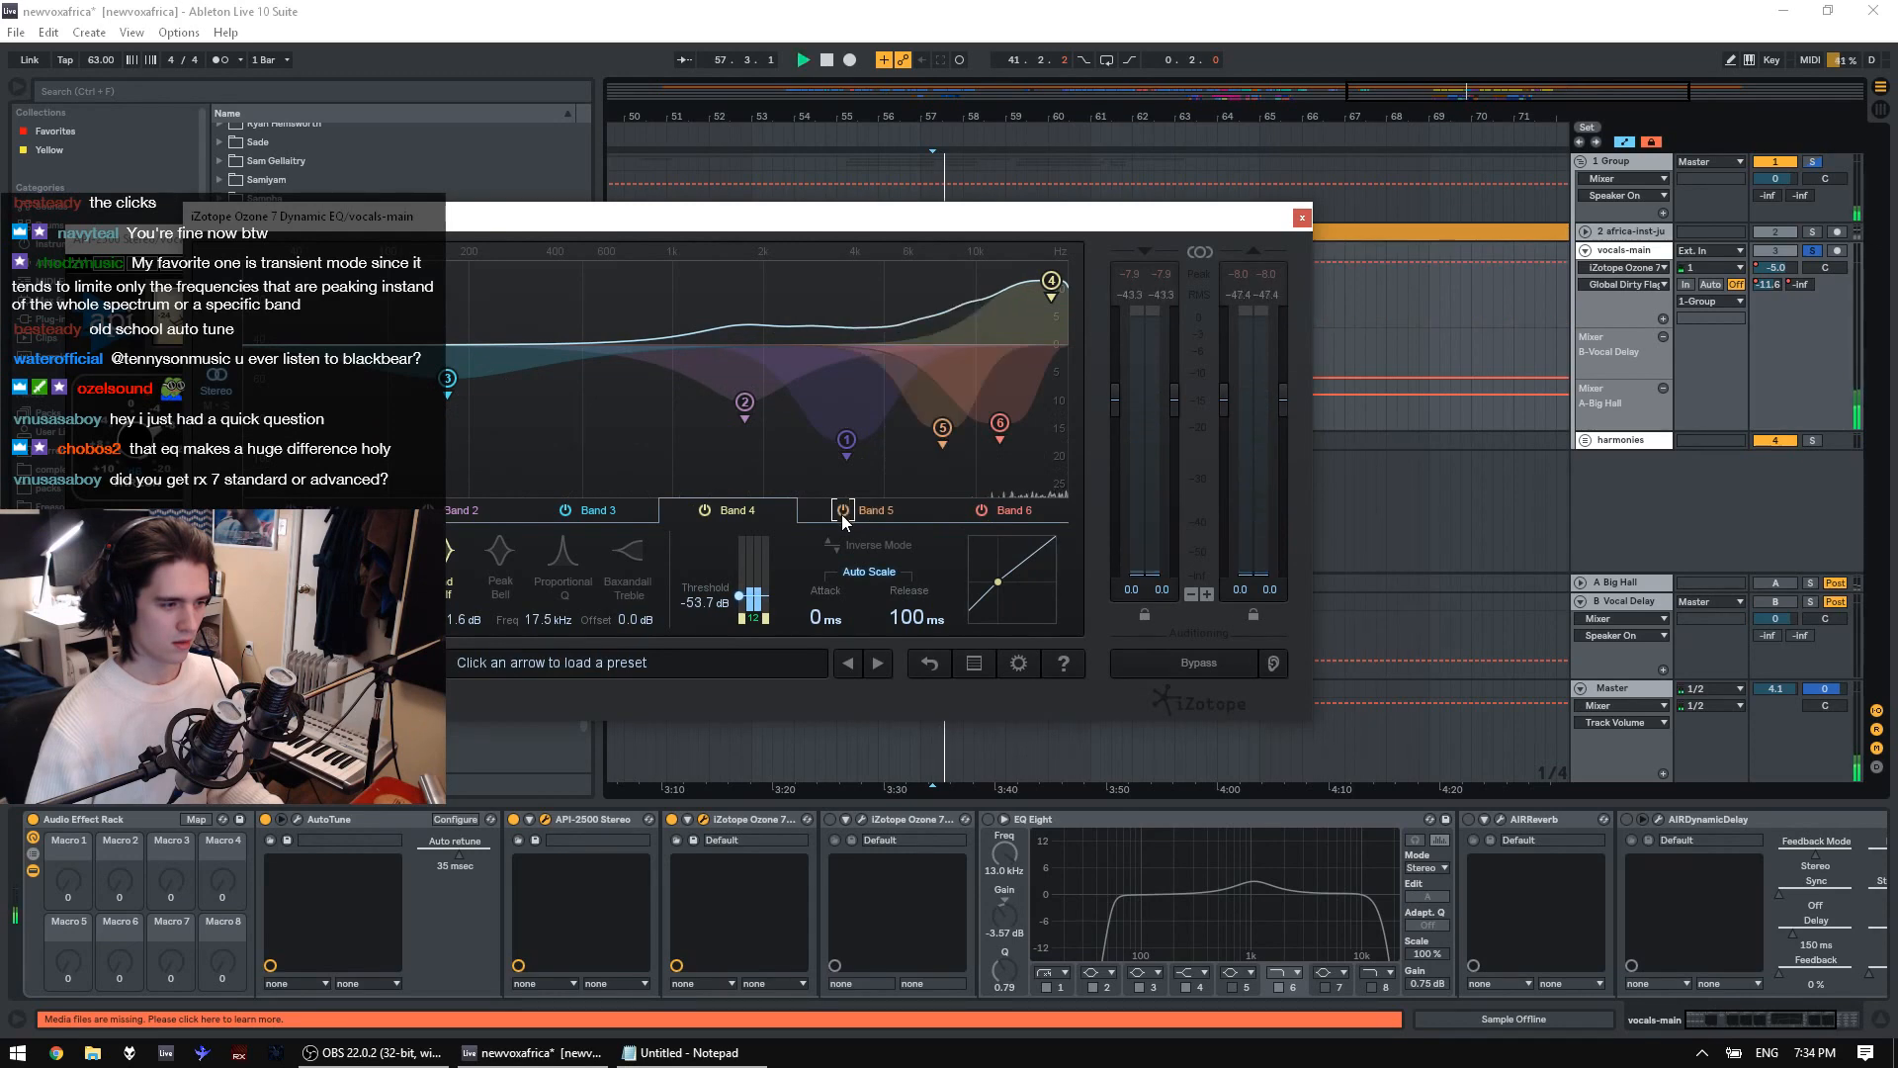
{"action": "key", "text": "space"}
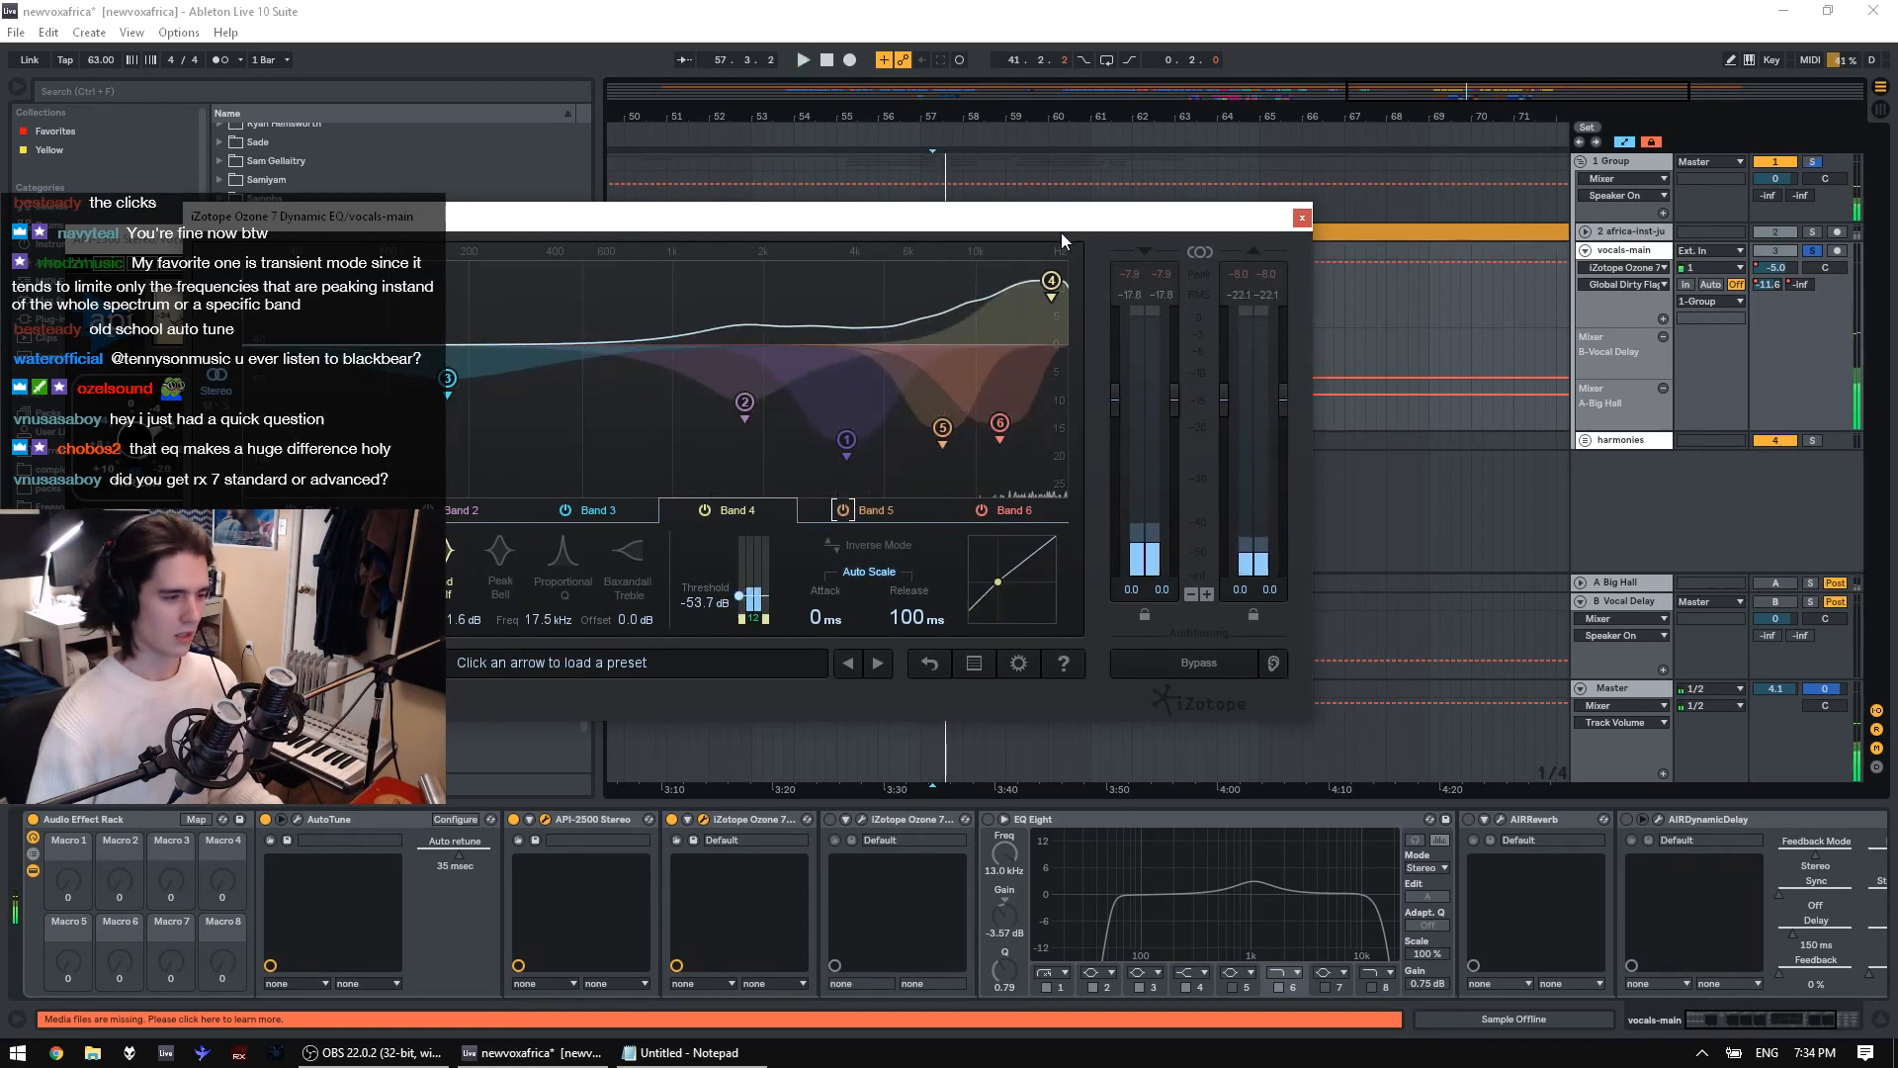
Audition the vocal once more through the full Dynamic EQ curve and close the plug-in window
{"action": "left_click_drag", "start_coordinate": [1116, 219], "coordinate": [1216, 200]}
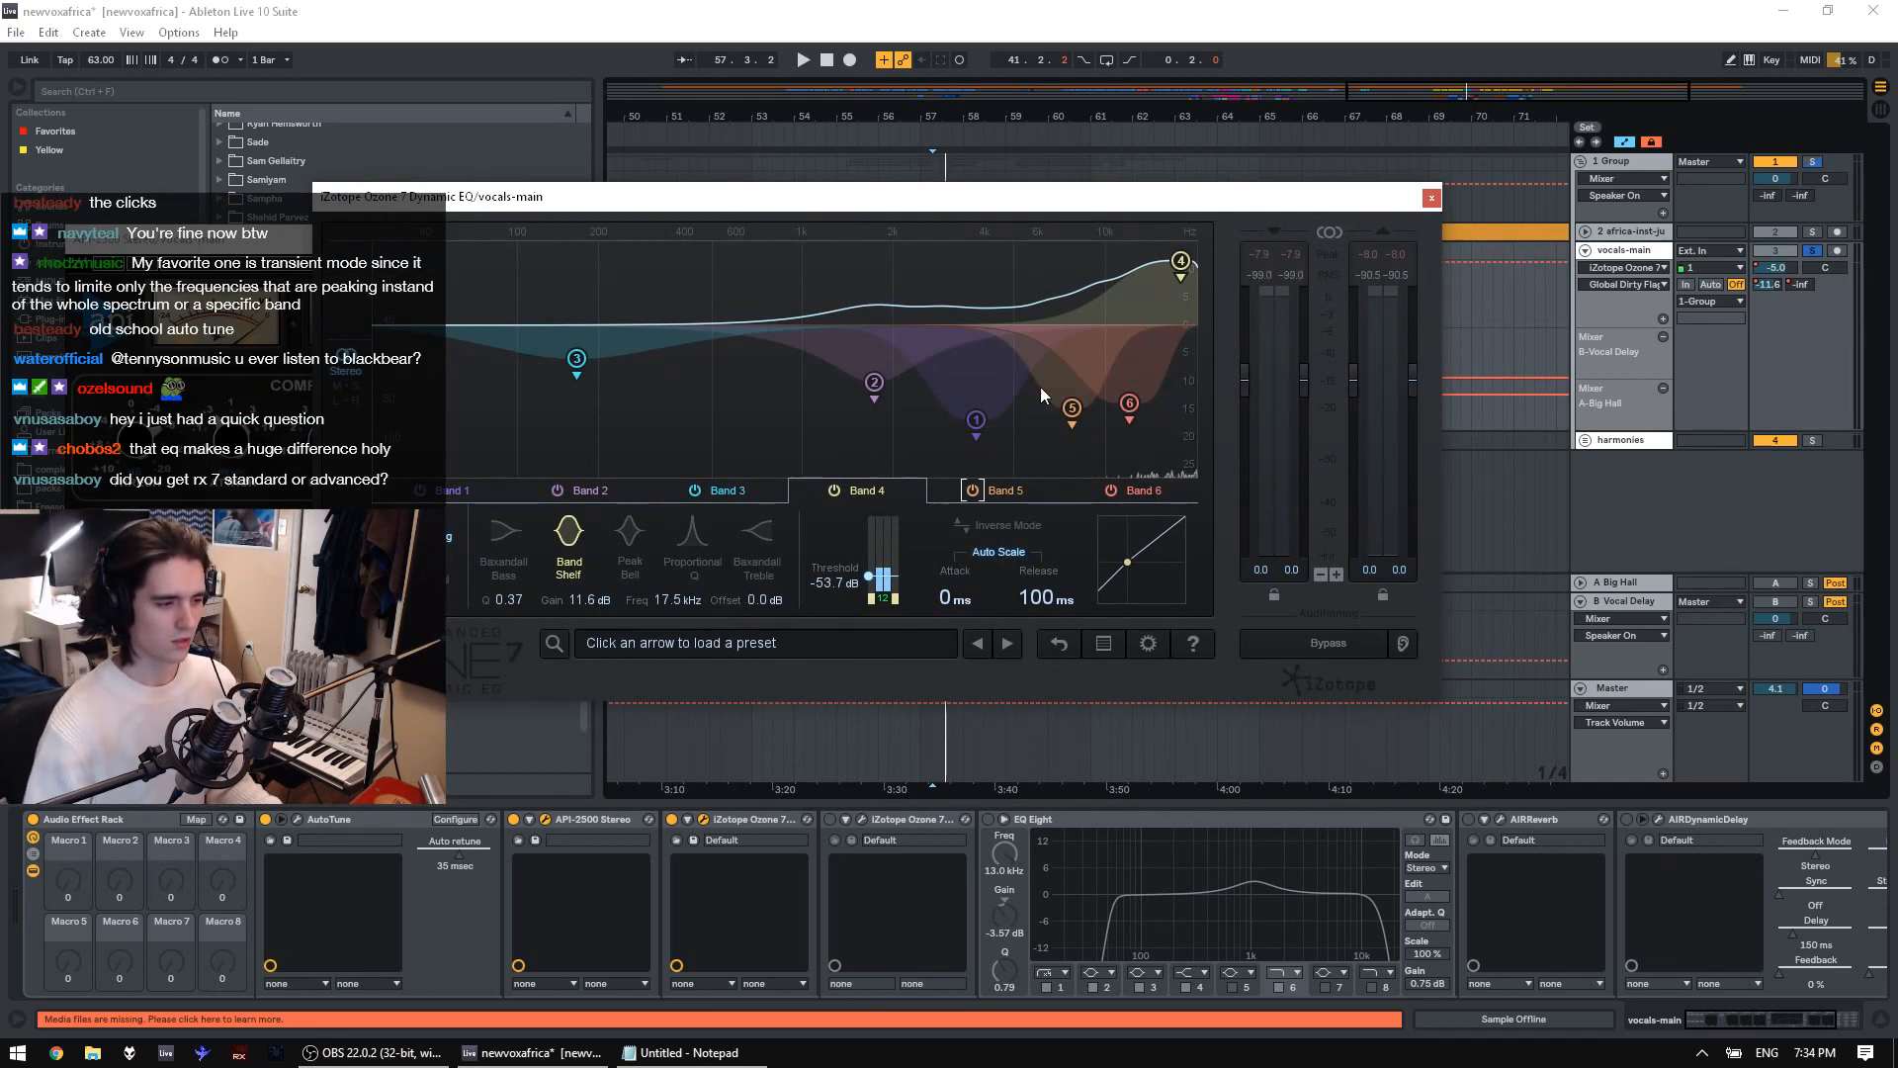
{"action": "key", "text": "space"}
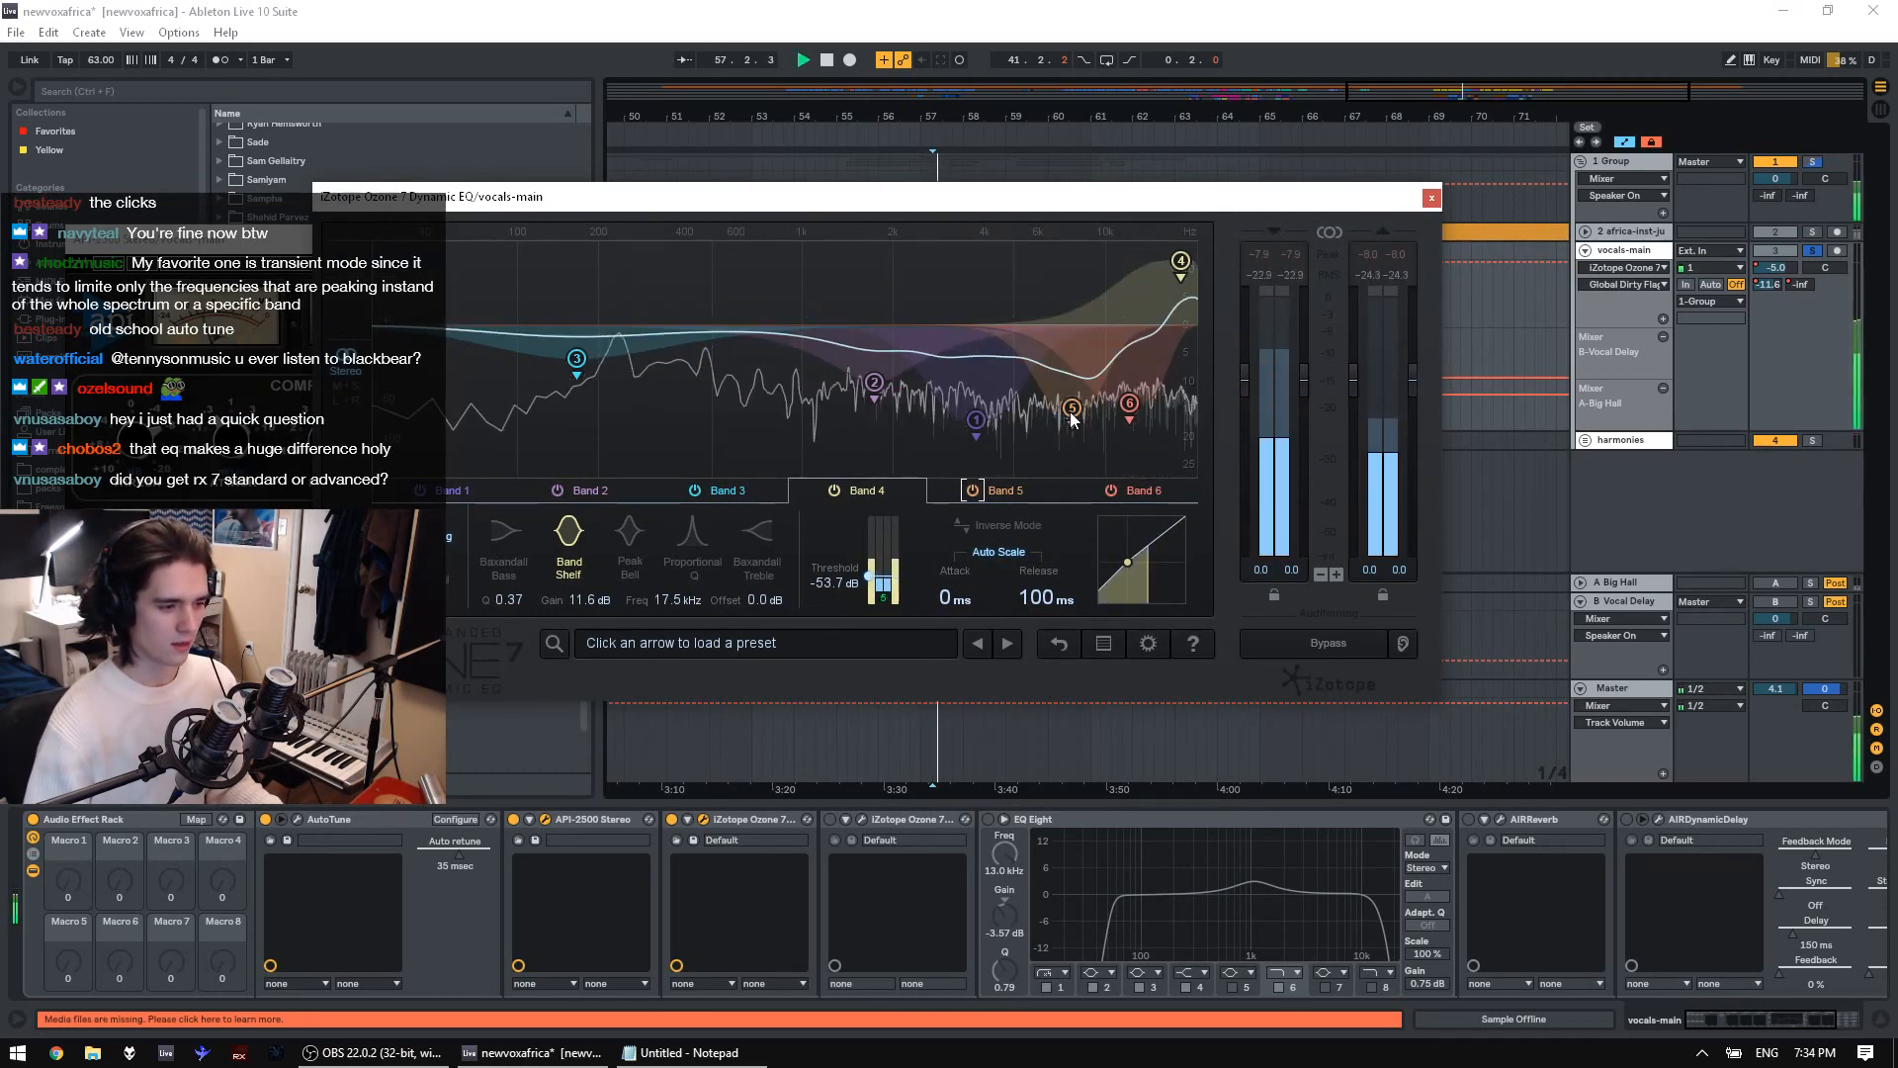
{"action": "key", "text": "space"}
{"action": "left_click", "coordinate": [1429, 198]}
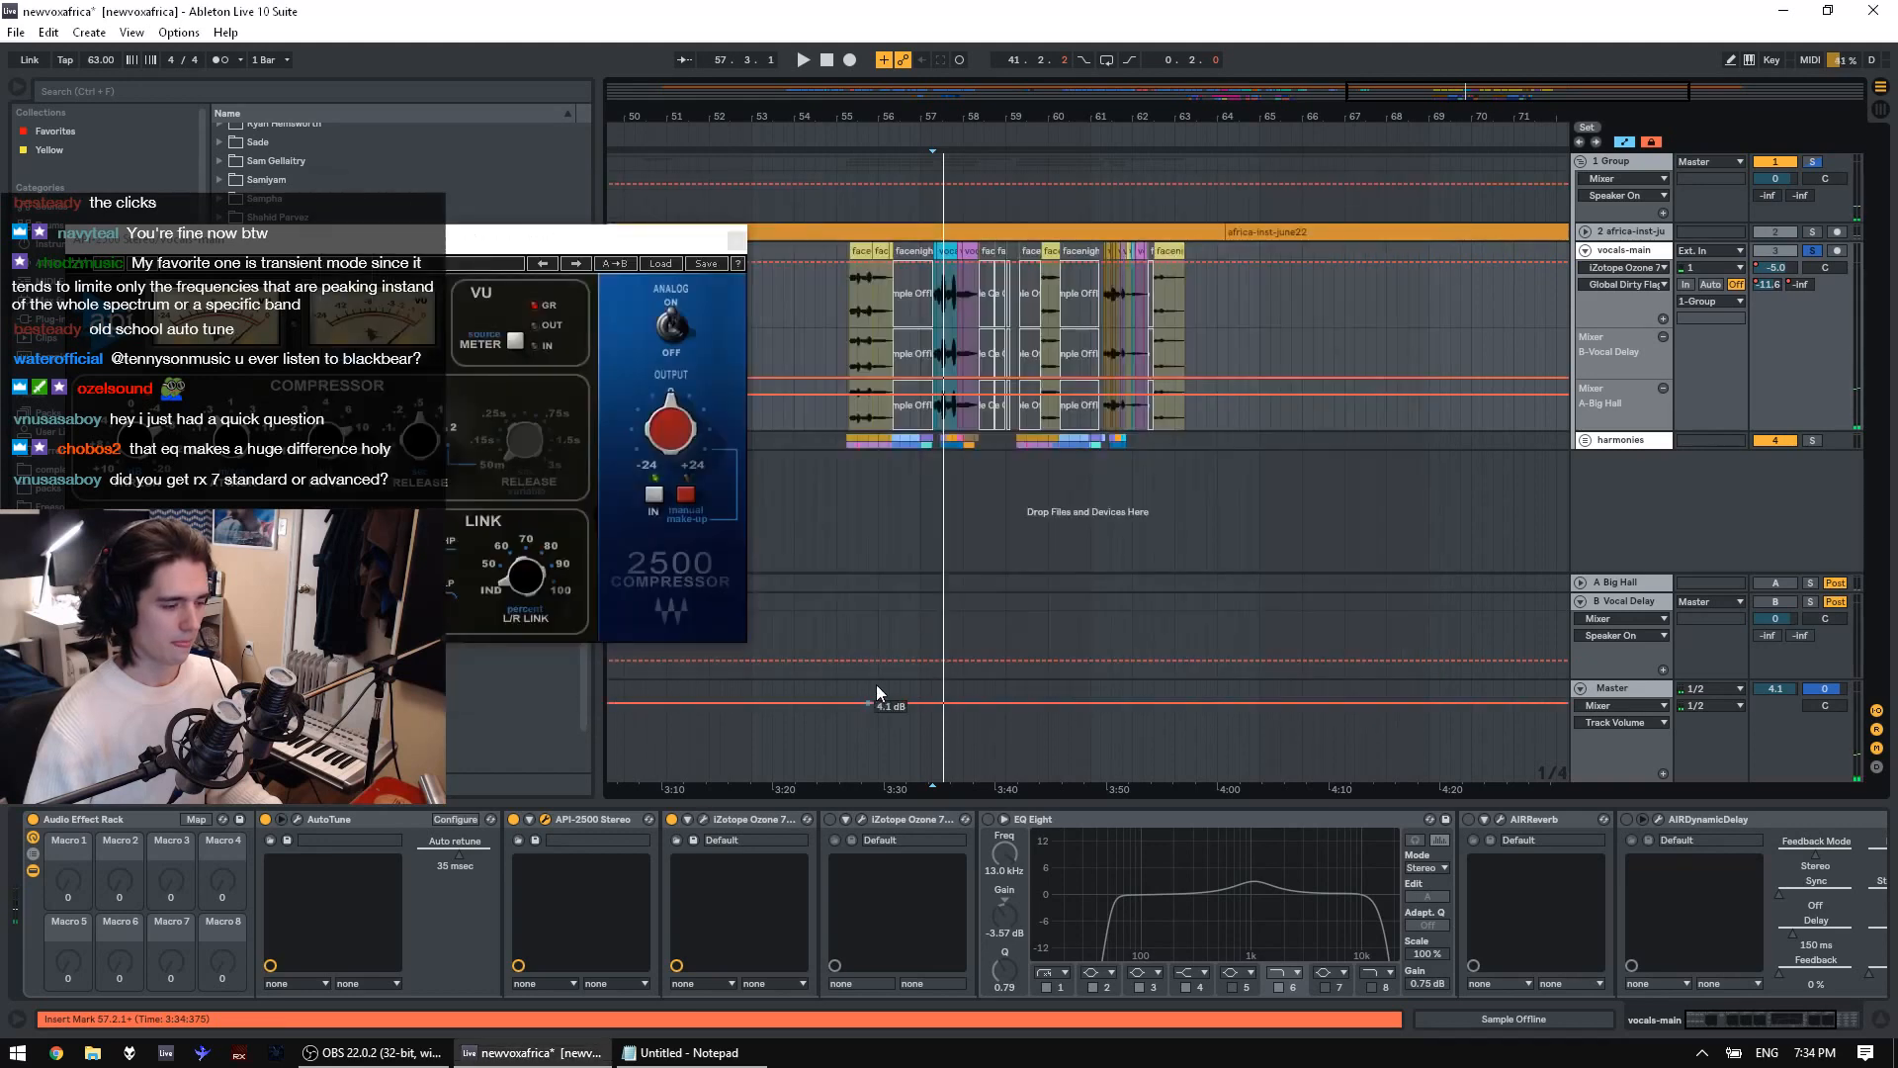
Enable the second Ozone 7 Dynamic EQ on vocals-main and open its window without loading a preset
{"action": "left_click", "coordinate": [828, 818]}
{"action": "left_click", "coordinate": [883, 832]}
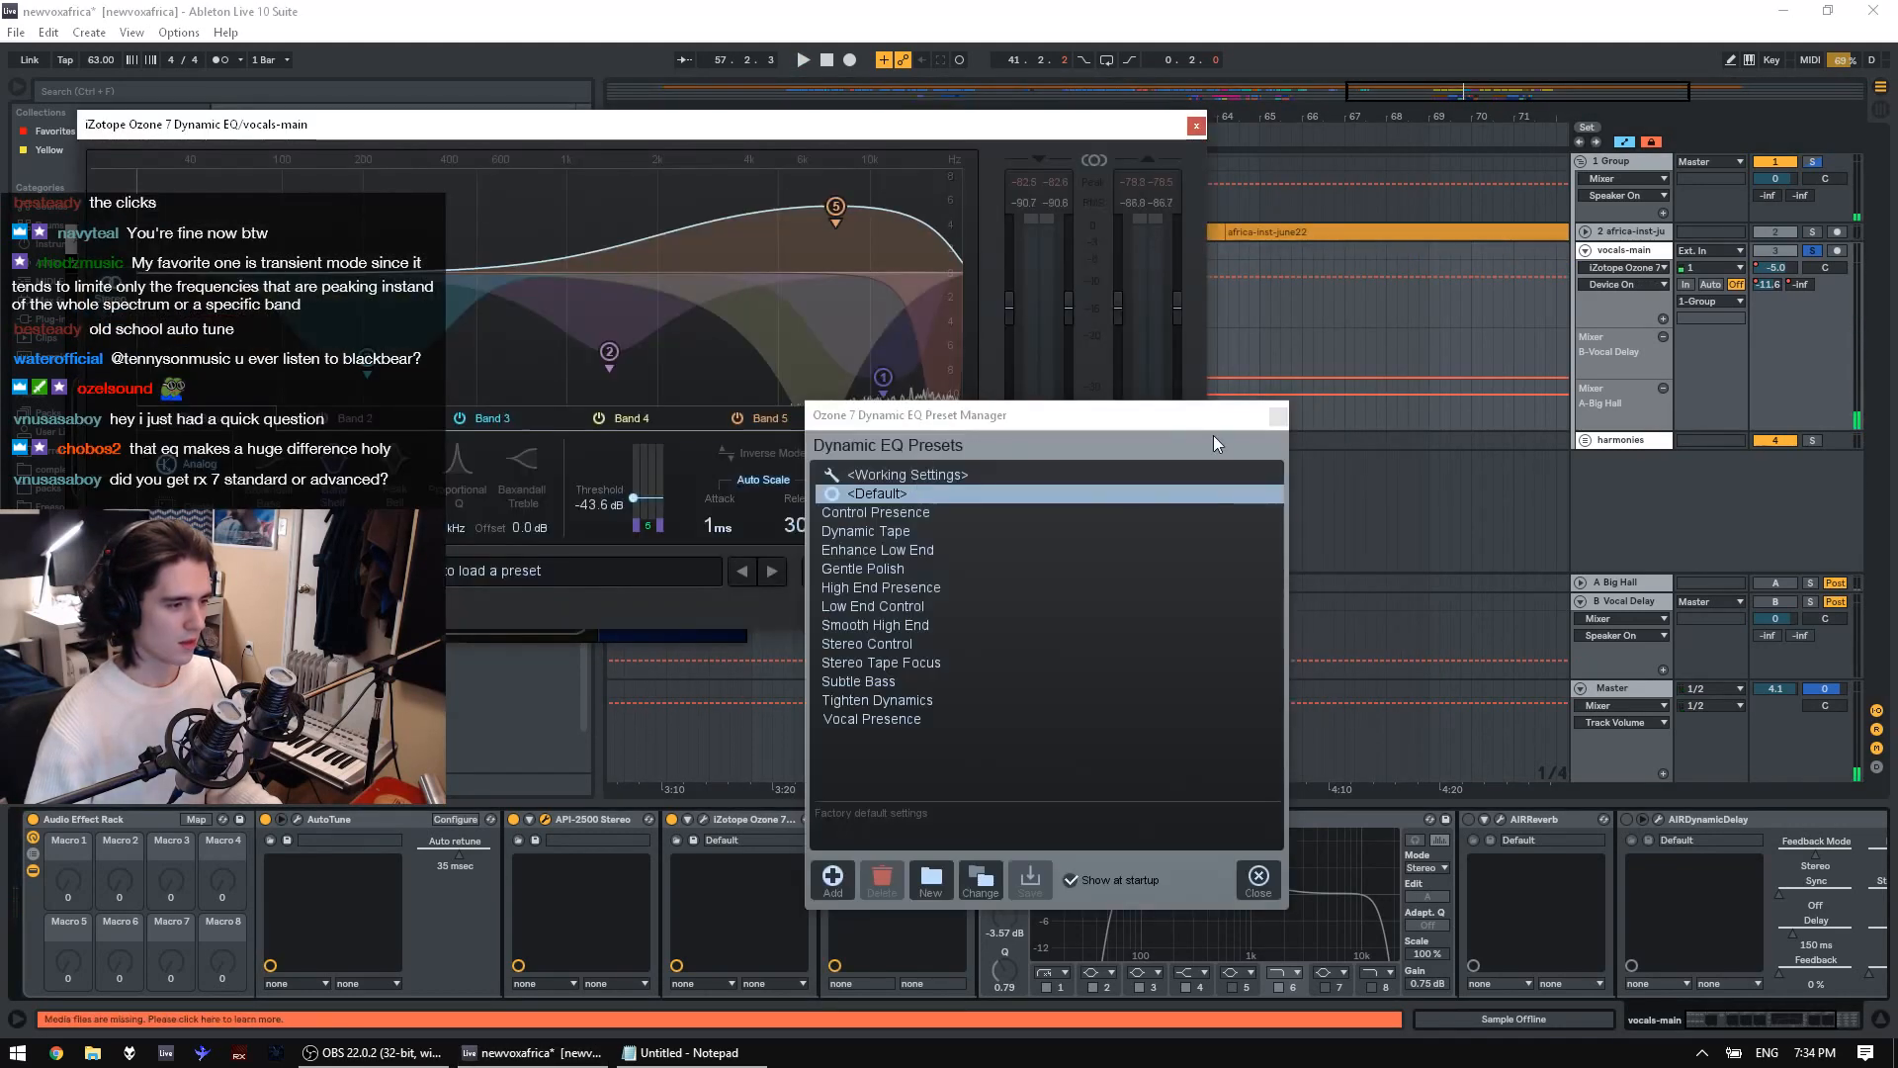
{"action": "left_click", "coordinate": [1278, 415]}
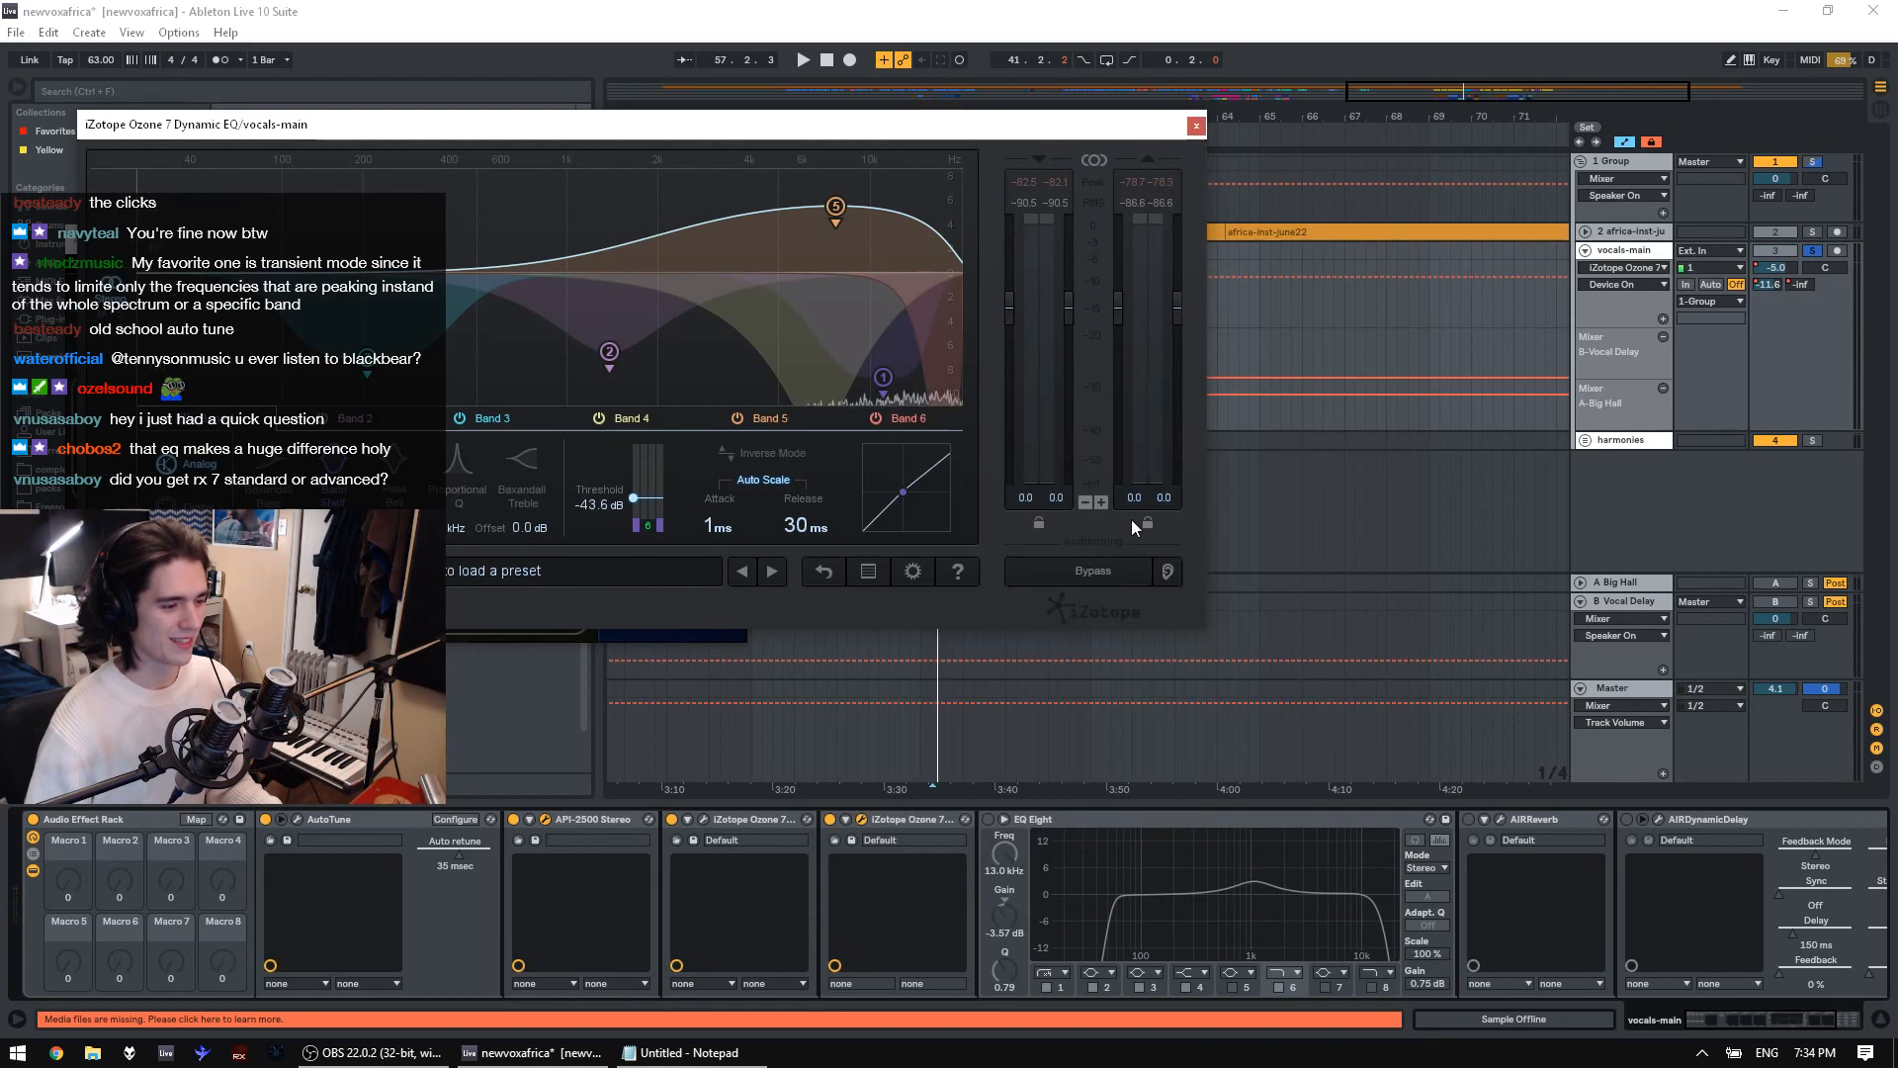
Compare the vocal with each of the two Dynamic EQs switched off, and leave both enabled
{"action": "key", "text": "space"}
{"action": "left_click", "coordinate": [833, 820]}
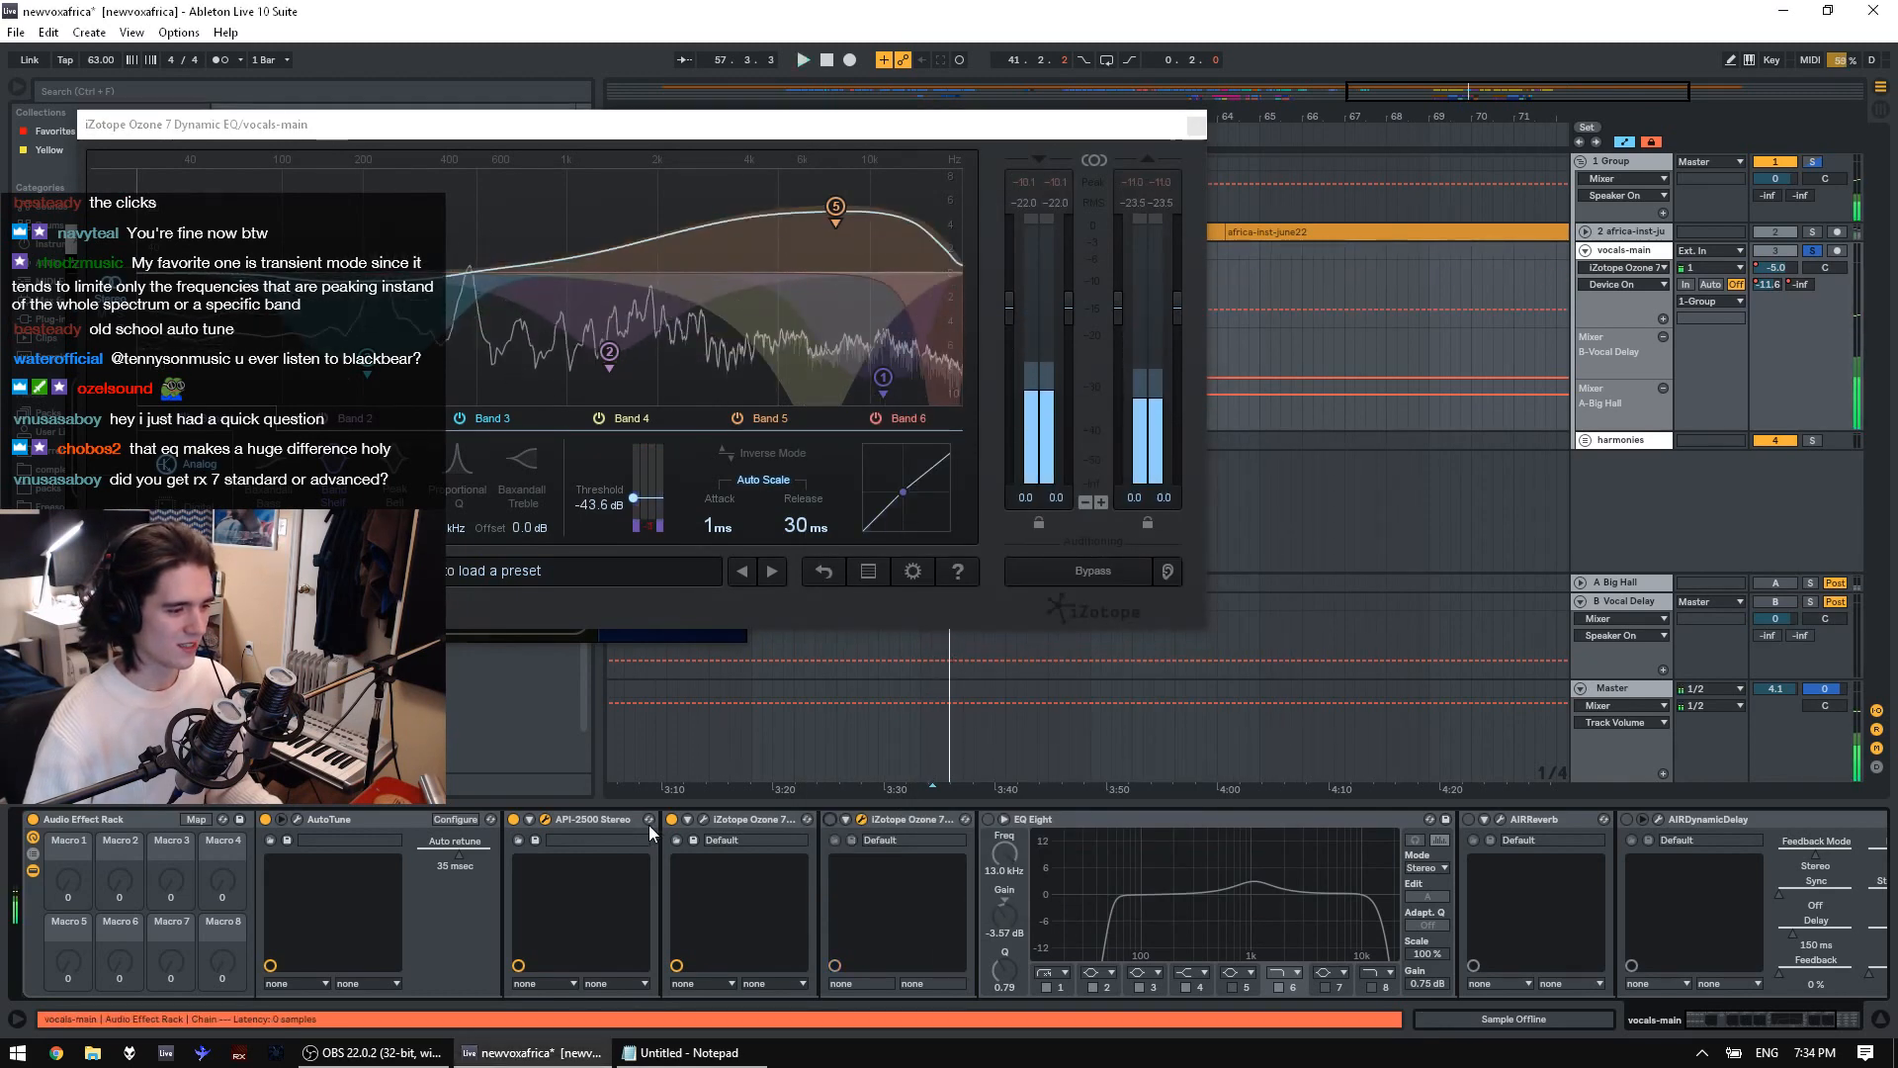
{"action": "left_click", "coordinate": [669, 822]}
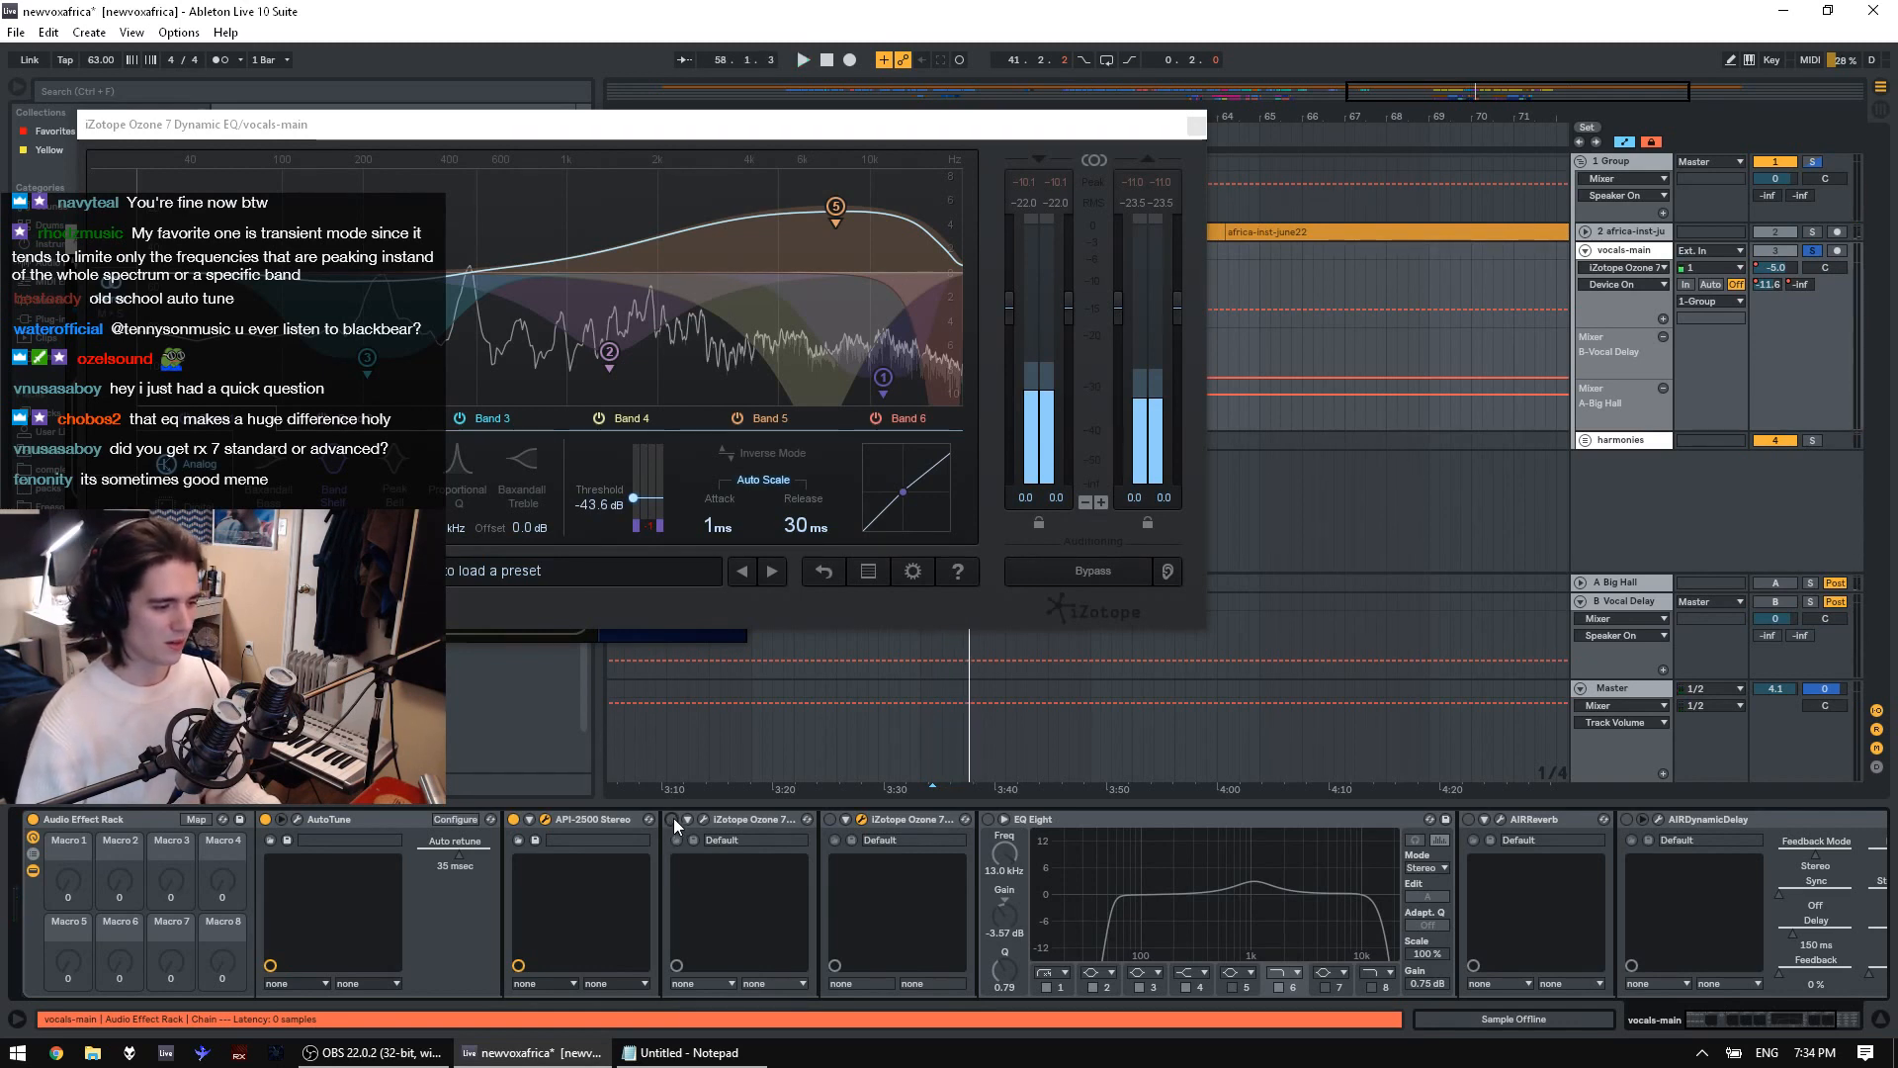
{"action": "left_click", "coordinate": [672, 819]}
{"action": "left_click", "coordinate": [830, 821]}
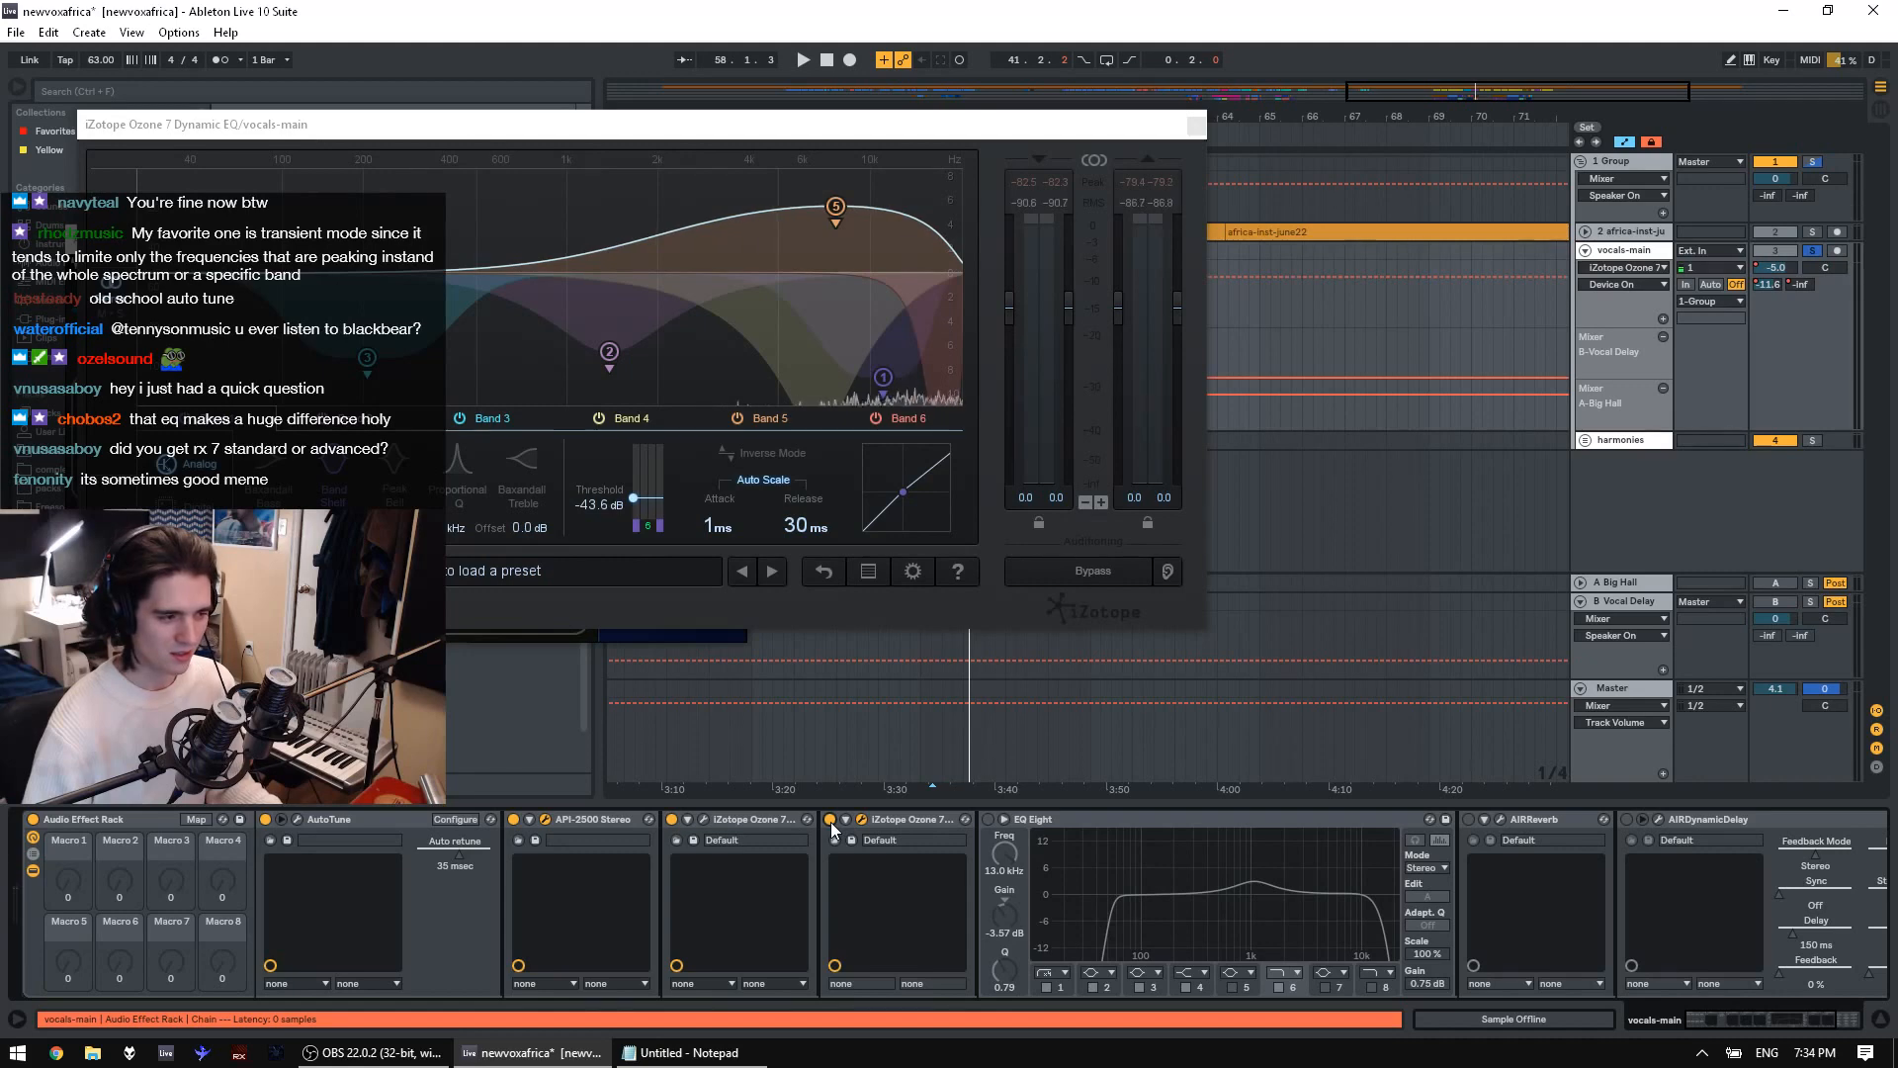
{"action": "key", "text": "space"}
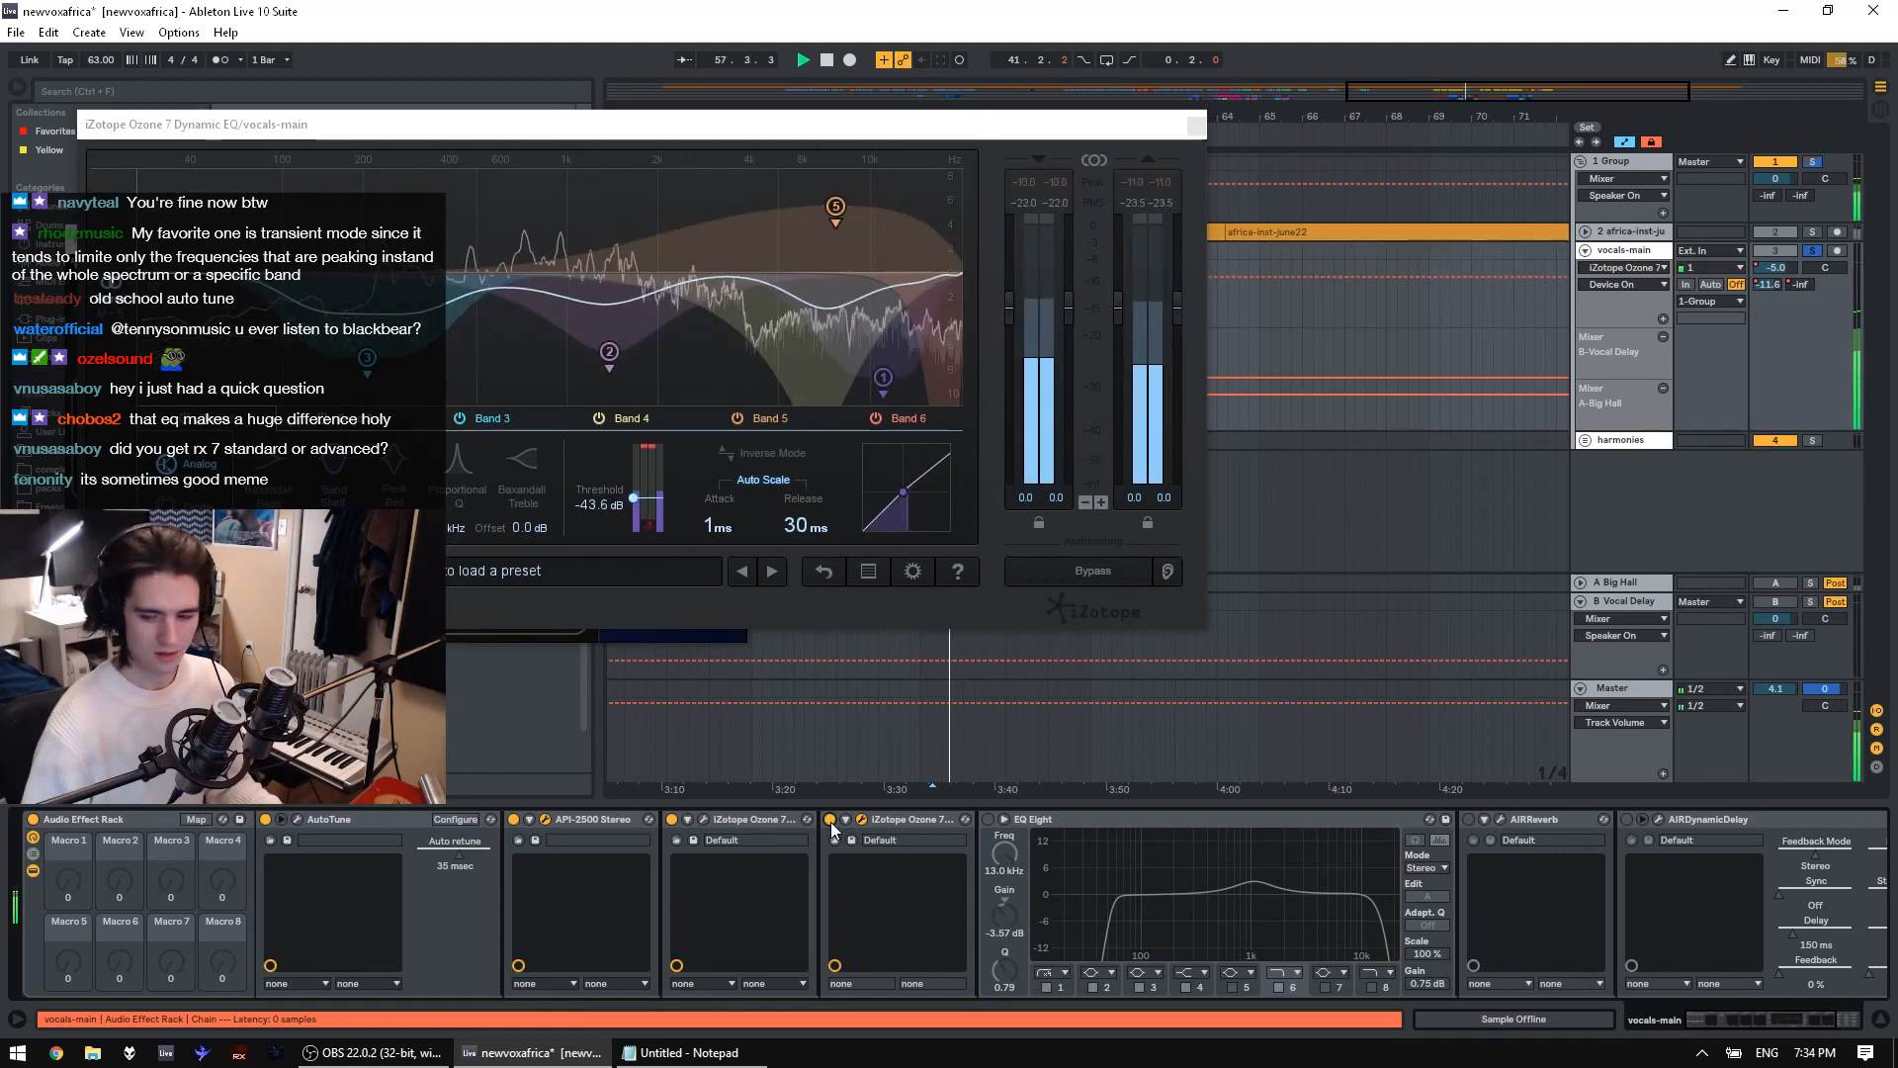
Enable EQ Eight on vocals-main and audition the vocal through it, closing the Dynamic EQ window
{"action": "left_click", "coordinate": [989, 819]}
{"action": "key", "text": "space"}
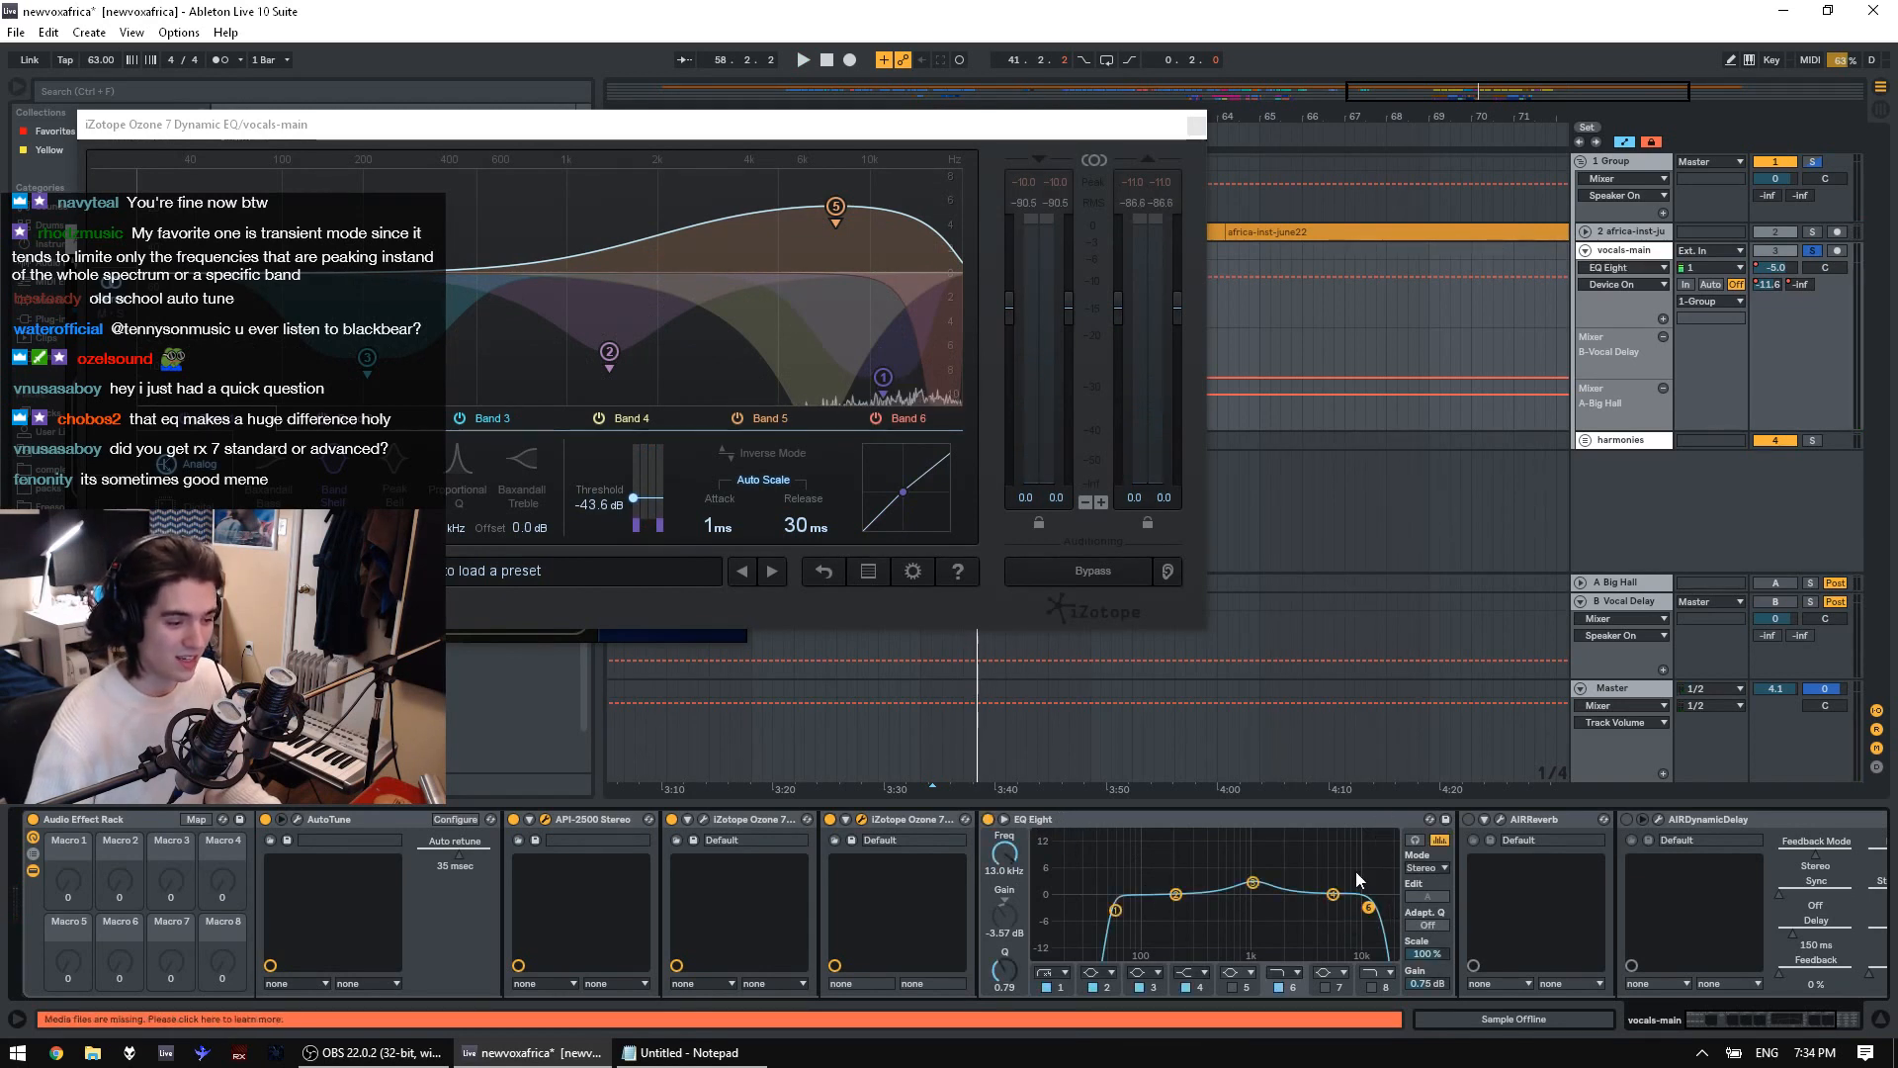
{"action": "left_click", "coordinate": [1356, 822]}
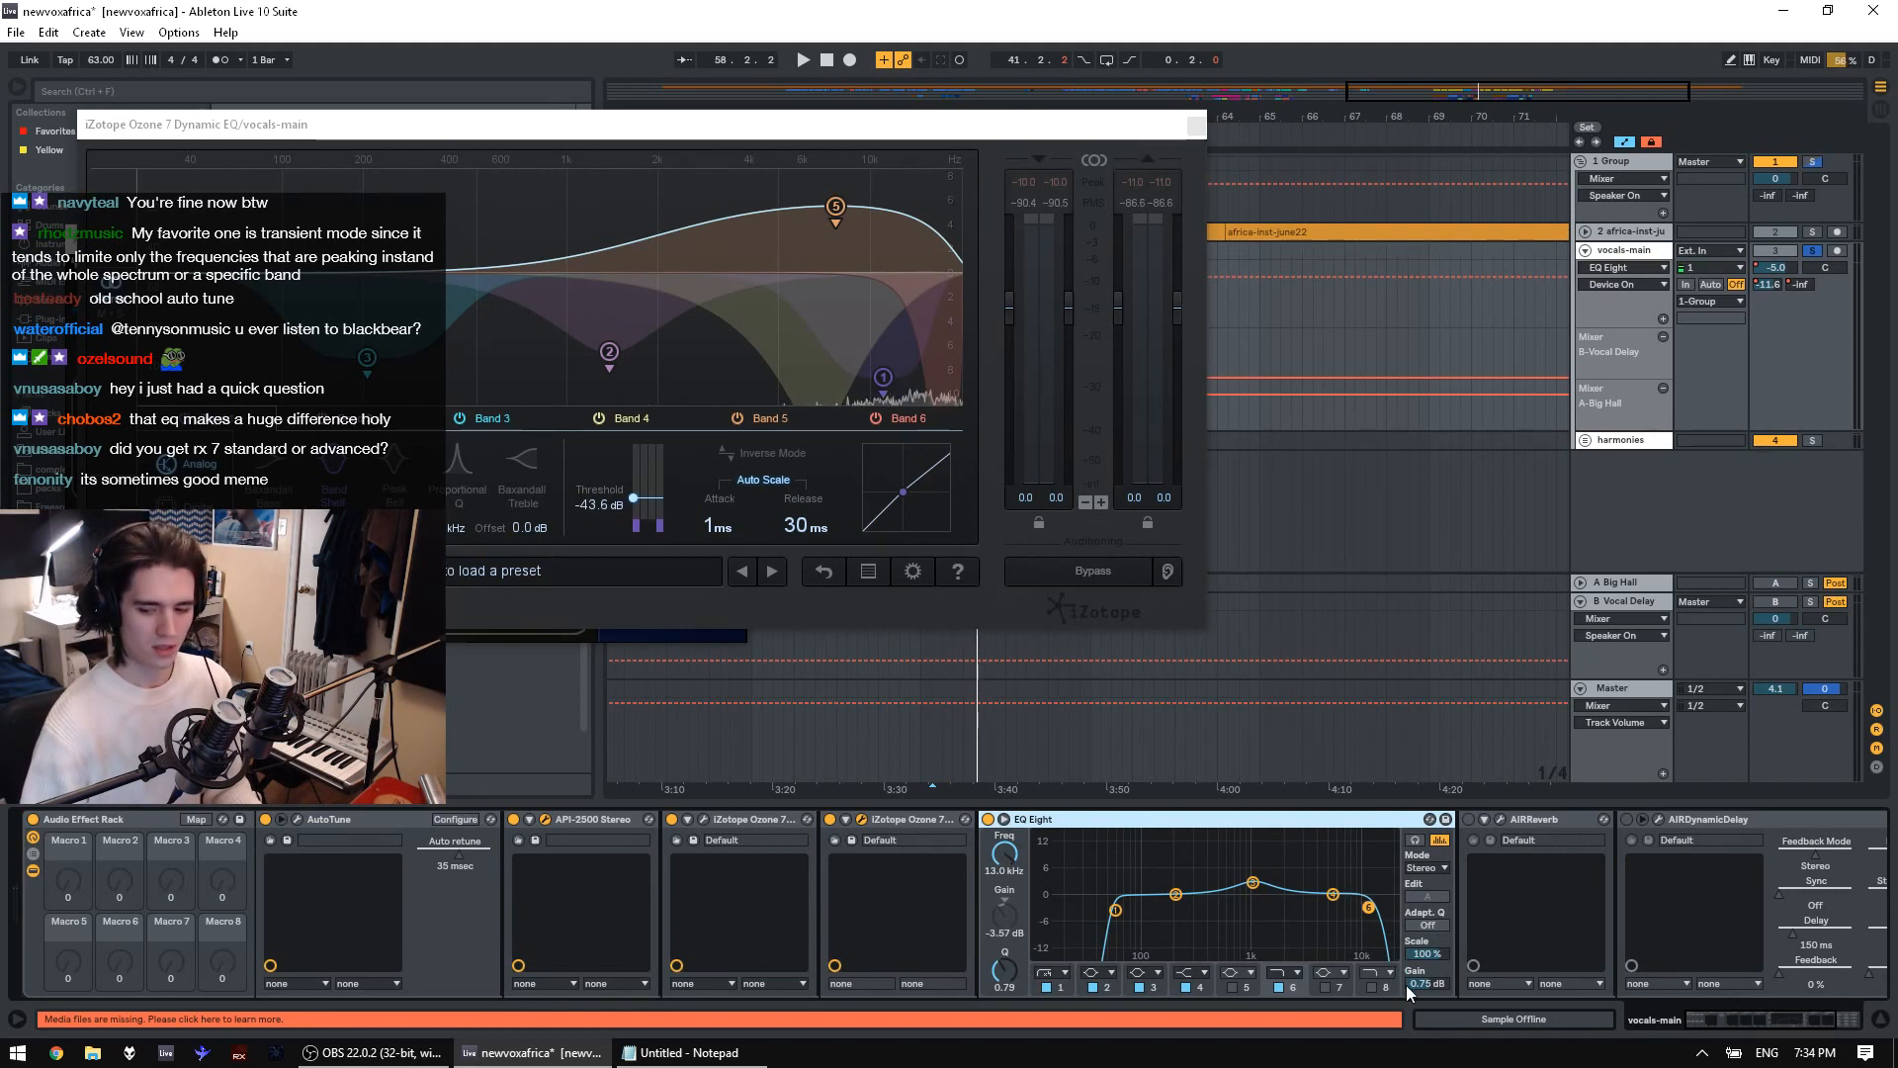
{"action": "key", "text": "space"}
{"action": "left_click", "coordinate": [1197, 125]}
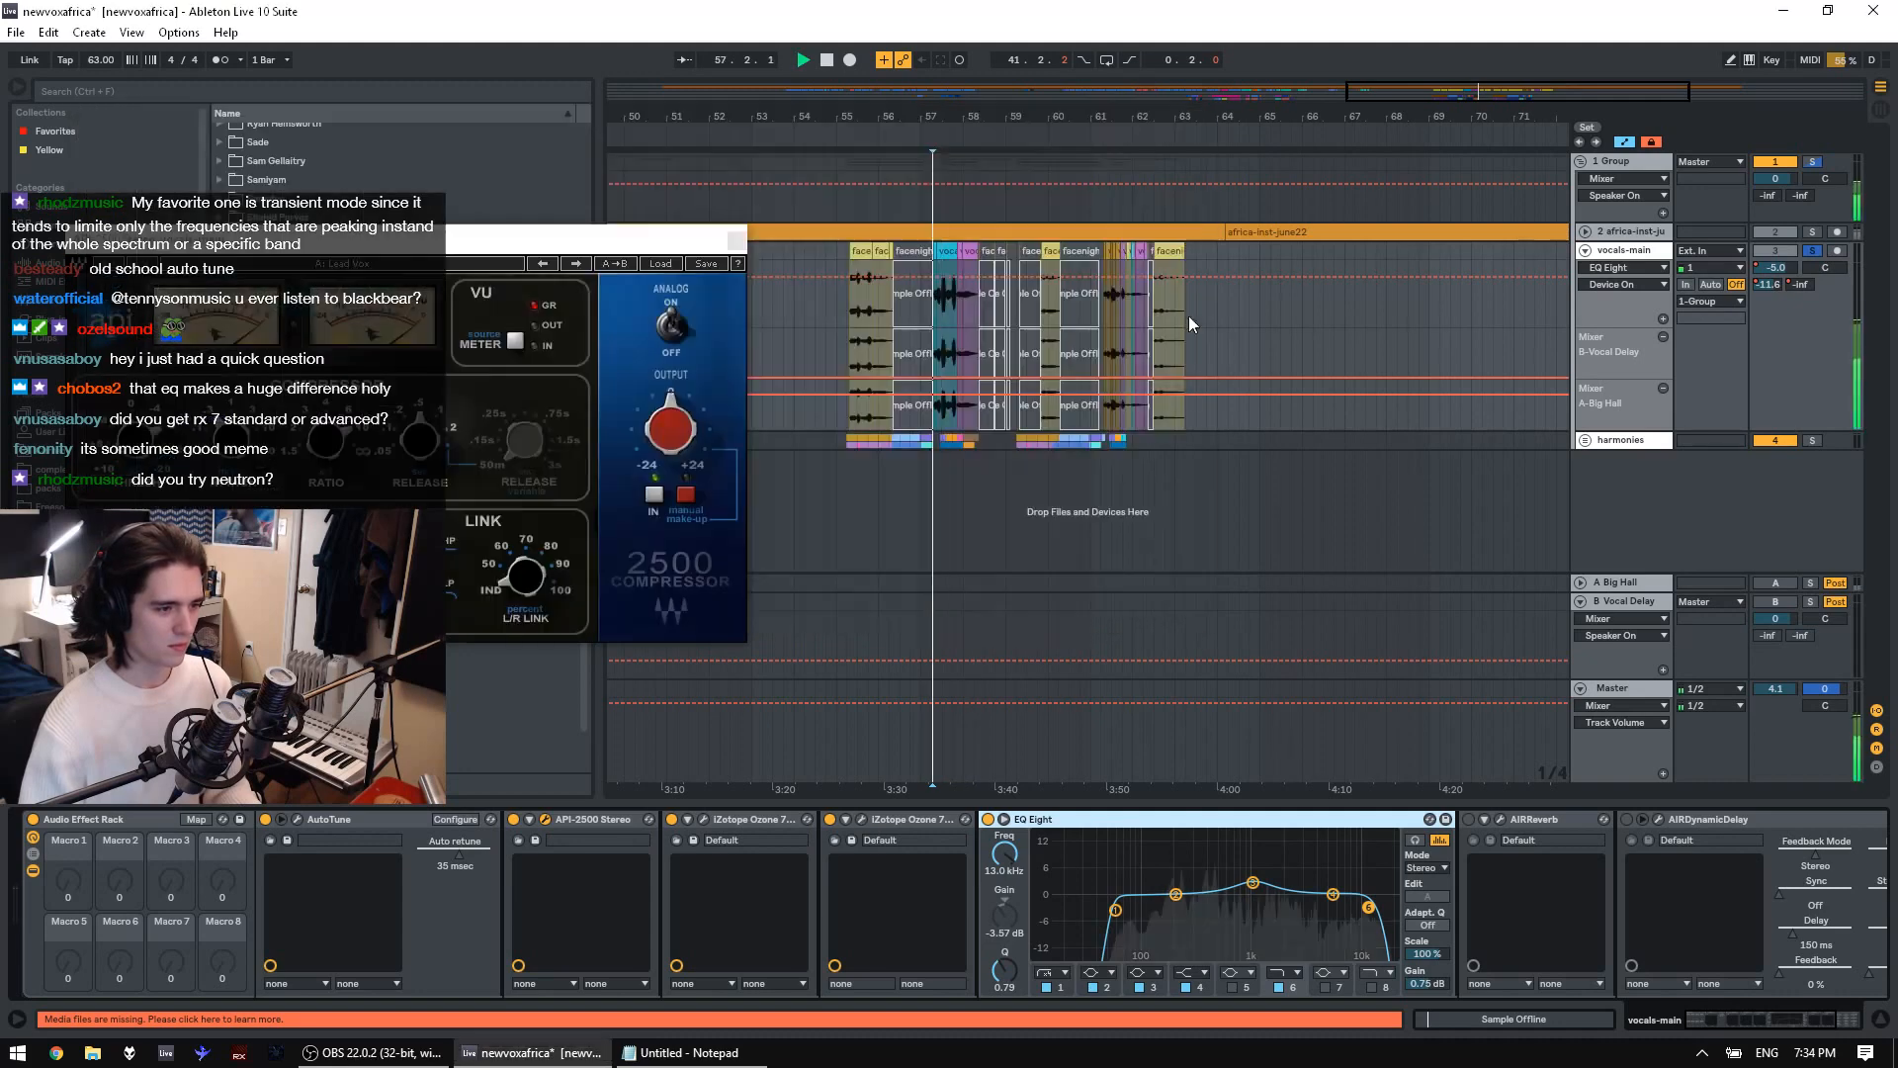
{"action": "key", "text": "space"}
Enable AIRReverb on vocals-main and set its mix to 21% while listening to the vocal
{"action": "left_click", "coordinate": [1755, 1021]}
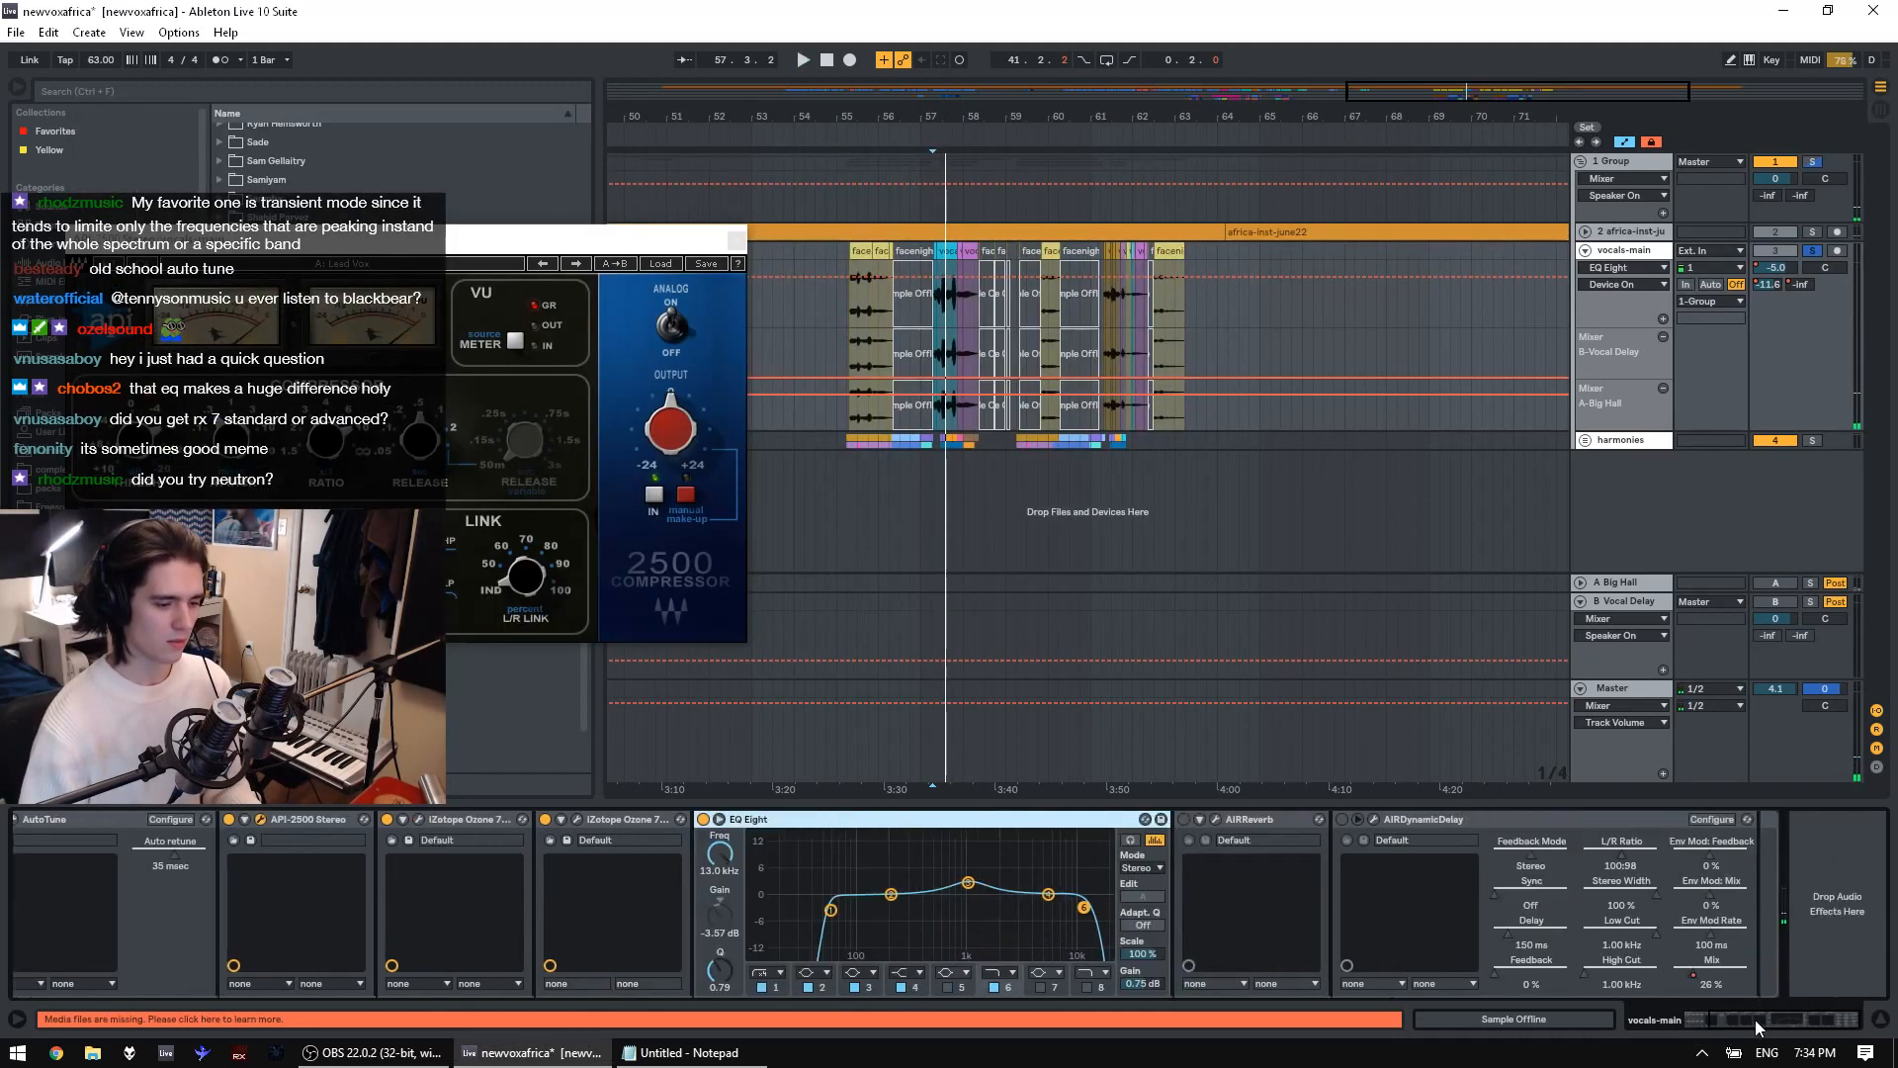
{"action": "left_click", "coordinate": [1186, 817]}
{"action": "key", "text": "space"}
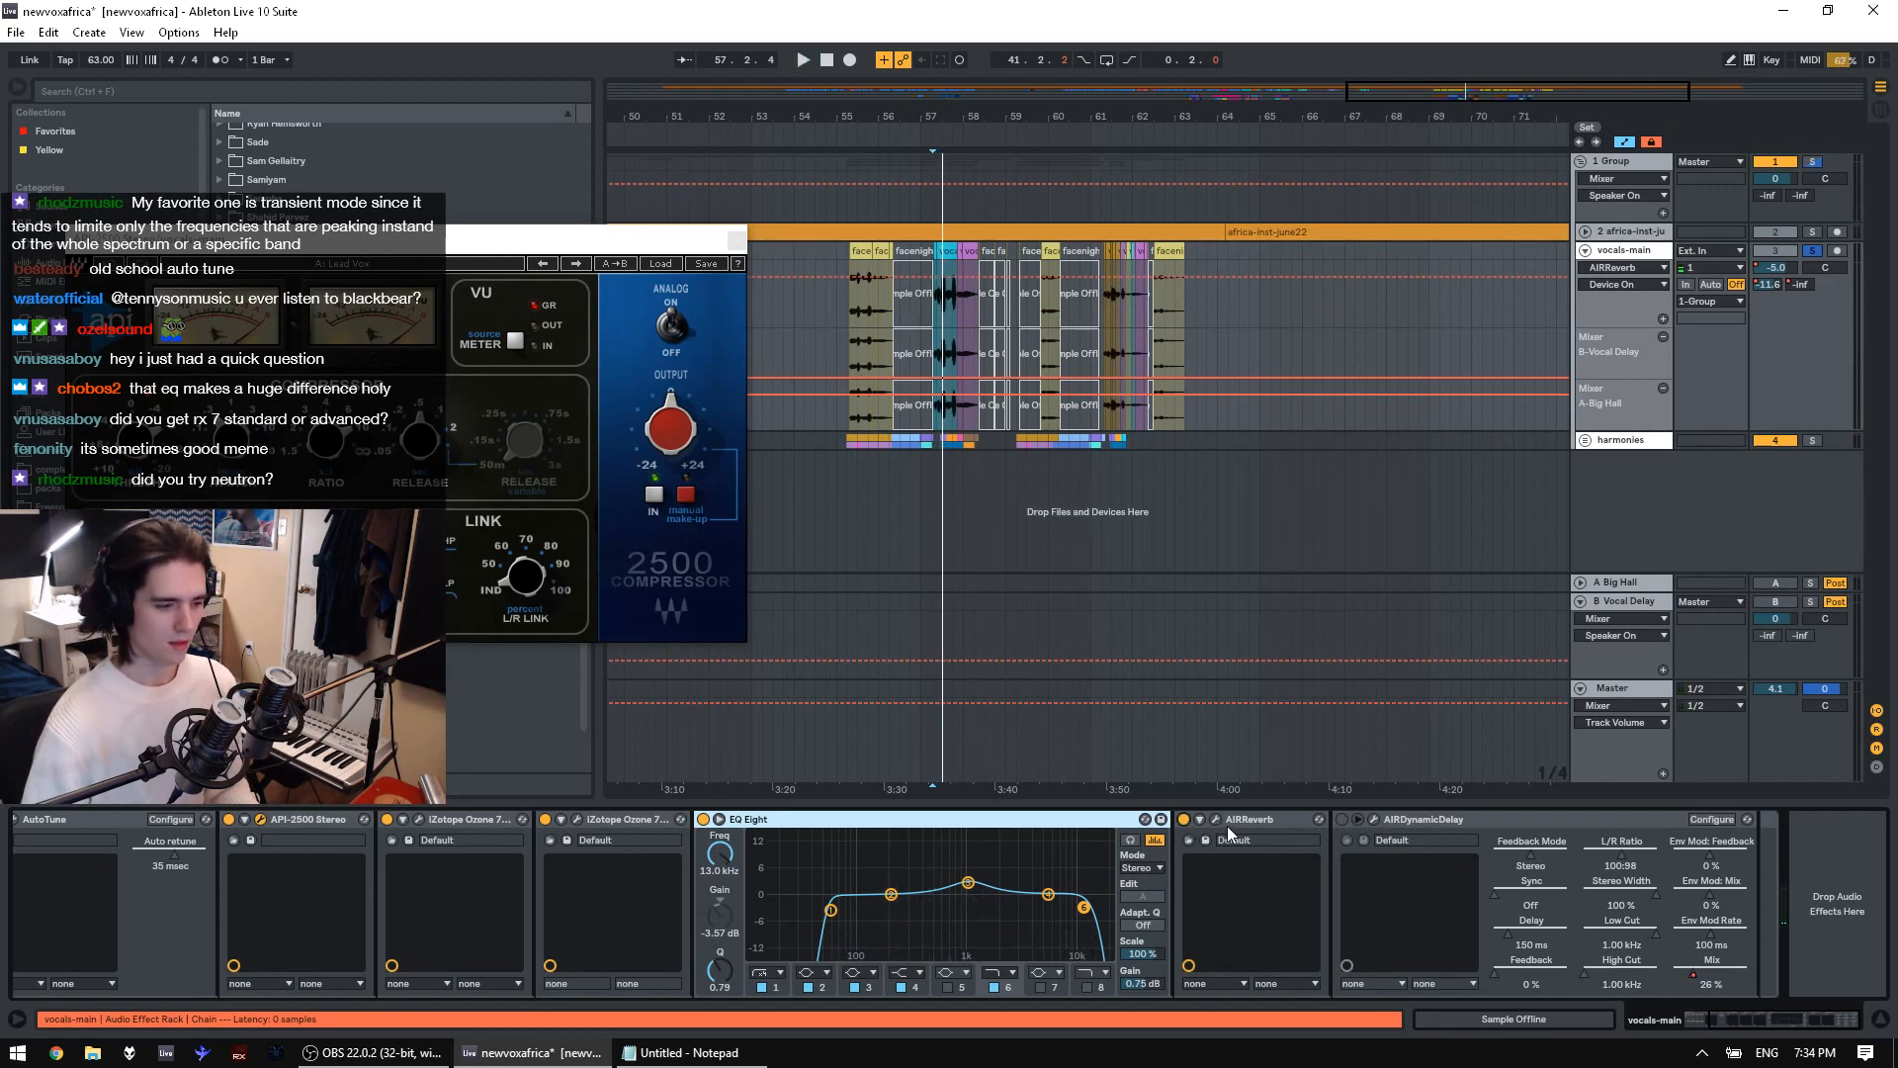
{"action": "left_click", "coordinate": [1216, 820]}
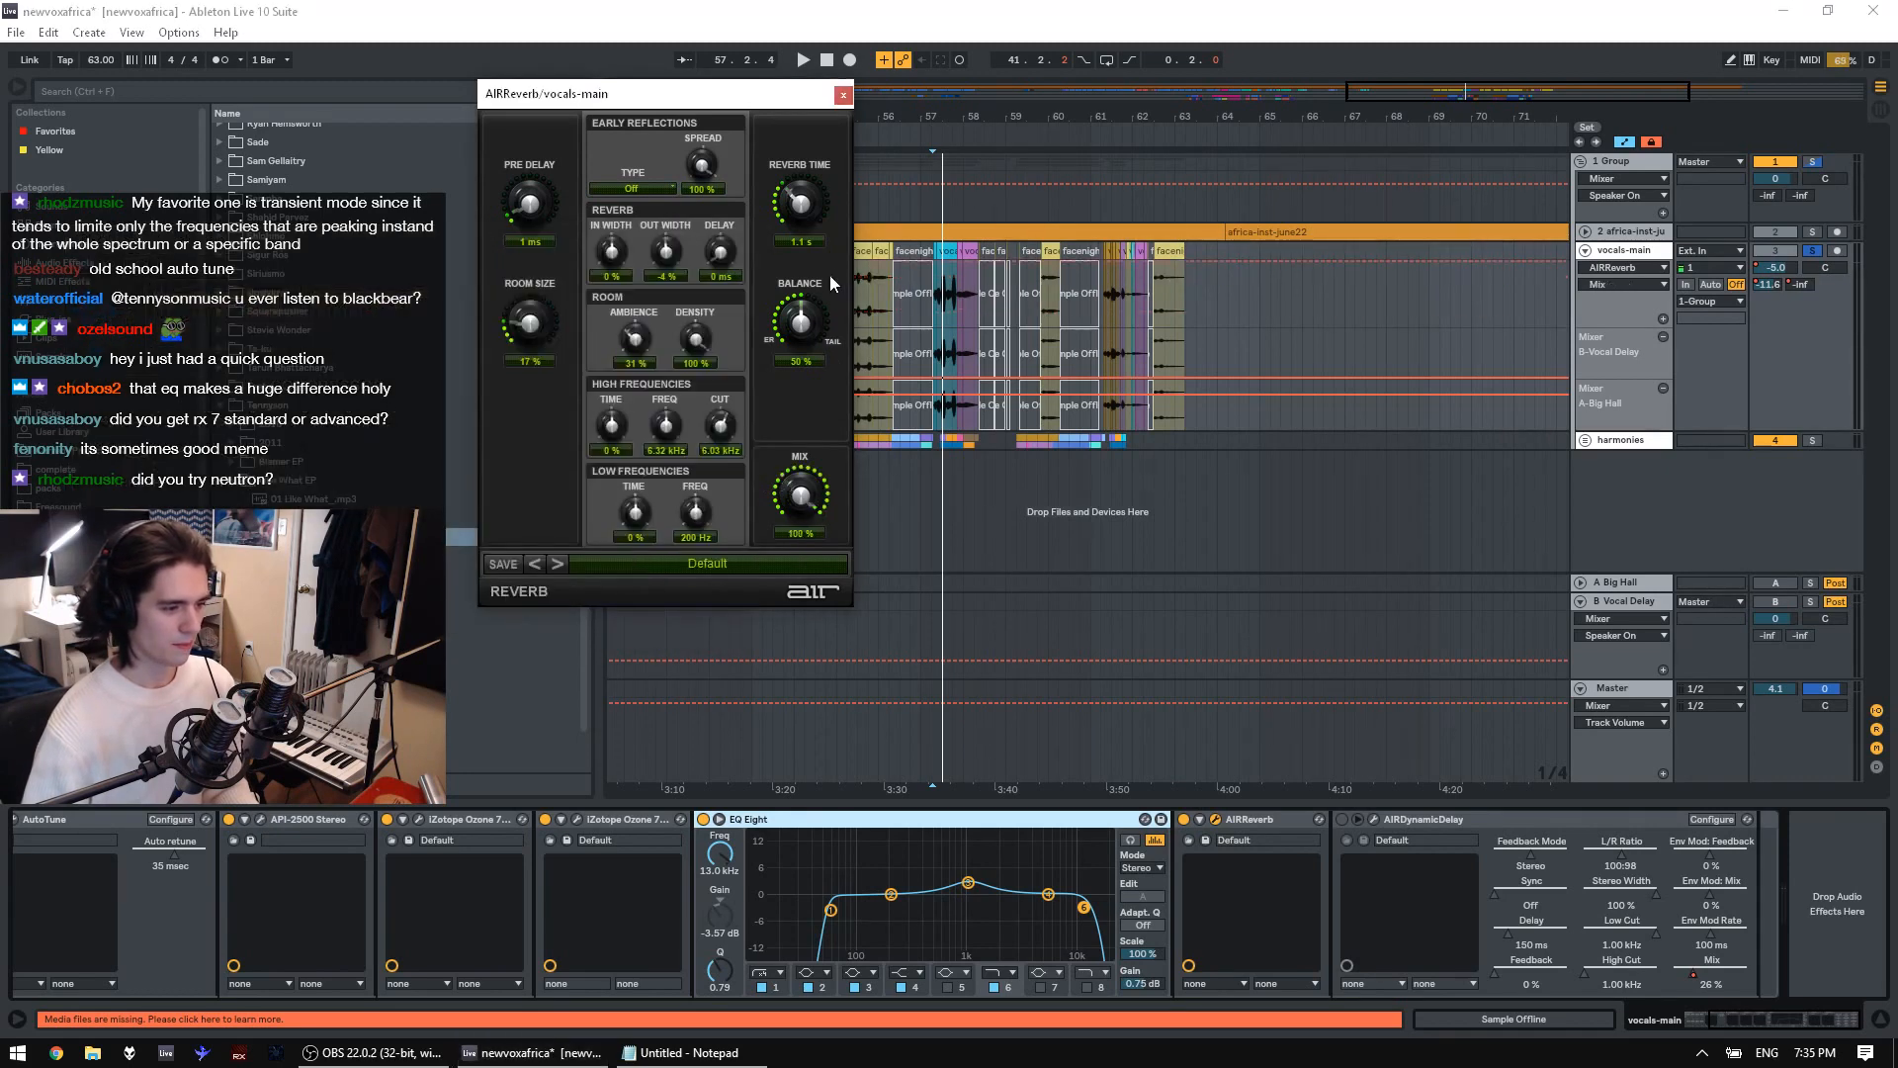
{"action": "key", "text": "space"}
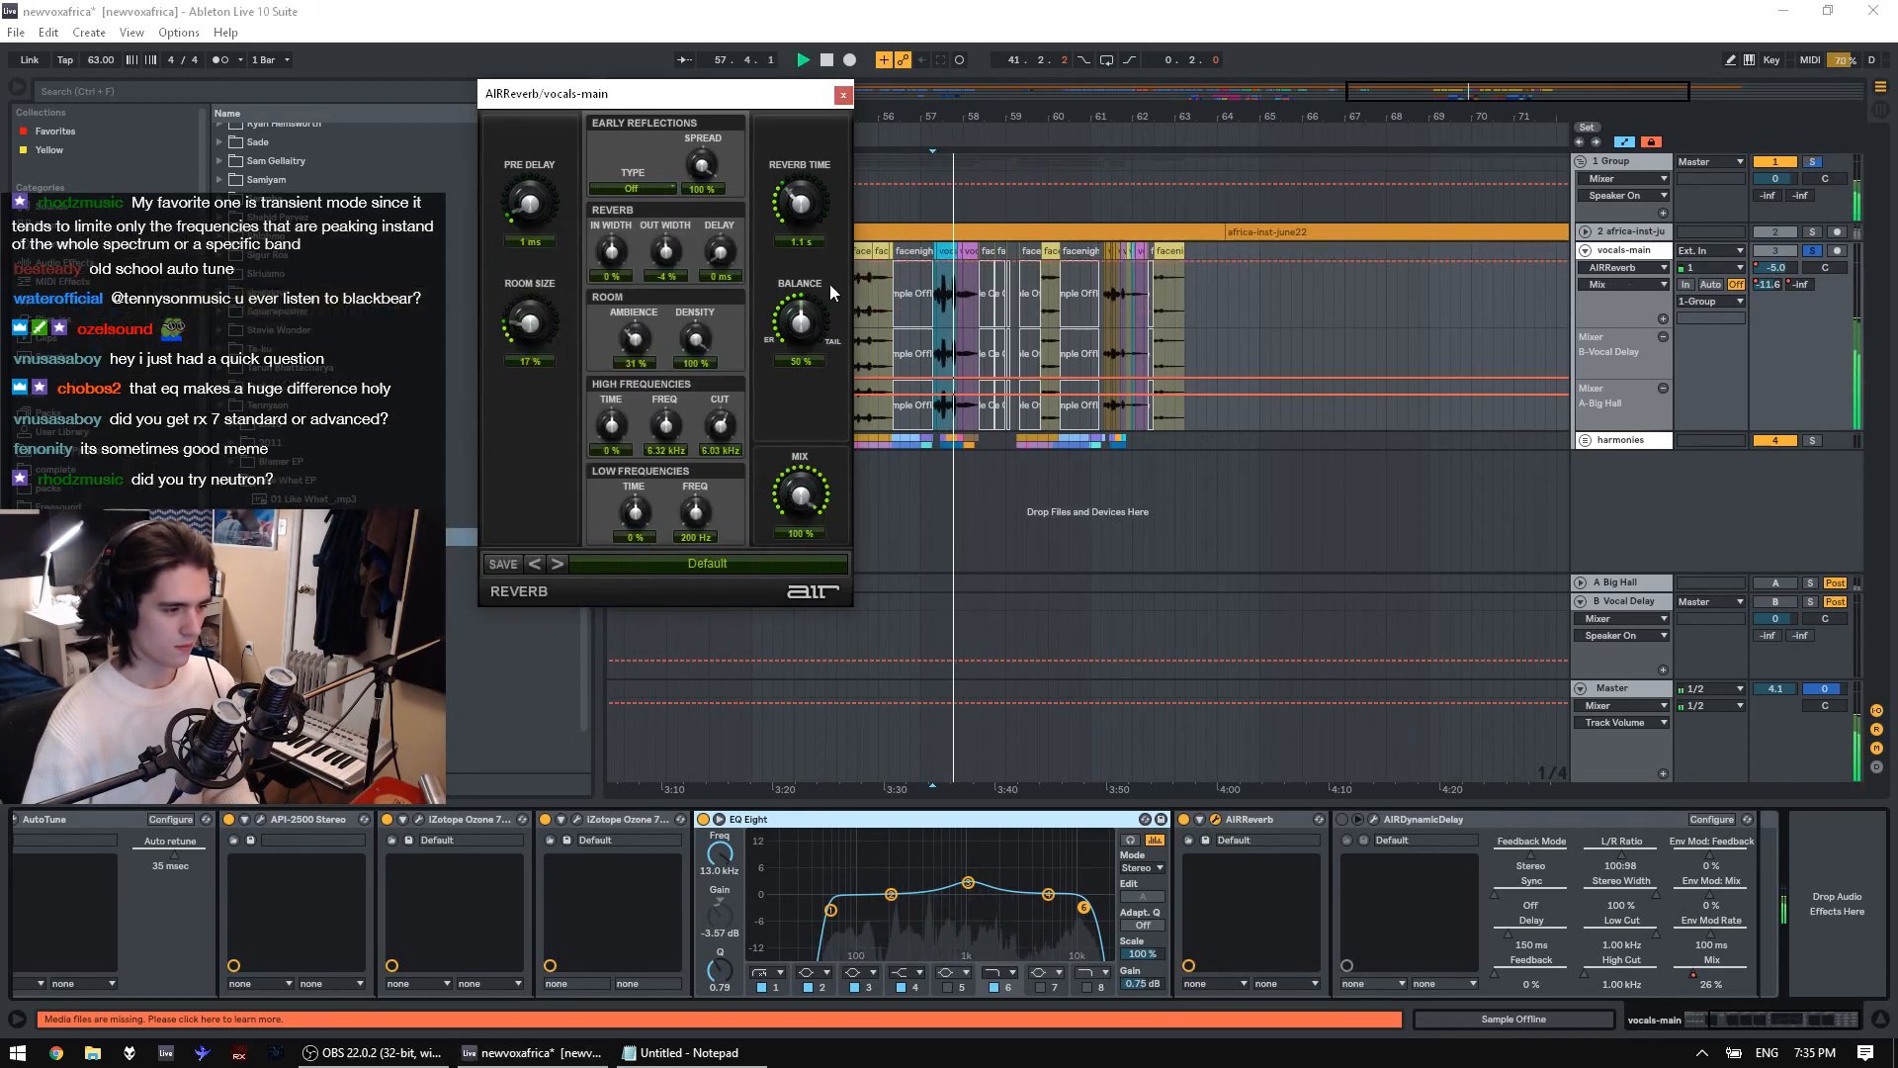
{"action": "left_click_drag", "start_coordinate": [819, 470], "coordinate": [822, 485]}
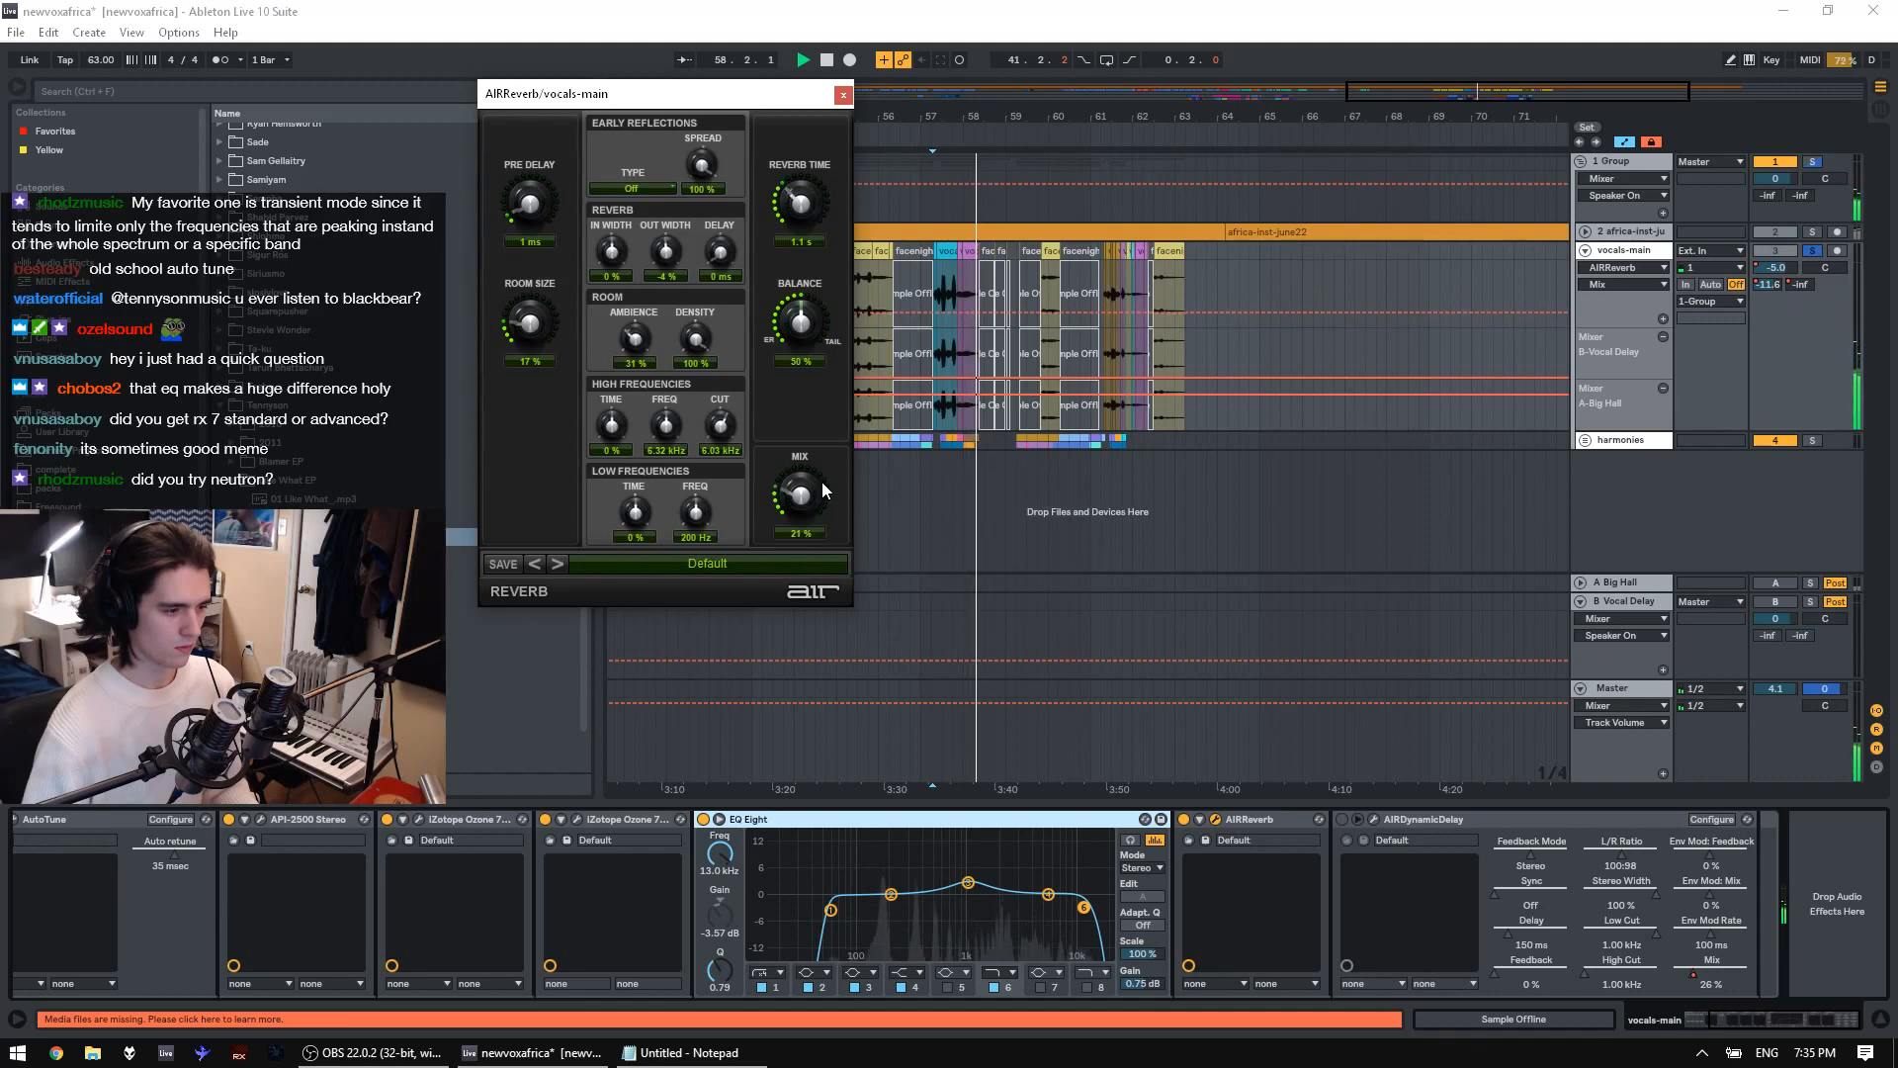
{"action": "key", "text": "space"}
Unsolo vocals-main to hear it with the instrumental and set the AIRReverb mix to 23%
{"action": "left_click", "coordinate": [1813, 251]}
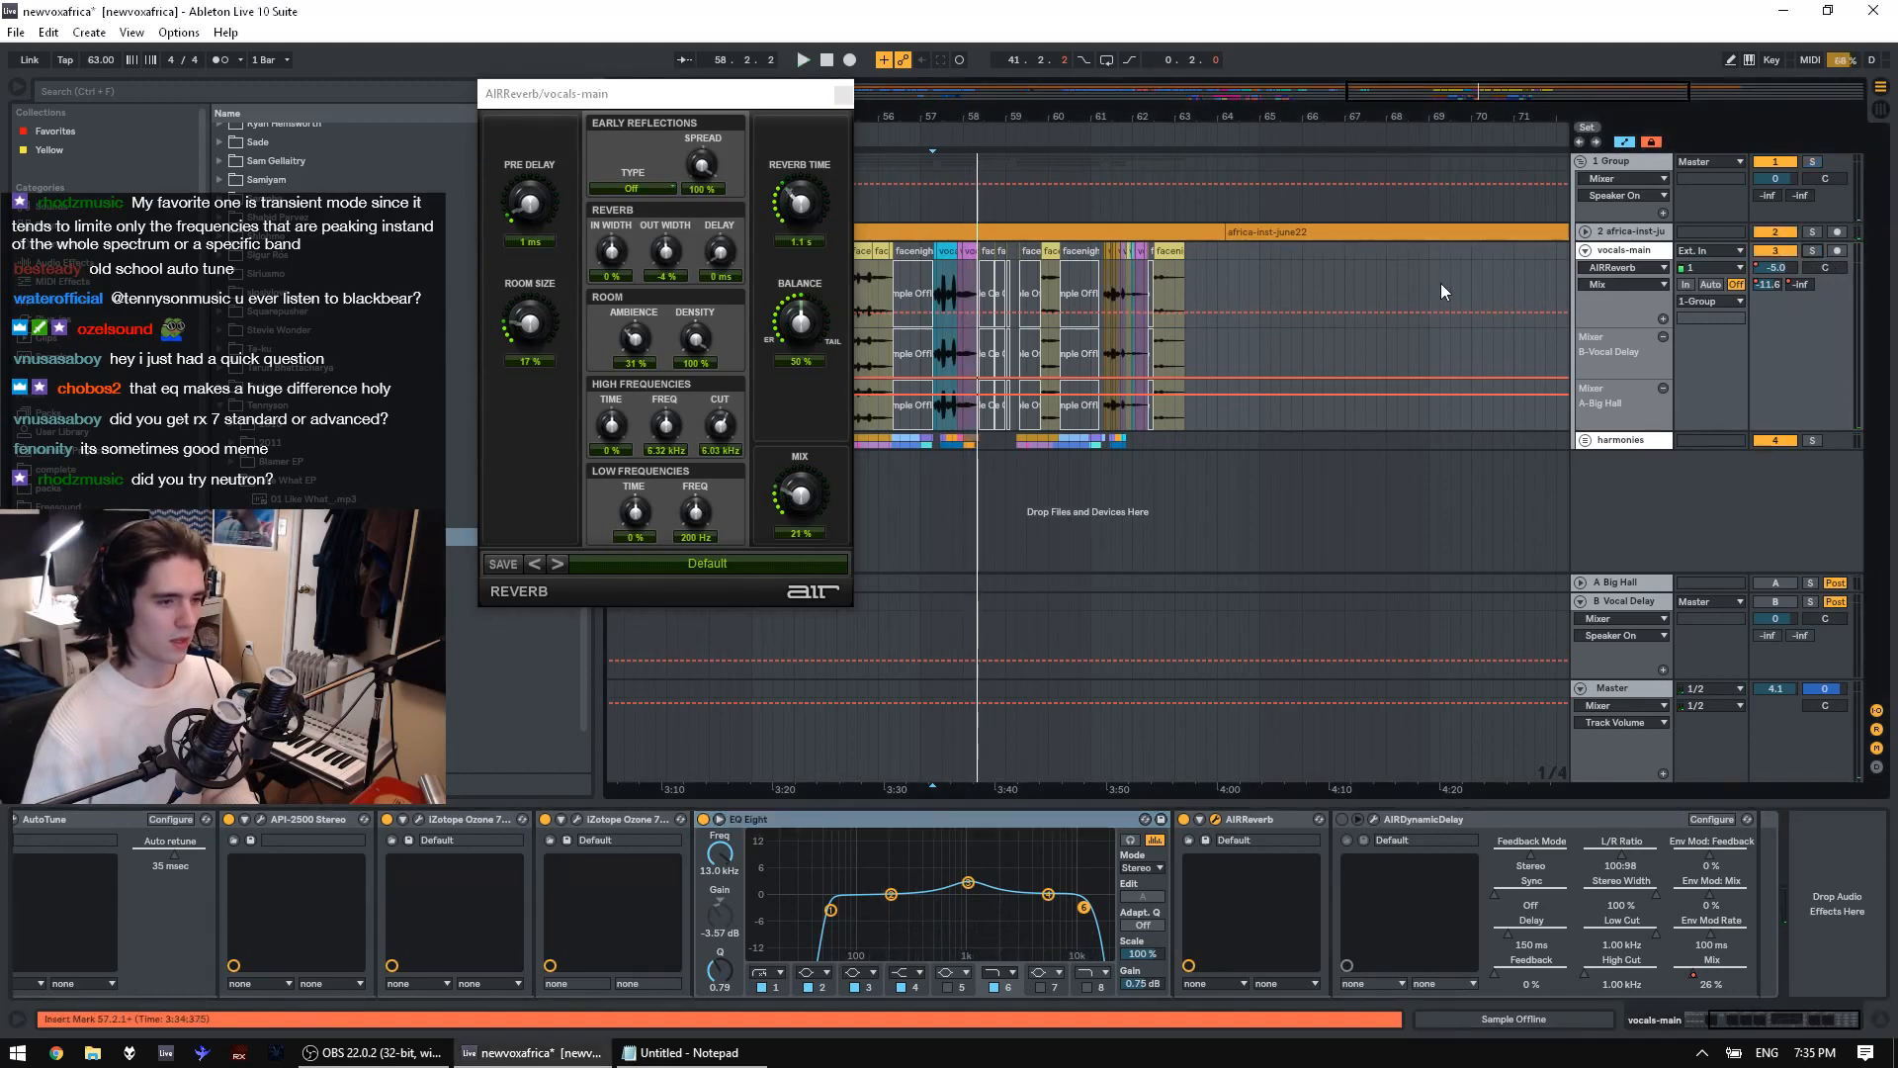
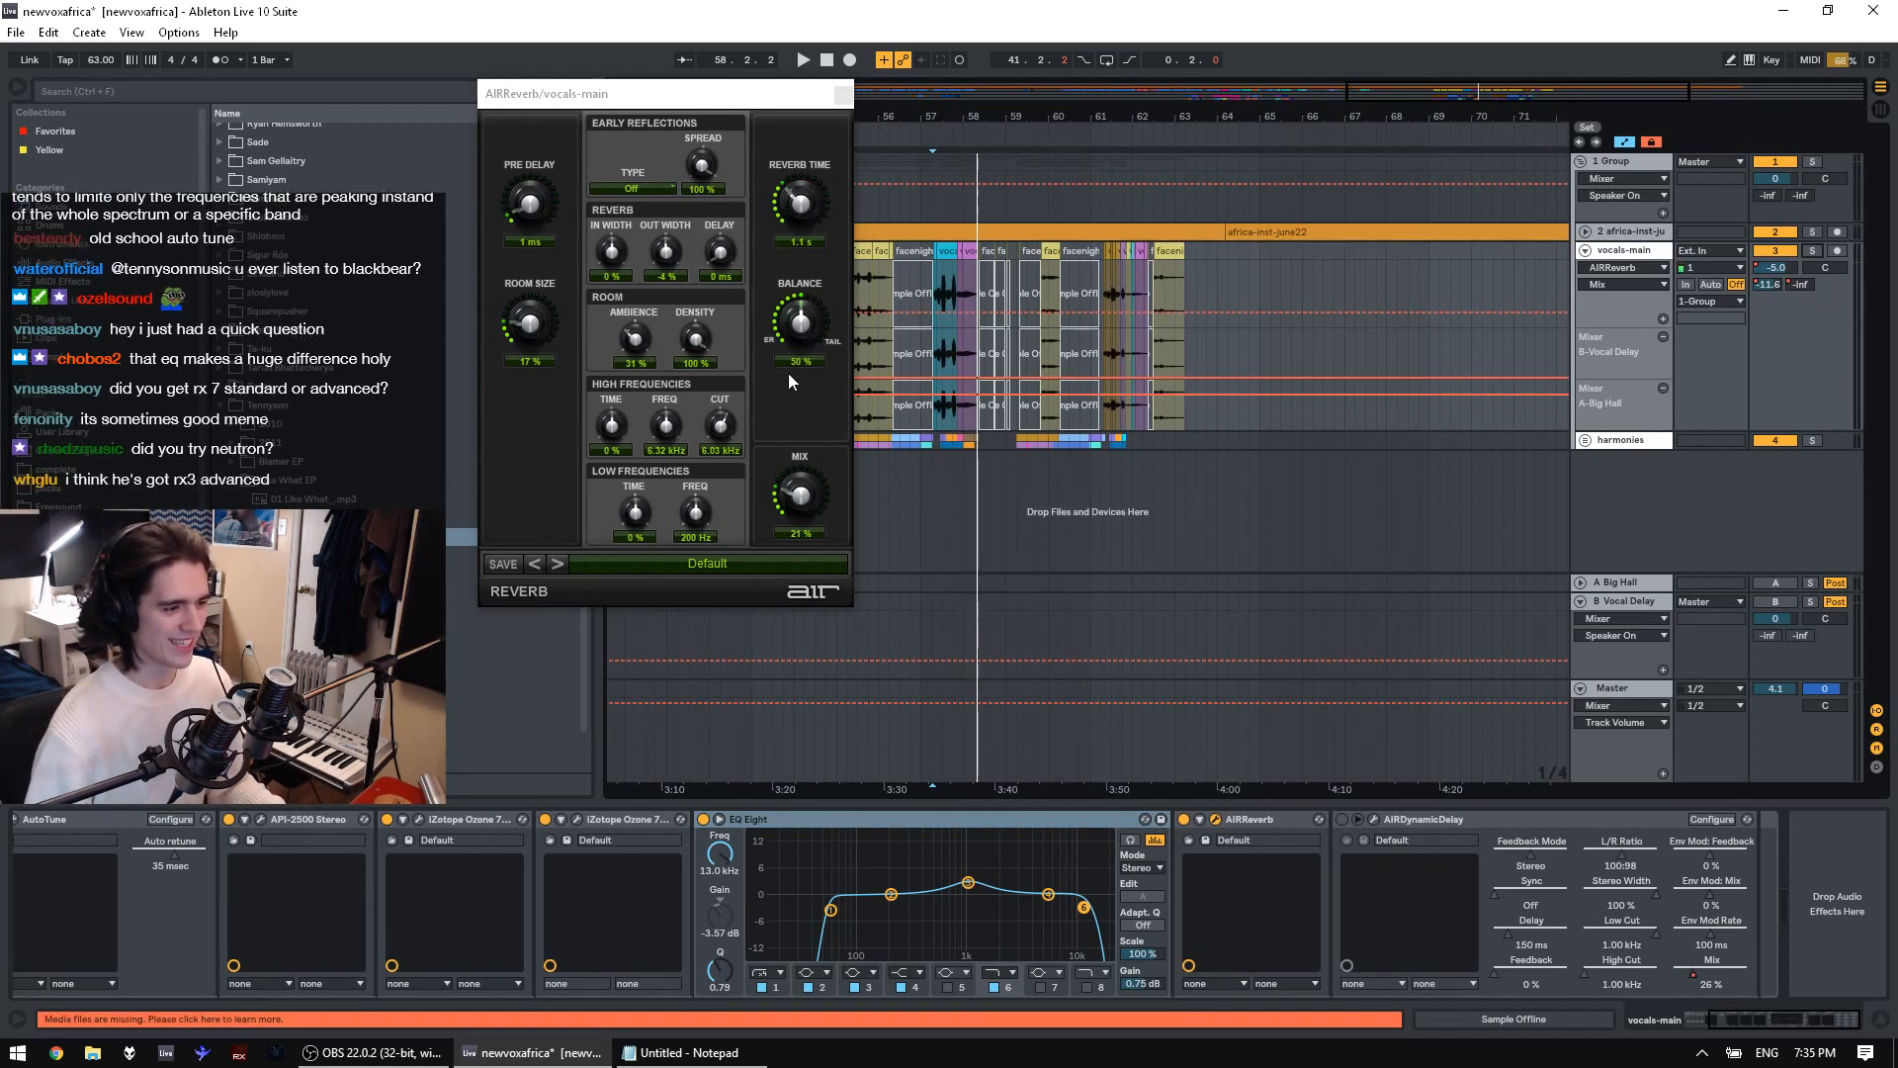
{"action": "key", "text": "space"}
{"action": "left_click_drag", "start_coordinate": [806, 506], "coordinate": [805, 500]}
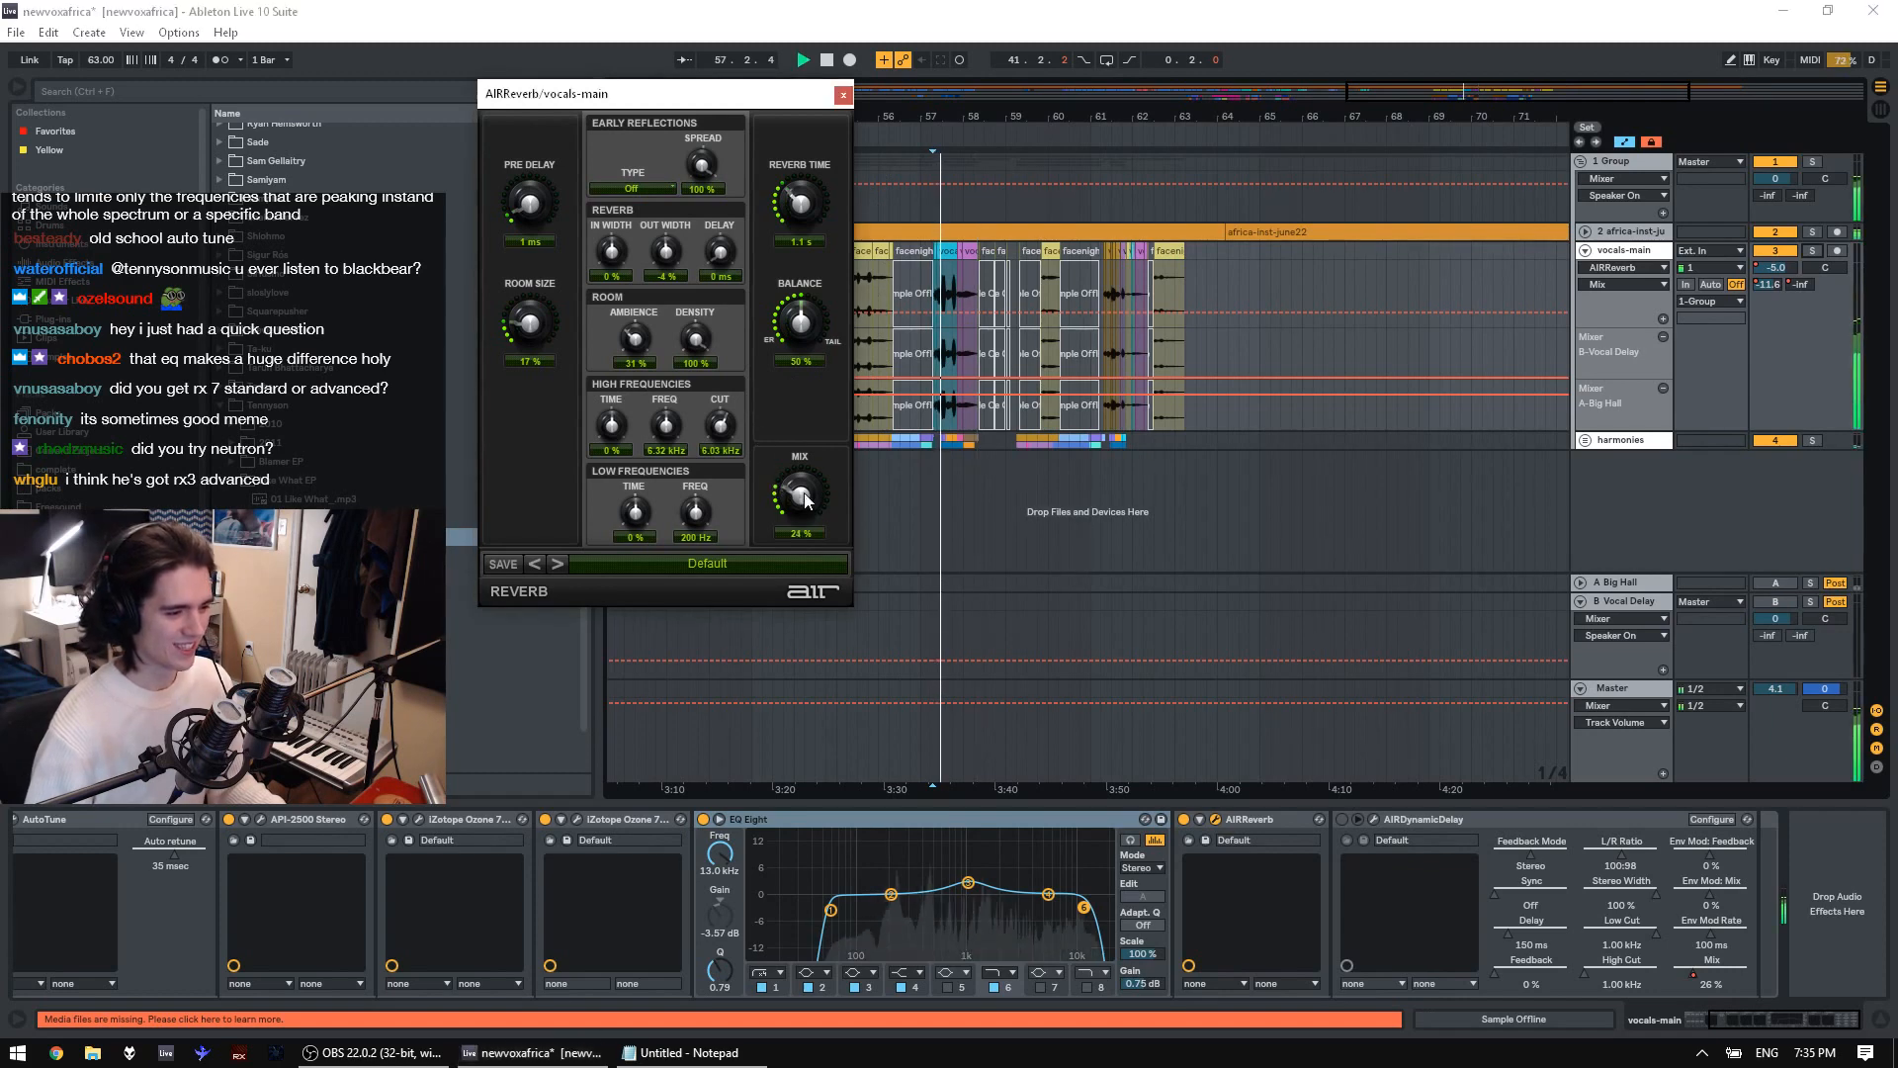
Compare the vocal around bar 57 with AIRReverb switched off and on against the instrumental
{"action": "left_click", "coordinate": [1184, 819]}
{"action": "left_click", "coordinate": [1184, 820]}
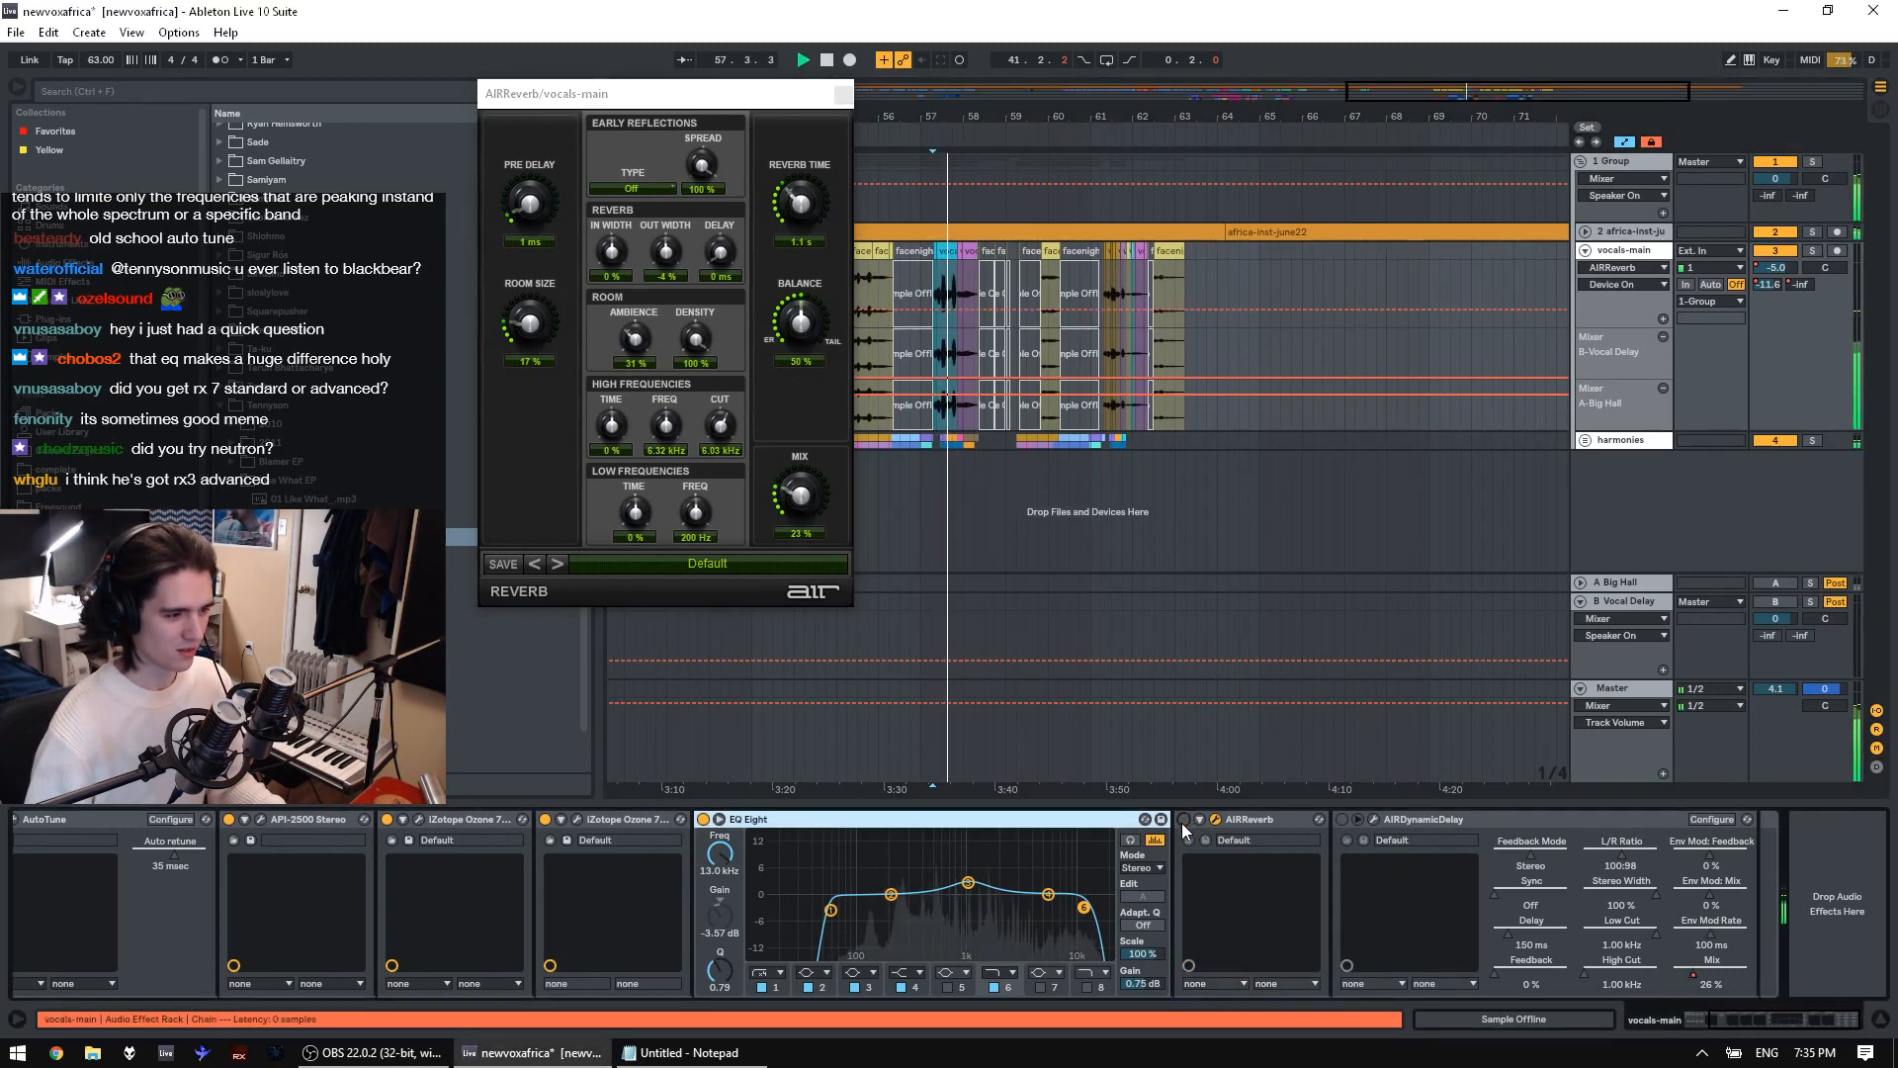
{"action": "key", "text": "space"}
{"action": "key", "text": "space"}
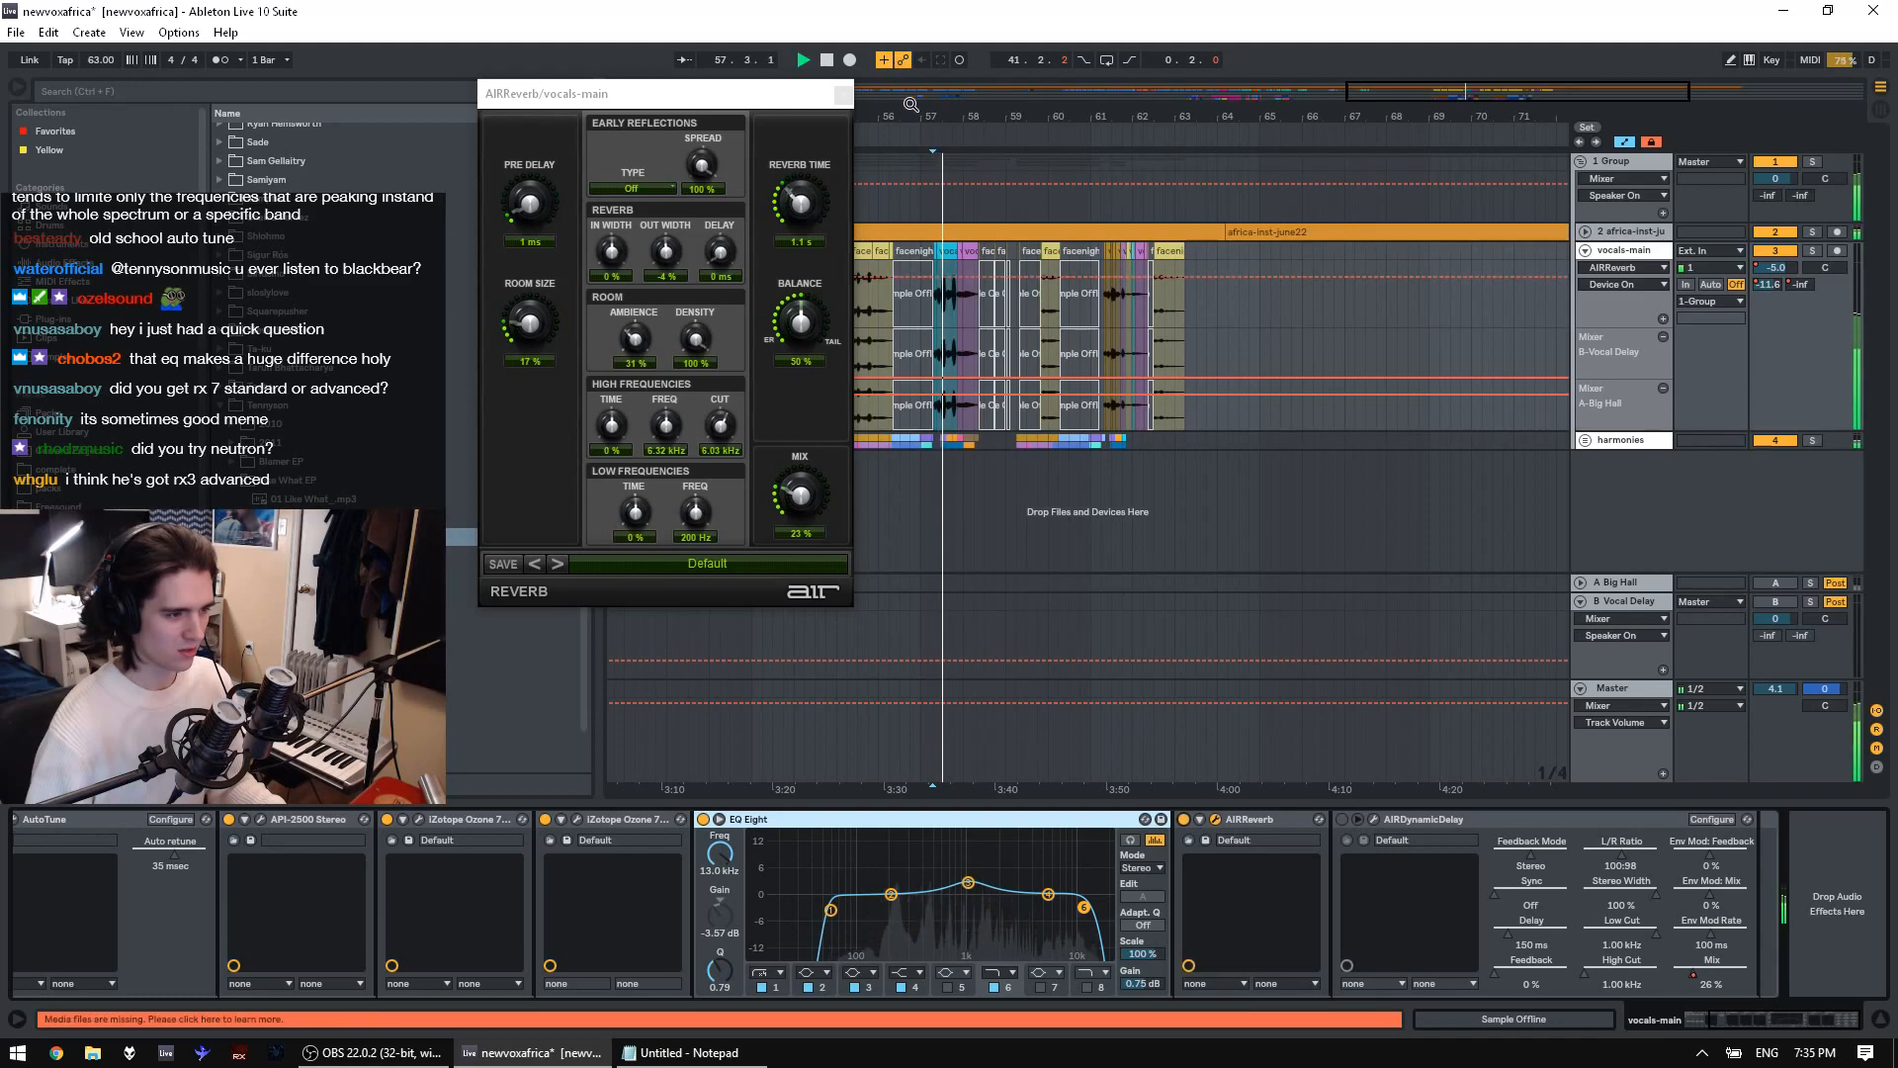
Audition earlier vocal passages with the instrumental, playing from bar 17 and from bar 19
{"action": "mouse_move", "coordinate": [1162, 115]}
{"action": "left_mouse_down"}
{"action": "mouse_move", "coordinate": [1878, 111]}
{"action": "mouse_move", "coordinate": [1879, 39]}
{"action": "left_mouse_up"}
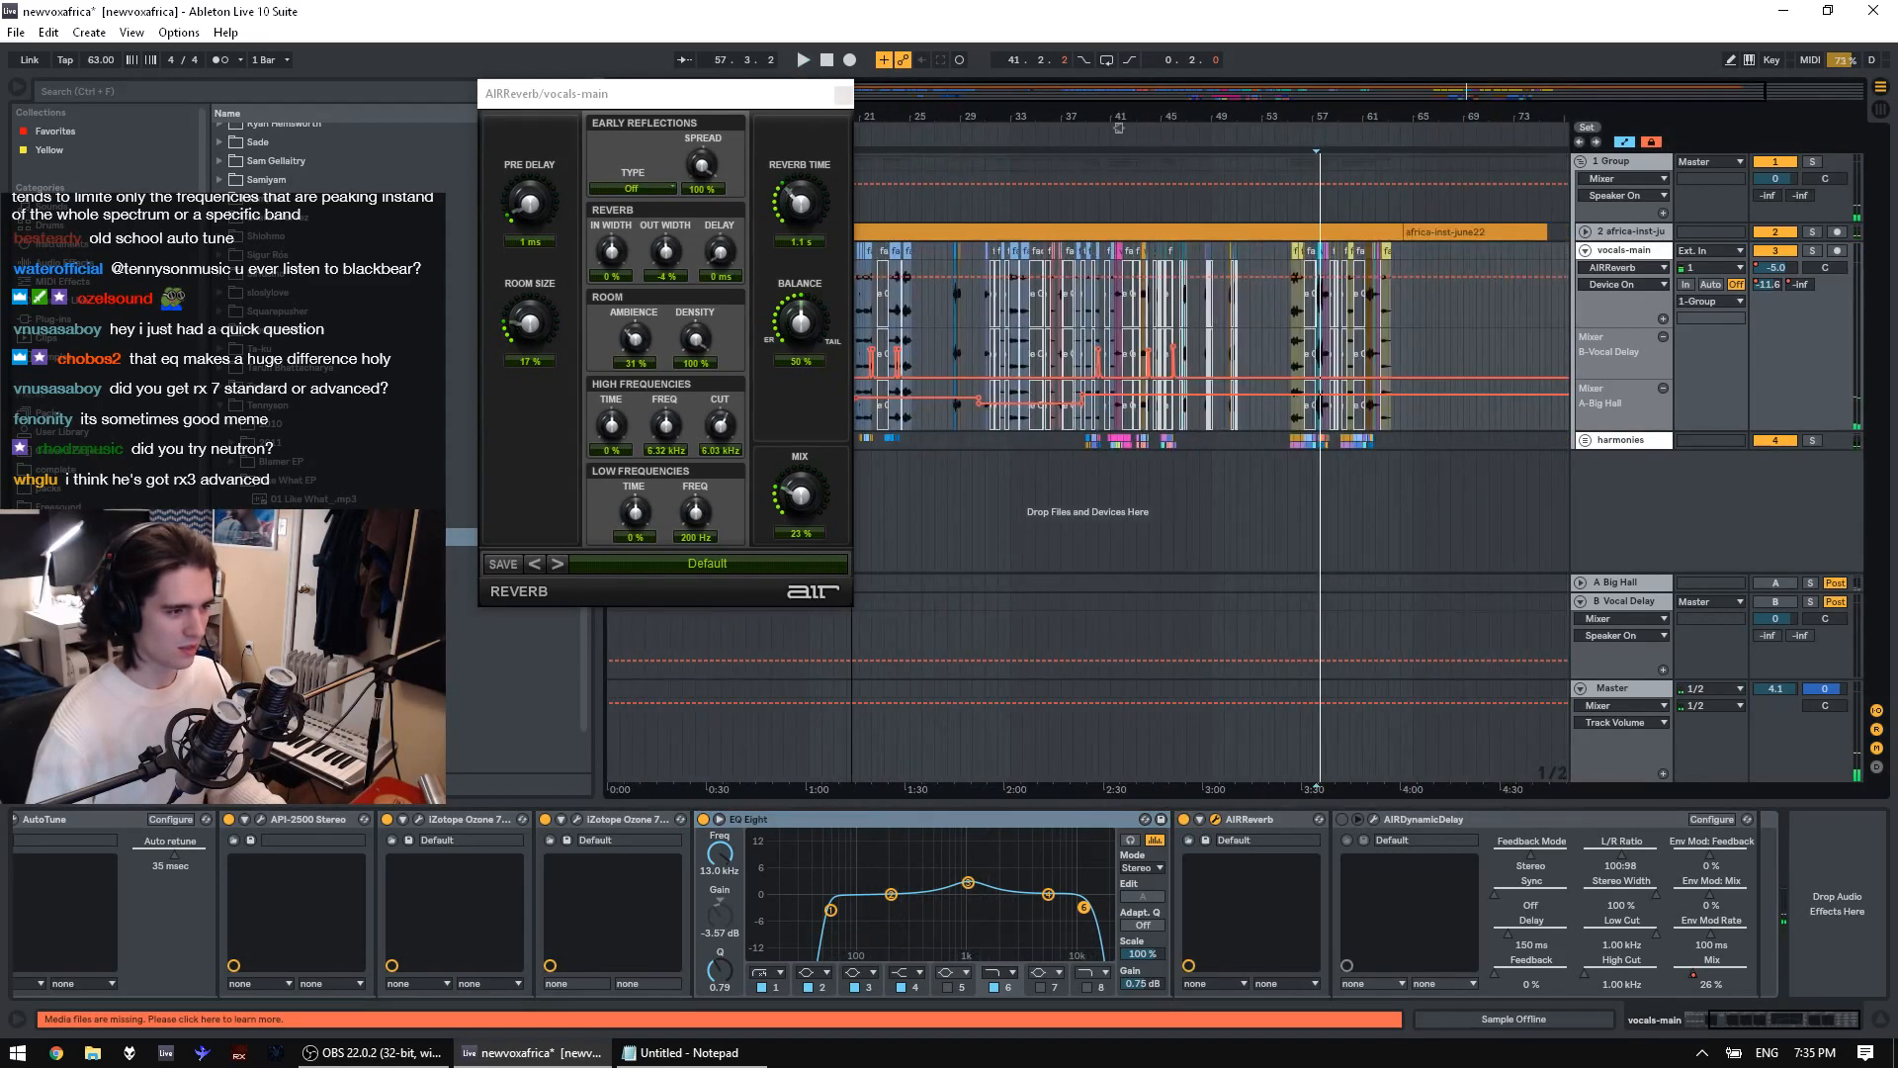
{"action": "left_click_drag", "start_coordinate": [951, 116], "coordinate": [953, 193]}
{"action": "left_click", "coordinate": [963, 336]}
{"action": "key", "text": "space"}
{"action": "key", "text": "space"}
{"action": "left_click_drag", "start_coordinate": [939, 117], "coordinate": [1078, 206]}
{"action": "left_click", "coordinate": [919, 322]}
{"action": "key", "text": "space"}
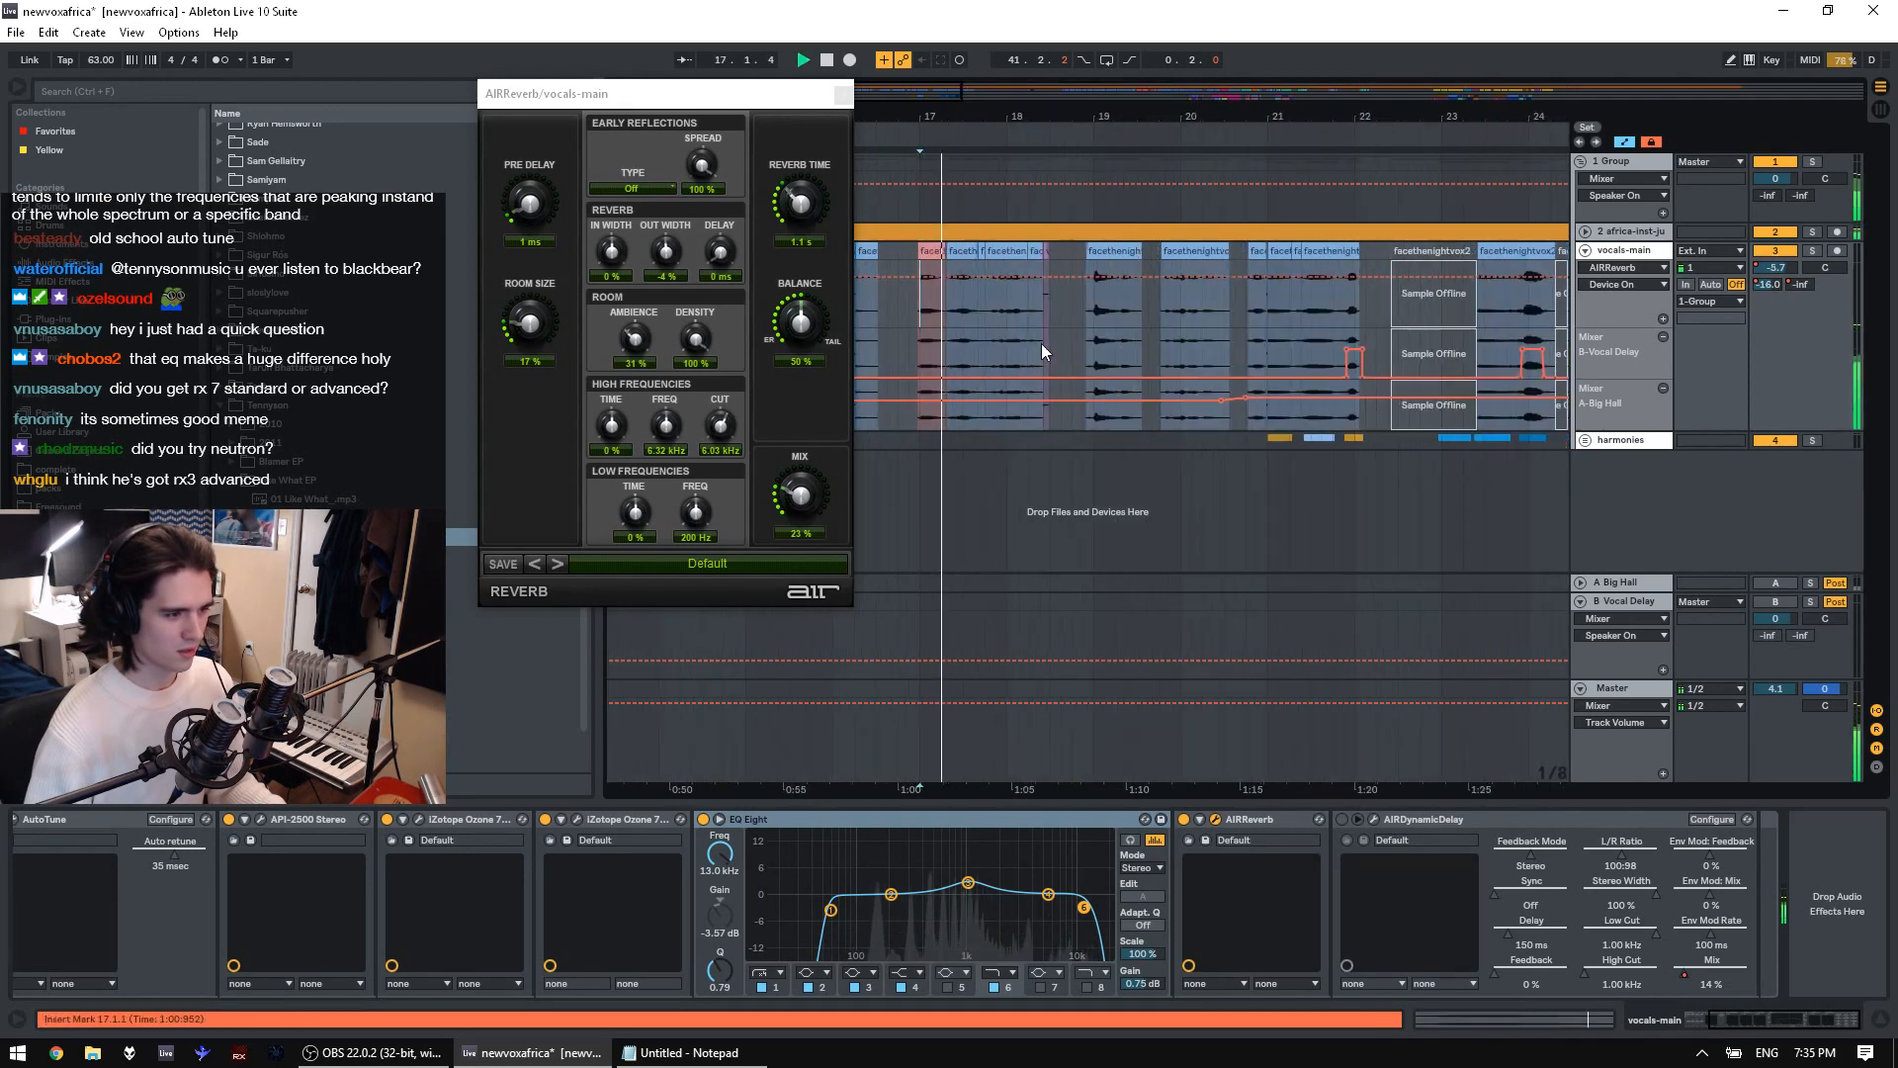
{"action": "left_click", "coordinate": [1093, 323]}
{"action": "key", "text": "space"}
{"action": "key", "text": "space"}
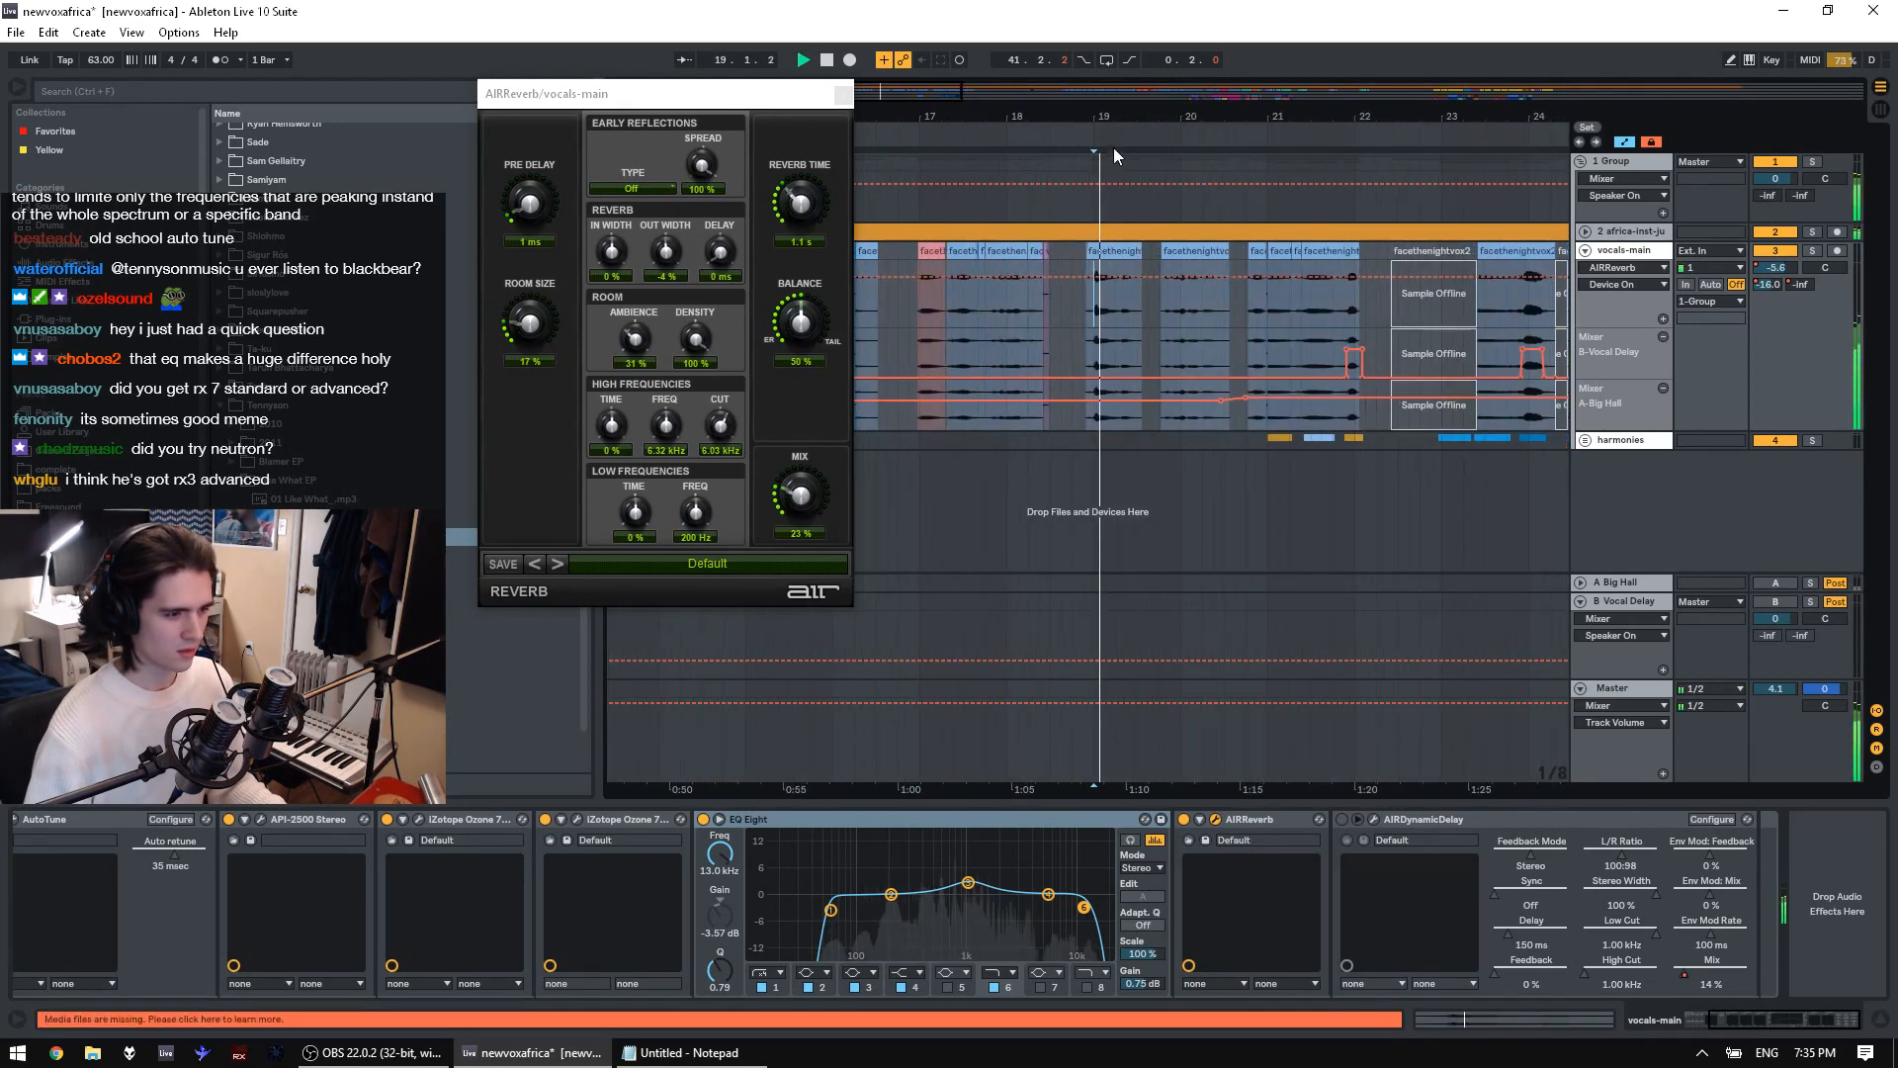
Compare the vocal phrase at bar 19 with AIRReverb switched off and back on
{"action": "left_click", "coordinate": [1184, 819]}
{"action": "key", "text": "space"}
{"action": "key", "text": "space"}
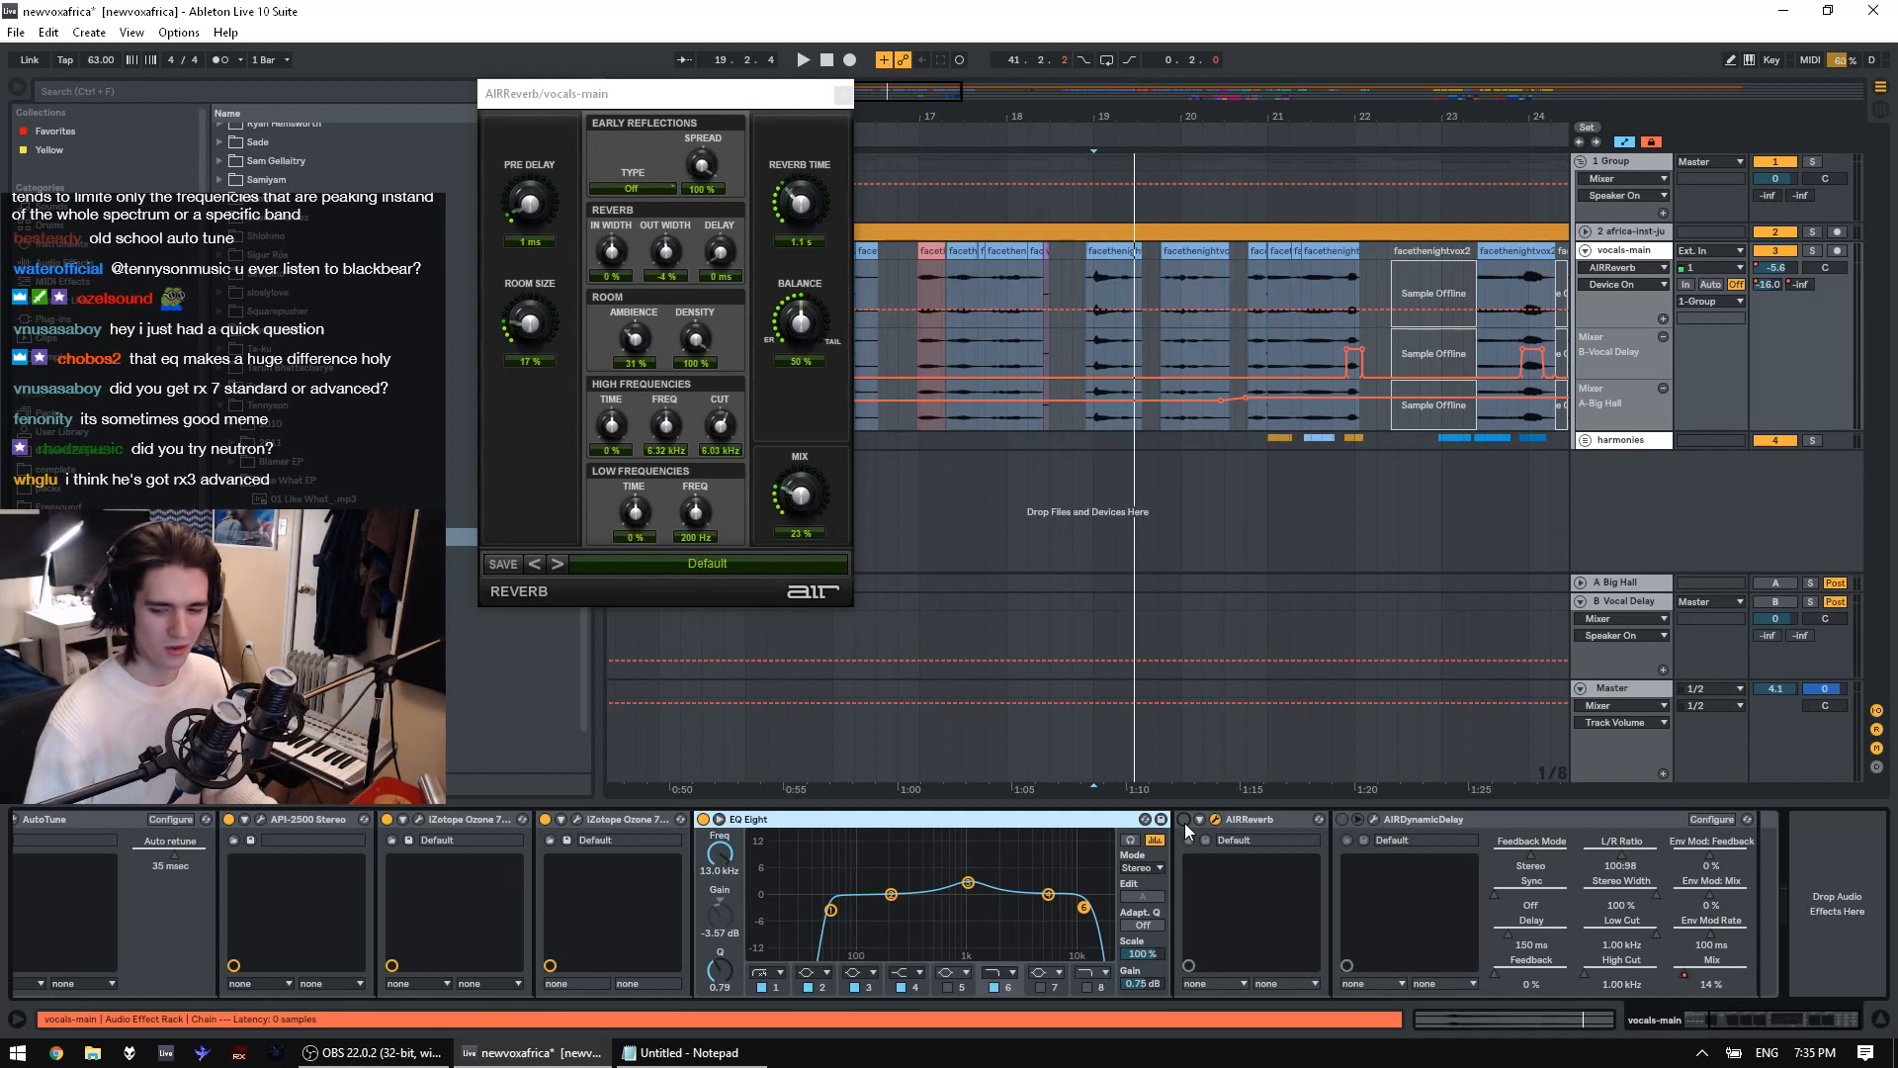
{"action": "left_click", "coordinate": [1183, 820]}
{"action": "key", "text": "space"}
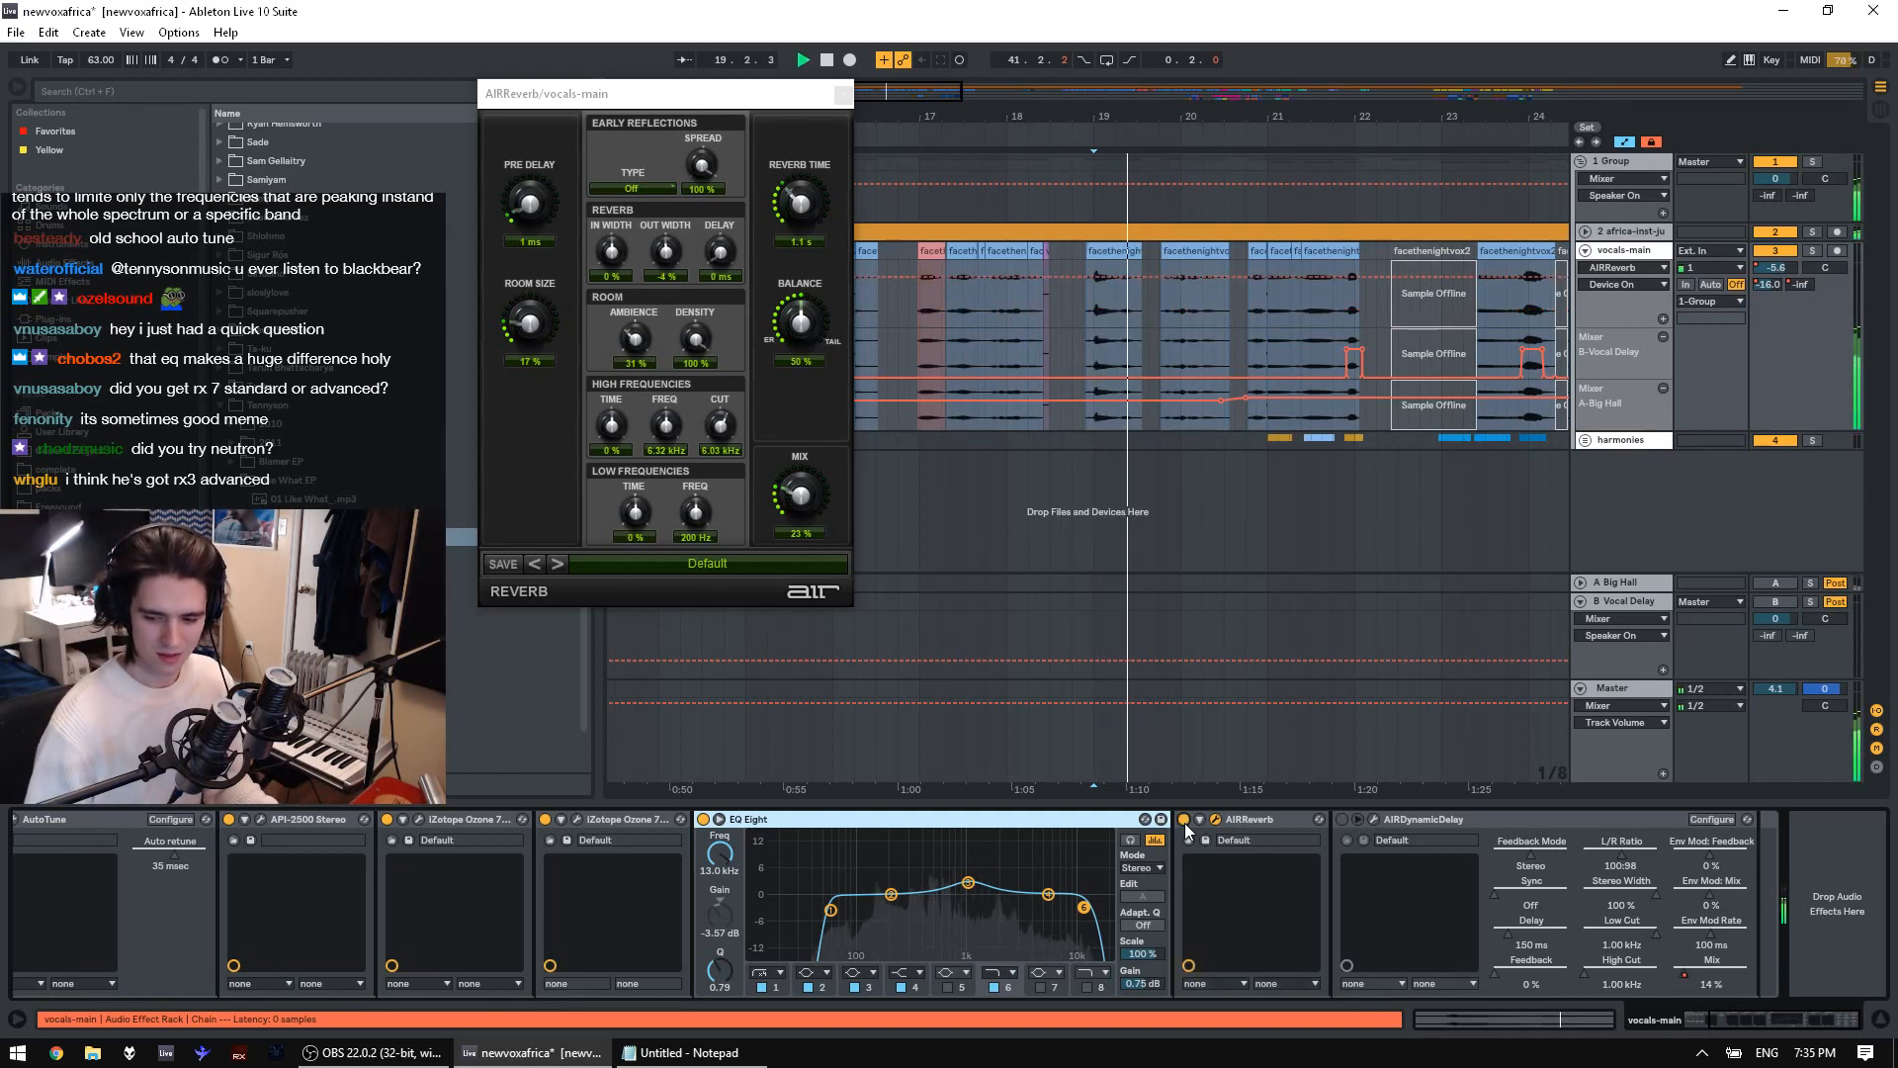
Set the AIRReverb mix to 22% while replaying the bar 19 vocal phrase, and close the reverb window
{"action": "key", "text": "space"}
{"action": "key", "text": "space"}
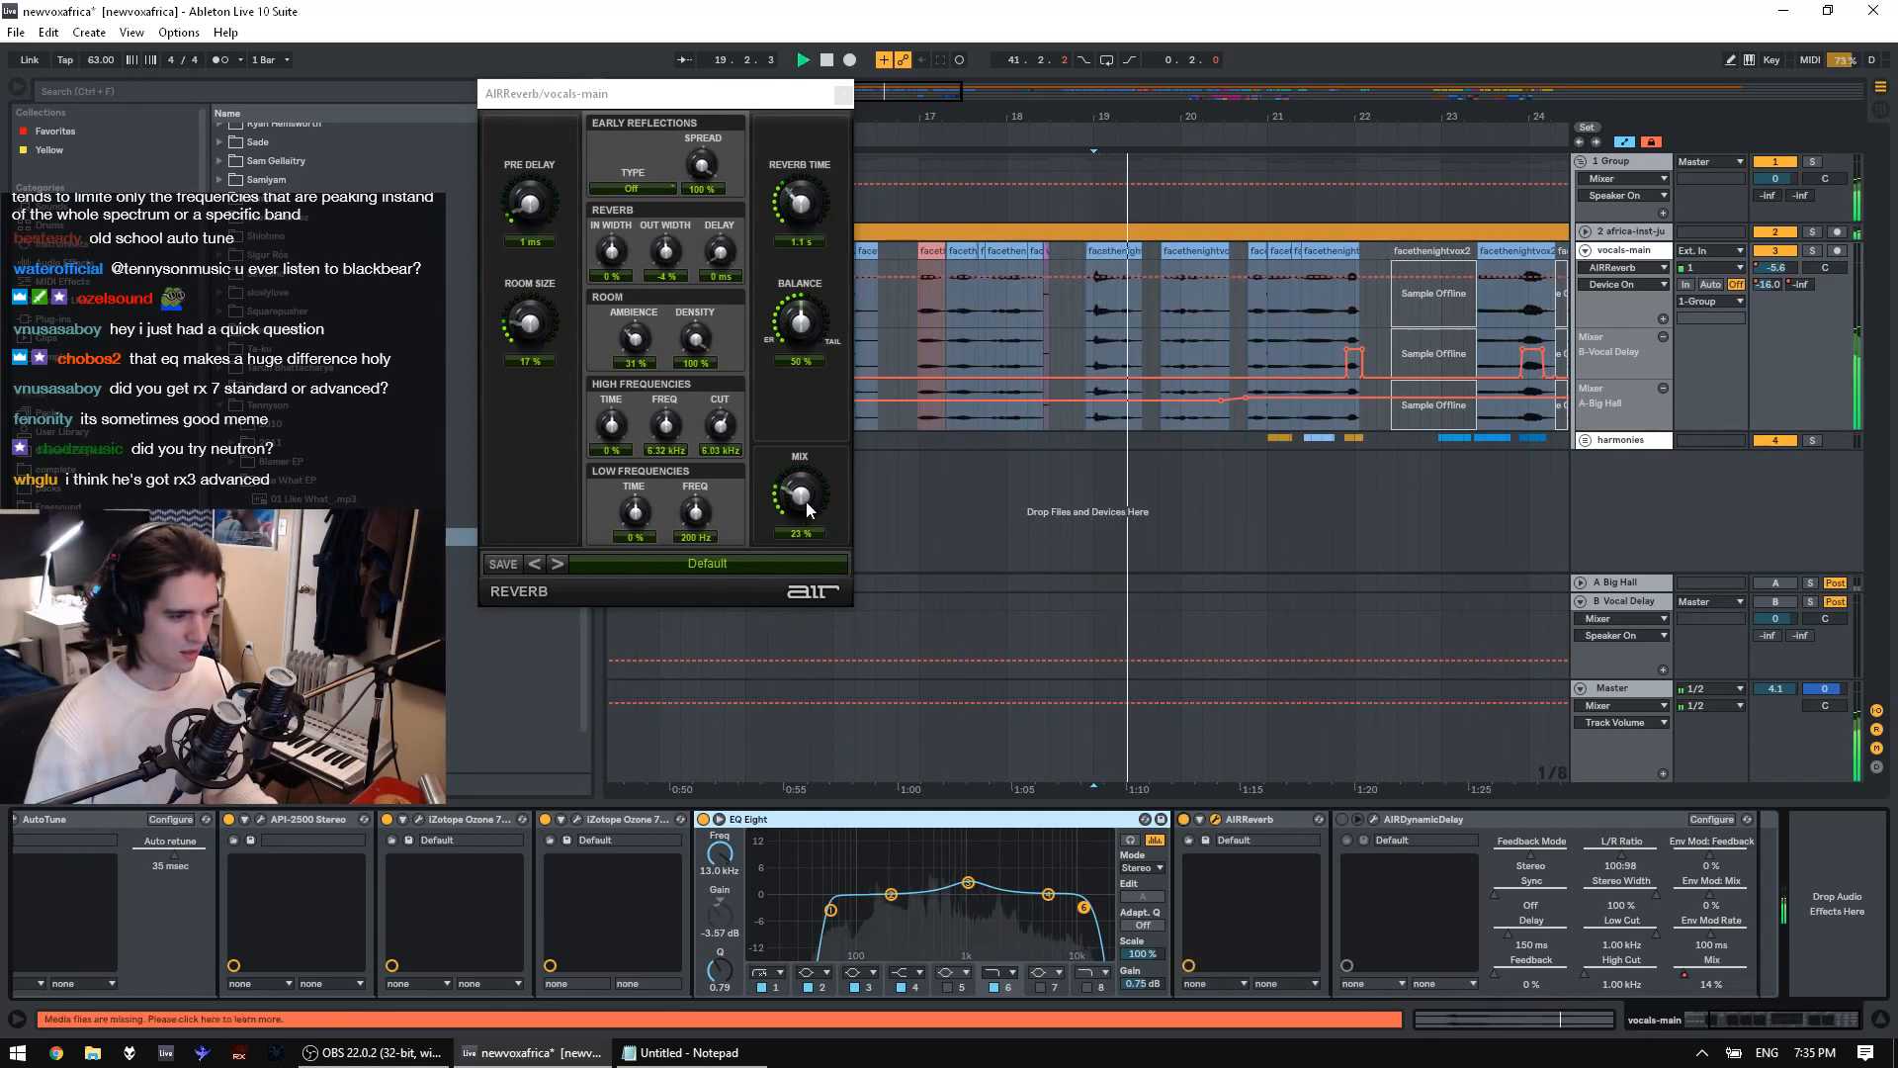
{"action": "key", "text": "space"}
{"action": "key", "text": "space"}
{"action": "mouse_move", "coordinate": [804, 502]}
{"action": "left_mouse_down"}
{"action": "mouse_move", "coordinate": [821, 594]}
{"action": "mouse_move", "coordinate": [805, 502]}
{"action": "left_mouse_up"}
{"action": "key", "text": "space"}
{"action": "key", "text": "space"}
{"action": "key", "text": "space"}
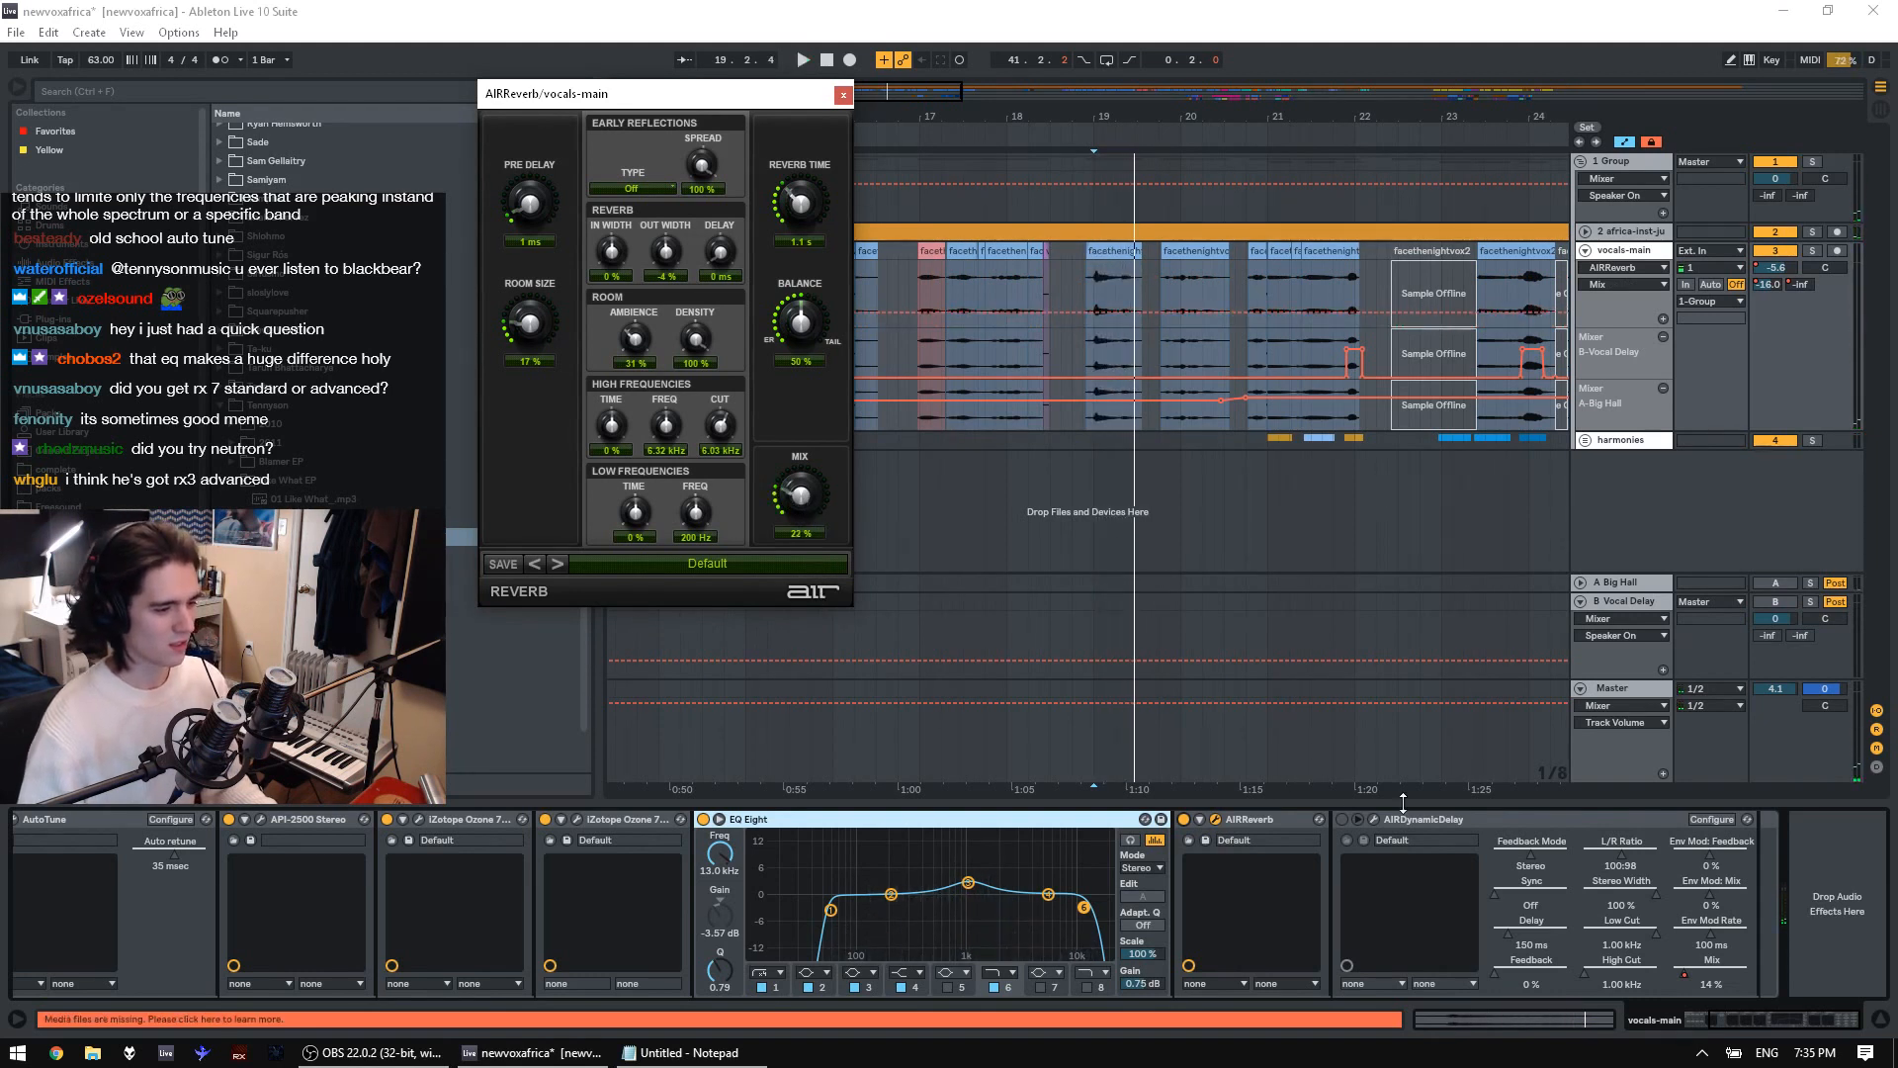
{"action": "left_click", "coordinate": [843, 94]}
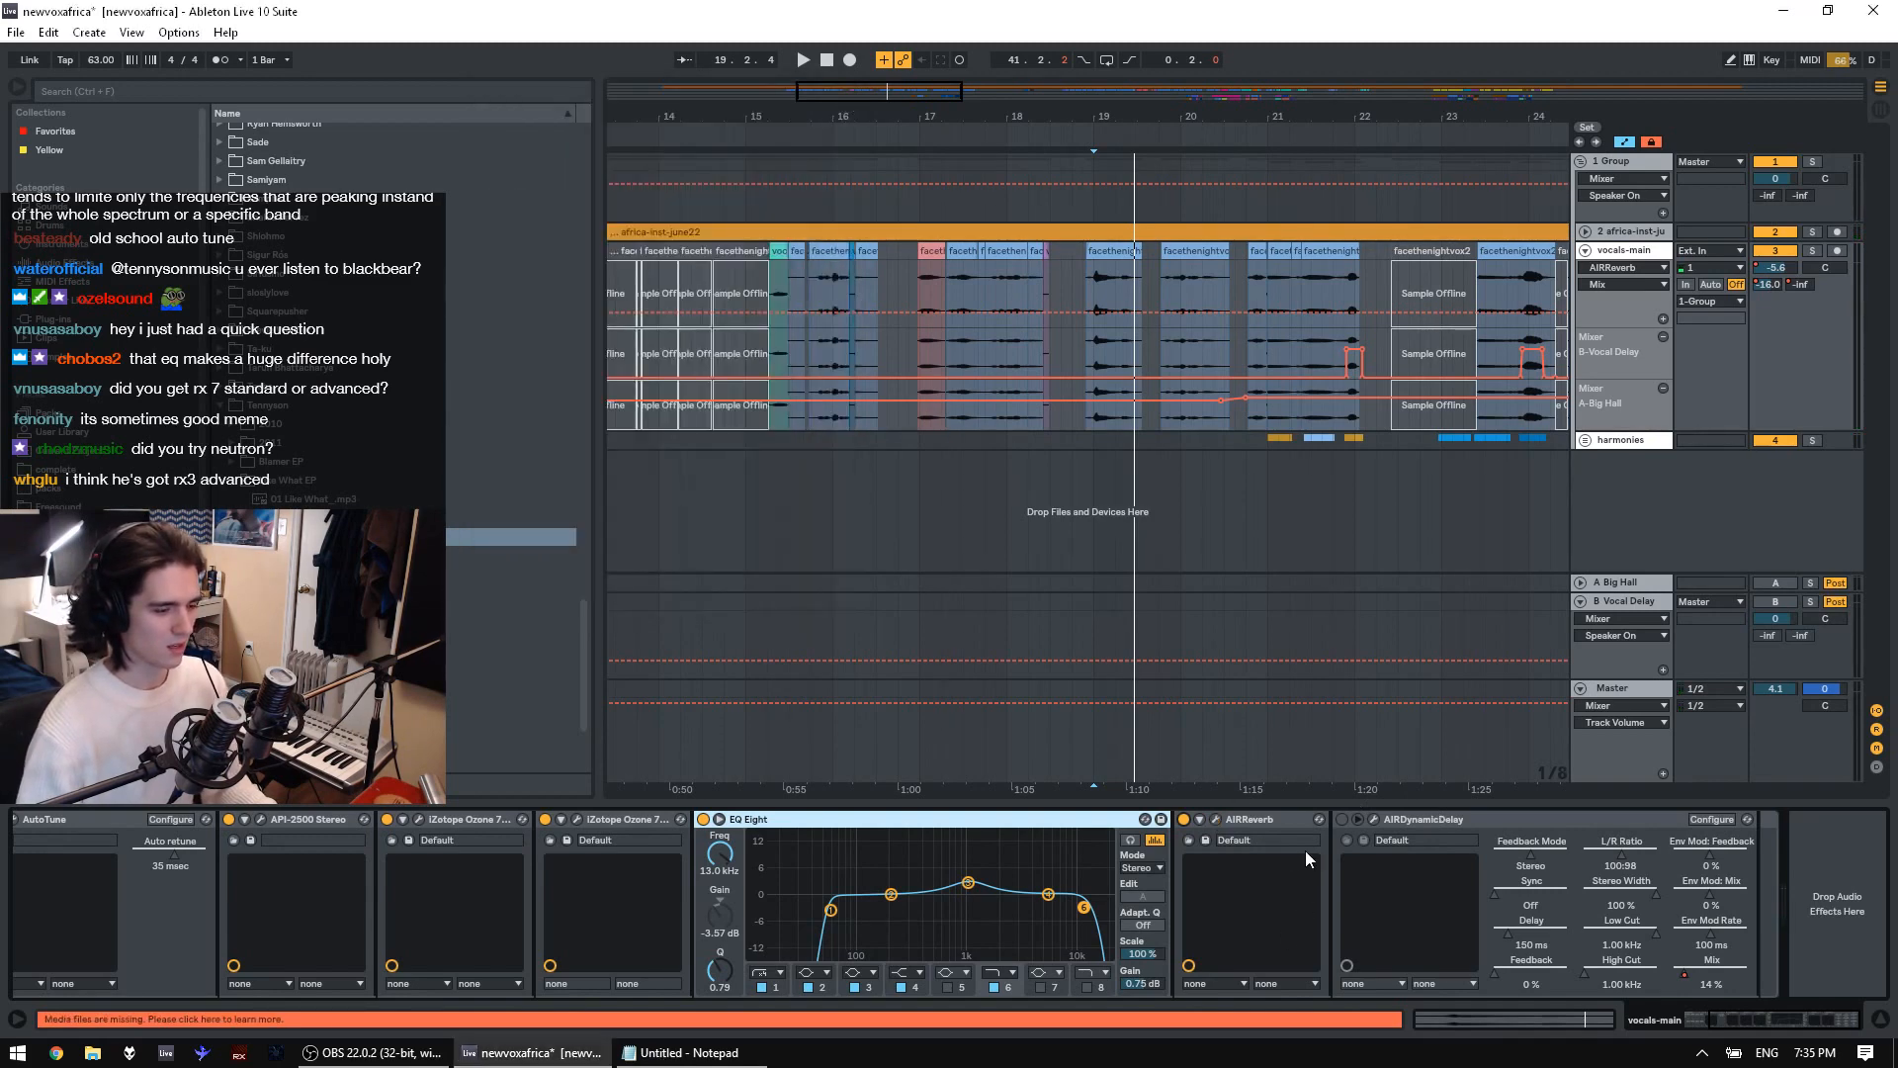
Switch on AIRDynamicDelay on vocals-main and play the bar 19 phrase through it
{"action": "left_click", "coordinate": [1304, 819]}
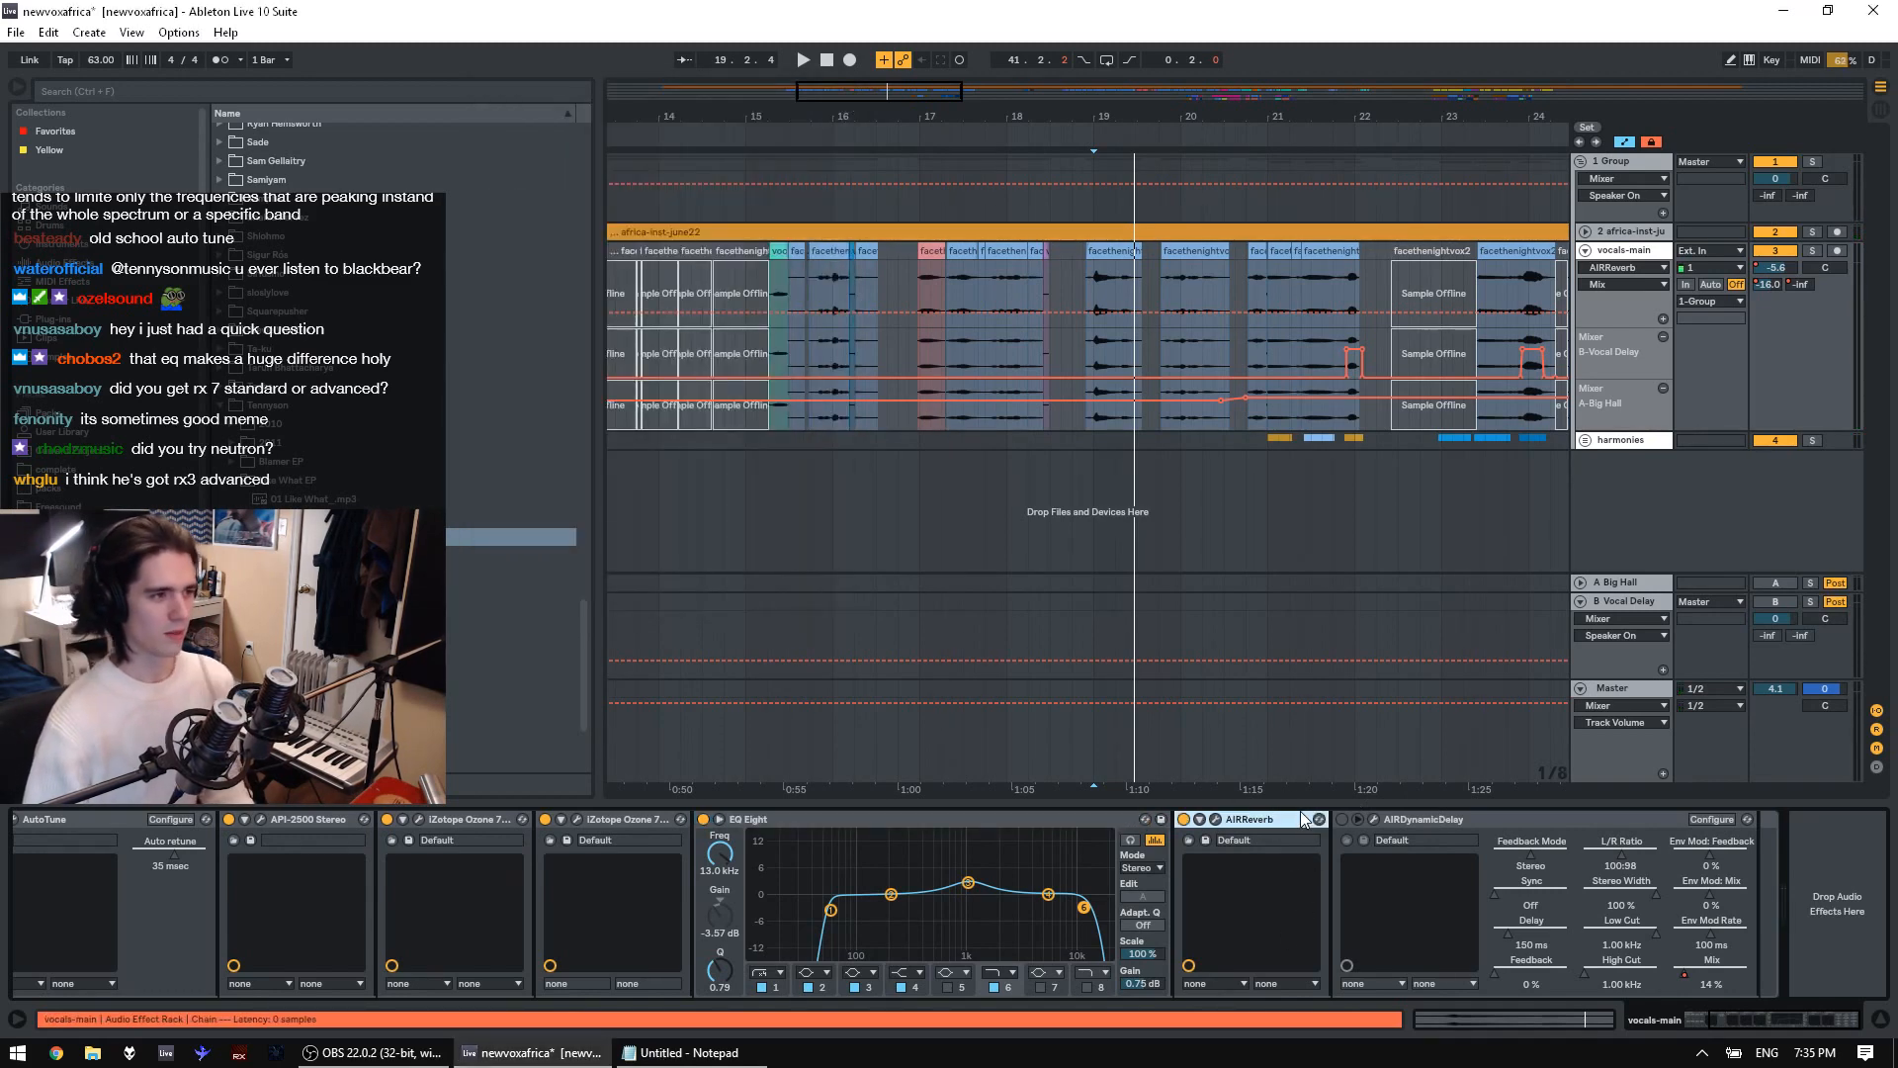
{"action": "left_click", "coordinate": [1341, 819]}
{"action": "key", "text": "space"}
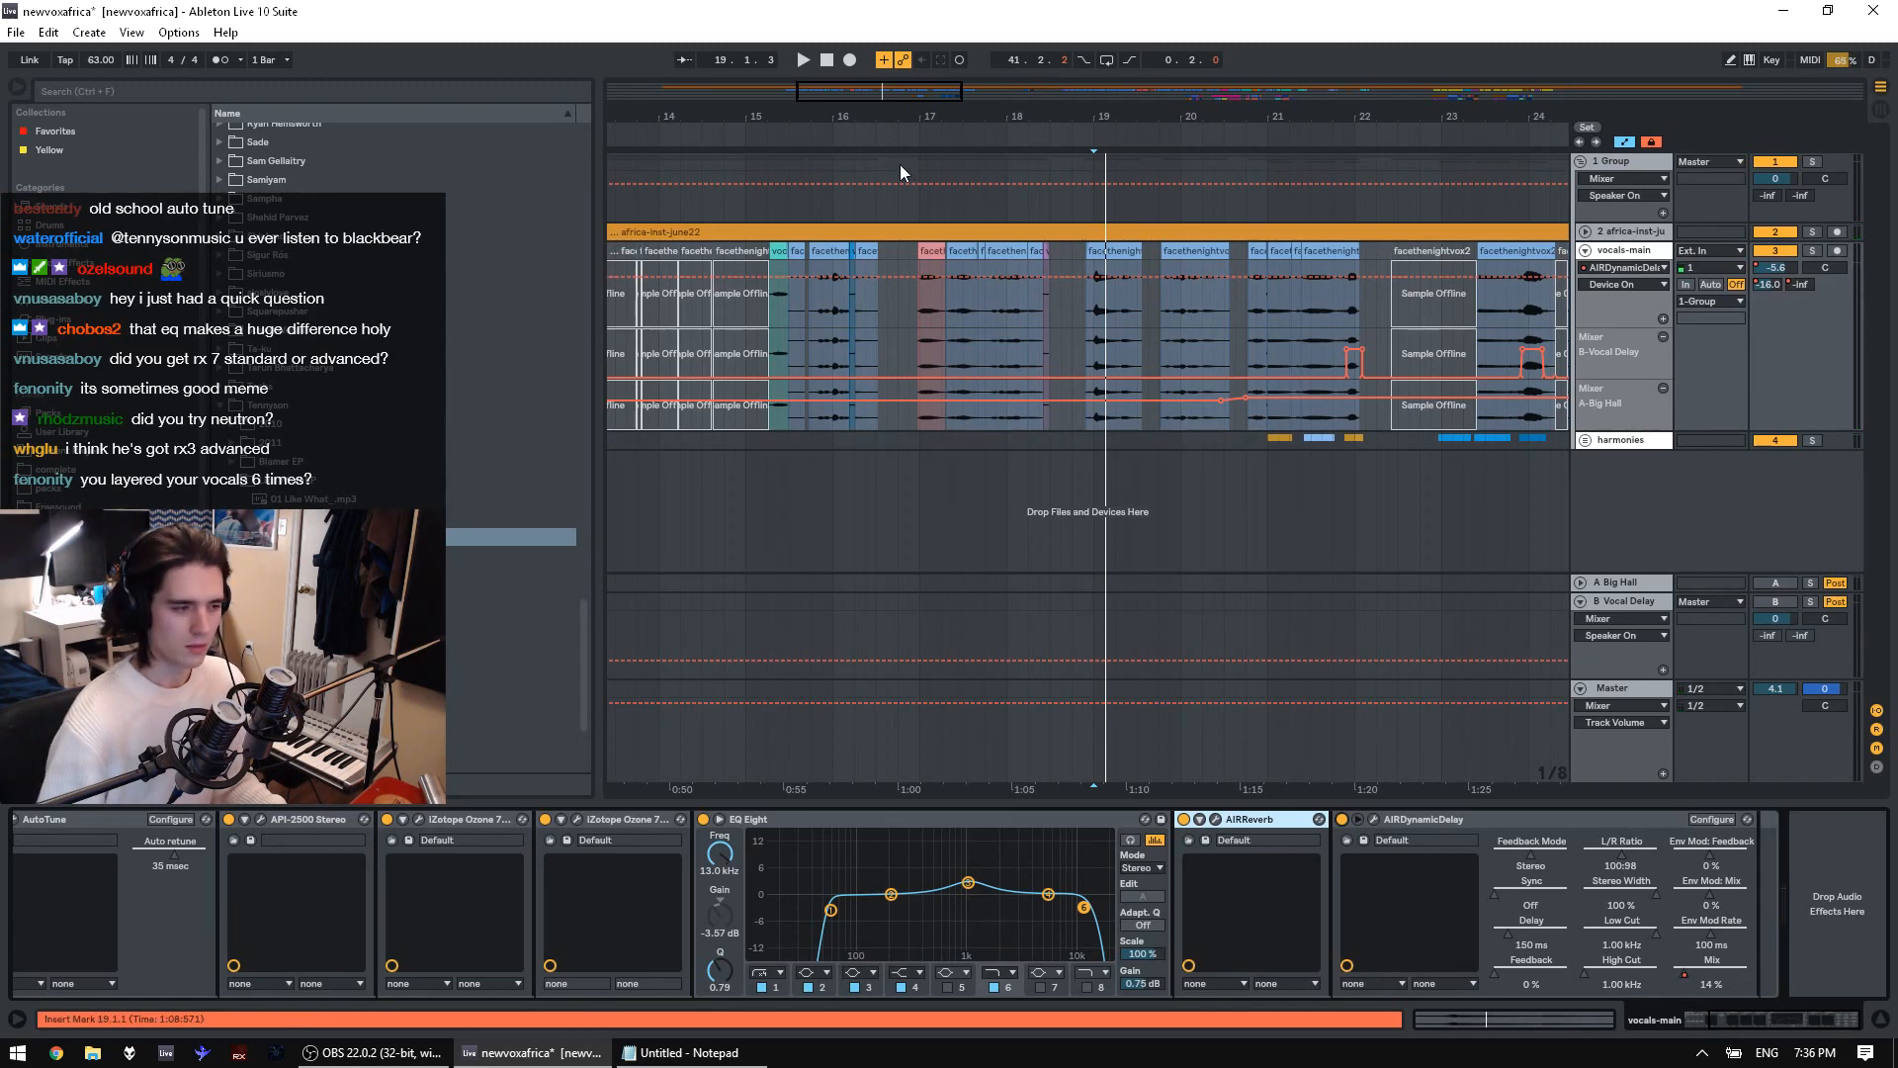
Audition the vocal with the delay from the short clip at bar 15.2
{"action": "left_click_drag", "start_coordinate": [1015, 114], "coordinate": [945, 41]}
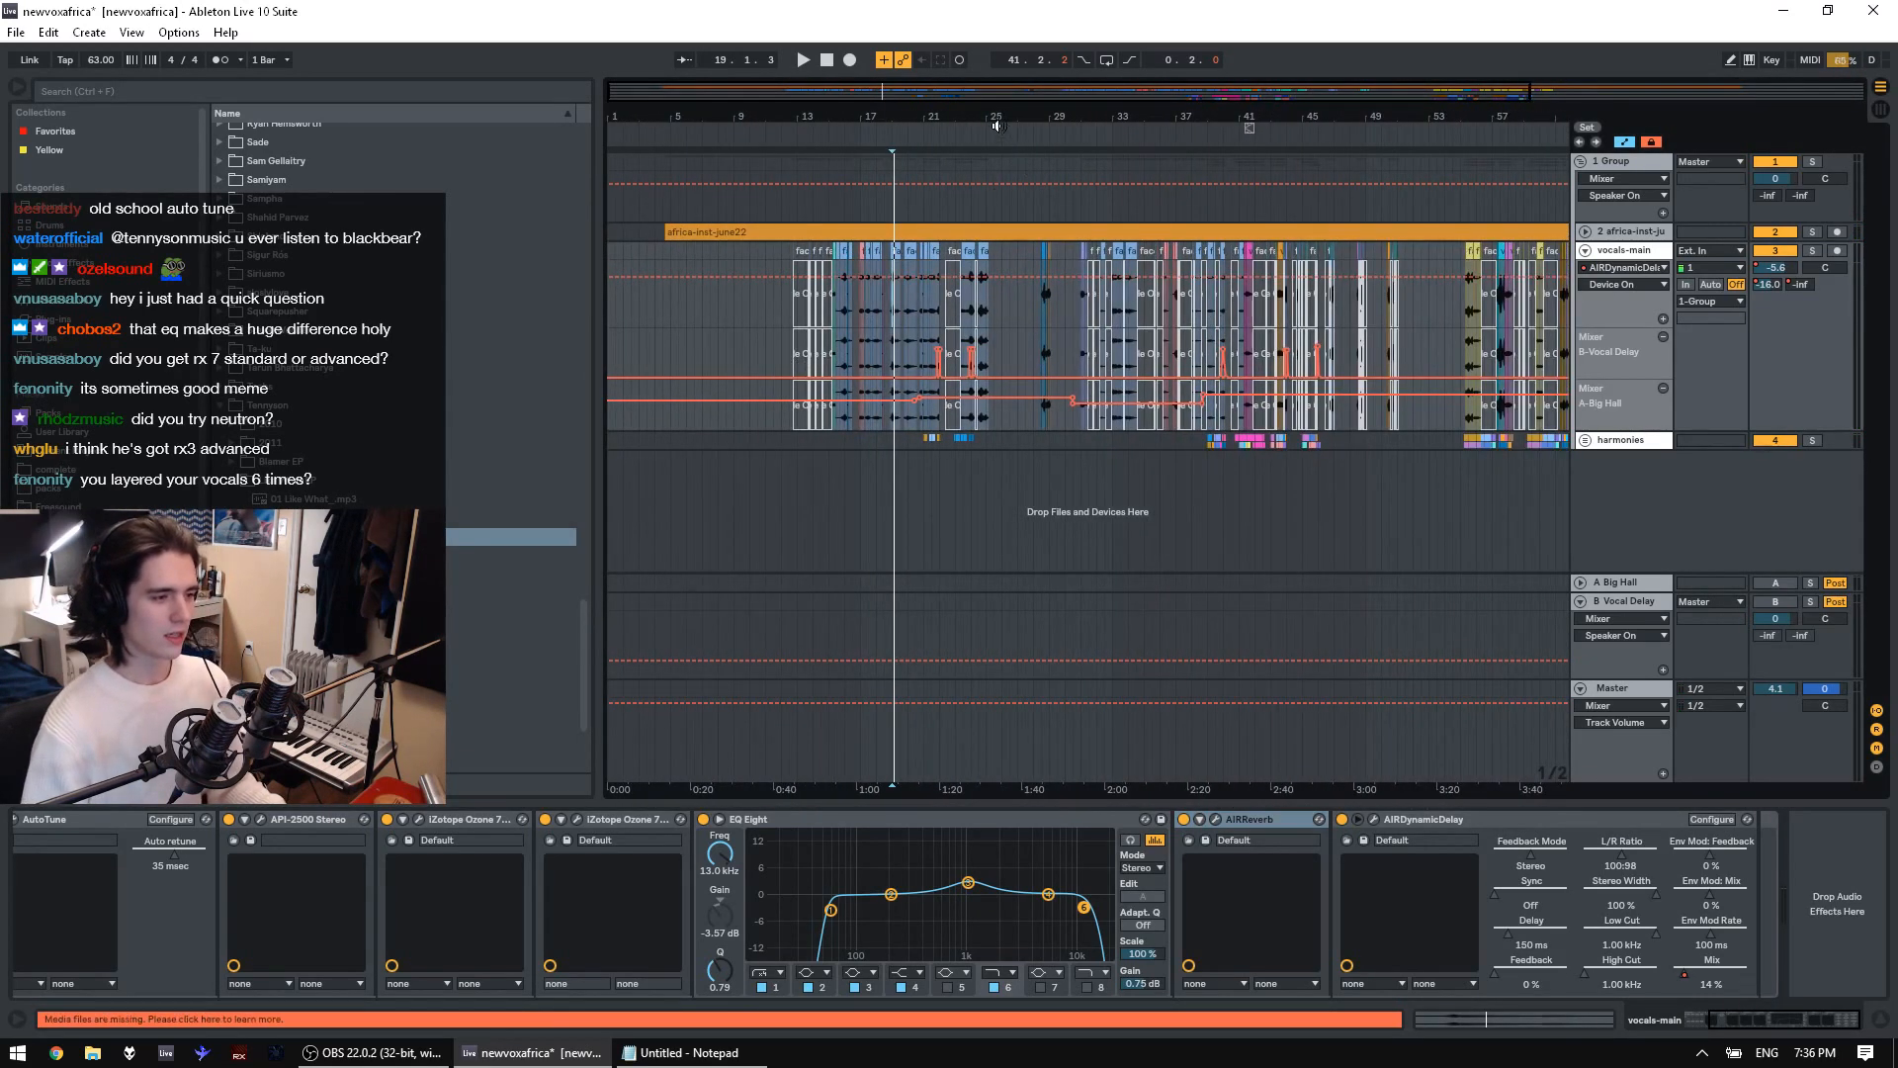
{"action": "left_click_drag", "start_coordinate": [997, 125], "coordinate": [904, 119]}
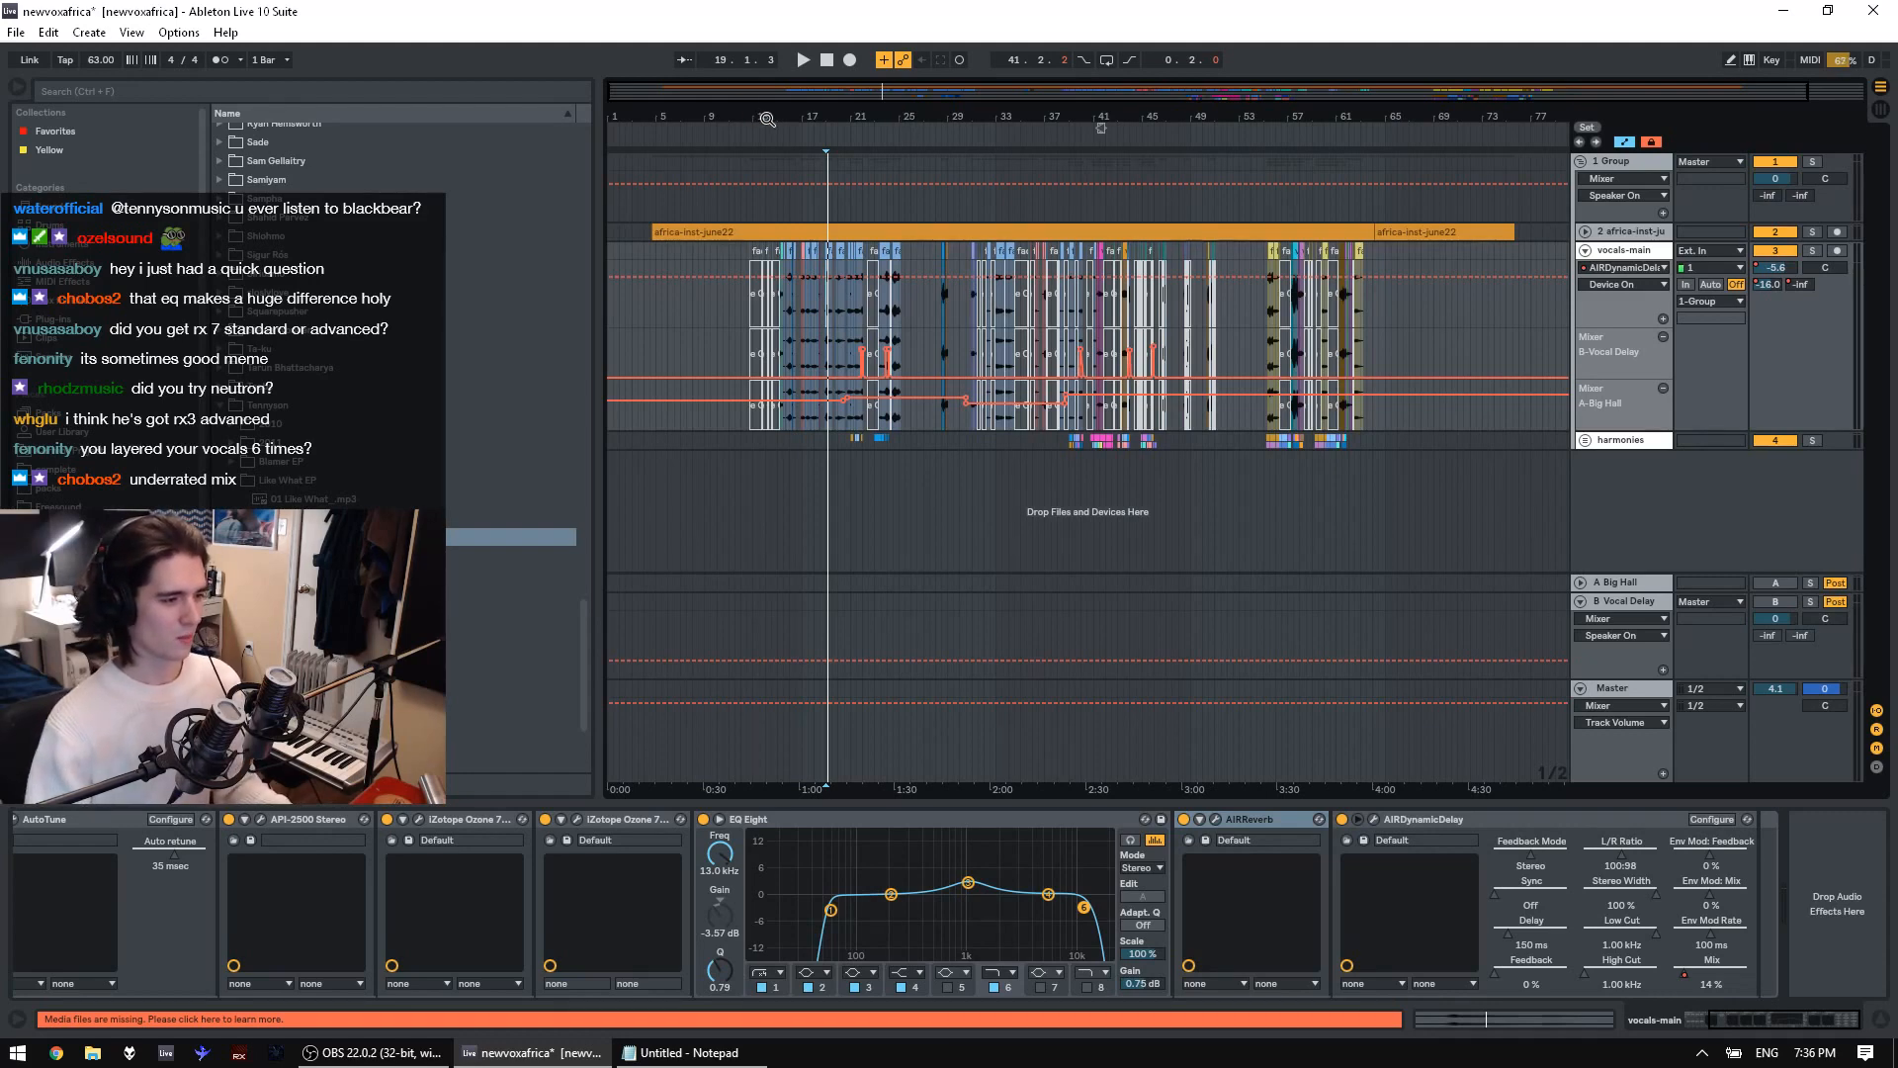
{"action": "left_click_drag", "start_coordinate": [767, 119], "coordinate": [771, 187]}
{"action": "left_click", "coordinate": [819, 326]}
{"action": "key", "text": "space"}
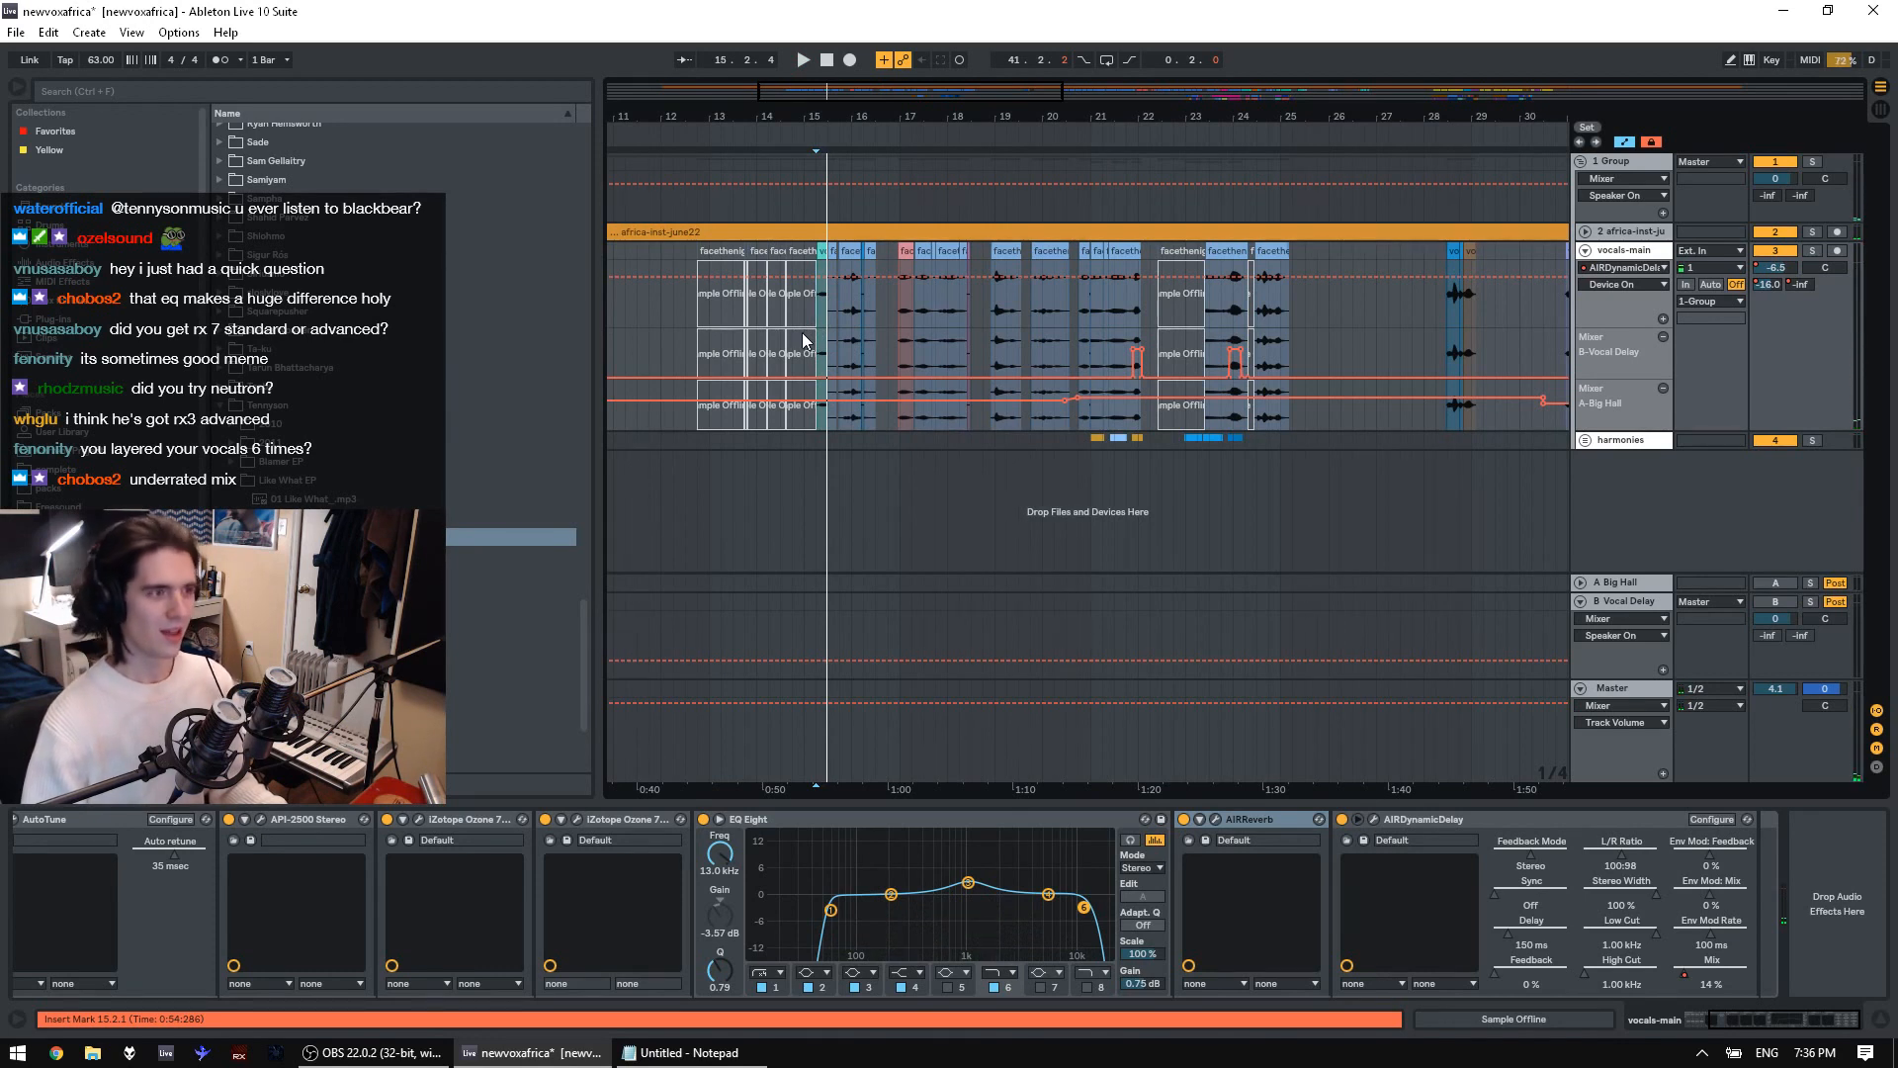
{"action": "key", "text": "space"}
{"action": "key", "text": "space"}
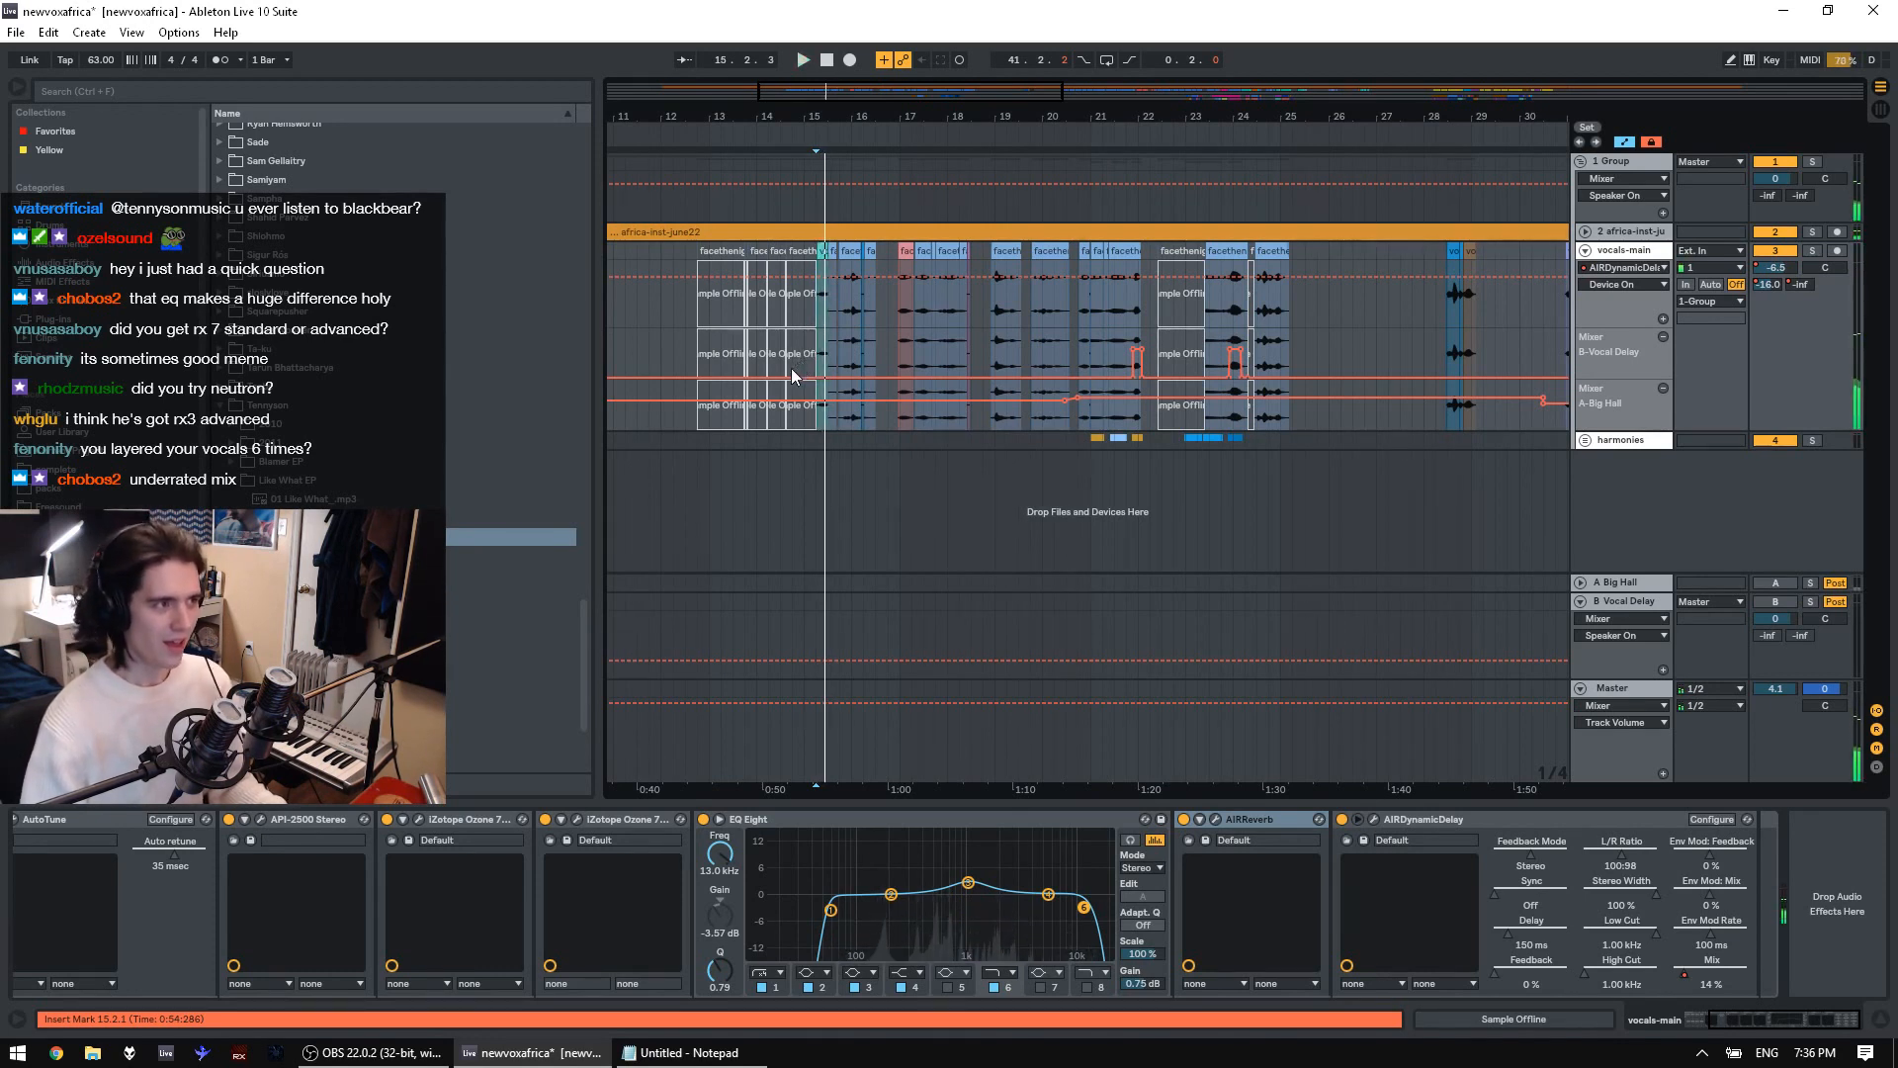
{"action": "key", "text": "space"}
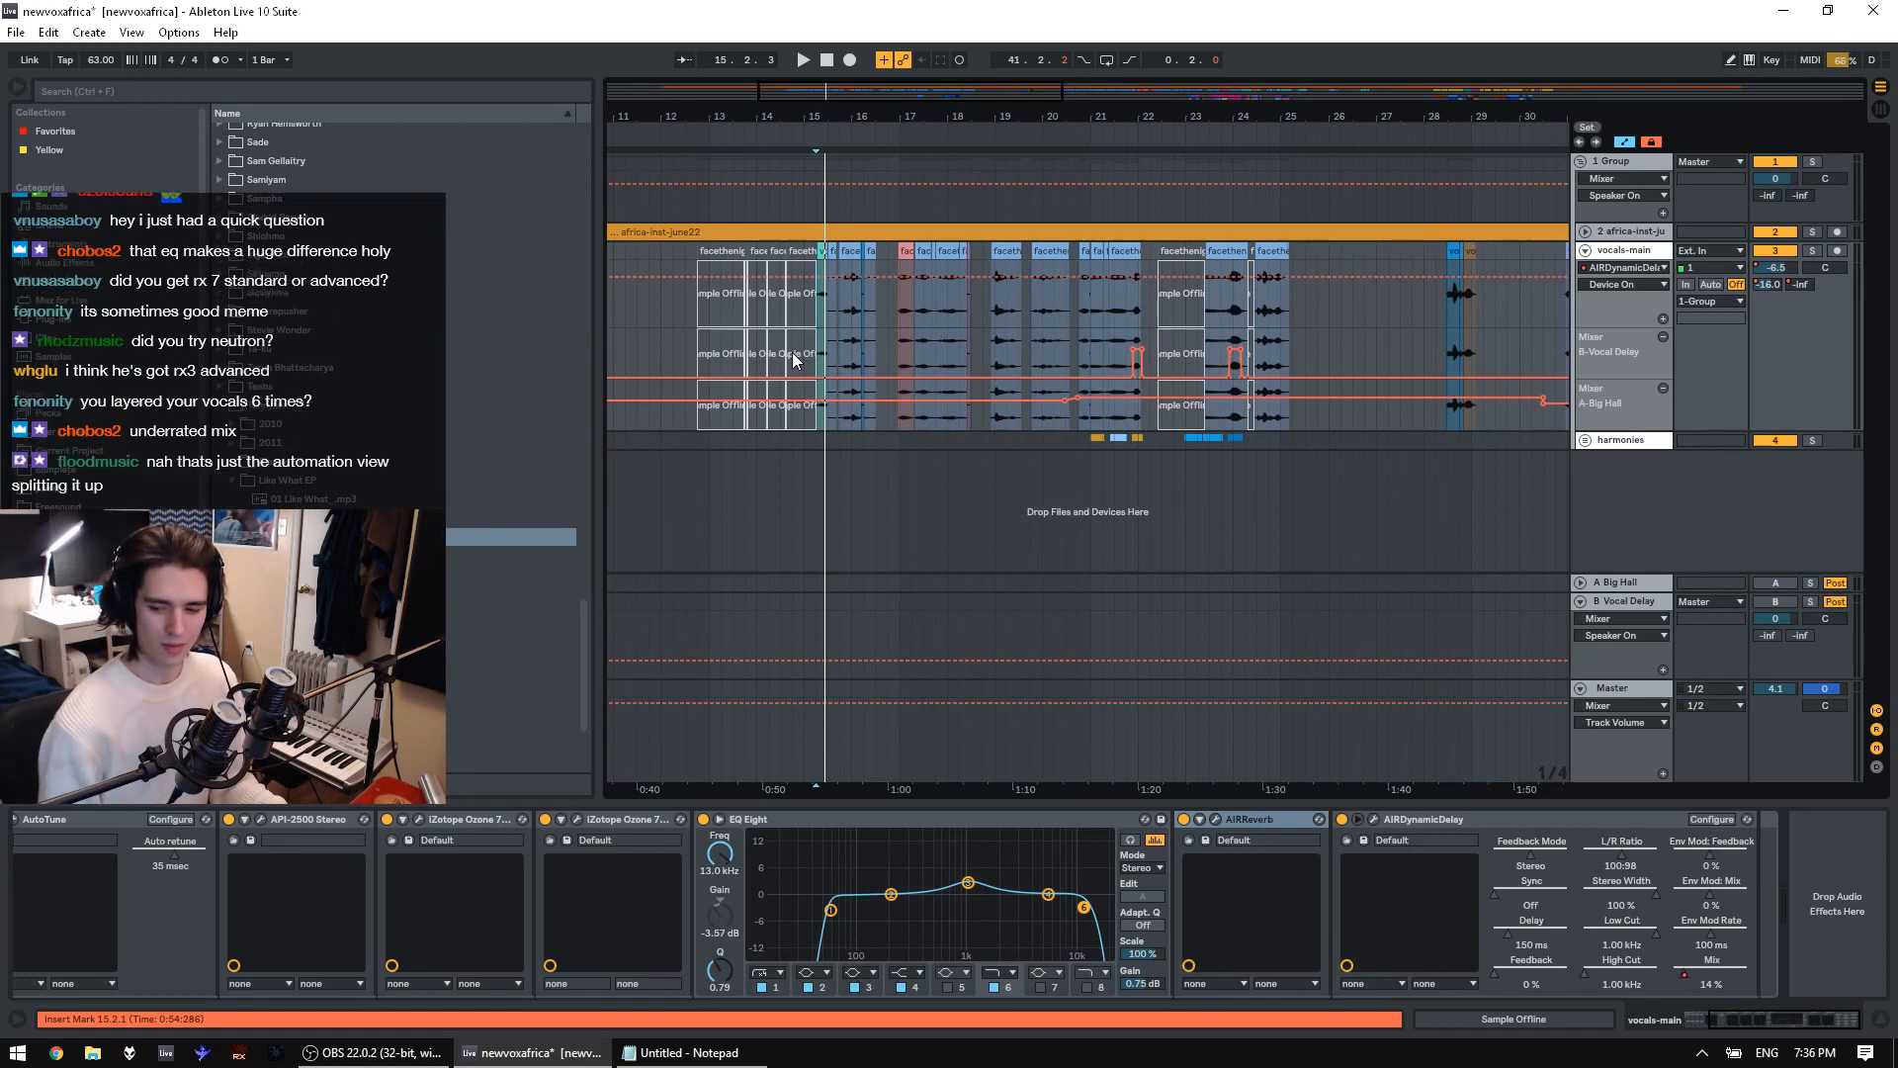
Hide the A-Big Hall and B-Vocal Delay automation lanes of vocals-main and replay the vocal from bar 15.2
{"action": "left_click", "coordinate": [1663, 389]}
{"action": "left_click", "coordinate": [1663, 336]}
{"action": "key", "text": "space"}
{"action": "key", "text": "space"}
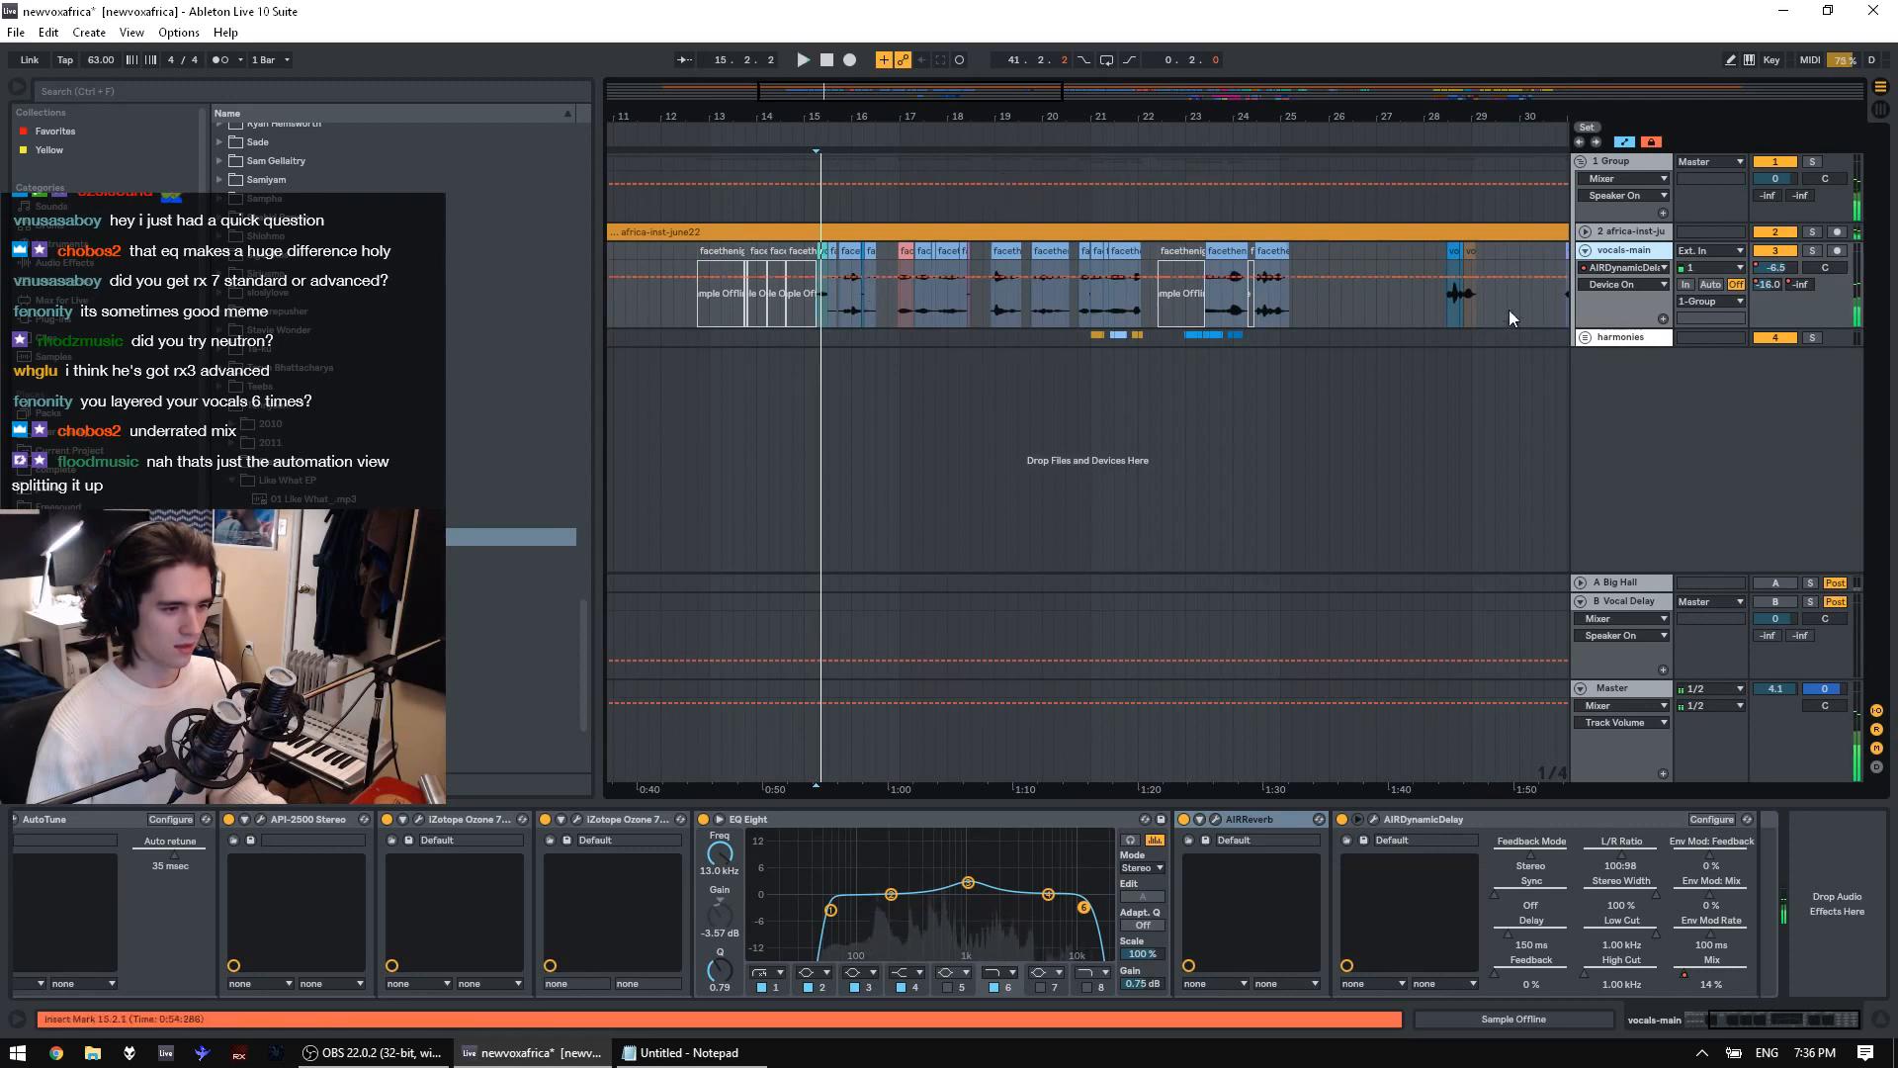
{"action": "left_click_drag", "start_coordinate": [835, 111], "coordinate": [835, 112]}
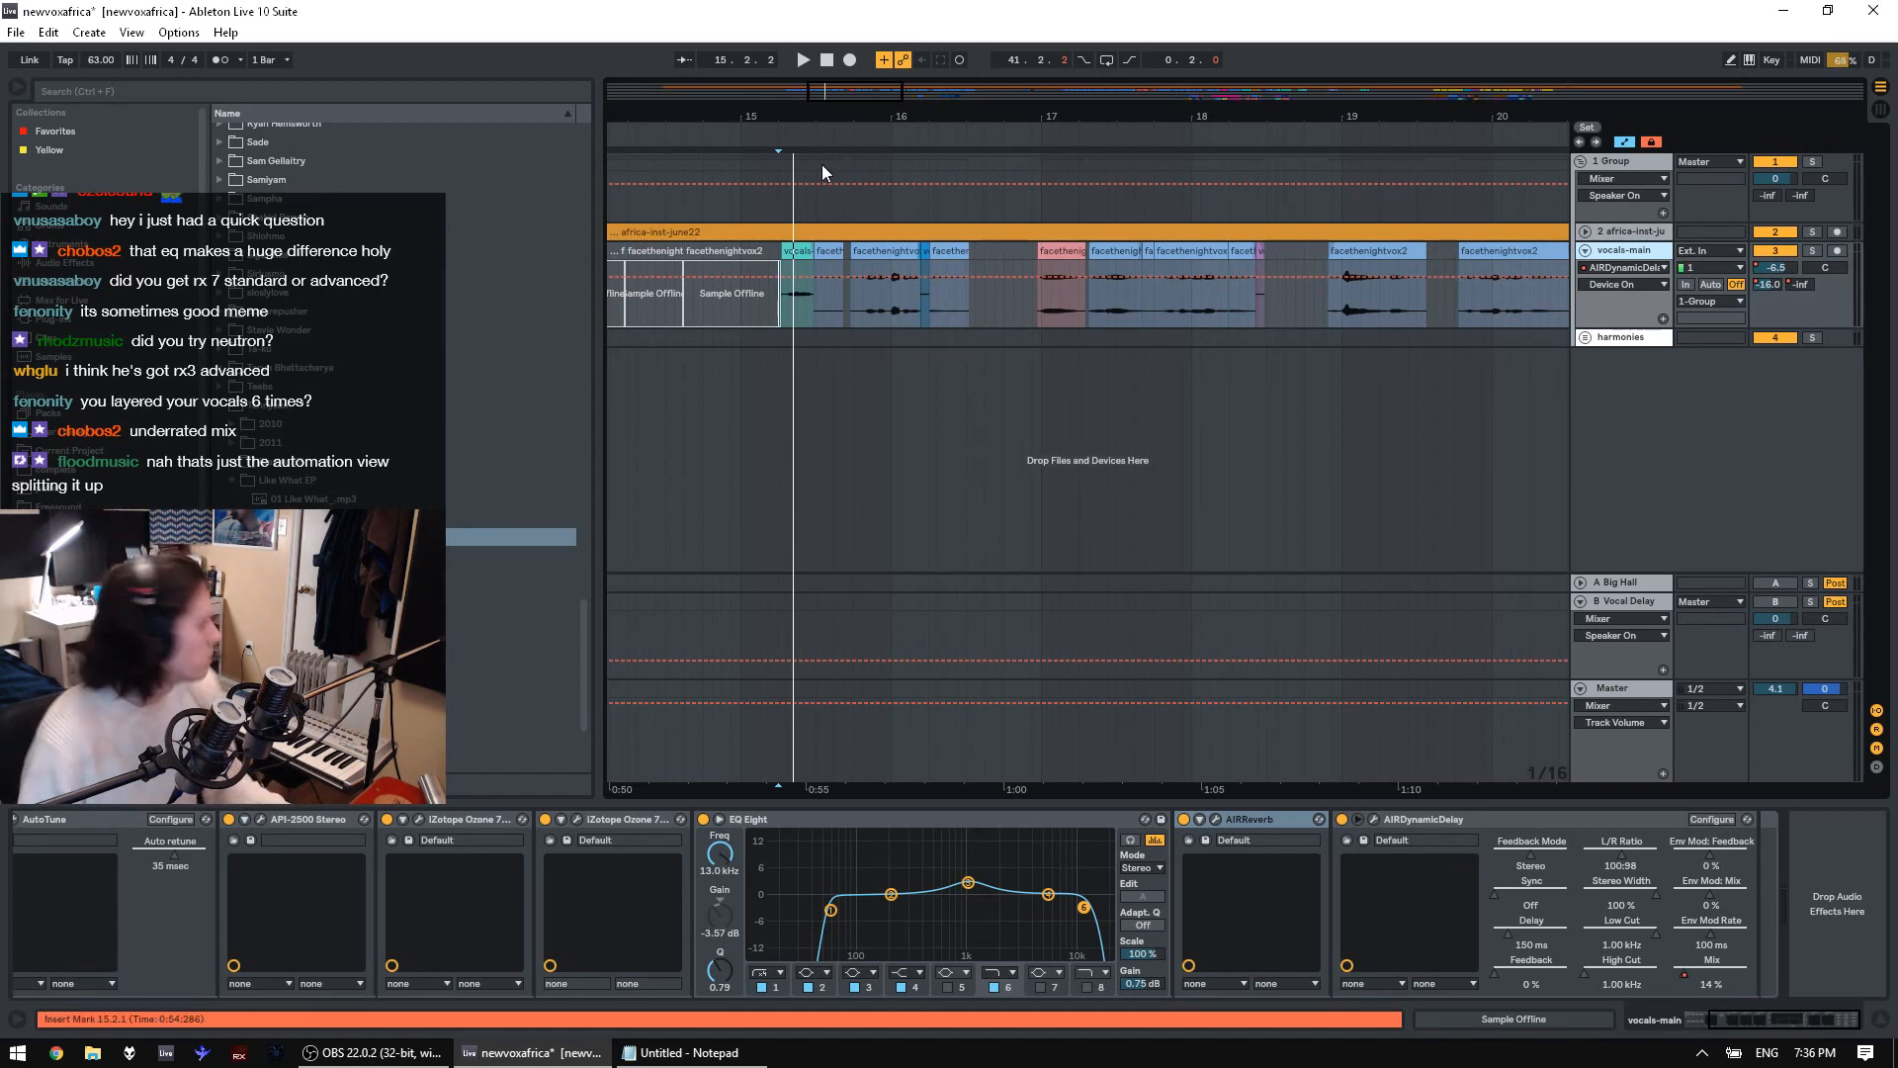
{"action": "key", "text": "space"}
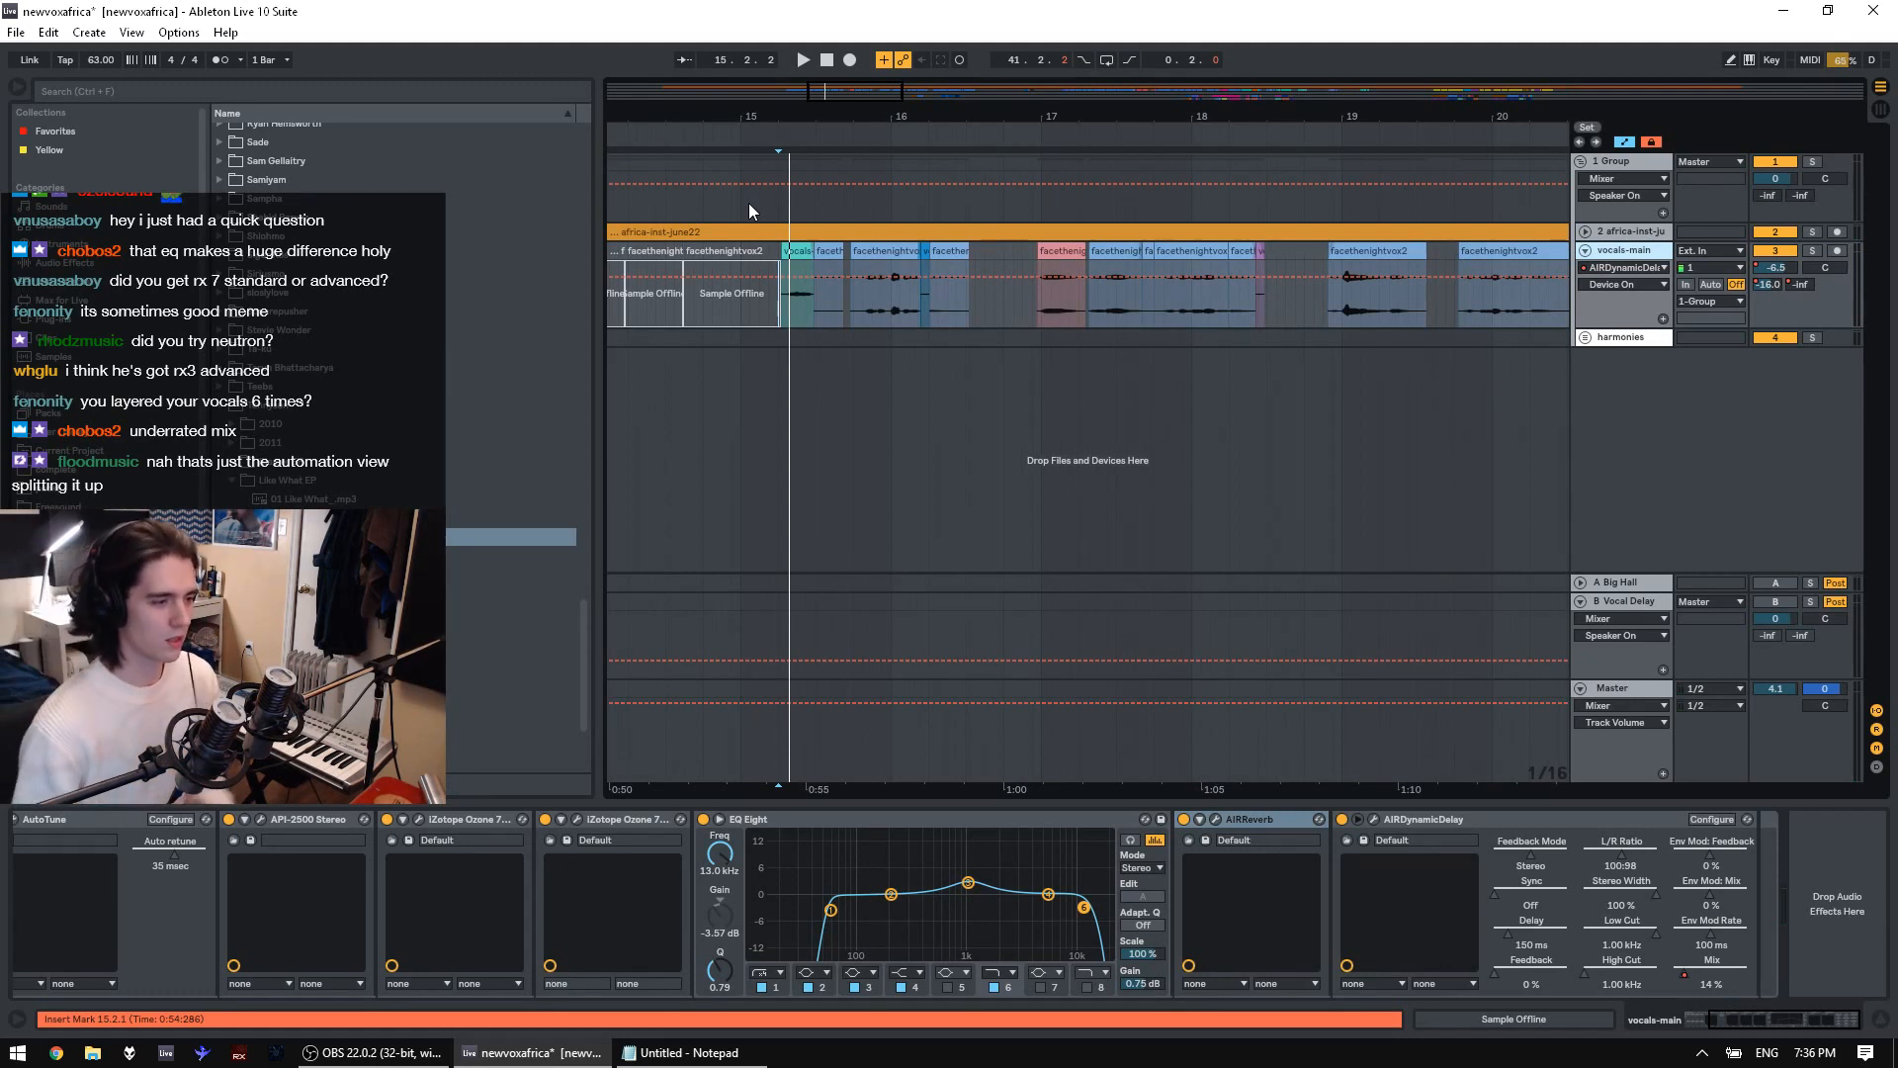
Audition the short vocal clip at bar 15.2 and the phrase starting at bar 15.4
{"action": "left_click", "coordinate": [798, 314]}
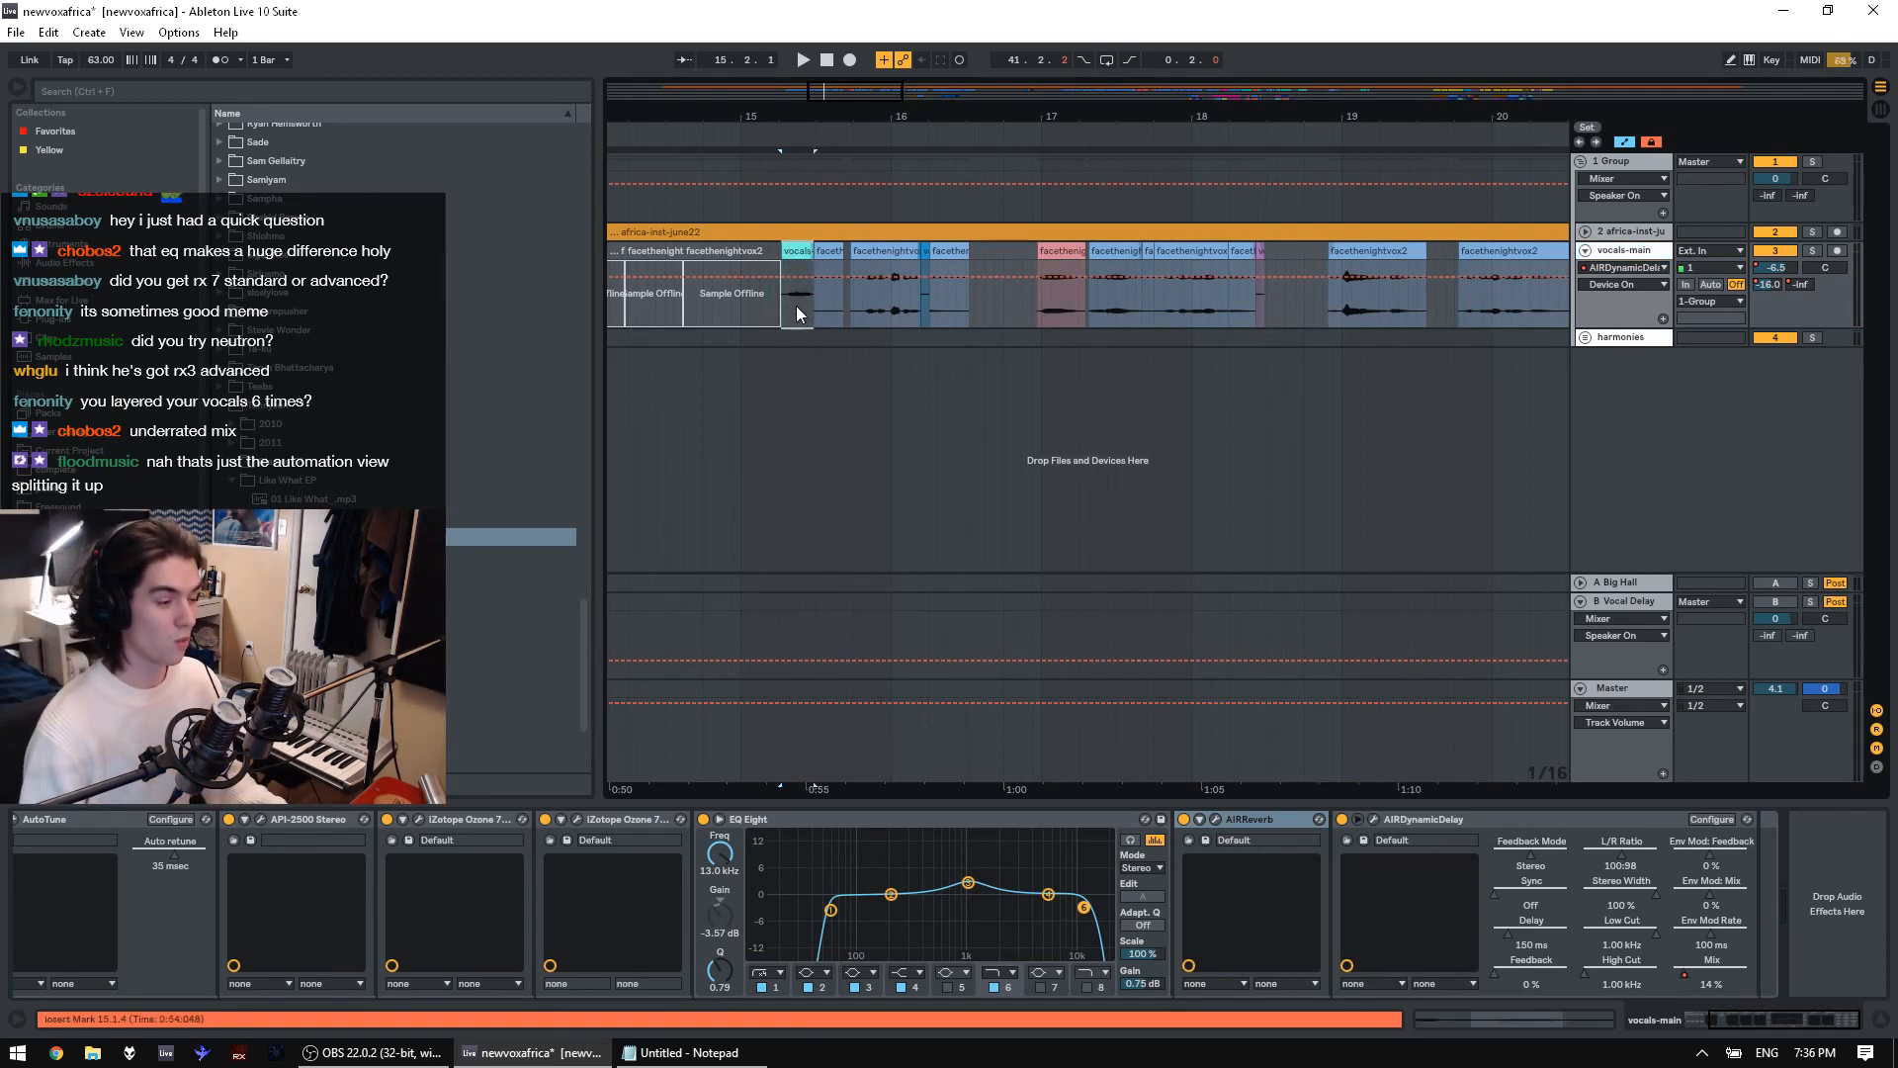
{"action": "key", "text": "space"}
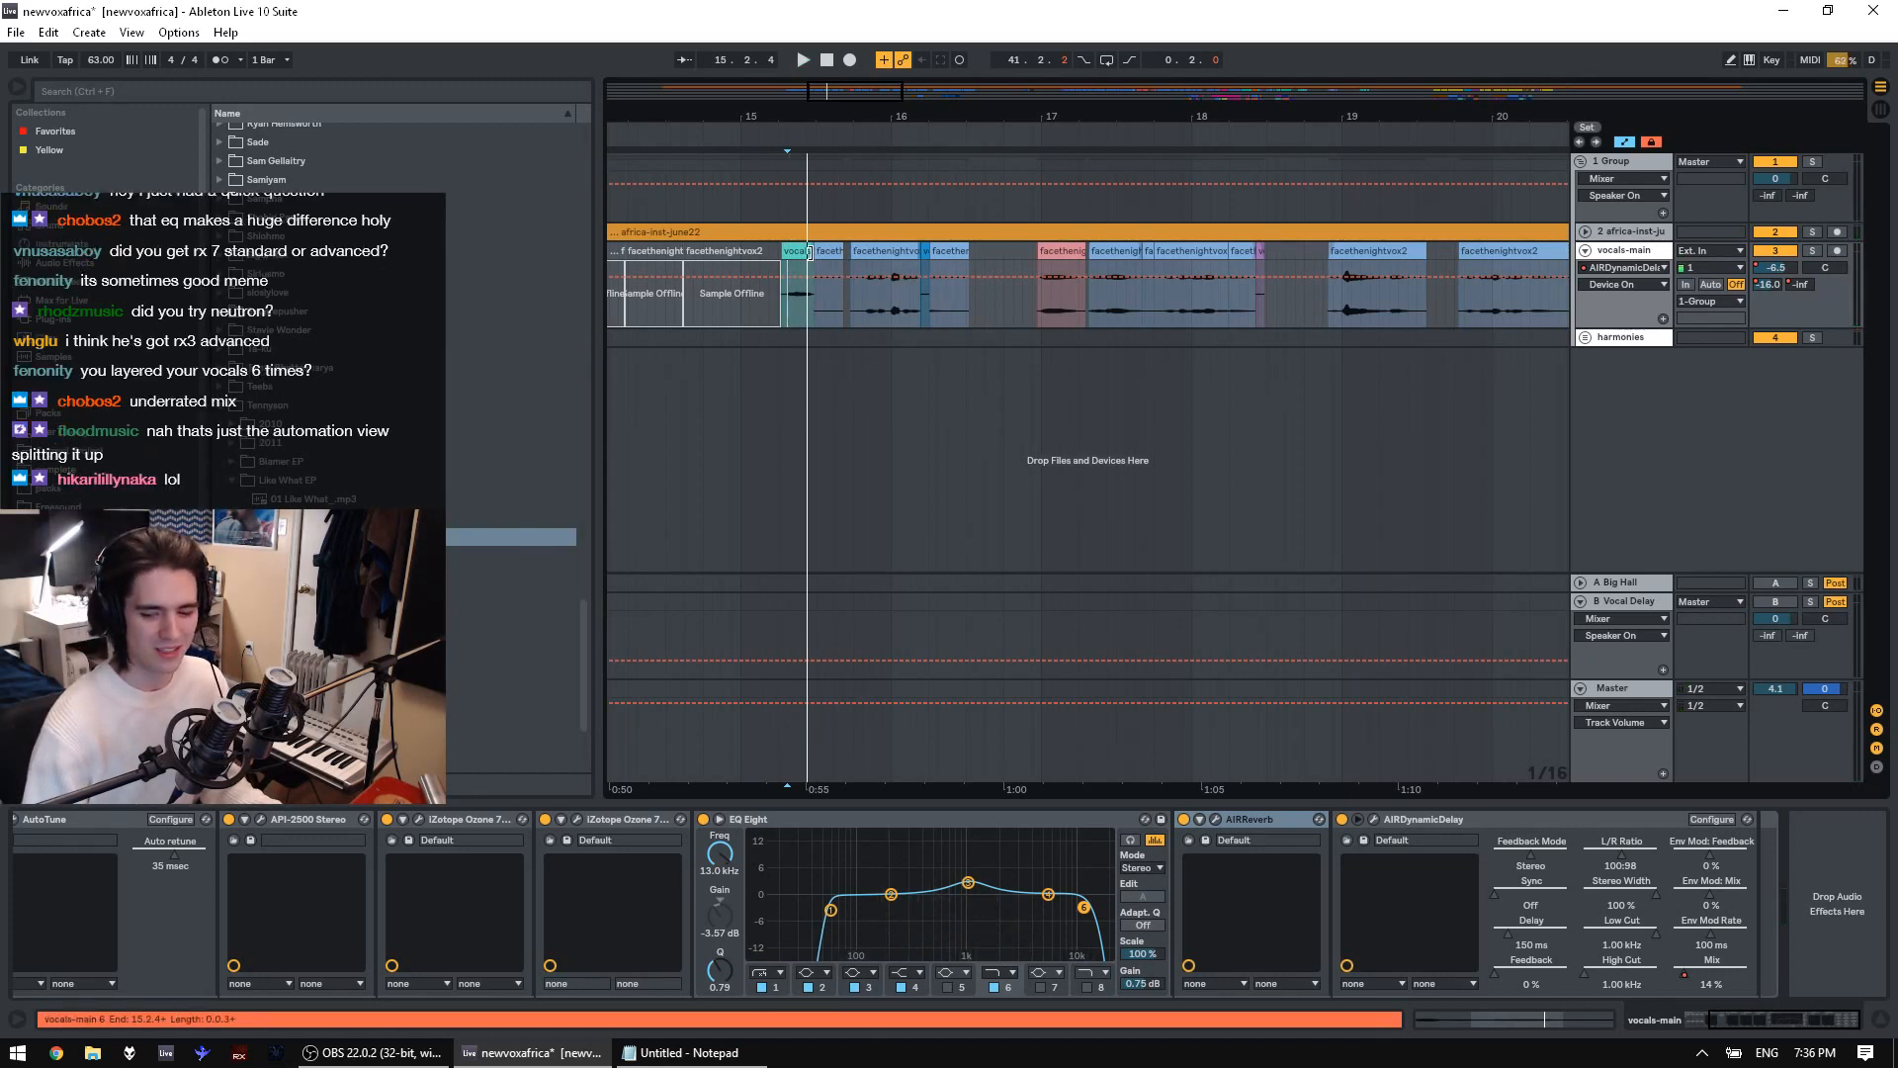
{"action": "left_click_drag", "start_coordinate": [815, 253], "coordinate": [834, 250]}
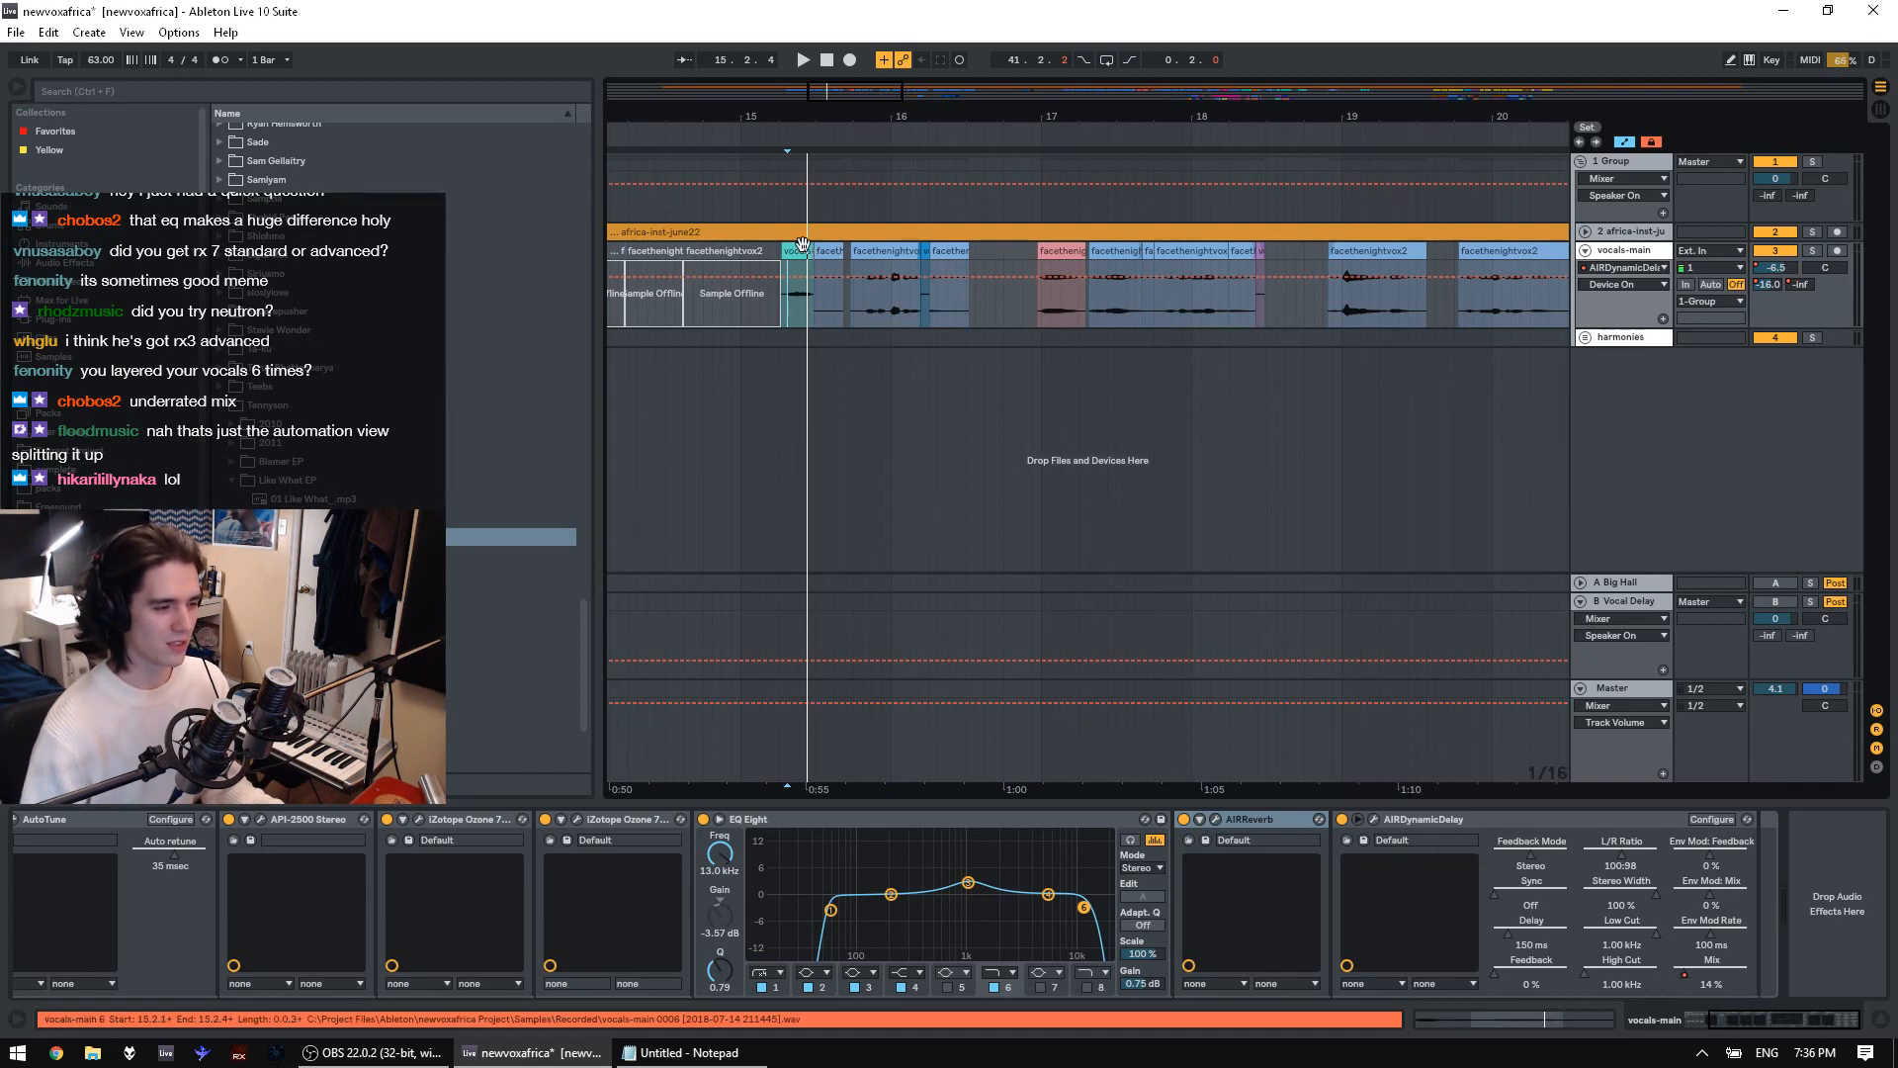
{"action": "left_click", "coordinate": [854, 317]}
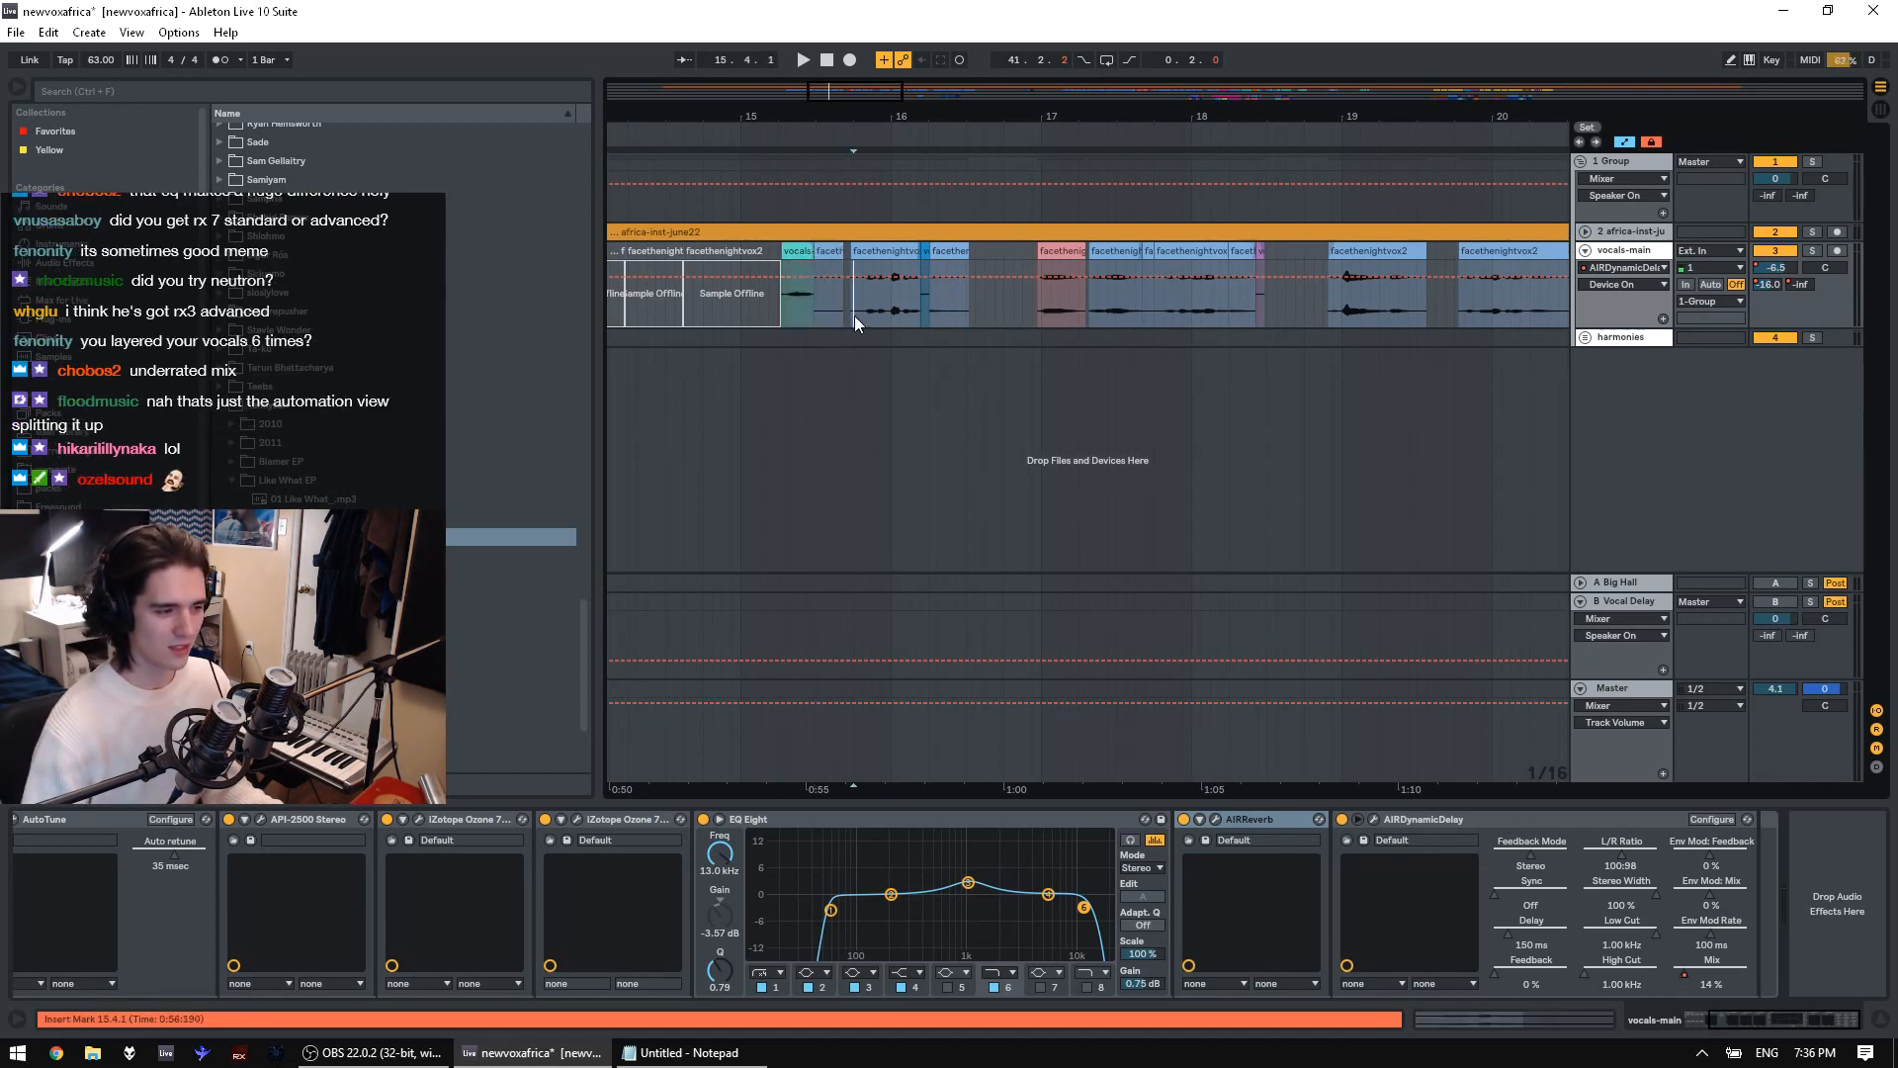
{"action": "key", "text": "space"}
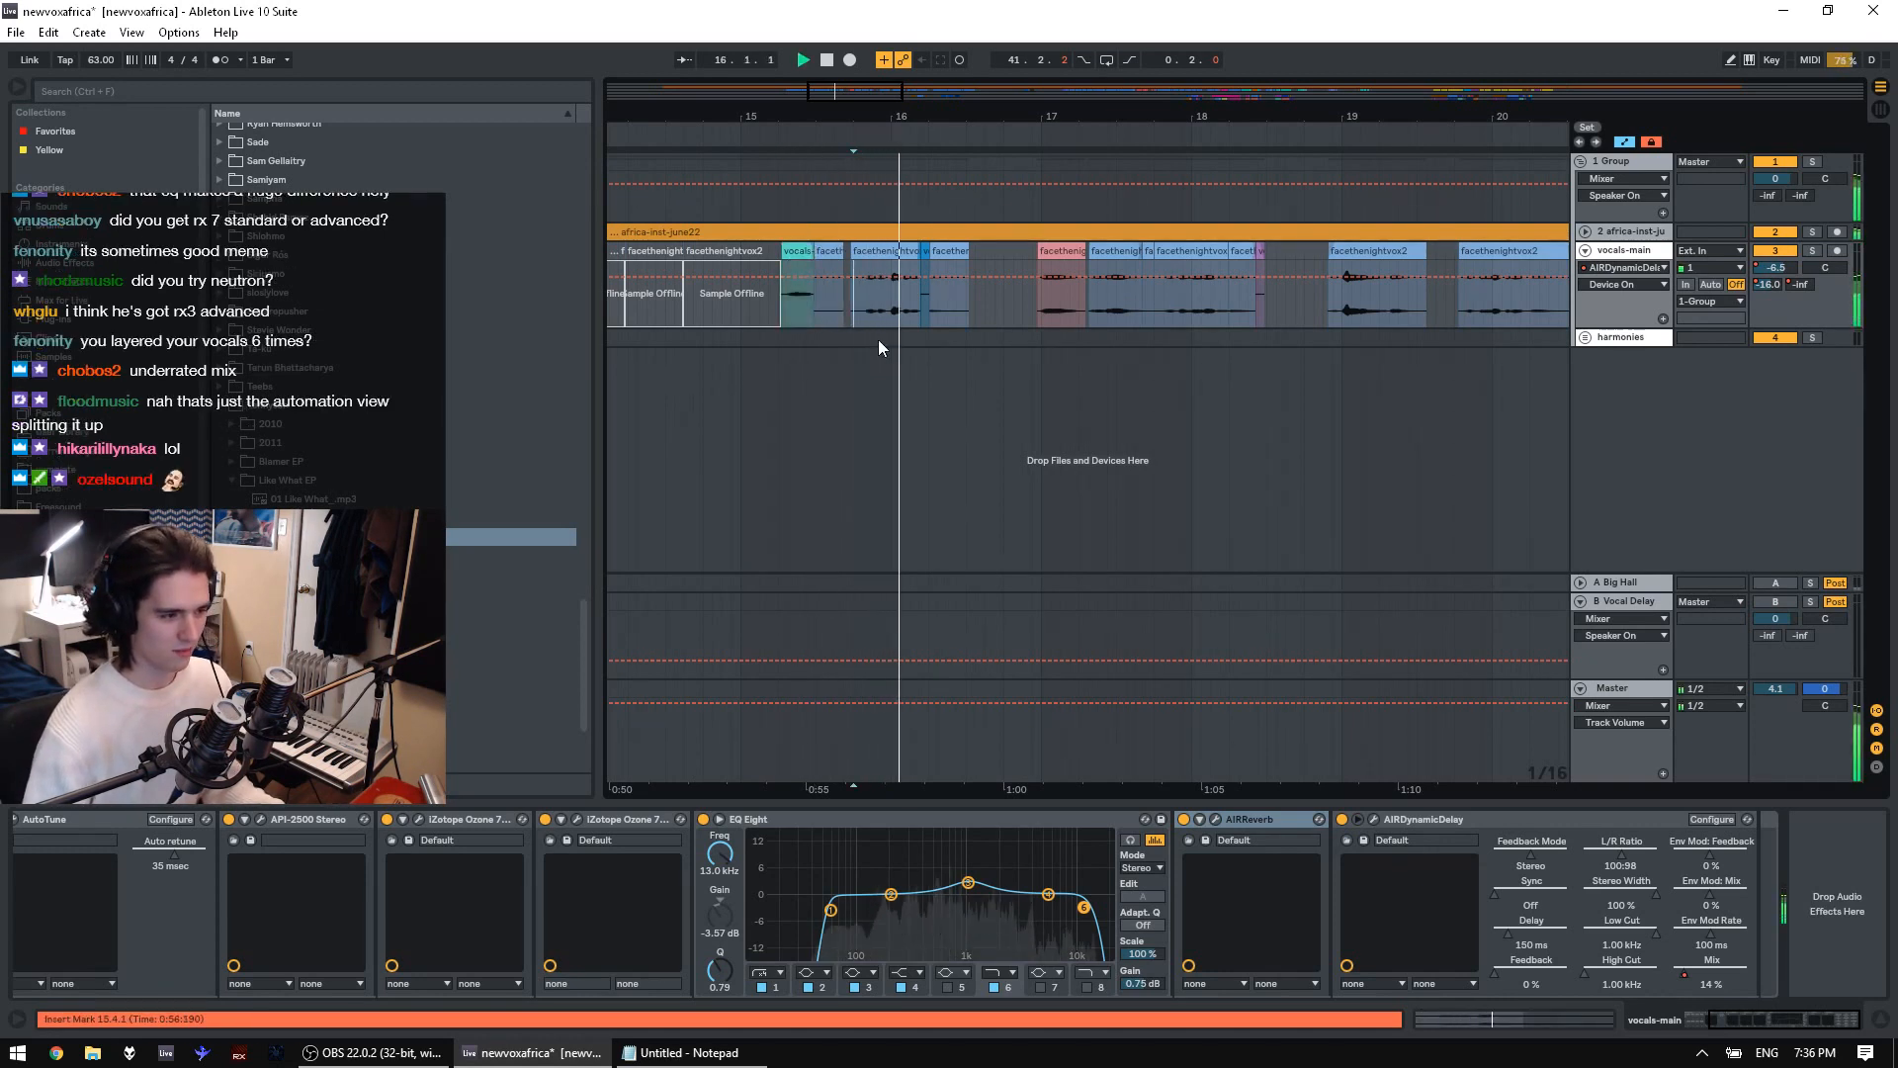
{"action": "key", "text": "space"}
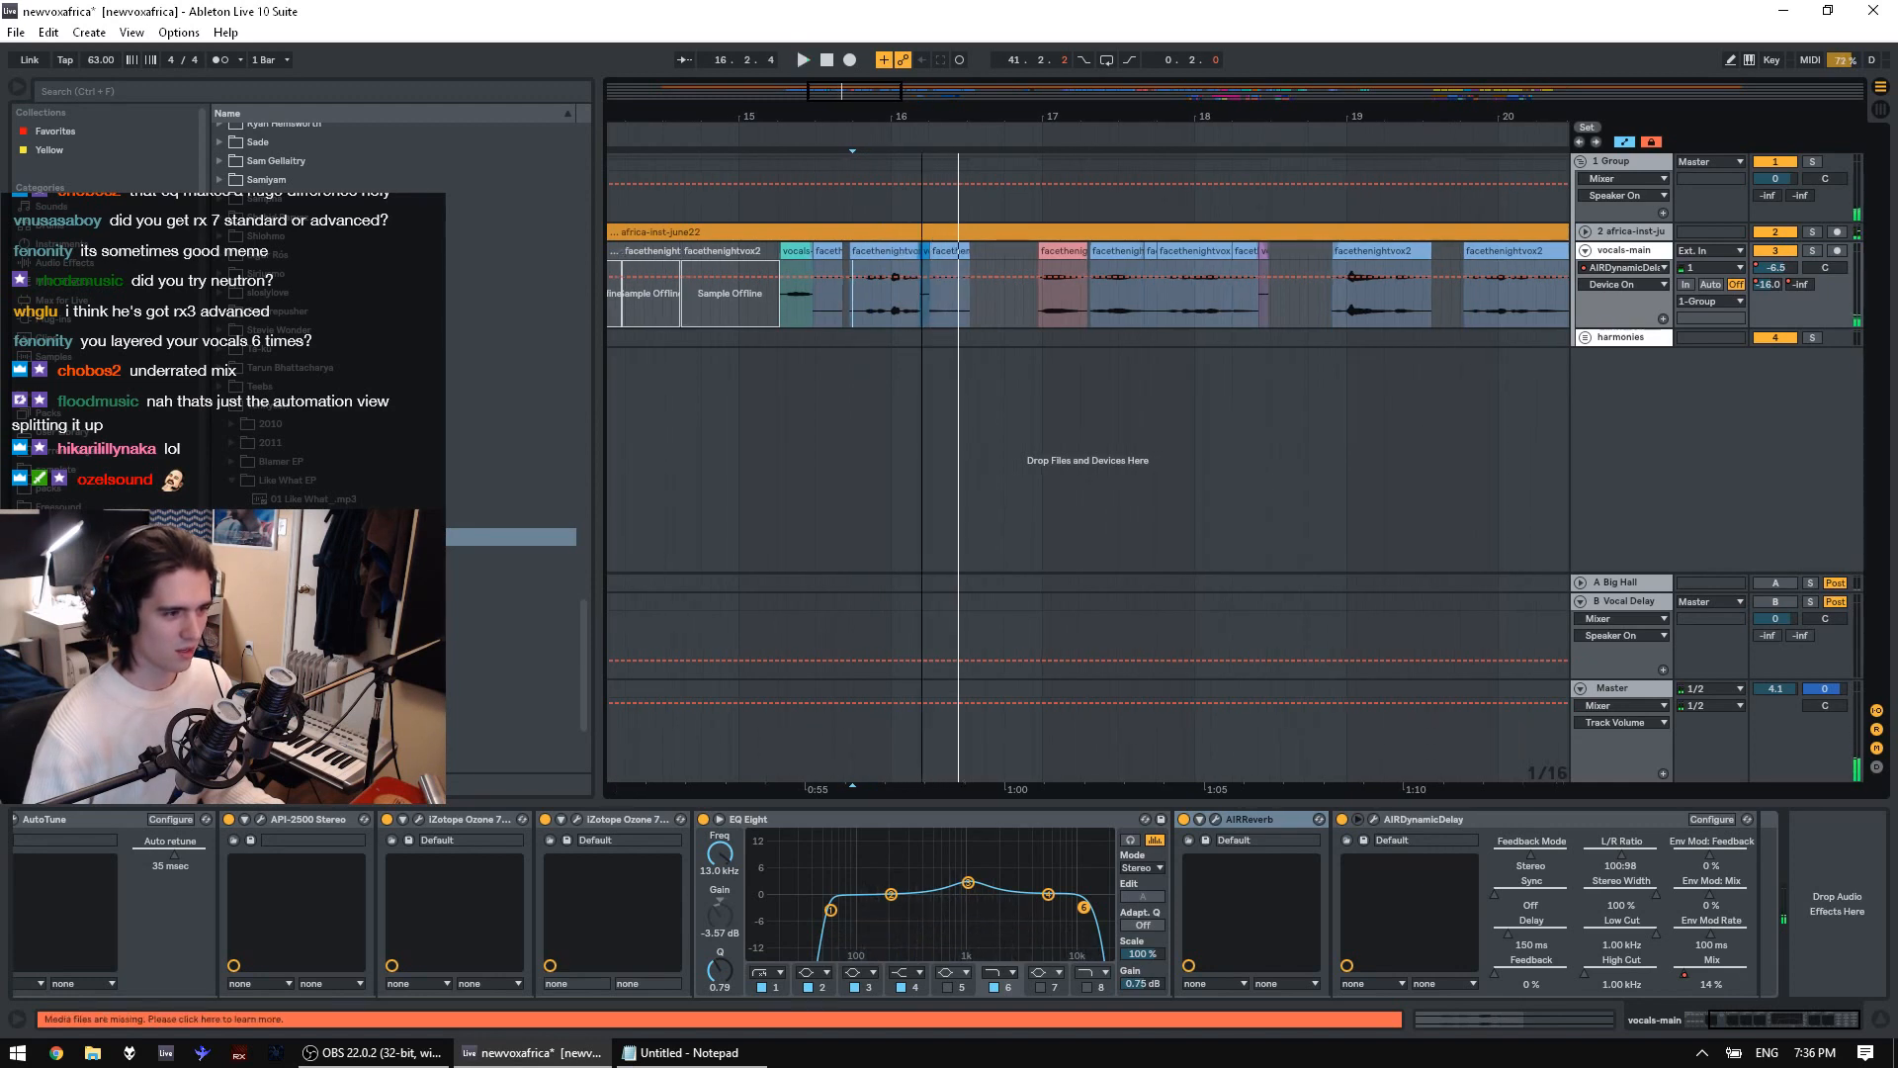
Examine the short vocals-main clip between the two vocal clips at 16.1.4 and play through it from bar 16
{"action": "left_click_drag", "start_coordinate": [946, 117], "coordinate": [982, 283]}
{"action": "left_click", "coordinate": [962, 255]}
{"action": "left_click", "coordinate": [962, 255]}
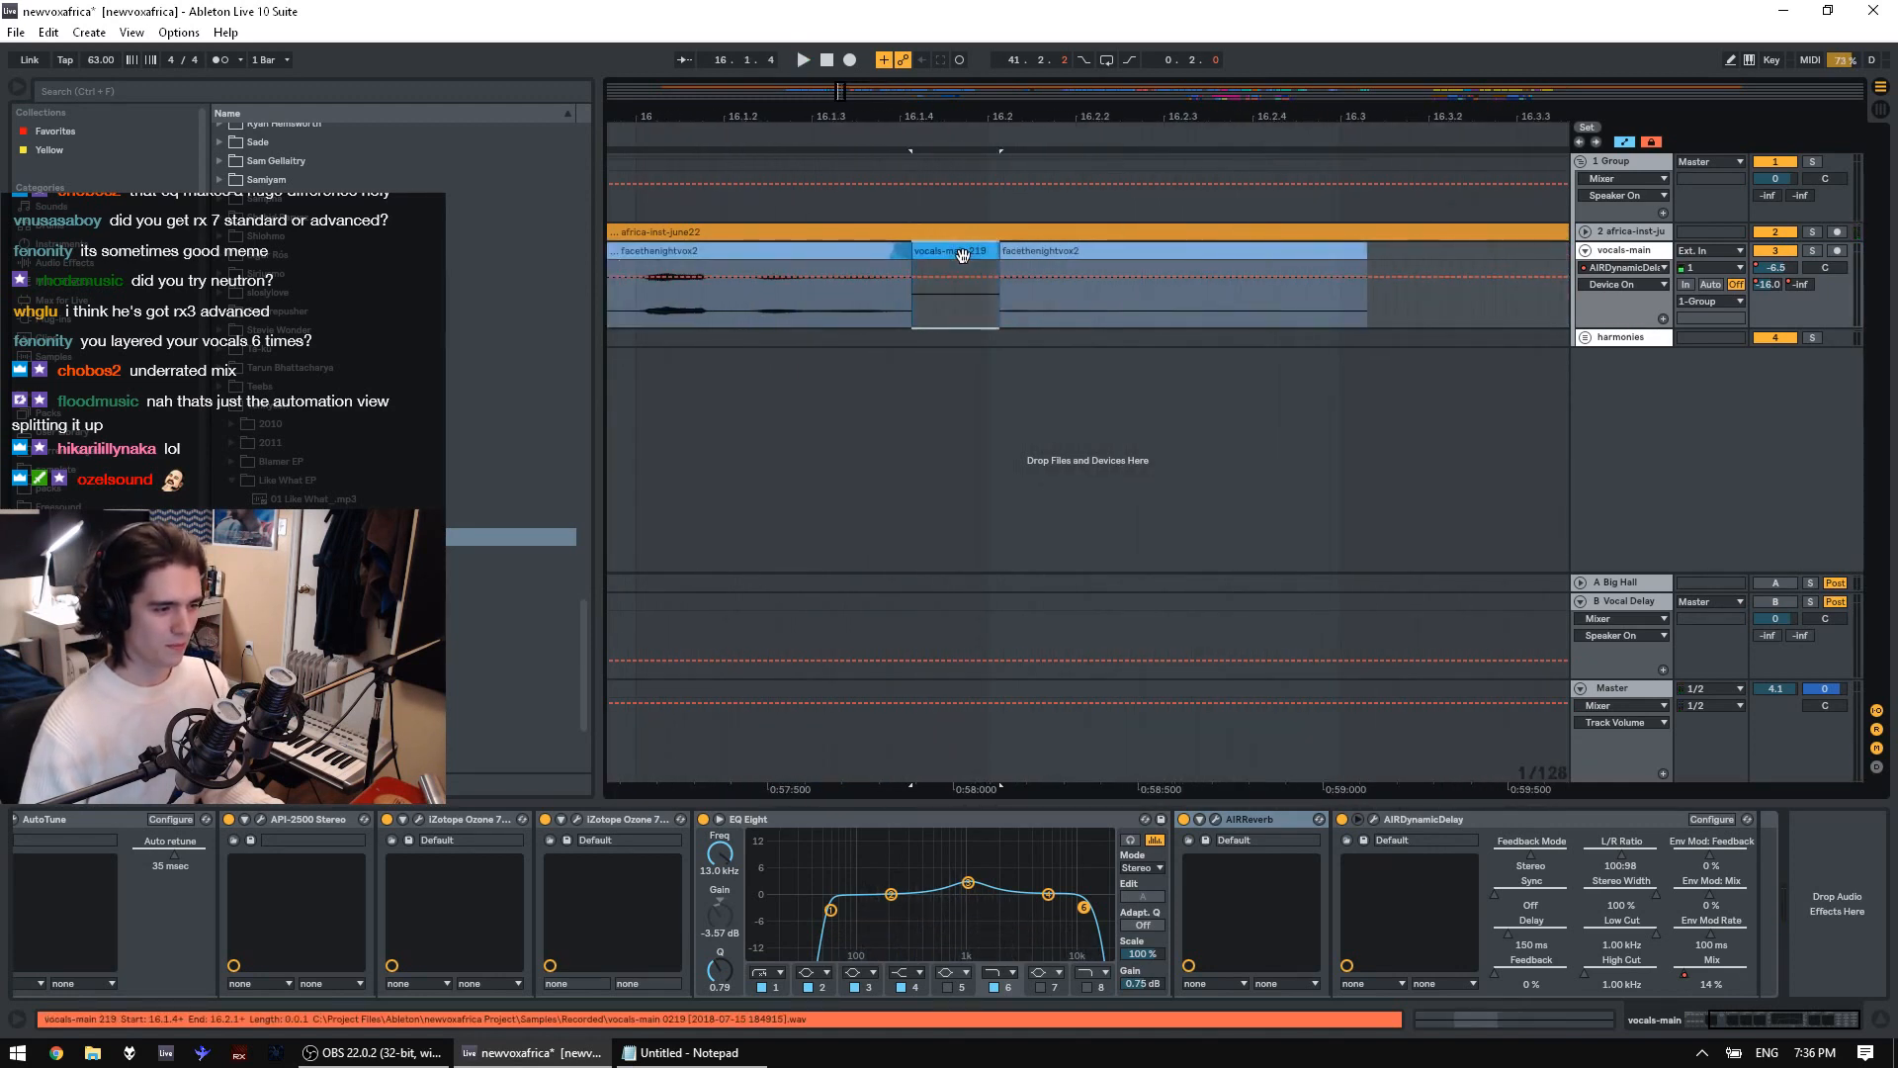
{"action": "left_click", "coordinate": [674, 318]}
{"action": "key", "text": "space"}
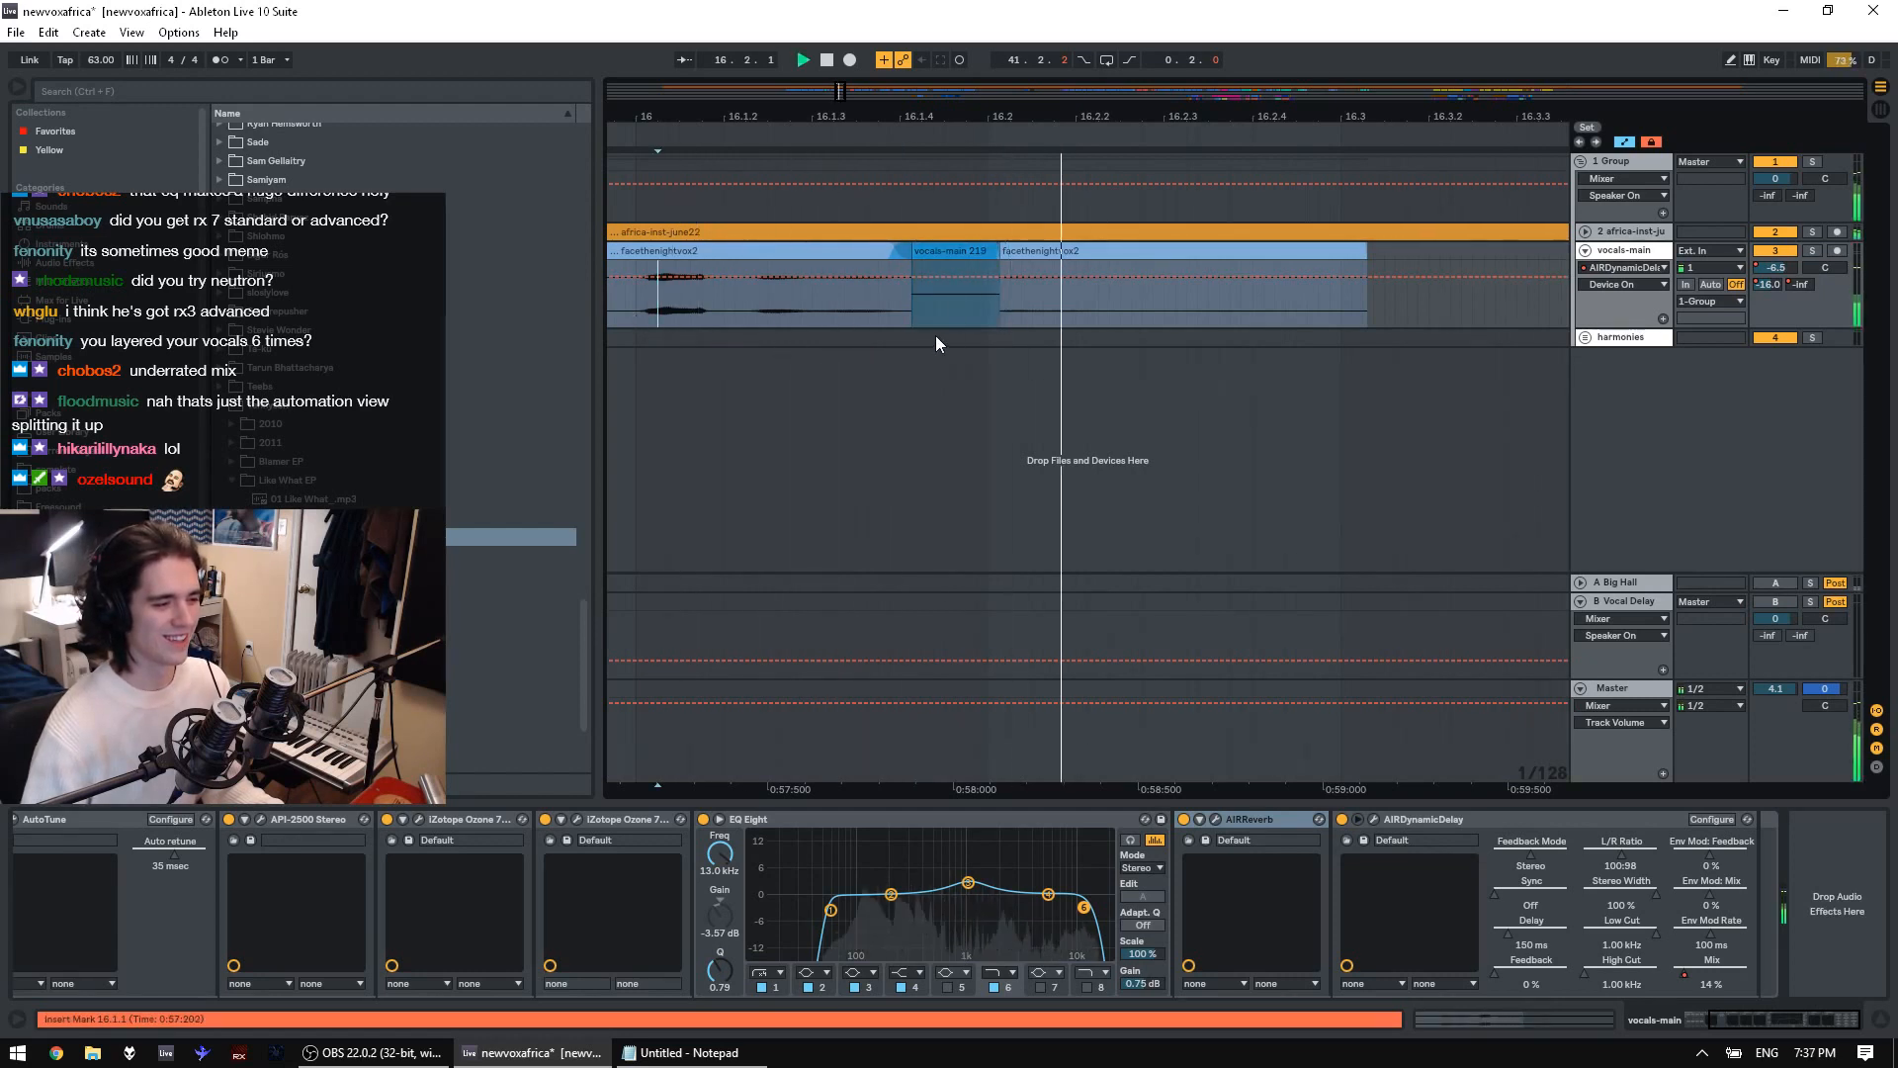
{"action": "key", "text": "space"}
Extend the start of the facethenightvox2 clip at 16.2 back over the short vocals-main clip, and play the transition
{"action": "left_click_drag", "start_coordinate": [1007, 250], "coordinate": [890, 250]}
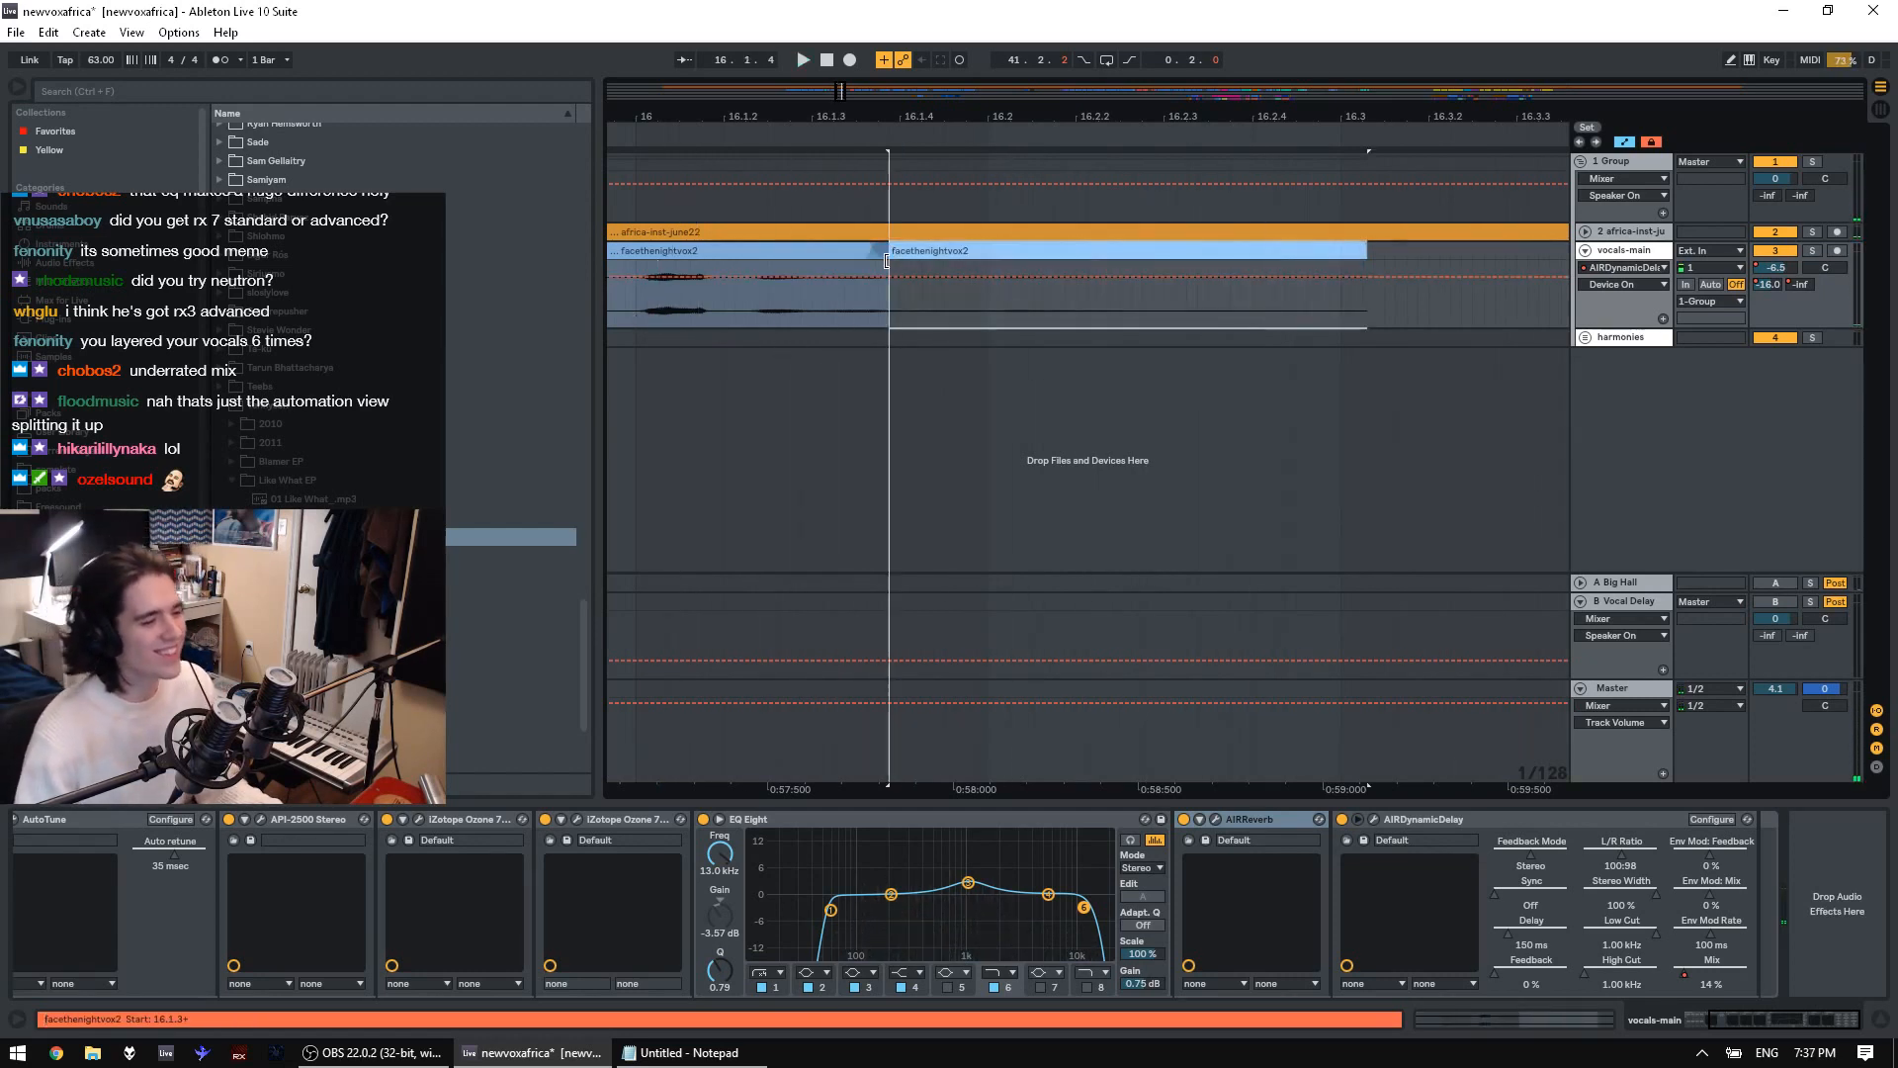
{"action": "left_click", "coordinate": [674, 322]}
{"action": "key", "text": "space"}
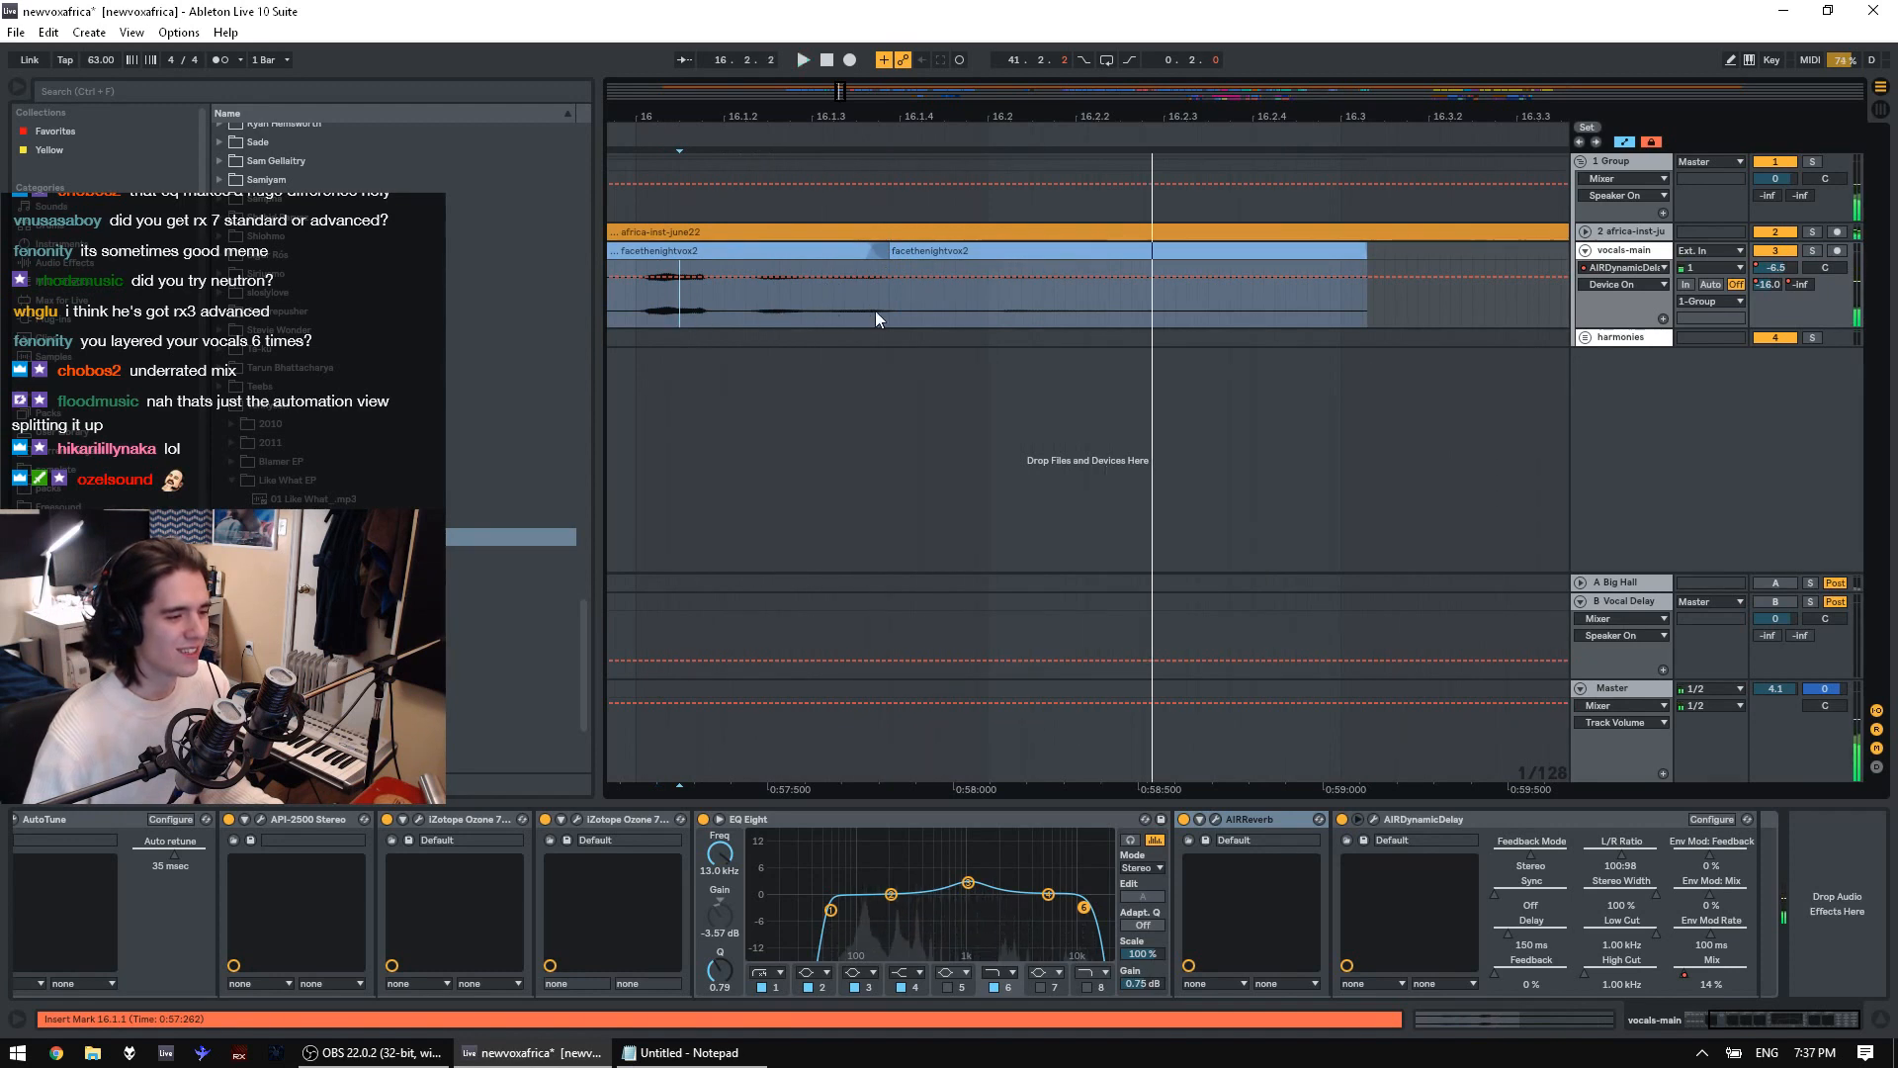
{"action": "left_click", "coordinate": [911, 308]}
{"action": "key", "text": "space"}
Solo vocals-main, replay the transition after 16.1.4, and undo the clip extension
{"action": "left_click", "coordinate": [1813, 251]}
{"action": "key", "text": "space"}
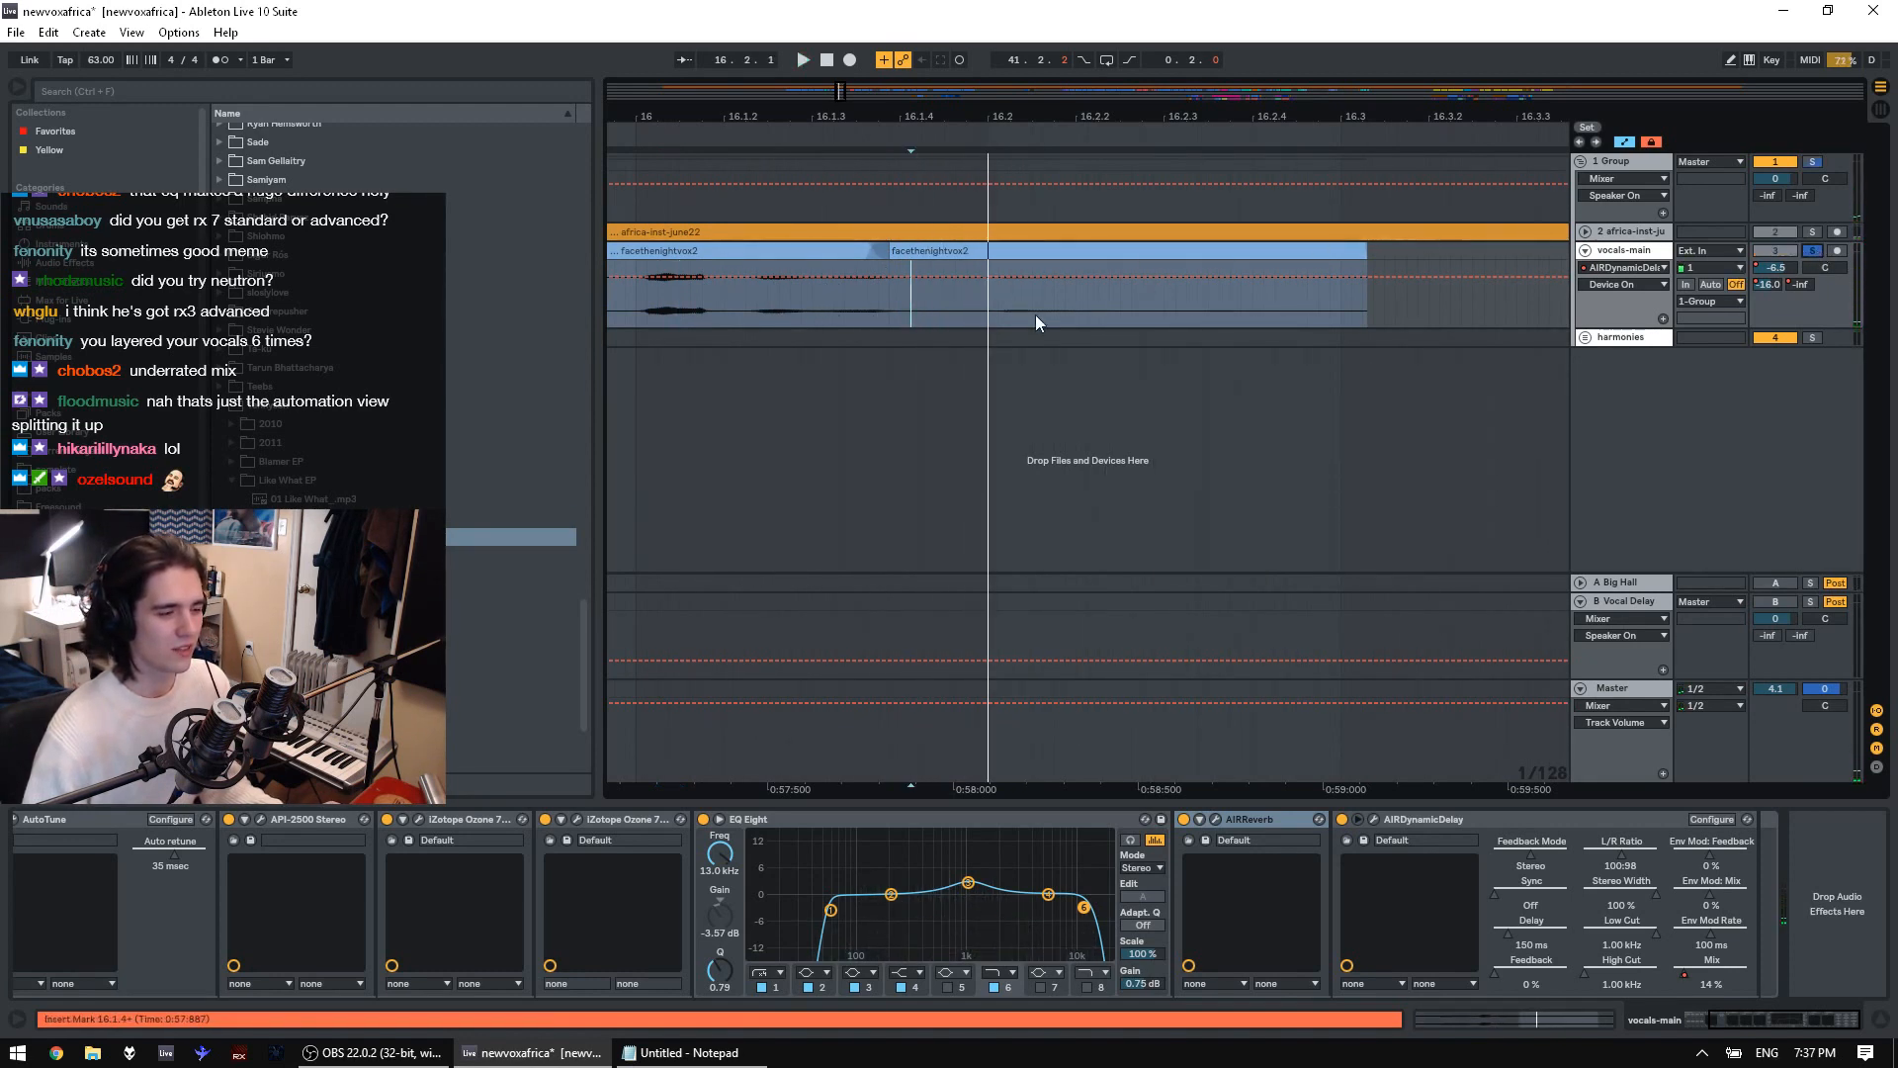
{"action": "left_click", "coordinate": [899, 306]}
{"action": "key", "text": "space"}
{"action": "key", "text": "space"}
{"action": "key", "text": "ctrl+z"}
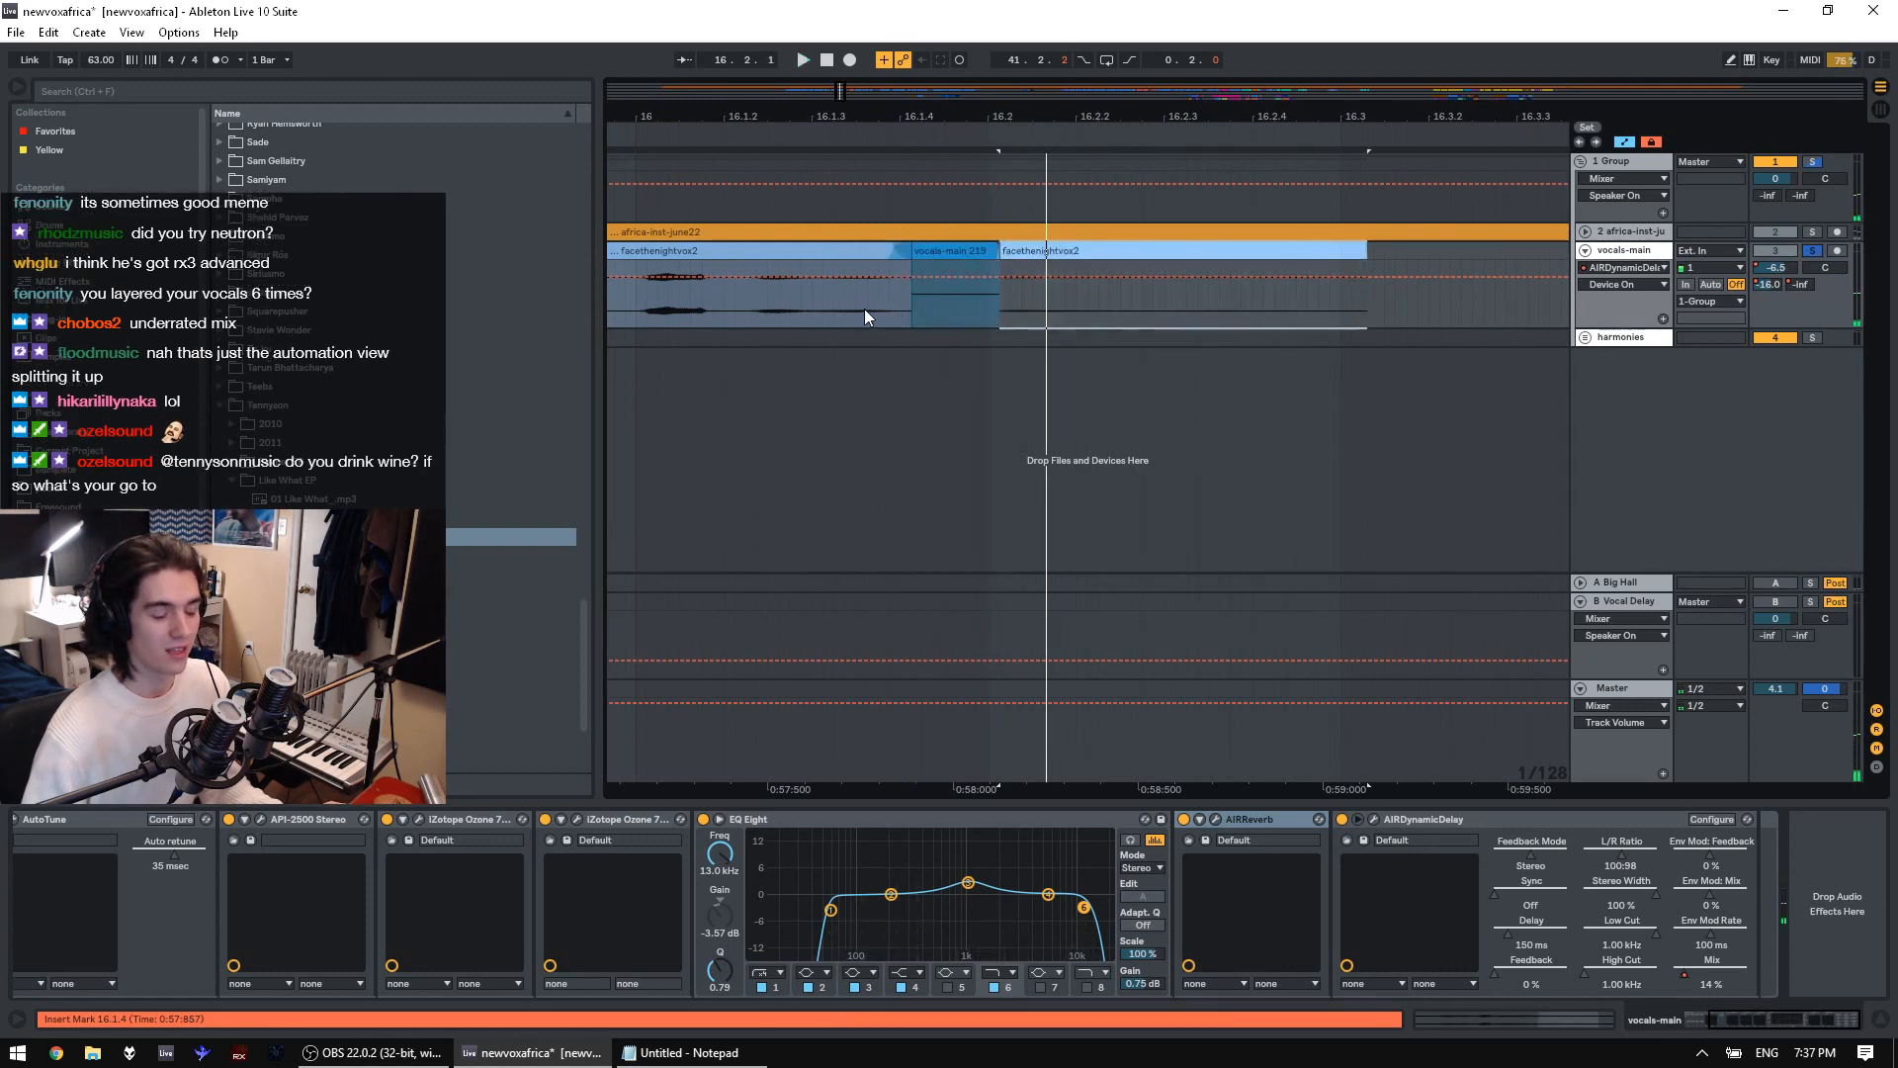
Audition the soloed short vocals-main clip at 16.1.4, alone and with the lead-in from 16.1.2
{"action": "left_click", "coordinate": [745, 314]}
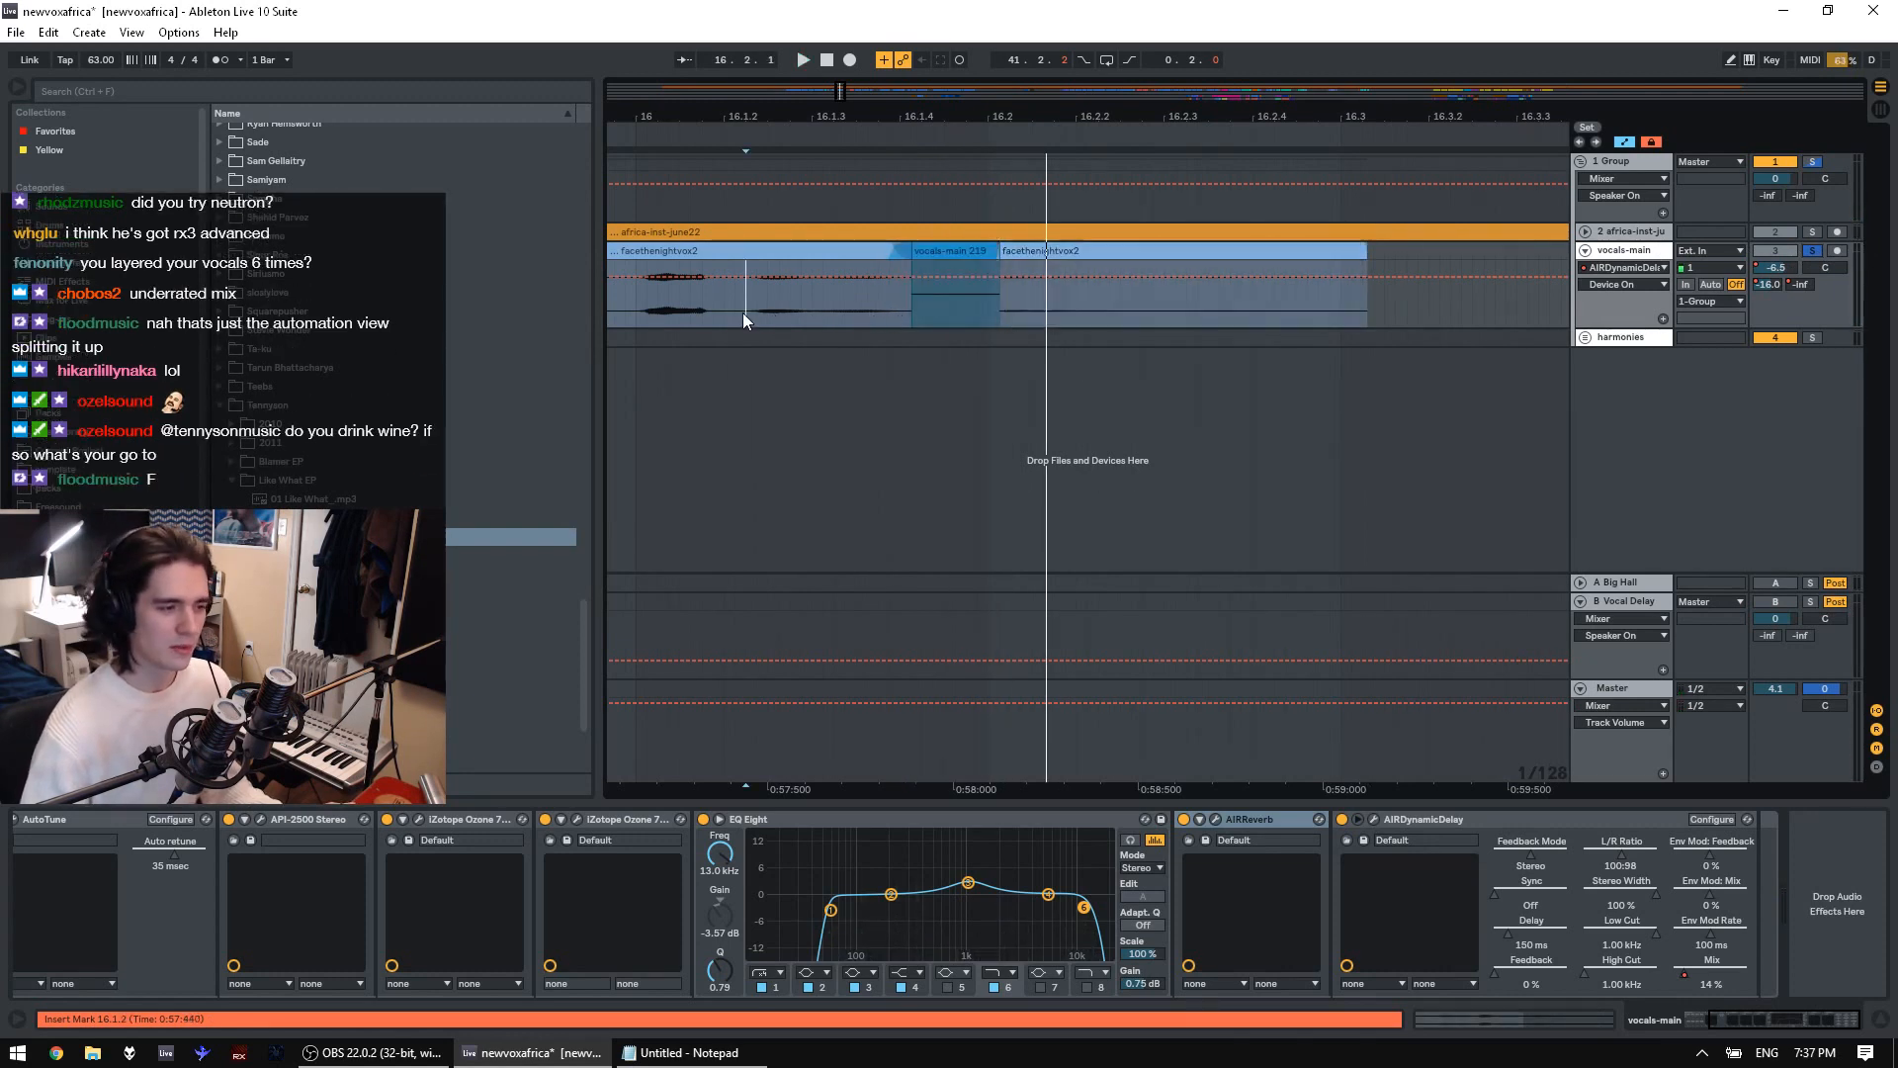
{"action": "key", "text": "space"}
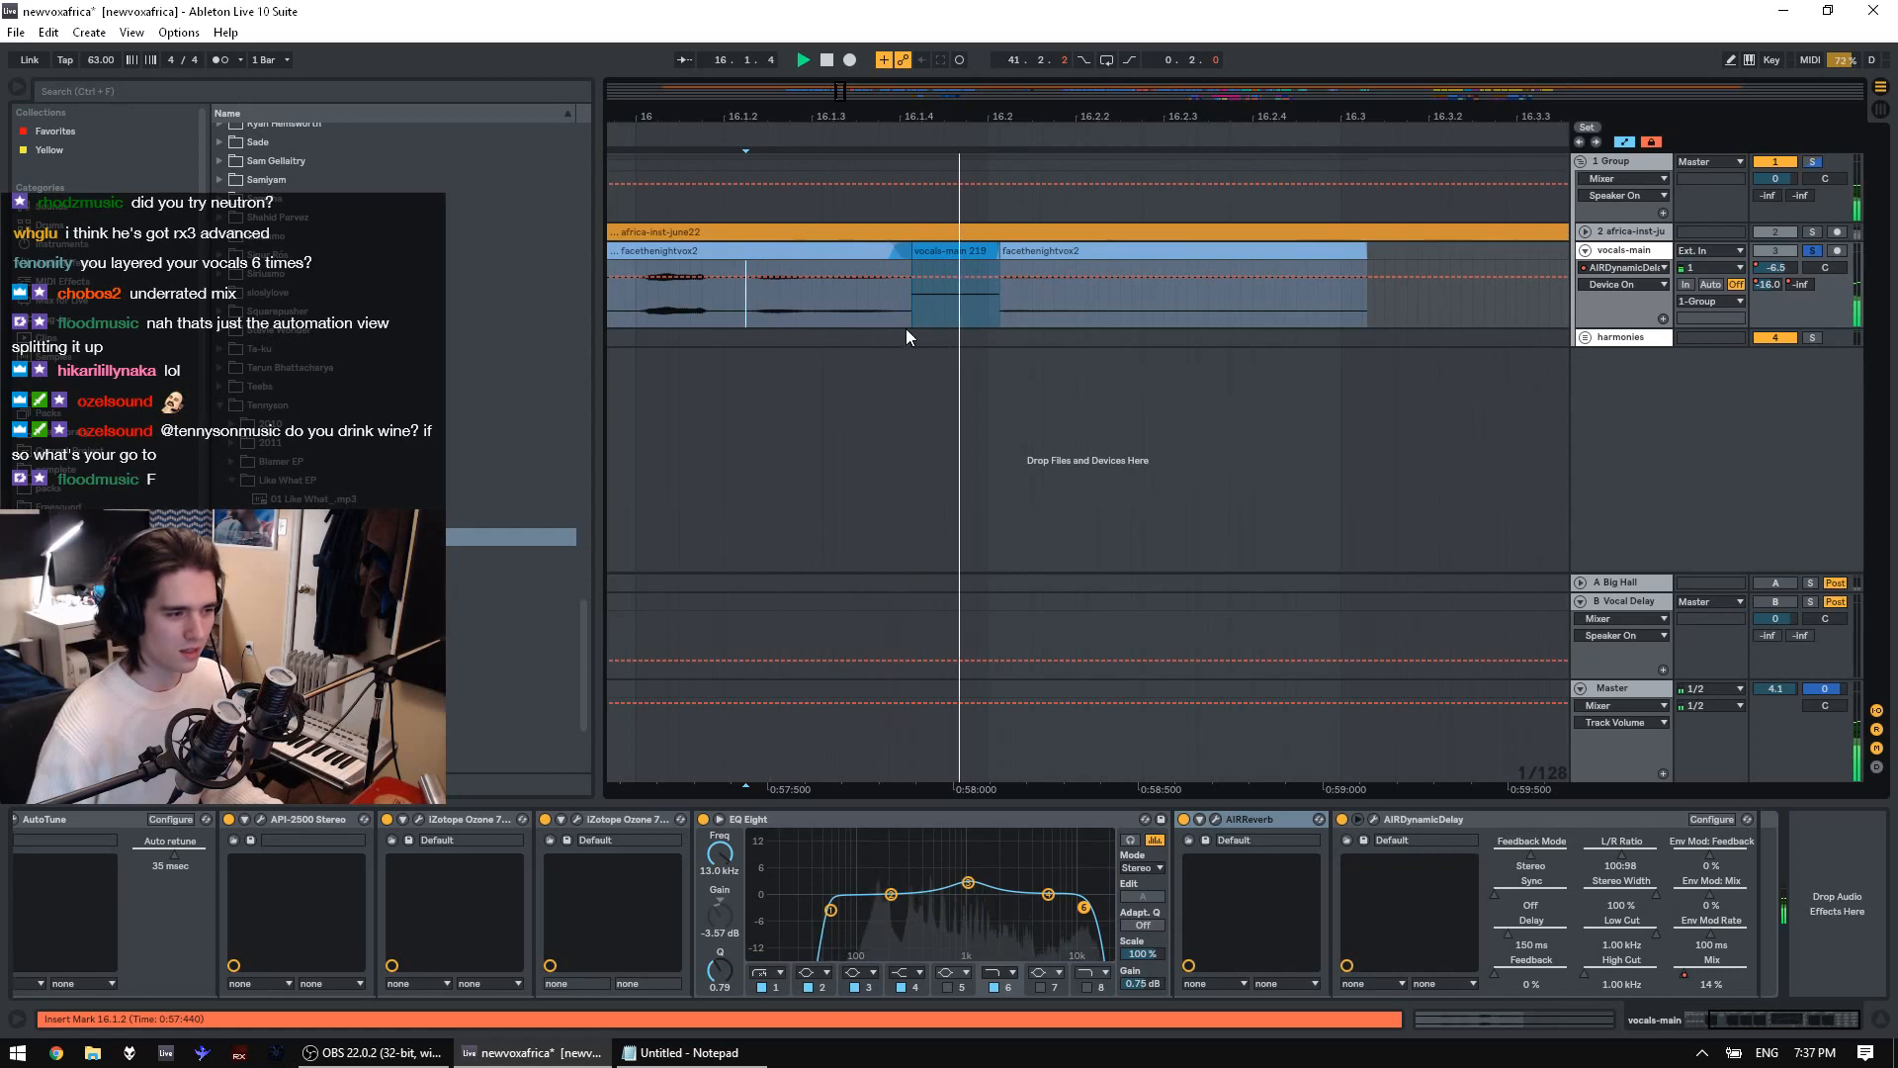
{"action": "left_click", "coordinate": [940, 253]}
{"action": "key", "text": "space"}
{"action": "key", "text": "space"}
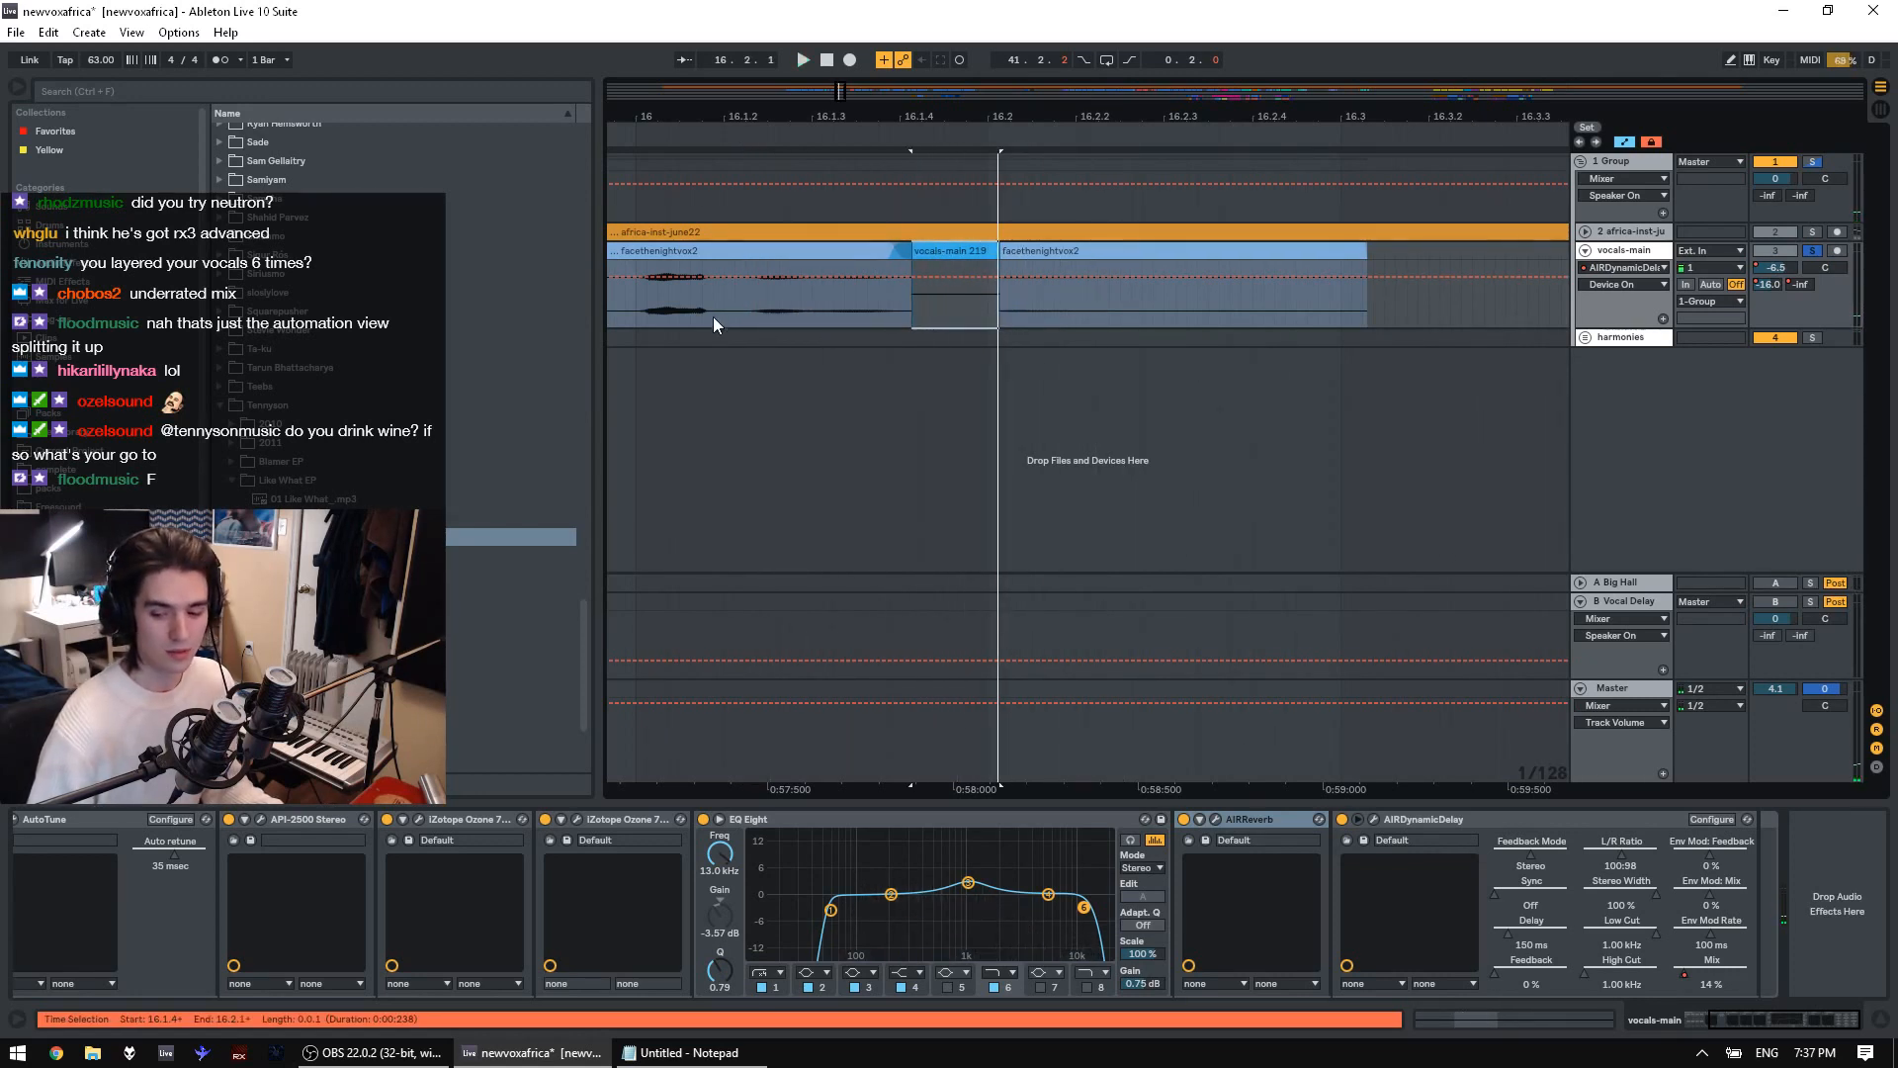
{"action": "key", "text": "space"}
{"action": "left_click", "coordinate": [751, 285]}
{"action": "key", "text": "space"}
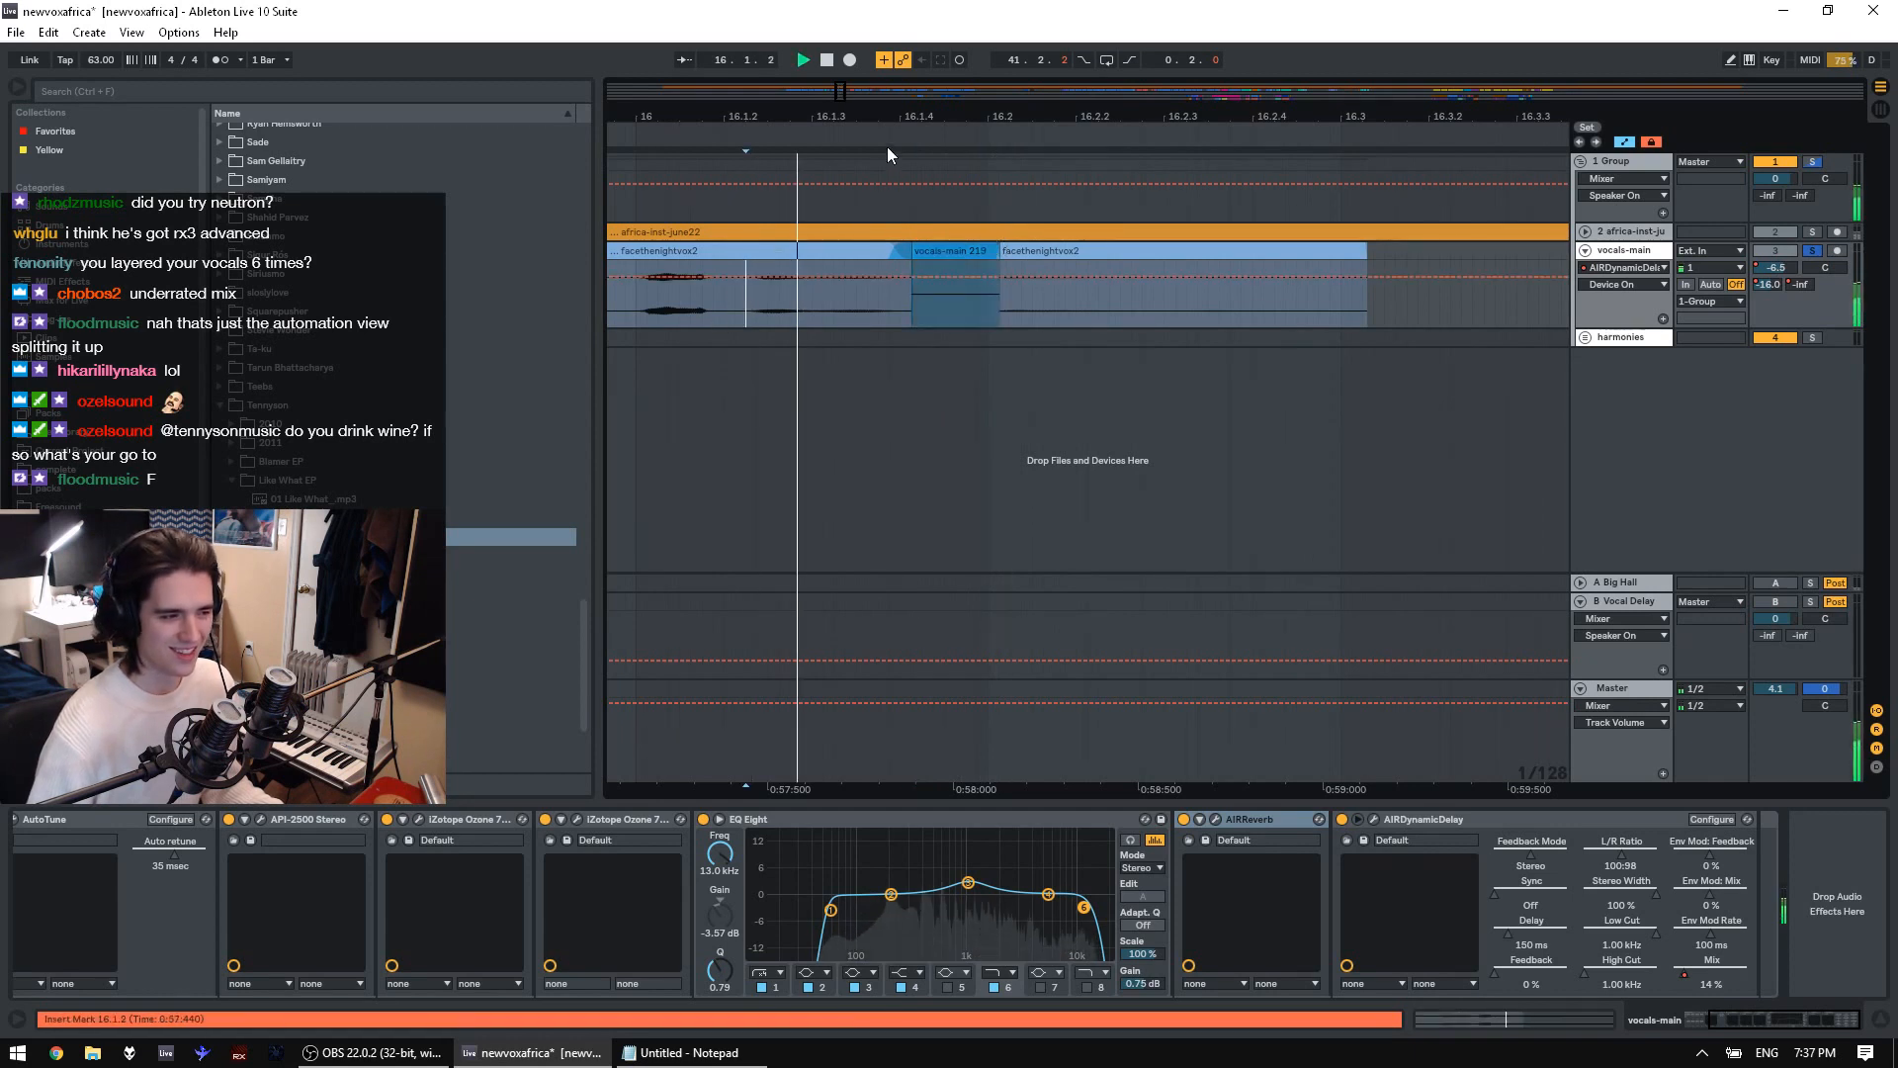
Audition the soloed vocal around bar 17 and the phrase from bar 15.4
{"action": "left_click_drag", "start_coordinate": [873, 126], "coordinate": [873, 123]}
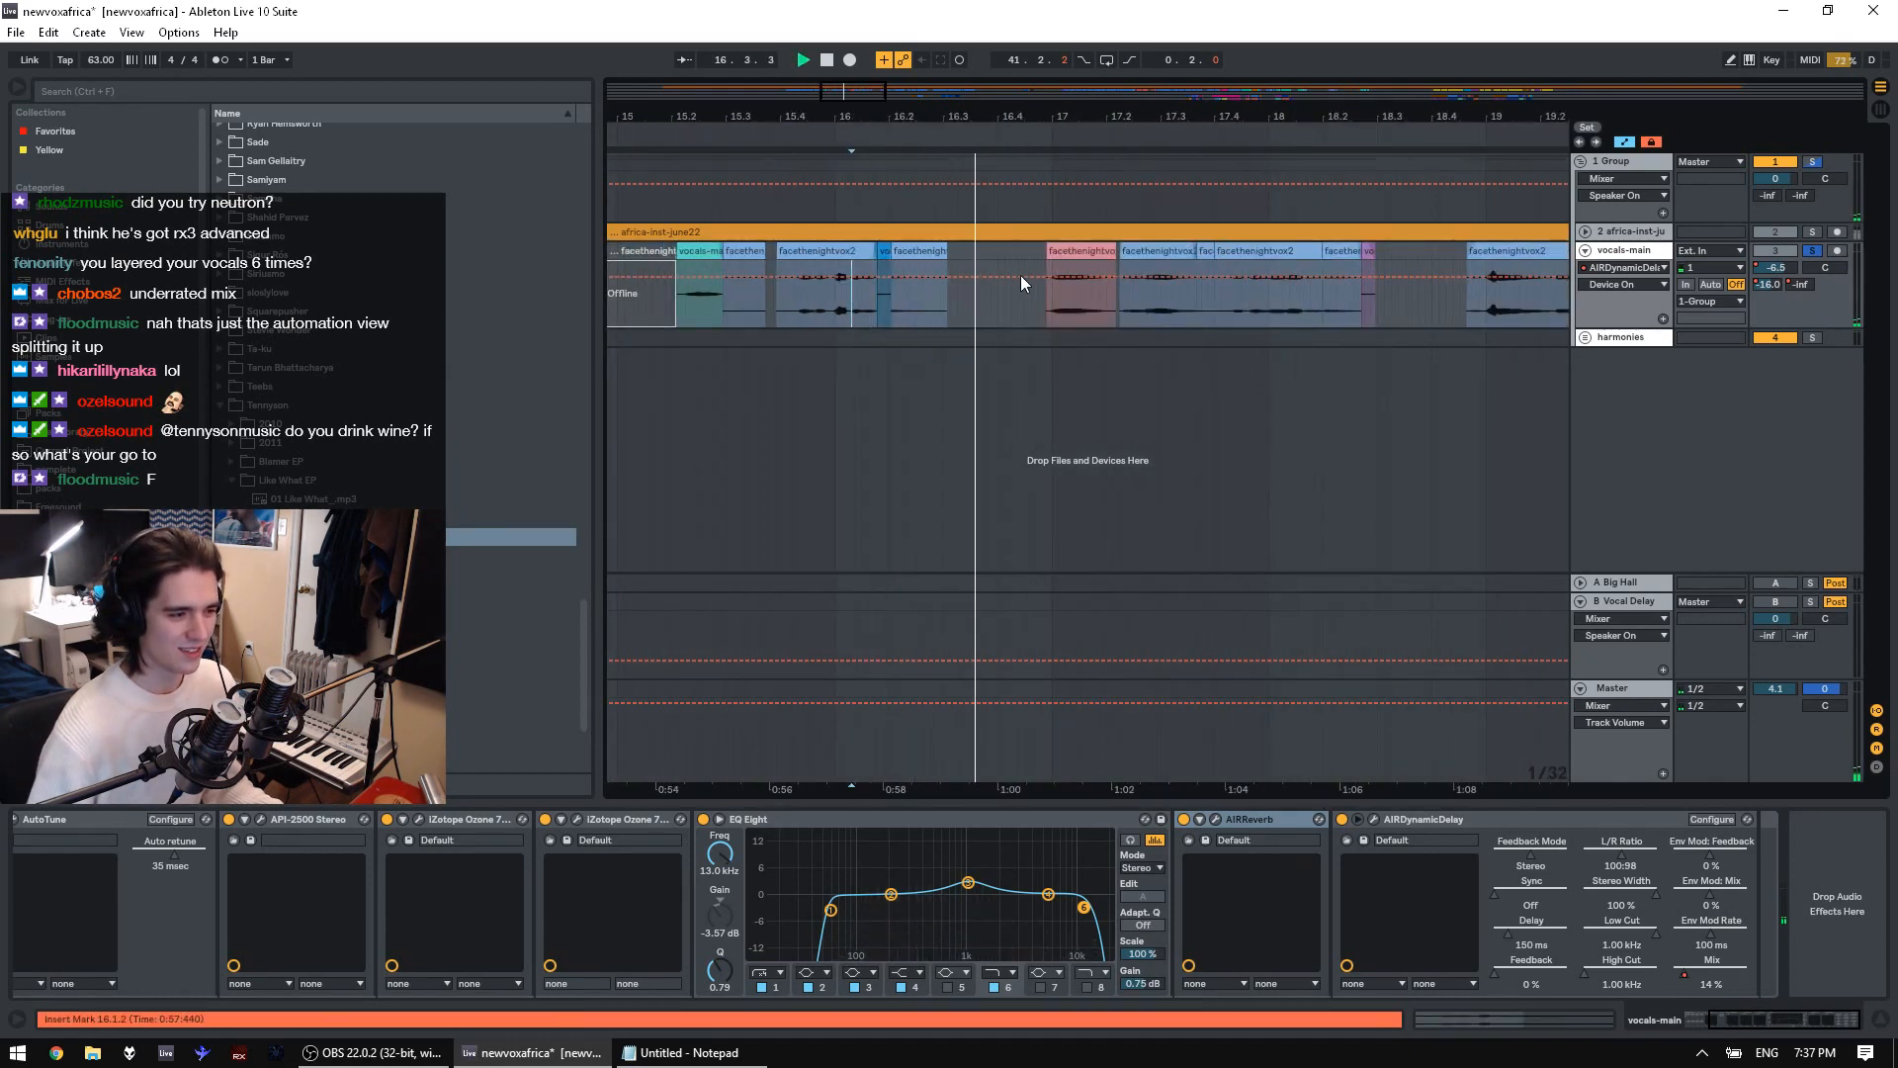
{"action": "left_click", "coordinate": [1054, 312]}
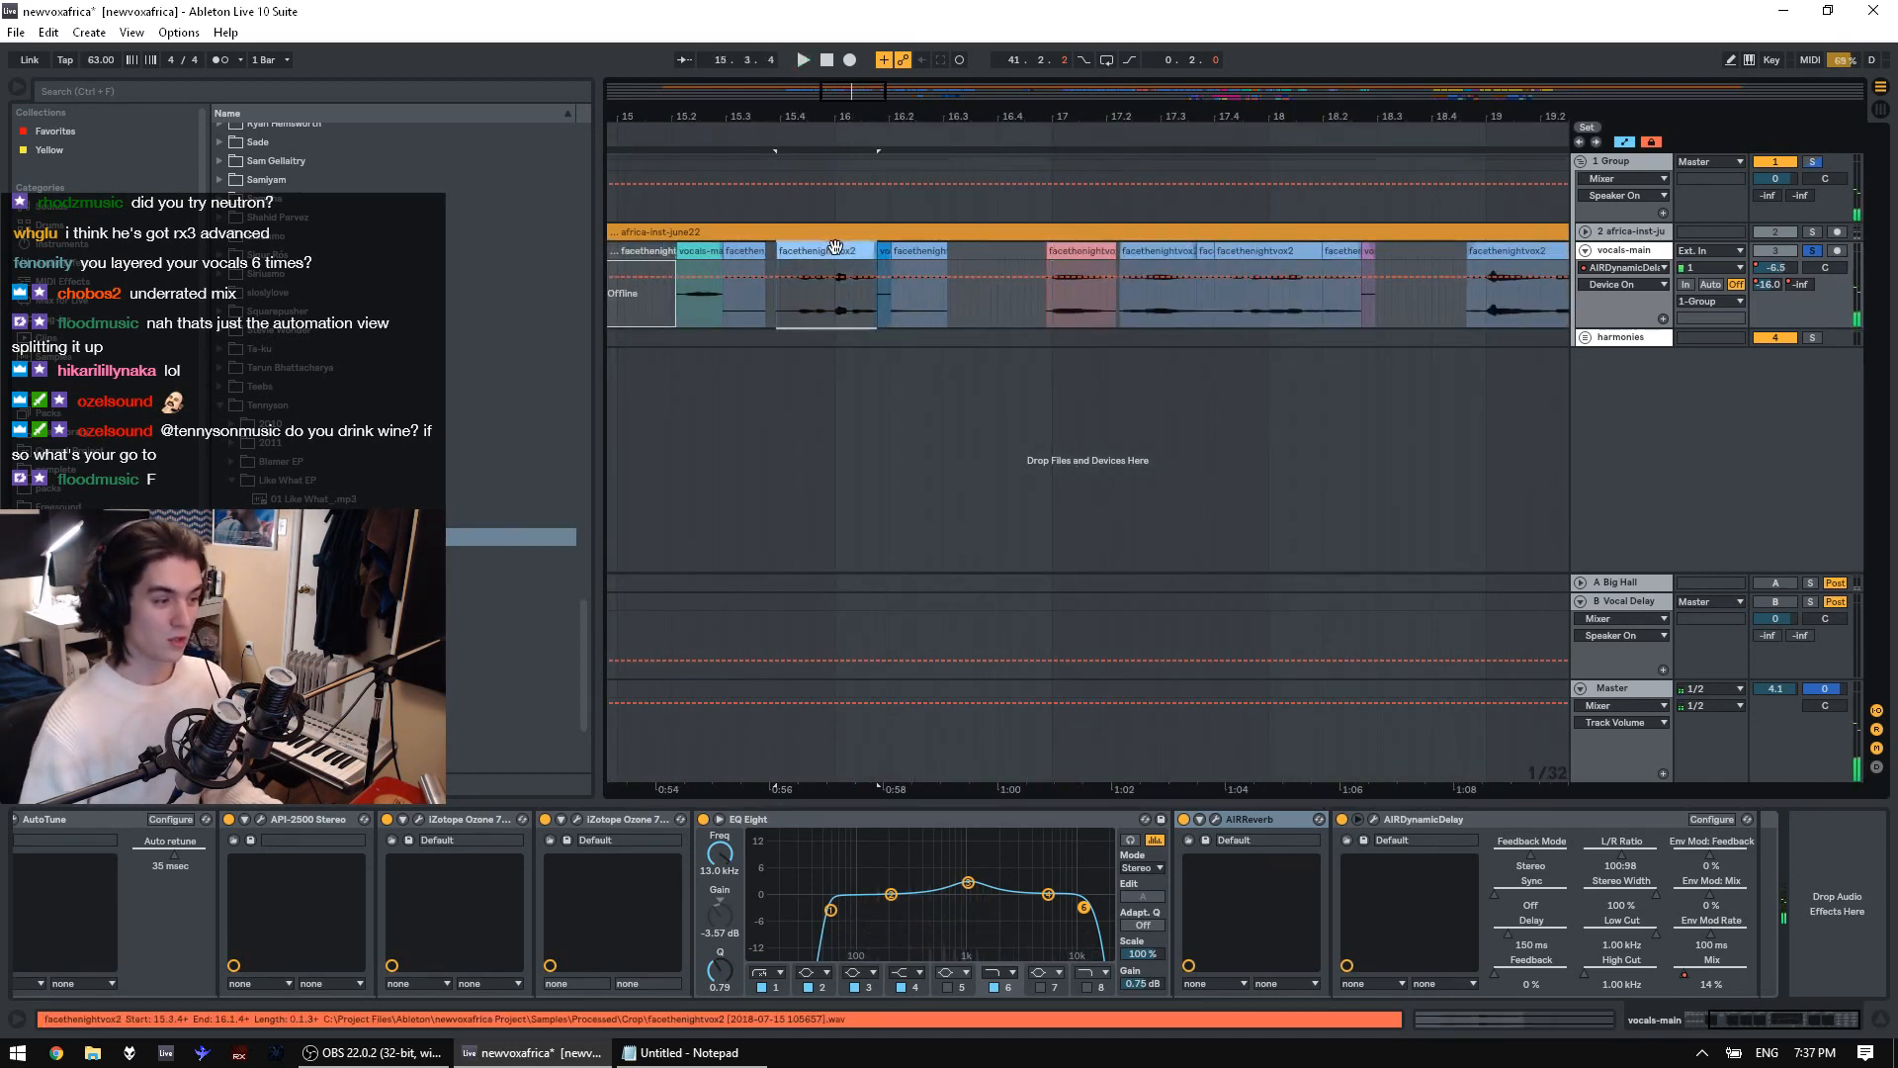
{"action": "left_click", "coordinate": [791, 322]}
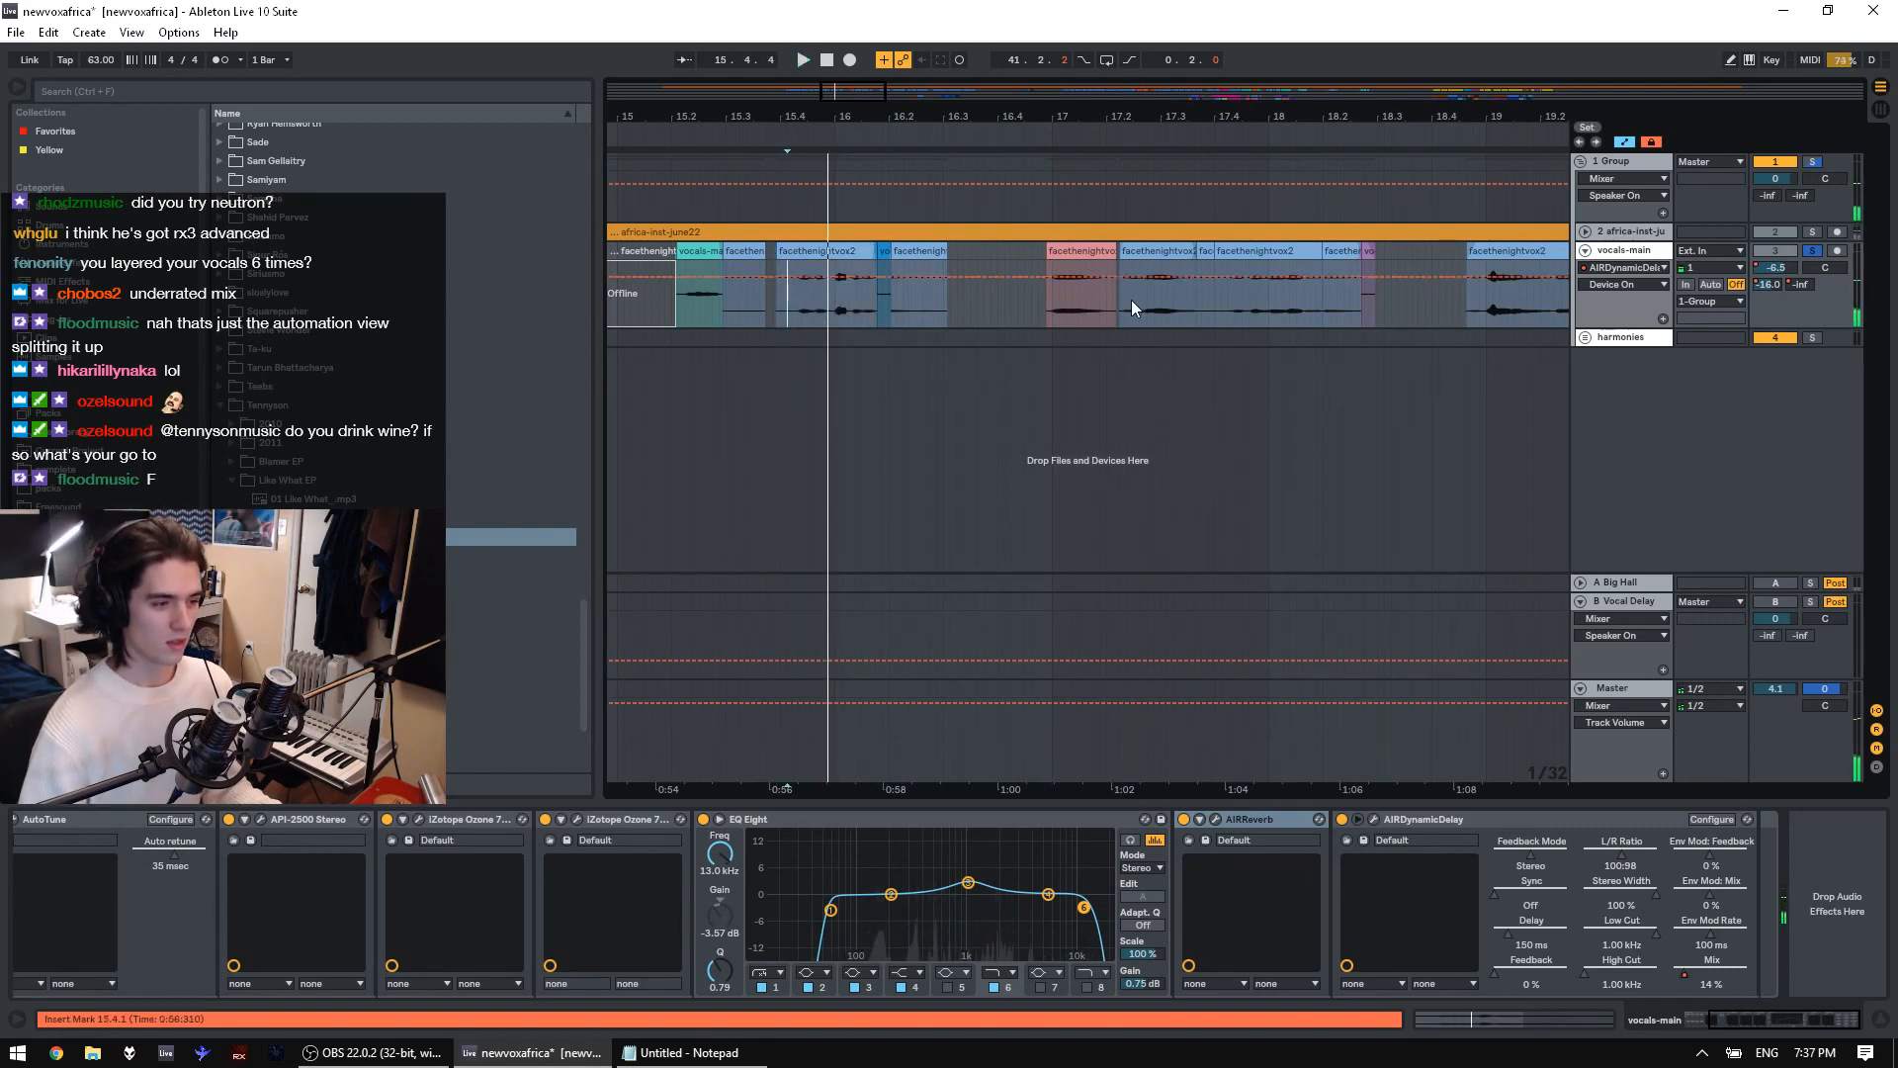
Audition the soloed vocal from bar 17.3 and open the facethenightvox2 clip at 17.4 in iZotope RX 3 Advanced
{"action": "left_click_drag", "start_coordinate": [1325, 116], "coordinate": [1000, 324]}
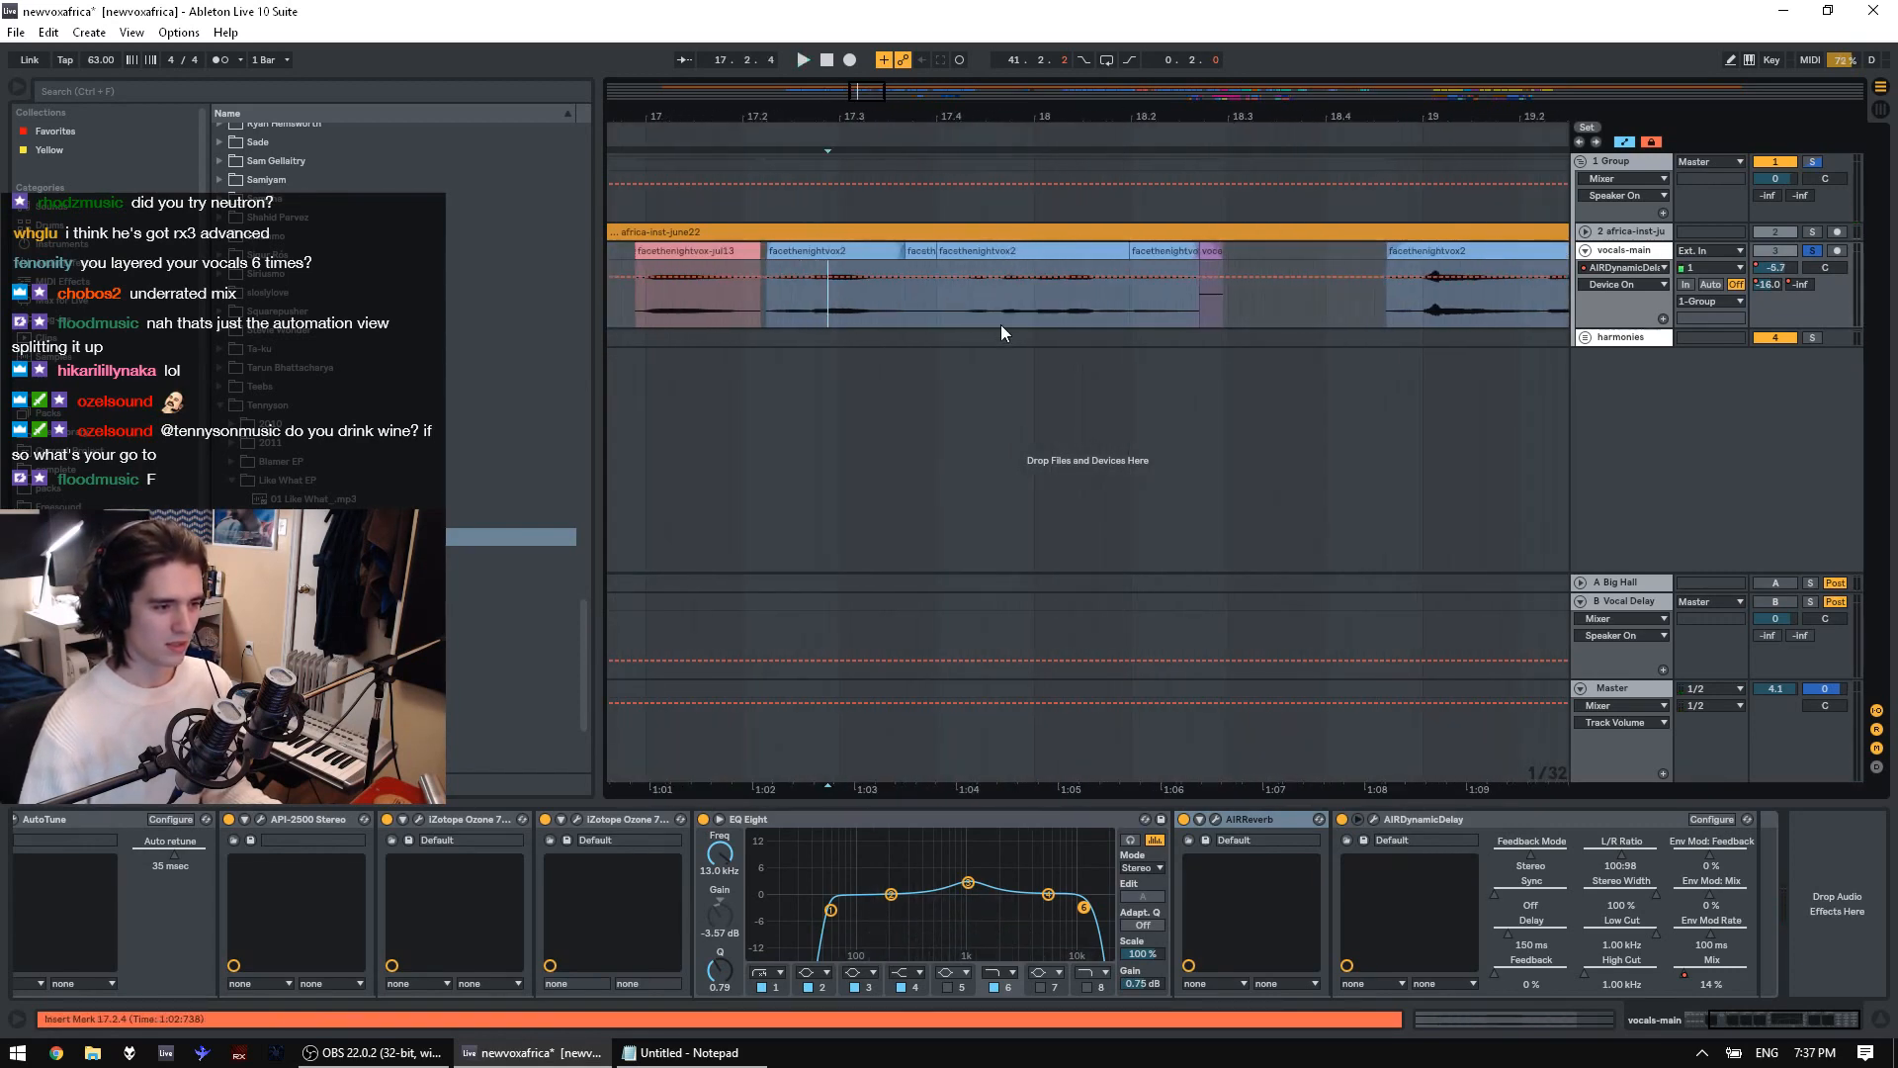
{"action": "left_click", "coordinate": [925, 312]}
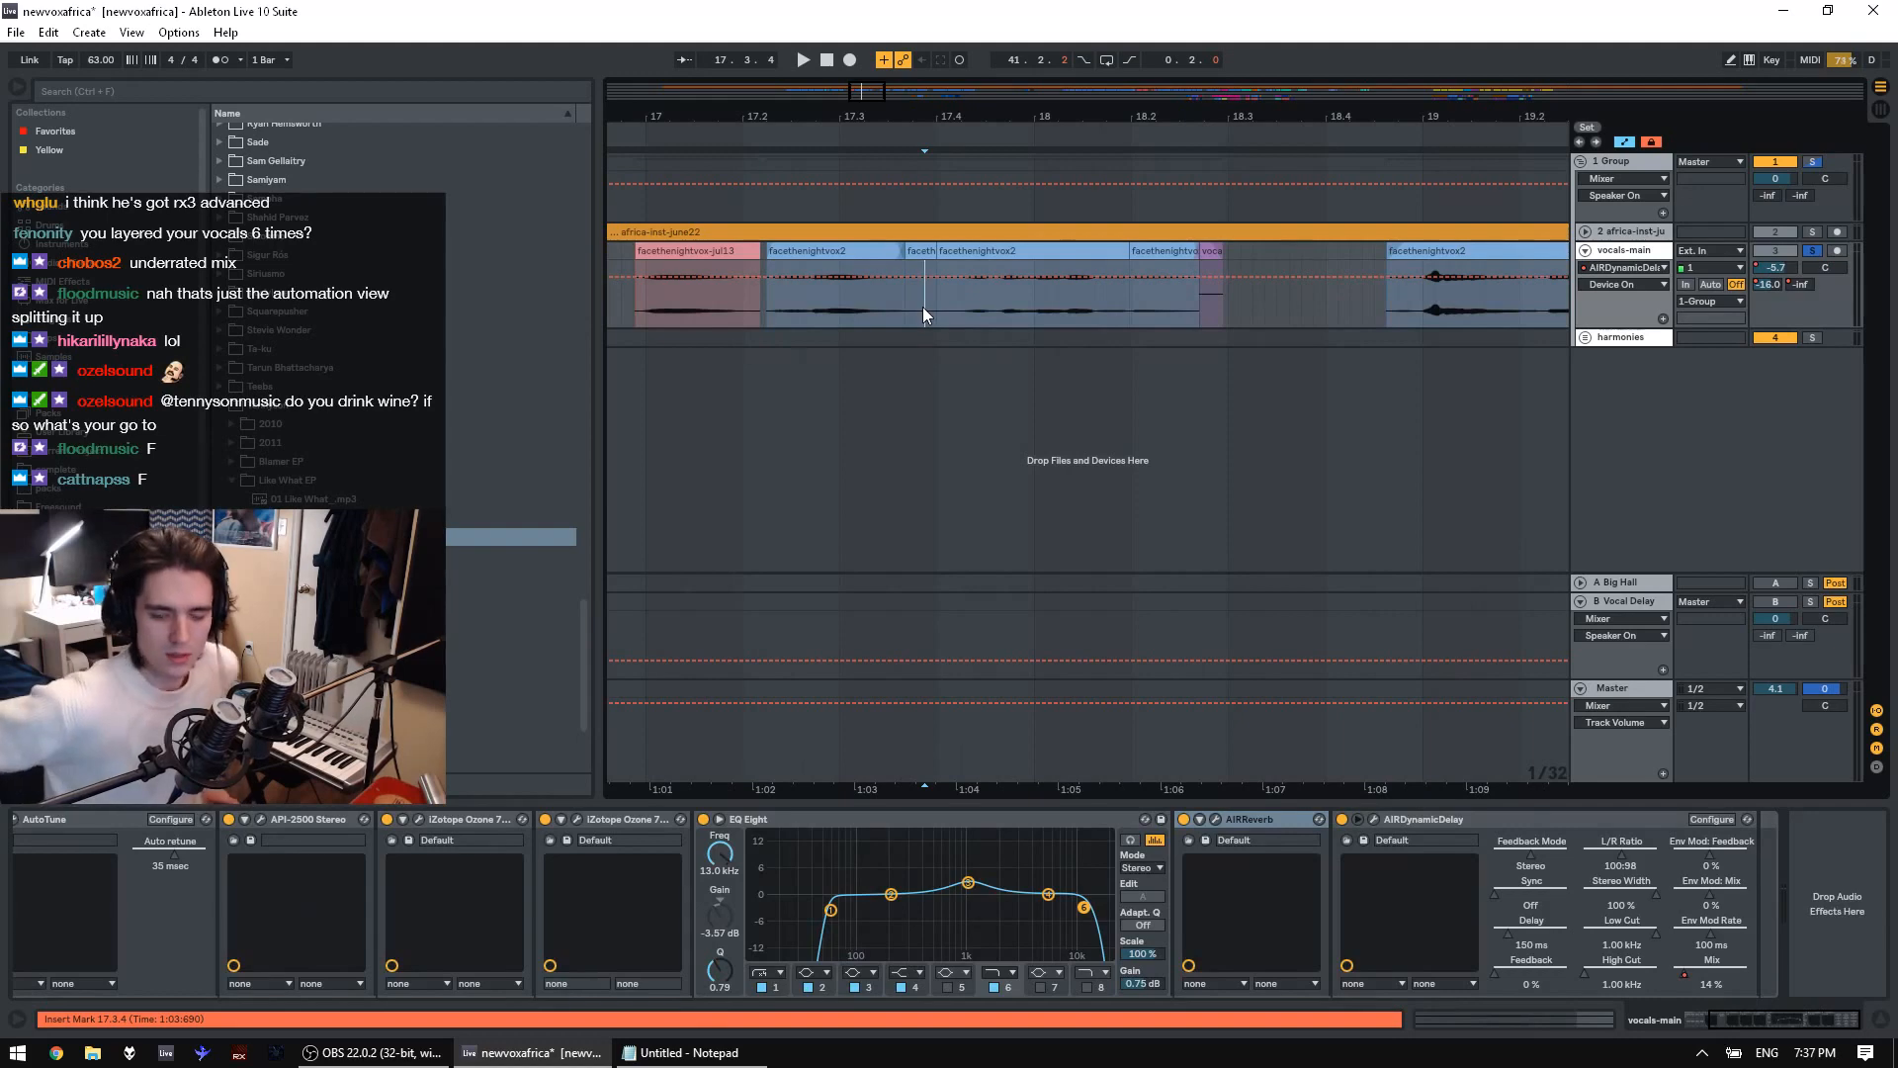
{"action": "double_click", "coordinate": [996, 252]}
{"action": "left_click", "coordinate": [103, 874]}
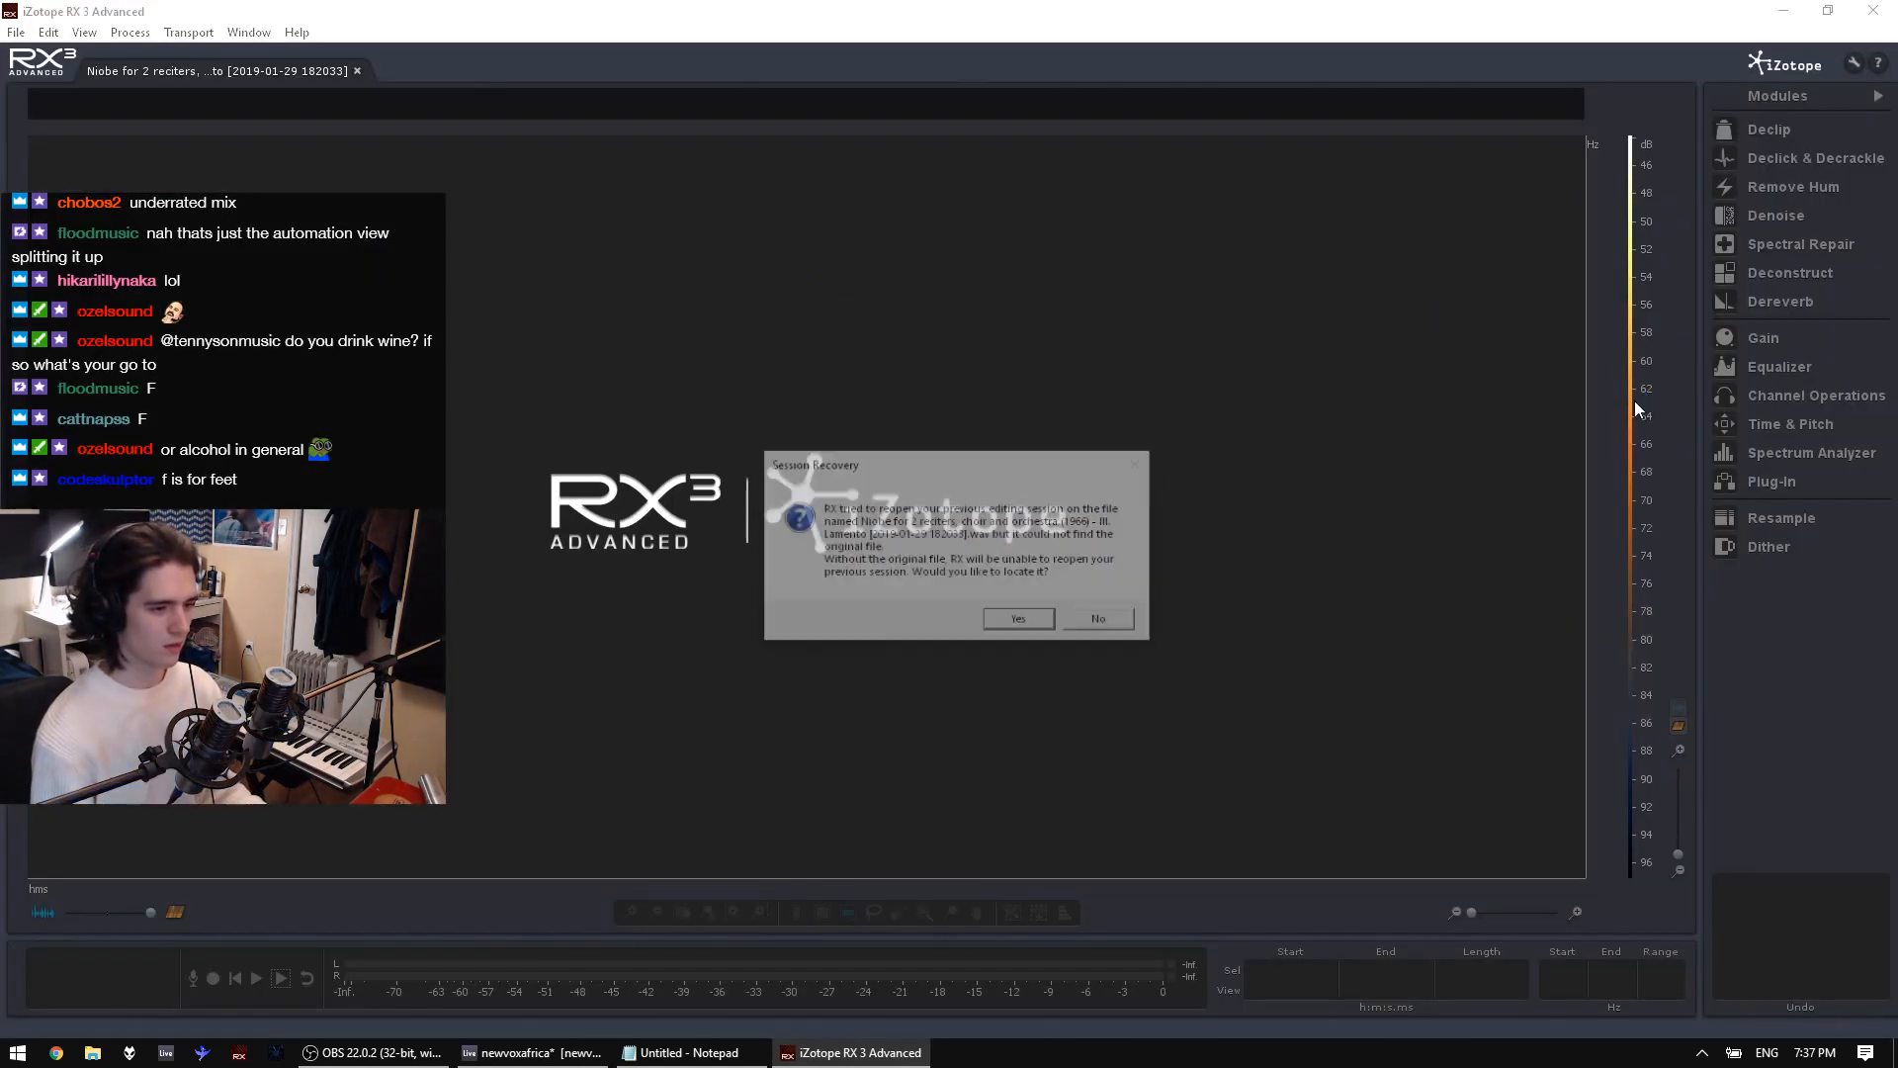
Decline to locate the missing session-recovery file, briefly play the facethenightvox2 file, and return to Ableton Live
{"action": "left_click", "coordinate": [1104, 619]}
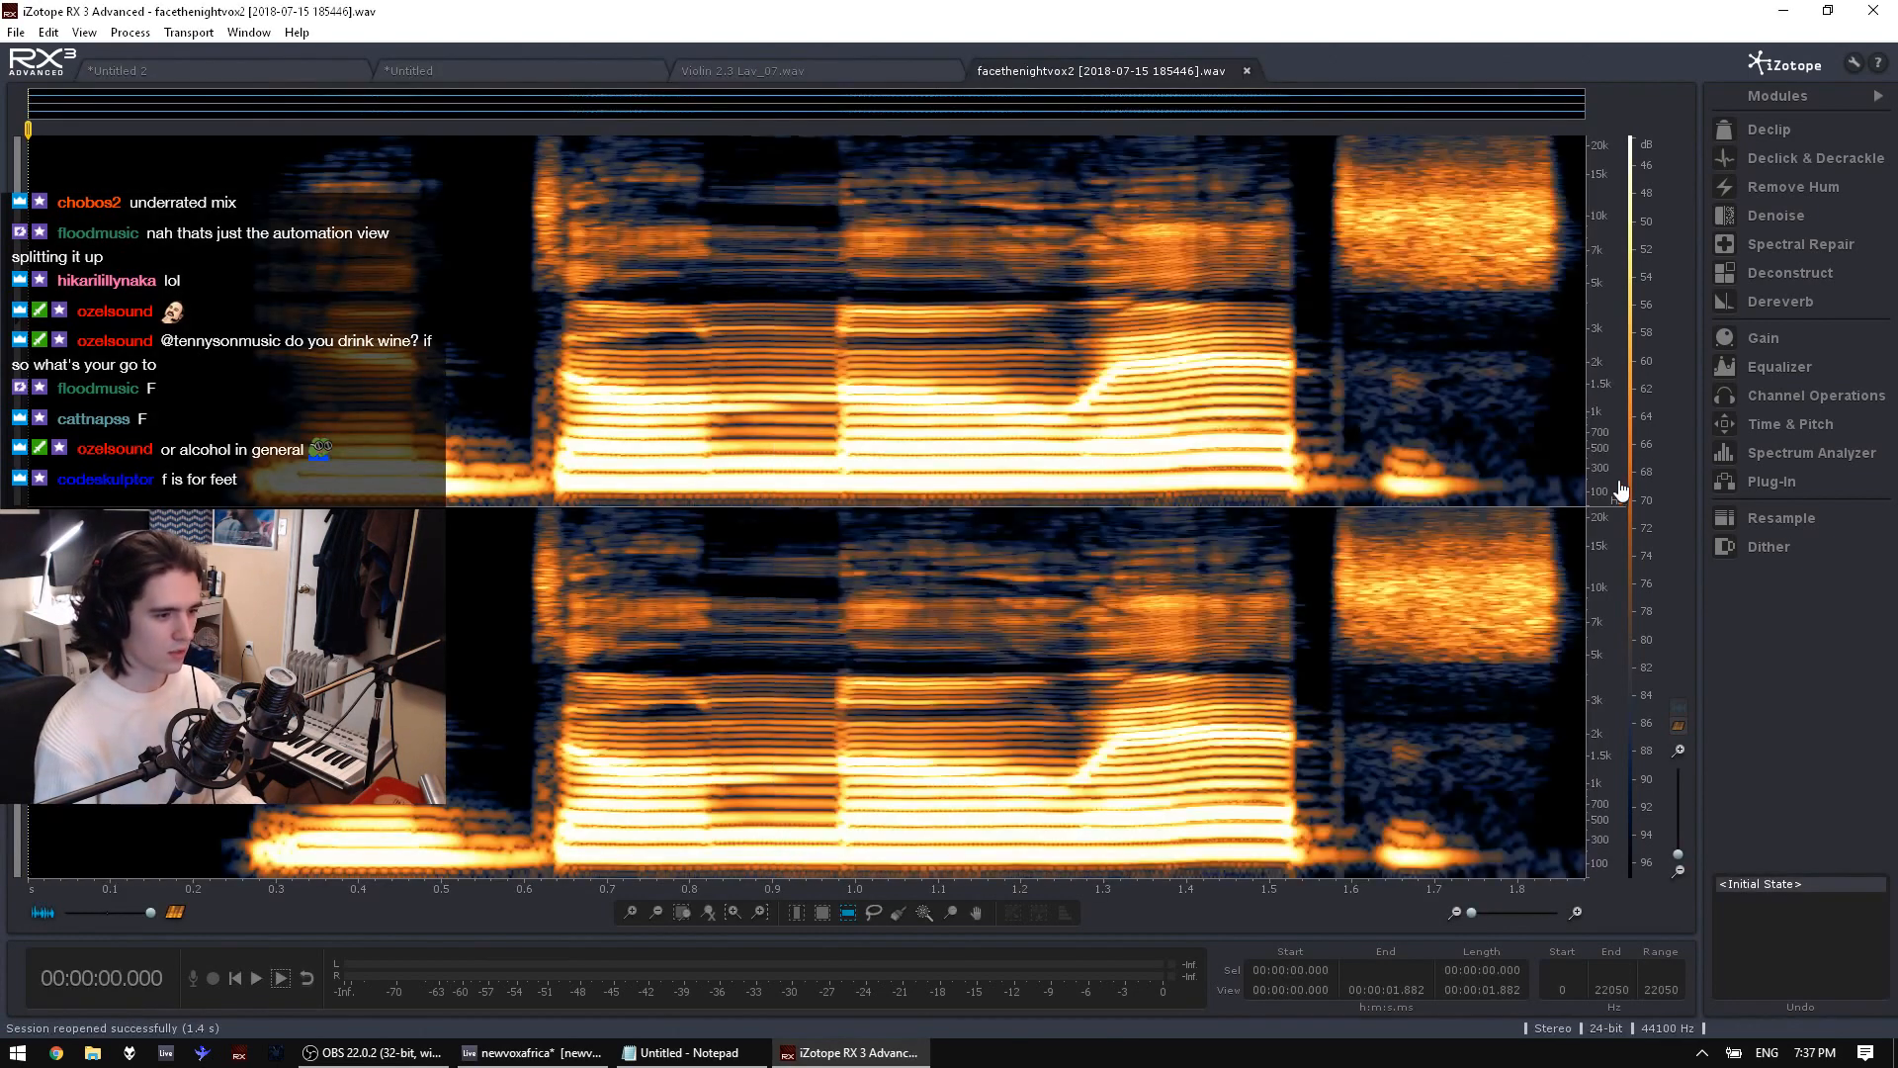
{"action": "key", "text": "space"}
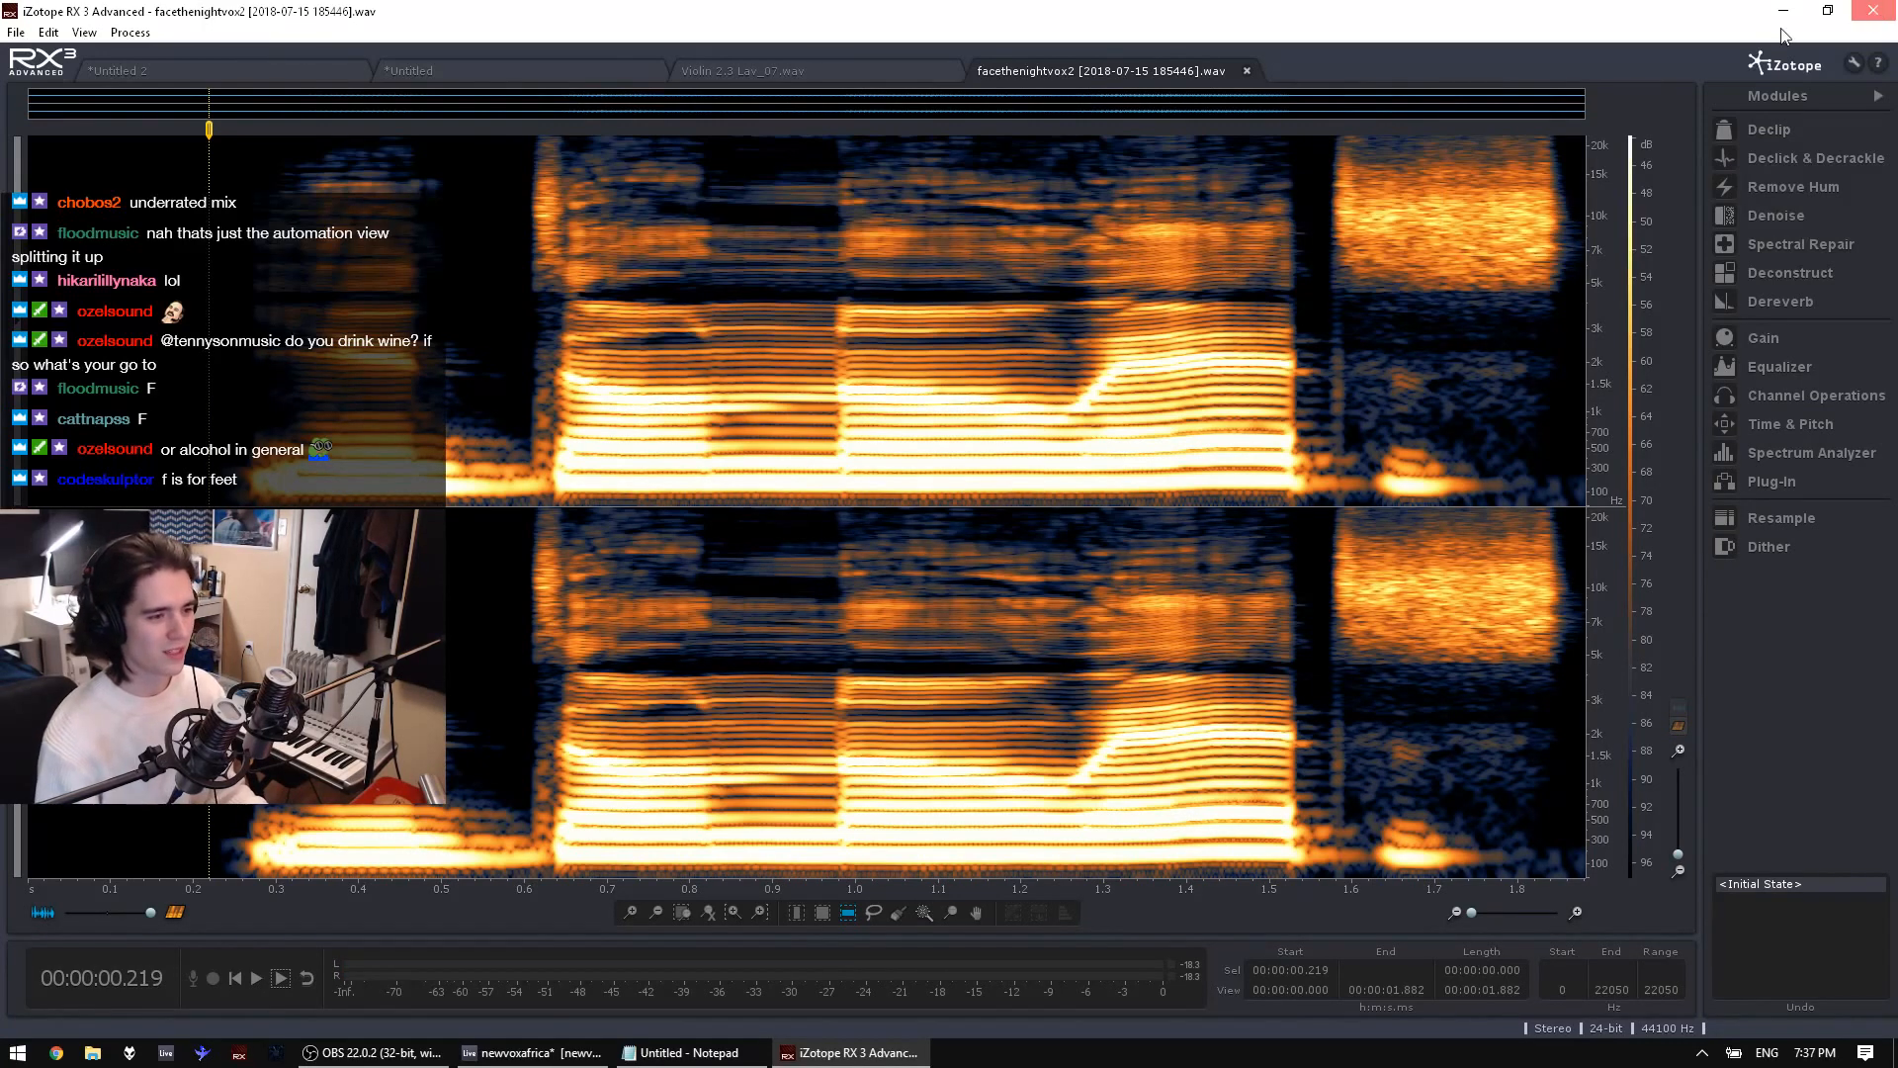
{"action": "key", "text": "space"}
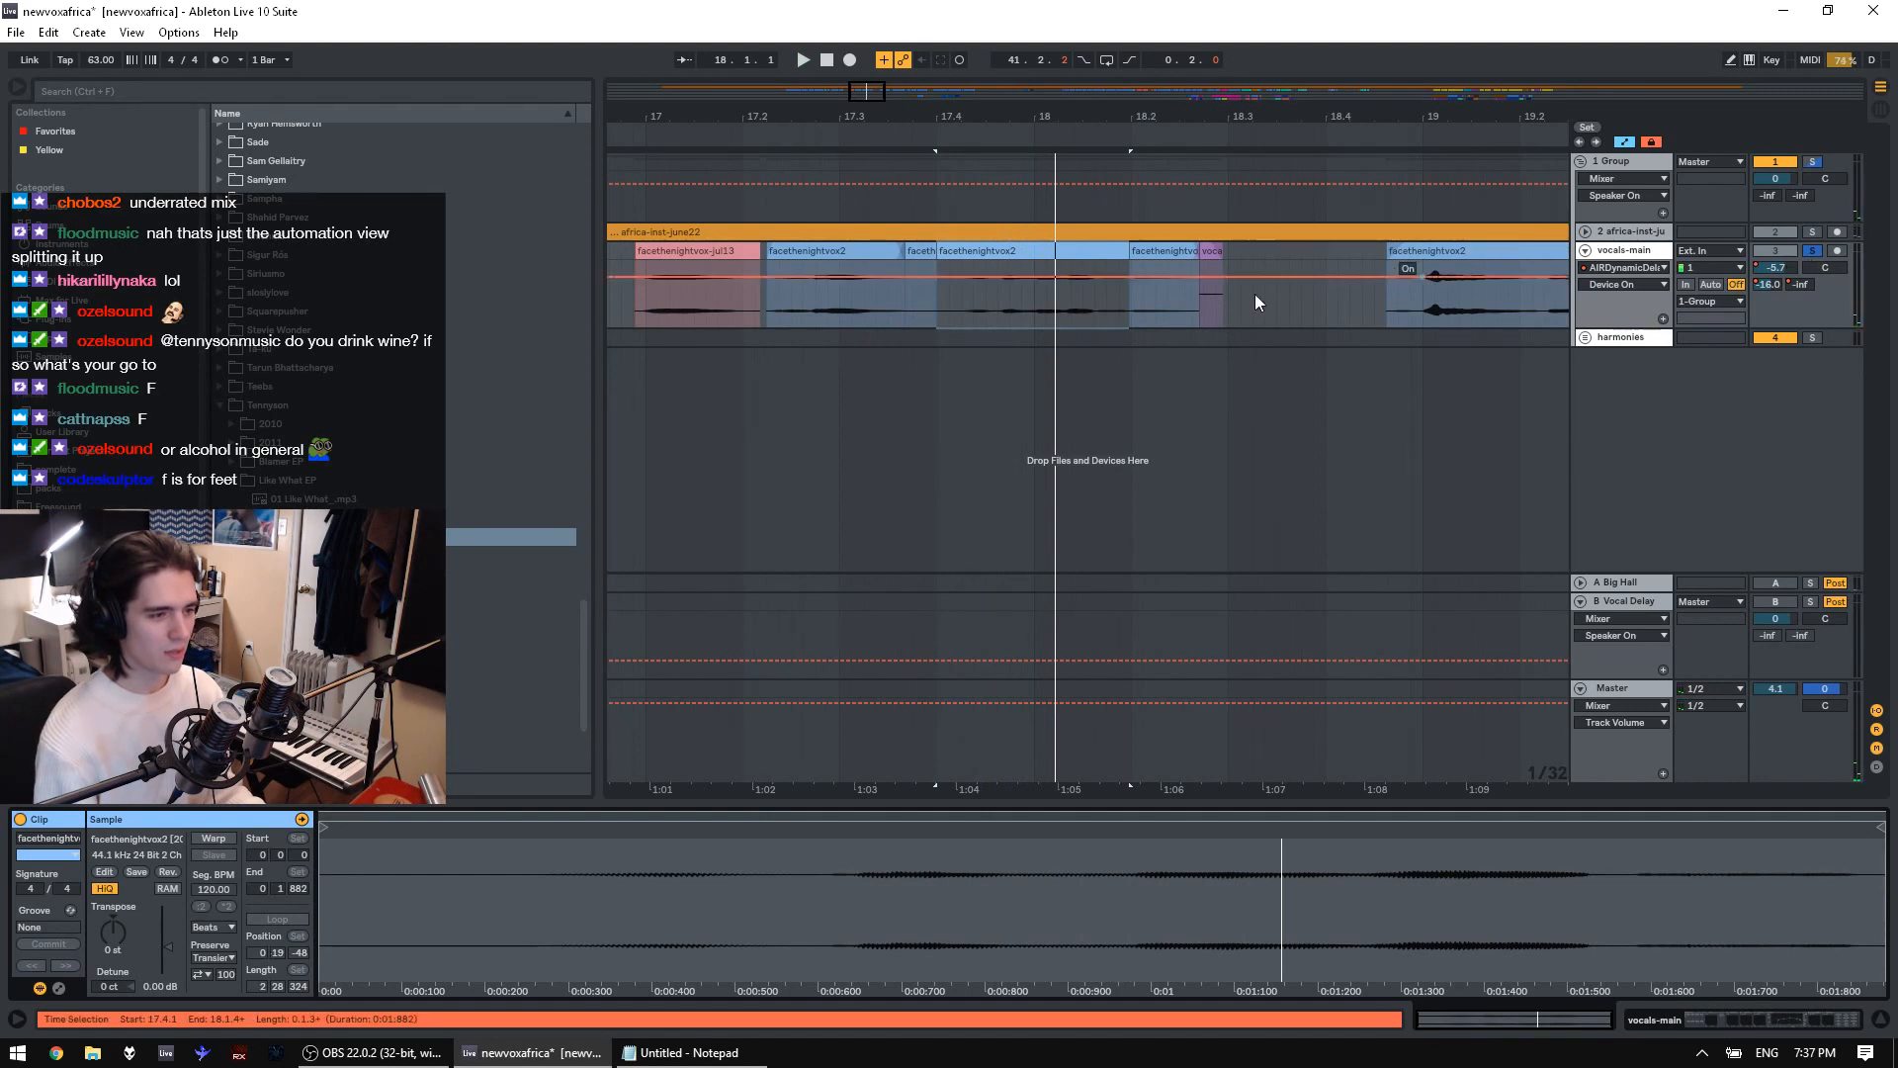
Audition the soloed vocal from just before 17.3 and arm the vocals-main track for recording
{"action": "left_click", "coordinate": [829, 296]}
{"action": "key", "text": "space"}
{"action": "key", "text": "space"}
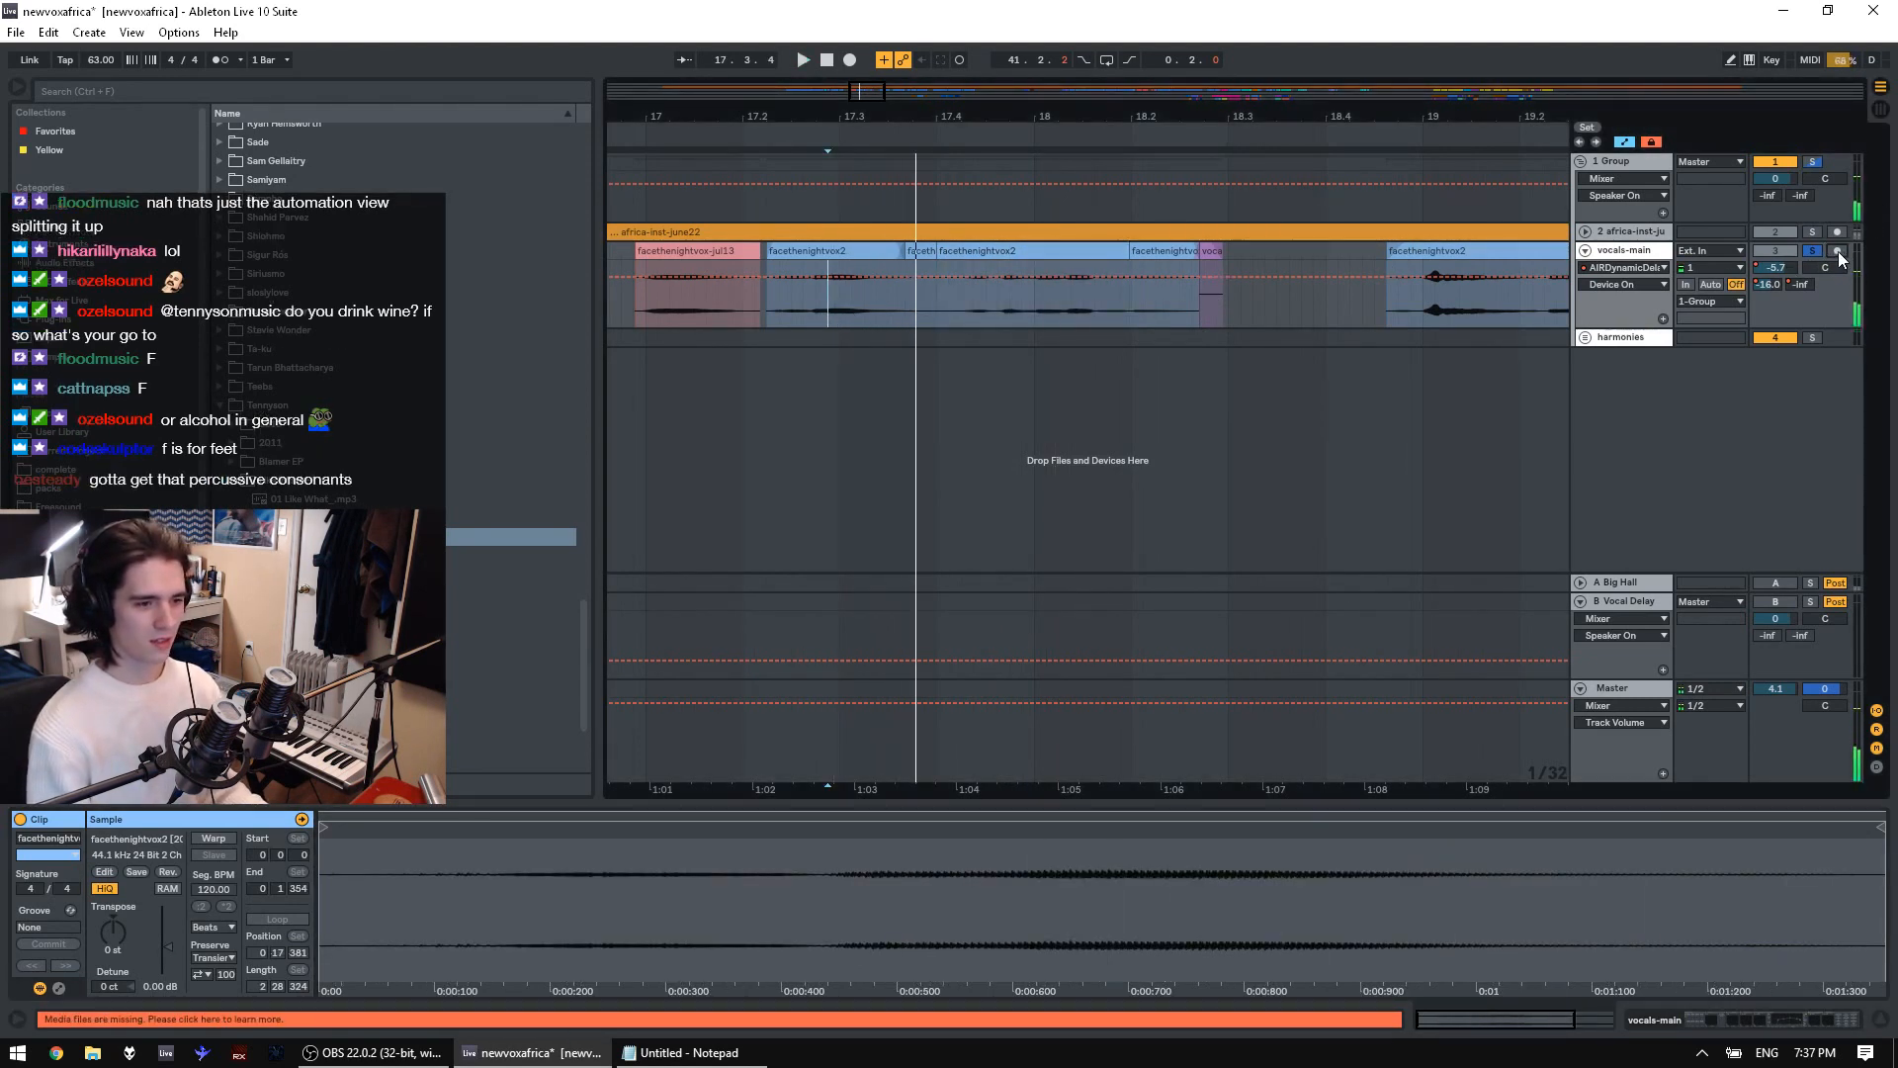
{"action": "left_click", "coordinate": [1837, 250]}
{"action": "key", "text": "space"}
{"action": "left_click", "coordinate": [852, 57]}
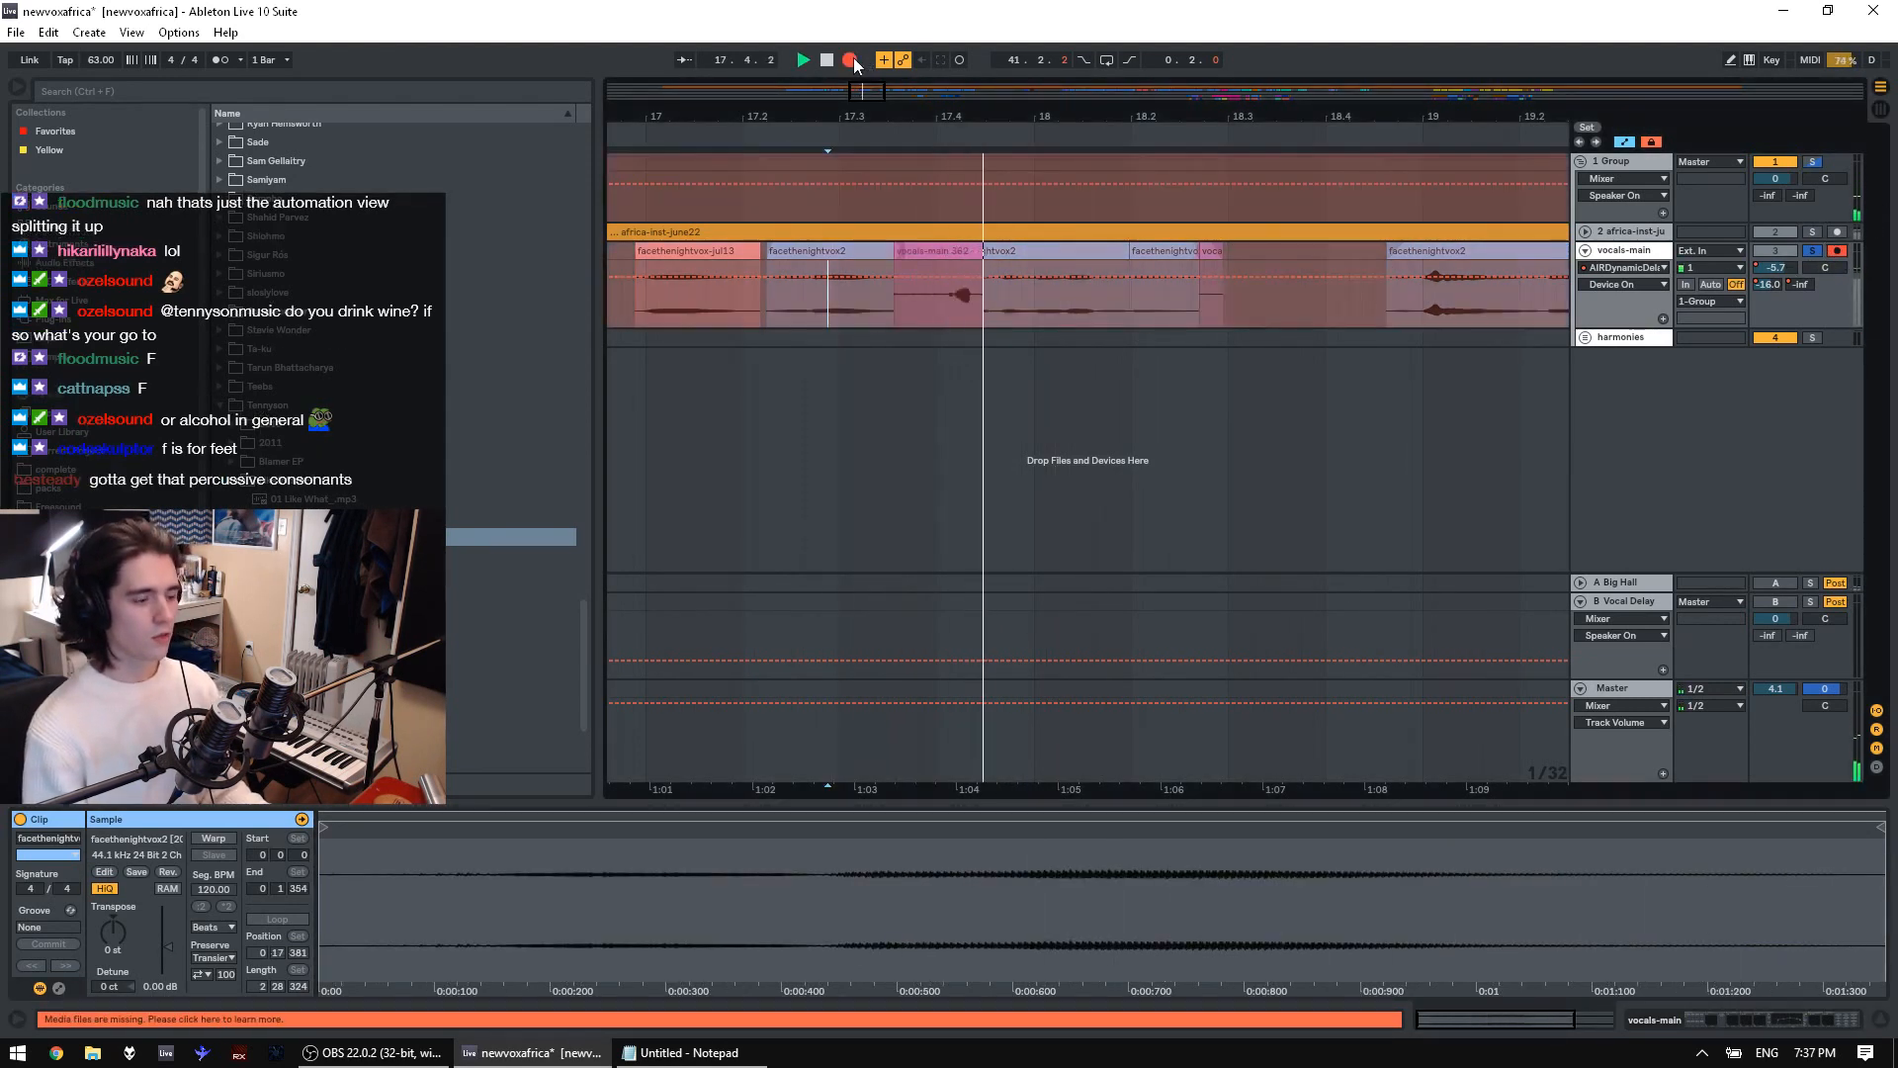
{"action": "key", "text": "space"}
{"action": "key", "text": "ctrl+z"}
Record a replacement vocals-main take over the clips from 17.3.4 and play the recorded clip back
{"action": "key", "text": "space"}
{"action": "left_click", "coordinate": [852, 57]}
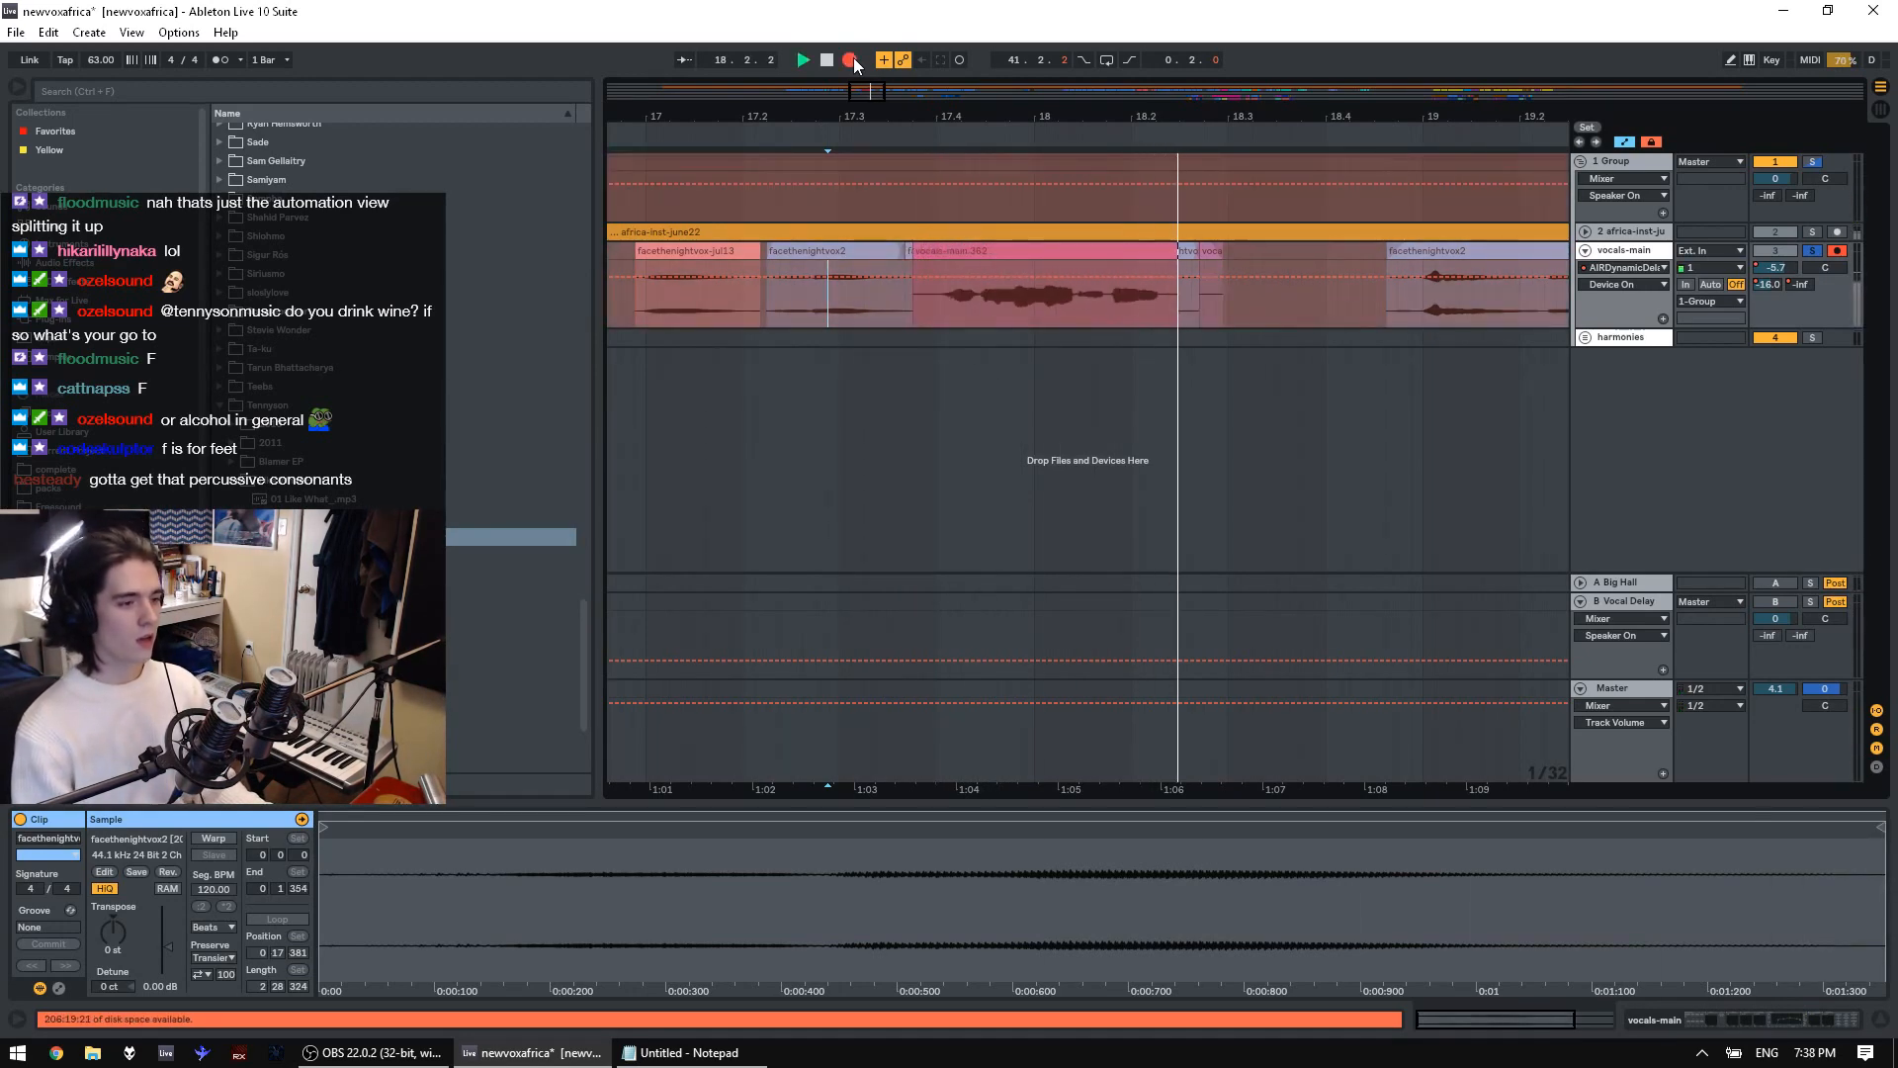
{"action": "key", "text": "space"}
{"action": "key", "text": "space"}
{"action": "left_click", "coordinate": [1029, 255]}
{"action": "key", "text": "space"}
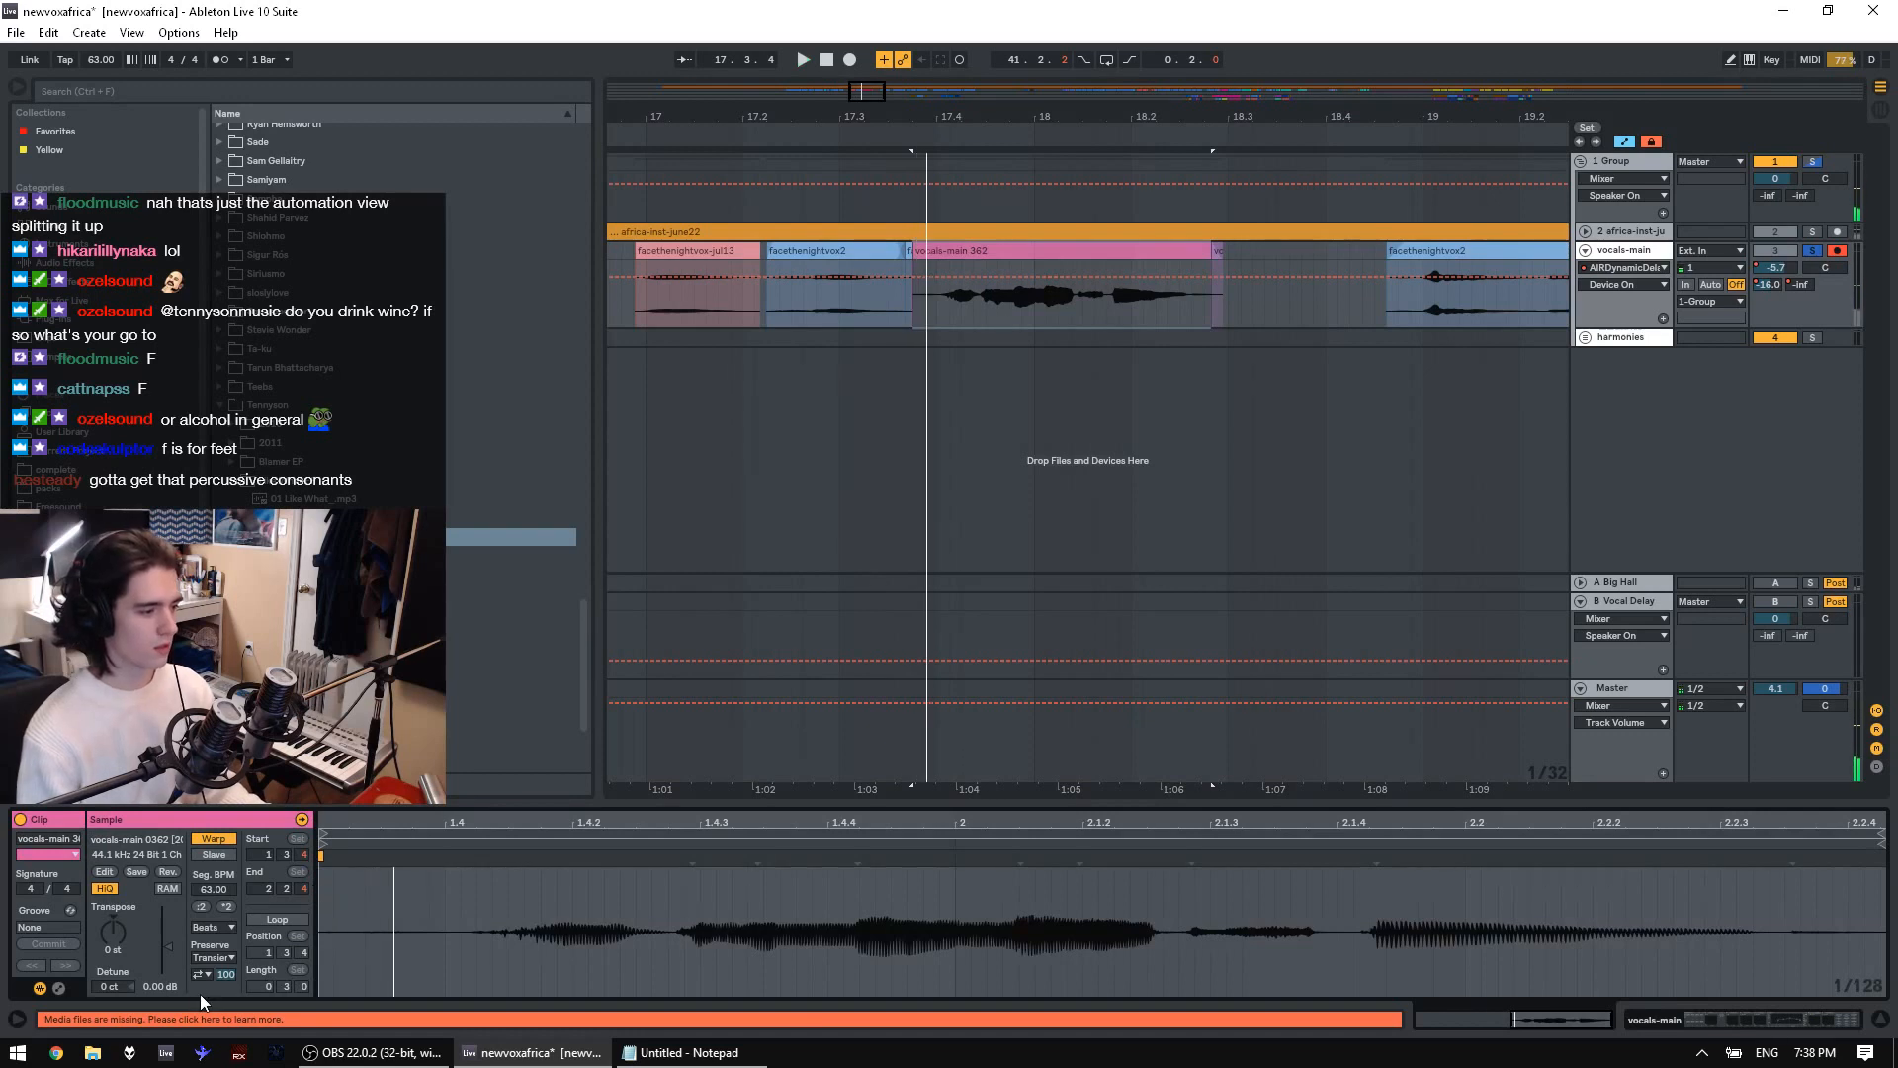
Lower the recorded vocals-main clip's gain to -11.3 dB and audition it from its start and from just after 18.1
{"action": "left_click_drag", "start_coordinate": [166, 956], "coordinate": [167, 973]}
{"action": "key", "text": "space"}
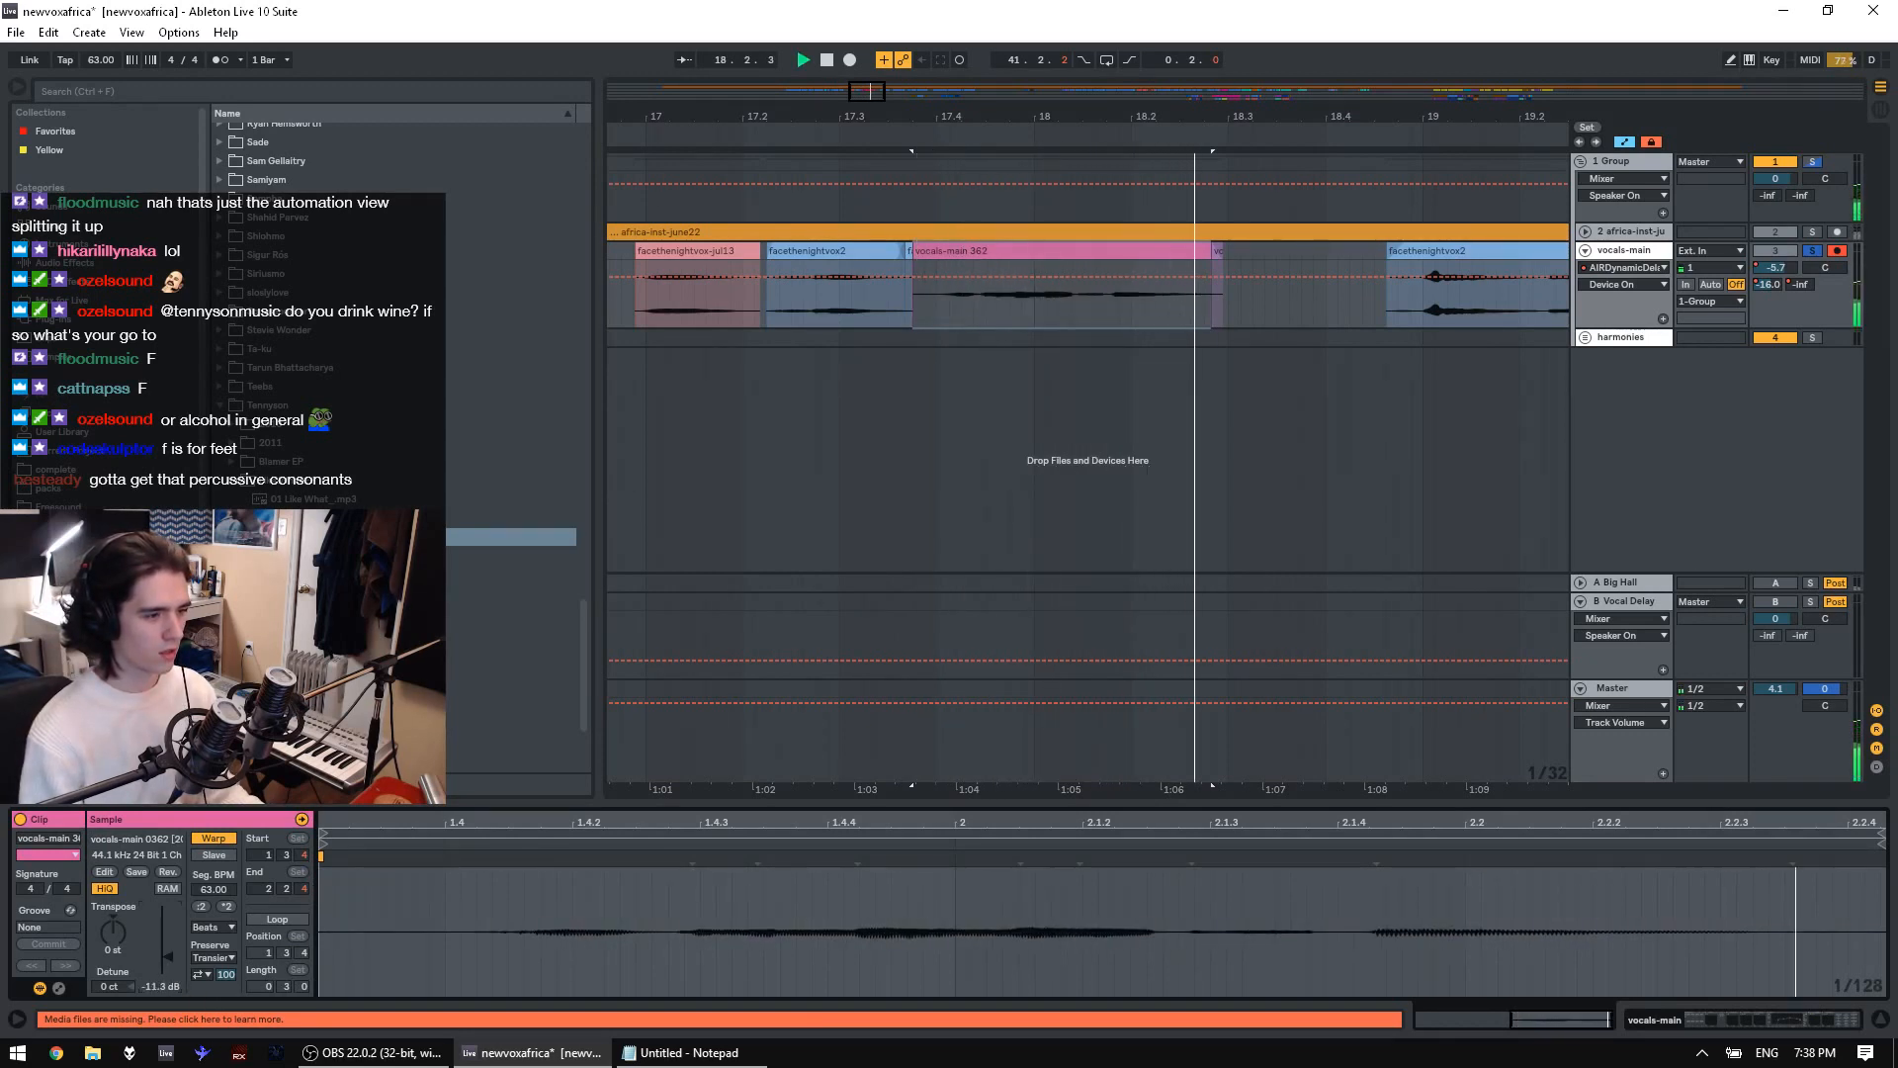
{"action": "key", "text": "space"}
{"action": "left_click", "coordinate": [1056, 310]}
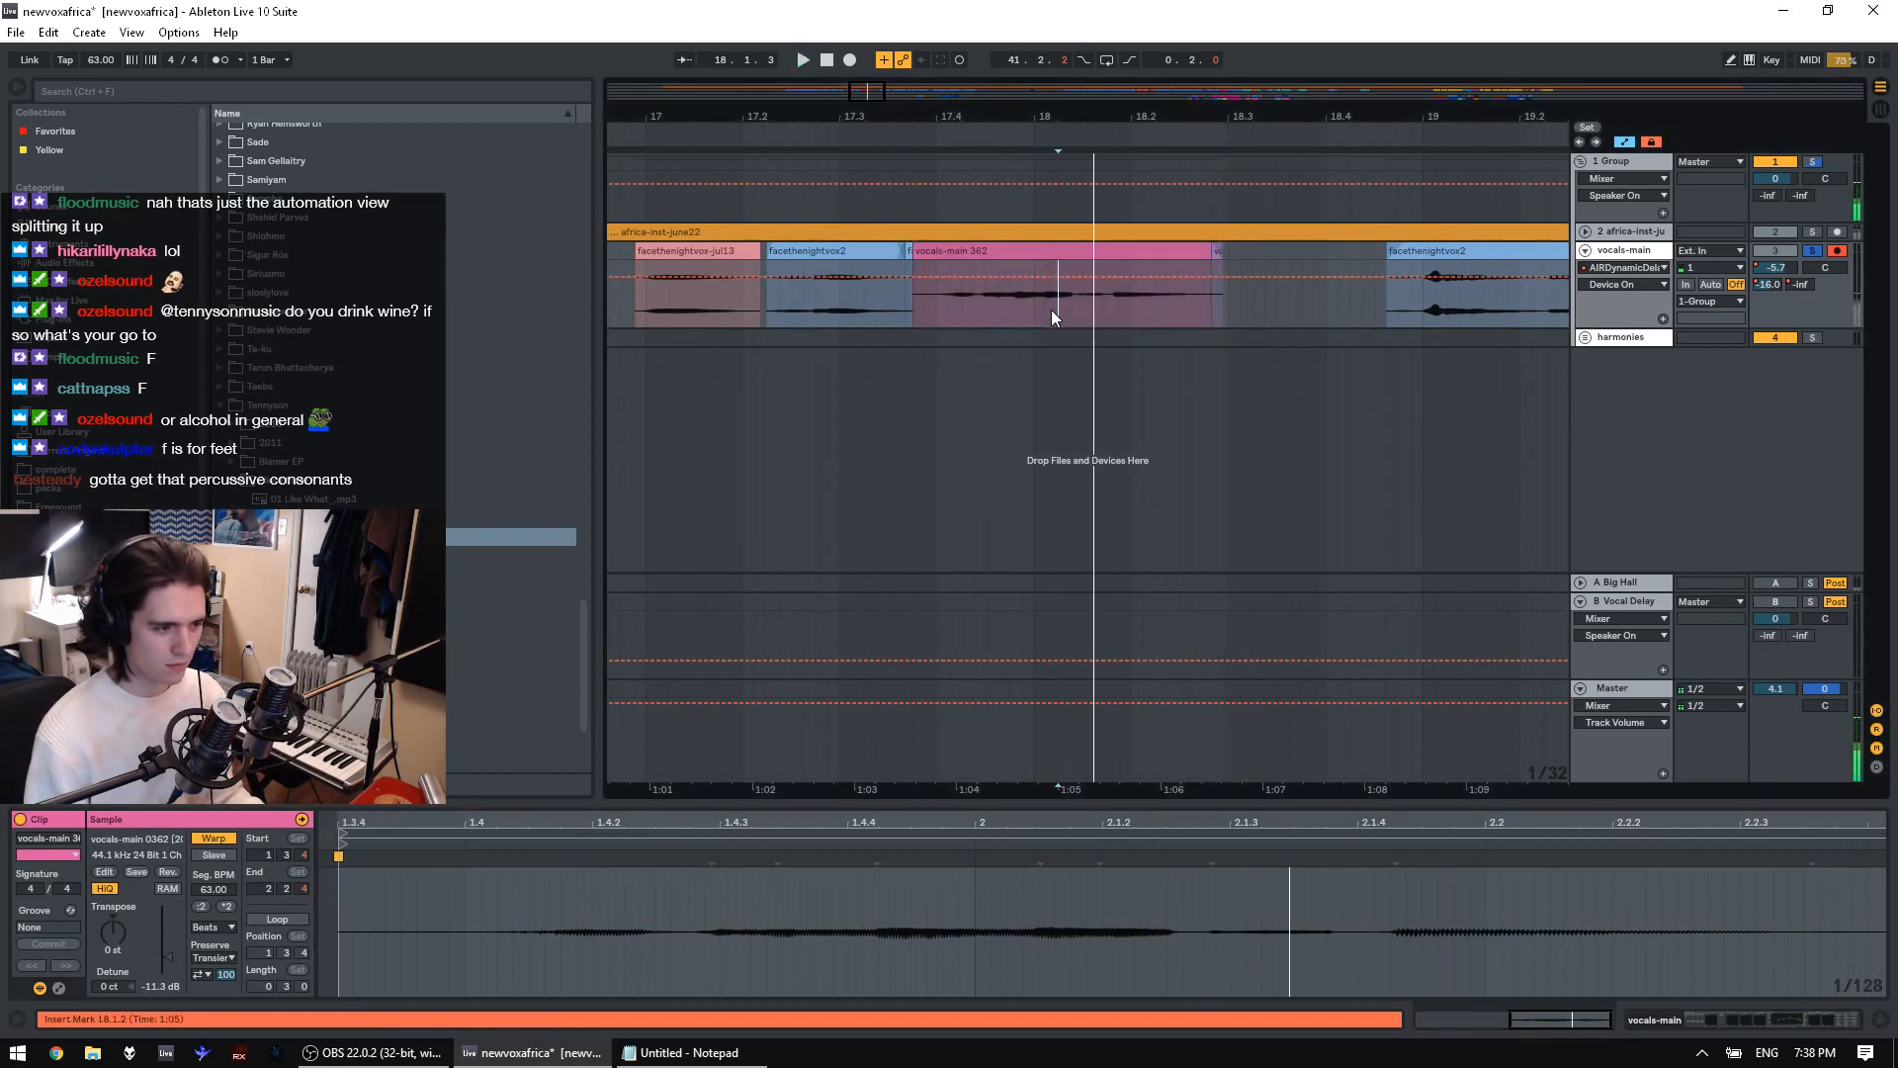
{"action": "key", "text": "space"}
Select the recorded vocals-main clip, open its sample in iZotope RX 3 Advanced, and play it
{"action": "left_click_drag", "start_coordinate": [1060, 311], "coordinate": [1133, 251]}
{"action": "left_click", "coordinate": [1127, 251]}
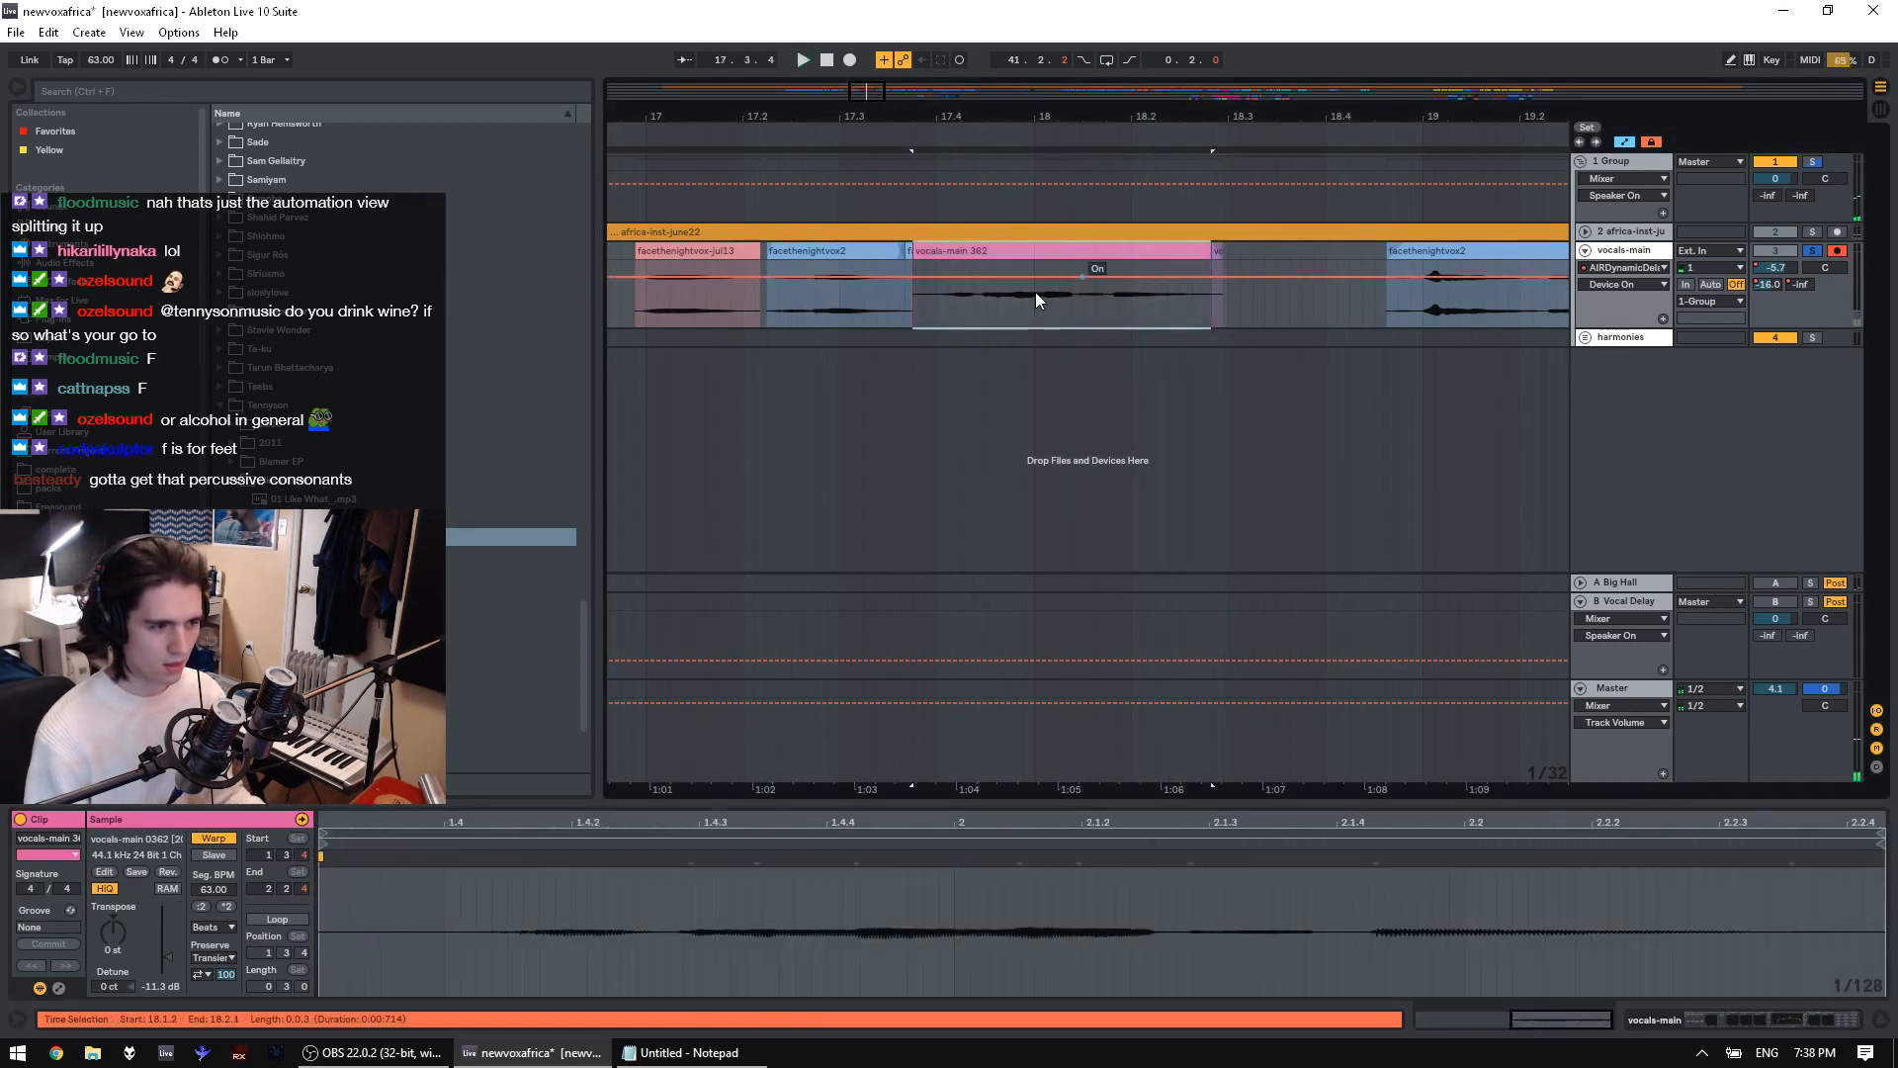
{"action": "left_click", "coordinate": [105, 872]}
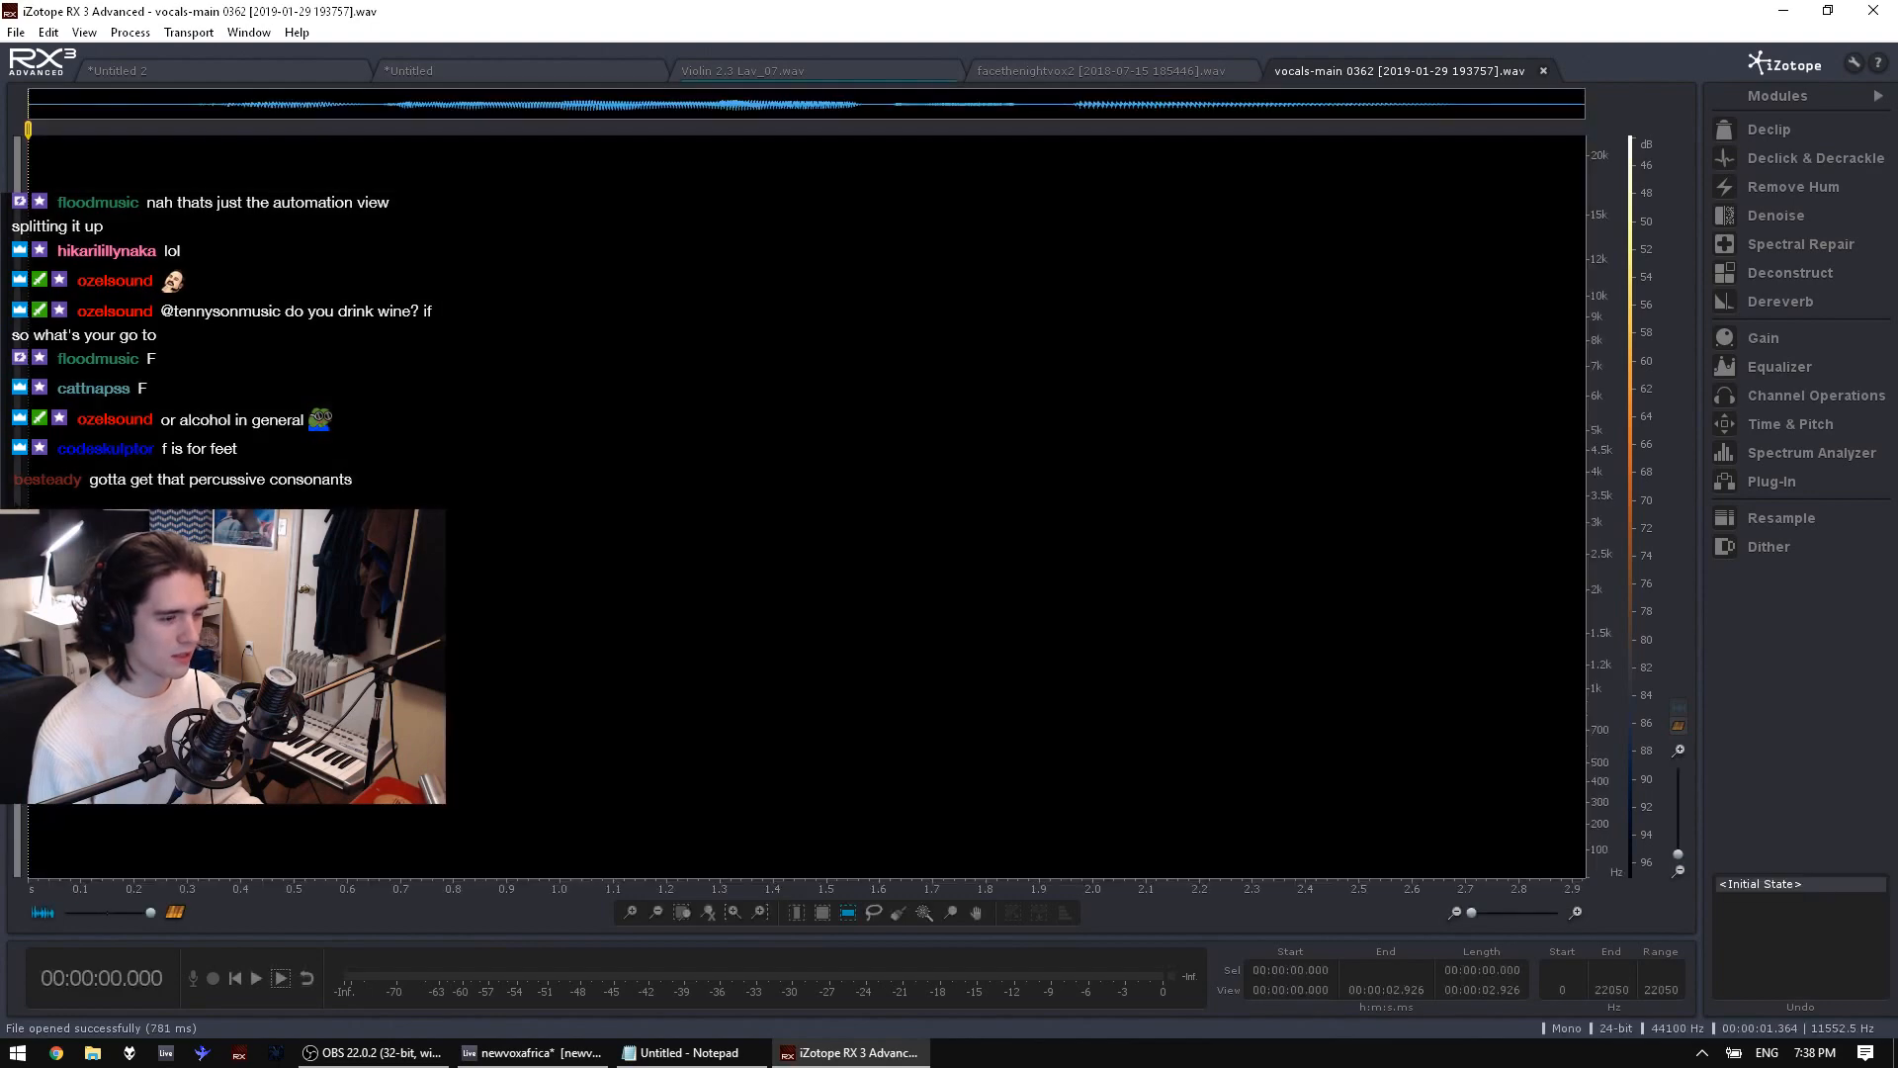
{"action": "key", "text": "space"}
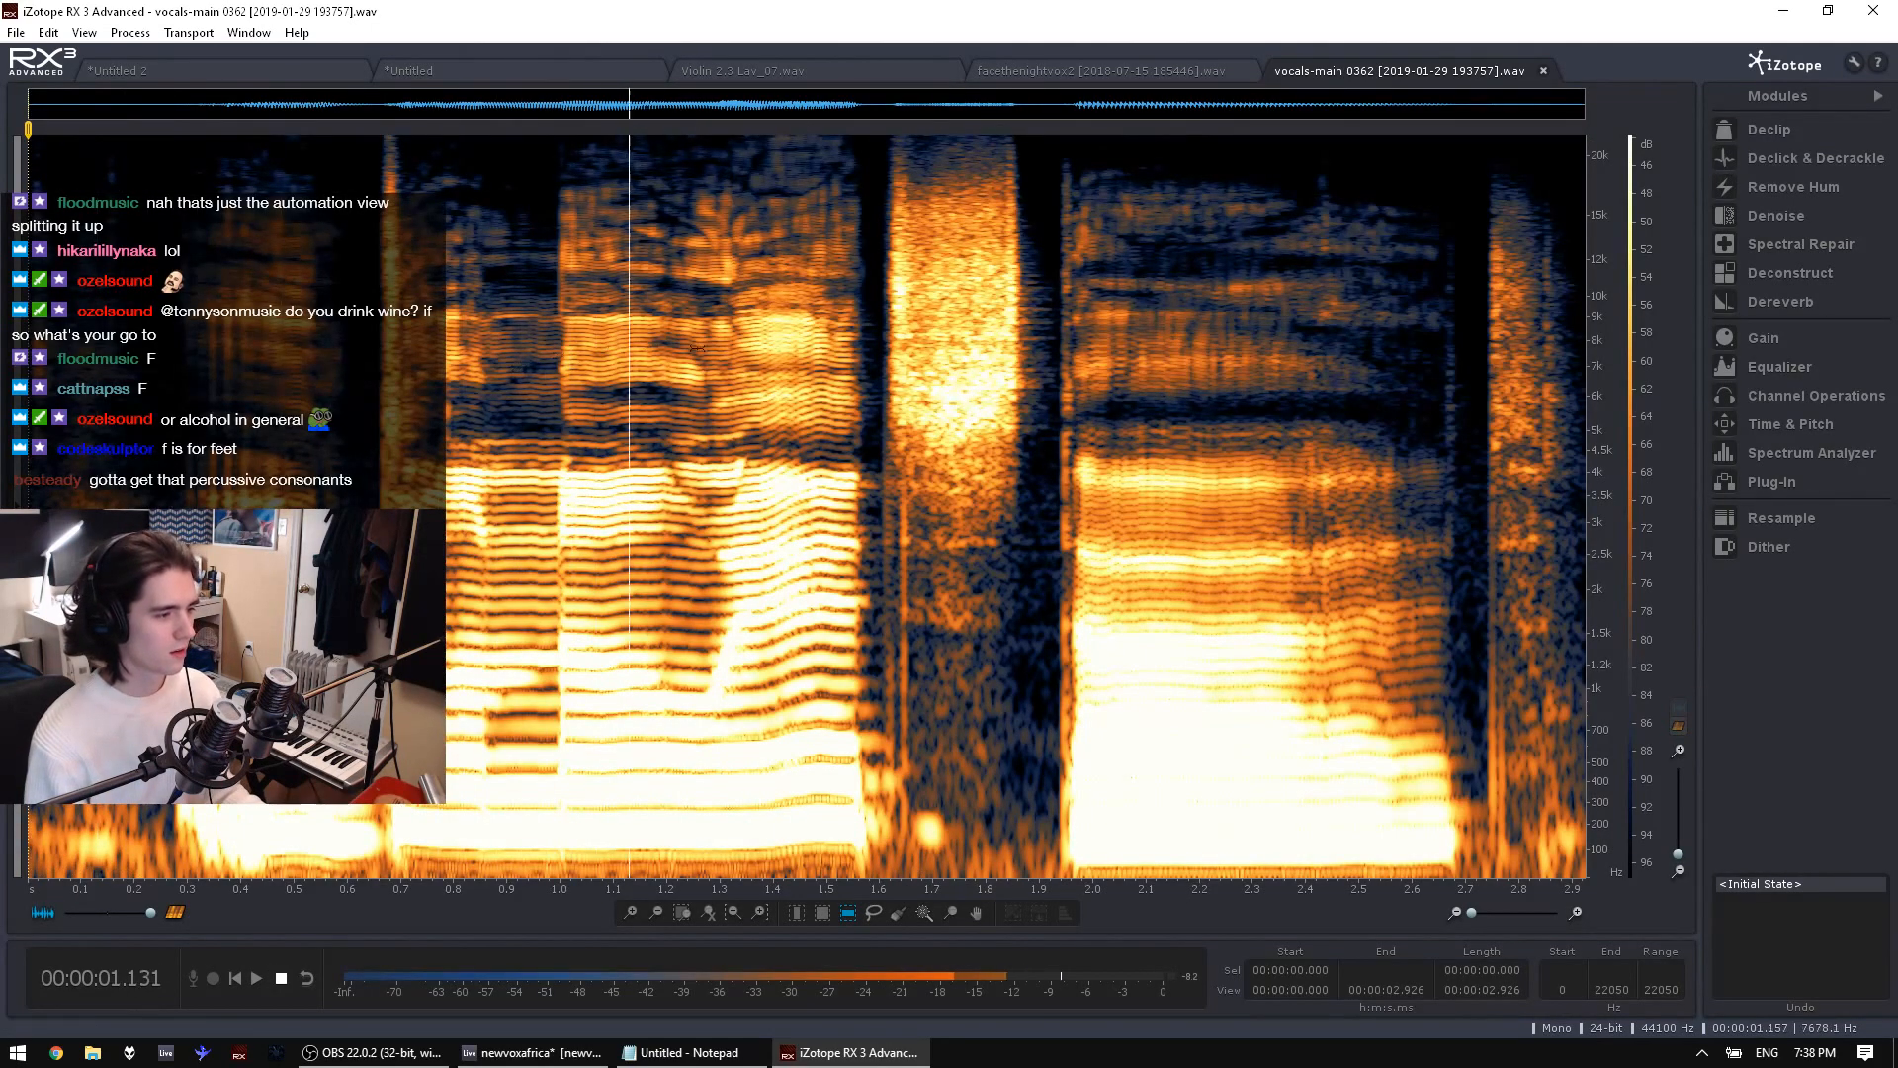
{"action": "left_click", "coordinate": [1029, 366]}
{"action": "key", "text": "space"}
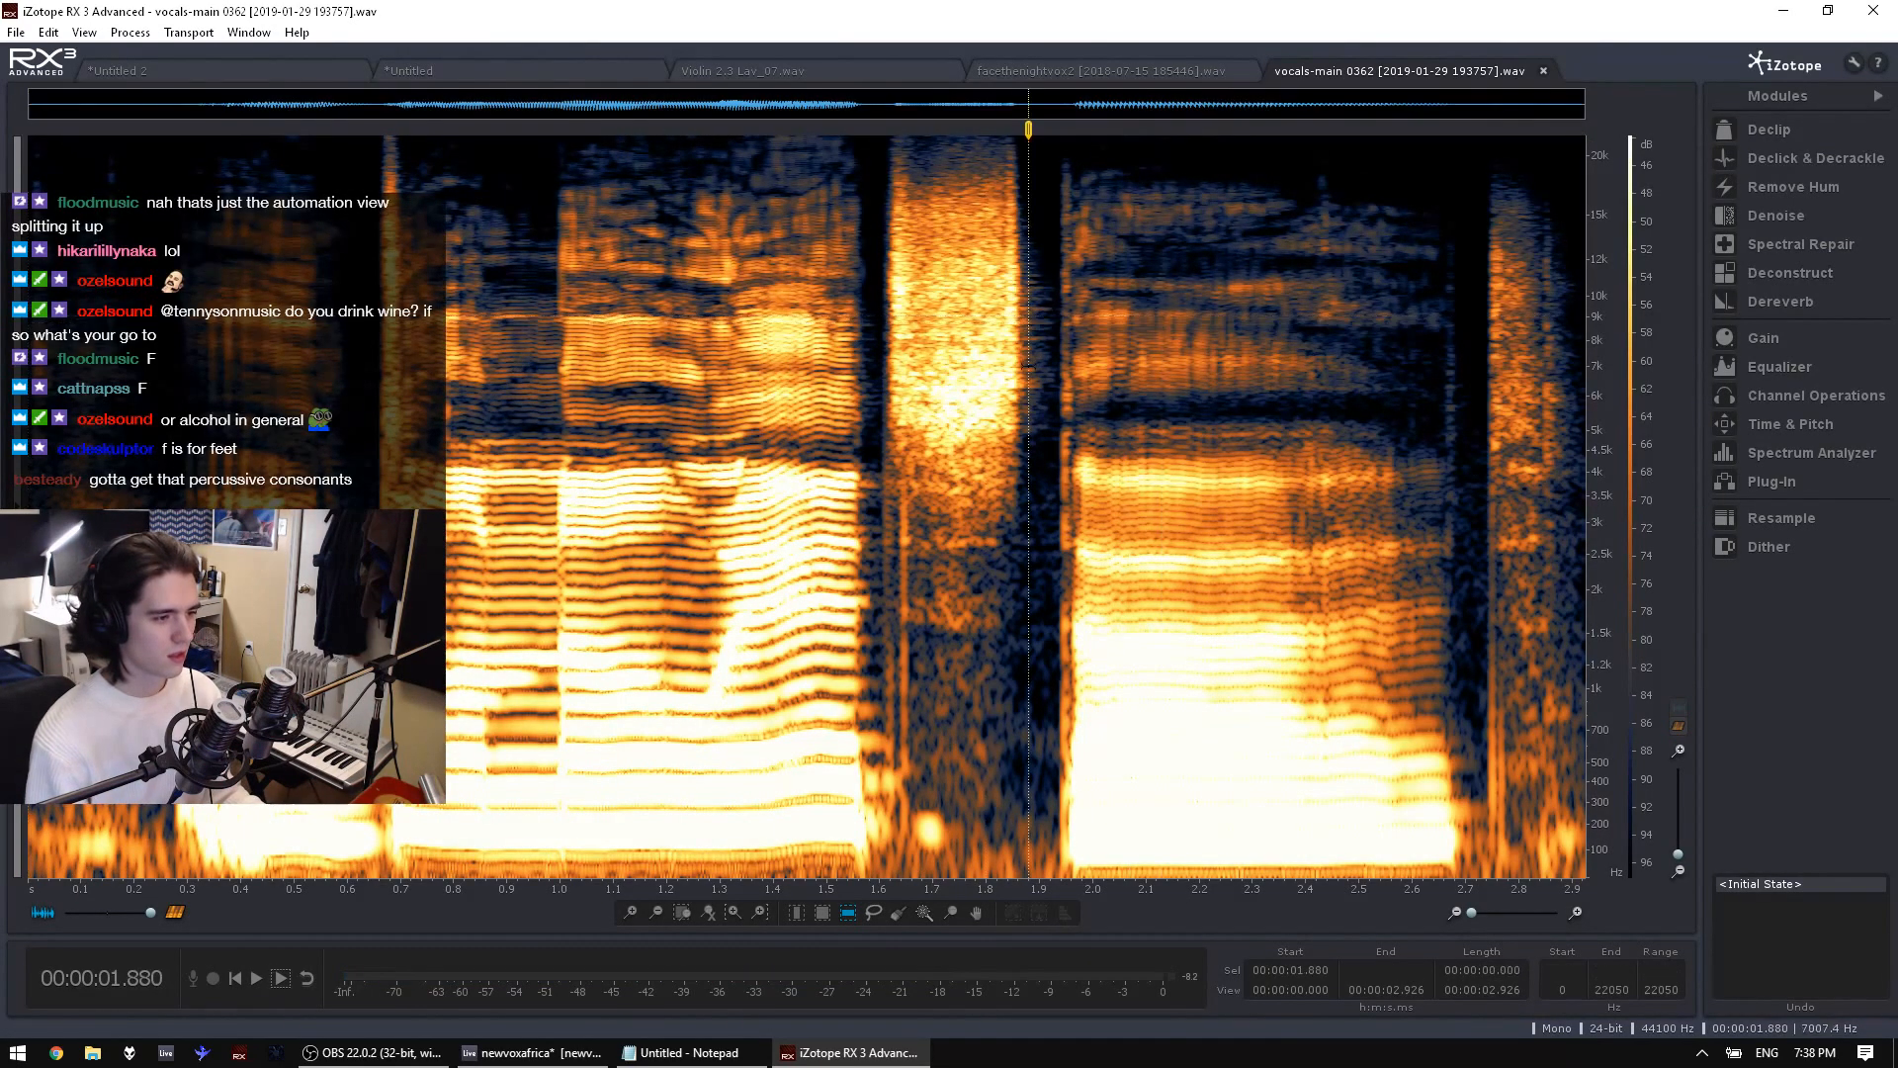
With the time selection tool, audition the vocals-main 0362 file around 1.86 and 1.5 seconds, and close iZotope RX
{"action": "left_click", "coordinate": [797, 912]}
{"action": "left_click", "coordinate": [1058, 686]}
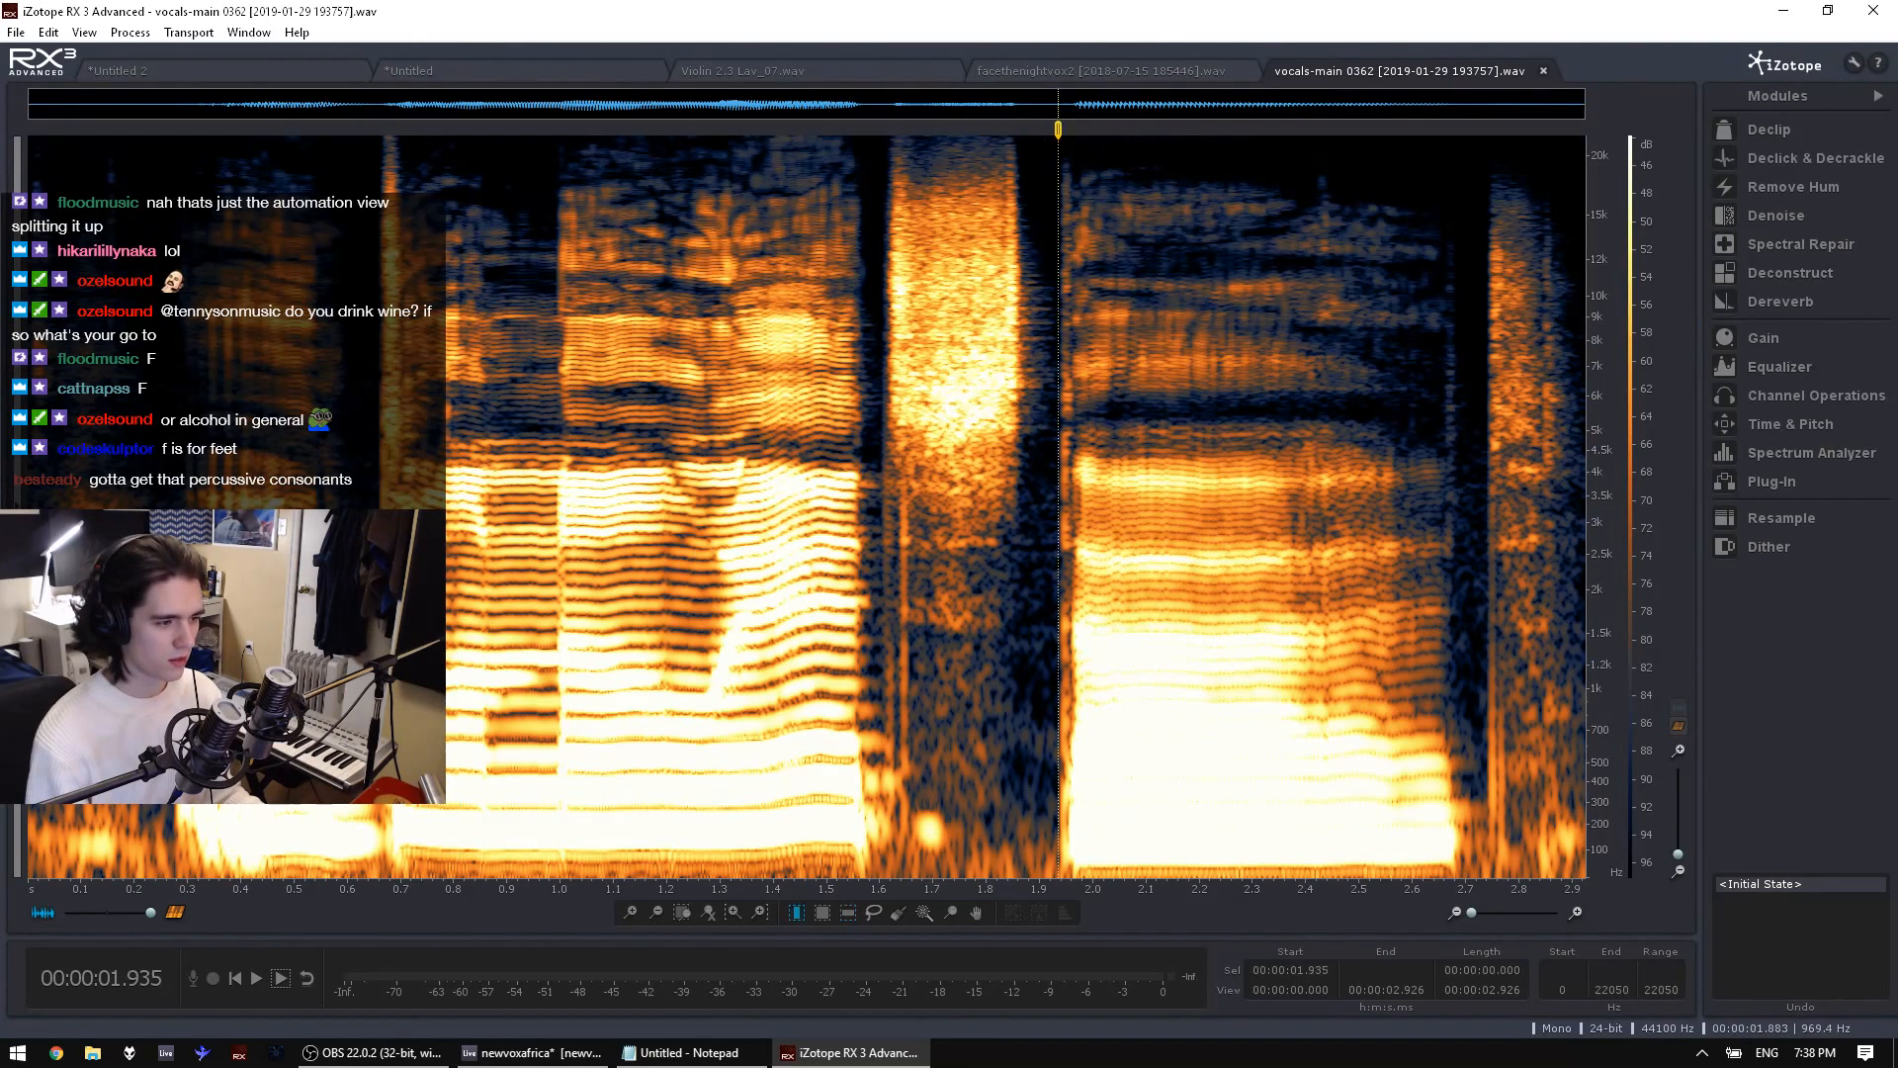
{"action": "left_click", "coordinate": [1018, 691]}
{"action": "key", "text": "space"}
{"action": "key", "text": "space"}
{"action": "key", "text": "space"}
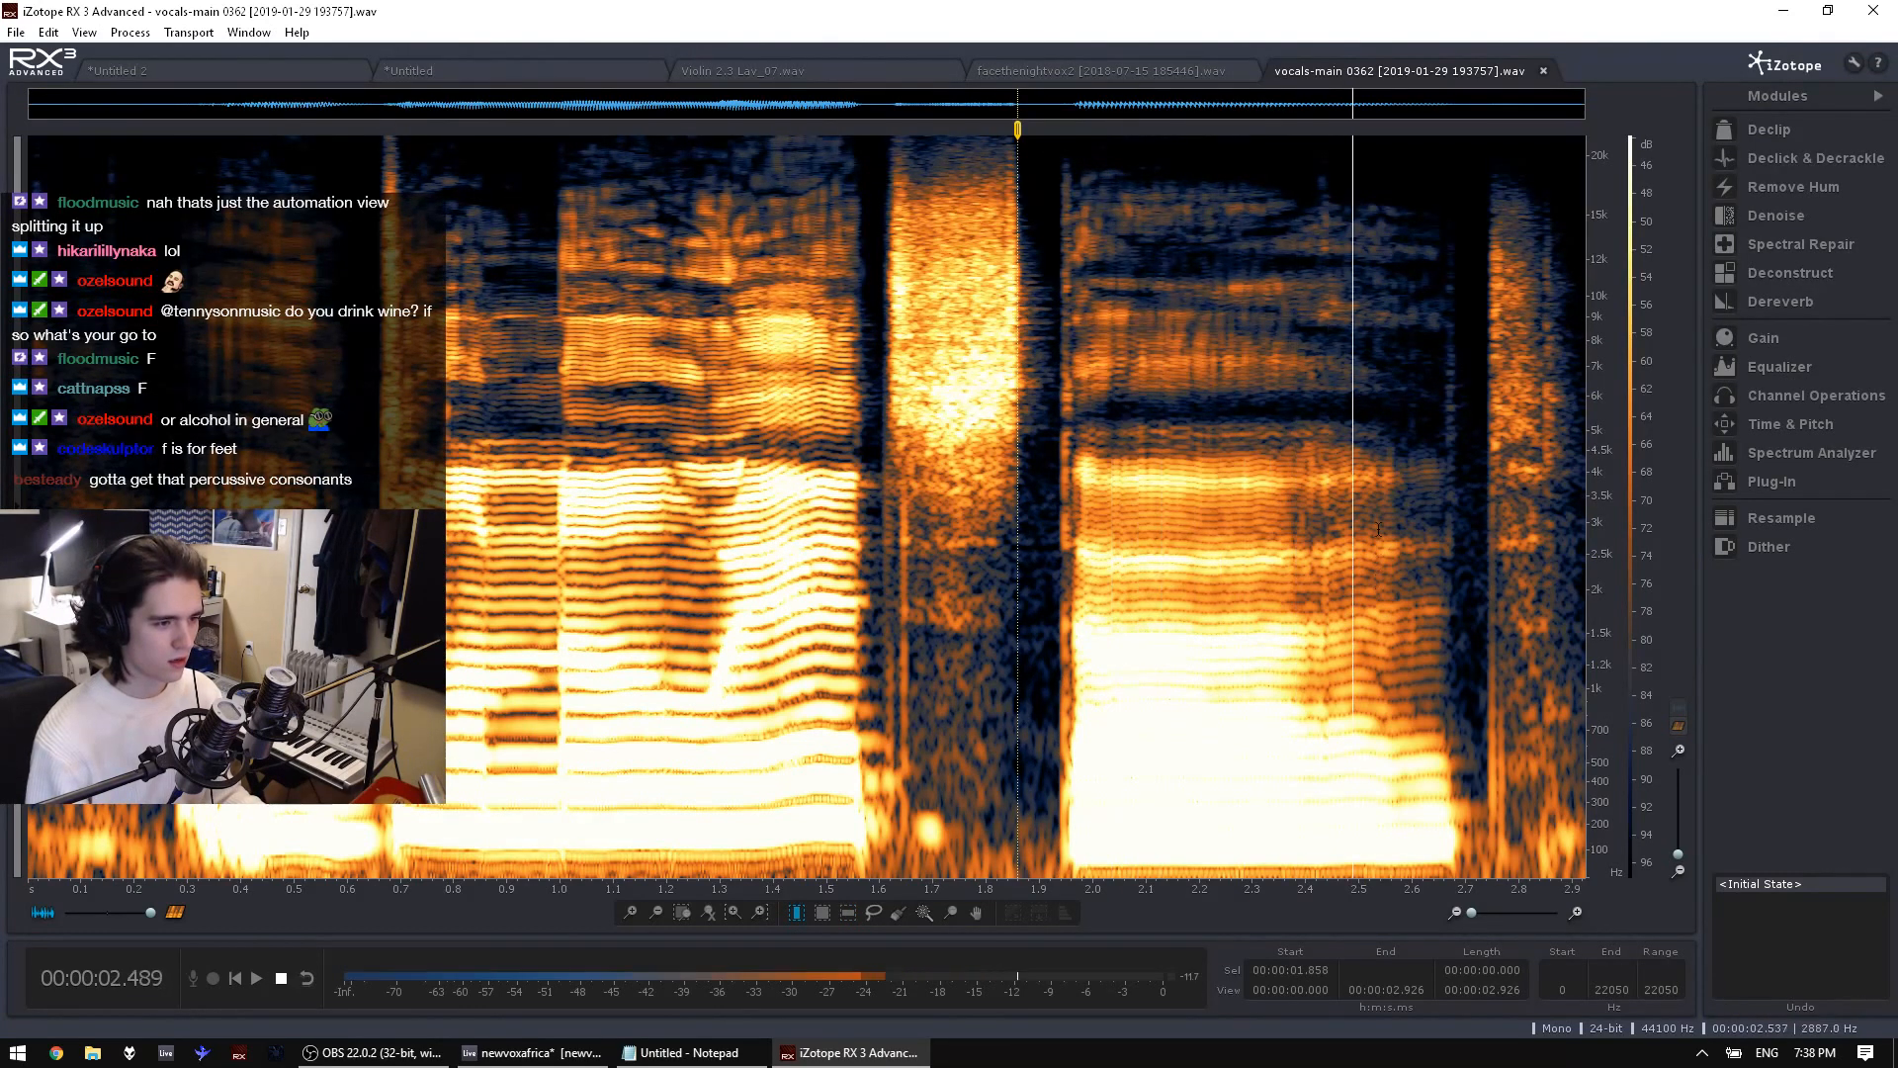
{"action": "key", "text": "space"}
{"action": "key", "text": "space"}
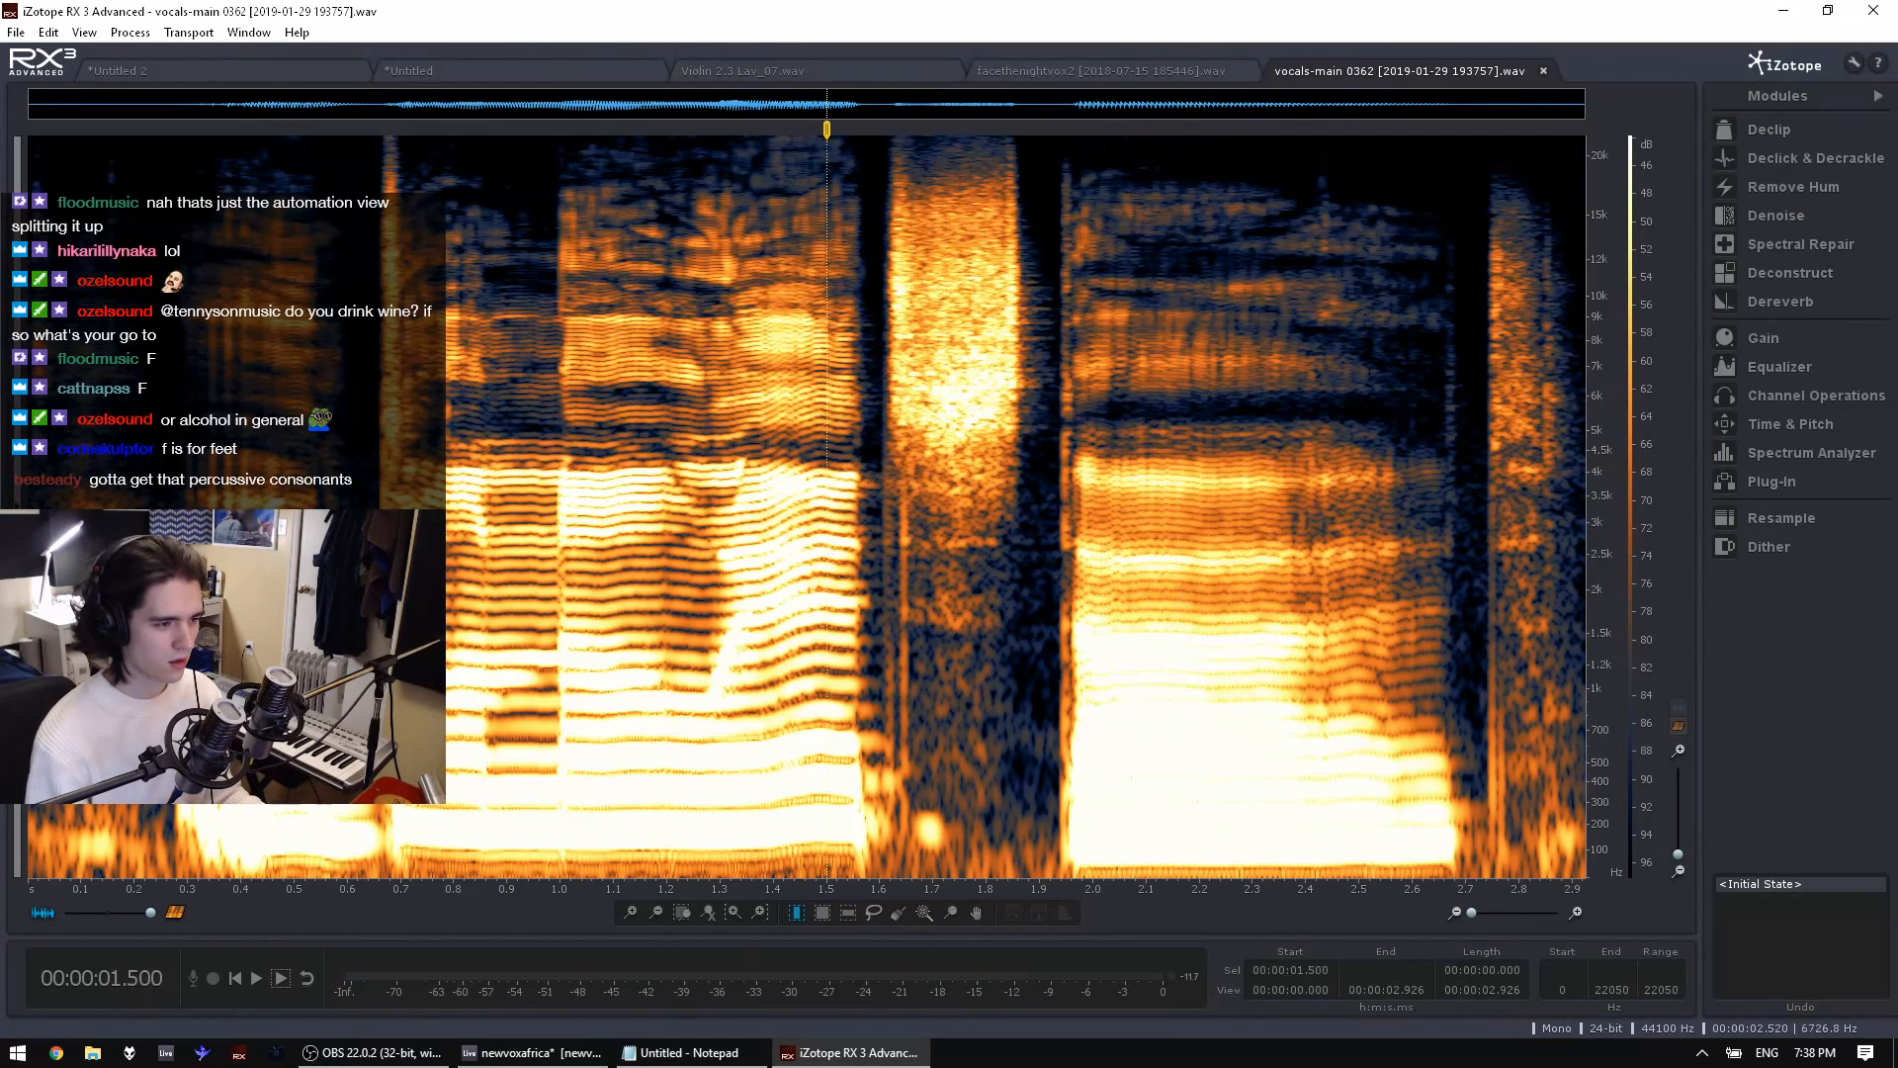
{"action": "left_click", "coordinate": [1874, 10]}
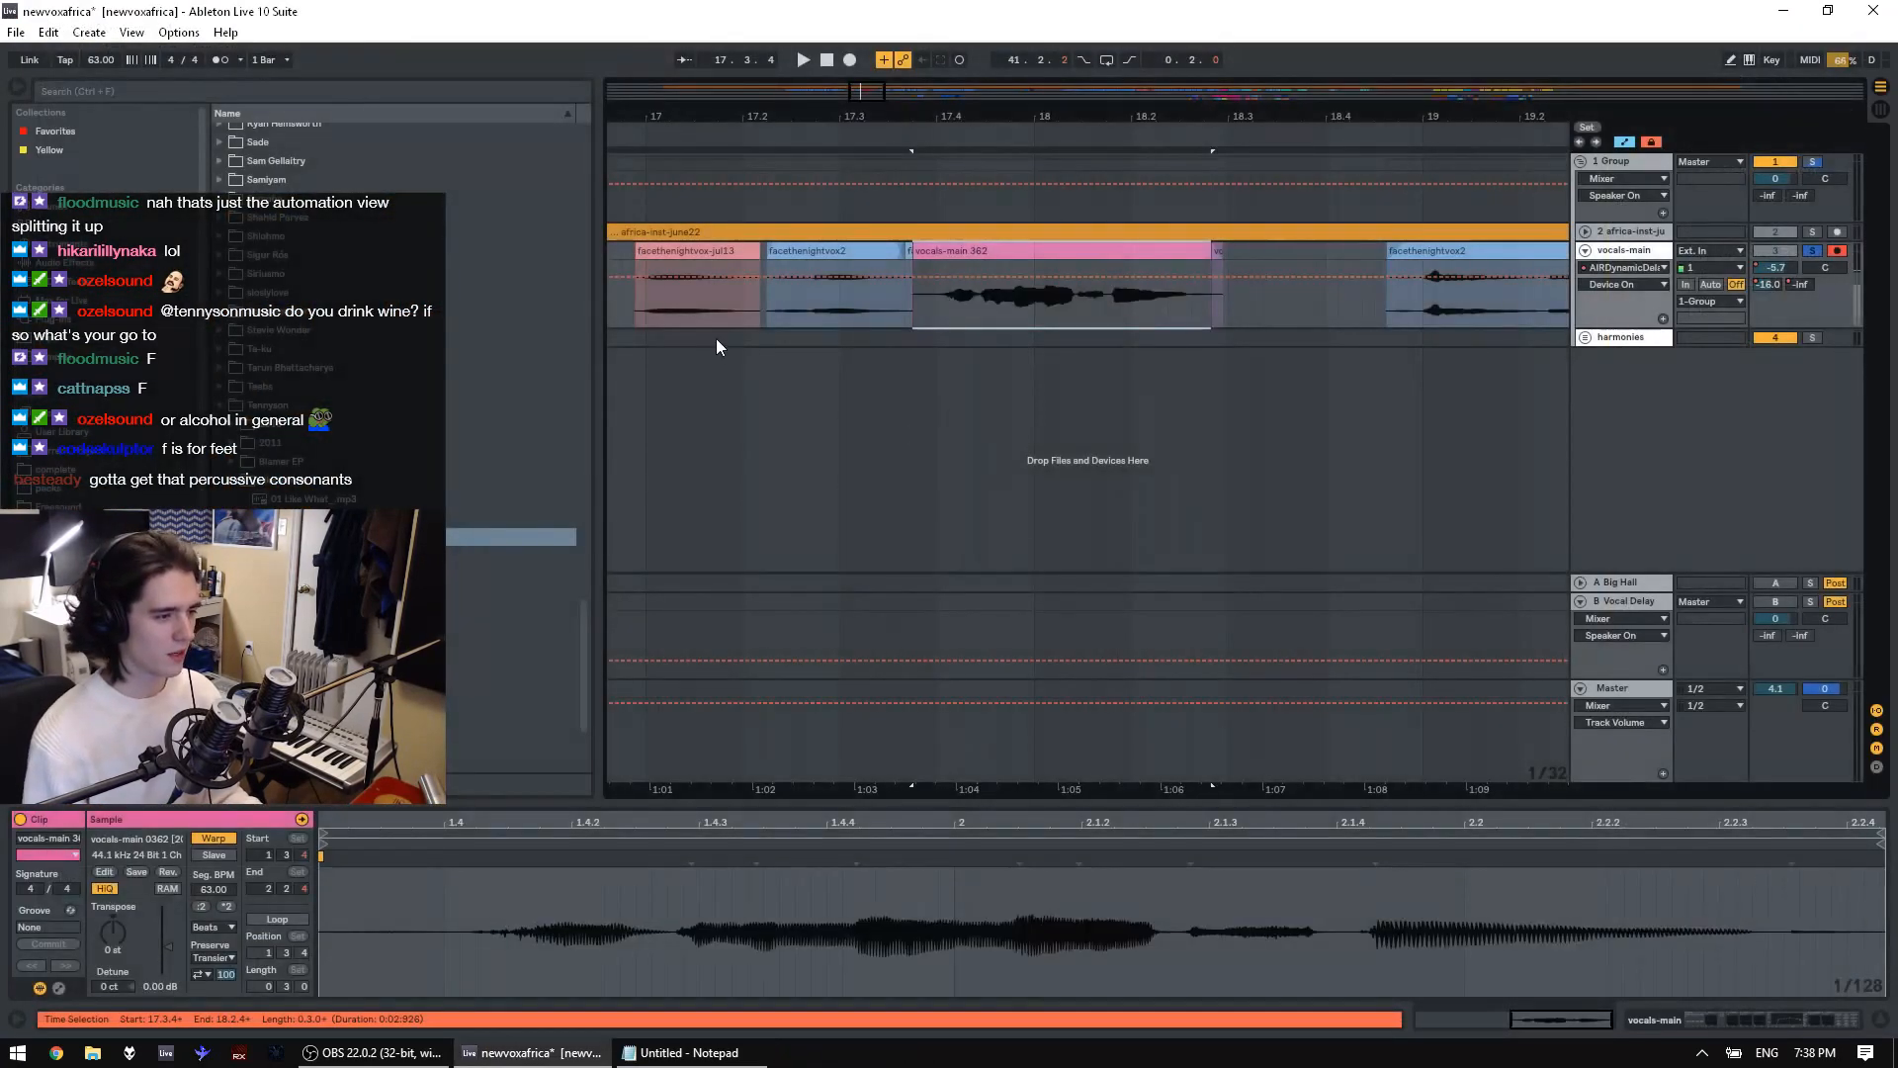
Undo the recorded take, try punching in another vocals-main recording from about 17.3.4, and undo that one too
{"action": "key", "text": "ctrl+z"}
{"action": "left_click", "coordinate": [609, 314]}
{"action": "key", "text": "space"}
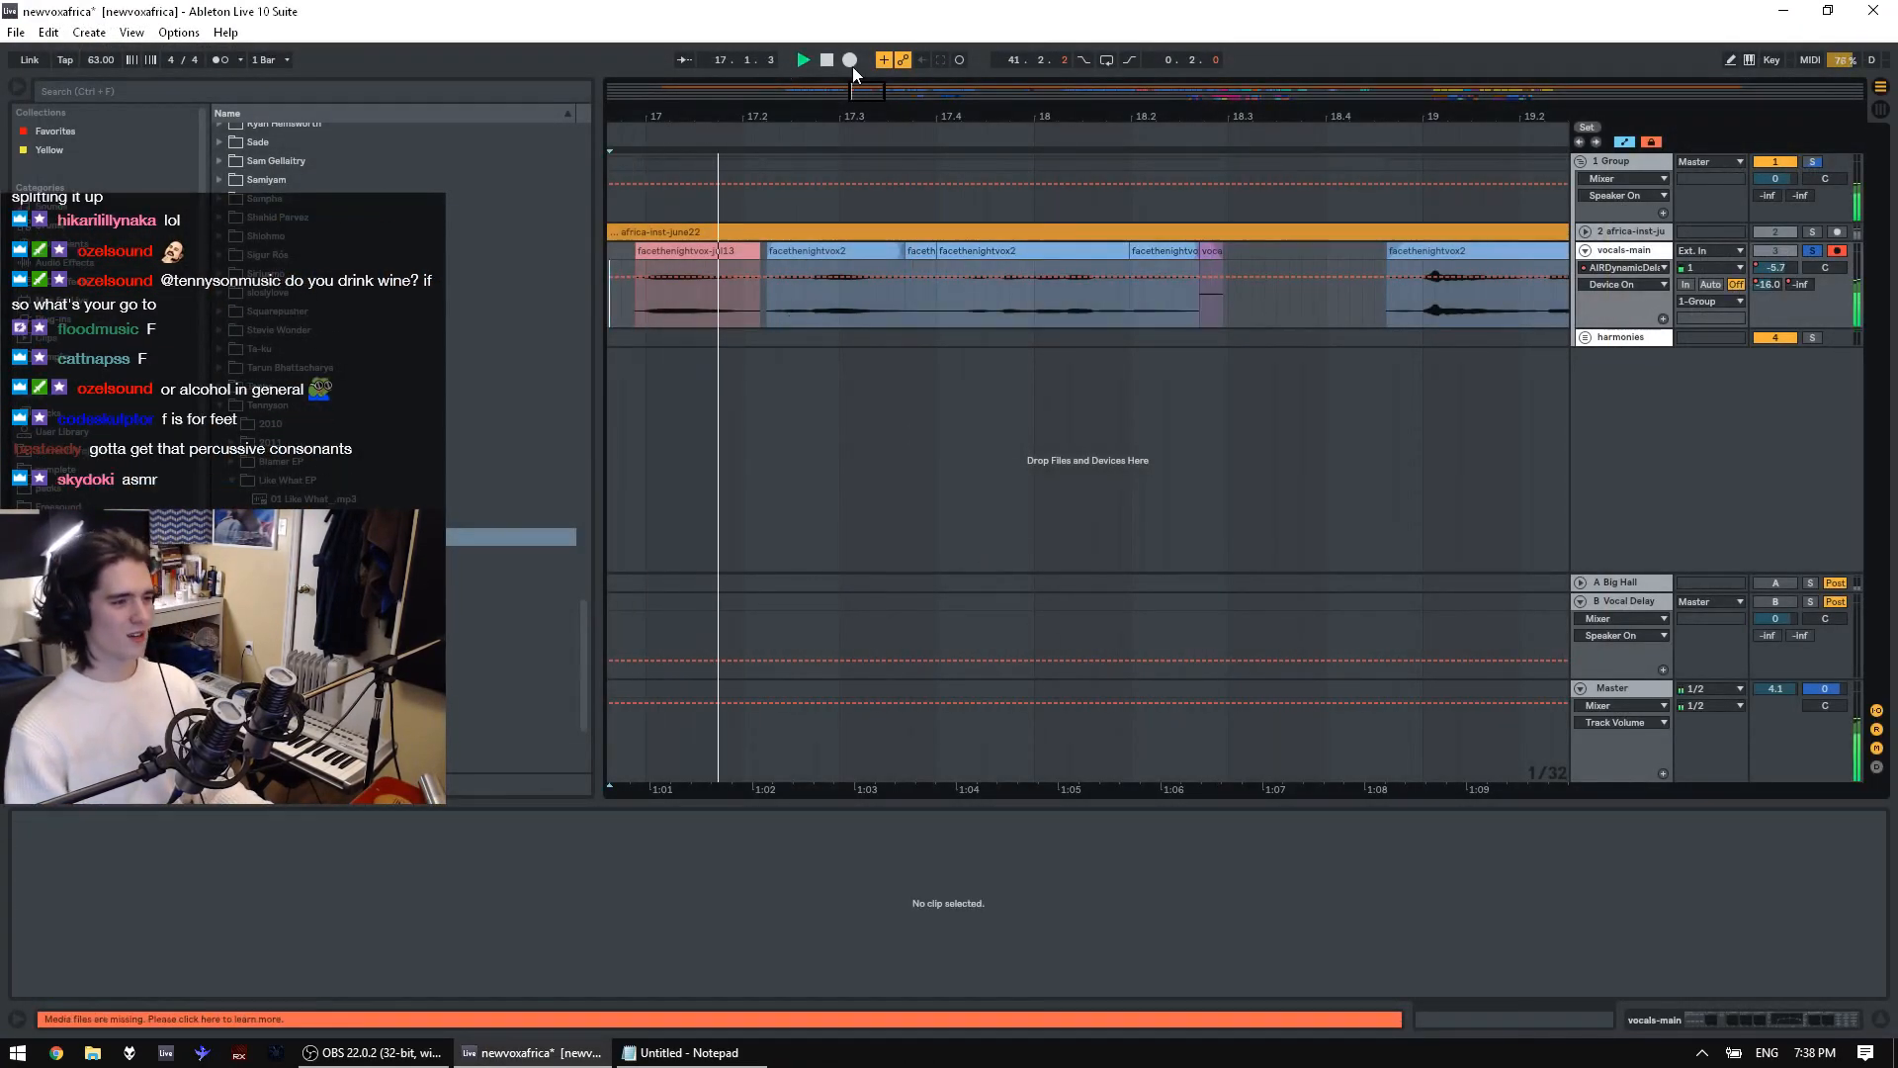
{"action": "left_click", "coordinate": [849, 61]}
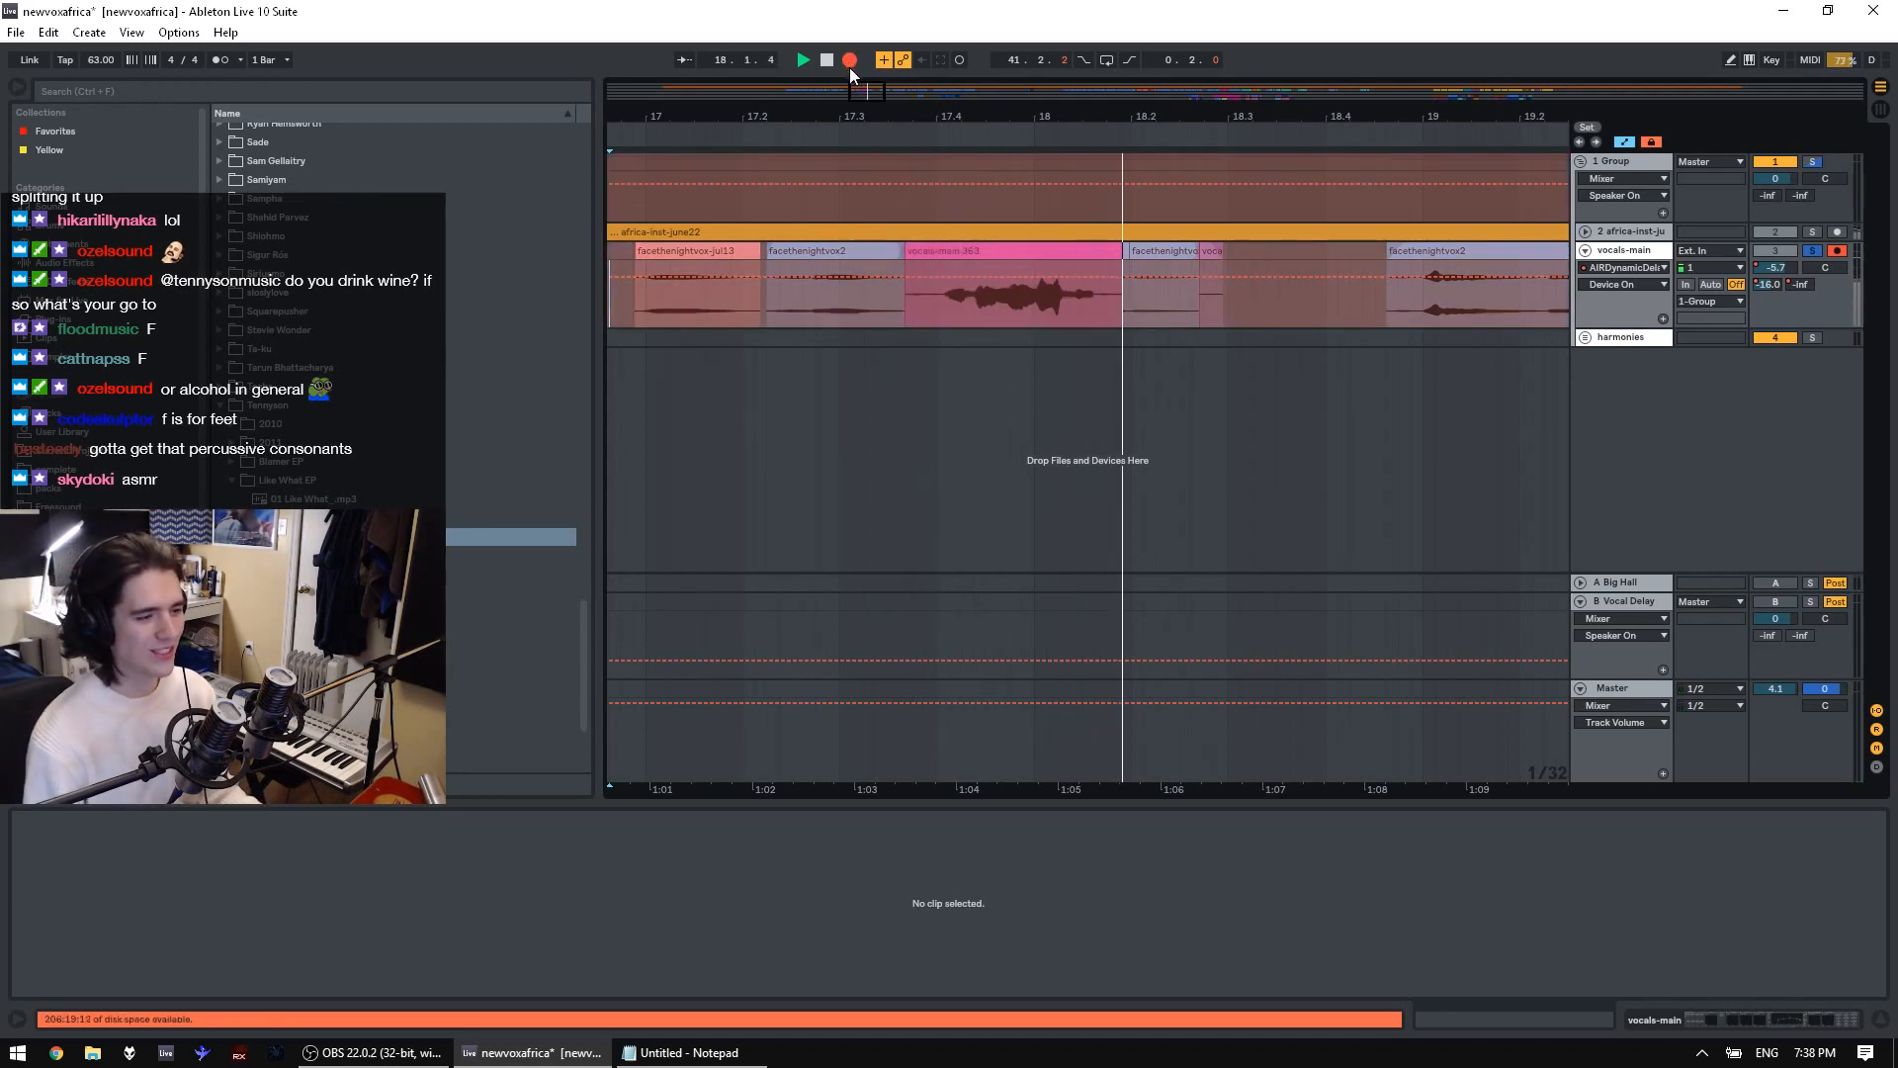
{"action": "key", "text": "space"}
{"action": "key", "text": "ctrl+z"}
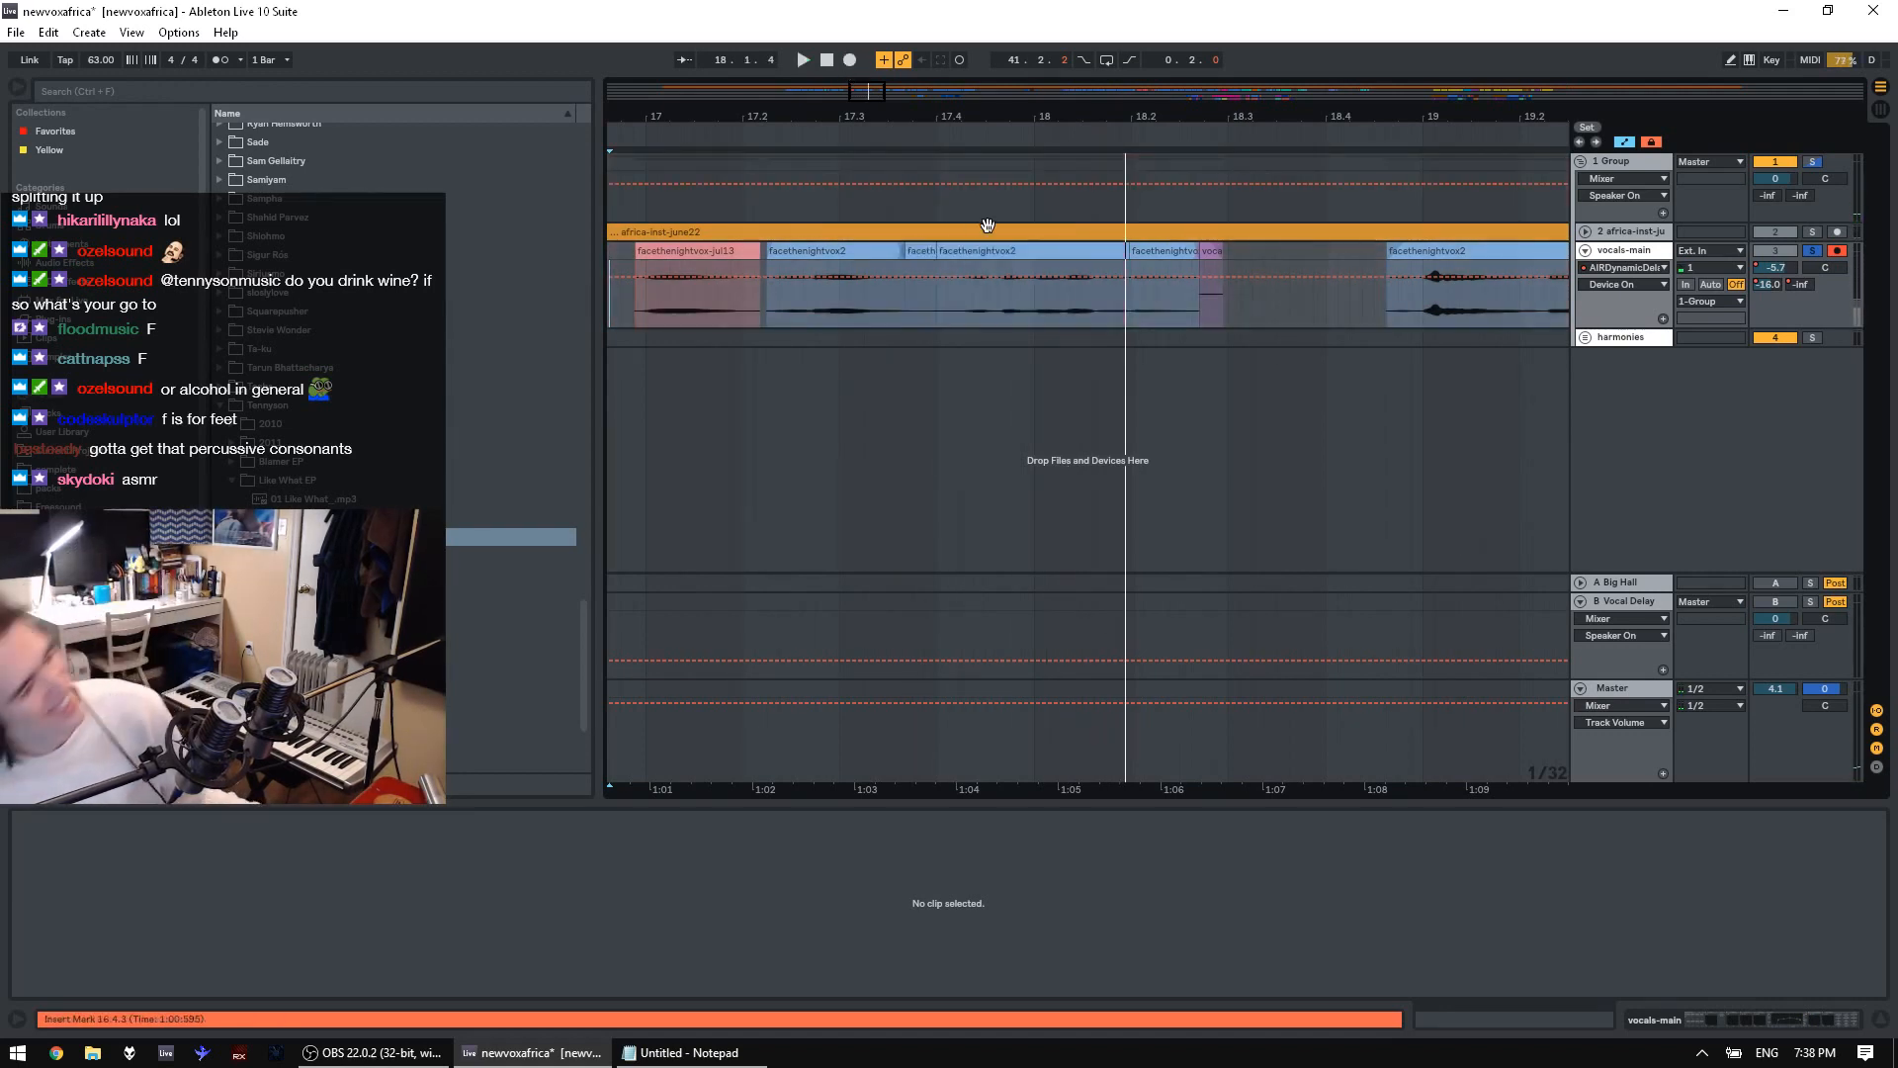
Audition the soloed vocal from 18.1.1, around bar 19, and from 19.4.3
{"action": "left_click", "coordinate": [1044, 317]}
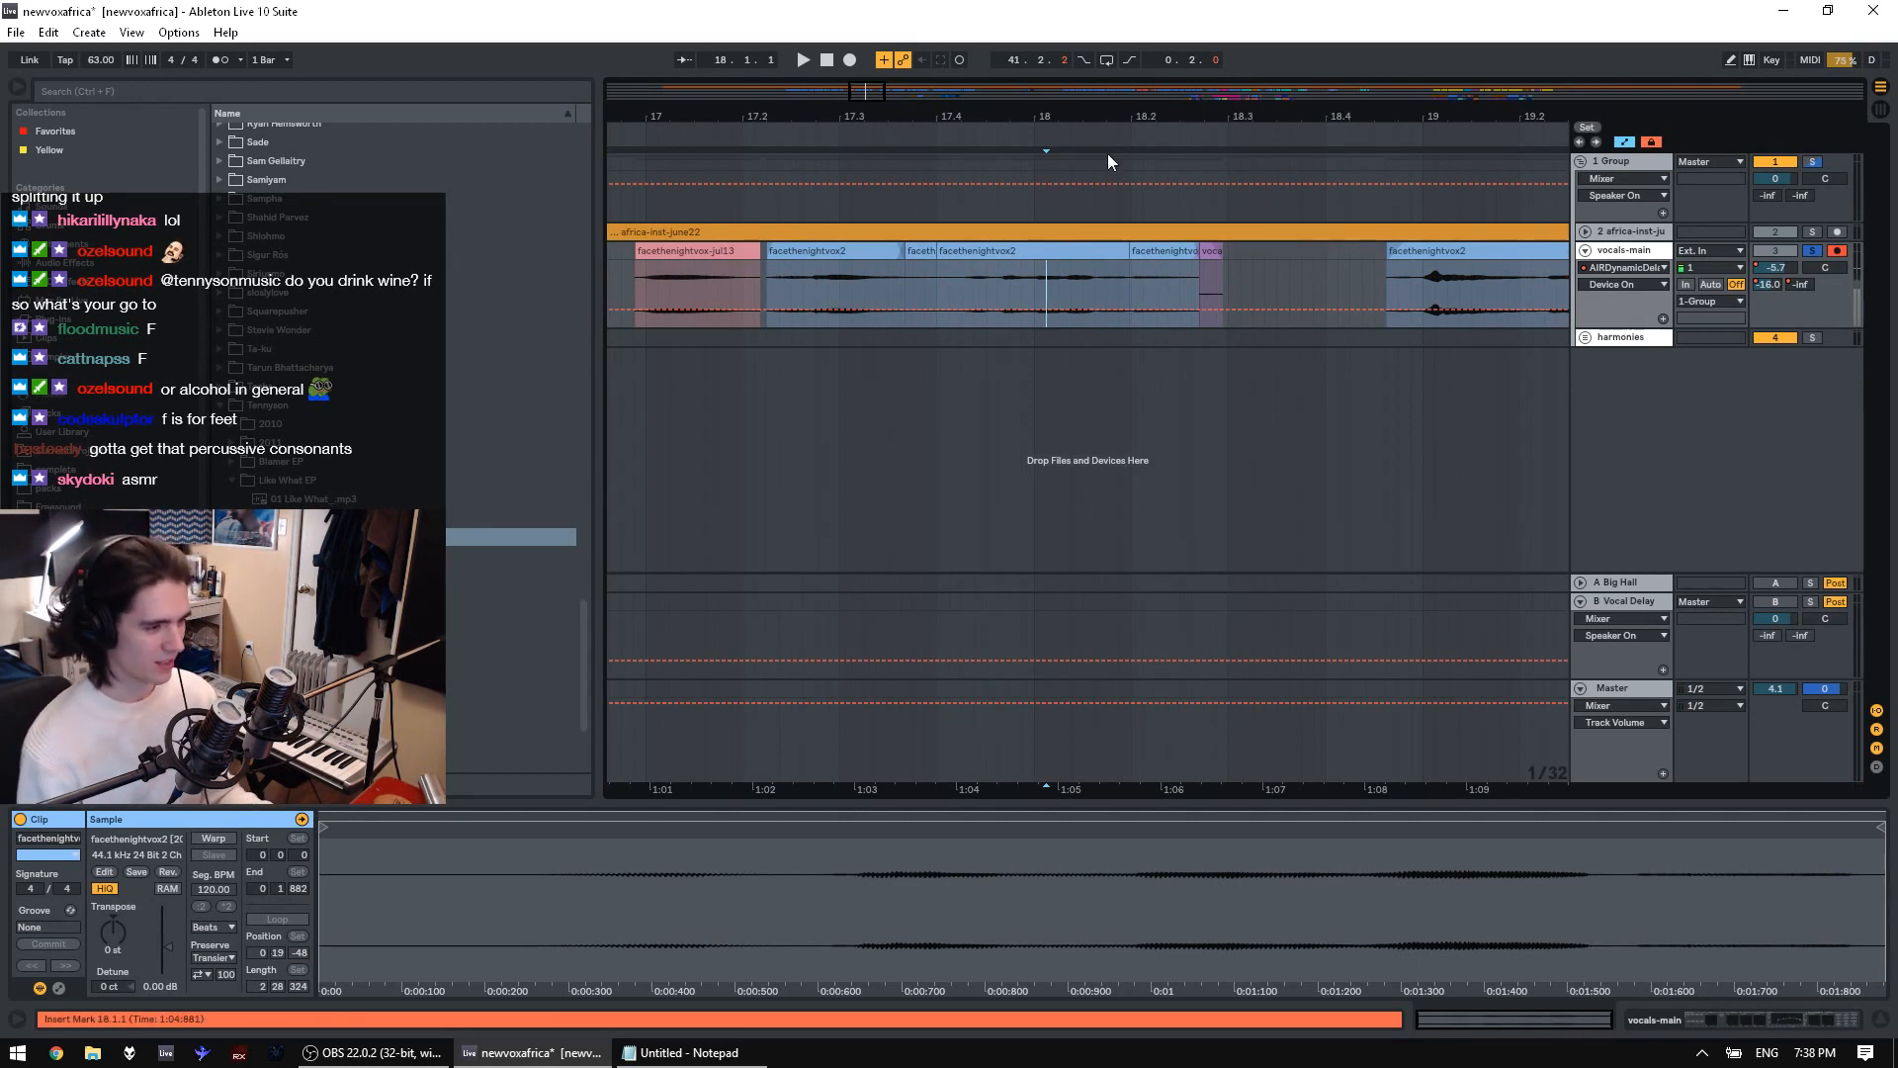
{"action": "key", "text": "space"}
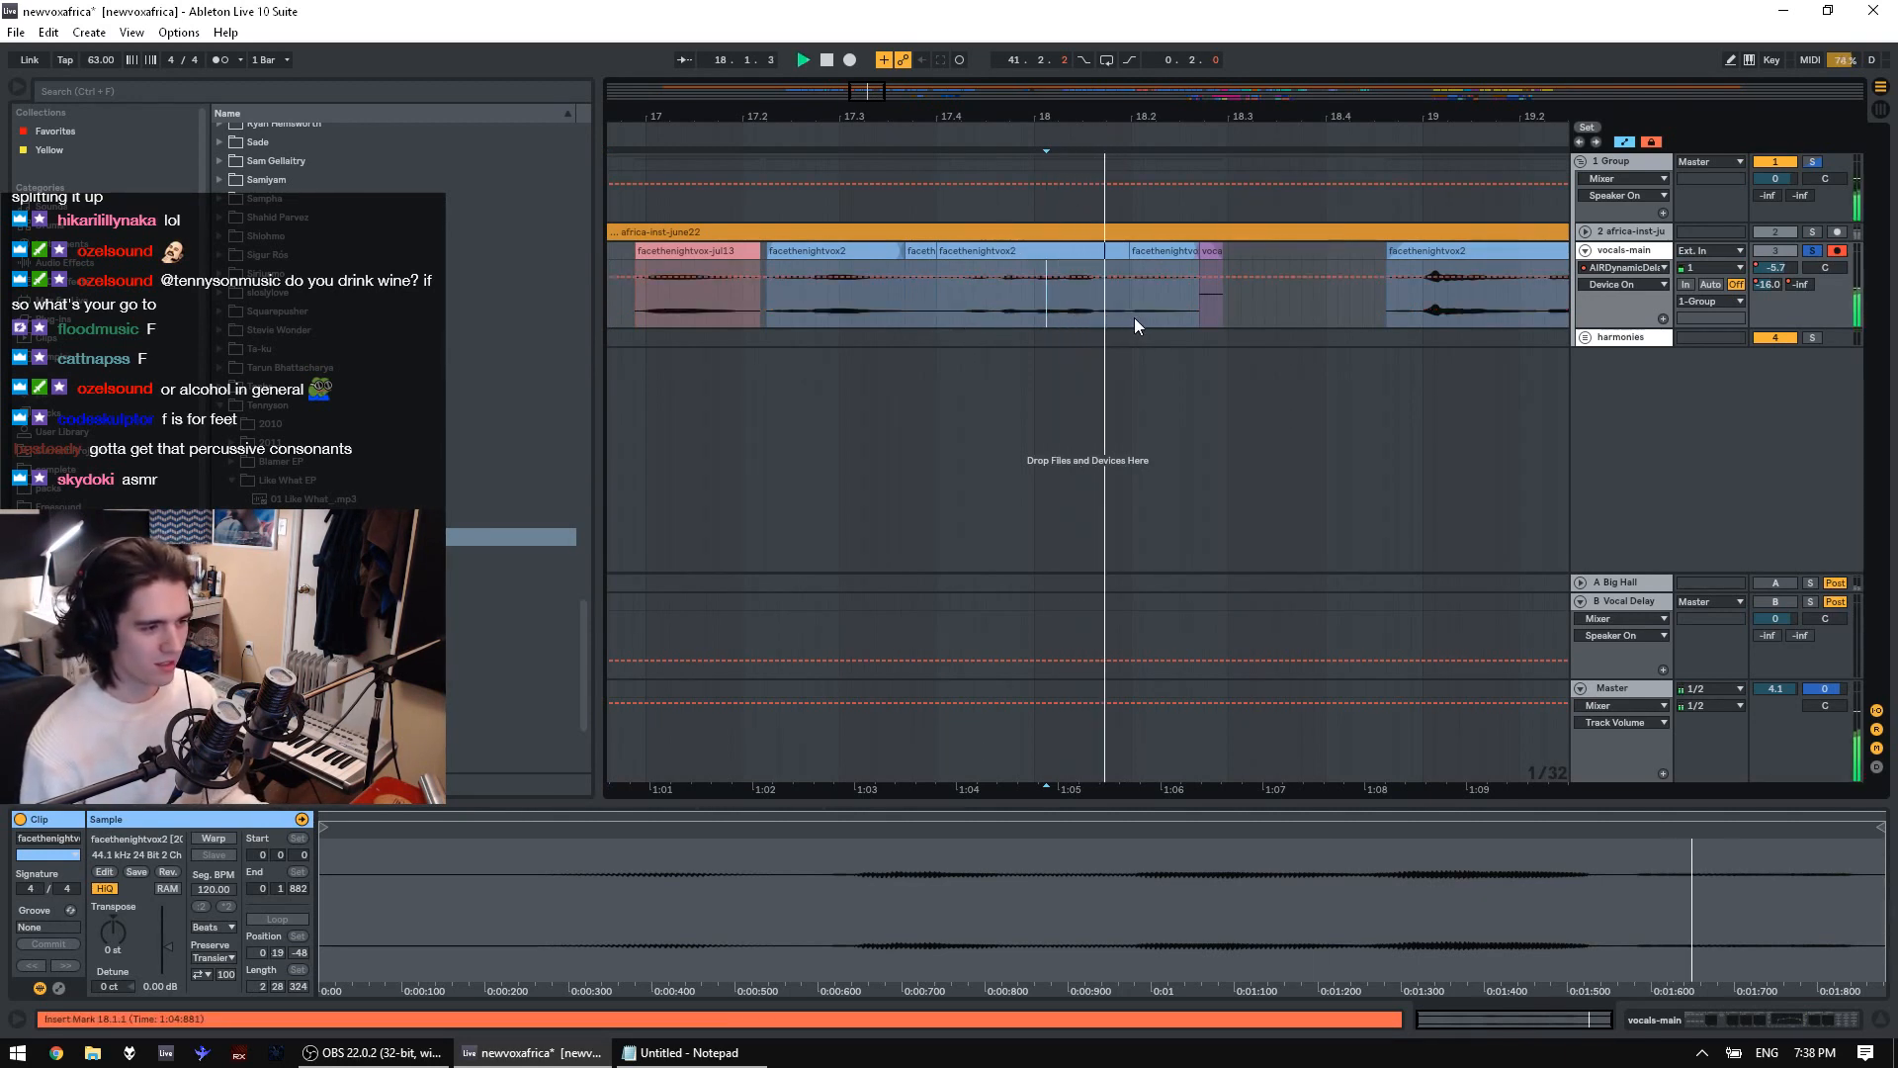
{"action": "left_click", "coordinate": [1415, 333]}
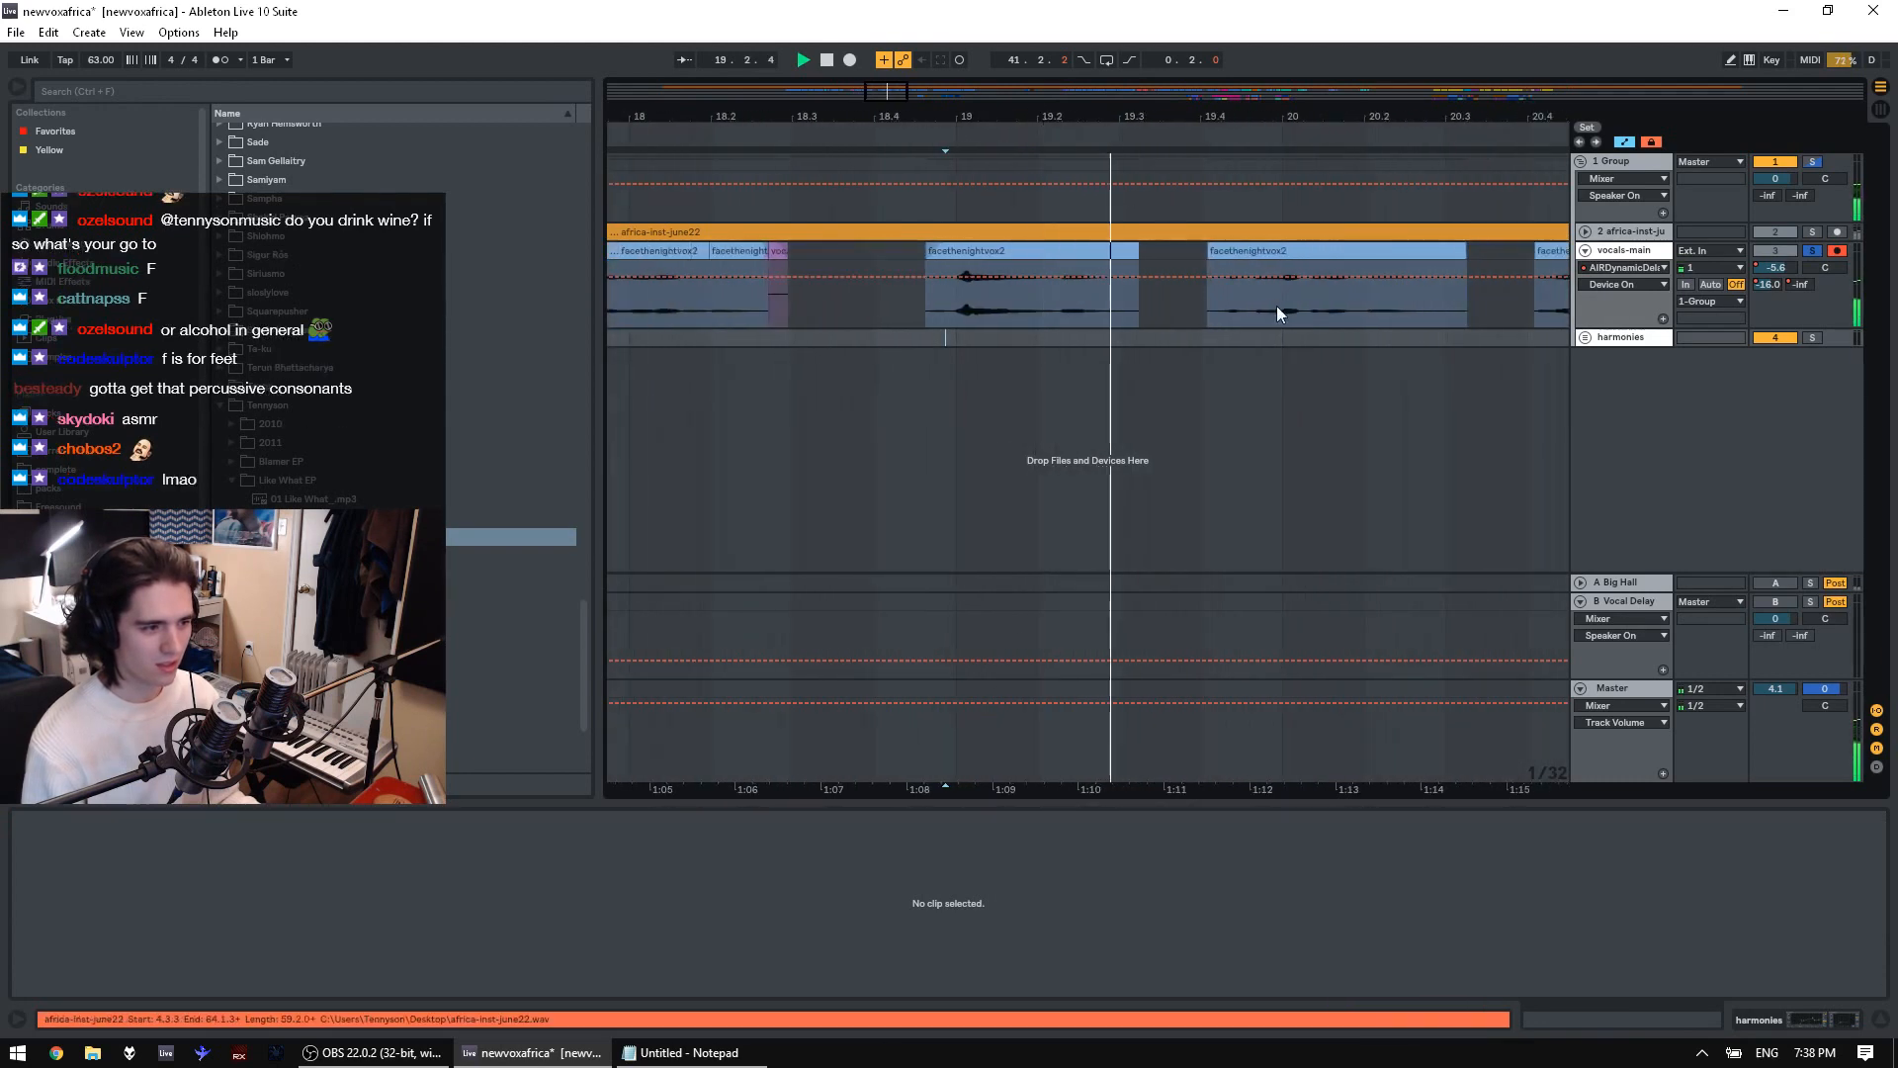
{"action": "left_click", "coordinate": [1241, 319]}
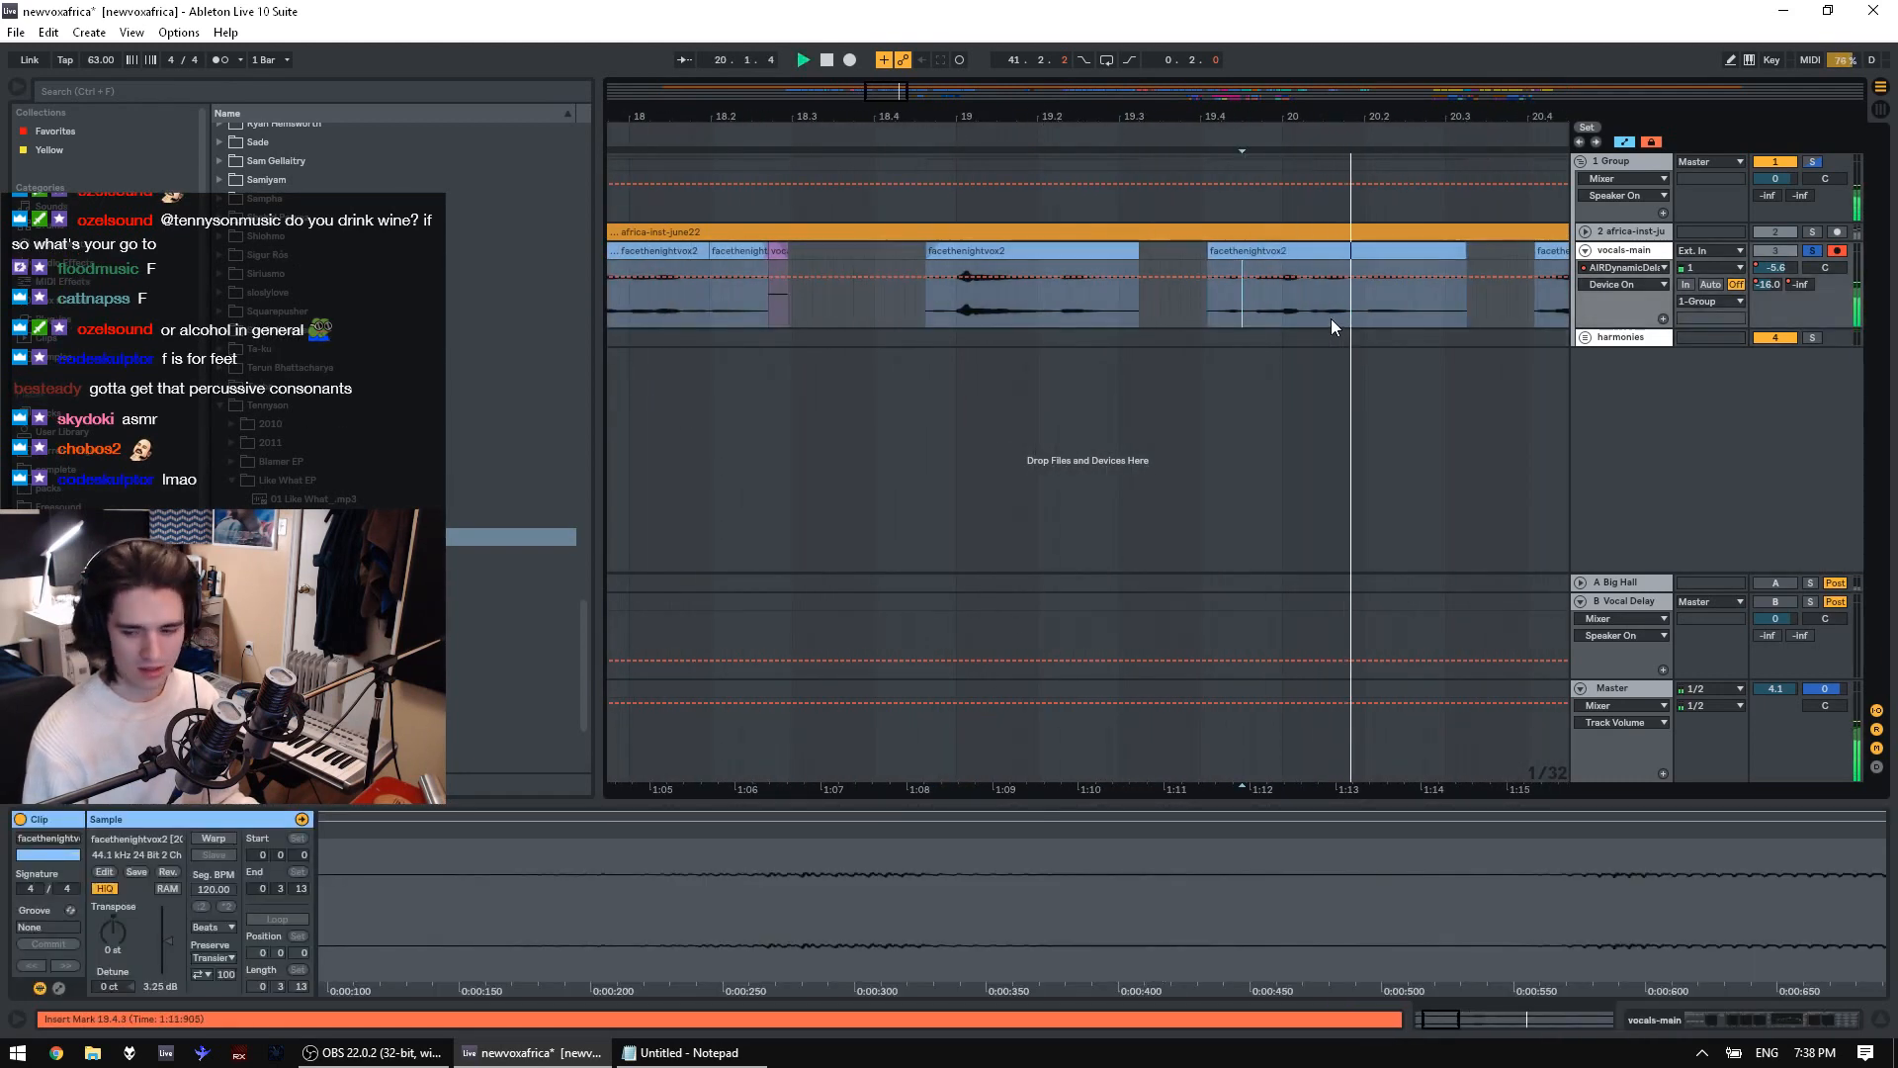
Audition the soloed vocal phrase just before bar 21, the part from 23.3.3, and the last clip before bar 25
{"action": "left_click_drag", "start_coordinate": [1534, 117], "coordinate": [1068, 94]}
{"action": "left_click", "coordinate": [1093, 323]}
{"action": "key", "text": "space"}
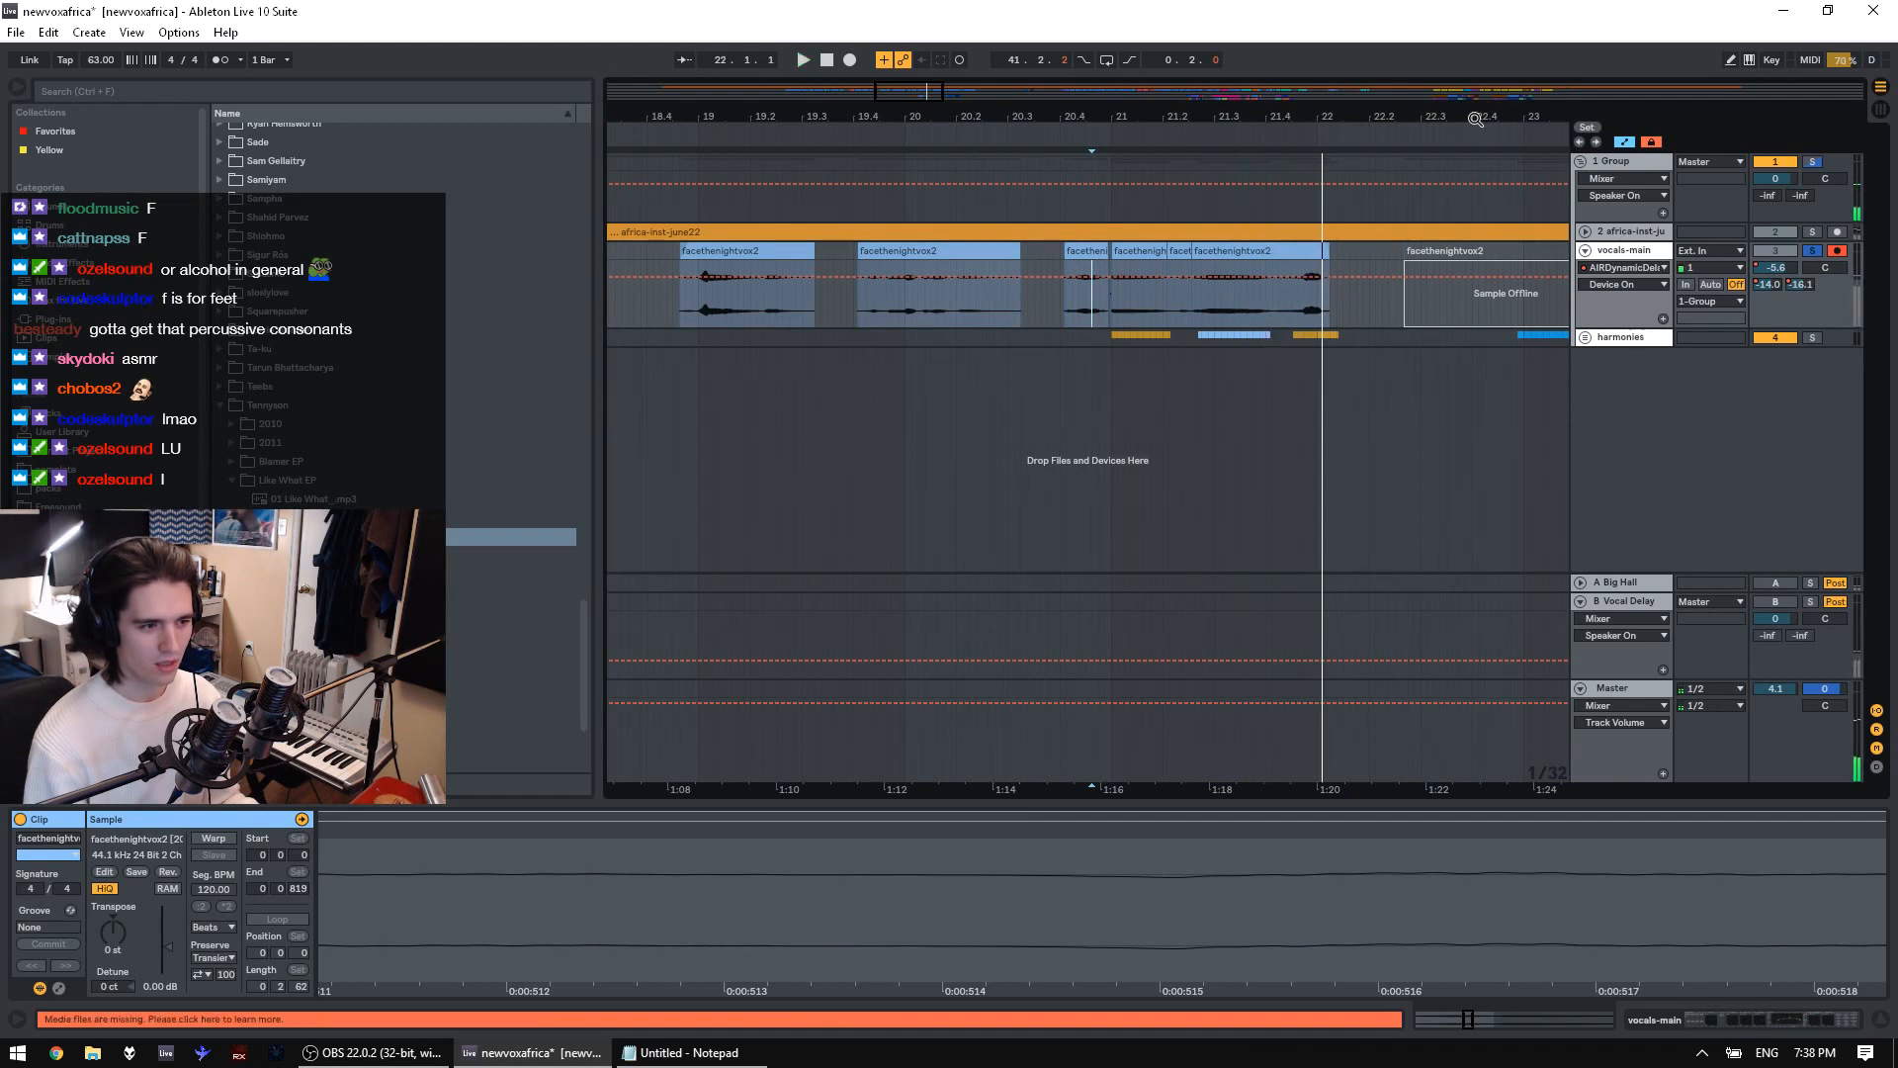
{"action": "left_click_drag", "start_coordinate": [1473, 118], "coordinate": [1314, 89]}
{"action": "left_click", "coordinate": [1364, 324]}
{"action": "key", "text": "space"}
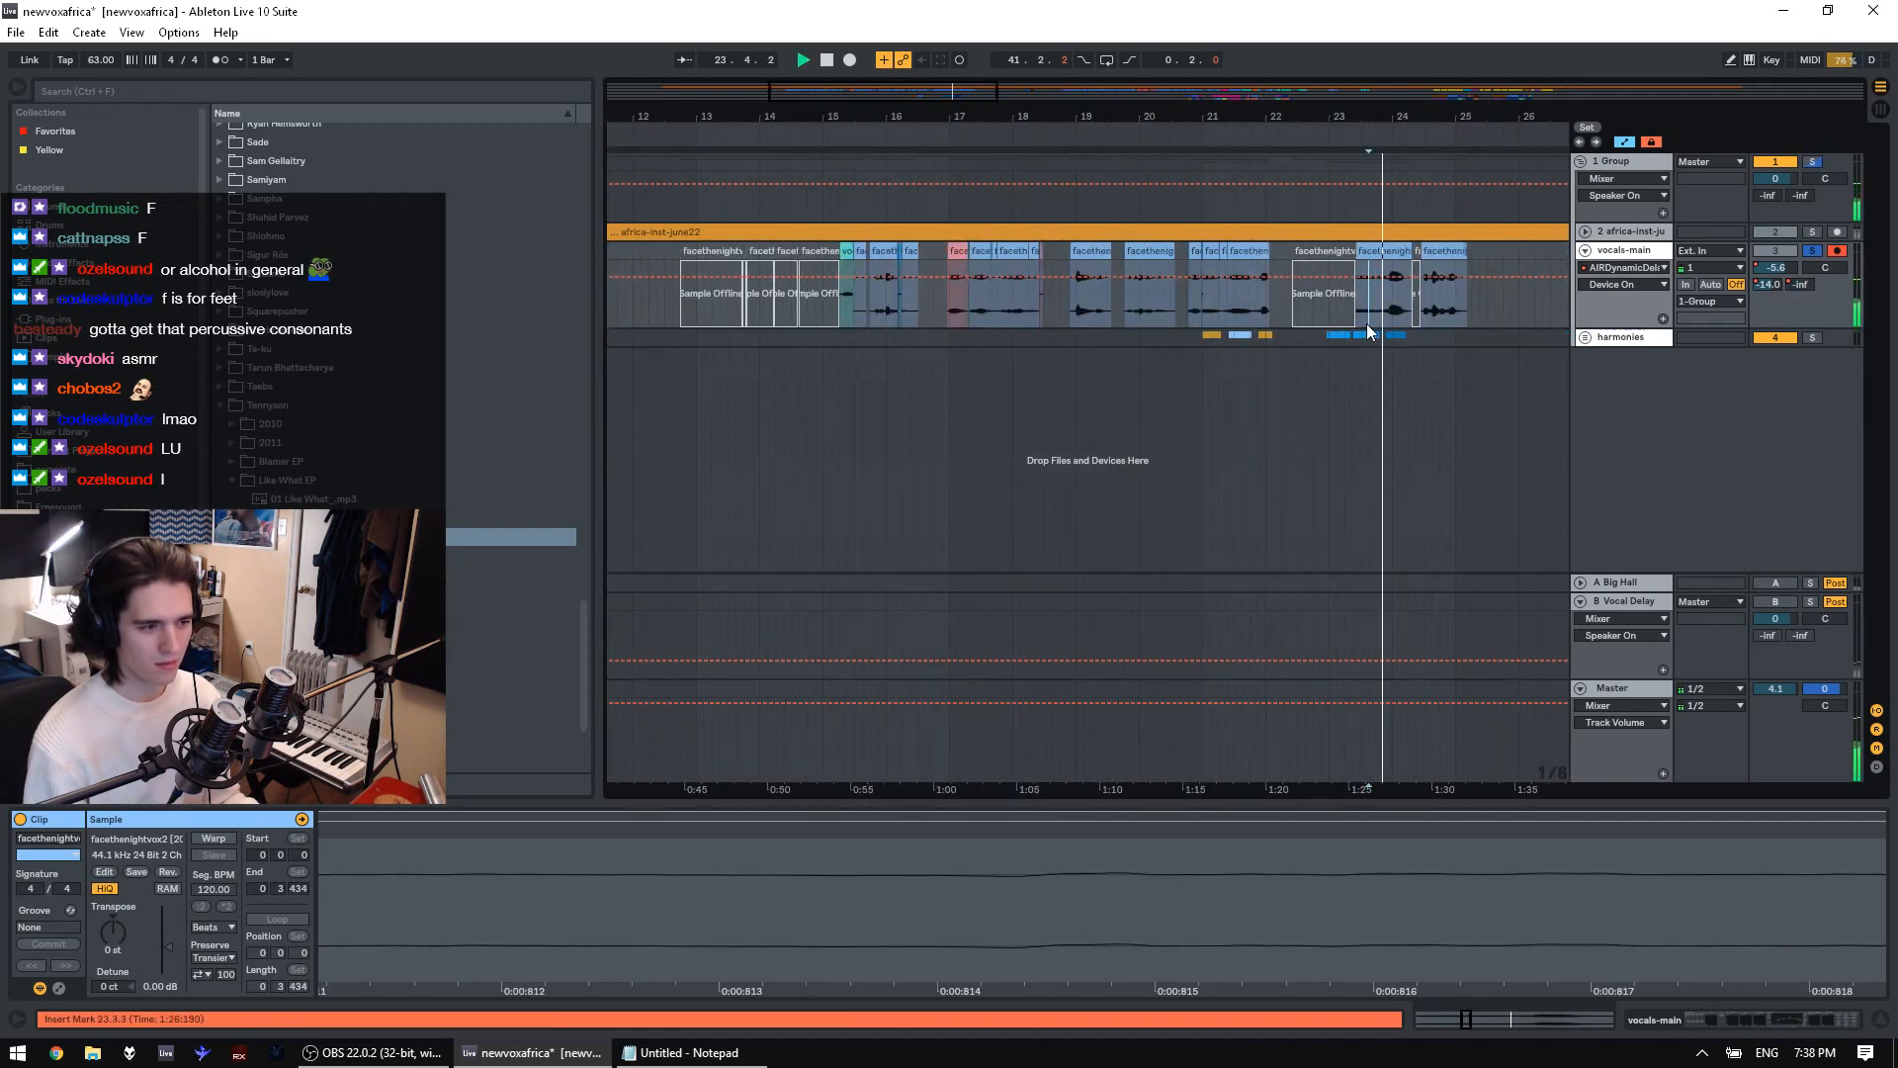
{"action": "left_click", "coordinate": [1446, 319]}
Show the vocals-main device chain and toggle AIRDynamicDelay while auditioning the vocal around 19.4.3
{"action": "left_click", "coordinate": [1147, 312]}
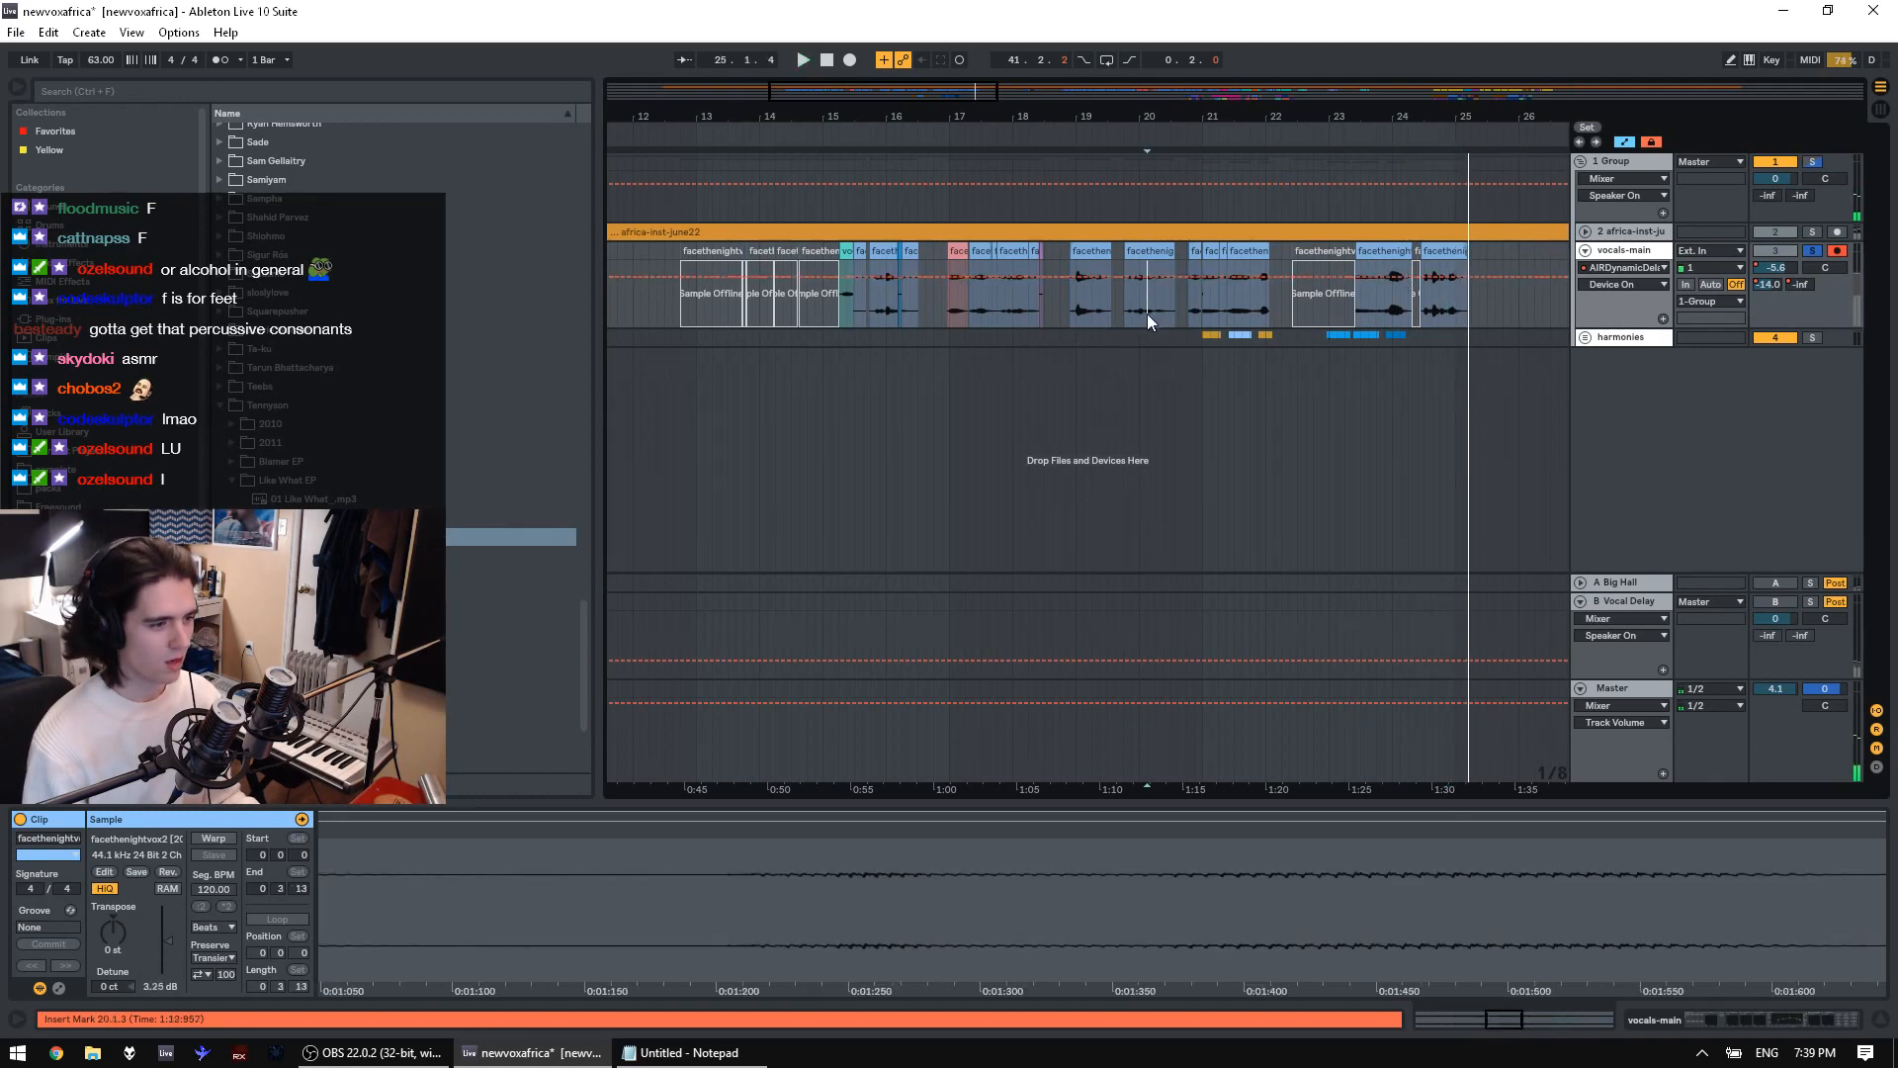
{"action": "left_click", "coordinate": [1623, 252]}
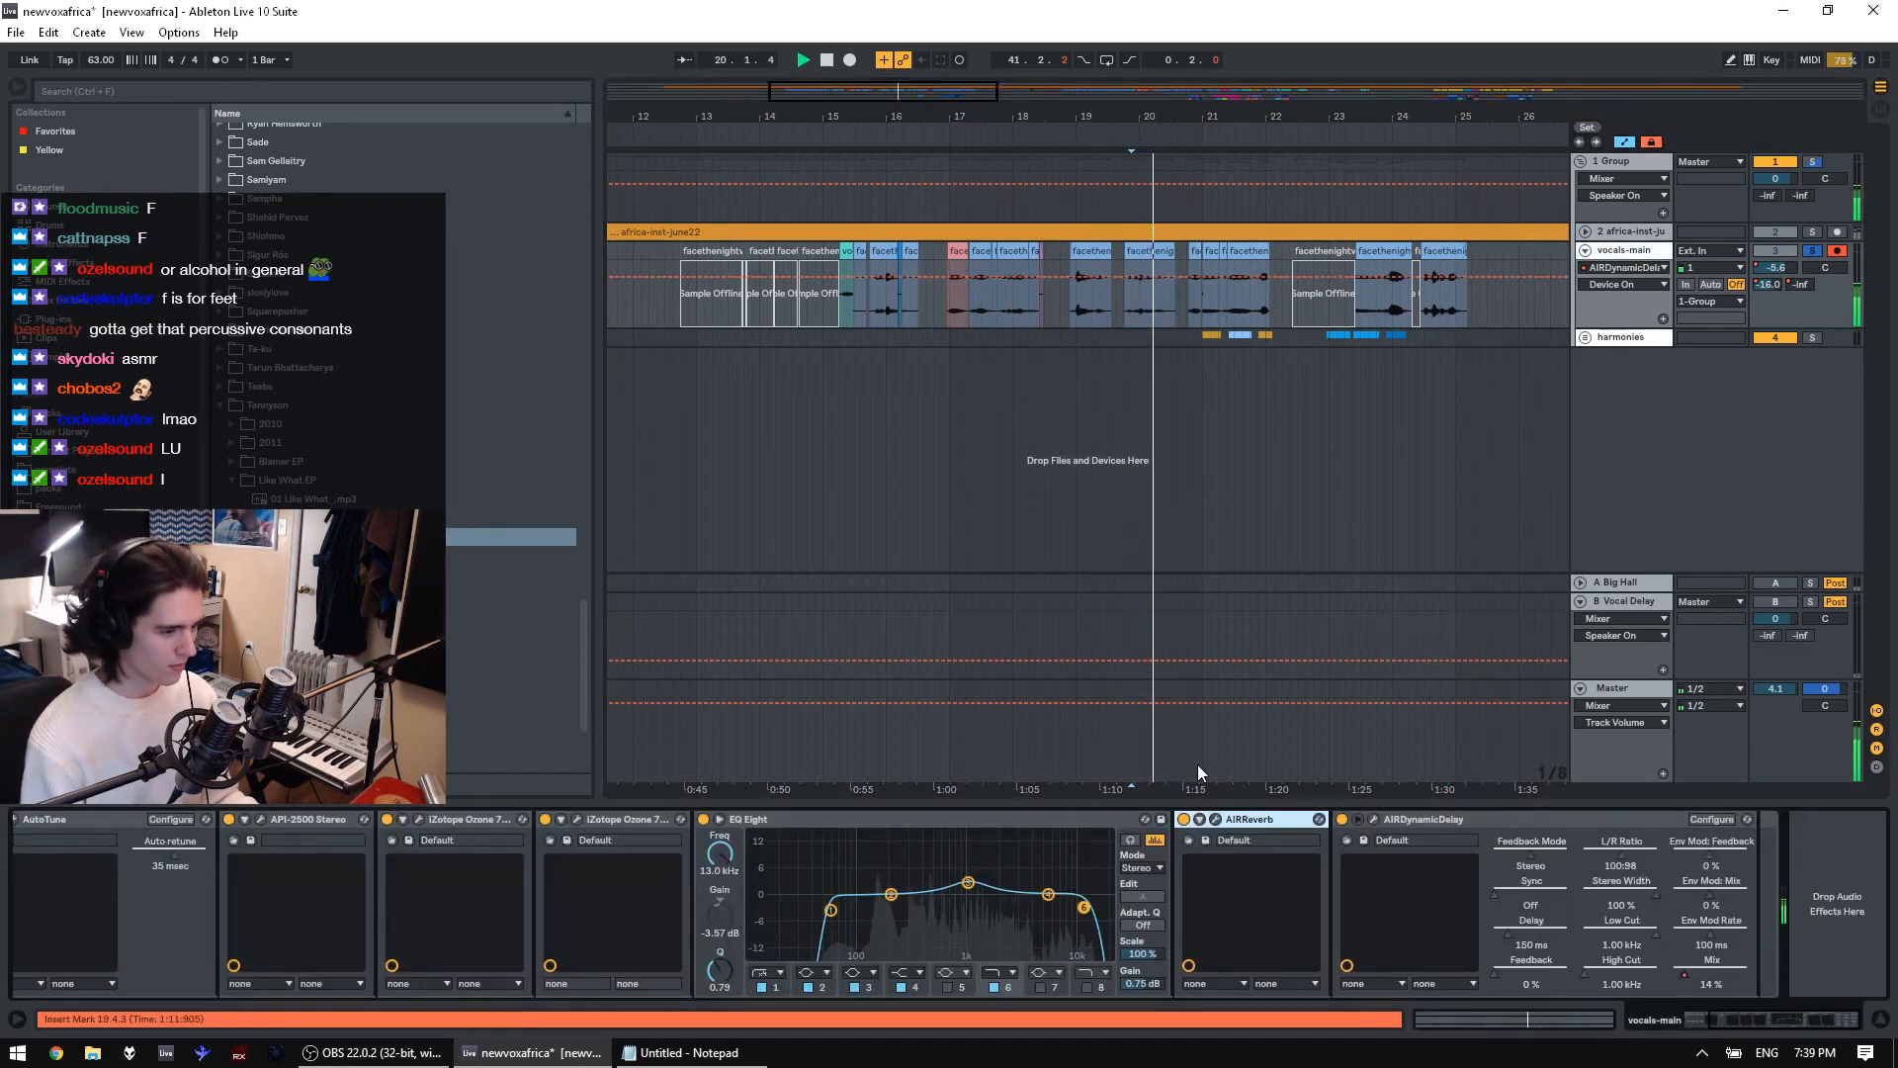
{"action": "left_click", "coordinate": [1342, 820]}
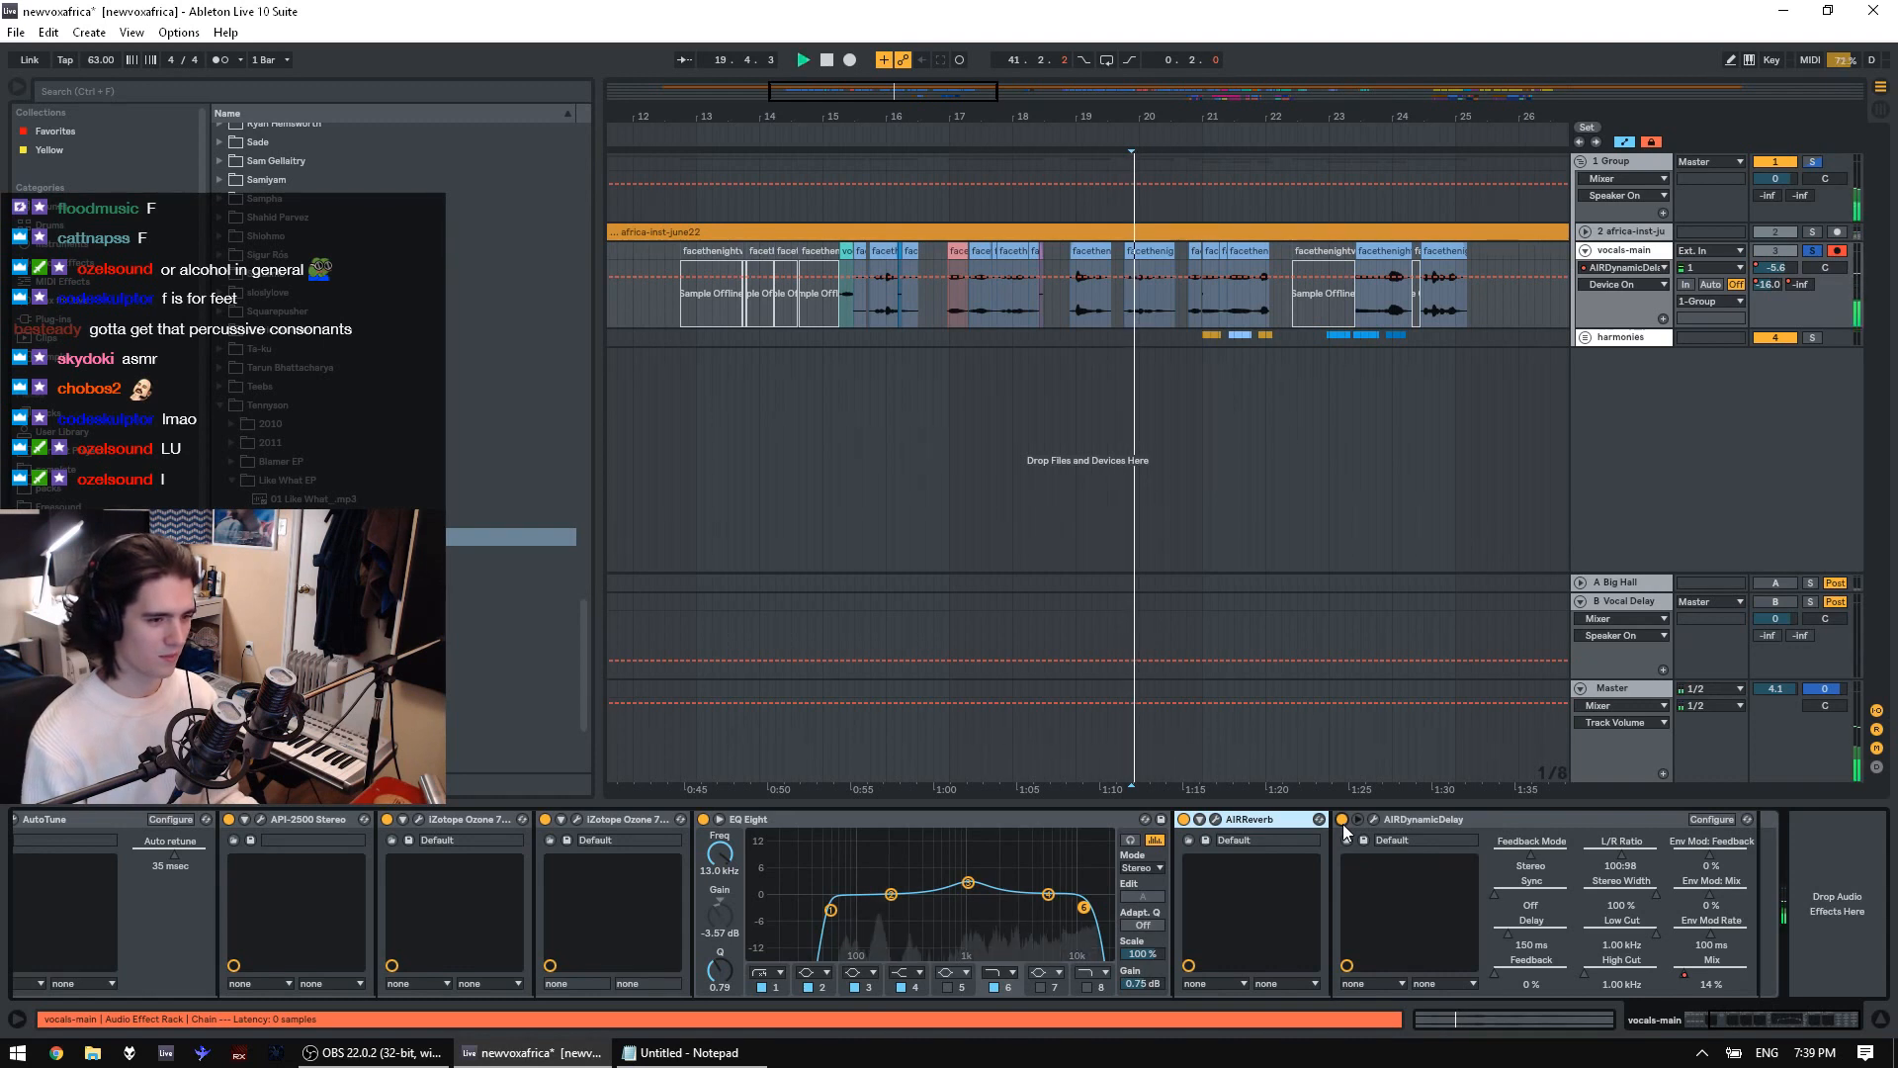
Unsolo vocals-main and audition the full mix from 21.4.3 and 20.4.1 with the track's effect rack shown
{"action": "left_click", "coordinate": [1807, 251]}
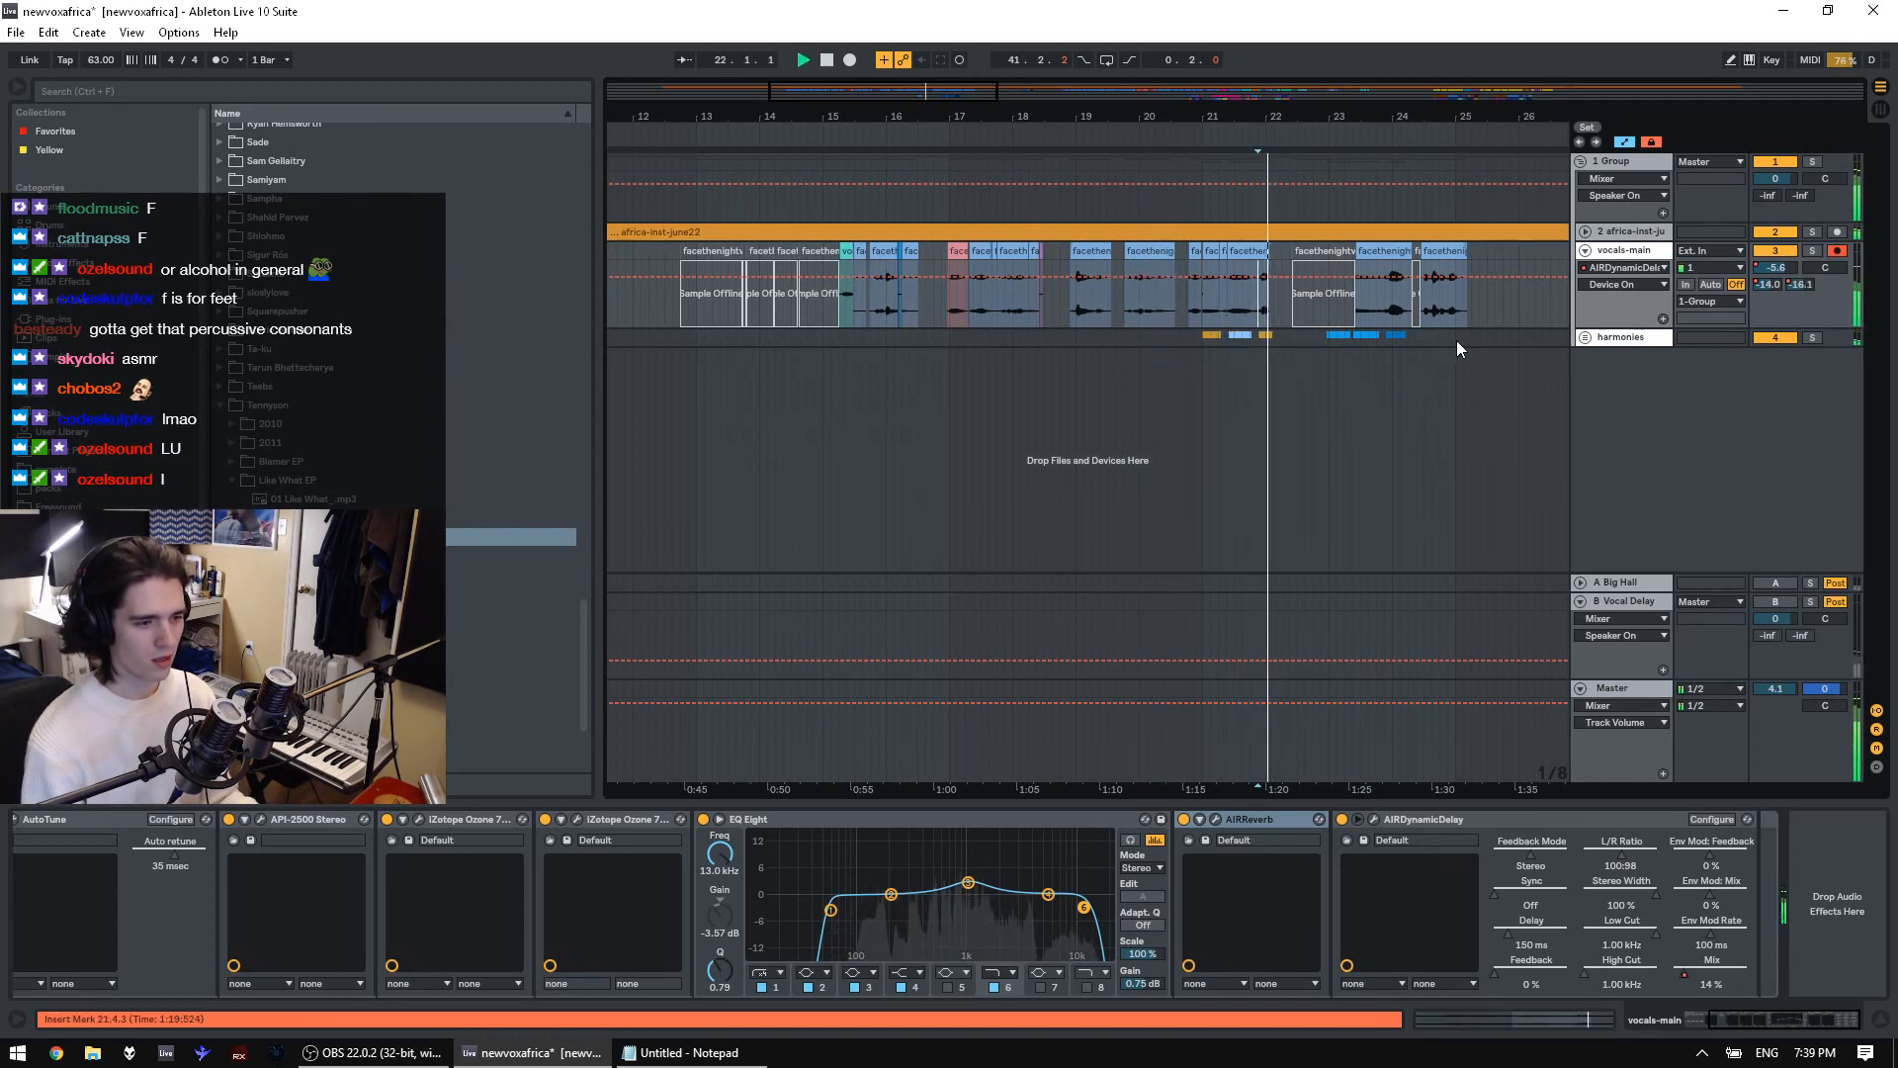
{"action": "key", "text": "space"}
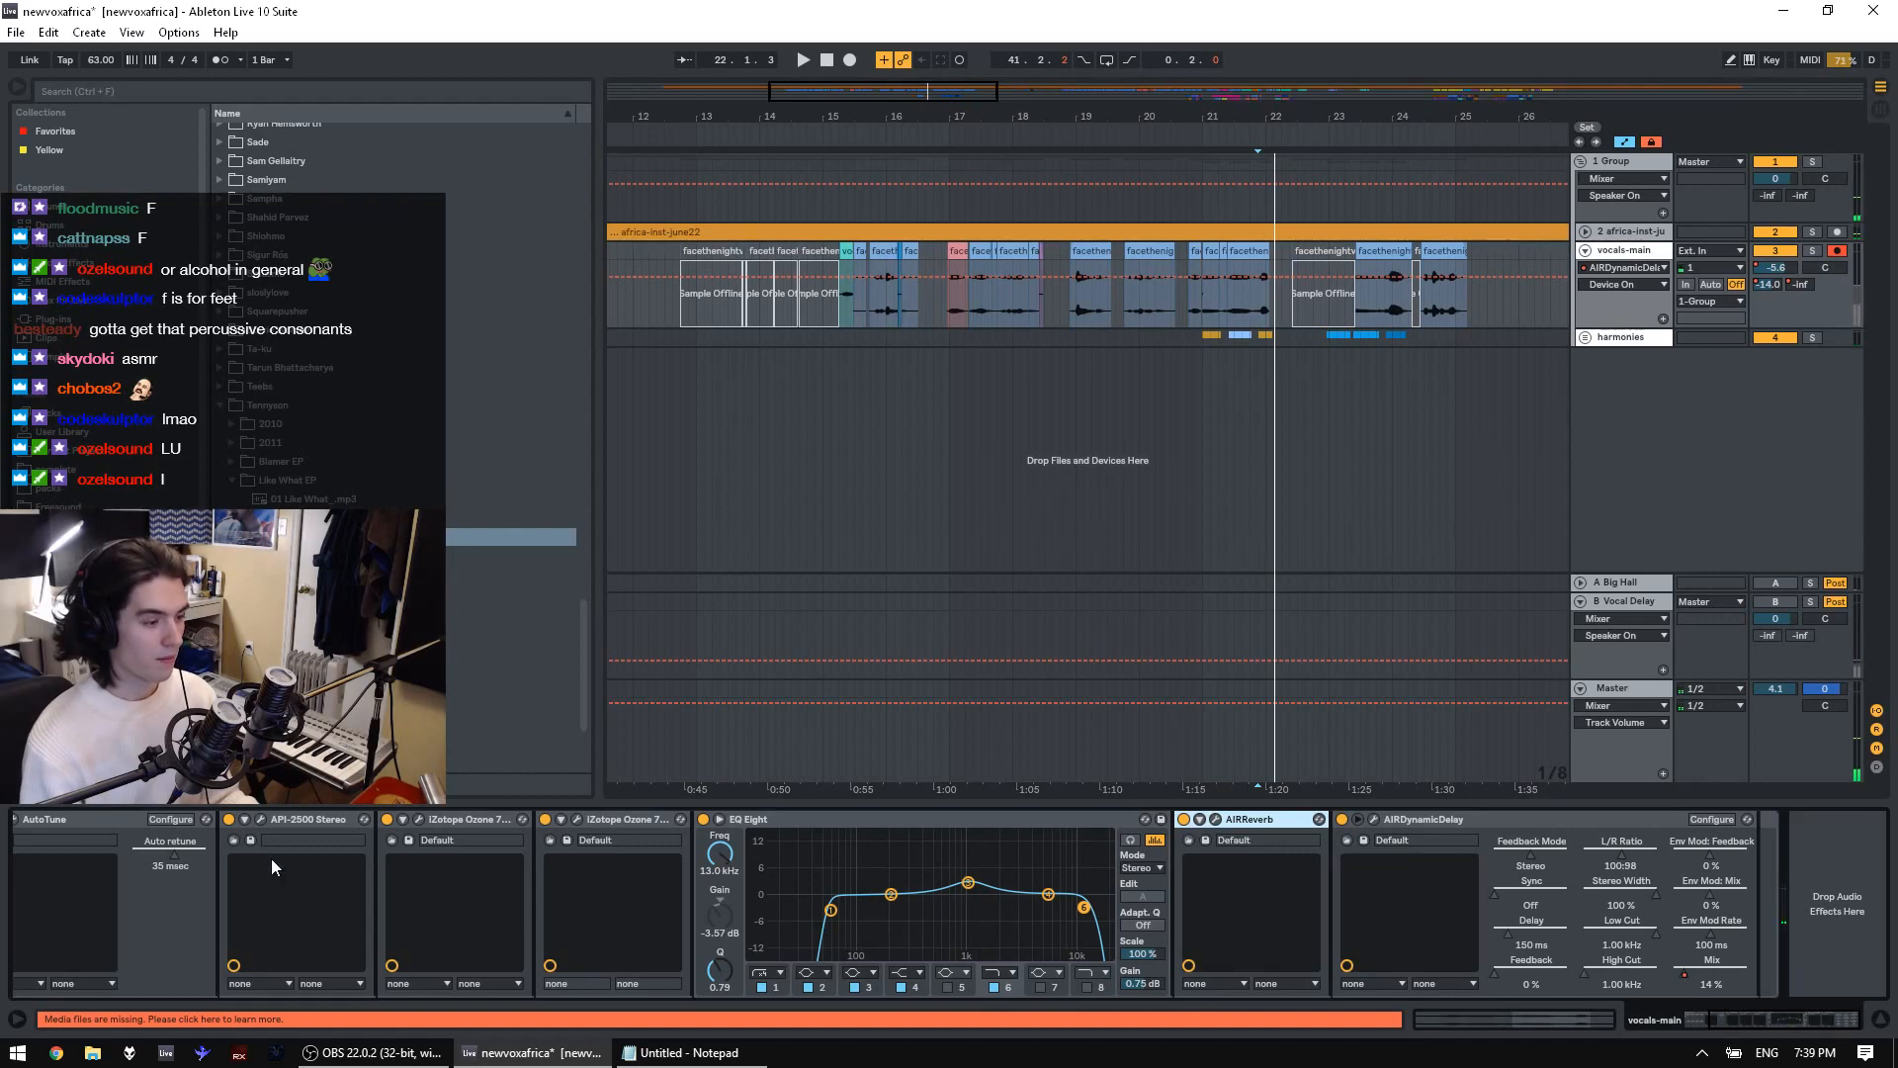
{"action": "left_click", "coordinate": [1574, 1026]}
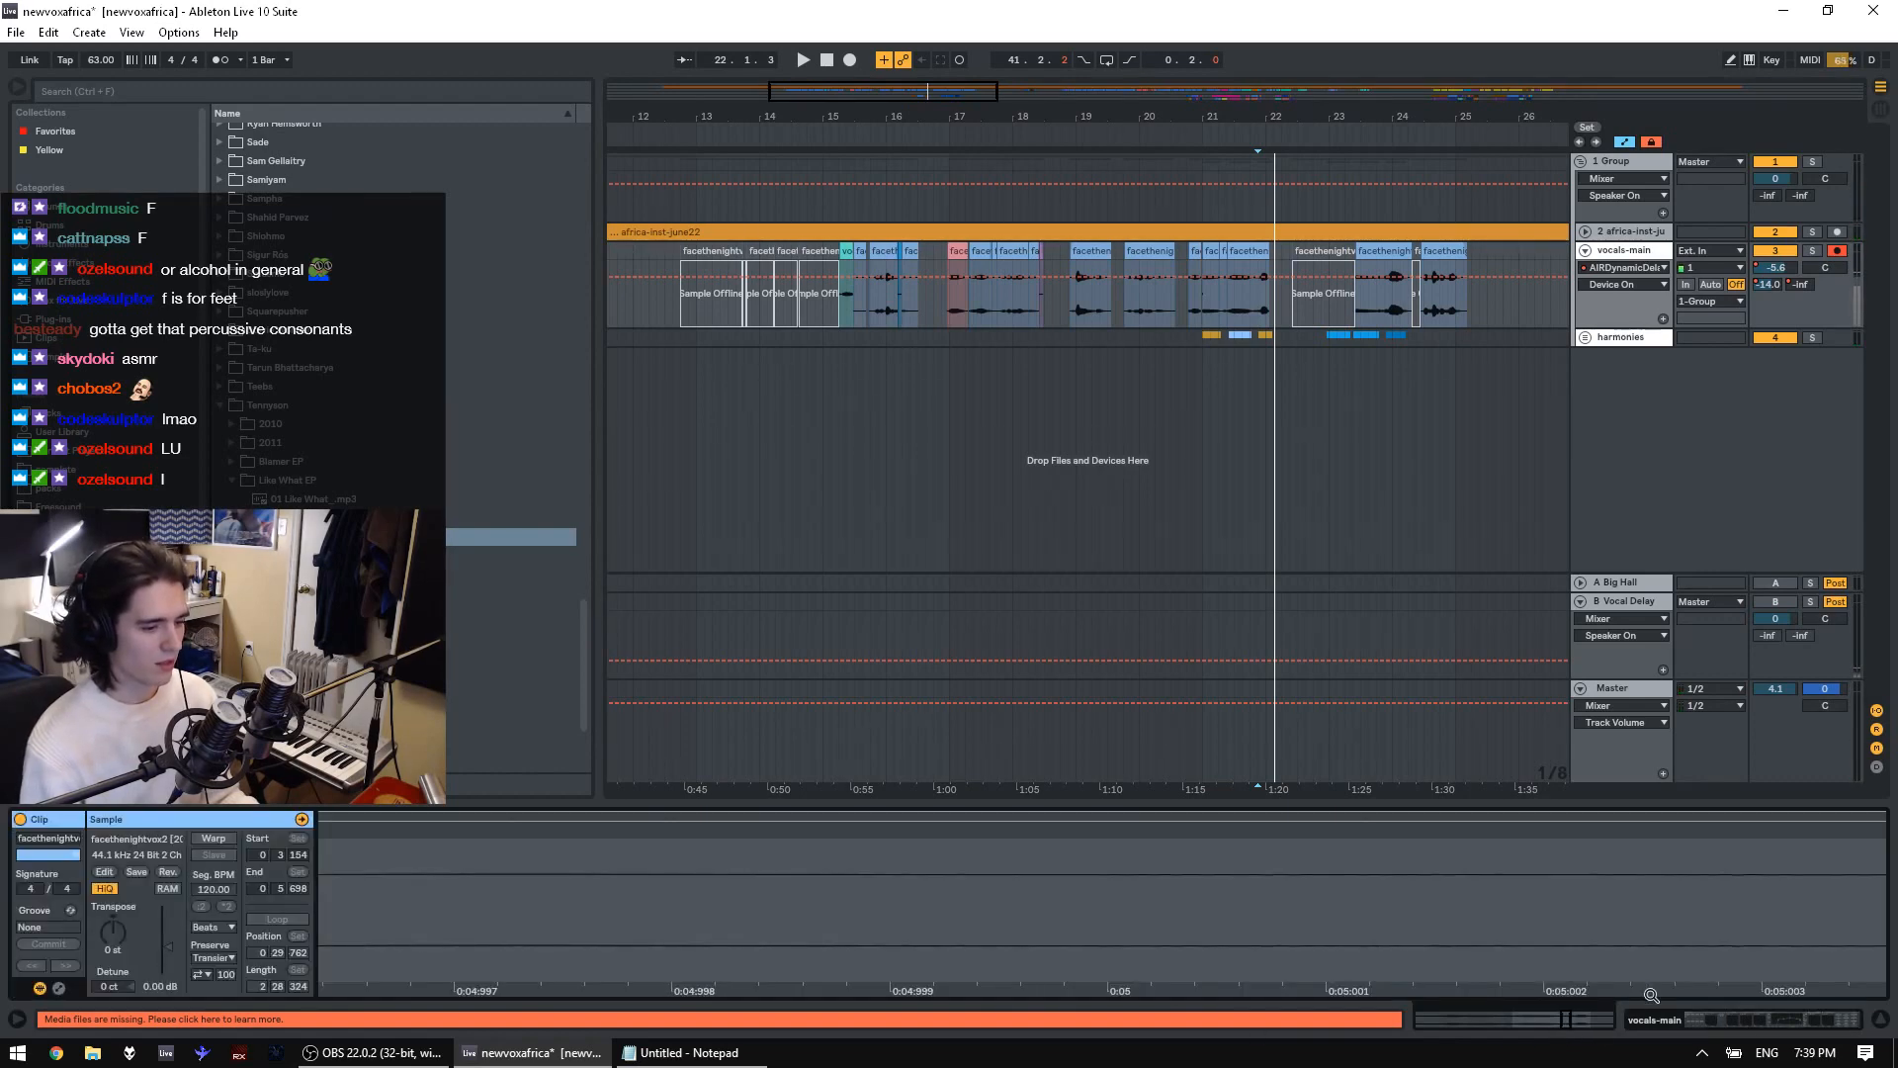
{"action": "left_click", "coordinate": [1724, 1012]}
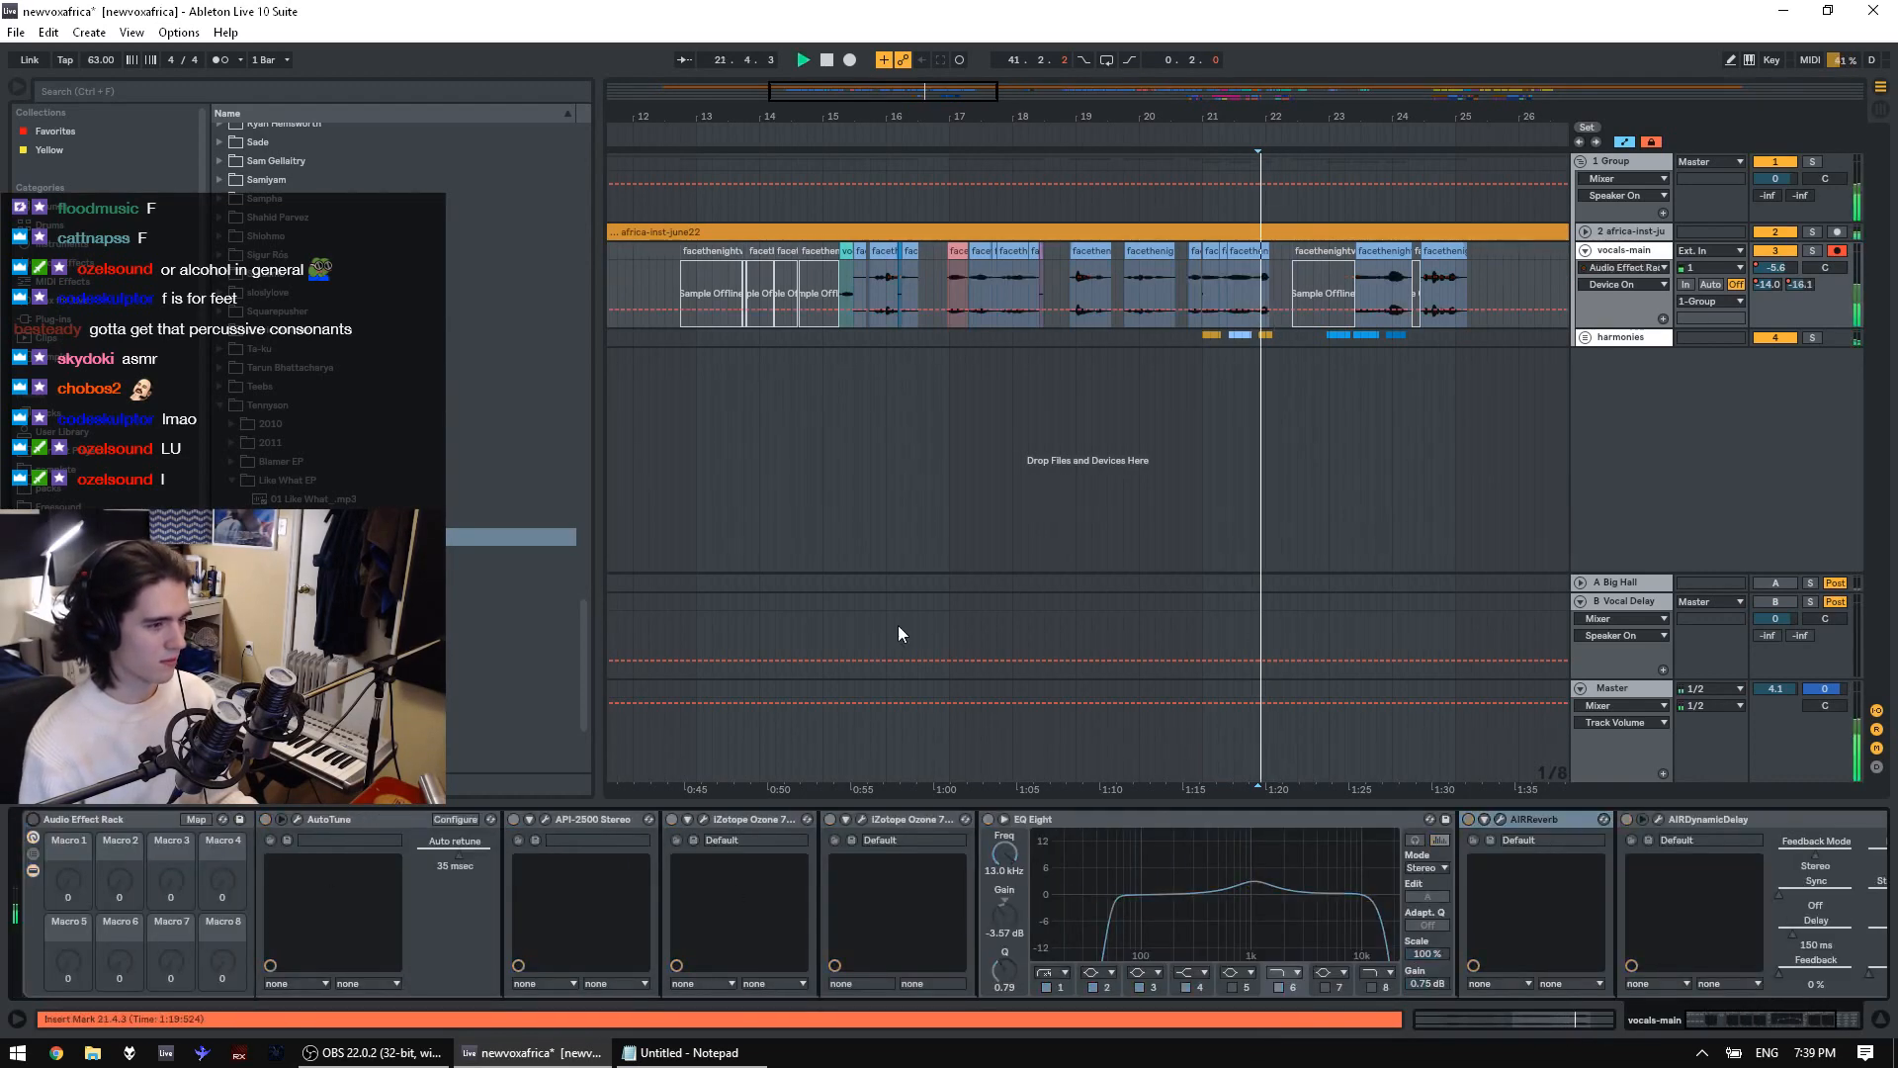
{"action": "left_click", "coordinate": [1188, 289]}
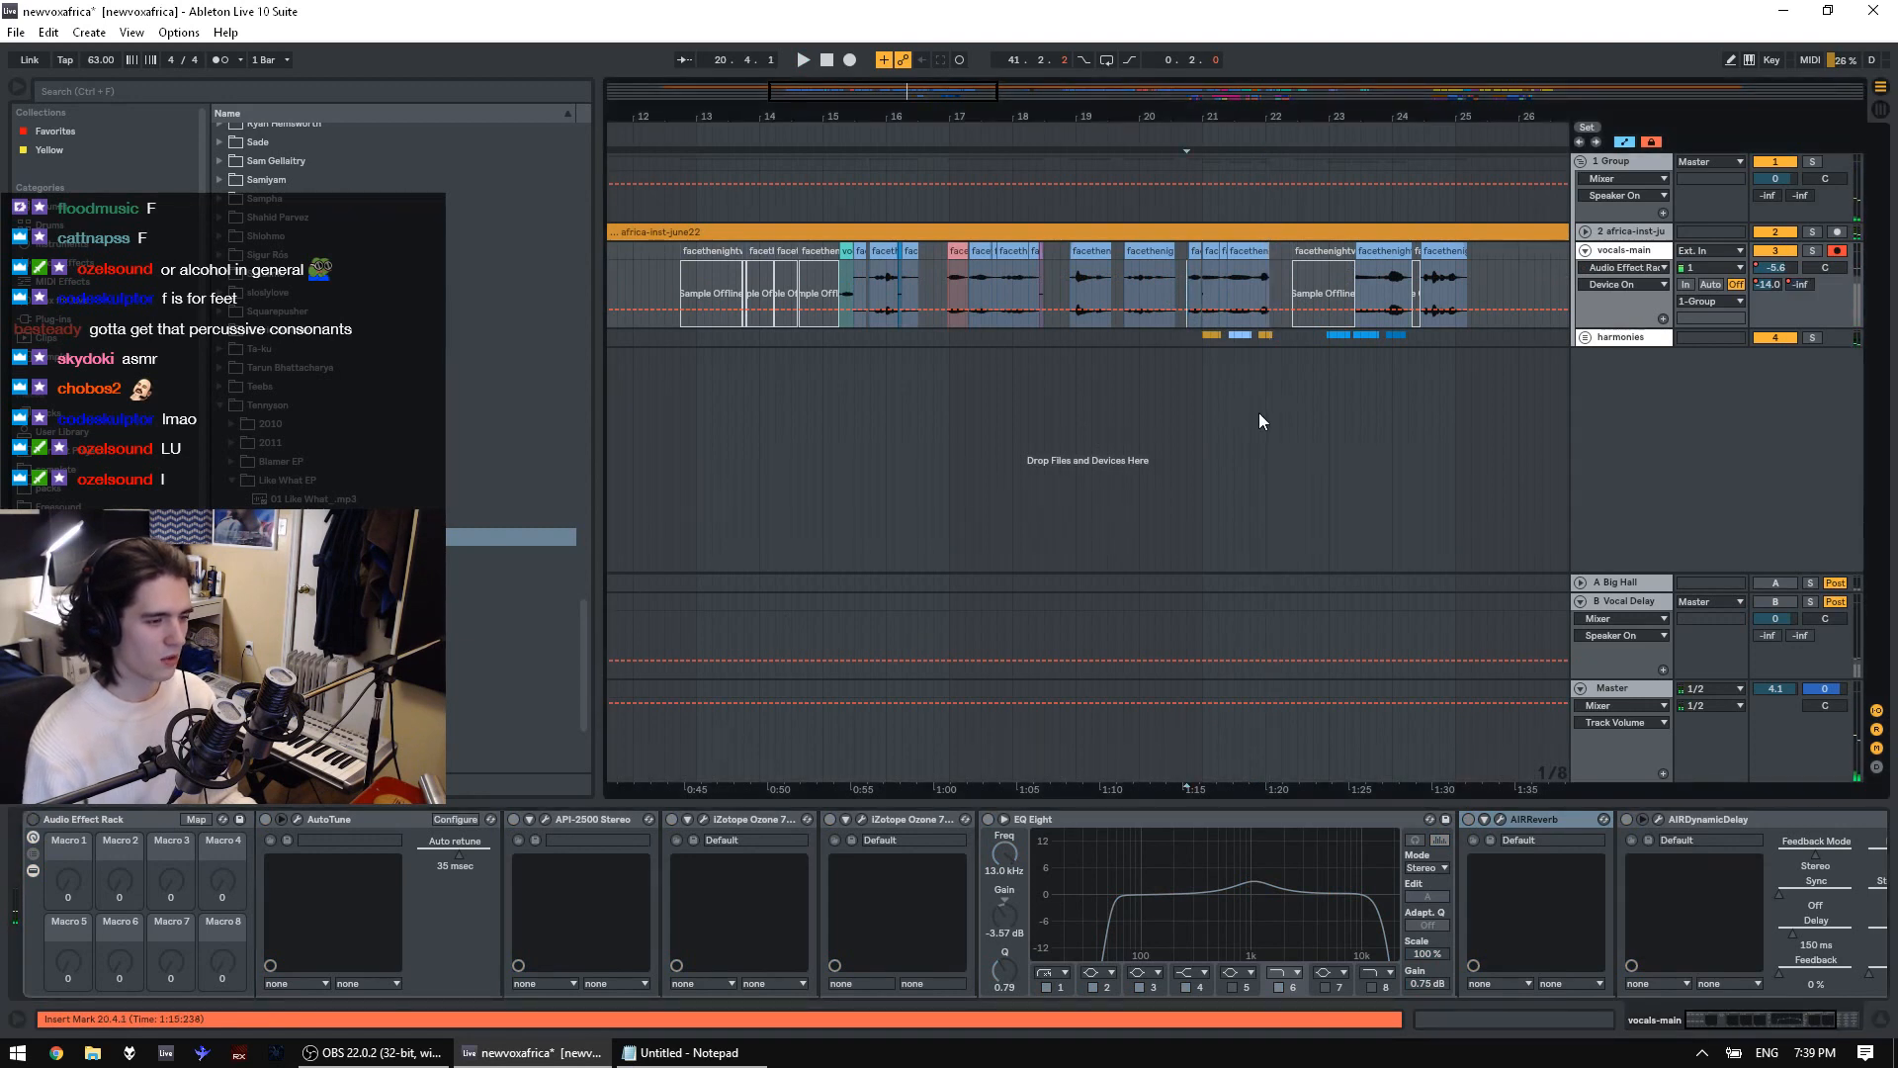
{"action": "key", "text": "space"}
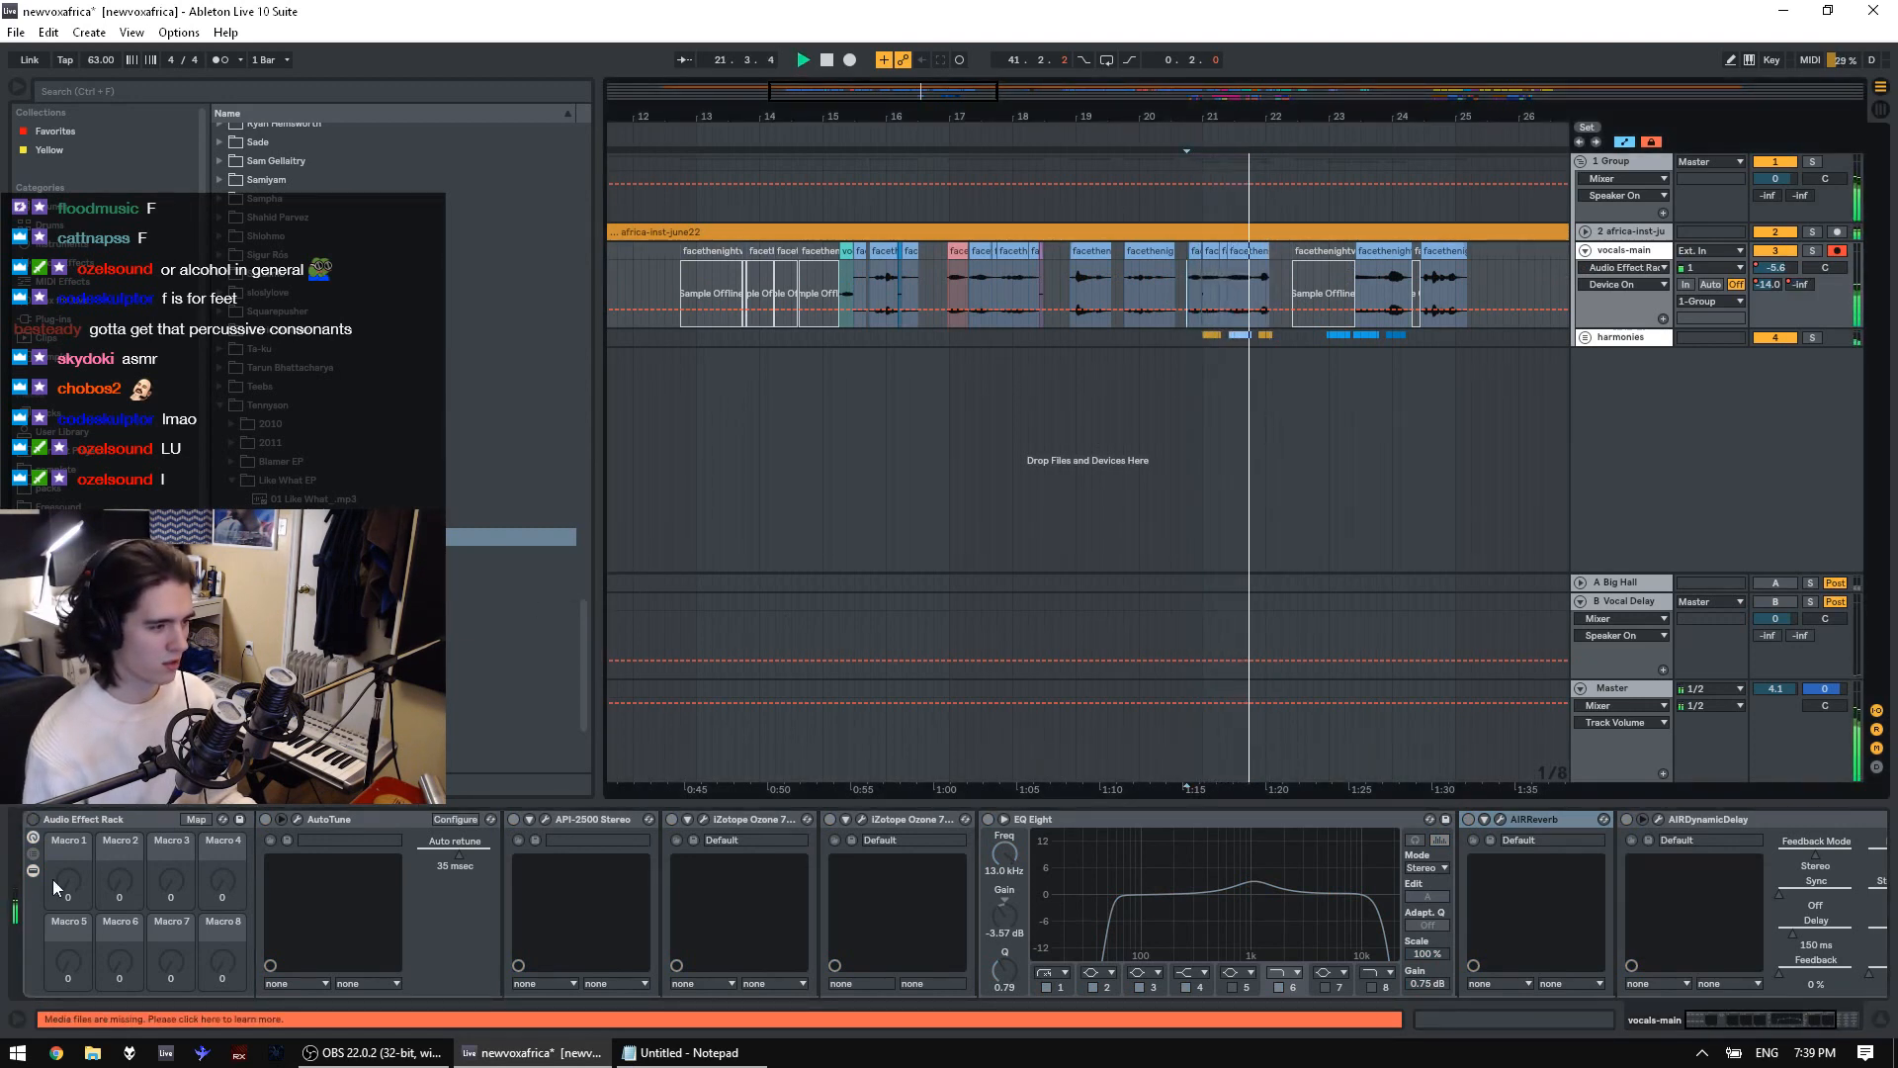
Audition the full mix from 20.4.1 with the vocals-main Audio Effect Rack switched back on
{"action": "key", "text": "space"}
{"action": "left_click", "coordinate": [927, 451]}
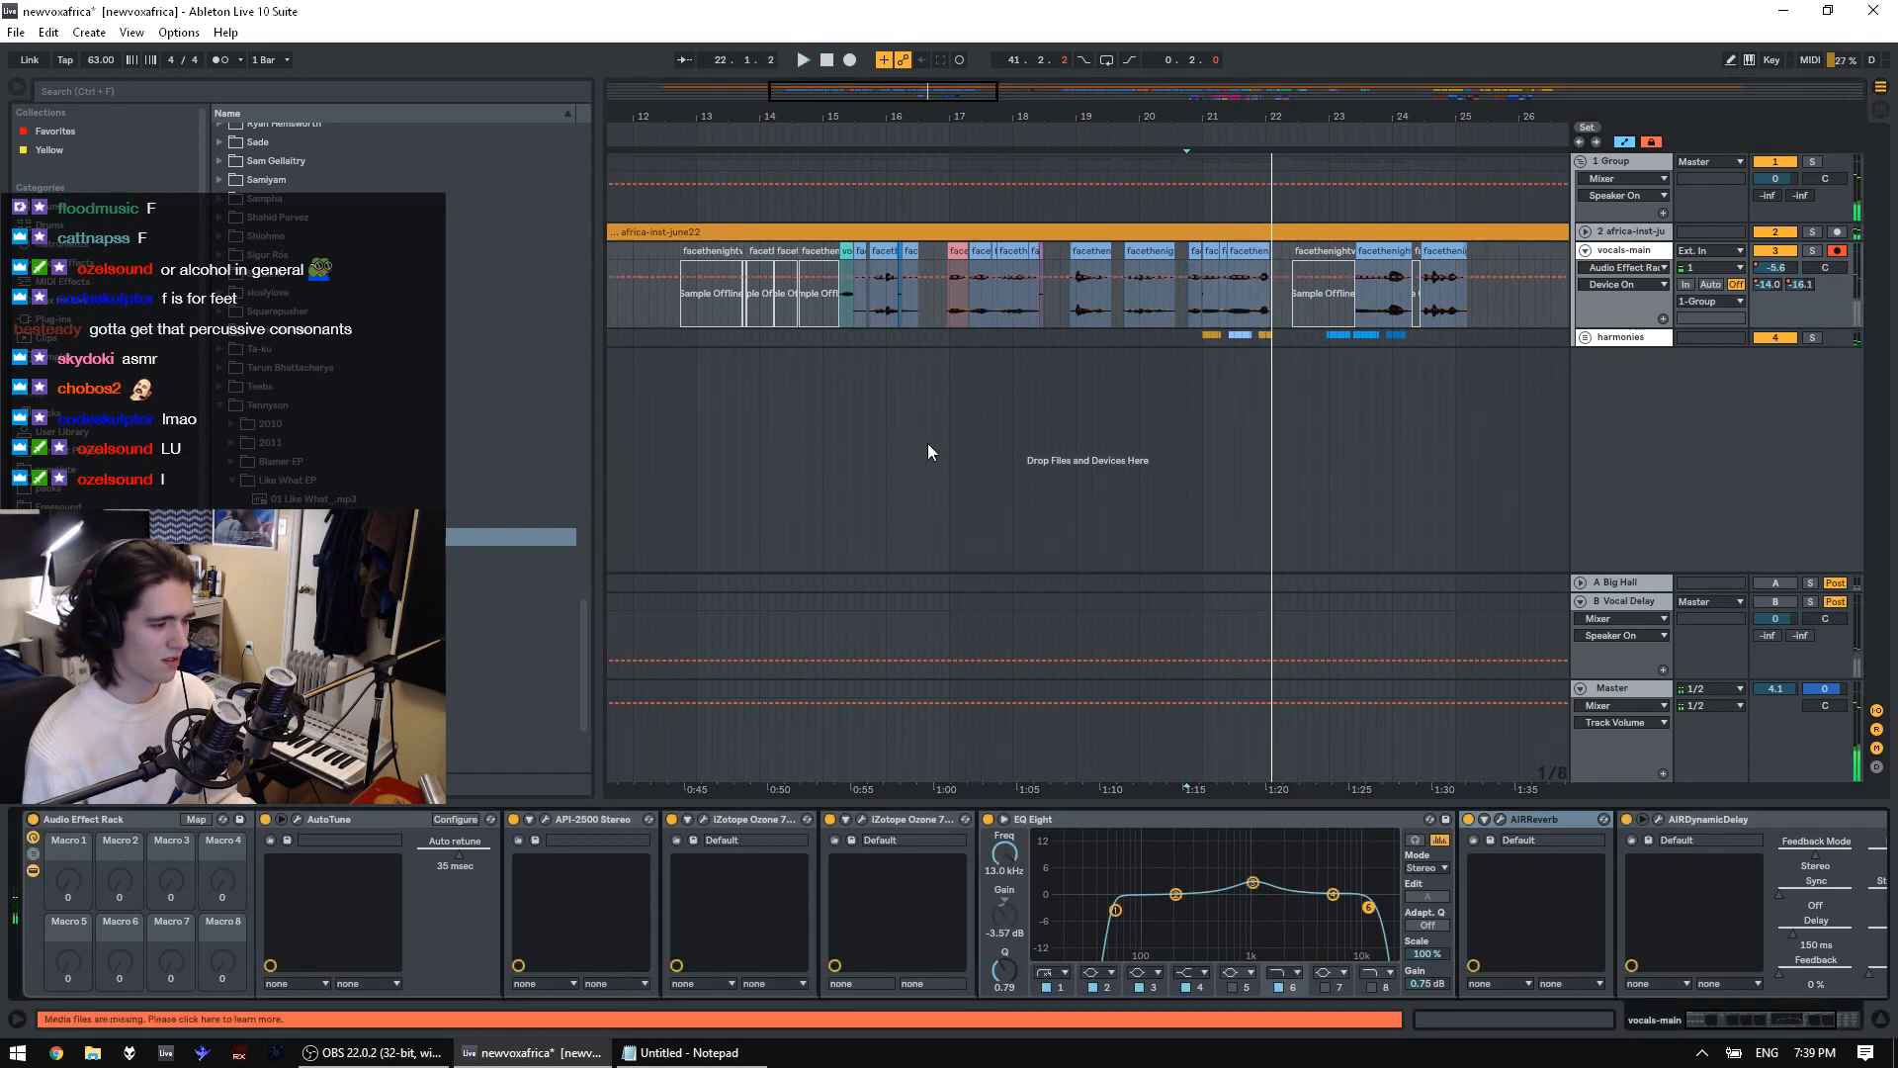
{"action": "key", "text": "space"}
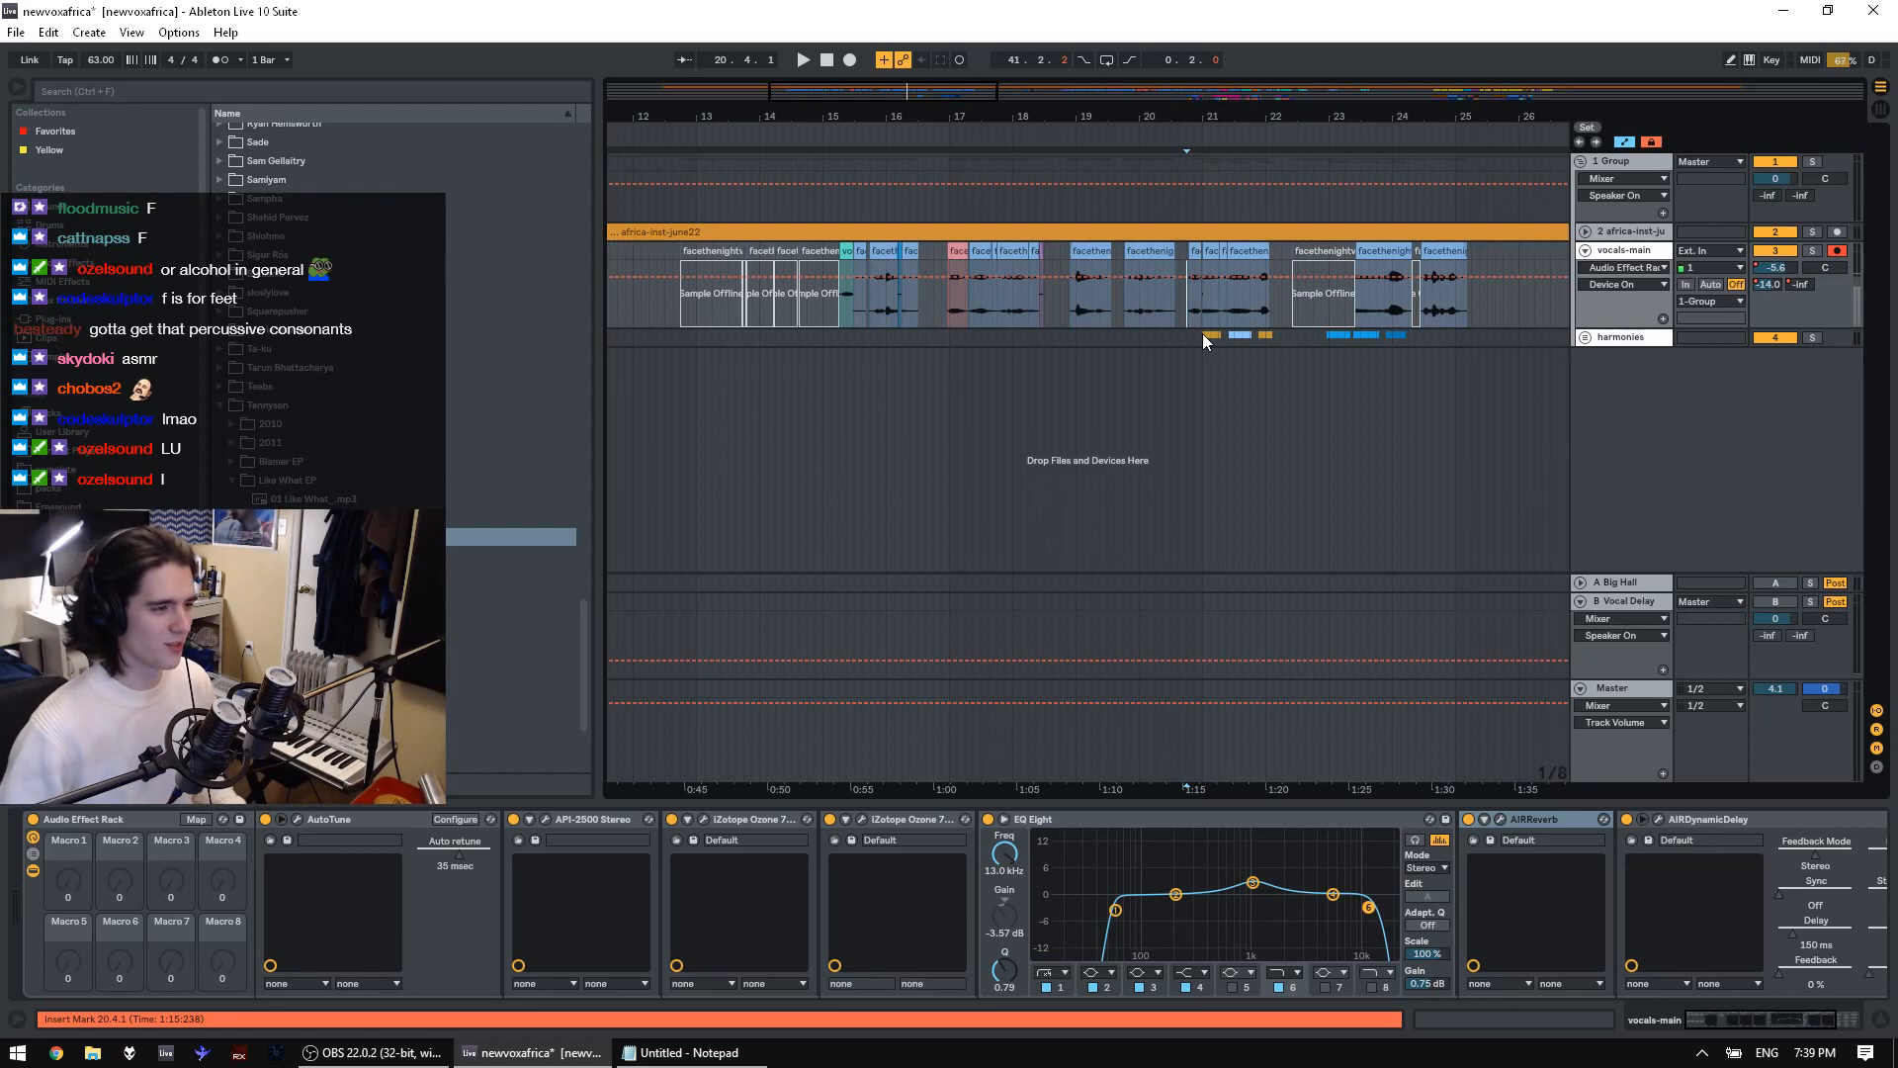
{"action": "key", "text": "space"}
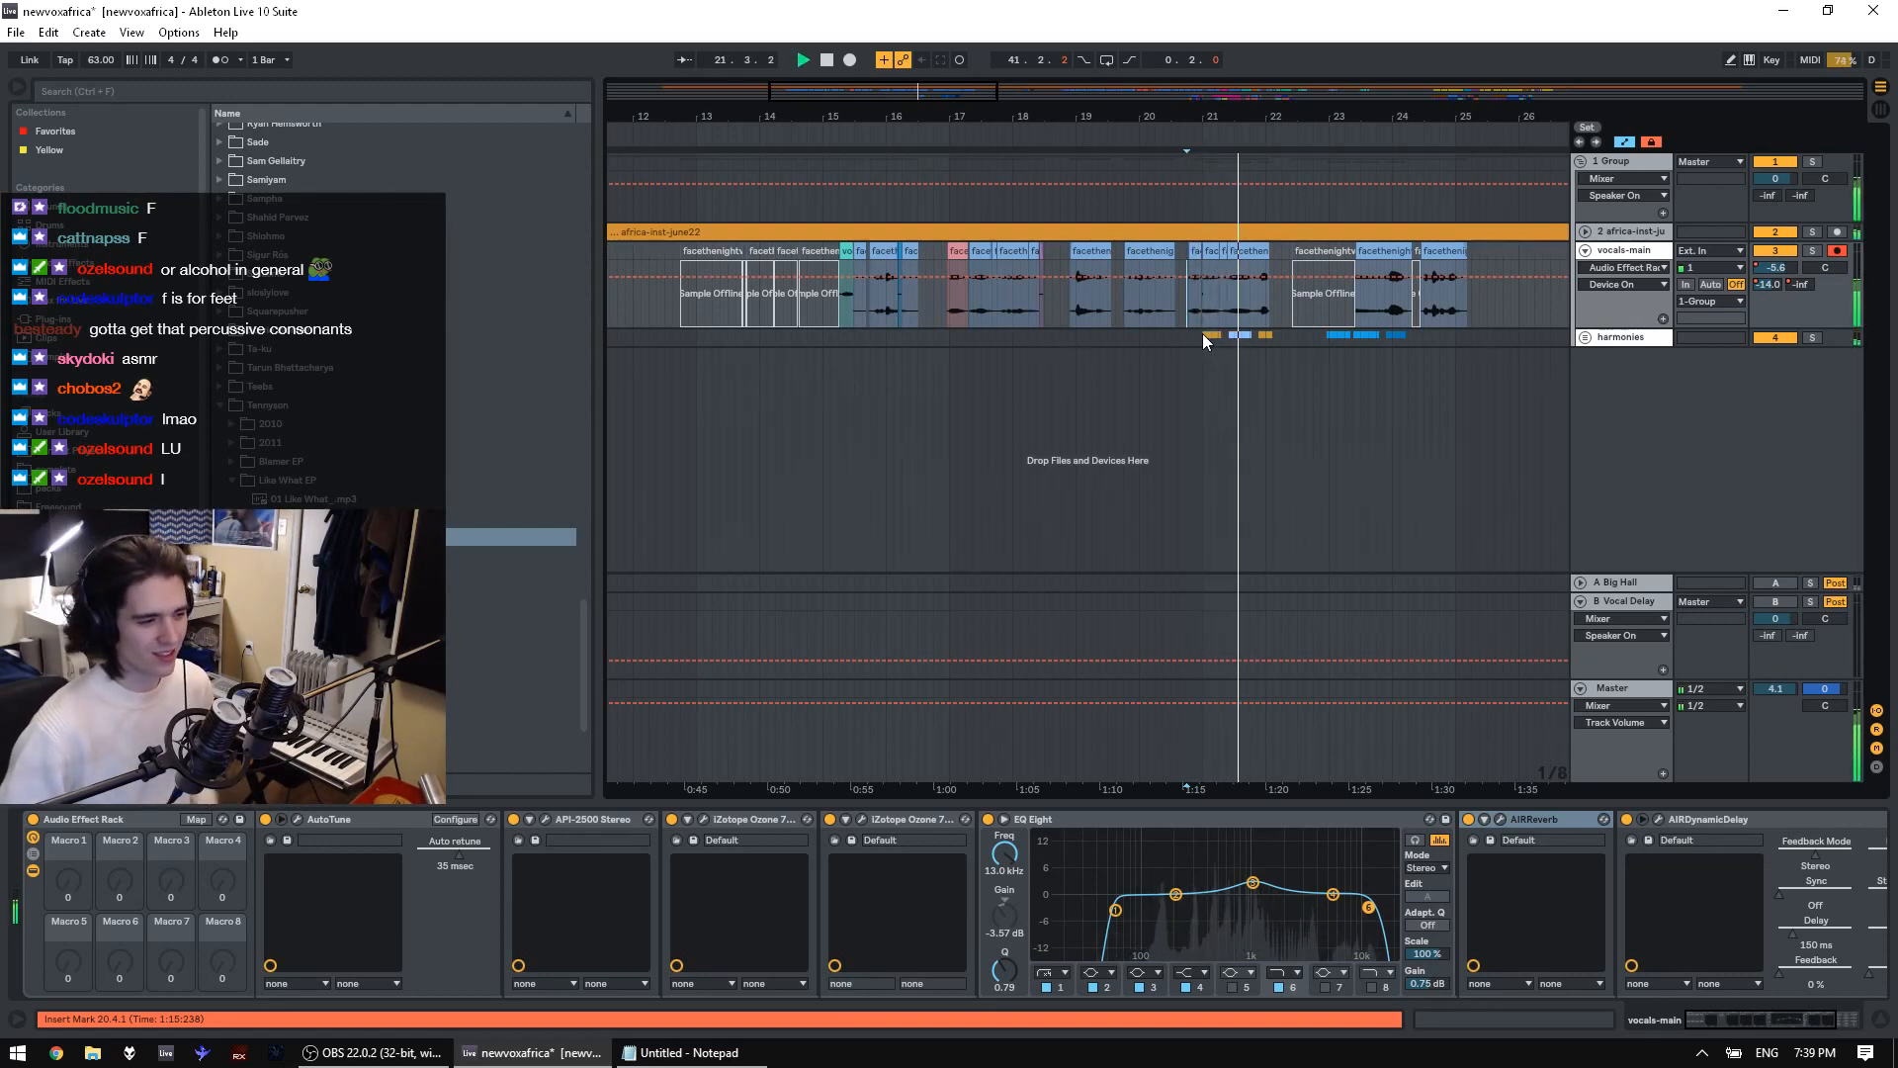
{"action": "key", "text": "space"}
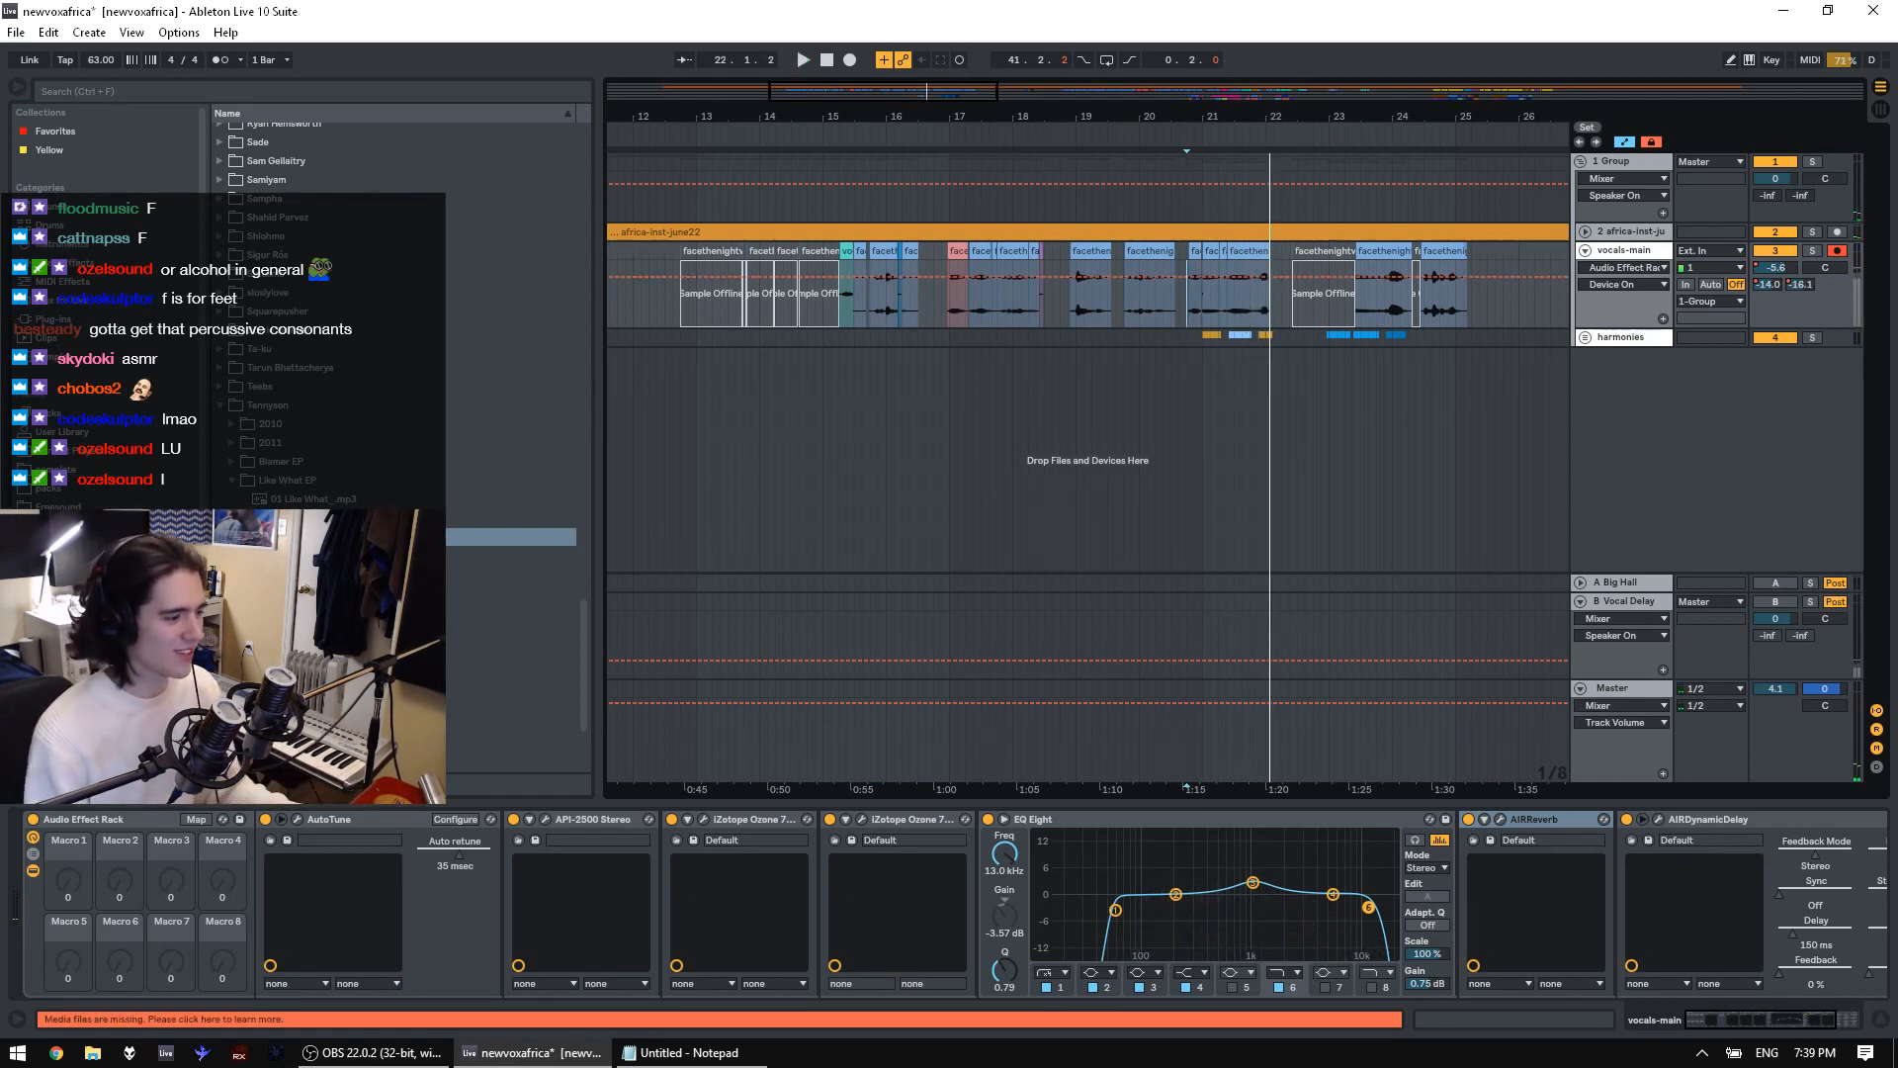
Bypass the vocals-main effect rack and audition from 21.1.1 while raising the track volume to about -0.4 dB
{"action": "left_click", "coordinate": [33, 820]}
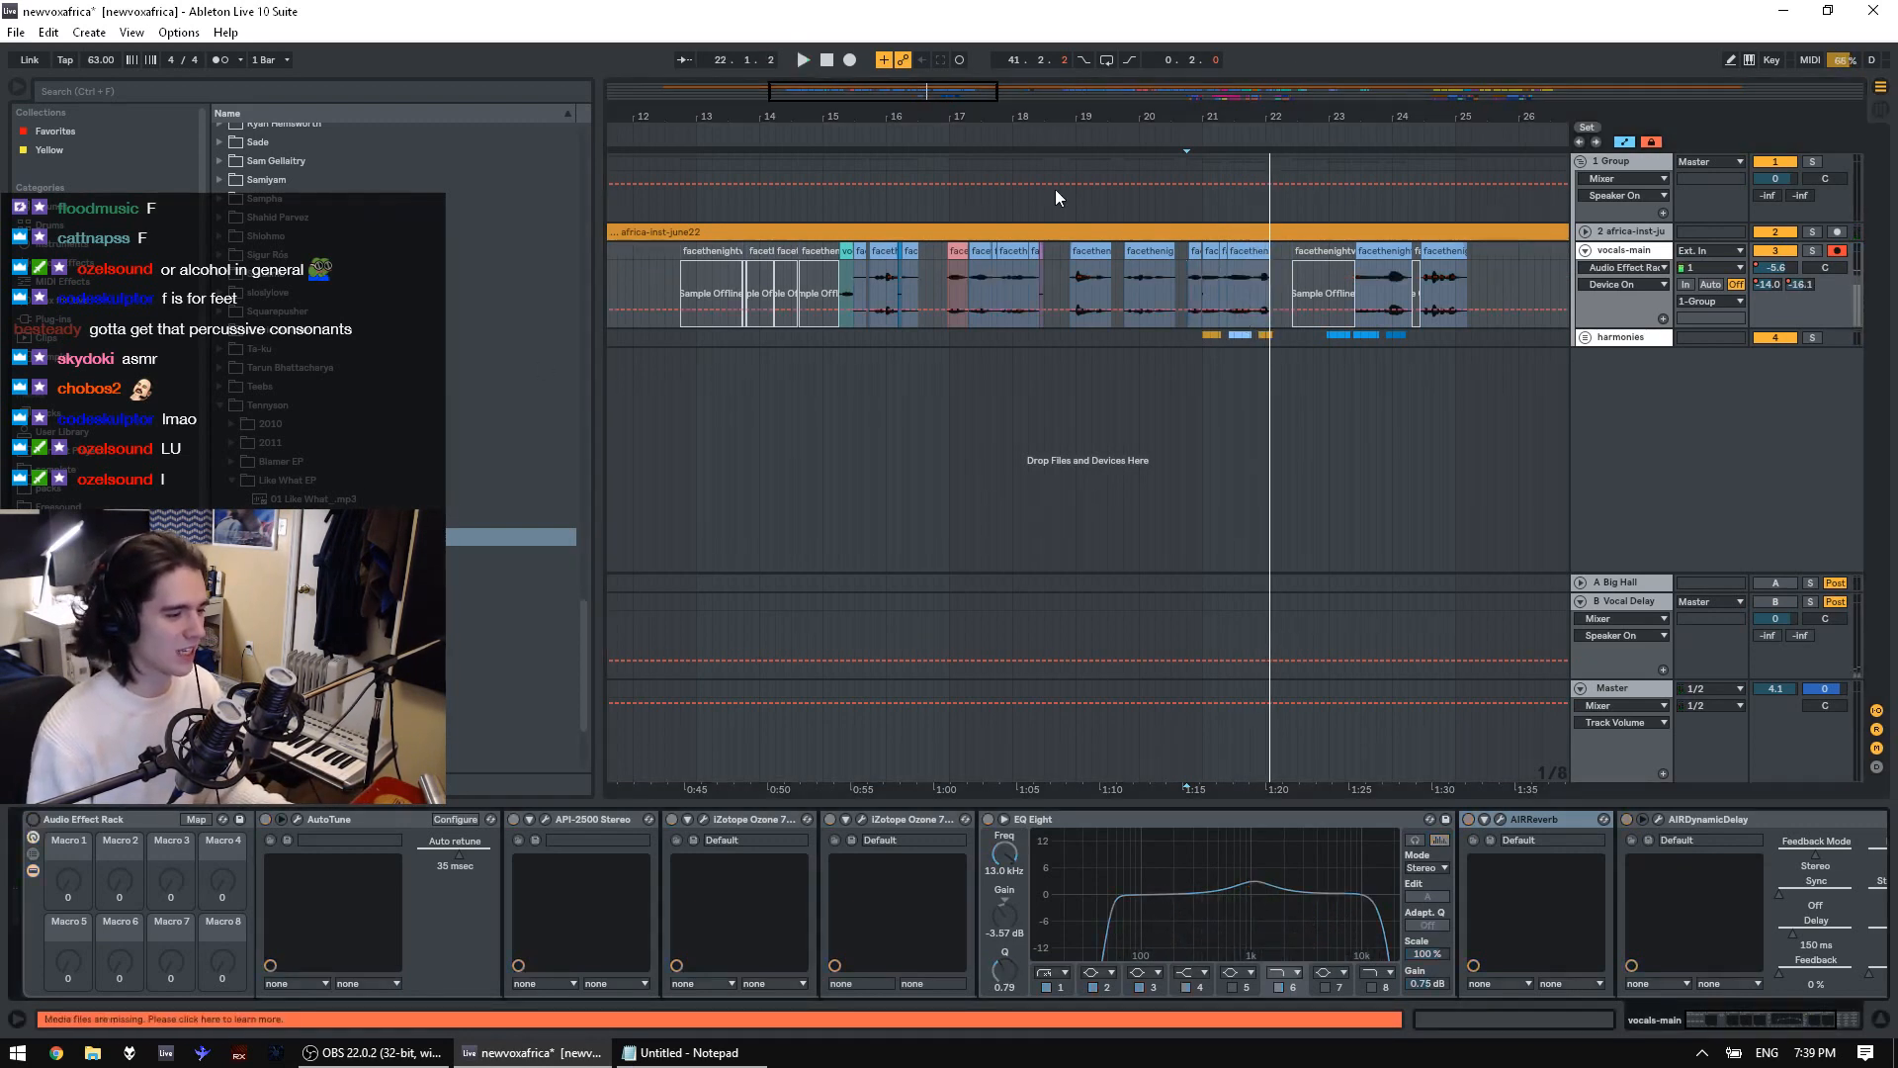
{"action": "left_click", "coordinate": [1204, 277]}
{"action": "key", "text": "space"}
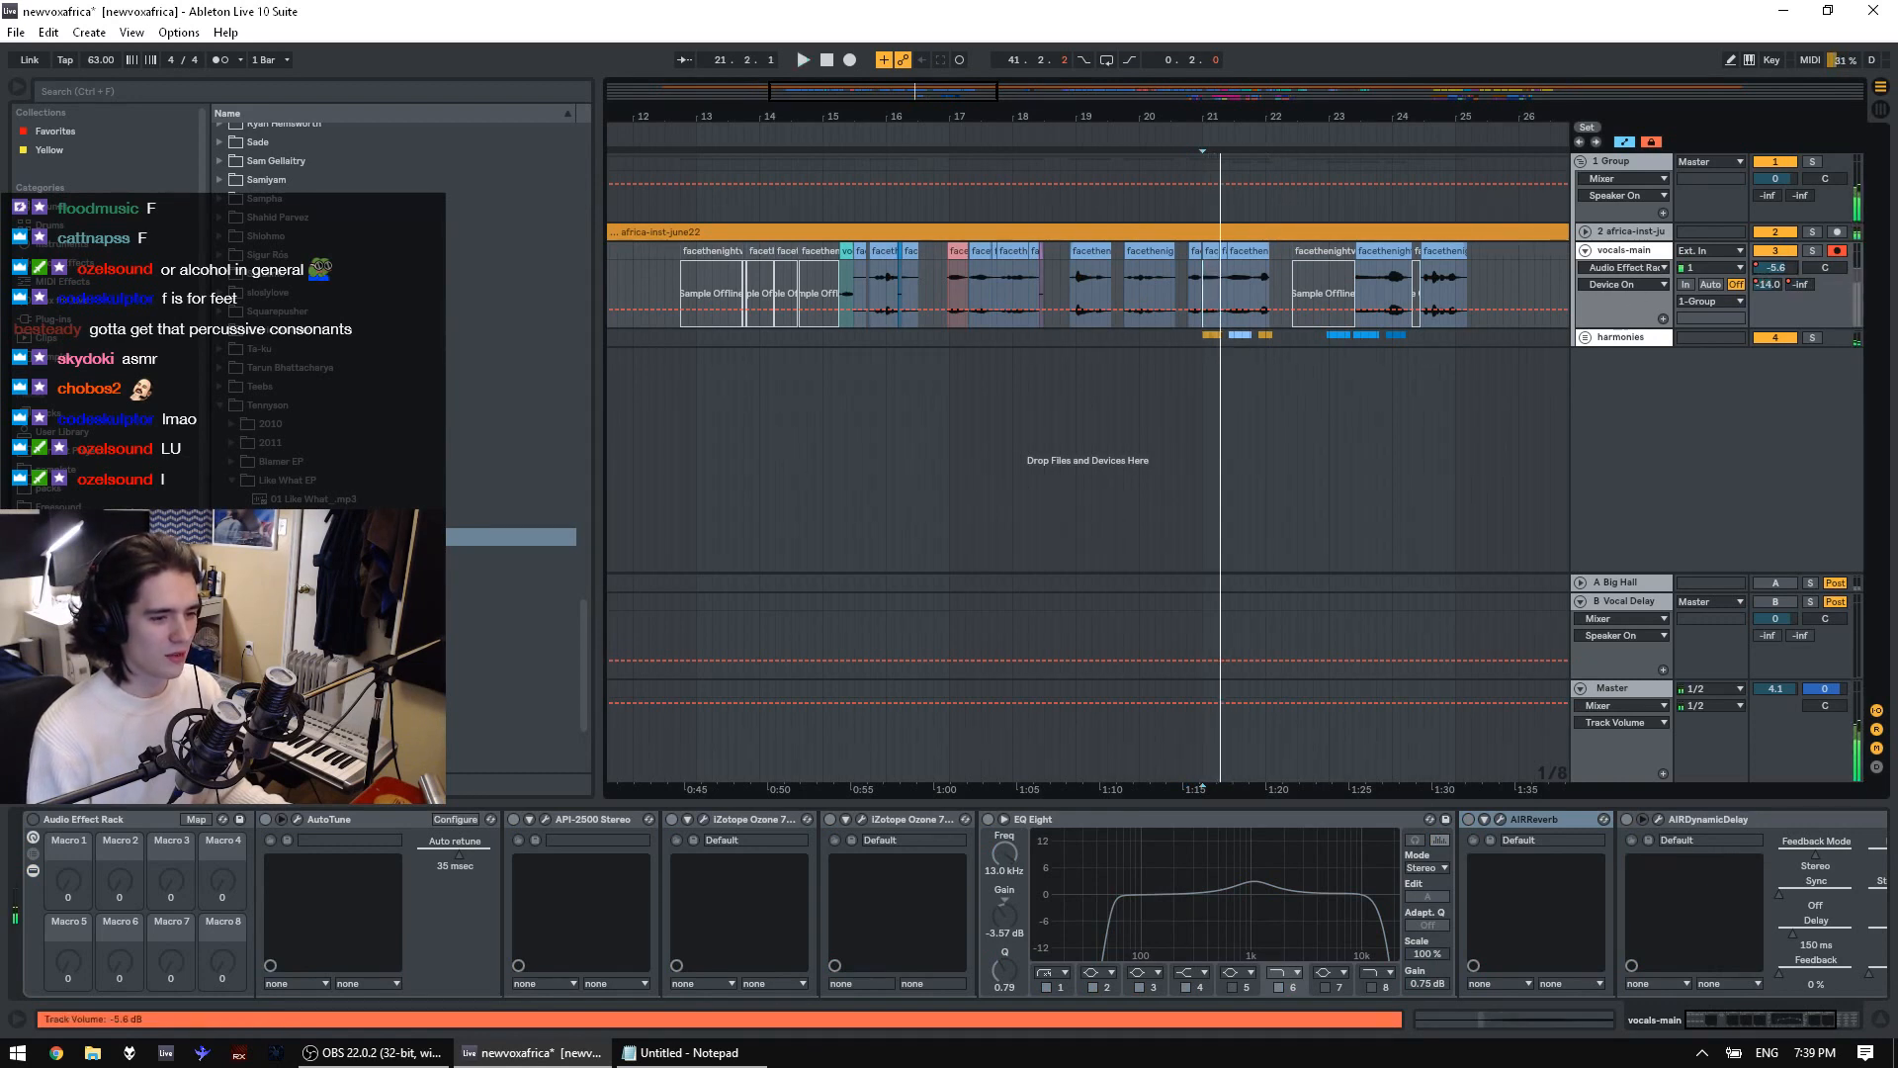
{"action": "left_click_drag", "start_coordinate": [1774, 267], "coordinate": [1774, 249]}
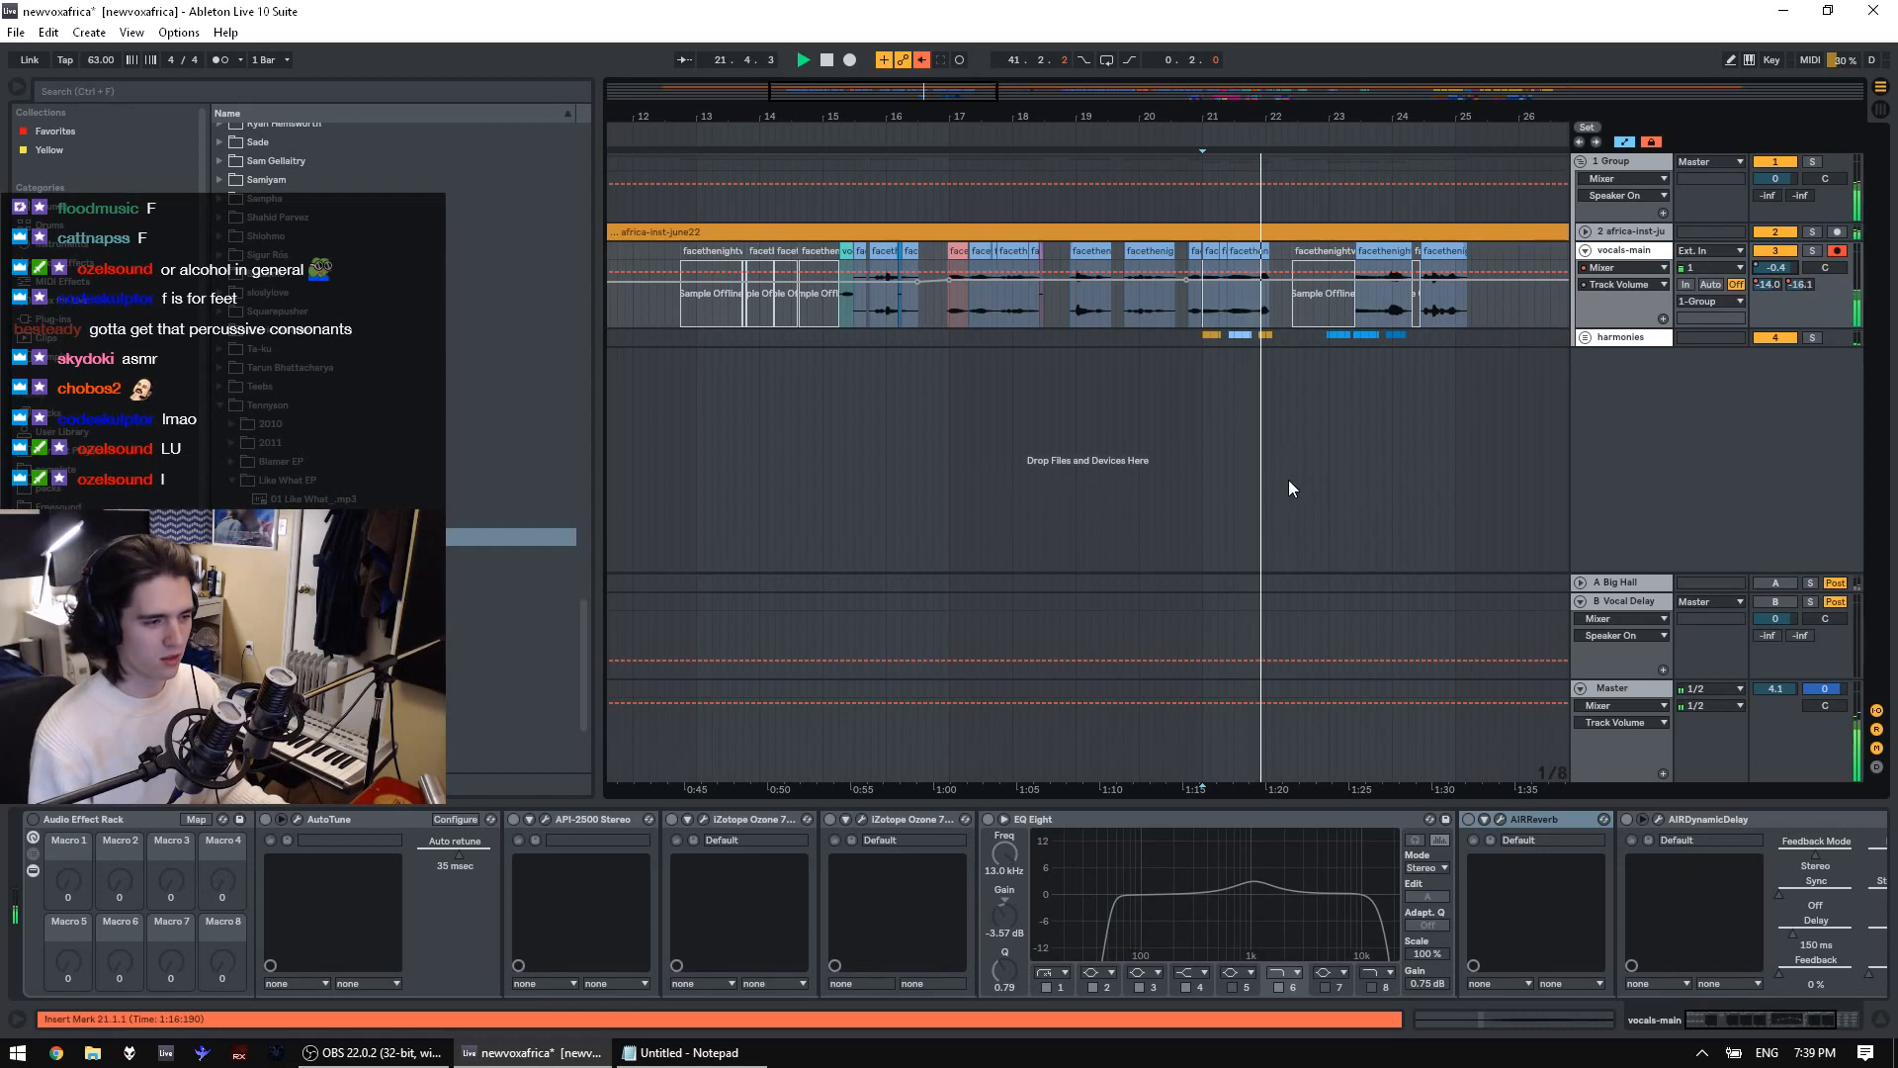
Undo the vocals-main volume change and replay the mix from 20.4.1 with the effect rack on
{"action": "key", "text": "space"}
{"action": "key", "text": "ctrl+z"}
{"action": "key", "text": "ctrl+z"}
{"action": "key", "text": "ctrl+z"}
{"action": "key", "text": "ctrl+z"}
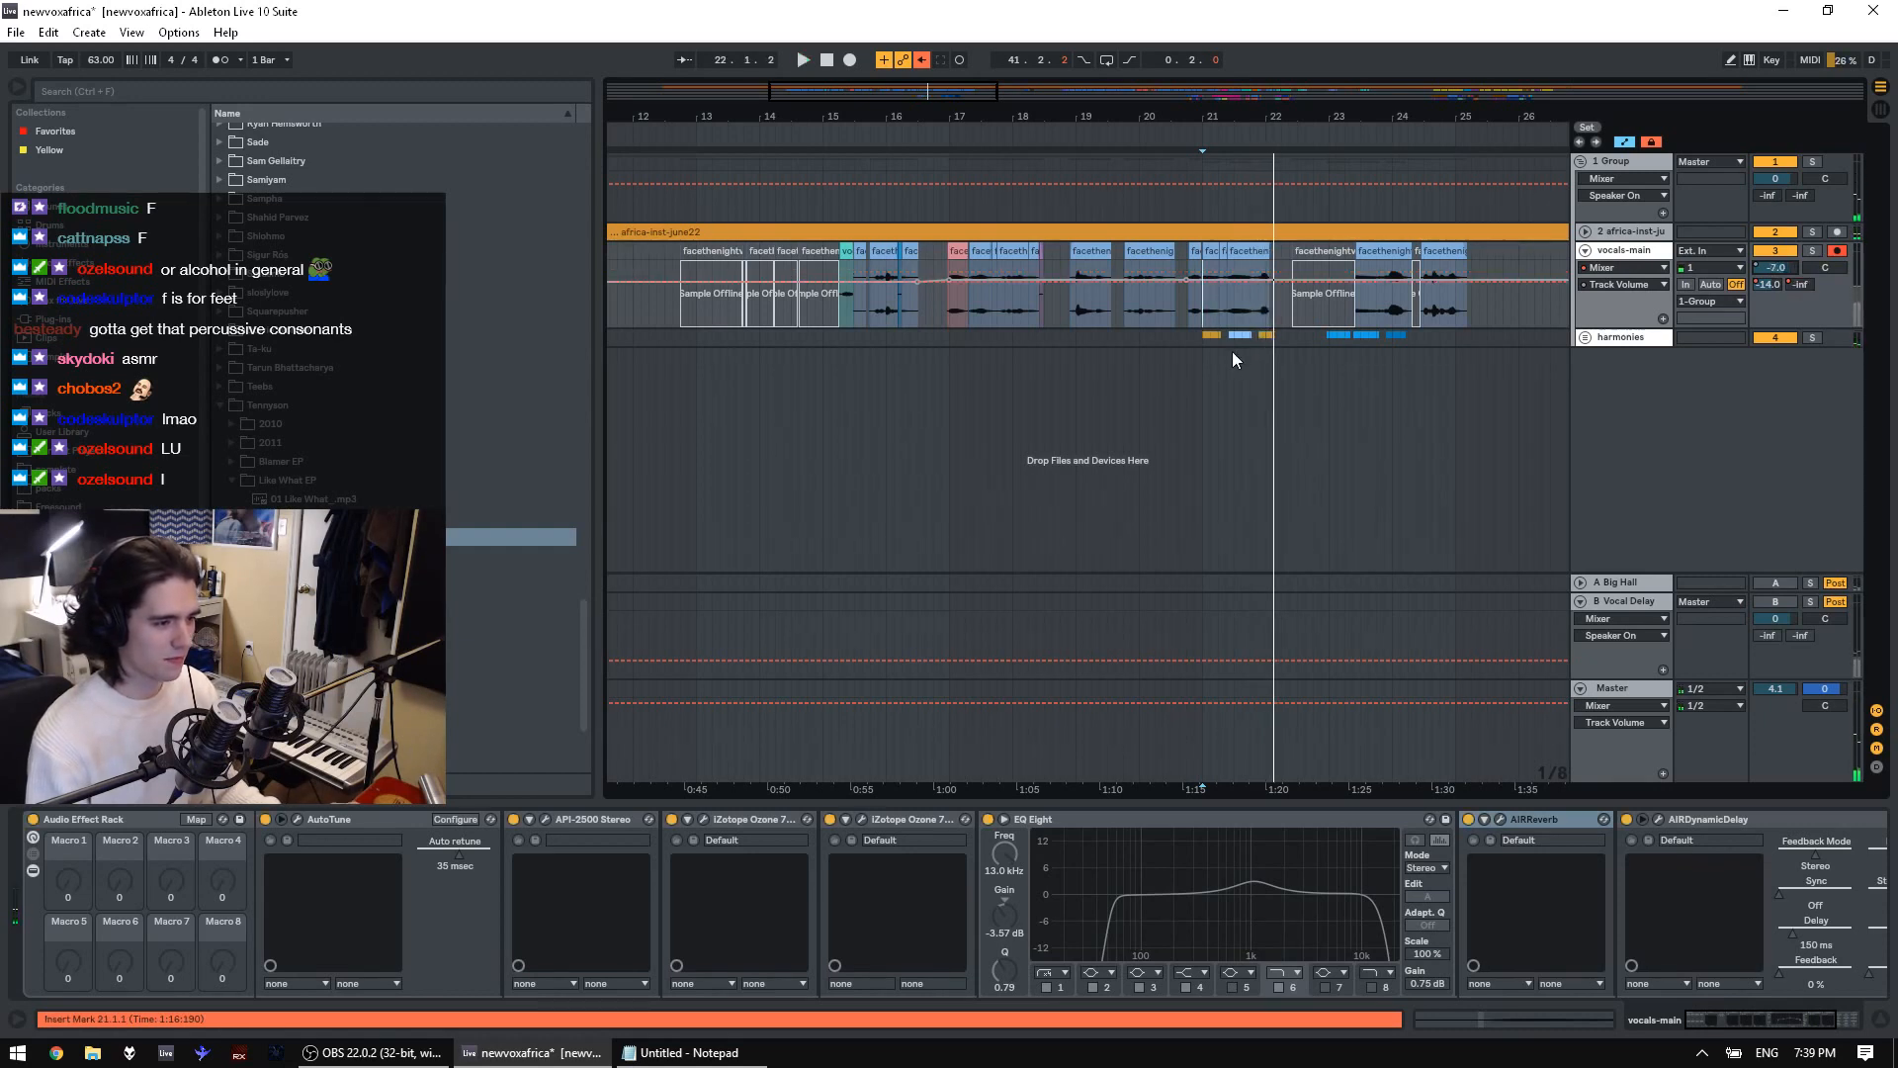
{"action": "left_click", "coordinate": [1189, 313]}
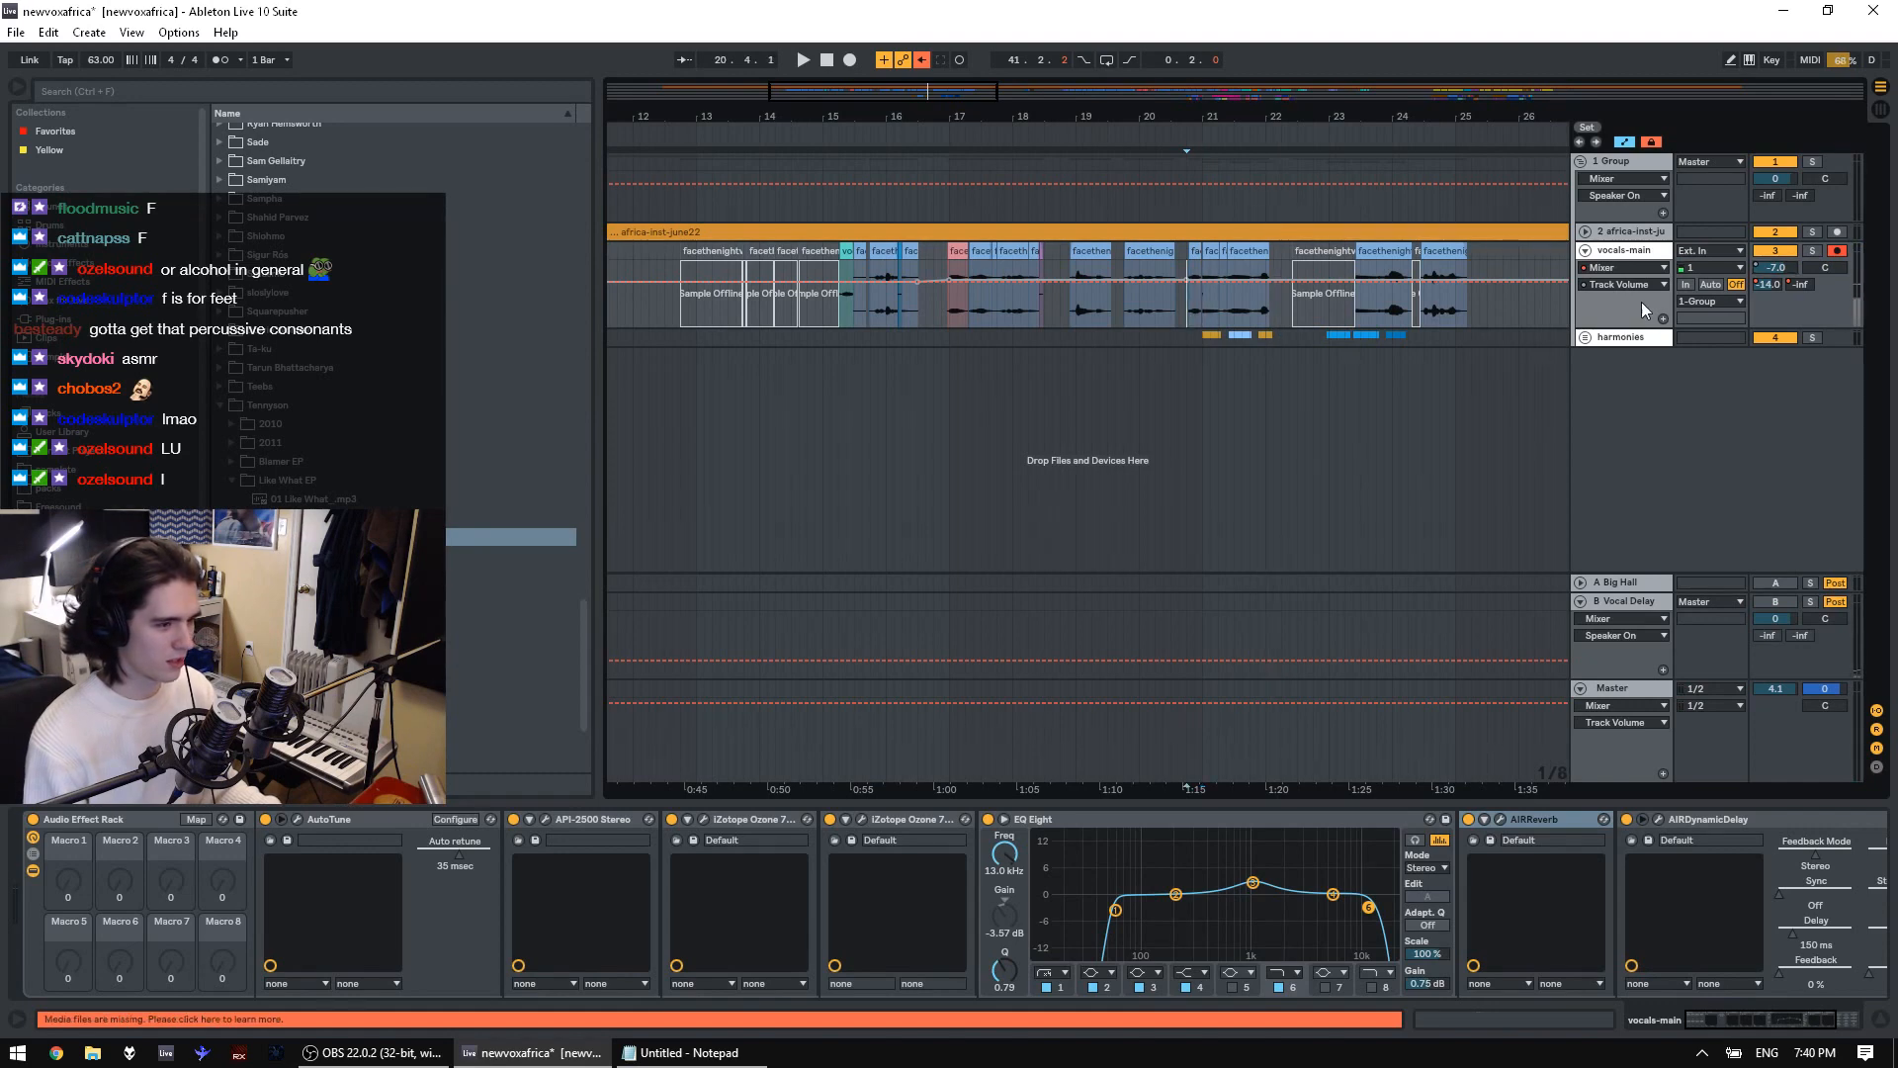
{"action": "key", "text": "space"}
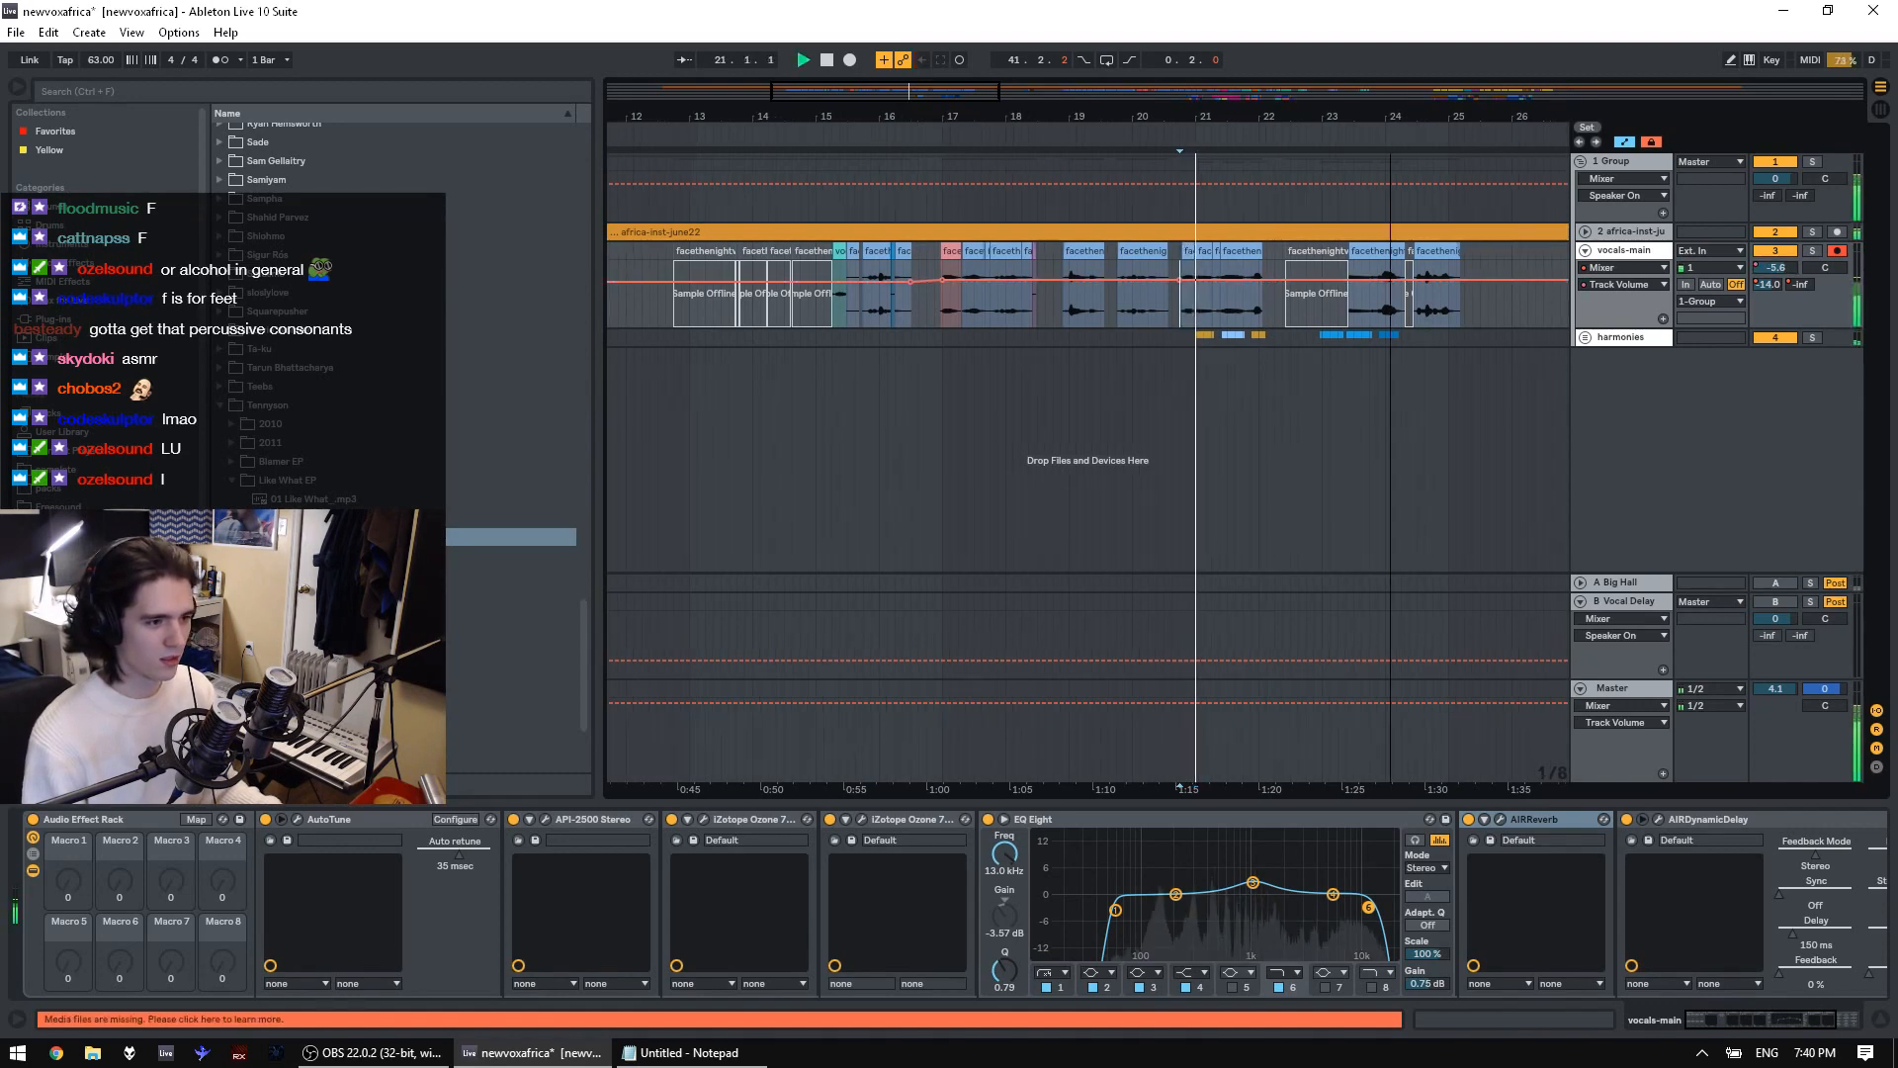
Audition the facethenightvox2 clip starting at 32.4.4 with vocals-main soloed
{"action": "left_click_drag", "start_coordinate": [1079, 148], "coordinate": [1014, 188]}
{"action": "left_click", "coordinate": [975, 336]}
{"action": "double_click", "coordinate": [974, 251]}
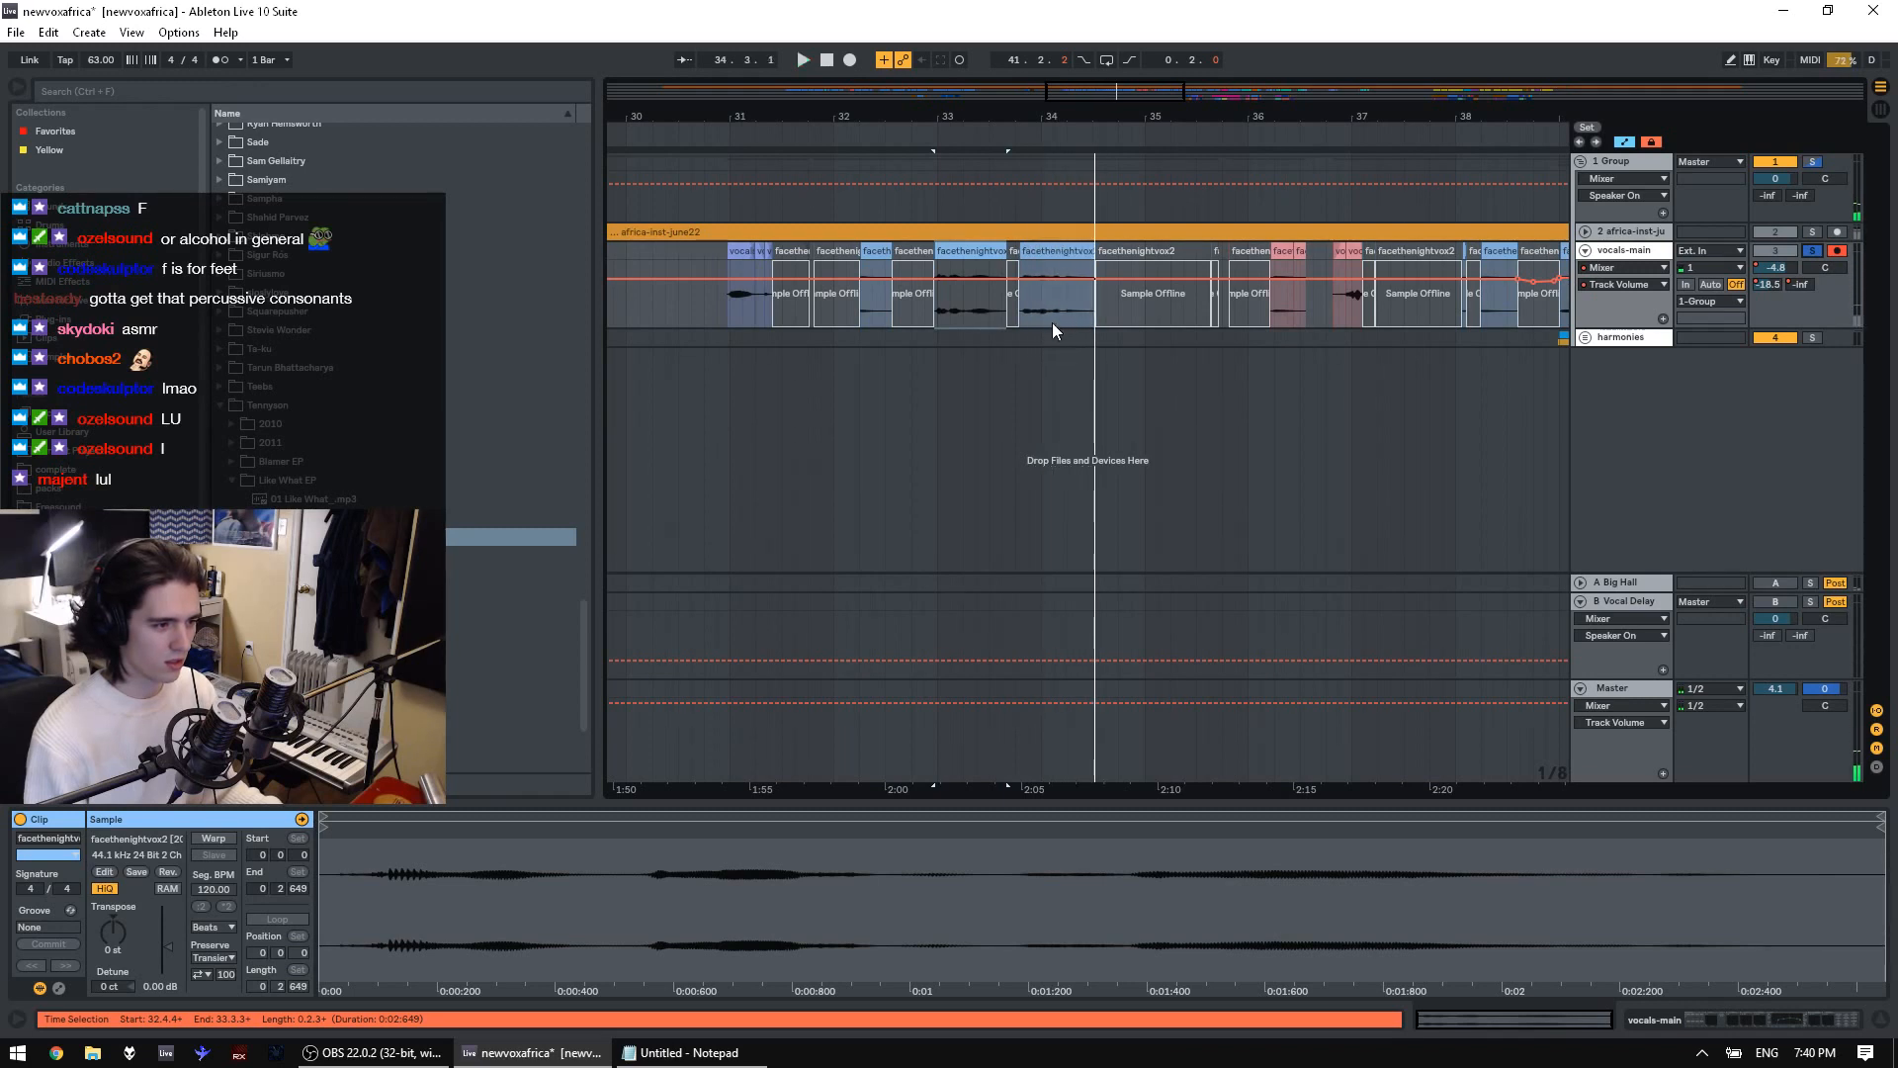
Audition the soloed main vocal around bar 41, from 41.2.3 and 41.4.3
{"action": "left_click", "coordinate": [1273, 316]}
{"action": "left_click_drag", "start_coordinate": [1394, 121], "coordinate": [870, 122]}
{"action": "left_click", "coordinate": [1287, 309]}
{"action": "key", "text": "space"}
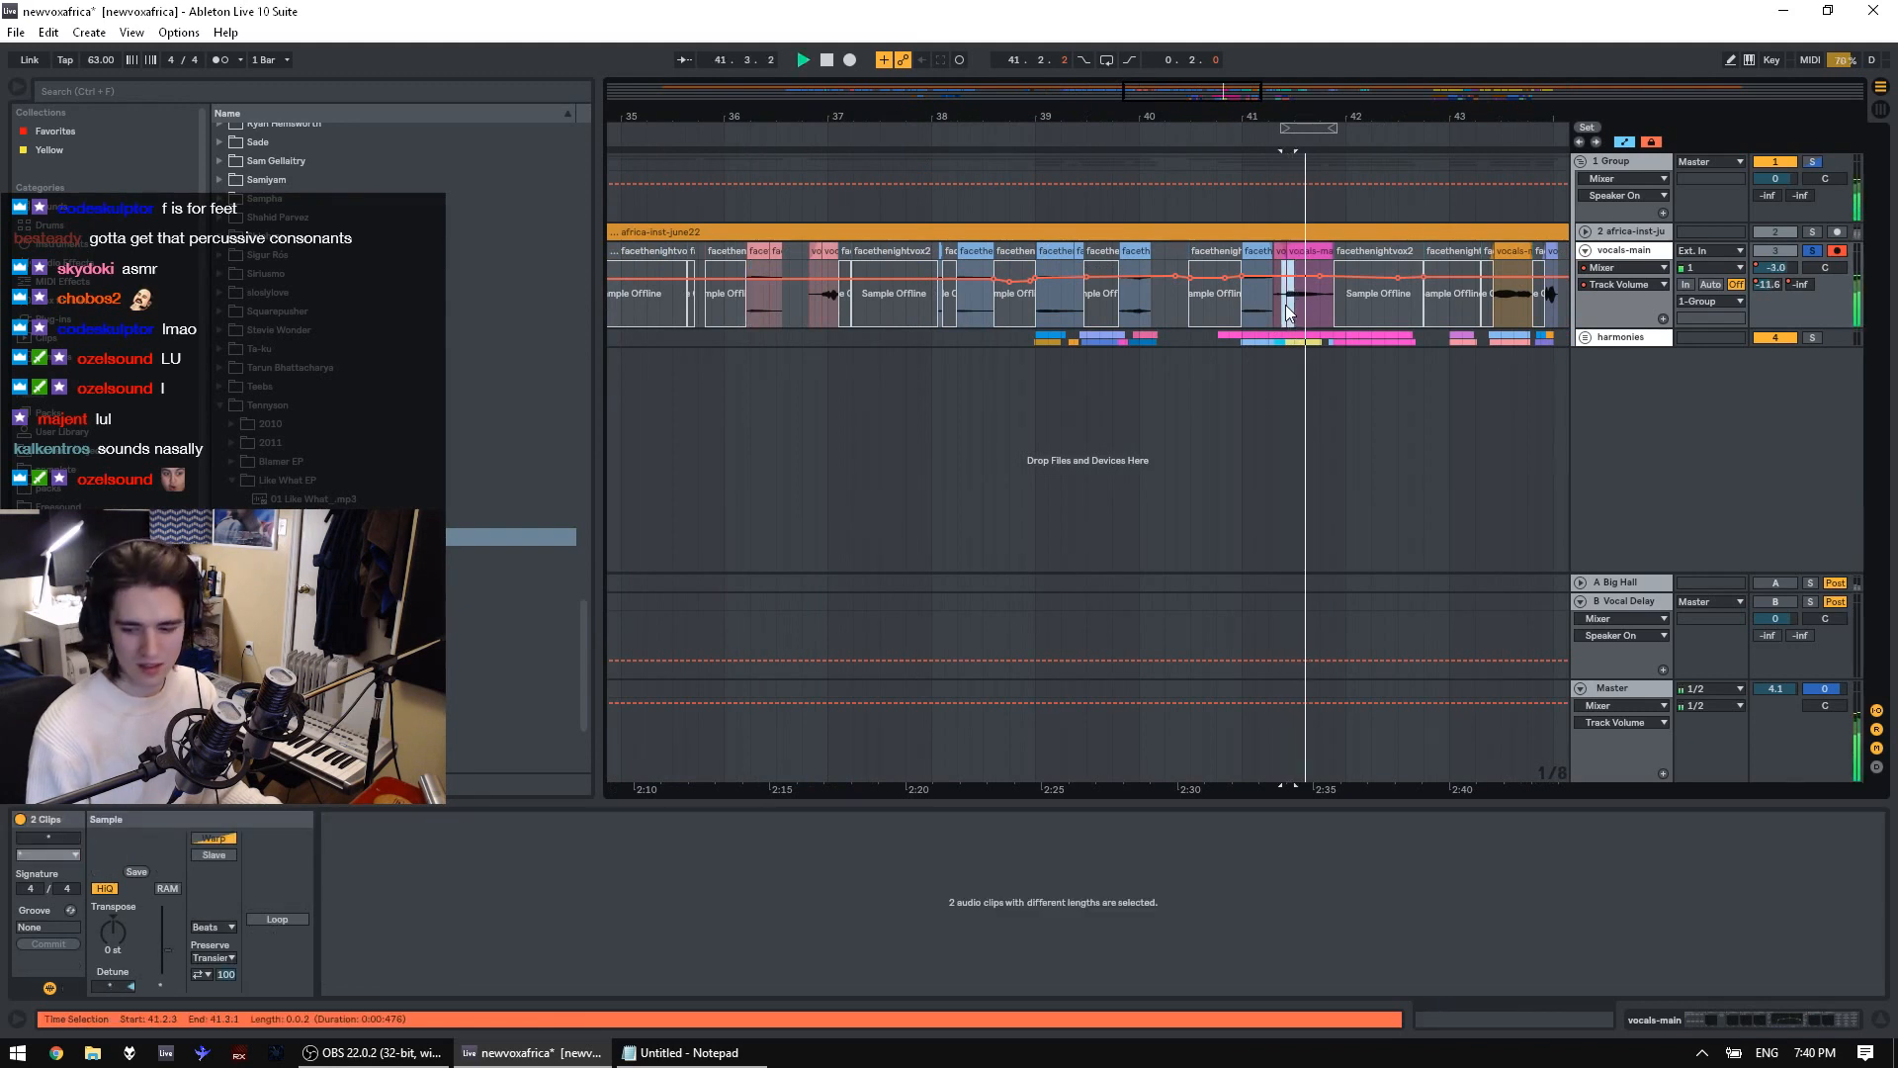
{"action": "left_click", "coordinate": [1367, 255]}
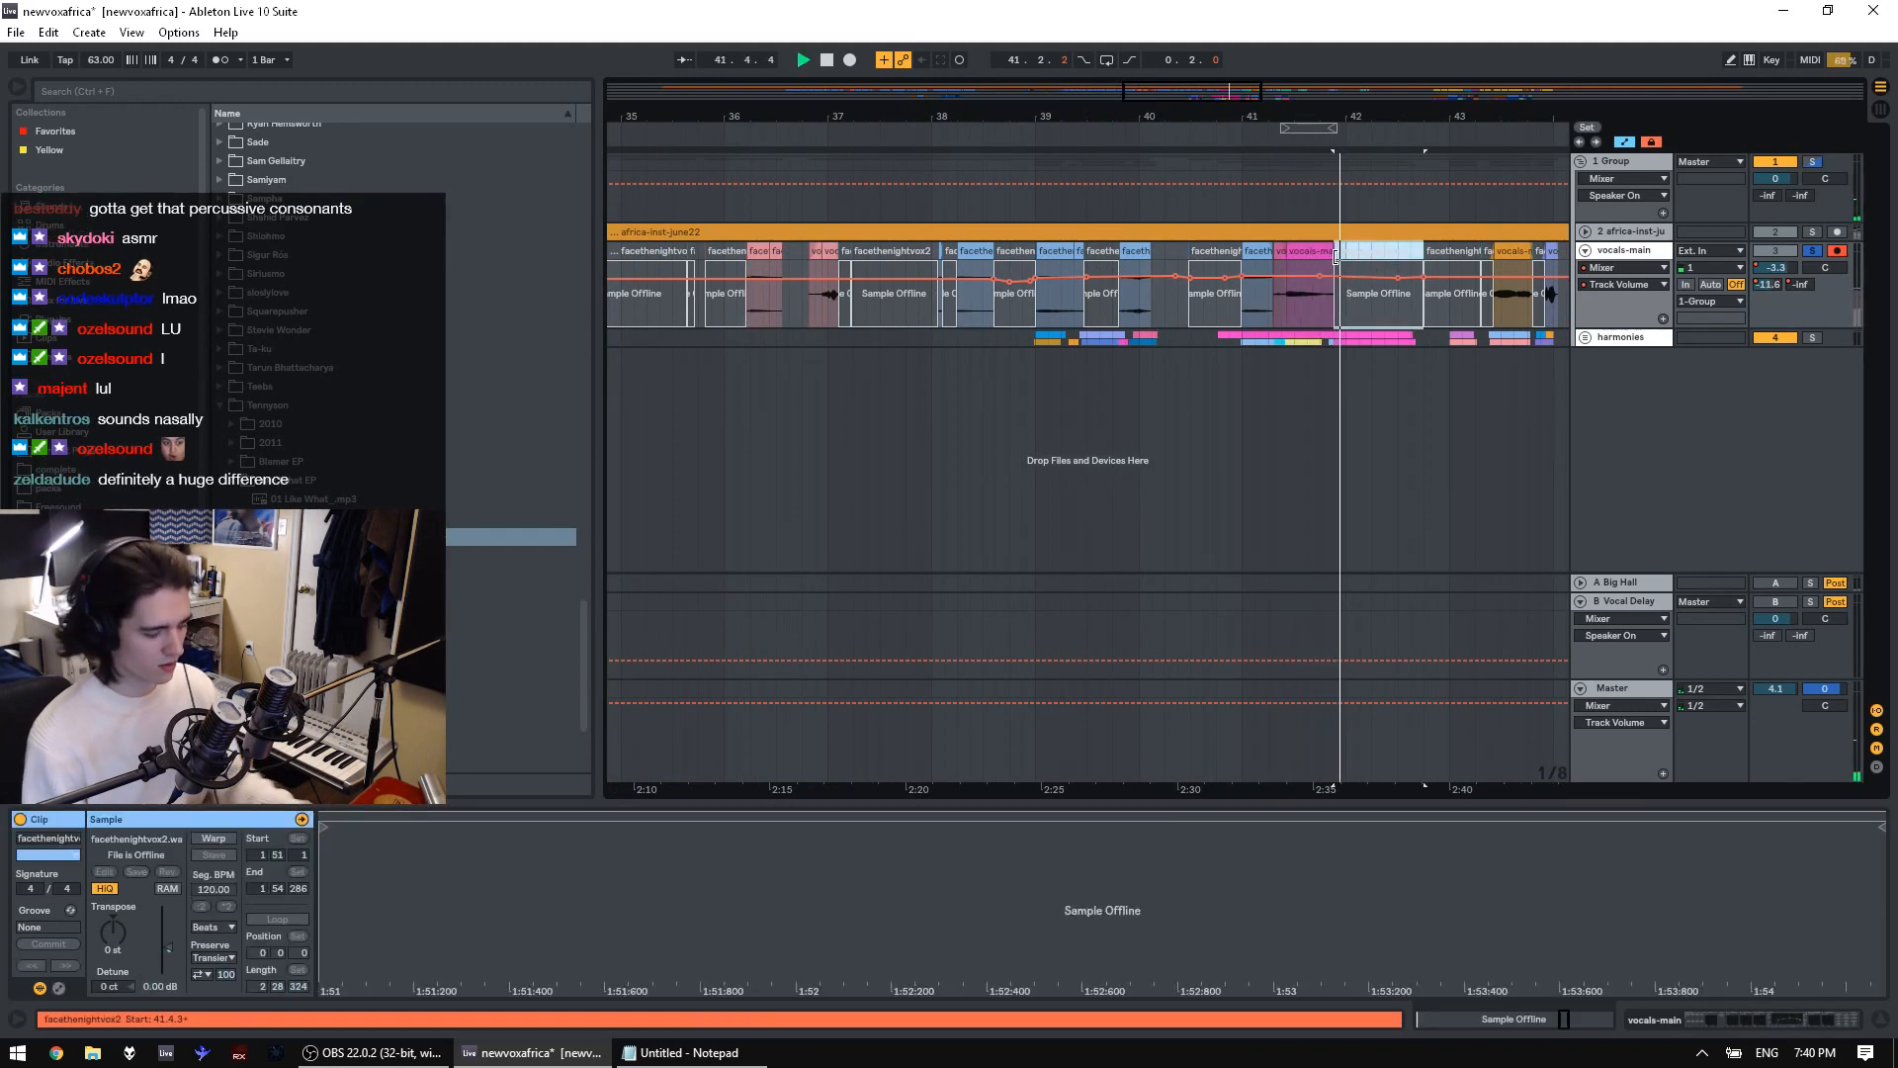
{"action": "left_click", "coordinate": [1284, 339]}
{"action": "key", "text": "space"}
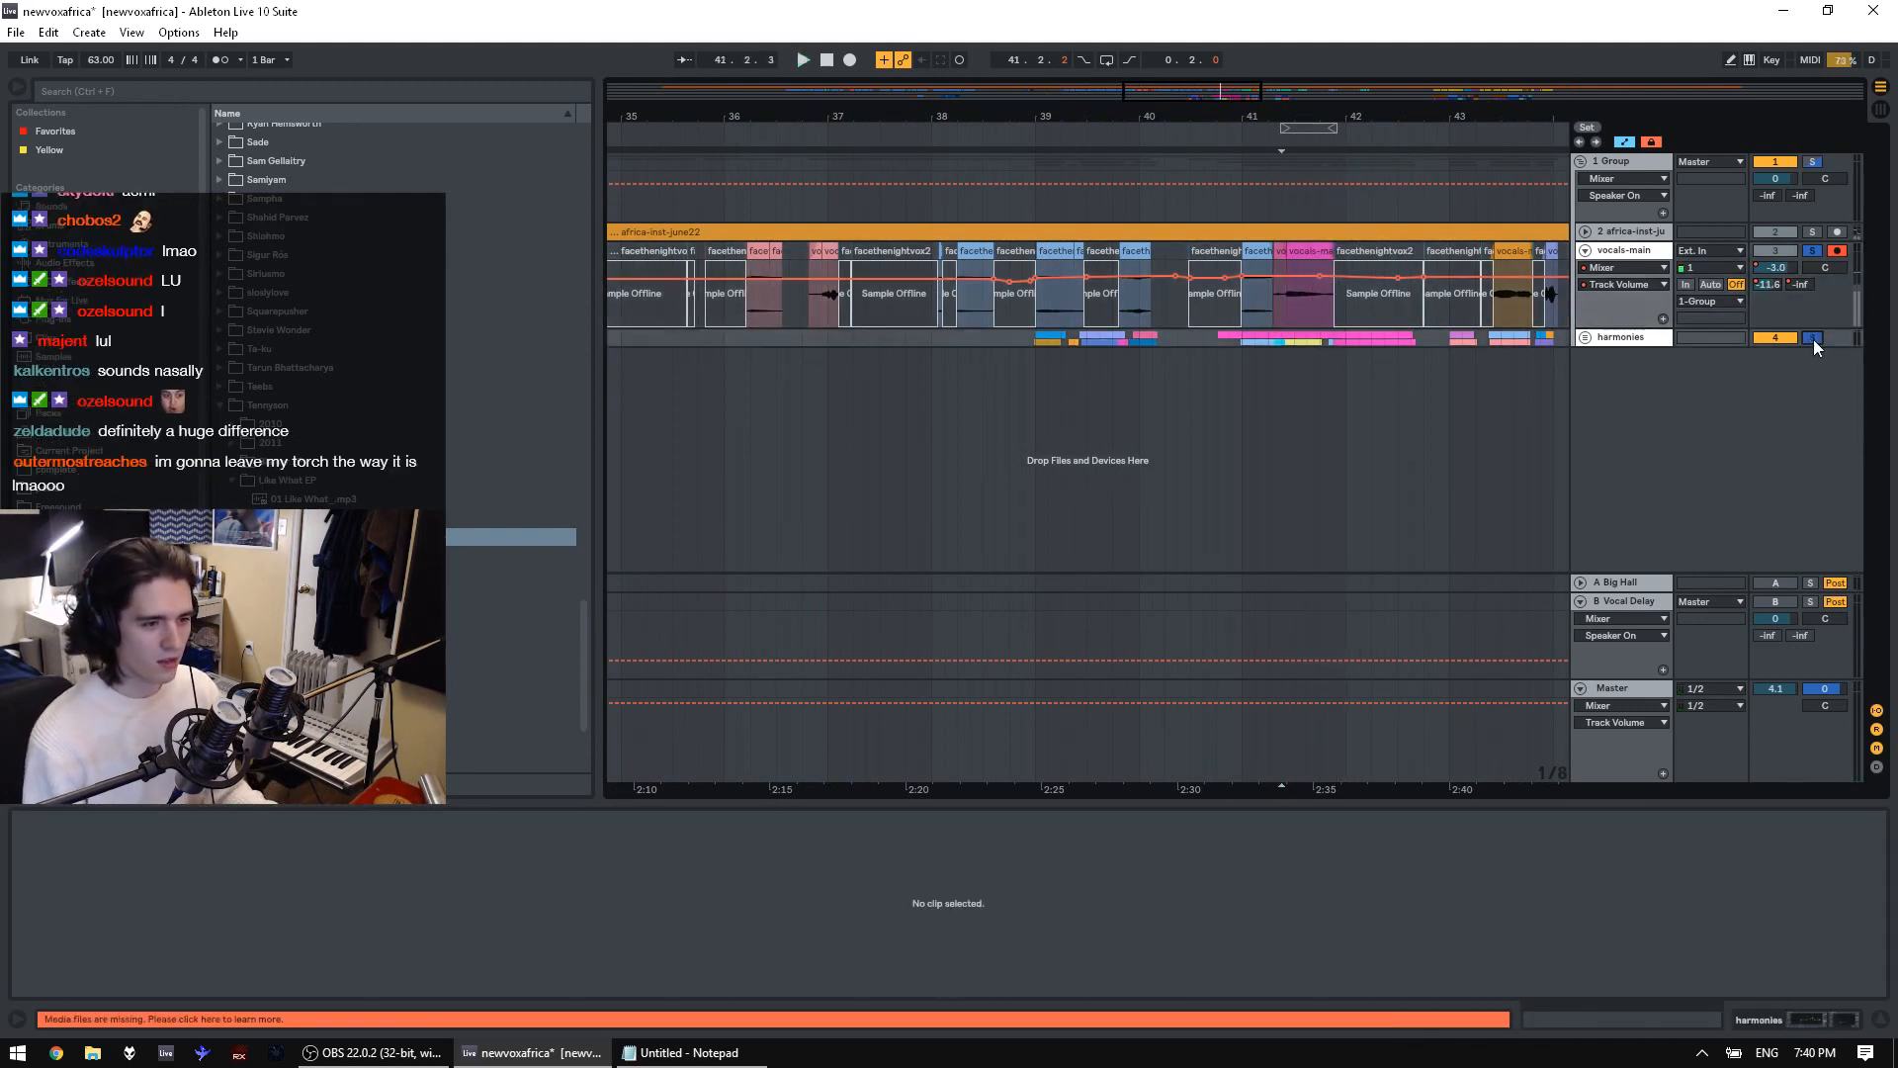
Unfold the soloed harmonies group and play it from just before bar 39, unsoloing vocals-main during playback
{"action": "left_click", "coordinate": [1586, 338]}
{"action": "key", "text": "space"}
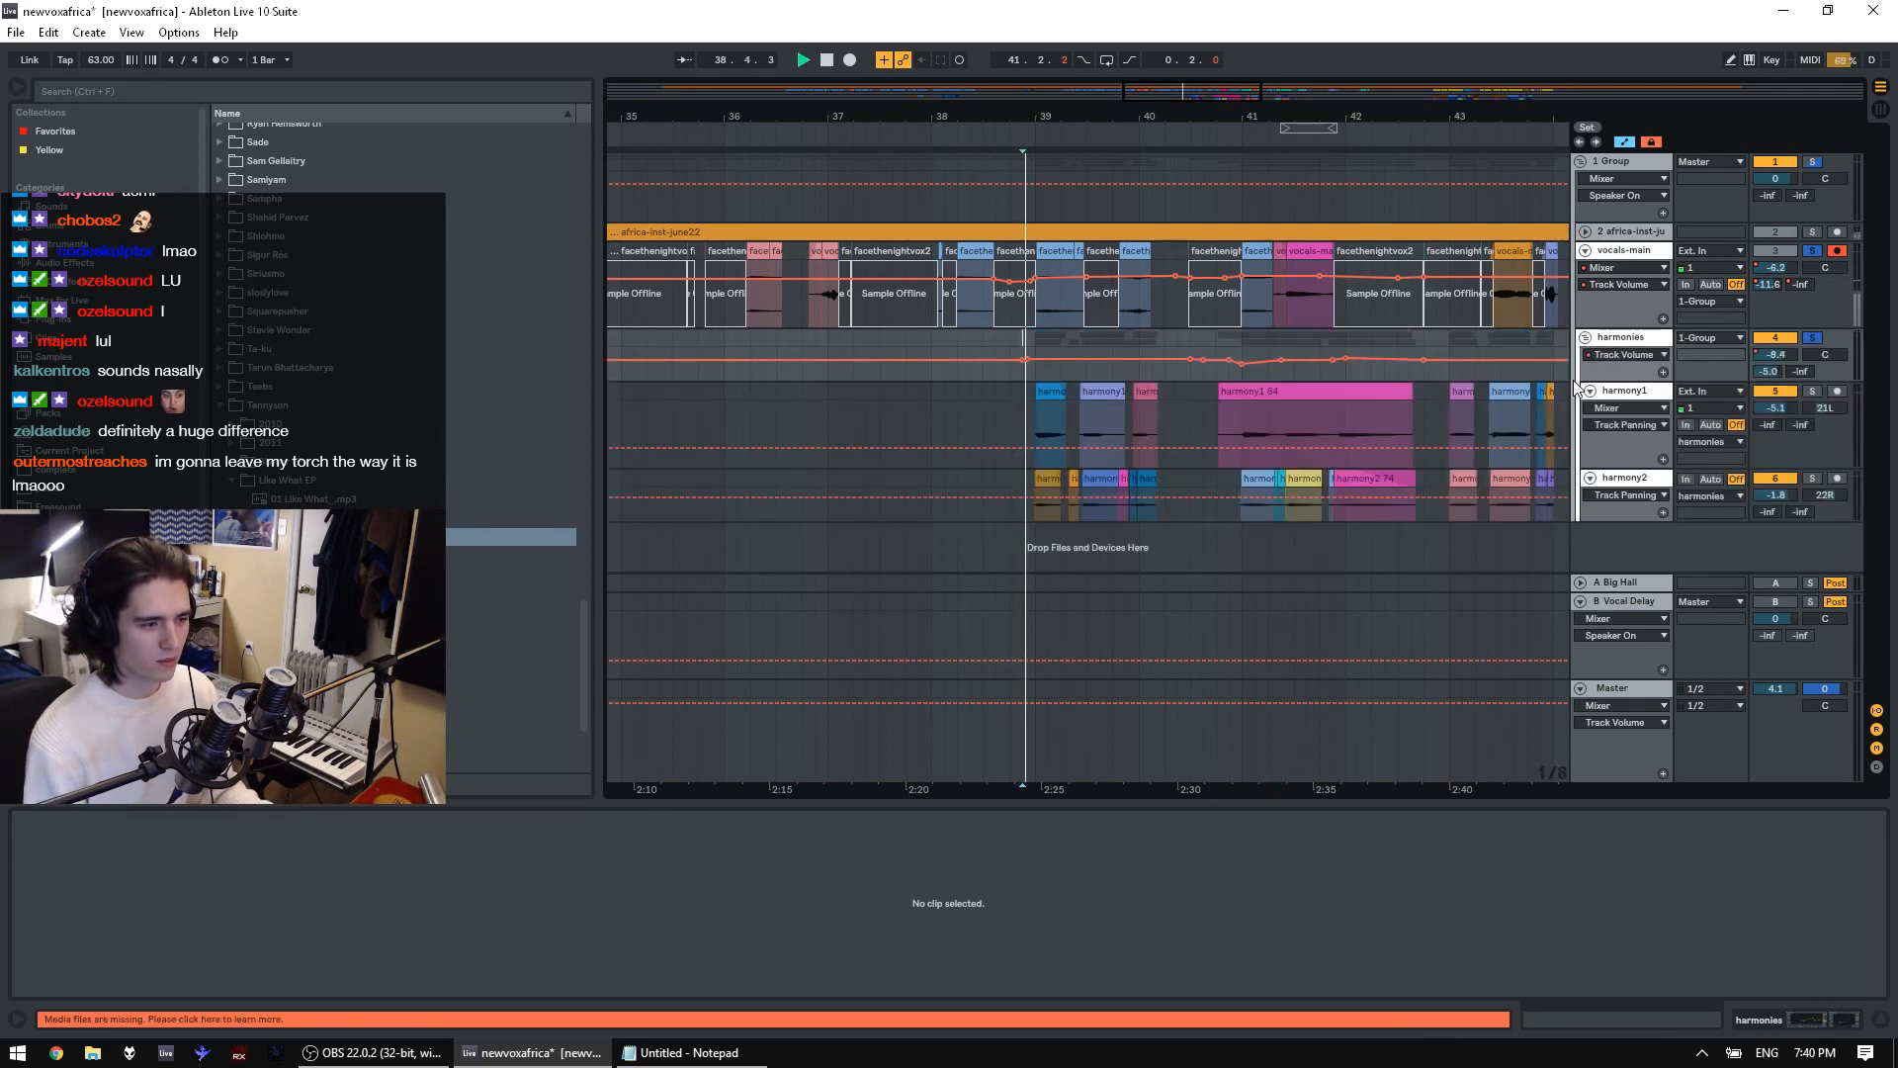
{"action": "left_click", "coordinate": [1813, 253]}
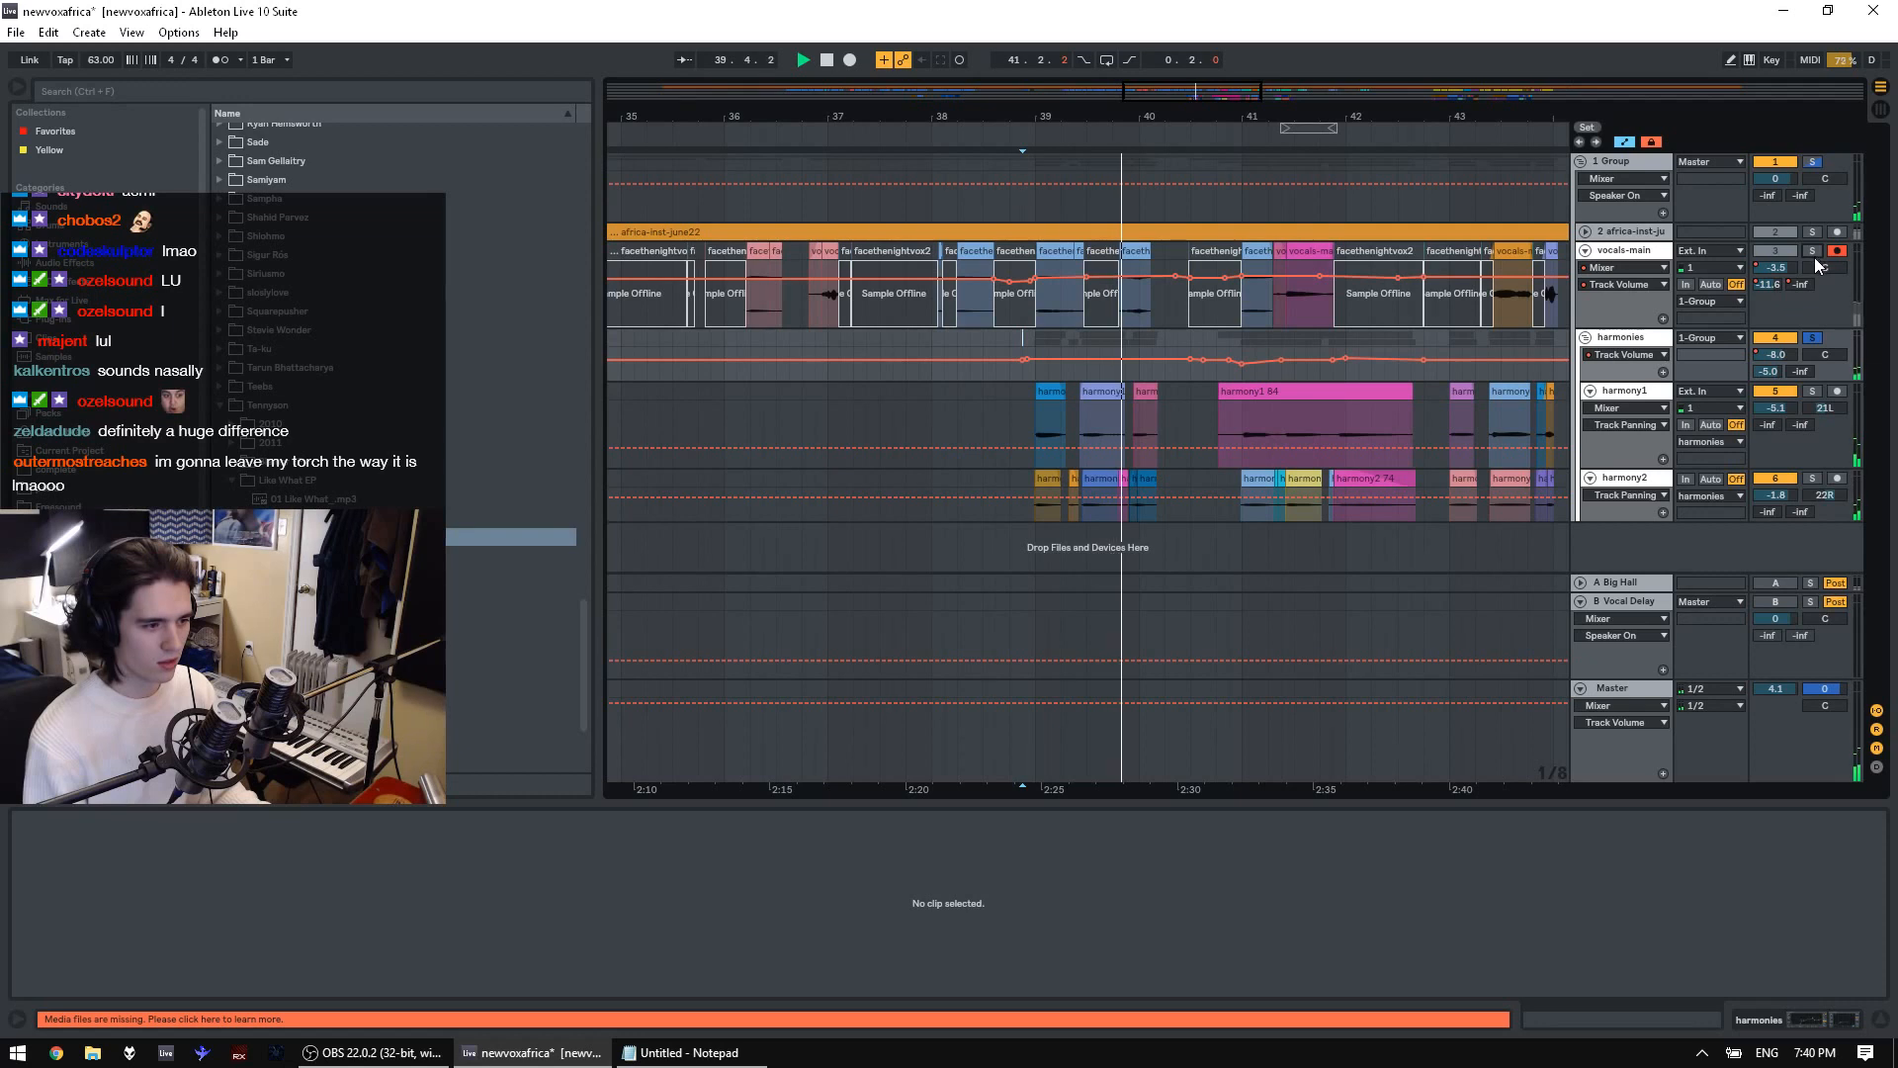
Audition the harmony1 and harmony2 parts on their own from 39.1.1 and 38.4.4
{"action": "left_click", "coordinate": [1040, 411]}
{"action": "left_click_drag", "start_coordinate": [1089, 117], "coordinate": [1089, 123]}
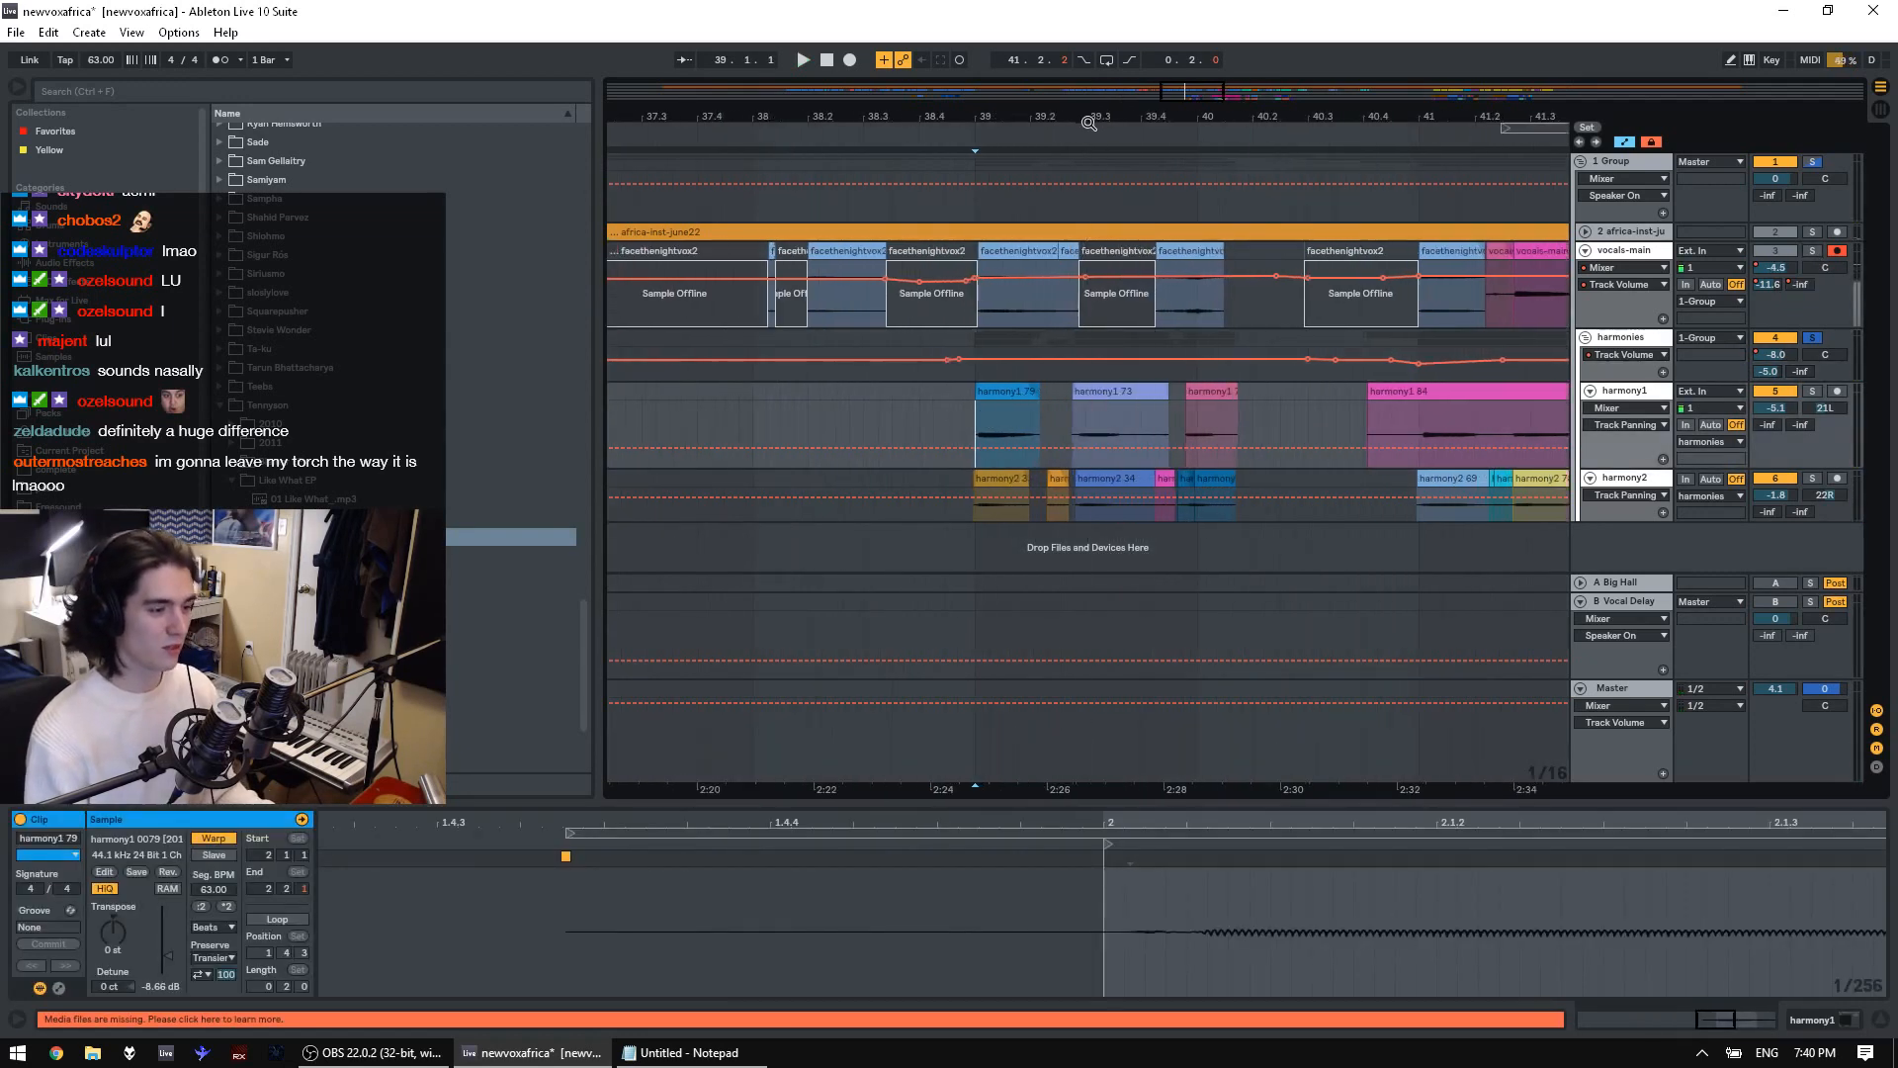
{"action": "left_click", "coordinate": [961, 415]}
{"action": "key", "text": "space"}
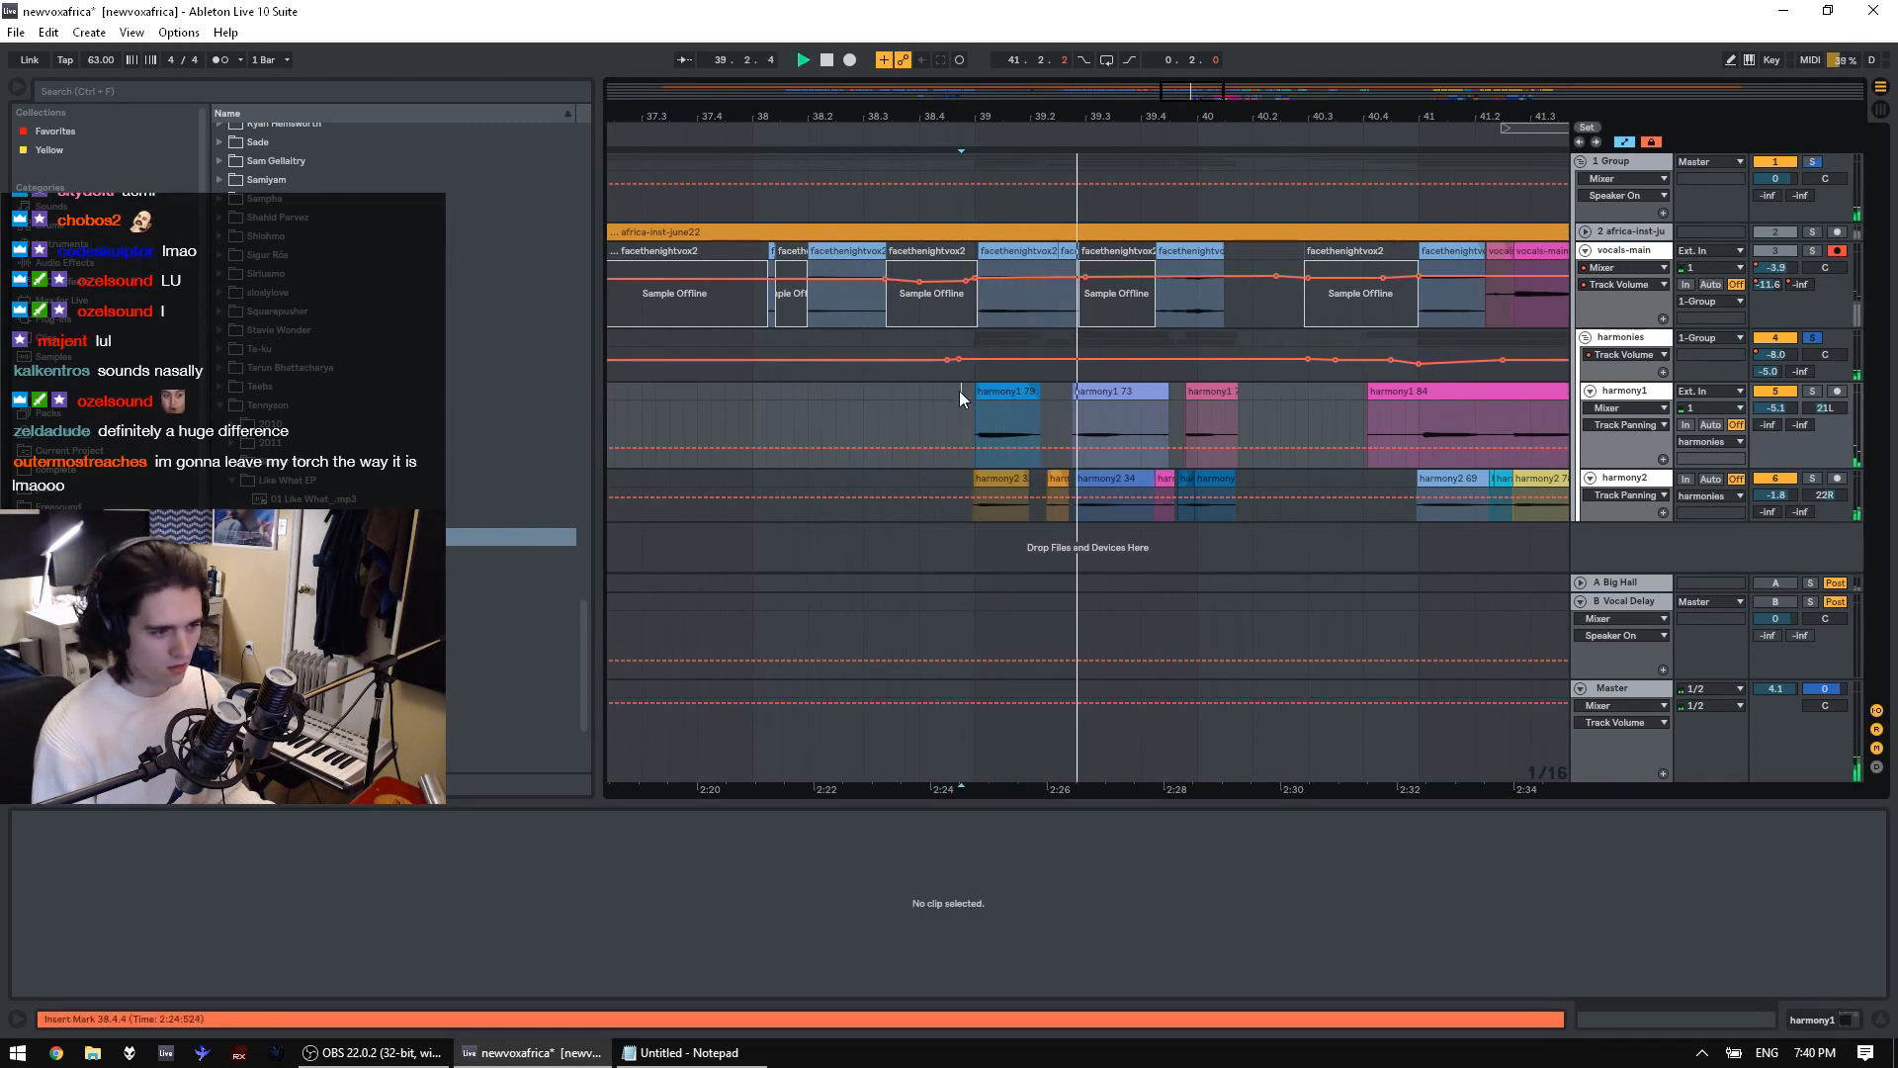
{"action": "key", "text": "space"}
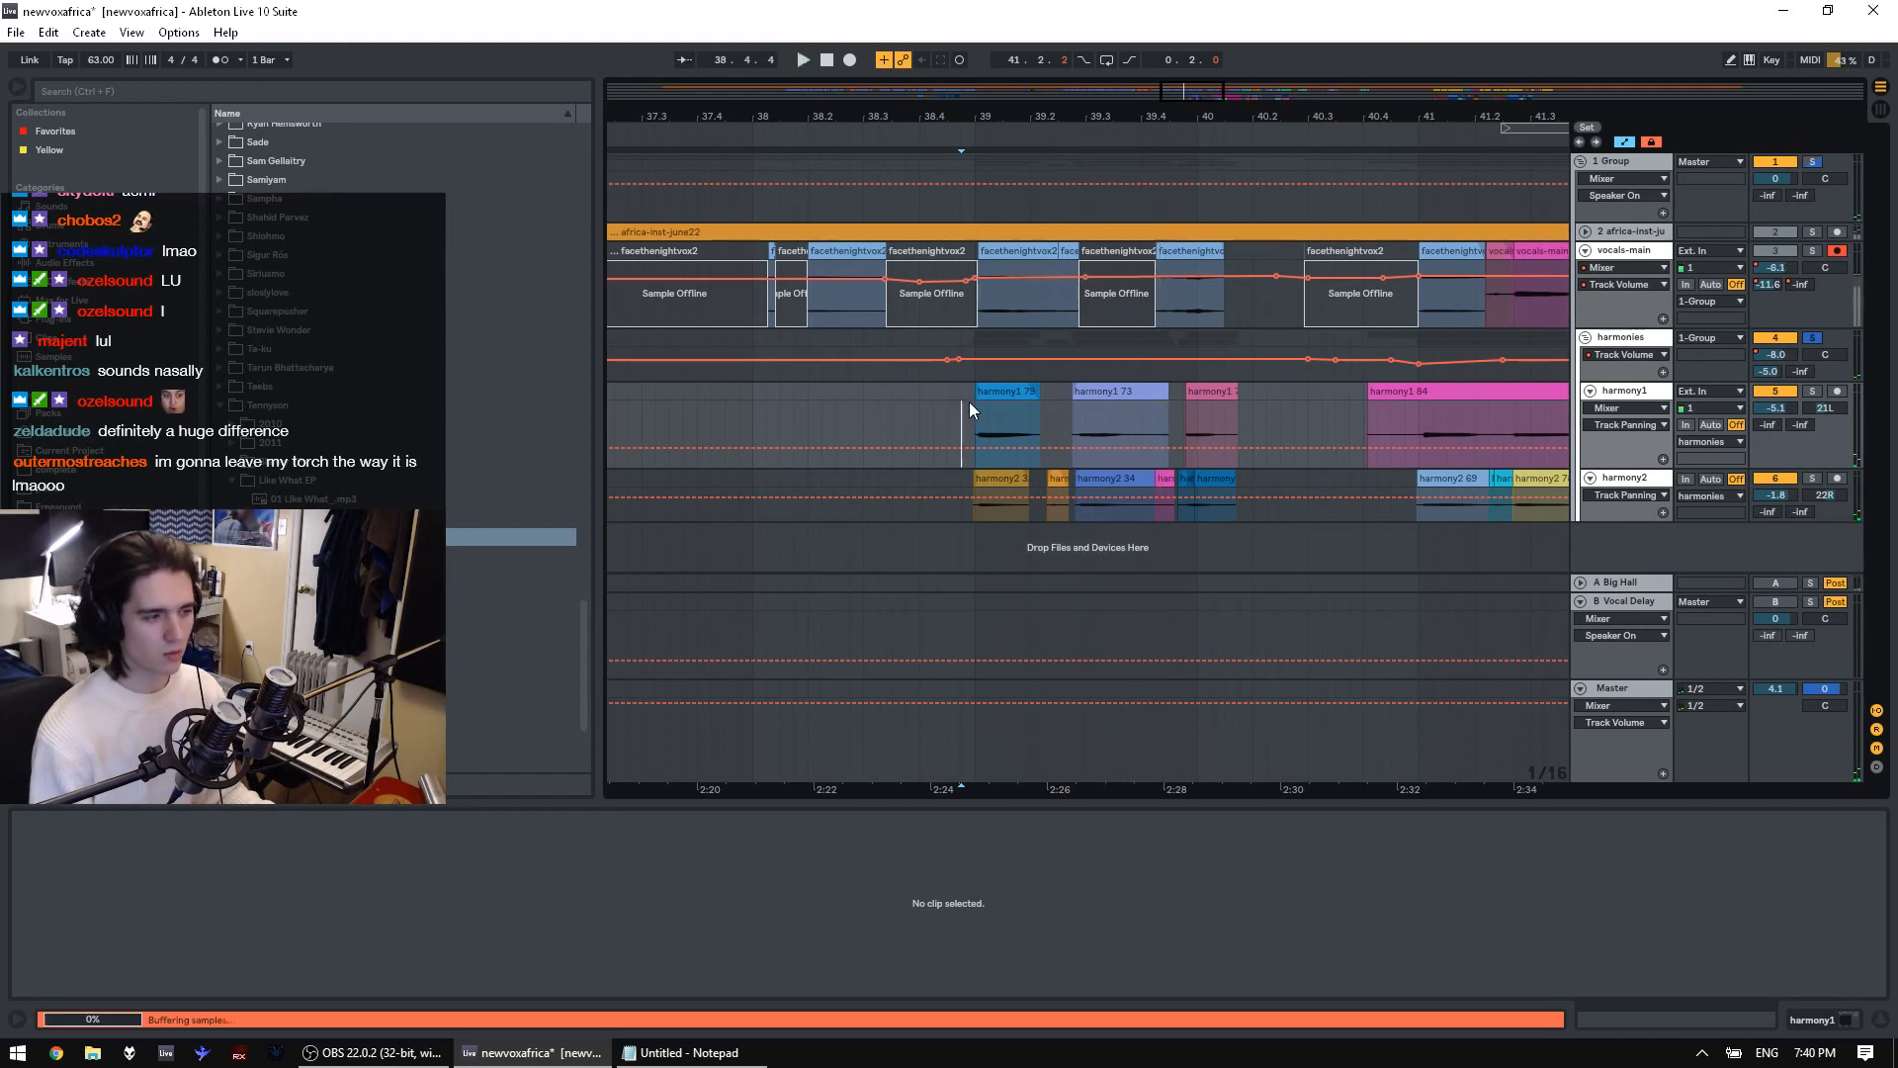
Select the harmony1 and harmony2 clips from 38.4.4 to 40.2.1 and audition them
{"action": "left_click_drag", "start_coordinate": [969, 402], "coordinate": [1248, 499]}
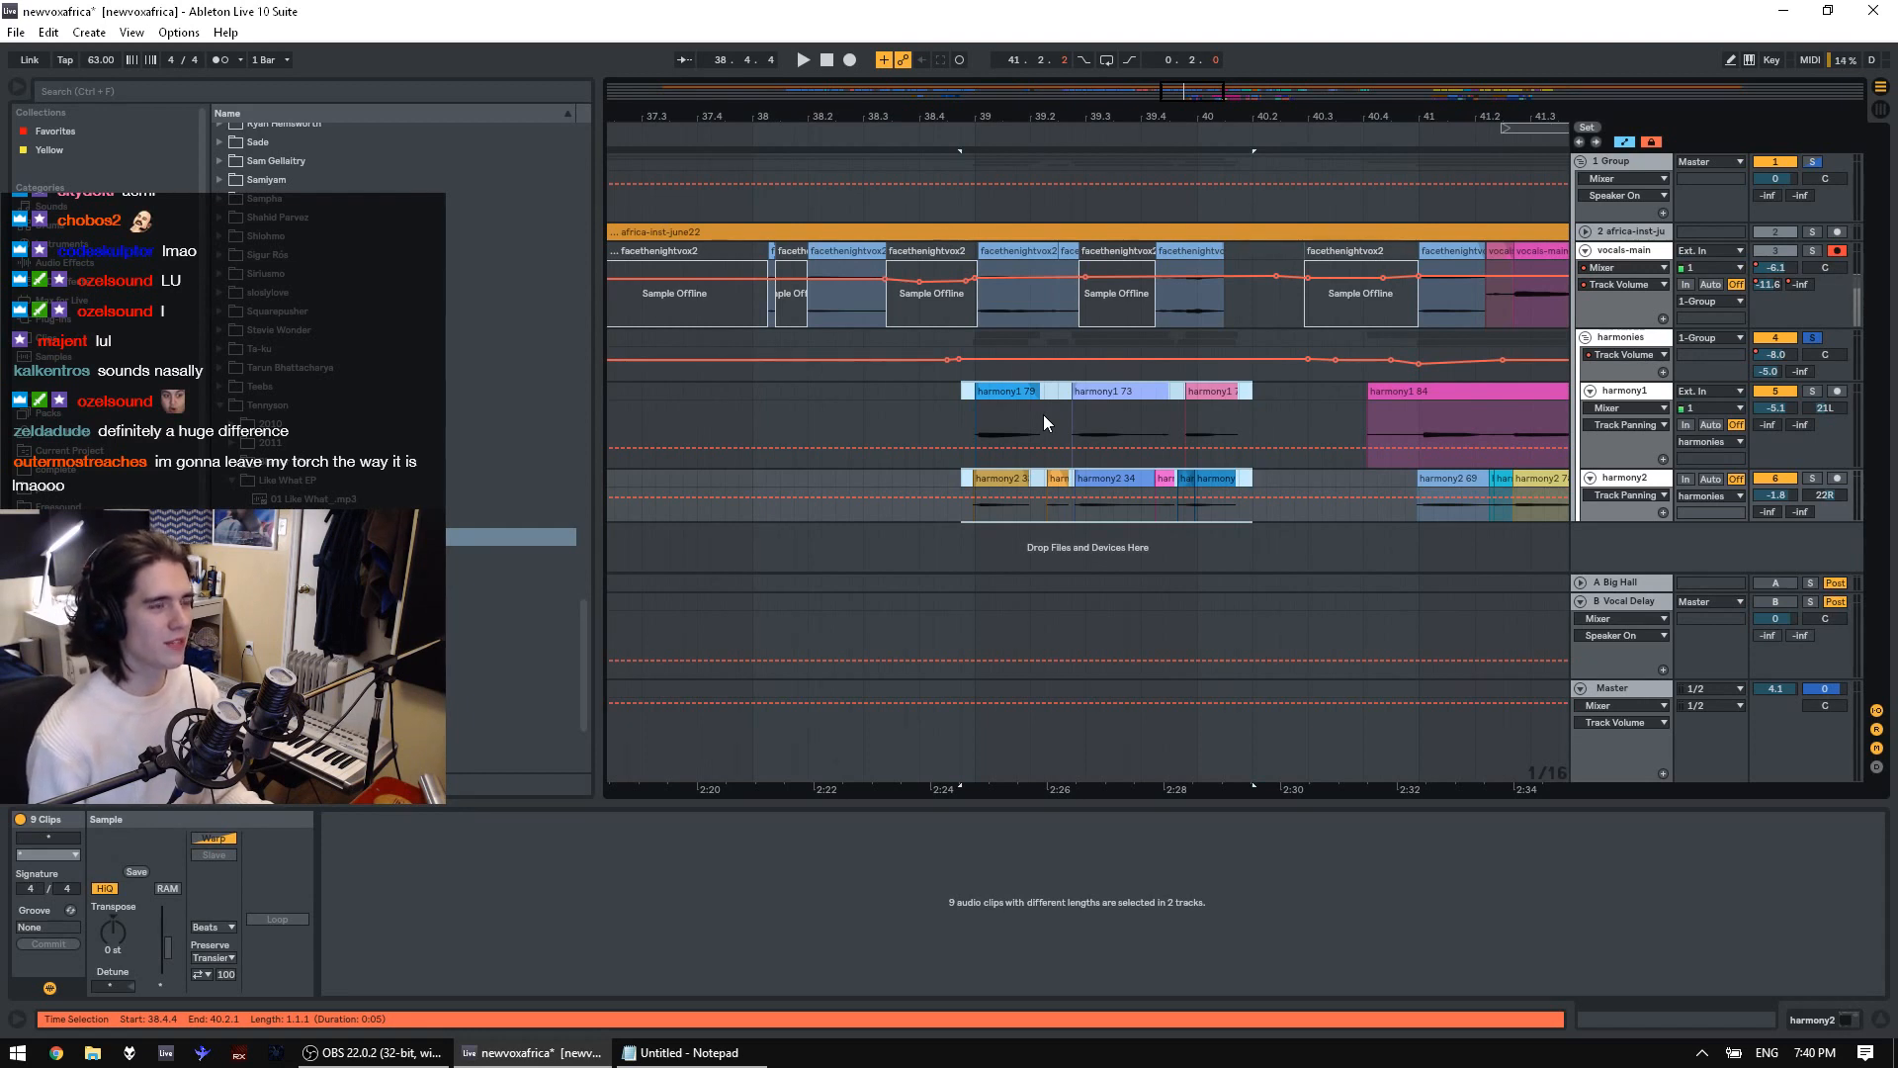
{"action": "key", "text": "space"}
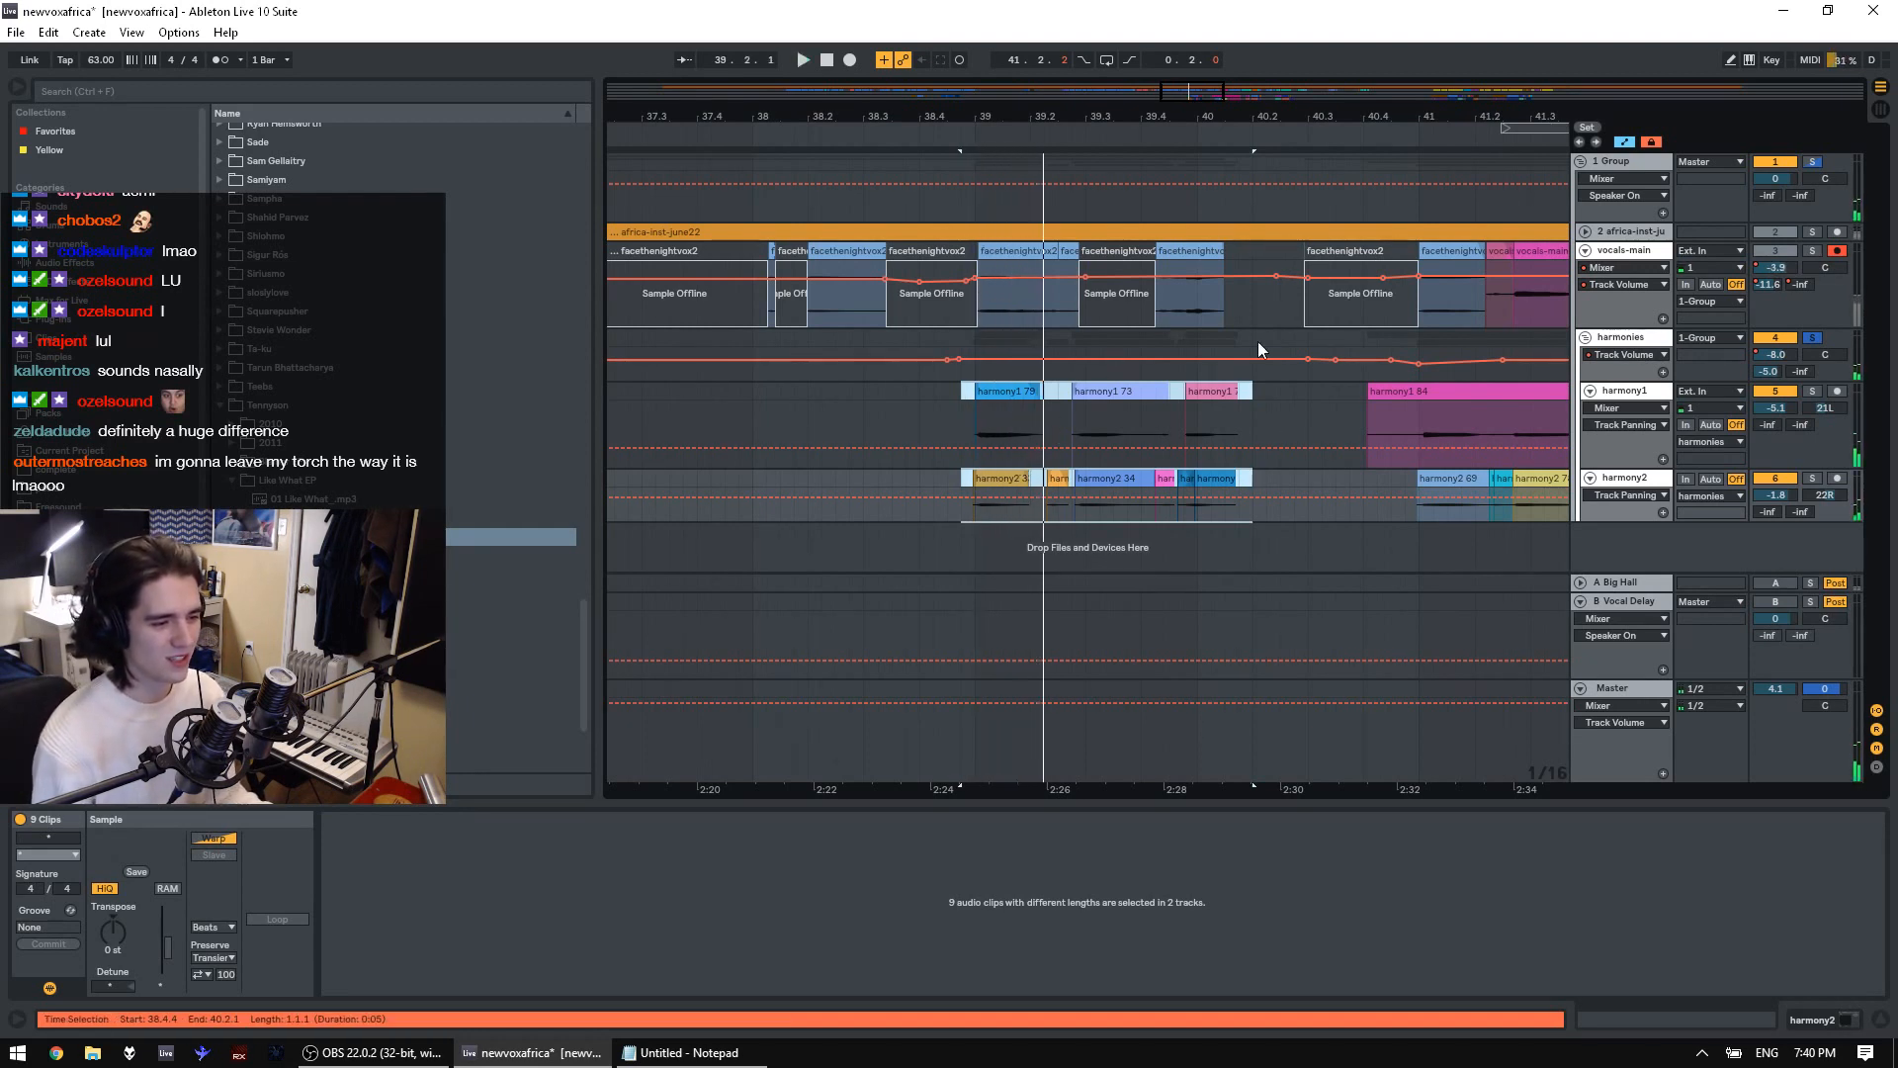
{"action": "key", "text": "space"}
{"action": "key", "text": "space"}
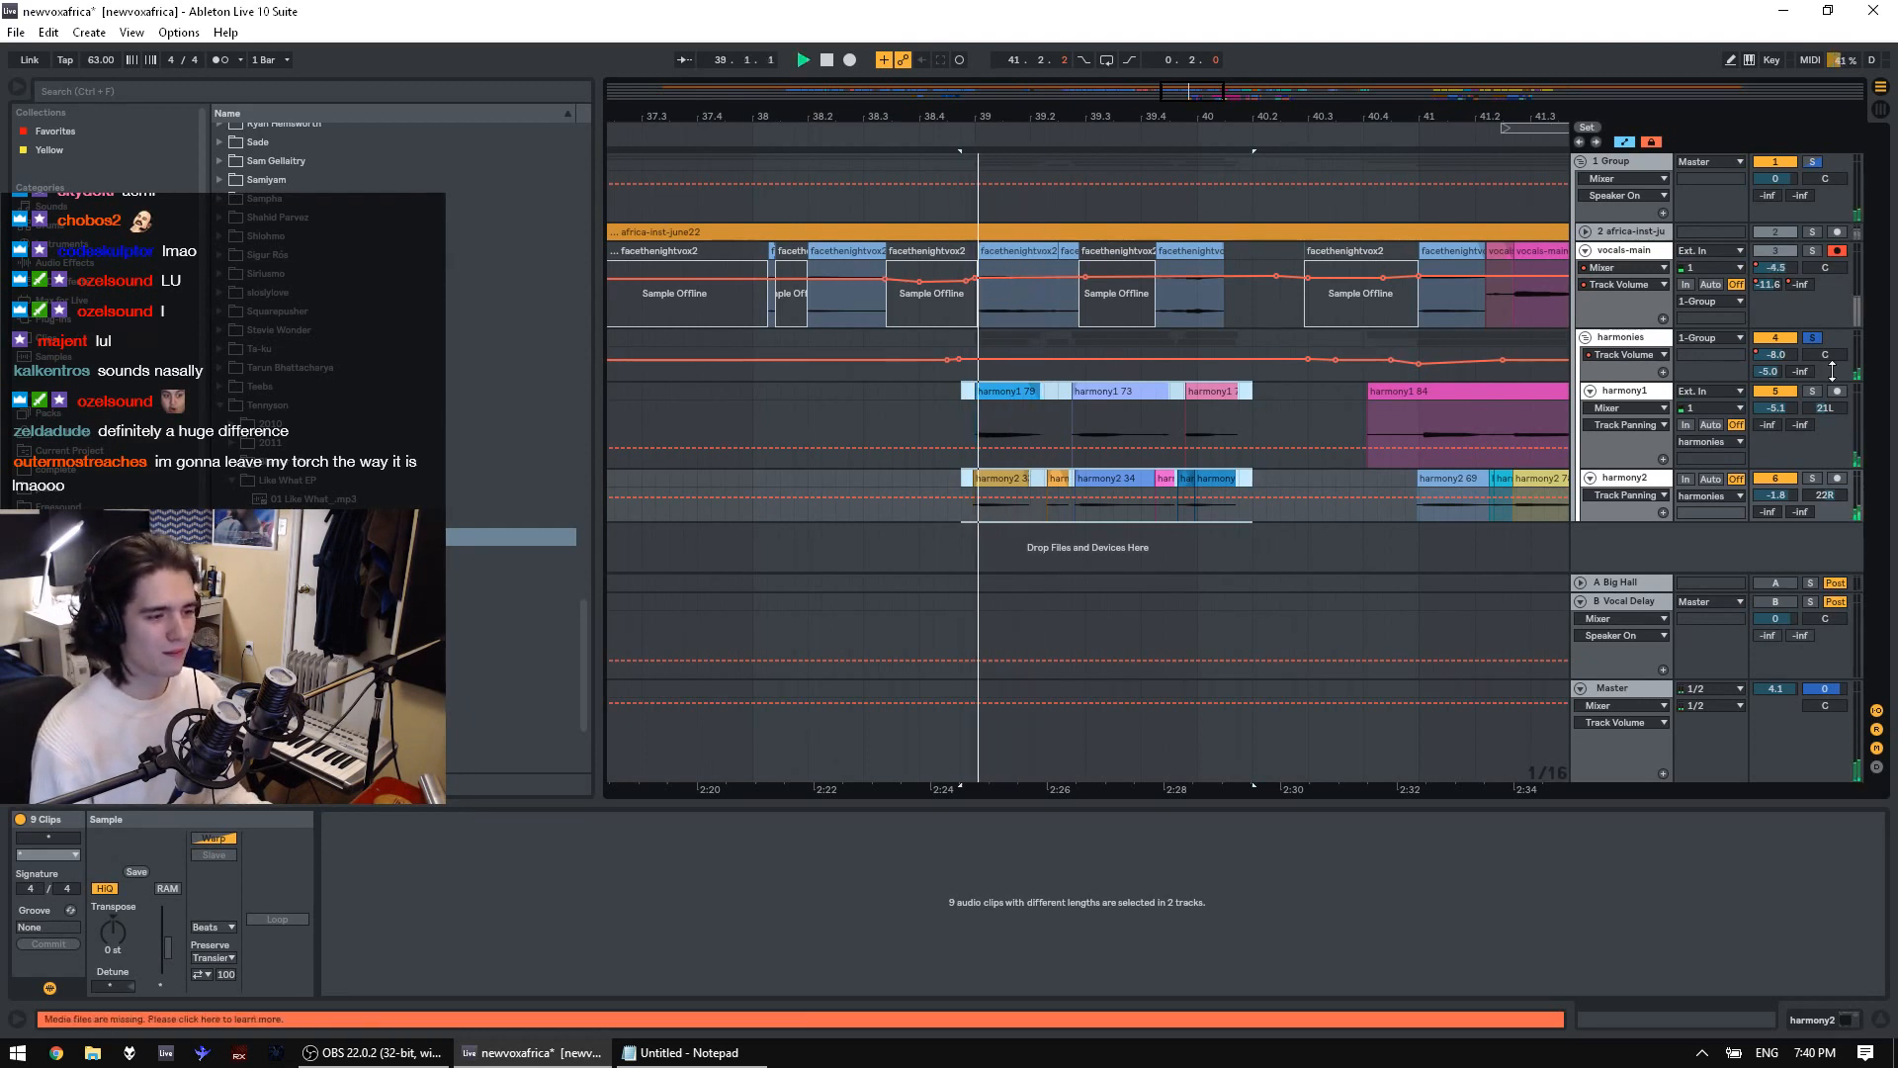
Audition the harmonies from 38.4.4 and 39.4.2, toggling the vocals-main solo to compare them with and without the lead
{"action": "left_click", "coordinate": [951, 415]}
{"action": "key", "text": "space"}
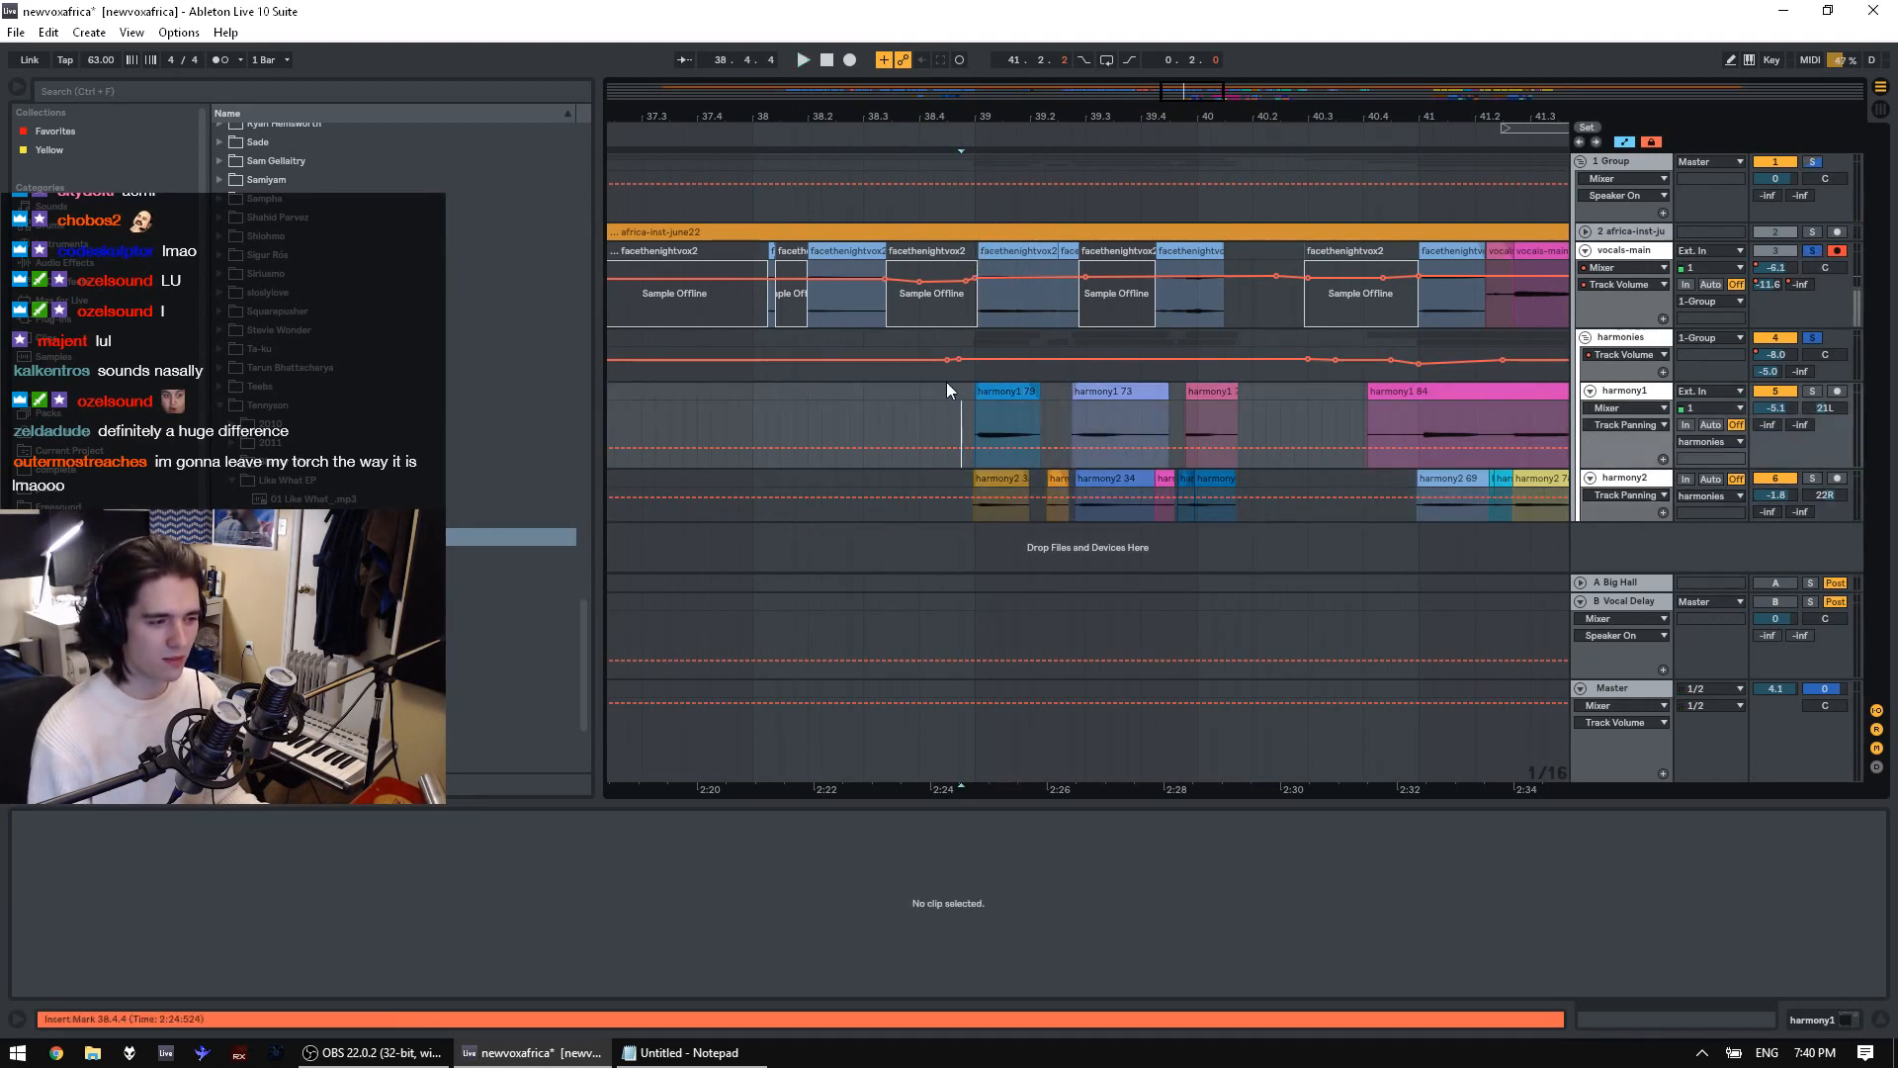
{"action": "key", "text": "space"}
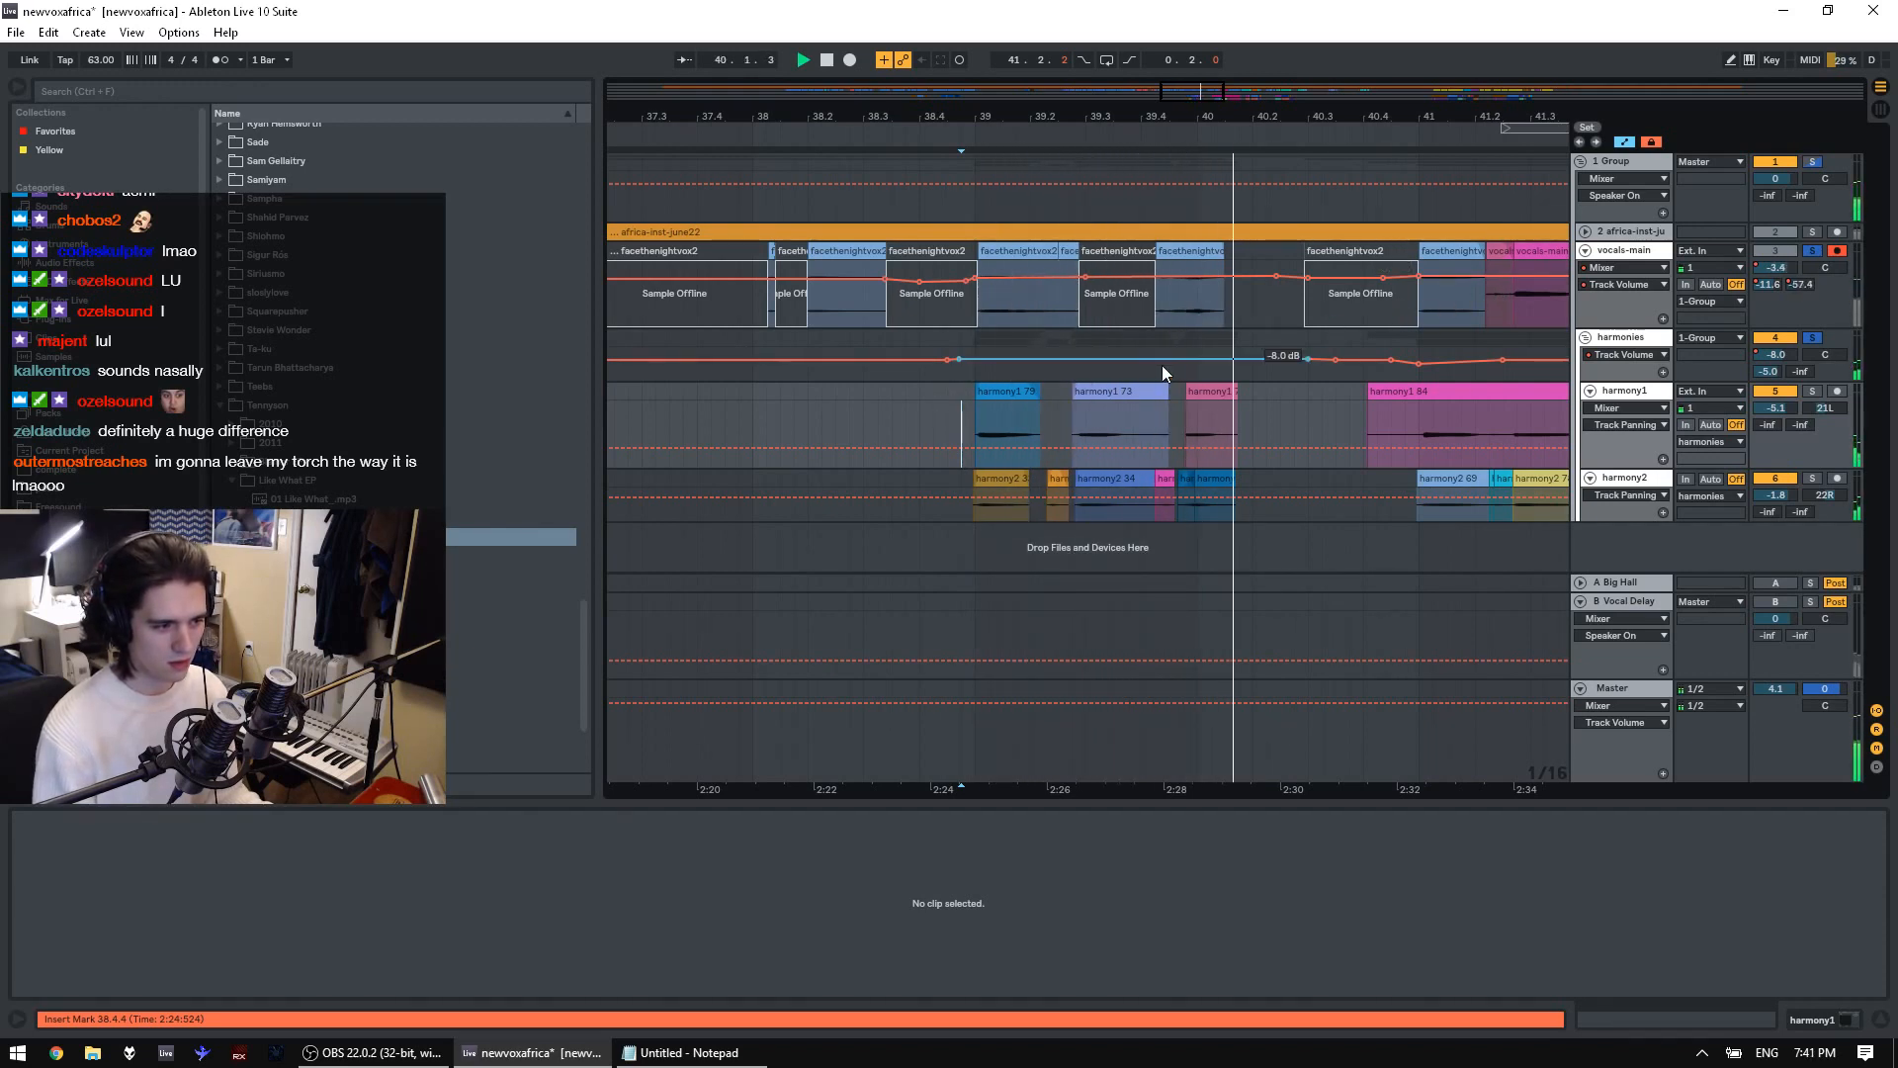
{"action": "left_click", "coordinate": [1157, 406]}
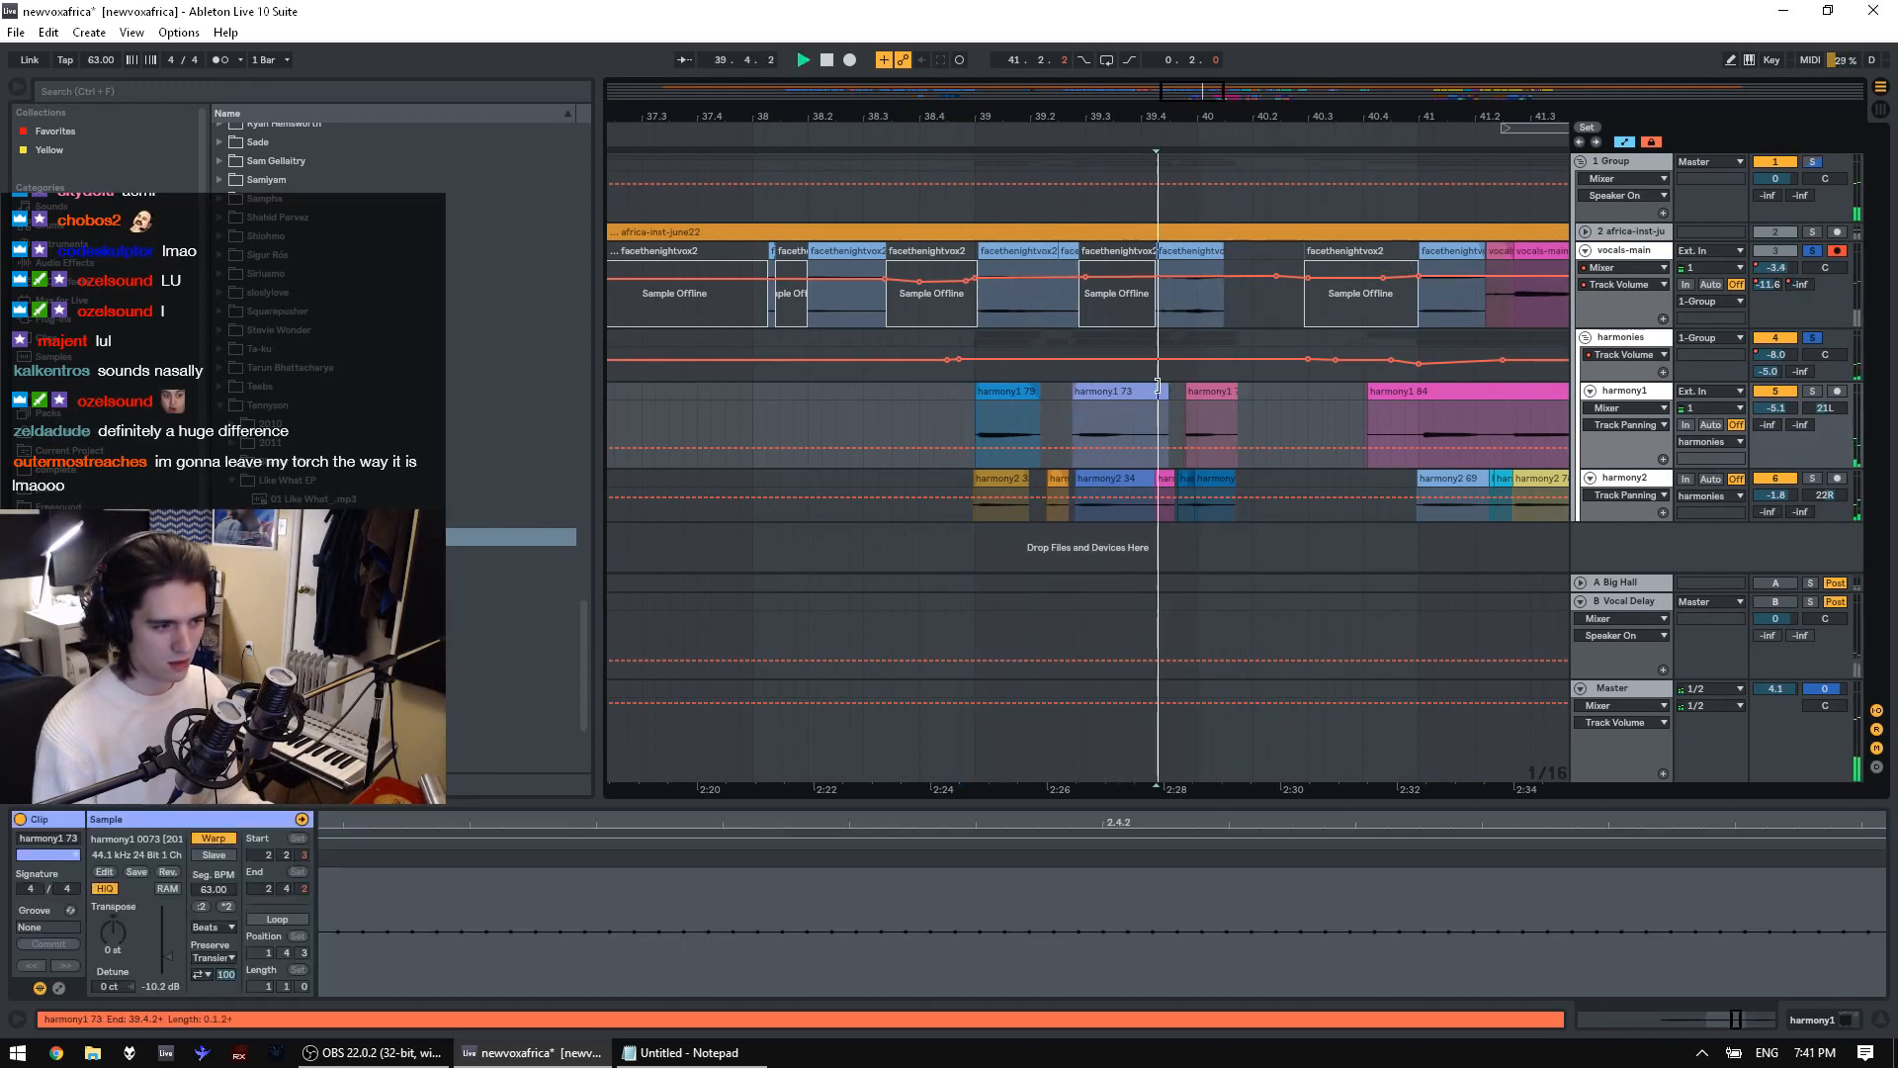
{"action": "left_click", "coordinate": [1812, 250]}
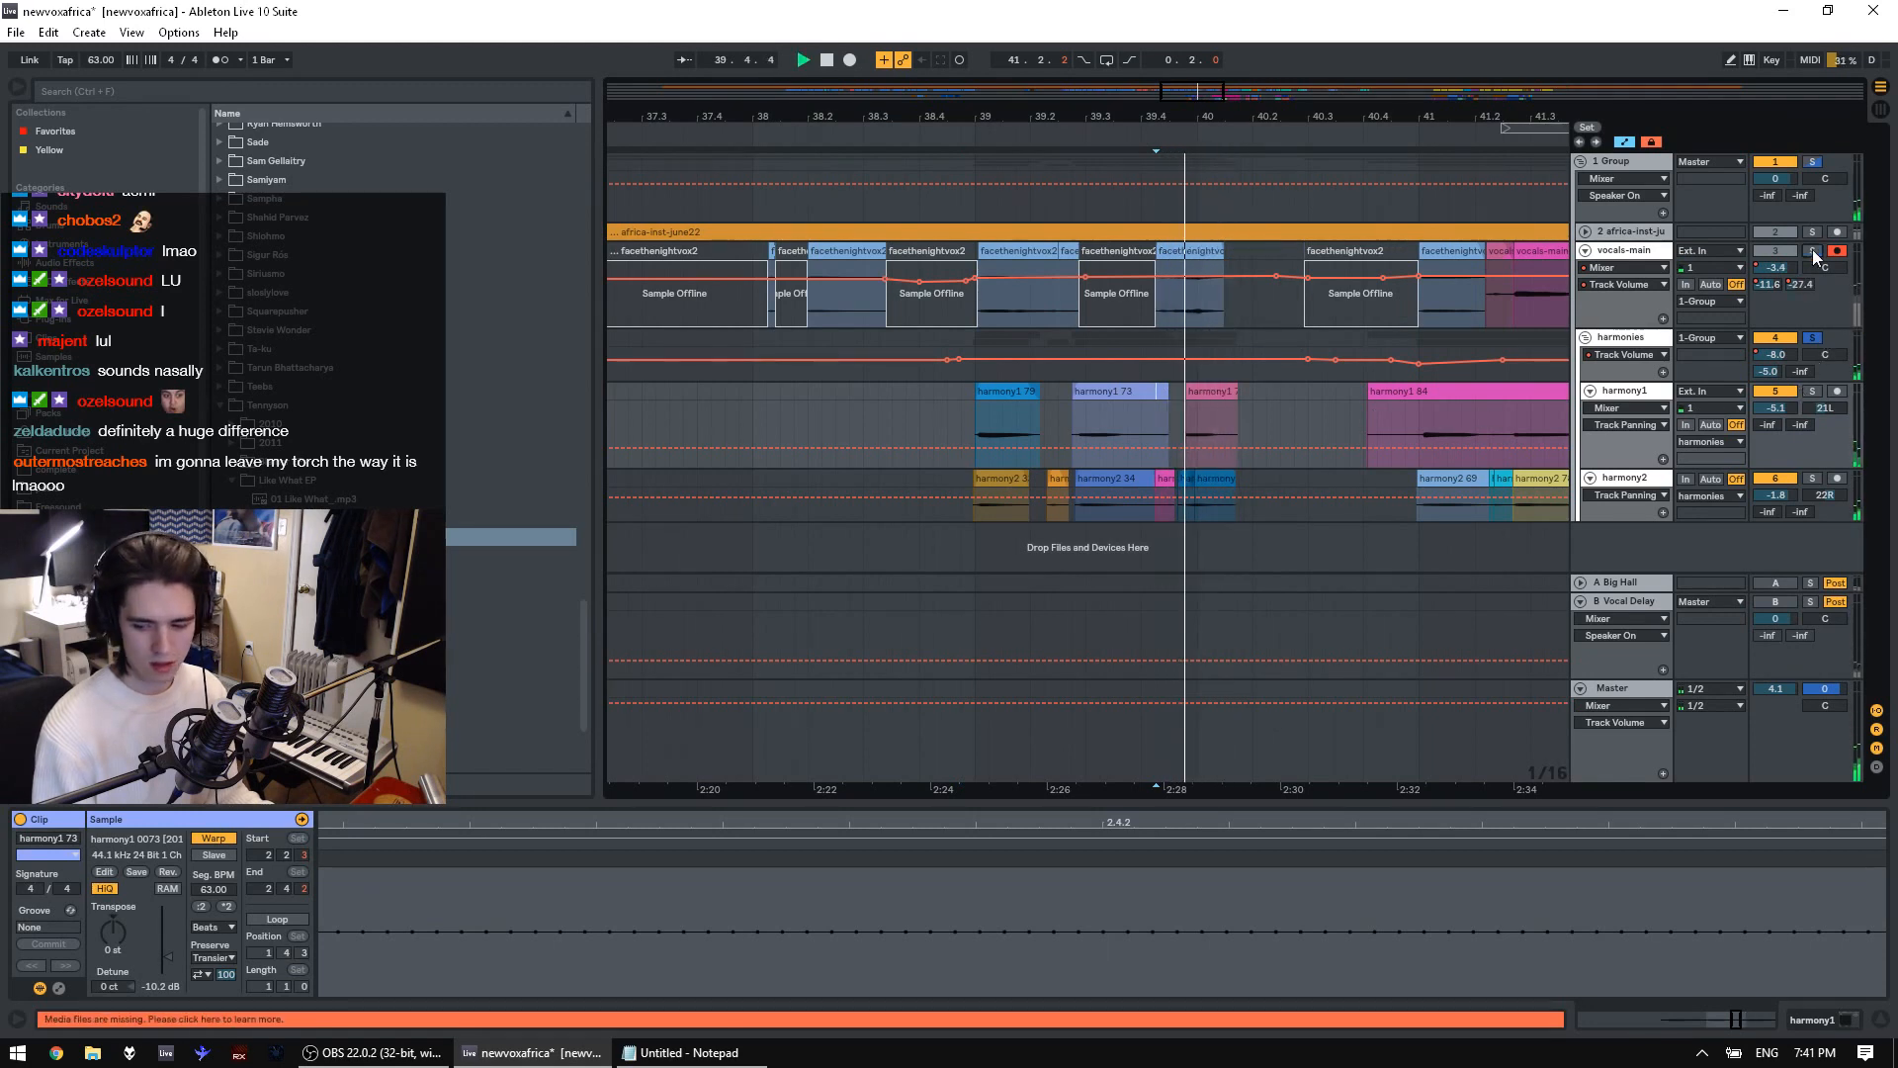
{"action": "left_click", "coordinate": [1812, 250]}
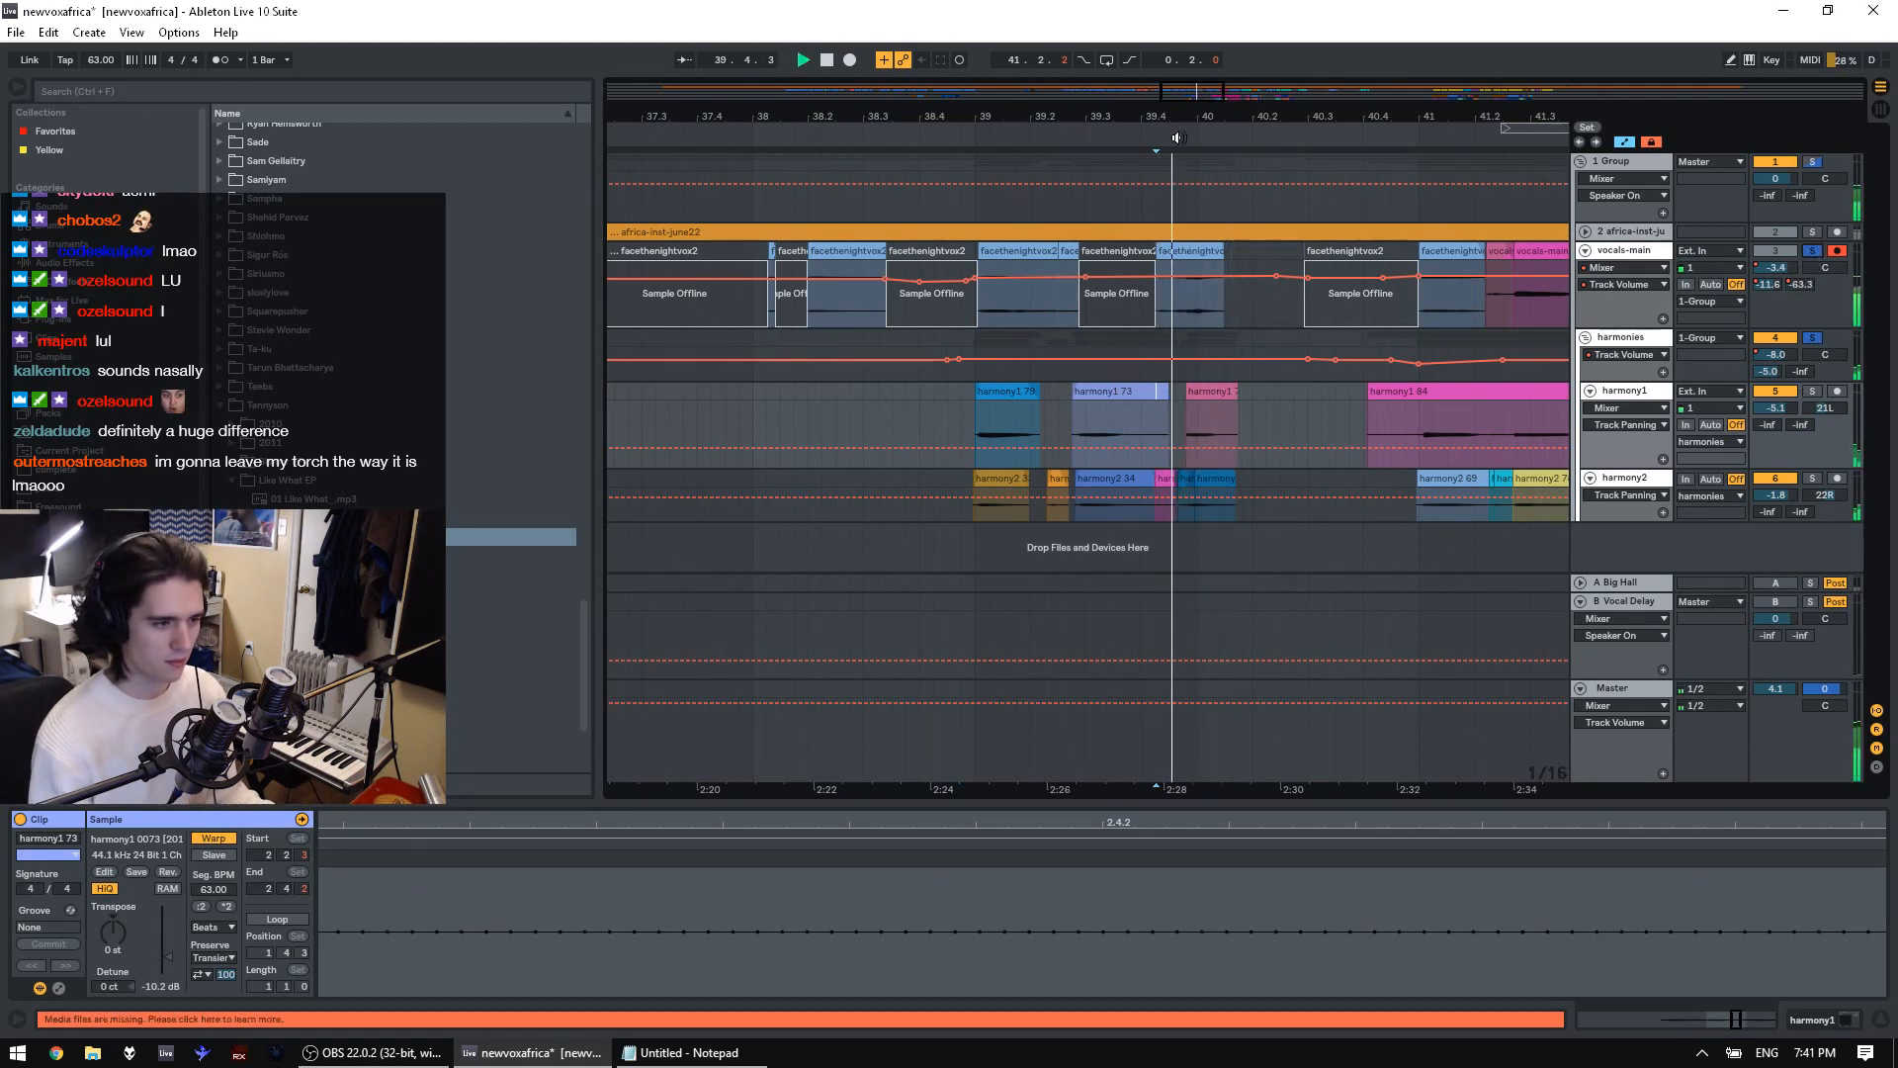
Play the soloed lead vocal and harmonies from 55.1.1 in the last vocal section
{"action": "key", "text": "minus"}
{"action": "key", "text": "minus"}
{"action": "key", "text": "minus"}
{"action": "key", "text": "minus"}
{"action": "left_click", "coordinate": [1236, 512]}
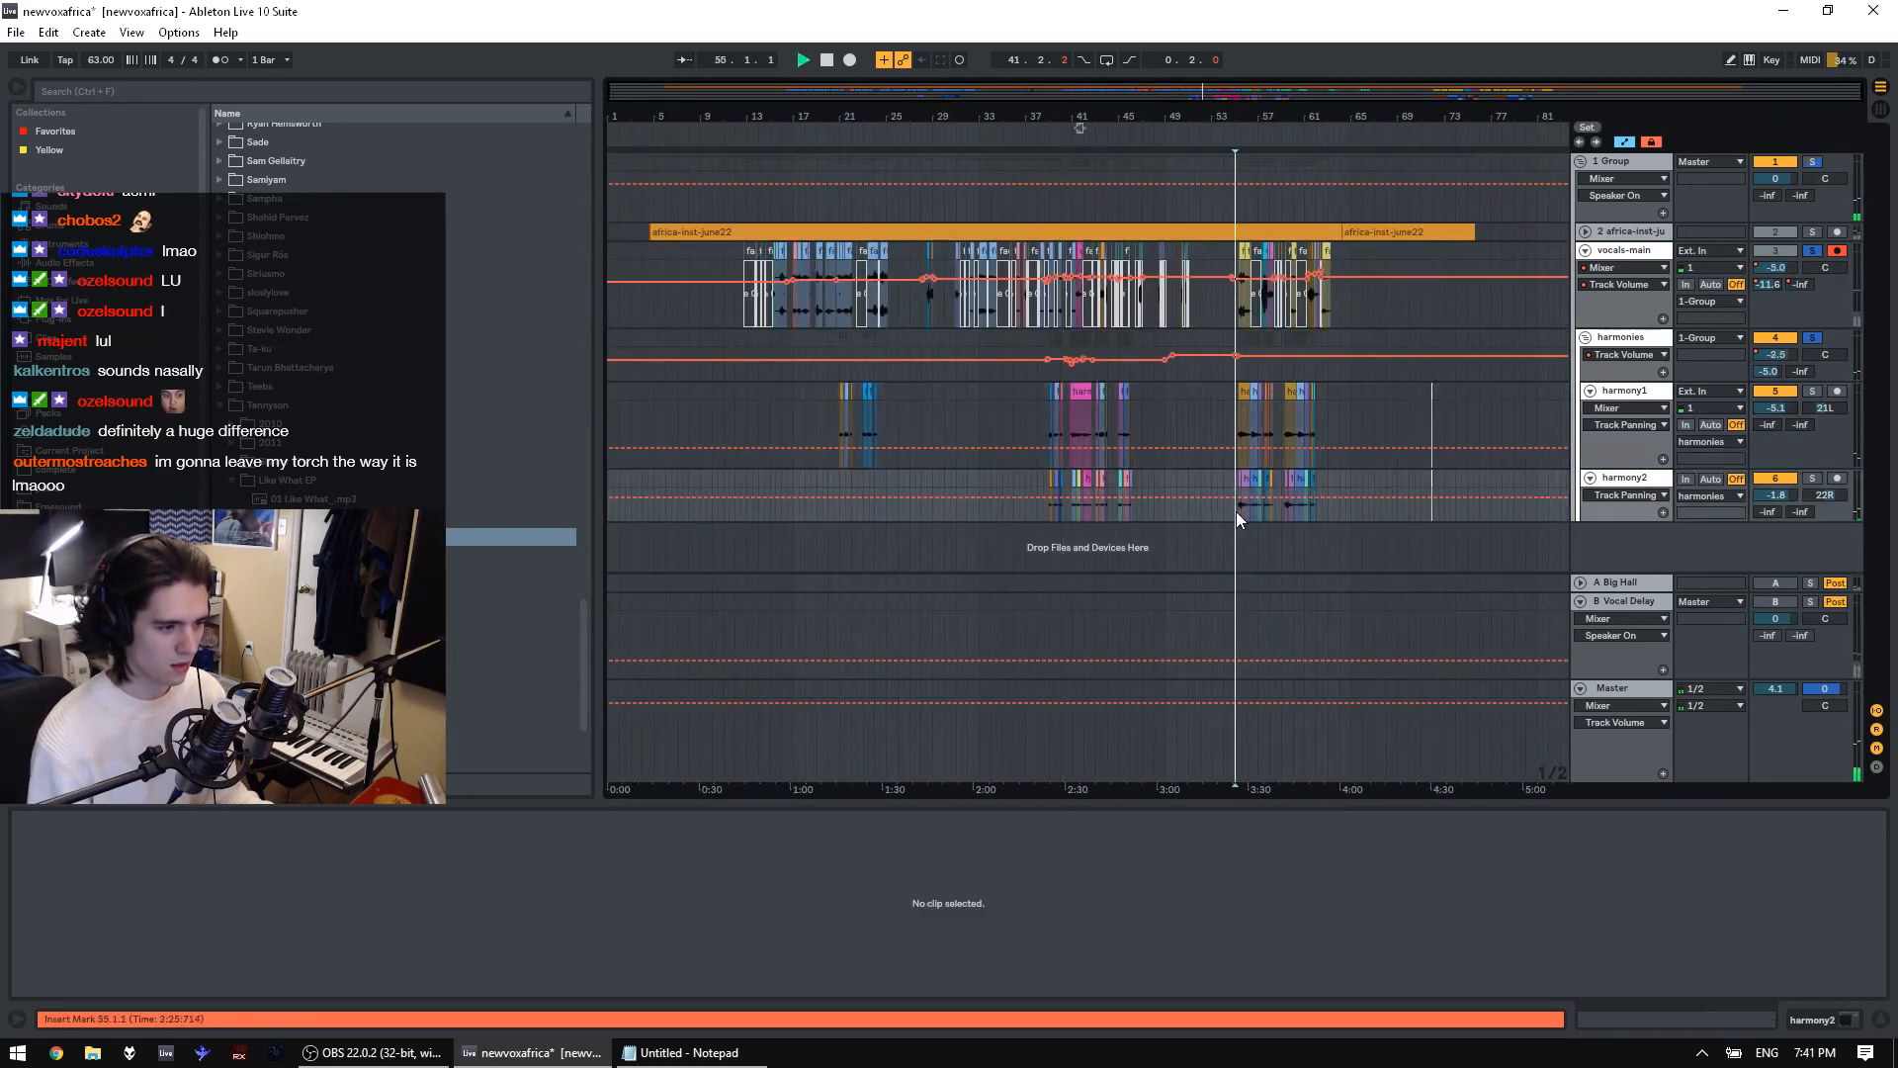
{"action": "key", "text": "plus"}
{"action": "key", "text": "plus"}
{"action": "key", "text": "plus"}
{"action": "key", "text": "plus"}
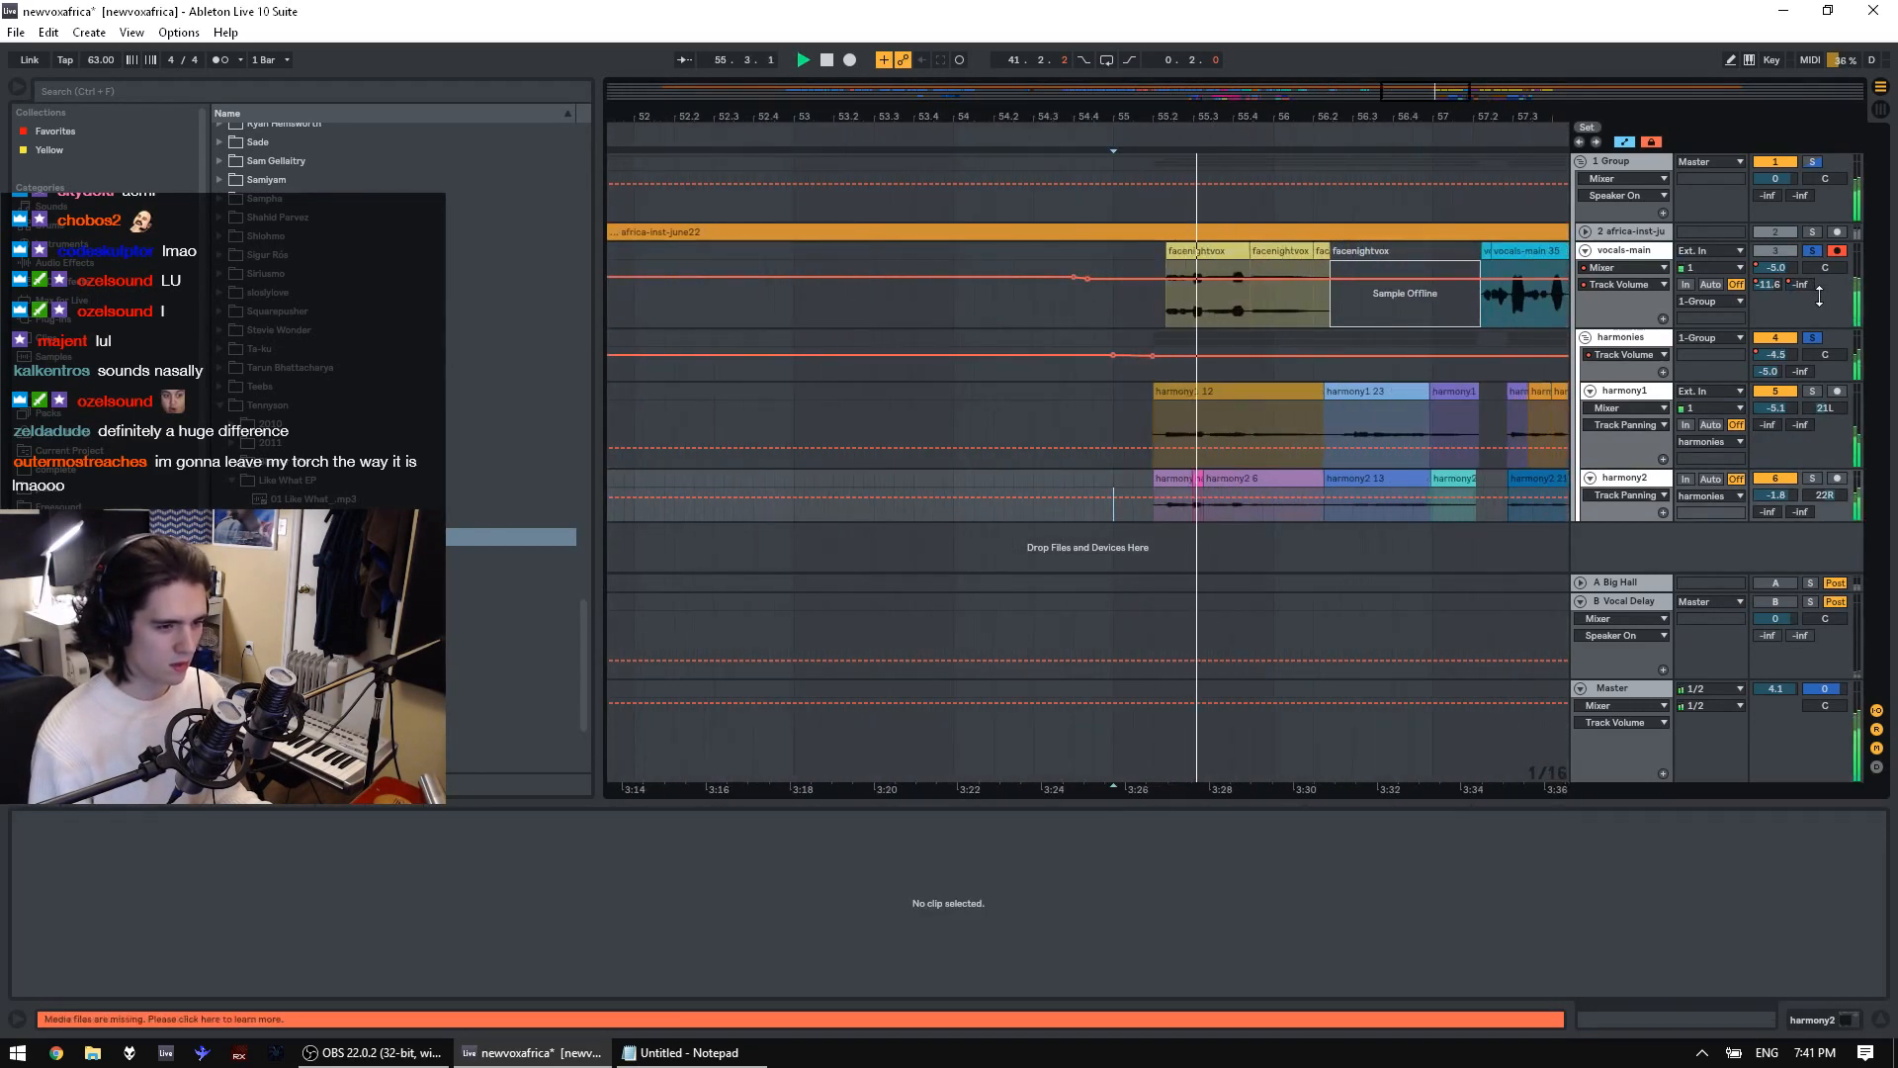
Audition the harmonies from 55.2.2 while soloing harmony1 and harmony2 separately
{"action": "left_click", "coordinate": [1164, 424]}
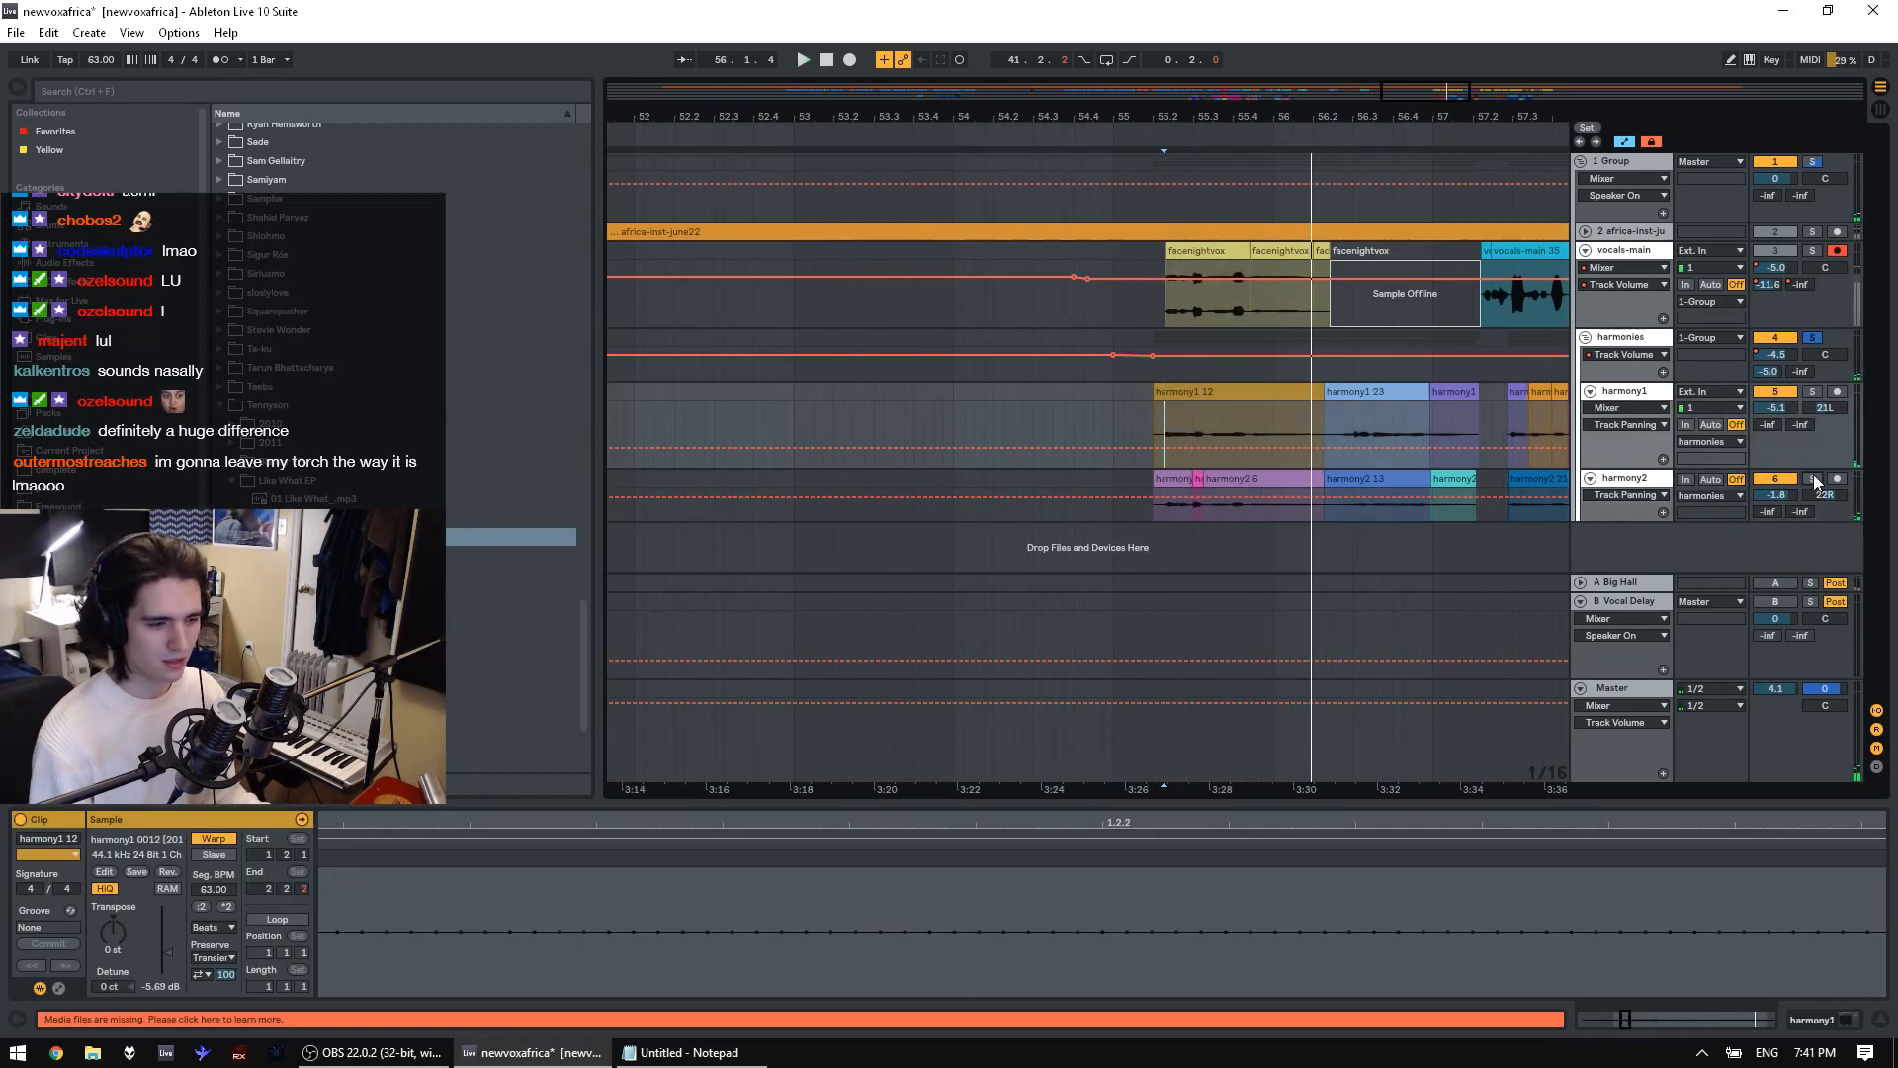
{"action": "left_click", "coordinate": [1813, 478]}
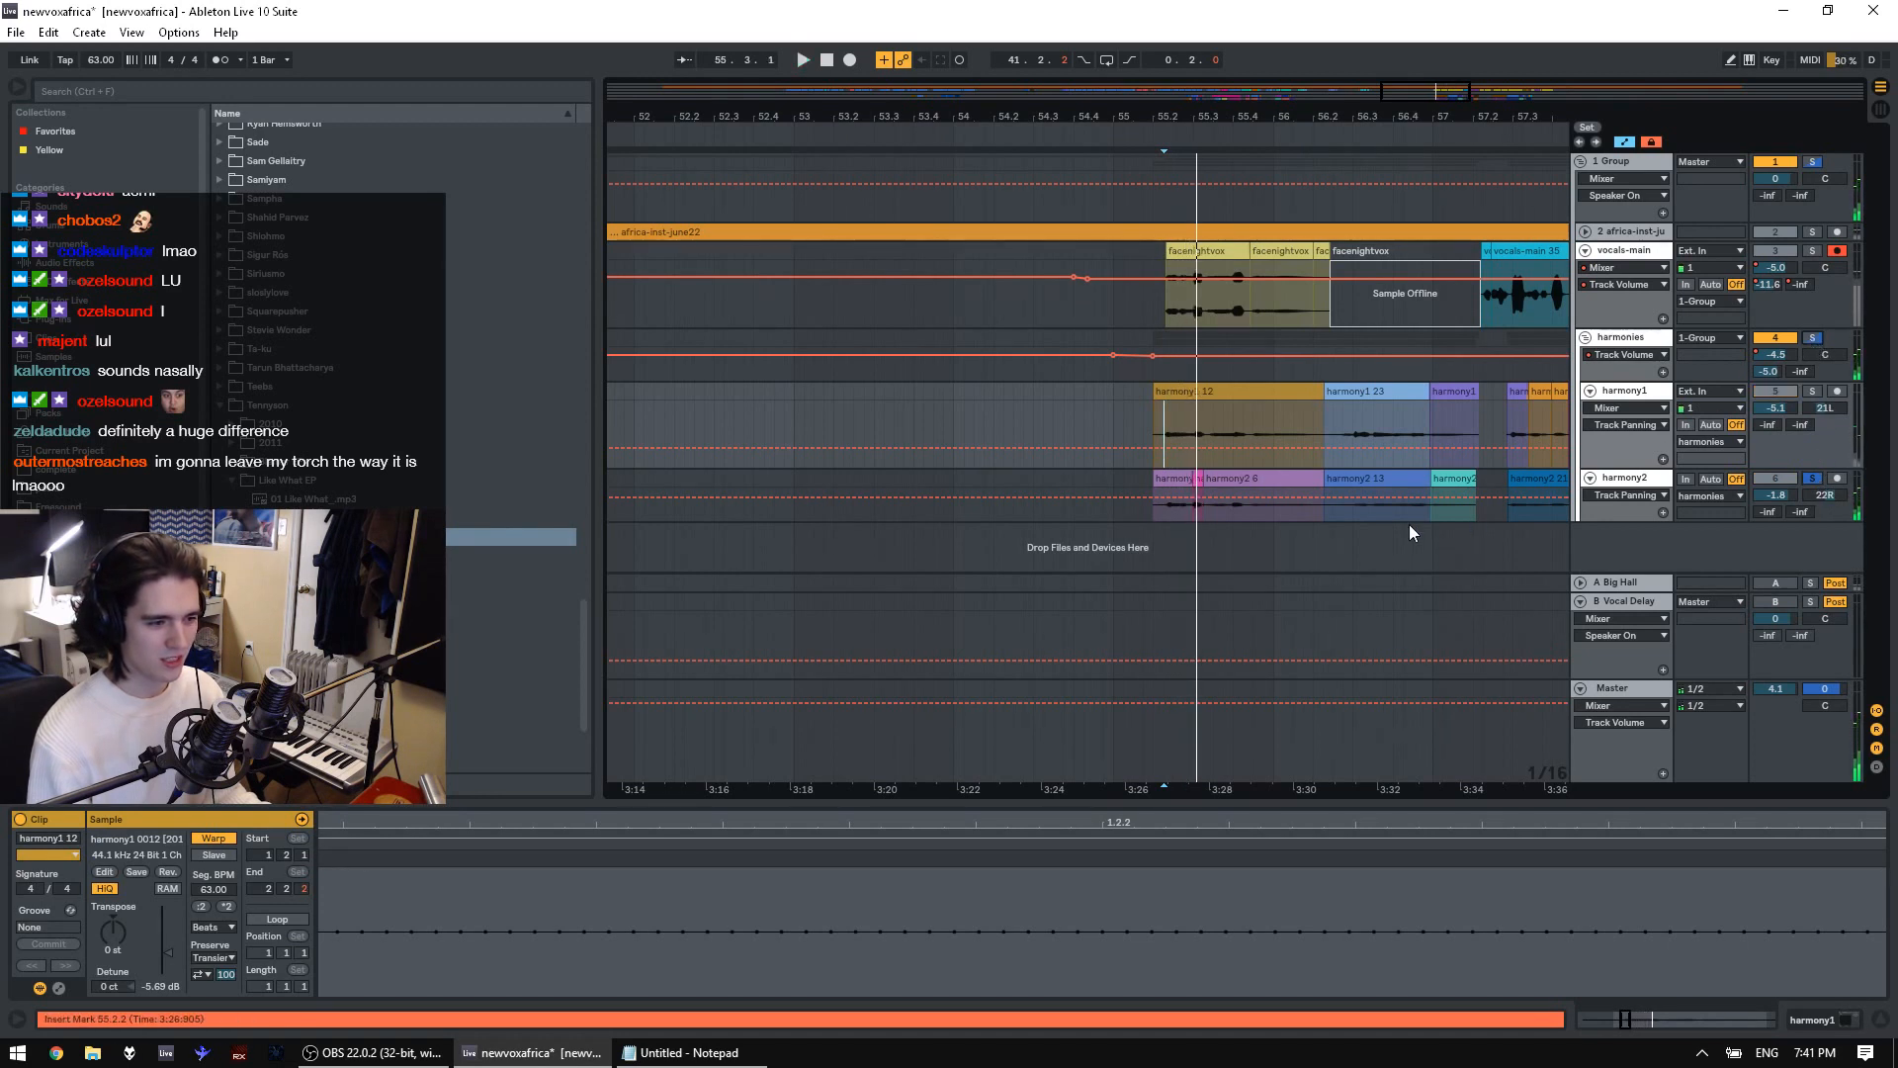
{"action": "left_click", "coordinate": [1817, 480]}
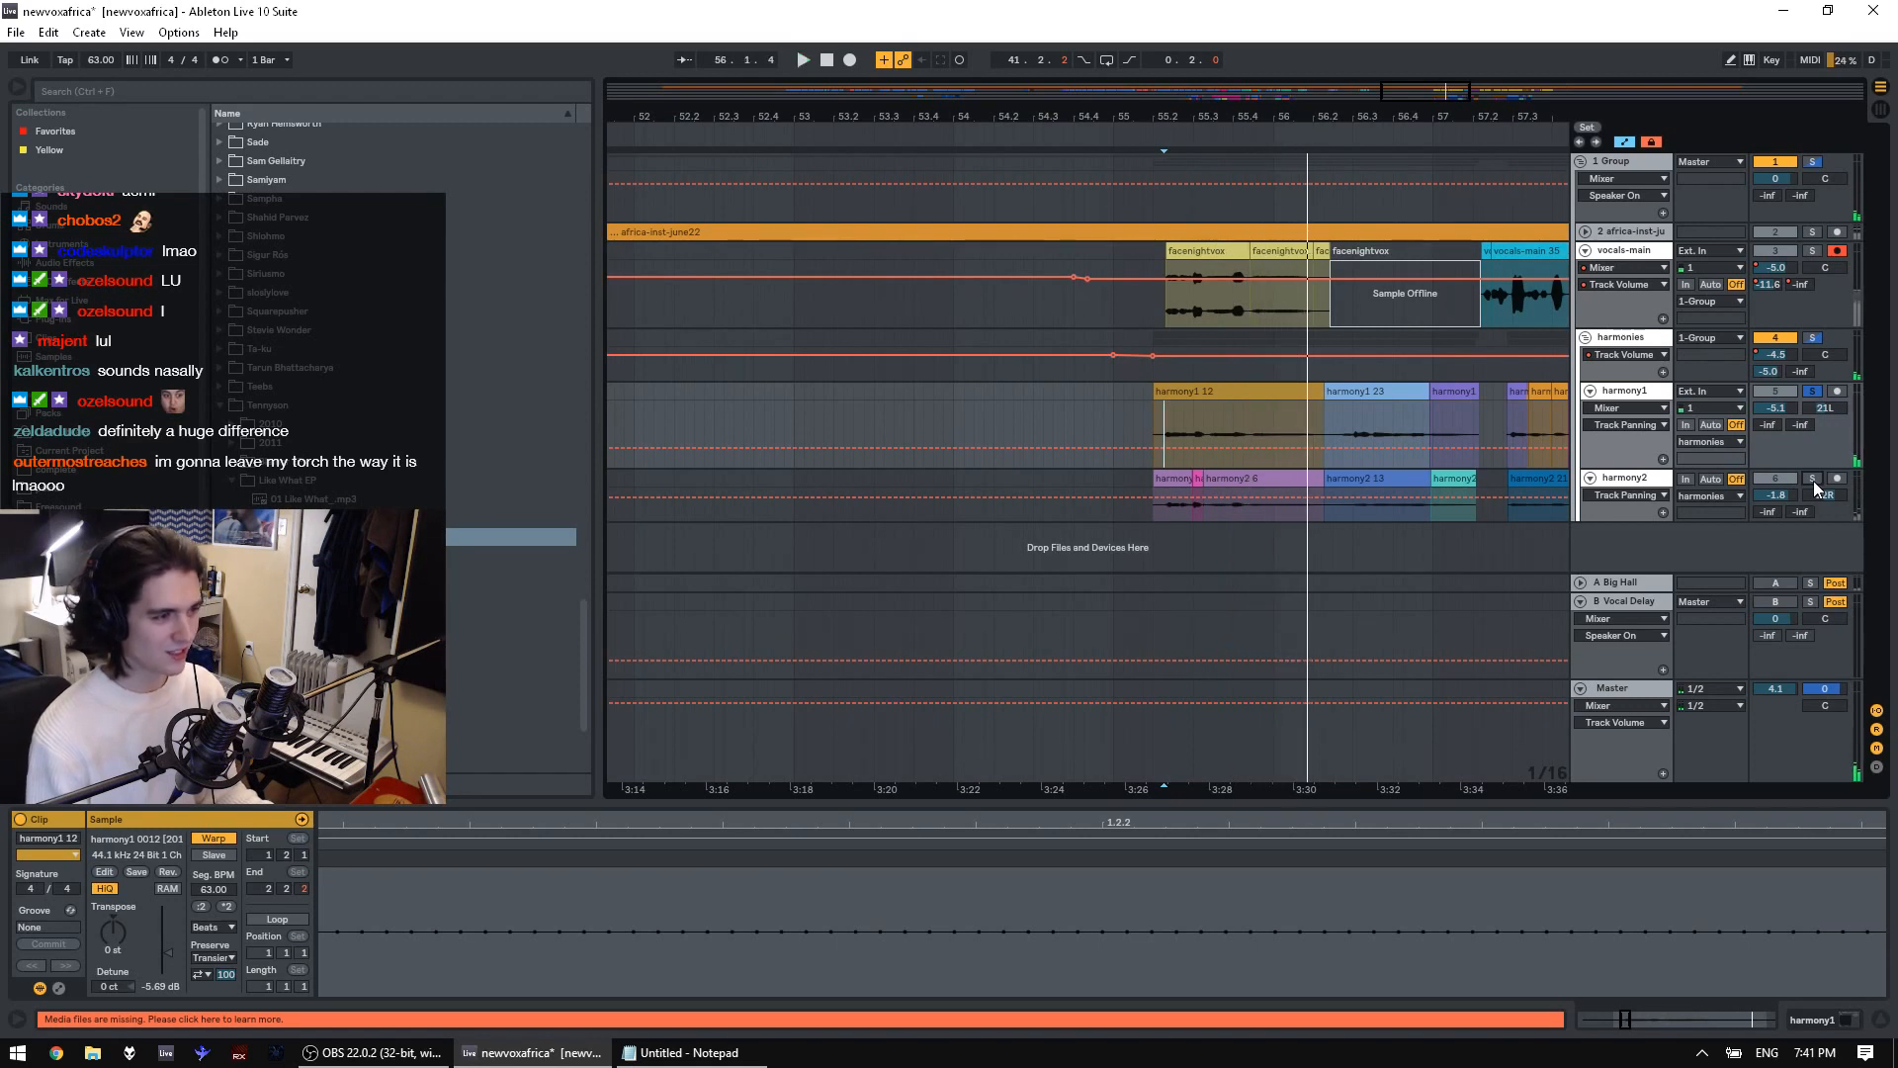
Audition the harmony1 part from 56.2.3 and 57.2.4
{"action": "left_click", "coordinate": [1334, 430]}
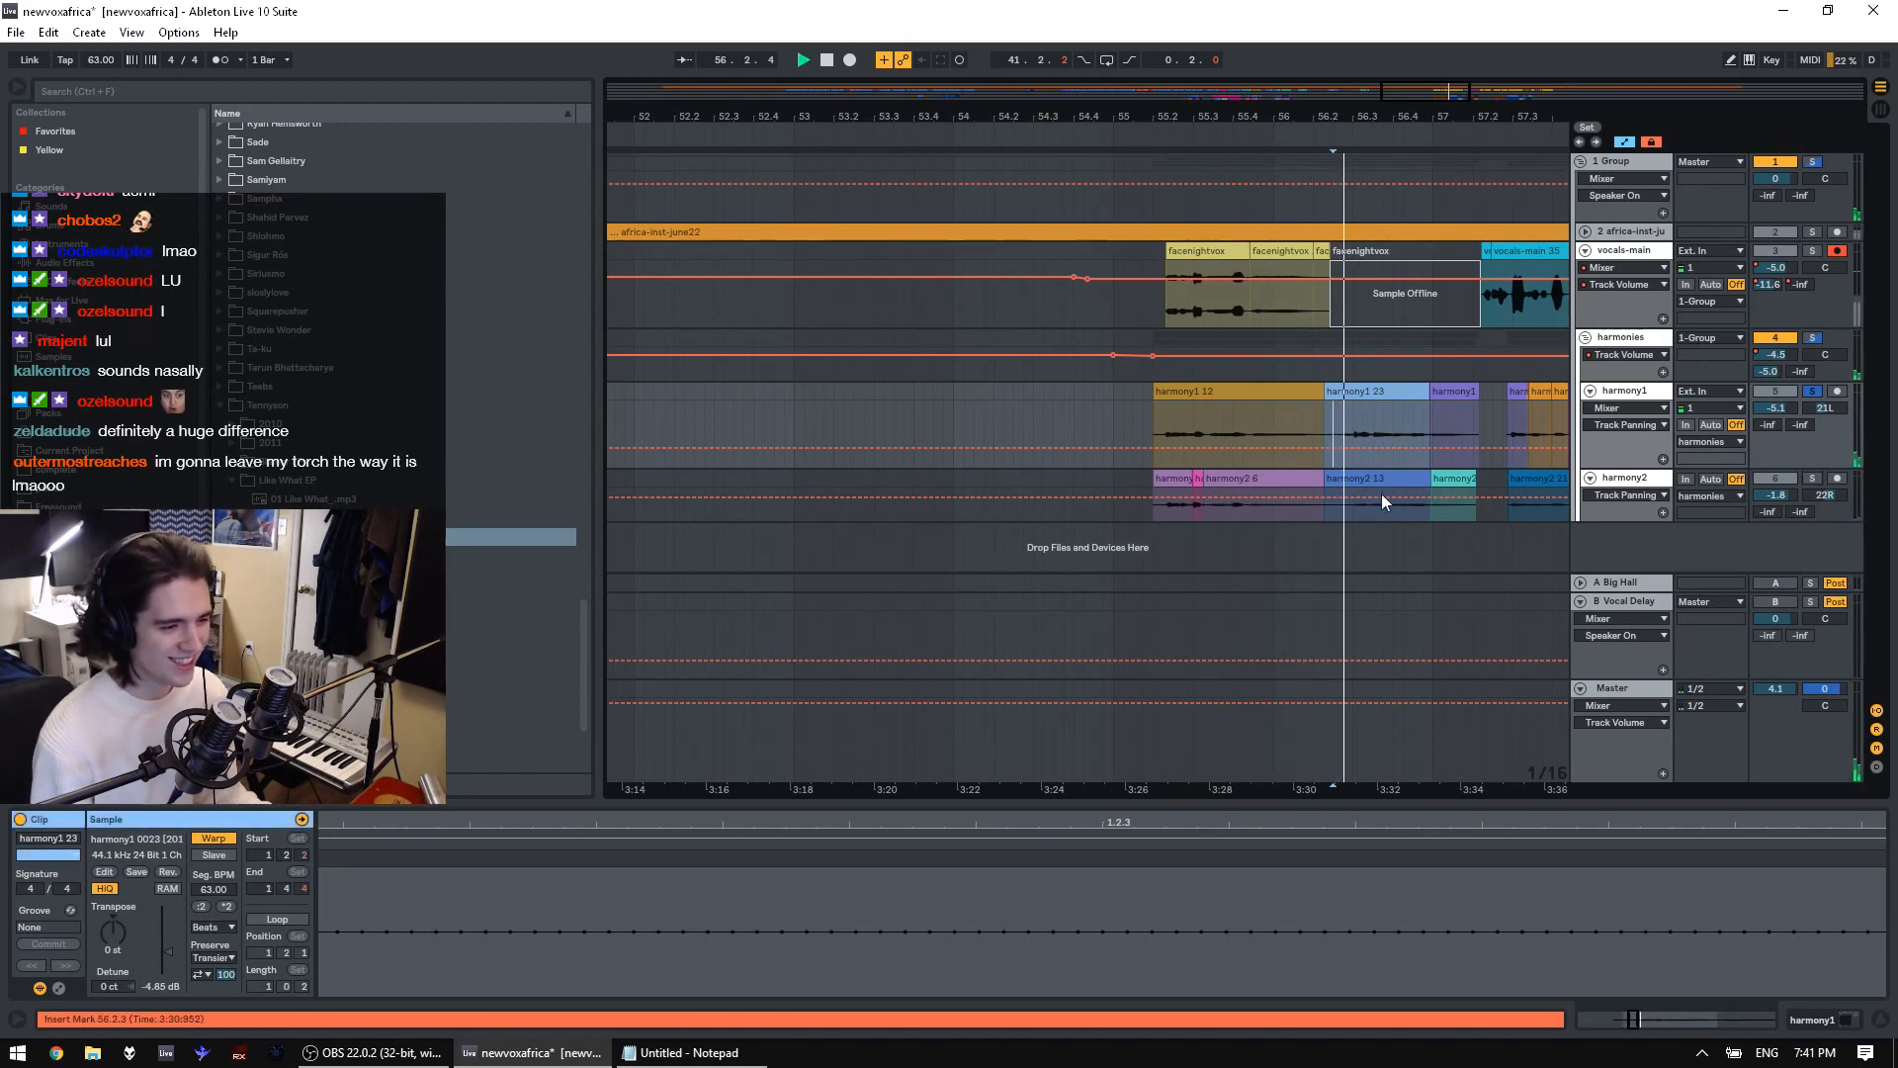
{"action": "left_click_drag", "start_coordinate": [1398, 117], "coordinate": [1080, 118]}
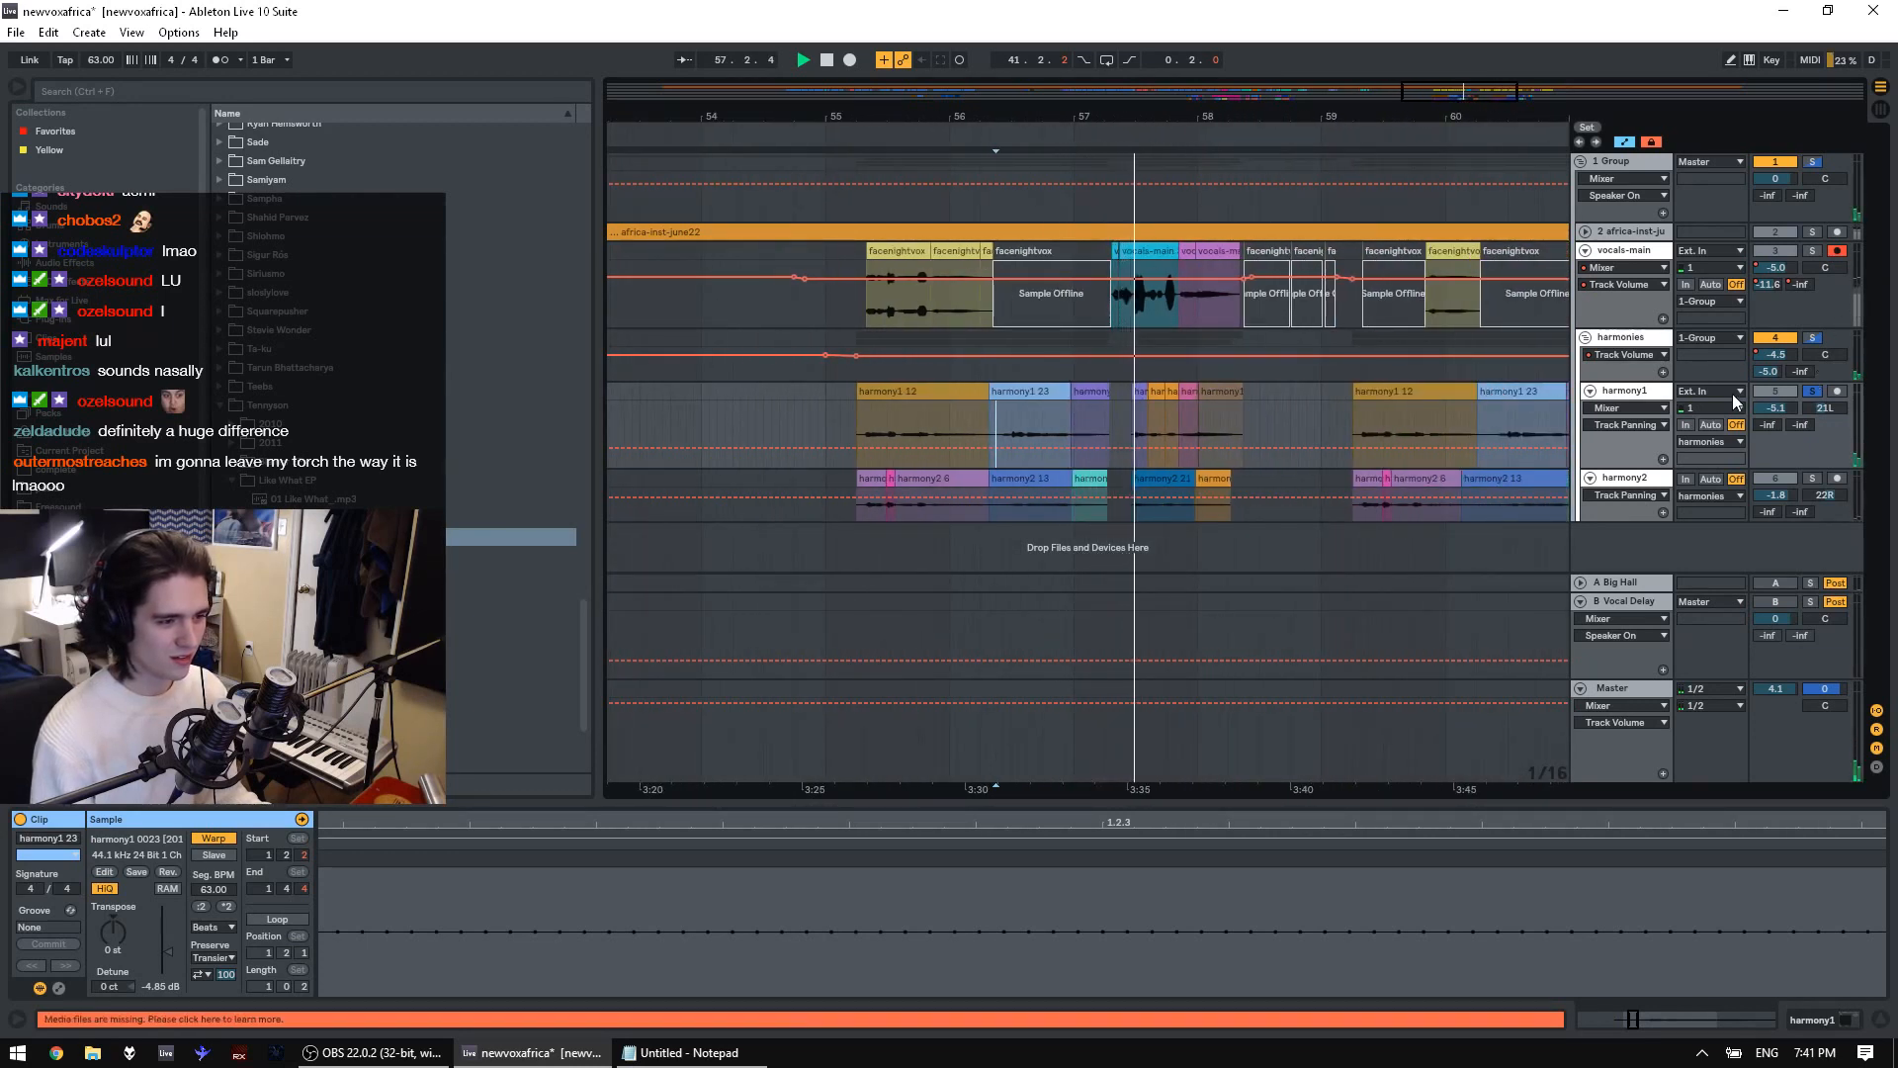
{"action": "left_click", "coordinate": [1128, 427]}
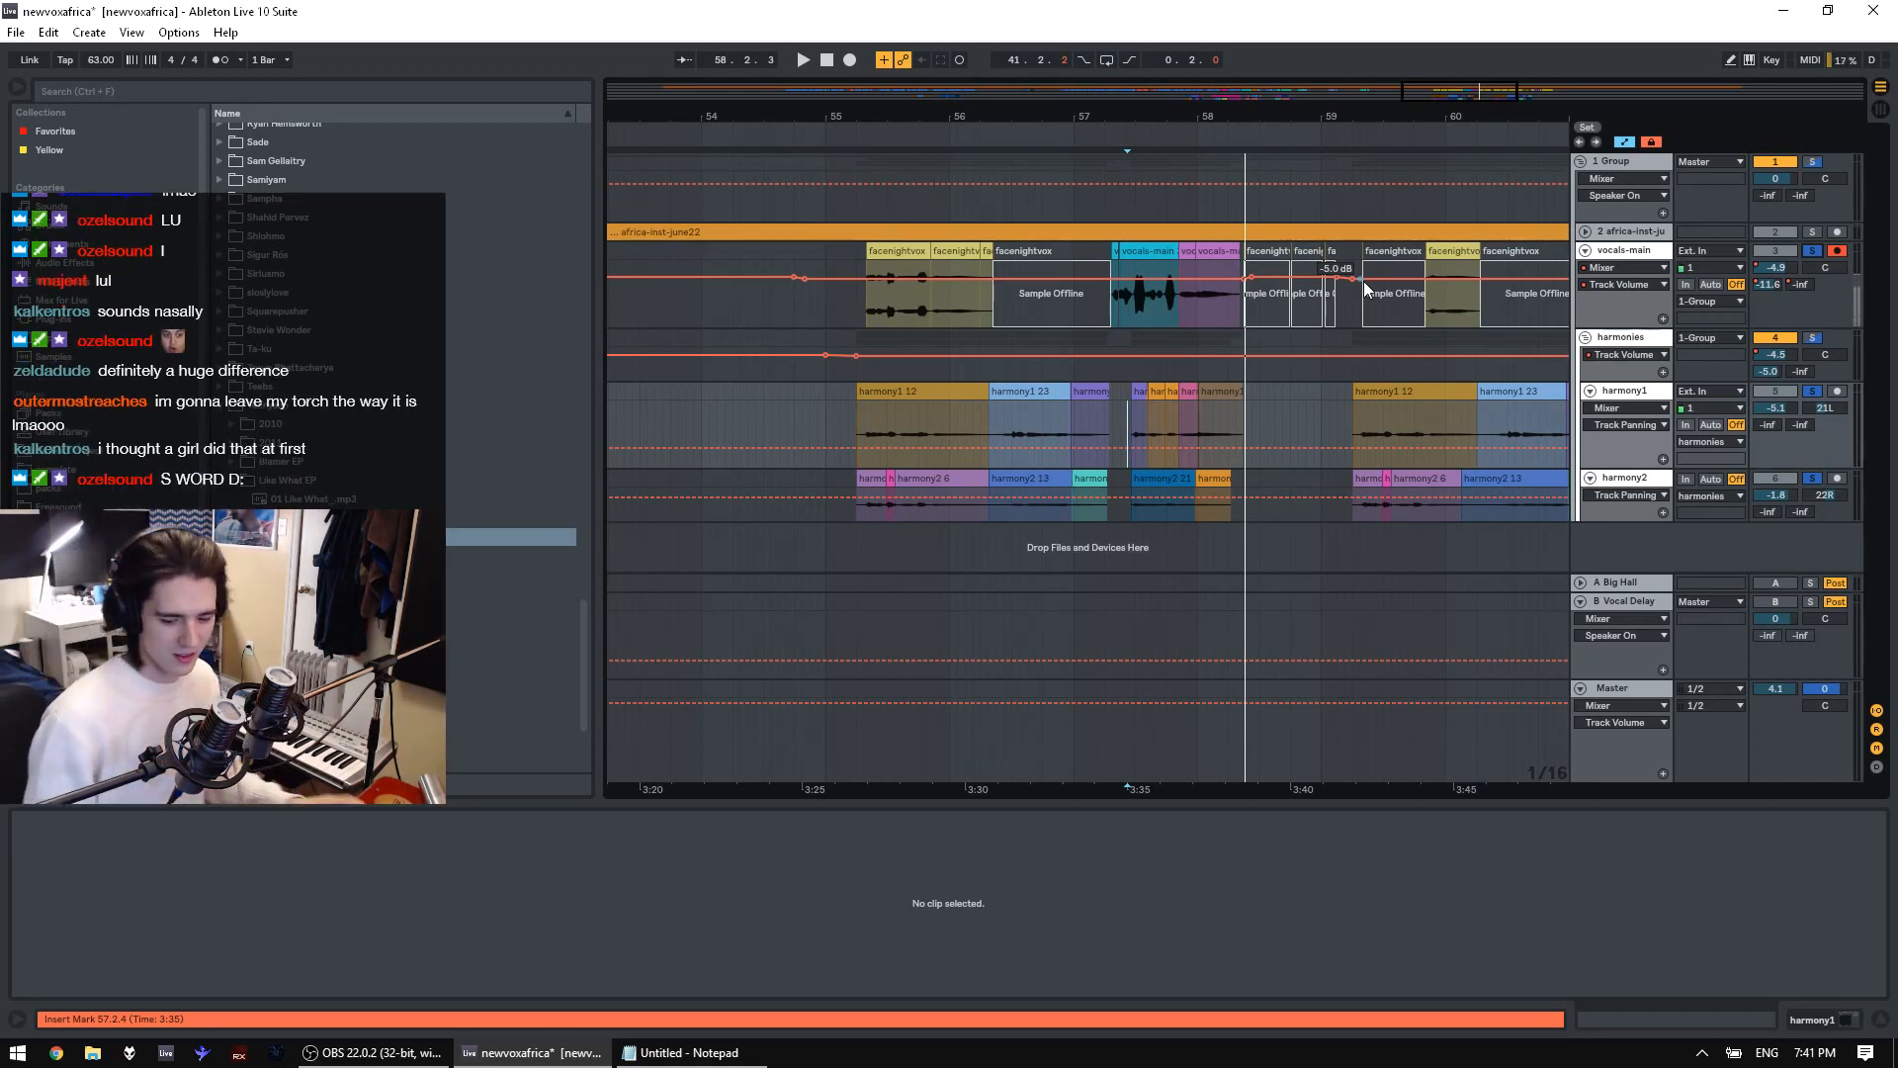
Audition the soloed lead vocal and harmonies from 57.1.3, 59.2.1, 61.2.3 and 61.2.2 near the end of the song
{"action": "left_click", "coordinate": [1090, 412]}
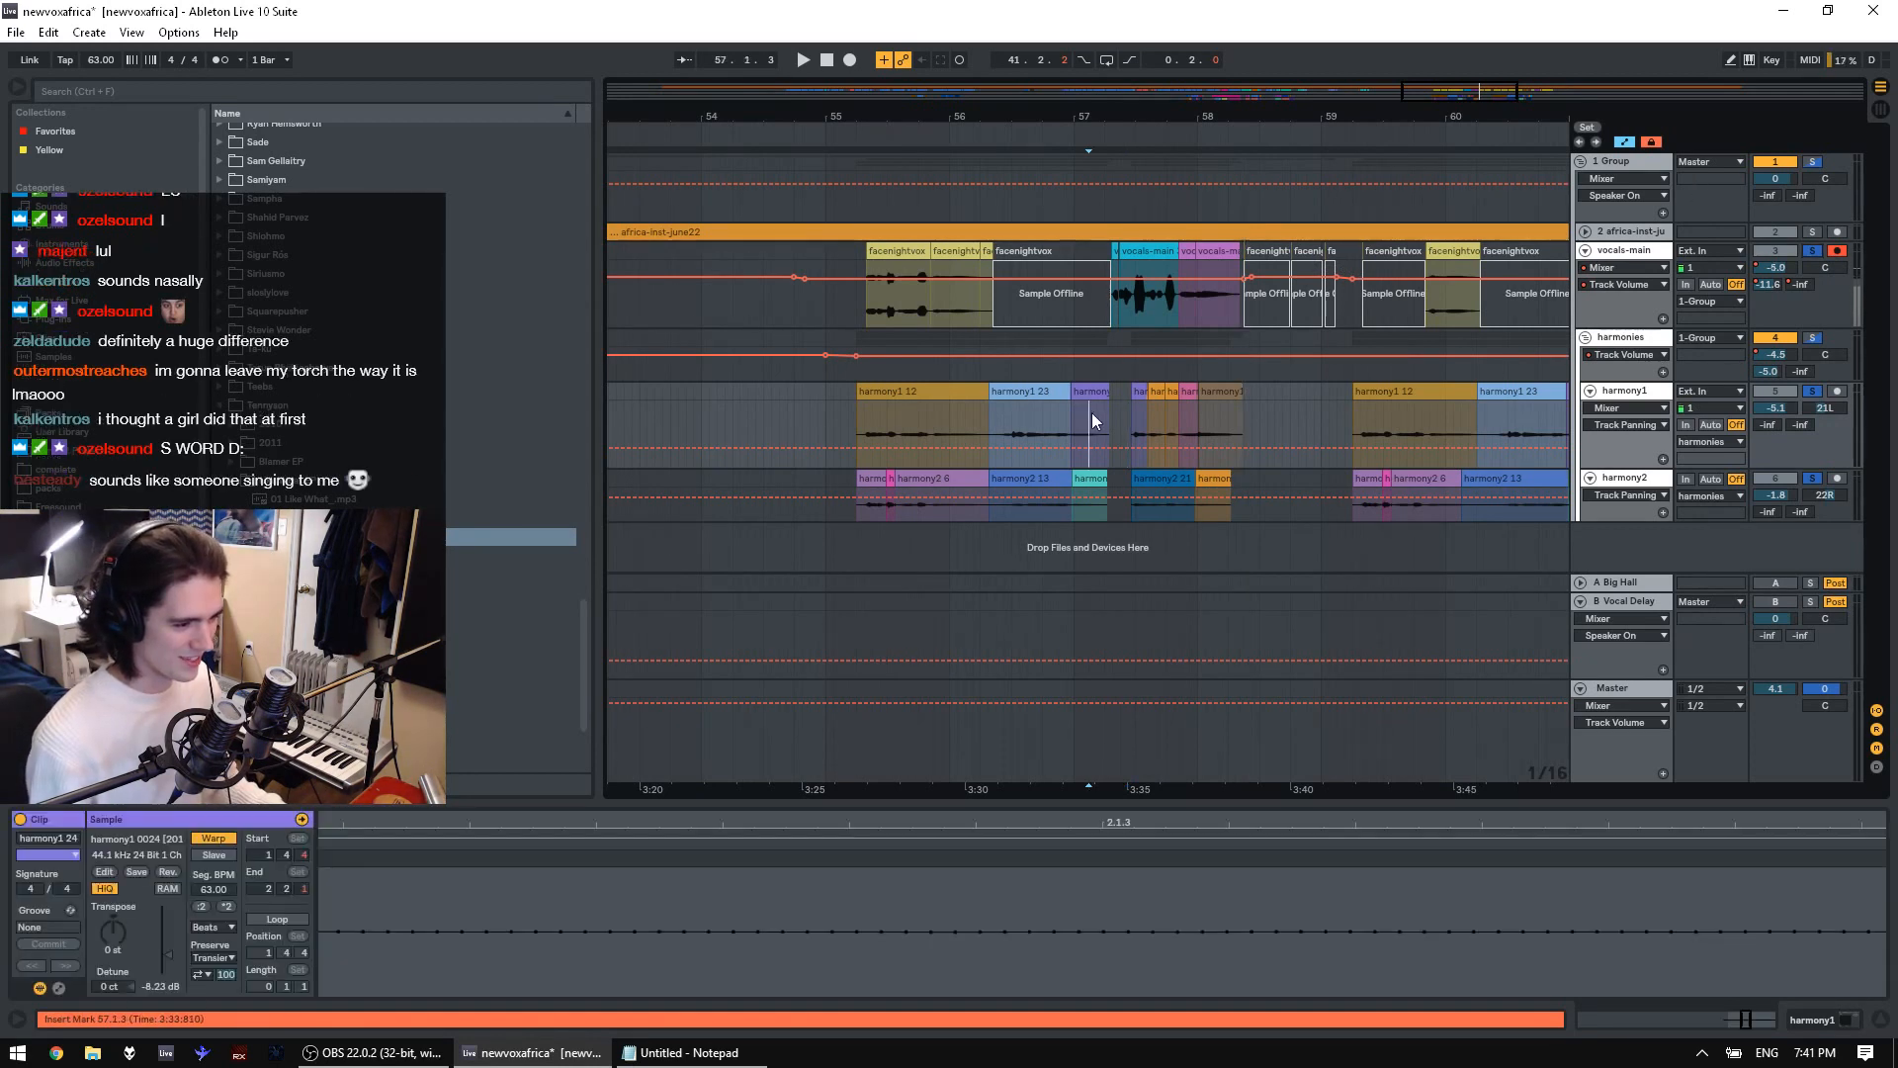
{"action": "key", "text": "space"}
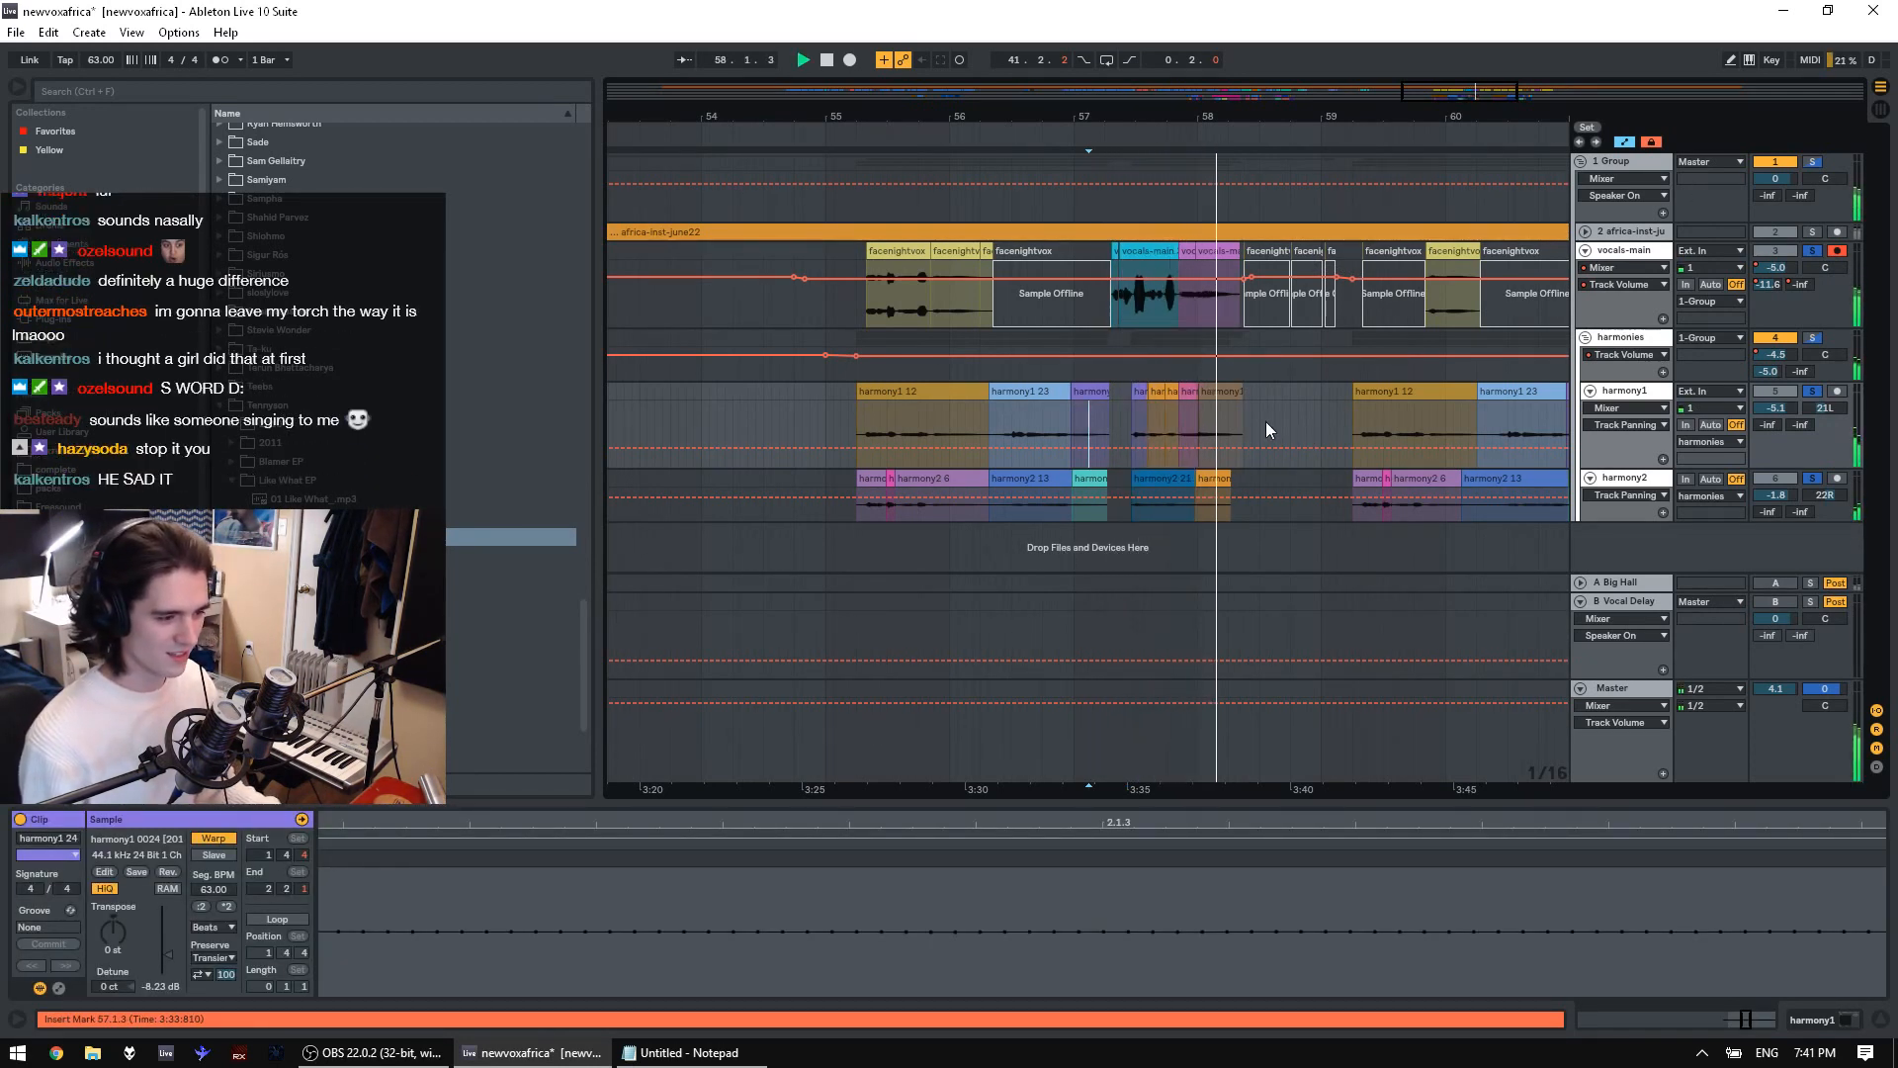
{"action": "left_click", "coordinate": [1362, 412]}
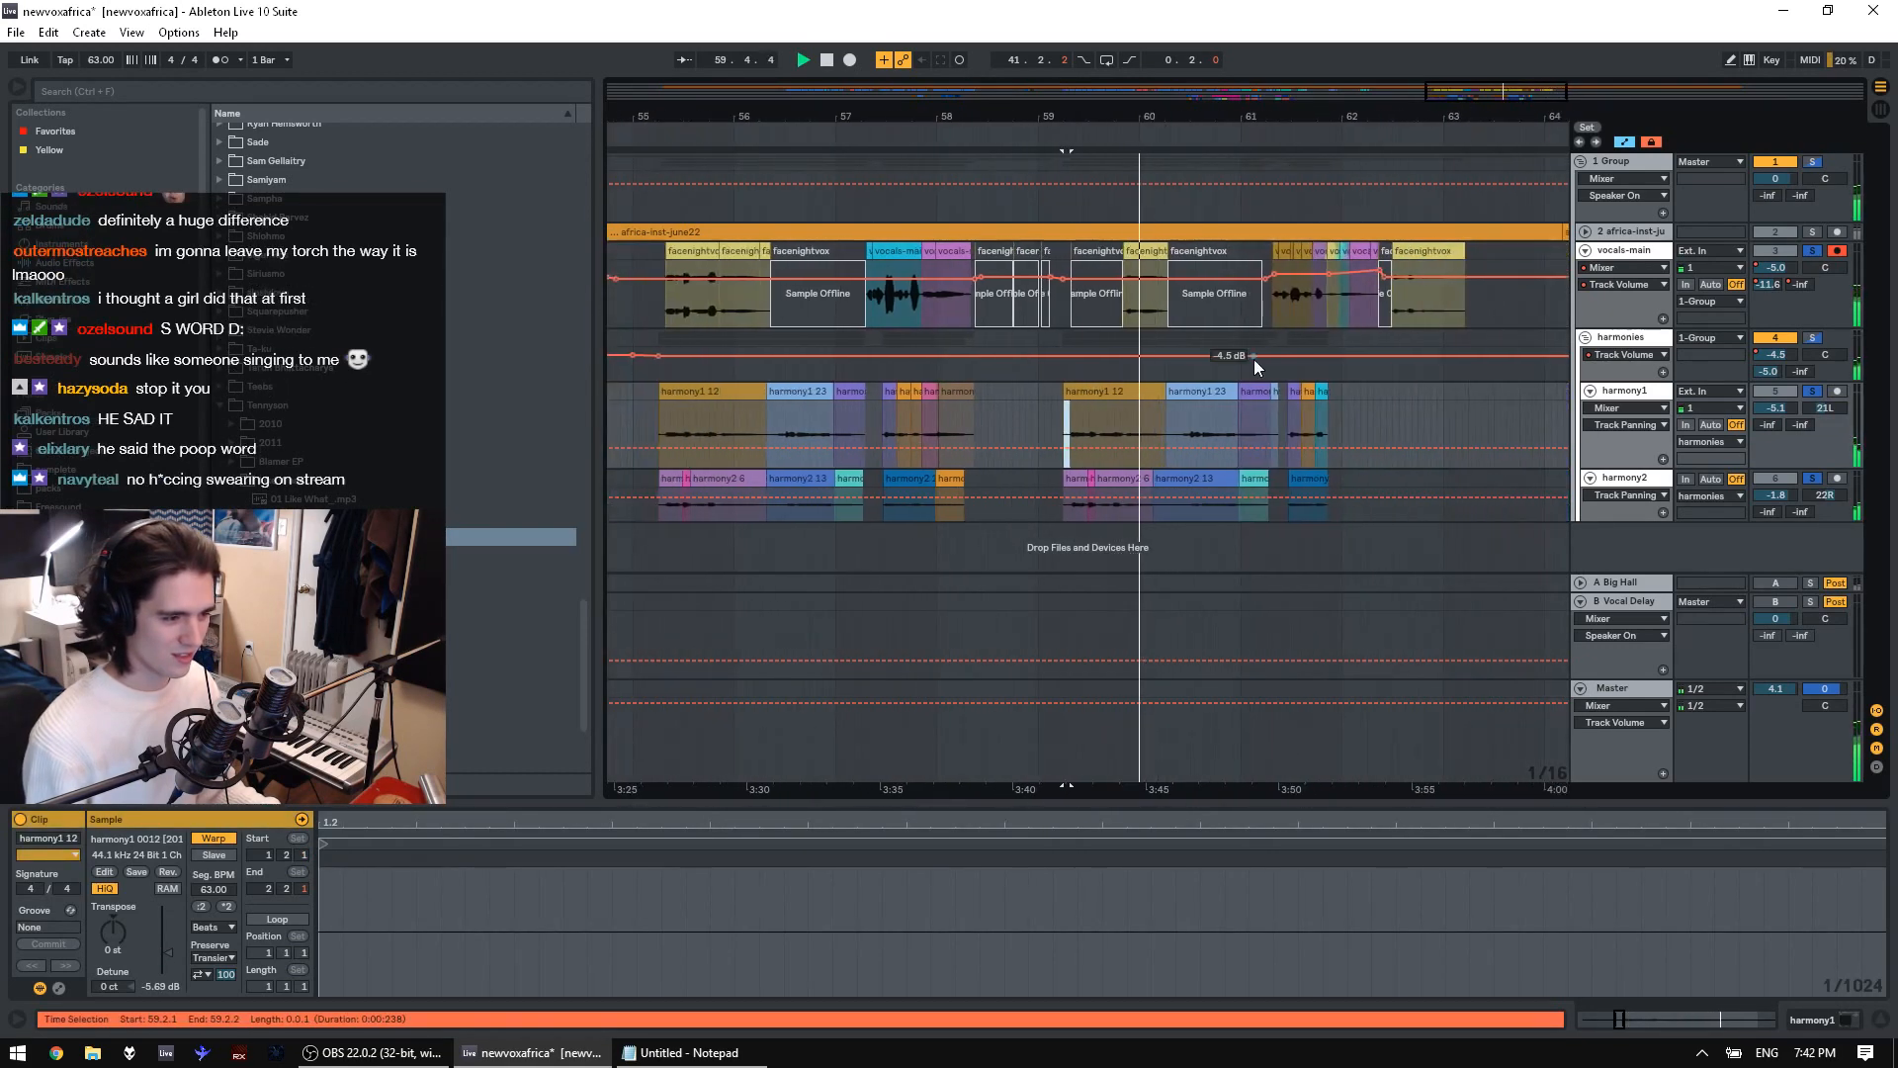
{"action": "left_click", "coordinate": [1282, 433]}
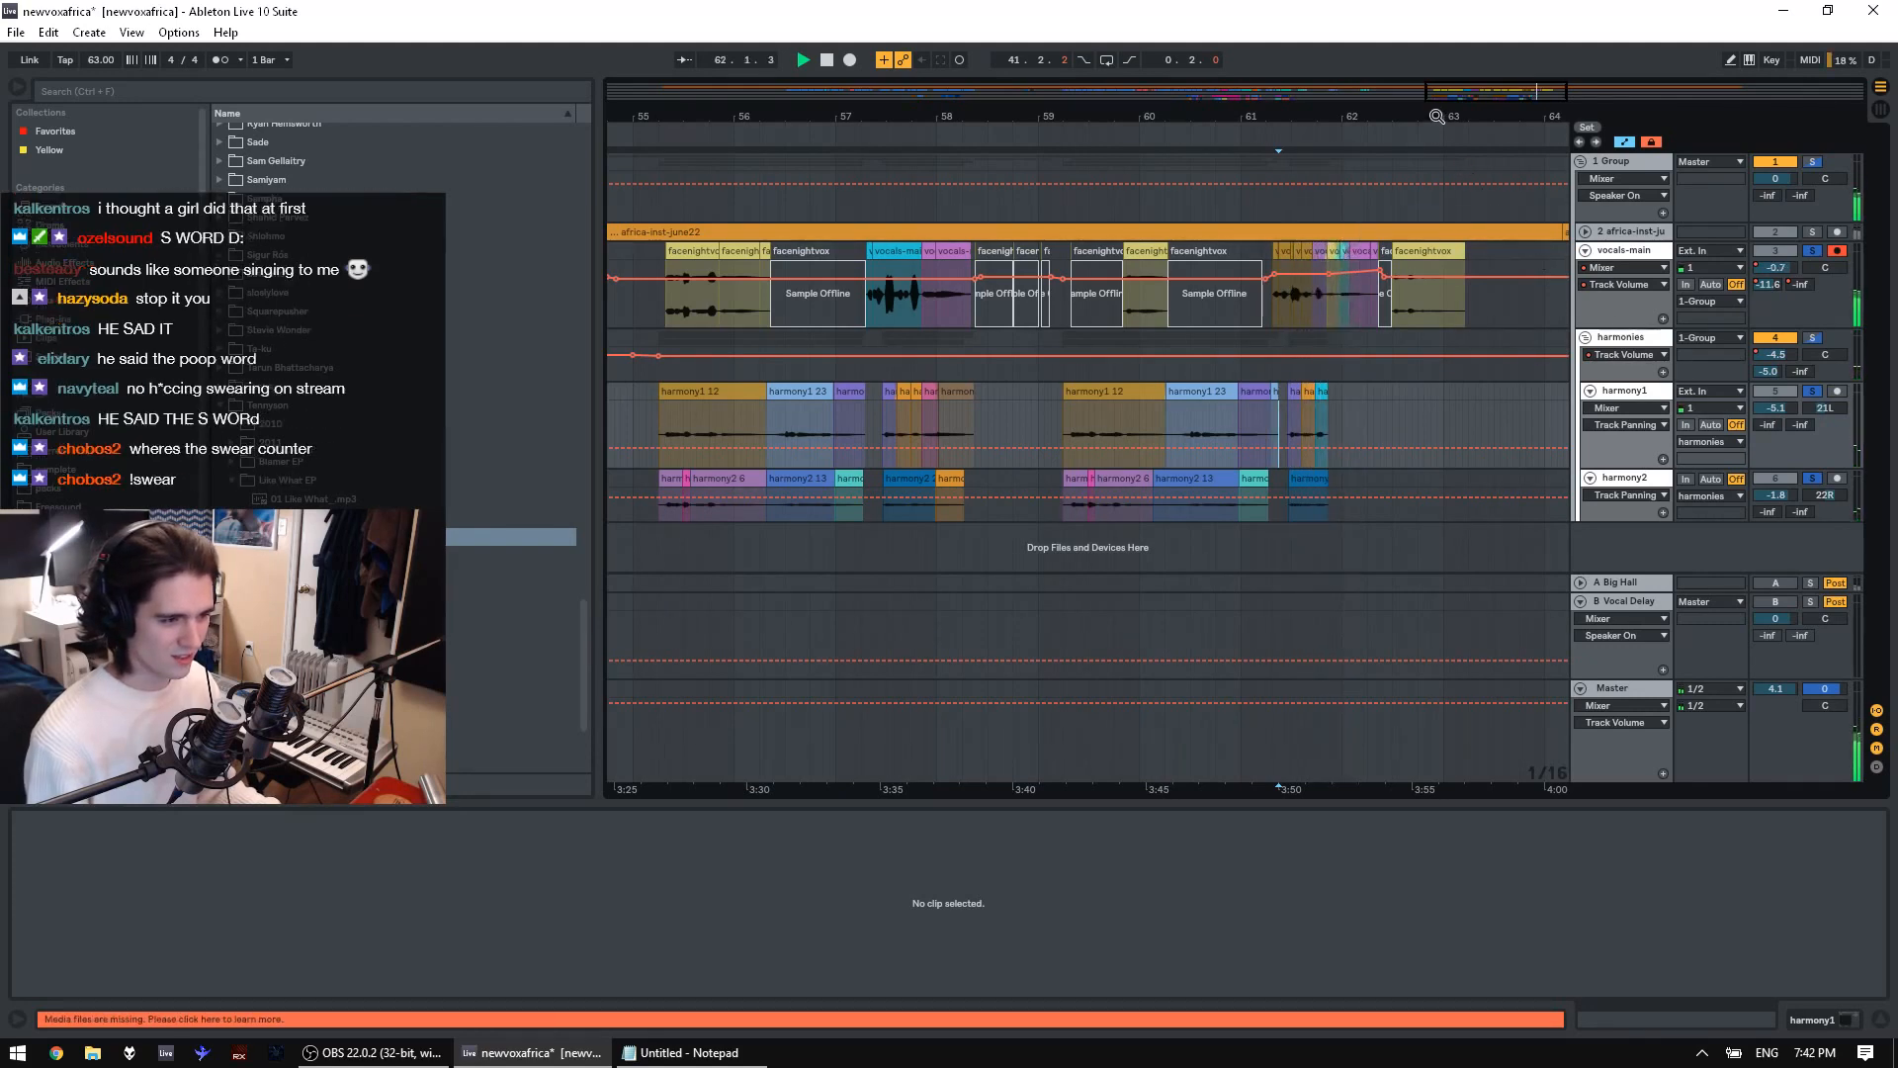
{"action": "left_click_drag", "start_coordinate": [1435, 116], "coordinate": [1433, 183]}
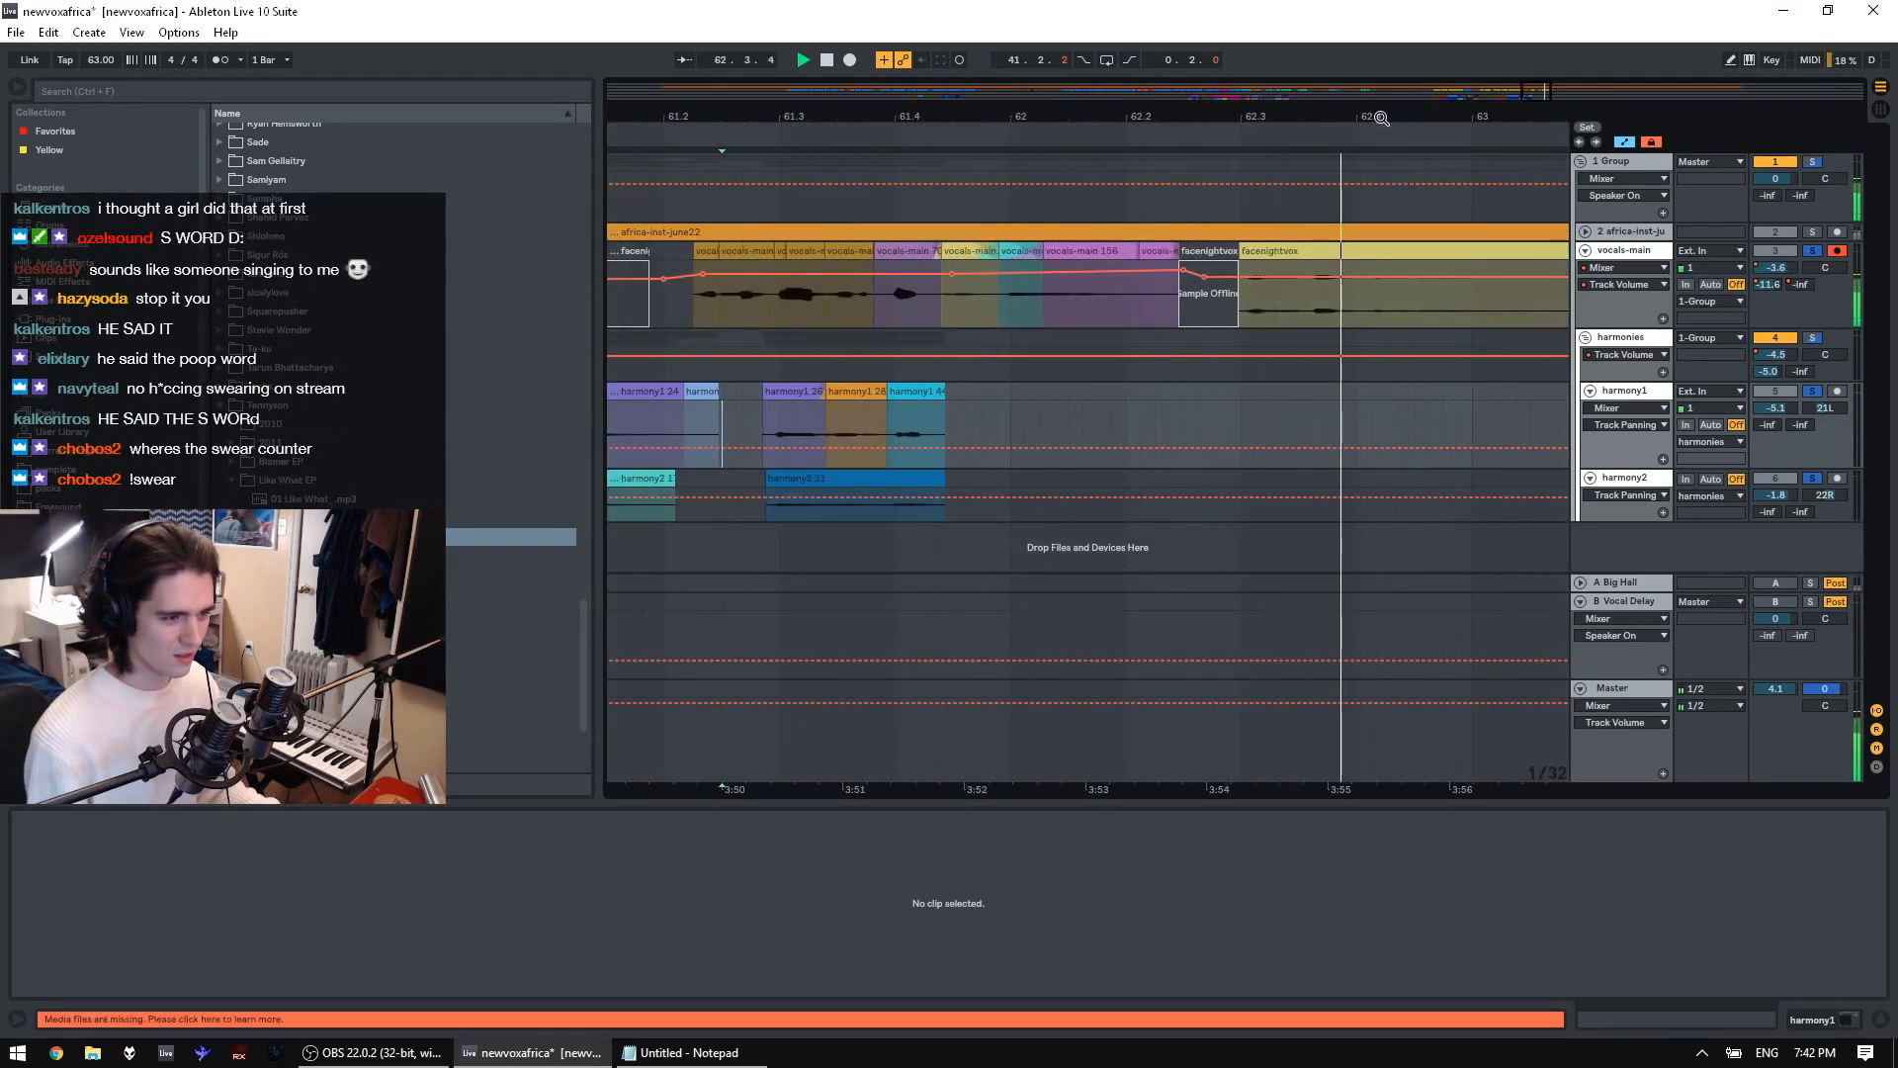
{"action": "scroll", "coordinate": [839, 336], "scroll_direction": "down", "scroll_amount": 3}
{"action": "key", "text": "space"}
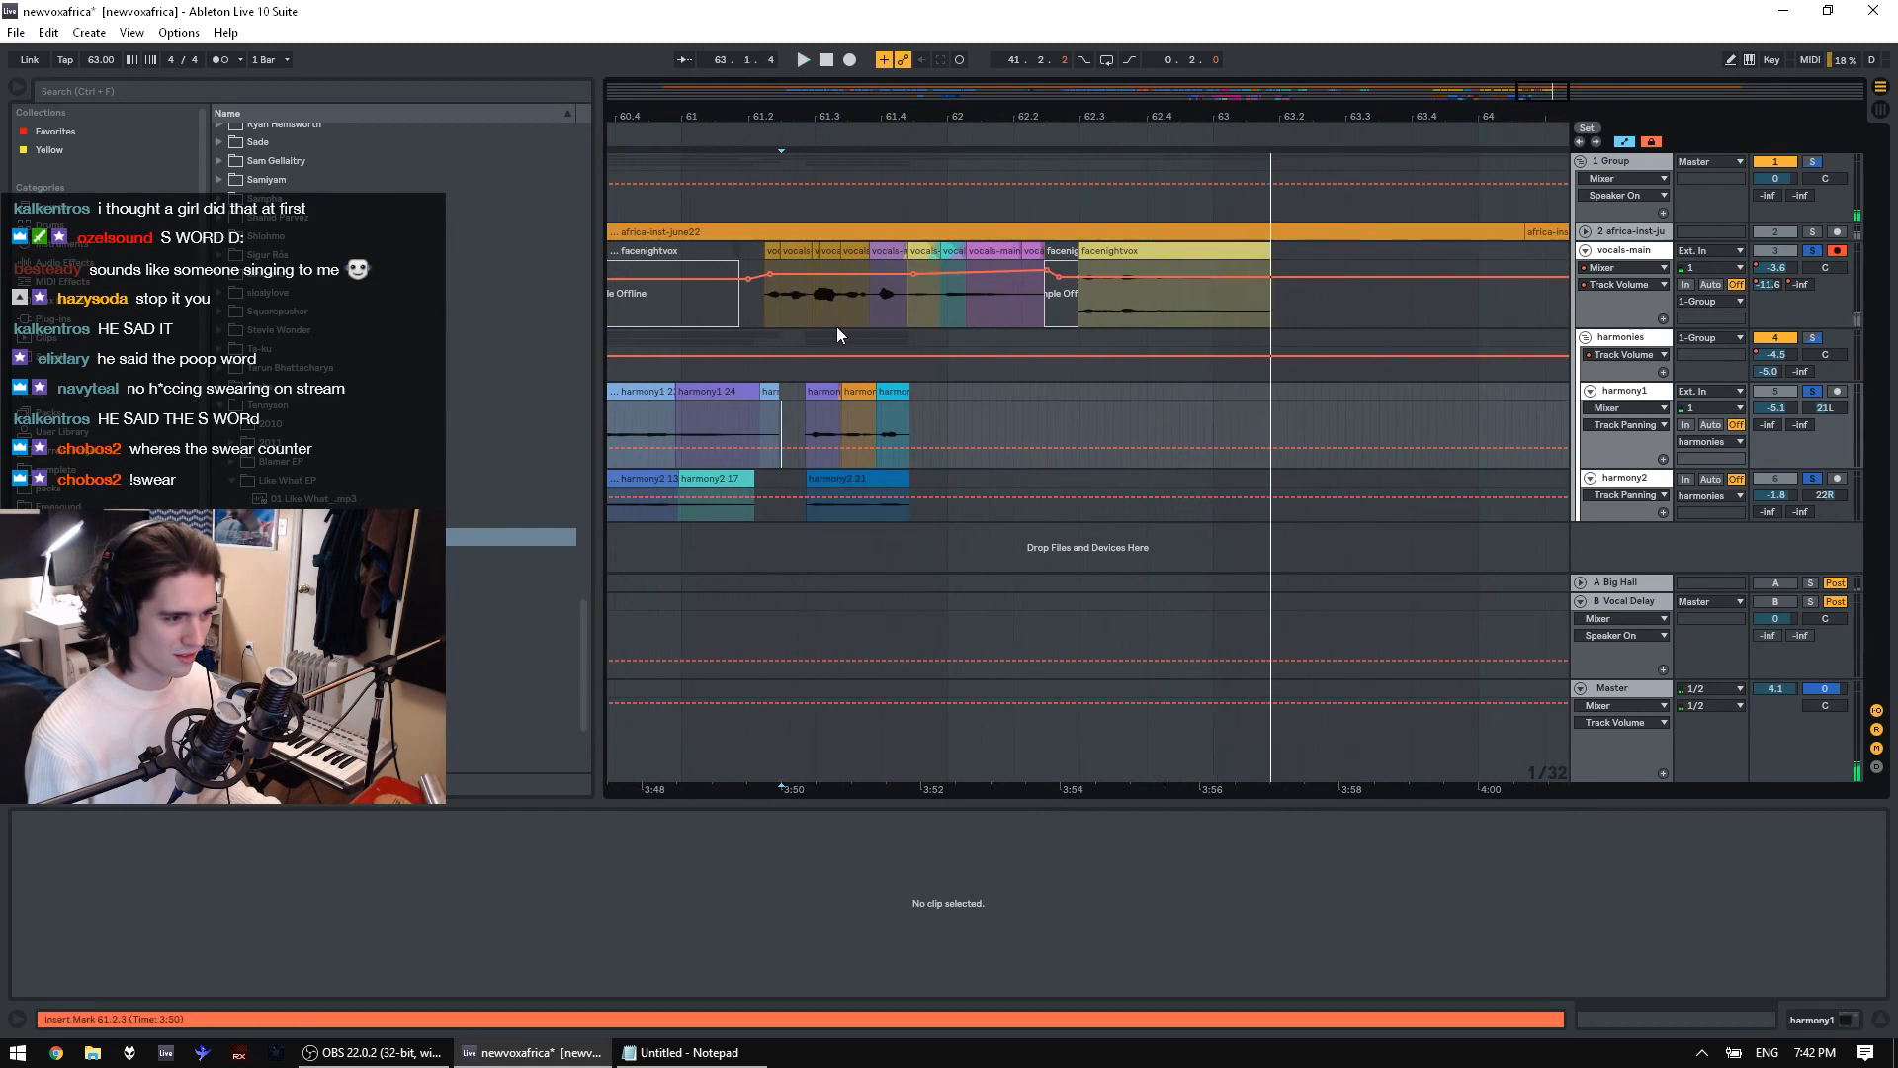
{"action": "left_click", "coordinate": [773, 318]}
{"action": "key", "text": "space"}
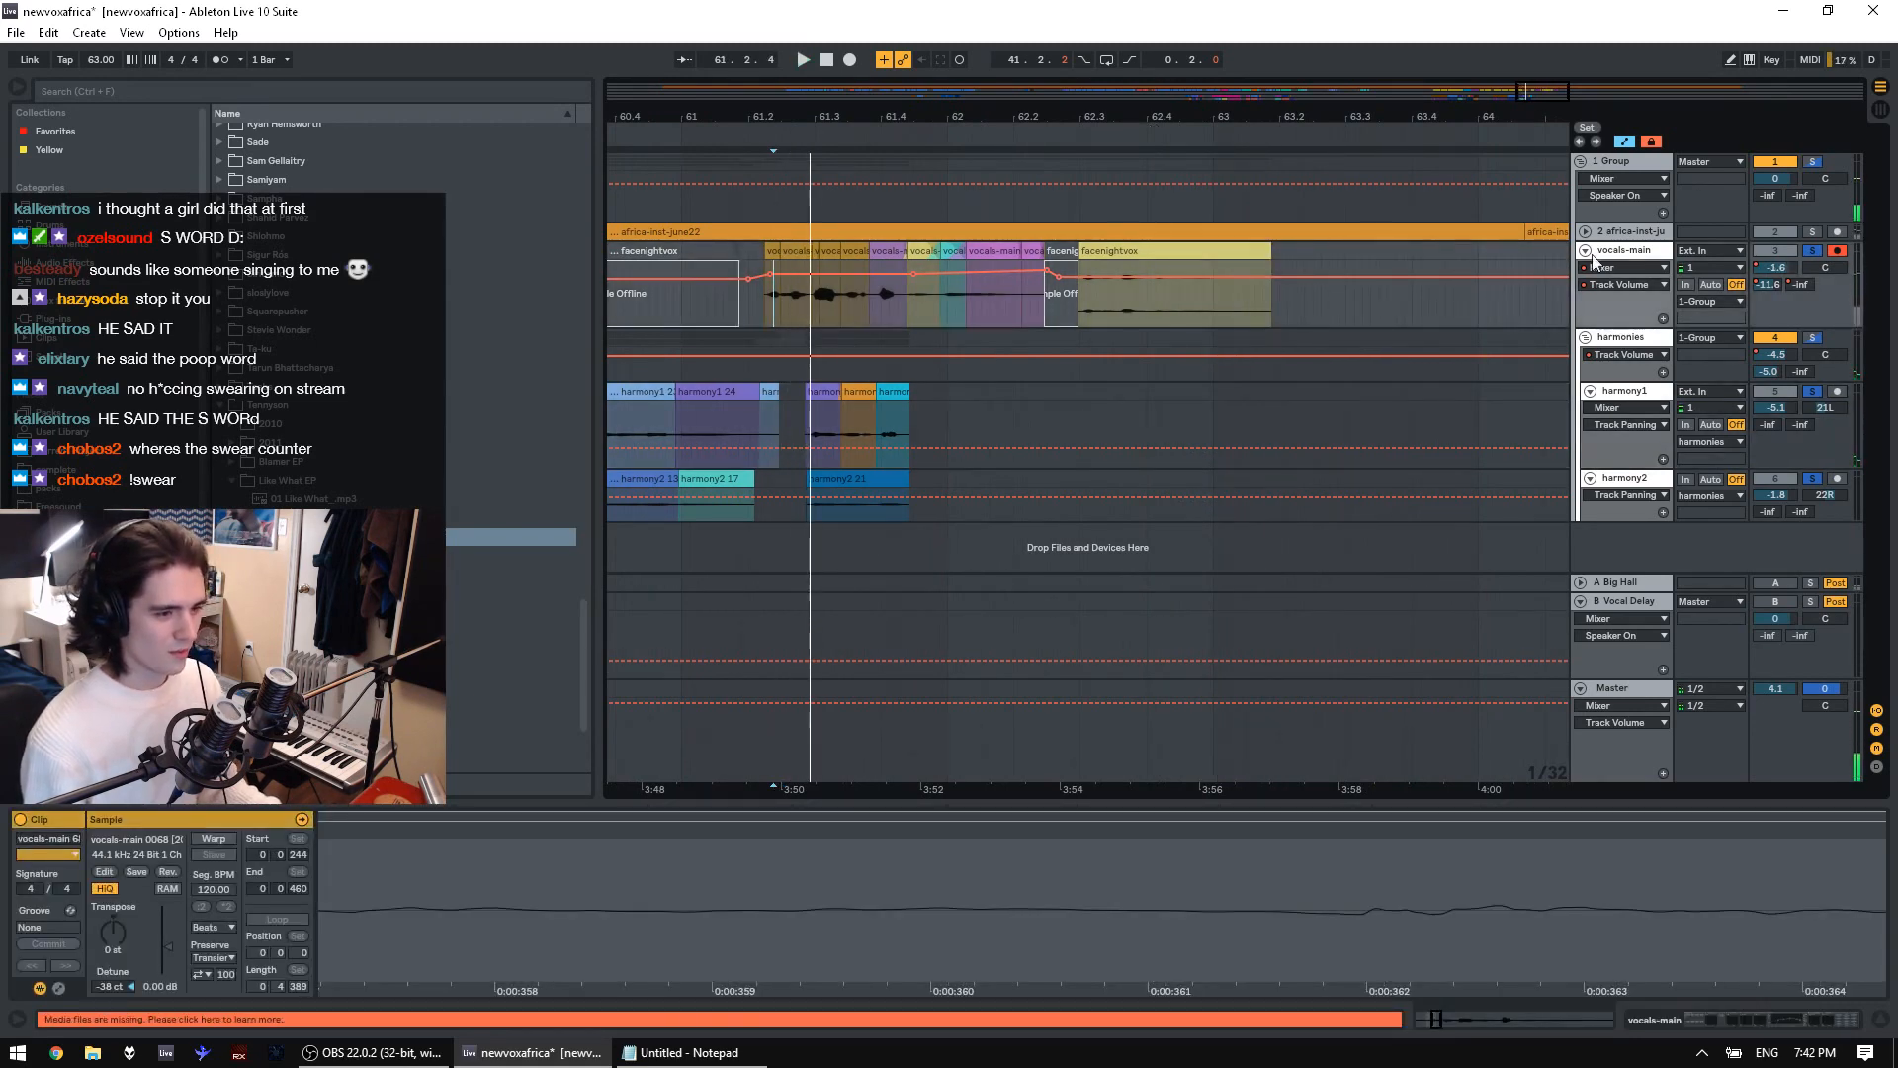
Fold the vocals-main and harmonies tracks and show the effect chain of vocals-main
{"action": "left_click", "coordinate": [1585, 252]}
{"action": "left_click", "coordinate": [1585, 251]}
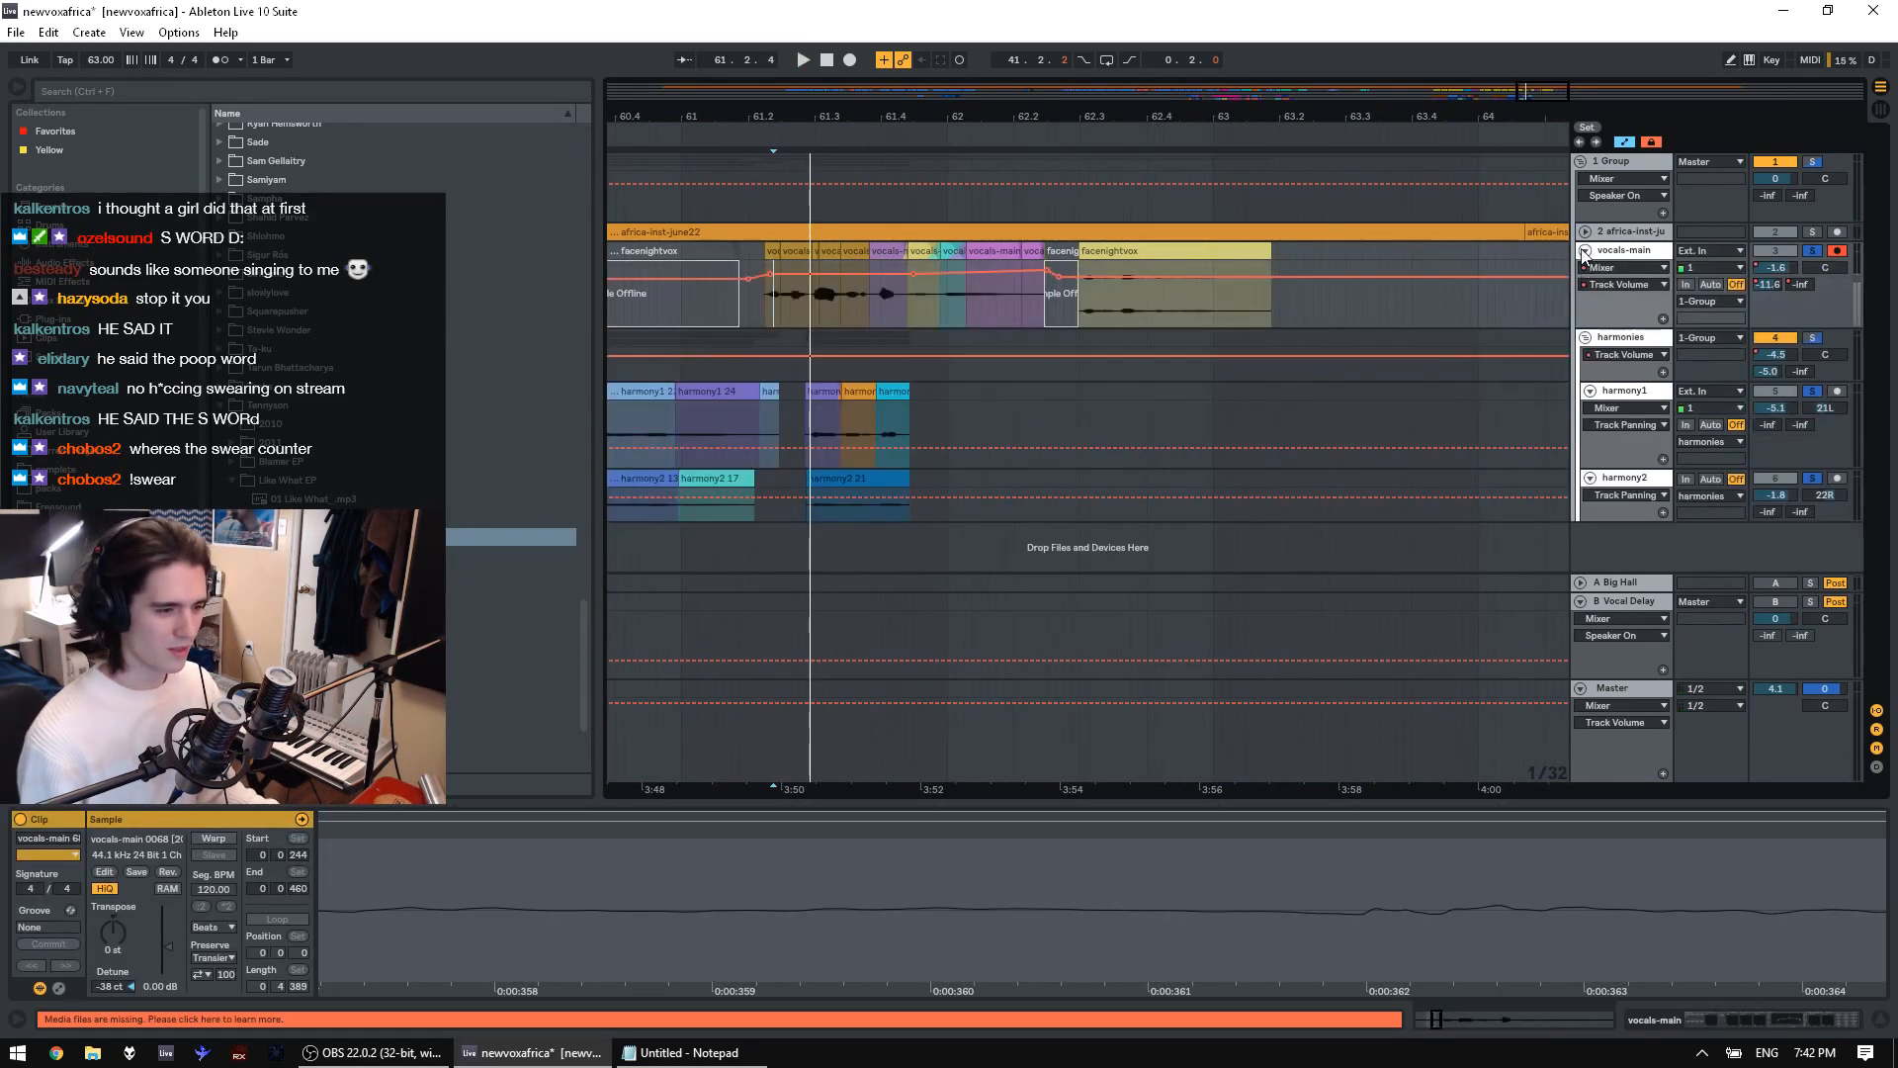
{"action": "left_click", "coordinate": [1585, 252]}
{"action": "left_click", "coordinate": [1584, 269]}
{"action": "left_click", "coordinate": [1628, 252]}
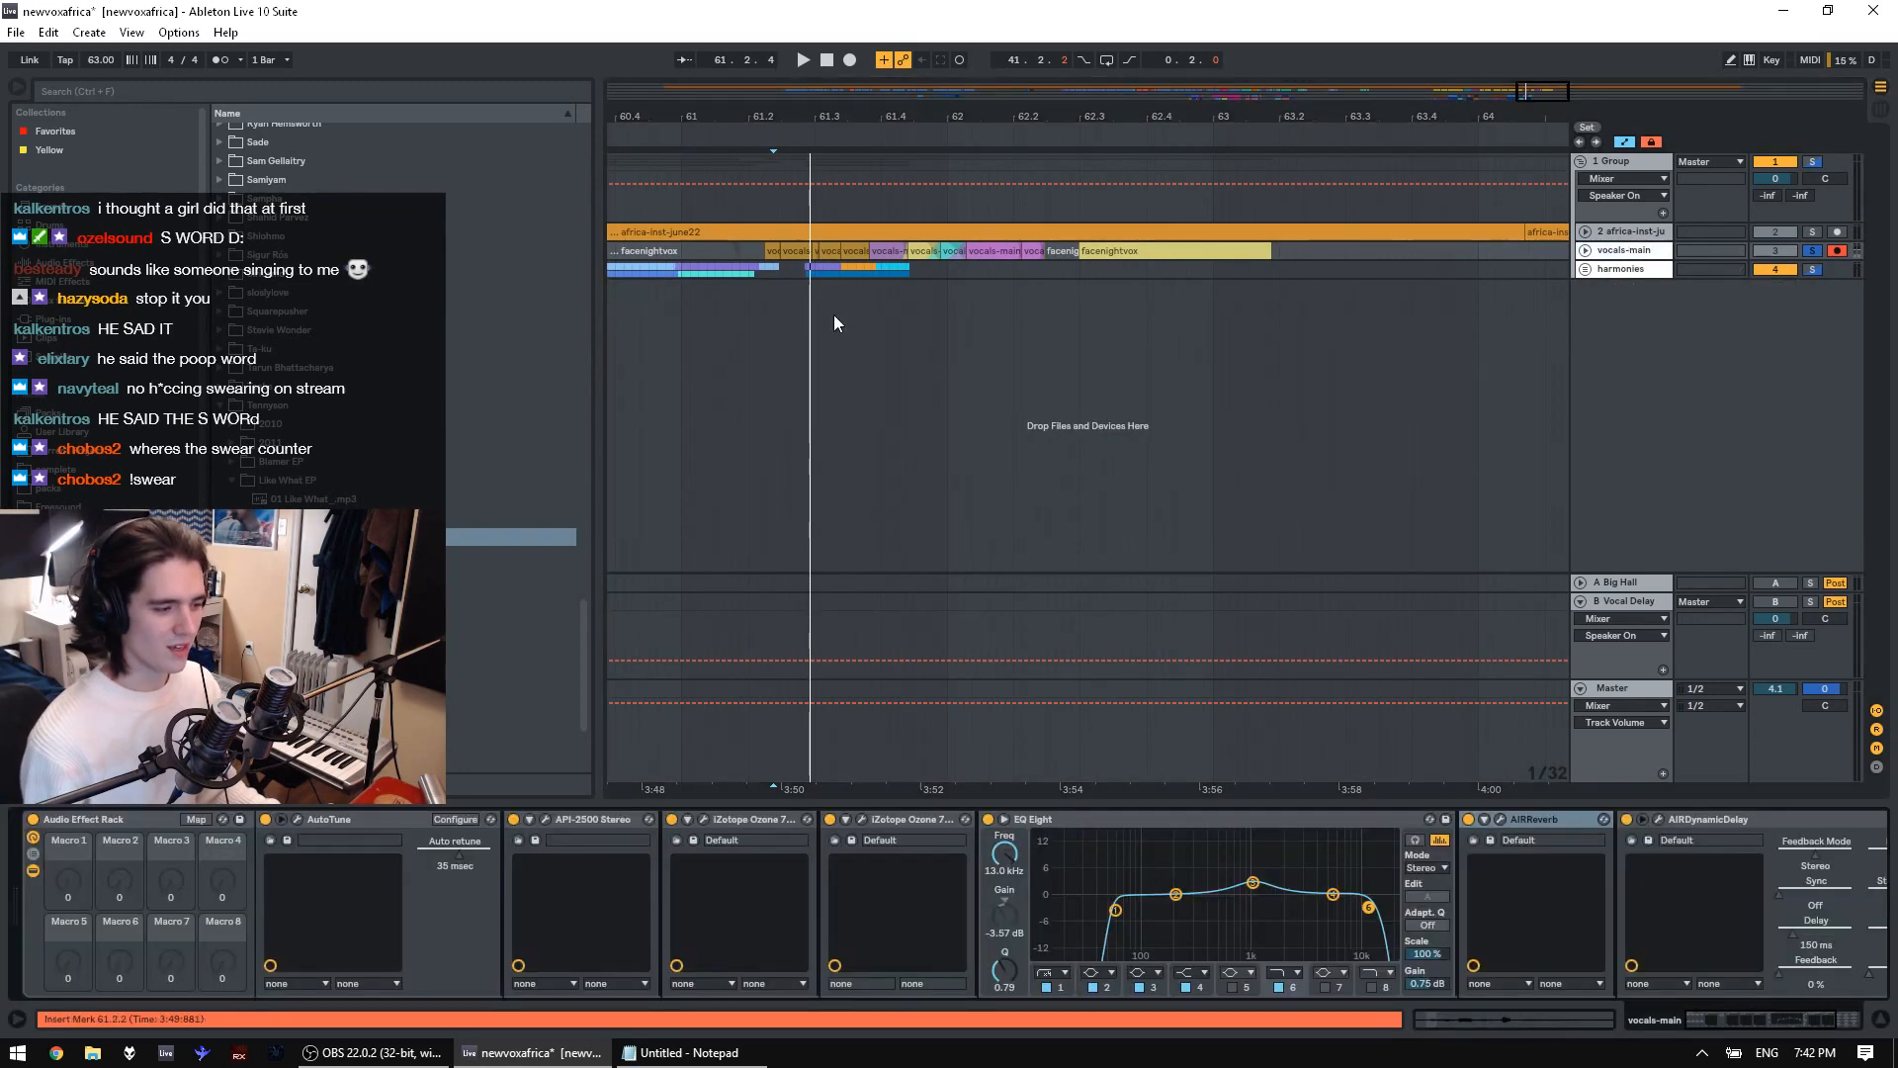
Examine the first iZotope Ozone 7 Dynamic EQ in the vocals-main chain without its preset manager, then close the plug-in
{"action": "left_click_drag", "start_coordinate": [819, 122], "coordinate": [1191, 30]}
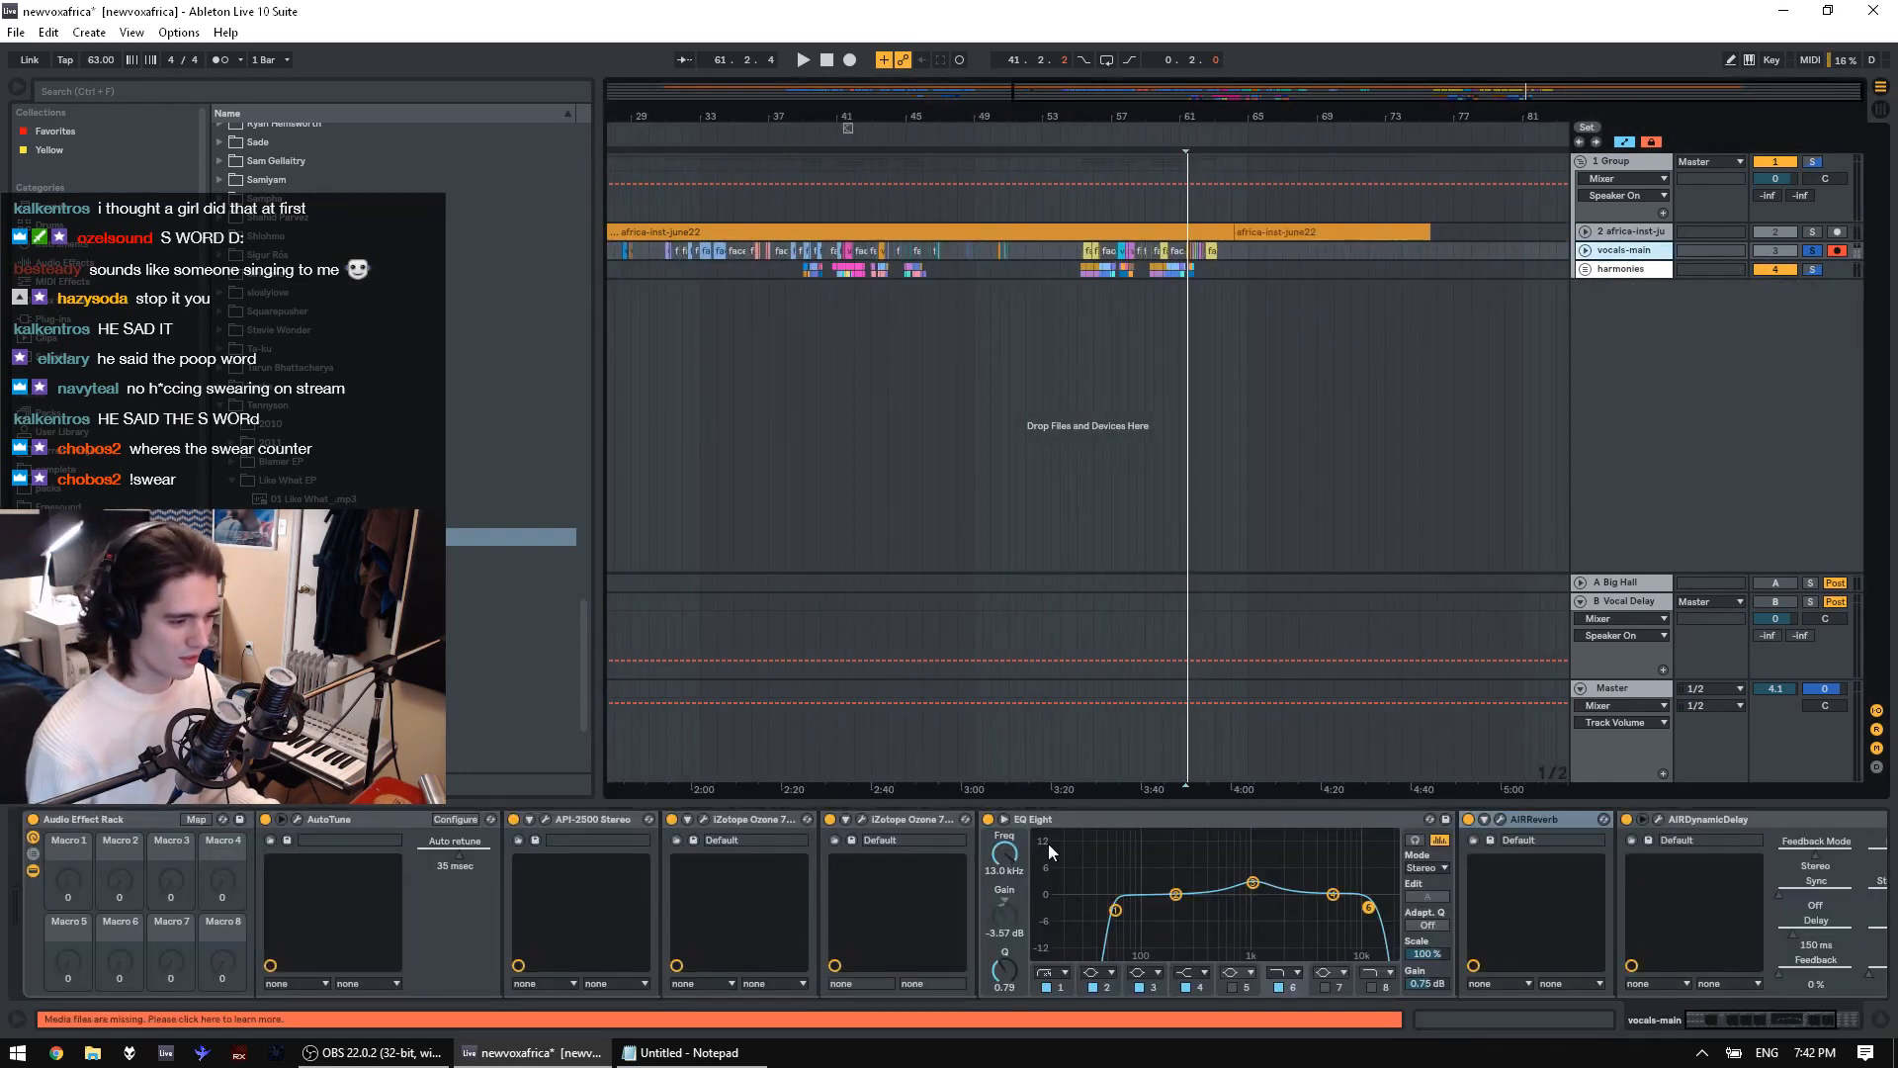
{"action": "left_click", "coordinate": [767, 819]}
{"action": "left_click", "coordinate": [703, 821]}
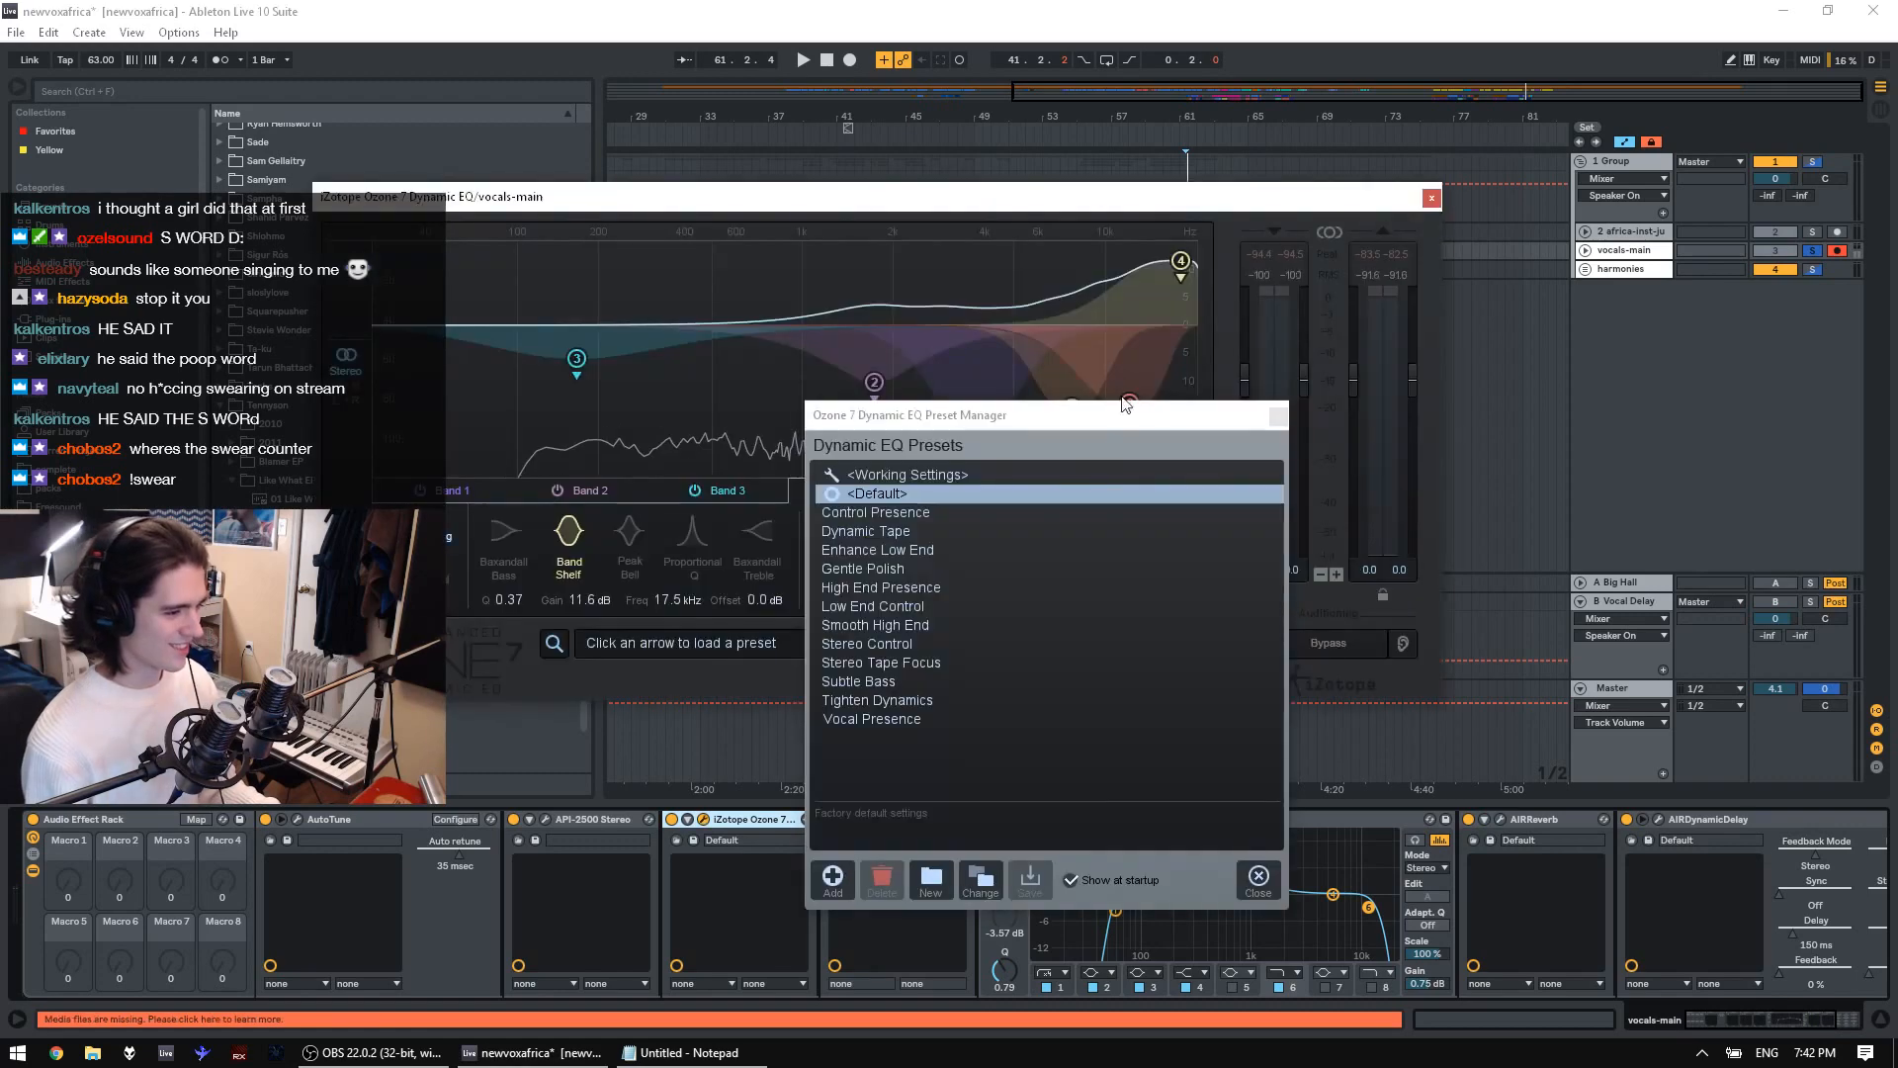
{"action": "left_click", "coordinate": [1277, 416]}
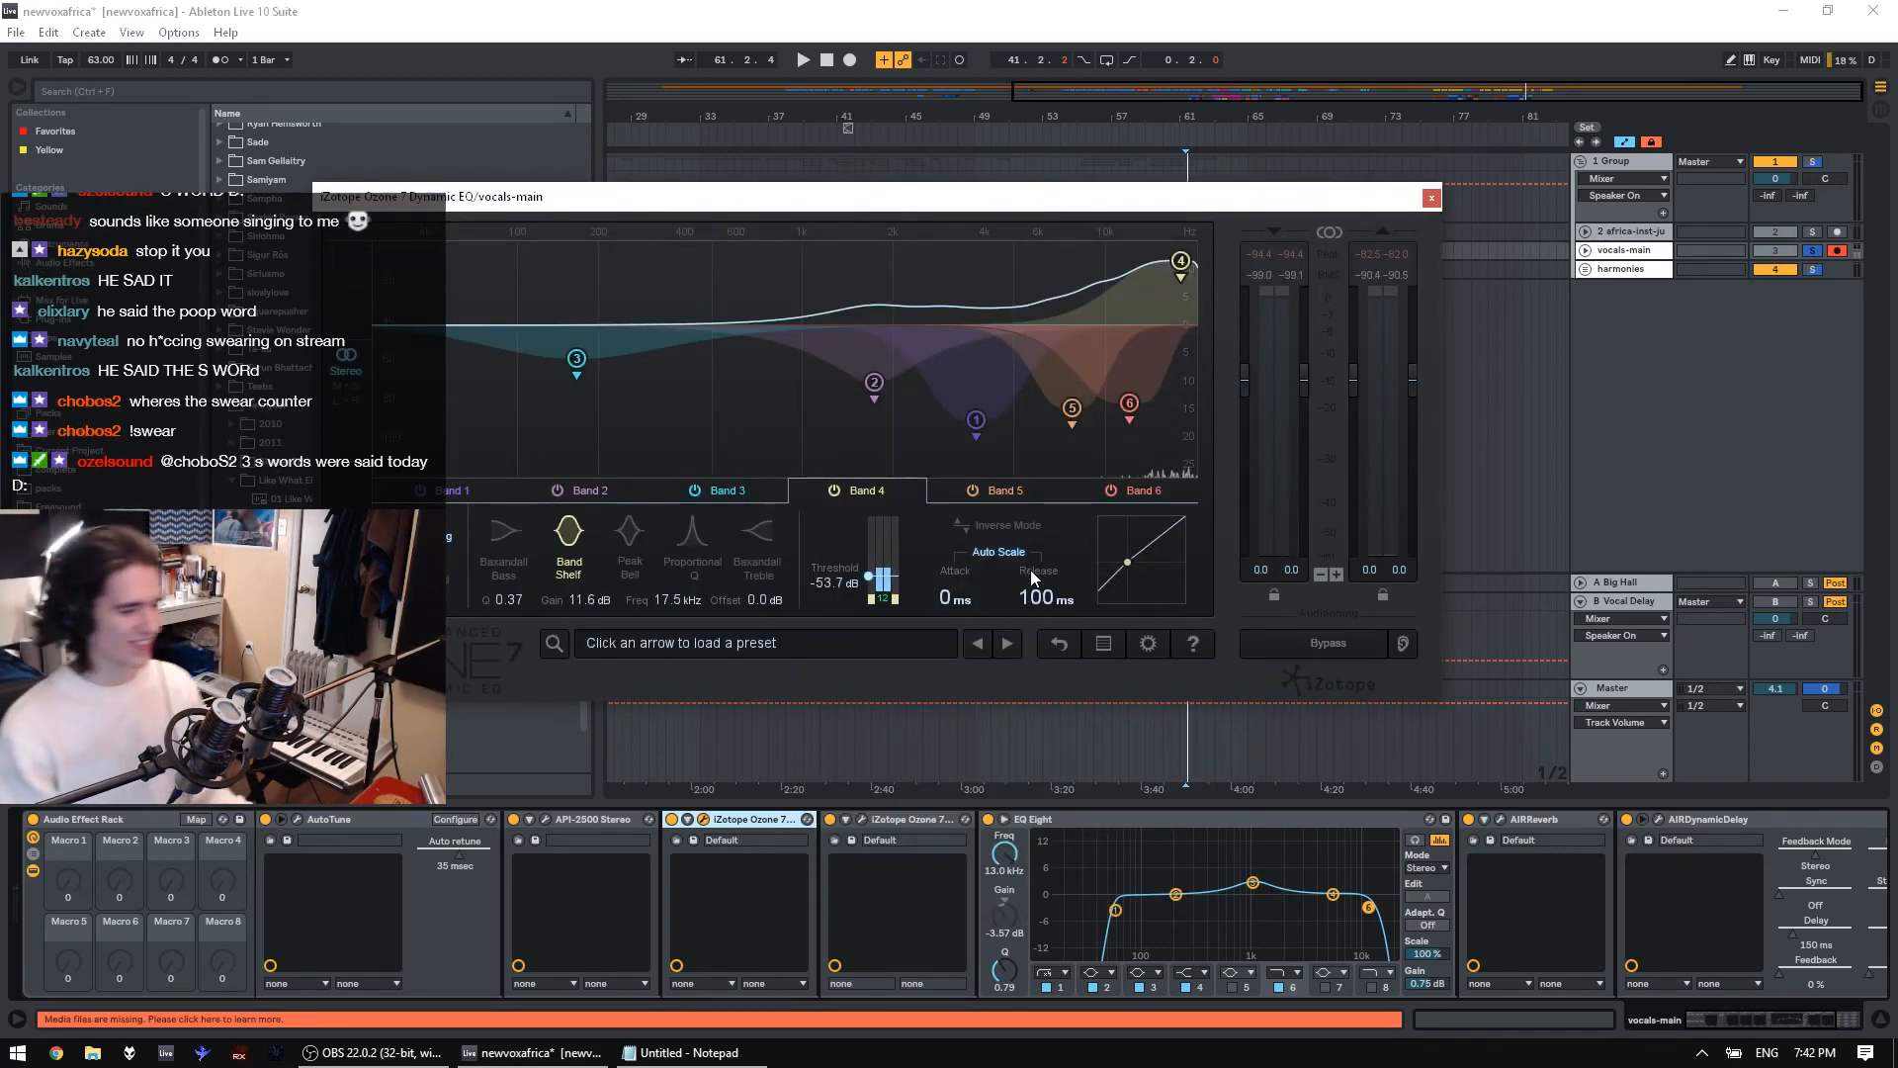
{"action": "left_click", "coordinate": [1430, 198]}
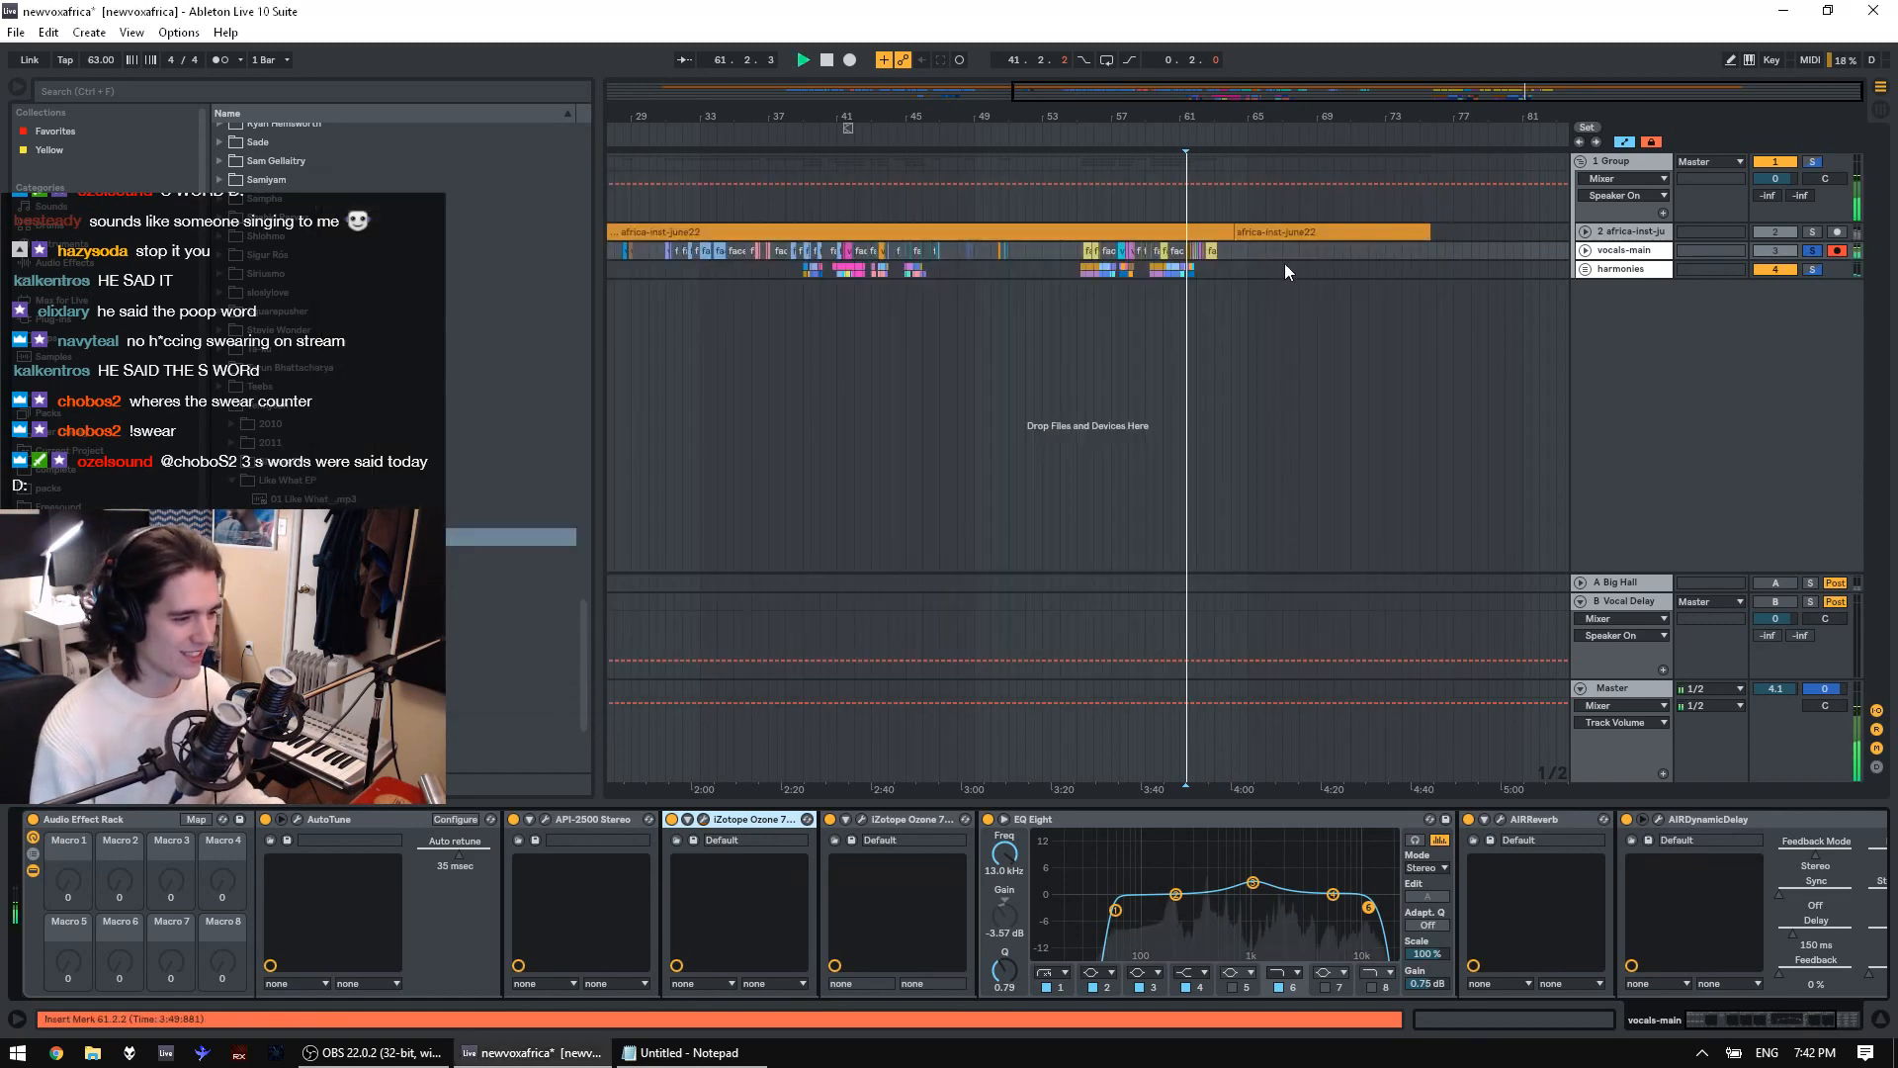
Play the section from 41.3.1 and unsolo vocals-main to hear the vocals with the instrumental
{"action": "left_click", "coordinate": [846, 331]}
{"action": "key", "text": "space"}
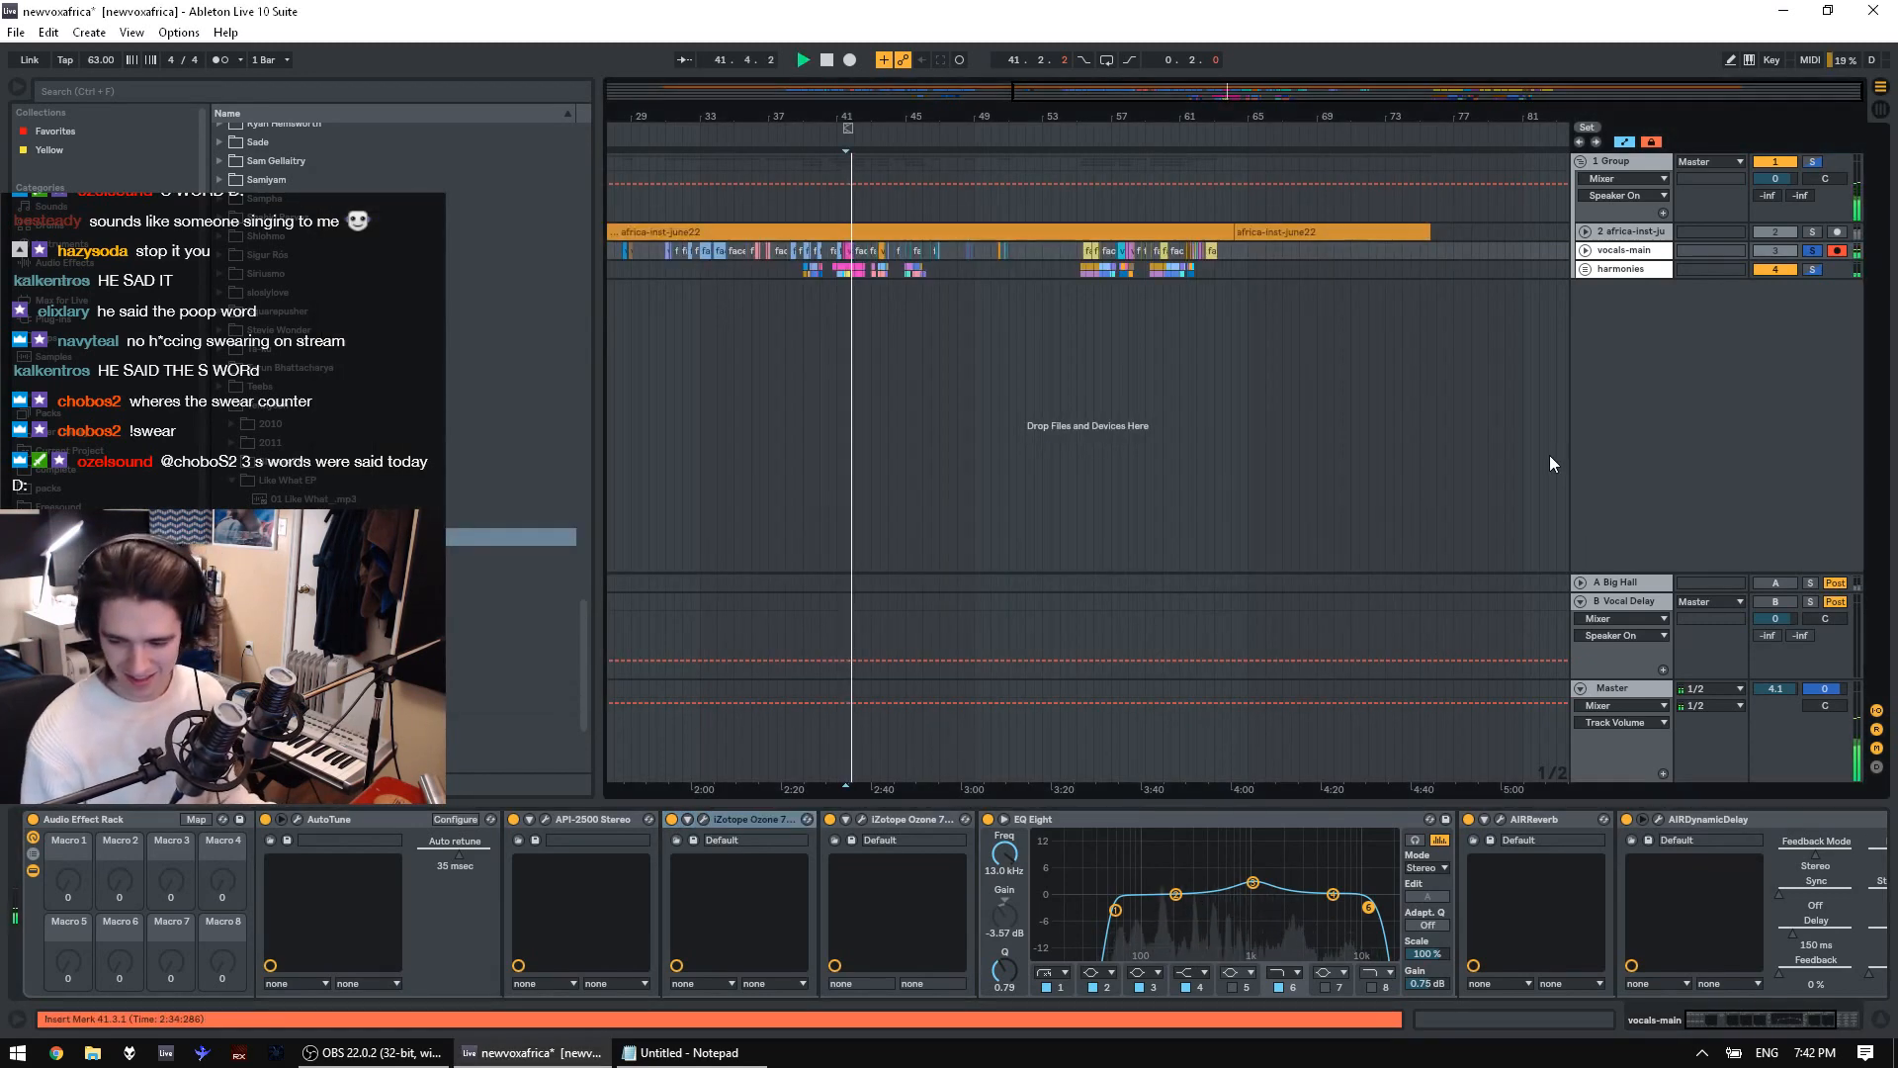
{"action": "left_click", "coordinate": [1812, 250]}
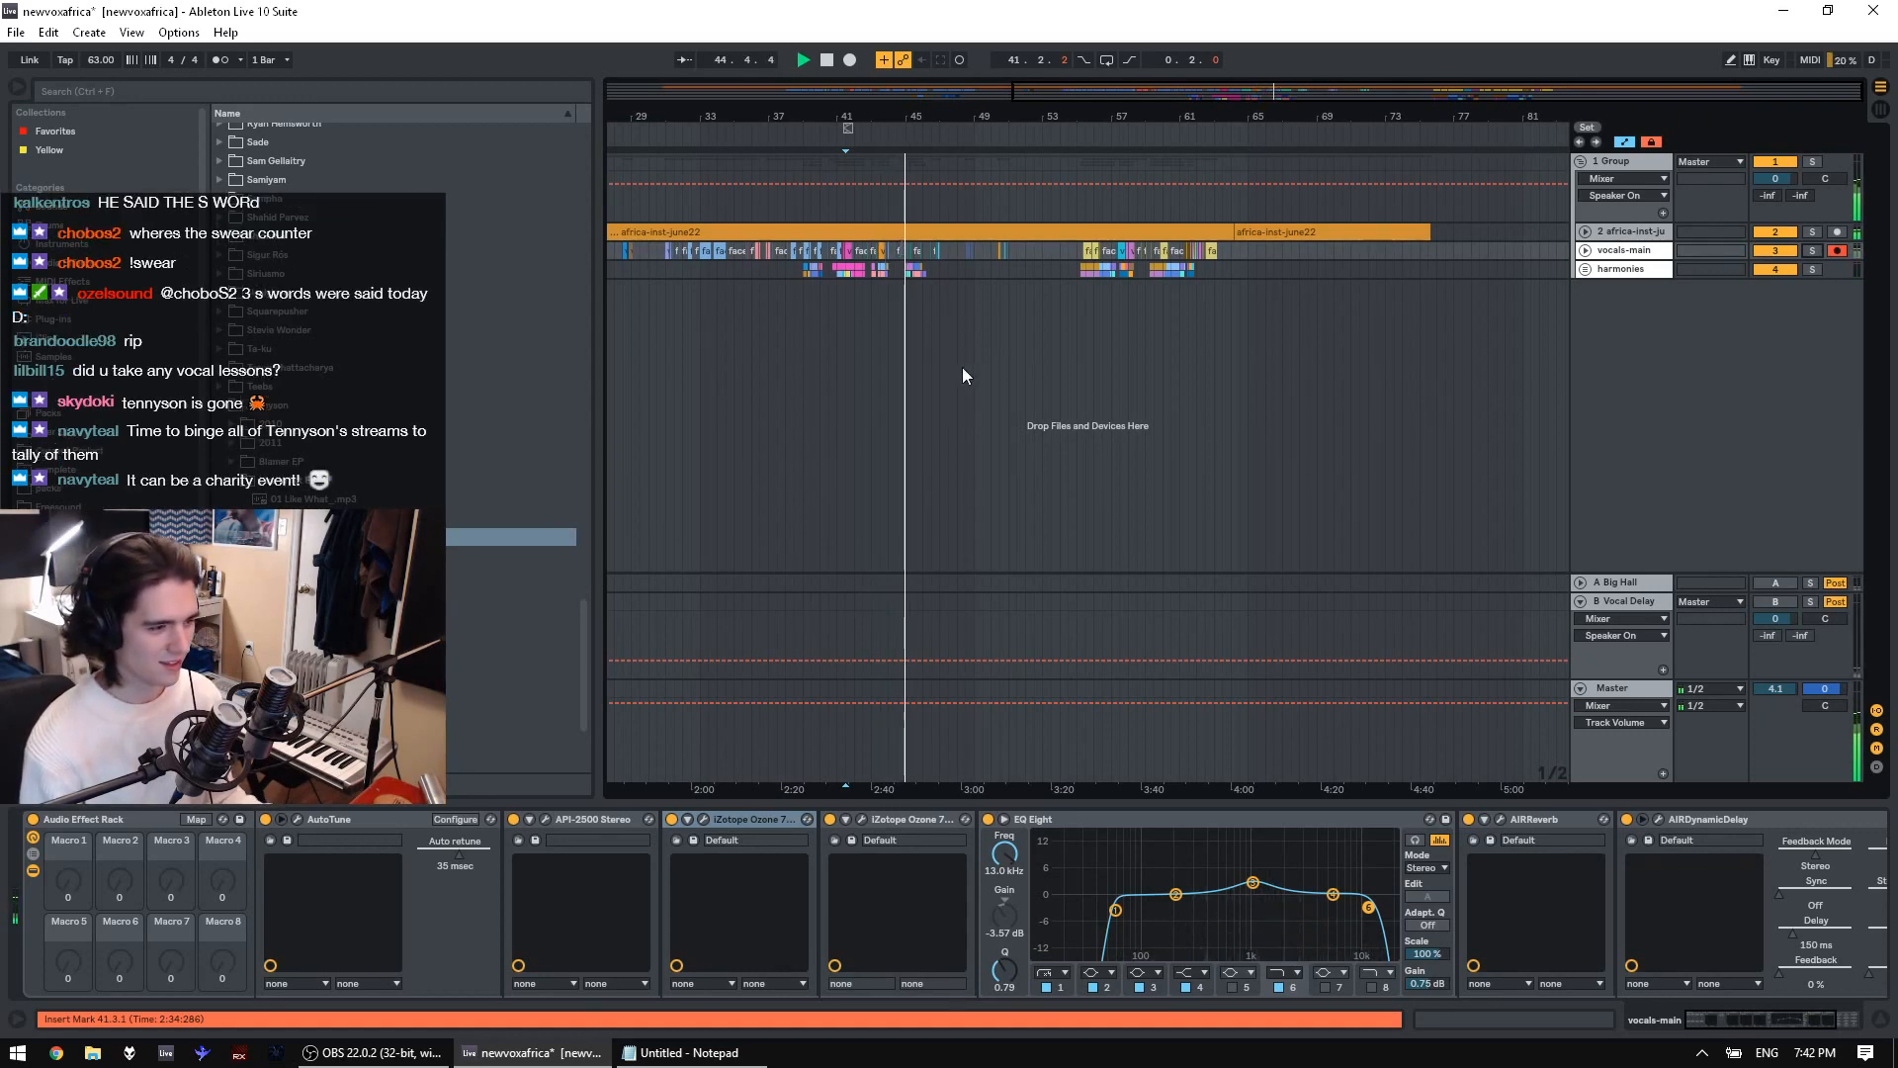
{"action": "left_click_drag", "start_coordinate": [902, 110], "coordinate": [903, 158]}
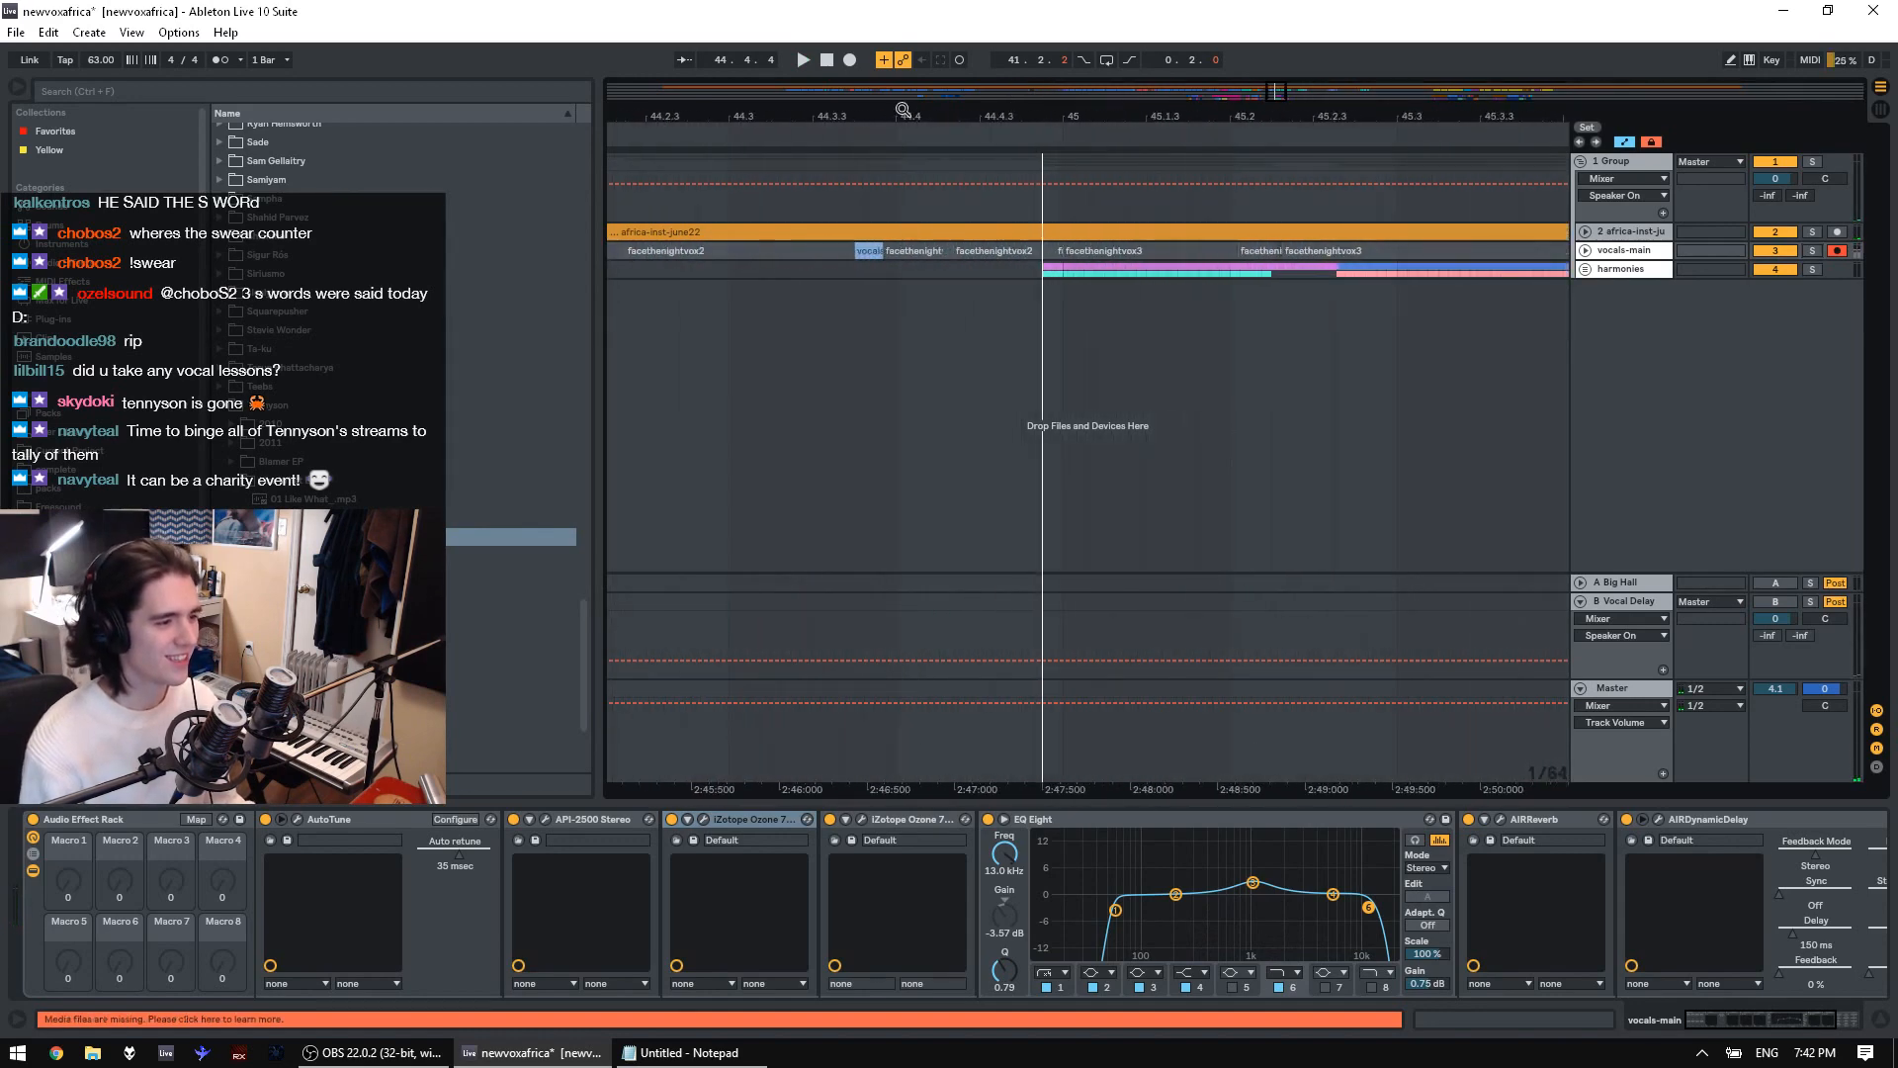
{"action": "key", "text": "minus"}
Unfold the vocals-main track and select its run of clips from 44.2.2 into bar 45
{"action": "left_click", "coordinate": [847, 273]}
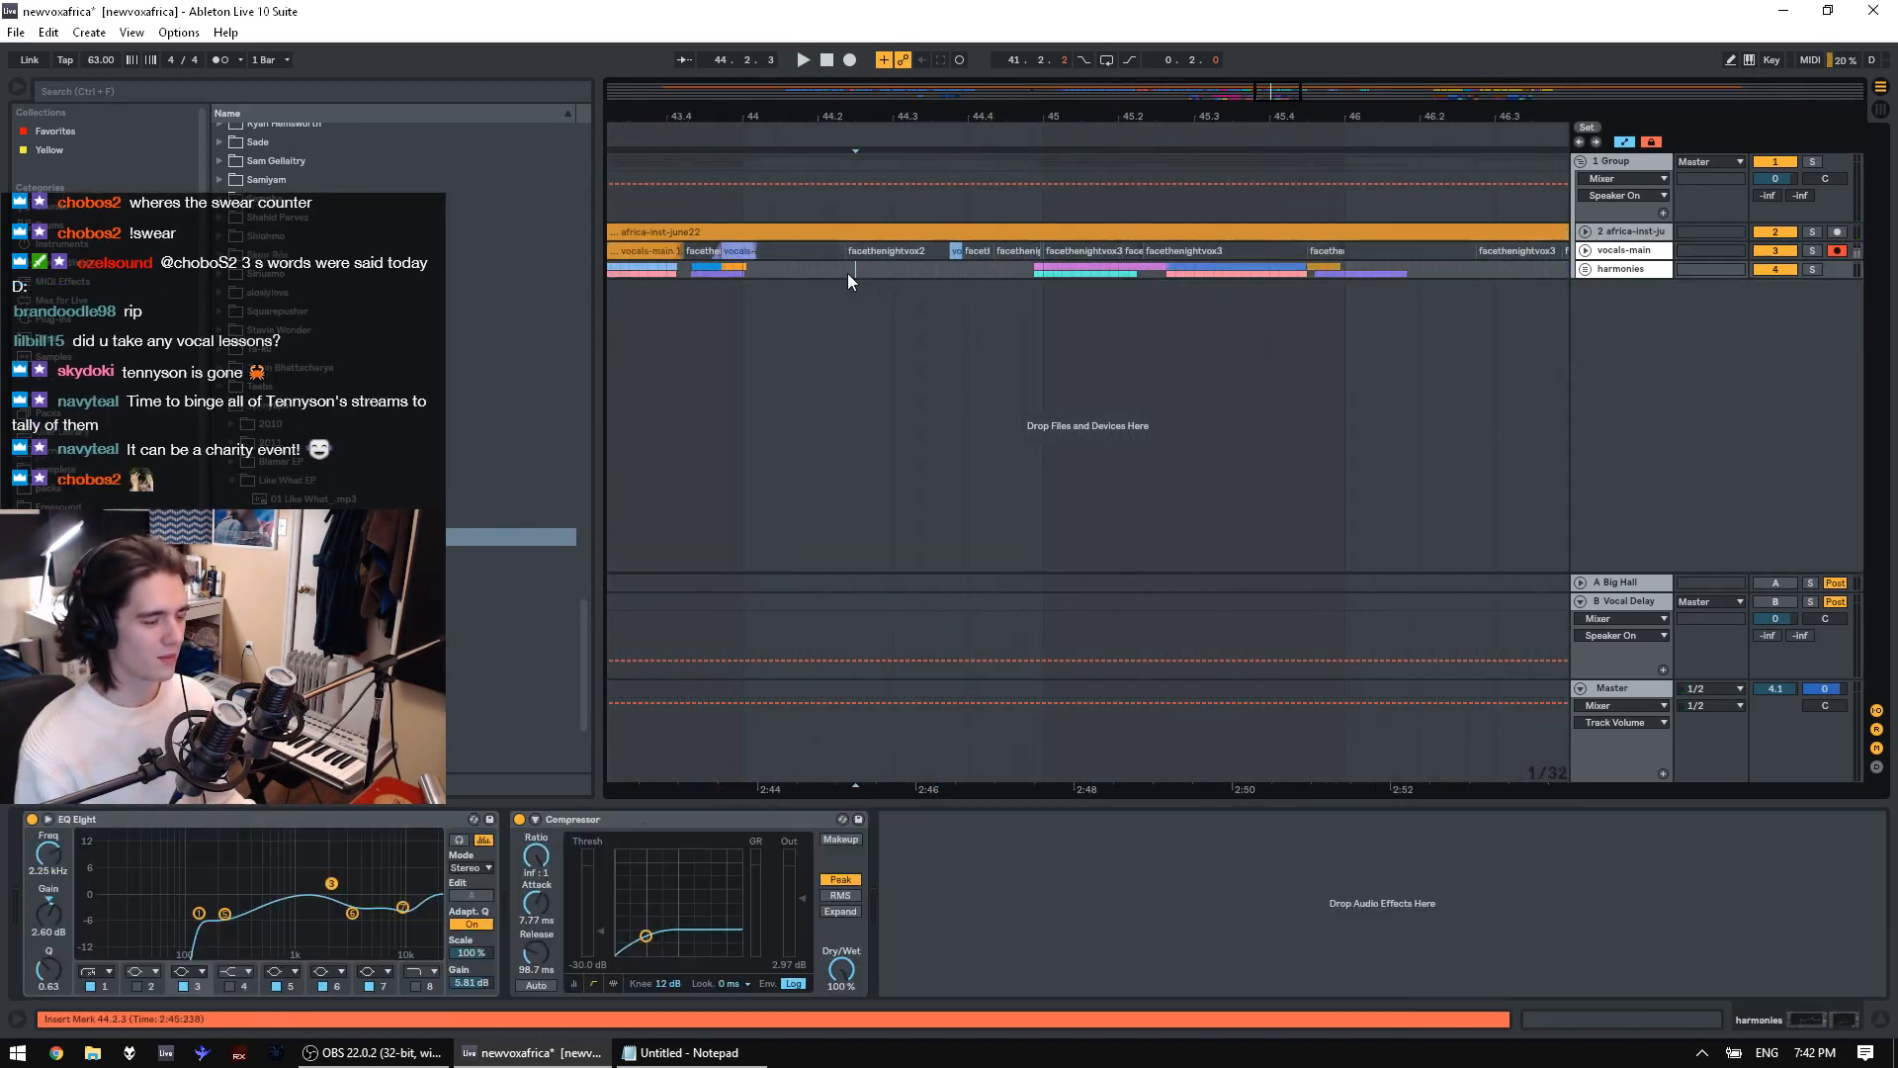
{"action": "left_click", "coordinate": [1583, 253]}
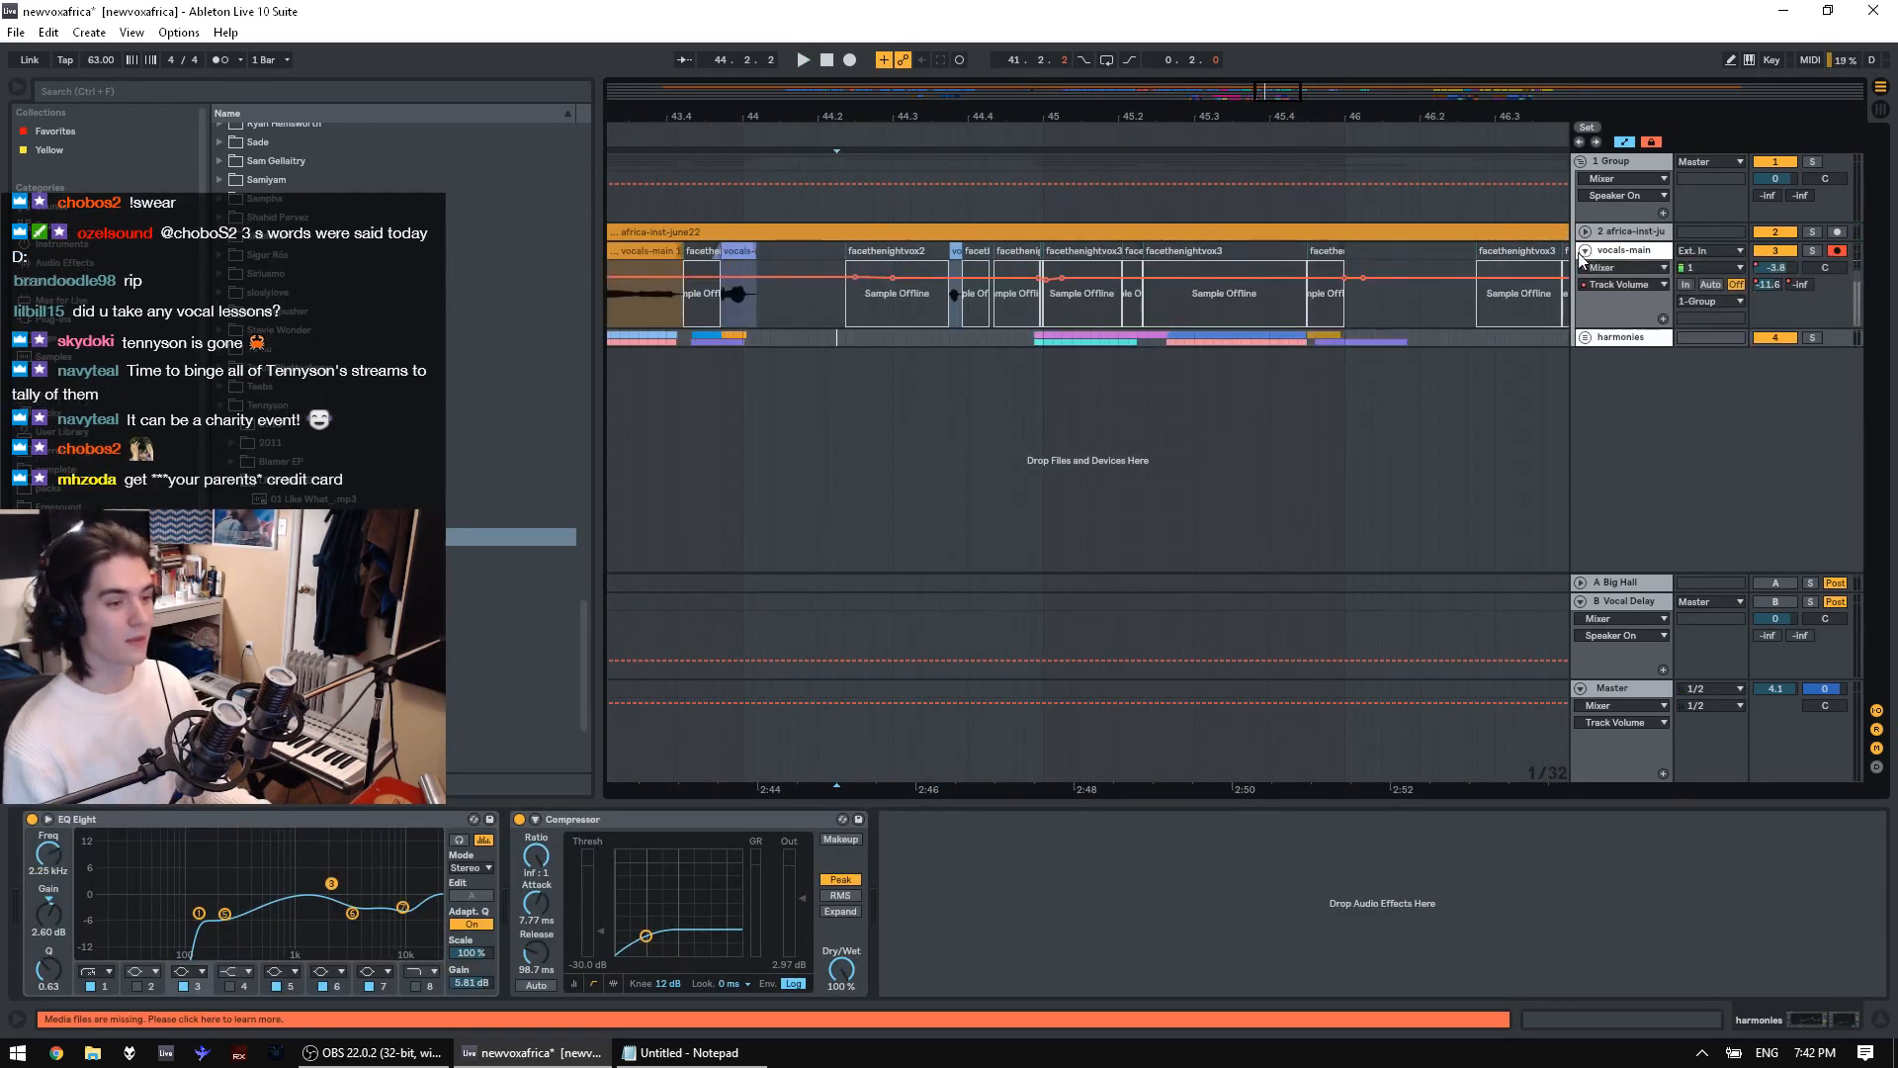
{"action": "left_click", "coordinate": [895, 250]}
{"action": "left_click", "coordinate": [1053, 248], "text": "shift"}
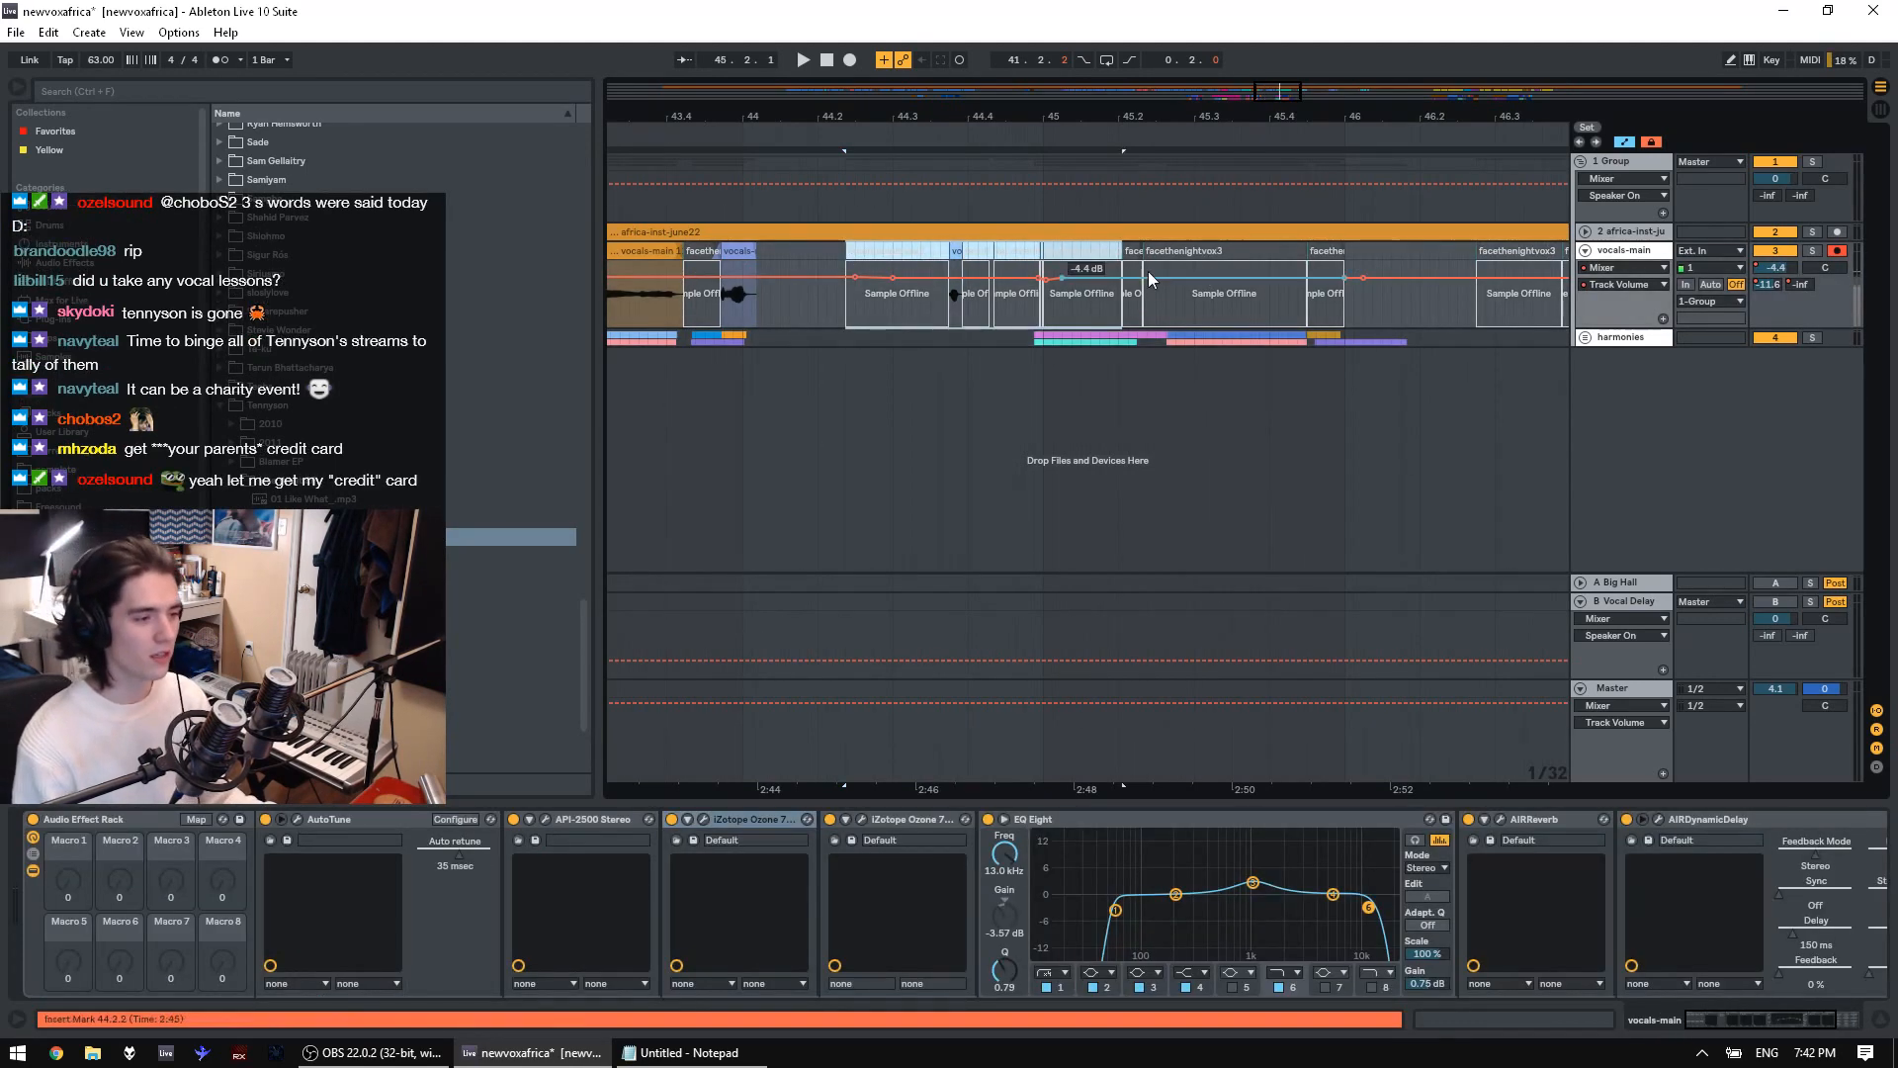
Solo vocals-main, audition the short vocals-main 1575 clip at 44.3.4 and inspect its sample settings
{"action": "left_click", "coordinate": [959, 247]}
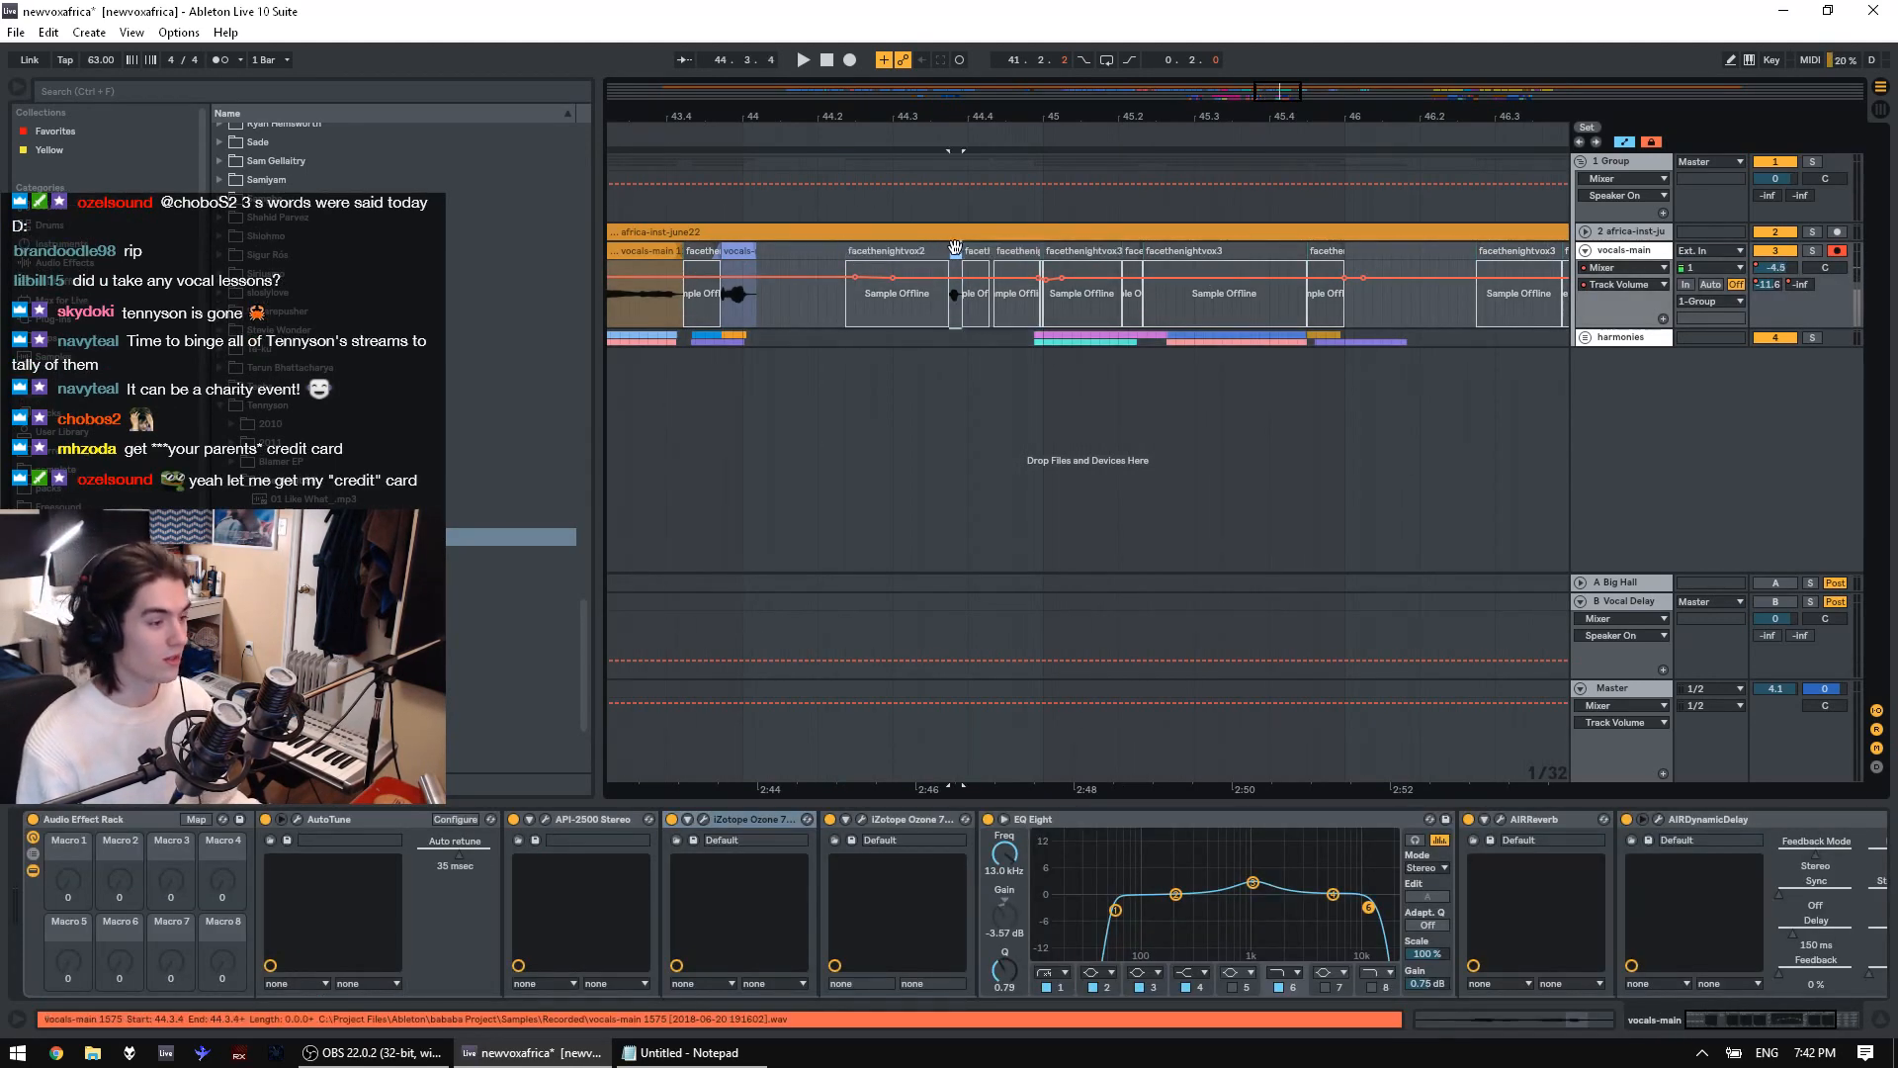
{"action": "left_click", "coordinate": [1813, 253]}
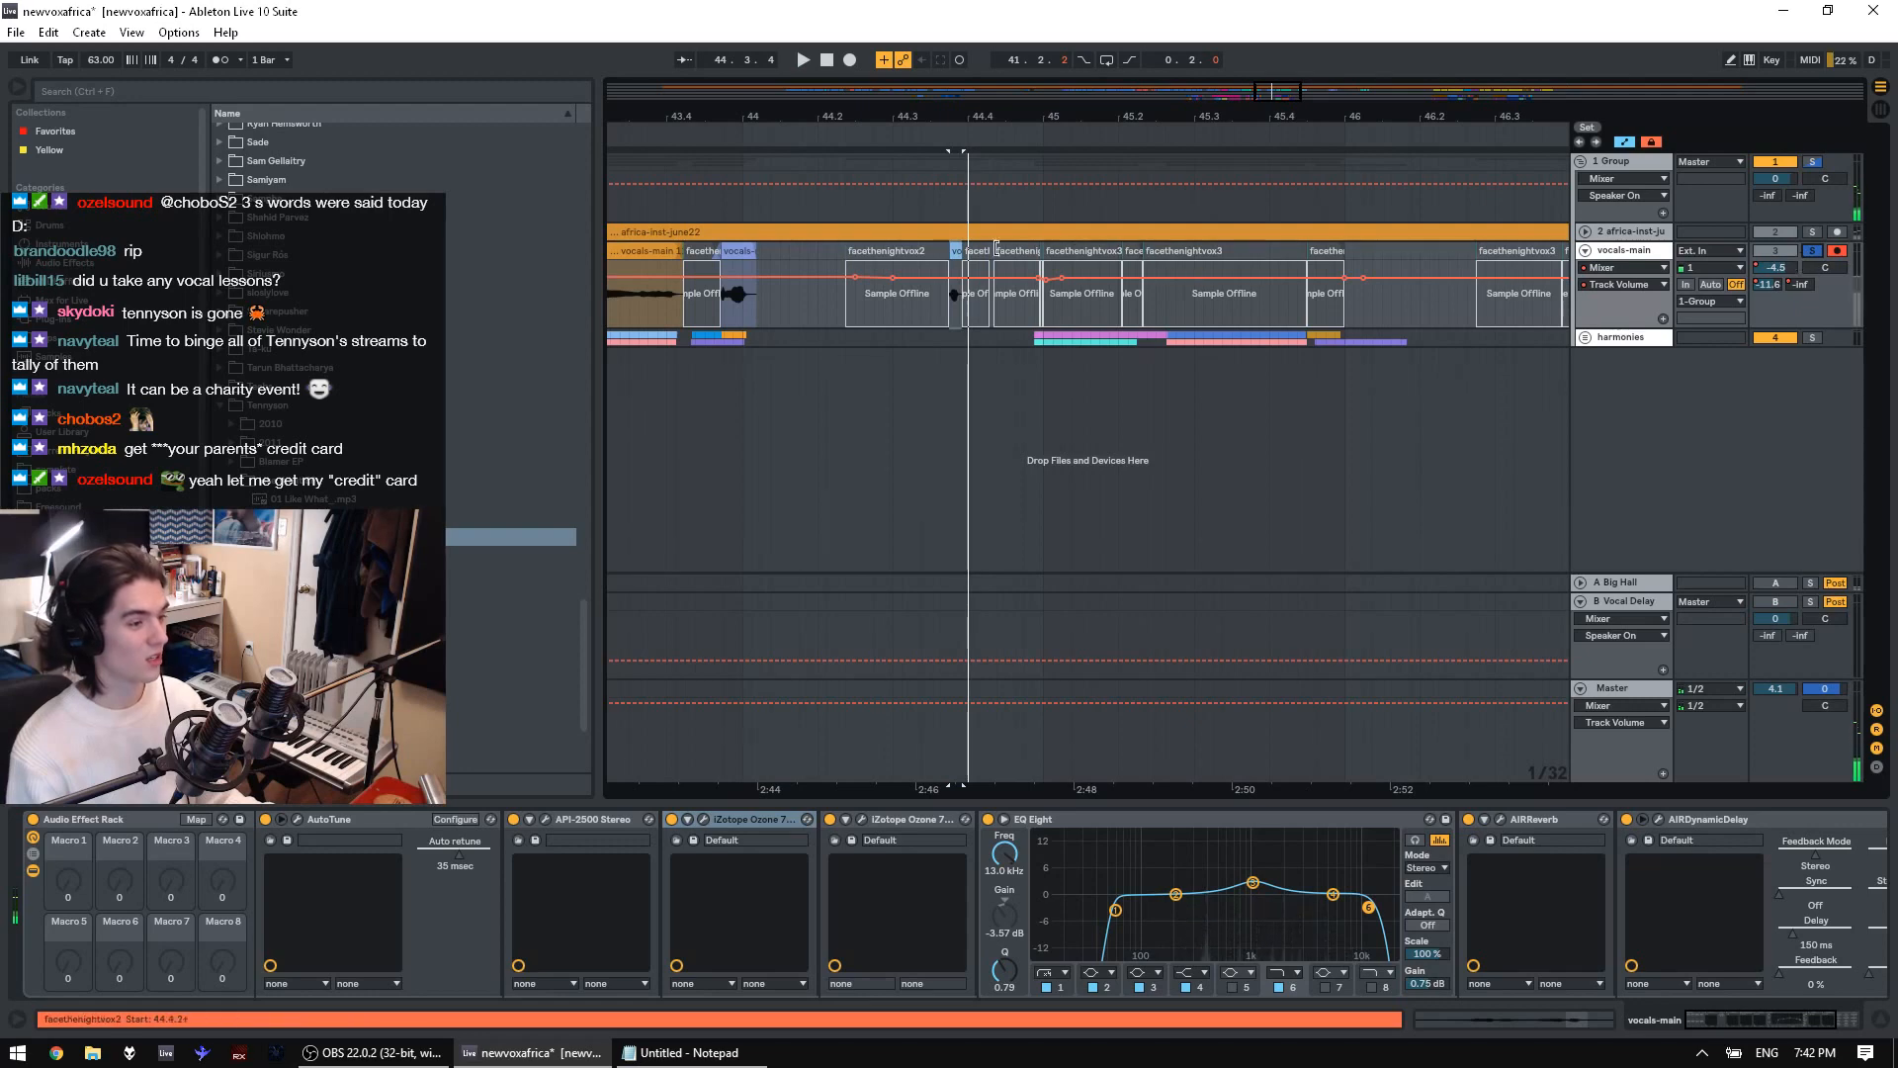
{"action": "left_click", "coordinate": [955, 249]}
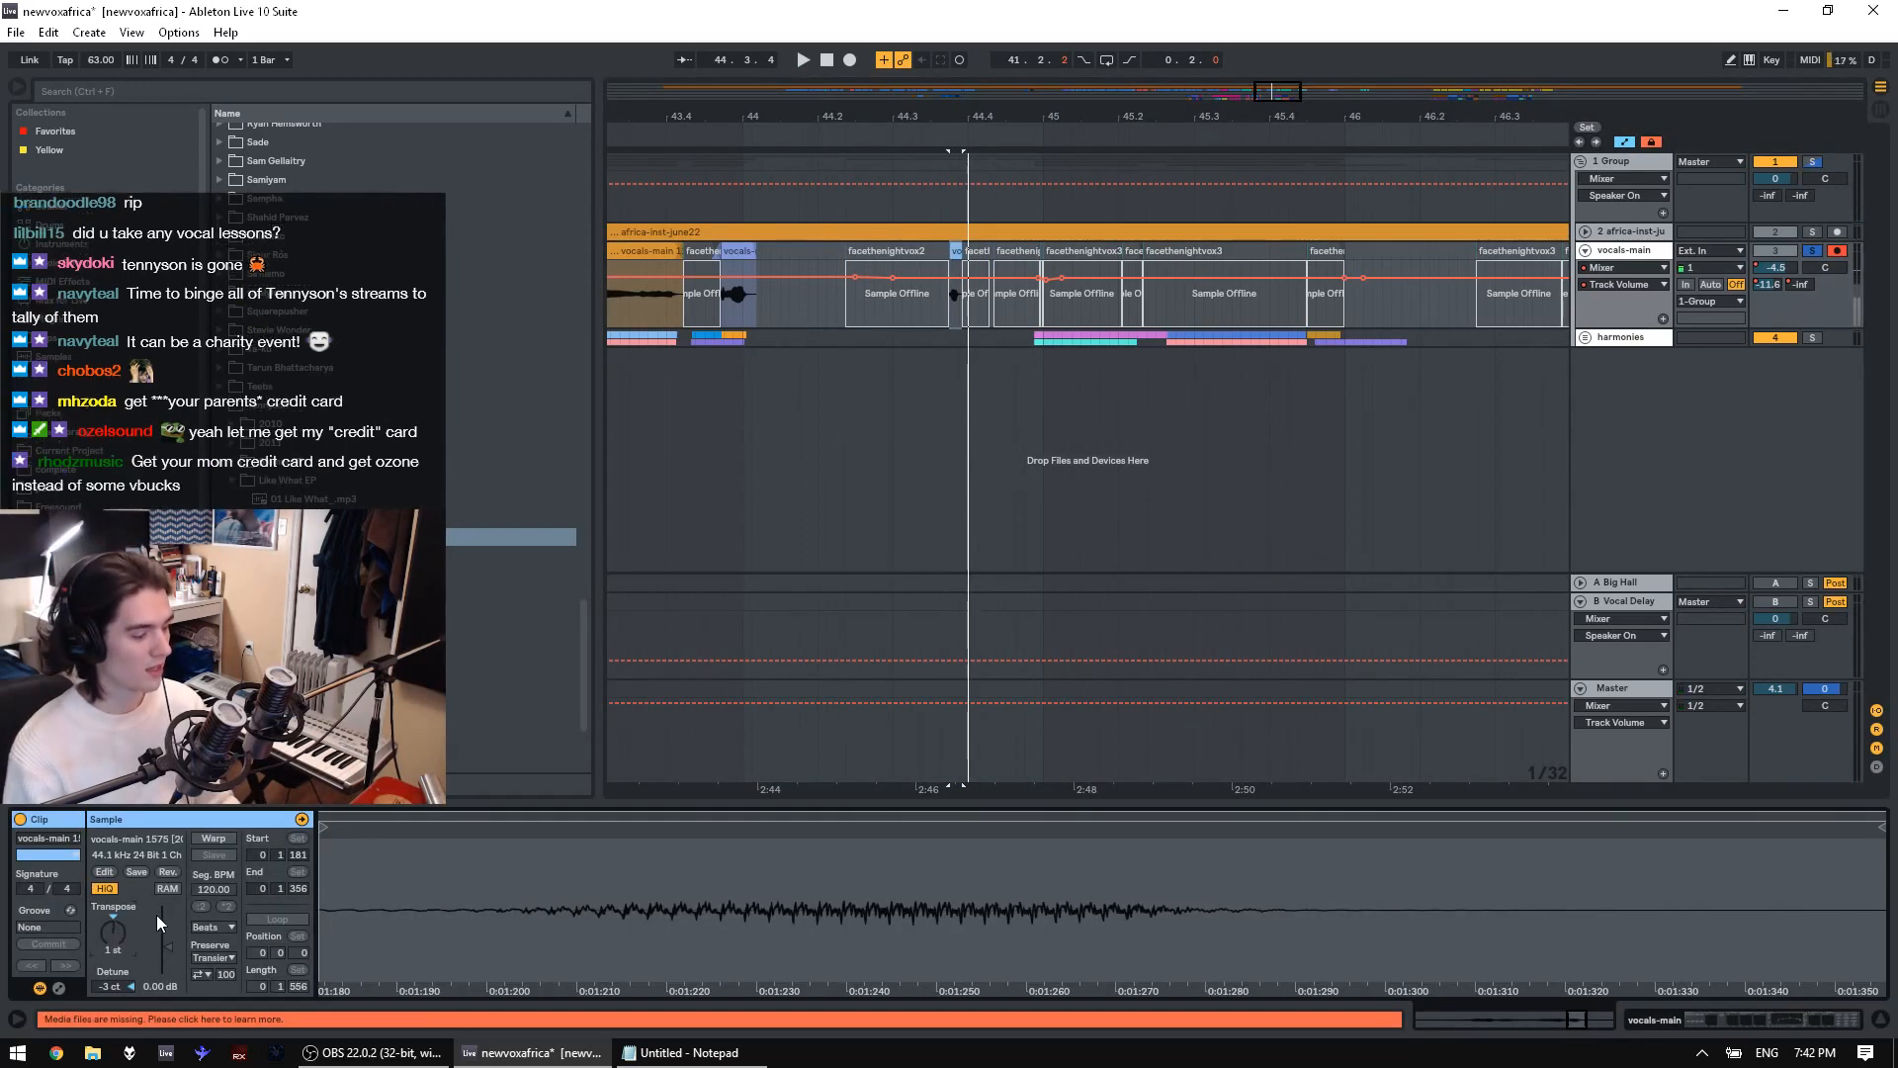
{"action": "key", "text": "Down"}
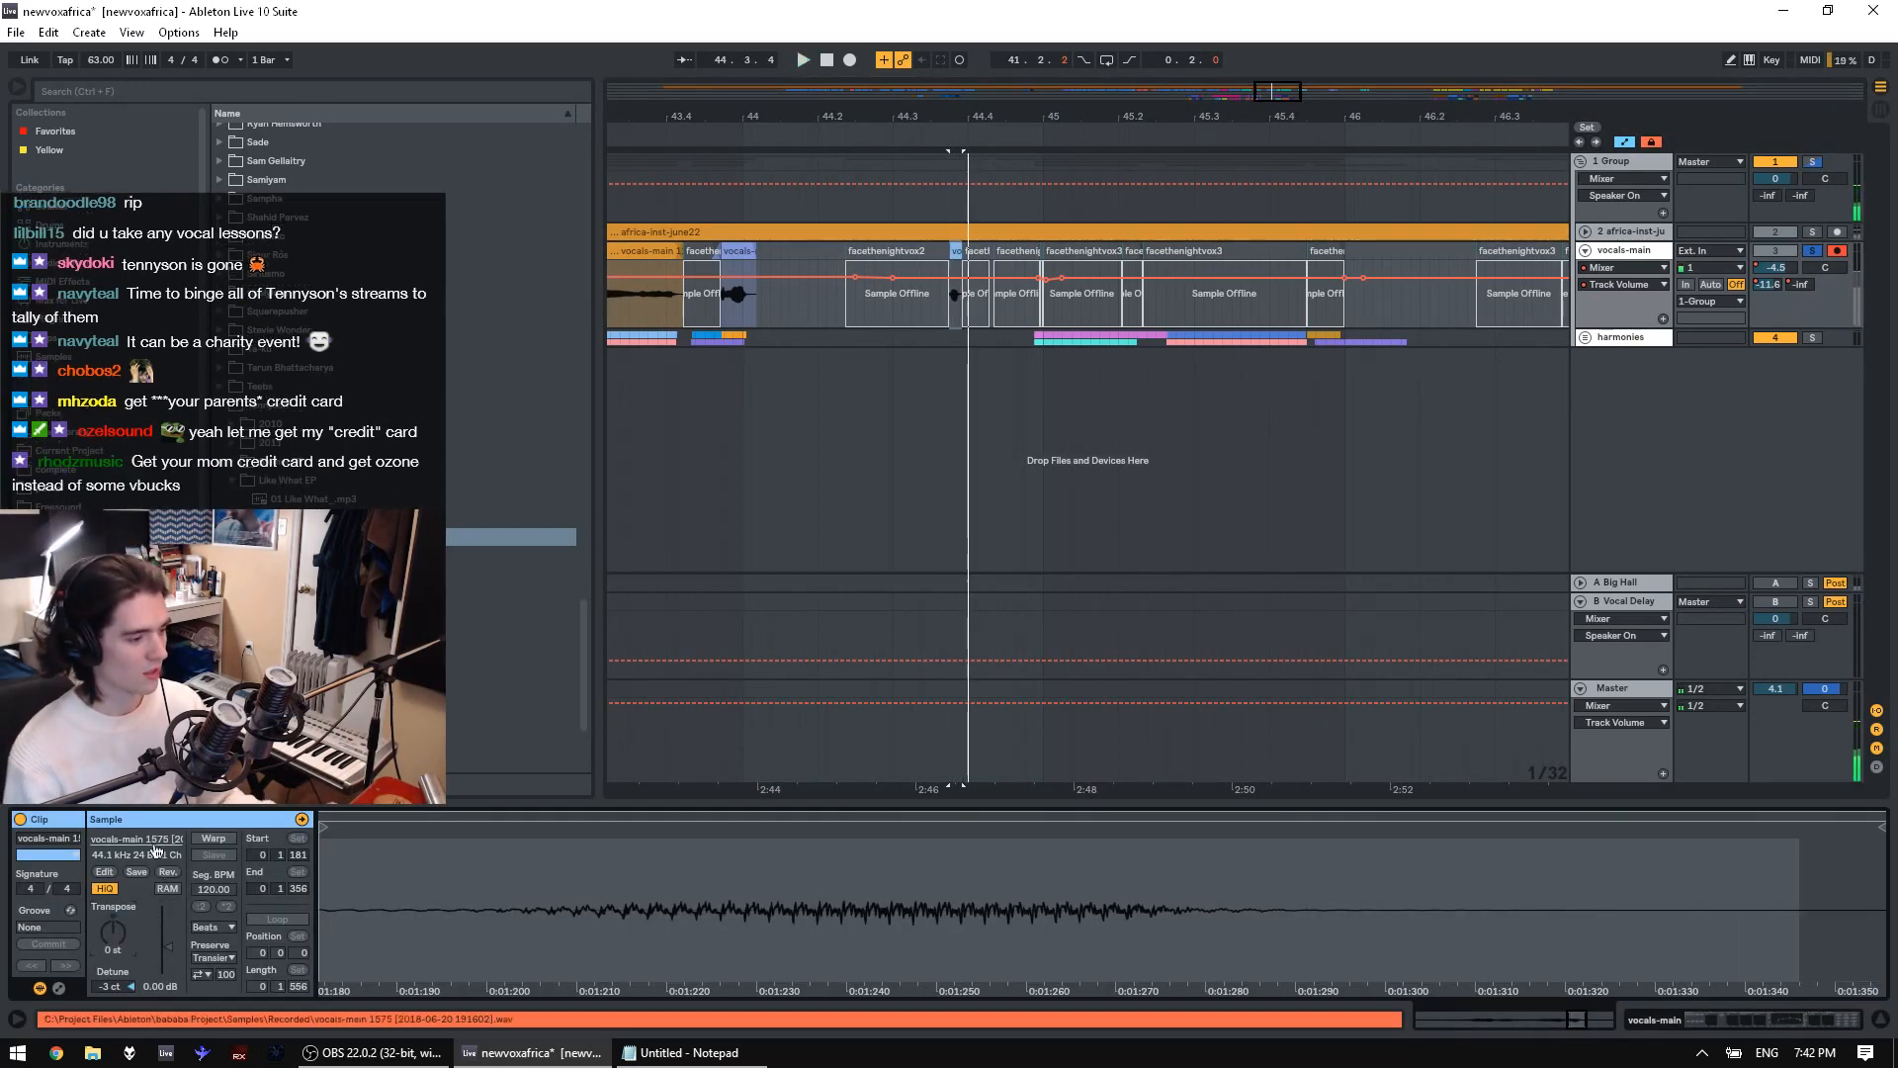
{"action": "key", "text": "Up"}
{"action": "key", "text": "space"}
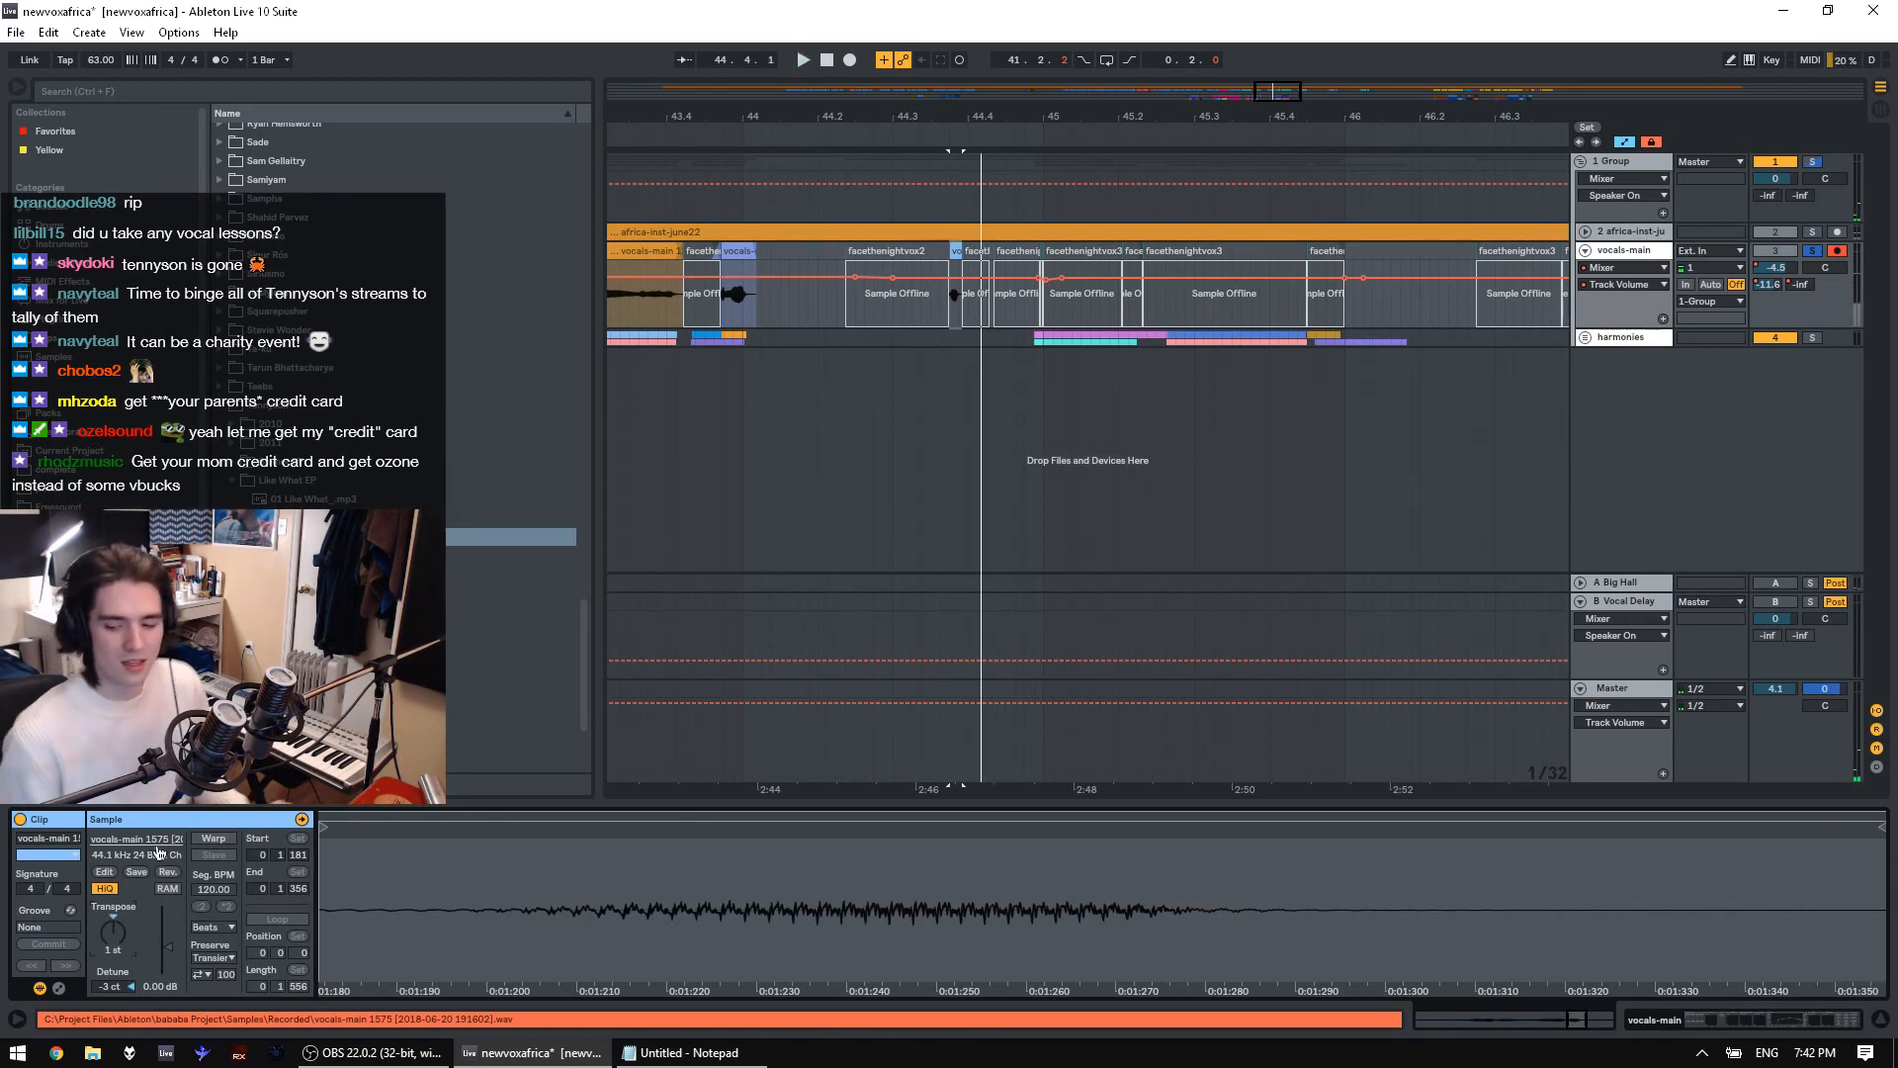
Play the soloed vocal from the facethenightvox2 clip at 44.2.2, then place the insert marker at 44.2.3
{"action": "left_click", "coordinate": [907, 245]}
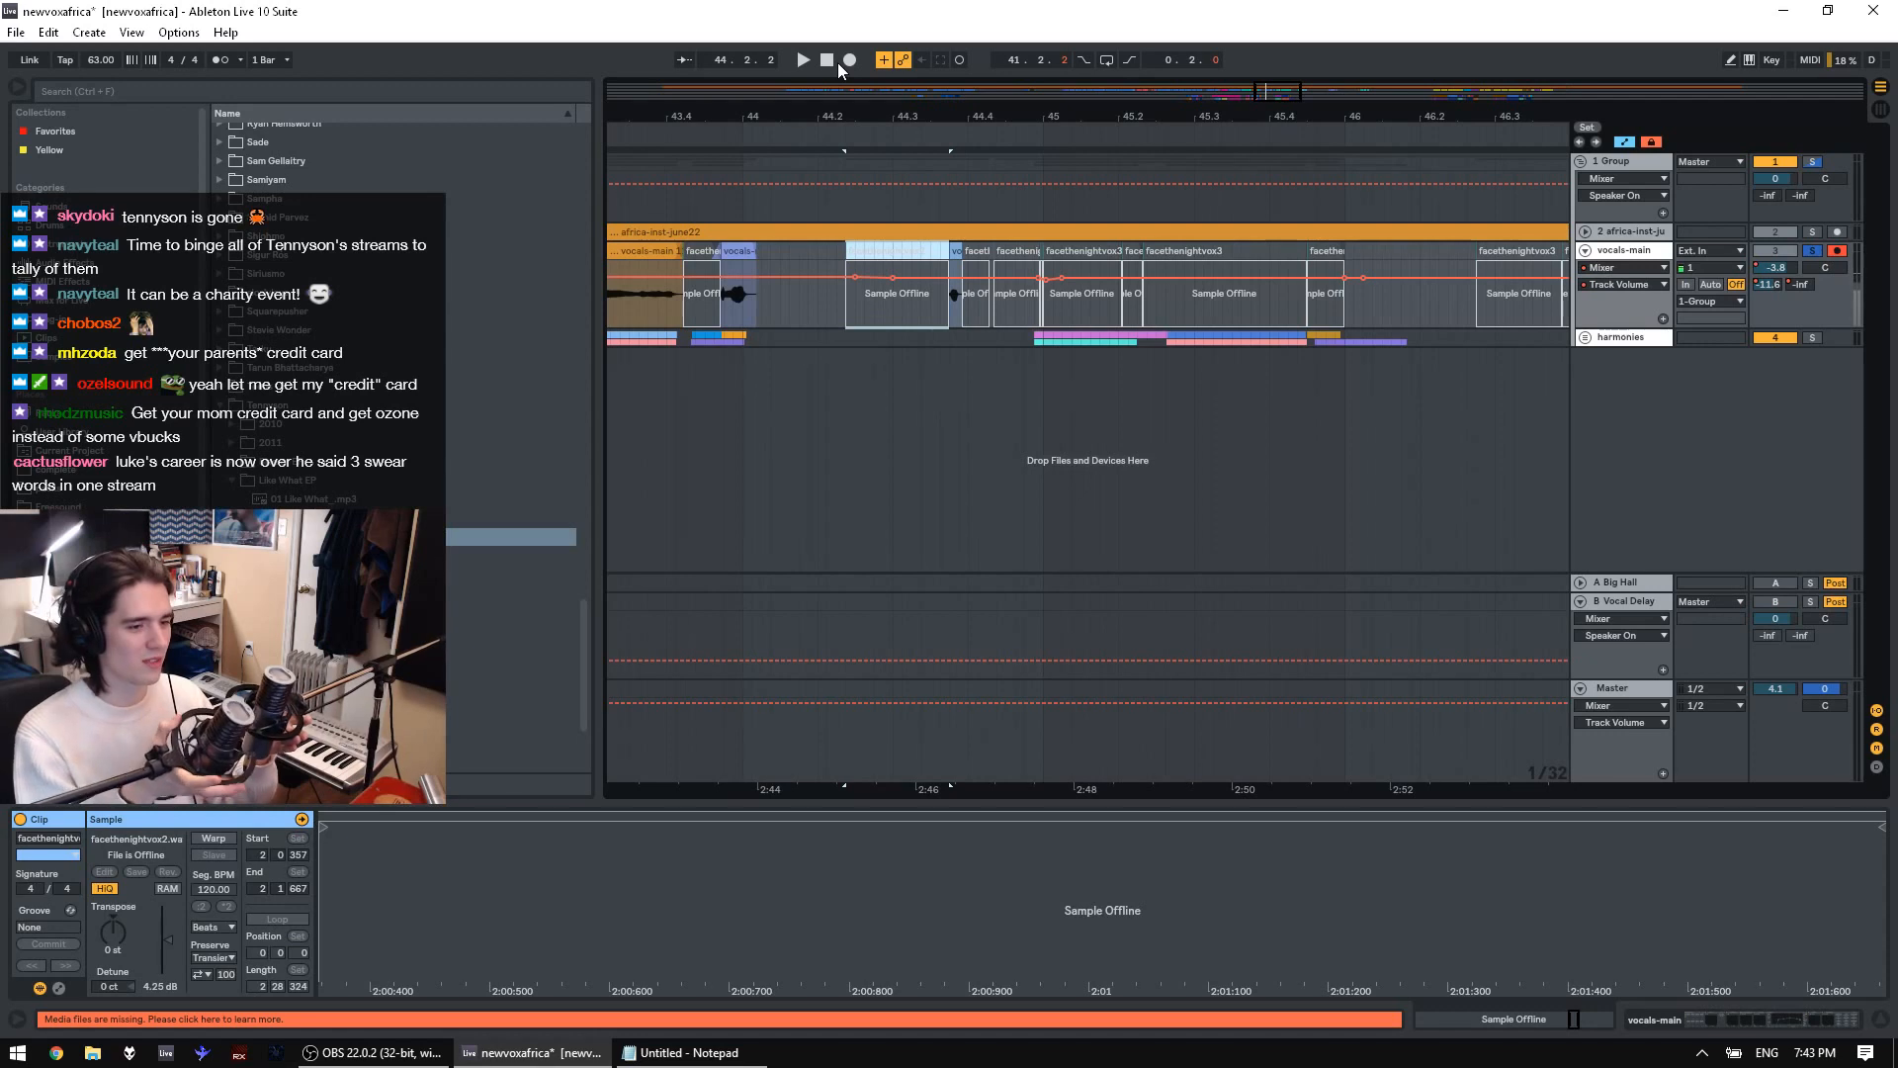
{"action": "key", "text": "space"}
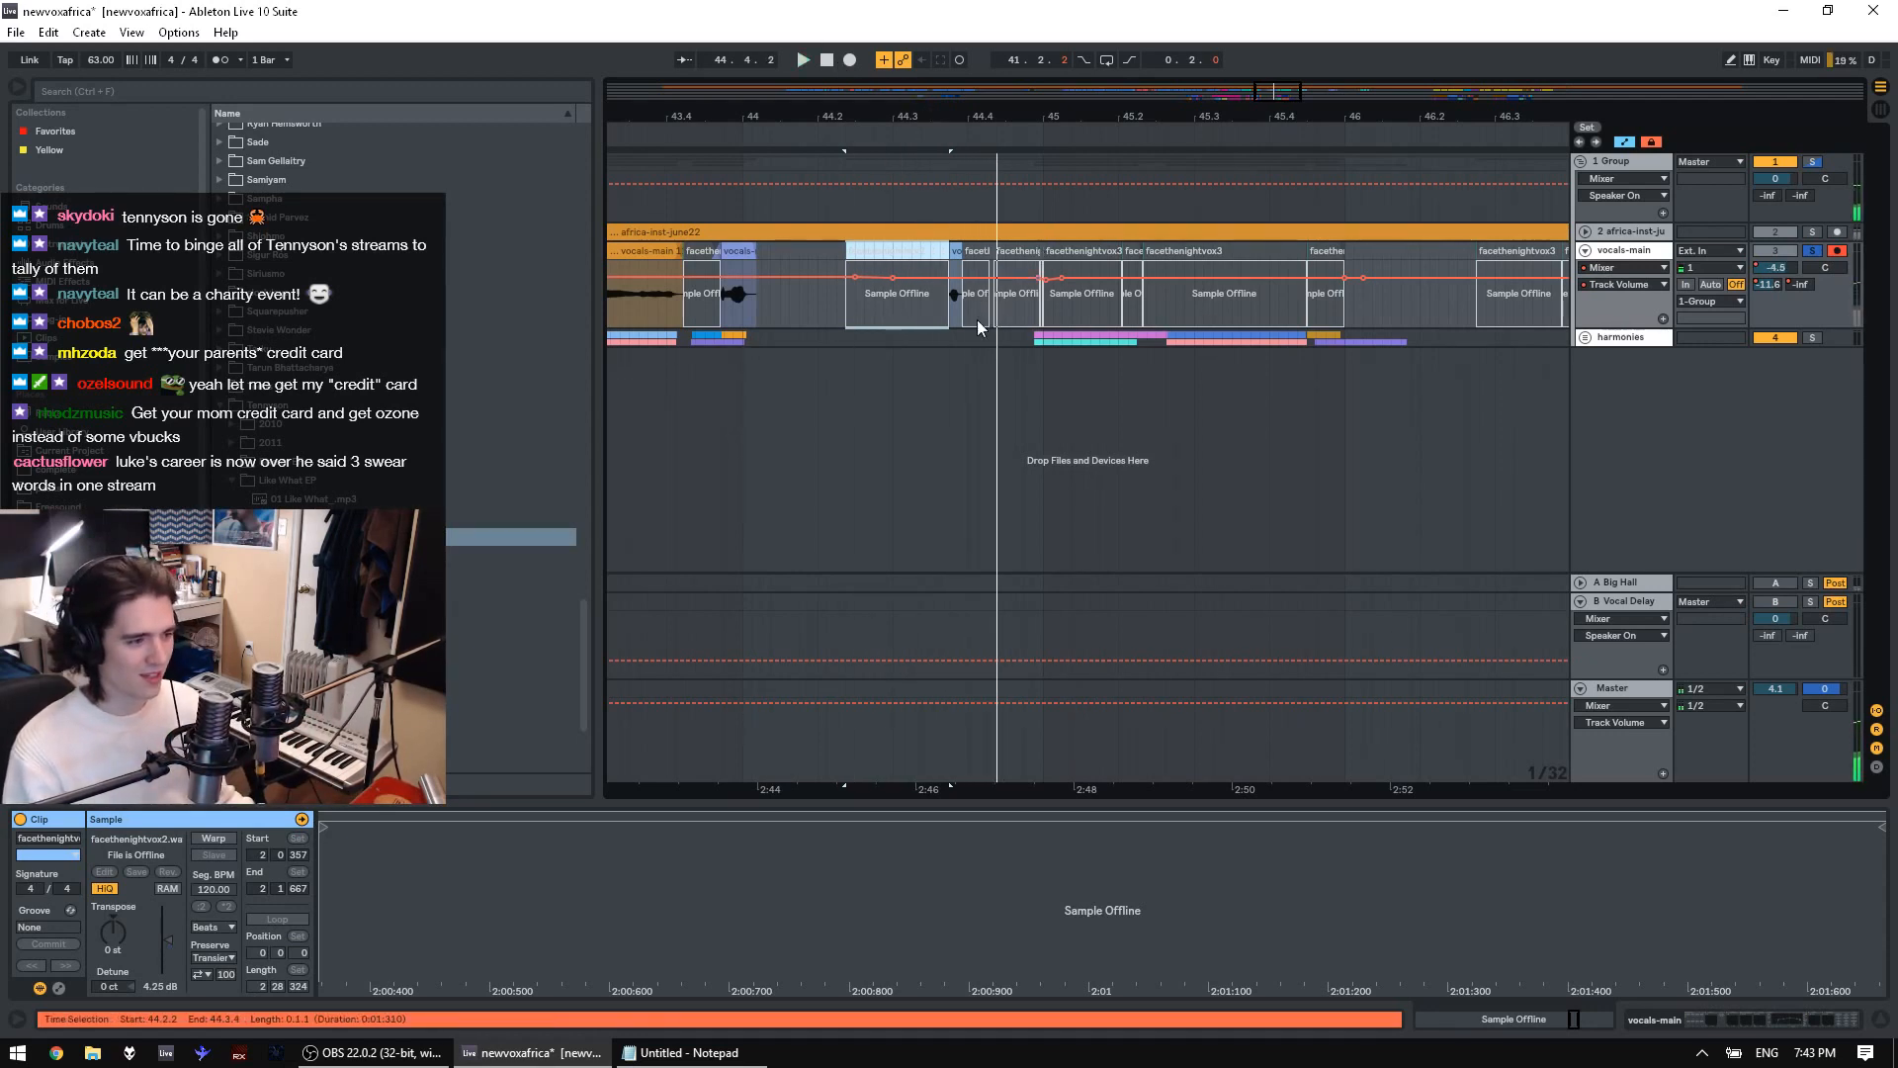
{"action": "key", "text": "space"}
{"action": "left_click", "coordinate": [933, 314]}
{"action": "left_click", "coordinate": [864, 323]}
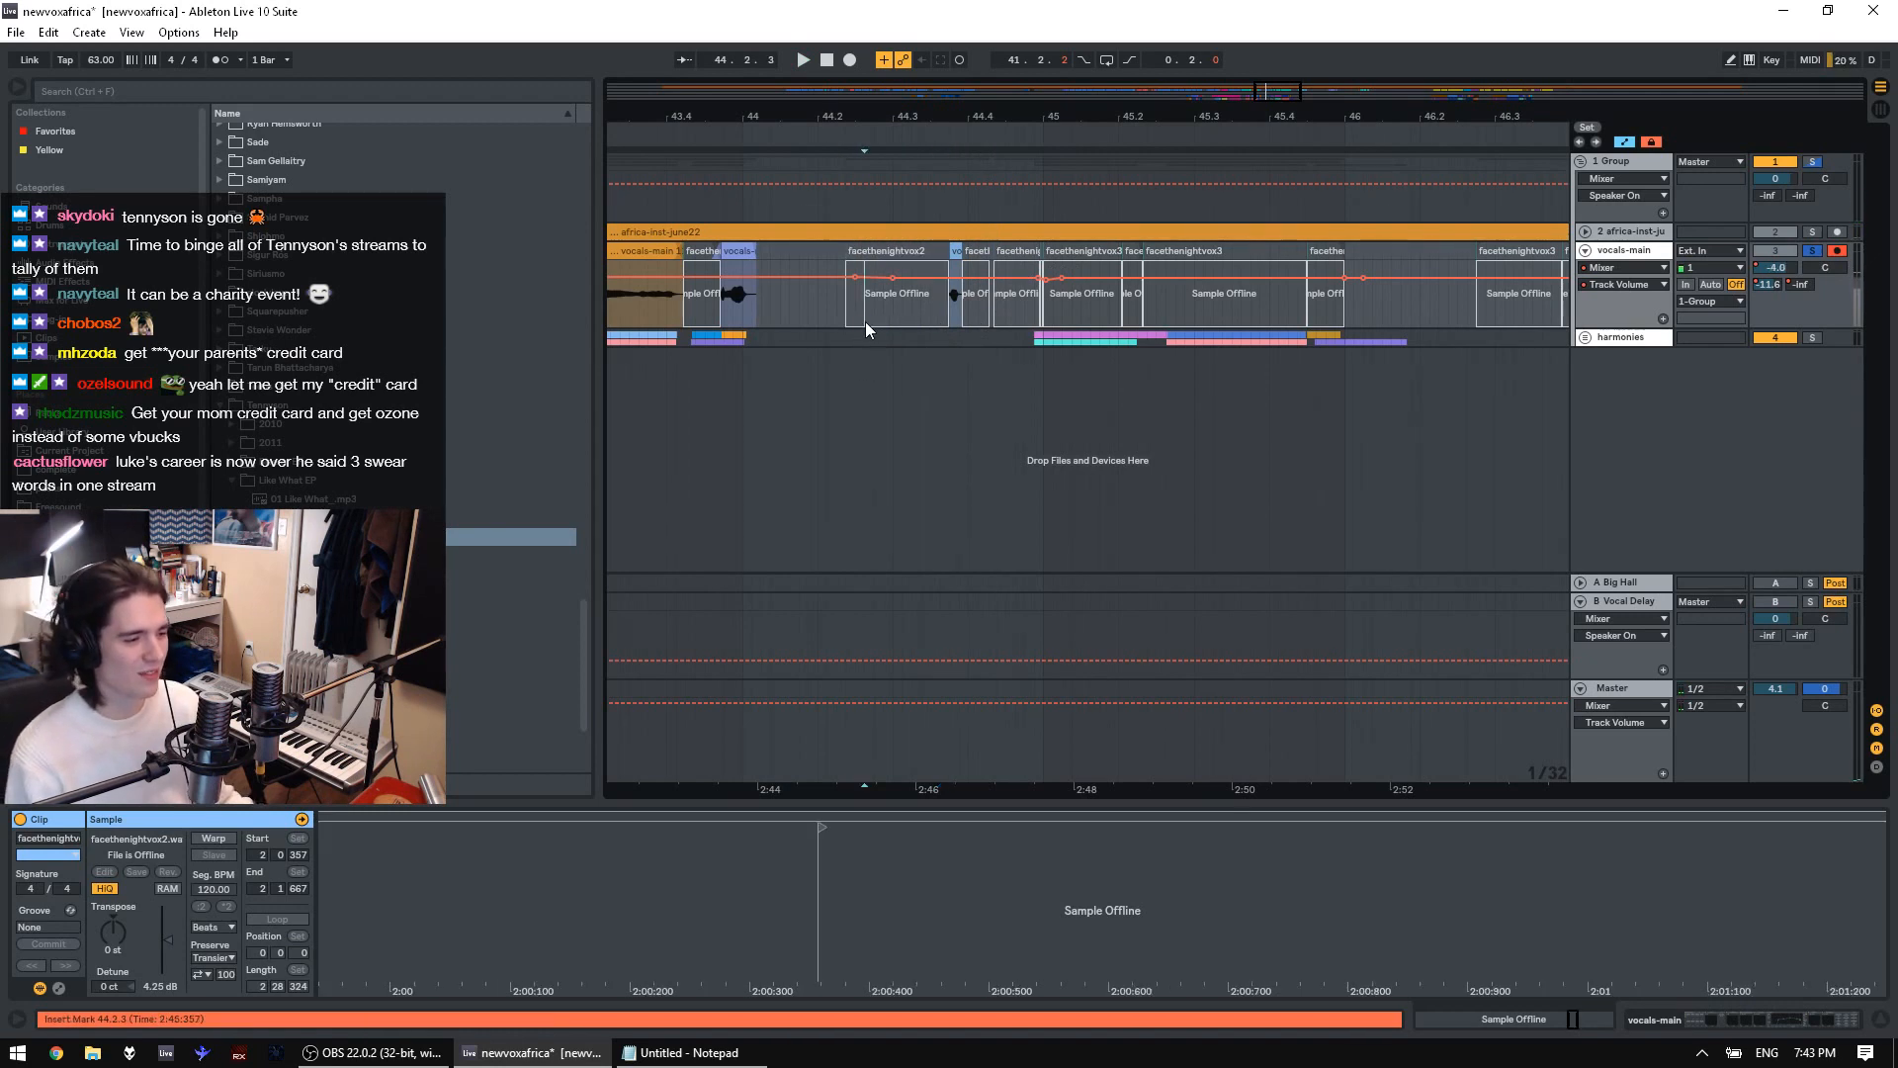
Play the short clip at 44.3.4 with vocals-main unsoloed and select the six facethenightvox clips that follow it
{"action": "left_click", "coordinate": [953, 291]}
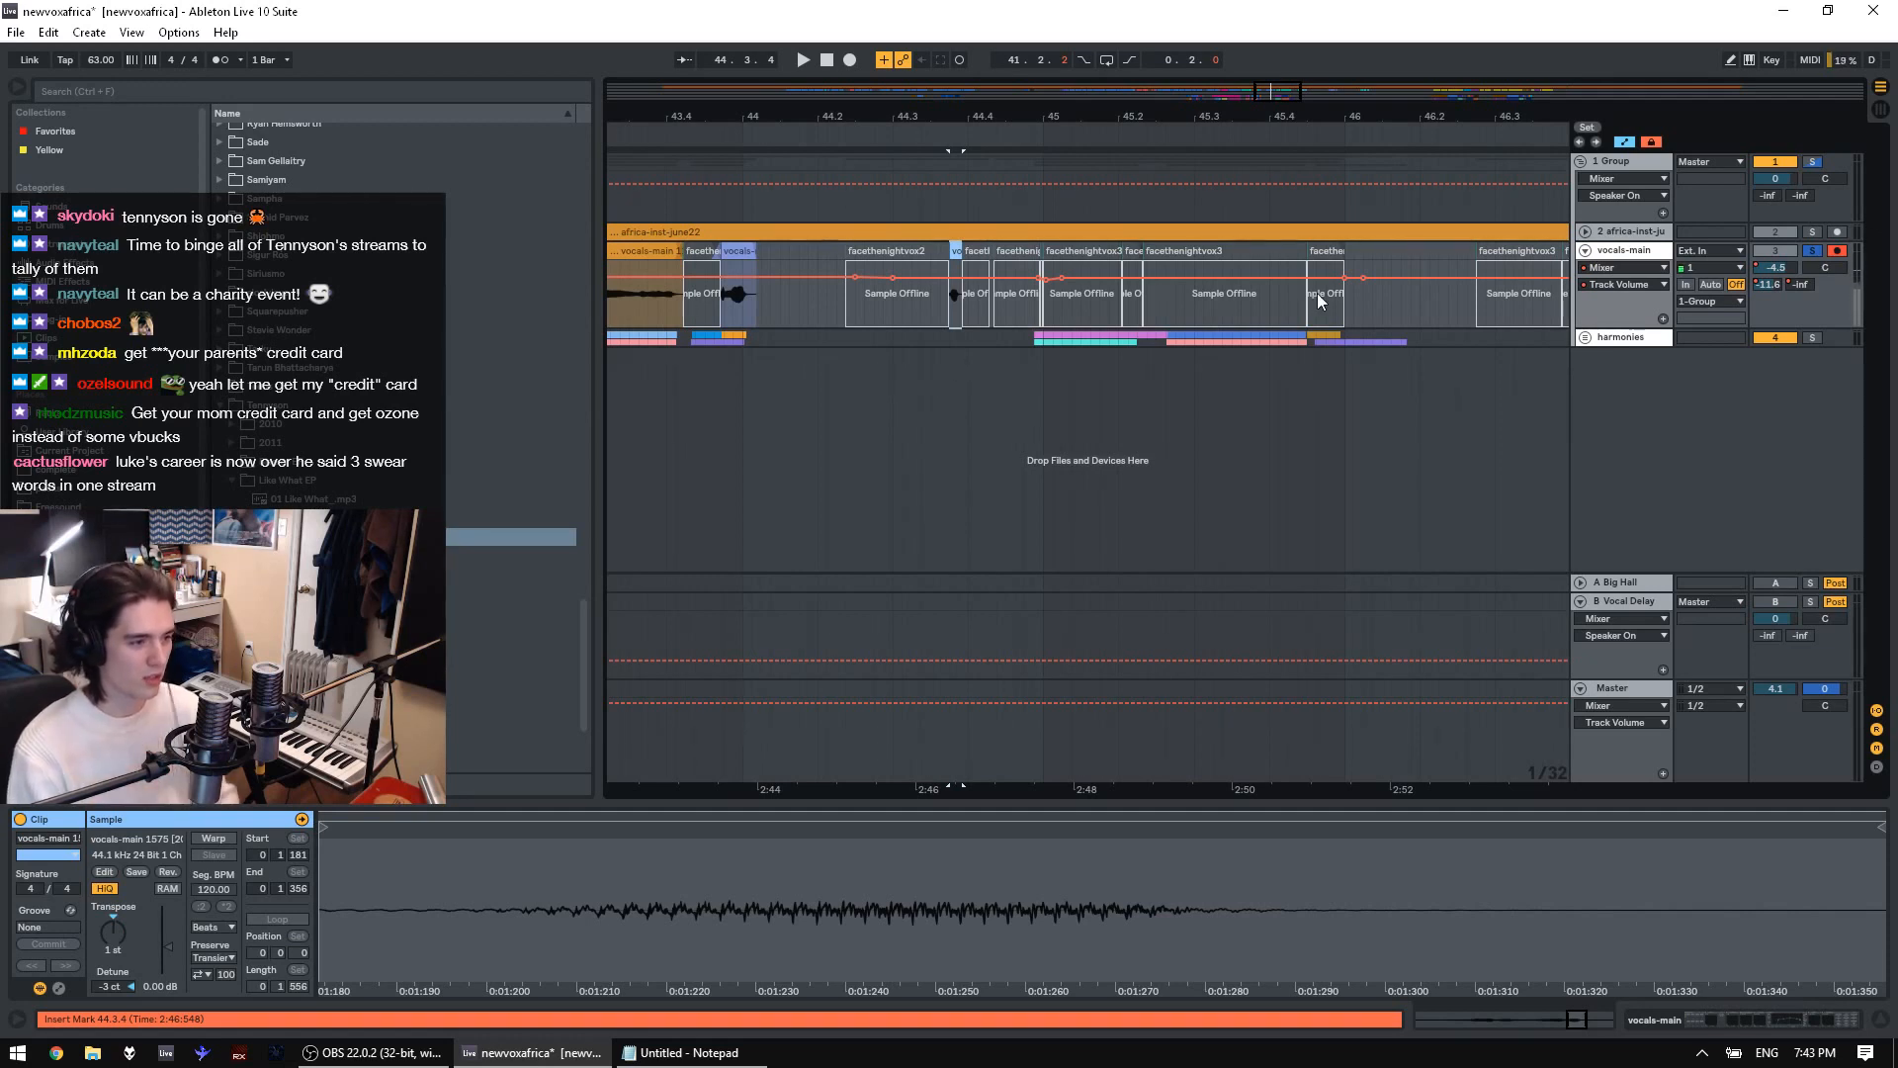
{"action": "left_click", "coordinate": [953, 255]}
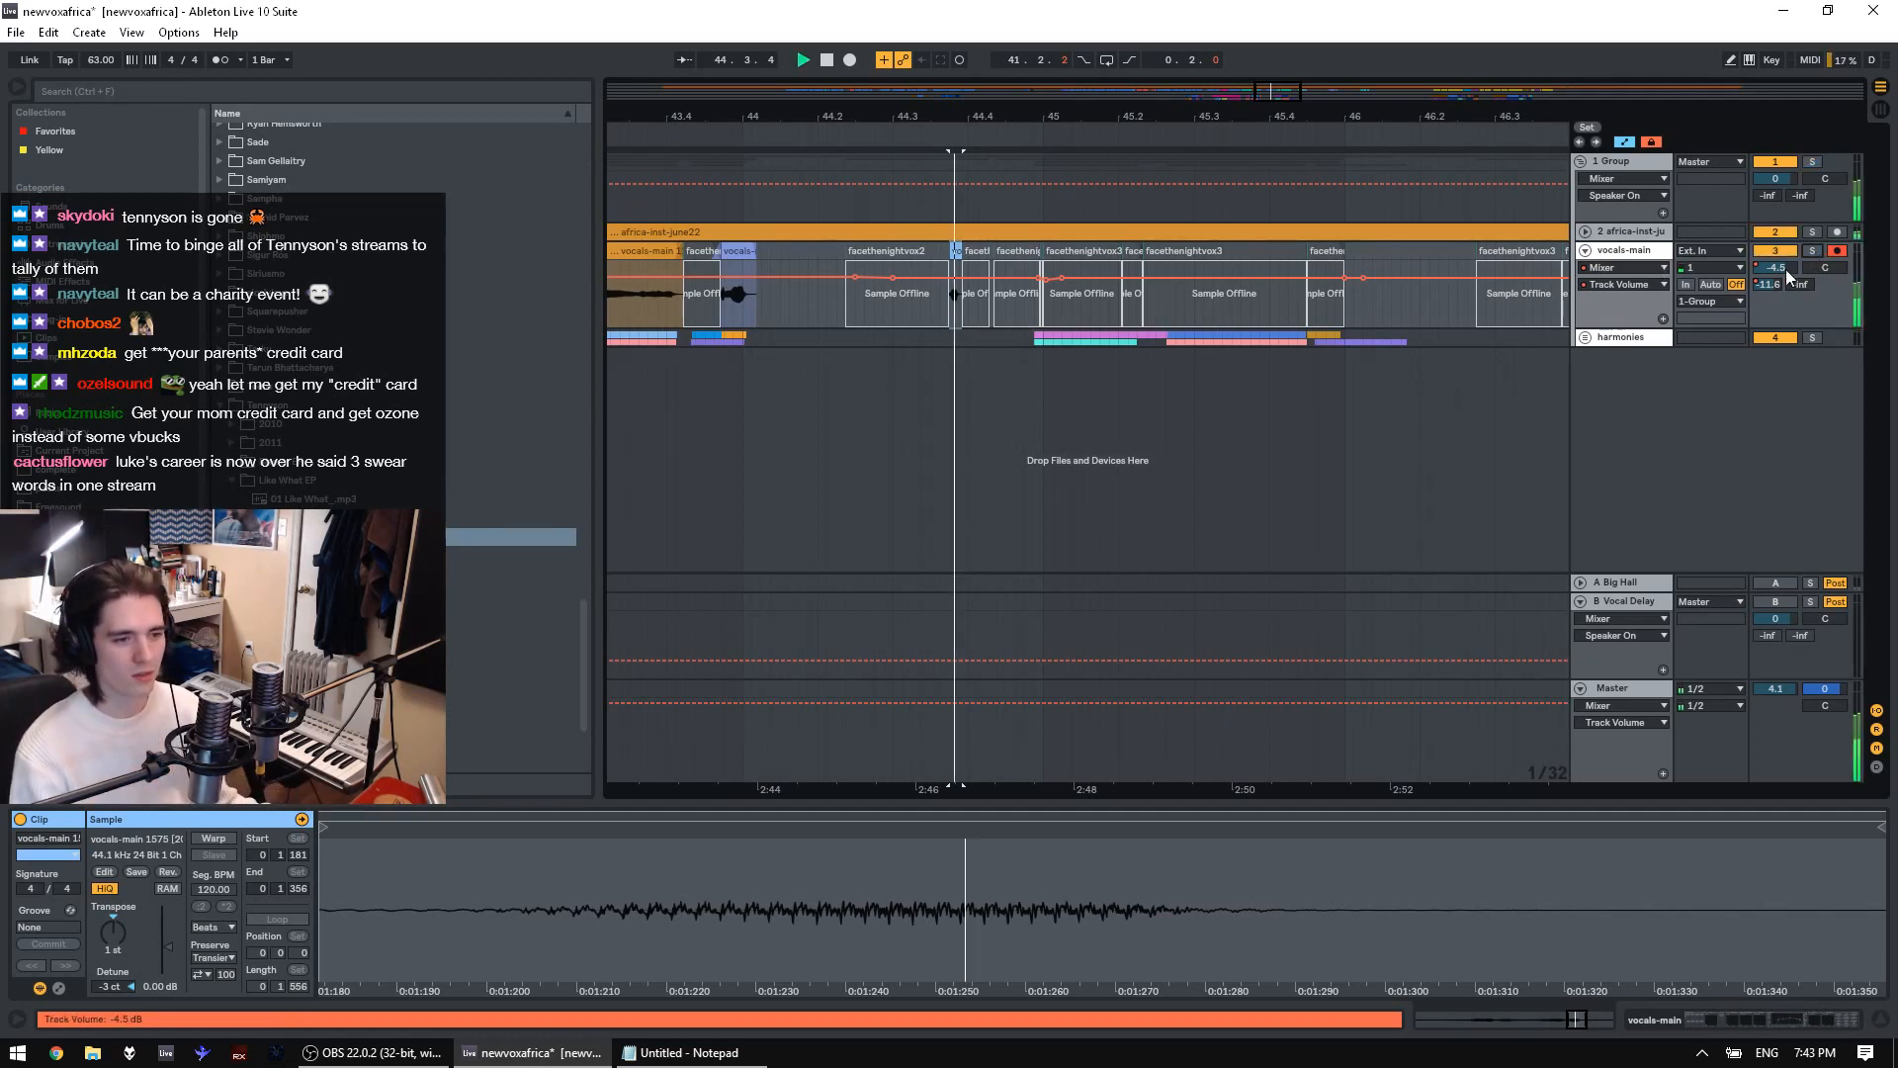
{"action": "left_click", "coordinate": [978, 255]}
{"action": "left_click", "coordinate": [977, 255]}
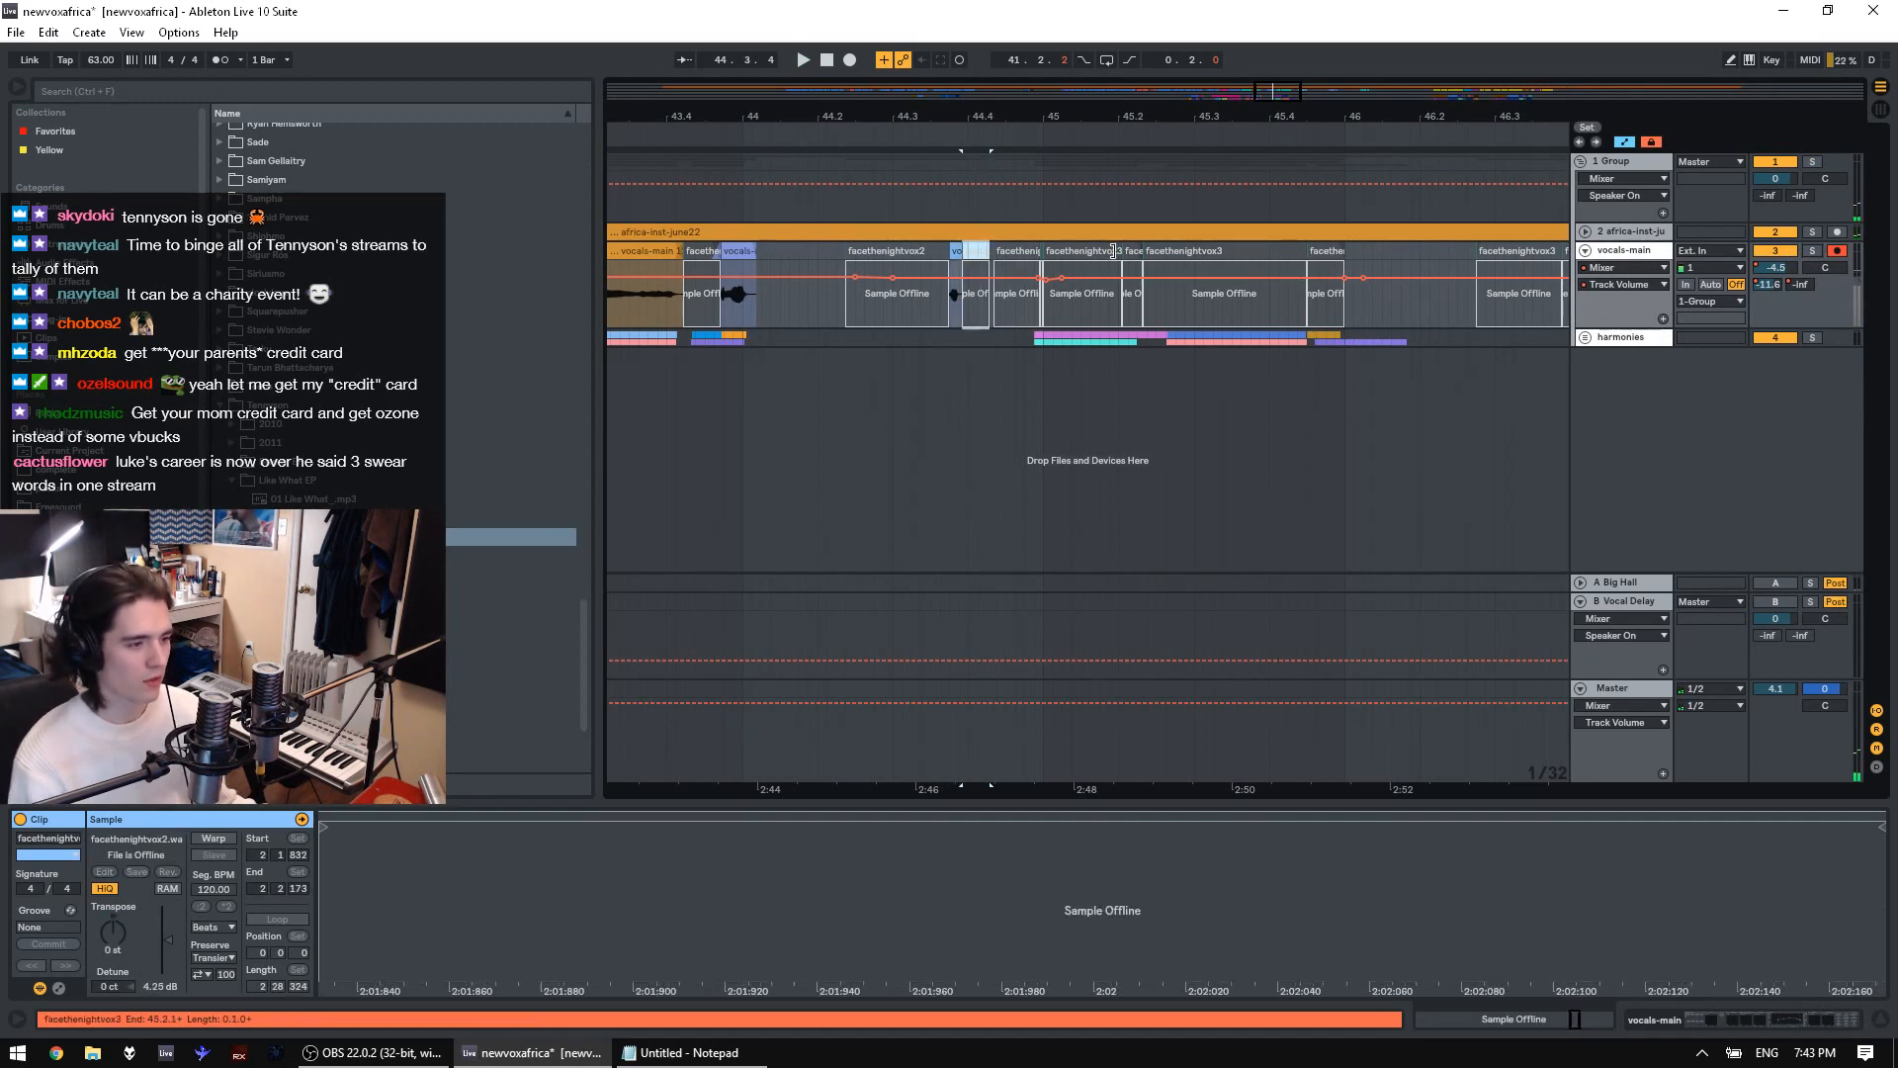
{"action": "left_click", "coordinate": [1161, 251], "text": "shift"}
{"action": "left_click_drag", "start_coordinate": [1195, 119], "coordinate": [1197, 106]}
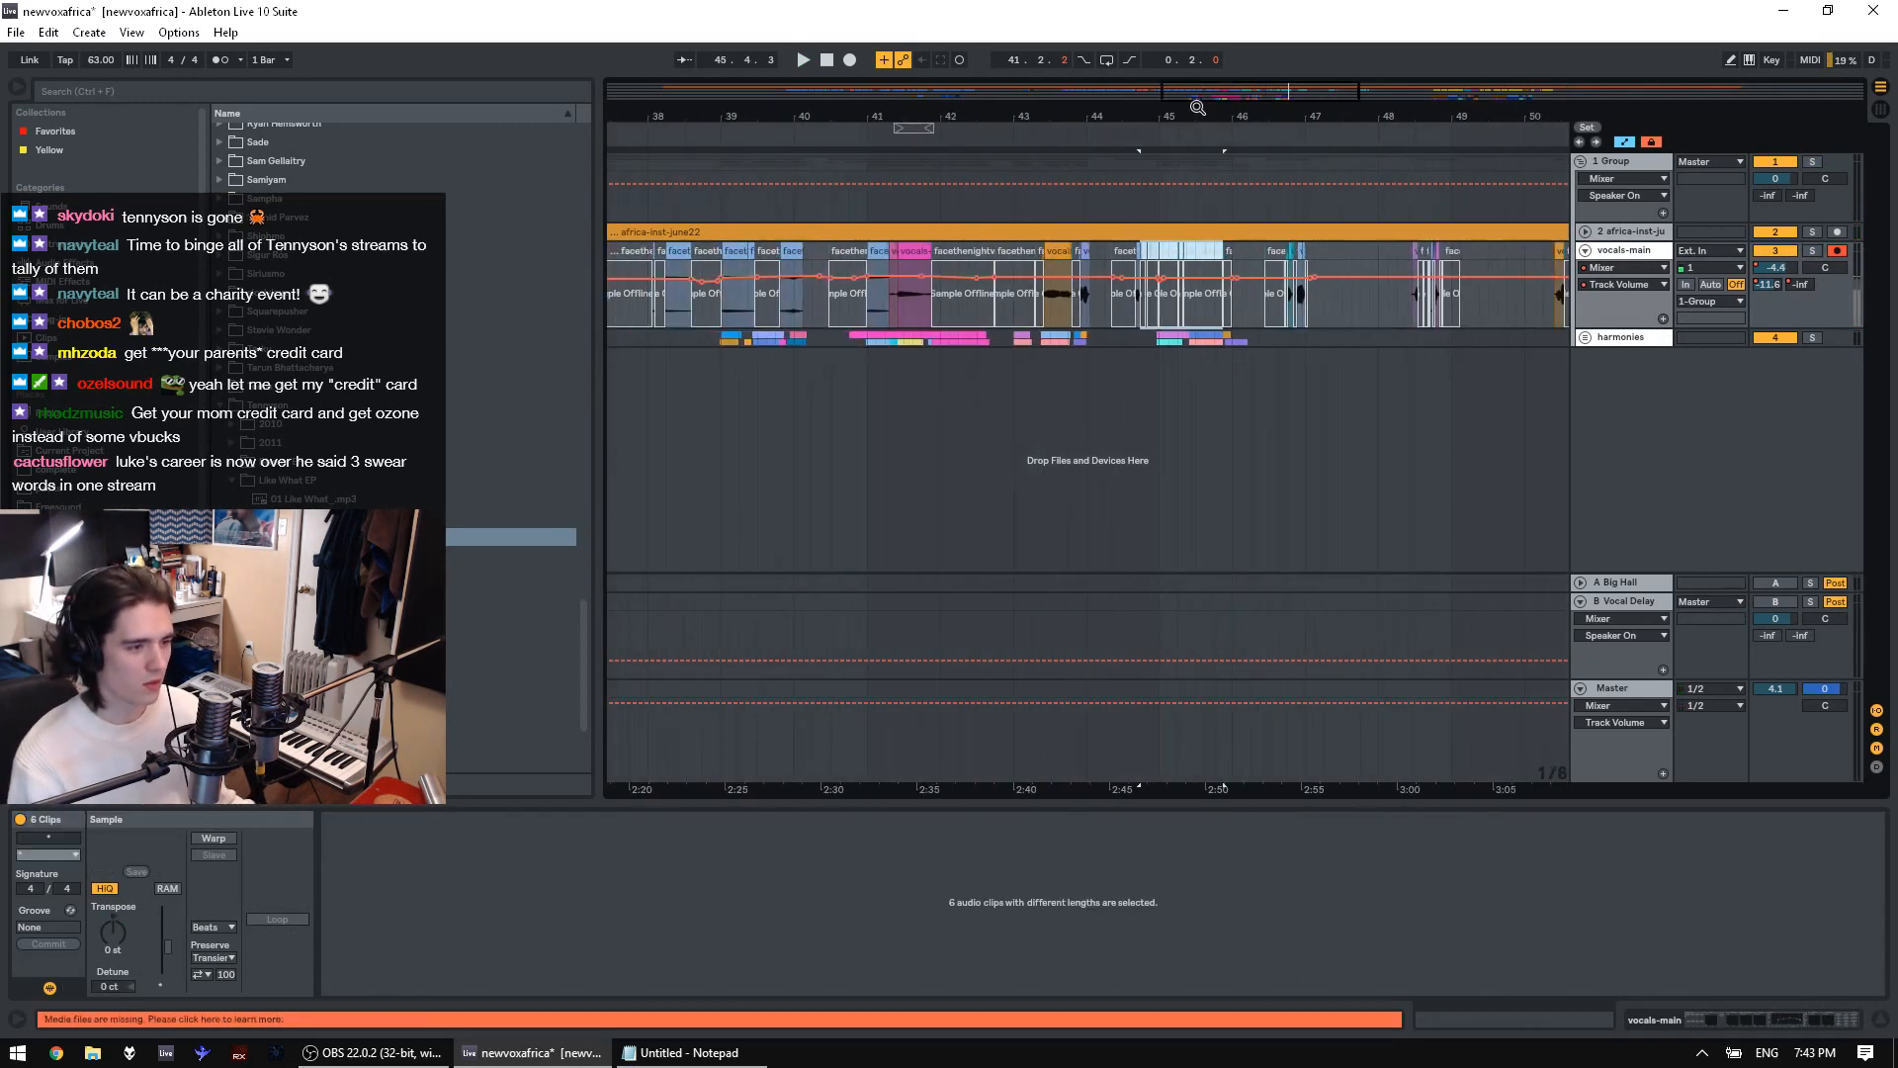
Play the full mix from 46.4.1 and 48.2.3 to hear the short vocal fragments in bars 46 and 48
{"action": "left_click", "coordinate": [1291, 340]}
{"action": "key", "text": "space"}
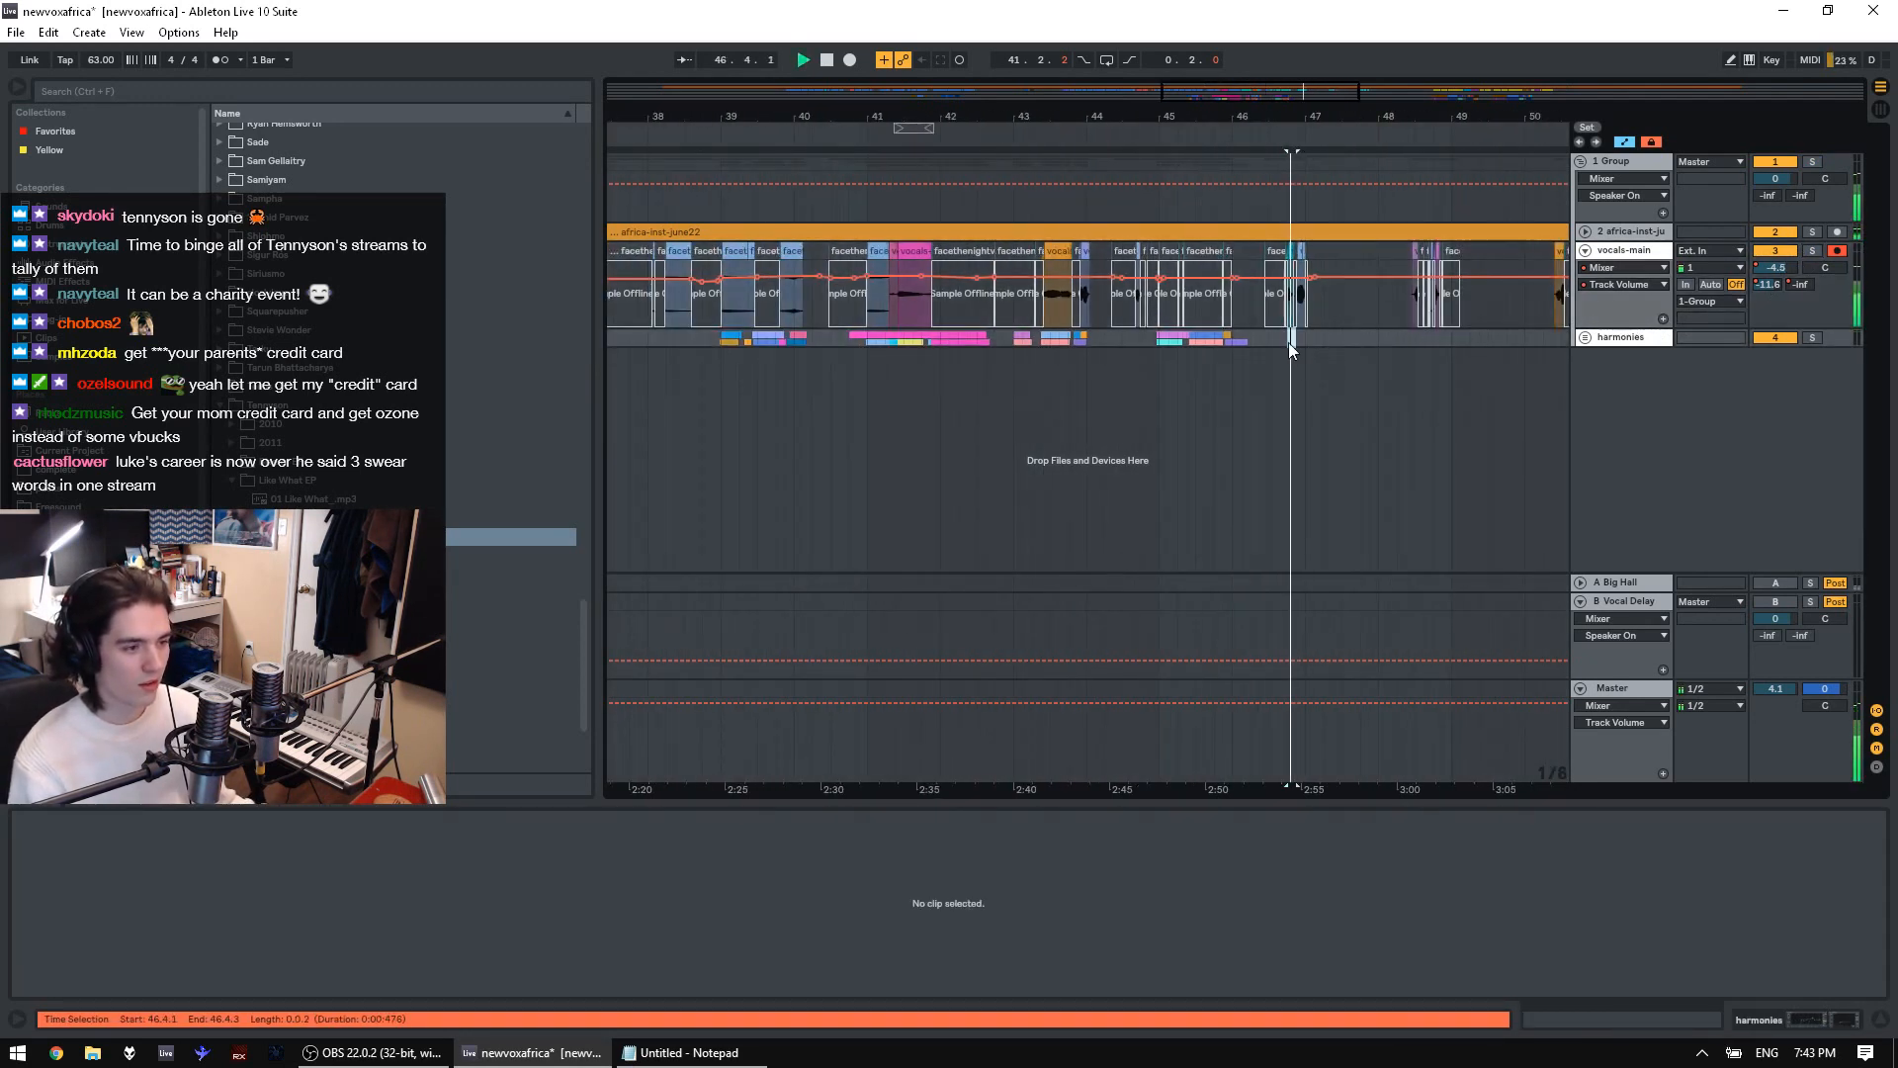
{"action": "left_click", "coordinate": [1406, 338]}
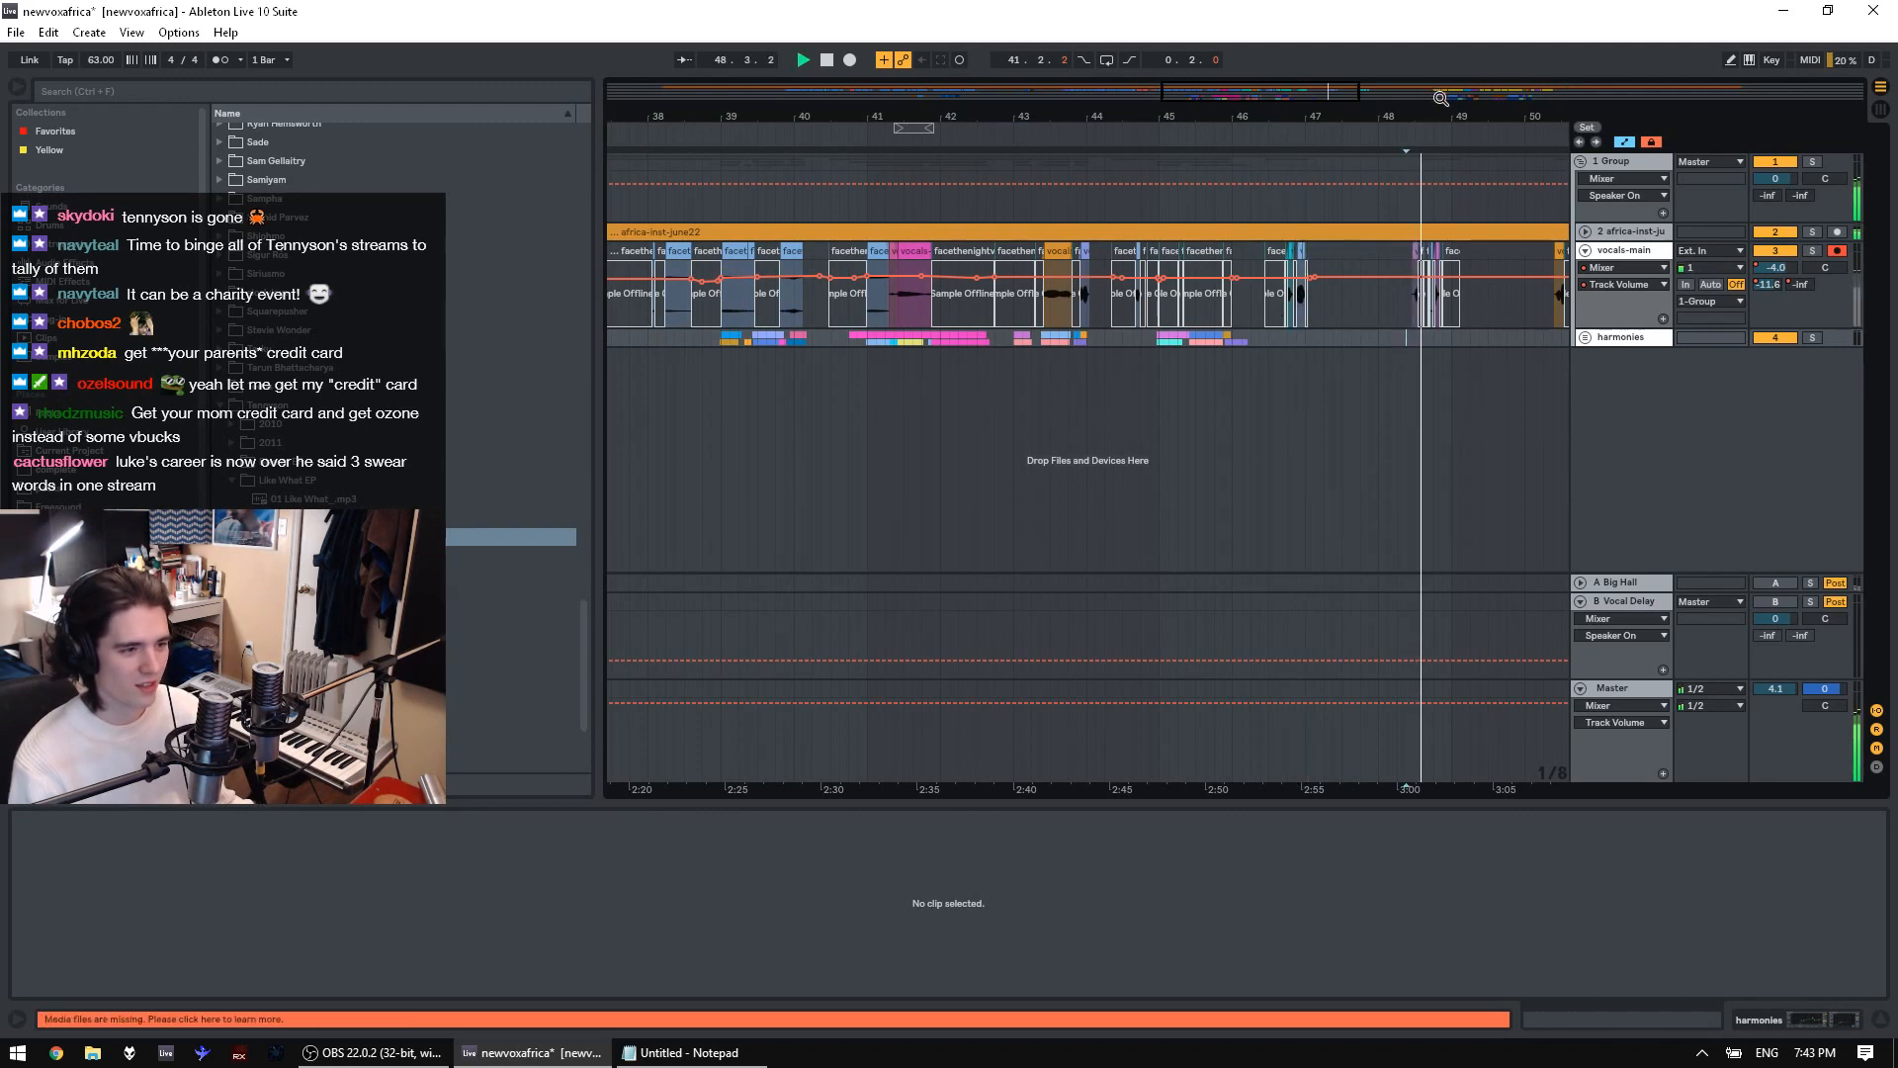
{"action": "left_click_drag", "start_coordinate": [1443, 109], "coordinate": [1442, 107]}
{"action": "key", "text": "space"}
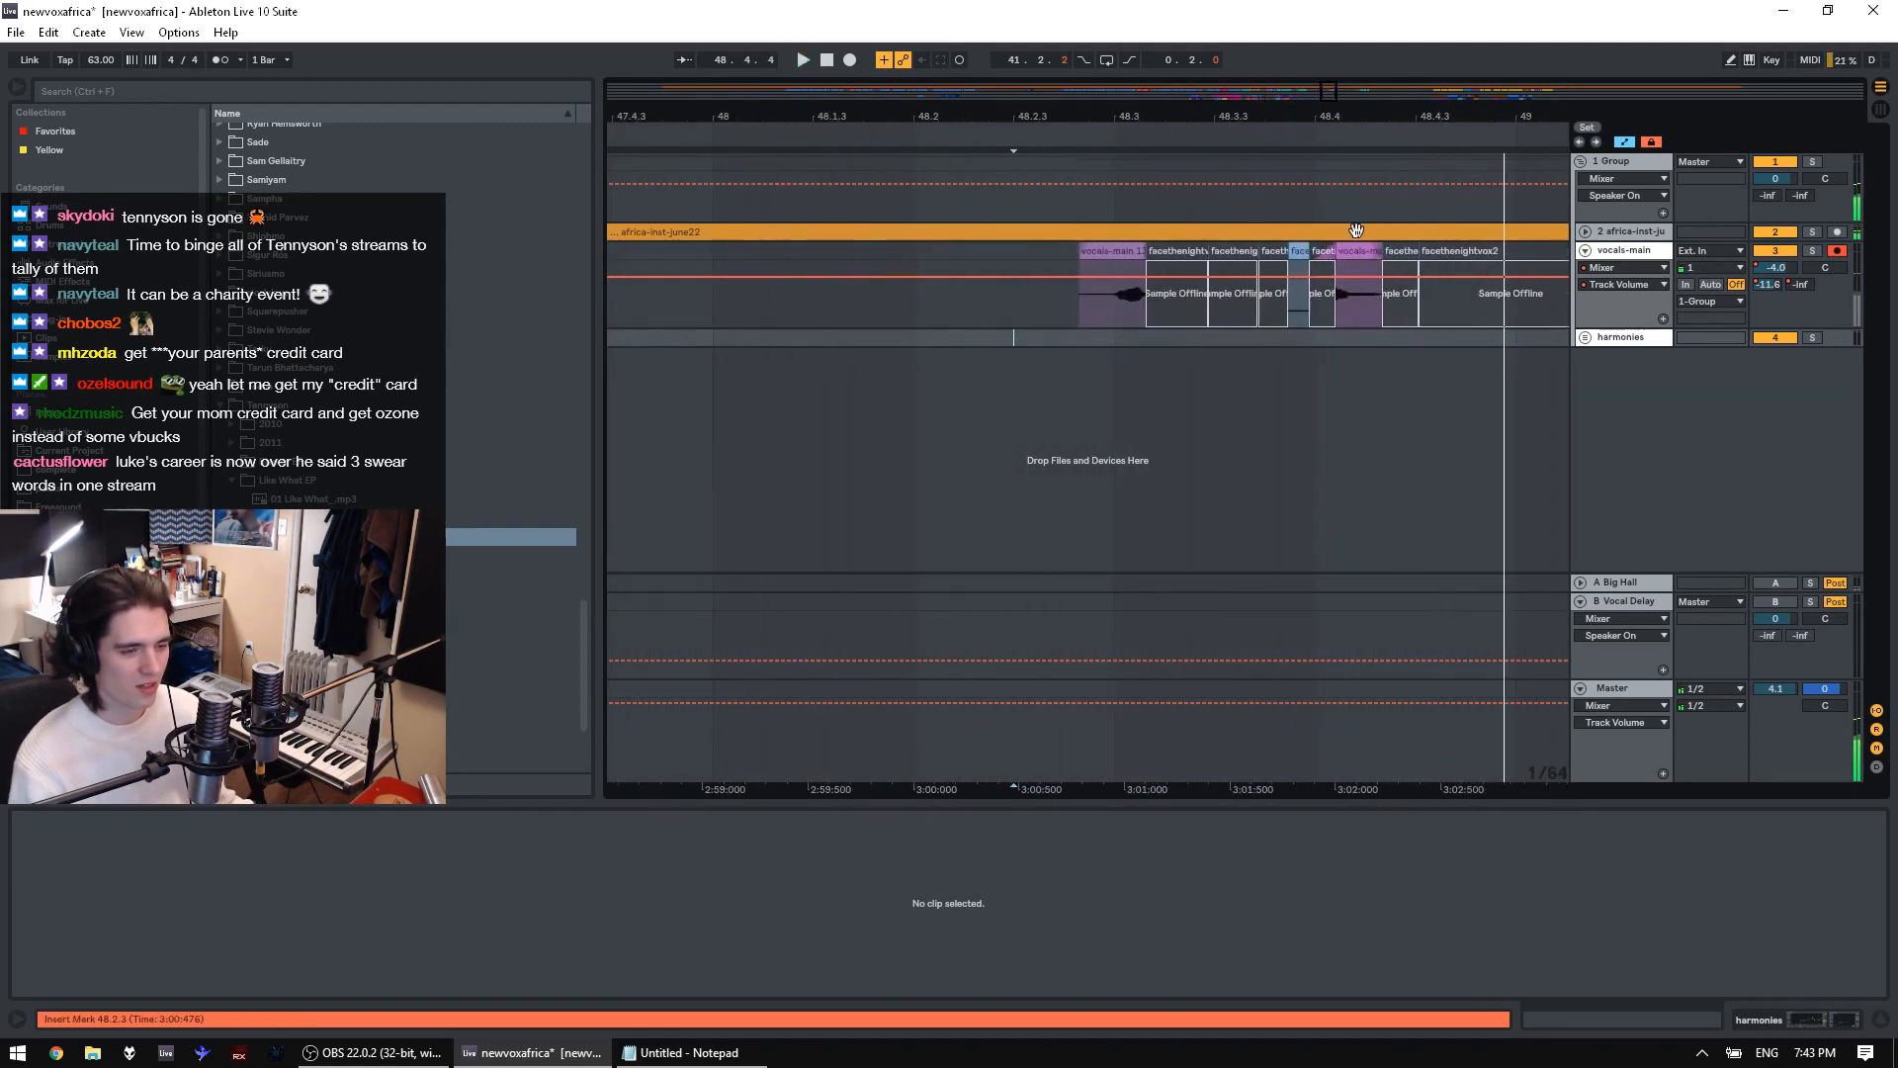
{"action": "key", "text": "shift+space"}
{"action": "key", "text": "space"}
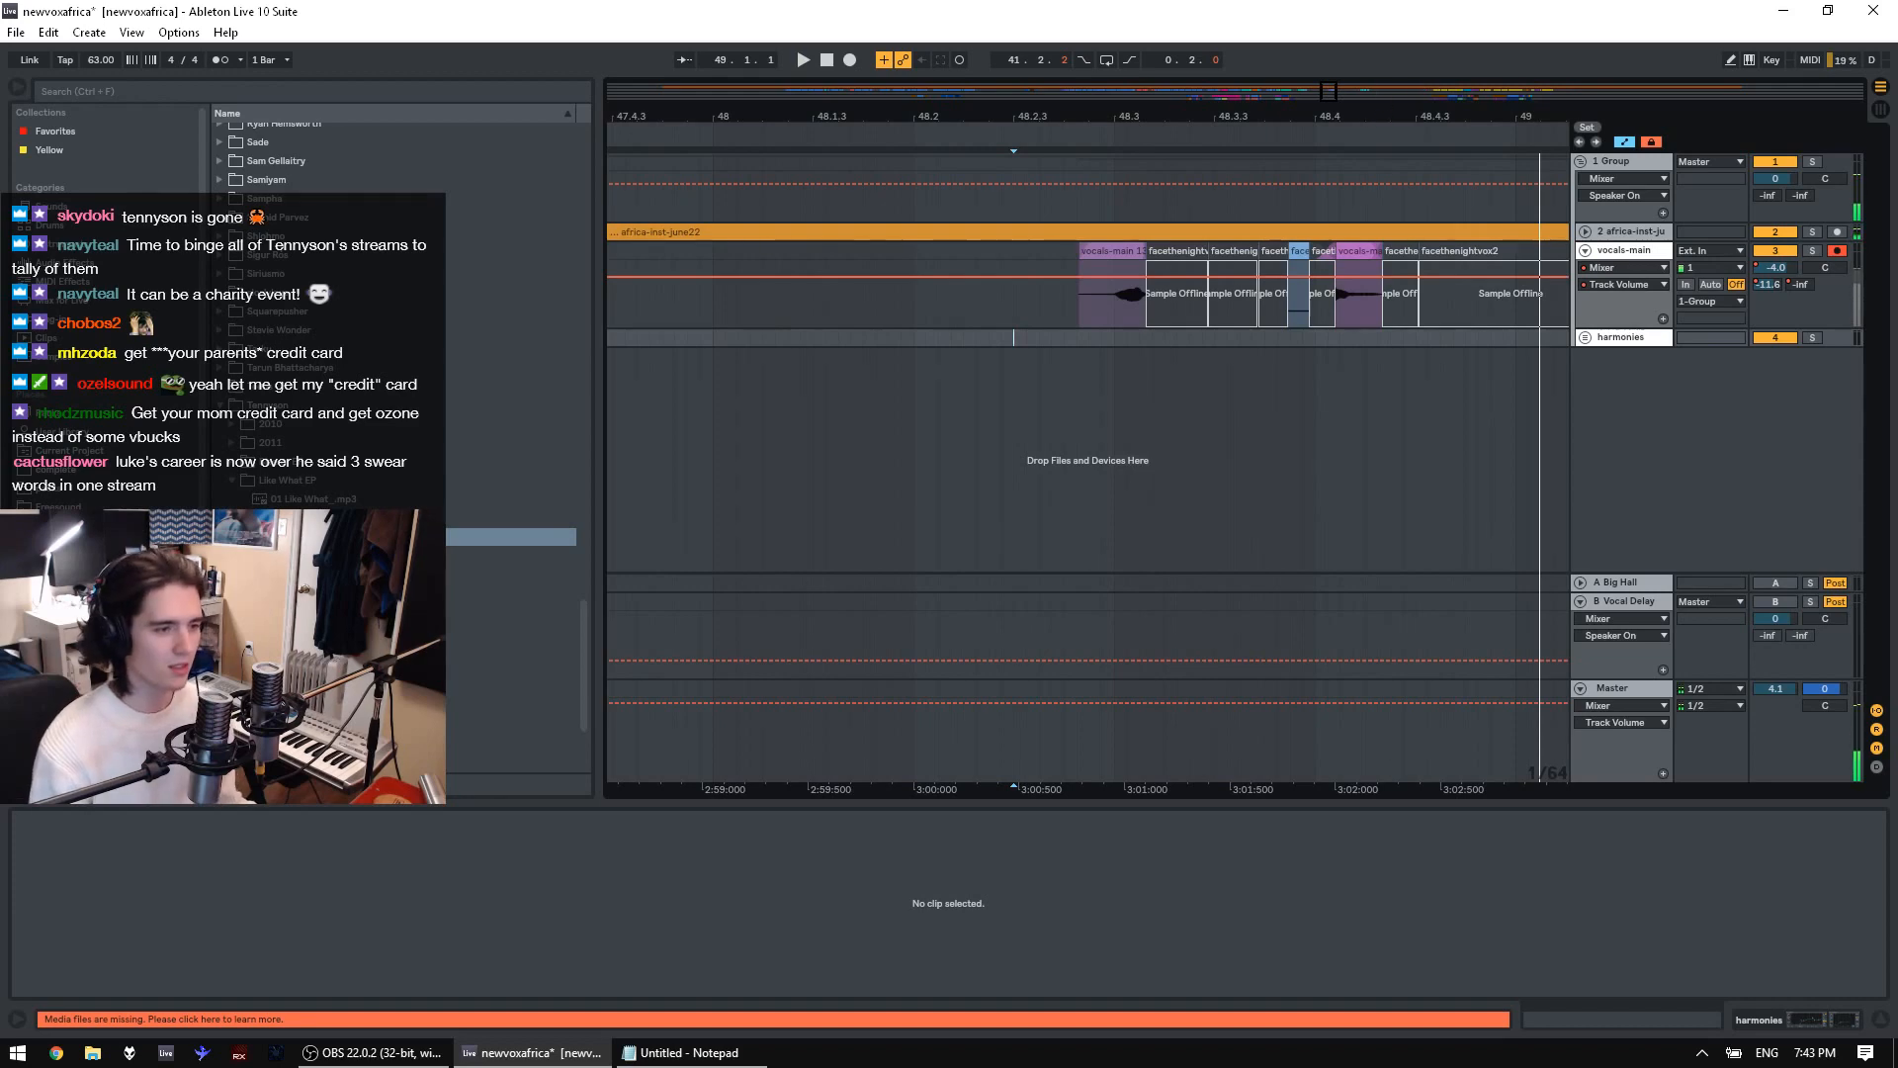
Show the whole arrangement and play from 55.3.1 with vocals-main soloed
{"action": "left_click_drag", "start_coordinate": [1205, 110], "coordinate": [1204, 80]}
{"action": "left_click", "coordinate": [1241, 318]}
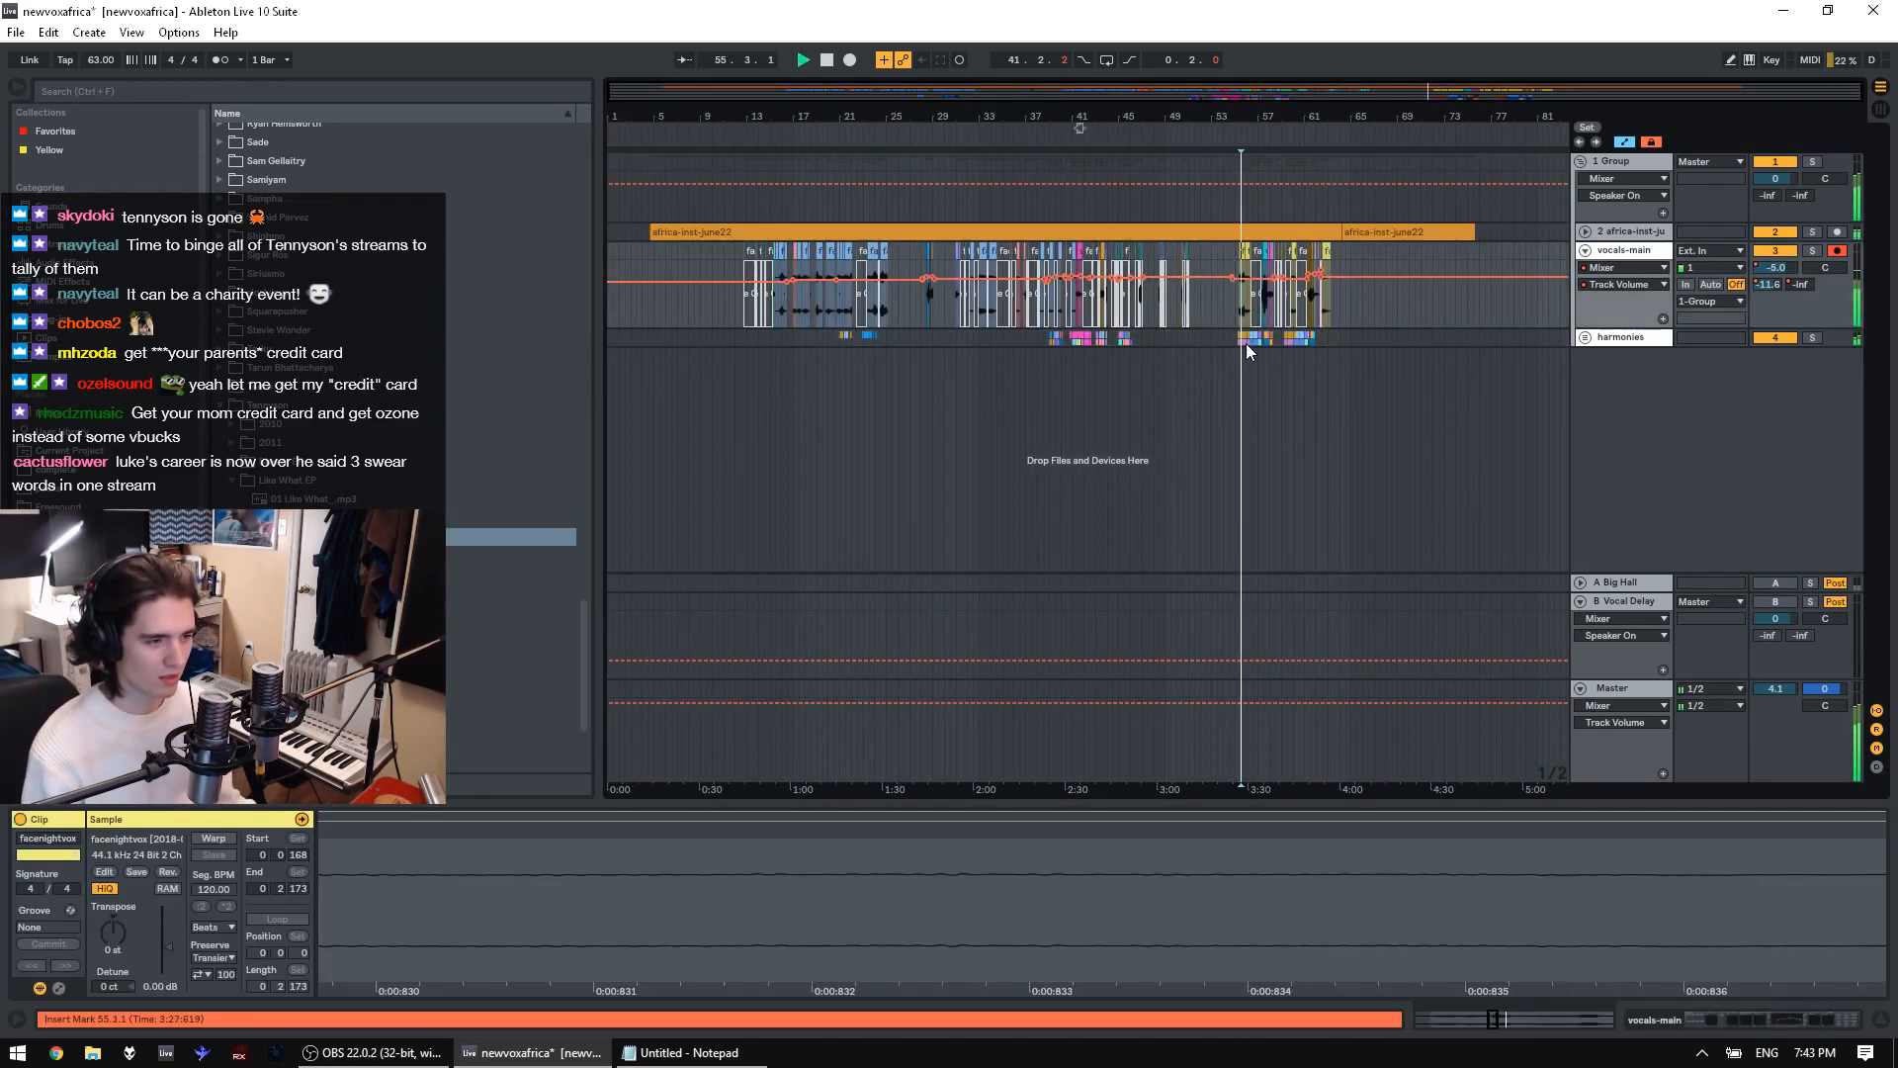
{"action": "key", "text": "space"}
{"action": "left_click", "coordinate": [1812, 251]}
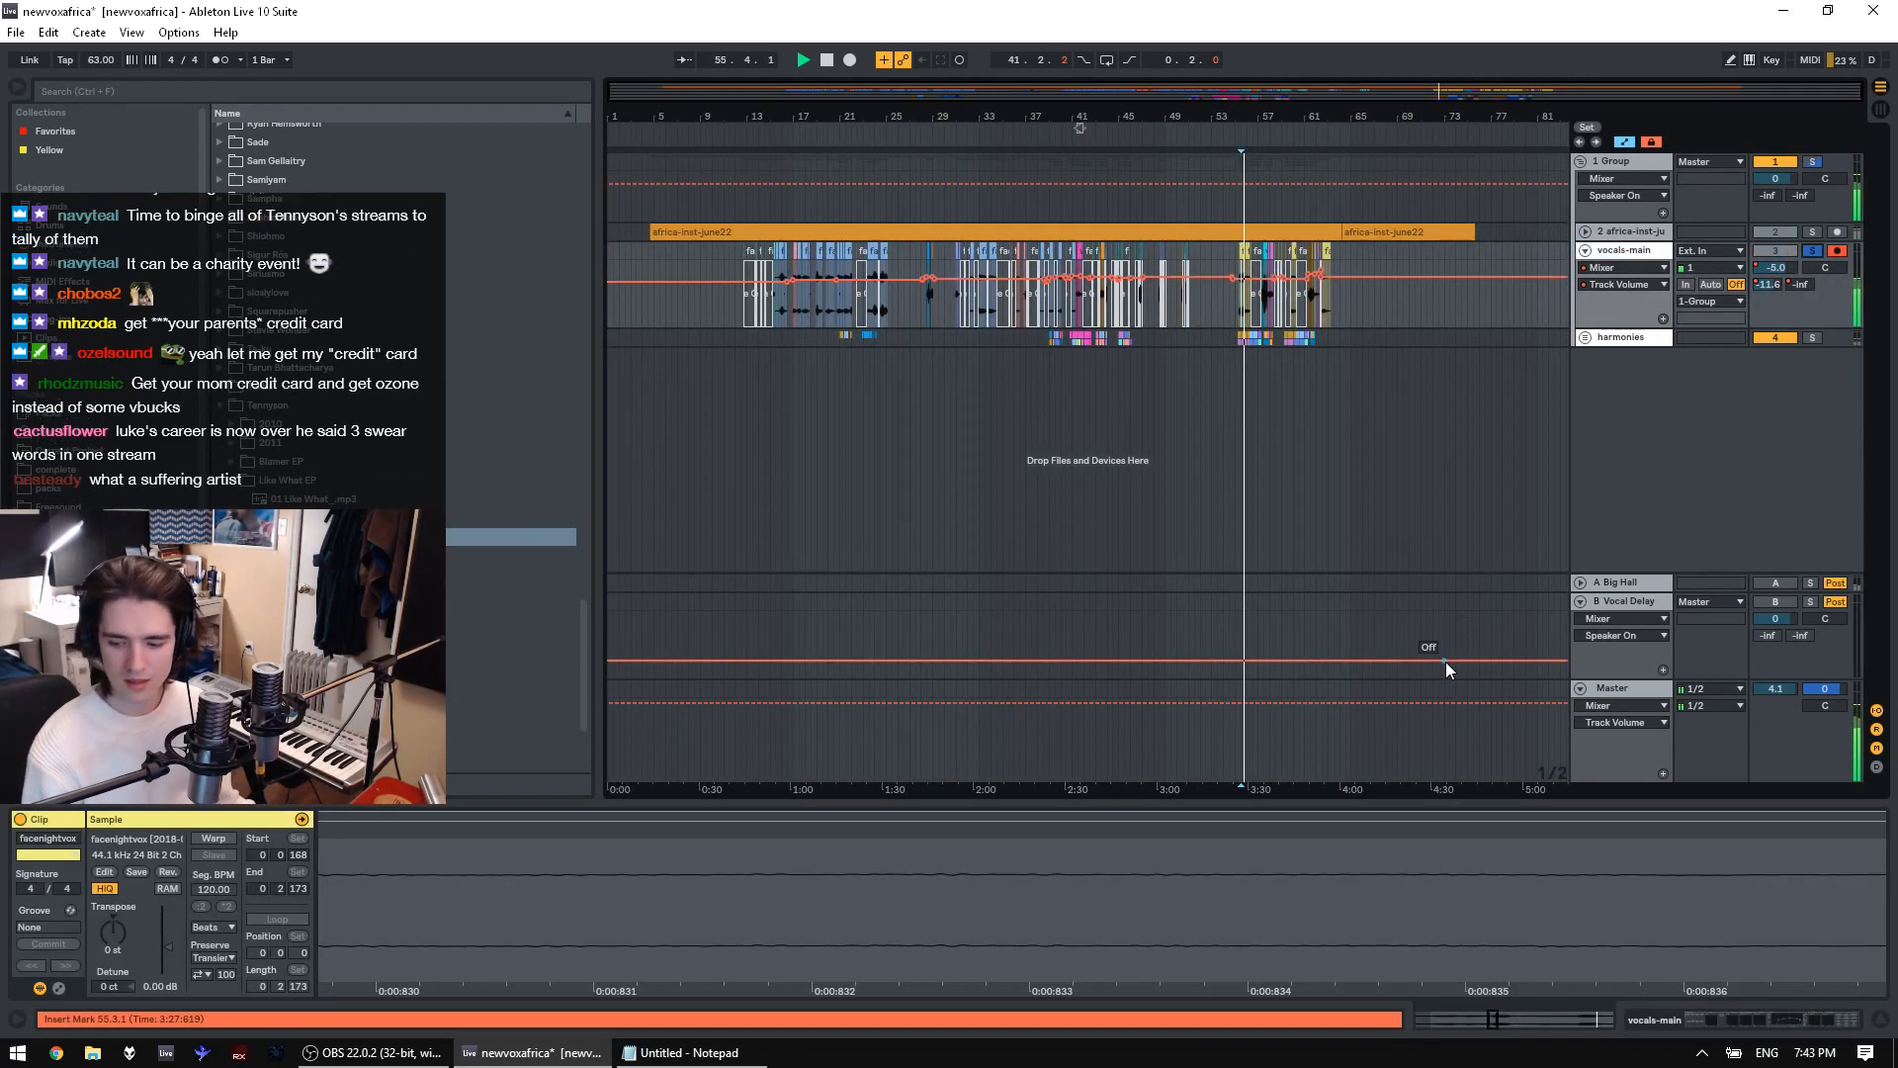
{"action": "key", "text": "space"}
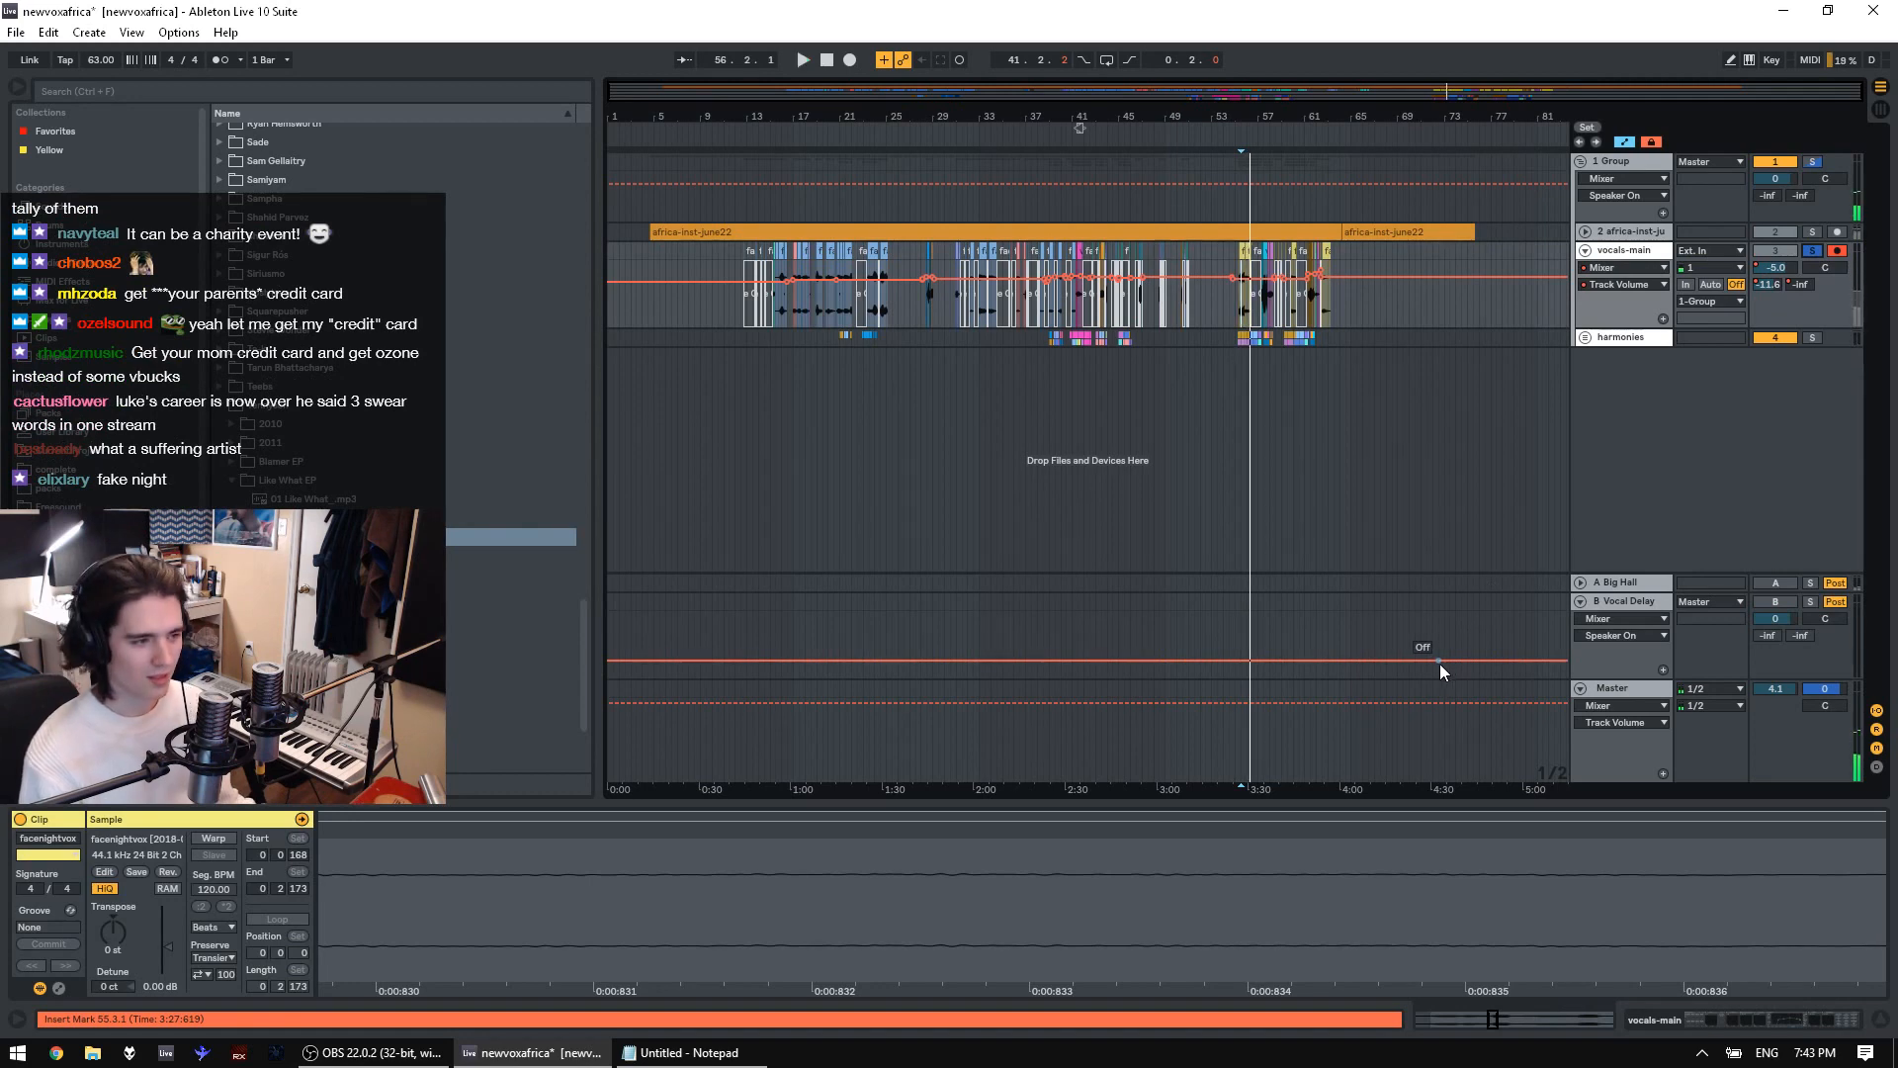
Switch to Google Chrome and open the responses summary of the TENNYSON STREAM JAN 26 form
{"action": "mouse_move", "coordinate": [751, 1053]}
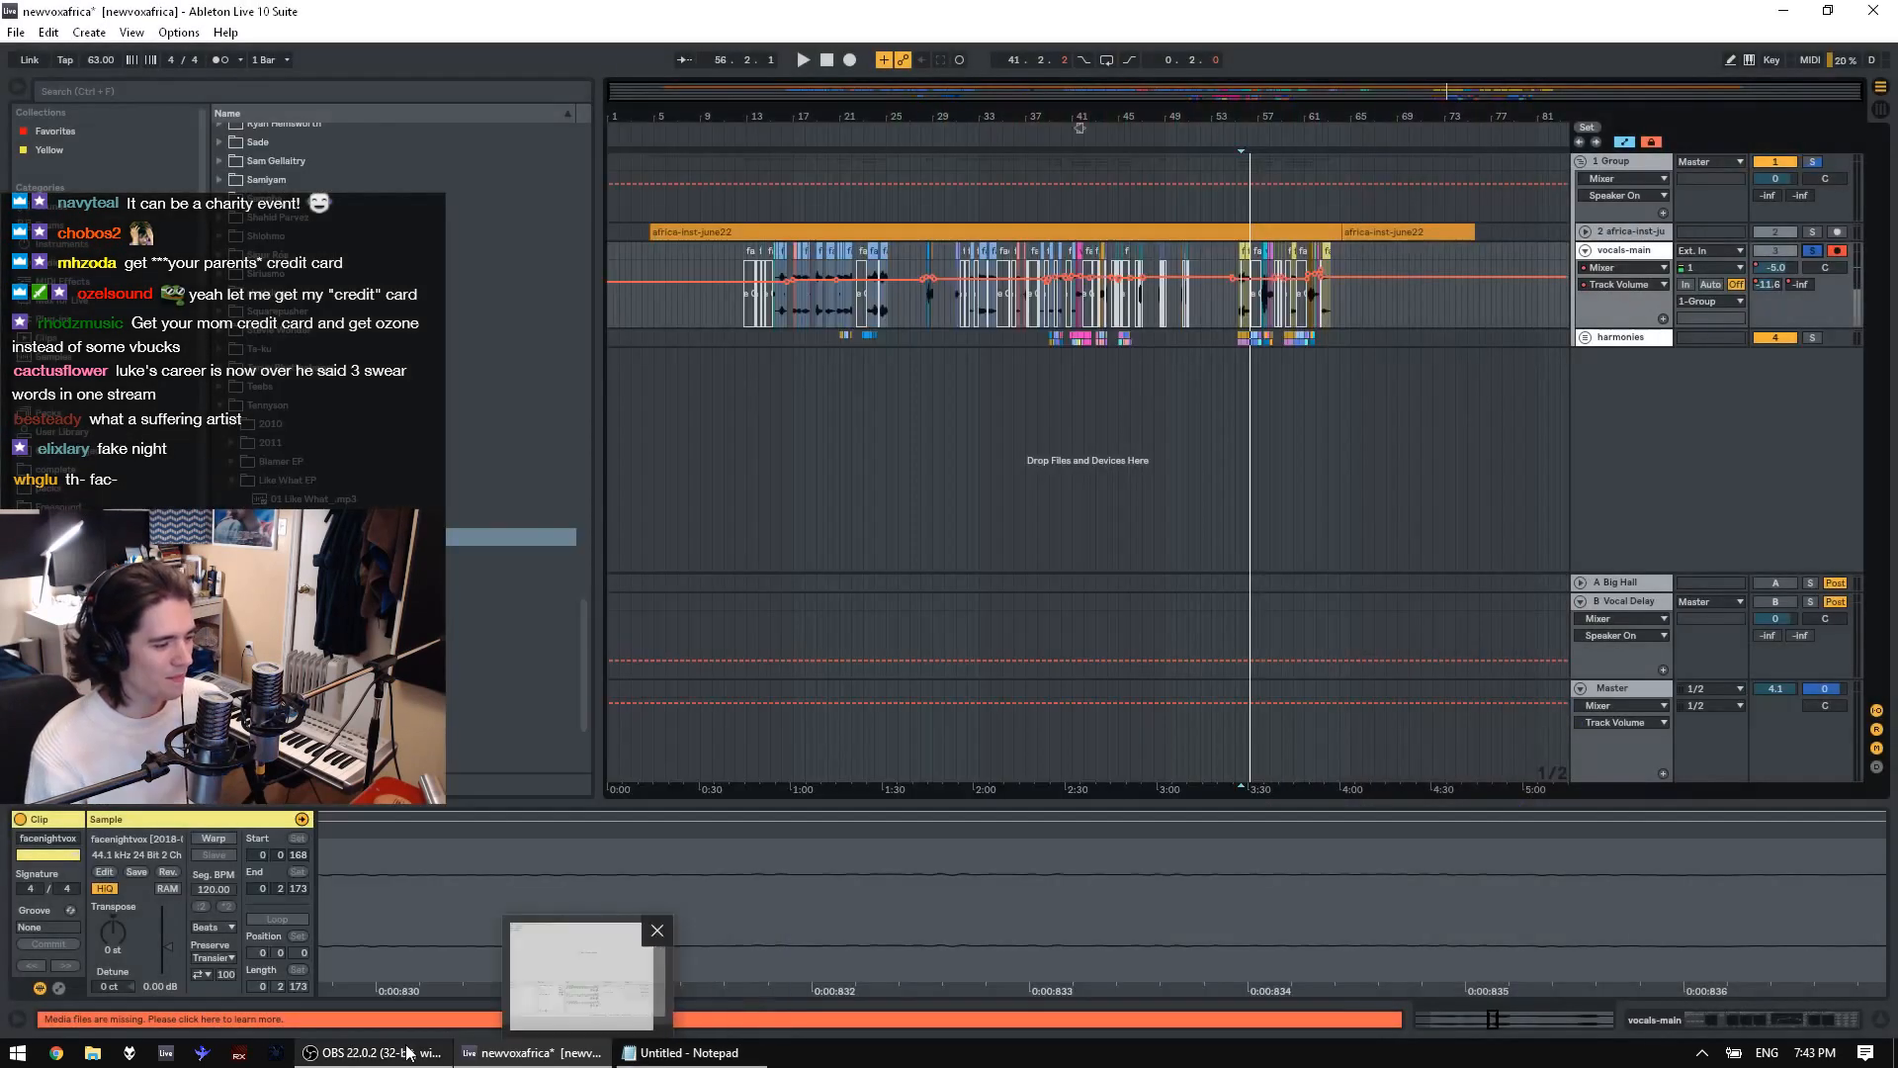
{"action": "left_click", "coordinate": [407, 1054]}
{"action": "left_click", "coordinate": [407, 1054]}
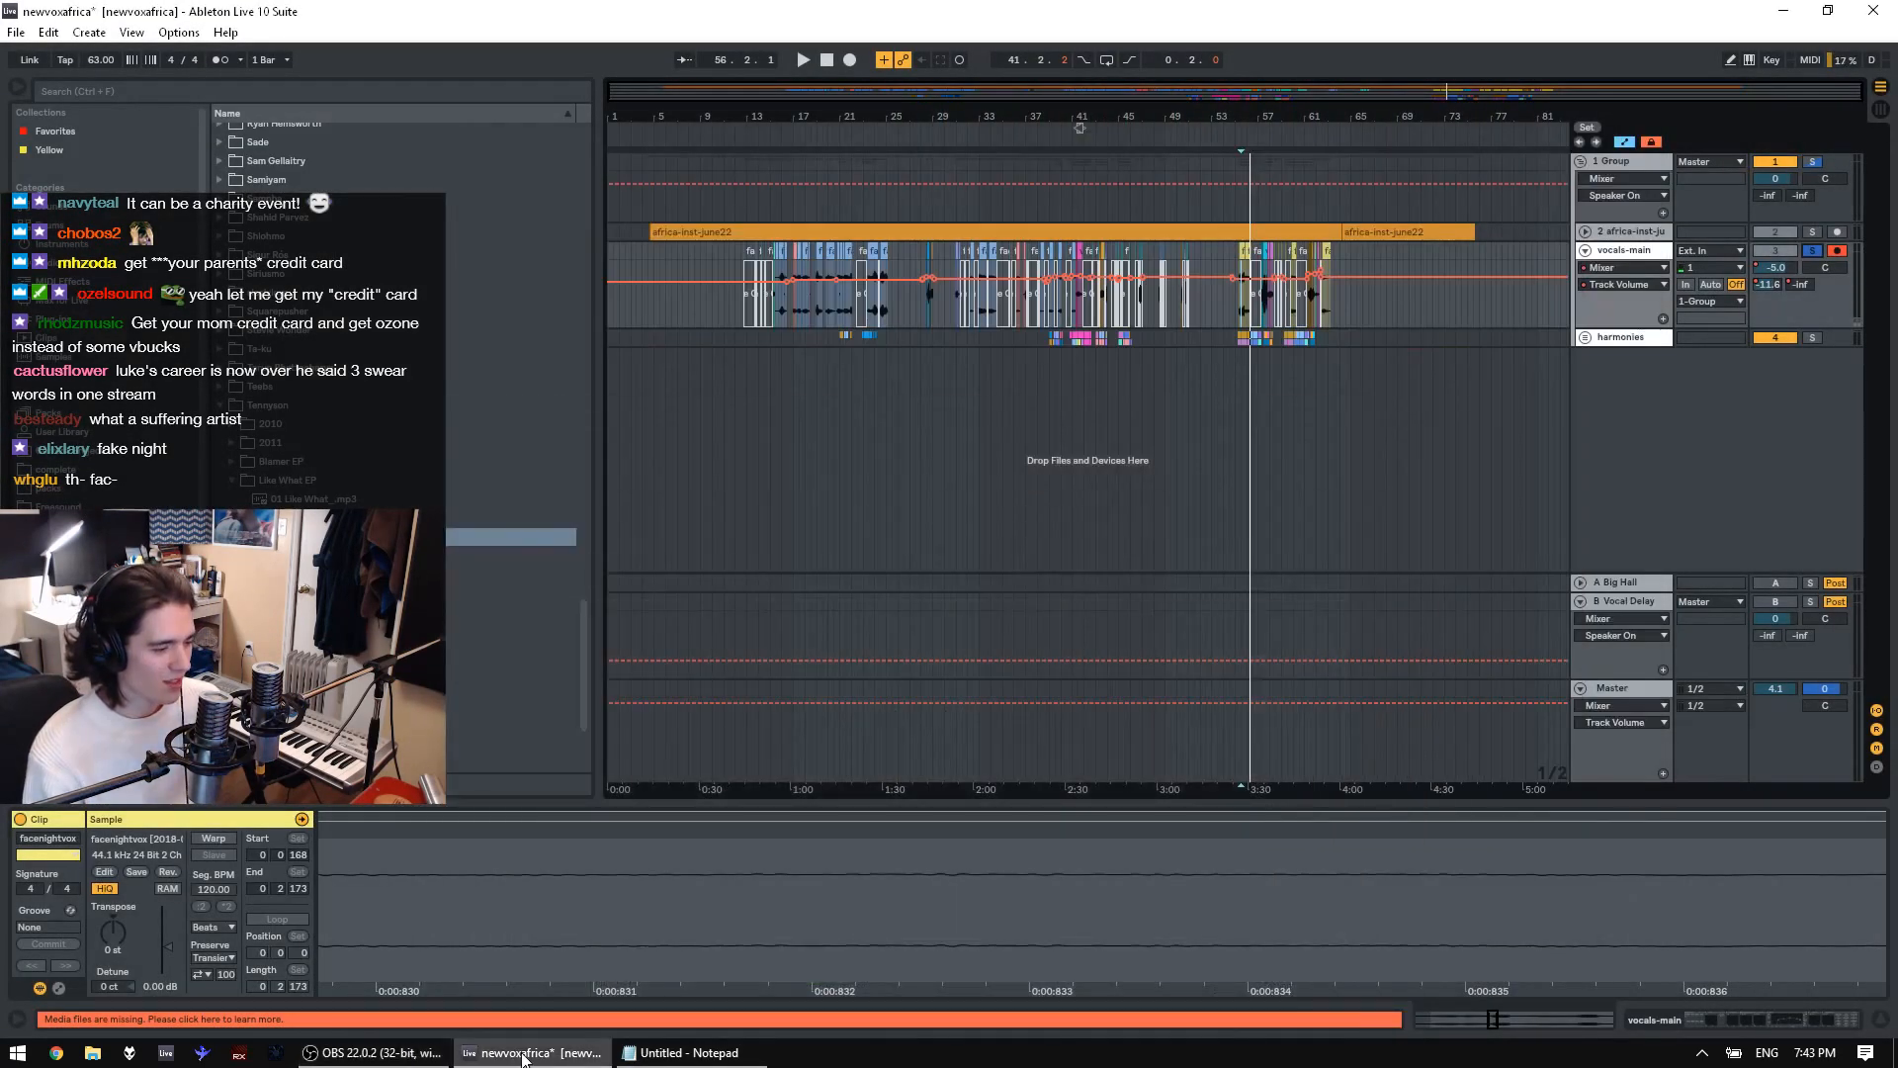
{"action": "left_click", "coordinate": [57, 1054]}
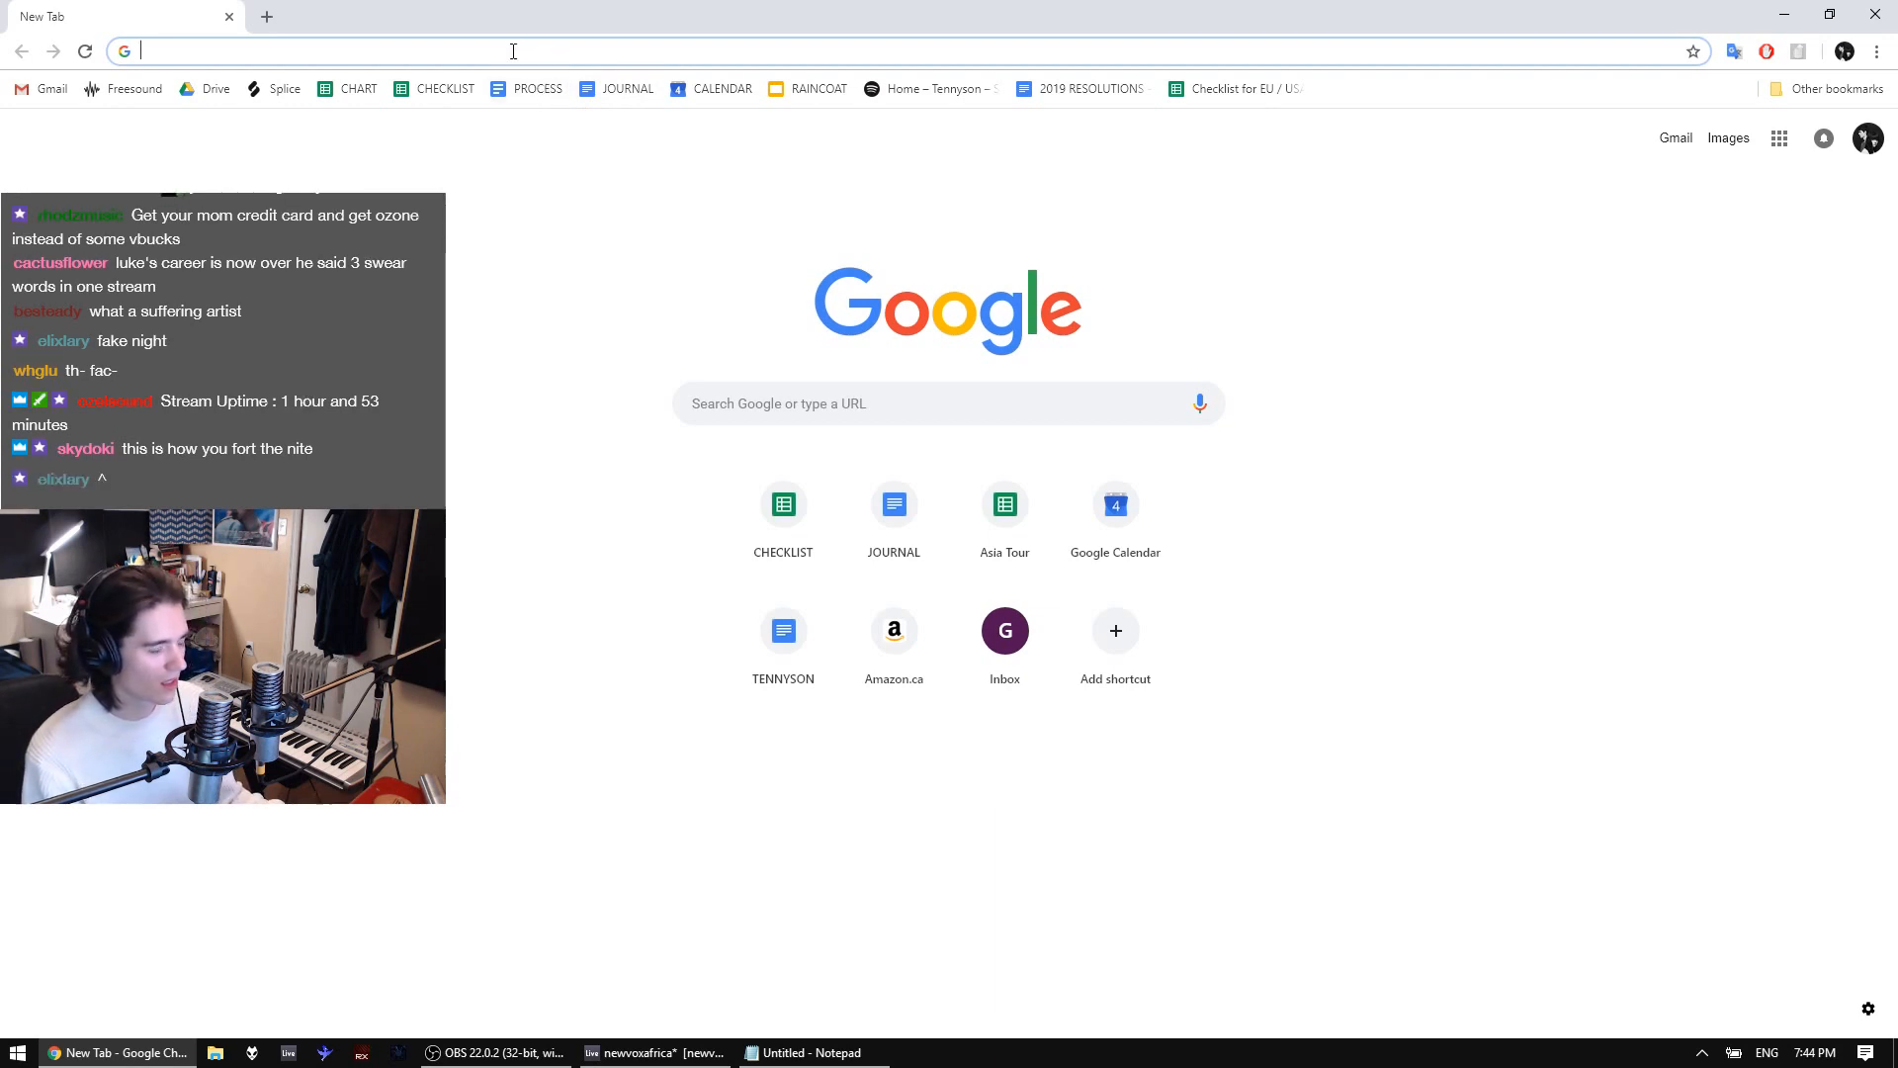
{"action": "left_click", "coordinate": [625, 651]}
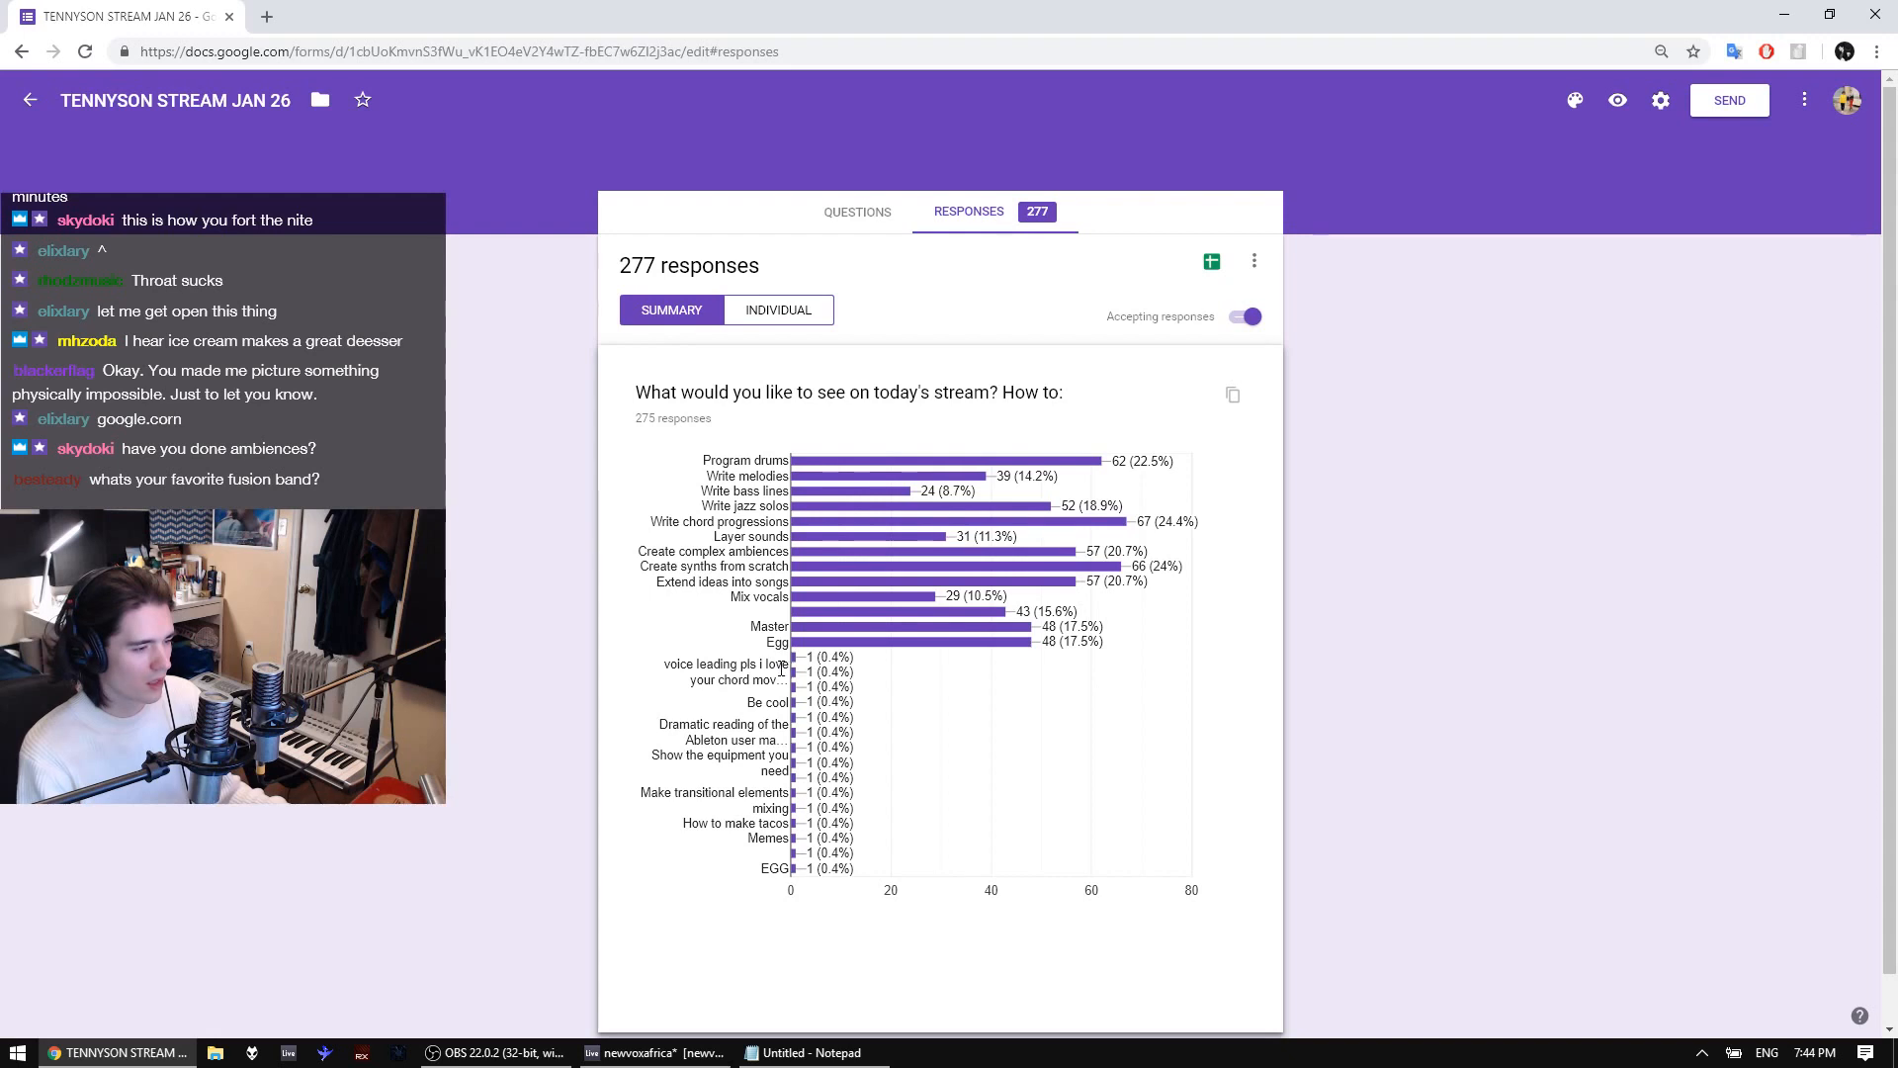
Examine the write-in answers in the chart of what viewers want to see on the stream, then close the browser
{"action": "left_click_drag", "start_coordinate": [783, 668], "coordinate": [887, 667]}
{"action": "left_click", "coordinate": [759, 695]}
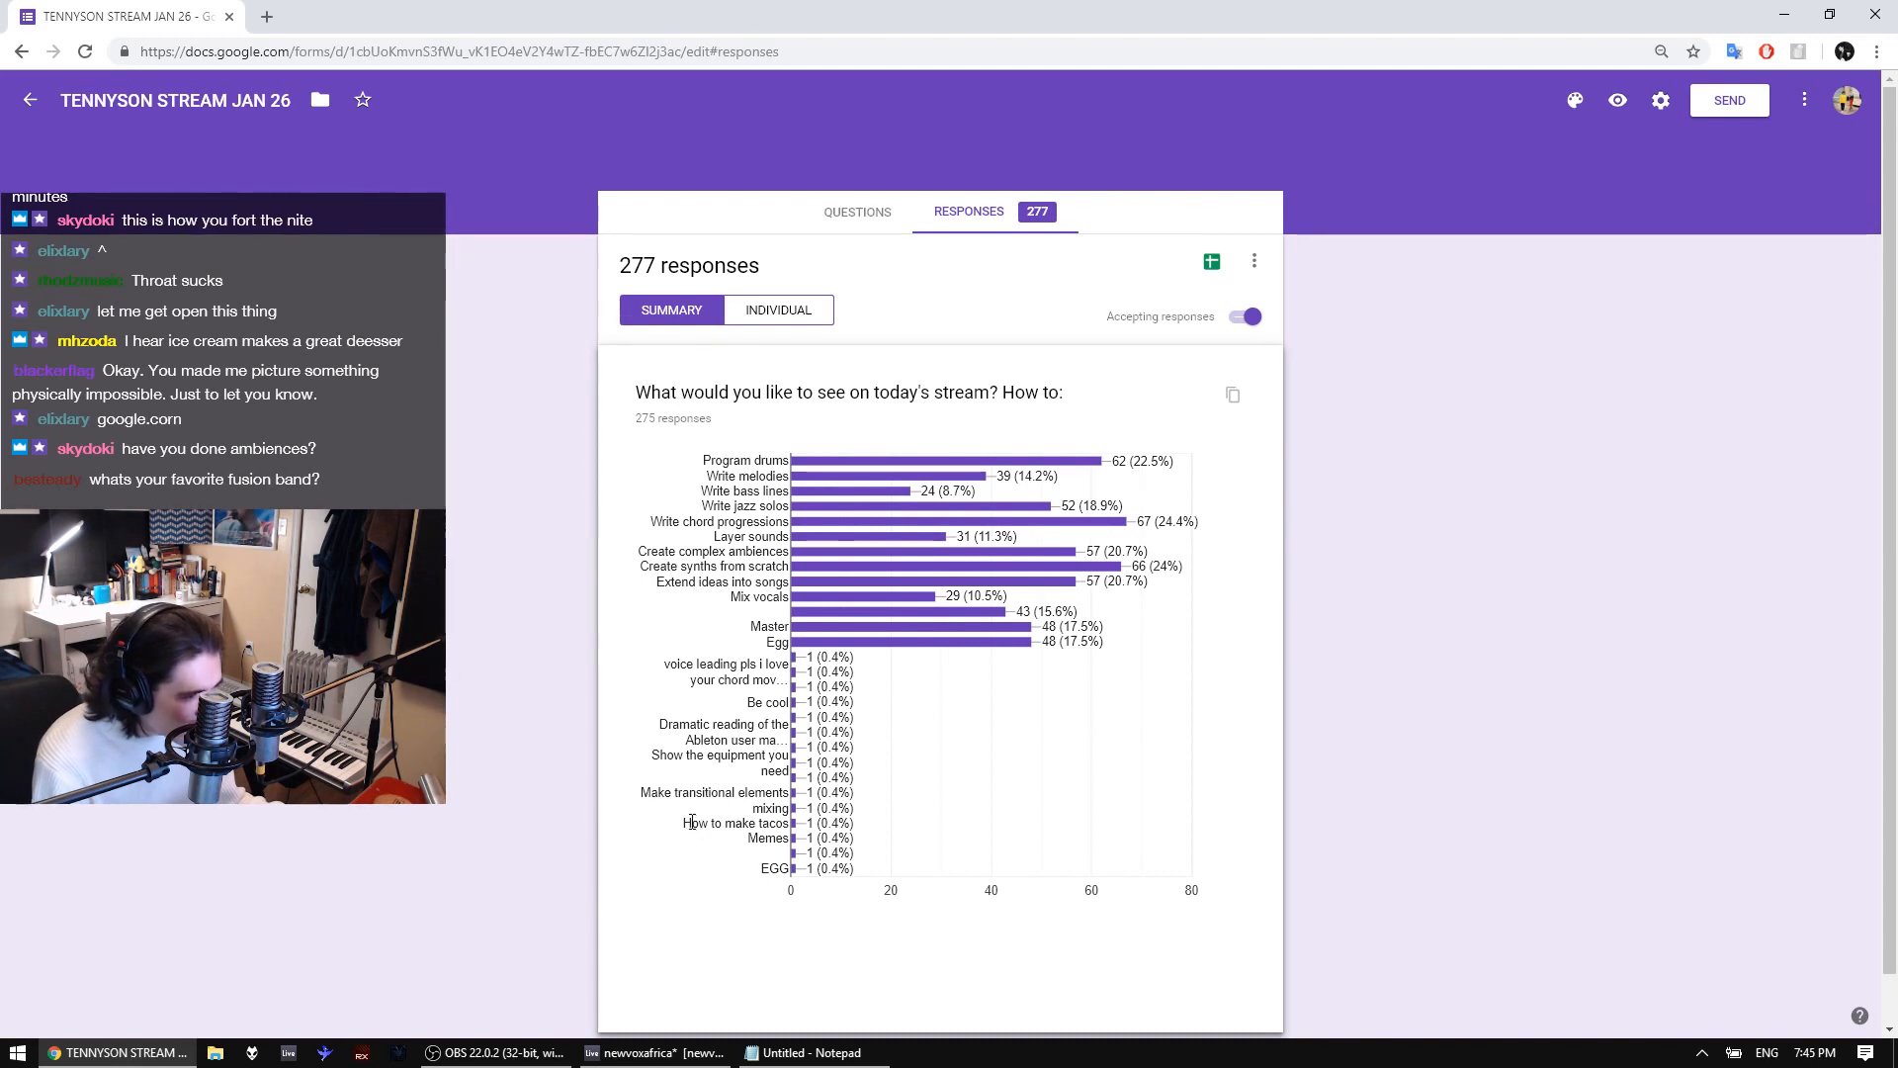
{"action": "mouse_move", "coordinate": [761, 754]}
{"action": "left_mouse_down"}
{"action": "mouse_move", "coordinate": [846, 762]}
{"action": "mouse_move", "coordinate": [789, 747]}
{"action": "left_mouse_up"}
{"action": "left_click", "coordinate": [782, 751]}
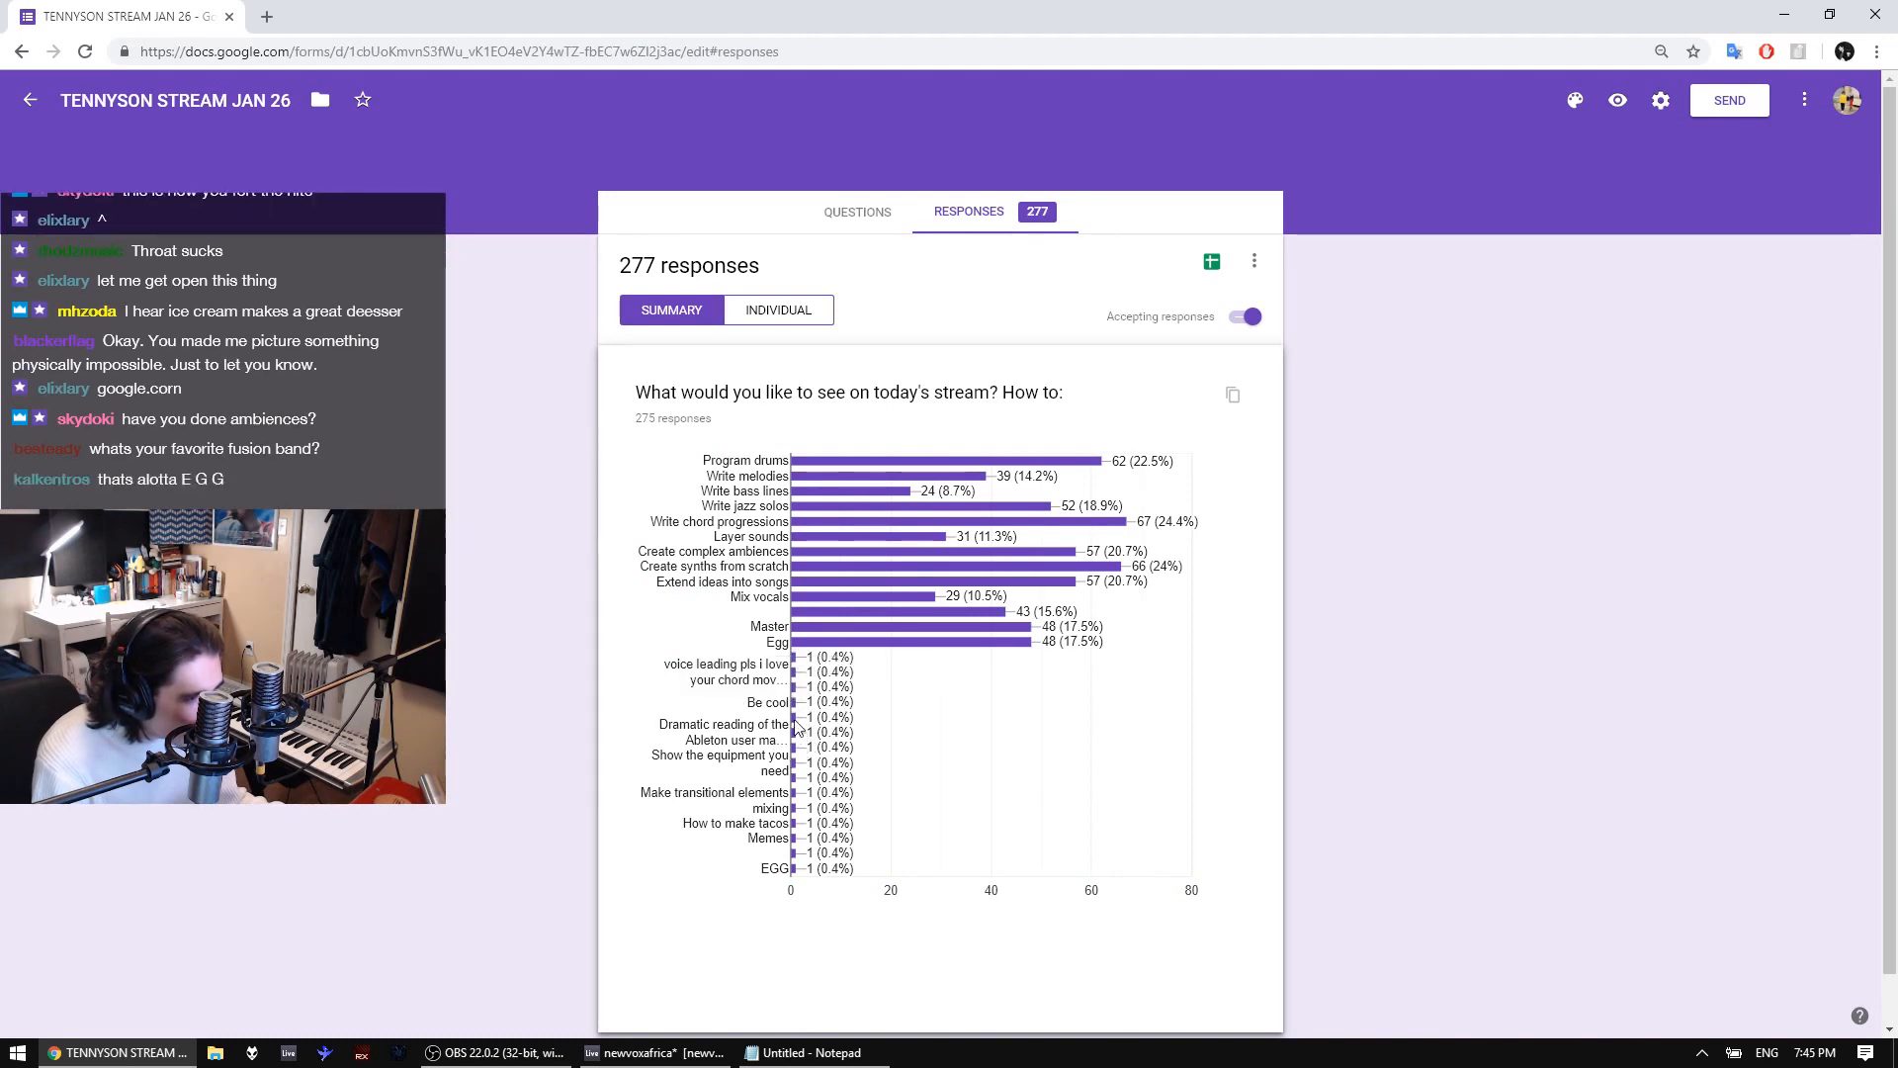
{"action": "mouse_move", "coordinate": [796, 719]}
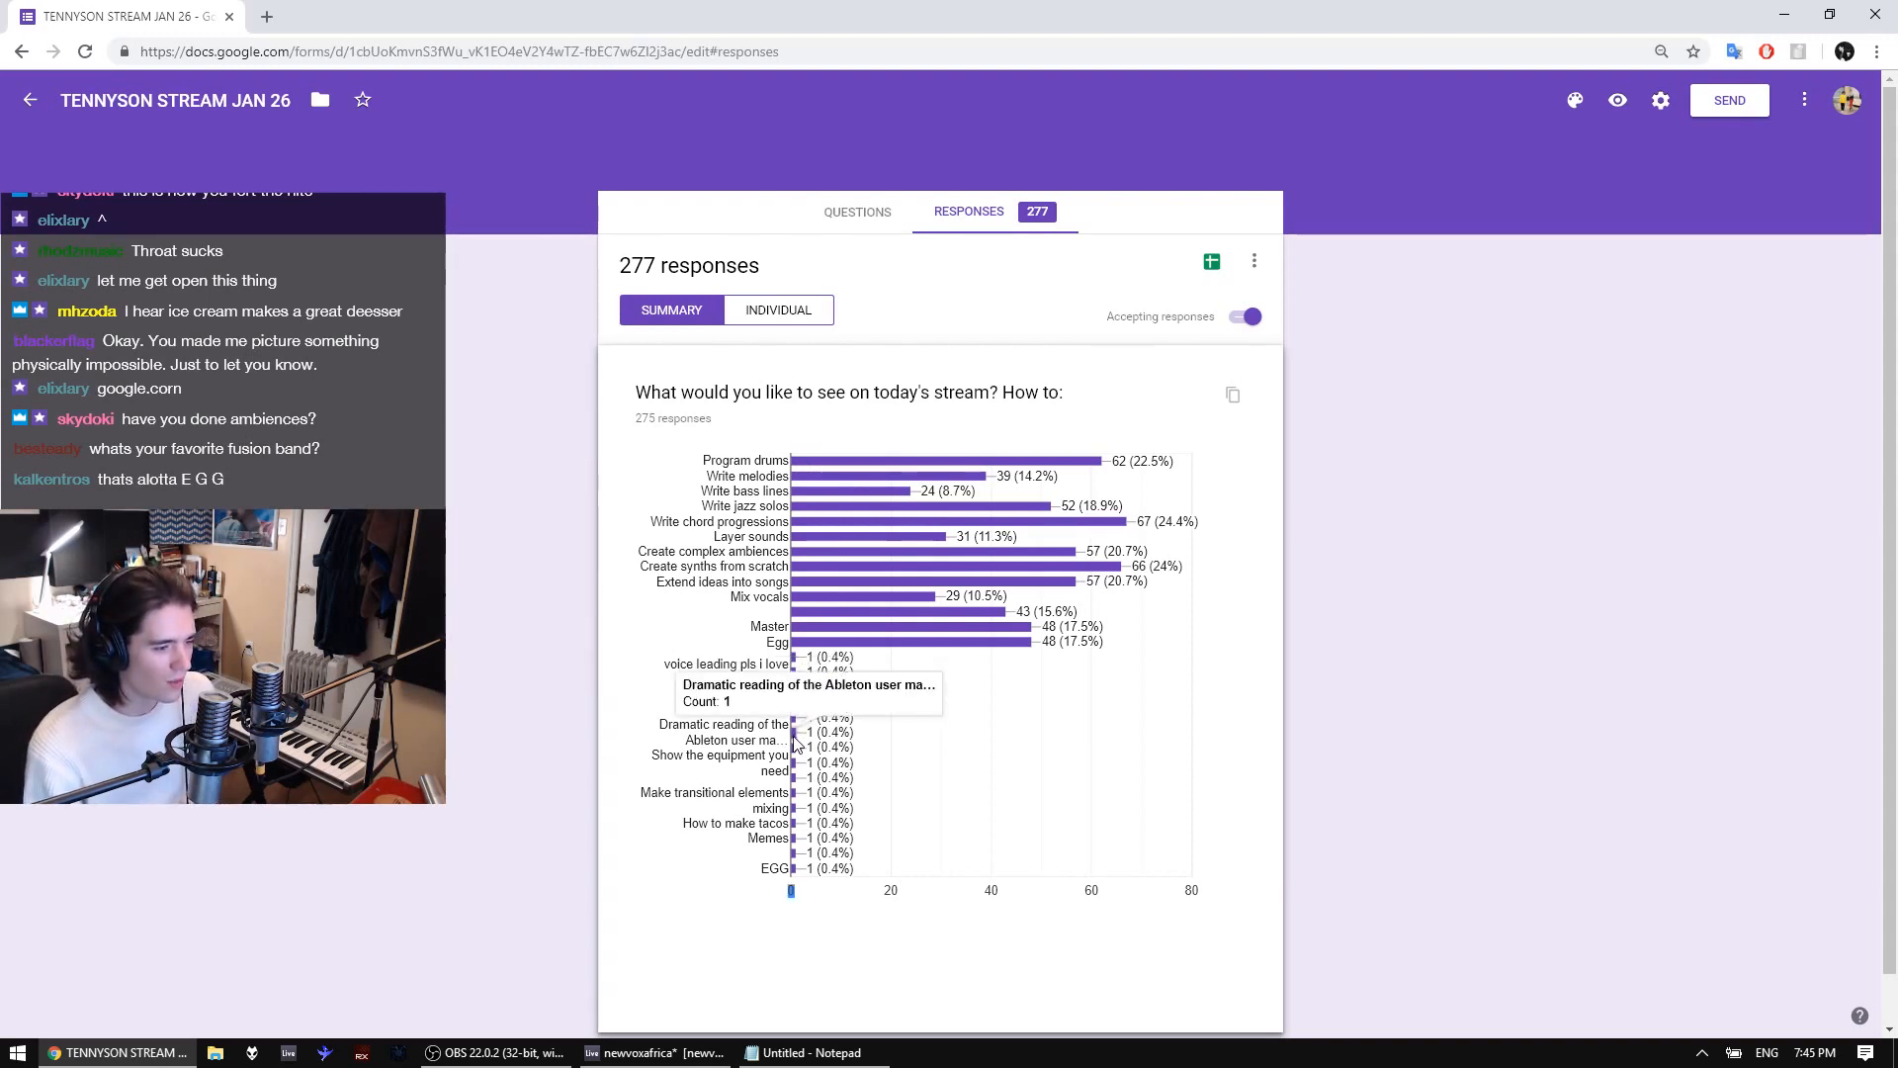
{"action": "mouse_move", "coordinate": [796, 772]}
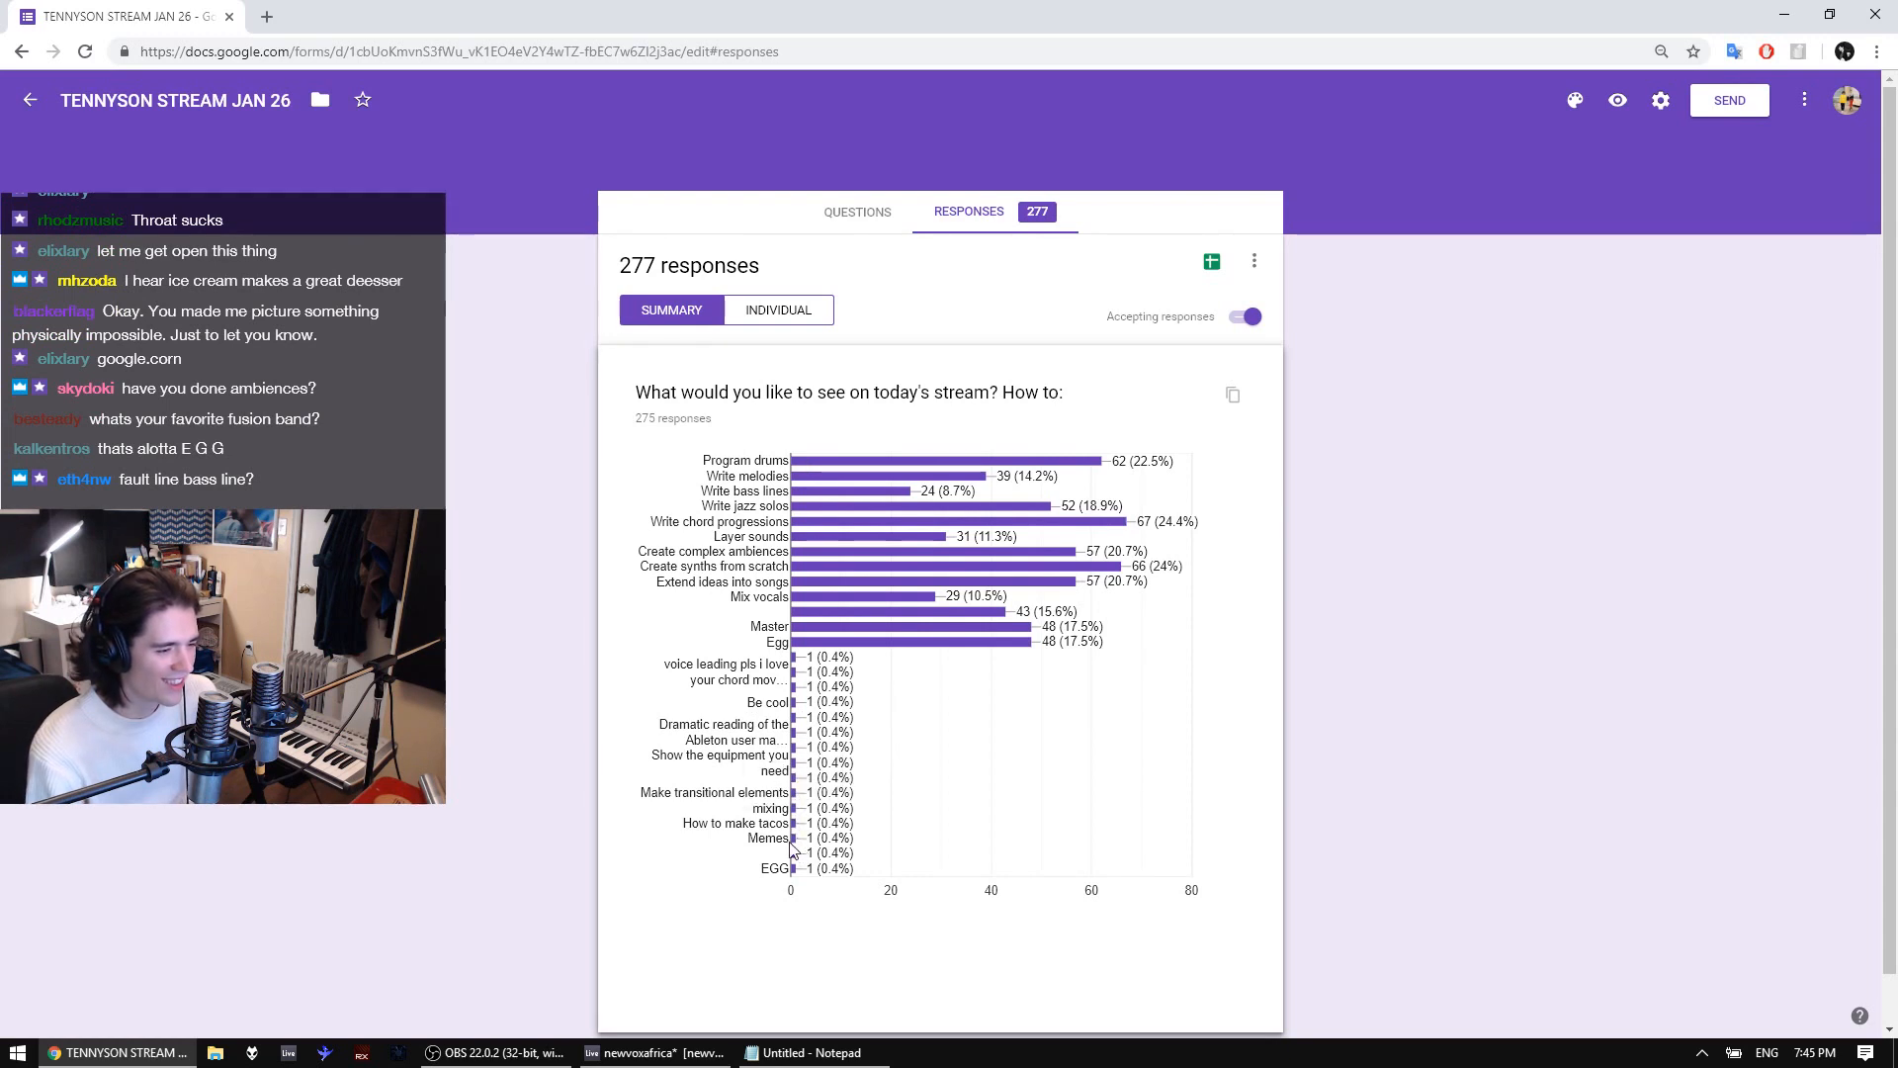
{"action": "mouse_move", "coordinate": [796, 686]}
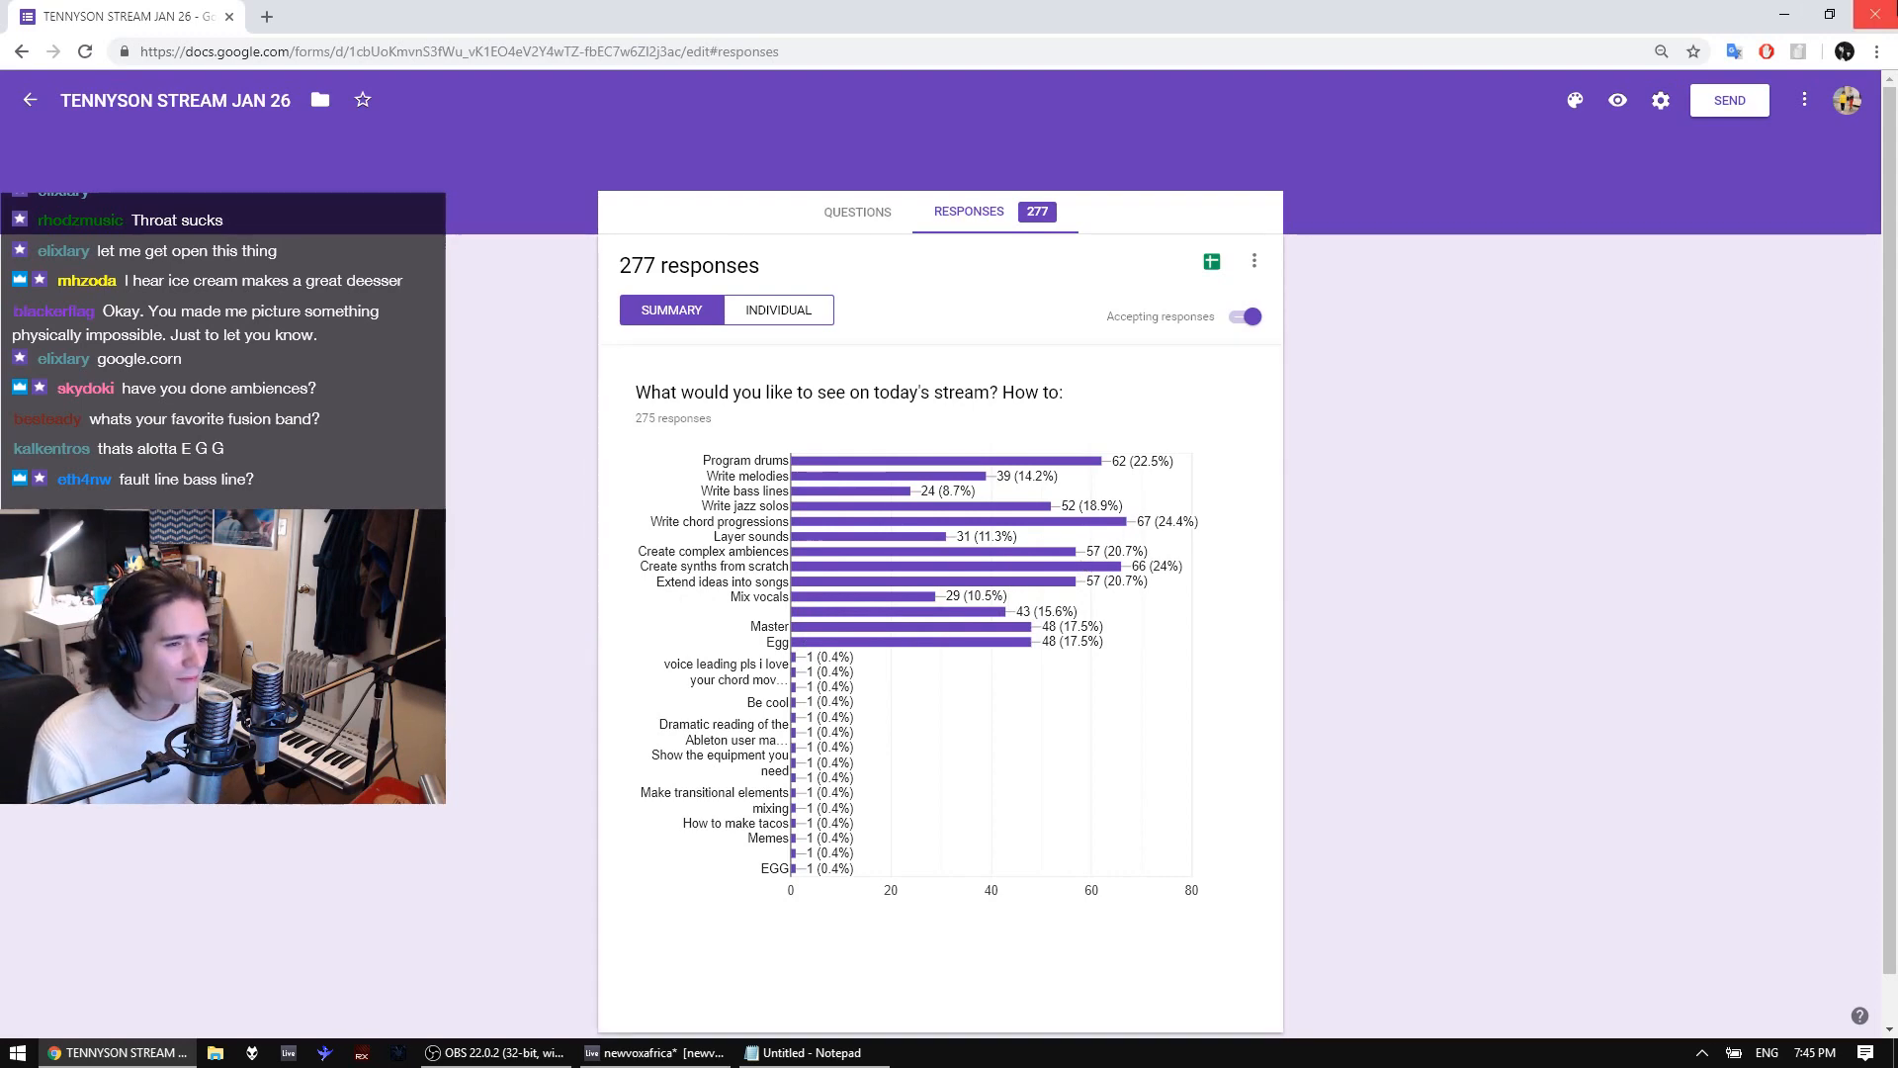
{"action": "left_click", "coordinate": [1875, 14]}
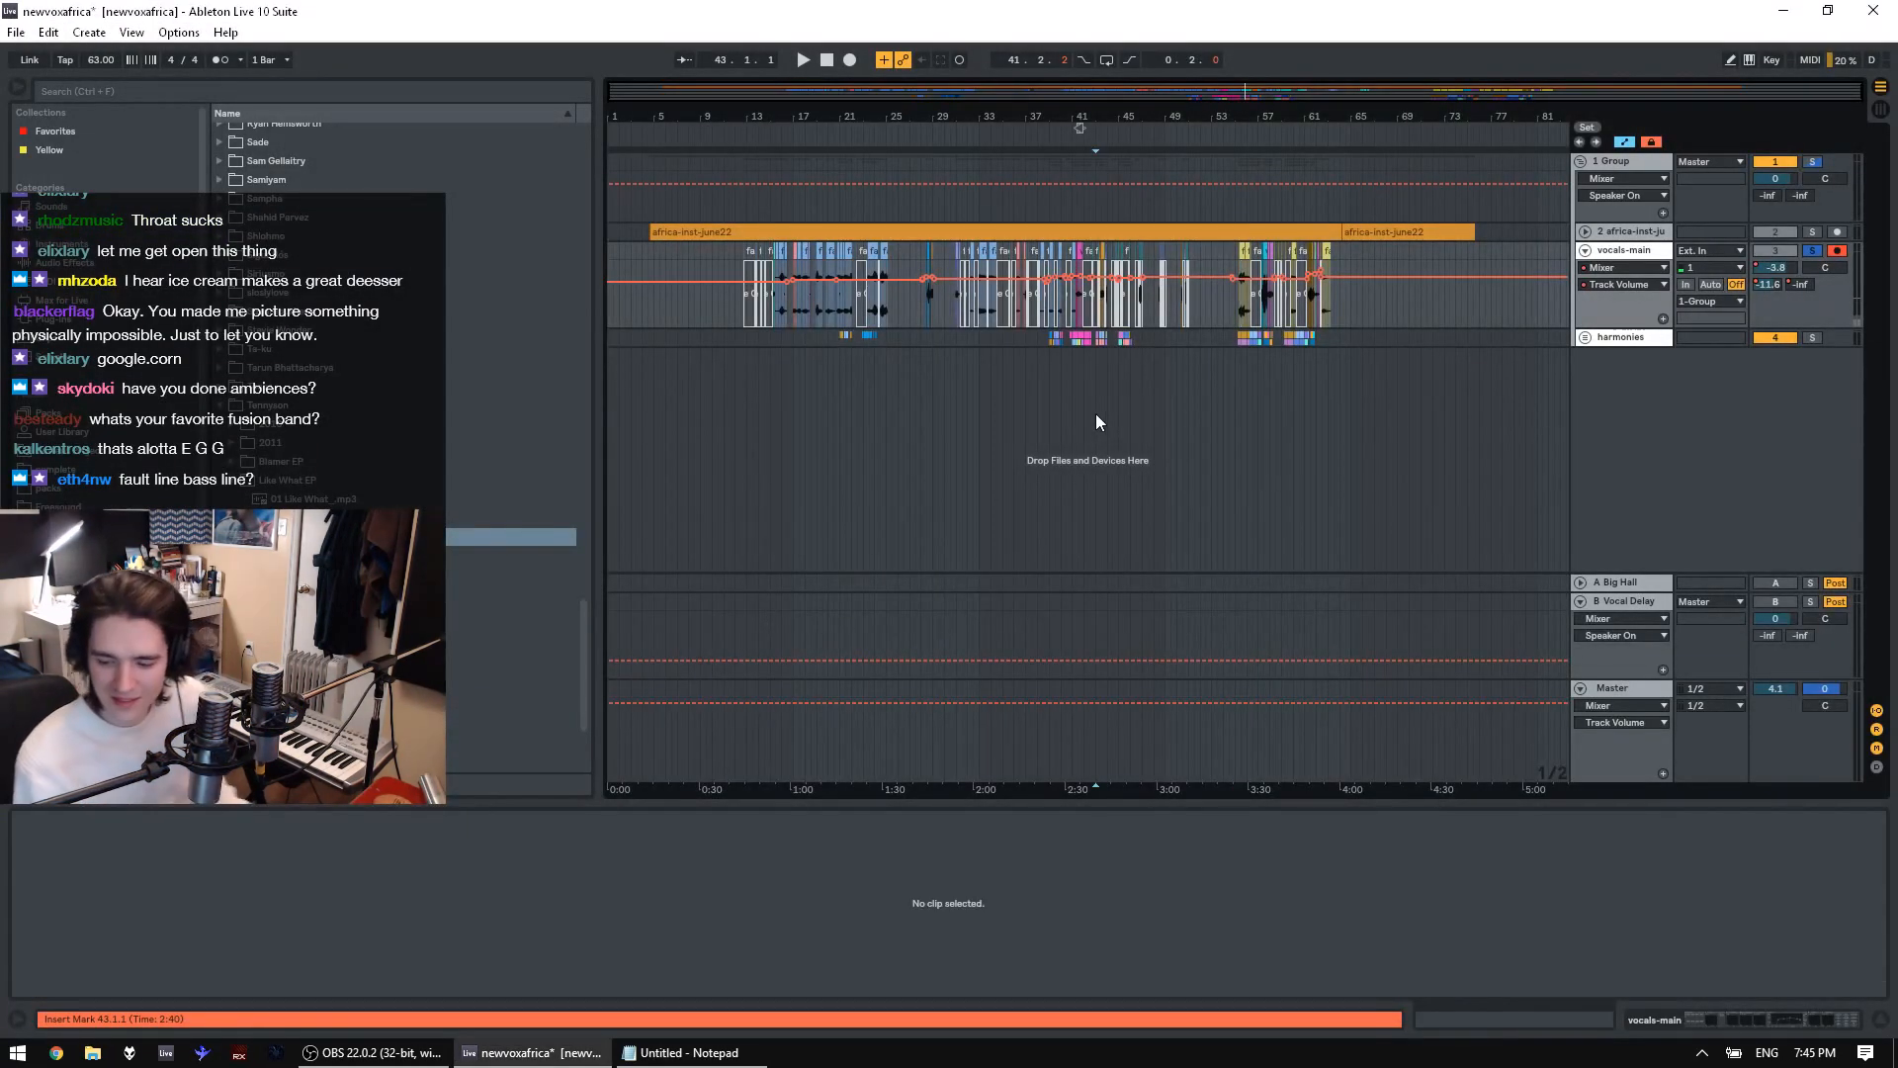
Briefly play the soloed vocal from 43.1.1 and place the insert marker at 21.1.1
{"action": "key", "text": "space"}
{"action": "key", "text": "space"}
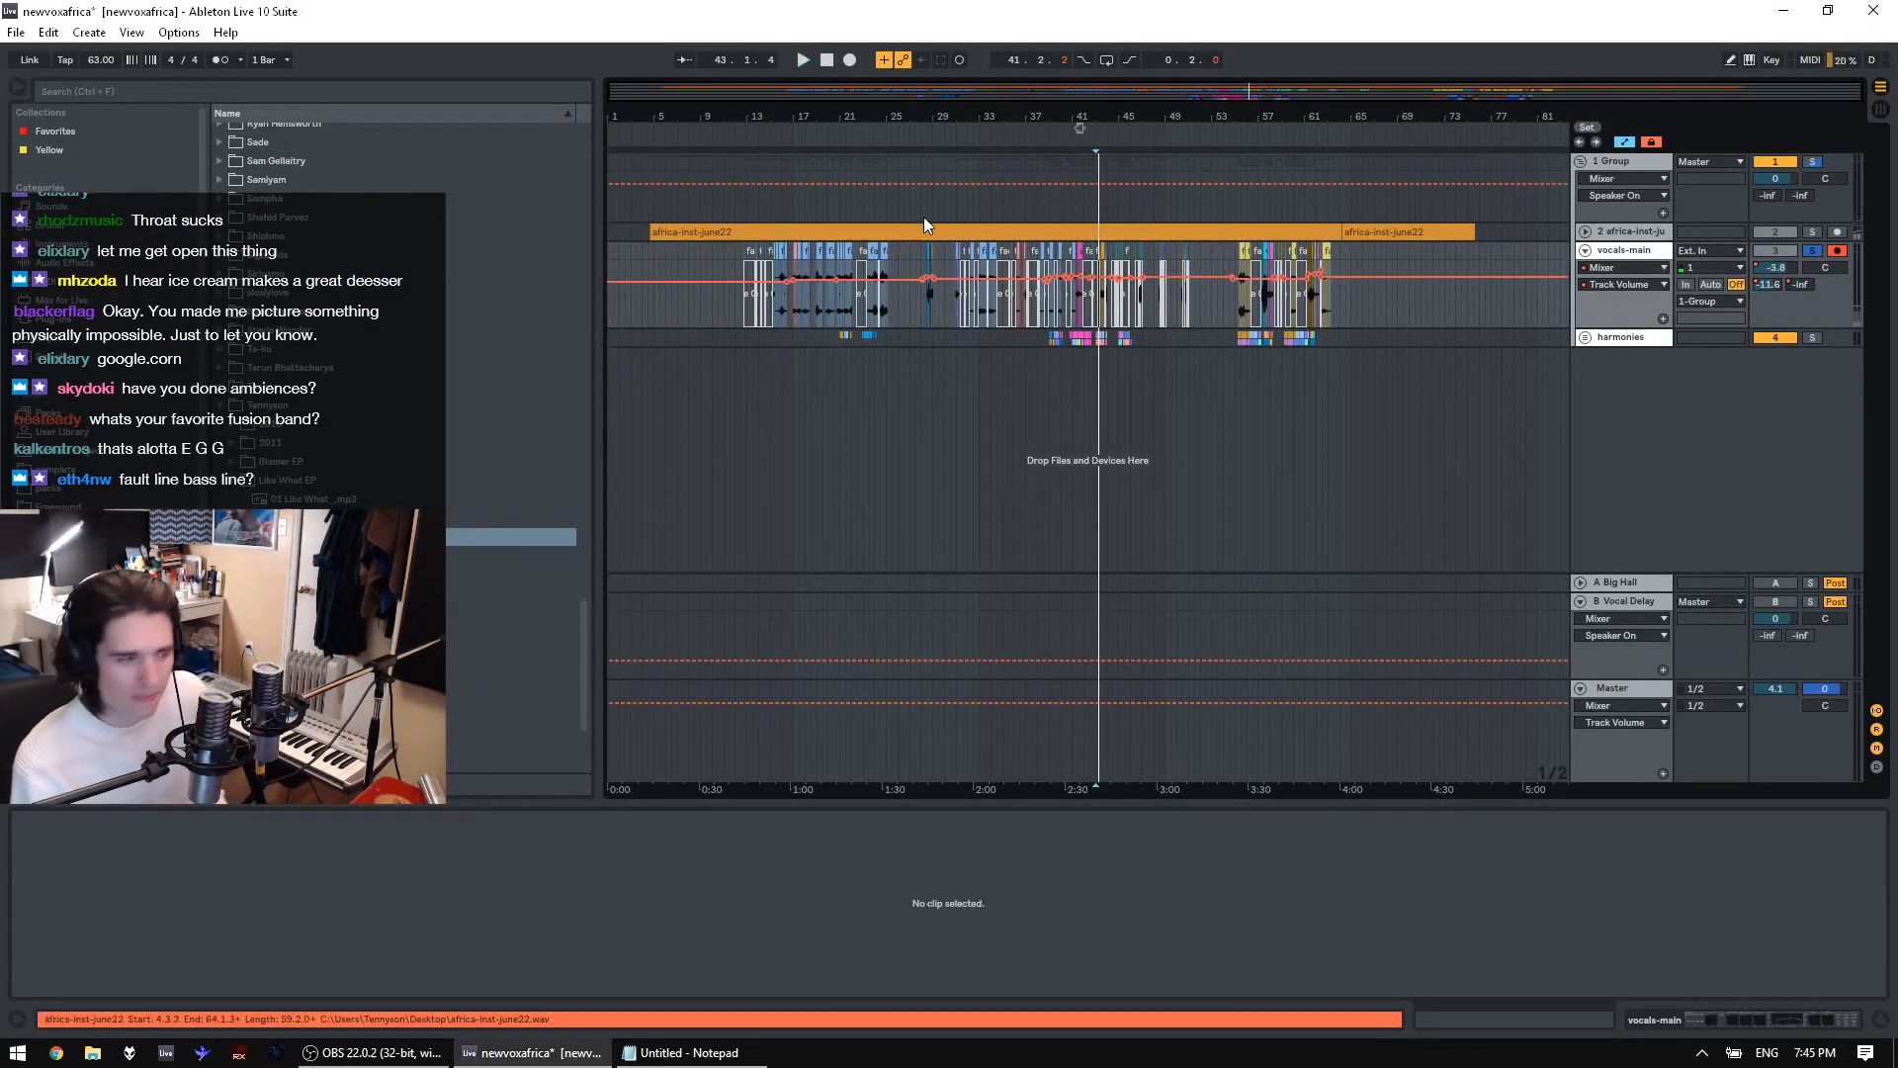
{"action": "left_click", "coordinate": [839, 327]}
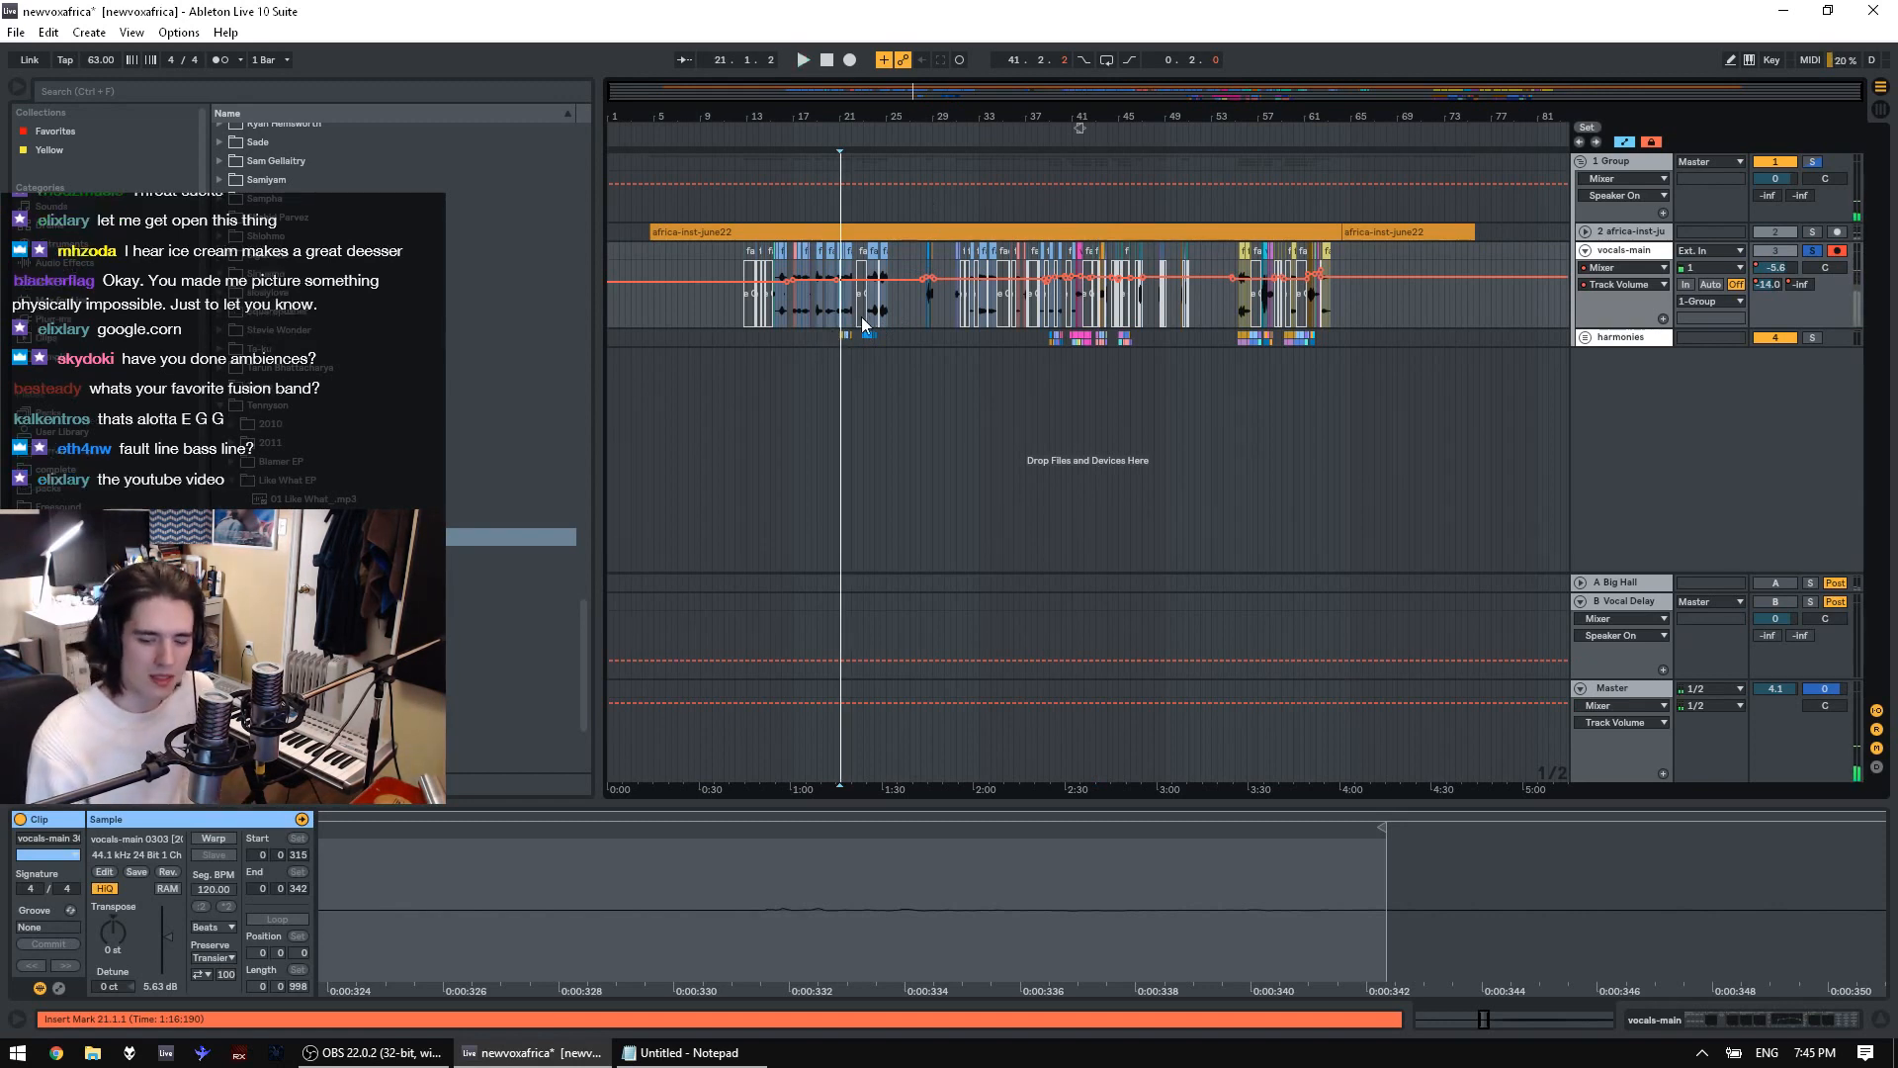
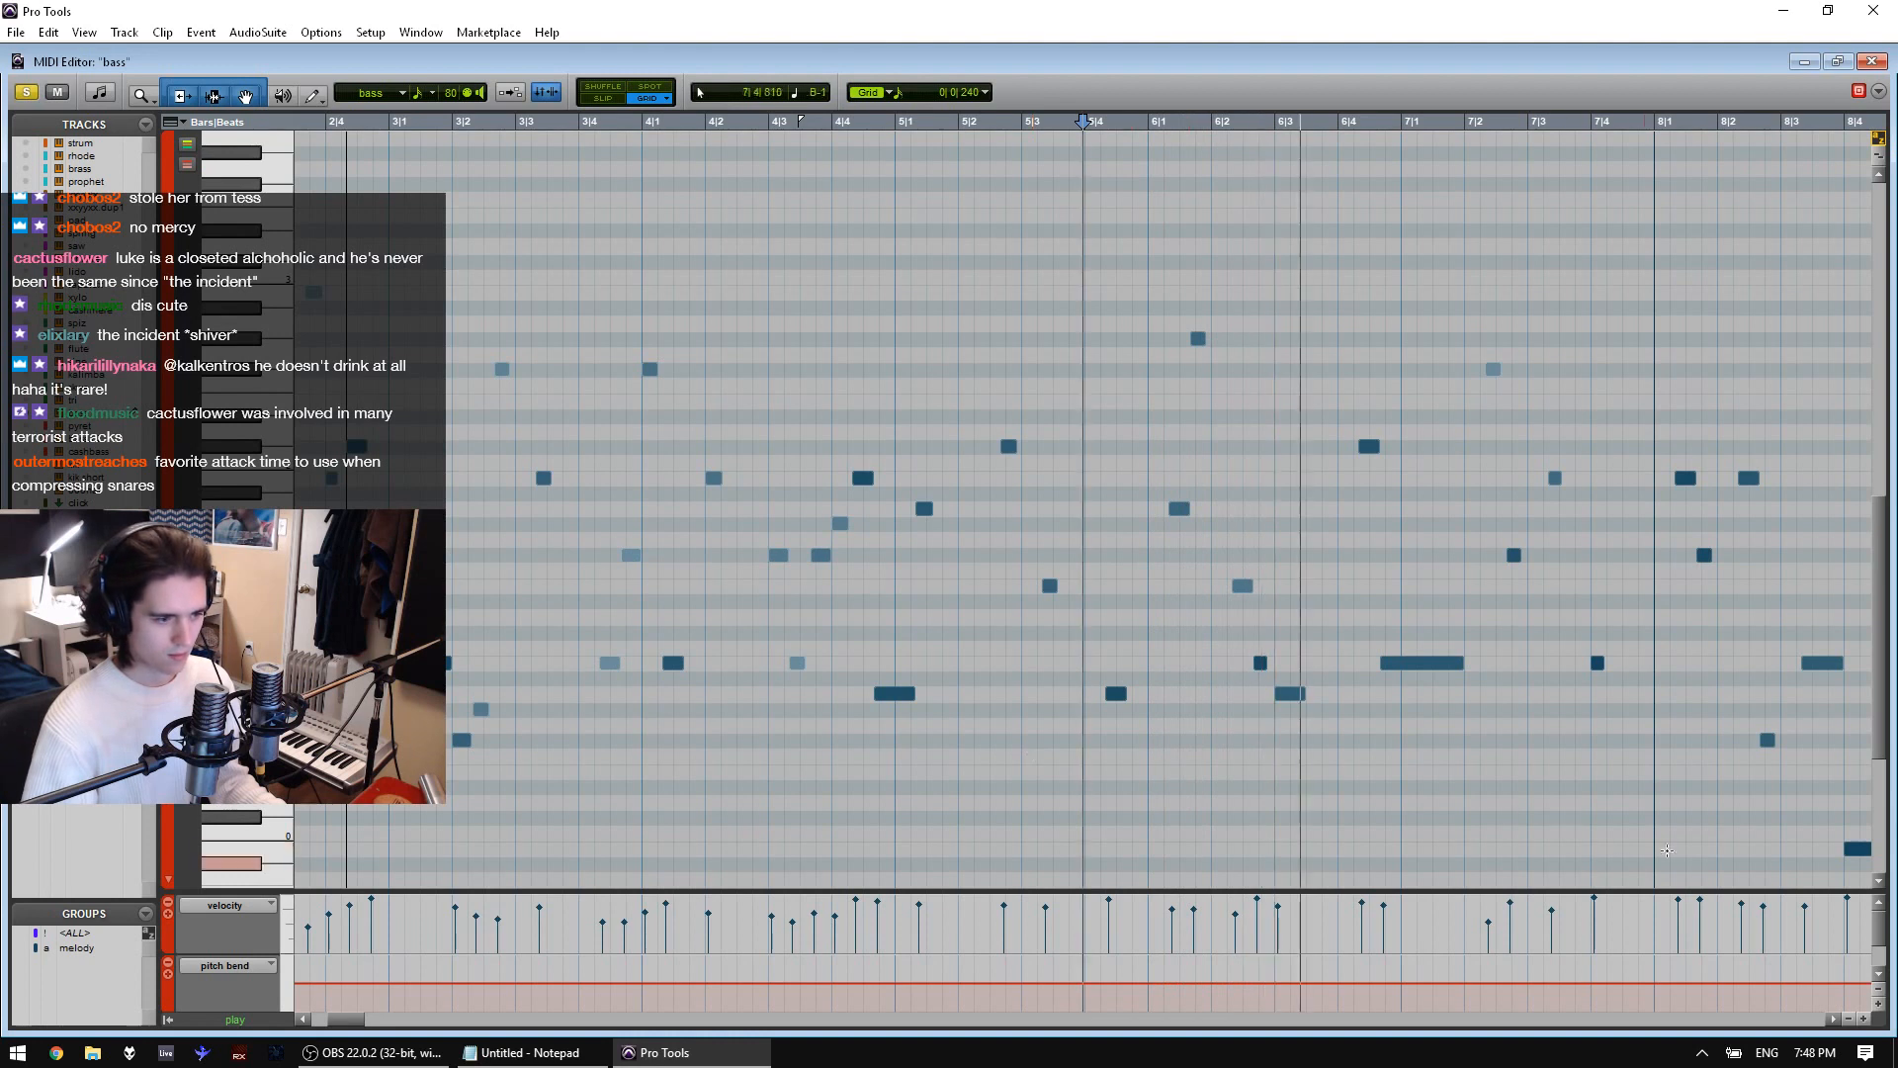
Look through the bass MIDI notes up to bar 14 and play the part from 11|4|885
{"action": "left_click_drag", "start_coordinate": [1779, 819], "coordinate": [1892, 805]}
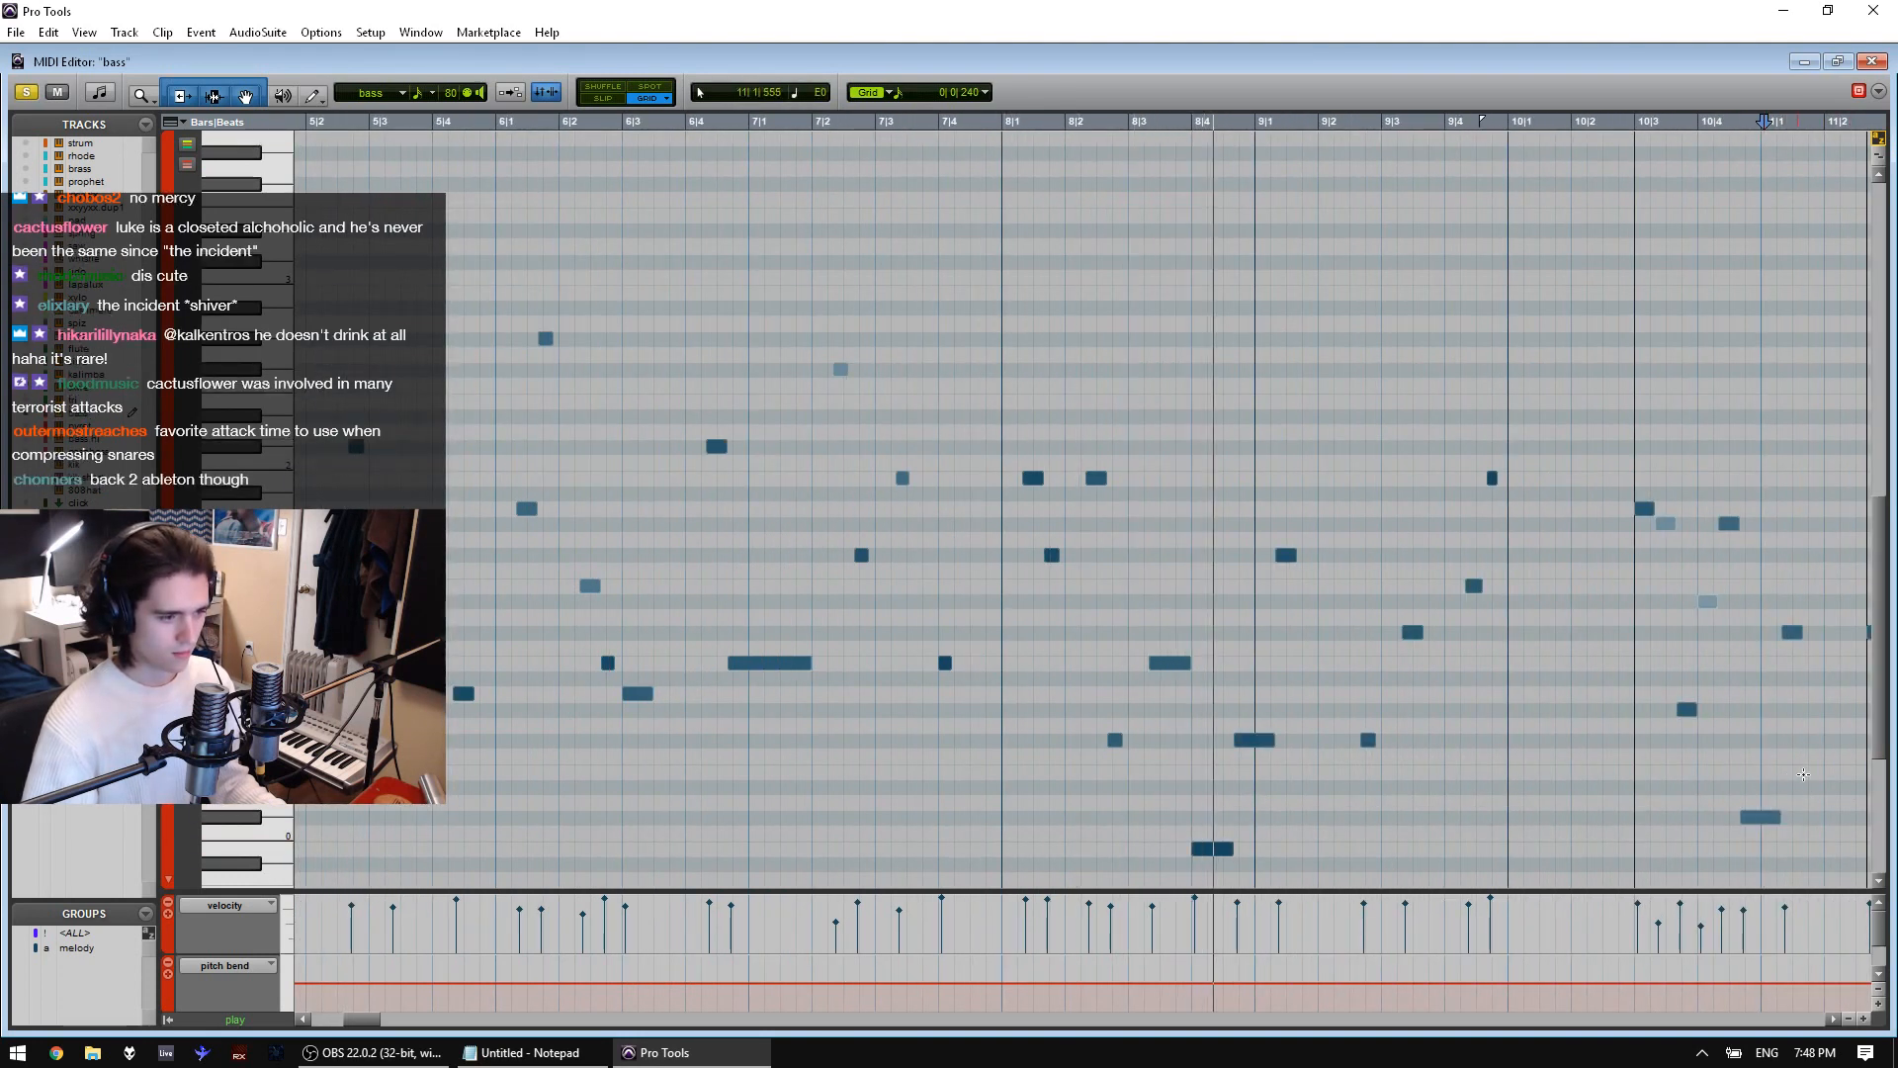
{"action": "left_click_drag", "start_coordinate": [1802, 777], "coordinate": [1897, 771]}
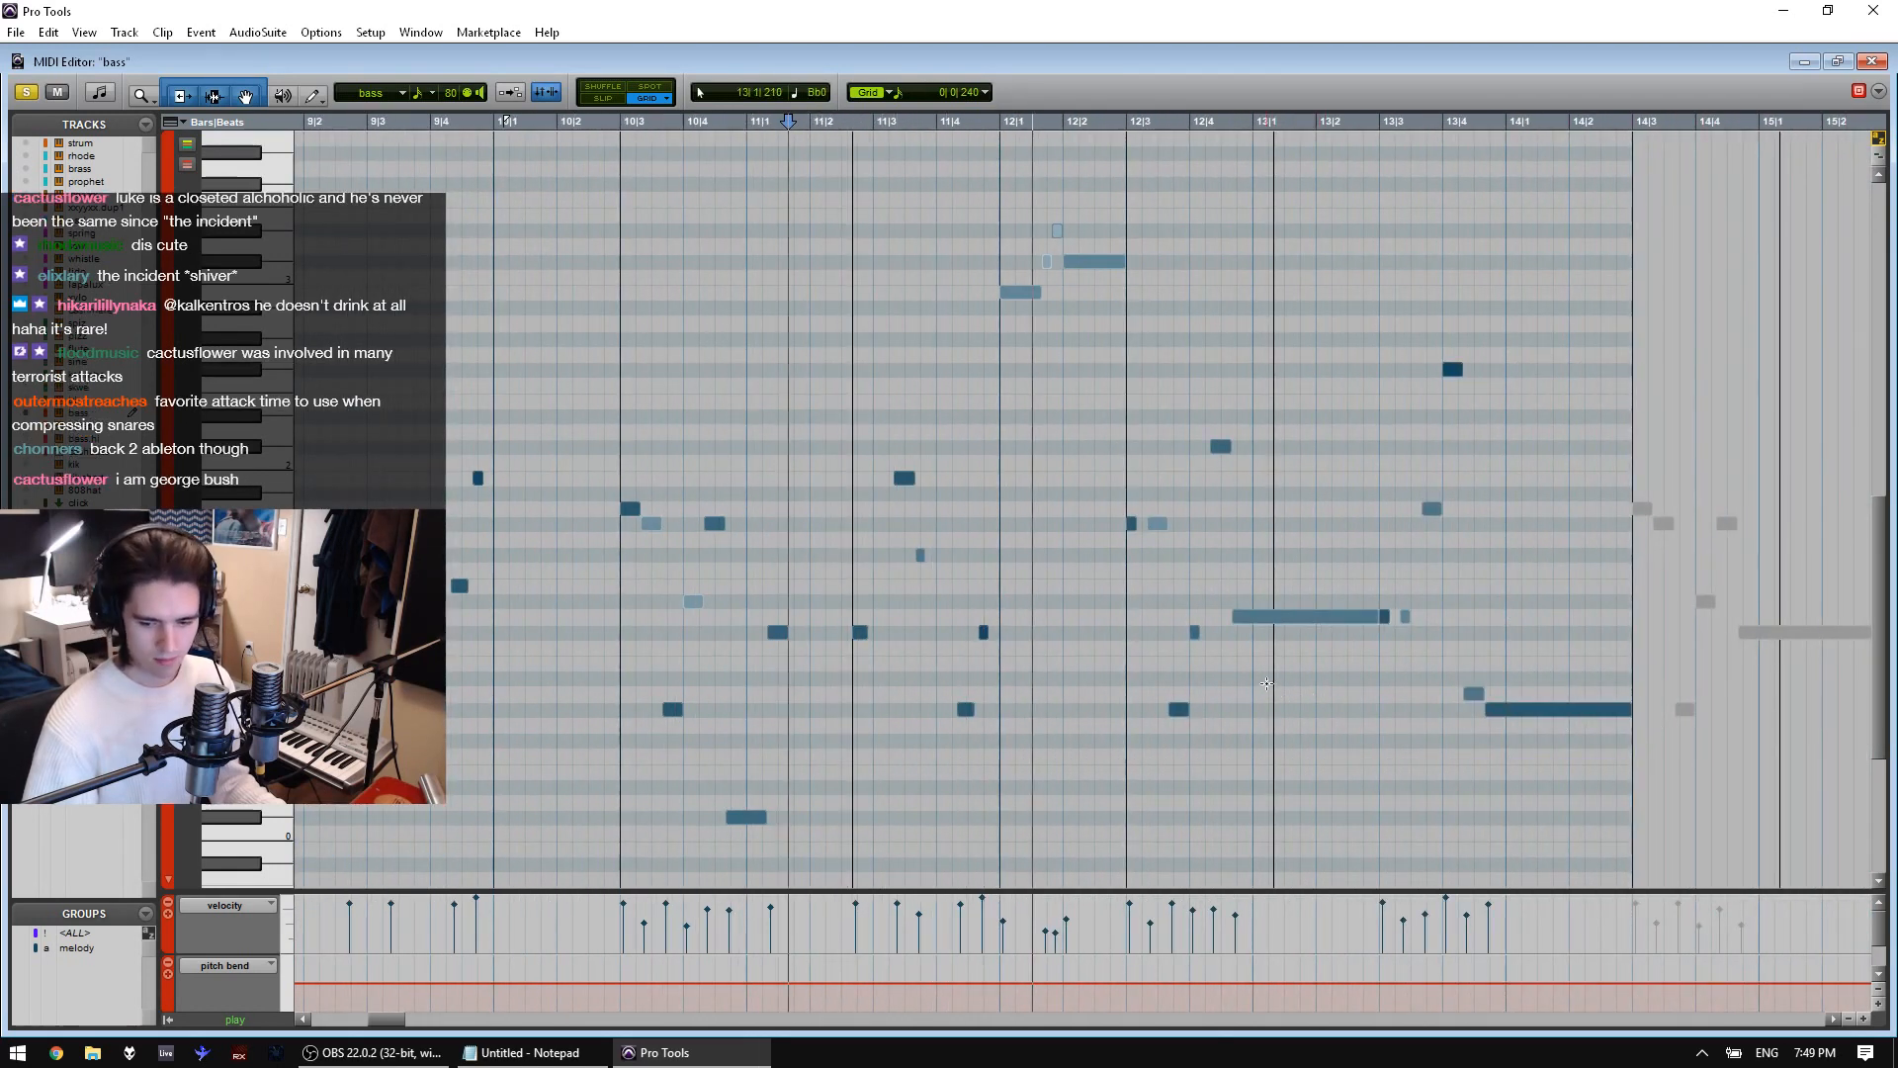
{"action": "key", "text": "space"}
{"action": "left_click", "coordinate": [994, 322]}
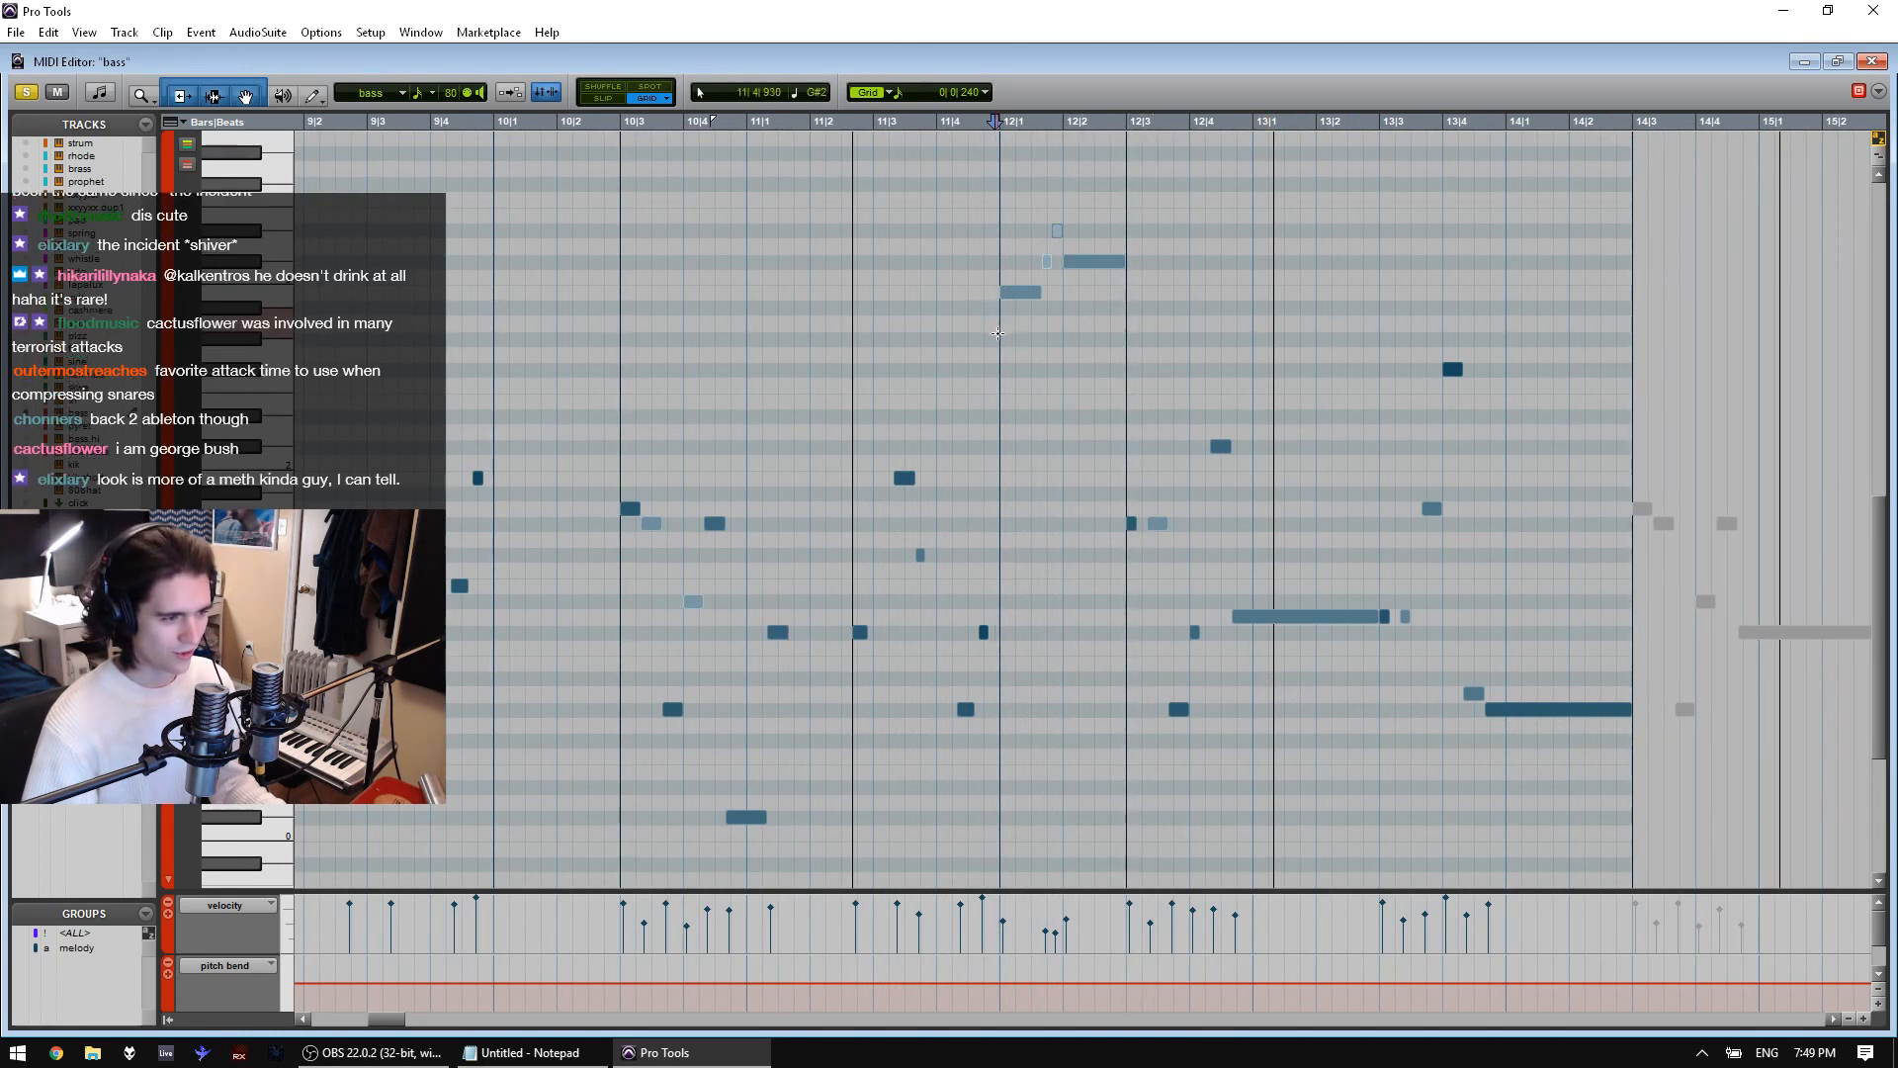
{"action": "key", "text": "ctrl+space"}
{"action": "key", "text": "Return"}
{"action": "key", "text": "space"}
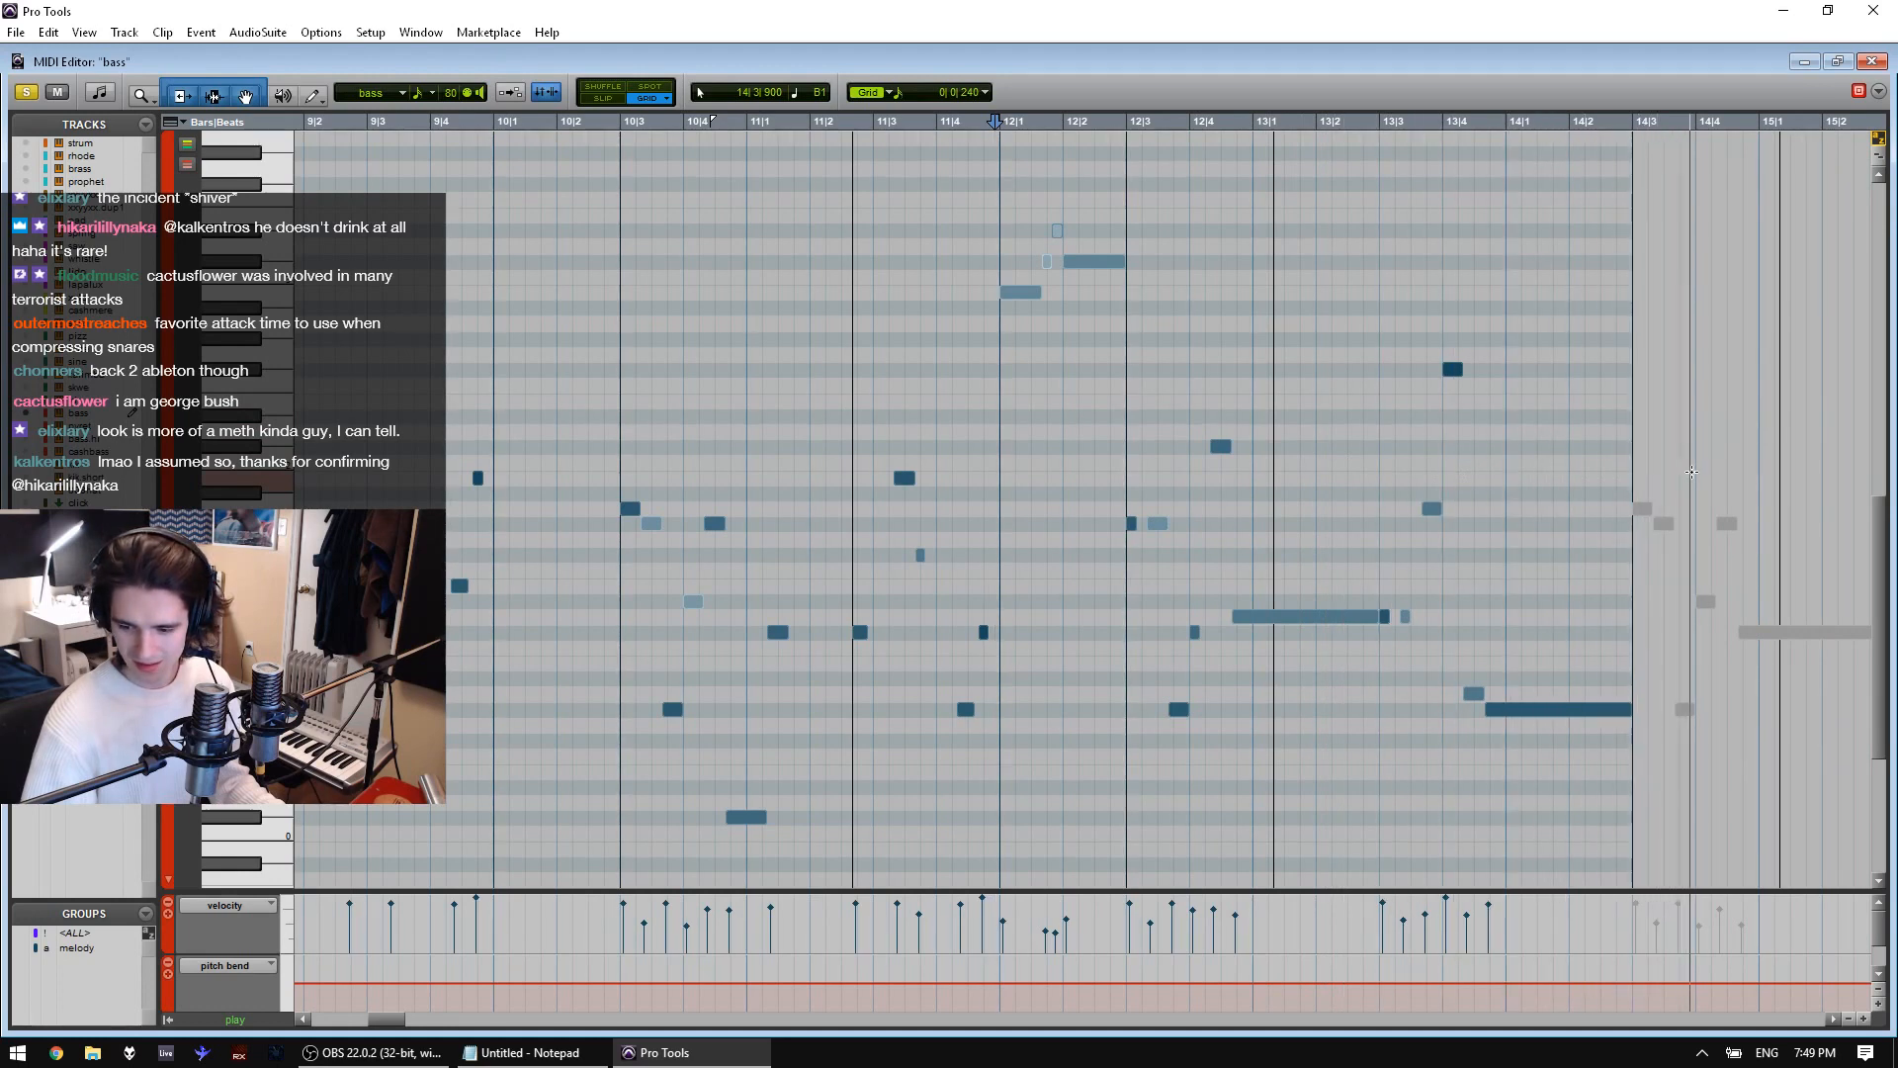
Close the bass MIDI editor and play the bass clip spanning bars 33 to 41 in the edit window
{"action": "key", "text": "ctrl+w"}
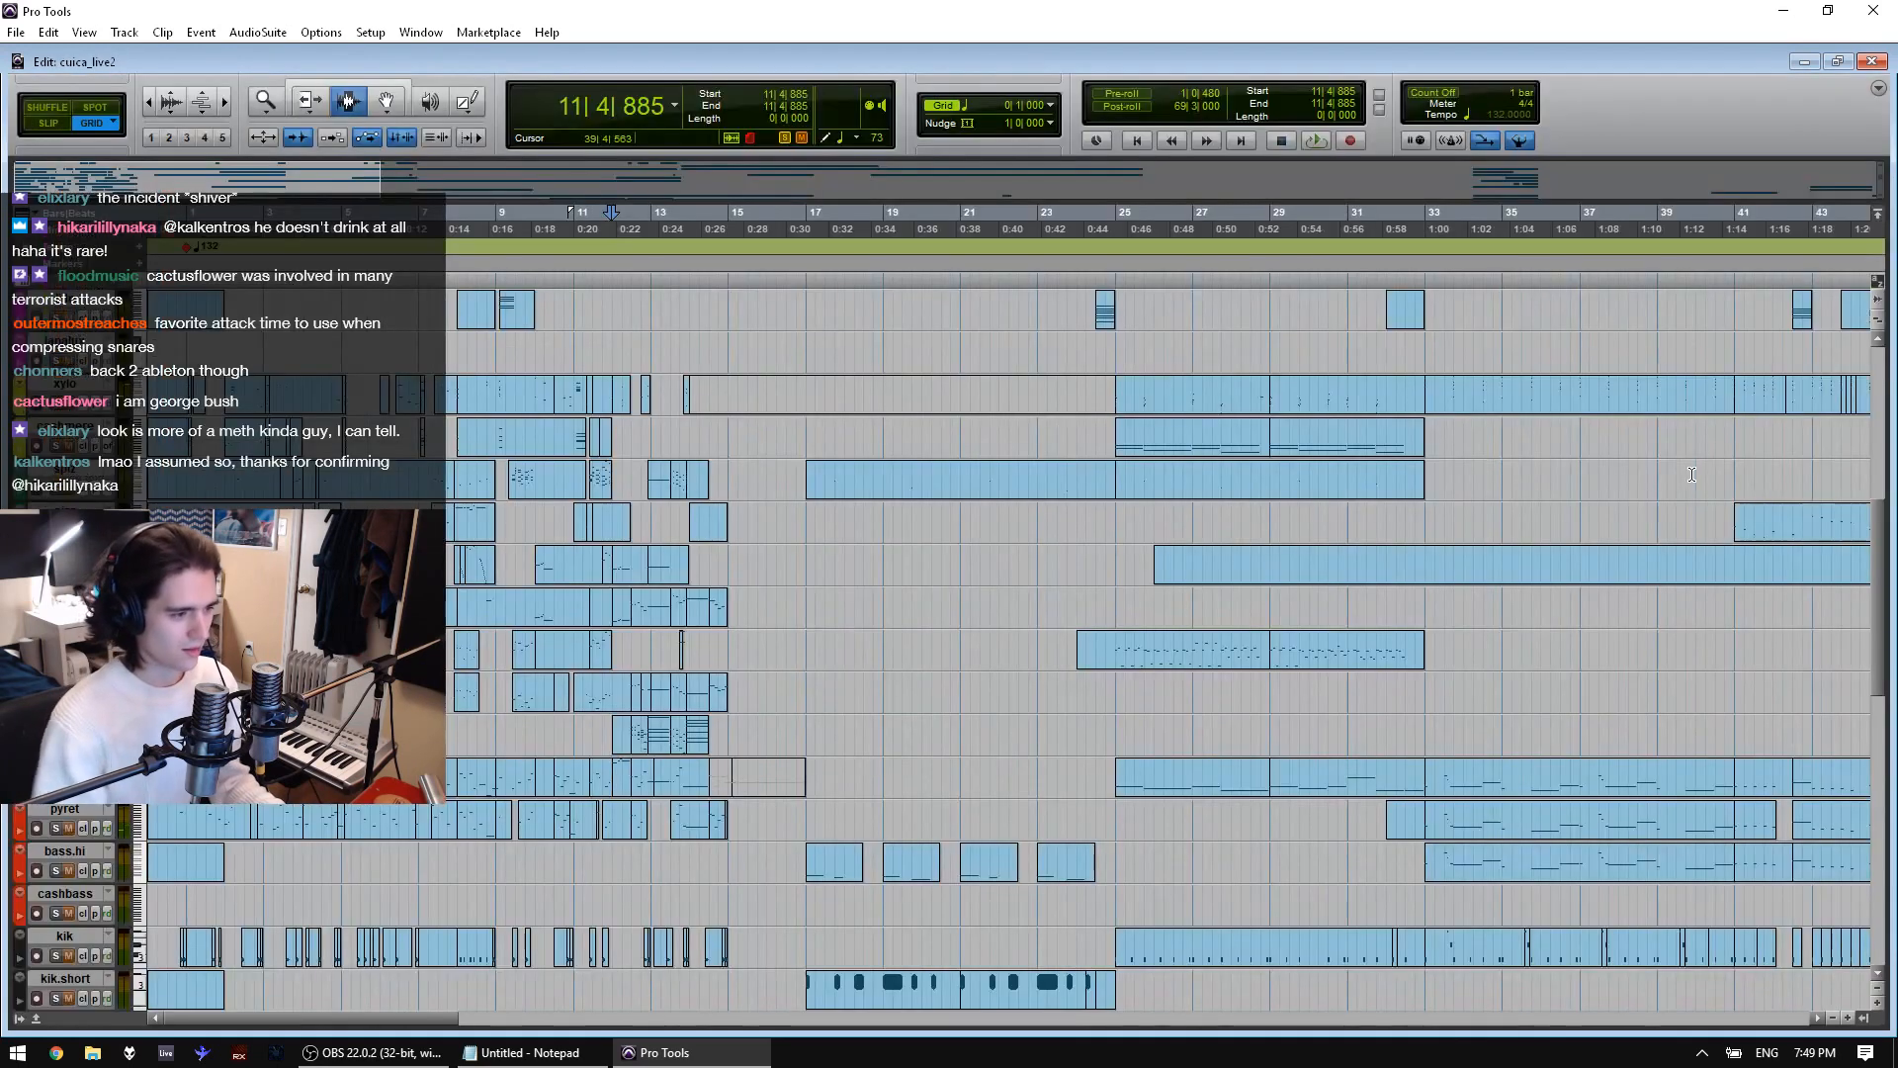
{"action": "scroll", "coordinate": [1162, 465], "scroll_direction": "up", "scroll_amount": 2}
{"action": "scroll", "coordinate": [1162, 465], "scroll_direction": "down", "scroll_amount": 1}
{"action": "scroll", "coordinate": [751, 621], "scroll_direction": "up", "scroll_amount": 5}
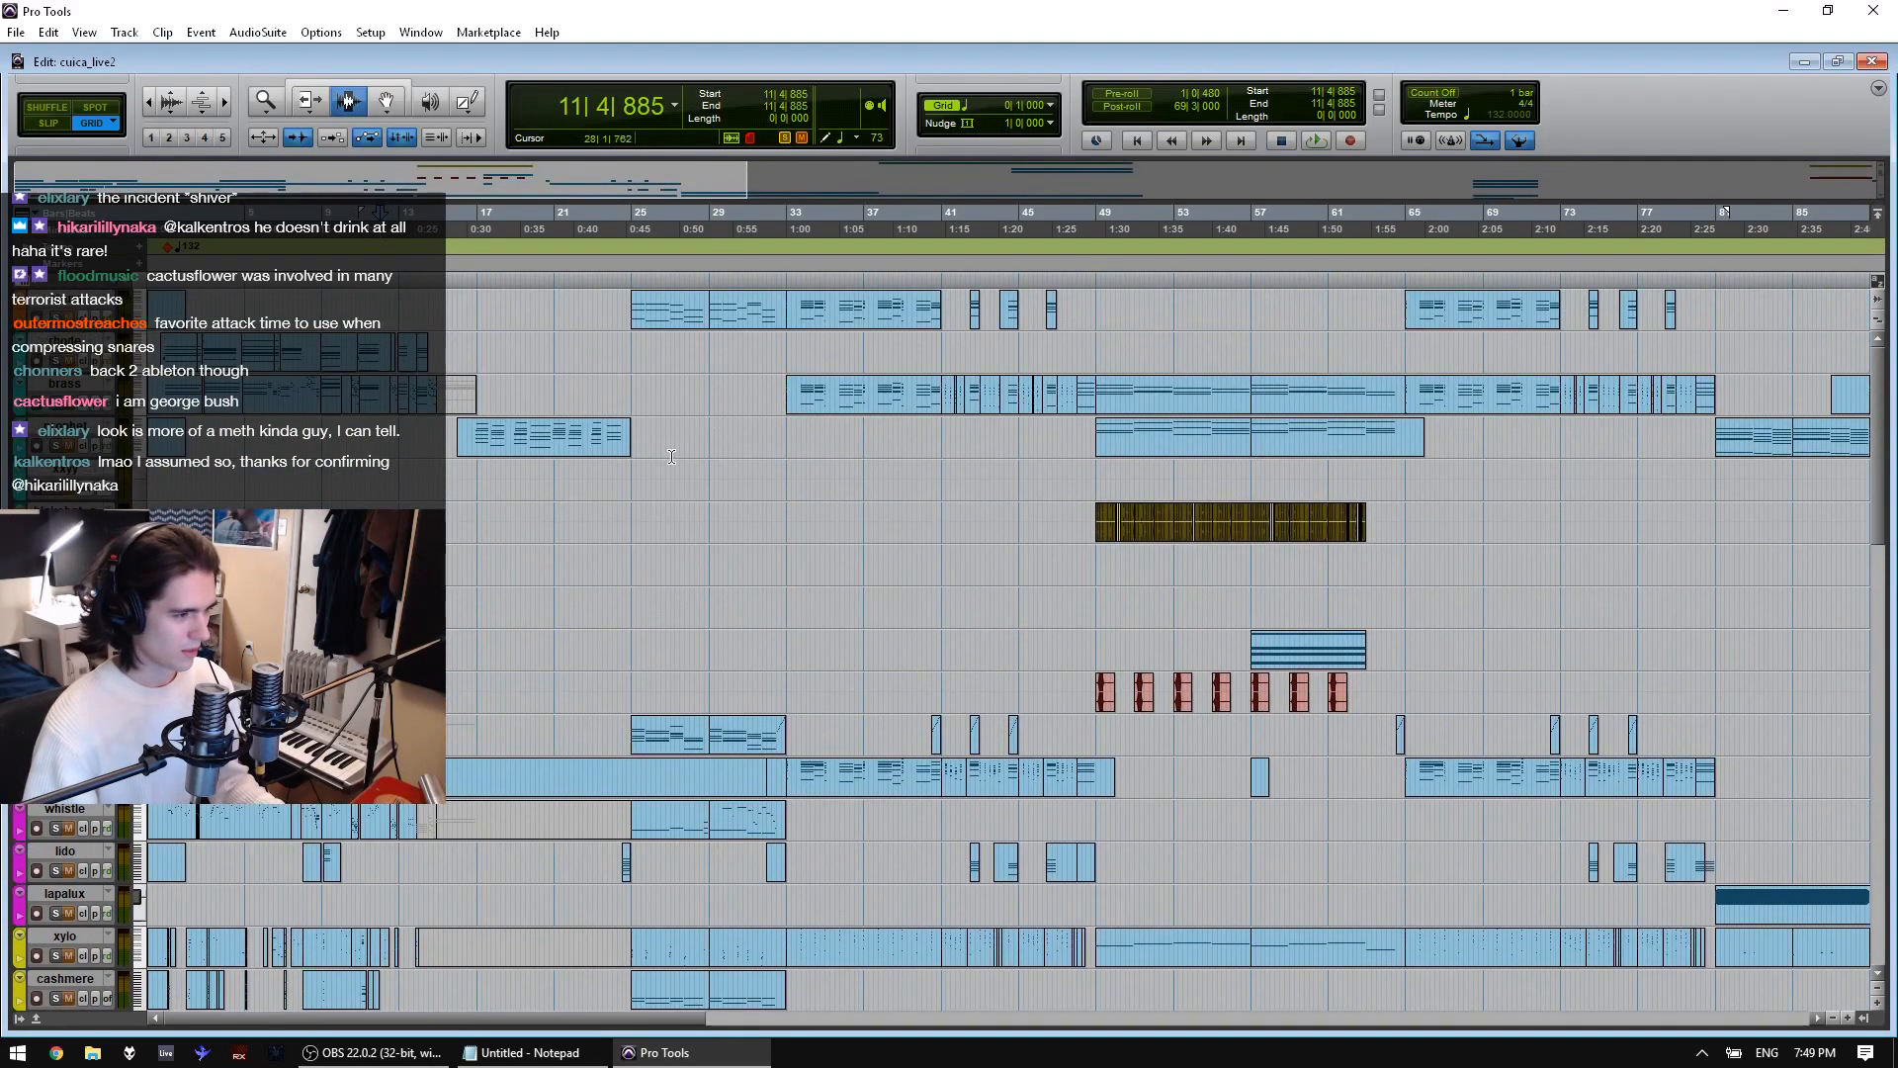
{"action": "scroll", "coordinate": [671, 457], "scroll_direction": "down", "scroll_amount": 5}
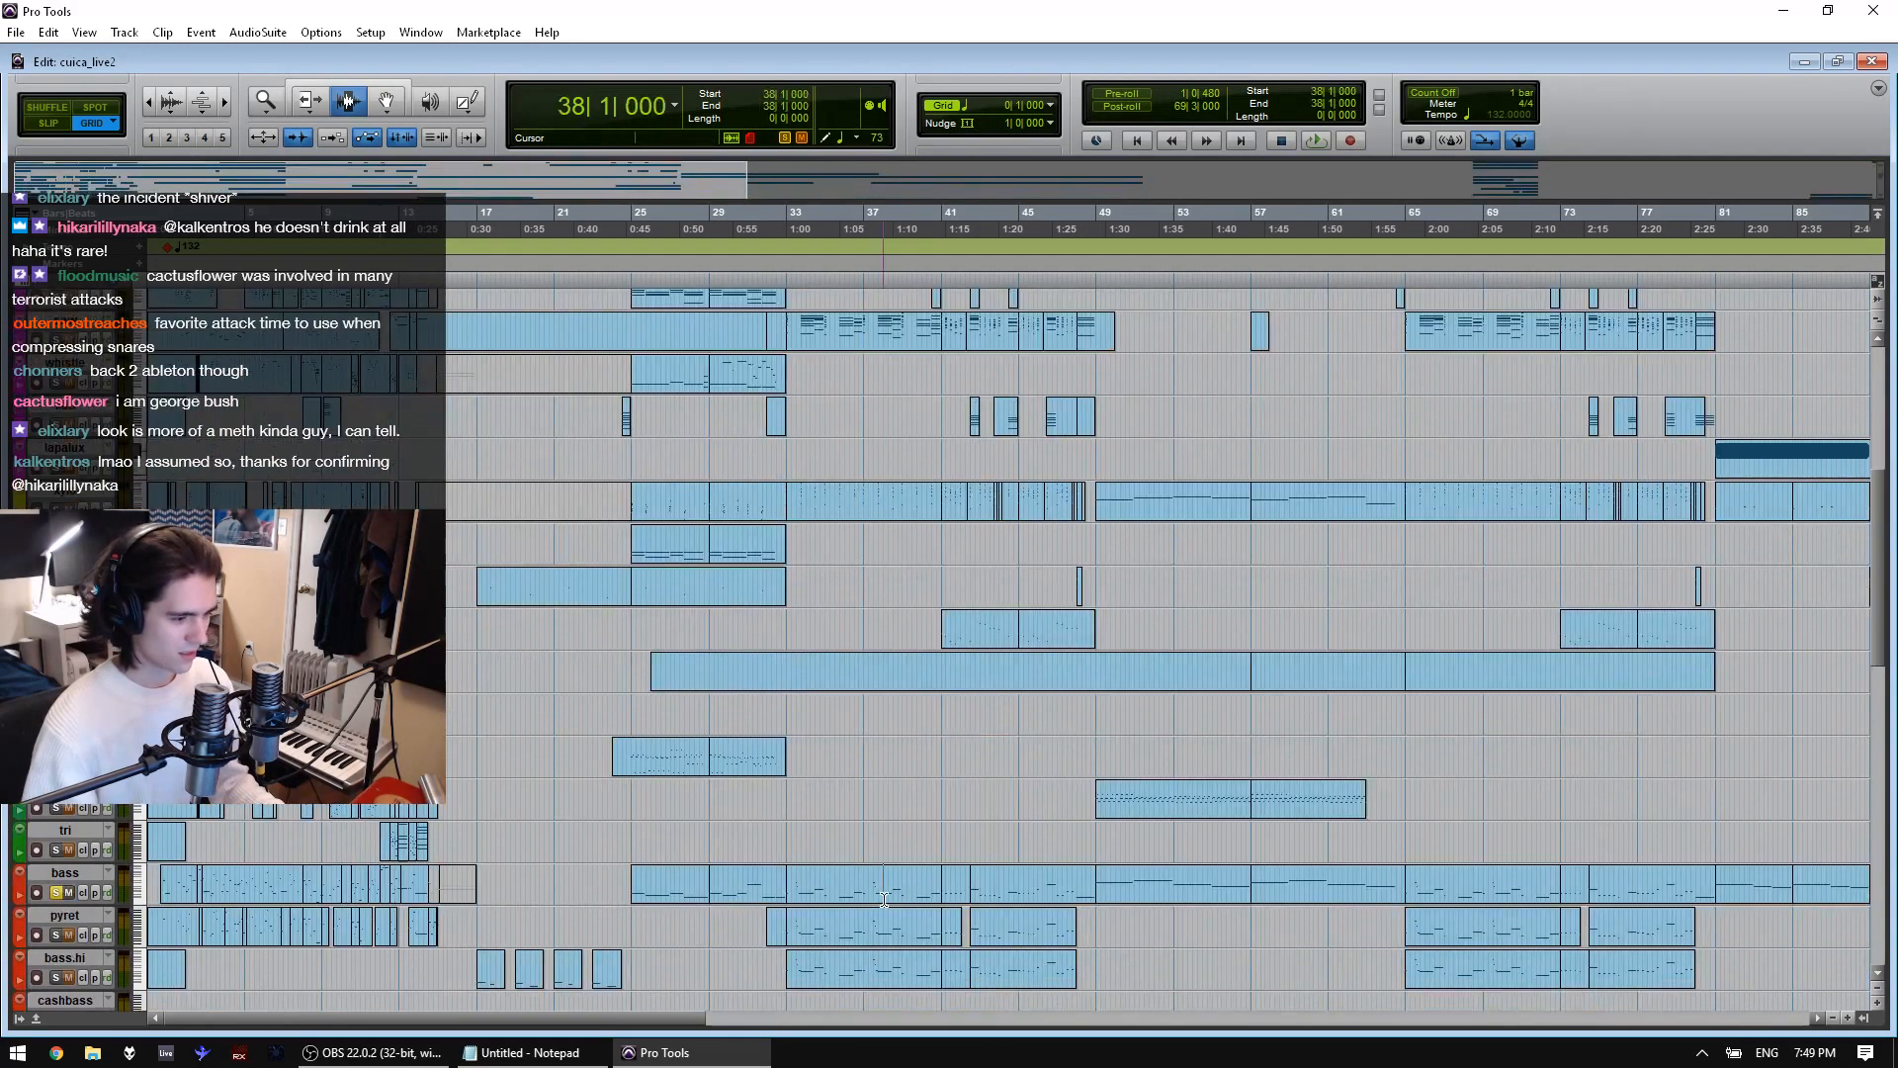
{"action": "double_click", "coordinate": [884, 900]}
{"action": "key", "text": "space"}
{"action": "scroll", "coordinate": [1020, 892], "scroll_direction": "down", "scroll_amount": 1}
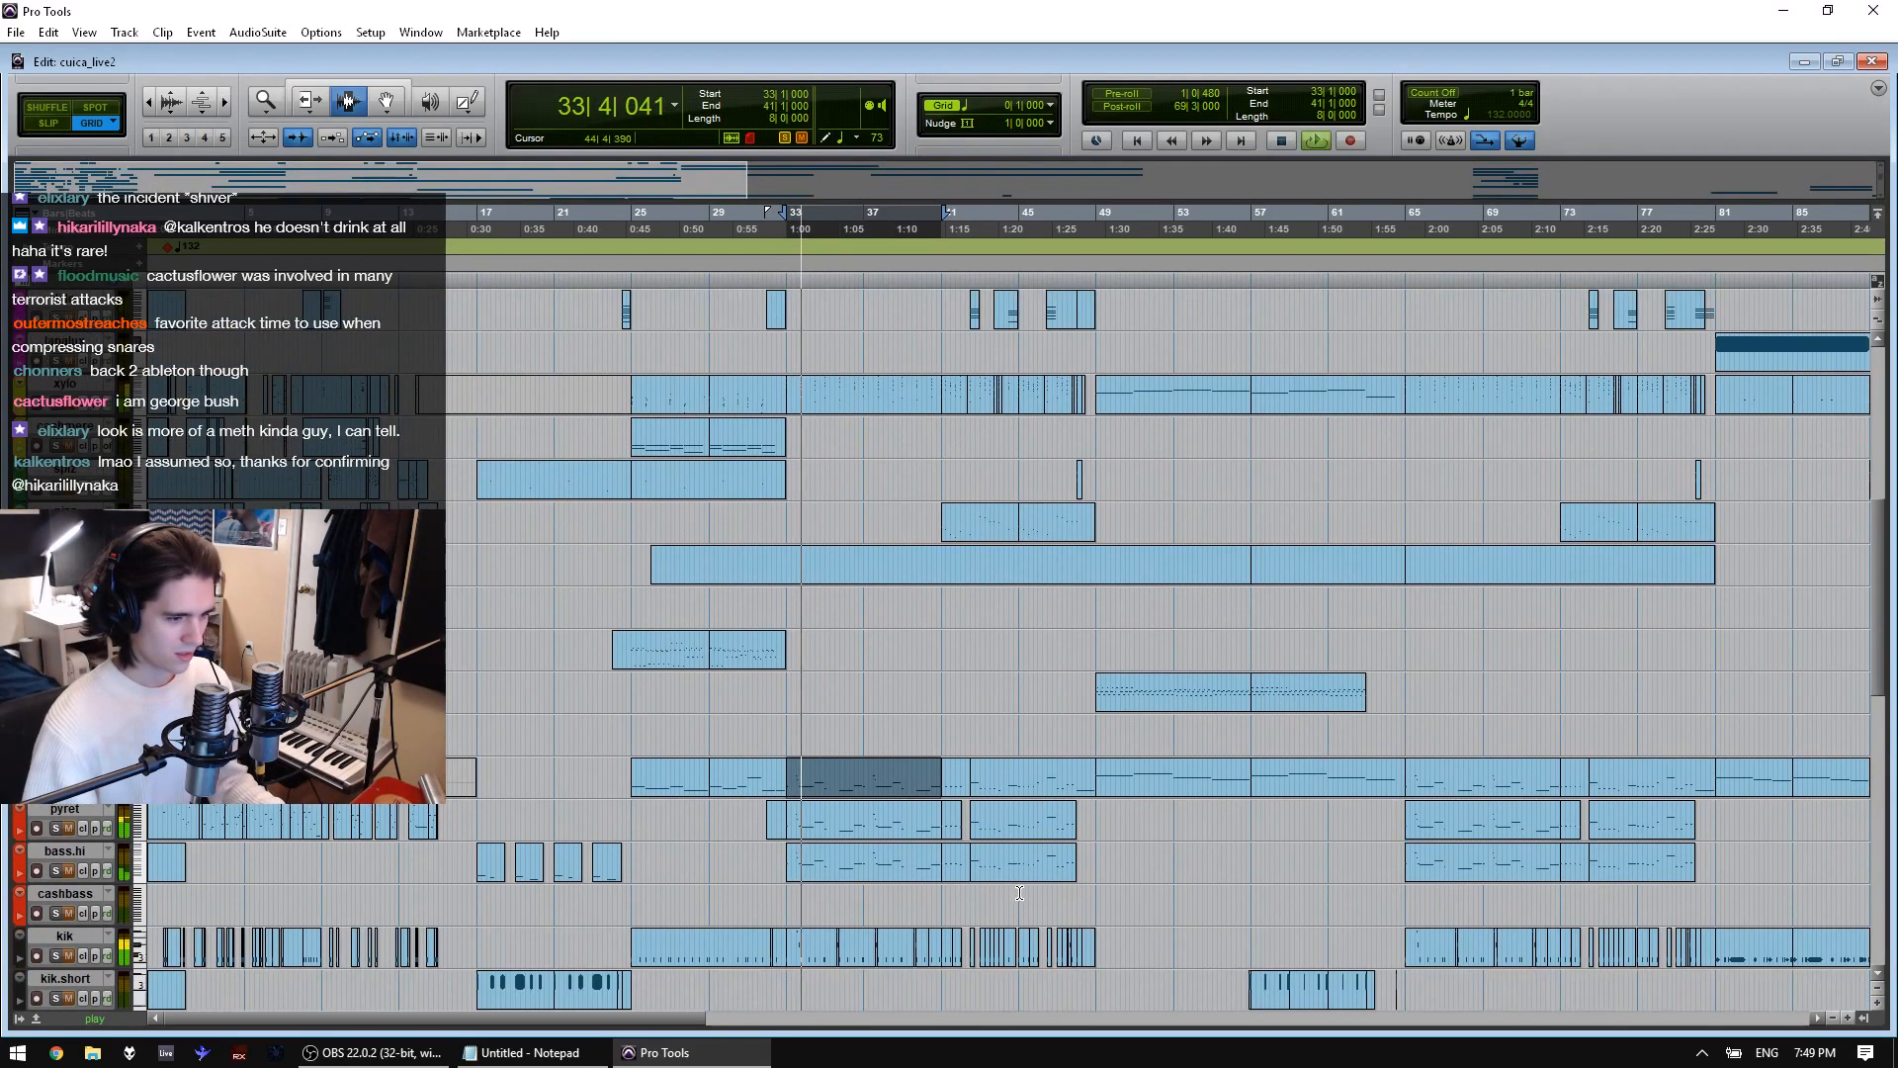
Solo the pyret and bass.hi tracks during playback and replay the section from bar 33
{"action": "key", "text": "r"}
{"action": "key", "text": "t"}
{"action": "left_click", "coordinate": [56, 829]}
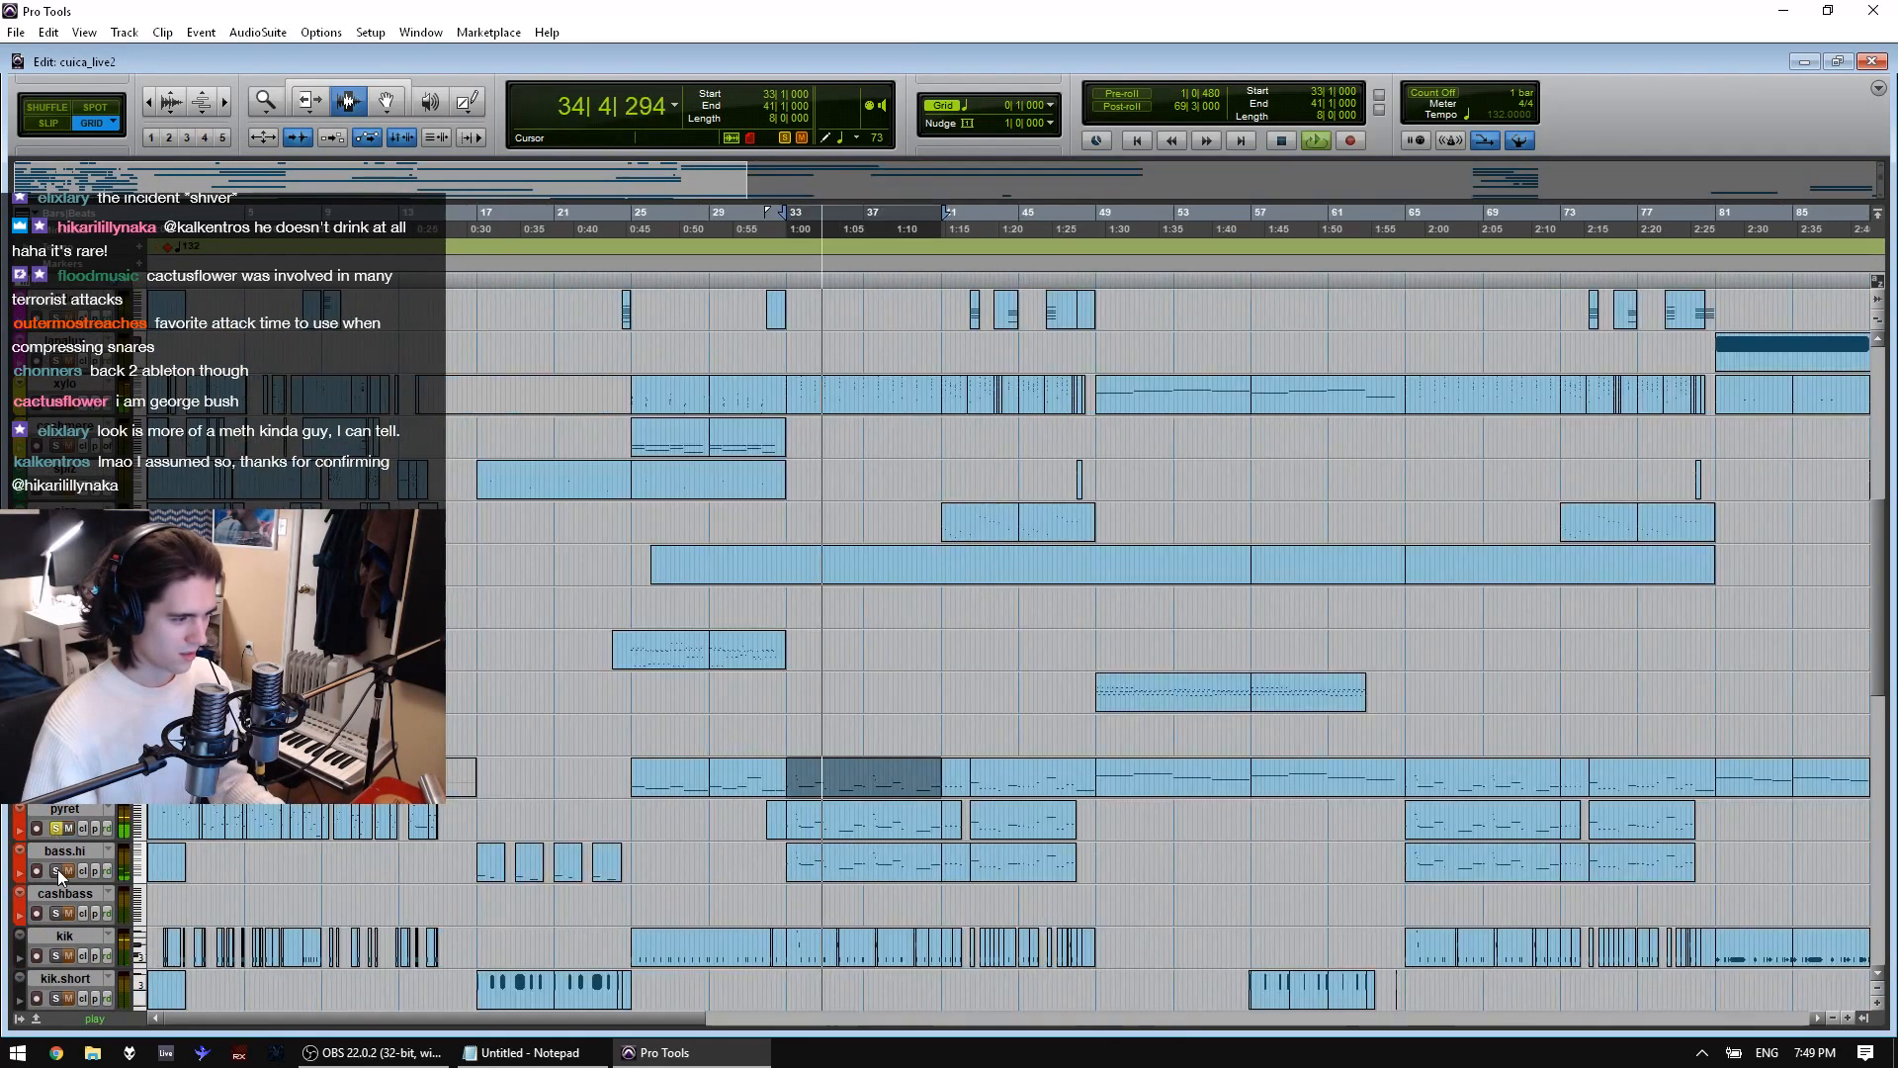
{"action": "left_click", "coordinate": [57, 869]}
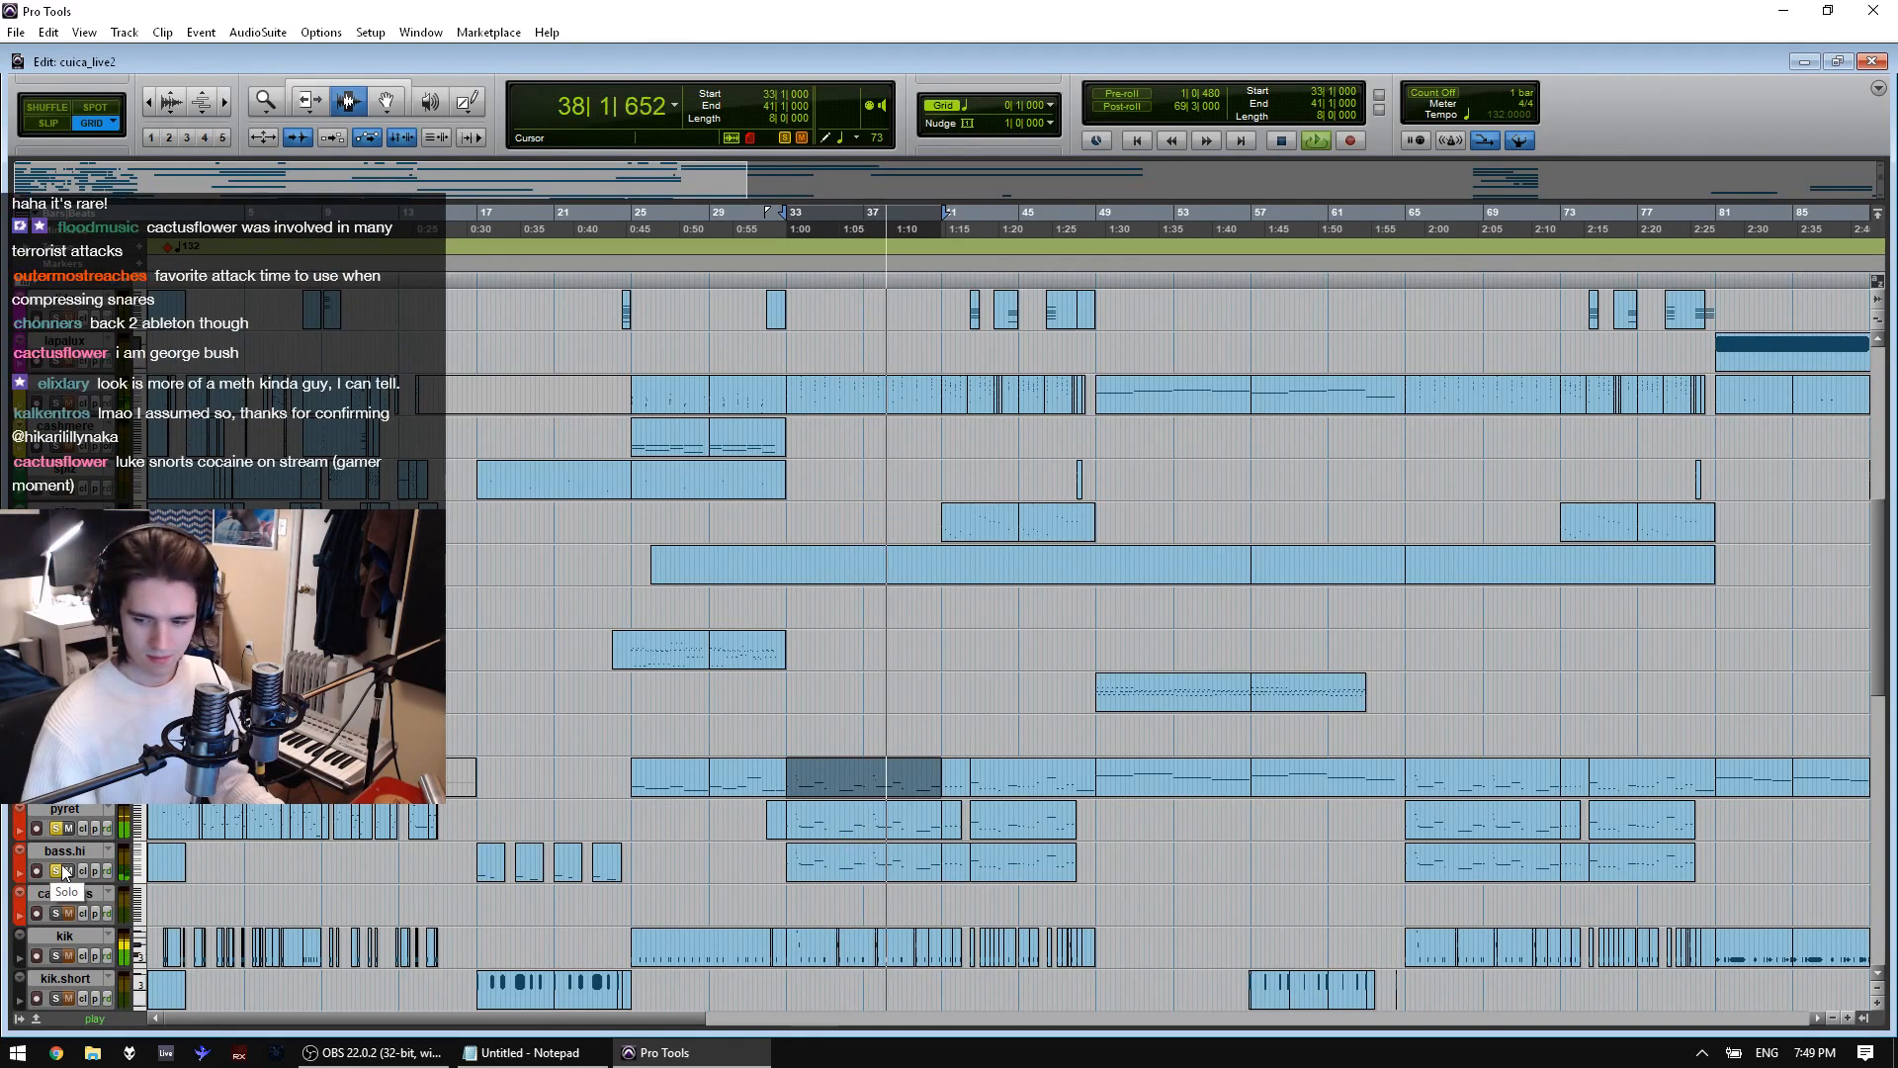
{"action": "scroll", "coordinate": [64, 870], "scroll_direction": "down", "scroll_amount": 2}
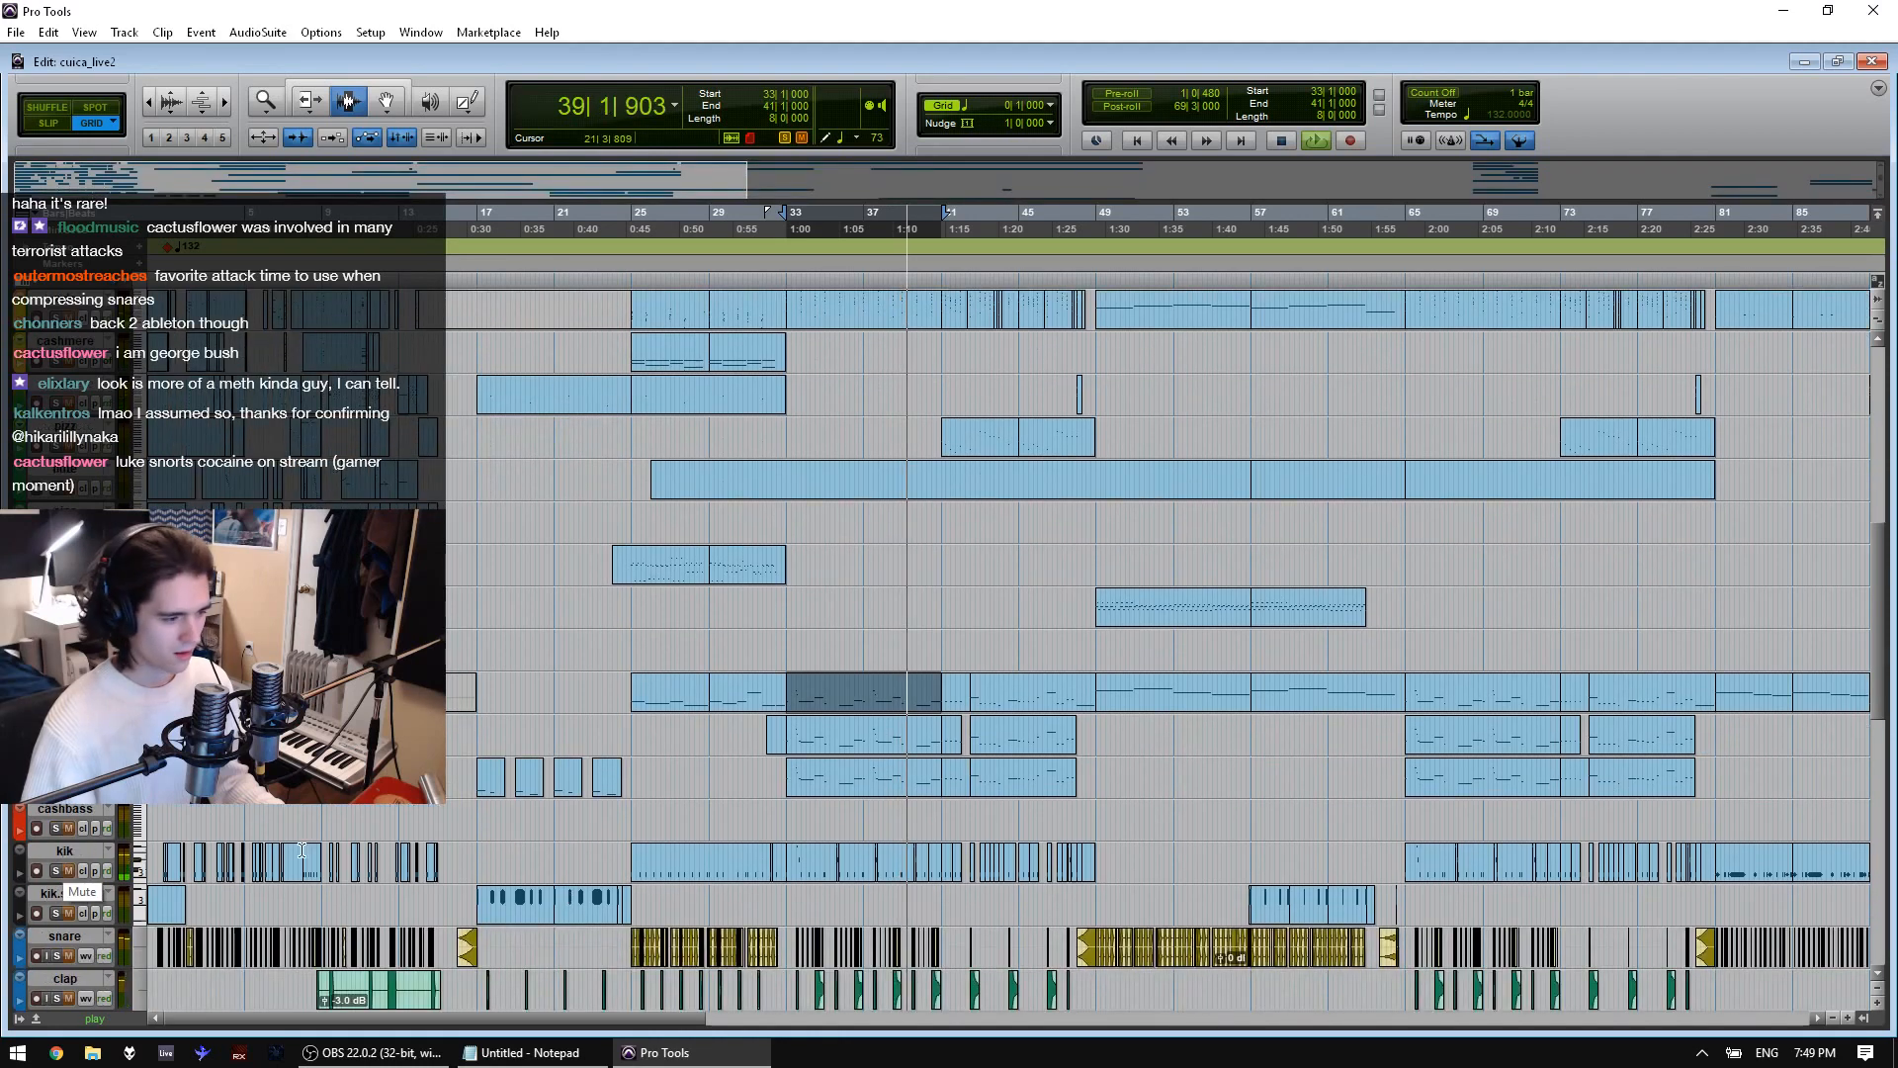
{"action": "key", "text": "space"}
{"action": "key", "text": "space"}
{"action": "scroll", "coordinate": [519, 780], "scroll_direction": "up", "scroll_amount": 7}
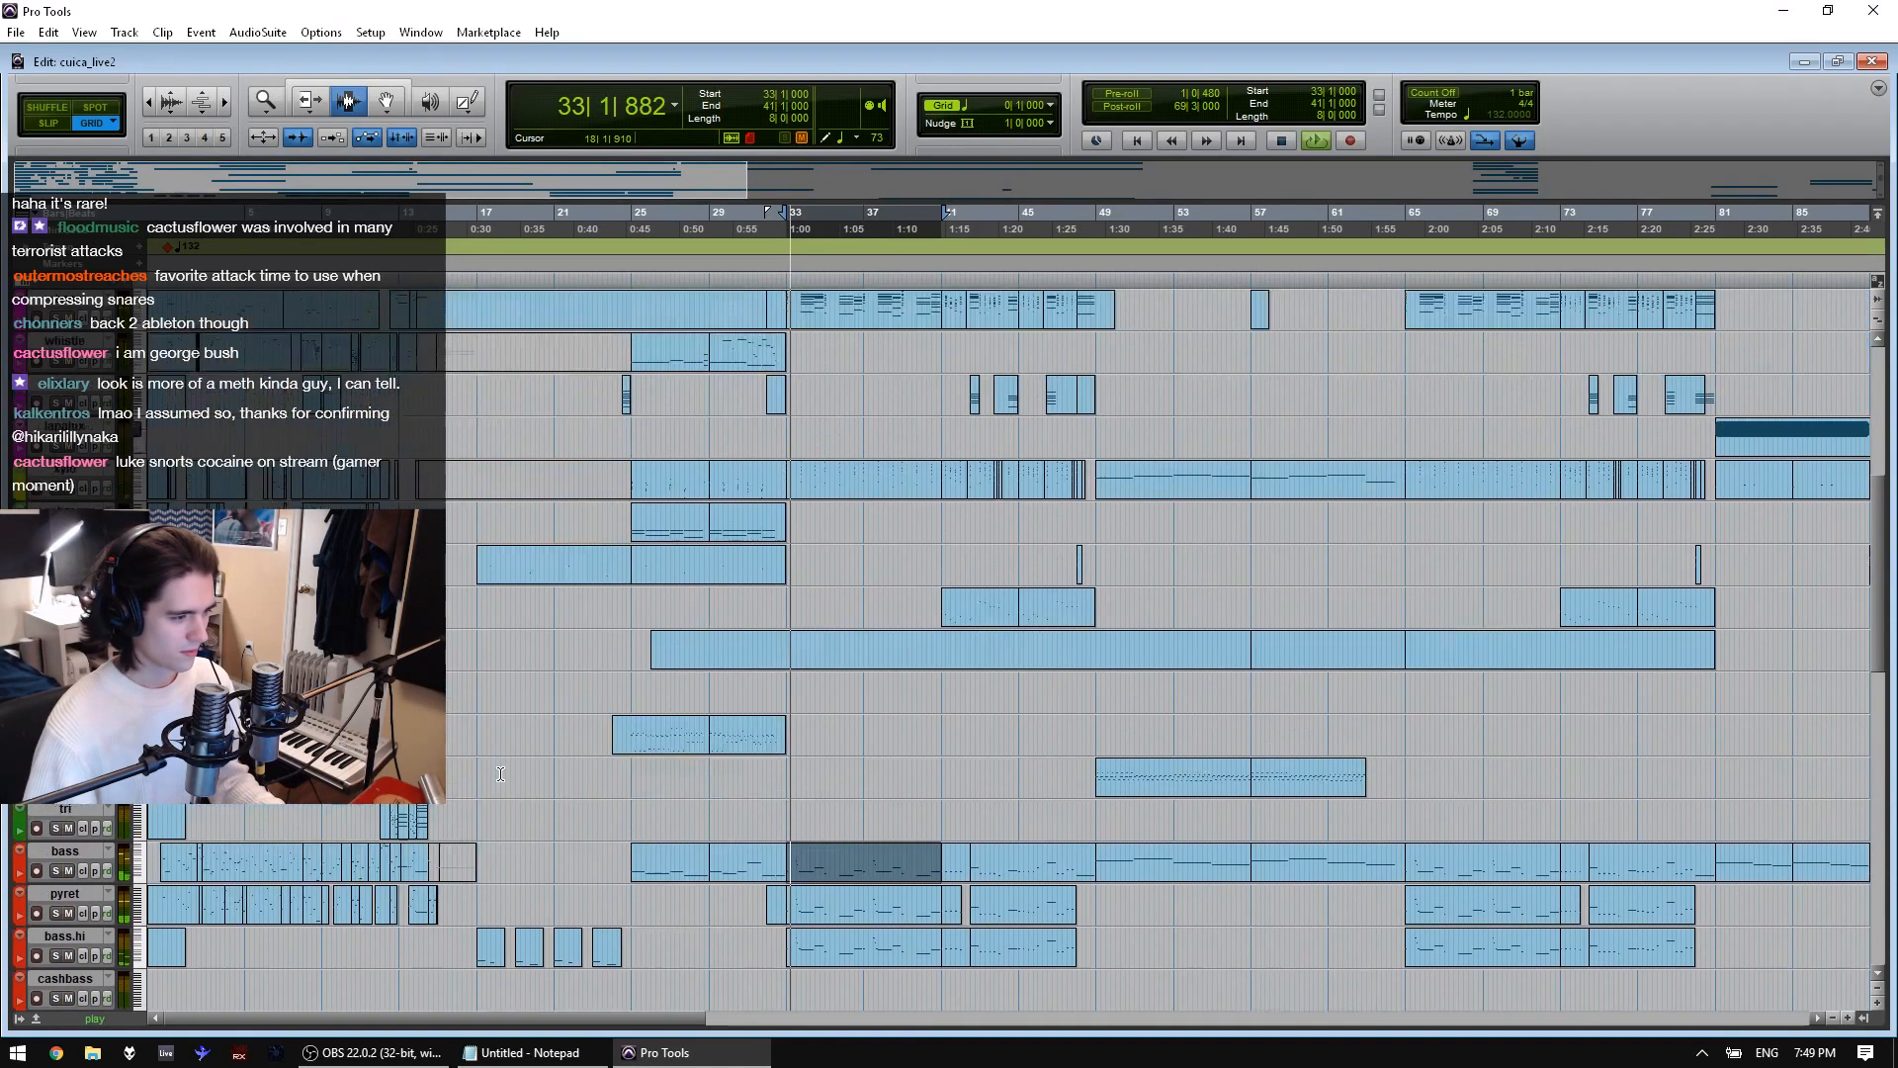
{"action": "scroll", "coordinate": [519, 780], "scroll_direction": "up", "scroll_amount": 2}
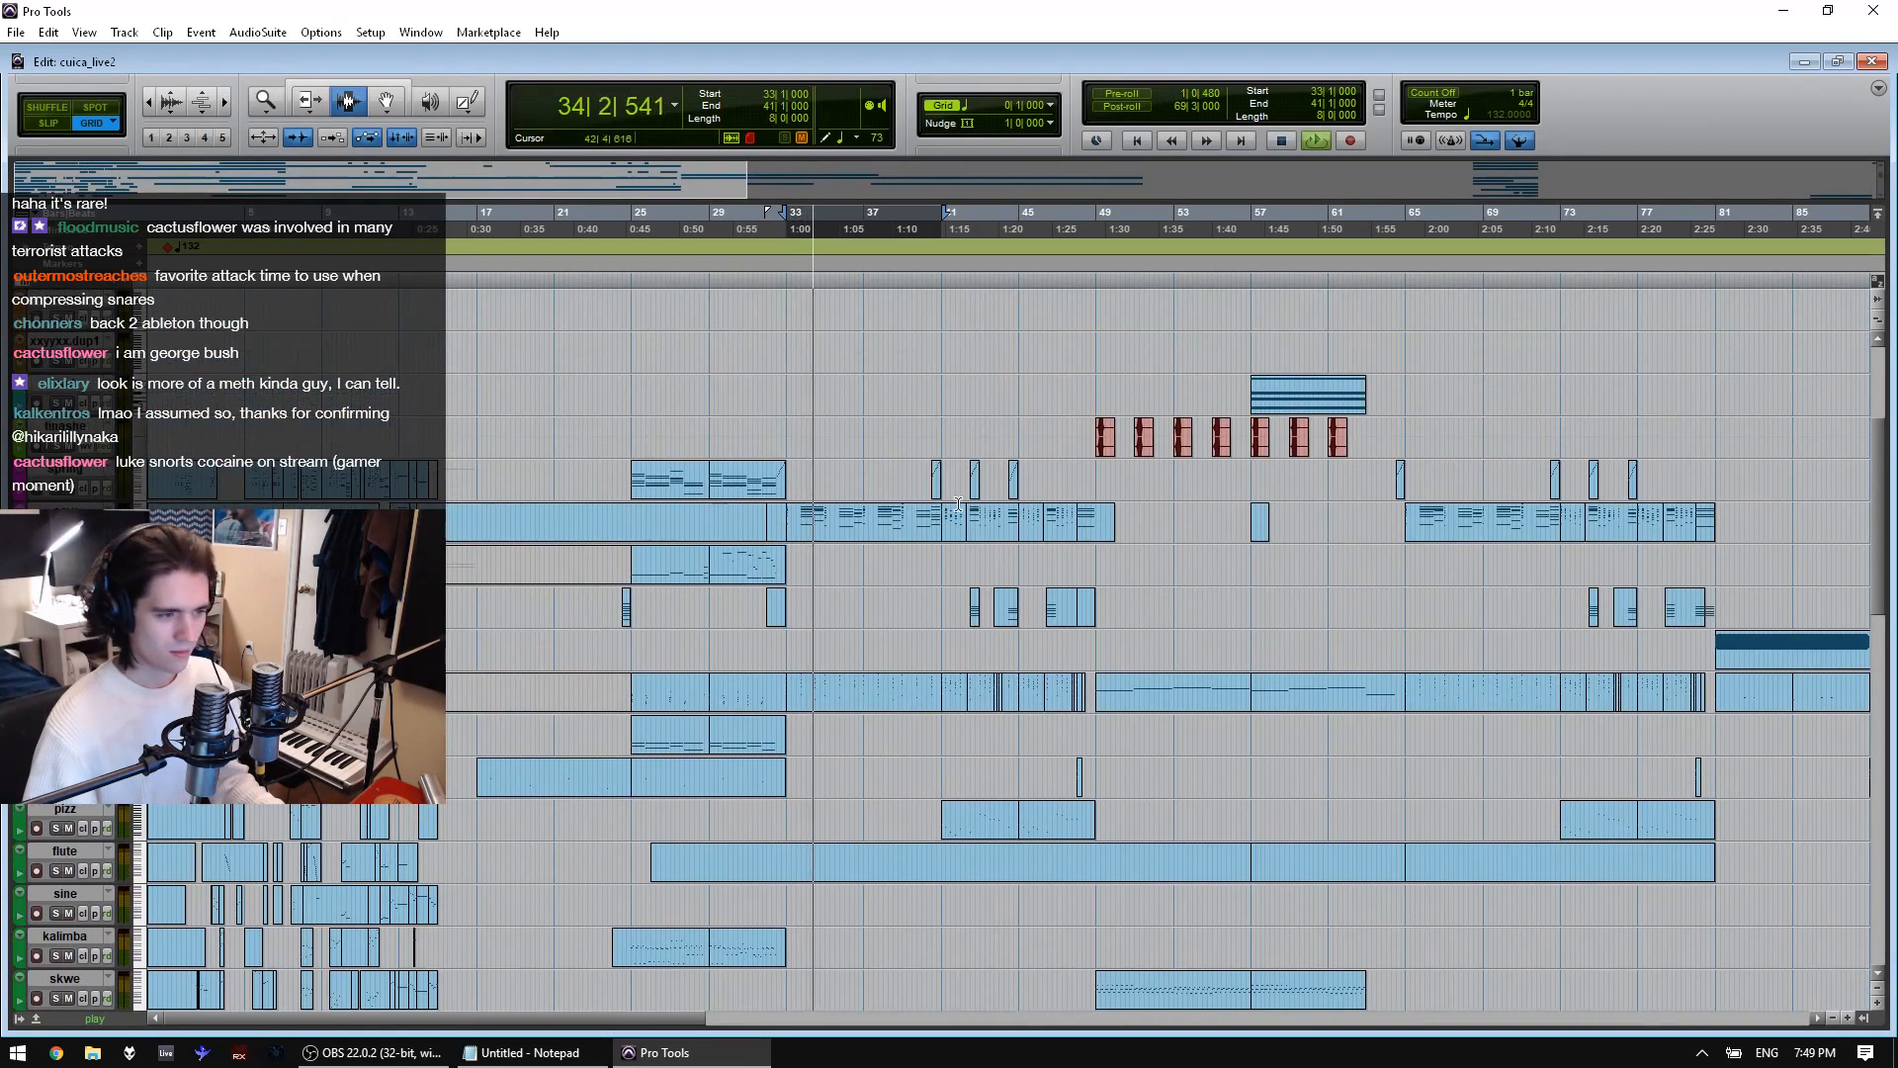
Zoom out to the clips at bar 177, try to play the selection there and dismiss the CPU power alert
{"action": "key", "text": "r"}
{"action": "key", "text": "r"}
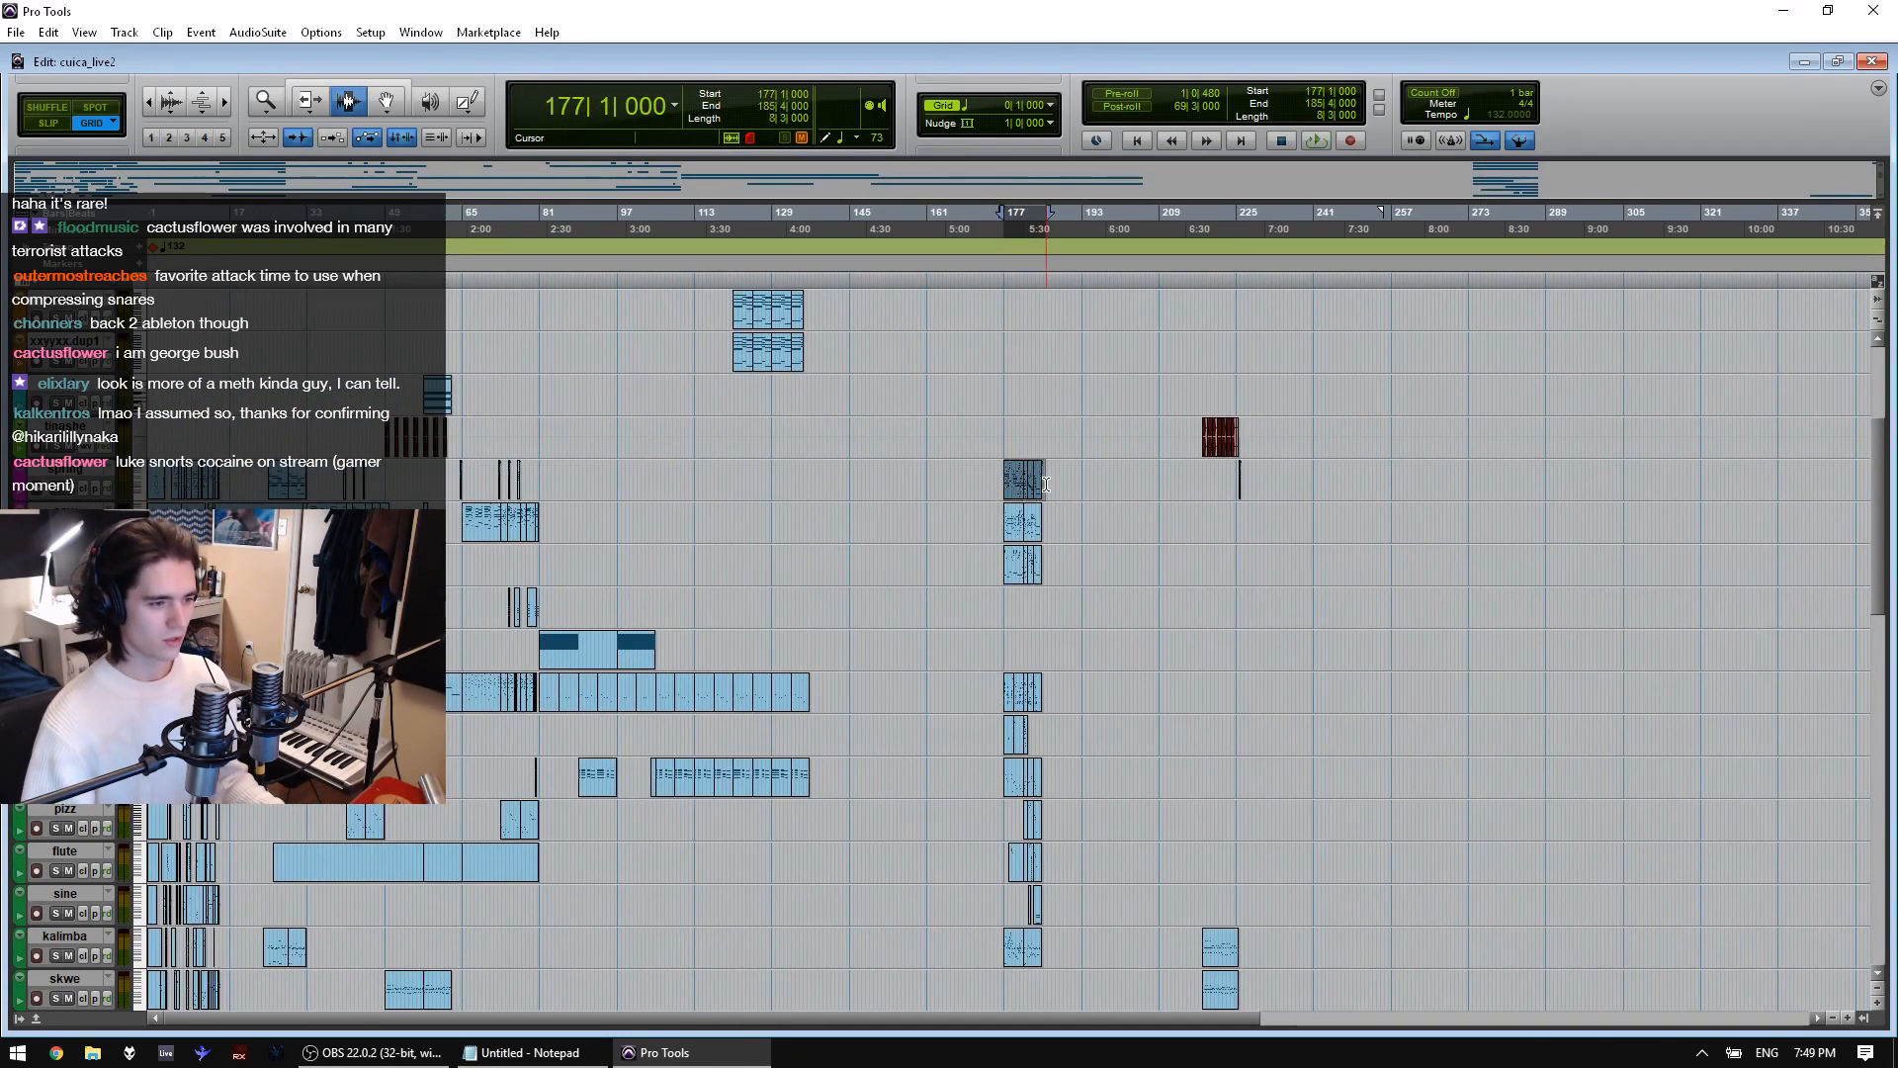
{"action": "key", "text": "space"}
{"action": "key", "text": "space"}
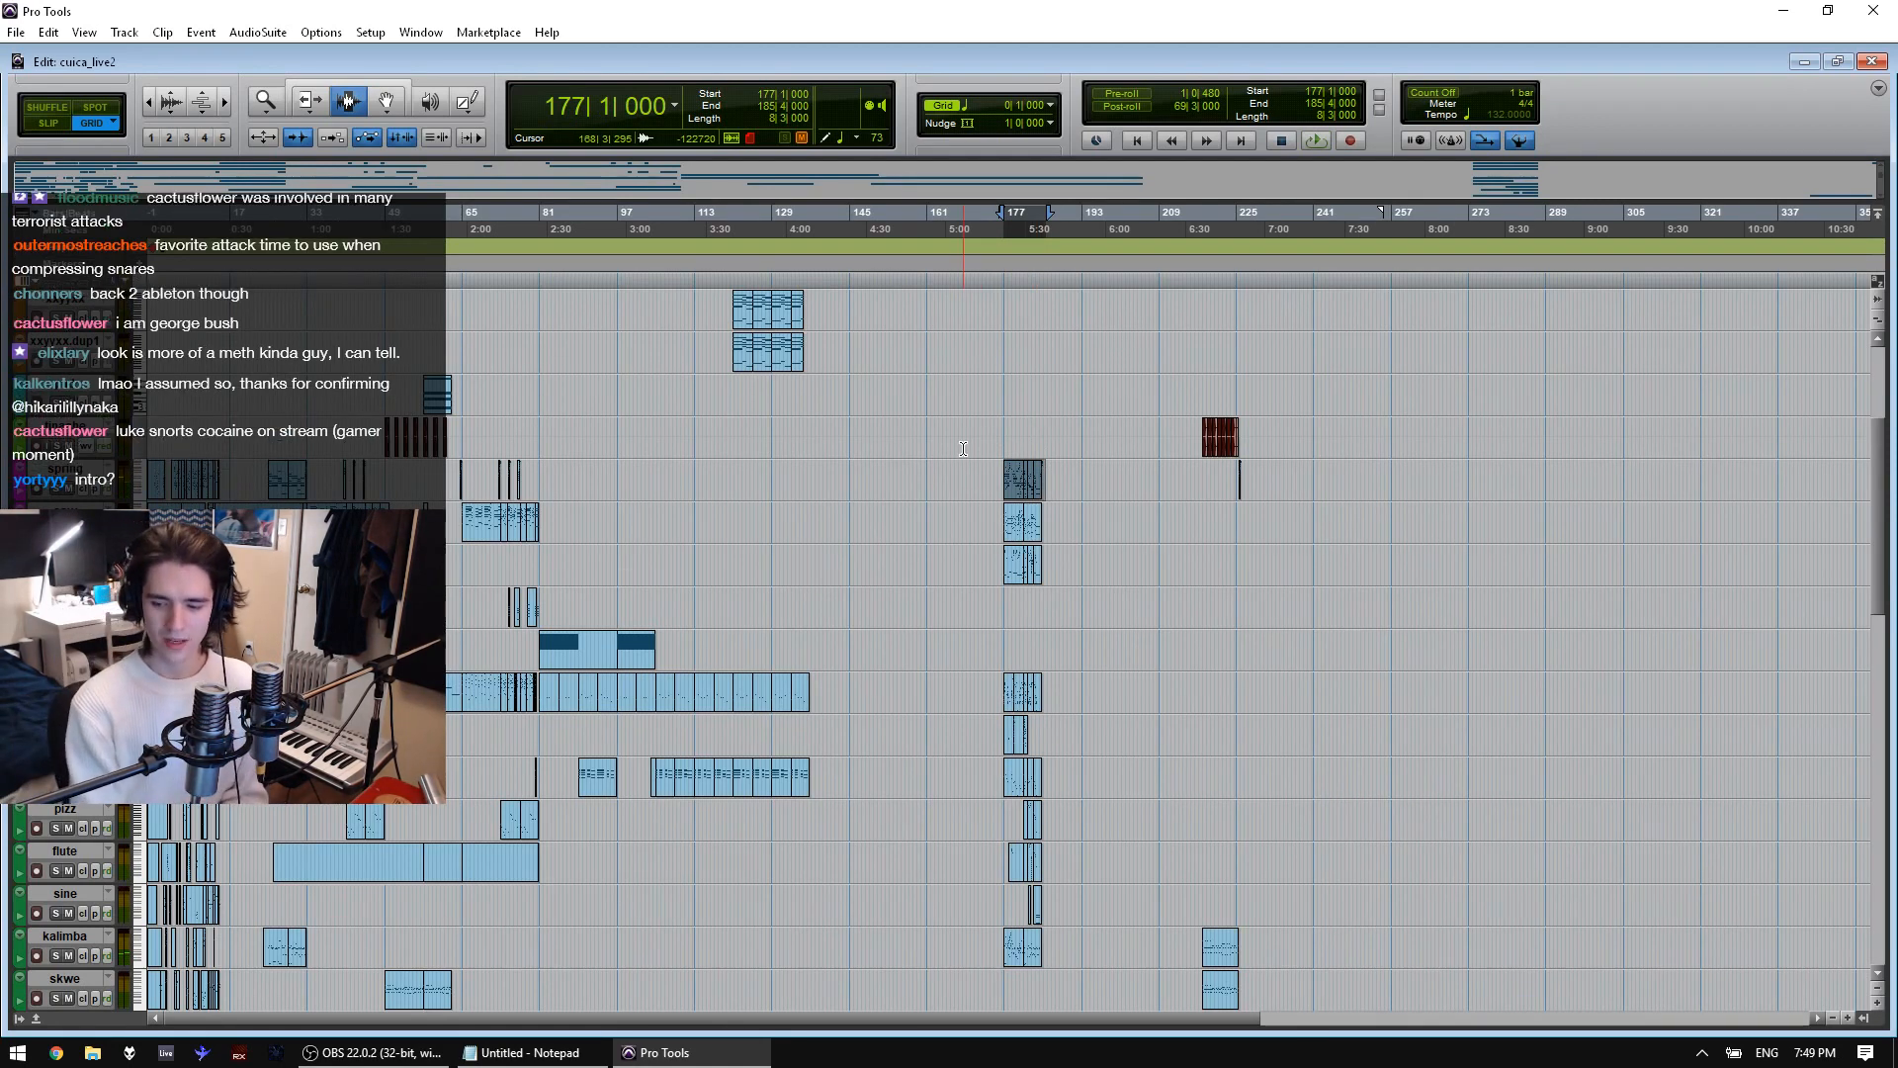
{"action": "key", "text": "space"}
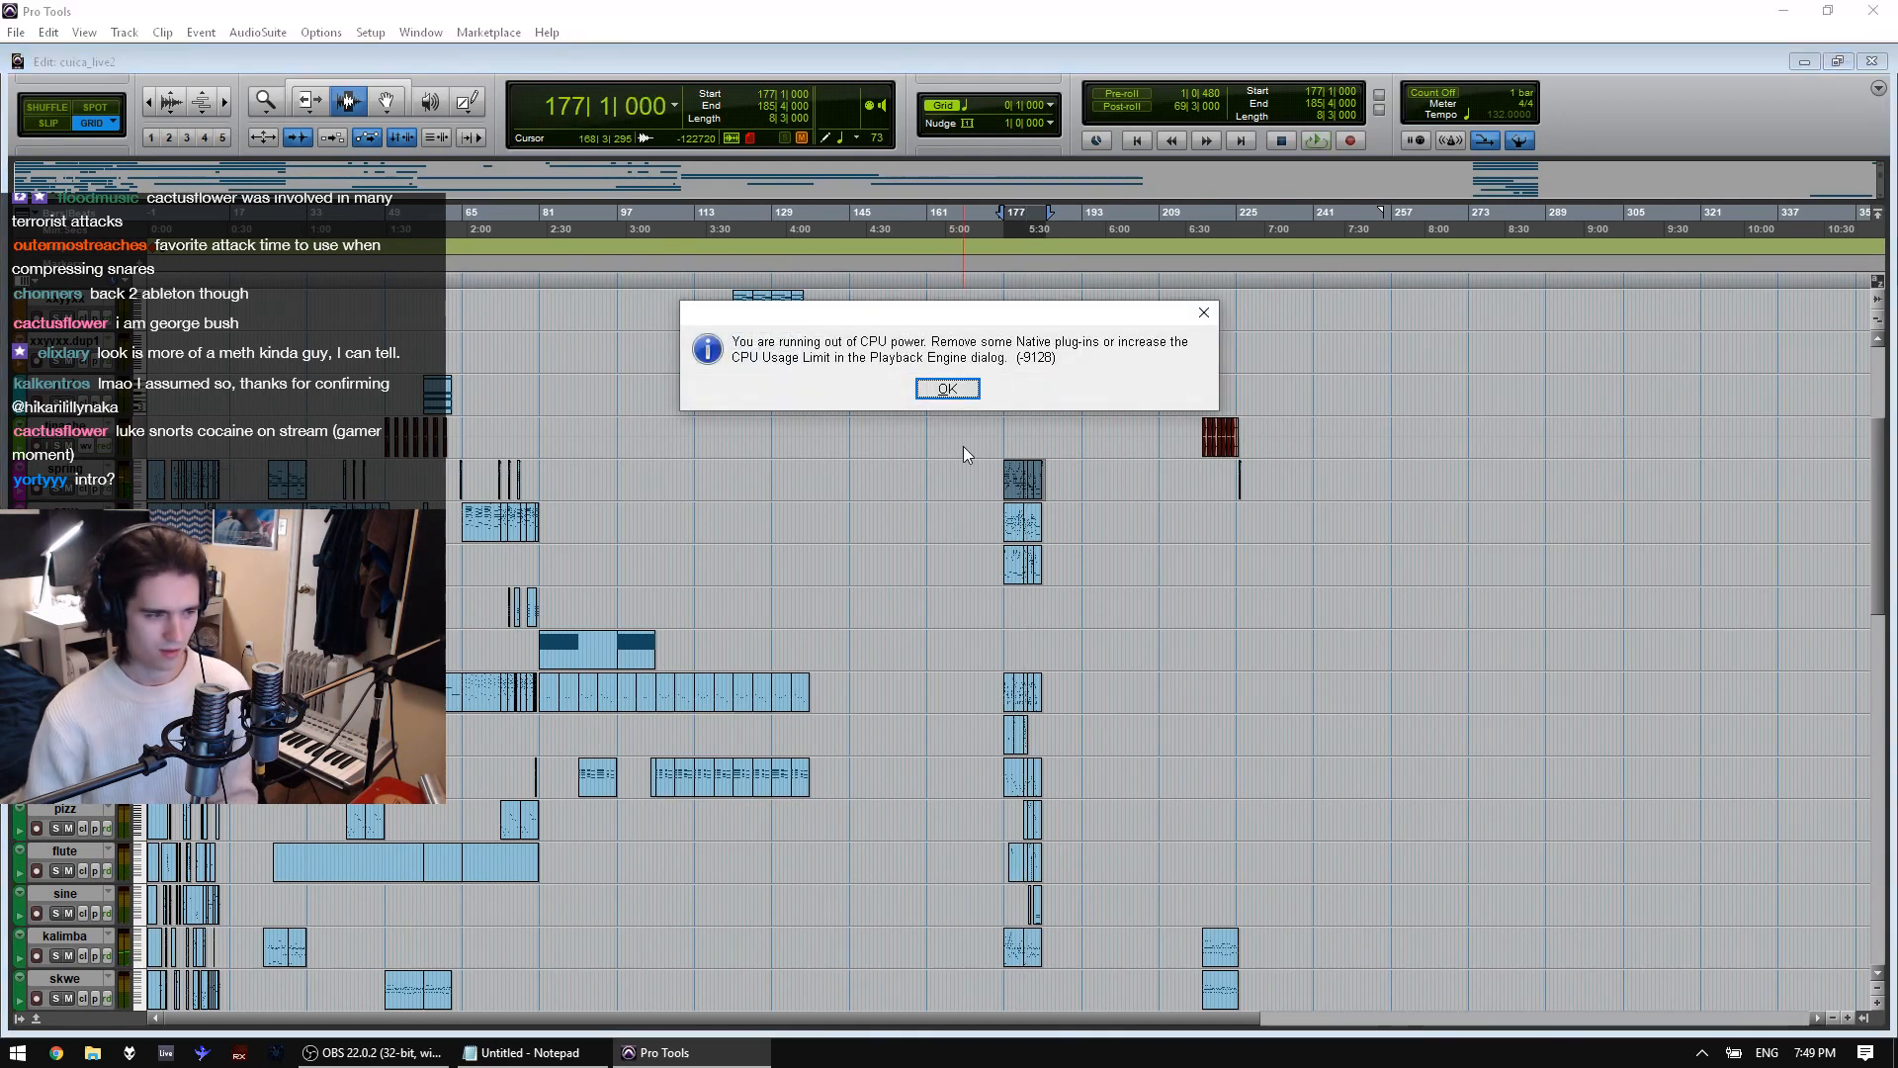
{"action": "left_click", "coordinate": [963, 447]}
Play the arrangement from bar 181, then from 217|3 where the kalimba and skwe clips sit
{"action": "left_click", "coordinate": [1024, 430]}
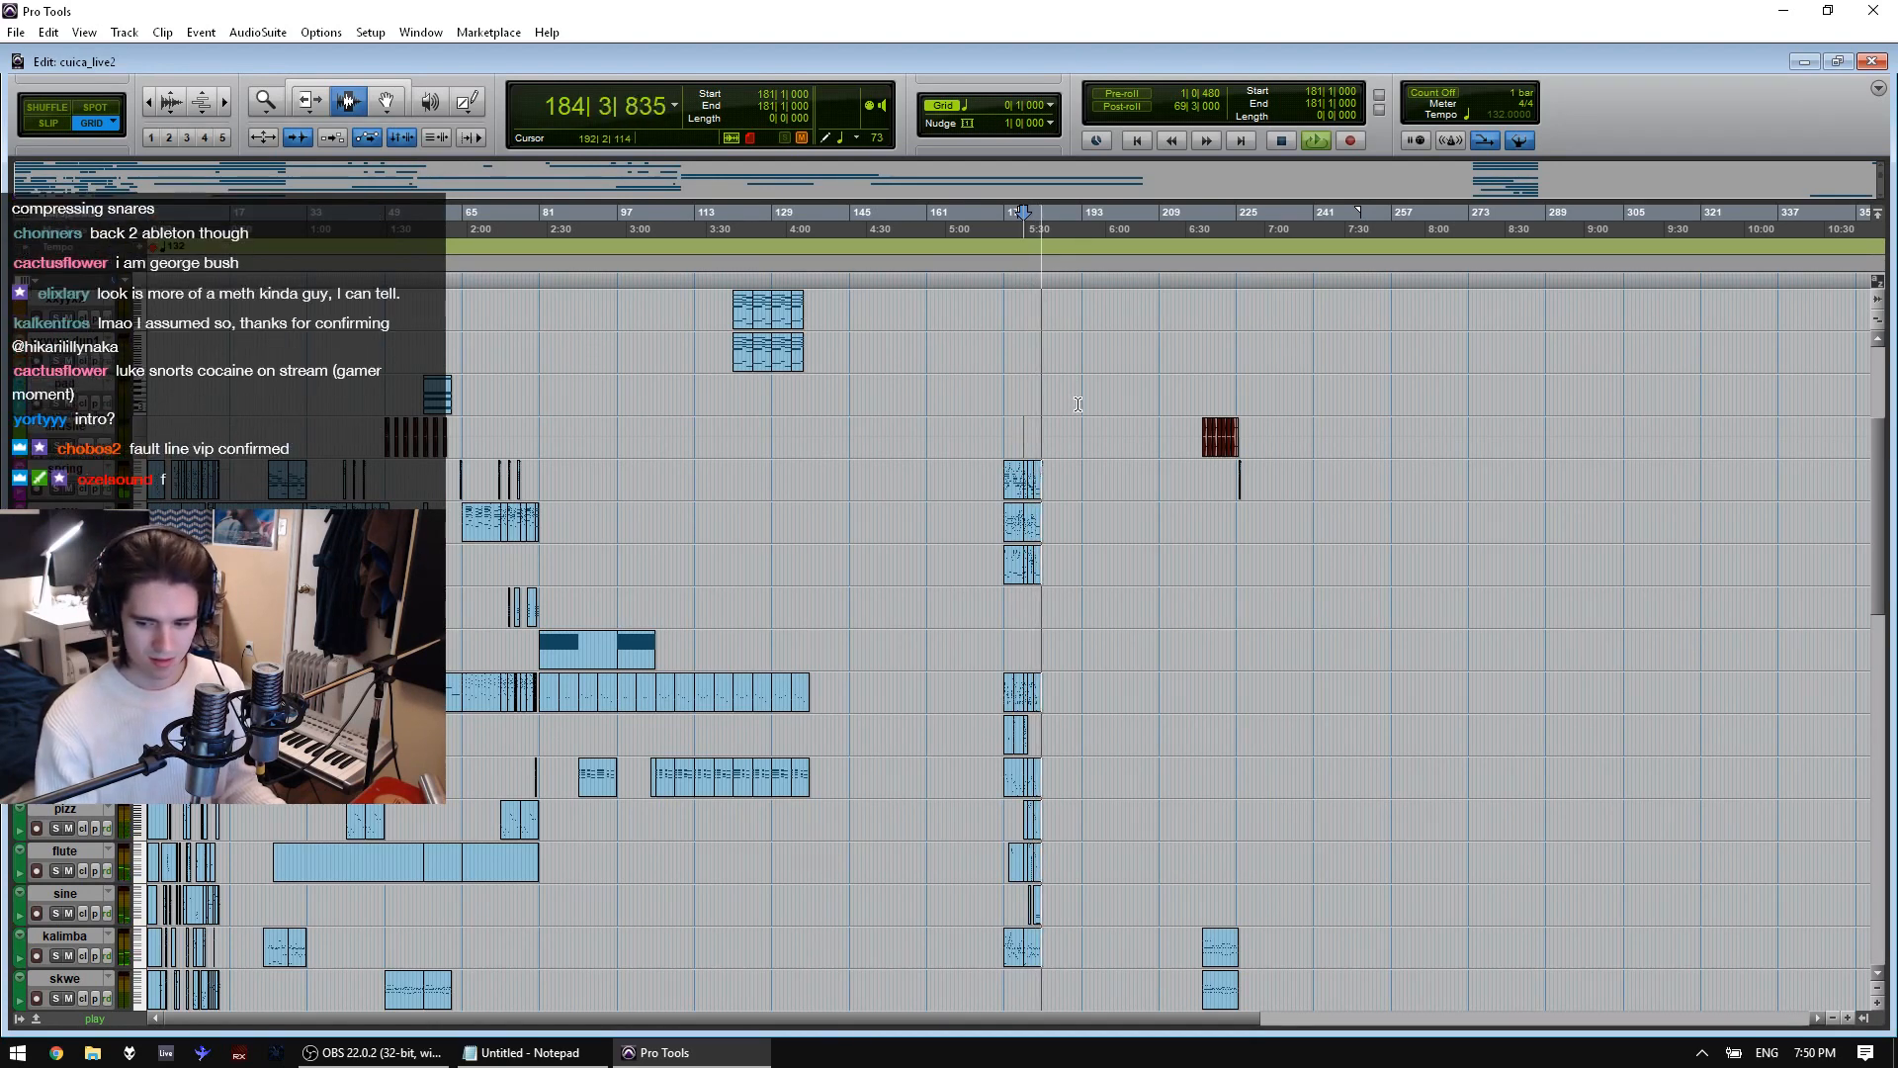
{"action": "key", "text": "space"}
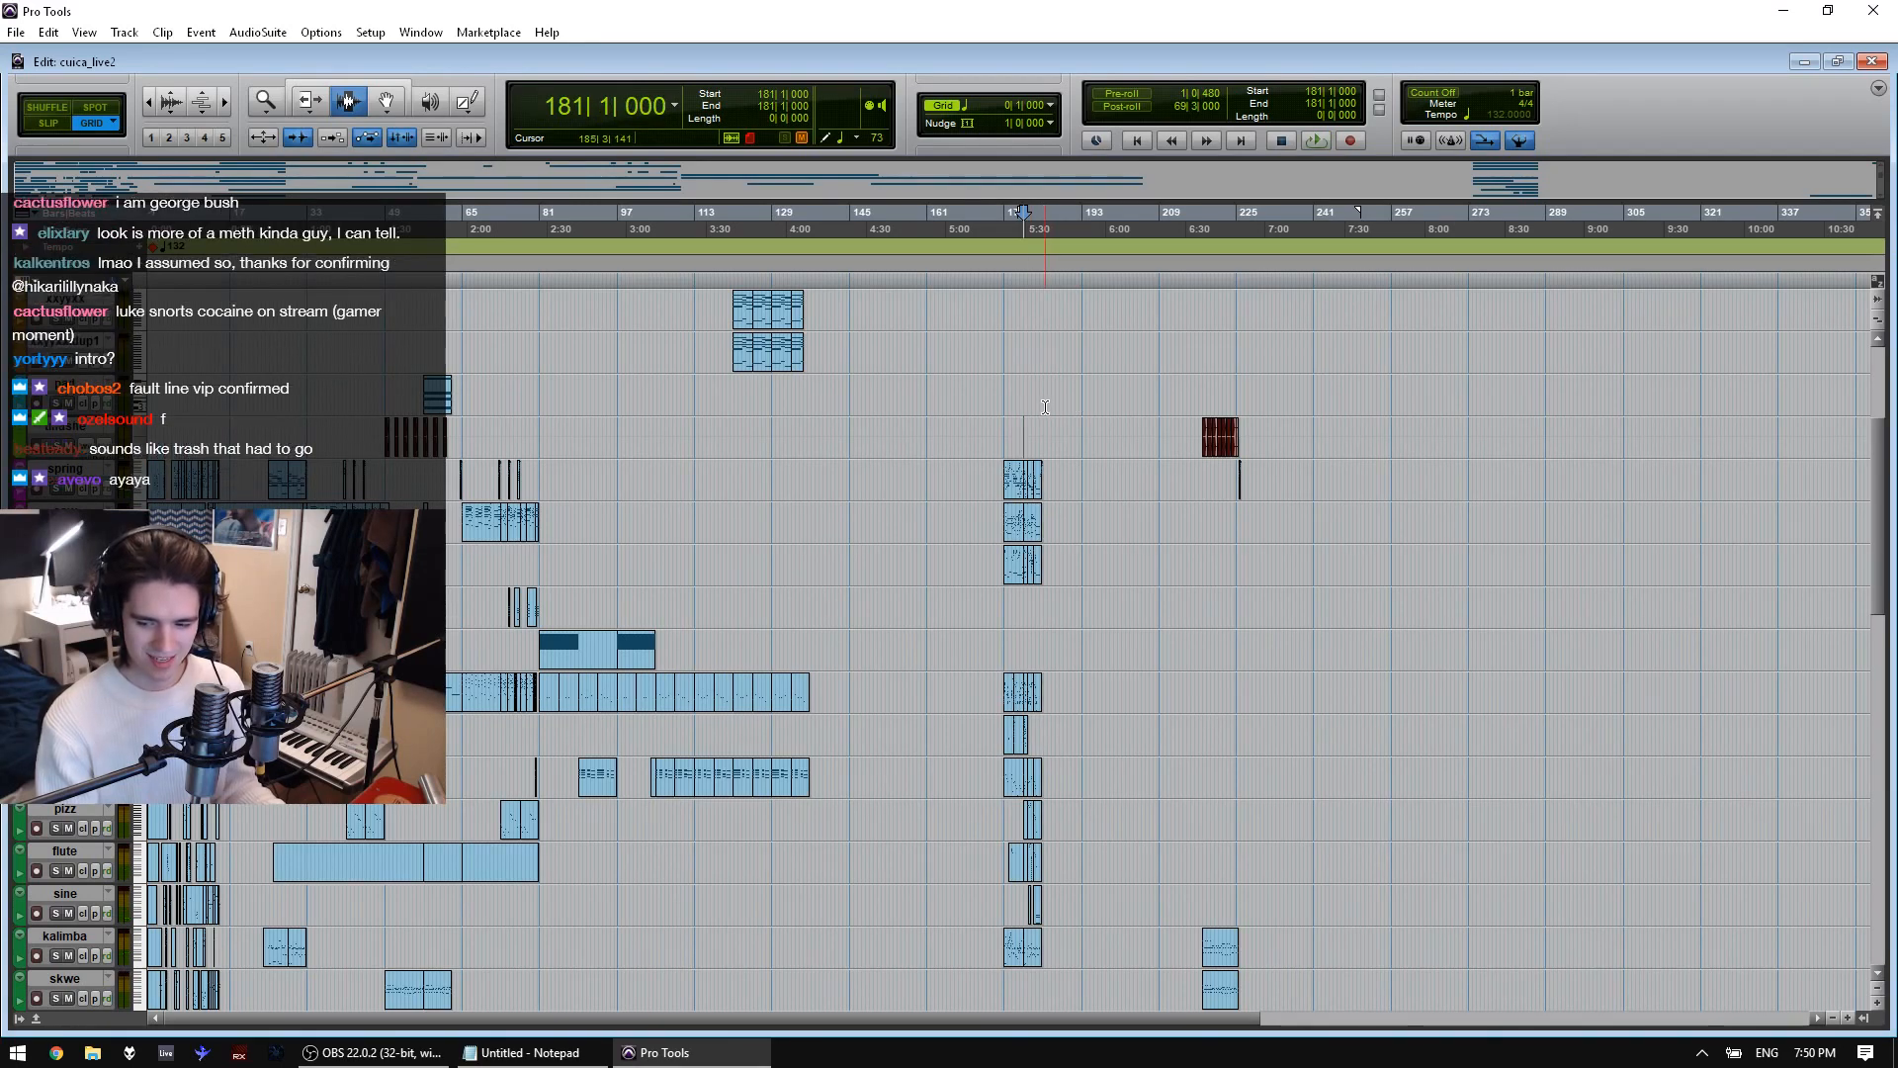
{"action": "left_click", "coordinate": [1204, 481]}
{"action": "key", "text": "space"}
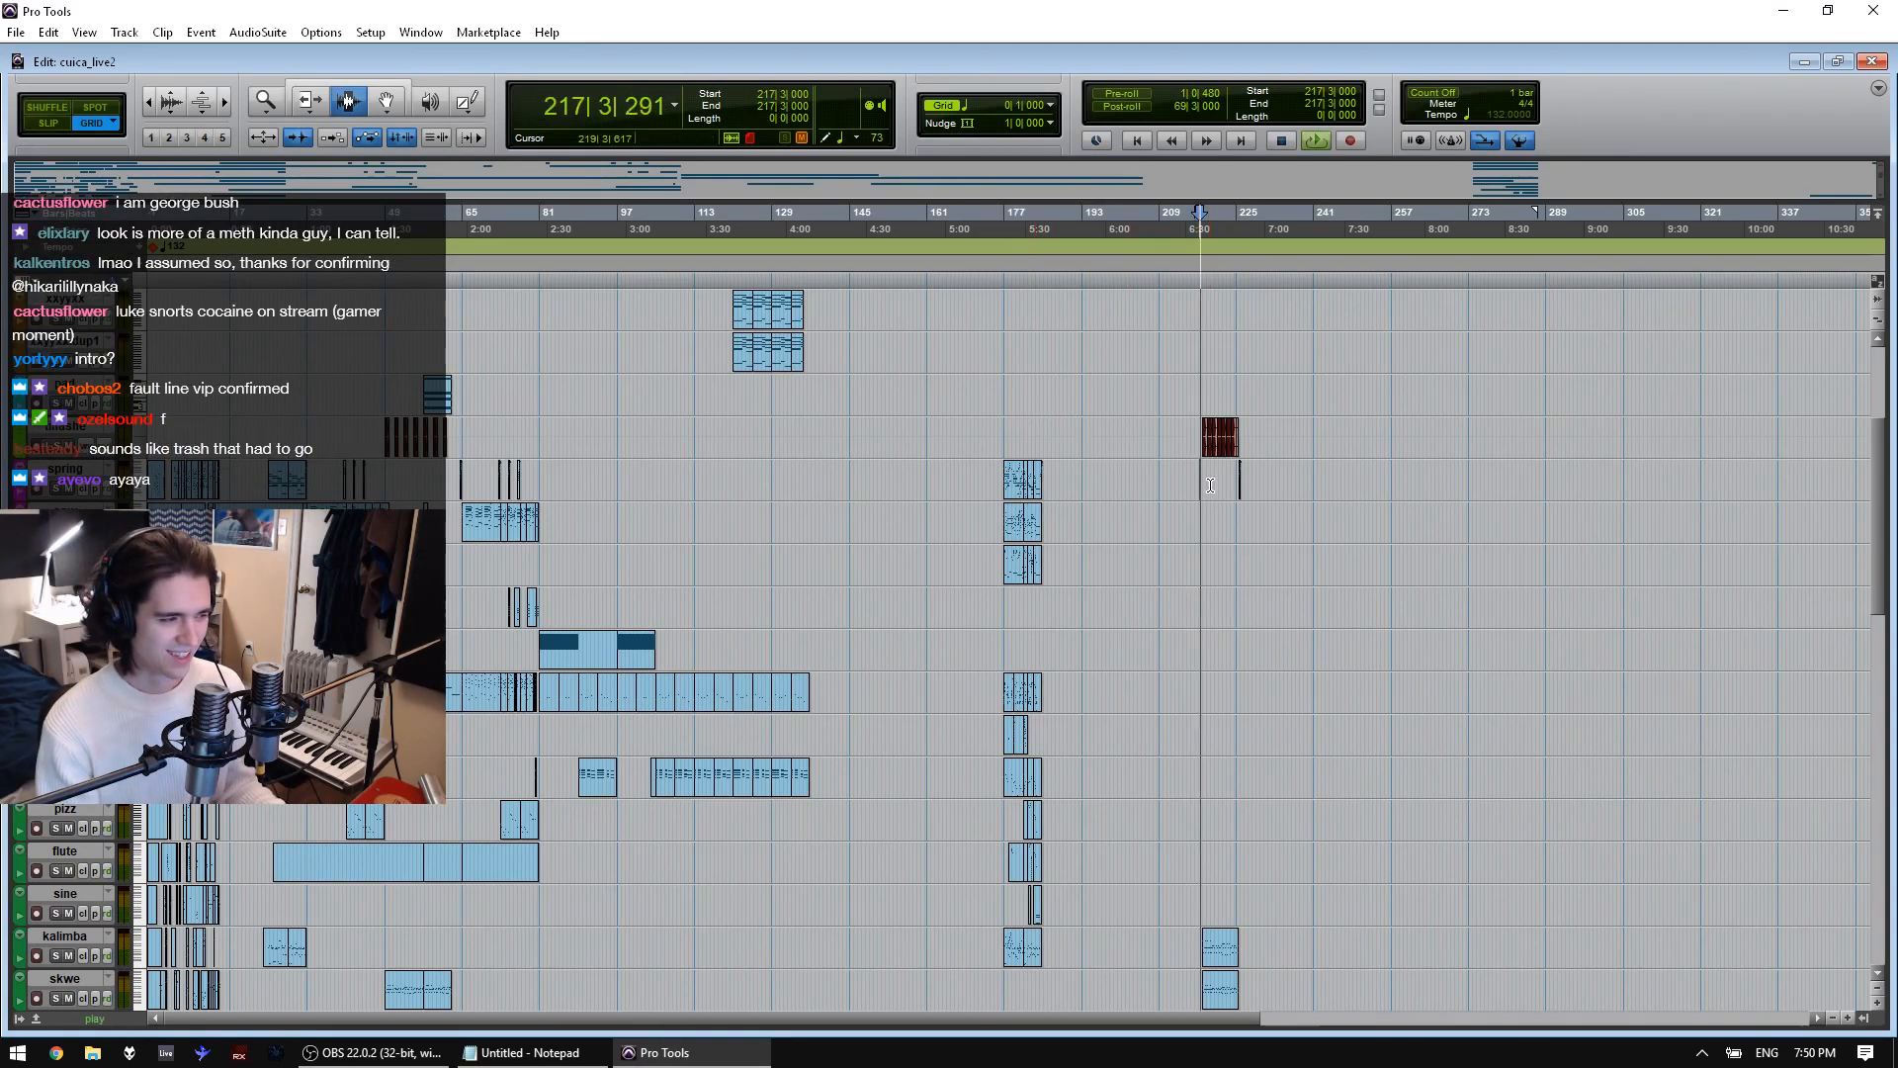
Look through the remaining tracks down to the drums while the section from bar 217 plays, and stop playback
{"action": "scroll", "coordinate": [1211, 484], "scroll_direction": "down", "scroll_amount": 1}
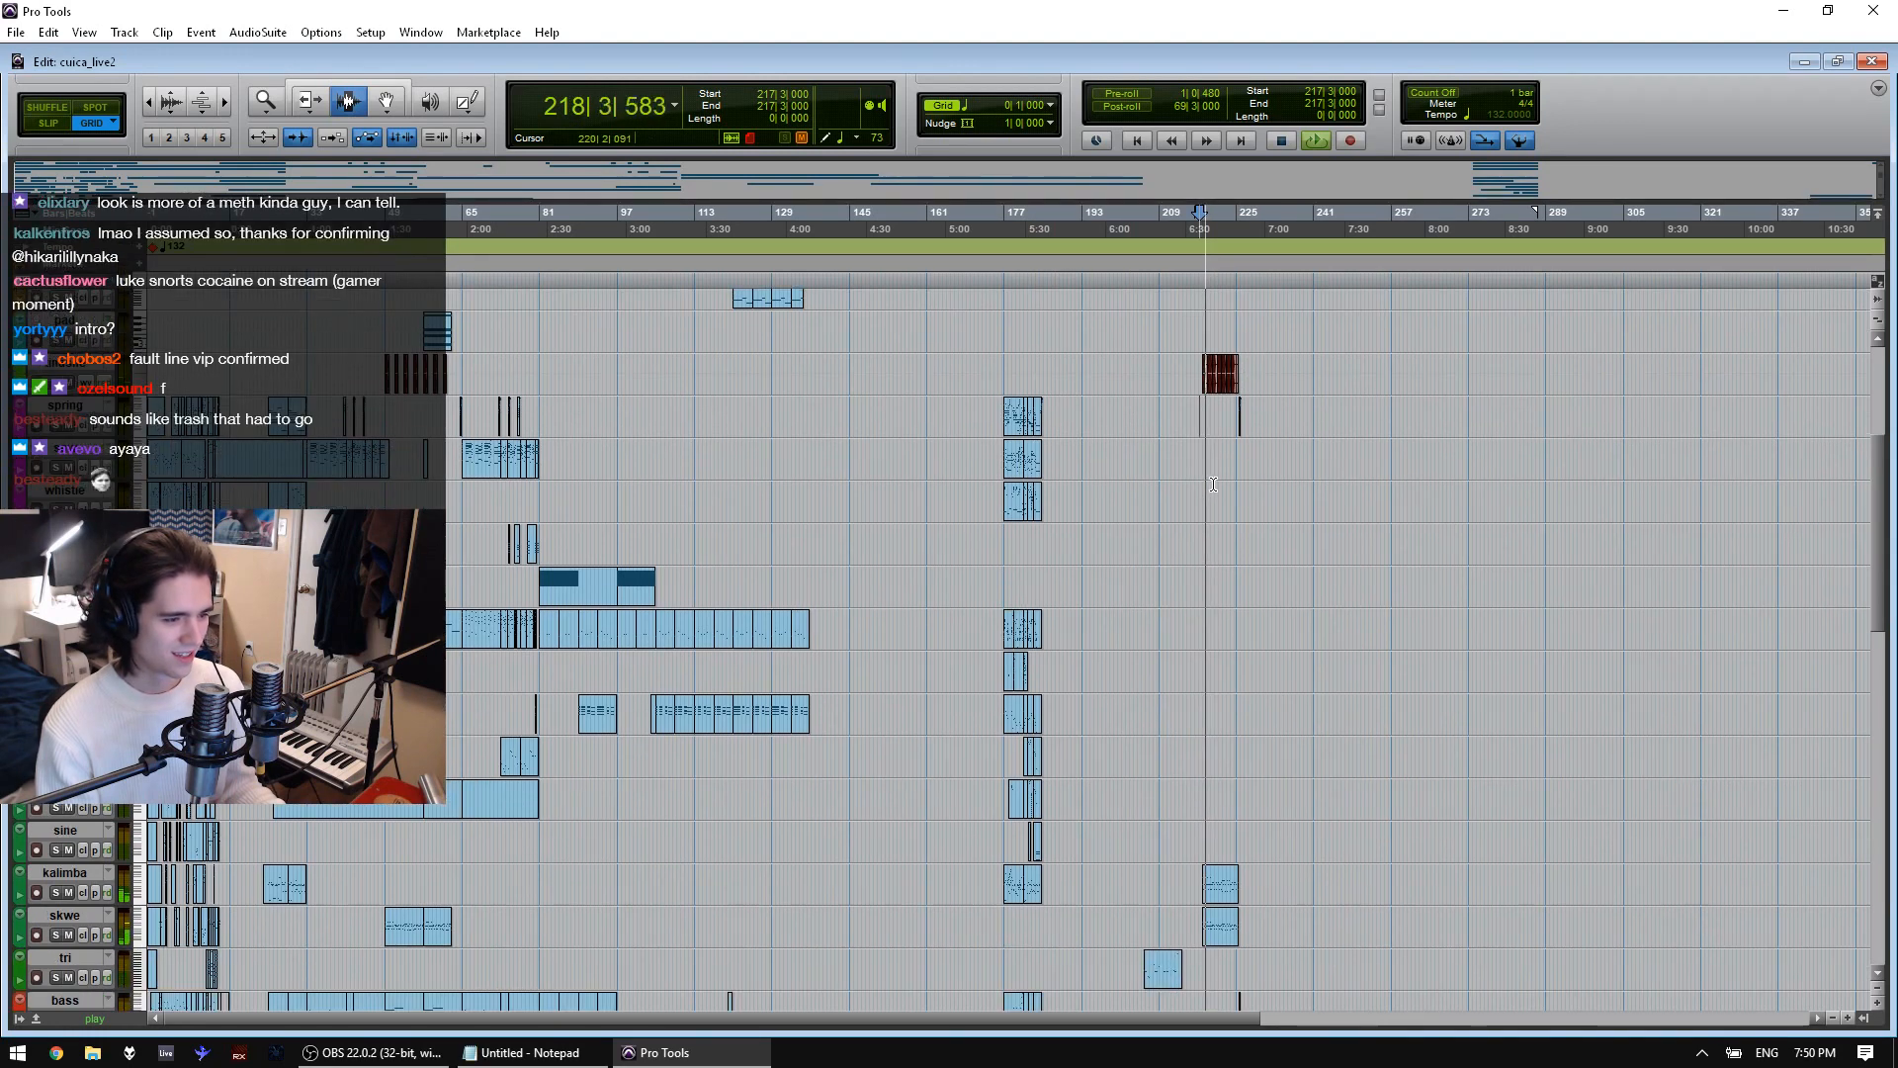
{"action": "scroll", "coordinate": [1221, 534], "scroll_direction": "down", "scroll_amount": 1}
{"action": "scroll", "coordinate": [1224, 547], "scroll_direction": "down", "scroll_amount": 6}
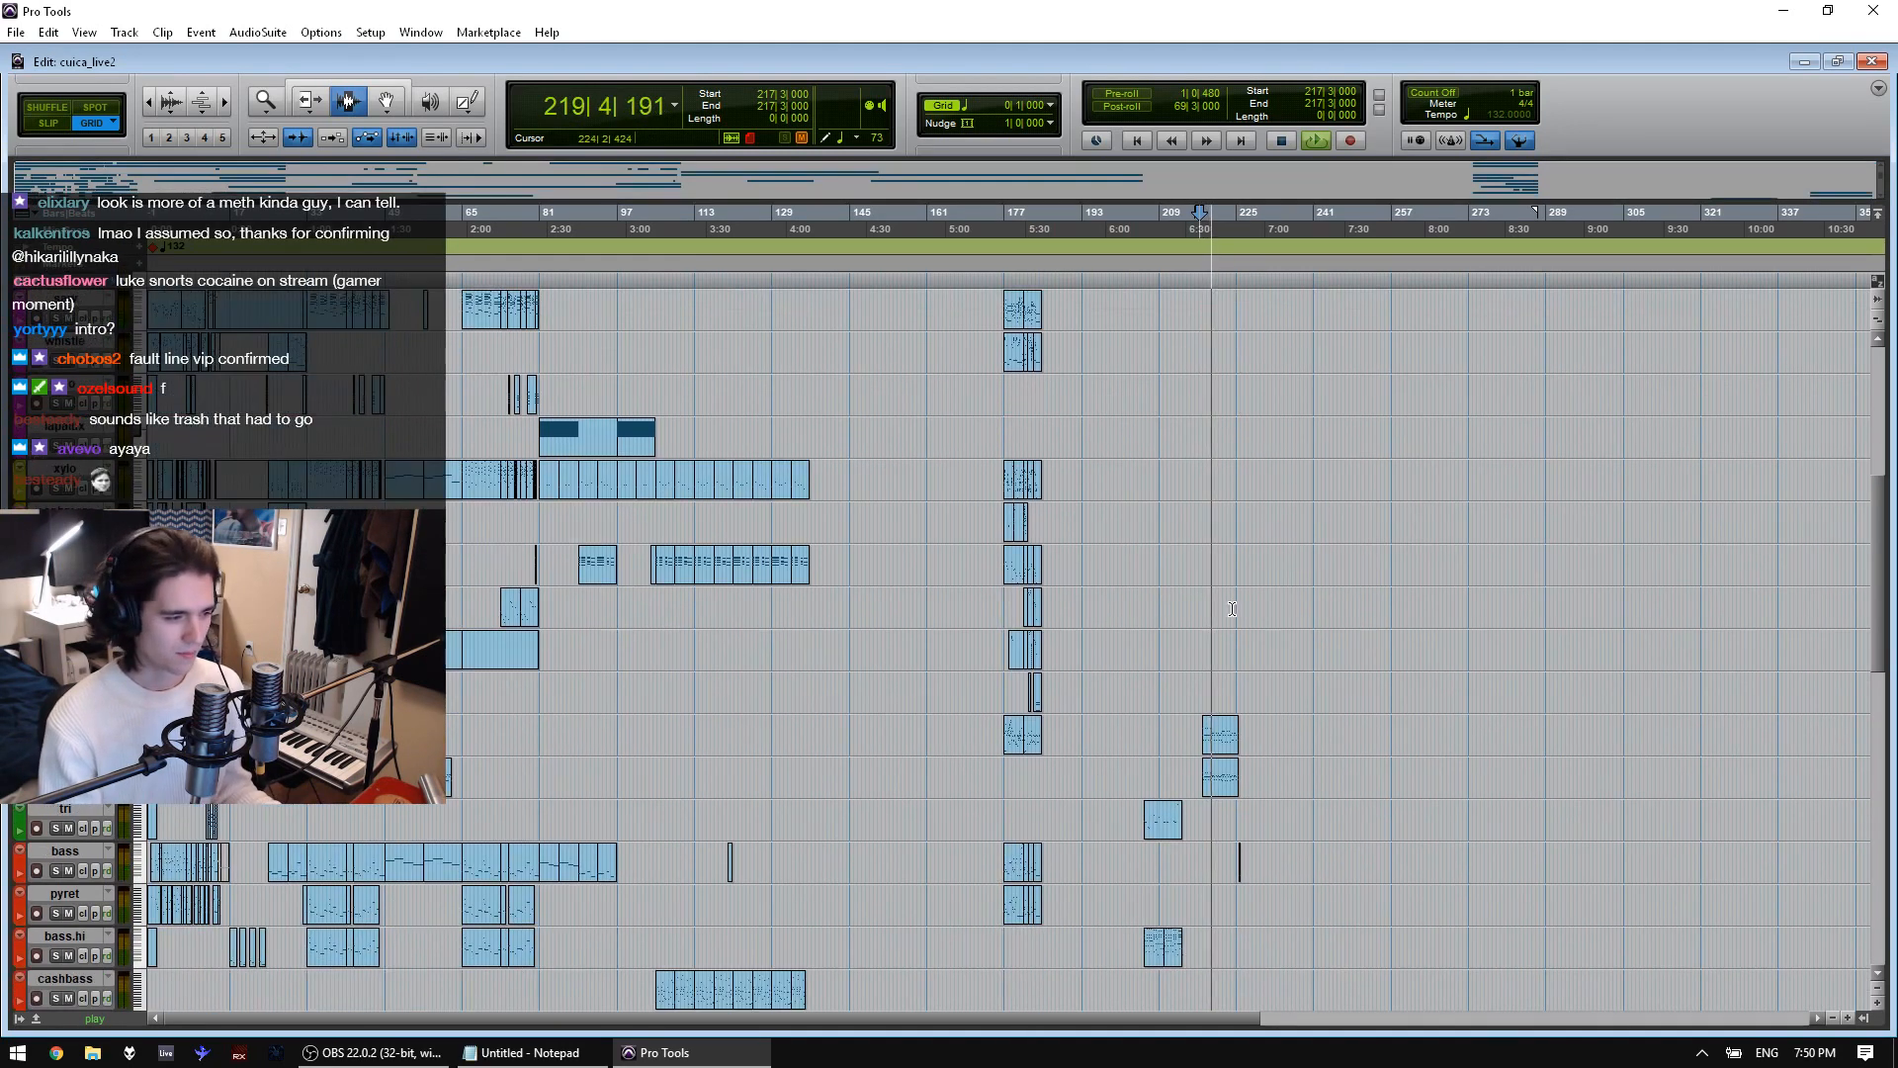
{"action": "scroll", "coordinate": [1143, 675], "scroll_direction": "down", "scroll_amount": 3}
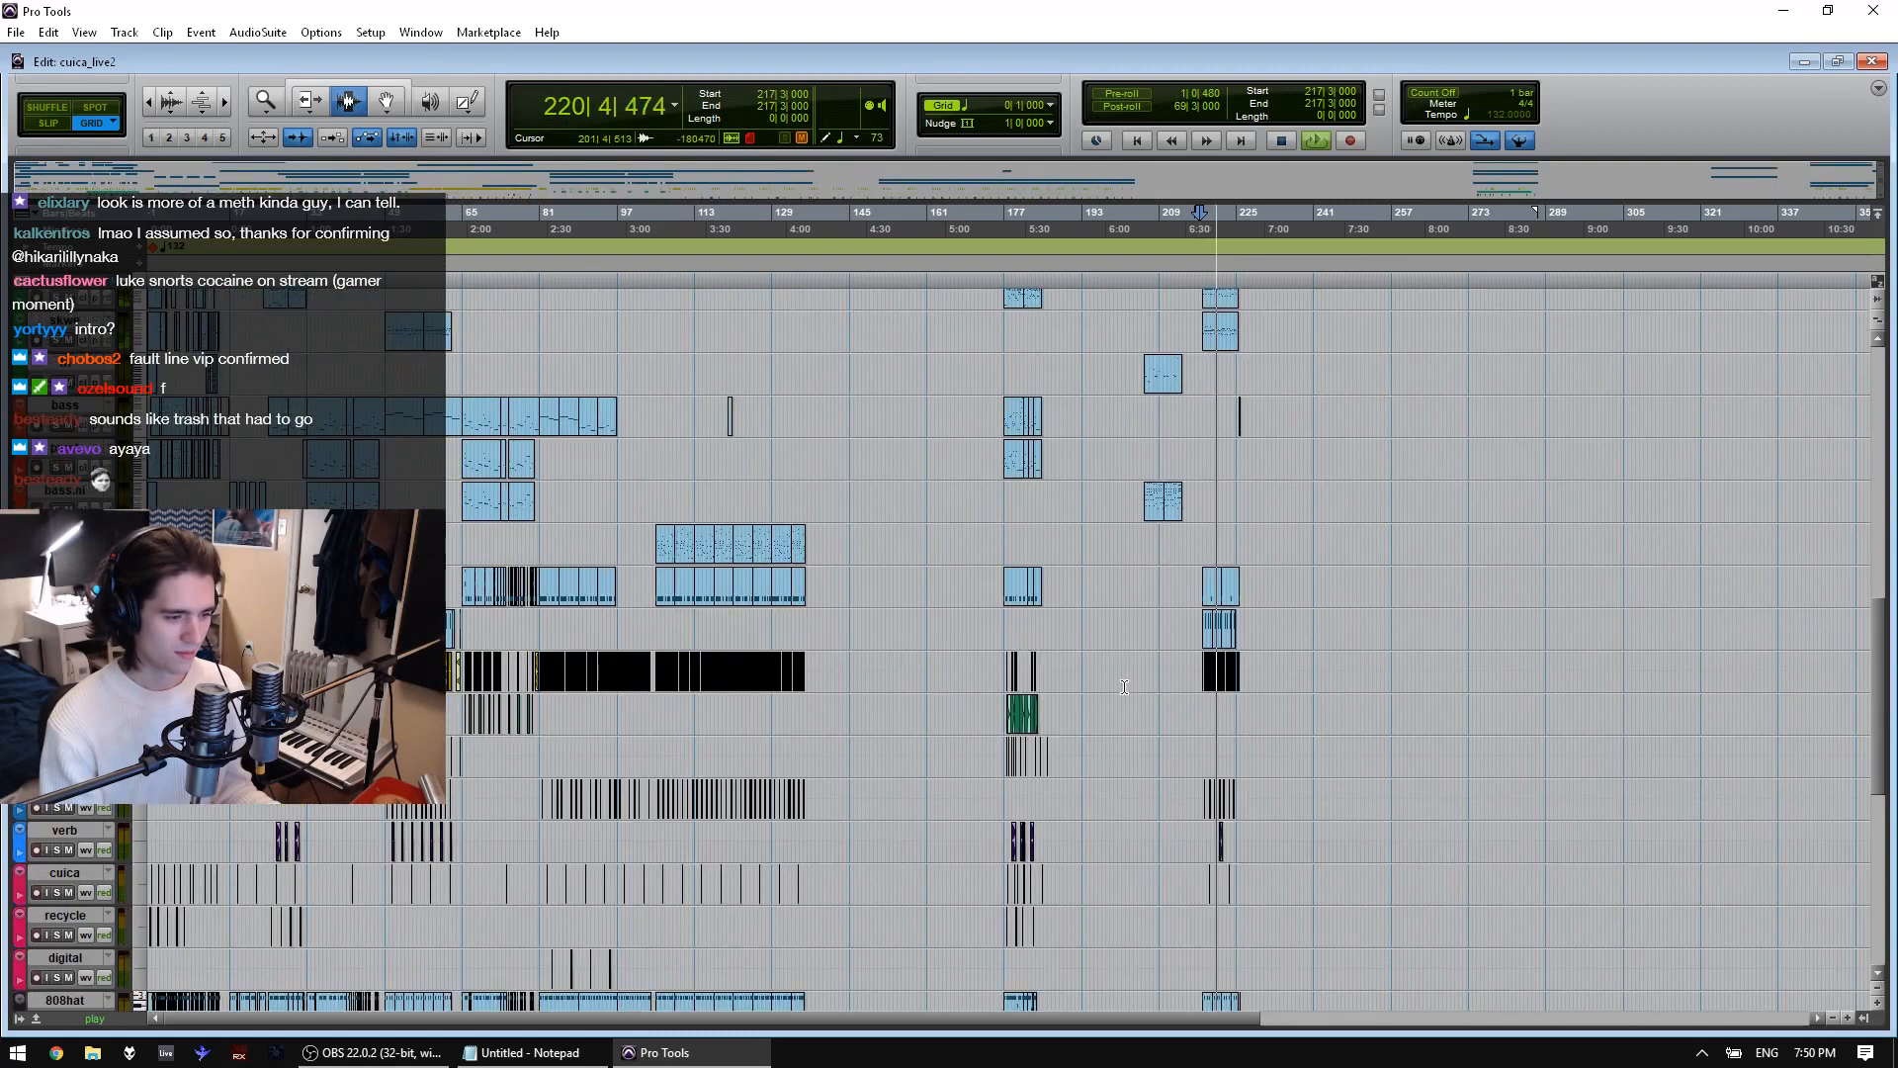
{"action": "scroll", "coordinate": [988, 673], "scroll_direction": "up", "scroll_amount": 8}
{"action": "scroll", "coordinate": [959, 672], "scroll_direction": "up", "scroll_amount": 1}
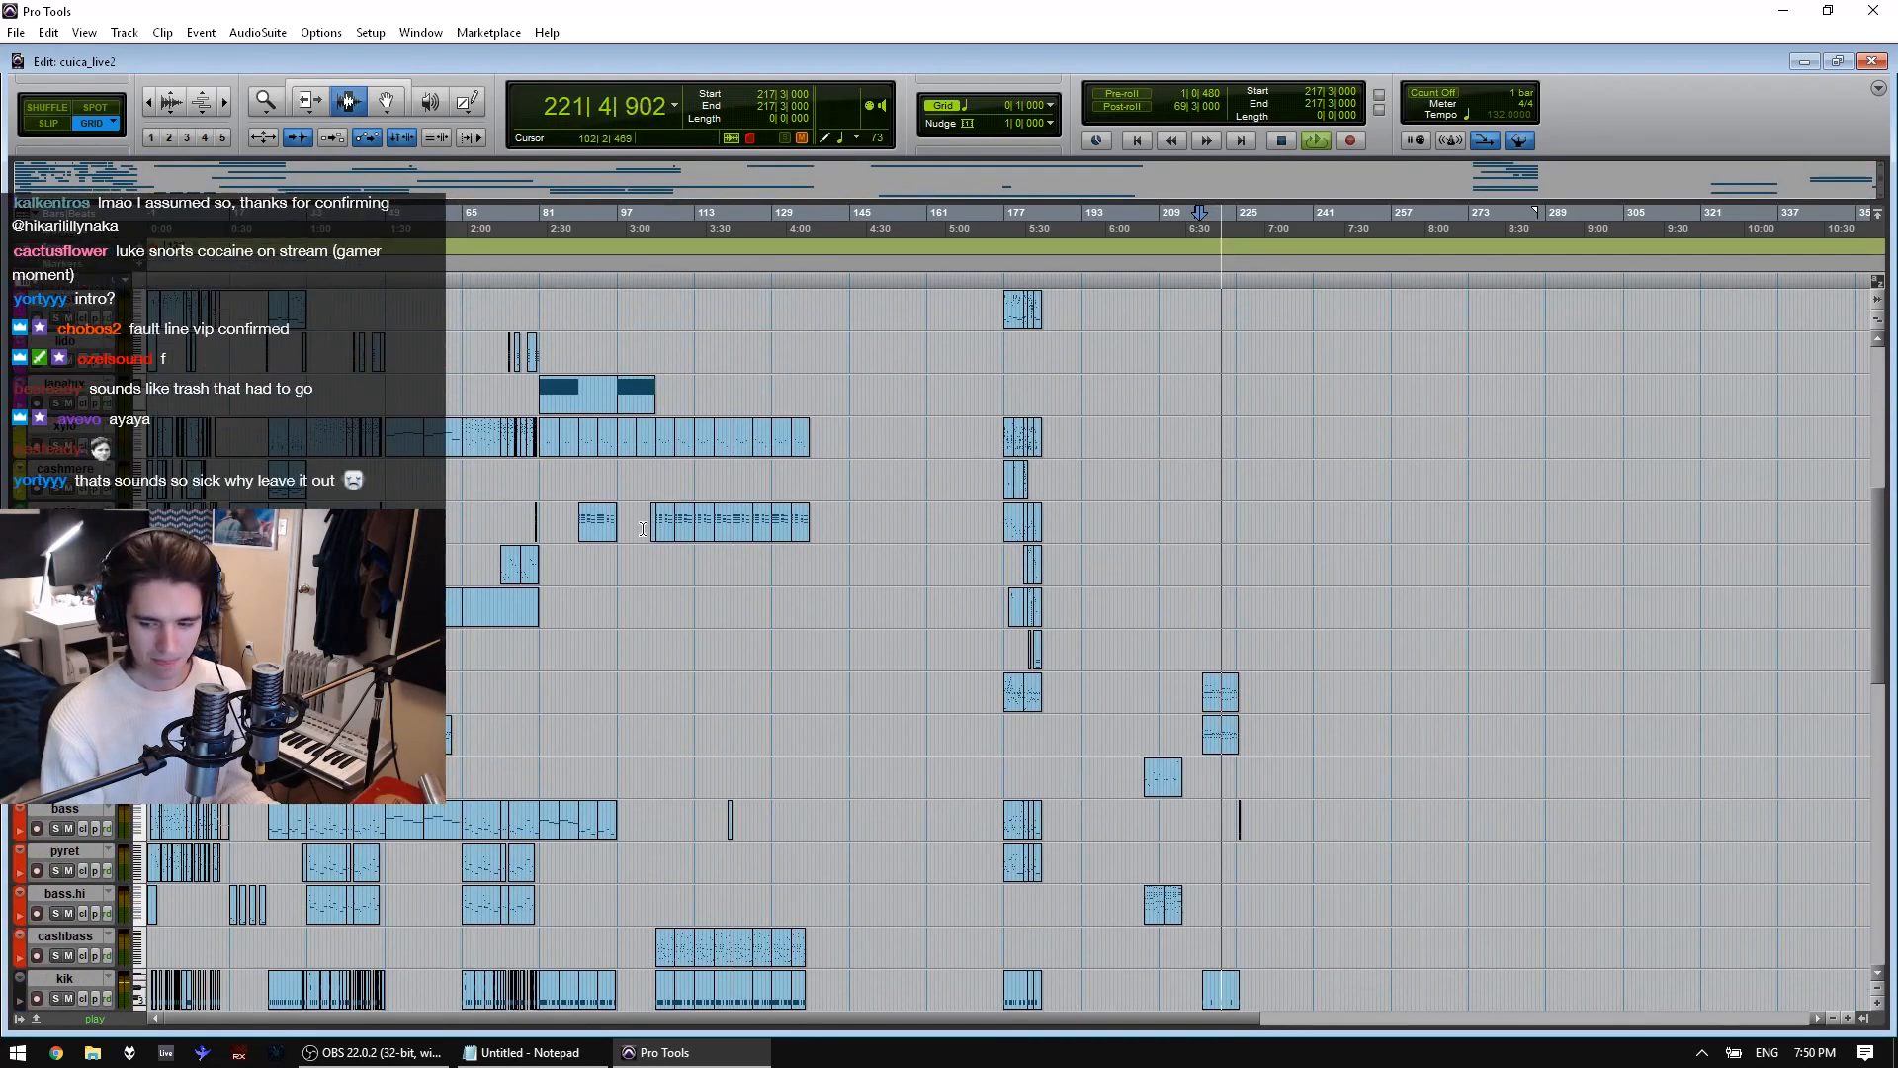
{"action": "key", "text": "space"}
Compare the intro with the unused section by playing from 8|3, 180|1, 181|4 and 9|4
{"action": "double_click", "coordinate": [411, 437]}
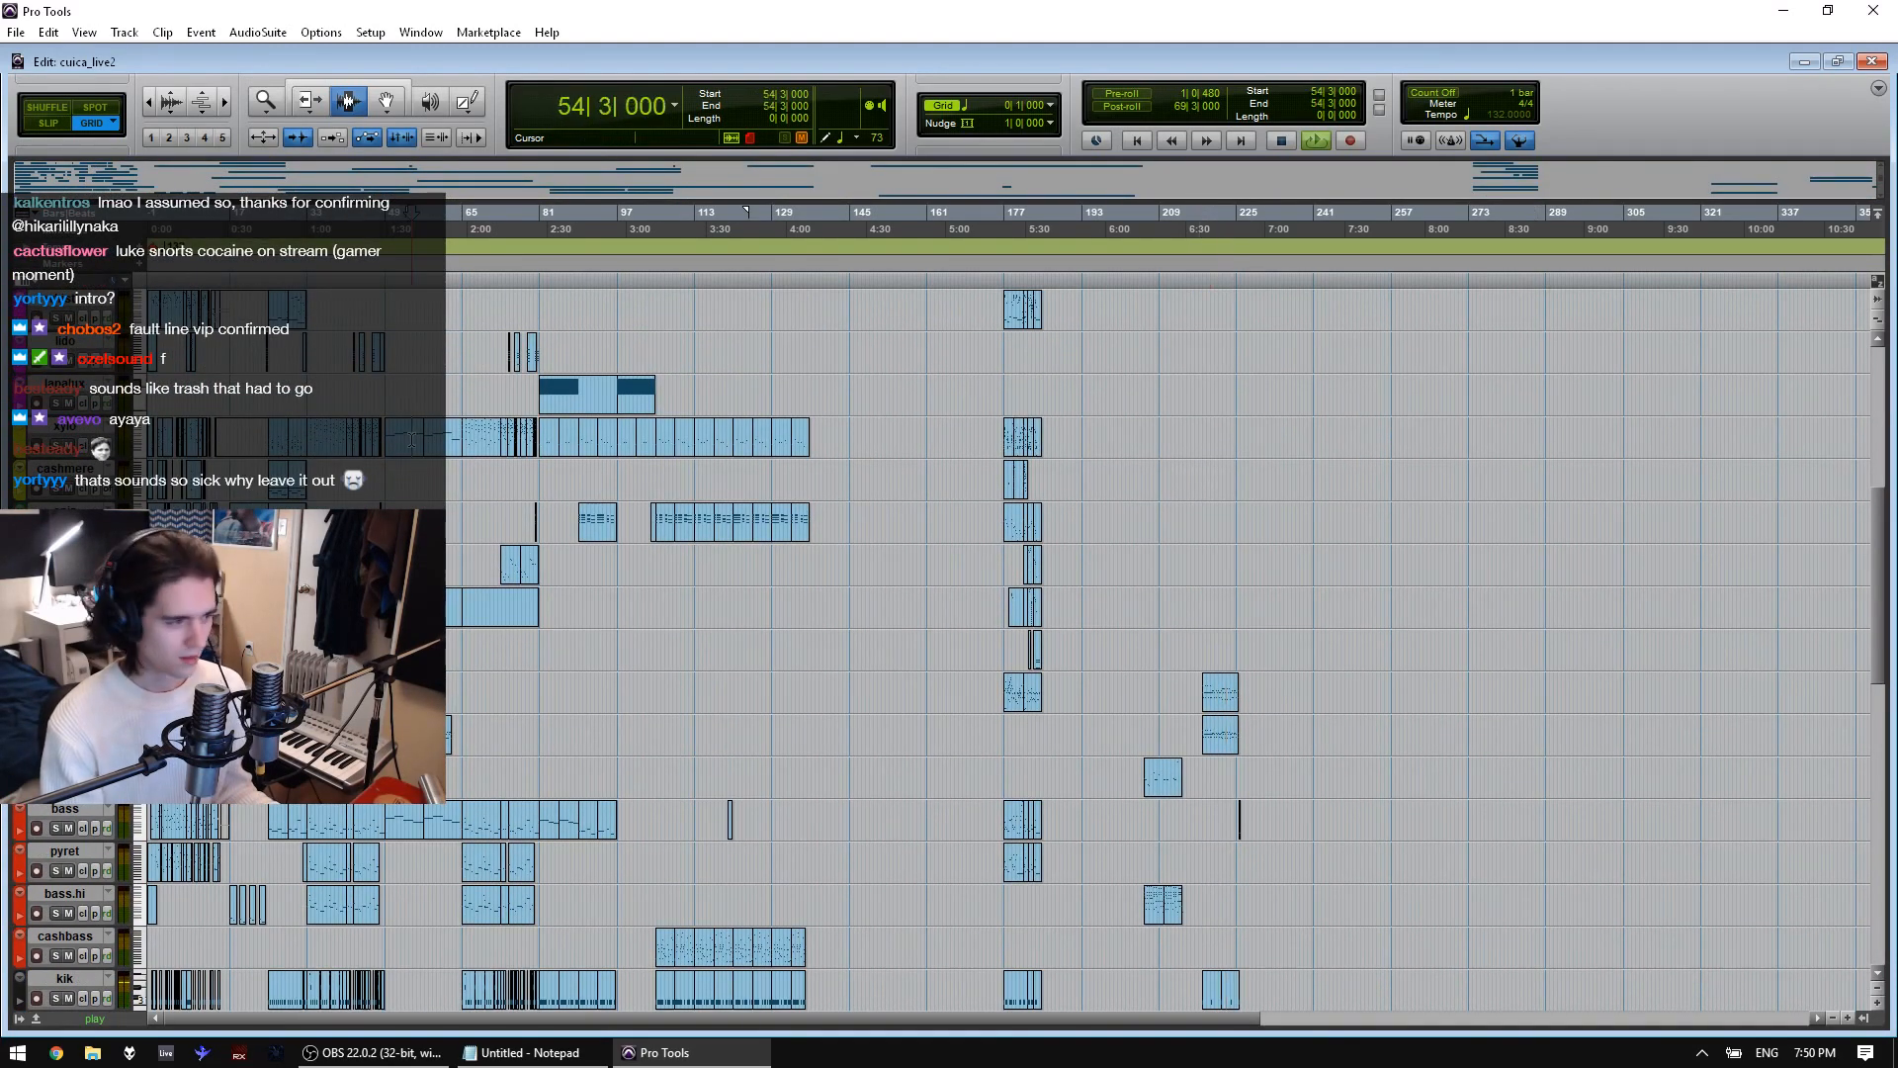
{"action": "left_click", "coordinate": [1006, 405]}
{"action": "key", "text": "space"}
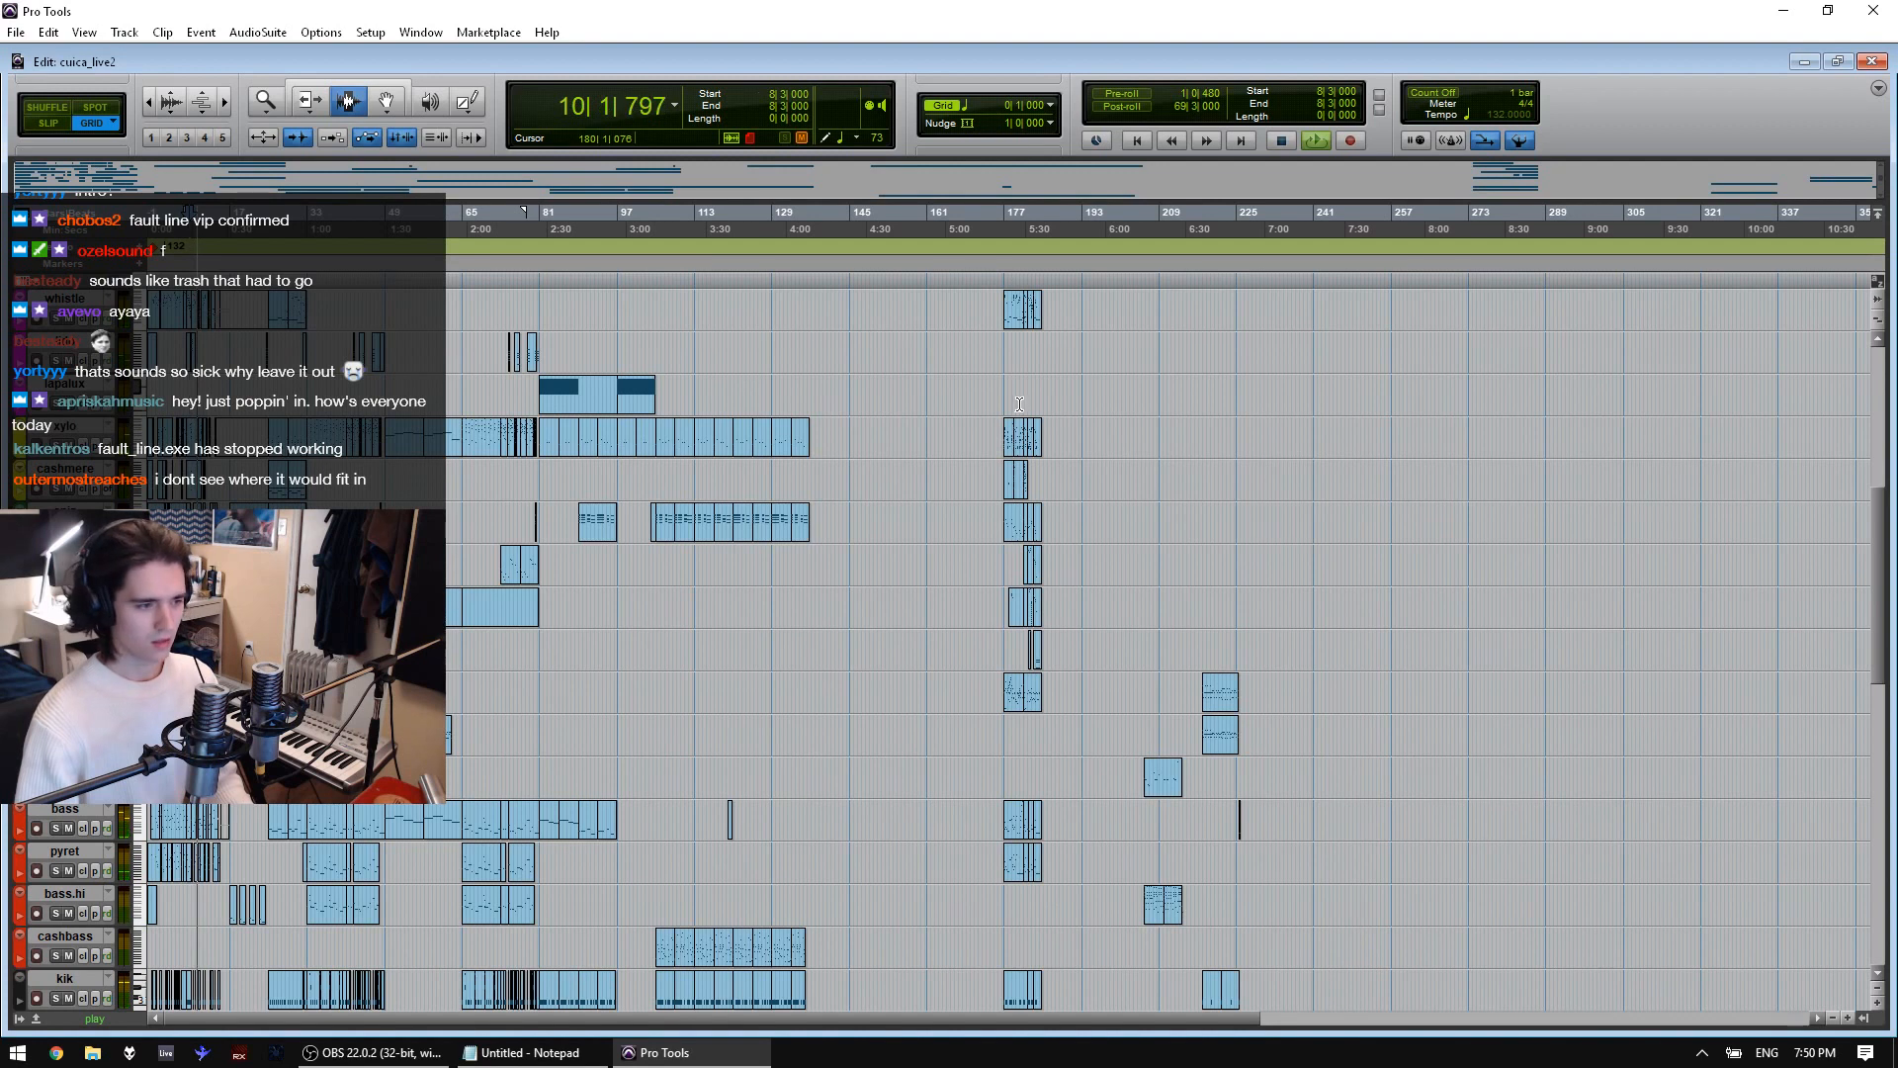
{"action": "left_click", "coordinate": [1021, 438]}
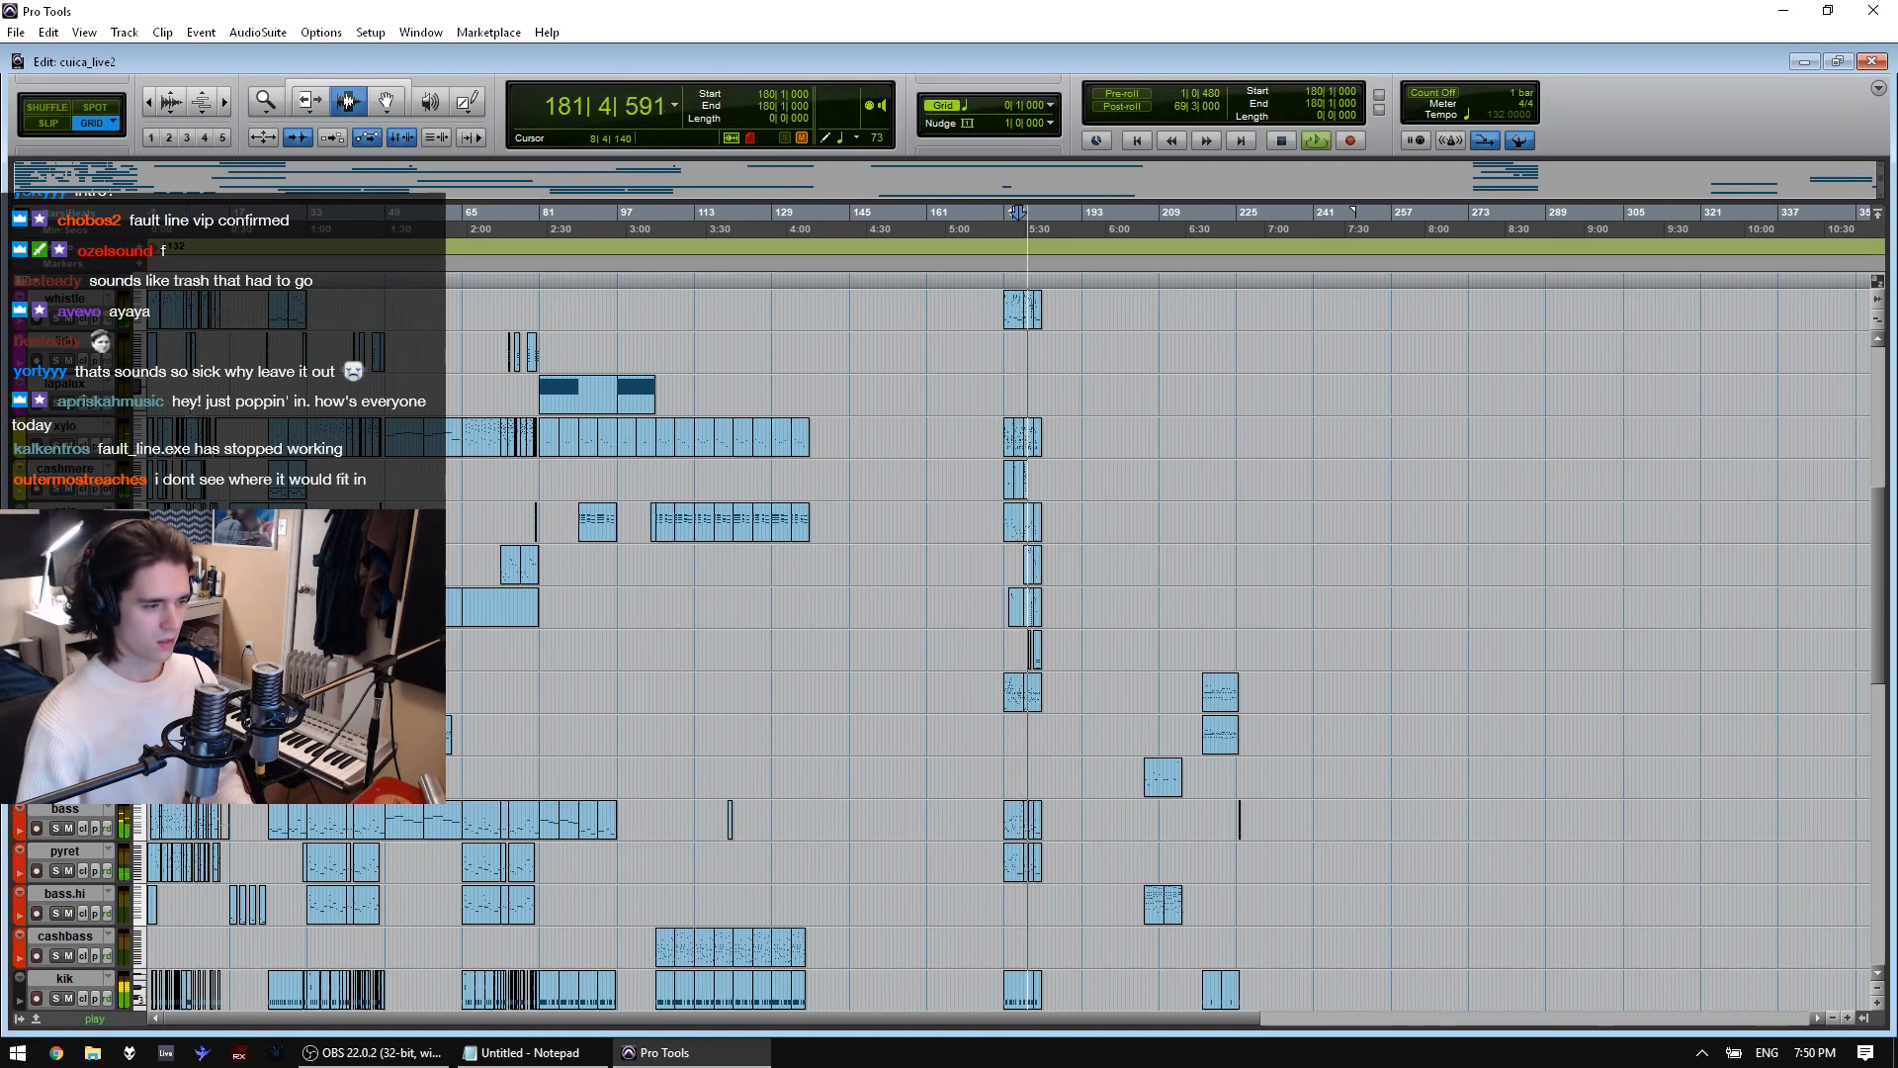
{"action": "left_click", "coordinate": [1027, 400]}
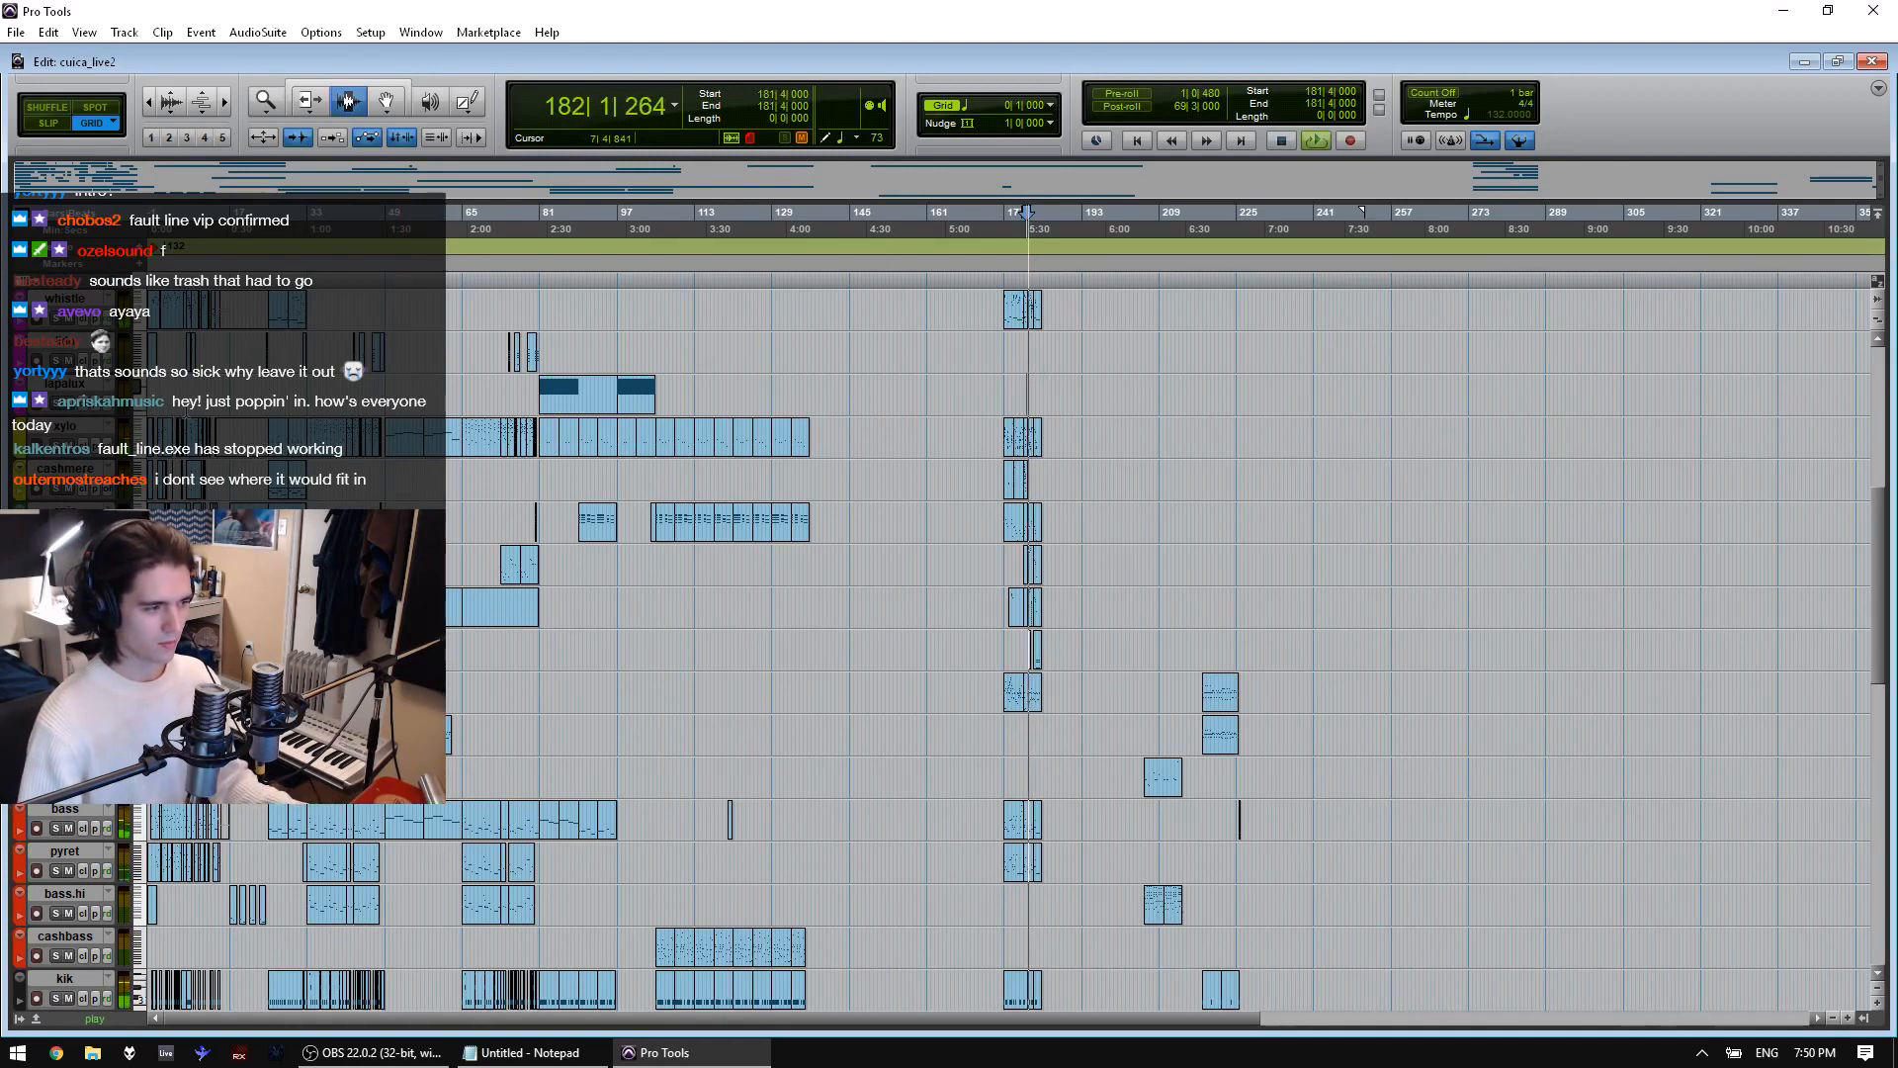
{"action": "left_click", "coordinate": [196, 403]}
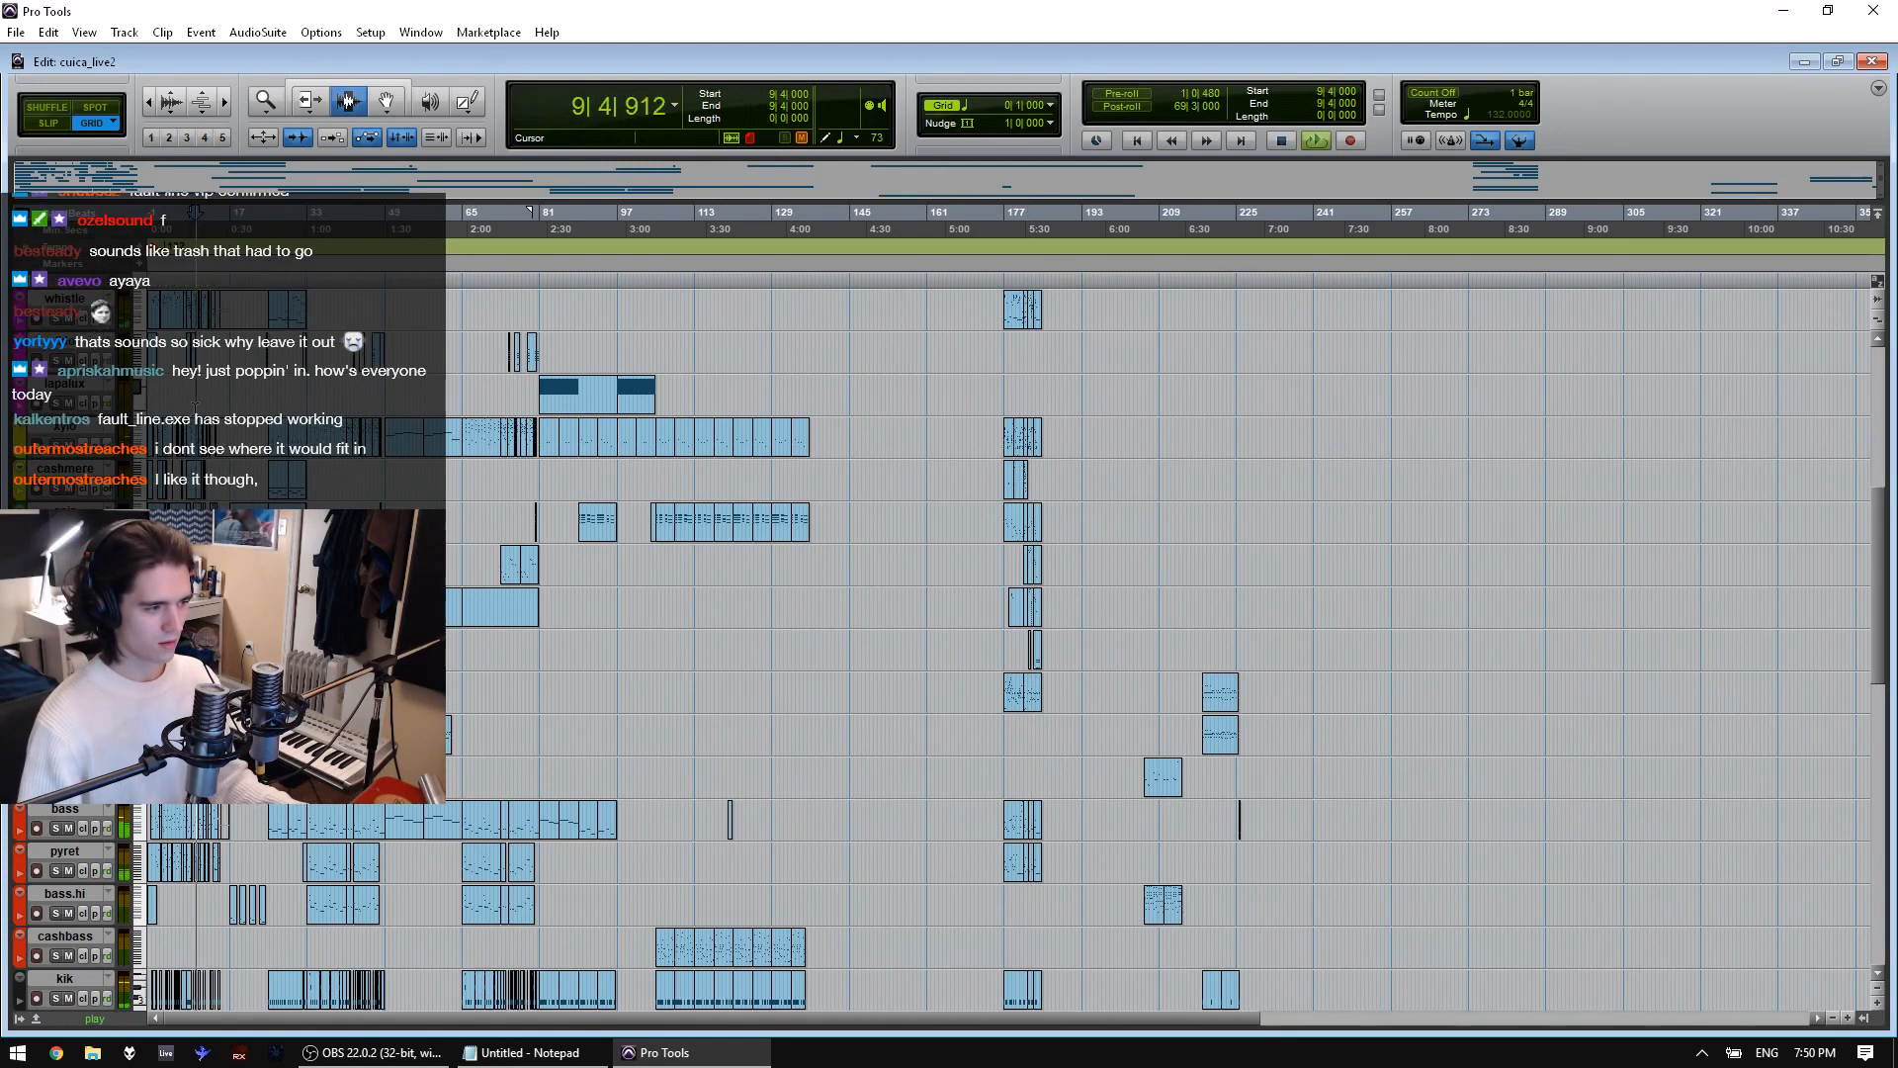
Play the intro from 7|1 for comparison with the unused section
{"action": "key", "text": "t"}
{"action": "key", "text": "t"}
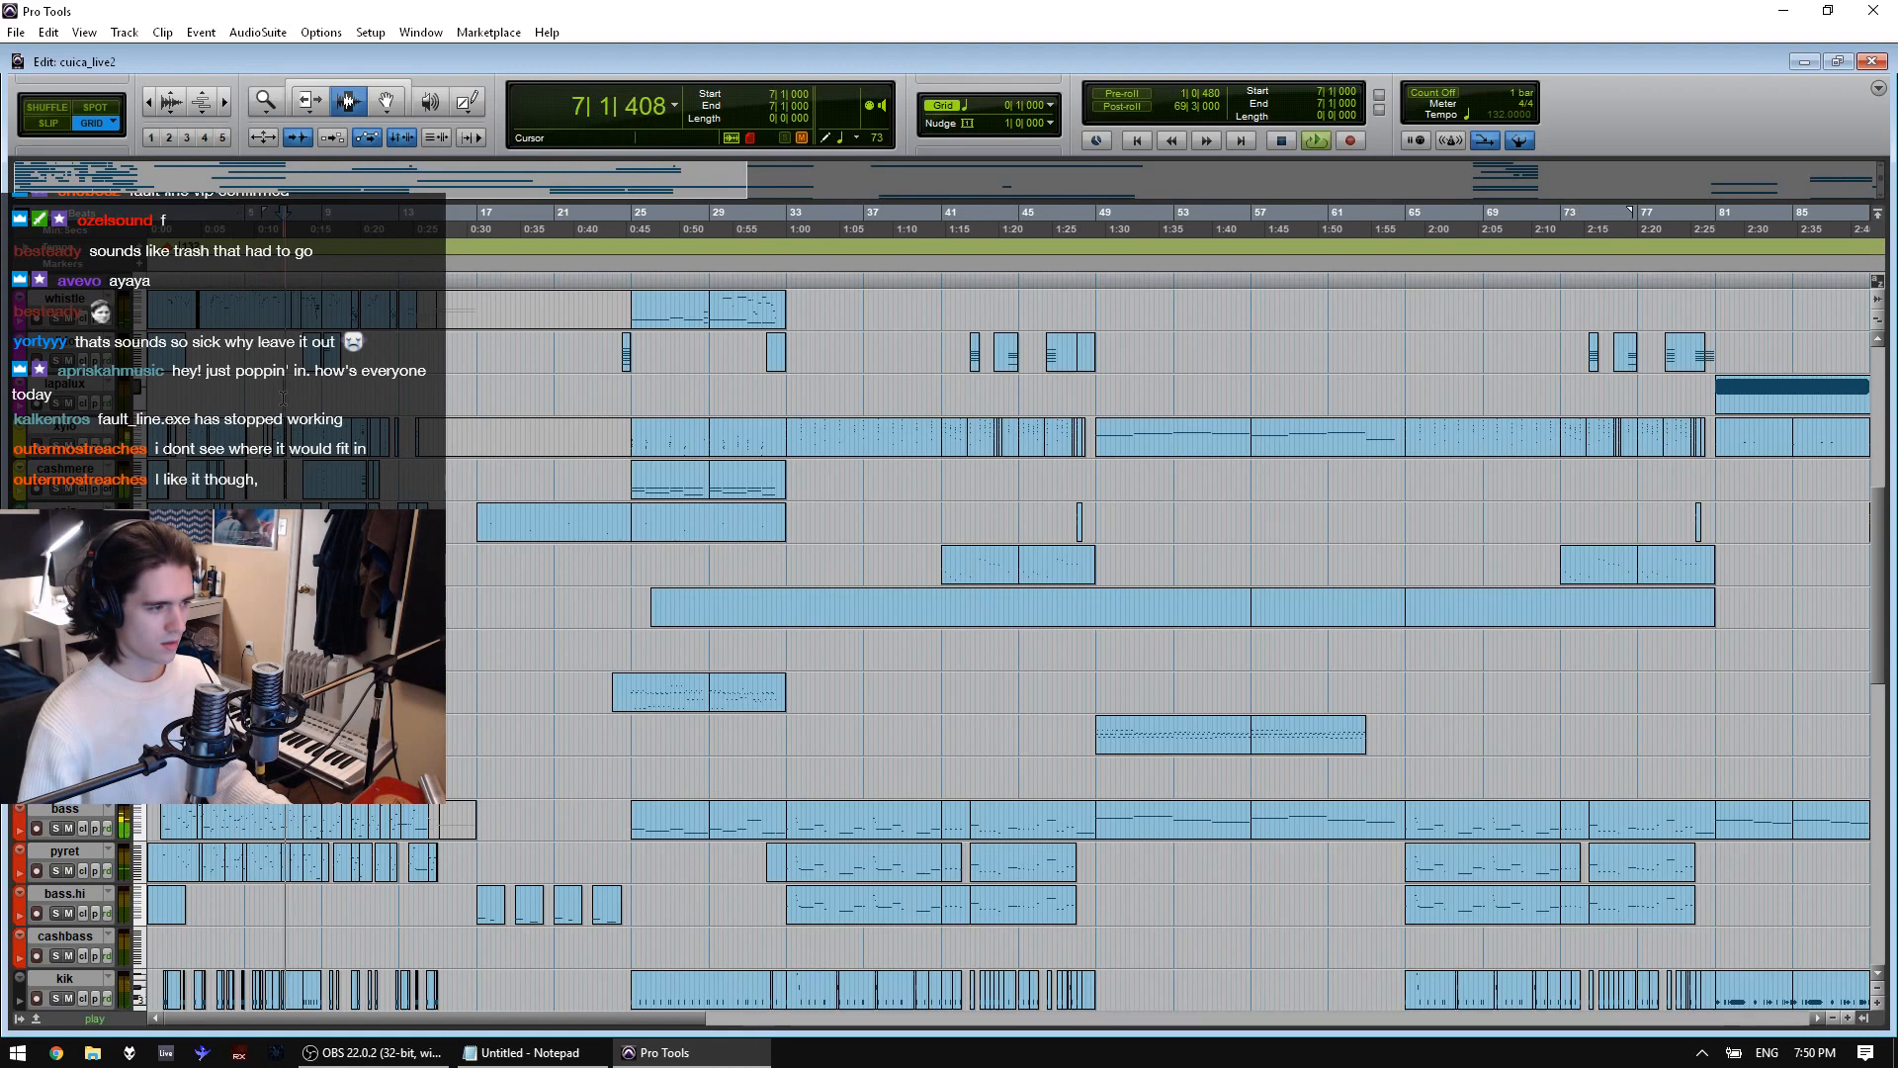
{"action": "key", "text": "r"}
{"action": "key", "text": "r"}
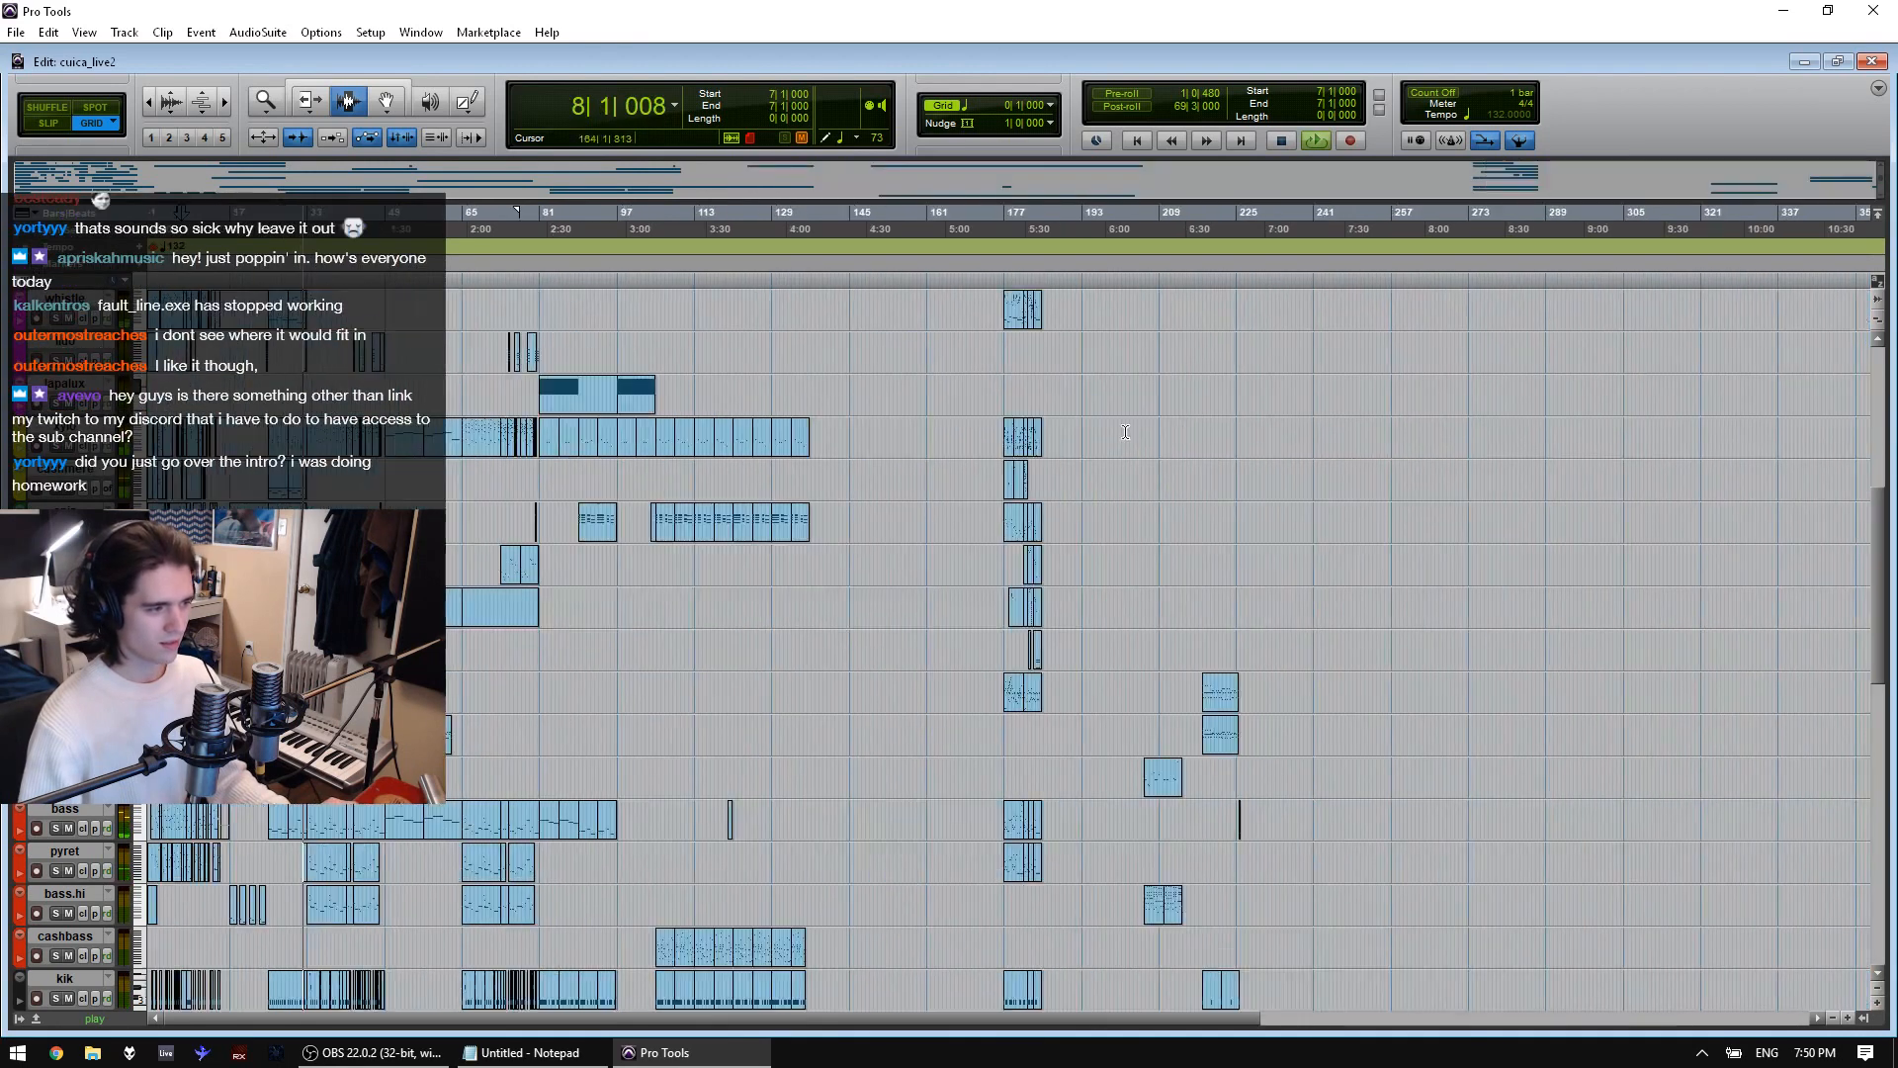
Audition the unused section's clips by playing from 181|2, 183|1 and 182|1
{"action": "key", "text": "t"}
{"action": "key", "text": "t"}
{"action": "key", "text": "t"}
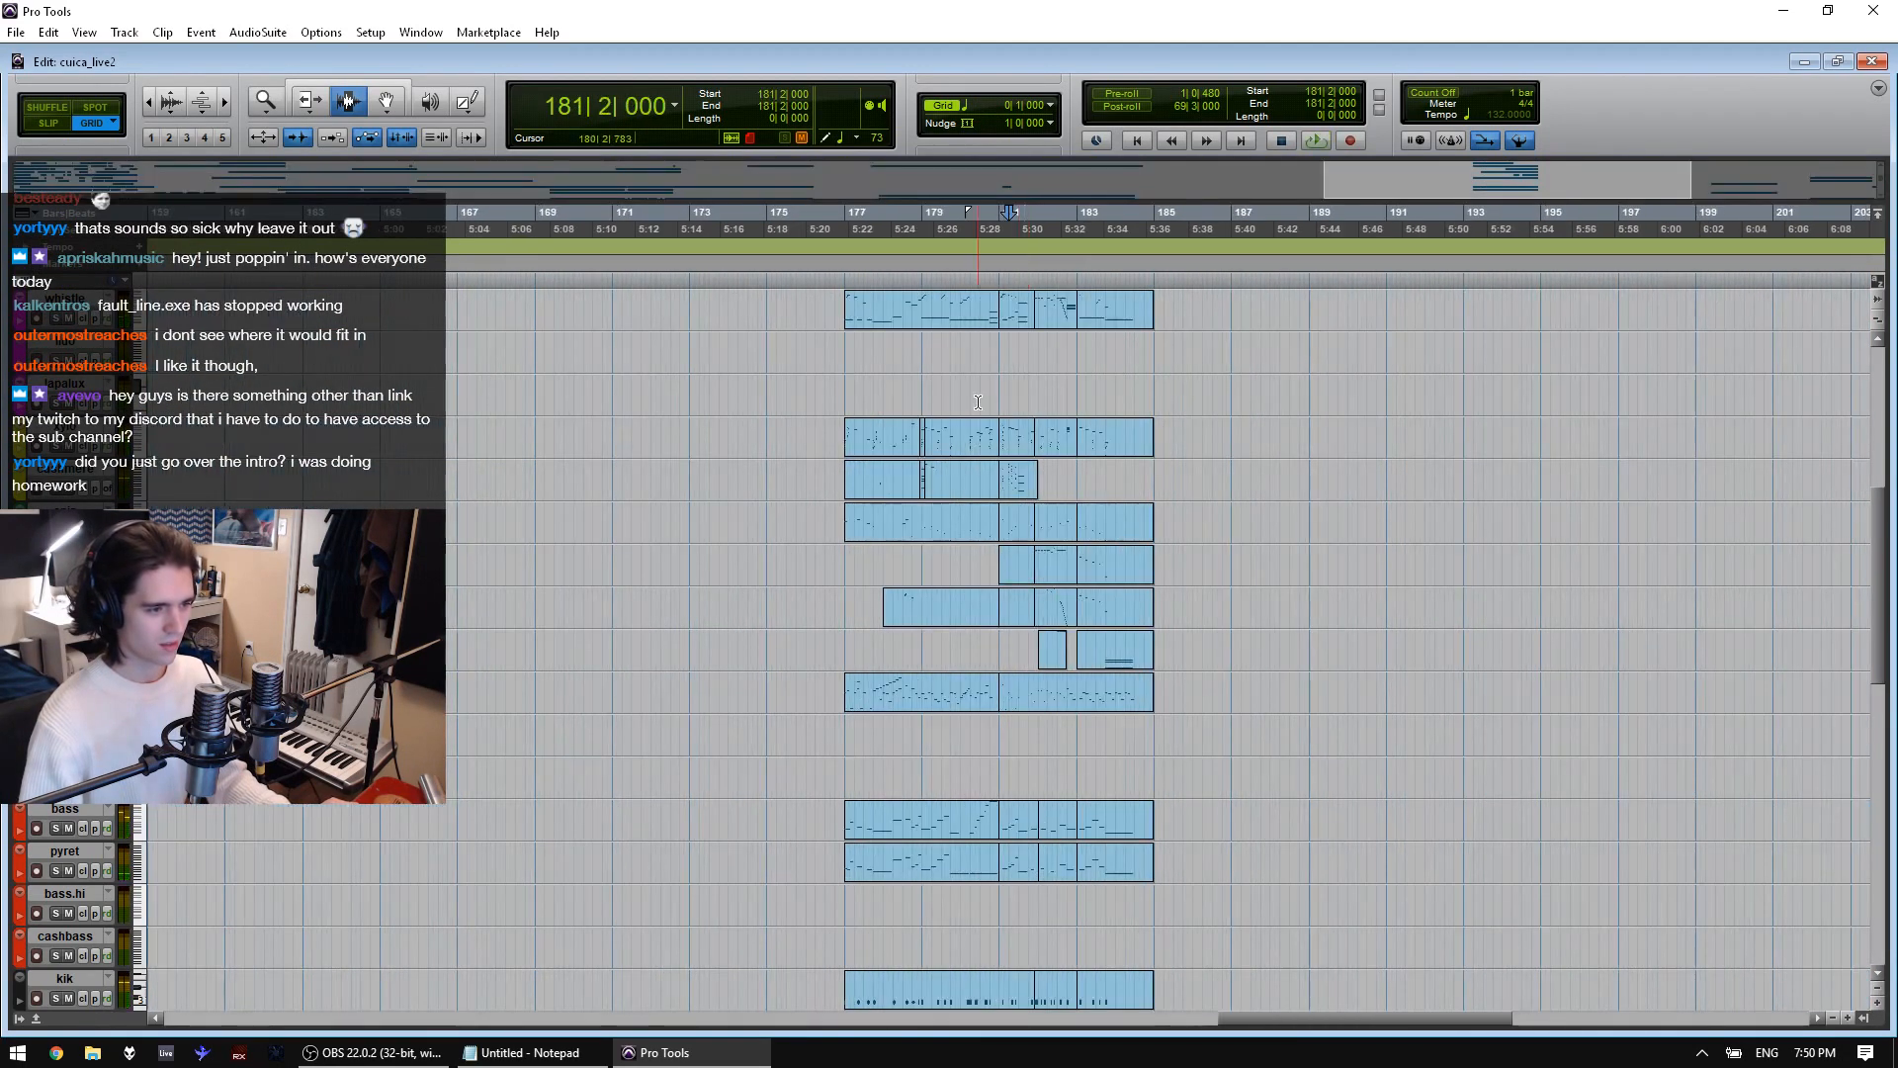
{"action": "left_click", "coordinate": [974, 408]}
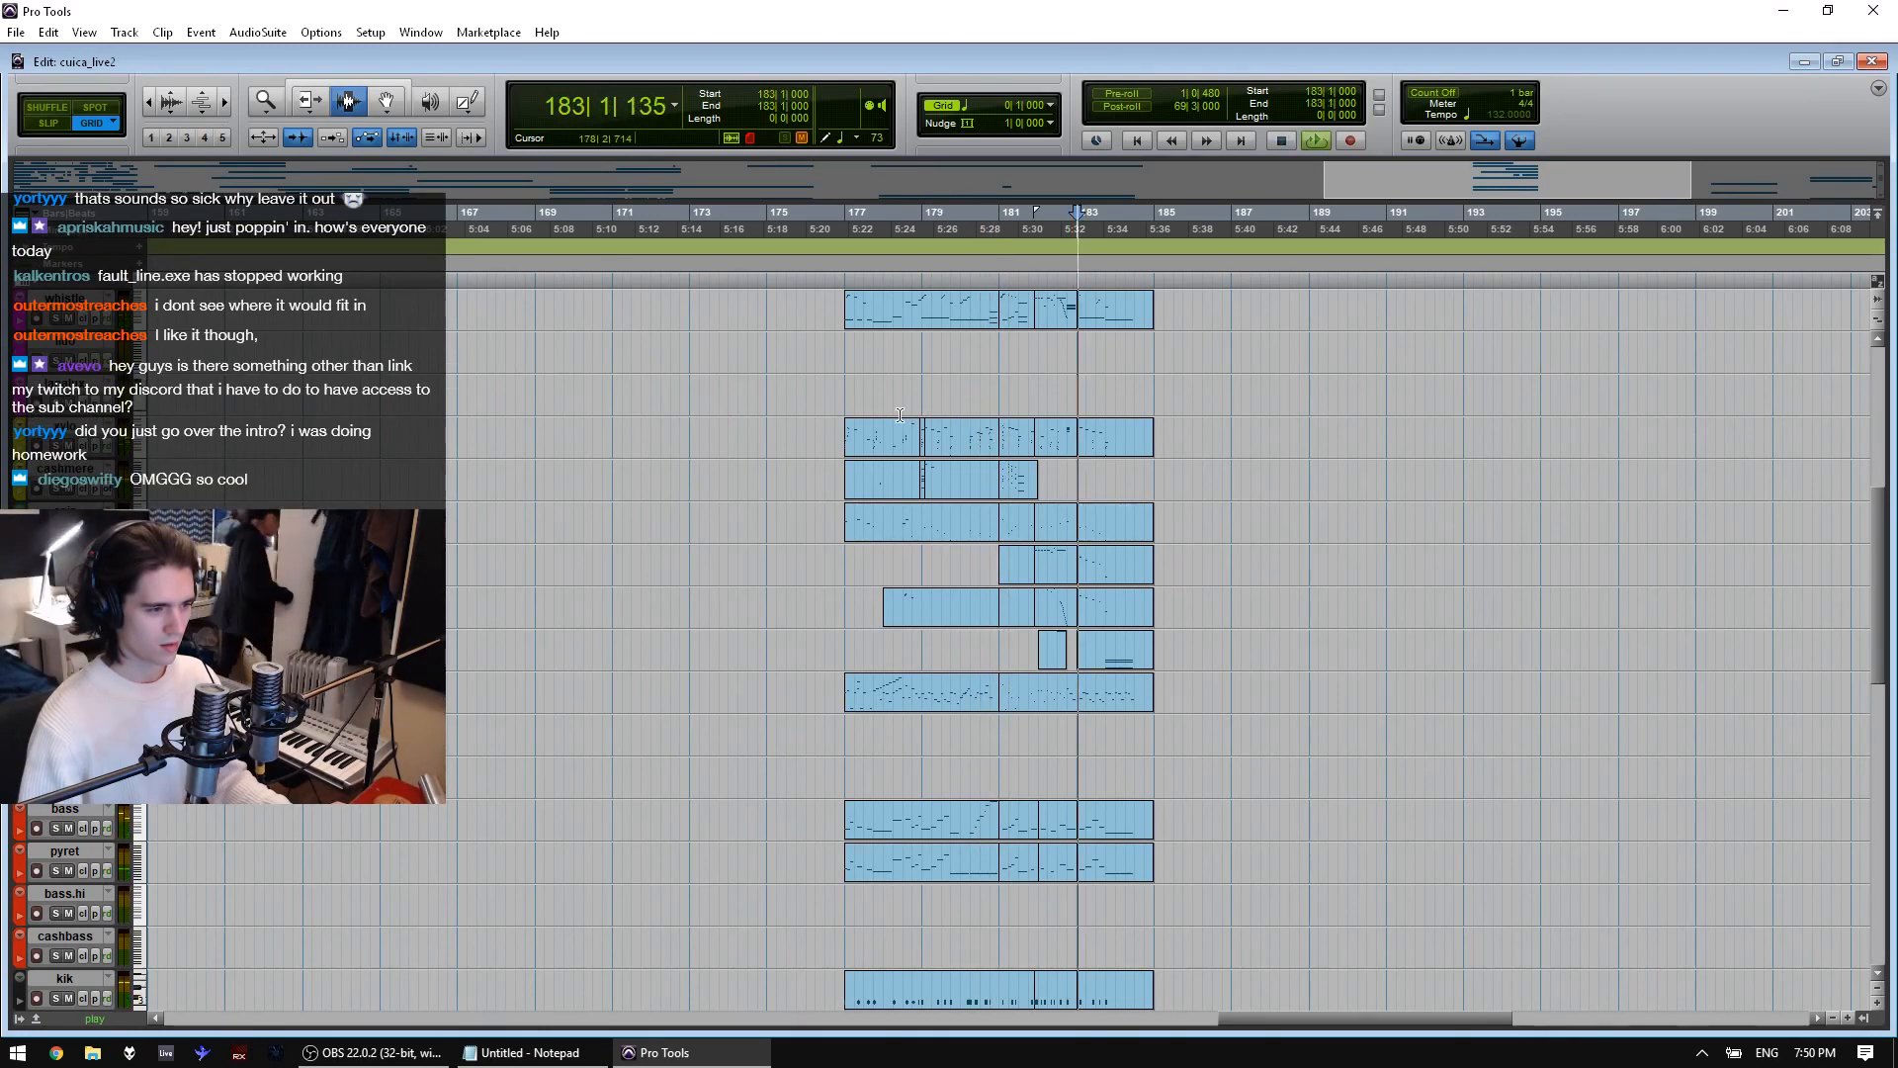
{"action": "left_click", "coordinate": [1039, 412]}
{"action": "key", "text": "space"}
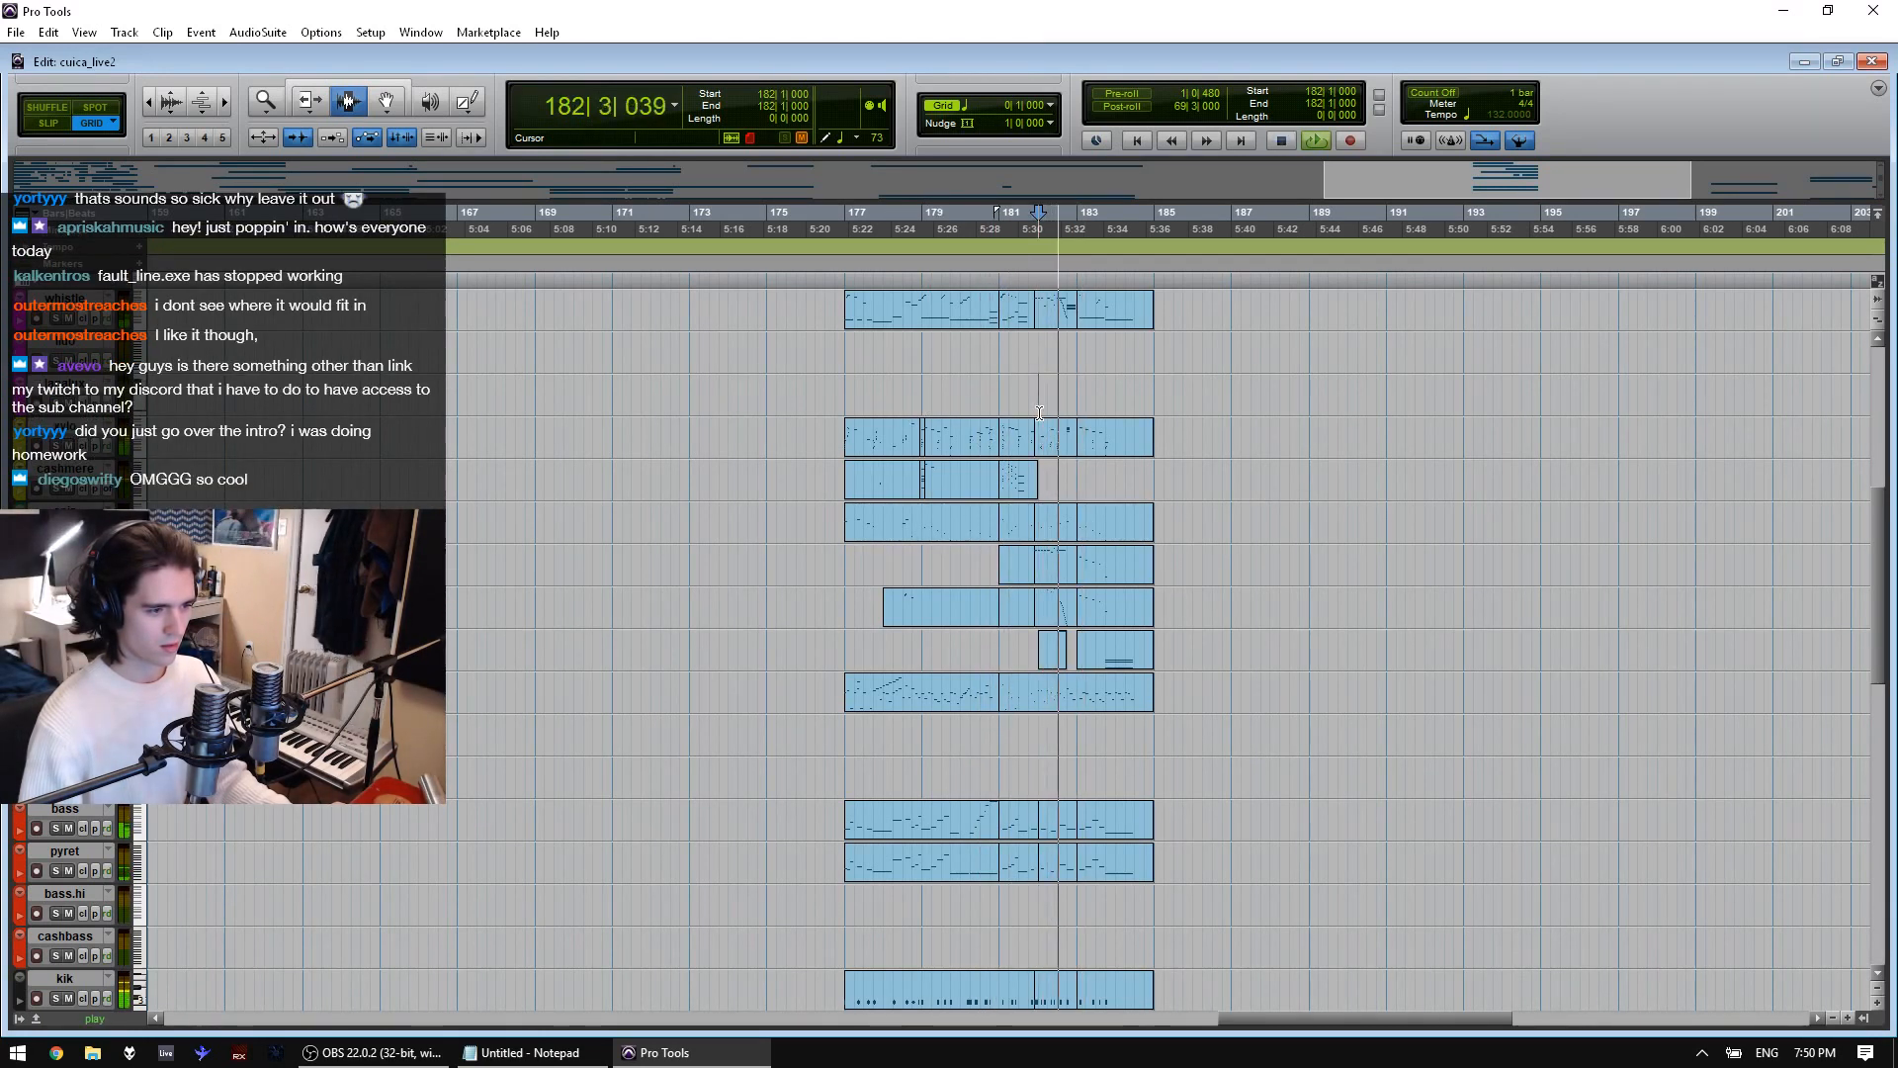
{"action": "key", "text": "space"}
{"action": "key", "text": "space"}
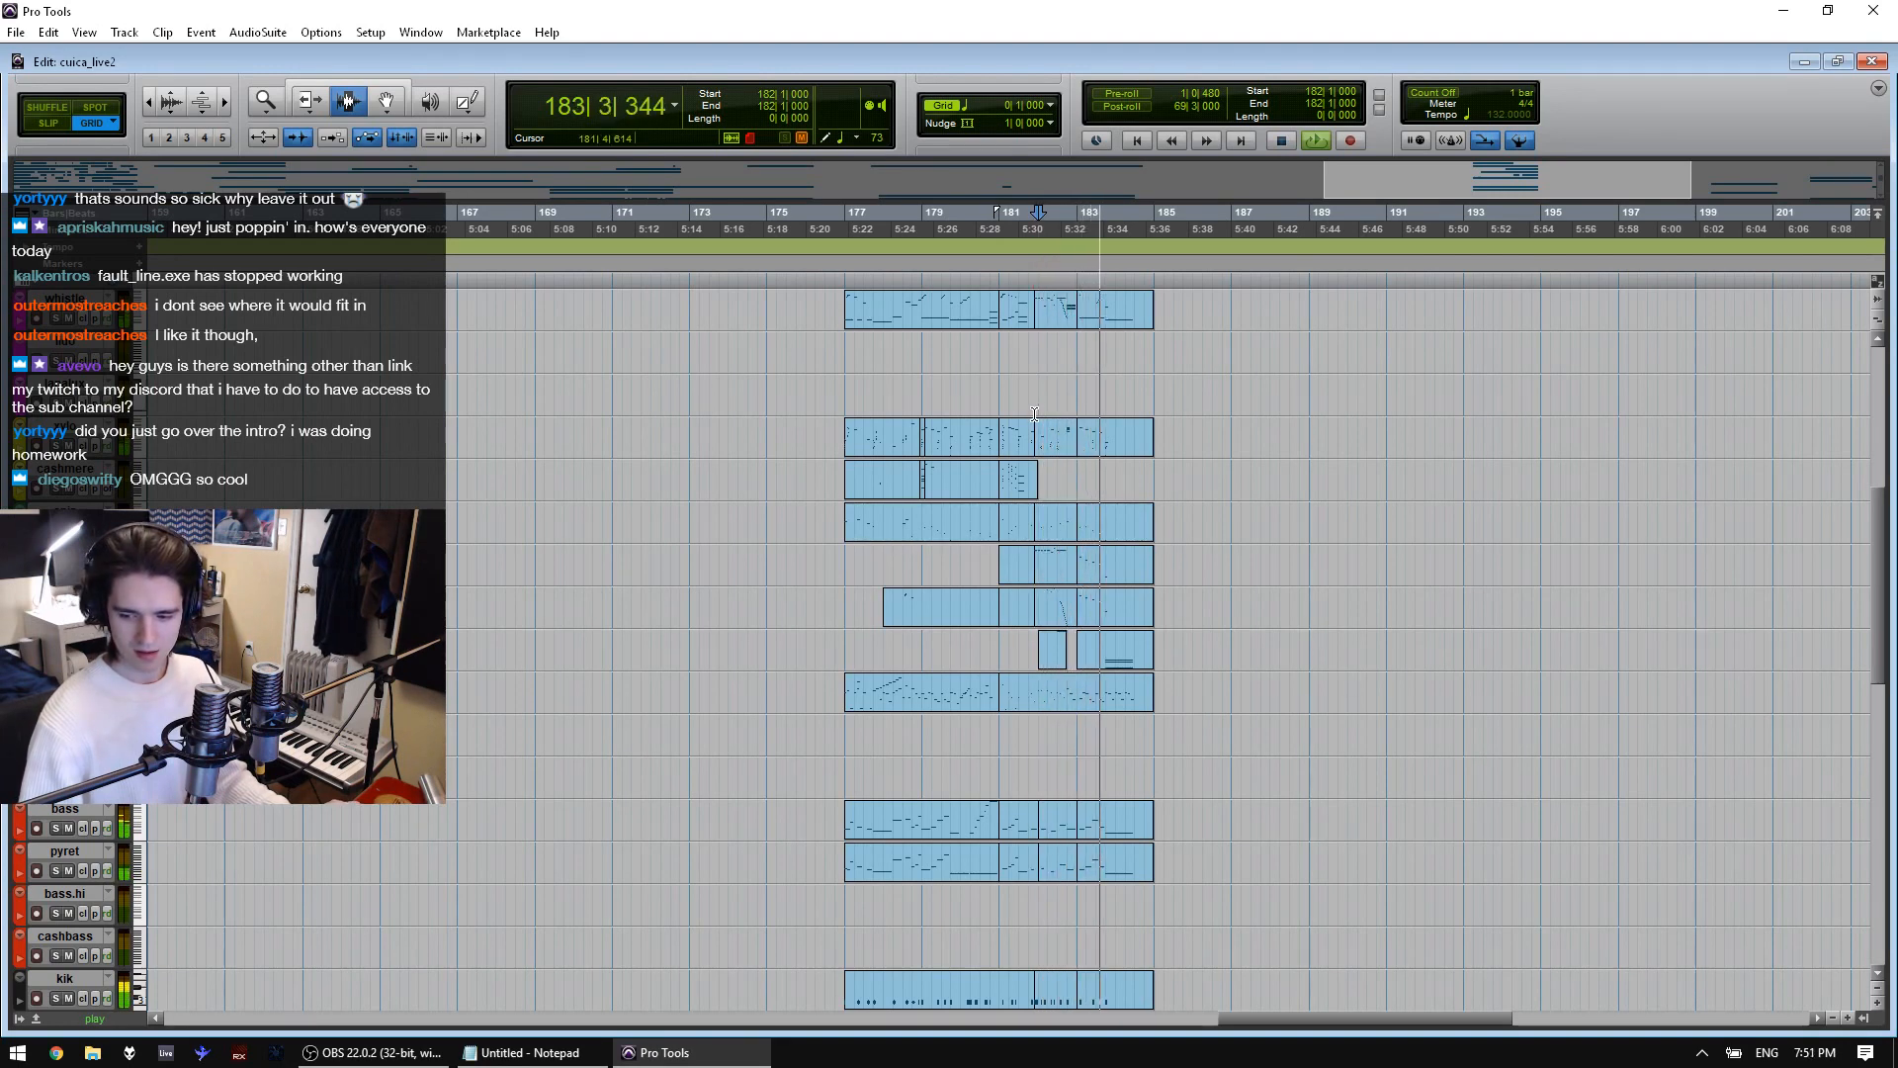
Return to the song's intro and select the pizz track's range from the start to 17|2
{"action": "key", "text": "ctrl+["}
{"action": "key", "text": "ctrl+["}
{"action": "key", "text": "ctrl+["}
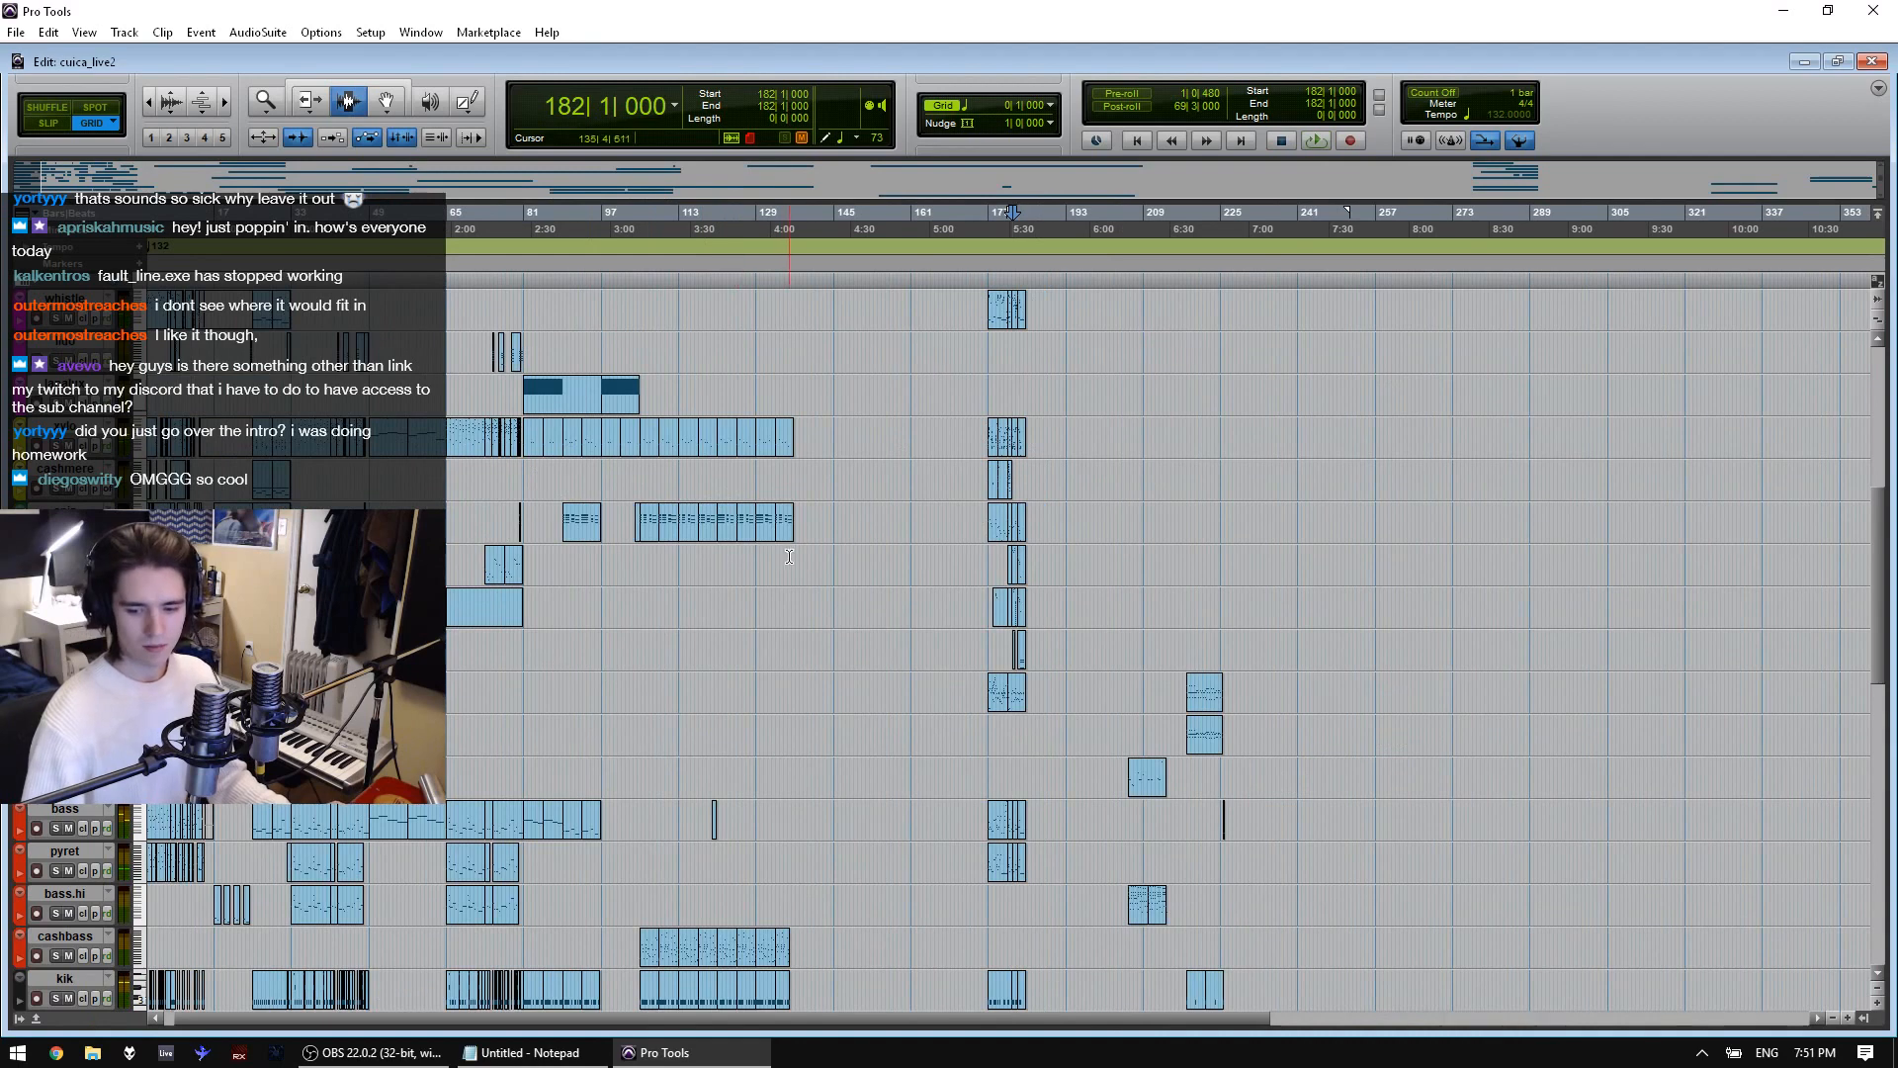
{"action": "left_click_drag", "start_coordinate": [789, 557], "coordinate": [149, 563]}
{"action": "key", "text": "ctrl+]"}
{"action": "key", "text": "ctrl+]"}
{"action": "key", "text": "ctrl+]"}
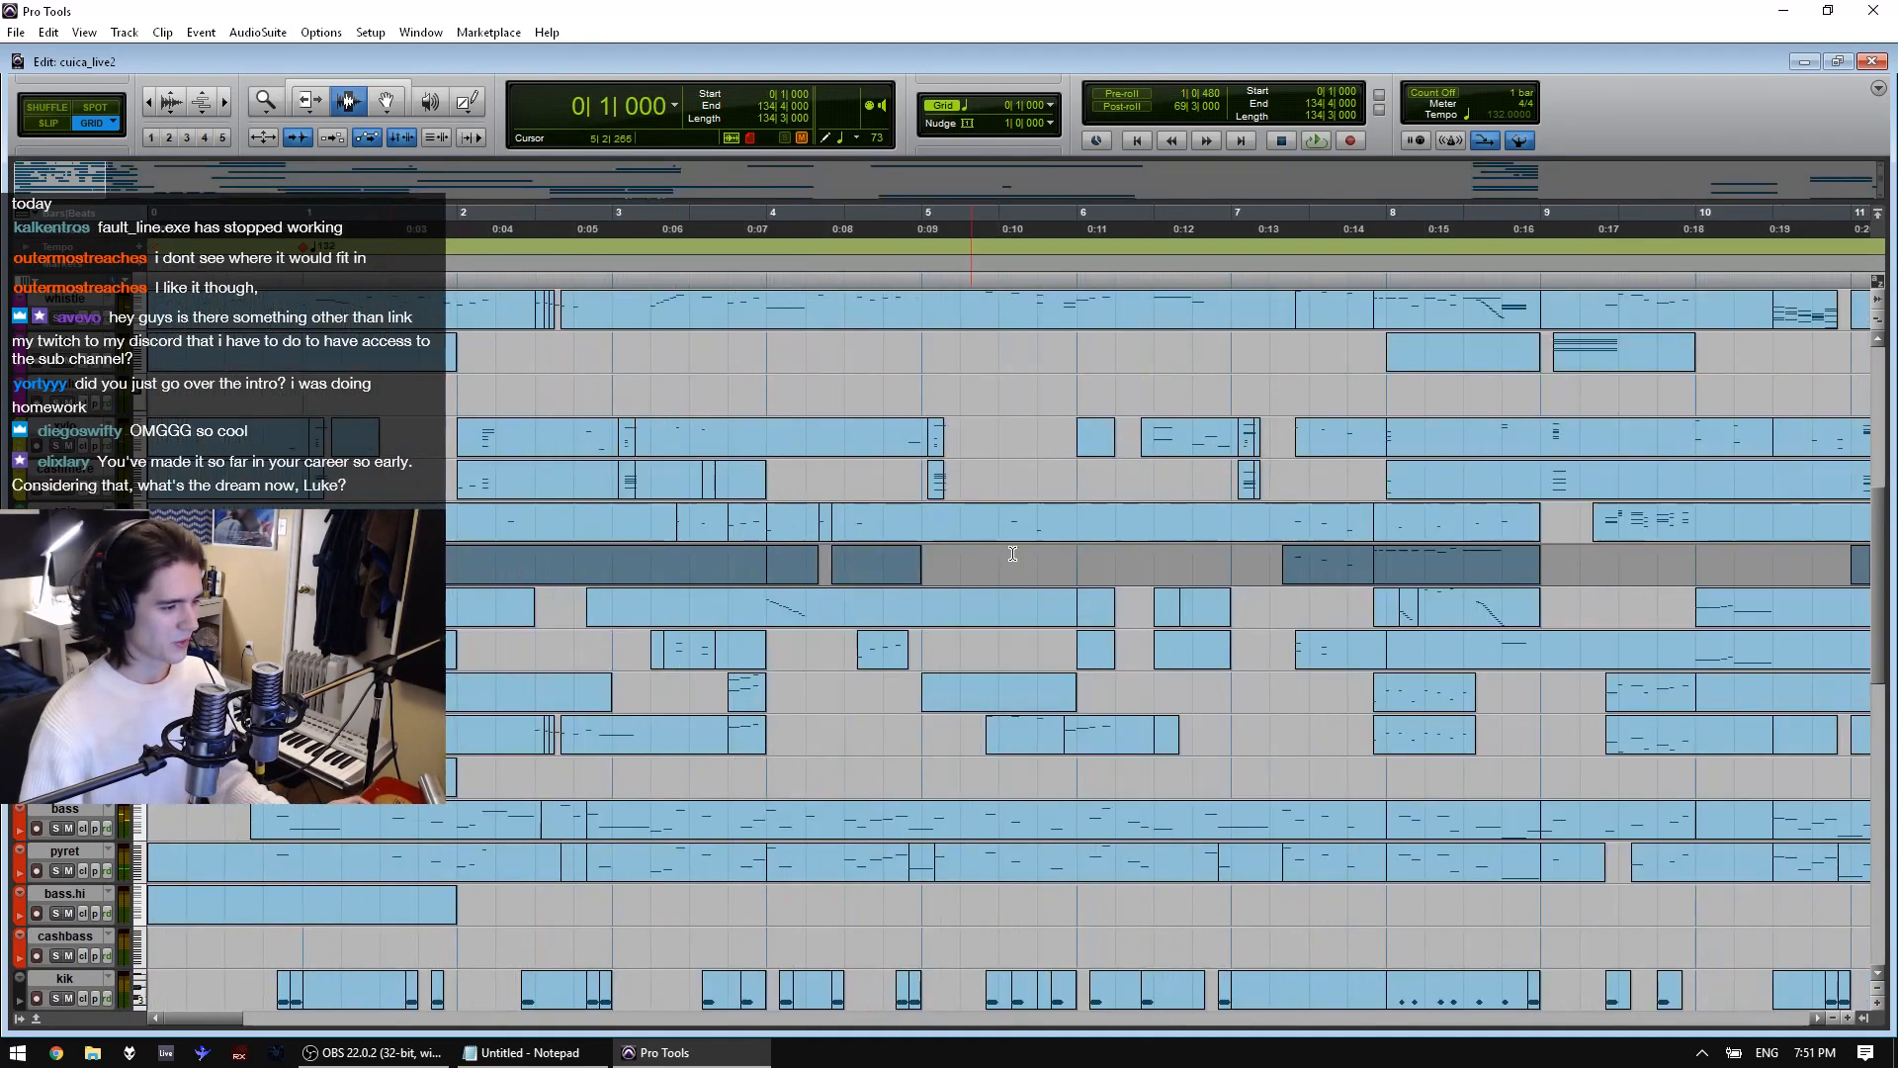
{"action": "left_click", "coordinate": [813, 555], "text": "shift"}
{"action": "key", "text": "ctrl+]"}
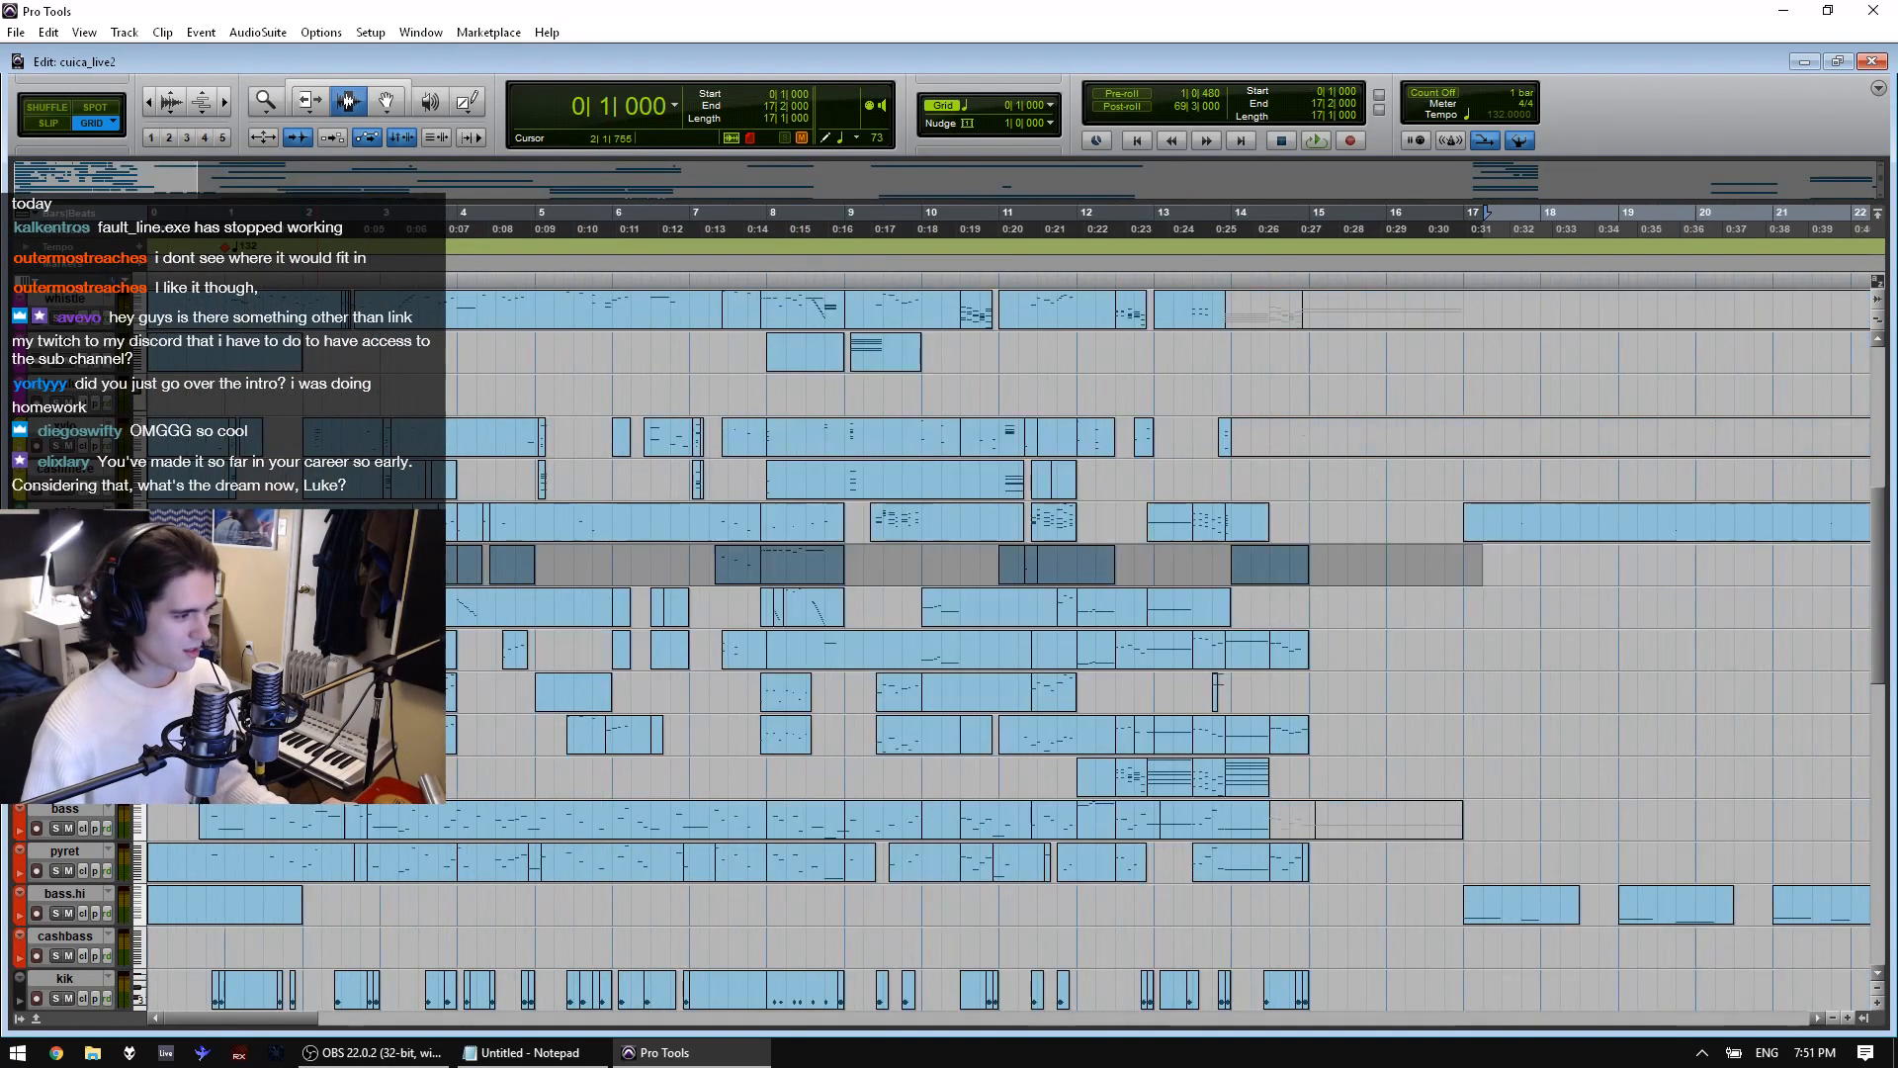
Select the spring track's range from the start to 14|3 and play the spring part from 5|3
{"action": "scroll", "coordinate": [487, 510], "scroll_direction": "up", "scroll_amount": 8}
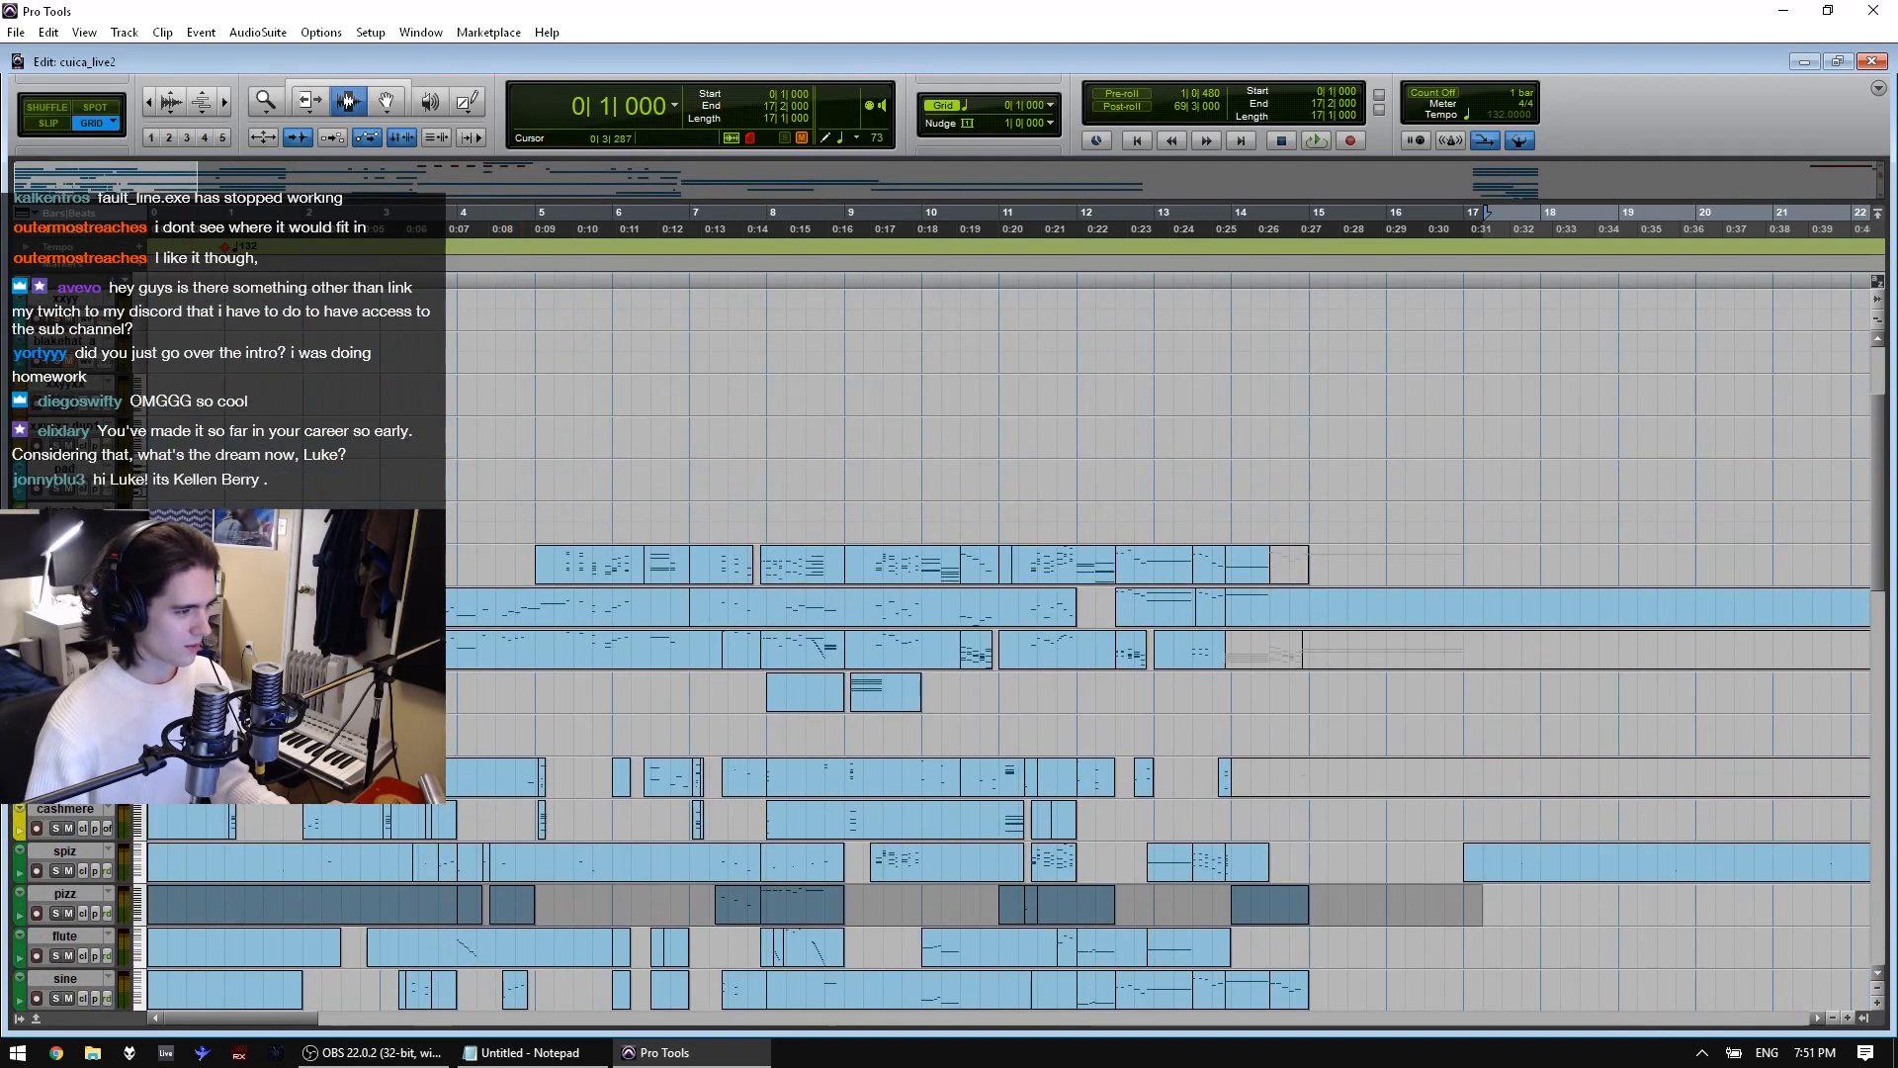
{"action": "left_click_drag", "start_coordinate": [1190, 565], "coordinate": [1271, 567]}
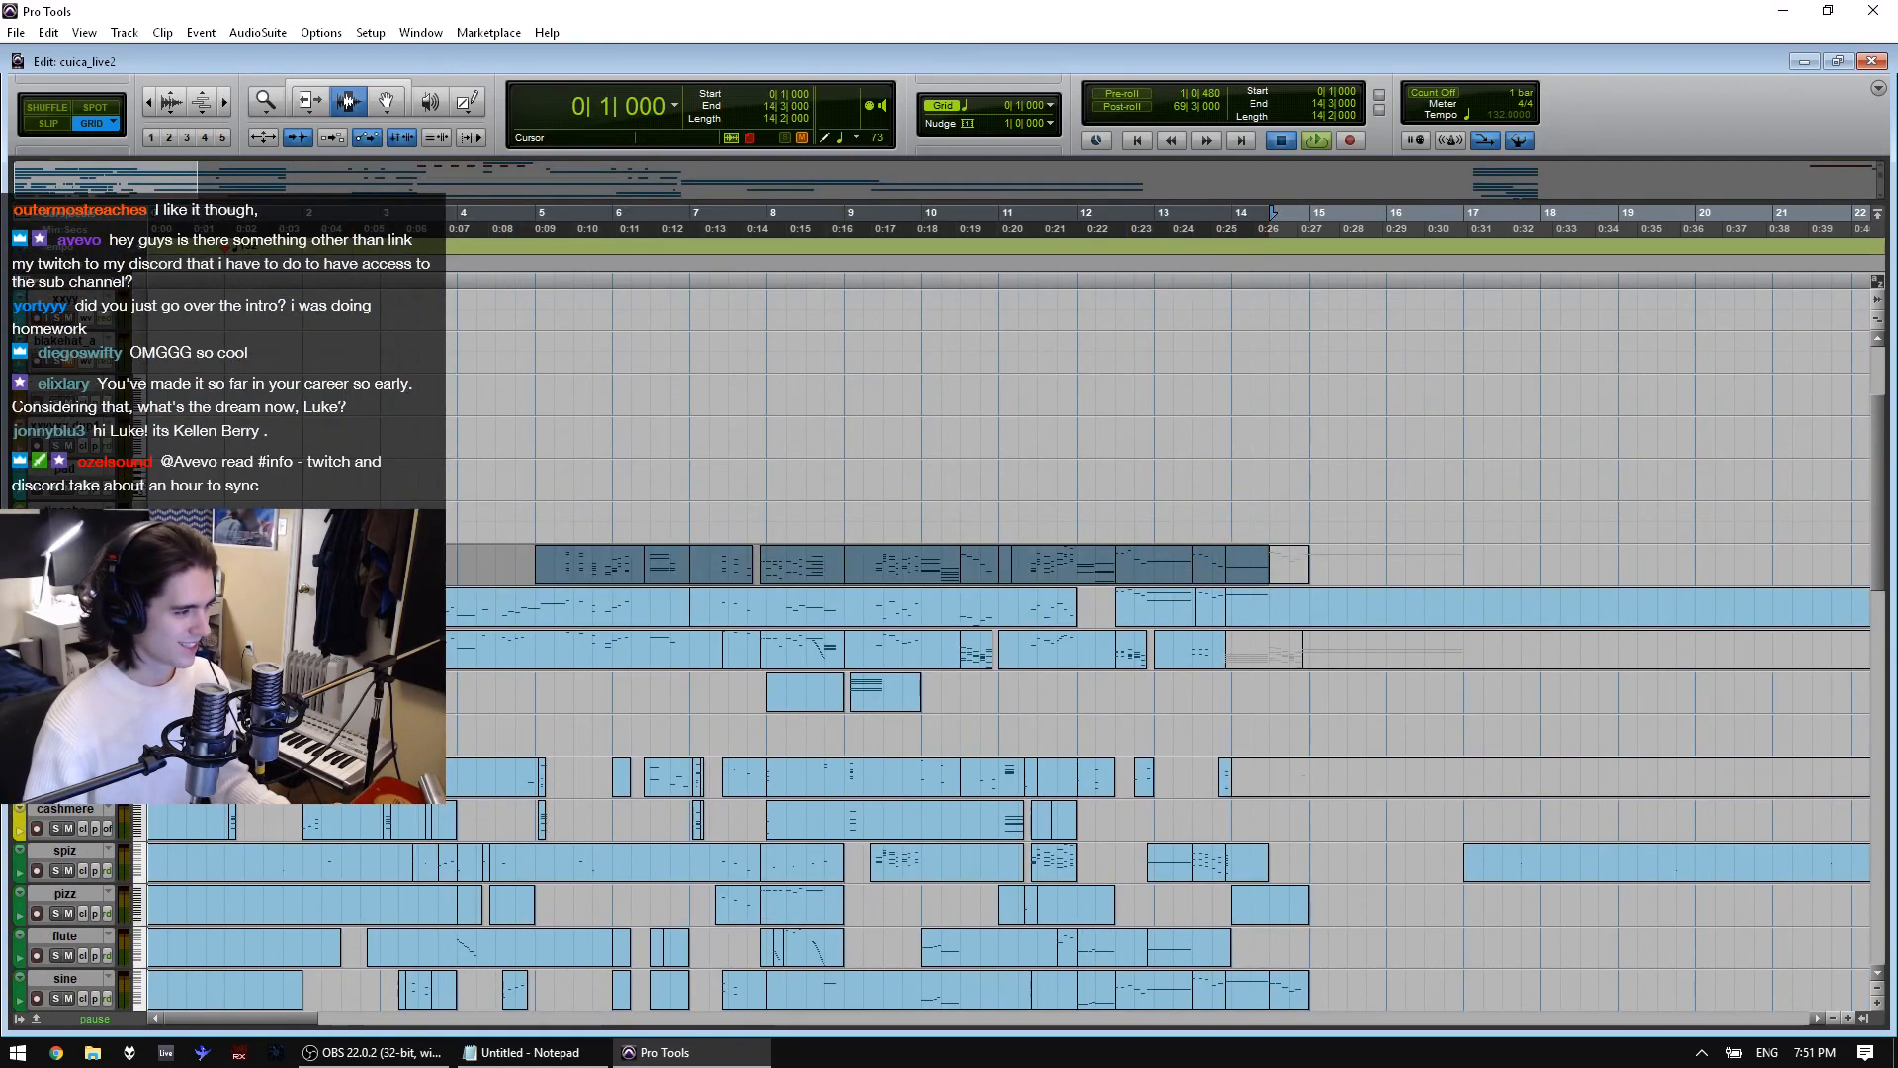
{"action": "left_click", "coordinate": [263, 565]}
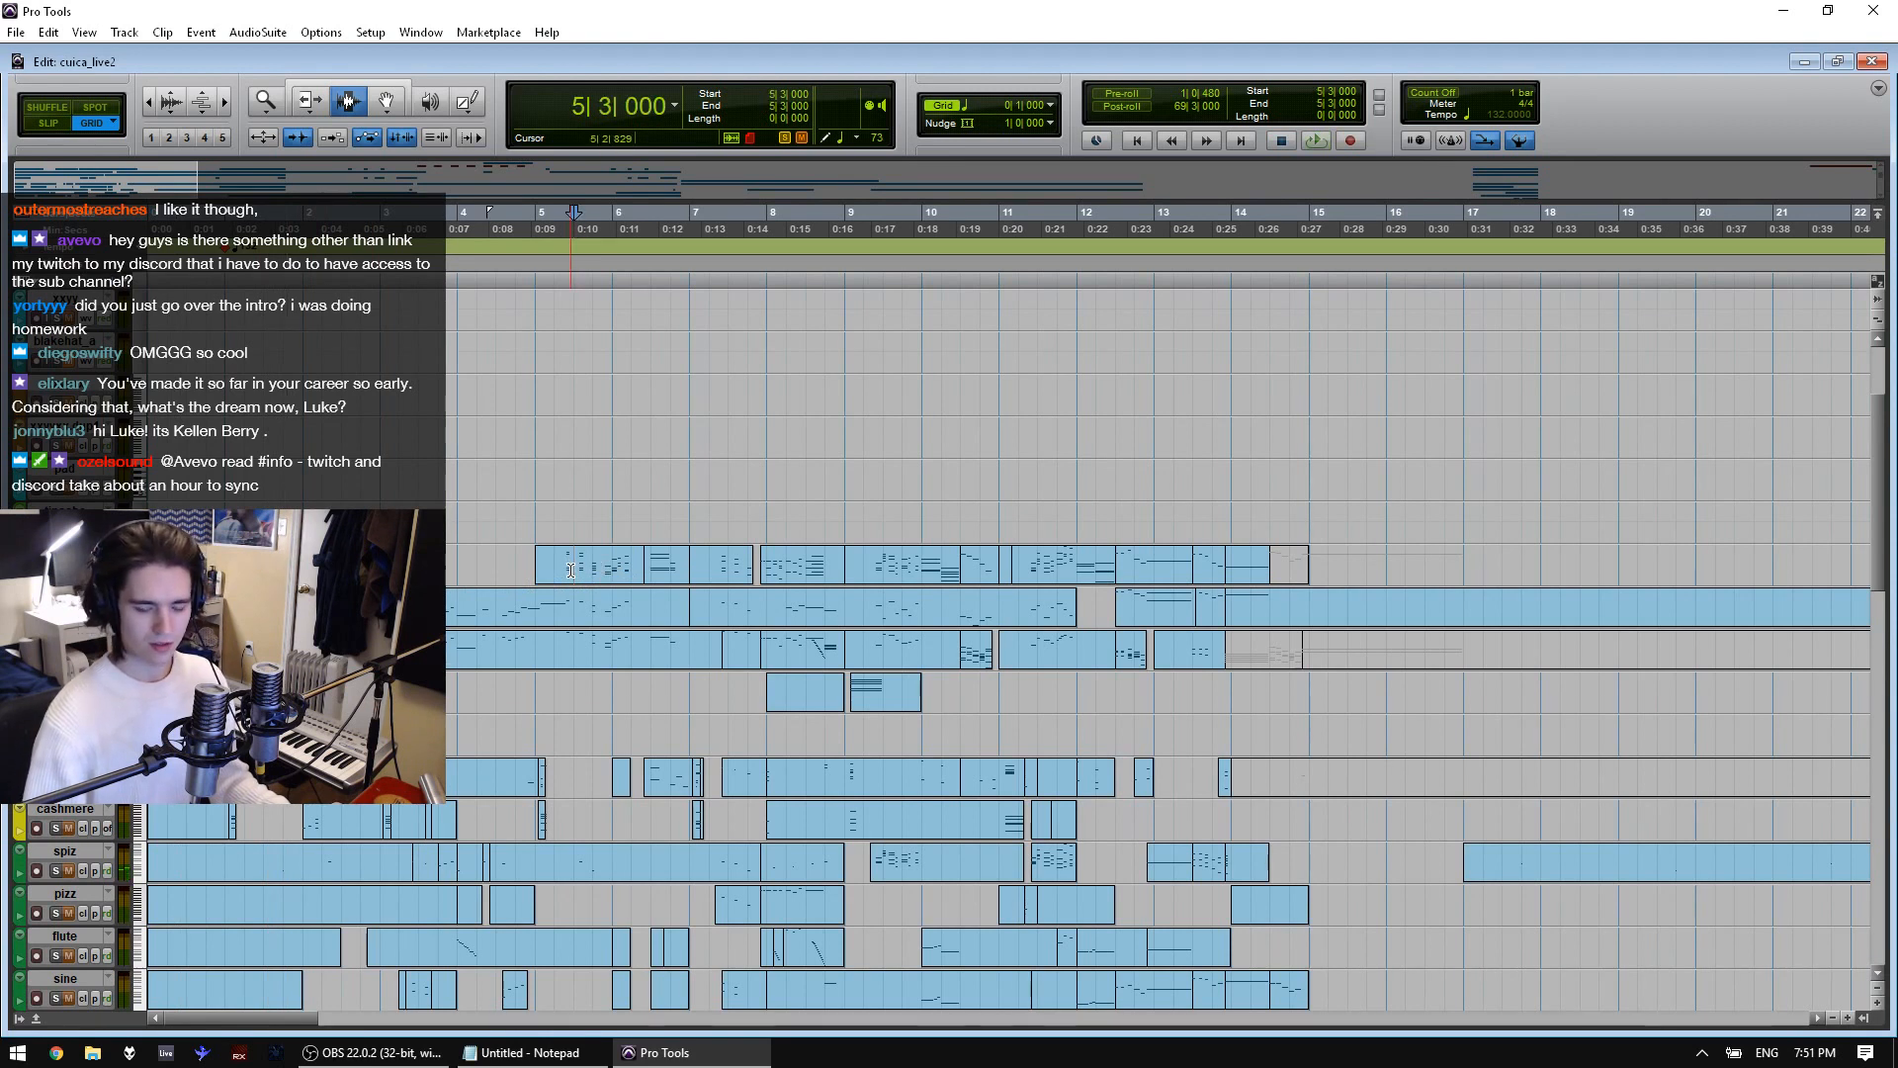
{"action": "key", "text": "space"}
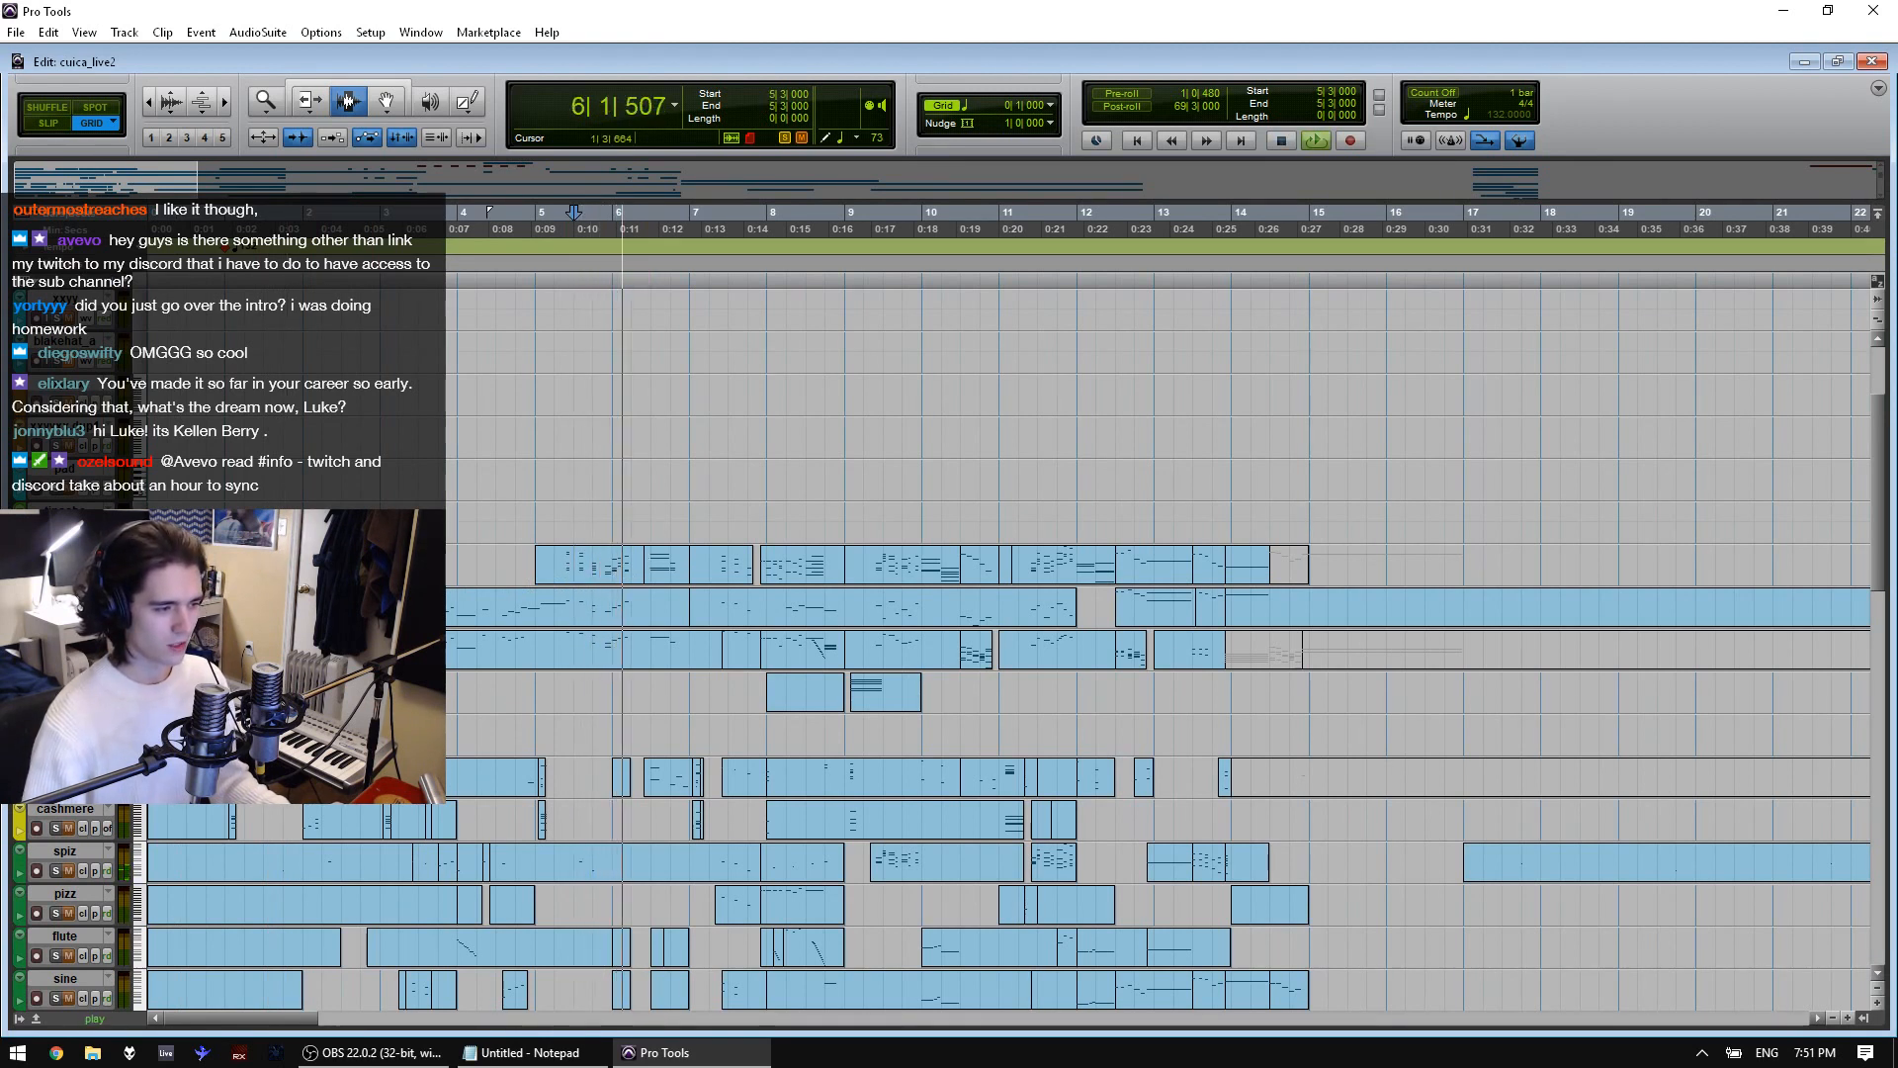
{"action": "key", "text": "space"}
Play the spring clip starting at 7|4|640, then audition the part from 3|2 and 9|2
{"action": "double_click", "coordinate": [803, 565]}
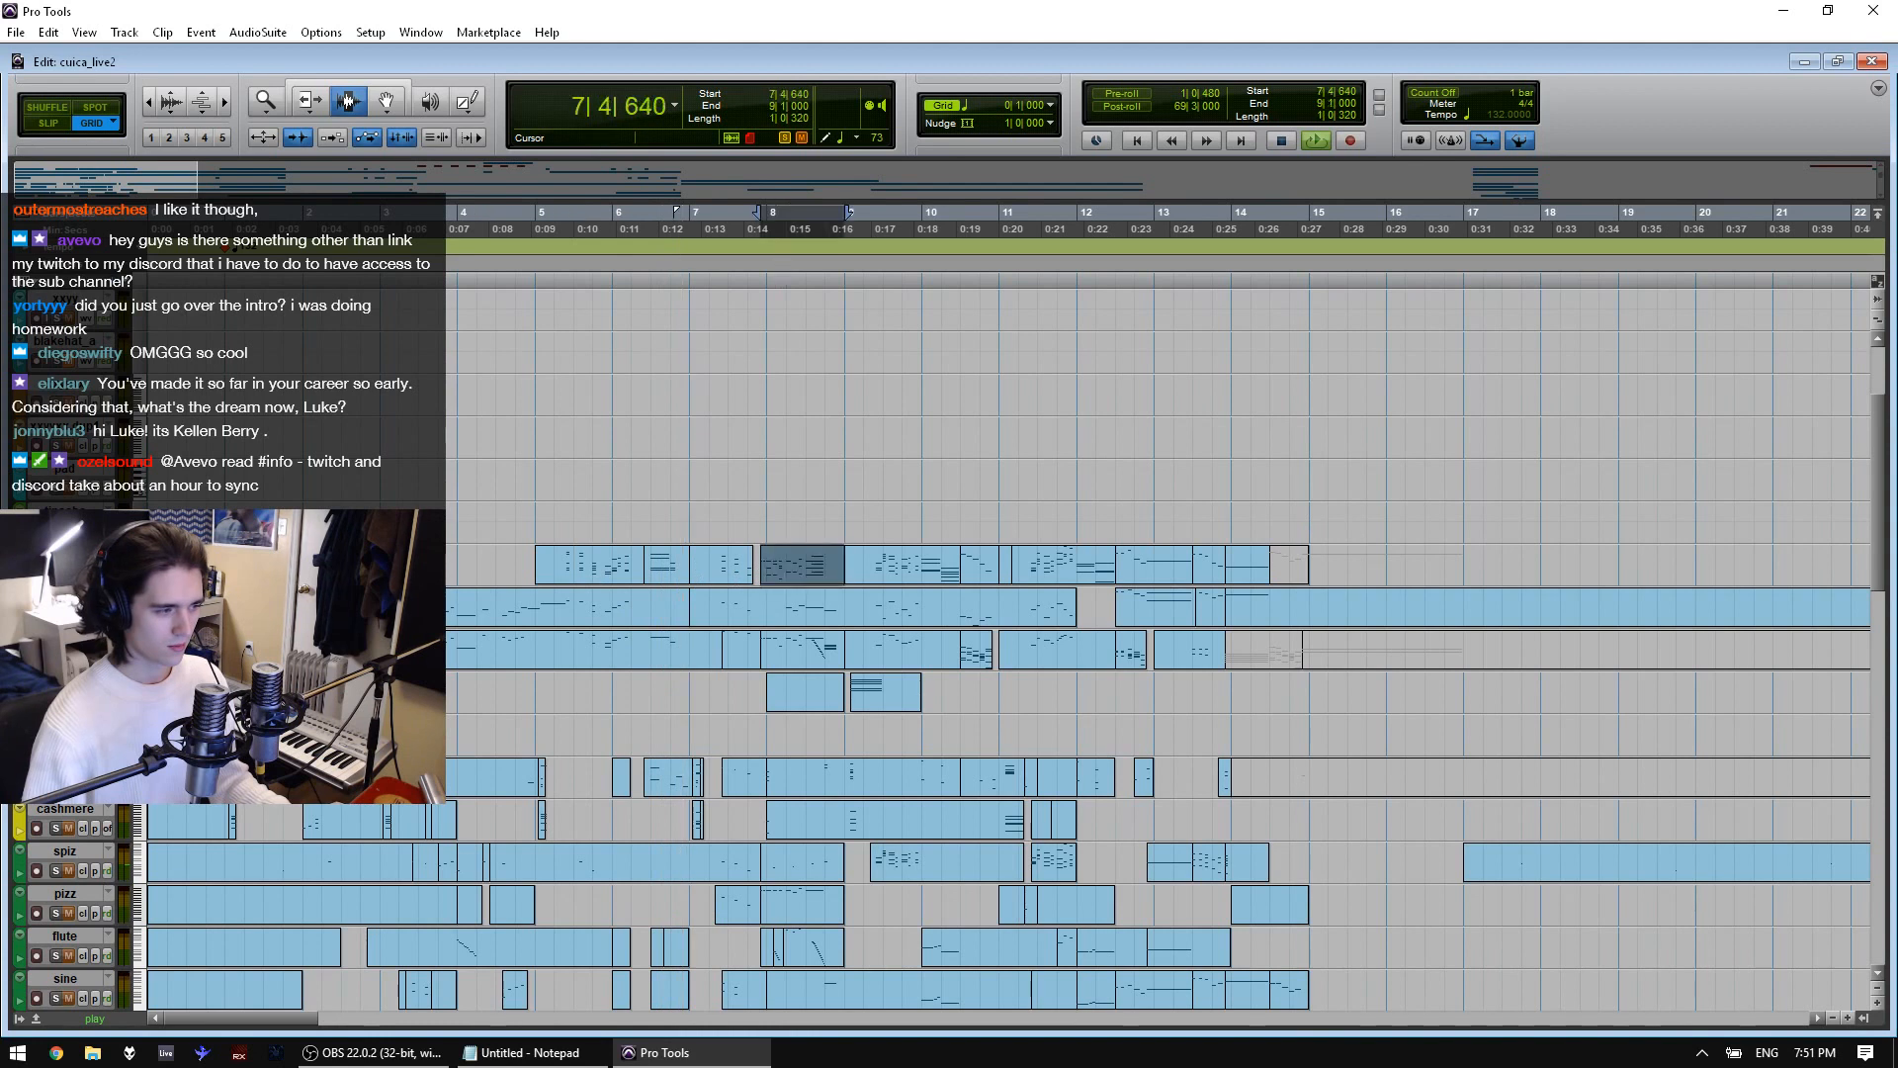
{"action": "key", "text": "space"}
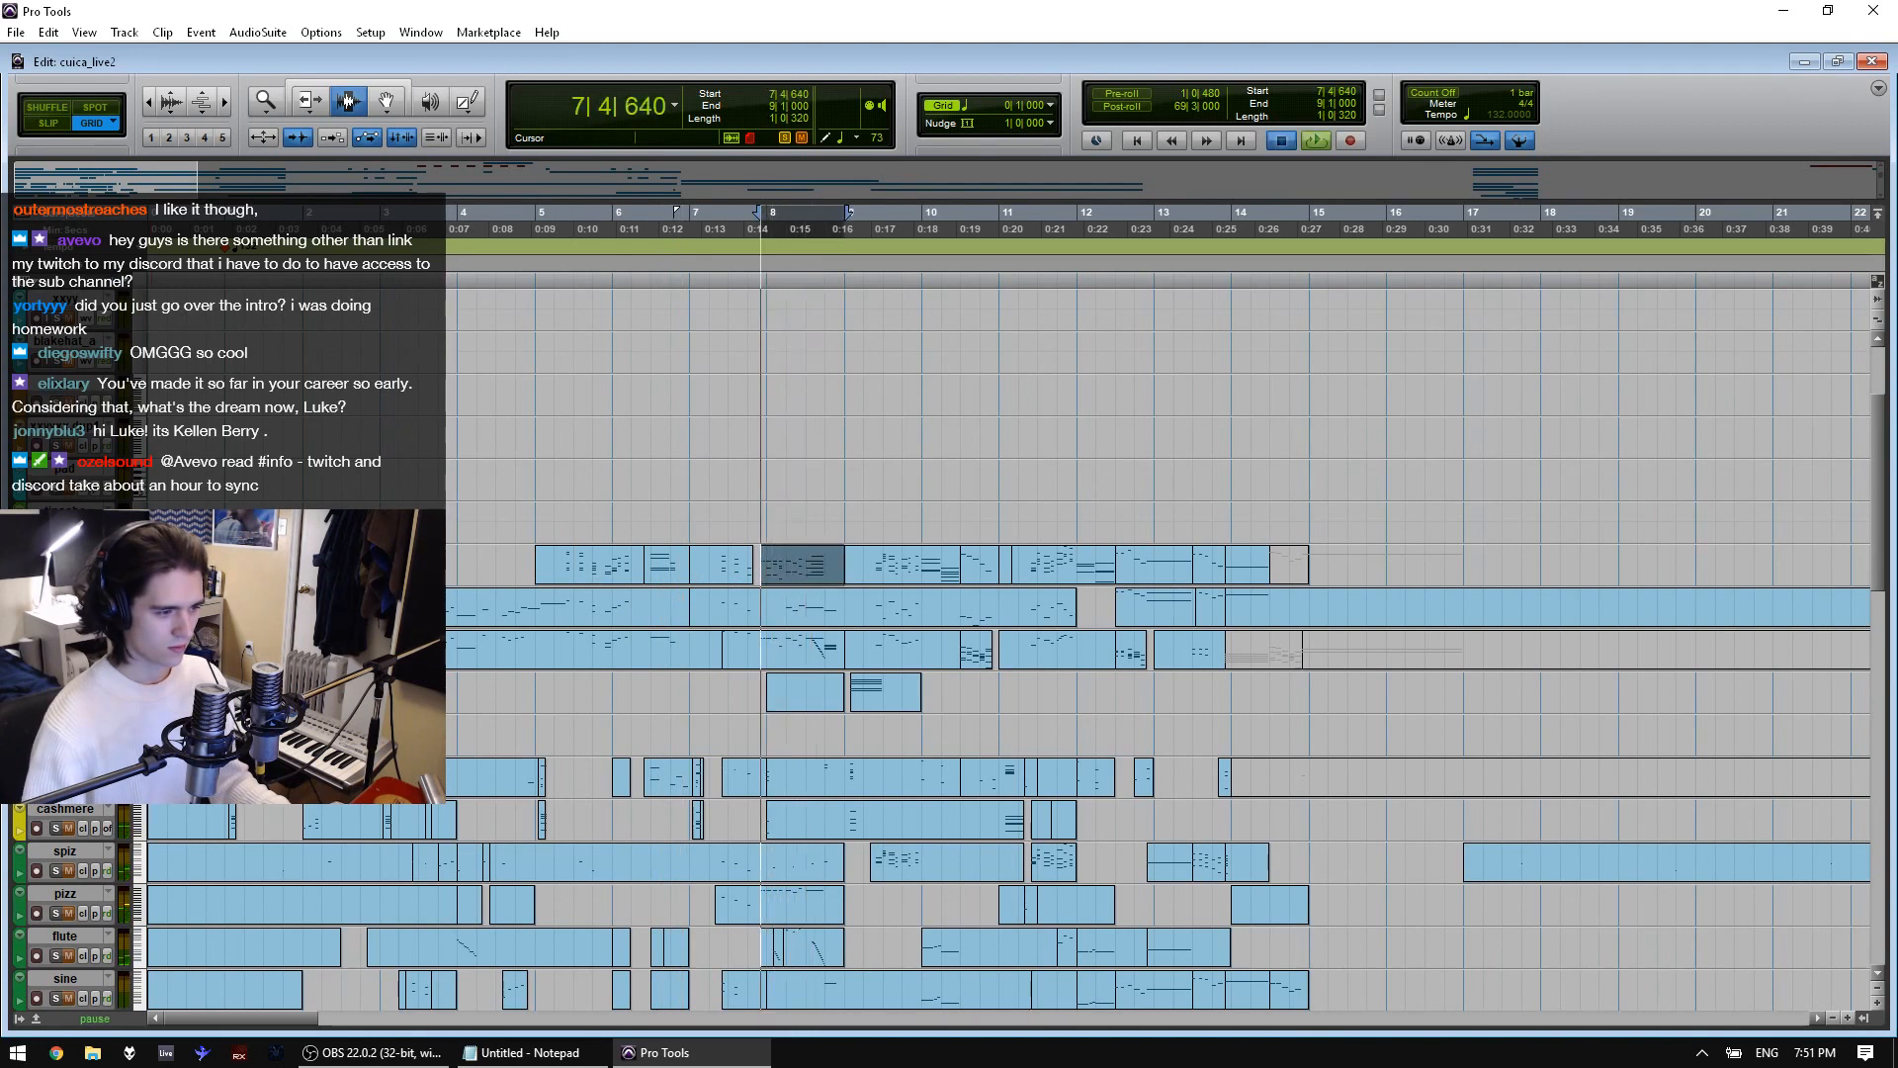
{"action": "left_click", "coordinate": [400, 564]}
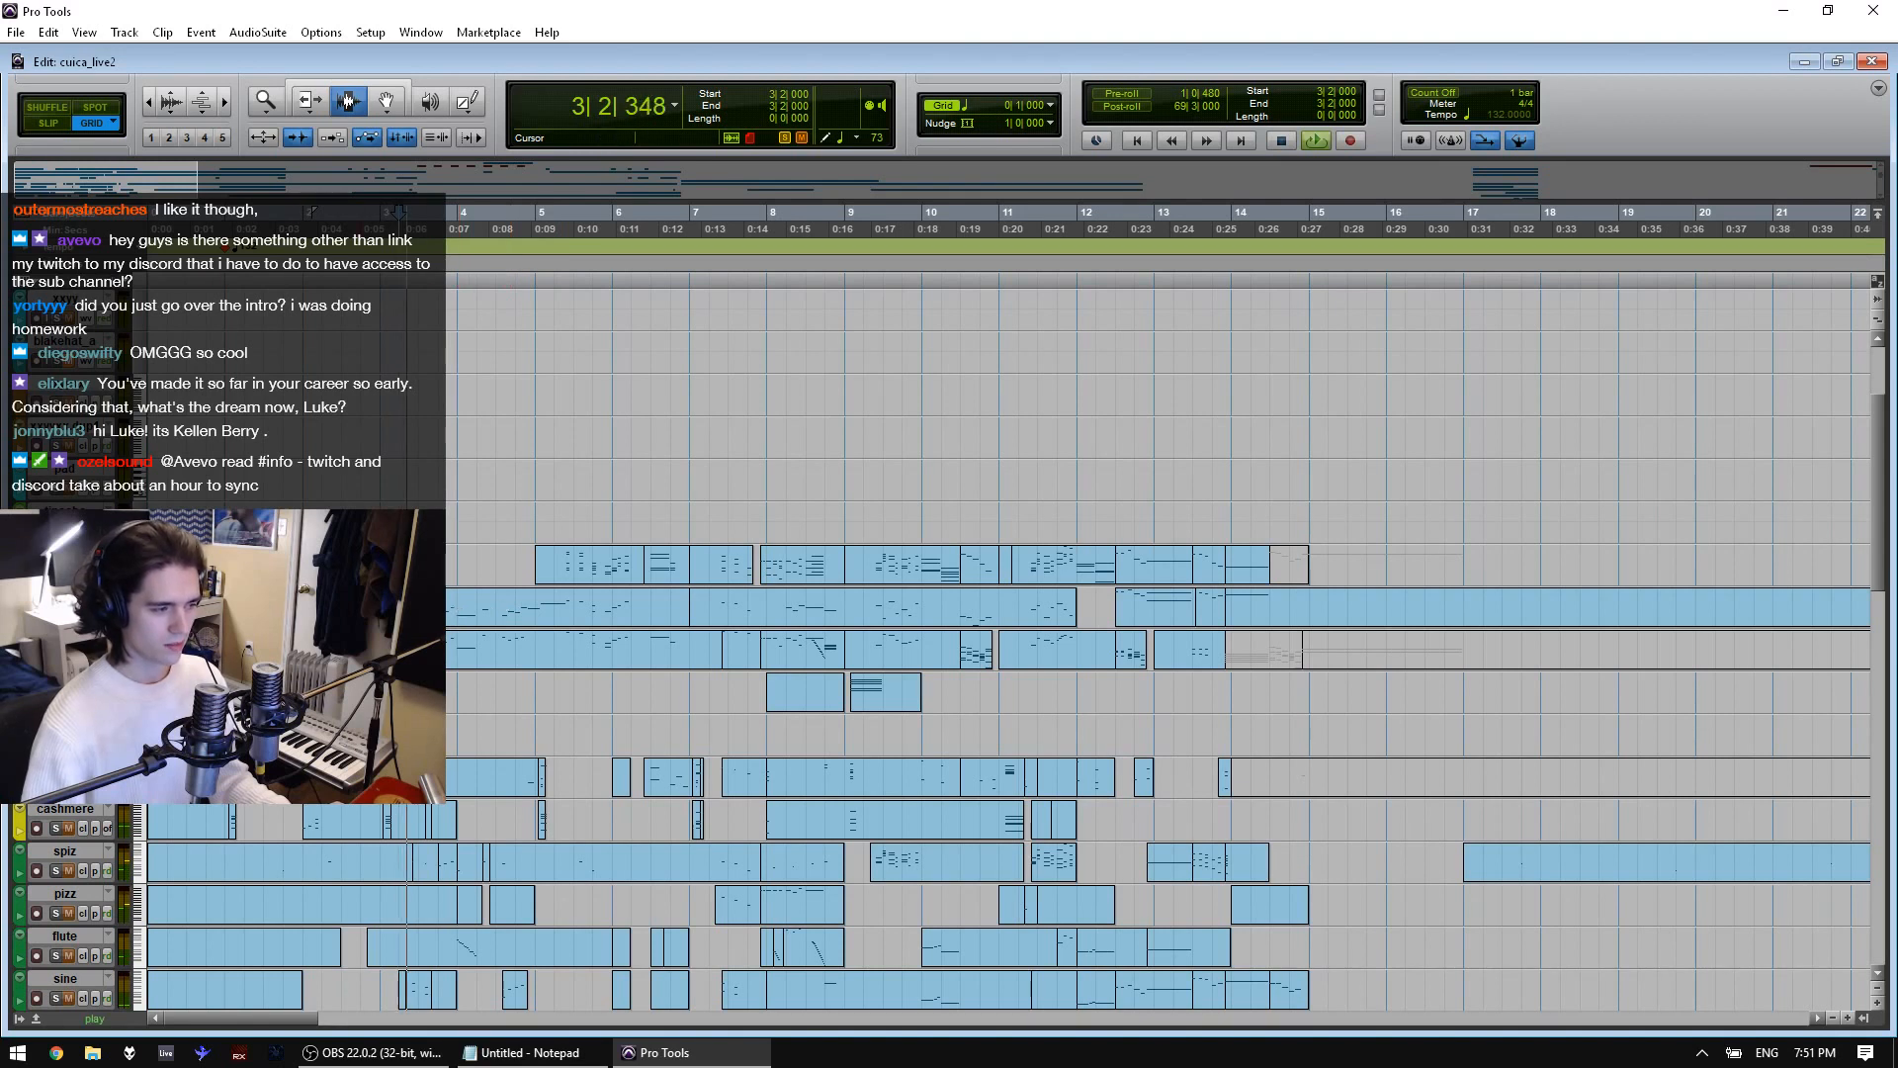
{"action": "left_click", "coordinate": [872, 616]}
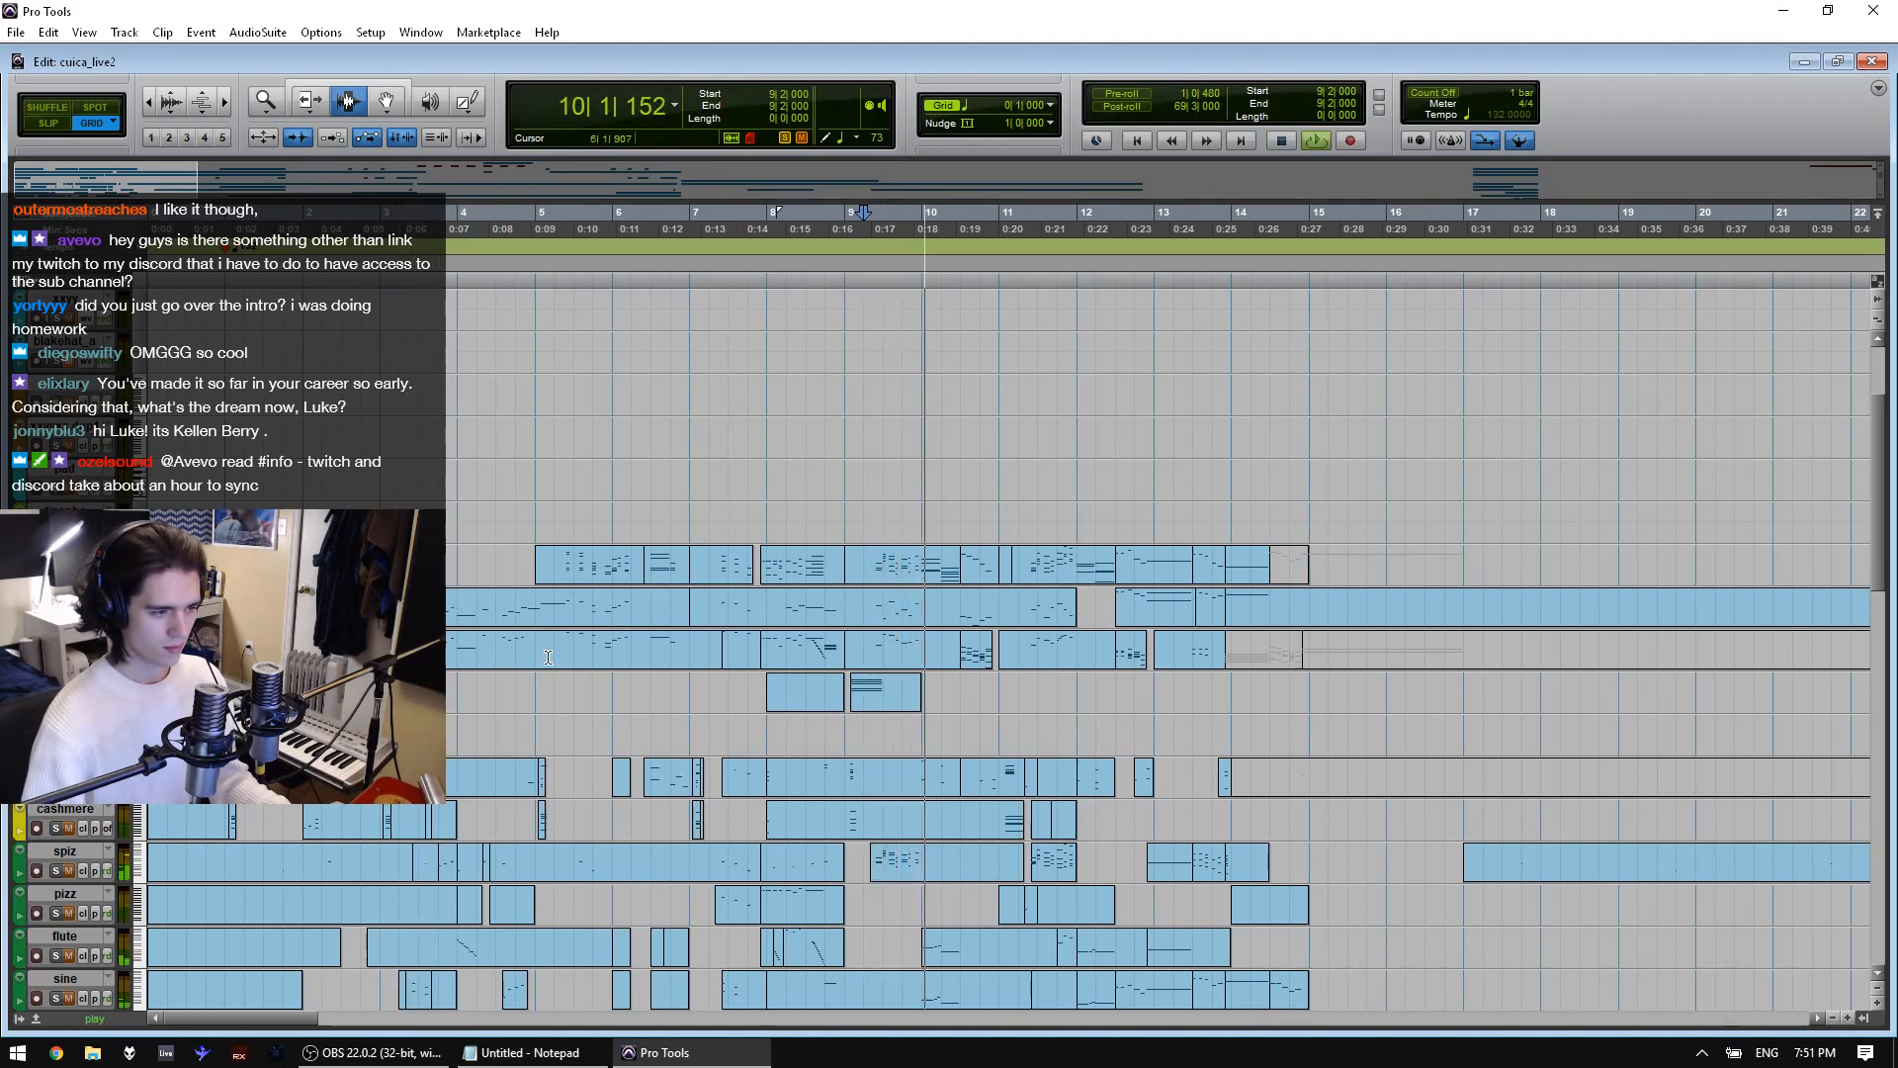
{"action": "key", "text": "space"}
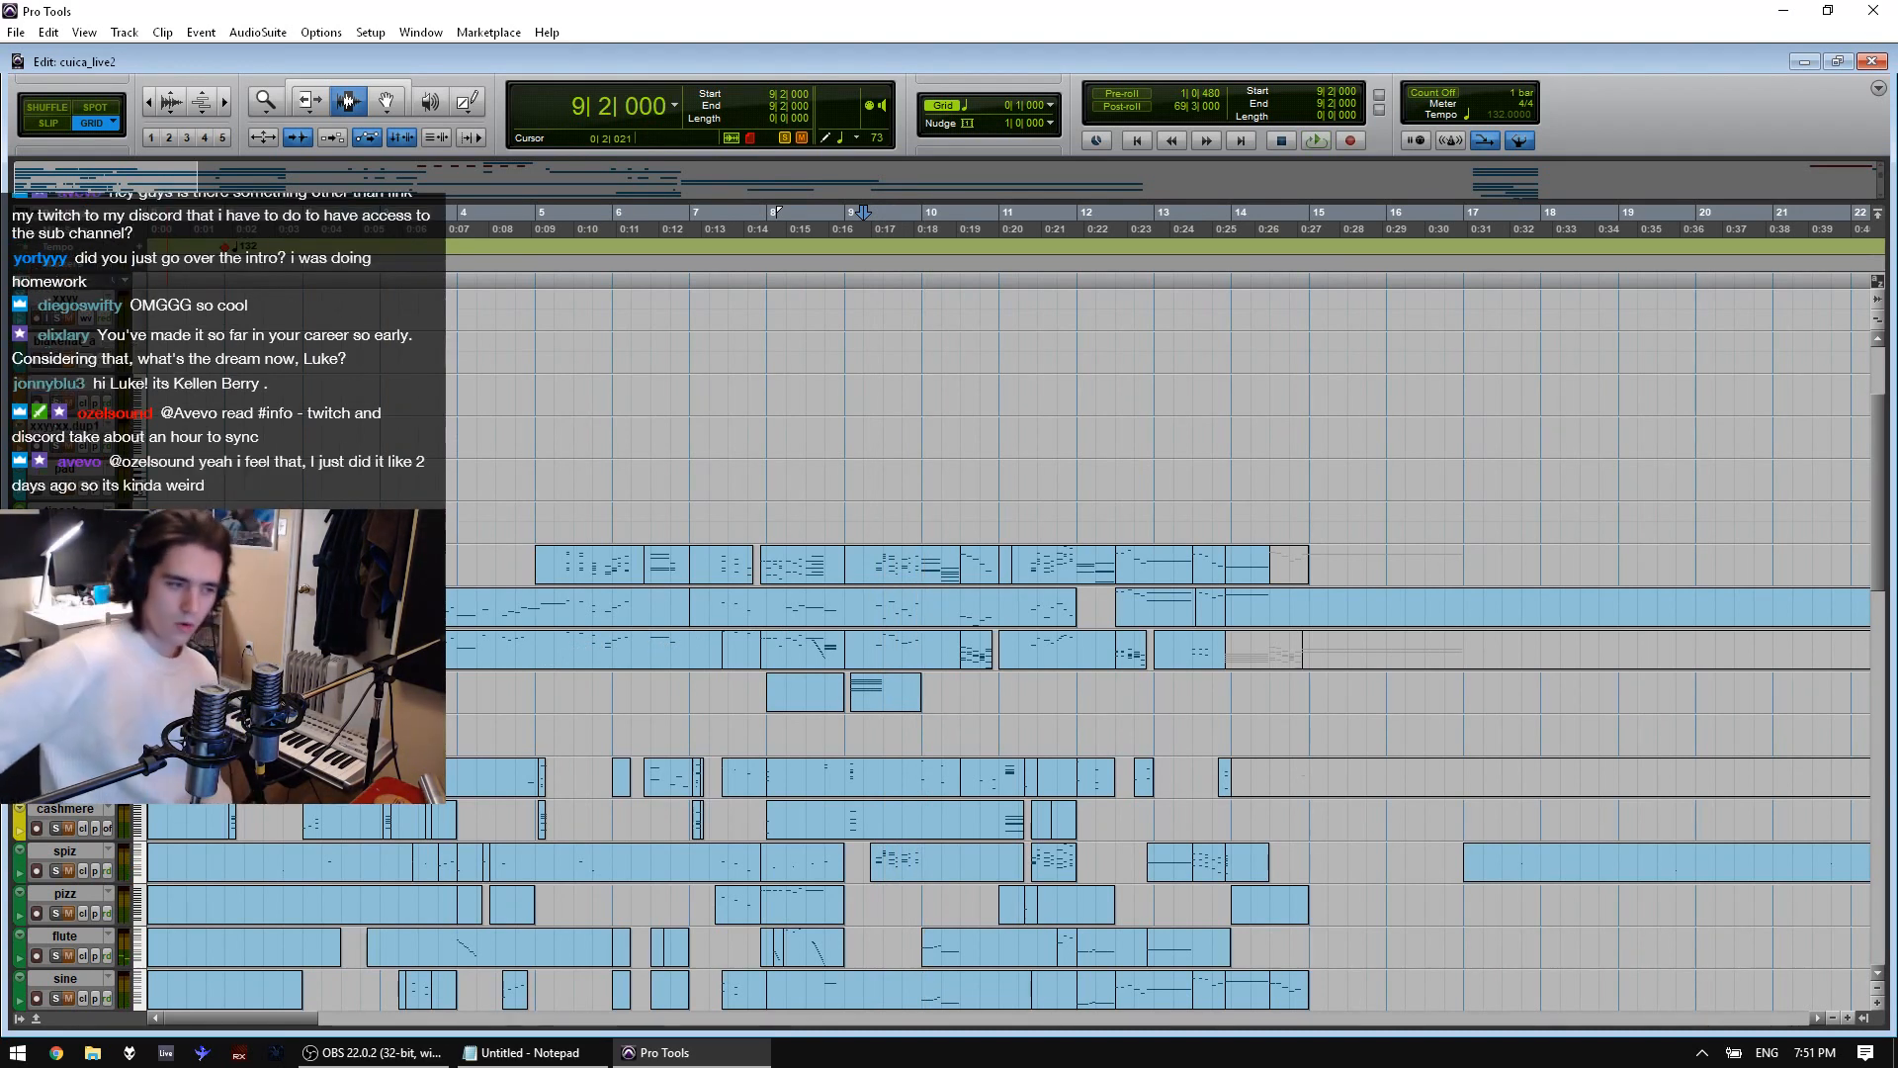
{"action": "key", "text": "space"}
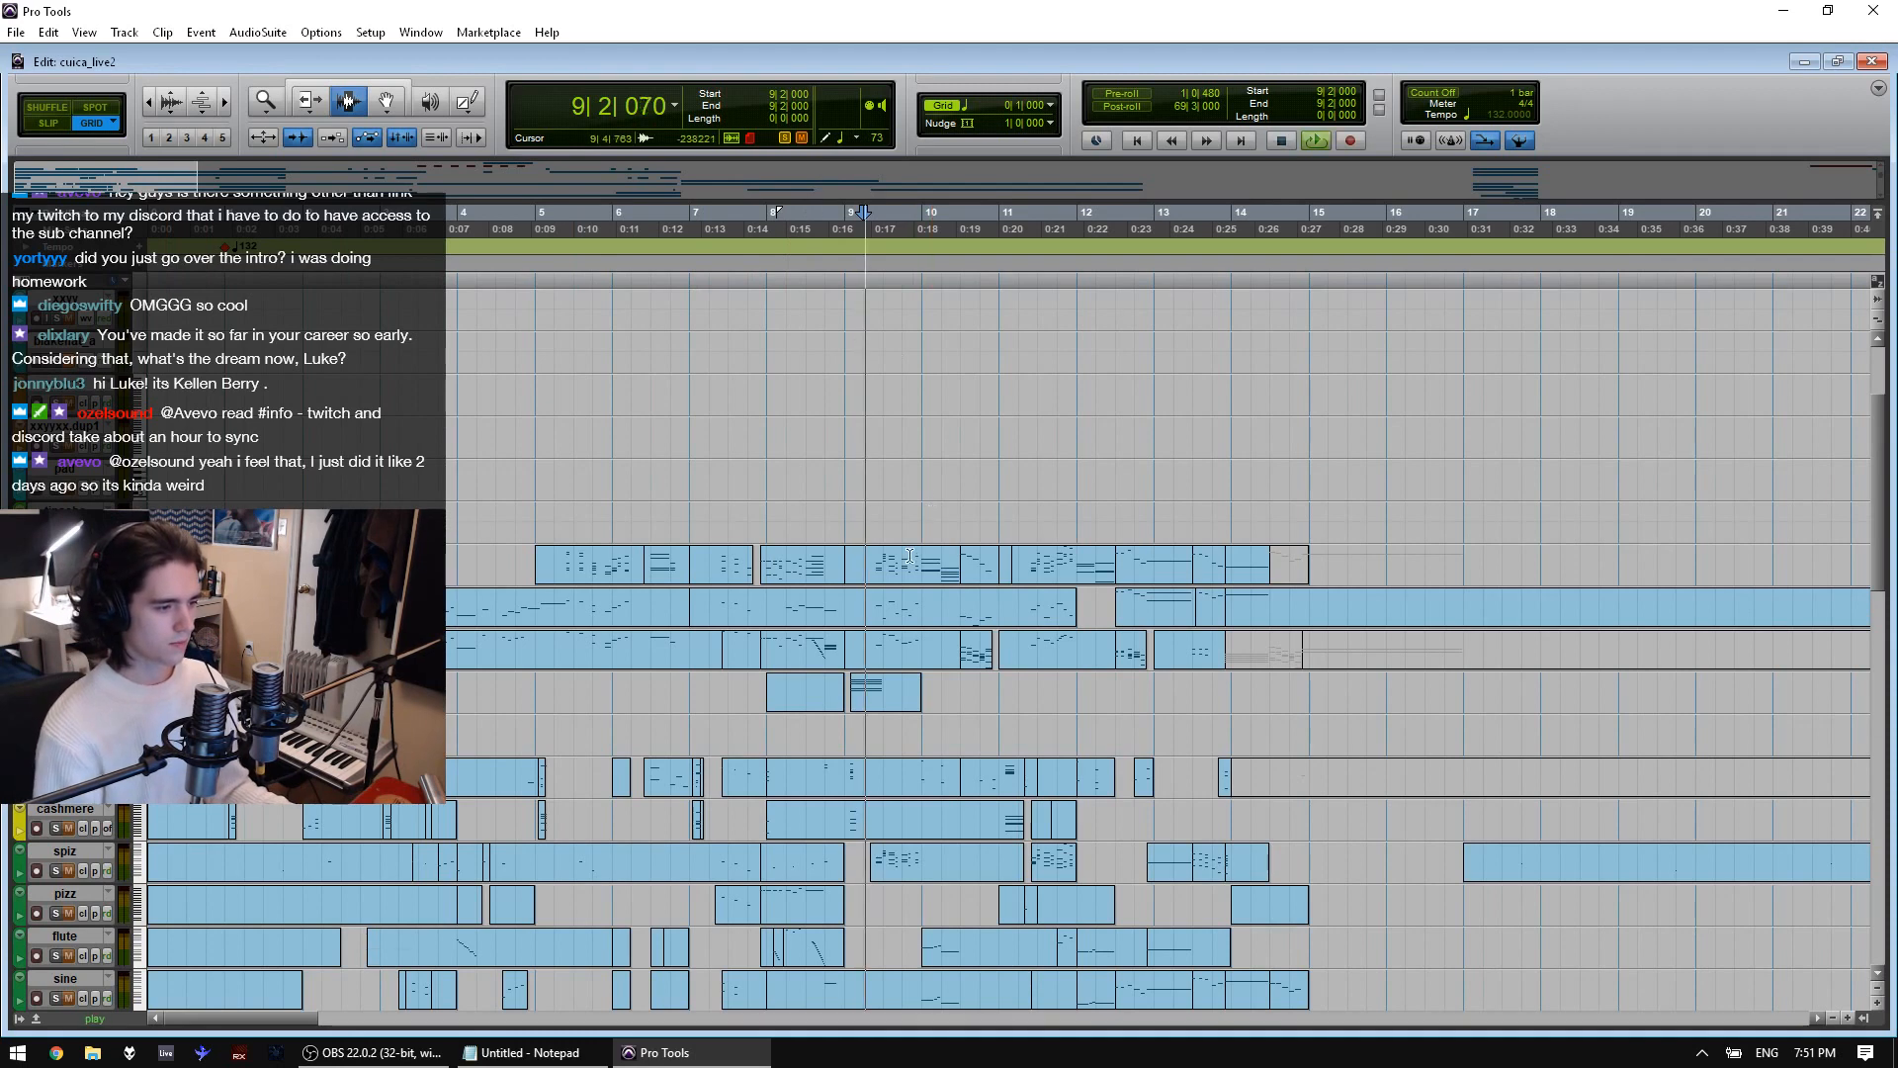
Select the spring clip spanning 9|1 to 10|3 and open it in the MIDI Editor
{"action": "left_click", "coordinate": [904, 579]}
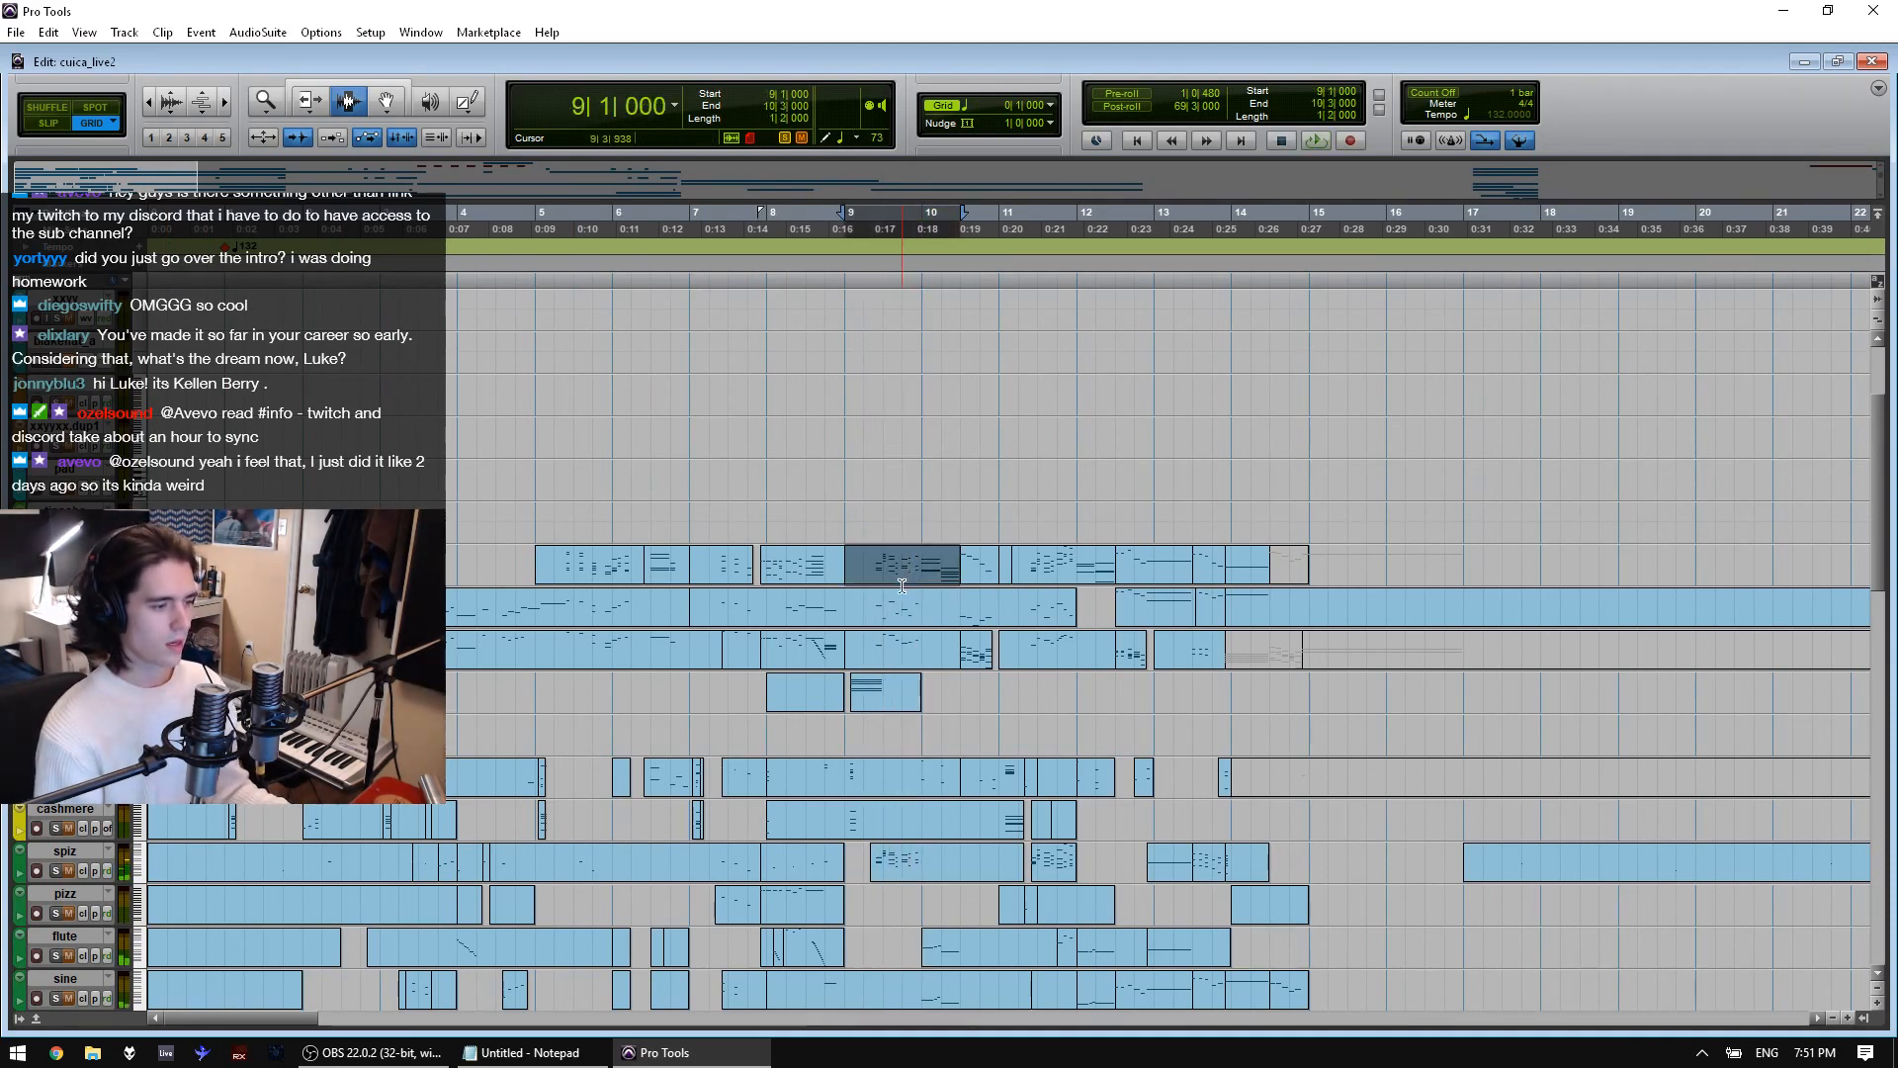
{"action": "right_click", "coordinate": [920, 557]}
{"action": "left_click", "coordinate": [968, 507]}
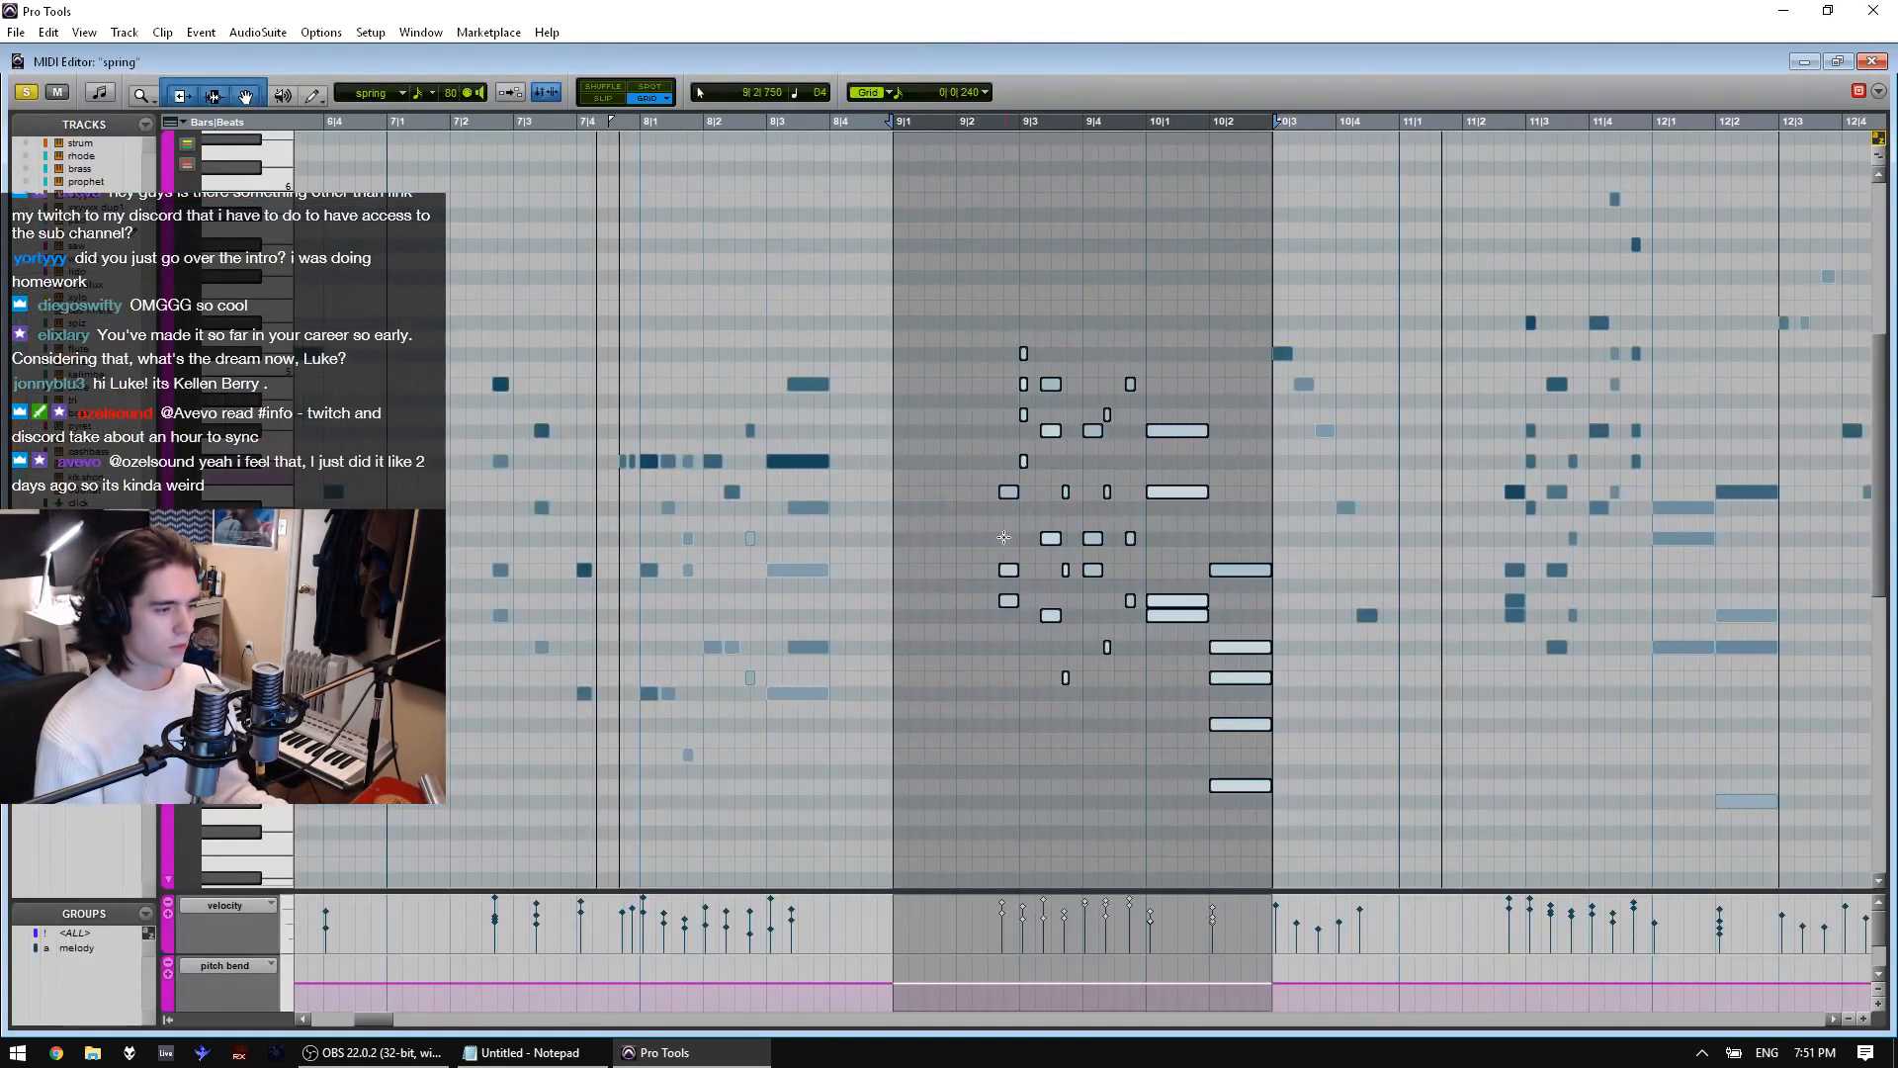
Delete the harmony notes below the spring clip's top melody notes between 9|2 and 9|4
{"action": "left_click_drag", "start_coordinate": [991, 553], "coordinate": [1021, 610]}
{"action": "key", "text": "Delete"}
{"action": "left_click_drag", "start_coordinate": [1014, 369], "coordinate": [1040, 477]}
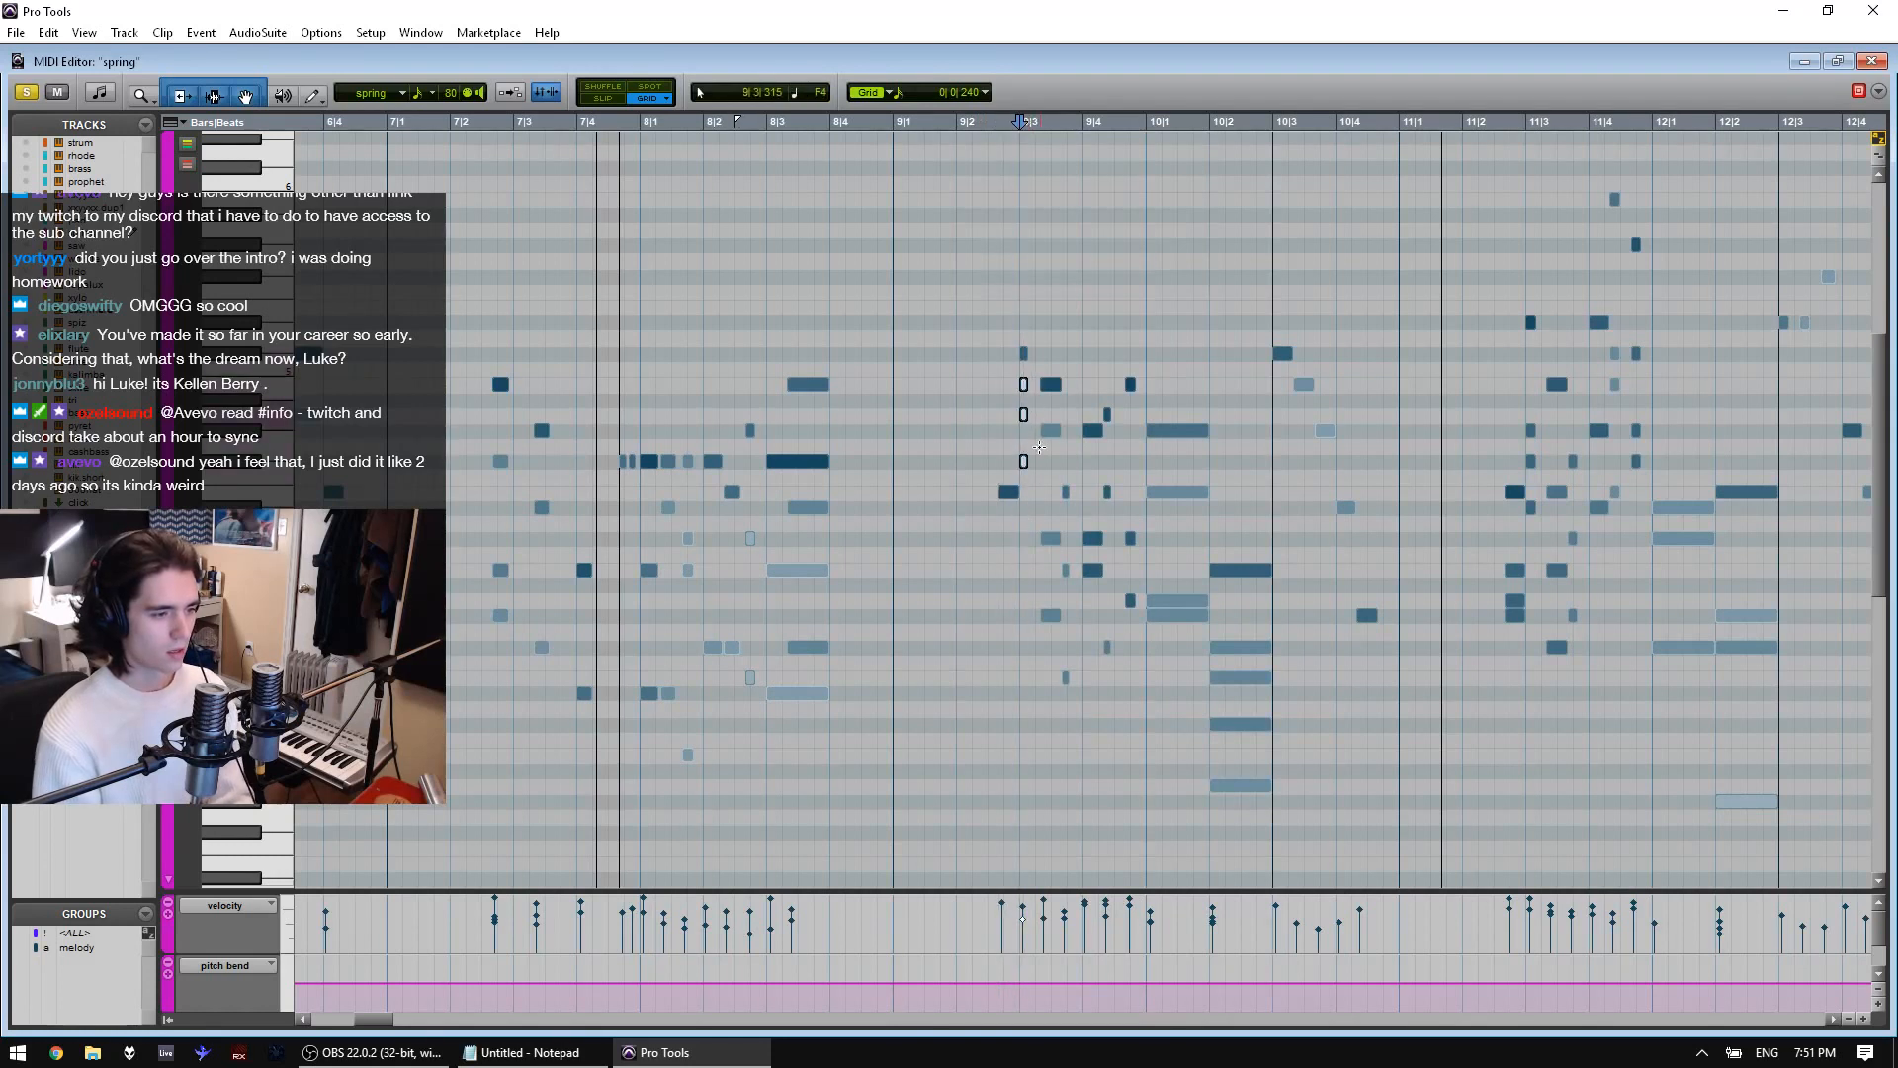
{"action": "key", "text": "Delete"}
{"action": "left_click_drag", "start_coordinate": [1035, 408], "coordinate": [1059, 696]}
{"action": "key", "text": "Delete"}
{"action": "left_click_drag", "start_coordinate": [1057, 553], "coordinate": [1074, 731]}
{"action": "key", "text": "Delete"}
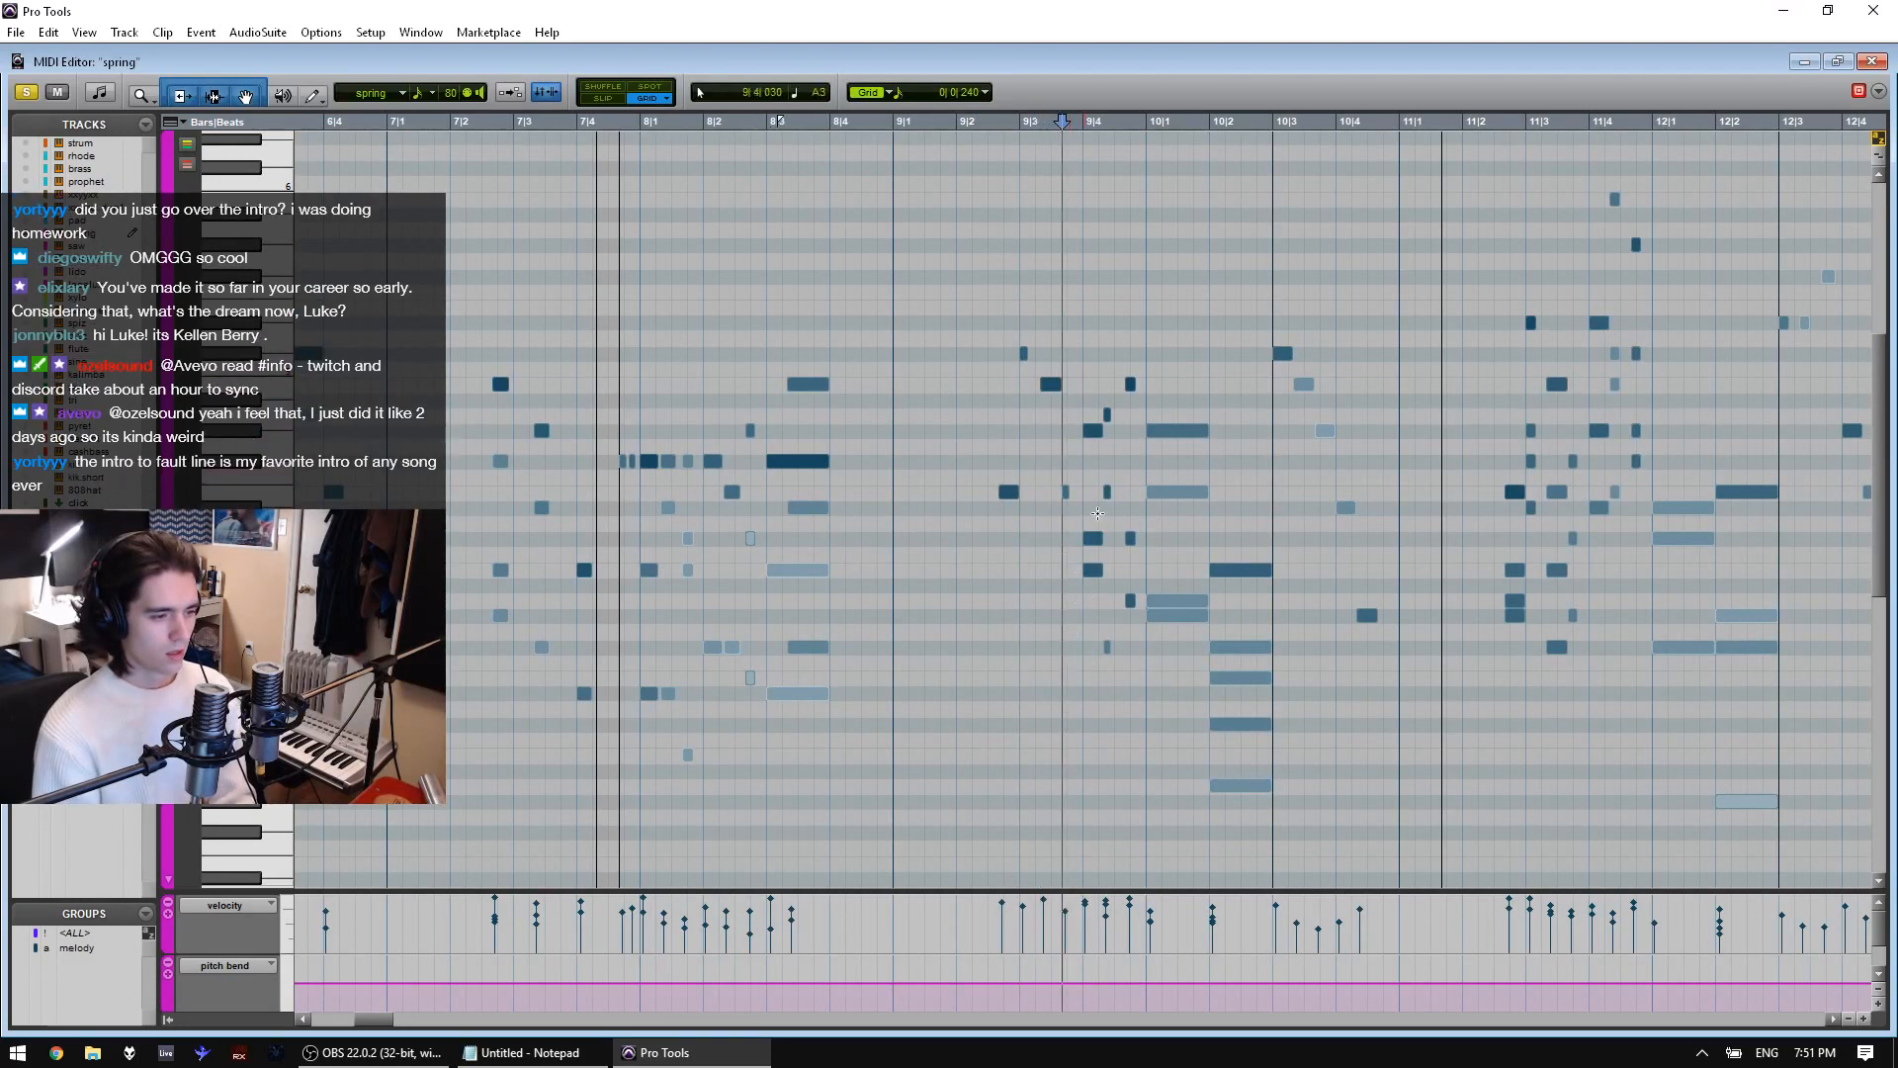
Delete the remaining lower chord notes from 9|4 through 10|1, keeping only the top melody line
{"action": "left_click_drag", "start_coordinate": [1095, 474], "coordinate": [1184, 501]}
{"action": "key", "text": "Delete"}
{"action": "key", "text": "Delete"}
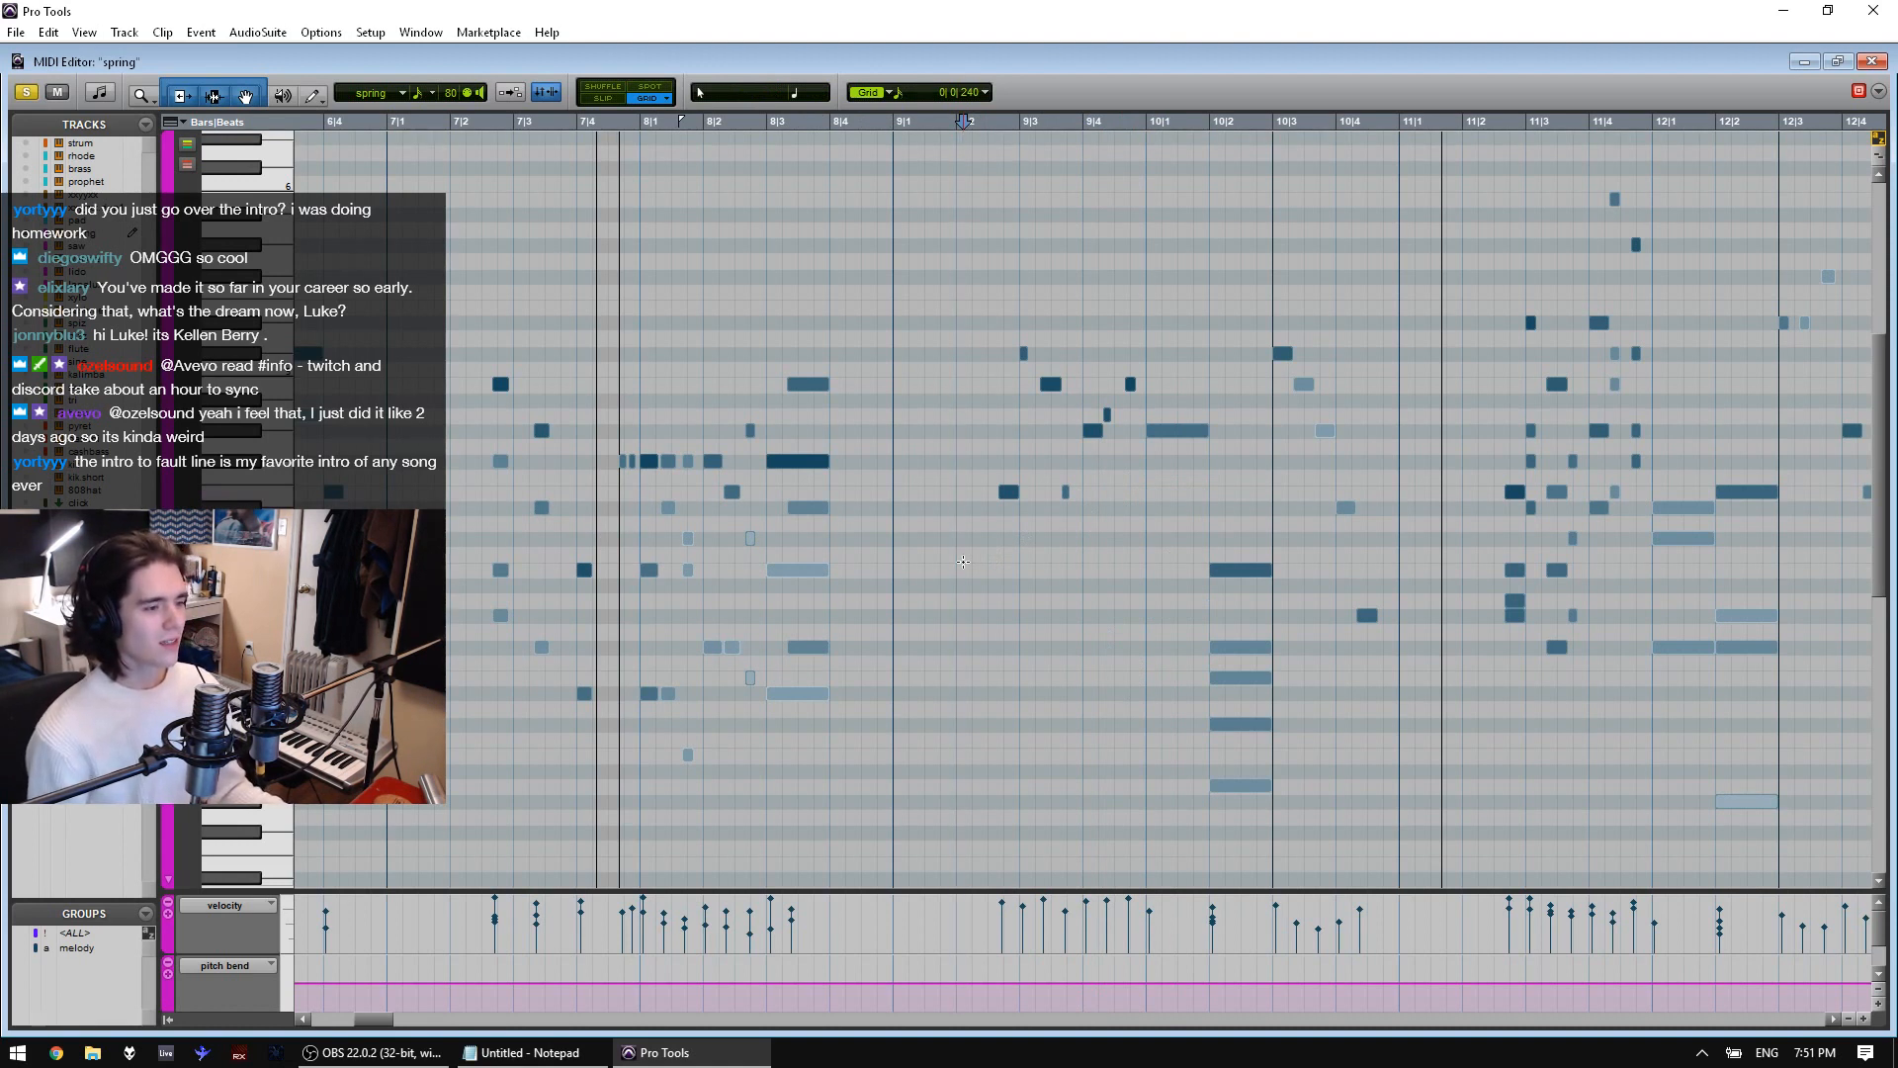
Play the thinned-out spring melody from about 9|2 and replay it
{"action": "key", "text": "space"}
{"action": "key", "text": "space"}
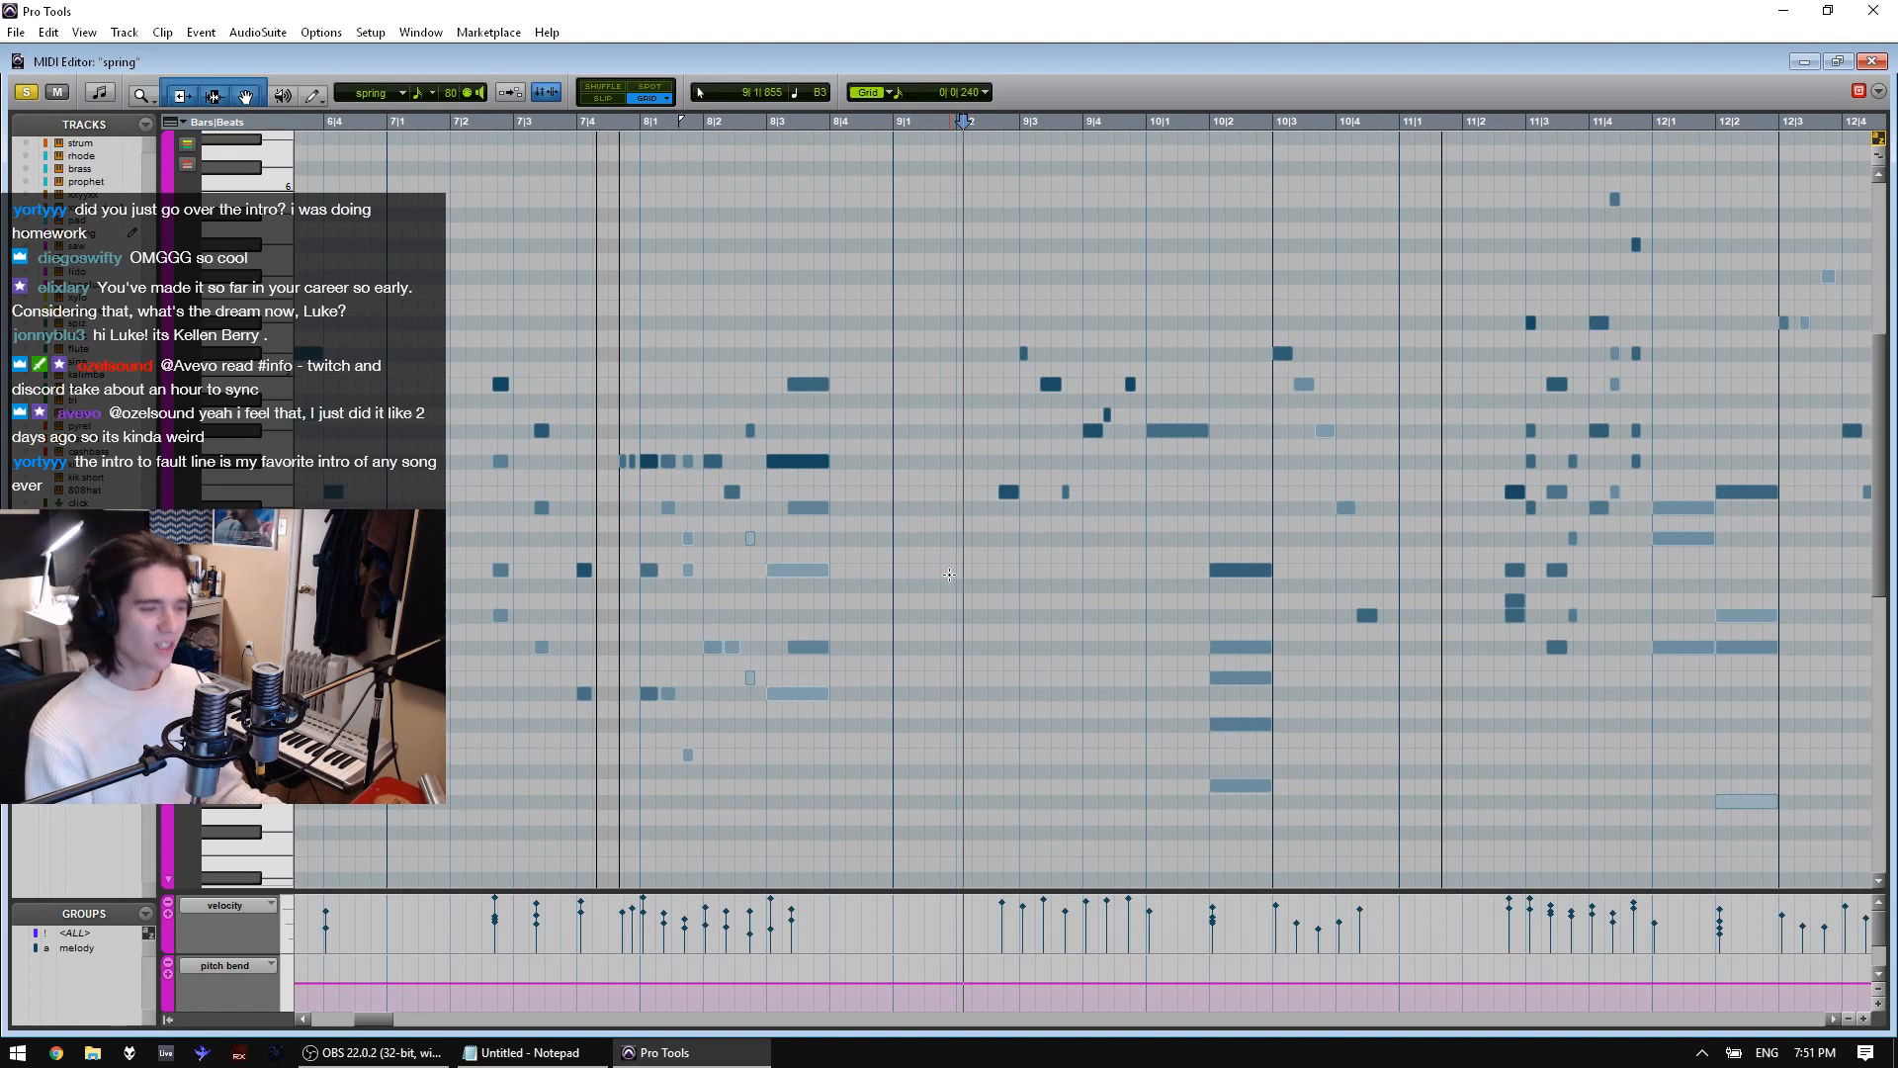
{"action": "key", "text": "space"}
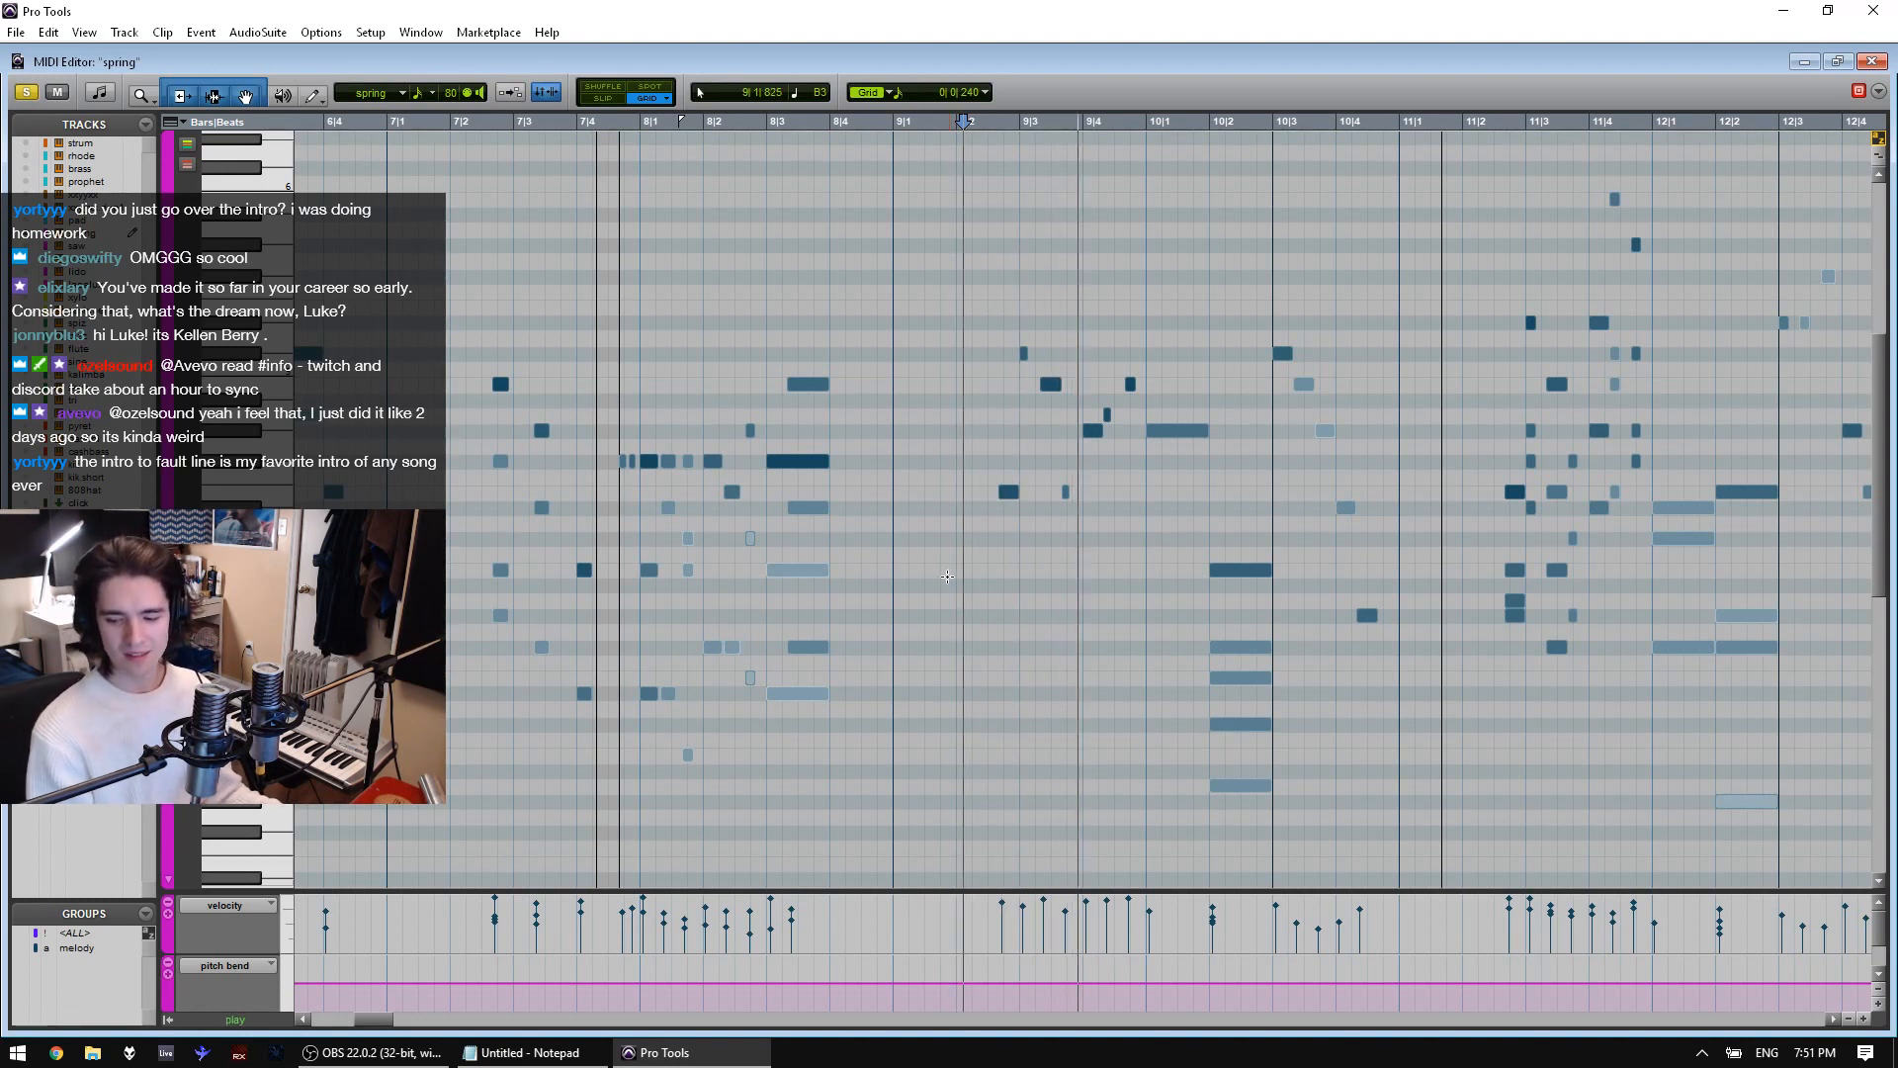
Replay the spring melody from about 9|2 up to the second note and stop playback
{"action": "key", "text": "space"}
{"action": "key", "text": "space"}
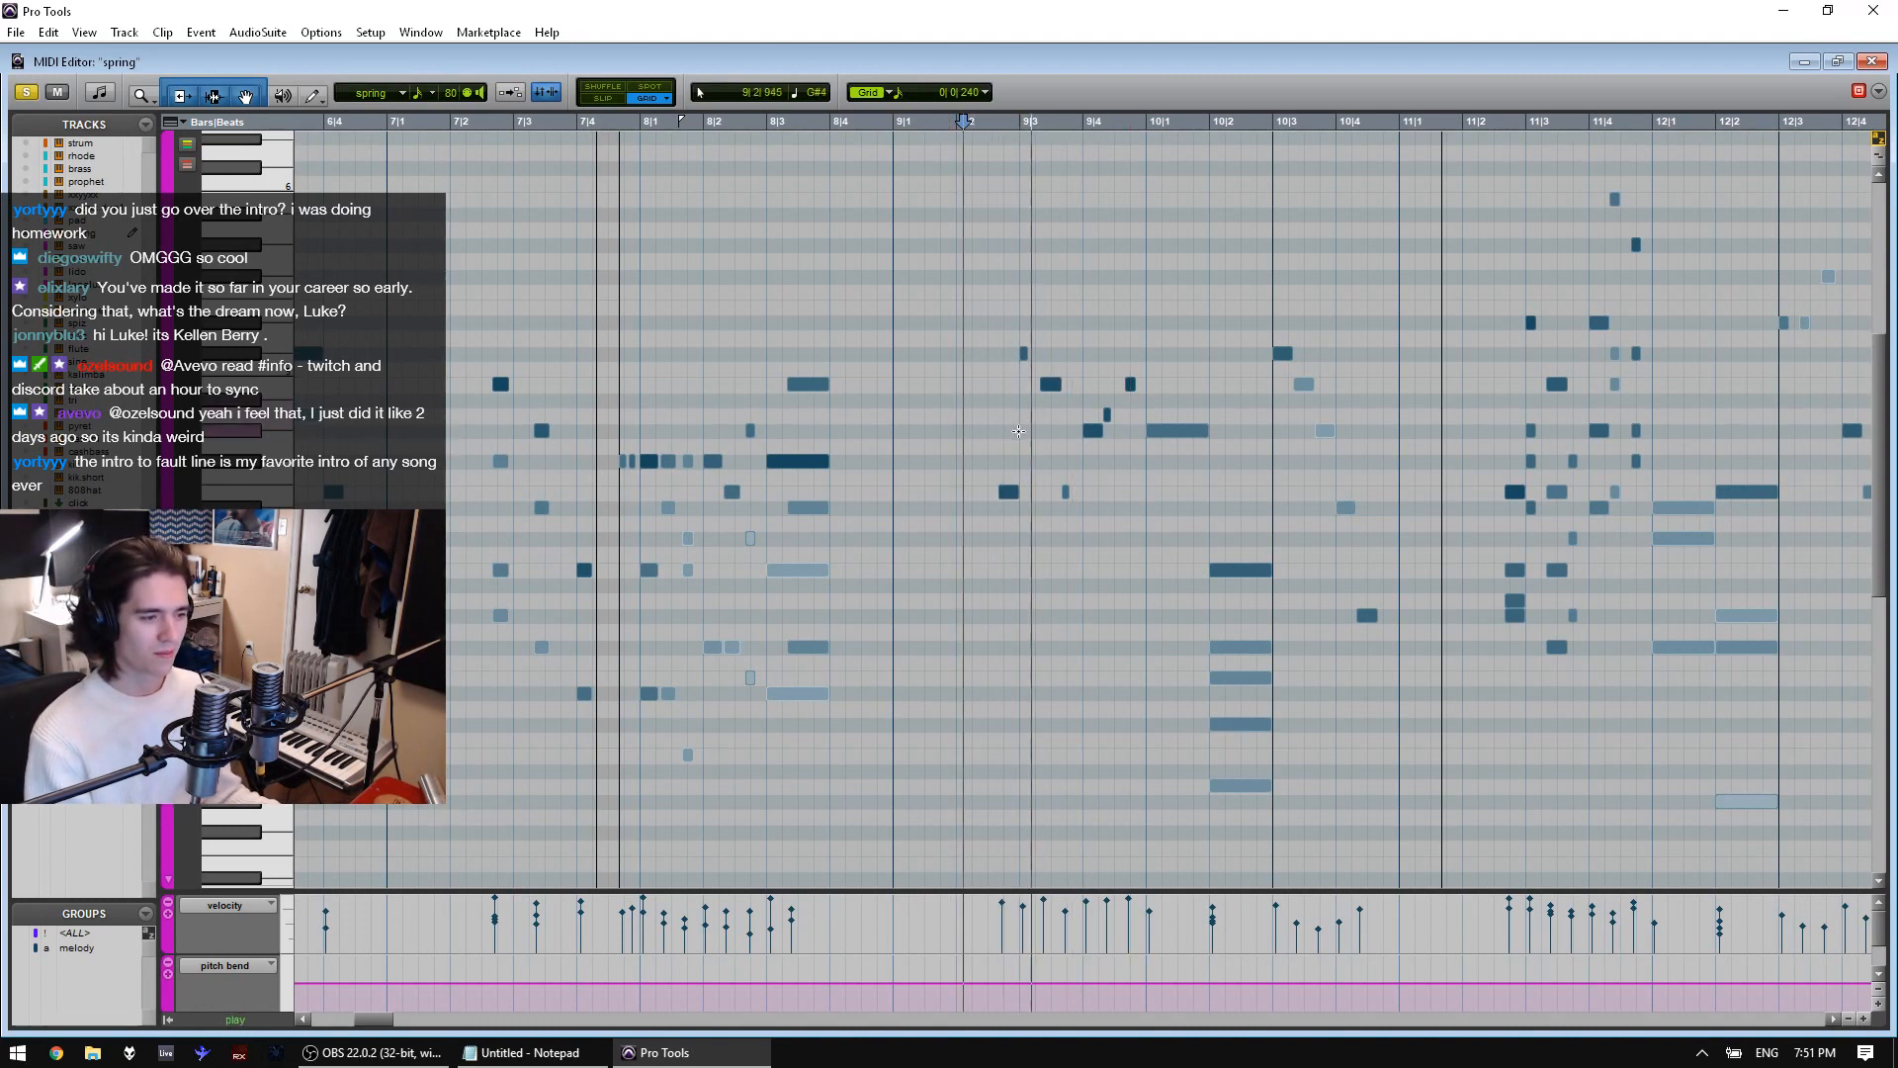
{"action": "key", "text": "space"}
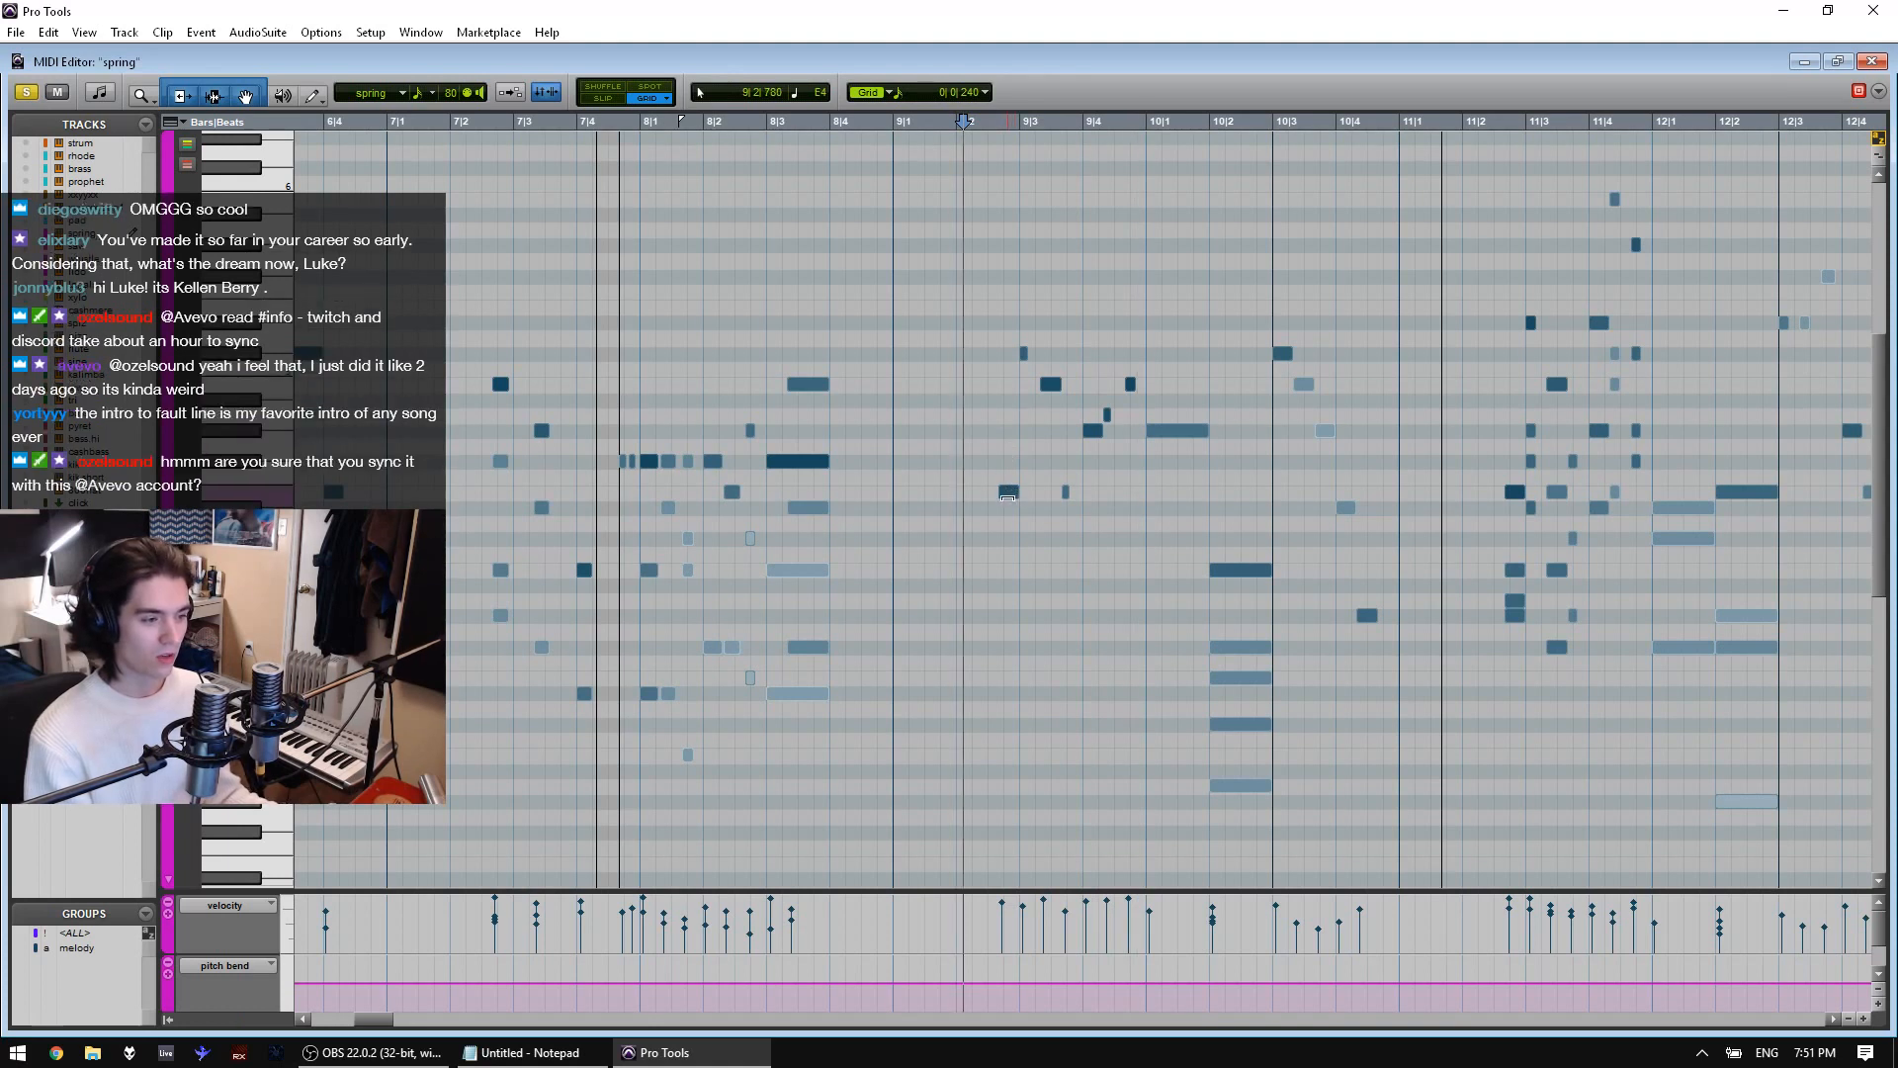
Try adding two lower copies, at A3 and E3, of the first spring melody note near 9|2|720
{"action": "left_click", "coordinate": [1005, 490]}
{"action": "left_click_drag", "start_coordinate": [1003, 482], "coordinate": [1002, 481]}
{"action": "left_click", "coordinate": [1009, 496]}
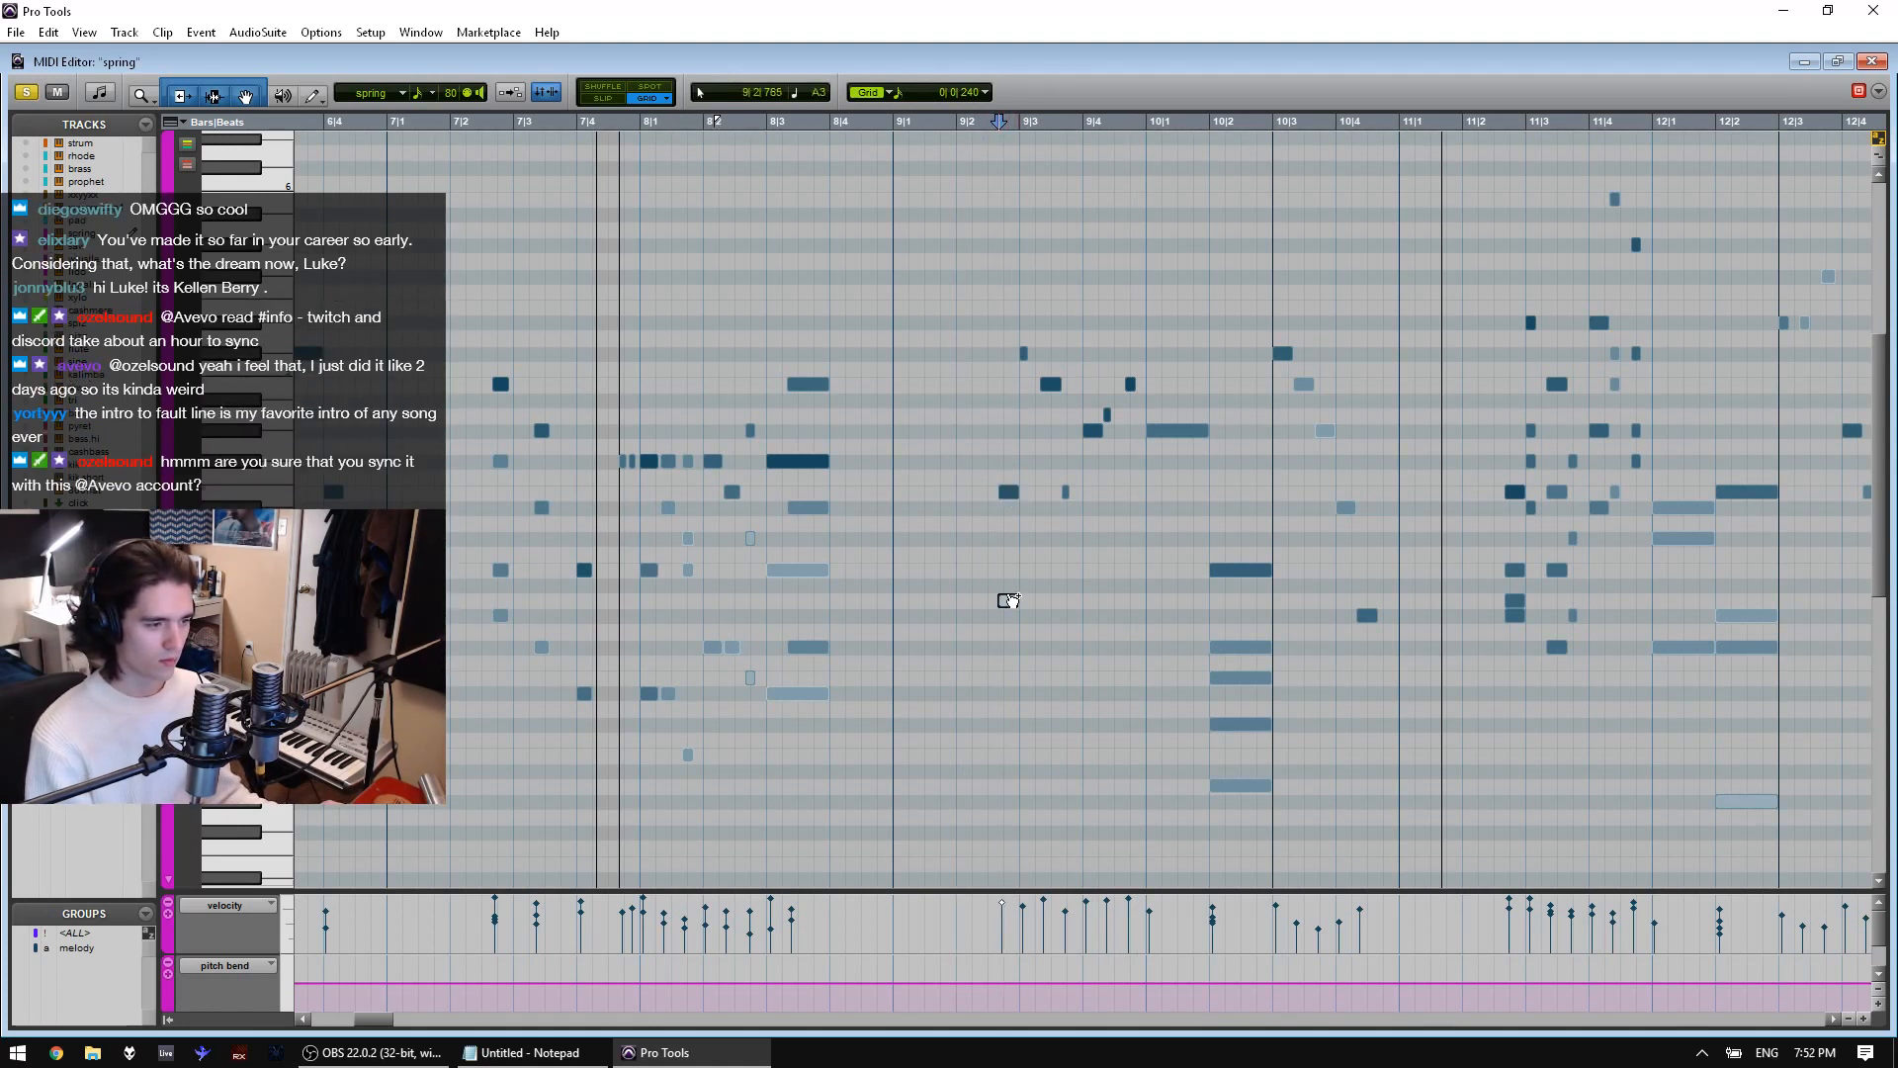
{"action": "left_click_drag", "start_coordinate": [1011, 600], "coordinate": [1013, 606]}
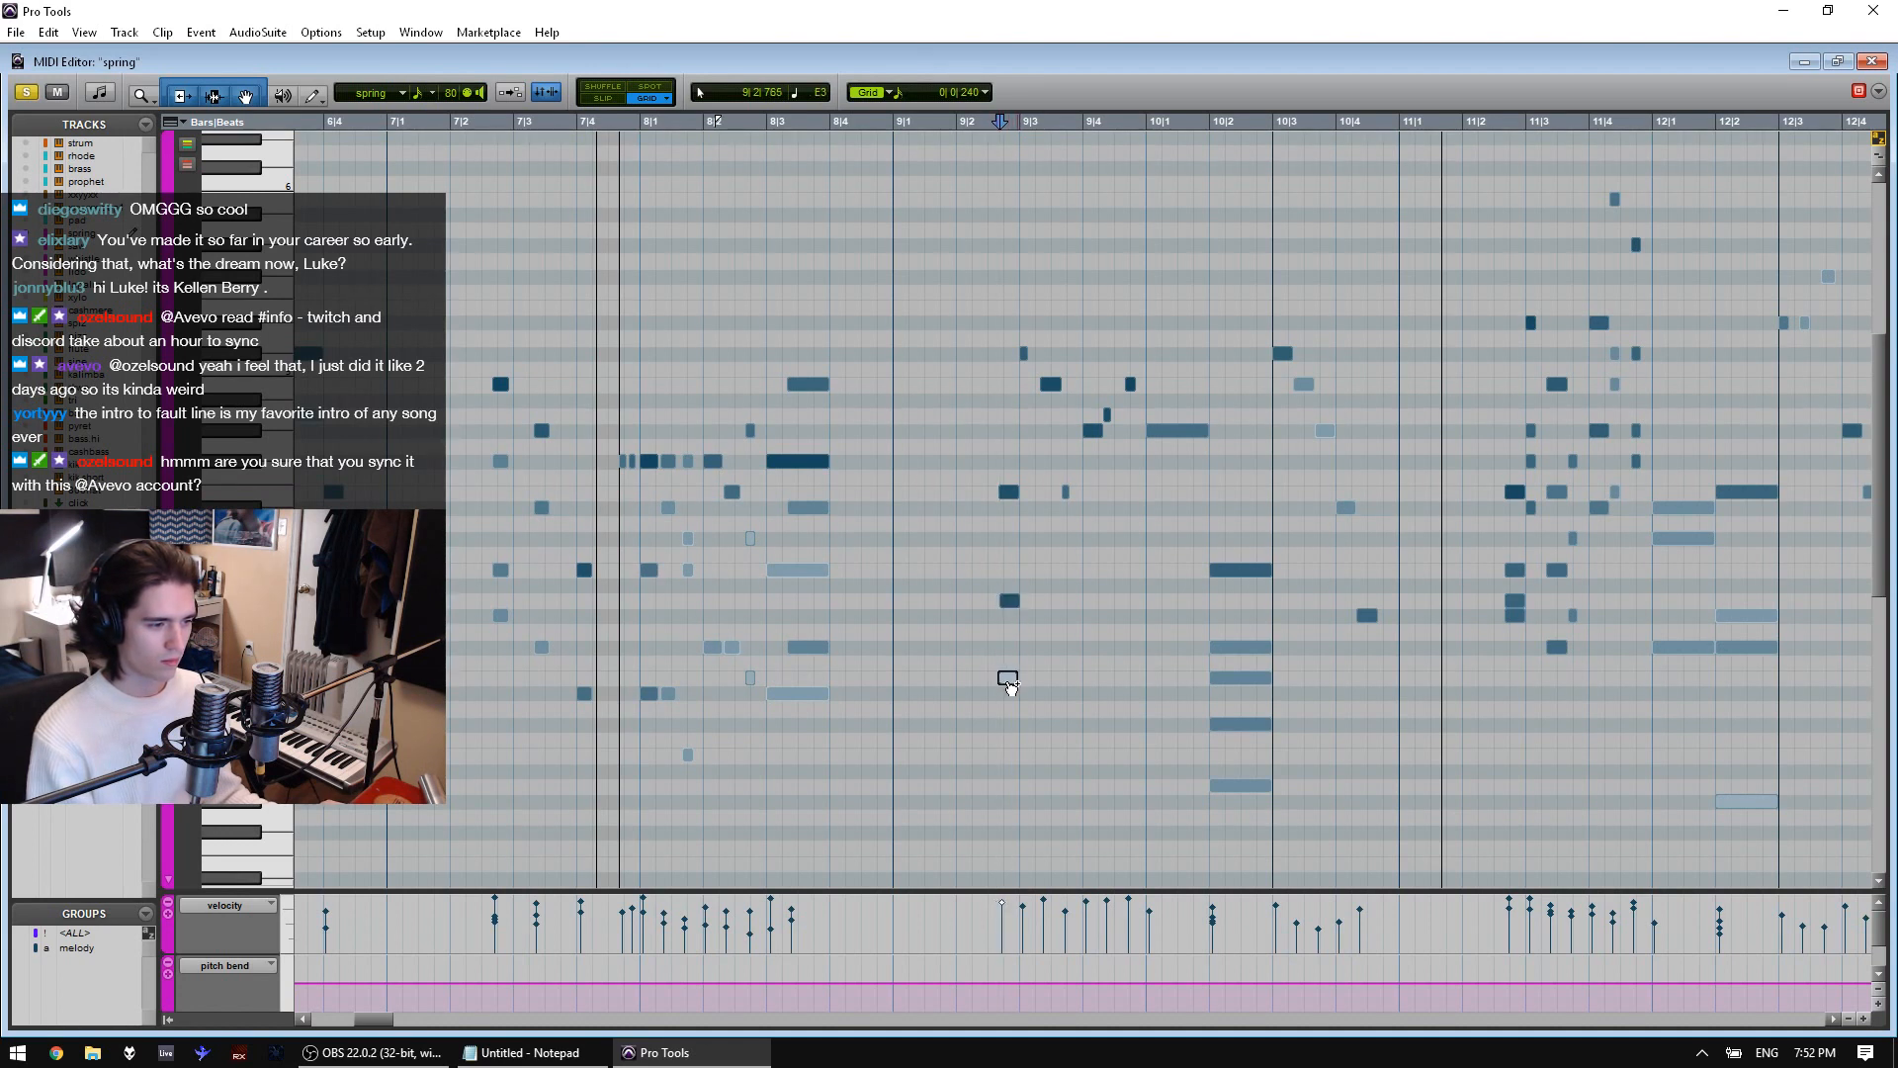
{"action": "left_click_drag", "start_coordinate": [1010, 689], "coordinate": [1019, 648]}
{"action": "key", "text": "ctrl+z"}
Play the spring part from about 9|2|180 with the two added lower notes and restart it
{"action": "left_click", "coordinate": [965, 692]}
{"action": "key", "text": "ctrl+space"}
{"action": "key", "text": "Return"}
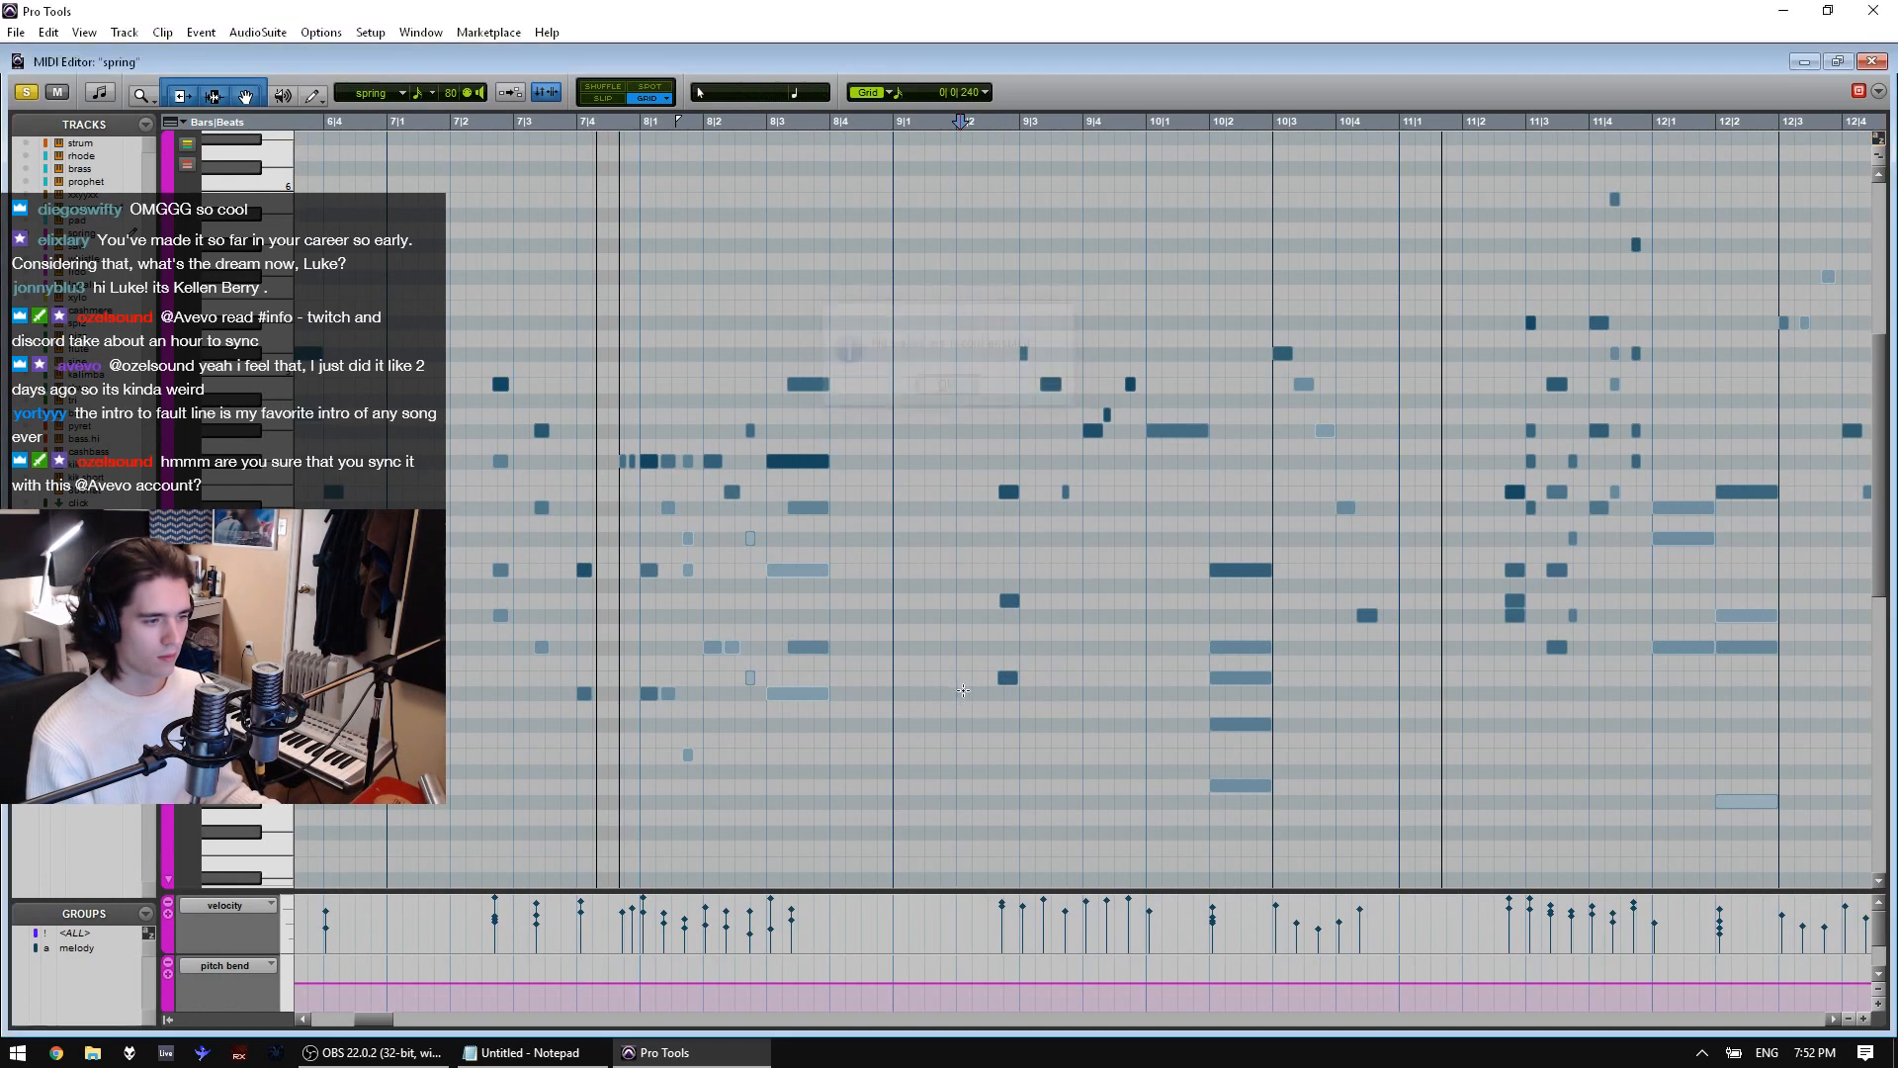
{"action": "key", "text": "space"}
{"action": "key", "text": "space"}
{"action": "key", "text": "space"}
{"action": "key", "text": "space"}
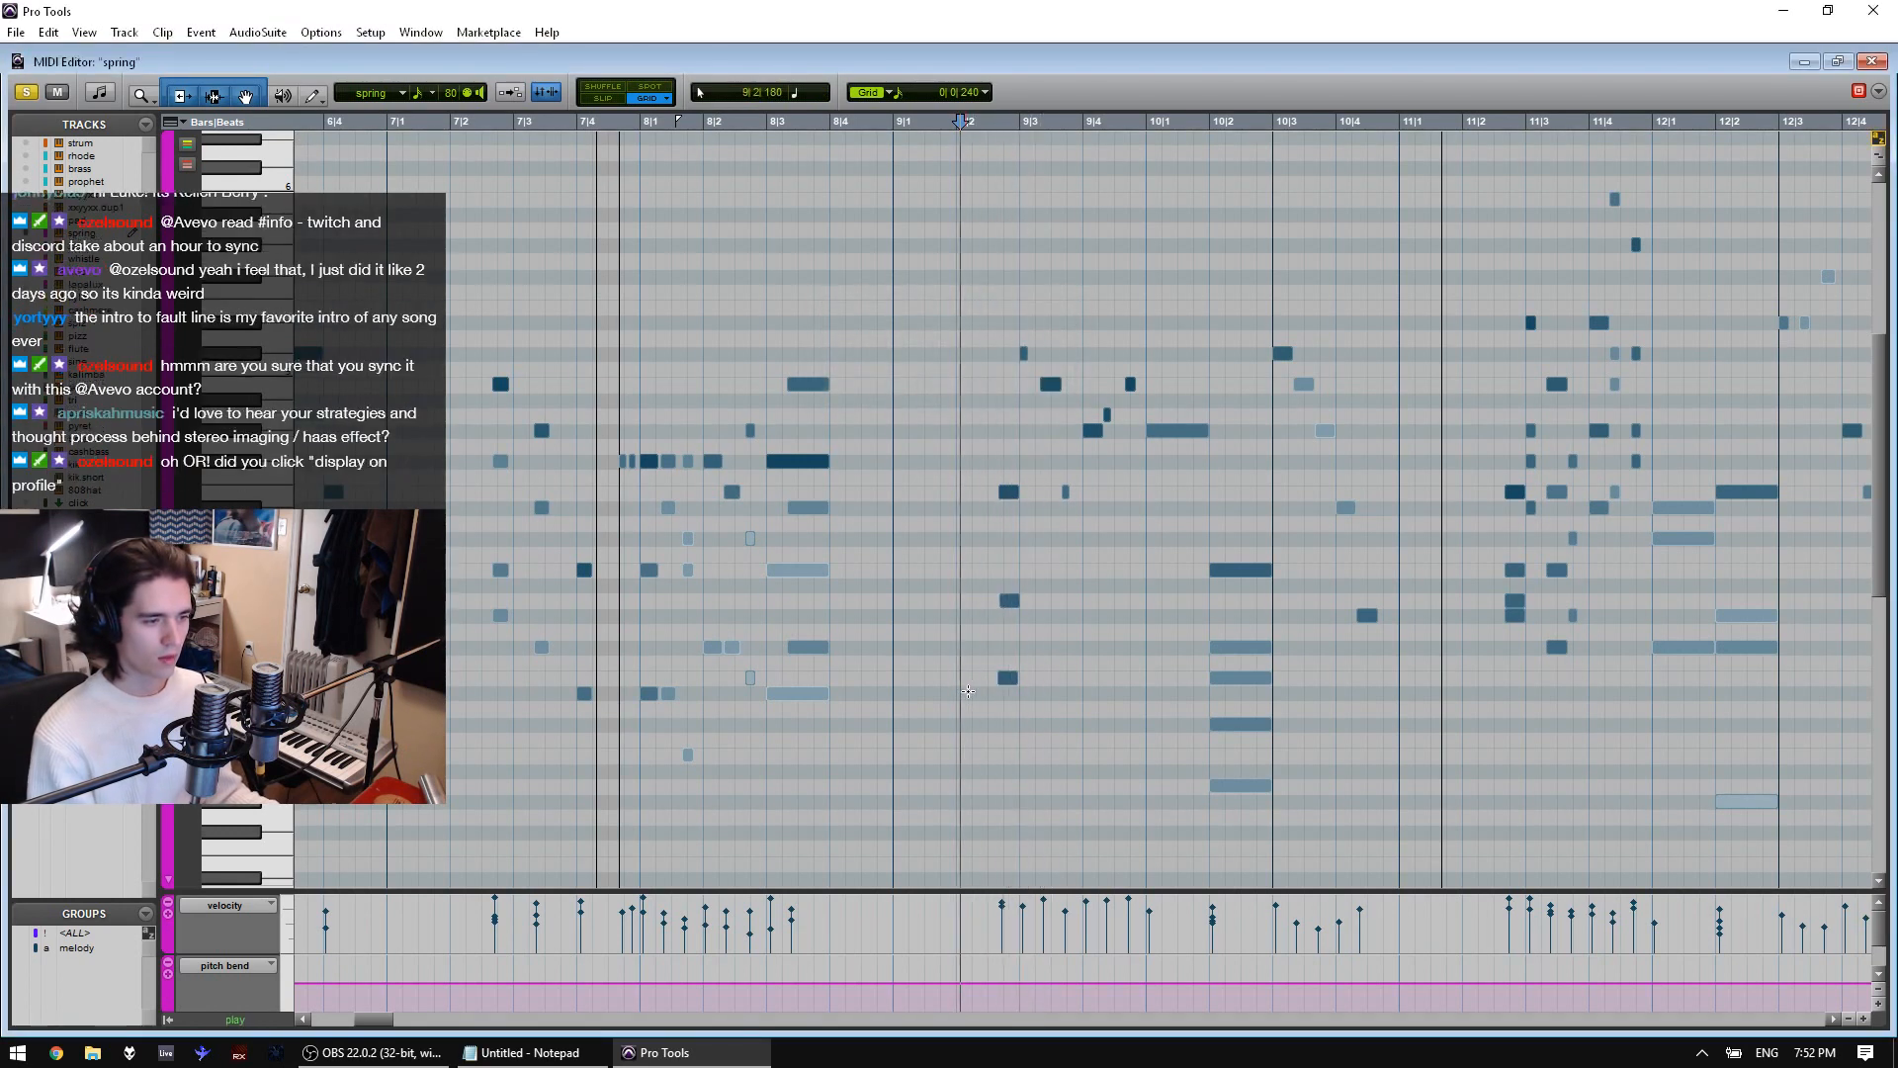
Undo the added note copies and the earlier note deletions, restoring the full spring chords between 9|2 and 10|1
{"action": "key", "text": "ctrl+z"}
{"action": "key", "text": "ctrl+z"}
{"action": "key", "text": "ctrl+z"}
{"action": "key", "text": "ctrl+z"}
{"action": "key", "text": "ctrl+z"}
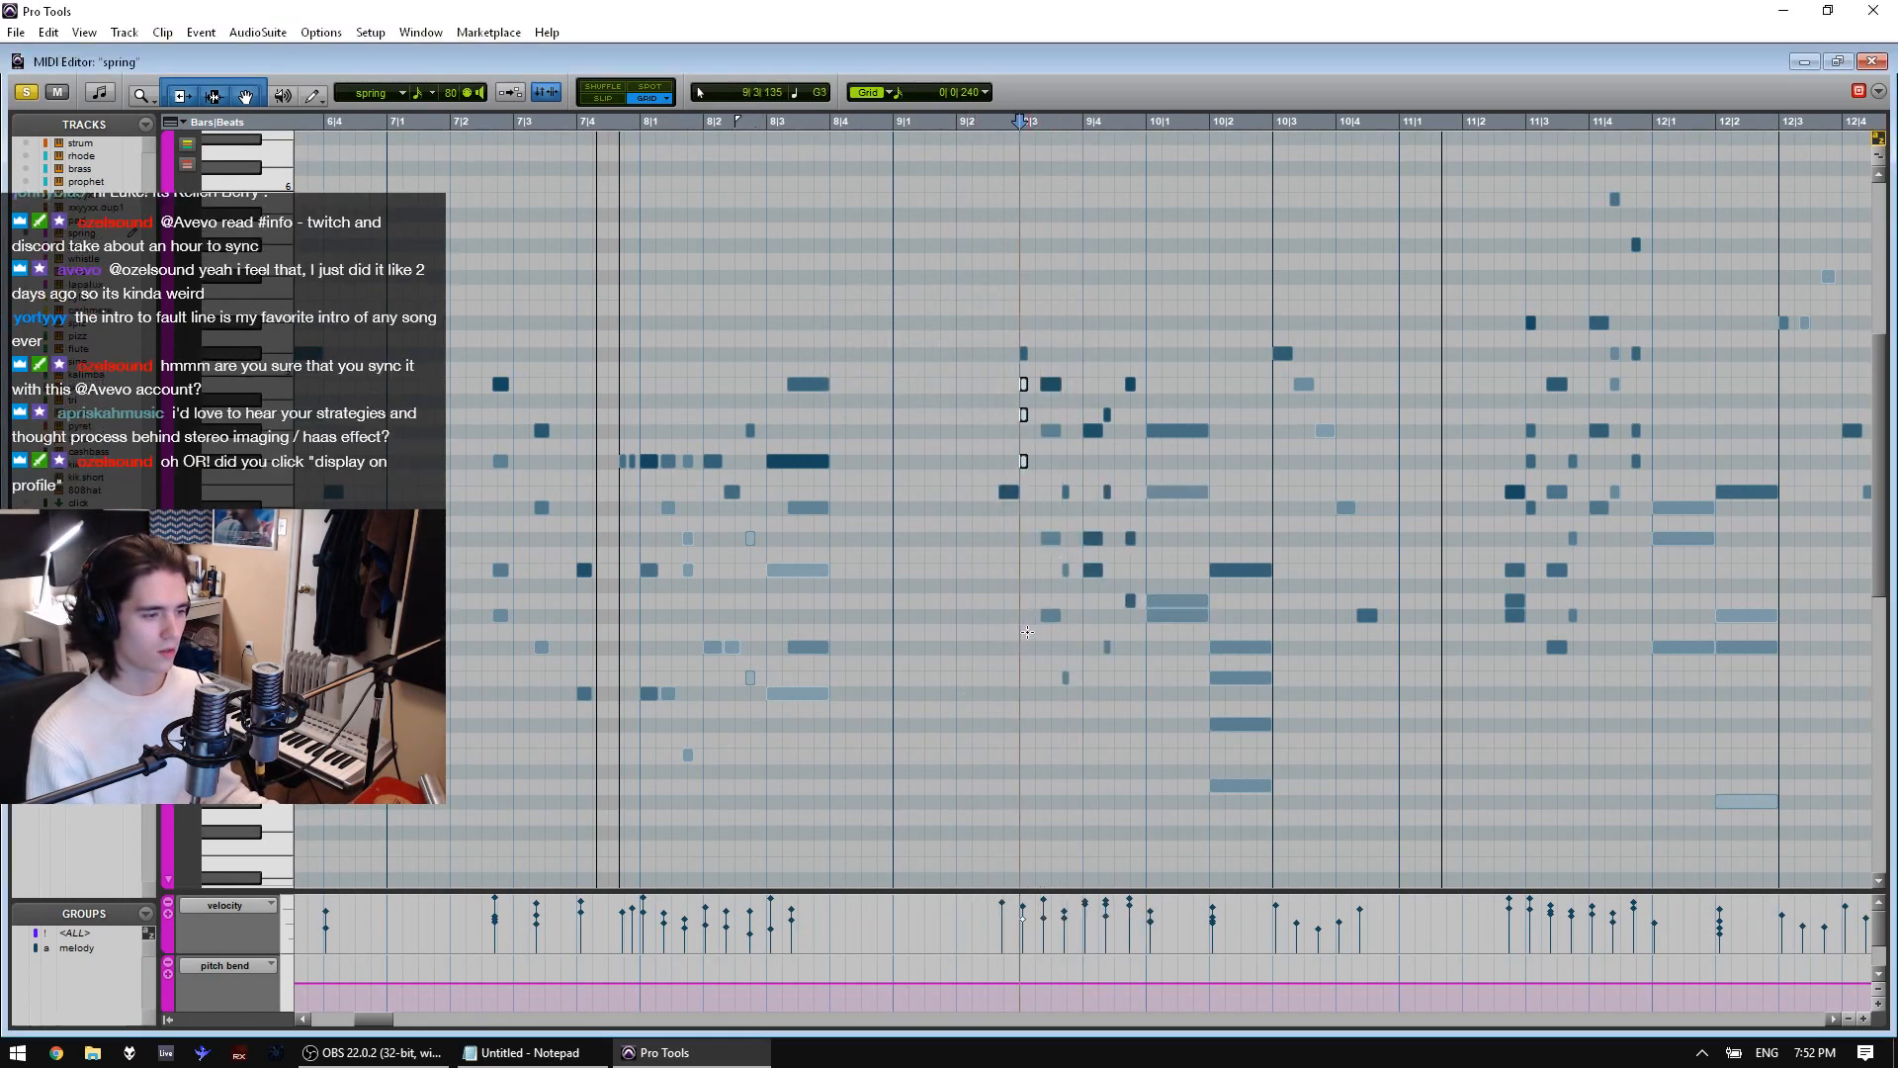
{"action": "key", "text": "ctrl+z"}
Play the restored spring chords from about 9|2|330
{"action": "left_click", "coordinate": [977, 615]}
{"action": "key", "text": "space"}
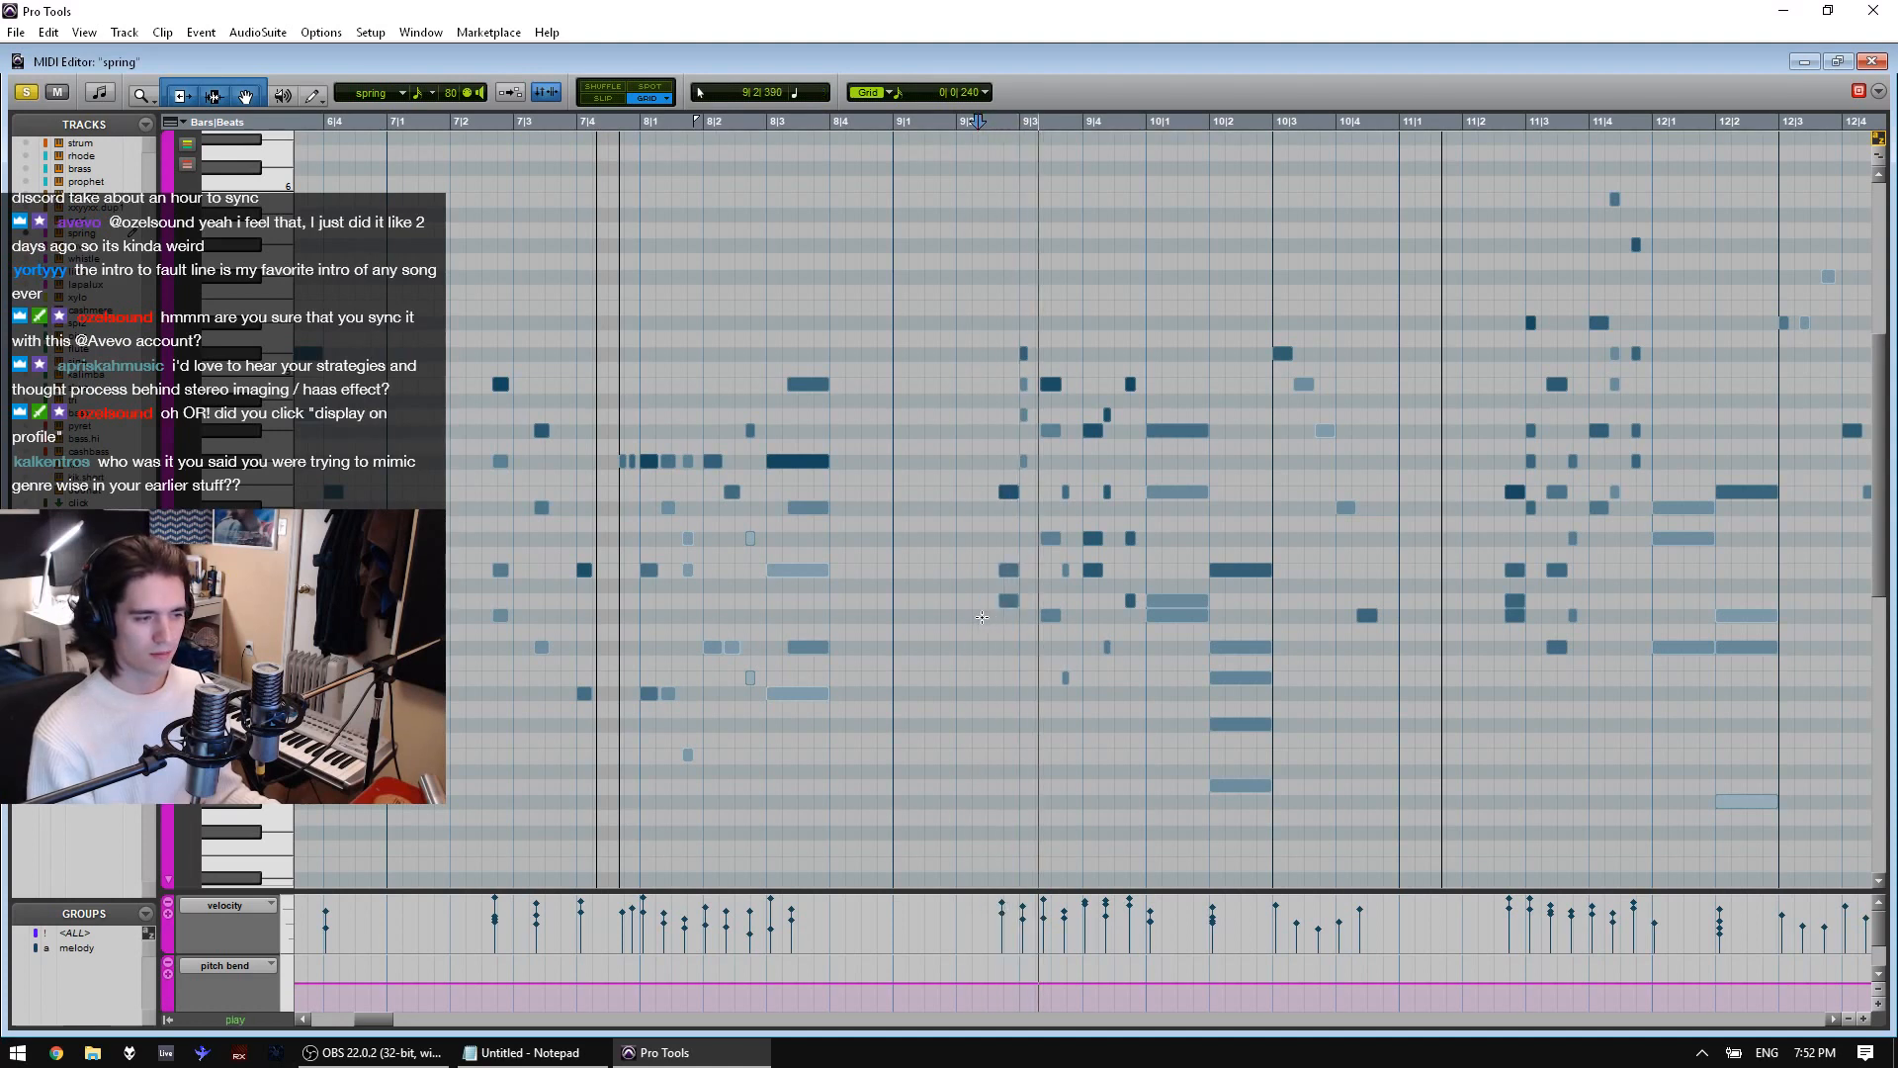
{"action": "key", "text": "space"}
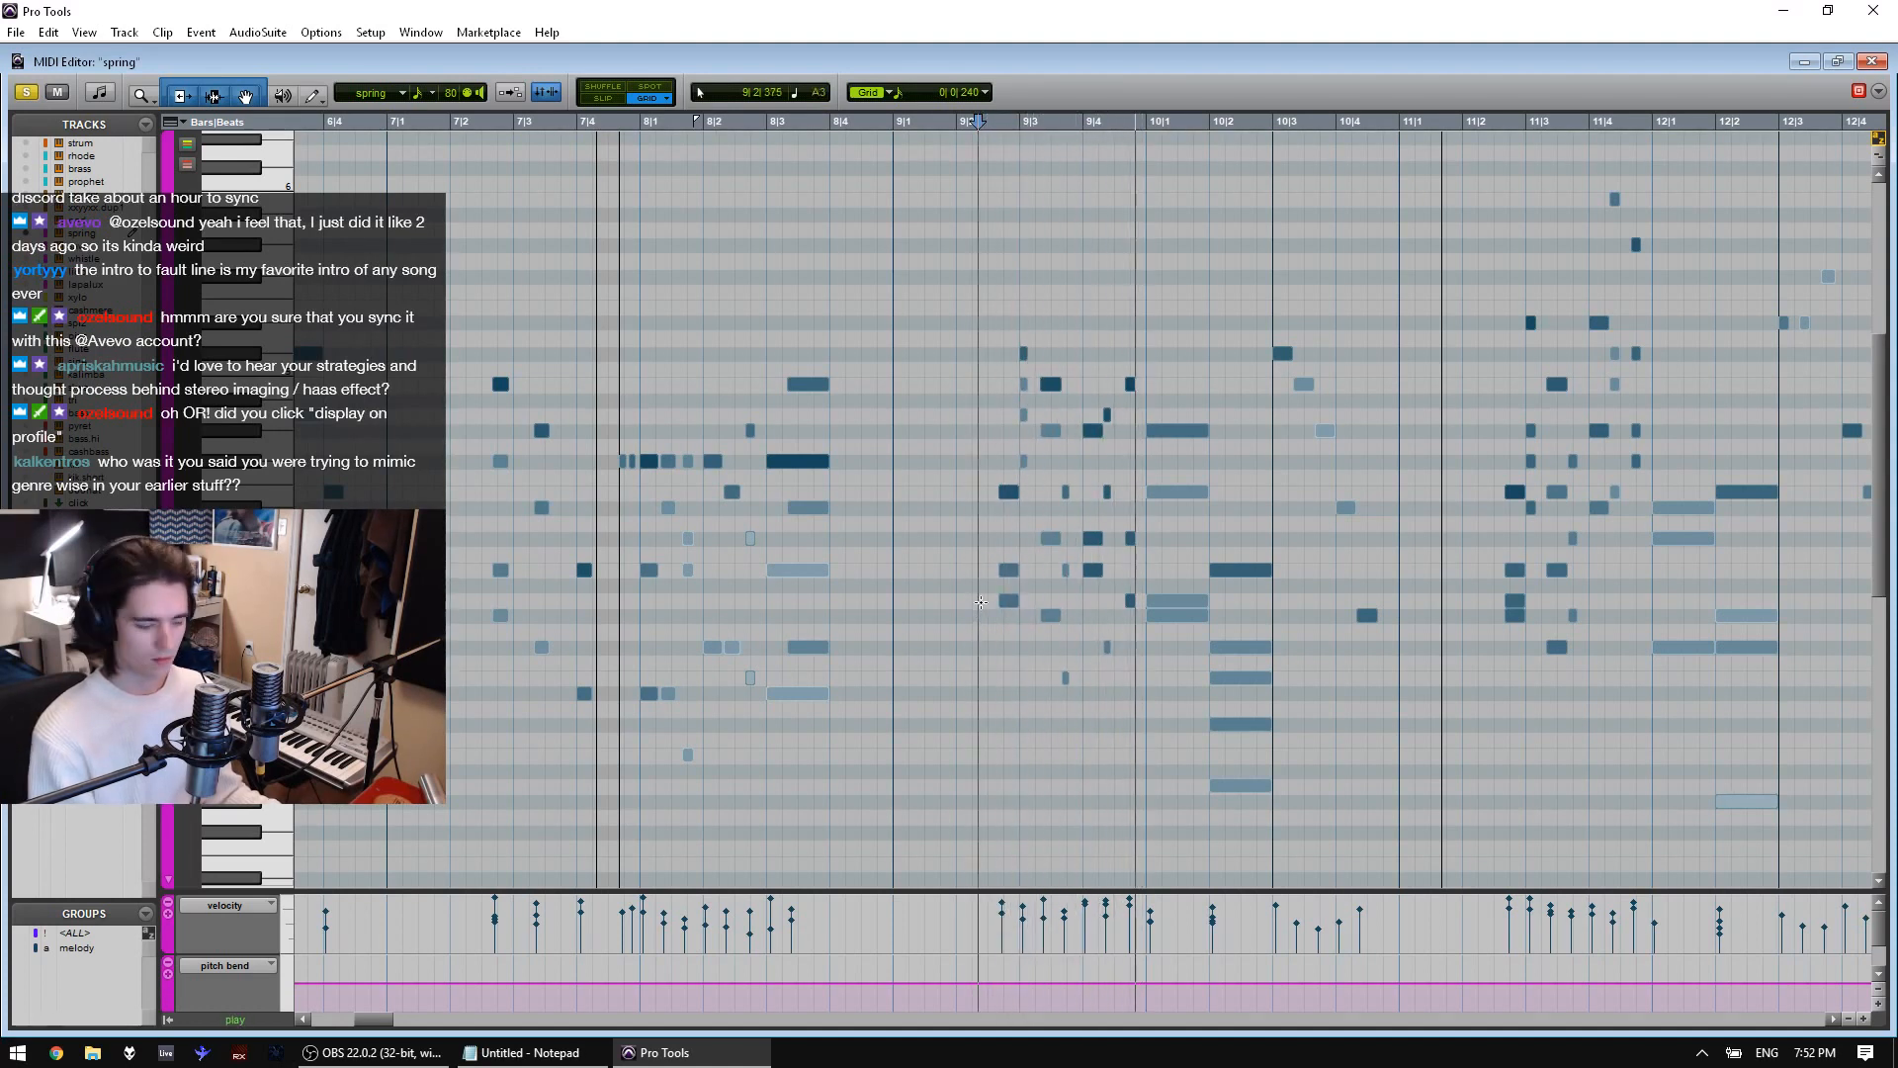
Return to the Edit window and play the range 9|2|513 to 10|1 on the track beneath the spring chords
{"action": "key", "text": "ctrl+="}
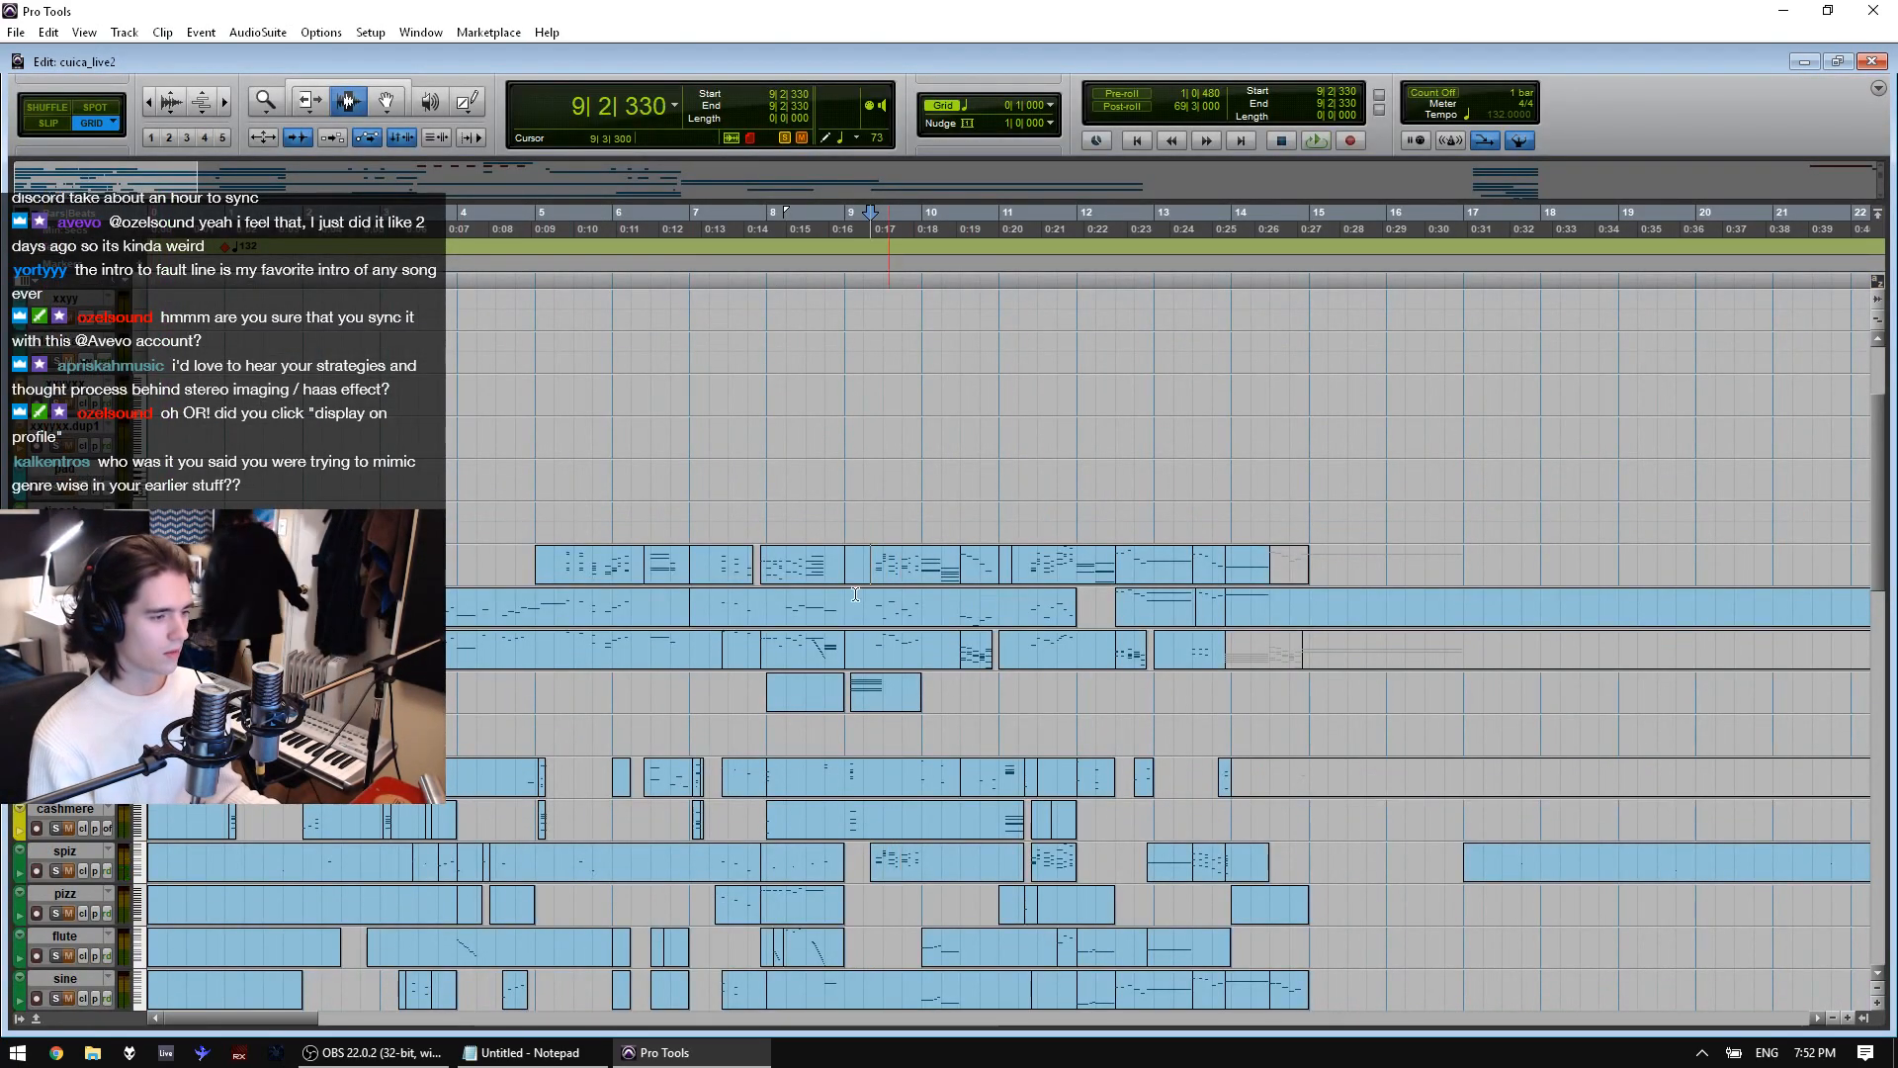
{"action": "left_click", "coordinate": [880, 613]}
{"action": "key", "text": "t"}
{"action": "key", "text": "t"}
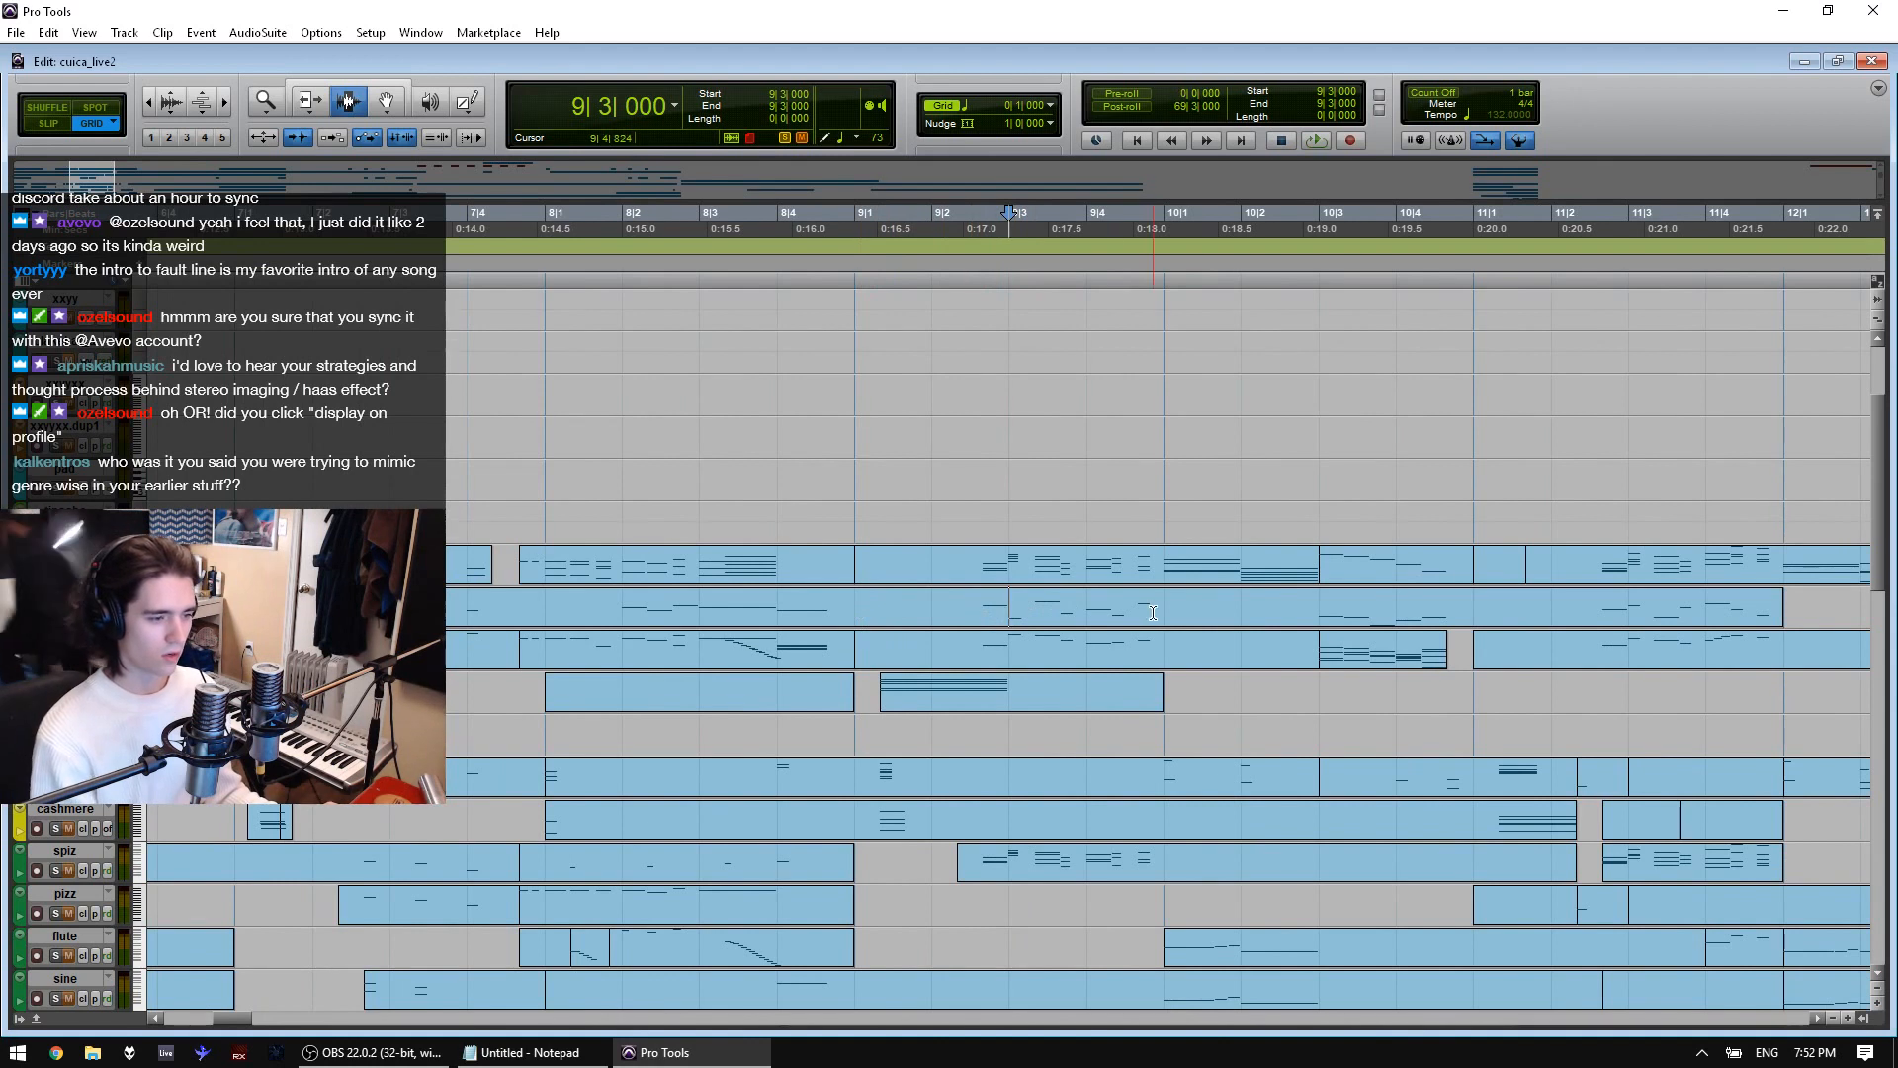
{"action": "left_click_drag", "start_coordinate": [1165, 616], "coordinate": [1014, 615]}
{"action": "left_click", "coordinate": [972, 618], "text": "shift"}
{"action": "key", "text": "space"}
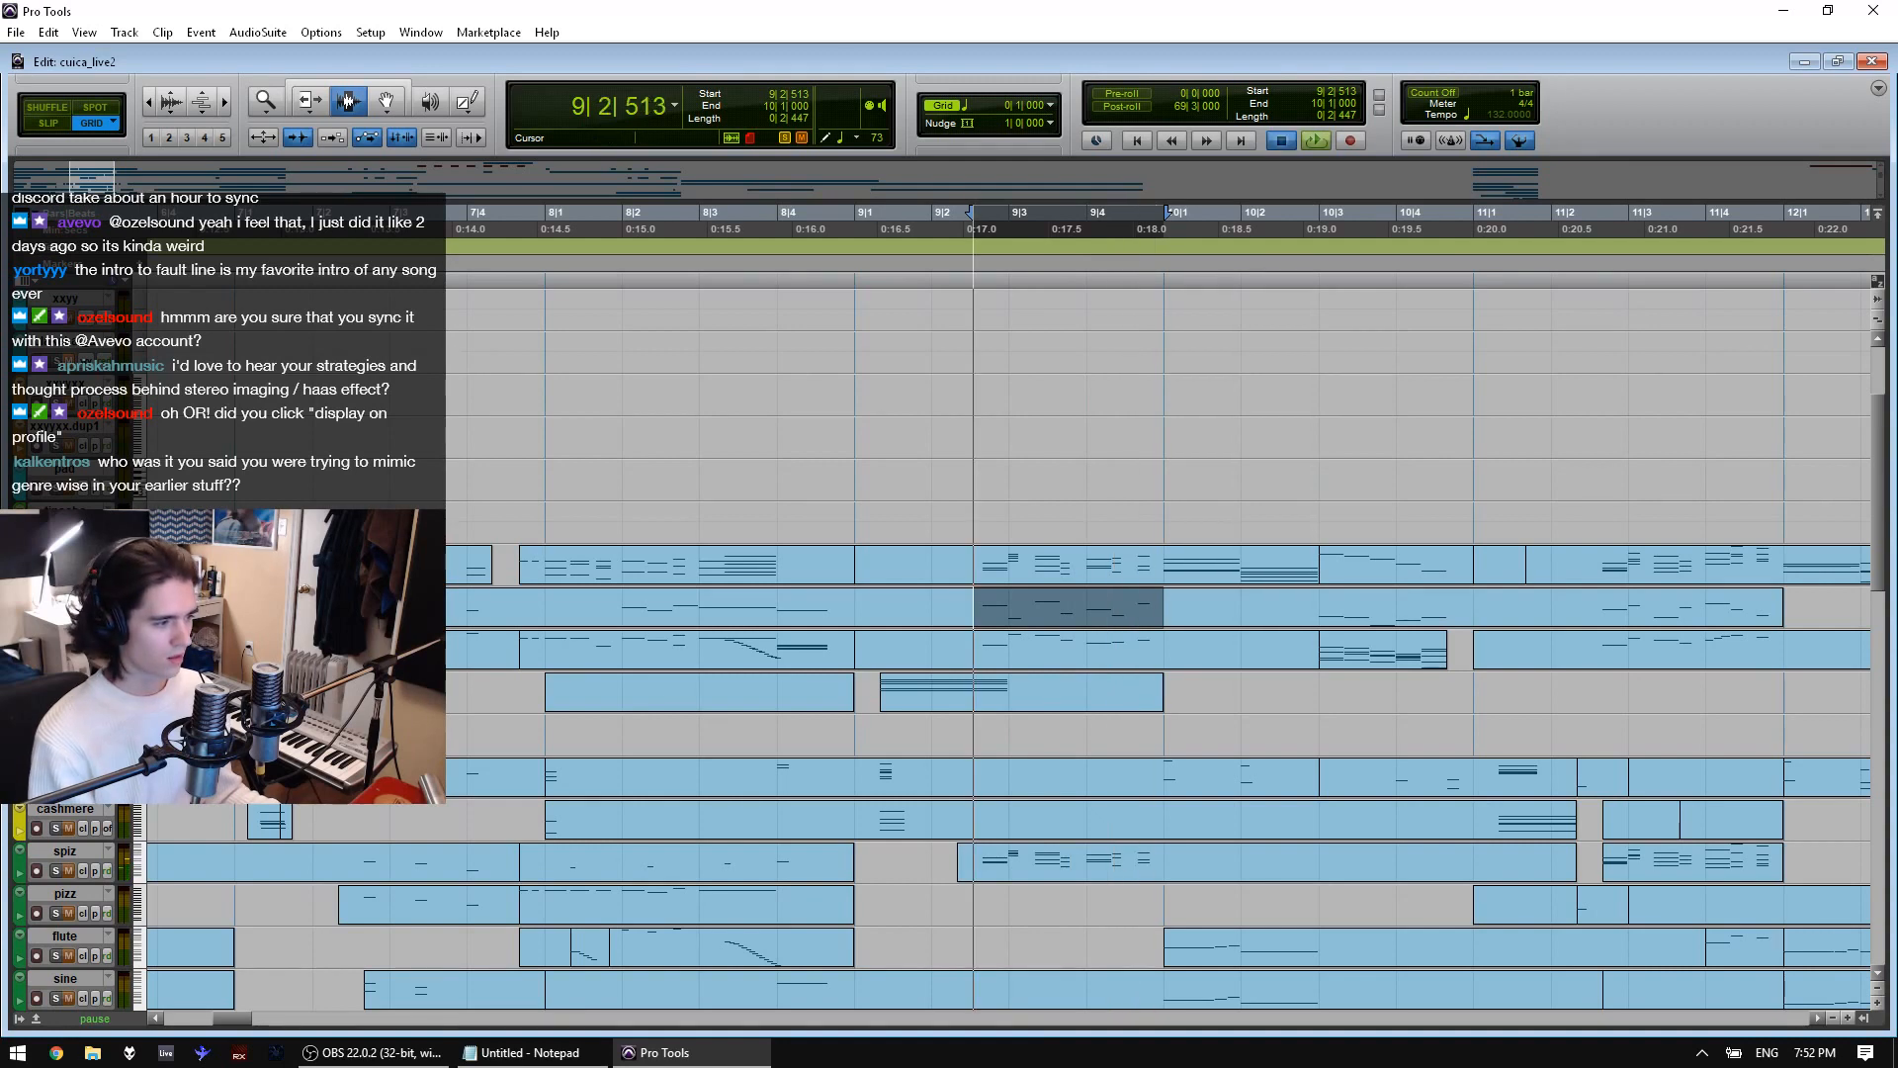
{"action": "key", "text": "space"}
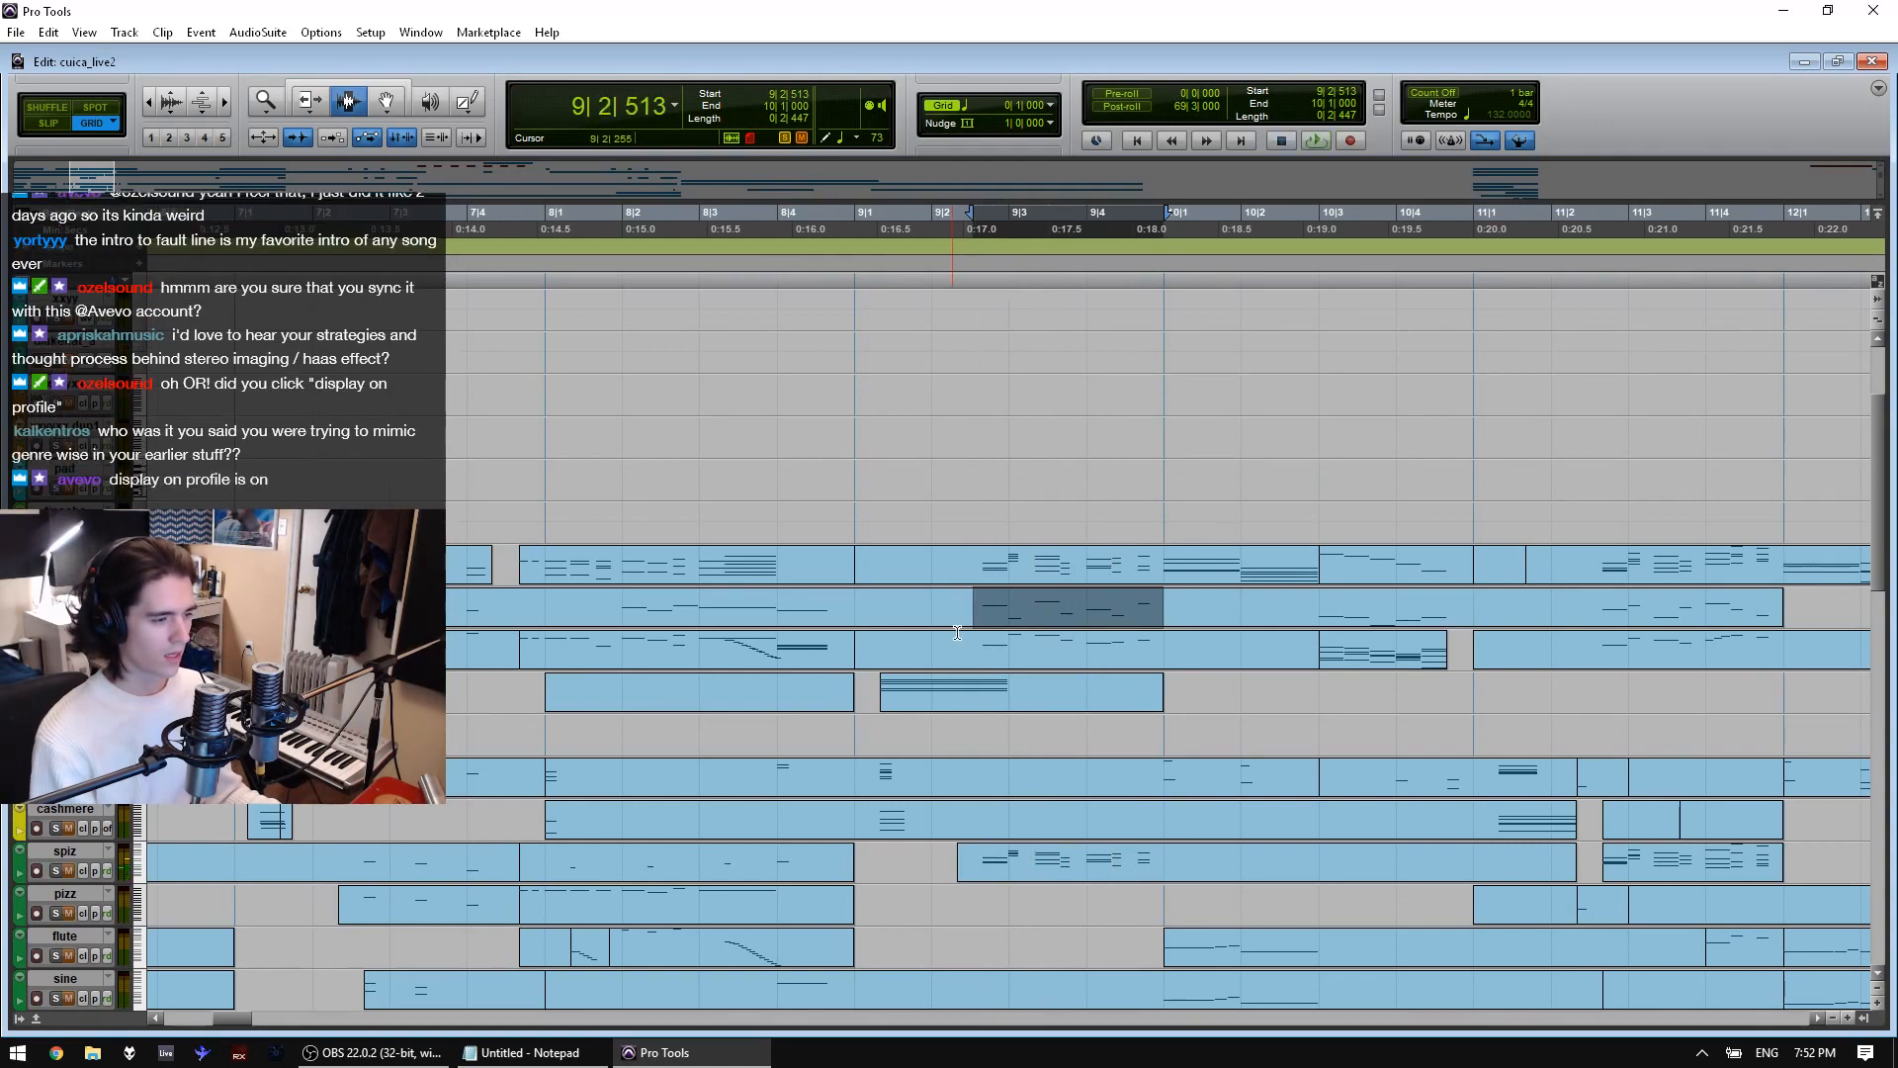
Audition the next track down from 9|2 to 10|1, from 8|1, and from 9|1 to 10|2
{"action": "left_click", "coordinate": [950, 655], "text": "shift"}
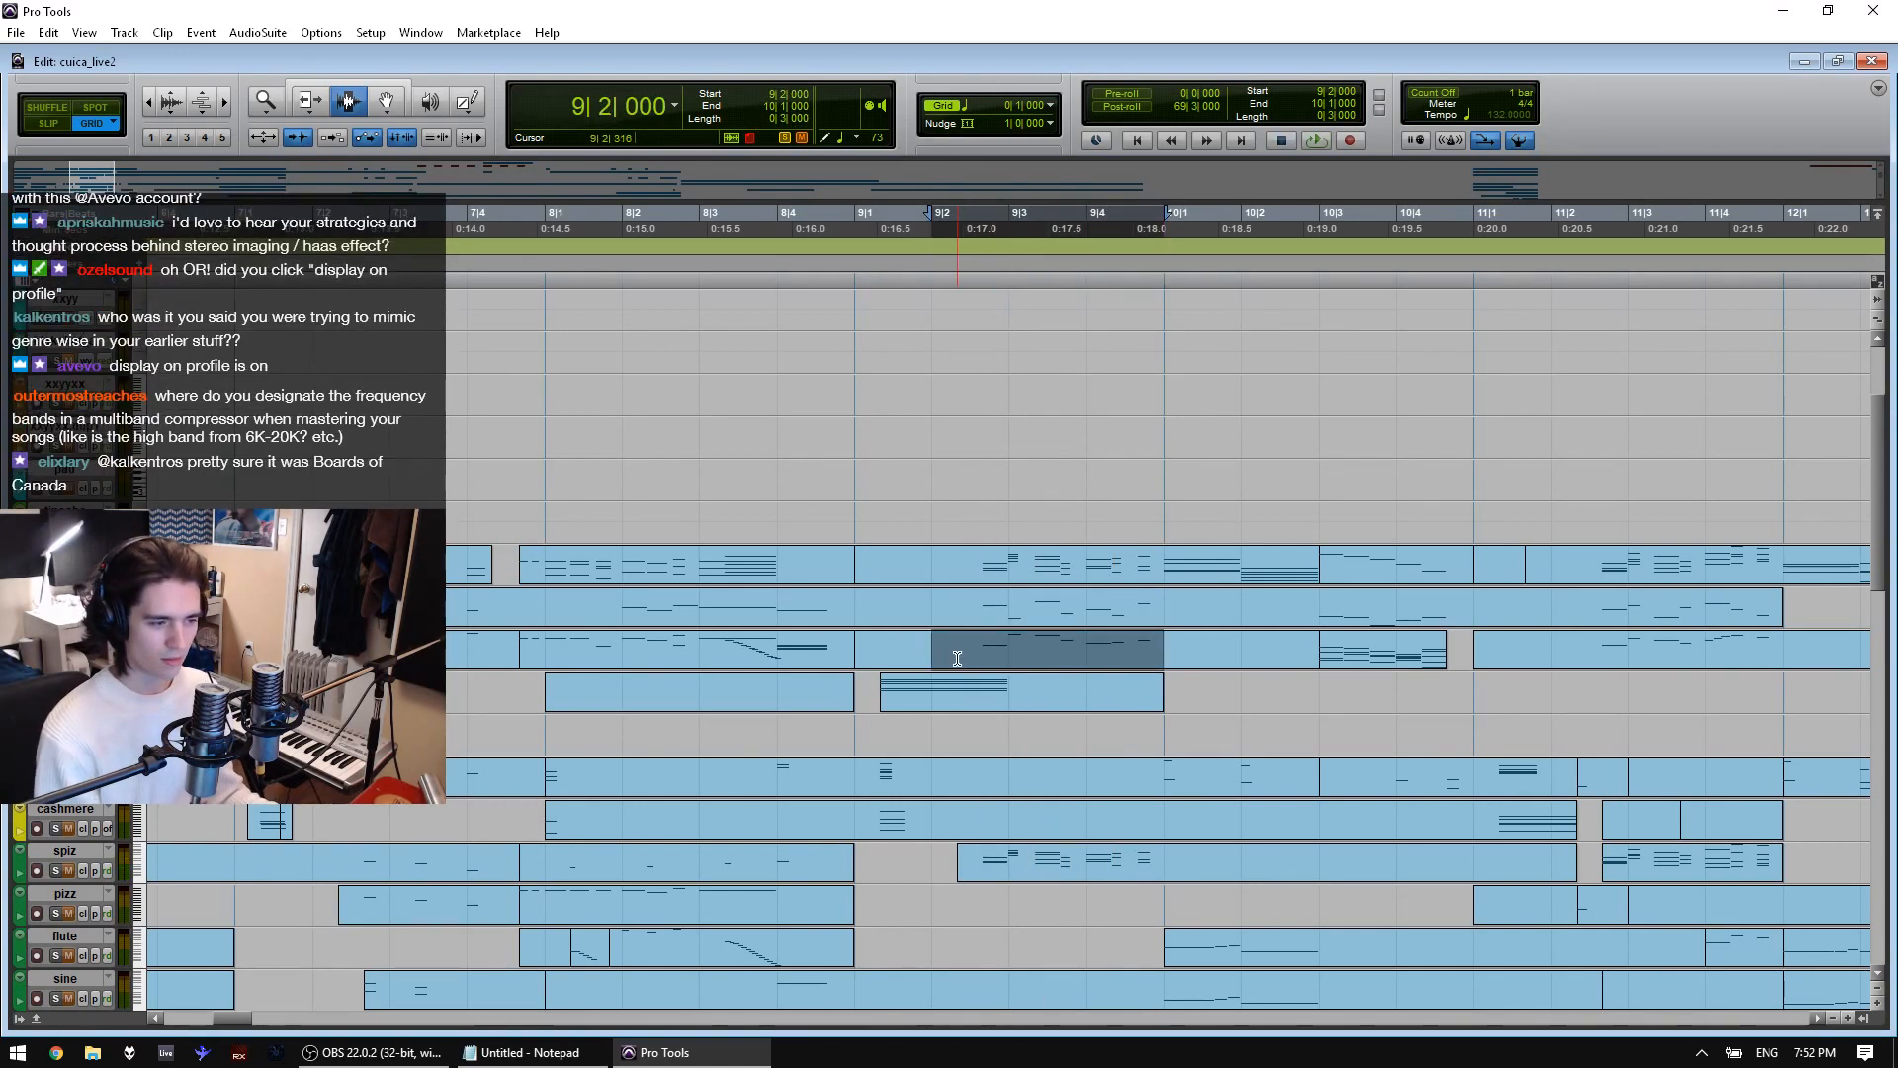
{"action": "key", "text": "space"}
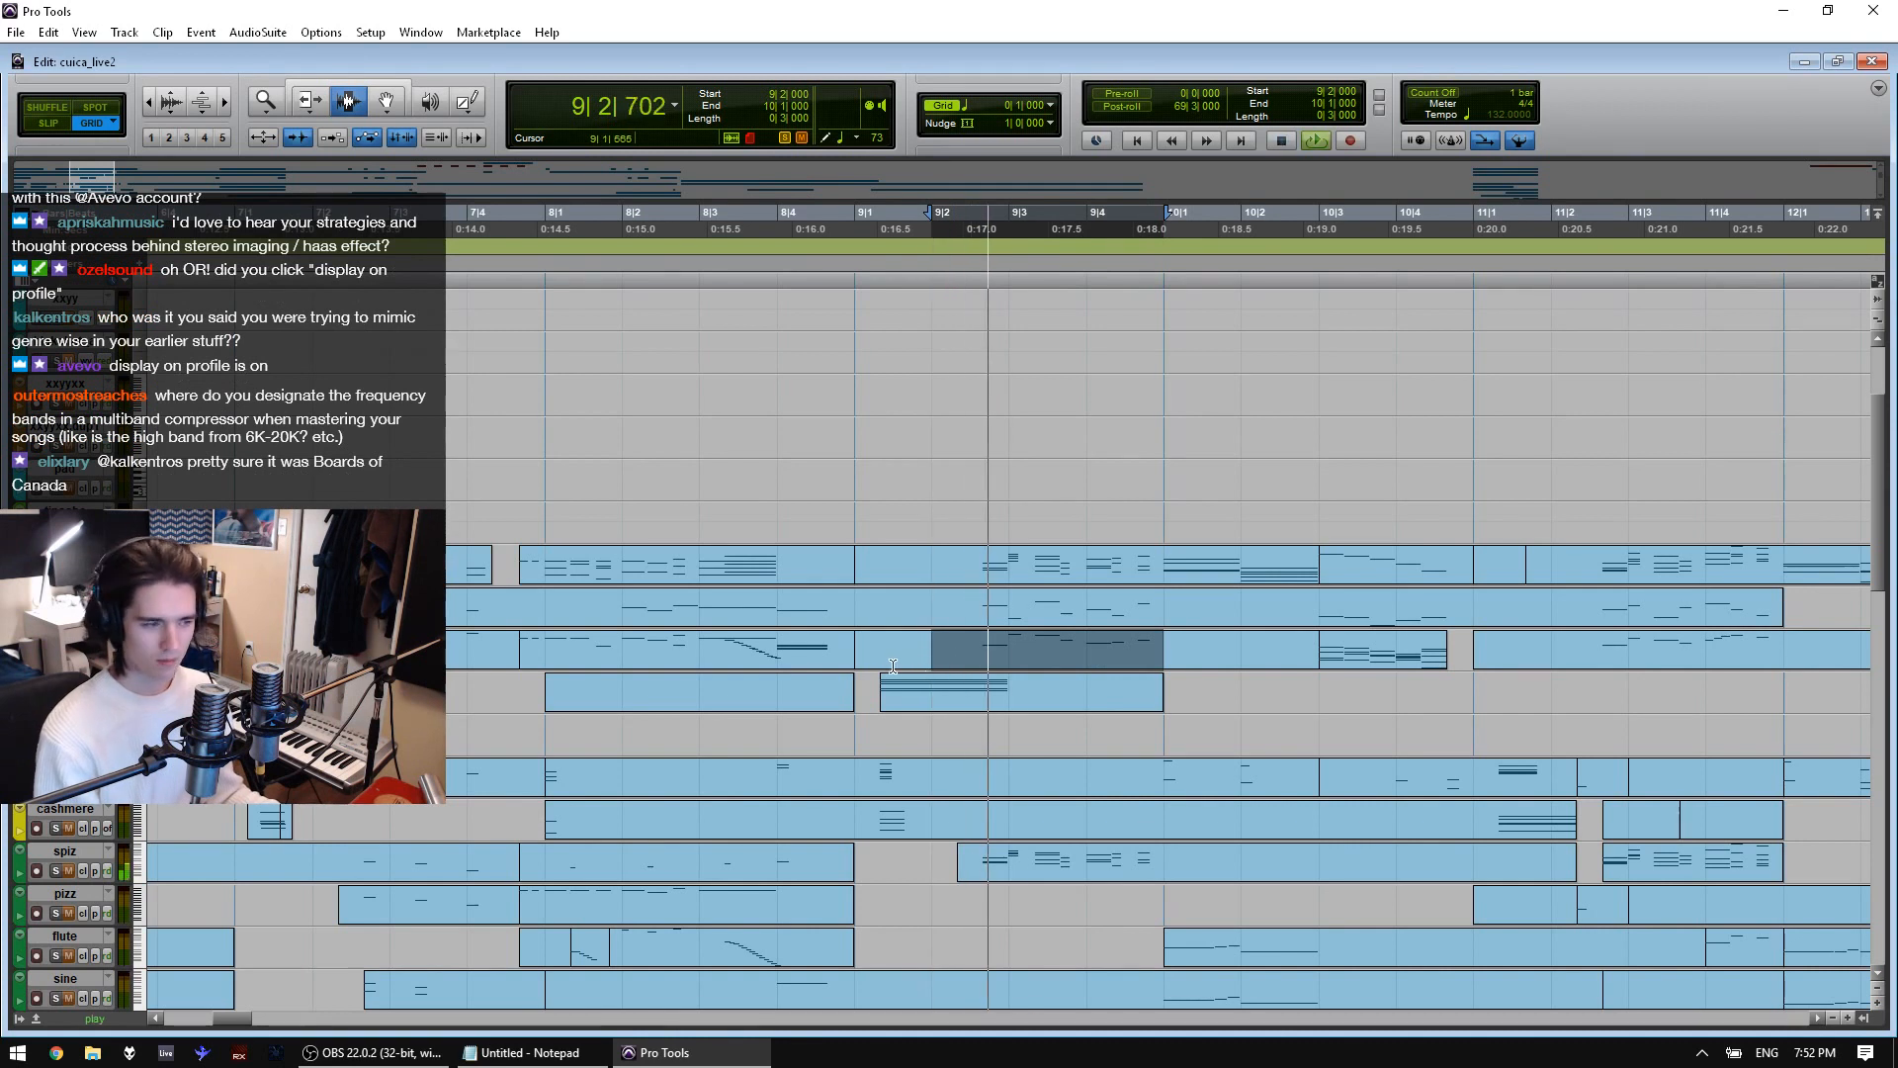
{"action": "left_click", "coordinate": [554, 660]}
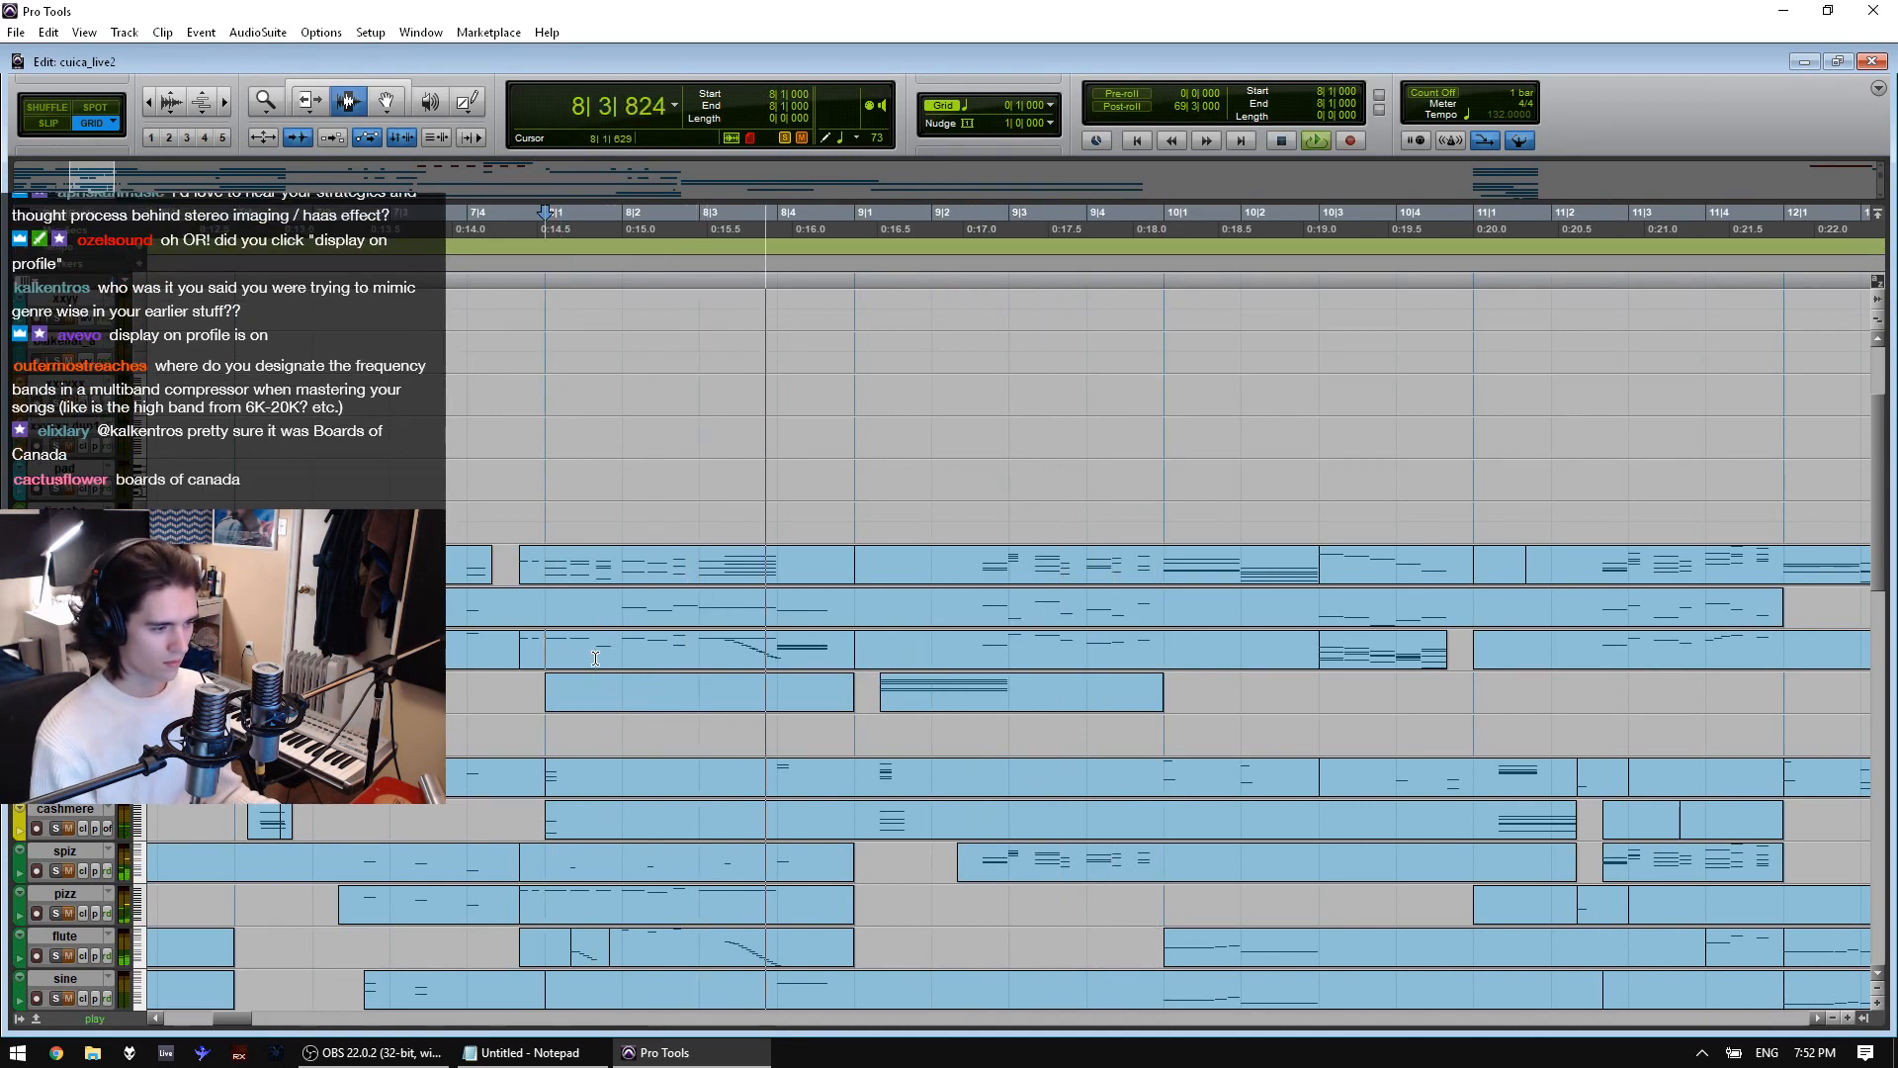
{"action": "left_click_drag", "start_coordinate": [858, 651], "coordinate": [1243, 650]}
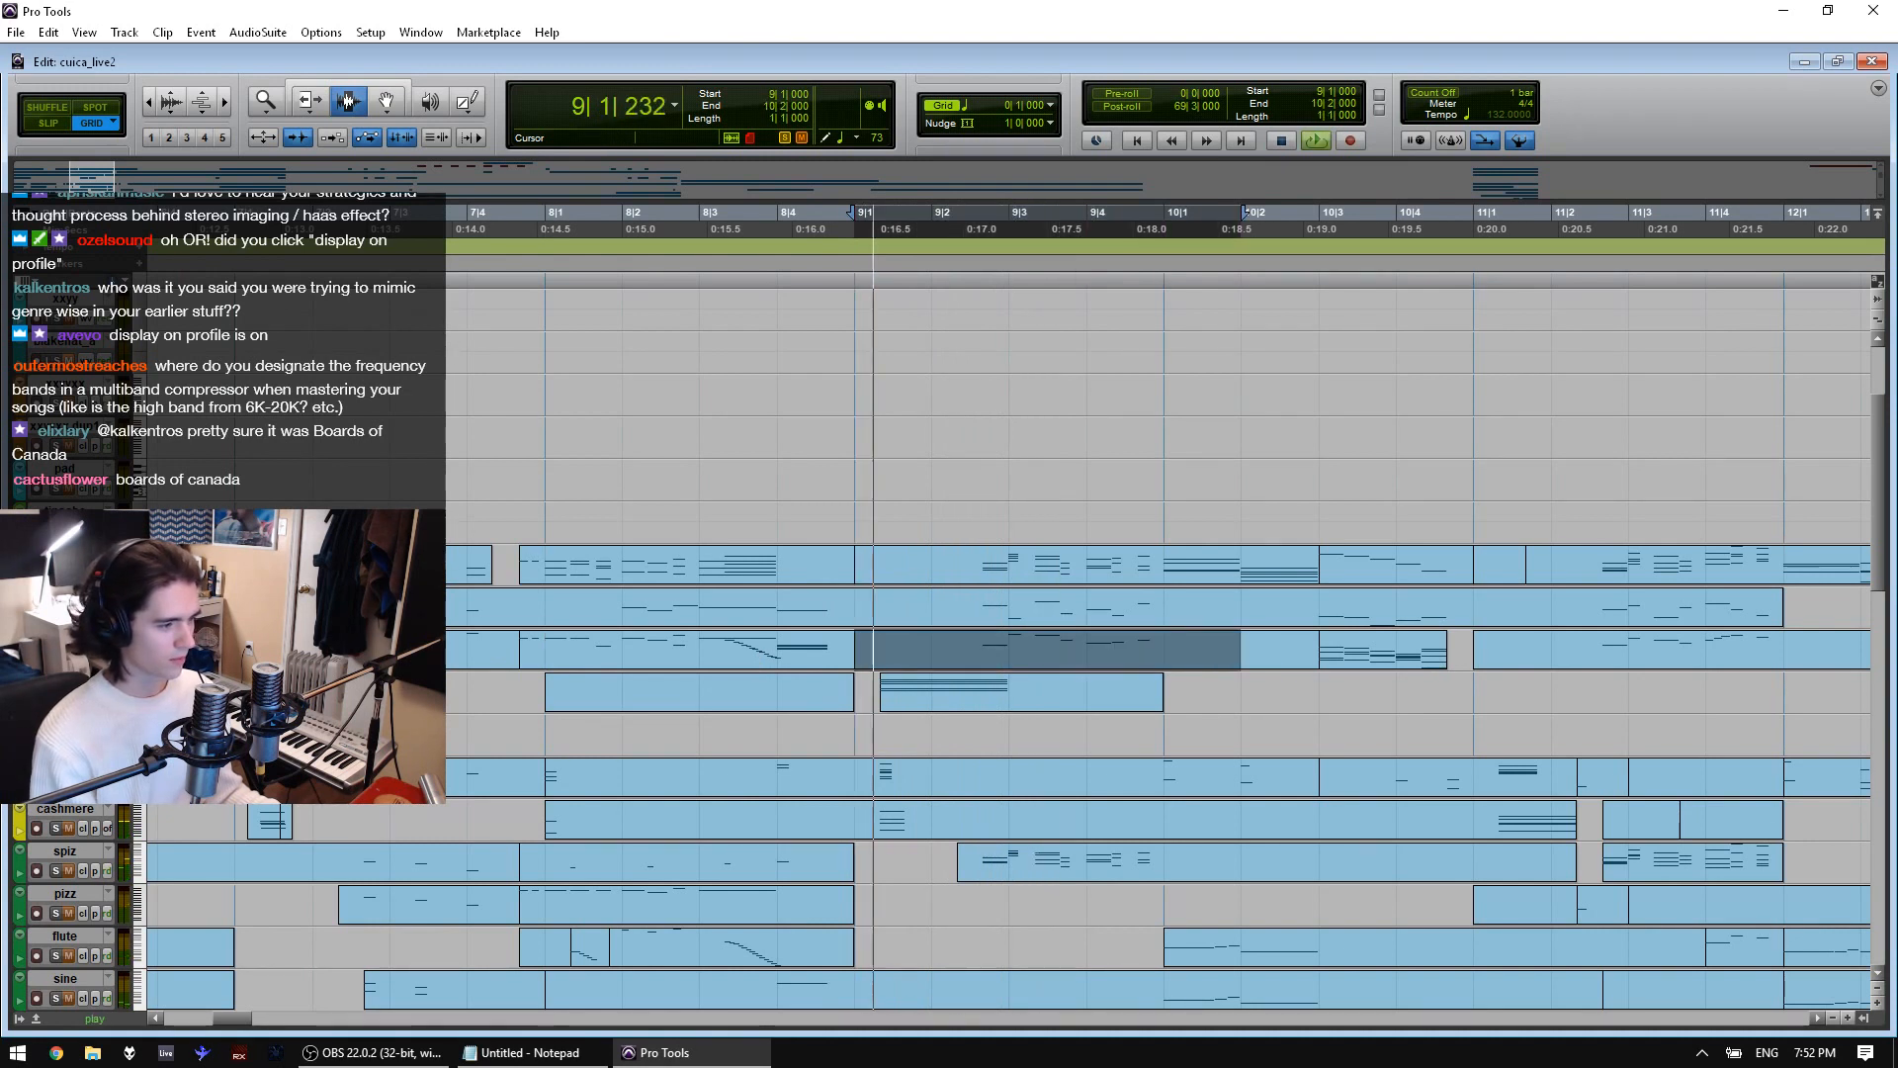
{"action": "scroll", "coordinate": [1157, 692], "scroll_direction": "down", "scroll_amount": 3}
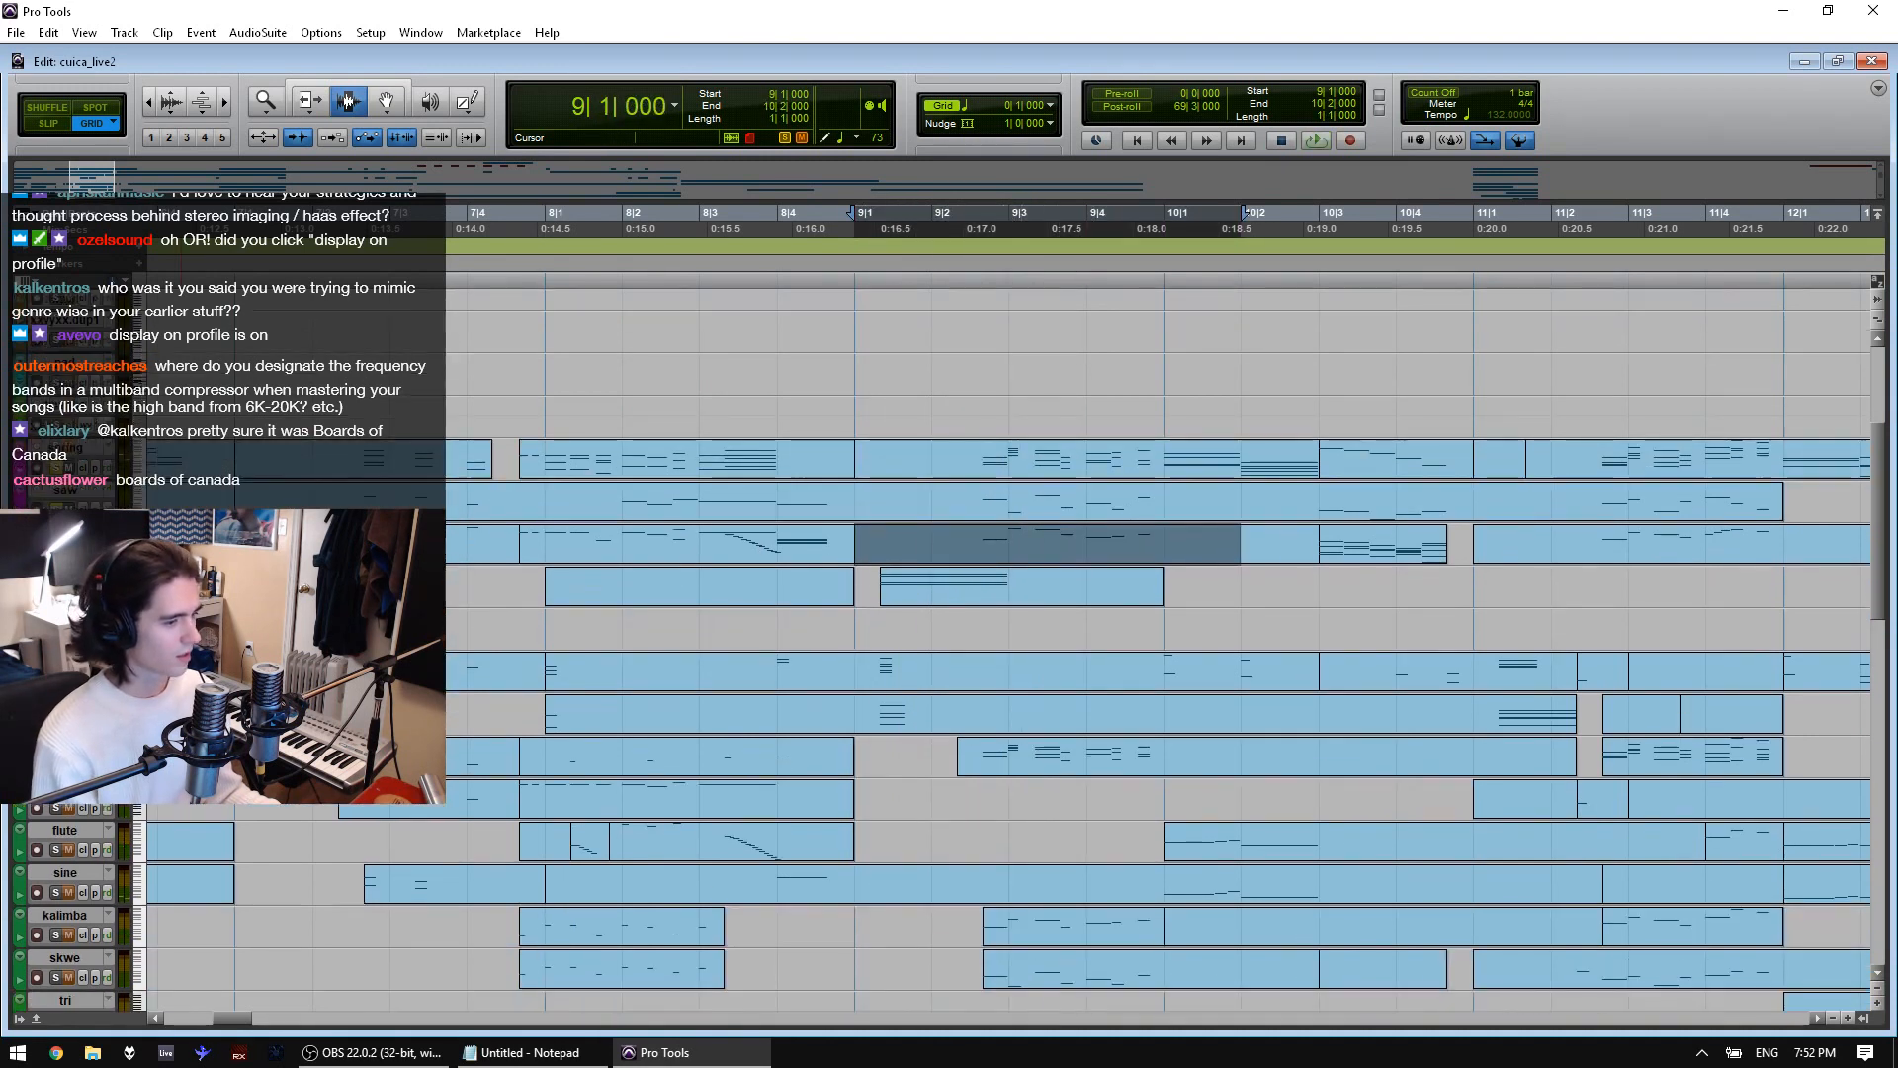
Play the section from 8|1 repeatedly while viewing the lower instrument, bass and drum tracks
{"action": "key", "text": "r"}
{"action": "key", "text": "r"}
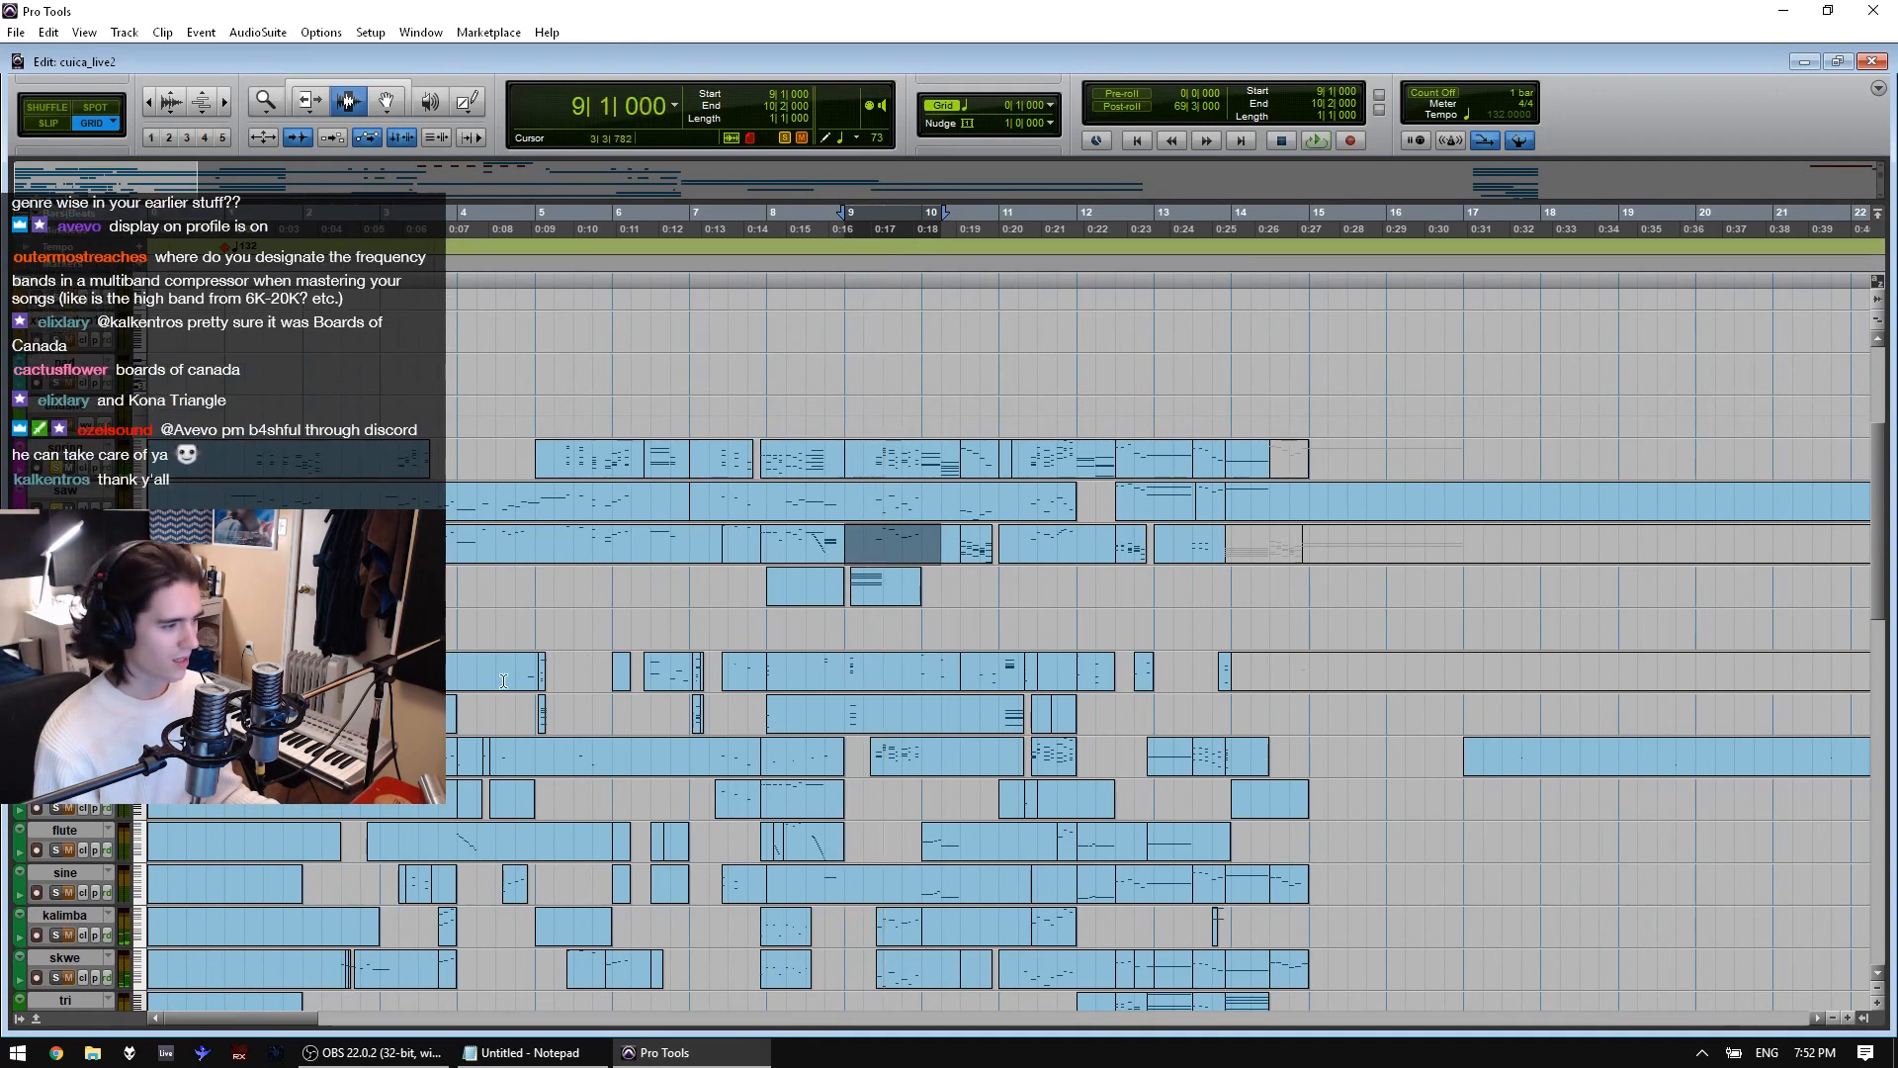
{"action": "left_click", "coordinate": [753, 680]}
{"action": "key", "text": "space"}
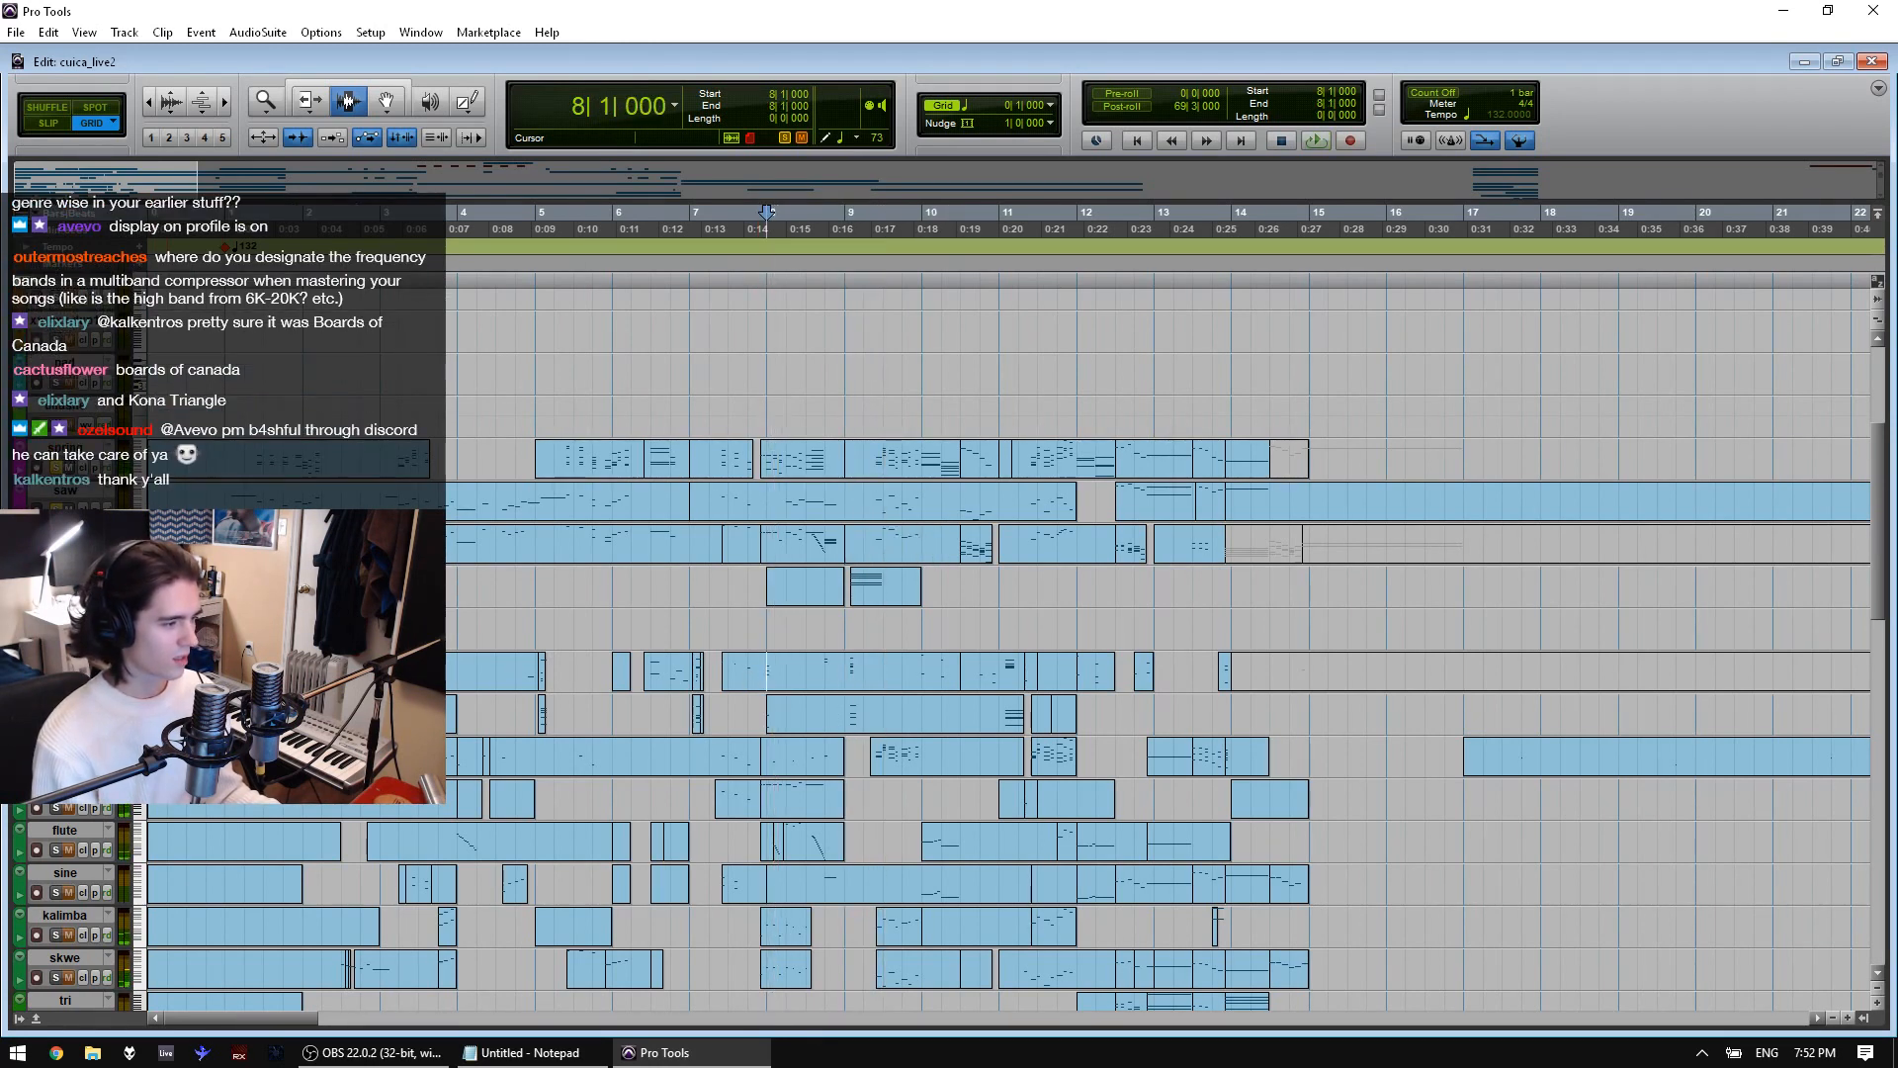
{"action": "scroll", "coordinate": [988, 643], "scroll_direction": "down", "scroll_amount": 2}
{"action": "scroll", "coordinate": [42, 858], "scroll_direction": "down", "scroll_amount": 6}
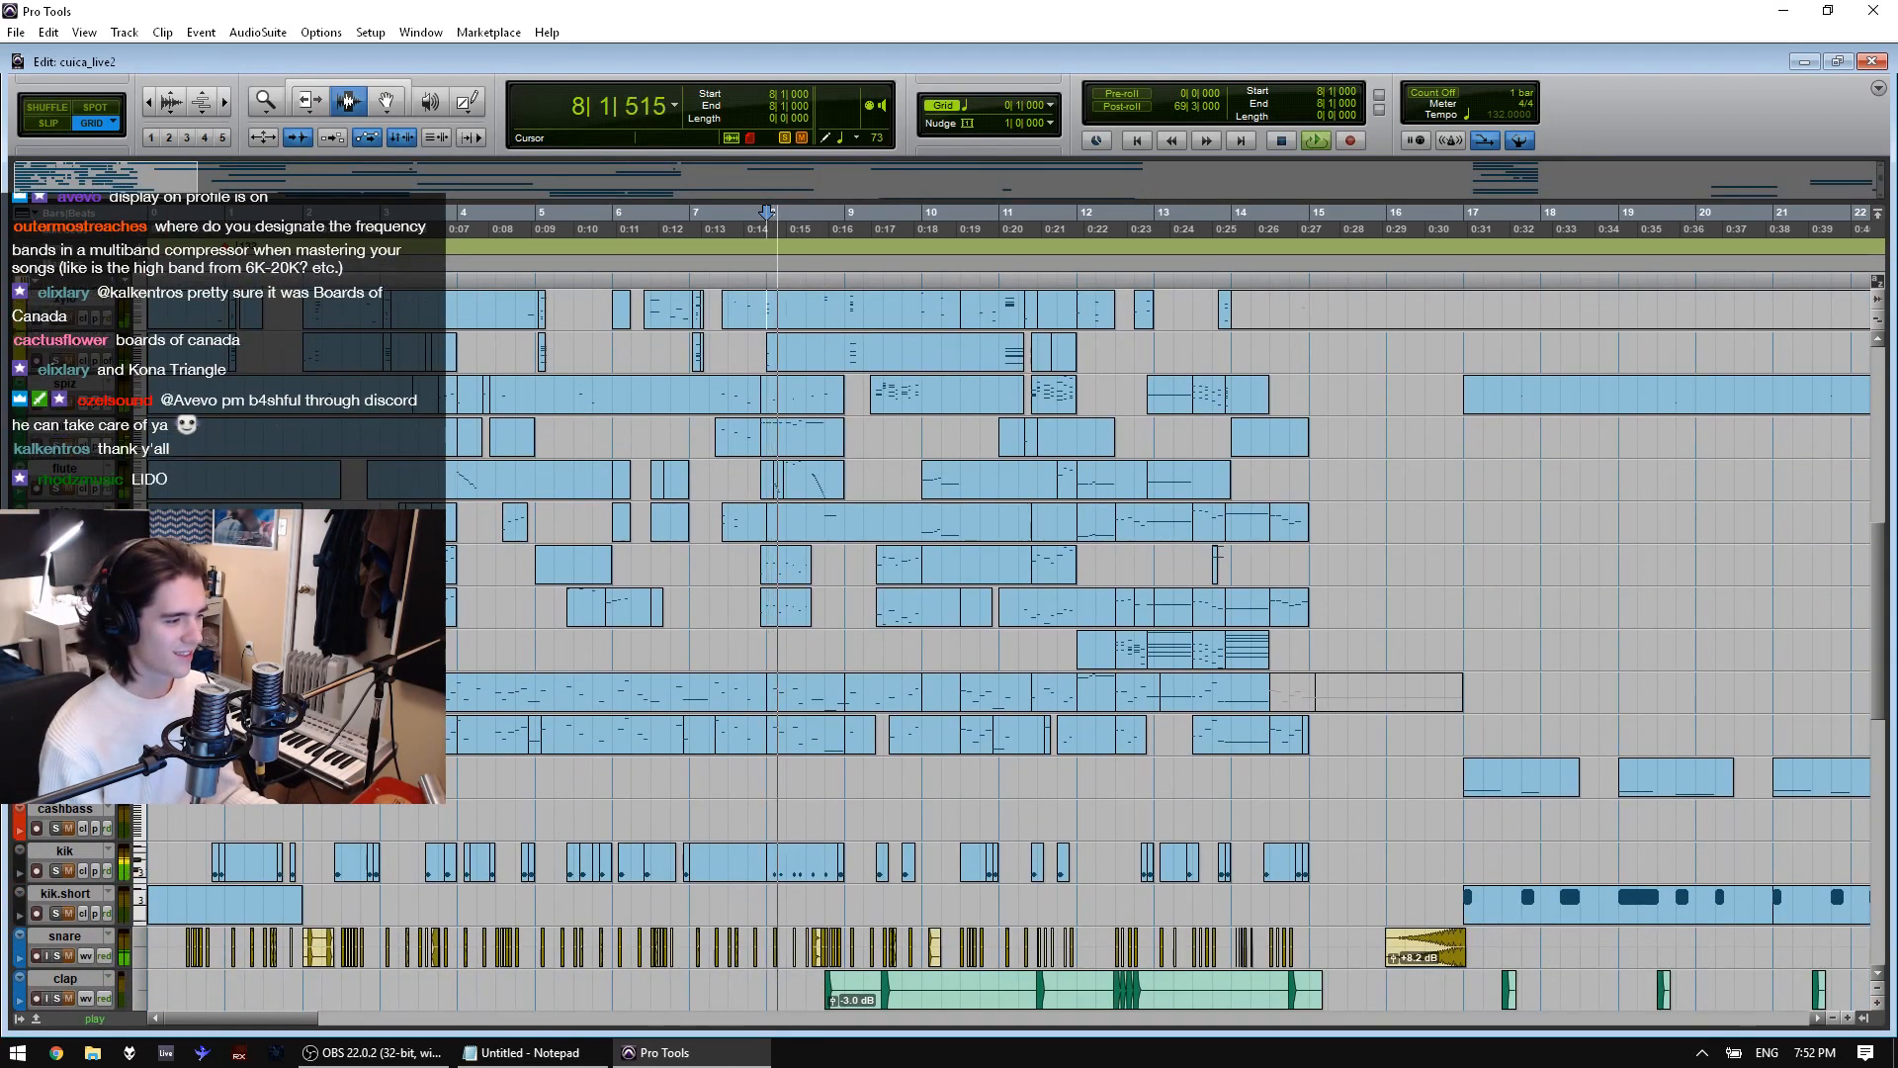
{"action": "key", "text": "space"}
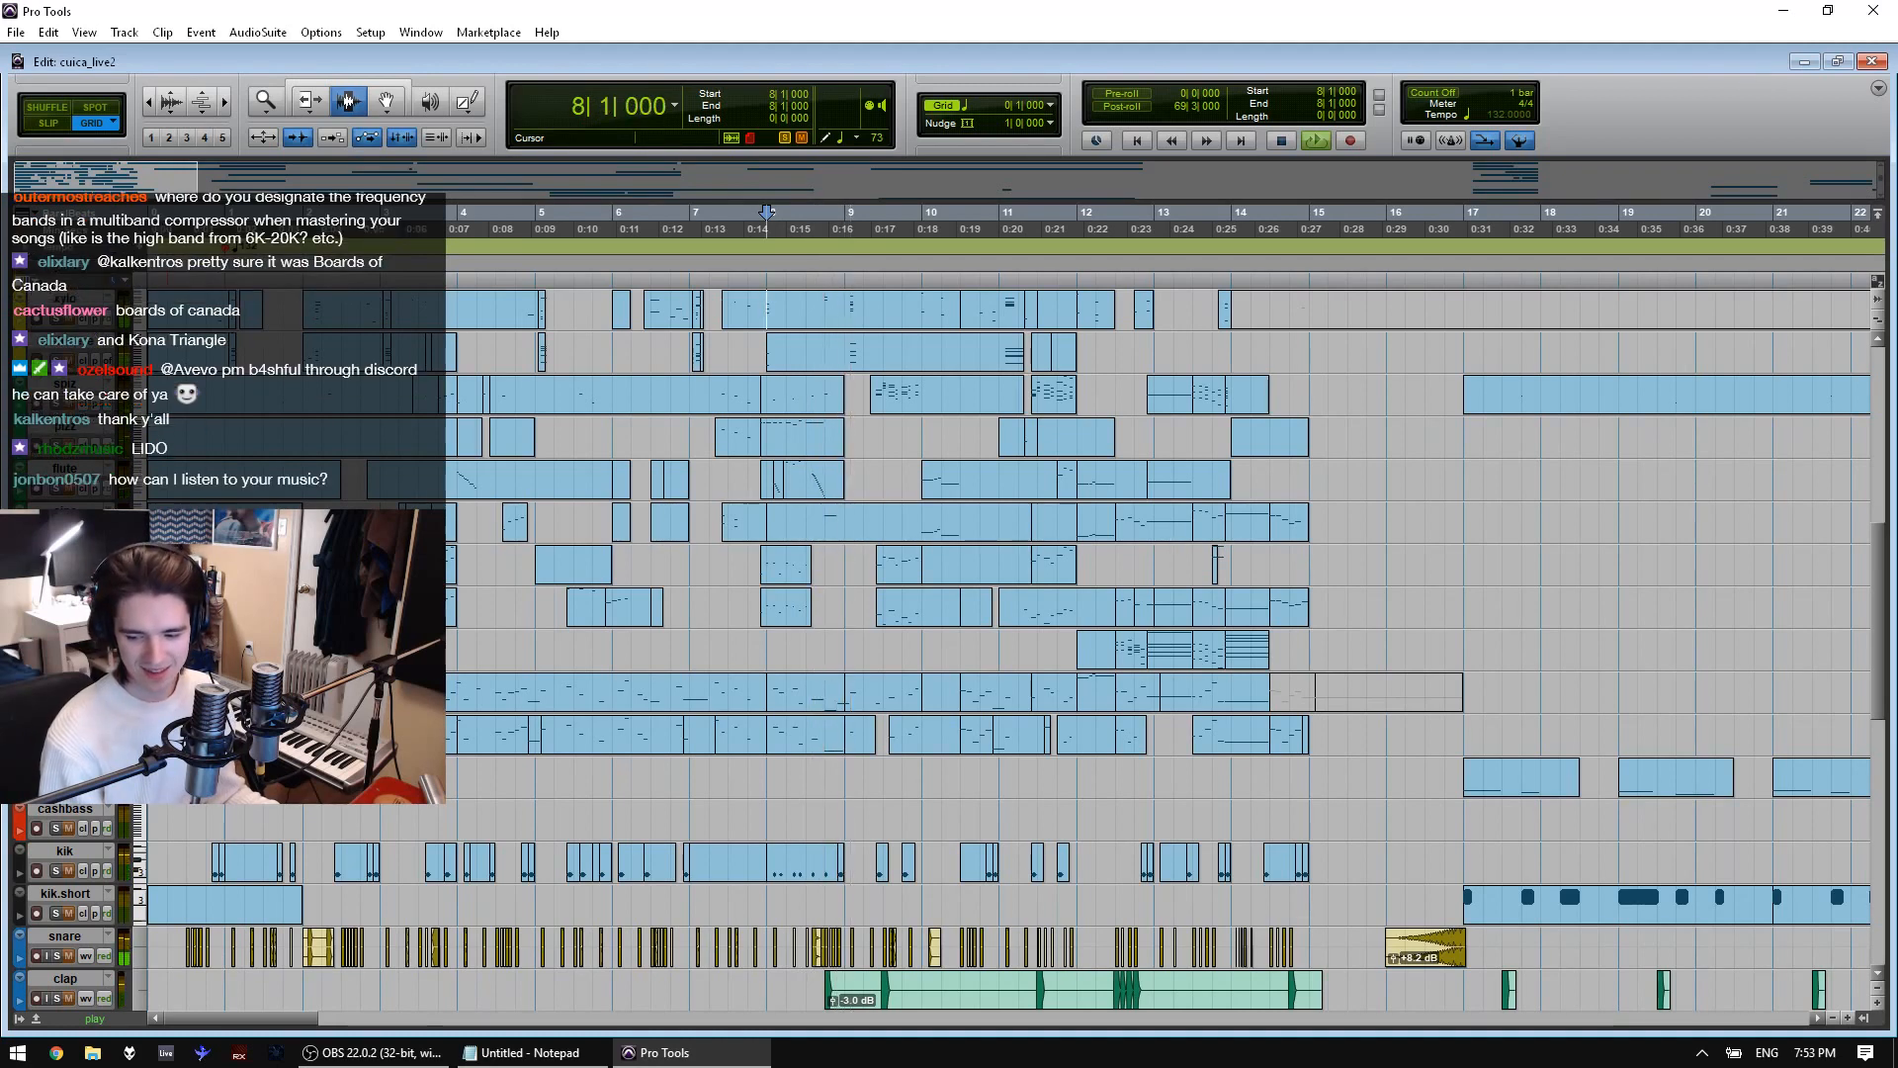
{"action": "key", "text": "space"}
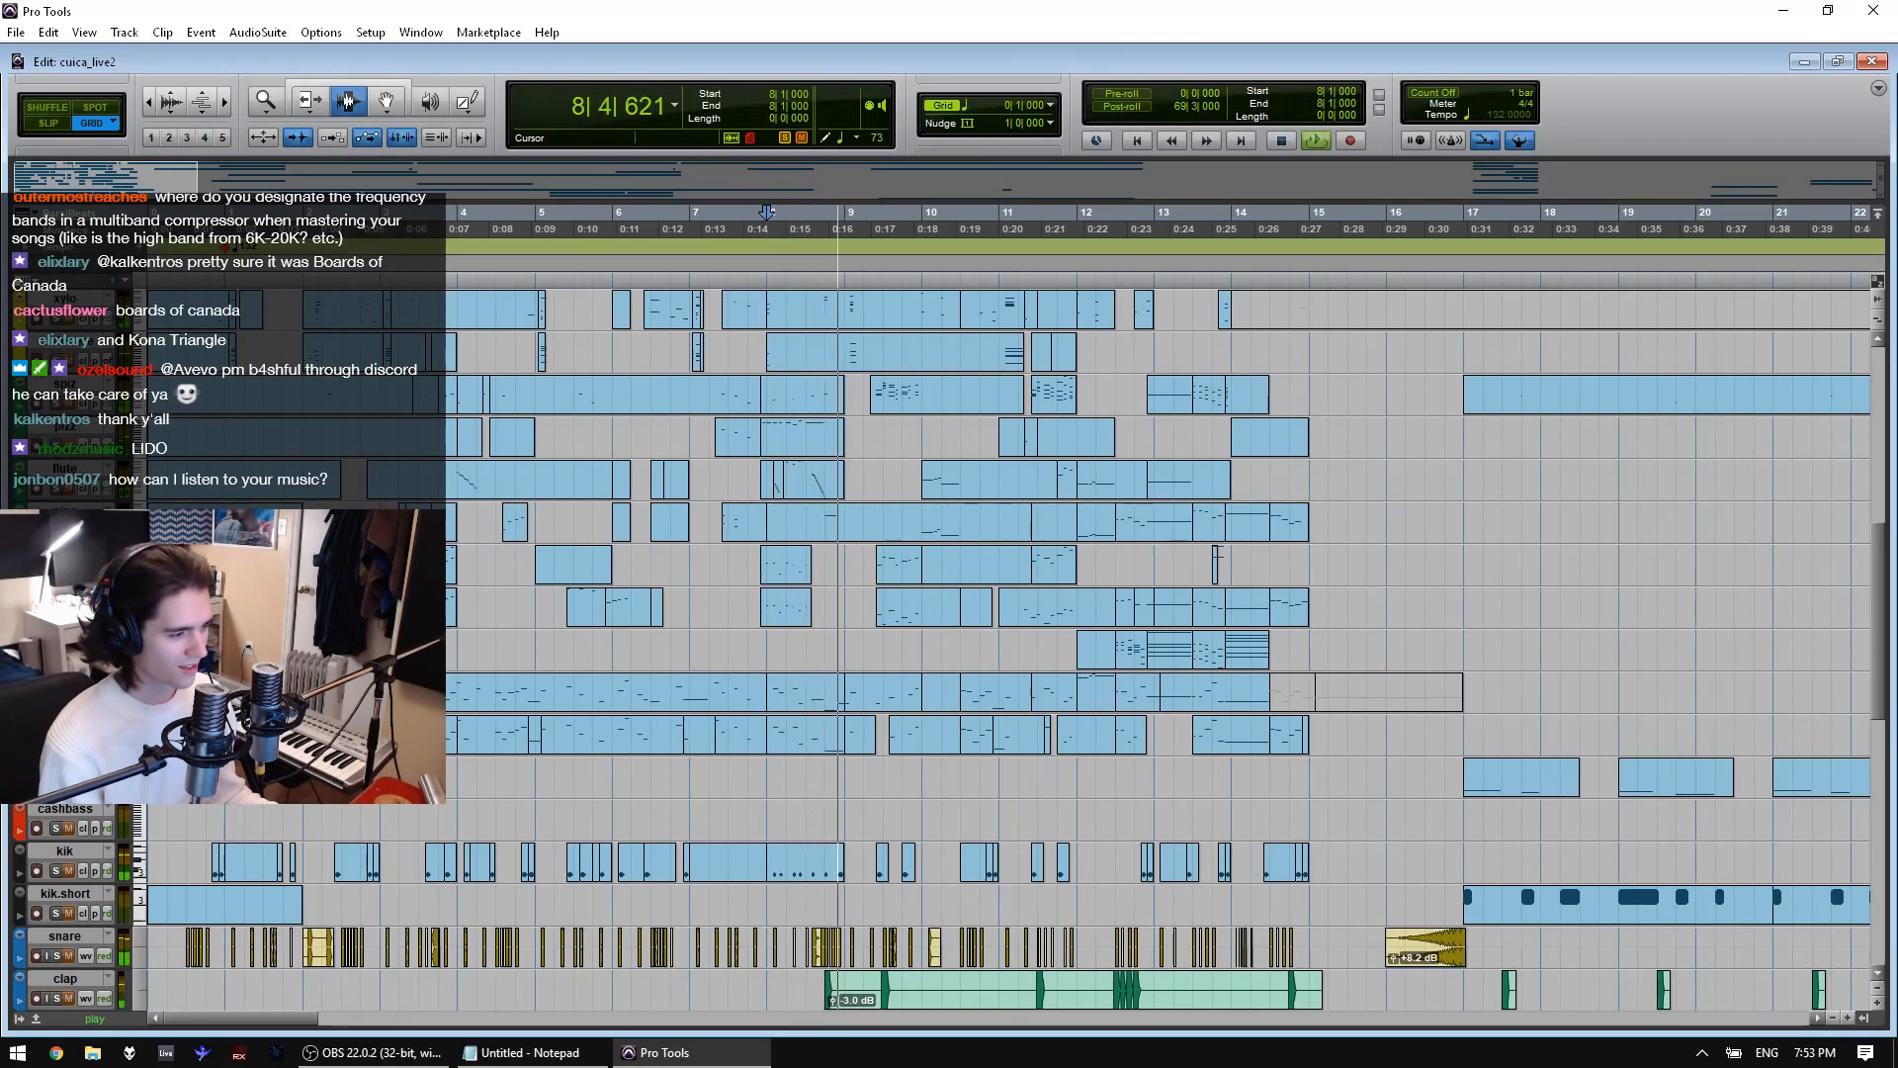
{"action": "key", "text": "space"}
{"action": "scroll", "coordinate": [988, 593], "scroll_direction": "up", "scroll_amount": 3}
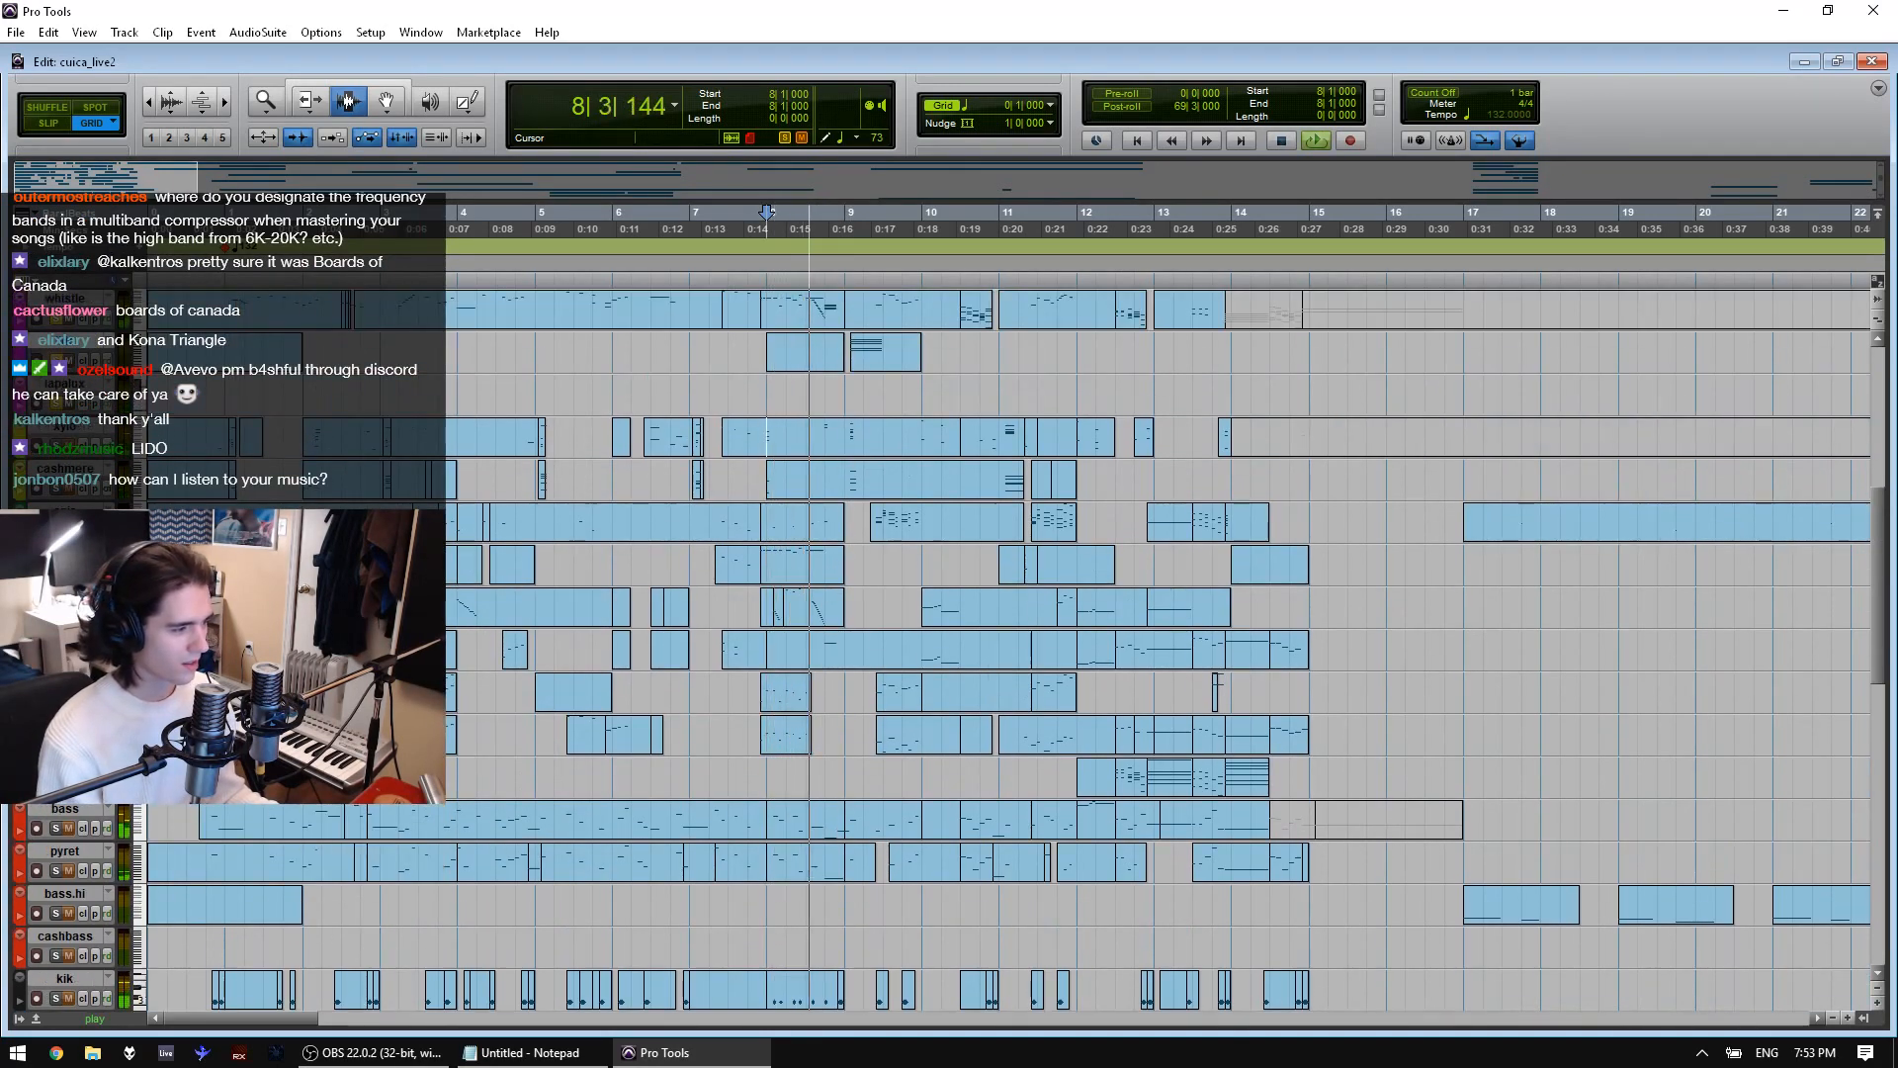
{"action": "key", "text": "space"}
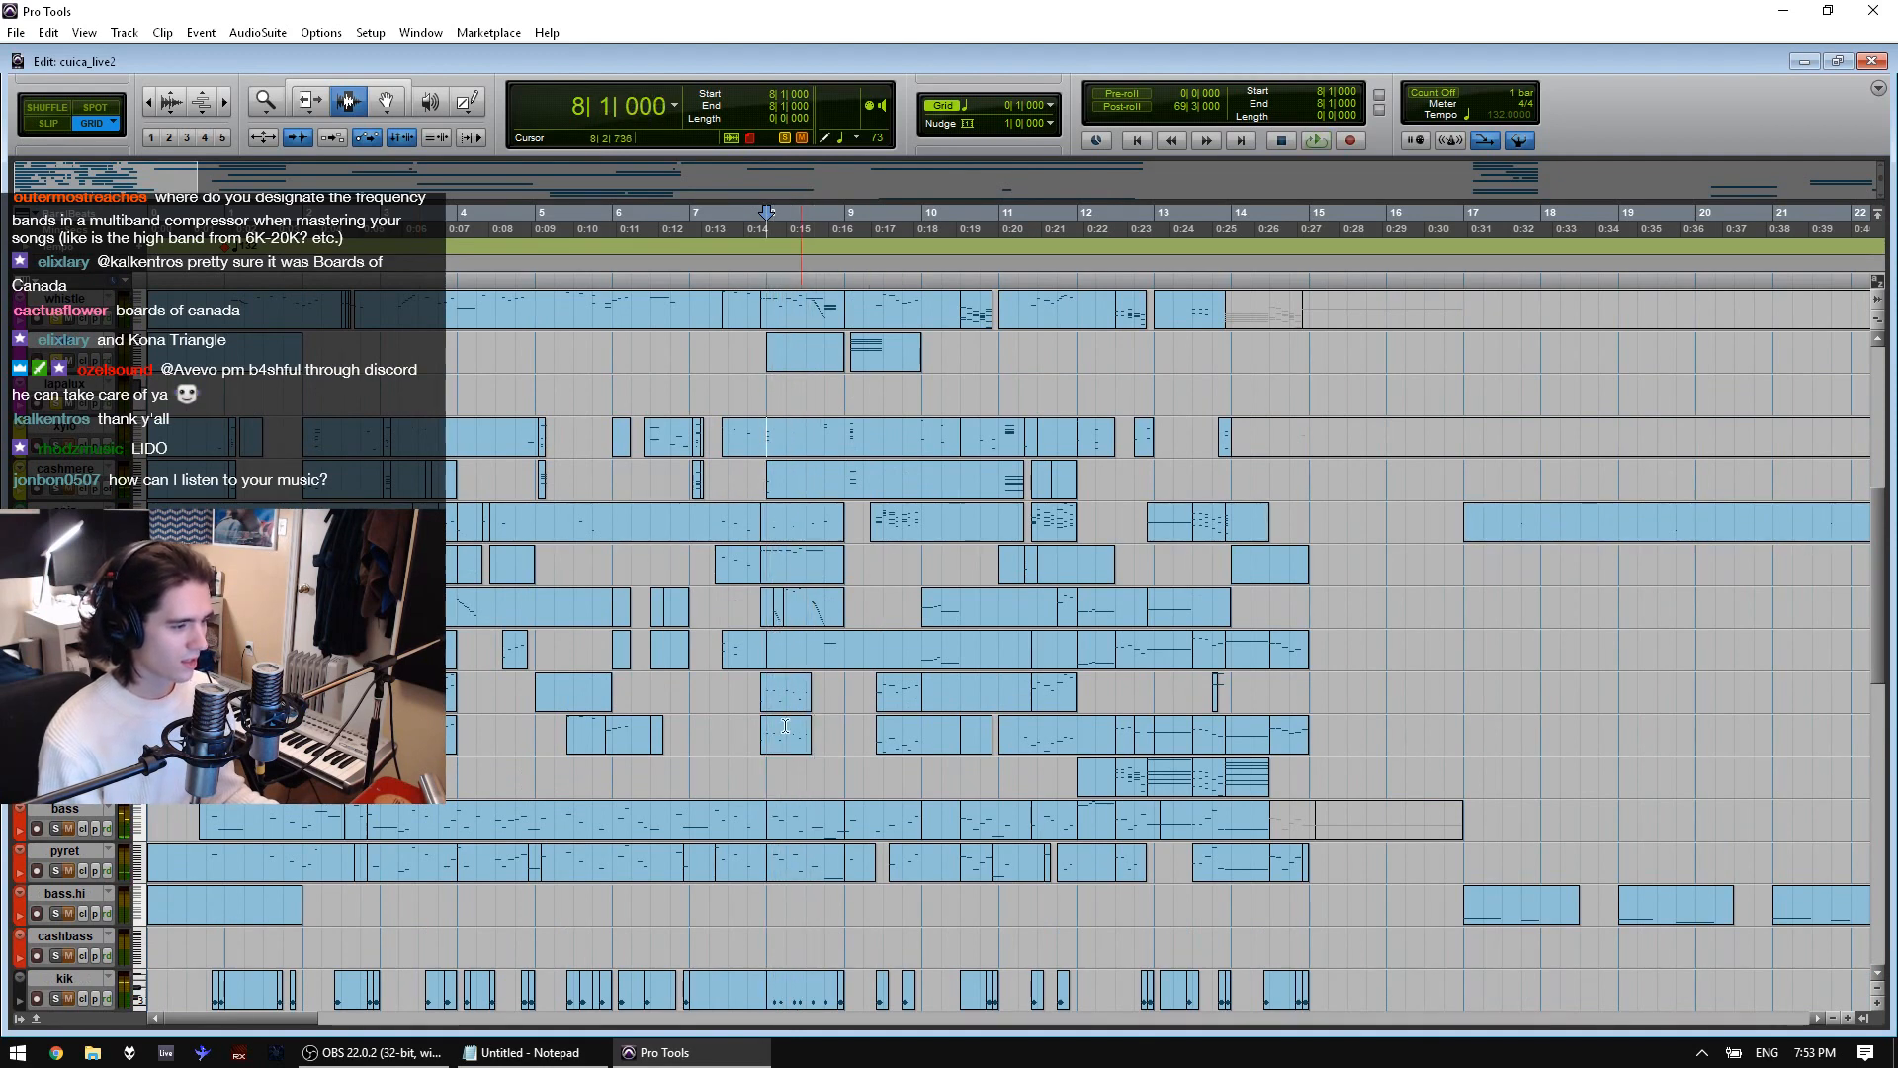
Select 8|1 to 10|3 on the track above cashmere and play that range repeatedly
{"action": "left_click_drag", "start_coordinate": [960, 436], "coordinate": [759, 436]}
{"action": "key", "text": "space"}
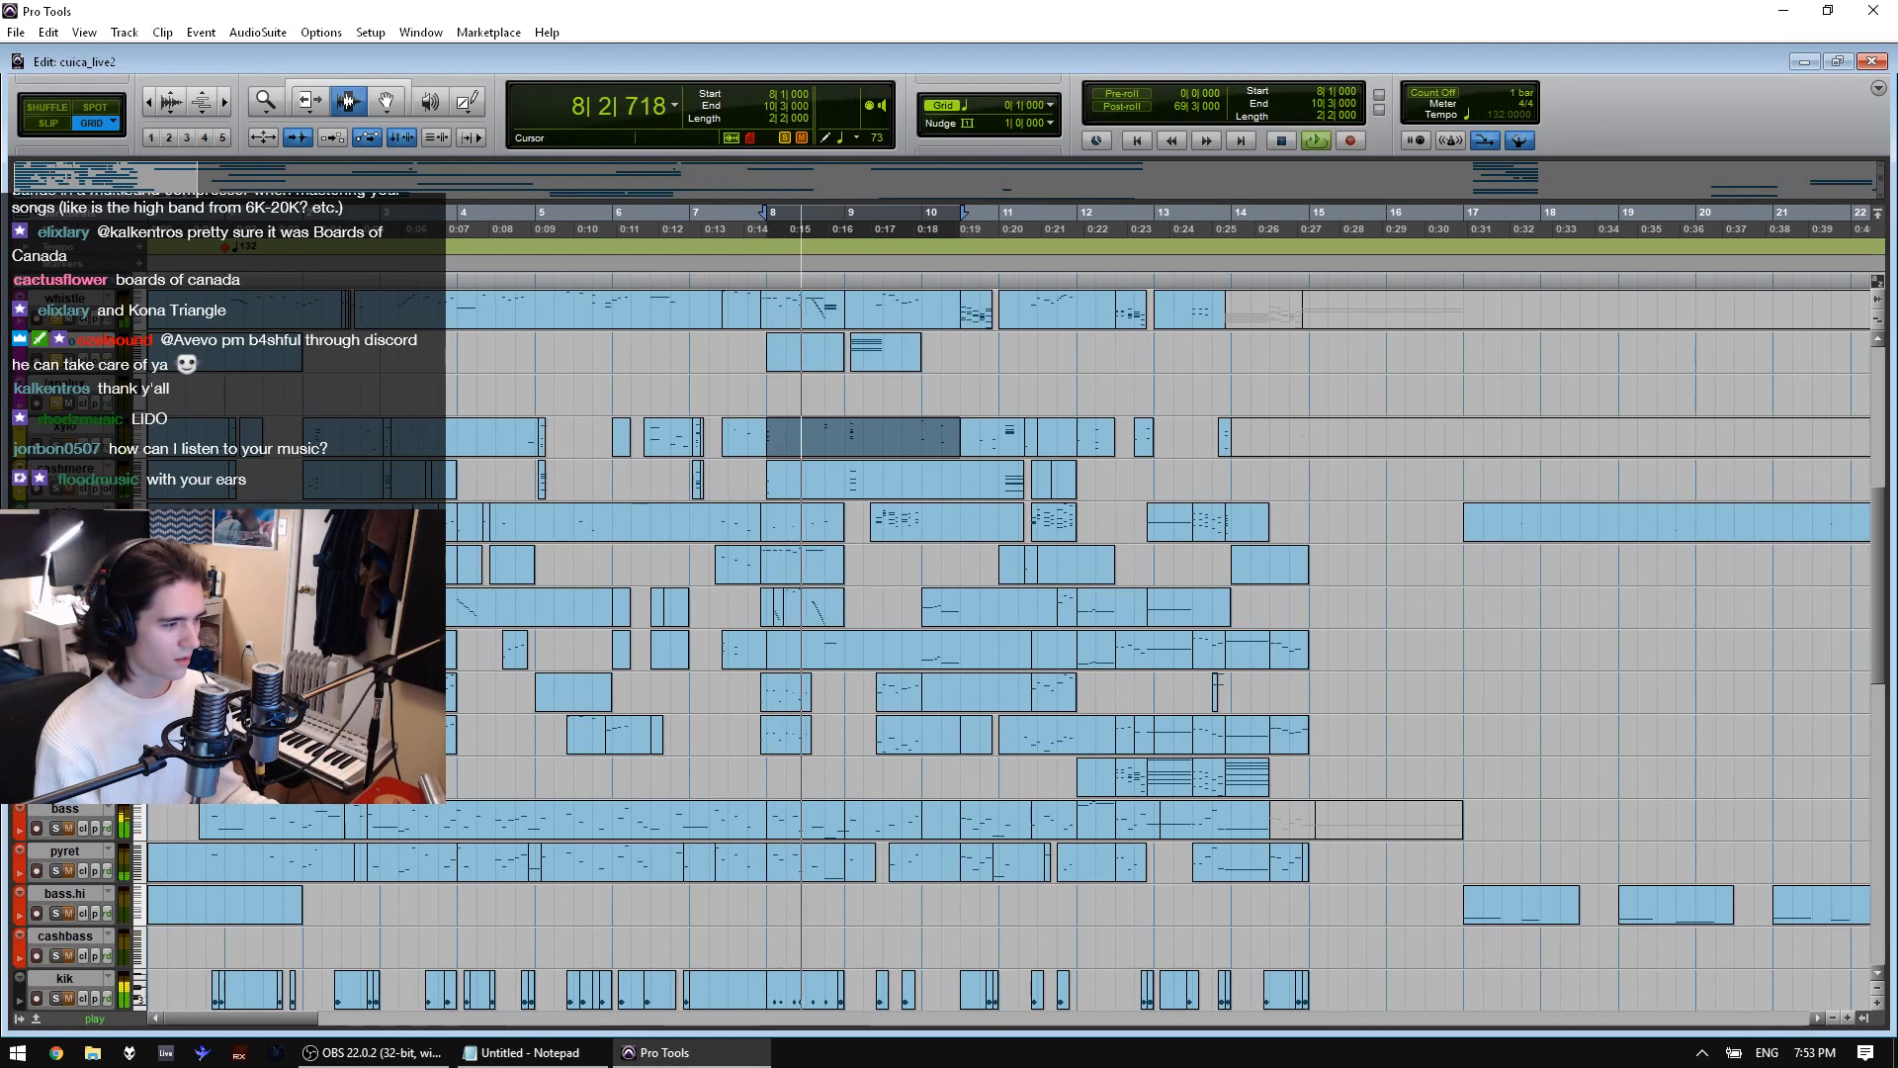
{"action": "key", "text": "space"}
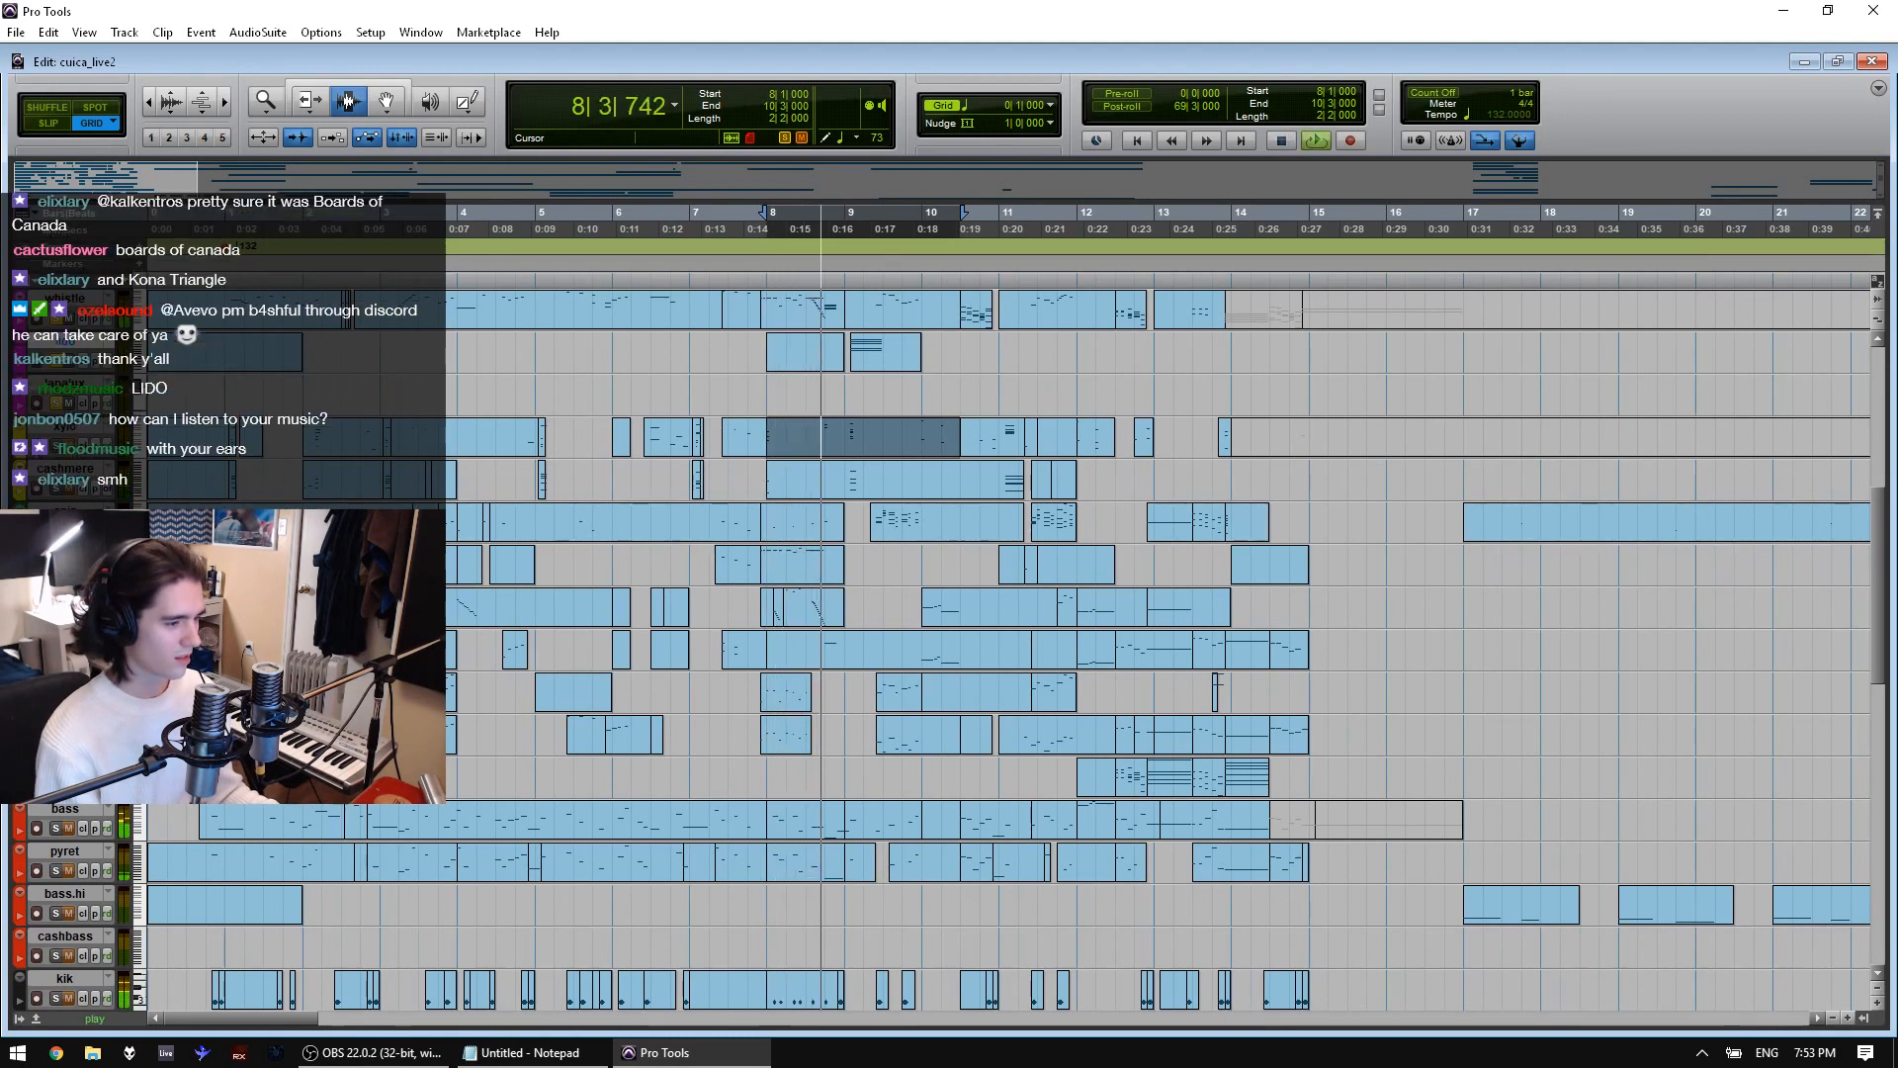
{"action": "key", "text": "space"}
Solo the sine, kalimba and skwe tracks and play from the kalimba clip at 11|2|640 and the sine clip at 12|1
{"action": "double_click", "coordinate": [1044, 694]}
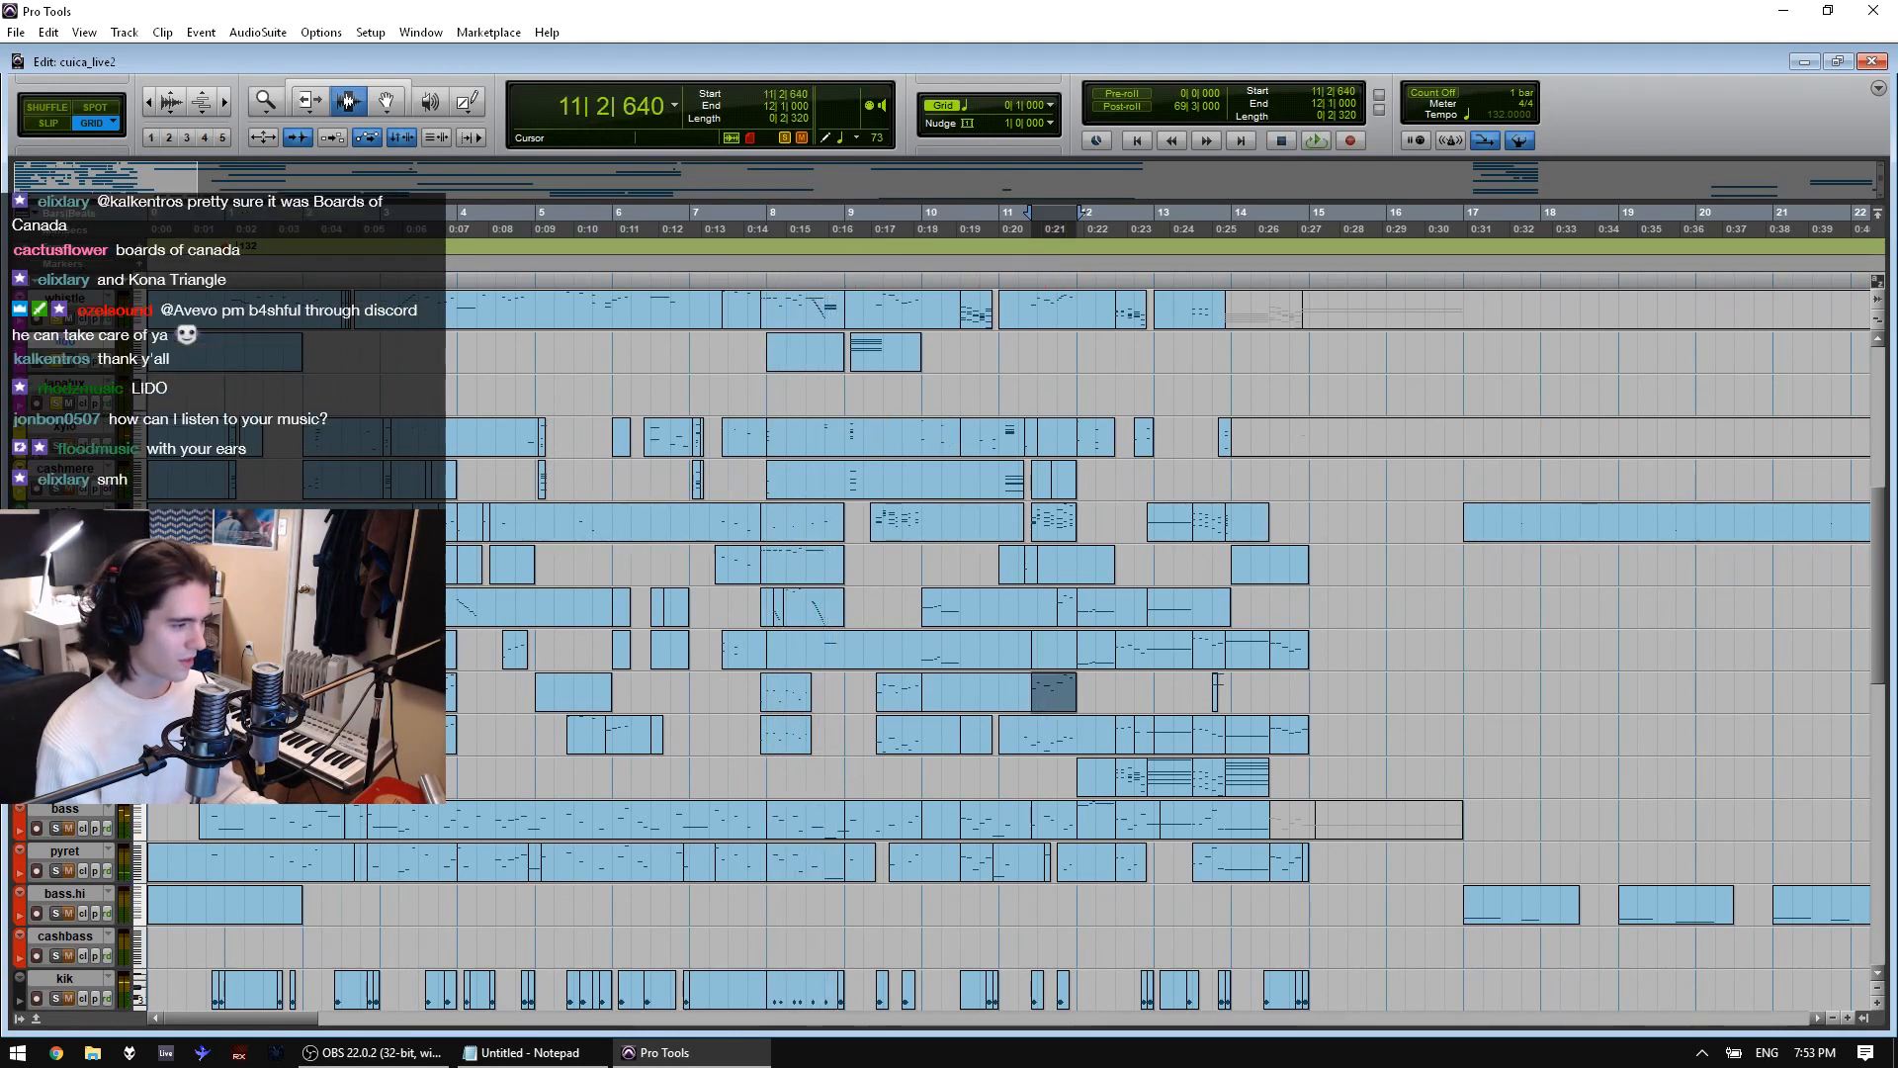
{"action": "key", "text": "space"}
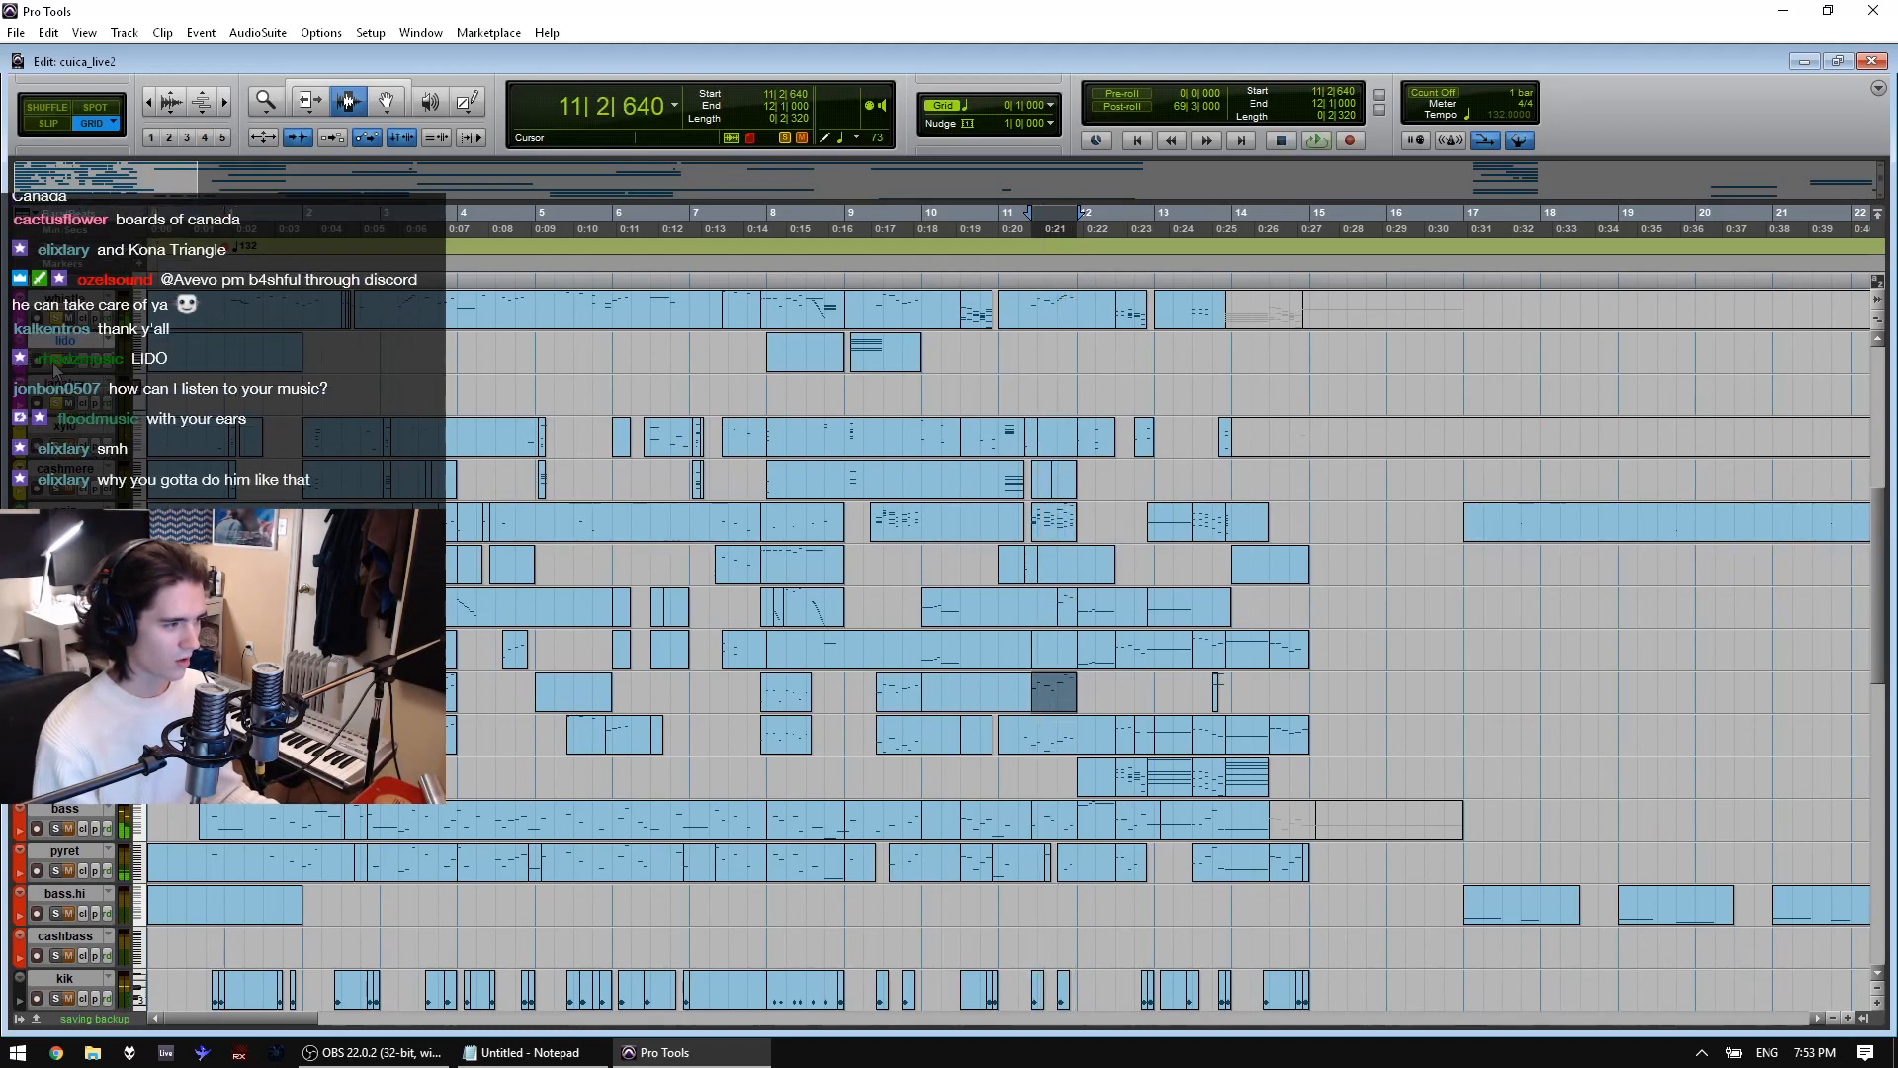
{"action": "scroll", "coordinate": [56, 372], "scroll_direction": "up", "scroll_amount": 1}
{"action": "scroll", "coordinate": [59, 371], "scroll_direction": "up", "scroll_amount": 3}
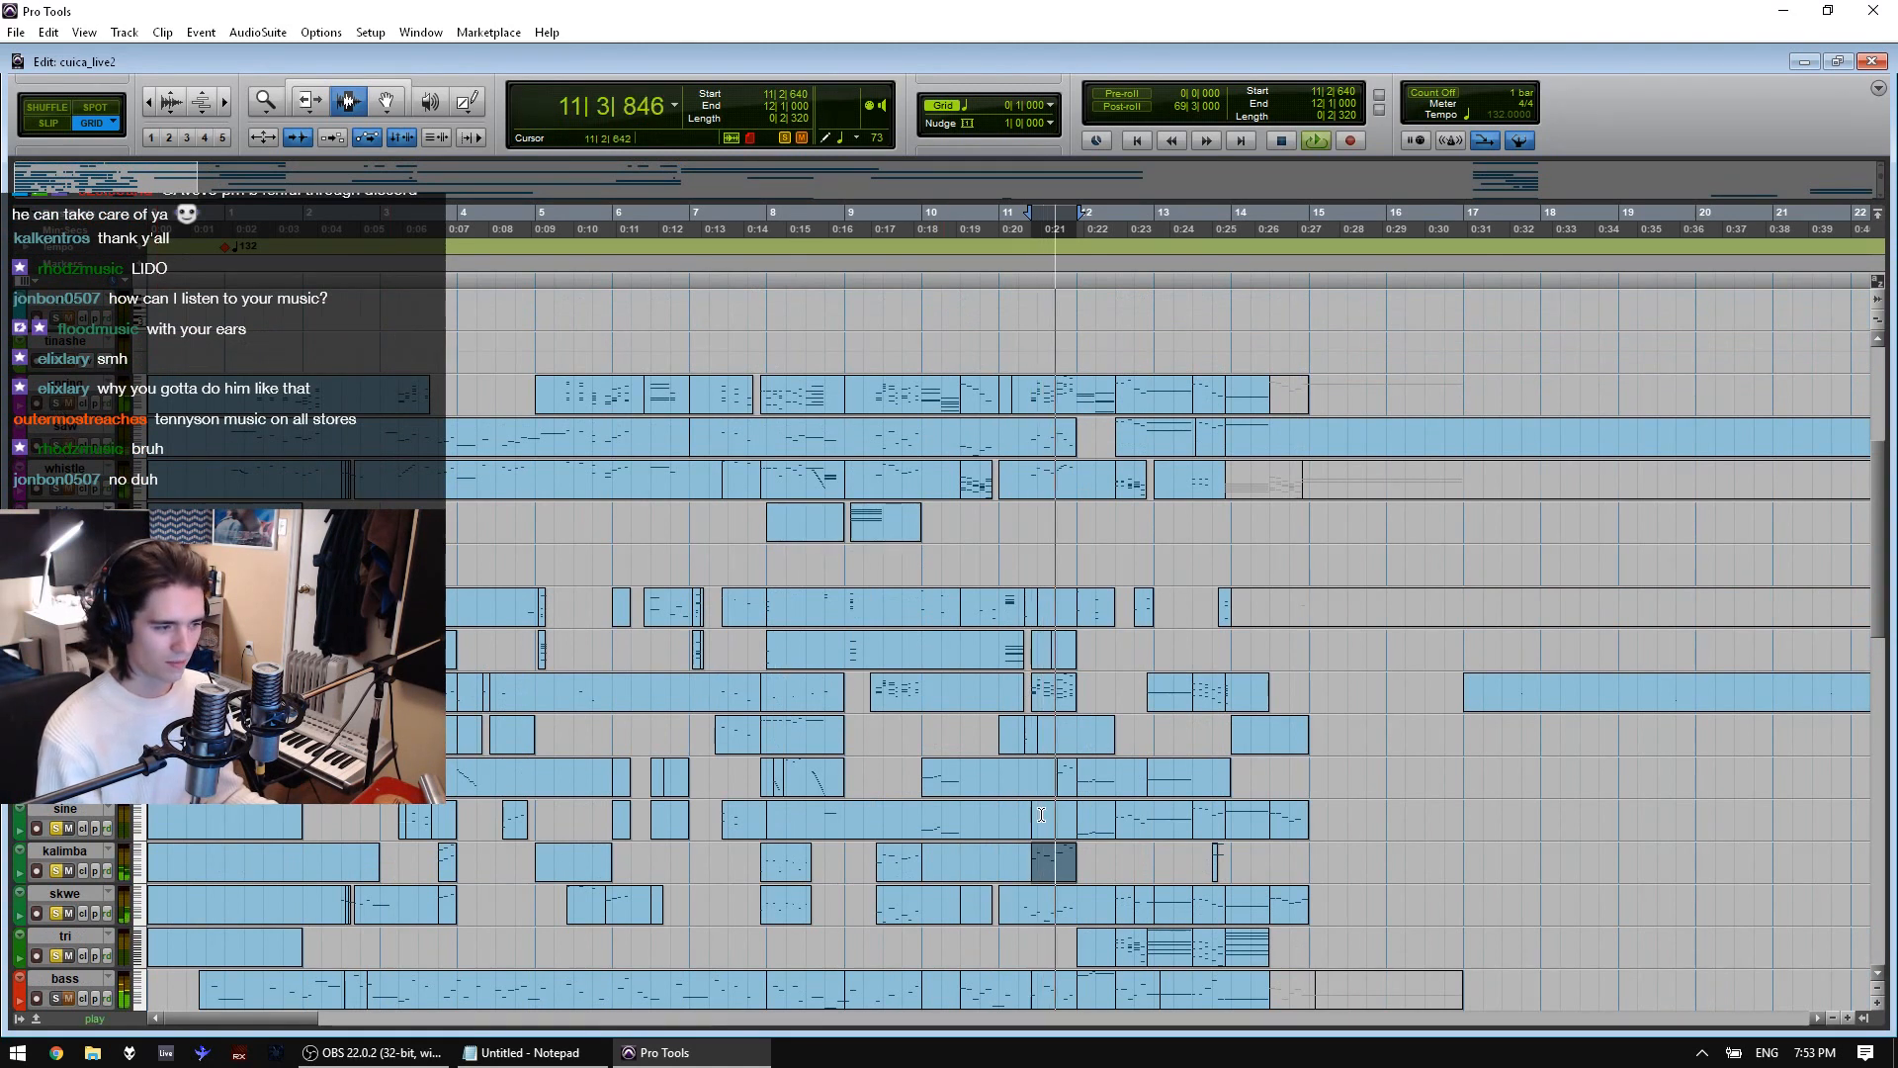
{"action": "double_click", "coordinate": [1096, 813]}
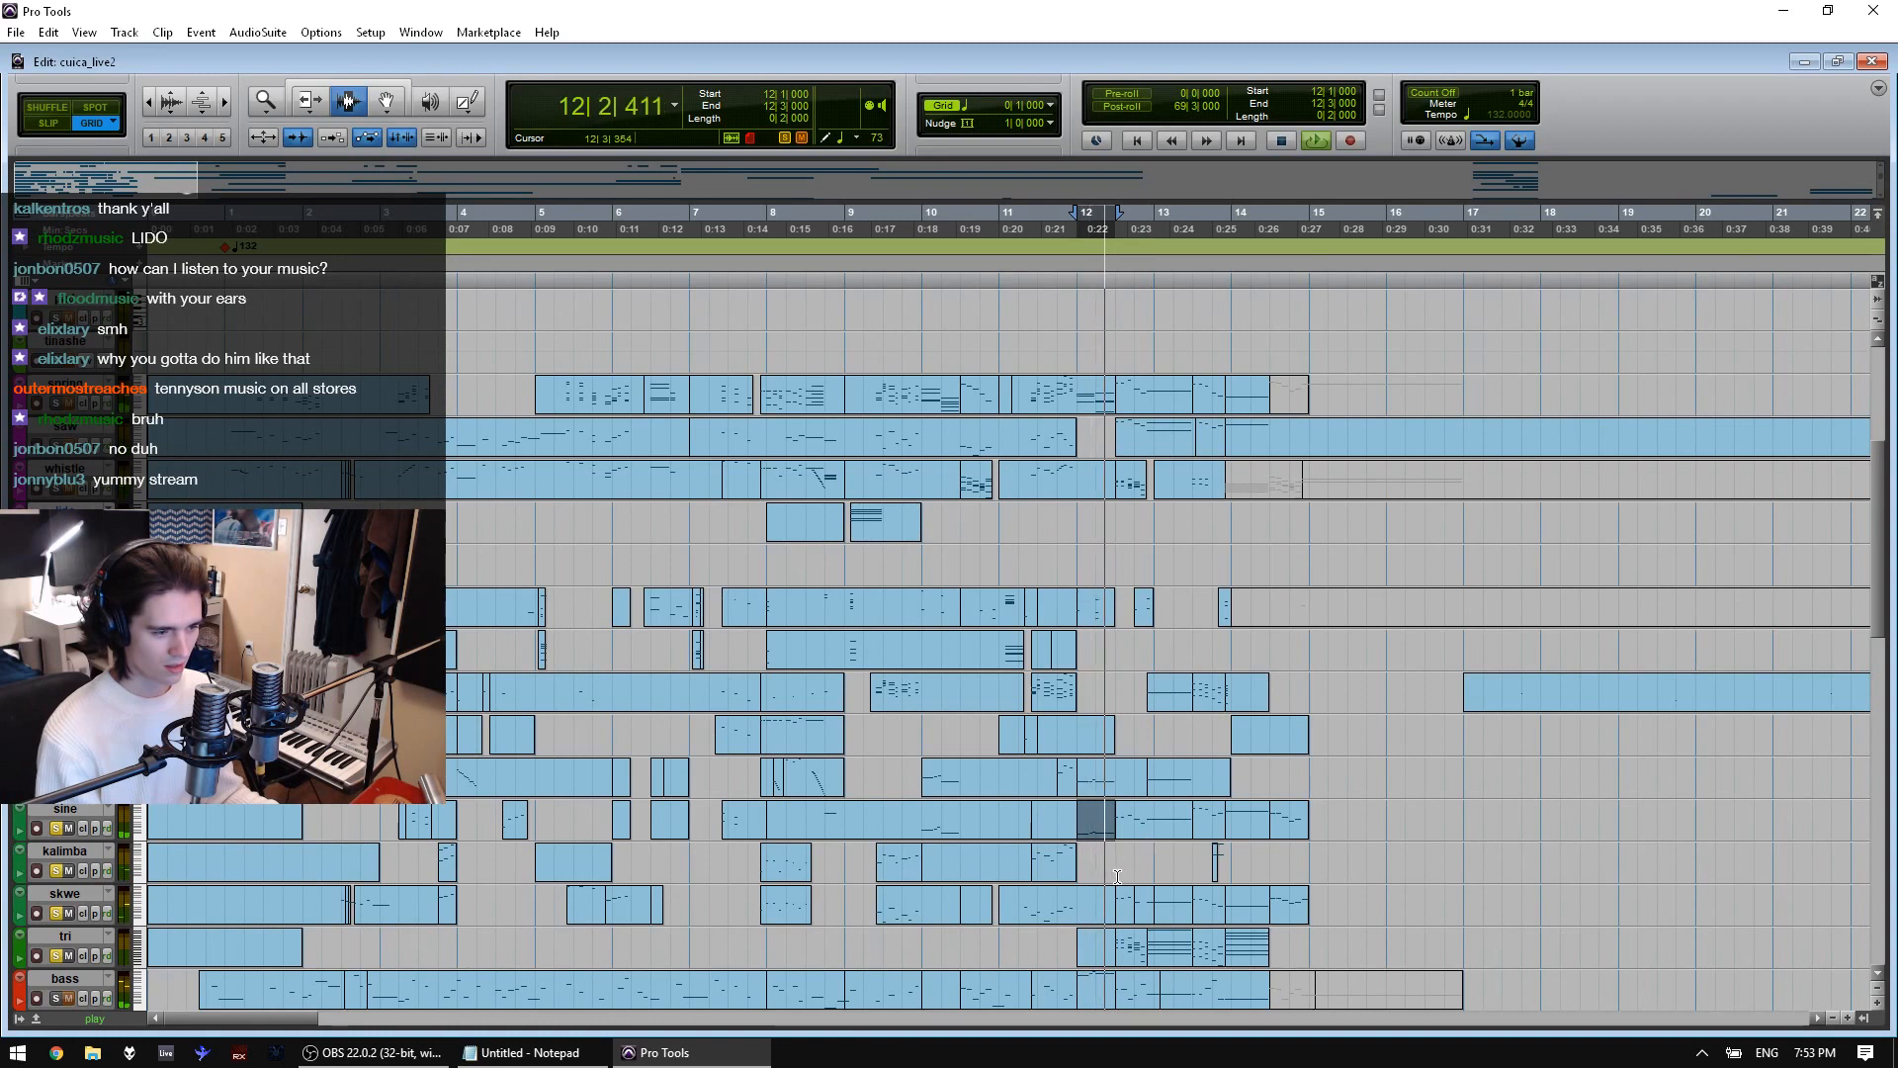
Play the soloed instruments from 12|3 and replay them while checking the surrounding tracks
{"action": "left_click", "coordinate": [1117, 876]}
{"action": "key", "text": "space"}
{"action": "scroll", "coordinate": [1118, 875], "scroll_direction": "down", "scroll_amount": 2}
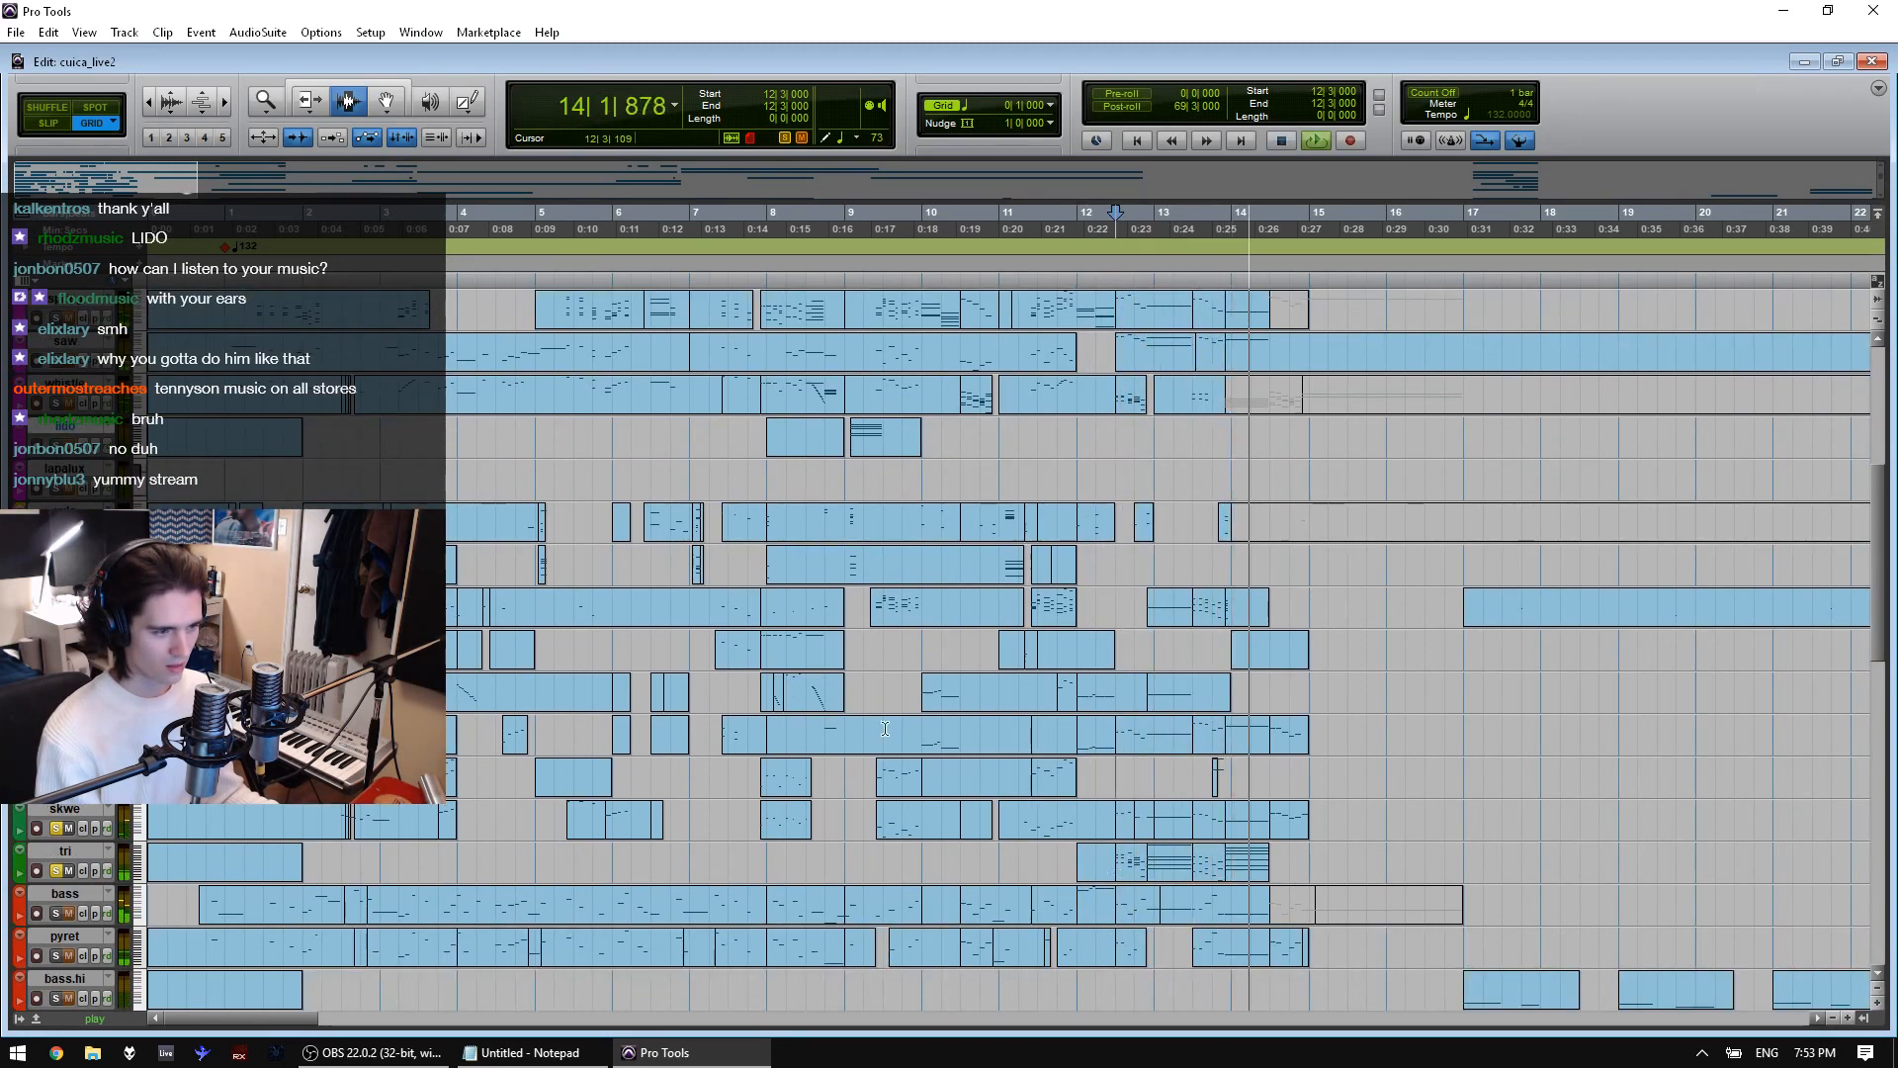
{"action": "key", "text": "space"}
{"action": "scroll", "coordinate": [400, 442], "scroll_direction": "up", "scroll_amount": 2}
{"action": "scroll", "coordinate": [399, 442], "scroll_direction": "up", "scroll_amount": 3}
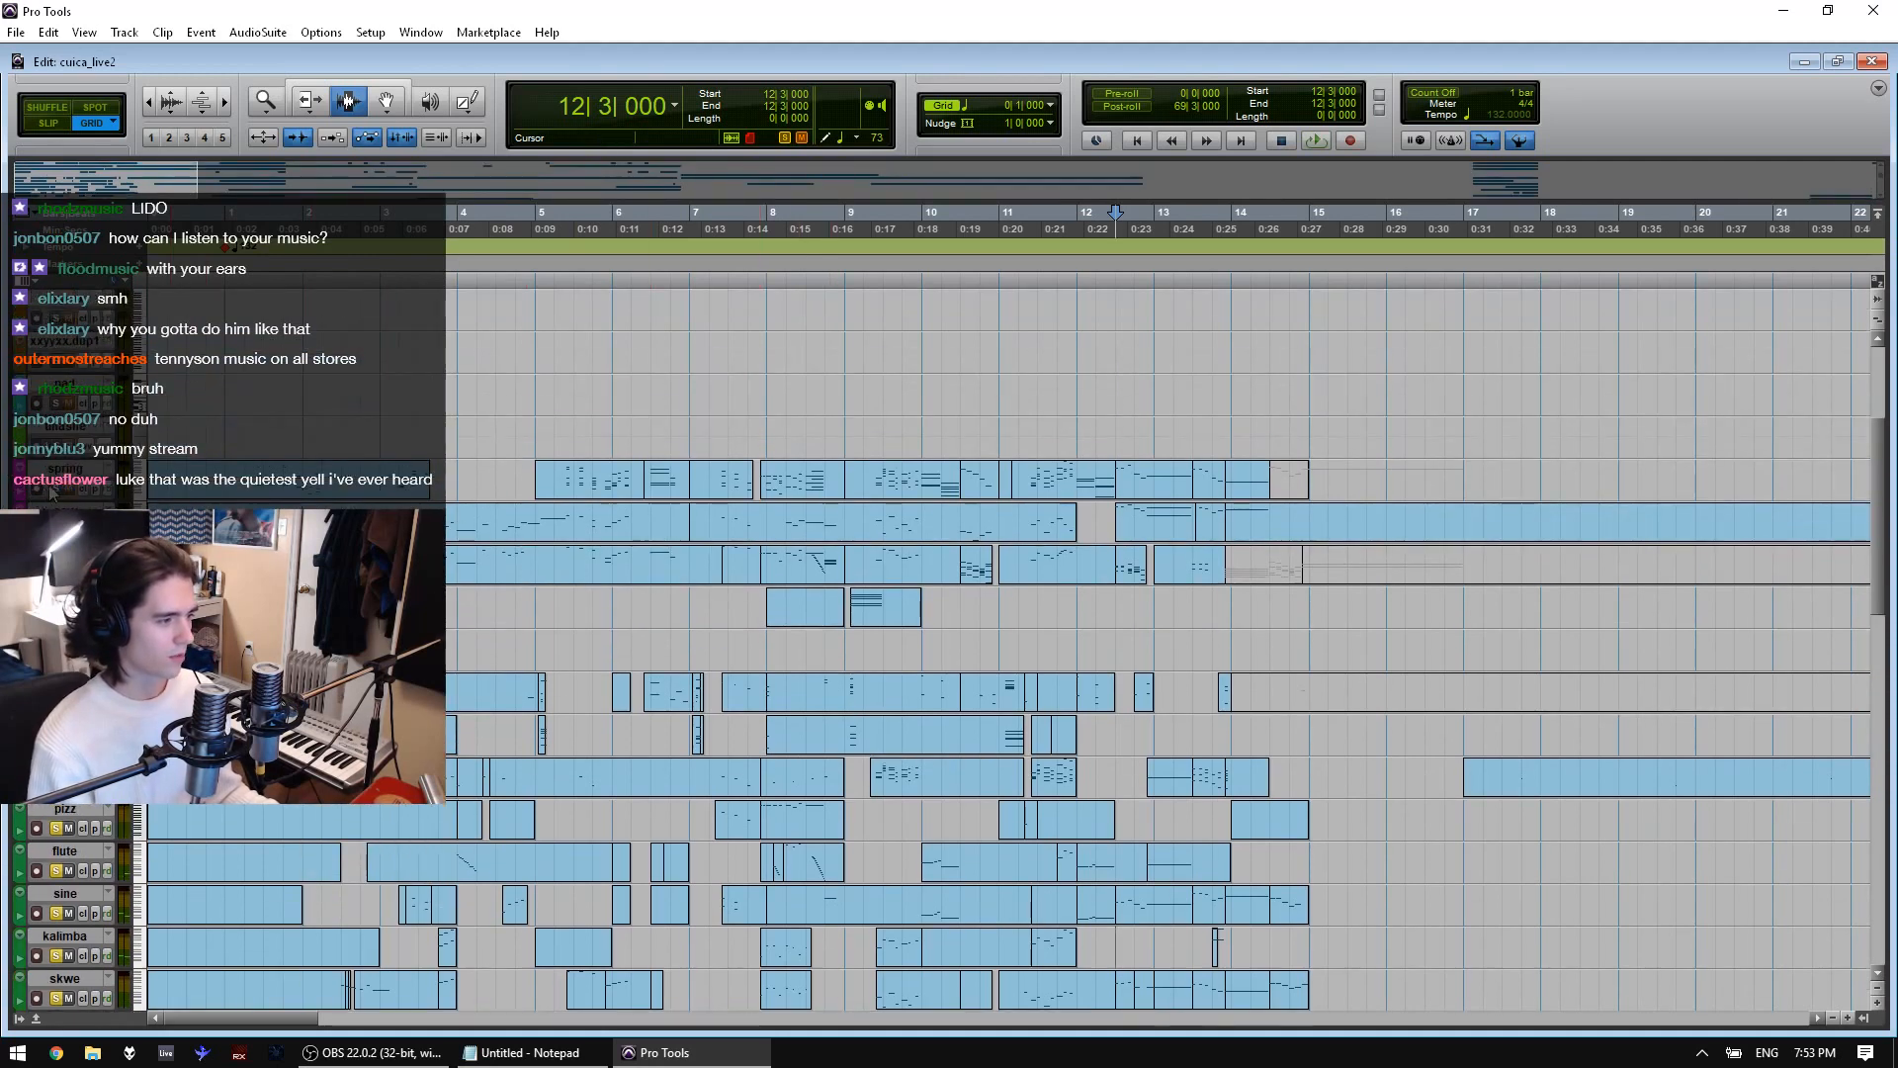
{"action": "key", "text": "space"}
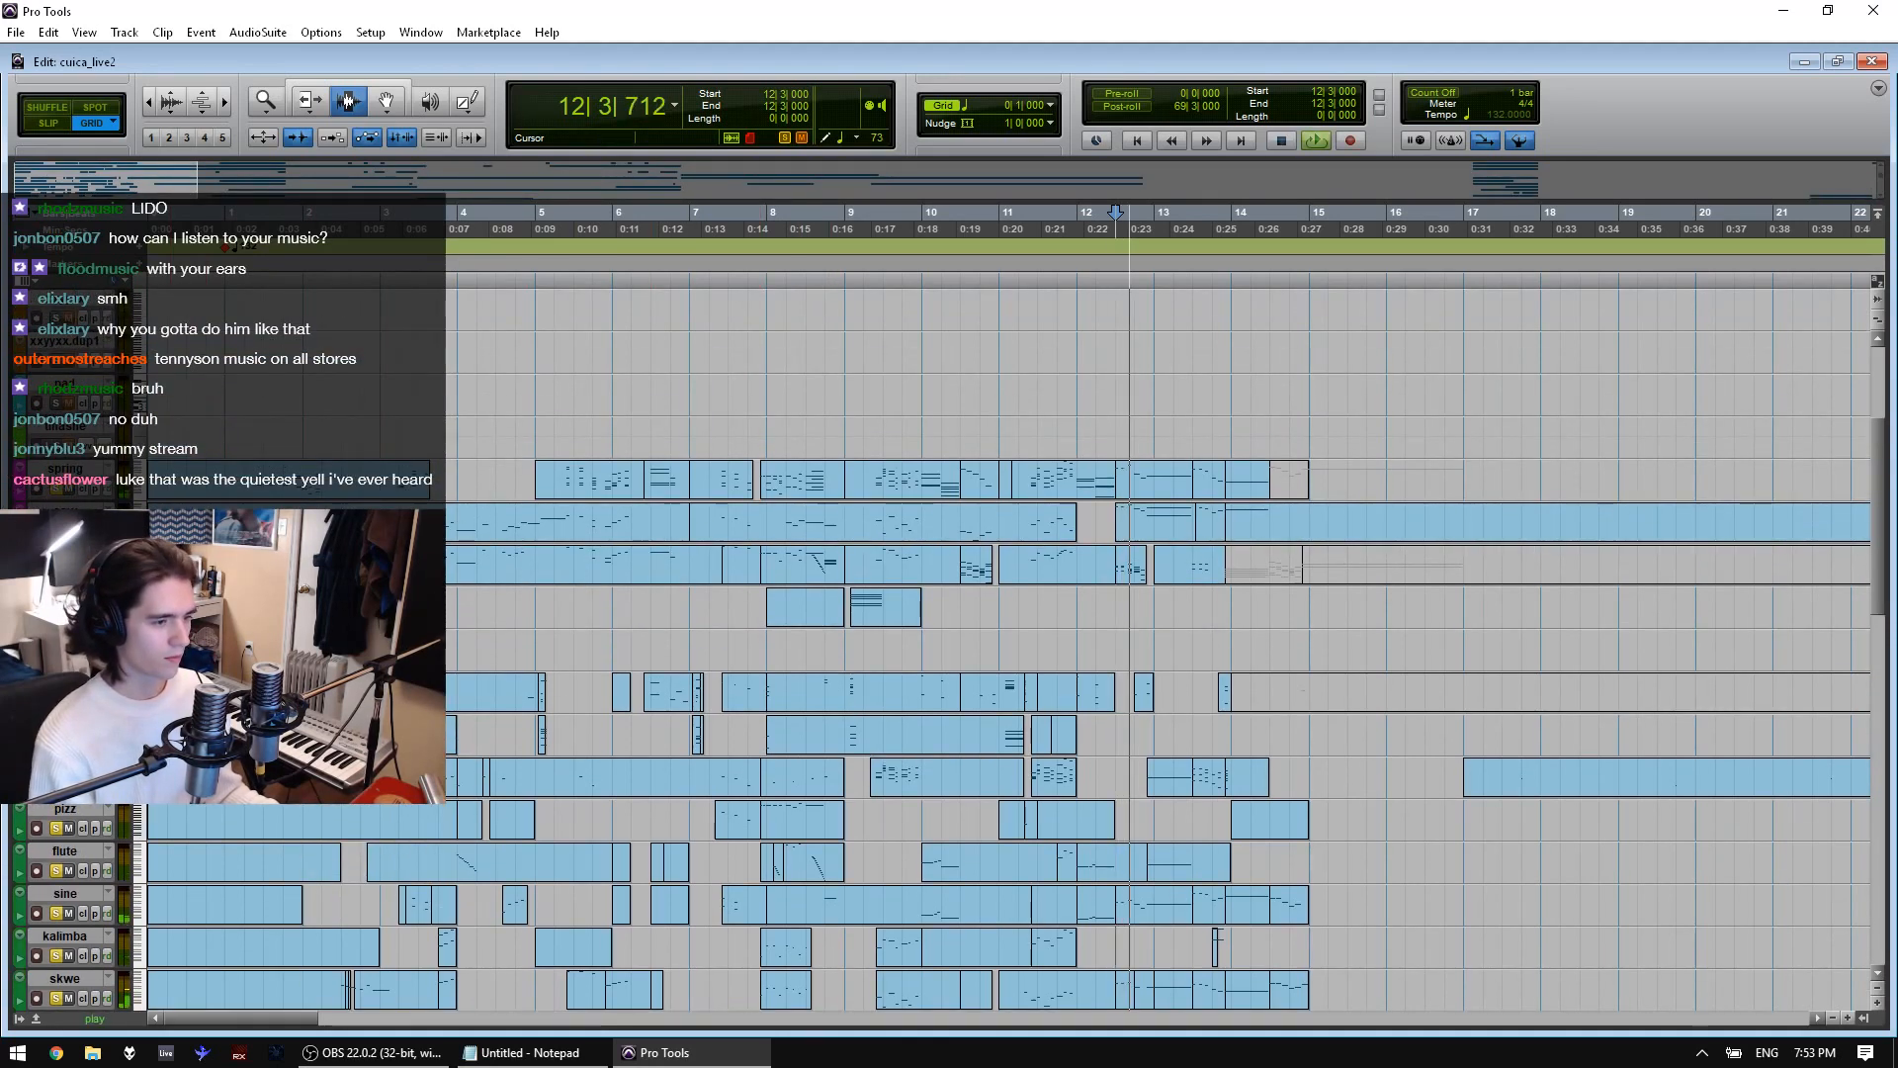
{"action": "scroll", "coordinate": [399, 441], "scroll_direction": "down", "scroll_amount": 2}
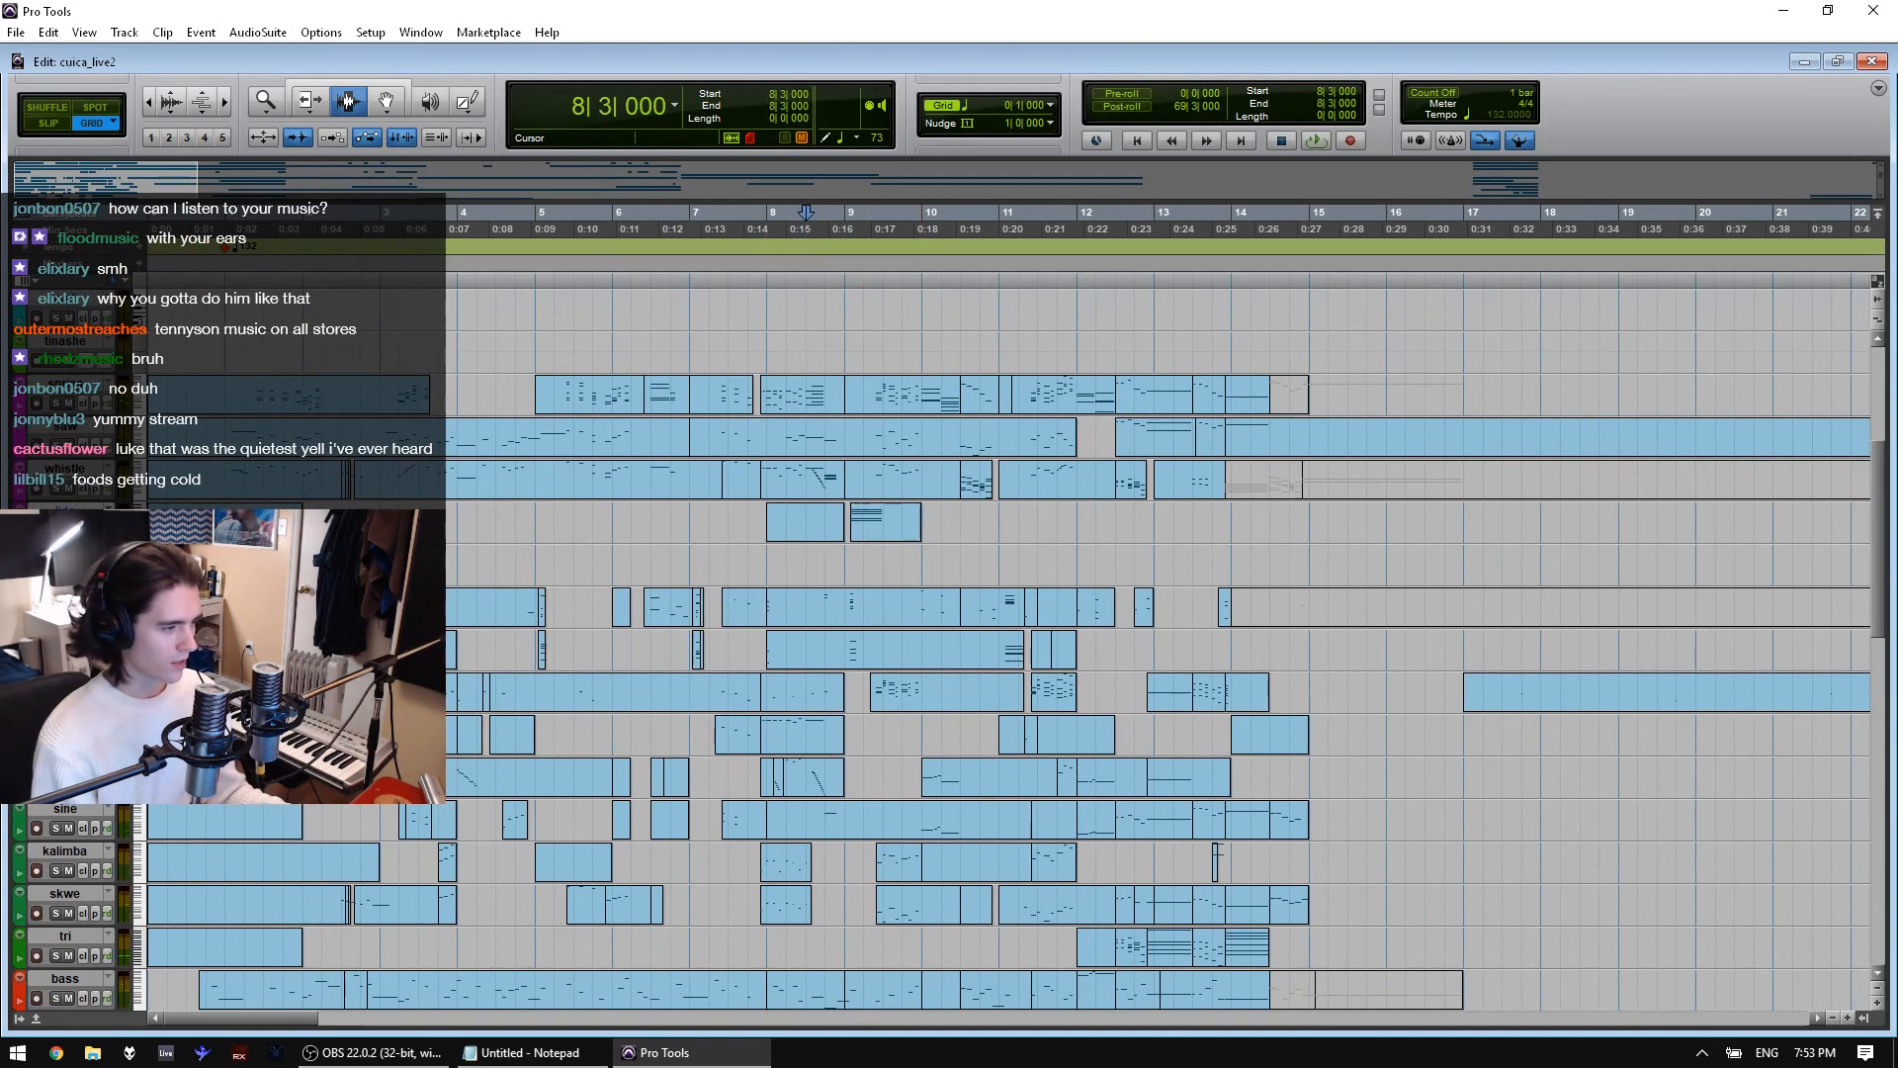
Play the arrangement from 8|3, 9|1, 3|1 and 7|1 to compare the passages
{"action": "key", "text": "space"}
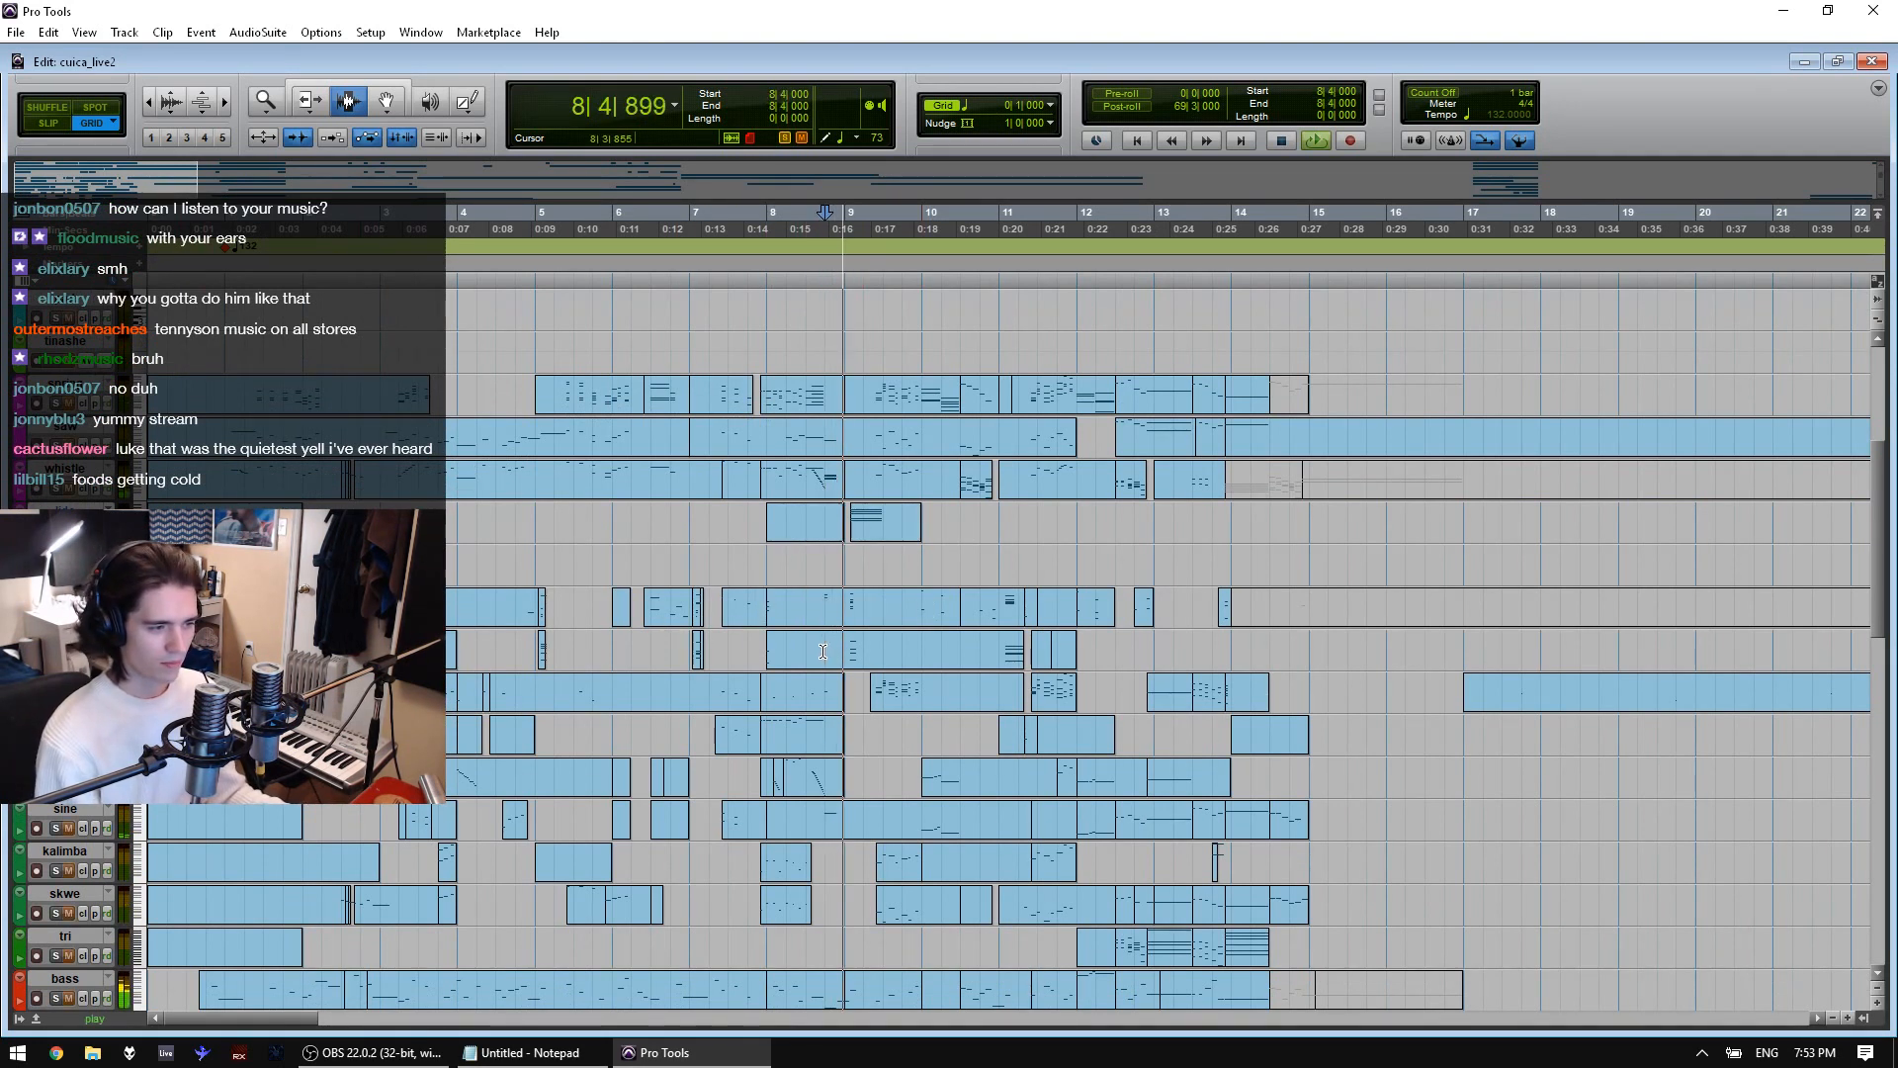
{"action": "left_click", "coordinate": [847, 656]}
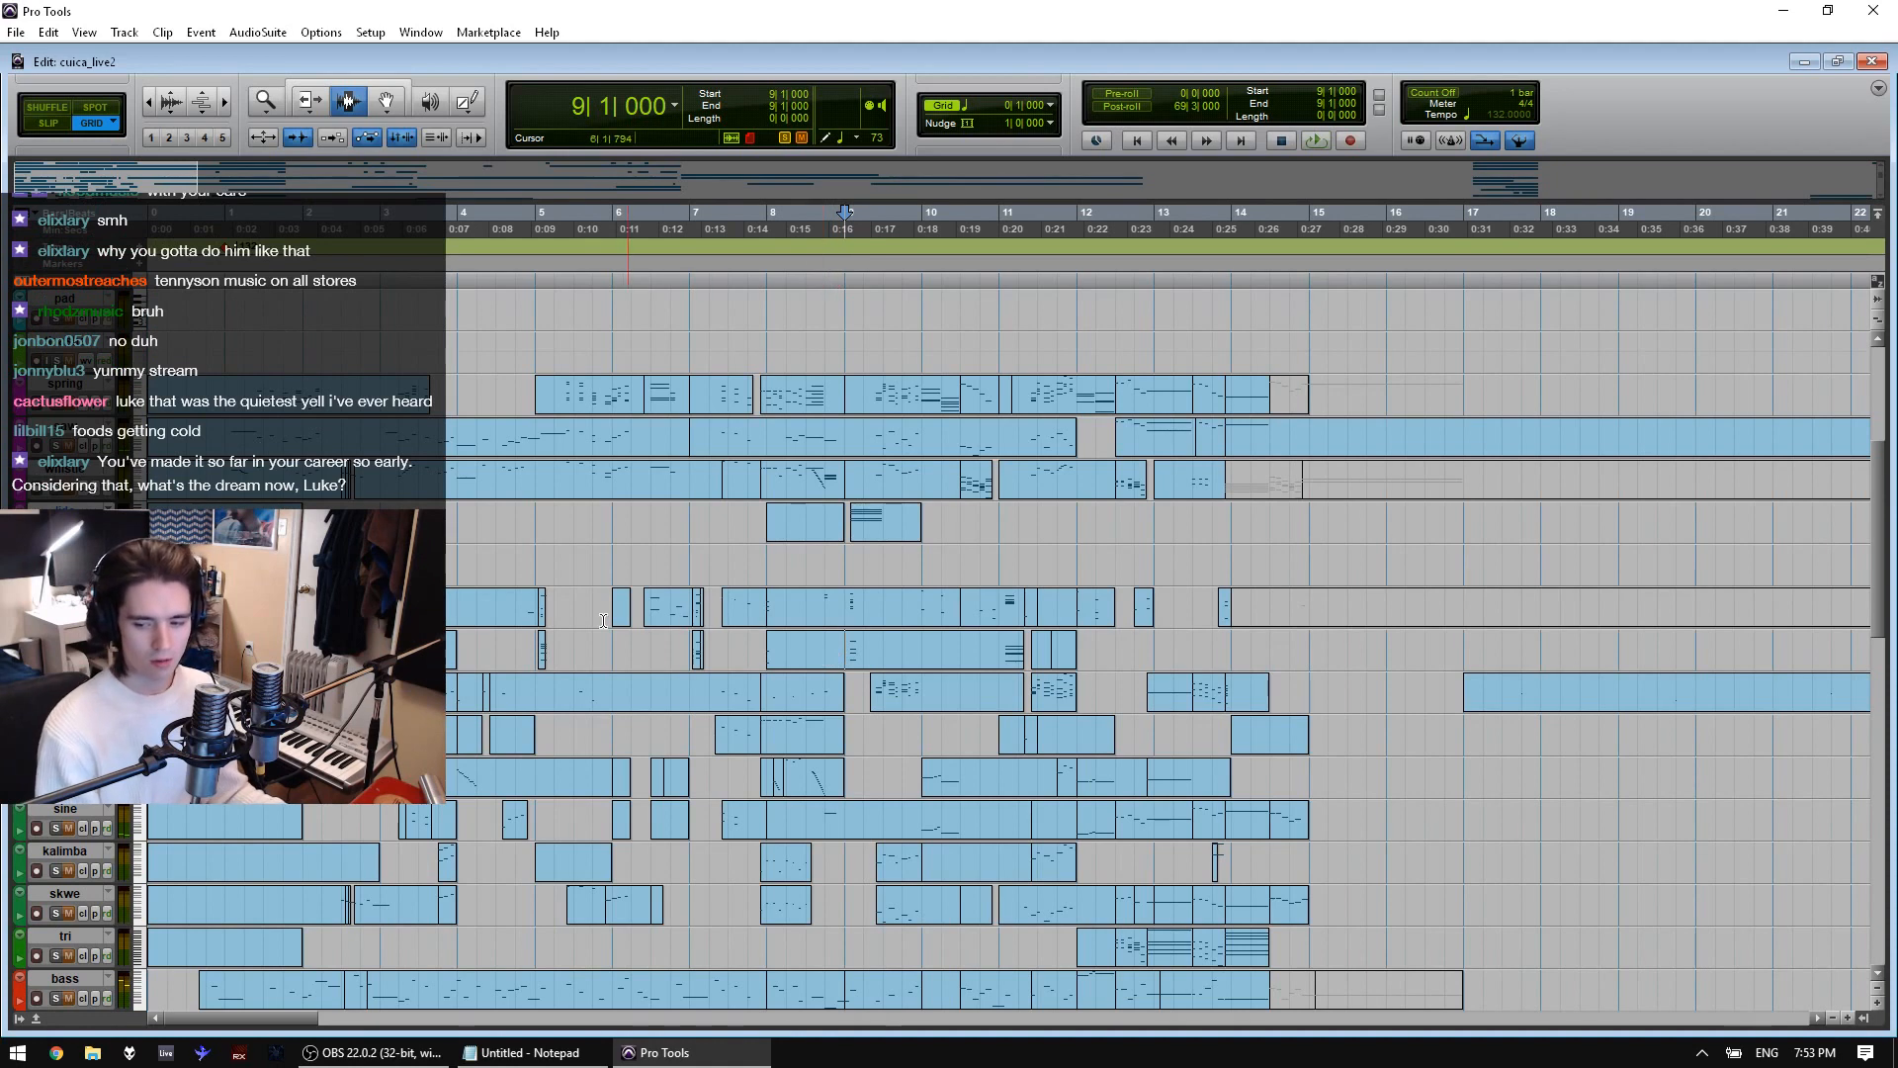
{"action": "key", "text": "space"}
{"action": "key", "text": "space"}
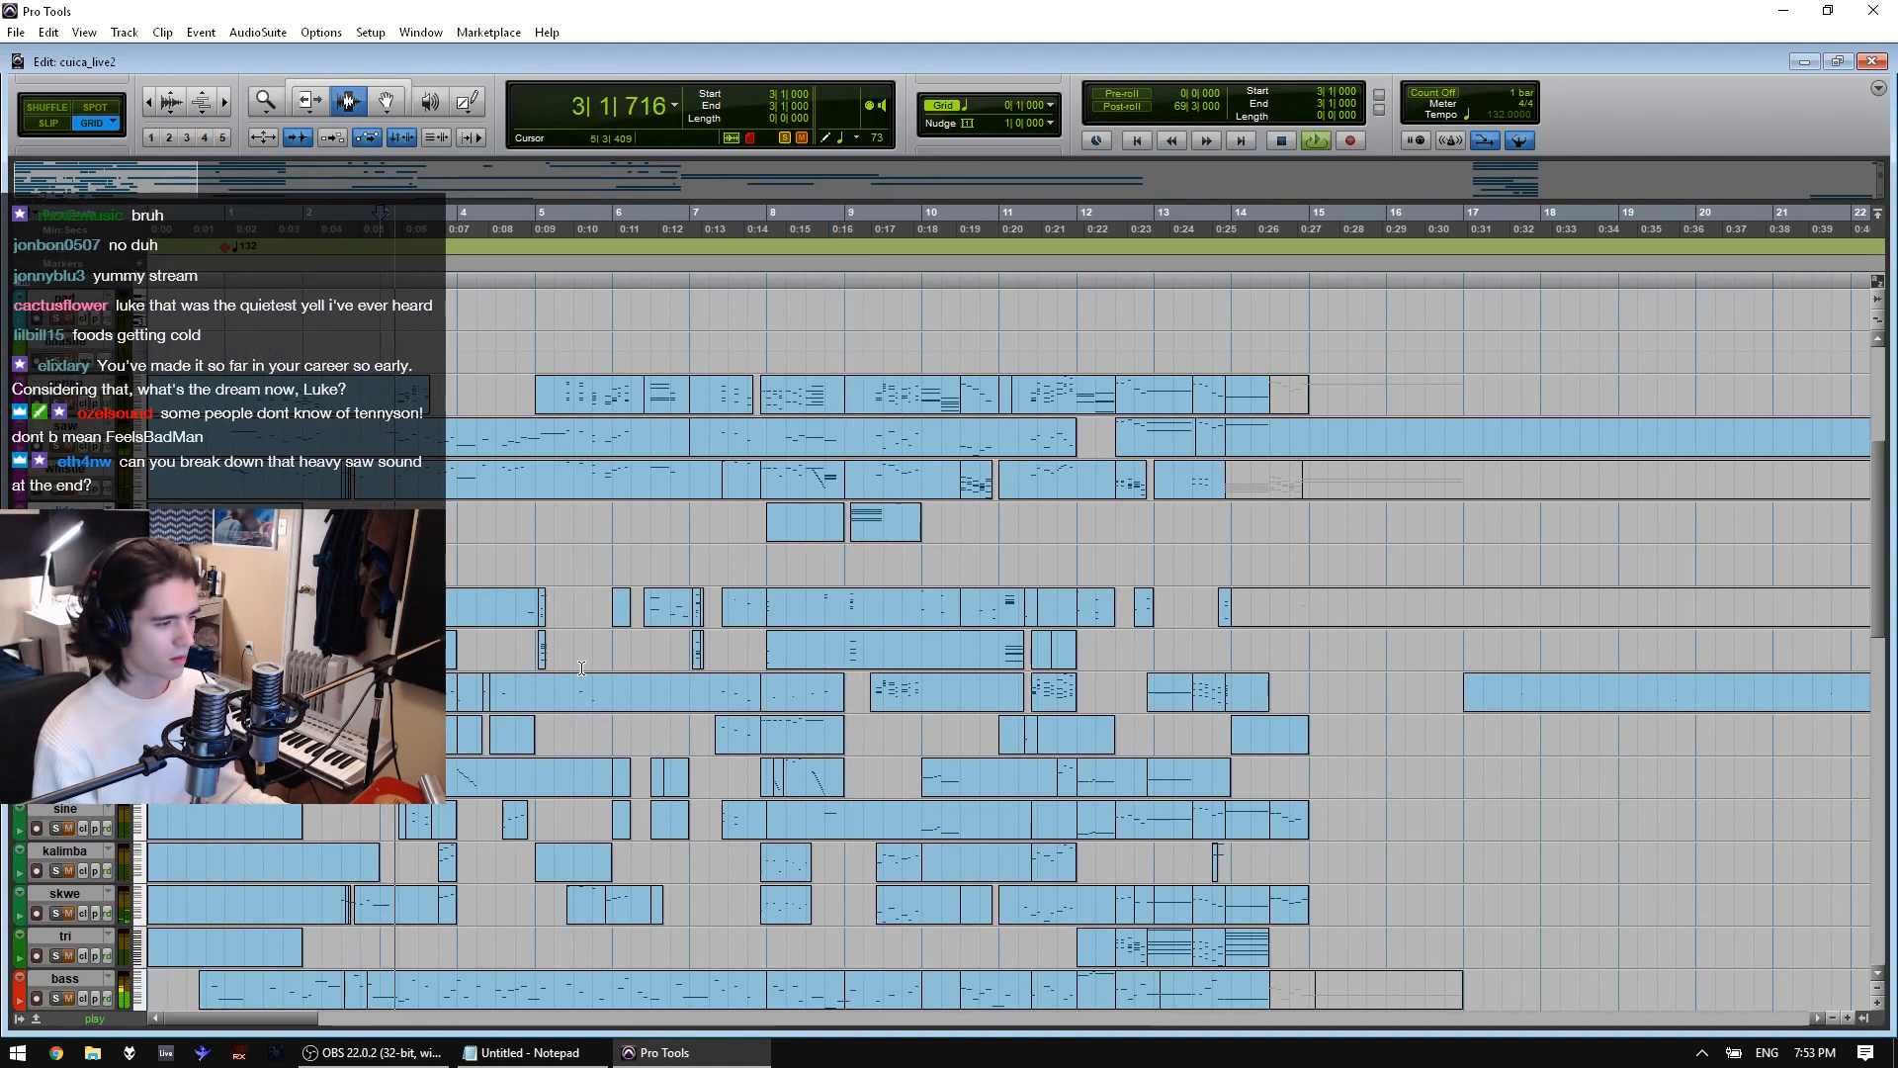
{"action": "left_click", "coordinate": [689, 668]}
{"action": "key", "text": "space"}
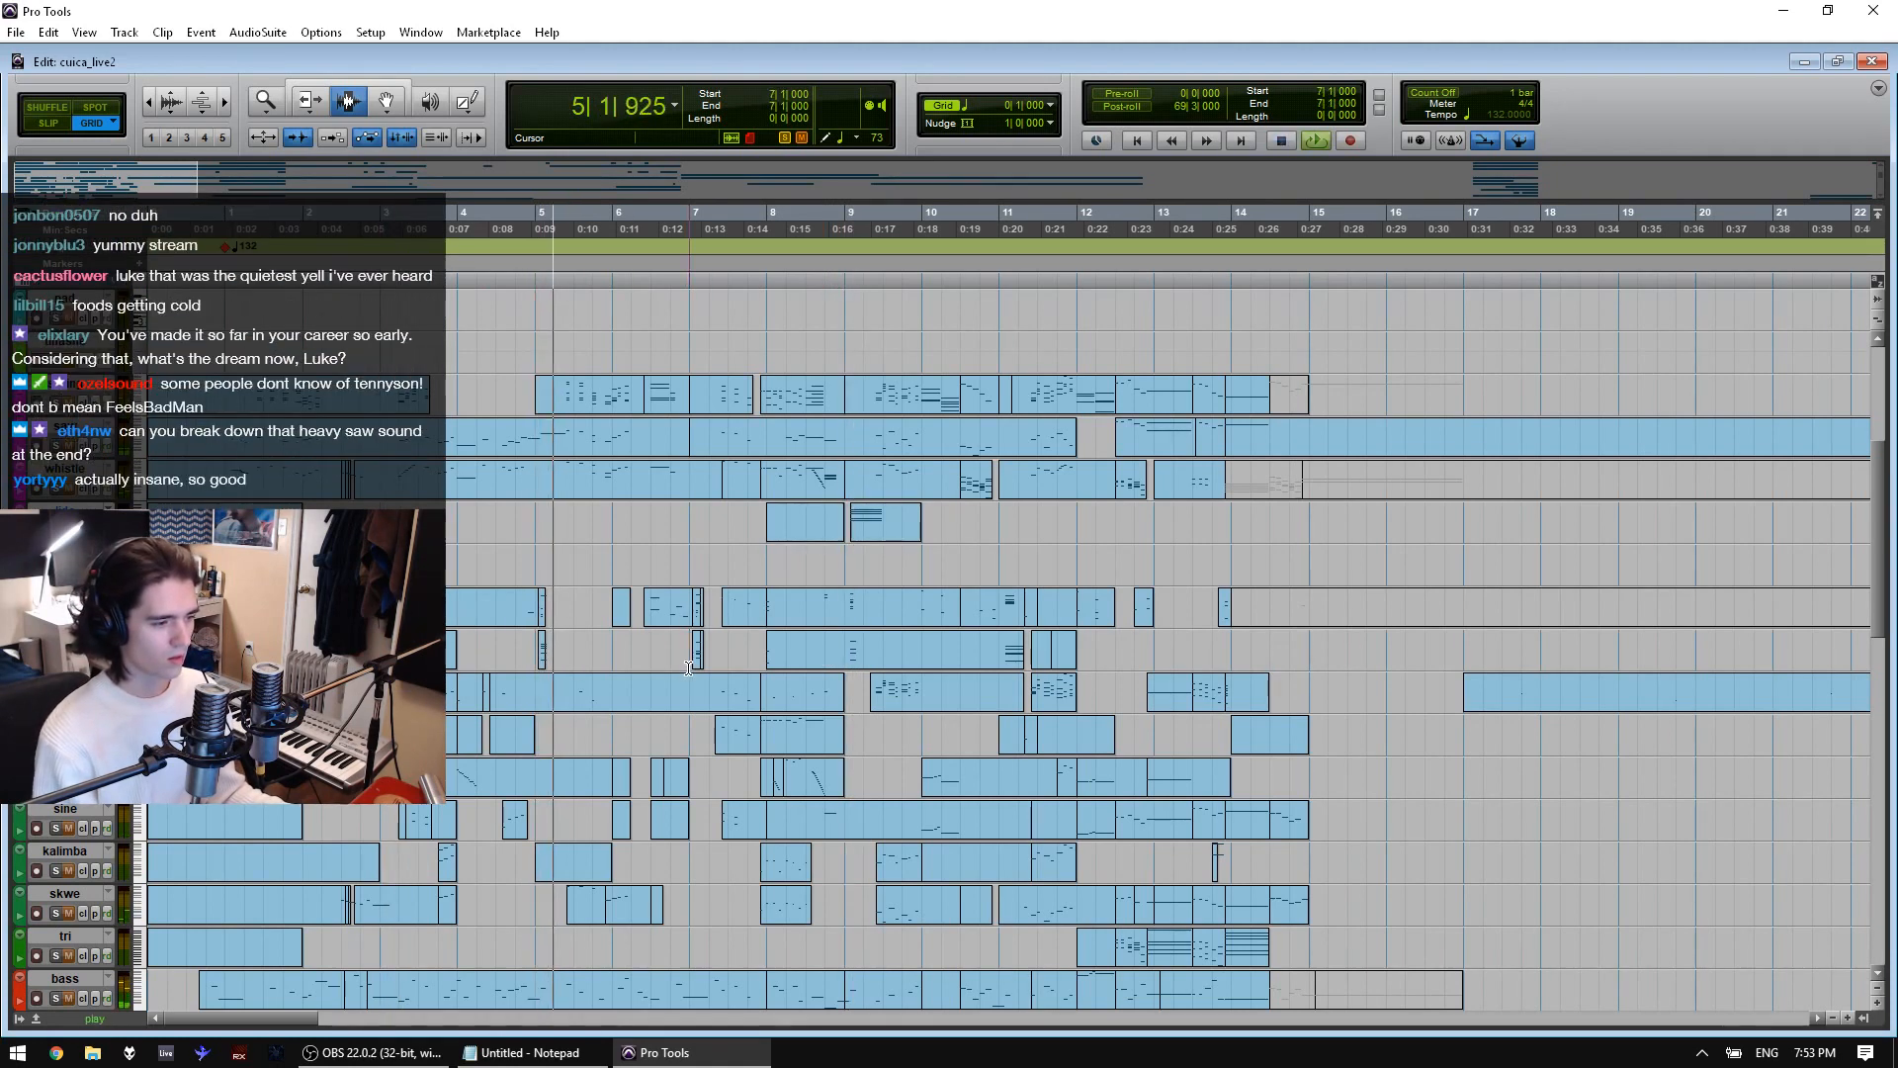
{"action": "key", "text": "space"}
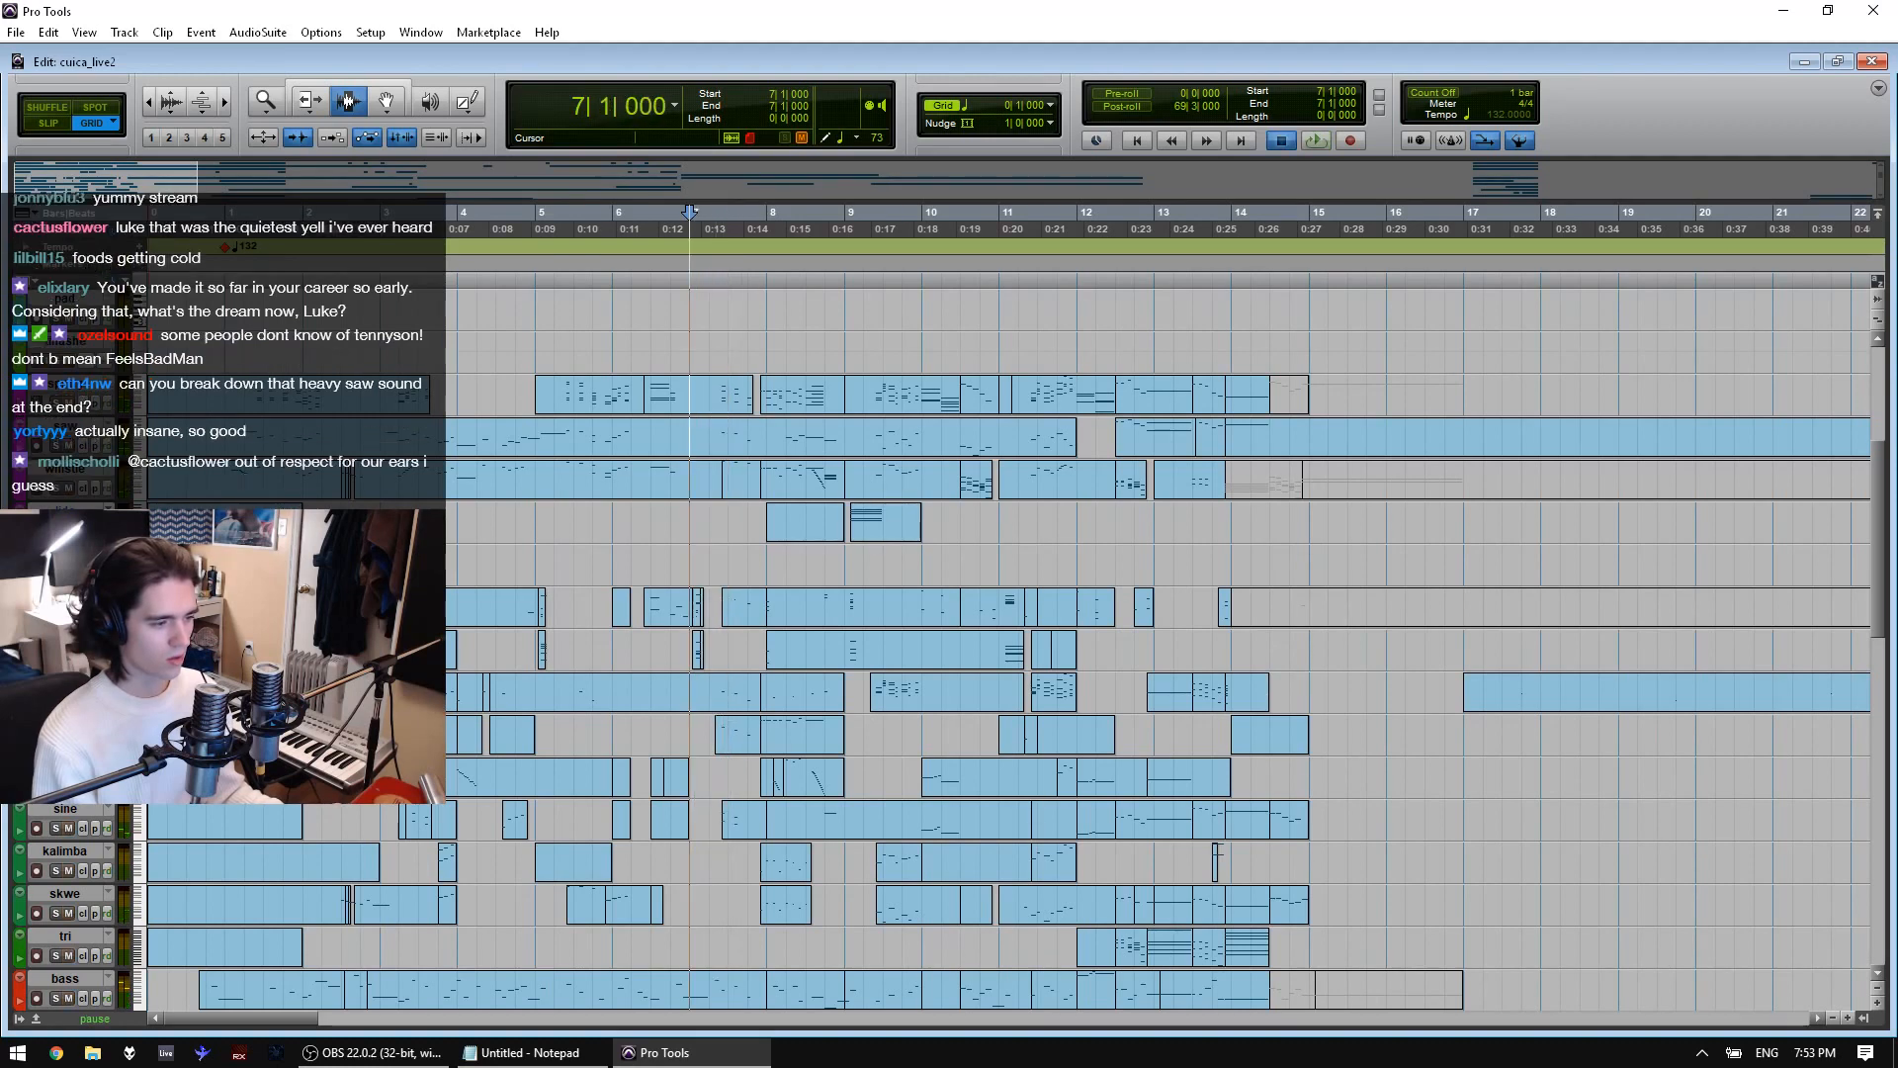
Solo the skwe, tri, bass and pyret tracks and play them from 7|1 while checking the instrument tracks
{"action": "key", "text": "space"}
{"action": "scroll", "coordinate": [38, 822], "scroll_direction": "down", "scroll_amount": 5}
{"action": "key", "text": "space"}
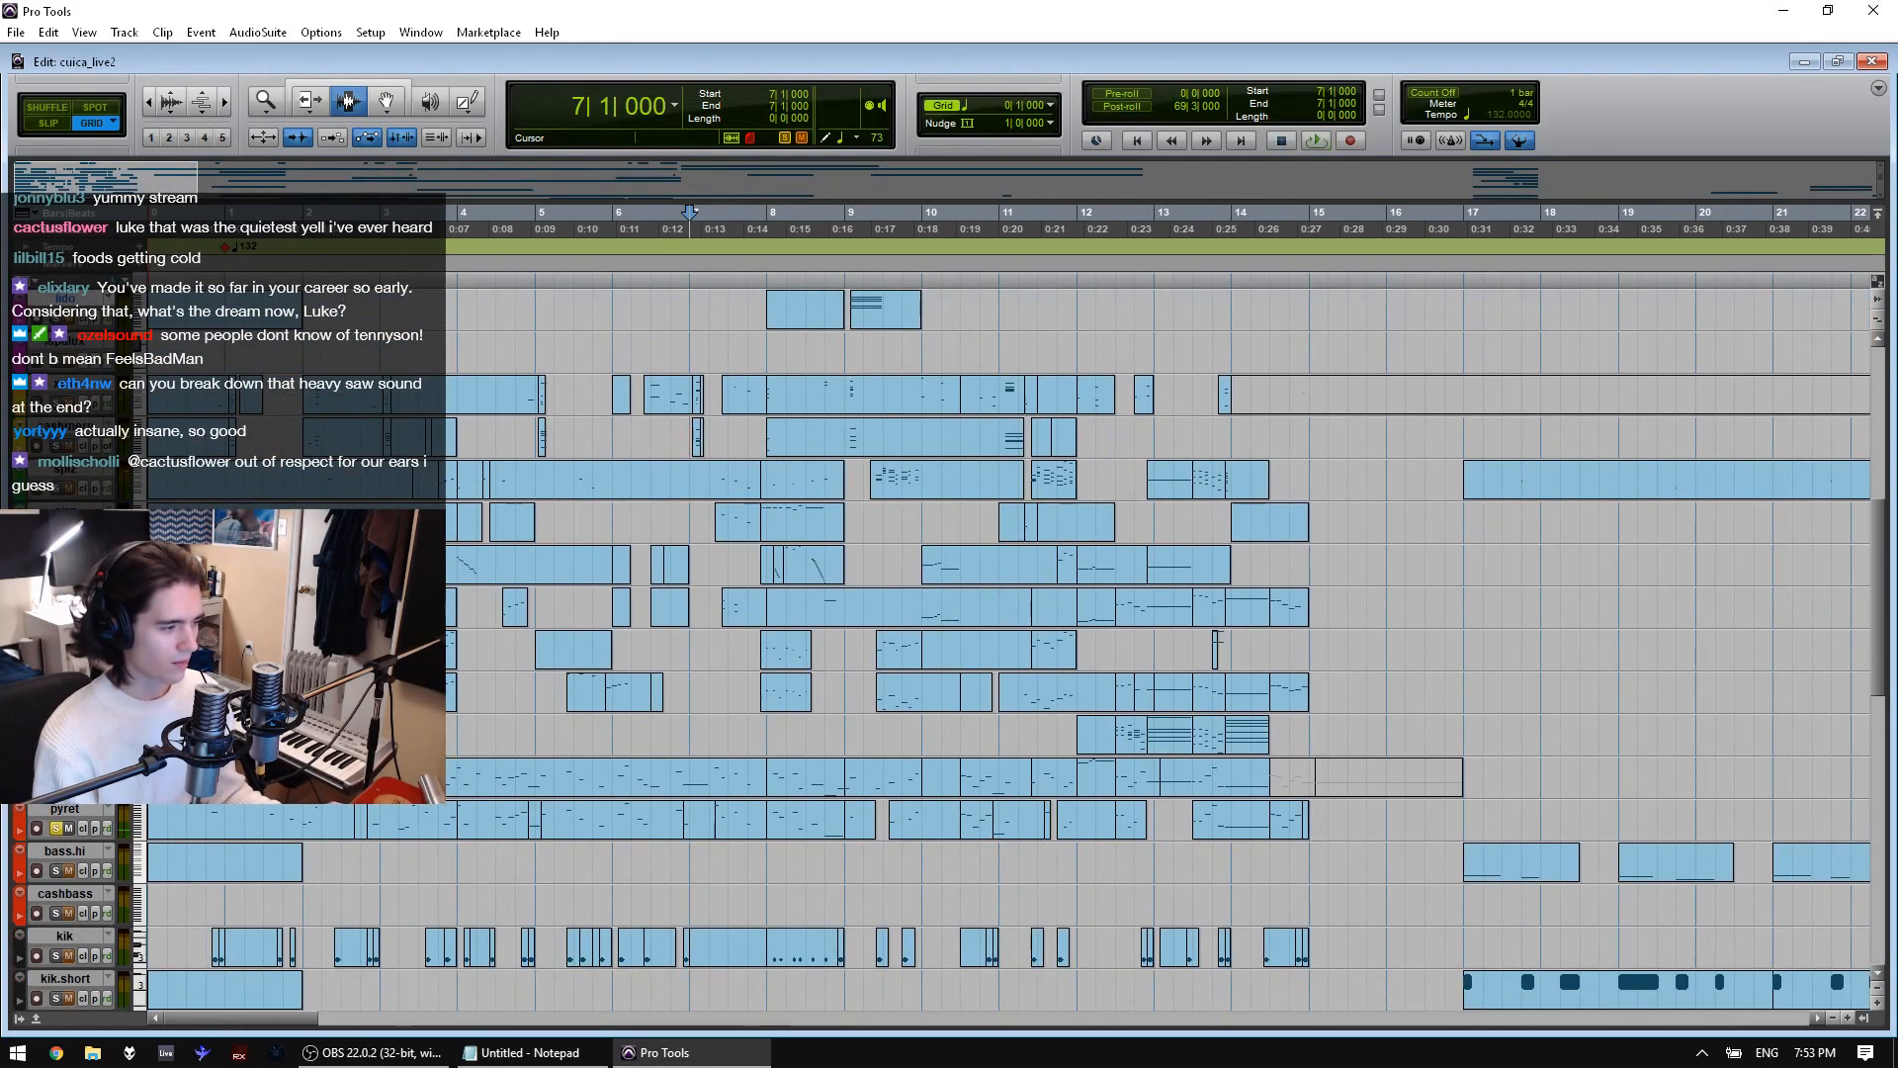
{"action": "key", "text": "space"}
{"action": "scroll", "coordinate": [37, 822], "scroll_direction": "up", "scroll_amount": 3}
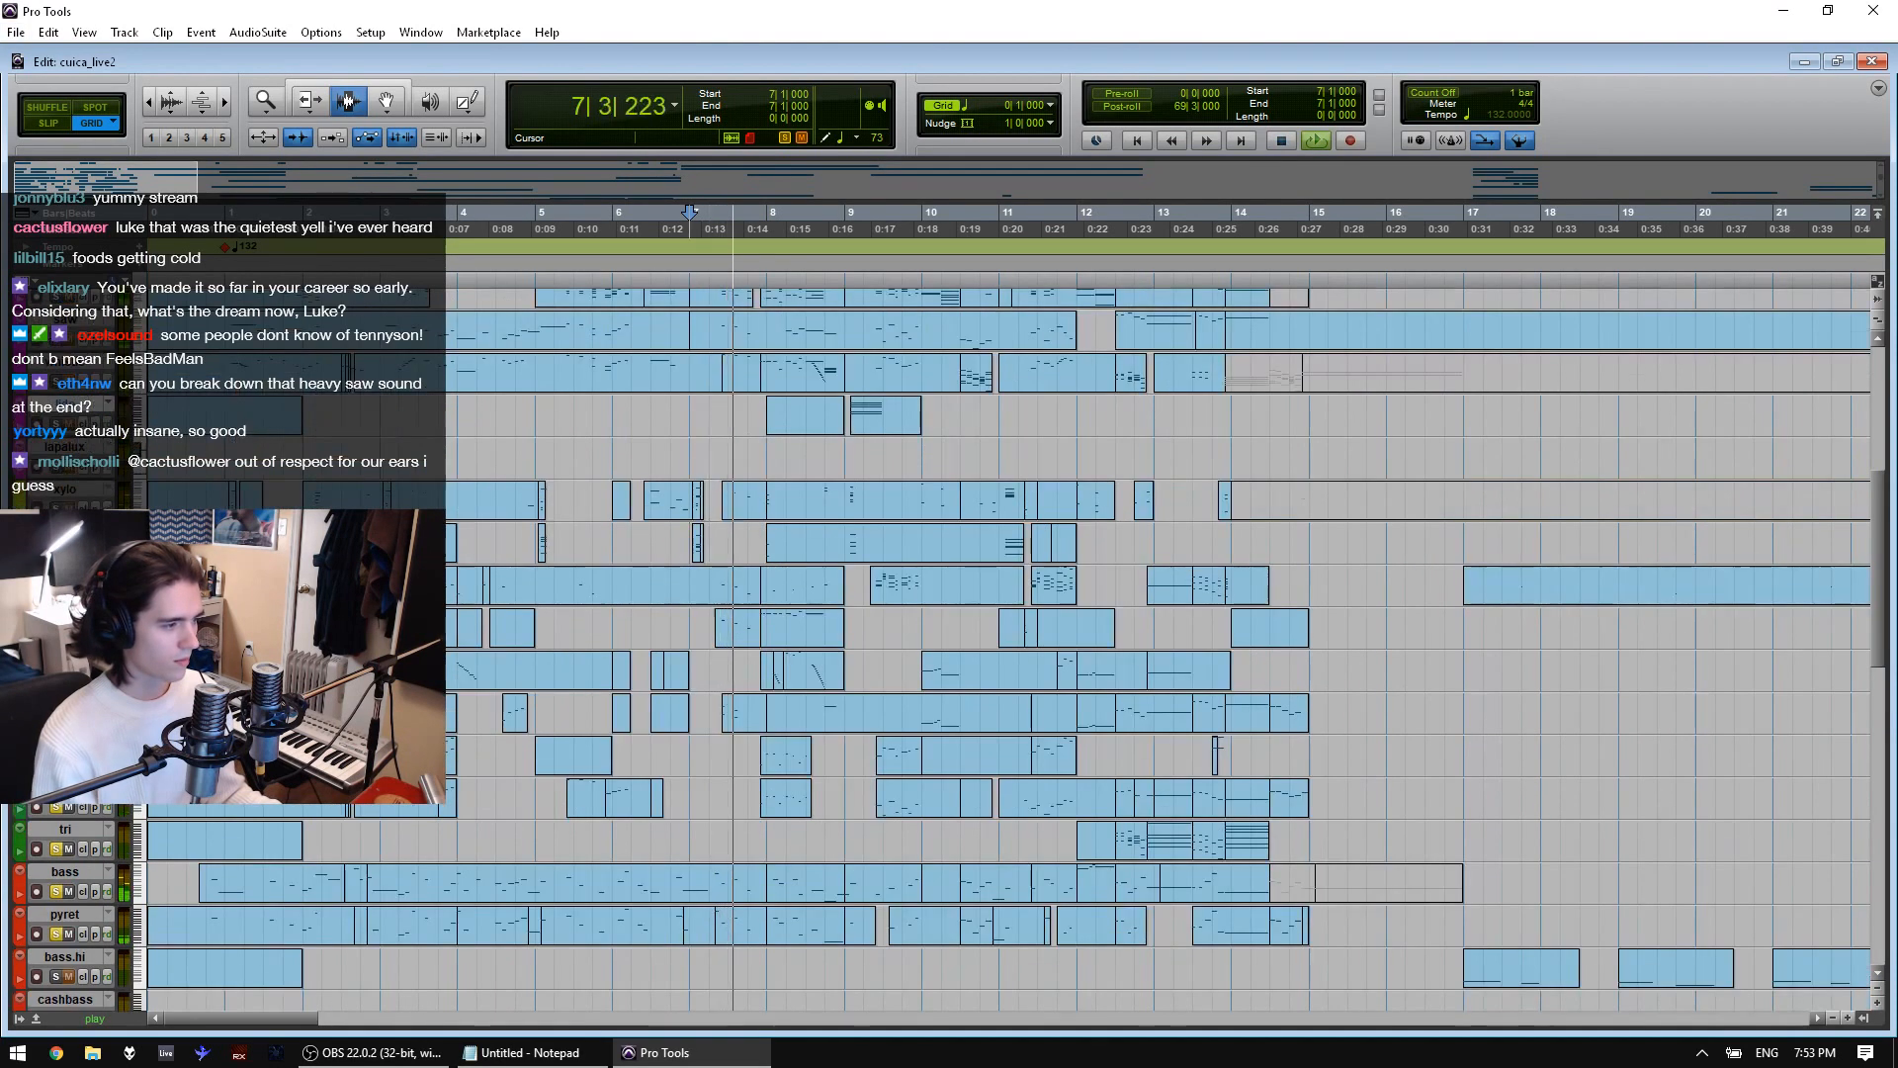
{"action": "scroll", "coordinate": [38, 822], "scroll_direction": "up", "scroll_amount": 2}
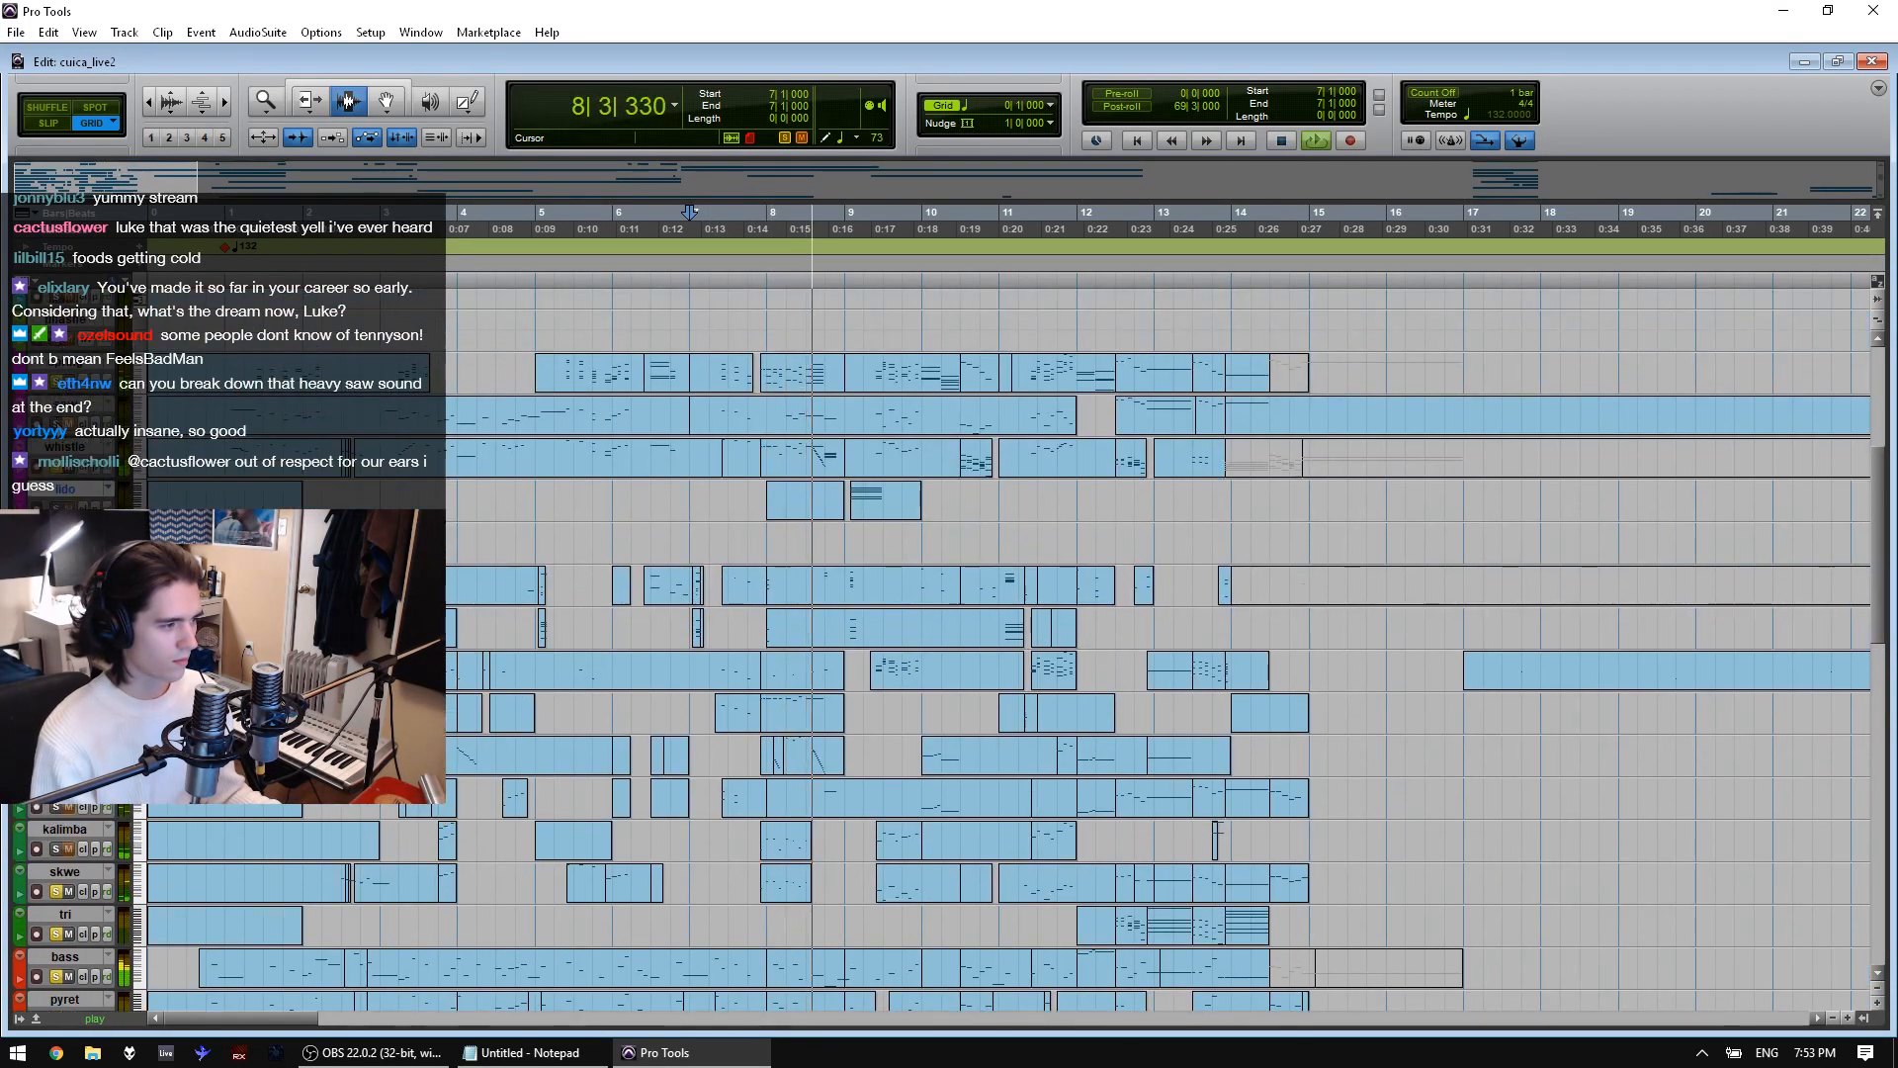
{"action": "scroll", "coordinate": [99, 480], "scroll_direction": "down", "scroll_amount": 6}
{"action": "key", "text": "space"}
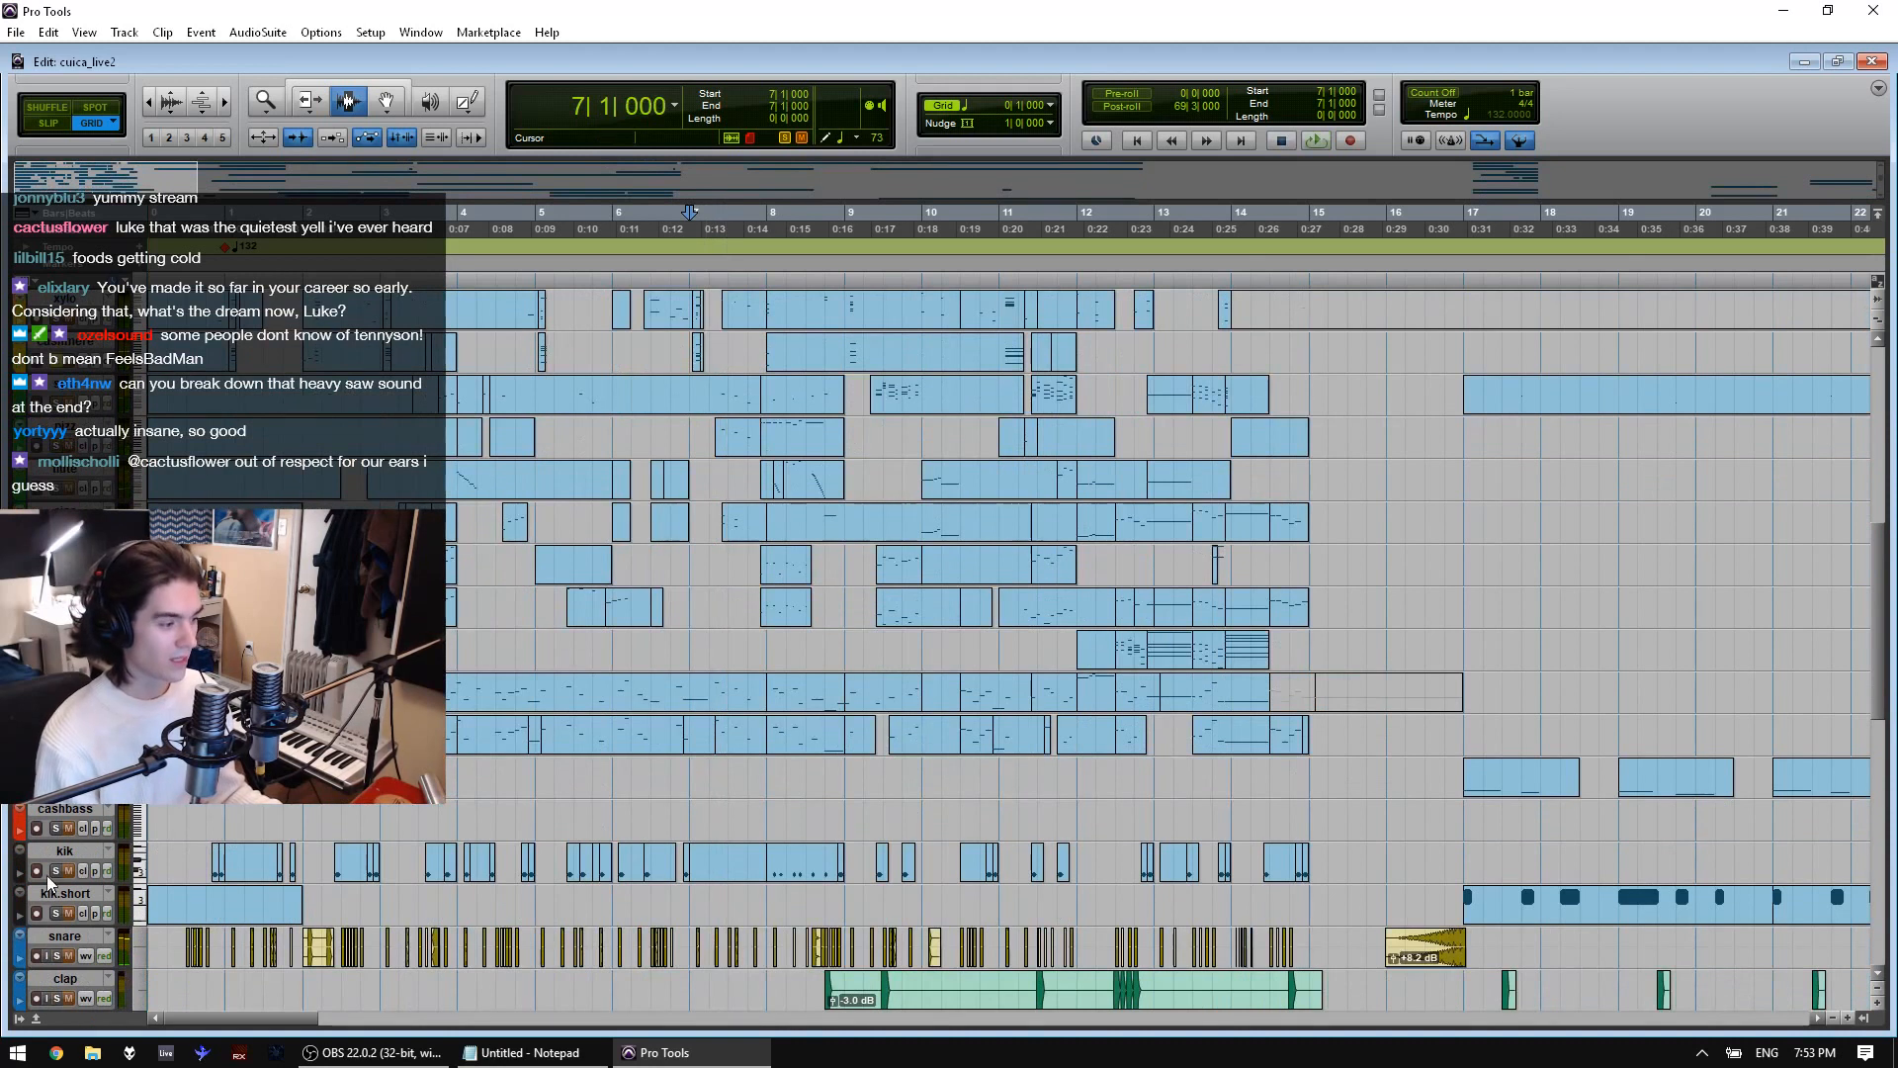
Solo the kik track and play the soloed parts from 7|1 and 8|1
{"action": "left_click", "coordinate": [54, 874]}
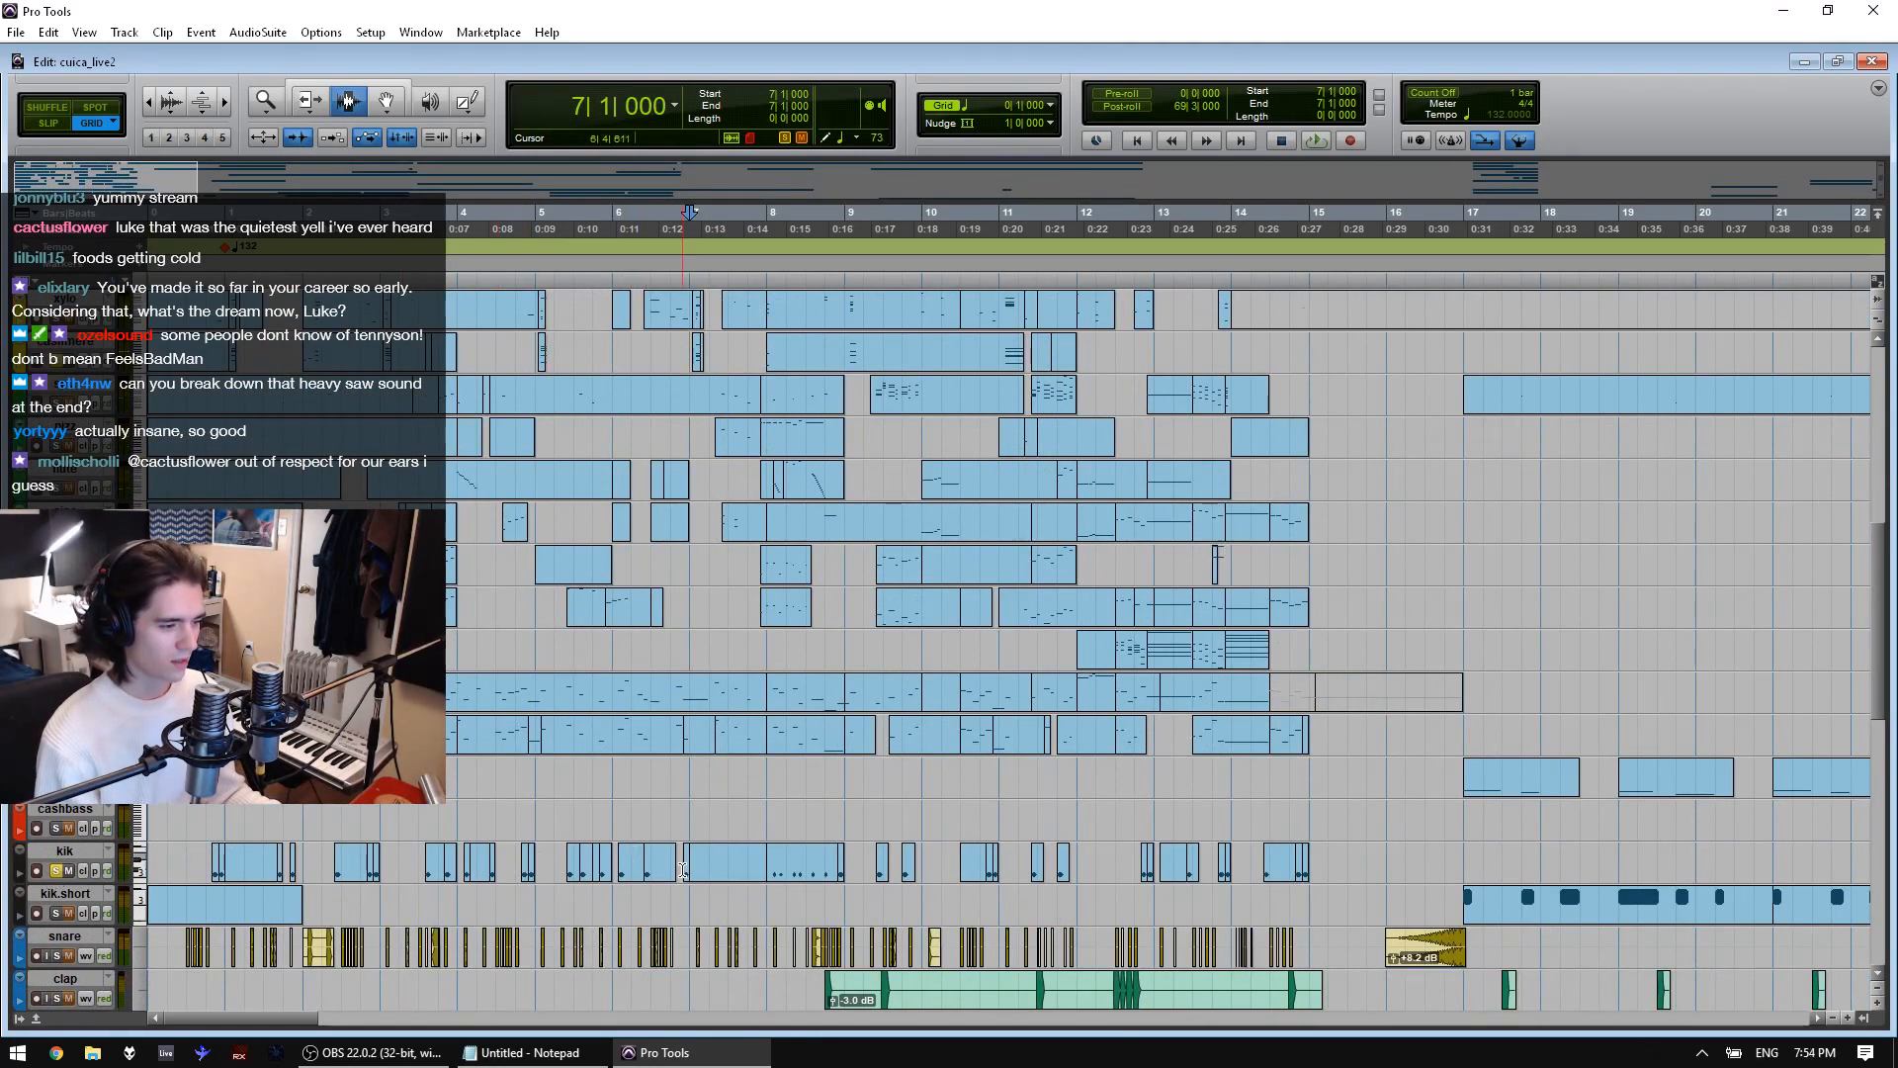
{"action": "key", "text": "space"}
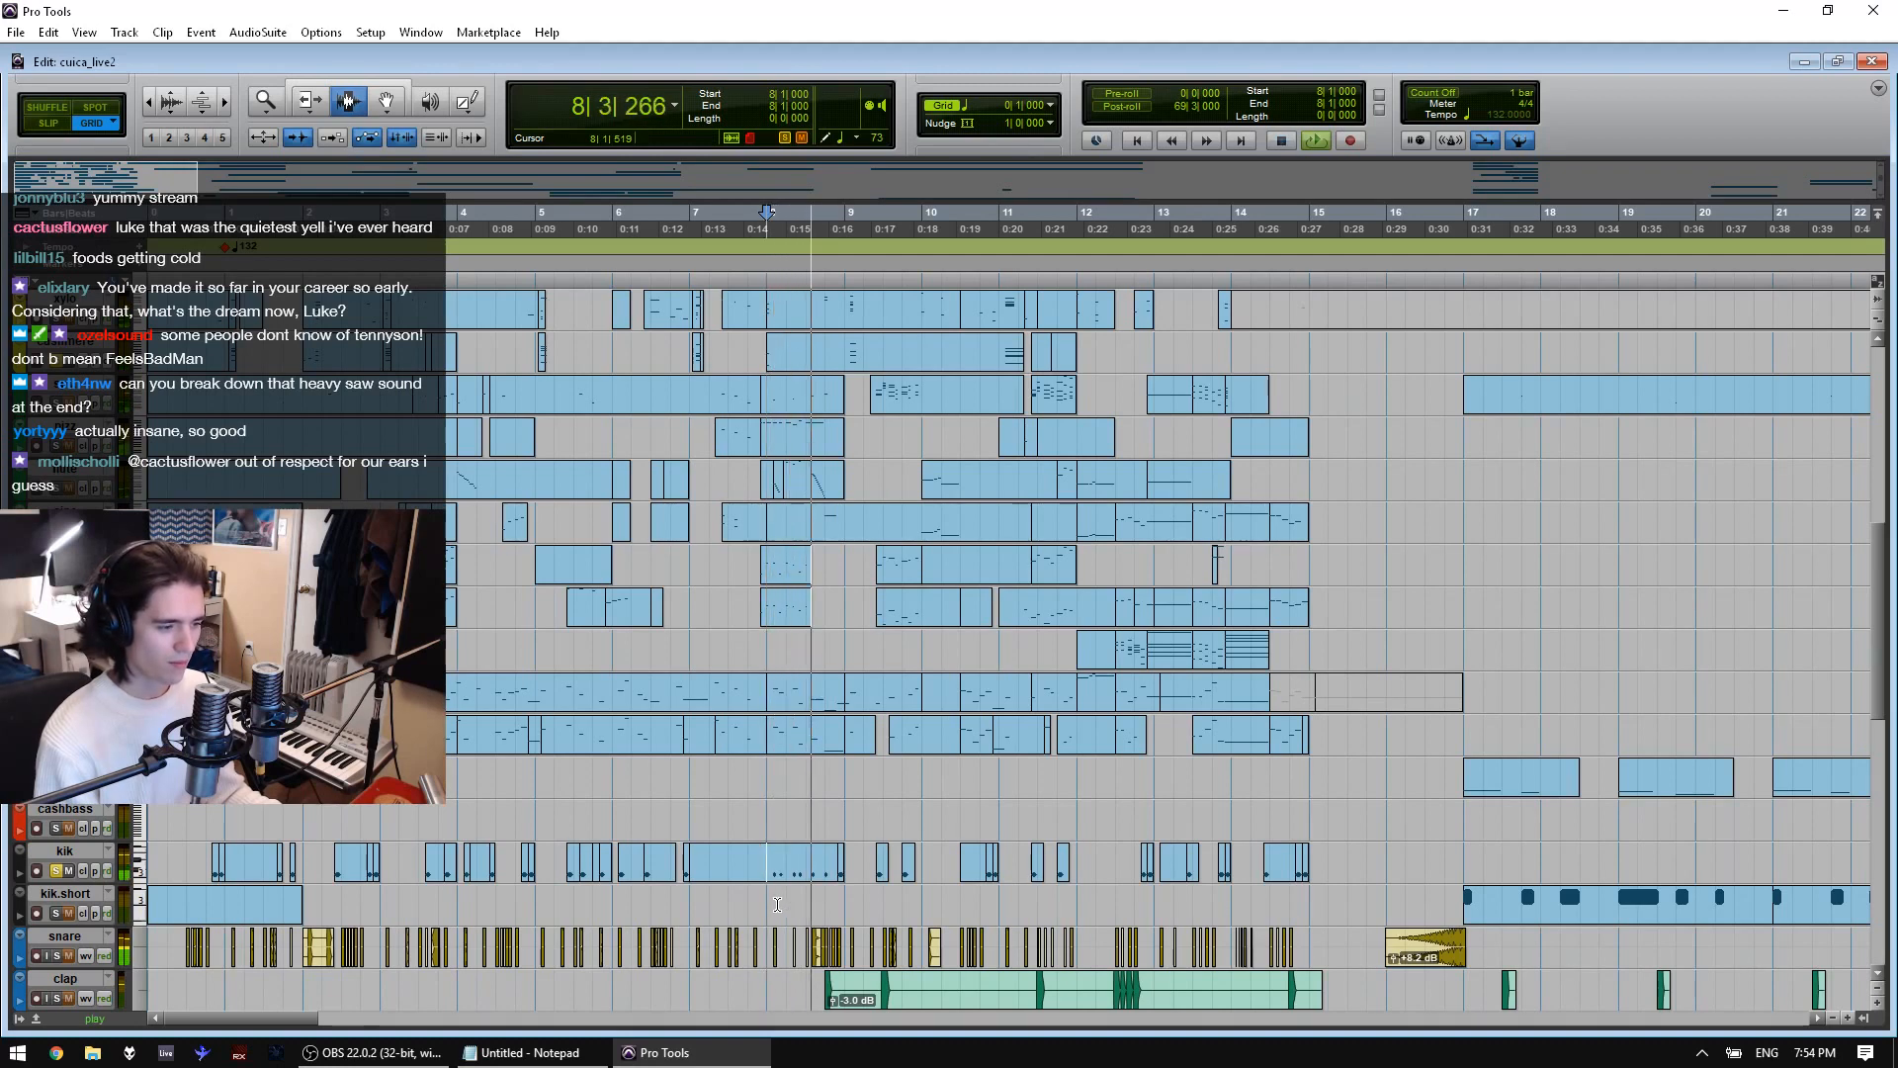
{"action": "key", "text": "space"}
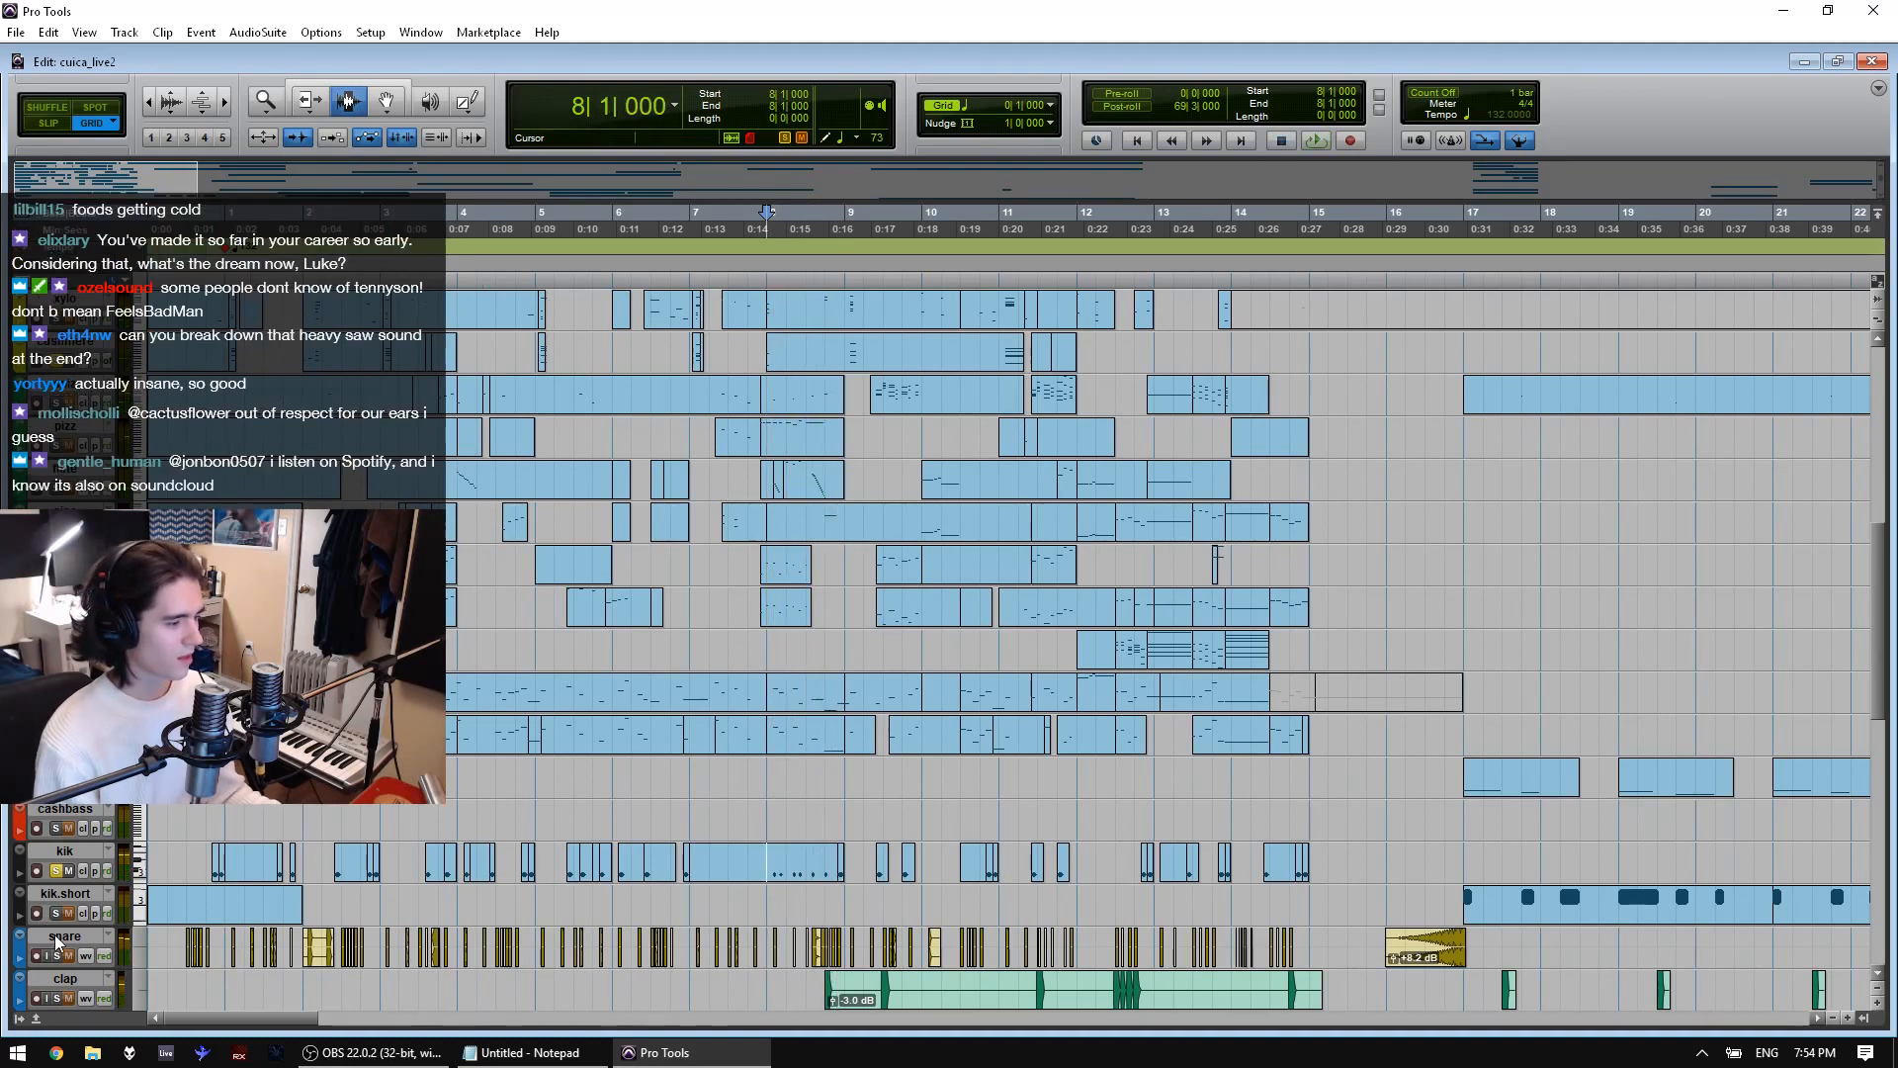
Solo the 808hat track and replay the soloed parts from 8|1
{"action": "scroll", "coordinate": [55, 890], "scroll_direction": "down", "scroll_amount": 2}
{"action": "key", "text": "space"}
{"action": "scroll", "coordinate": [55, 860], "scroll_direction": "down", "scroll_amount": 5}
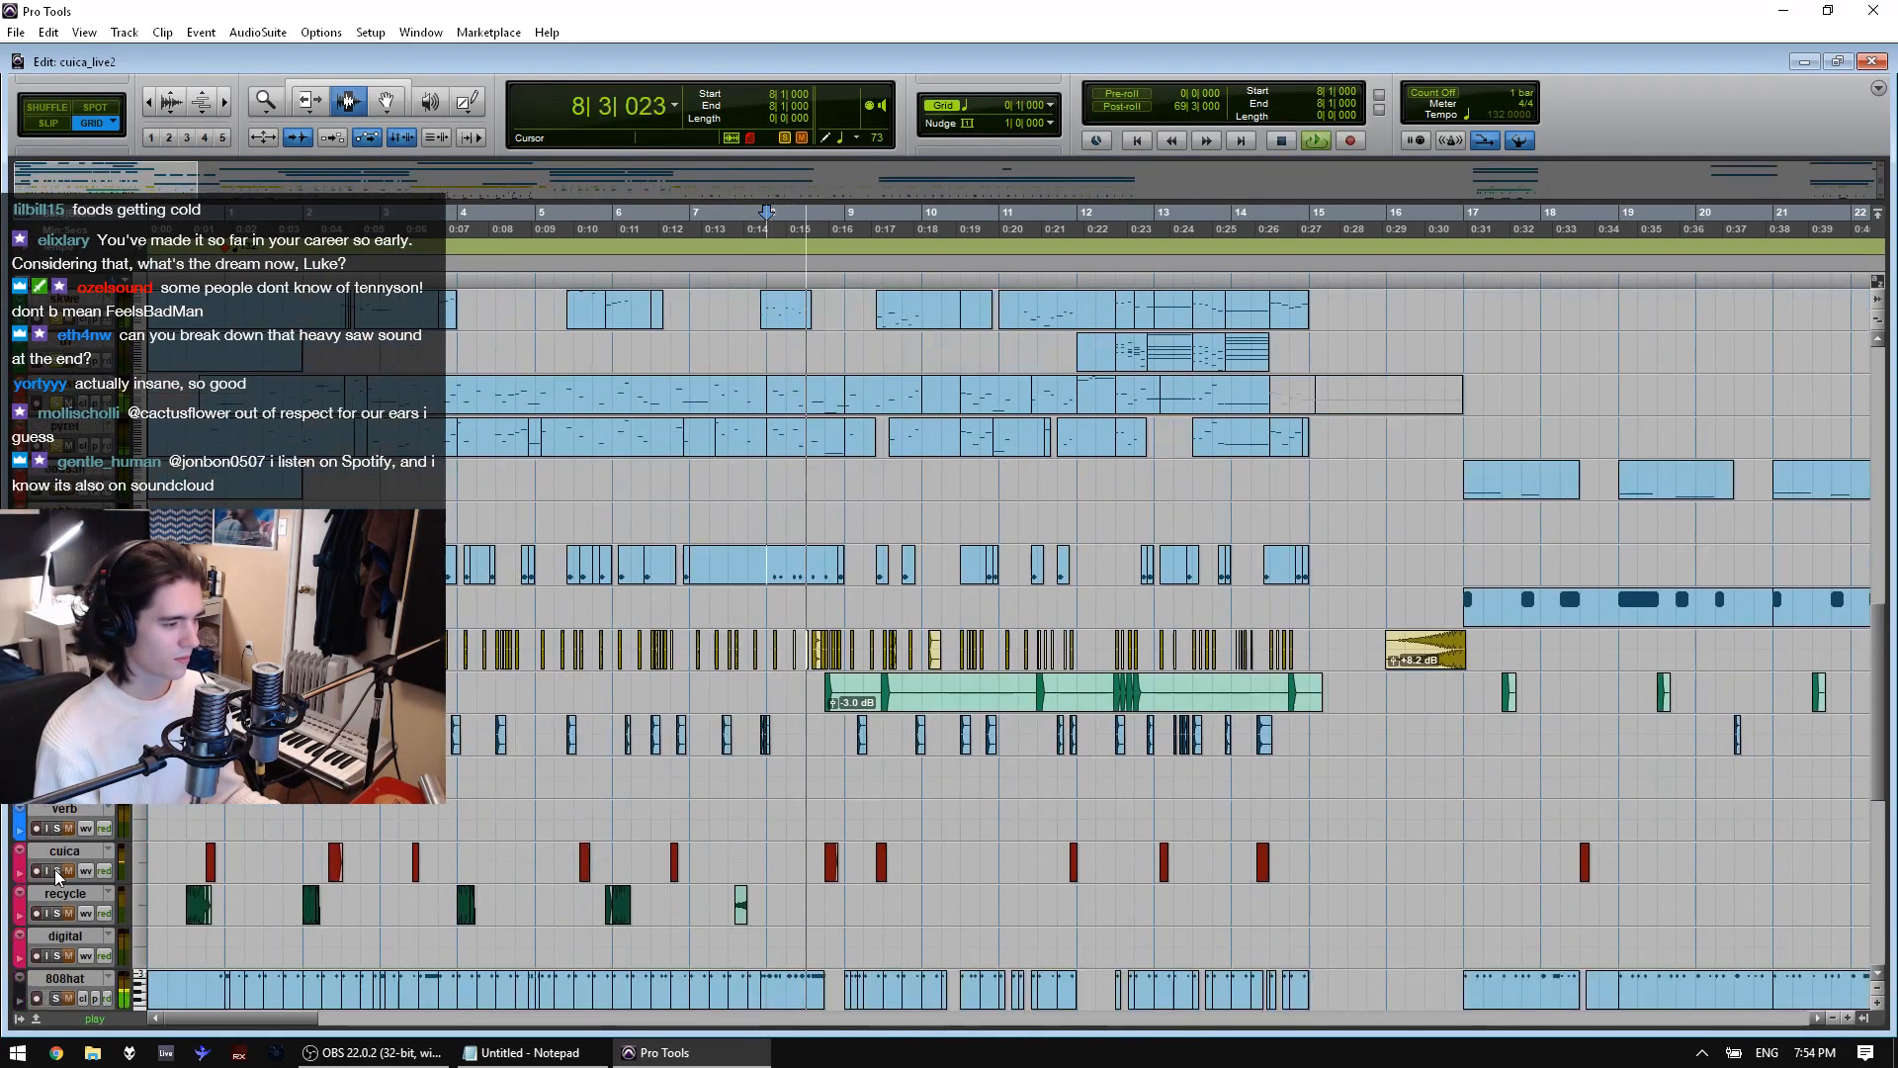
{"action": "scroll", "coordinate": [55, 869], "scroll_direction": "down", "scroll_amount": 2}
{"action": "left_click", "coordinate": [57, 912]}
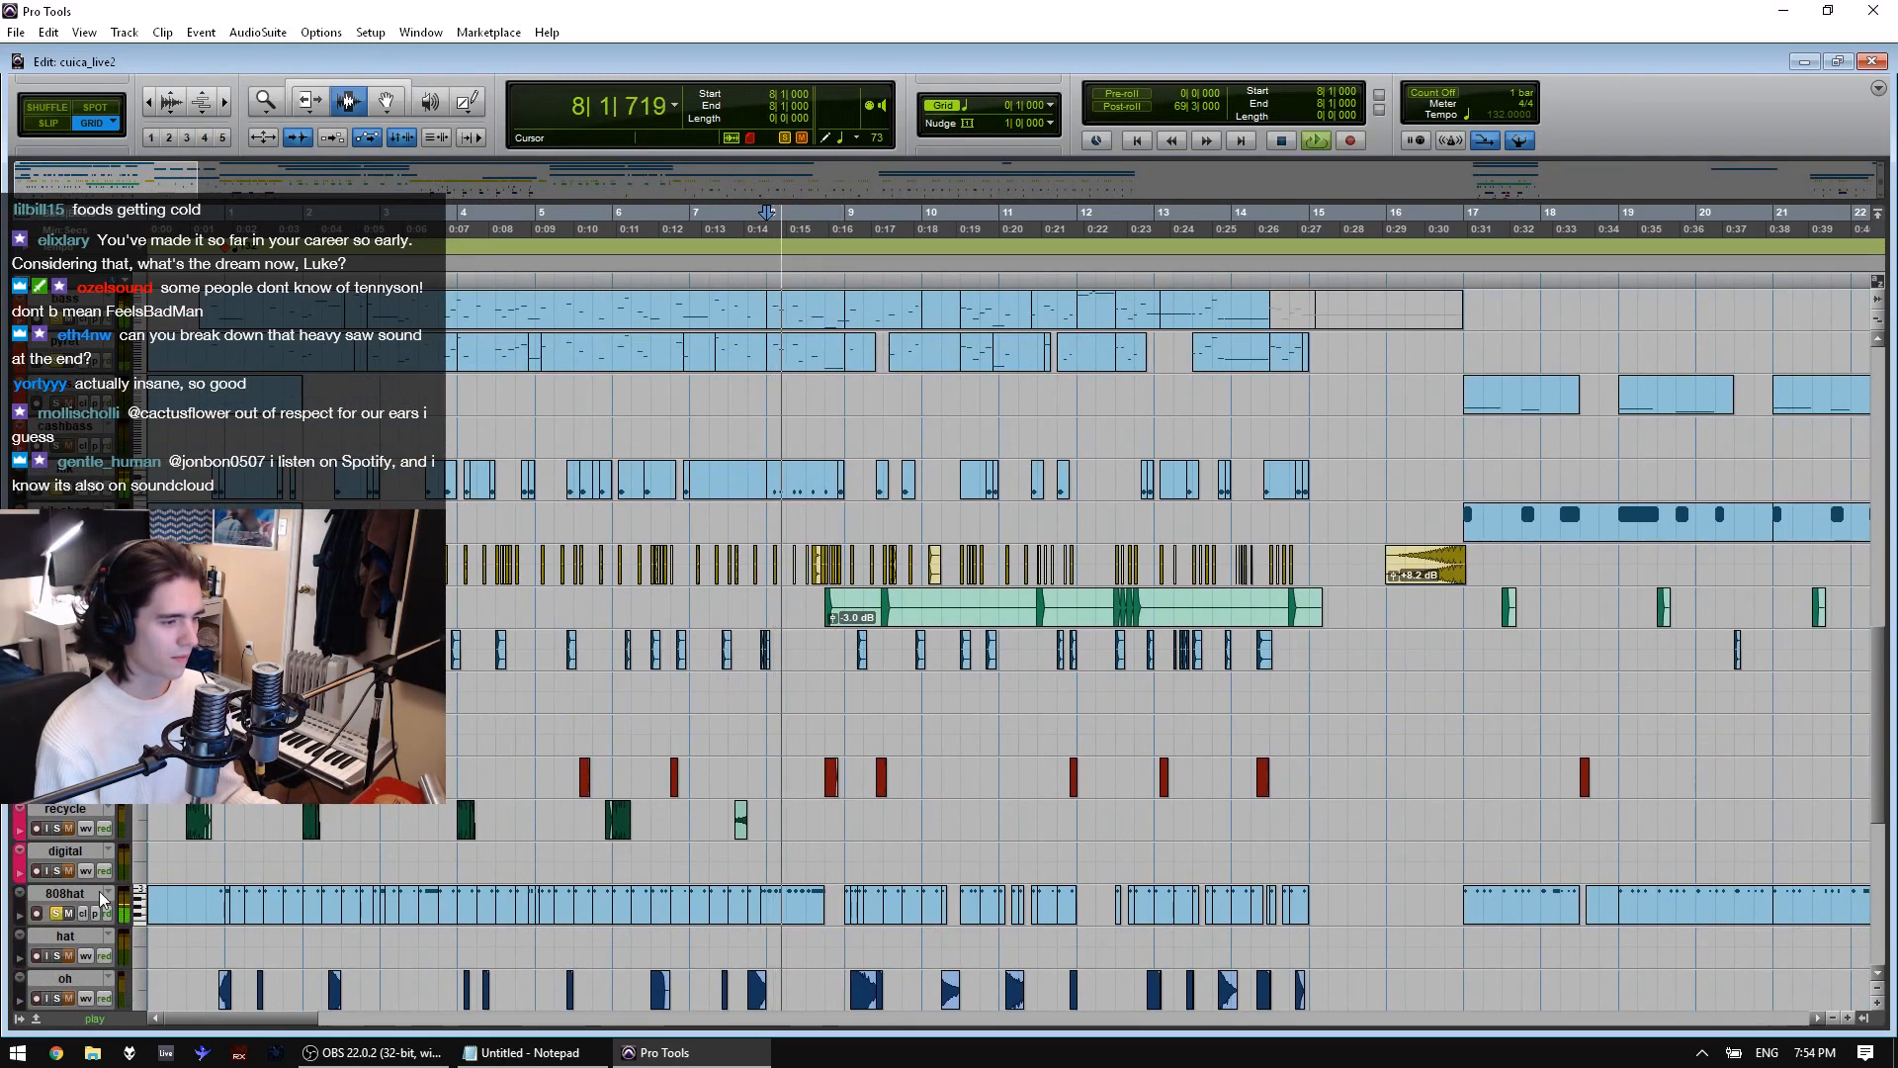
{"action": "key", "text": "space"}
Solo the crash and hiss tracks and play the section from 8|1 repeatedly
{"action": "scroll", "coordinate": [59, 814], "scroll_direction": "down", "scroll_amount": 9}
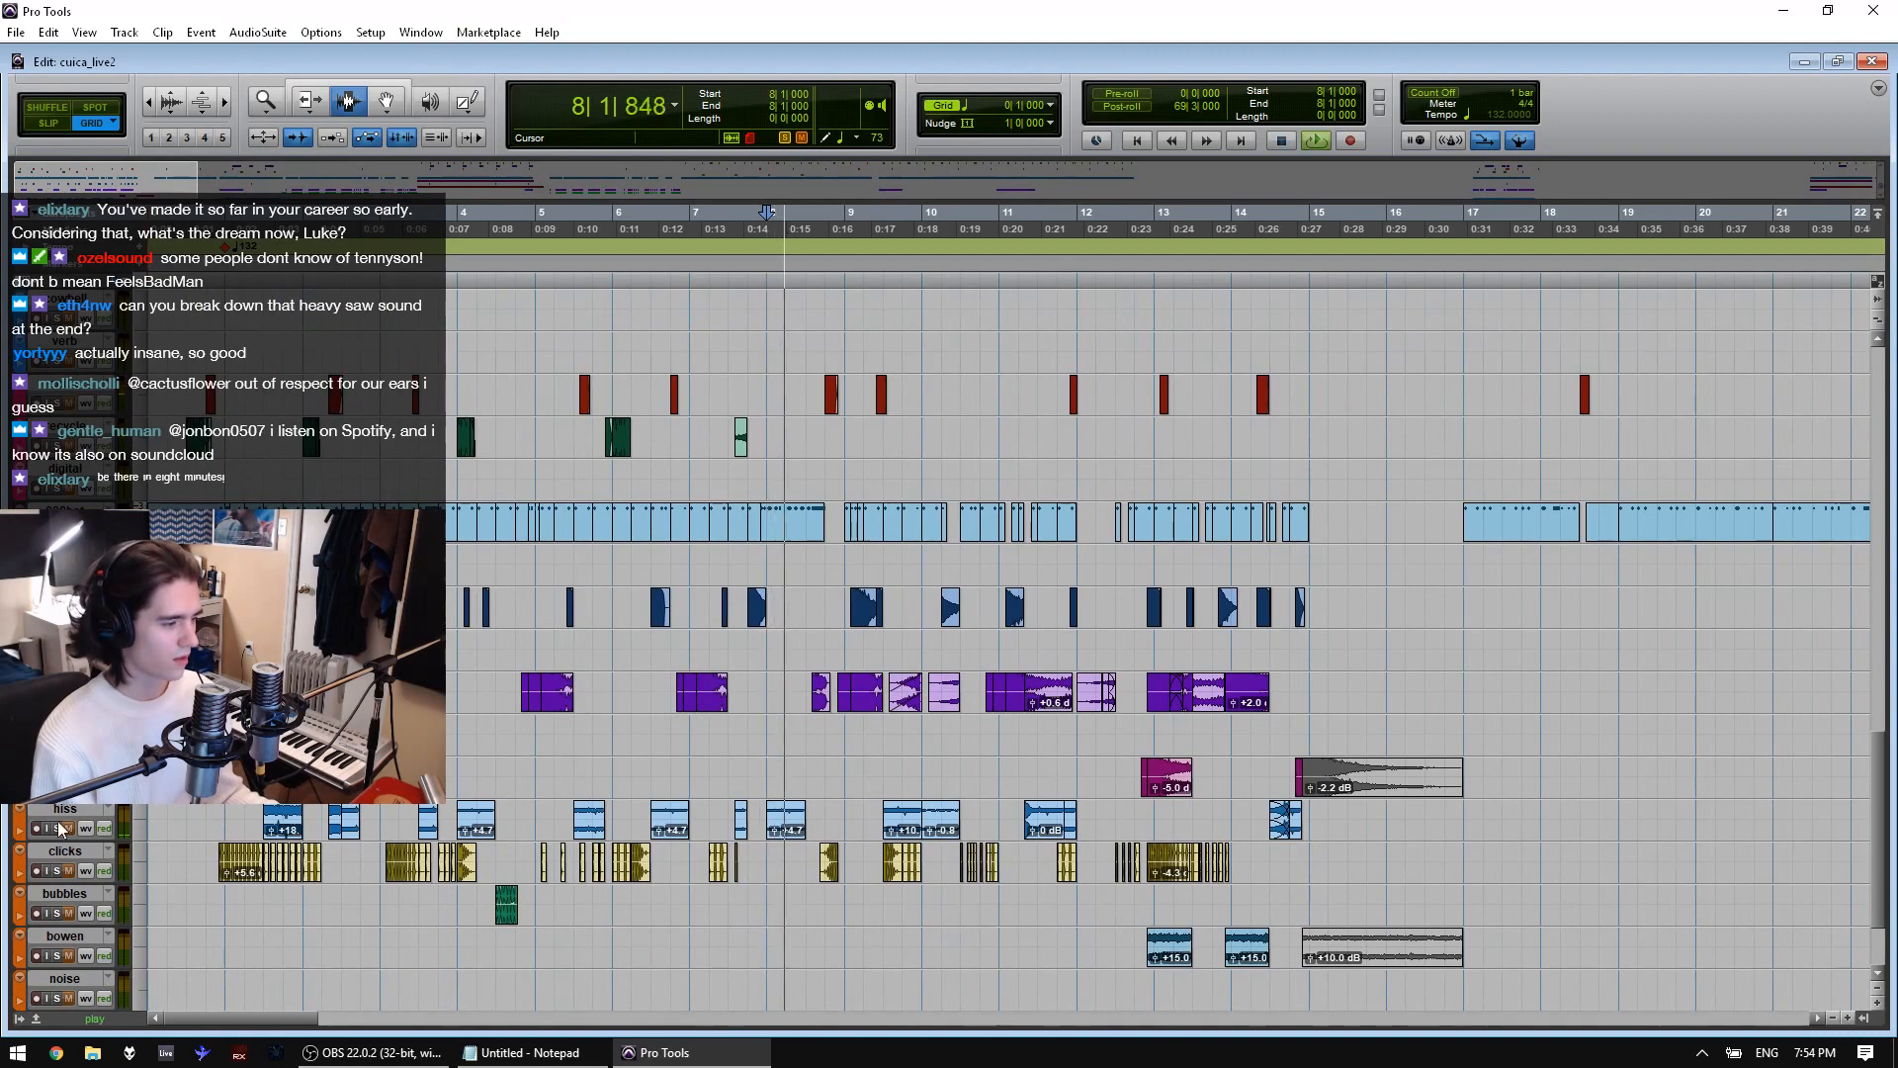
{"action": "key", "text": "space"}
{"action": "key", "text": "space"}
{"action": "scroll", "coordinate": [57, 869], "scroll_direction": "down", "scroll_amount": 2}
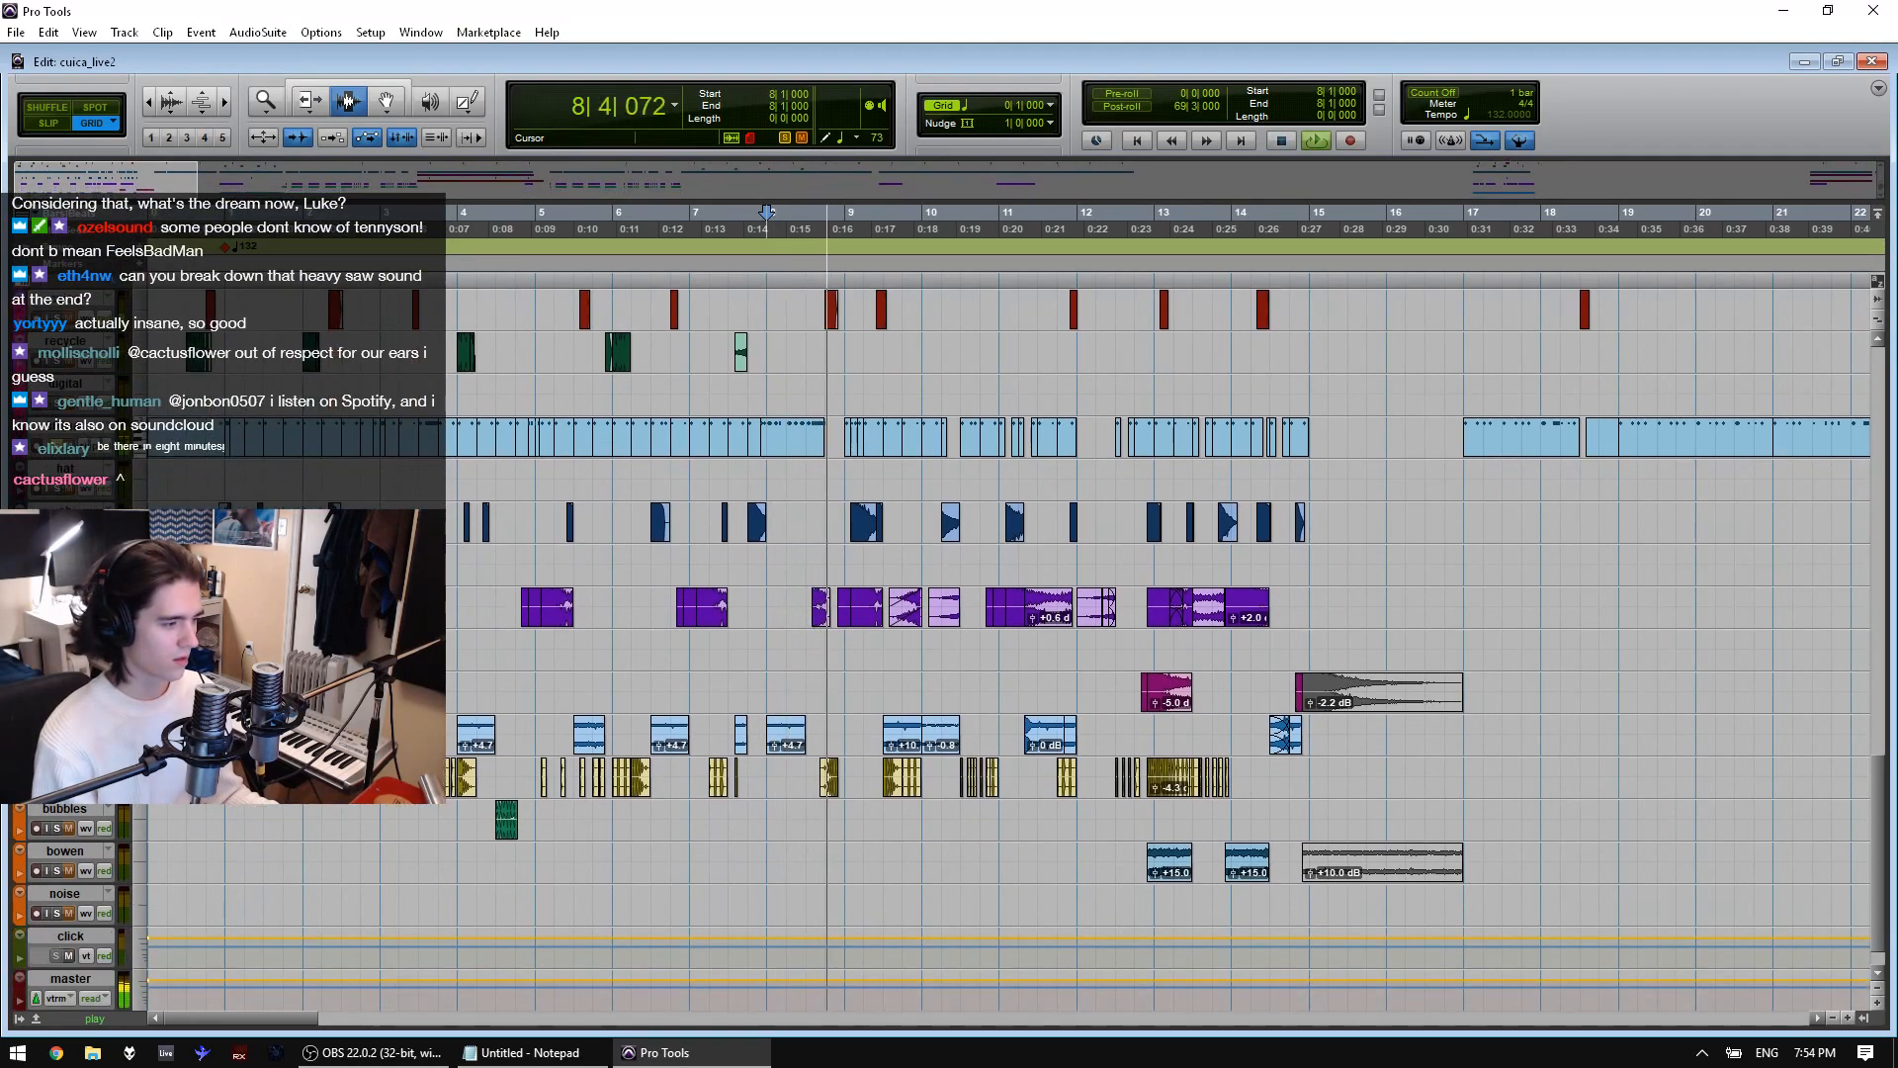
{"action": "key", "text": "space"}
{"action": "key", "text": "space"}
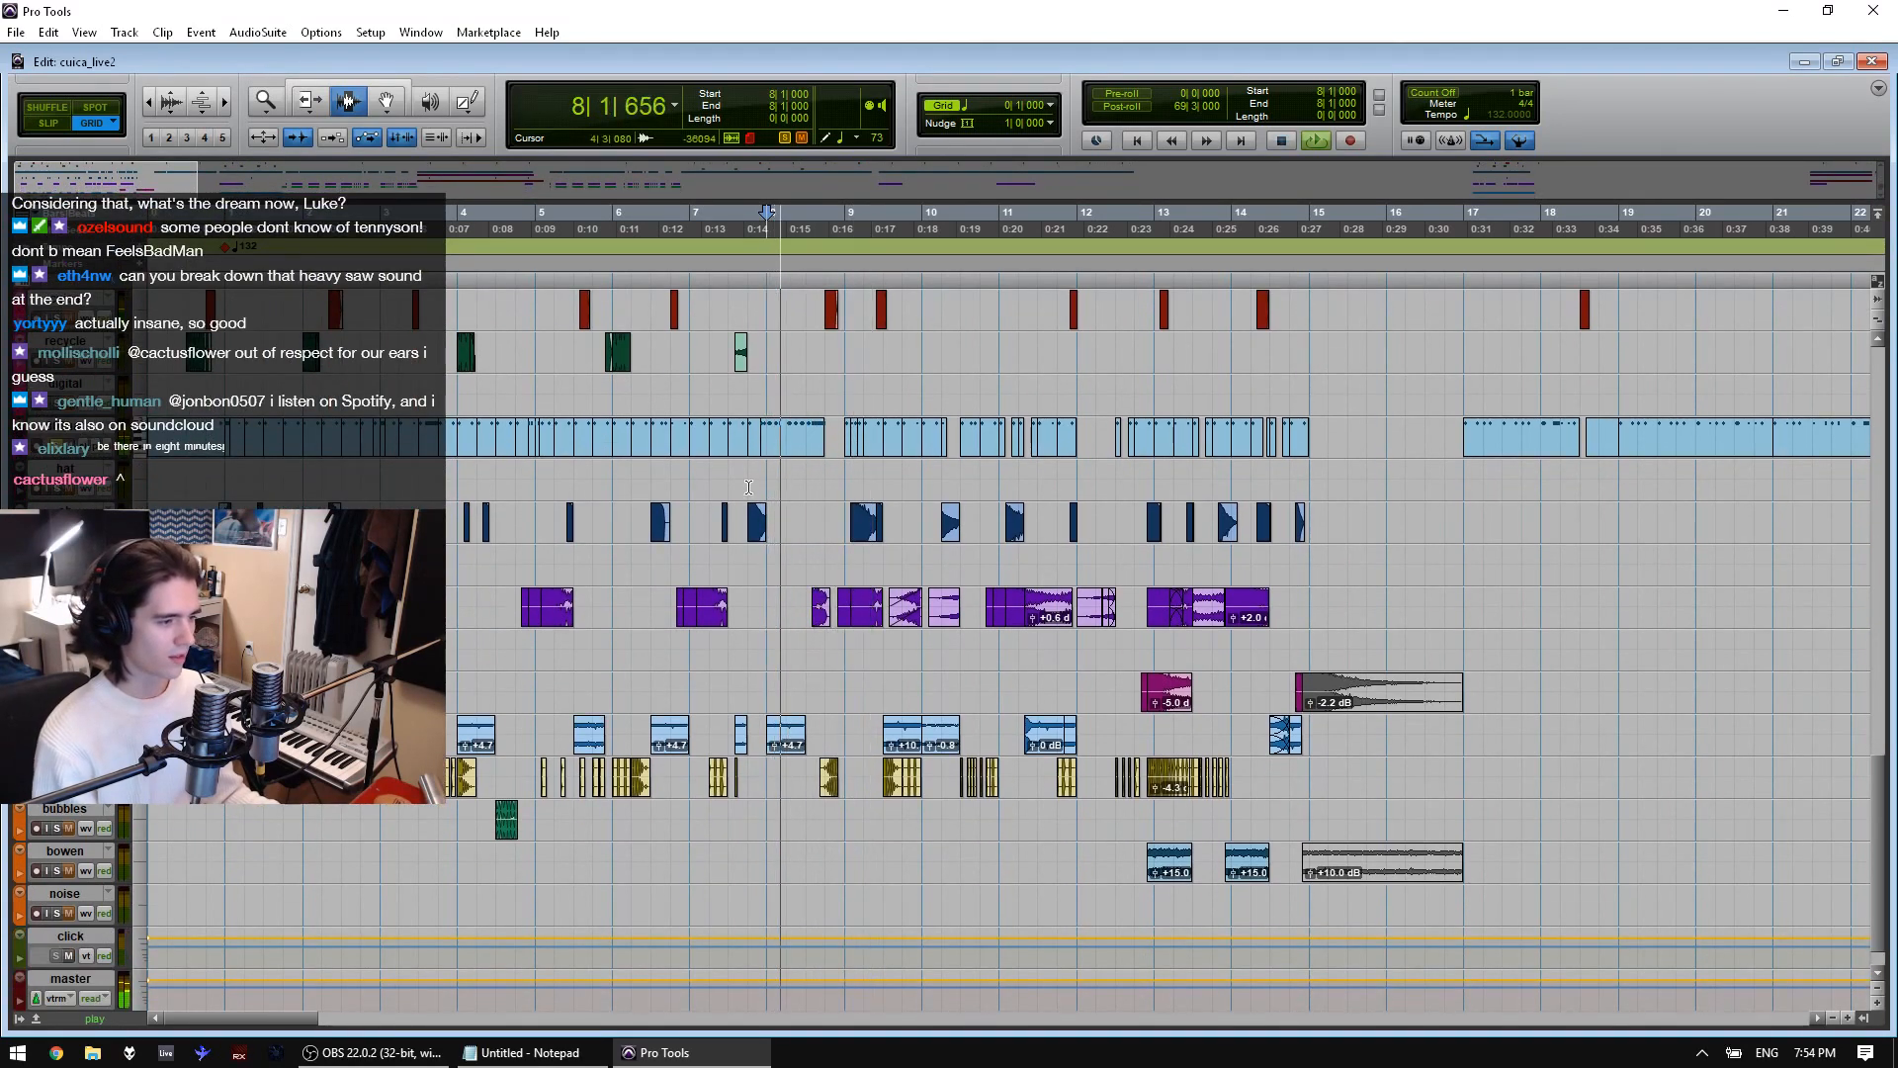
Play the soloed parts from 9|1 while viewing the tracks from the effects up to the whistle and lido parts
{"action": "scroll", "coordinate": [748, 487], "scroll_direction": "up", "scroll_amount": 5}
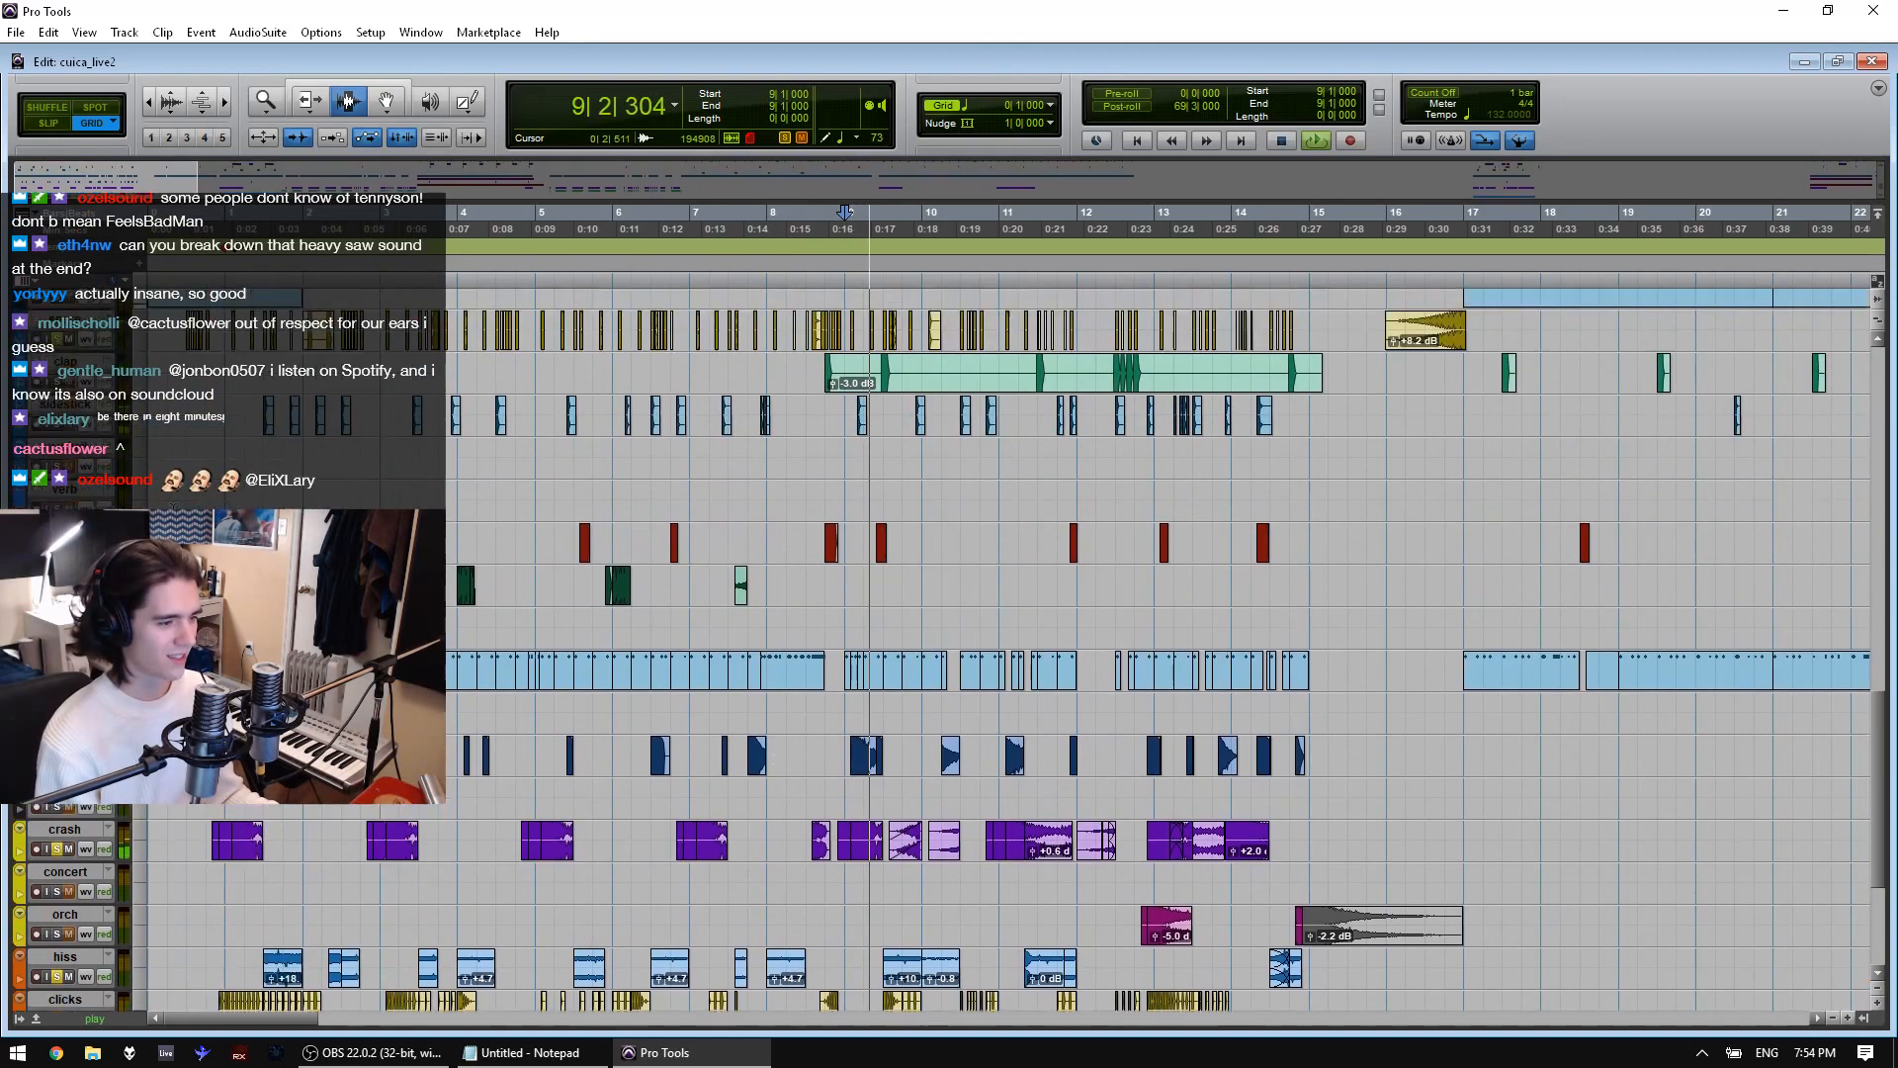
{"action": "scroll", "coordinate": [1145, 609], "scroll_direction": "up", "scroll_amount": 8}
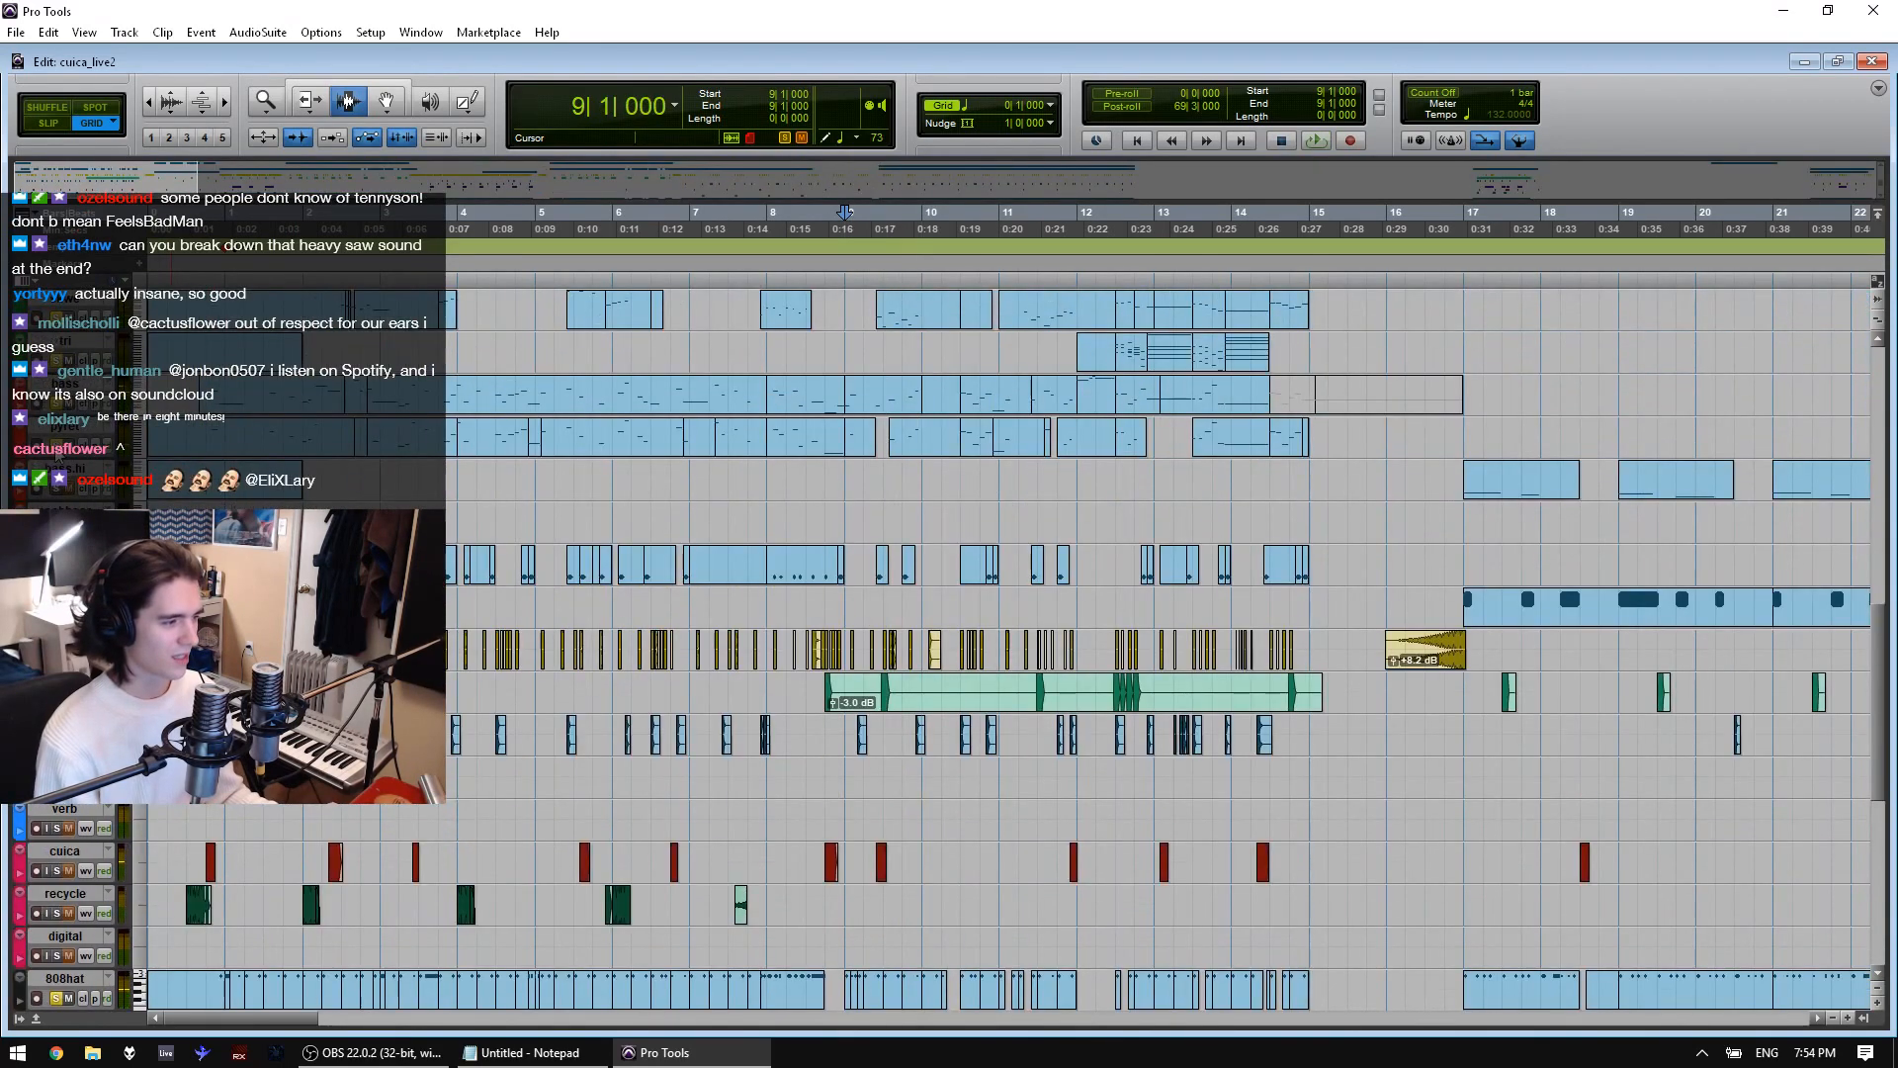
{"action": "scroll", "coordinate": [937, 413], "scroll_direction": "up", "scroll_amount": 13}
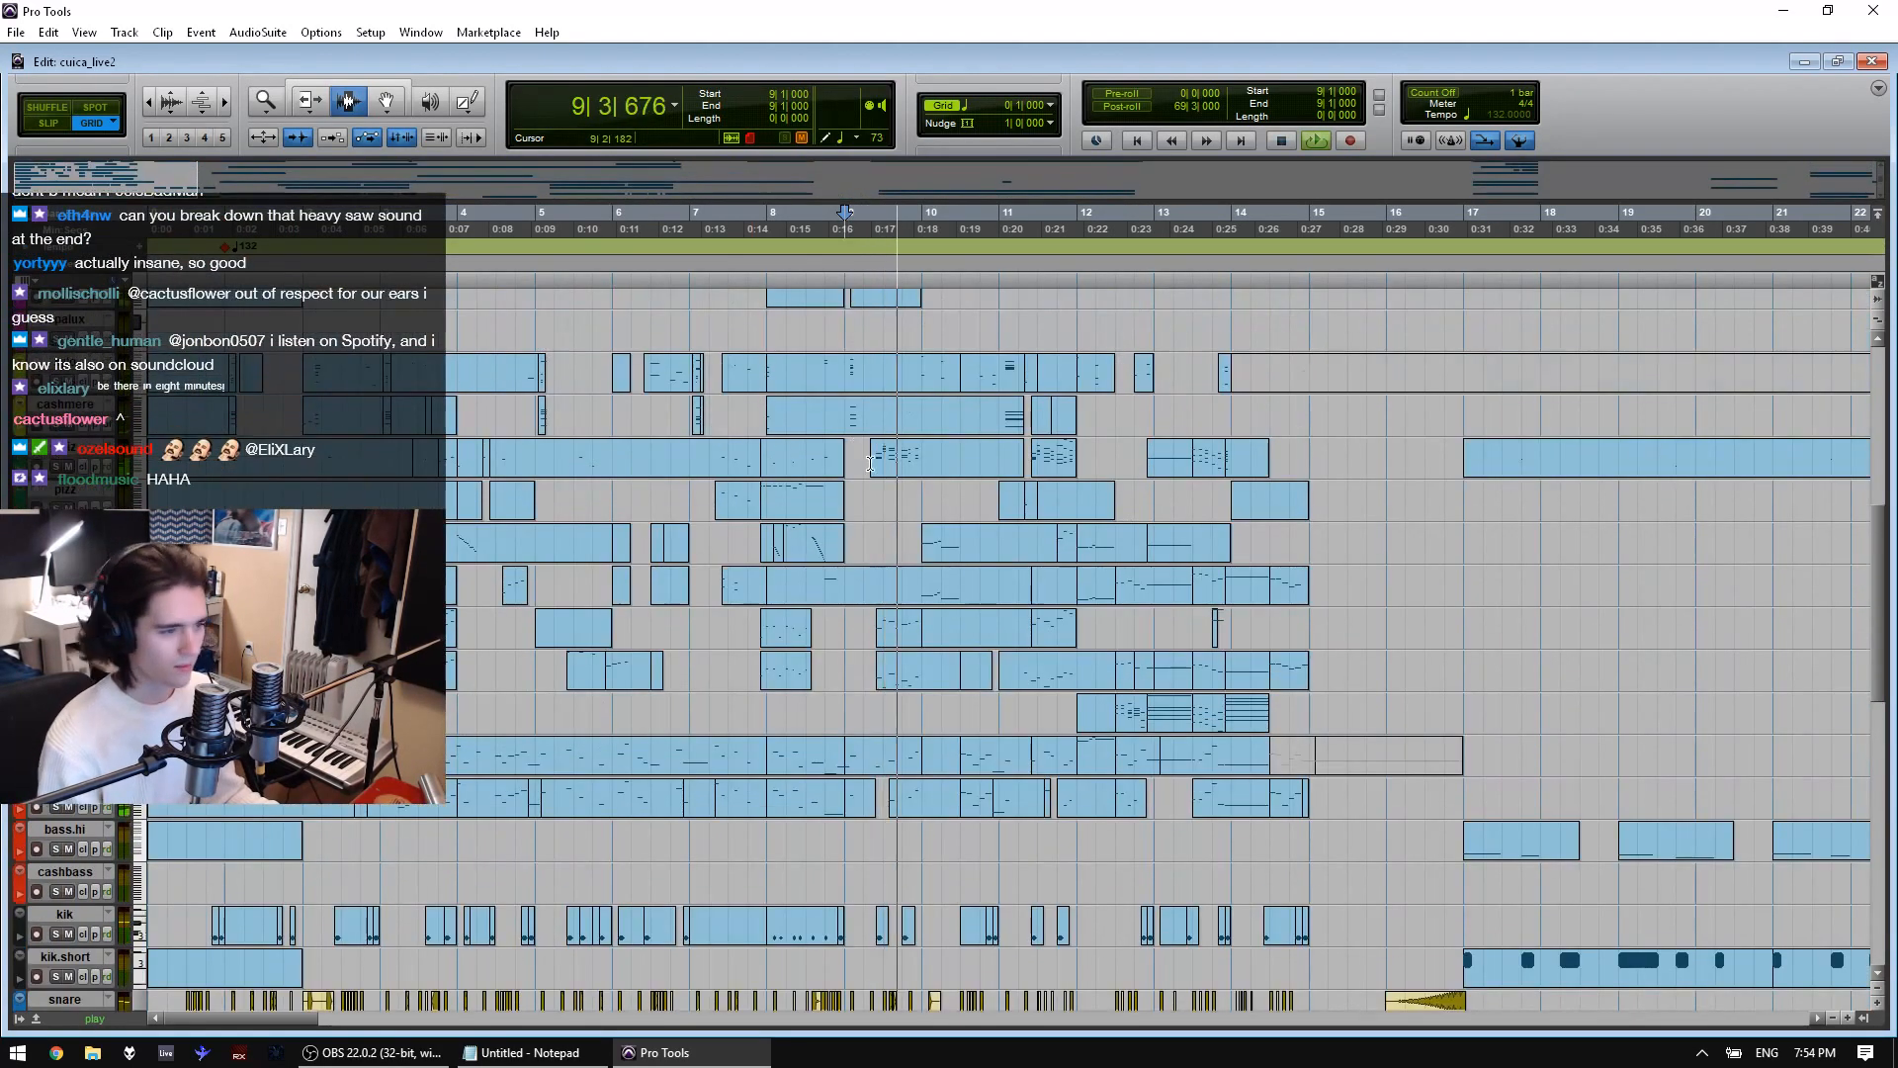
{"action": "scroll", "coordinate": [938, 413], "scroll_direction": "up", "scroll_amount": 9}
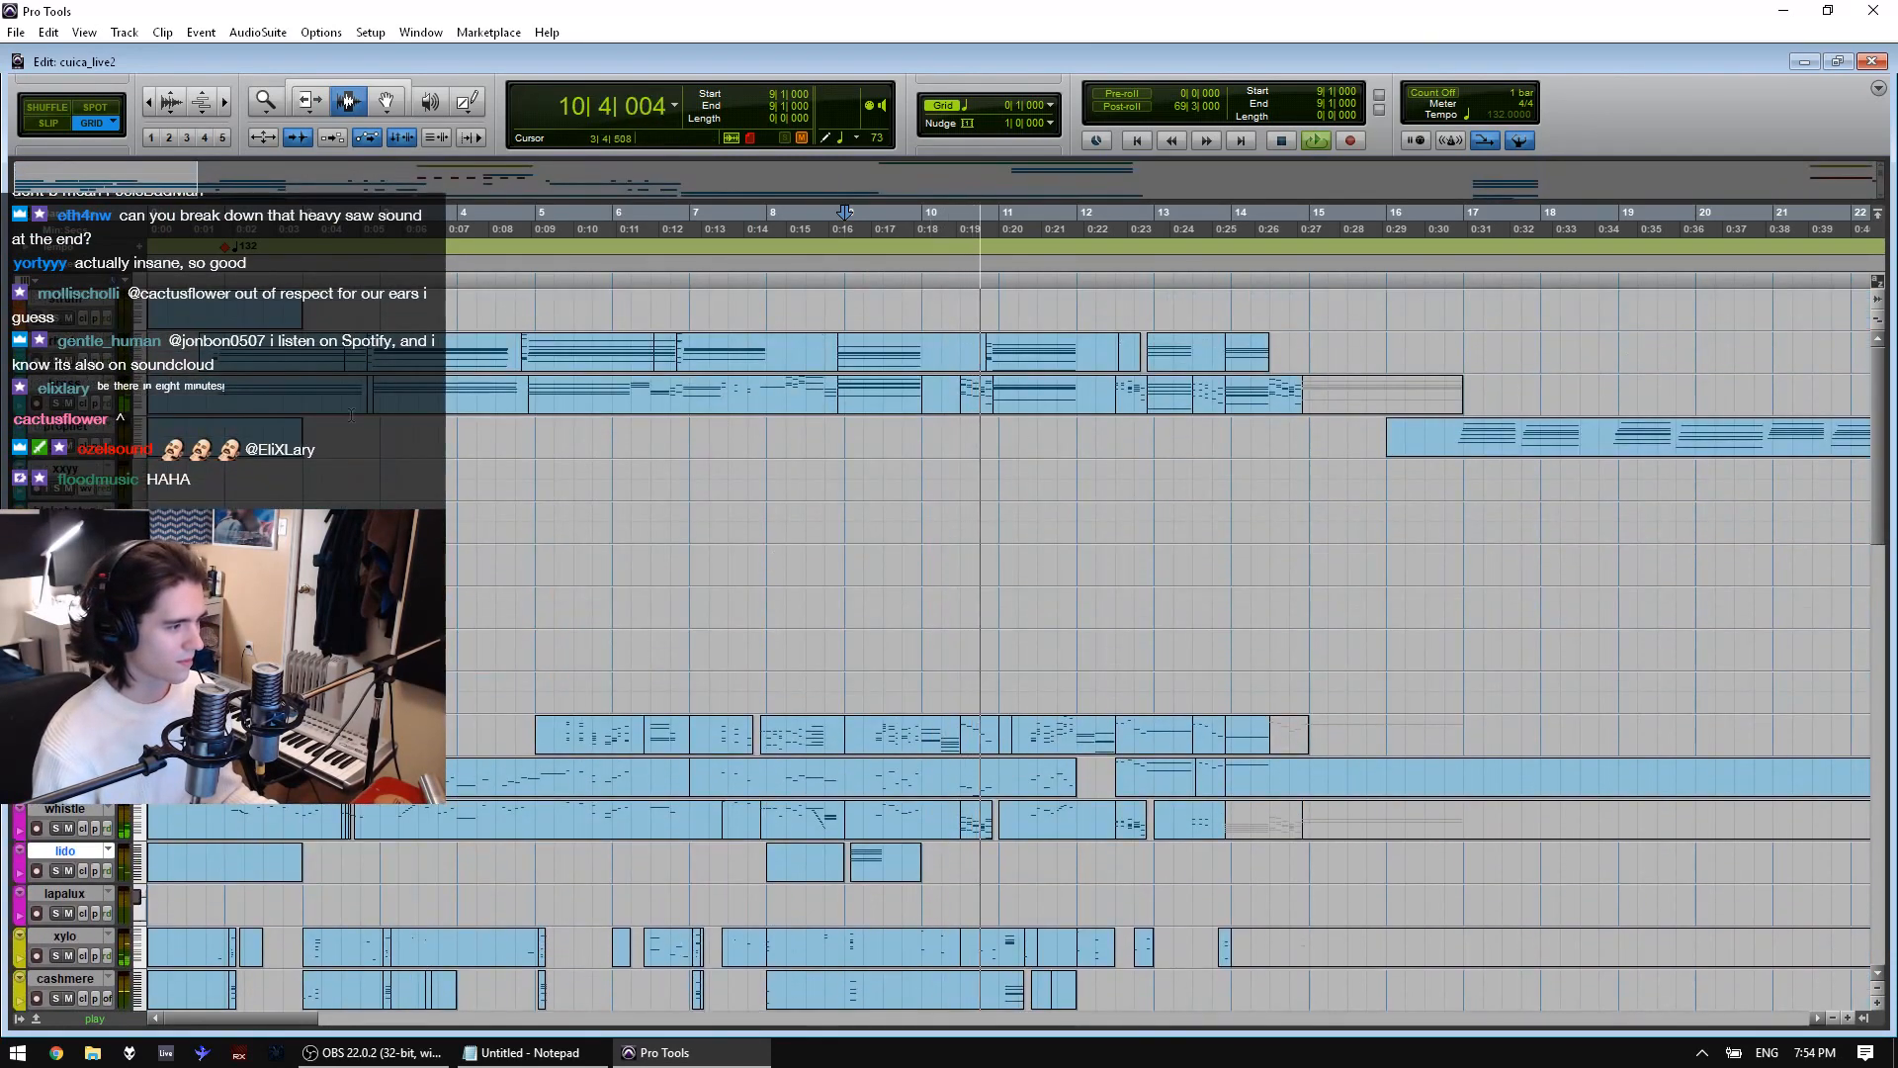
{"action": "key", "text": "space"}
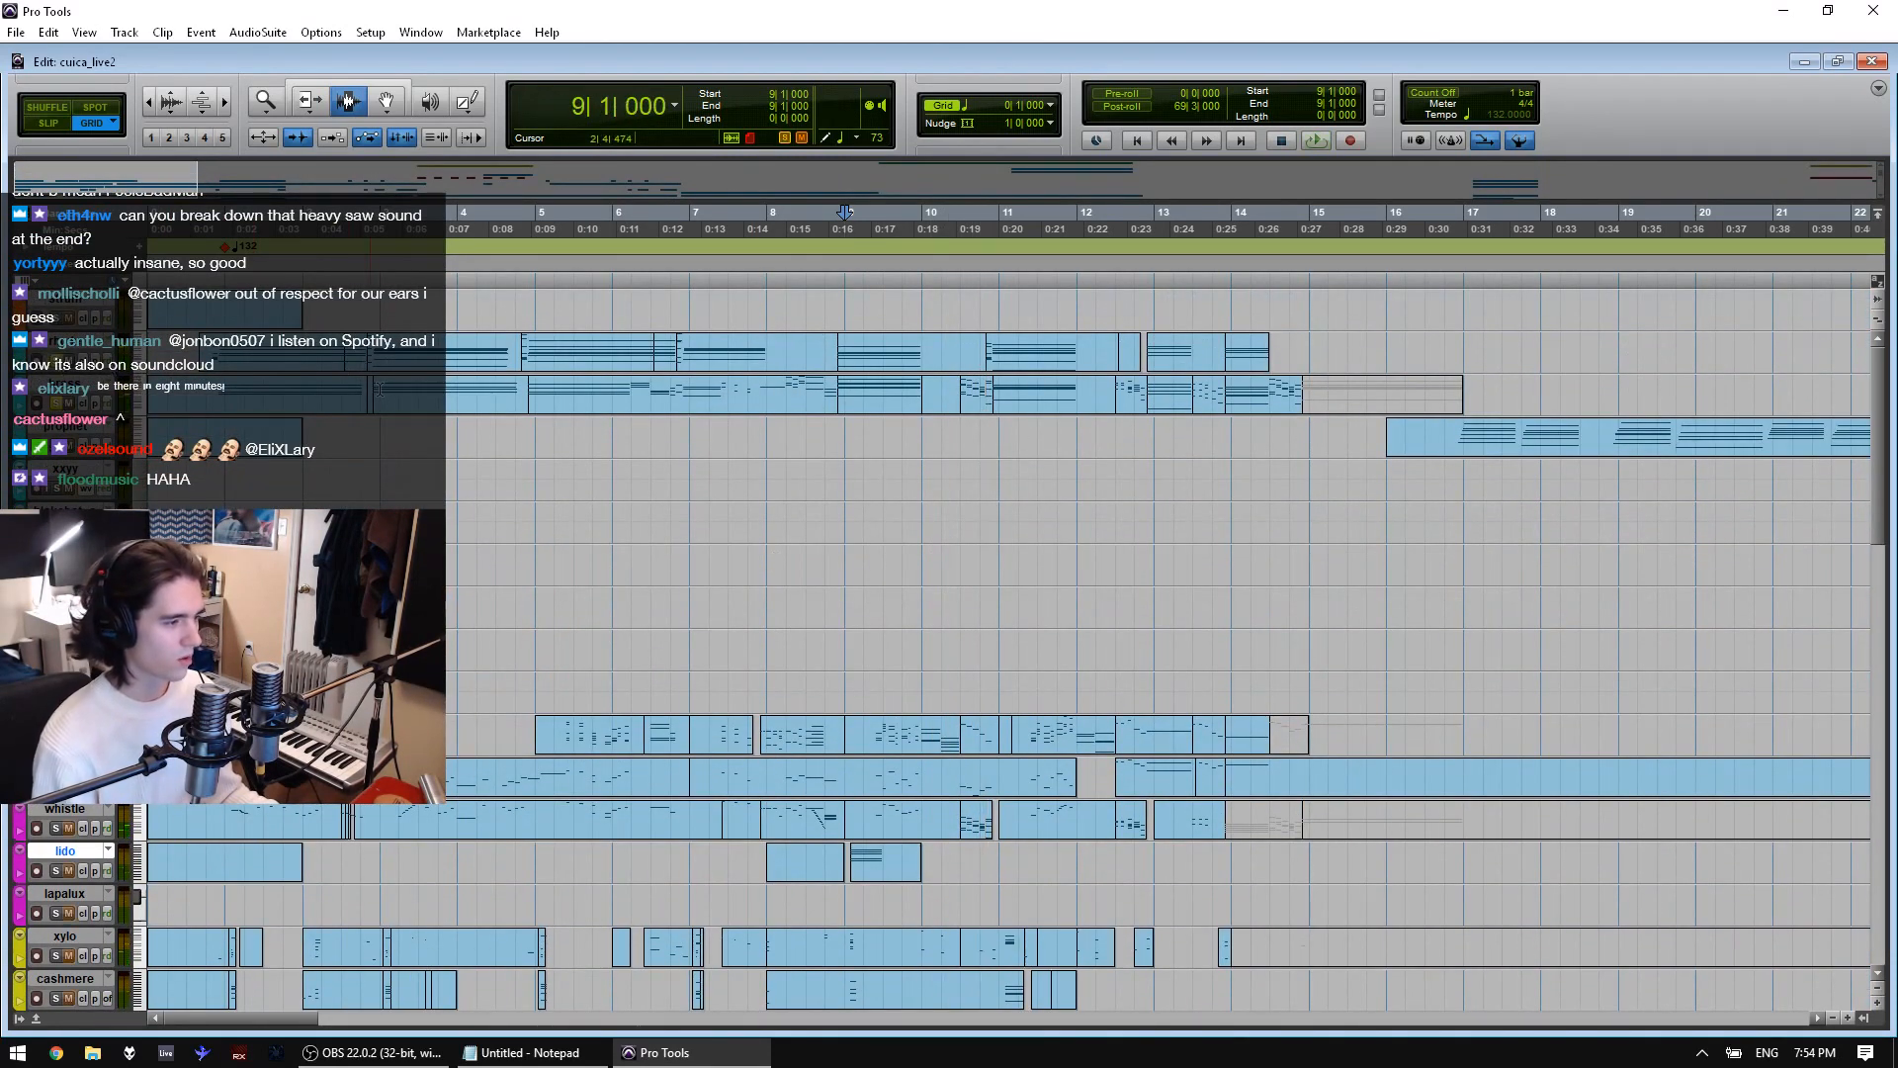
Return to 0|4, solo the xylo and cashmere tracks and play the intro
{"action": "key", "text": "Return"}
{"action": "scroll", "coordinate": [59, 899], "scroll_direction": "down", "scroll_amount": 2}
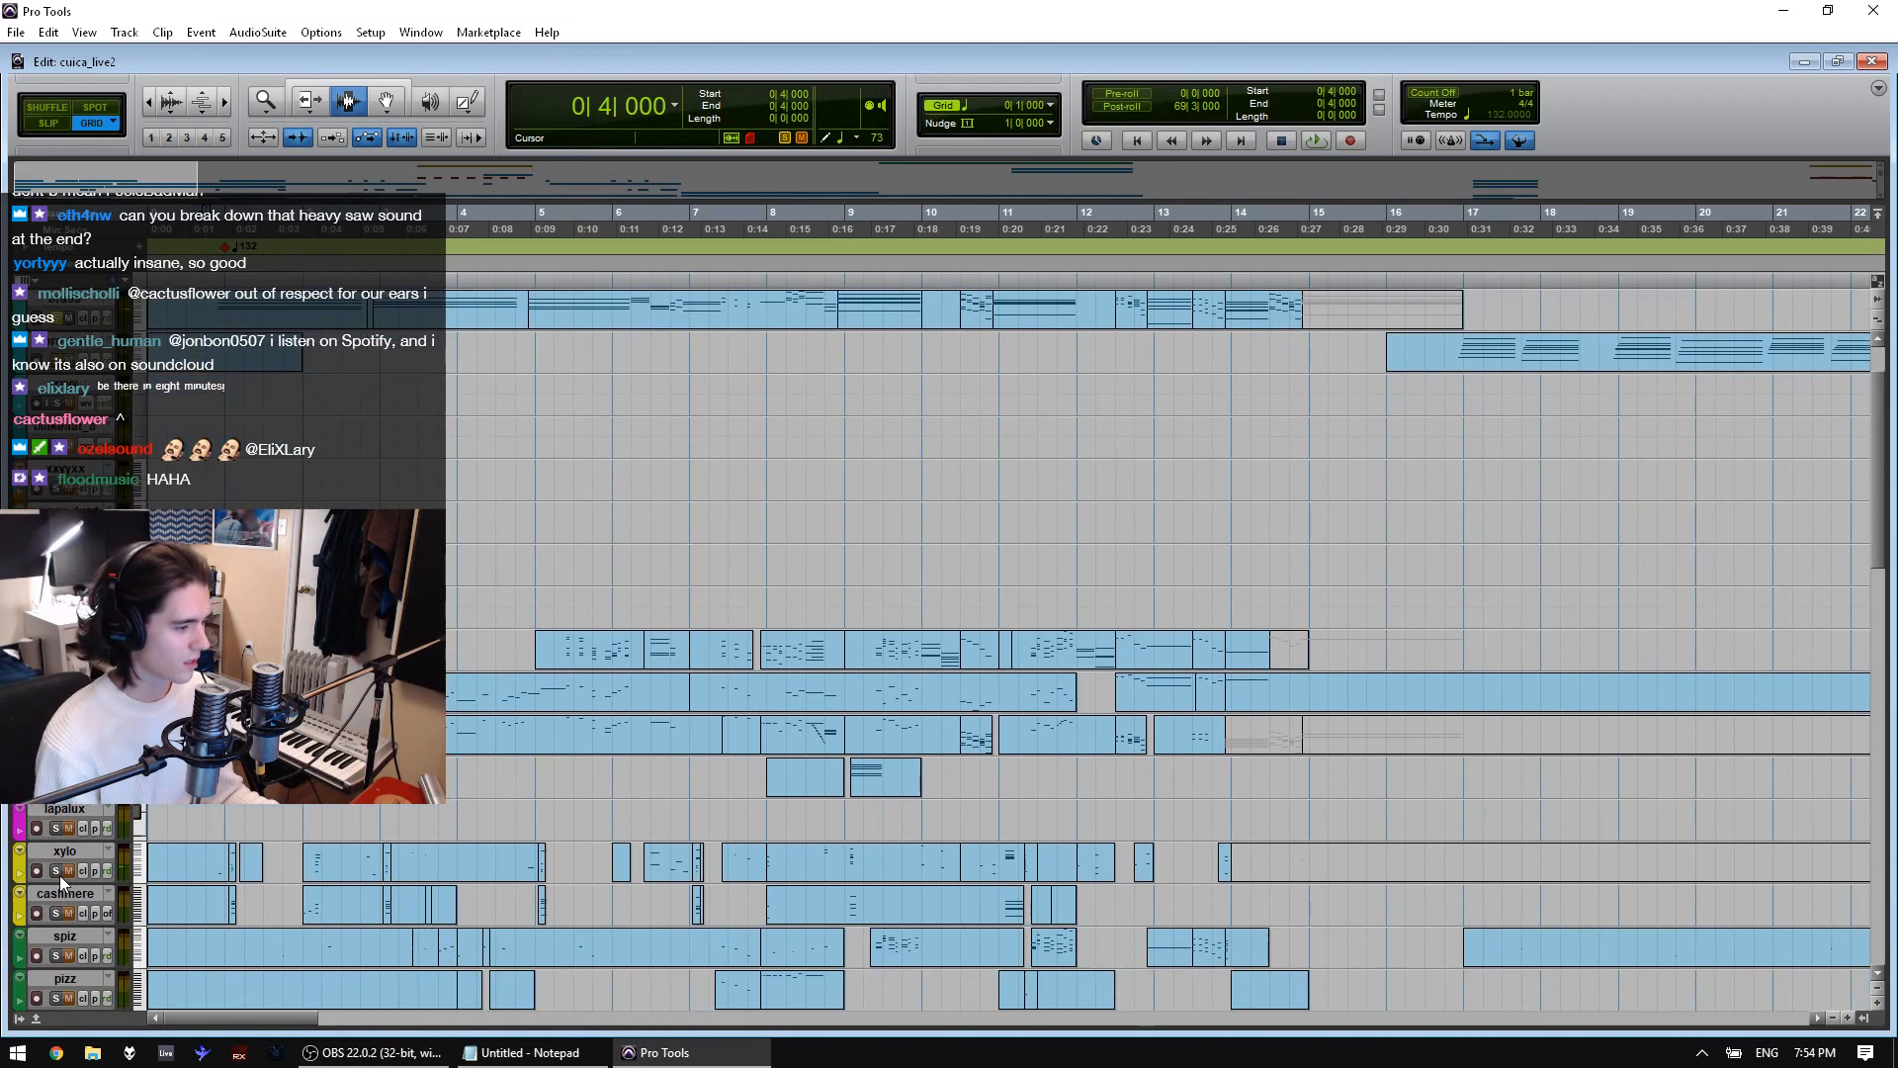
{"action": "left_click", "coordinate": [58, 873]}
{"action": "left_click", "coordinate": [53, 912]}
{"action": "key", "text": "space"}
{"action": "scroll", "coordinate": [352, 771], "scroll_direction": "up", "scroll_amount": 2}
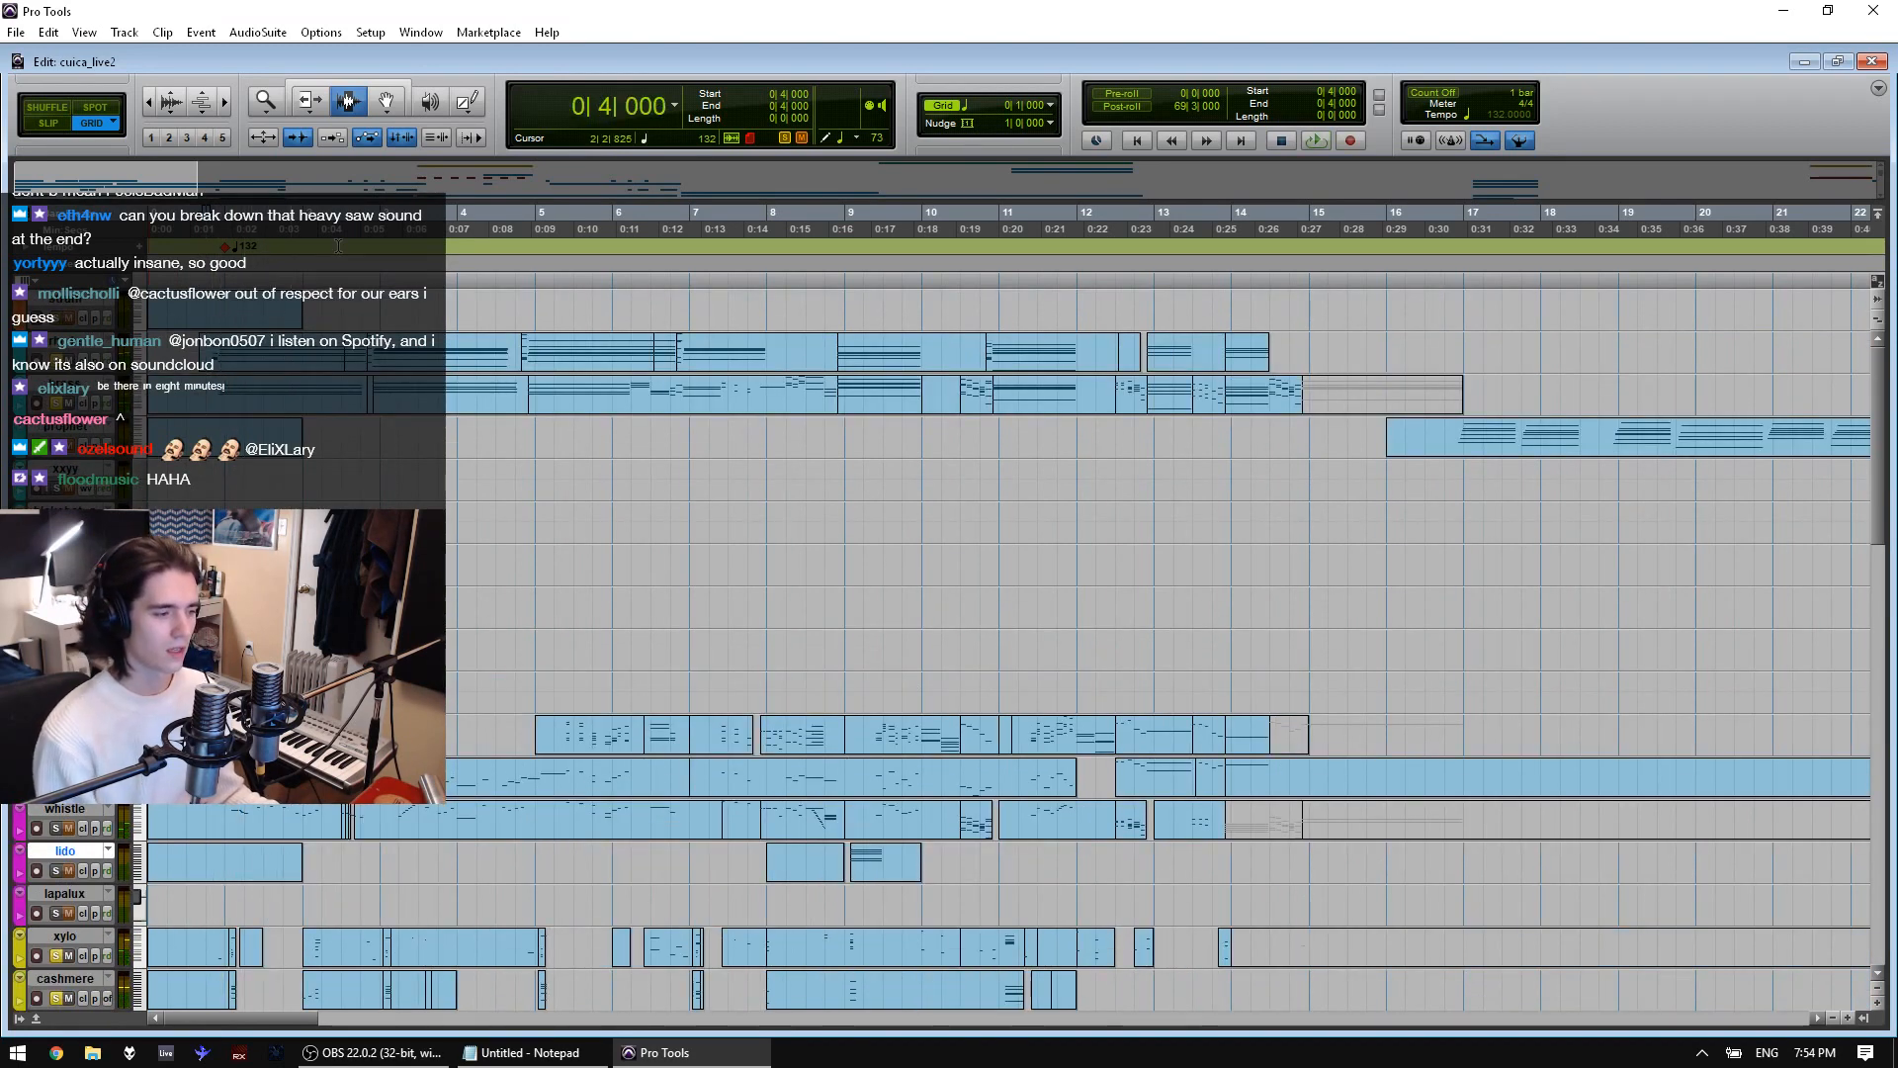
{"action": "key", "text": "space"}
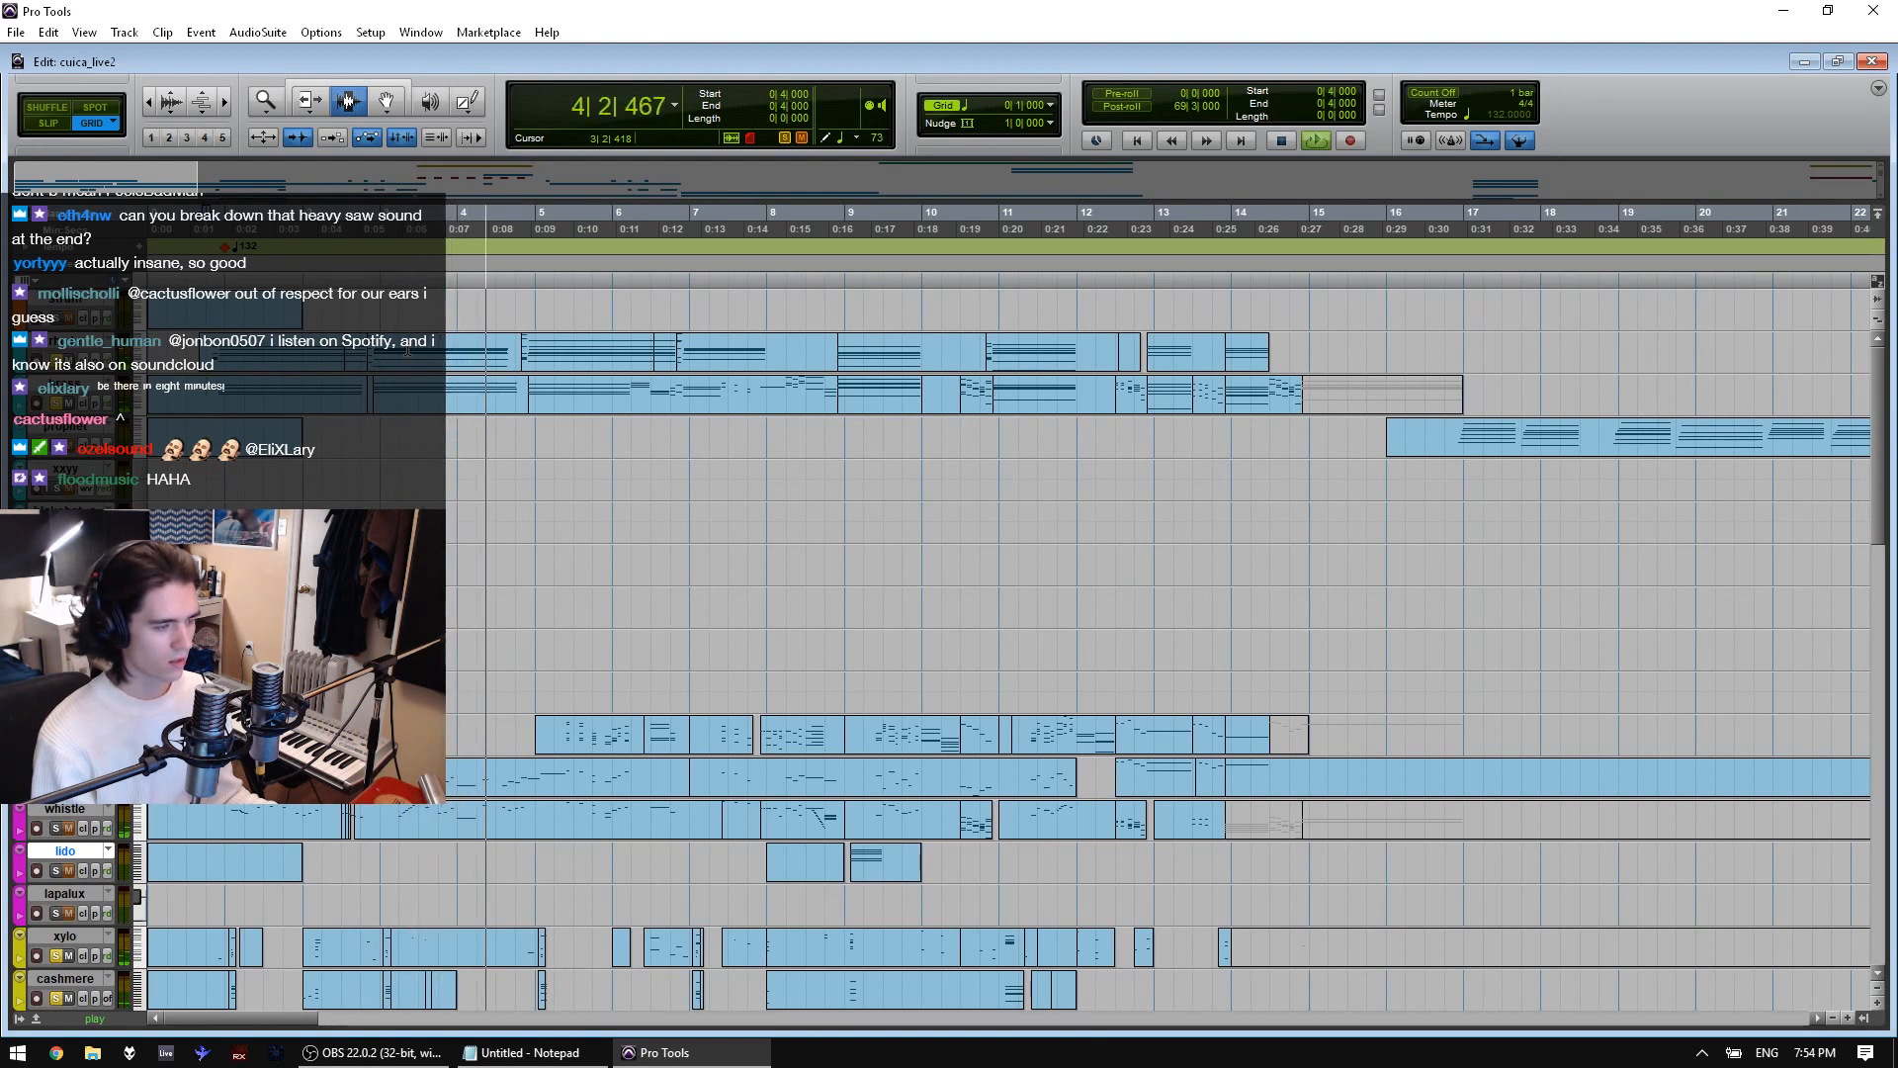
{"action": "key", "text": "space"}
Enable a 0|1|000 pre-roll and play the soloed parts from 4|4
{"action": "left_click", "coordinate": [531, 398]}
{"action": "left_click", "coordinate": [522, 406], "text": "alt"}
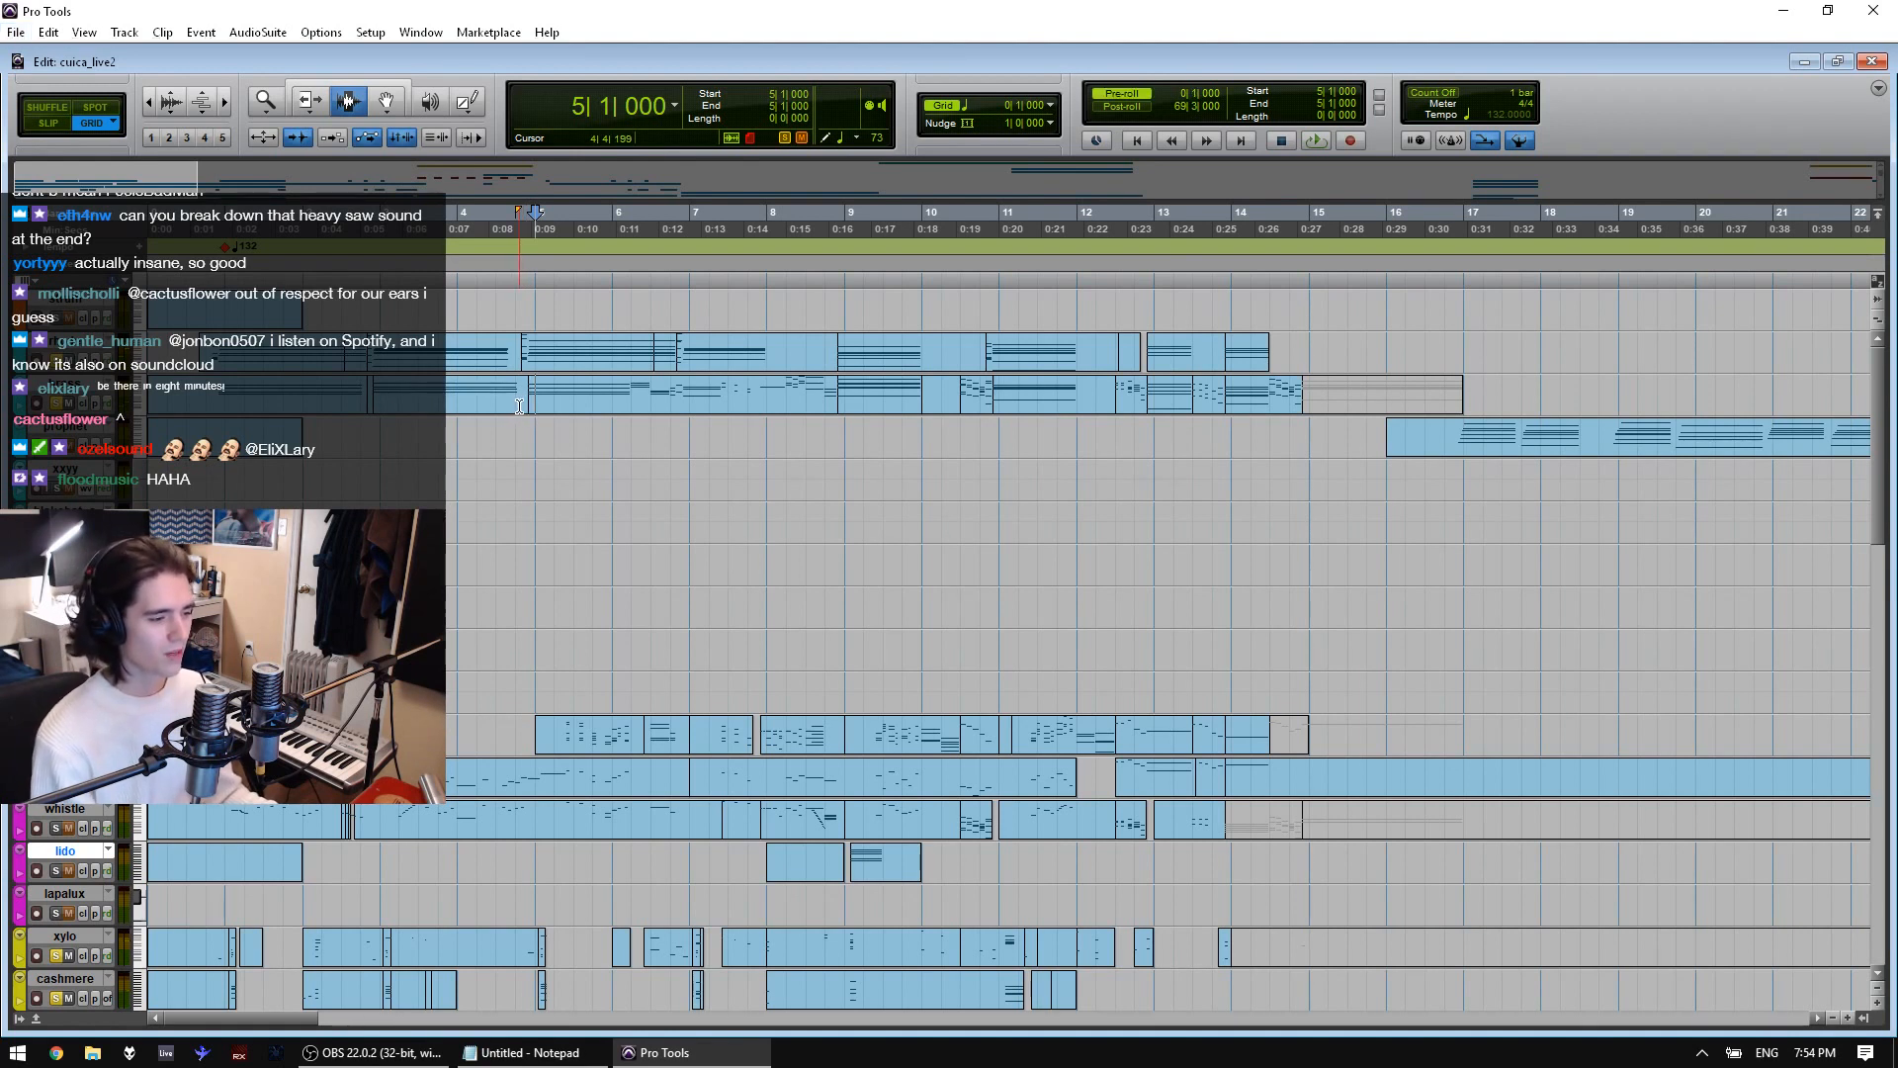
{"action": "key", "text": "space"}
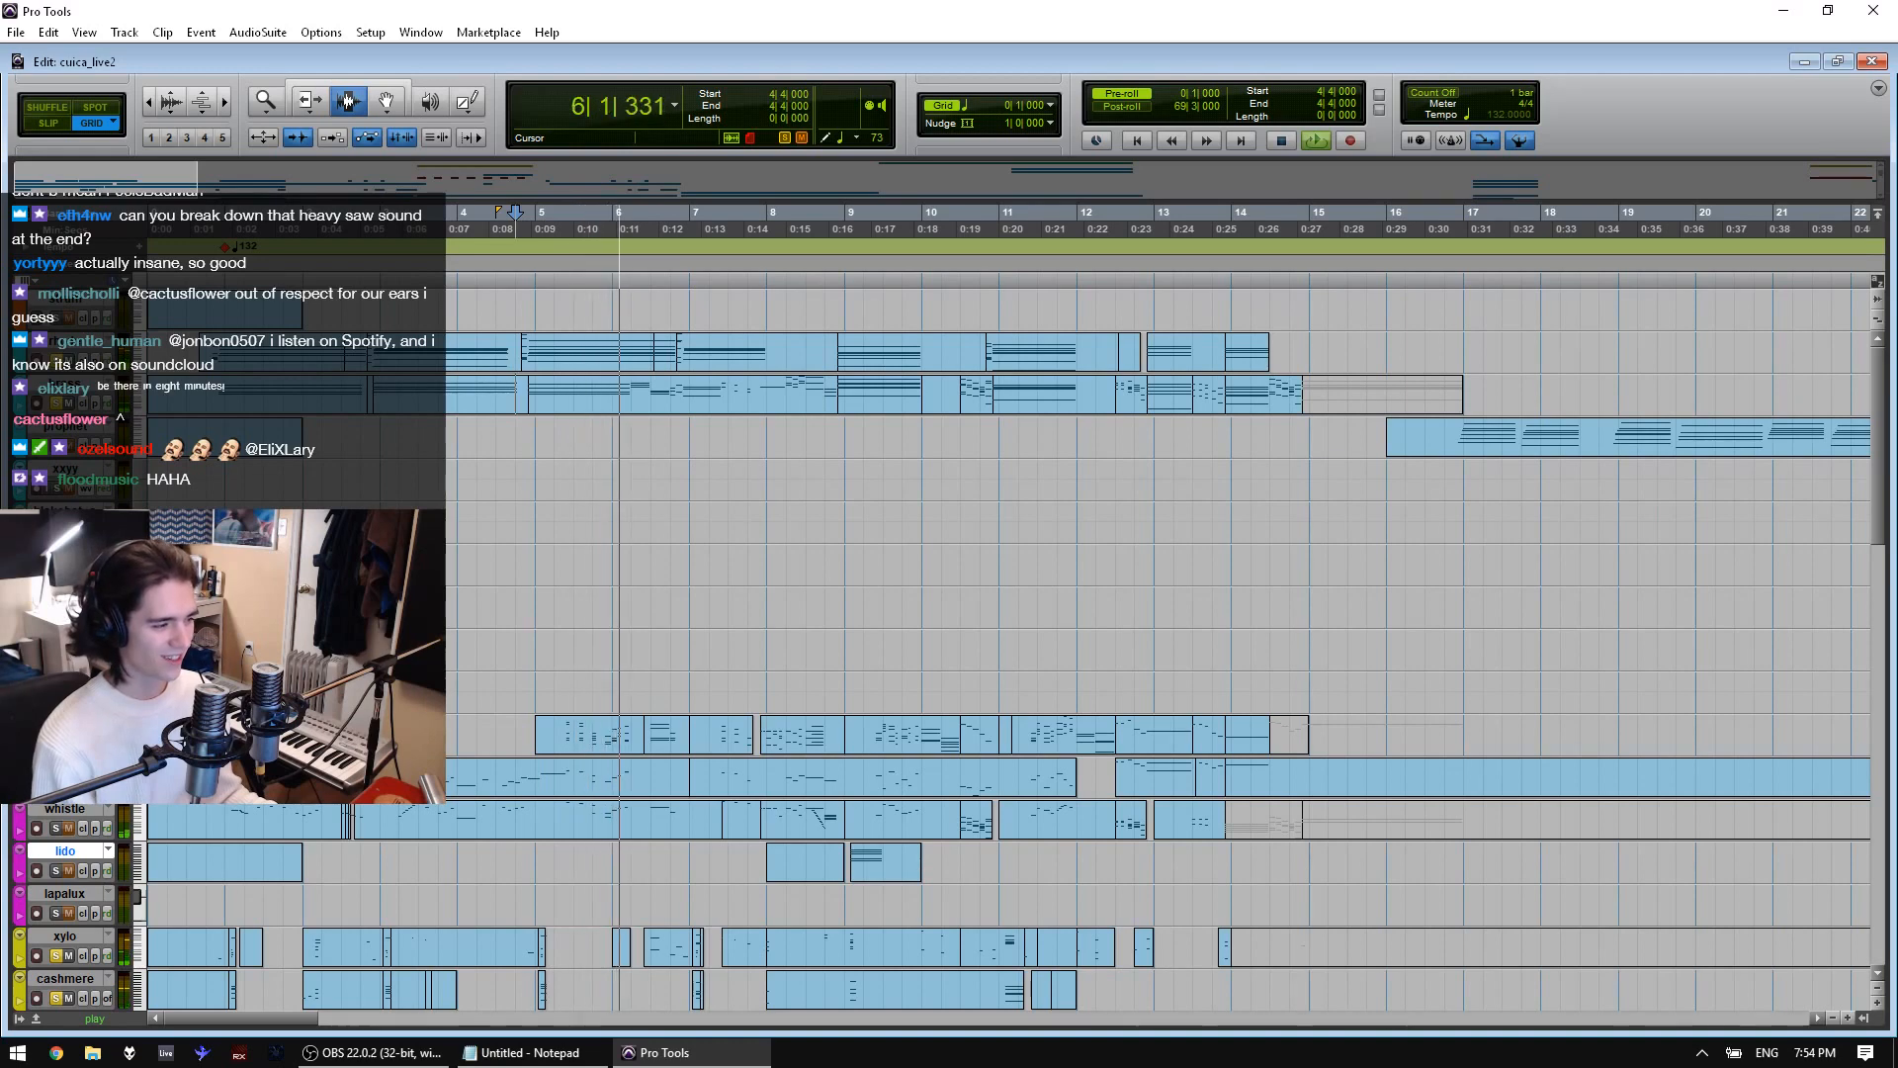
{"action": "key", "text": "space"}
Clear the track solos and play the full arrangement from 4|4 while viewing the bass and drum tracks
{"action": "scroll", "coordinate": [564, 518], "scroll_direction": "down", "scroll_amount": 10}
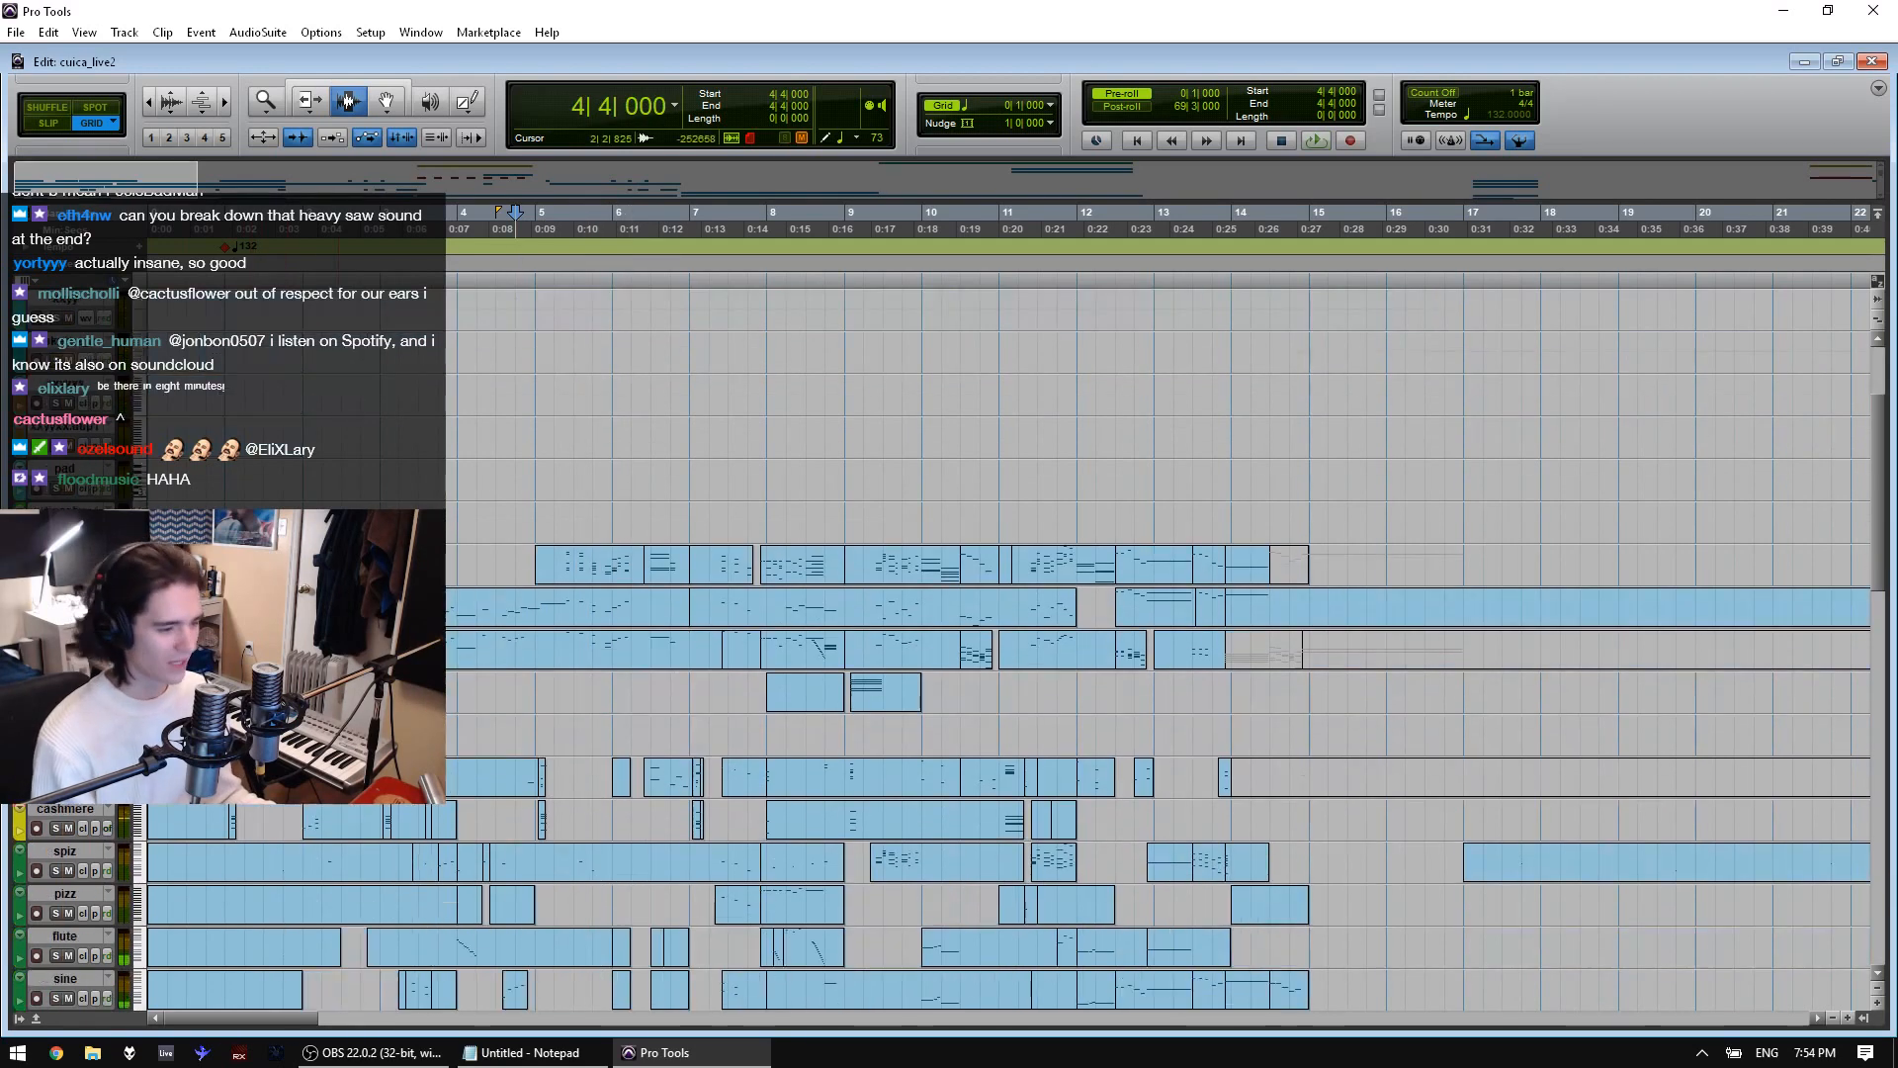
{"action": "scroll", "coordinate": [564, 517], "scroll_direction": "down", "scroll_amount": 10}
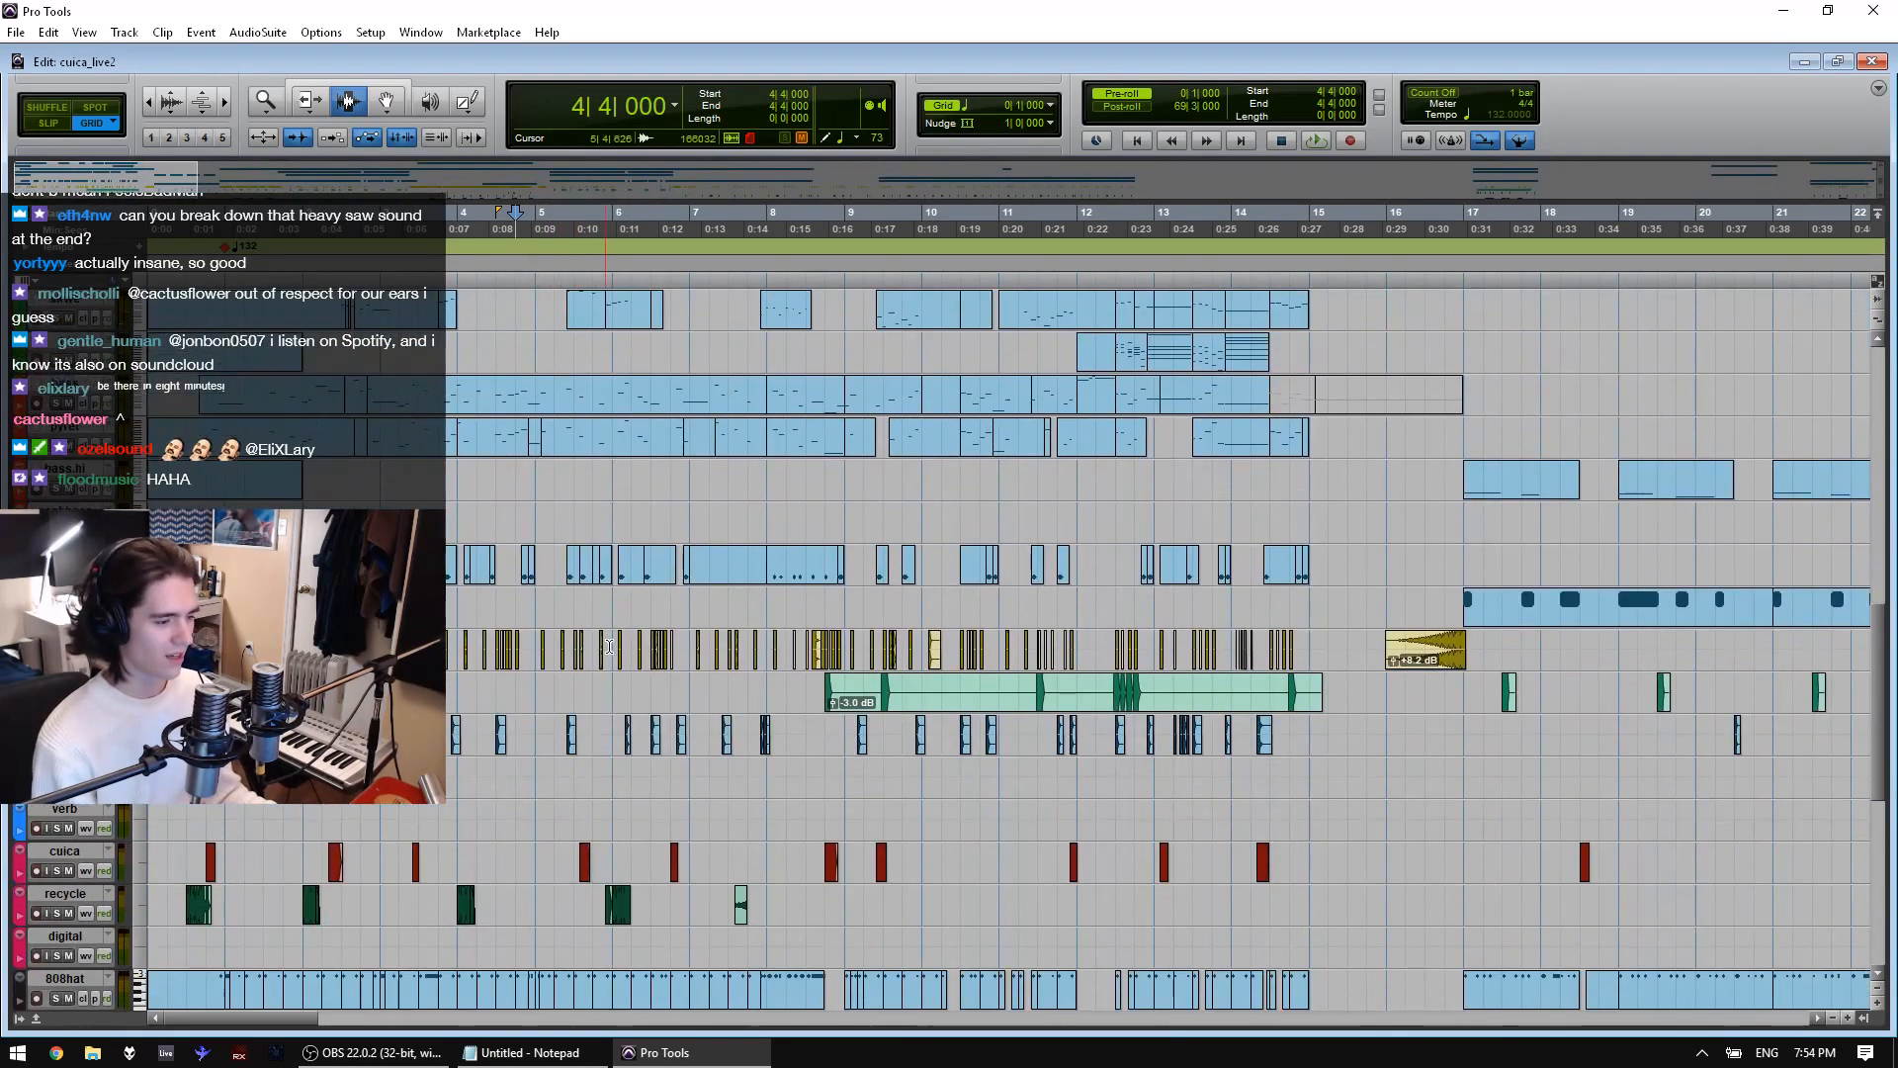
{"action": "key", "text": "space"}
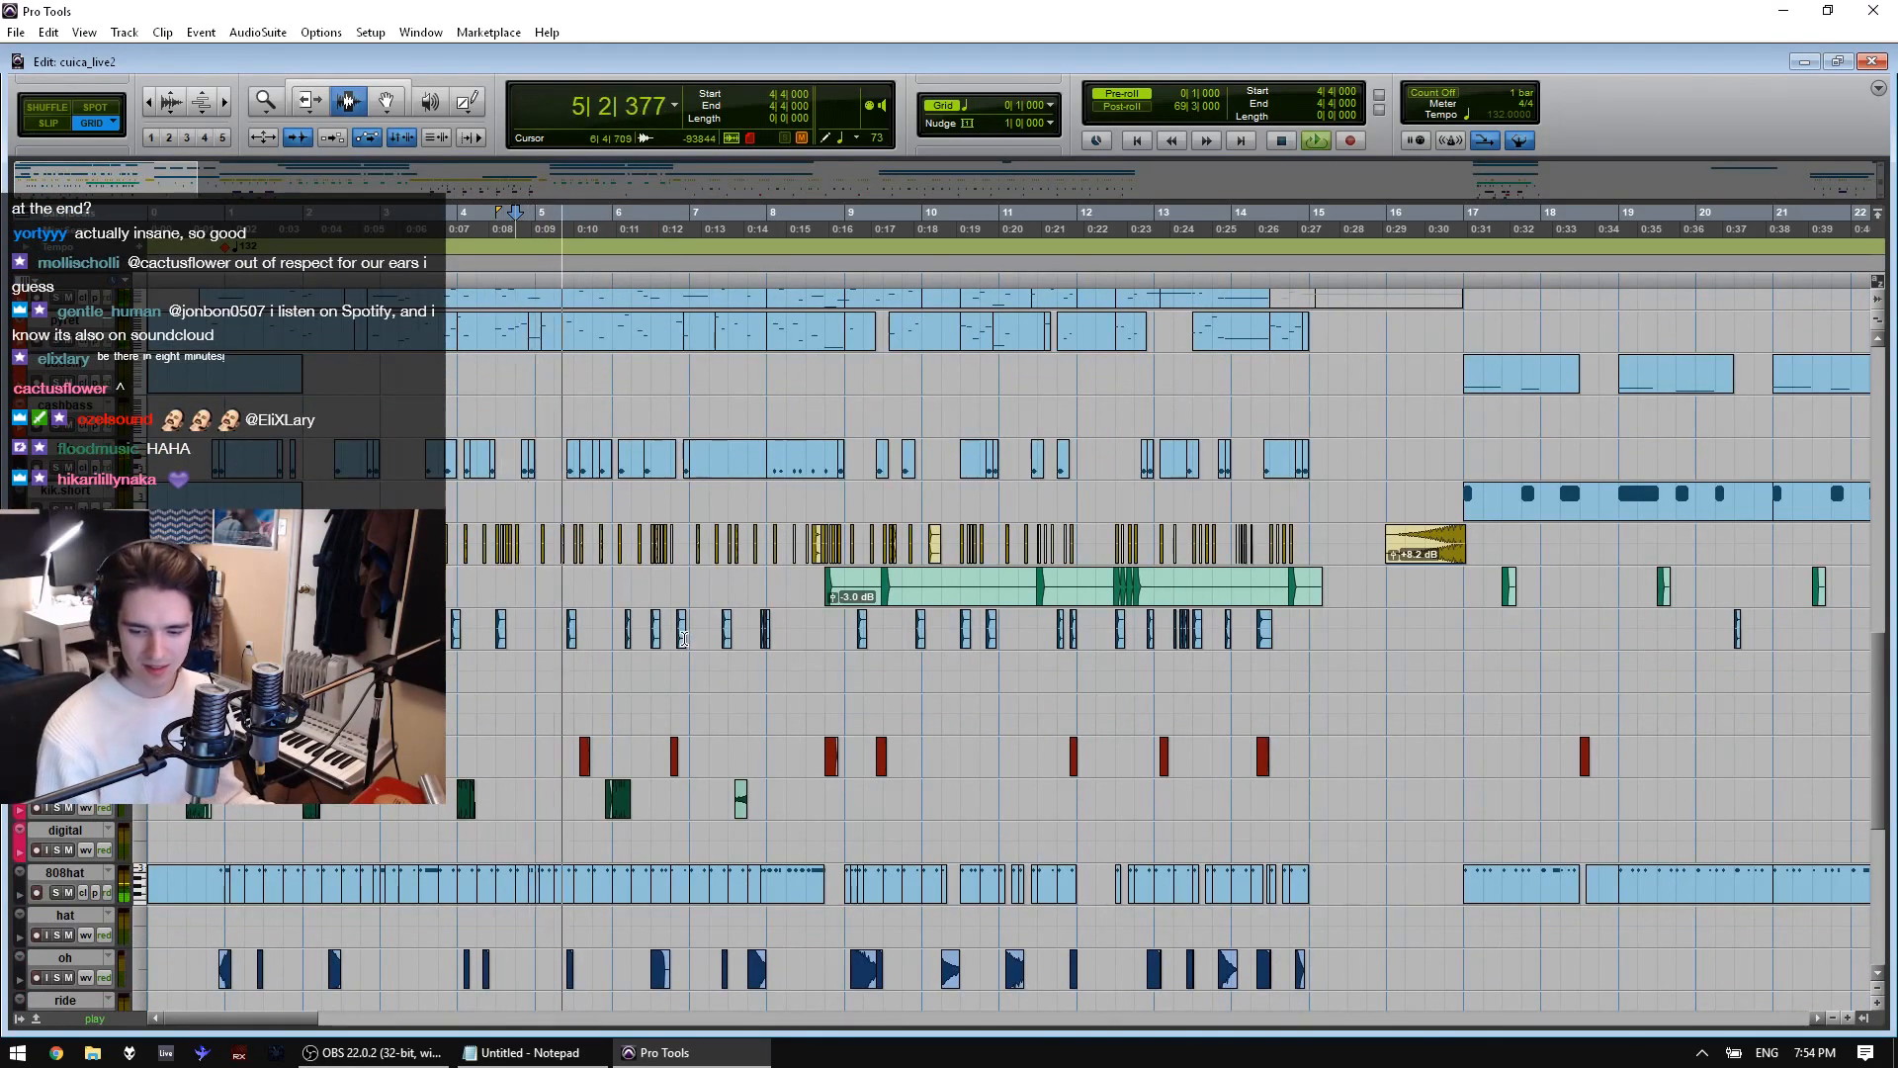
{"action": "scroll", "coordinate": [771, 633], "scroll_direction": "up", "scroll_amount": 4}
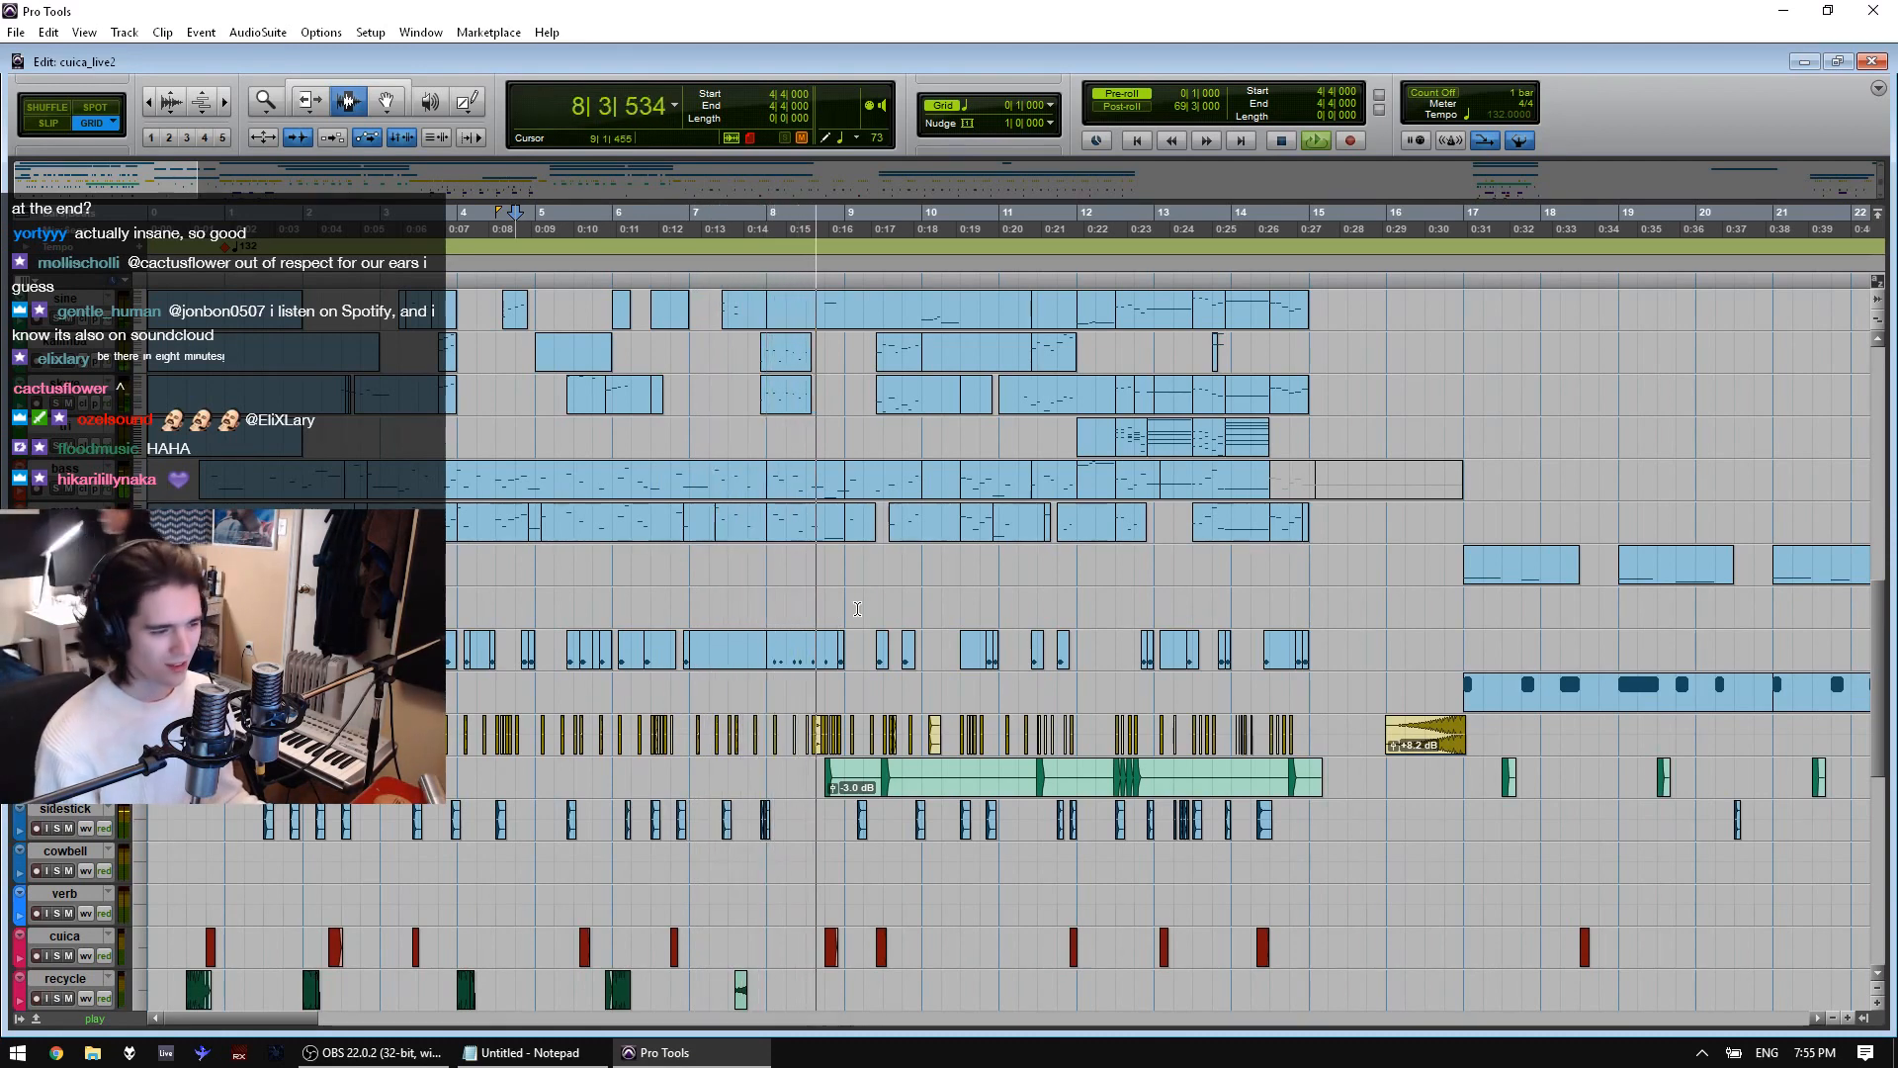
Select the bass.hi clip from 65|1 to 73|1 and play it
{"action": "key", "text": "r"}
{"action": "key", "text": "r"}
{"action": "double_click", "coordinate": [1486, 546]}
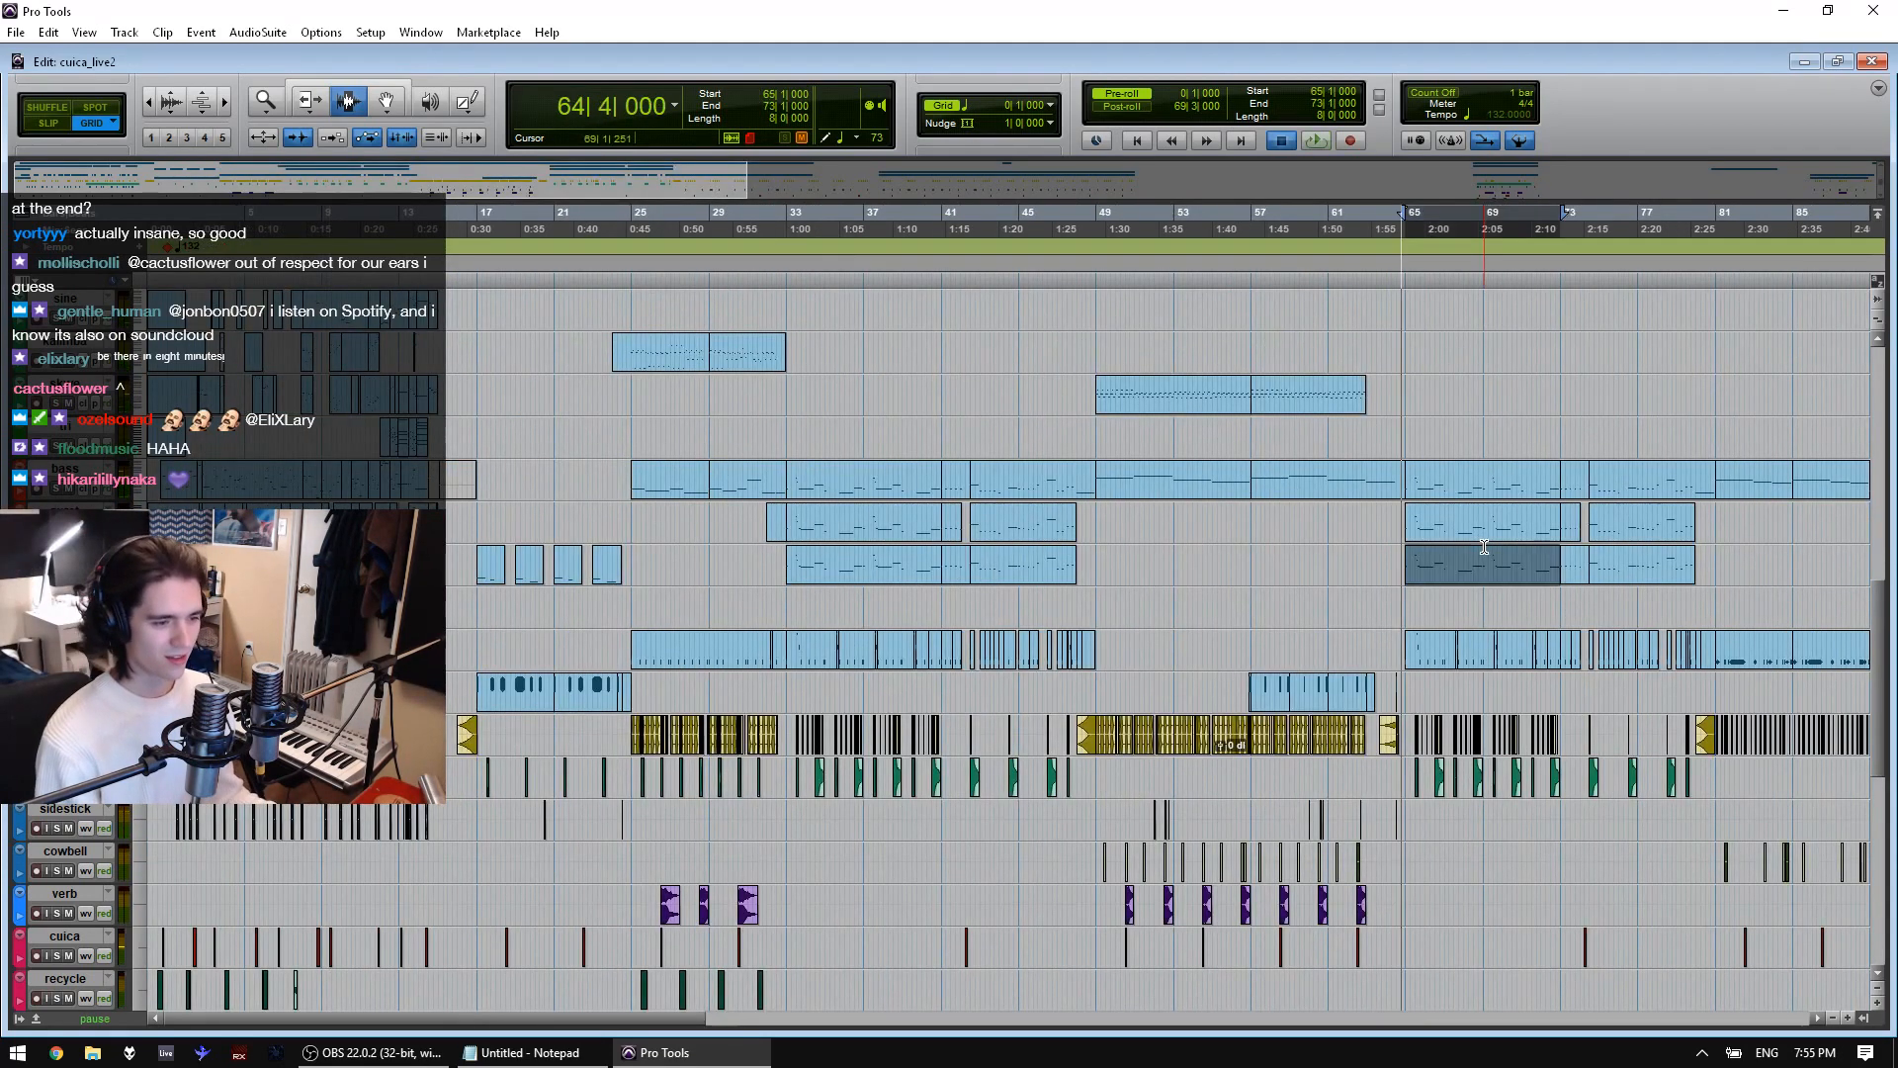
Select the bass clip from 73|1 to 81|1 and zoom the timeline to that section
{"action": "key", "text": "r"}
{"action": "key", "text": "r"}
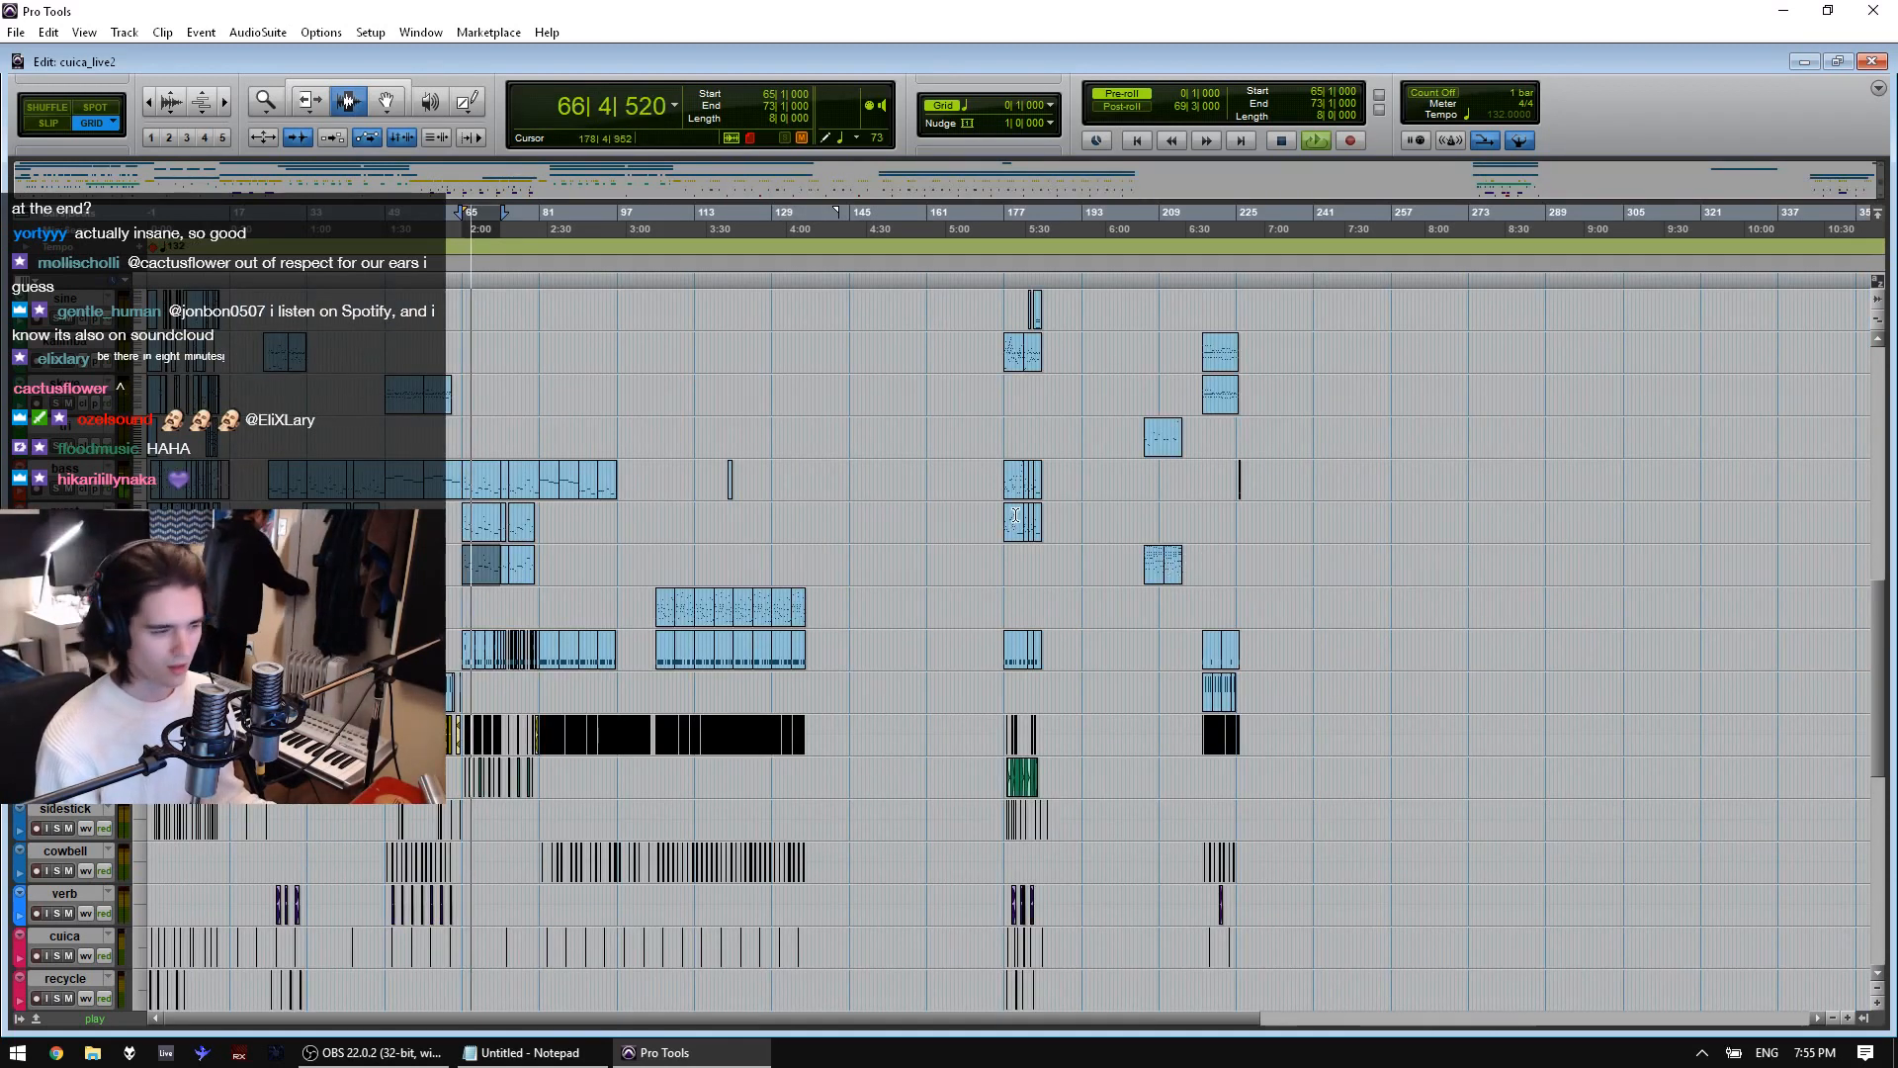
{"action": "left_click_drag", "start_coordinate": [517, 480], "coordinate": [551, 497]}
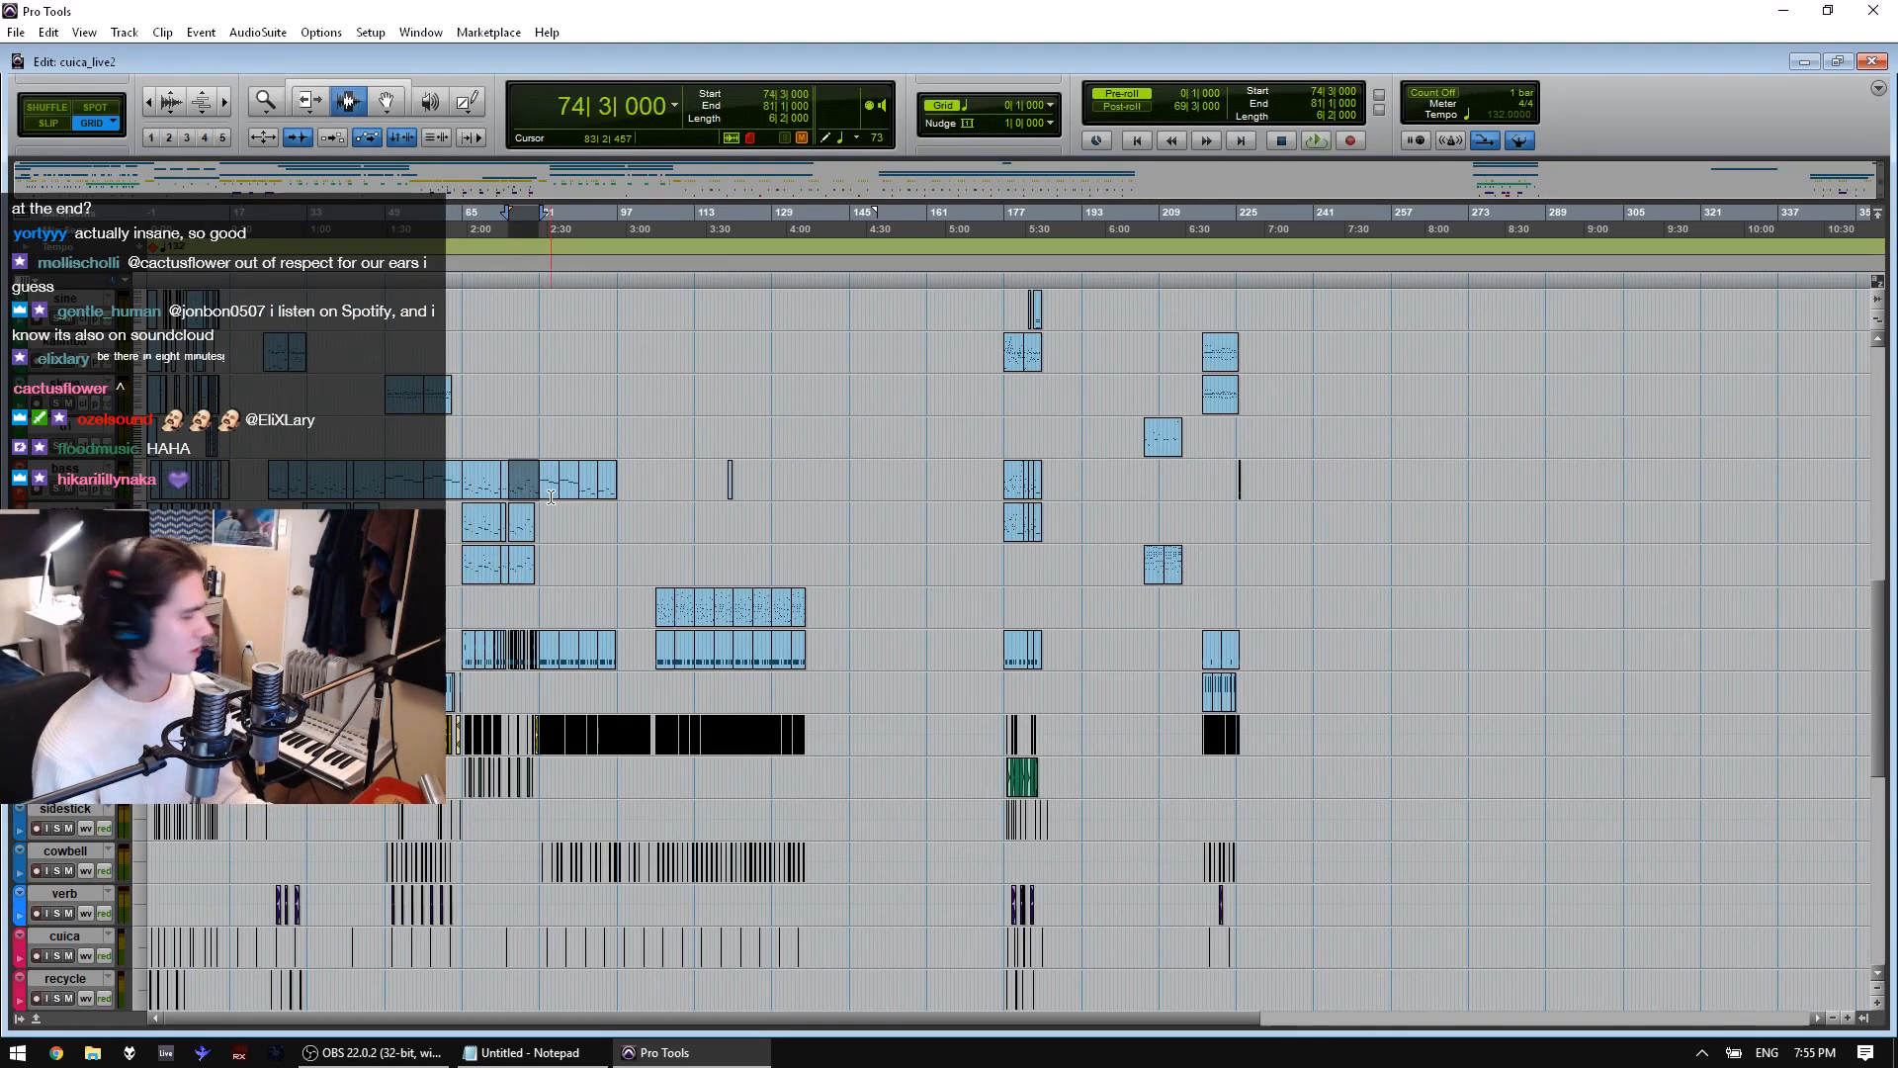
{"action": "key", "text": "t"}
{"action": "key", "text": "t"}
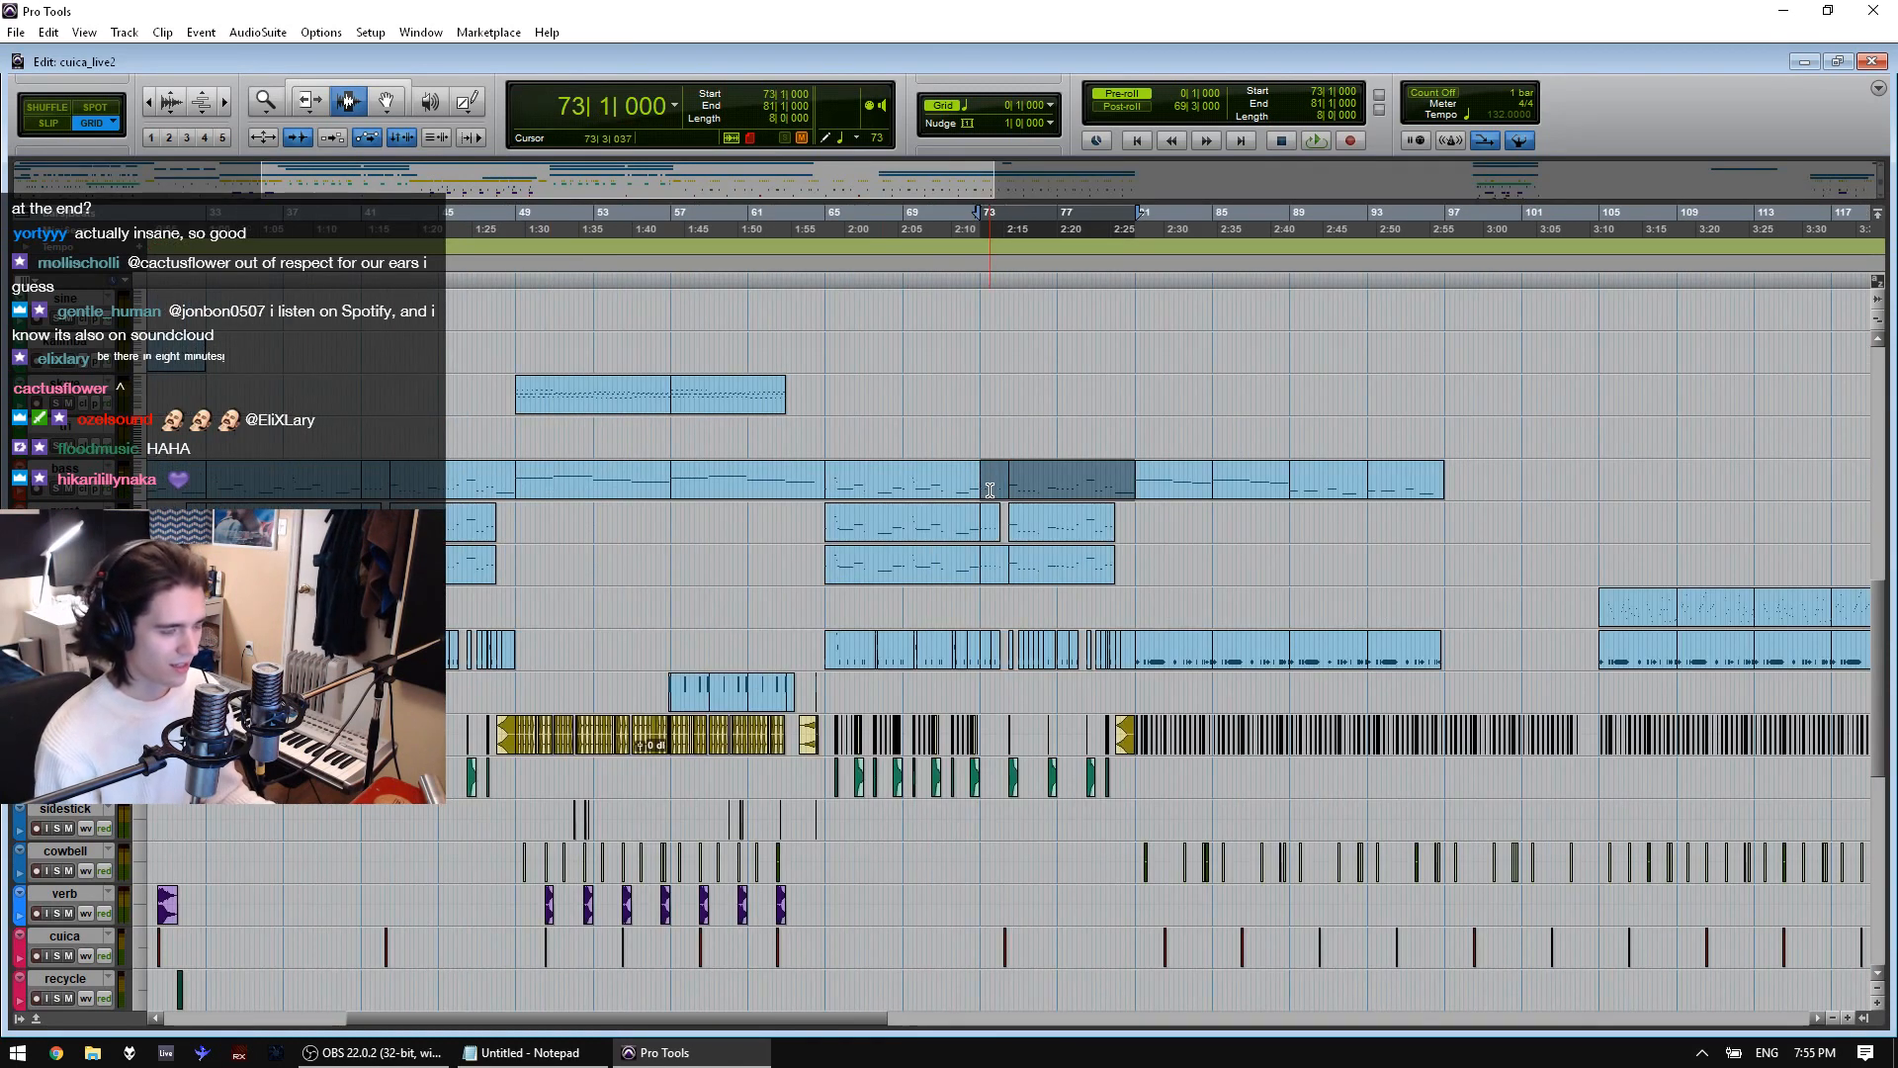
Select the bass clips from 65|1 to 81|1
{"action": "key", "text": "r"}
{"action": "key", "text": "r"}
{"action": "key", "text": "t"}
{"action": "key", "text": "t"}
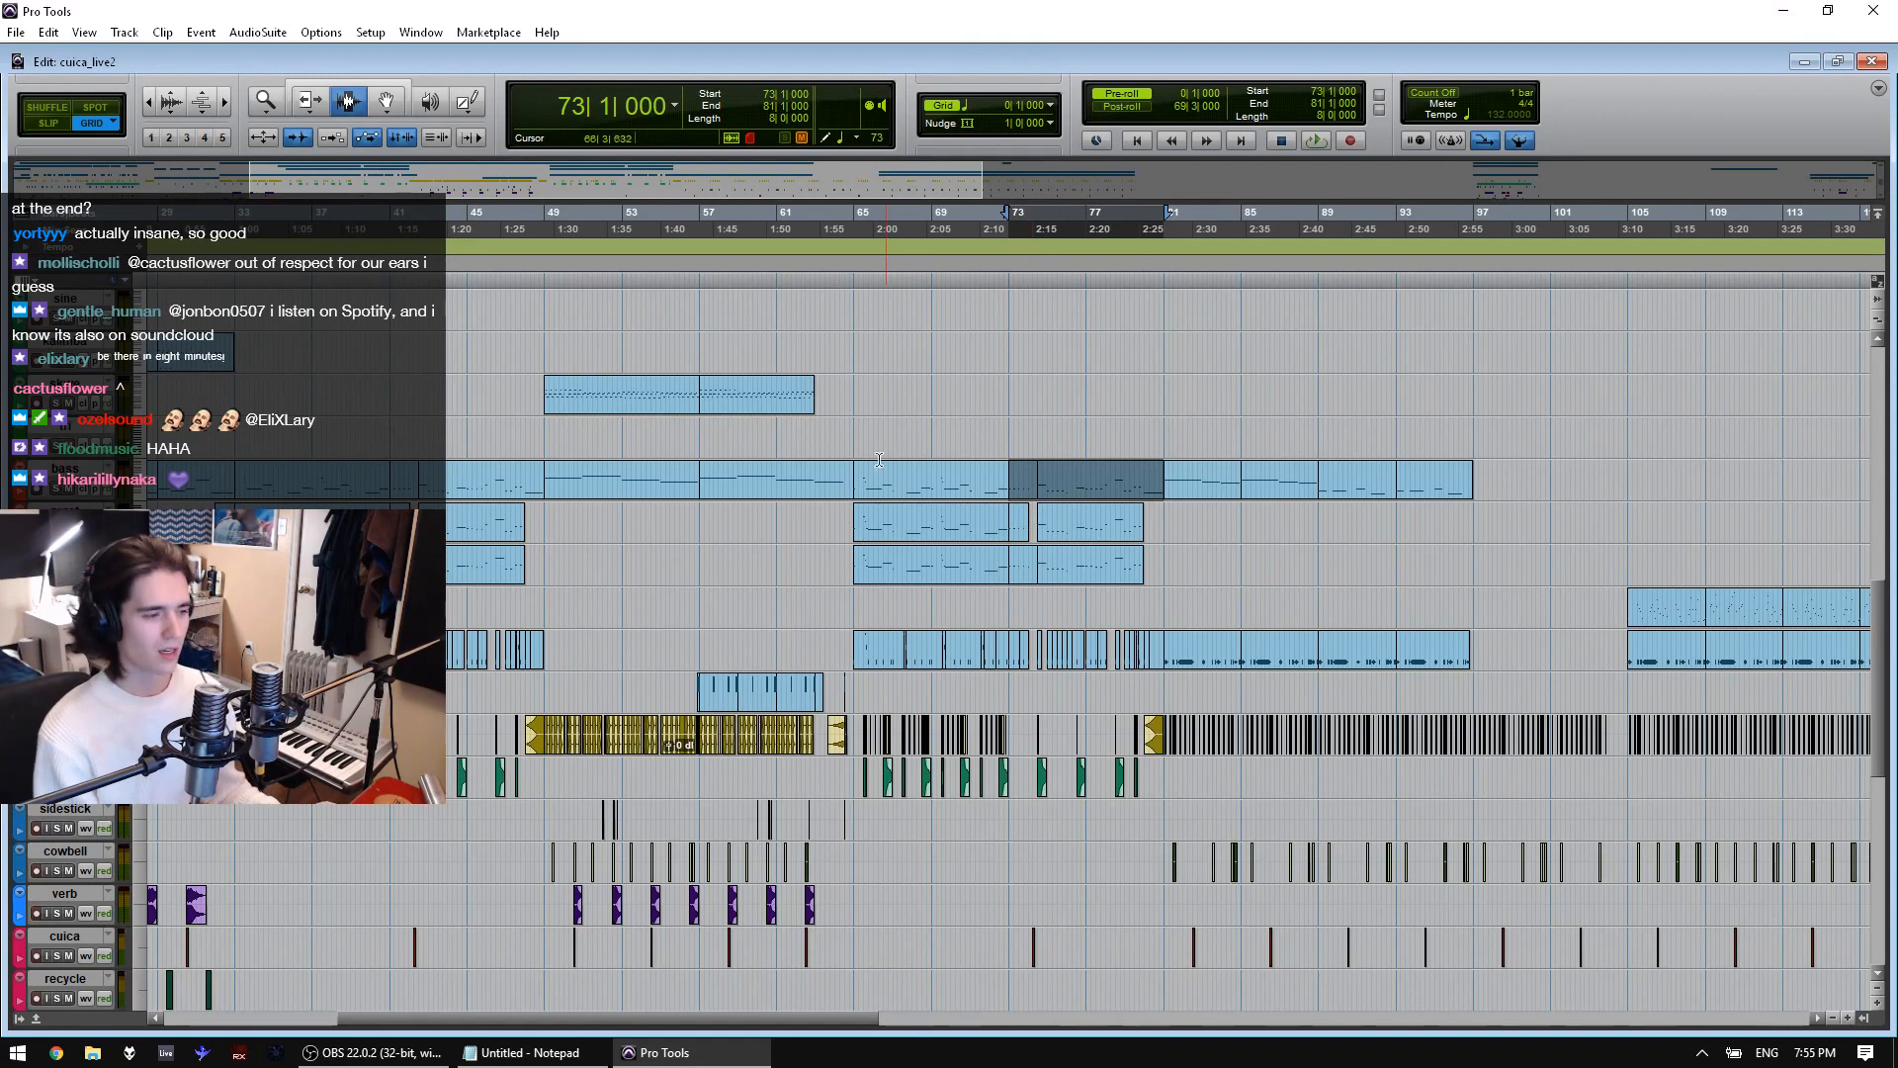
{"action": "left_click_drag", "start_coordinate": [958, 430], "coordinate": [872, 458]}
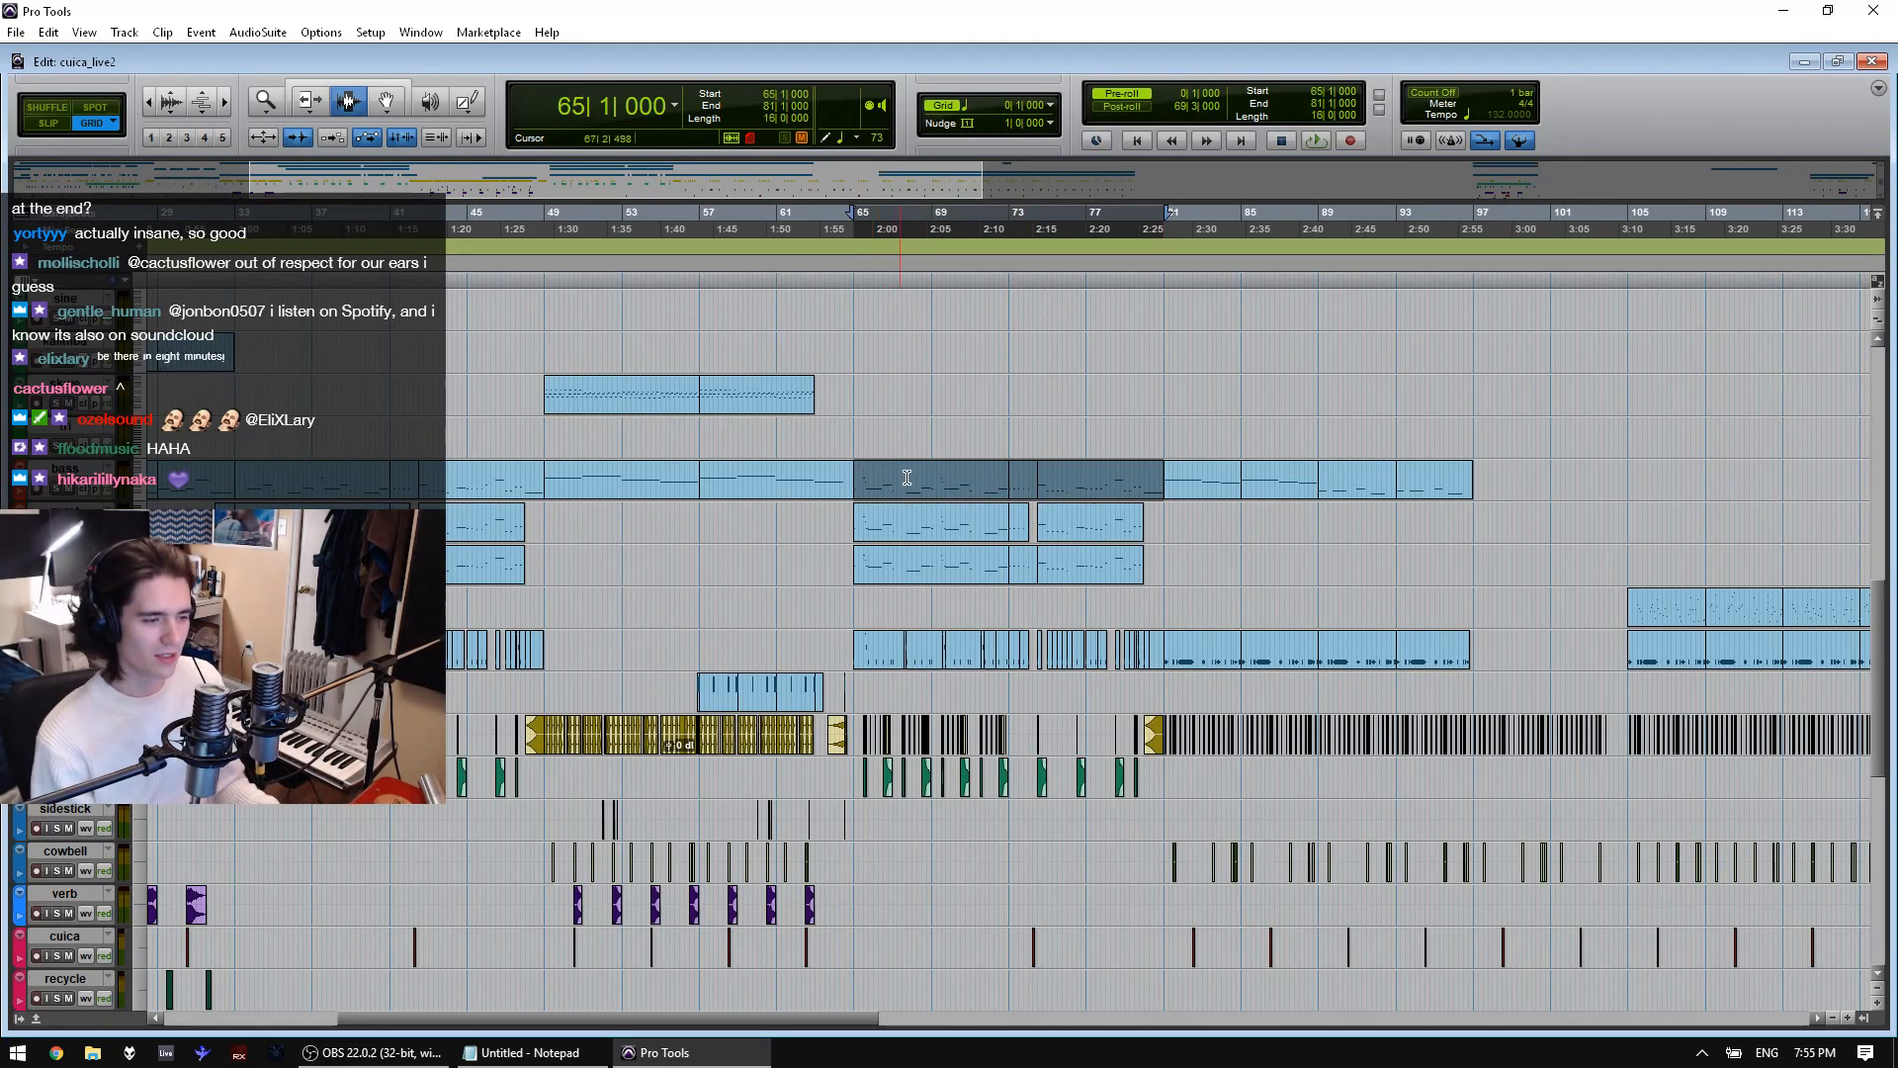
Select the bass clips from 81|1 to 97|1
{"action": "scroll", "coordinate": [907, 478], "scroll_direction": "down", "scroll_amount": 2}
{"action": "double_click", "coordinate": [1197, 398]}
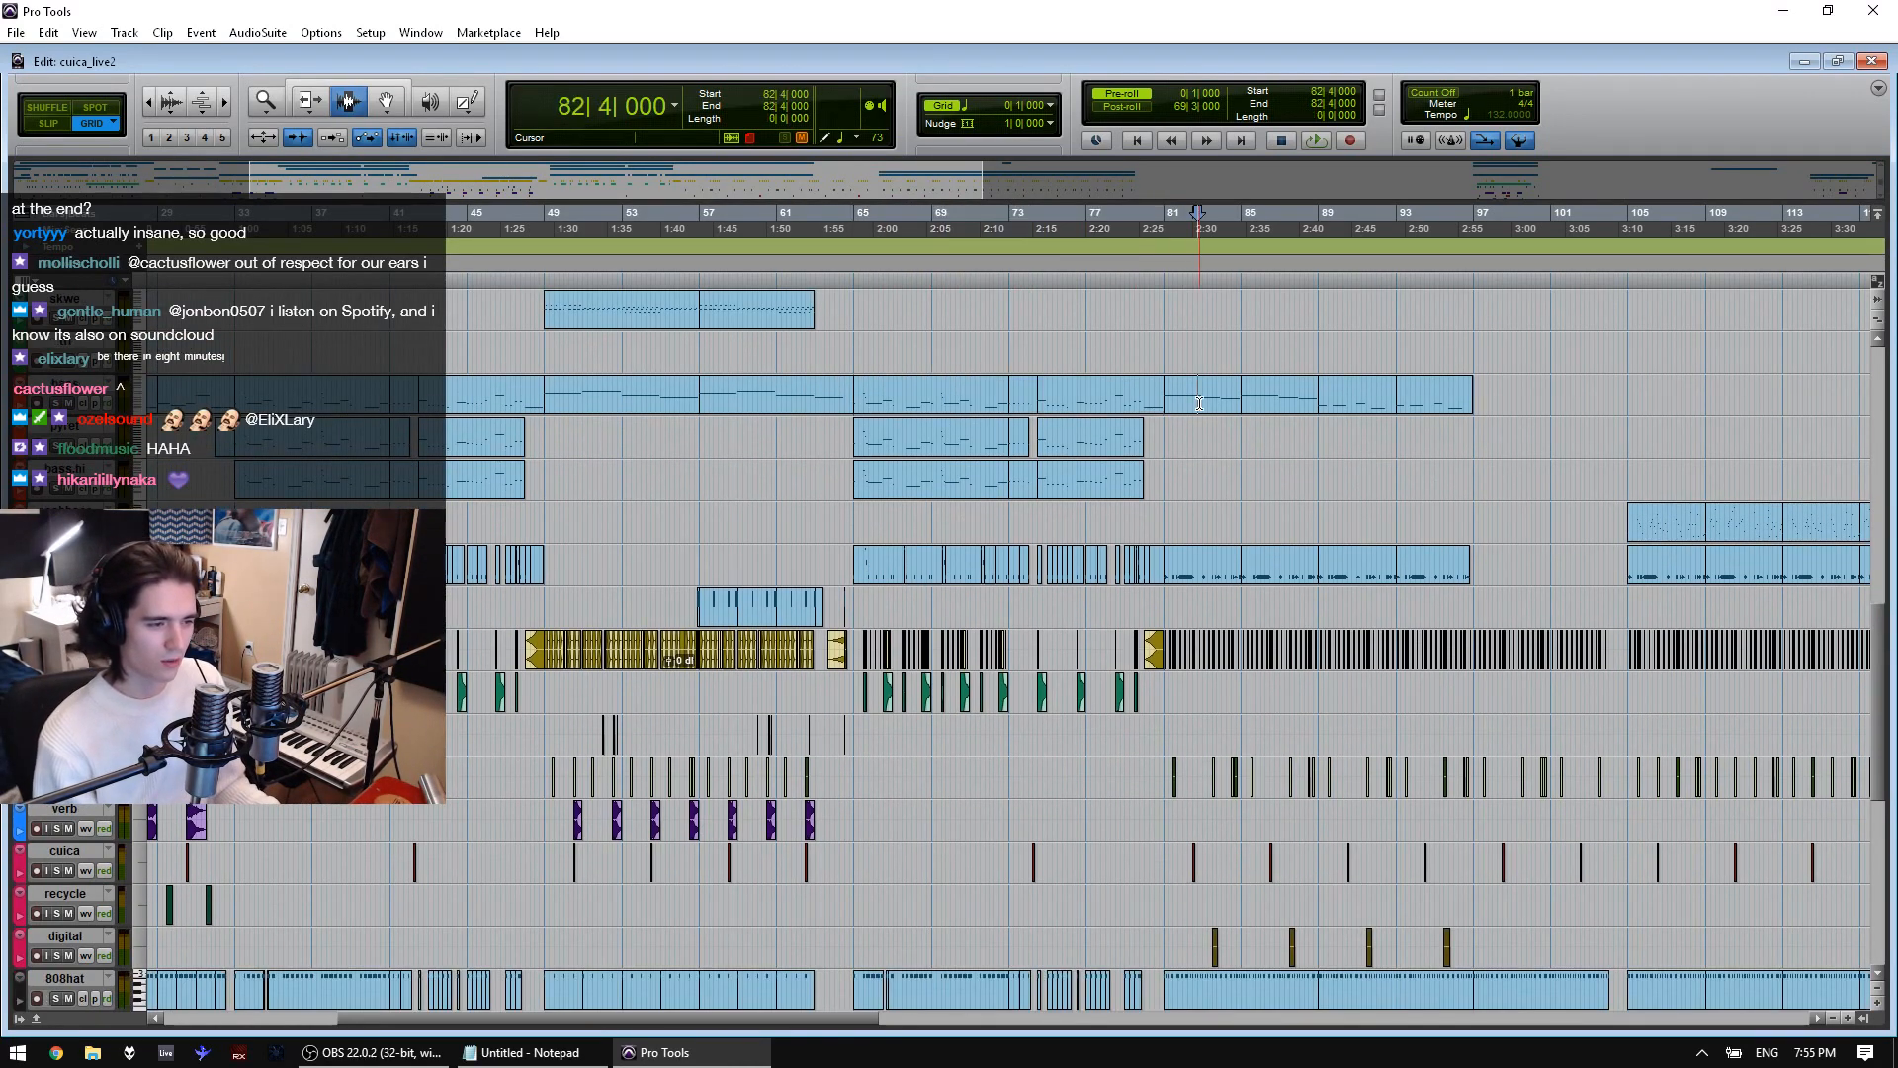
{"action": "double_click", "coordinate": [1418, 397], "text": "shift"}
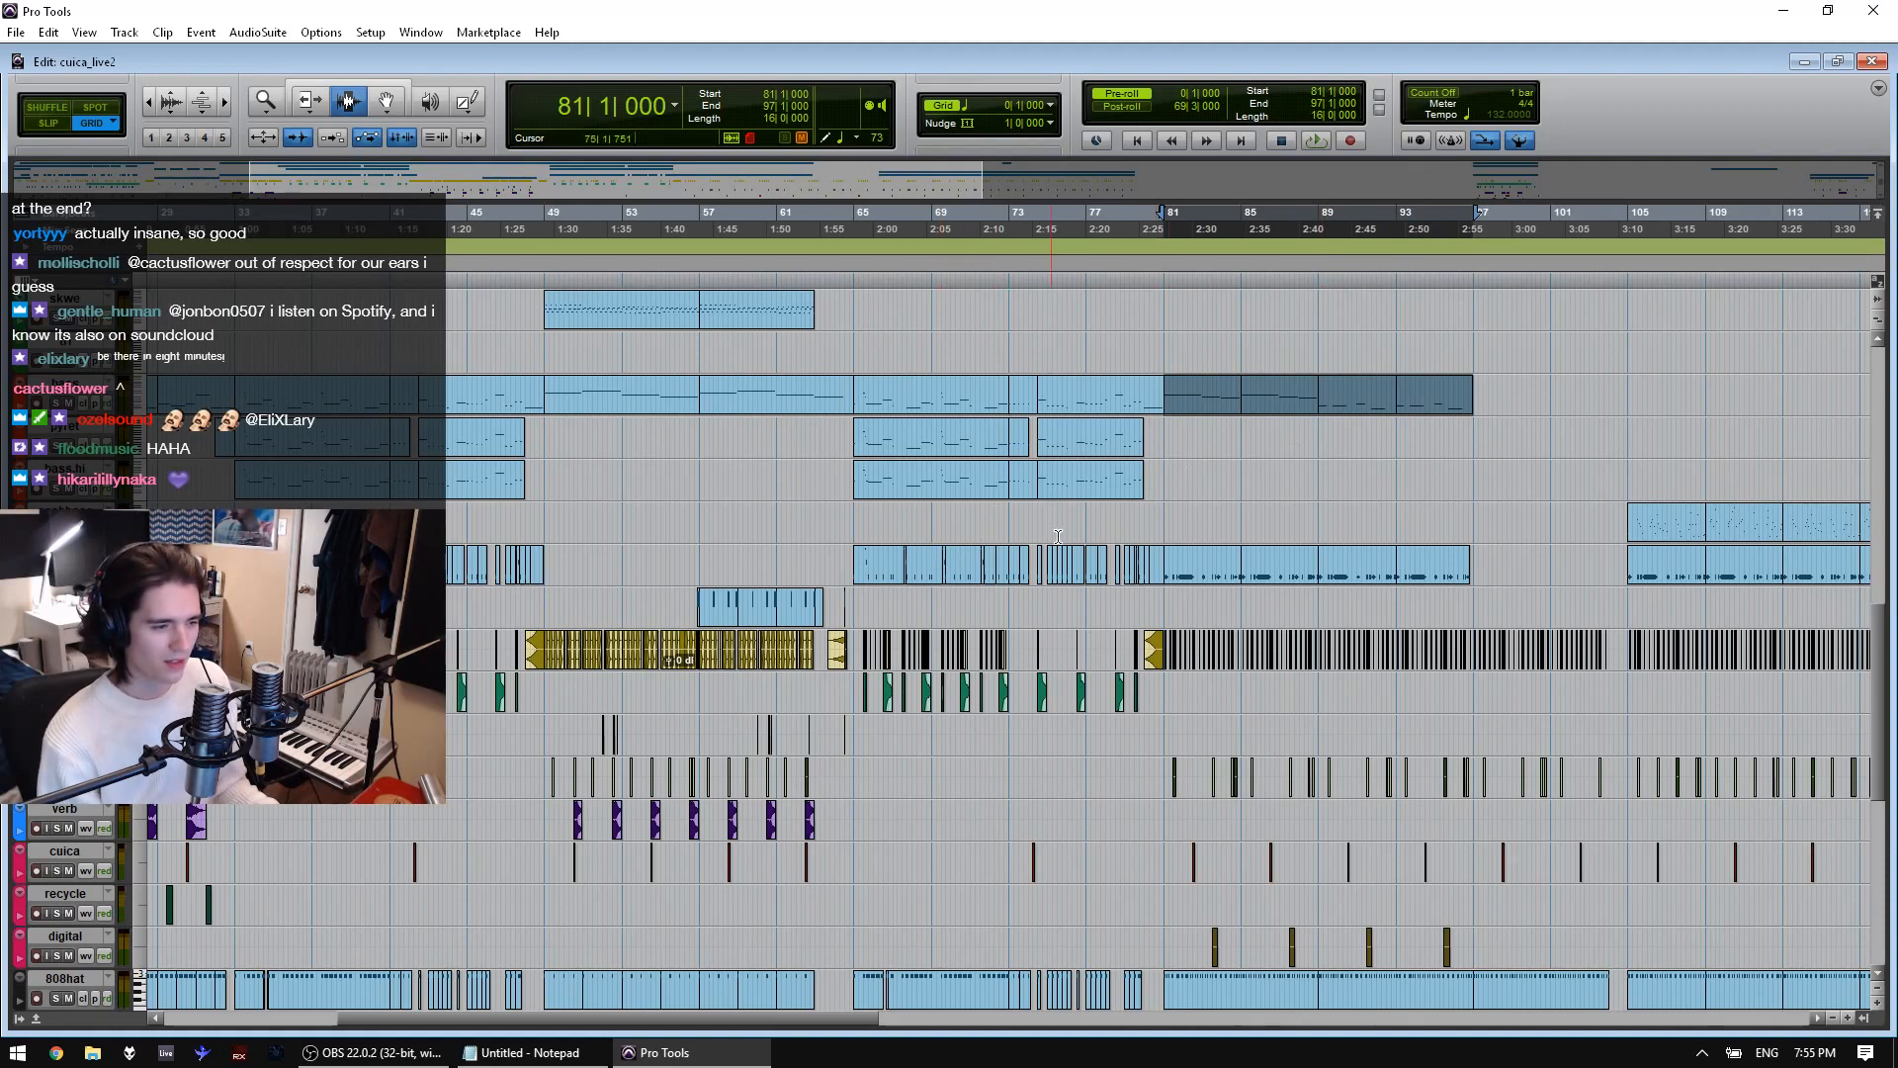
{"action": "key", "text": "space"}
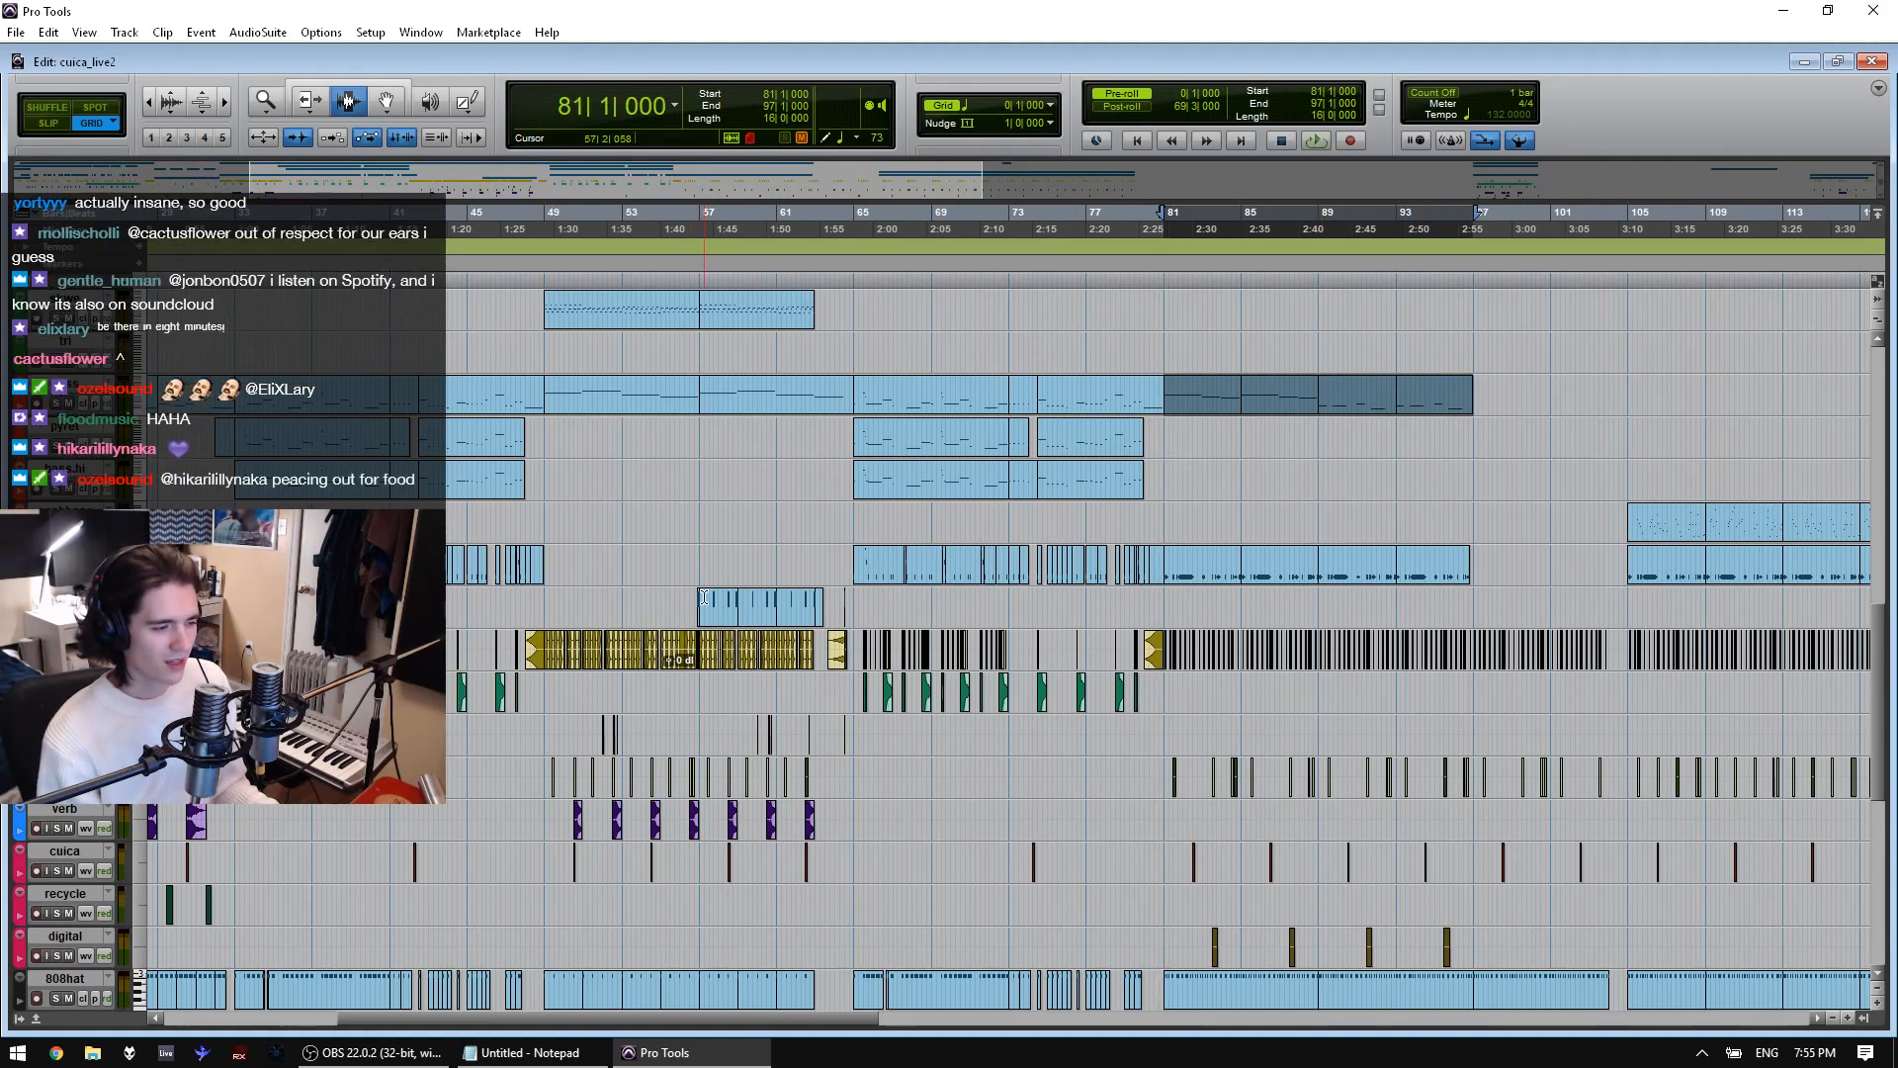
Play the arrangement from 57|1, and restart playback at the crash clips from 65|2
{"action": "left_click_drag", "start_coordinate": [702, 568], "coordinate": [850, 563]}
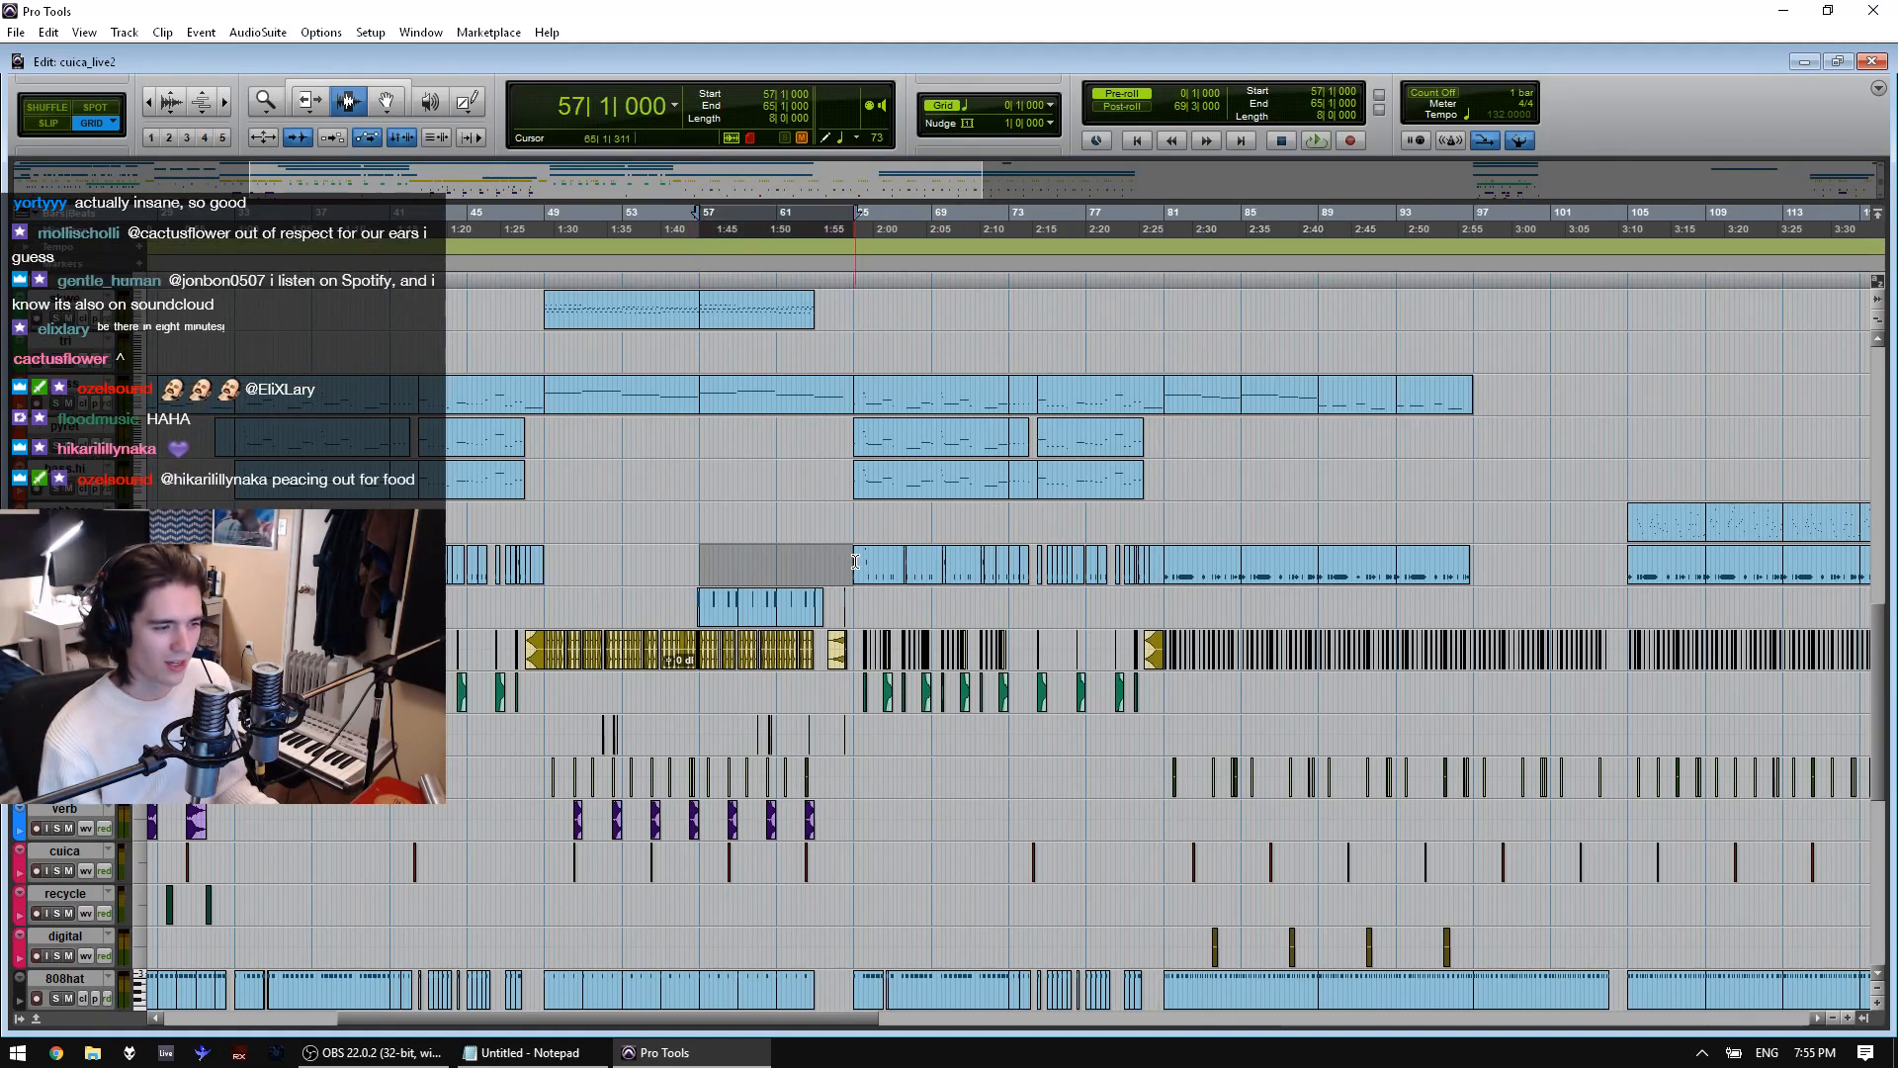
{"action": "key", "text": "space"}
{"action": "scroll", "coordinate": [821, 573], "scroll_direction": "down", "scroll_amount": 10}
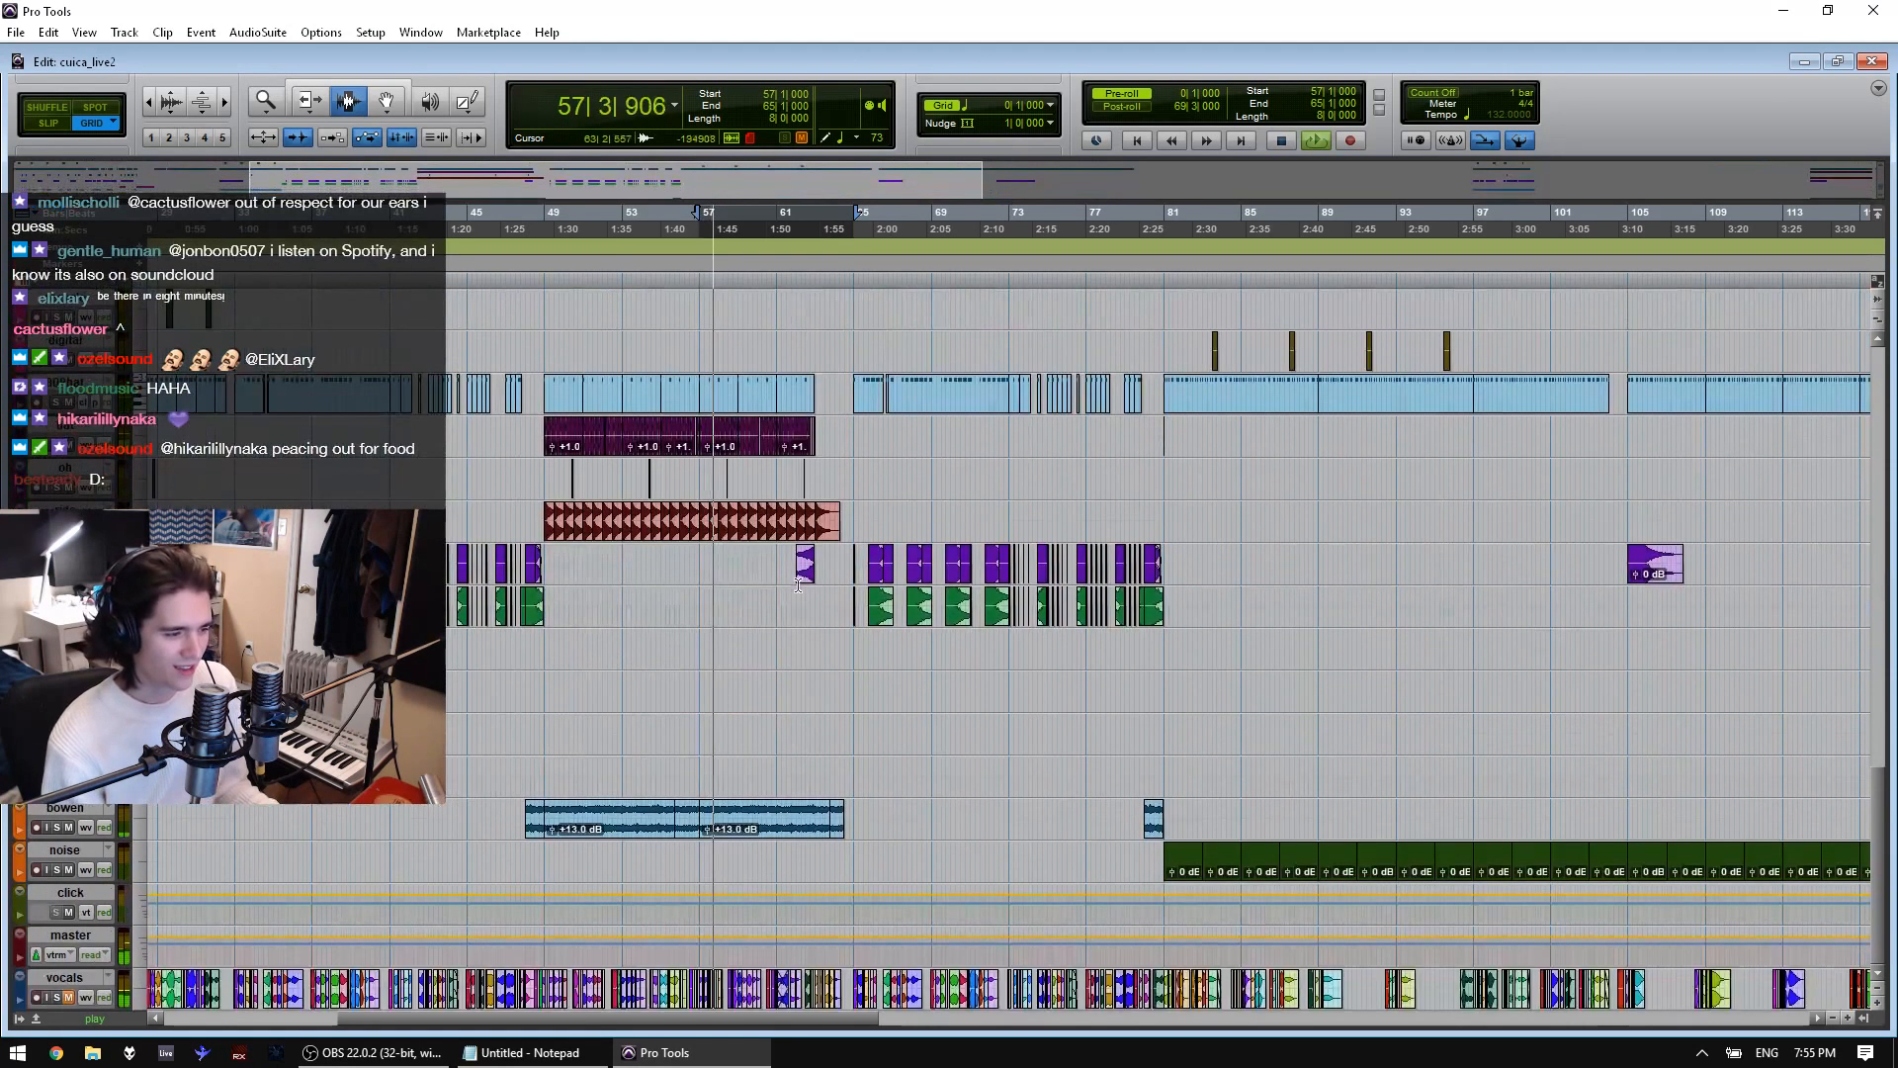
{"action": "left_click_drag", "start_coordinate": [856, 547], "coordinate": [1206, 555]}
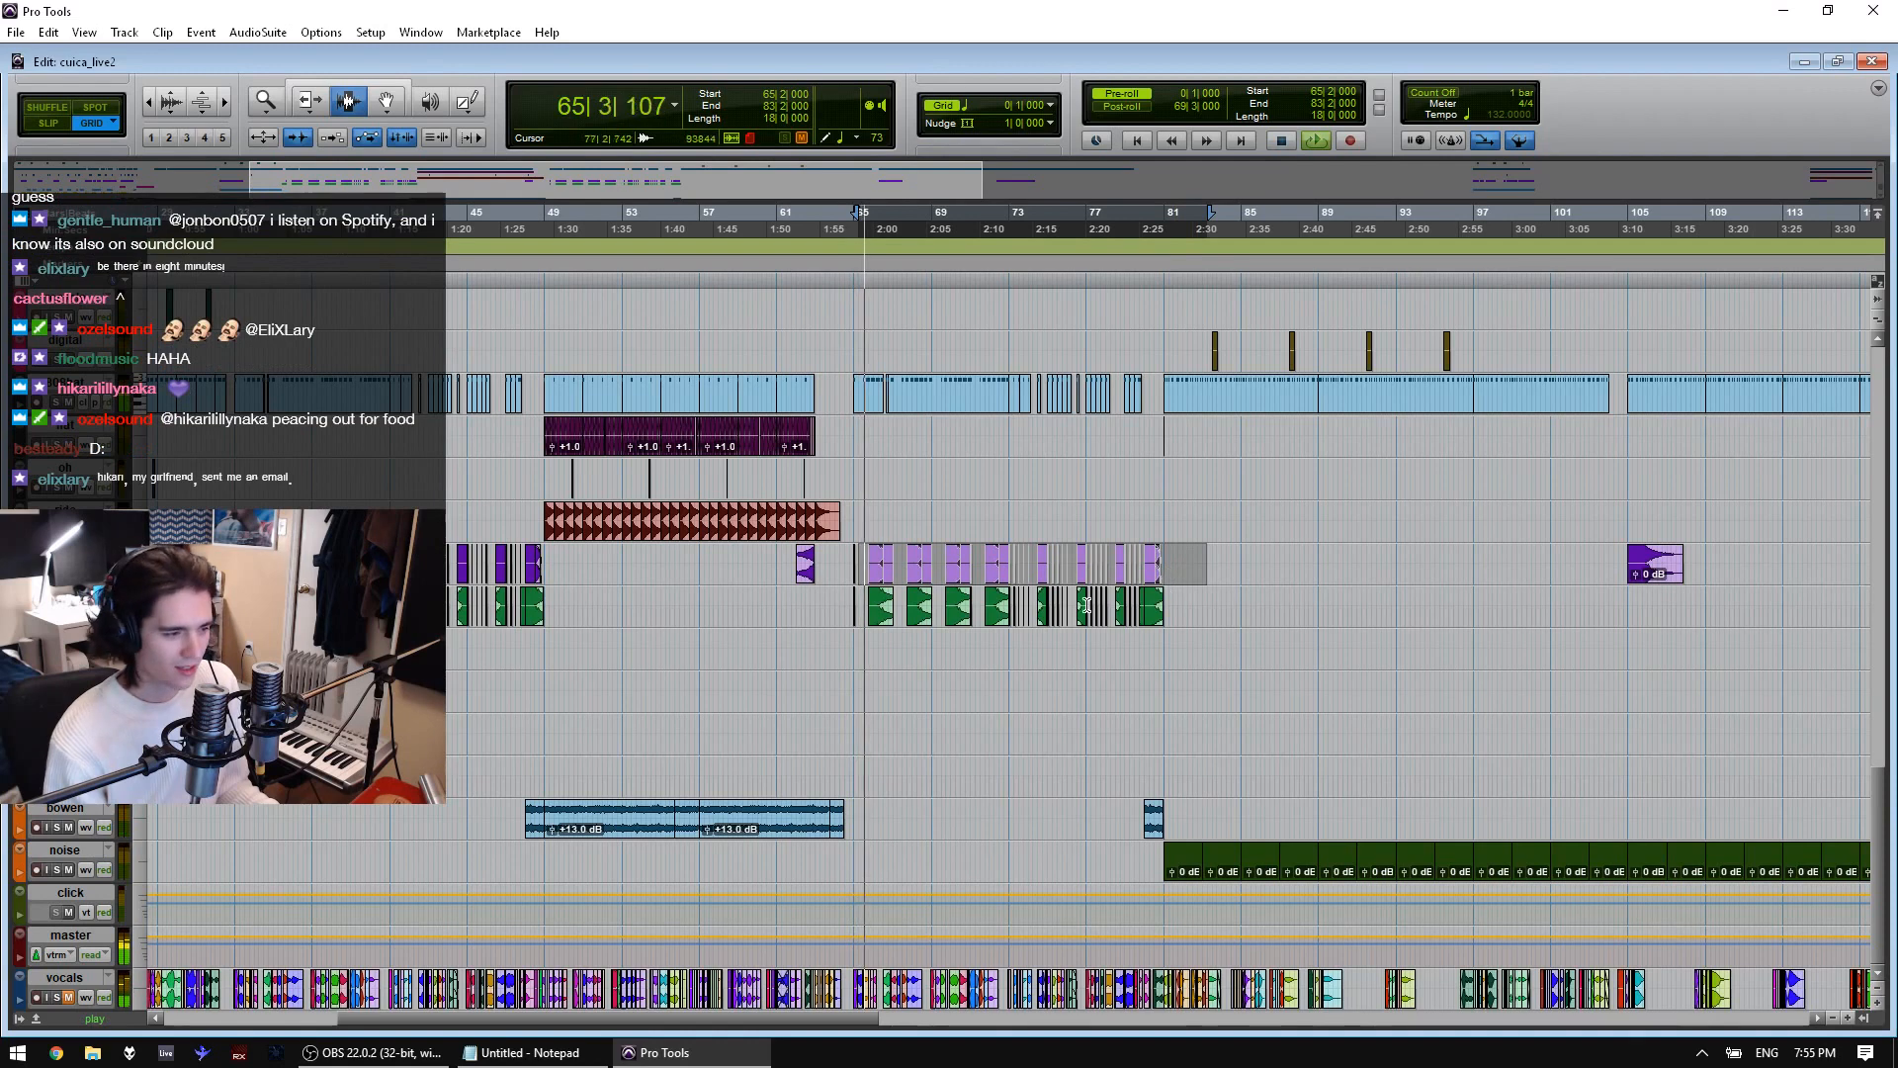
{"action": "key", "text": "space"}
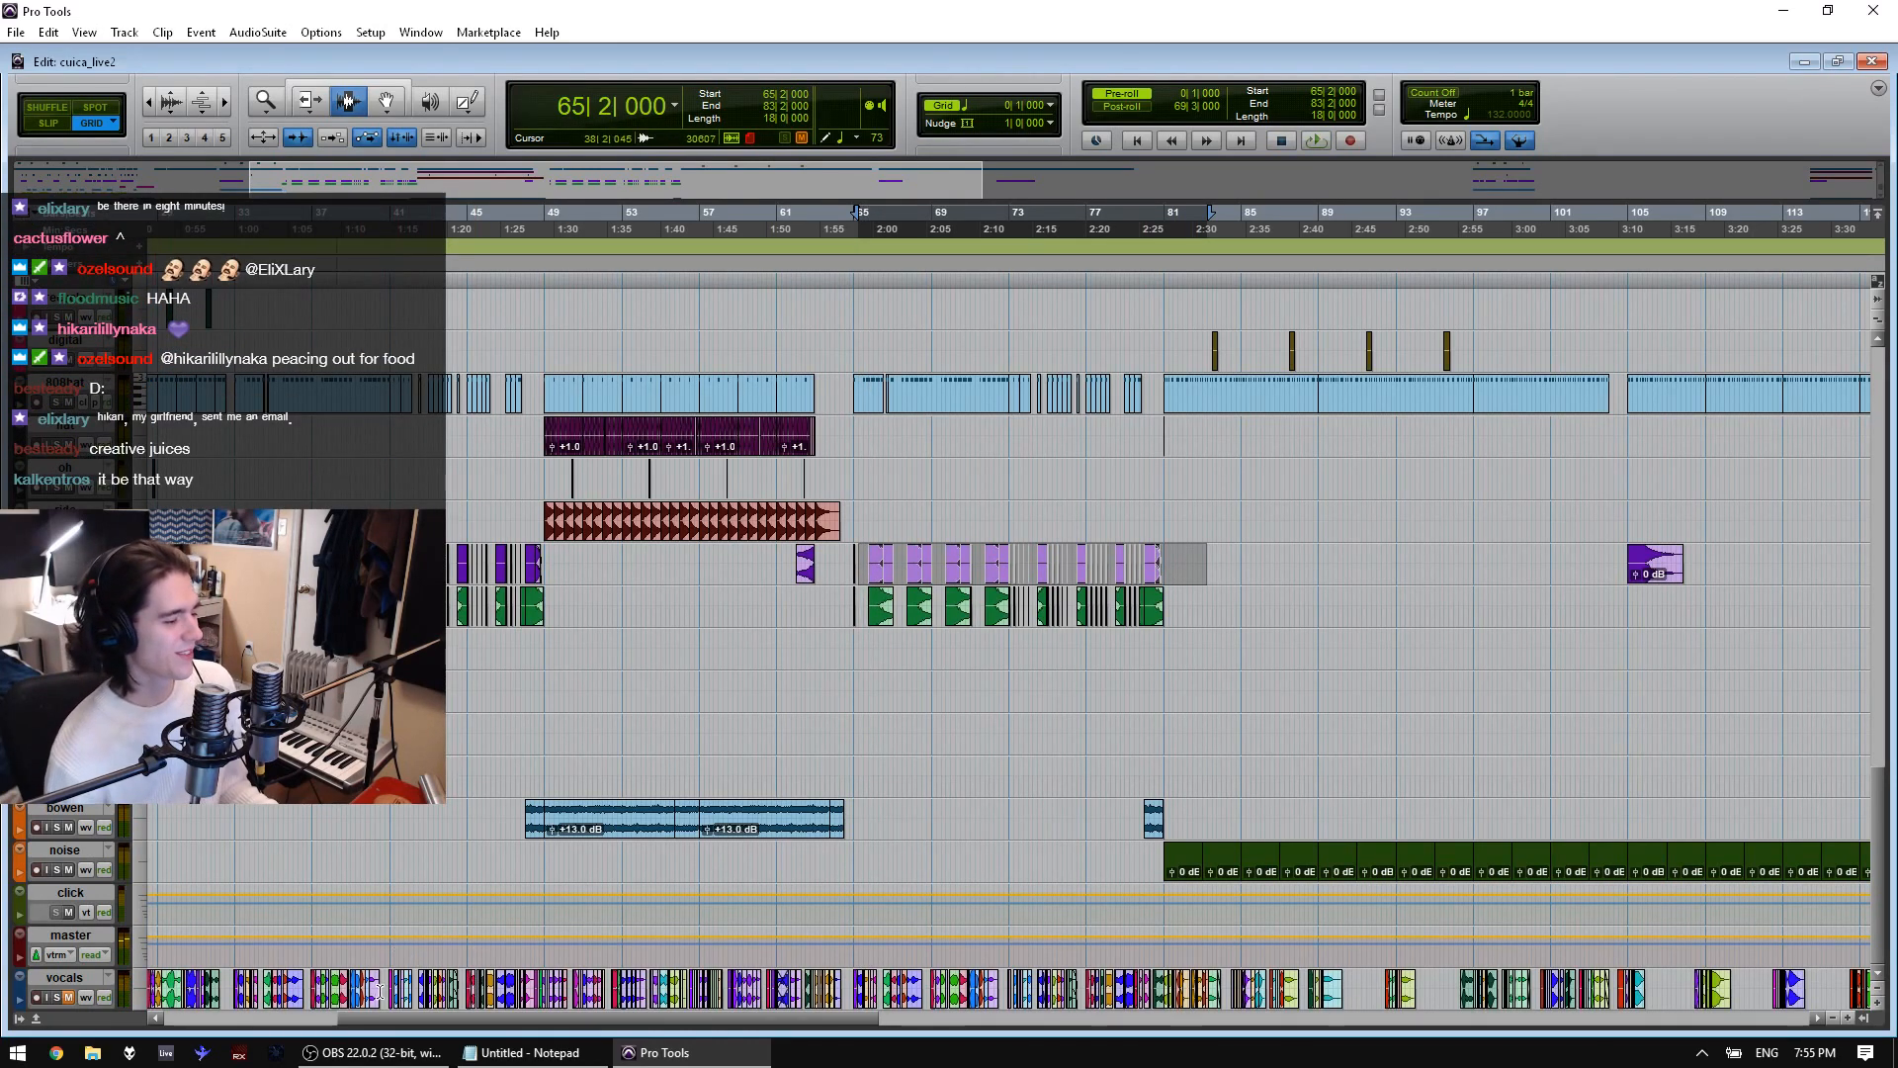
Solo the vocals track and play briefly from its first clip at 16|2
{"action": "left_click_drag", "start_coordinate": [696, 984], "coordinate": [259, 991]}
{"action": "key", "text": "t"}
{"action": "key", "text": "t"}
{"action": "key", "text": "r"}
{"action": "key", "text": "r"}
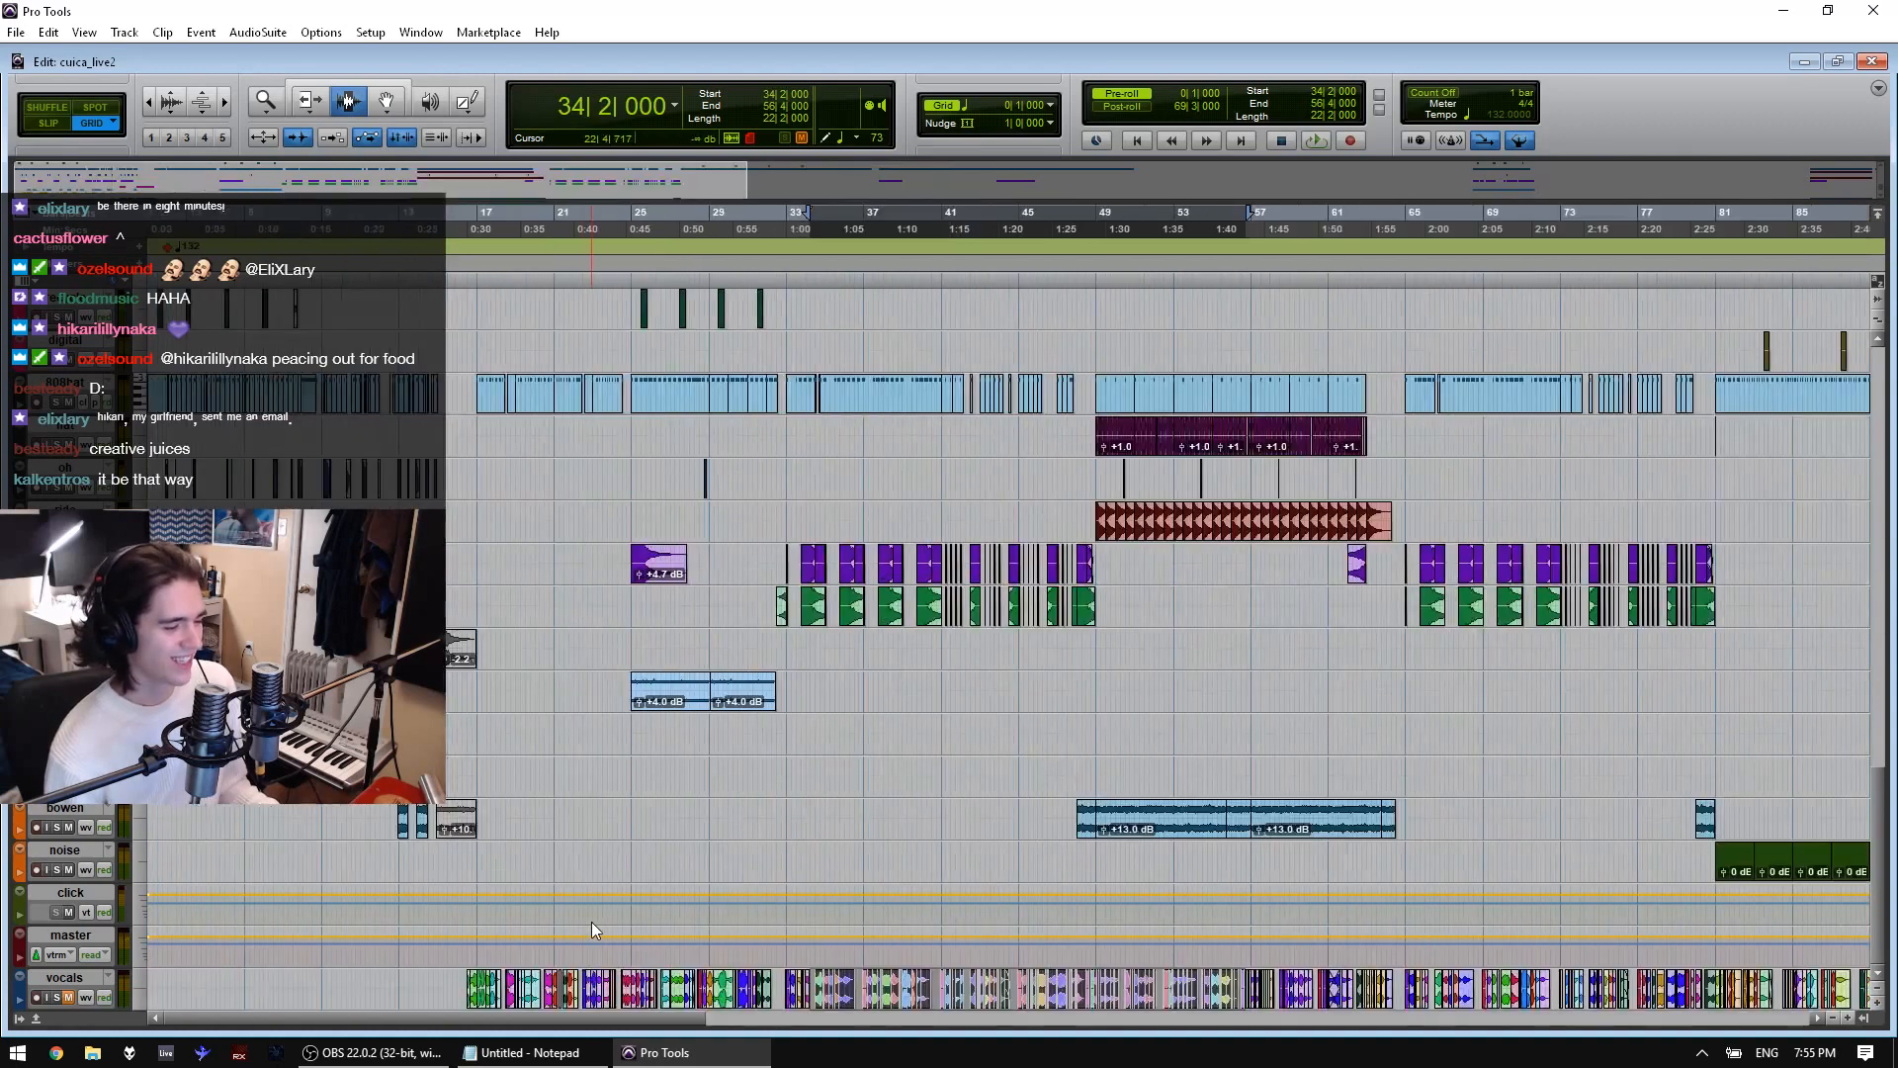
{"action": "left_click", "coordinate": [464, 987]}
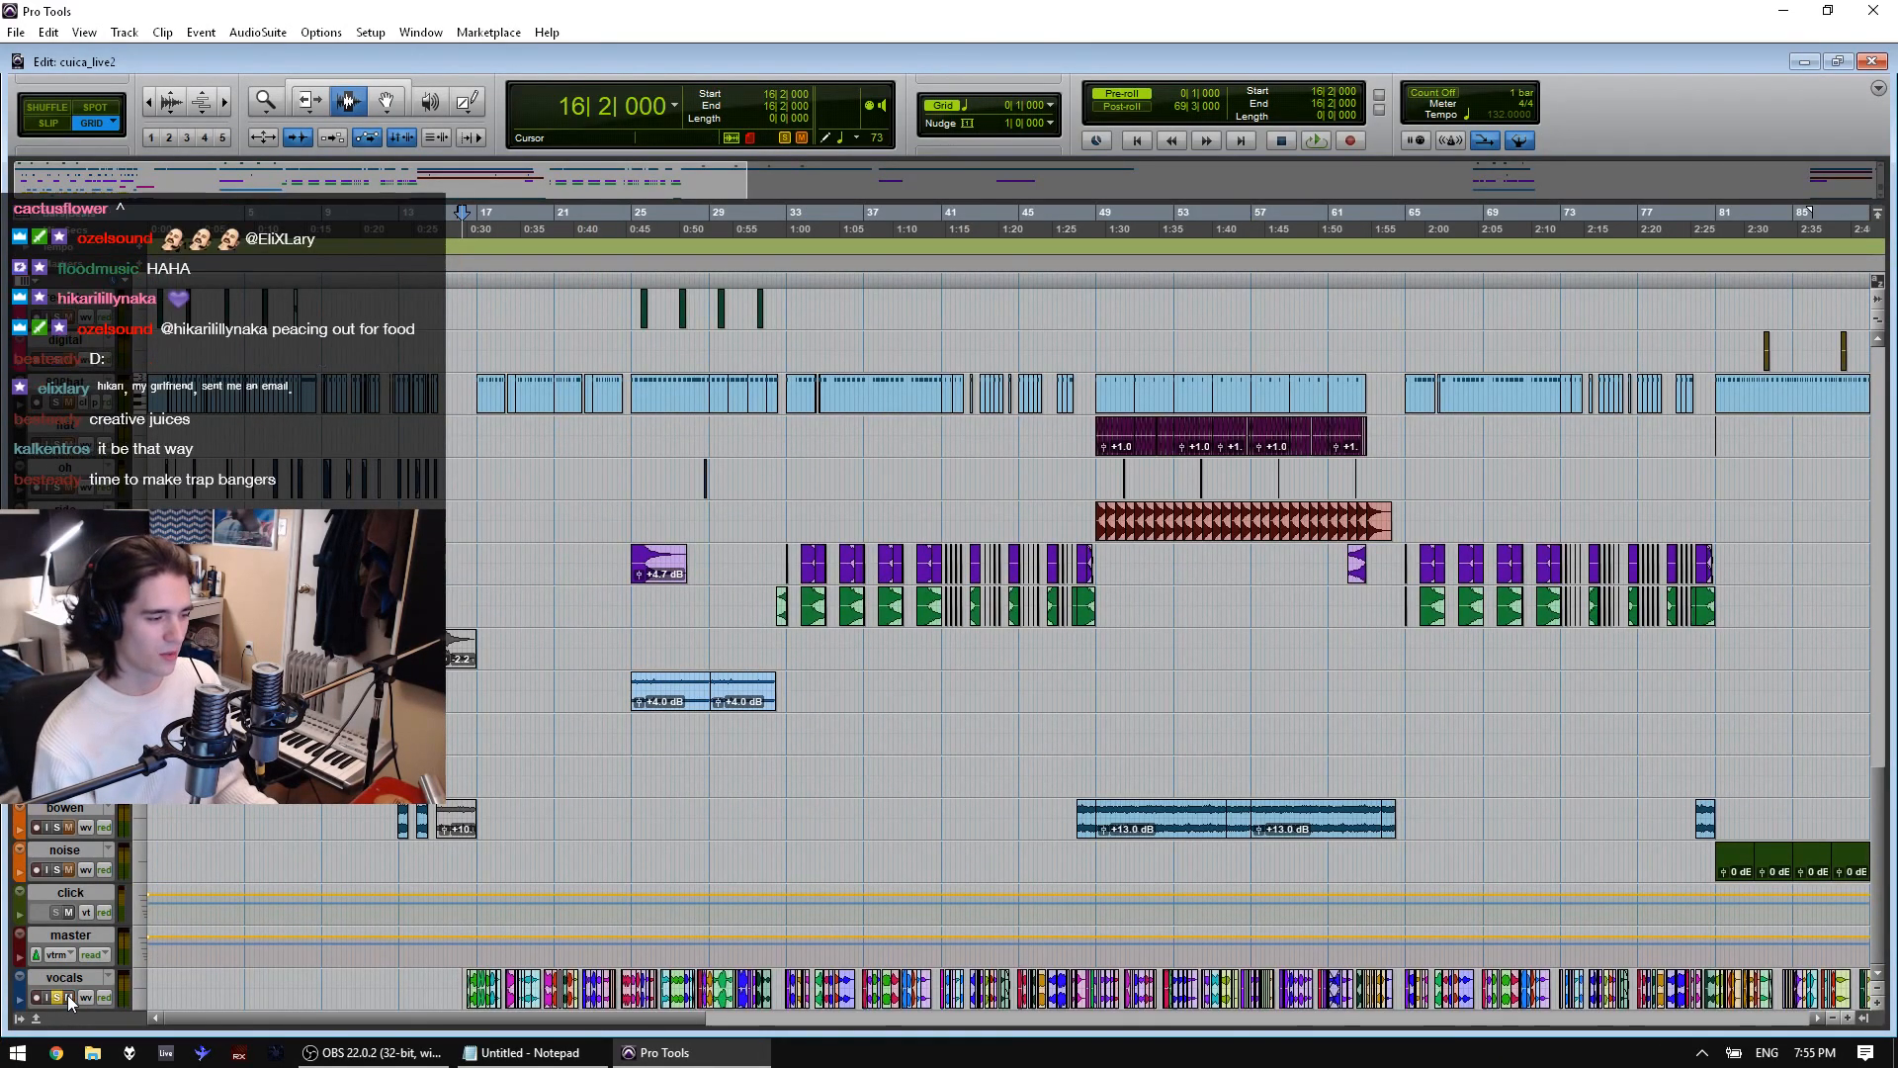
{"action": "key", "text": "space"}
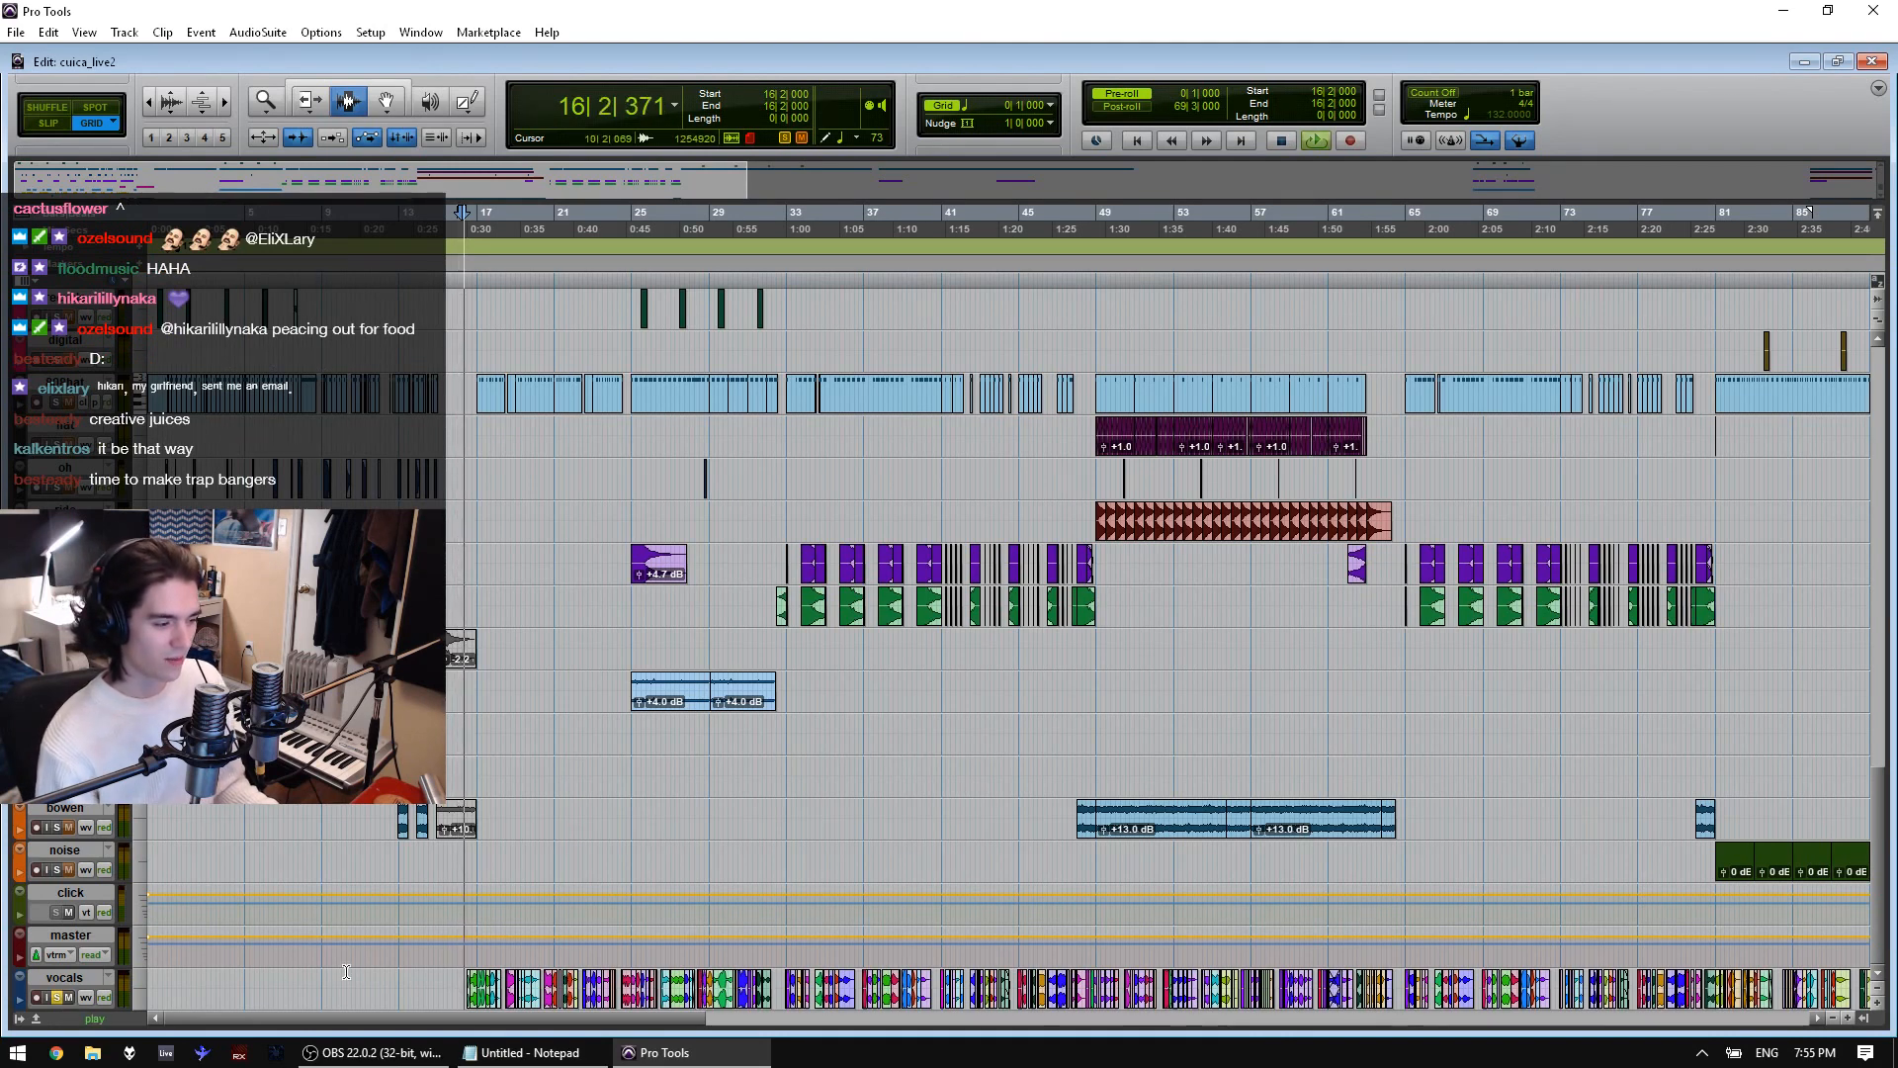
{"action": "key", "text": "space"}
Zoom in on the vocals and select the vocal clips from 16|2 to 38|4
{"action": "key", "text": "ctrl+bracketright"}
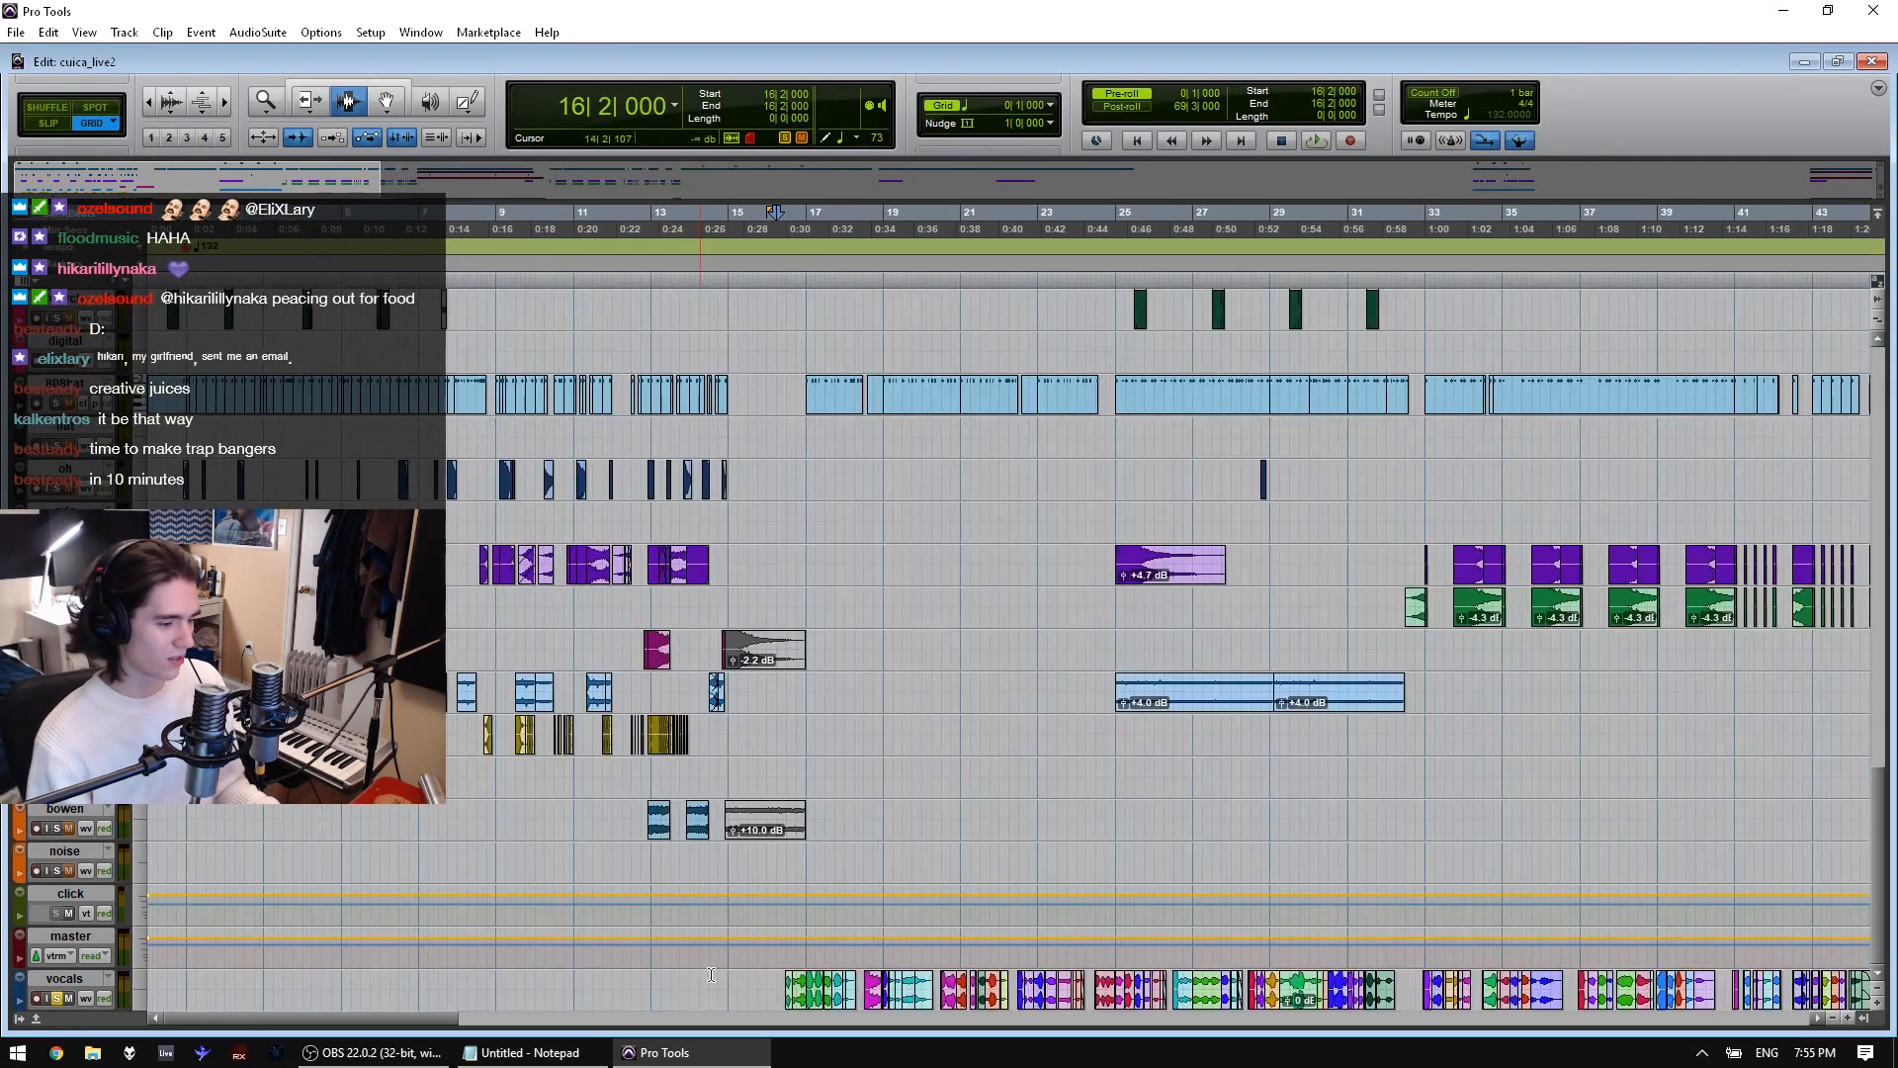
{"action": "left_click", "coordinate": [1068, 989]}
{"action": "key", "text": "ctrl+bracketright"}
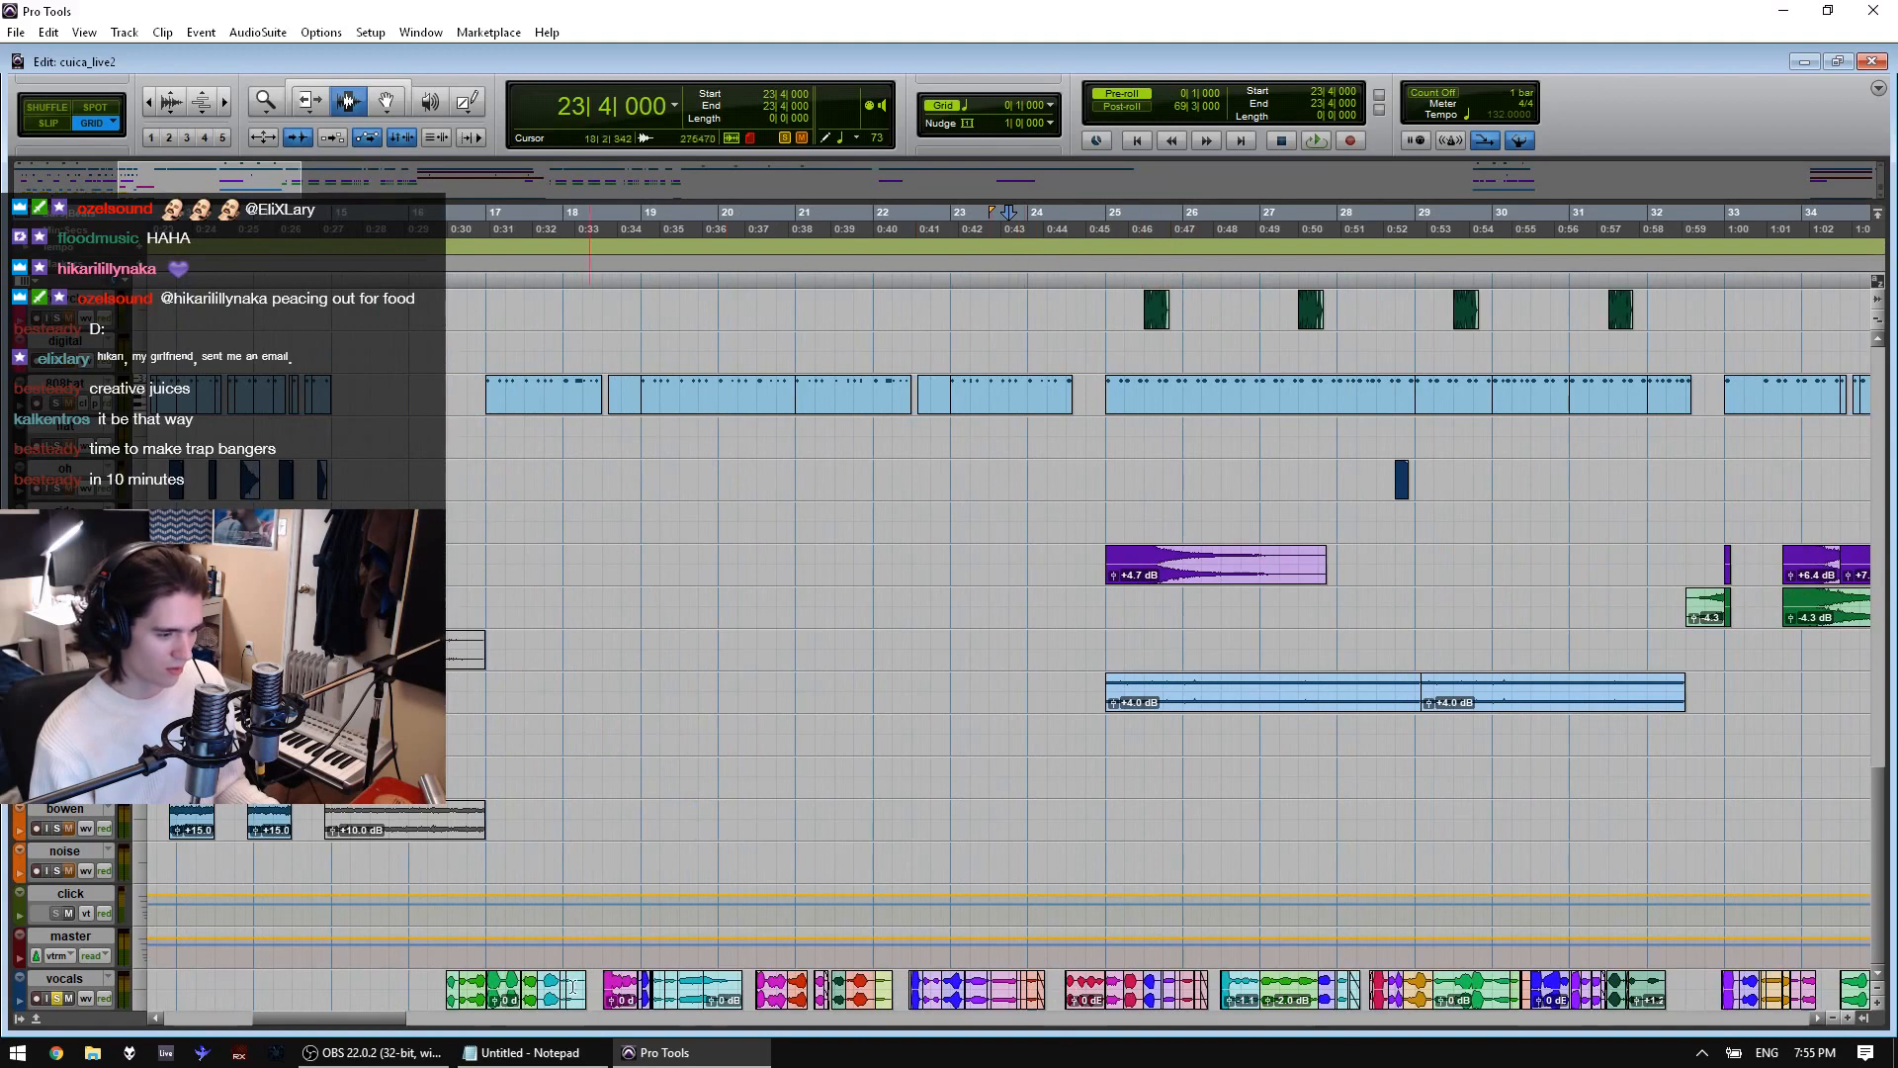
{"action": "left_click_drag", "start_coordinate": [427, 989], "coordinate": [1893, 1010]}
Show the vocals track's volume automation and return the track to waveform view
{"action": "left_click", "coordinate": [86, 997]}
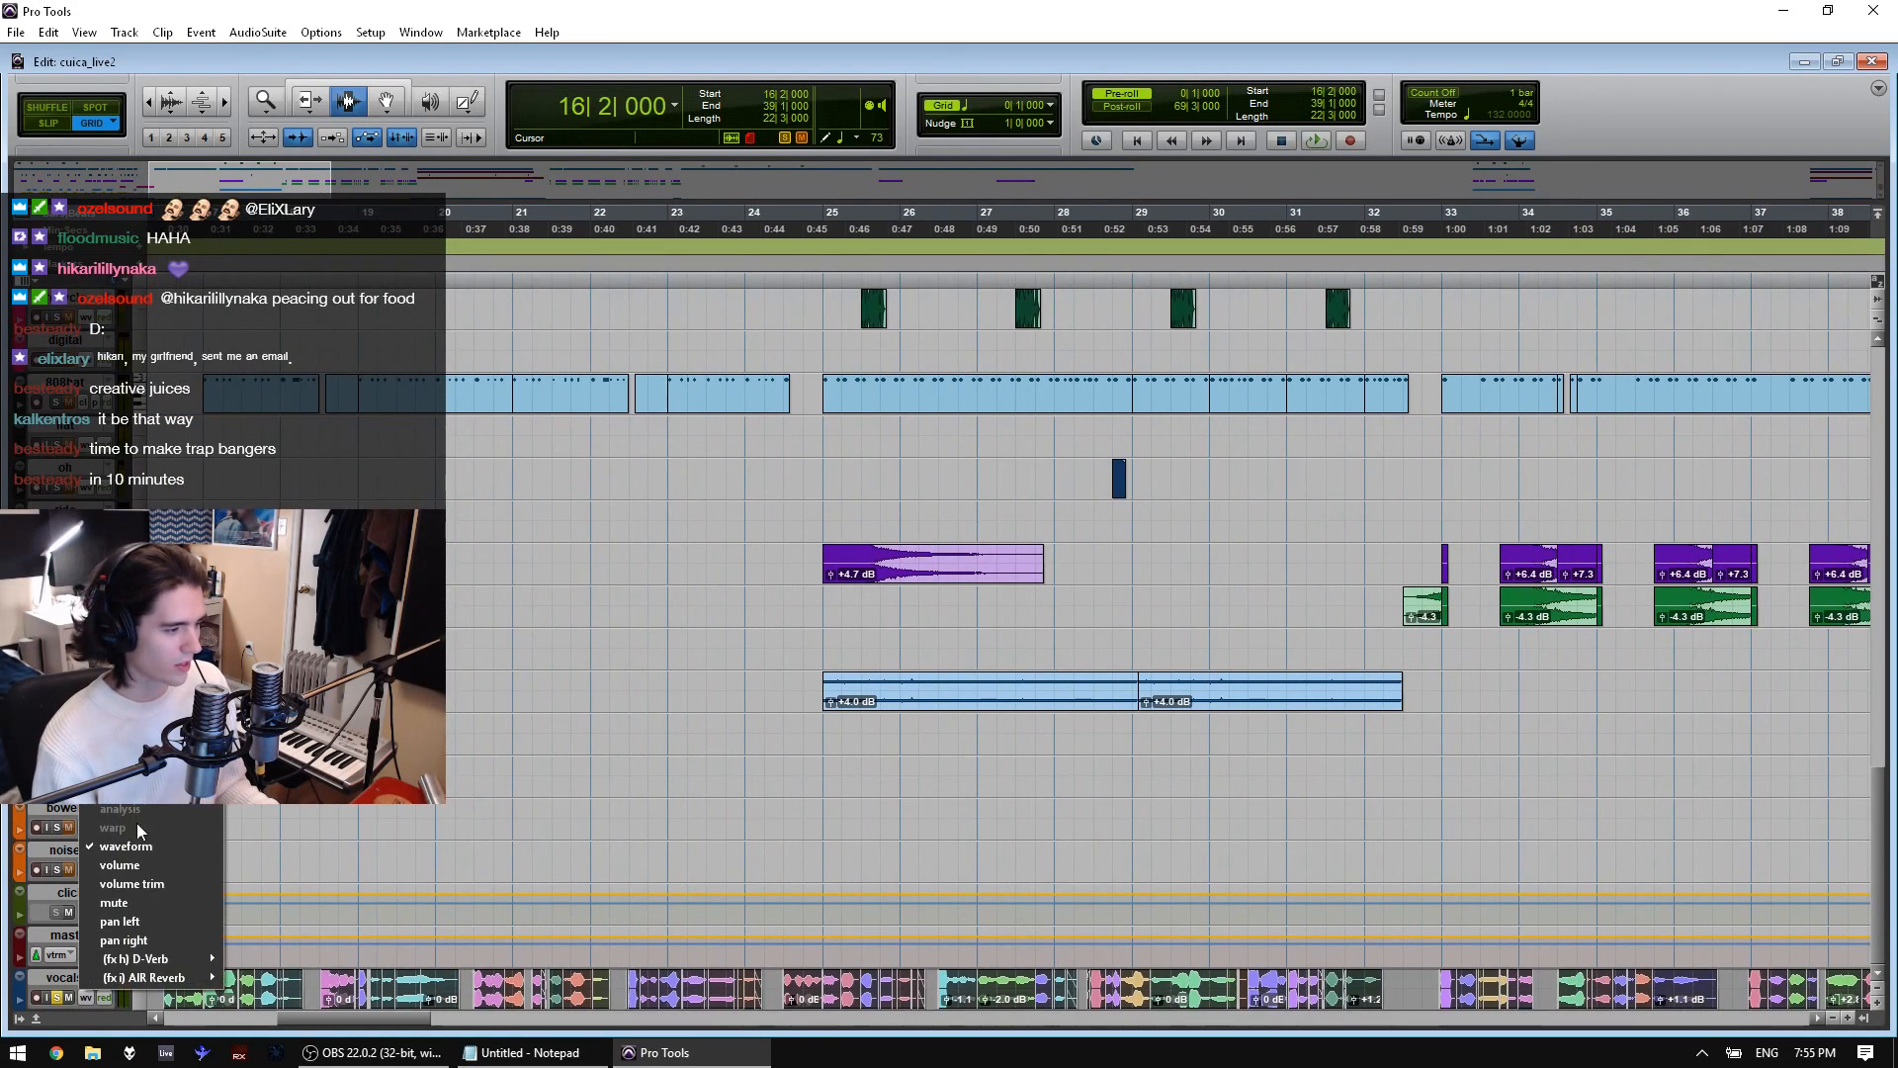
{"action": "left_click", "coordinate": [128, 866]}
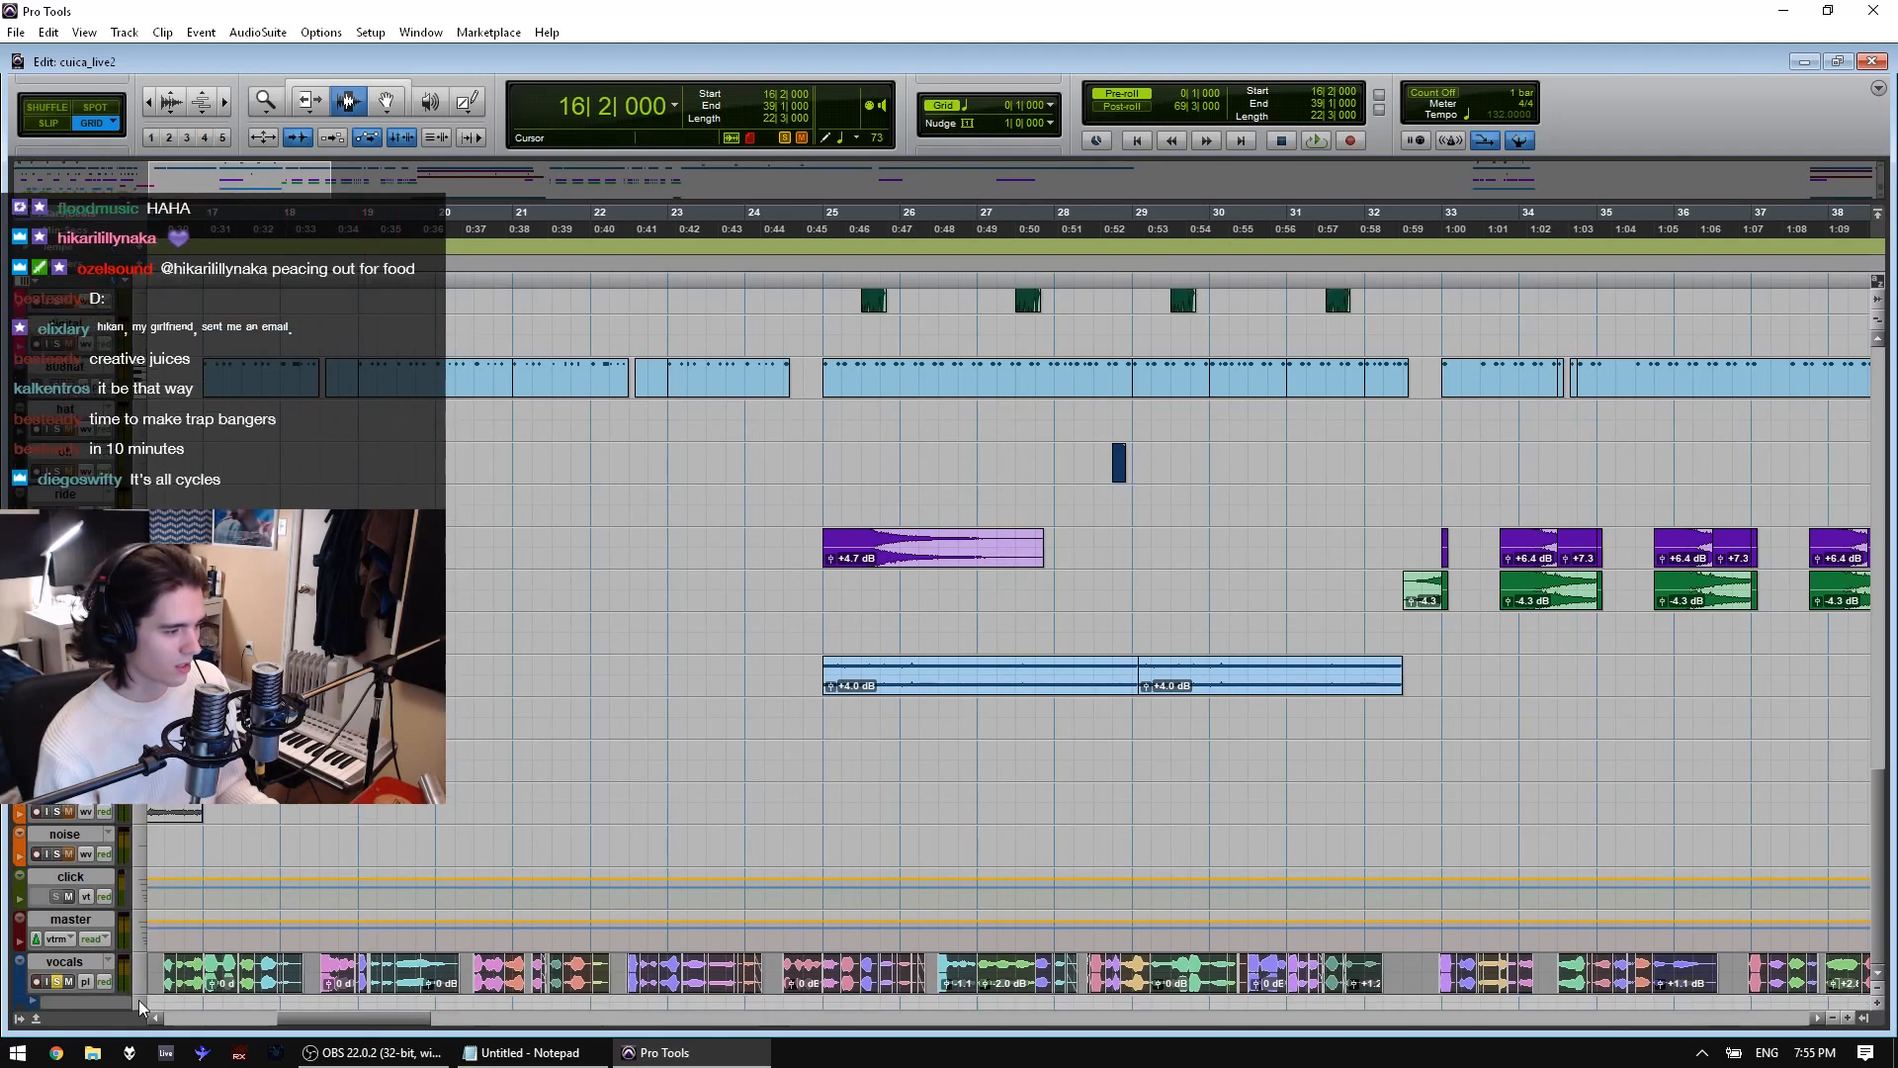
{"action": "left_click", "coordinate": [85, 980]}
{"action": "left_click", "coordinate": [127, 839]}
Disable the pre-roll and play the soloed vocals from 16|3
{"action": "key", "text": "space"}
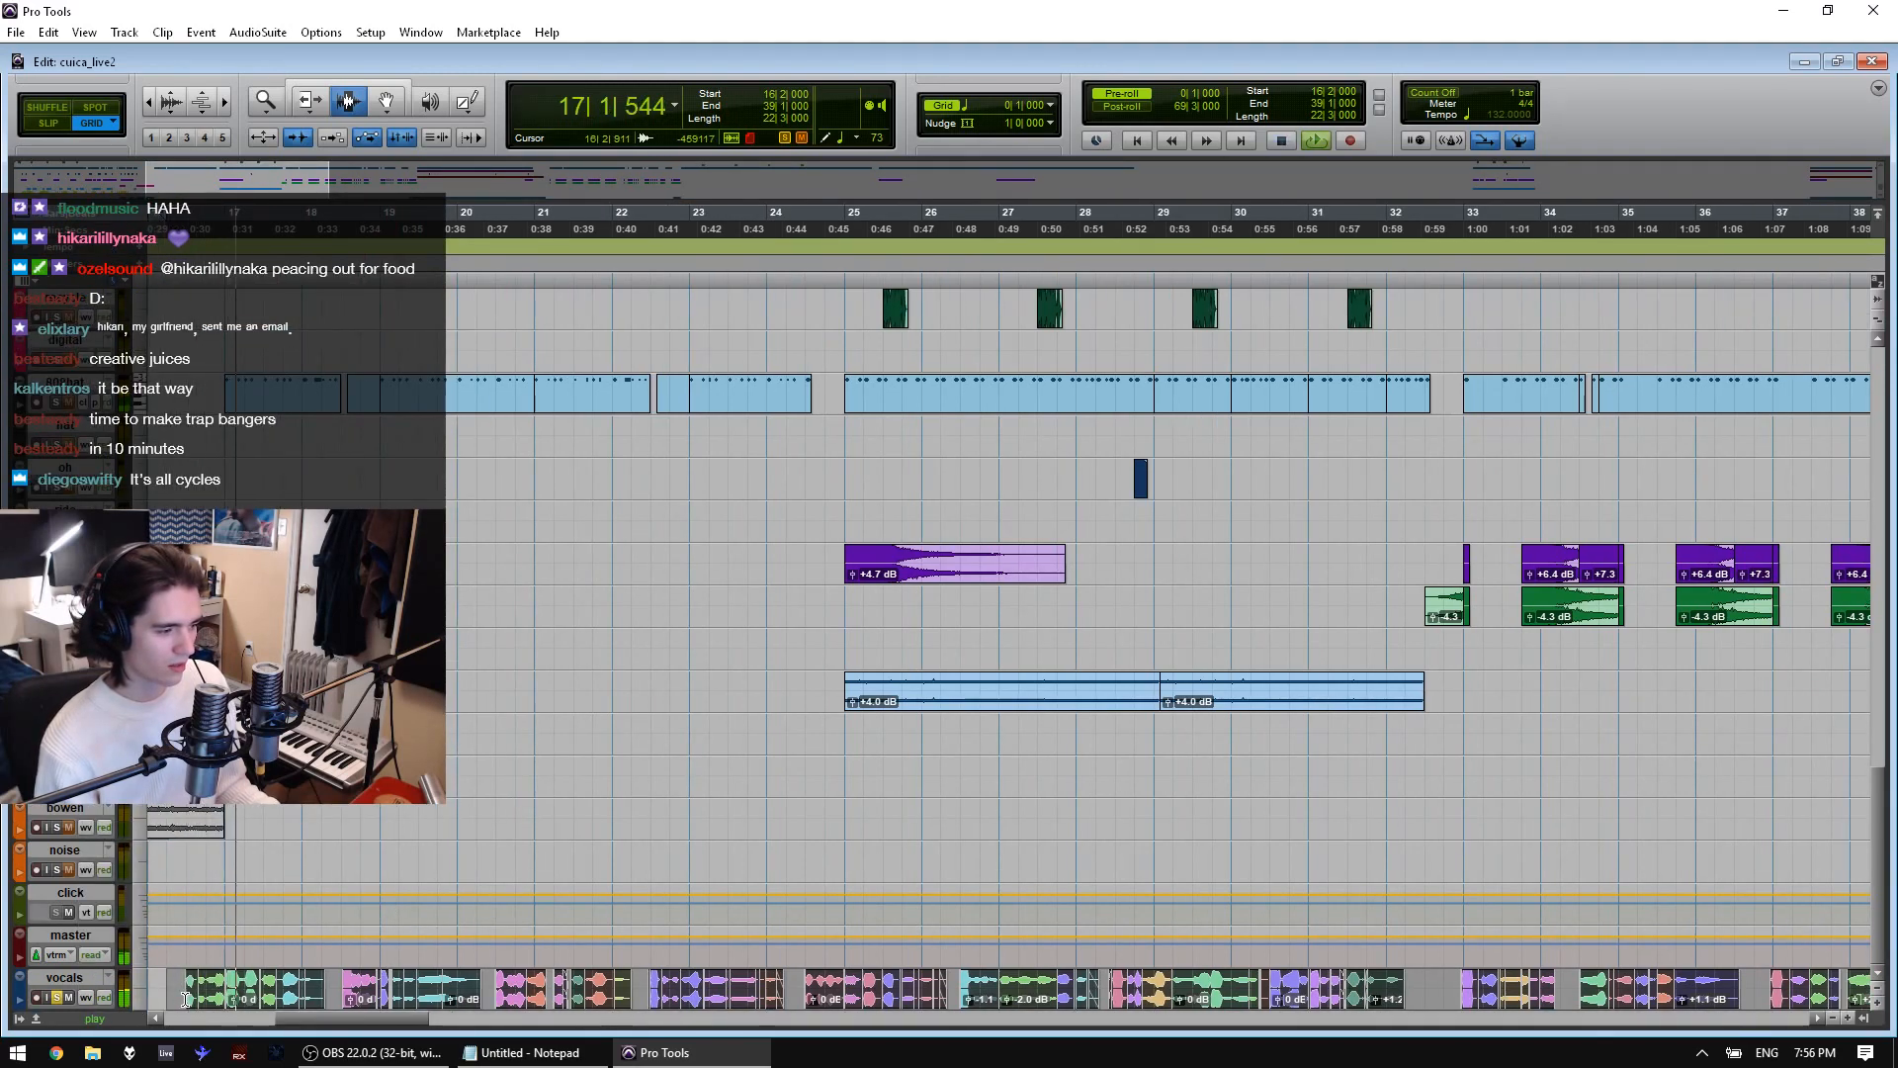
{"action": "left_click", "coordinate": [203, 986]}
{"action": "left_click", "coordinate": [194, 985], "text": "alt"}
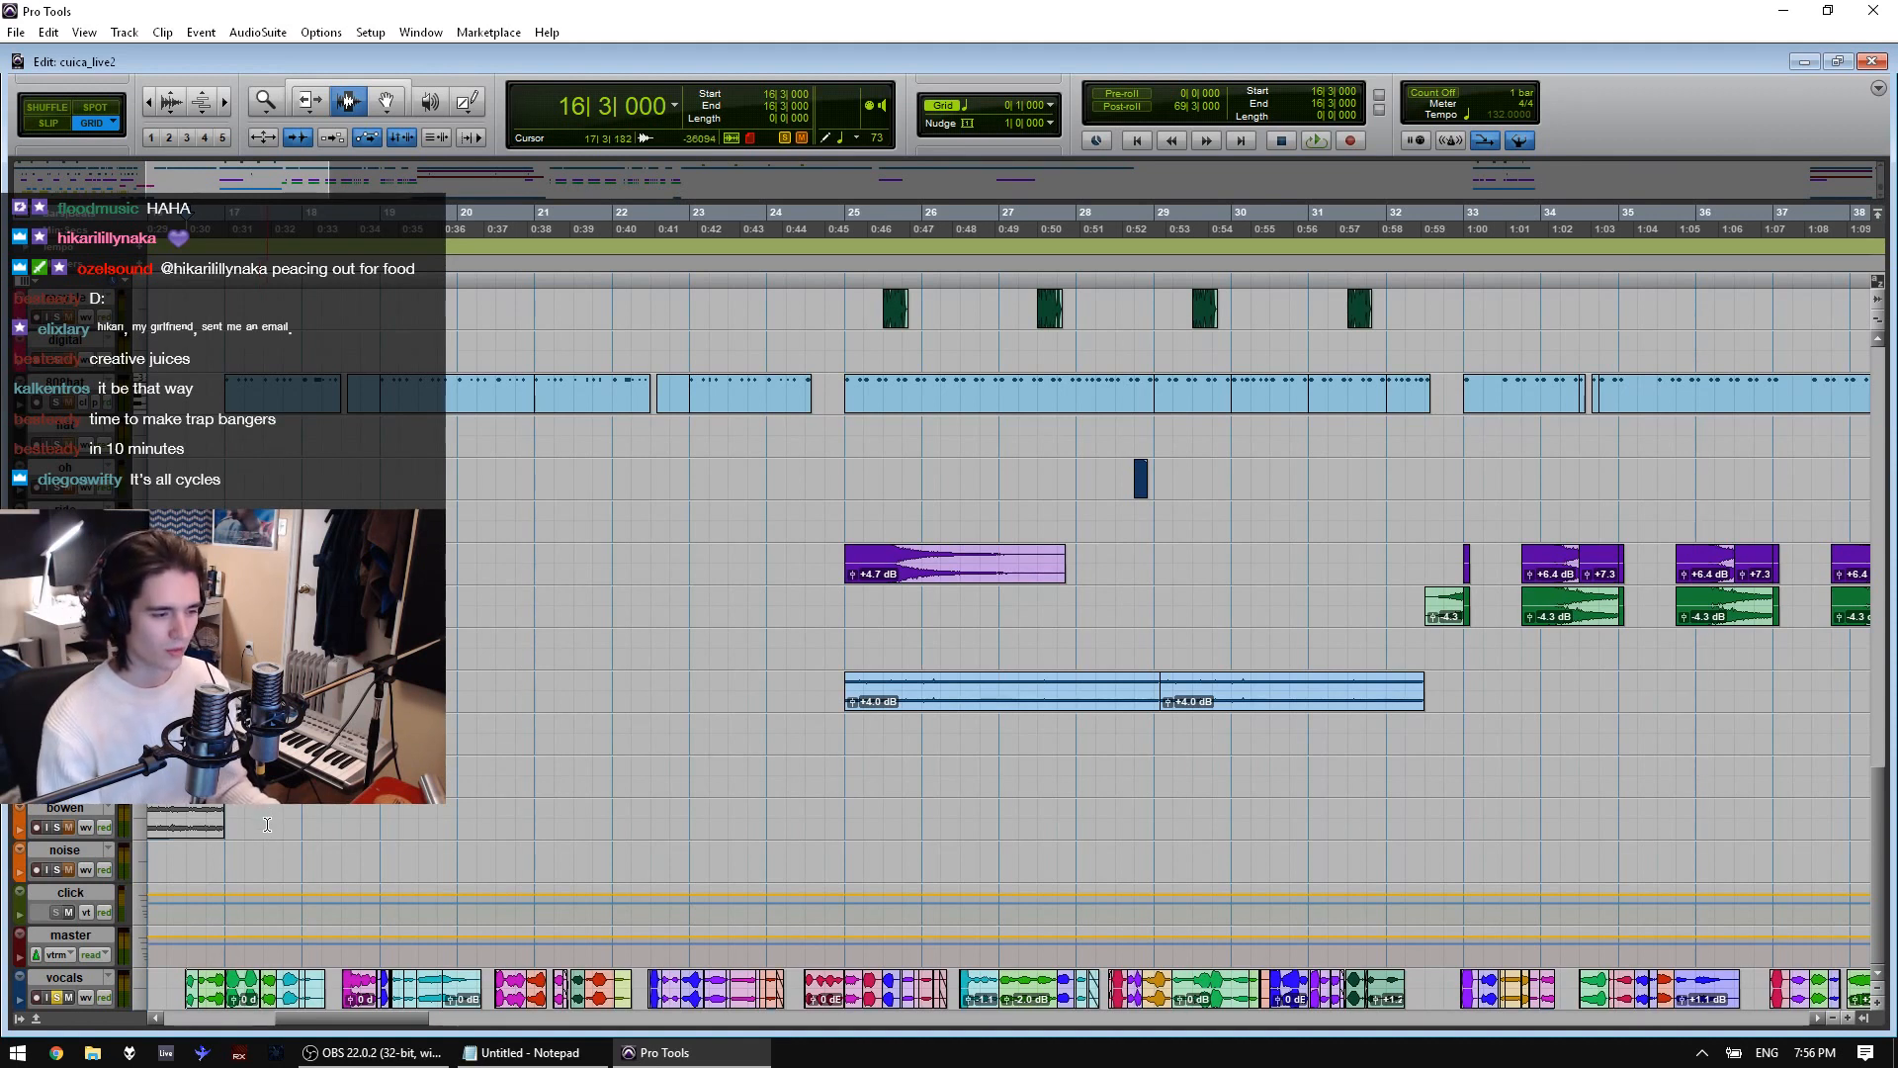
{"action": "key", "text": "space"}
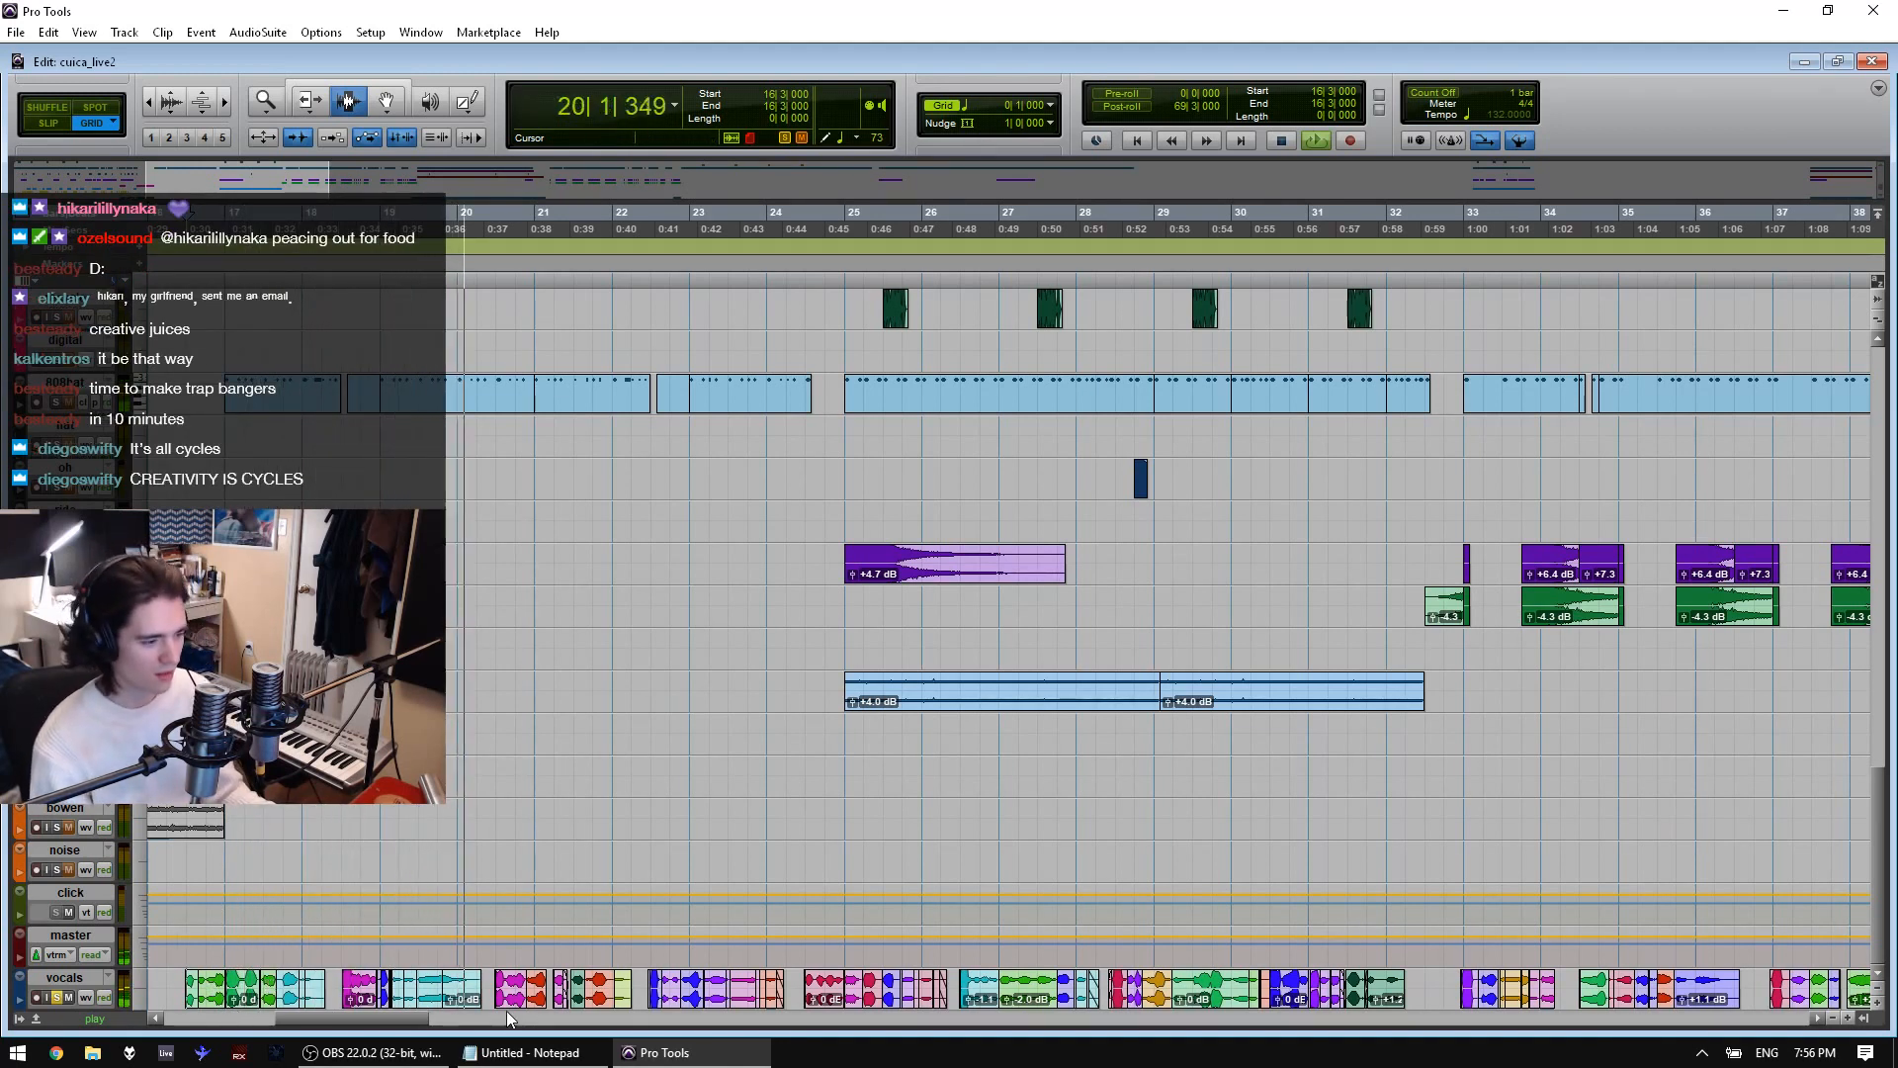
{"action": "key", "text": "space"}
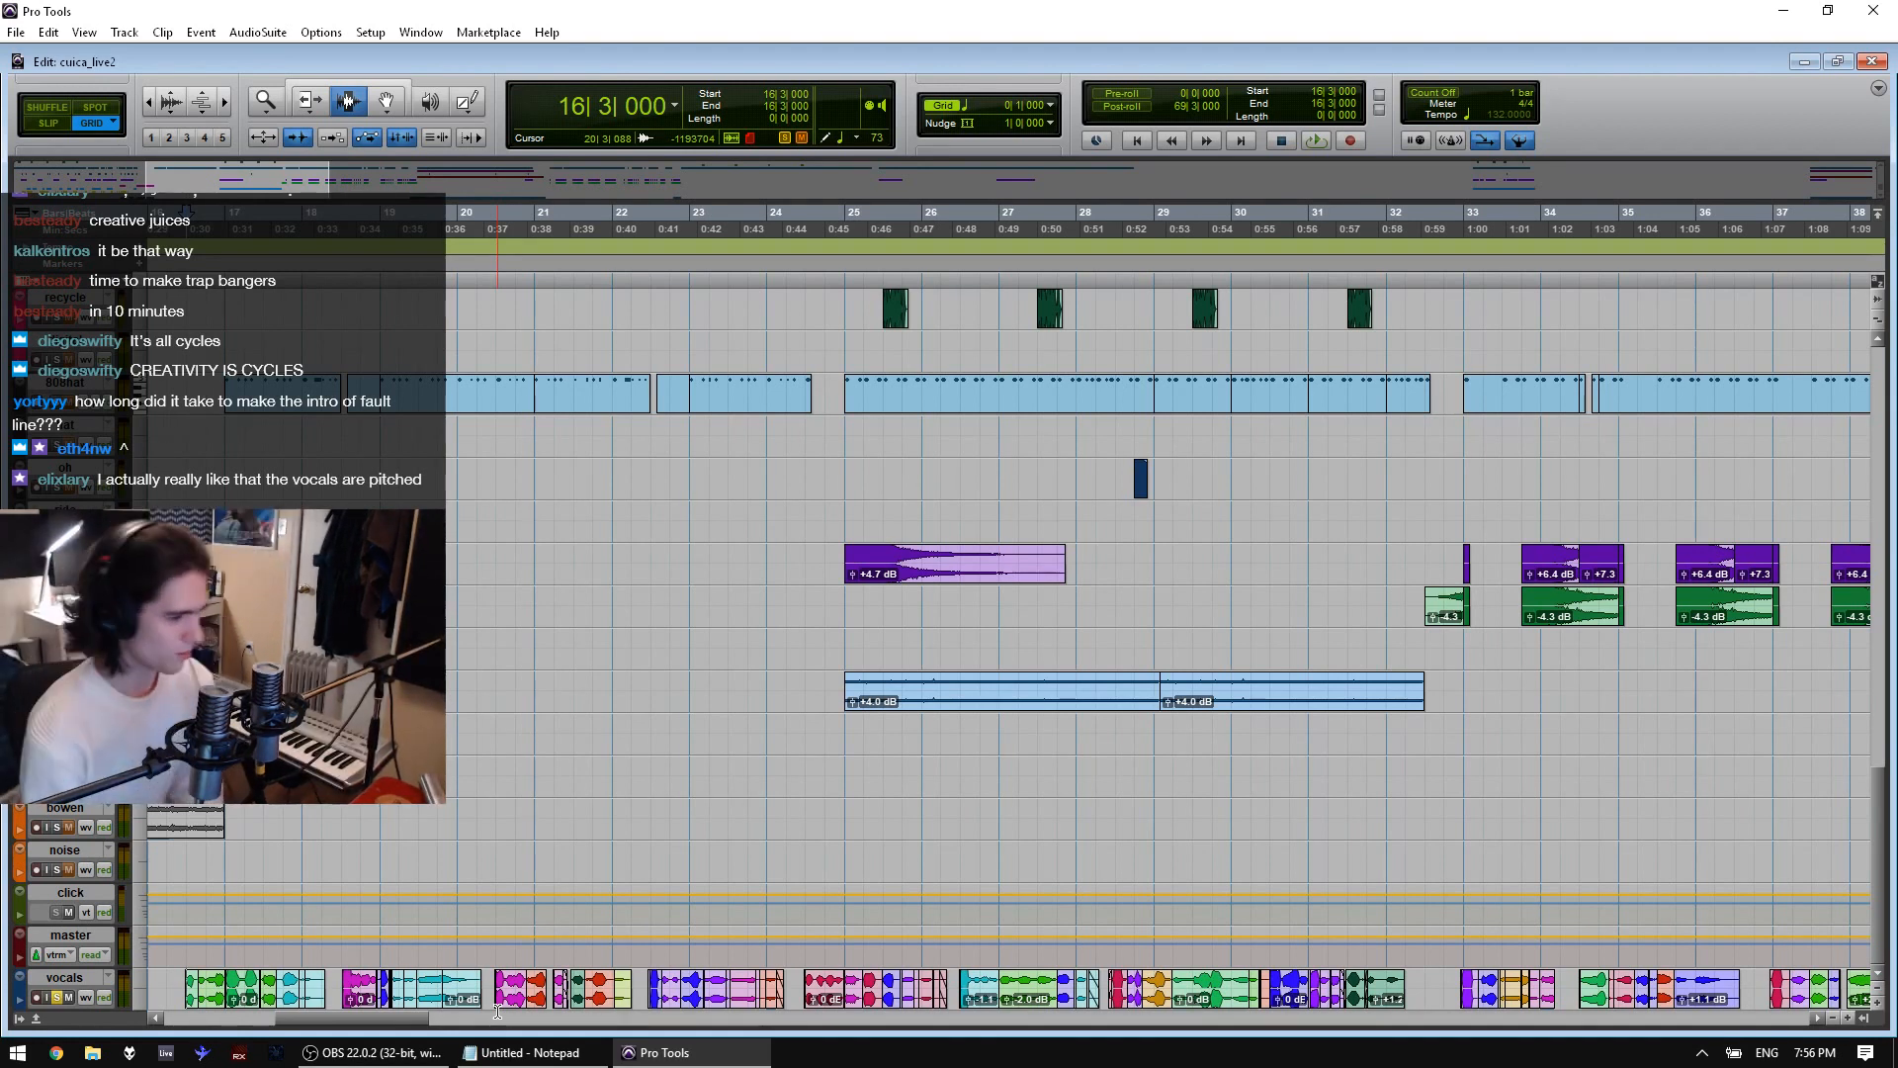
{"action": "key", "text": "space"}
{"action": "key", "text": "space"}
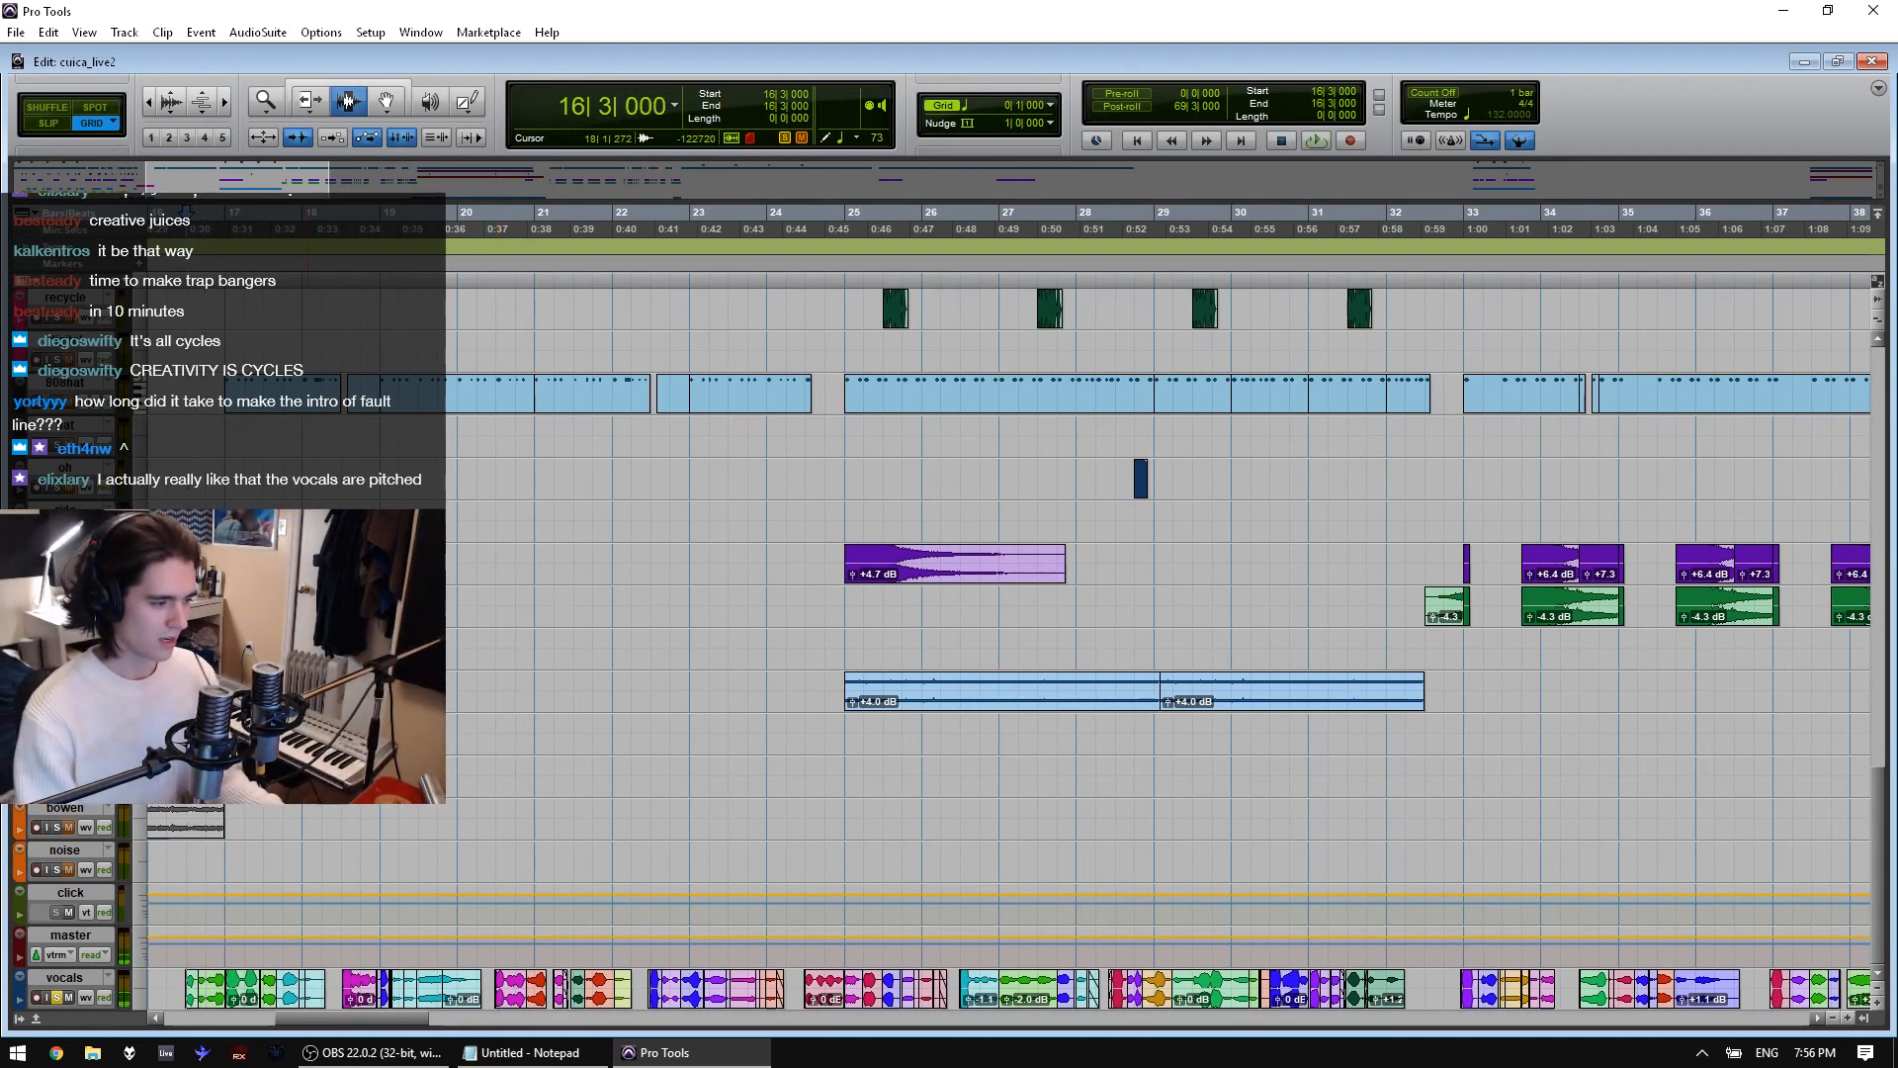
Select 16|3 to 32|2 across the noise through vocals tracks, play the soloed vocals, and clear the vocals solo
{"action": "left_click_drag", "start_coordinate": [188, 904], "coordinate": [186, 991]}
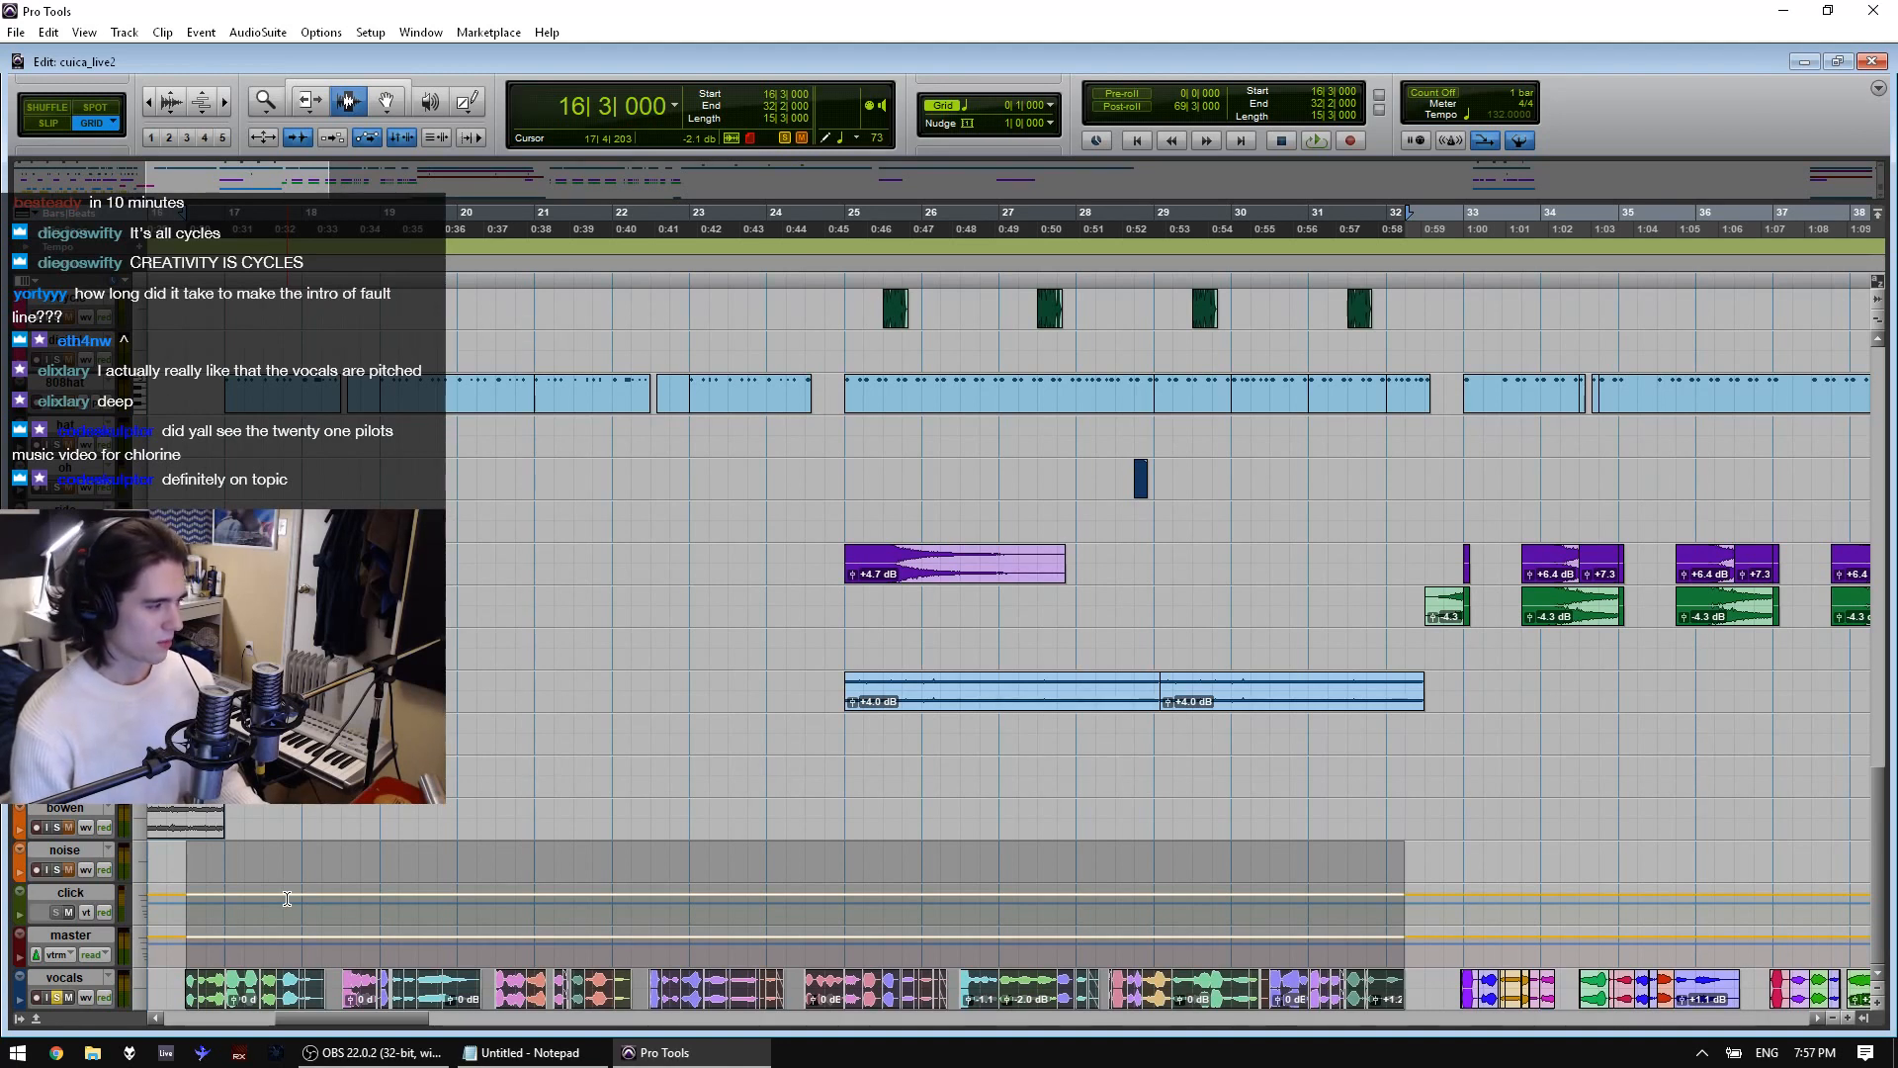
{"action": "key", "text": "space"}
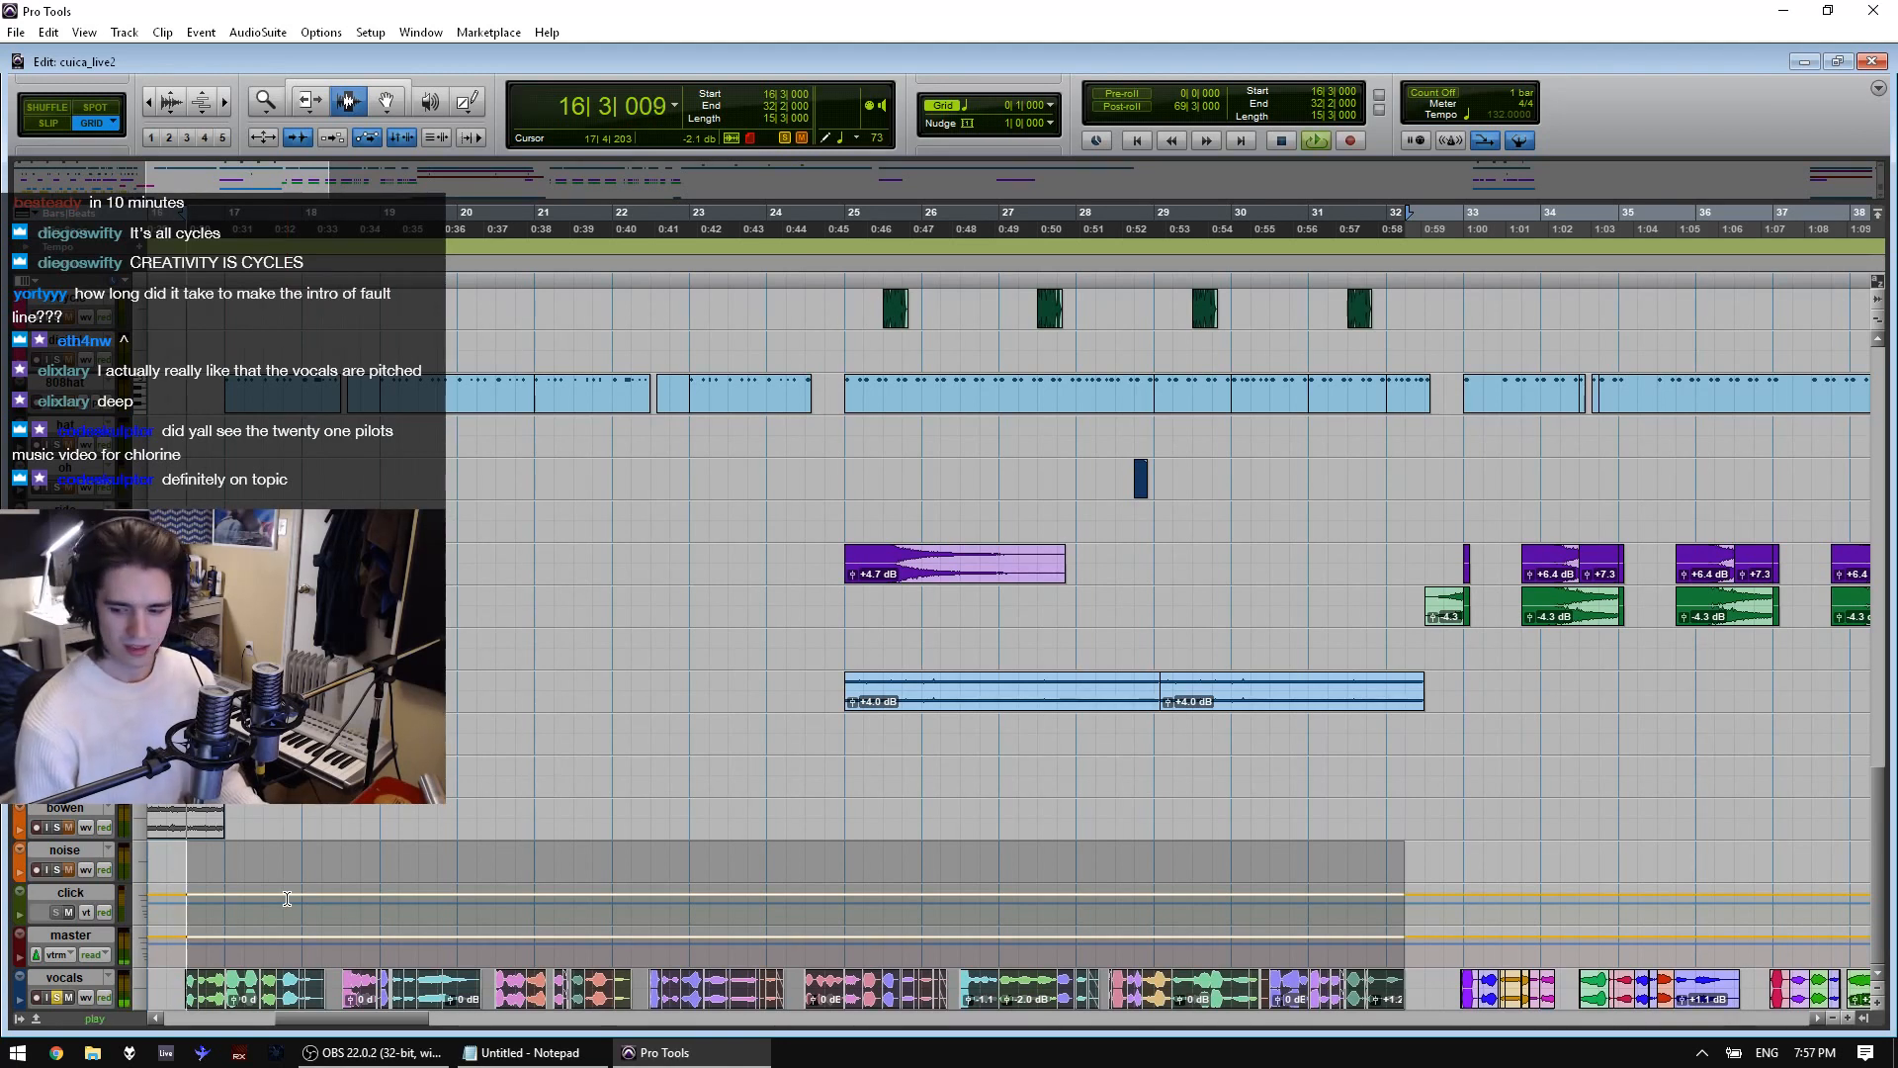
{"action": "key", "text": "space"}
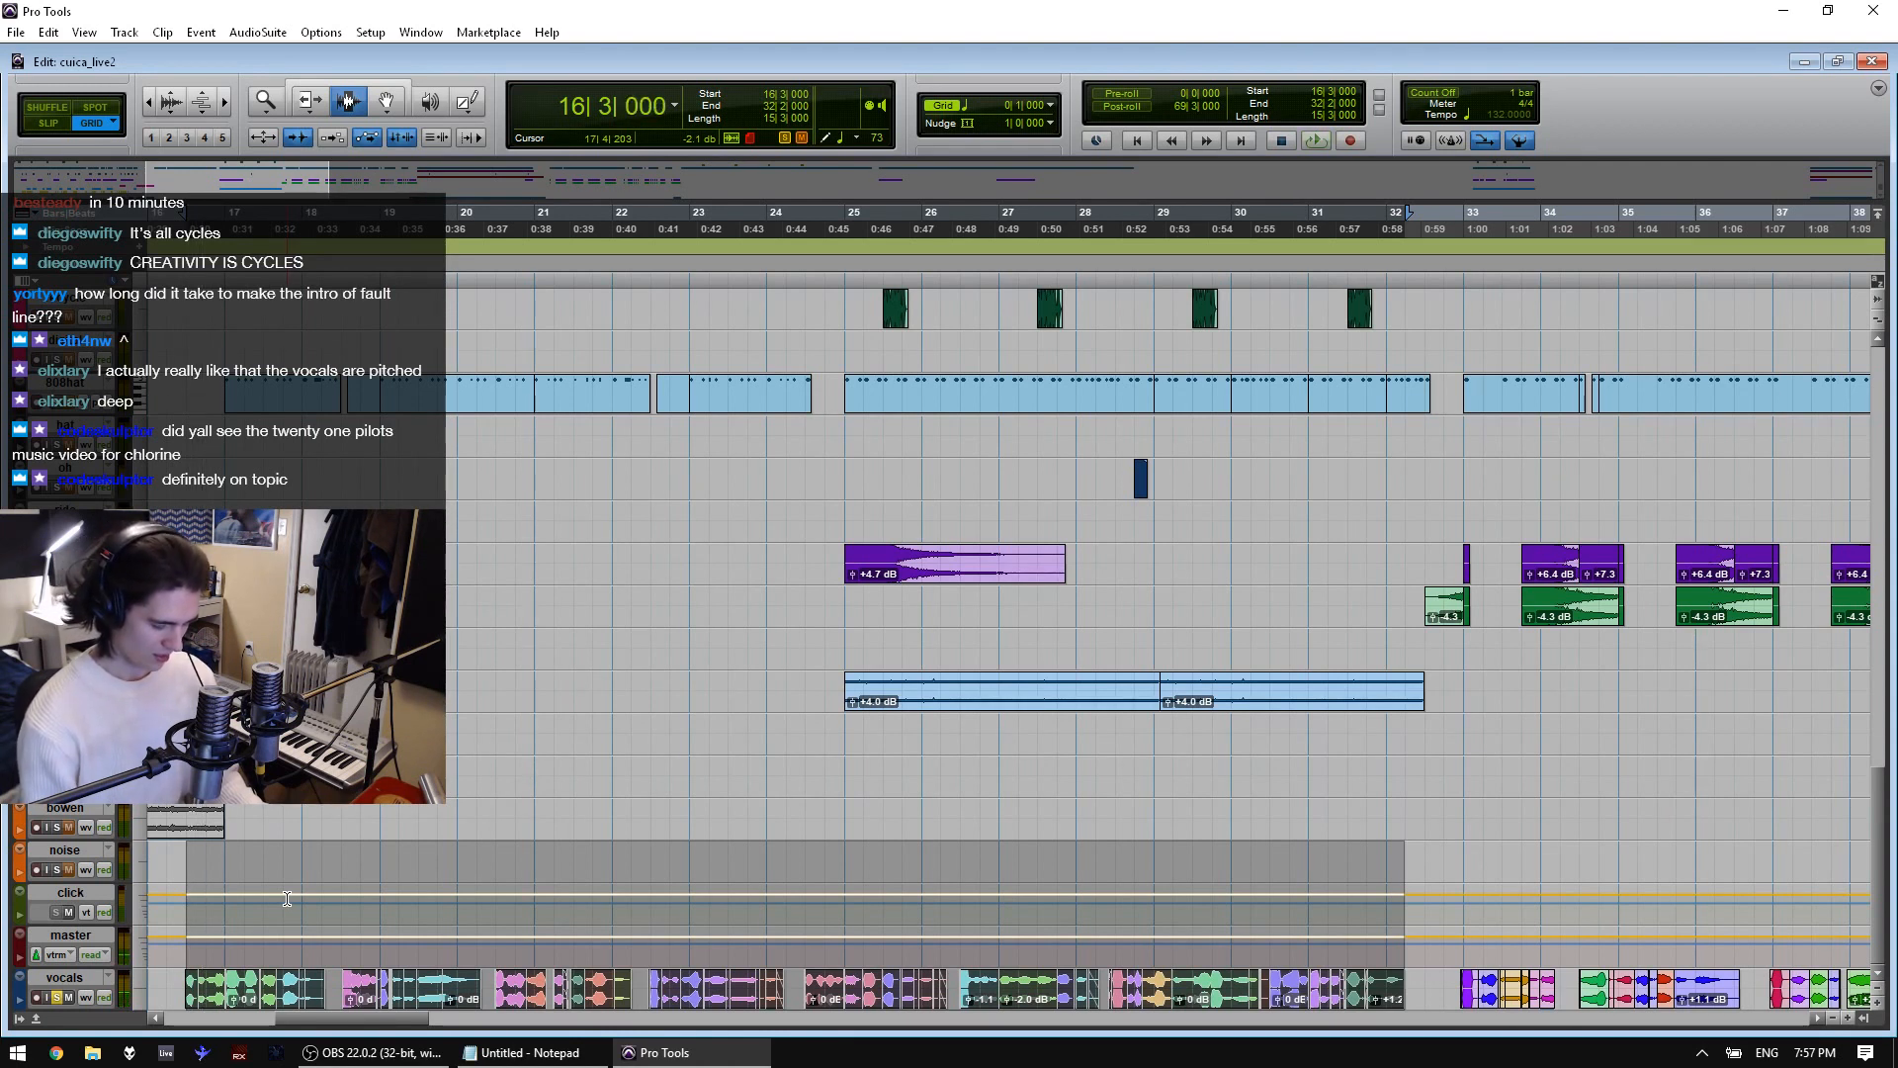
{"action": "key", "text": "space"}
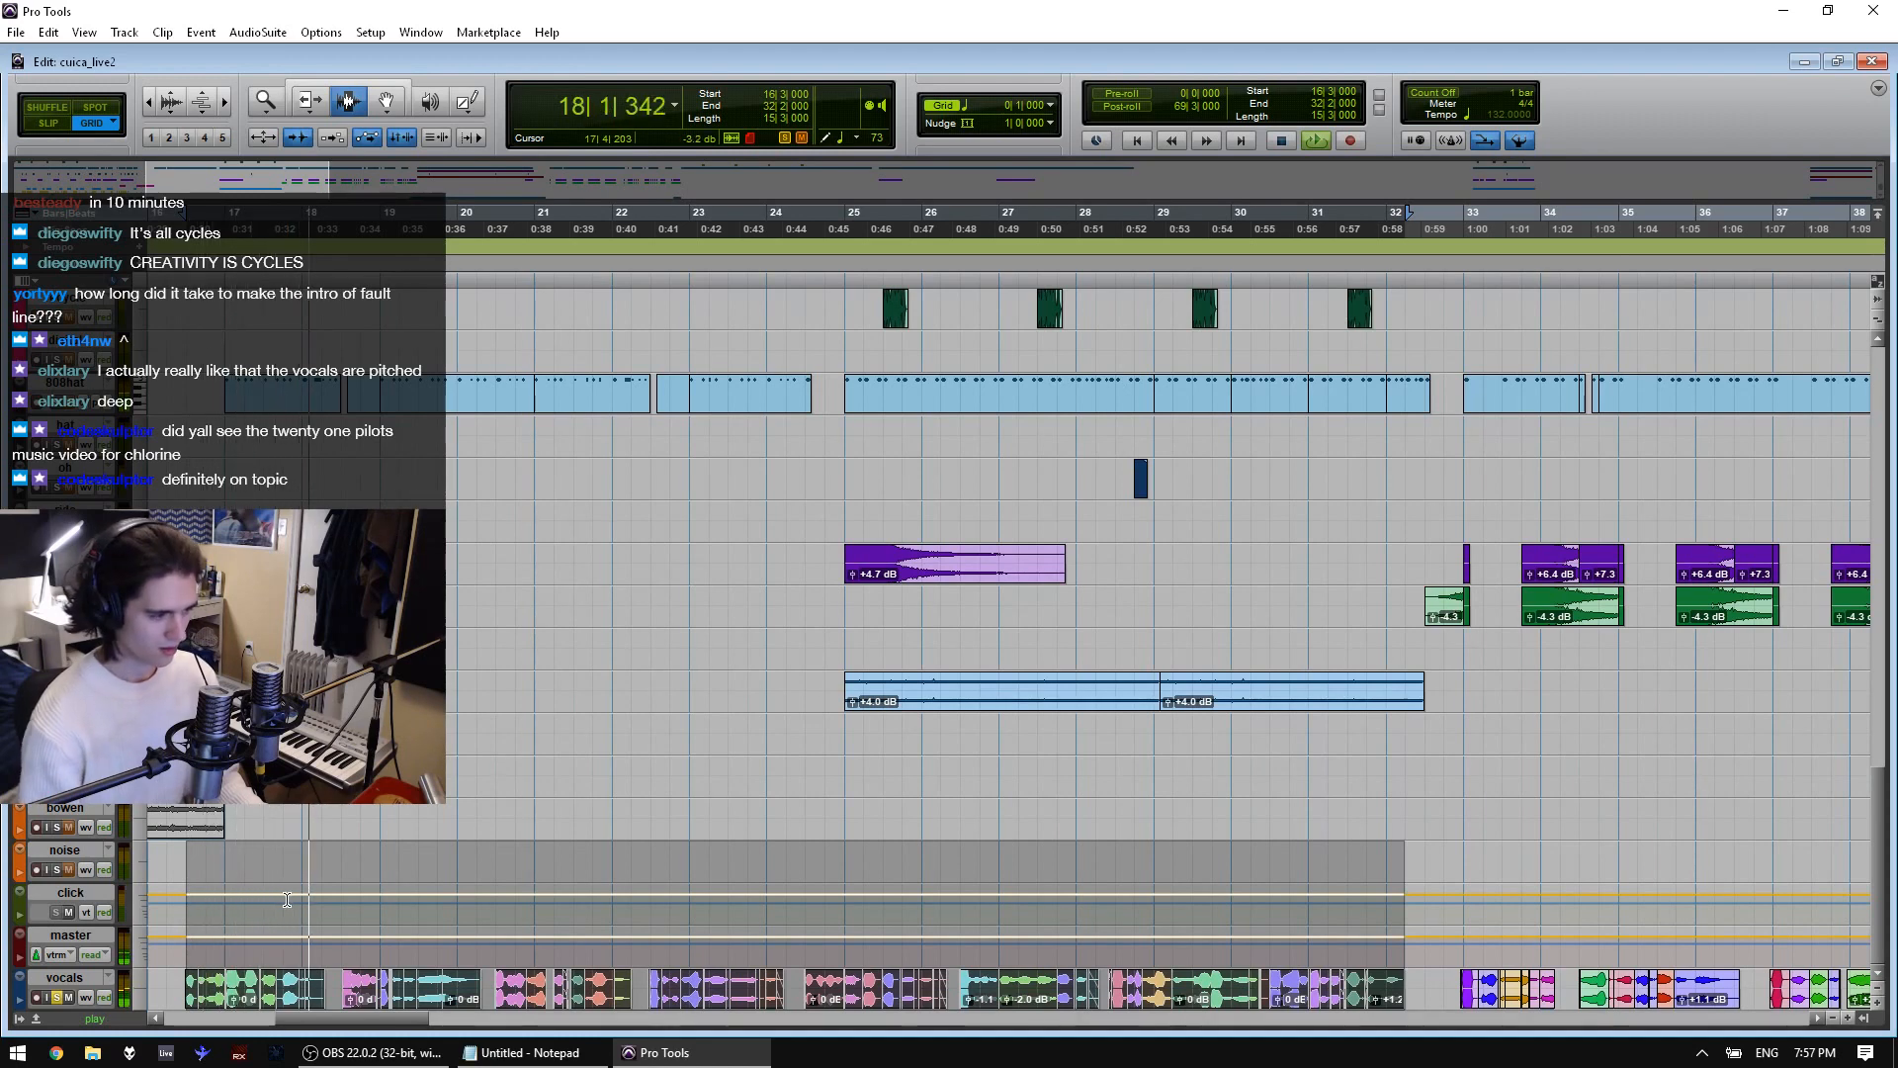
{"action": "key", "text": "space"}
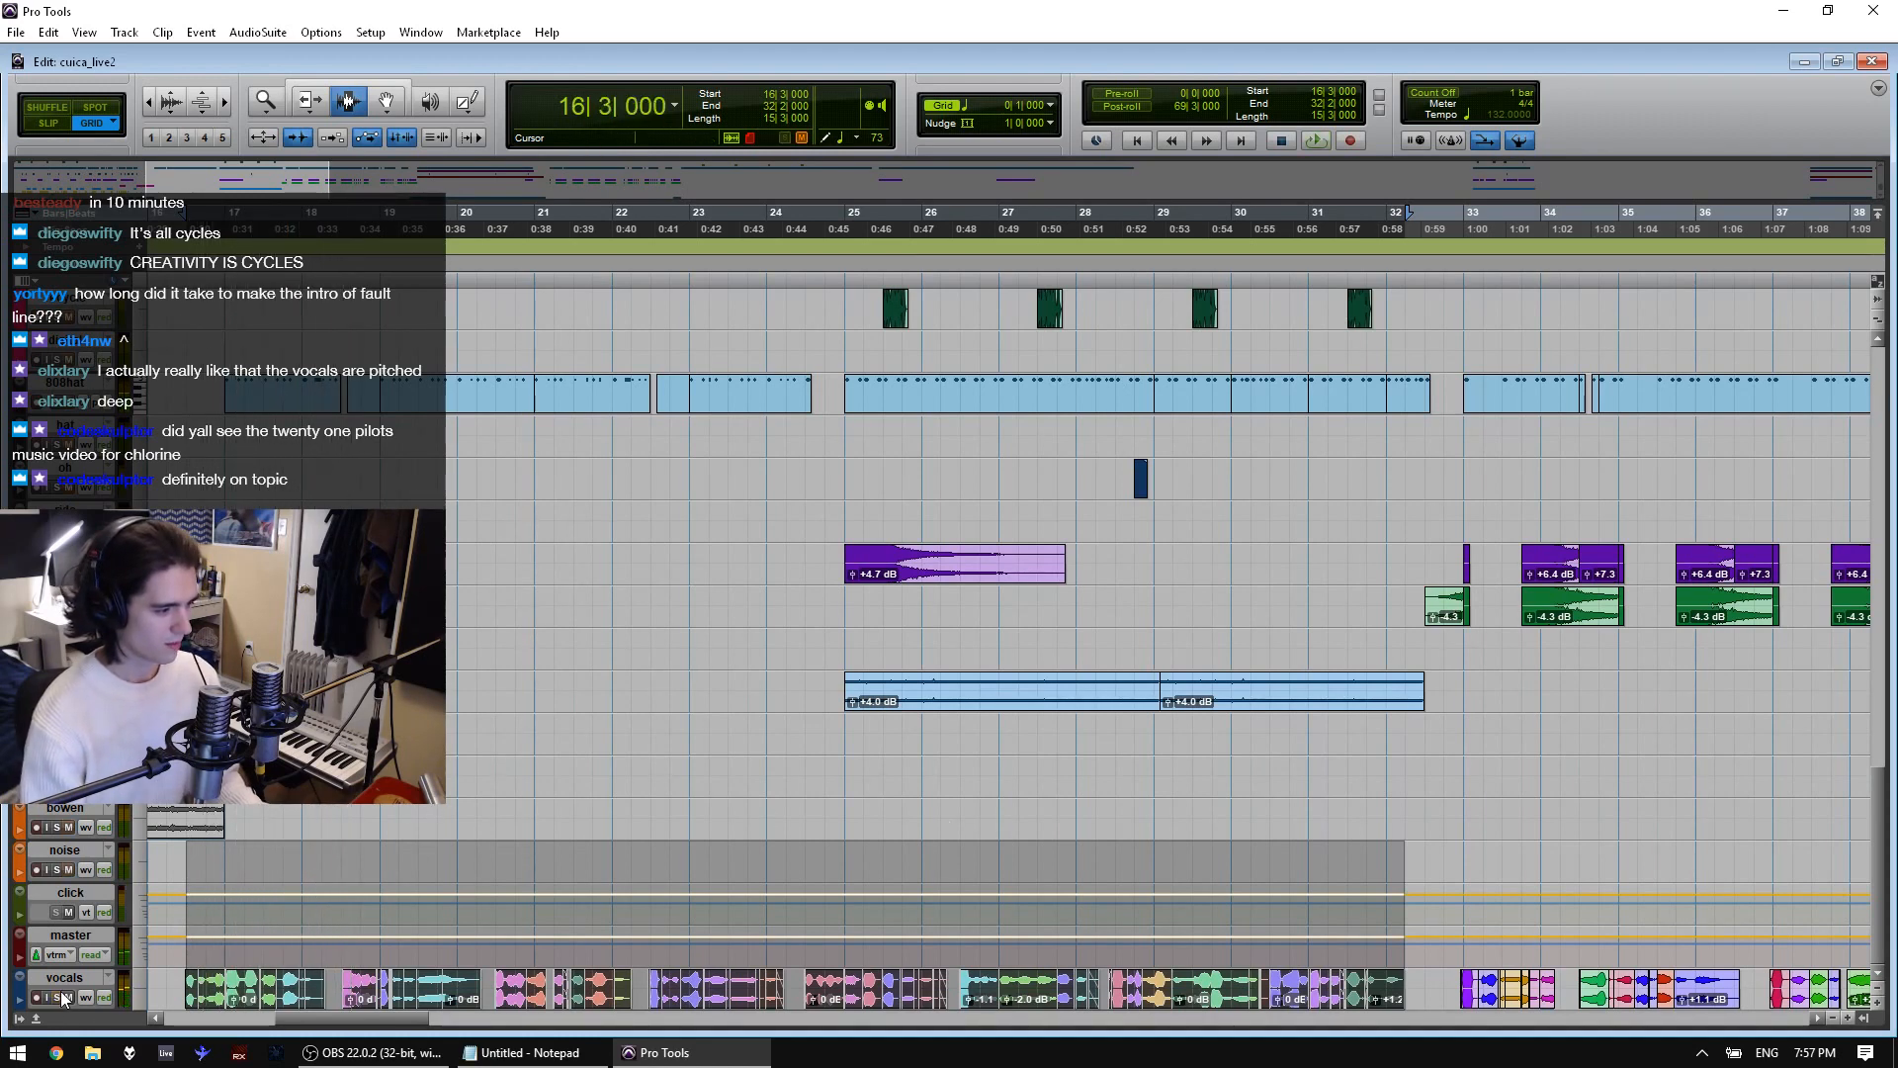
Zoom the timeline to the section around bar 65 and select 65|2 to 80|4 on the ride track
{"action": "left_click", "coordinate": [1195, 780]}
{"action": "key", "text": "r"}
{"action": "key", "text": "r"}
{"action": "key", "text": "r"}
{"action": "key", "text": "r"}
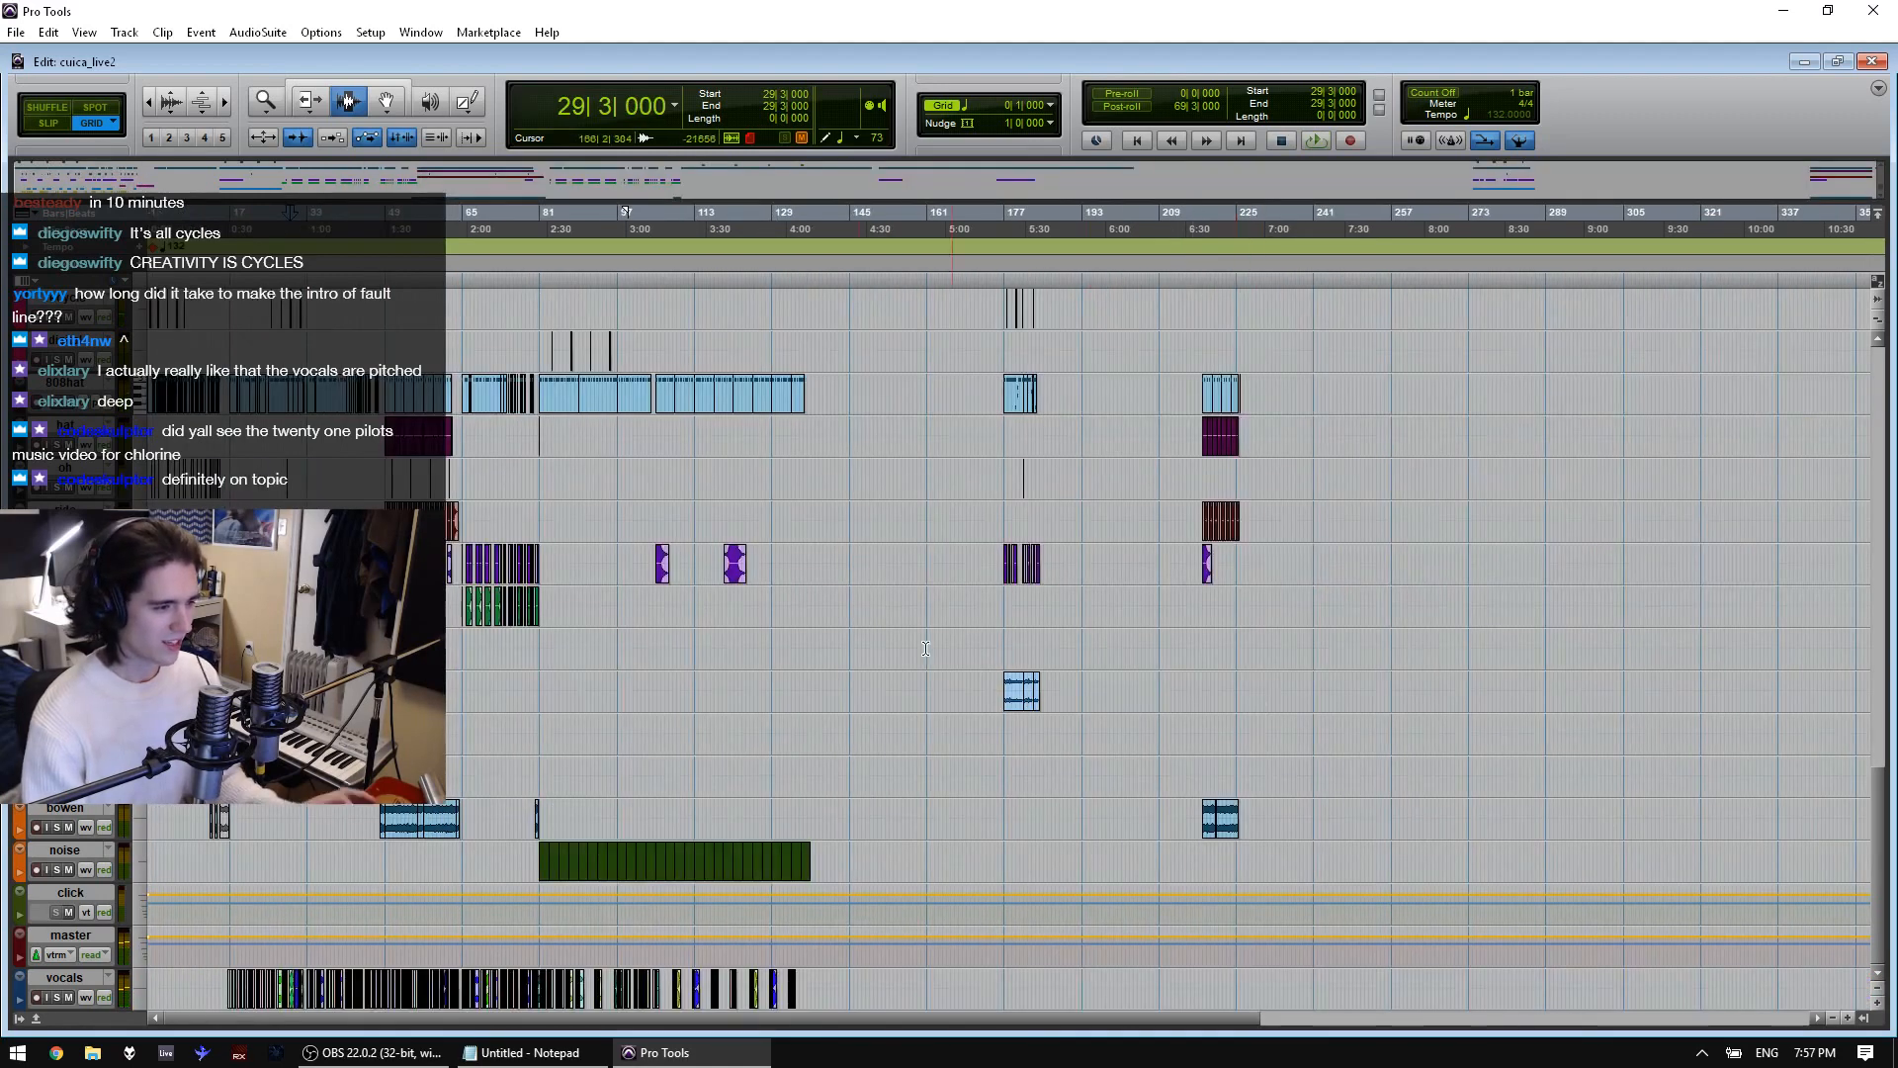
{"action": "left_click", "coordinate": [464, 529]}
{"action": "key", "text": "t"}
{"action": "key", "text": "t"}
{"action": "key", "text": "t"}
{"action": "left_click", "coordinate": [961, 521]}
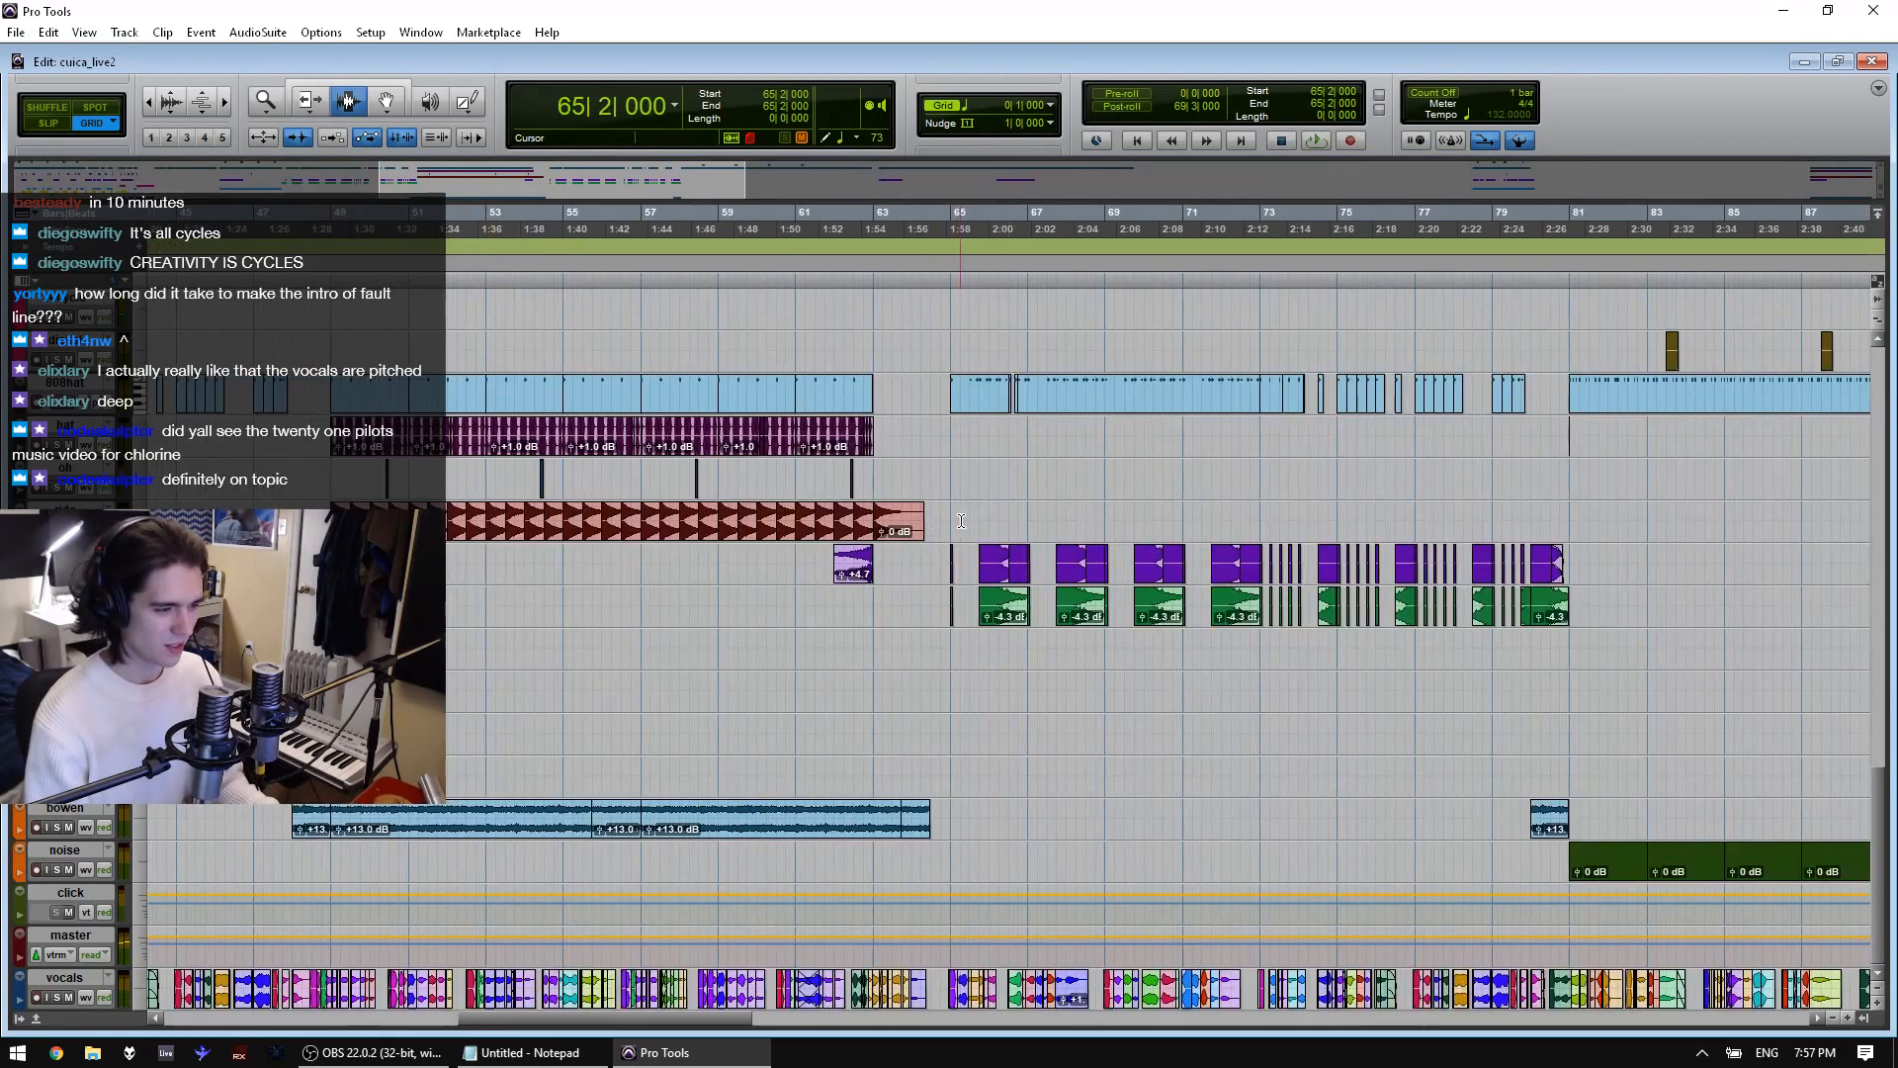
{"action": "left_click_drag", "start_coordinate": [961, 521], "coordinate": [1556, 529]}
Select the MIDI chord clips from 65|1 to 81|1 in the upper instrument tracks
{"action": "scroll", "coordinate": [1512, 510], "scroll_direction": "up", "scroll_amount": 10}
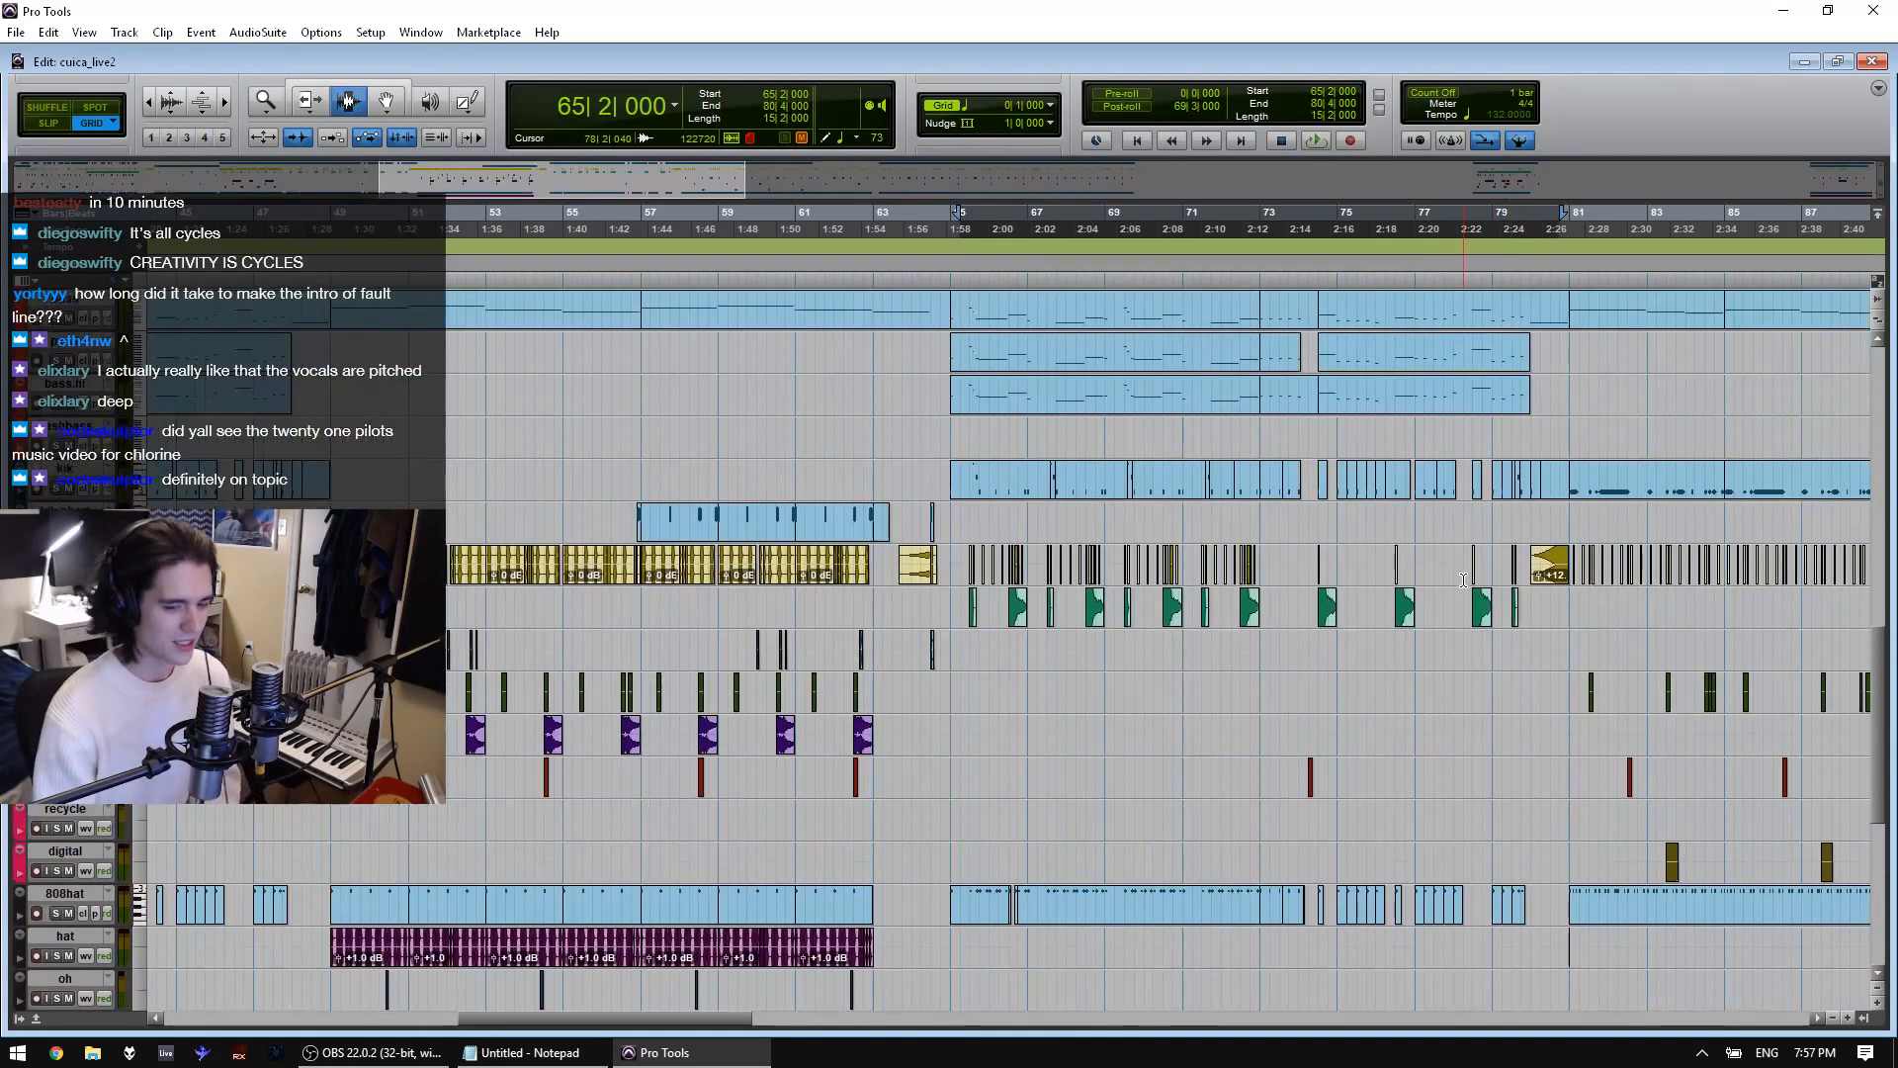
{"action": "scroll", "coordinate": [1534, 611], "scroll_direction": "up", "scroll_amount": 10}
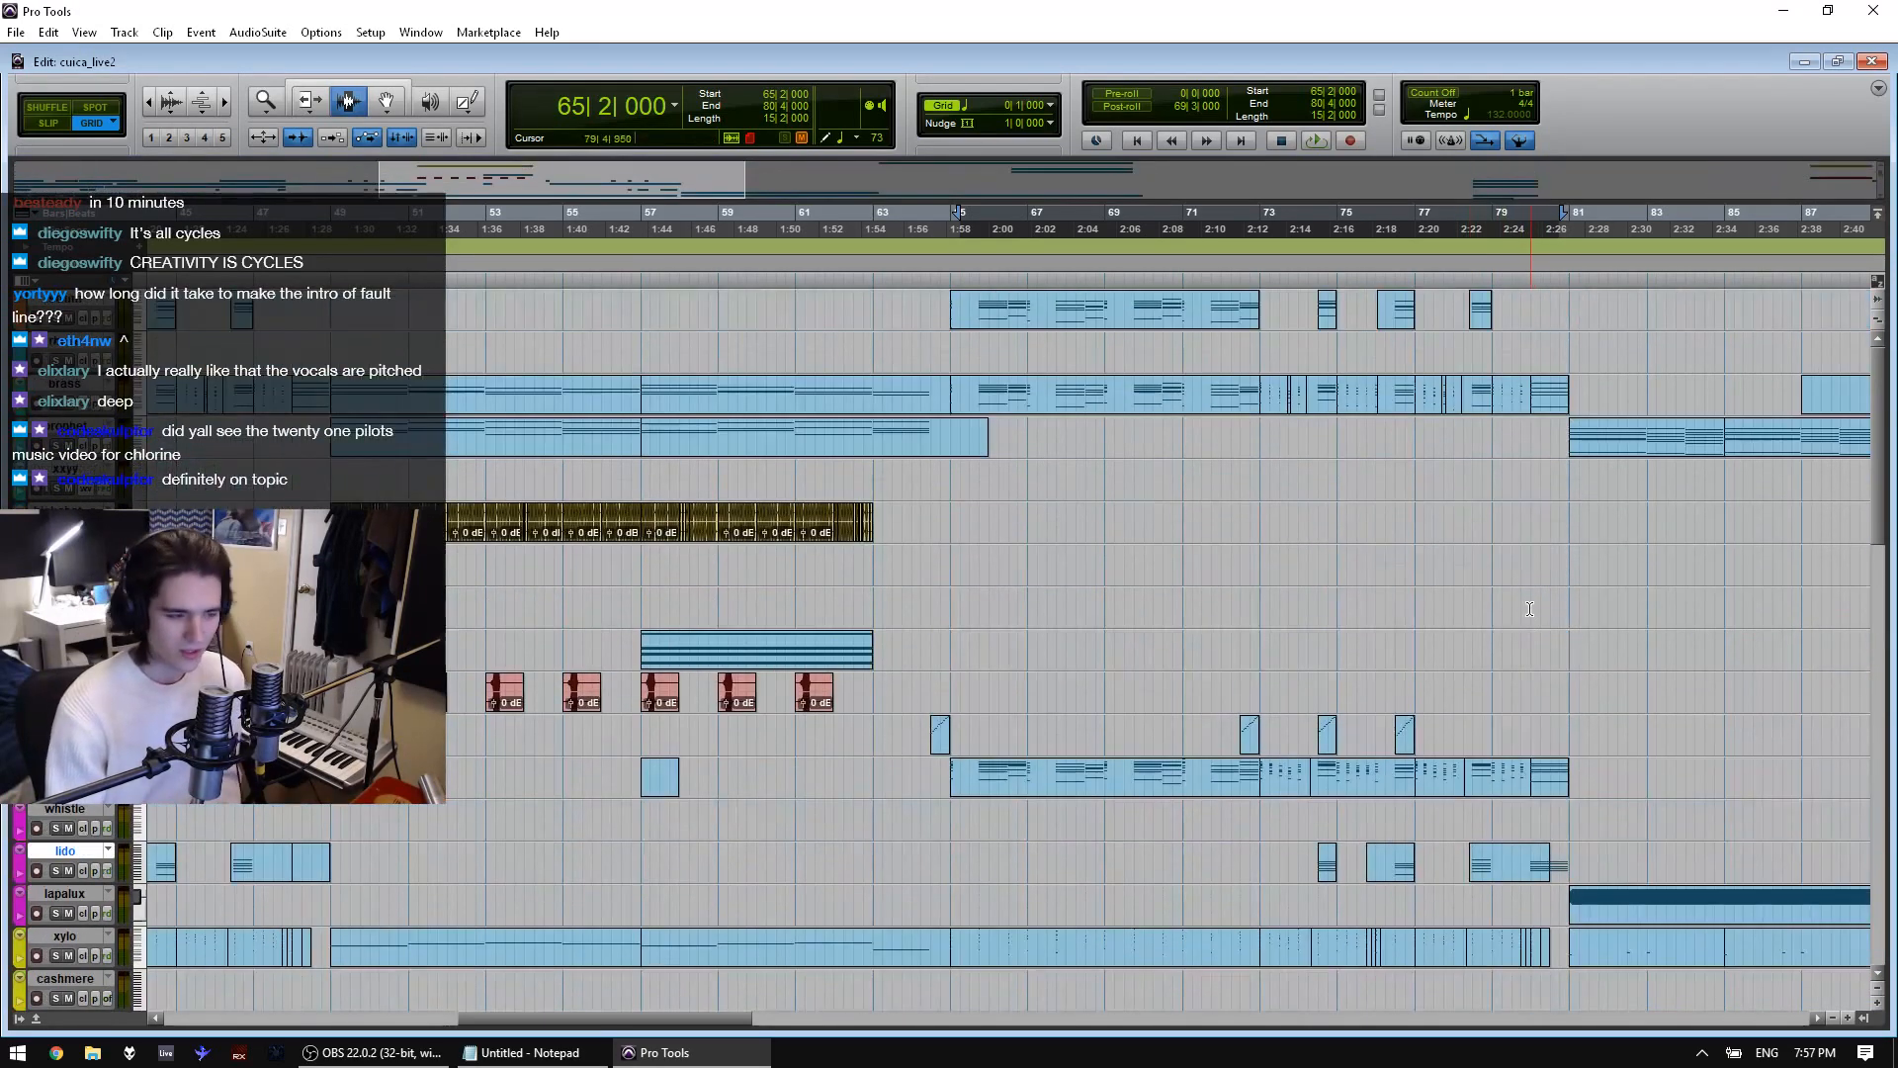
{"action": "left_click", "coordinate": [1000, 394]}
{"action": "left_click_drag", "start_coordinate": [1000, 394], "coordinate": [1540, 387]}
Select the MIDI clips from 81|1 to 105|1, followed by the green audio clip from 105|1 to 119|1
{"action": "key", "text": "r"}
{"action": "key", "text": "r"}
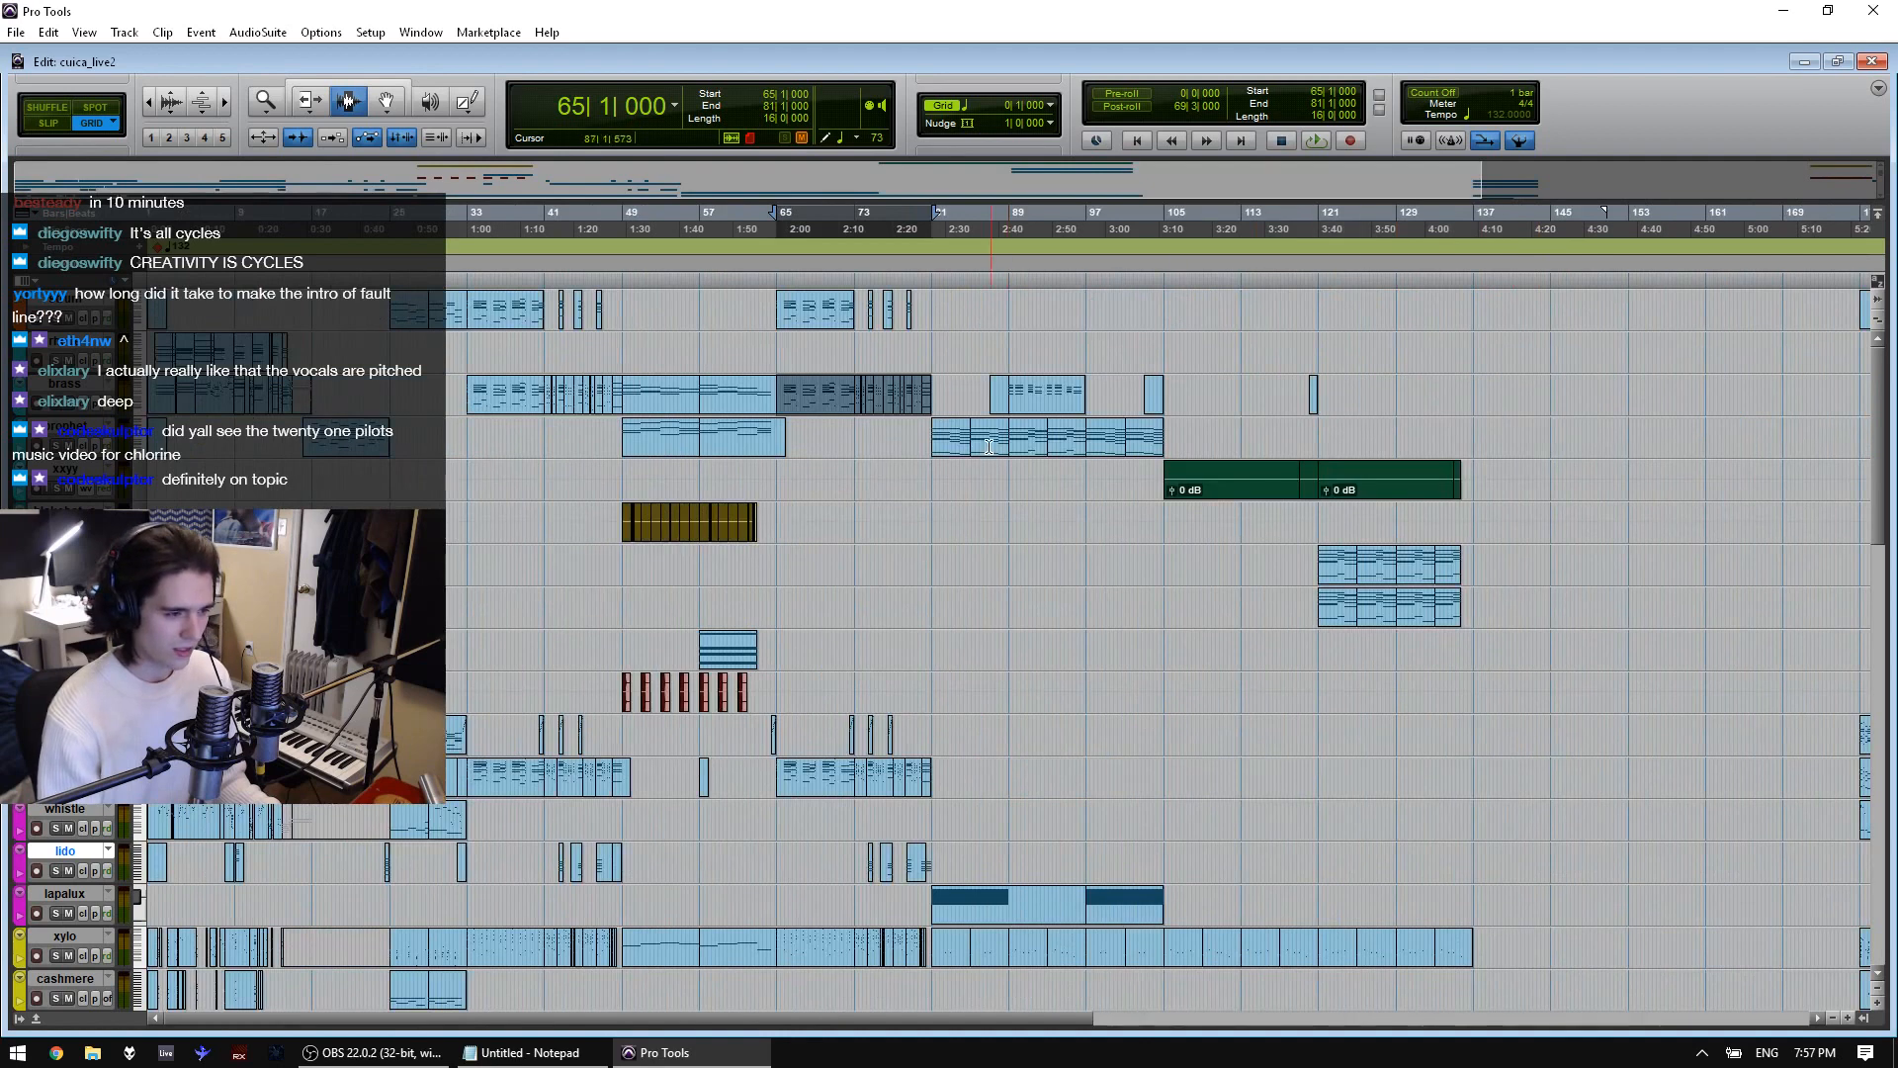
{"action": "left_click_drag", "start_coordinate": [933, 437], "coordinate": [1167, 448]}
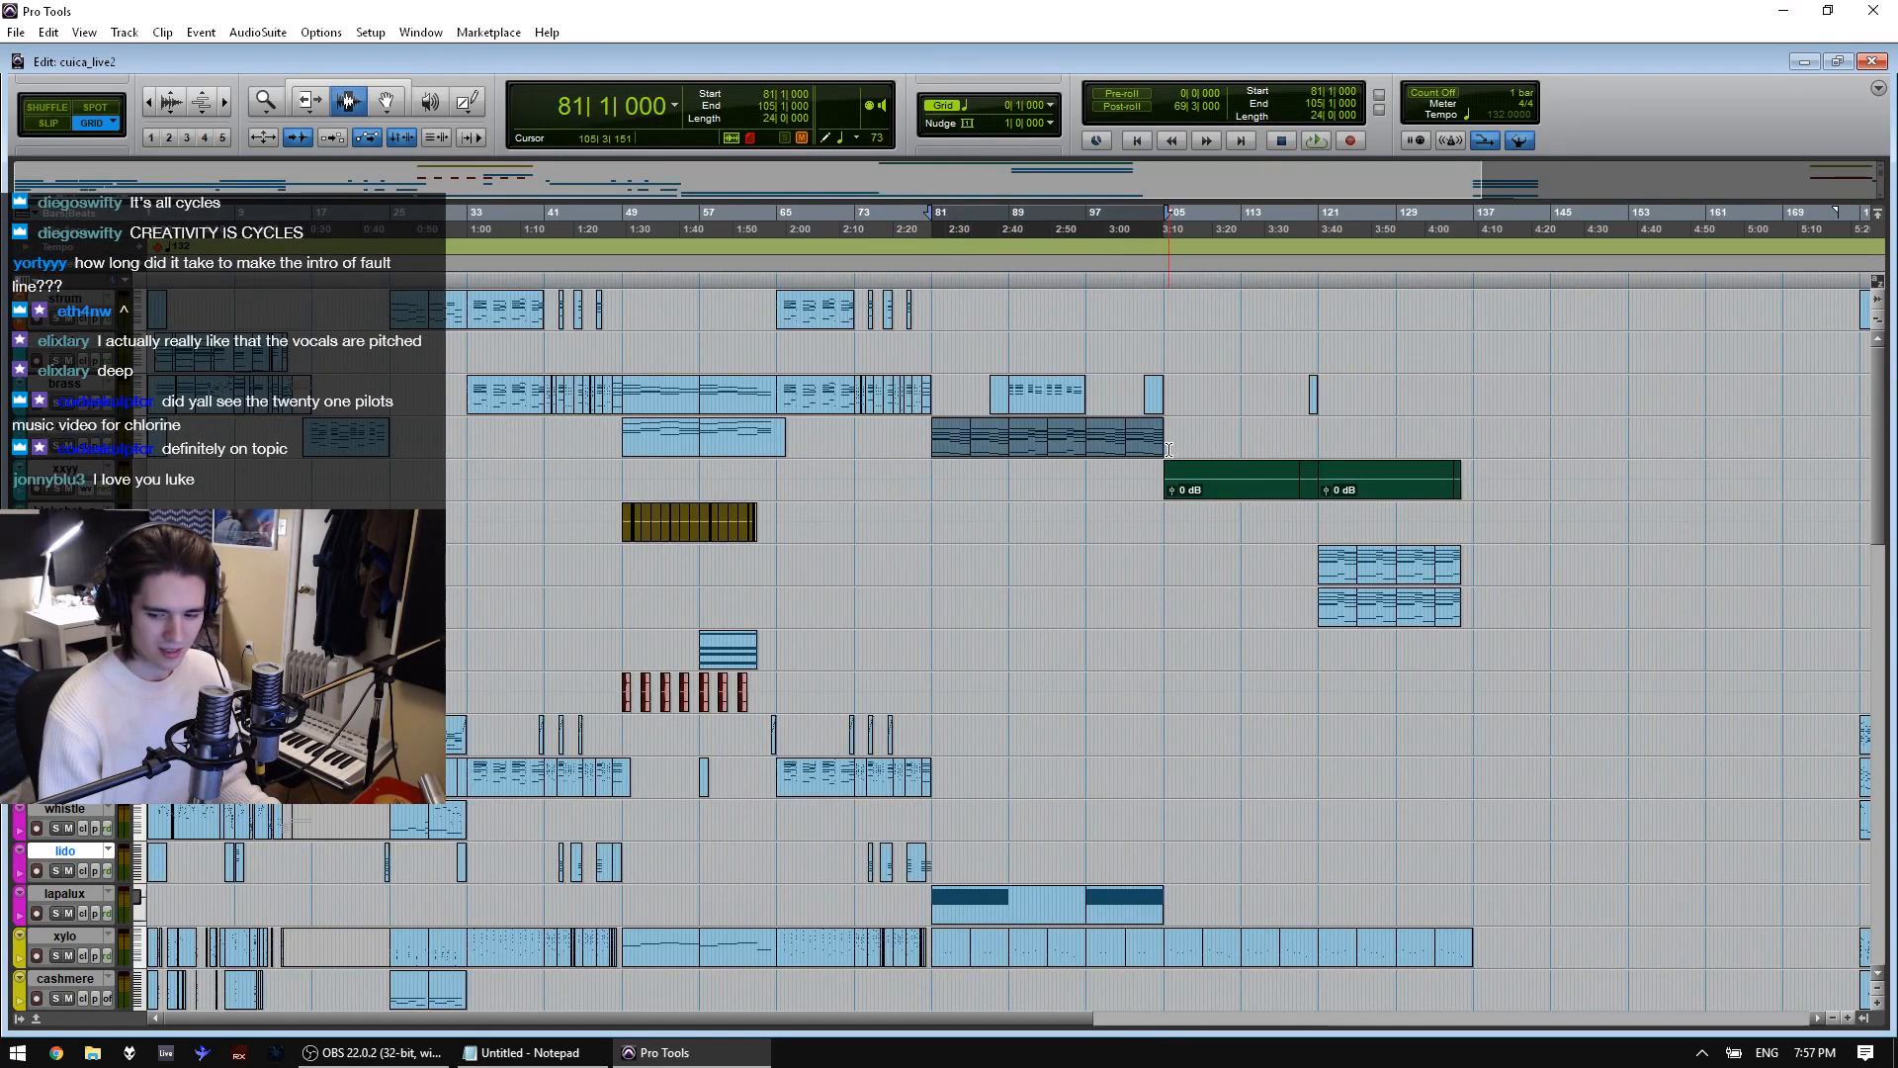
{"action": "double_click", "coordinate": [1192, 482]}
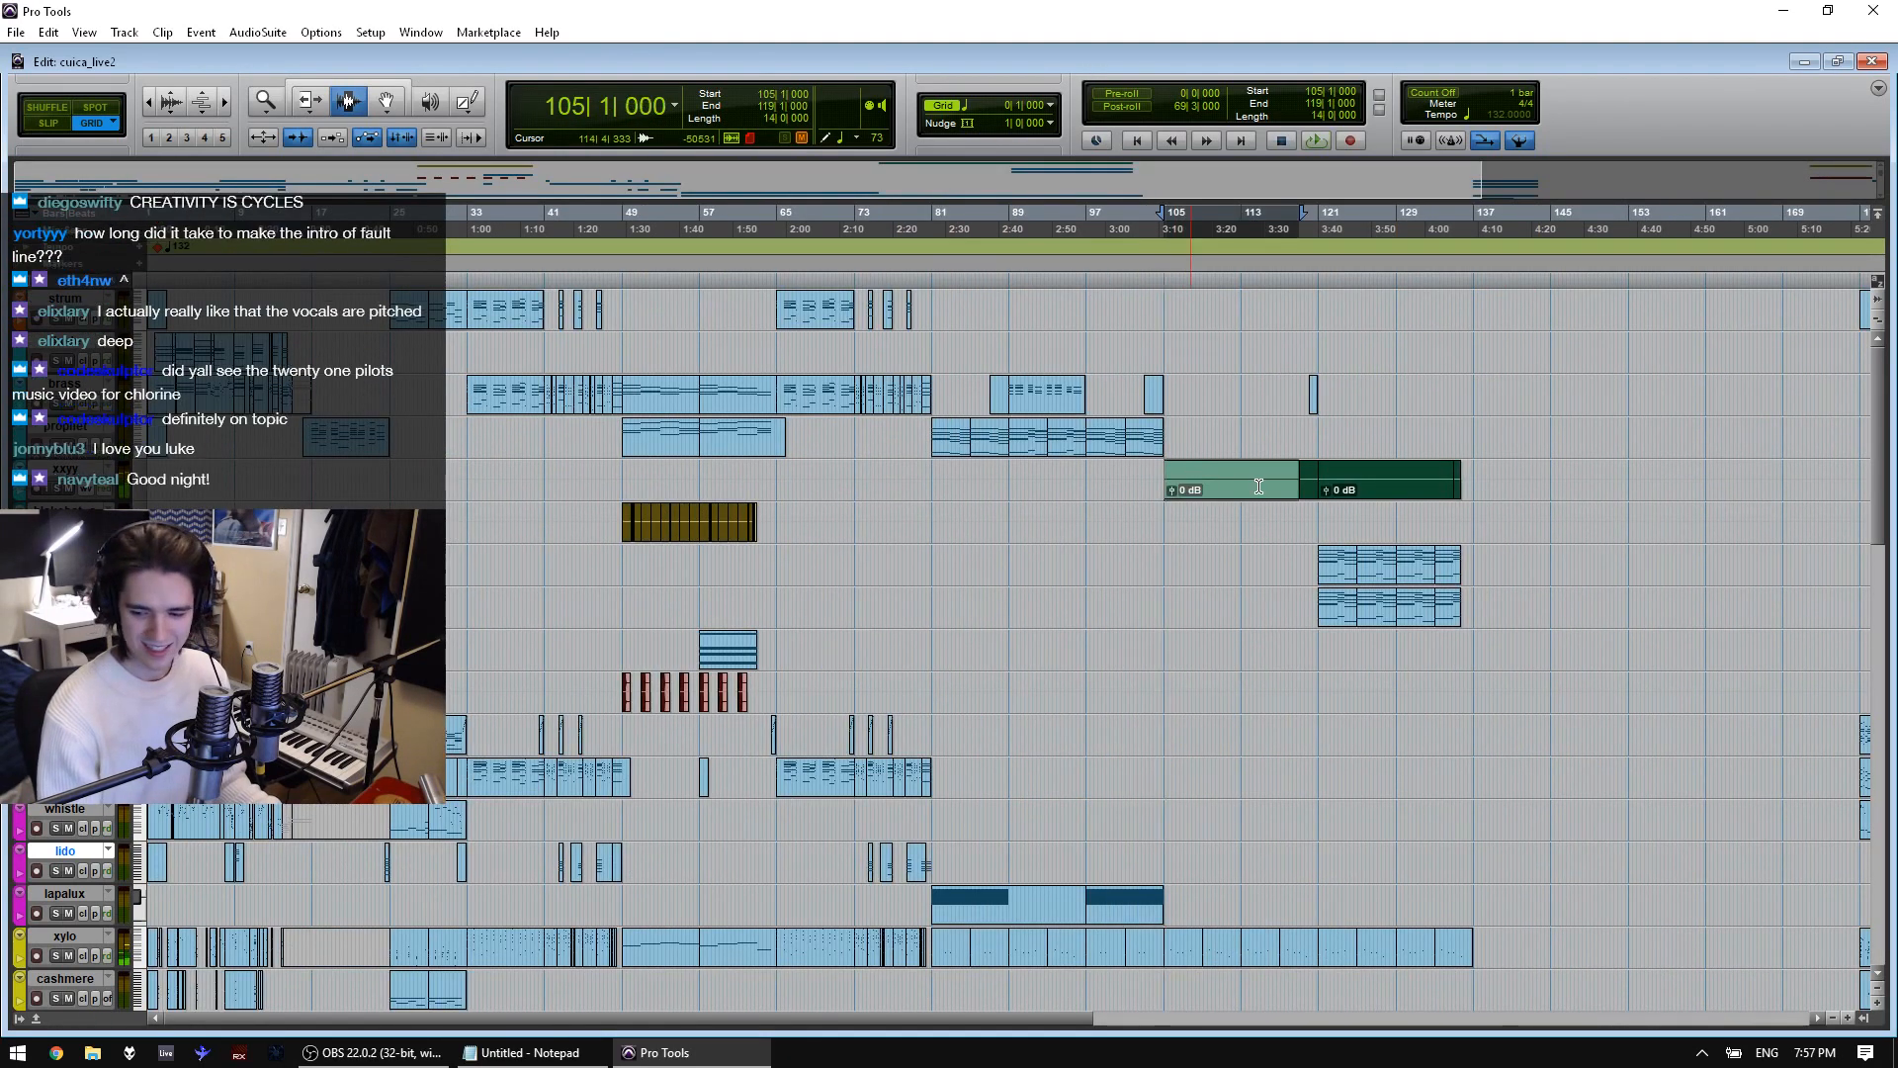
Quit Pro Tools, closing the cuica_live2 session
{"action": "scroll", "coordinate": [475, 838], "scroll_direction": "down", "scroll_amount": 15}
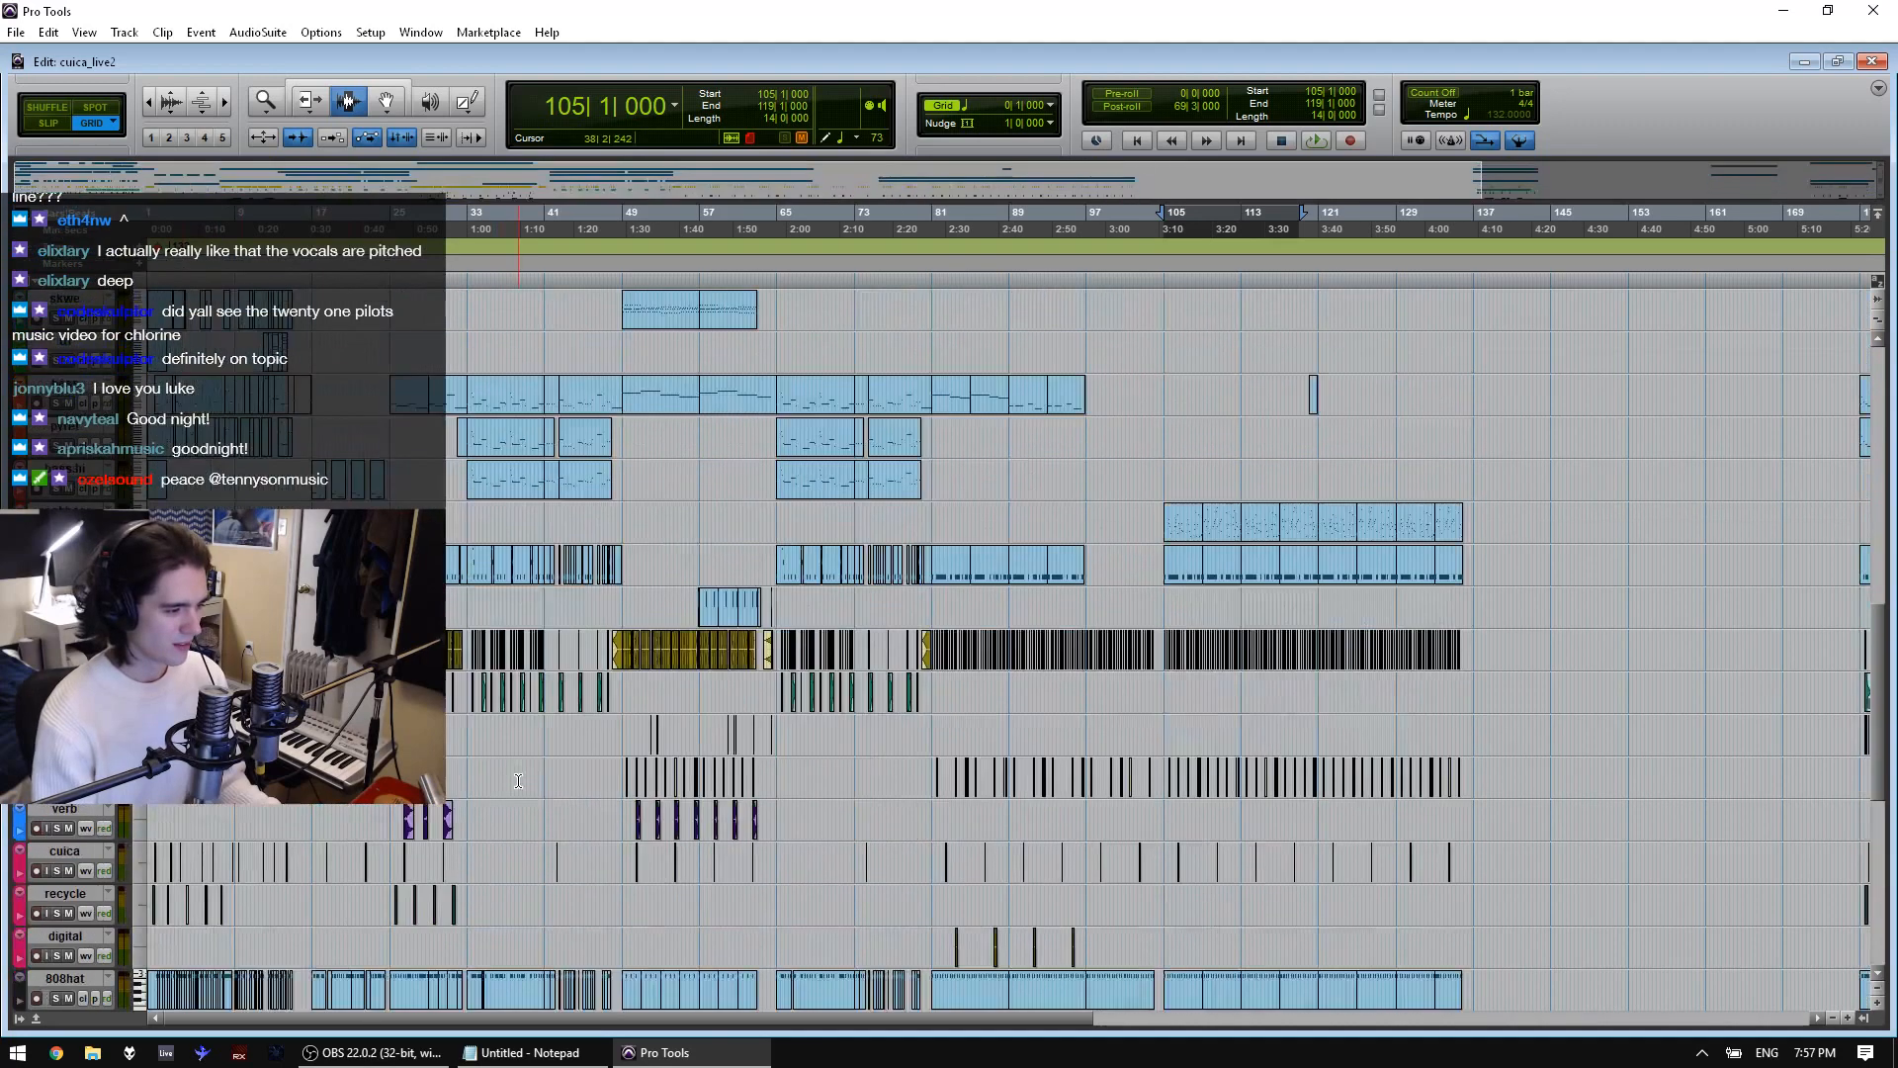
{"action": "left_click", "coordinate": [10, 31]}
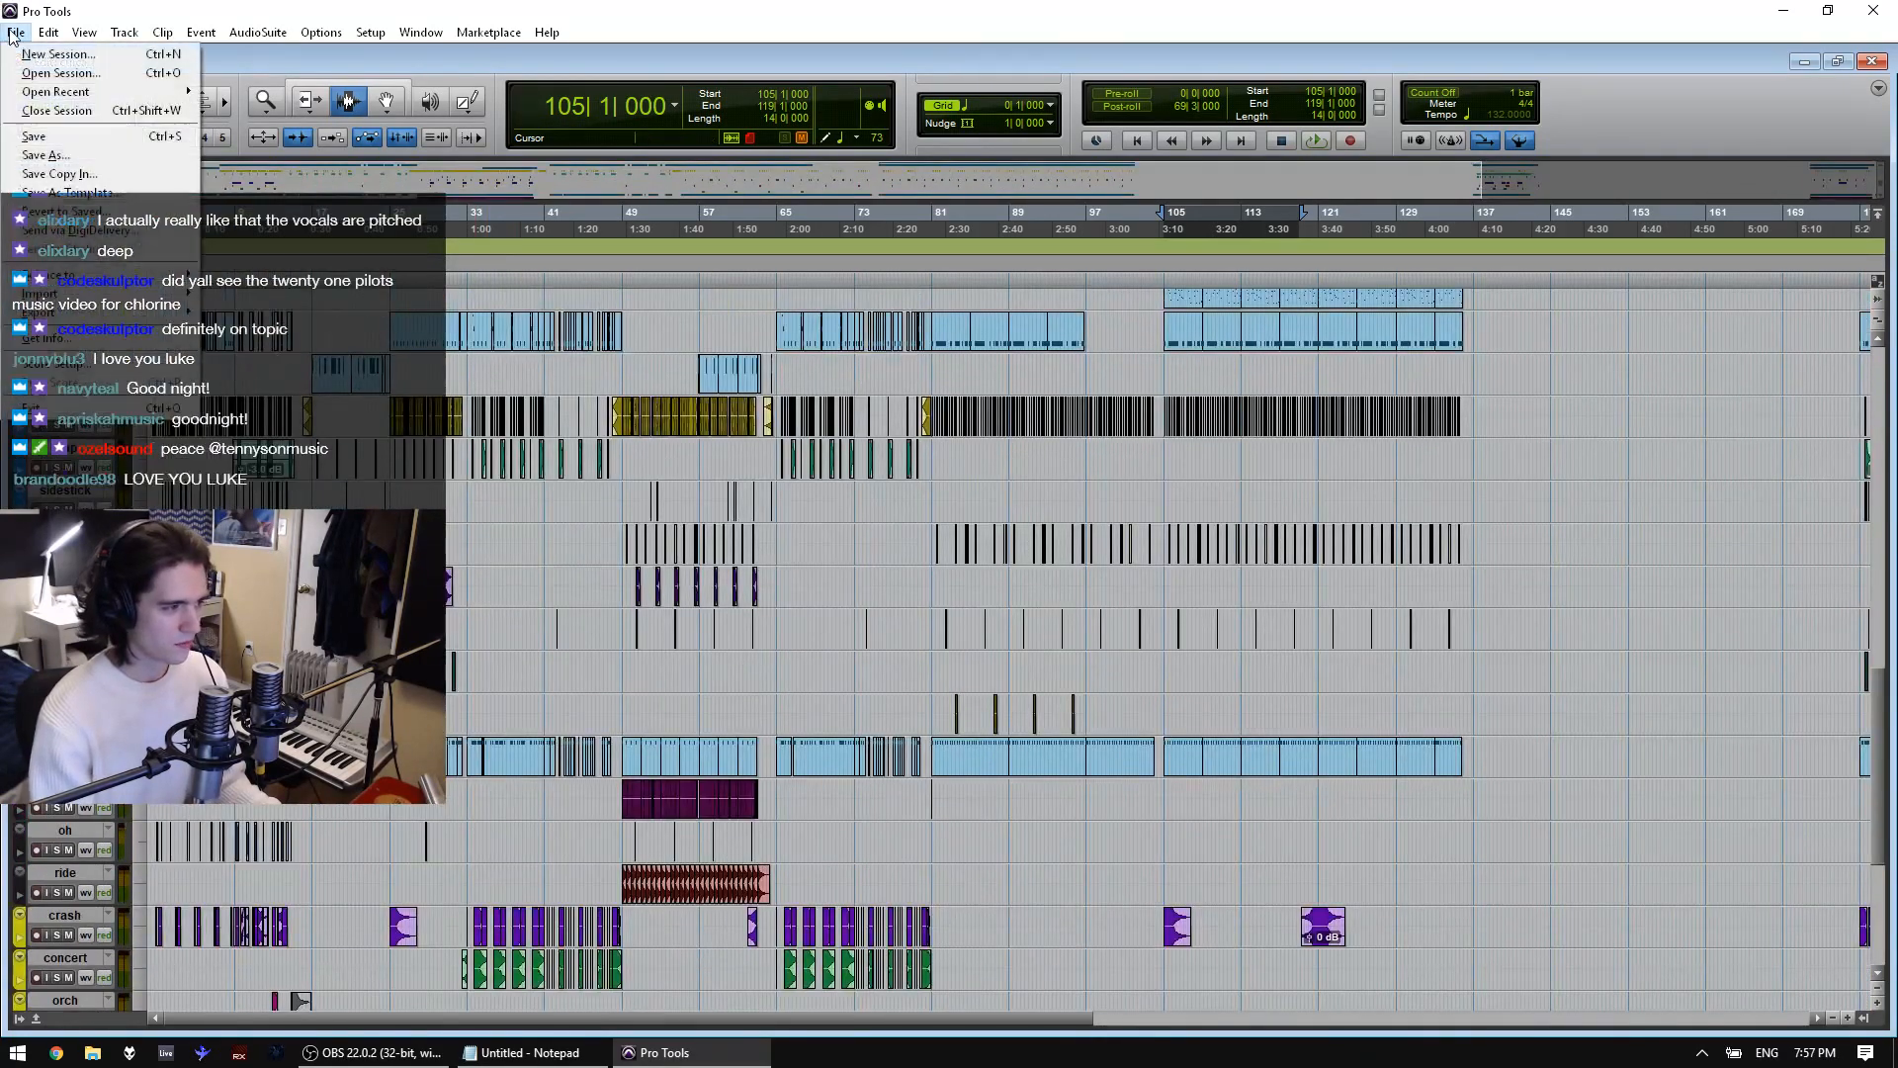
{"action": "left_click", "coordinate": [93, 401]}
{"action": "left_click", "coordinate": [879, 386]}
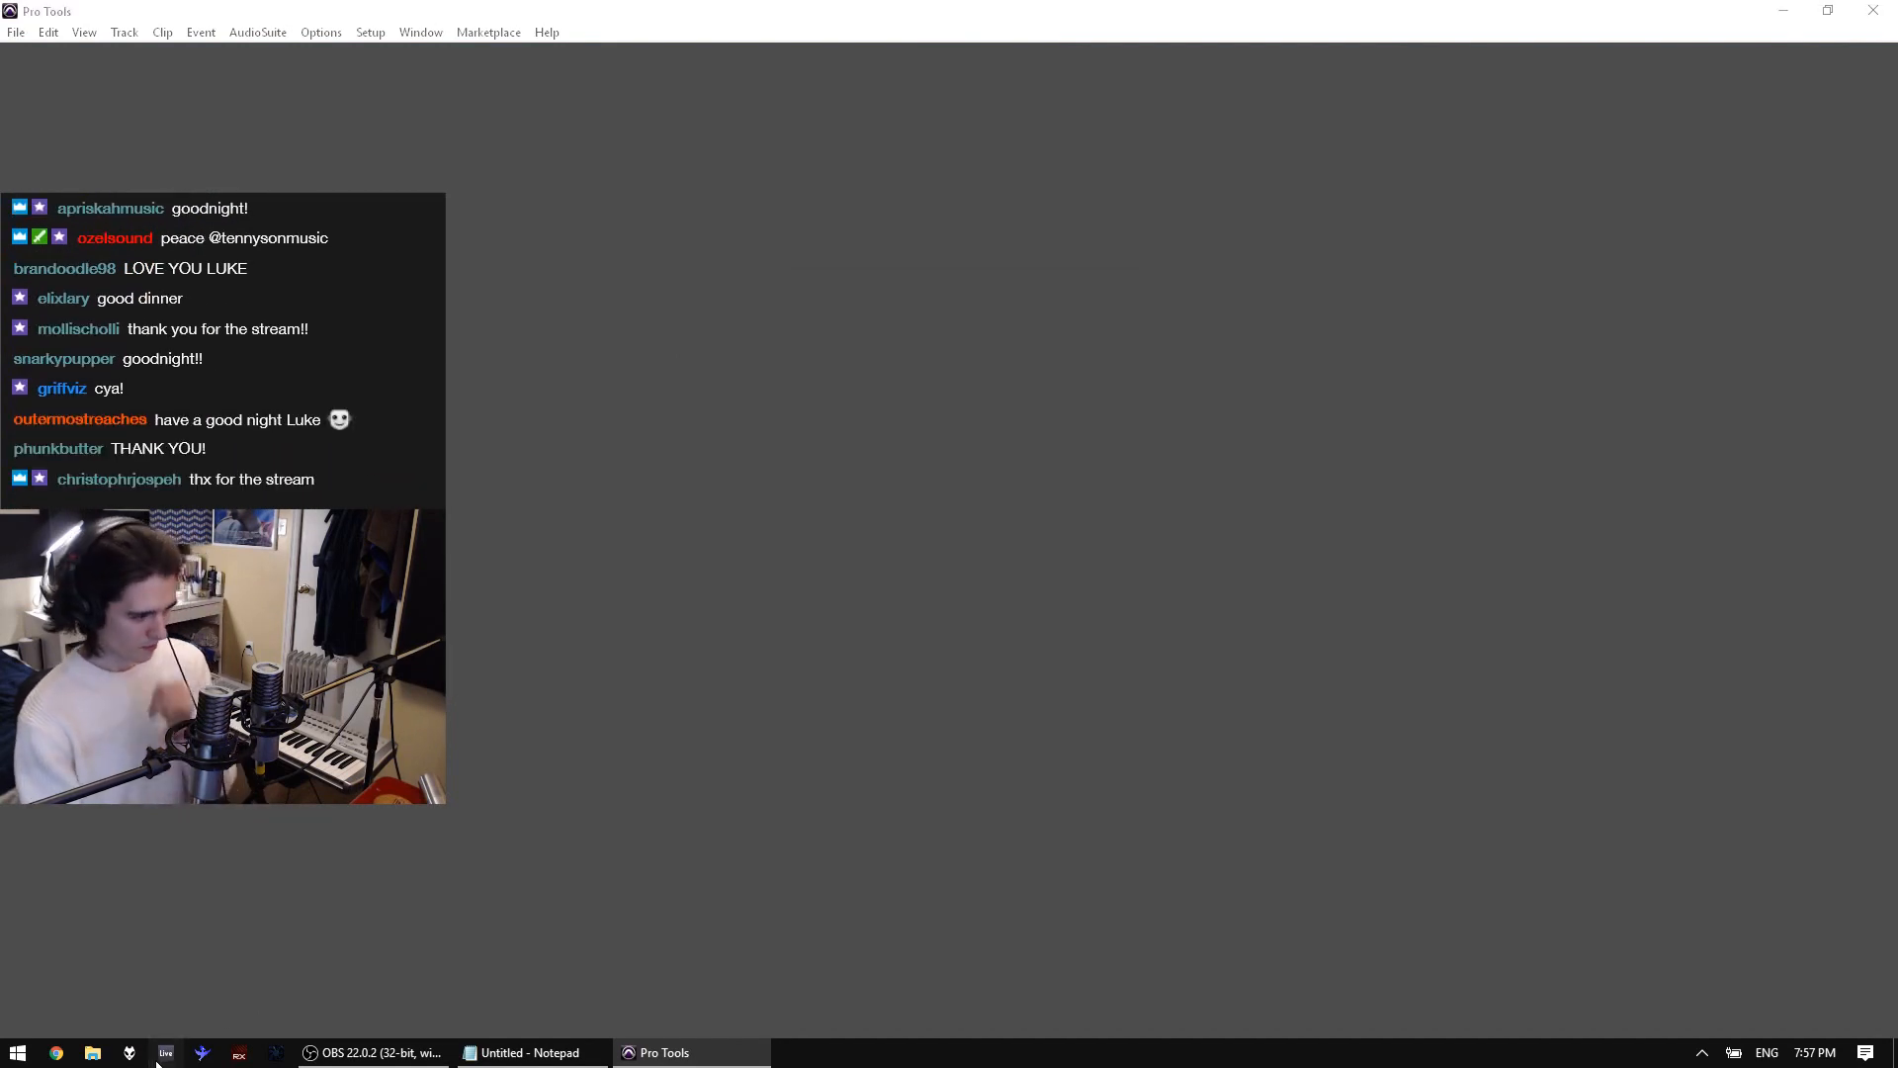
Launch Ableton Live and search all results in its browser for riser
{"action": "left_click", "coordinate": [158, 1058]}
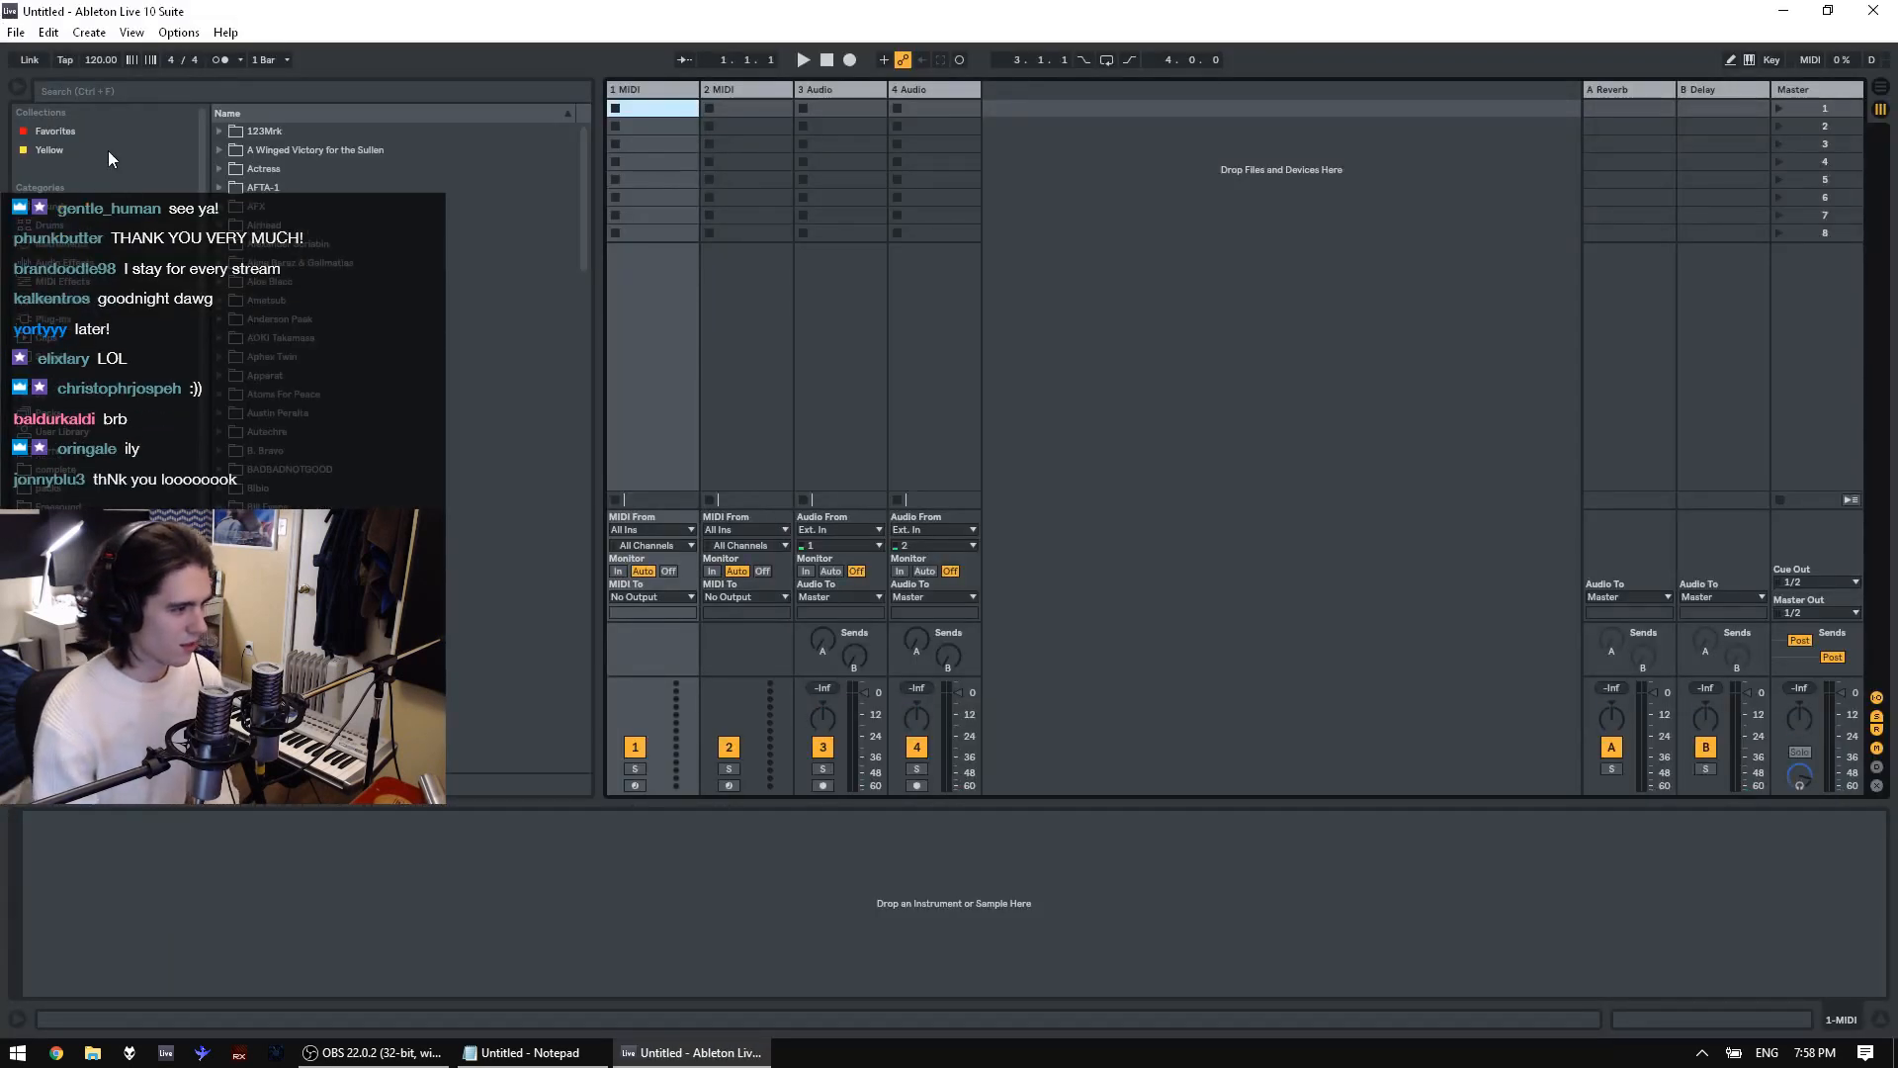
{"action": "left_click", "coordinate": [99, 93]}
{"action": "type", "text": "rider"}
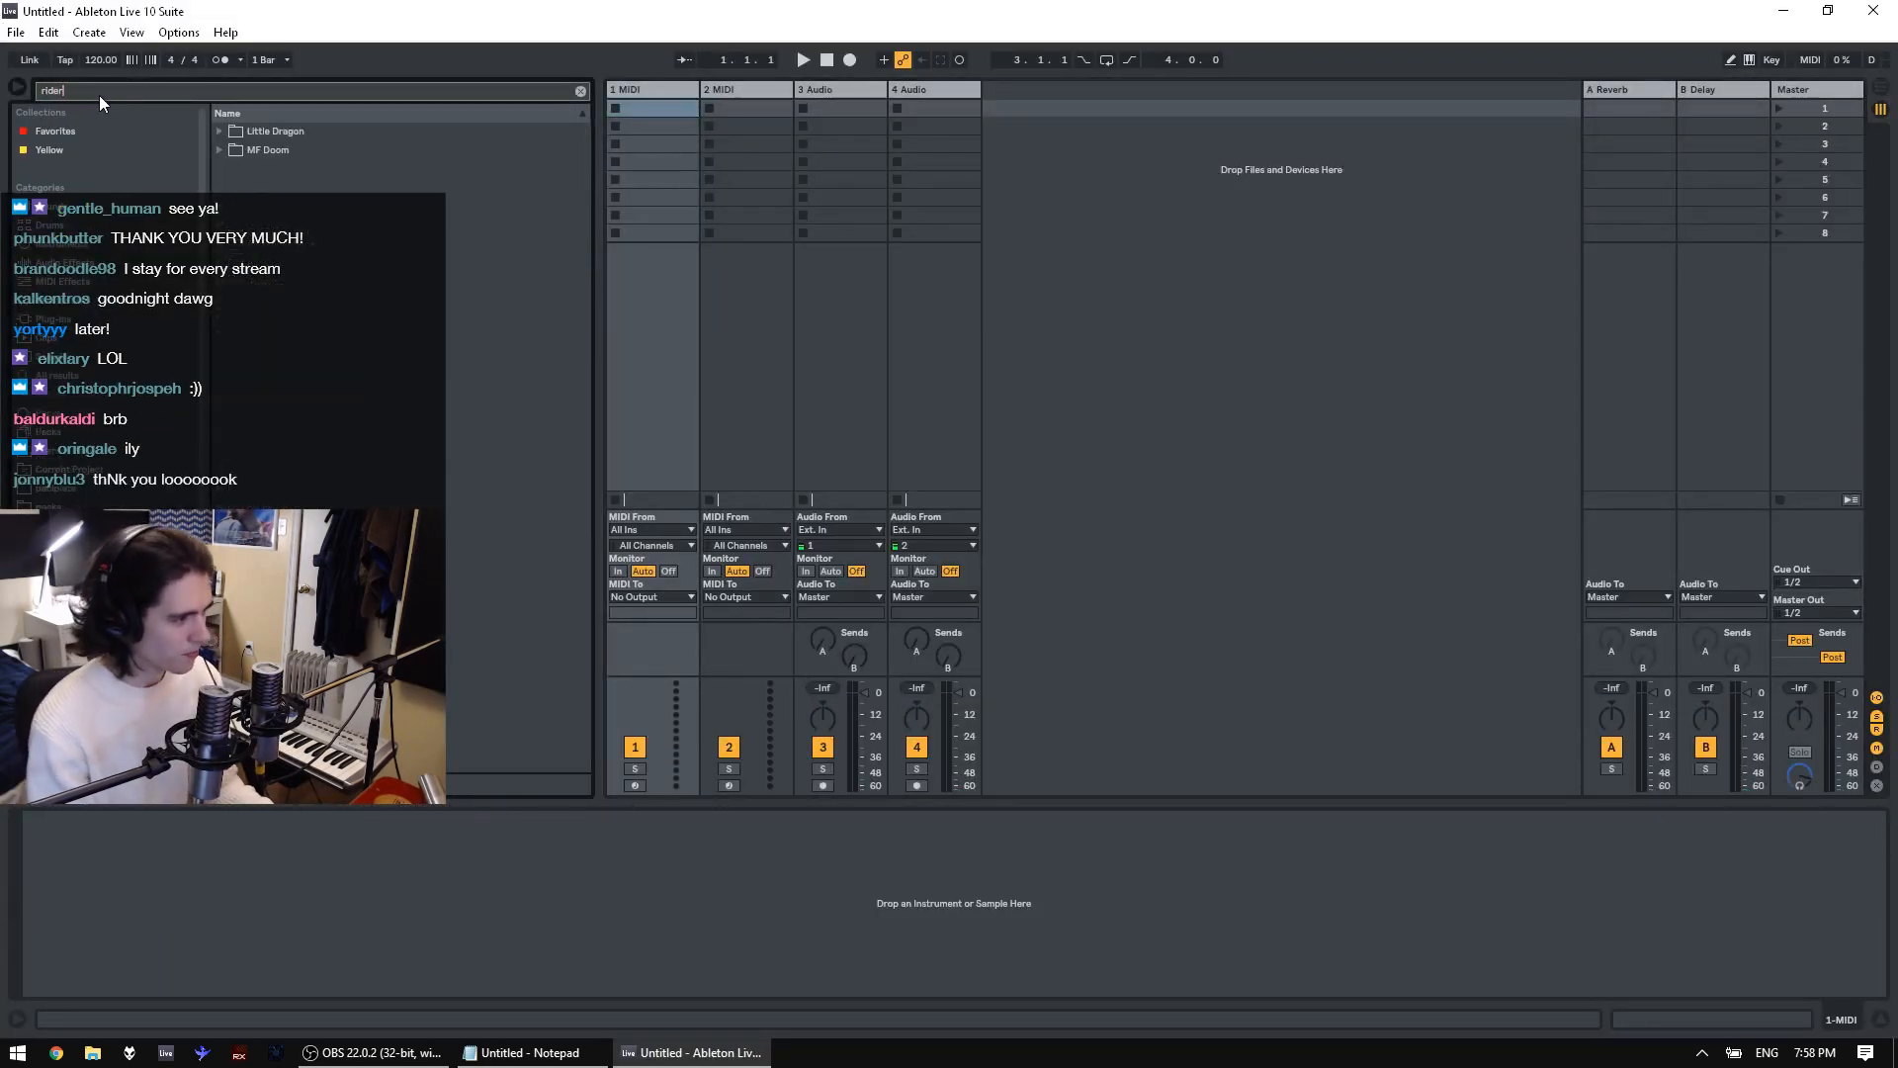
{"action": "left_click", "coordinate": [62, 375]}
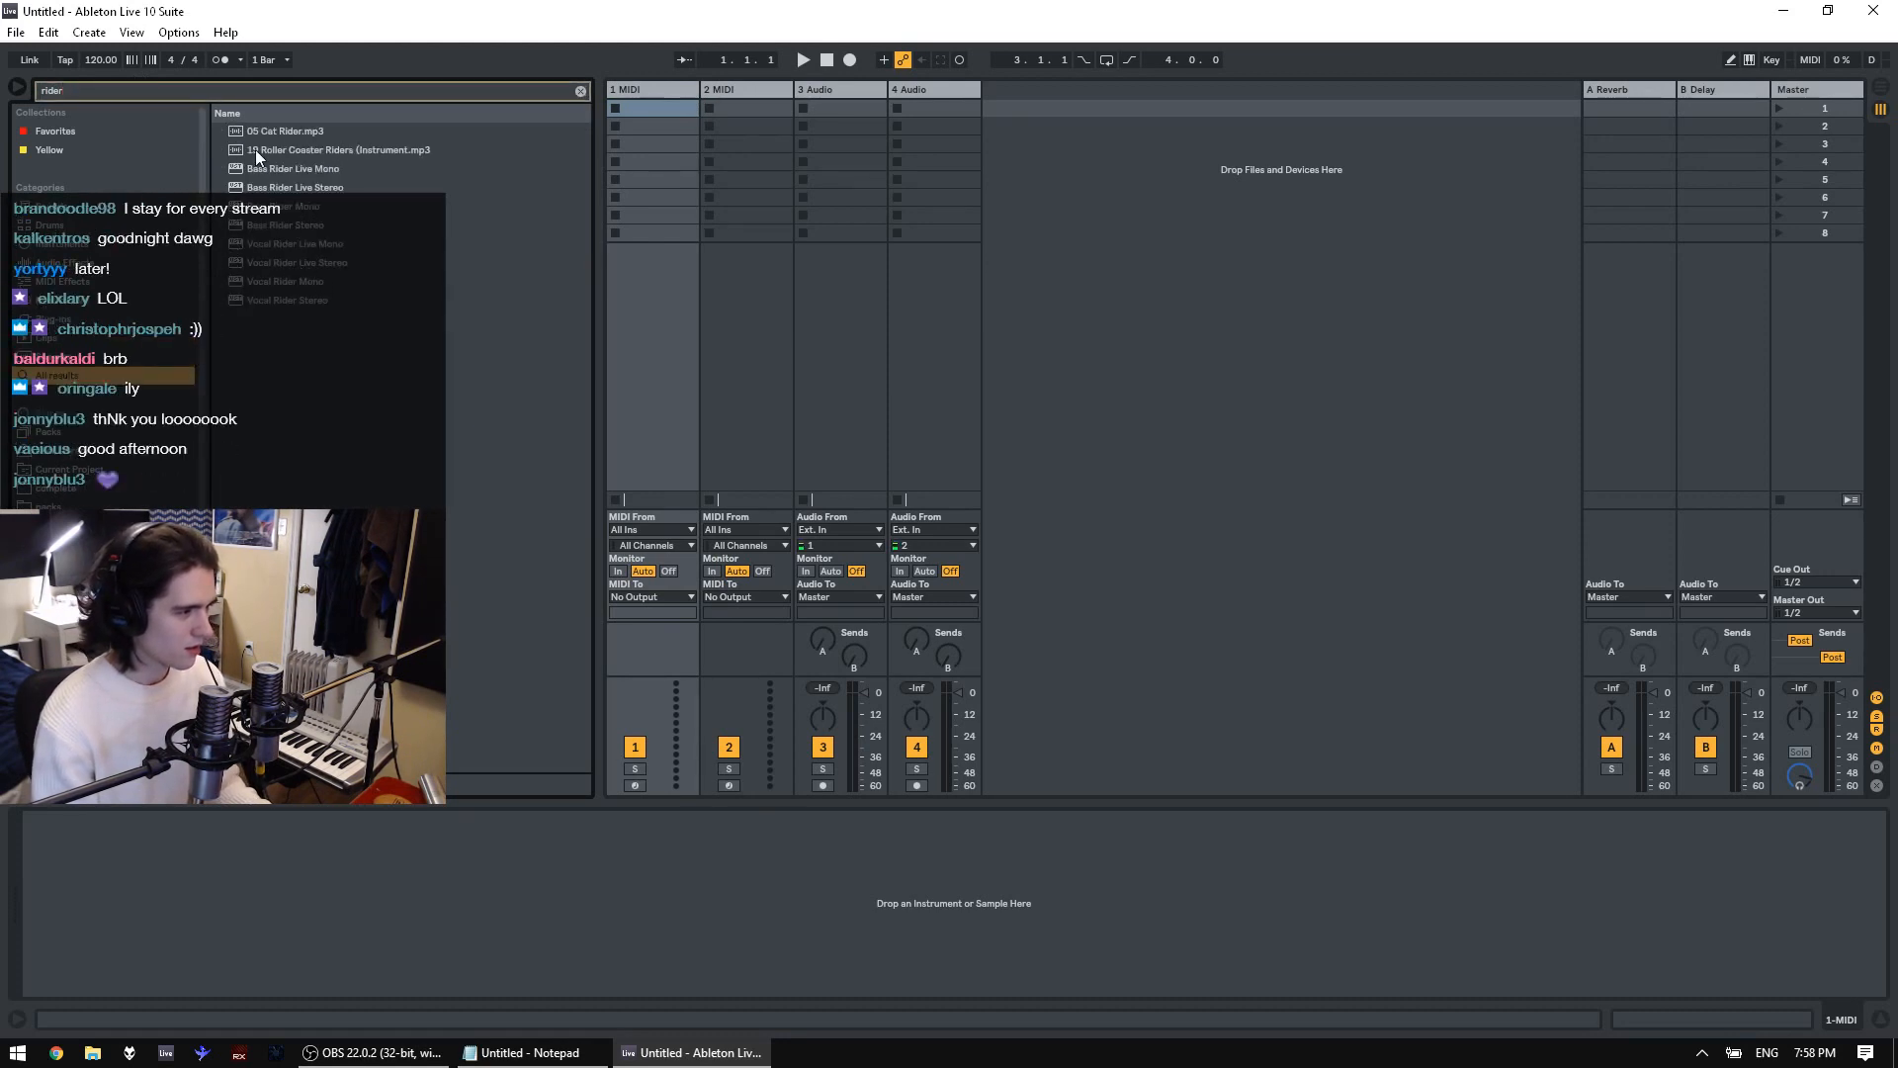
{"action": "left_click", "coordinate": [71, 93]}
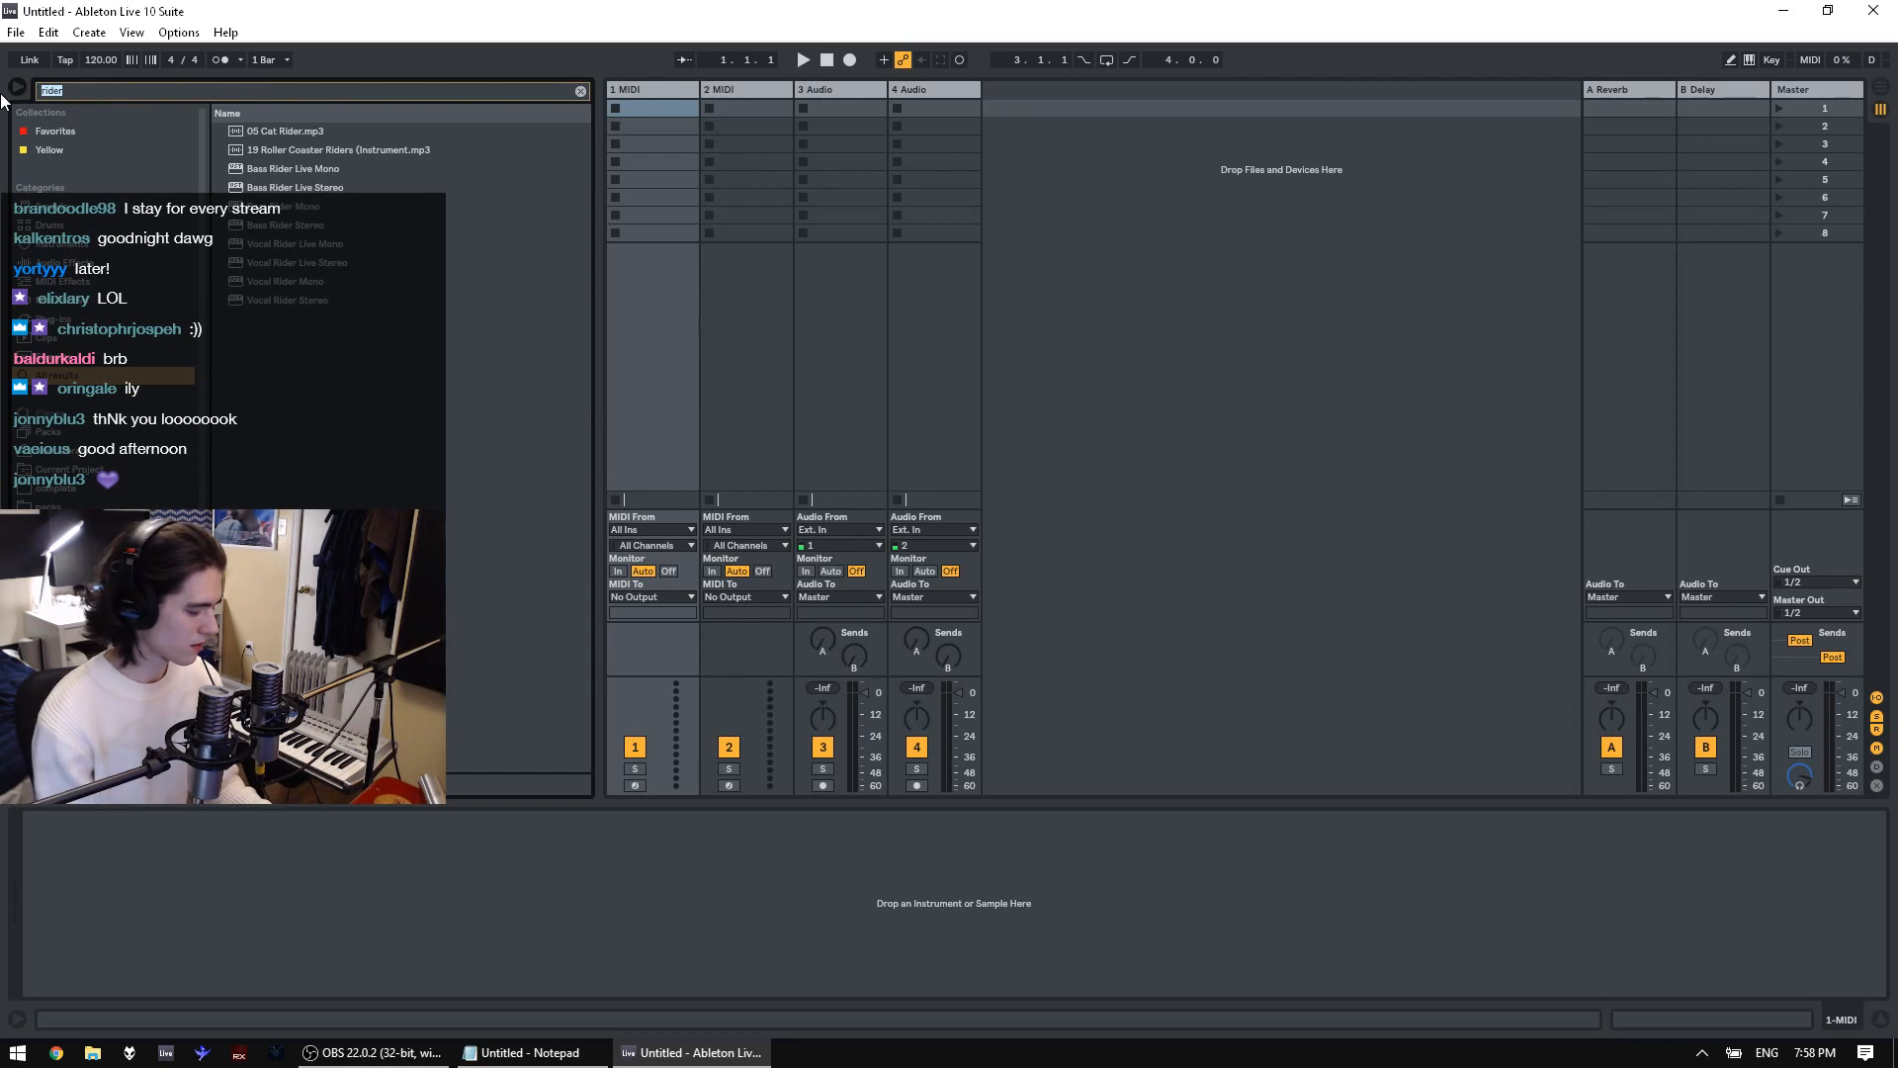
{"action": "type", "text": "riser"}
Audition the samples FX Riser 002 Boi 1 da.wav, FX Riser 003 Puttin On.wav and sp_fx100_riser.wav
{"action": "left_click", "coordinate": [320, 170]}
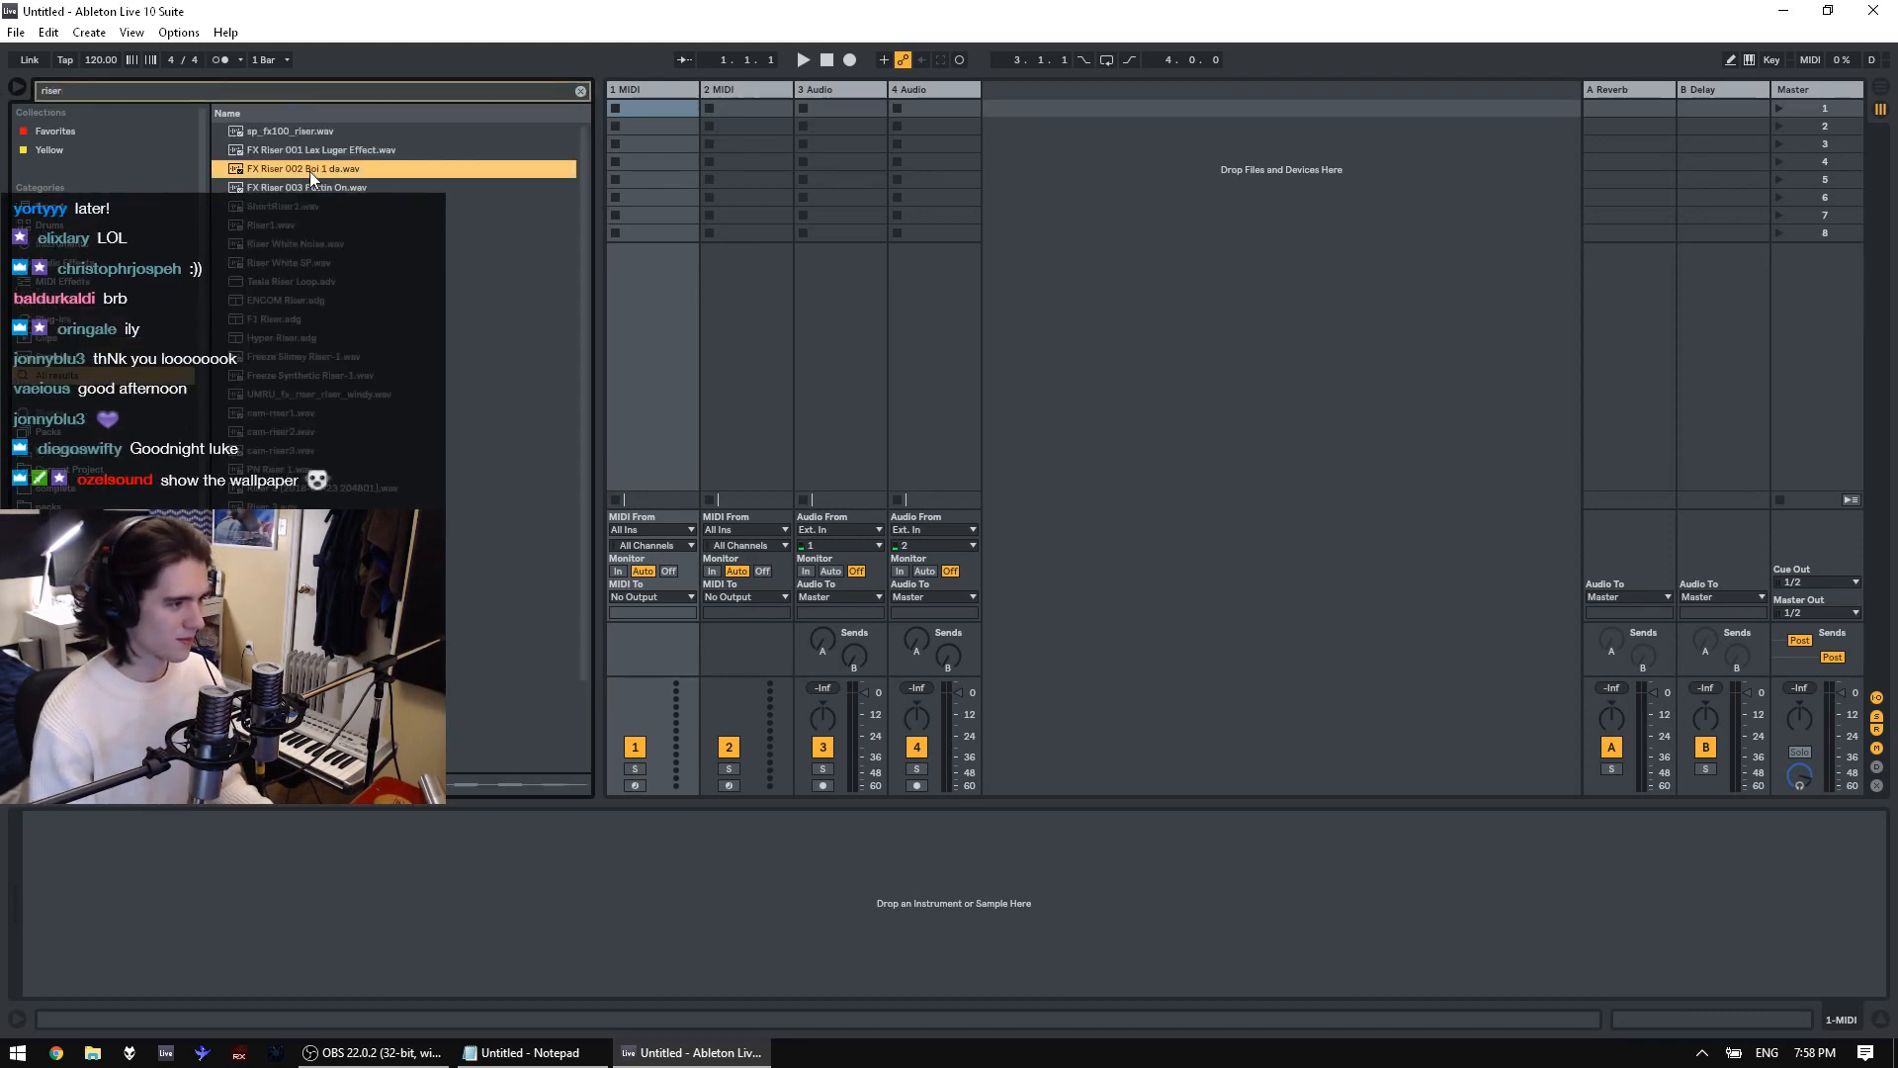
{"action": "left_click", "coordinate": [295, 190]}
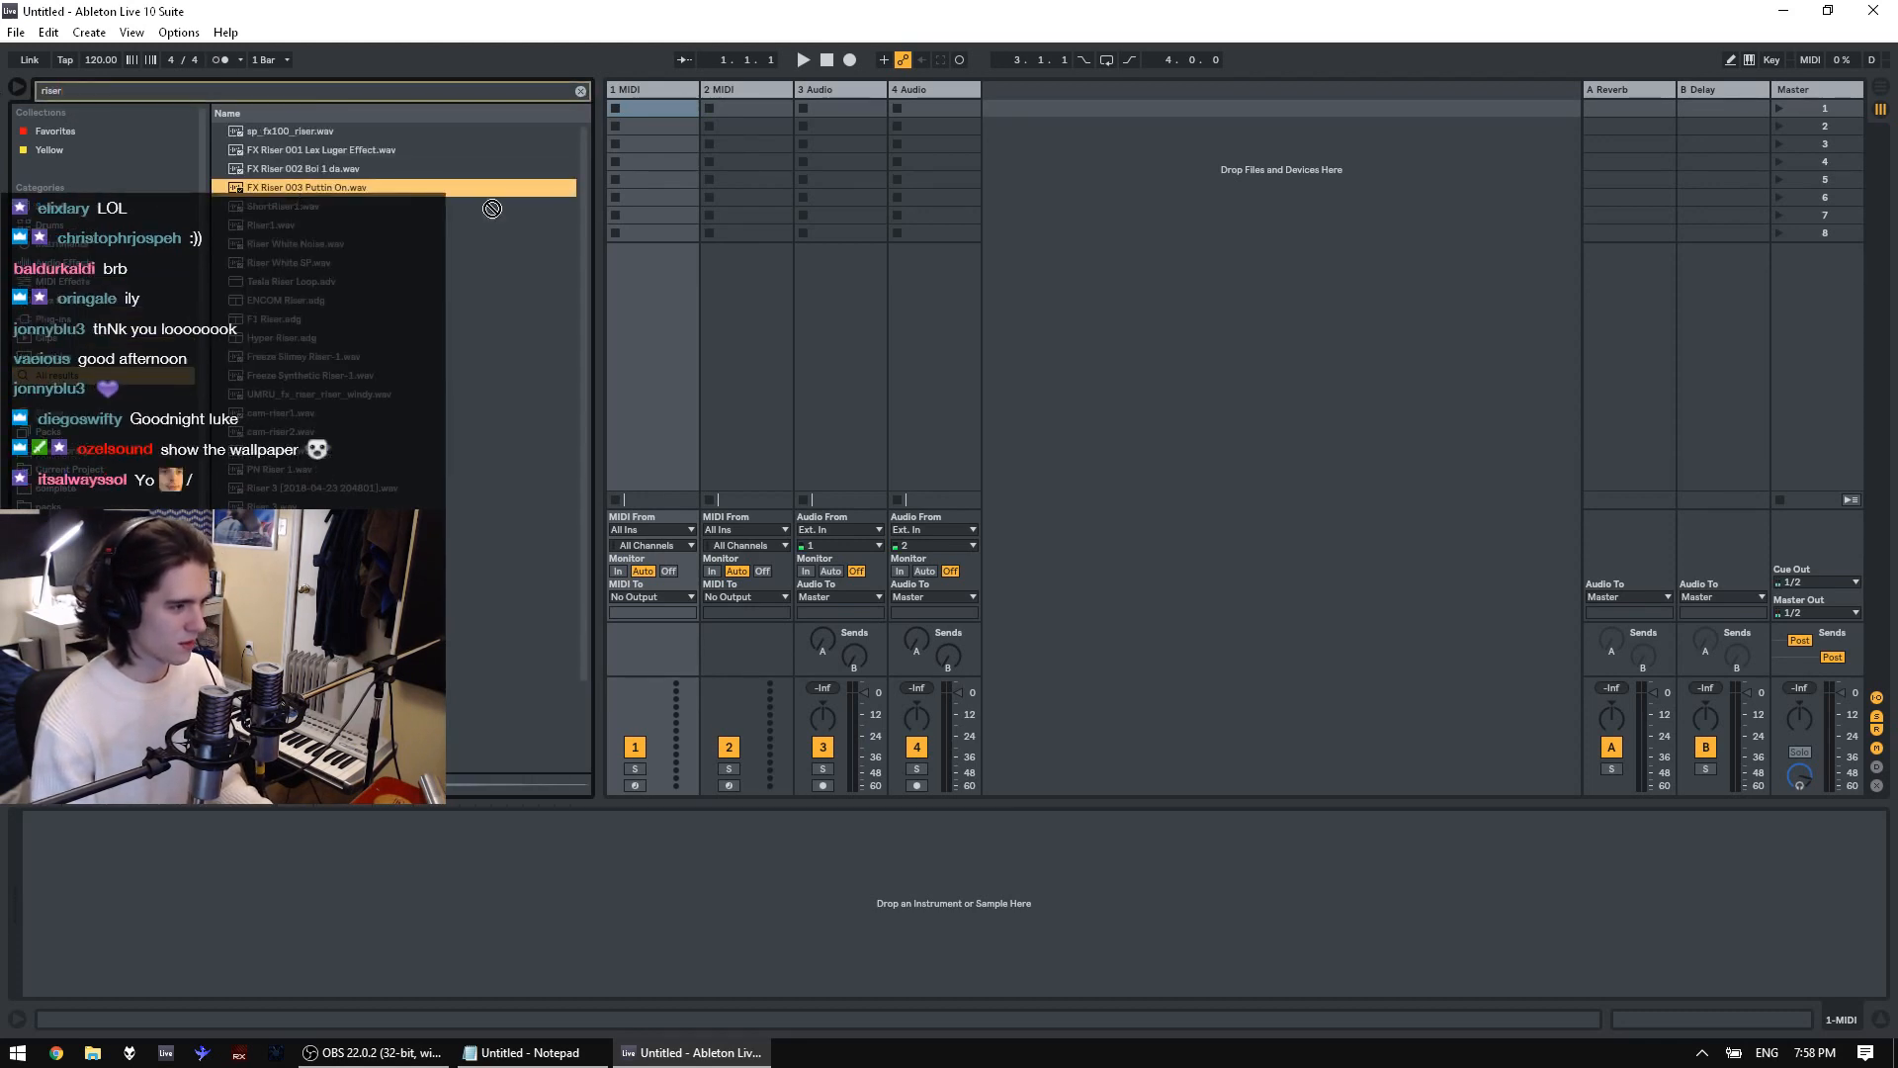
{"action": "left_click", "coordinate": [296, 140]}
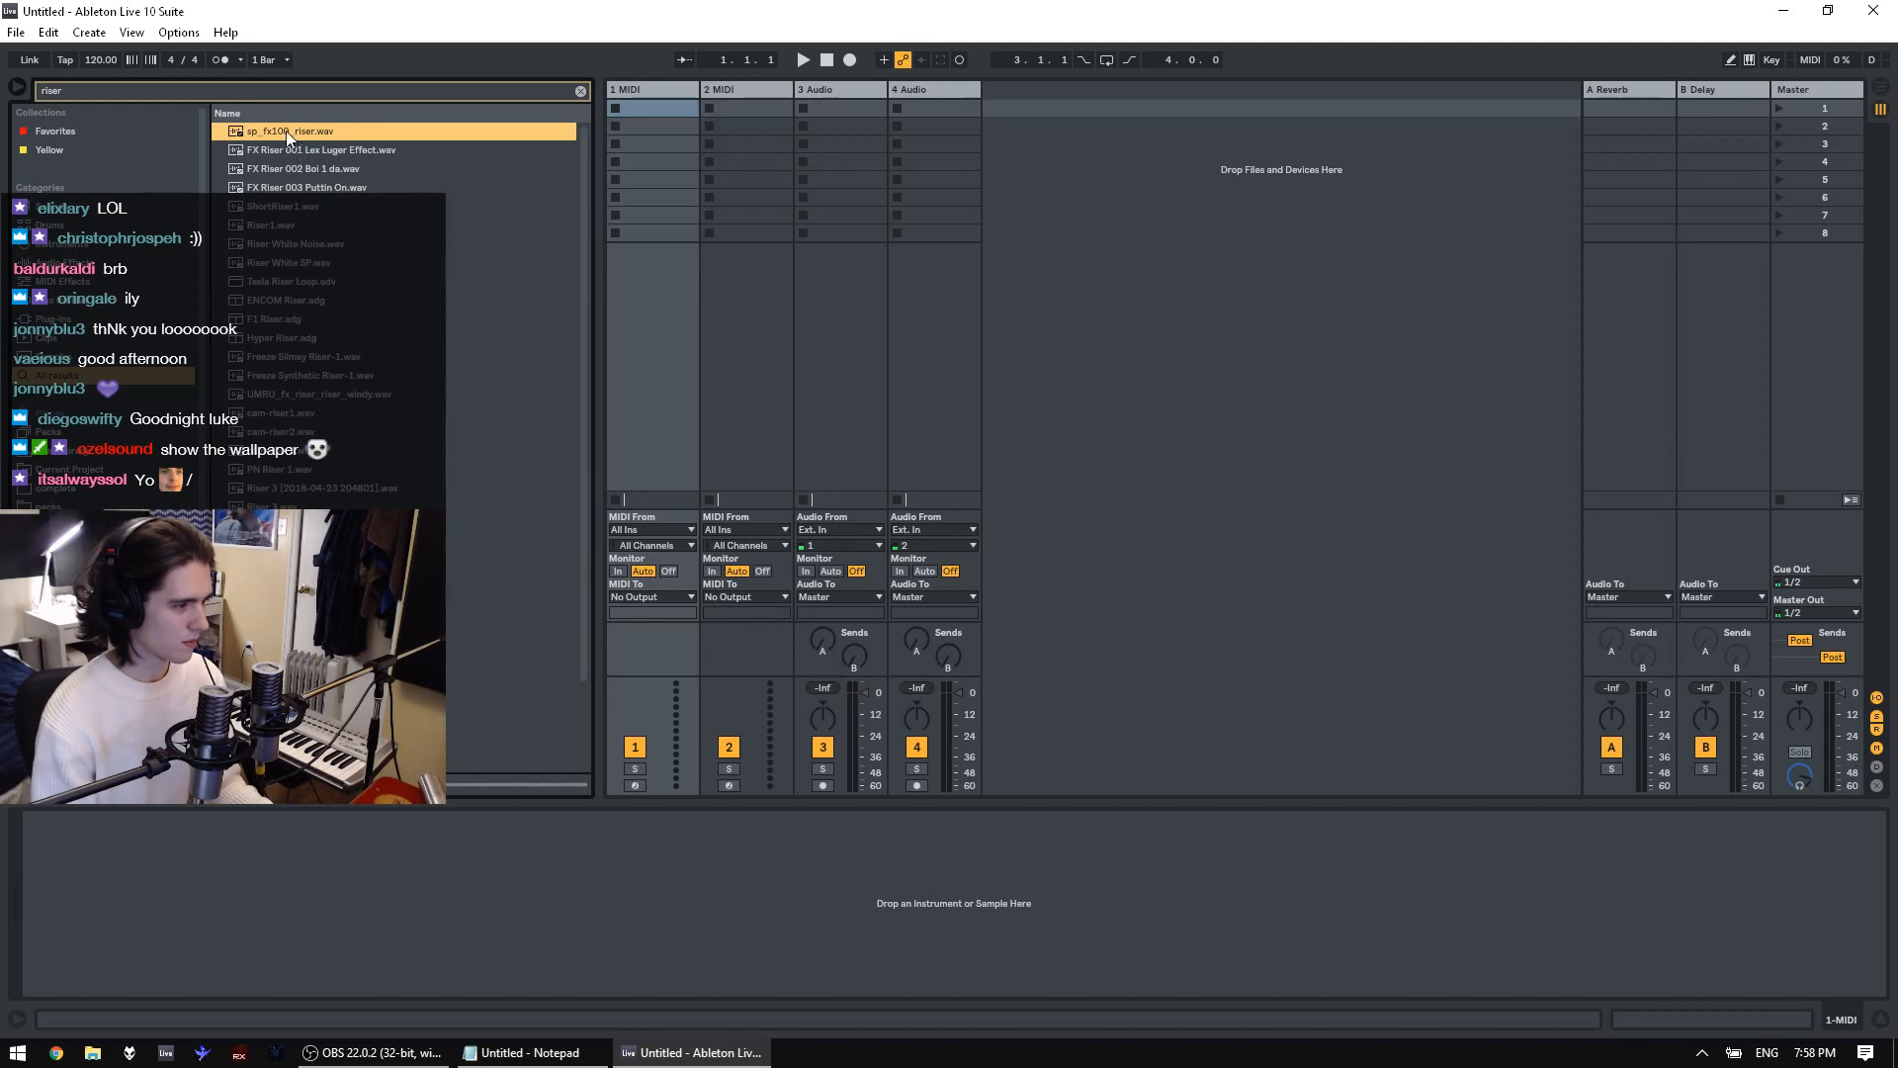
Load sp_fx100_riser.wav onto the first track at bar 1, play it in the Arrangement View, and select the clip
{"action": "left_click_drag", "start_coordinate": [286, 130], "coordinate": [629, 194]}
{"action": "key", "text": "Tab"}
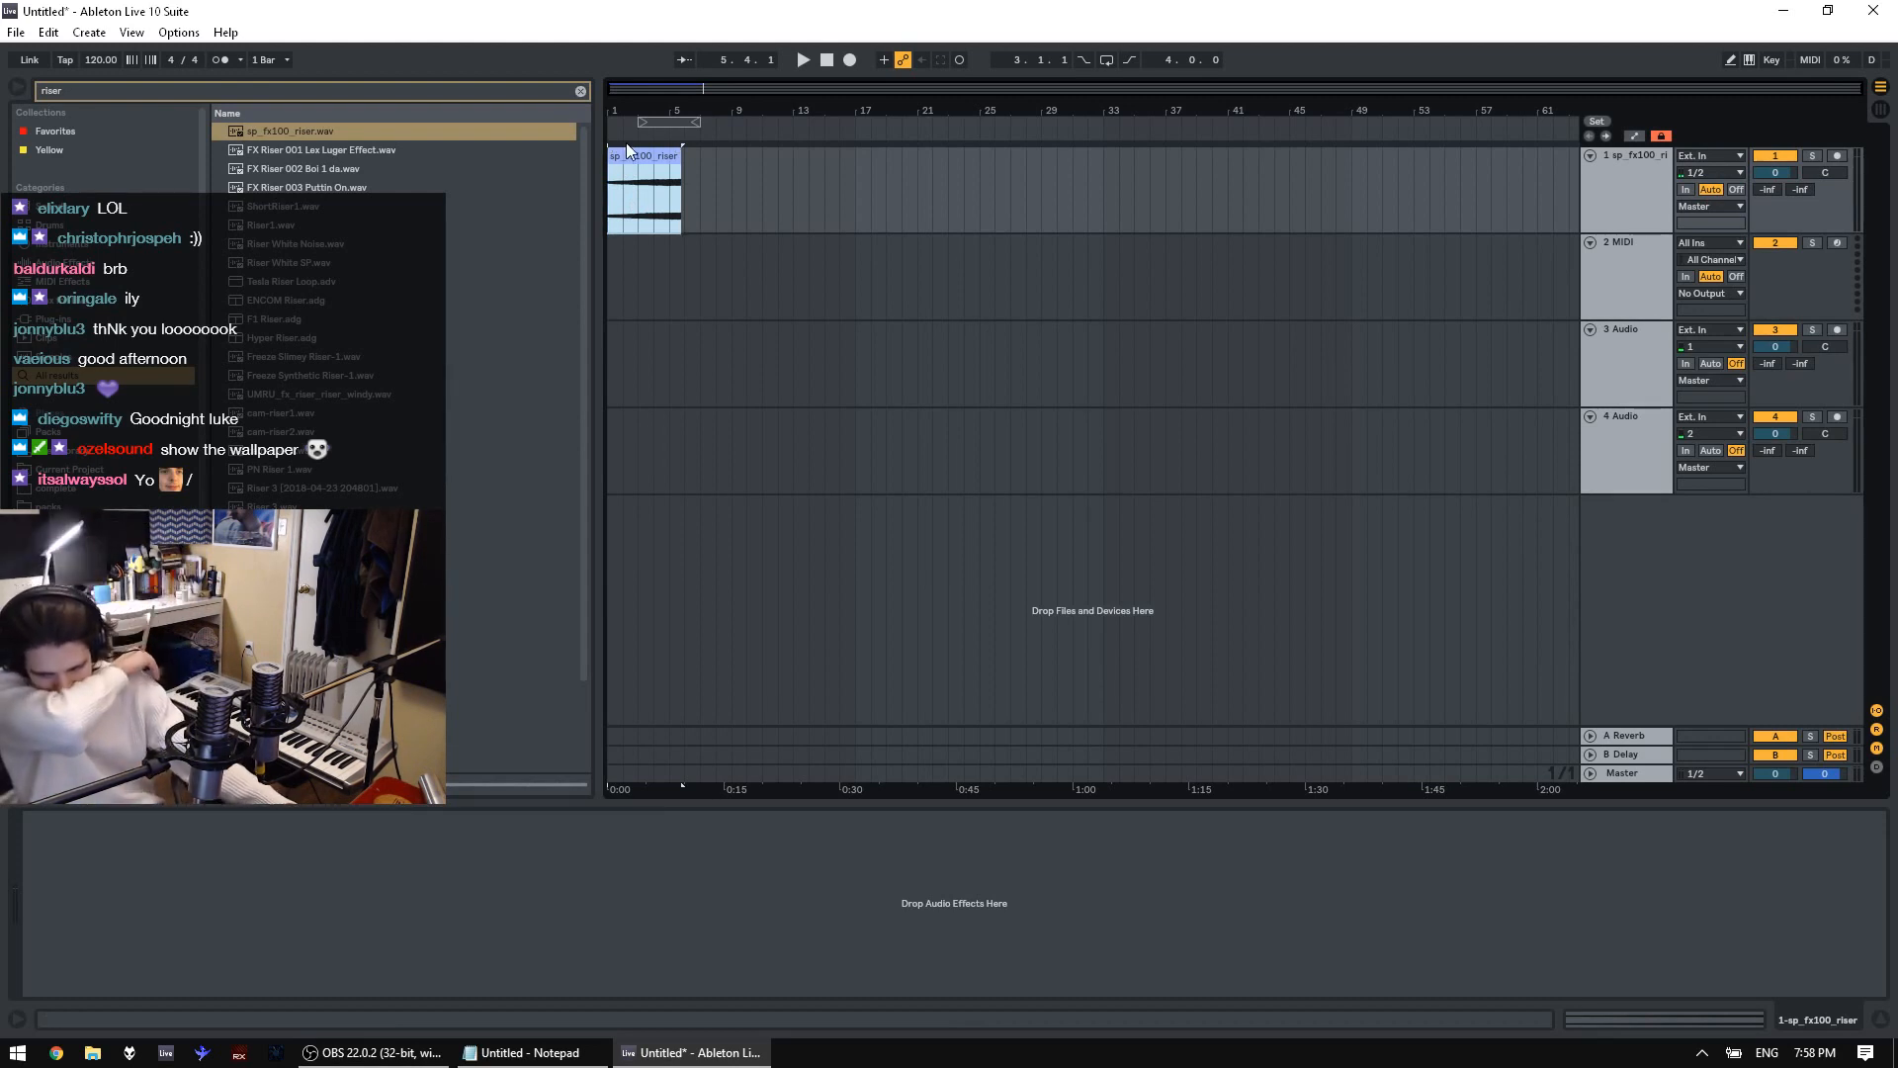
{"action": "key", "text": "space"}
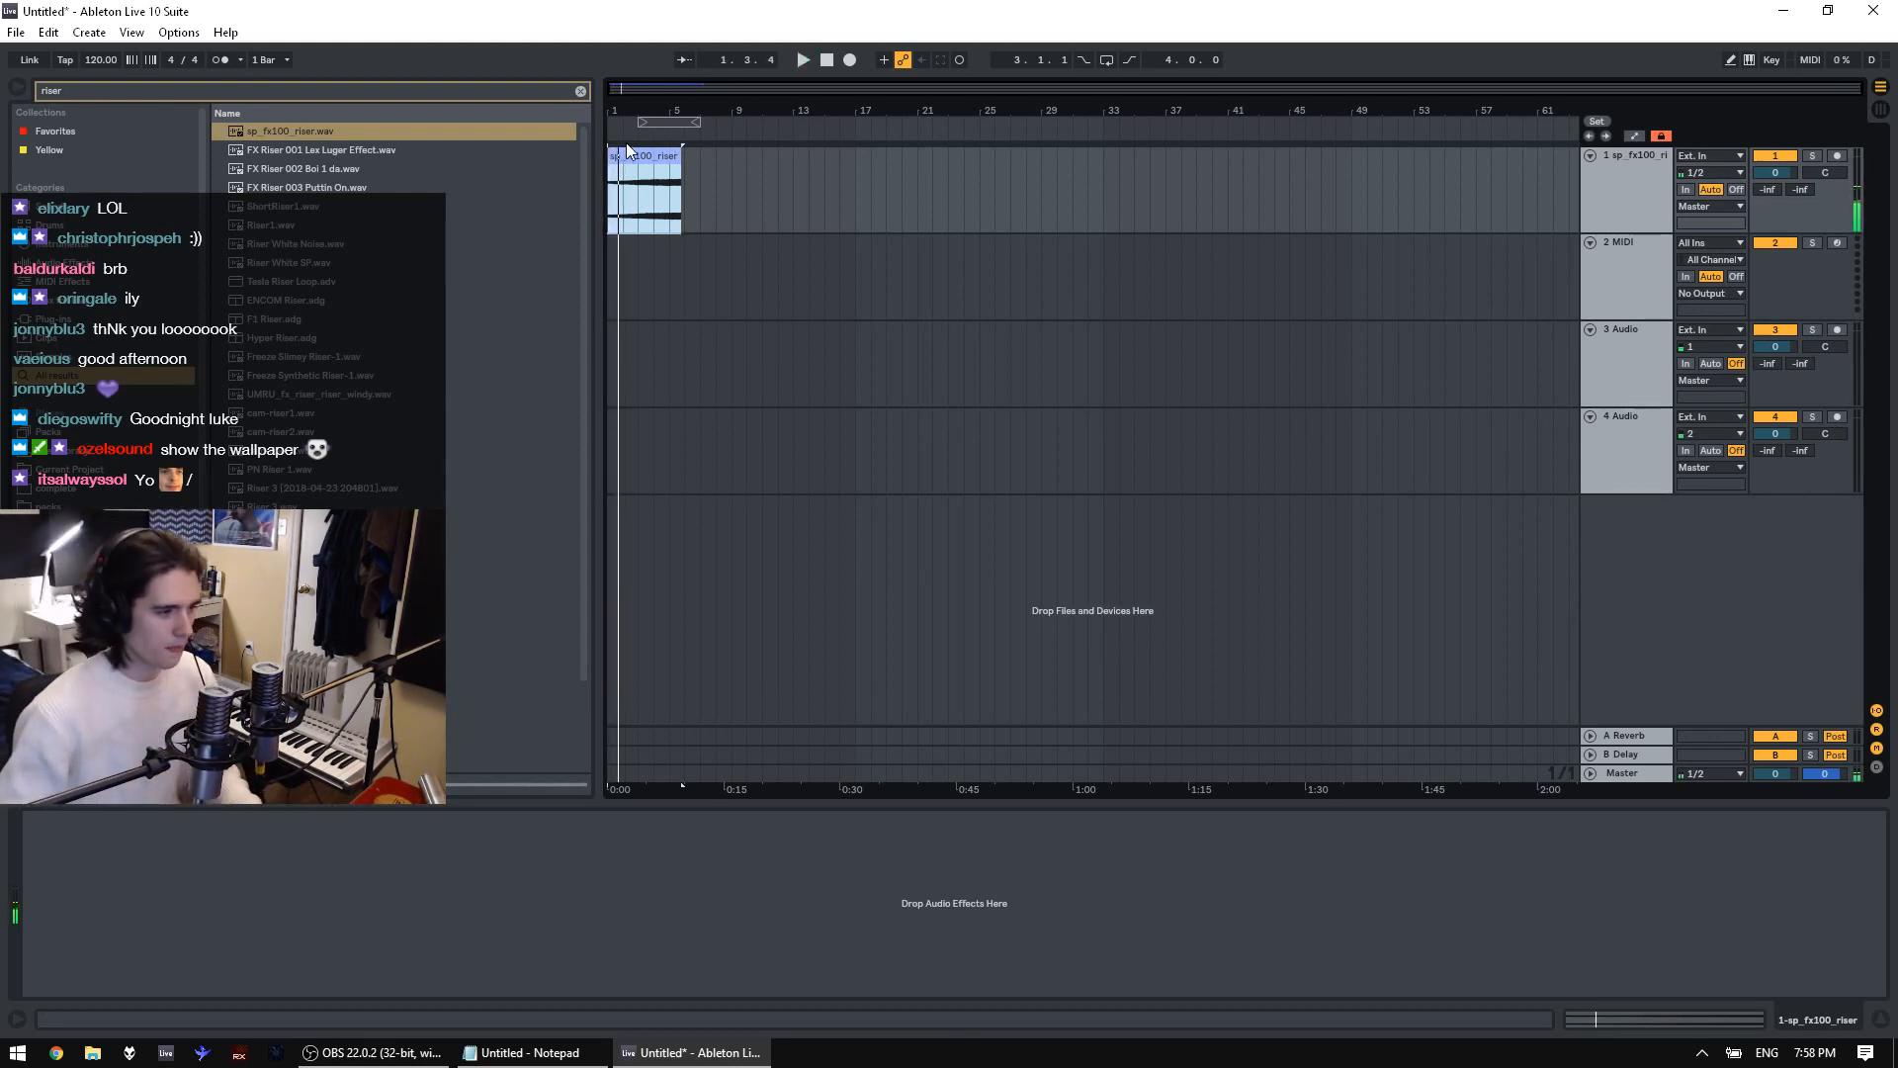
{"action": "left_click", "coordinate": [678, 155]}
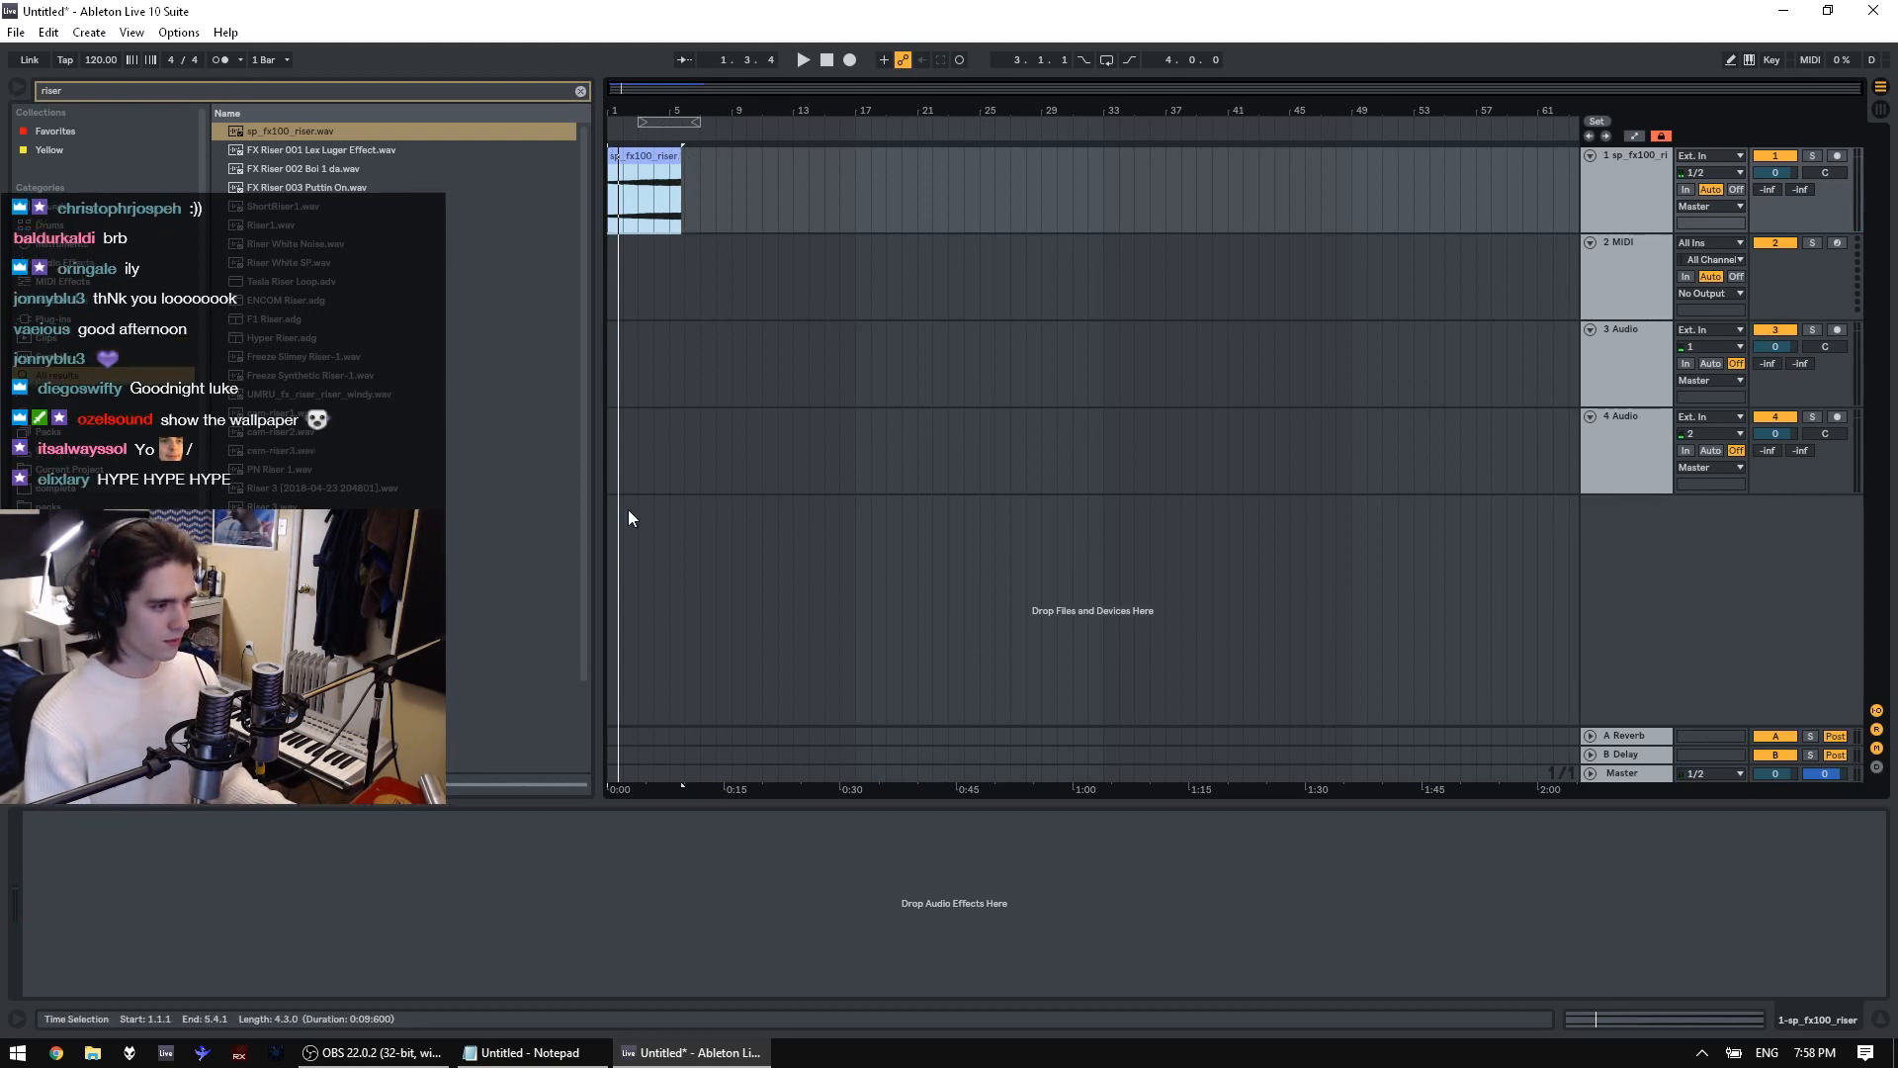
Bring up the OBS streaming controls and minimise the OBS window again
{"action": "left_click", "coordinate": [375, 1052]}
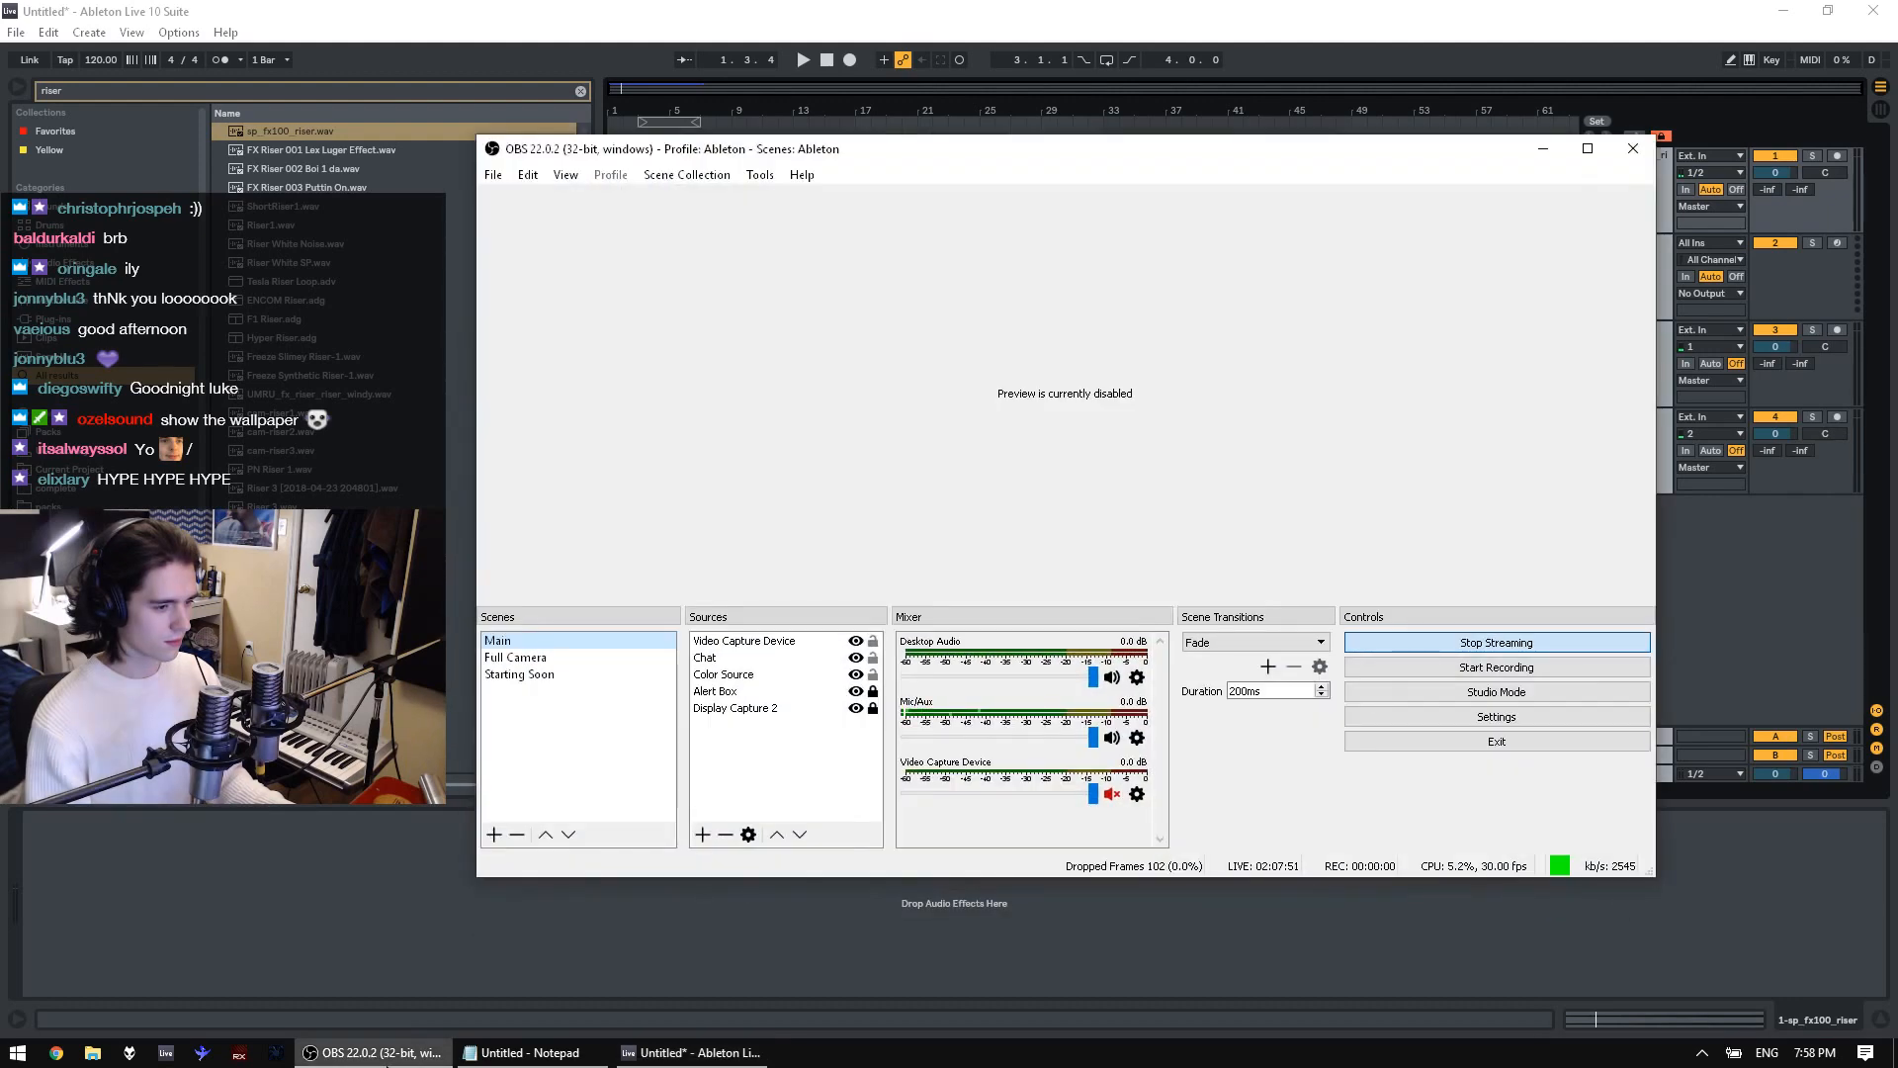
{"action": "left_click", "coordinate": [376, 1052]}
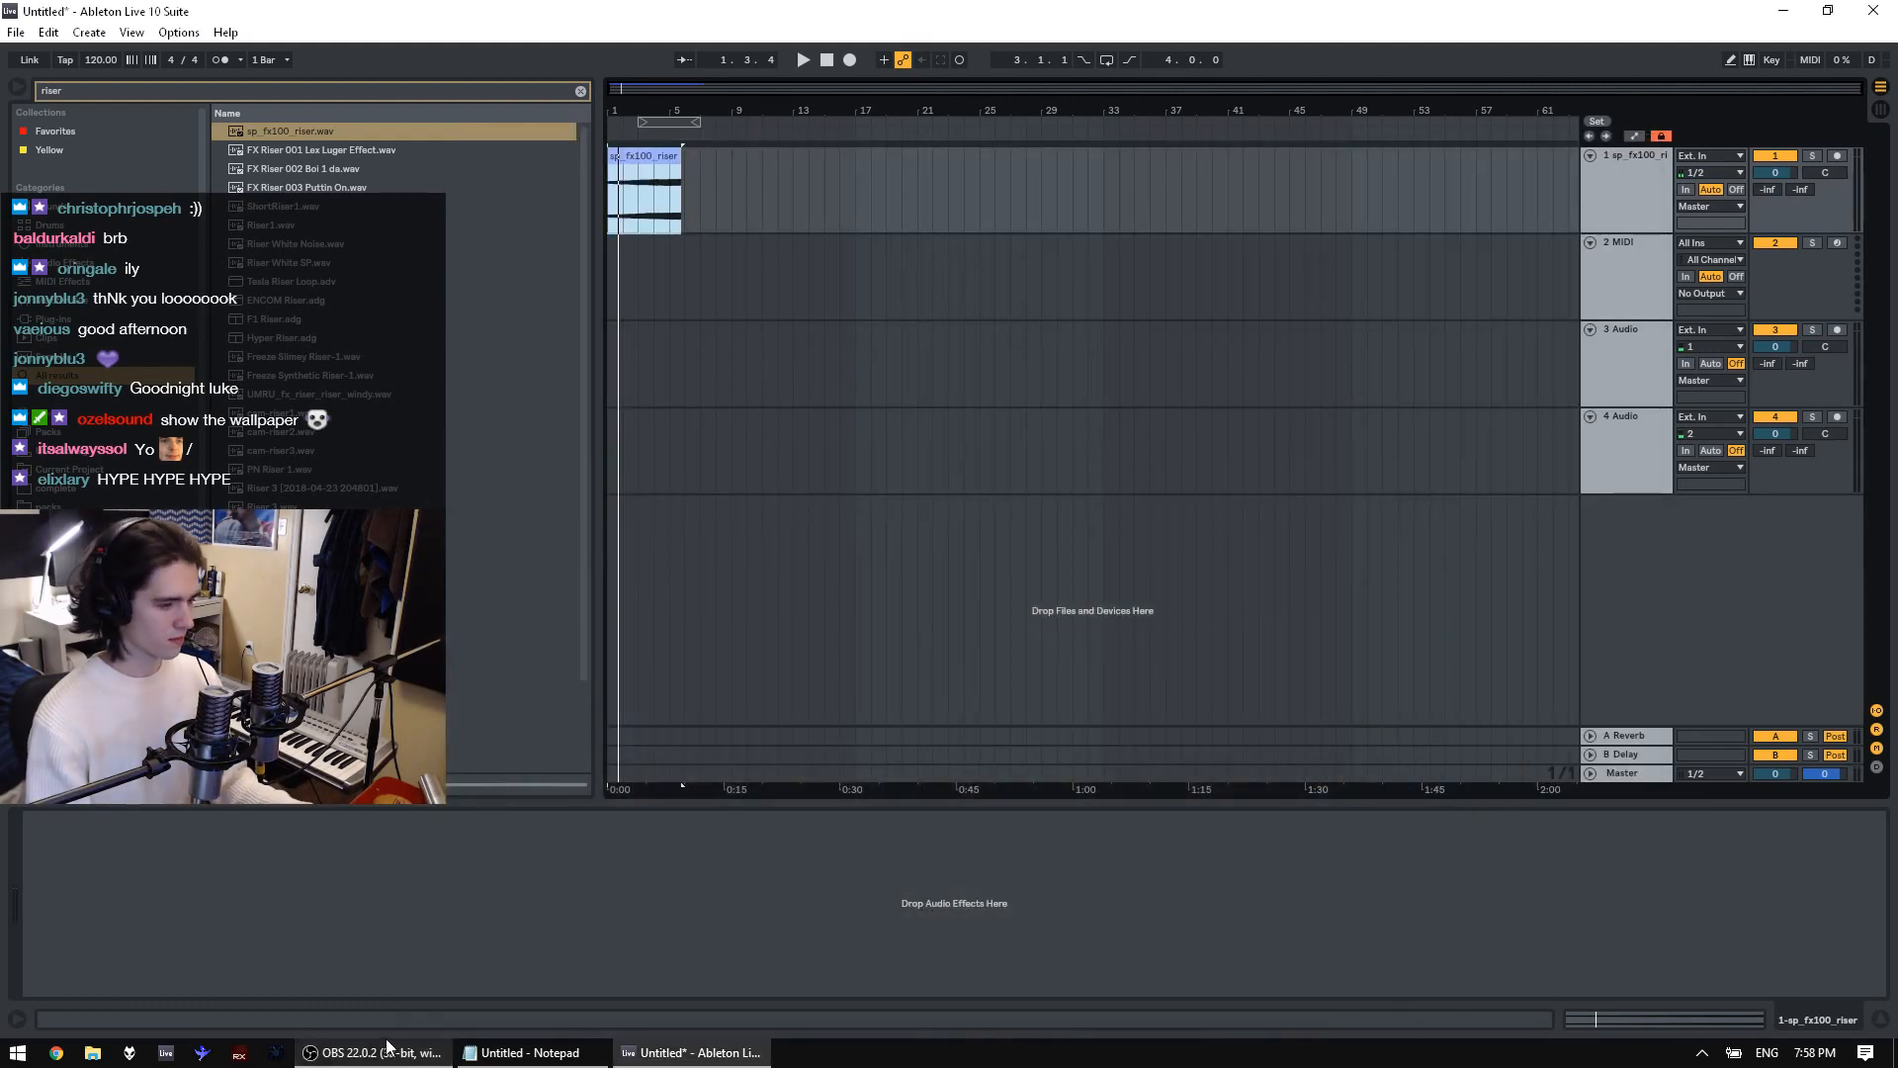